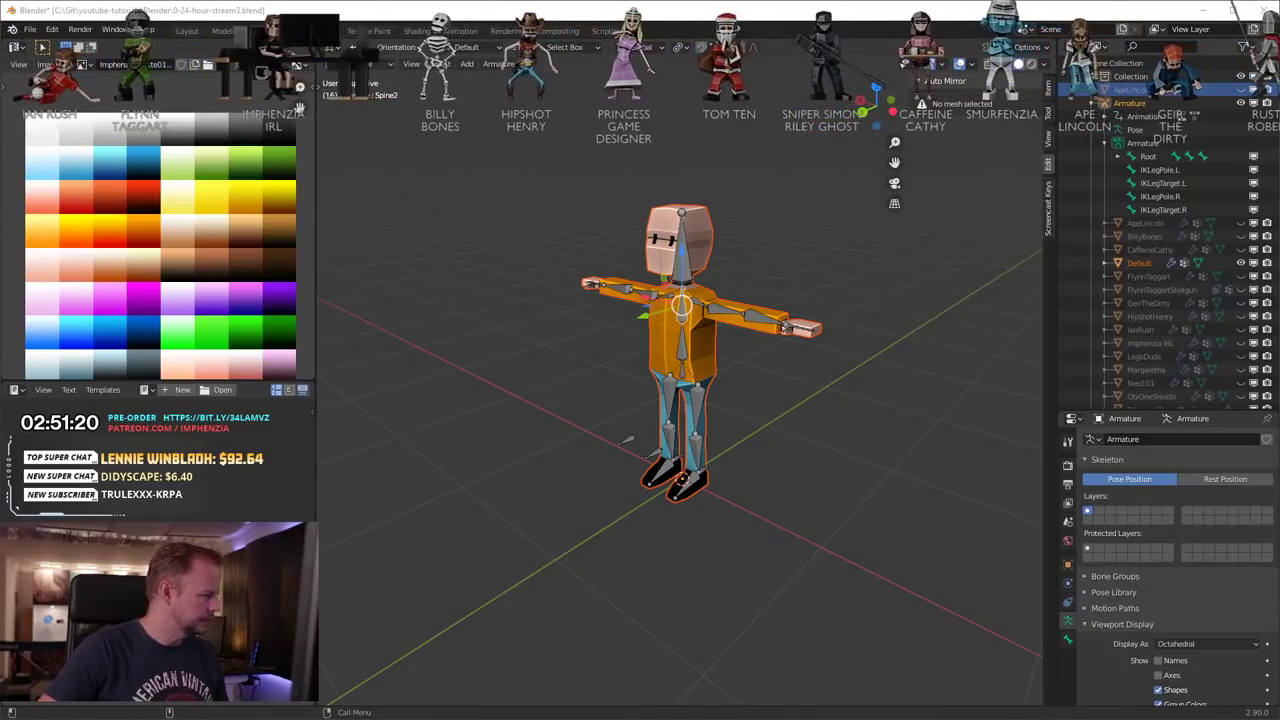
# Step: Switch to YouTube Studio to check the live stream page and chat, and return to Blender
pyautogui.hotkey('alt', 'Tab')
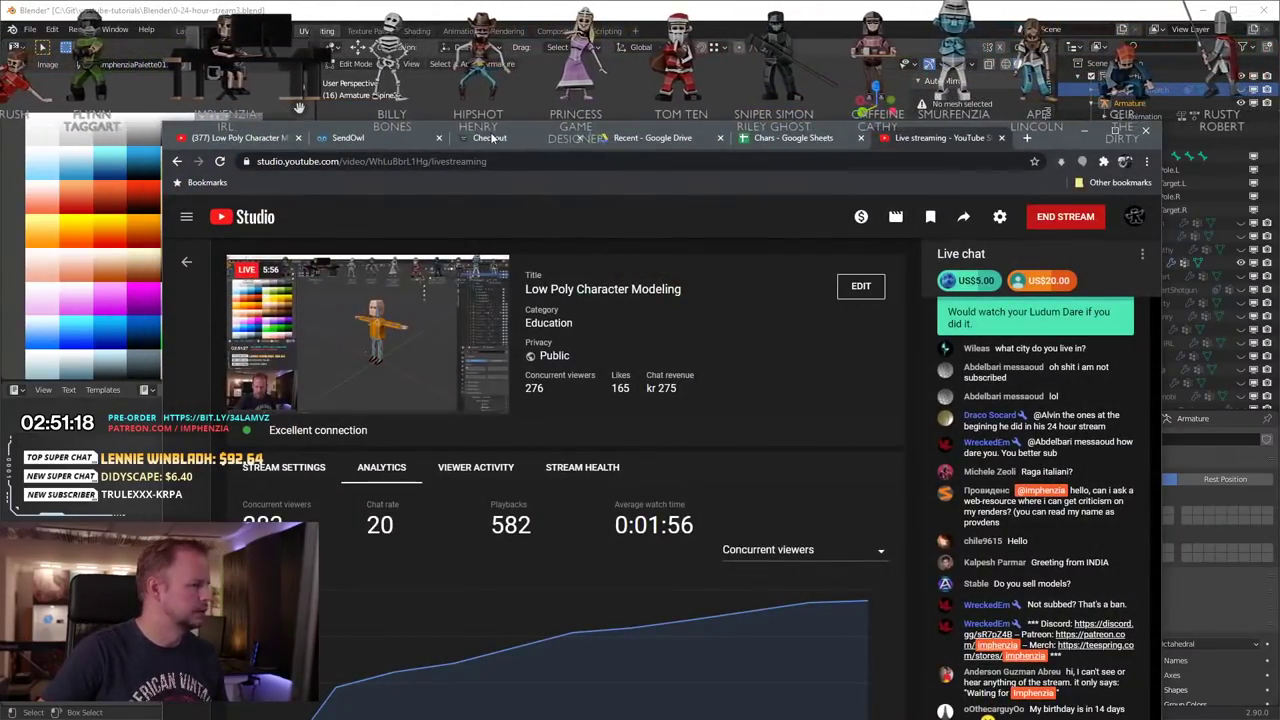
pyautogui.hotkey('alt', 'Tab')
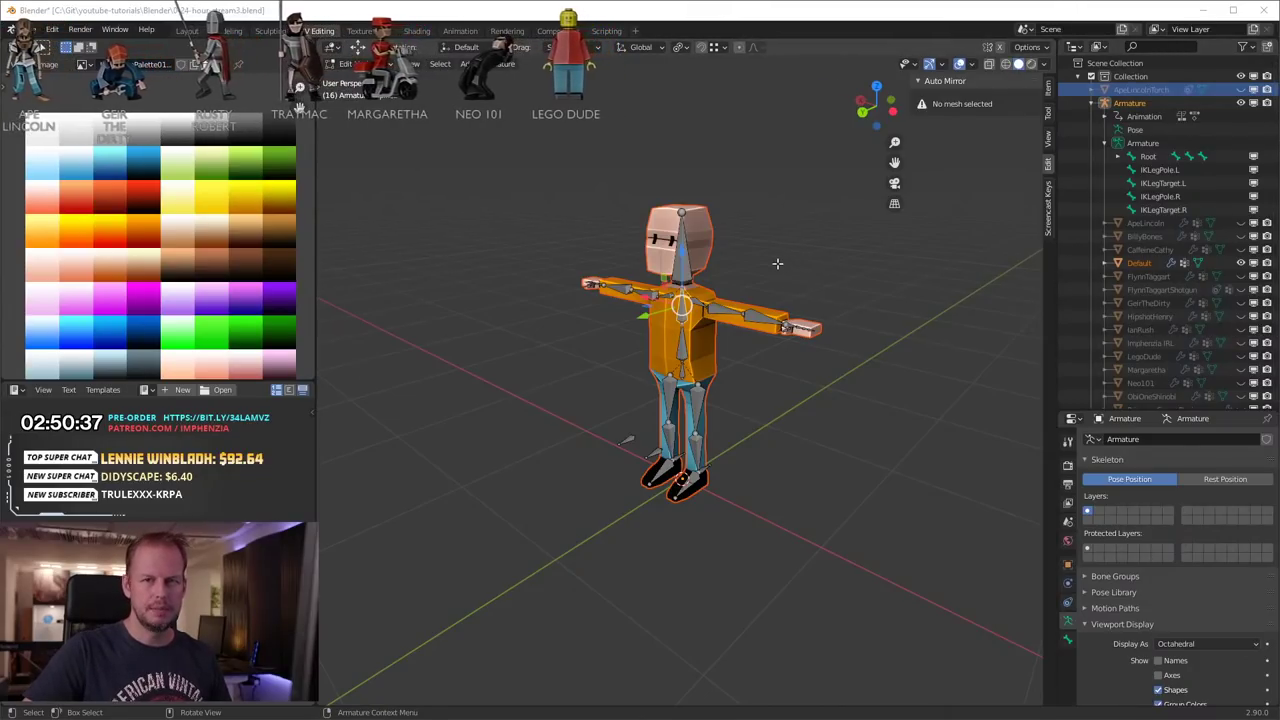
# Step: Select the armature's Root bone and the Spine1 bone in turn to inspect the spine of the default character's rig
pyautogui.click(685, 340)
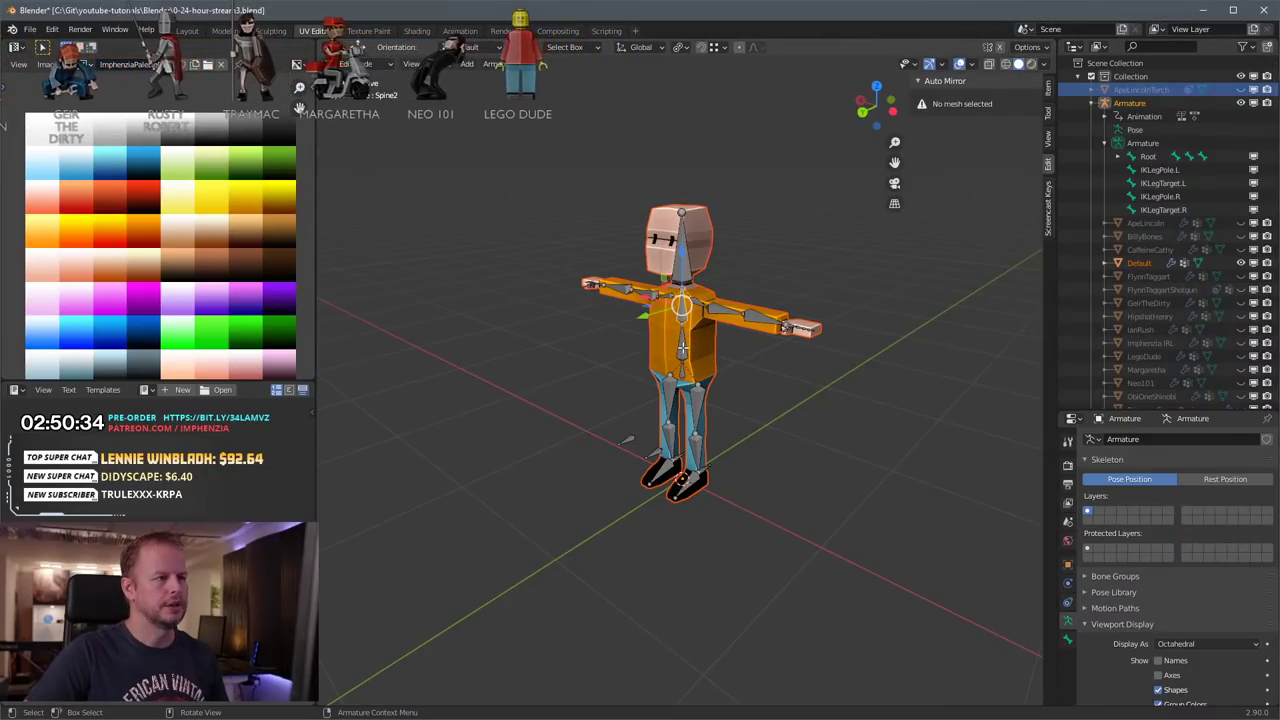
pyautogui.click(684, 377)
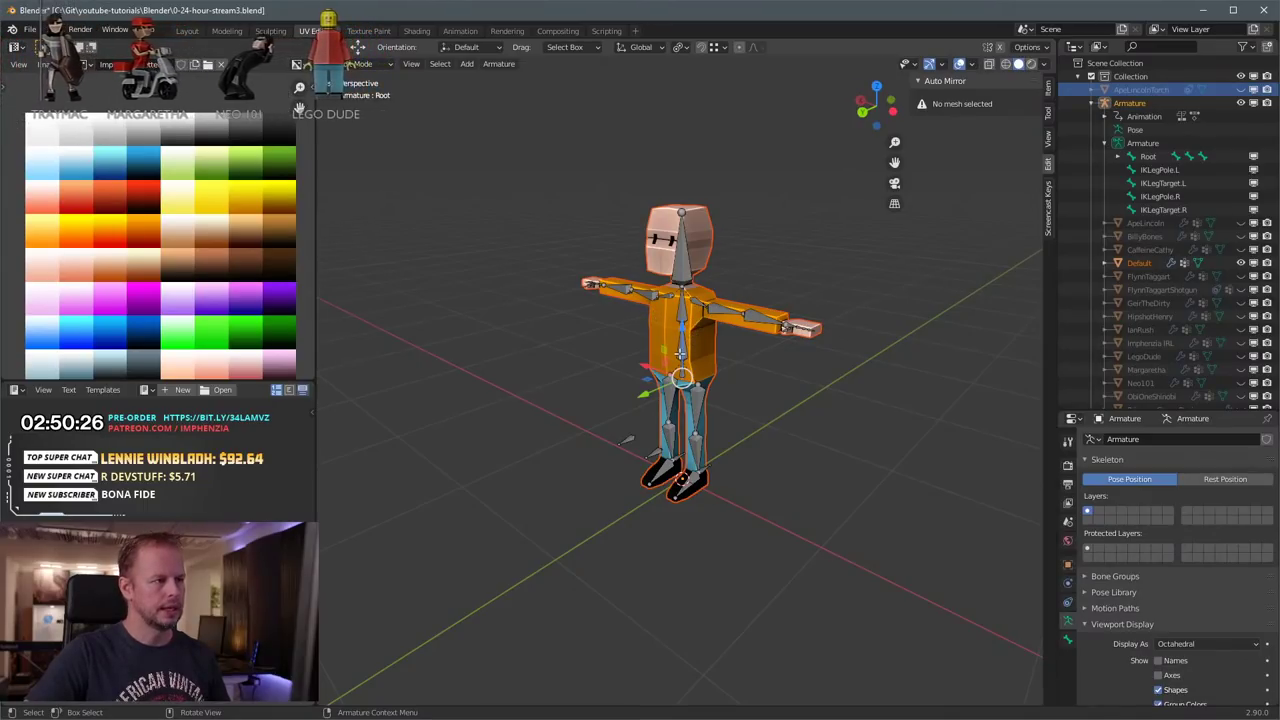
pyautogui.click(680, 354)
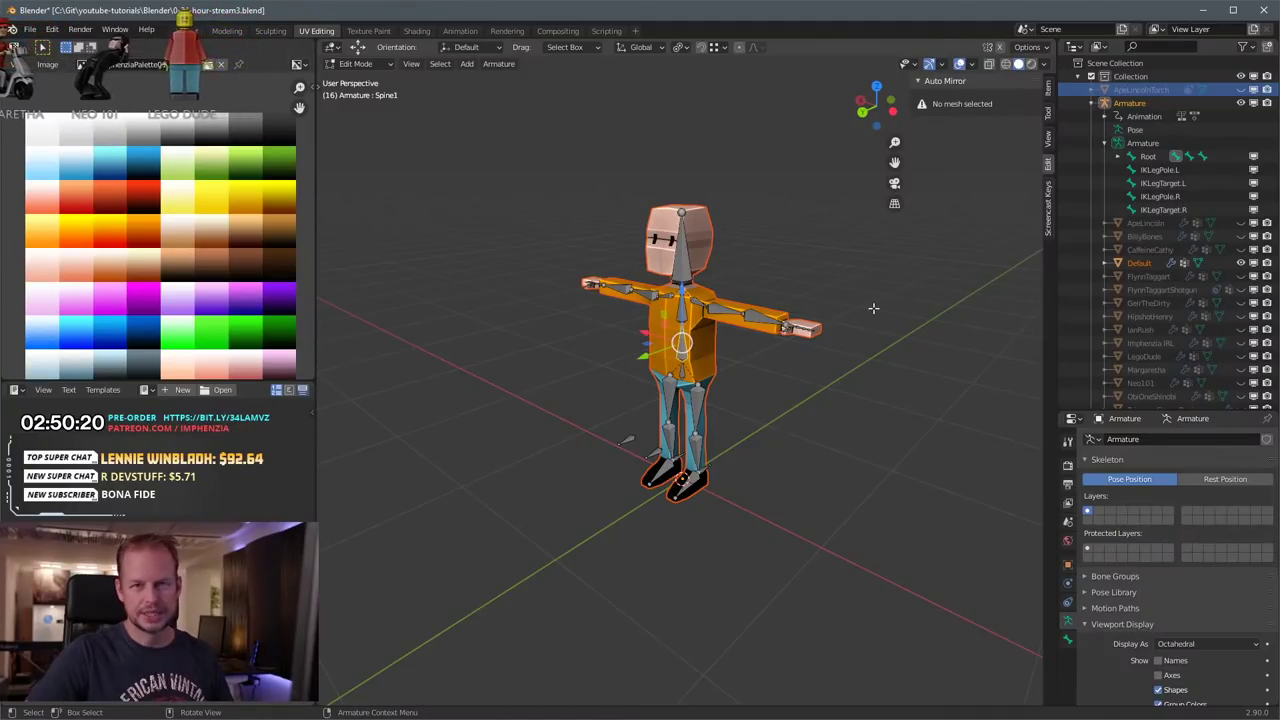
pyautogui.moveTo(733, 248)
pyautogui.mouseDown(button='middle')
pyautogui.moveTo(752, 254)
pyautogui.moveTo(730, 256)
pyautogui.mouseUp(button='middle')
pyautogui.scroll(2, 721, 326)
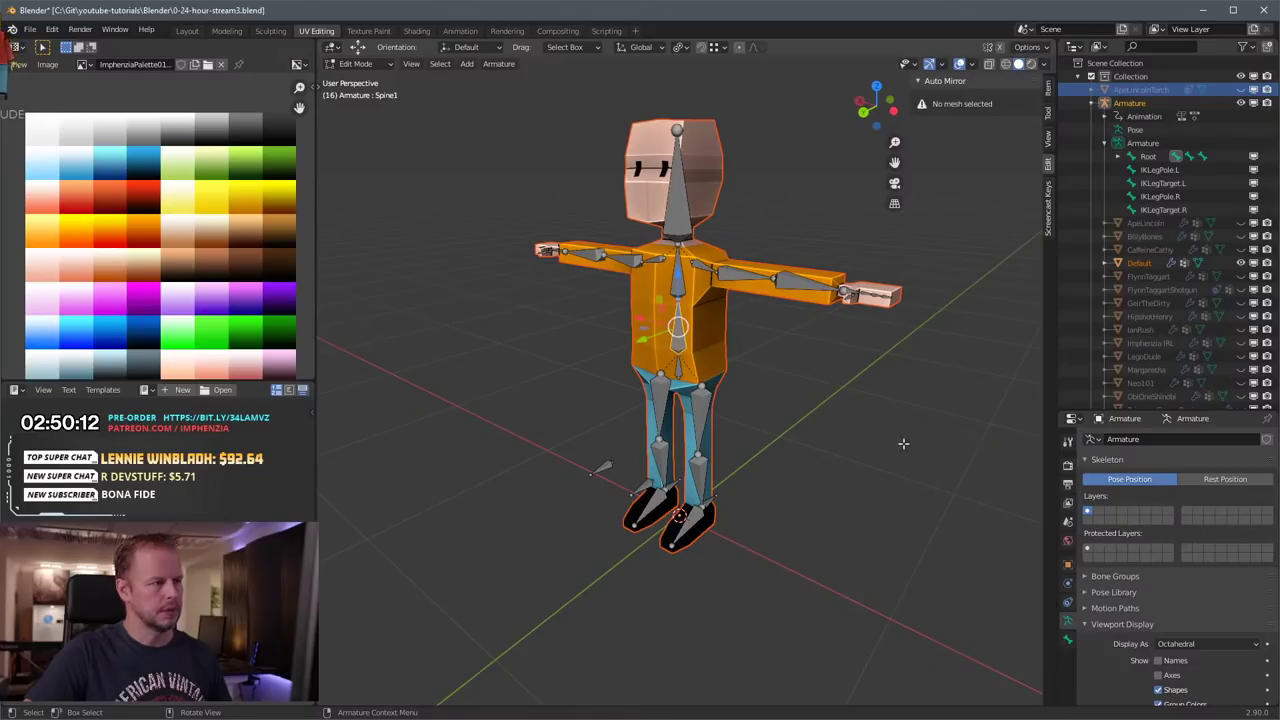
# Step: Hide the Default character and show ApeLincoln on the same armature, viewing it up close
pyautogui.click(971, 303)
pyautogui.click(1253, 263)
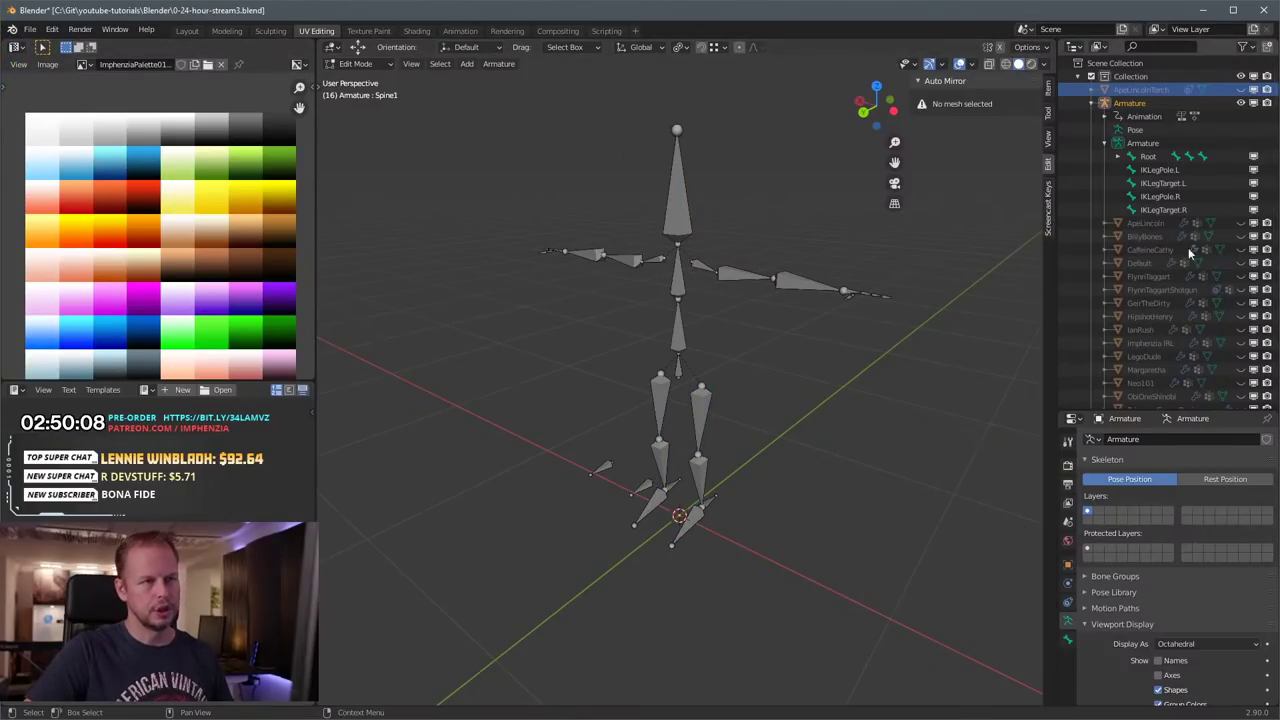
pyautogui.click(1244, 225)
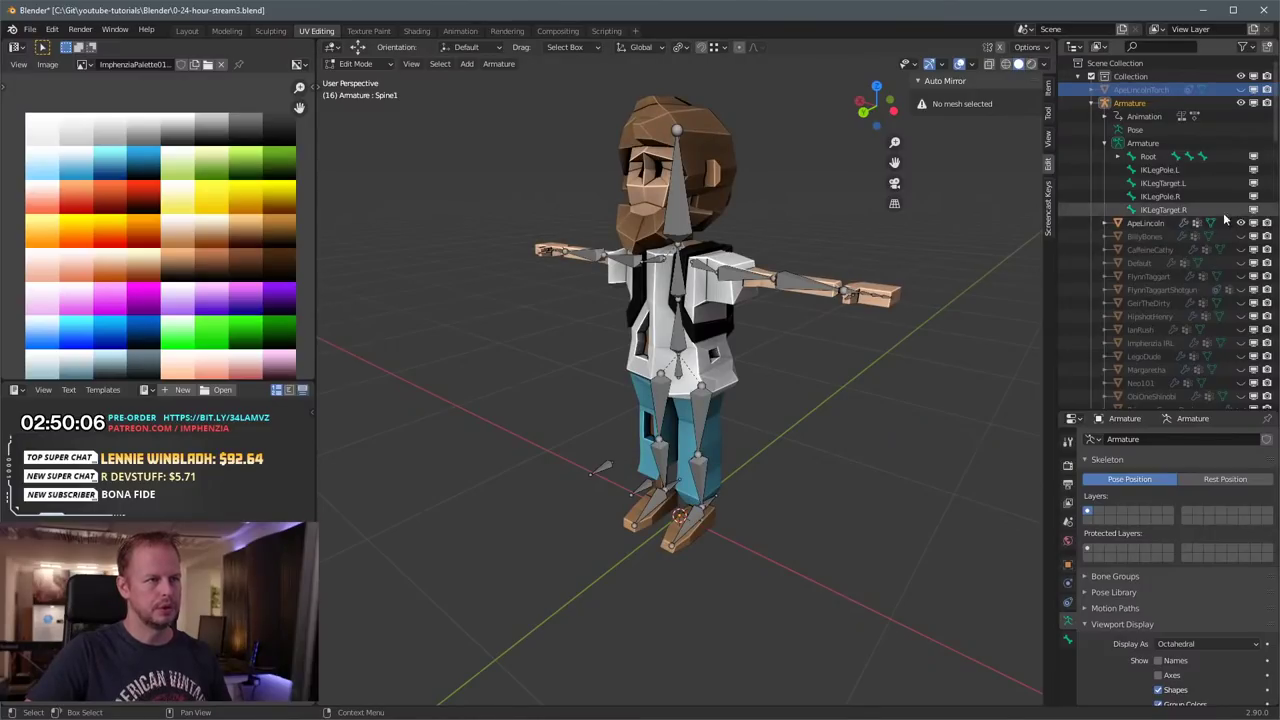
pyautogui.scroll(4, 795, 235)
pyautogui.scroll(-2, 828, 277)
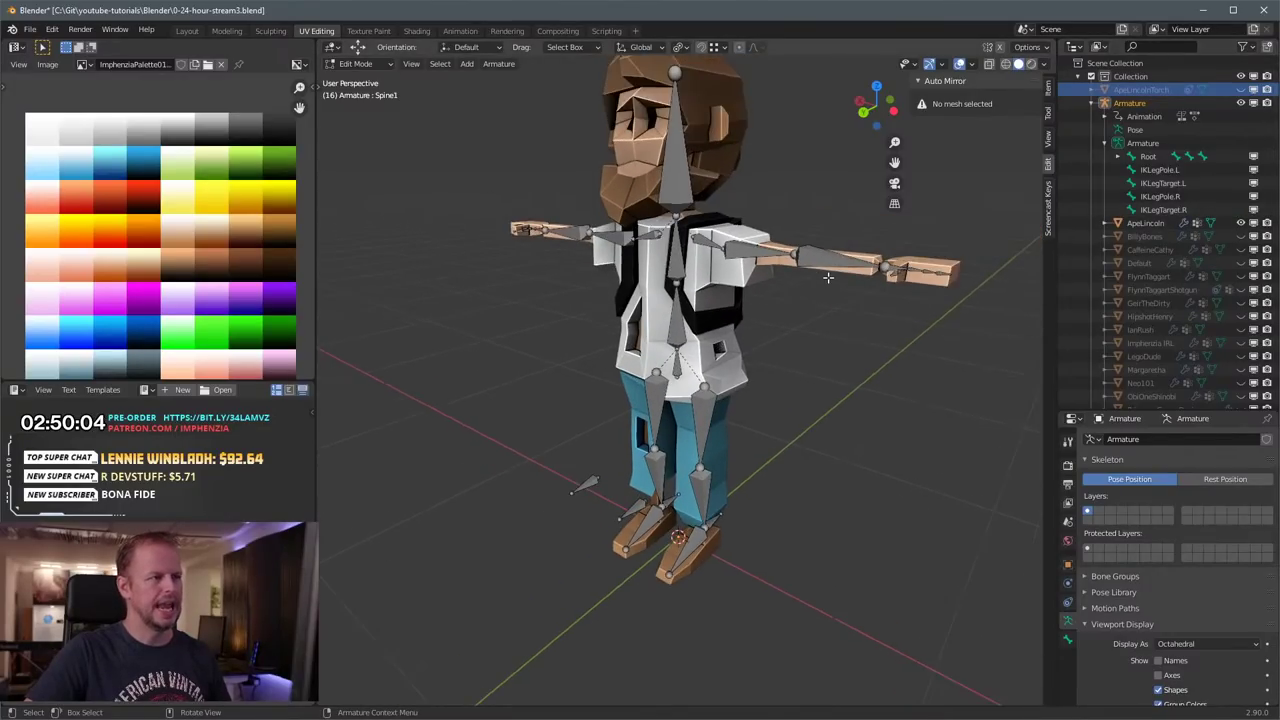
pyautogui.moveTo(816, 278); pyautogui.dragTo(754, 316, button='middle')
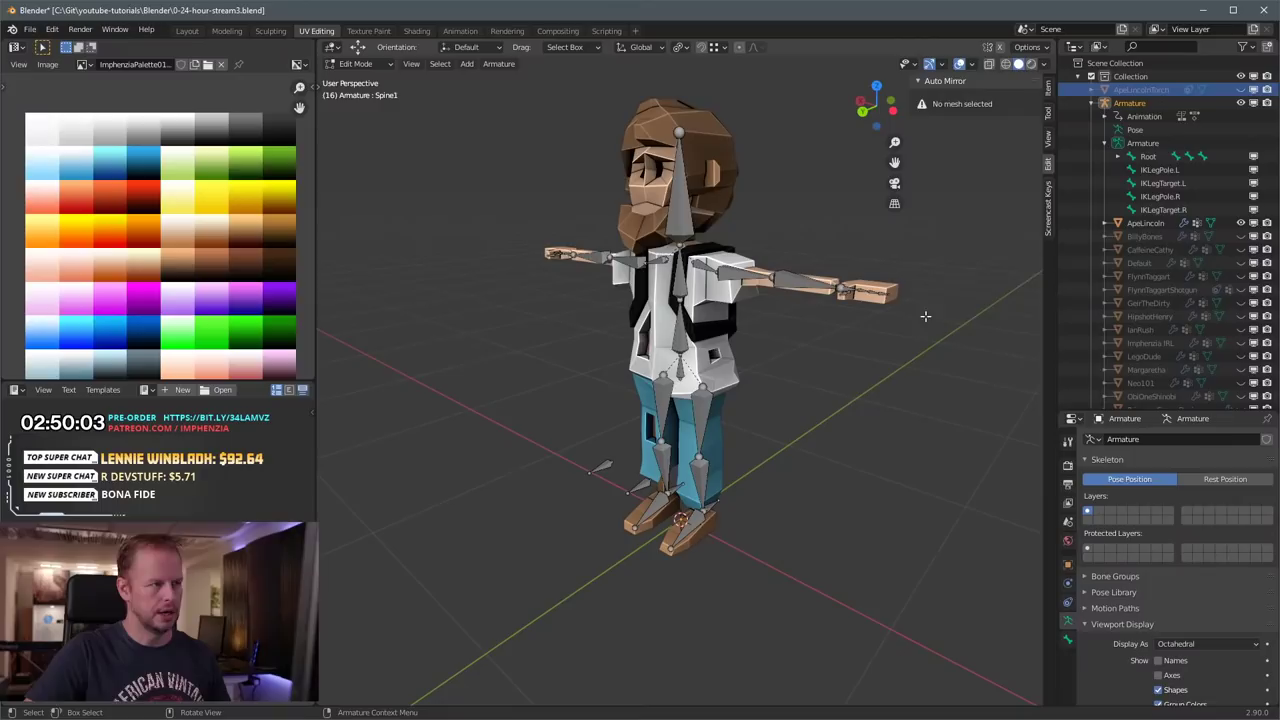
# Step: Replace ApeLincoln with BillyBones in the viewport and hide the Armature object
pyautogui.click(1241, 223)
pyautogui.click(1241, 236)
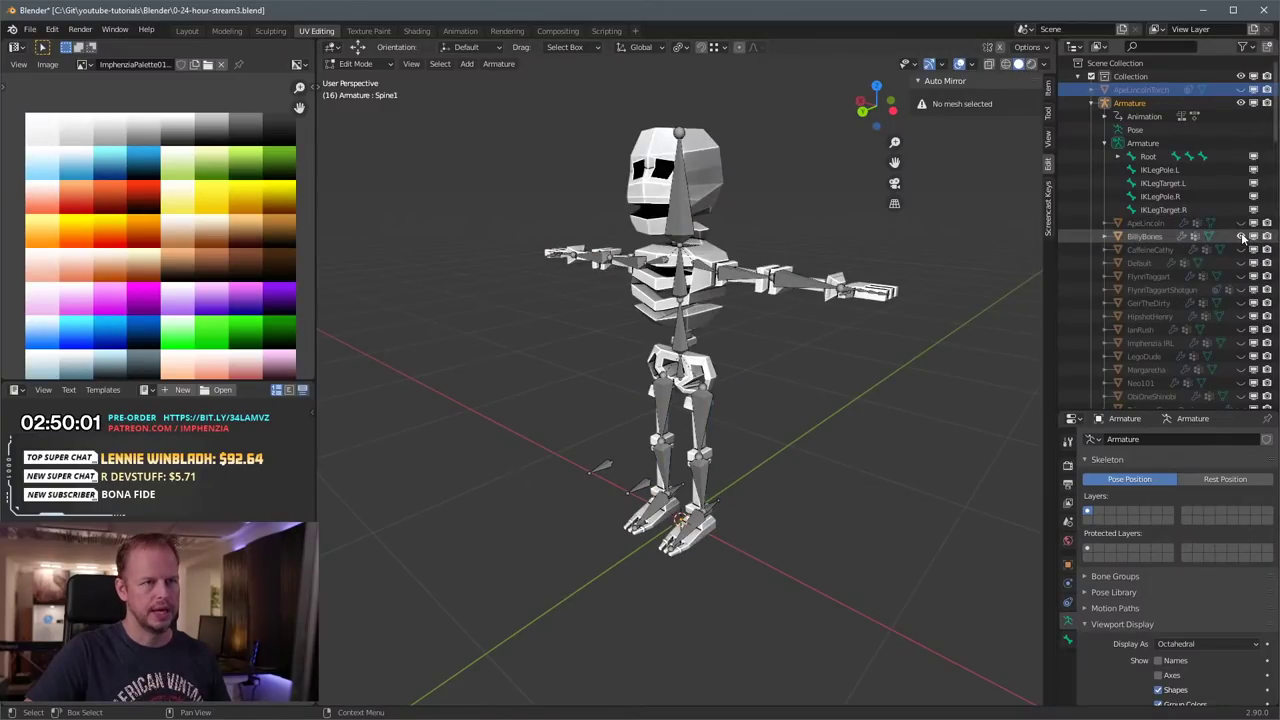
pyautogui.click(1241, 103)
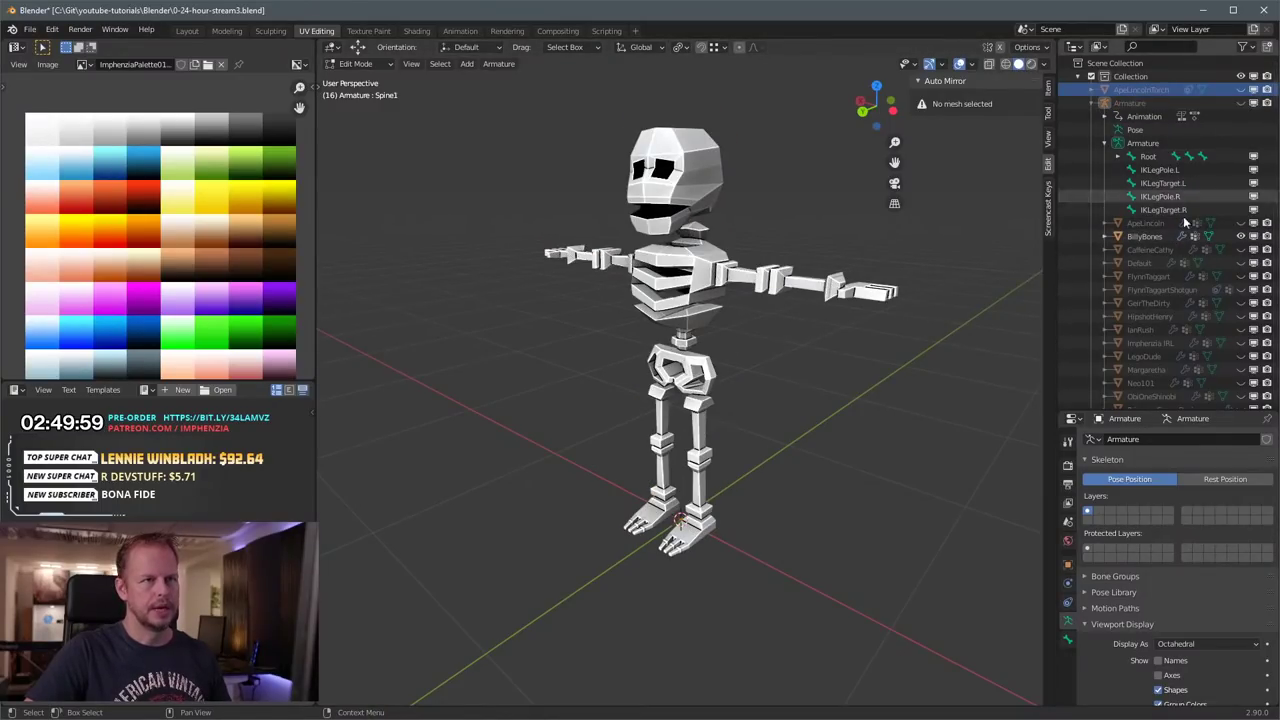
# Step: Replace BillyBones with CaffeineCathy in the viewport, and show FlynnTaggart in her place
pyautogui.click(1241, 250)
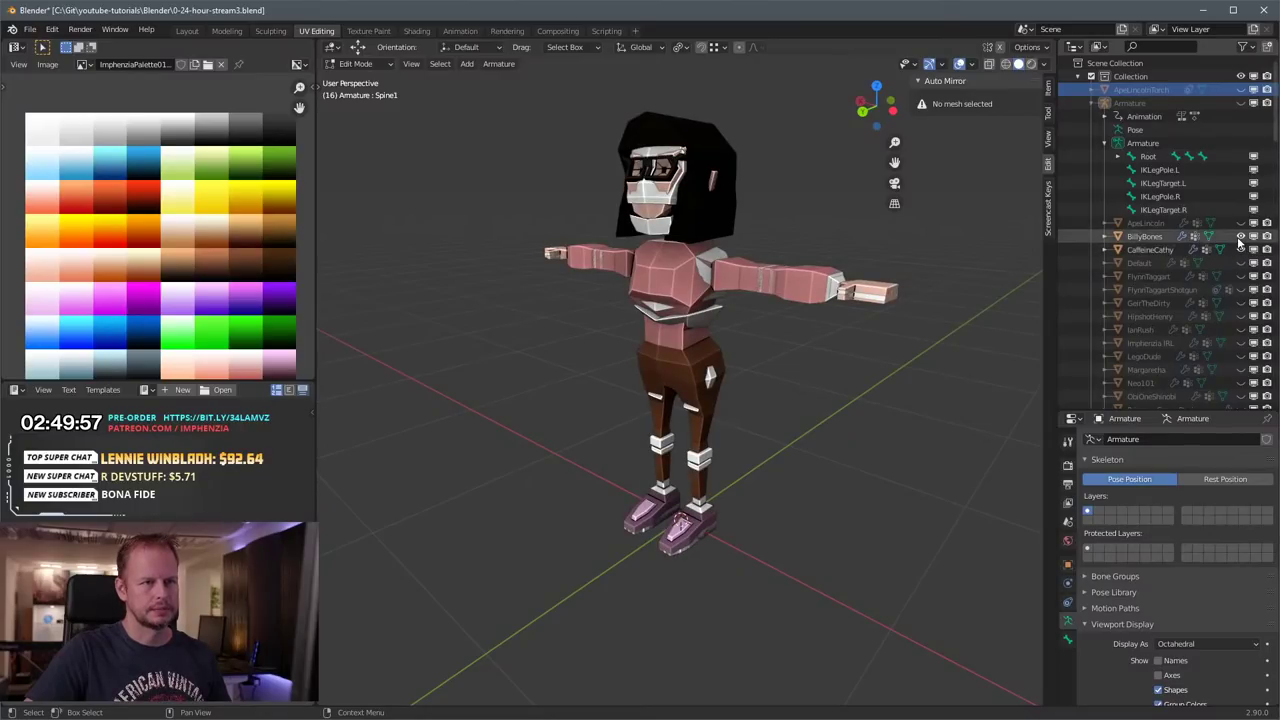
pyautogui.click(1241, 237)
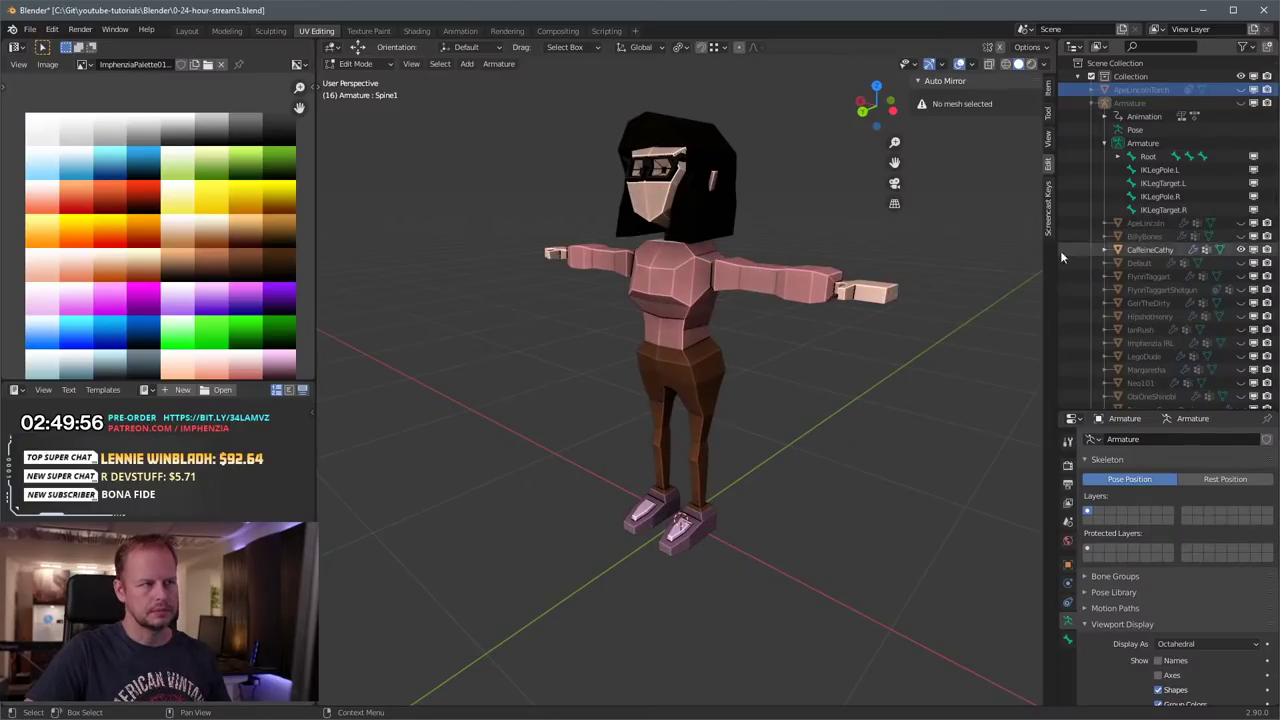
pyautogui.keyDown('ctrl'); pyautogui.click(1240, 263); pyautogui.keyUp('ctrl')
pyautogui.keyDown('ctrl'); pyautogui.click(1241, 276); pyautogui.keyUp('ctrl')
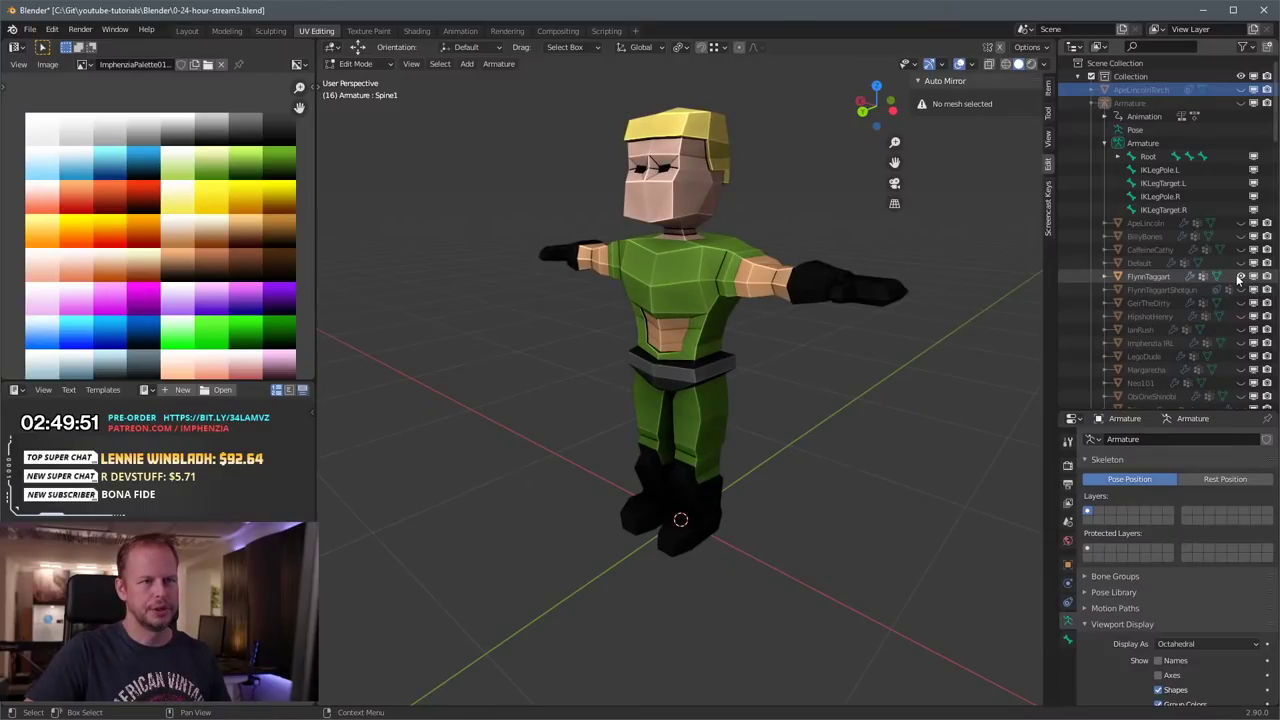
# Step: Hide FlynnTaggart and preview FlynnTaggartShotgun and GeirTheDirty one at a time, hiding each again
pyautogui.click(1241, 276)
pyautogui.click(1241, 289)
pyautogui.click(1241, 289)
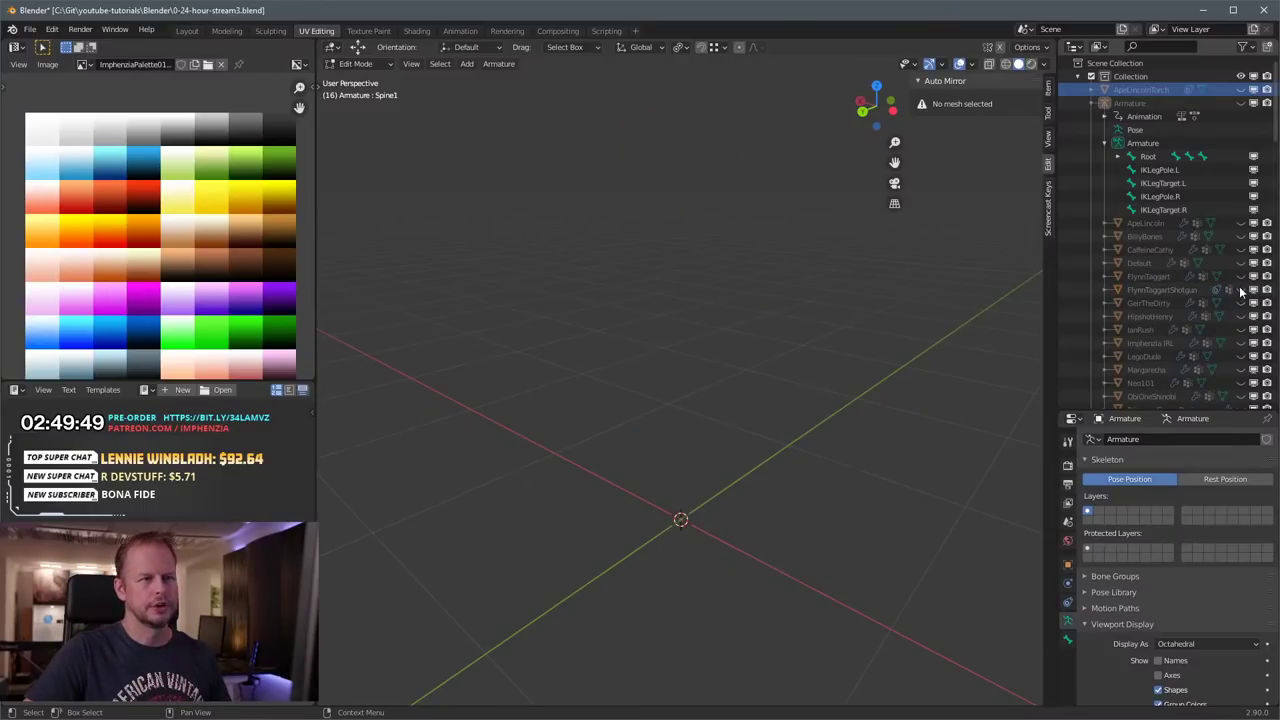
pyautogui.click(1241, 303)
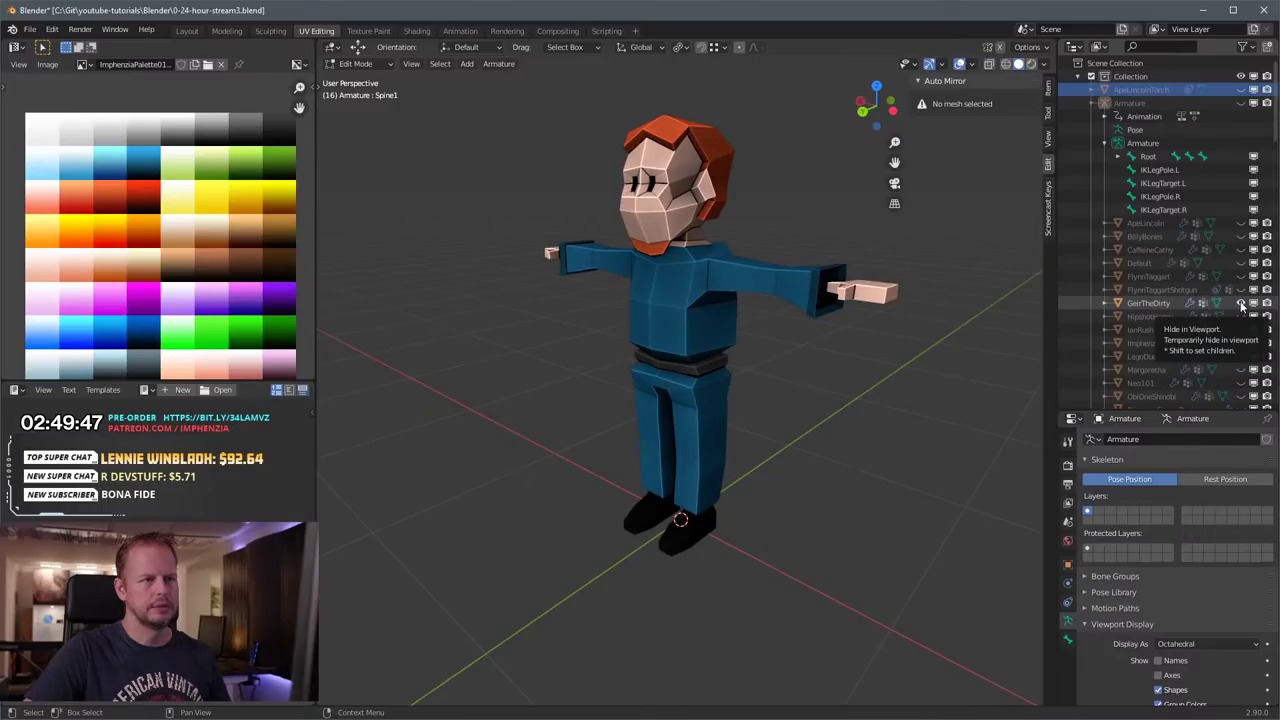
pyautogui.click(1241, 303)
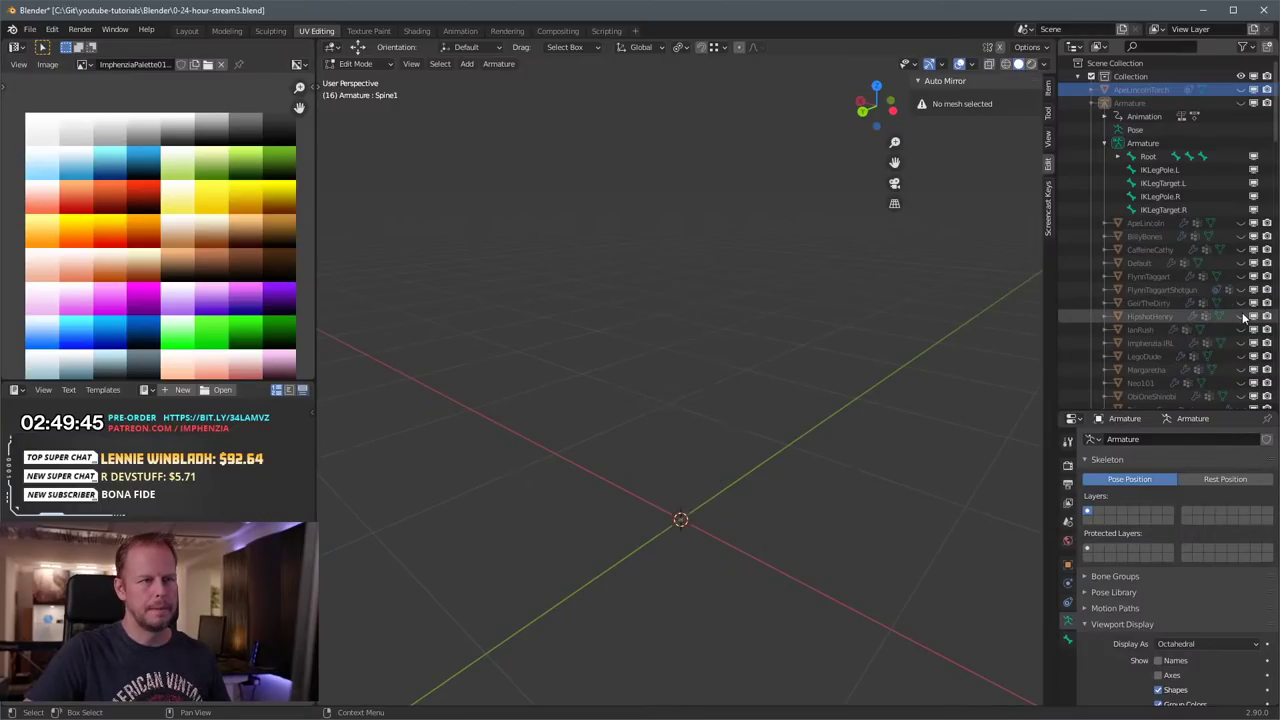
# Step: Preview the HipshotHenry character in the viewport and hide it again
pyautogui.click(1241, 316)
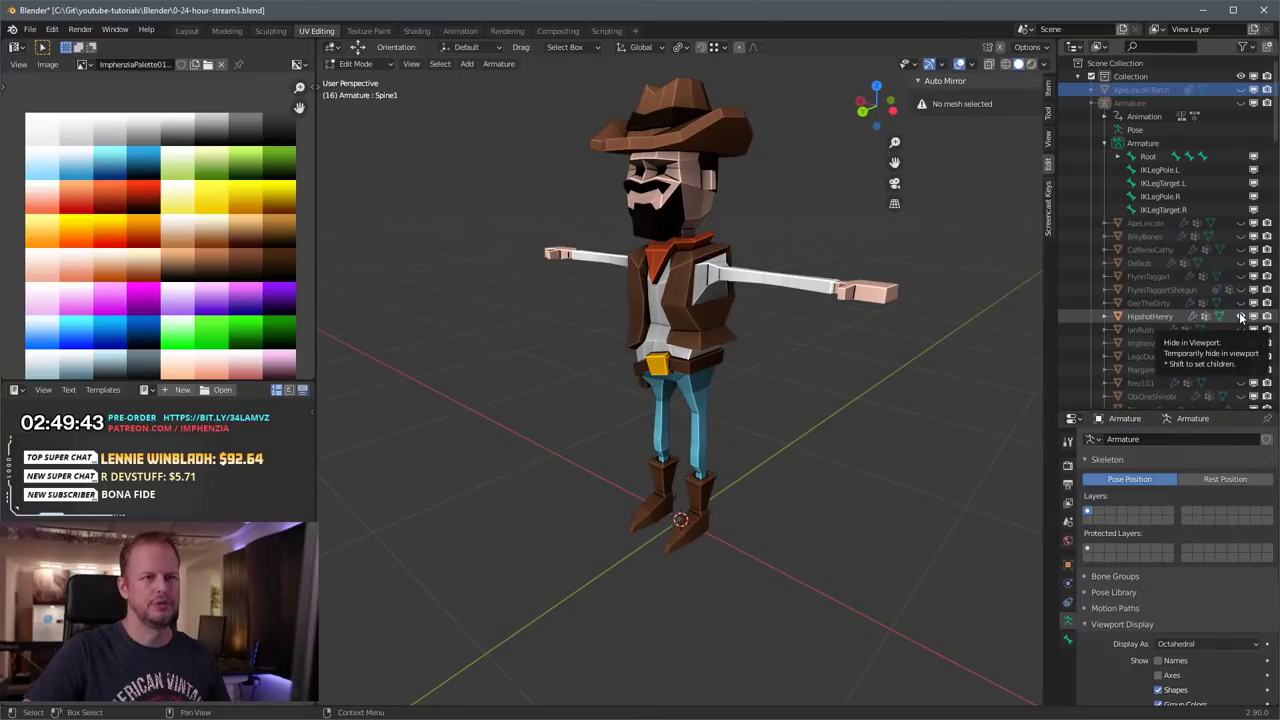
pyautogui.click(1241, 316)
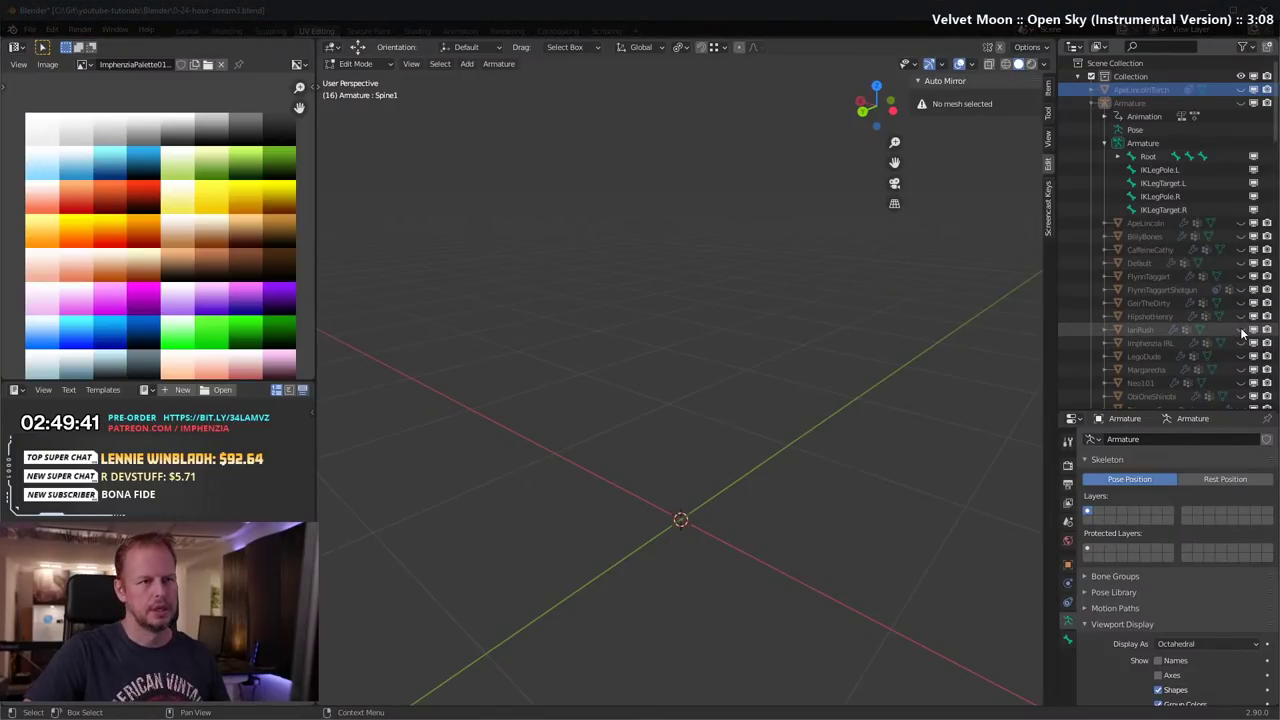
pyautogui.scroll(-2, 1241, 330)
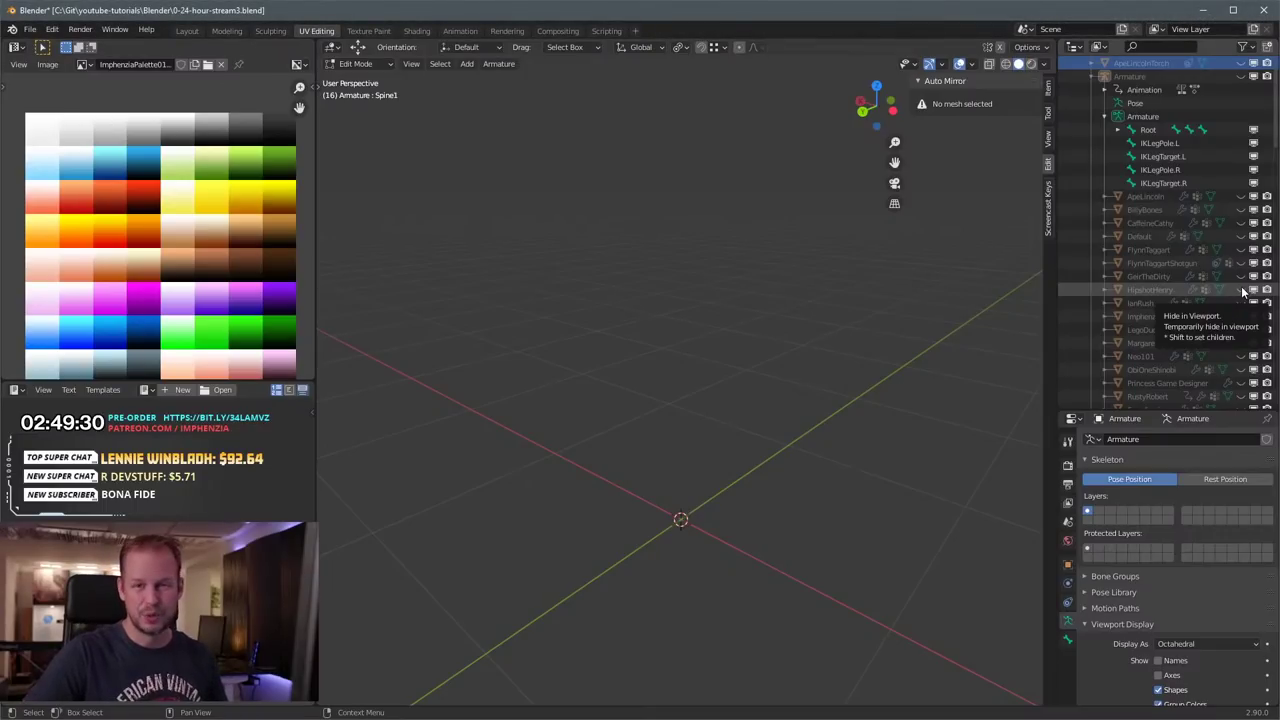
pyautogui.click(1243, 290)
pyautogui.click(1243, 290)
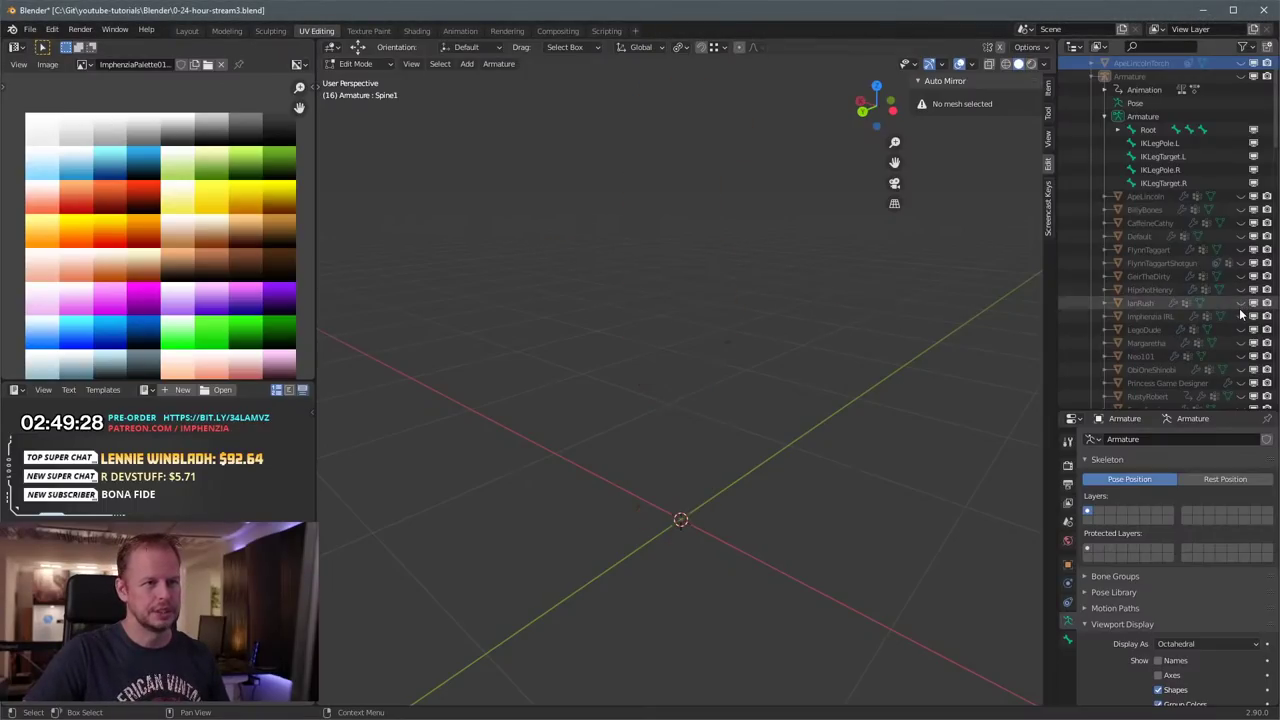
# Step: Show the IanRush character and replace it with Imphenzia IRL in the viewport
pyautogui.click(1241, 303)
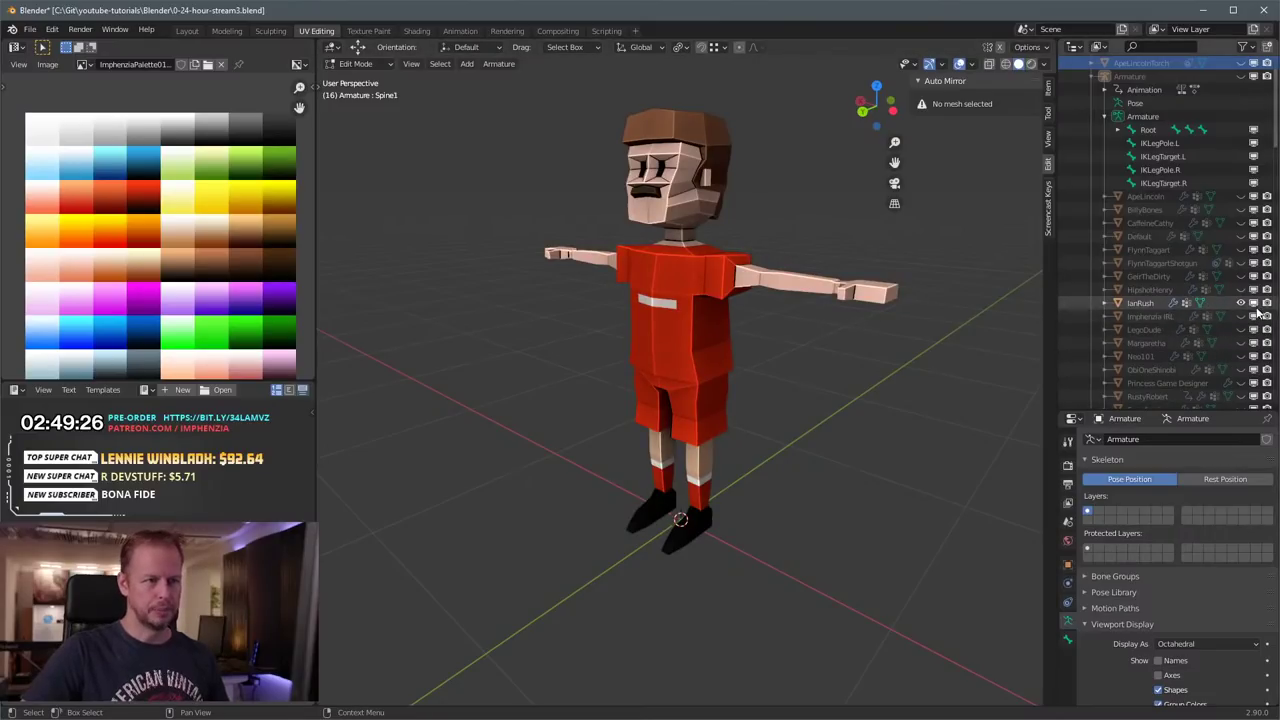
pyautogui.click(1241, 317)
pyautogui.click(1241, 303)
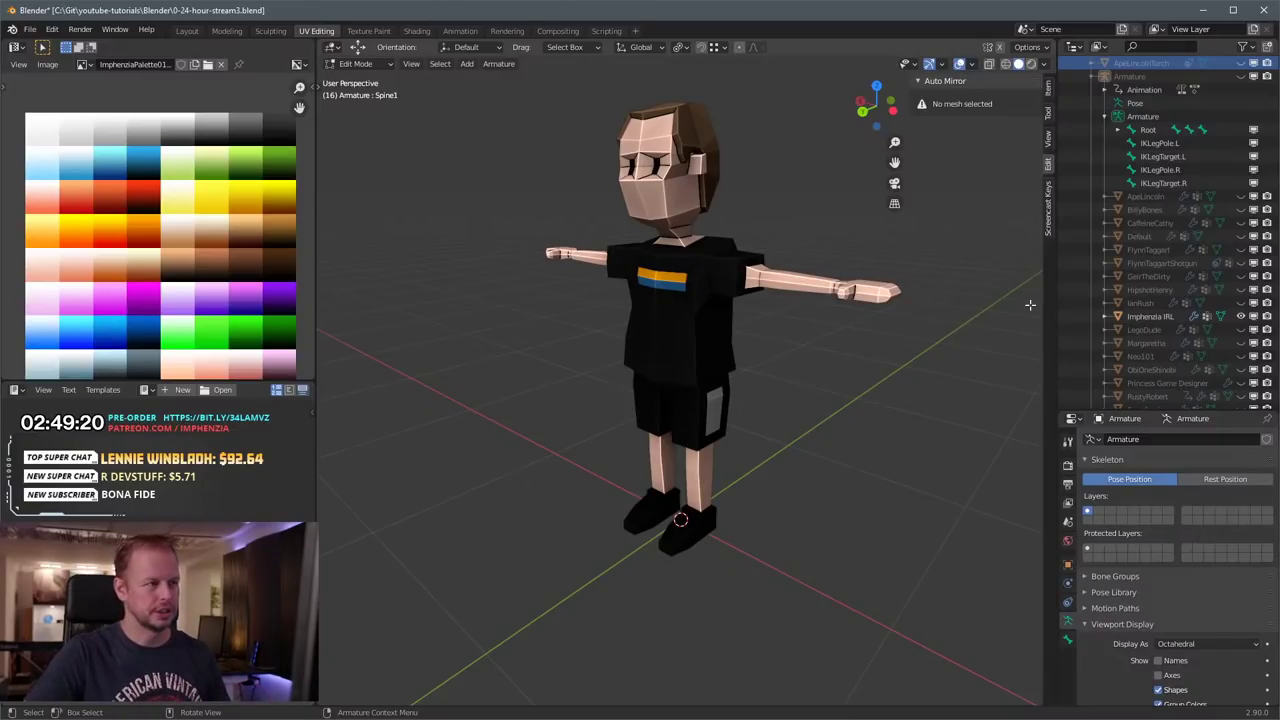
# Step: Replace Imphenzia IRL with LegoDude, toggle the Armature on and off over it, and hide LegoDude
pyautogui.click(1240, 317)
pyautogui.click(1241, 330)
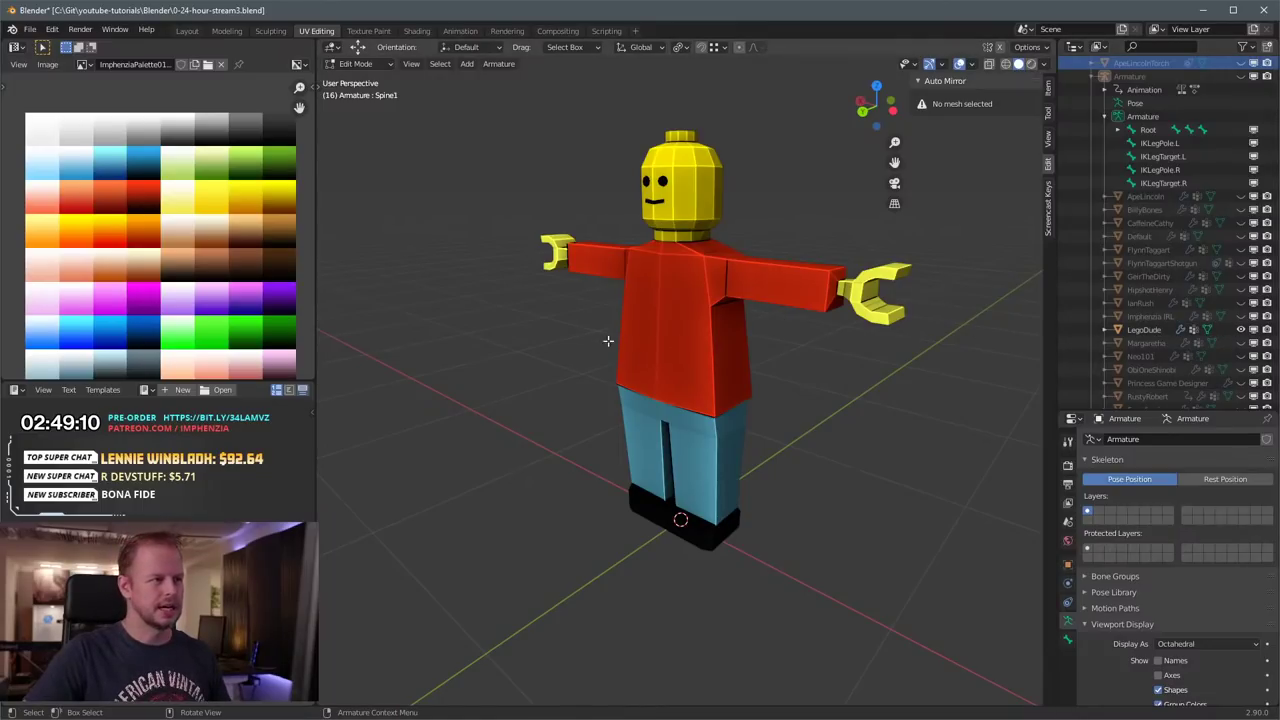
pyautogui.scroll(2, 1240, 110)
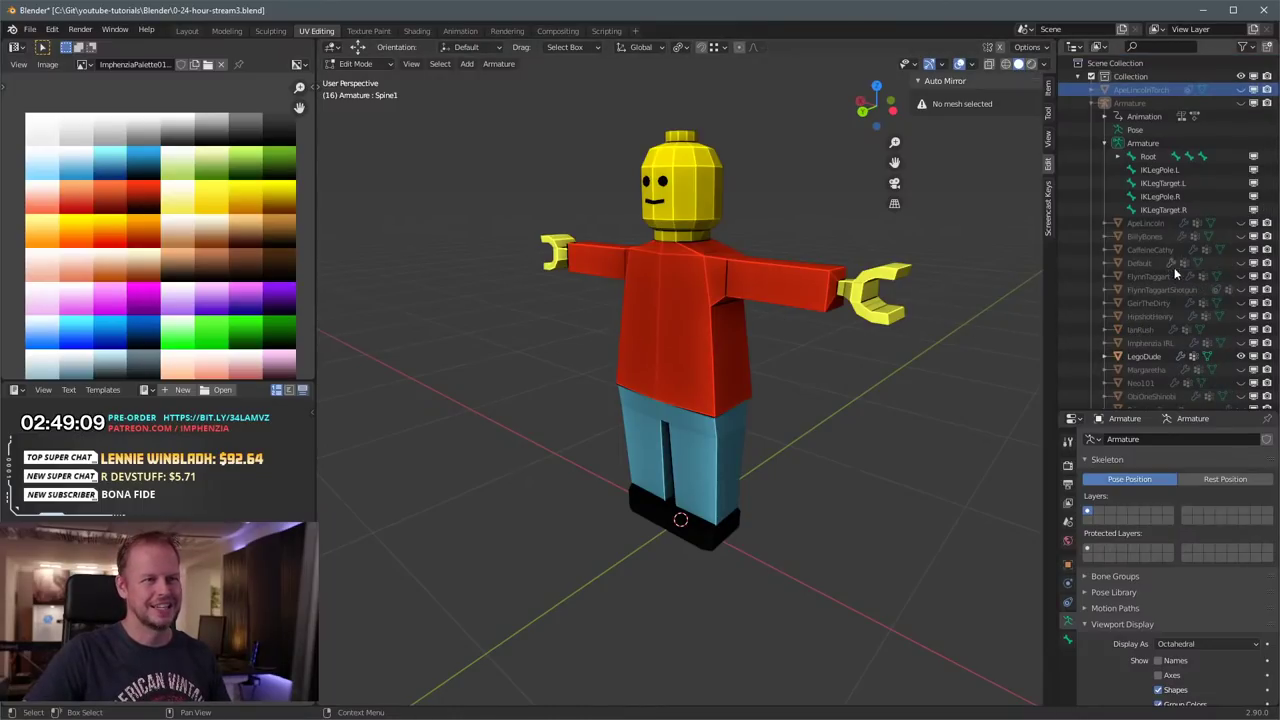
pyautogui.click(1241, 104)
pyautogui.click(1240, 105)
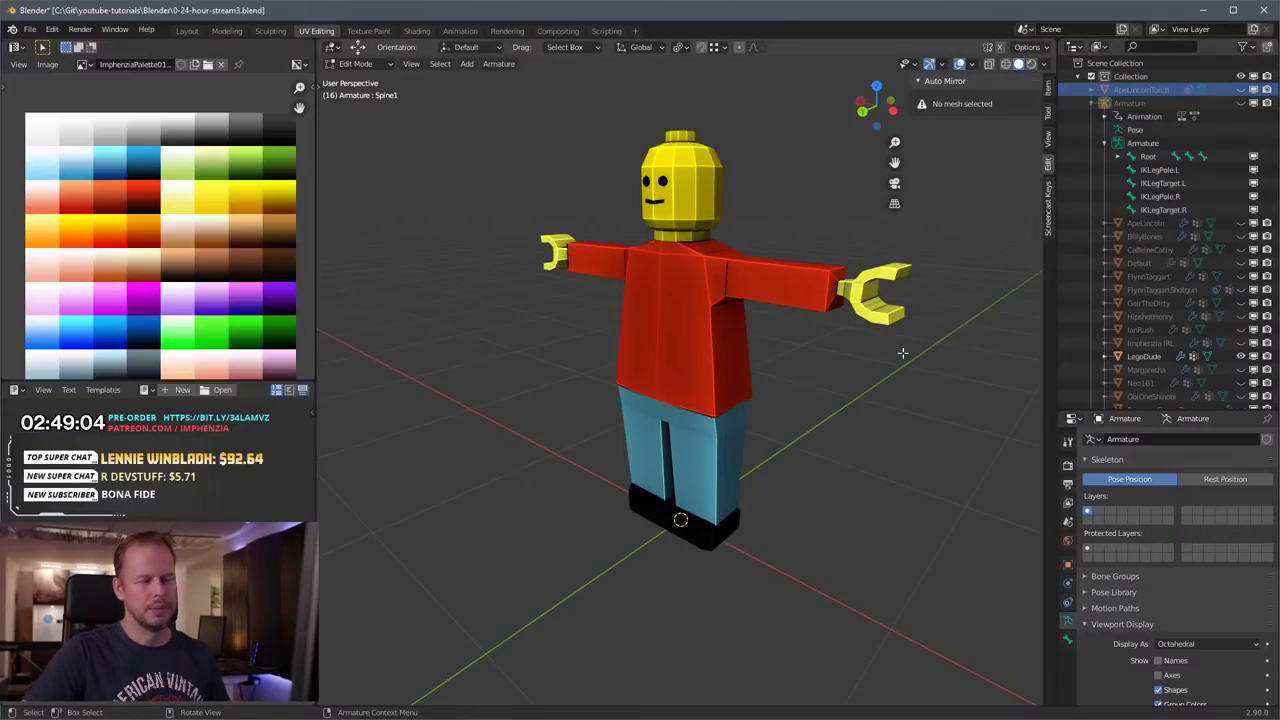
pyautogui.click(1241, 357)
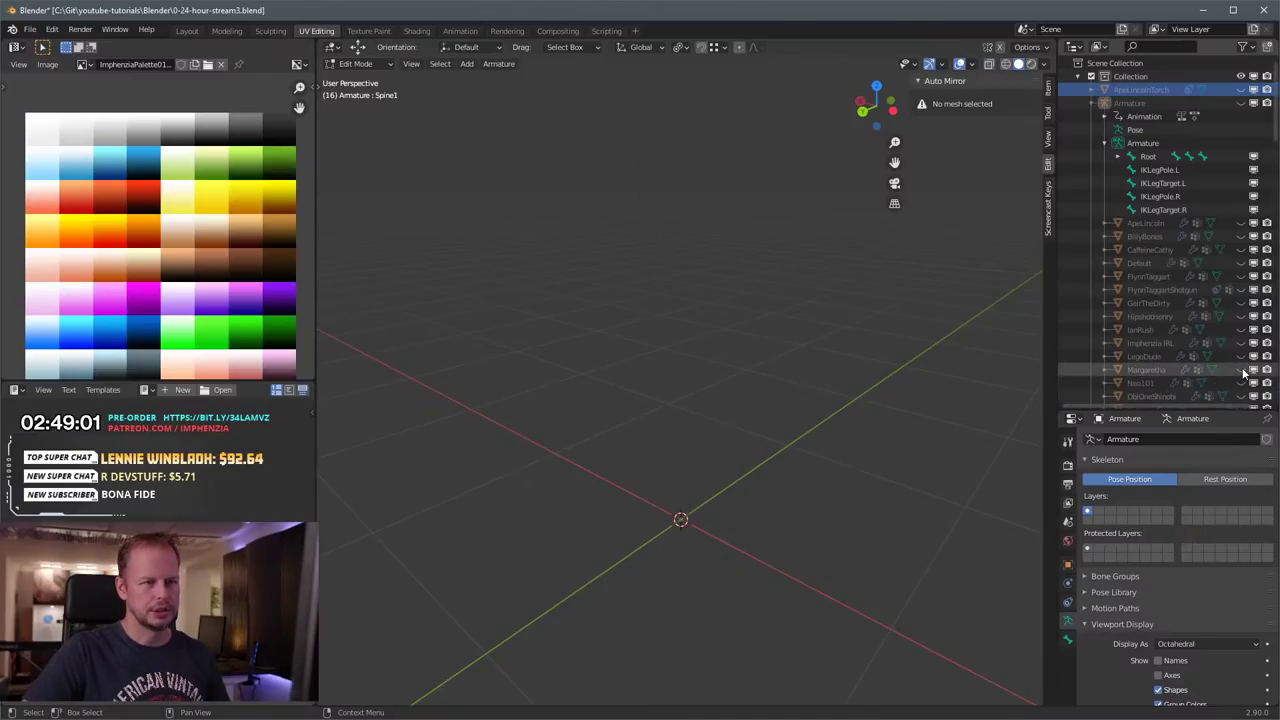
# Step: Show and select the Margaretha character, and replace it with Neo101 in the viewport
pyautogui.click(1242, 370)
pyautogui.click(1150, 369)
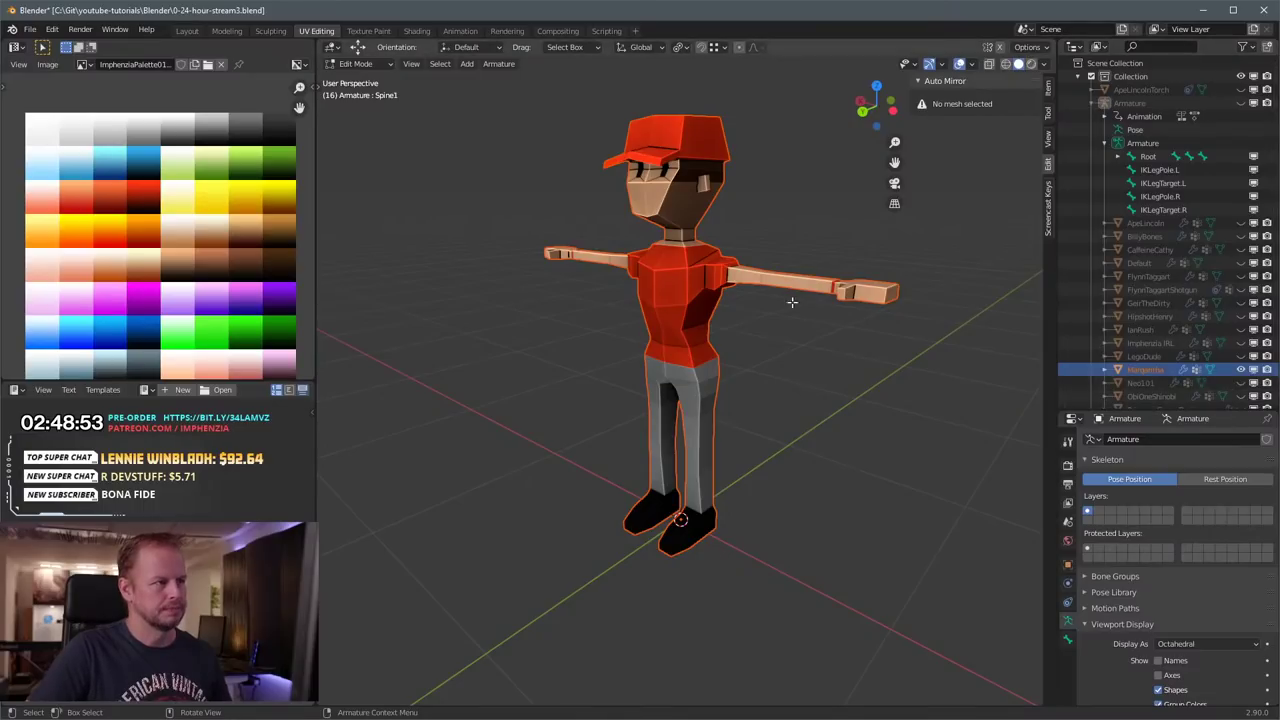
pyautogui.click(1241, 369)
pyautogui.click(1241, 383)
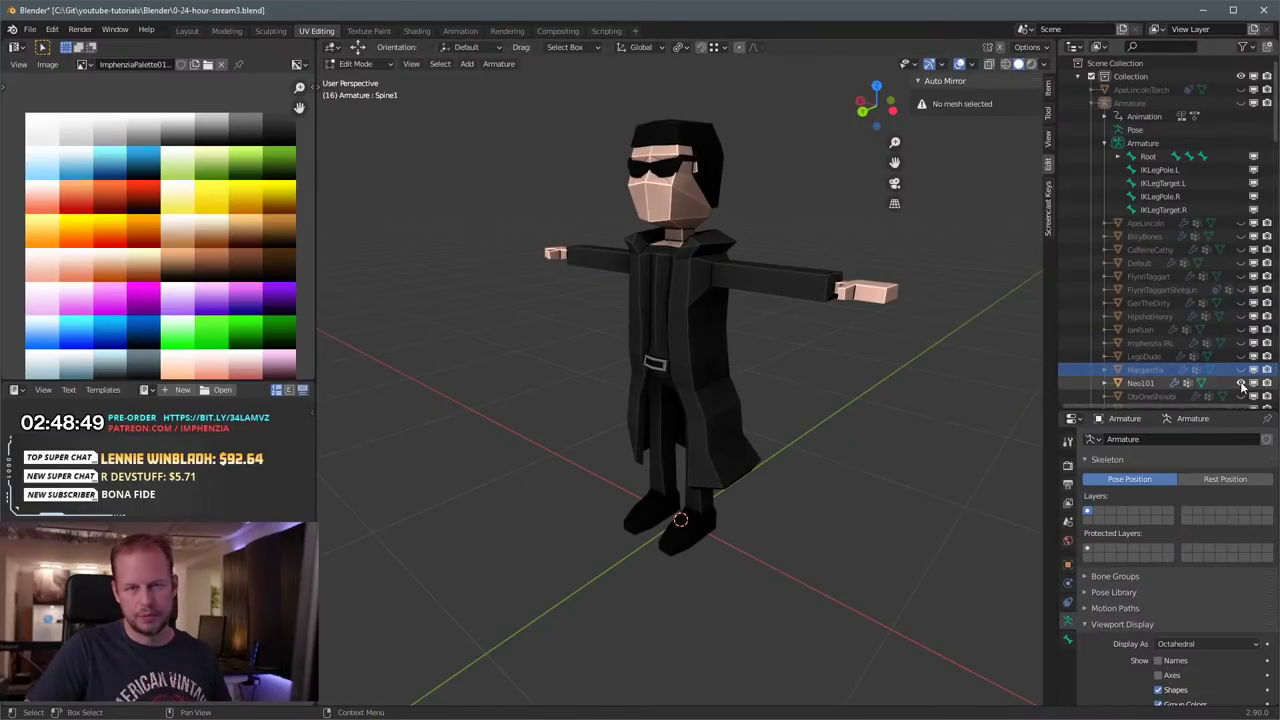
# Step: Replace Neo101 with ObiOneShinobi in the viewport and view the ninja from another angle
pyautogui.click(1241, 383)
pyautogui.click(1241, 396)
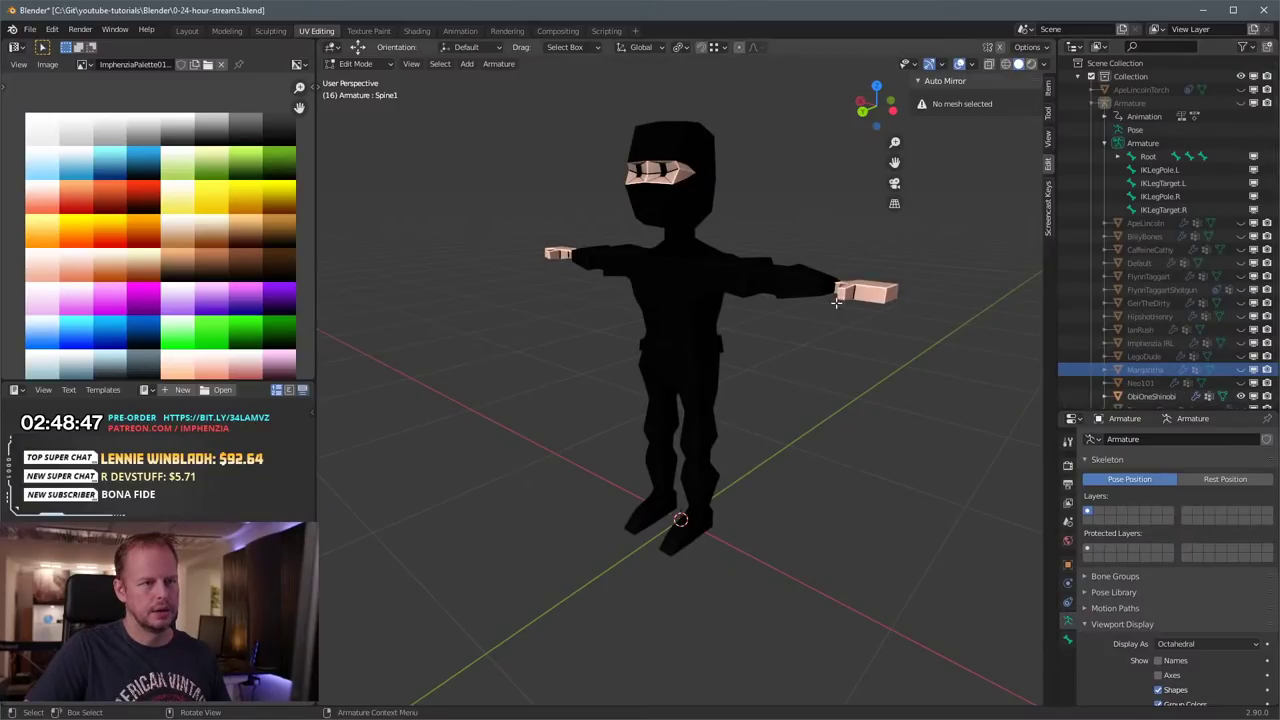
pyautogui.moveTo(809, 298); pyautogui.dragTo(900, 305, button='middle')
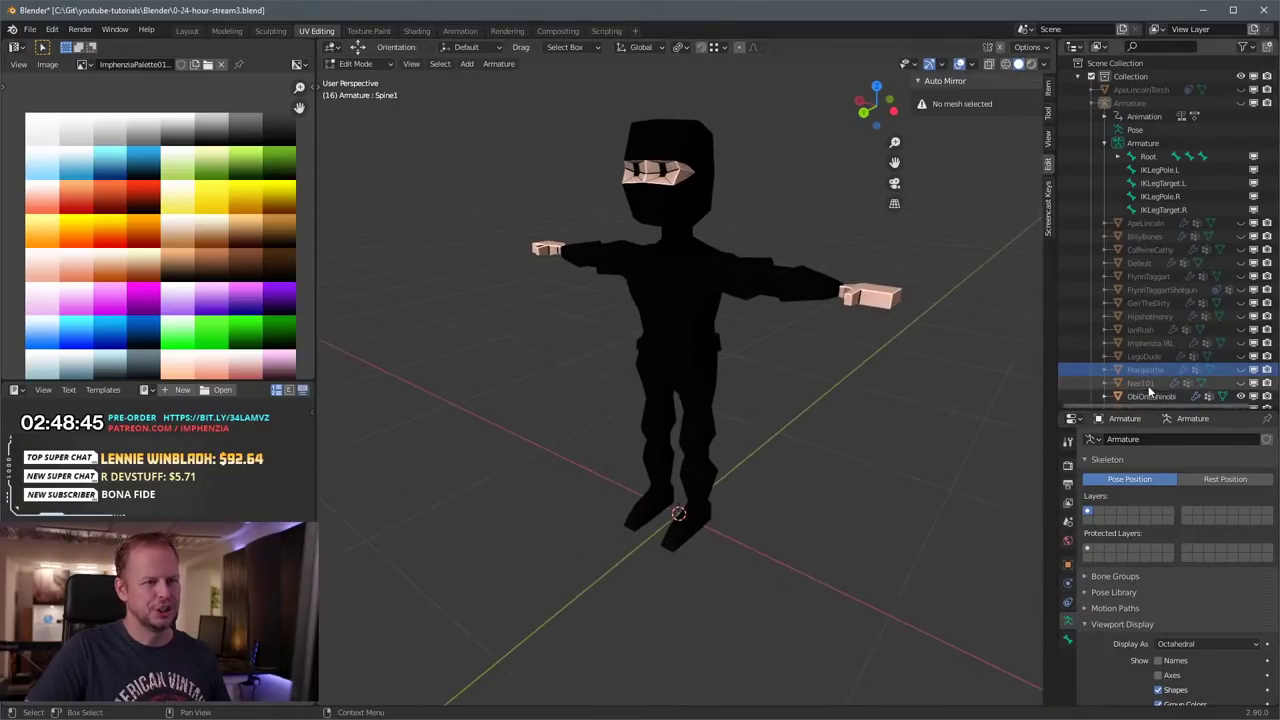
# Step: Replace ObiOneShinobi with Princess Game Designer in the viewport and view the princess from several angles
pyautogui.click(1241, 396)
pyautogui.scroll(-1, 1230, 390)
pyautogui.click(1241, 383)
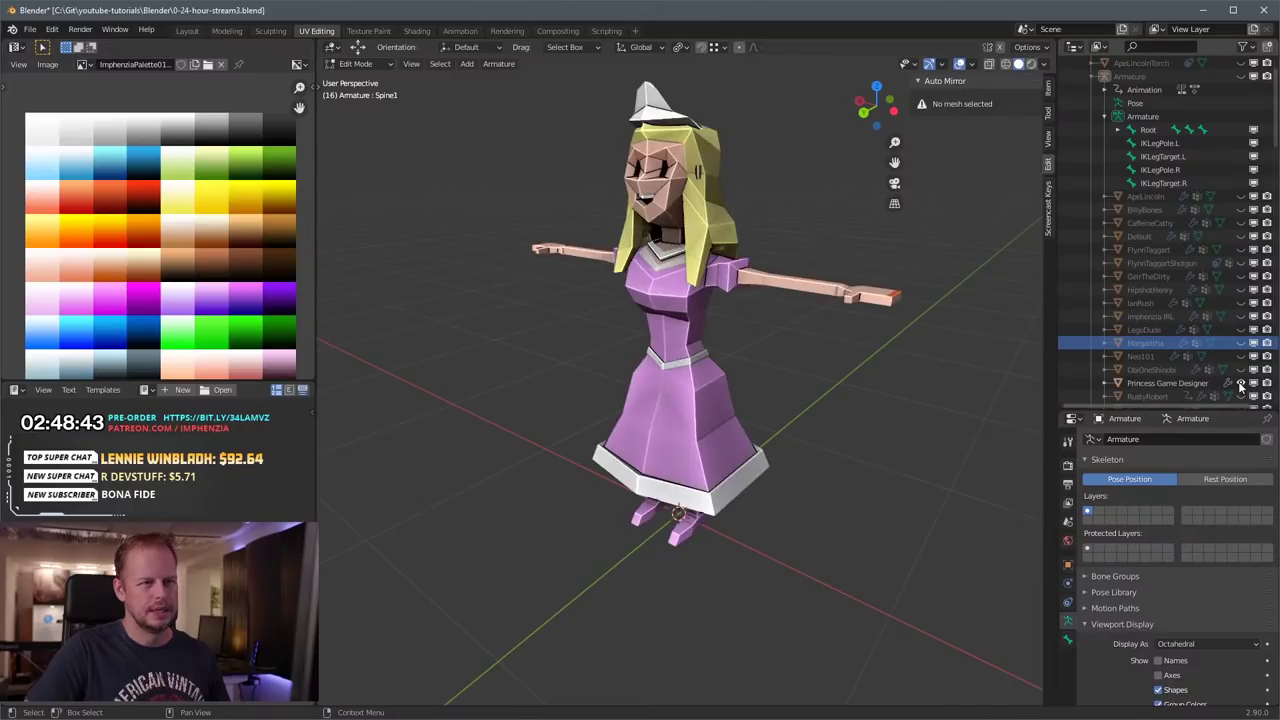
pyautogui.moveTo(860, 312); pyautogui.dragTo(885, 315, button='middle')
pyautogui.scroll(-2, 1168, 328)
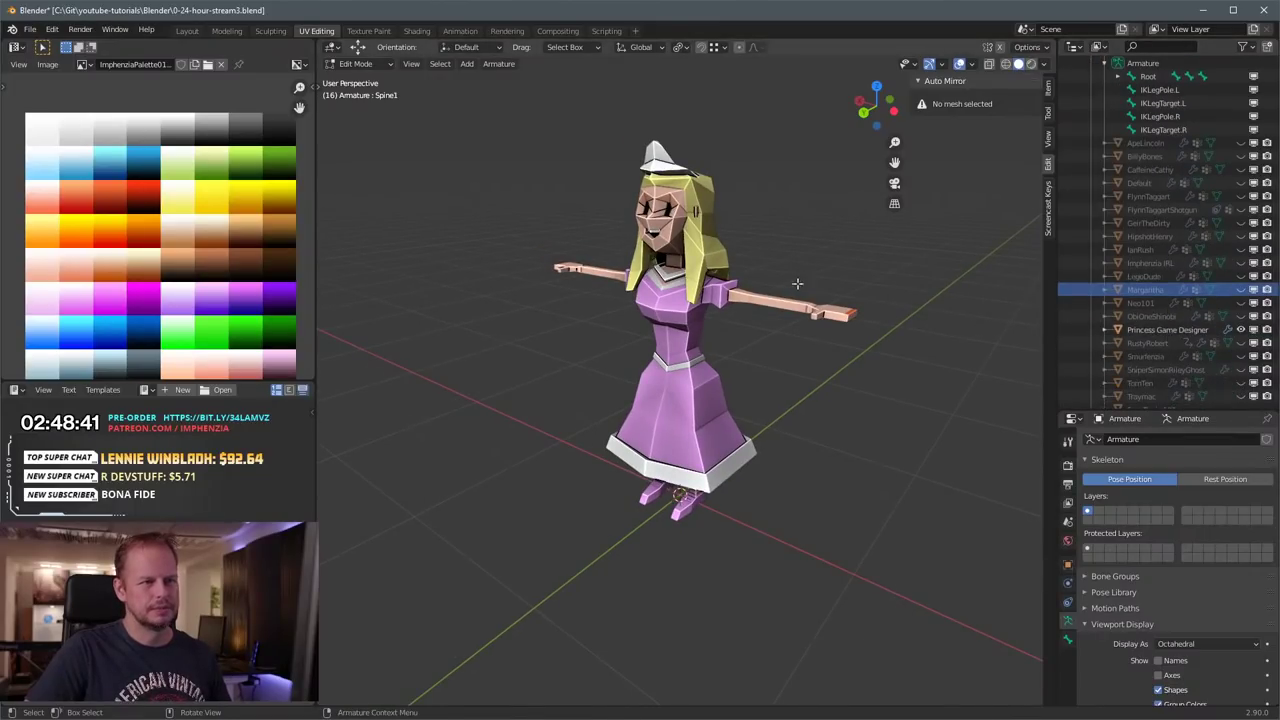
pyautogui.moveTo(790, 200); pyautogui.dragTo(758, 192, button='middle')
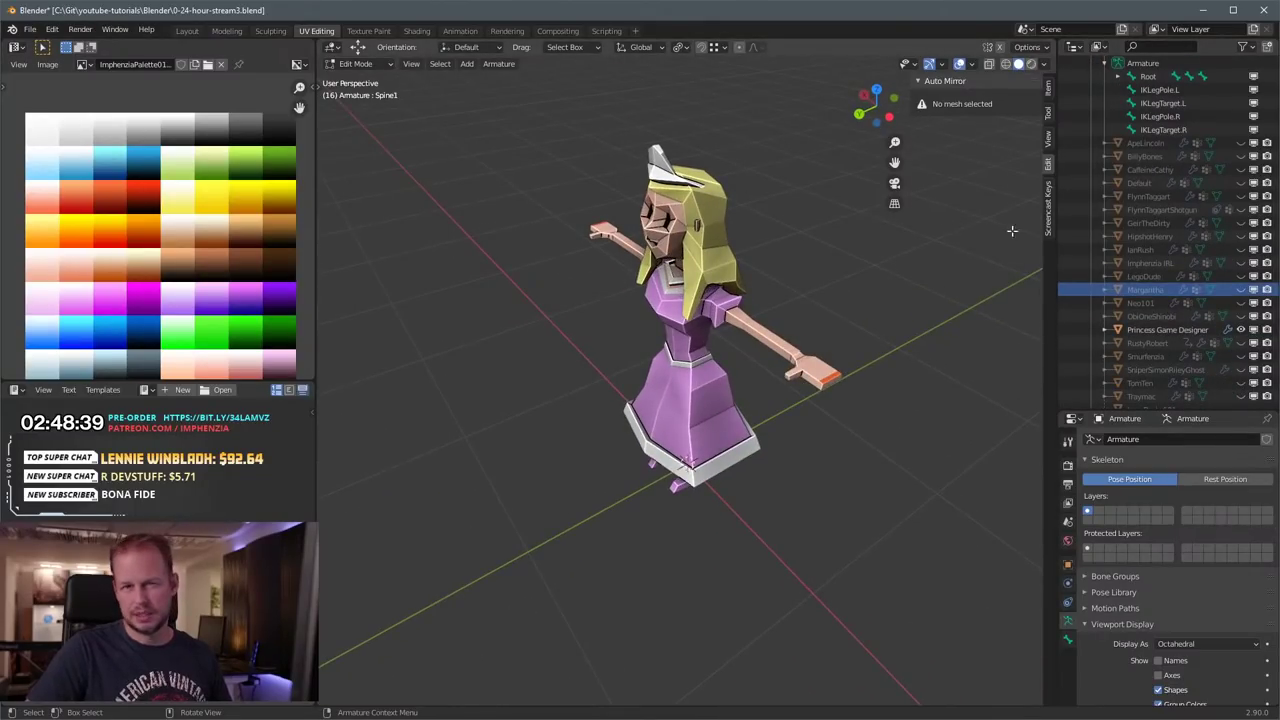
# Step: Replace Princess Game Designer with RustyRobert, view the knight from another angle, toggle its visibility, and leave it hidden
pyautogui.click(1241, 329)
pyautogui.click(1241, 342)
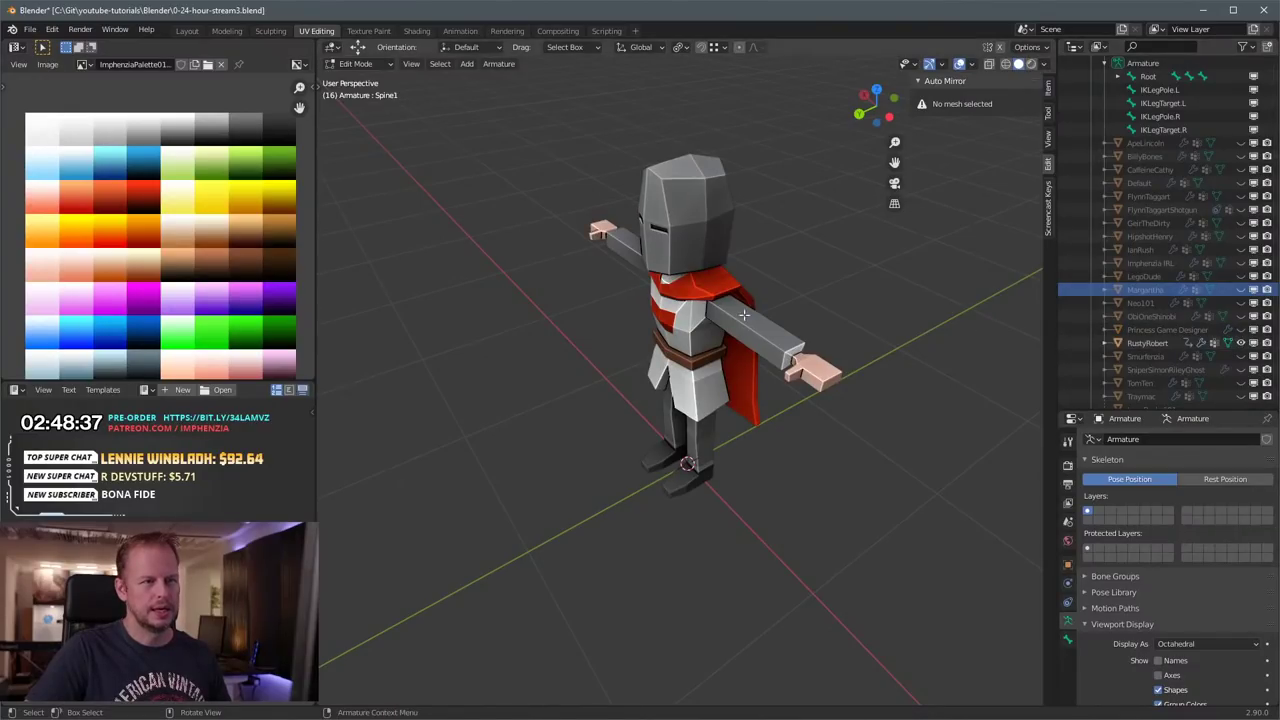
pyautogui.moveTo(760, 255)
pyautogui.mouseDown(button='middle')
pyautogui.moveTo(745, 258)
pyautogui.moveTo(760, 258)
pyautogui.mouseUp(button='middle')
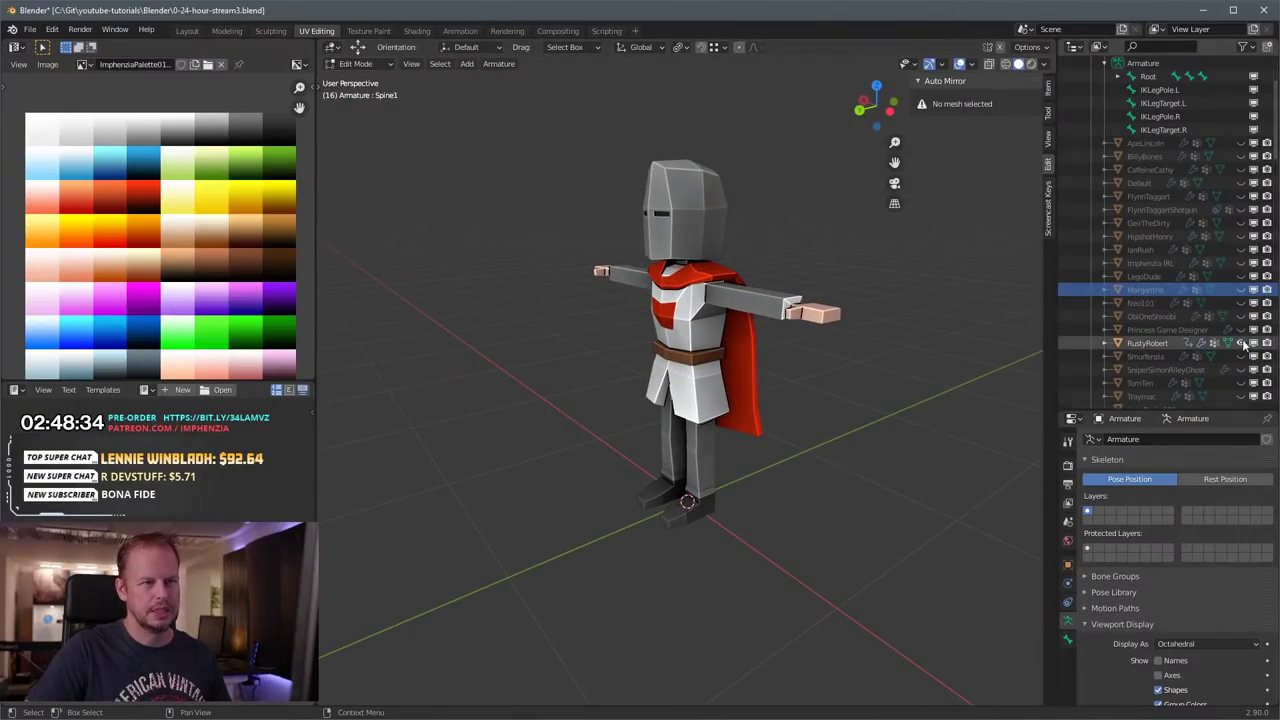
pyautogui.click(1241, 342)
pyautogui.click(1241, 342)
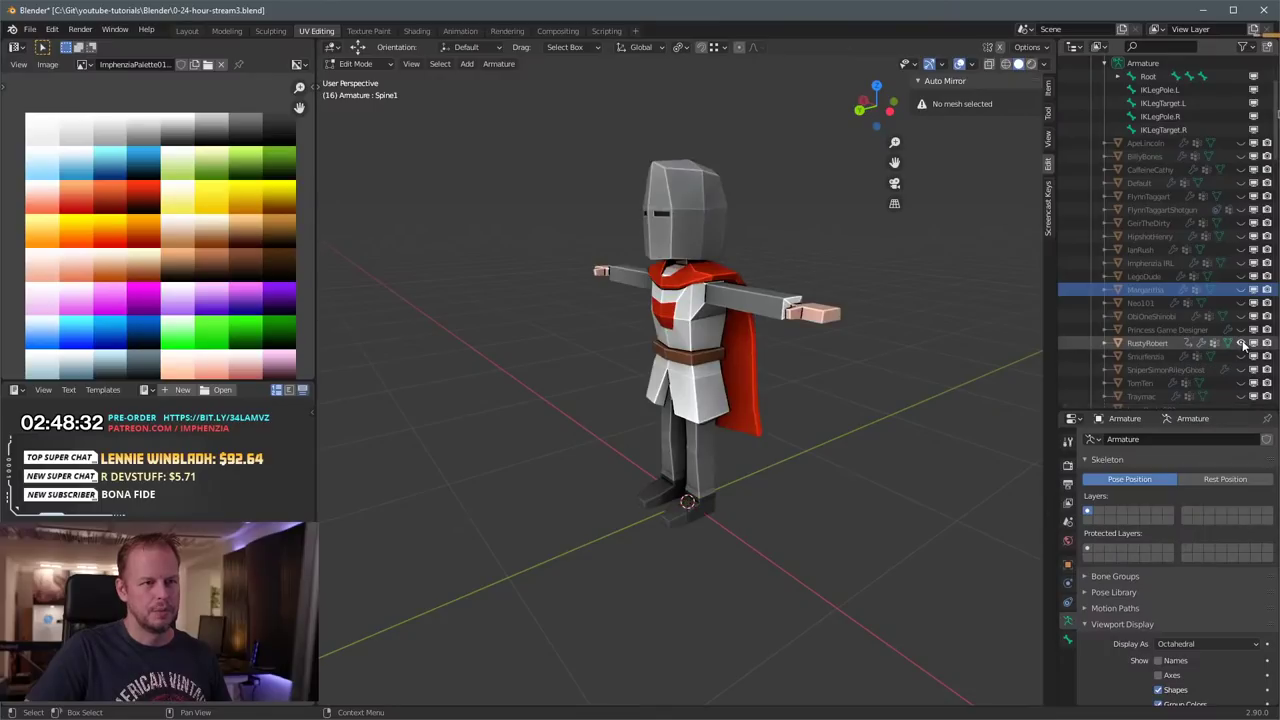
pyautogui.click(1241, 342)
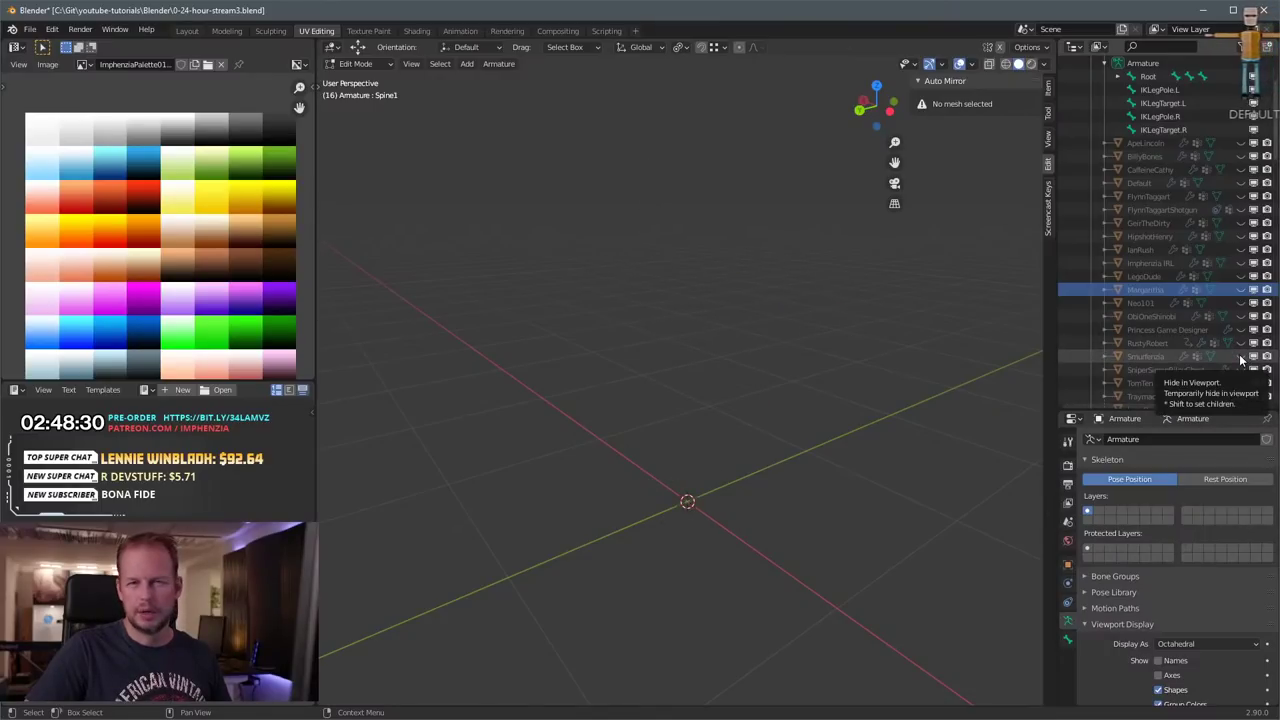
# Step: Show Smurfenzia, replace it with SniperSimonRileyGhost, and view each character from another angle
pyautogui.click(1241, 357)
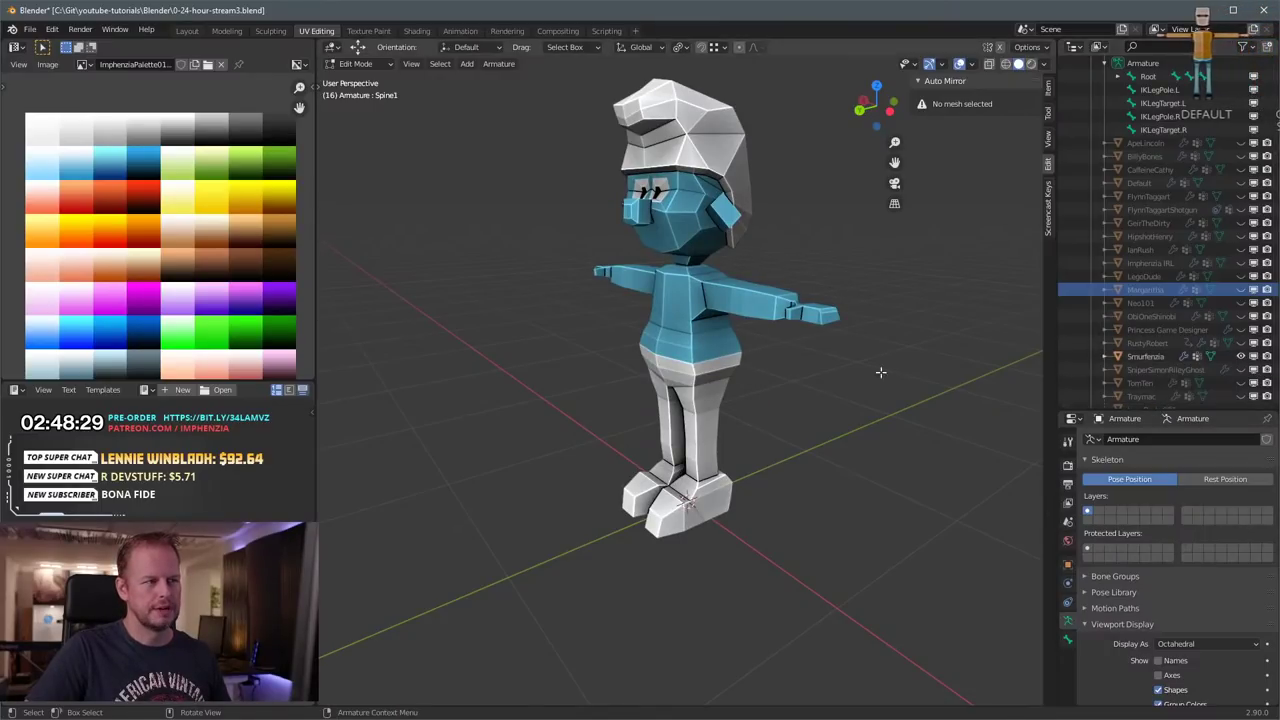
pyautogui.moveTo(703, 290); pyautogui.dragTo(734, 302, button='middle')
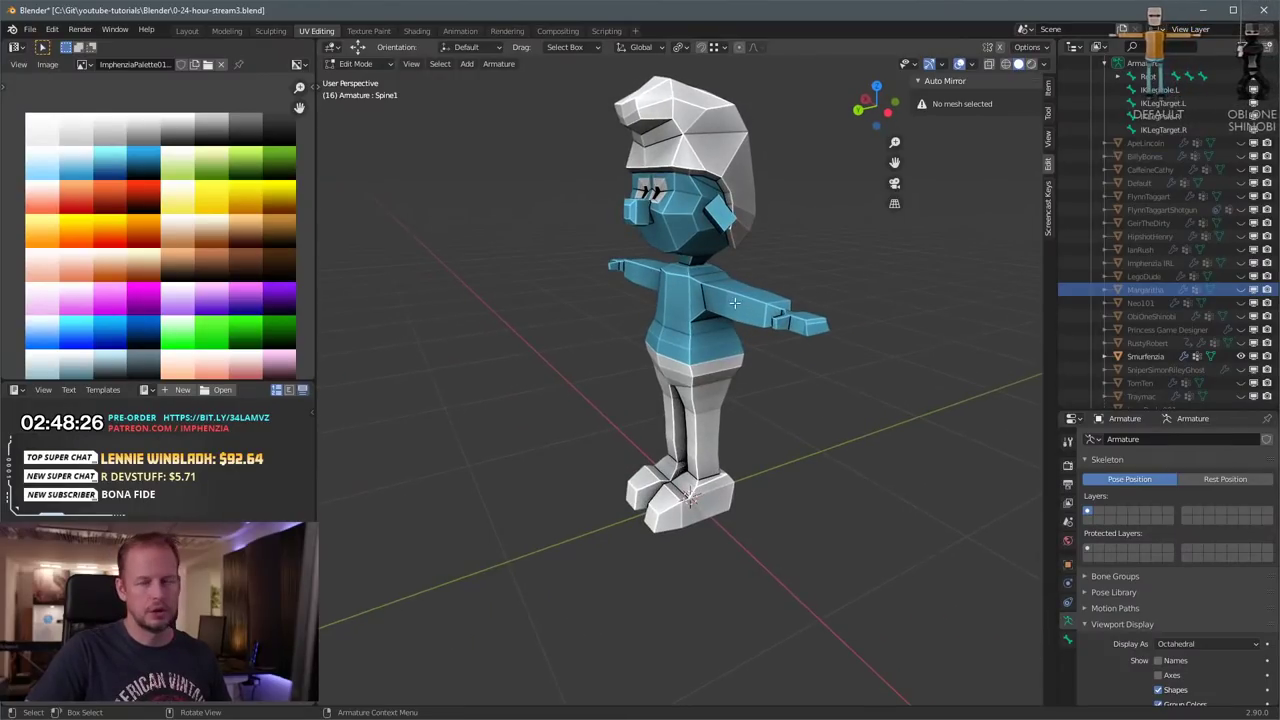
pyautogui.click(1241, 356)
pyautogui.click(1241, 369)
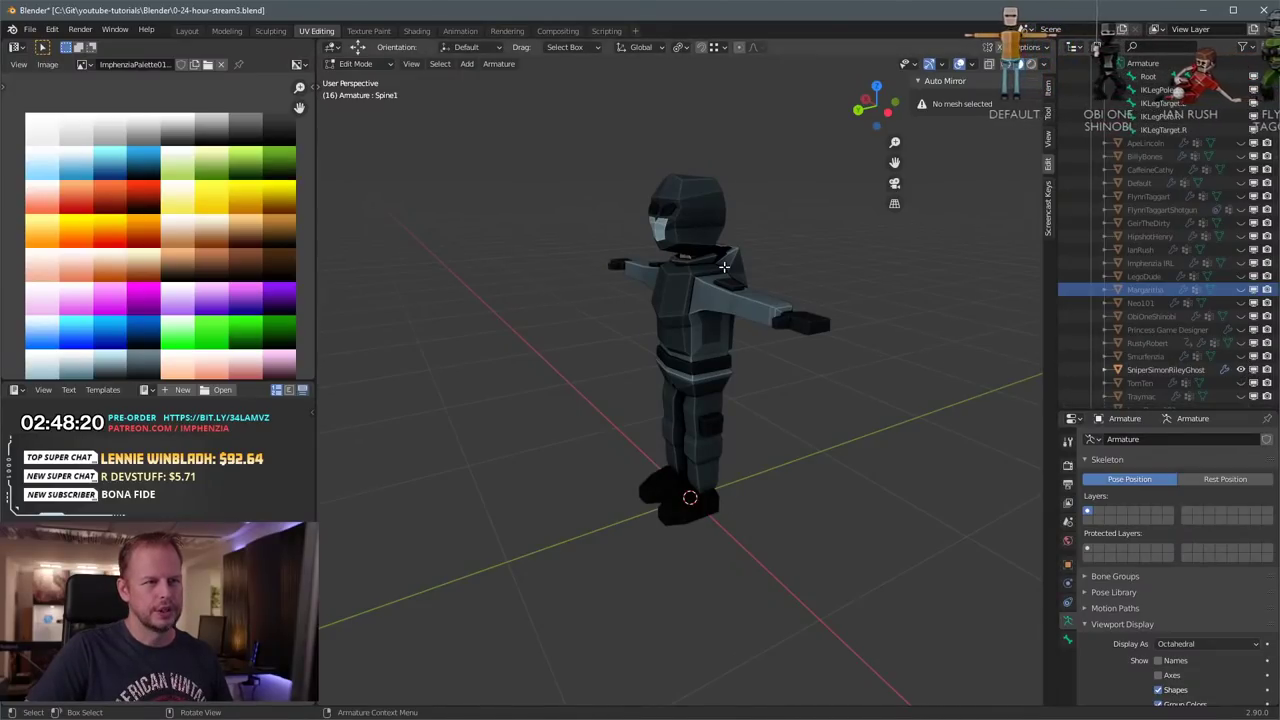
pyautogui.moveTo(729, 291); pyautogui.dragTo(950, 305, button='middle')
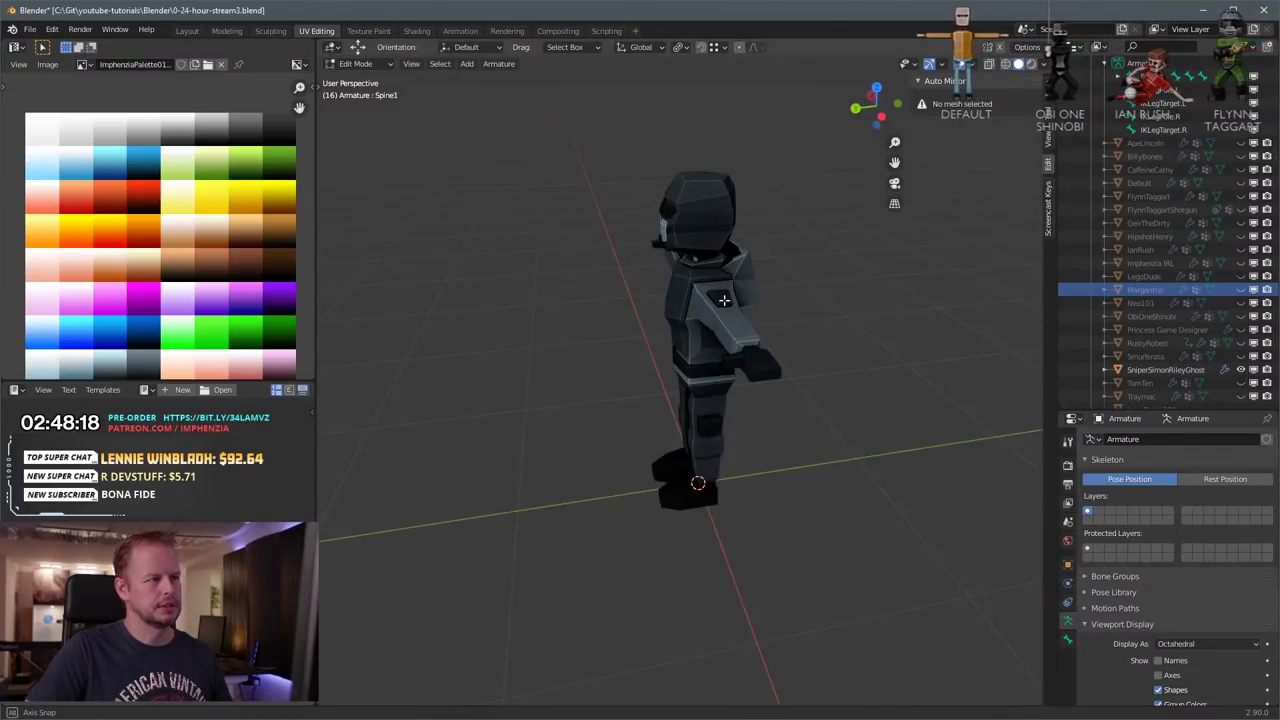
# Step: Replace SniperSimonRileyGhost with TomTen in the viewport and view the Santa character more from the front
pyautogui.click(1241, 369)
pyautogui.click(1241, 382)
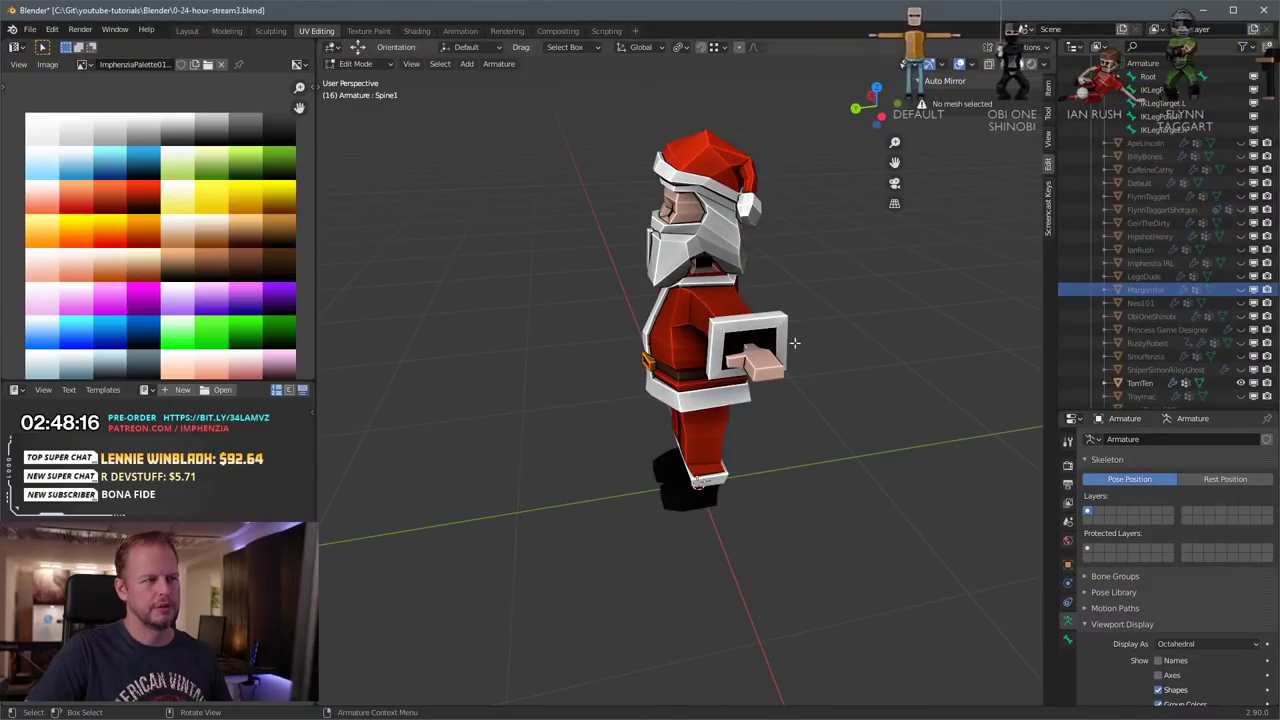
pyautogui.moveTo(770, 352); pyautogui.dragTo(880, 352, button='middle')
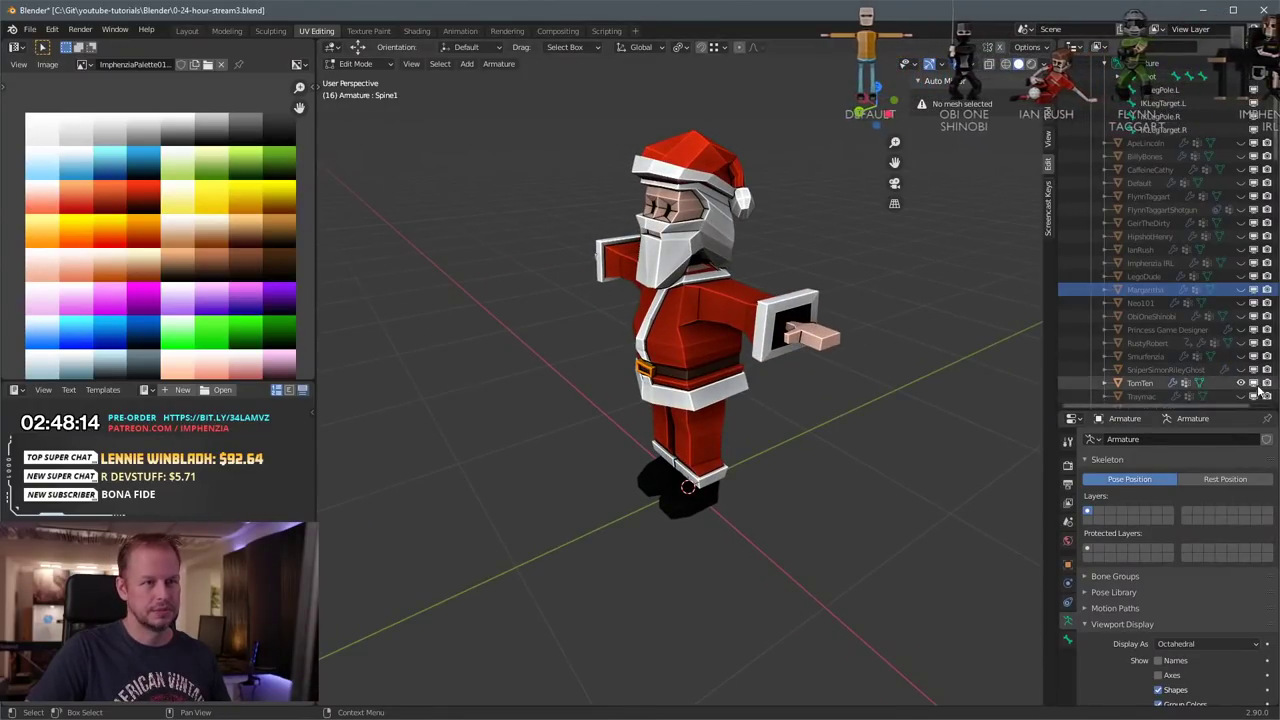
# Step: Replace TomTen with Traymac in the viewport and inspect the character up close
pyautogui.click(1240, 383)
pyautogui.click(1240, 396)
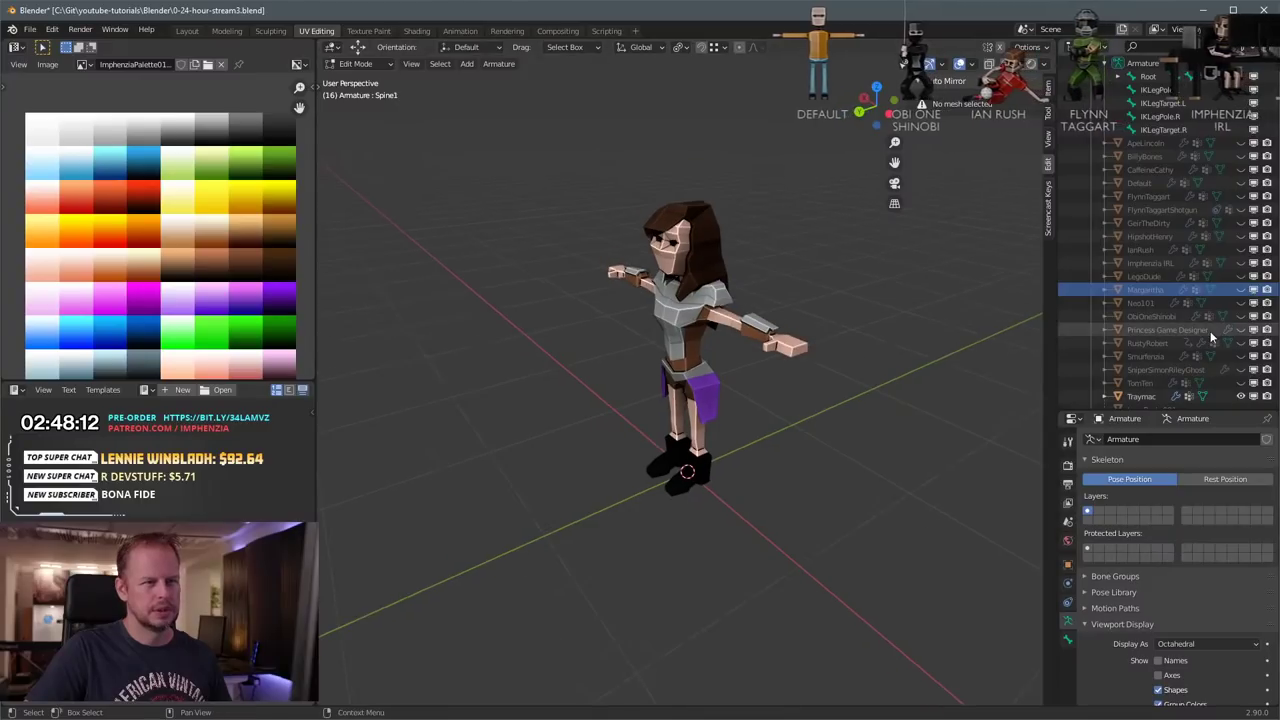
pyautogui.scroll(-2, 1210, 345)
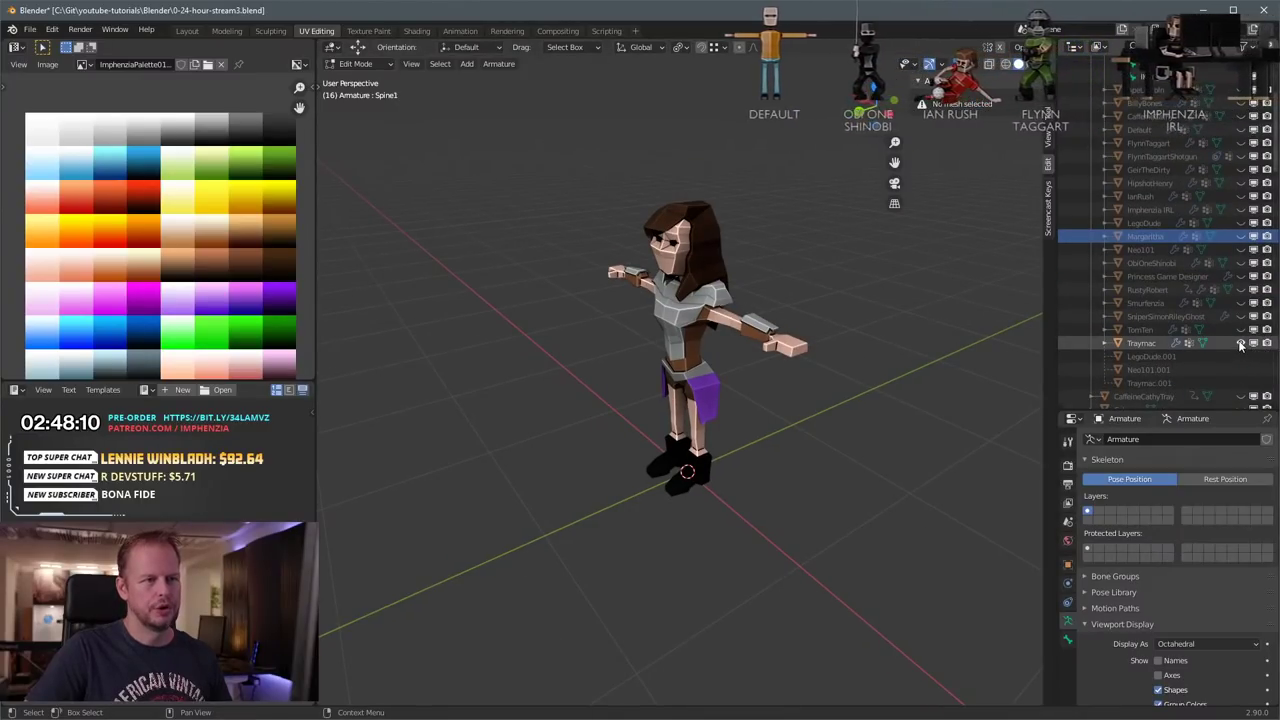
pyautogui.scroll(3, 713, 287)
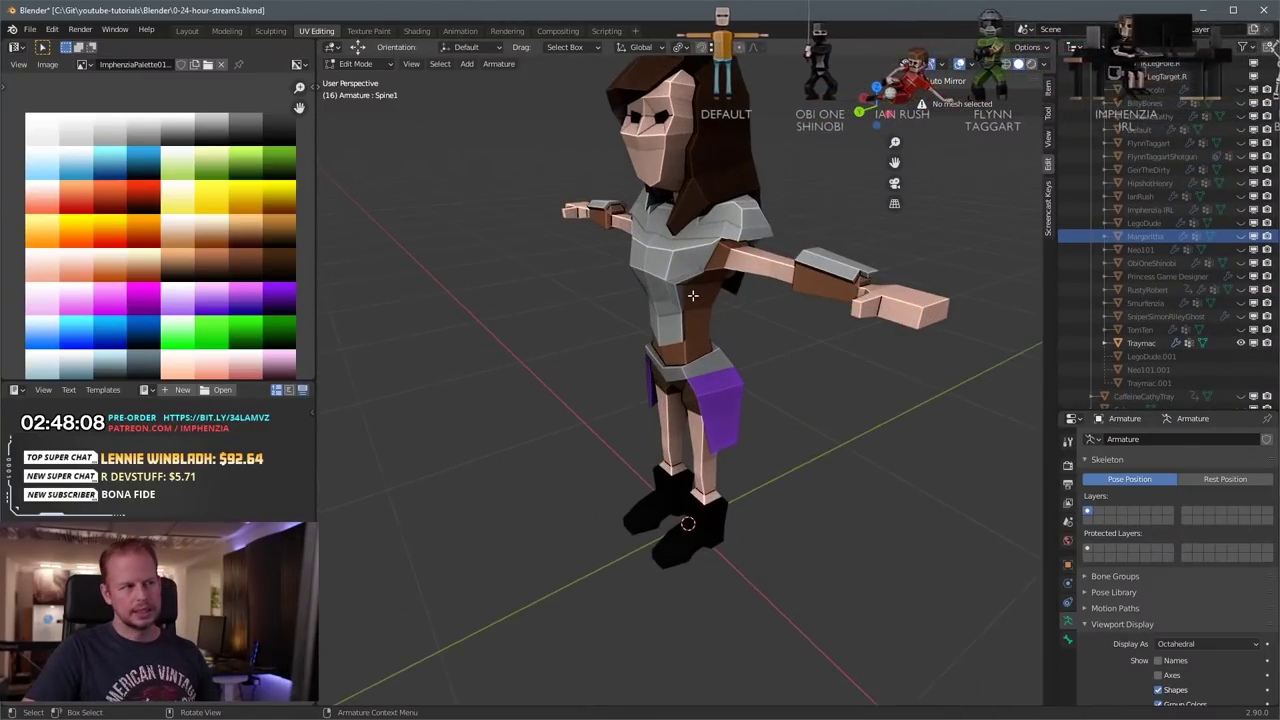
pyautogui.scroll(-3, 736, 296)
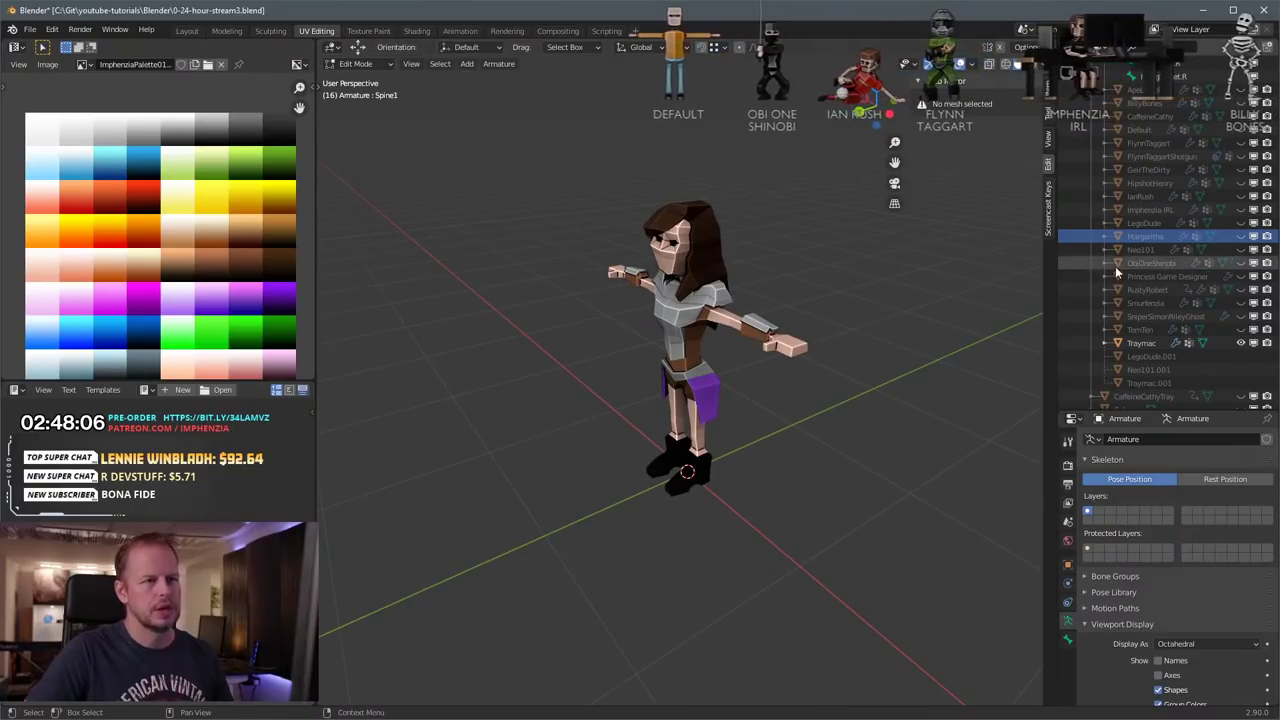
# Step: Switch to the Animation workspace, show RustyRobertSword in Traymac's hands, and play the sword swing animation
pyautogui.click(470, 33)
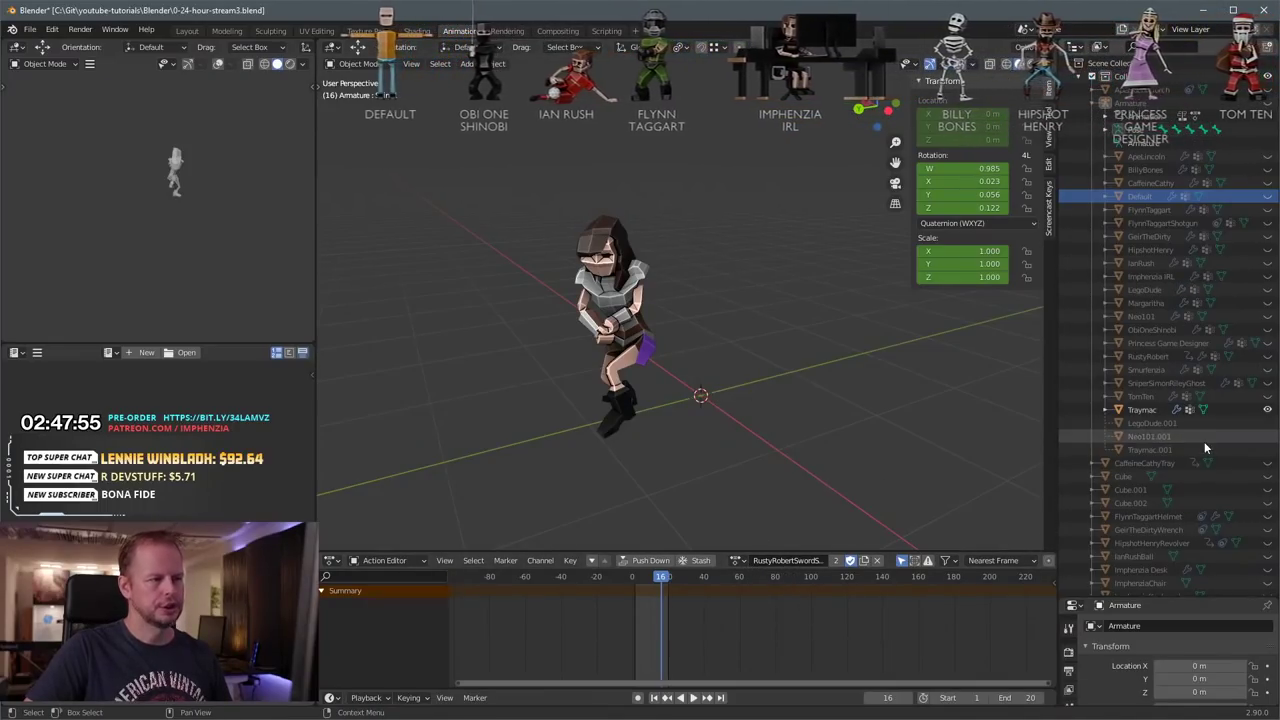
pyautogui.scroll(-5, 1193, 470)
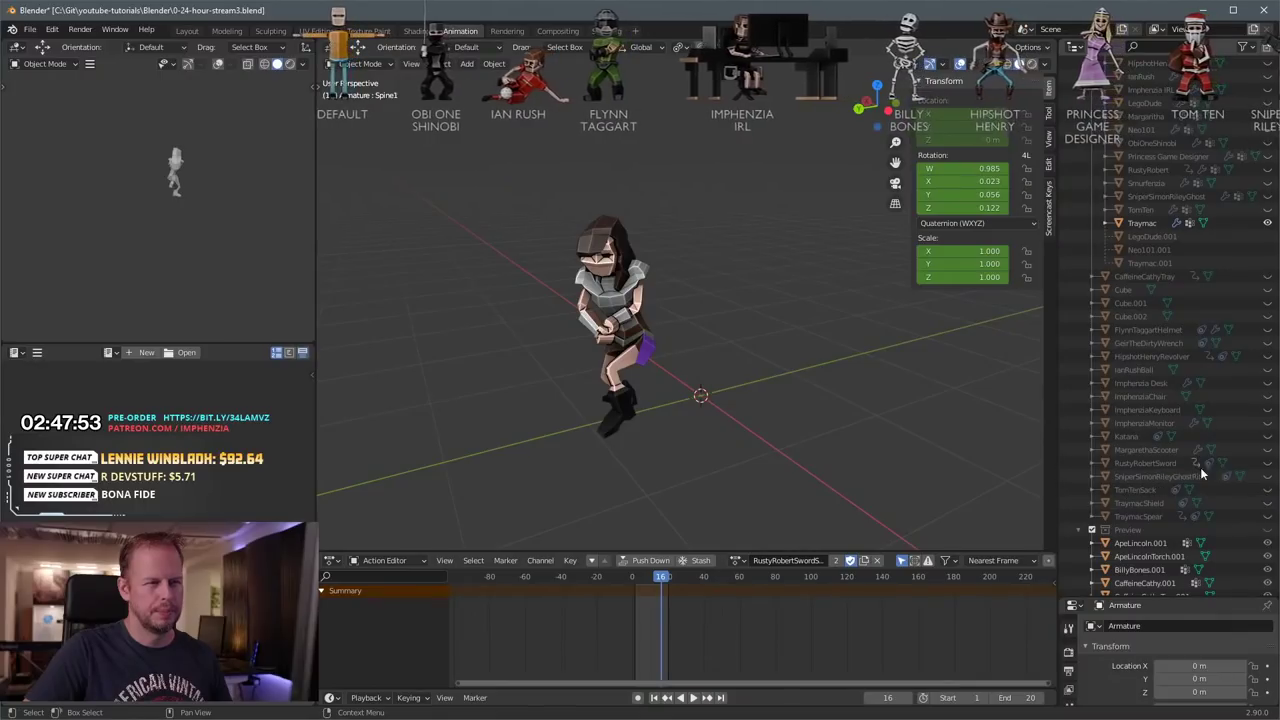
pyautogui.click(1267, 463)
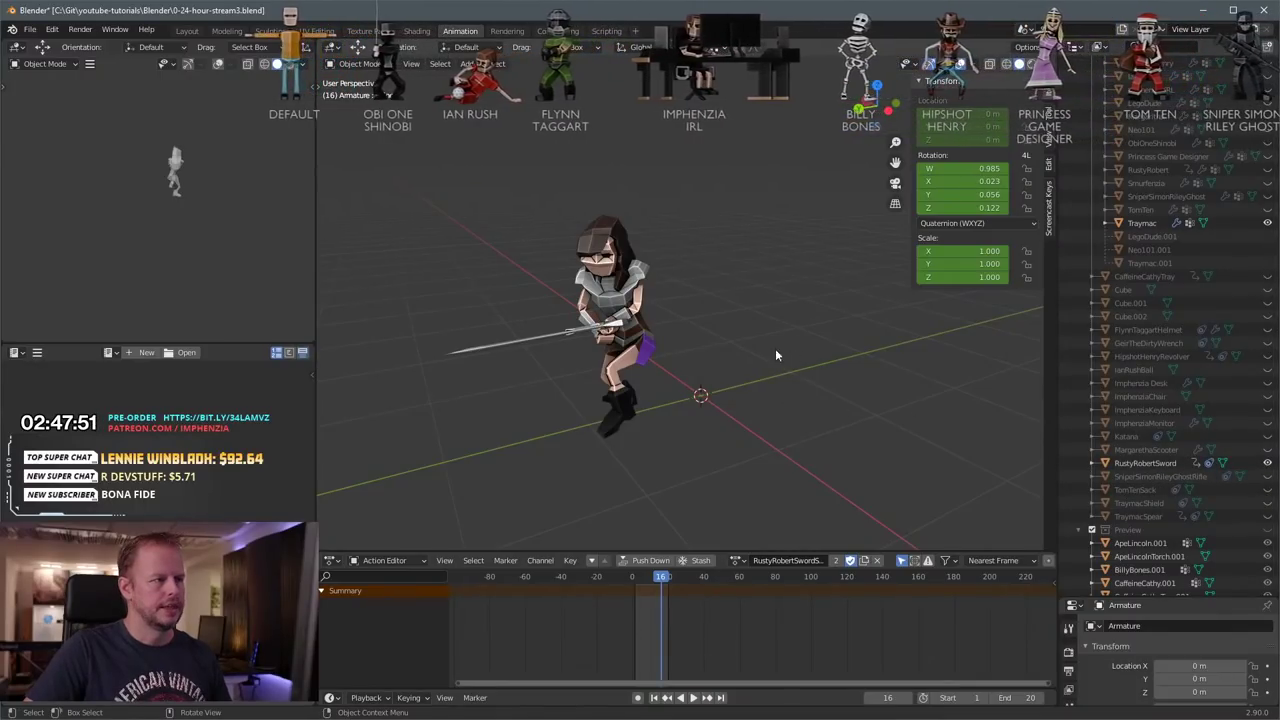
pyautogui.moveTo(775, 348); pyautogui.dragTo(680, 373, button='middle')
pyautogui.press('space')
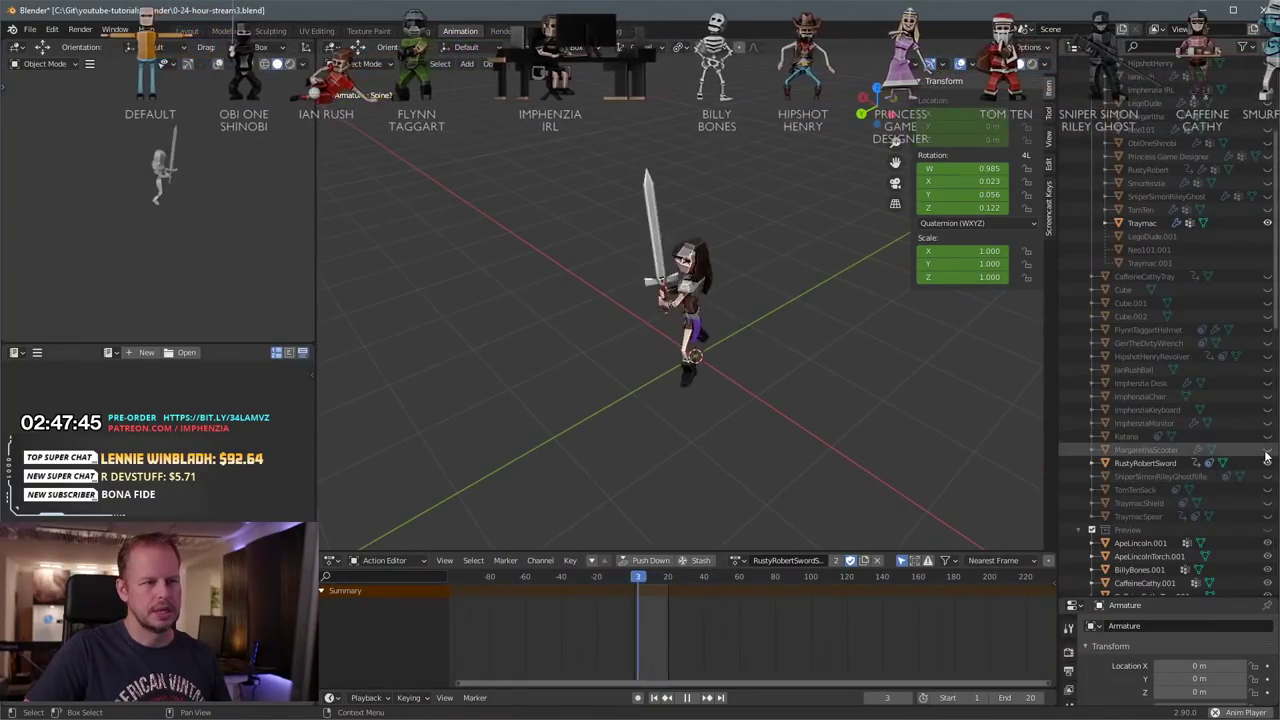
# Step: Replace Traymac with TomTen and then with SniperSimonRileyGhost while the sword swing animation plays
pyautogui.scroll(2, 1262, 438)
pyautogui.click(1267, 304)
pyautogui.click(1267, 292)
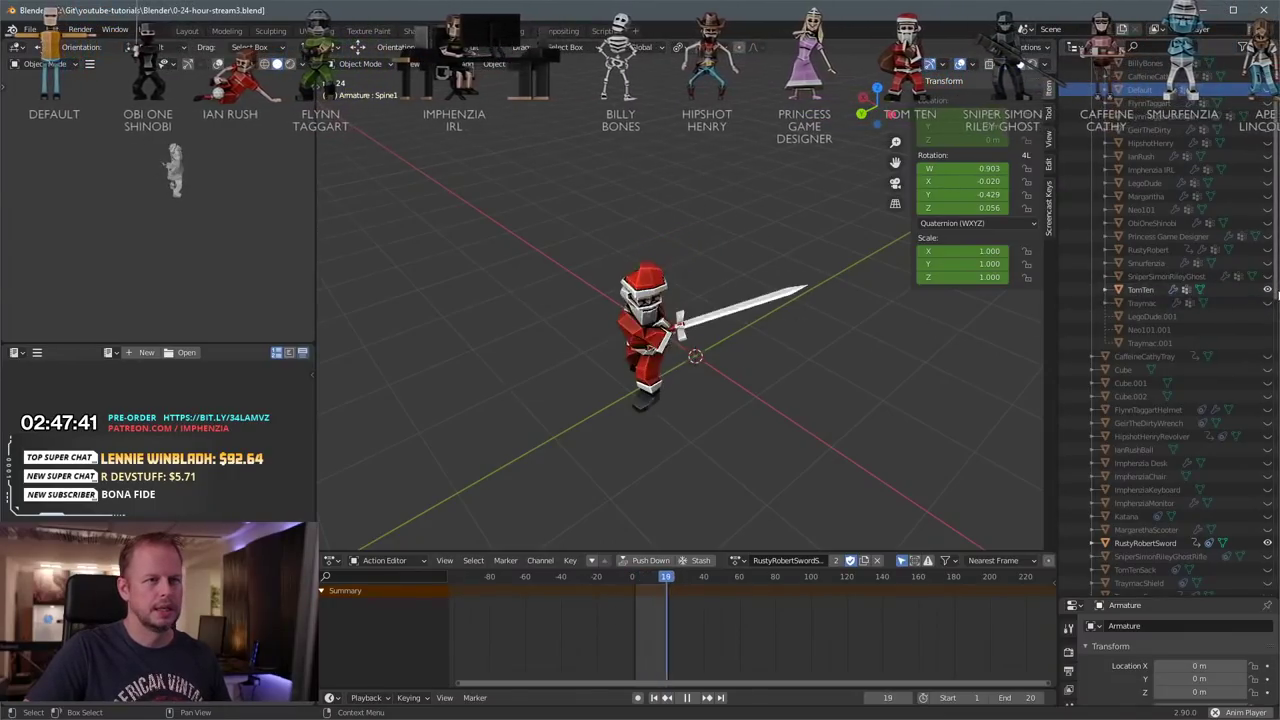
pyautogui.click(1267, 289)
pyautogui.click(1268, 276)
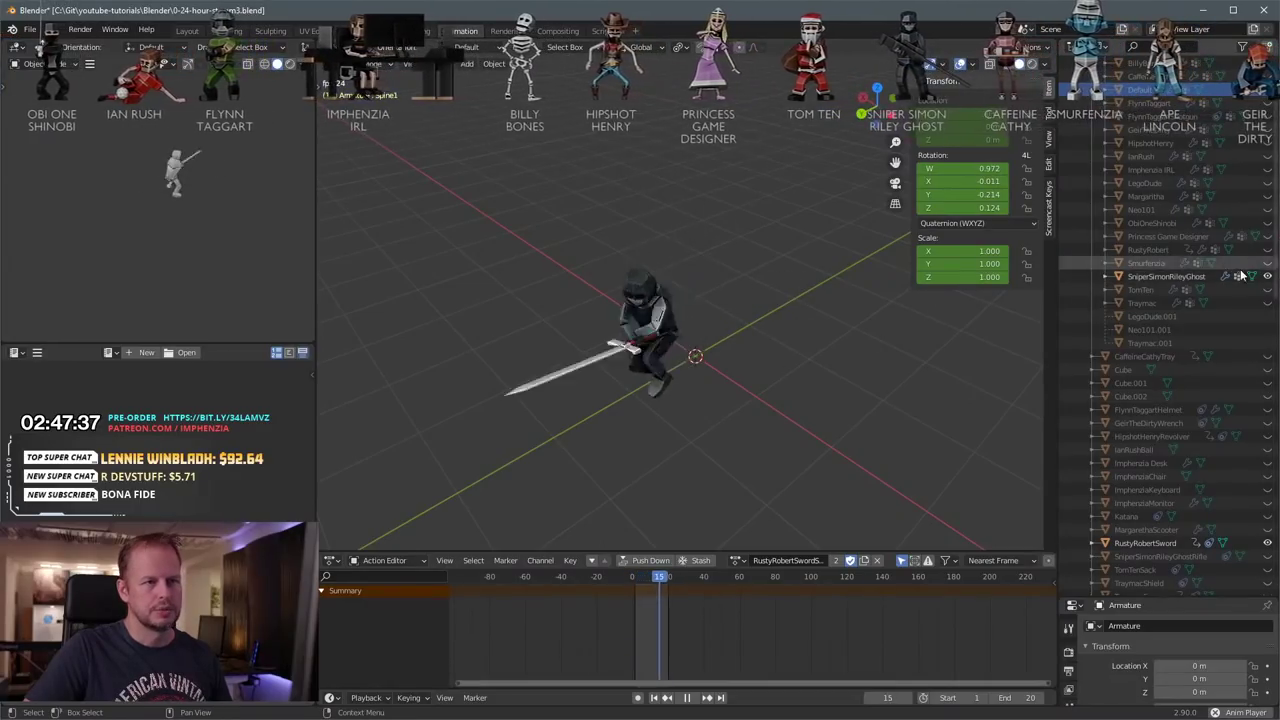
# Step: Replace SniperSimonRileyGhost with IanRush and then with FlynnTaggart in the playing sword swing animation
pyautogui.click(1267, 276)
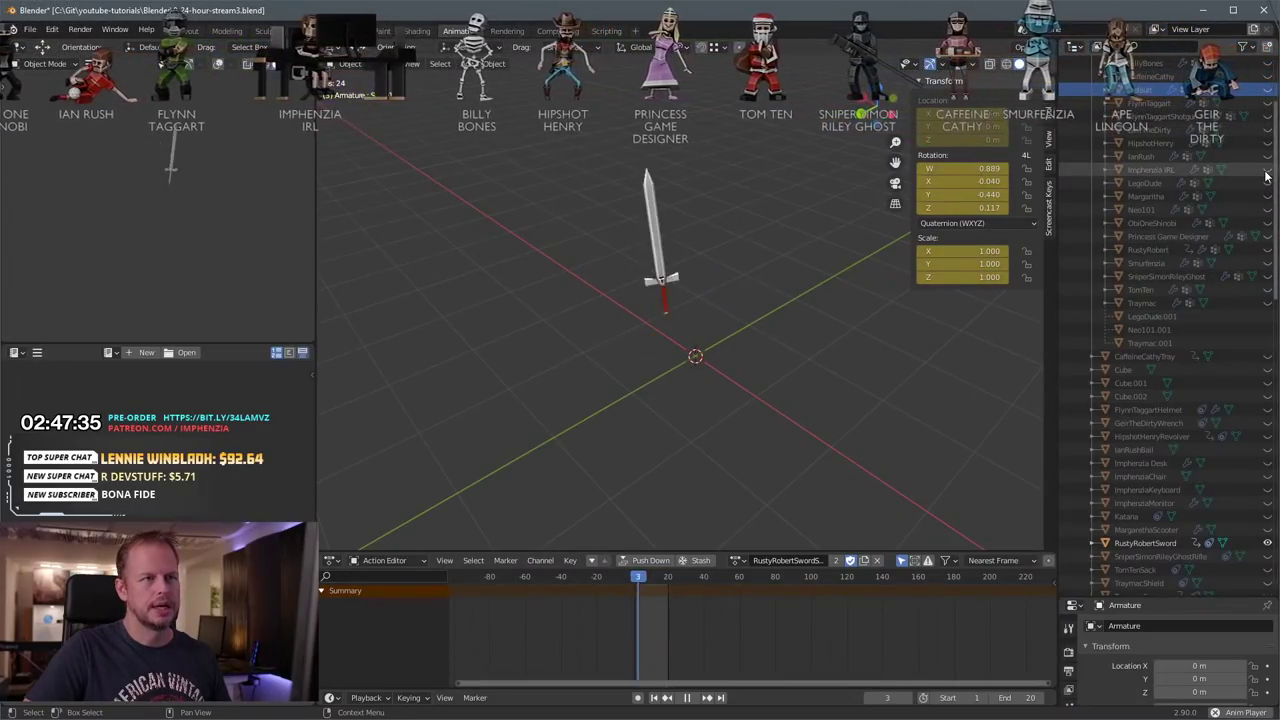
pyautogui.click(1267, 156)
pyautogui.scroll(2, 1255, 200)
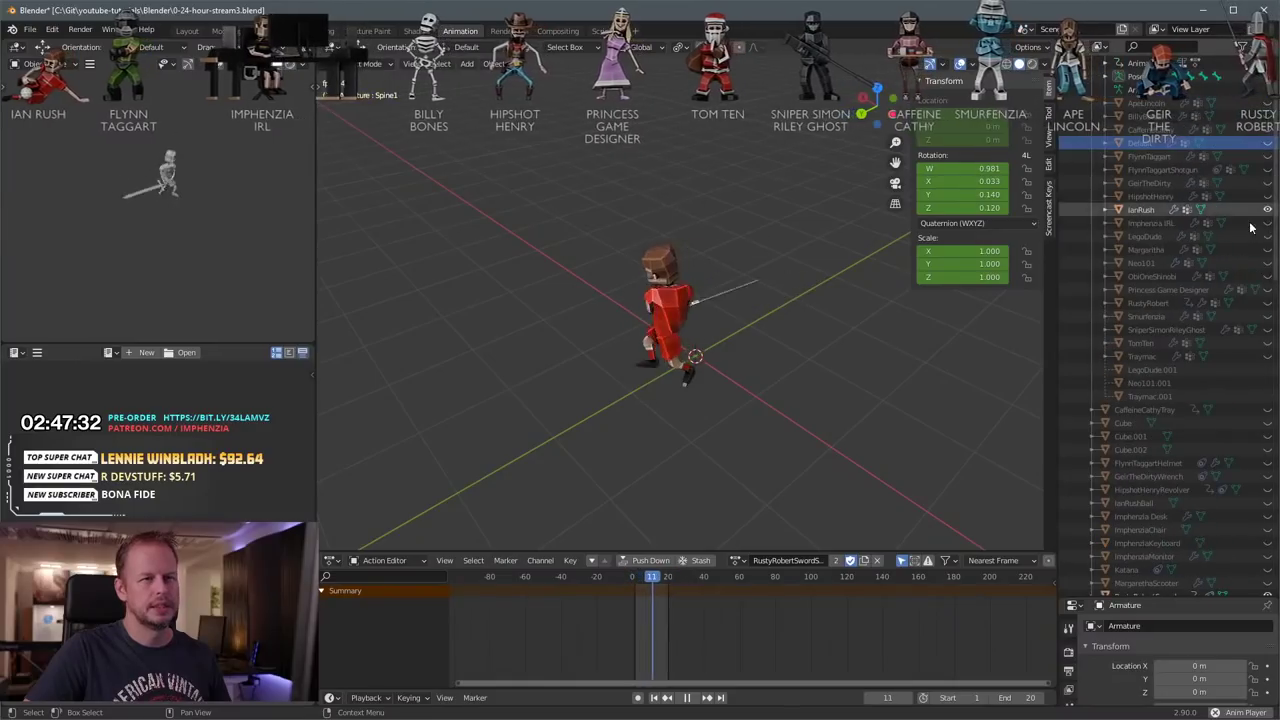
pyautogui.click(1267, 209)
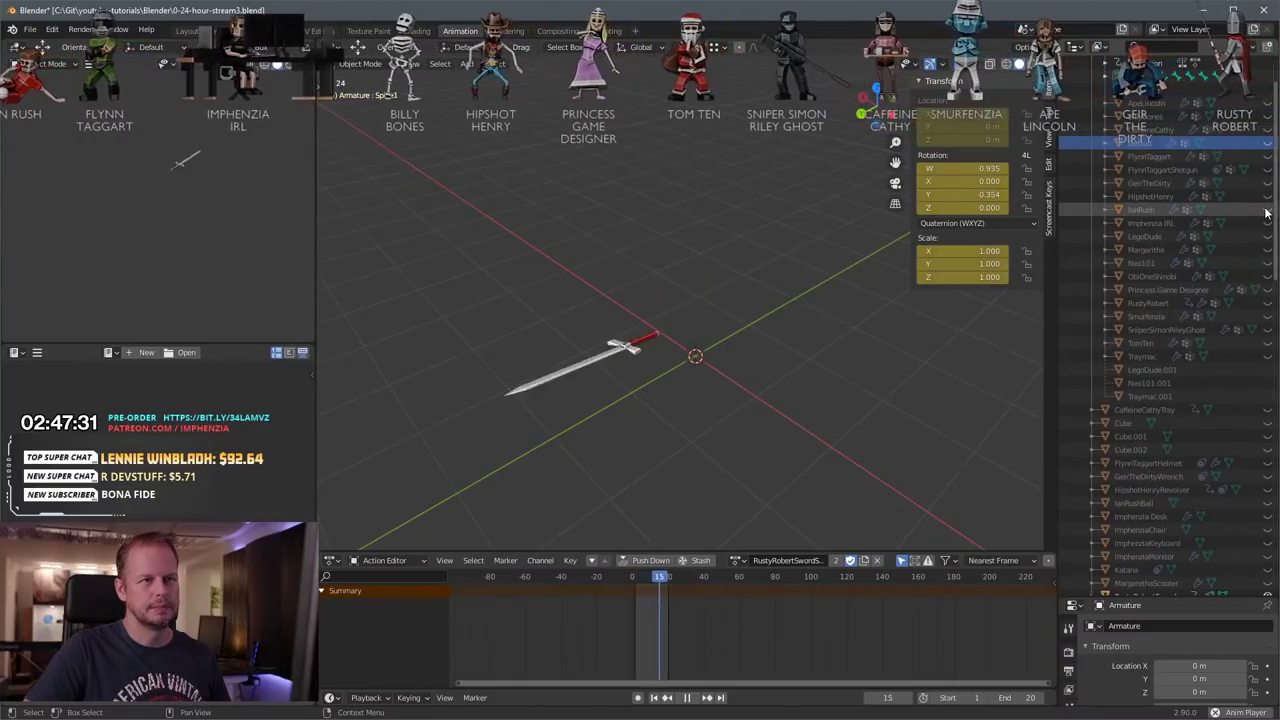
pyautogui.click(1267, 156)
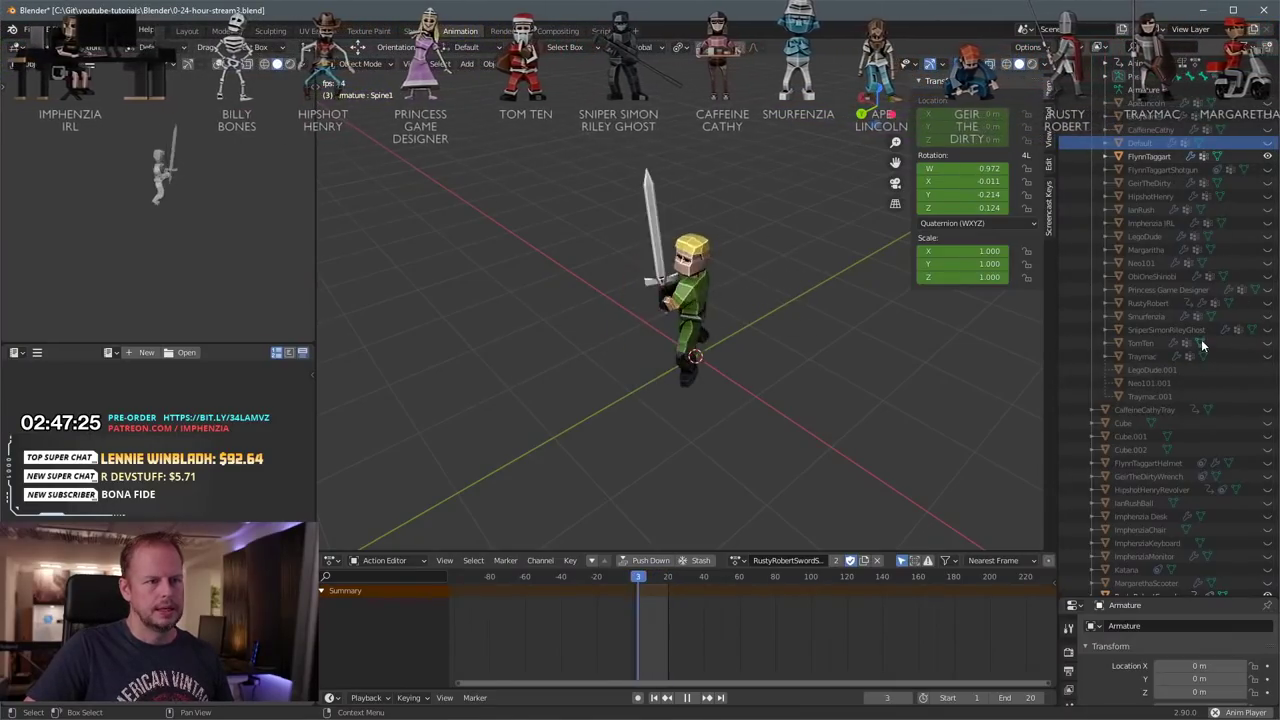
# Step: Hide RustyRobertSword and replace FlynnTaggart with TomTen in the playing animation
pyautogui.scroll(-2, 1200, 425)
pyautogui.click(1268, 544)
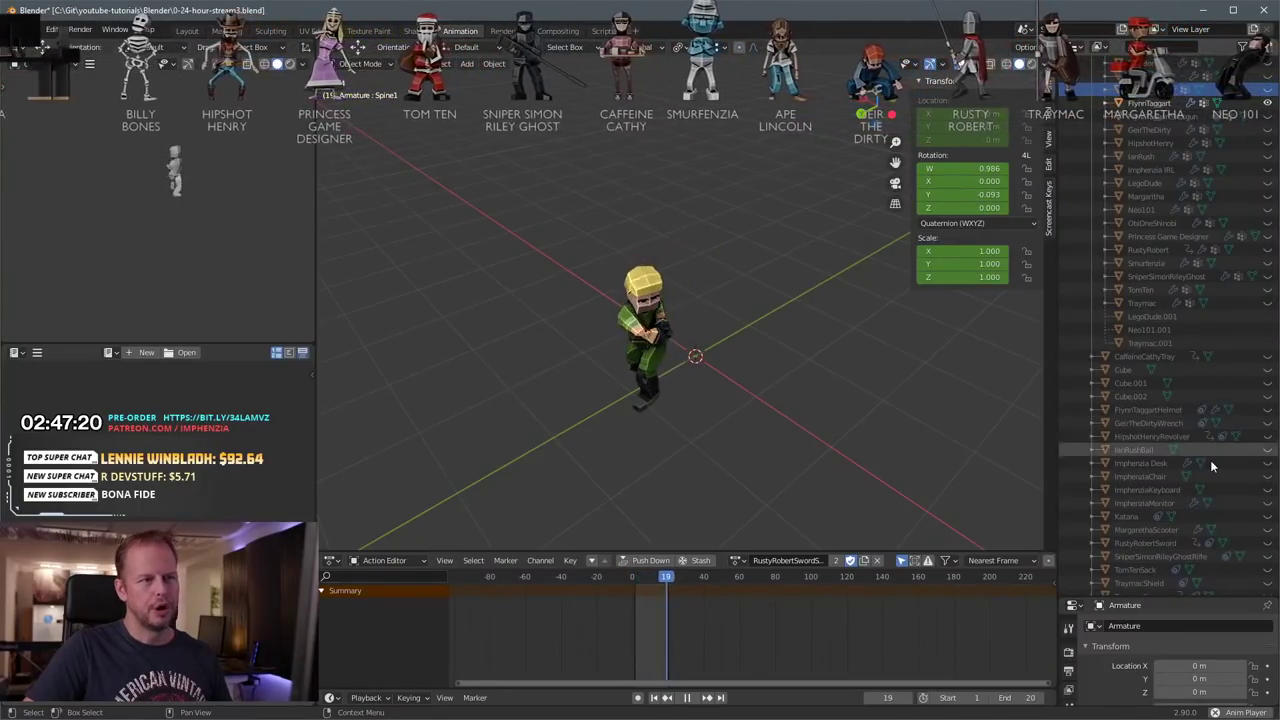
pyautogui.scroll(2, 1206, 151)
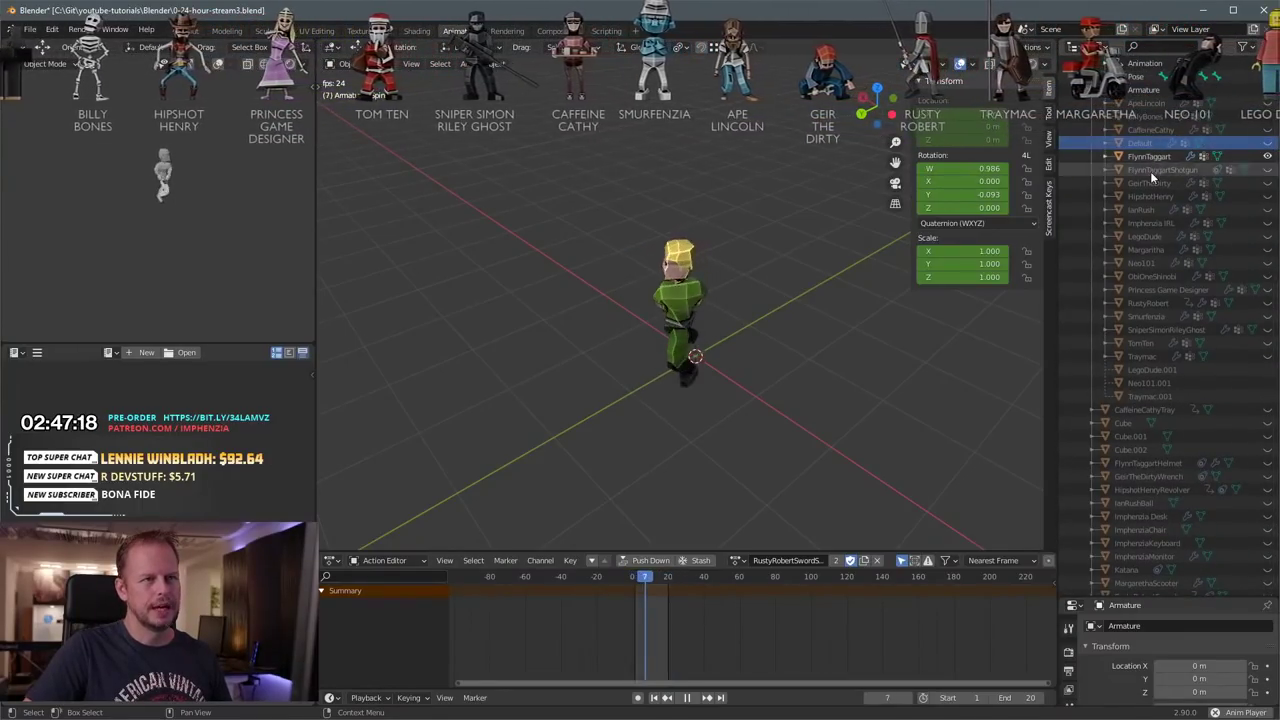
pyautogui.click(1267, 157)
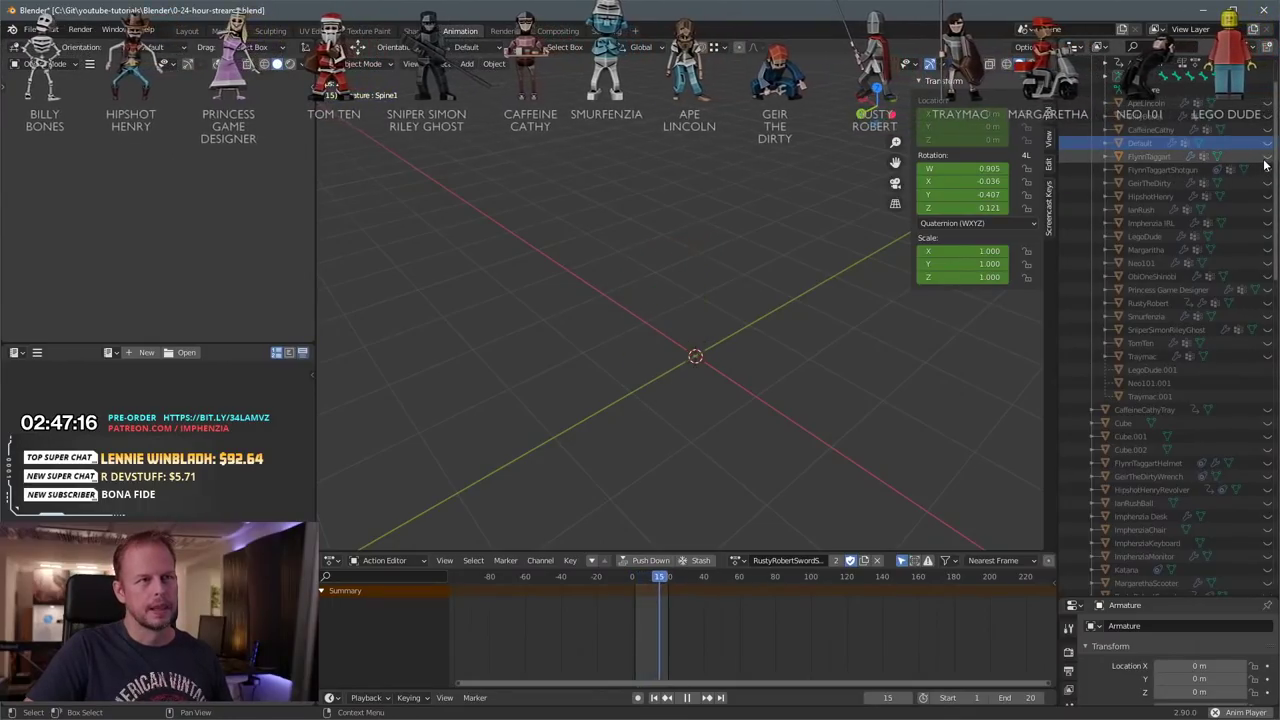
pyautogui.click(1268, 343)
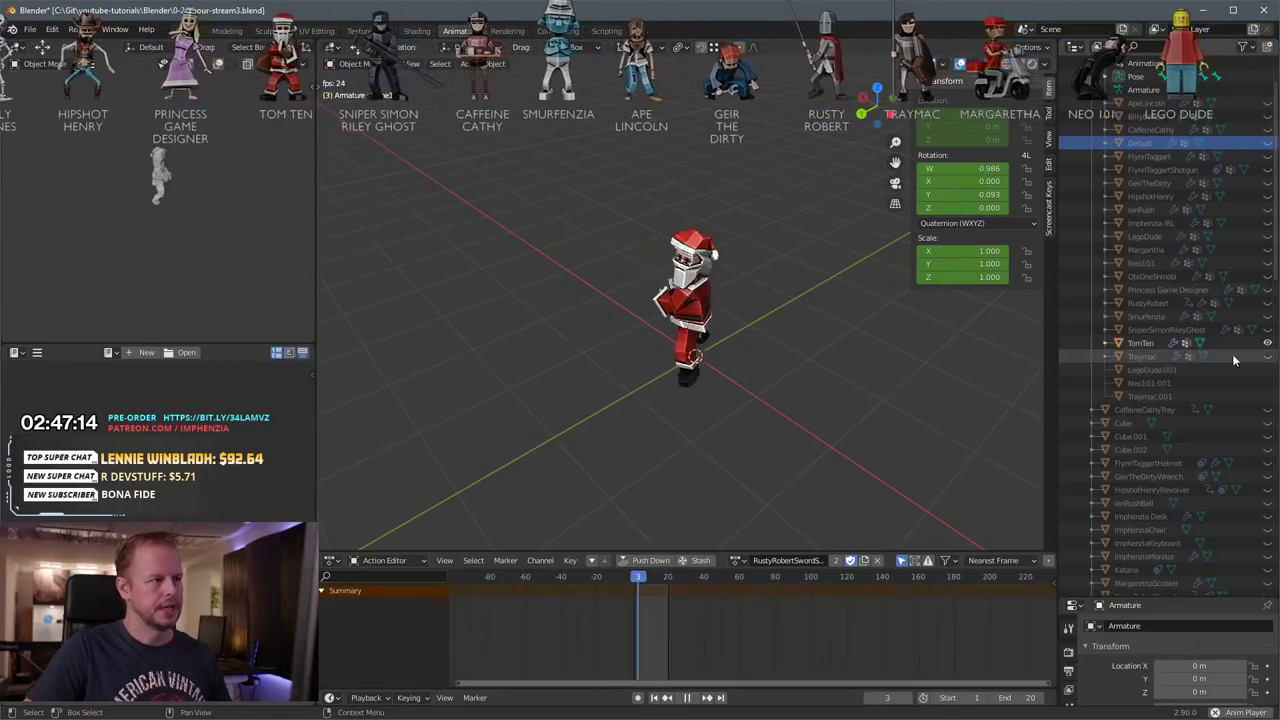
# Step: Show TomTenSack with the TomTen character and view the swinging sack from several angles
pyautogui.scroll(-4, 1230, 380)
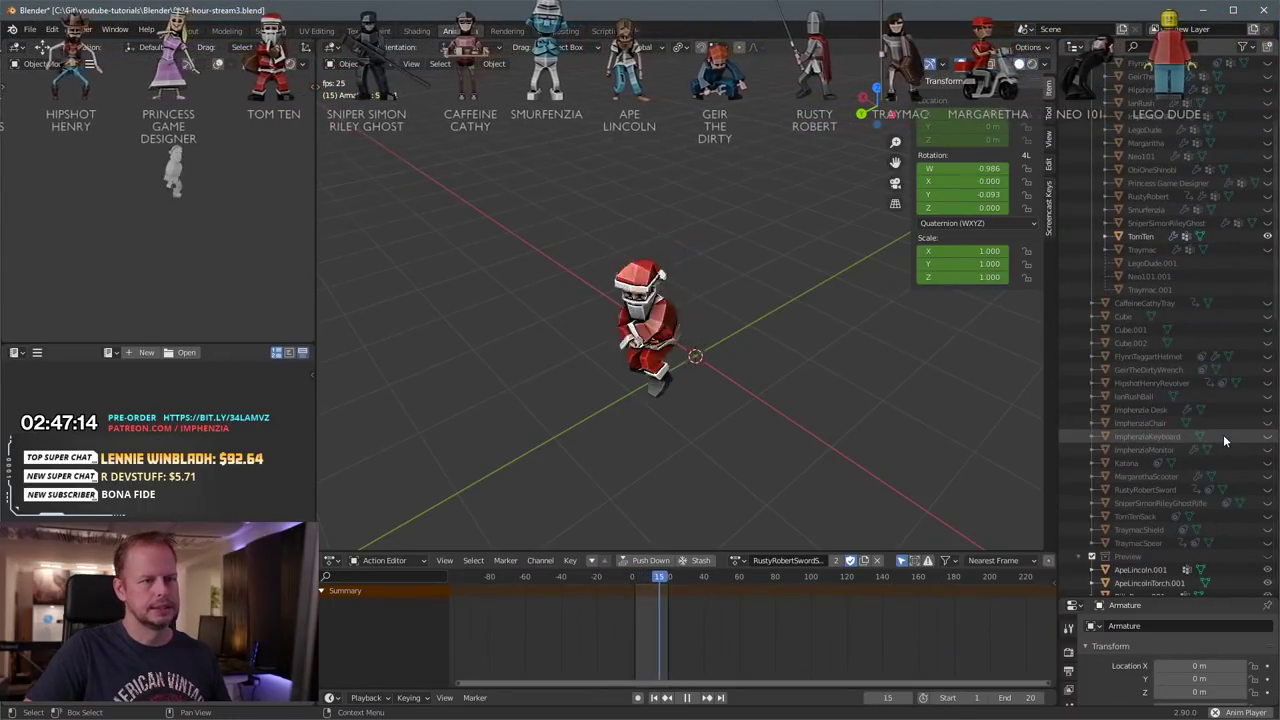
pyautogui.click(1267, 516)
pyautogui.moveTo(723, 352); pyautogui.dragTo(887, 306, button='middle')
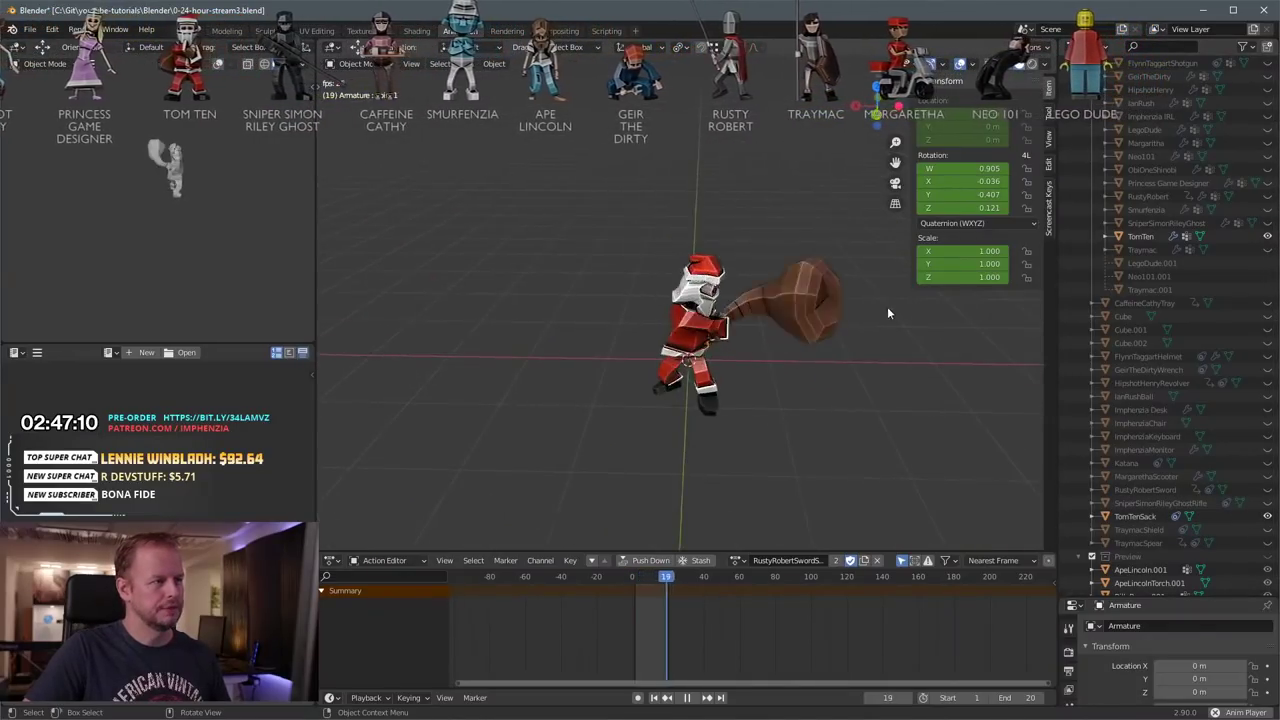
pyautogui.scroll(3, 793, 404)
pyautogui.moveTo(793, 404); pyautogui.dragTo(1214, 333, button='middle')
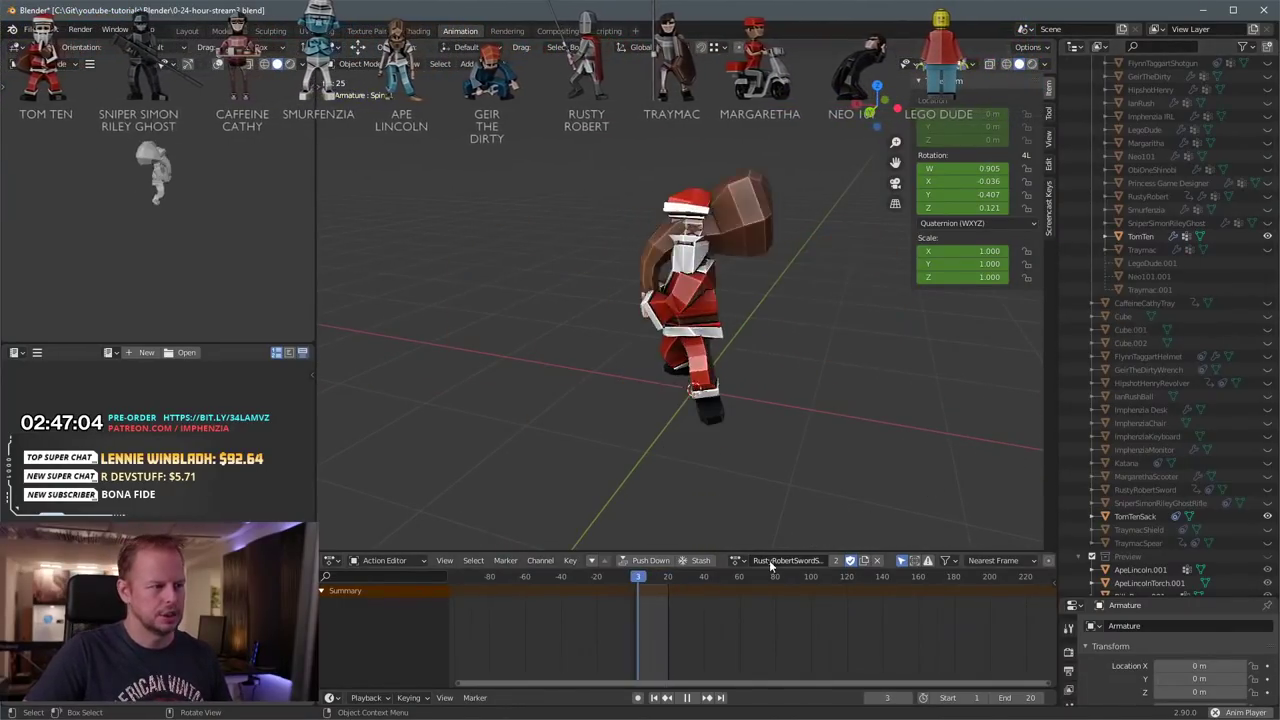
# Step: Assign the Neo101BulletTime action to the armature and set the animation's end frame to 140
pyautogui.click(737, 560)
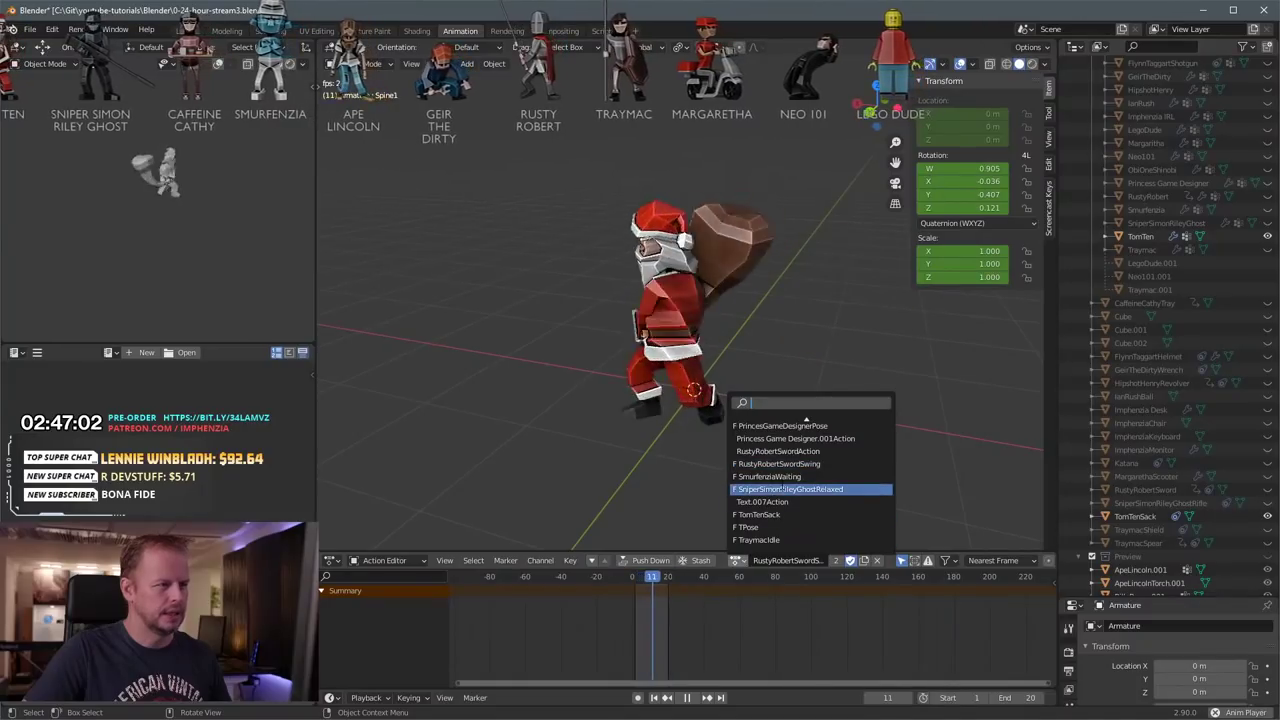
pyautogui.scroll(16, 778, 480)
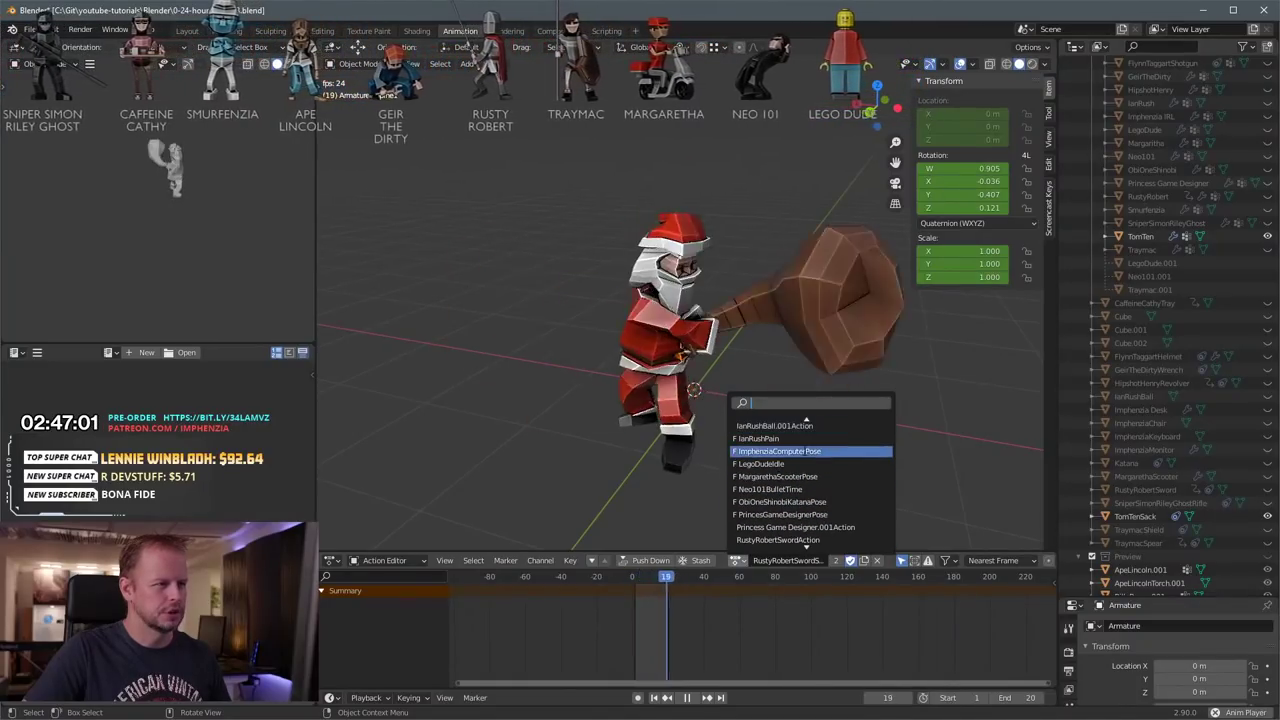
pyautogui.click(780, 489)
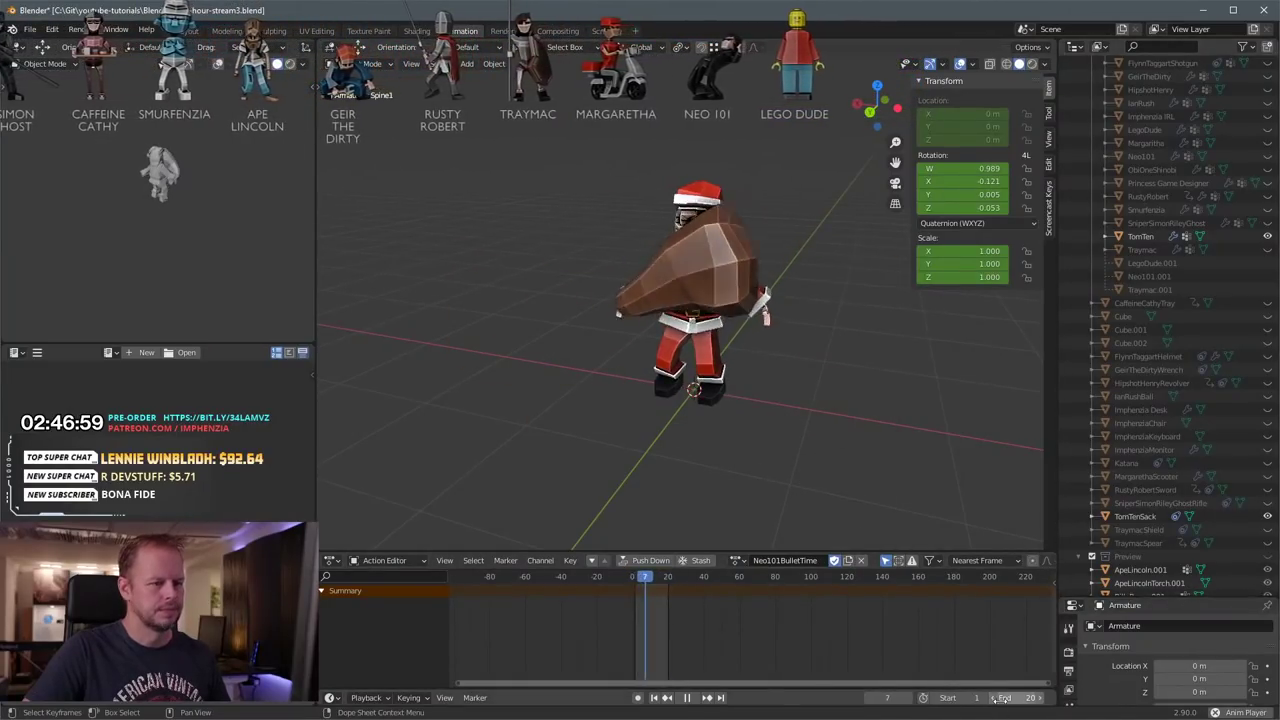
pyautogui.click(1027, 697)
pyautogui.write('140')
pyautogui.press('Return')
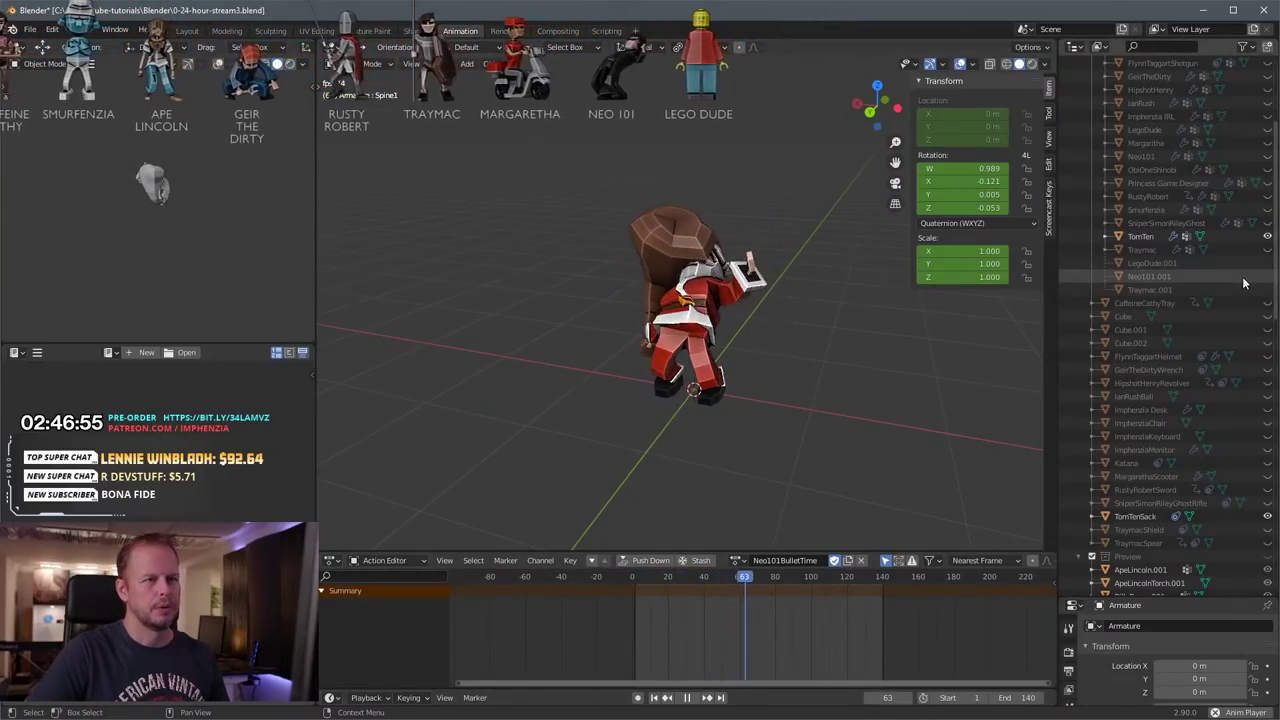
# Step: Hide TomTenSack and replace TomTen with the Neo101 character in the playing bullet time animation
pyautogui.click(1268, 518)
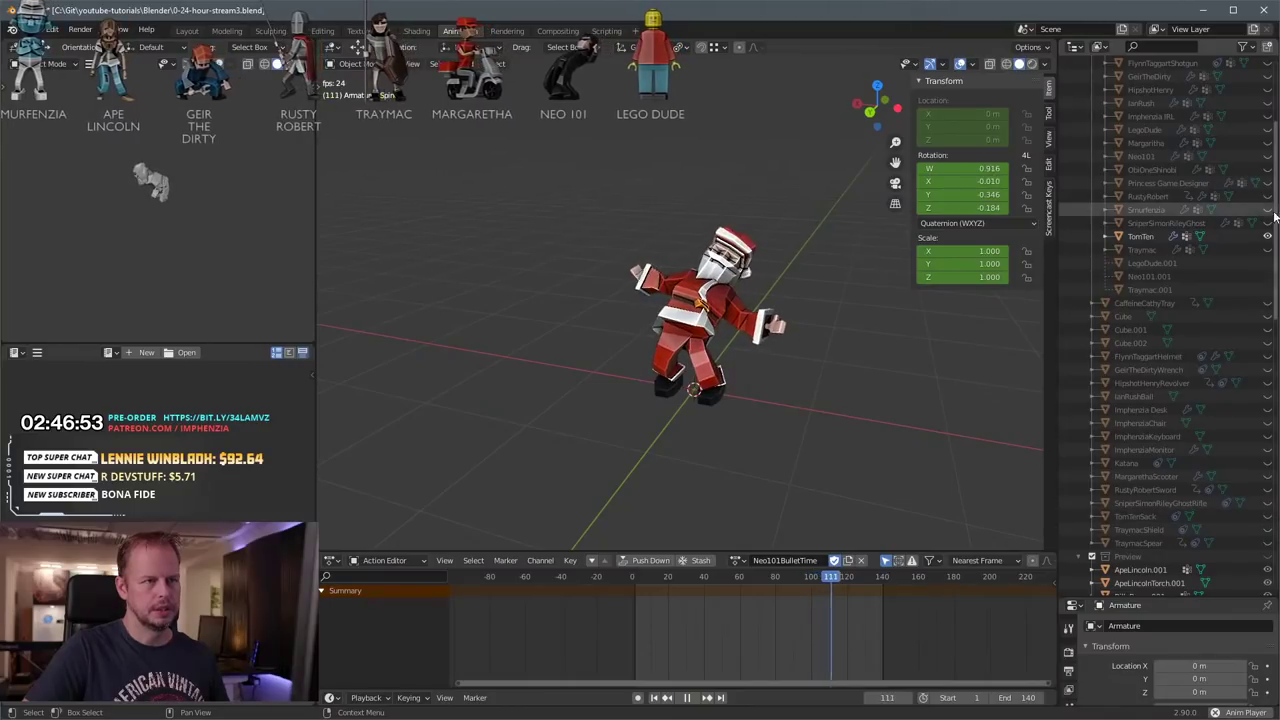
pyautogui.click(1268, 237)
pyautogui.scroll(2, 1210, 270)
pyautogui.click(1268, 209)
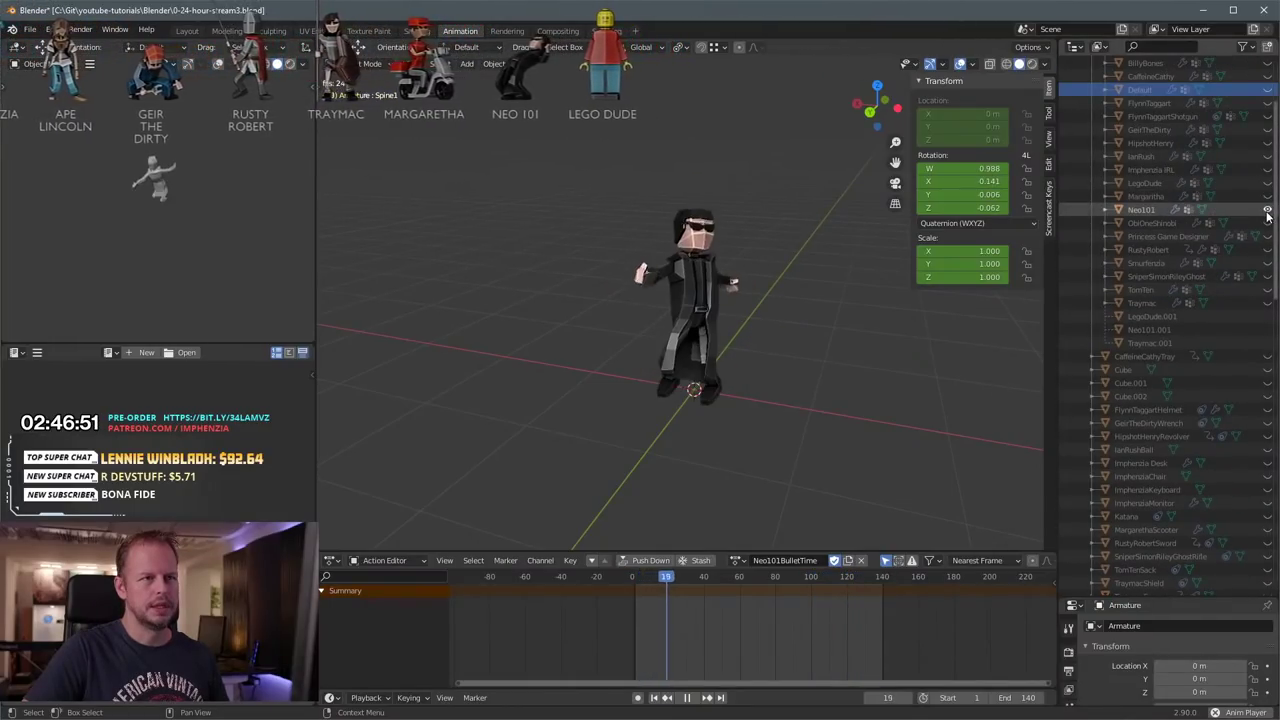
pyautogui.moveTo(896, 371); pyautogui.dragTo(863, 377, button='middle')
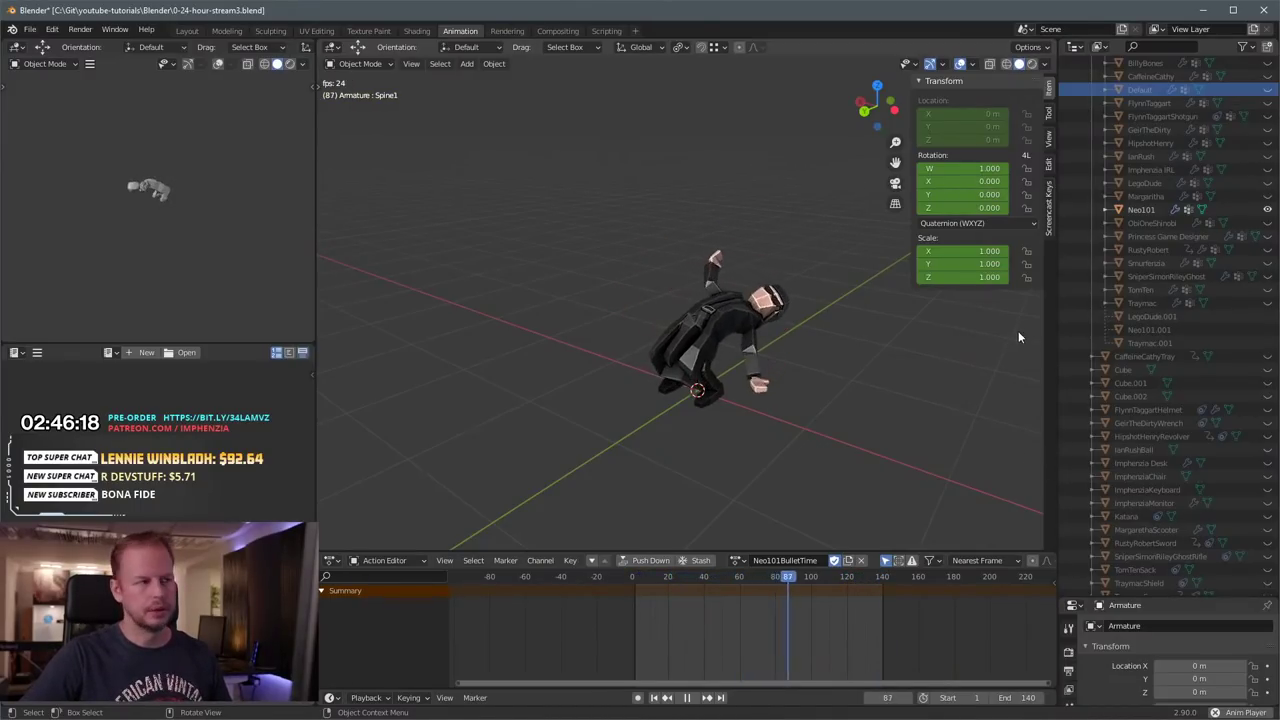
# Step: Replace Neo101 with the Default character in the playing bullet time animation
pyautogui.scroll(3, 1191, 384)
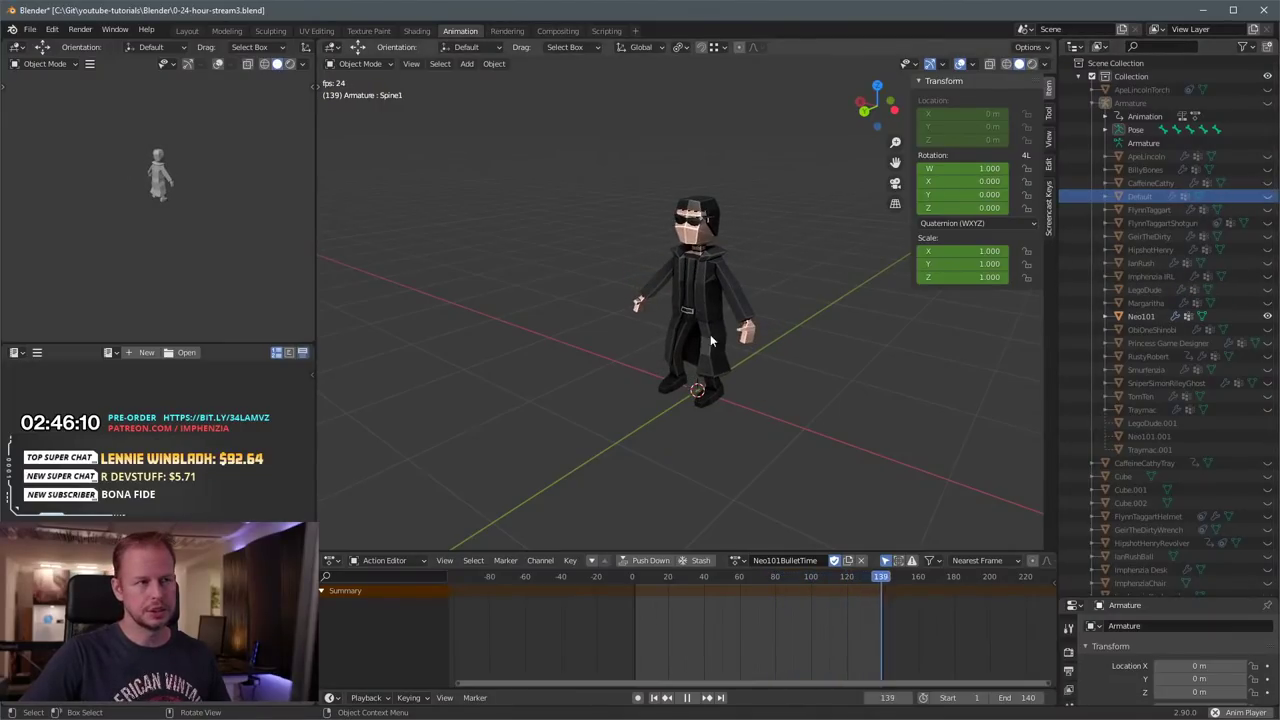
pyautogui.click(1267, 316)
pyautogui.click(1267, 196)
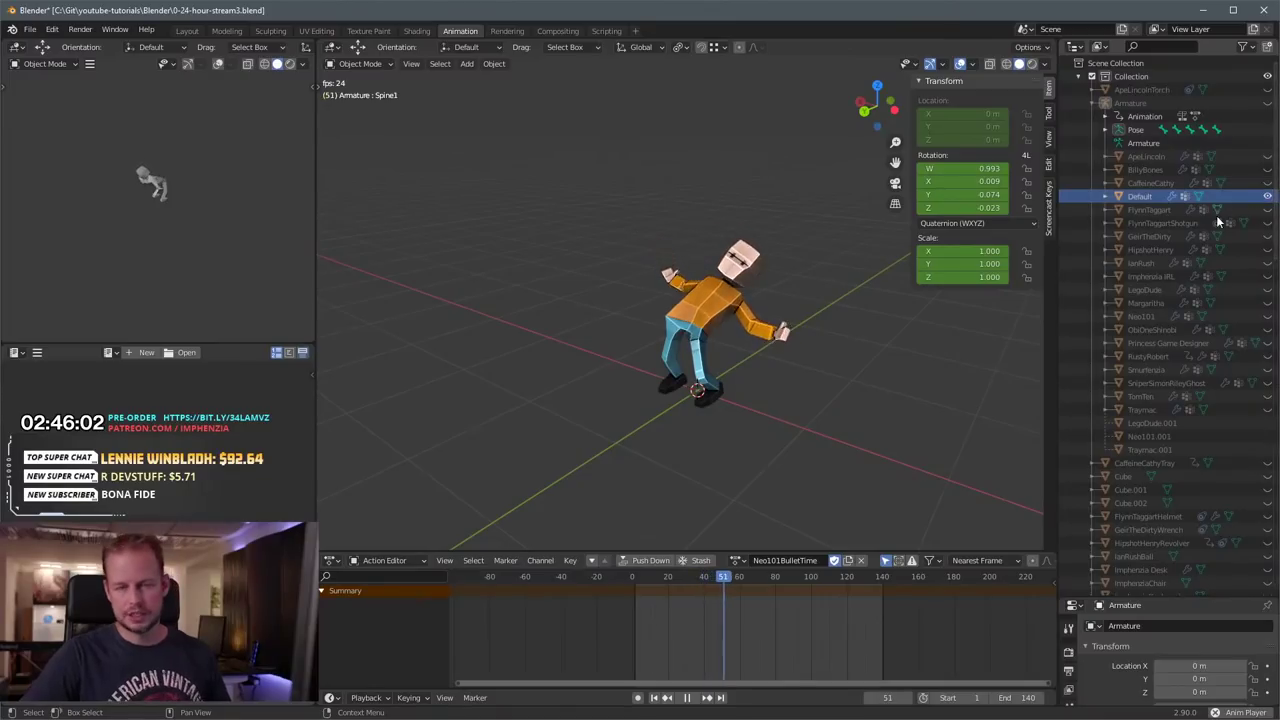
pyautogui.moveTo(1004, 367); pyautogui.dragTo(822, 387, button='middle')
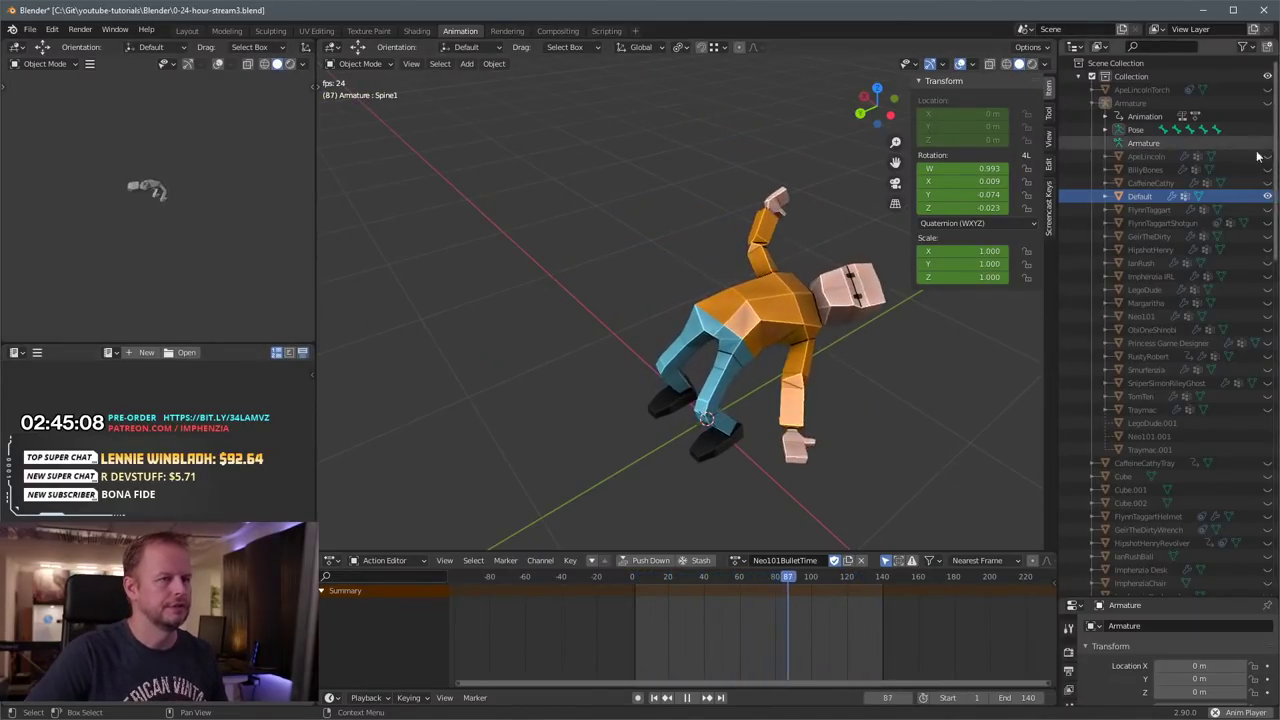
# Step: Replace Default with Neo101 again and hold the stopped animation at frame 109
pyautogui.click(1268, 197)
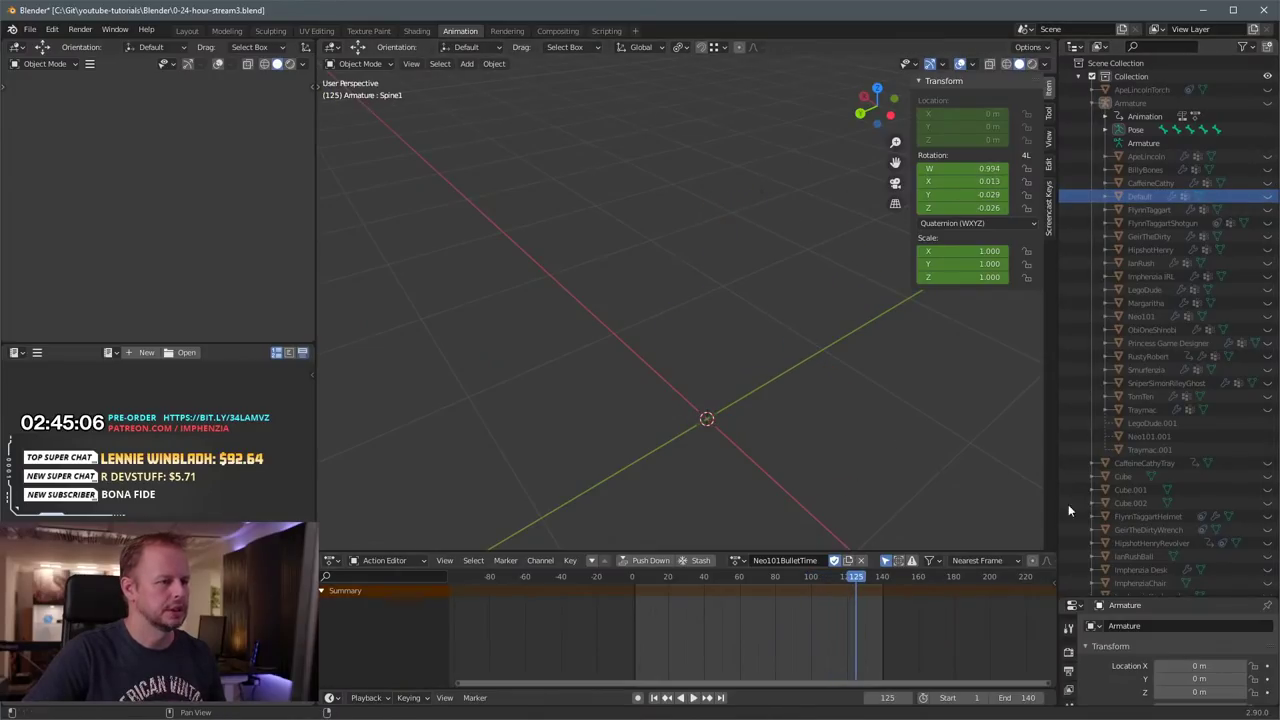
pyautogui.click(1268, 316)
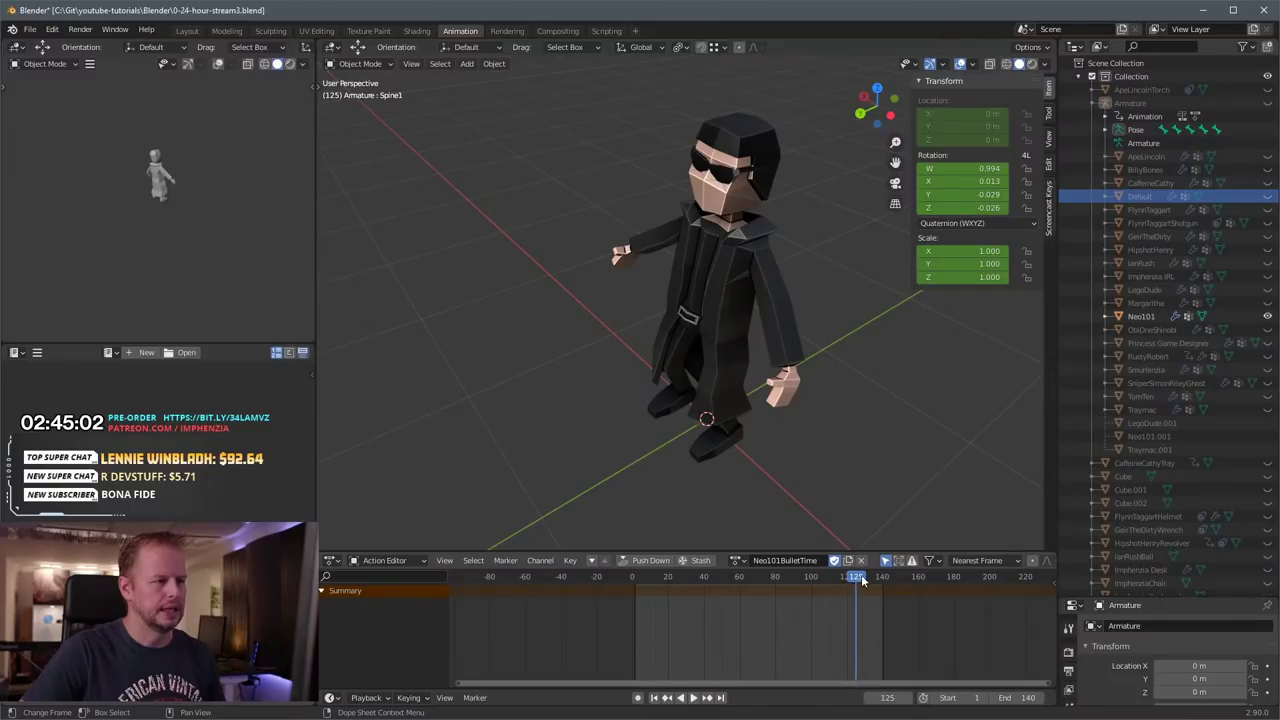
pyautogui.moveTo(862, 581); pyautogui.dragTo(829, 581)
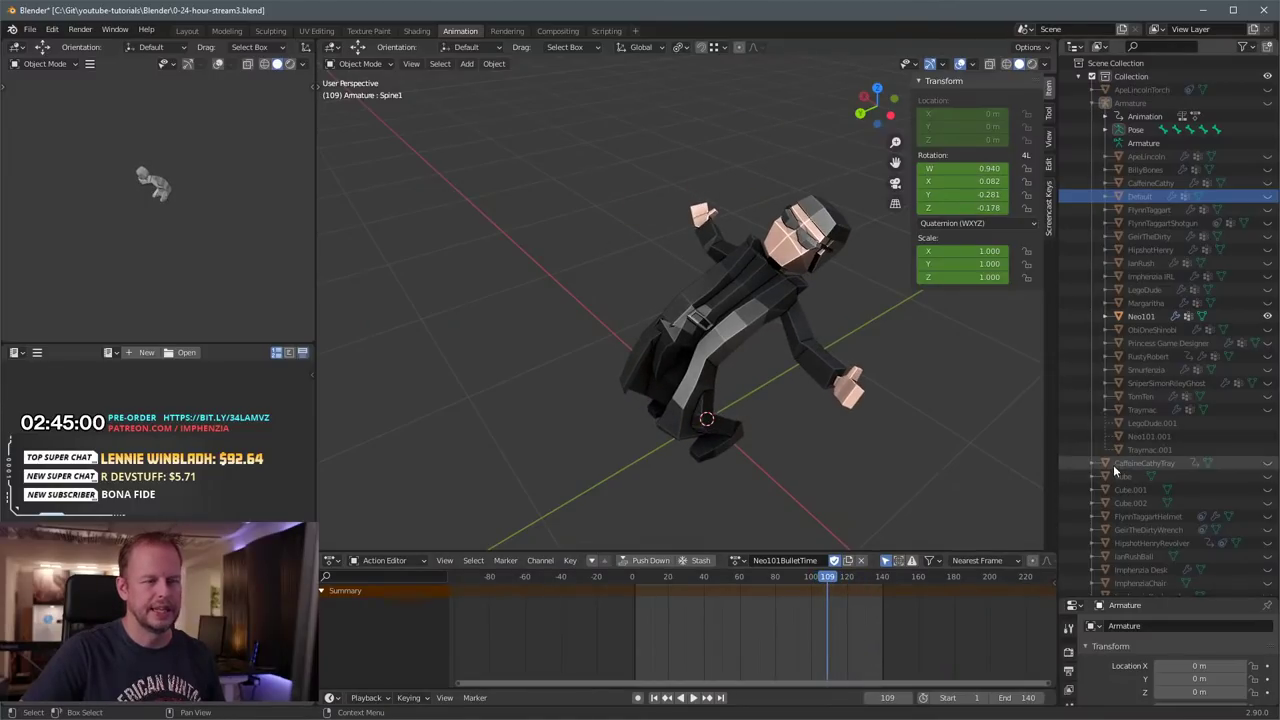
# Step: Show MargarethaScooter together with the leaning Neo101 character, inspect the combination and hide the scooter again
pyautogui.scroll(-8, 1197, 456)
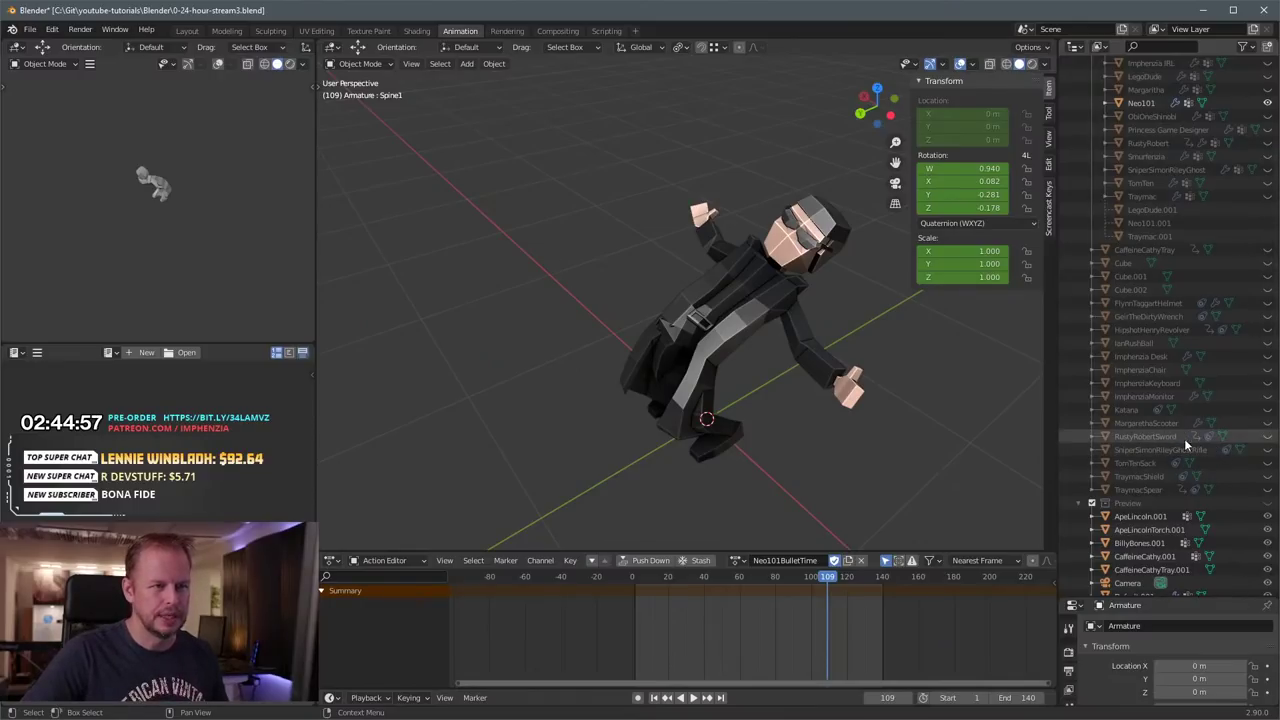
pyautogui.click(1268, 424)
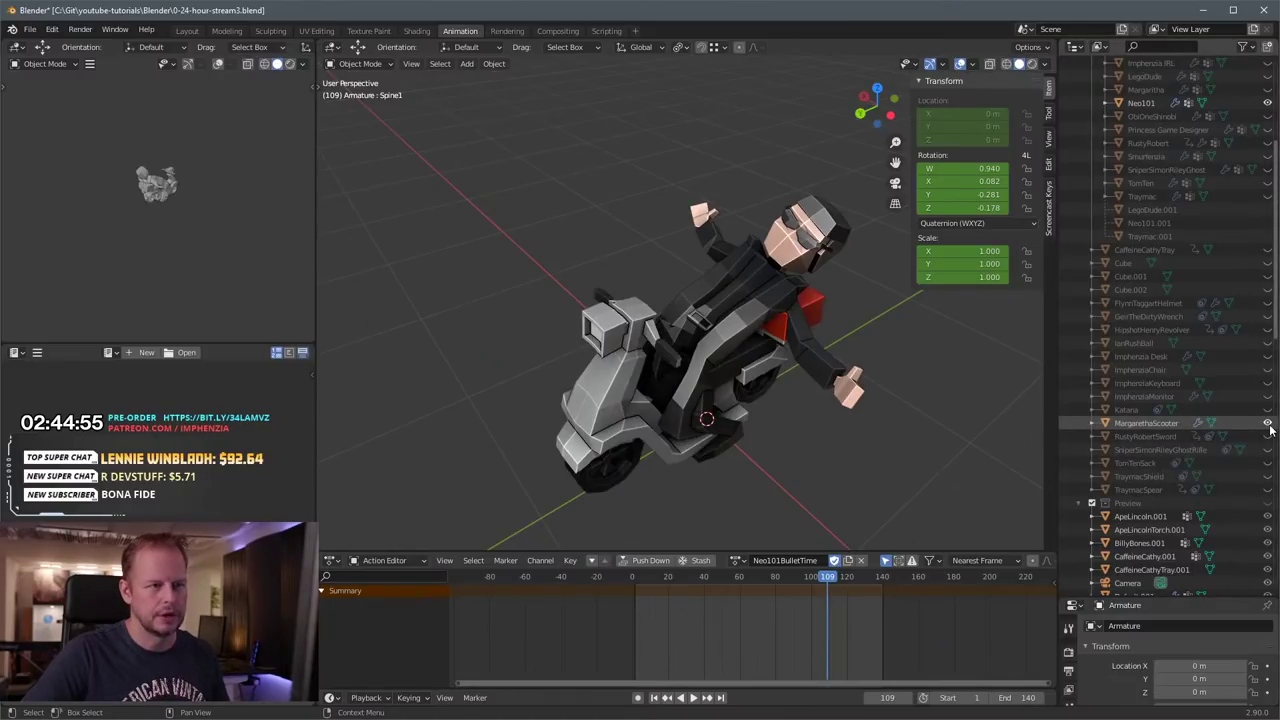
pyautogui.moveTo(838, 410); pyautogui.dragTo(873, 366, button='middle')
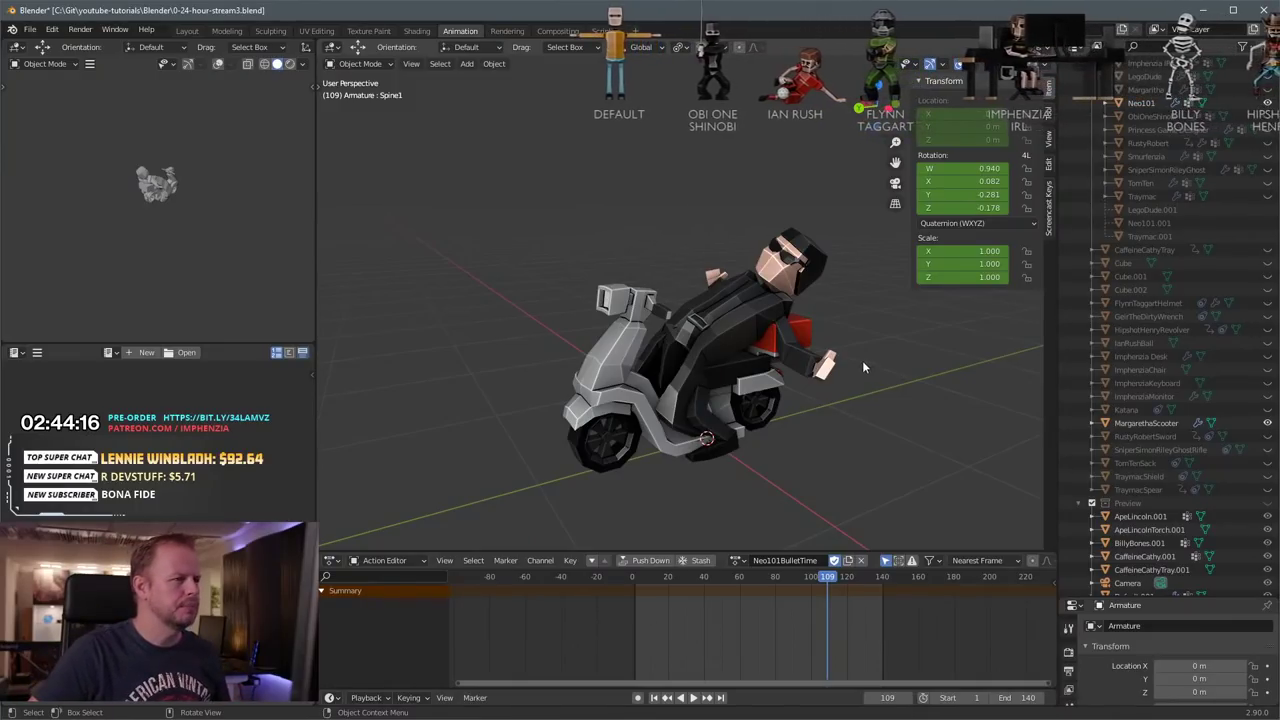
pyautogui.click(1268, 424)
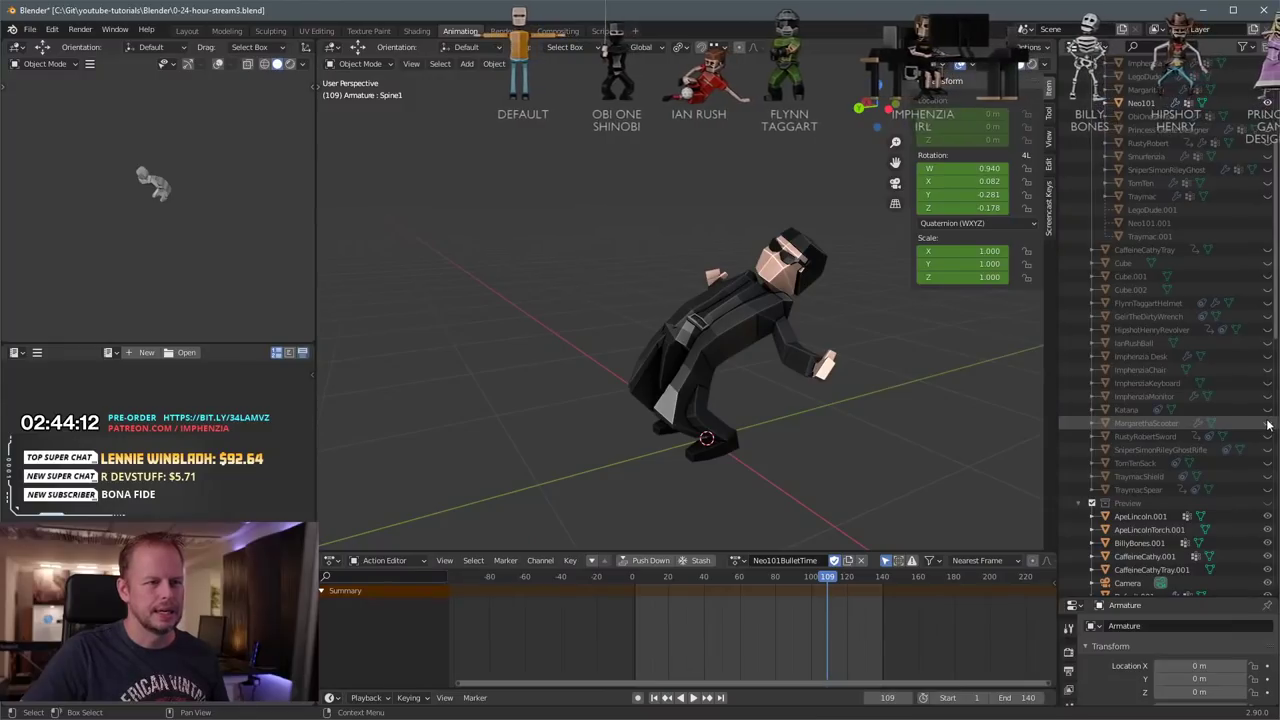
pyautogui.click(1268, 424)
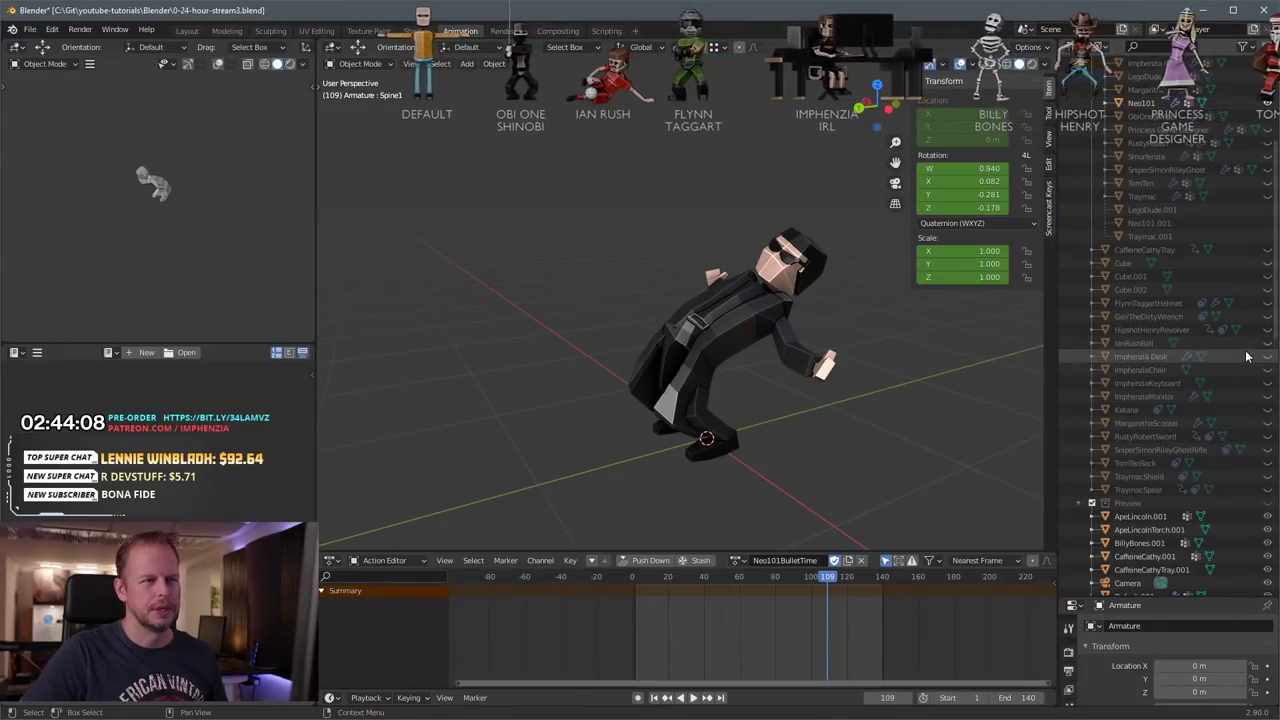
# Step: Replace Neo101 with SniperSimonRileyGhost and move the animation back to frame 0
pyautogui.scroll(4, 1250, 350)
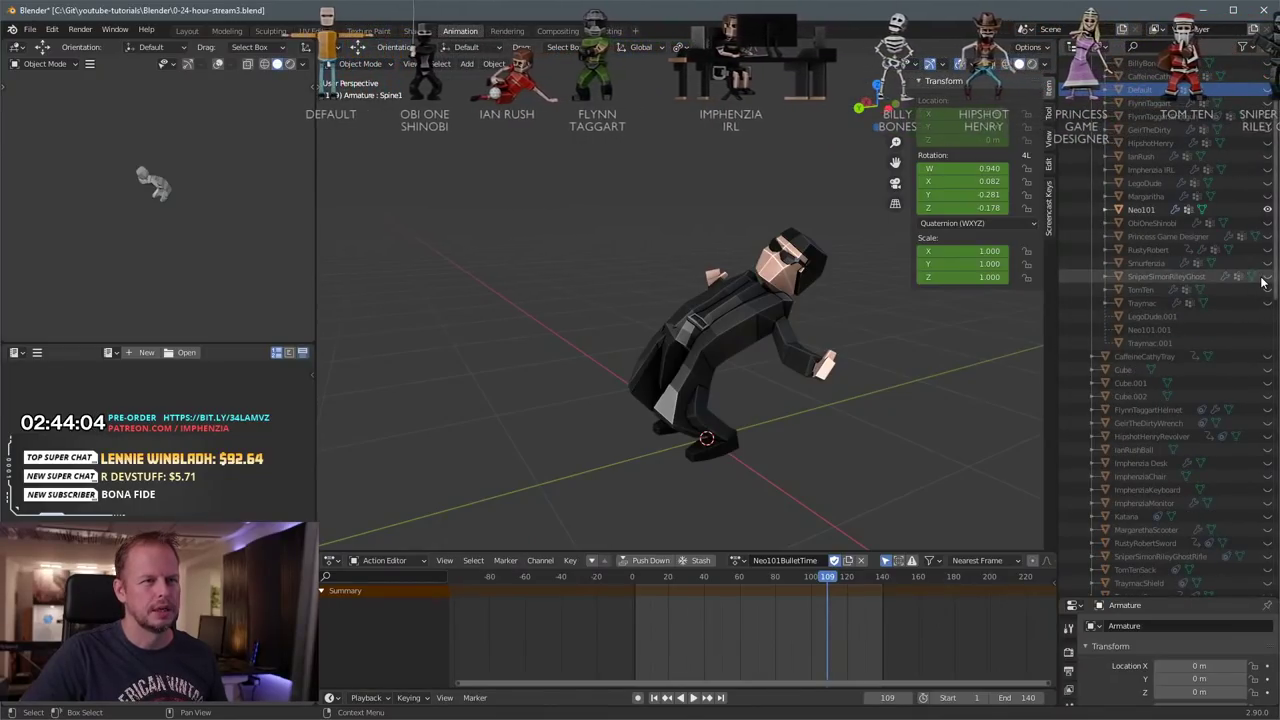
pyautogui.click(1267, 276)
pyautogui.click(1268, 209)
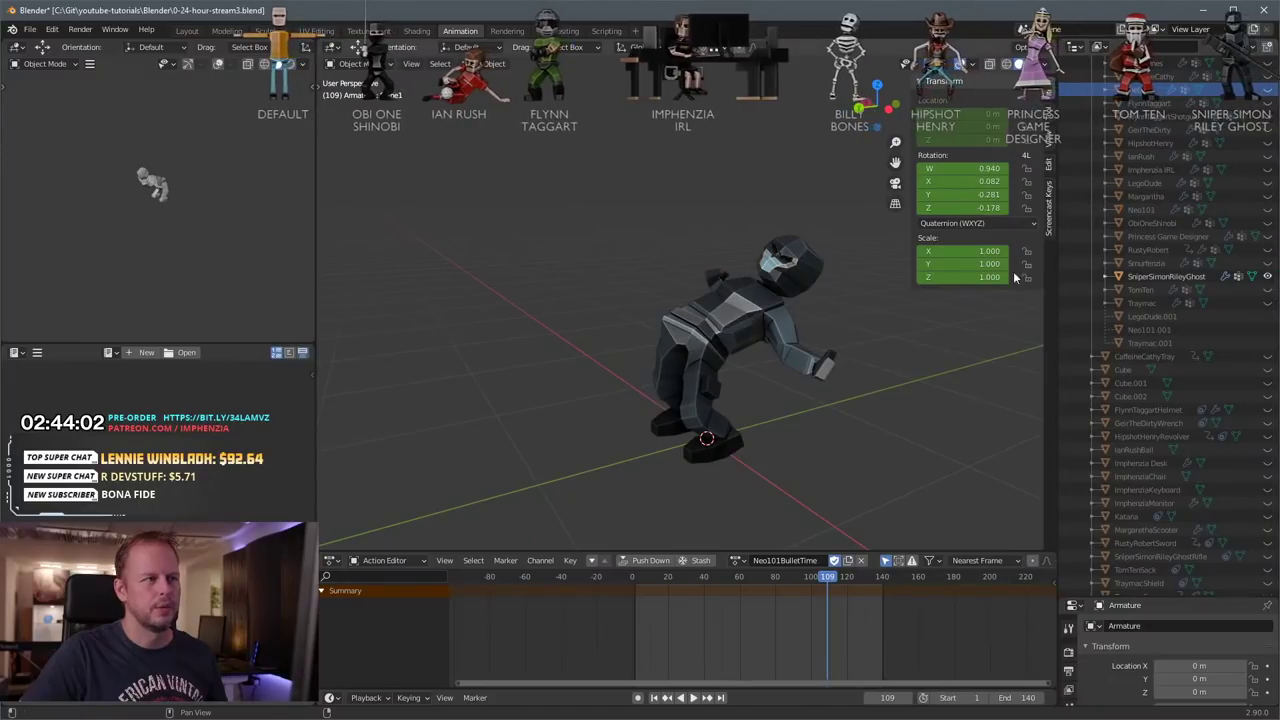
pyautogui.moveTo(827, 579); pyautogui.dragTo(614, 604)
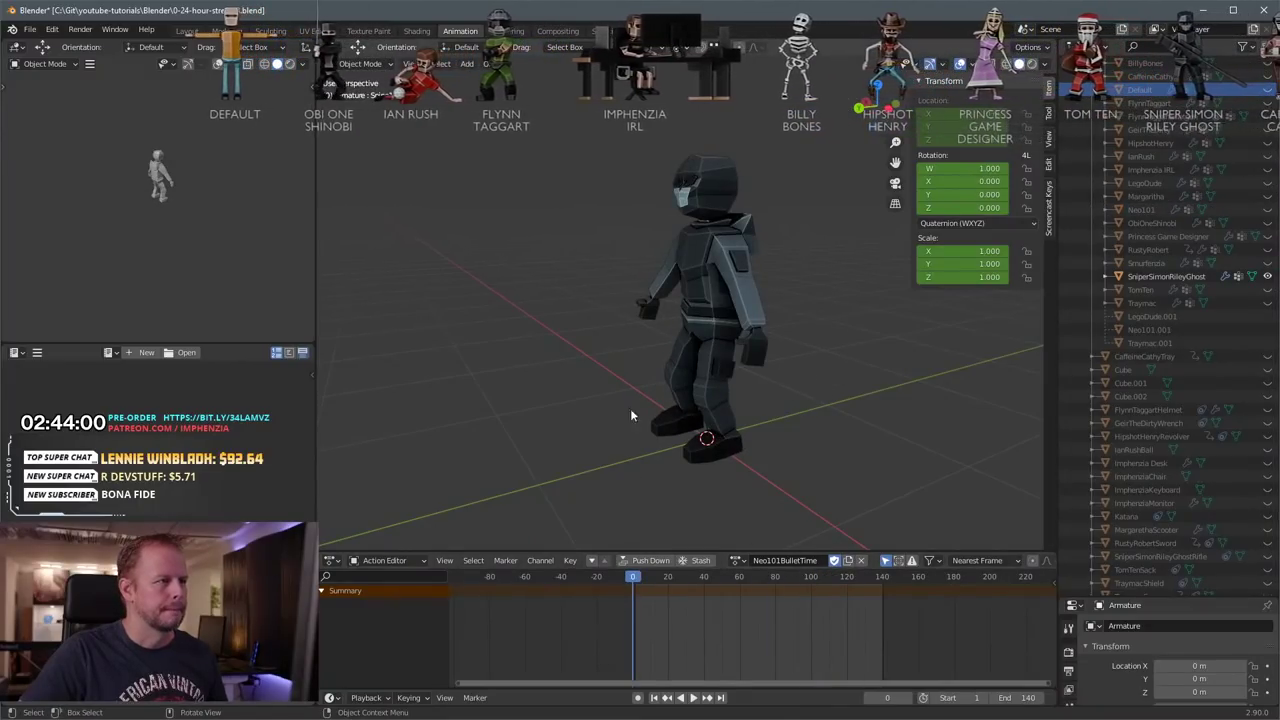
pyautogui.moveTo(632, 410); pyautogui.dragTo(716, 386, button='middle')
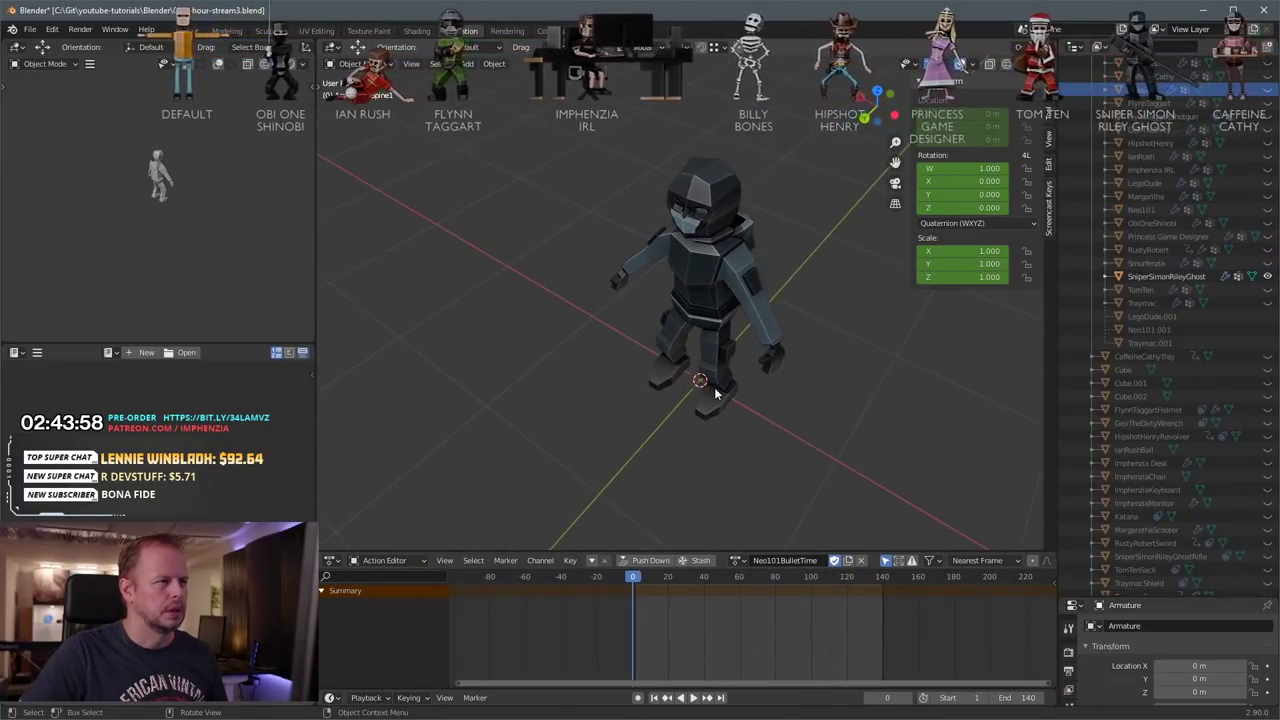
pyautogui.scroll(2, 715, 386)
pyautogui.scroll(-2, 715, 384)
pyautogui.scroll(2, 716, 303)
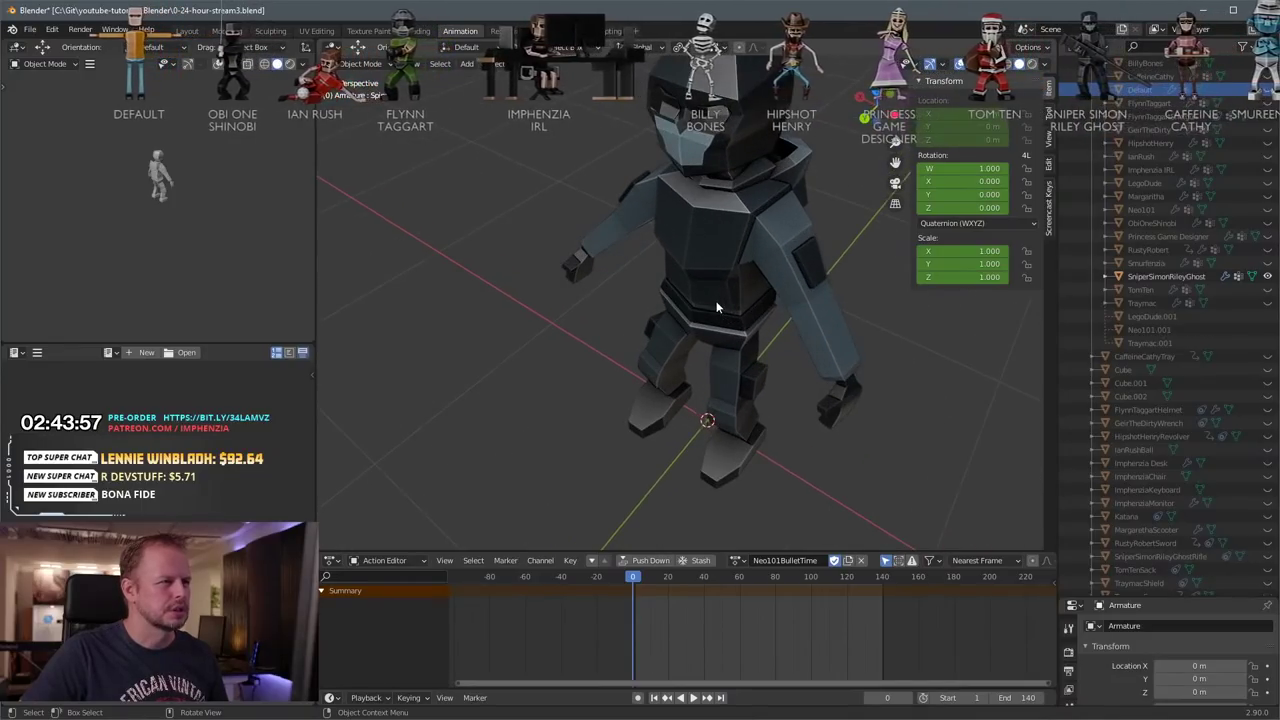
pyautogui.scroll(-3, 876, 340)
pyautogui.moveTo(861, 363); pyautogui.dragTo(766, 359, button='middle')
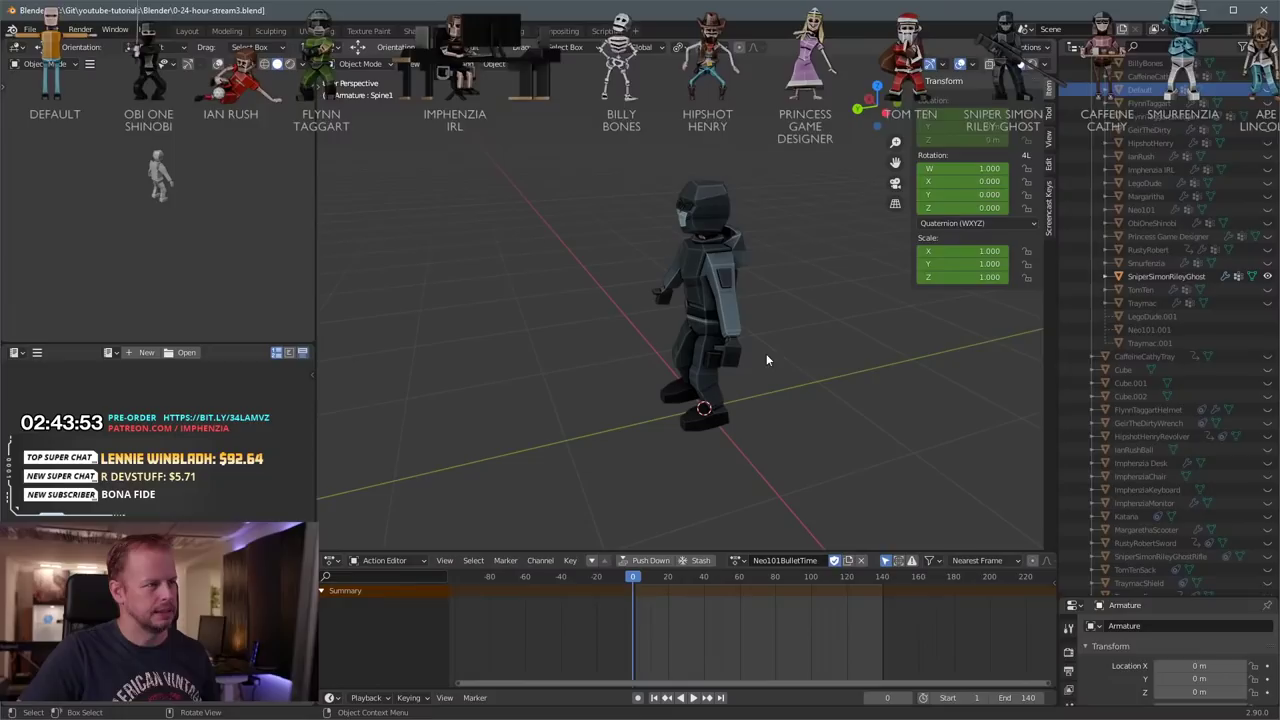
# Step: Hide SniperSimonRileyGhost, then briefly show the TomTen character in the frame 0 pose
pyautogui.click(1267, 276)
pyautogui.click(1267, 289)
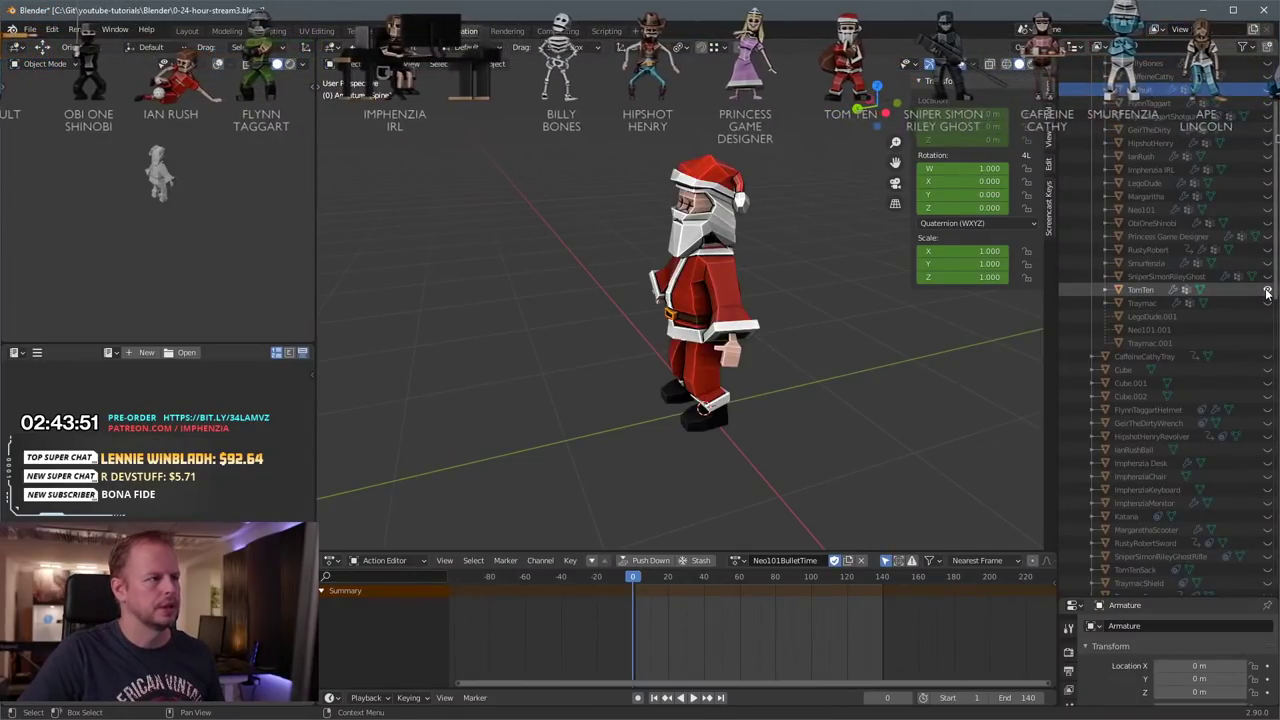
pyautogui.click(1267, 289)
pyautogui.scroll(3, 1205, 243)
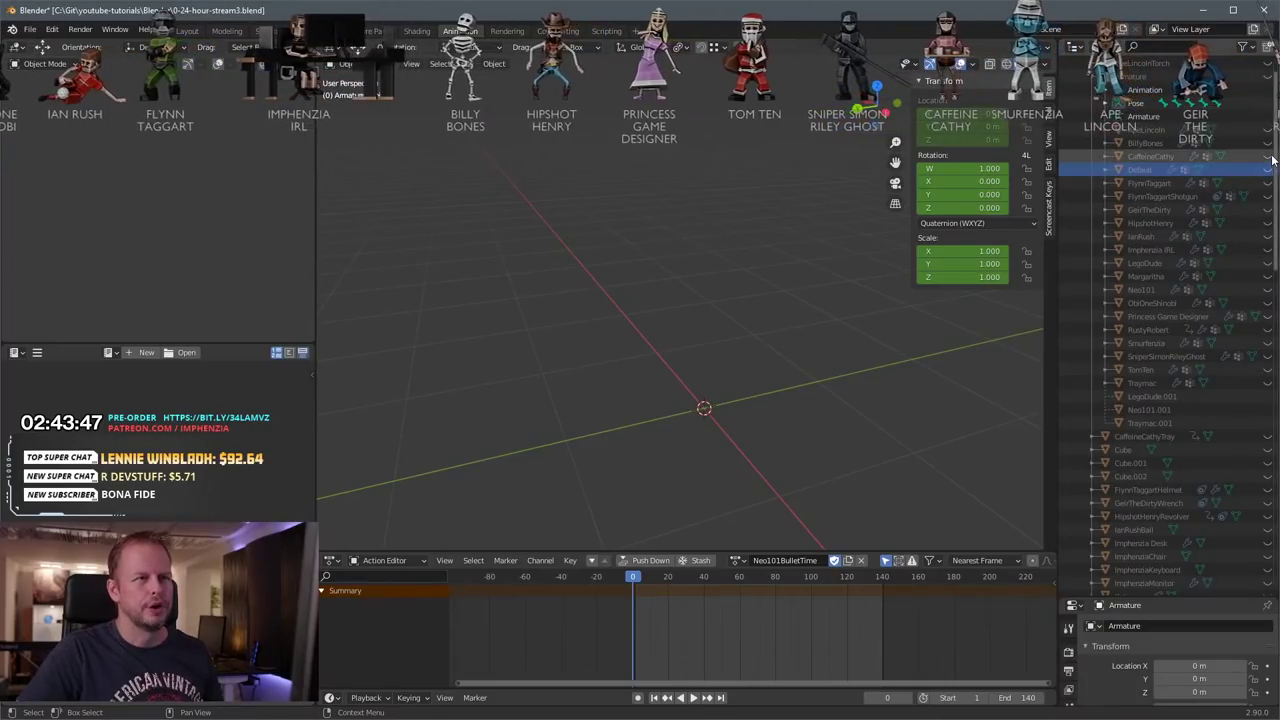
# Step: Show the Traymac character in the frame 0 pose and hide it again
pyautogui.click(1267, 383)
pyautogui.click(1267, 383)
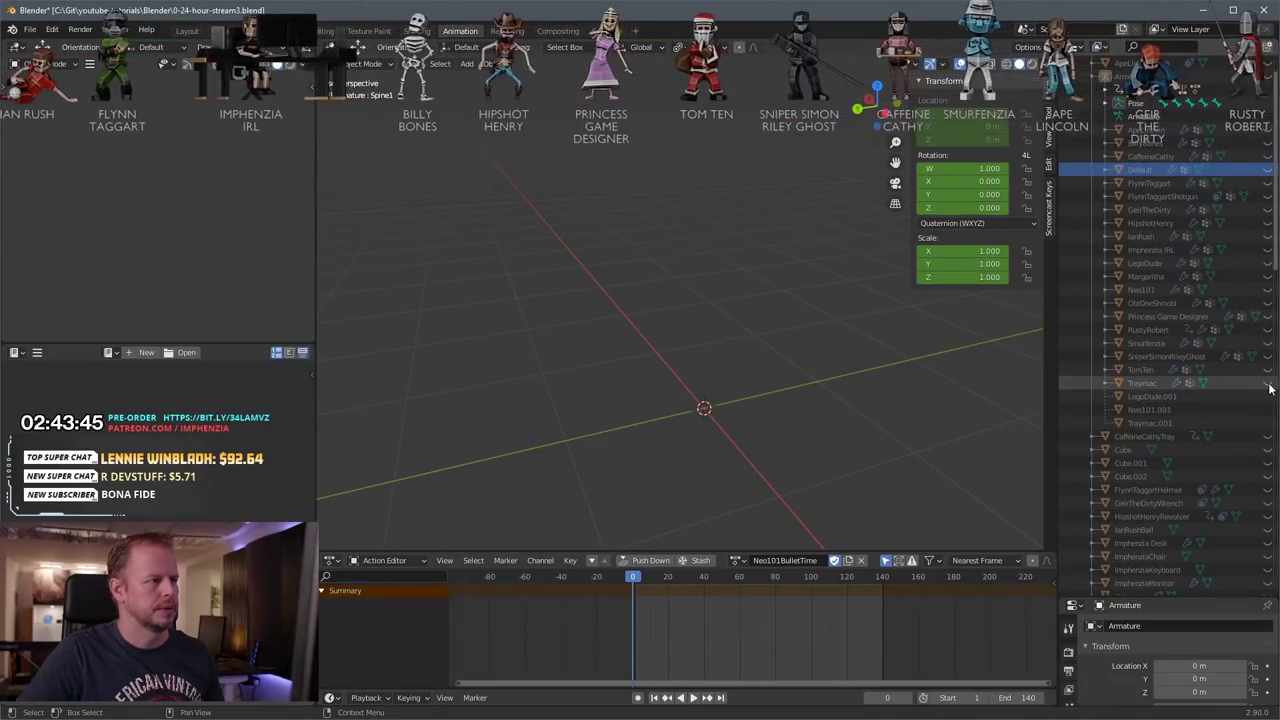
pyautogui.click(1267, 383)
pyautogui.click(1268, 384)
pyautogui.click(1268, 384)
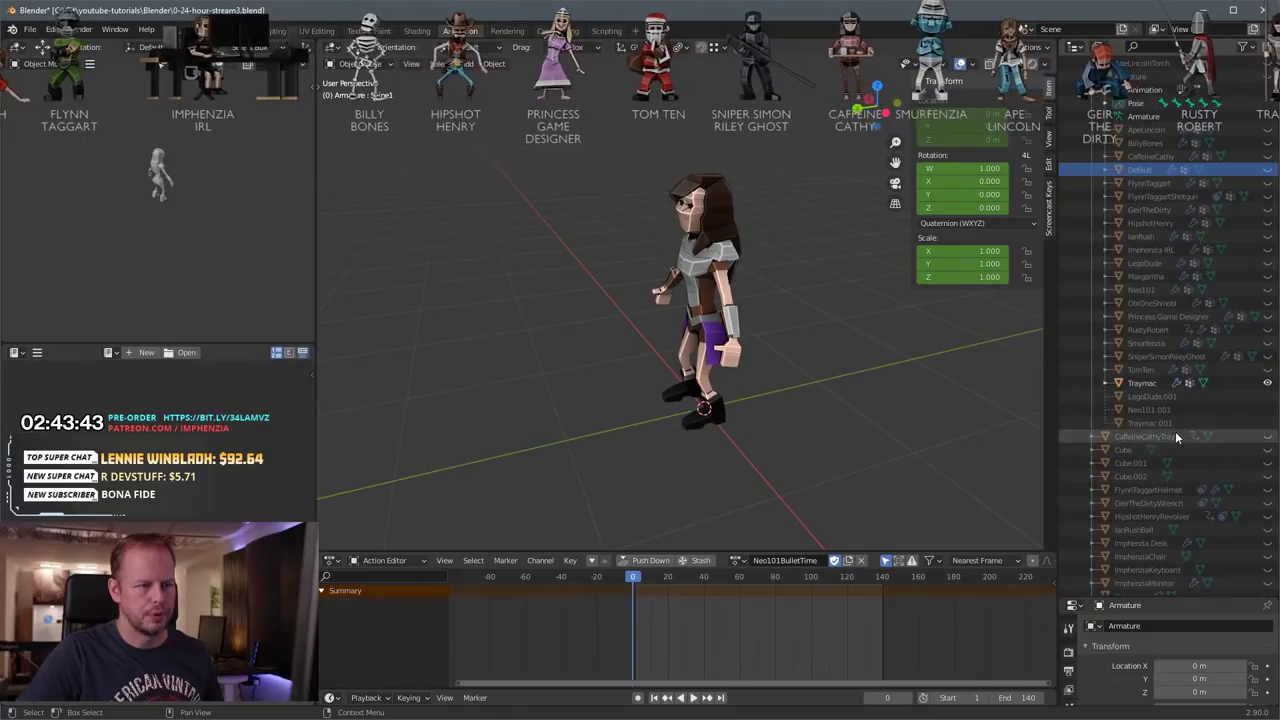
pyautogui.click(1267, 383)
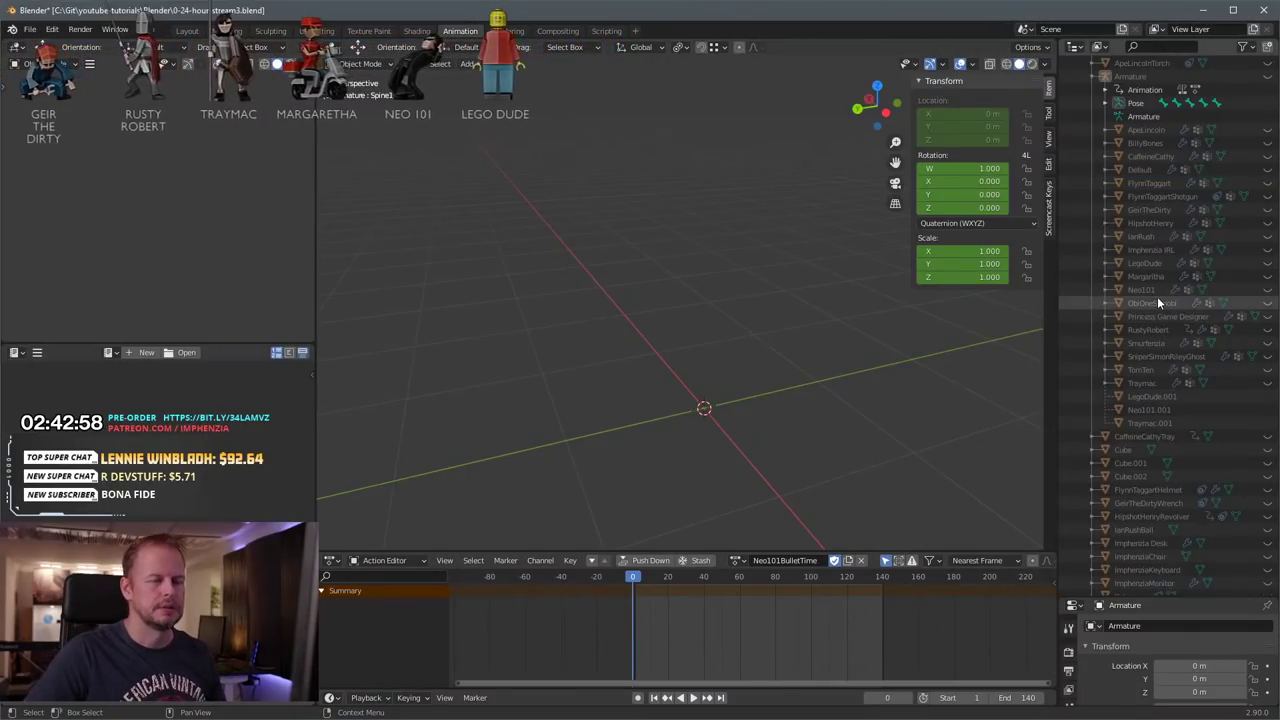
pyautogui.scroll(2, 1165, 154)
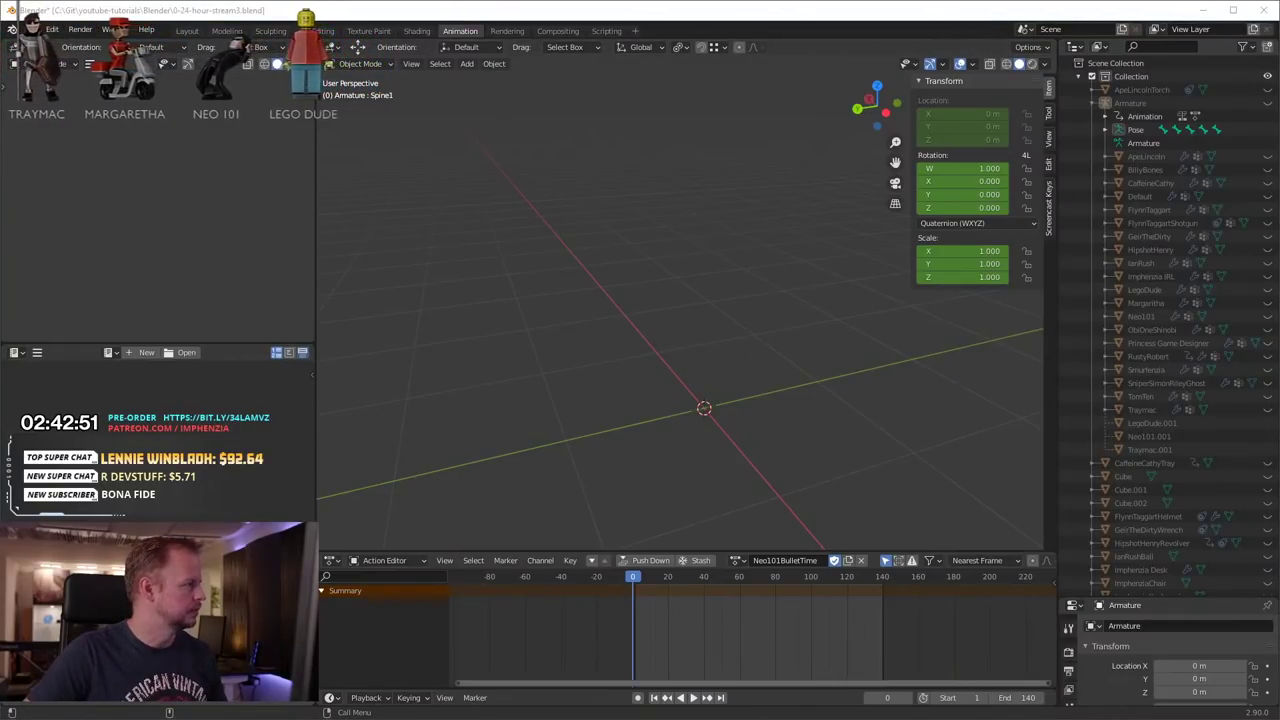
pyautogui.click(96, 270)
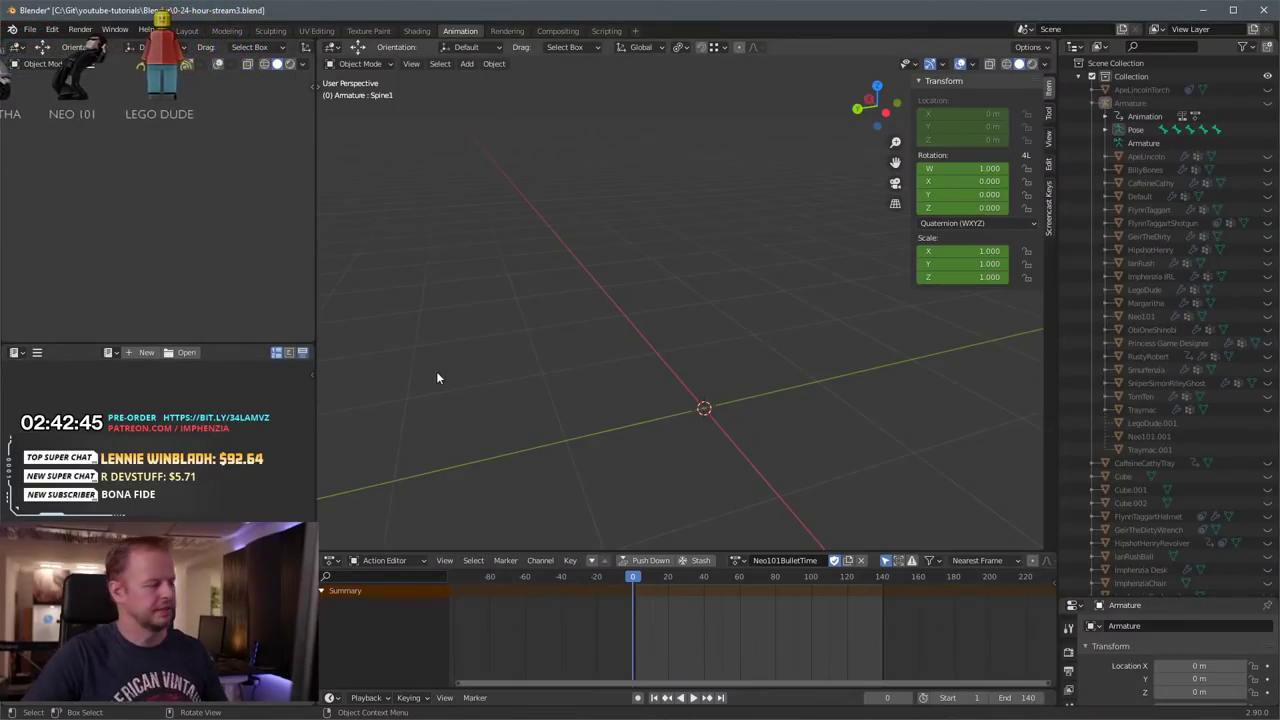
pyautogui.click(1150, 144)
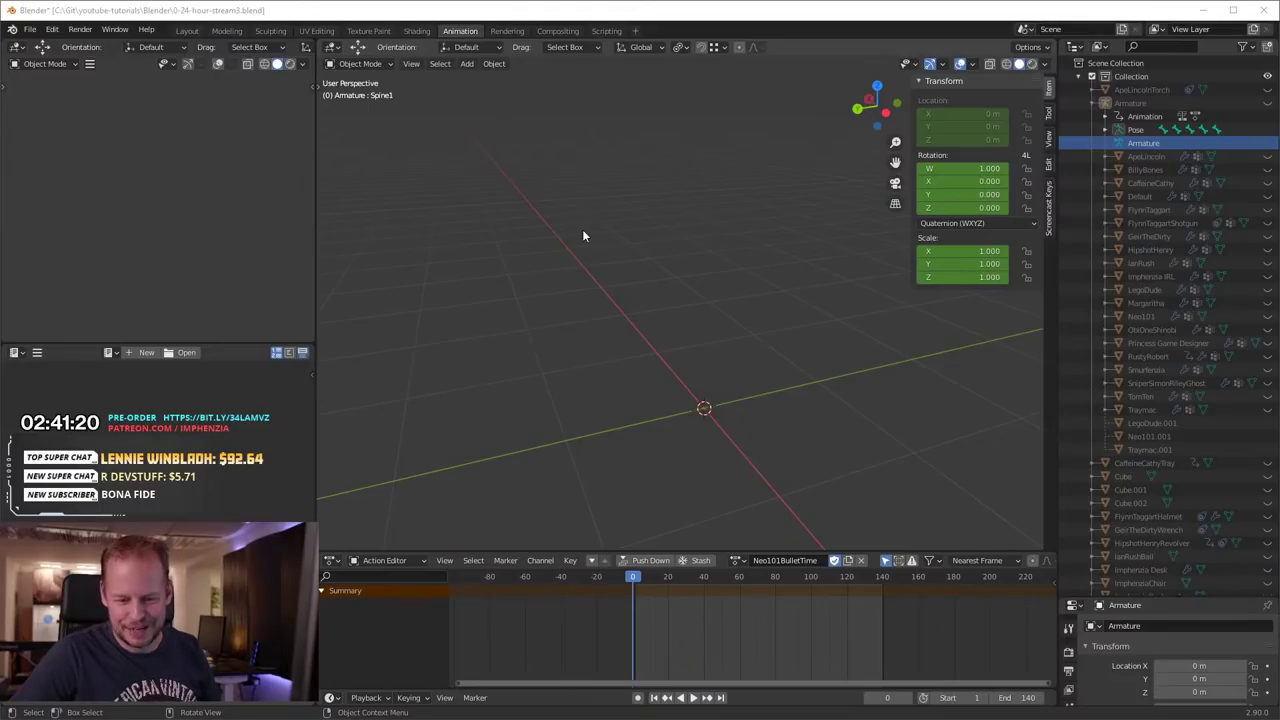
pyautogui.click(1140, 173)
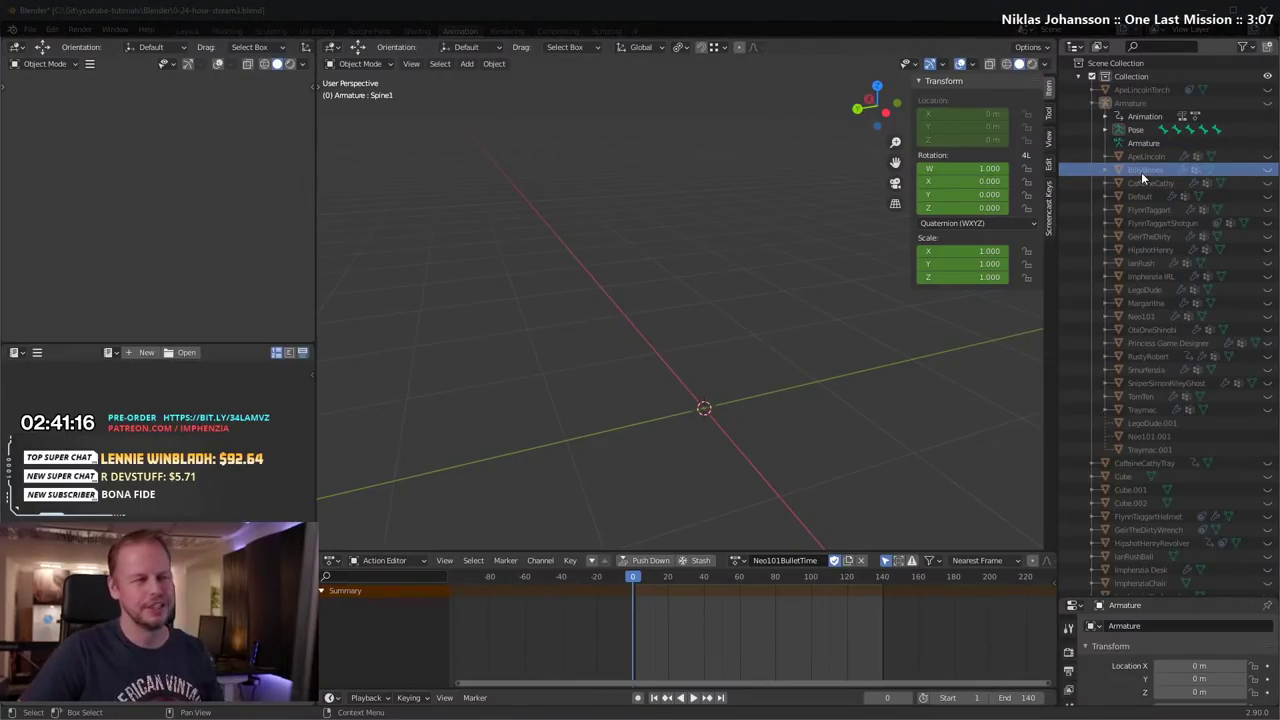
# Step: Show and select the Default character and frame it in the viewport
pyautogui.click(1267, 196)
pyautogui.click(1245, 196)
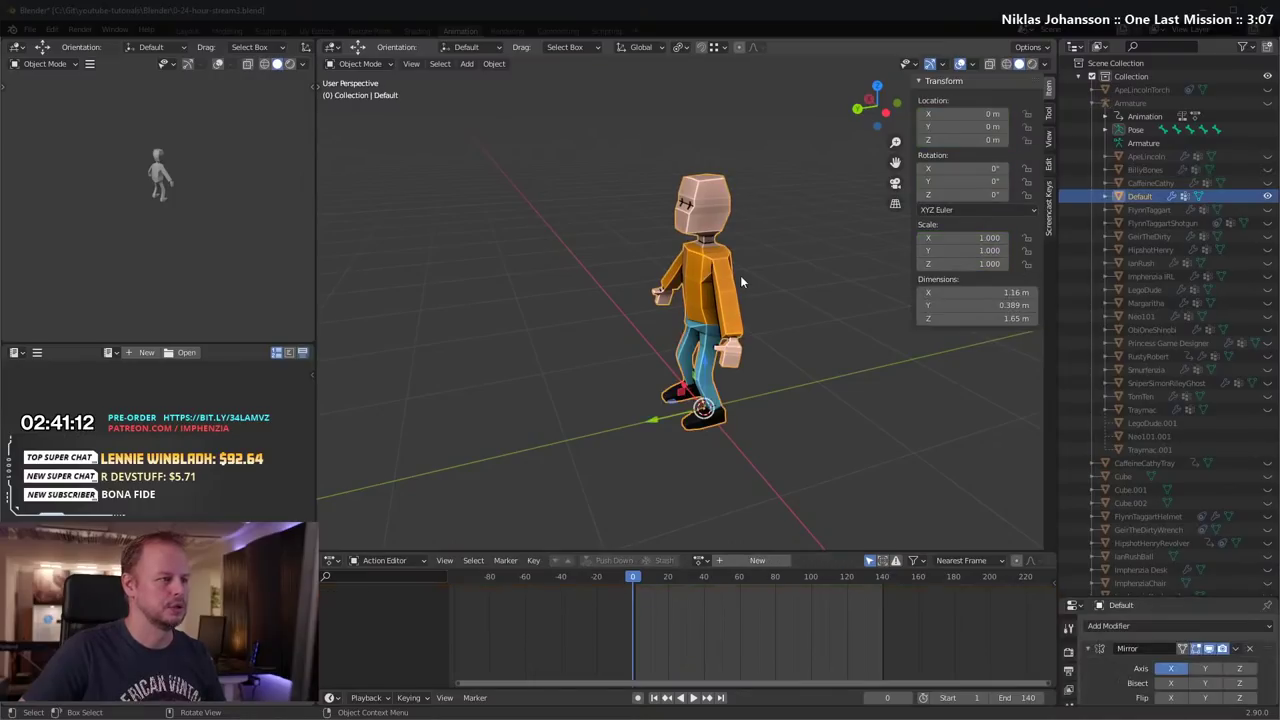
pyautogui.press('KP_Decimal')
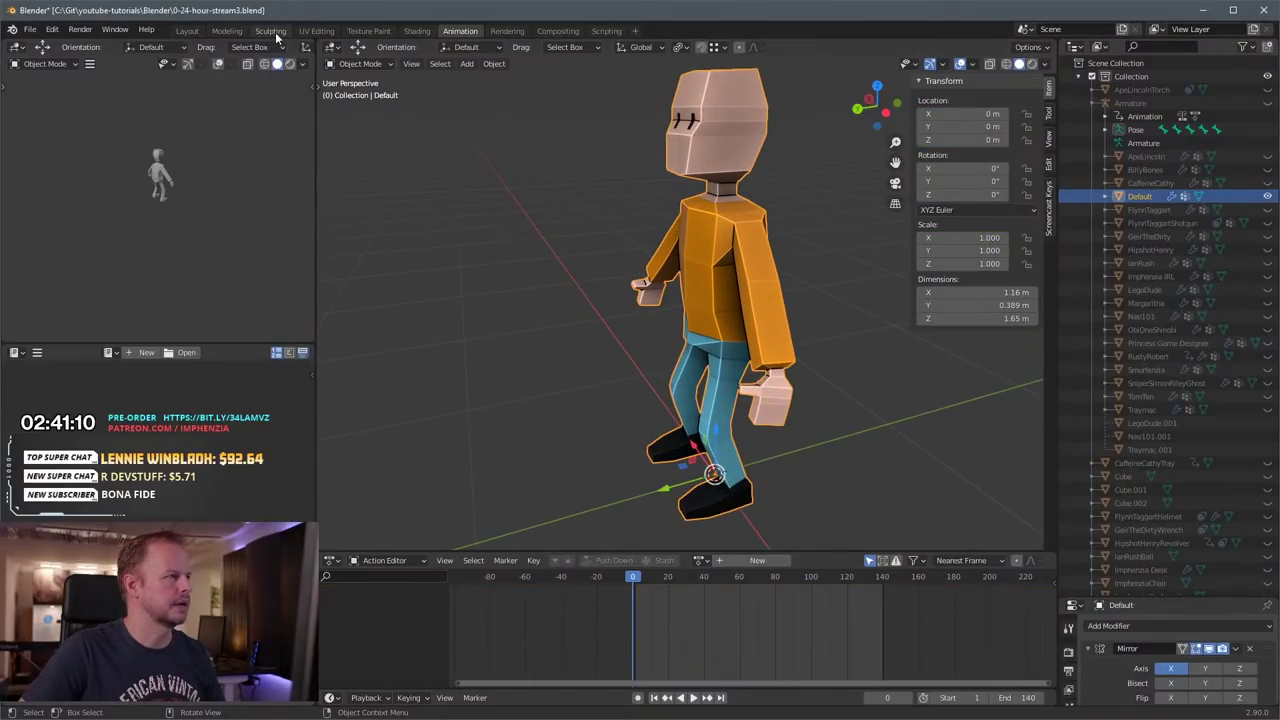
# Step: Switch to the UV Editing workspace and put the Default character in Object Mode
pyautogui.click(320, 31)
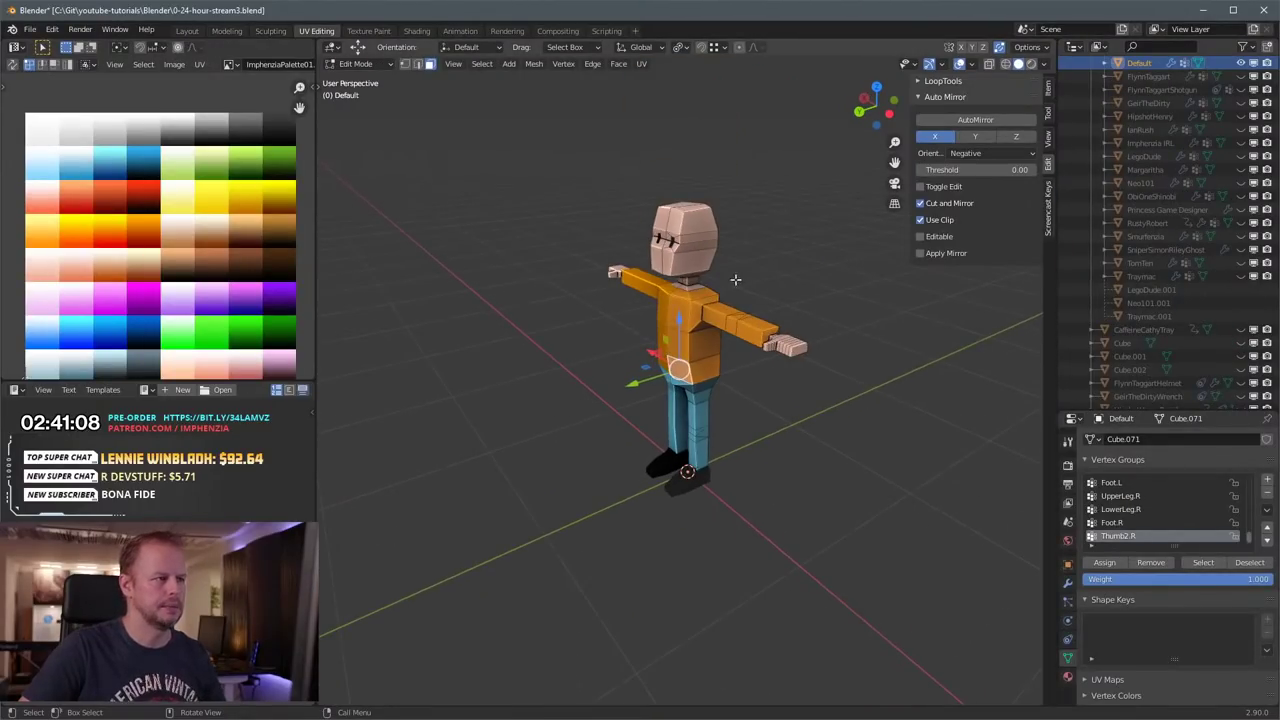
pyautogui.press('Tab')
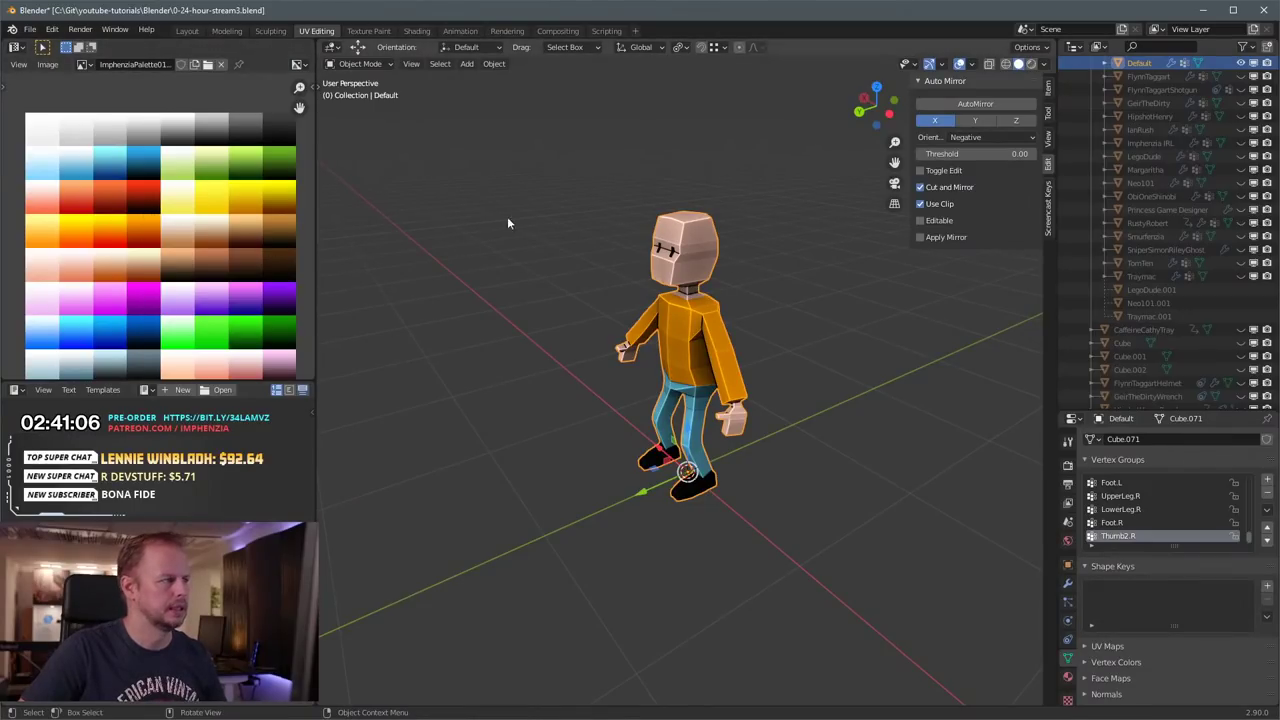
pyautogui.moveTo(832, 231); pyautogui.dragTo(729, 315, button='middle')
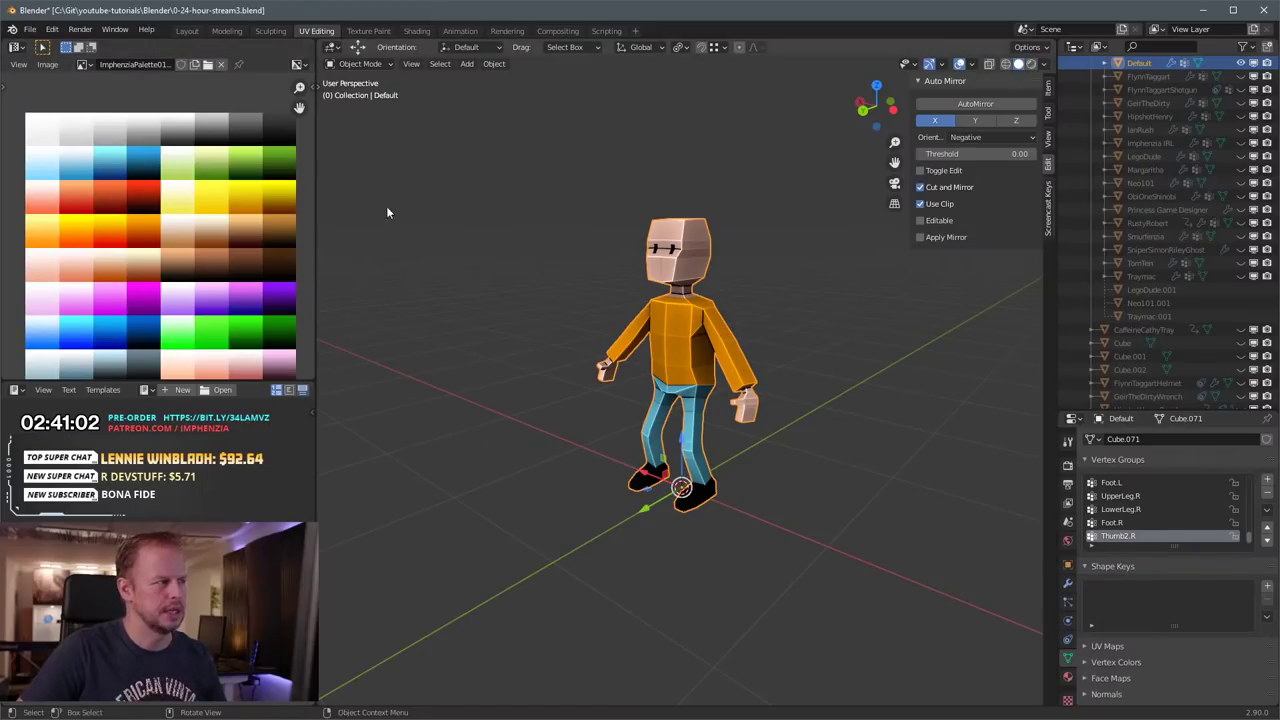
pyautogui.scroll(5, 1228, 95)
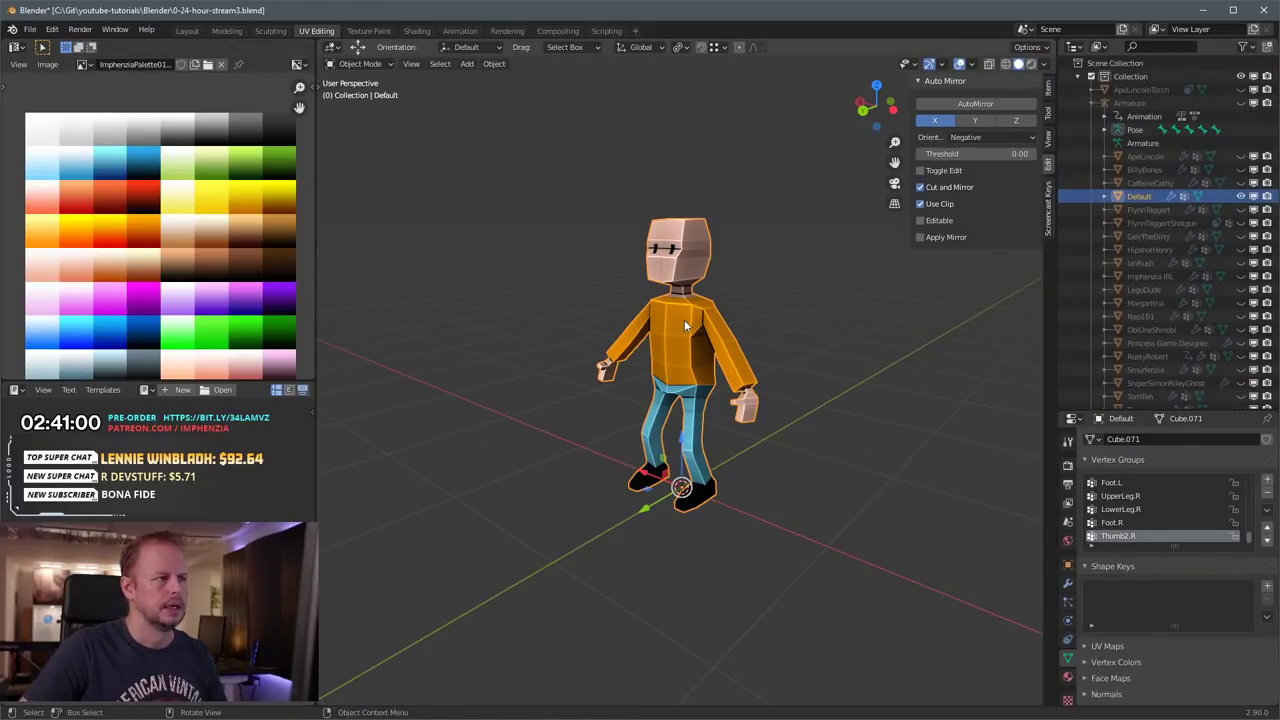
# Step: Make the armature visible, leave the Default character's Edit Mode and select the armature in Object Mode
pyautogui.press('Tab')
pyautogui.press('Tab')
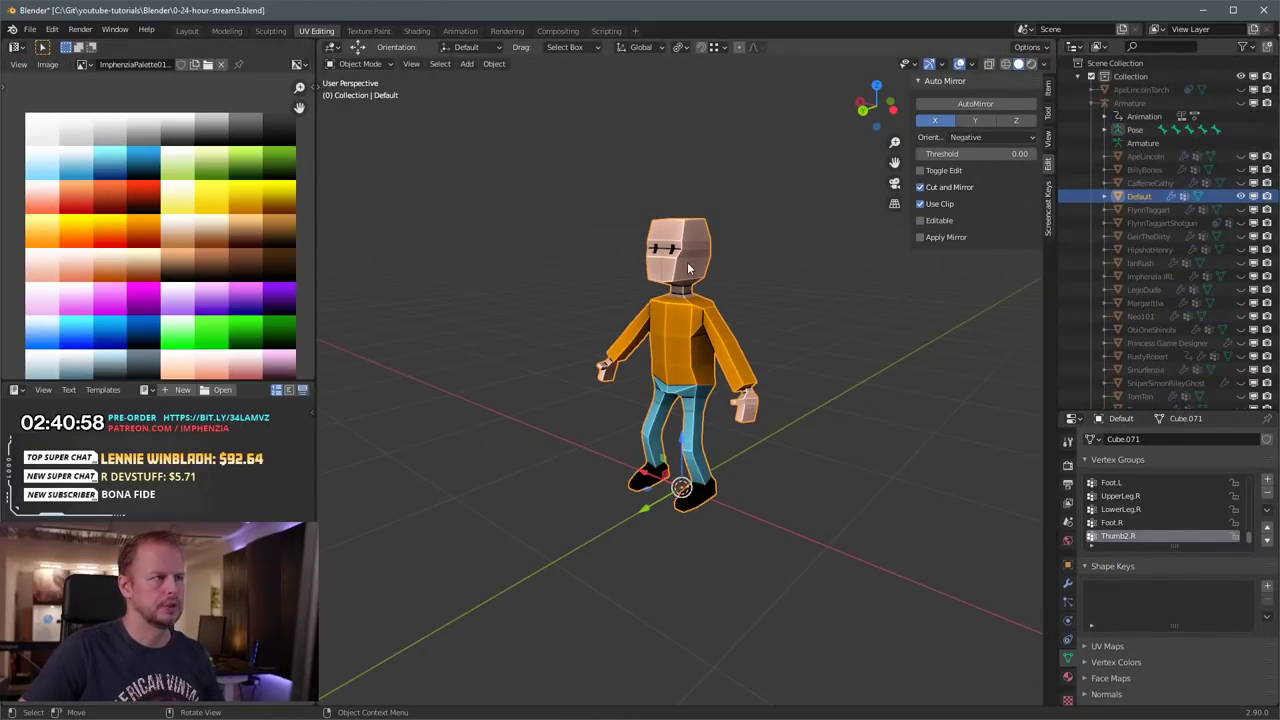
pyautogui.press('Tab')
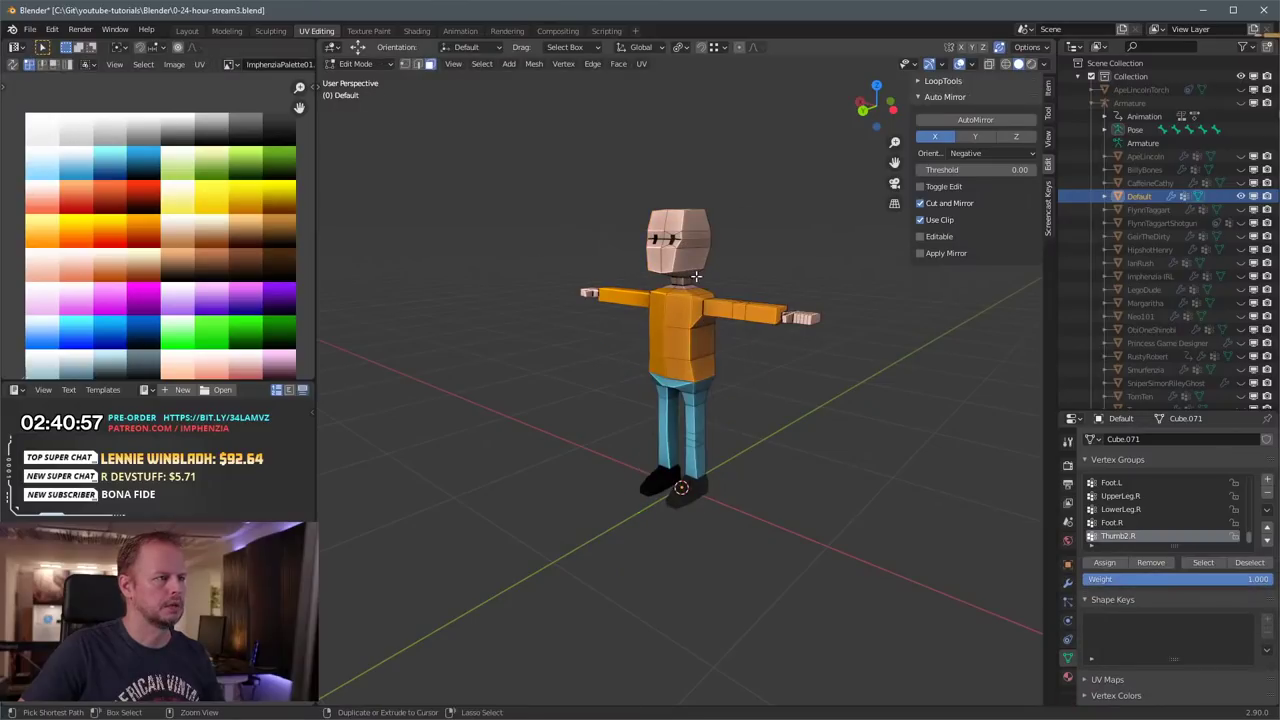
pyautogui.click(1241, 103)
pyautogui.hotkey('ctrl', 'Tab')
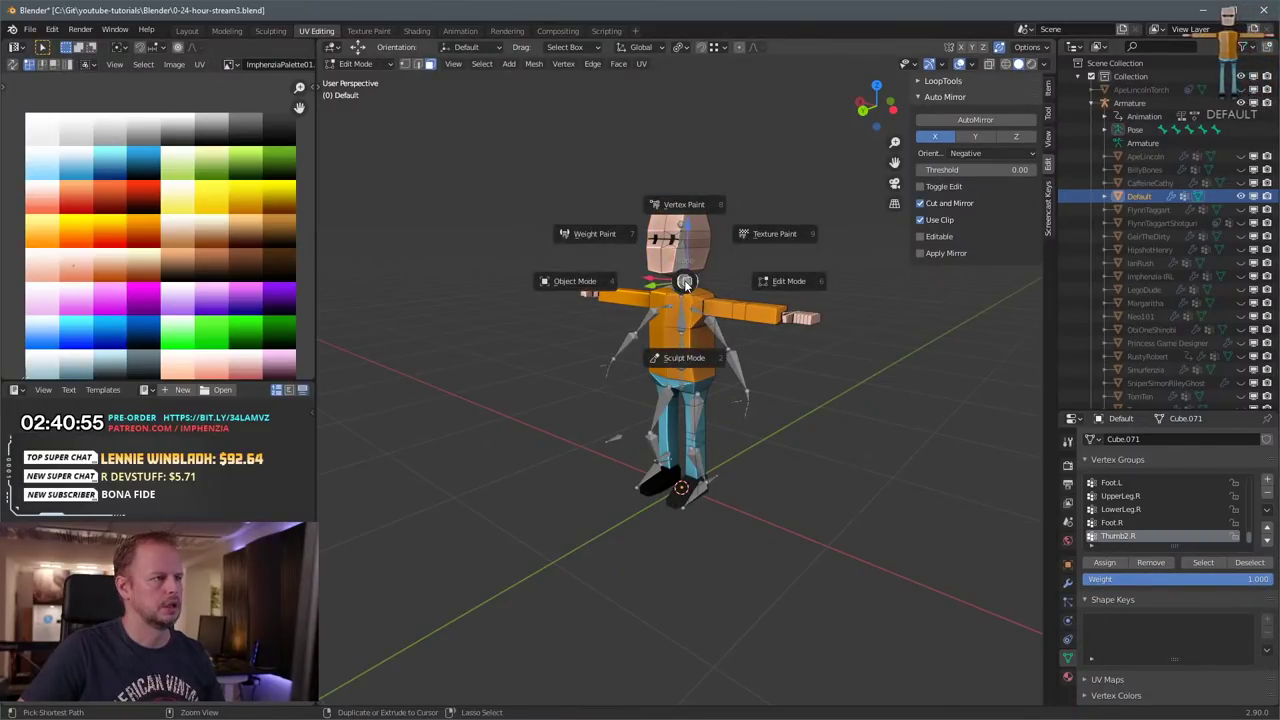
pyautogui.press('Escape')
pyautogui.press('Tab')
pyautogui.click(682, 266)
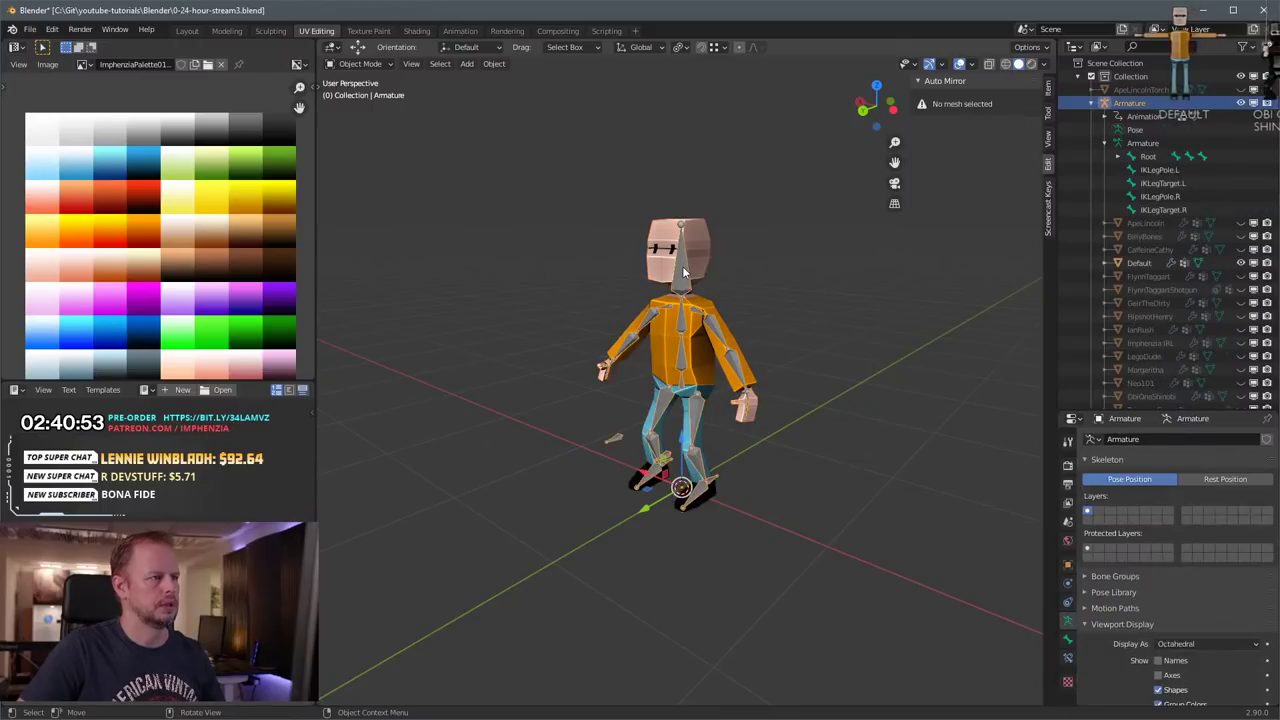
# Step: Select all bones in Pose Mode, assign the TPose action to the armature in the Animation workspace and return to Object Mode
pyautogui.hotkey('ctrl', 'Tab')
pyautogui.press('a')
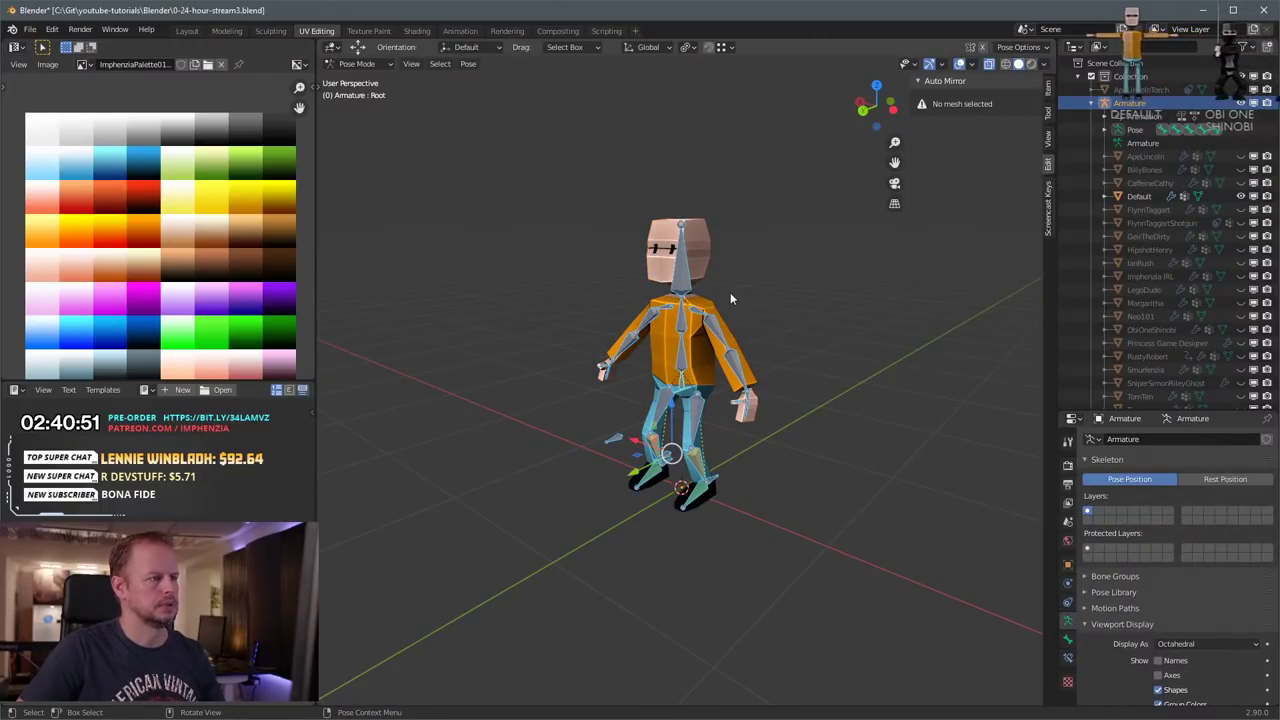
pyautogui.click(460, 30)
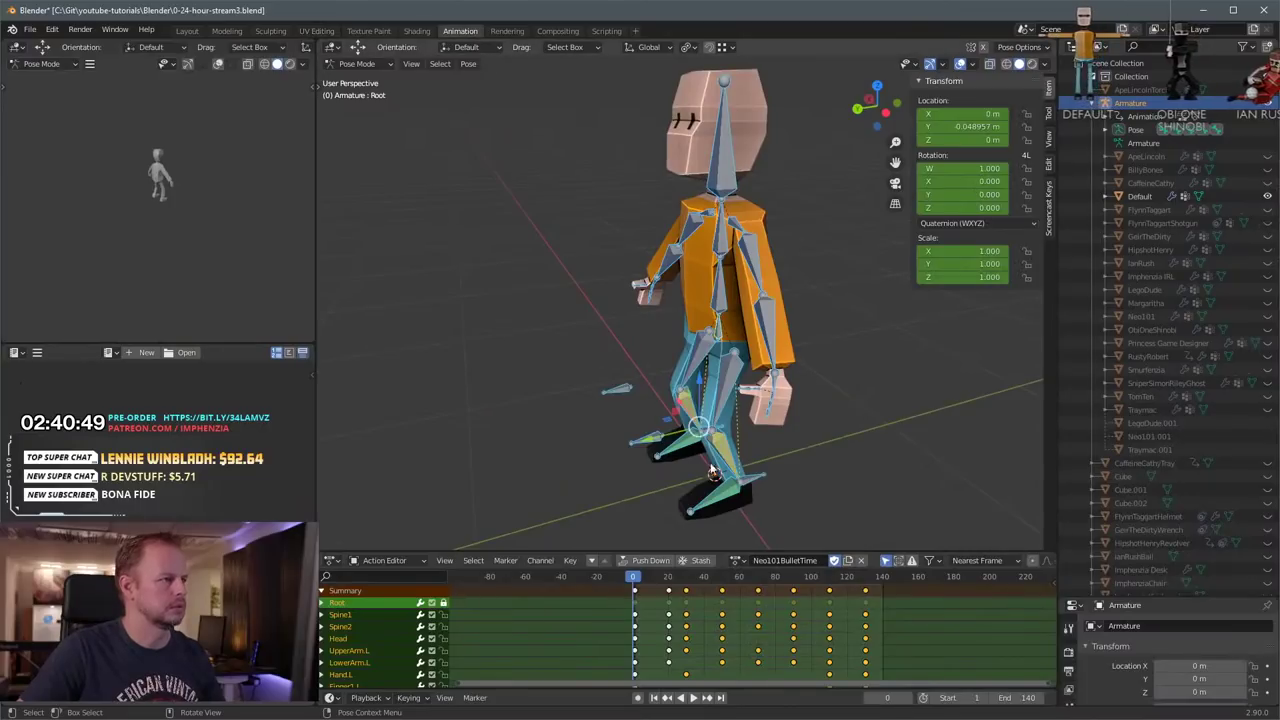
pyautogui.click(740, 560)
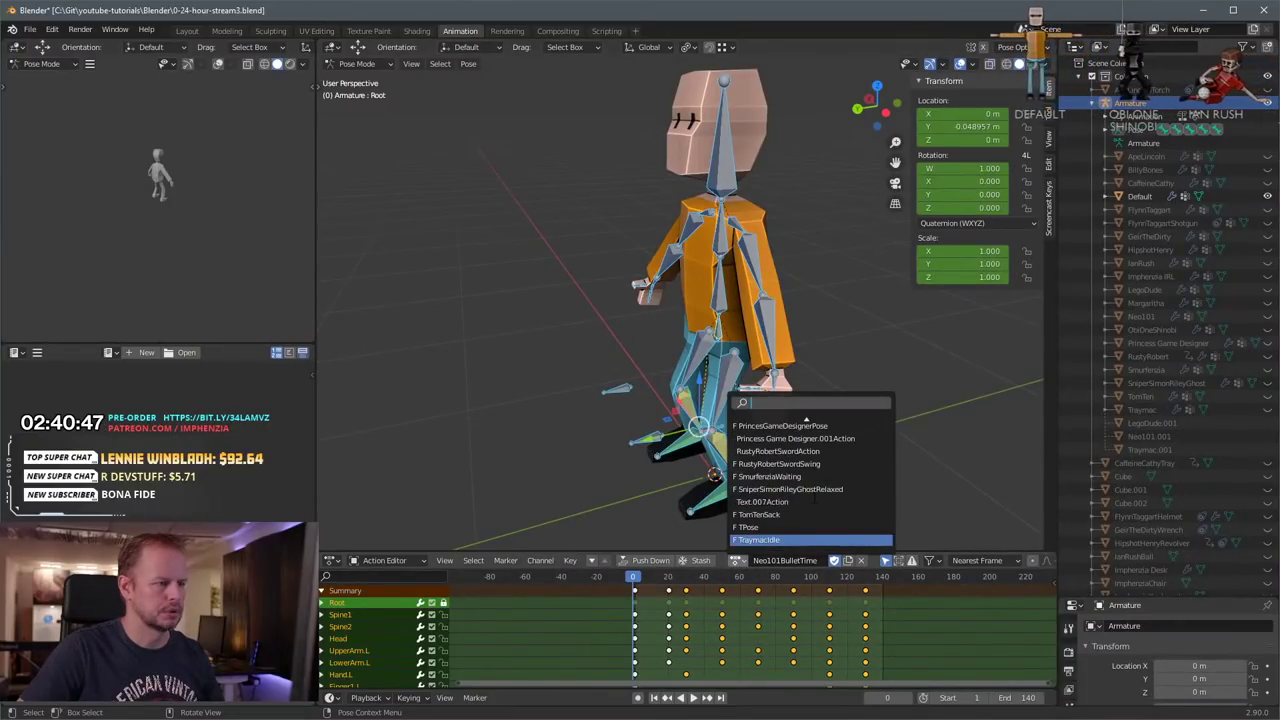
pyautogui.click(773, 527)
pyautogui.hotkey('ctrl', 'Tab')
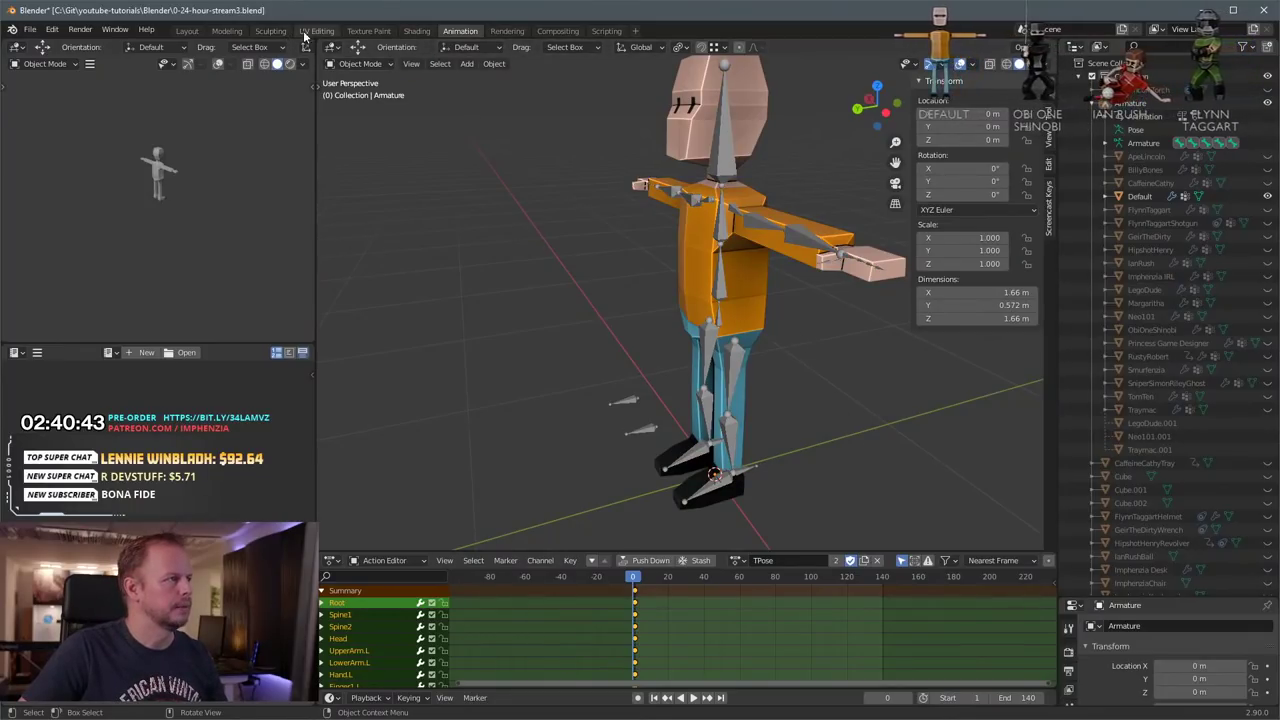
# Step: Return to the UV Editing workspace and select the armature's Spine1 bone in Edit Mode
pyautogui.click(228, 31)
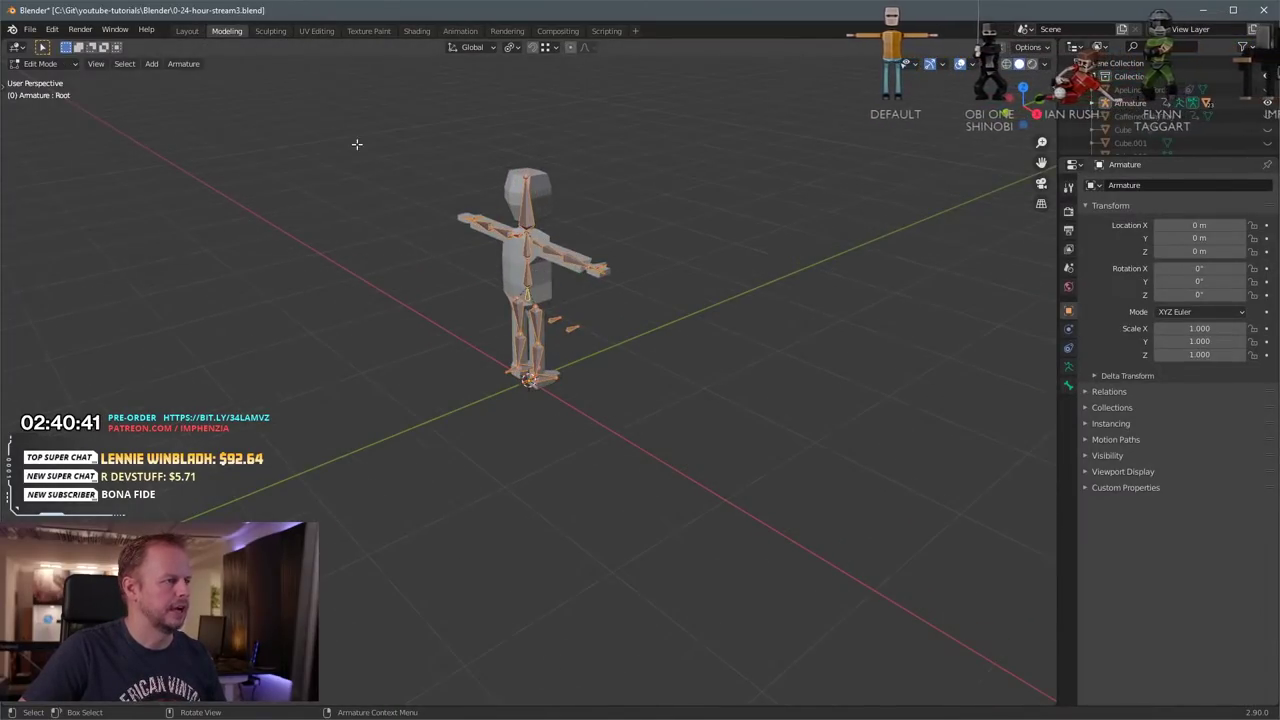
pyautogui.click(316, 31)
pyautogui.moveTo(804, 308); pyautogui.dragTo(714, 288, button='middle')
pyautogui.scroll(3, 772, 322)
pyautogui.scroll(-3, 755, 294)
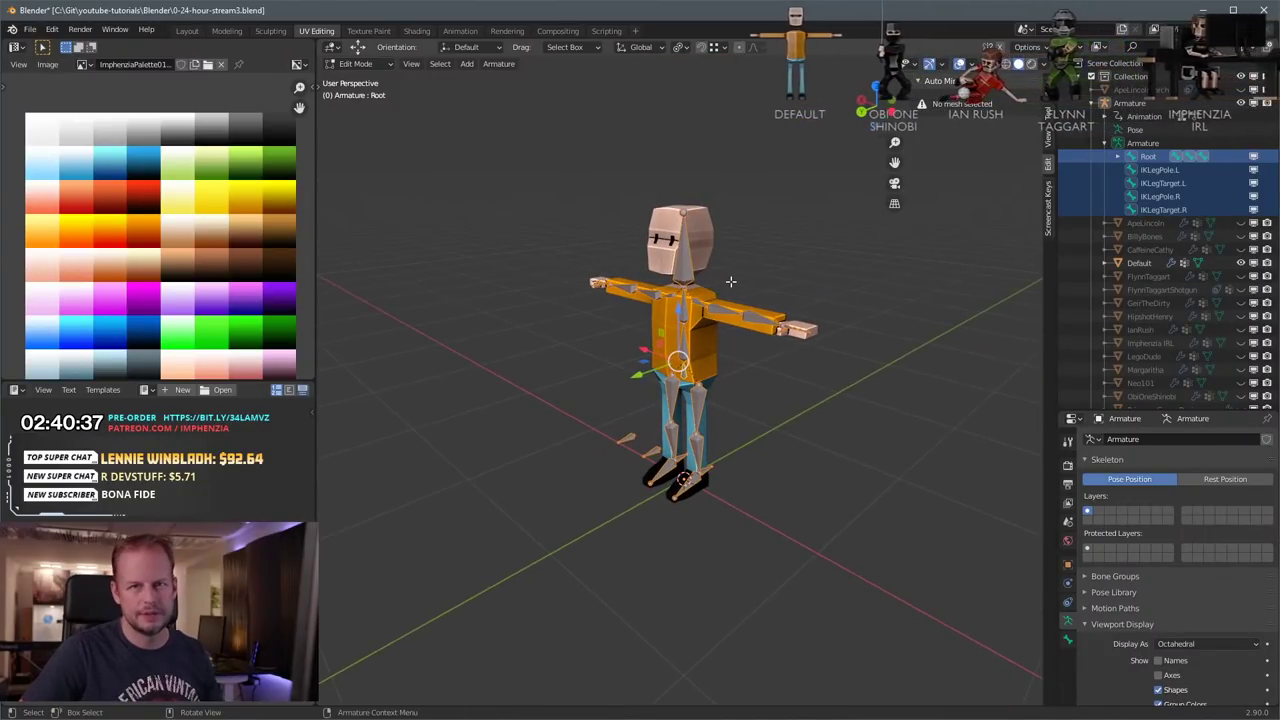
pyautogui.click(686, 350)
pyautogui.scroll(1, 684, 344)
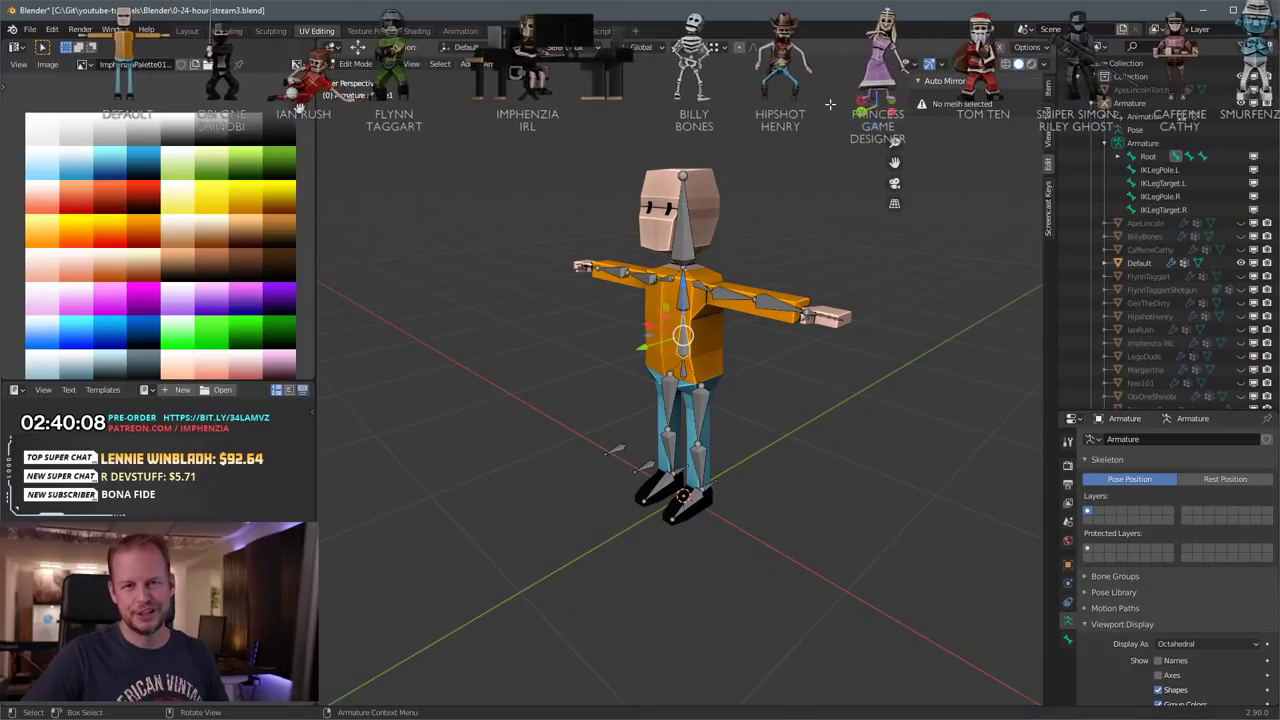
pyautogui.scroll(2, 762, 306)
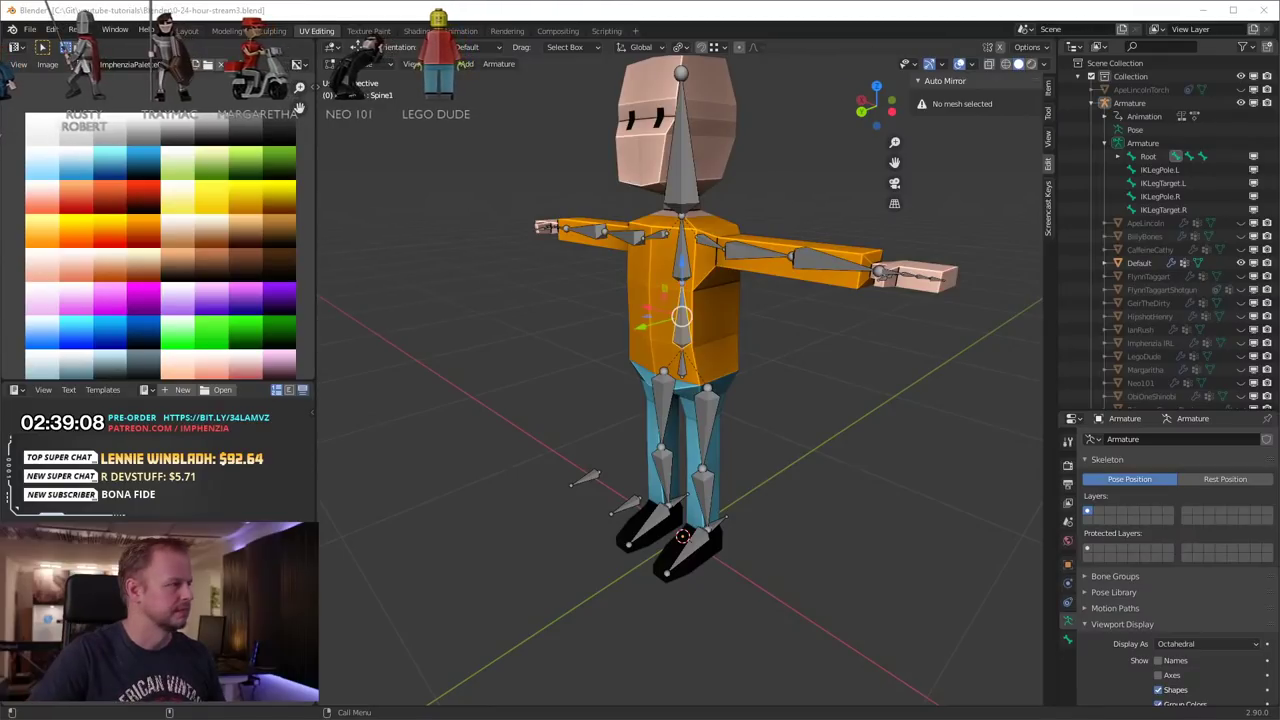
# Step: Hide the Default character to inspect the bare armature with no bones selected, and show the character again
pyautogui.click(1241, 263)
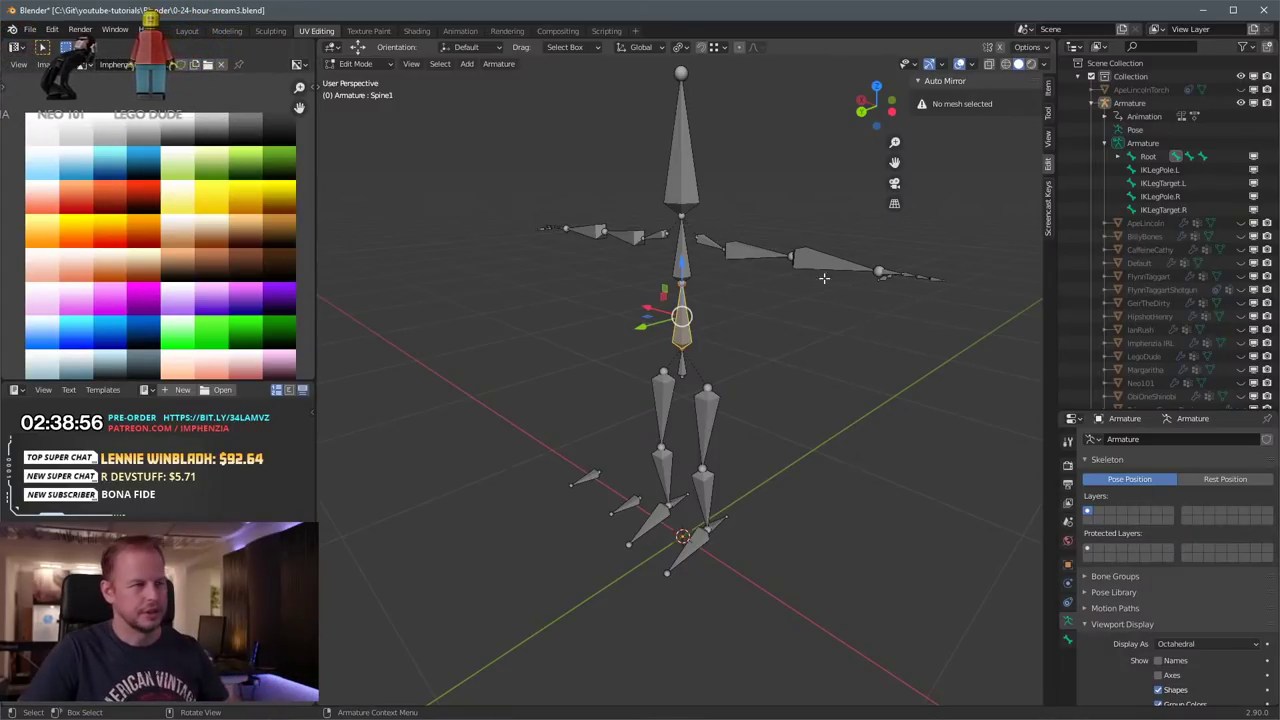
pyautogui.click(803, 367)
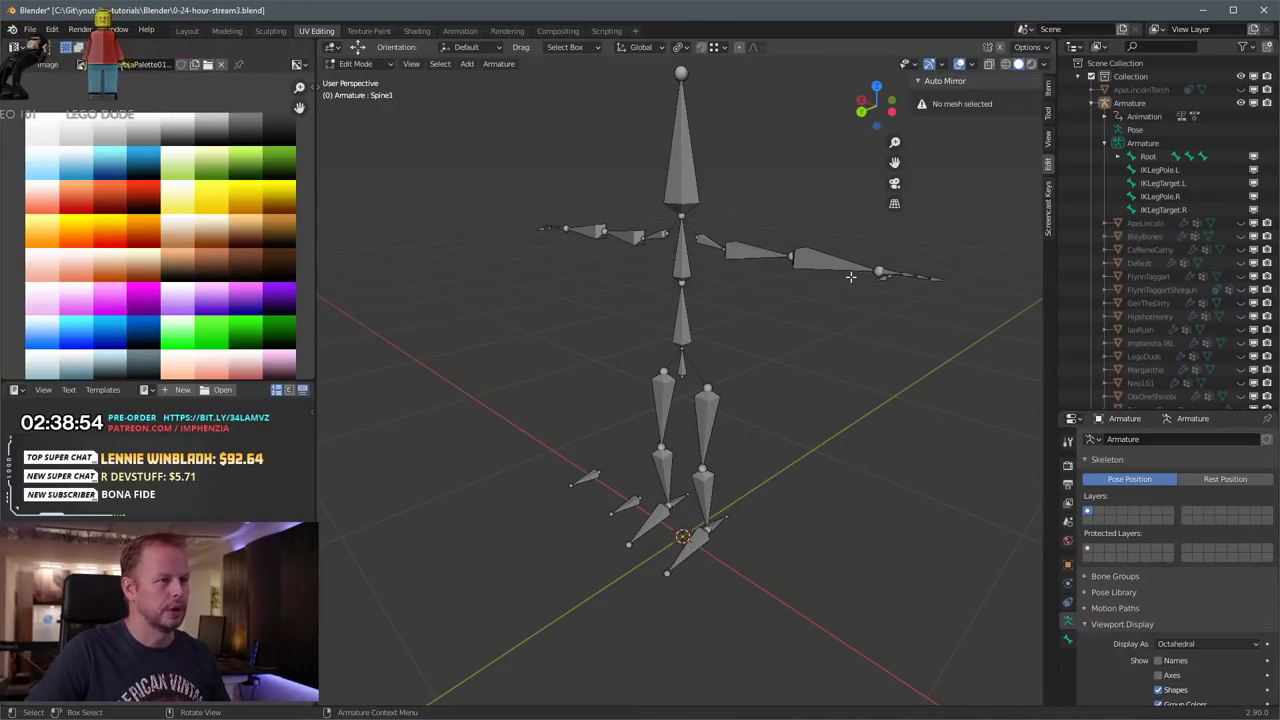
pyautogui.click(1241, 263)
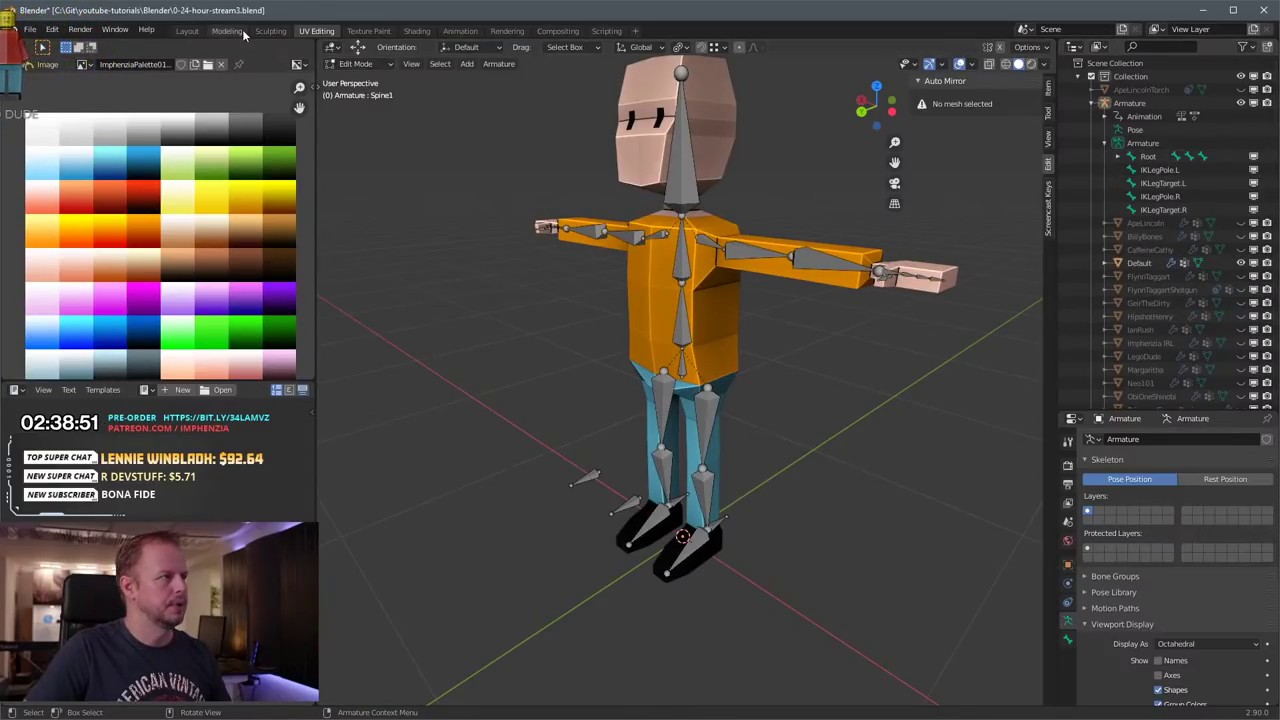
# Step: Switch the armature to Object Mode, select the Default character and hide the armature
pyautogui.click(696, 138)
pyautogui.moveTo(711, 137); pyautogui.dragTo(717, 136)
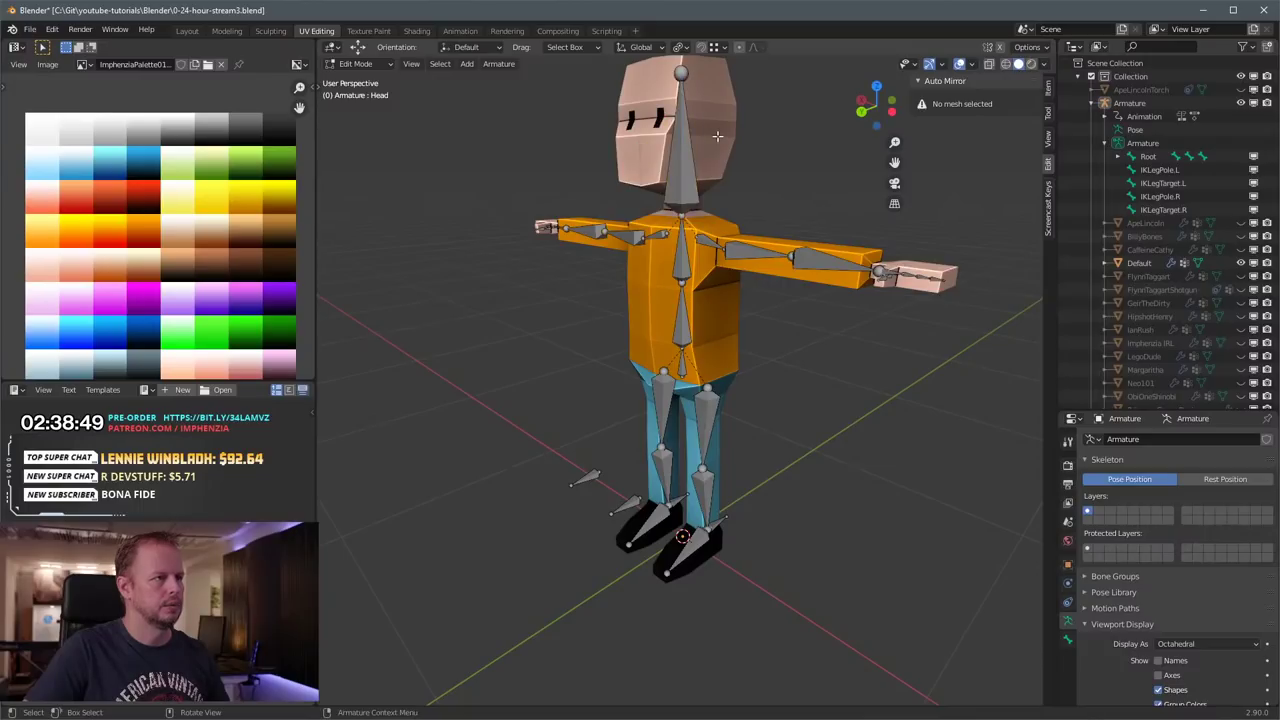
pyautogui.hotkey('ctrl', 'Tab')
pyautogui.click(613, 137)
pyautogui.click(705, 124)
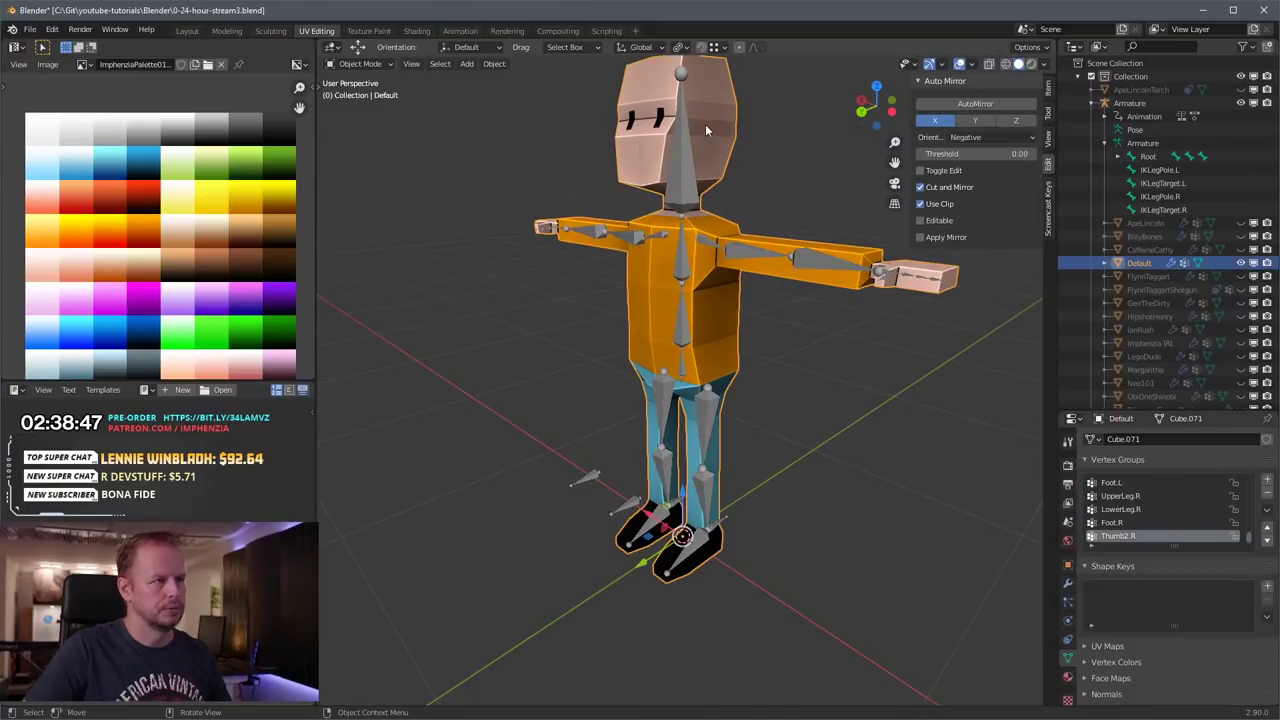
pyautogui.scroll(-3, 830, 250)
pyautogui.click(1266, 103)
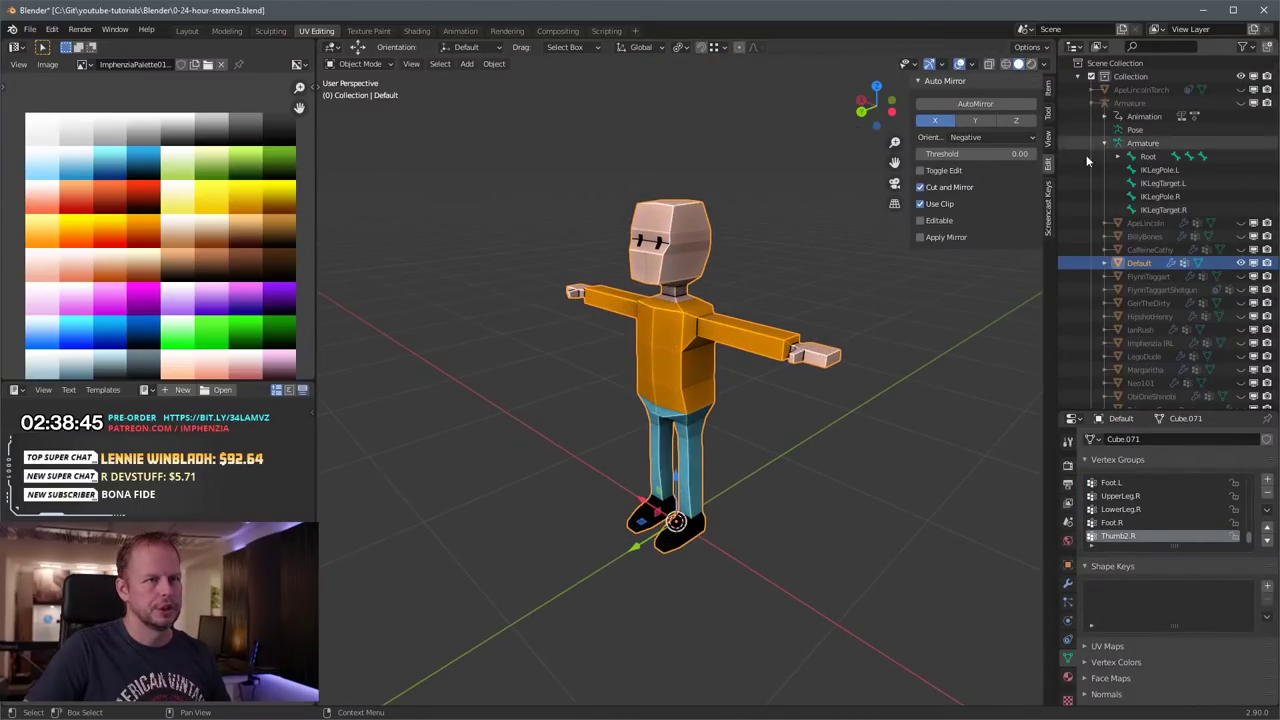
# Step: Duplicate the Default character in place and hide the original
pyautogui.hotkey('shift', 'd')
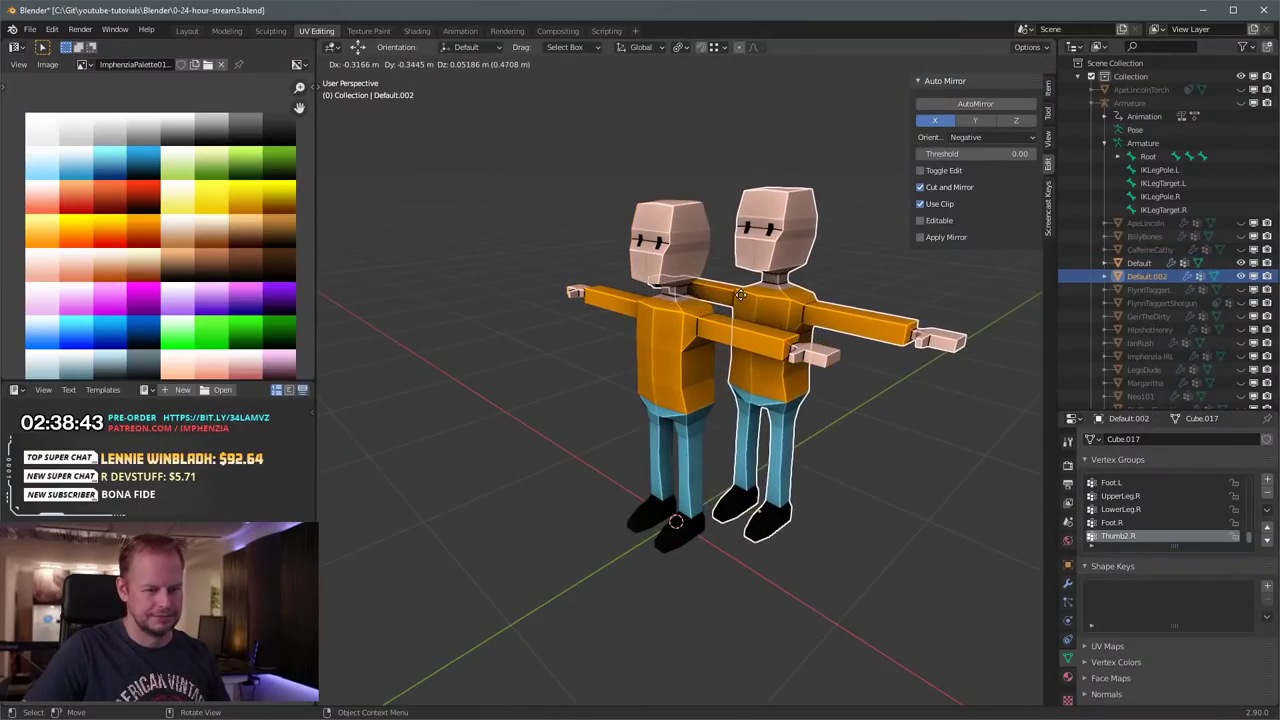
pyautogui.rightClick(752, 297)
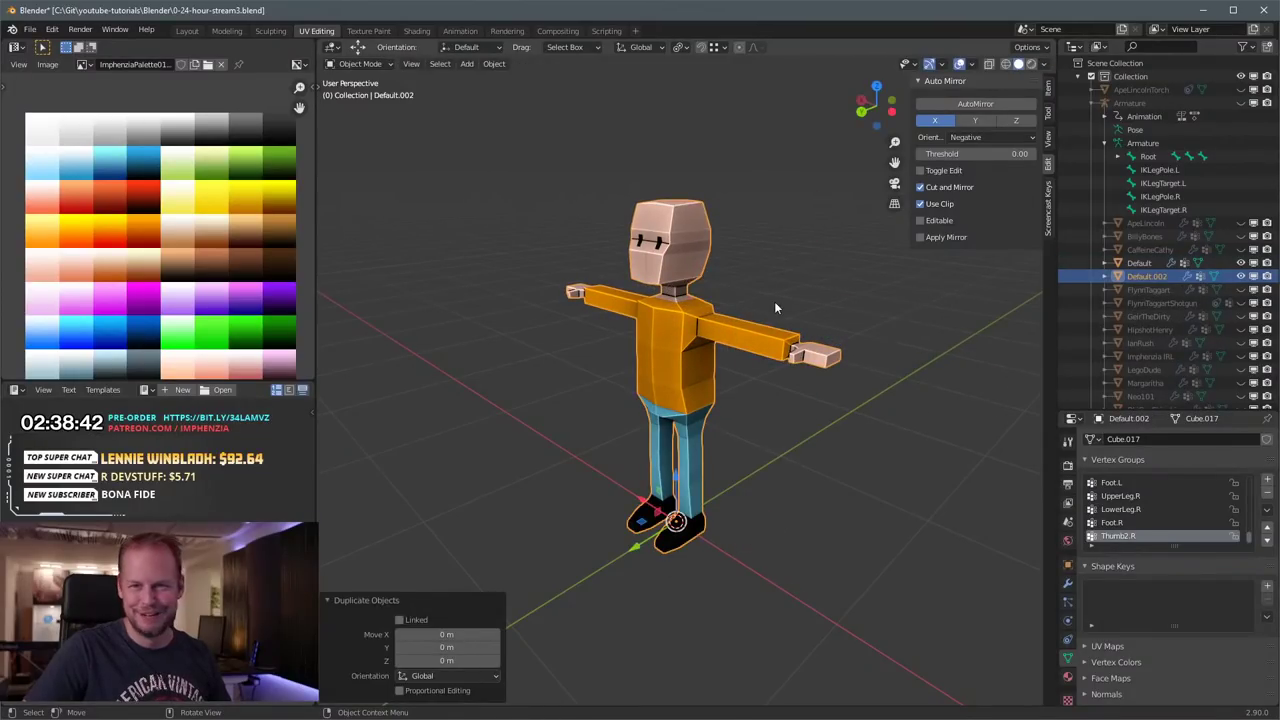
pyautogui.click(1241, 262)
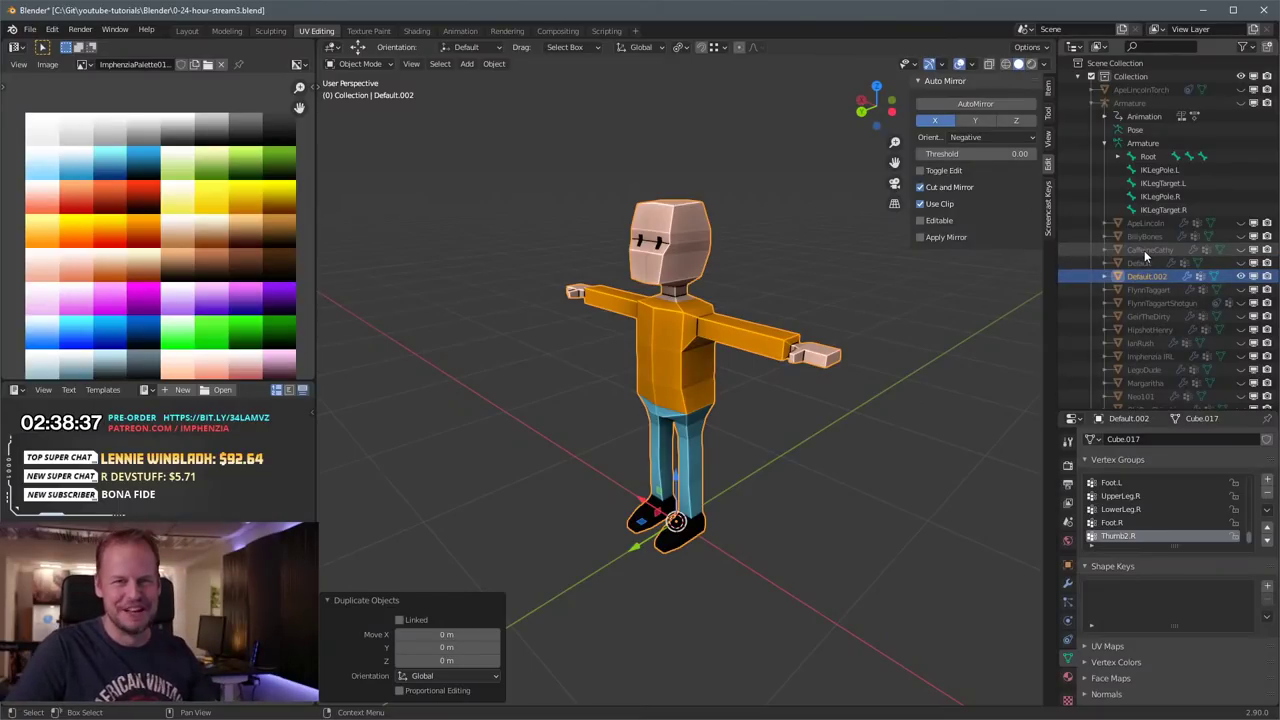
# Step: Rename the duplicated character as Scotsman
pyautogui.doubleClick(1147, 276)
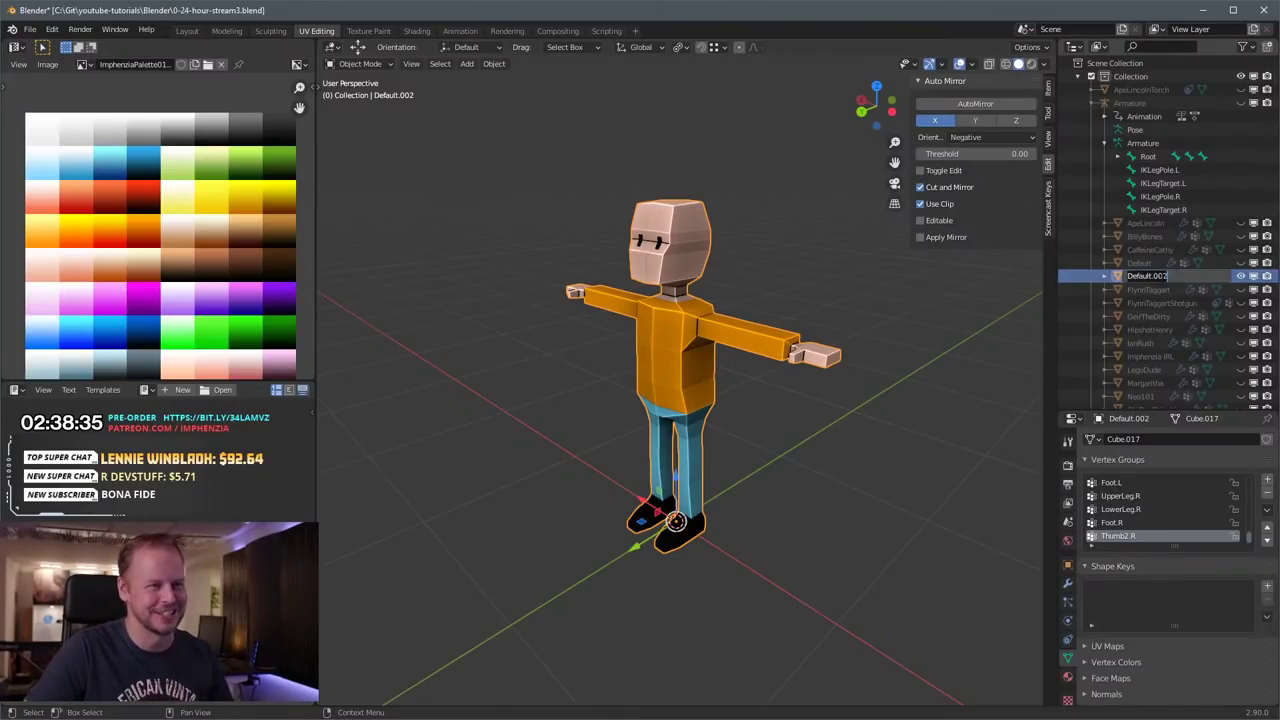
pyautogui.write('Scot')
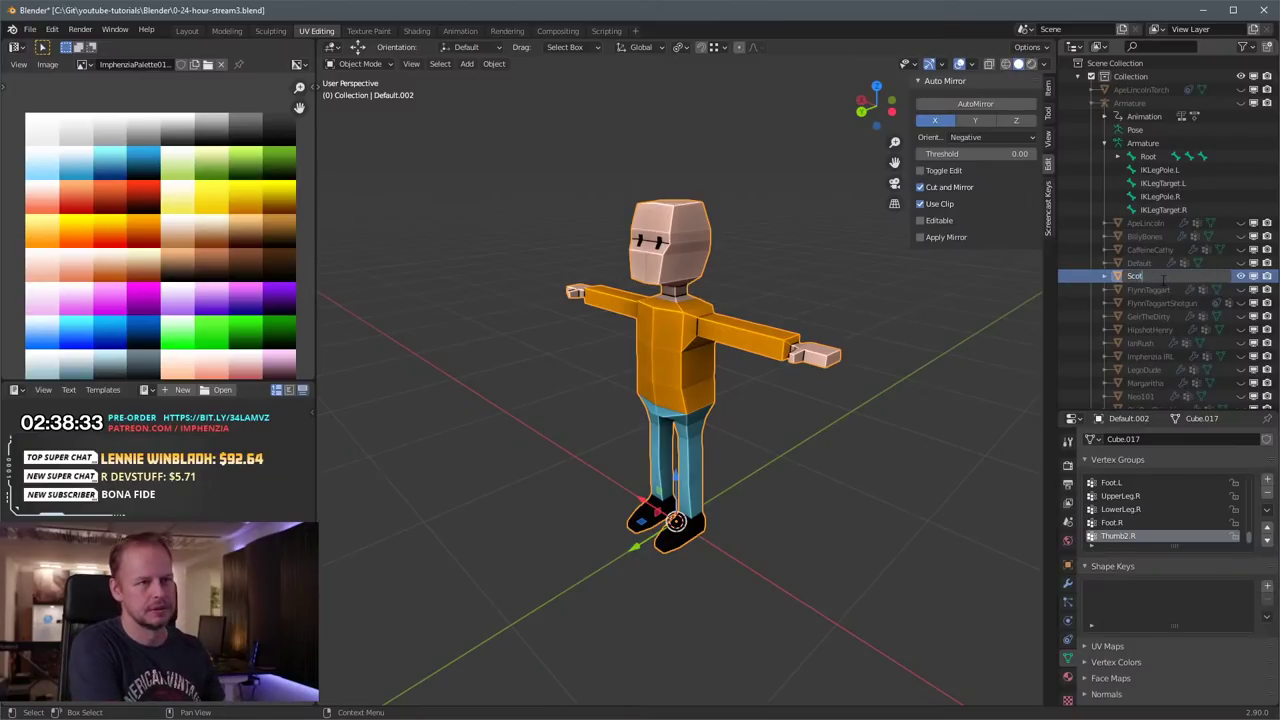
pyautogui.write('sman')
pyautogui.press('Return')
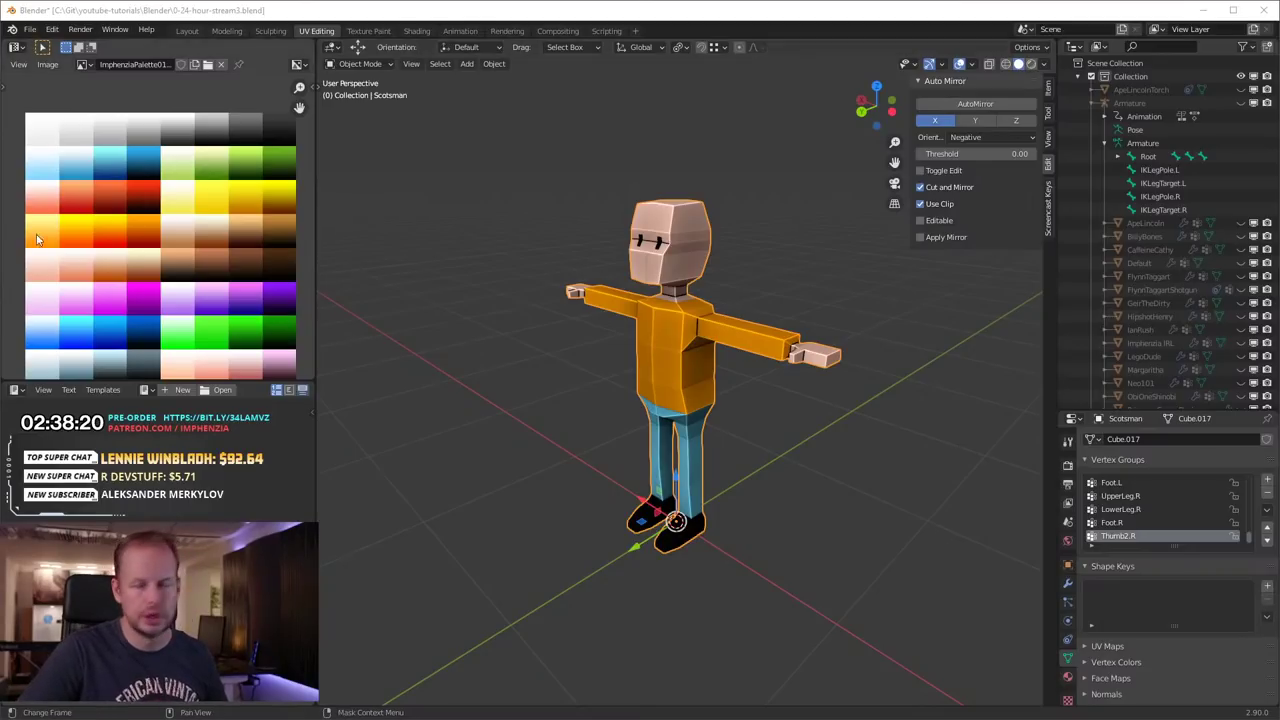
# Step: Rename the Scotsman object with the new character's first and last name, written as one word
pyautogui.scroll(-3, 1137, 132)
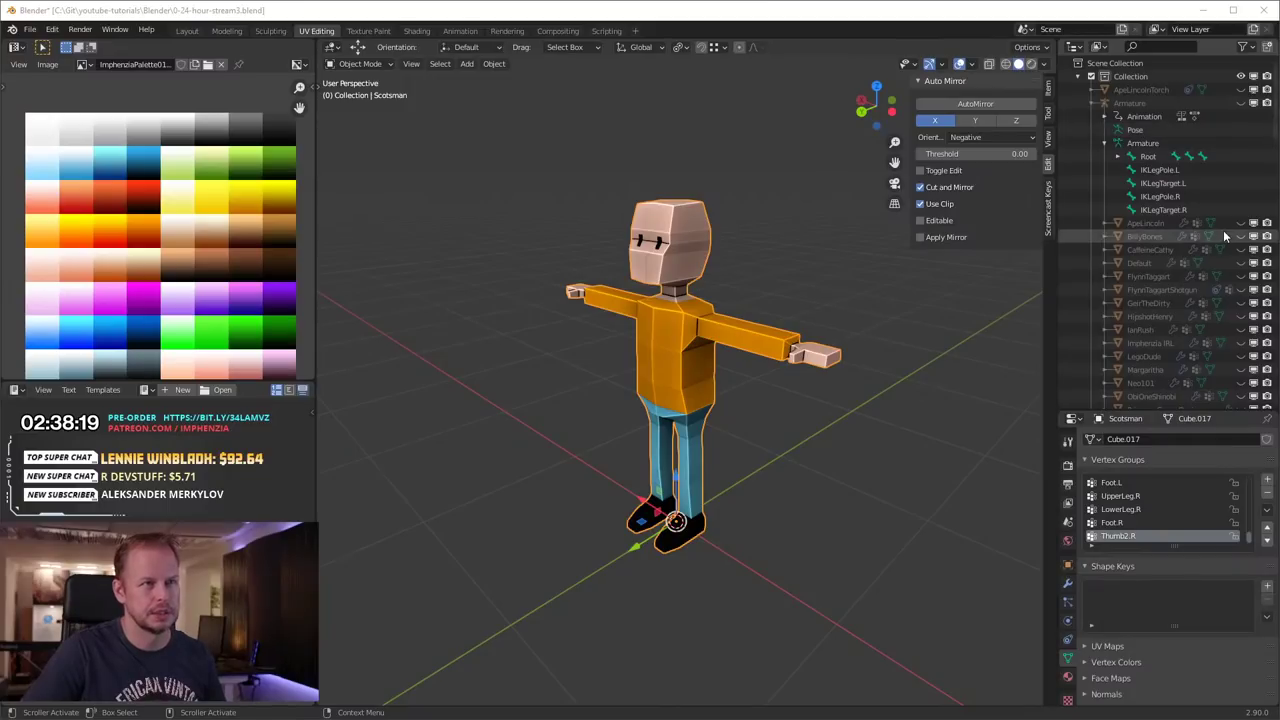
pyautogui.click(1145, 357)
pyautogui.doubleClick(1145, 357)
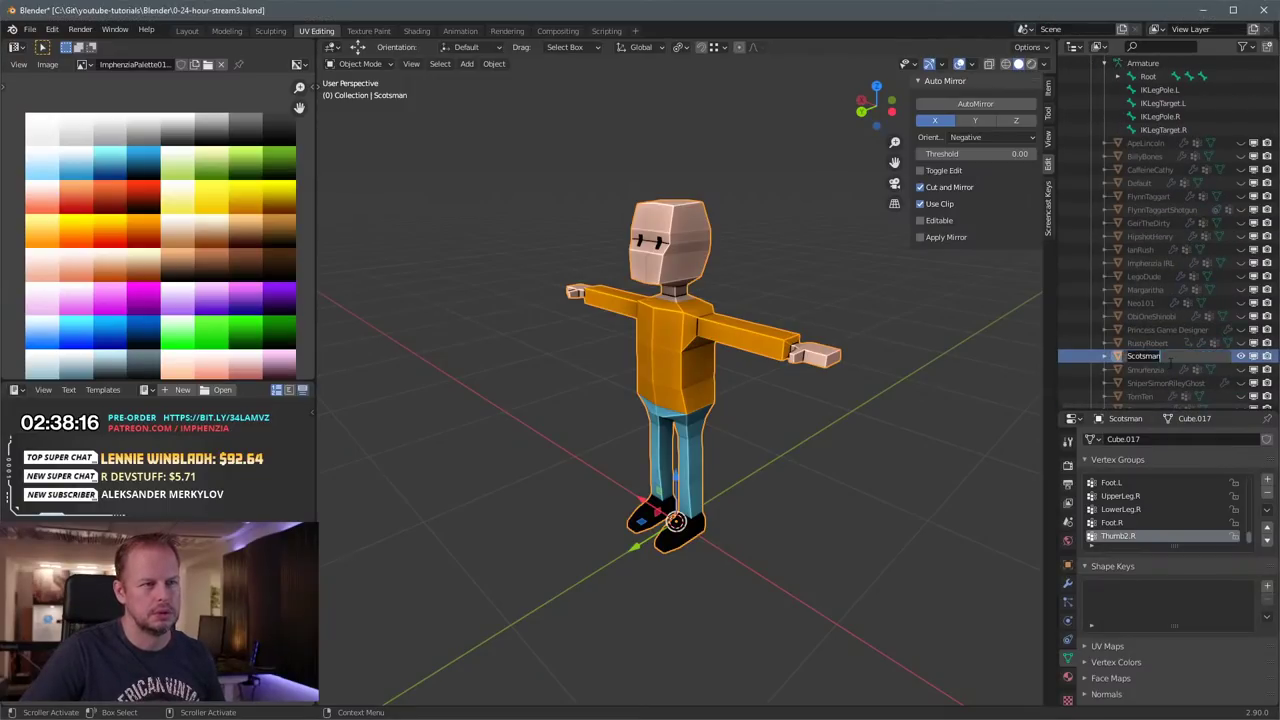
pyautogui.click(1163, 375)
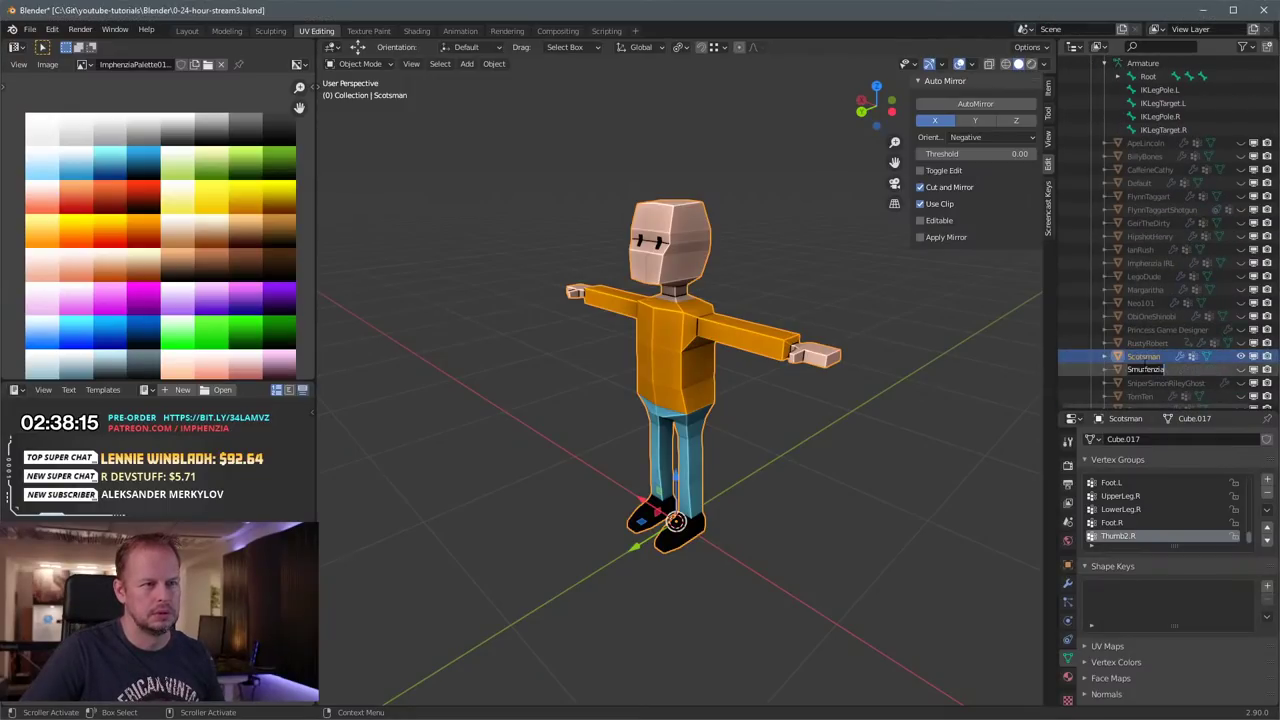
pyautogui.doubleClick(1140, 357)
pyautogui.write('GeorgeMcMillan')
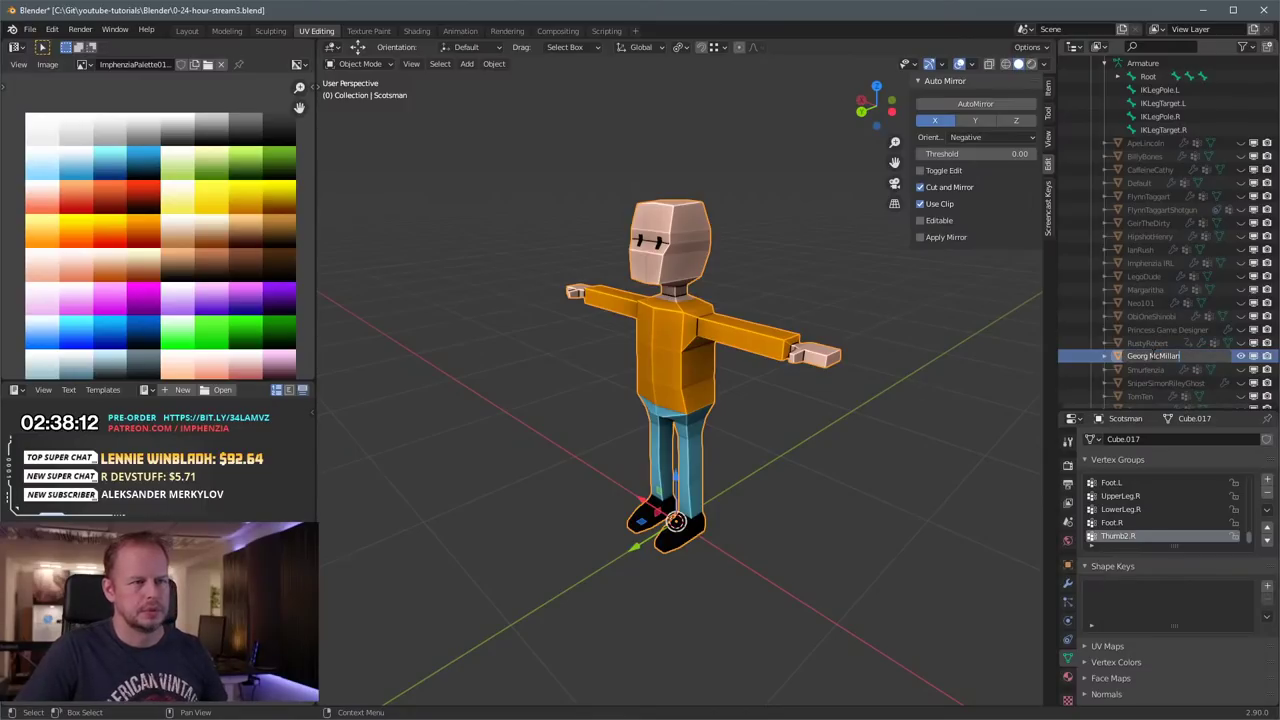
pyautogui.press('Return')
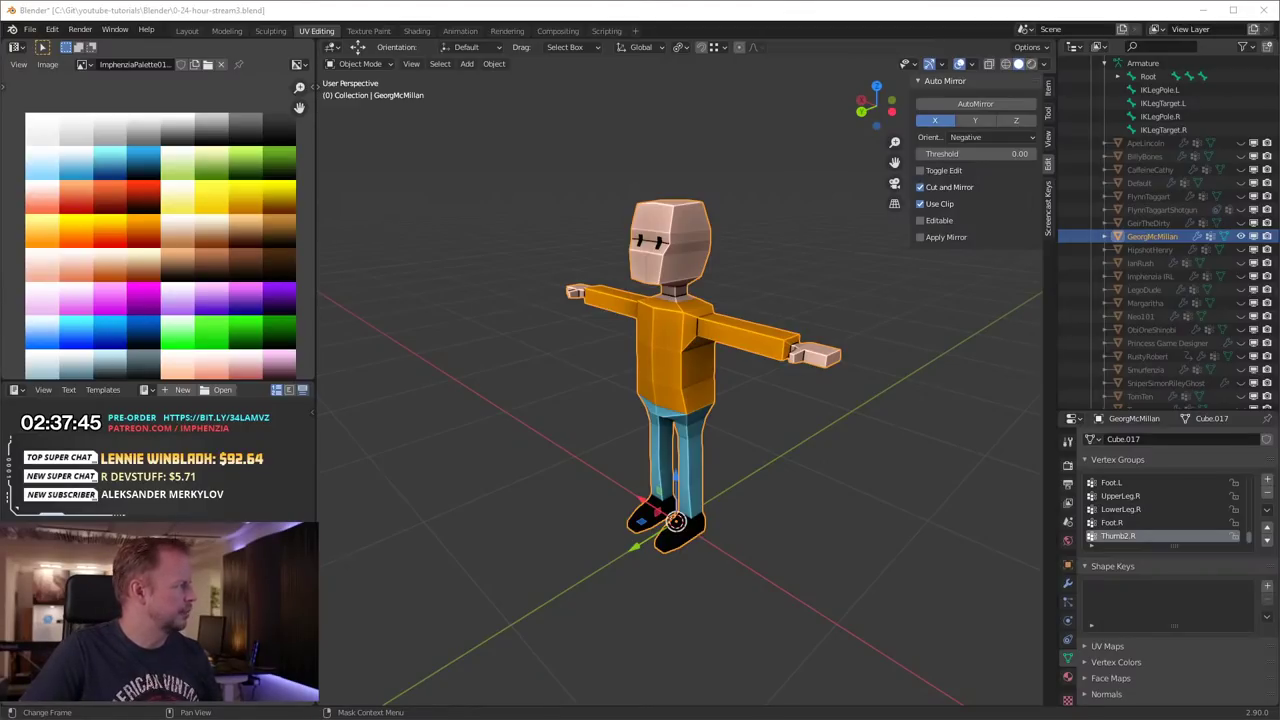
# Step: Select the whole mesh in Edit Mode and move the orange shirt's UVs onto the black swatch of the palette's grey row
pyautogui.press('Tab')
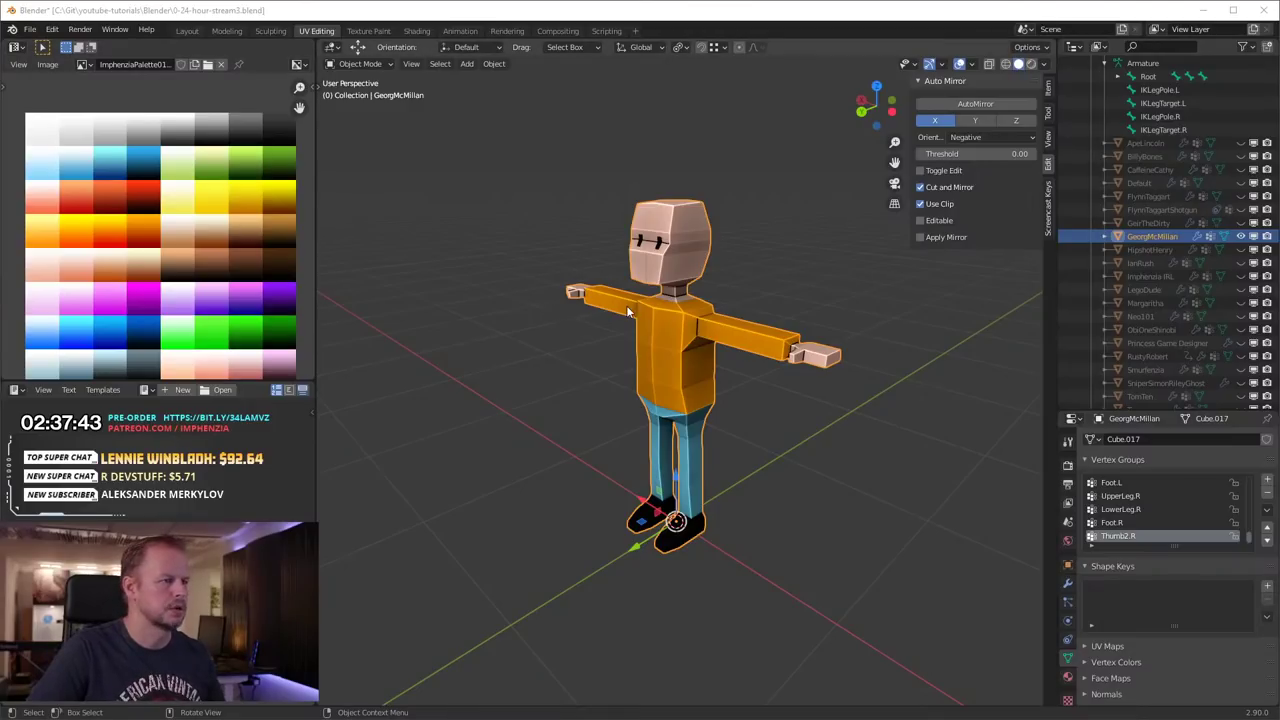
pyautogui.click(685, 329)
pyautogui.scroll(2, 686, 328)
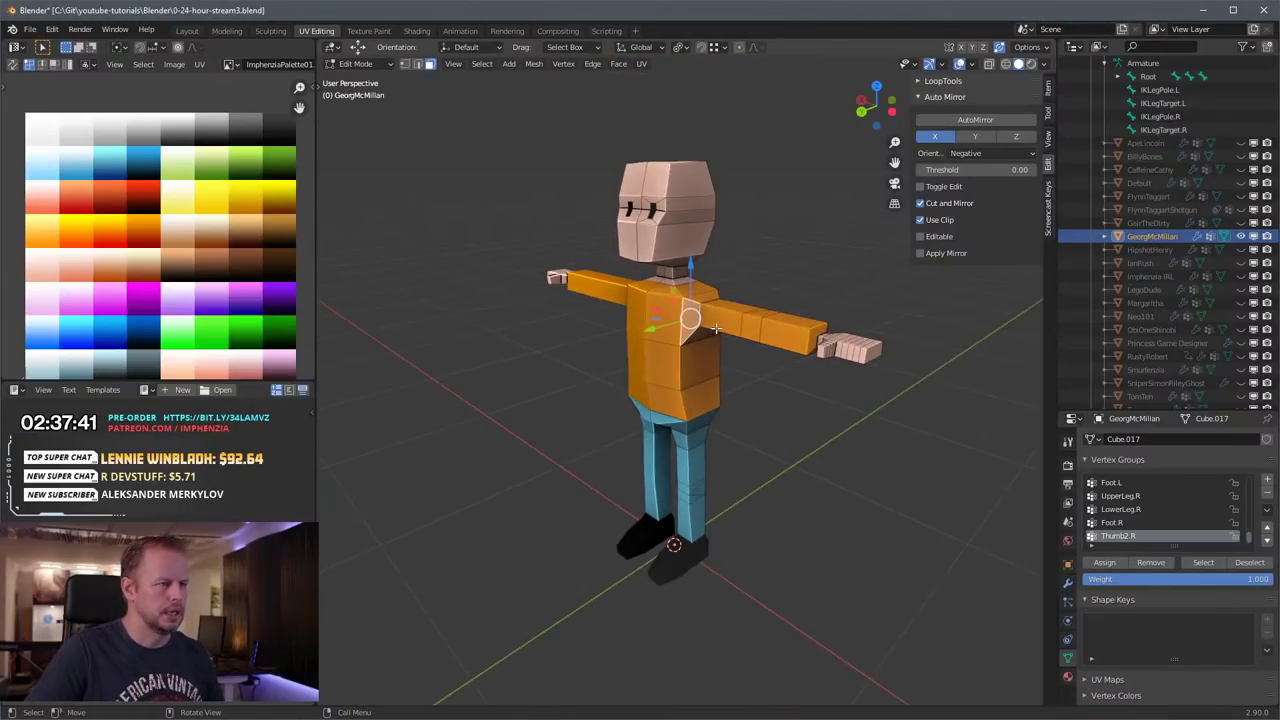
pyautogui.moveTo(725, 323); pyautogui.dragTo(810, 357, button='middle')
pyautogui.press('a')
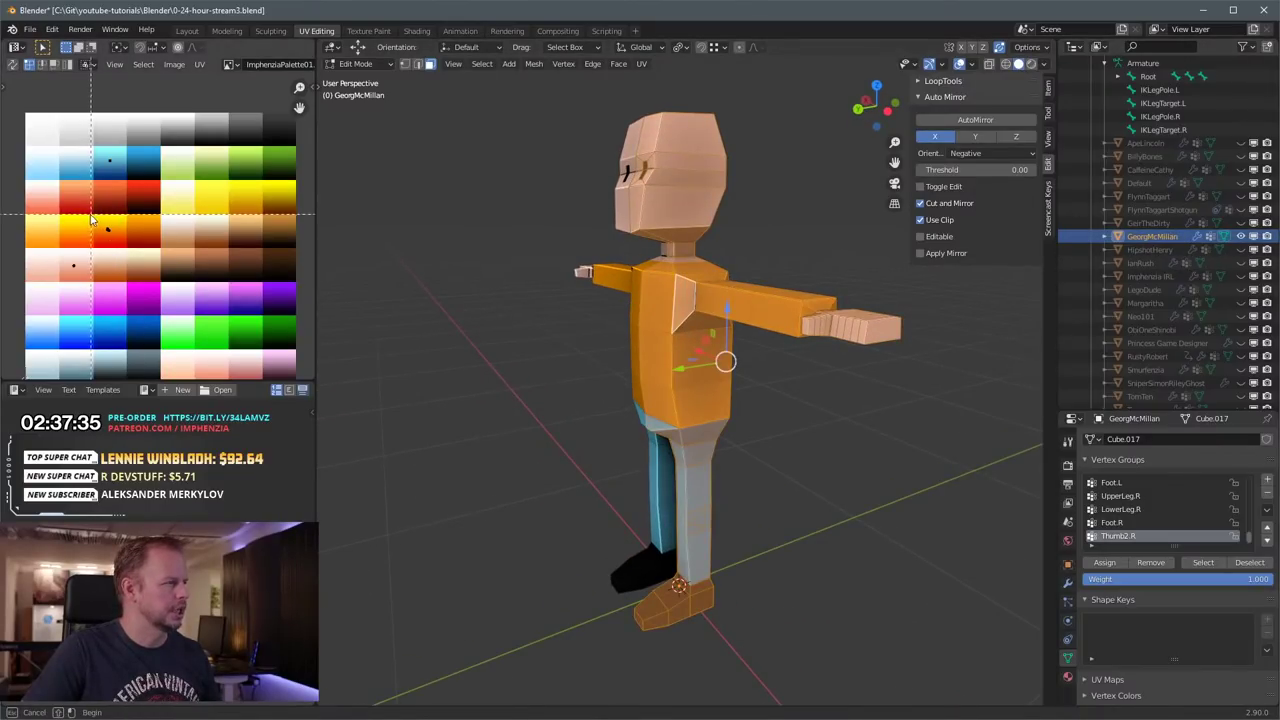
pyautogui.press('g')
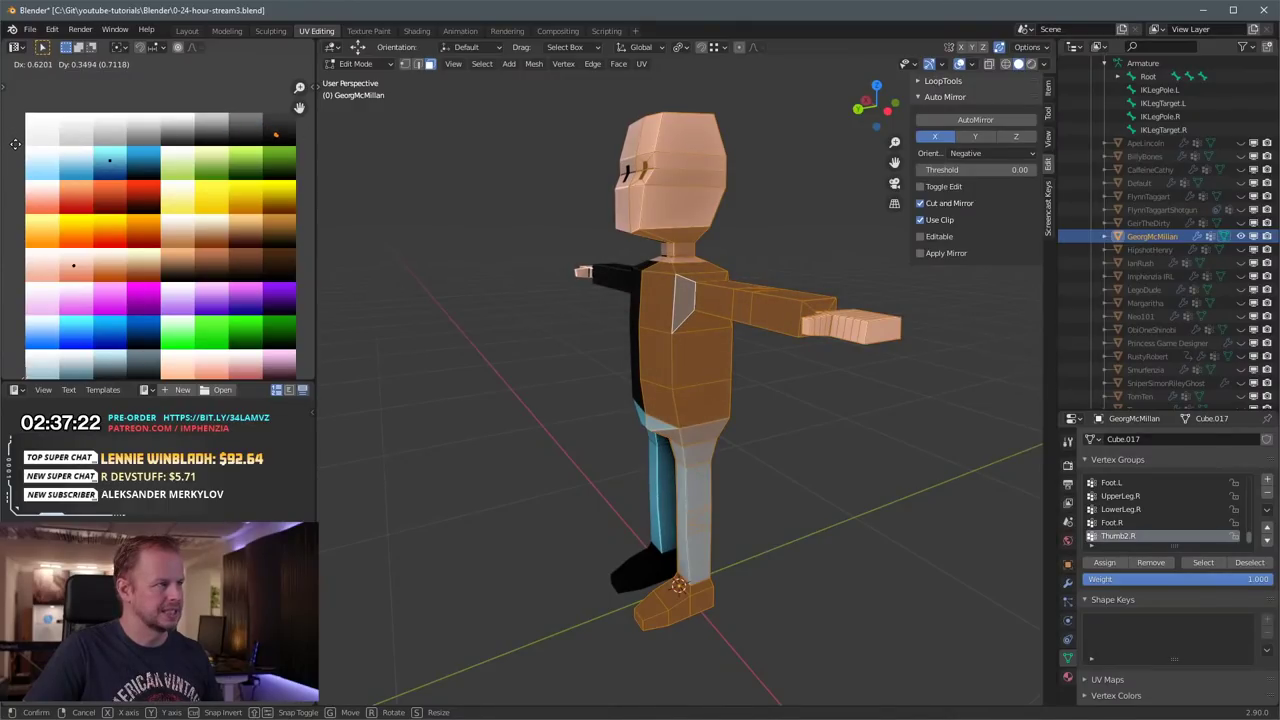
pyautogui.moveTo(16, 141); pyautogui.dragTo(16, 143)
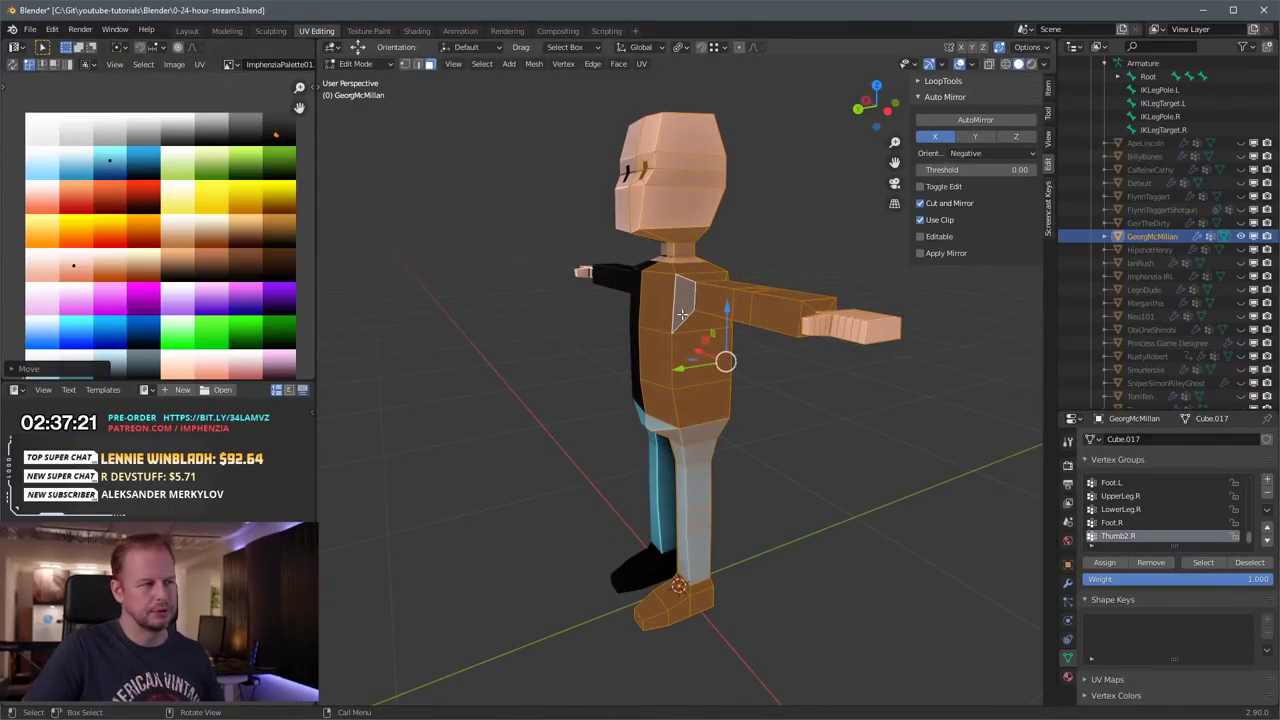
pyautogui.press('g')
pyautogui.click(275, 151)
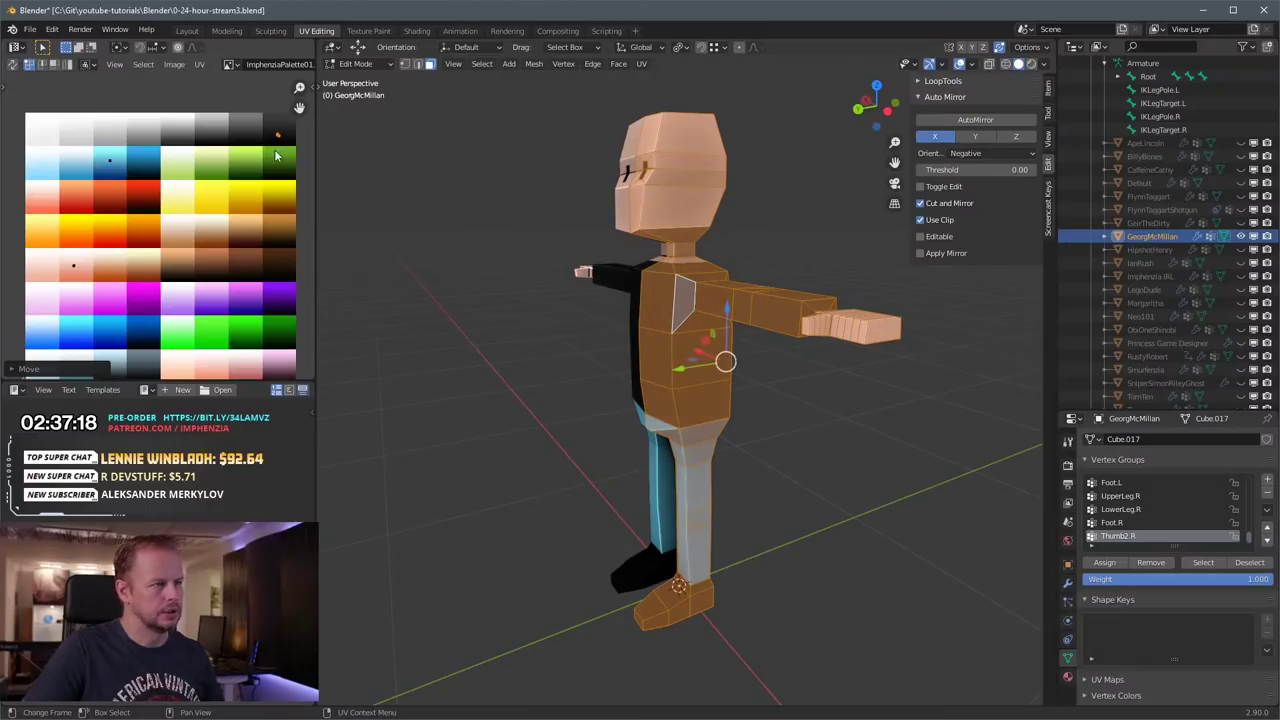
# Step: Select the body's linked faces and move the blue trouser UVs onto the skin-tone swatch of the palette
pyautogui.click(648, 318)
pyautogui.click(693, 398)
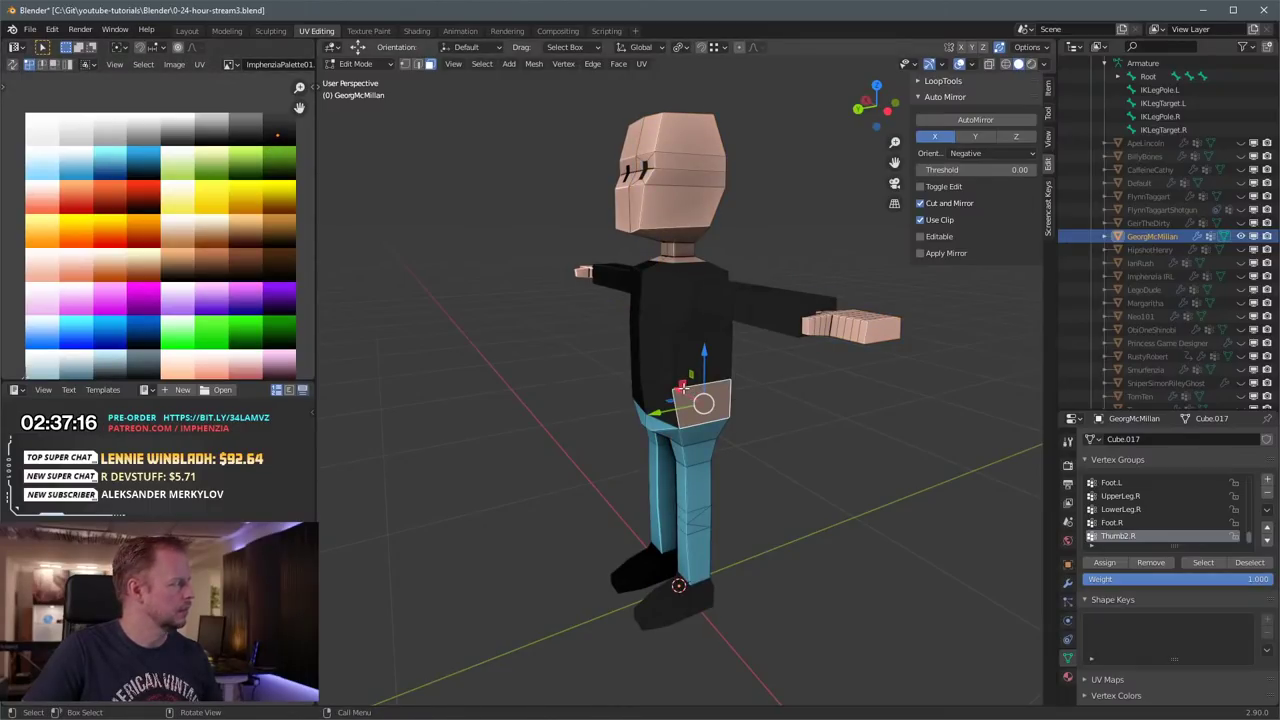
pyautogui.hotkey('ctrl', 'l')
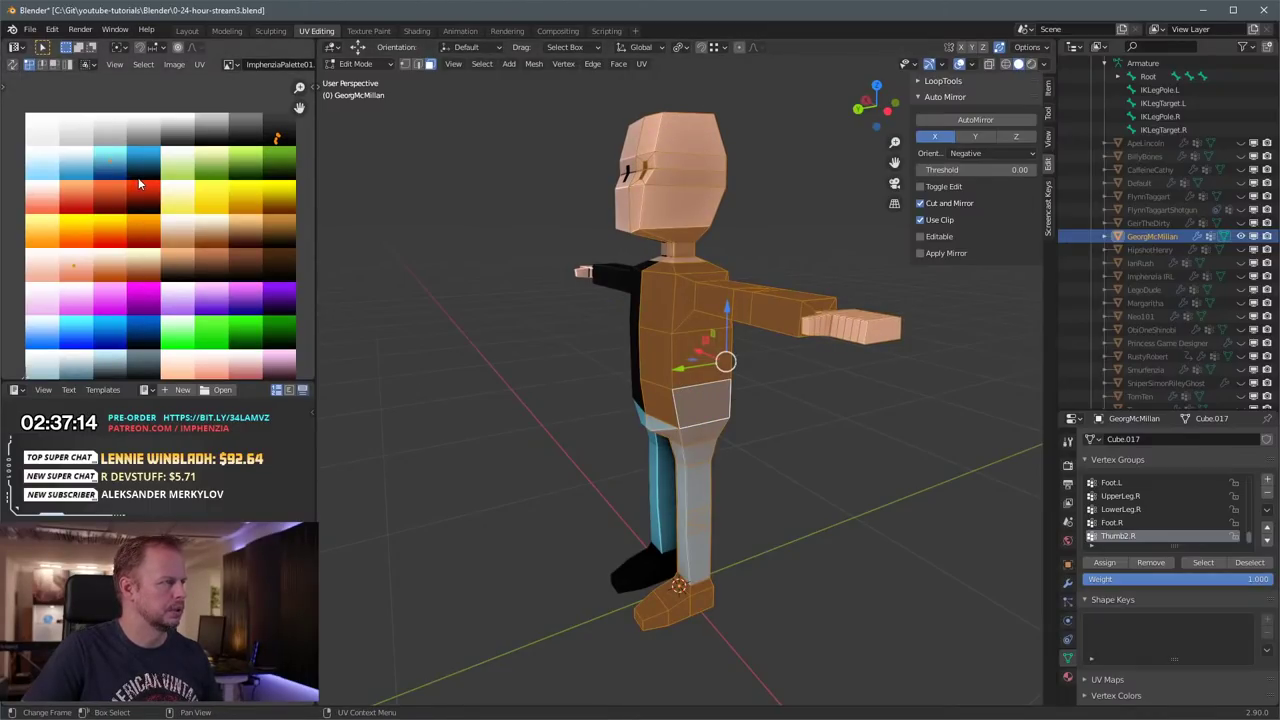
pyautogui.press('b')
pyautogui.moveTo(97, 181); pyautogui.dragTo(152, 155)
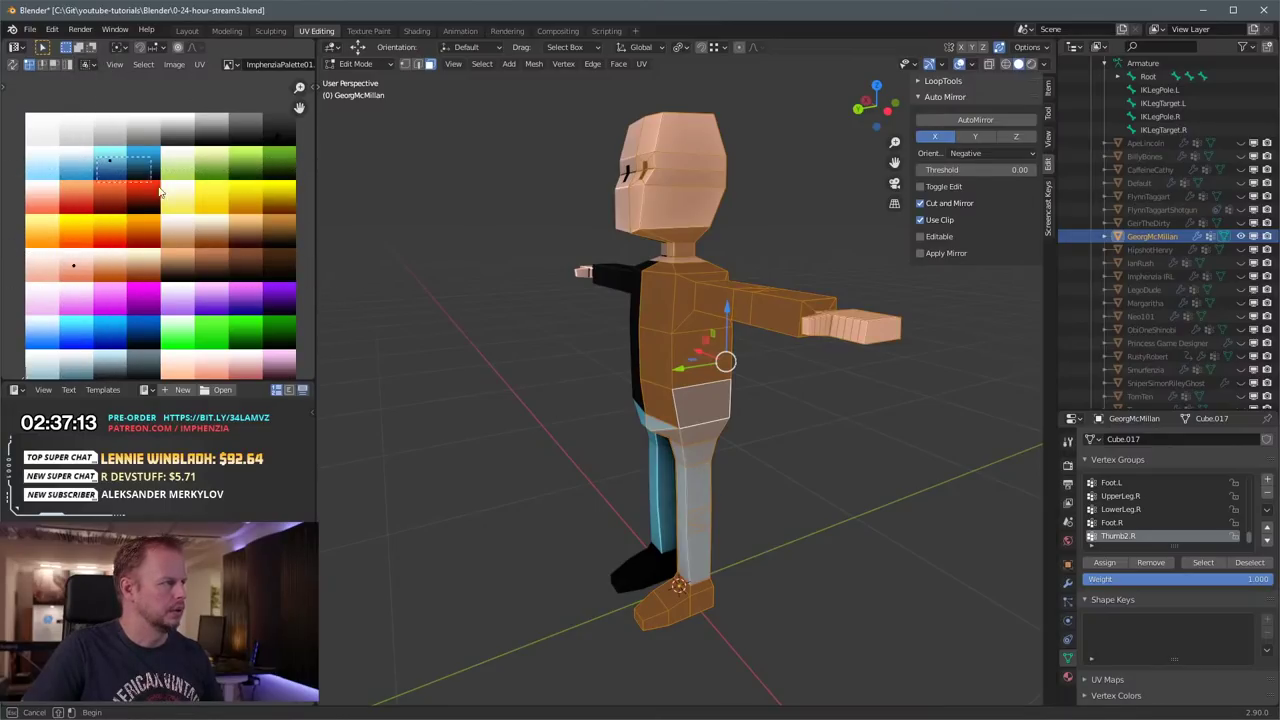
pyautogui.press('g')
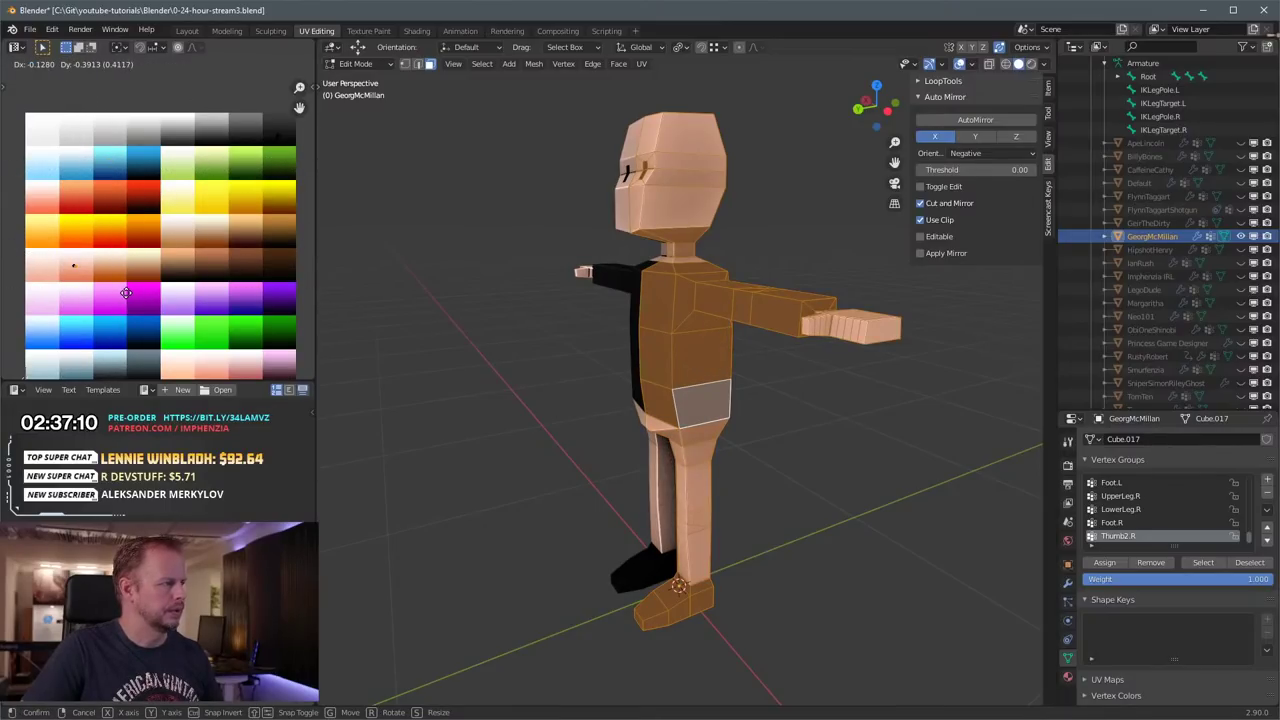
pyautogui.click(126, 292)
pyautogui.click(745, 502)
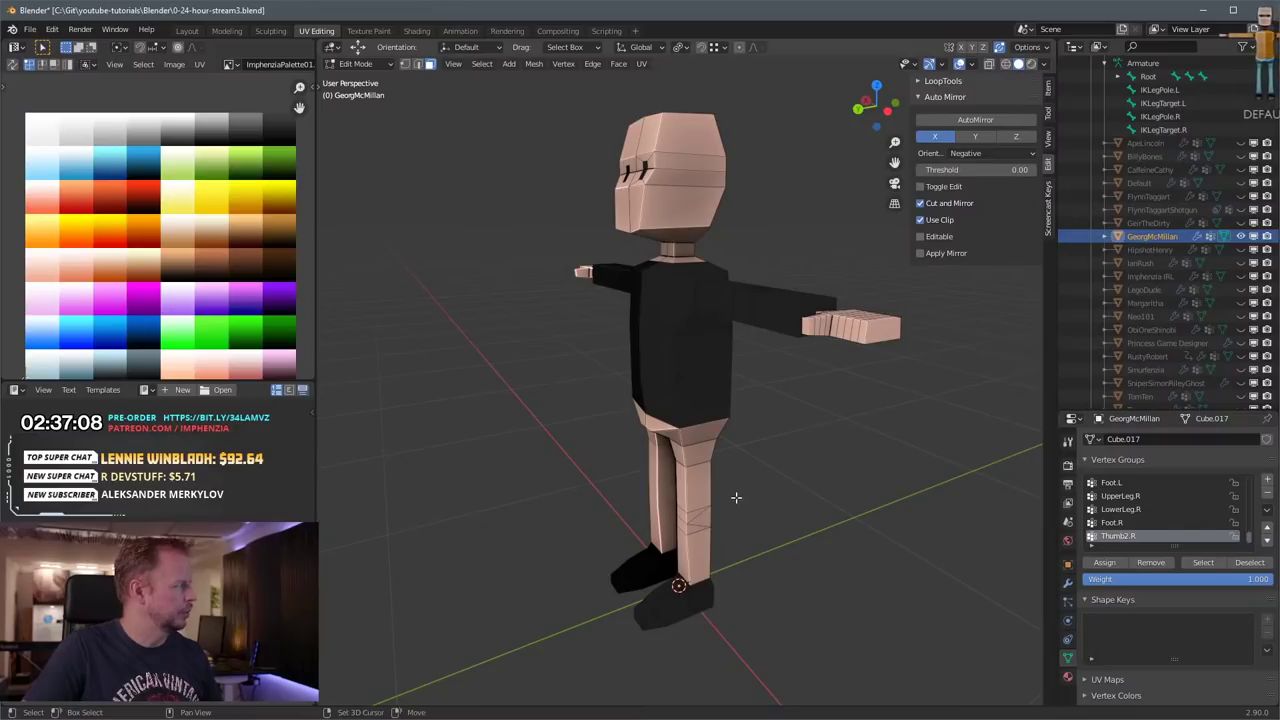
# Step: Add a loop cut above the ankle and move the UVs of the faces below it onto the white swatch as socks
pyautogui.scroll(3, 736, 497)
pyautogui.press('g')
pyautogui.press('g')
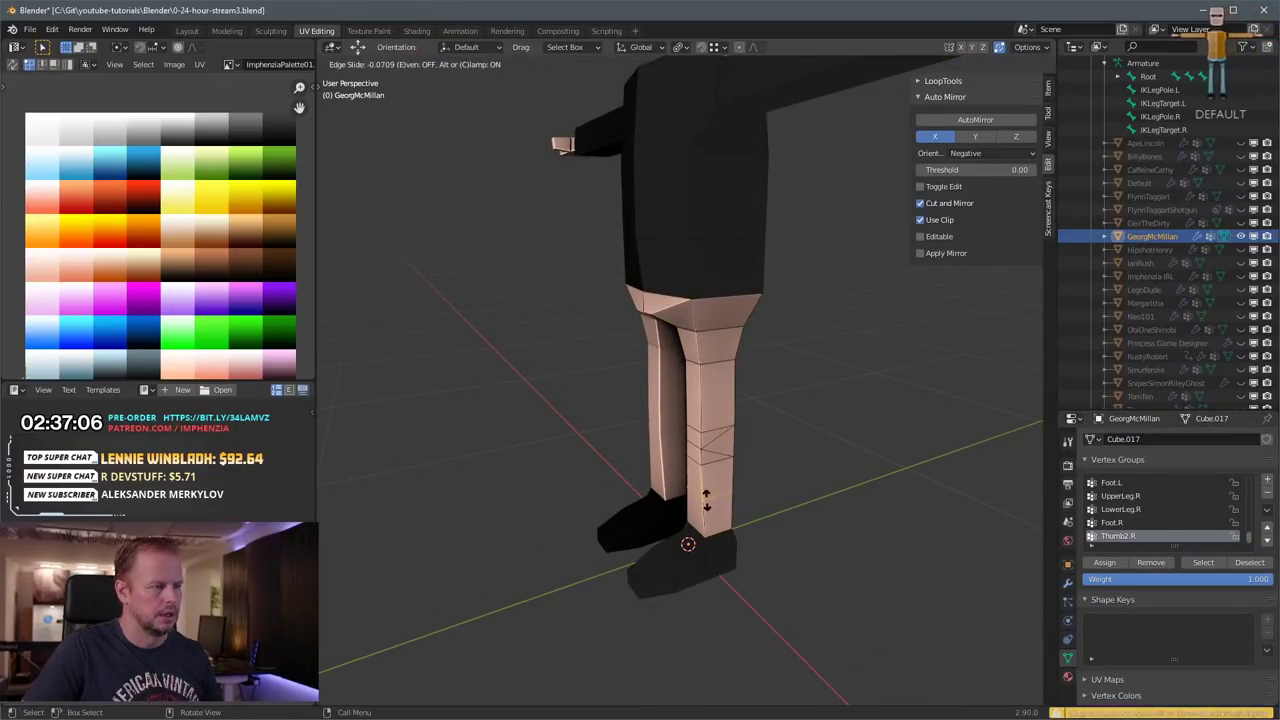
pyautogui.click(705, 500)
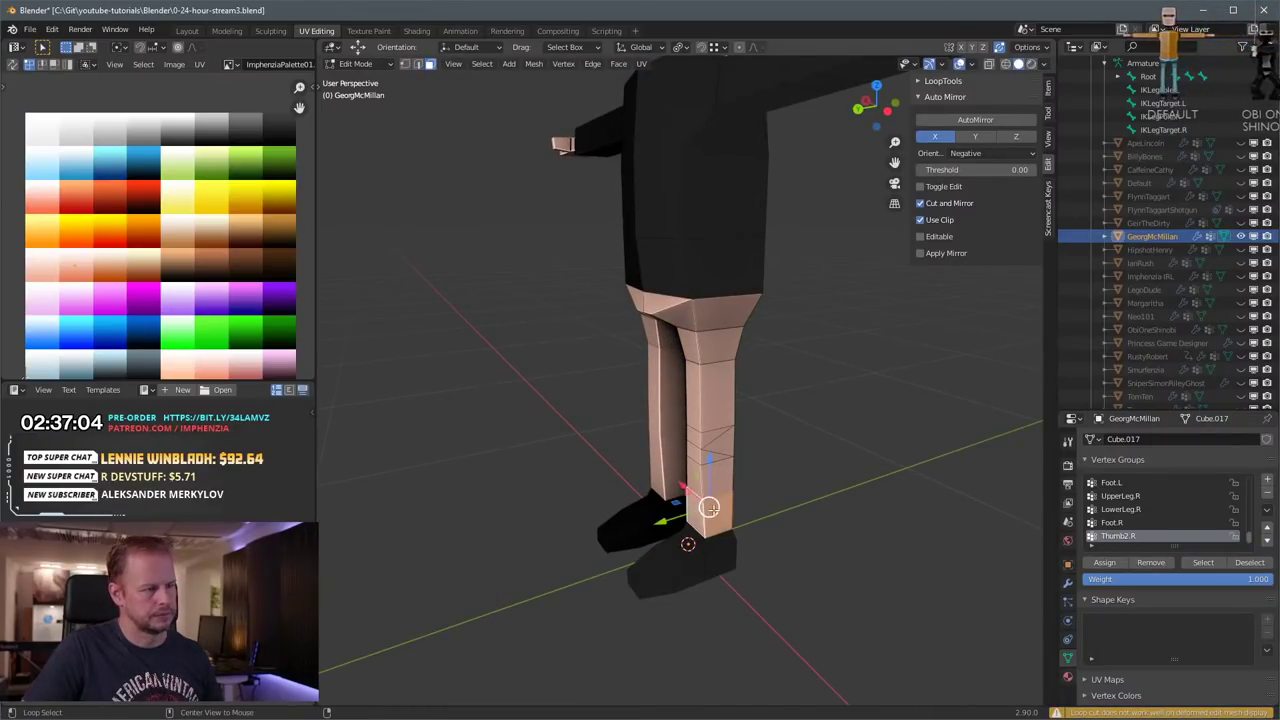
pyautogui.keyDown('alt'); pyautogui.click(708, 505); pyautogui.keyUp('alt')
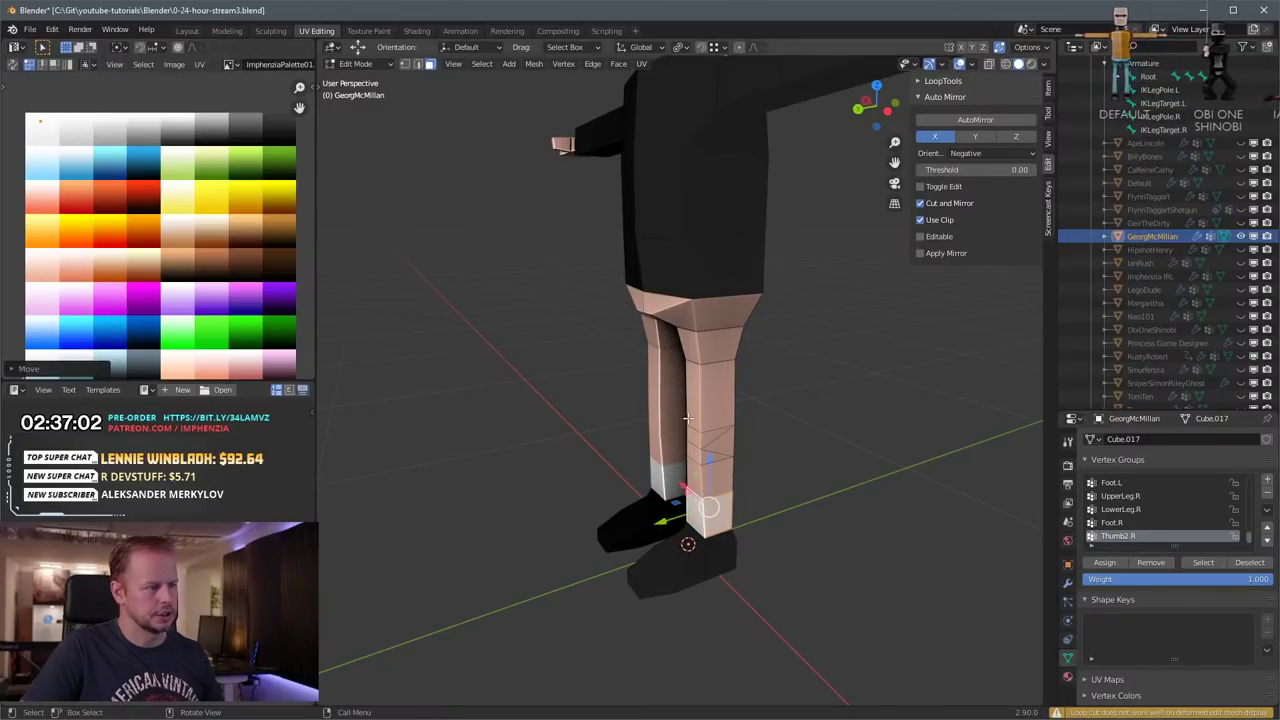
pyautogui.hotkey('alt', 'a')
pyautogui.moveTo(688, 418); pyautogui.dragTo(729, 414, button='middle')
pyautogui.moveTo(738, 500); pyautogui.dragTo(706, 500, button='middle')
pyautogui.press('l')
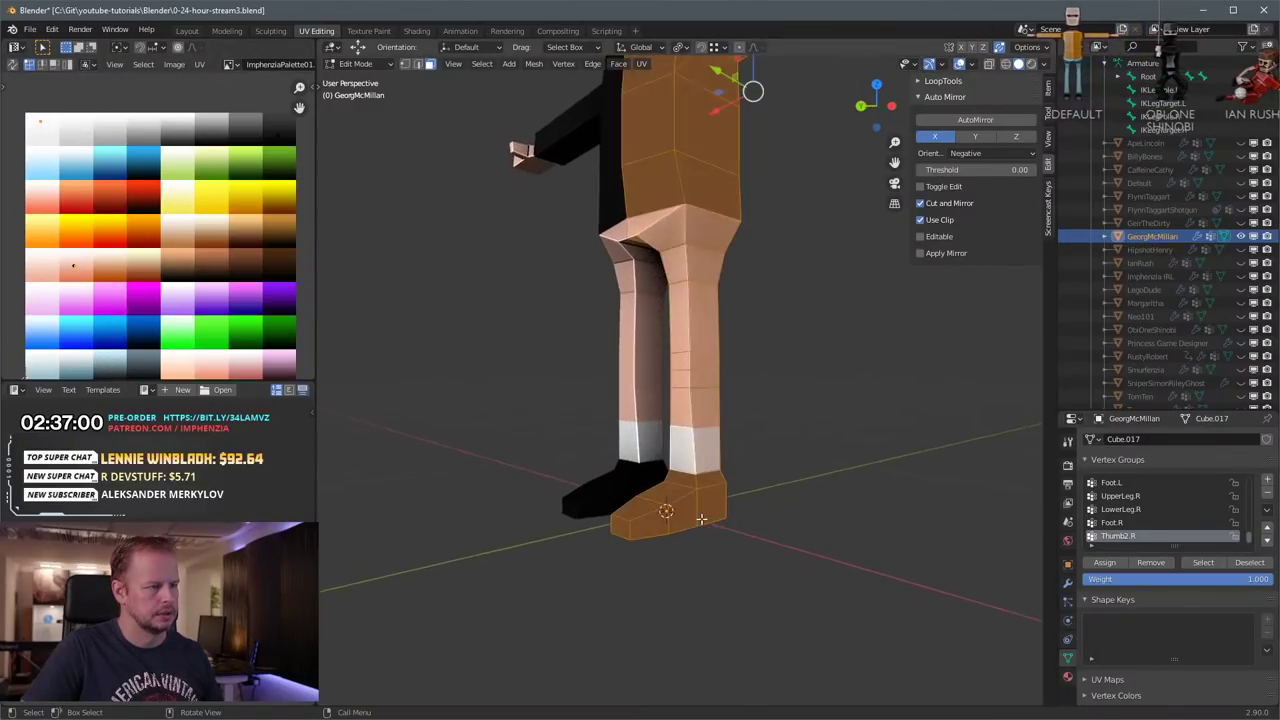
pyautogui.hotkey('alt', 'a')
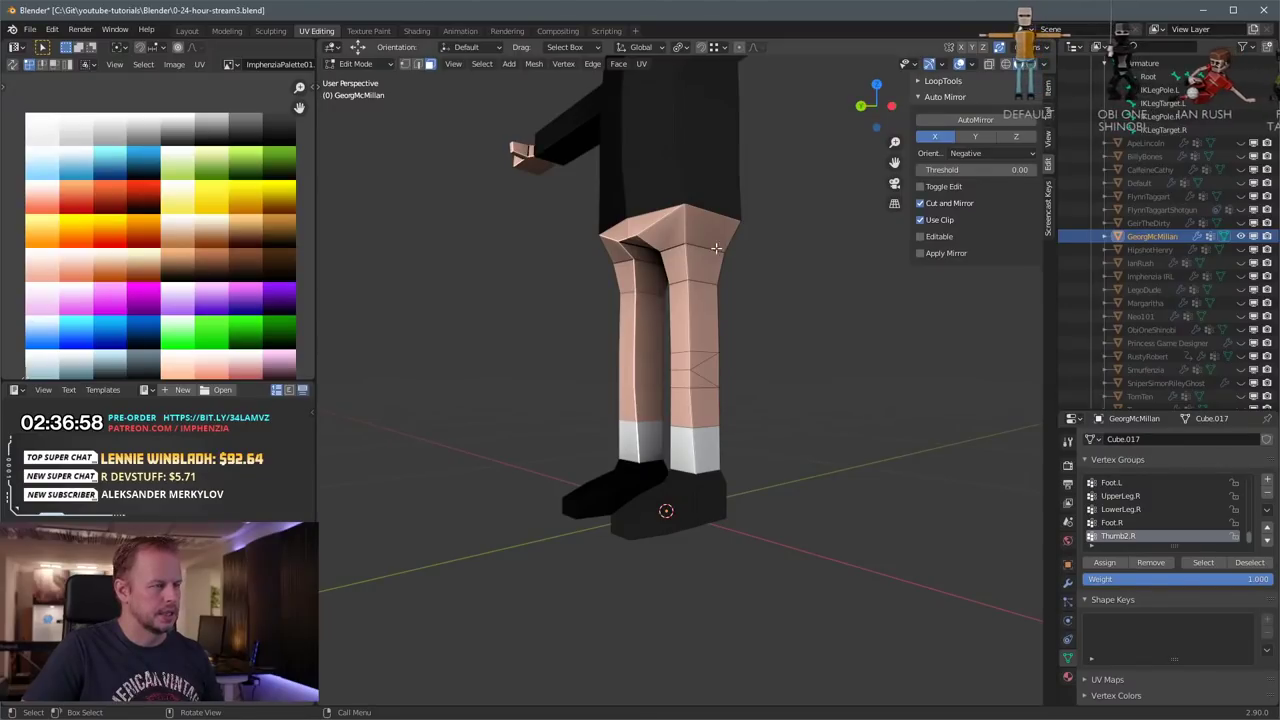
# Step: Add a loop cut around the black shirt just above its lower hem
pyautogui.moveTo(806, 252); pyautogui.dragTo(745, 300, button='middle')
pyautogui.keyDown('shift'); pyautogui.moveTo(720, 325); pyautogui.dragTo(763, 338, button='middle'); pyautogui.keyUp('shift')
pyautogui.scroll(2, 768, 378)
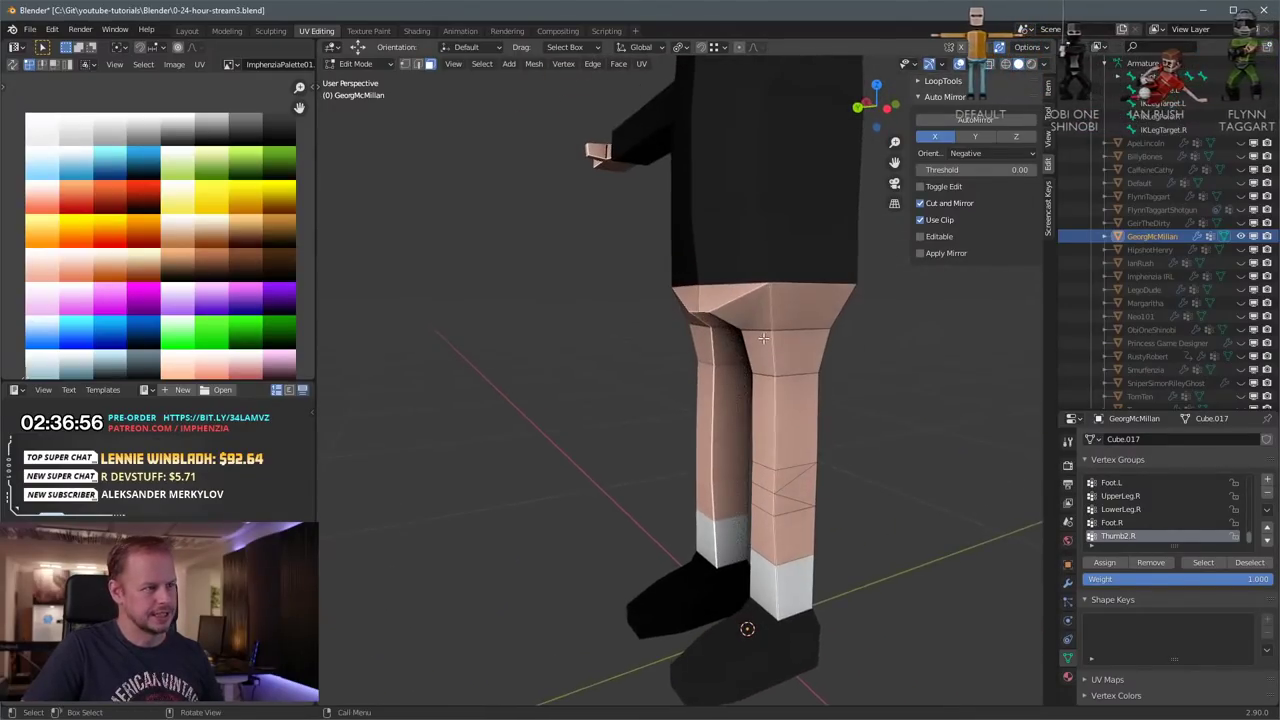
pyautogui.click(792, 304)
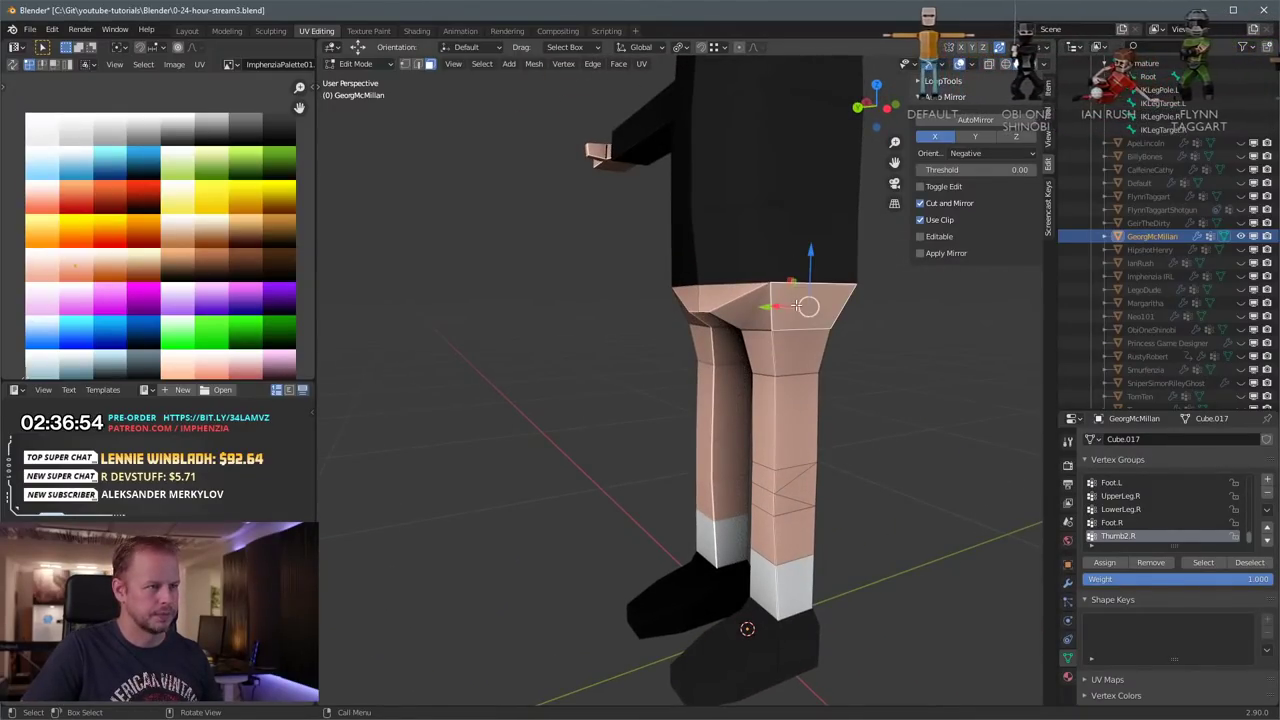
pyautogui.moveTo(864, 334); pyautogui.dragTo(853, 293, button='middle')
pyautogui.keyDown('alt'); pyautogui.click(731, 296); pyautogui.keyUp('alt')
pyautogui.keyDown('alt'); pyautogui.click(850, 303); pyautogui.keyUp('alt')
pyautogui.click(806, 306)
pyautogui.keyDown('alt'); pyautogui.click(804, 320); pyautogui.keyUp('alt')
pyautogui.click(794, 301)
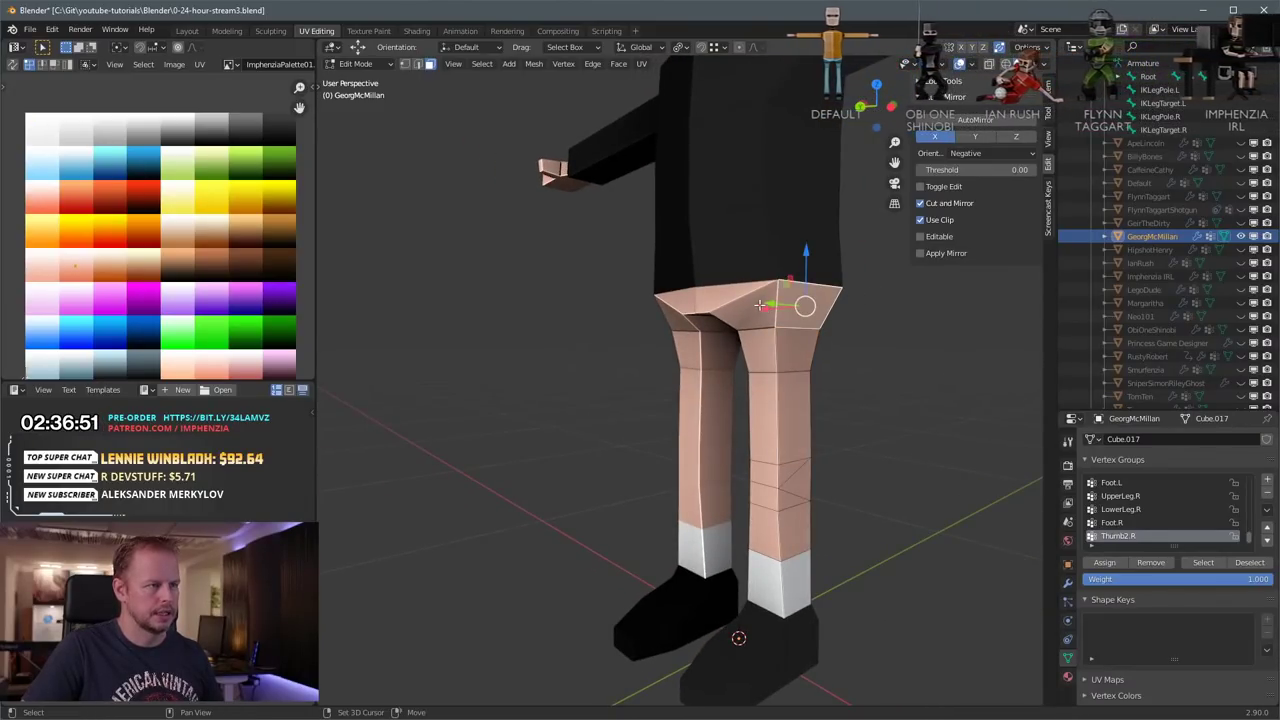
pyautogui.hotkey('ctrl', 'r')
pyautogui.click(792, 290)
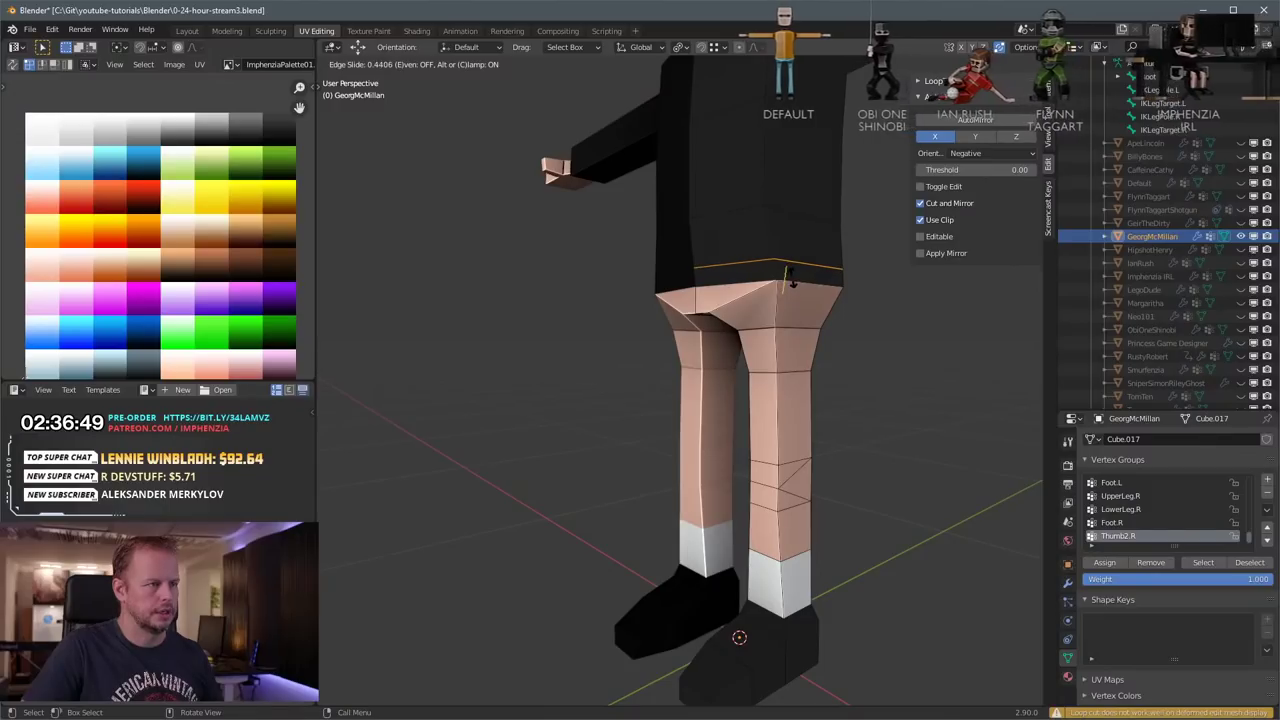
pyautogui.click(792, 285)
# Step: Flare the black shirt's hem by moving its lower edges outward along the Y axis
pyautogui.moveTo(792, 285); pyautogui.dragTo(680, 300, button='middle')
pyautogui.click(731, 299)
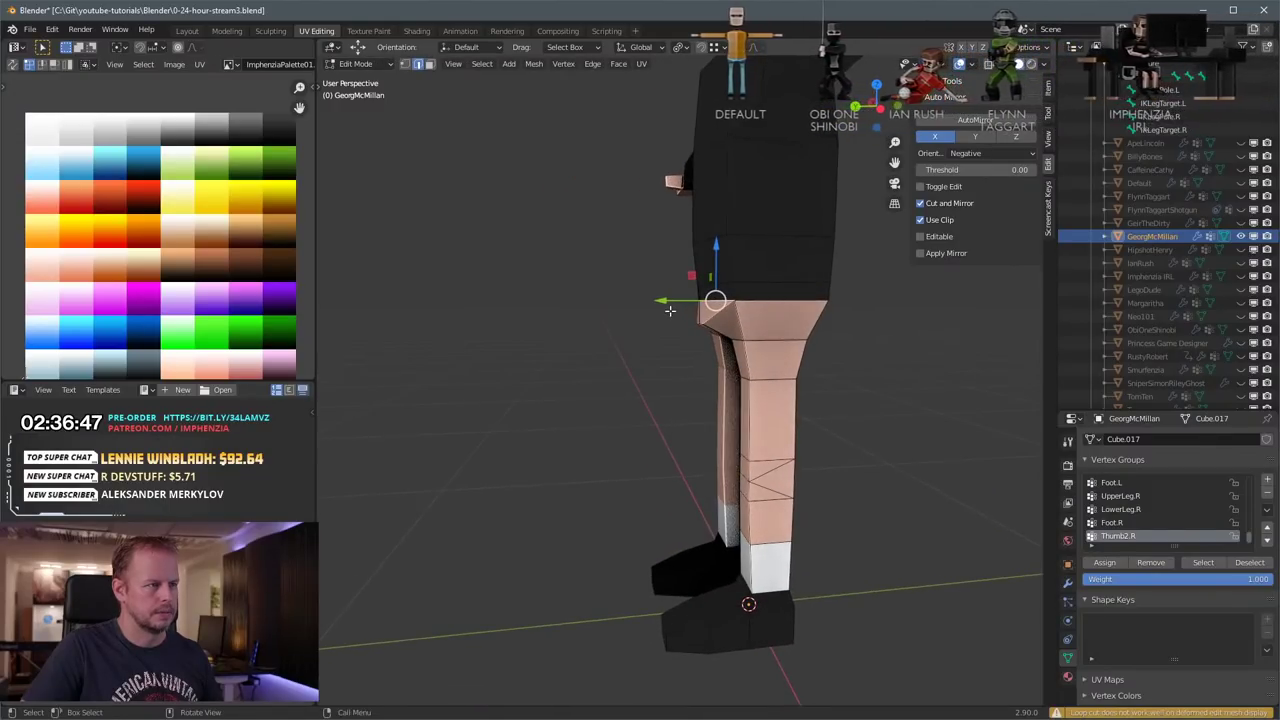
pyautogui.press('g')
pyautogui.press('y')
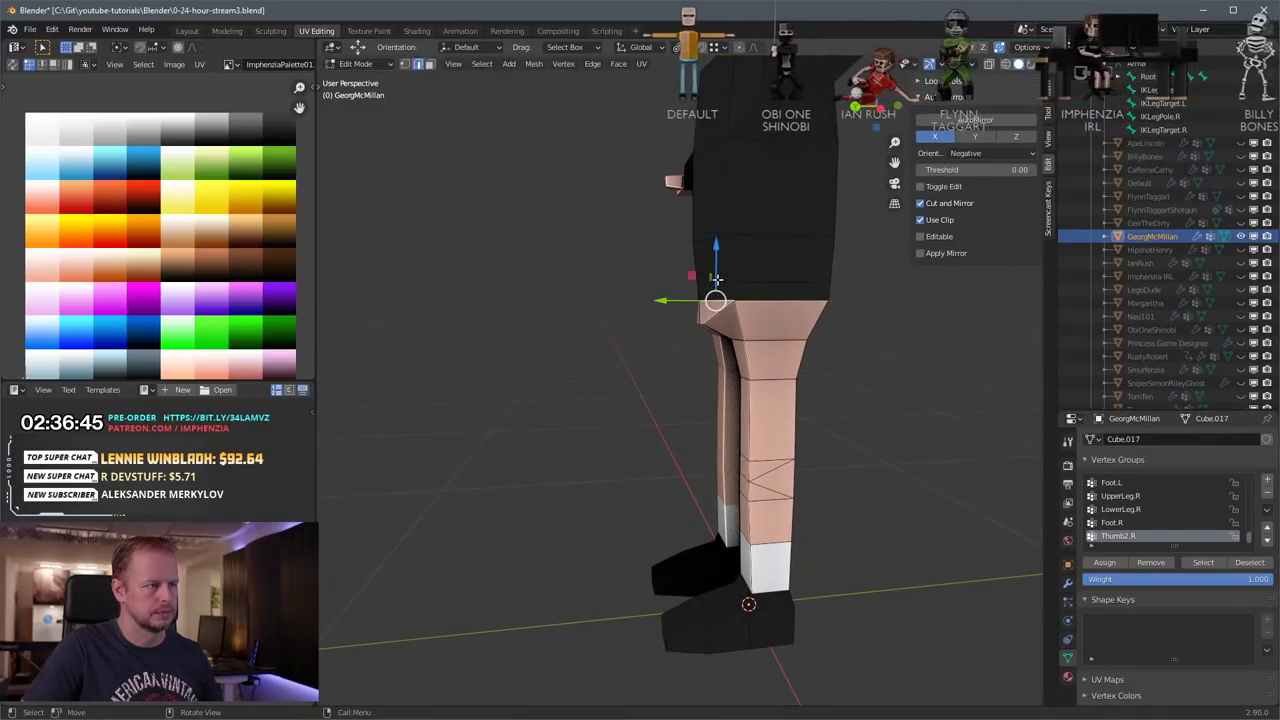
pyautogui.click(672, 285)
pyautogui.moveTo(766, 287); pyautogui.dragTo(814, 282, button='middle')
pyautogui.press('g')
pyautogui.press('y')
pyautogui.click(803, 288)
pyautogui.click(756, 291)
pyautogui.moveTo(756, 283); pyautogui.dragTo(775, 284)
# Step: Extrude the faces under the flared hem along their normals by 0.198 m to form the kilt
pyautogui.scroll(1, 798, 282)
pyautogui.press('3')
pyautogui.moveTo(777, 284); pyautogui.dragTo(831, 333, button='middle')
pyautogui.click(760, 276)
pyautogui.hotkey('alt', 'e')
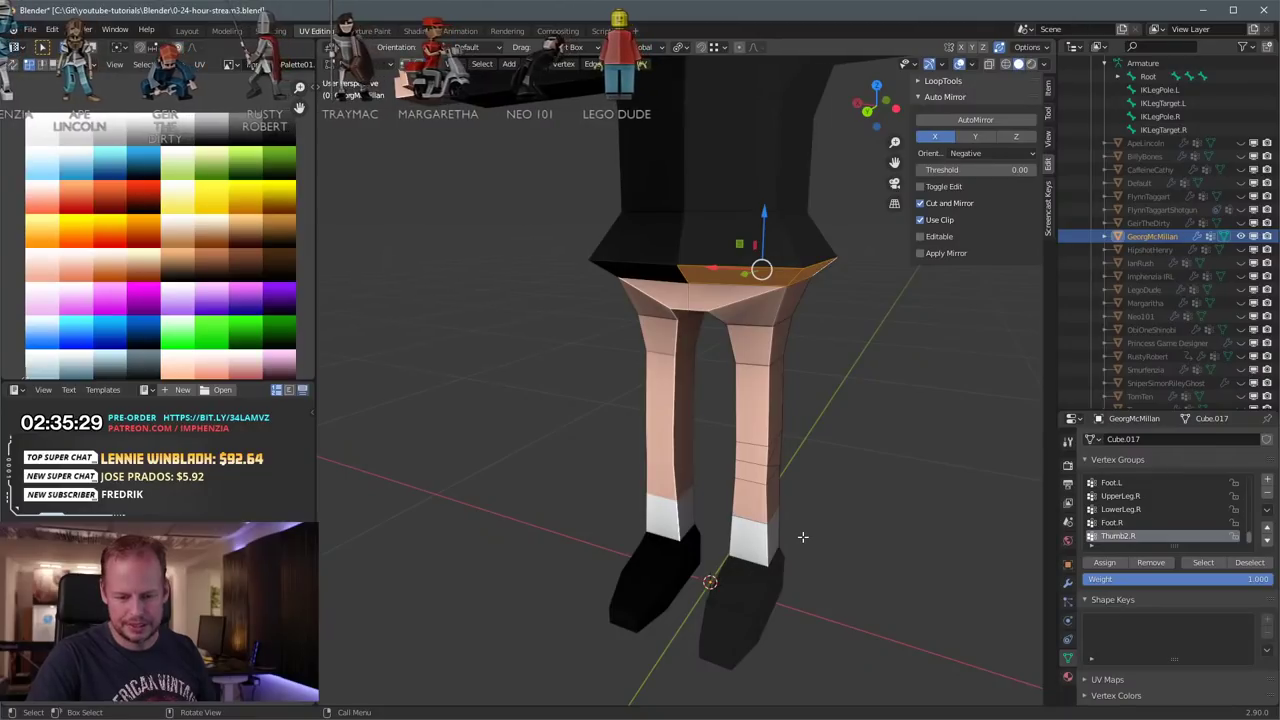
pyautogui.hotkey('alt', 'a')
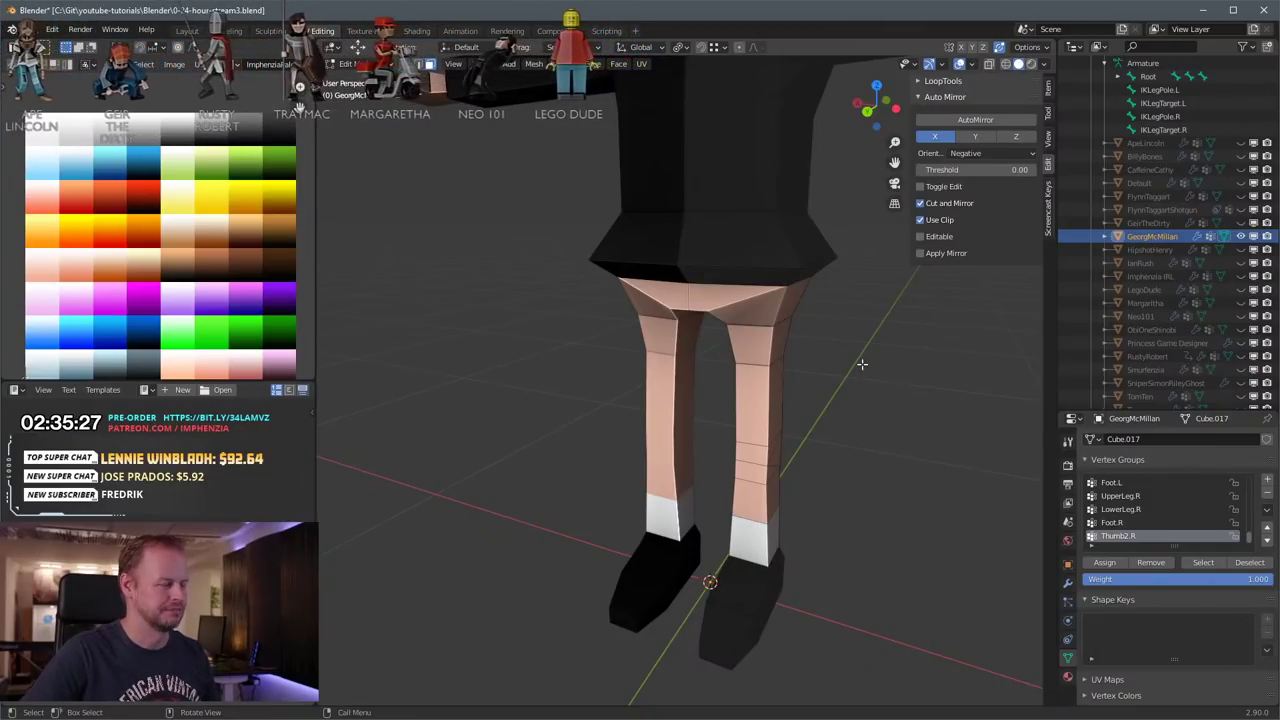
pyautogui.click(788, 276)
pyautogui.moveTo(788, 276); pyautogui.dragTo(790, 340, button='middle')
pyautogui.hotkey('alt', 'e')
pyautogui.click(820, 354)
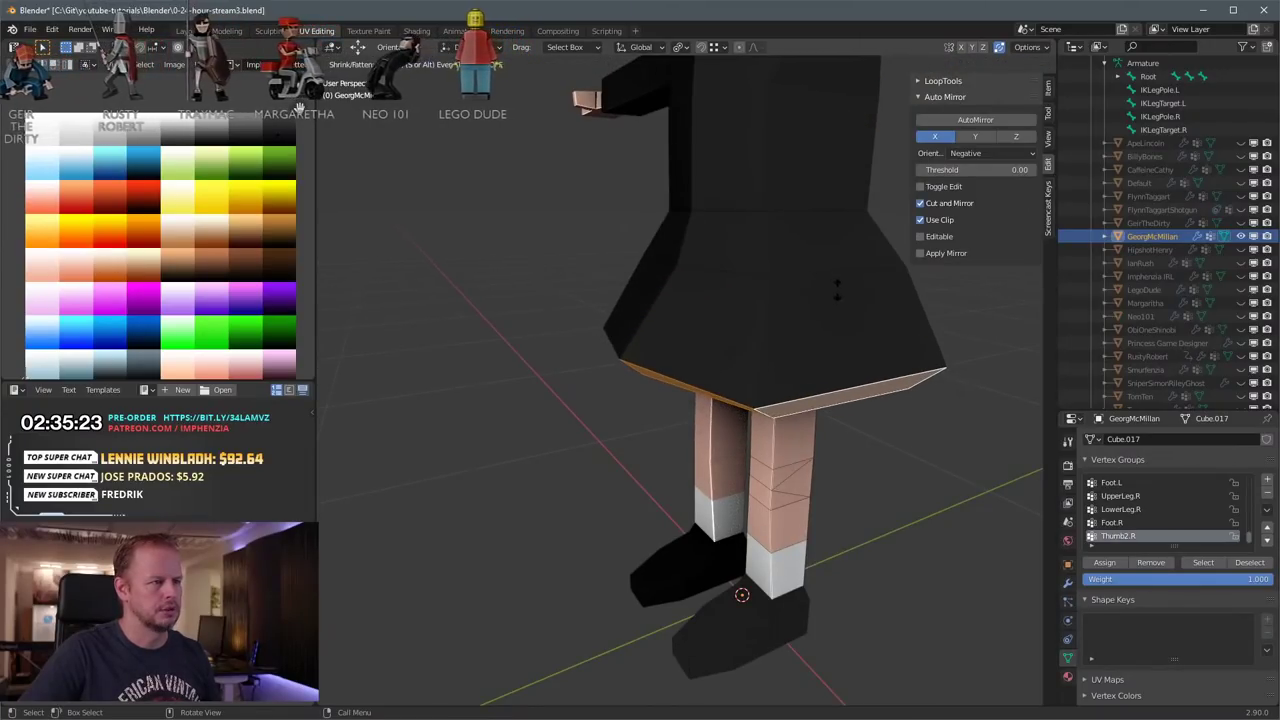
pyautogui.click(836, 290)
# Step: Scale the kilt's bottom faces inward so its sides run nearly straight down
pyautogui.scroll(3, 836, 325)
pyautogui.moveTo(837, 326); pyautogui.dragTo(866, 348, button='middle')
pyautogui.press('s')
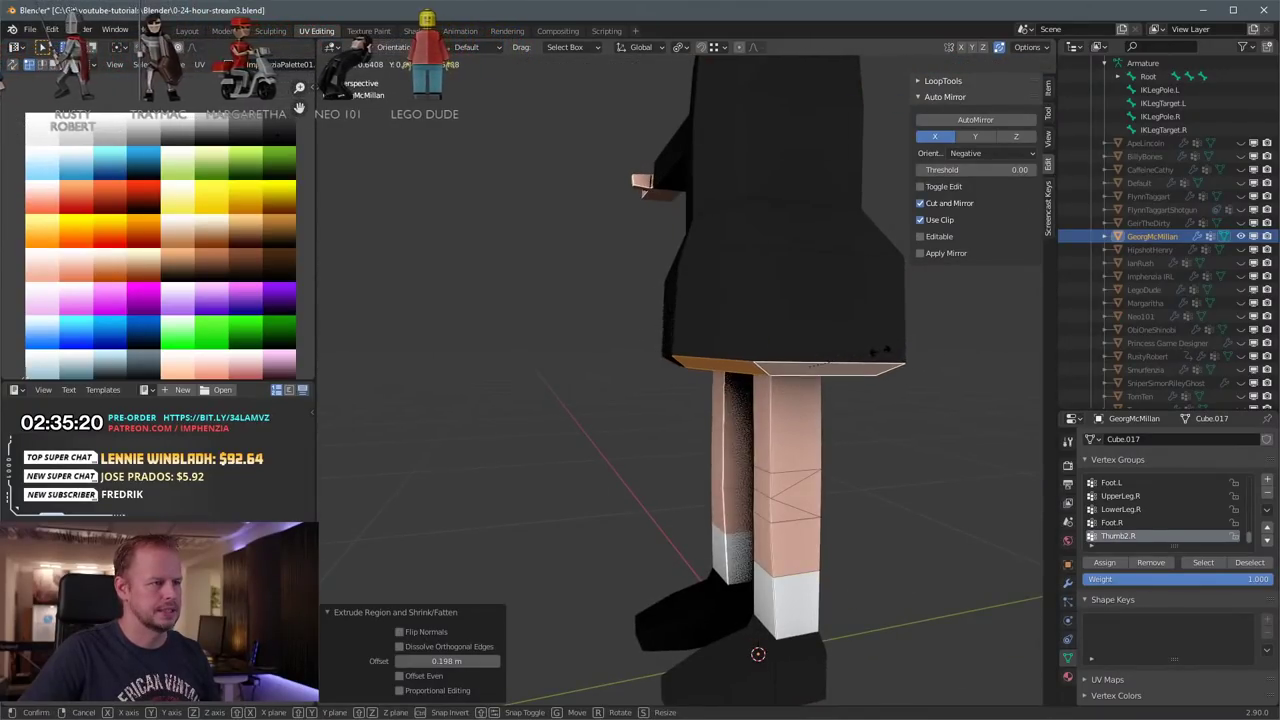
pyautogui.click(871, 345)
# Step: Select the kilt's lower faces, including the underside, and move all their UVs onto the palette's bright red swatch
pyautogui.moveTo(794, 318); pyautogui.dragTo(795, 331)
pyautogui.press('ctrl+KP_Add')
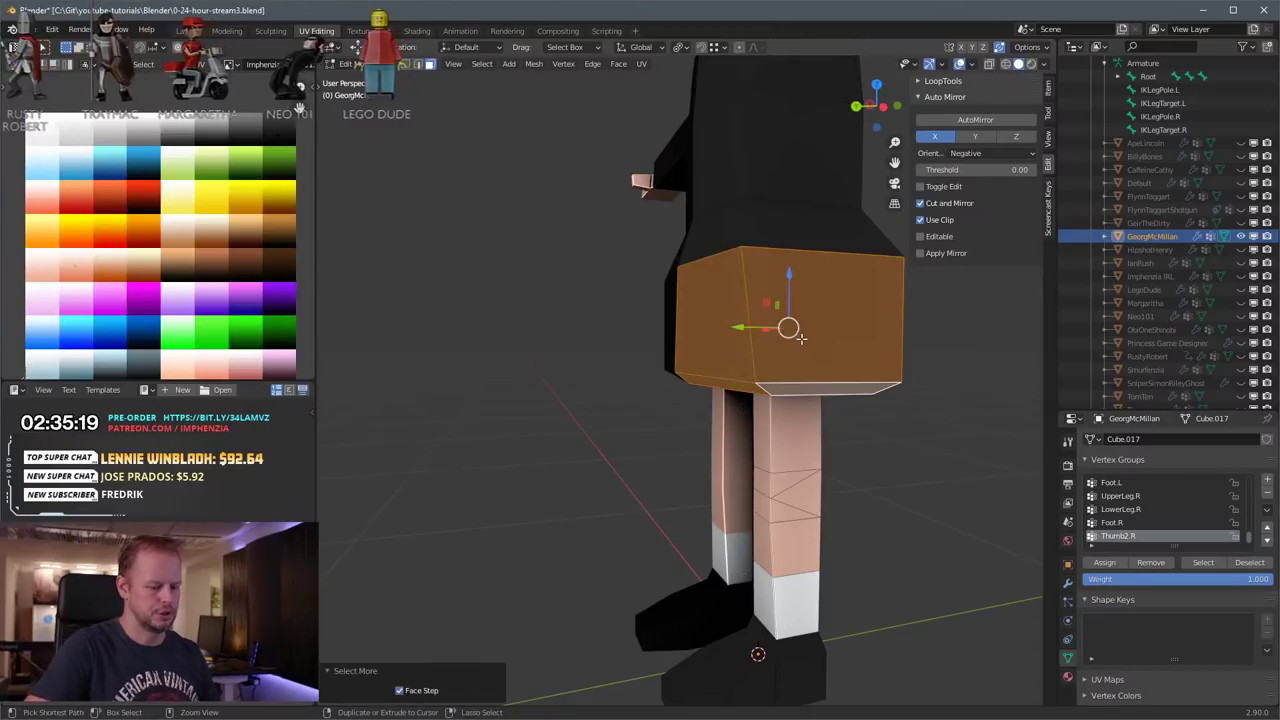
pyautogui.press('g')
pyautogui.click(108, 135)
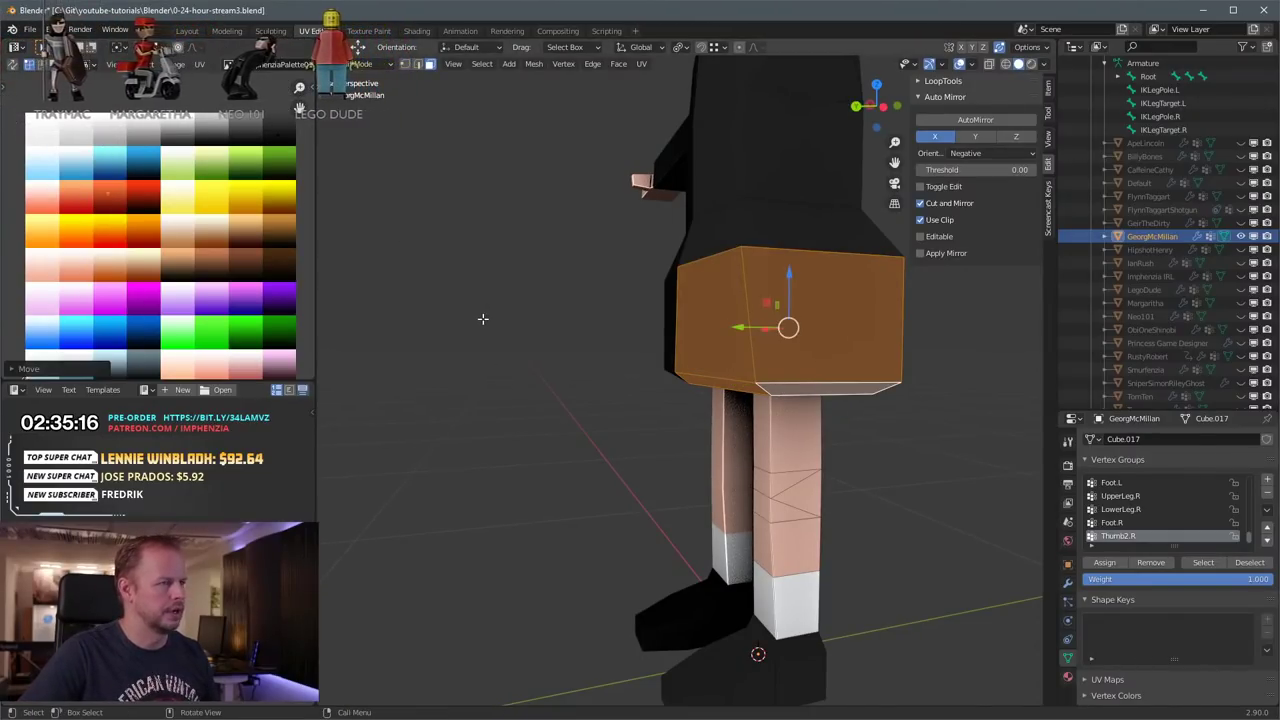
pyautogui.moveTo(680, 364); pyautogui.dragTo(735, 367, button='middle')
pyautogui.press('Tab')
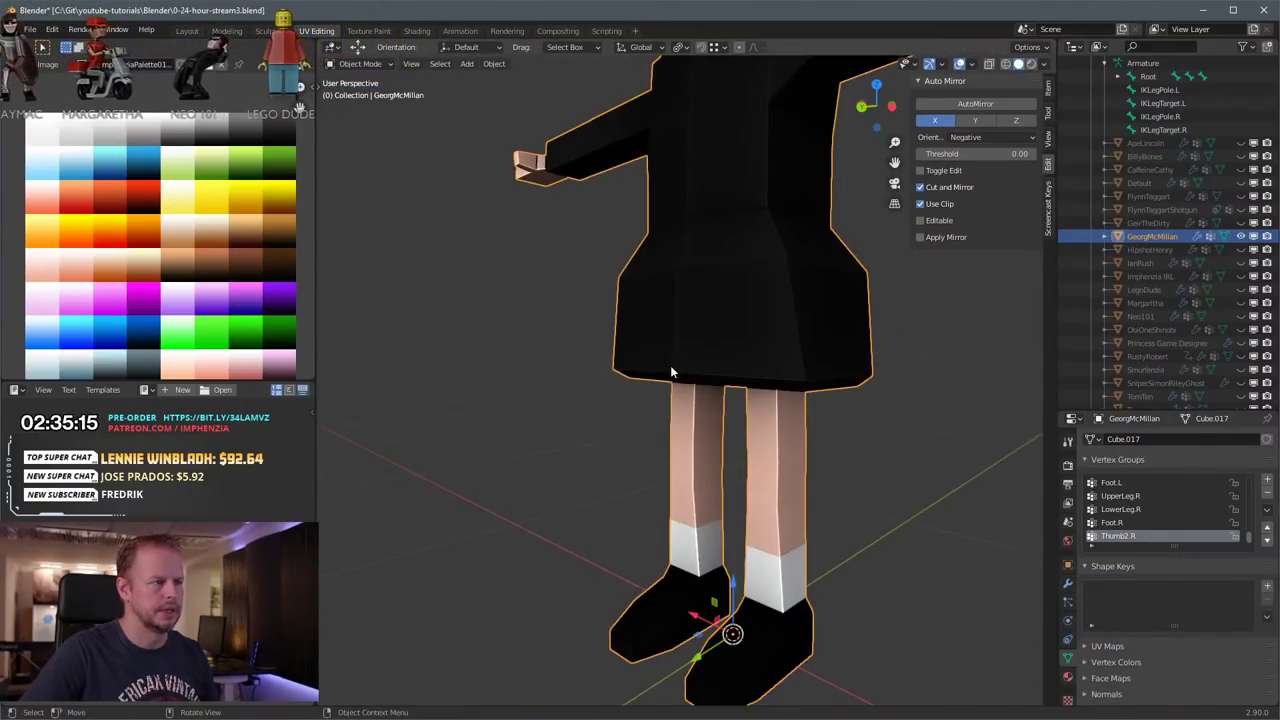
pyautogui.press('Tab')
pyautogui.moveTo(602, 380); pyautogui.dragTo(554, 388, button='middle')
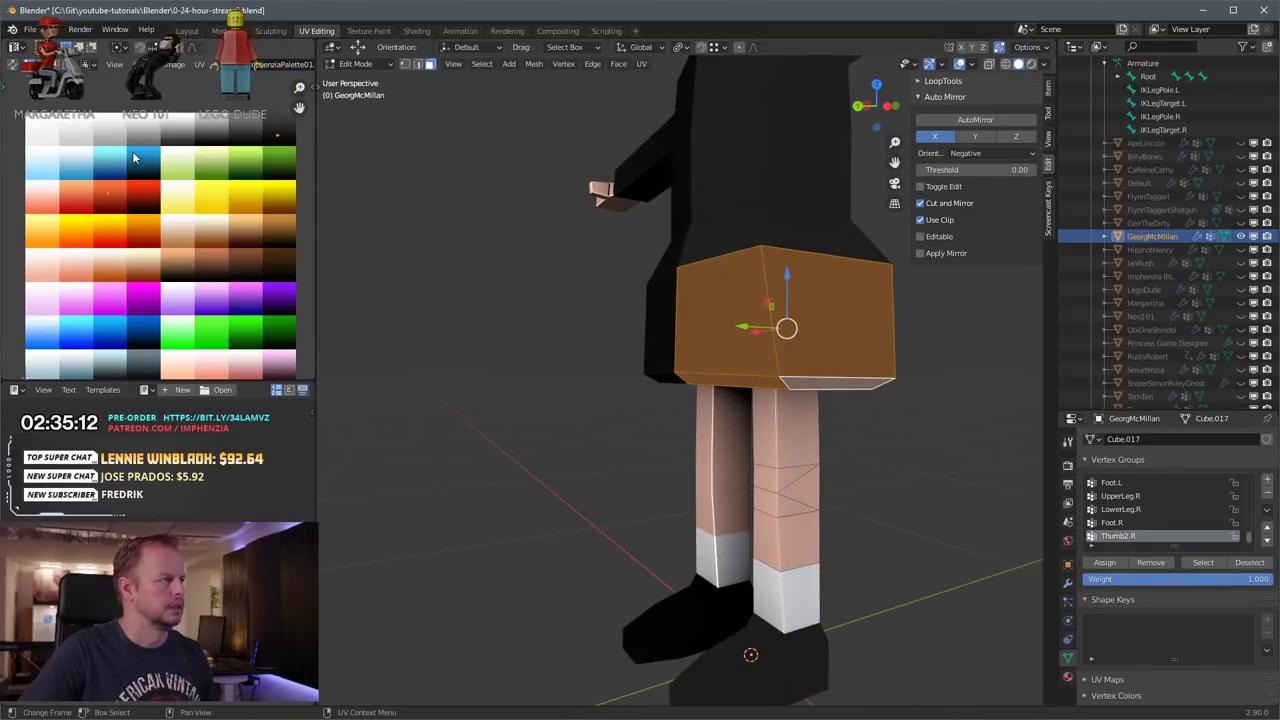
pyautogui.click(184, 164)
pyautogui.press('g')
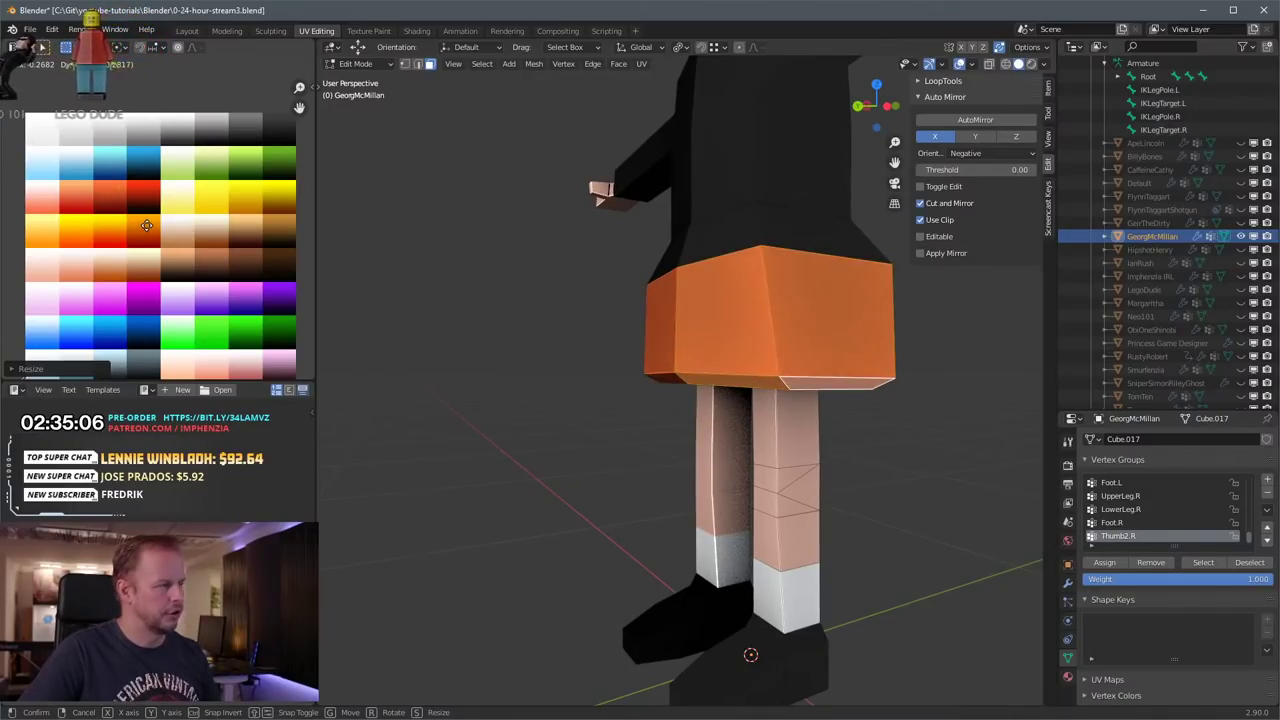
pyautogui.click(169, 227)
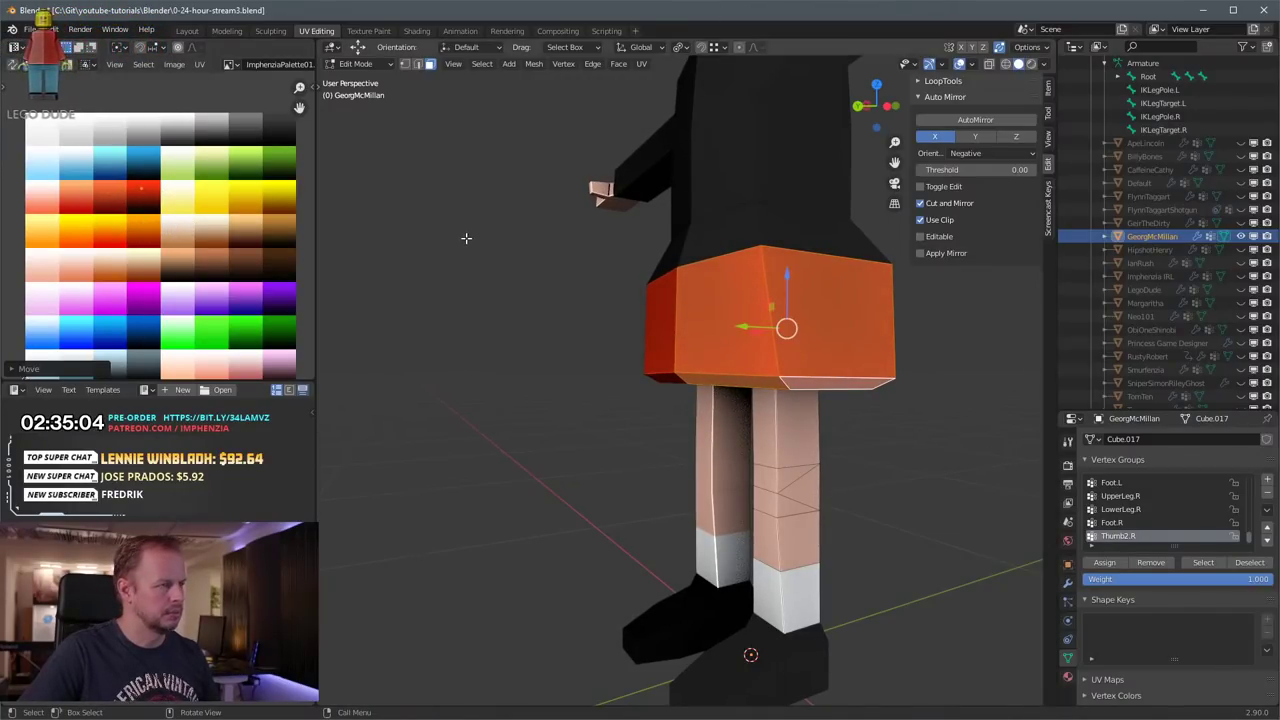
pyautogui.click(466, 237)
pyautogui.moveTo(574, 263); pyautogui.dragTo(824, 407, button='middle')
pyautogui.click(736, 367)
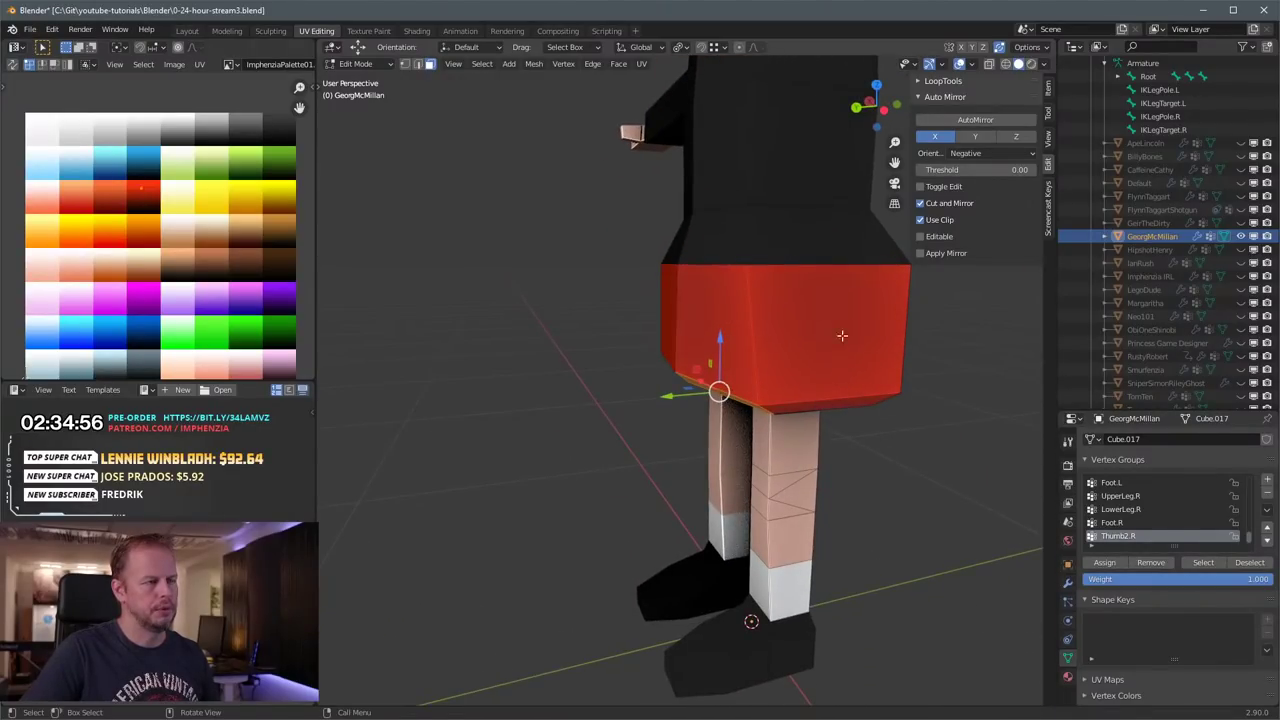
pyautogui.moveTo(888, 334); pyautogui.dragTo(863, 337, button='middle')
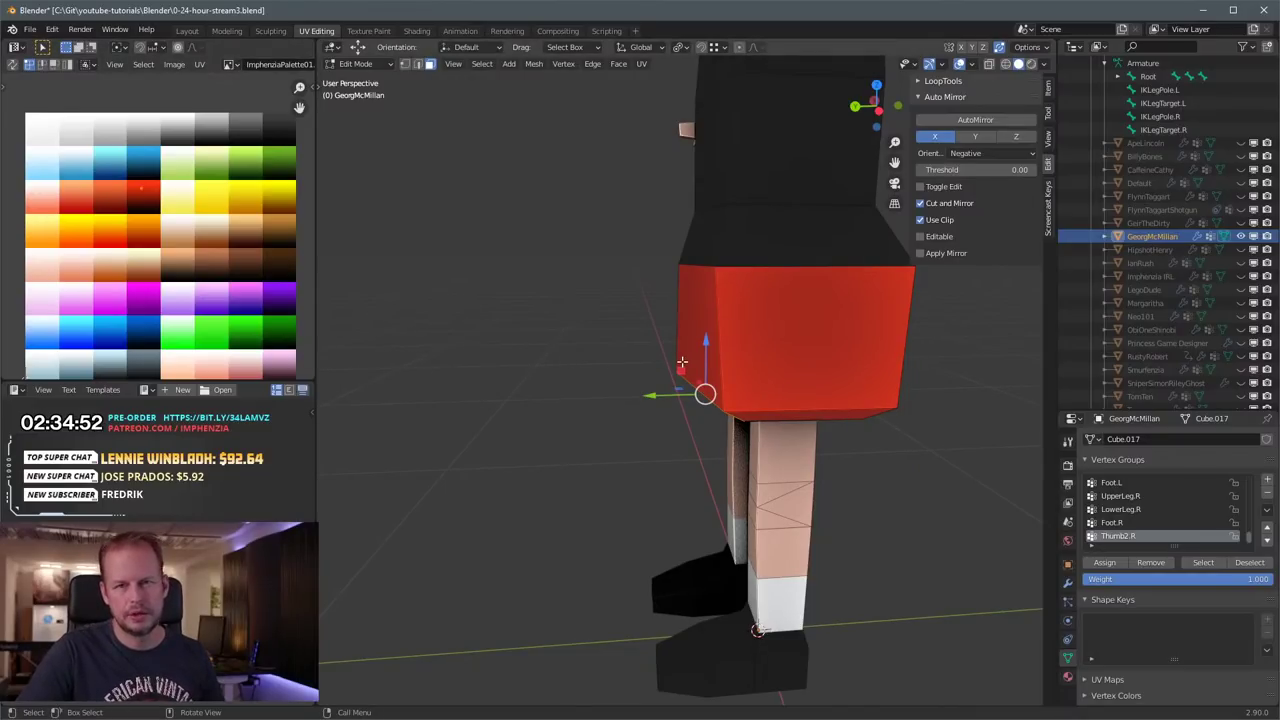
pyautogui.scroll(-3, 738, 373)
pyautogui.moveTo(738, 373); pyautogui.dragTo(762, 308, button='middle')
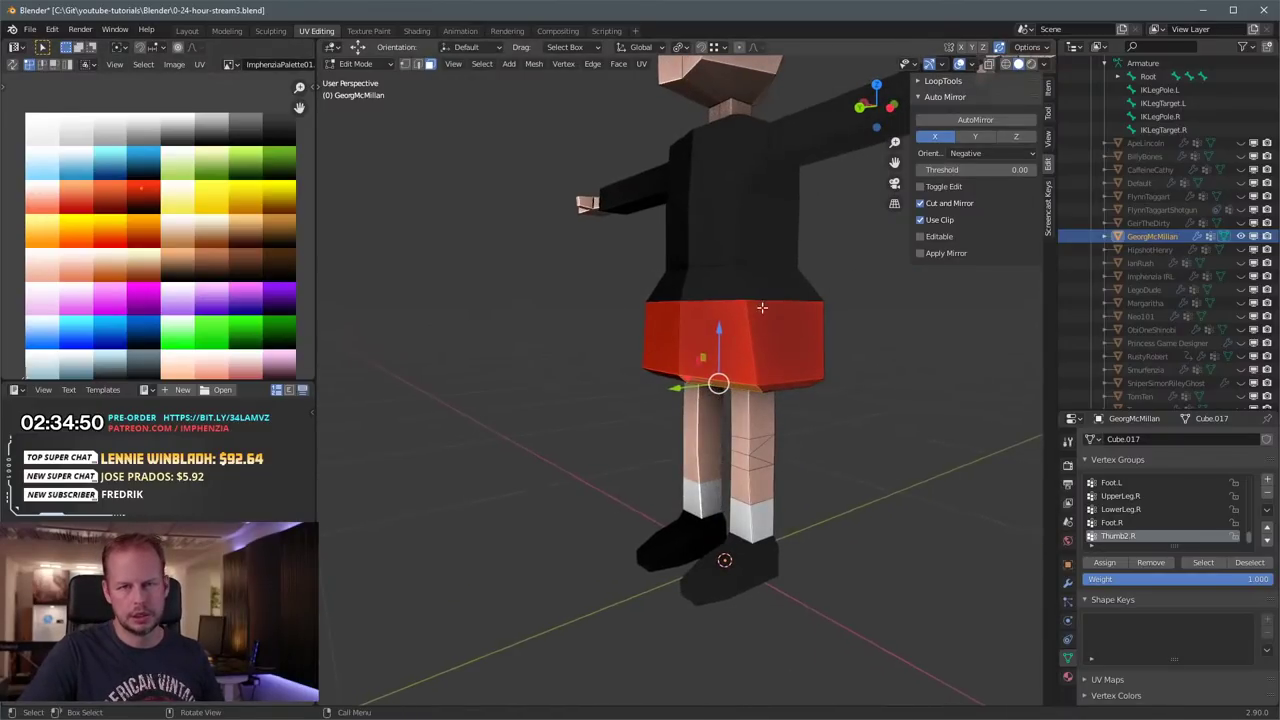
pyautogui.moveTo(862, 325); pyautogui.dragTo(785, 343, button='middle')
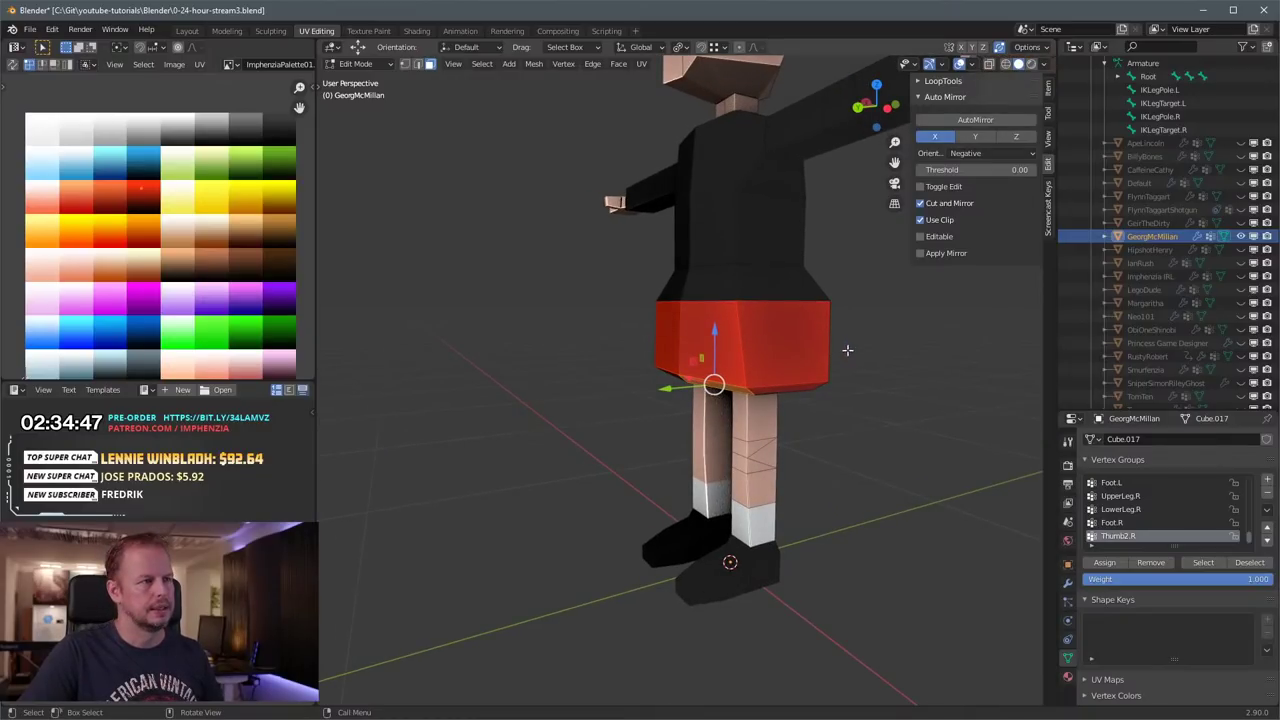
# Step: Try to divide the red kilt into a grid with six horizontal loop cuts and a set of vertical ones
pyautogui.hotkey('ctrl', 'r')
pyautogui.scroll(5, 780, 340)
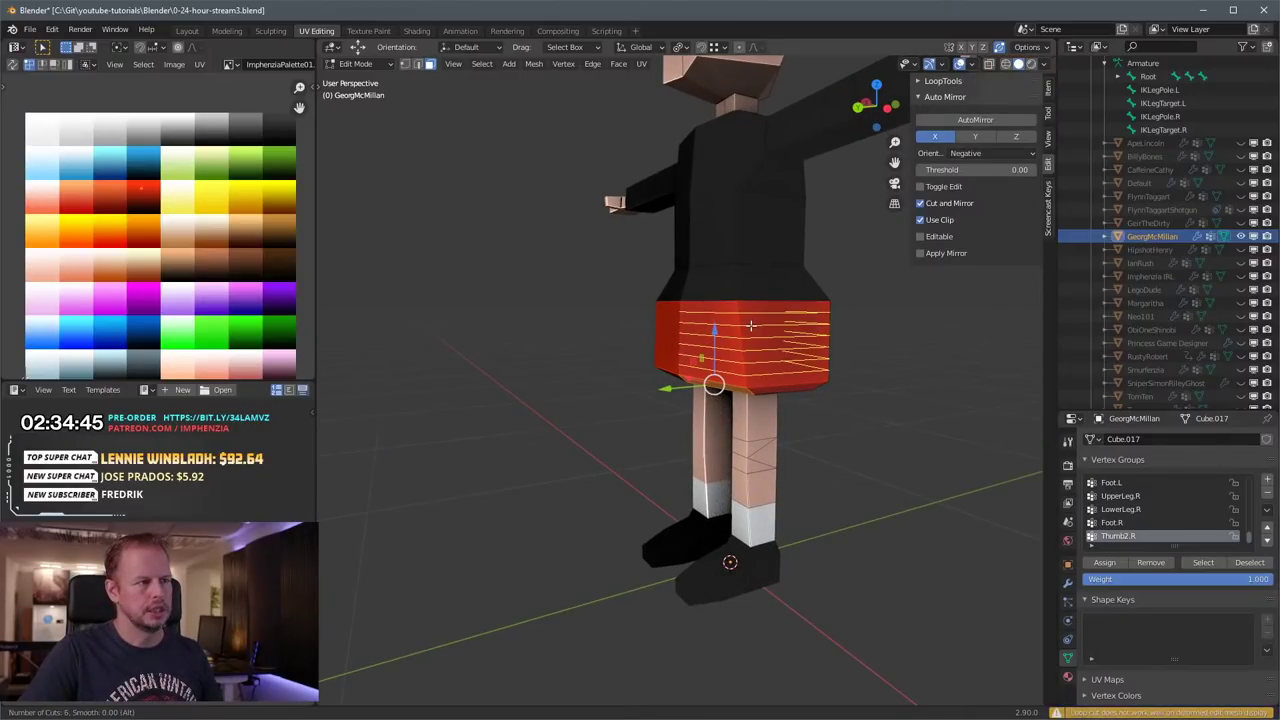
pyautogui.click(790, 345)
pyautogui.rightClick(802, 356)
pyautogui.hotkey('ctrl', 'r')
pyautogui.scroll(5, 800, 353)
pyautogui.click(793, 345)
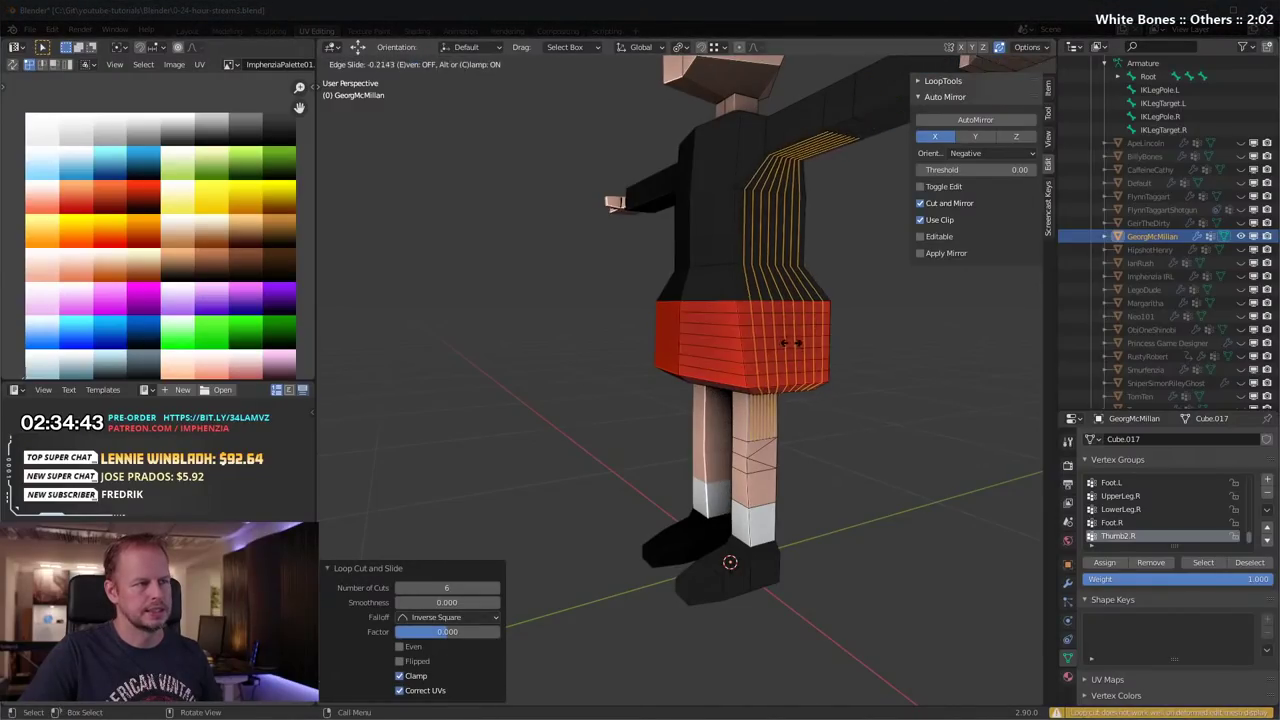
pyautogui.rightClick(790, 362)
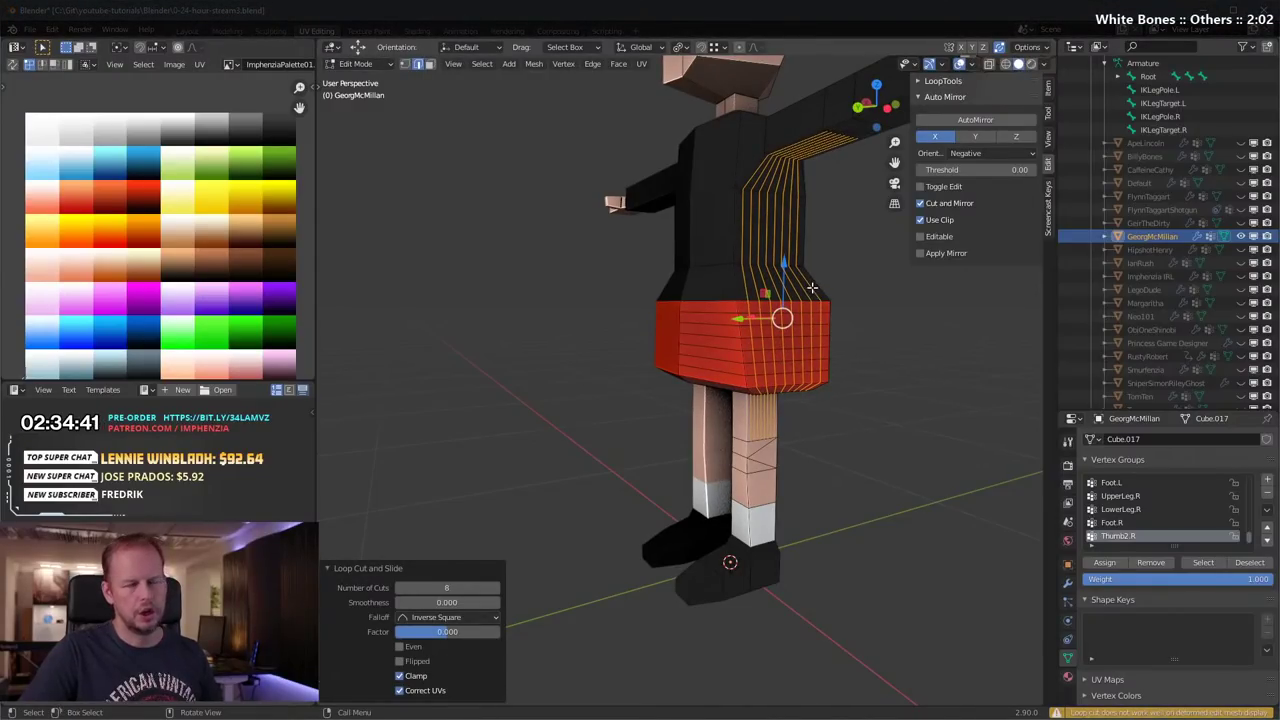
pyautogui.hotkey('ctrl', 'z')
pyautogui.hotkey('ctrl', 'z')
# Step: Scale the kilt's edge loop so the red kilt flares out towards its hem
pyautogui.moveTo(851, 314); pyautogui.dragTo(775, 344, button='middle')
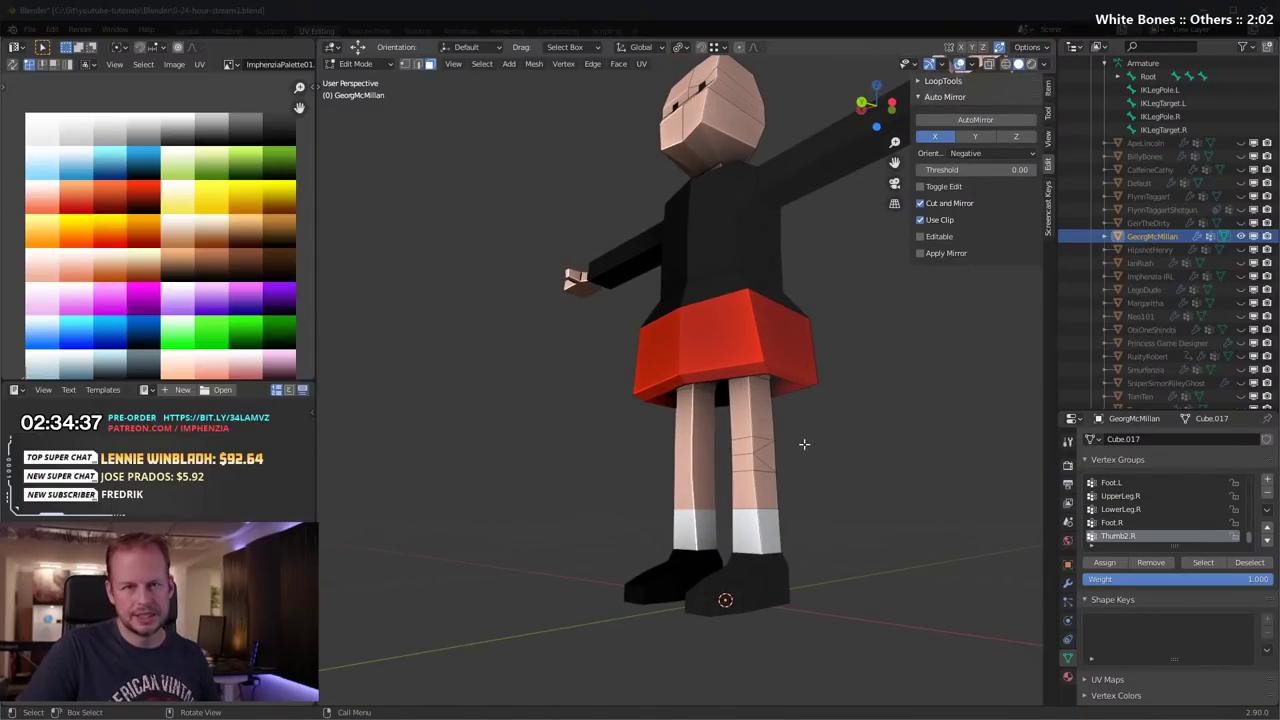
pyautogui.moveTo(854, 404); pyautogui.dragTo(734, 369, button='middle')
pyautogui.press('a')
pyautogui.hotkey('alt', 'a')
pyautogui.keyDown('alt'); pyautogui.click(772, 294); pyautogui.keyUp('alt')
pyautogui.press('s')
pyautogui.click(896, 353)
# Step: Try to add several loop cuts to the flared red kilt
pyautogui.hotkey('ctrl', 'r')
pyautogui.scroll(3, 770, 346)
pyautogui.click(737, 371)
pyautogui.moveTo(886, 378); pyautogui.dragTo(857, 363, button='middle')
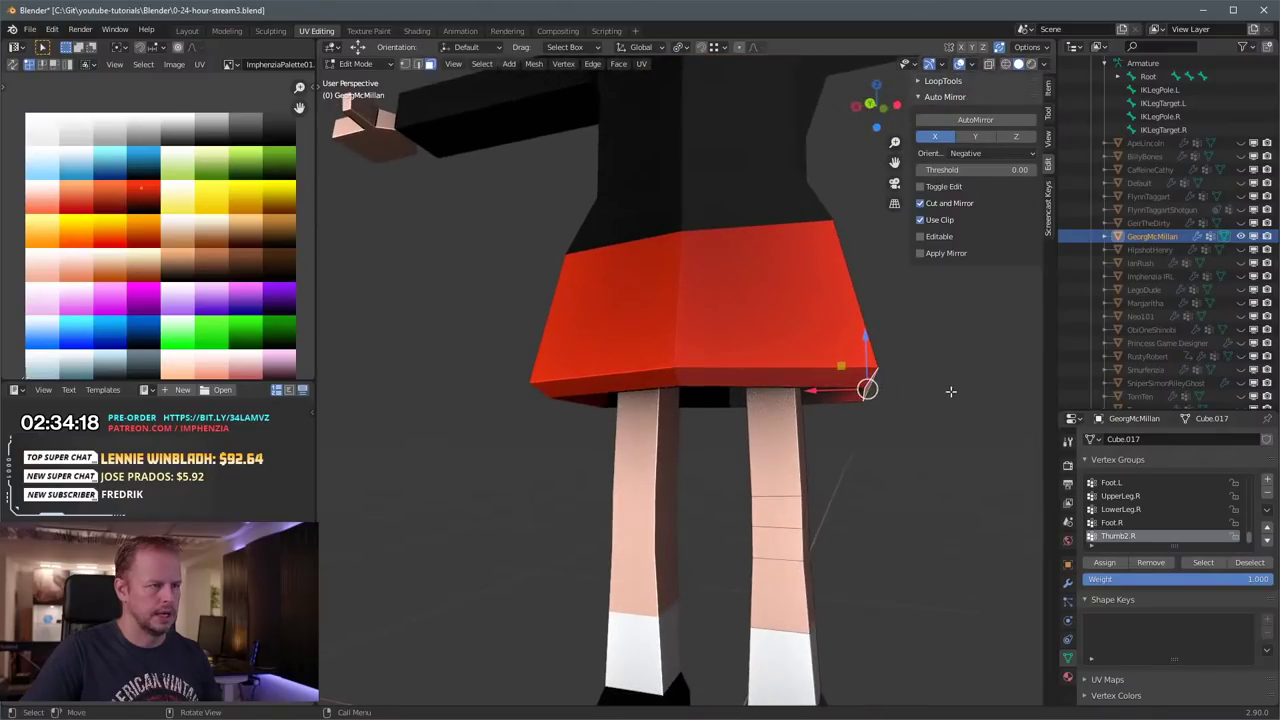
pyautogui.press('r')
pyautogui.press('z')
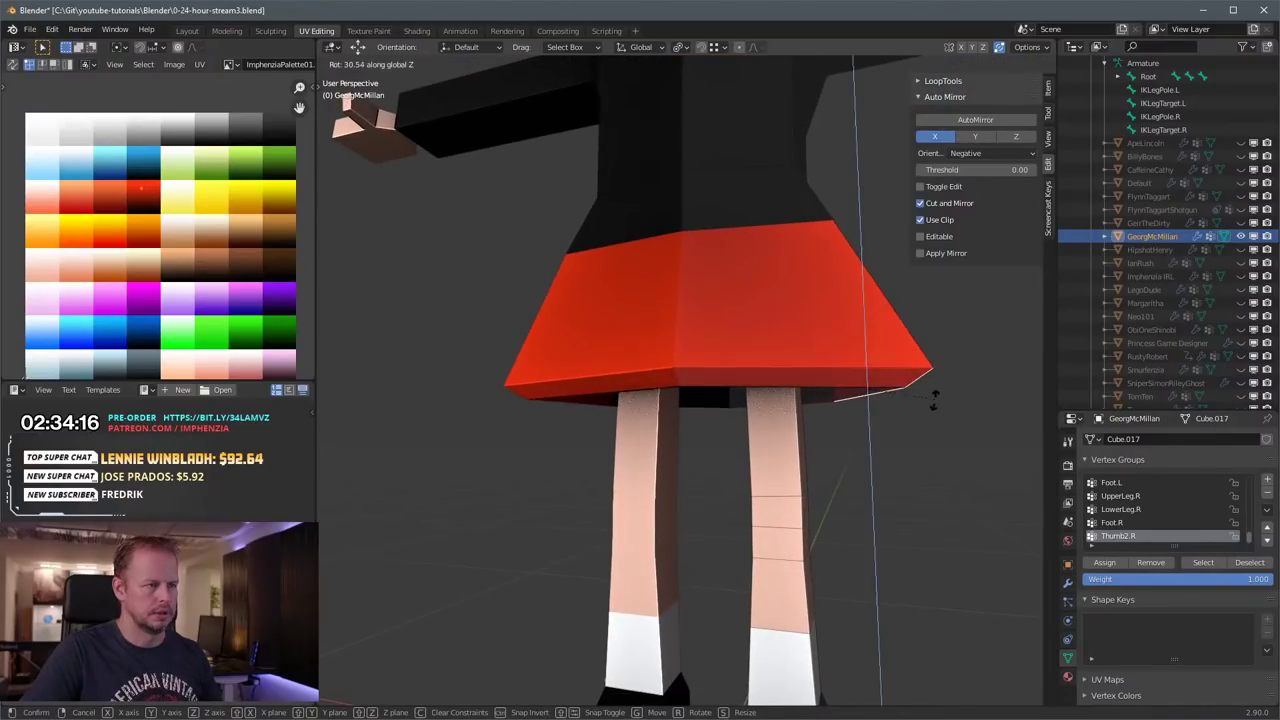
pyautogui.rightClick(927, 364)
# Step: Rotate the selected underside face at the kilt's outer side by 16.3° in the view plane
pyautogui.moveTo(926, 363); pyautogui.dragTo(932, 353, button='middle')
pyautogui.press('r')
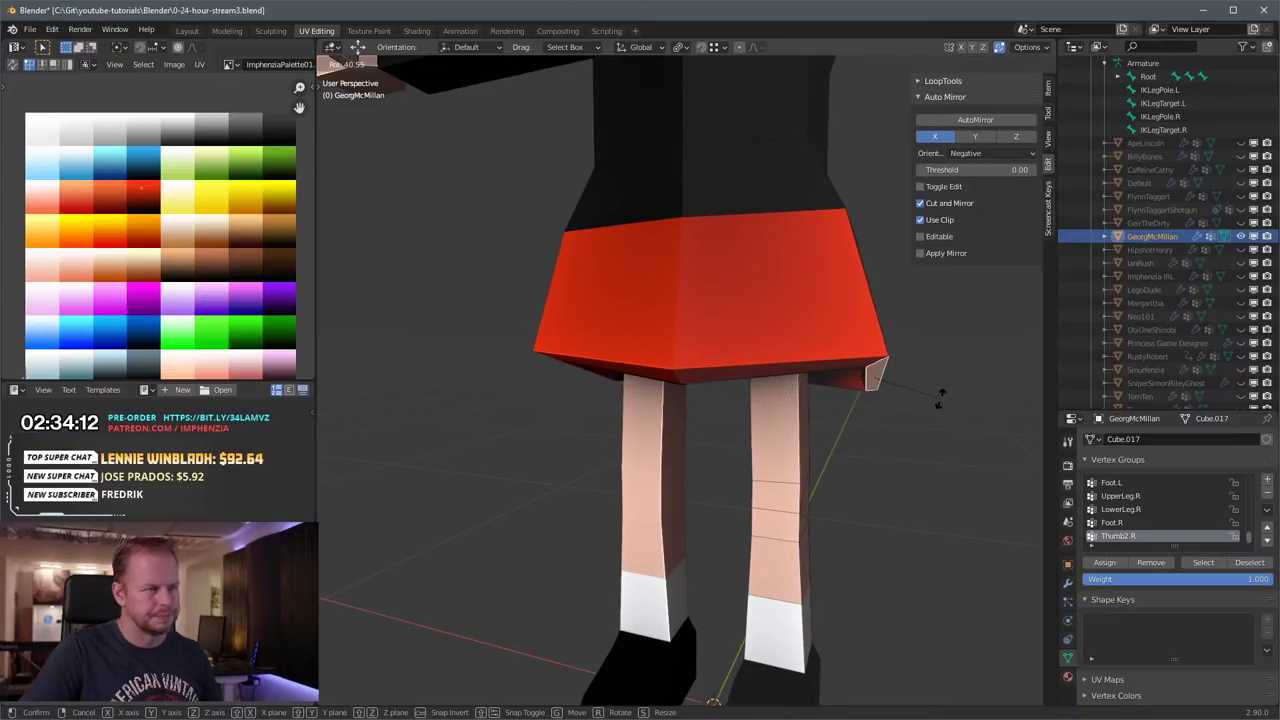
pyautogui.click(948, 372)
pyautogui.moveTo(948, 372); pyautogui.dragTo(910, 354, button='middle')
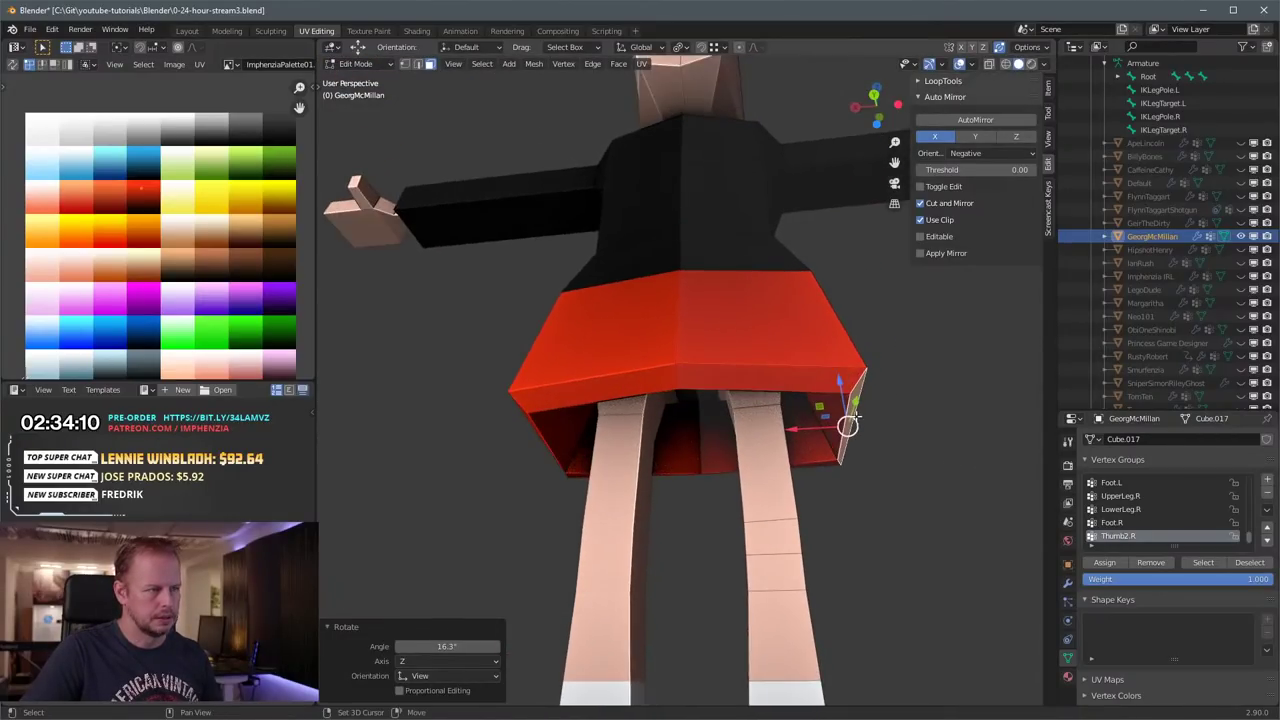
# Step: Select the kilt's outer side face with the adjoining underside face and inset them by about 0.063
pyautogui.keyDown('shift'); pyautogui.click(830, 433); pyautogui.keyUp('shift')
pyautogui.moveTo(840, 420); pyautogui.dragTo(755, 450, button='middle')
pyautogui.keyDown('shift'); pyautogui.click(922, 327); pyautogui.keyUp('shift')
pyautogui.scroll(-4, 900, 330)
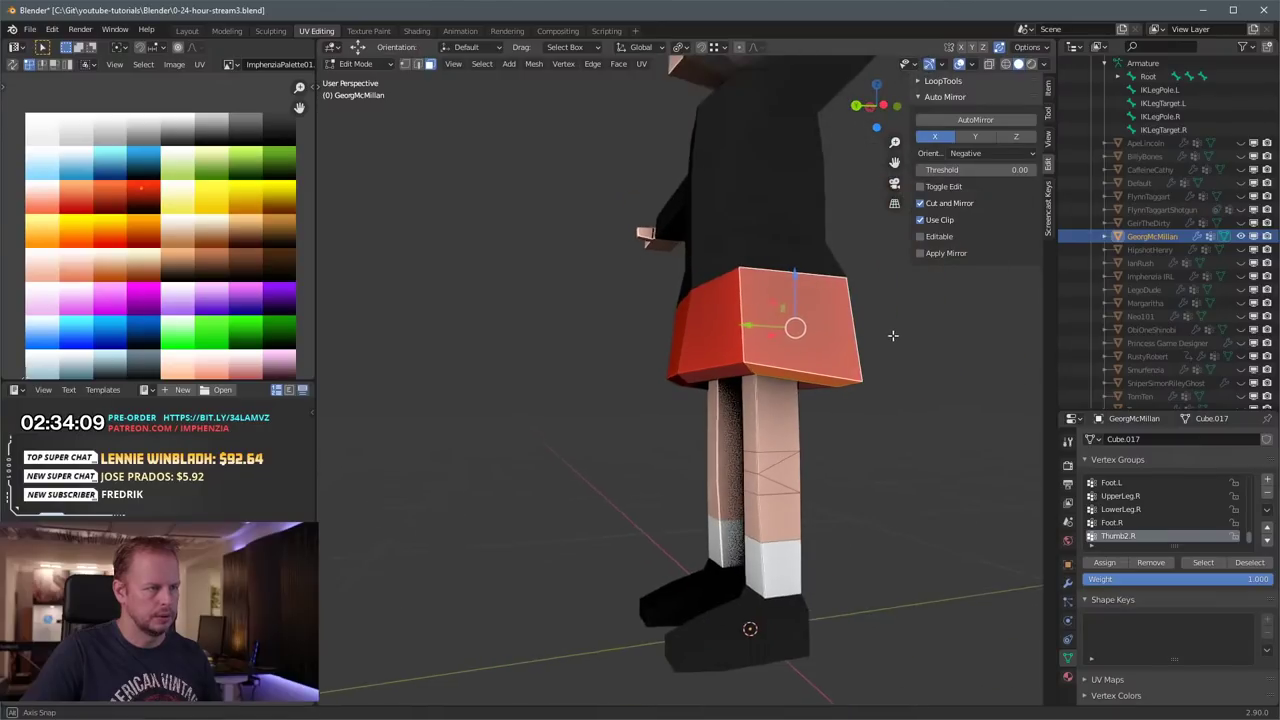
pyautogui.press('i')
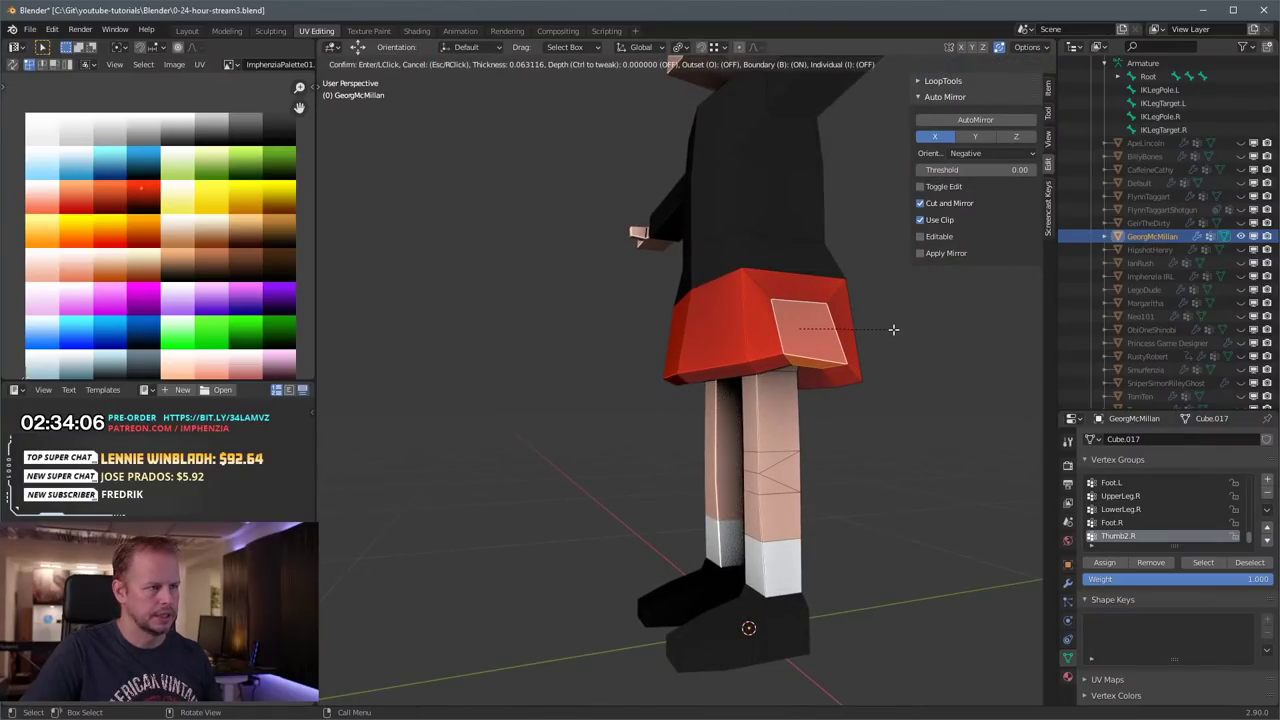
pyautogui.click(893, 329)
# Step: Delete the inset faces to cut an opening in the kilt's side
pyautogui.moveTo(893, 329); pyautogui.dragTo(828, 333, button='middle')
pyautogui.moveTo(818, 334); pyautogui.dragTo(757, 328, button='middle')
pyautogui.press('x')
pyautogui.click(794, 362)
# Step: Fill the inner front and top walls of the kilt's side opening with new faces between their edges
pyautogui.click(637, 424)
pyautogui.keyDown('shift'); pyautogui.click(634, 368); pyautogui.keyUp('shift')
pyautogui.keyDown('shift'); pyautogui.click(677, 365); pyautogui.keyUp('shift')
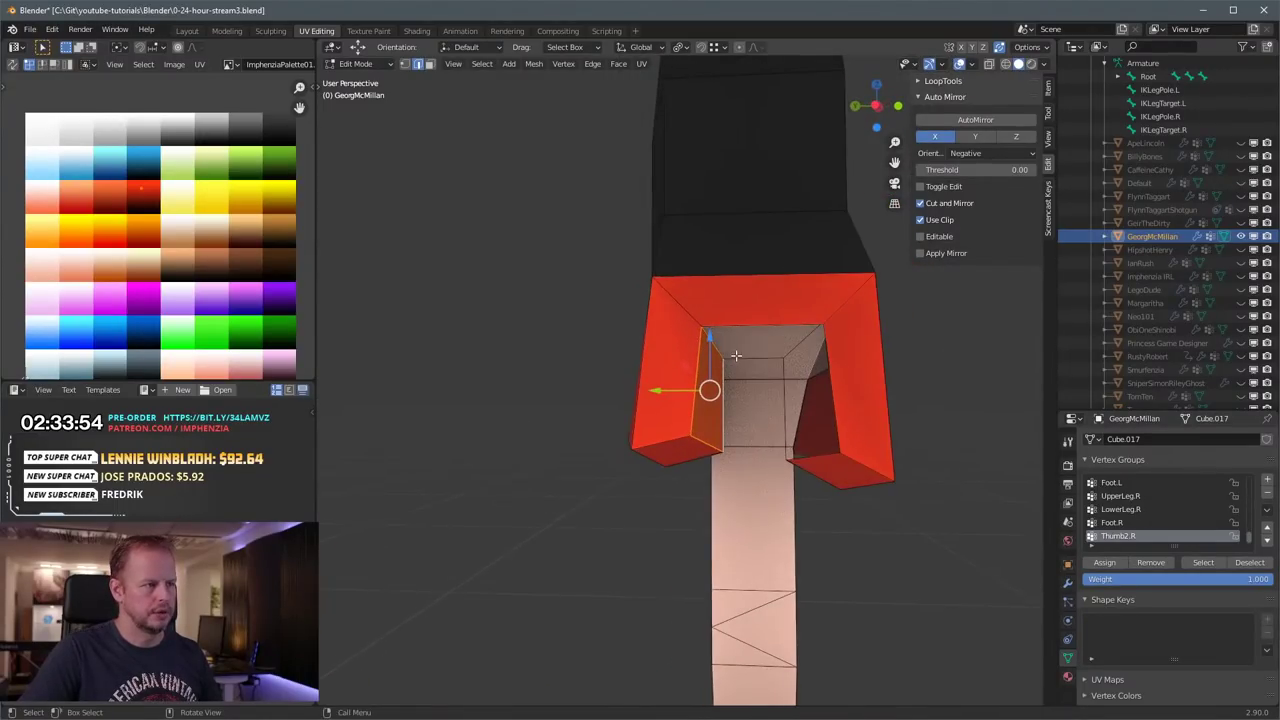
pyautogui.keyDown('shift'); pyautogui.click(757, 328); pyautogui.keyUp('shift')
pyautogui.keyDown('shift'); pyautogui.click(806, 341); pyautogui.keyUp('shift')
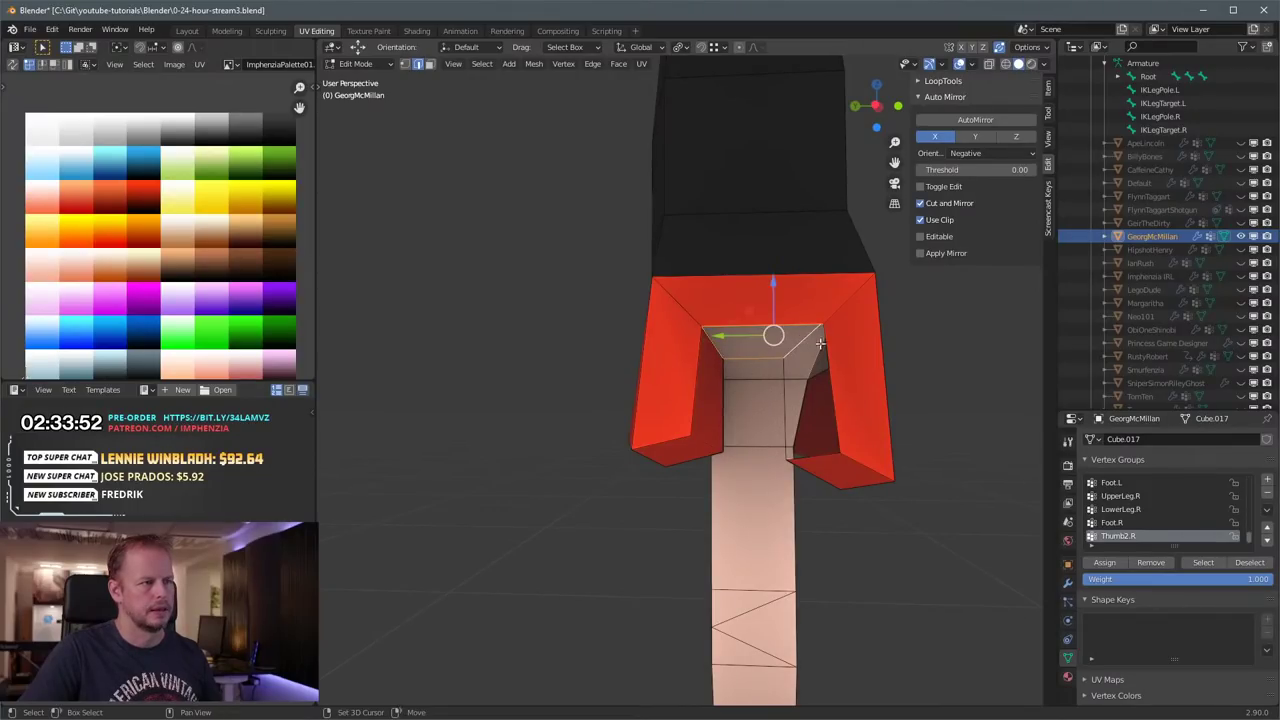
pyautogui.press('f')
pyautogui.press('f')
pyautogui.moveTo(788, 351); pyautogui.dragTo(712, 393, button='middle')
pyautogui.click(671, 375)
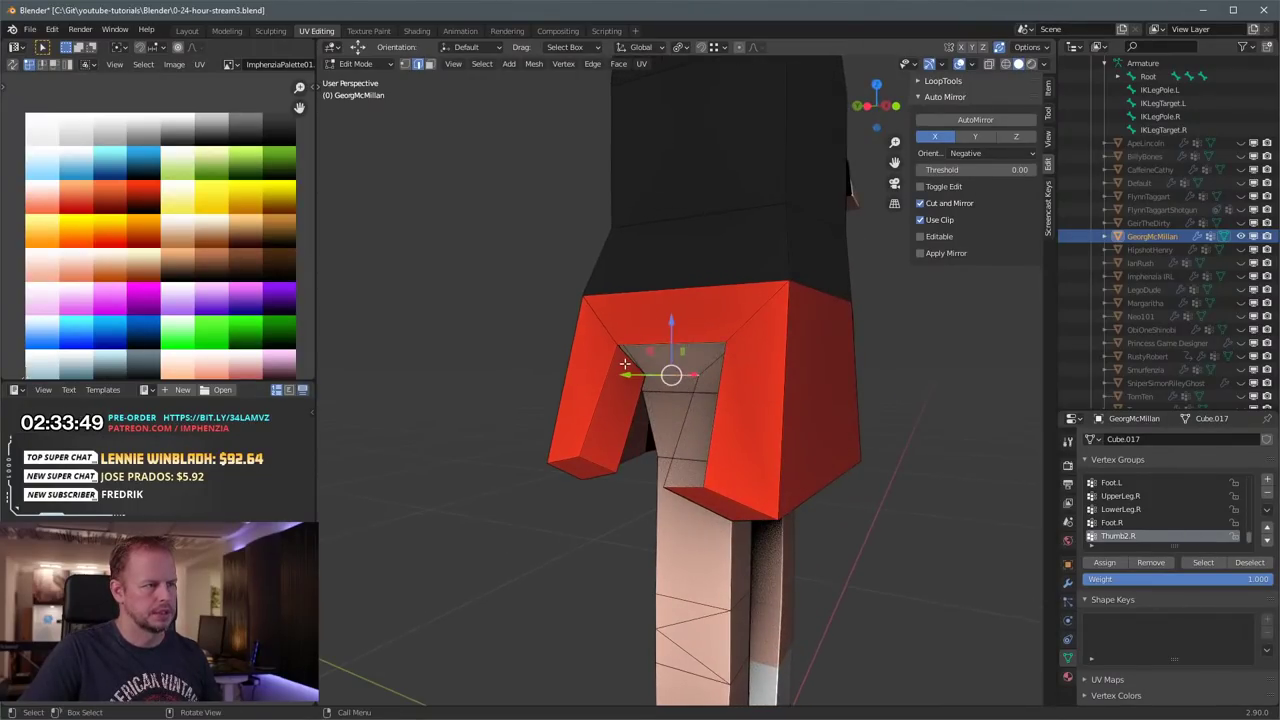
pyautogui.keyDown('shift'); pyautogui.click(726, 348); pyautogui.keyUp('shift')
pyautogui.moveTo(726, 348); pyautogui.dragTo(760, 354, button='middle')
# Step: Try to fill the rear wall of the kilt's side opening starting from its outer vertical edge
pyautogui.hotkey('alt', 'a')
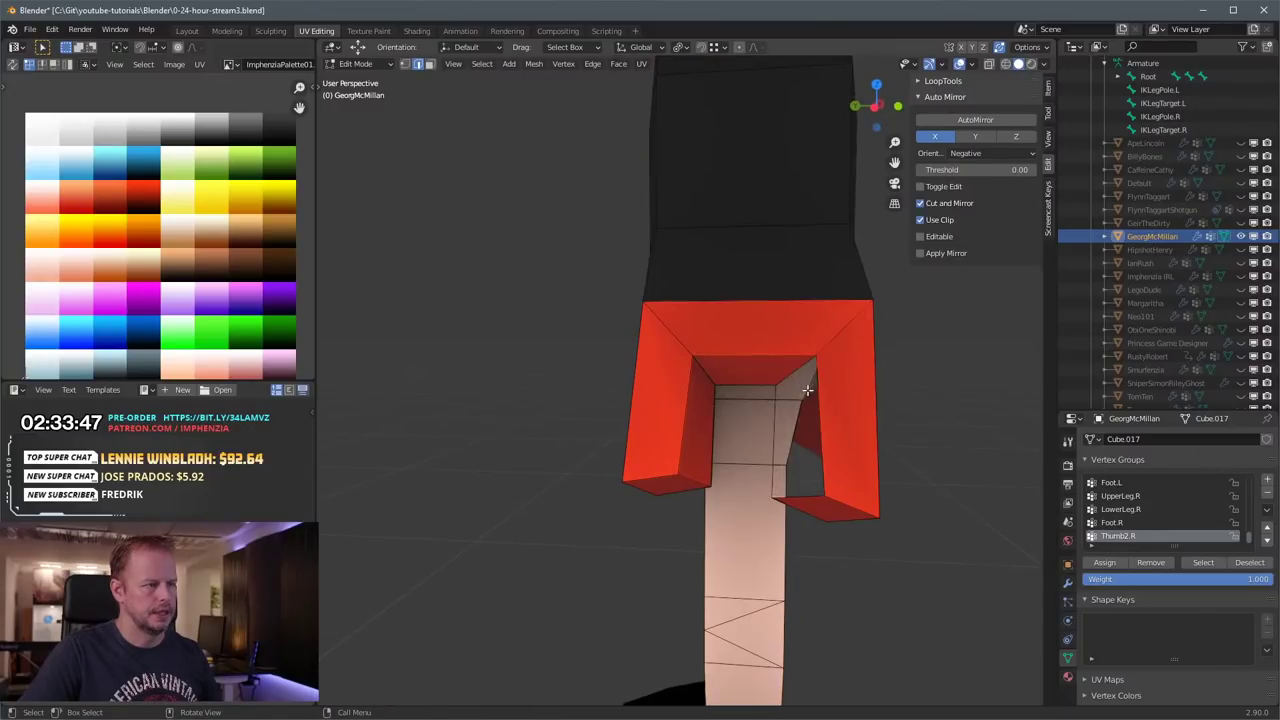
pyautogui.click(828, 444)
pyautogui.press('f')
pyautogui.hotkey('ctrl', 'z')
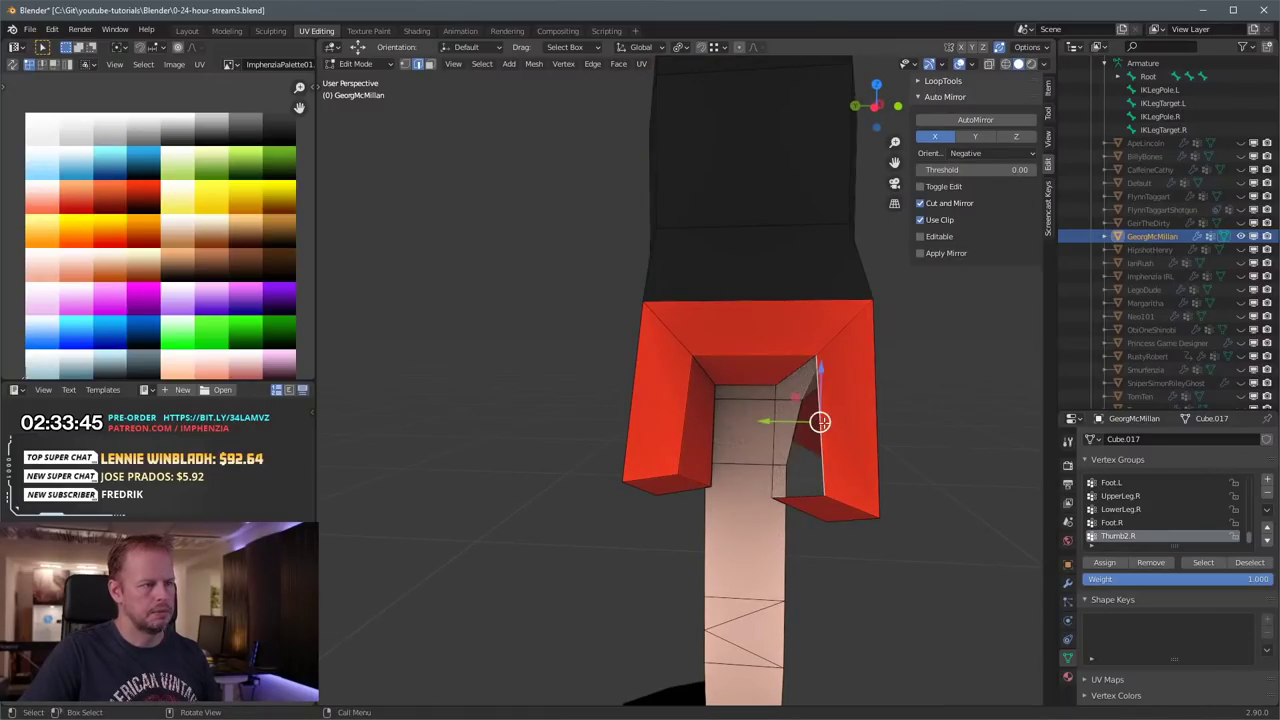
# Step: Select the edge loop around the remaining gap in the rear wall of the kilt's side opening
pyautogui.moveTo(800, 400); pyautogui.dragTo(829, 383, button='middle')
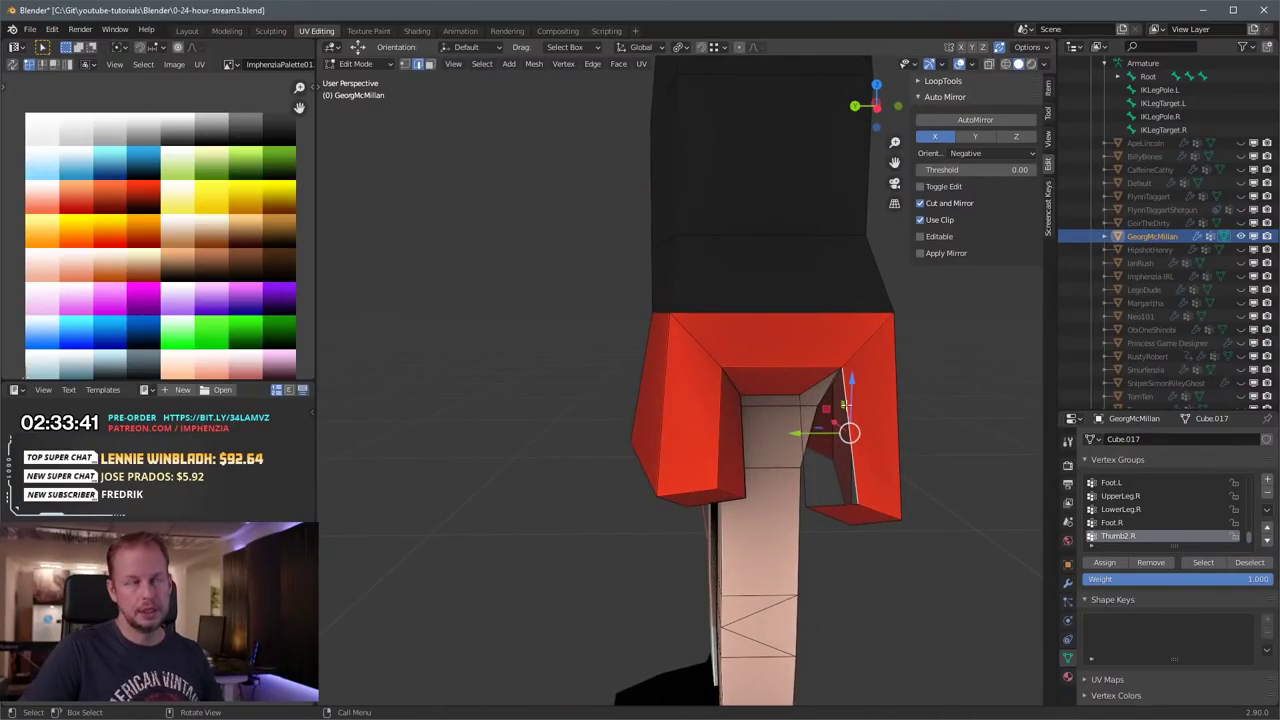
pyautogui.click(844, 410)
pyautogui.click(829, 410)
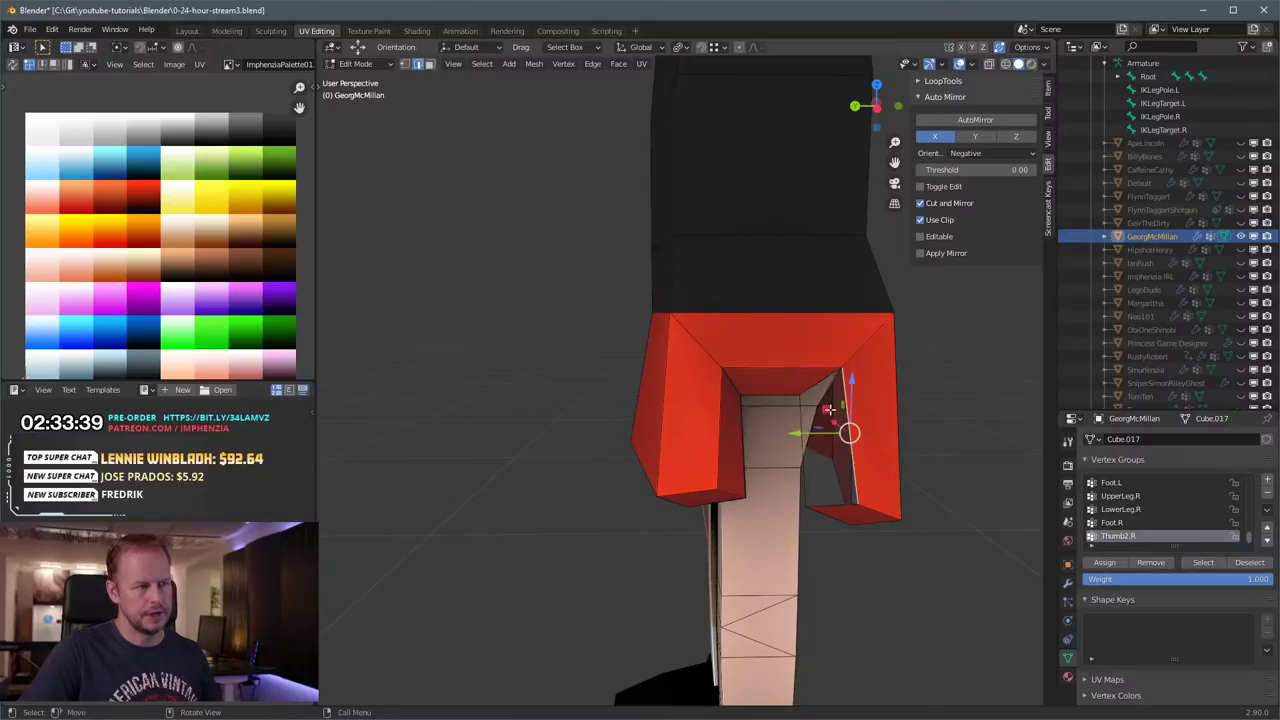
pyautogui.click(849, 416)
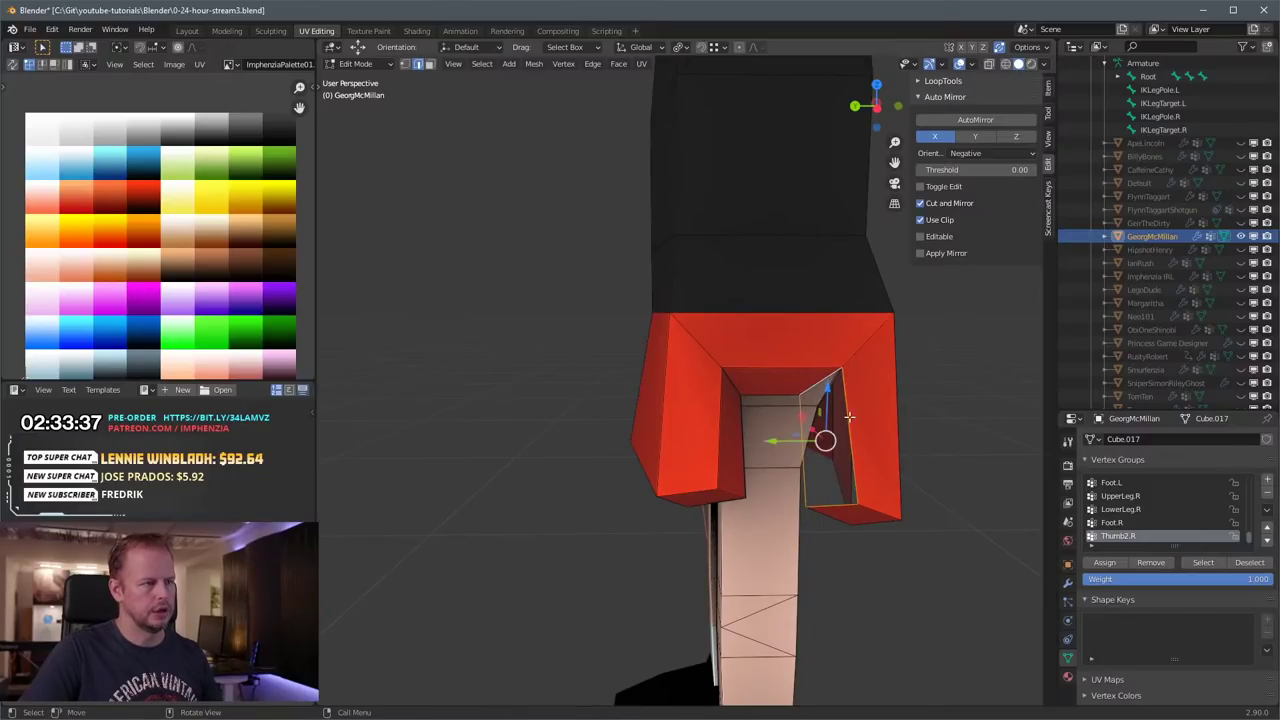
pyautogui.press('a')
# Step: Scale and move a face inside the kilt's side opening to adjust the shape of the slit
pyautogui.moveTo(927, 417); pyautogui.dragTo(664, 353, button='middle')
pyautogui.press('3')
pyautogui.click(741, 383)
pyautogui.scroll(-3, 760, 380)
pyautogui.press('s')
pyautogui.click(780, 375)
pyautogui.scroll(-2, 754, 376)
pyautogui.press('g')
pyautogui.click(878, 348)
pyautogui.scroll(2, 778, 331)
pyautogui.press('g')
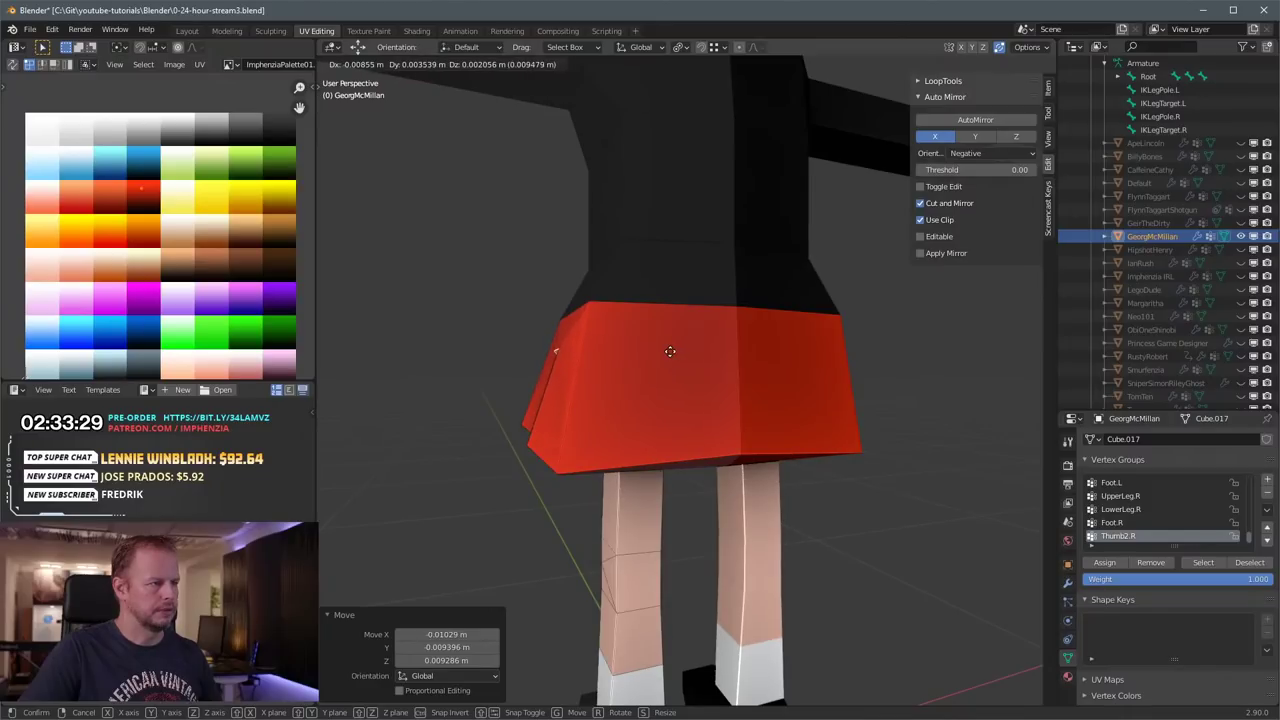
pyautogui.click(672, 353)
# Step: Try to add one horizontal loop cut around the upper part of the head
pyautogui.scroll(-2, 627, 338)
pyautogui.moveTo(622, 246); pyautogui.dragTo(757, 446, button='middle')
pyautogui.moveTo(695, 210); pyautogui.dragTo(688, 312, button='middle')
pyautogui.click(743, 162)
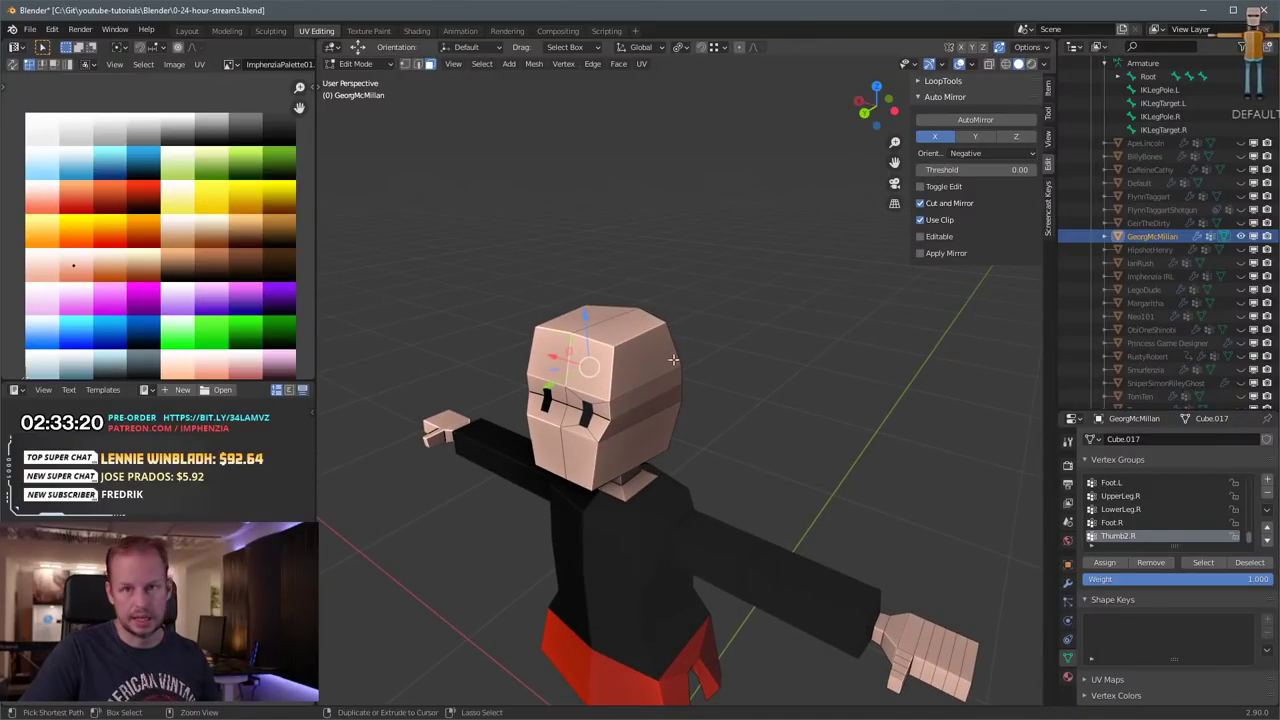
pyautogui.hotkey('ctrl', 'r')
pyautogui.click(683, 348)
pyautogui.rightClick(683, 348)
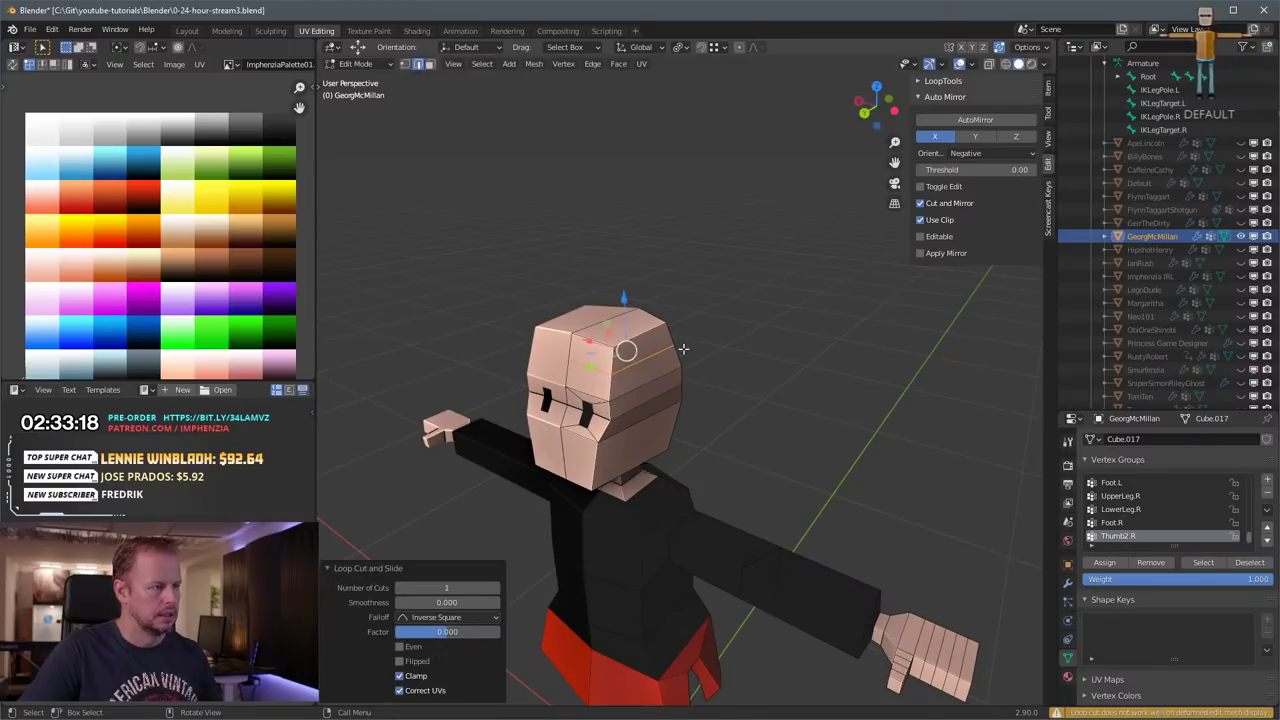
pyautogui.hotkey('ctrl', 'z')
# Step: Select the upper head faces, duplicate them in place and scale the copy by 1.116 as a hat base
pyautogui.moveTo(720, 332); pyautogui.dragTo(575, 349, button='middle')
pyautogui.click(612, 336)
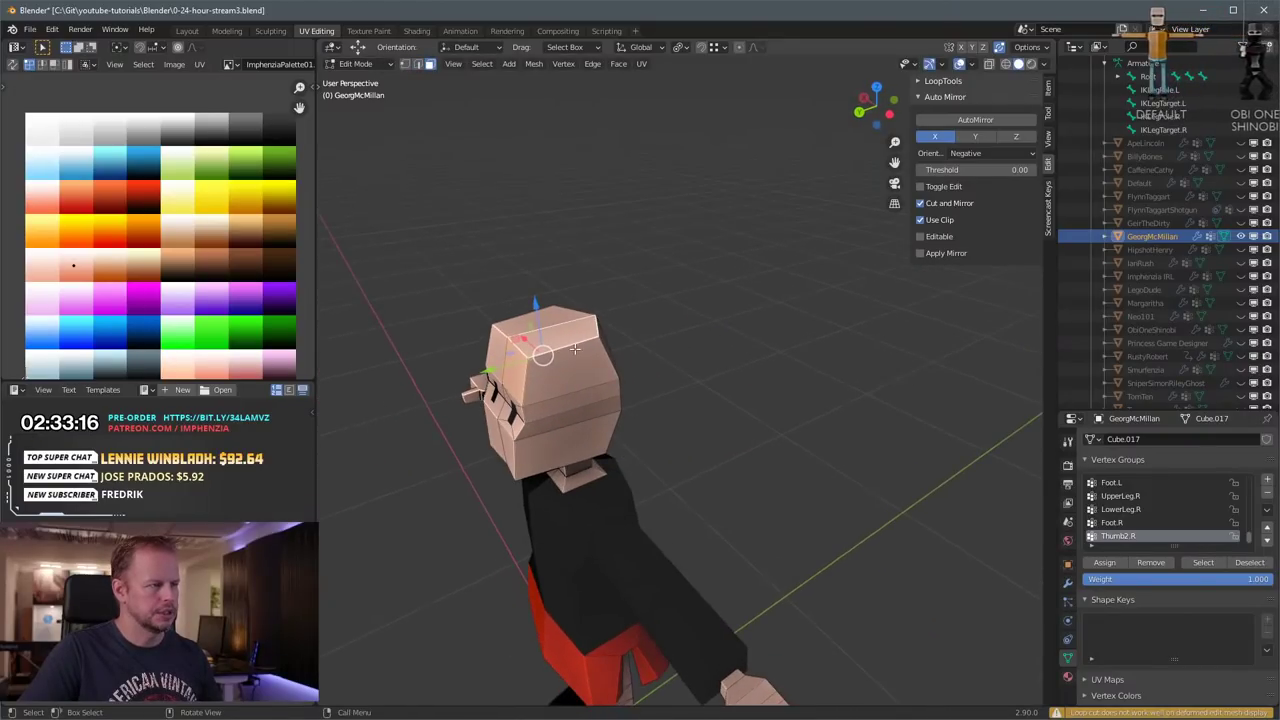
pyautogui.moveTo(652, 334); pyautogui.dragTo(631, 371, button='middle')
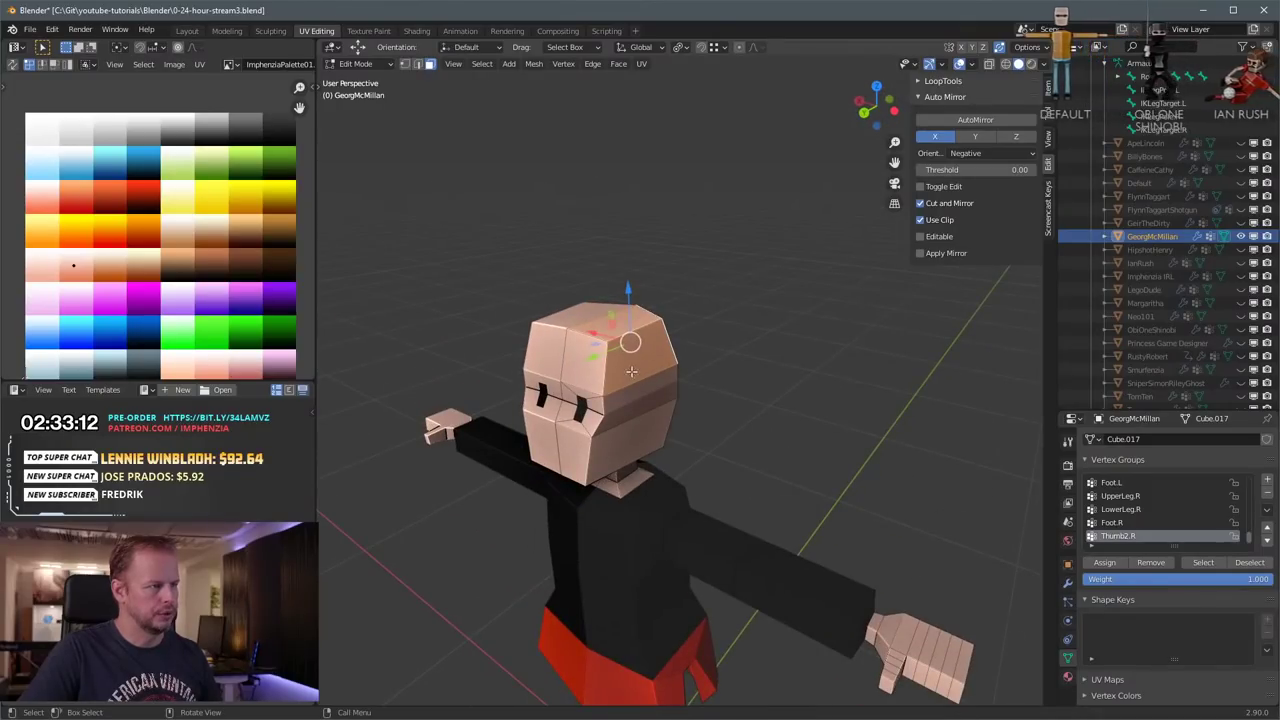
pyautogui.click(619, 321)
pyautogui.press('ctrl+KP_Add')
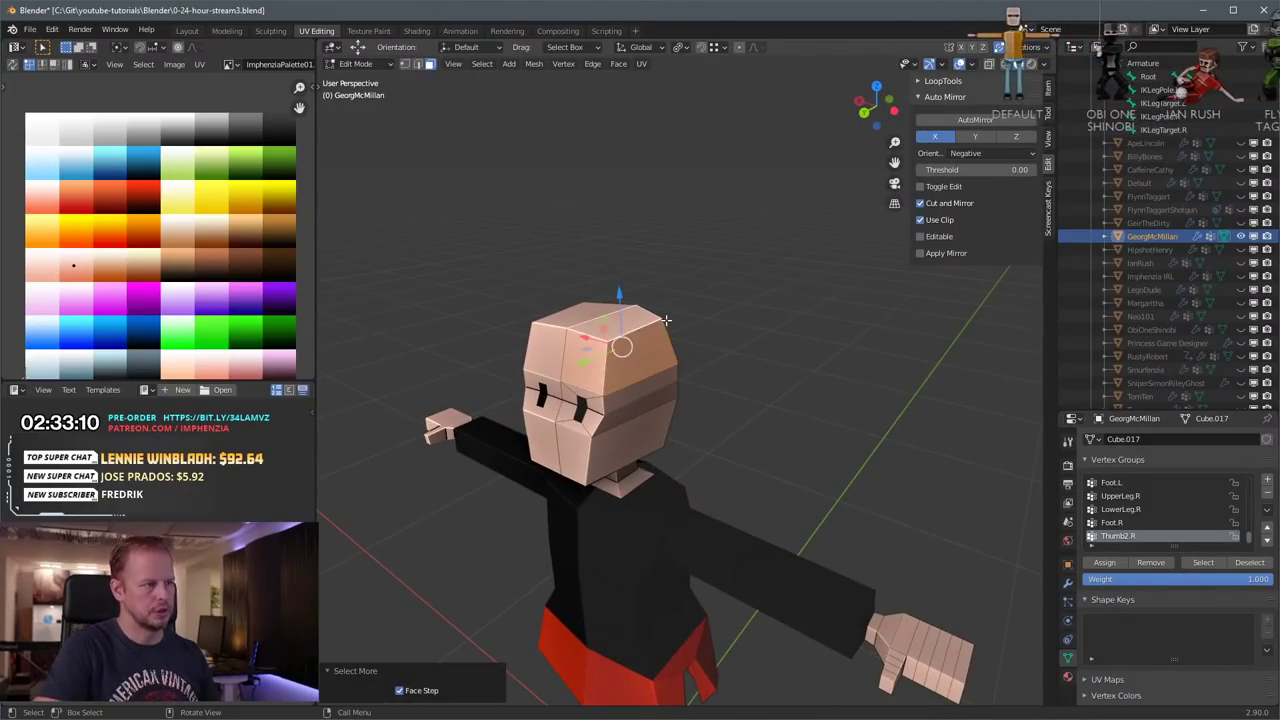
pyautogui.keyDown('shift'); pyautogui.moveTo(702, 355); pyautogui.dragTo(754, 364, button='middle'); pyautogui.keyUp('shift')
pyautogui.hotkey('shift', 'd')
pyautogui.press('Escape')
pyautogui.press('s')
pyautogui.click(720, 370)
pyautogui.scroll(3, 719, 285)
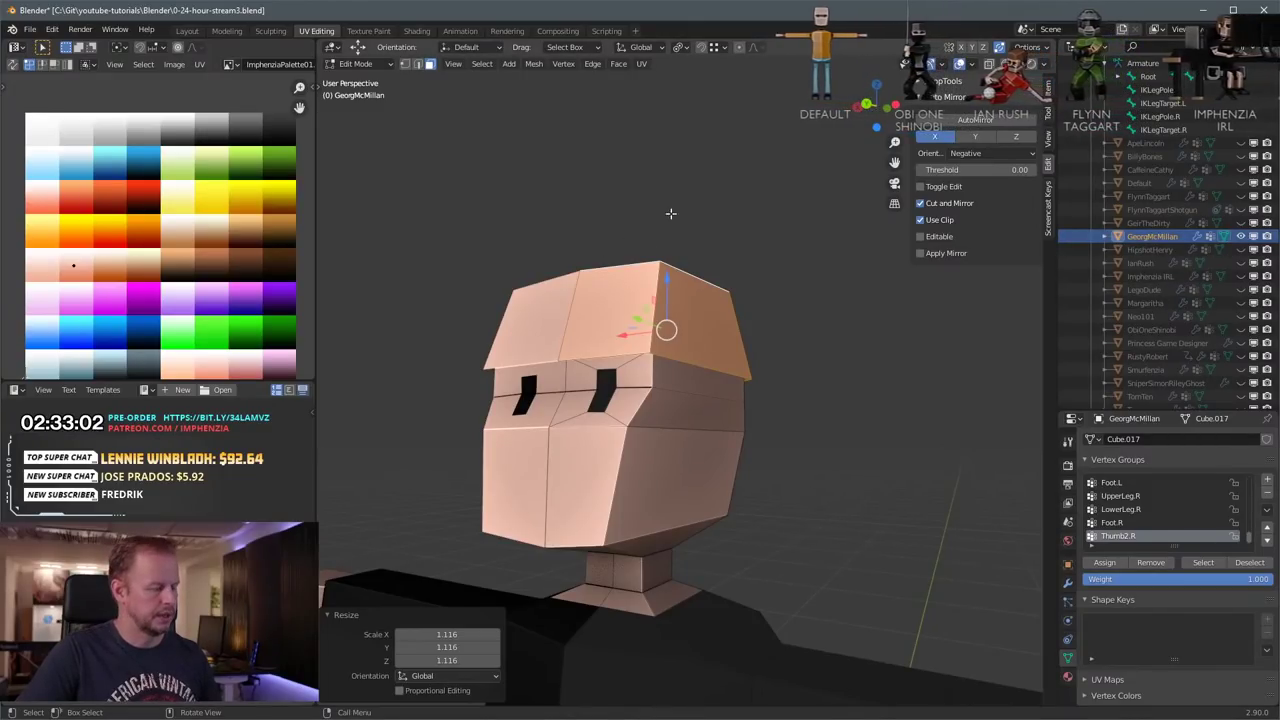
# Step: Extrude the hat shell outward along its normals with an offset of about 0.0436 m
pyautogui.moveTo(670, 213); pyautogui.dragTo(758, 218, button='middle')
pyautogui.hotkey('alt', 'e')
pyautogui.click(772, 248)
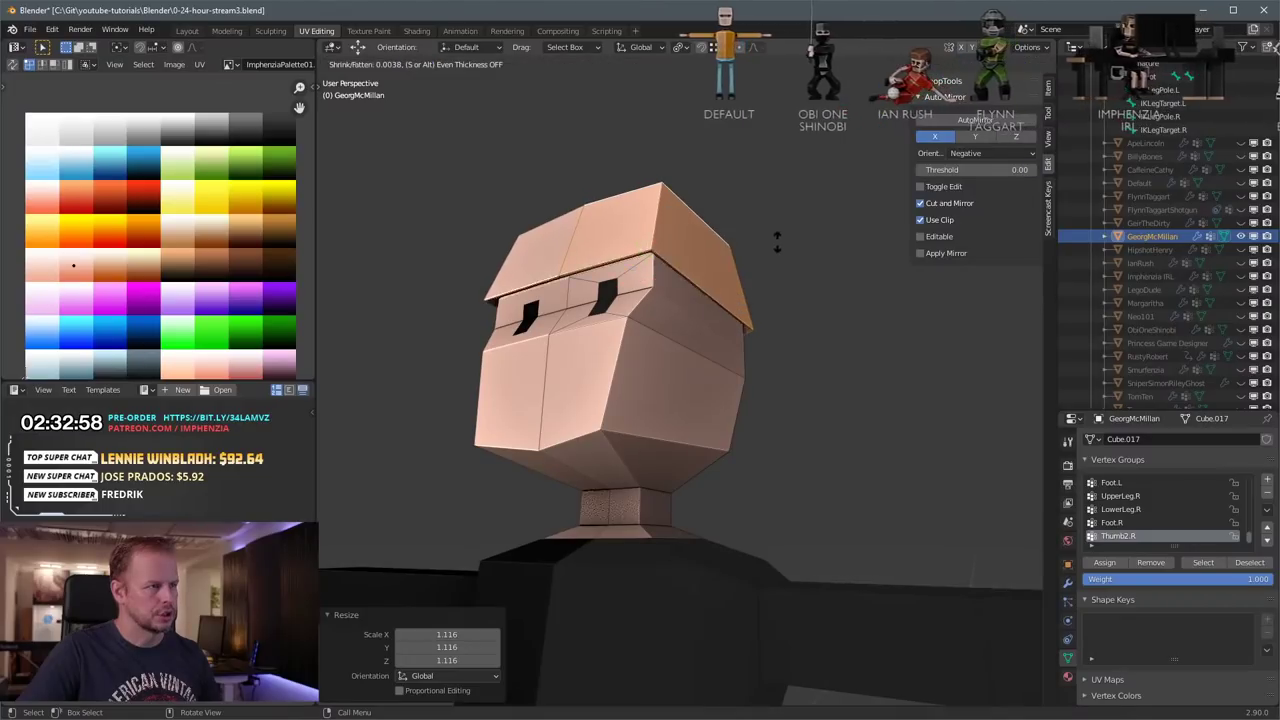
pyautogui.click(799, 228)
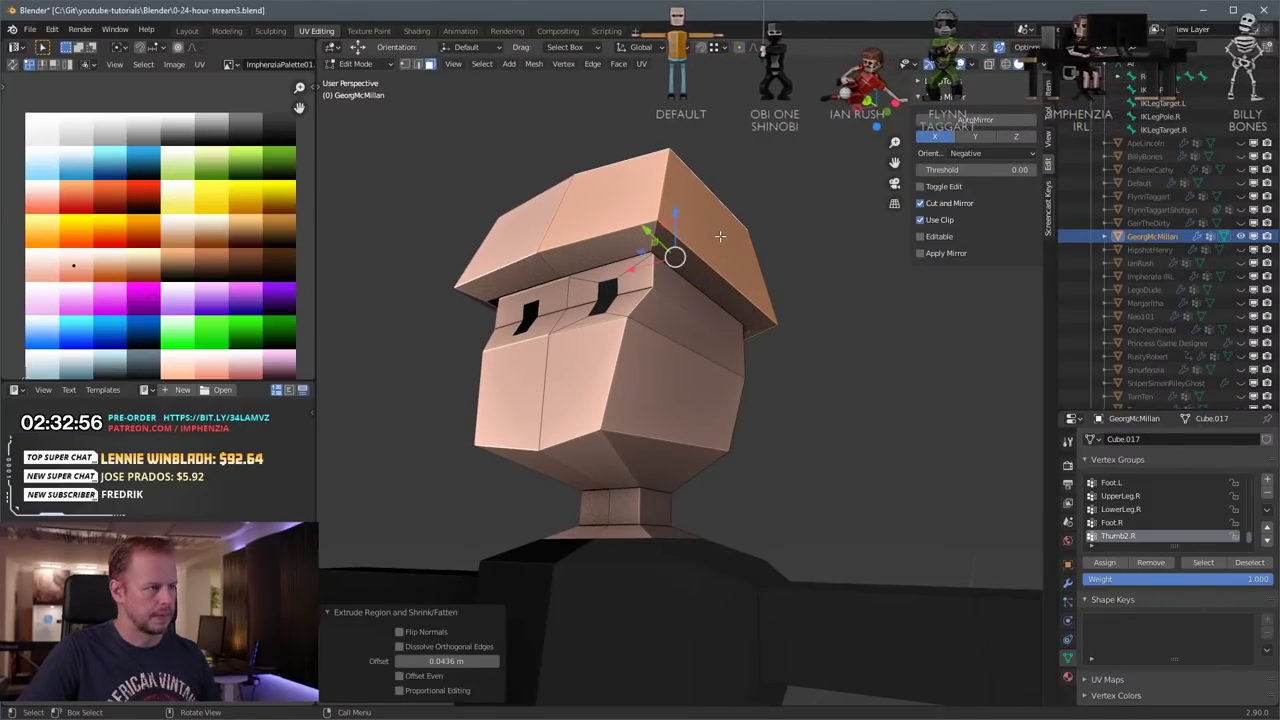
# Step: Select the whole hat and move its UVs onto the palette's near-black grey swatch
pyautogui.press('l')
pyautogui.moveTo(818, 214)
pyautogui.mouseDown(button='middle')
pyautogui.moveTo(824, 105)
pyautogui.moveTo(810, 115)
pyautogui.moveTo(828, 220)
pyautogui.mouseUp(button='middle')
pyautogui.press('g')
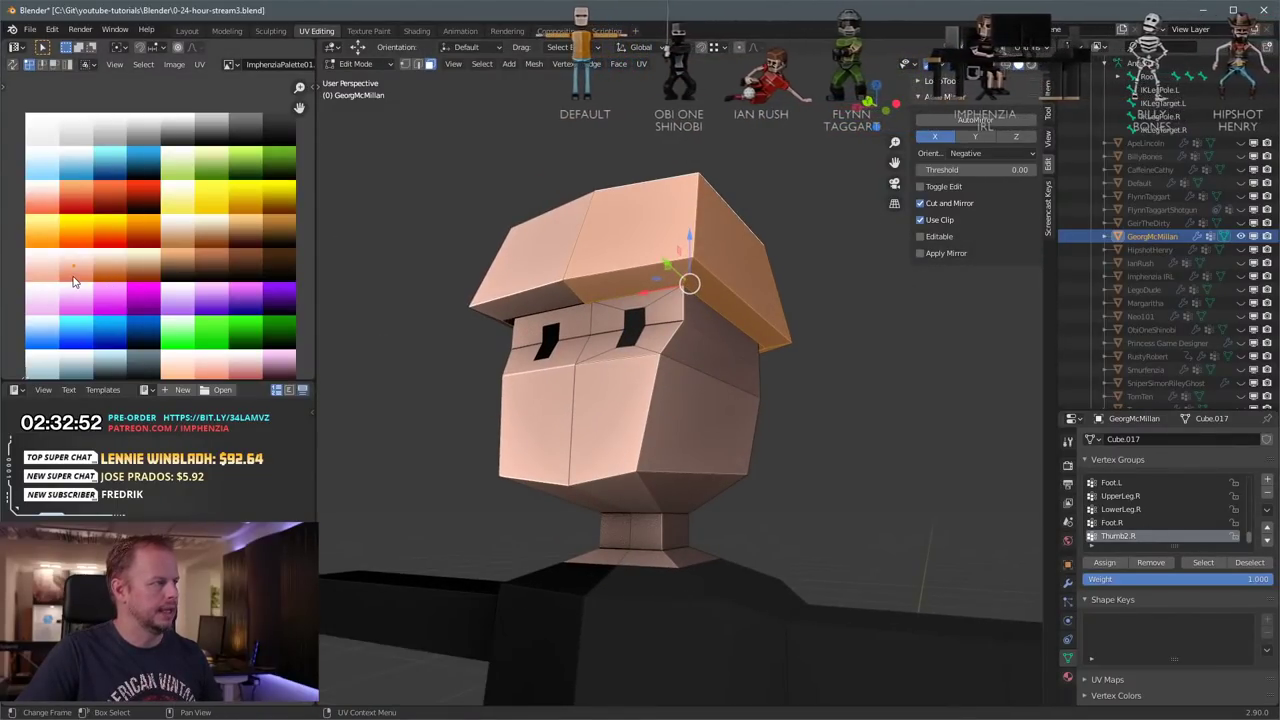
pyautogui.click(282, 150)
# Step: Raise the hat's top face by about 0.243 m and lower it again by about 0.059 m
pyautogui.moveTo(560, 235); pyautogui.dragTo(695, 350, button='middle')
pyautogui.click(516, 382)
pyautogui.scroll(-3, 540, 375)
pyautogui.moveTo(590, 360); pyautogui.dragTo(547, 331, button='middle')
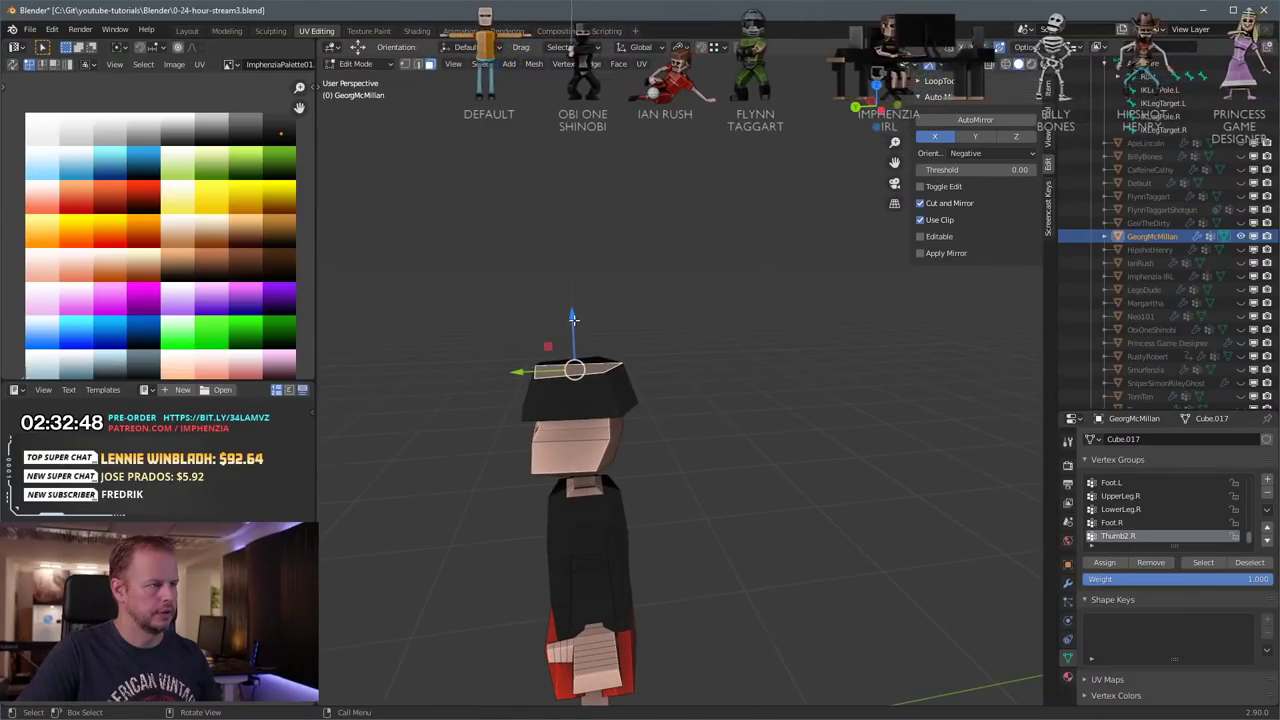
pyautogui.moveTo(573, 318); pyautogui.dragTo(583, 246)
pyautogui.moveTo(583, 246); pyautogui.dragTo(751, 286, button='middle')
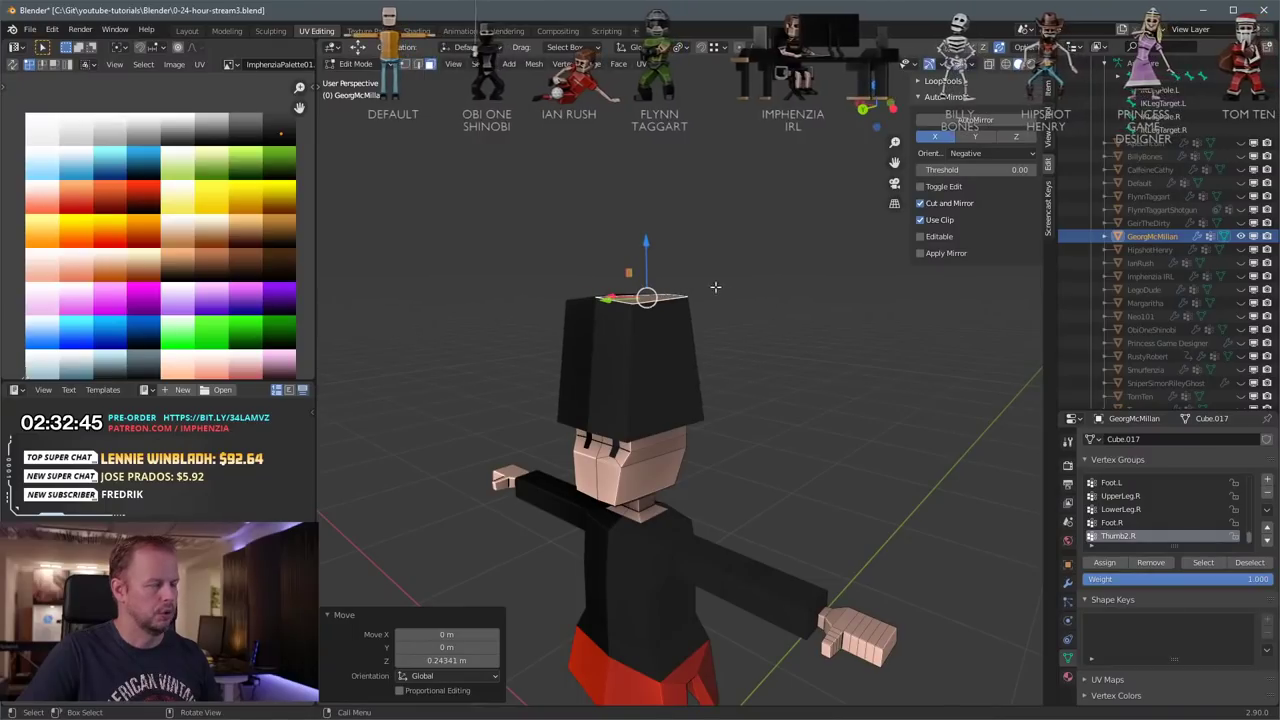
pyautogui.moveTo(648, 233); pyautogui.dragTo(648, 250)
pyautogui.moveTo(648, 250); pyautogui.dragTo(755, 277, button='middle')
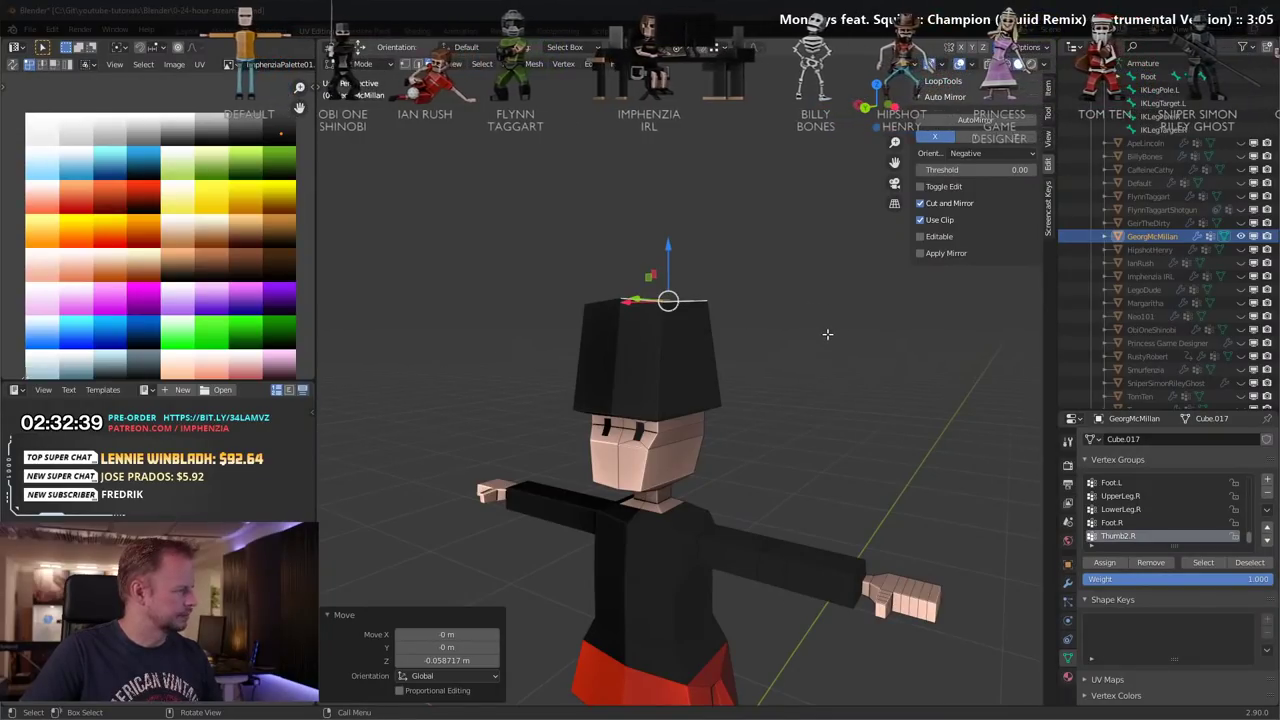
# Step: Add a loop cut near the hat's base, scale it to 0.910 and move it down about 0.015 m
pyautogui.moveTo(827, 334); pyautogui.dragTo(780, 370, button='middle')
pyautogui.hotkey('ctrl', 'r')
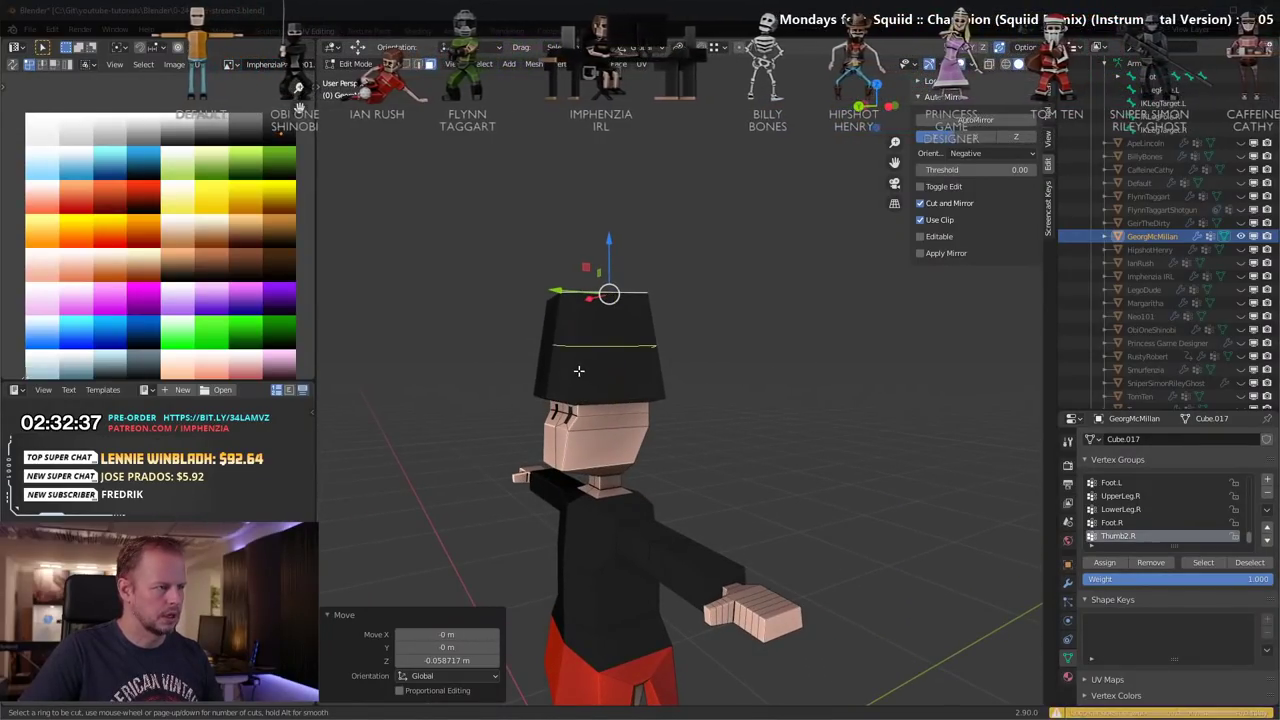
pyautogui.click(578, 371)
pyautogui.press('s')
pyautogui.click(639, 349)
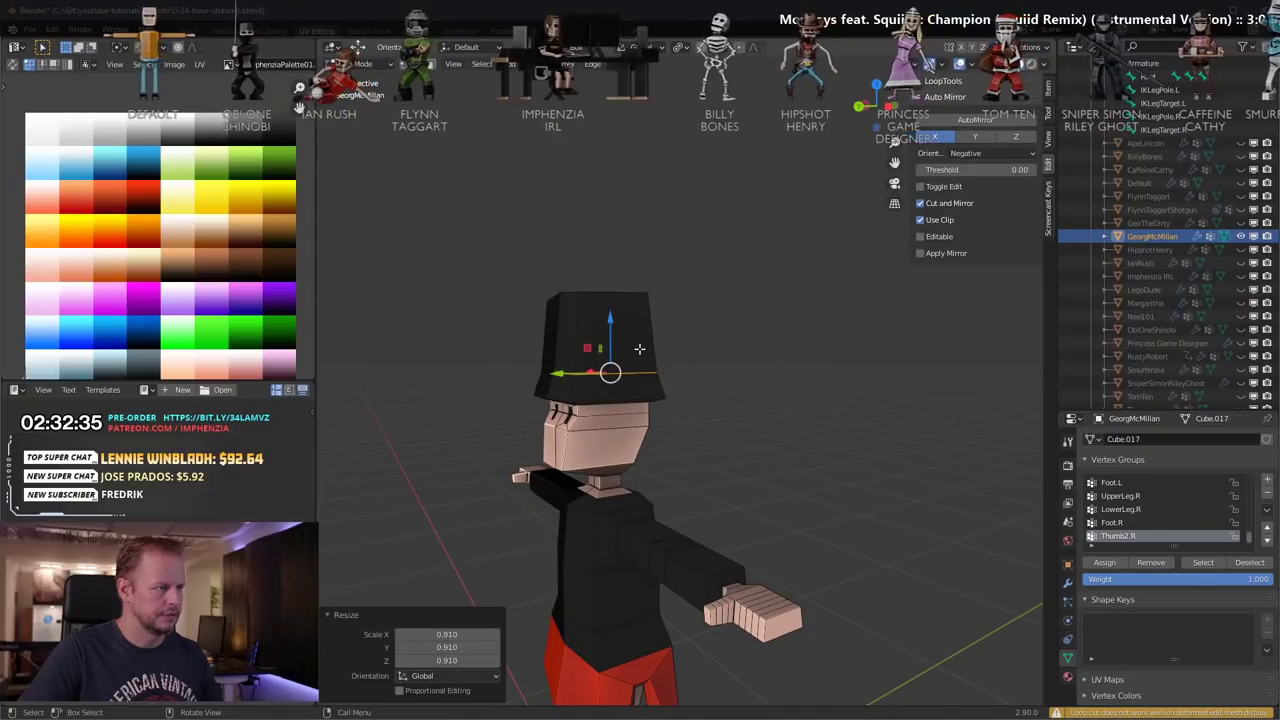
pyautogui.press('g')
pyautogui.press('z')
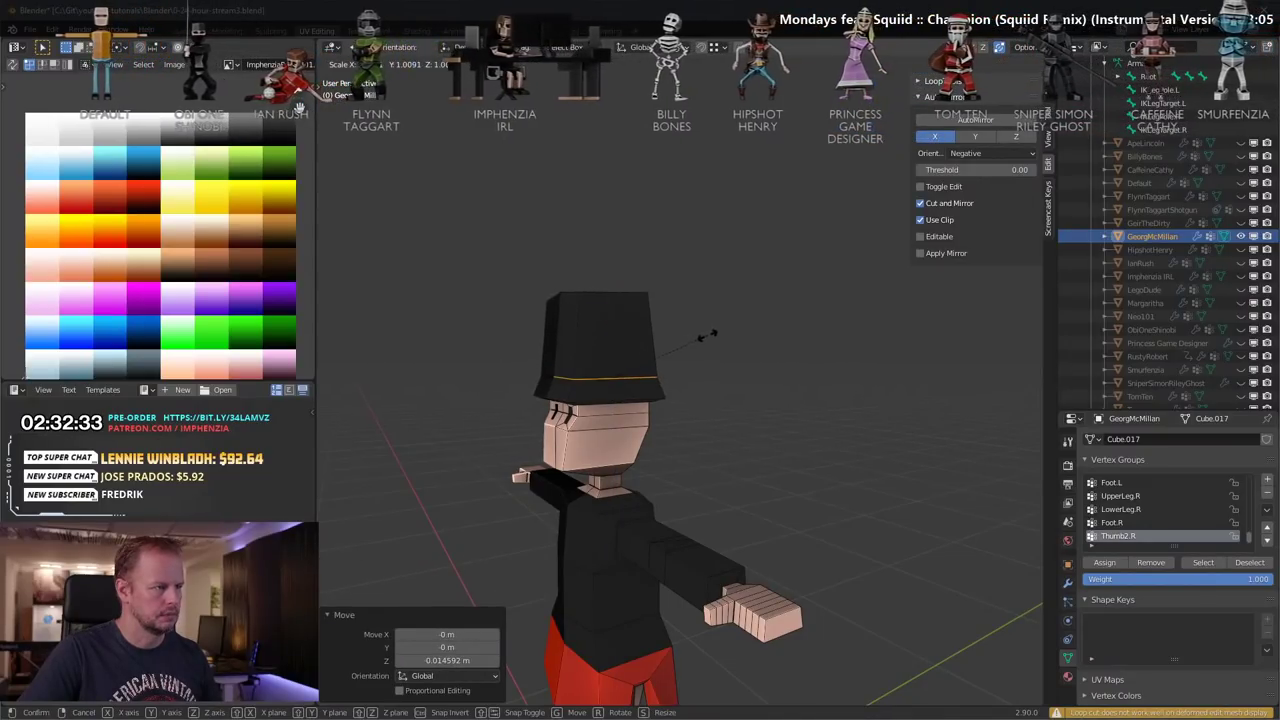
pyautogui.click(701, 323)
pyautogui.moveTo(701, 323); pyautogui.dragTo(731, 323, button='middle')
# Step: Select all of the hat's linked geometry and separate the selection into its own object
pyautogui.press('Tab')
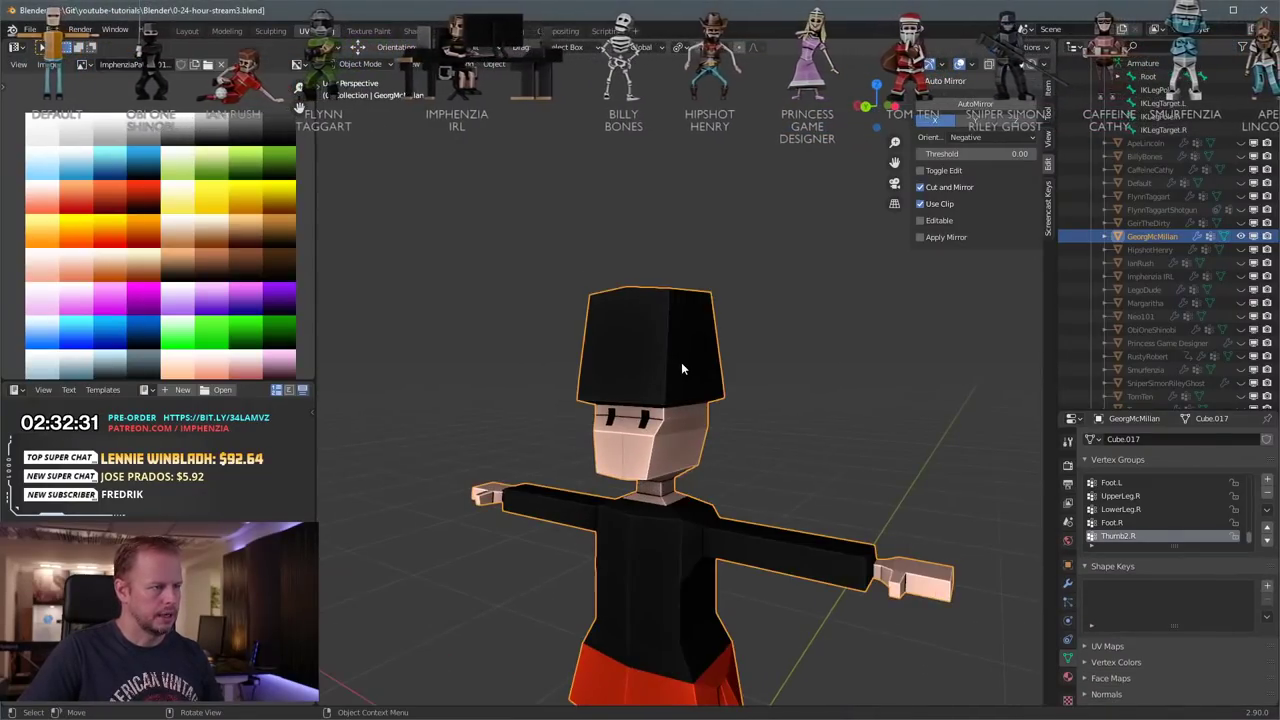
pyautogui.press('Tab')
pyautogui.press('l')
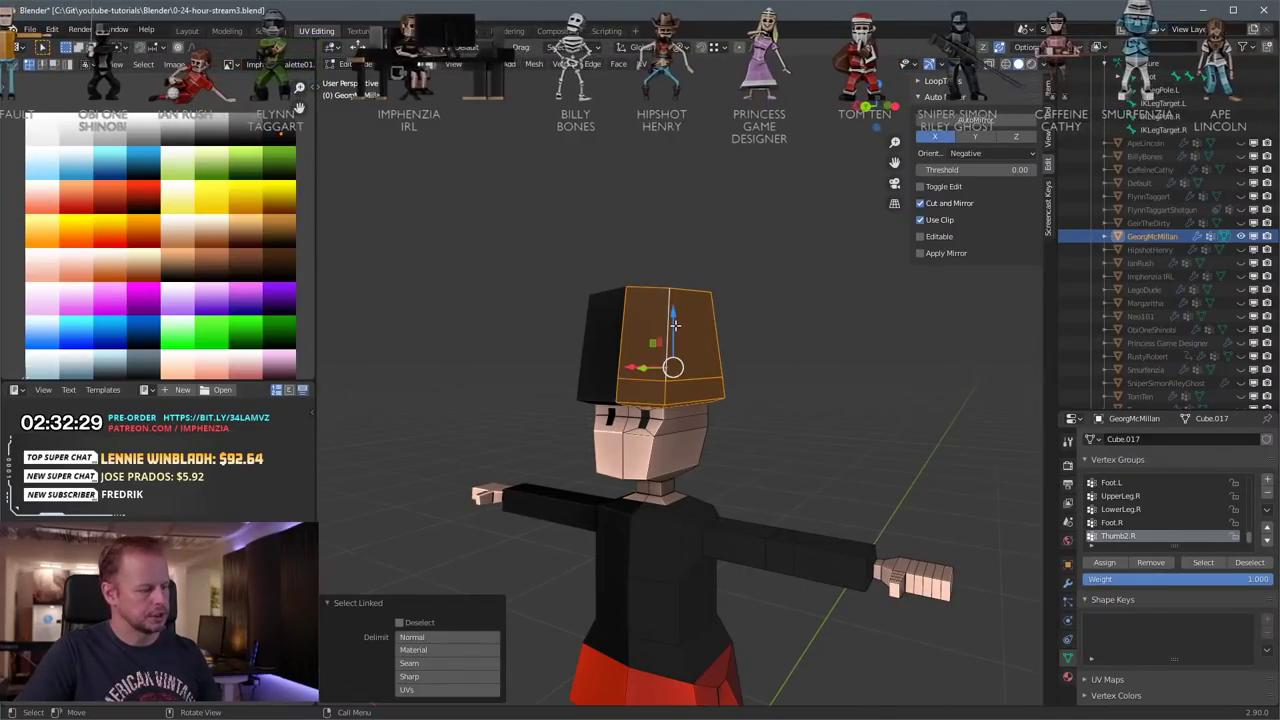
pyautogui.press('p')
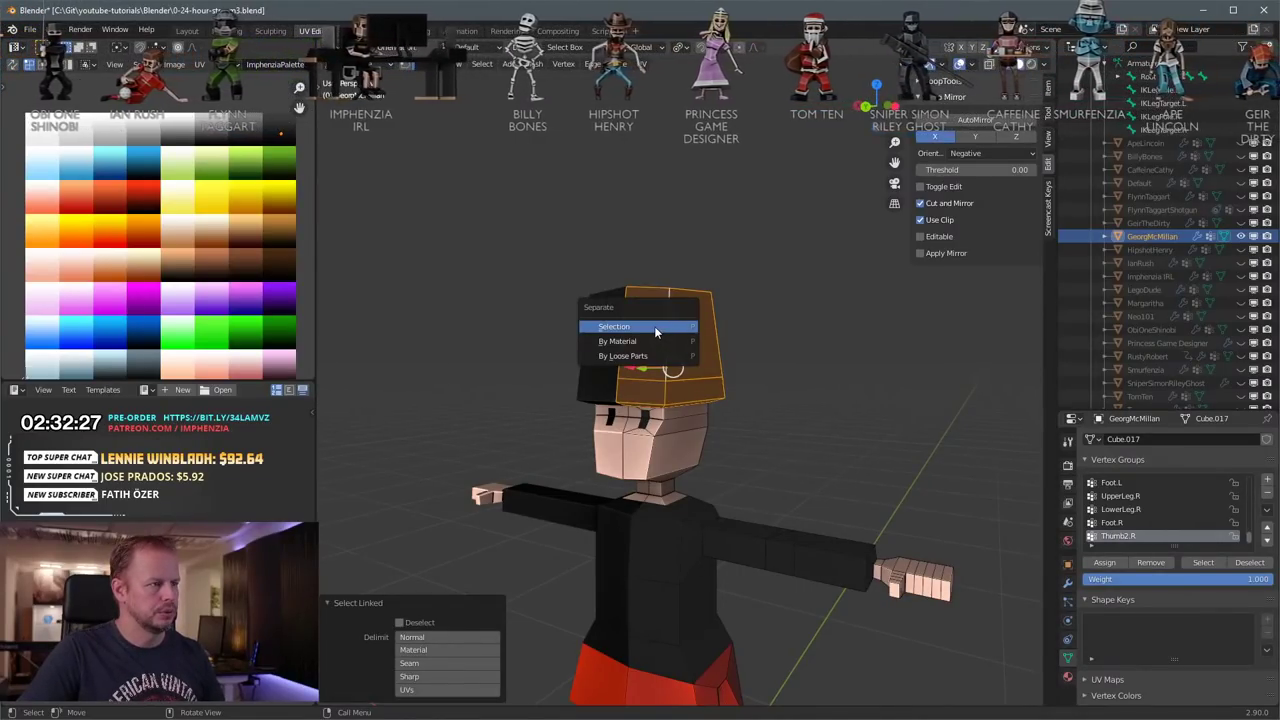
pyautogui.click(656, 330)
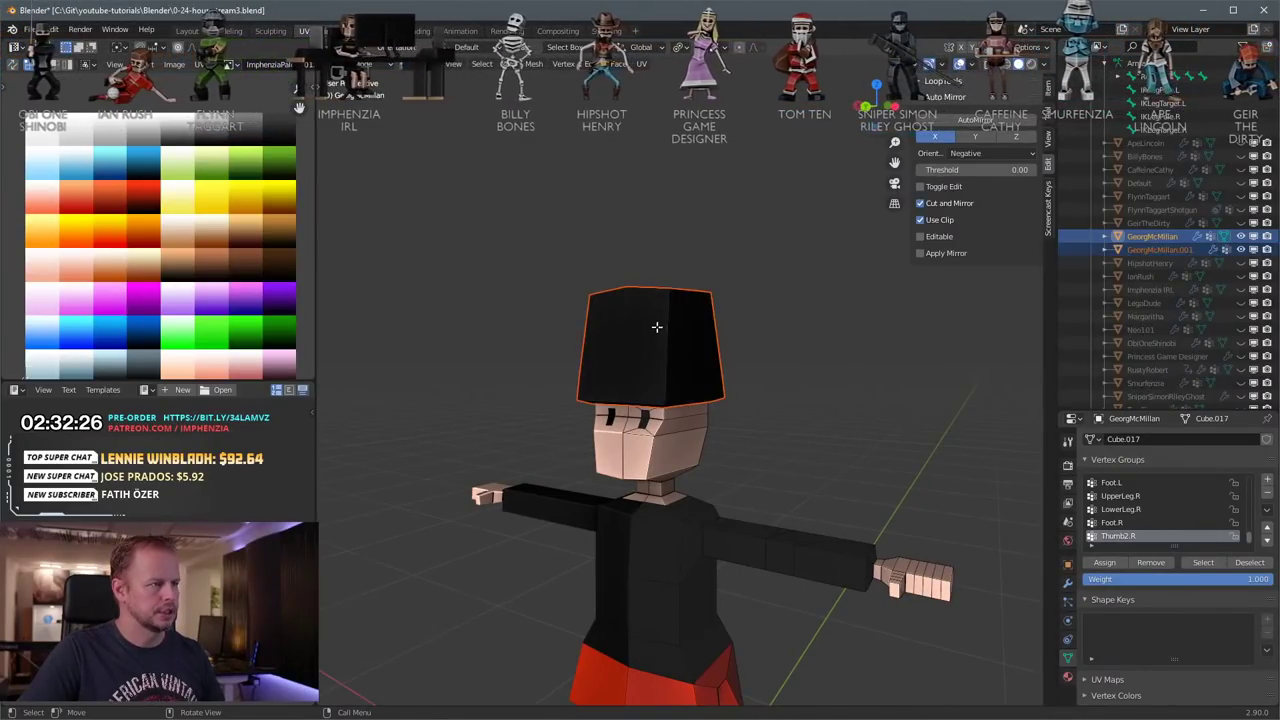
# Step: Leave edit mode and rename the separated hat object, replacing its .001 suffix with Hat
pyautogui.click(1165, 237)
pyautogui.press('Tab')
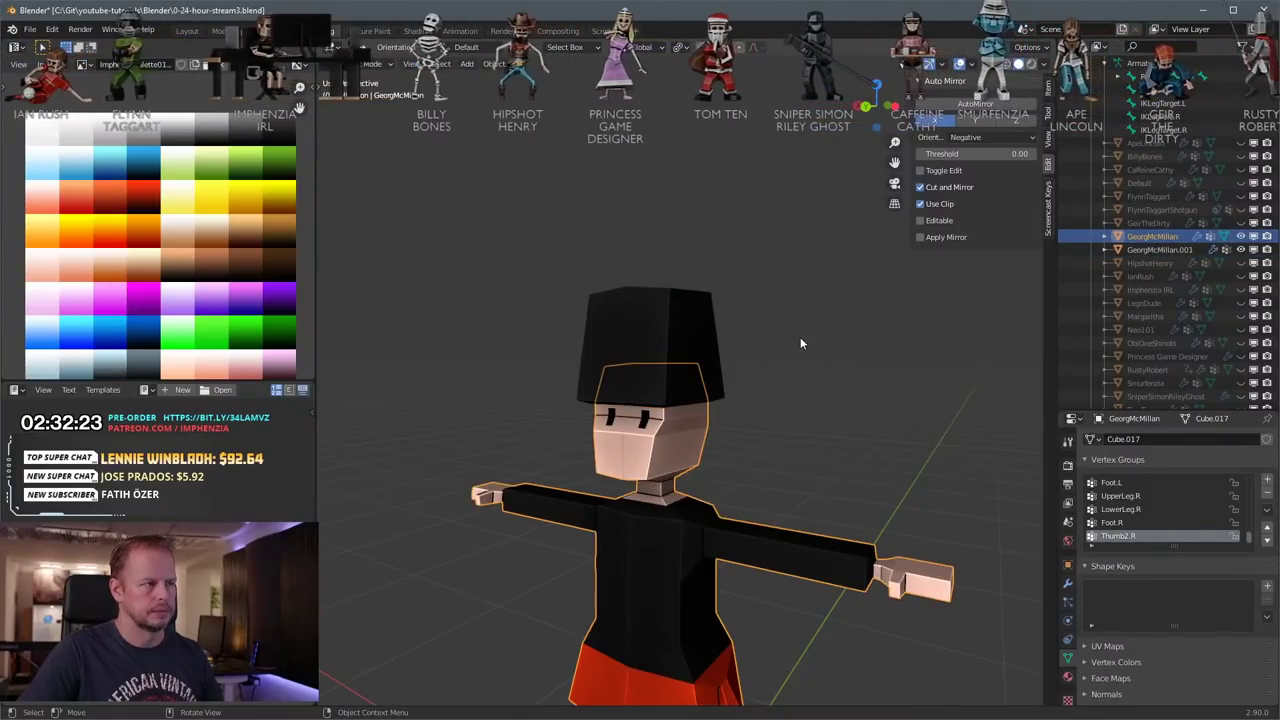
pyautogui.click(669, 331)
pyautogui.doubleClick(1157, 251)
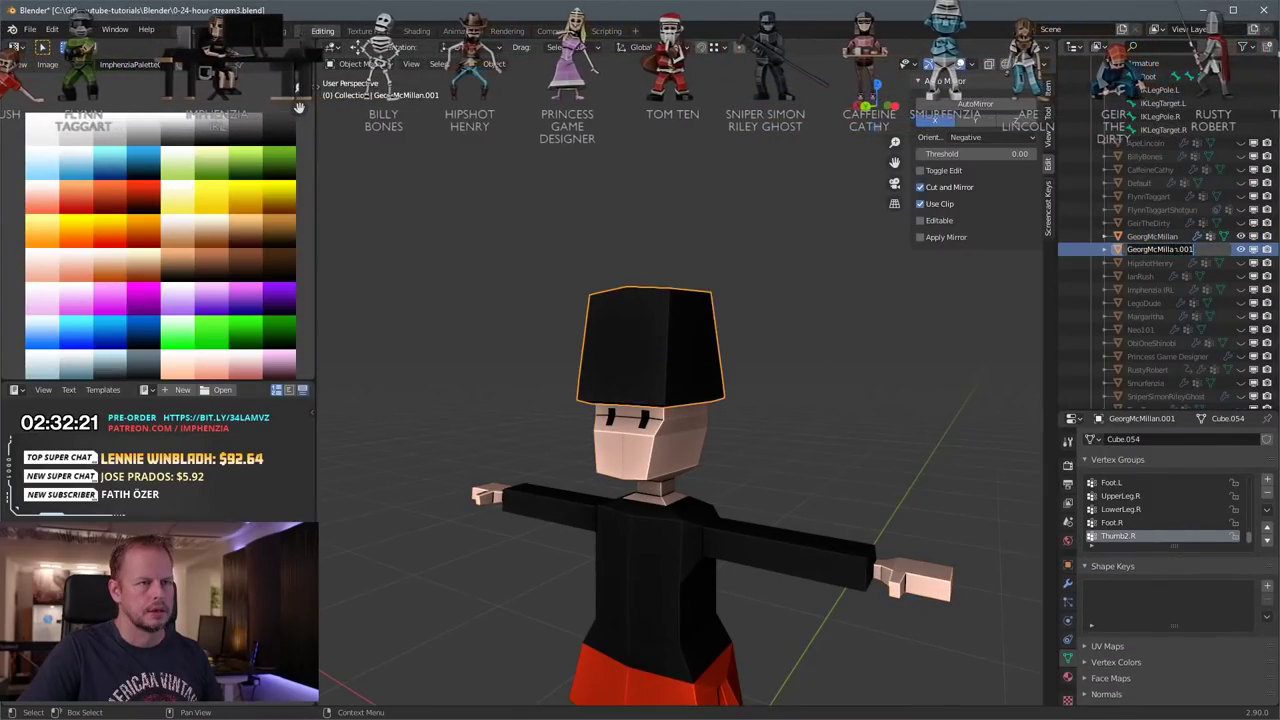
pyautogui.press('BackSpace')
pyautogui.press('BackSpace')
pyautogui.press('BackSpace')
pyautogui.press('BackSpace')
pyautogui.write('Hat')
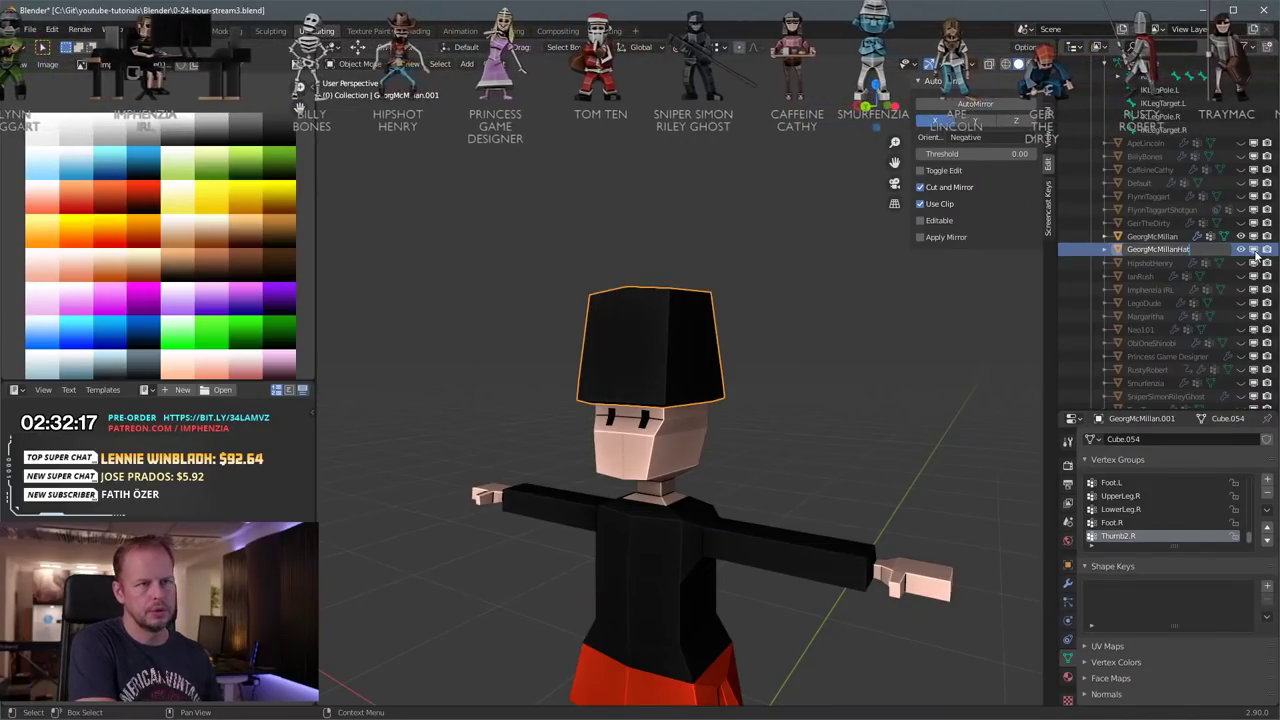
pyautogui.press('Return')
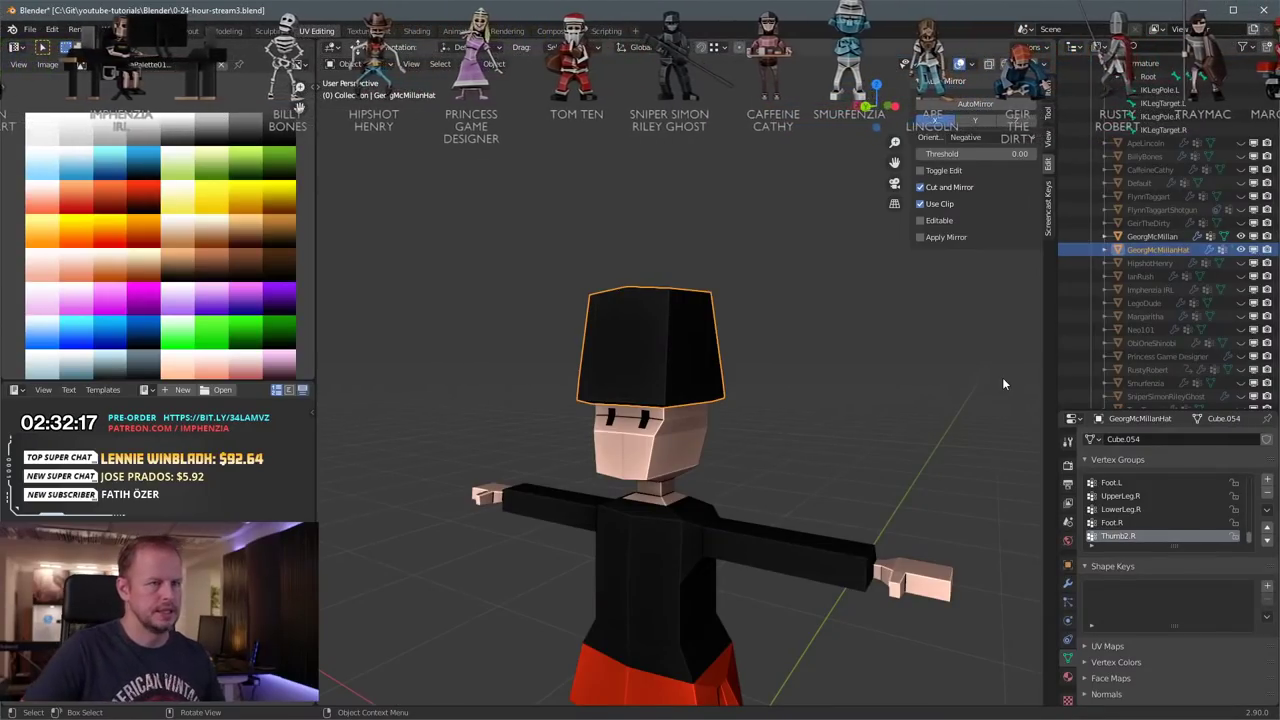
# Step: Select the character's body mesh and enter edit mode at the kilt
pyautogui.click(899, 390)
pyautogui.click(692, 448)
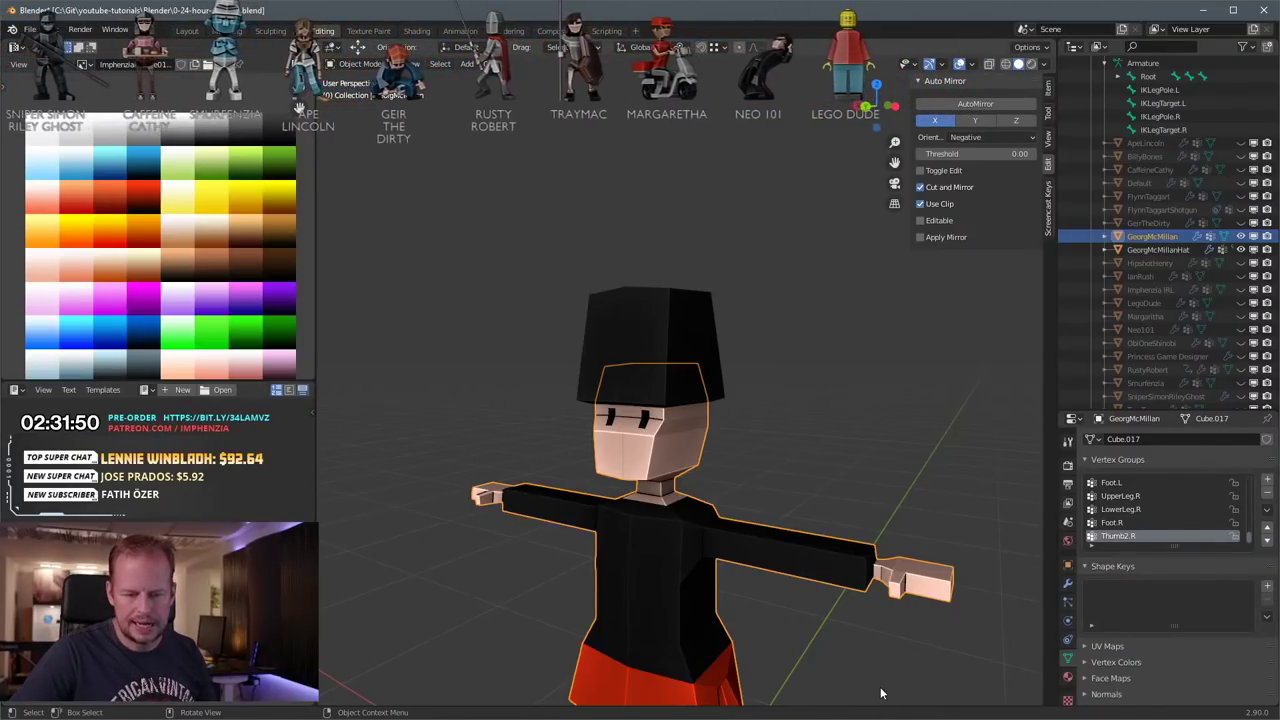
pyautogui.scroll(-6, 656, 504)
pyautogui.scroll(6, 656, 504)
pyautogui.moveTo(656, 504); pyautogui.dragTo(702, 352, button='middle')
pyautogui.press('Tab')
# Step: Try moving the face in the kilt's side slit down about 0.109 m, and undo the move
pyautogui.click(591, 352)
pyautogui.press('g')
pyautogui.click(832, 437)
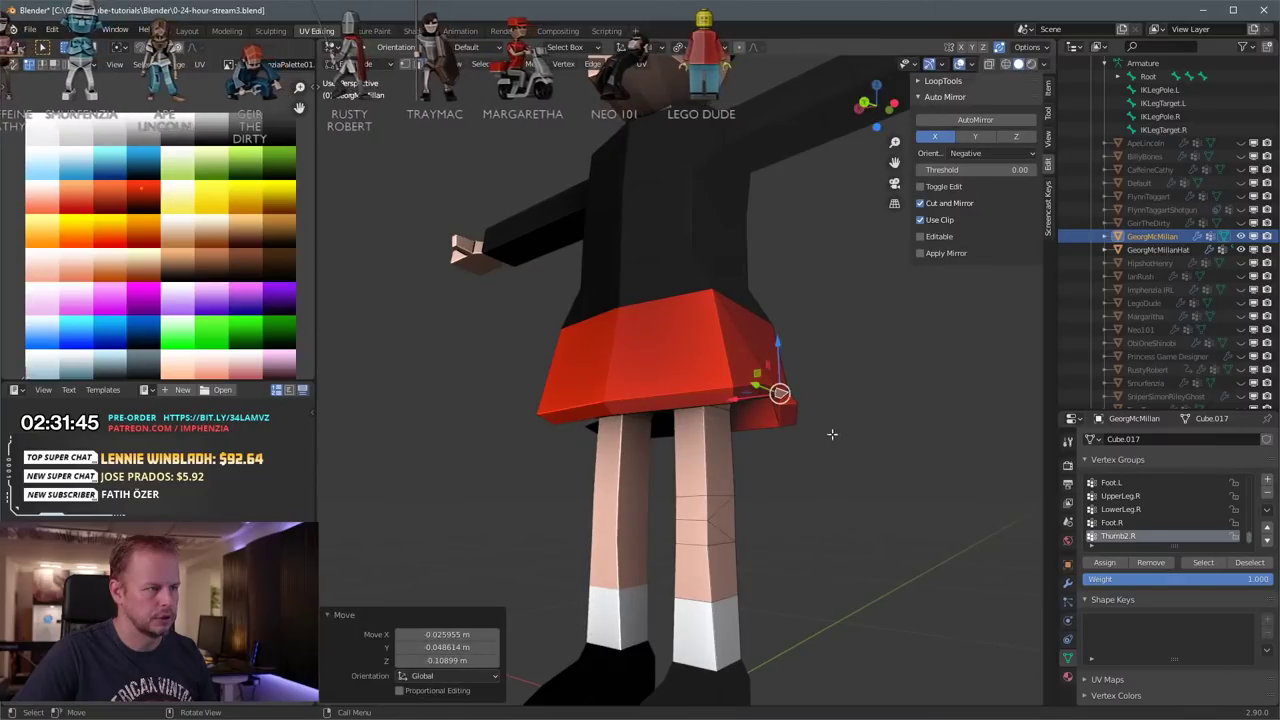
pyautogui.moveTo(831, 434); pyautogui.dragTo(763, 423, button='middle')
pyautogui.click(547, 346)
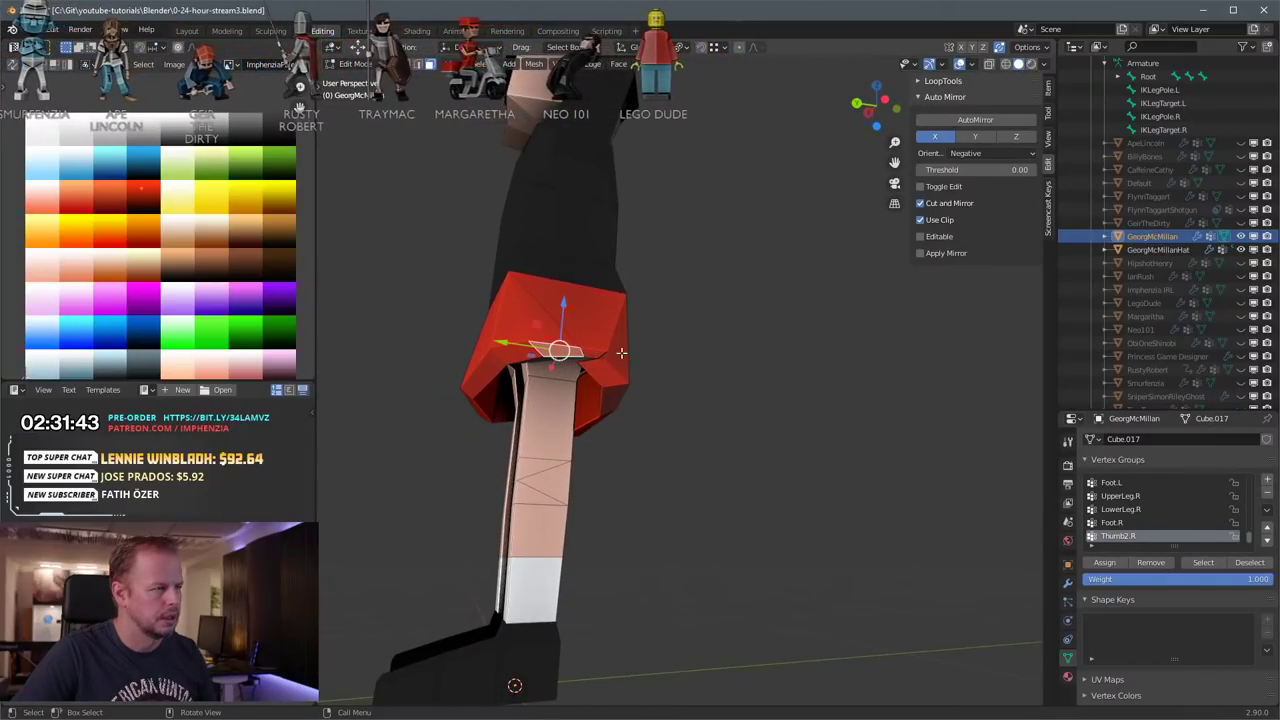
pyautogui.hotkey('ctrl', 'z')
pyautogui.hotkey('ctrl', 'z')
# Step: Select the inner faces of the kilt's side slit and delete only those faces
pyautogui.moveTo(640, 350); pyautogui.dragTo(476, 396, button='middle')
pyautogui.click(513, 404)
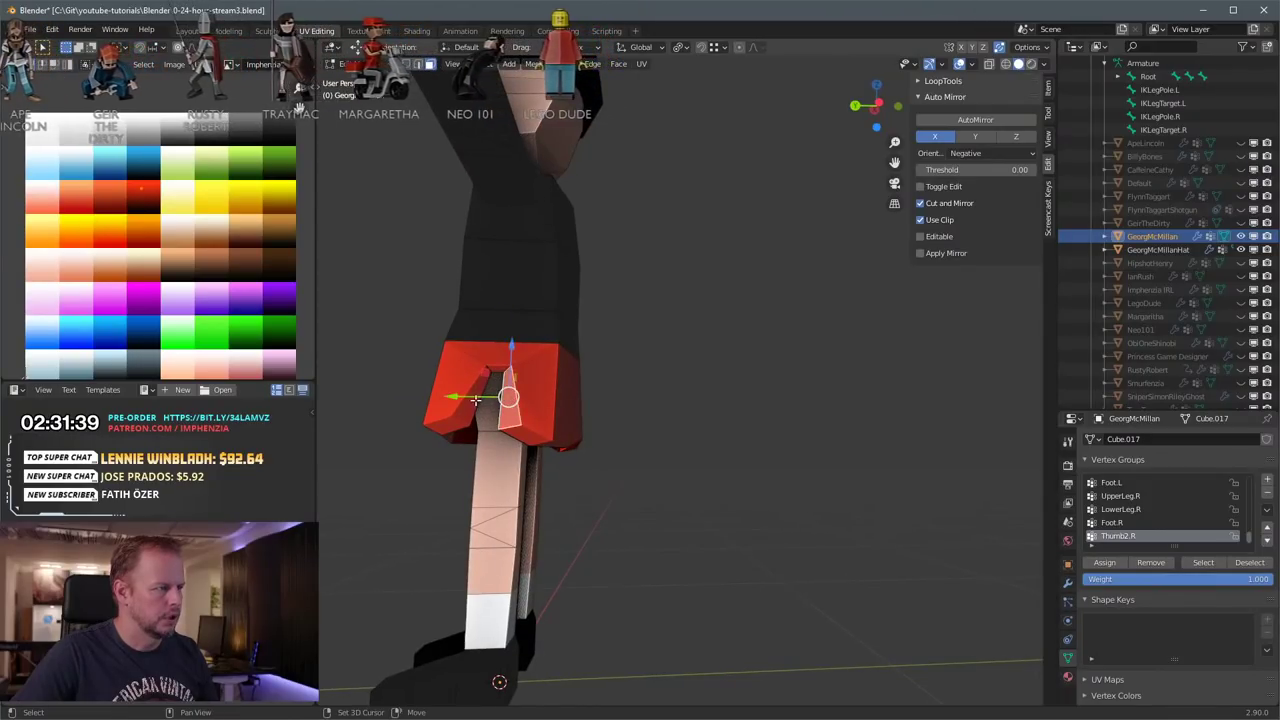
pyautogui.keyDown('shift'); pyautogui.click(476, 403); pyautogui.keyUp('shift')
pyautogui.keyDown('shift'); pyautogui.click(503, 371); pyautogui.keyUp('shift')
pyautogui.click(513, 397)
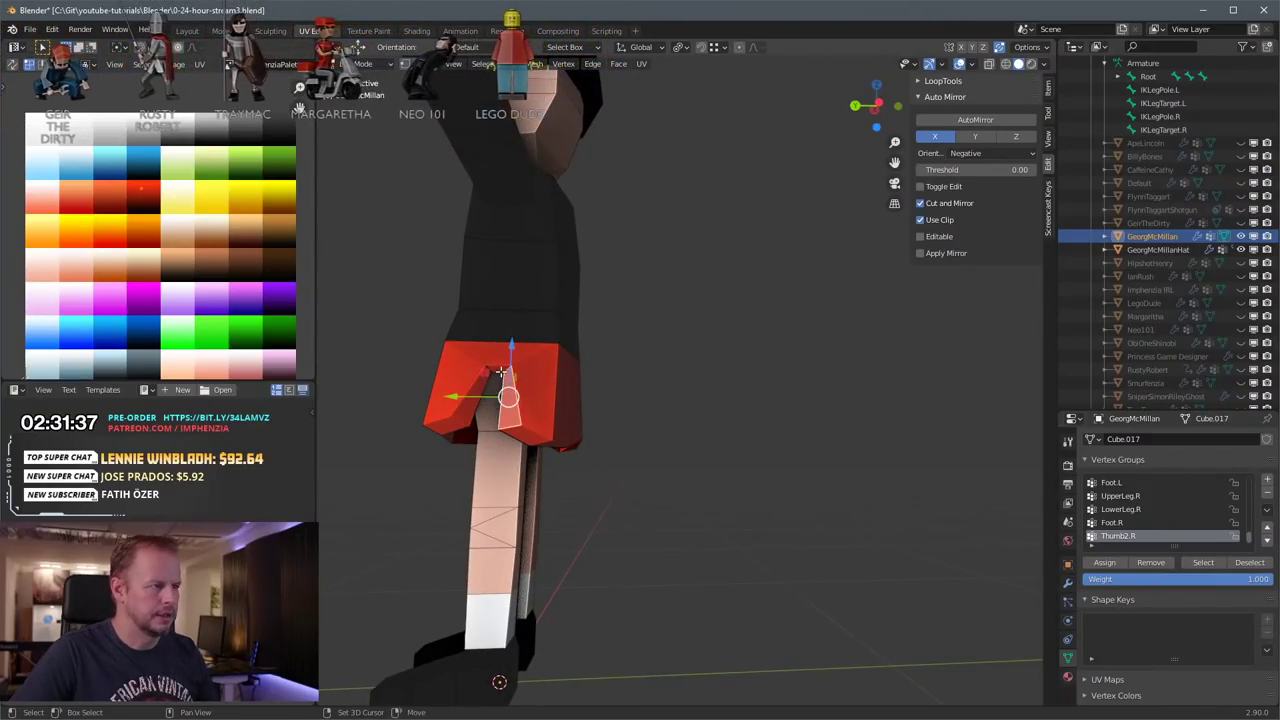
pyautogui.keyDown('shift'); pyautogui.click(502, 370); pyautogui.keyUp('shift')
pyautogui.keyDown('shift'); pyautogui.click(479, 391); pyautogui.keyUp('shift')
pyautogui.press('x')
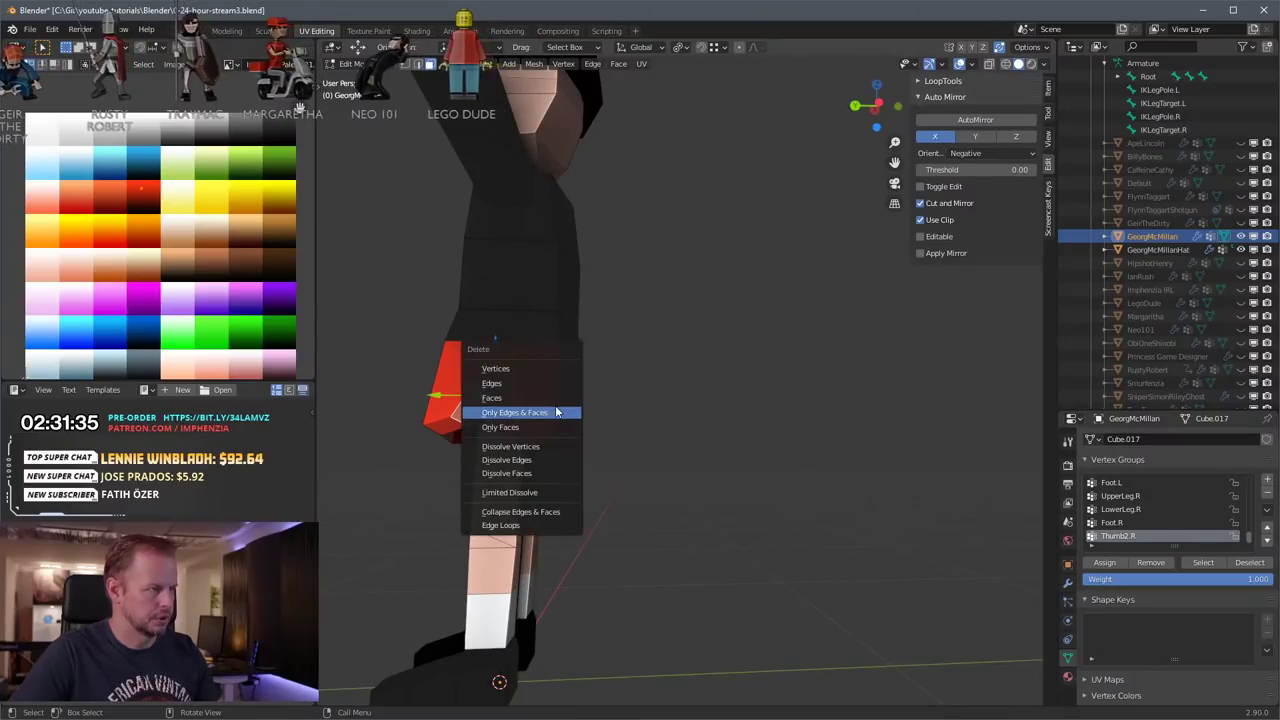
pyautogui.click(530, 425)
# Step: Examine the opened side slit and the edges along its top from several angles
pyautogui.moveTo(530, 425); pyautogui.dragTo(488, 408, button='middle')
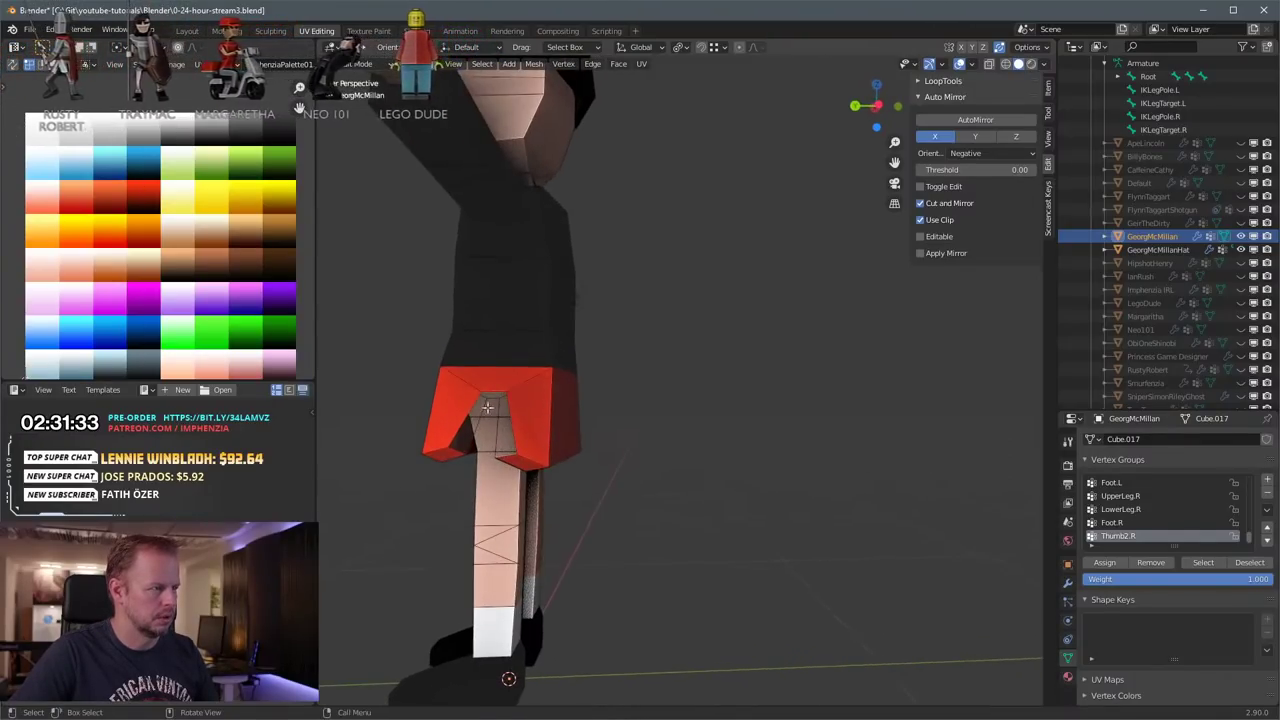
pyautogui.click(467, 387)
pyautogui.keyDown('shift'); pyautogui.click(517, 386); pyautogui.keyUp('shift')
pyautogui.hotkey('alt', 'a')
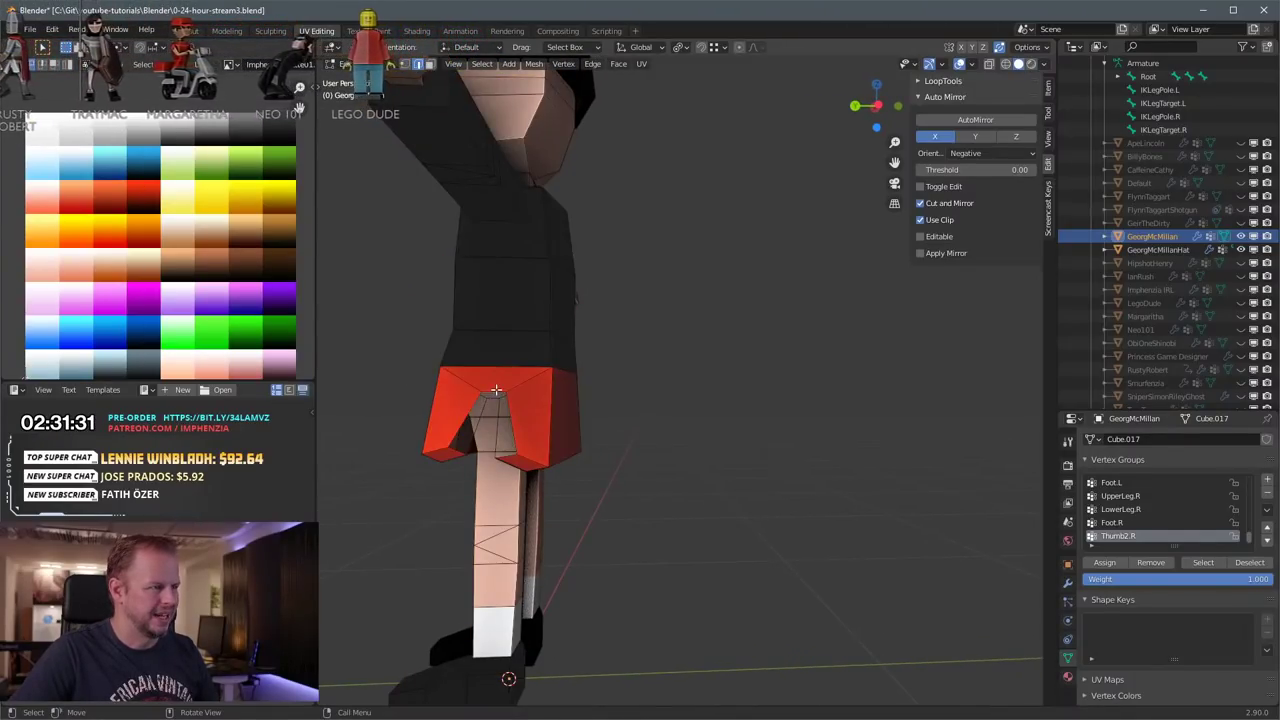
pyautogui.click(496, 391)
pyautogui.scroll(4, 508, 394)
pyautogui.moveTo(498, 384); pyautogui.dragTo(598, 371, button='middle')
pyautogui.keyDown('shift'); pyautogui.click(551, 357); pyautogui.keyUp('shift')
pyautogui.scroll(-2, 588, 357)
pyautogui.moveTo(688, 372); pyautogui.dragTo(671, 383, button='middle')
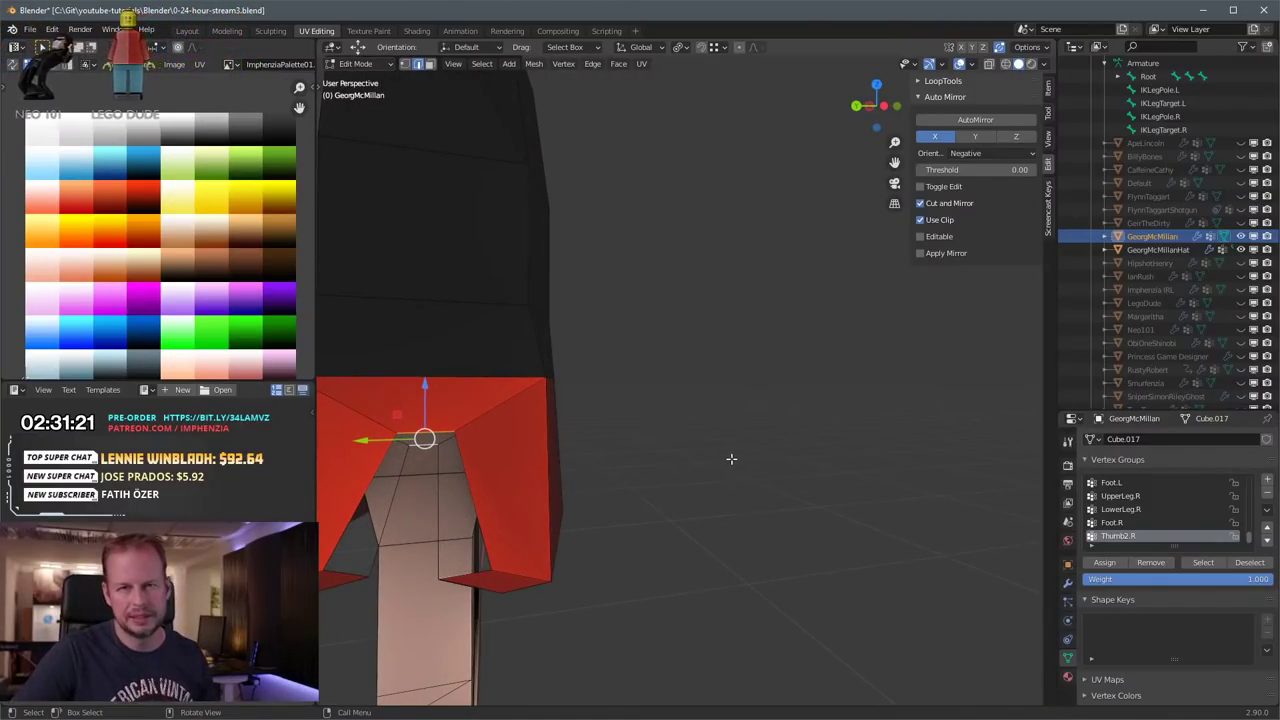
pyautogui.scroll(-2, 600, 530)
pyautogui.moveTo(508, 425); pyautogui.dragTo(664, 405, button='middle')
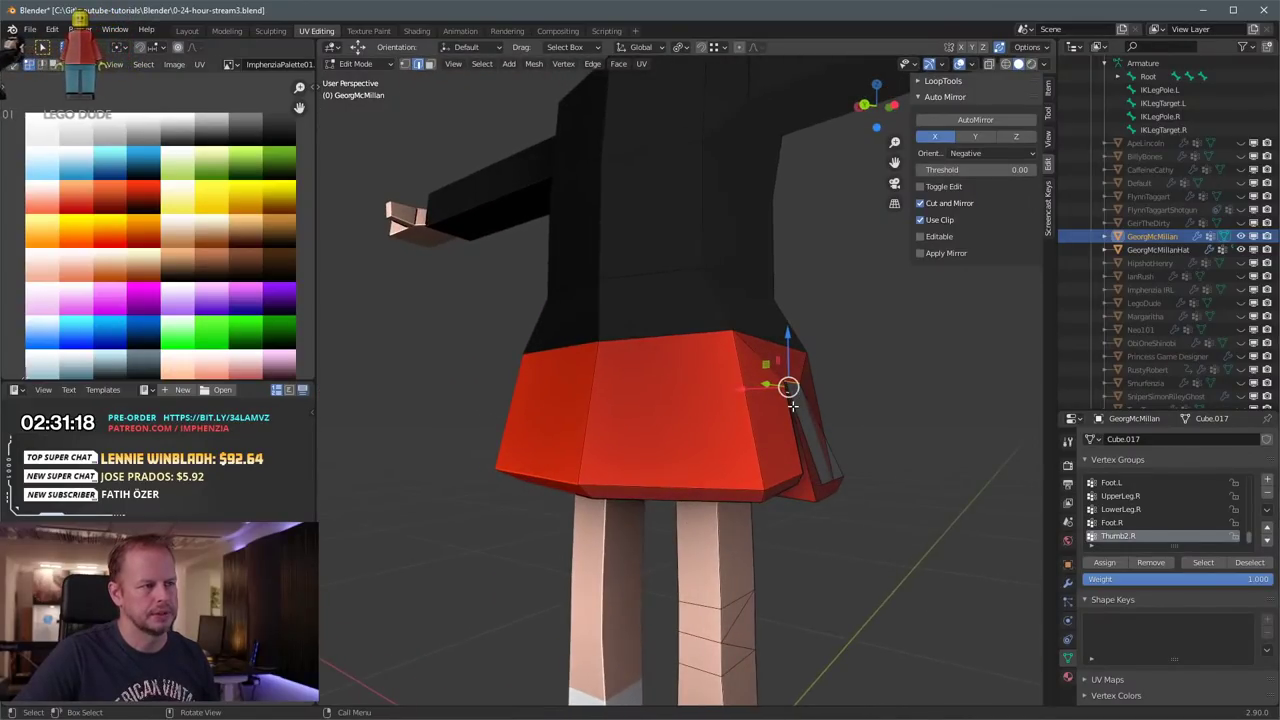
pyautogui.moveTo(770, 405); pyautogui.dragTo(586, 389, button='middle')
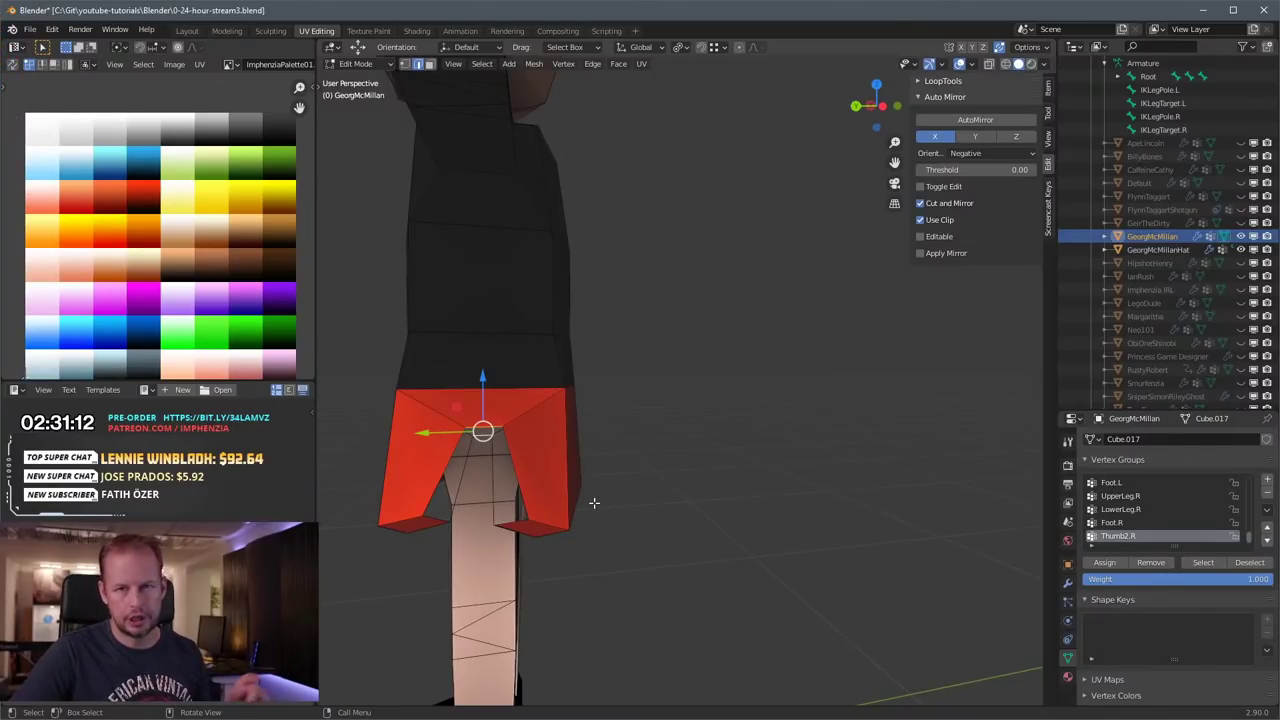
# Step: Dissolve the two diagonal edges running from the kilt's upper side corners to the top of the slit
pyautogui.moveTo(512, 441); pyautogui.dragTo(593, 433, button='middle')
pyautogui.scroll(2, 588, 458)
pyautogui.click(510, 333)
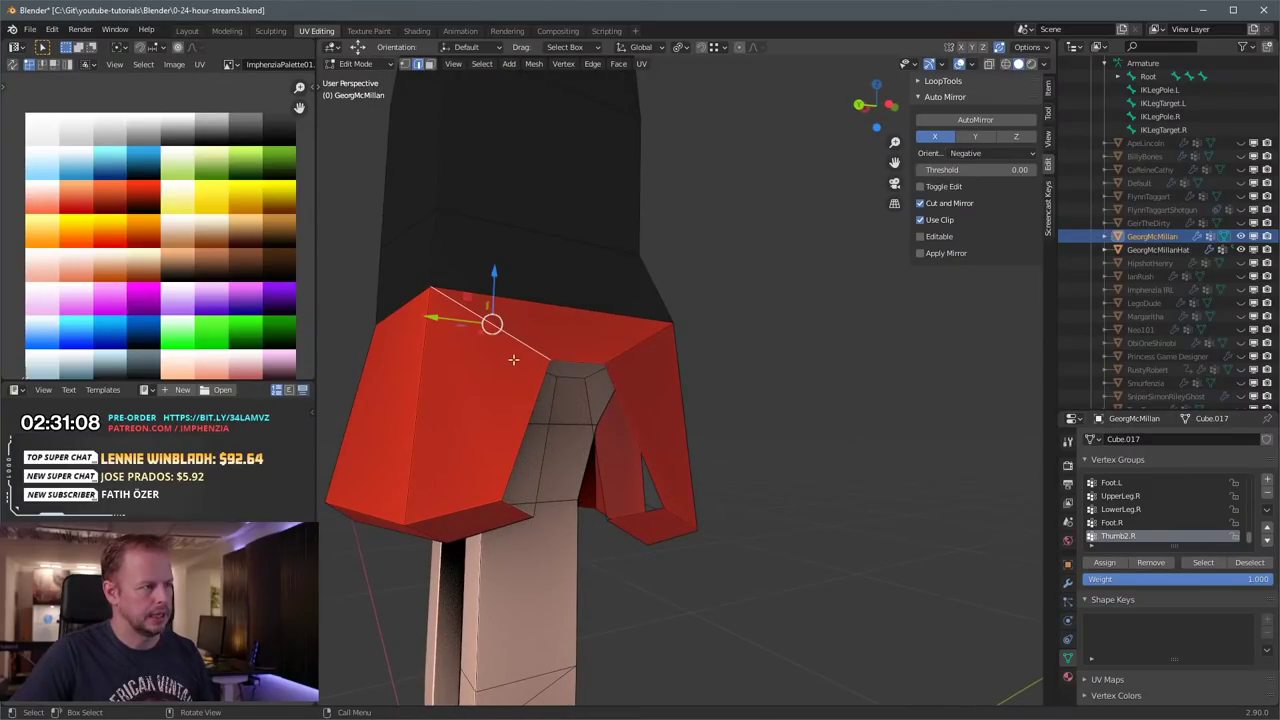
pyautogui.press('x')
pyautogui.click(501, 414)
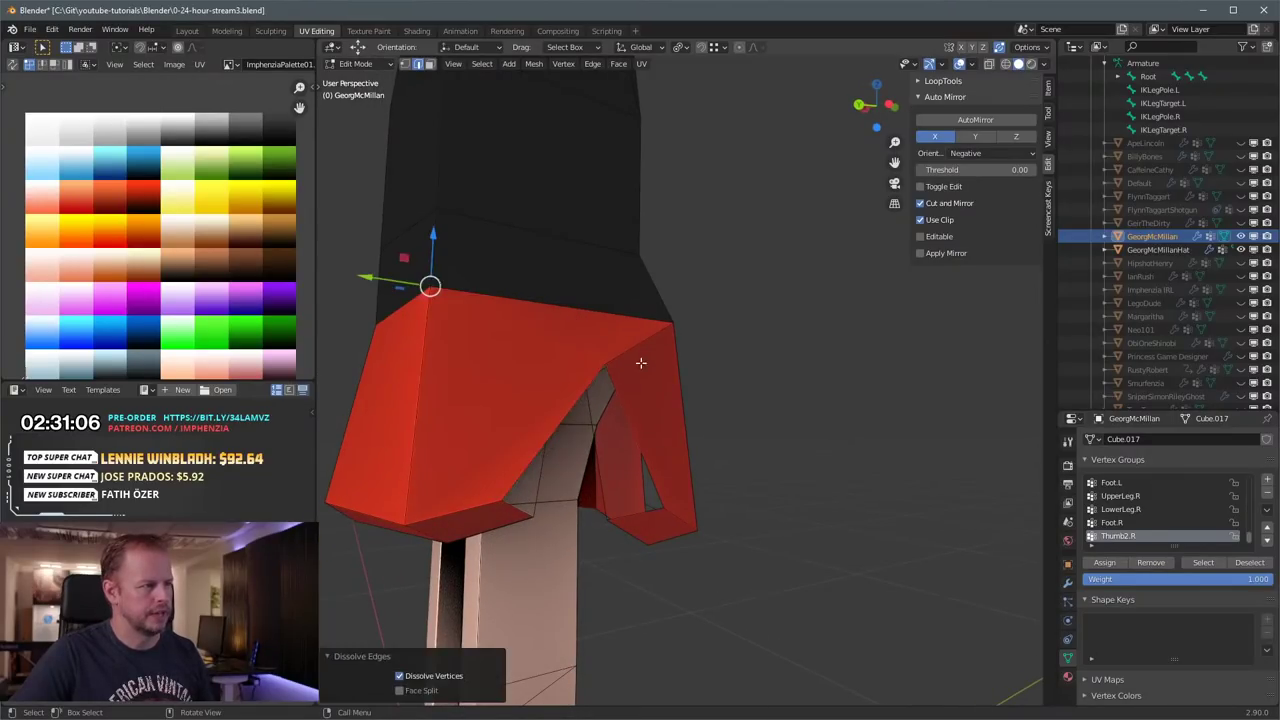
pyautogui.click(640, 362)
pyautogui.press('x')
pyautogui.moveTo(640, 362); pyautogui.dragTo(704, 387, button='middle')
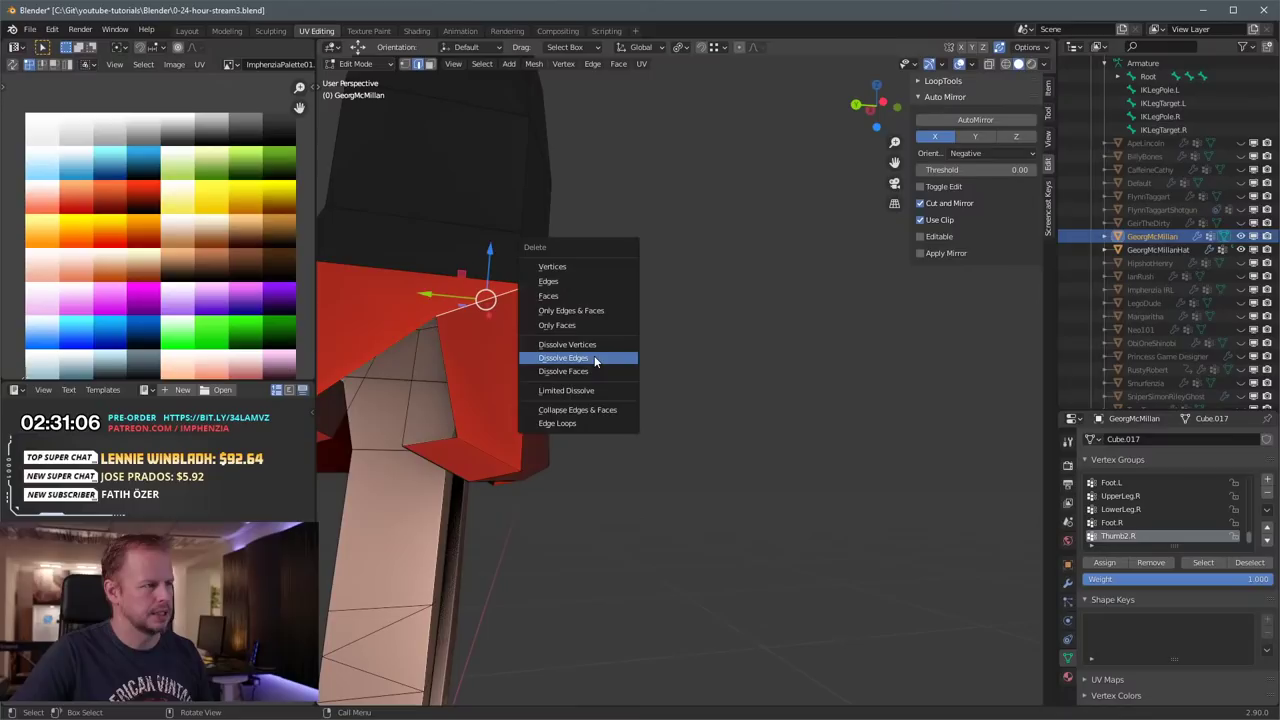
pyautogui.click(594, 361)
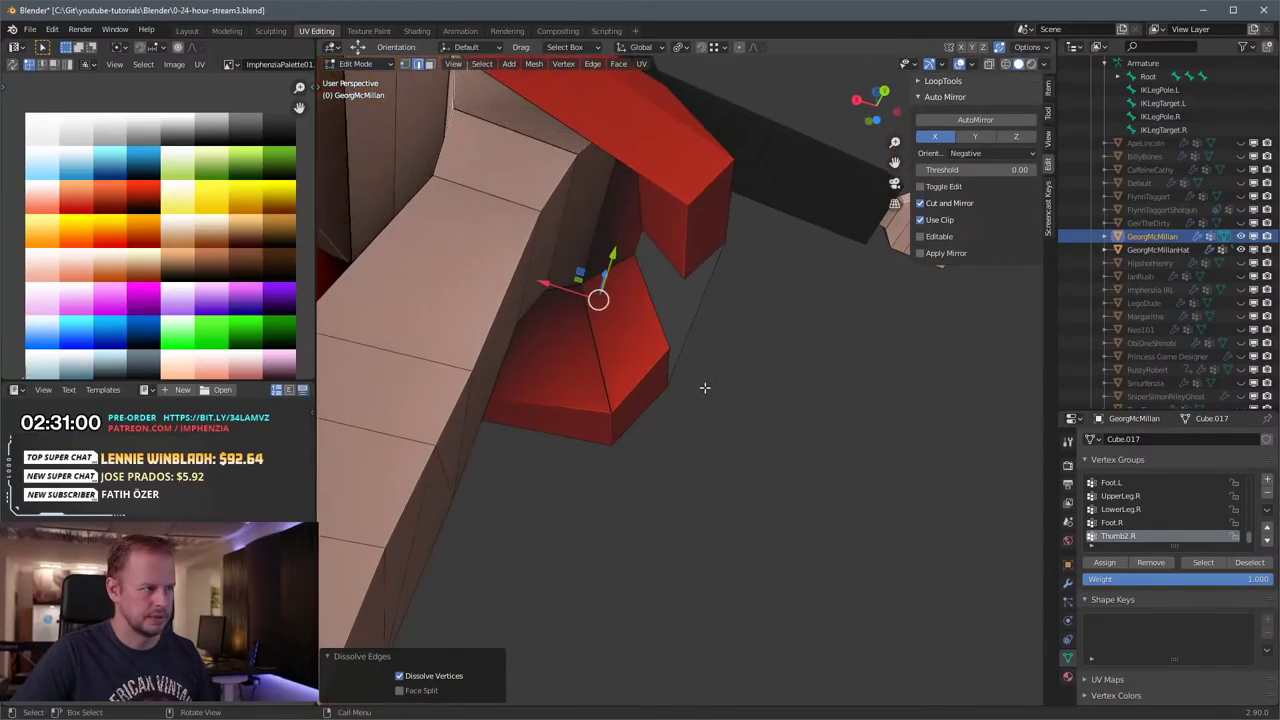
# Step: Delete the inner edges beside the kilt's side slit together with the faces attached to them
pyautogui.moveTo(660, 270); pyautogui.dragTo(706, 363, button='middle')
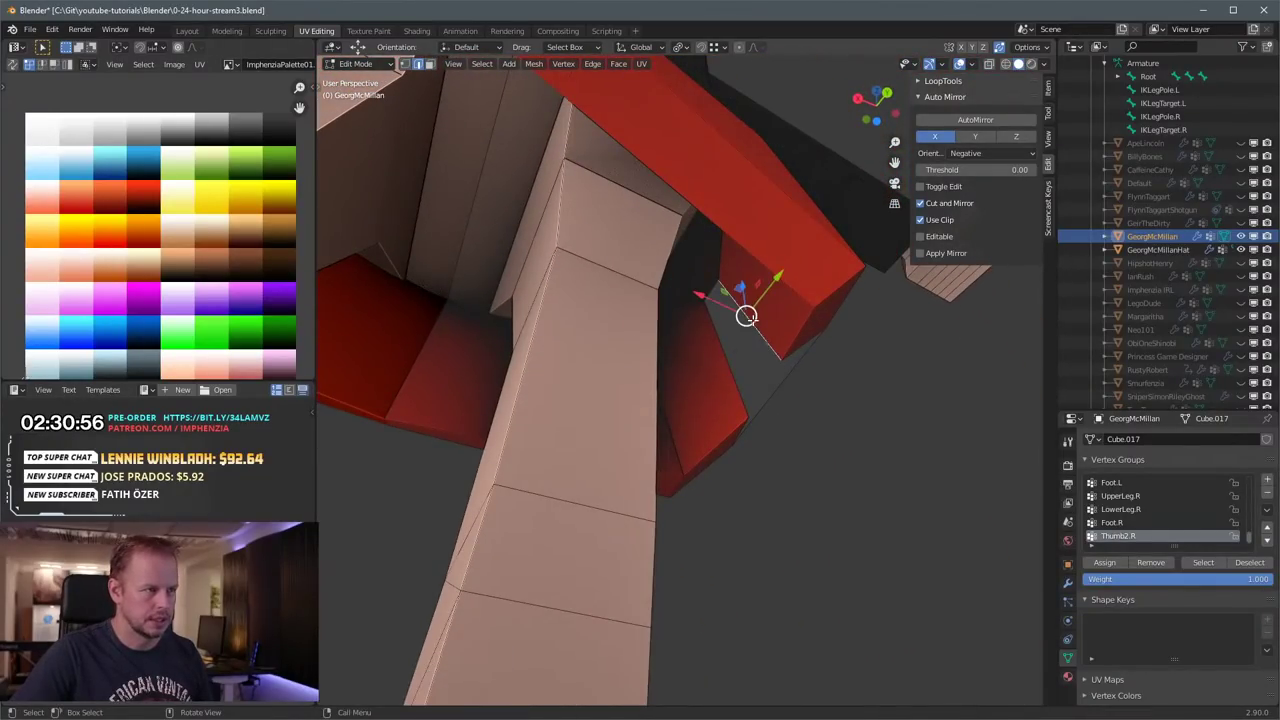
pyautogui.moveTo(704, 292); pyautogui.dragTo(761, 338, button='middle')
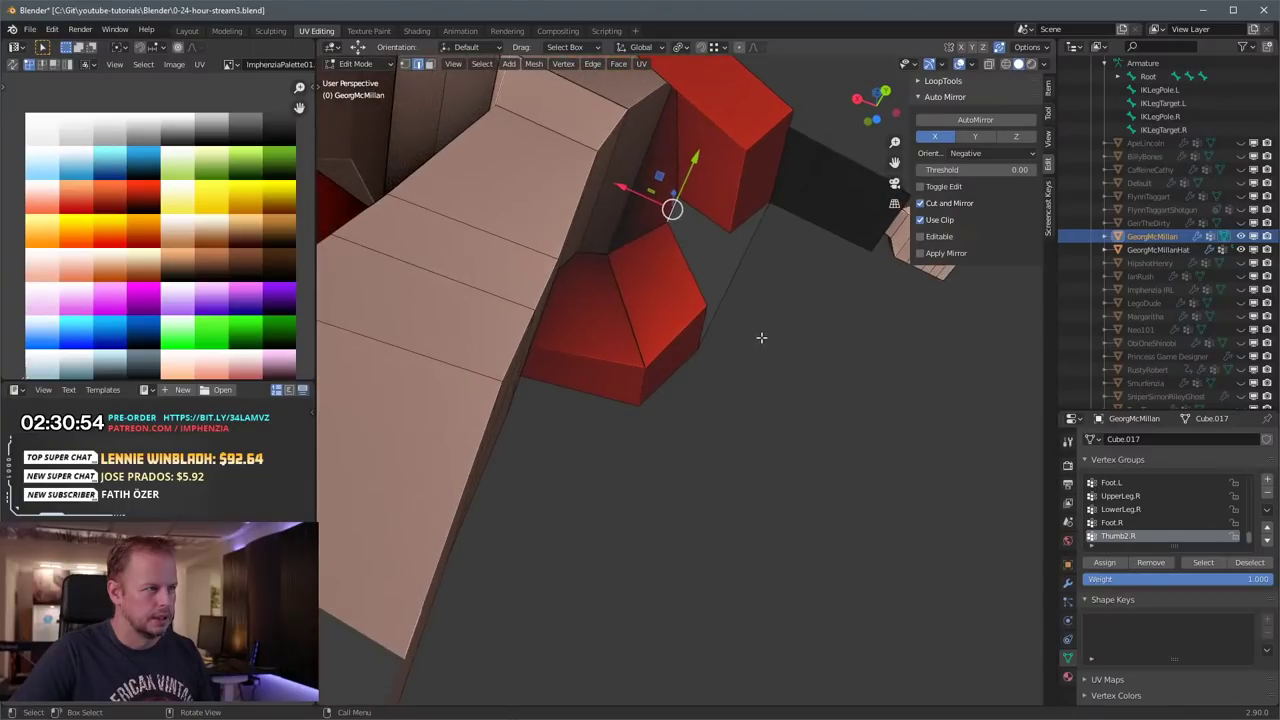
pyautogui.press('x')
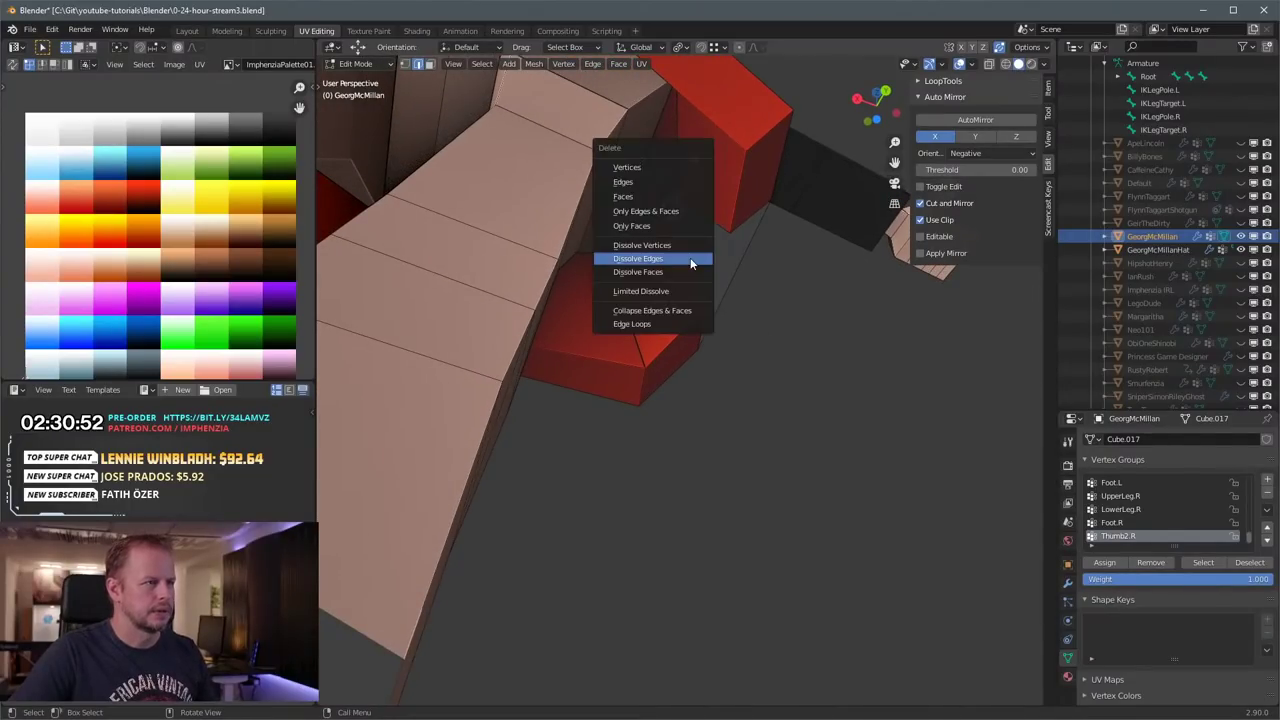
pyautogui.click(661, 187)
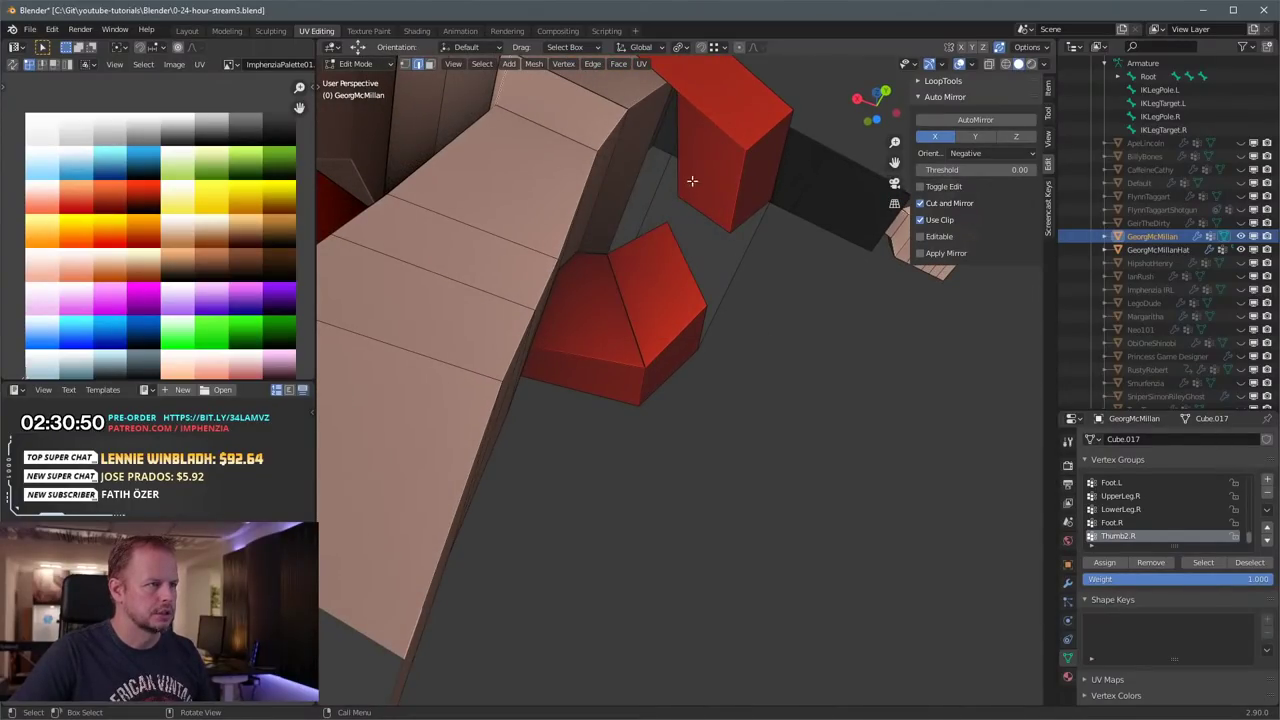
pyautogui.click(678, 173)
pyautogui.moveTo(678, 173); pyautogui.dragTo(710, 289, button='middle')
pyautogui.press('x')
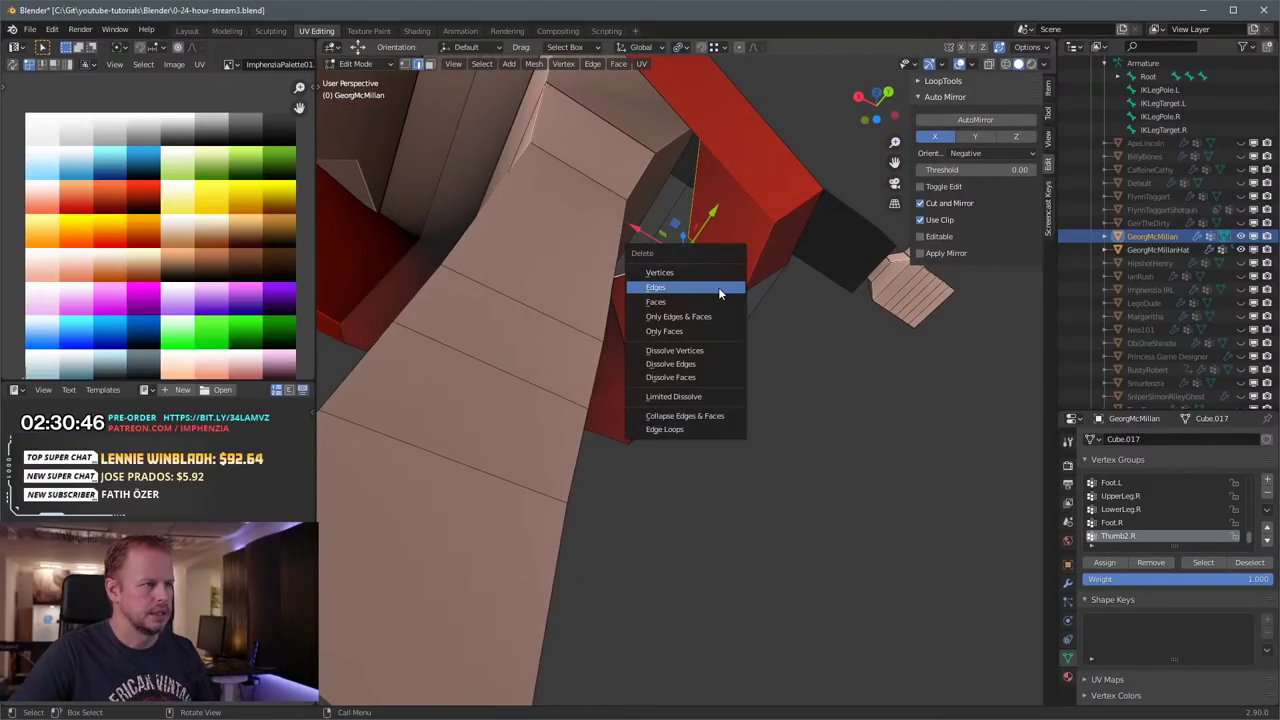
pyautogui.scroll(-4, 718, 302)
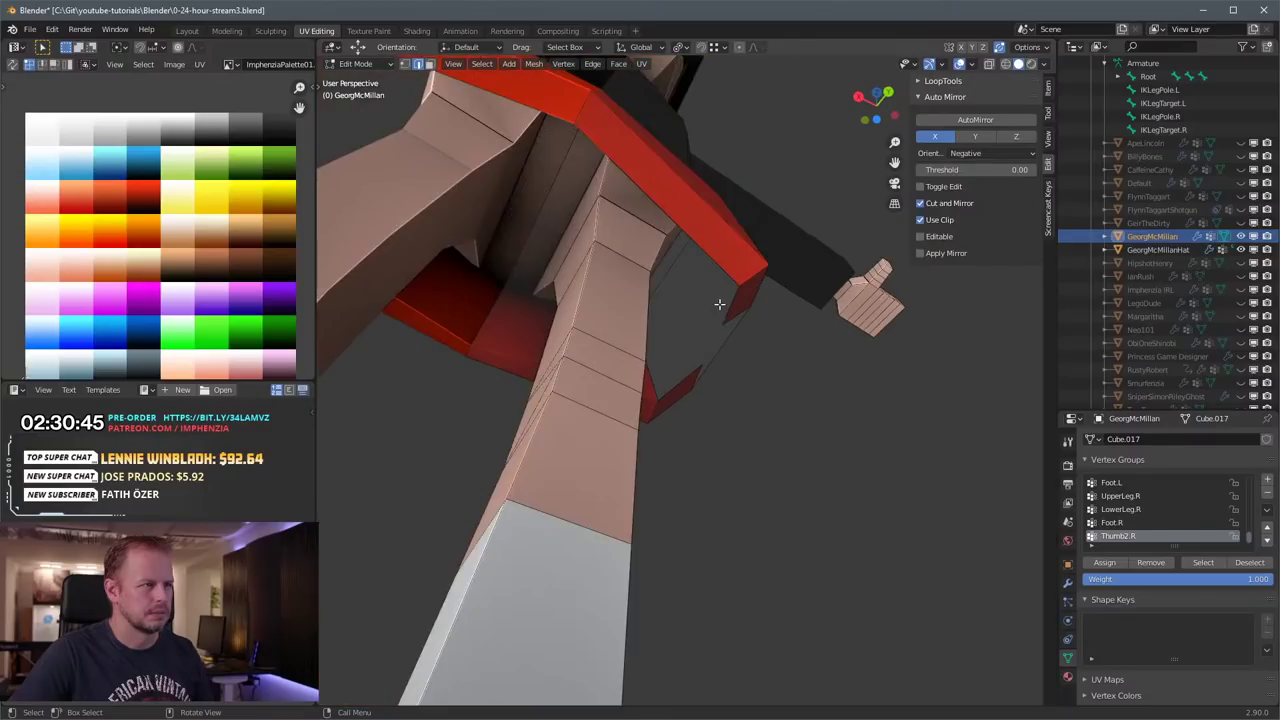
# Step: Delete the leftover hem edges beside the slit on the kilt's front and back panels
pyautogui.moveTo(720, 303); pyautogui.dragTo(617, 339, button='middle')
pyautogui.click(509, 350)
pyautogui.moveTo(531, 350); pyautogui.dragTo(614, 318, button='middle')
pyautogui.scroll(2, 570, 354)
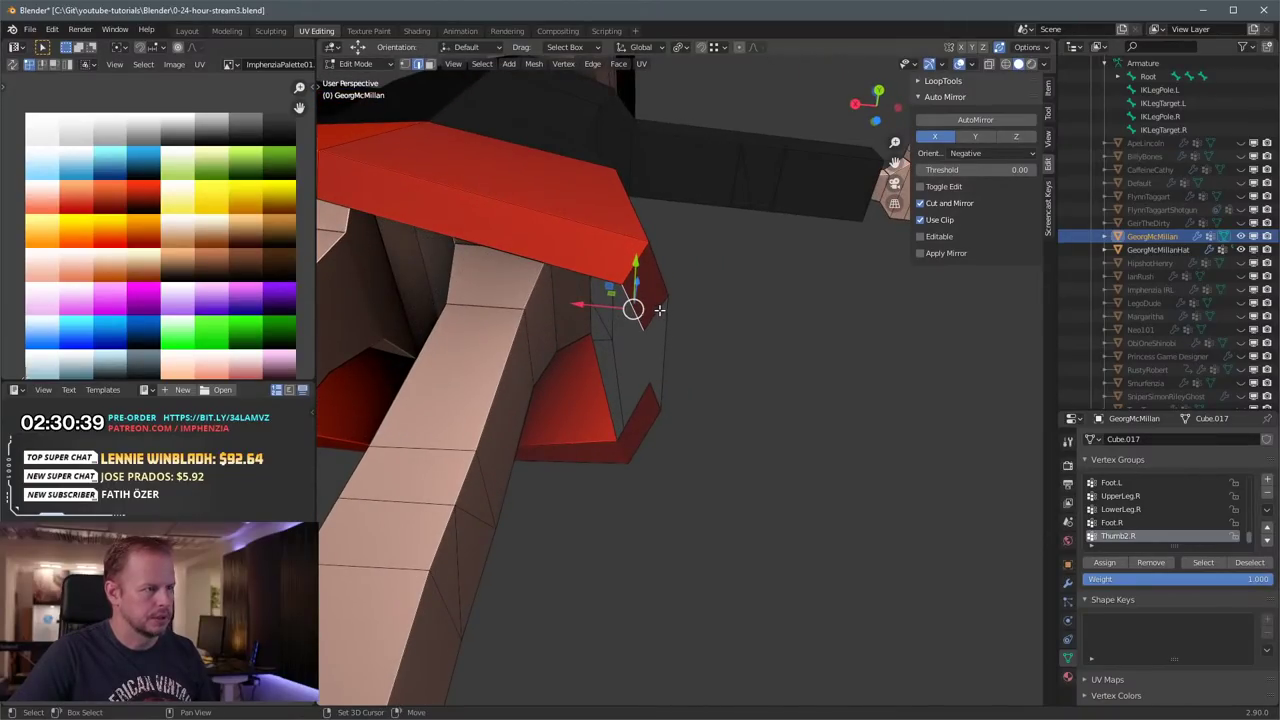
pyautogui.press('x')
pyautogui.click(656, 318)
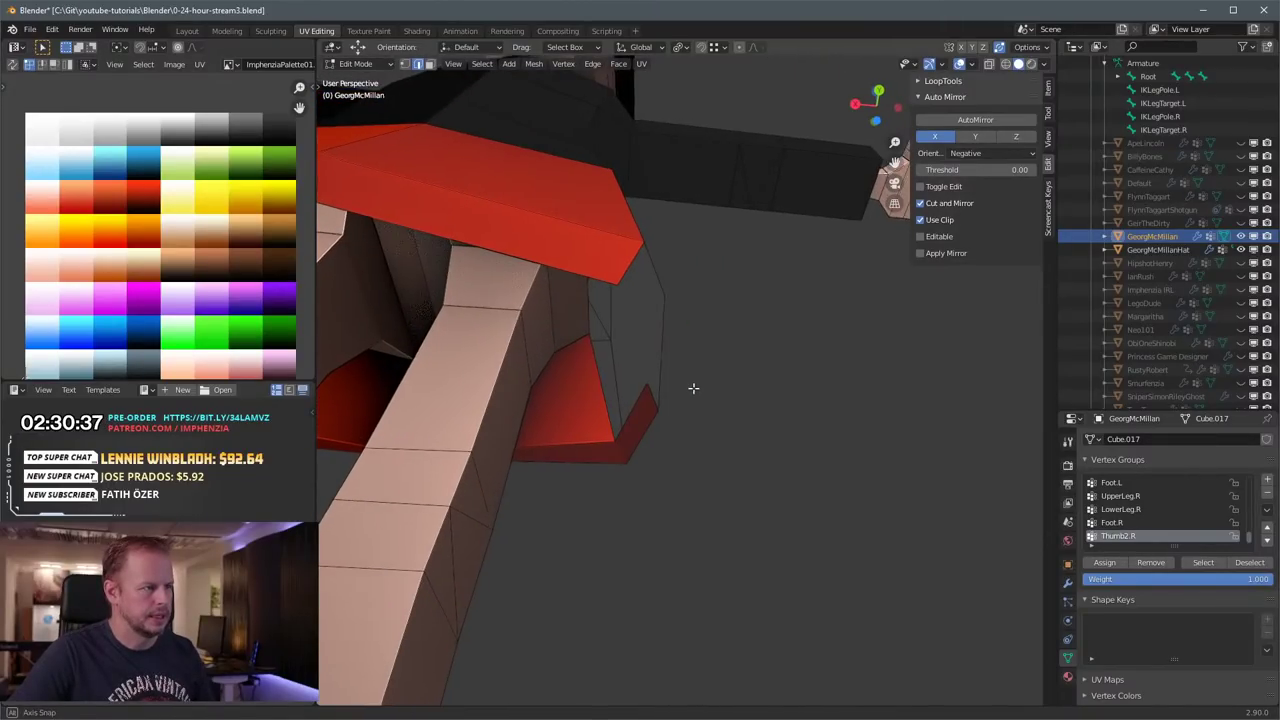
pyautogui.moveTo(693, 388); pyautogui.dragTo(655, 357, button='middle')
pyautogui.click(634, 404)
pyautogui.press('x')
pyautogui.click(608, 401)
# Step: Select the edges around the opening at the kilt's side and fill them with a new face
pyautogui.click(667, 210)
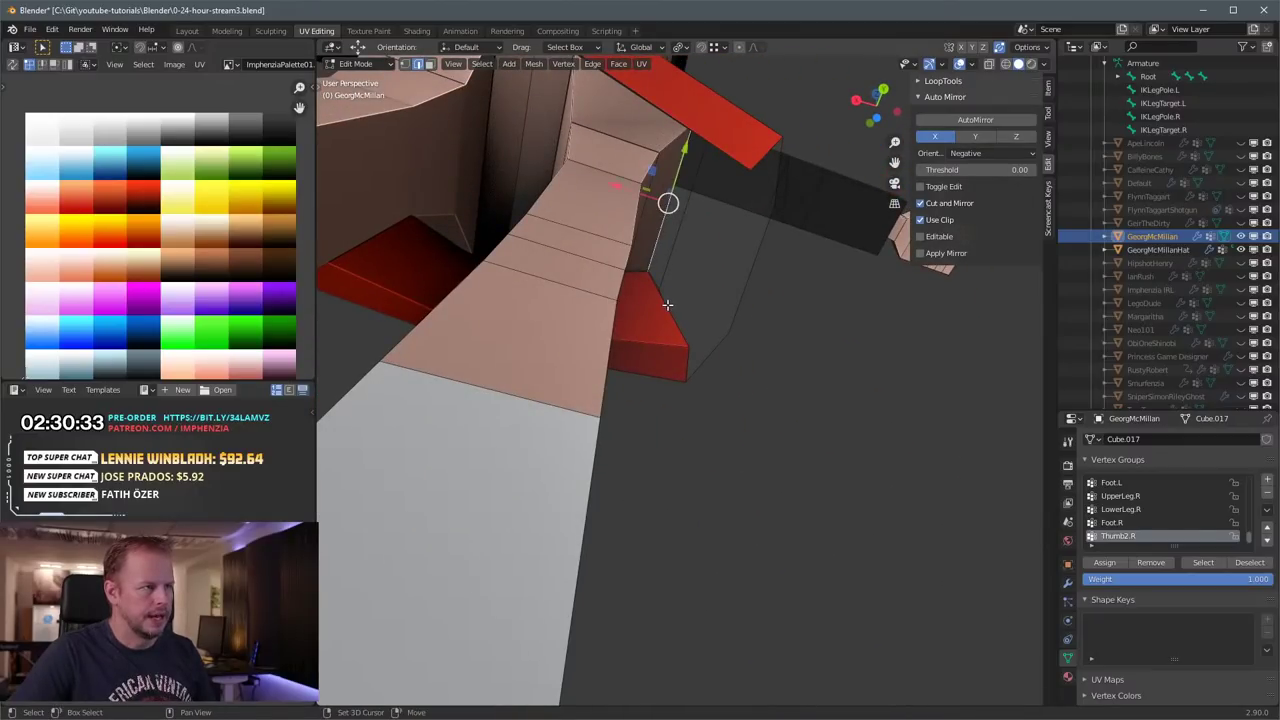
pyautogui.moveTo(667, 210); pyautogui.dragTo(745, 241, button='middle')
pyautogui.moveTo(786, 135); pyautogui.dragTo(731, 251, button='middle')
pyautogui.keyDown('shift'); pyautogui.click(693, 217); pyautogui.keyUp('shift')
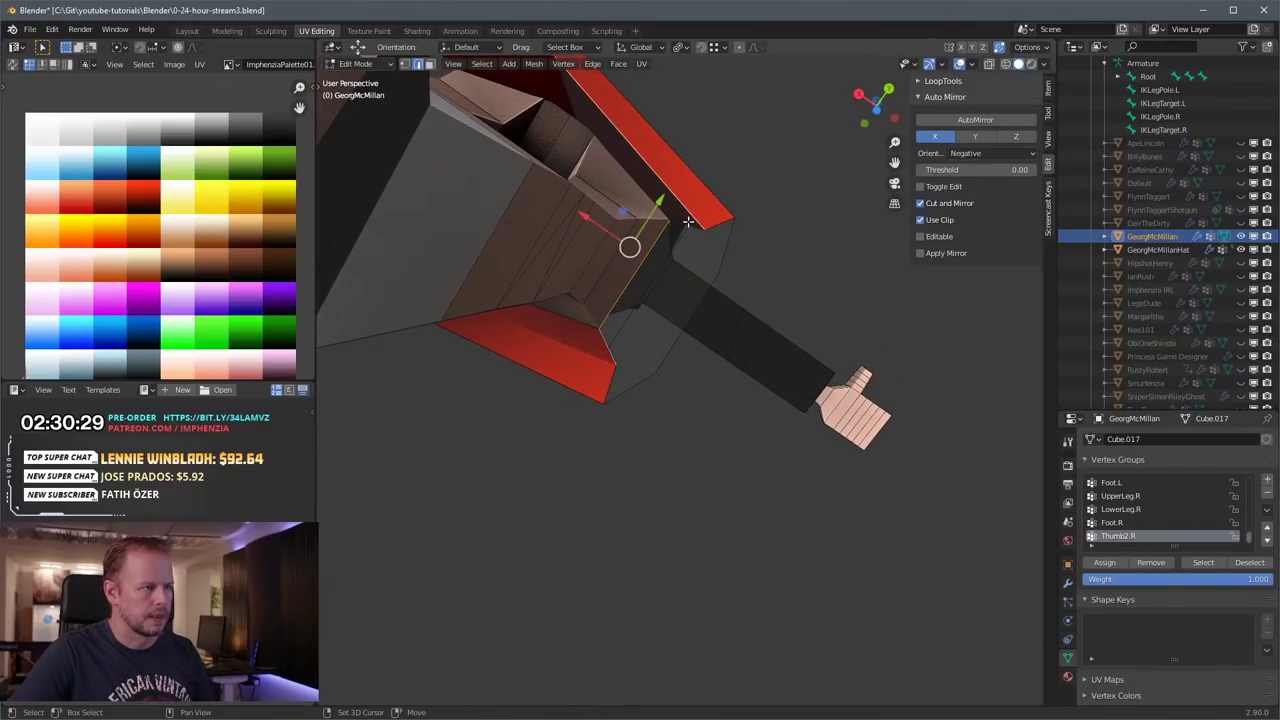
pyautogui.keyDown('shift'); pyautogui.click(690, 219); pyautogui.keyUp('shift')
pyautogui.keyDown('shift'); pyautogui.click(691, 223); pyautogui.keyUp('shift')
pyautogui.press('f')
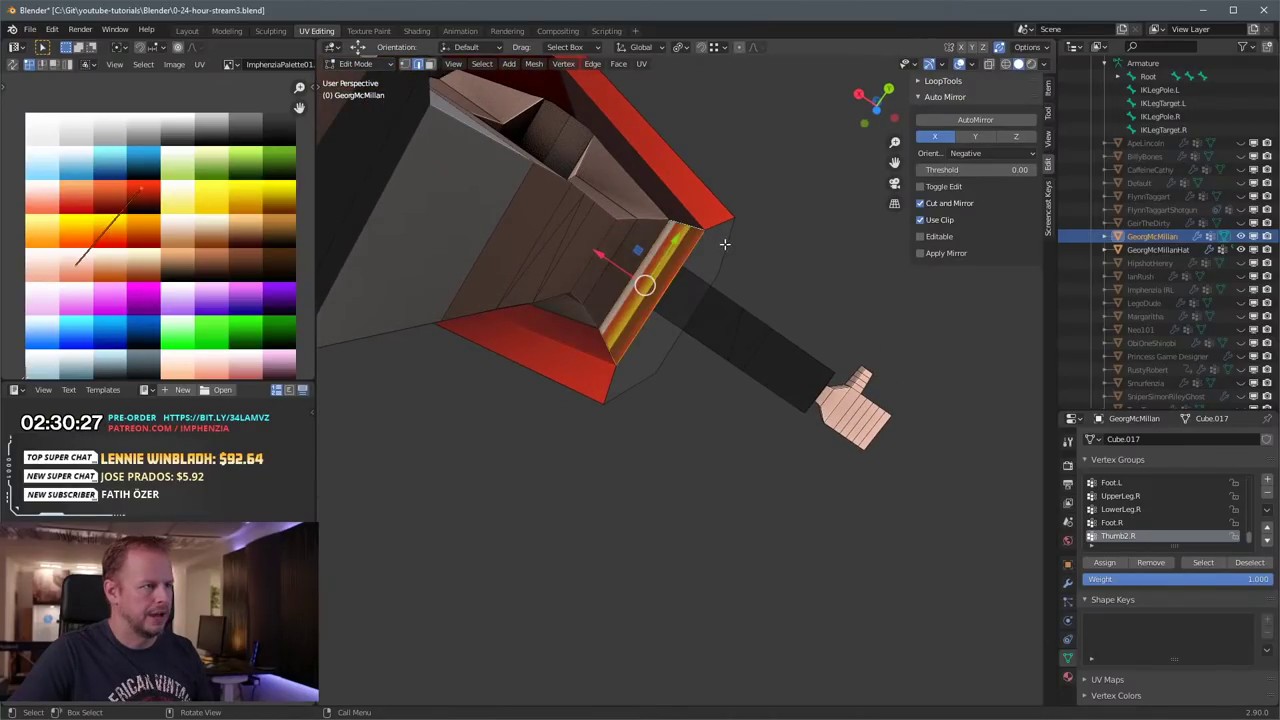
# Step: Shrink the new face's UVs to a tiny spot and move them onto the palette's red kilt swatch
pyautogui.moveTo(724, 244); pyautogui.dragTo(722, 268, button='middle')
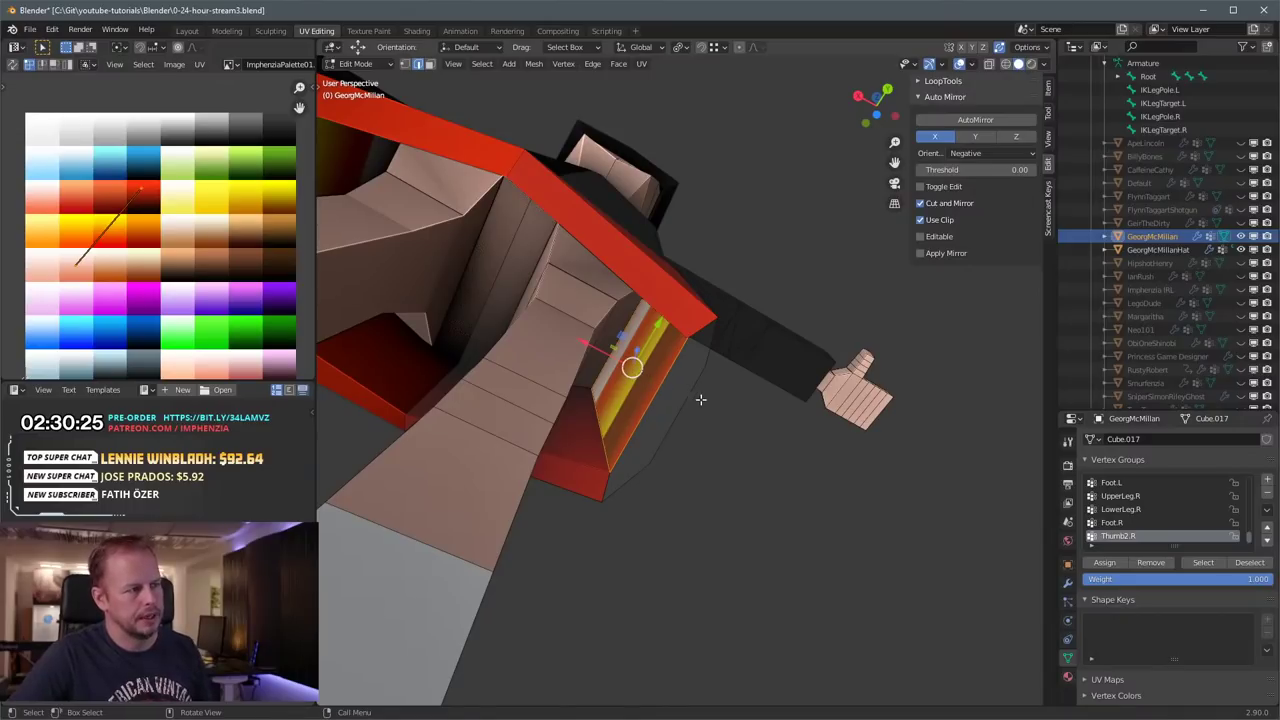
pyautogui.moveTo(692, 436); pyautogui.dragTo(609, 347, button='middle')
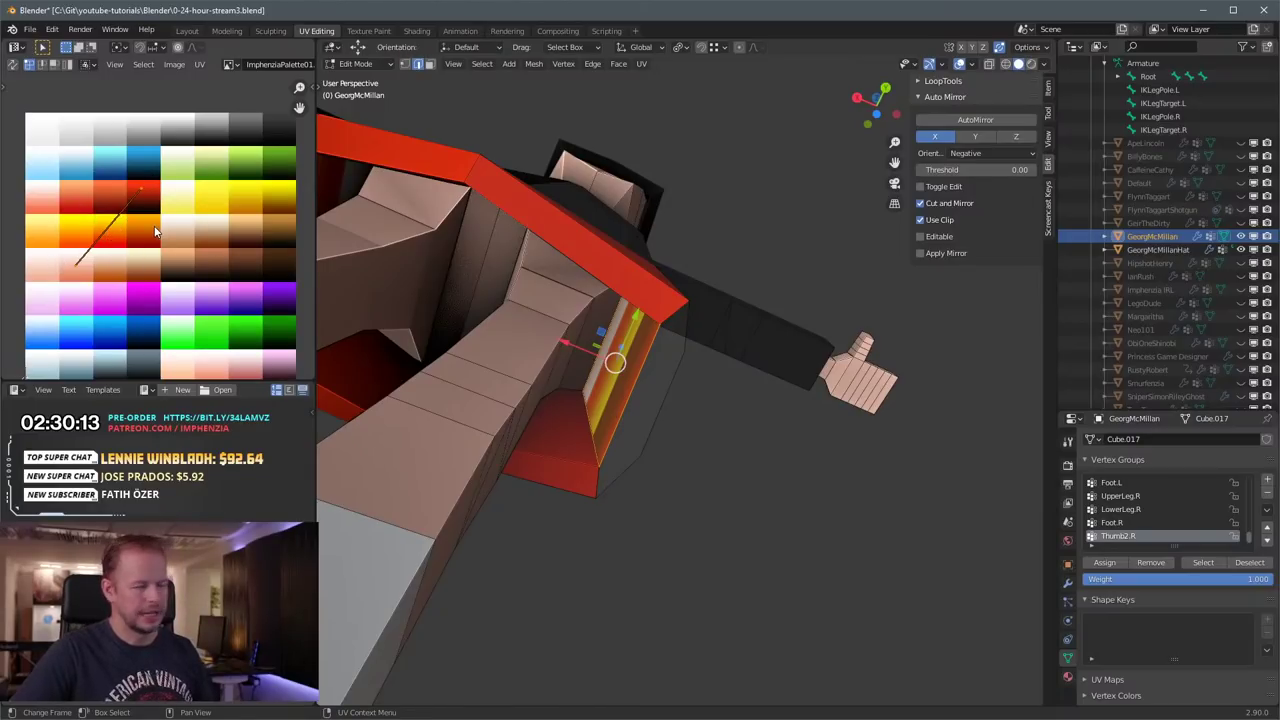
pyautogui.press('s')
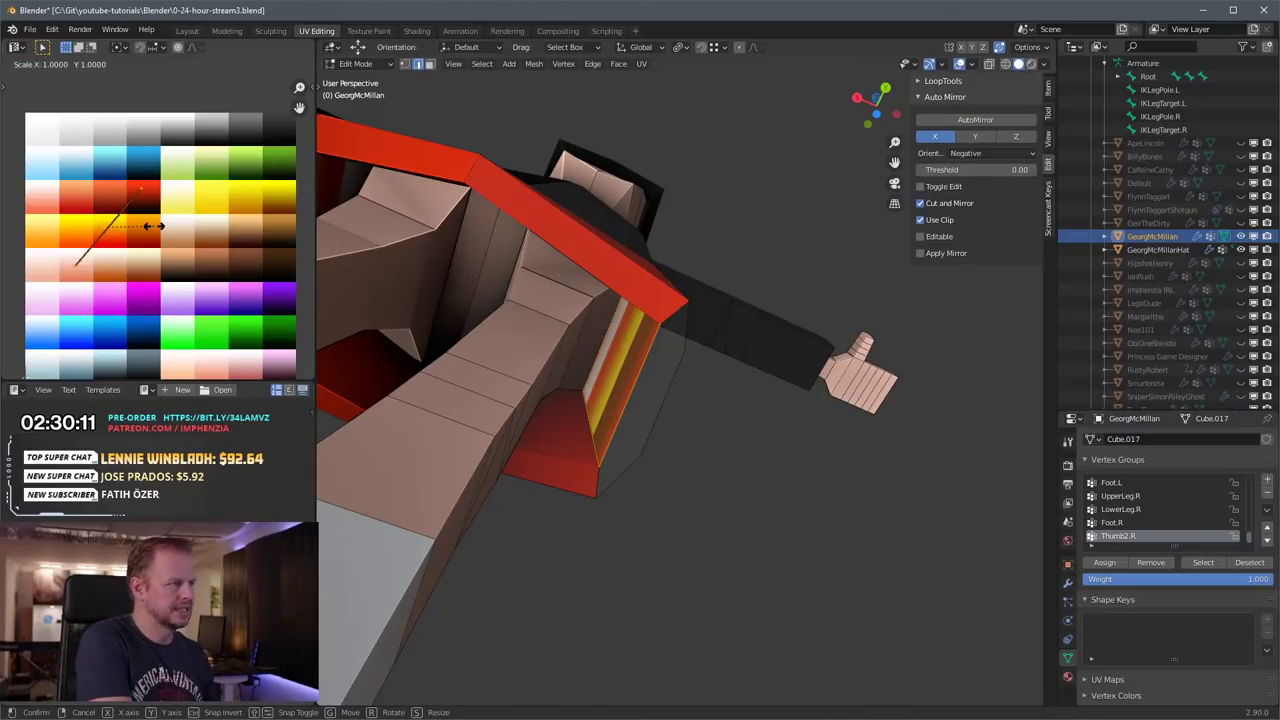
pyautogui.click(148, 226)
pyautogui.press('g')
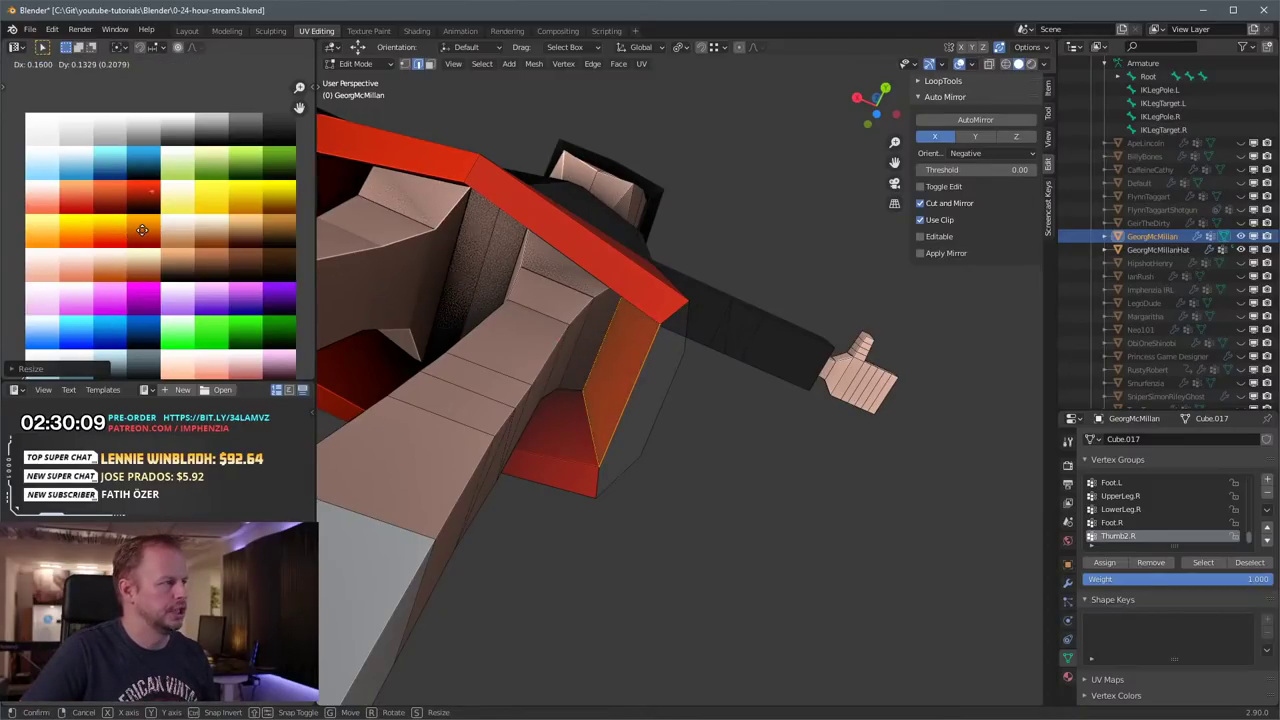
pyautogui.click(140, 228)
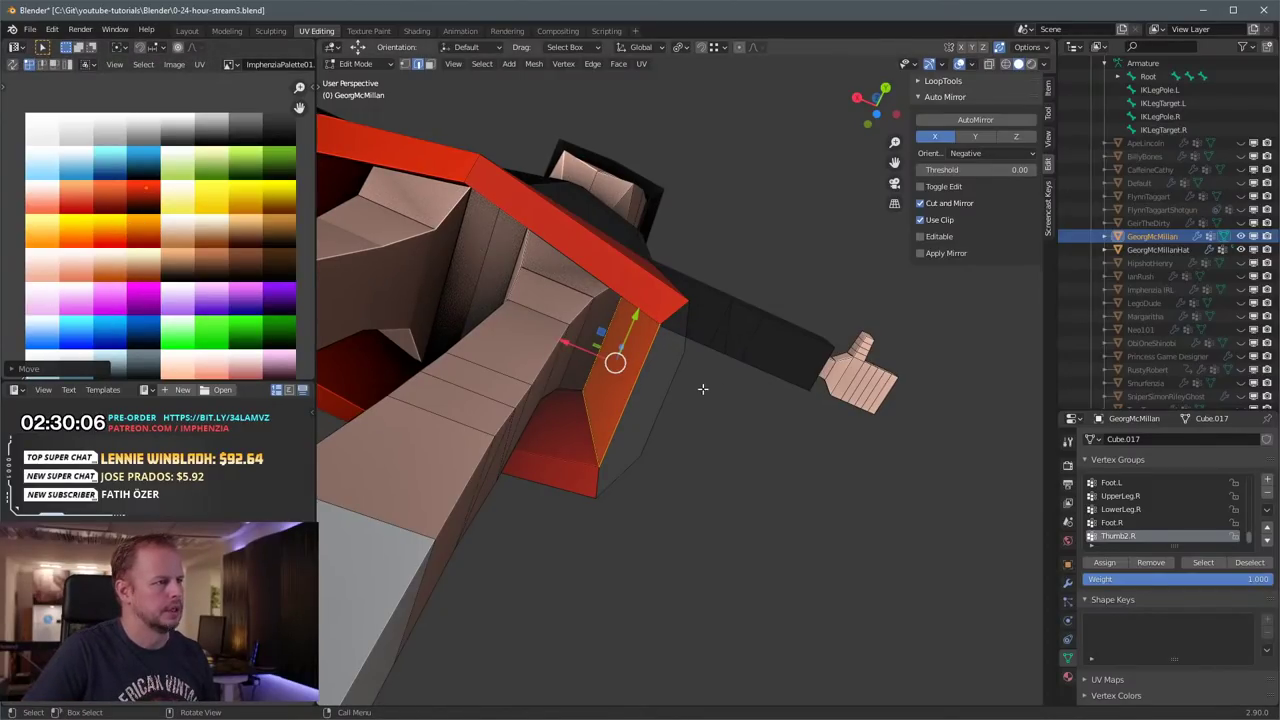
# Step: Select the two inner kilt faces beside the slit and compare their UV positions on the palette's red swatch
pyautogui.keyDown('shift'); pyautogui.click(568, 423); pyautogui.keyUp('shift')
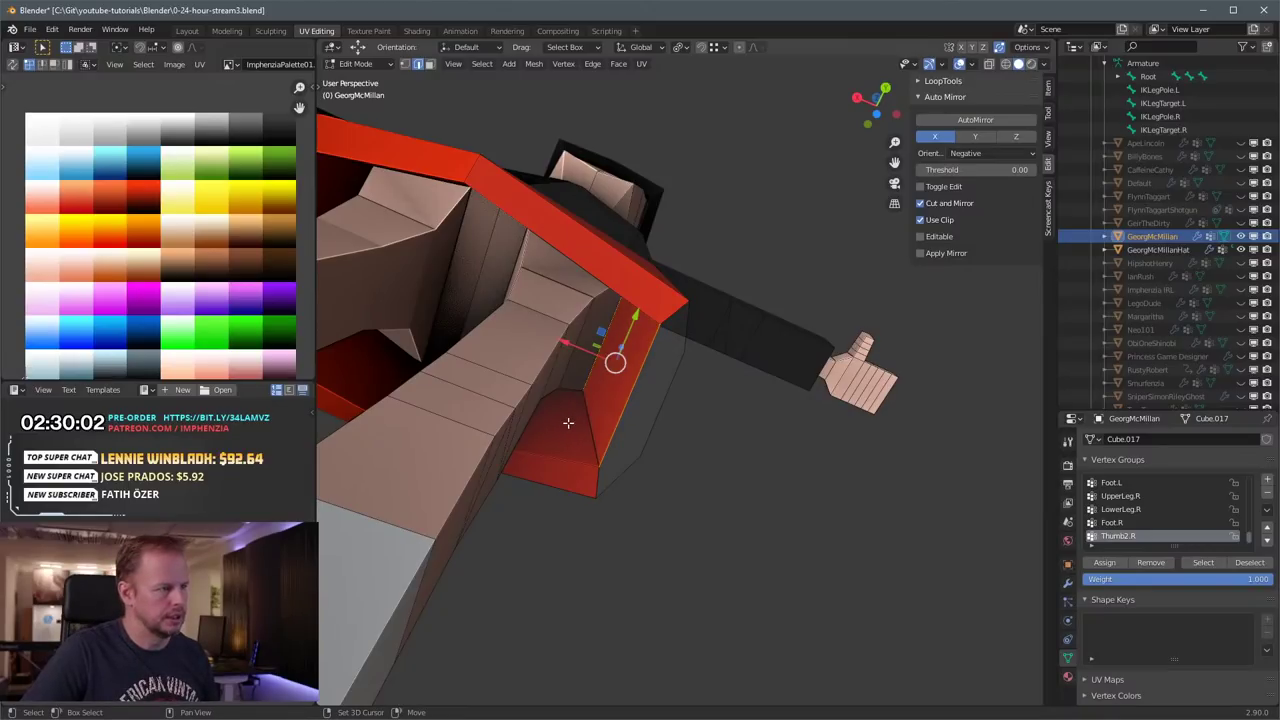
pyautogui.keyDown('shift'); pyautogui.click(566, 424); pyautogui.keyUp('shift')
pyautogui.click(562, 424)
pyautogui.press('Tab')
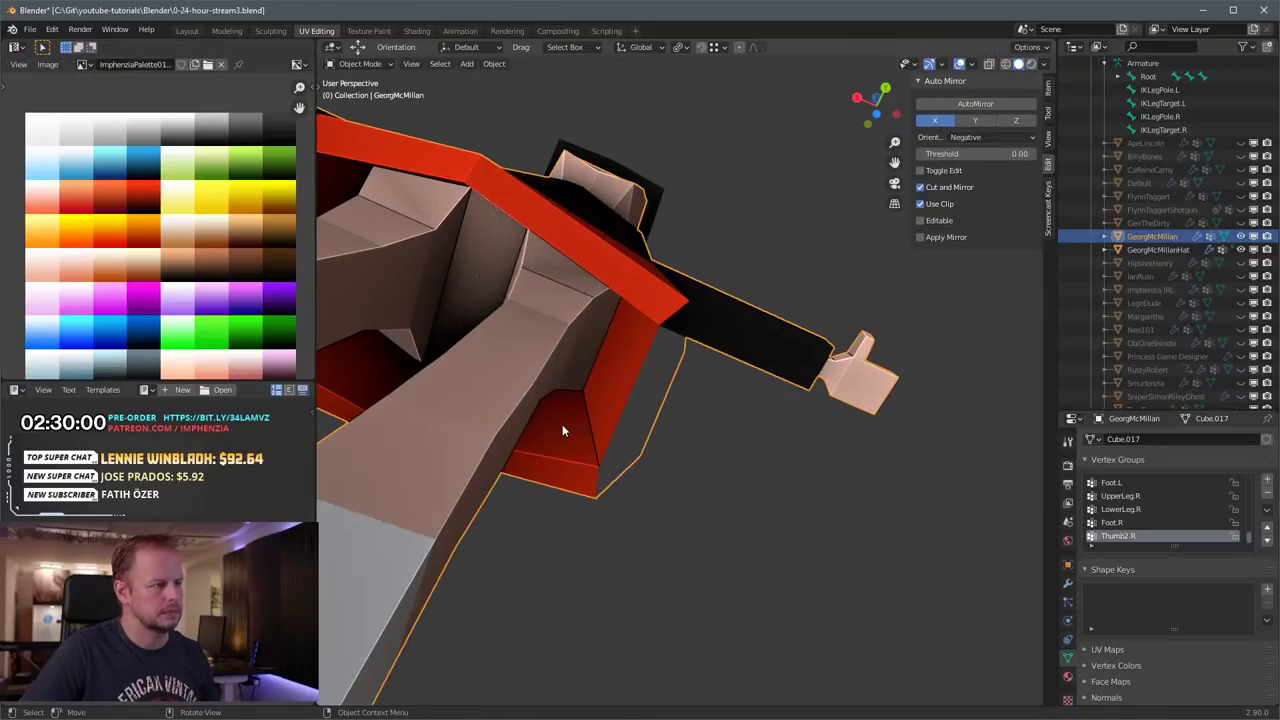
pyautogui.press('Tab')
pyautogui.press('3')
pyautogui.click(564, 430)
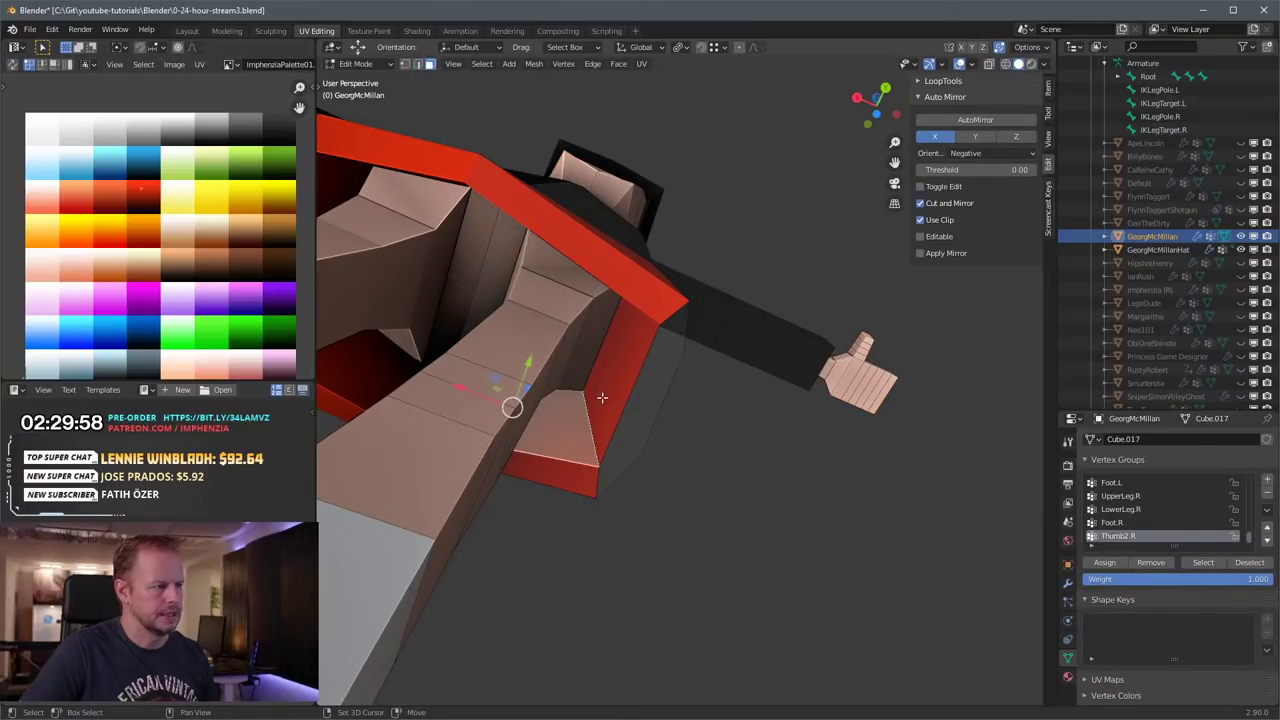
pyautogui.keyDown('shift'); pyautogui.click(600, 400); pyautogui.keyUp('shift')
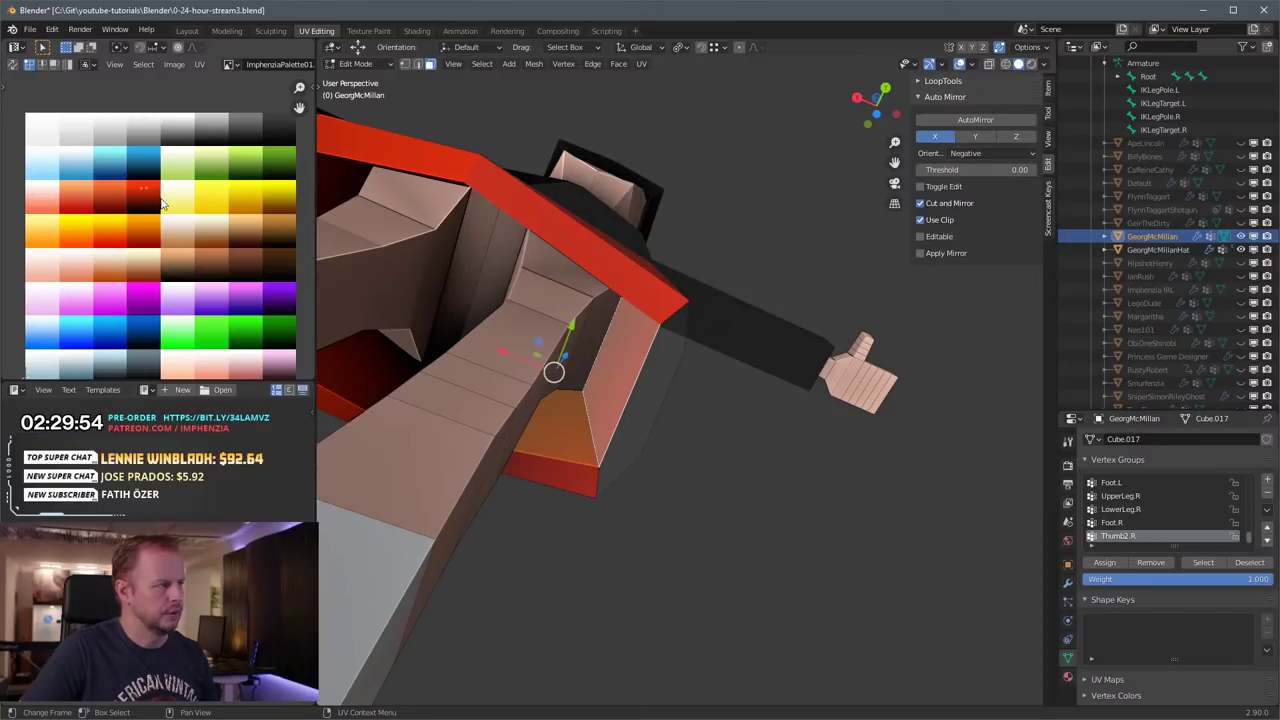
pyautogui.press('b')
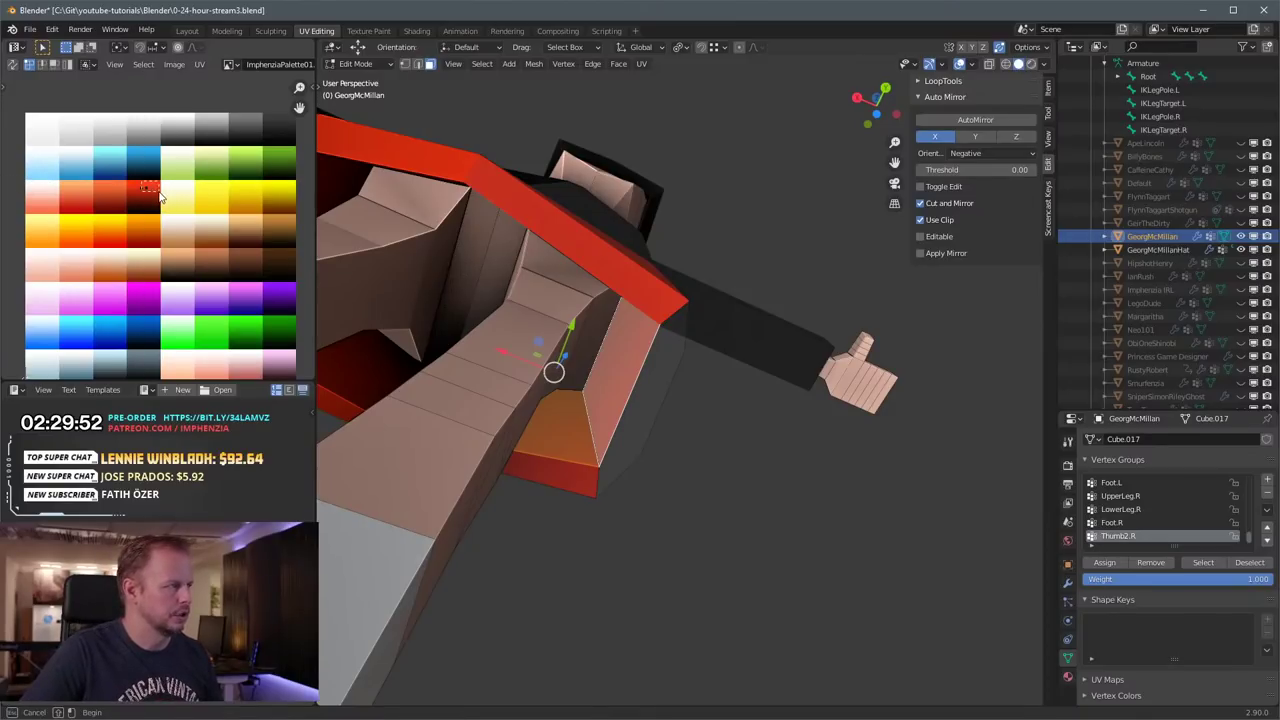
pyautogui.moveTo(169, 189); pyautogui.dragTo(184, 192)
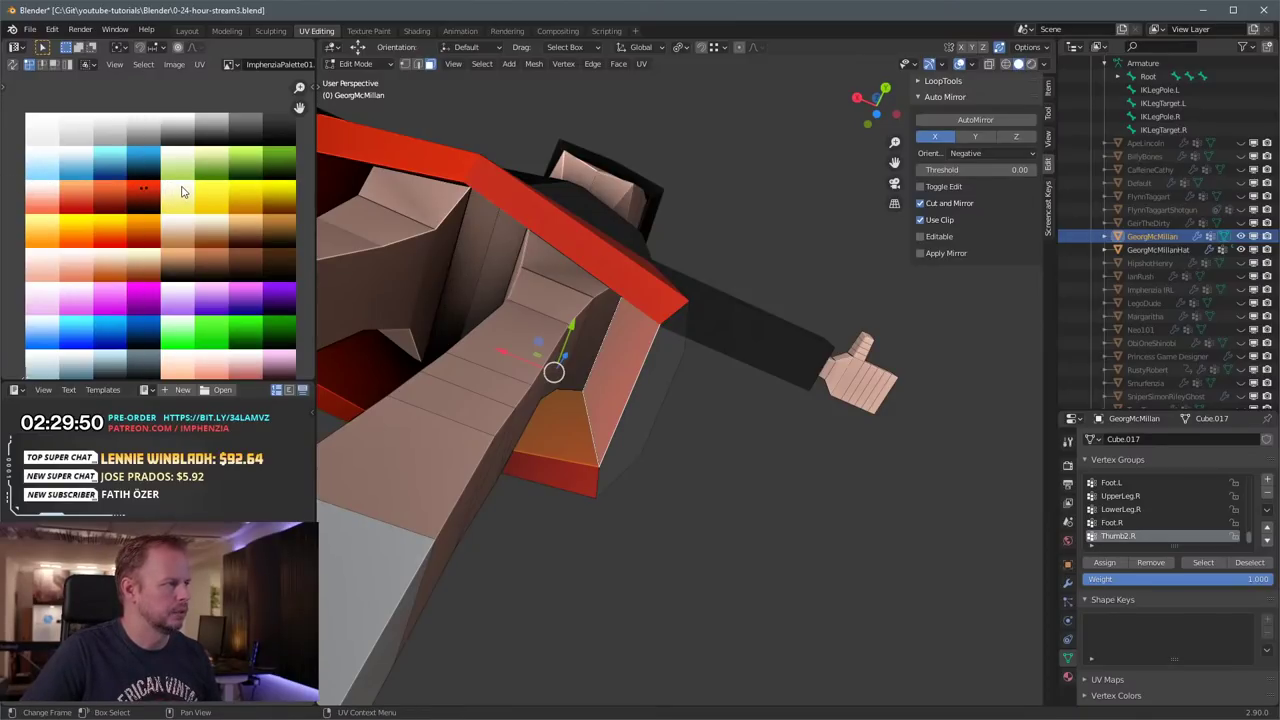
# Step: Select all geometry linked to the kilt hem and collapse its UVs on the red swatch to a single point by scaling to 0
pyautogui.click(620, 286)
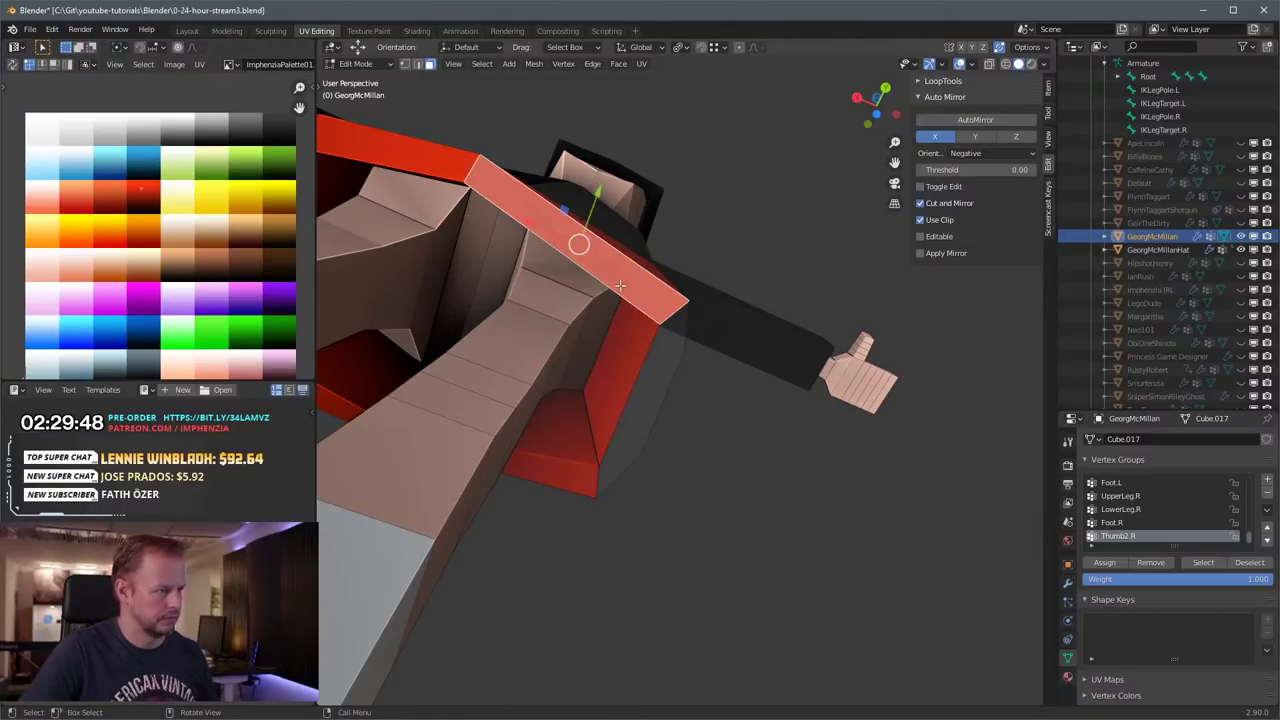
pyautogui.hotkey('ctrl', 'l')
pyautogui.press('b')
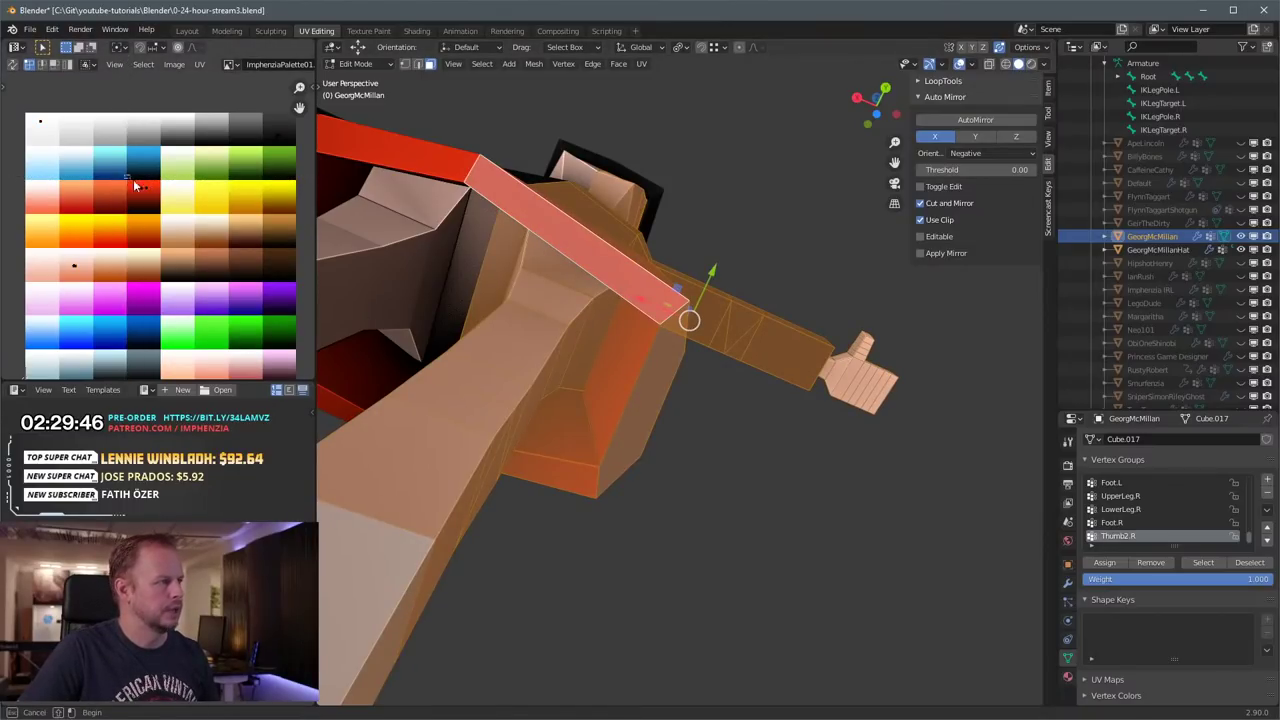
pyautogui.moveTo(135, 185); pyautogui.dragTo(167, 210)
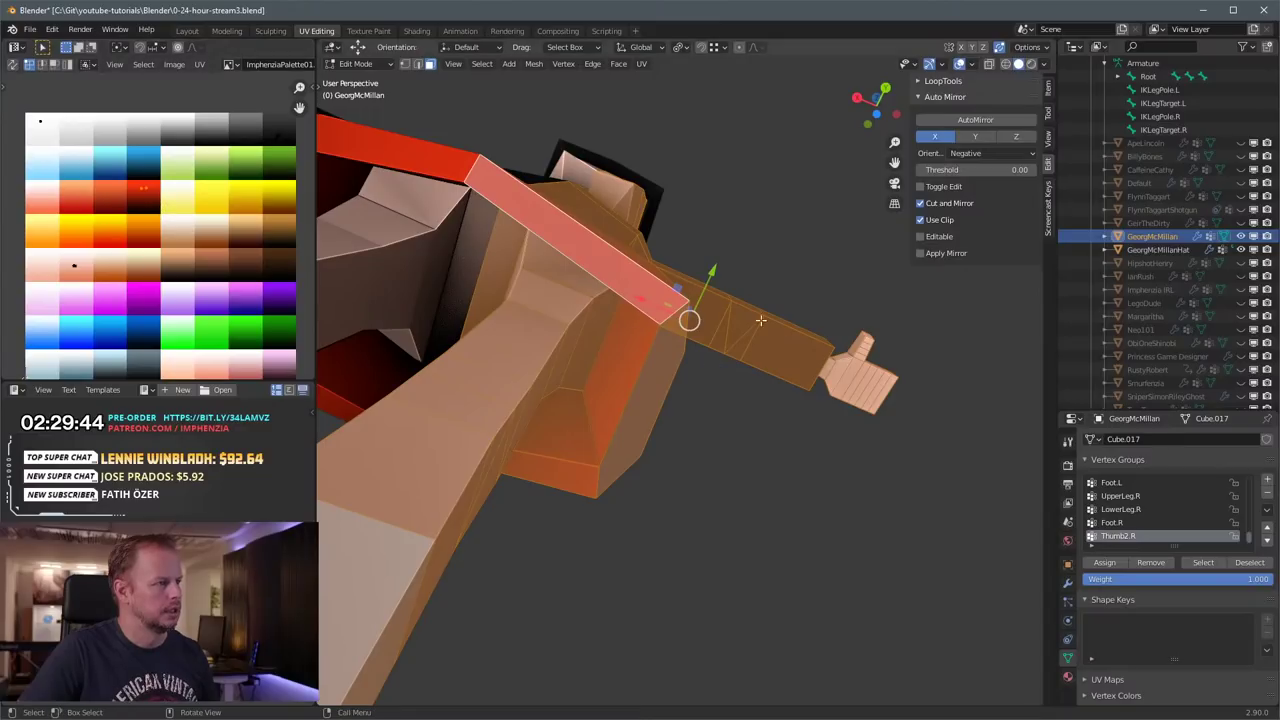
pyautogui.moveTo(760, 319); pyautogui.dragTo(626, 375, button='middle')
pyautogui.hotkey('alt', 'a')
pyautogui.press('a')
pyautogui.hotkey('alt', 'a')
pyautogui.press('a')
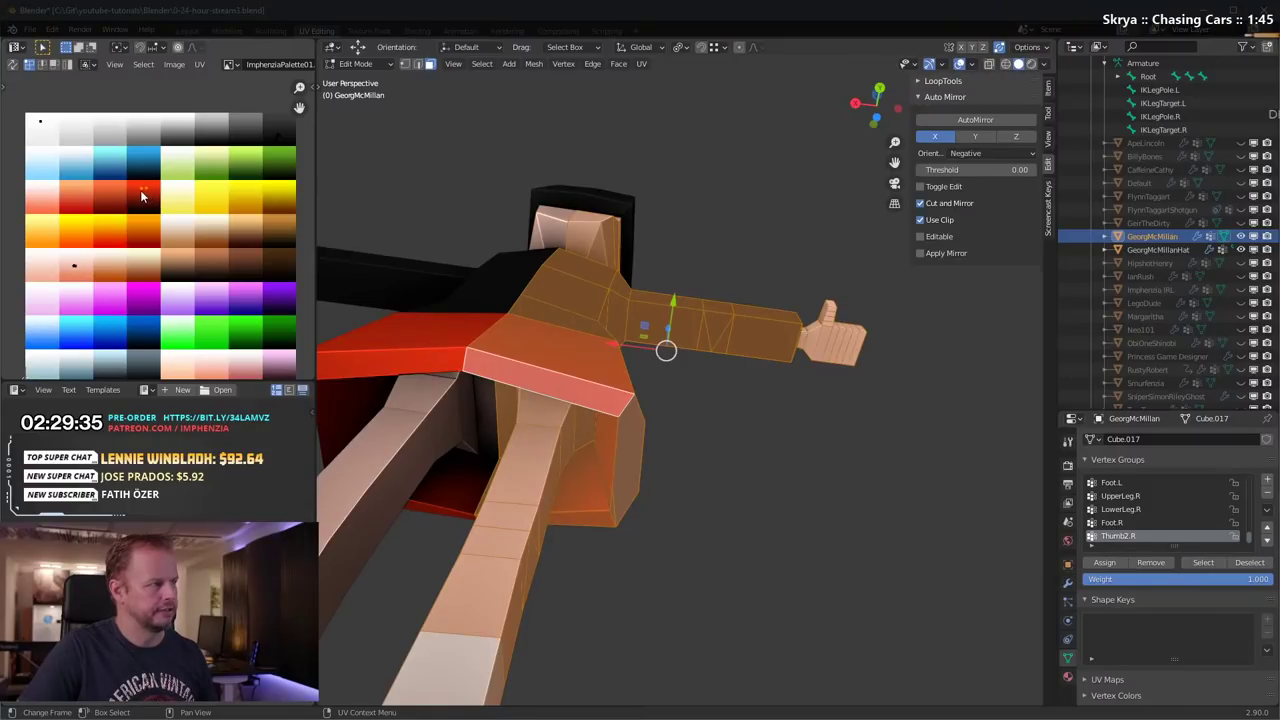
pyautogui.press('s')
pyautogui.press('0')
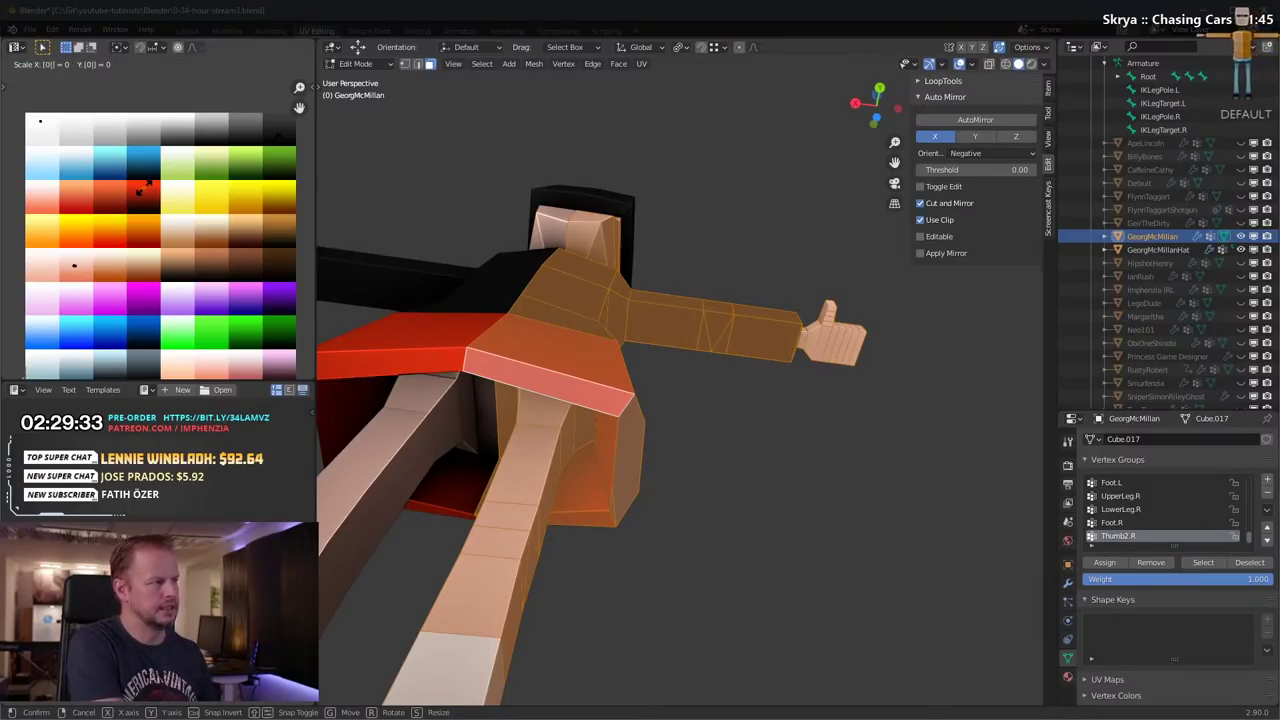
pyautogui.press('Return')
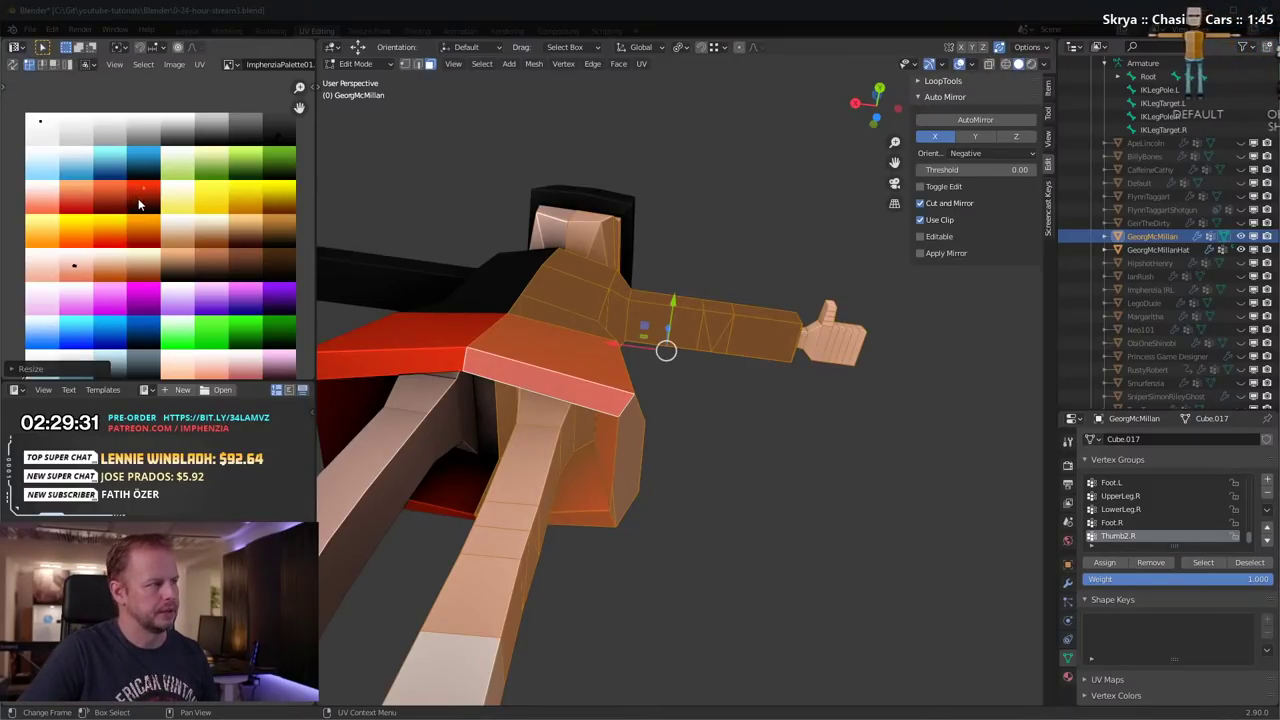
pyautogui.click(797, 486)
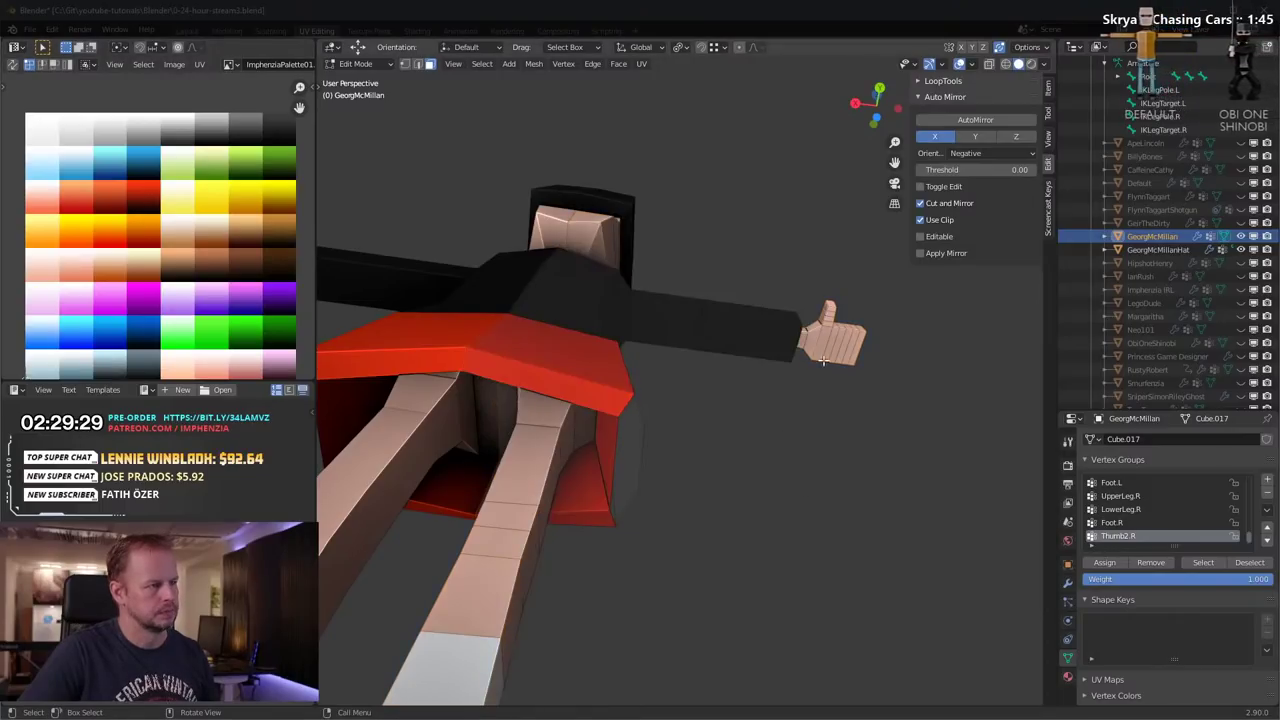
# Step: Delete the lower edge of the kilt's side panel together with the faces attached to it
pyautogui.moveTo(822, 360); pyautogui.dragTo(529, 616, button='middle')
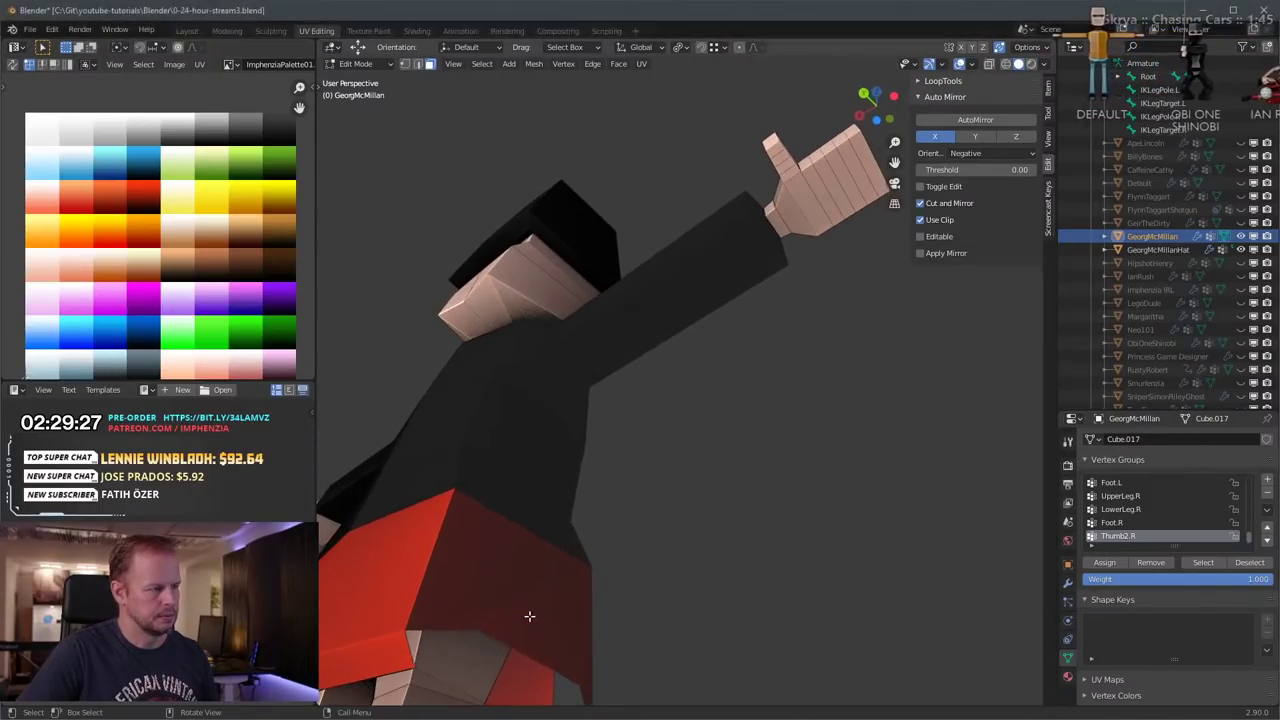
pyautogui.press('Tab')
pyautogui.press('KP_Decimal')
pyautogui.press('Tab')
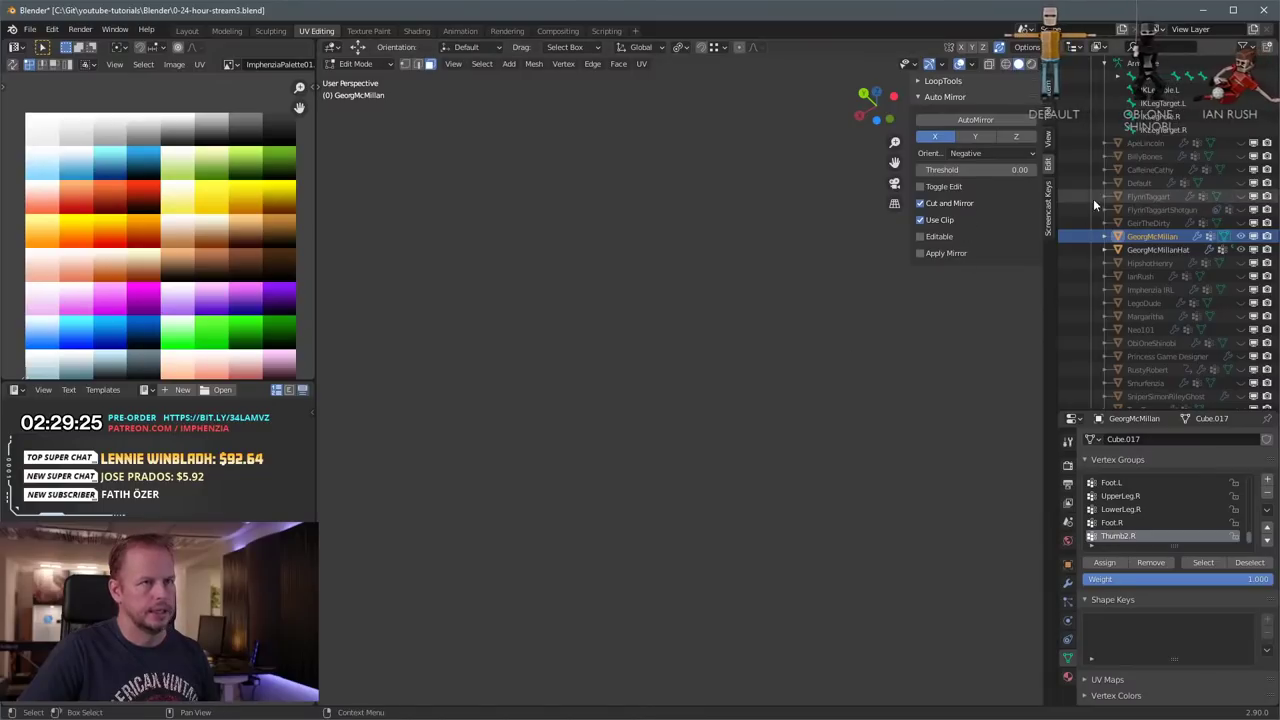
pyautogui.scroll(3, 1217, 140)
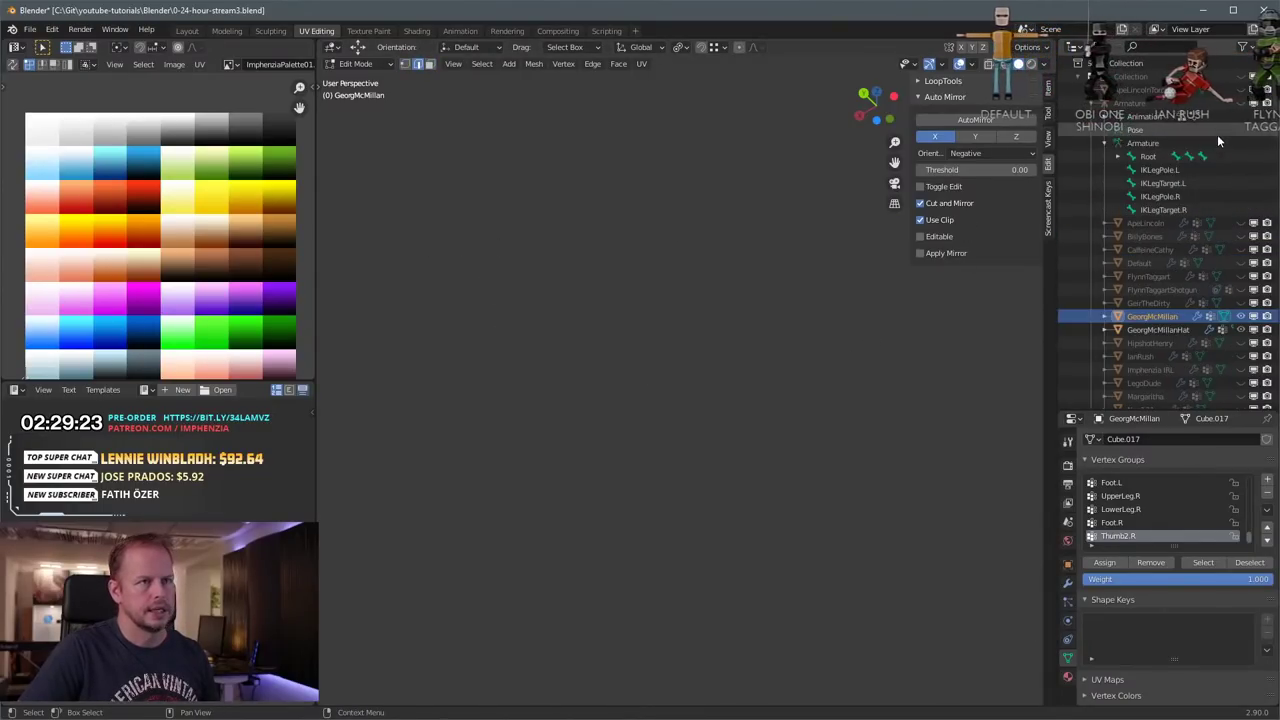
pyautogui.scroll(-7, 754, 351)
pyautogui.click(601, 504)
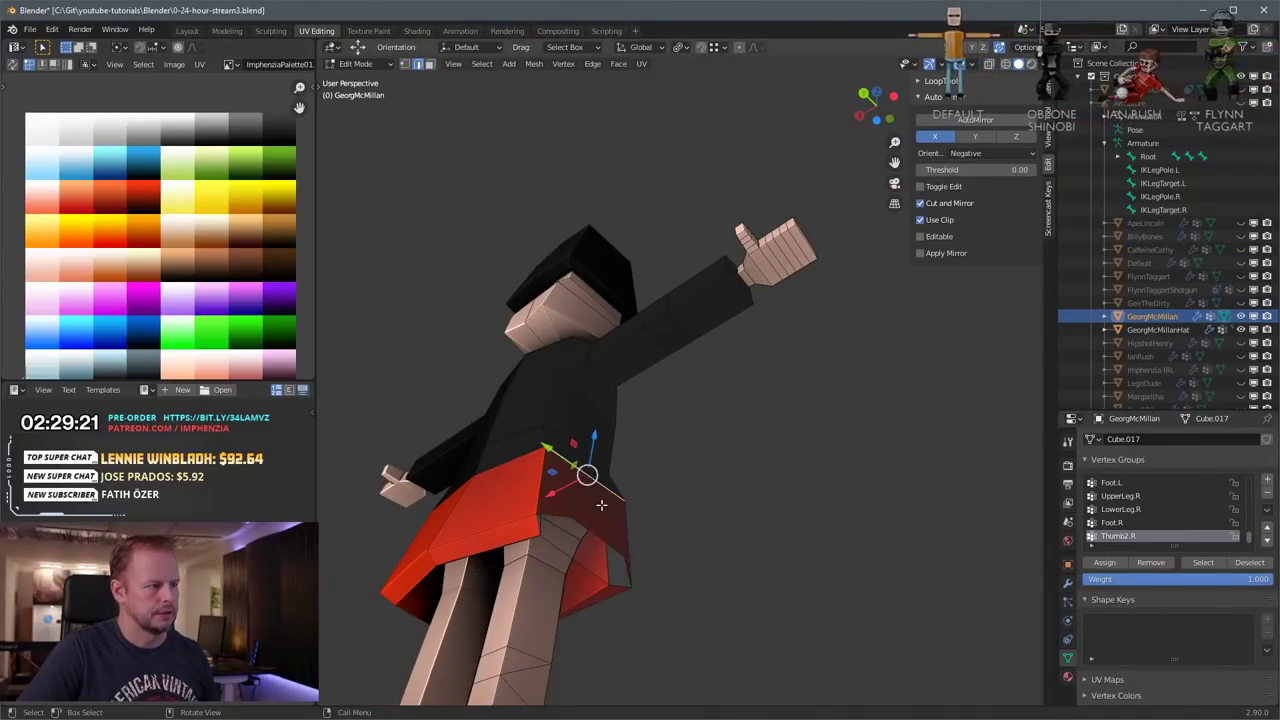
pyautogui.scroll(4, 596, 517)
pyautogui.moveTo(591, 529); pyautogui.dragTo(656, 360, button='middle')
pyautogui.click(567, 461)
pyautogui.moveTo(645, 445); pyautogui.dragTo(680, 451, button='middle')
pyautogui.press('x')
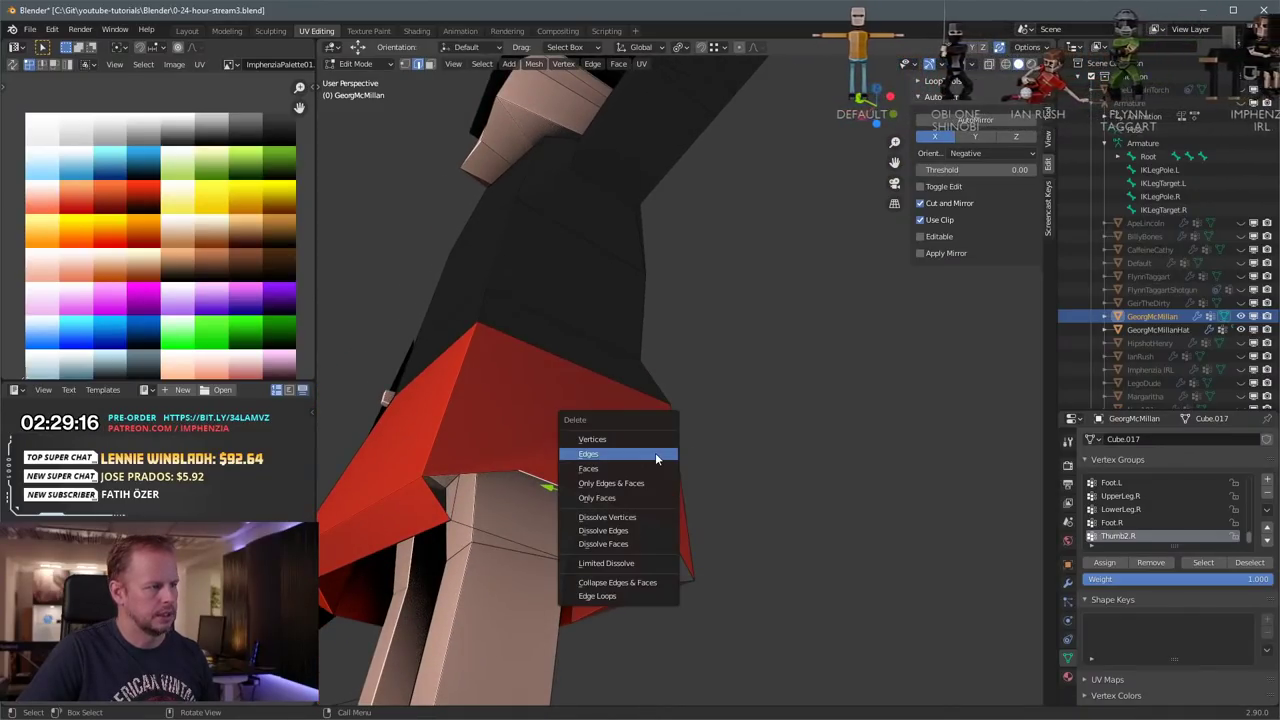
pyautogui.click(631, 454)
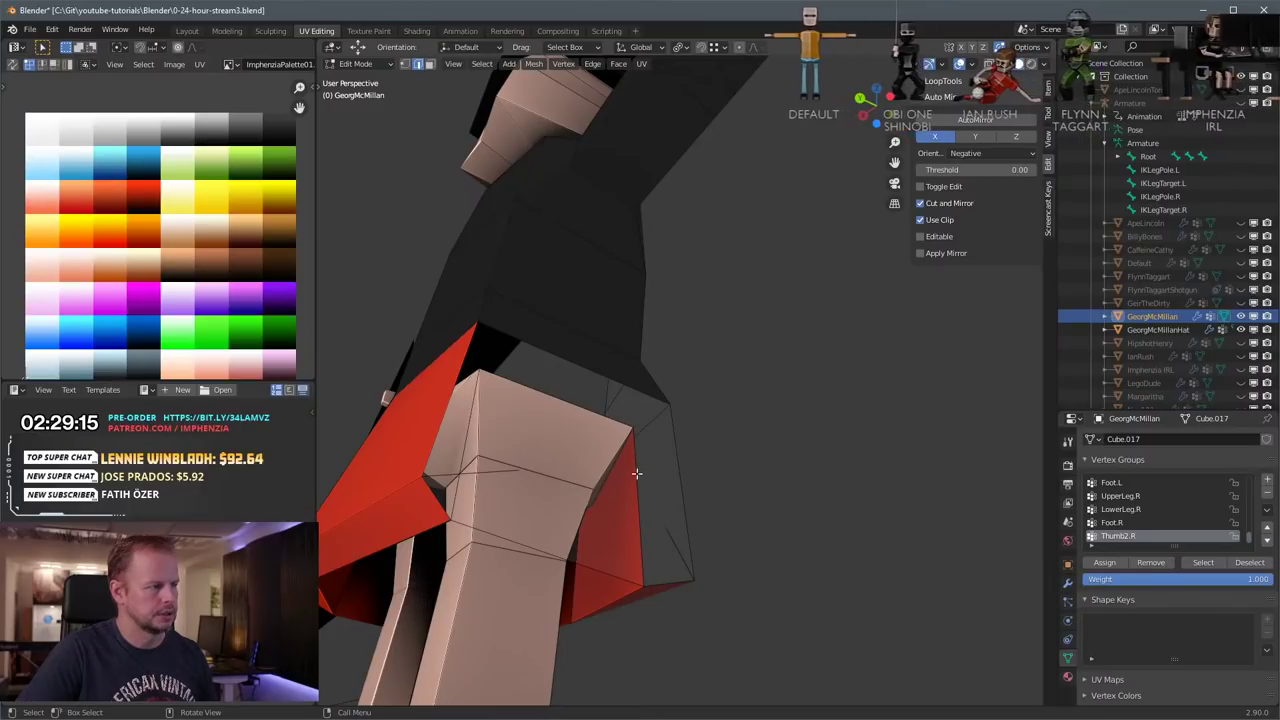
# Step: Delete the two leftover hem edges around the opened side of the kilt
pyautogui.click(503, 471)
pyautogui.keyDown('shift'); pyautogui.click(679, 545); pyautogui.keyUp('shift')
pyautogui.press('x')
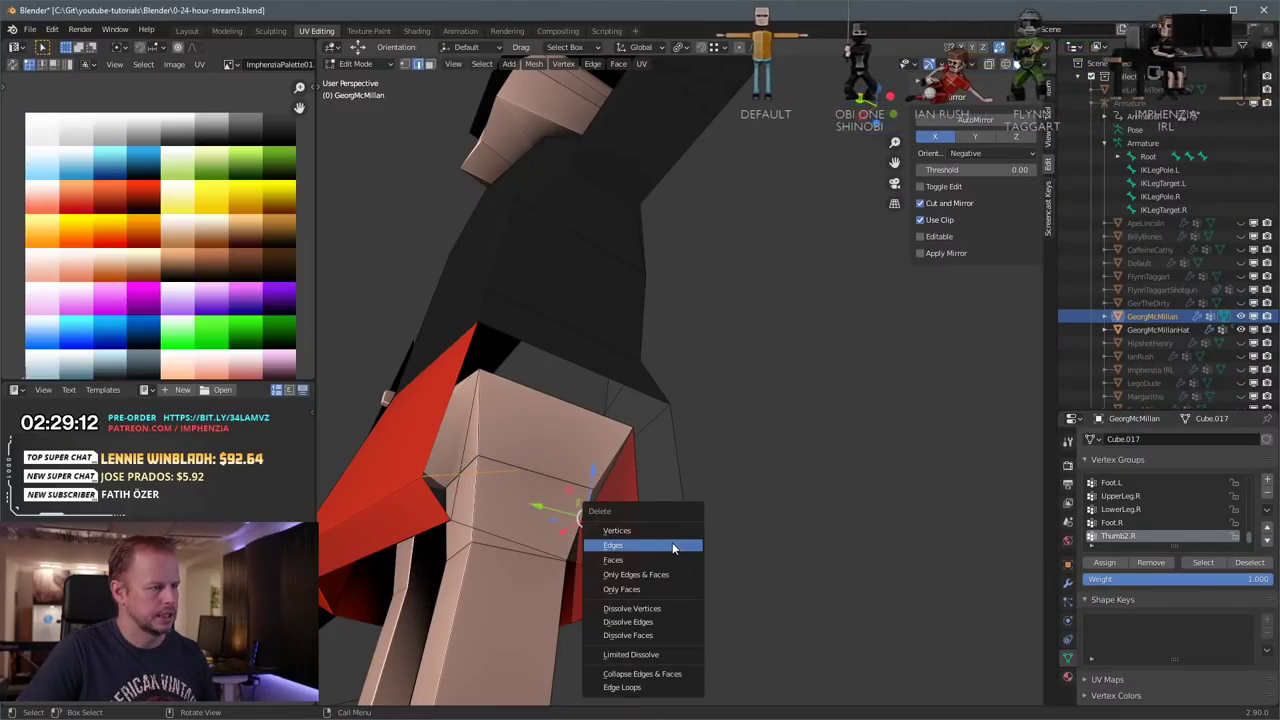
pyautogui.click(672, 547)
# Step: Fill the kilt's open side with a new face from its surrounding edges and move the stray UVs onto the red swatch
pyautogui.click(481, 363)
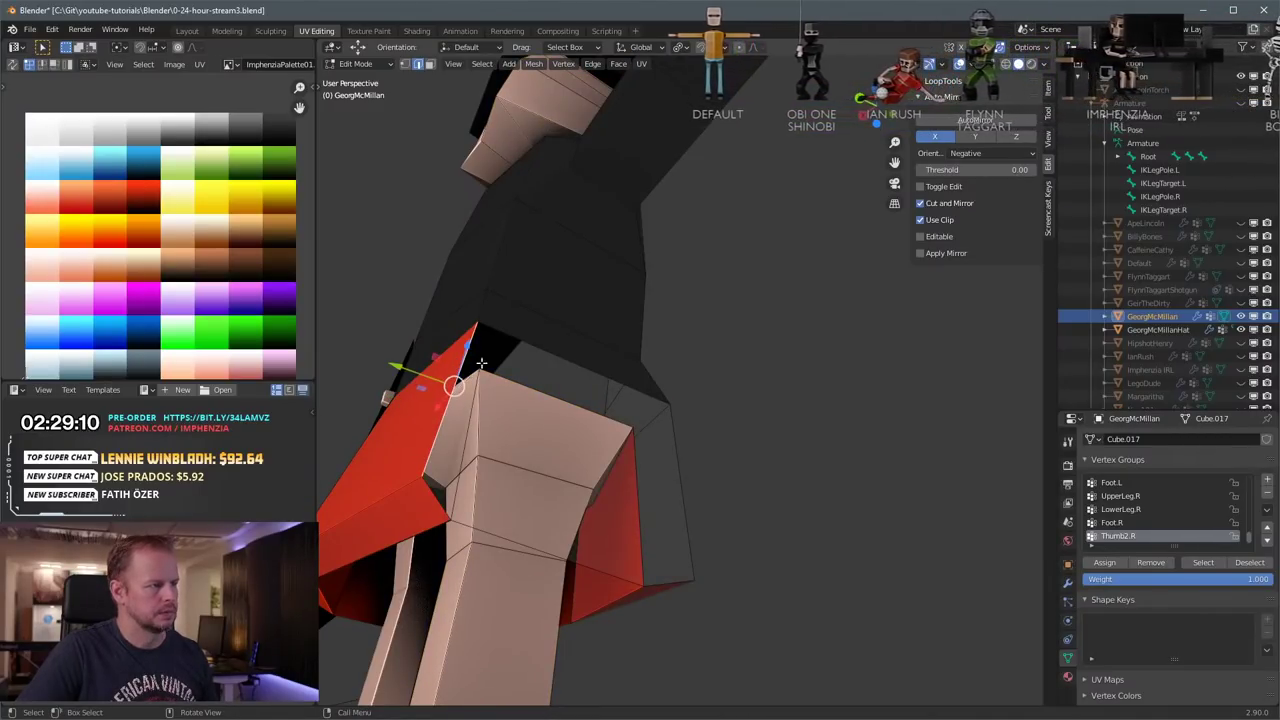
pyautogui.keyDown('shift'); pyautogui.click(588, 373); pyautogui.keyUp('shift')
pyautogui.keyDown('shift'); pyautogui.click(688, 463); pyautogui.keyUp('shift')
pyautogui.moveTo(743, 460); pyautogui.dragTo(700, 471, button='middle')
pyautogui.press('f')
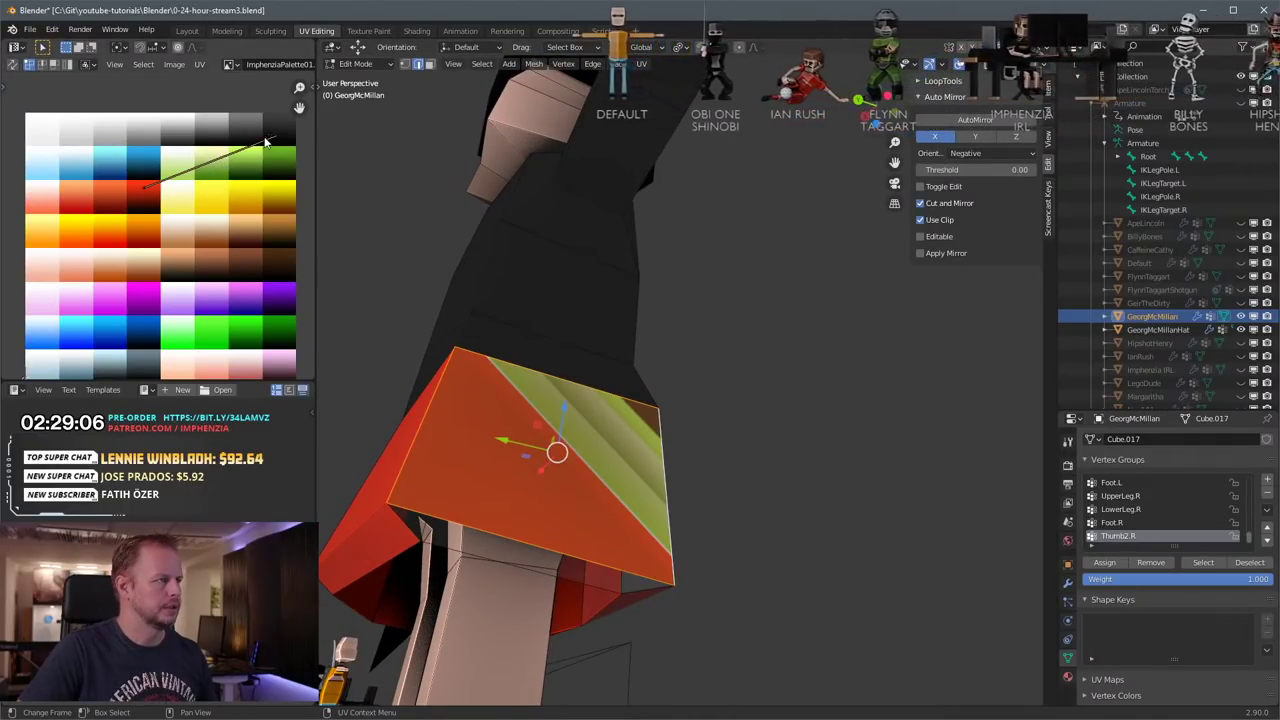
pyautogui.moveTo(265, 141); pyautogui.dragTo(158, 212)
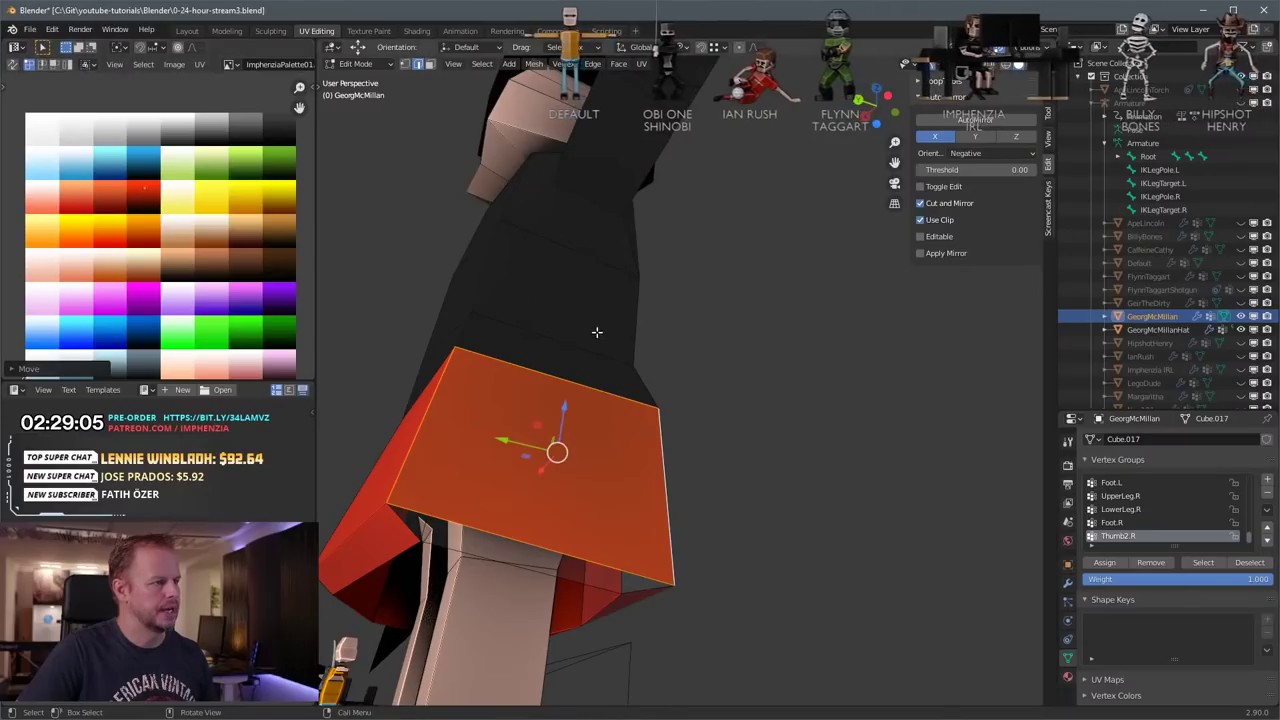
# Step: Fill the gap under the kilt's side hem with a face between its outer and inner edges
pyautogui.moveTo(596, 332); pyautogui.dragTo(585, 387, button='middle')
pyautogui.click(625, 483)
pyautogui.keyDown('shift'); pyautogui.click(580, 497); pyautogui.keyUp('shift')
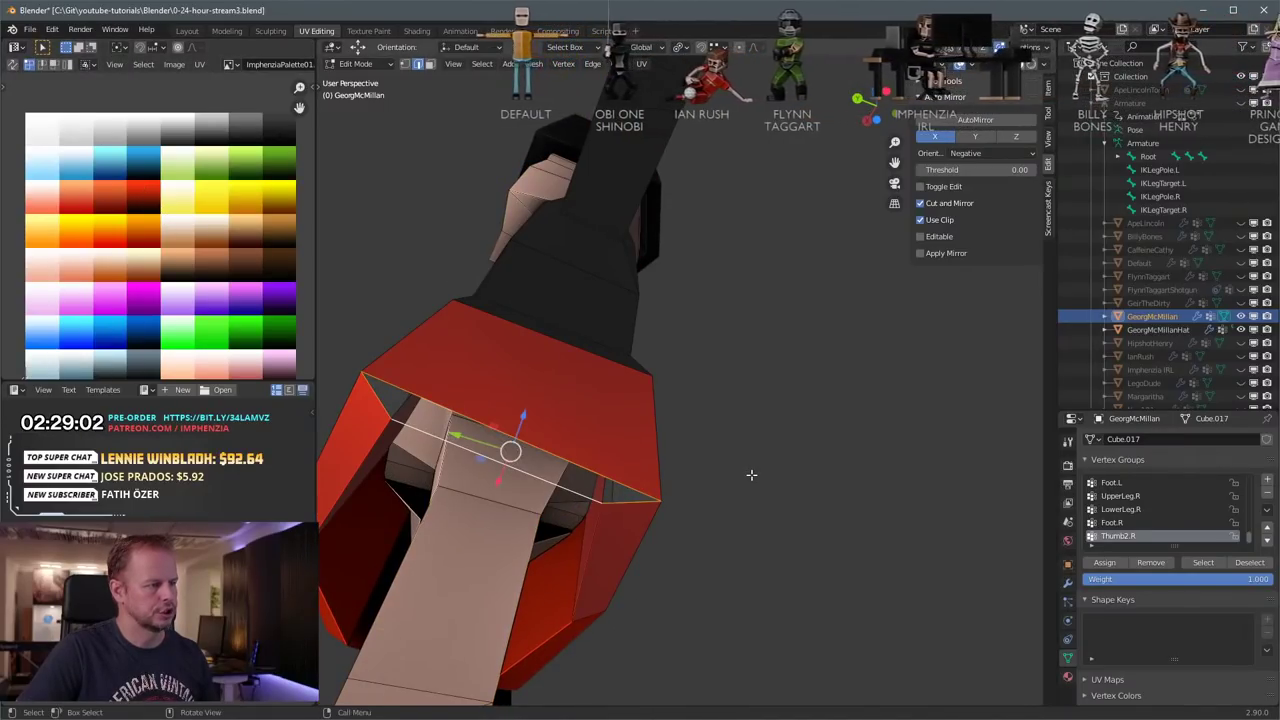
pyautogui.press('f')
pyautogui.moveTo(668, 466); pyautogui.dragTo(655, 431, button='middle')
pyautogui.click(786, 420)
# Step: Flare the kilt's side hem outward, moving it about -0.024 m in X, -0.006 m in Y and -0.010 m in Z
pyautogui.moveTo(714, 374); pyautogui.dragTo(760, 457, button='middle')
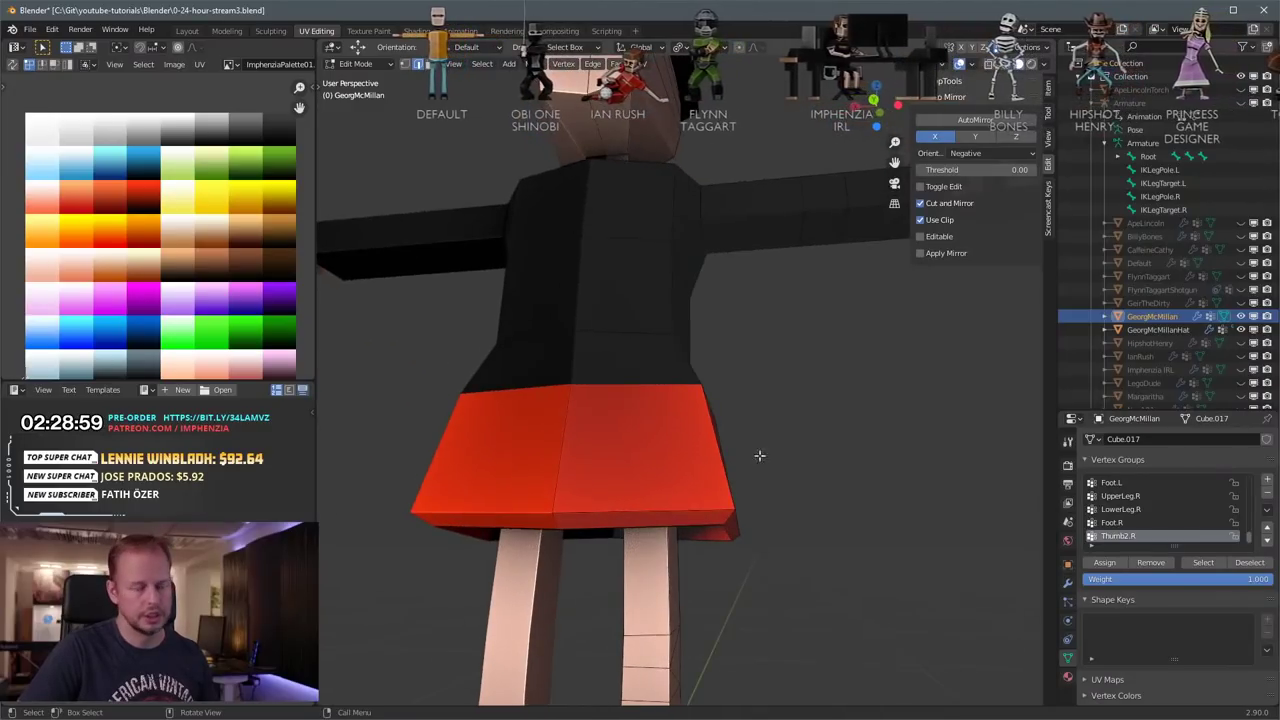
pyautogui.keyDown('alt'); pyautogui.click(742, 516); pyautogui.keyUp('alt')
pyautogui.press('g')
pyautogui.click(807, 508)
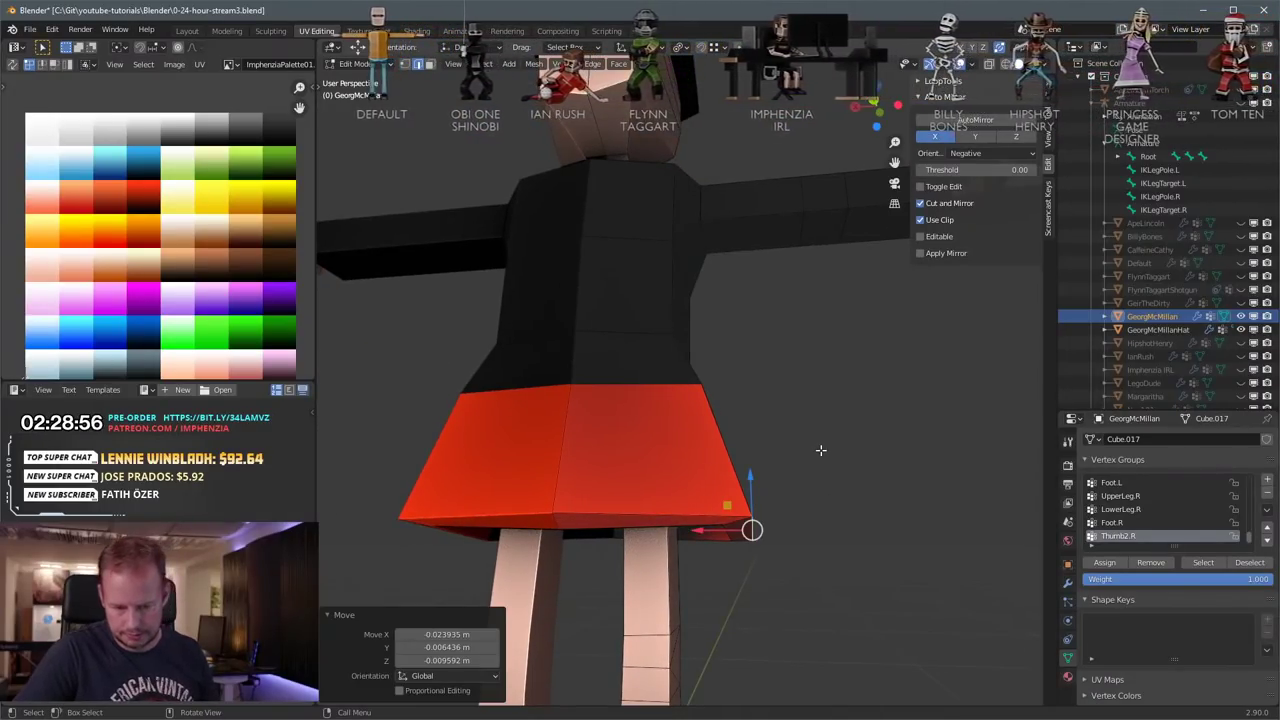
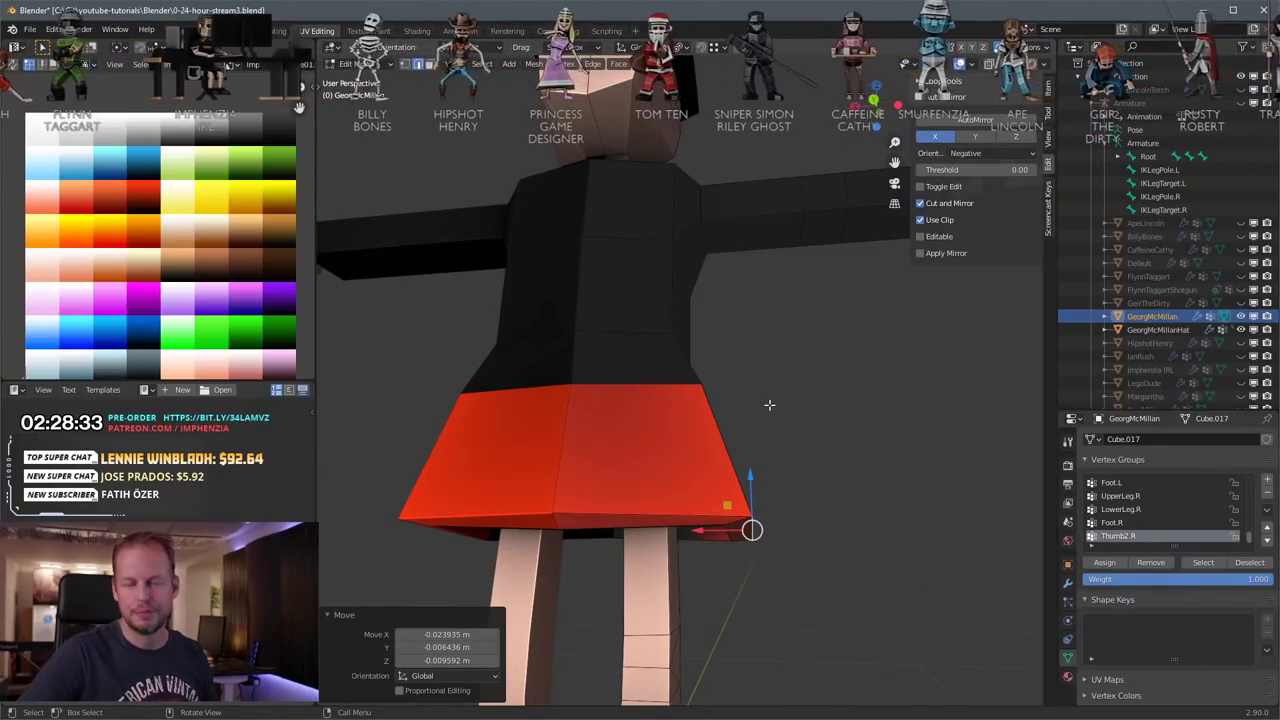
# Step: Leave Edit Mode and examine the kilt's shape on the whole character from several angles
pyautogui.scroll(-4, 678, 410)
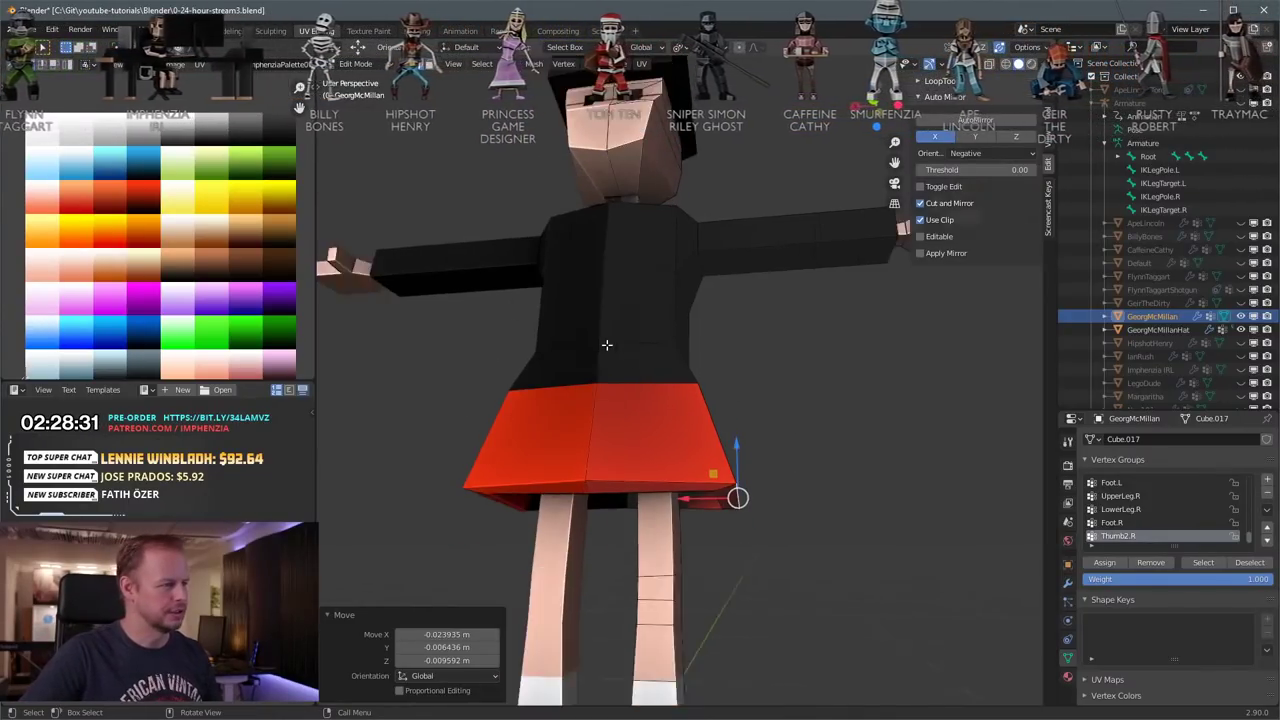
pyautogui.moveTo(865, 450); pyautogui.dragTo(688, 458, button='middle')
pyautogui.scroll(3, 698, 476)
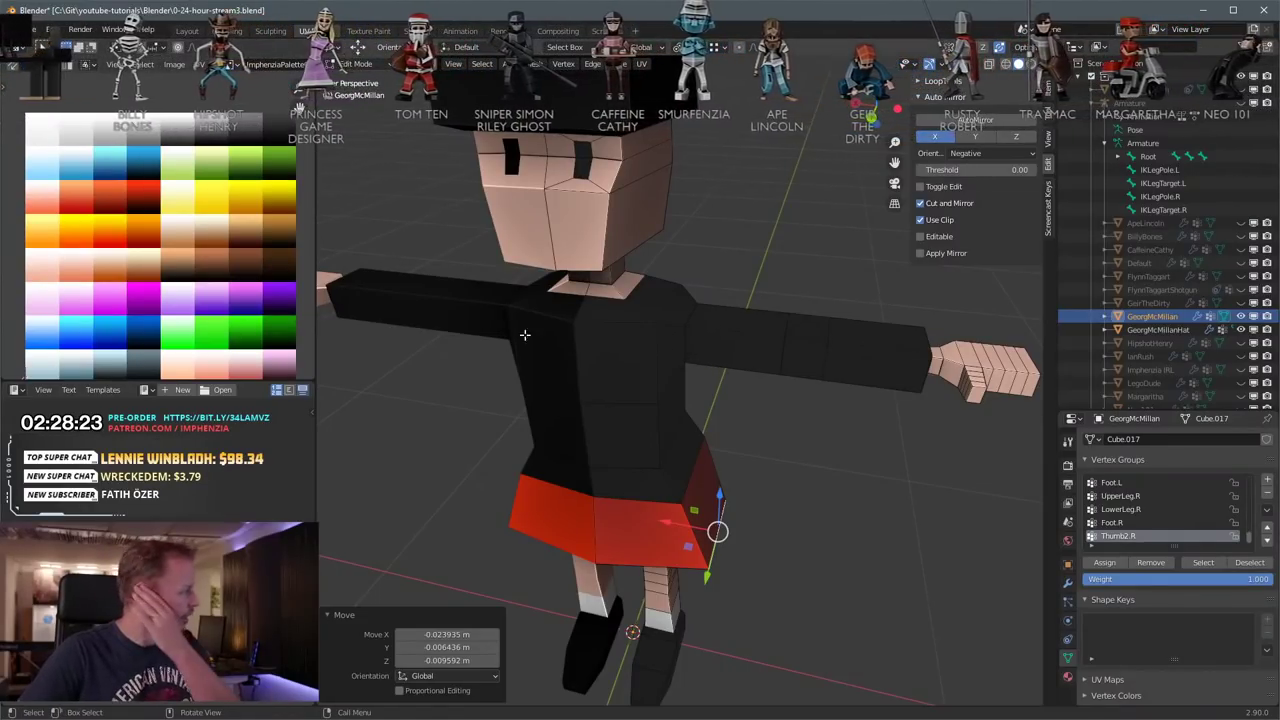
pyautogui.moveTo(640, 328); pyautogui.dragTo(620, 331, button='middle')
pyautogui.scroll(-3, 621, 331)
pyautogui.click(703, 344)
pyautogui.press('Tab')
pyautogui.moveTo(702, 343); pyautogui.dragTo(602, 366, button='middle')
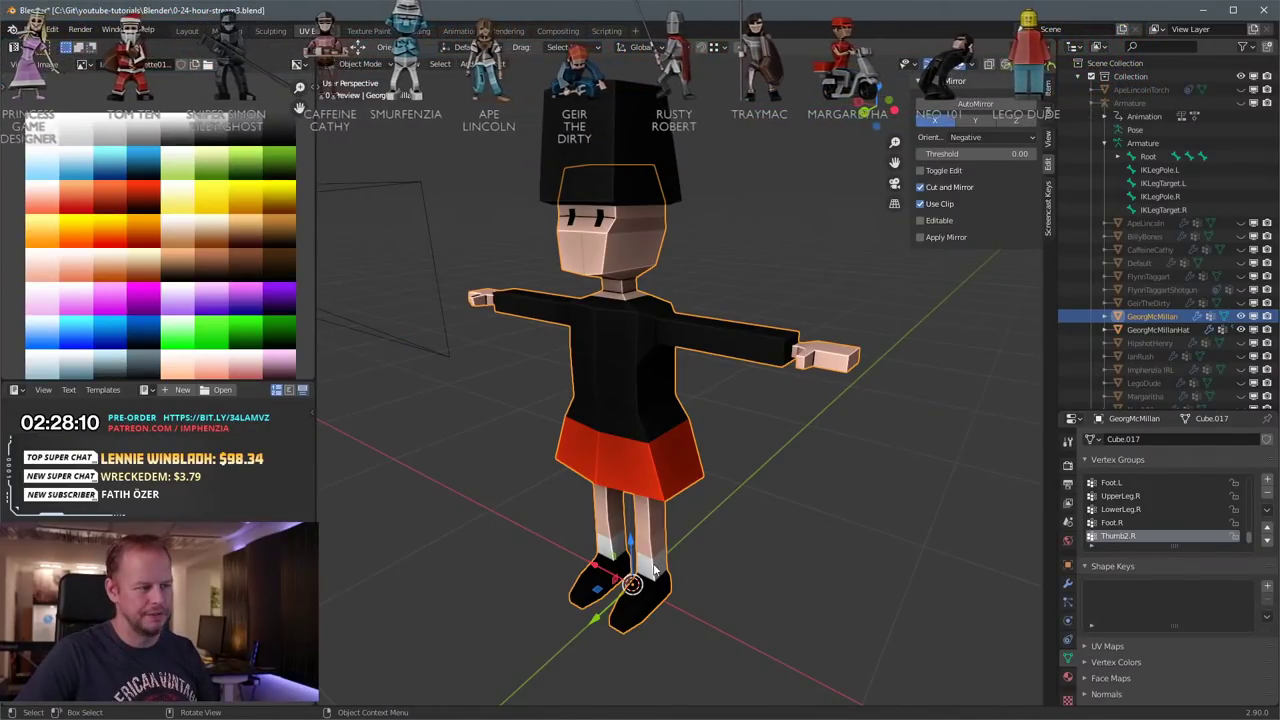
pyautogui.moveTo(637, 381); pyautogui.dragTo(620, 357, button='middle')
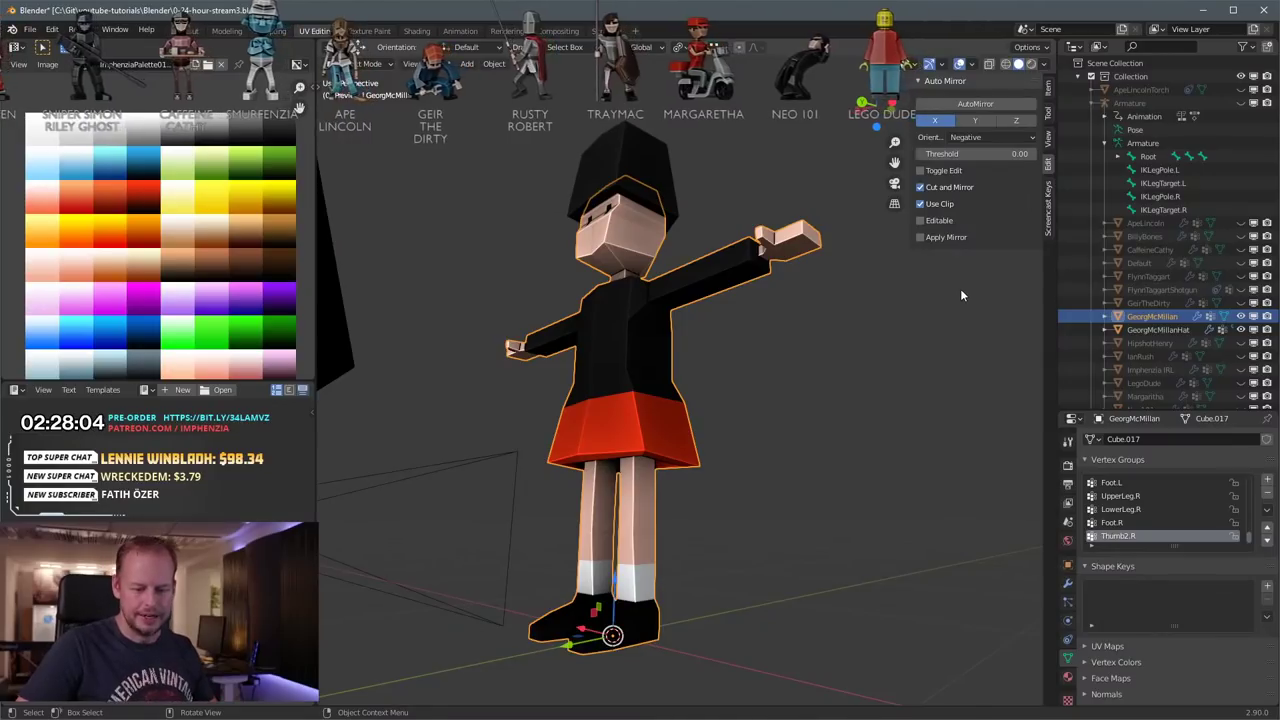
# Step: Deselect the character and make its hidden collection visible again in the viewport
pyautogui.click(727, 335)
pyautogui.moveTo(727, 335); pyautogui.dragTo(663, 370, button='middle')
pyautogui.scroll(2, 690, 352)
pyautogui.moveTo(584, 374); pyautogui.dragTo(641, 453, button='middle')
pyautogui.press('2')
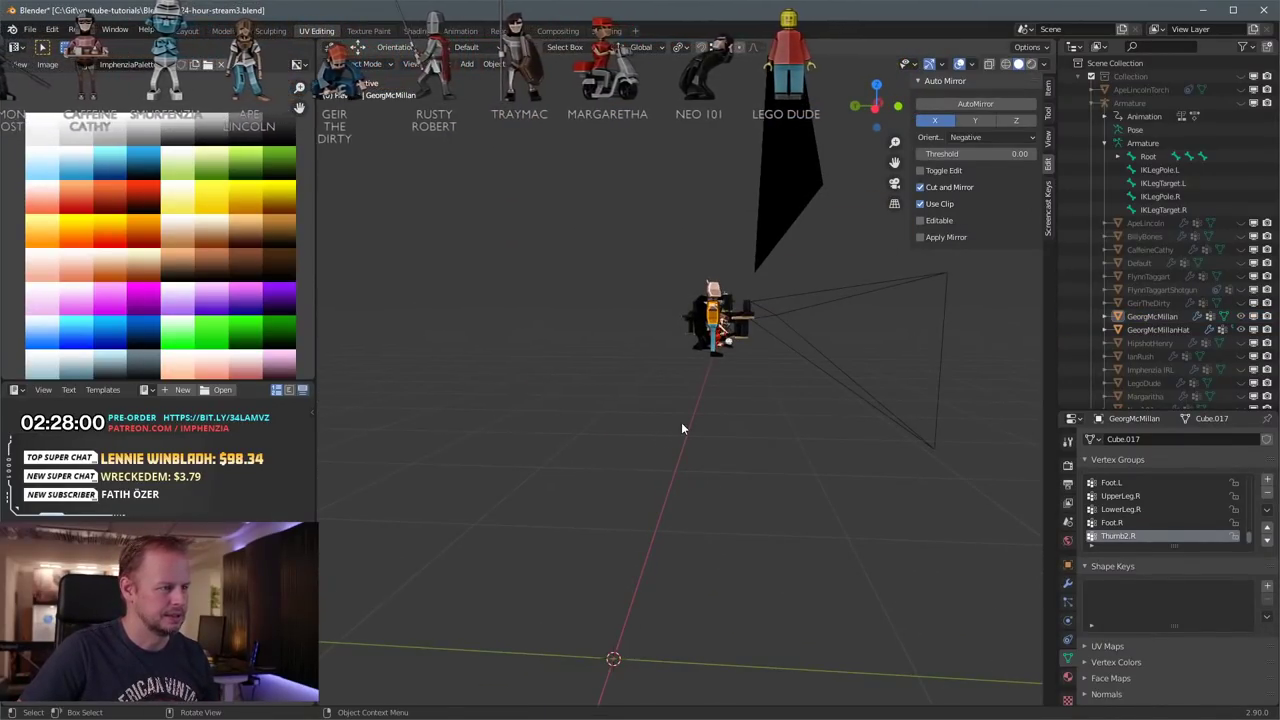
pyautogui.click(1241, 77)
pyautogui.moveTo(782, 310); pyautogui.dragTo(753, 316, button='middle')
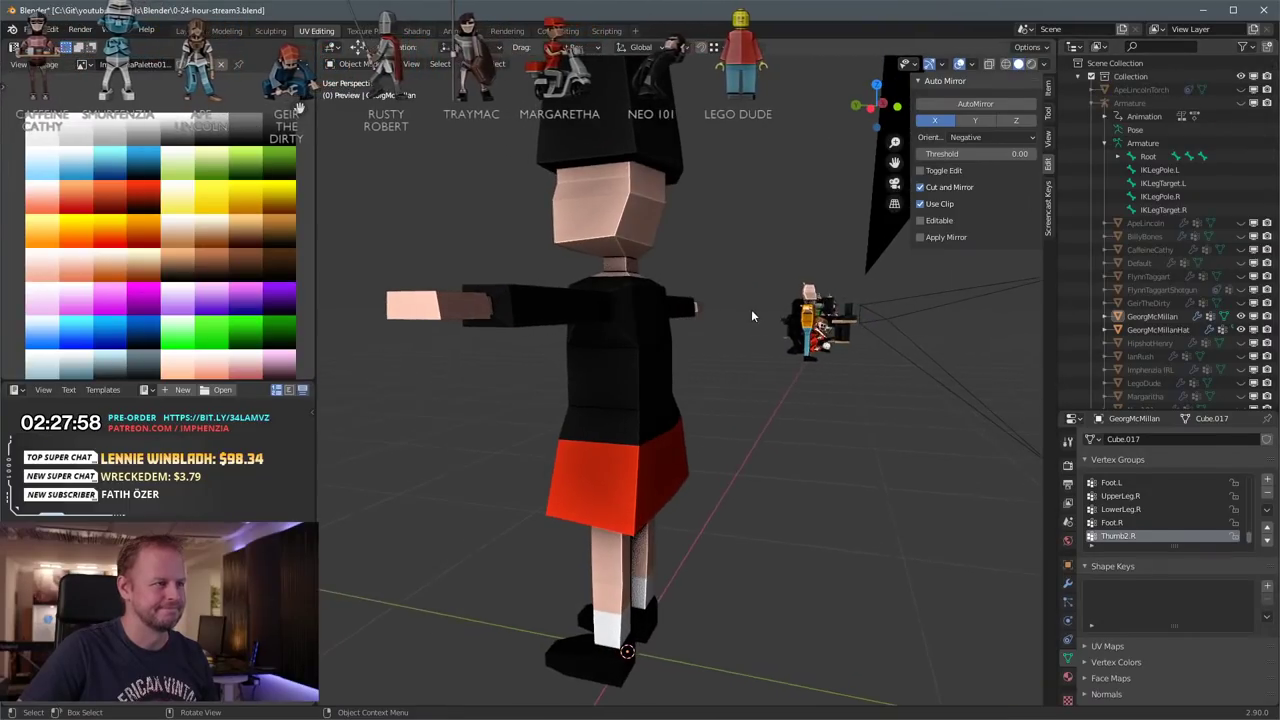
# Step: Move the kilt's back waist edge in Edit Mode by about 0.008 m along Y
pyautogui.click(629, 459)
pyautogui.press('Tab')
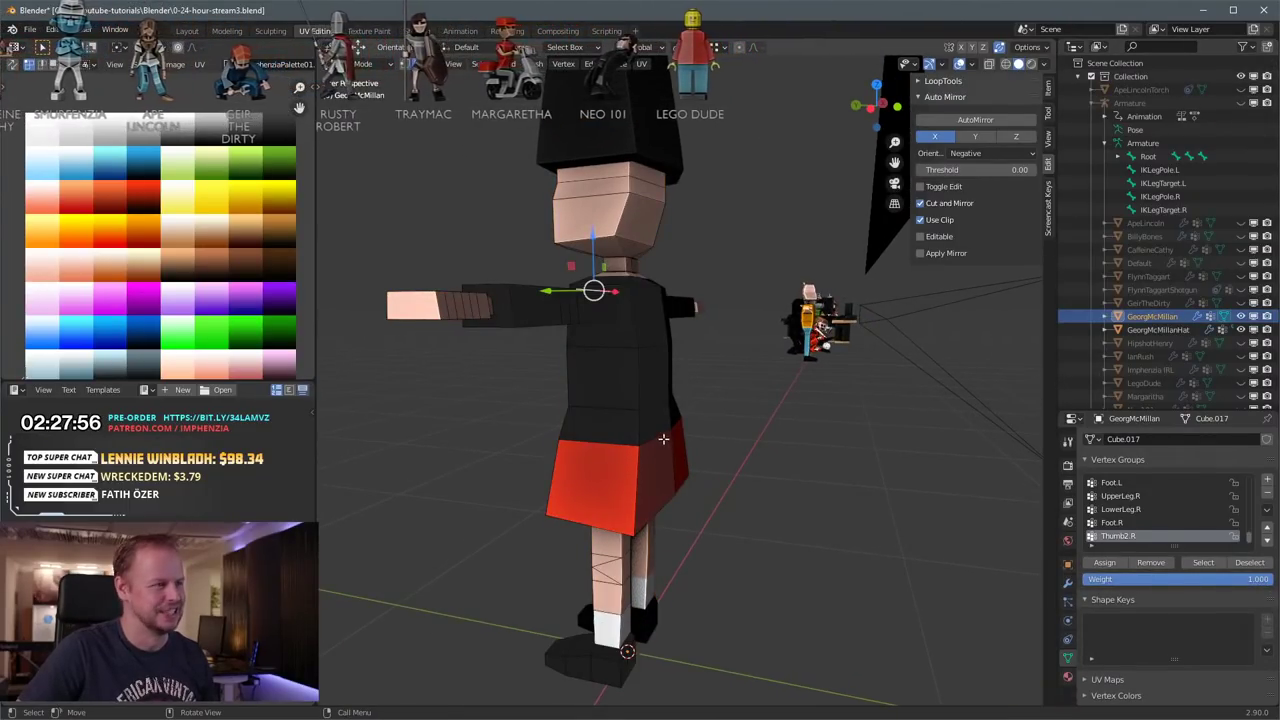
pyautogui.click(663, 439)
pyautogui.moveTo(666, 441); pyautogui.dragTo(746, 429, button='middle')
pyautogui.press('g')
pyautogui.click(732, 431)
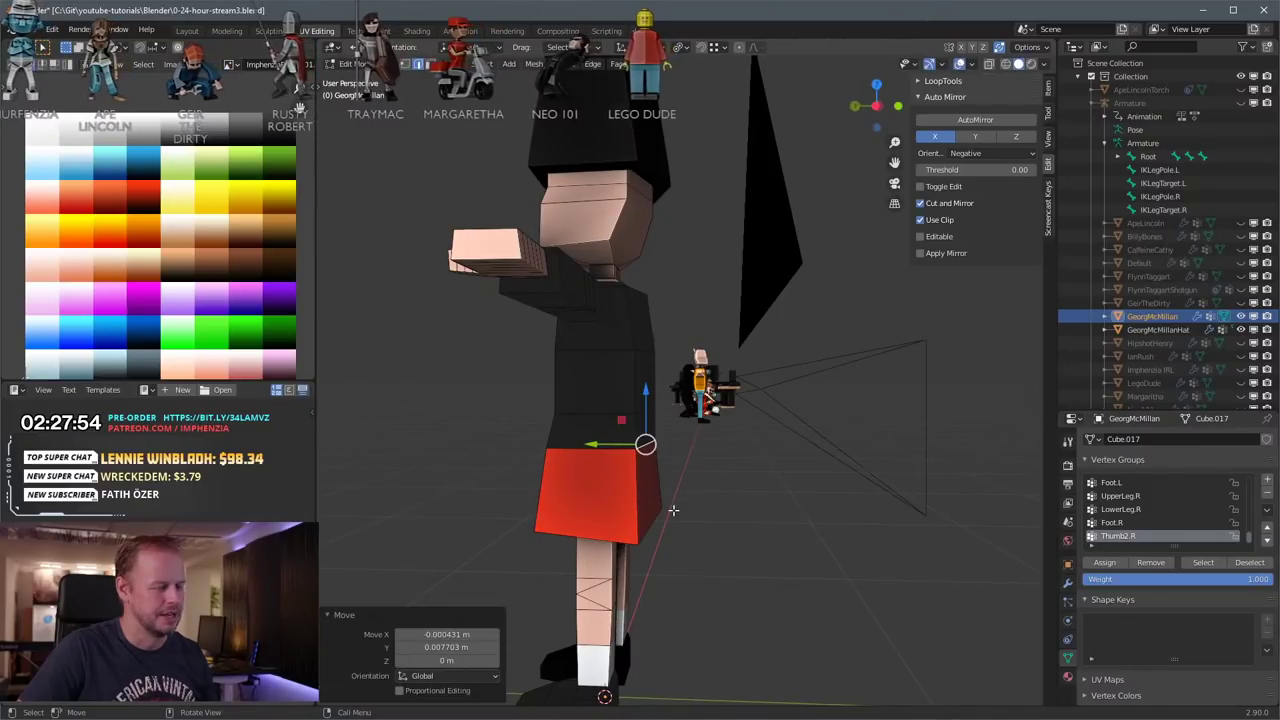
# Step: Move the kilt's corner edge about -0.034 m in Y and 0.021 m in Z, and shift the side waist edge by about 0.016 m
pyautogui.press('g')
pyautogui.click(674, 496)
pyautogui.moveTo(612, 370); pyautogui.dragTo(712, 368, button='middle')
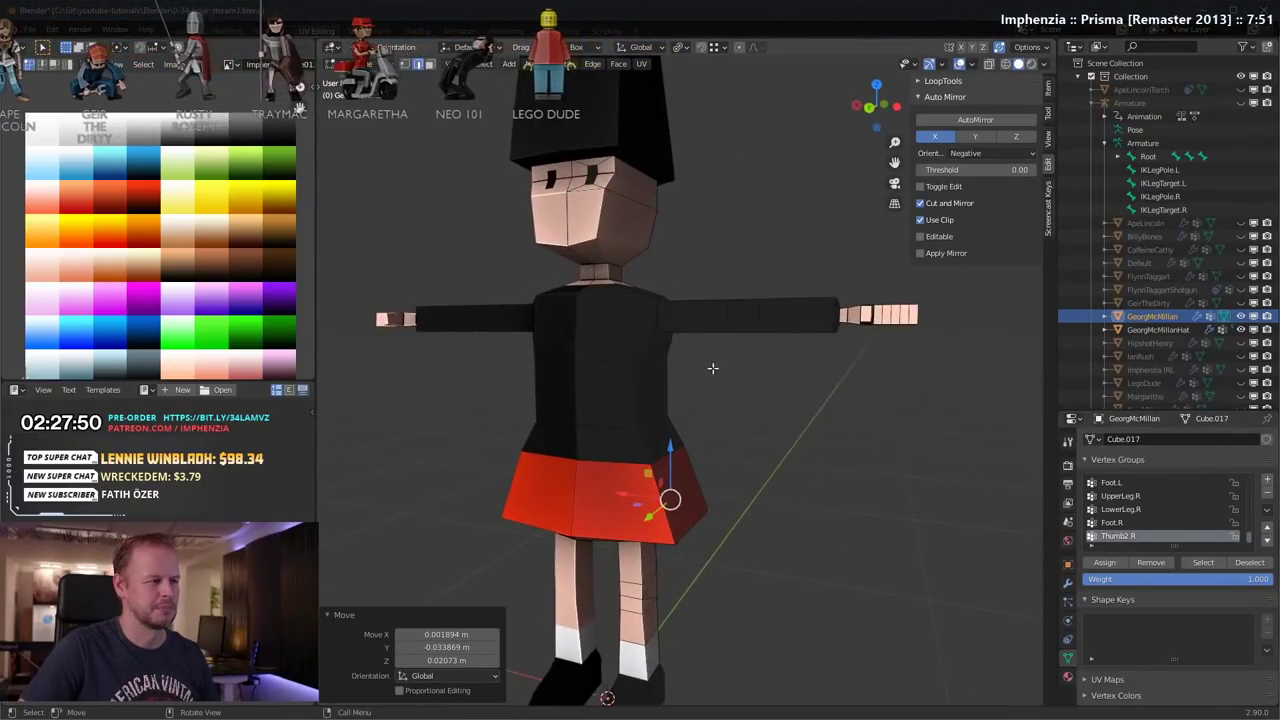
pyautogui.scroll(-4, 684, 348)
pyautogui.scroll(2, 686, 400)
pyautogui.moveTo(686, 420); pyautogui.dragTo(743, 423, button='middle')
pyautogui.press('g')
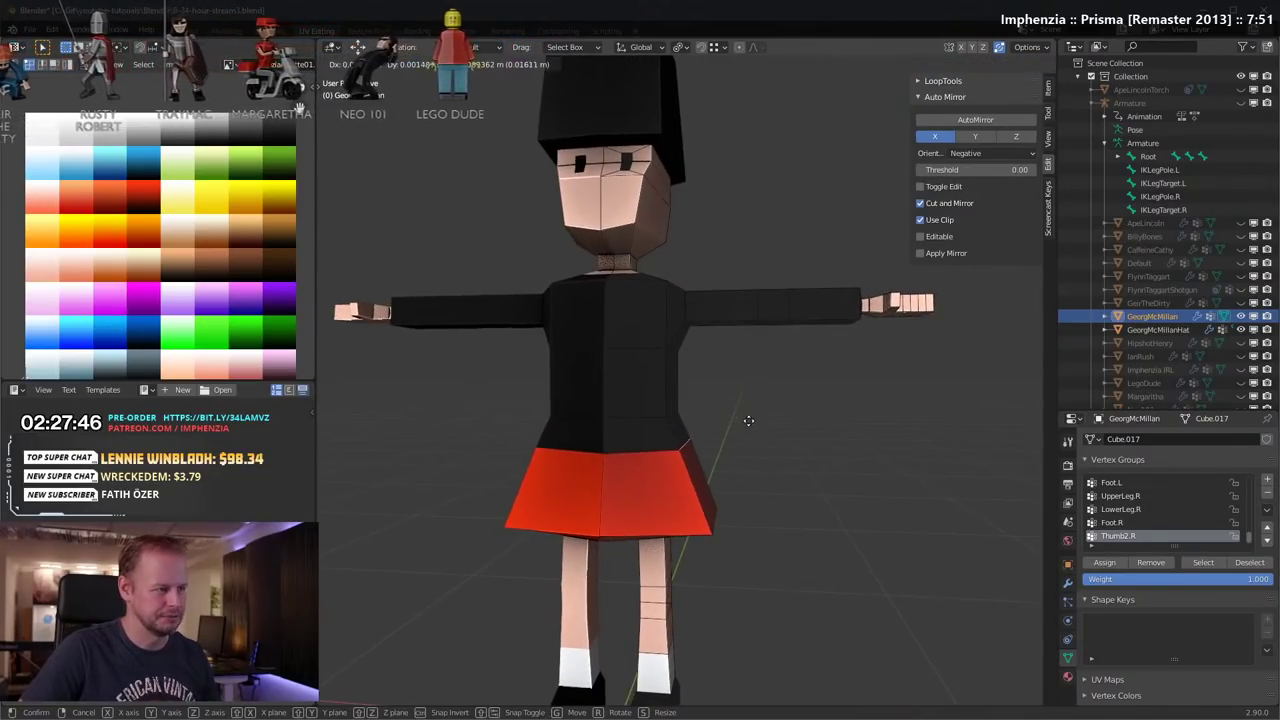
pyautogui.click(748, 425)
# Step: Move the lower torso's corner edge above the kilt by about -0.017 m in X, -0.002 m in Y and 0.006 m in Z
pyautogui.click(669, 415)
pyautogui.press('g')
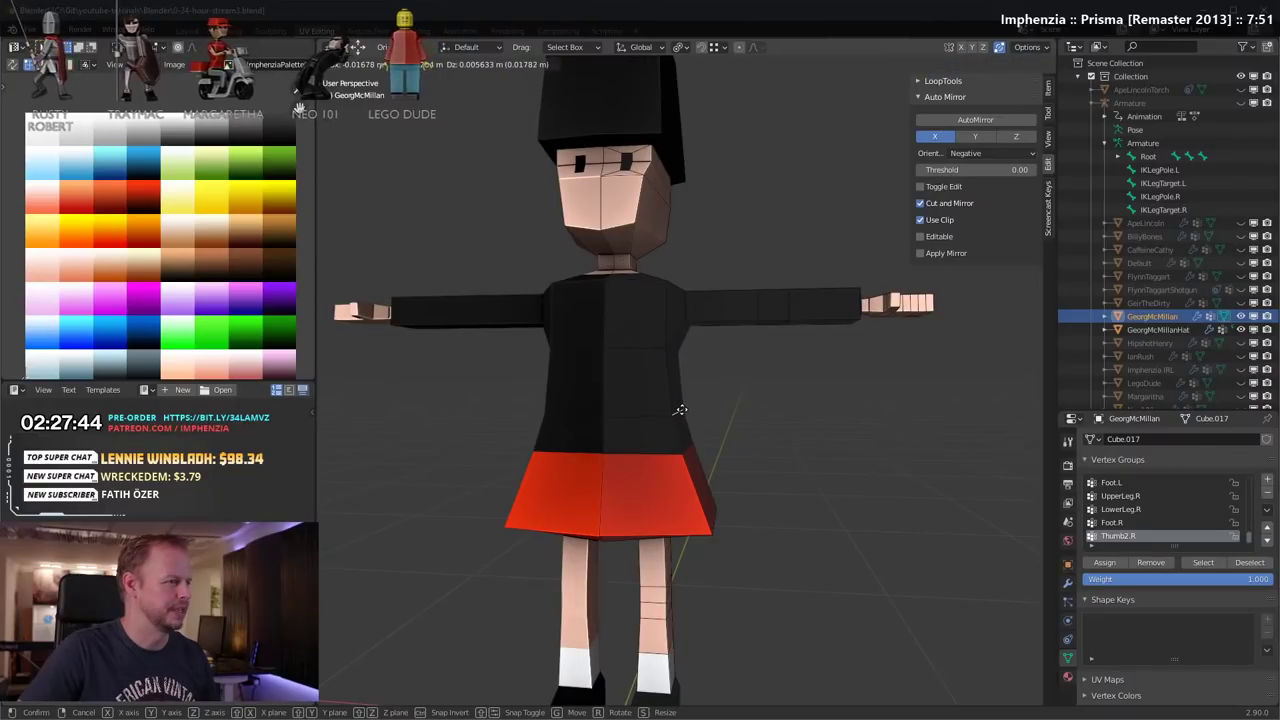
pyautogui.click(680, 411)
pyautogui.moveTo(723, 397); pyautogui.dragTo(677, 366, button='middle')
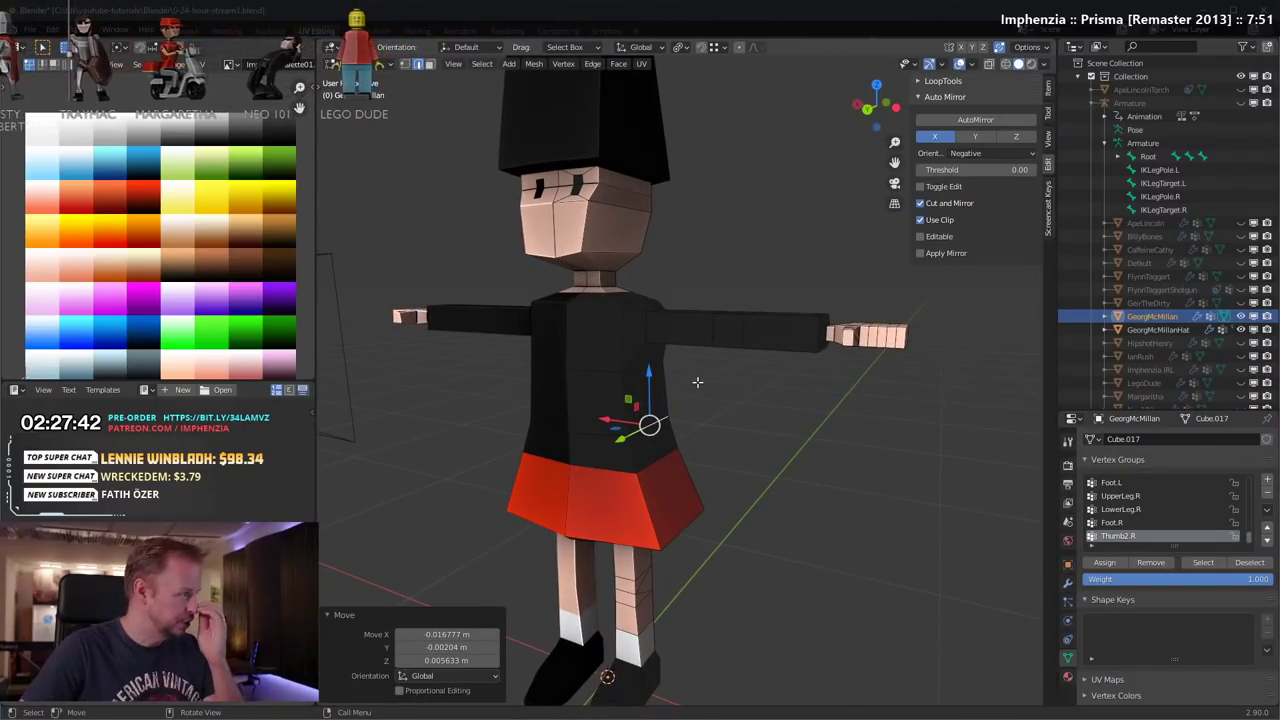
# Step: Leave Edit Mode and remove the Armature modifier from the black hat
pyautogui.moveTo(529, 384); pyautogui.dragTo(585, 268, button='middle')
pyautogui.press('Tab')
pyautogui.click(594, 265)
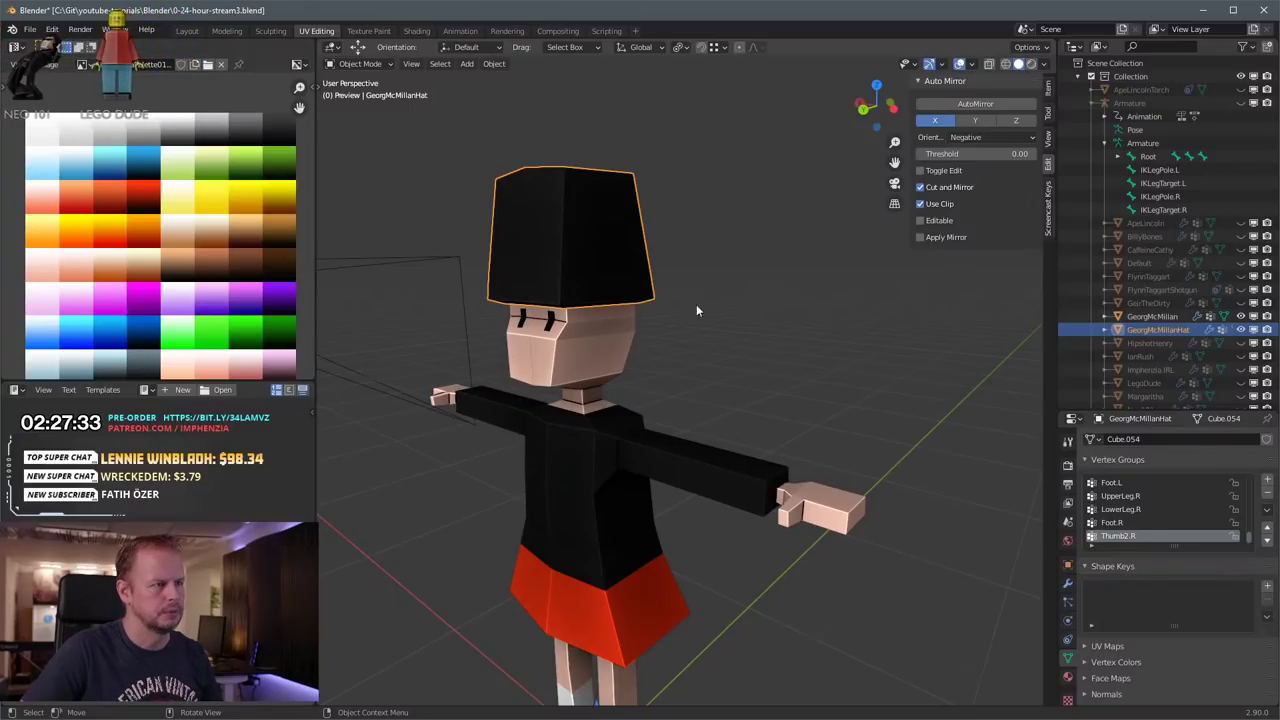
pyautogui.click(1067, 583)
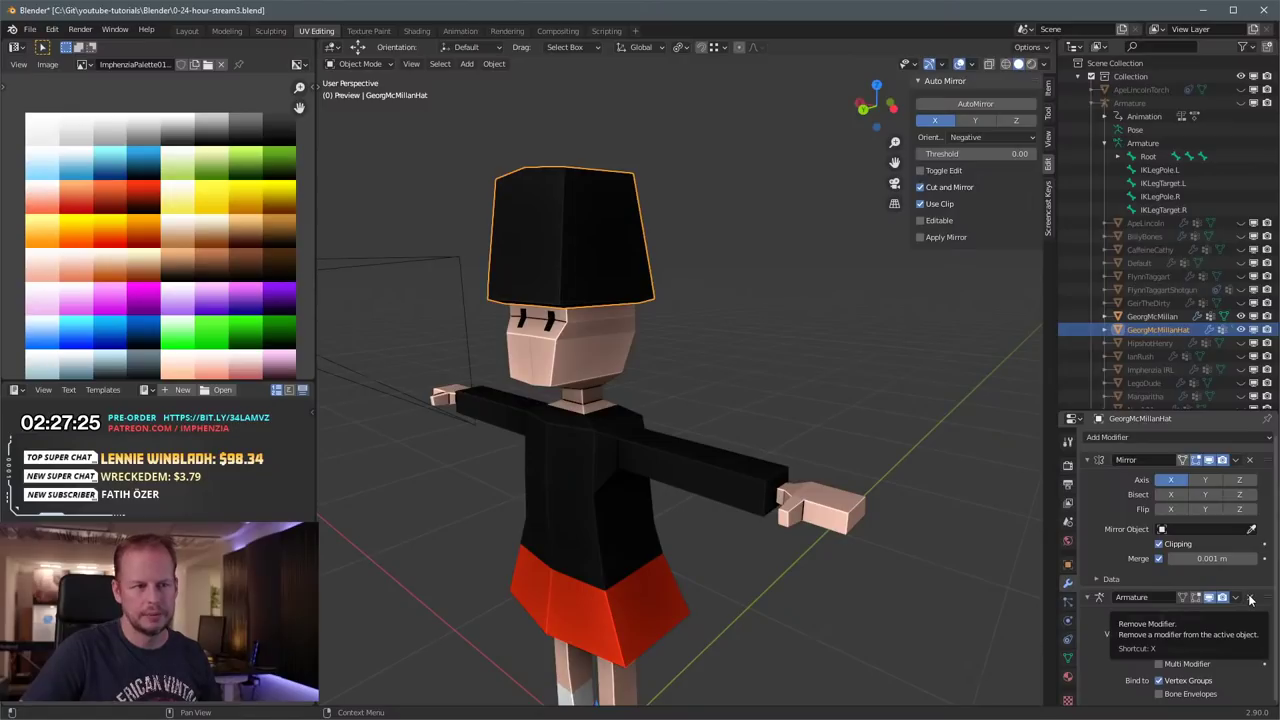
pyautogui.click(1250, 598)
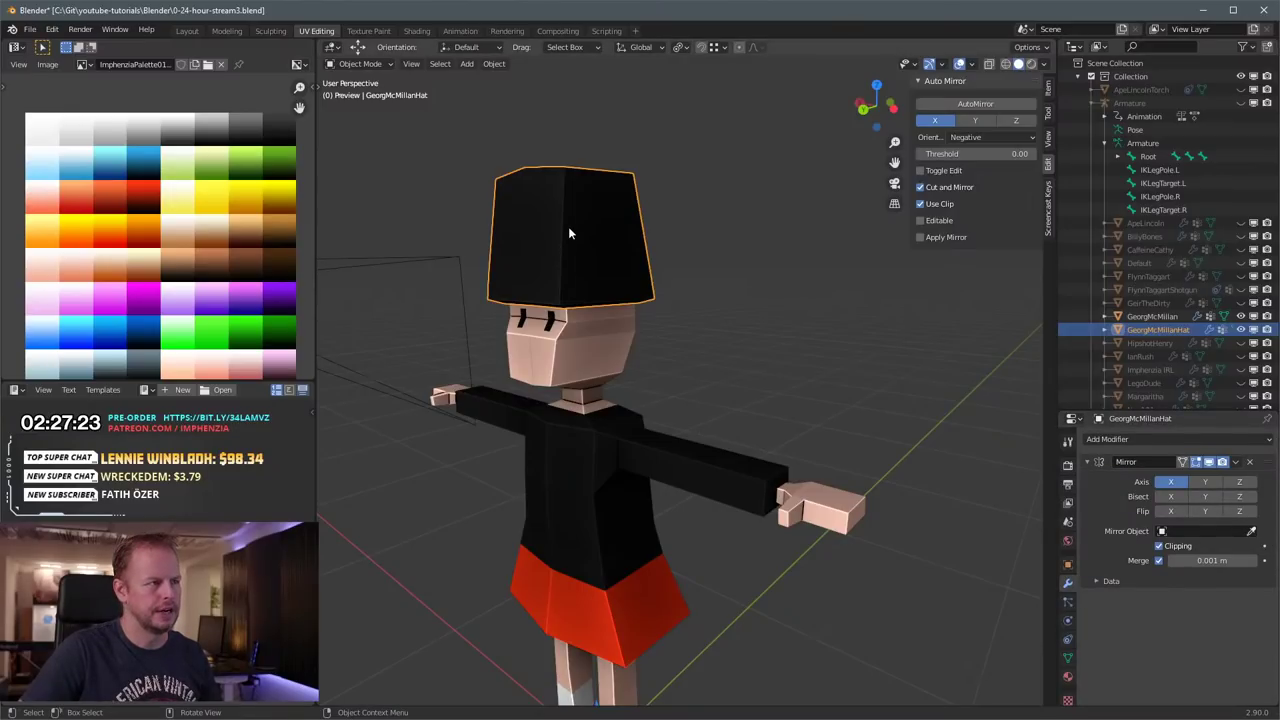
pyautogui.moveTo(635, 294); pyautogui.dragTo(594, 348, button='middle')
pyautogui.click(596, 350)
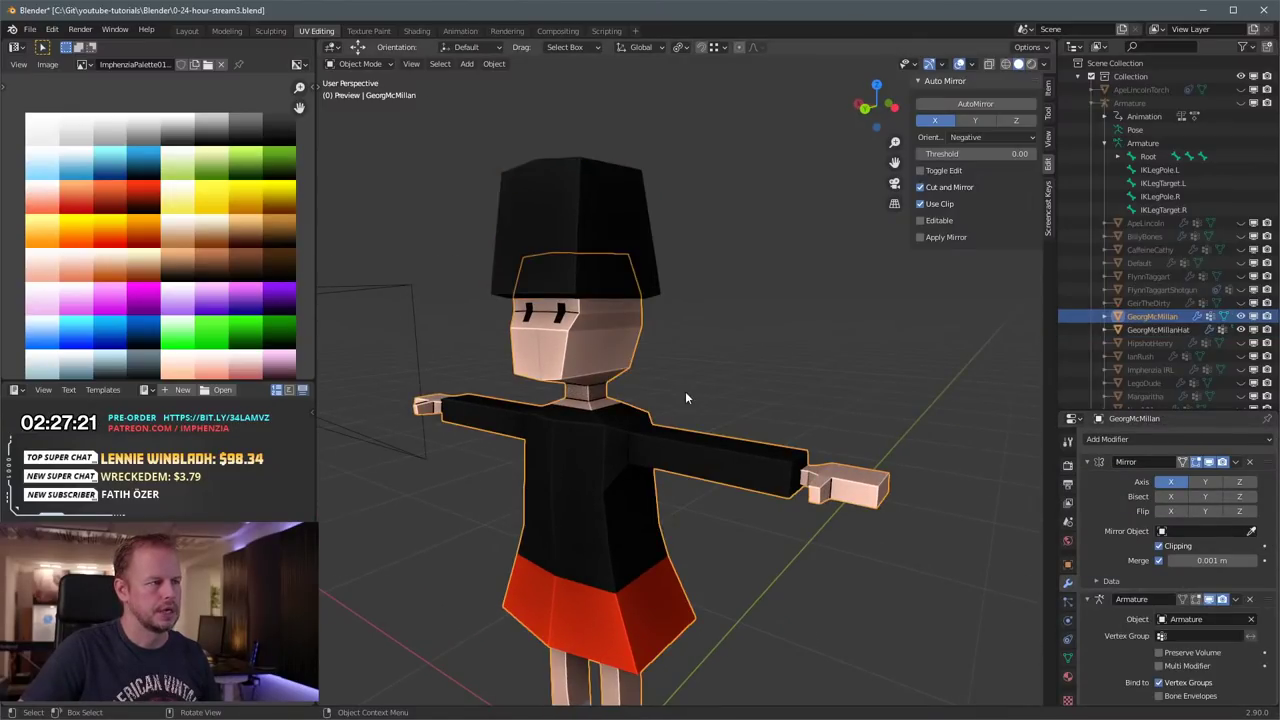
pyautogui.scroll(-4, 685, 398)
pyautogui.scroll(4, 718, 369)
# Step: Add a Child Of object constraint to the hat with Armature as its target
pyautogui.click(627, 235)
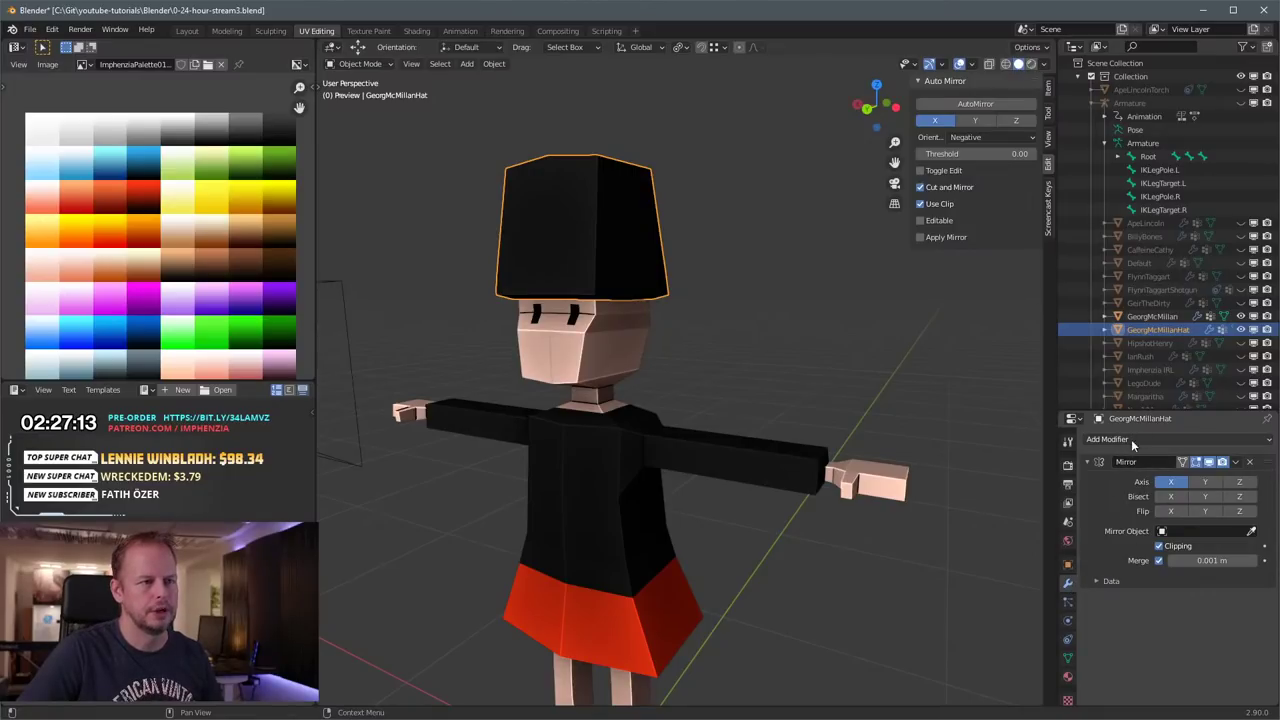
pyautogui.click(1067, 640)
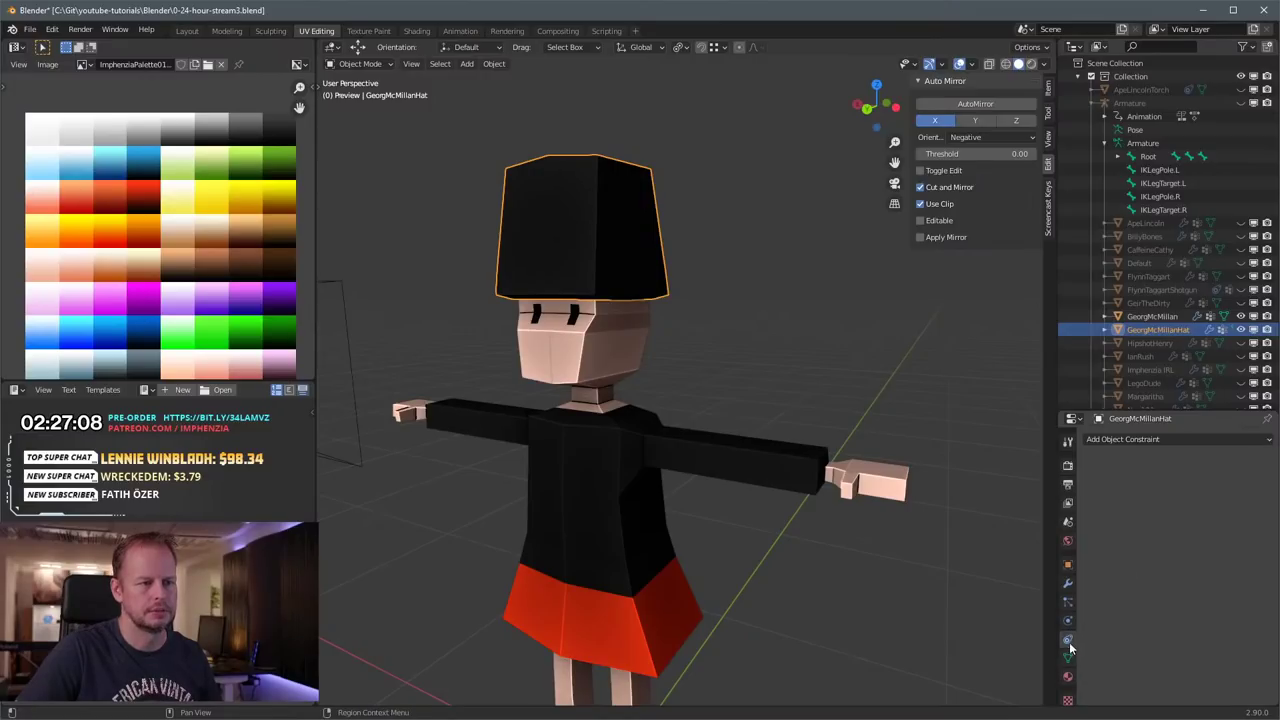
pyautogui.click(1168, 441)
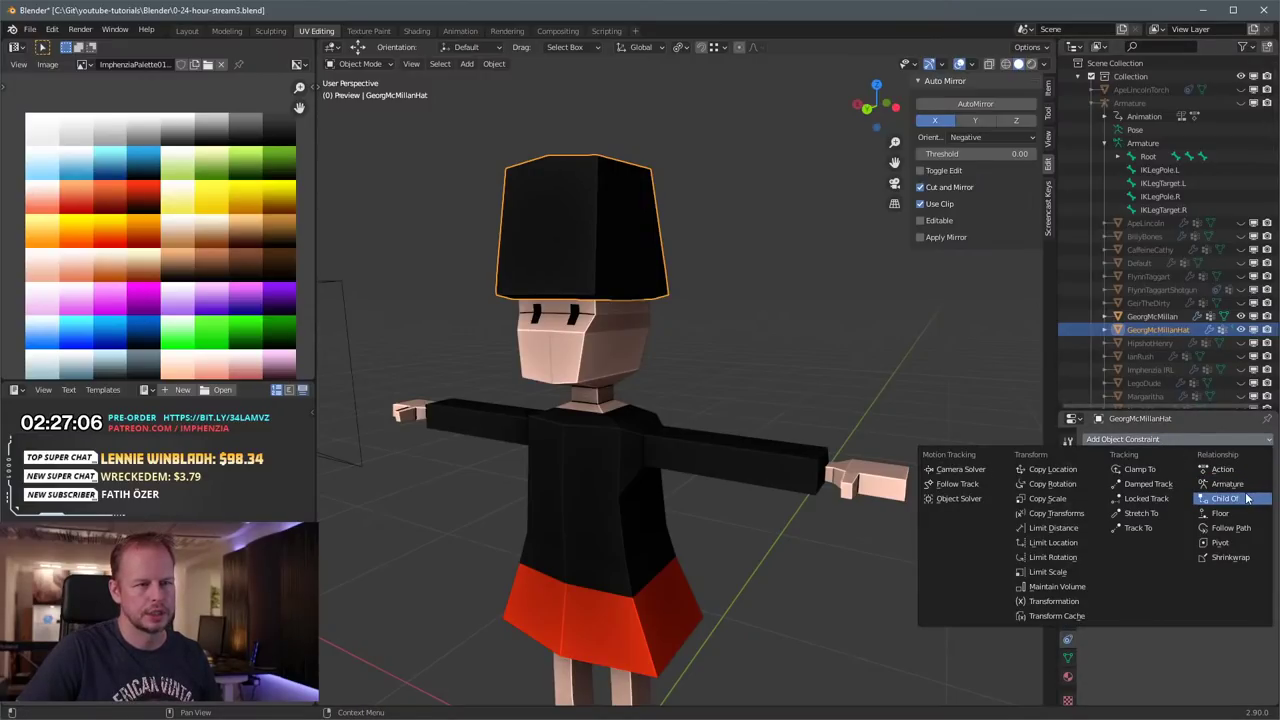
pyautogui.click(1245, 497)
pyautogui.click(1184, 484)
pyautogui.write('ar')
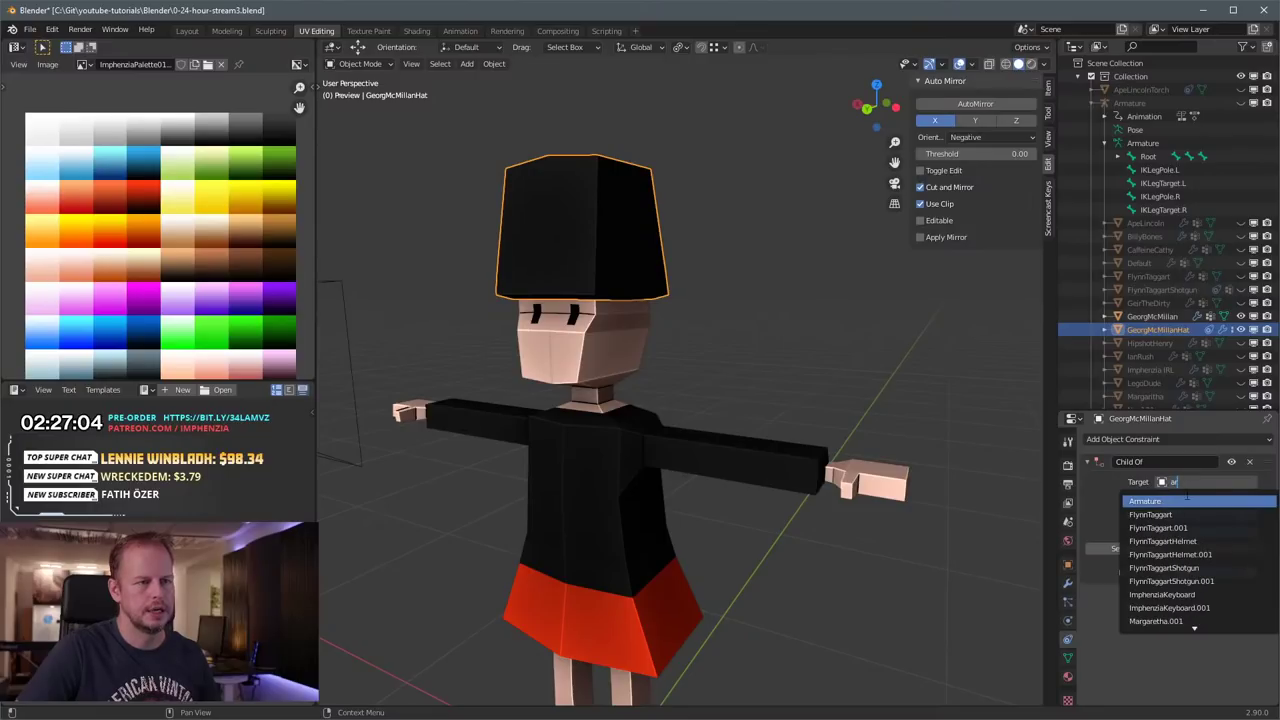
pyautogui.click(1169, 501)
# Step: Set the hat constraint's bone to Head and set its inverse
pyautogui.click(1181, 498)
pyautogui.write('he')
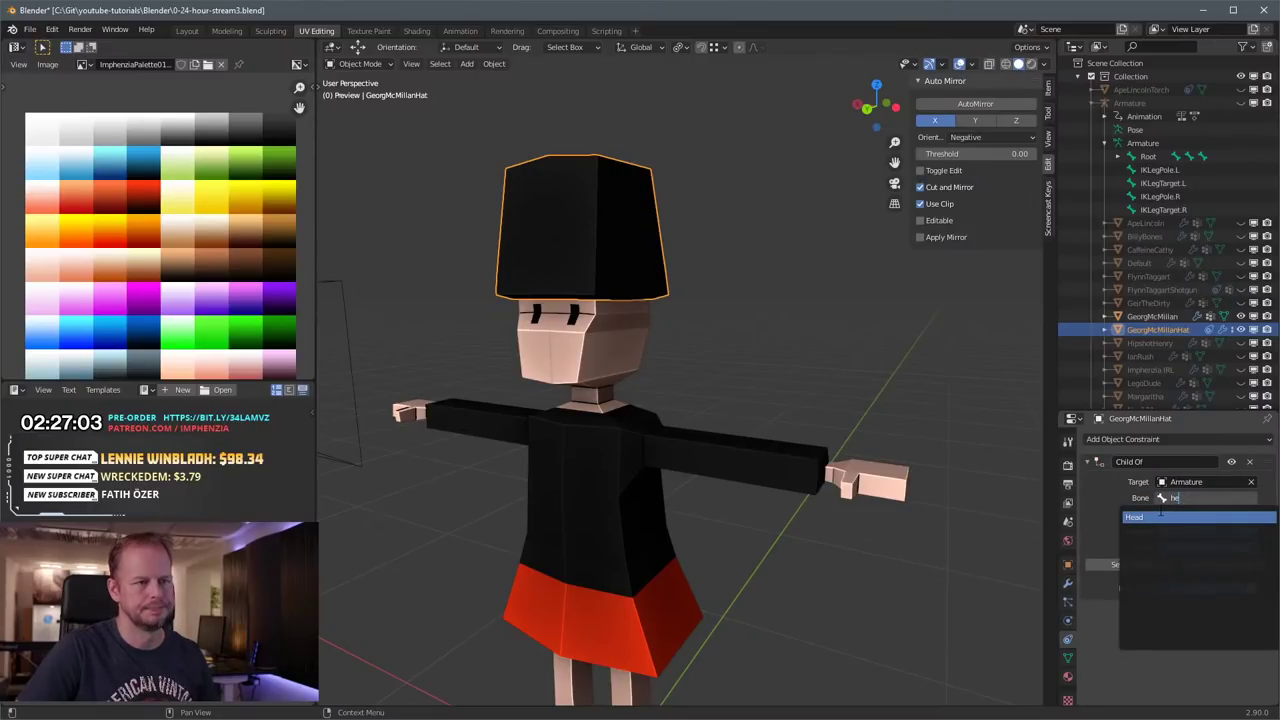
pyautogui.click(1158, 516)
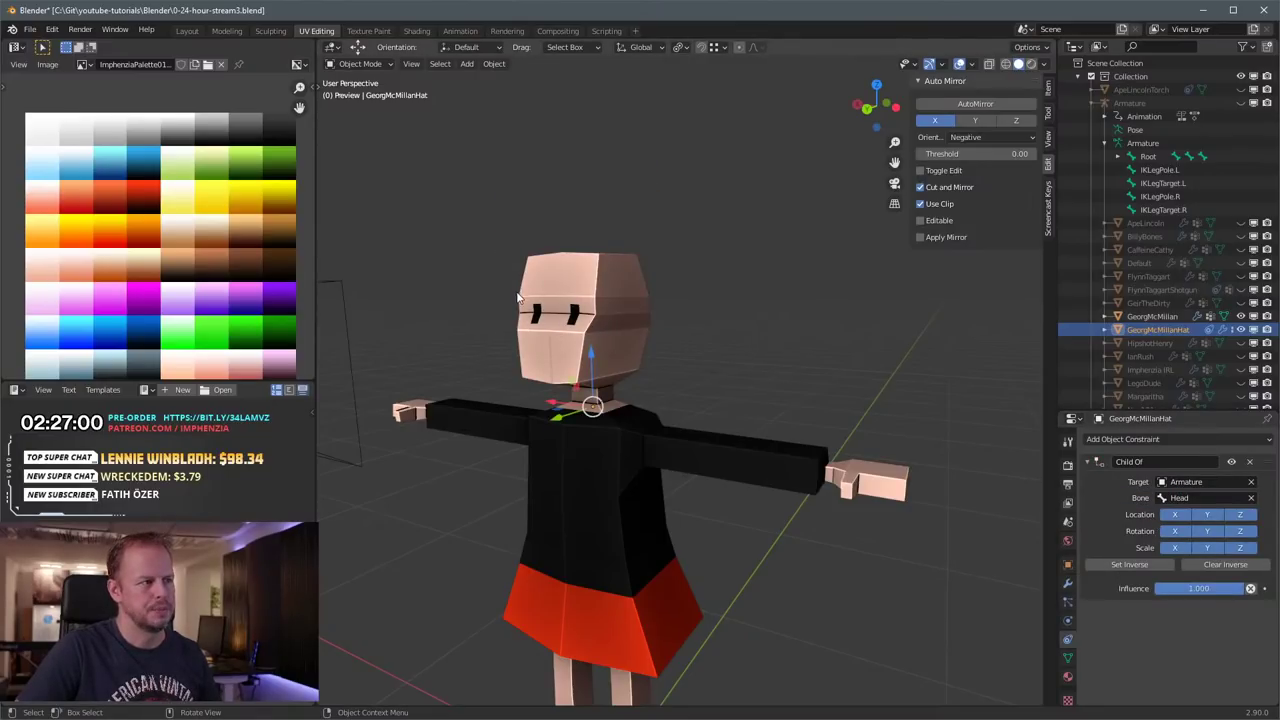
pyautogui.click(1132, 564)
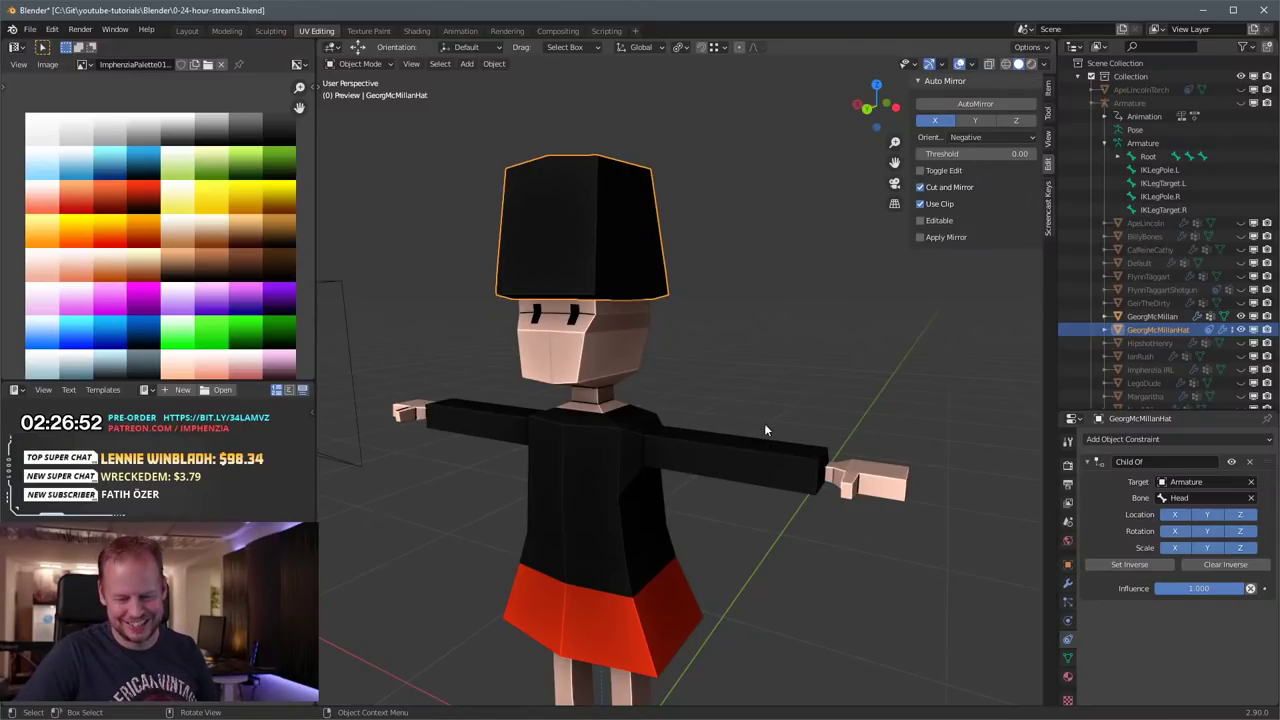
# Step: Examine the whole character with its hat and kilt from several angles
pyautogui.scroll(-4, 767, 402)
pyautogui.moveTo(714, 395); pyautogui.dragTo(452, 346, button='middle')
pyautogui.scroll(3, 638, 334)
pyautogui.moveTo(571, 347); pyautogui.dragTo(740, 385, button='middle')
pyautogui.scroll(-3, 651, 309)
pyautogui.scroll(2, 762, 342)
# Step: Add an edge loop around the body's white sock at factor -0.709 and scale it up to about 1.27 in Edit Mode
pyautogui.keyDown('shift'); pyautogui.moveTo(726, 415); pyautogui.dragTo(748, 275, button='middle'); pyautogui.keyUp('shift')
pyautogui.scroll(2, 729, 395)
pyautogui.scroll(1, 718, 445)
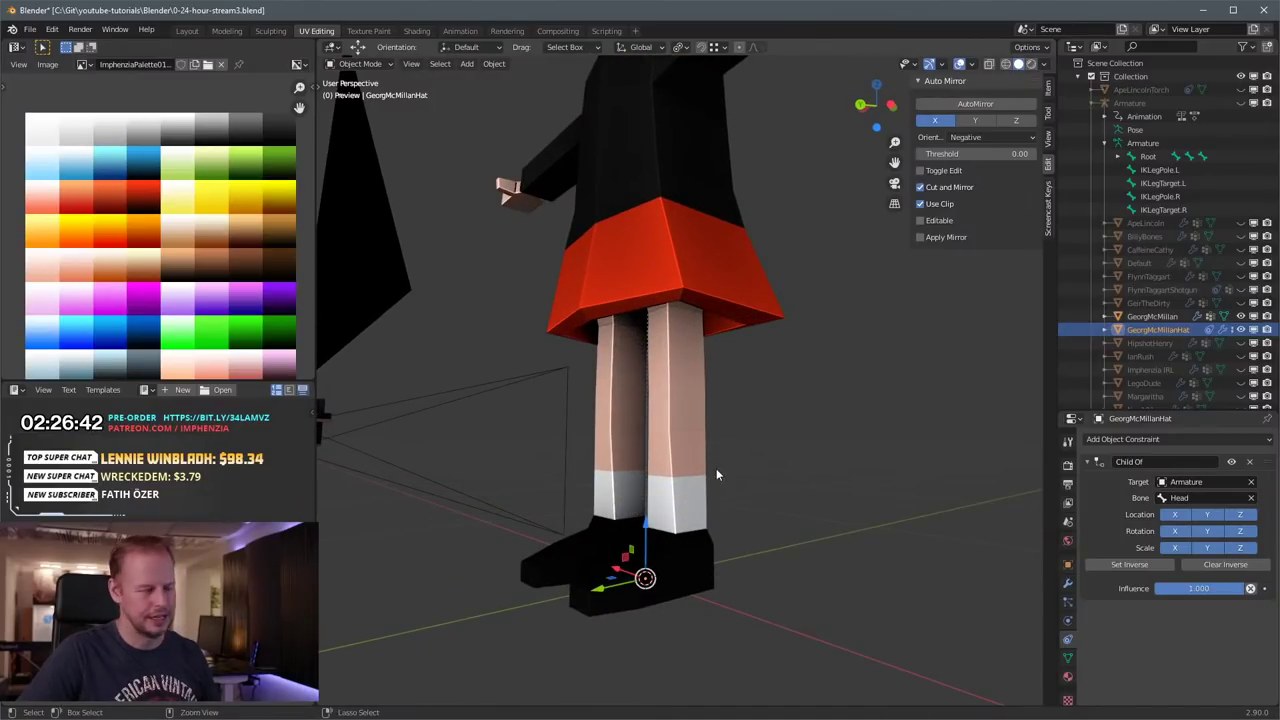
pyautogui.click(677, 518)
pyautogui.press('Tab')
pyautogui.hotkey('ctrl', 'r')
pyautogui.click(680, 518)
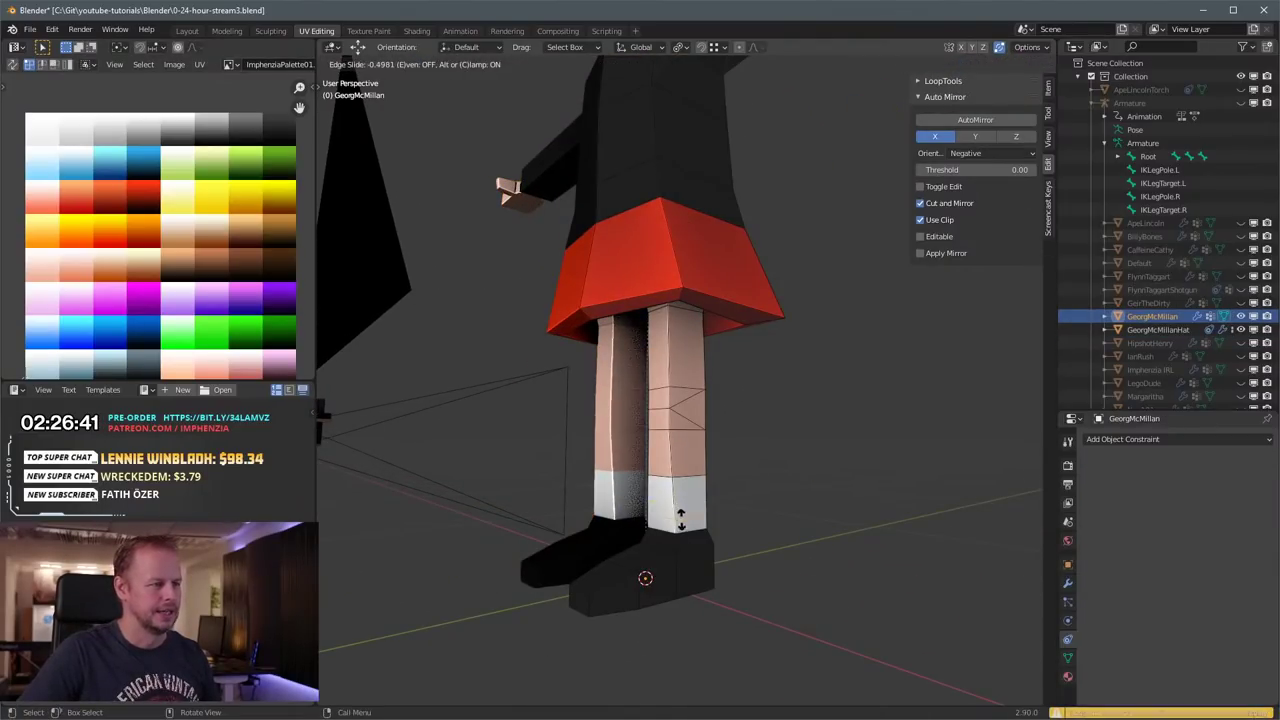
pyautogui.click(680, 518)
pyautogui.press('s')
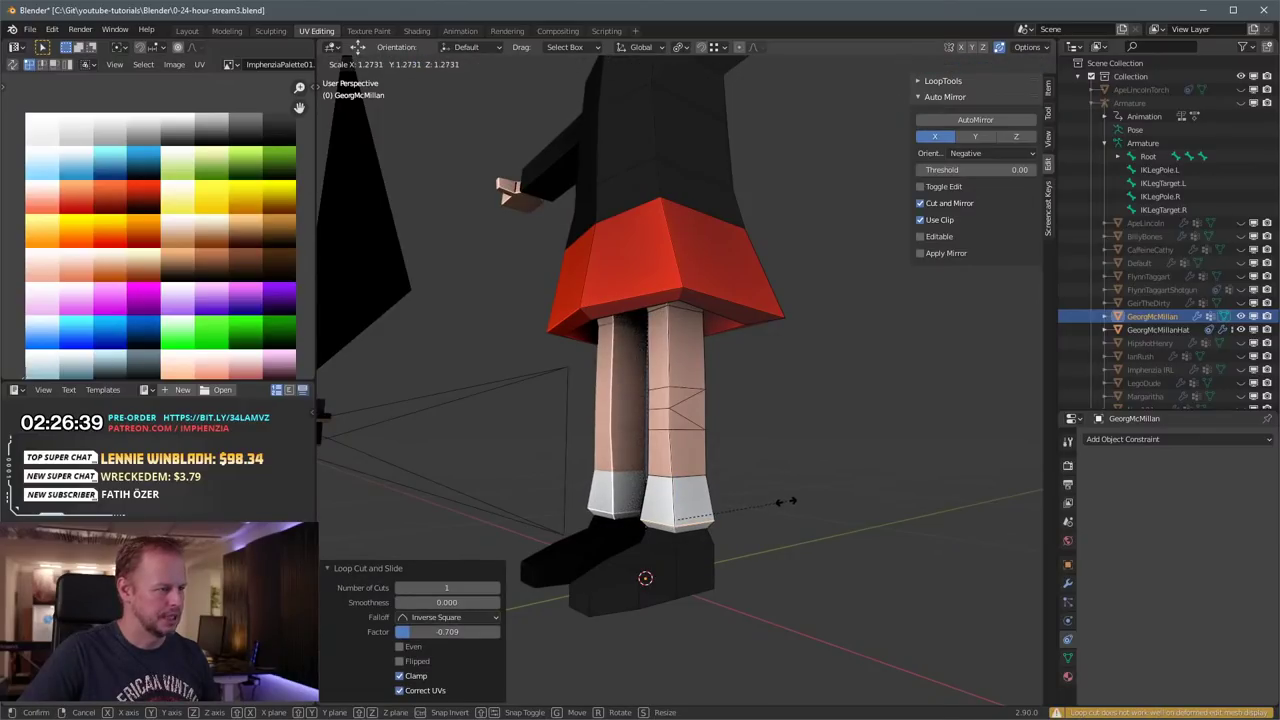
pyautogui.click(788, 500)
# Step: Select the shoulder, chest and belly faces on one half of the torso's front
pyautogui.scroll(-2, 788, 500)
pyautogui.keyDown('shift'); pyautogui.moveTo(729, 268); pyautogui.dragTo(723, 394, button='middle'); pyautogui.keyUp('shift')
pyautogui.click(683, 440)
pyautogui.click(634, 366)
pyautogui.scroll(4, 699, 380)
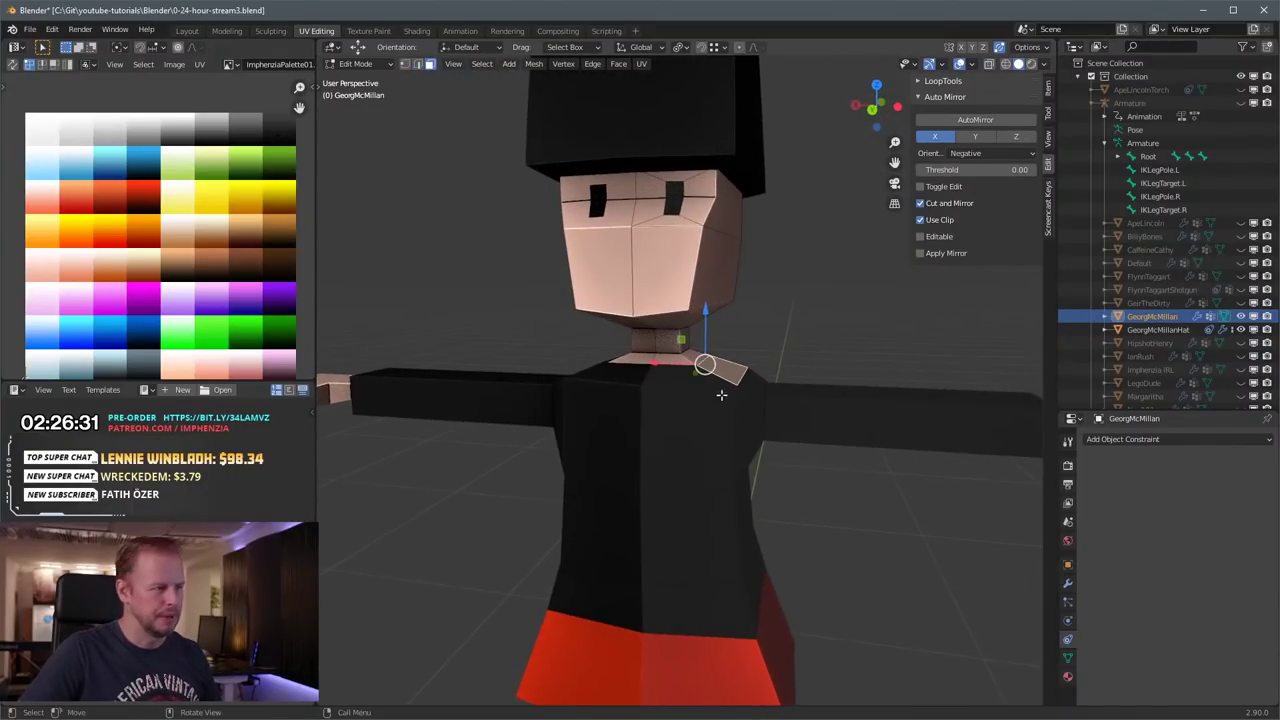
pyautogui.click(700, 440)
pyautogui.keyDown('shift'); pyautogui.click(706, 522); pyautogui.keyUp('shift')
pyautogui.moveTo(739, 577); pyautogui.dragTo(795, 514, button='middle')
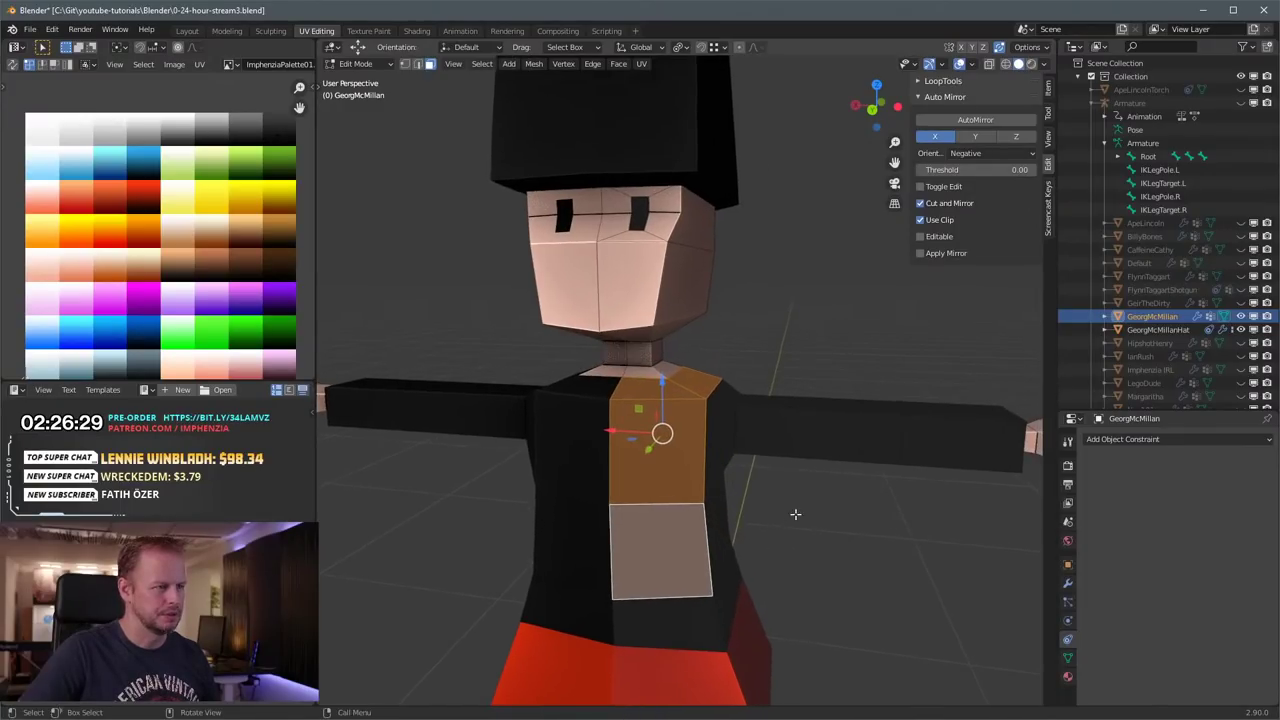
pyautogui.press('i')
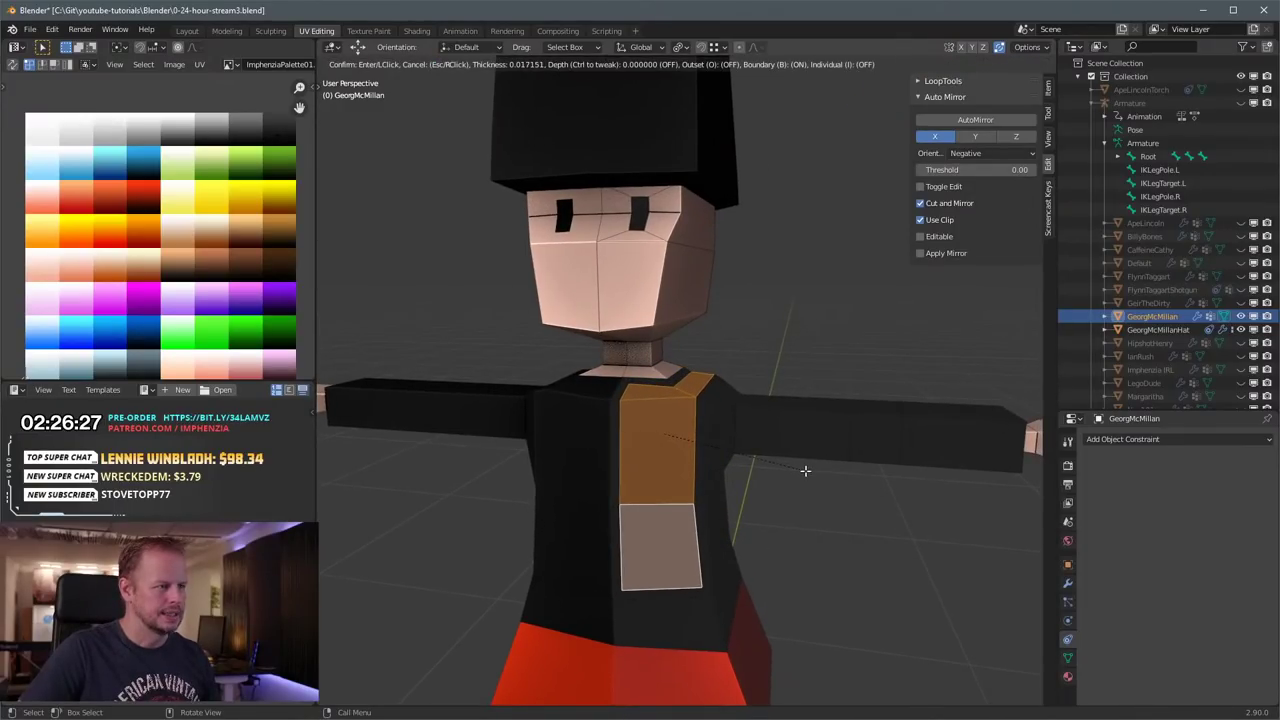
pyautogui.click(804, 470)
pyautogui.moveTo(804, 470); pyautogui.dragTo(646, 400, button='middle')
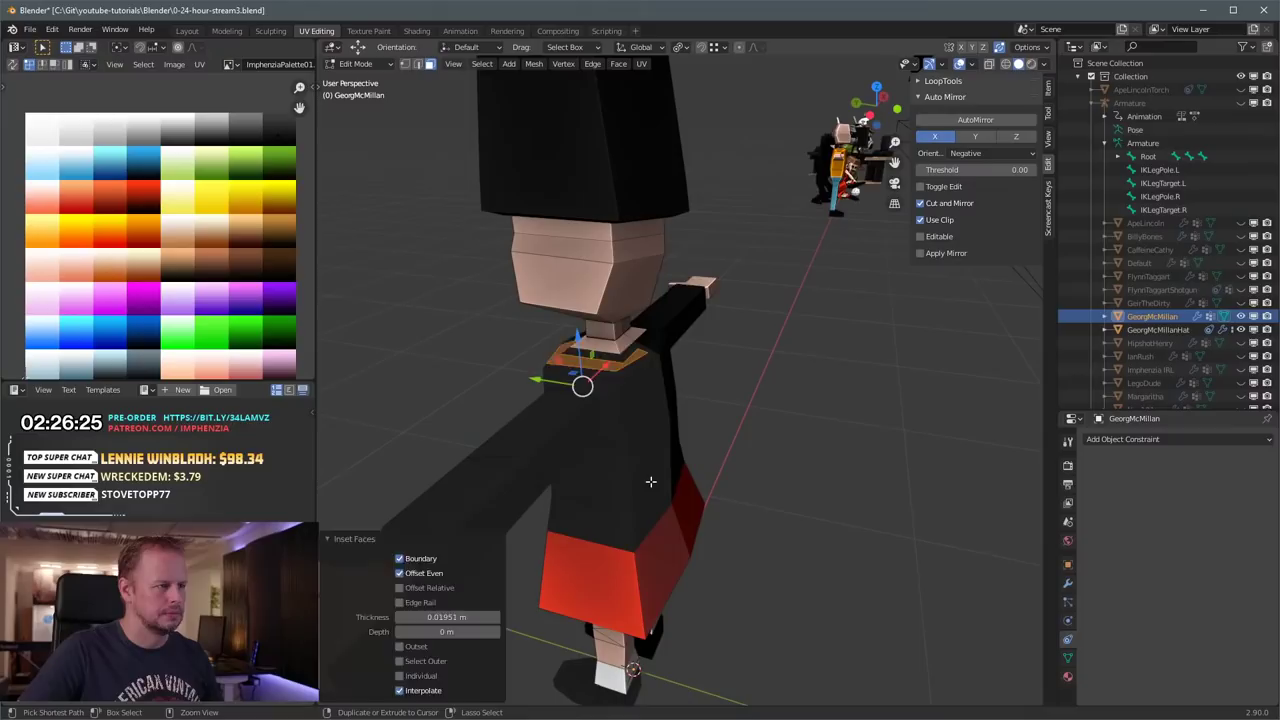
# Step: Add the torso's back faces to the selection and inset all selected faces by about 0.020 m
pyautogui.keyDown('shift'); pyautogui.click(646, 400); pyautogui.keyUp('shift')
pyautogui.moveTo(641, 472); pyautogui.dragTo(761, 480, button='middle')
pyautogui.keyDown('shift'); pyautogui.click(583, 441); pyautogui.keyUp('shift')
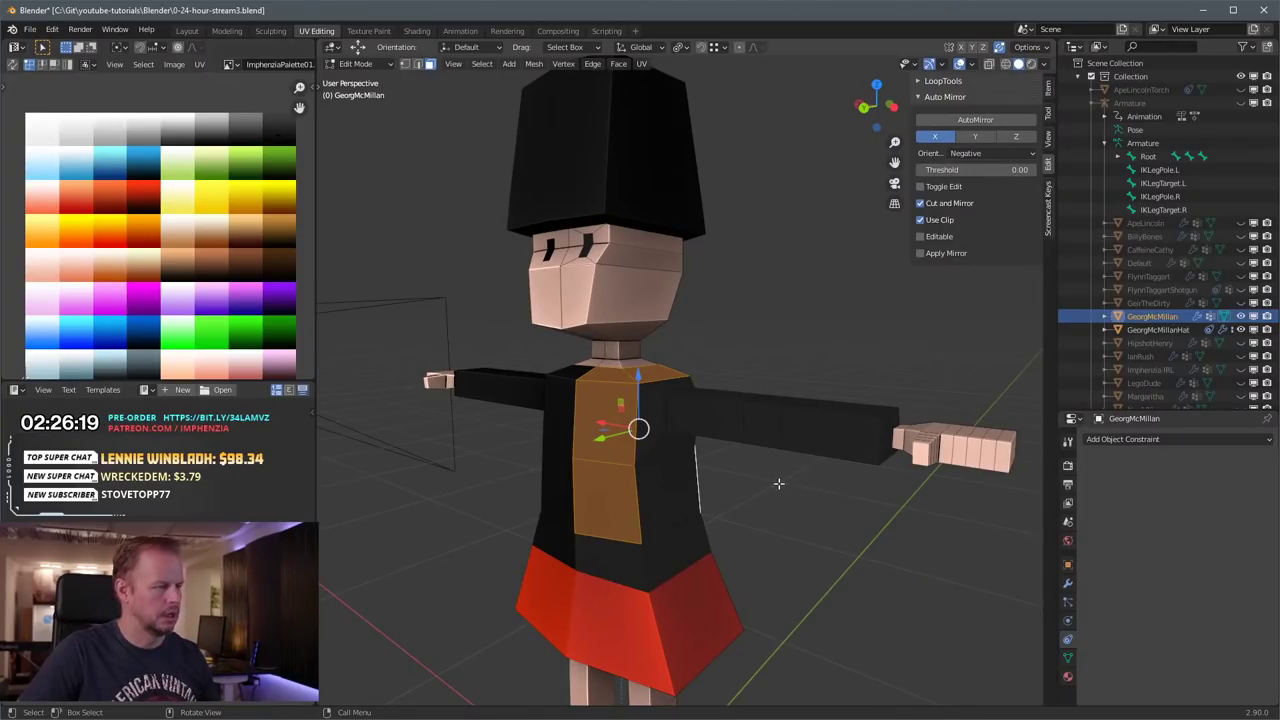
pyautogui.press('i')
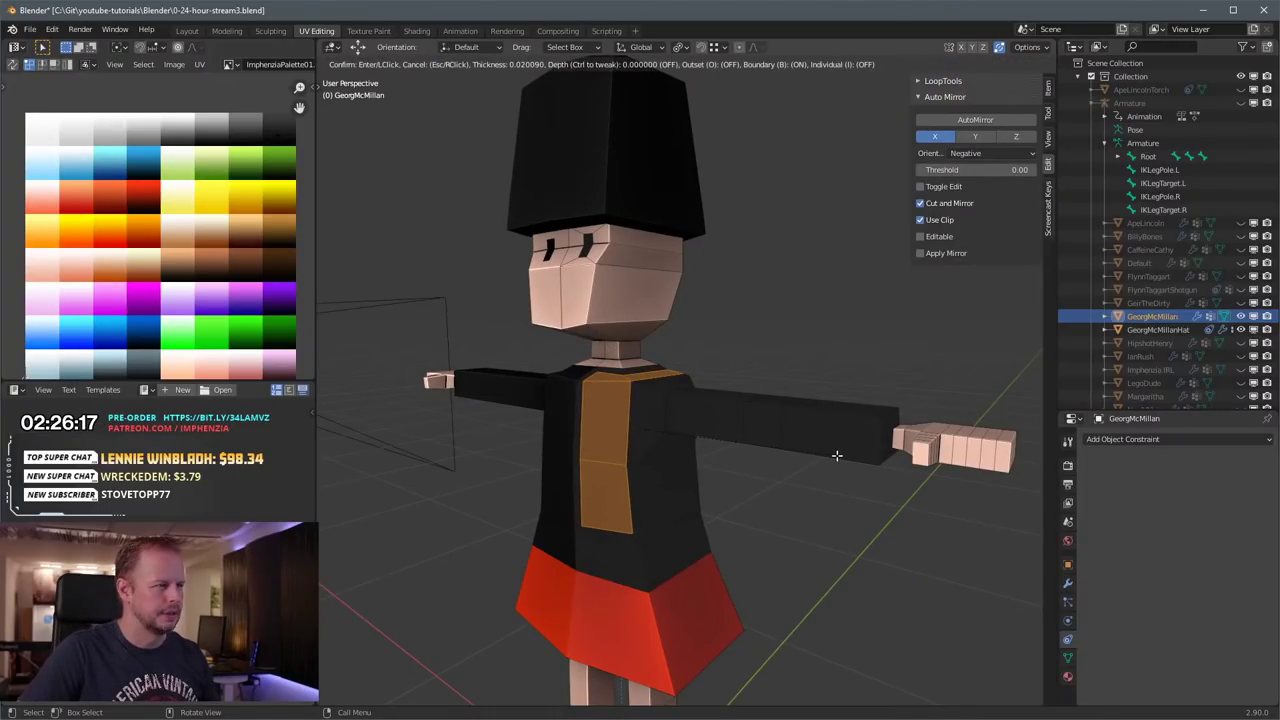
pyautogui.click(836, 455)
# Step: Extrude the inset torso faces outward along their normals to form a raised jacket panel
pyautogui.moveTo(836, 455); pyautogui.dragTo(790, 462, button='middle')
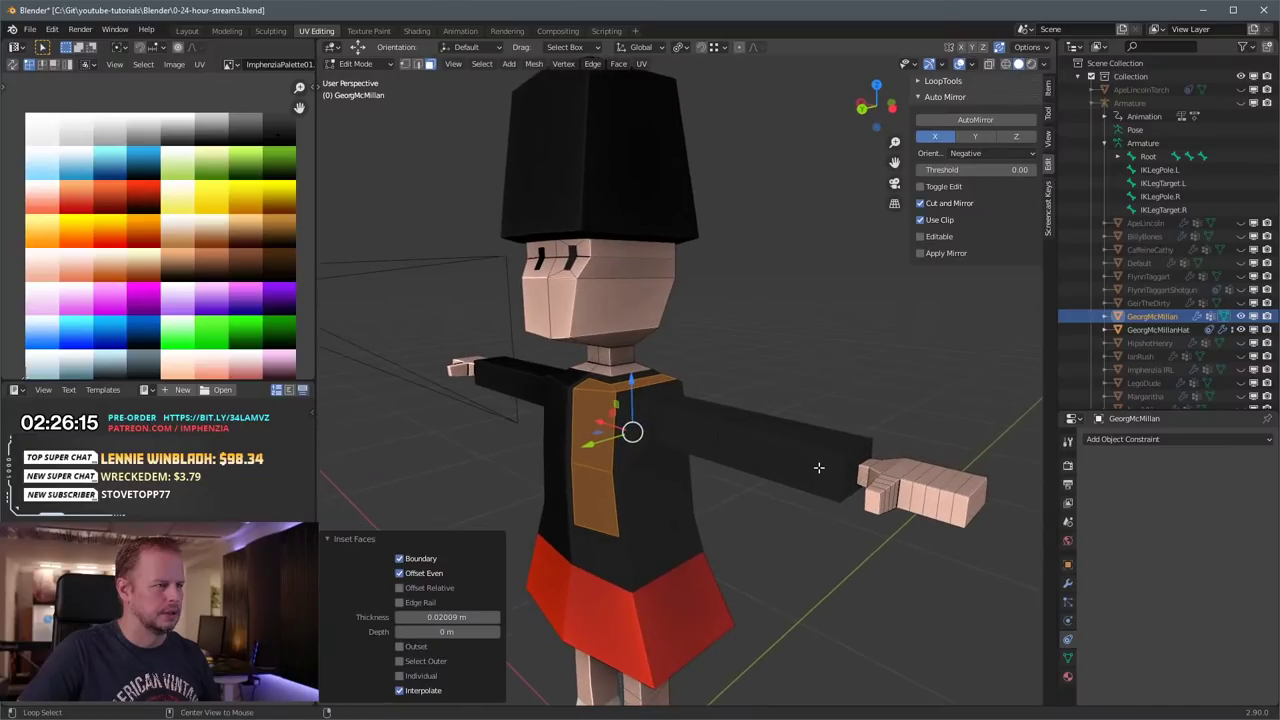
pyautogui.hotkey('alt', 'e')
pyautogui.click(790, 466)
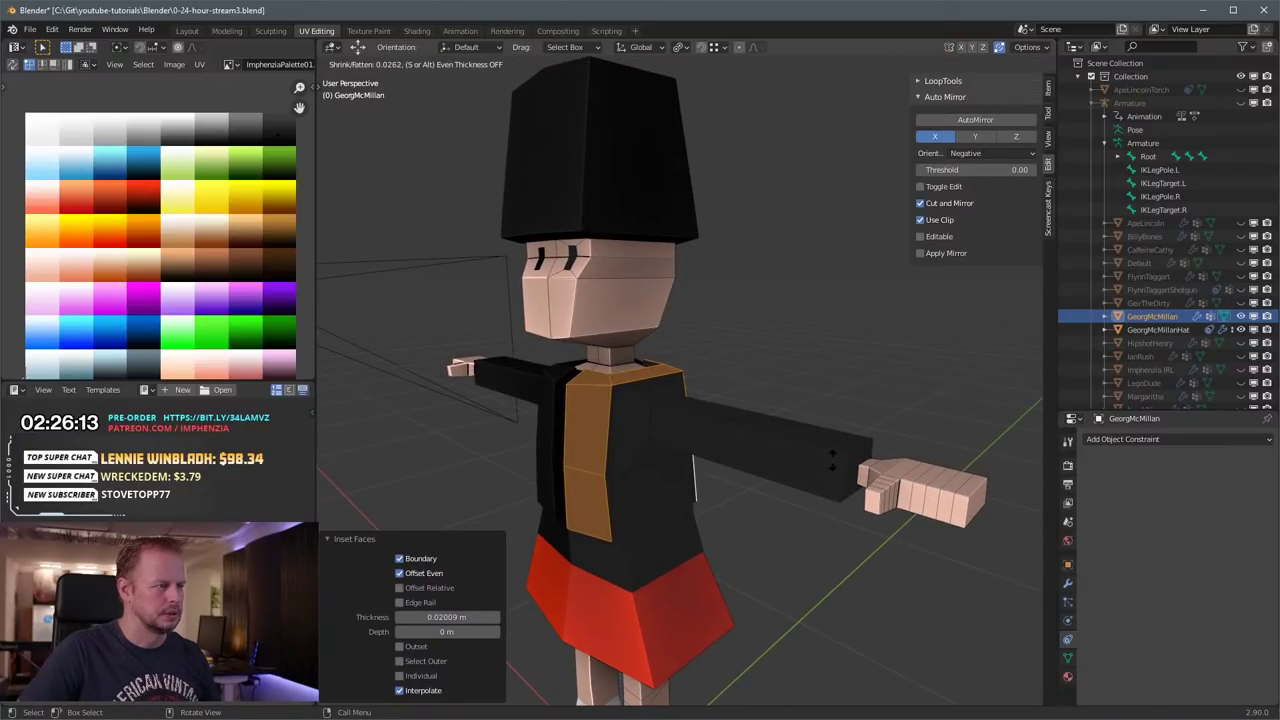
pyautogui.click(698, 482)
# Step: Add an edge loop around the waist just above the kilt at factor 0.041 and scale it to 0.776
pyautogui.moveTo(698, 482); pyautogui.dragTo(750, 500, button='middle')
pyautogui.click(723, 489)
pyautogui.click(691, 494)
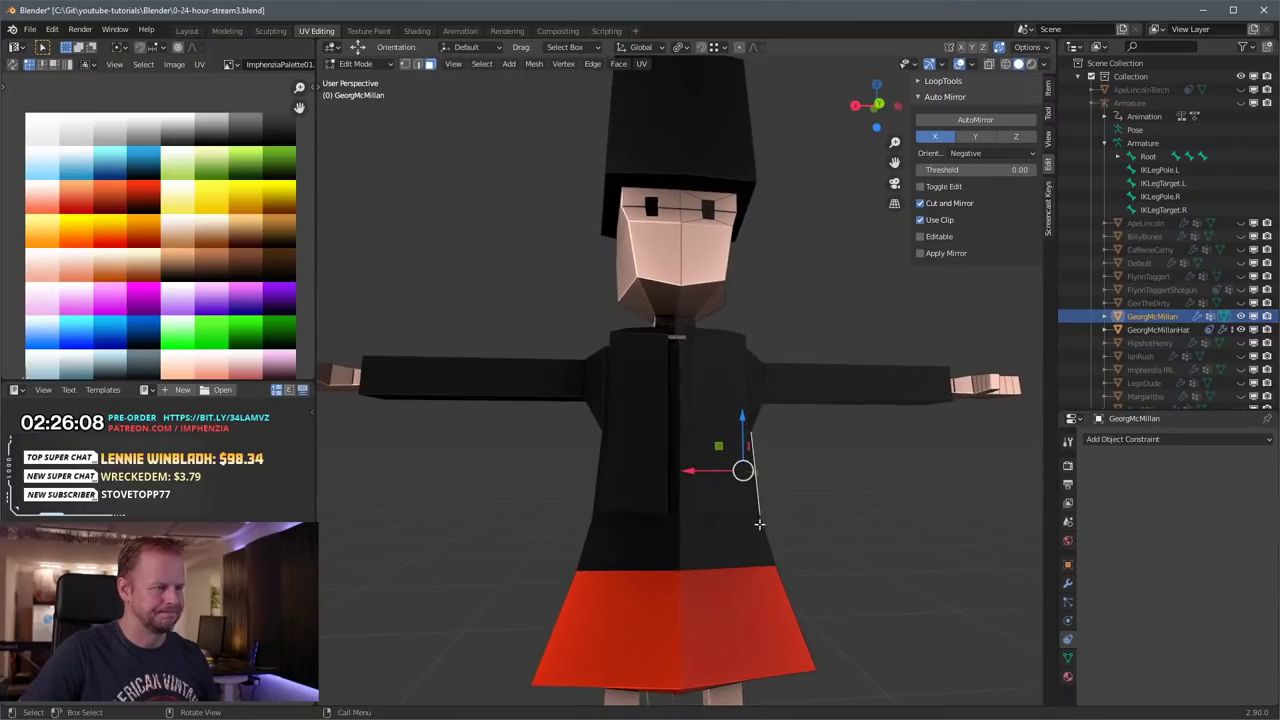
pyautogui.hotkey('ctrl', 'r')
pyautogui.click(766, 531)
pyautogui.click(806, 521)
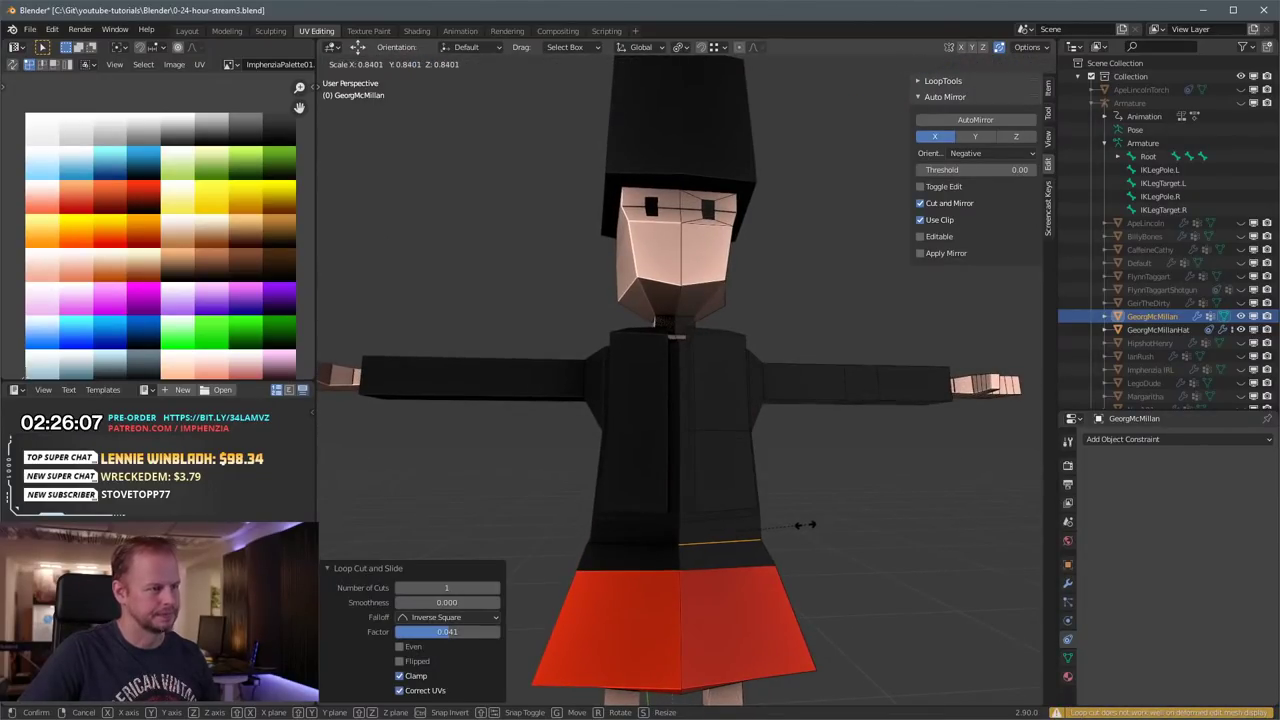
pyautogui.press('s')
pyautogui.click(795, 524)
pyautogui.scroll(-2, 817, 479)
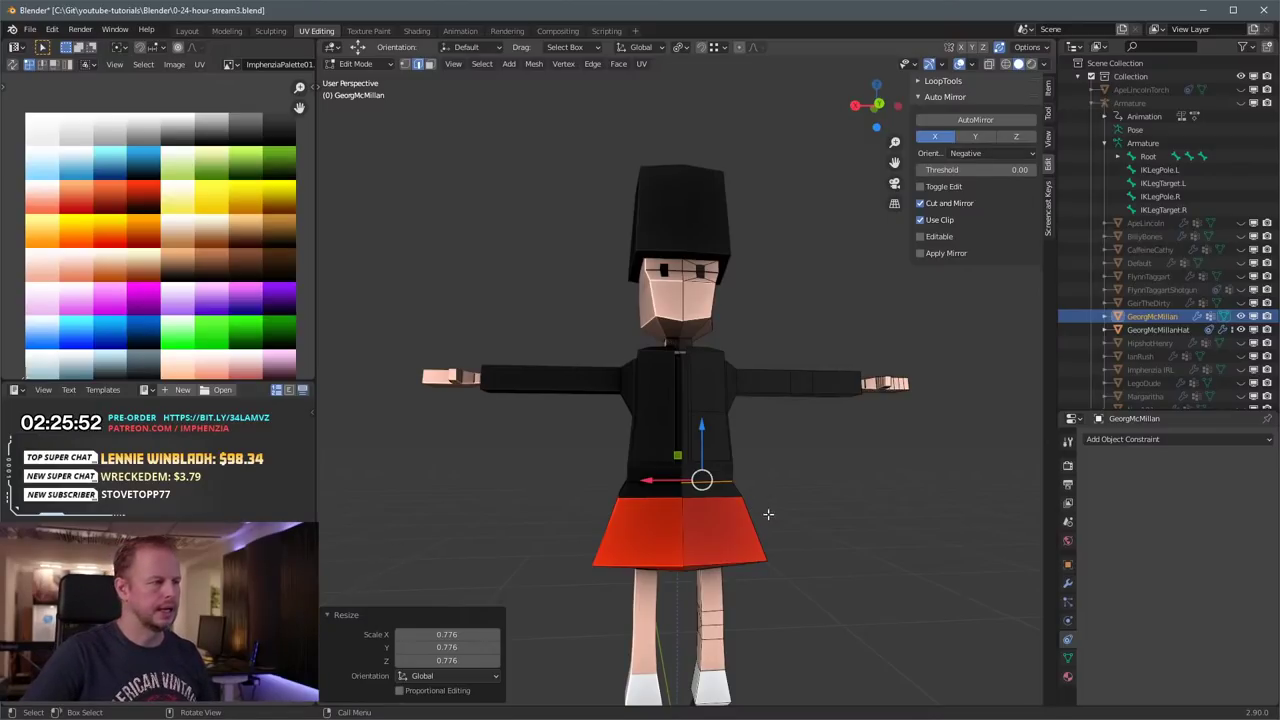
# Step: Examine the jacket's raised panels, neckline and narrowed waist from several angles, including in Object Mode
pyautogui.moveTo(860, 413); pyautogui.dragTo(830, 410, button='middle')
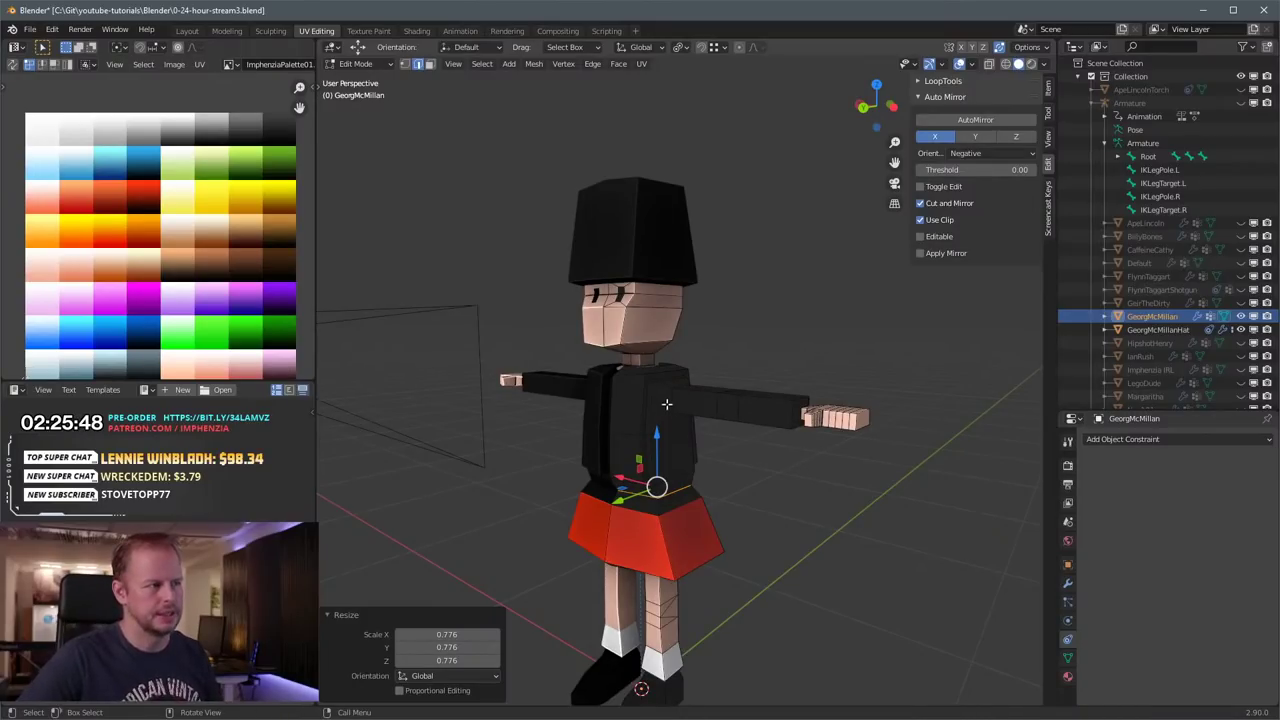
pyautogui.press('Tab')
pyautogui.moveTo(772, 430); pyautogui.dragTo(590, 362, button='middle')
pyautogui.scroll(5, 640, 362)
pyautogui.moveTo(689, 363); pyautogui.dragTo(719, 345, button='middle')
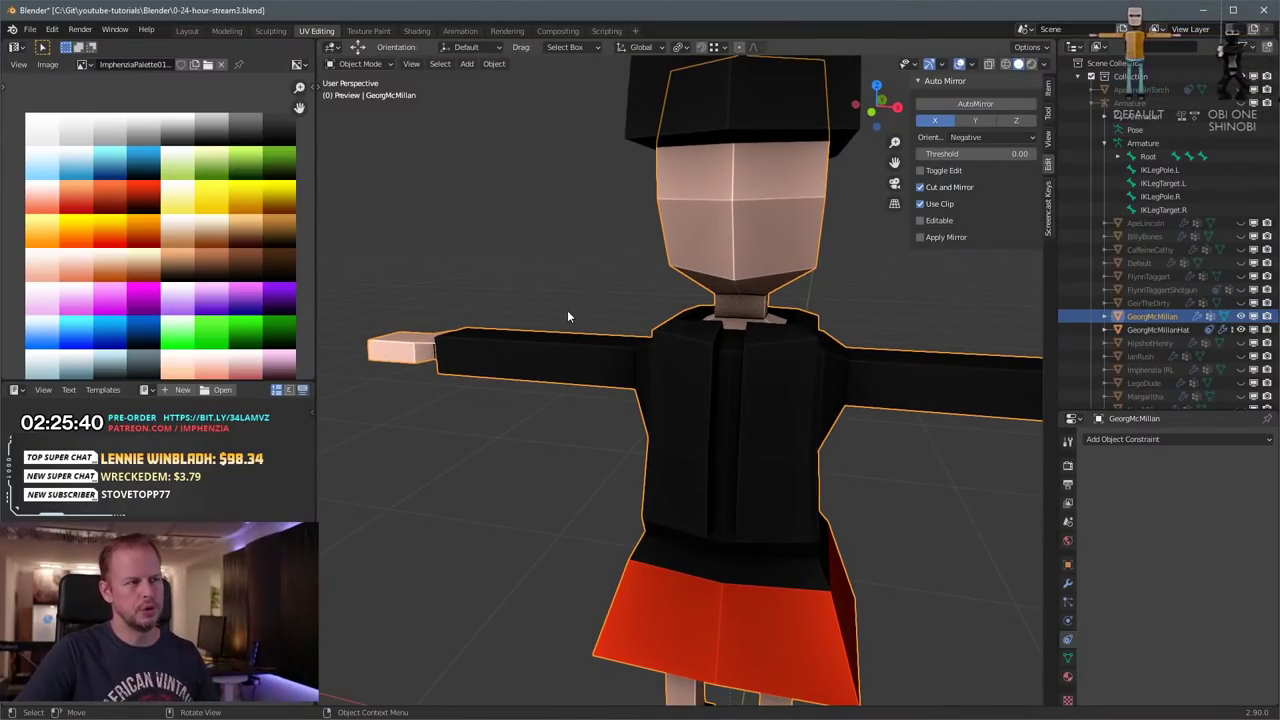
pyautogui.moveTo(567, 310); pyautogui.dragTo(738, 327, button='middle')
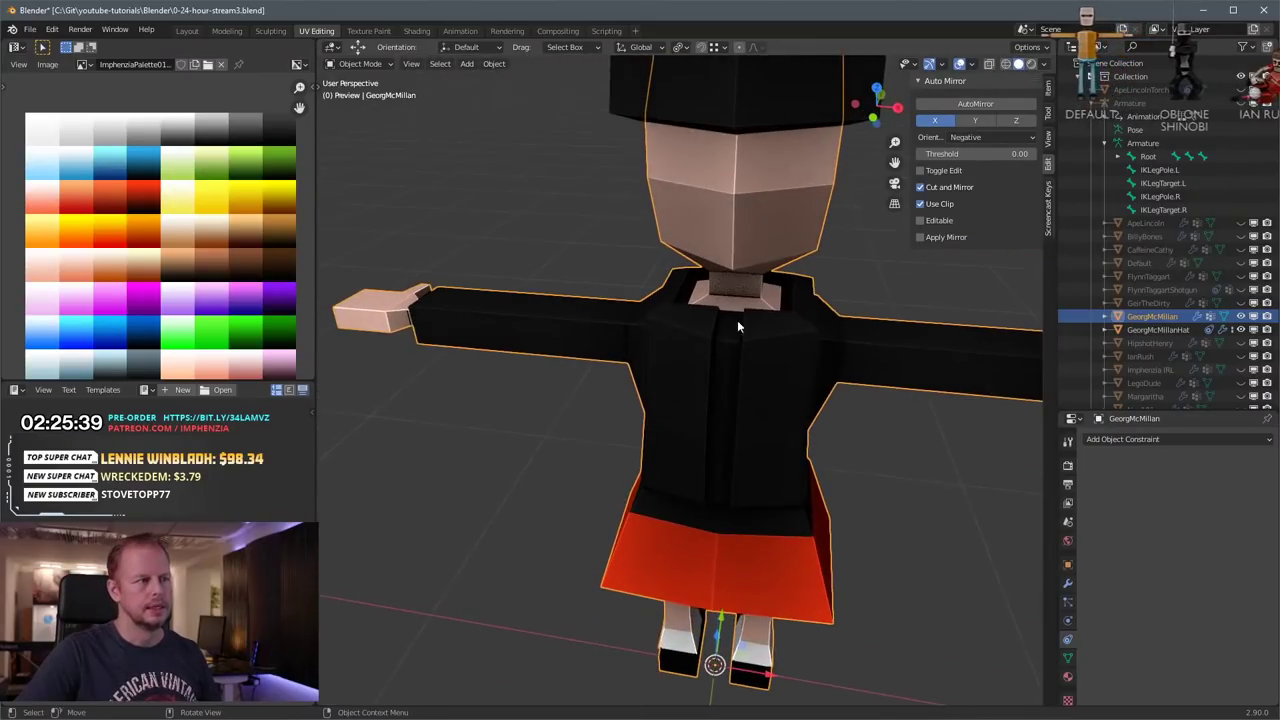
pyautogui.moveTo(842, 326); pyautogui.dragTo(754, 344, button='middle')
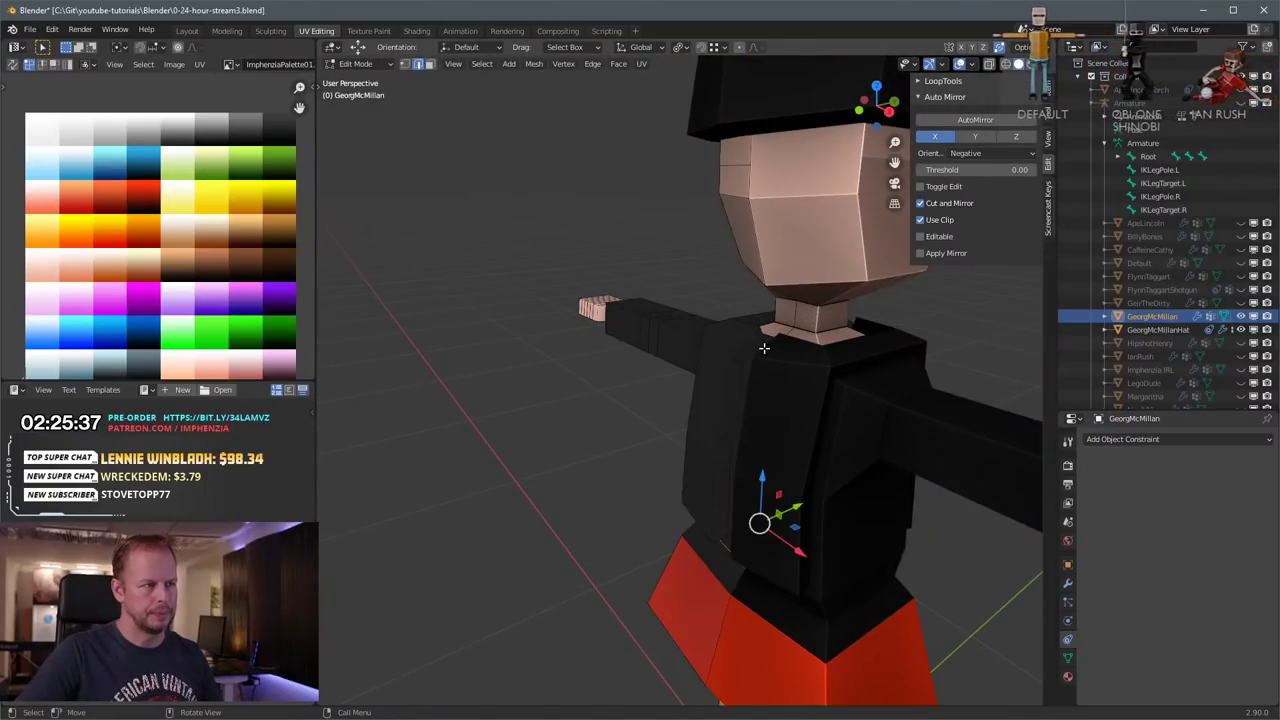
pyautogui.press('Tab')
pyautogui.press('Tab')
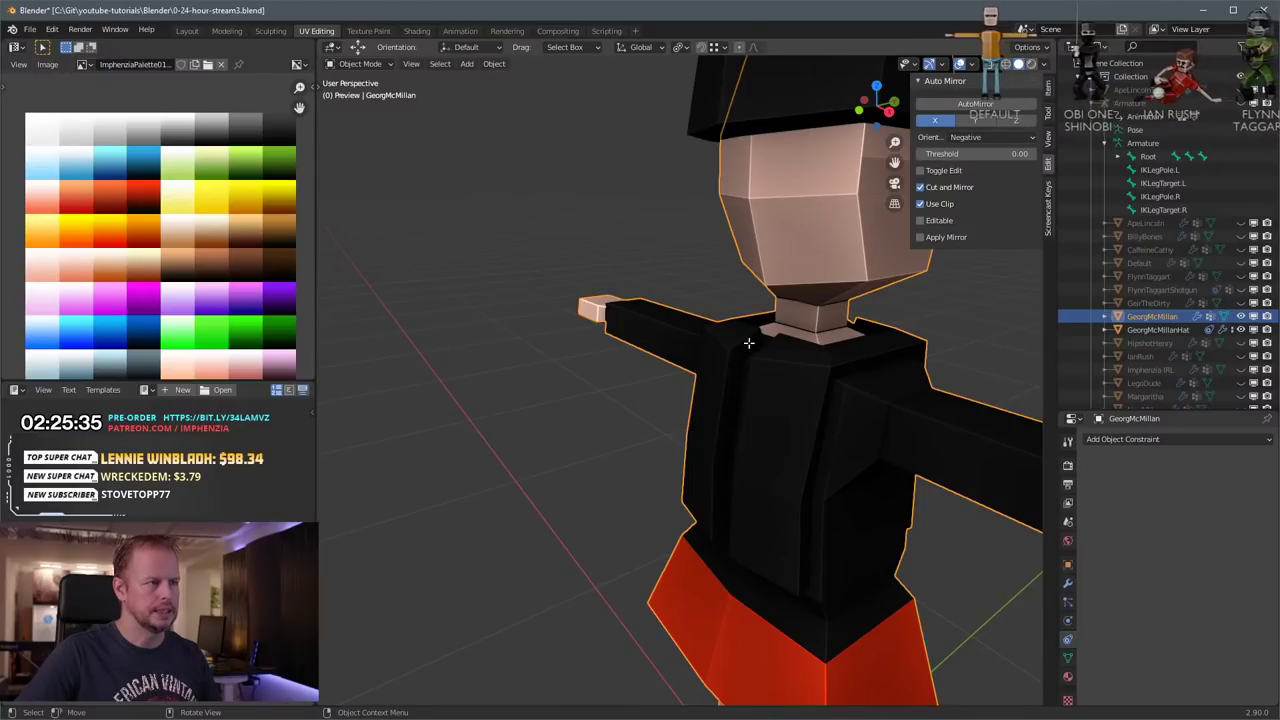
# Step: Select the narrow inner side faces of the raised jacket panel along the chest's centre, from neckline to waist
pyautogui.press('Tab')
pyautogui.click(749, 343)
pyautogui.moveTo(749, 343); pyautogui.dragTo(768, 354, button='middle')
pyautogui.scroll(4, 768, 354)
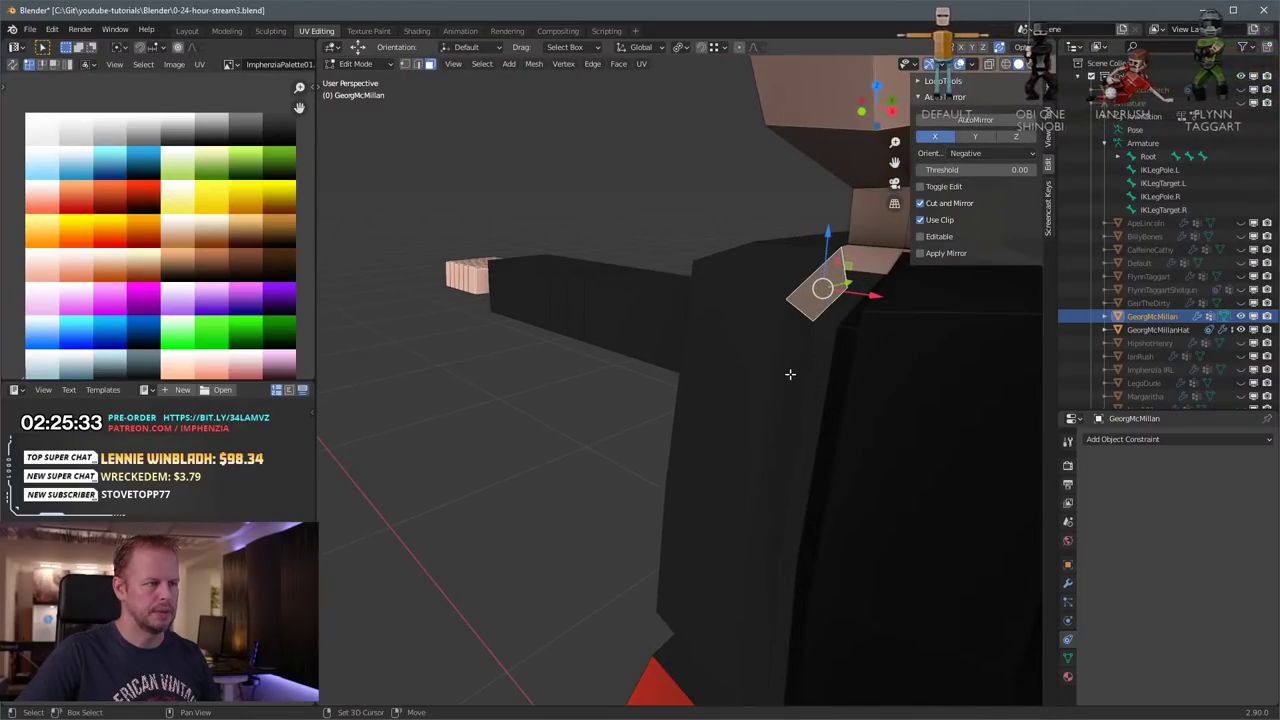
pyautogui.keyDown('alt'); pyautogui.click(790, 372); pyautogui.keyUp('alt')
pyautogui.moveTo(790, 372); pyautogui.dragTo(938, 308, button='middle')
pyautogui.moveTo(830, 428); pyautogui.dragTo(750, 402, button='middle')
pyautogui.keyDown('shift'); pyautogui.click(714, 576); pyautogui.keyUp('shift')
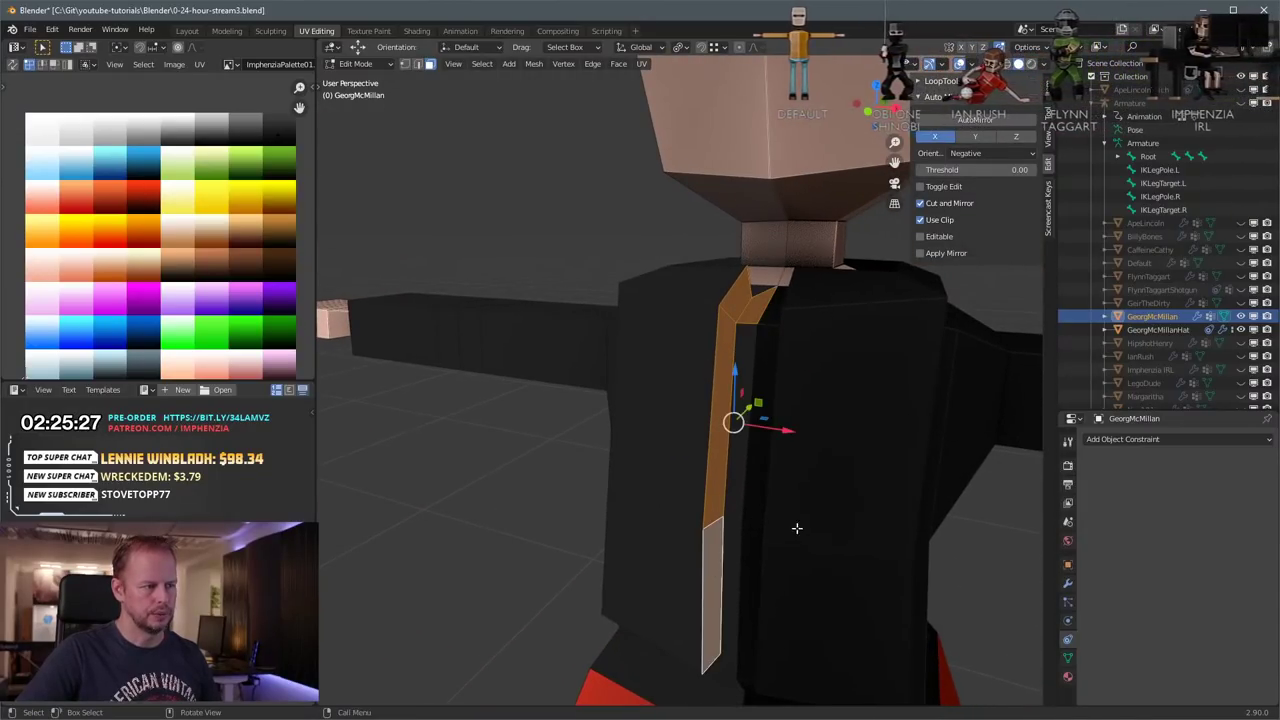
pyautogui.moveTo(797, 528); pyautogui.dragTo(784, 338, button='middle')
pyautogui.press('x')
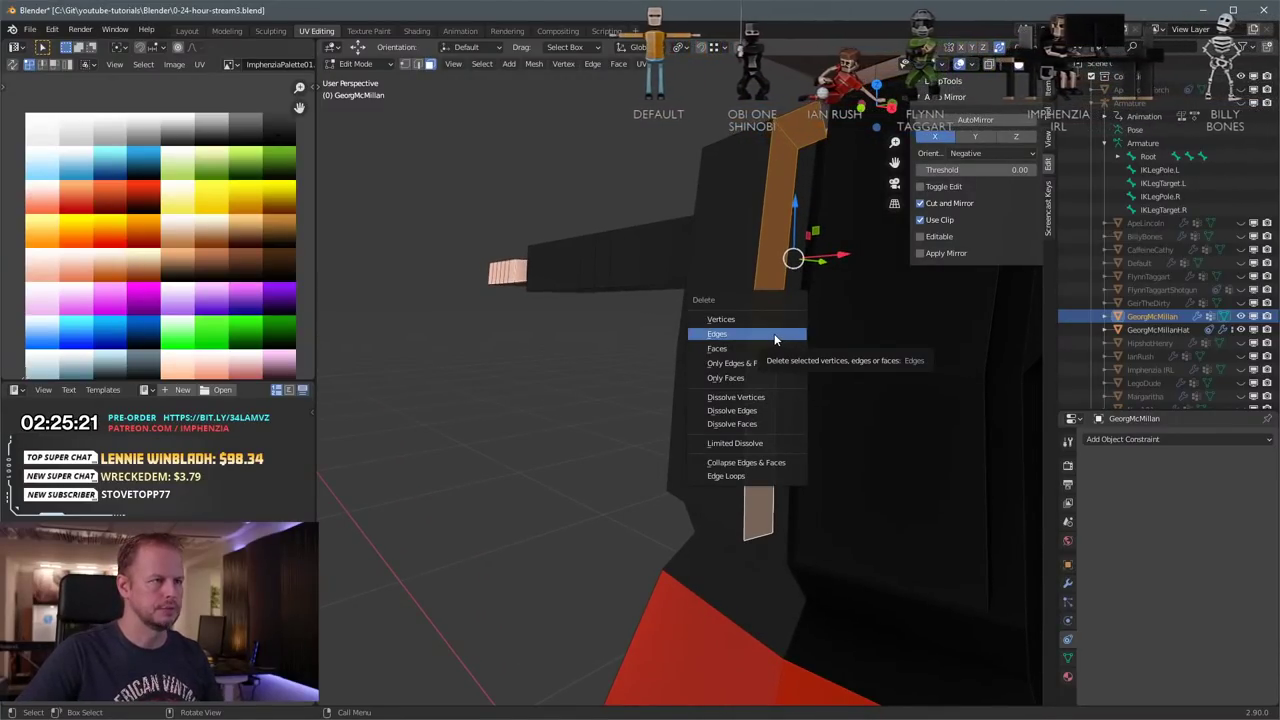
pyautogui.press('Escape')
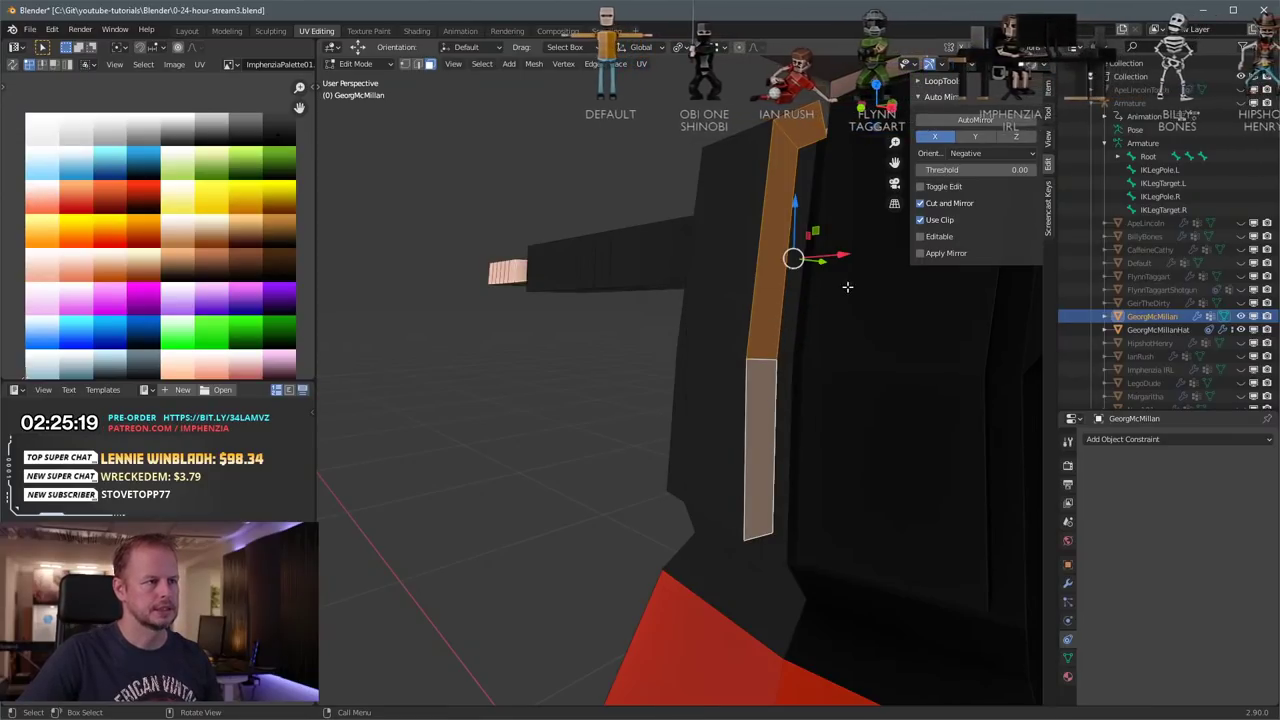
# Step: Add the adjacent faces along the jacket's centre seam to the selection and delete all selected faces
pyautogui.moveTo(846, 286); pyautogui.dragTo(860, 320, button='middle')
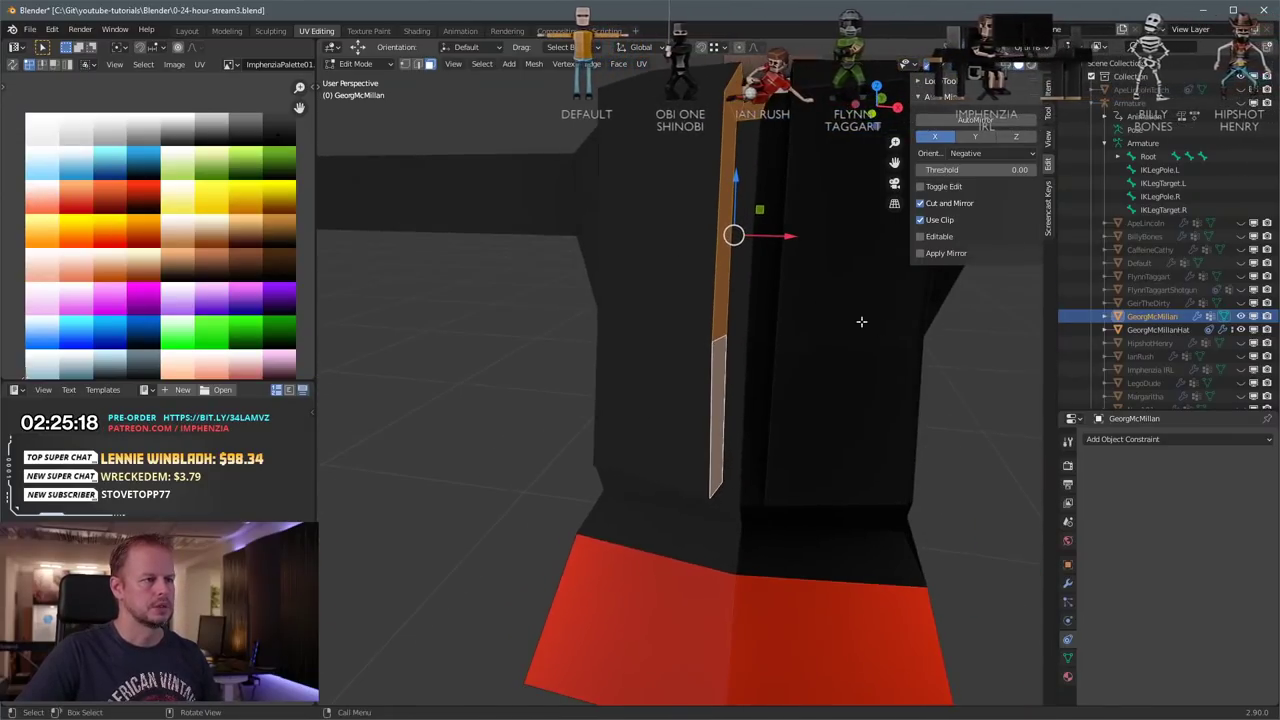
pyautogui.keyDown('shift'); pyautogui.click(739, 303); pyautogui.keyUp('shift')
pyautogui.keyDown('shift'); pyautogui.click(738, 396); pyautogui.keyUp('shift')
pyautogui.keyDown('shift'); pyautogui.click(718, 427); pyautogui.keyUp('shift')
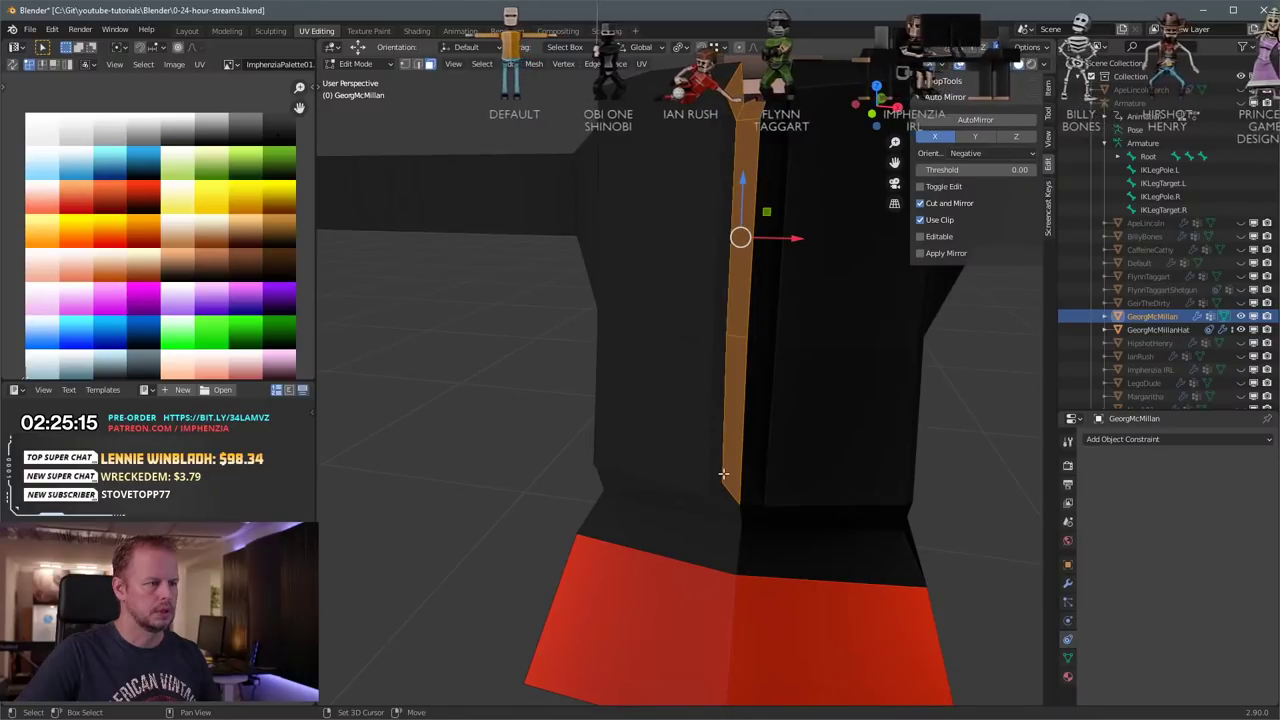
pyautogui.moveTo(780, 370); pyautogui.dragTo(818, 242, button='middle')
pyautogui.press('x')
pyautogui.click(817, 232)
pyautogui.scroll(-3, 810, 320)
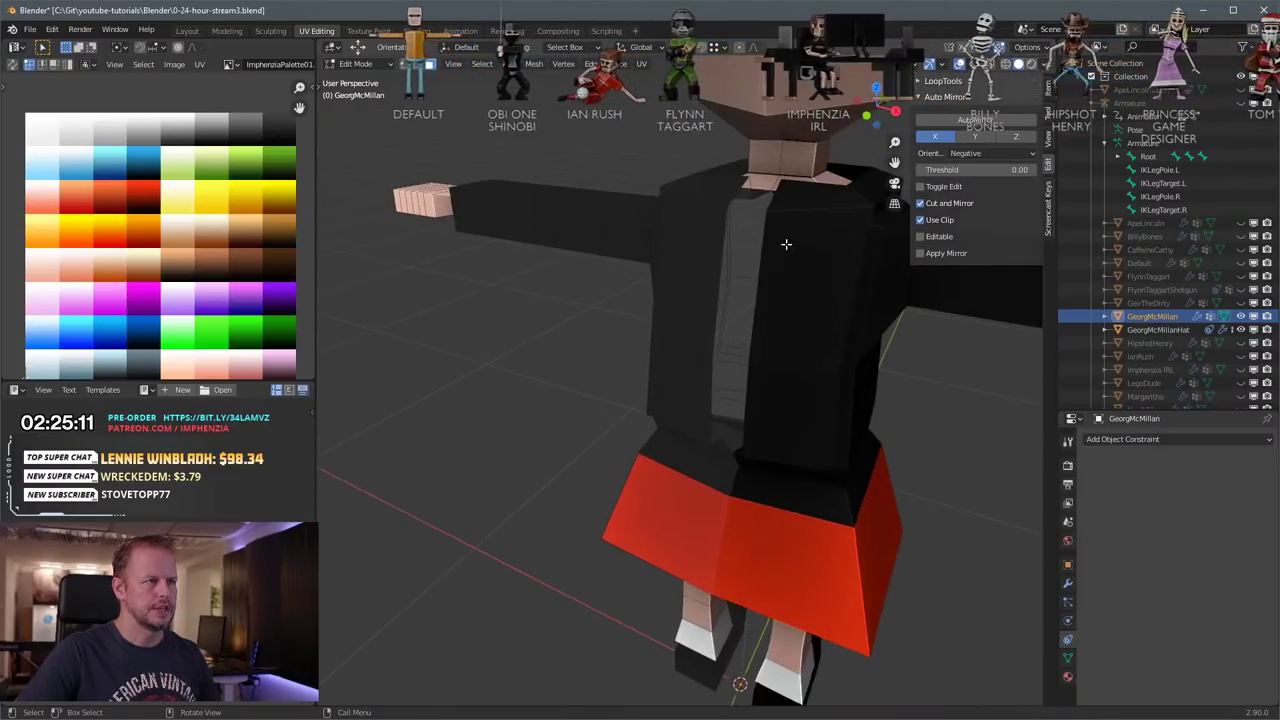
# Step: Select the open inner border edges of the jacket panel and move them about 0.082 m along X to the mirror centre
pyautogui.click(1067, 583)
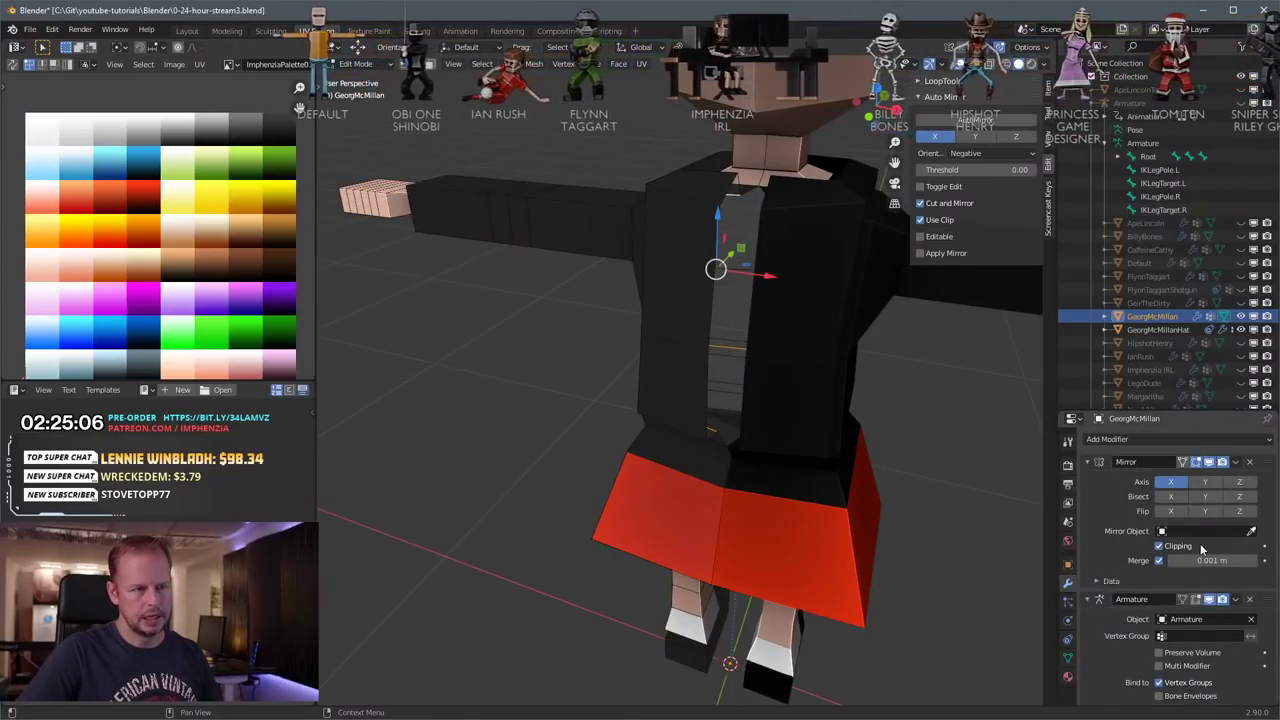
pyautogui.moveTo(712, 255); pyautogui.dragTo(745, 215, button='middle')
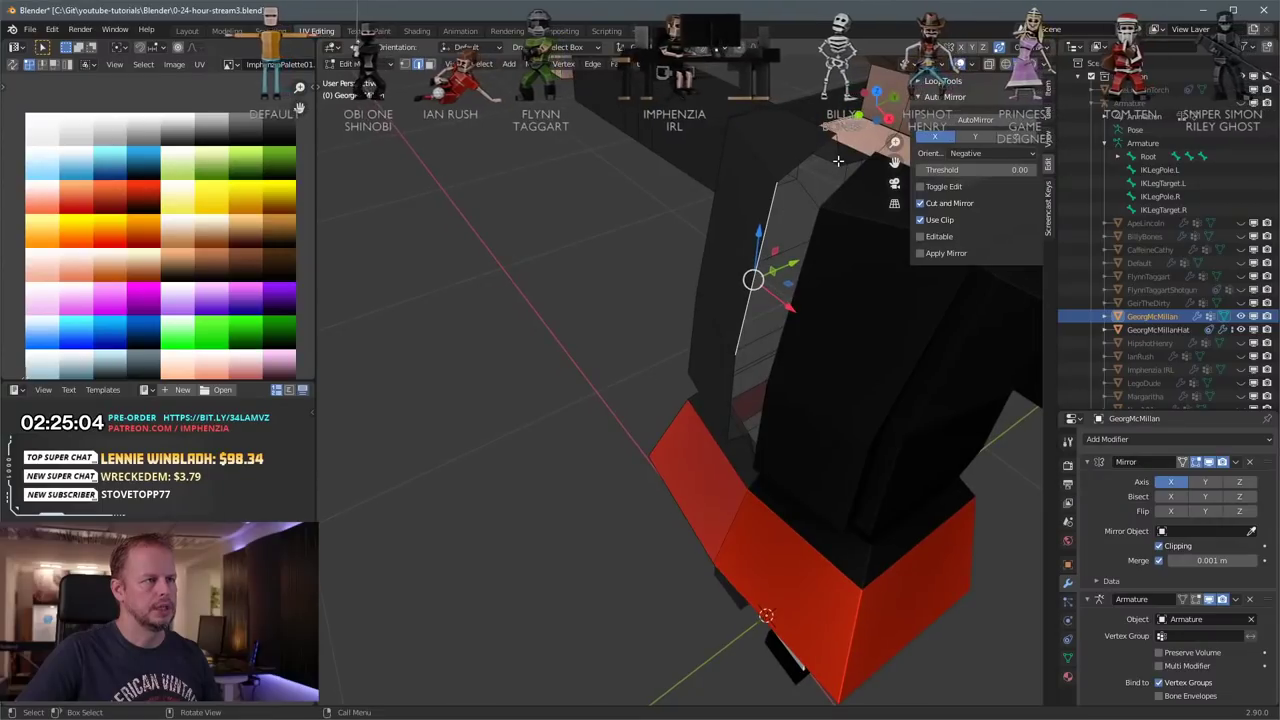
pyautogui.click(852, 165)
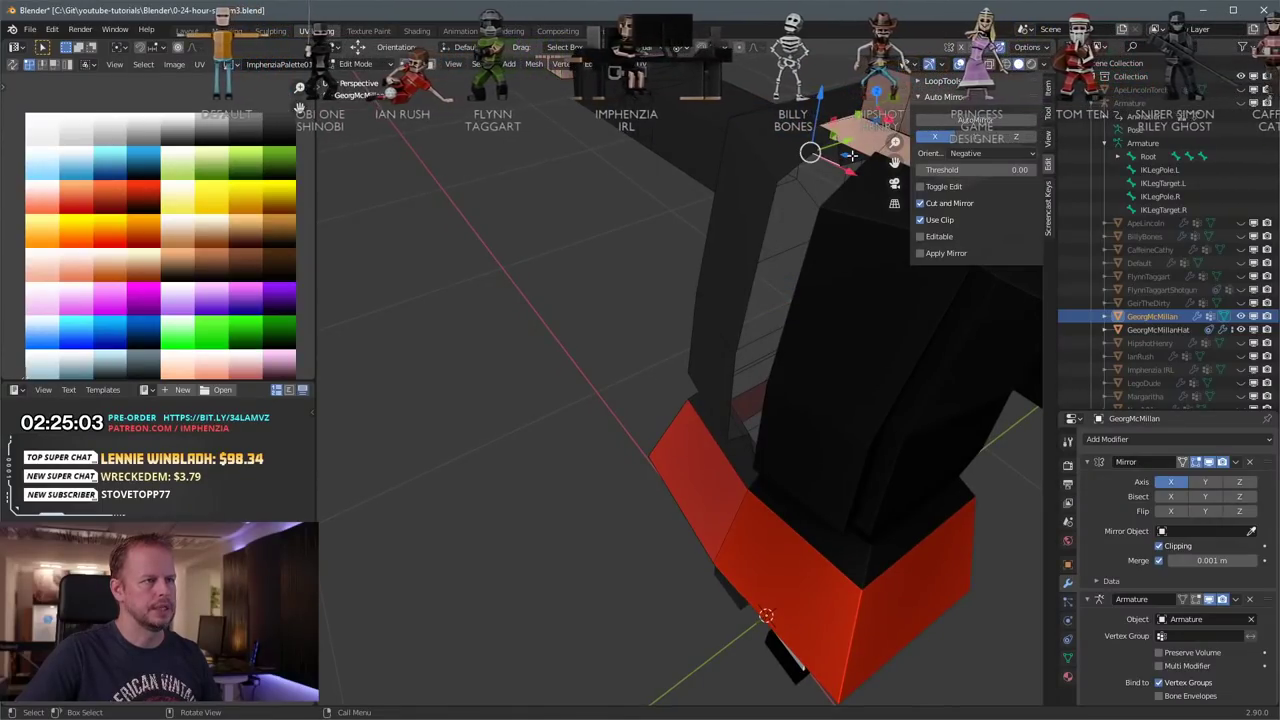
pyautogui.keyDown('shift'); pyautogui.click(838, 153); pyautogui.keyUp('shift')
pyautogui.keyDown('shift'); pyautogui.click(762, 251); pyautogui.keyUp('shift')
pyautogui.moveTo(763, 310); pyautogui.dragTo(788, 290, button='middle')
pyautogui.keyDown('shift'); pyautogui.click(716, 425); pyautogui.keyUp('shift')
pyautogui.keyDown('shift'); pyautogui.click(731, 449); pyautogui.keyUp('shift')
pyautogui.moveTo(735, 445); pyautogui.dragTo(800, 400, button='middle')
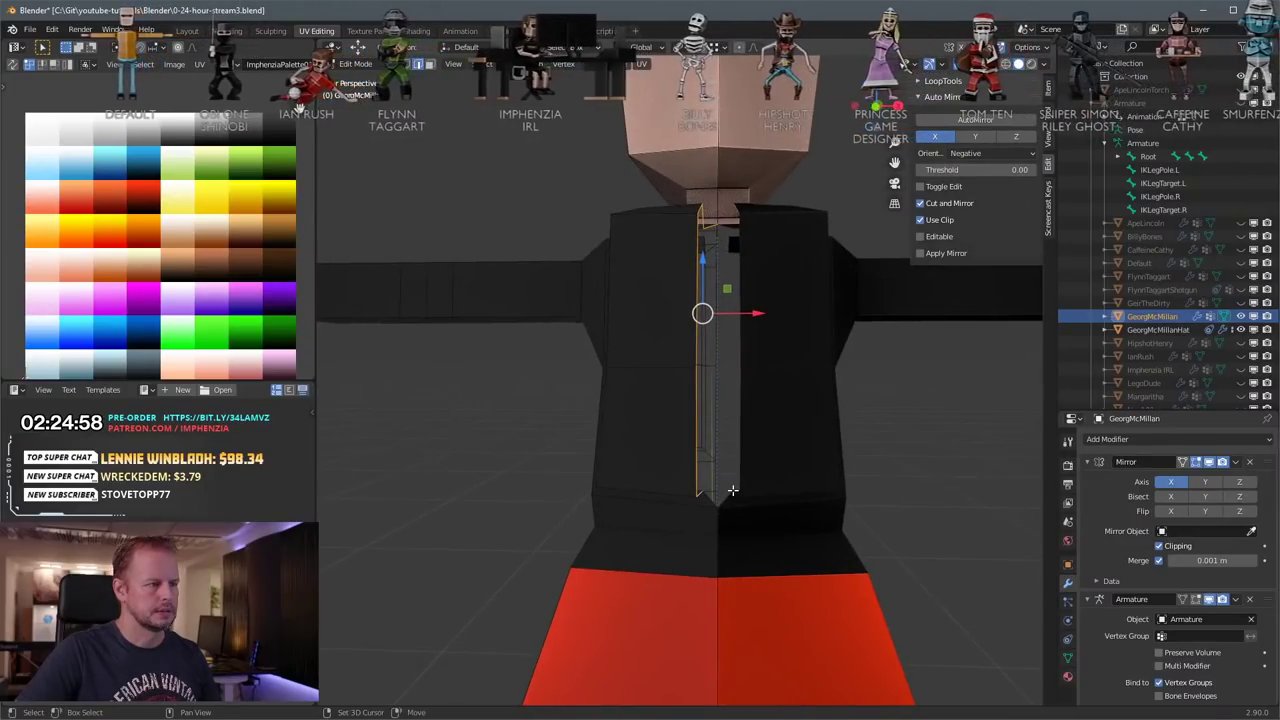
pyautogui.press('g')
pyautogui.press('x')
pyautogui.click(812, 317)
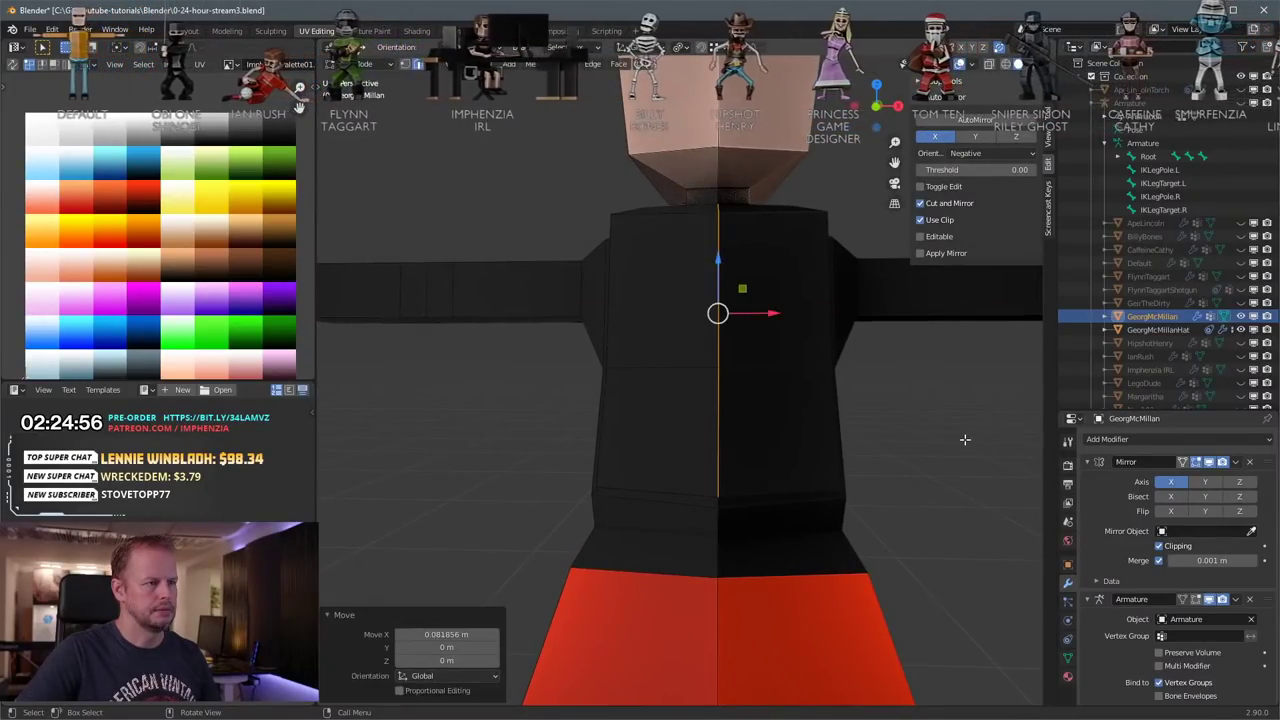
# Step: Examine the jacket front and the kilt's underside from several angles, including in Object Mode
pyautogui.click(966, 440)
pyautogui.moveTo(966, 440); pyautogui.dragTo(903, 423, button='middle')
pyautogui.press('Tab')
pyautogui.scroll(-1, 911, 404)
pyautogui.moveTo(646, 304); pyautogui.dragTo(727, 341, button='middle')
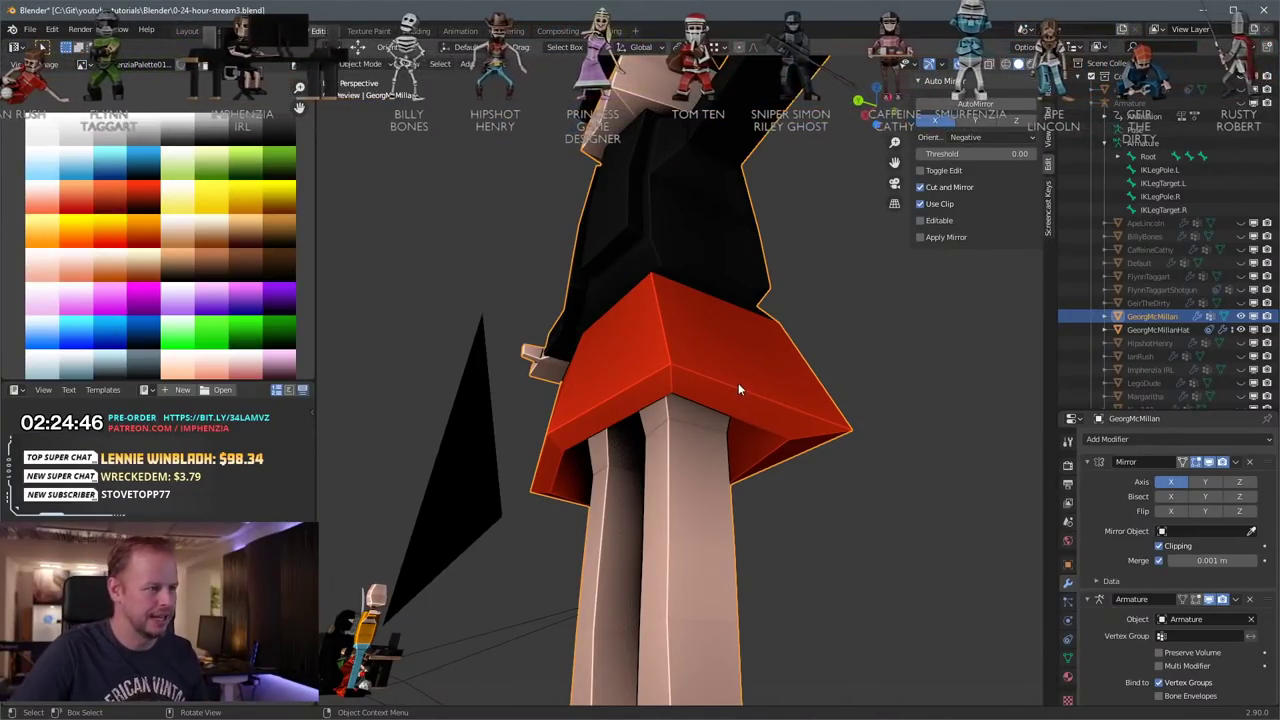
pyautogui.press('Tab')
pyautogui.scroll(-5, 775, 388)
pyautogui.moveTo(775, 388); pyautogui.dragTo(732, 380, button='middle')
pyautogui.scroll(5, 756, 406)
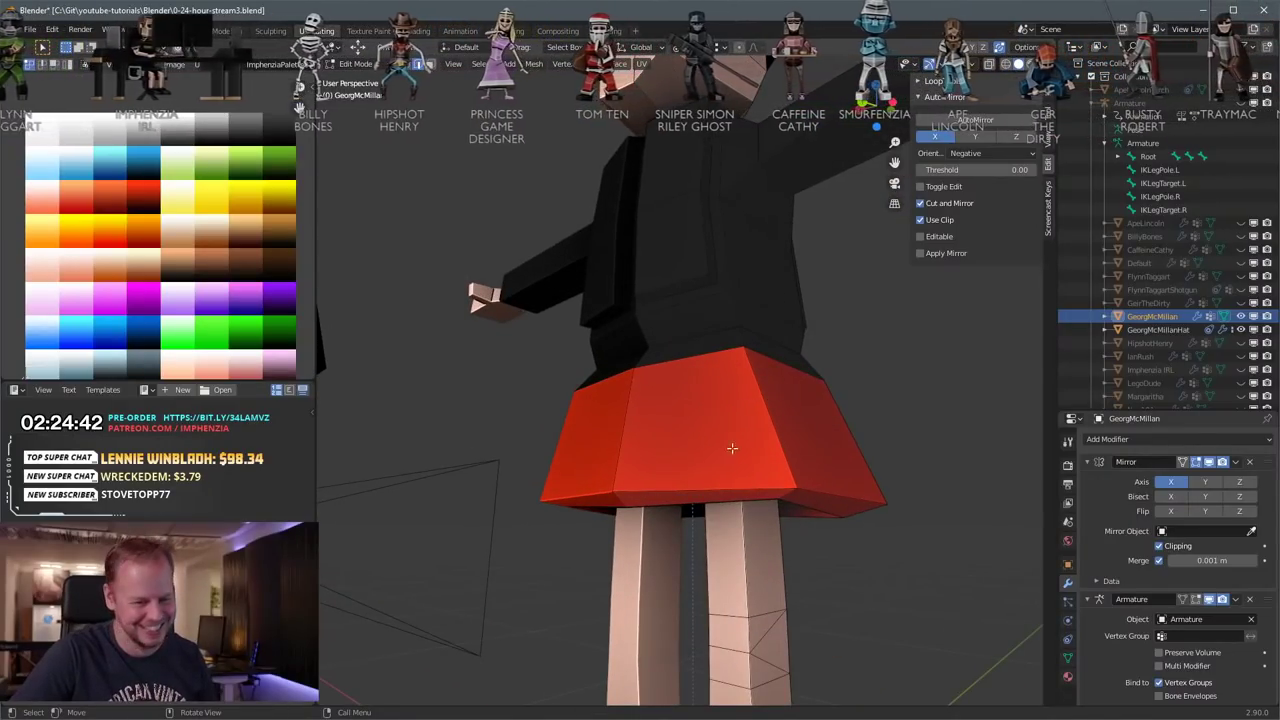
# Step: Select the loop of faces under the kilt's hem and move it down about 0.12 m to lengthen the kilt
pyautogui.keyDown('alt'); pyautogui.click(826, 504); pyautogui.keyUp('alt')
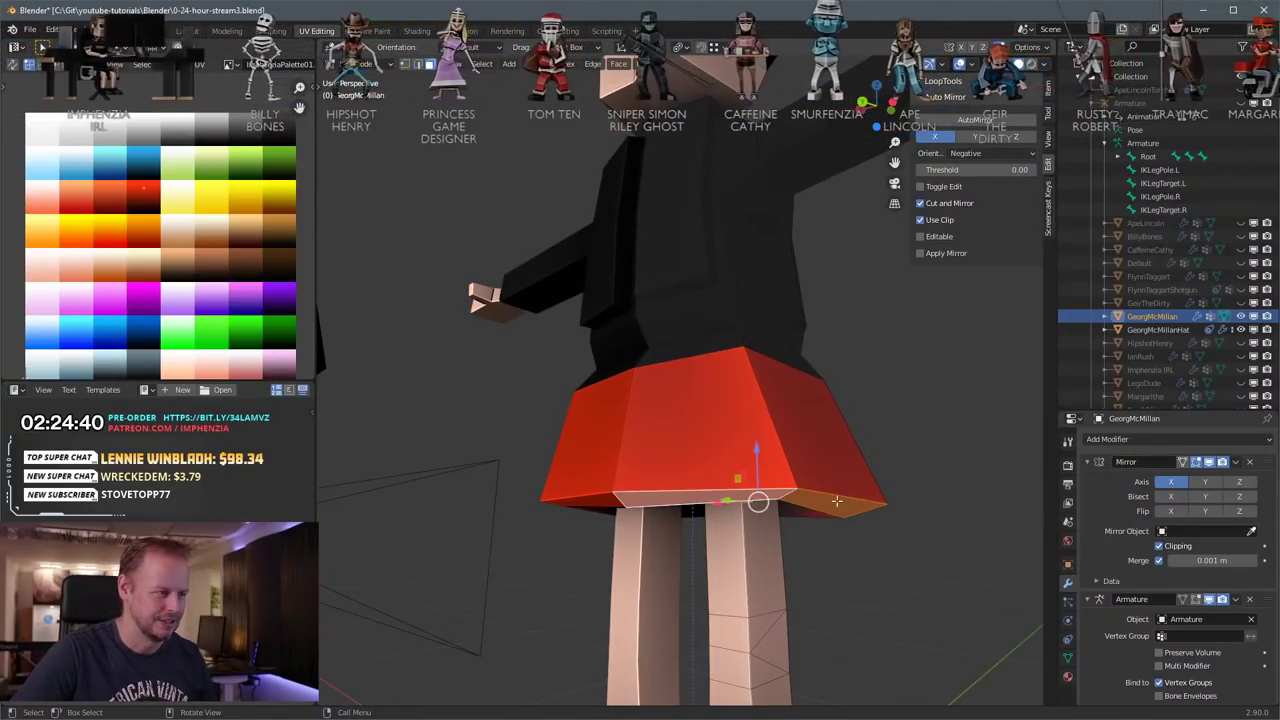
pyautogui.moveTo(836, 501); pyautogui.dragTo(800, 420, button='middle')
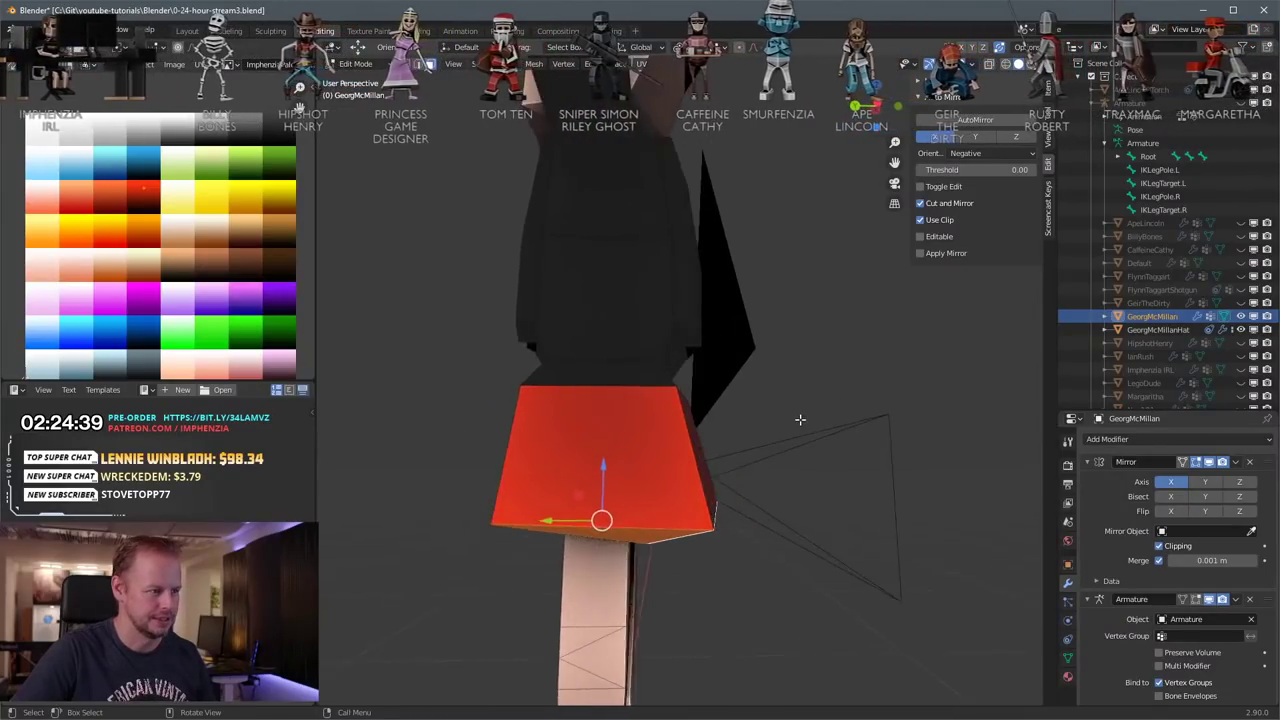
pyautogui.scroll(-3, 804, 416)
pyautogui.press('g')
pyautogui.click(797, 452)
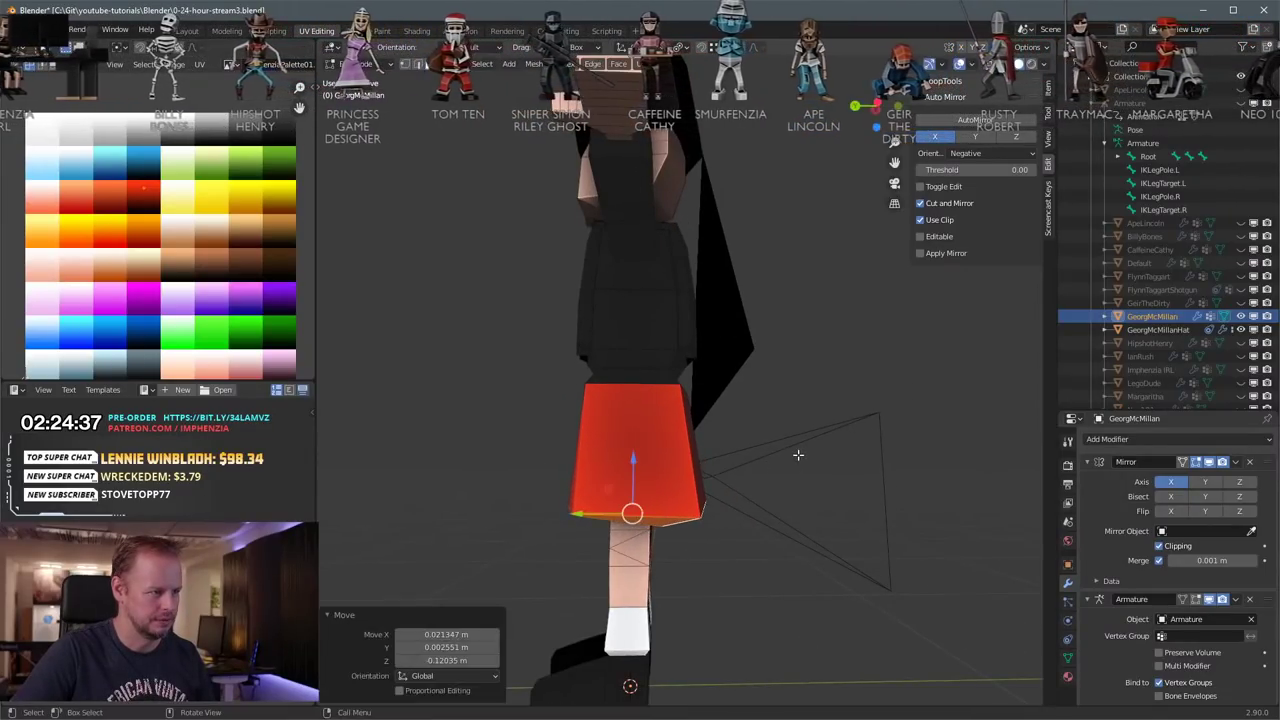
# Step: Scale the selected face on the underside of the kilt's hem to 0.512 and reposition it
pyautogui.moveTo(797, 452); pyautogui.dragTo(751, 466, button='middle')
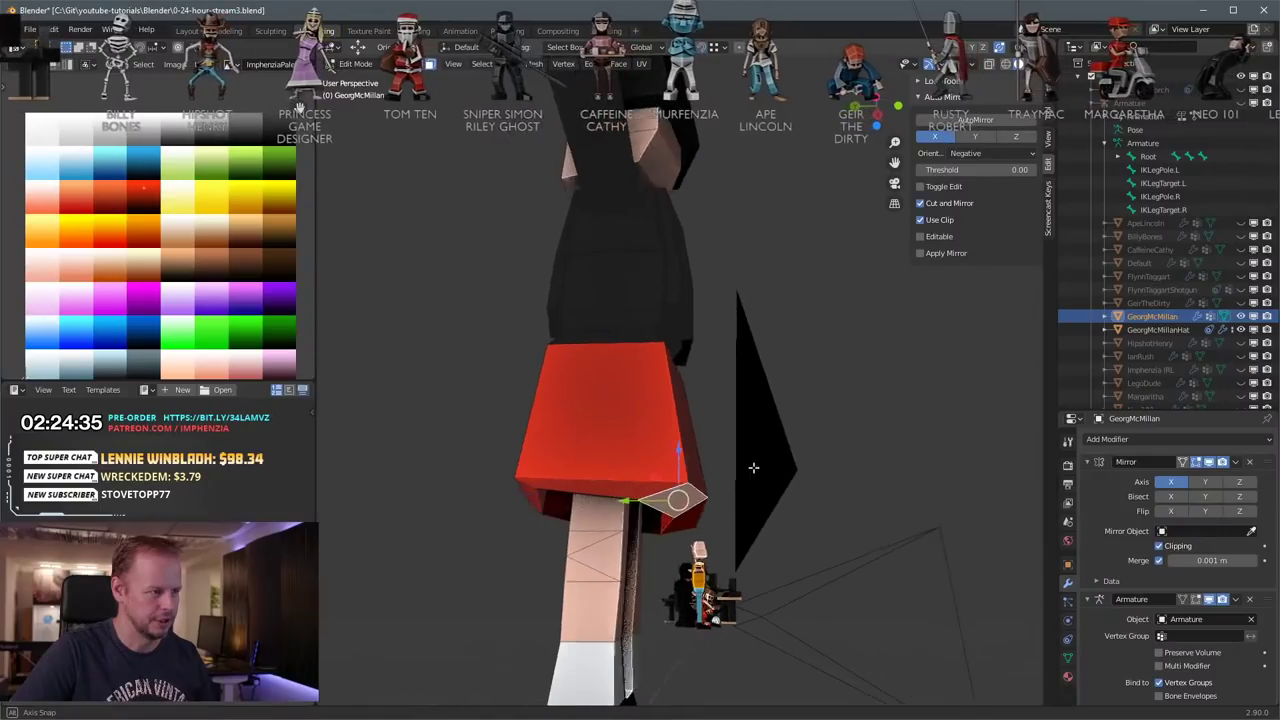
pyautogui.press('s')
pyautogui.click(733, 483)
pyautogui.press('g')
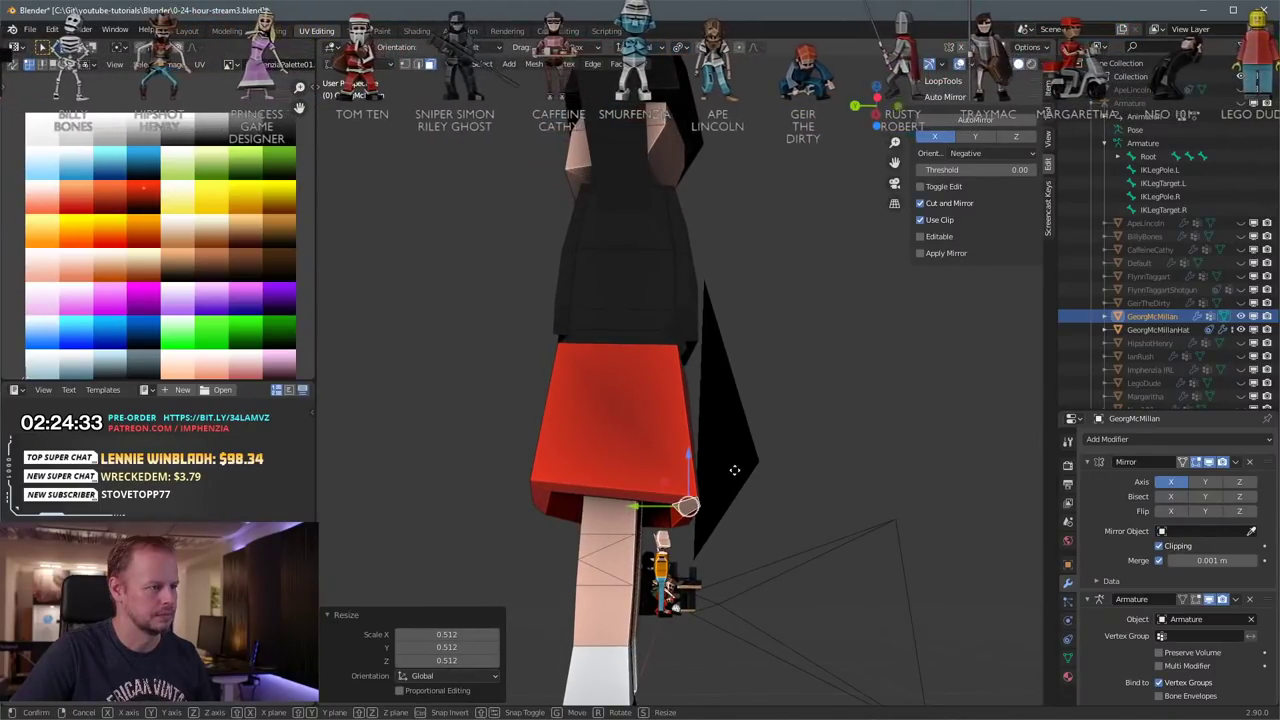
pyautogui.click(731, 461)
# Step: Apply Shade Flat to the kilt's large side face and flatten it to the best-fit plane with LoopTools
pyautogui.moveTo(731, 461); pyautogui.dragTo(771, 484, button='middle')
pyautogui.scroll(3, 688, 486)
pyautogui.press('3')
pyautogui.click(677, 498)
pyautogui.press('F3')
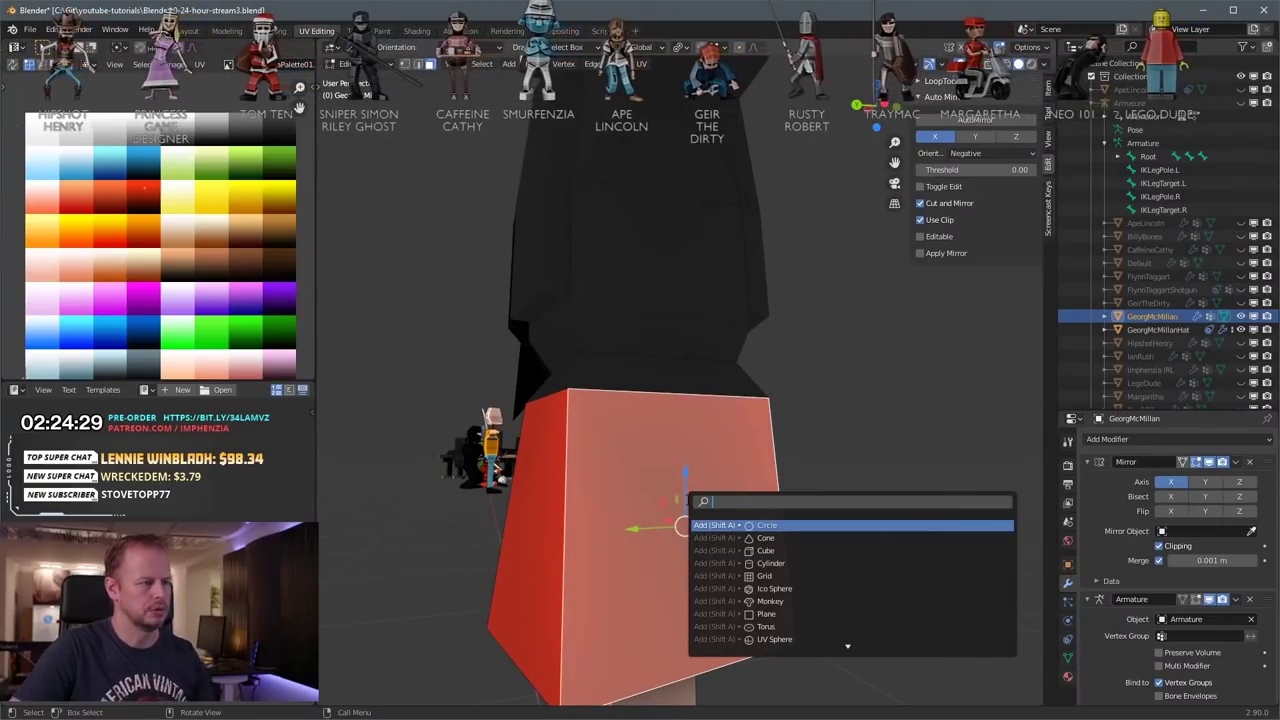
pyautogui.write('flat')
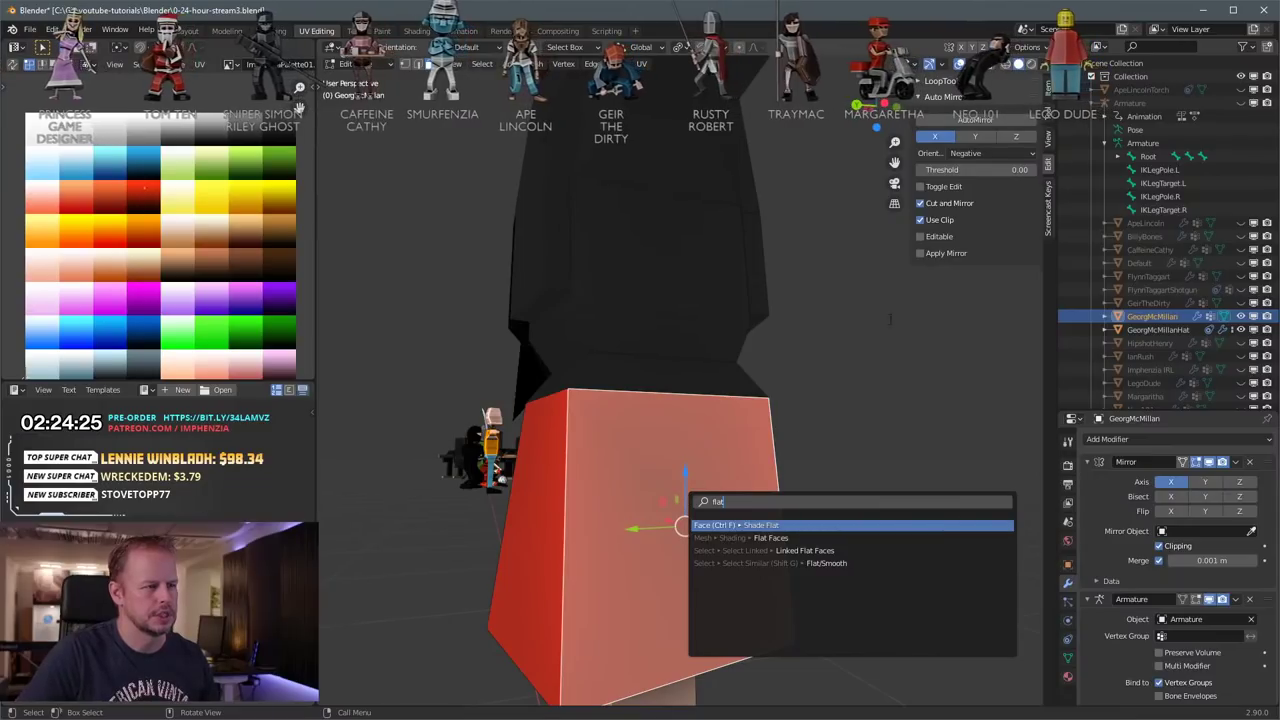
pyautogui.press('Return')
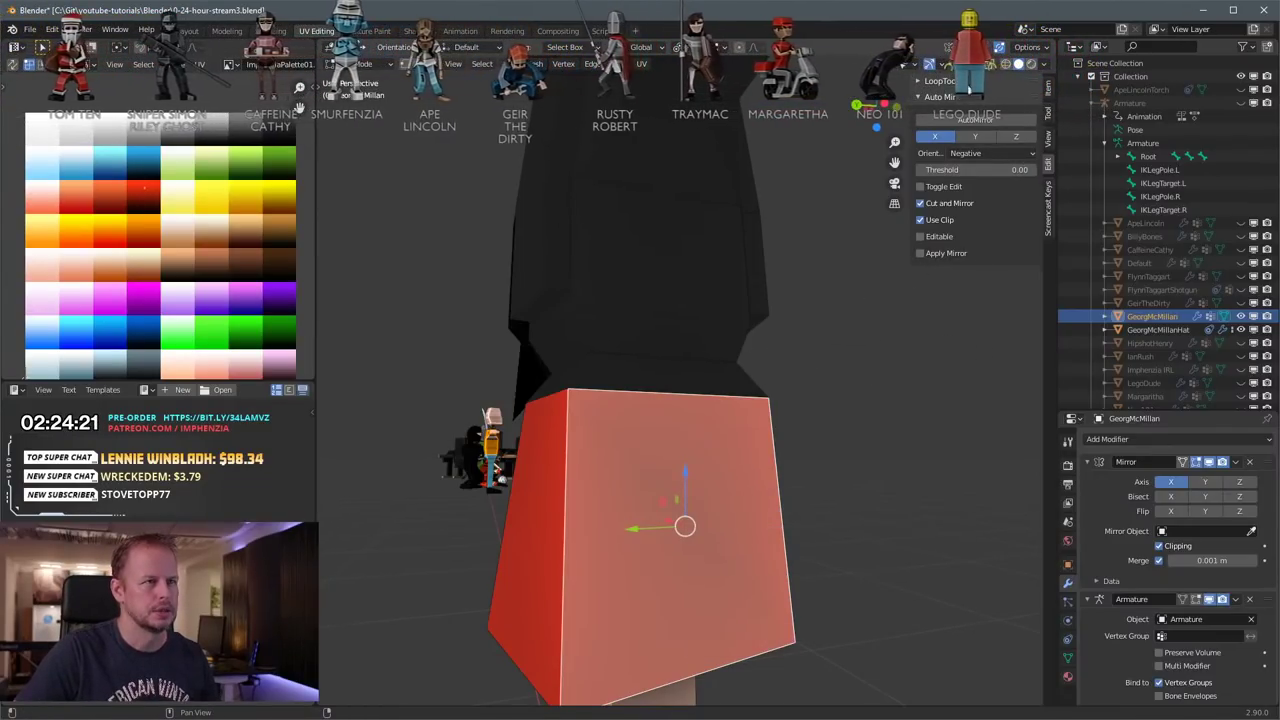
pyautogui.click(925, 81)
pyautogui.click(985, 140)
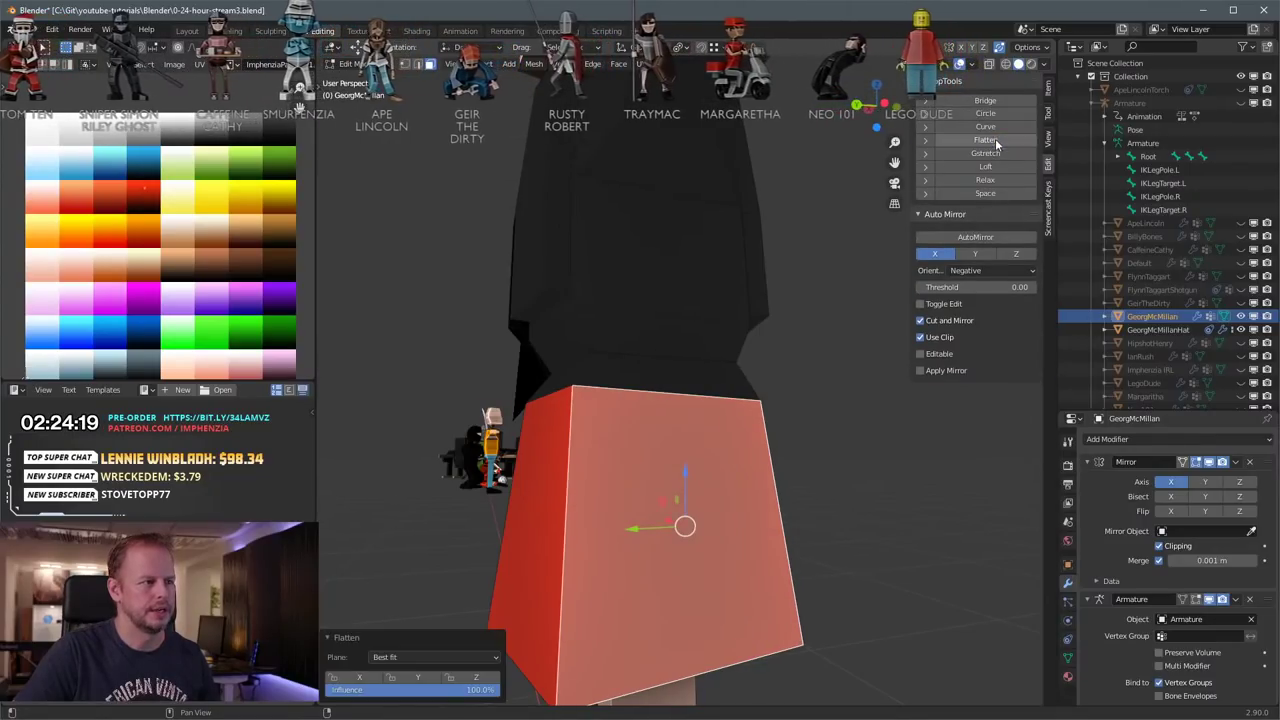
# Step: Examine the flattened kilt side up close and the whole character in Object Mode
pyautogui.scroll(-3, 817, 449)
pyautogui.click(817, 449)
pyautogui.moveTo(817, 449); pyautogui.dragTo(794, 460, button='middle')
pyautogui.scroll(5, 794, 460)
pyautogui.click(683, 587)
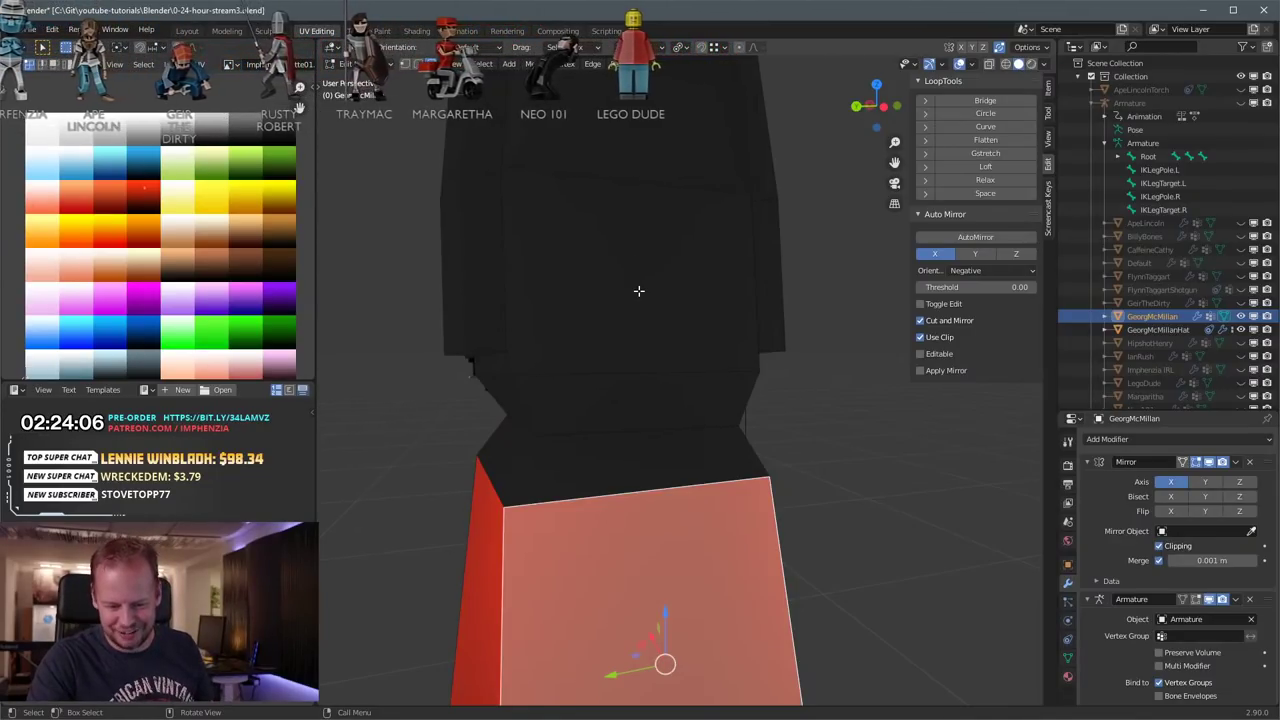
pyautogui.scroll(-7, 568, 228)
pyautogui.moveTo(660, 320); pyautogui.dragTo(763, 394, button='middle')
pyautogui.press('Tab')
pyautogui.moveTo(693, 344); pyautogui.dragTo(812, 351, button='middle')
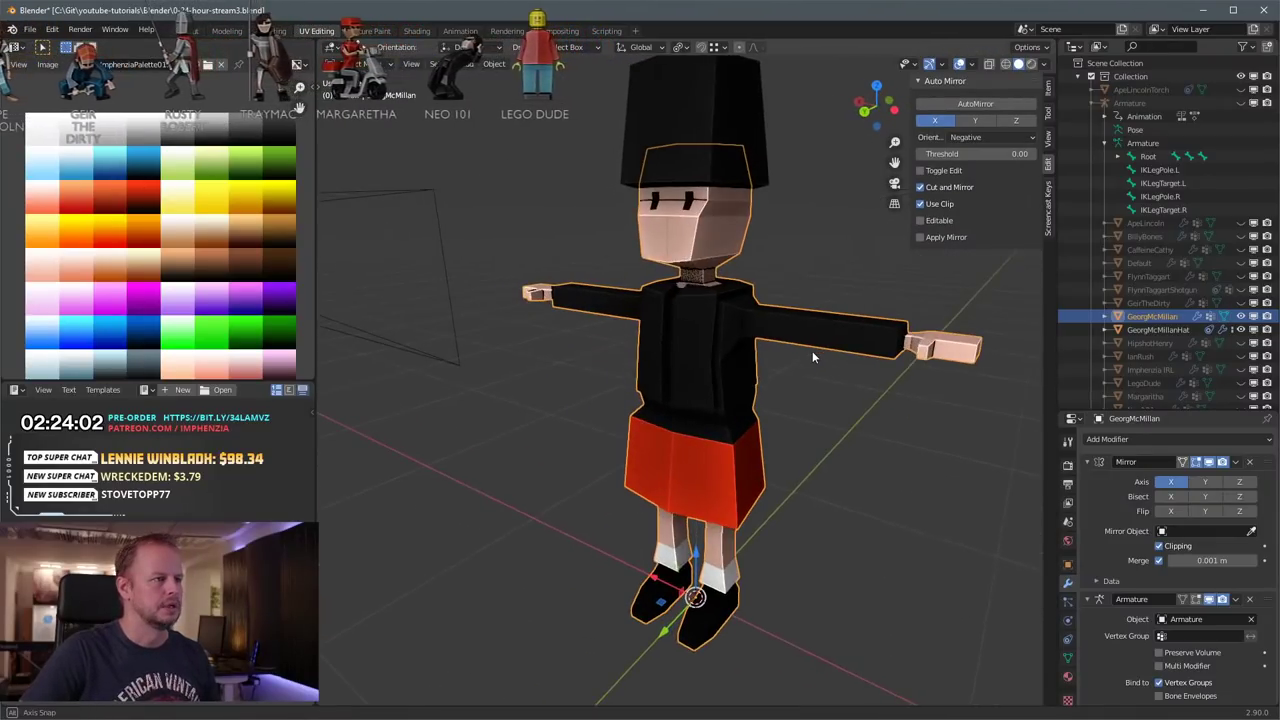
pyautogui.click(866, 414)
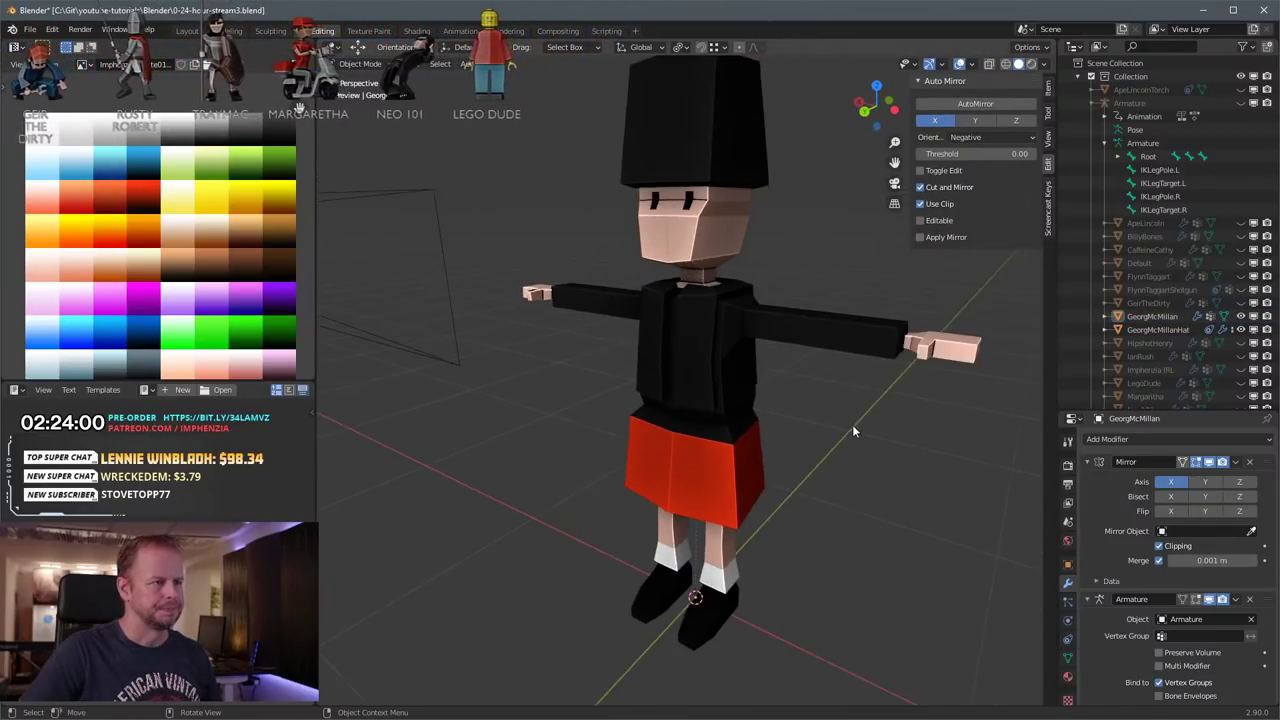
# Step: Duplicate the lower front face of the jacket panel and move the copy about 0.075 m along Y, out from the body
pyautogui.click(700, 330)
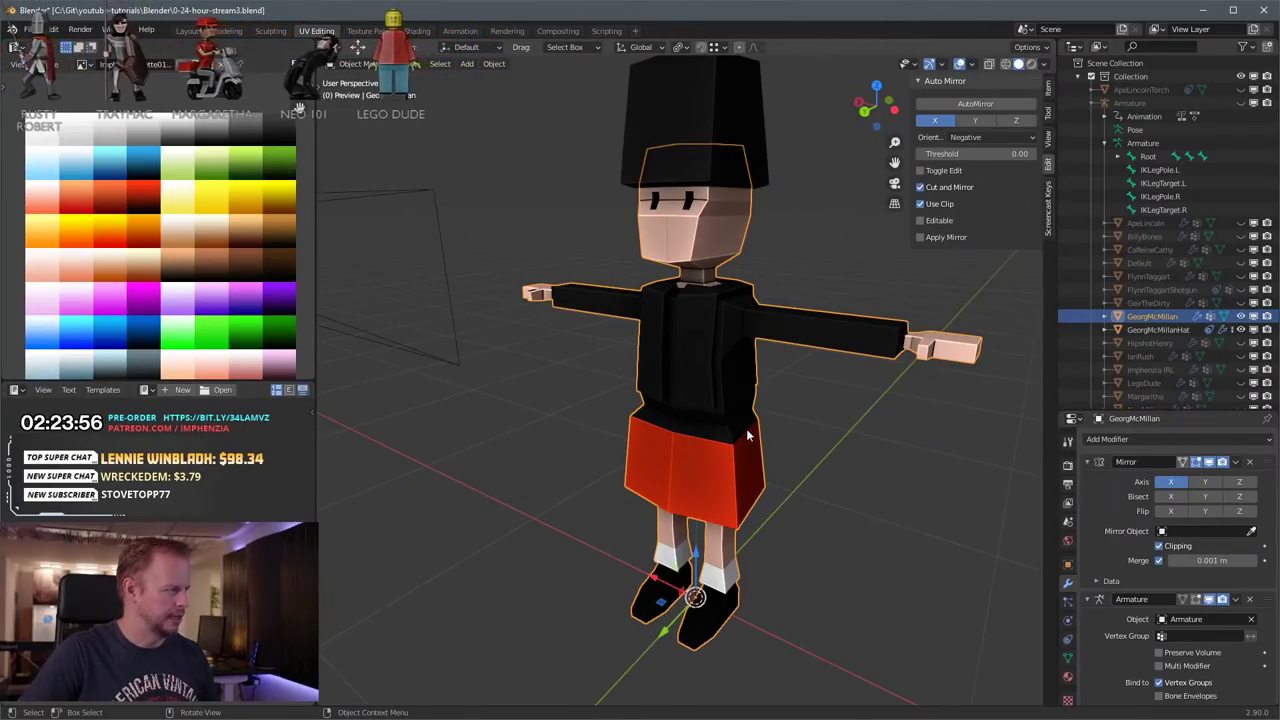
pyautogui.press('Tab')
pyautogui.click(718, 388)
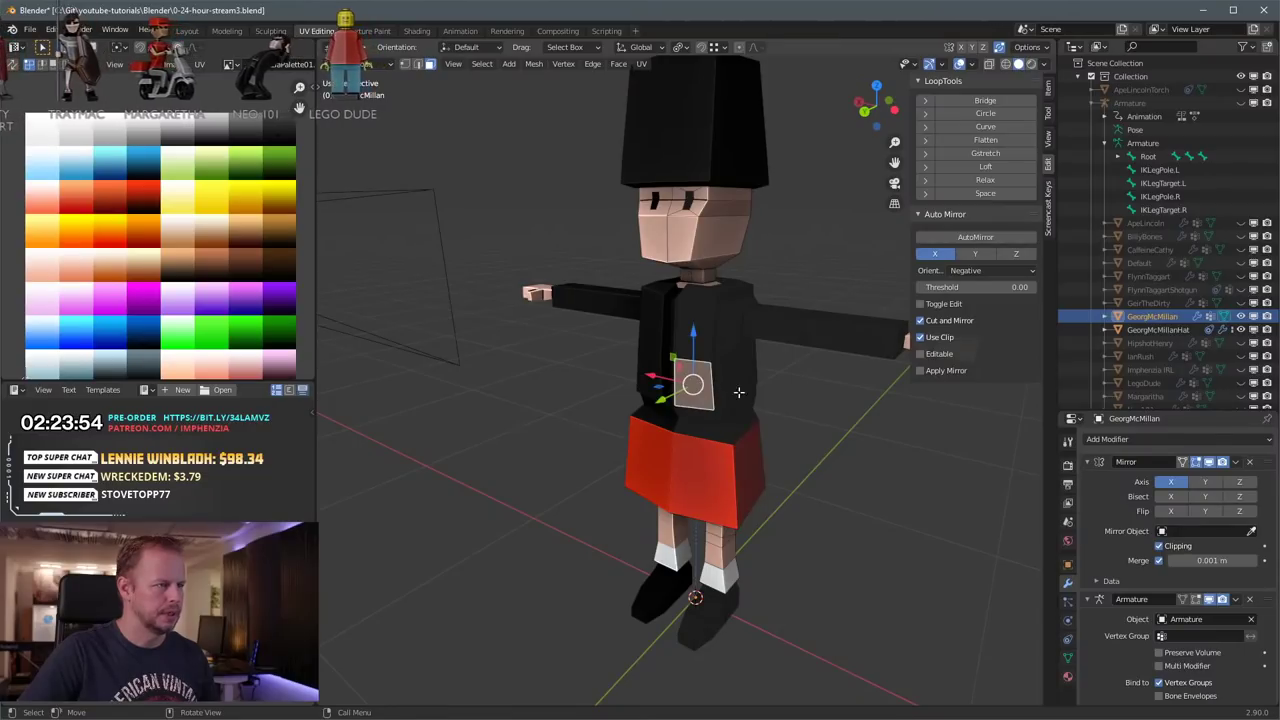
pyautogui.press('Tab')
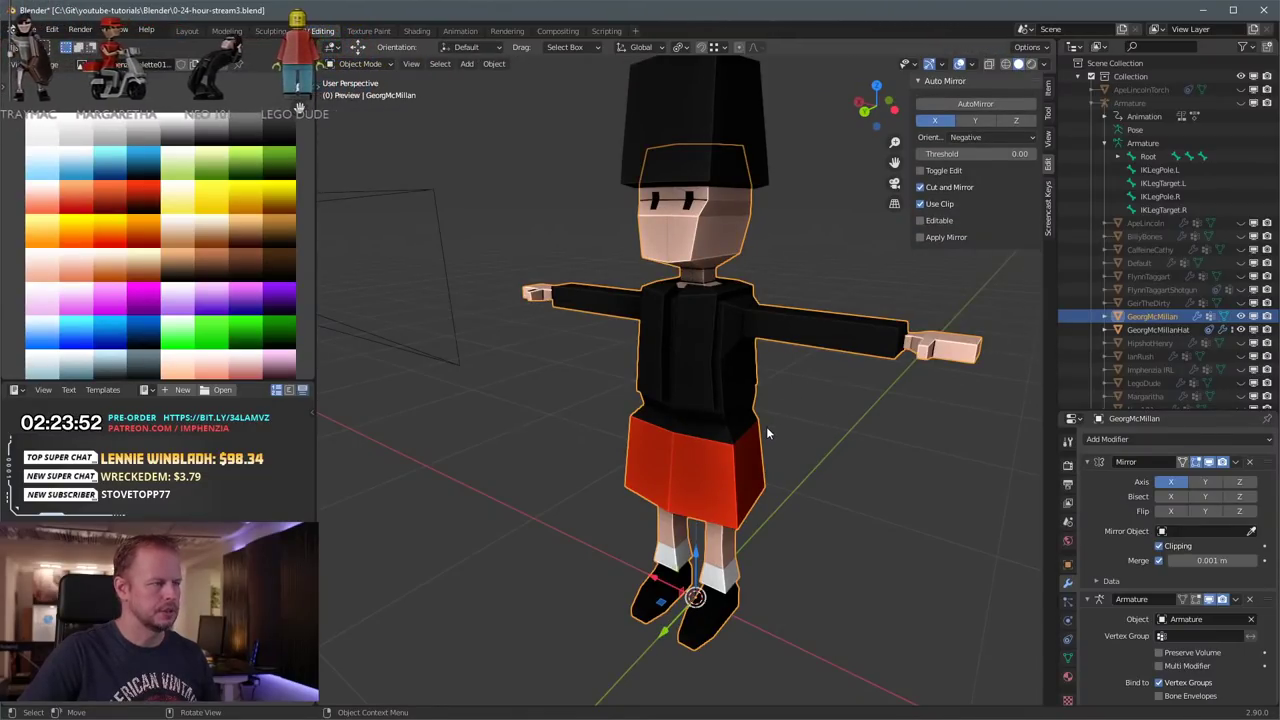
pyautogui.press('Tab')
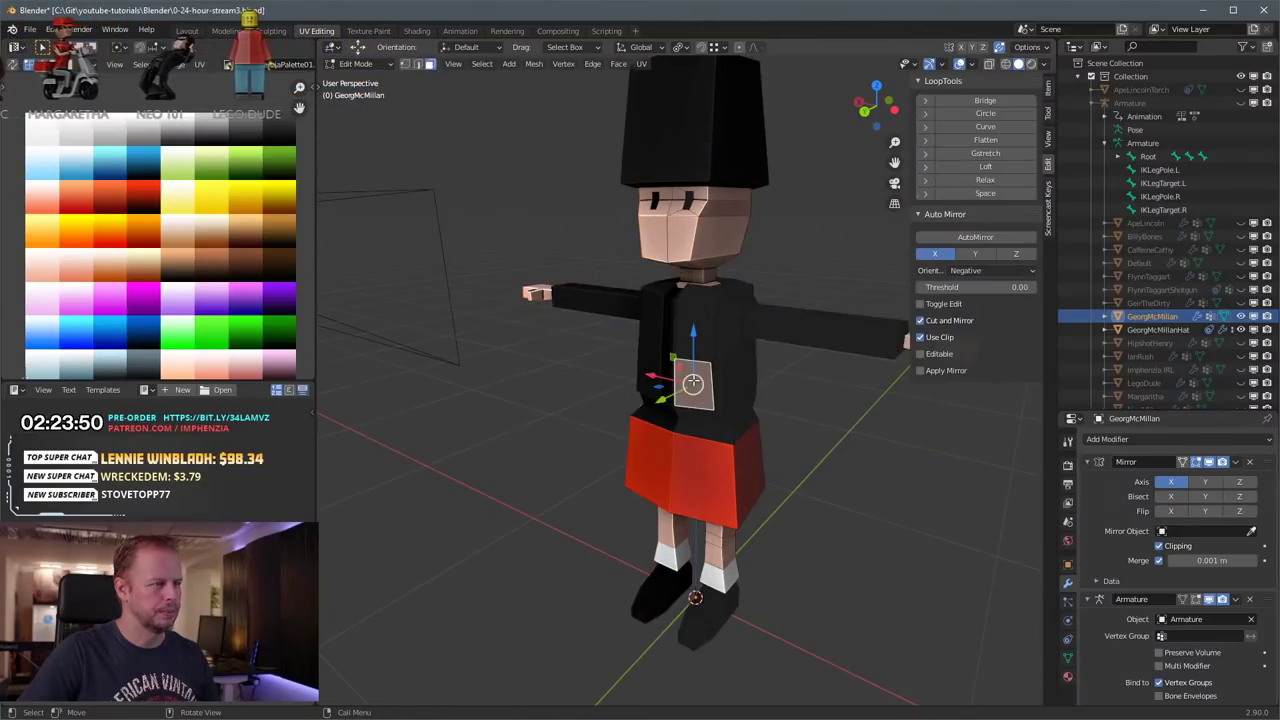
pyautogui.moveTo(728, 373); pyautogui.dragTo(575, 432, button='middle')
pyautogui.hotkey('shift', 'd')
pyautogui.press('Escape')
pyautogui.moveTo(574, 416); pyautogui.dragTo(556, 418)
# Step: Separate the duplicated front face from the character mesh into its own object
pyautogui.moveTo(556, 418); pyautogui.dragTo(700, 397, button='middle')
pyautogui.scroll(3, 745, 392)
pyautogui.press('p')
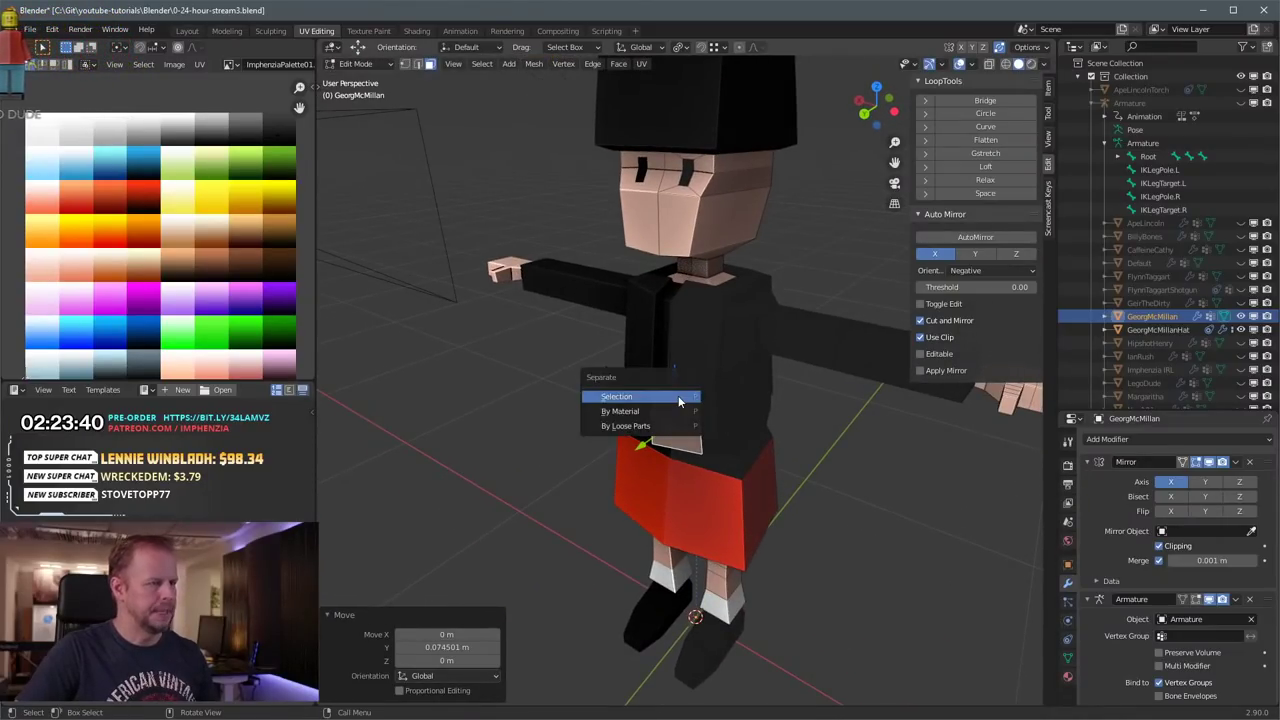
pyautogui.click(650, 394)
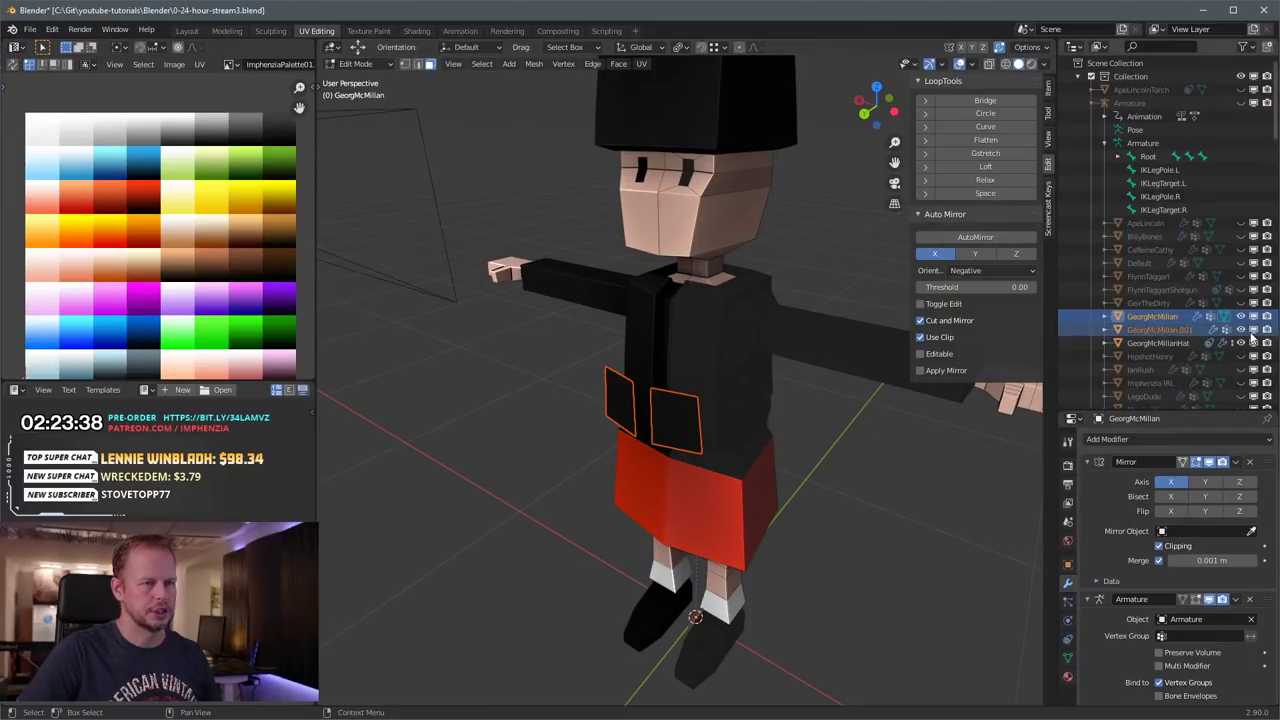
# Step: In Object Mode, rename the separated front face object, replacing its .001 suffix with Bagpipe
pyautogui.click(1165, 330)
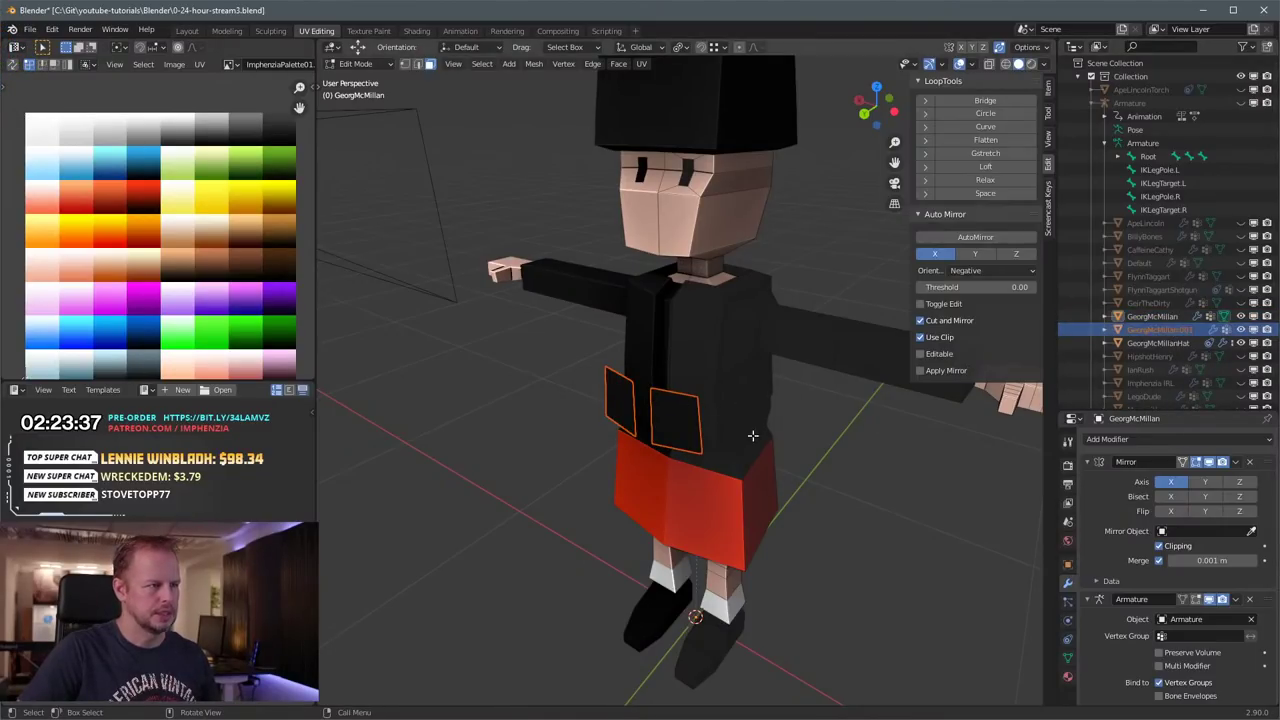
pyautogui.press('Tab')
pyautogui.click(1160, 330)
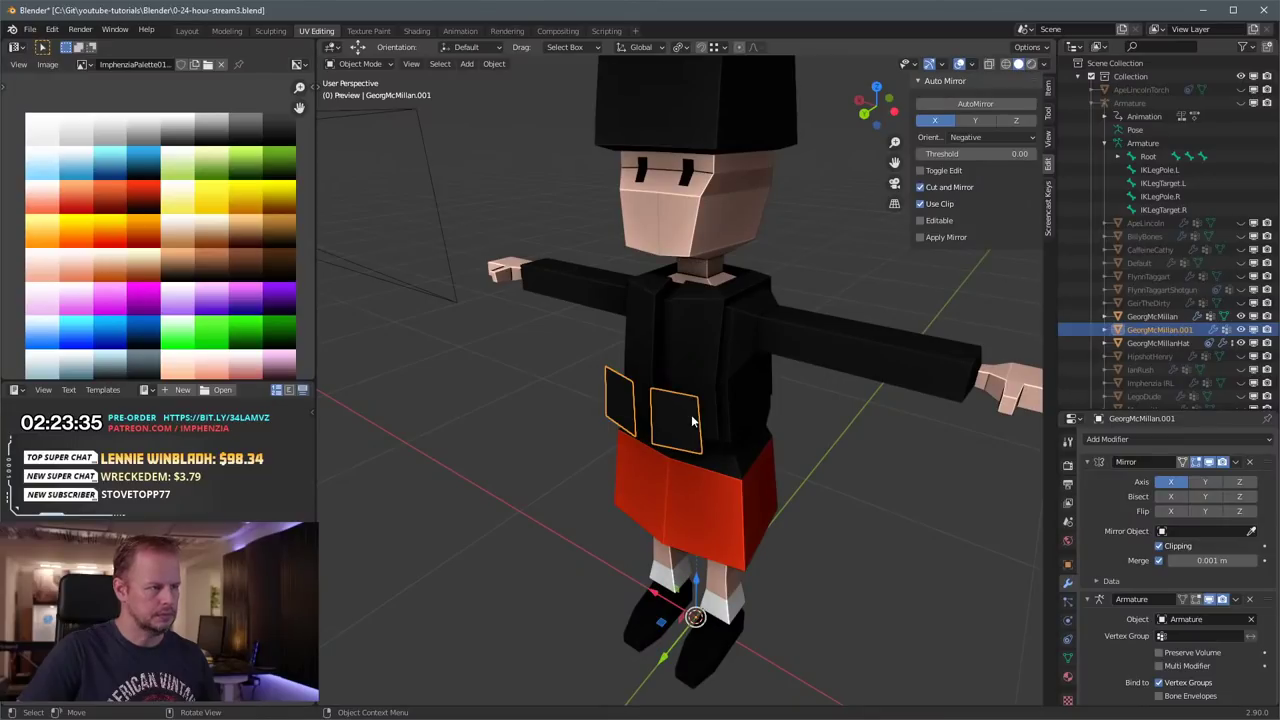
pyautogui.click(1163, 317)
pyautogui.click(1180, 343)
pyautogui.doubleClick(1179, 331)
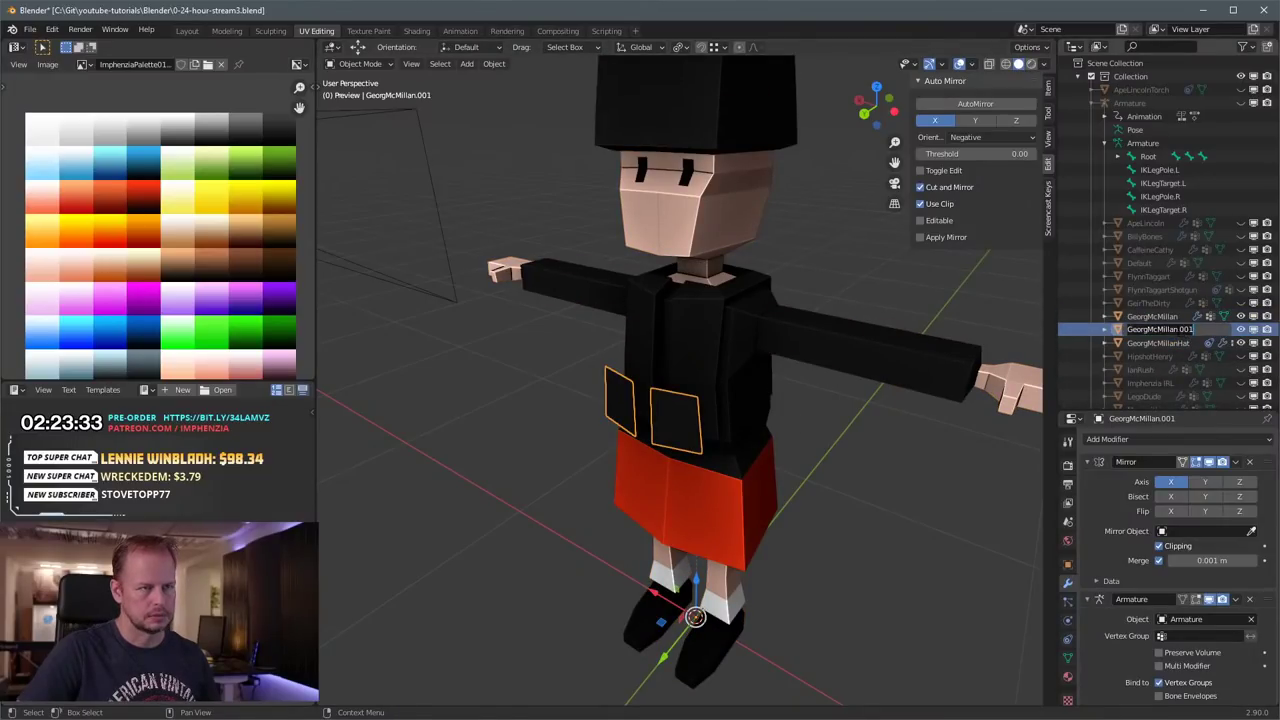
pyautogui.moveTo(1179, 330); pyautogui.dragTo(1196, 330)
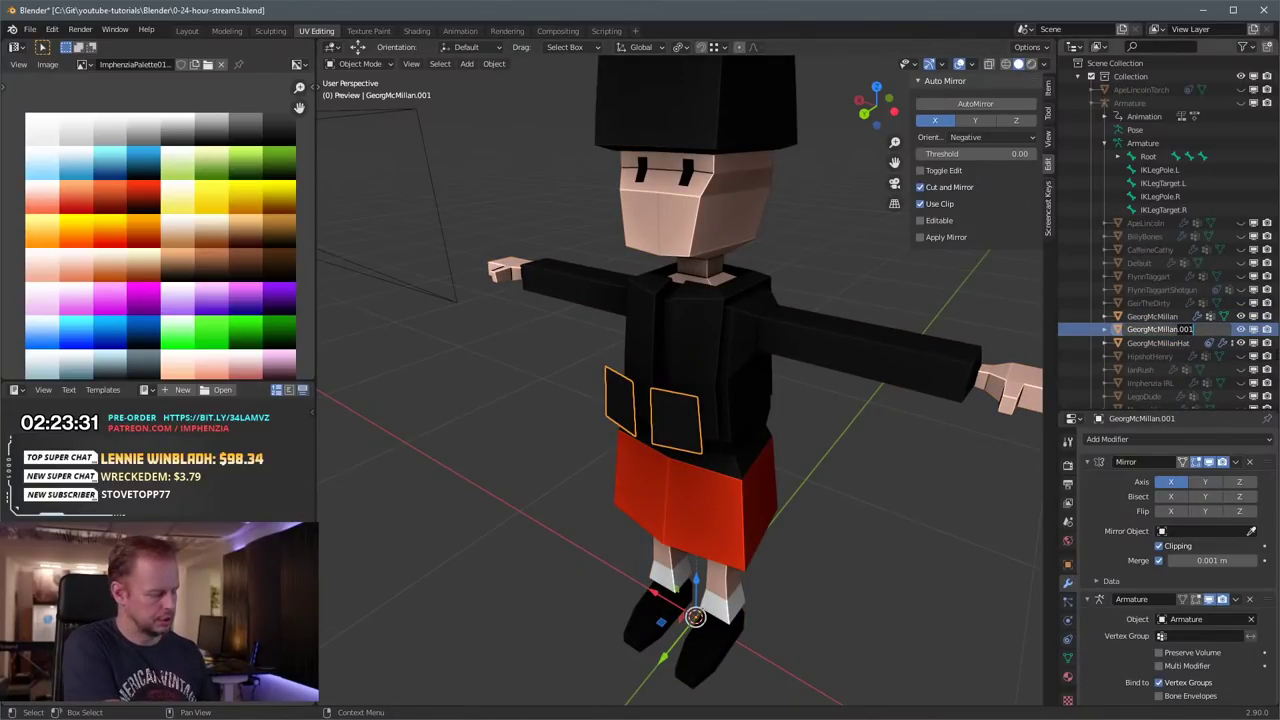
pyautogui.write('Bagpipe')
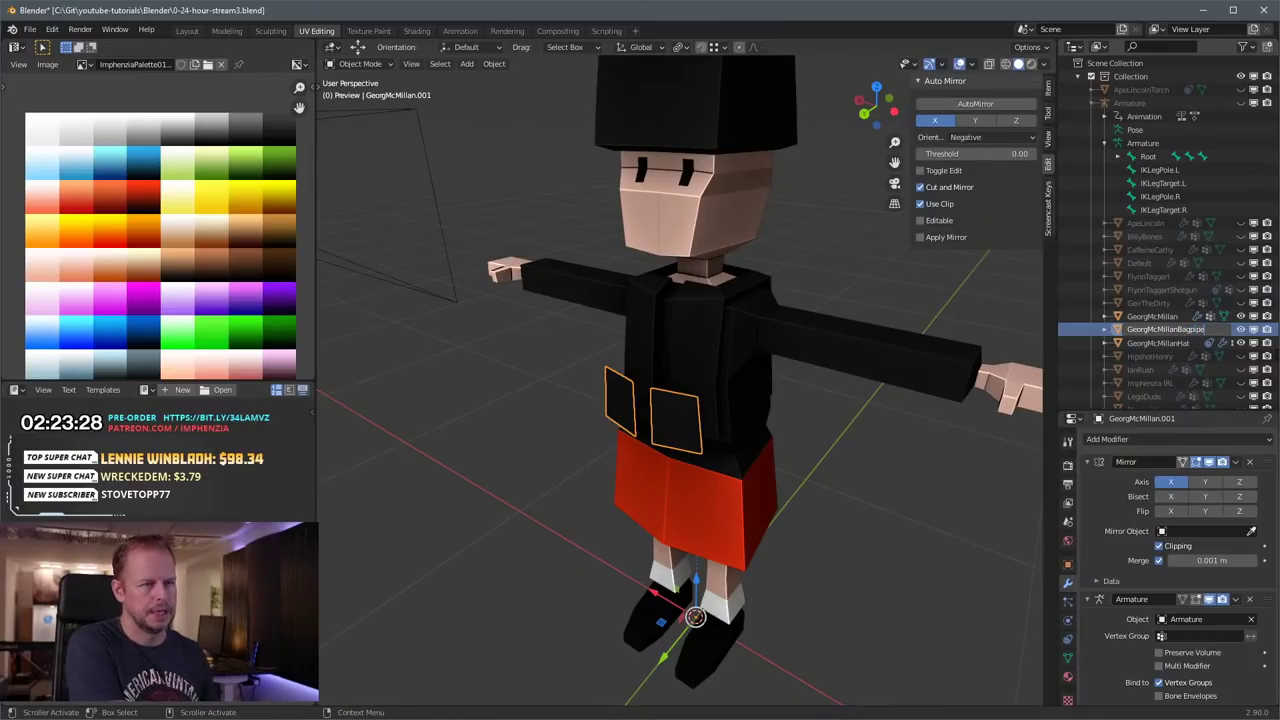
pyautogui.press('Return')
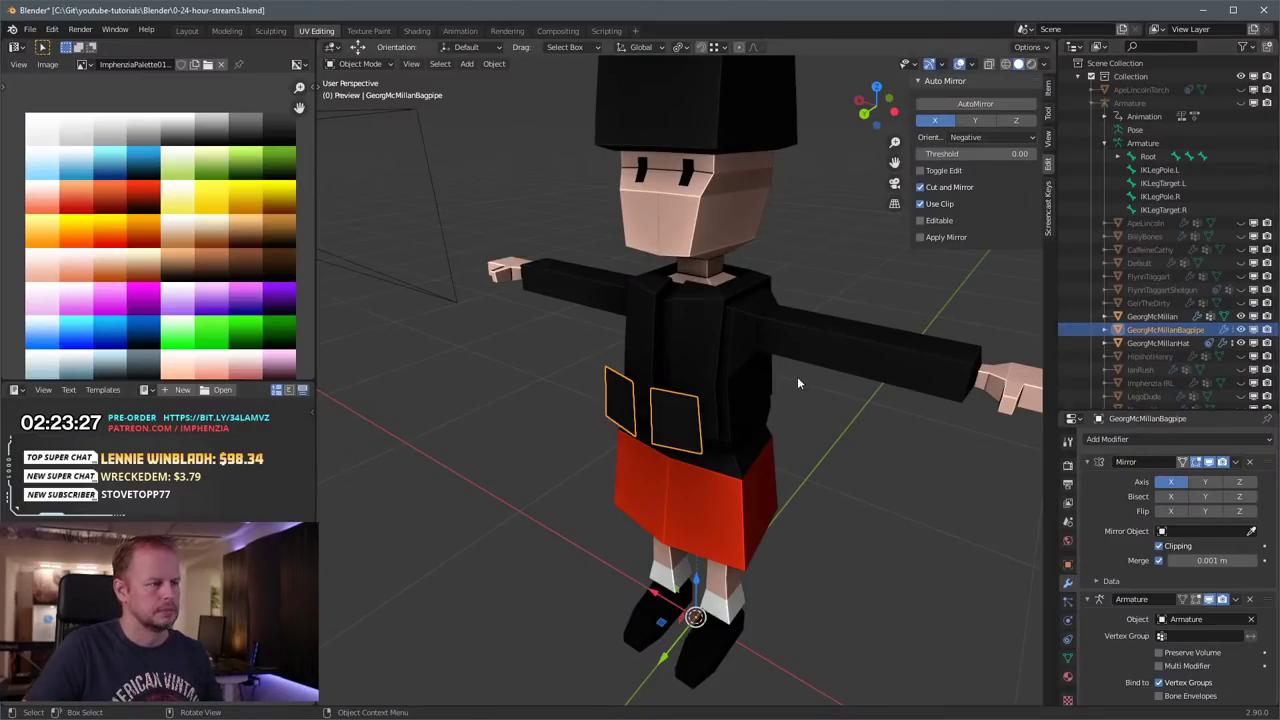
# Step: Remove the Armature and Mirror modifiers from the bagpipe object
pyautogui.moveTo(797, 376); pyautogui.dragTo(708, 400, button='middle')
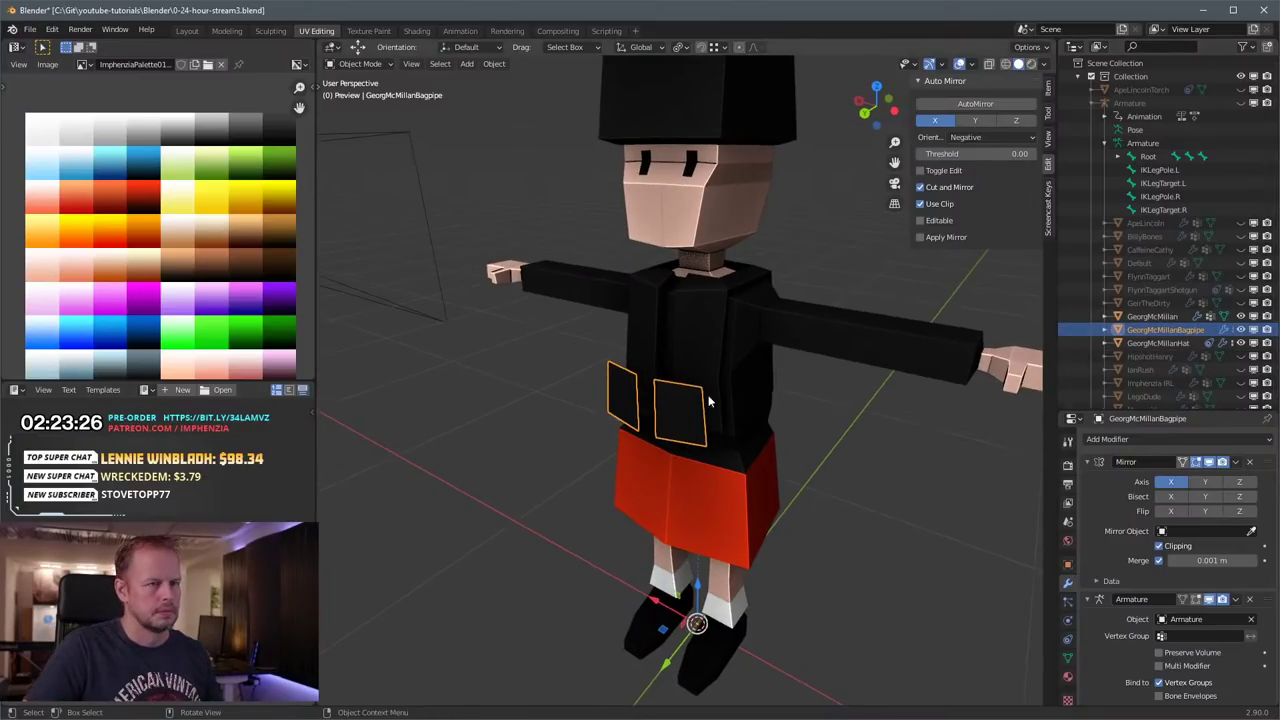
pyautogui.click(1249, 600)
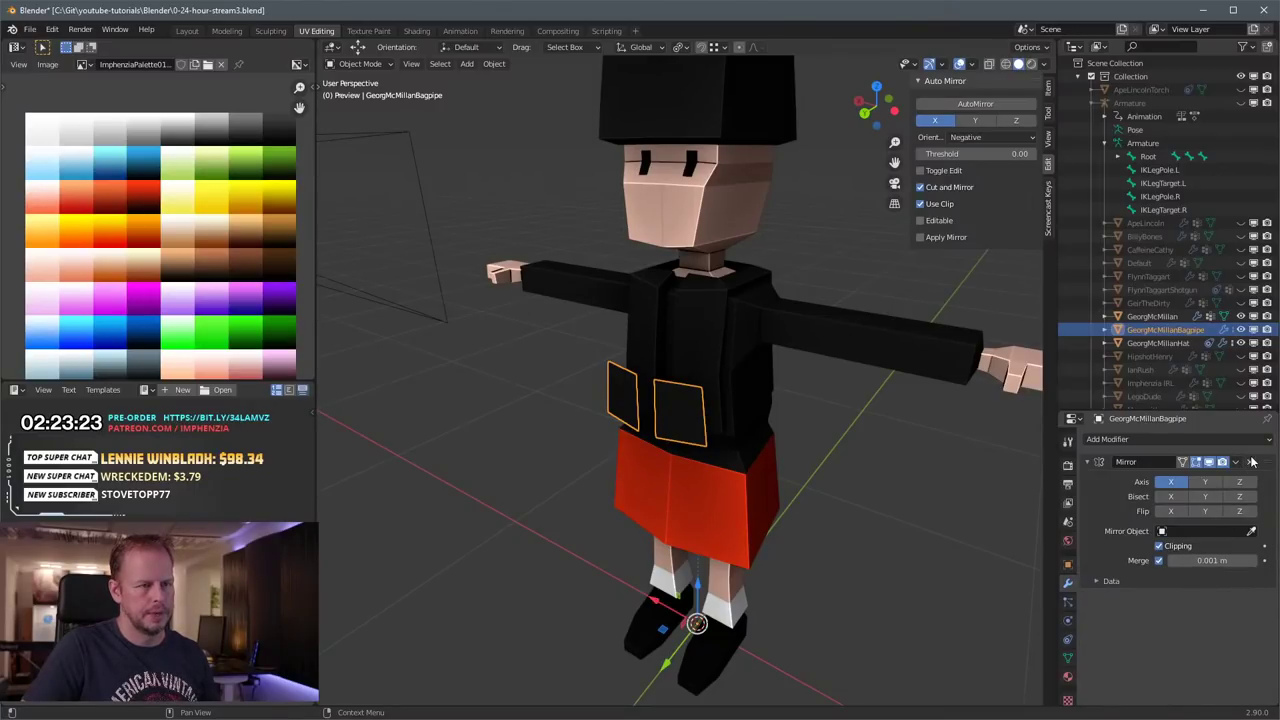
pyautogui.click(1249, 463)
# Step: Enter Edit Mode on the bagpipe object and examine its single face up close
pyautogui.moveTo(897, 426); pyautogui.dragTo(762, 396, button='middle')
pyautogui.click(763, 401)
pyautogui.click(763, 401)
pyautogui.press('Tab')
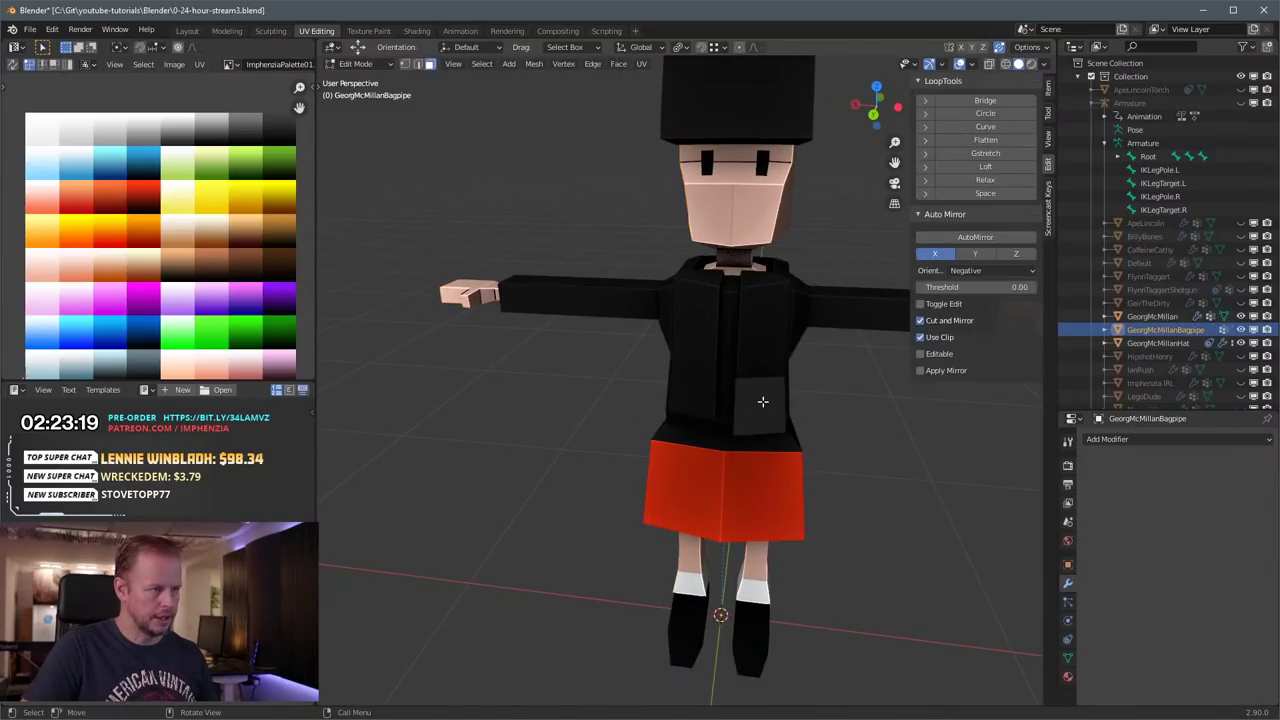
pyautogui.click(762, 410)
pyautogui.moveTo(842, 402); pyautogui.dragTo(768, 425, button='middle')
pyautogui.scroll(2, 768, 424)
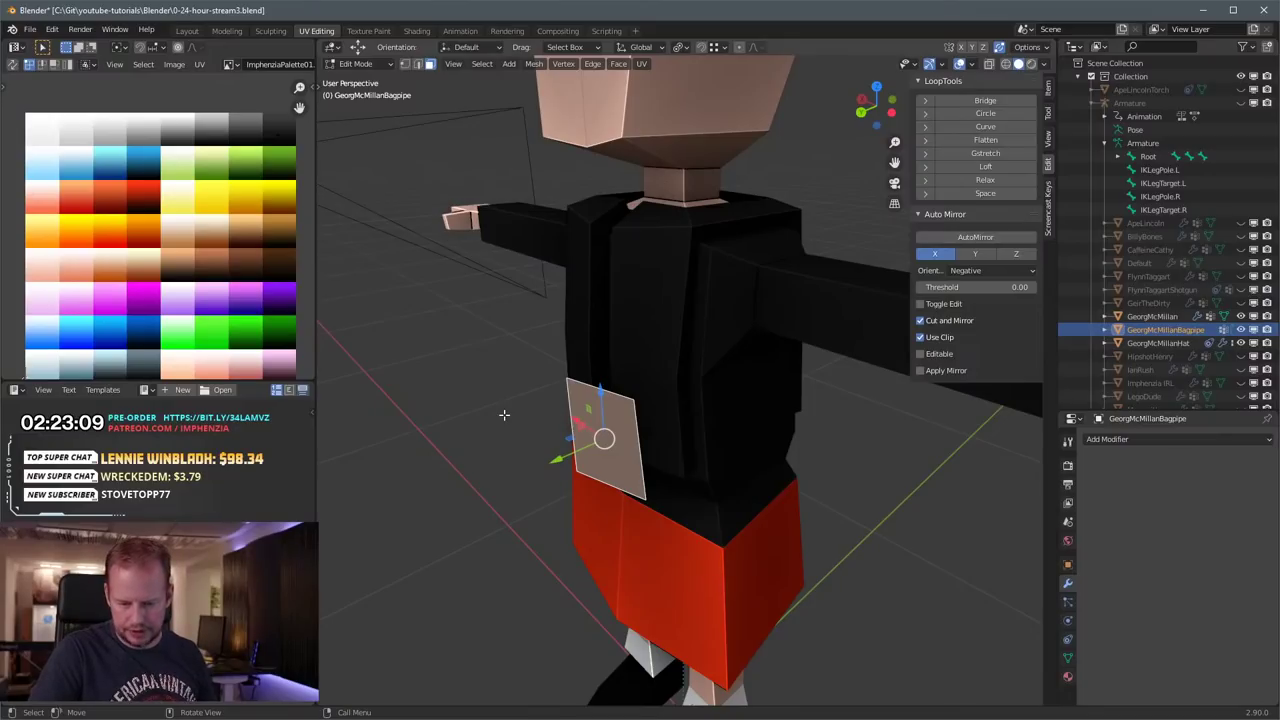
pyautogui.hotkey('alt', 'a')
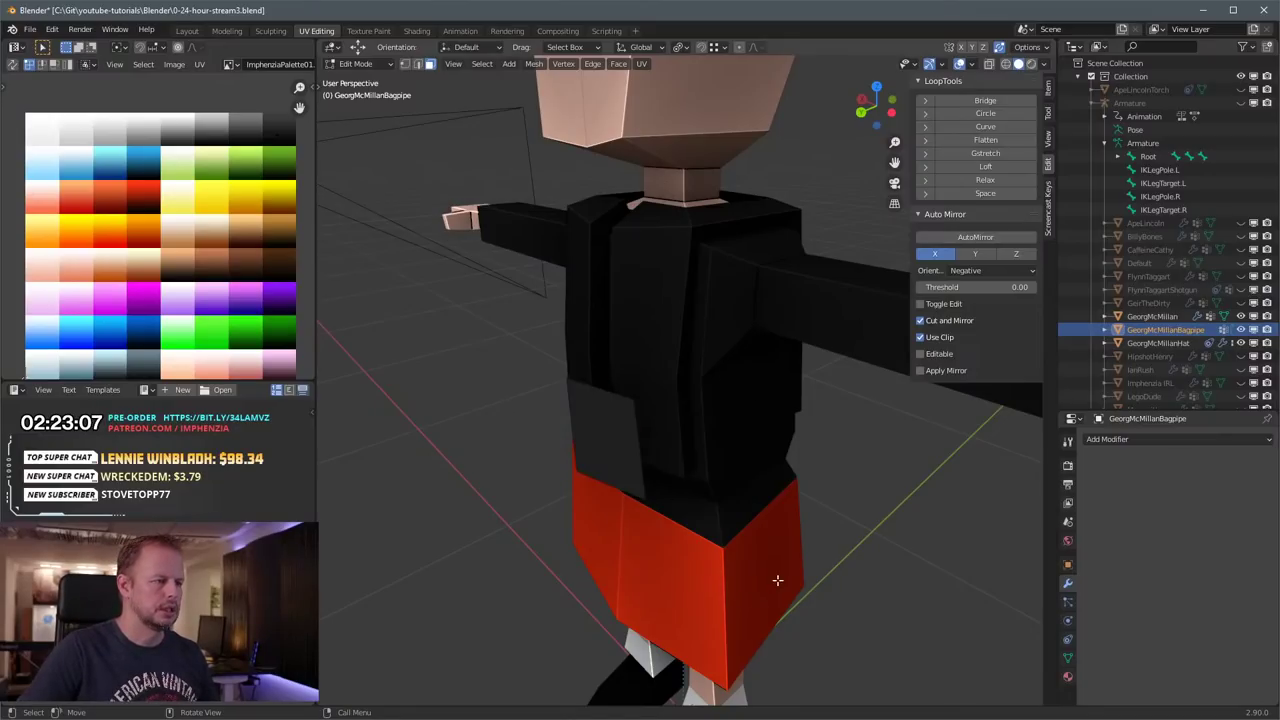
# Step: Switch to editing the character mesh, select the kilt's side face and try a loop cut across it
pyautogui.scroll(-4, 726, 524)
pyautogui.press('Tab')
pyautogui.click(700, 405)
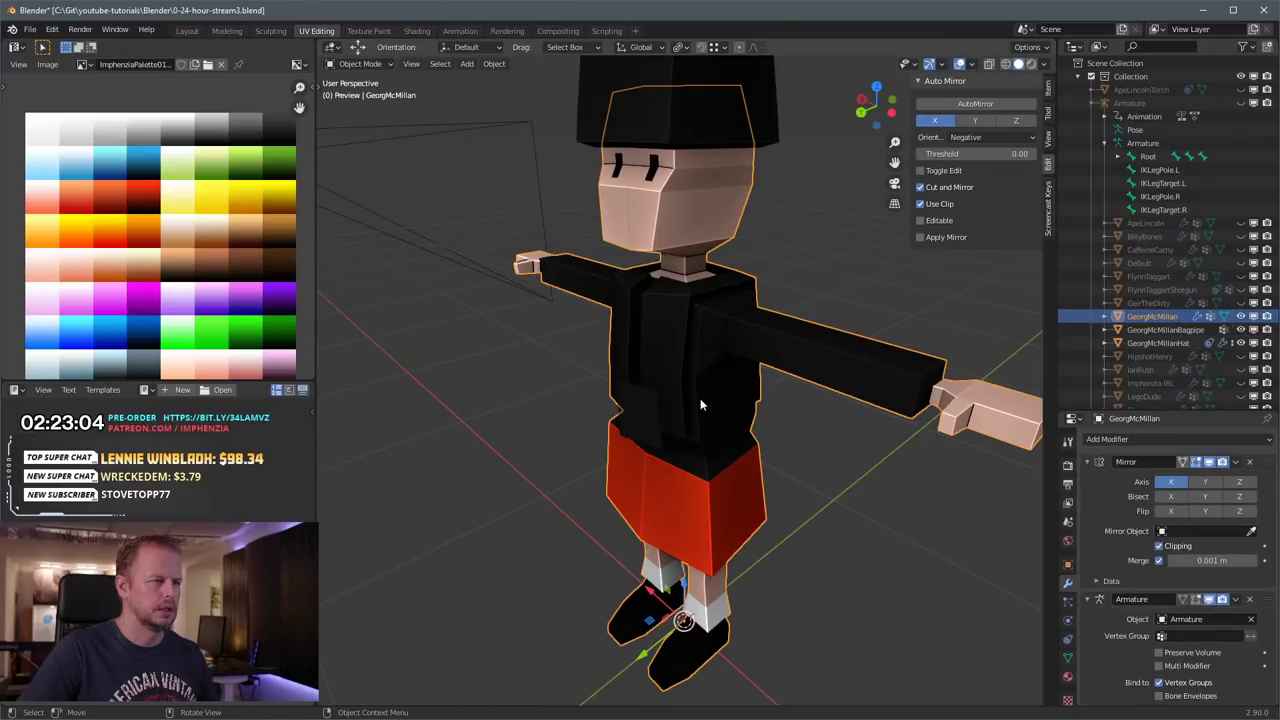
pyautogui.press('Tab')
pyautogui.click(743, 498)
pyautogui.moveTo(760, 505); pyautogui.dragTo(747, 440, button='middle')
pyautogui.scroll(4, 747, 440)
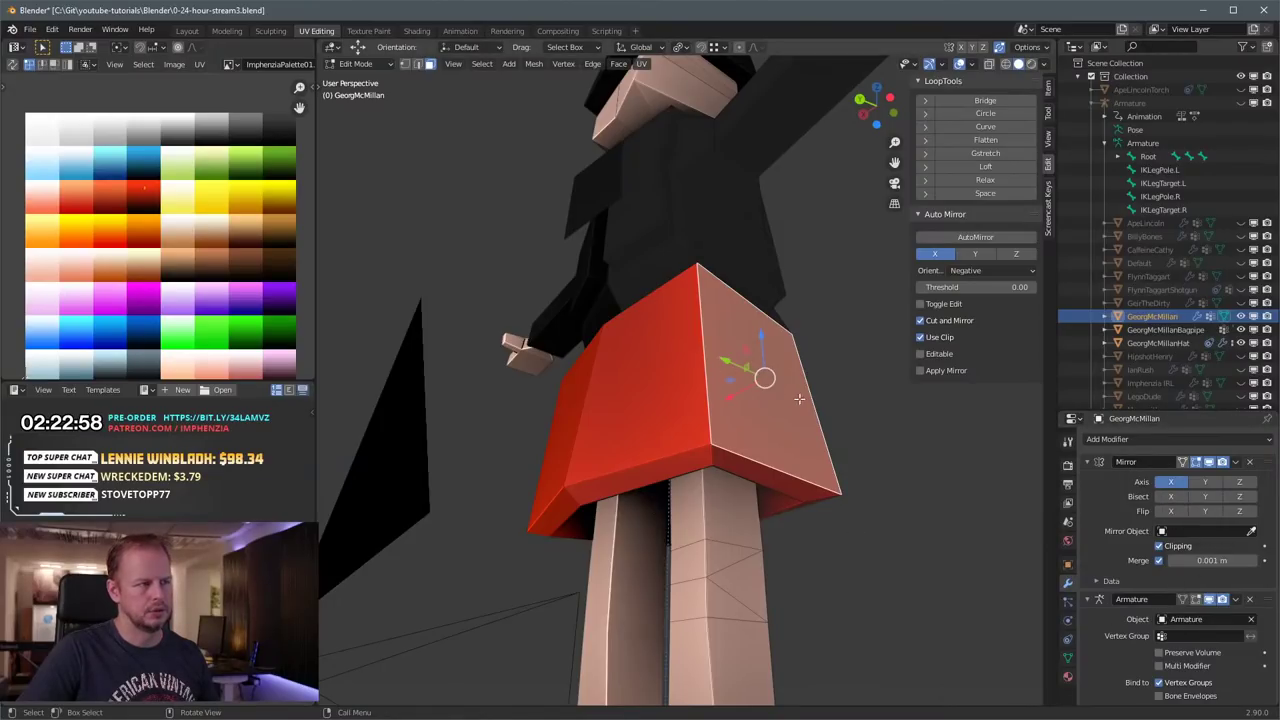
pyautogui.scroll(-3, 869, 406)
pyautogui.moveTo(869, 406); pyautogui.dragTo(798, 441, button='middle')
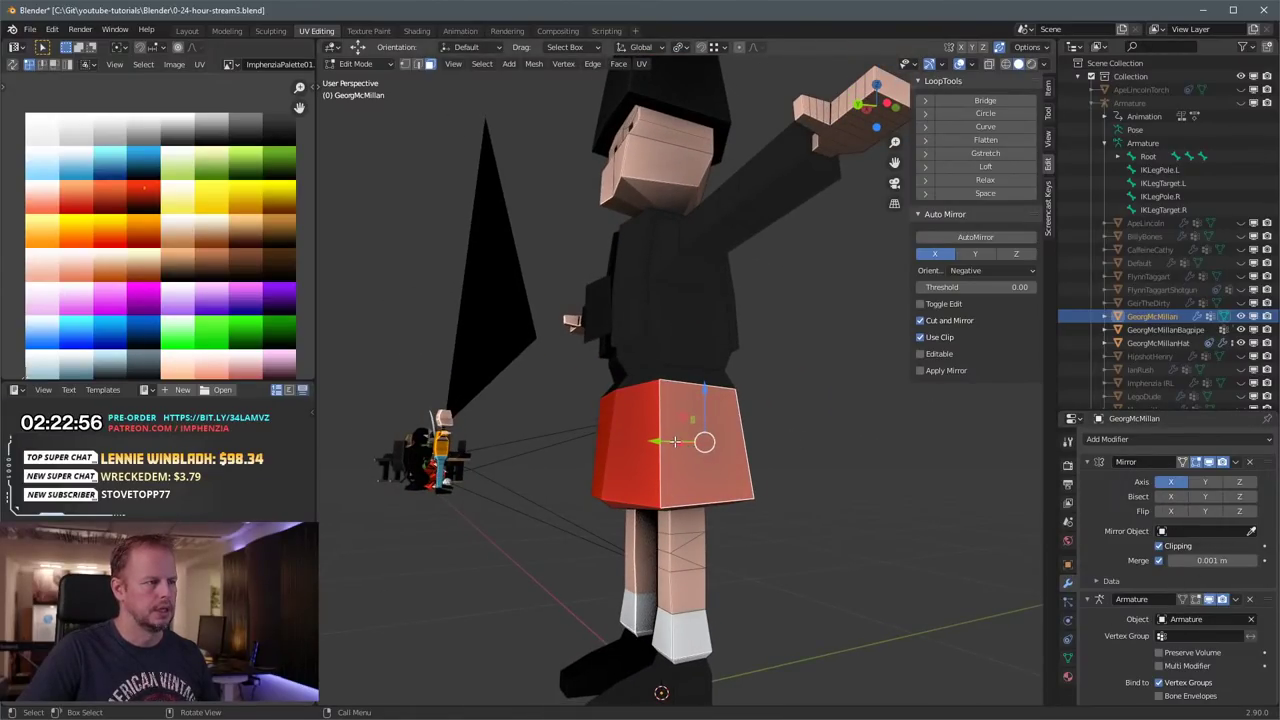
pyautogui.hotkey('ctrl', 'r')
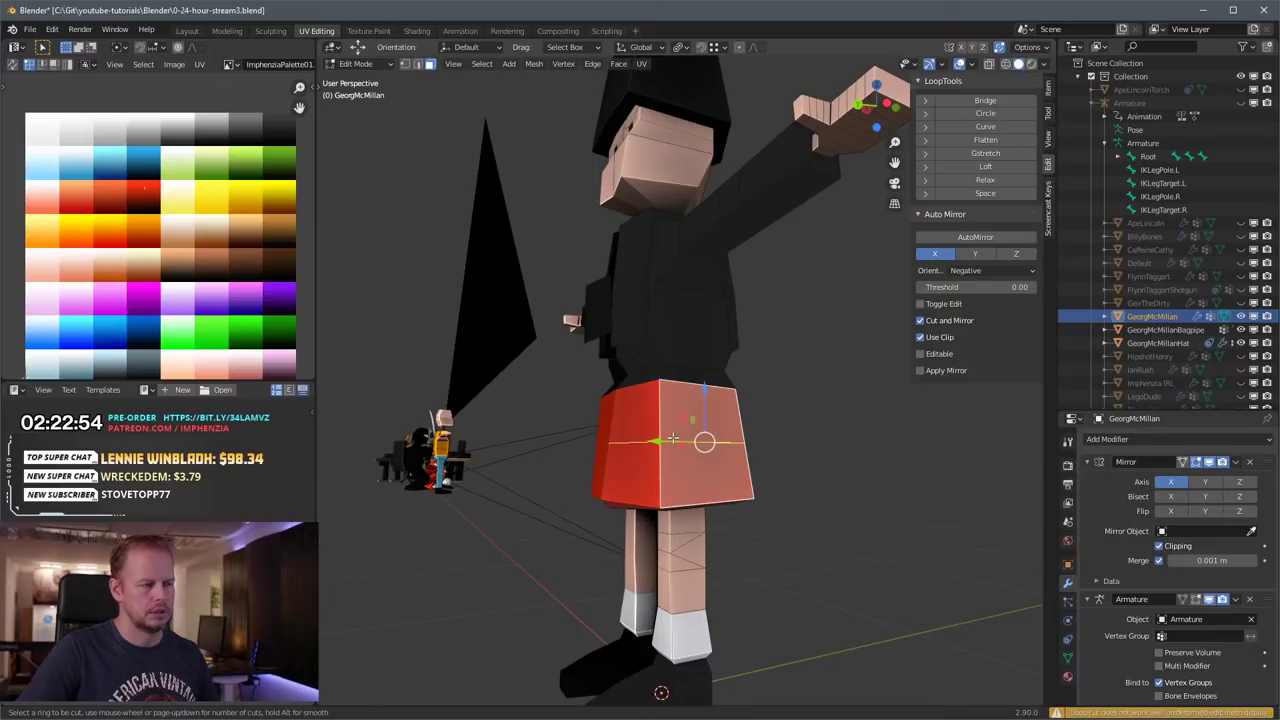
pyautogui.press('Escape')
# Step: Add the kilt's adjoining front face and thin bottom rim faces to the selection and subdivide them with 4 cuts
pyautogui.keyDown('shift'); pyautogui.click(650, 457); pyautogui.keyUp('shift')
pyautogui.moveTo(708, 432); pyautogui.dragTo(762, 362, button='middle')
pyautogui.keyDown('shift'); pyautogui.click(696, 330); pyautogui.keyUp('shift')
pyautogui.keyDown('shift'); pyautogui.click(780, 406); pyautogui.keyUp('shift')
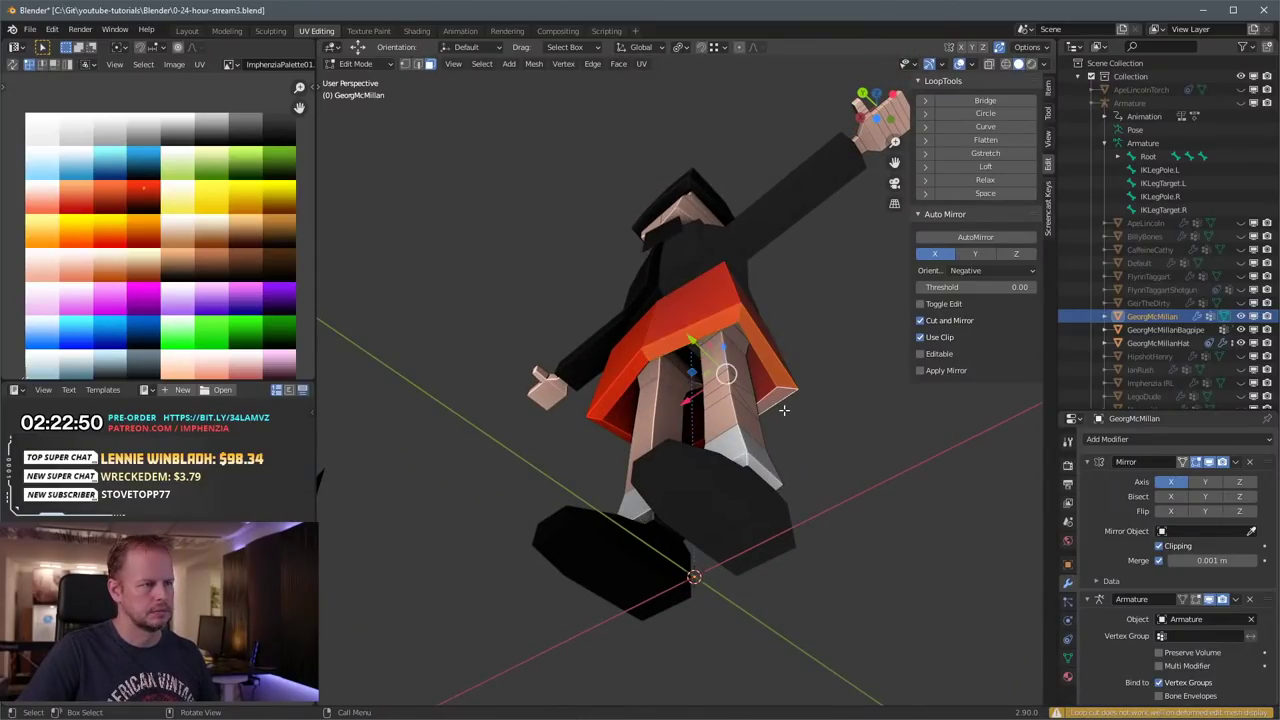
pyautogui.press('ctrl+KP_Add')
pyautogui.moveTo(784, 410); pyautogui.dragTo(737, 436, button='middle')
pyautogui.rightClick(737, 436)
pyautogui.click(705, 432)
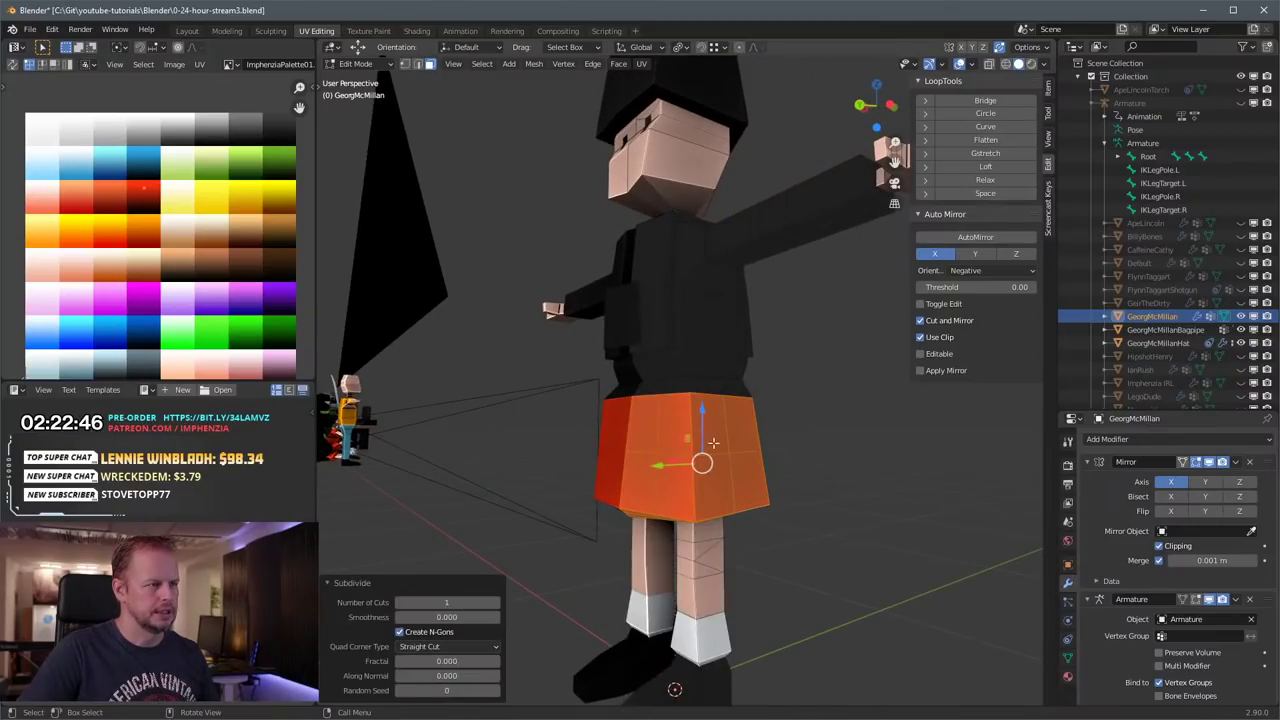
pyautogui.click(494, 603)
pyautogui.click(494, 603)
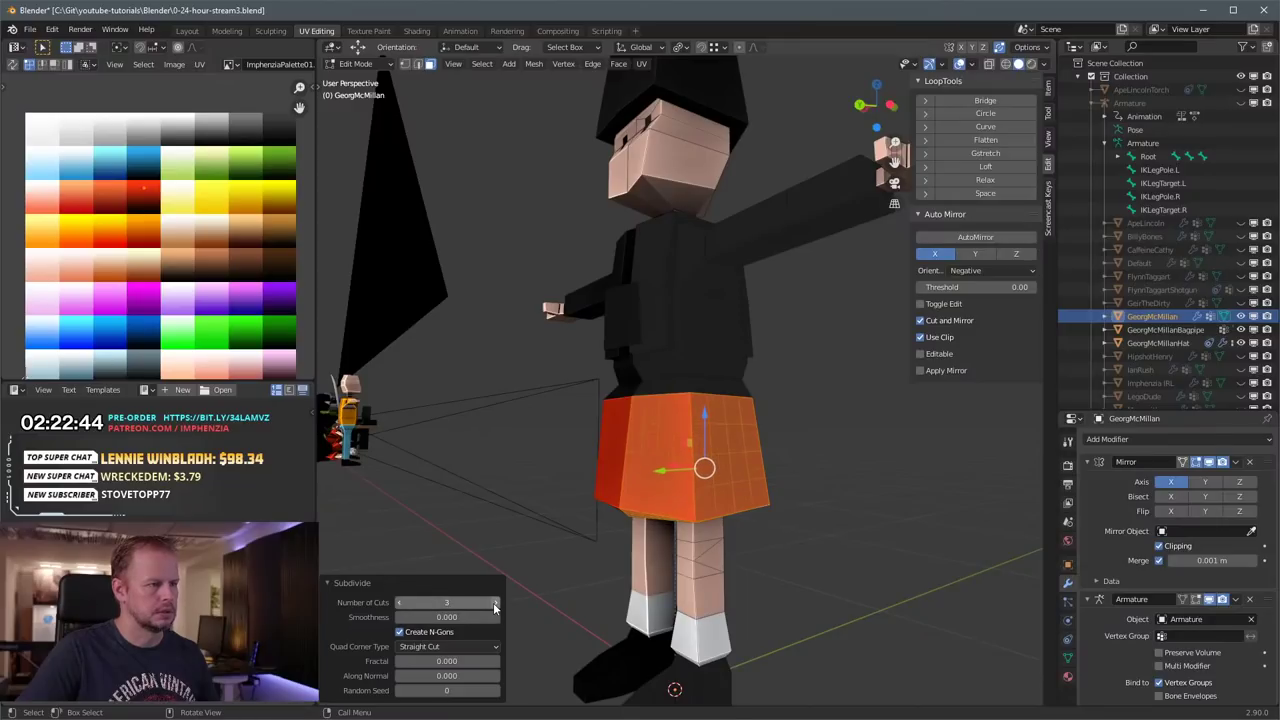
pyautogui.click(494, 603)
# Step: Examine the subdivided kilt grid from several sides, both up close and with the whole character
pyautogui.moveTo(862, 490); pyautogui.dragTo(830, 470, button='middle')
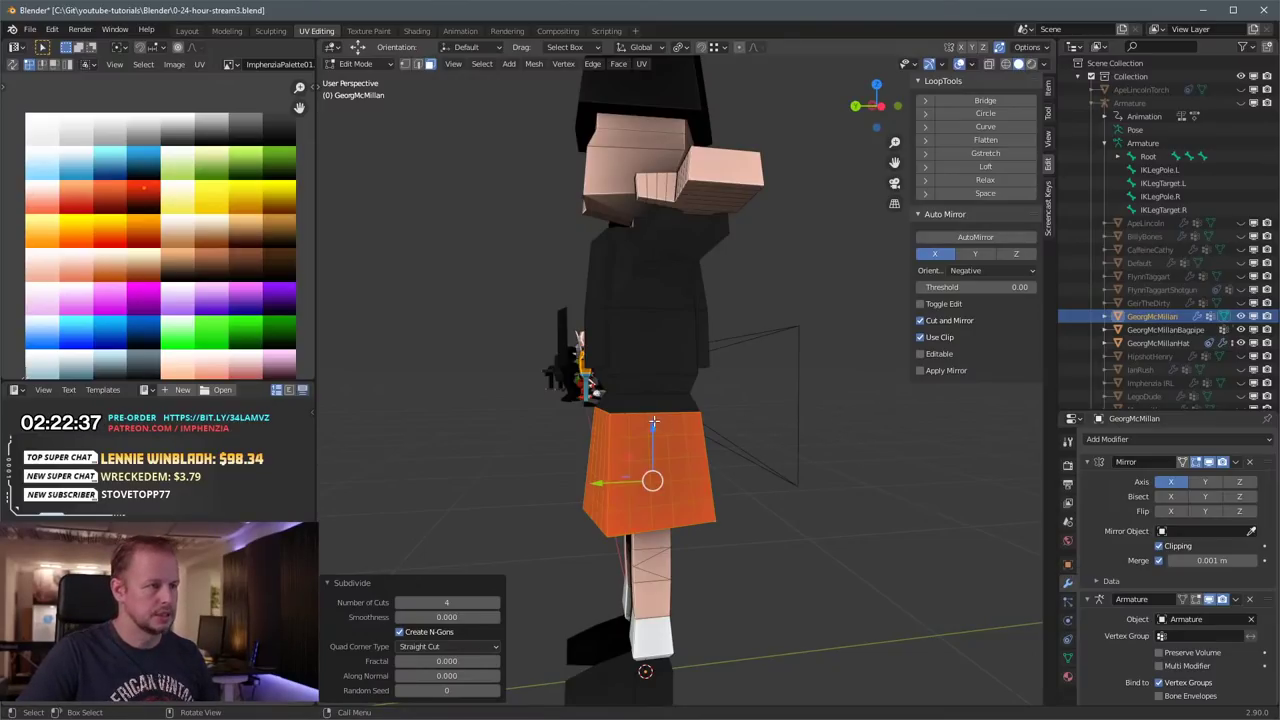
pyautogui.moveTo(654, 422); pyautogui.dragTo(713, 436, button='middle')
pyautogui.moveTo(794, 458); pyautogui.dragTo(645, 454, button='middle')
pyautogui.scroll(3, 679, 449)
pyautogui.click(720, 426)
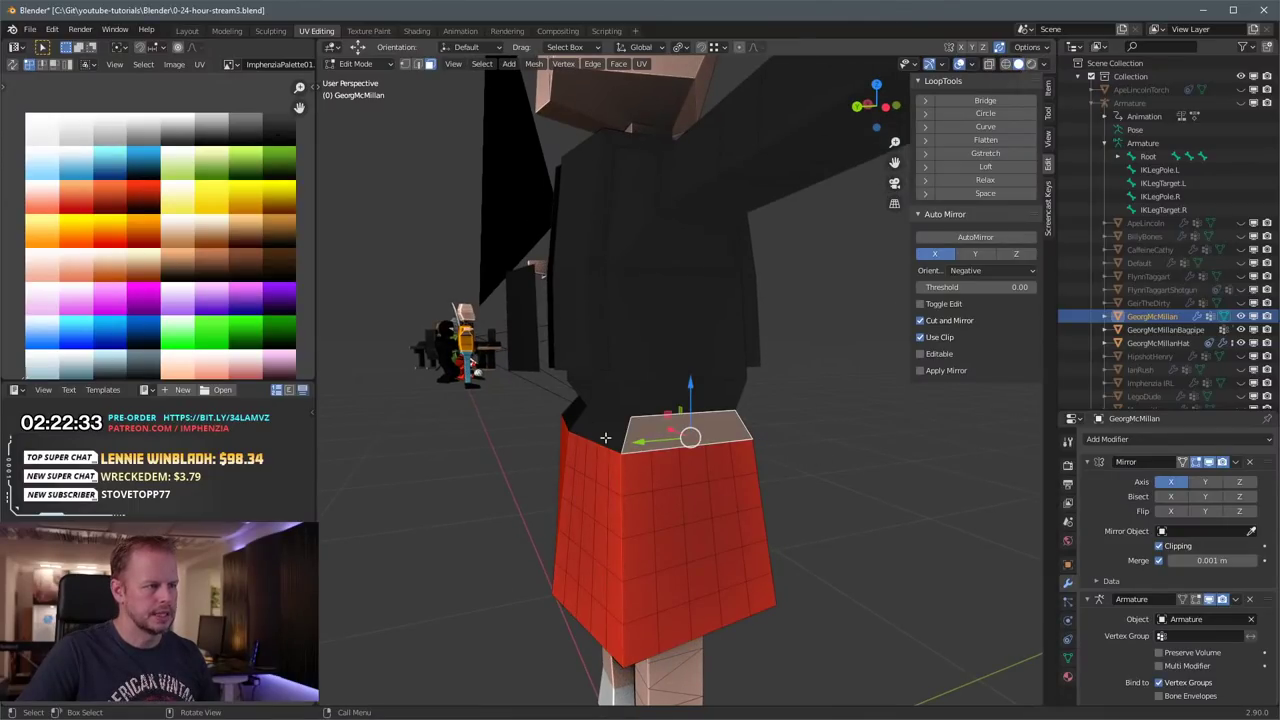
pyautogui.scroll(-4, 771, 471)
pyautogui.moveTo(783, 477); pyautogui.dragTo(730, 469, button='middle')
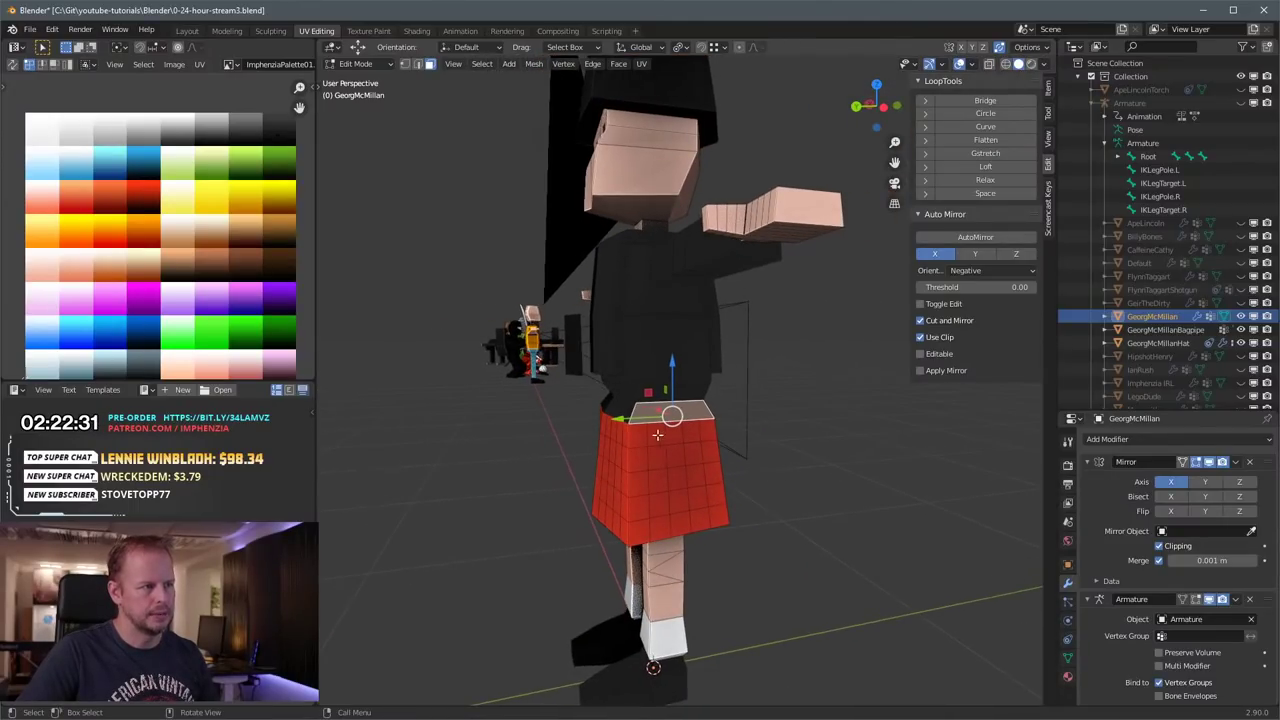
pyautogui.scroll(4, 641, 450)
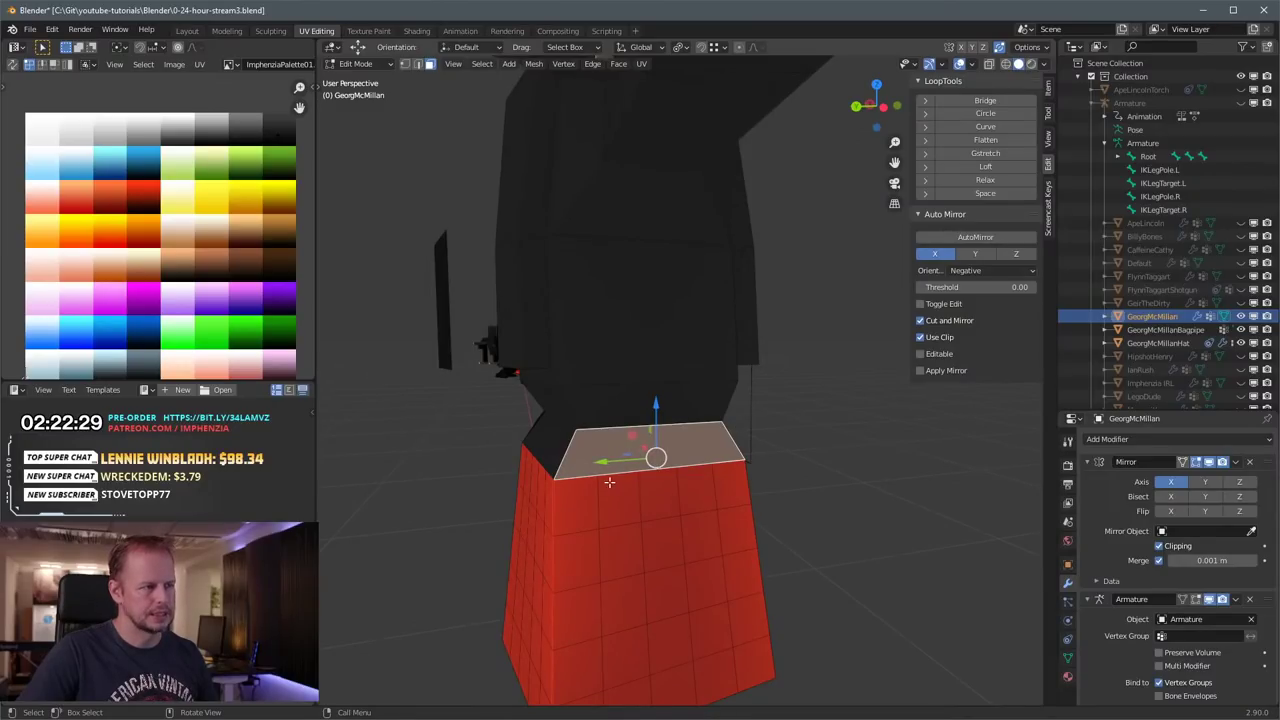
pyautogui.scroll(-5, 714, 430)
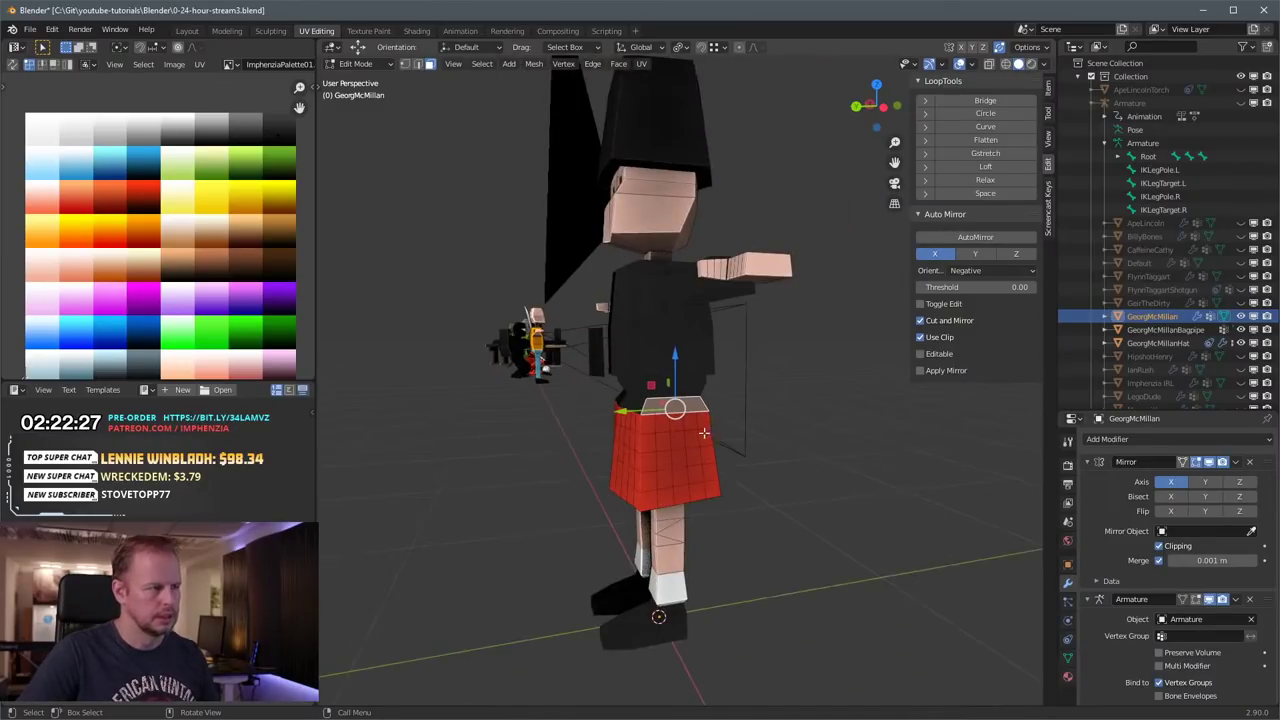
pyautogui.moveTo(703, 434); pyautogui.dragTo(668, 487, button='middle')
pyautogui.scroll(3, 666, 489)
pyautogui.click(609, 462)
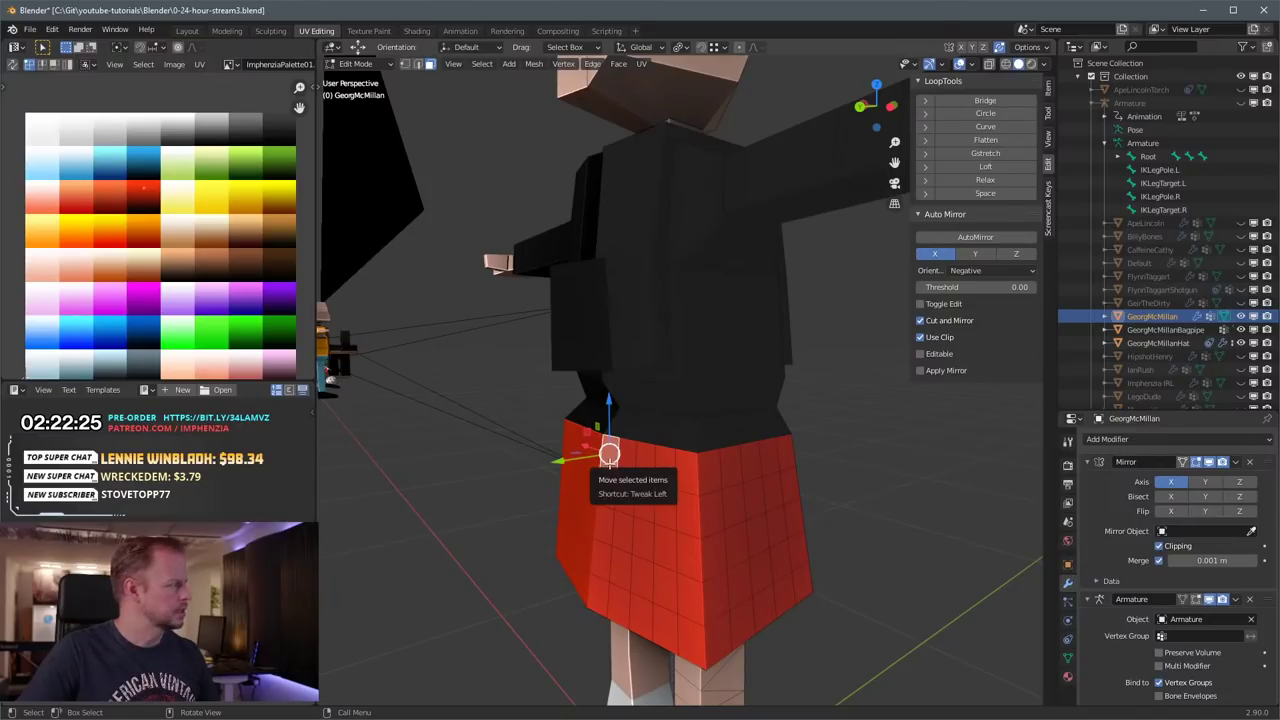
pyautogui.keyDown('shift'); pyautogui.click(623, 492); pyautogui.keyUp('shift')
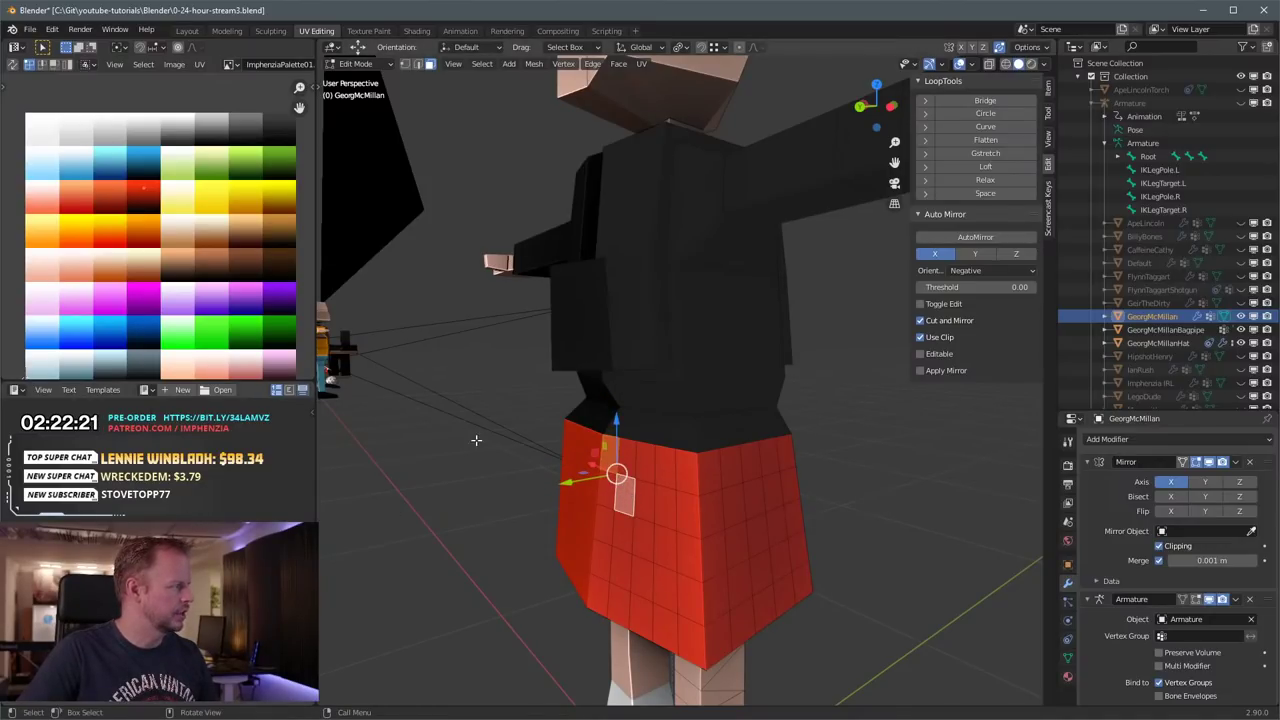
pyautogui.keyDown('shift'); pyautogui.click(645, 540); pyautogui.keyUp('shift')
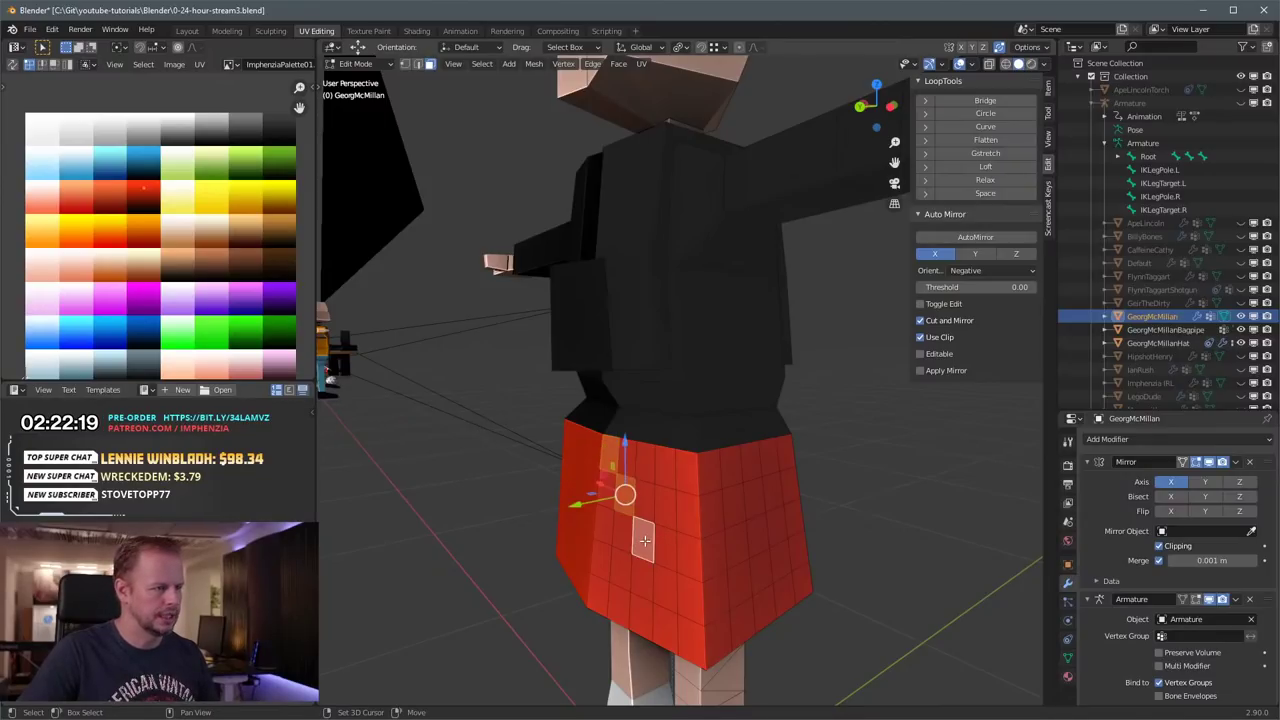
pyautogui.keyDown('shift'); pyautogui.click(663, 588); pyautogui.keyUp('shift')
pyautogui.keyDown('shift'); pyautogui.click(633, 614); pyautogui.keyUp('shift')
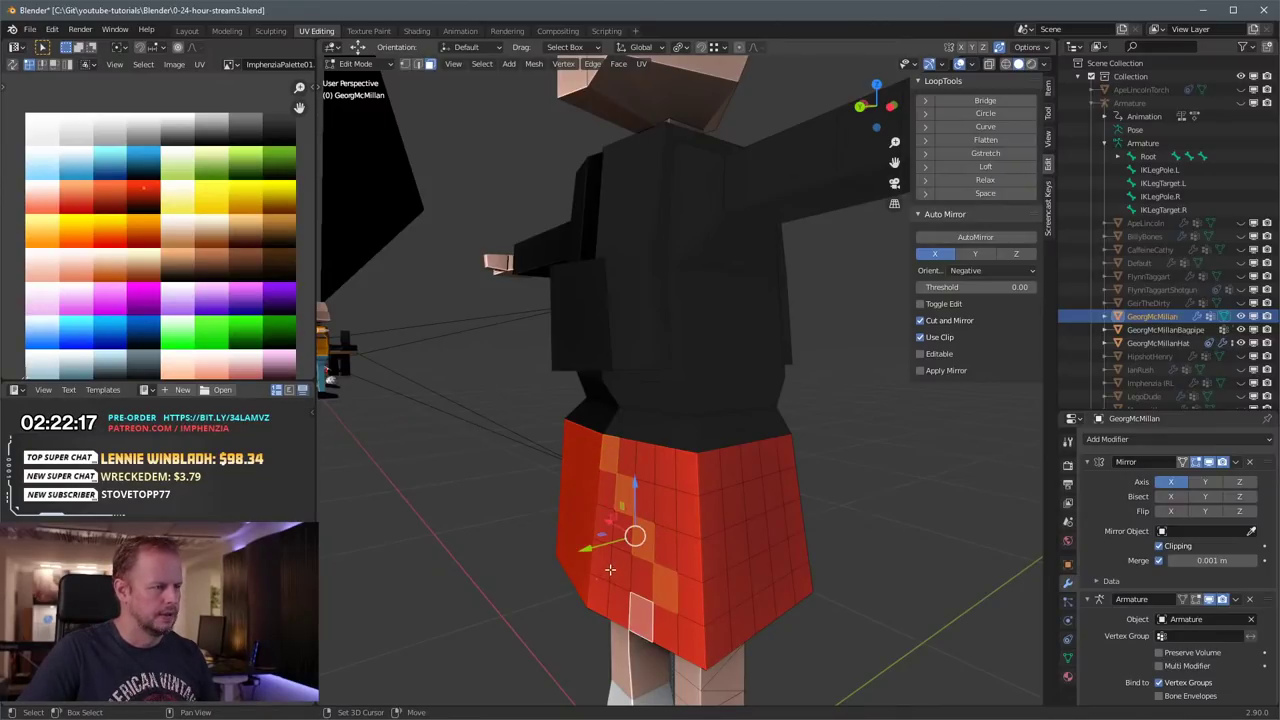
pyautogui.keyDown('shift'); pyautogui.click(608, 562); pyautogui.keyUp('shift')
pyautogui.scroll(-4, 758, 464)
pyautogui.hotkey('alt', 'a')
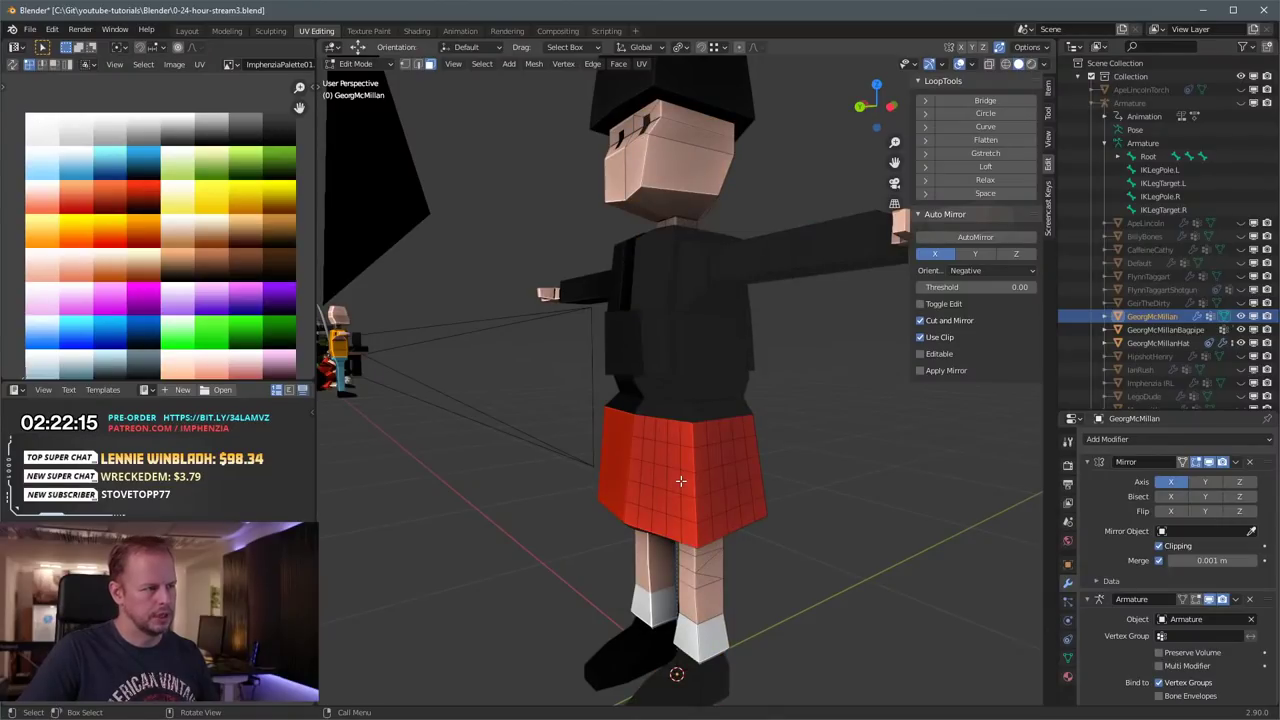
pyautogui.moveTo(680, 481); pyautogui.dragTo(699, 440, button='middle')
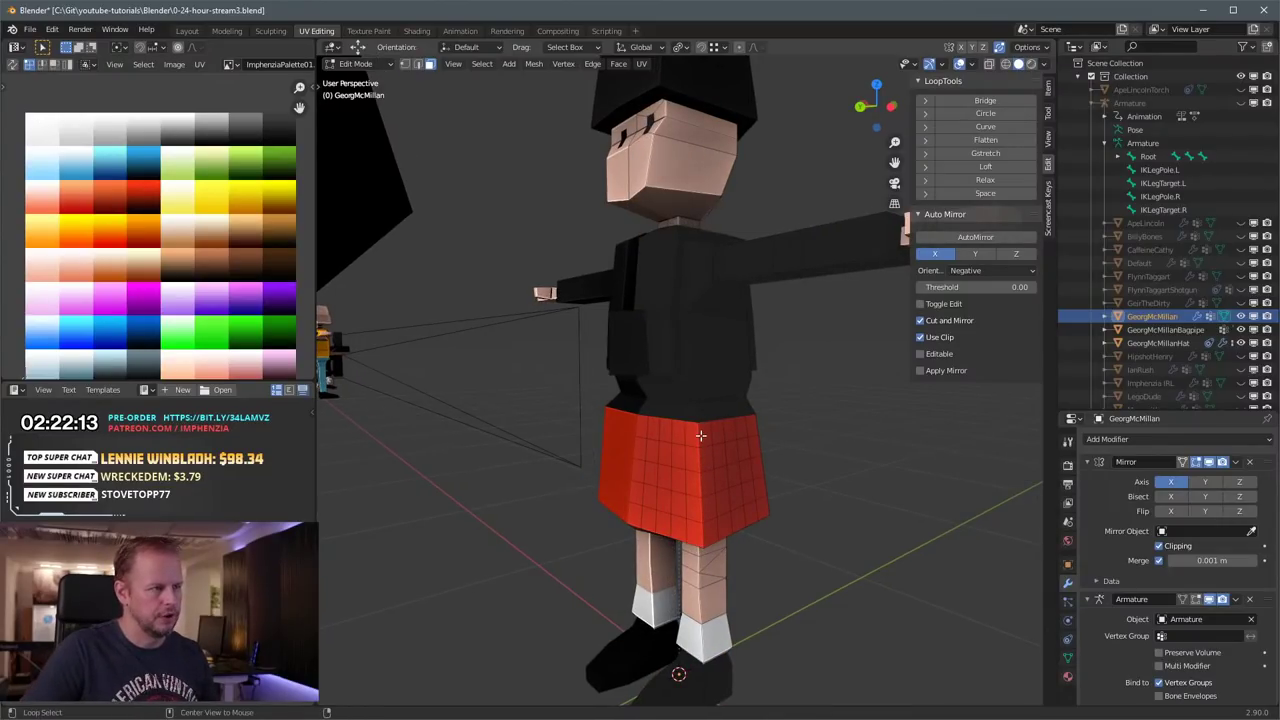
pyautogui.keyDown('alt'); pyautogui.click(698, 441); pyautogui.keyUp('alt')
pyautogui.keyDown('alt'); pyautogui.click(700, 455); pyautogui.keyUp('alt')
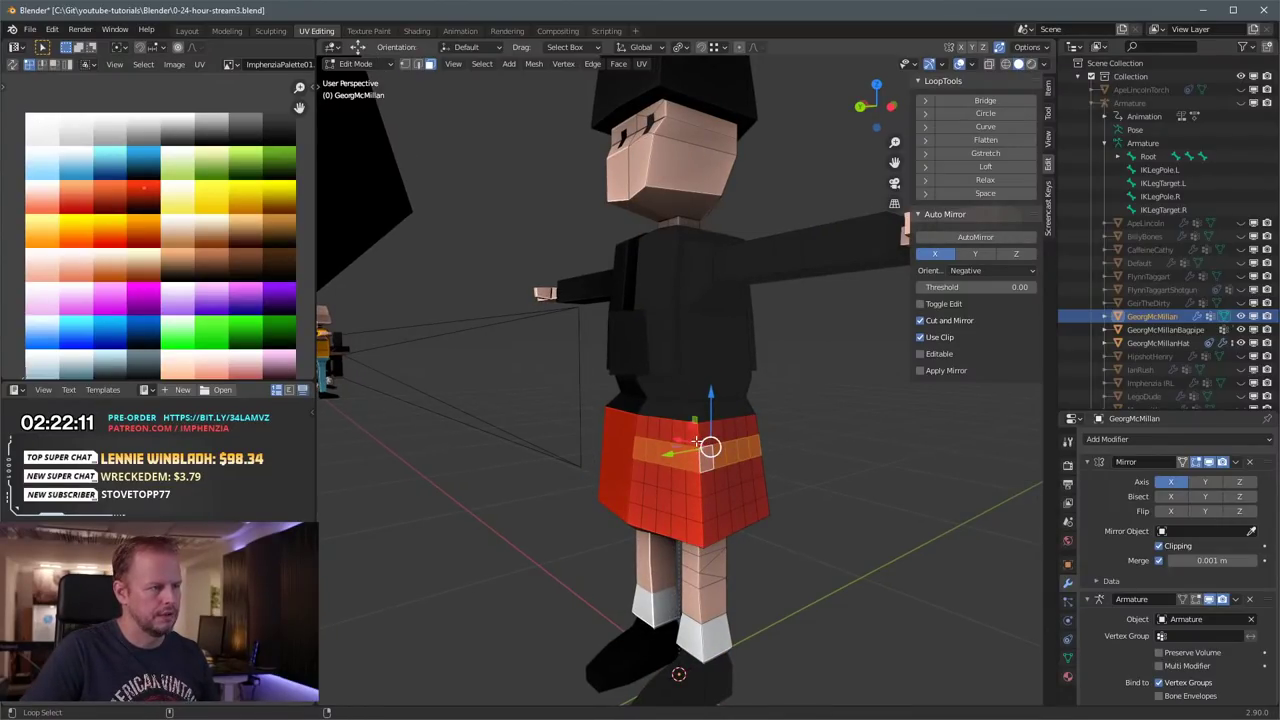
pyautogui.keyDown('alt'); pyautogui.keyDown('shift'); pyautogui.click(697, 441); pyautogui.keyUp('shift'); pyautogui.keyUp('alt')
pyautogui.keyDown('alt'); pyautogui.keyDown('shift'); pyautogui.click(695, 487); pyautogui.keyUp('shift'); pyautogui.keyUp('alt')
pyautogui.keyDown('alt'); pyautogui.keyDown('shift'); pyautogui.click(697, 509); pyautogui.keyUp('shift'); pyautogui.keyUp('alt')
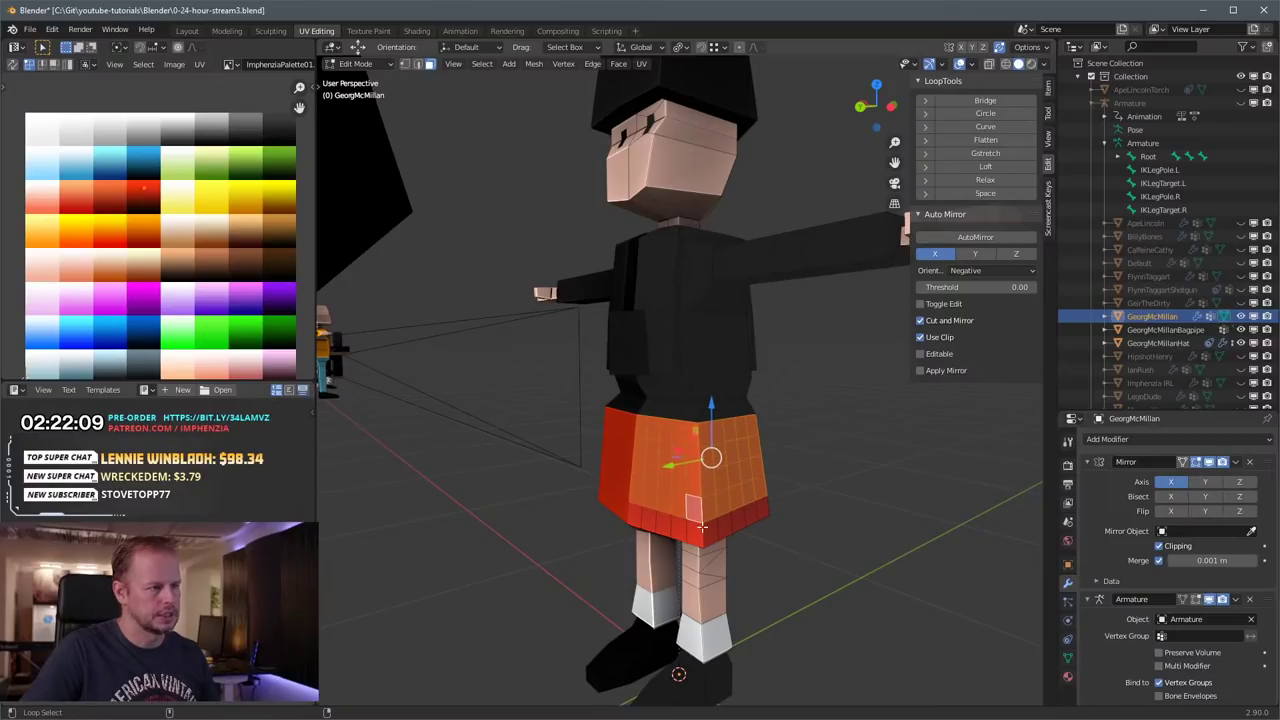
pyautogui.keyDown('alt'); pyautogui.keyDown('shift'); pyautogui.click(702, 530); pyautogui.keyUp('shift'); pyautogui.keyUp('alt')
# Step: Select the four extra edge loops running along the kilt's thin bottom rim and dissolve those edges
pyautogui.moveTo(702, 530); pyautogui.dragTo(804, 437, button='middle')
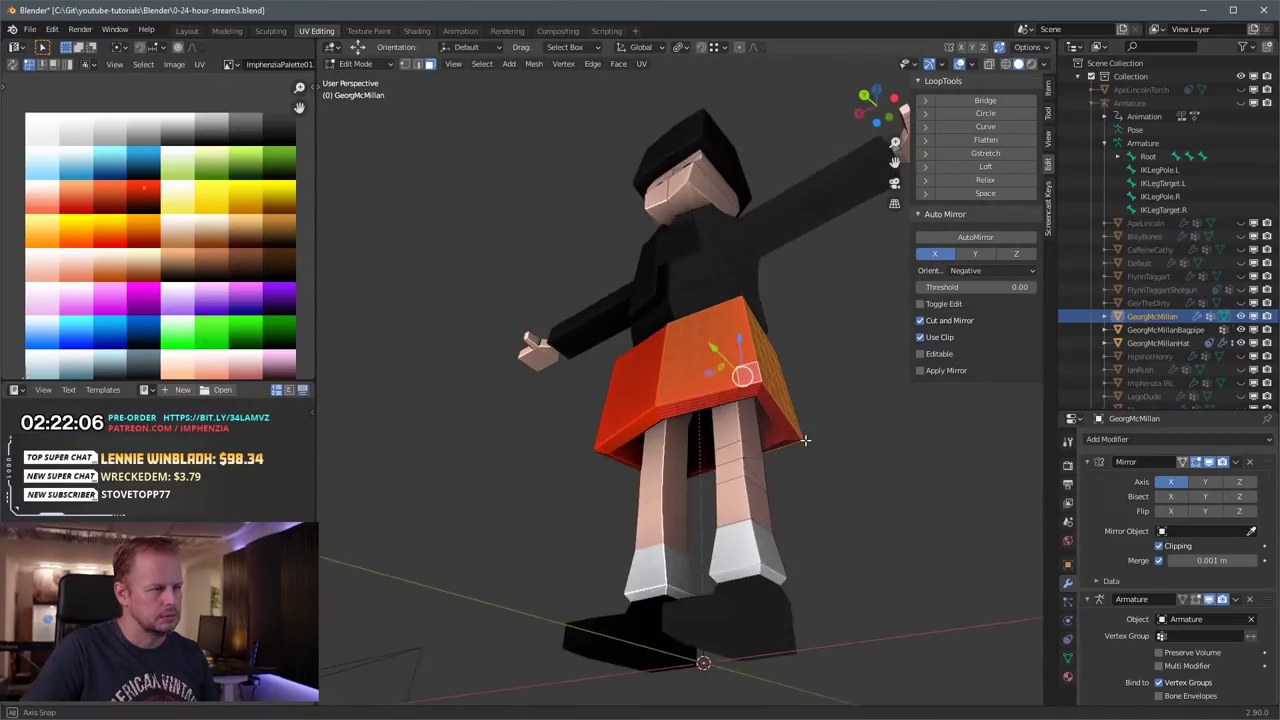
pyautogui.scroll(3, 800, 436)
pyautogui.press('2')
pyautogui.hotkey('alt', 'a')
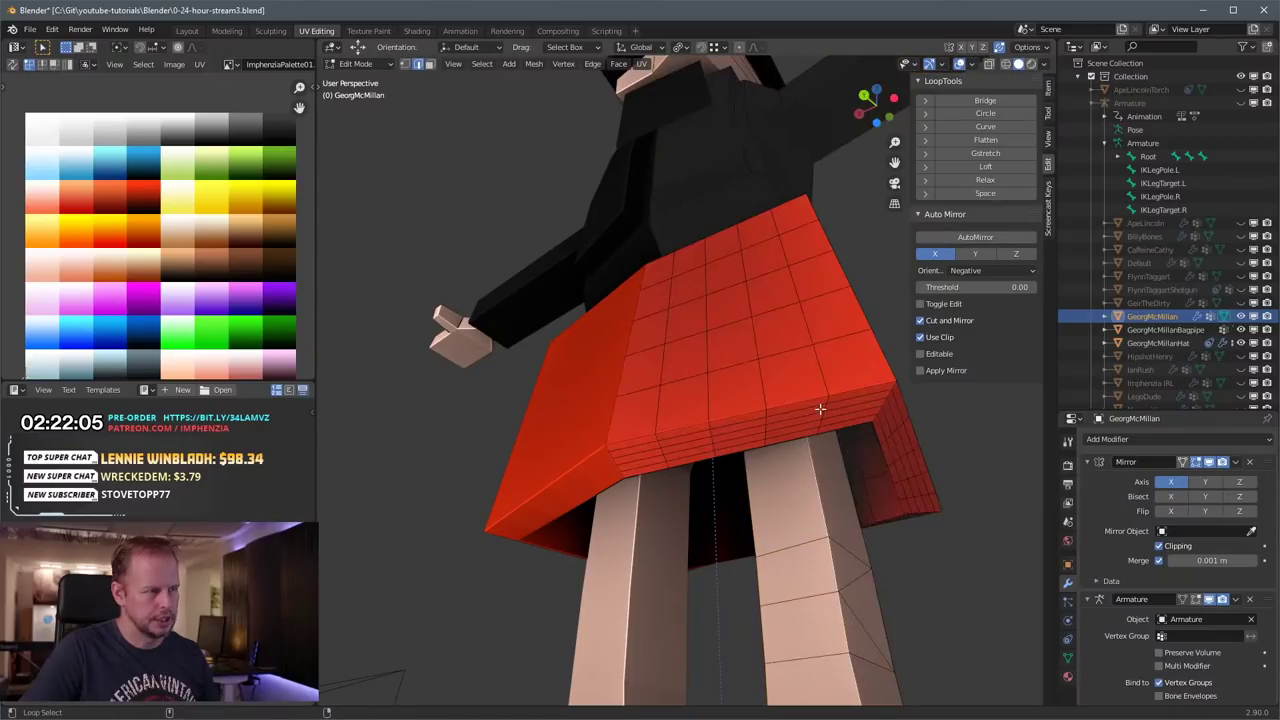
pyautogui.keyDown('alt'); pyautogui.click(810, 410); pyautogui.keyUp('alt')
pyautogui.keyDown('alt'); pyautogui.keyDown('shift'); pyautogui.click(809, 417); pyautogui.keyUp('shift'); pyautogui.keyUp('alt')
pyautogui.keyDown('alt'); pyautogui.keyDown('shift'); pyautogui.click(803, 428); pyautogui.keyUp('shift'); pyautogui.keyUp('alt')
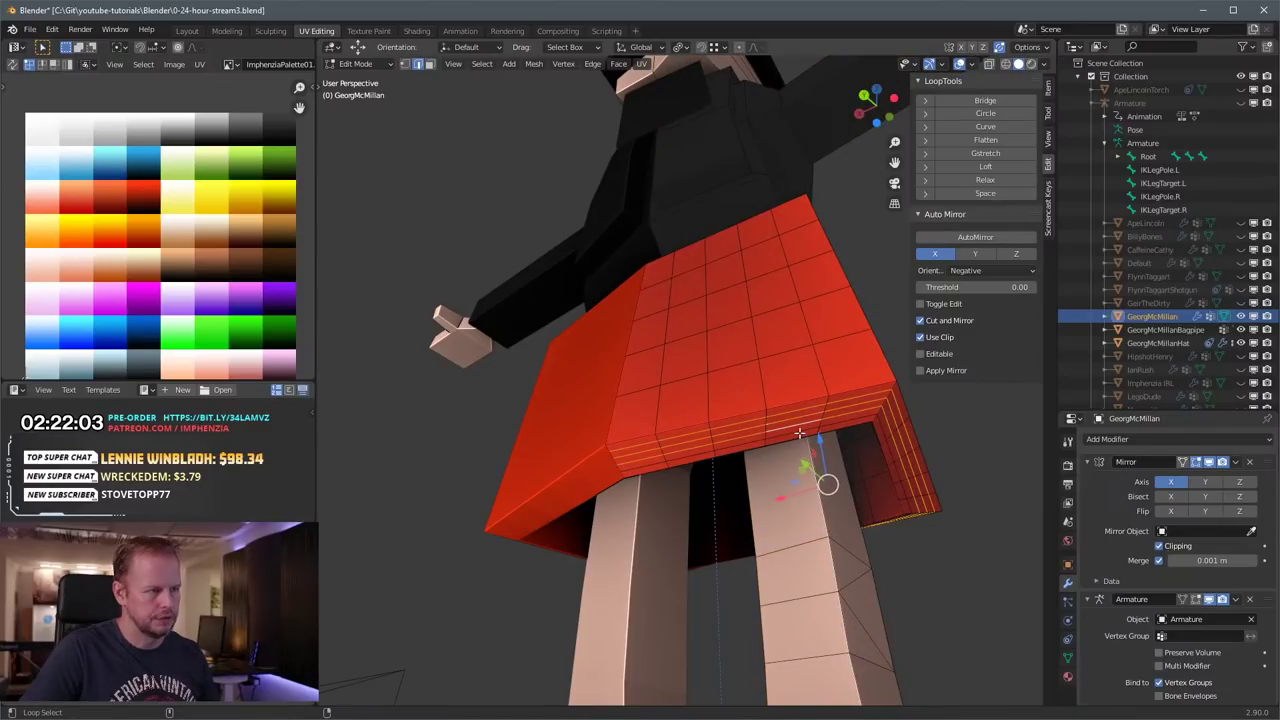
pyautogui.keyDown('alt'); pyautogui.keyDown('shift'); pyautogui.click(802, 433); pyautogui.keyUp('shift'); pyautogui.keyUp('alt')
pyautogui.press('x')
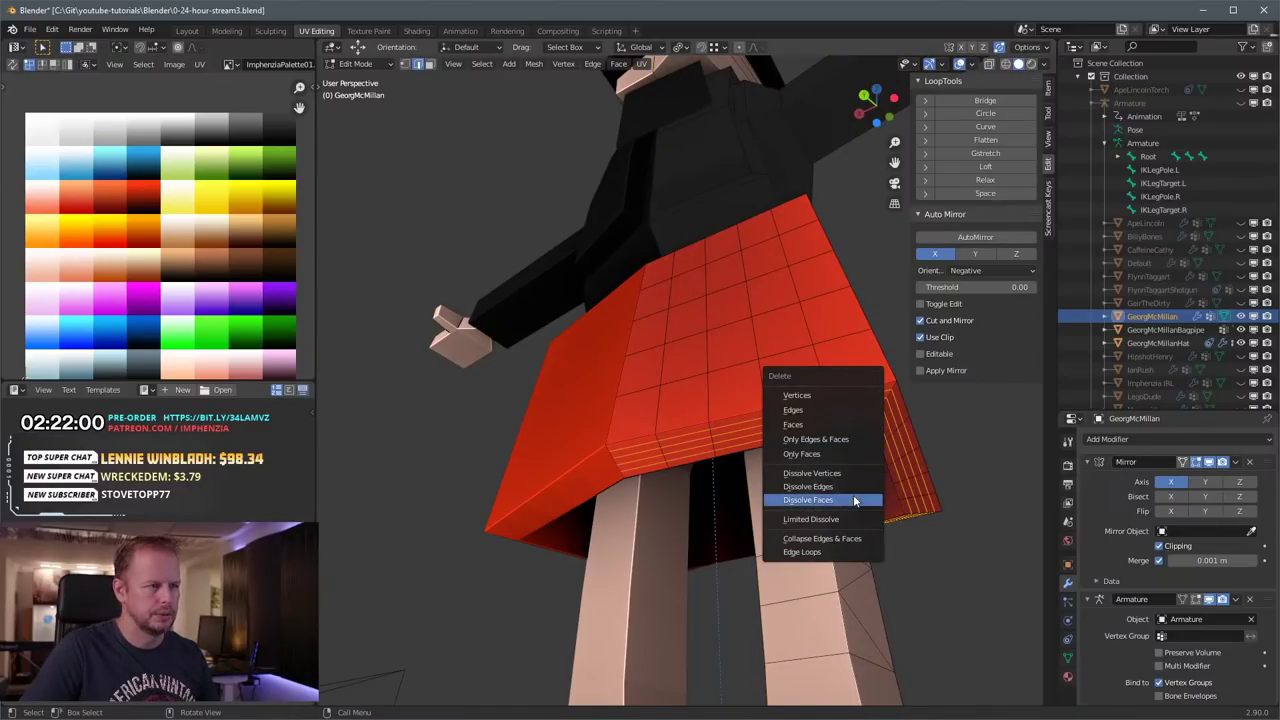
pyautogui.click(842, 486)
pyautogui.moveTo(832, 437); pyautogui.dragTo(770, 478, button='middle')
pyautogui.click(599, 458)
pyautogui.click(722, 594)
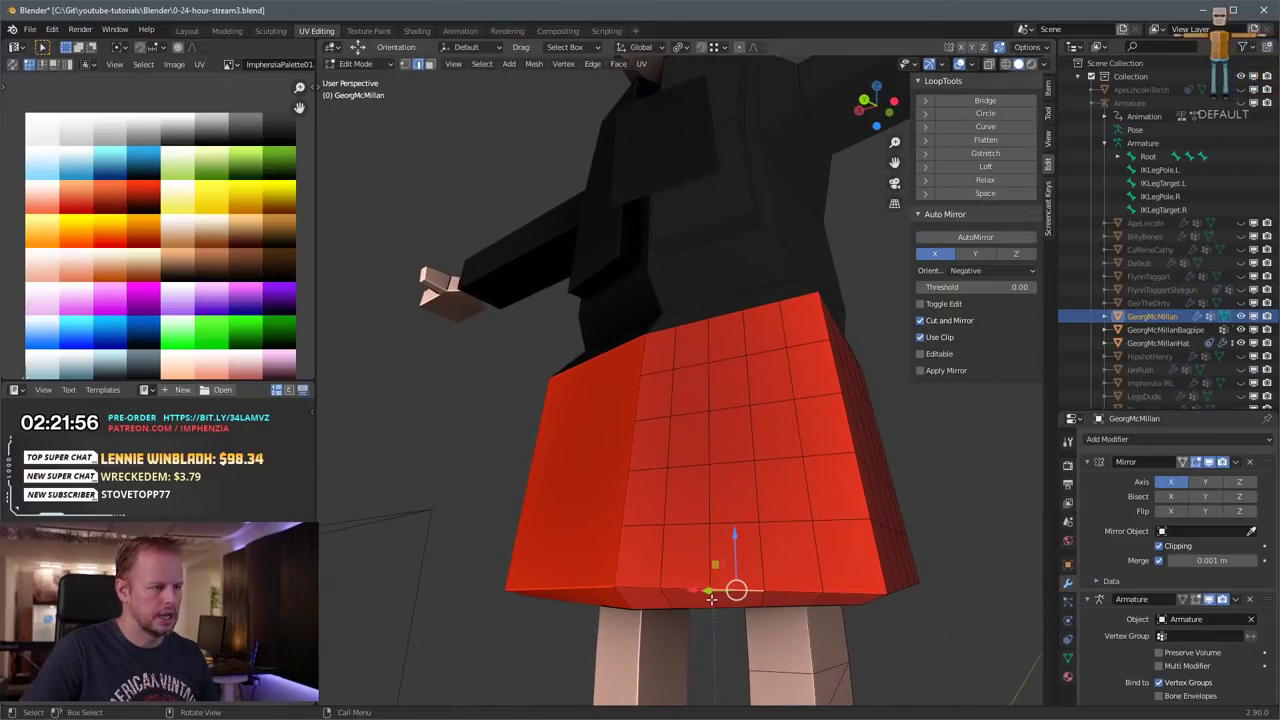
pyautogui.click(711, 598)
pyautogui.press('g')
pyautogui.rightClick(723, 562)
# Step: Select all five horizontal face rows of the subdivided kilt half in face select mode
pyautogui.scroll(-5, 723, 562)
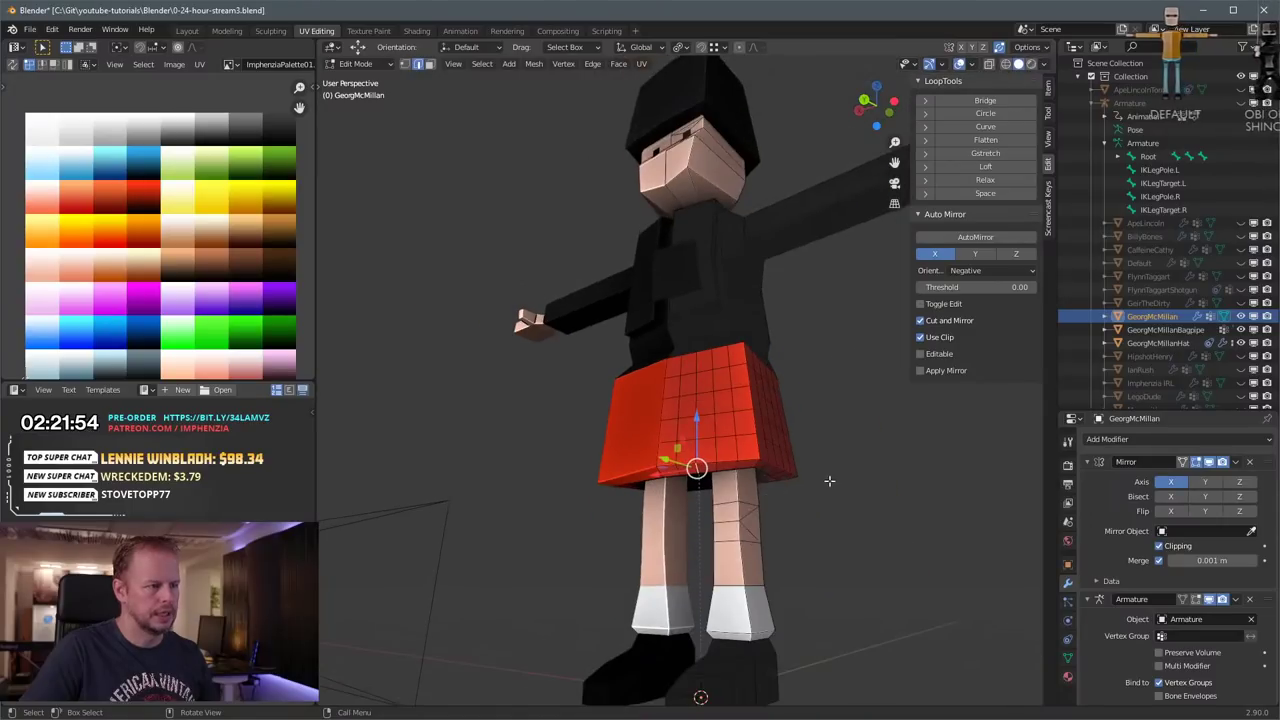
pyautogui.moveTo(829, 480); pyautogui.dragTo(800, 515, button='middle')
pyautogui.scroll(5, 748, 518)
pyautogui.keyDown('shift'); pyautogui.moveTo(755, 405); pyautogui.dragTo(731, 476, button='middle'); pyautogui.keyUp('shift')
pyautogui.scroll(-4, 783, 443)
pyautogui.press('3')
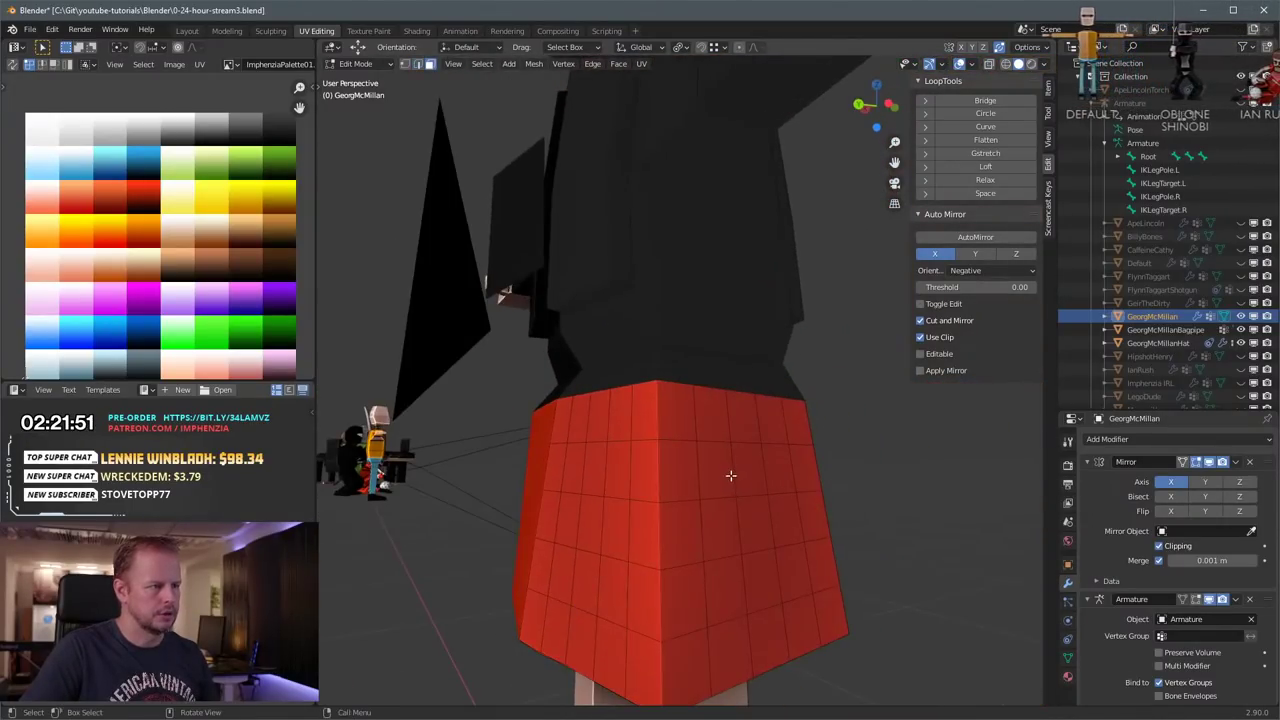
pyautogui.scroll(-4, 705, 437)
pyautogui.keyDown('alt'); pyautogui.click(712, 418); pyautogui.keyUp('alt')
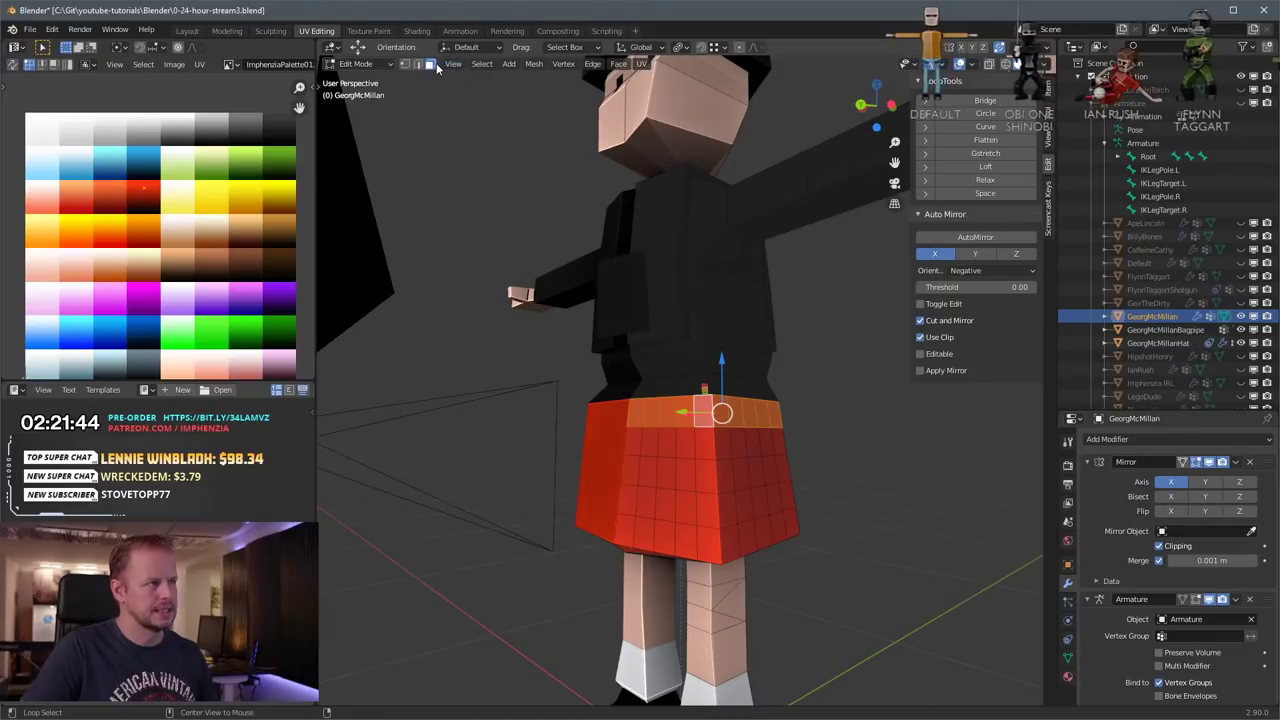
pyautogui.keyDown('alt'); pyautogui.click(716, 443); pyautogui.keyUp('alt')
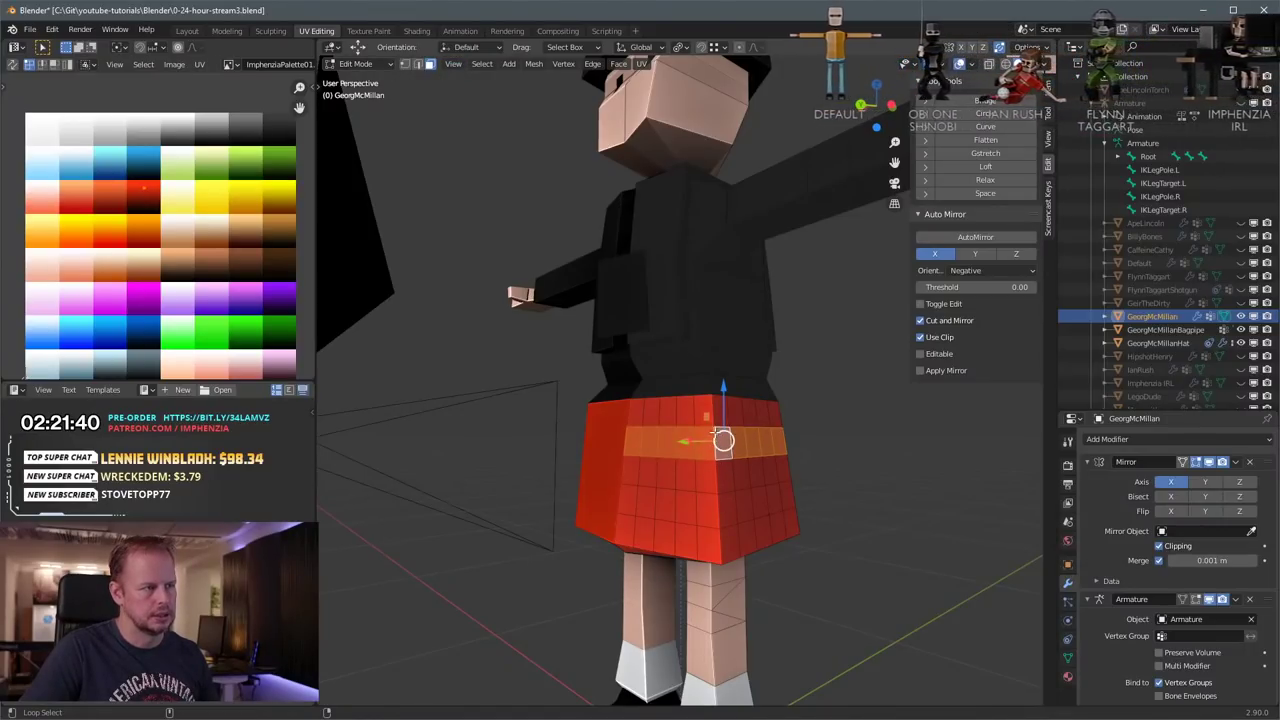
pyautogui.keyDown('alt'); pyautogui.keyDown('shift'); pyautogui.click(711, 409); pyautogui.keyUp('shift'); pyautogui.keyUp('alt')
pyautogui.keyDown('alt'); pyautogui.keyDown('shift'); pyautogui.click(714, 471); pyautogui.keyUp('shift'); pyautogui.keyUp('alt')
pyautogui.keyDown('alt'); pyautogui.keyDown('shift'); pyautogui.click(722, 510); pyautogui.keyUp('shift'); pyautogui.keyUp('alt')
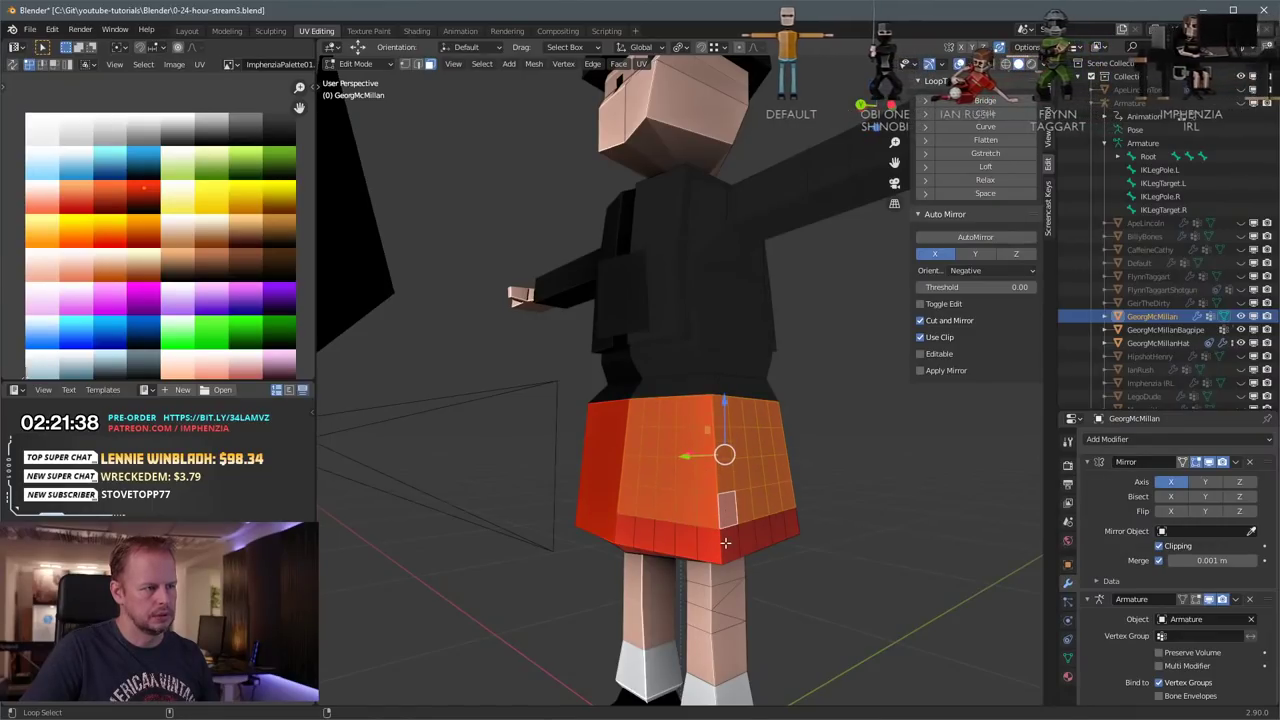
pyautogui.keyDown('alt'); pyautogui.keyDown('shift'); pyautogui.click(724, 542); pyautogui.keyUp('shift'); pyautogui.keyUp('alt')
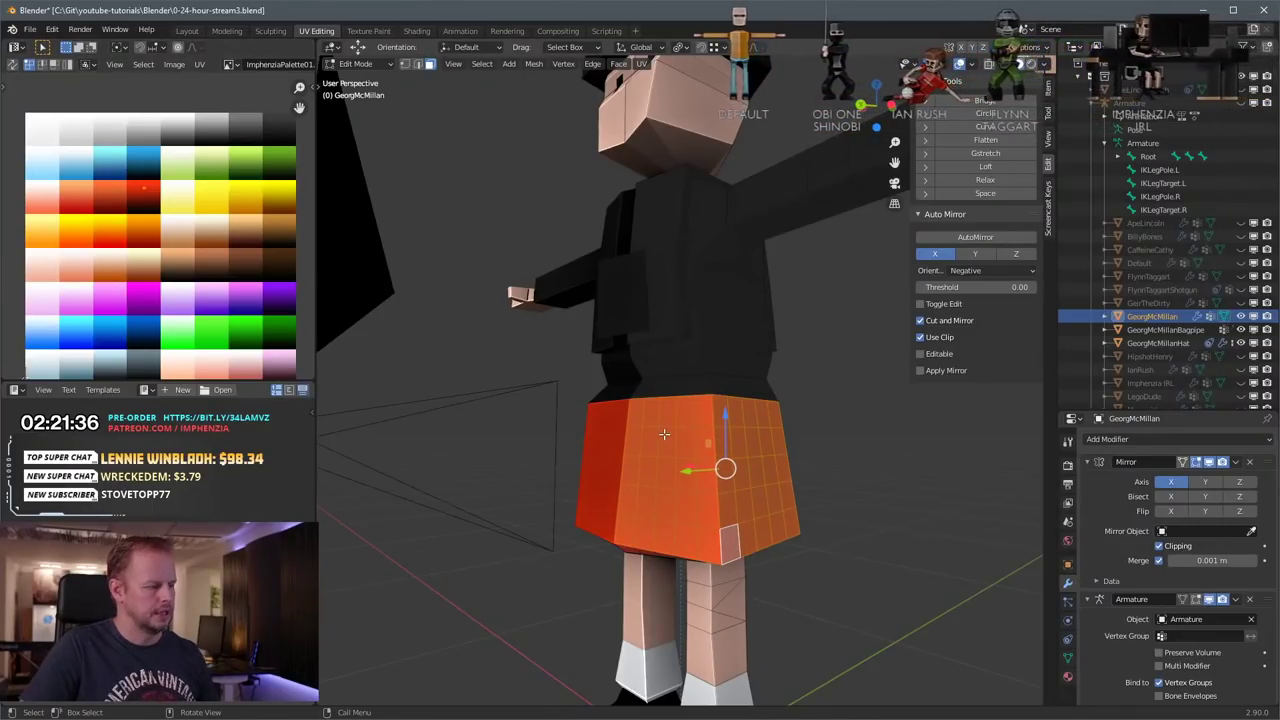
# Step: Reduce the kilt half's face selection to a checkered pattern with Checker Deselect
pyautogui.press('F3')
pyautogui.write('check')
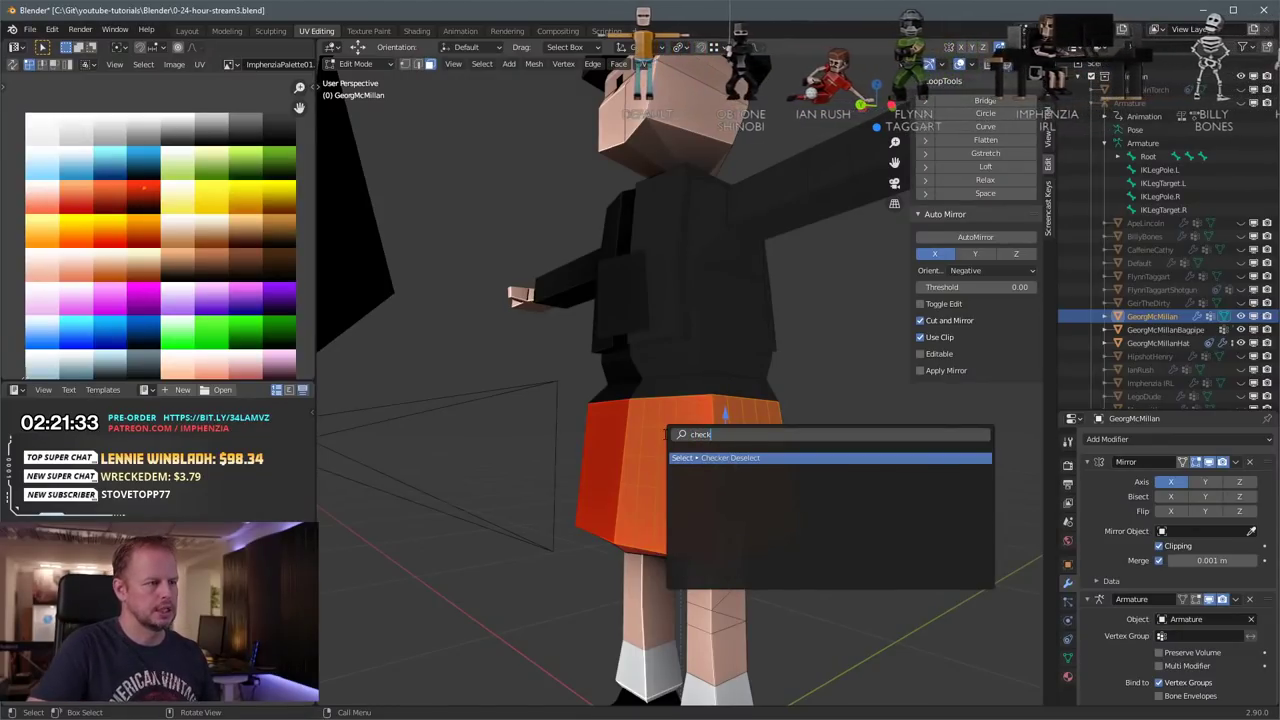
pyautogui.press('Return')
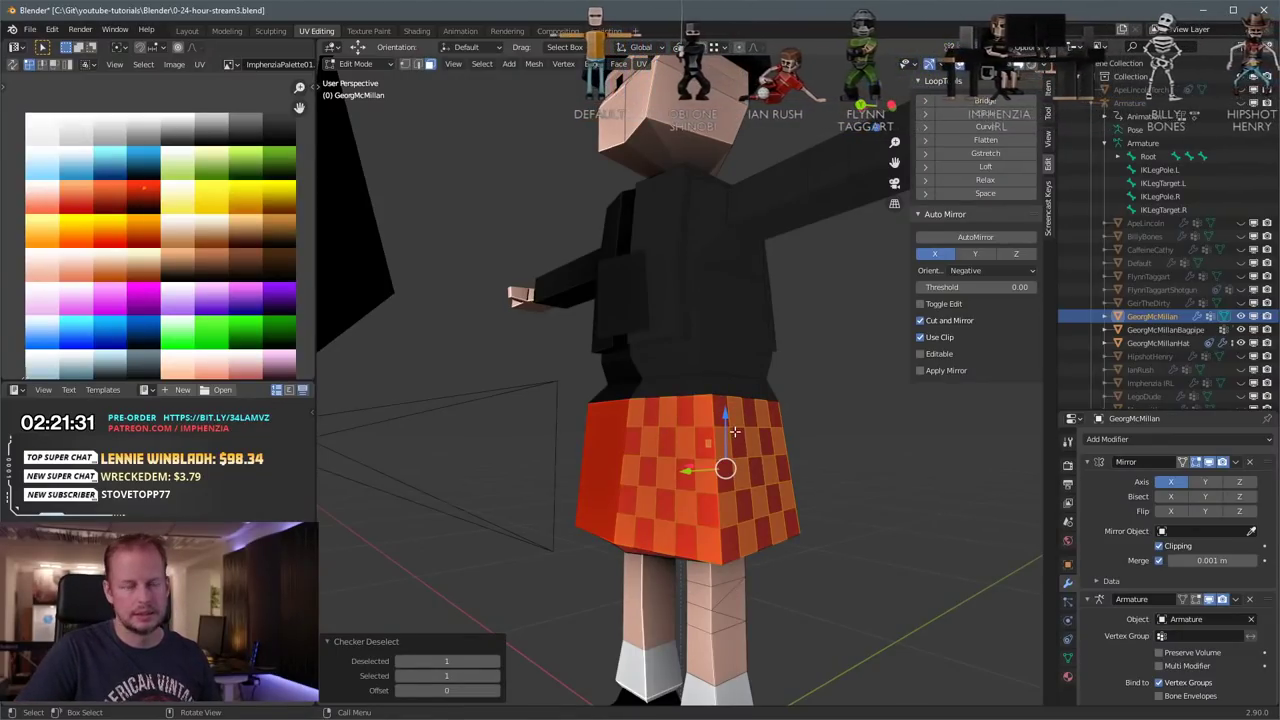
pyautogui.moveTo(857, 462)
pyautogui.mouseDown(button='middle')
pyautogui.moveTo(806, 478)
pyautogui.moveTo(674, 463)
pyautogui.moveTo(887, 462)
pyautogui.moveTo(860, 468)
pyautogui.mouseUp(button='middle')
# Step: Try moving the checkered faces' UVs to a darker colour on the palette, undo it and clear the selection
pyautogui.press('g')
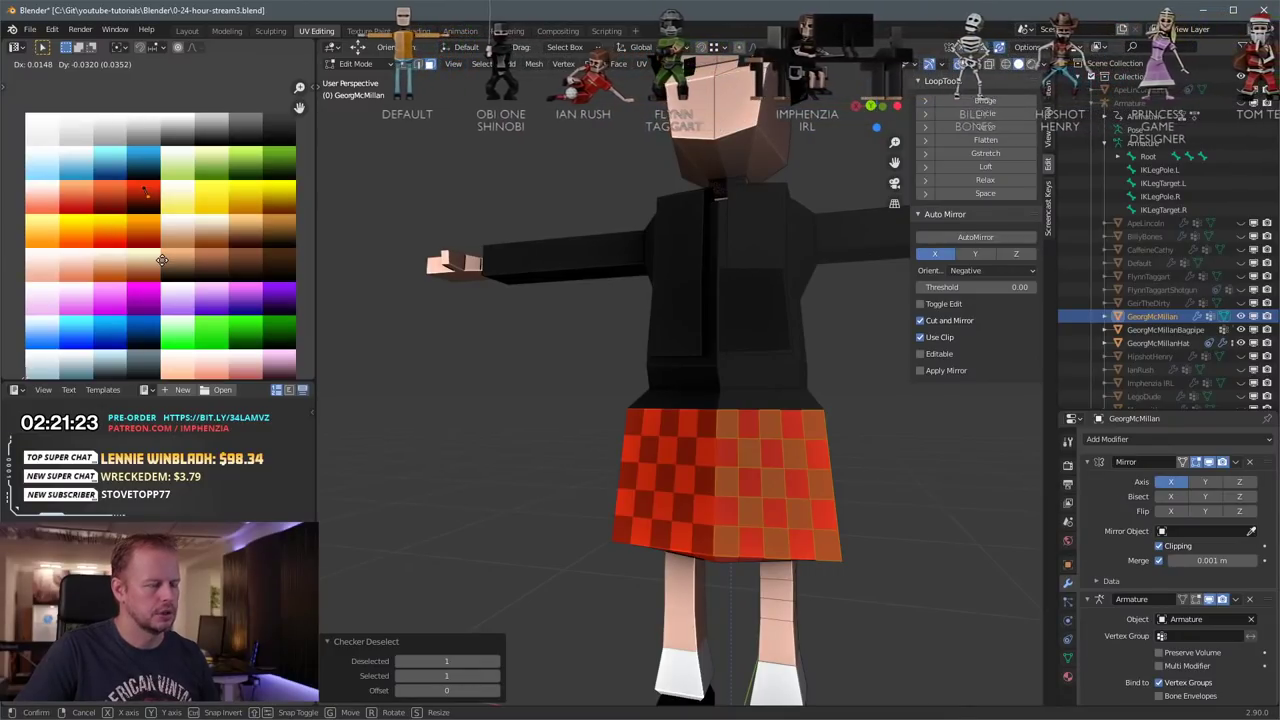
pyautogui.click(162, 260)
pyautogui.moveTo(743, 468); pyautogui.dragTo(702, 474, button='middle')
pyautogui.hotkey('ctrl', 'z')
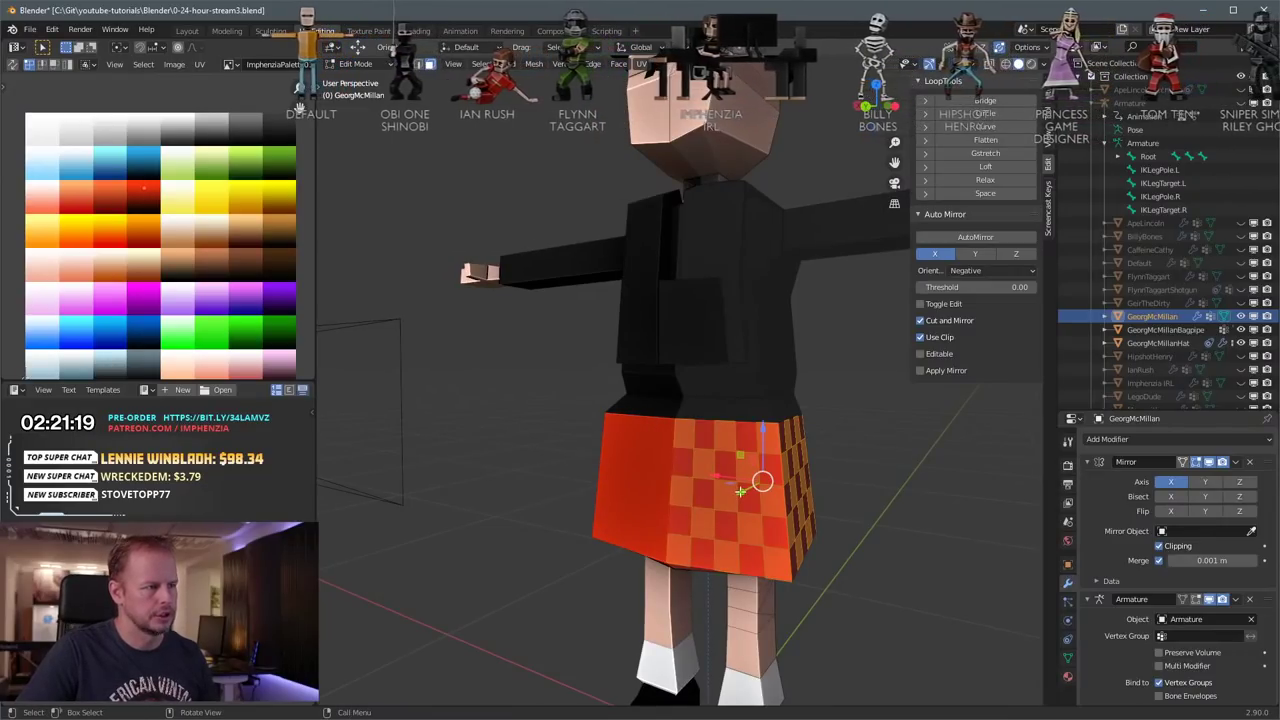
pyautogui.click(918, 481)
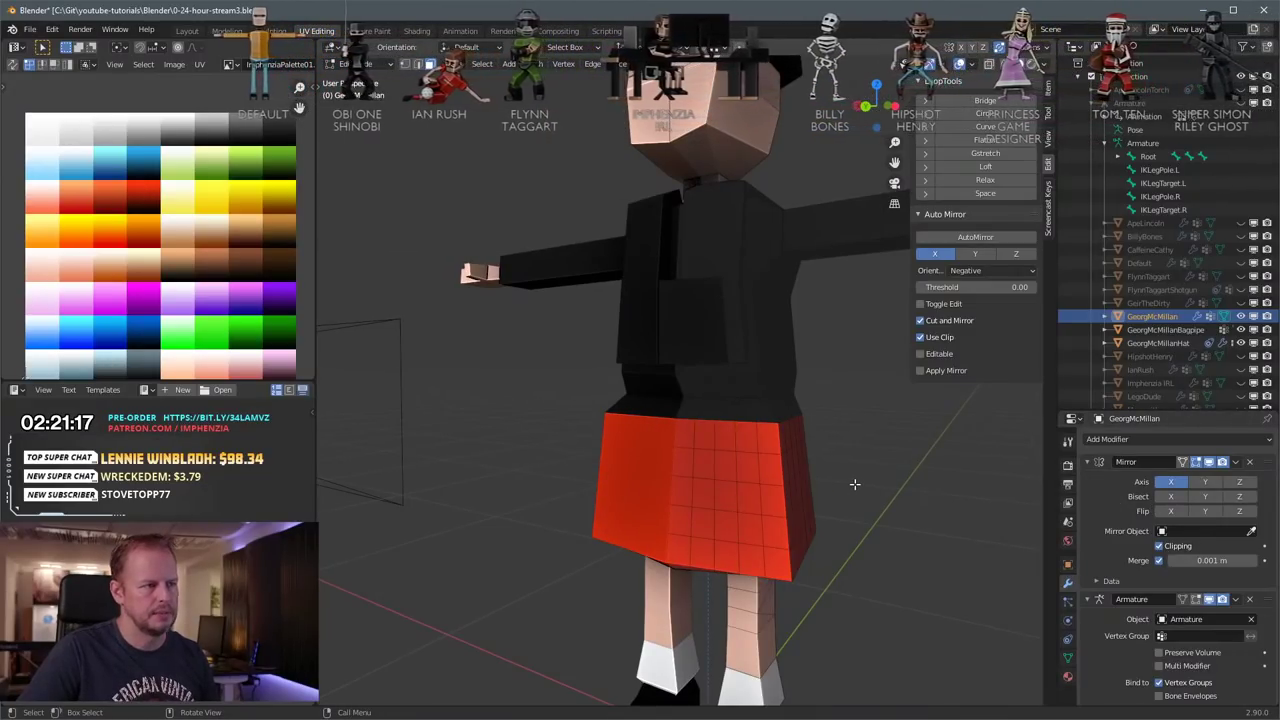
# Step: Leave Edit Mode, apply the character's Mirror modifier and return to editing the mesh
pyautogui.press('Tab')
pyautogui.scroll(-4, 854, 483)
pyautogui.moveTo(748, 400); pyautogui.dragTo(740, 425, button='middle')
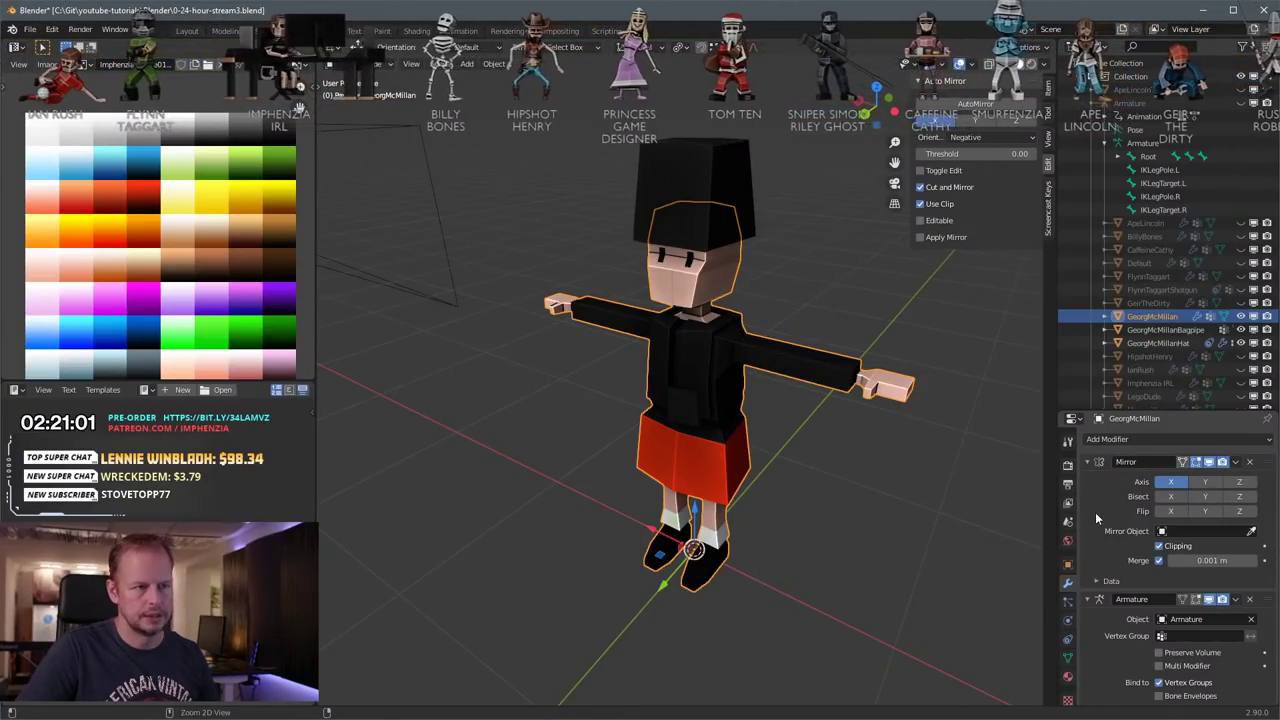
pyautogui.hotkey('ctrl', 'a')
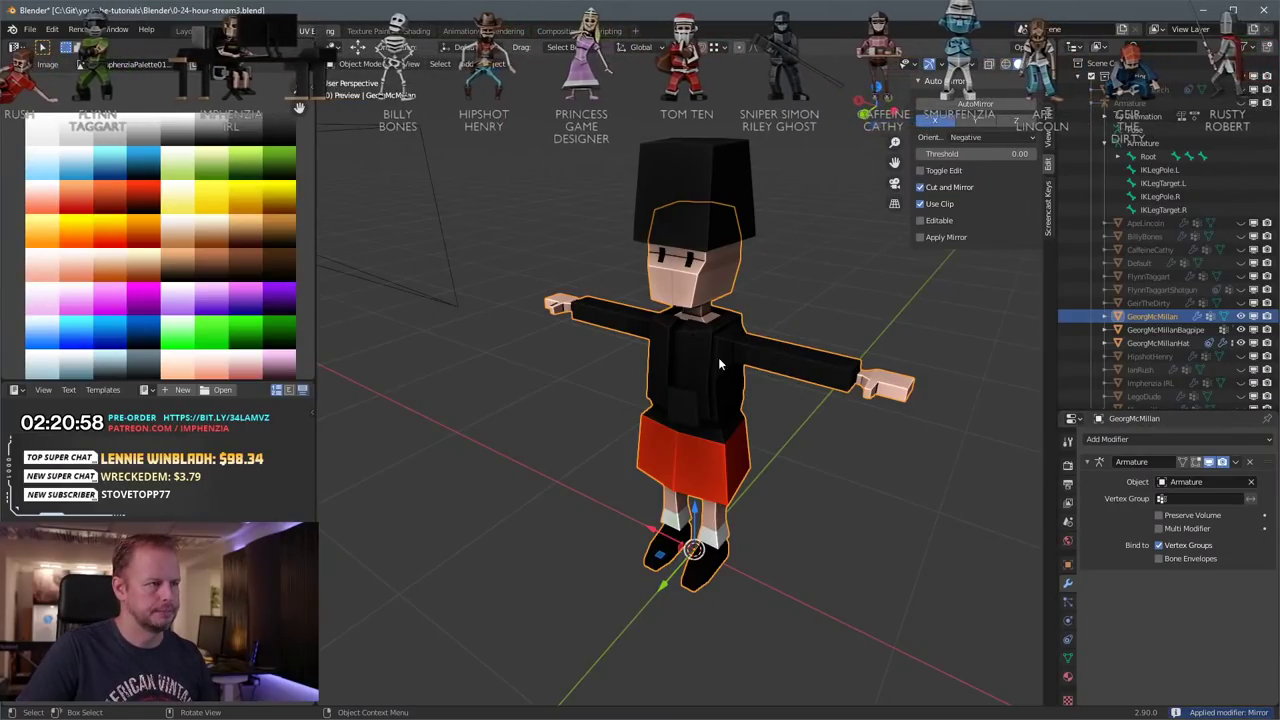
pyautogui.scroll(2, 758, 413)
pyautogui.press('Tab')
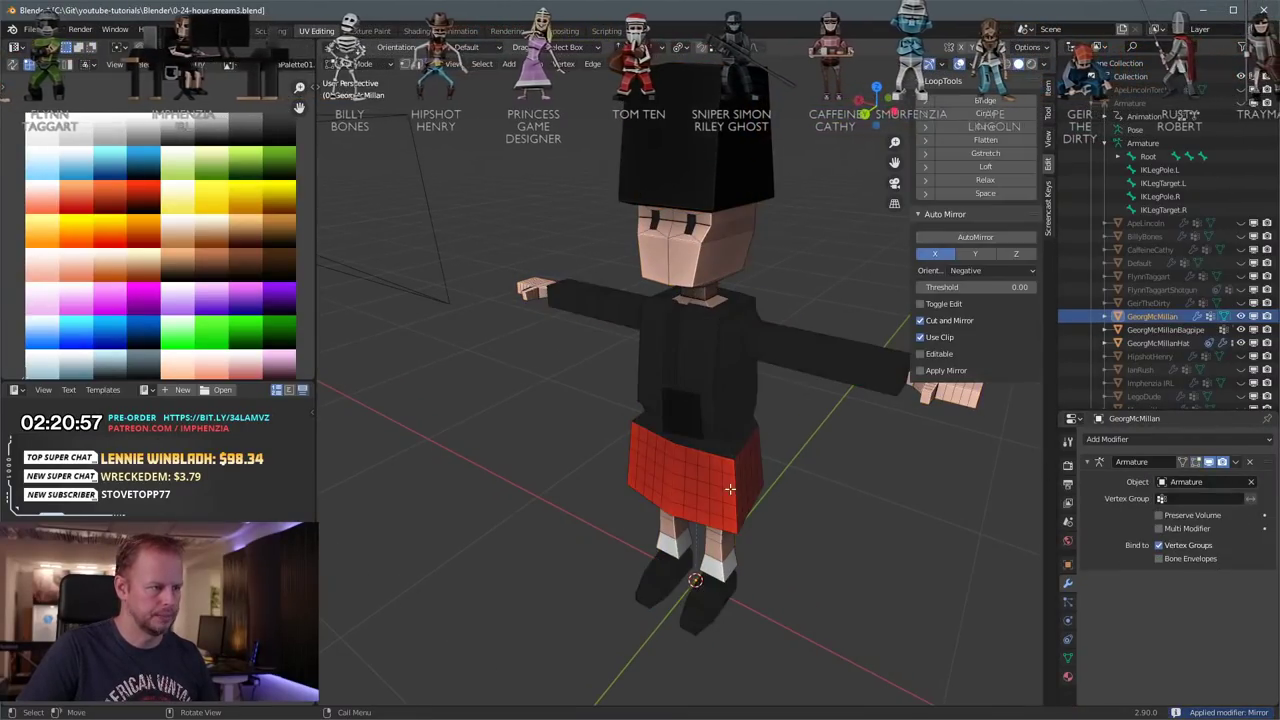
# Step: Clear the selection and select all five horizontal face rows around the whole kilt
pyautogui.moveTo(730, 488); pyautogui.dragTo(730, 430, button='middle')
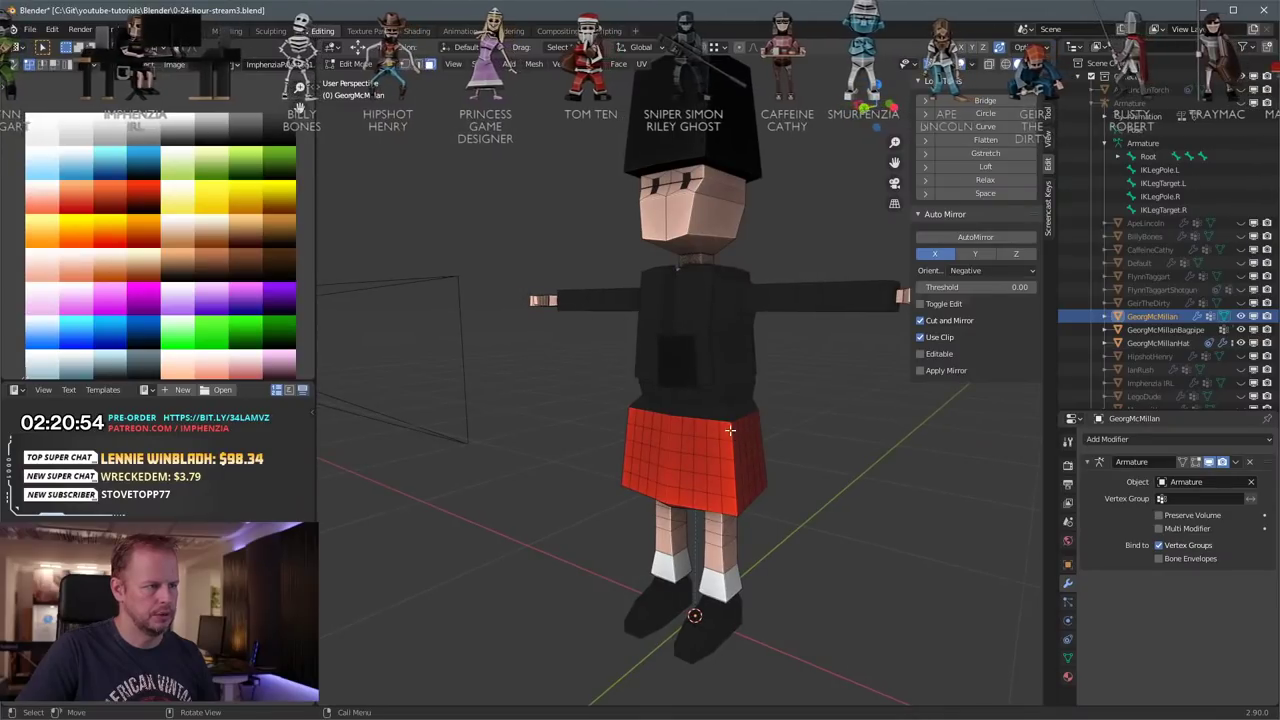
pyautogui.press('a')
pyautogui.press('a')
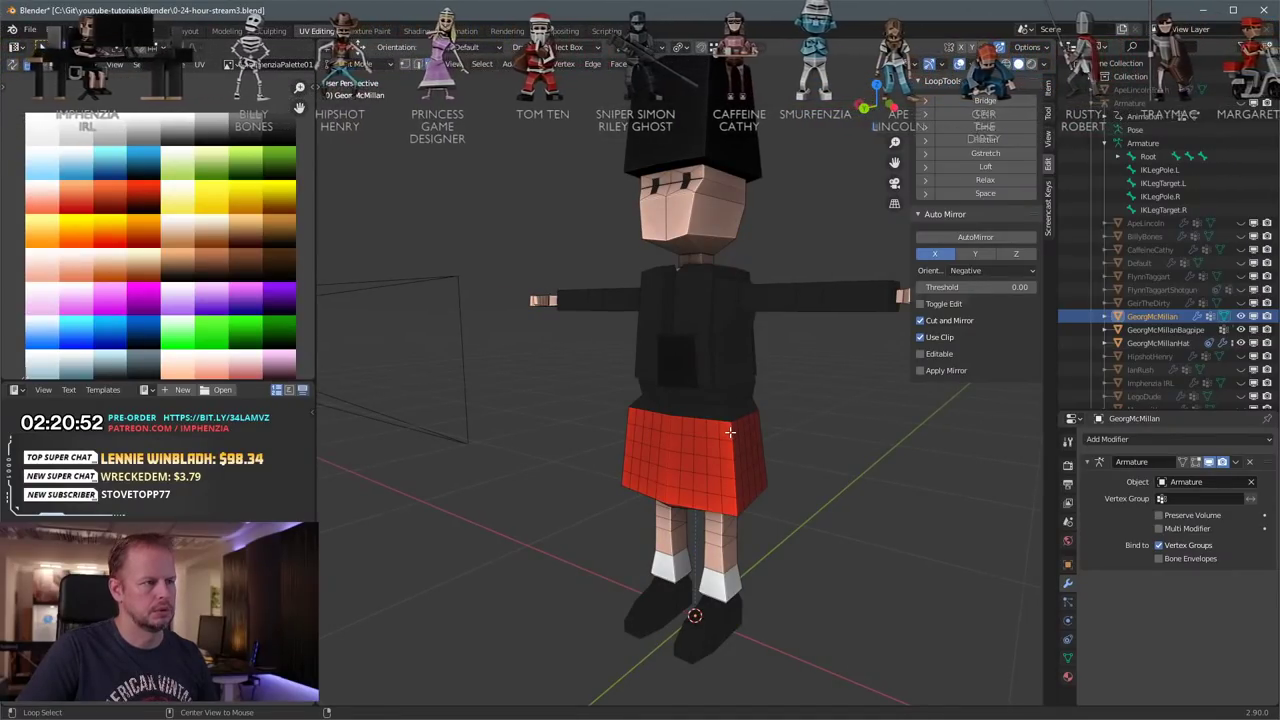
pyautogui.keyDown('alt'); pyautogui.click(730, 432); pyautogui.keyUp('alt')
pyautogui.keyDown('alt'); pyautogui.keyDown('shift'); pyautogui.click(734, 450); pyautogui.keyUp('shift'); pyautogui.keyUp('alt')
pyautogui.keyDown('alt'); pyautogui.keyDown('shift'); pyautogui.click(735, 468); pyautogui.keyUp('shift'); pyautogui.keyUp('alt')
pyautogui.keyDown('alt'); pyautogui.keyDown('shift'); pyautogui.click(735, 487); pyautogui.keyUp('shift'); pyautogui.keyUp('alt')
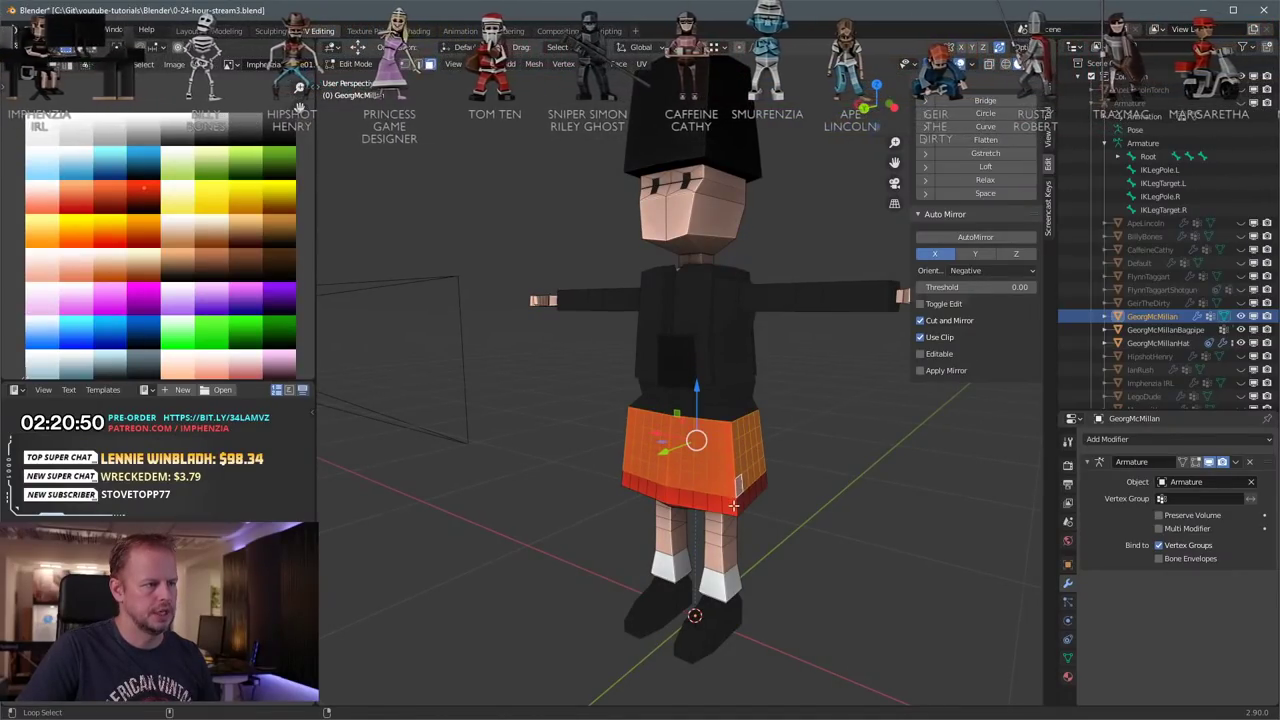
pyautogui.keyDown('alt'); pyautogui.keyDown('shift'); pyautogui.click(734, 506); pyautogui.keyUp('shift'); pyautogui.keyUp('alt')
# Step: Apply Checker Deselect to the full kilt selection with 1 deselected, 1 selected and offset 0
pyautogui.moveTo(770, 400); pyautogui.dragTo(716, 430, button='middle')
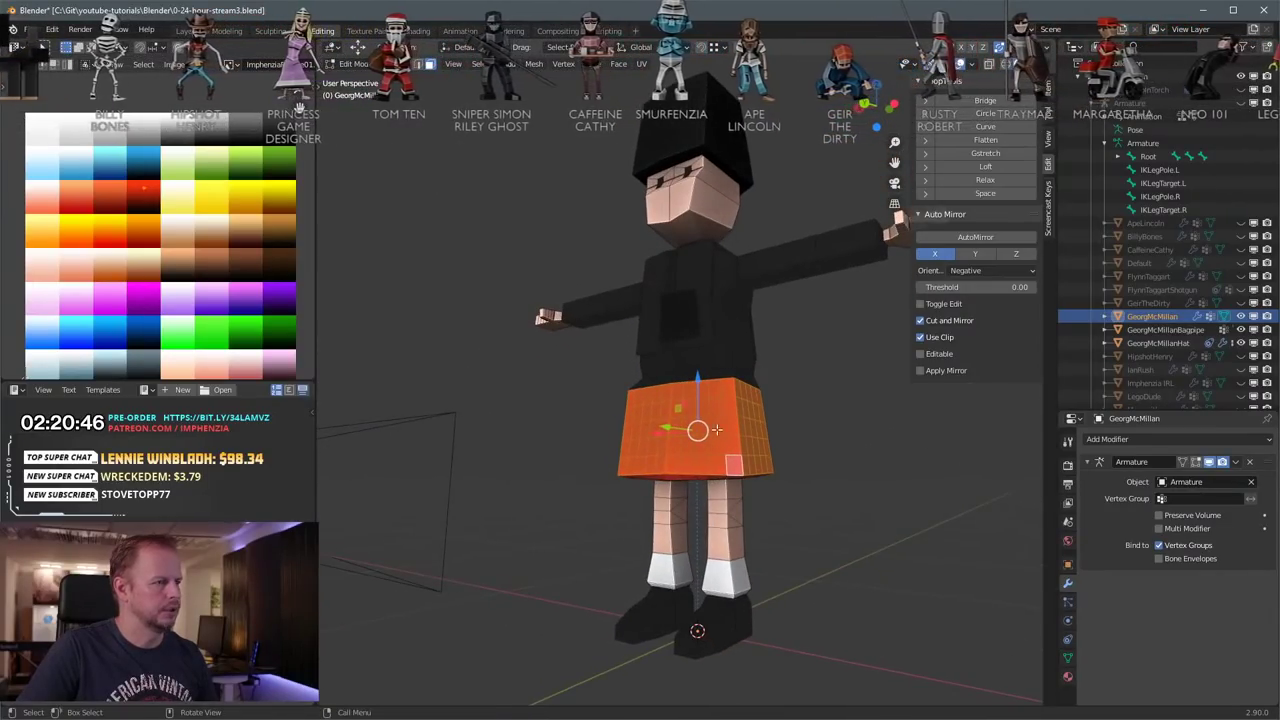
pyautogui.press('F3')
pyautogui.press('Return')
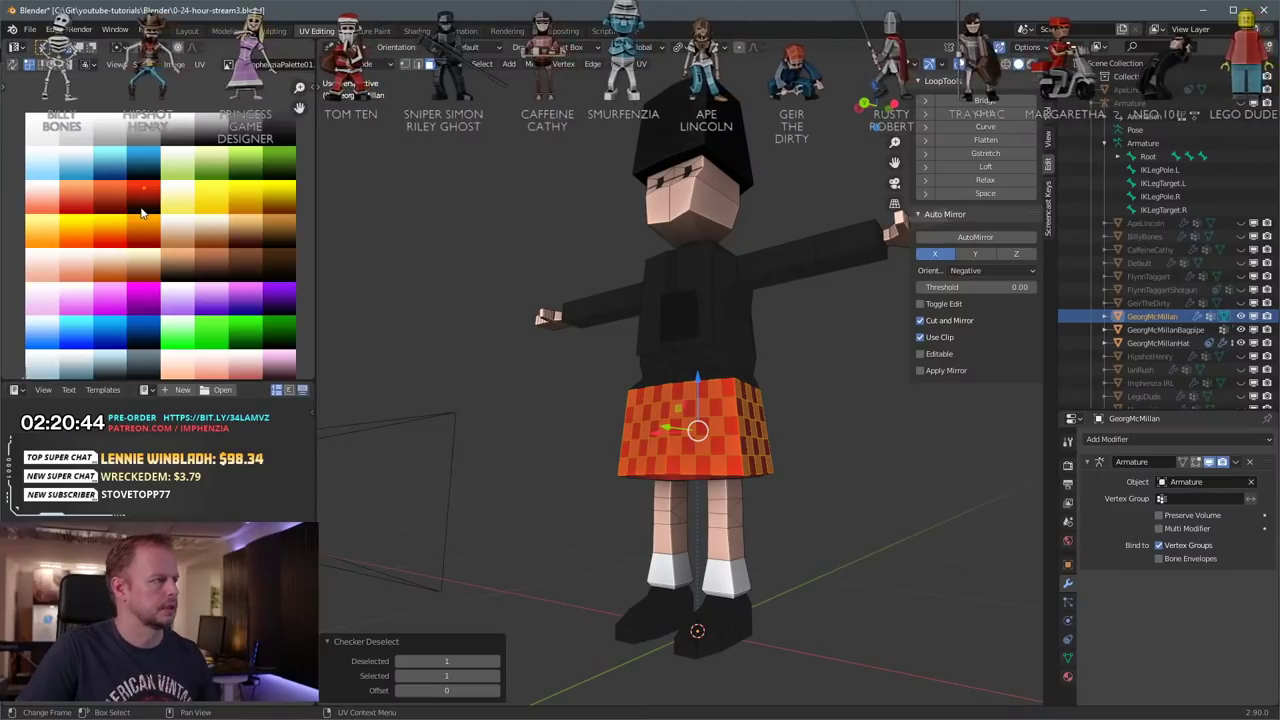
# Step: Recolour the kilt's selected checker squares to a darker red by moving their UVs on the palette, and return to Object Mode
pyautogui.press('g')
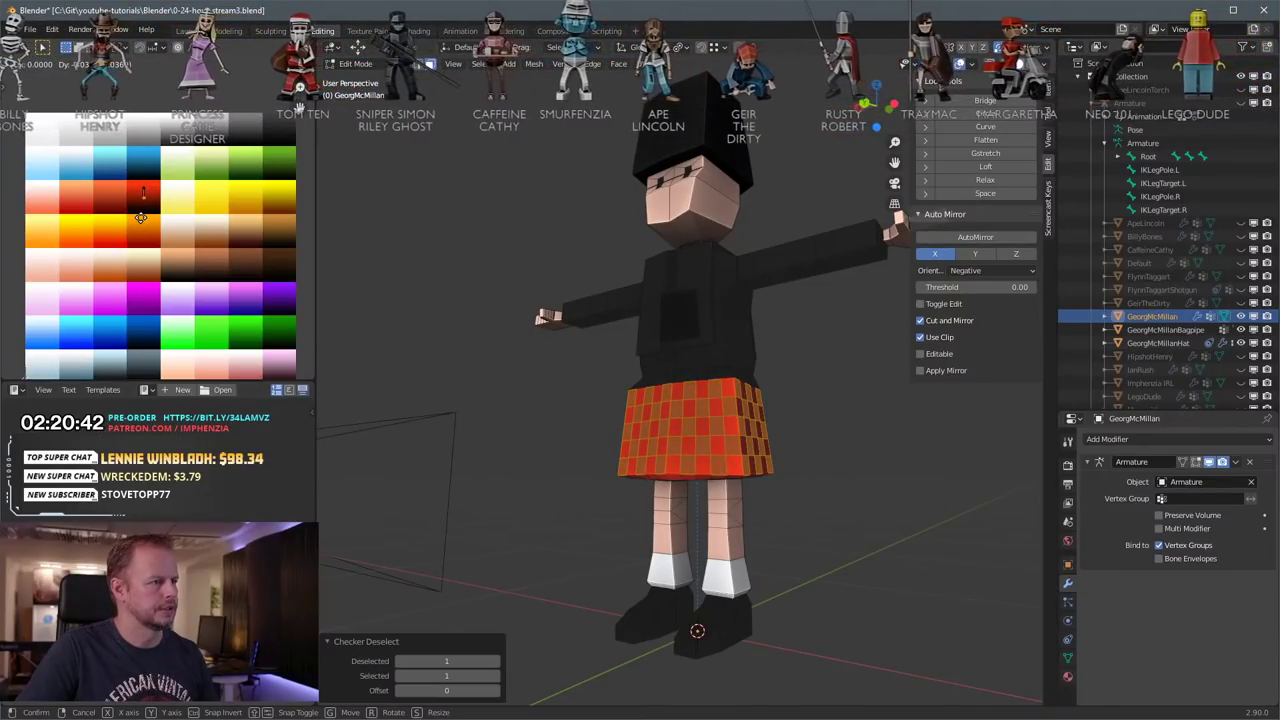
pyautogui.click(138, 205)
pyautogui.moveTo(838, 447); pyautogui.dragTo(785, 418, button='middle')
pyautogui.scroll(4, 780, 418)
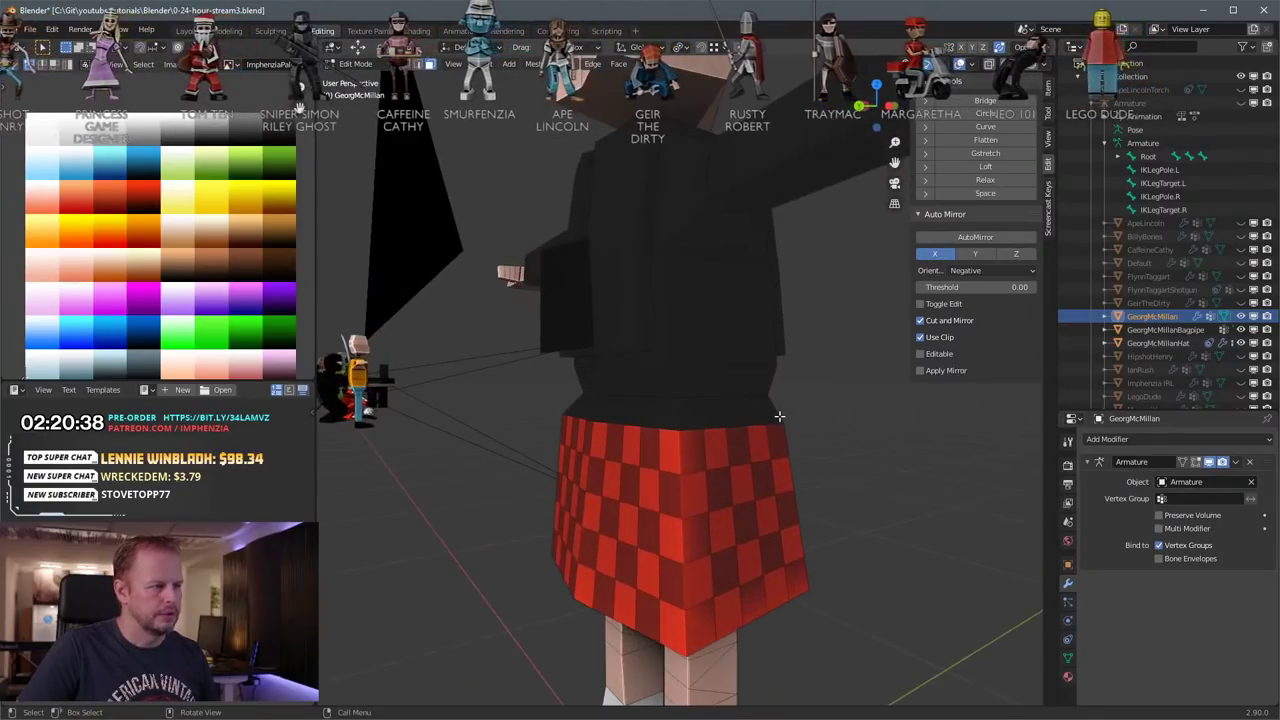
pyautogui.hotkey('ctrl', 'z')
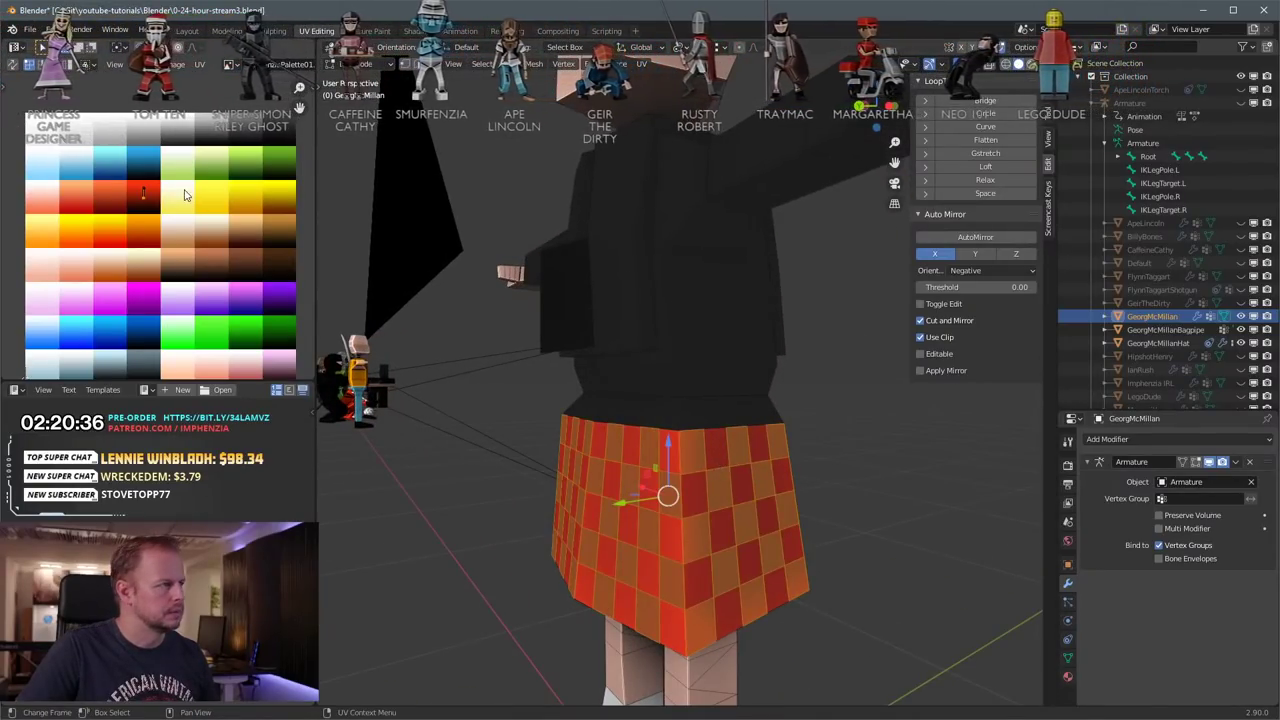
pyautogui.press('g')
pyautogui.click(147, 208)
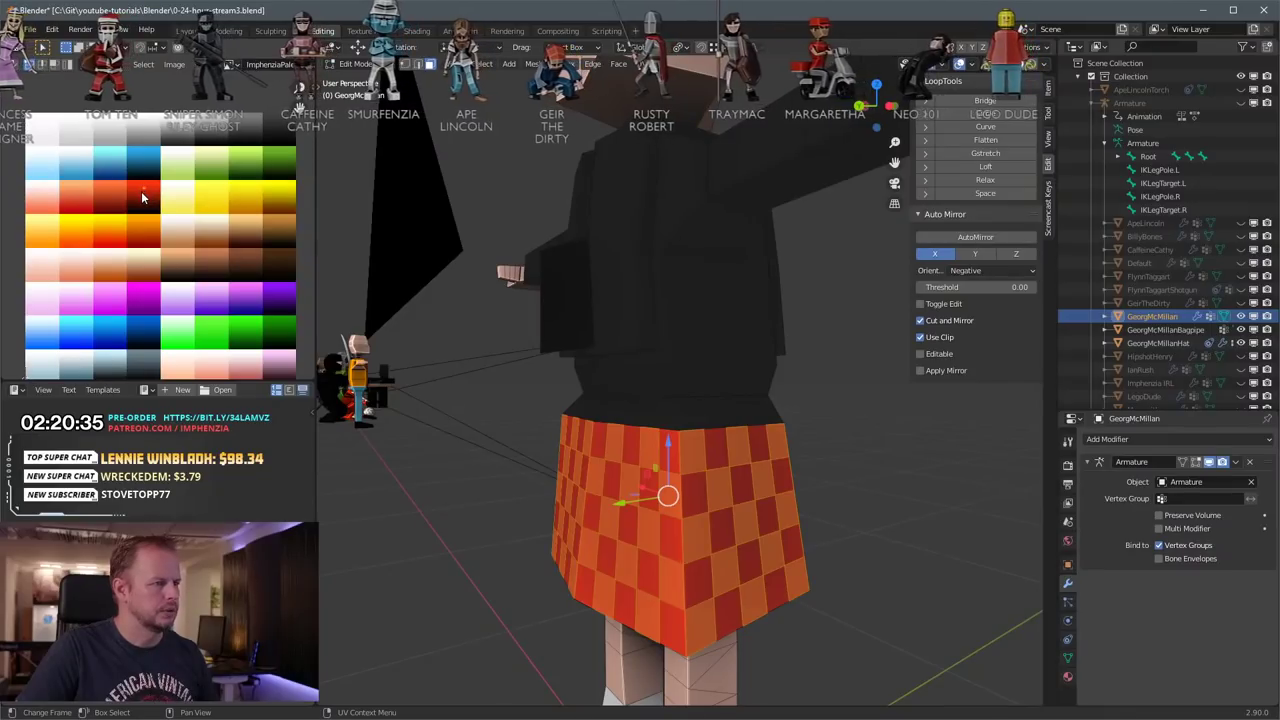
pyautogui.press('g')
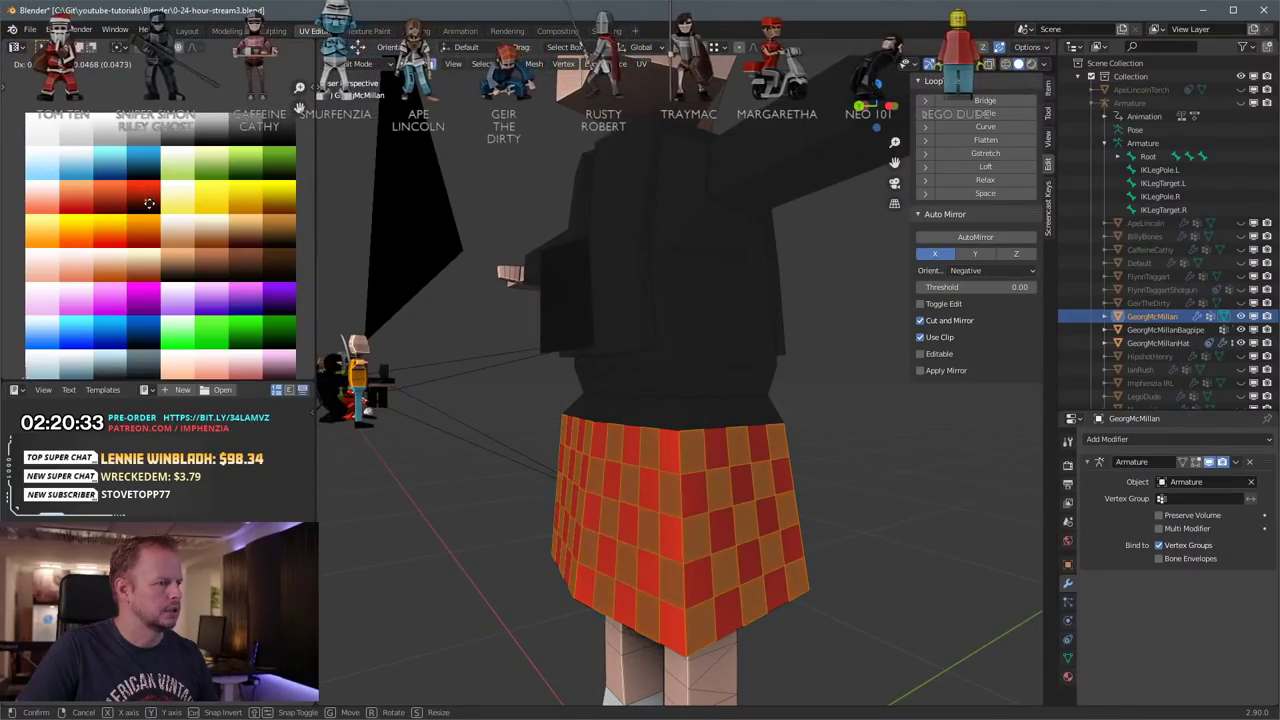
pyautogui.click(149, 201)
pyautogui.click(944, 537)
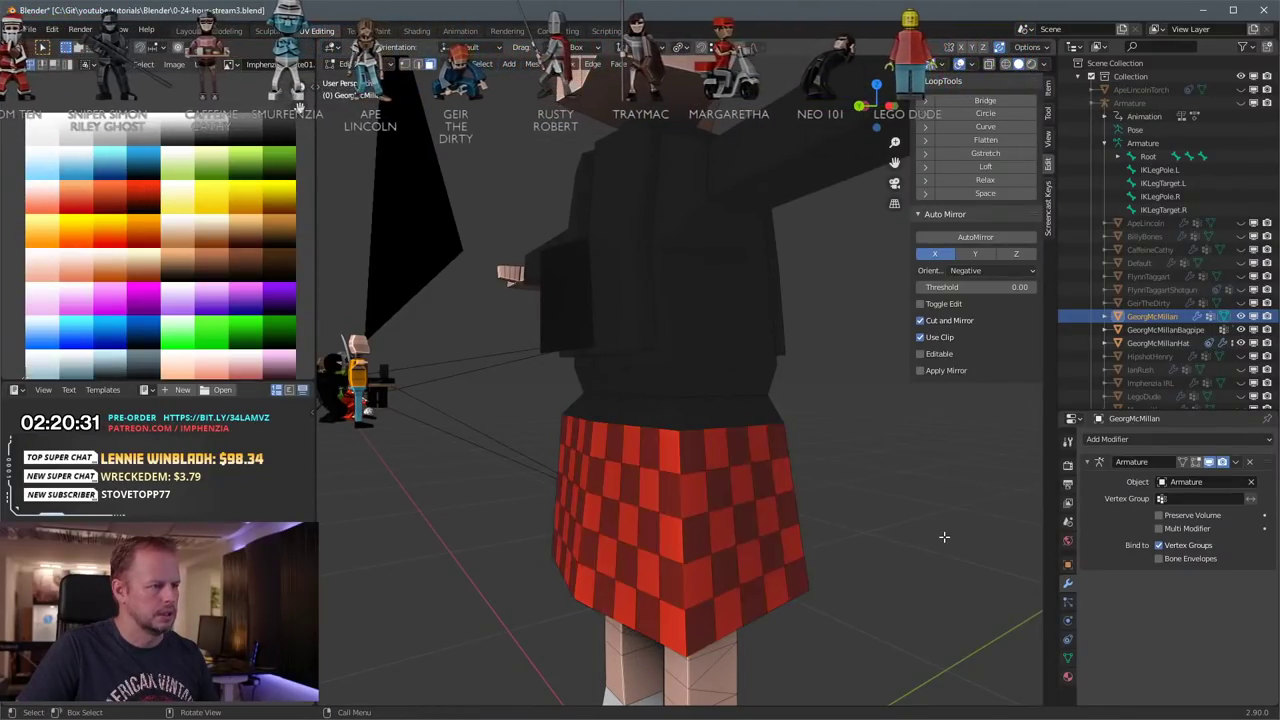
pyautogui.press('Tab')
pyautogui.scroll(-6, 896, 481)
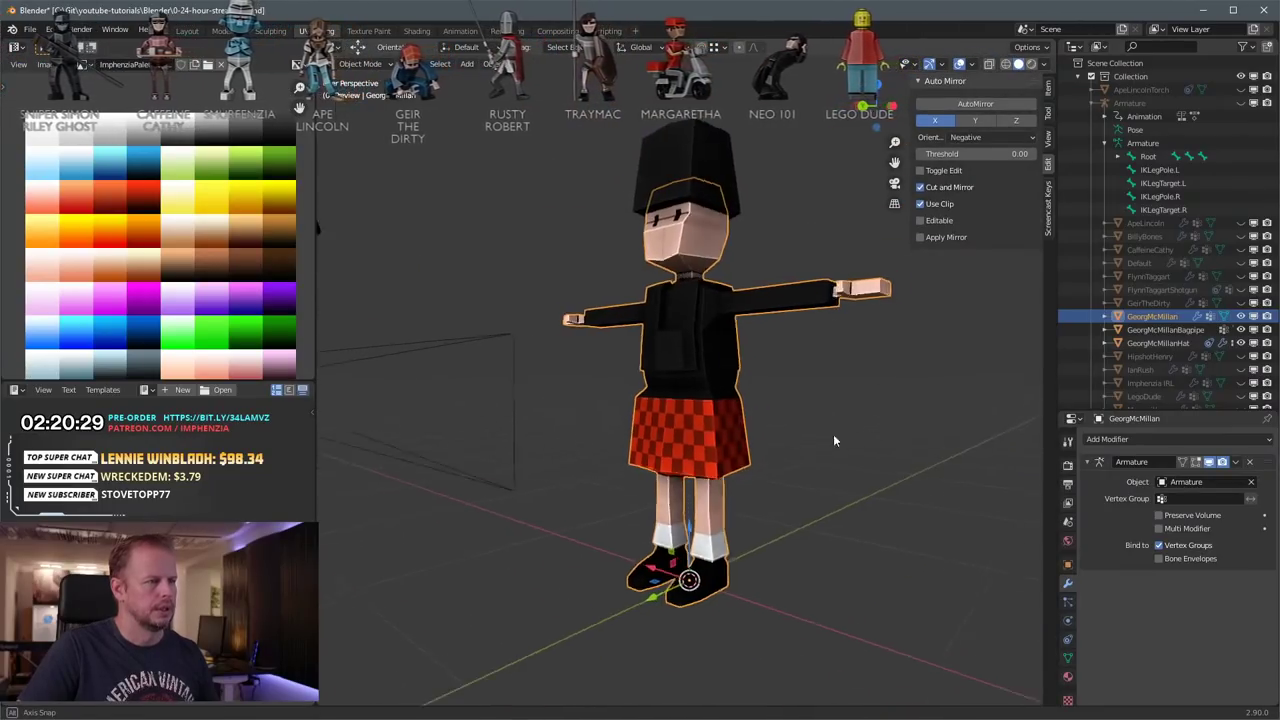
pyautogui.moveTo(833, 434); pyautogui.dragTo(805, 415, button='middle')
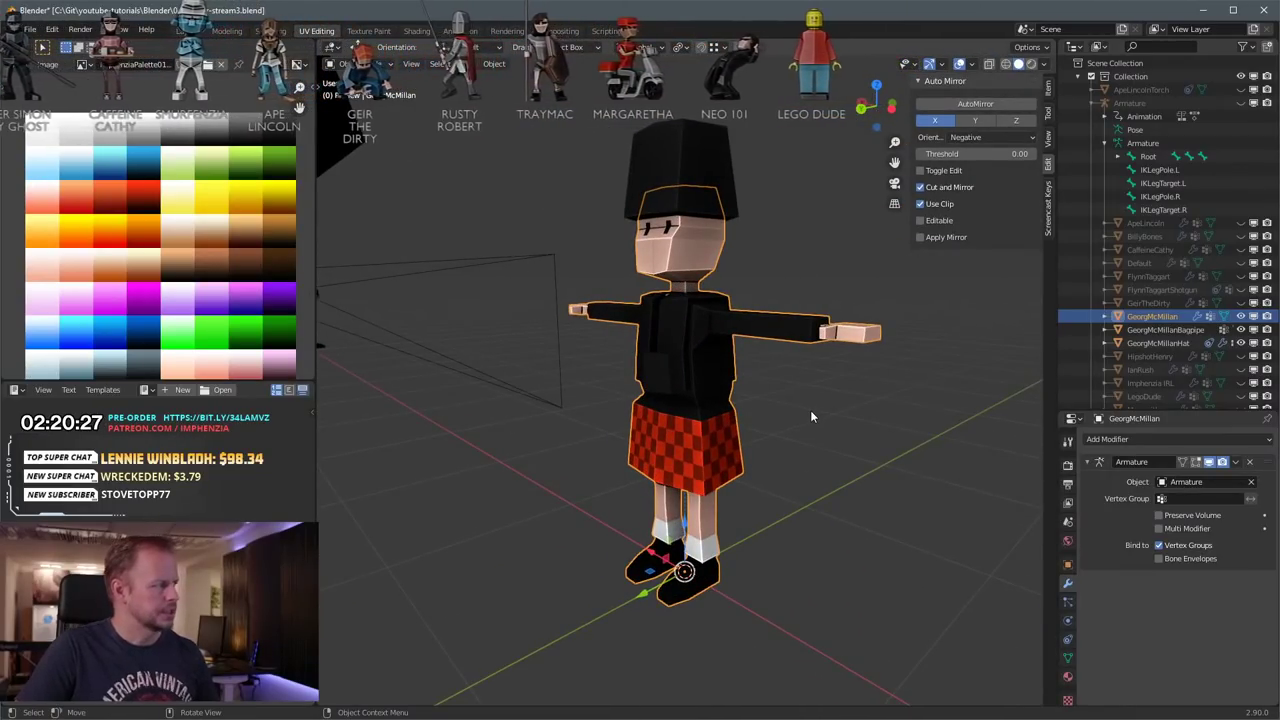
pyautogui.scroll(4, 809, 417)
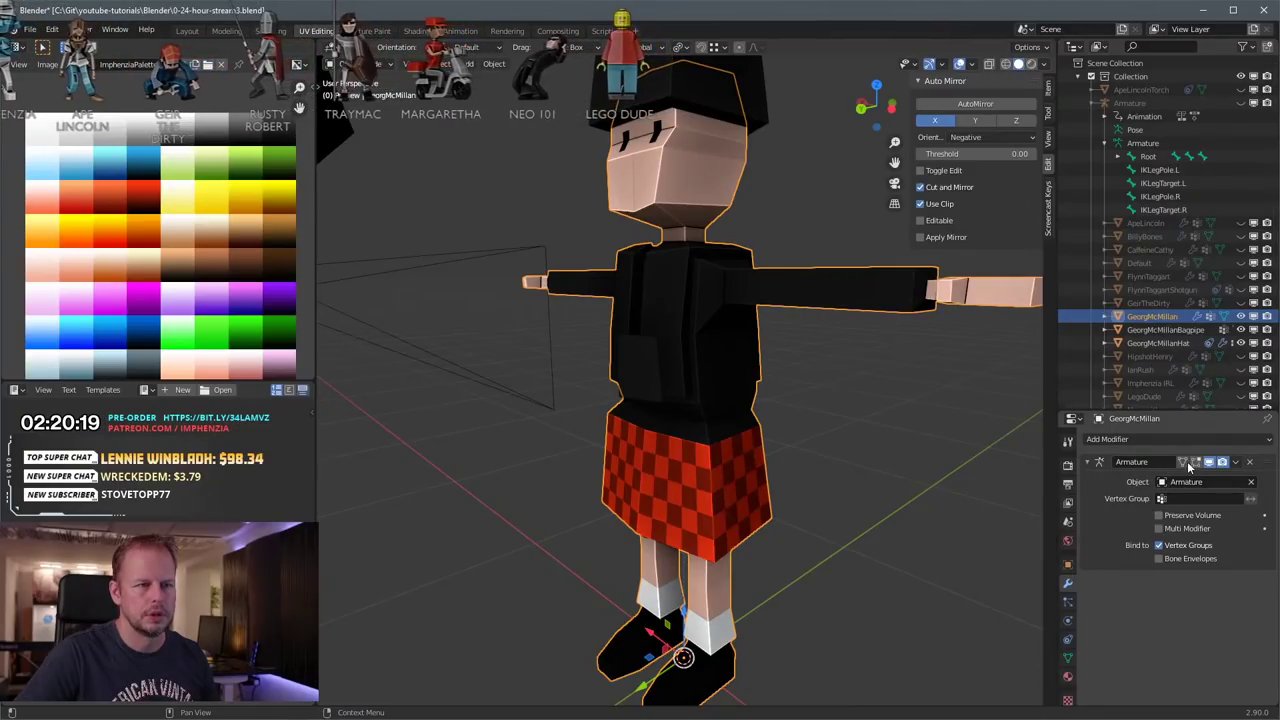
pyautogui.click(1236, 462)
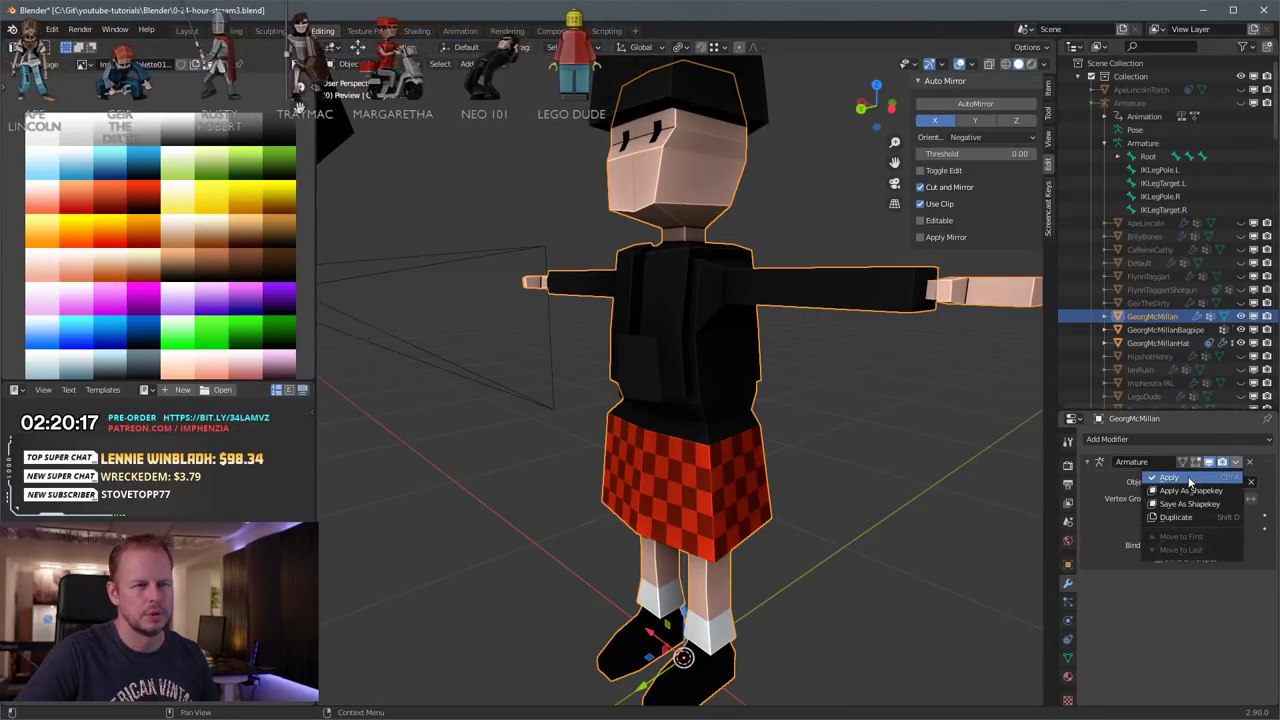
pyautogui.press('Escape')
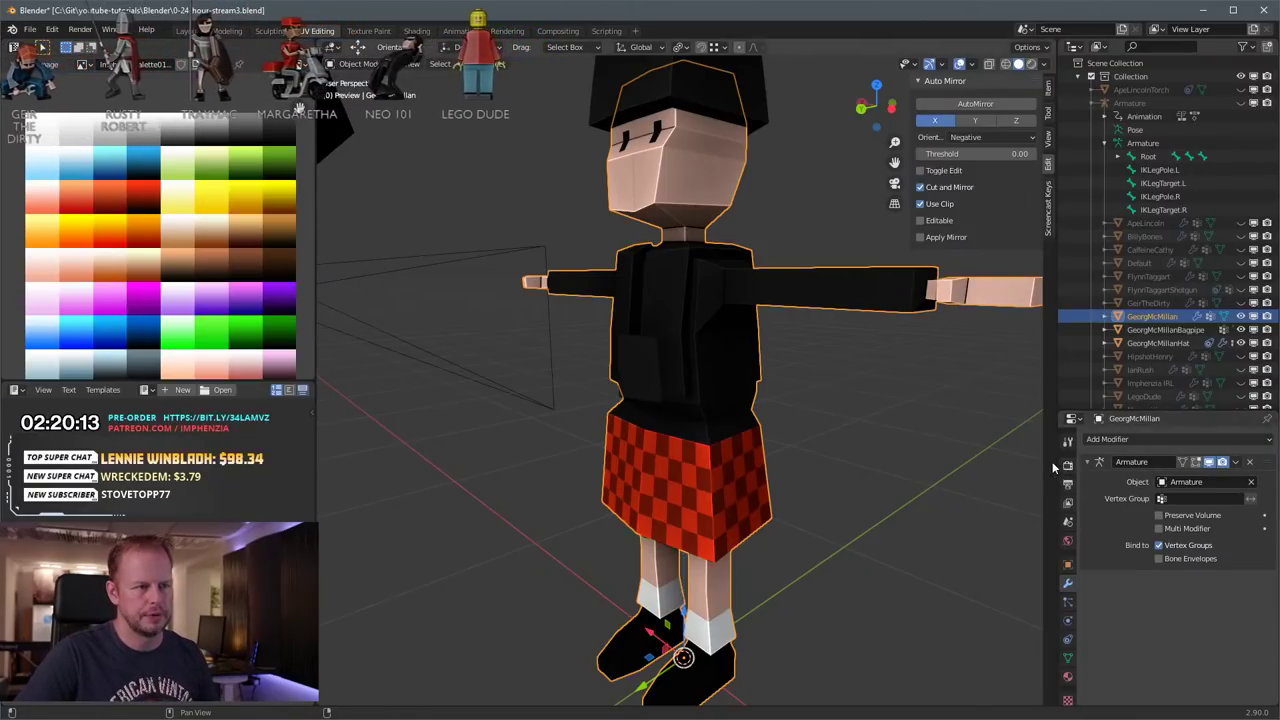
pyautogui.click(1236, 462)
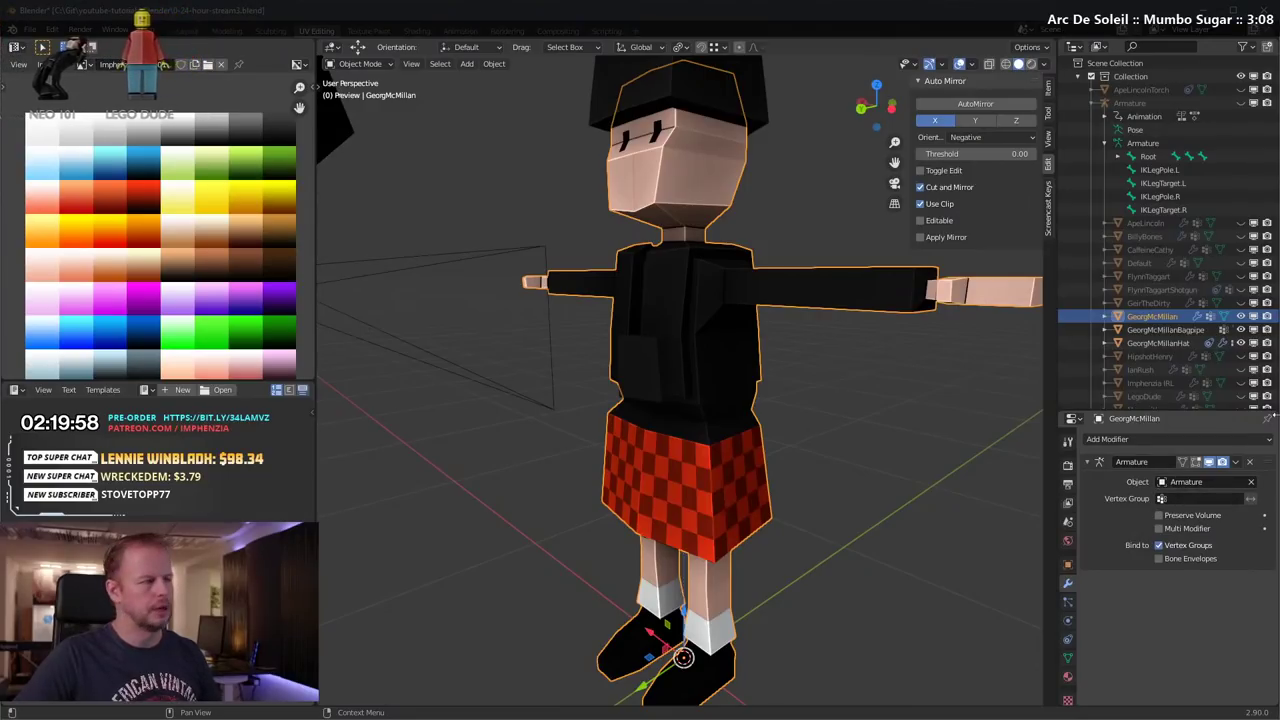
# Step: Examine the kilted character and the surrounding scene from several angles and distances
pyautogui.scroll(-4, 744, 258)
pyautogui.moveTo(743, 256); pyautogui.dragTo(717, 346, button='middle')
pyautogui.scroll(4, 717, 346)
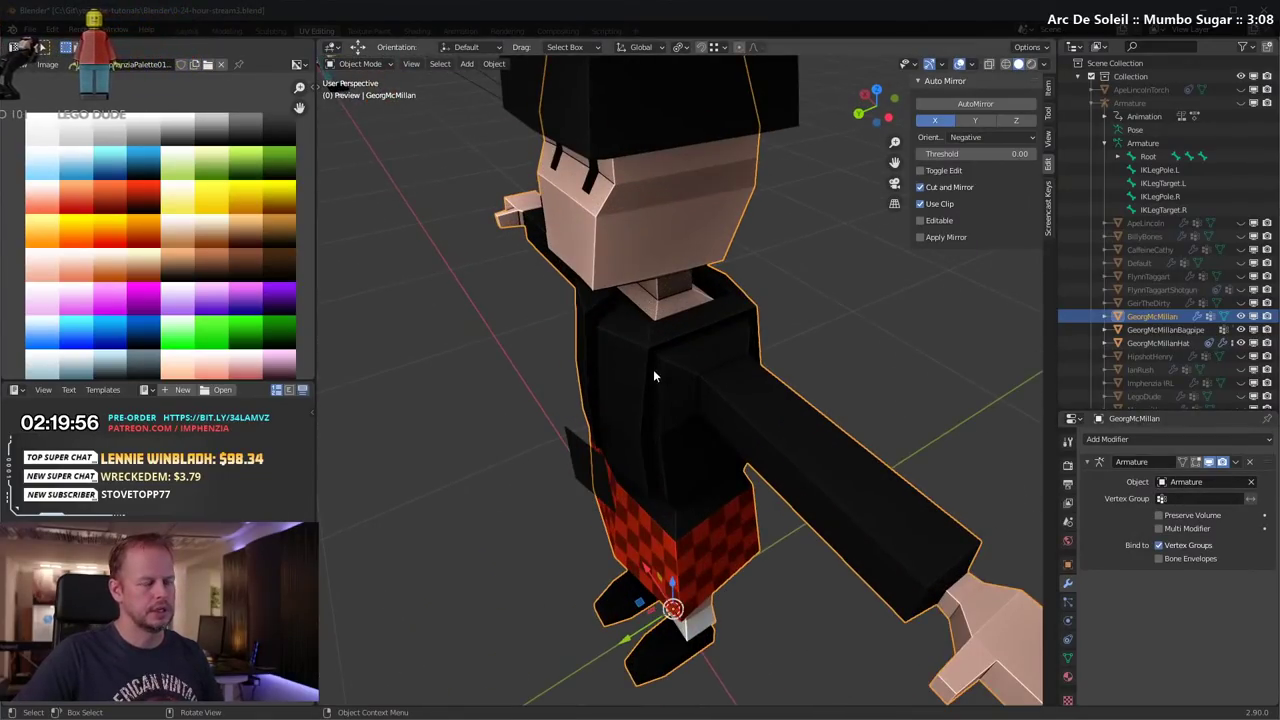
pyautogui.moveTo(558, 397); pyautogui.dragTo(614, 350, button='middle')
pyautogui.scroll(-3, 737, 357)
pyautogui.moveTo(737, 358); pyautogui.dragTo(733, 398, button='middle')
pyautogui.scroll(2, 733, 398)
pyautogui.scroll(2, 732, 398)
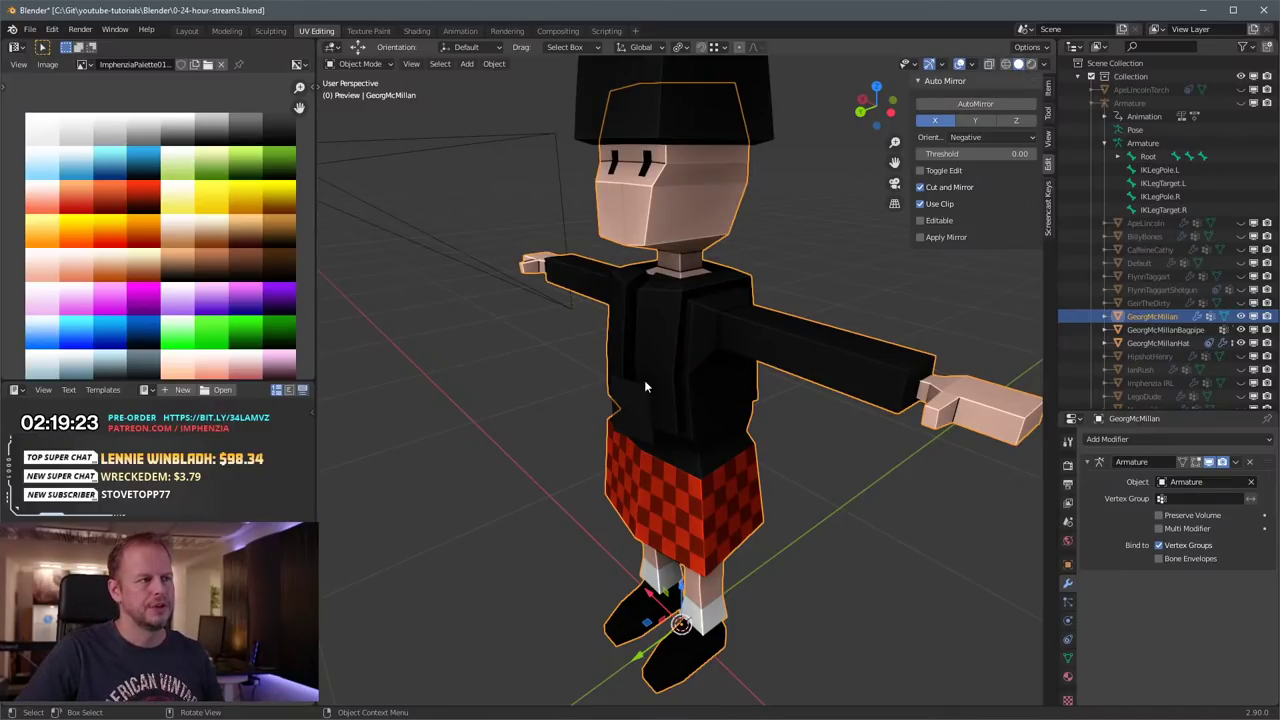
pyautogui.scroll(-2, 723, 335)
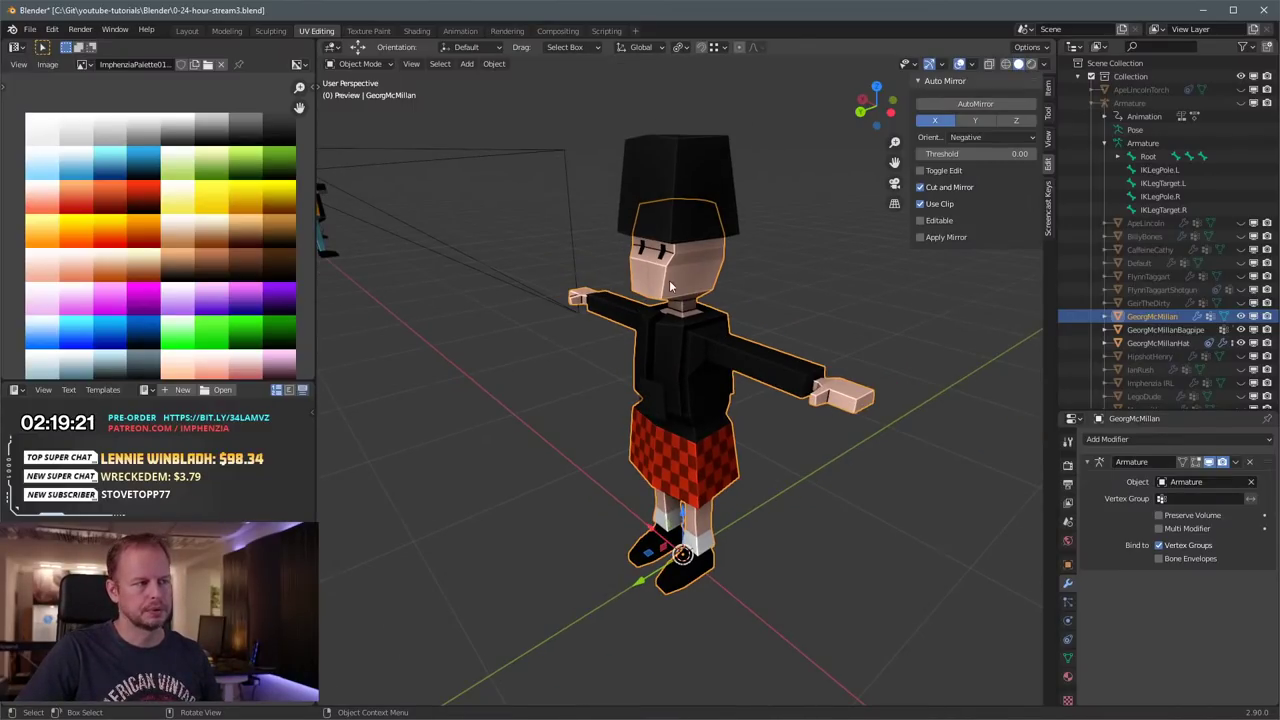
pyautogui.moveTo(670, 282); pyautogui.dragTo(758, 284, button='middle')
pyautogui.scroll(3, 853, 322)
pyautogui.scroll(-3, 853, 323)
pyautogui.moveTo(853, 323); pyautogui.dragTo(853, 362, button='middle')
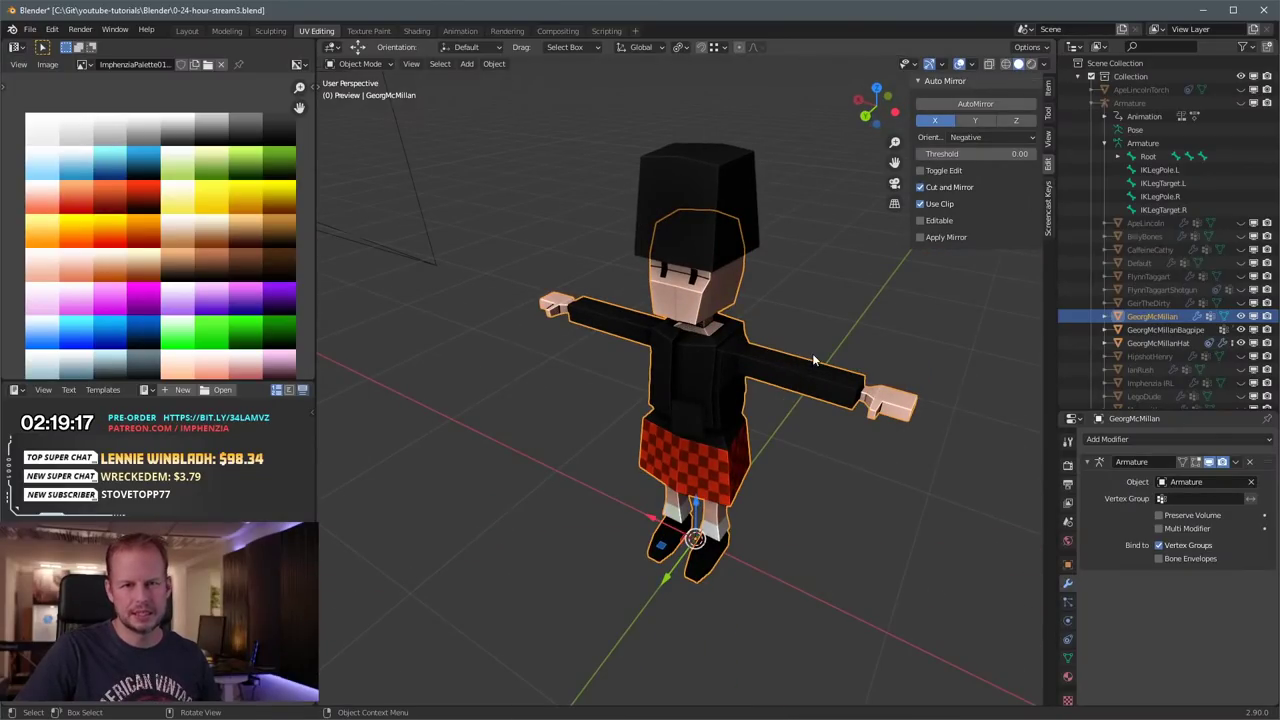
pyautogui.moveTo(839, 378); pyautogui.dragTo(750, 361, button='middle')
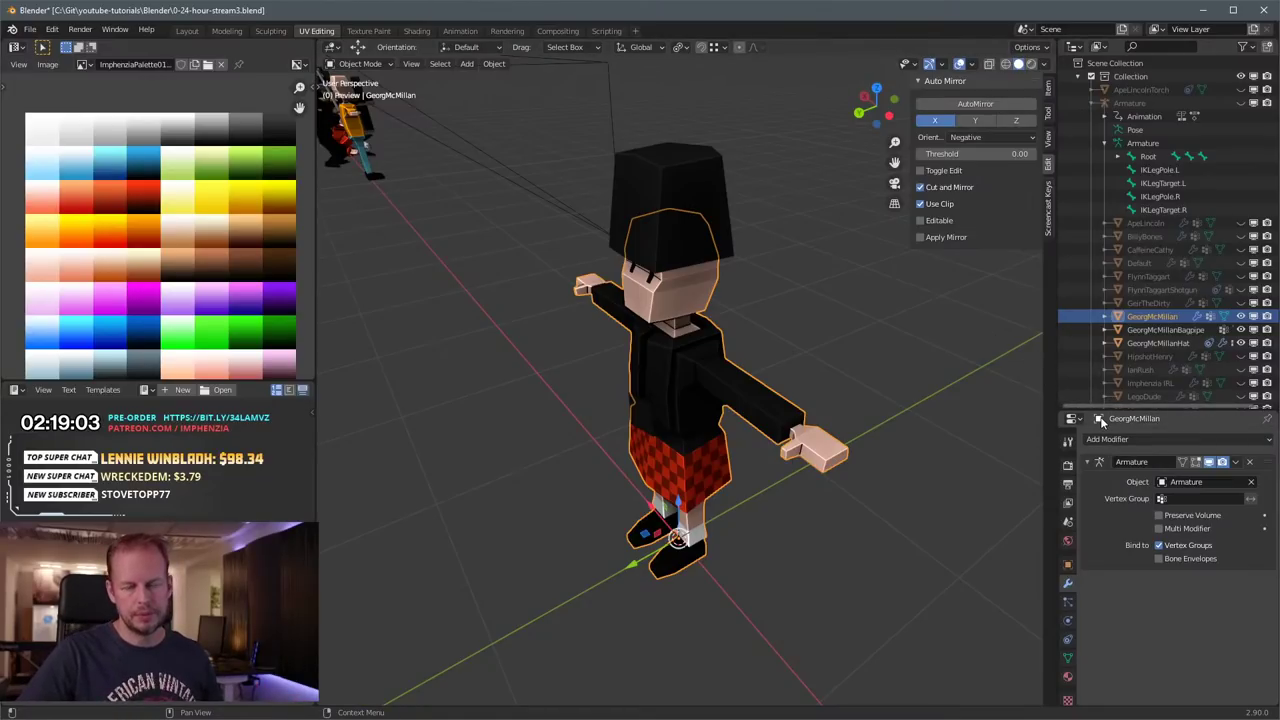
pyautogui.scroll(-5, 1083, 381)
pyautogui.scroll(-11, 753, 428)
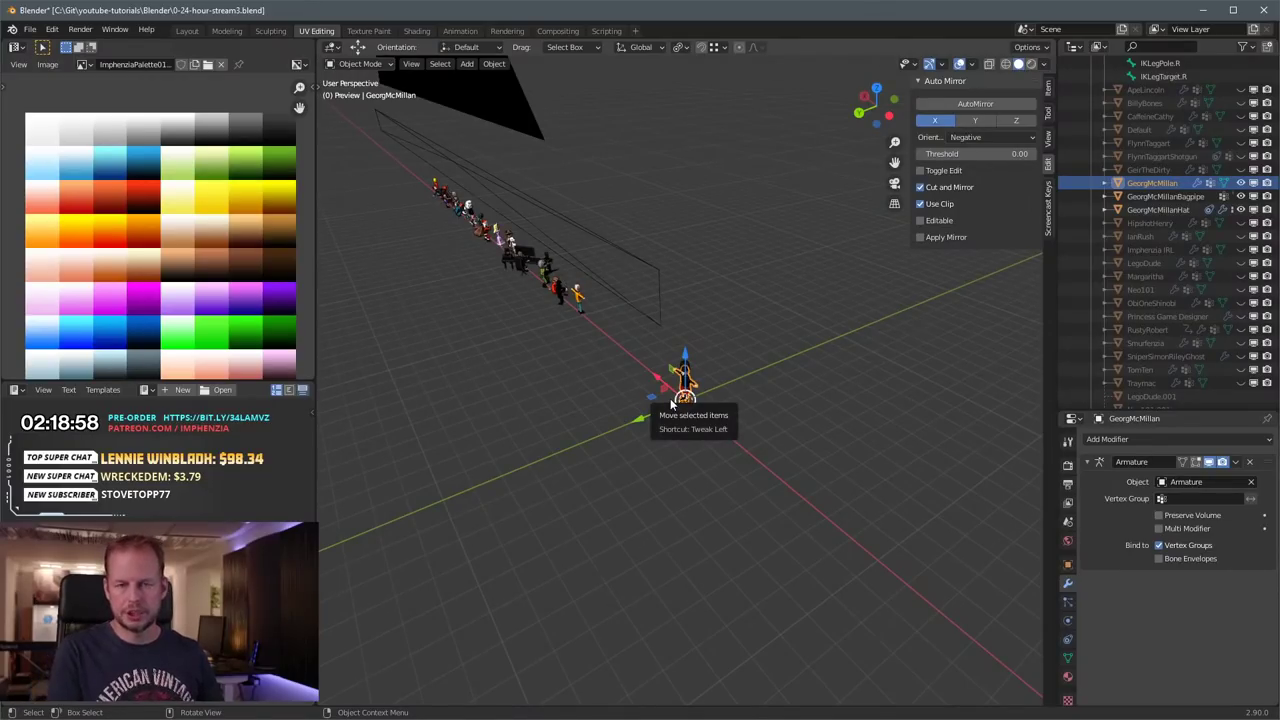
pyautogui.scroll(8, 628, 414)
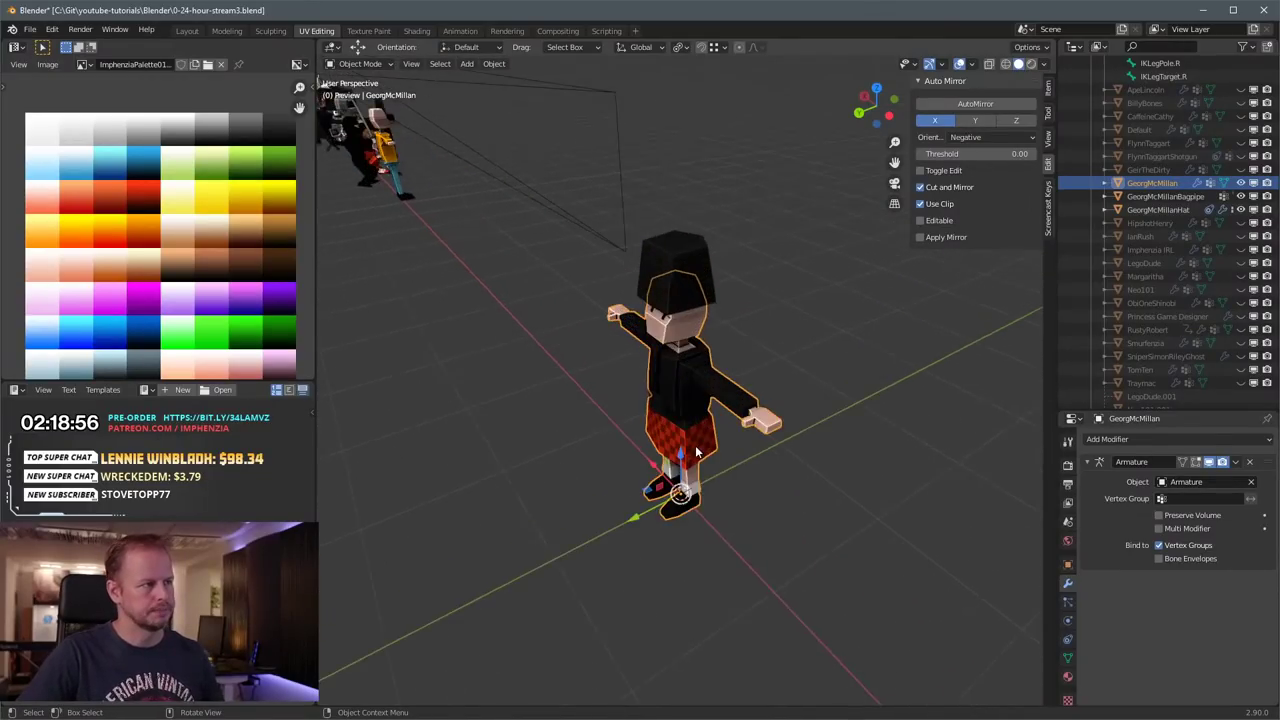
pyautogui.moveTo(750, 446); pyautogui.dragTo(832, 403, button='middle')
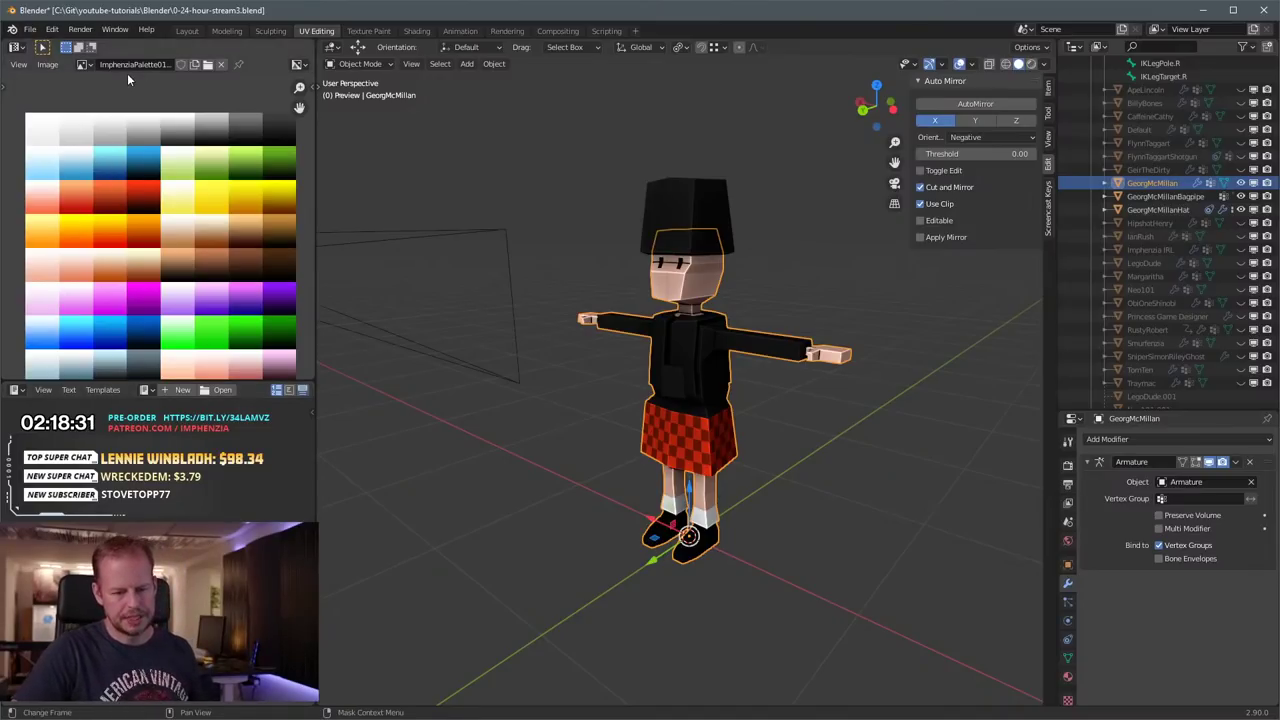
pyautogui.scroll(-2, 659, 276)
pyautogui.scroll(4, 659, 275)
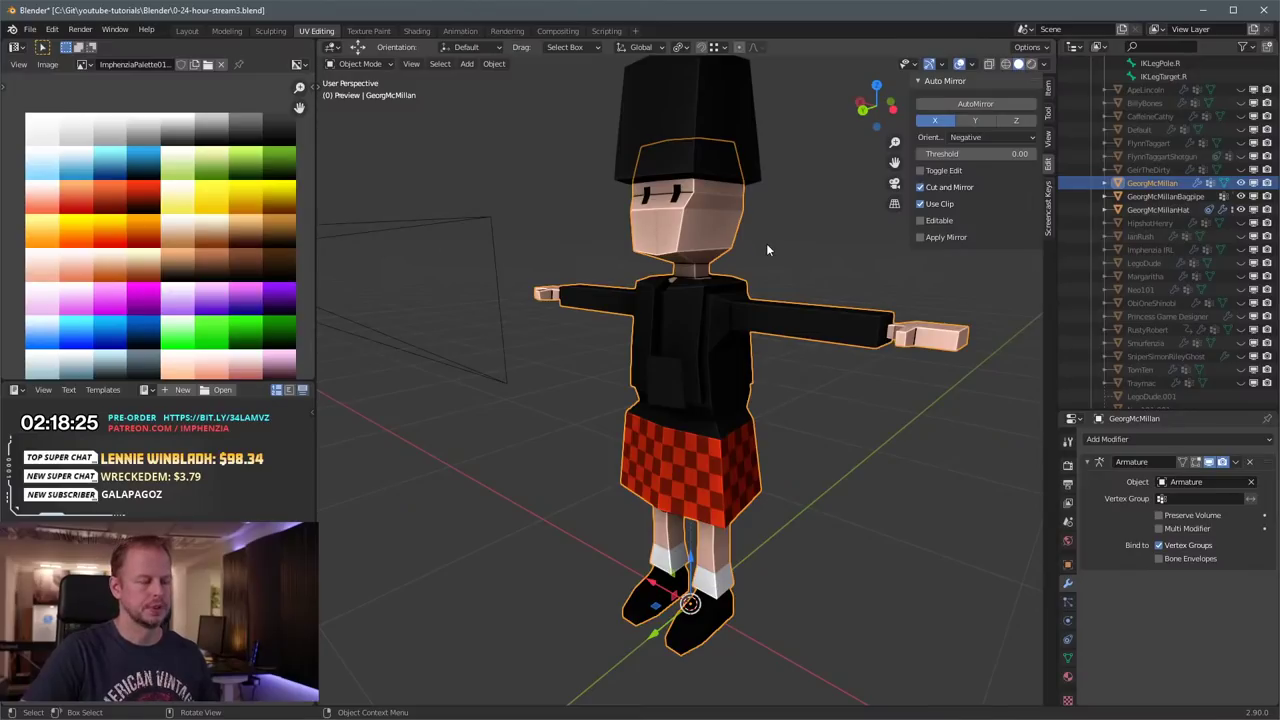
# Step: Enter Edit Mode on the bagpipe object and extrude its front face outward from the chest
pyautogui.click(839, 461)
pyautogui.moveTo(796, 415); pyautogui.dragTo(674, 390, button='middle')
pyautogui.click(593, 481)
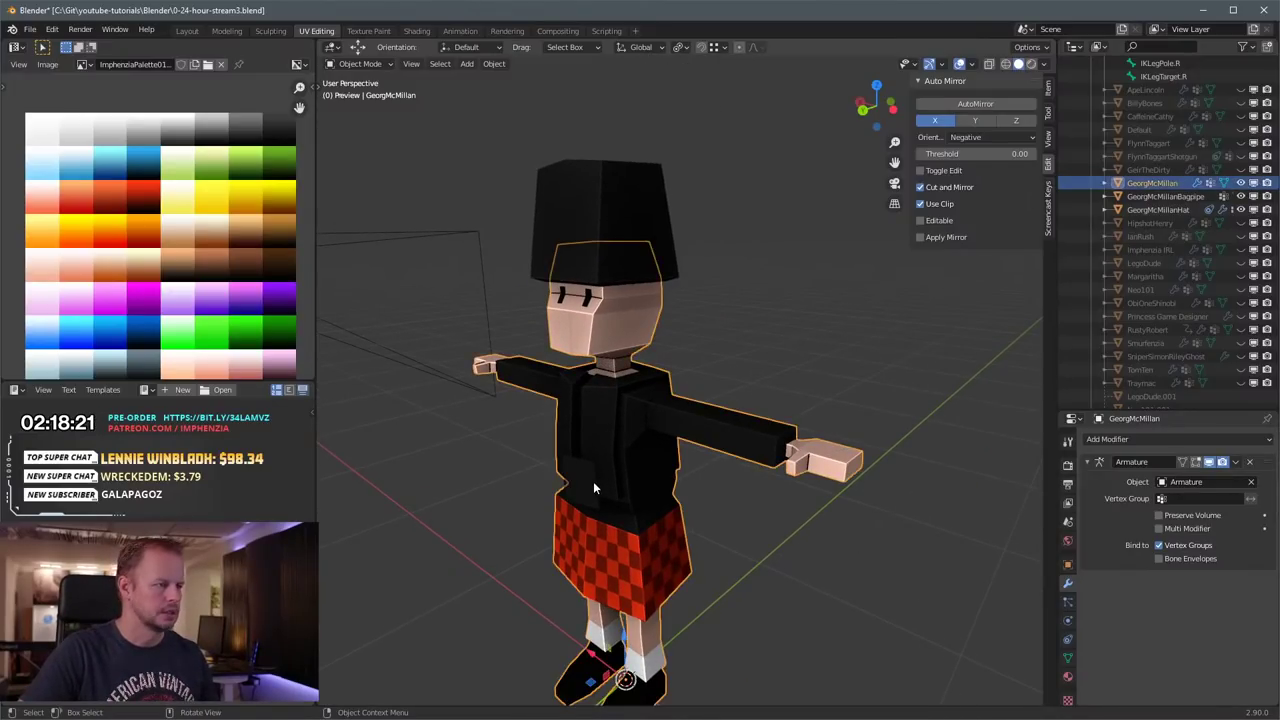
pyautogui.click(593, 481)
pyautogui.press('Tab')
pyautogui.moveTo(676, 469); pyautogui.dragTo(672, 481, button='middle')
pyautogui.press('e')
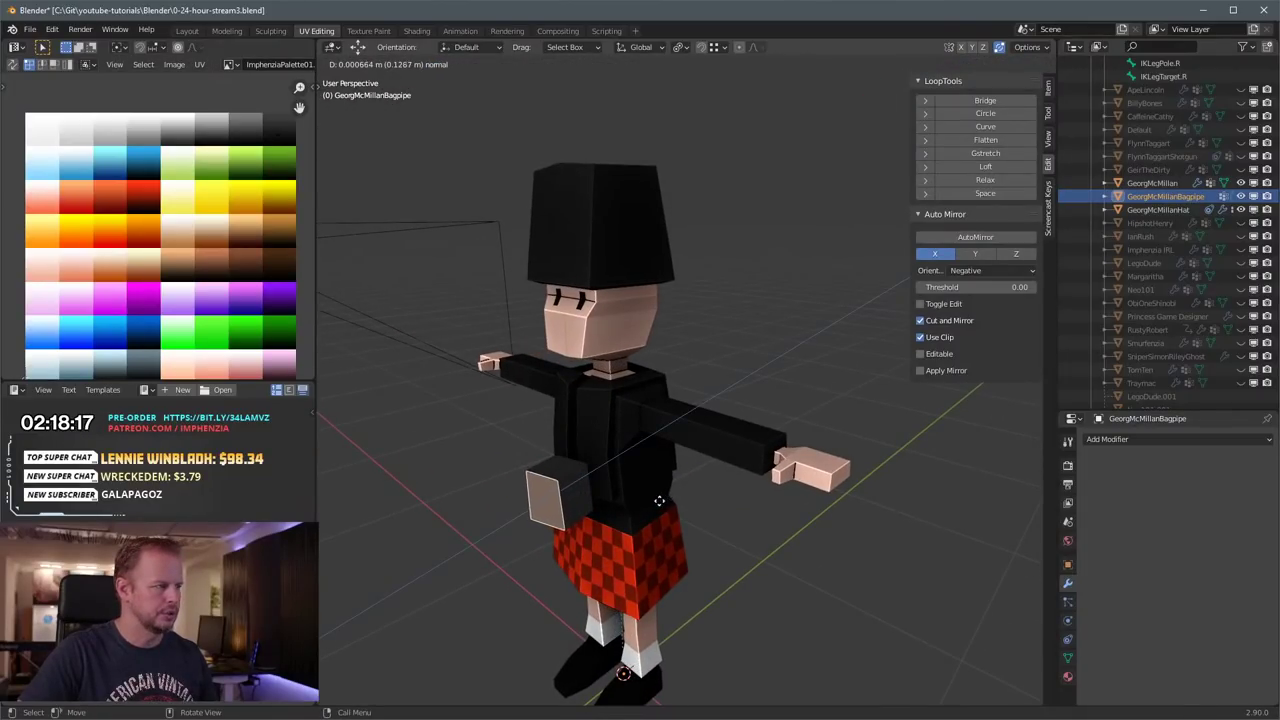
pyautogui.click(658, 500)
# Step: Try to scale the bag block's entire linked geometry
pyautogui.click(562, 494)
pyautogui.press('l')
pyautogui.moveTo(670, 465); pyautogui.dragTo(699, 449, button='middle')
pyautogui.press('s')
pyautogui.click(710, 444)
pyautogui.hotkey('ctrl', 'z')
pyautogui.hotkey('ctrl', 'z')
pyautogui.hotkey('ctrl', 'z')
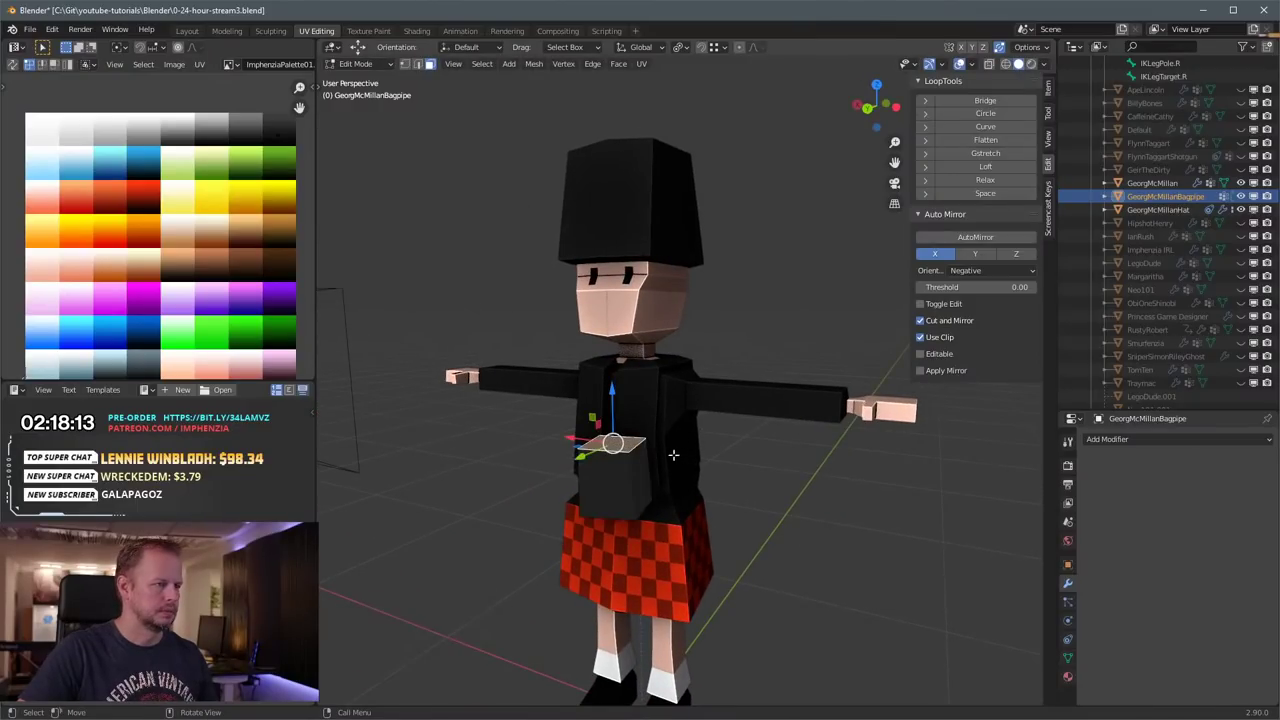
# Step: Add two centred vertical loop cuts to the bag, one through its front and one through its side, and clear the selection
pyautogui.moveTo(692, 445); pyautogui.dragTo(700, 442, button='middle')
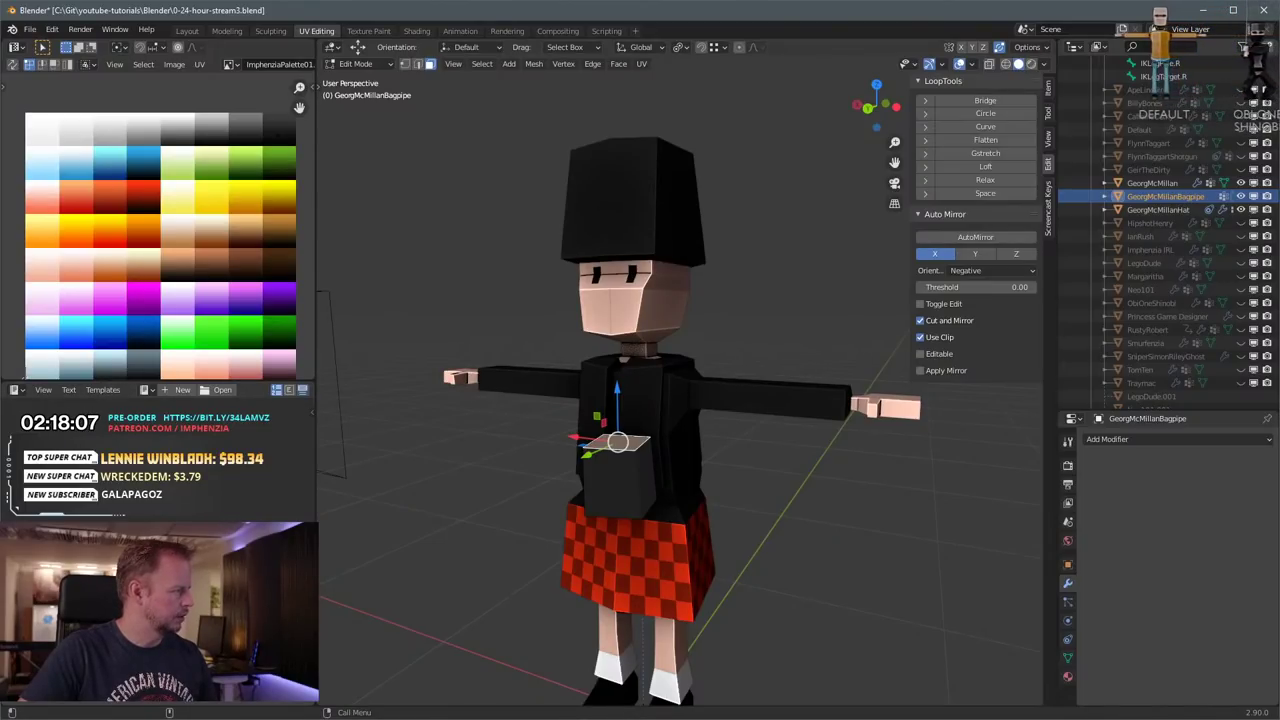
pyautogui.moveTo(648, 454); pyautogui.dragTo(603, 450, button='middle')
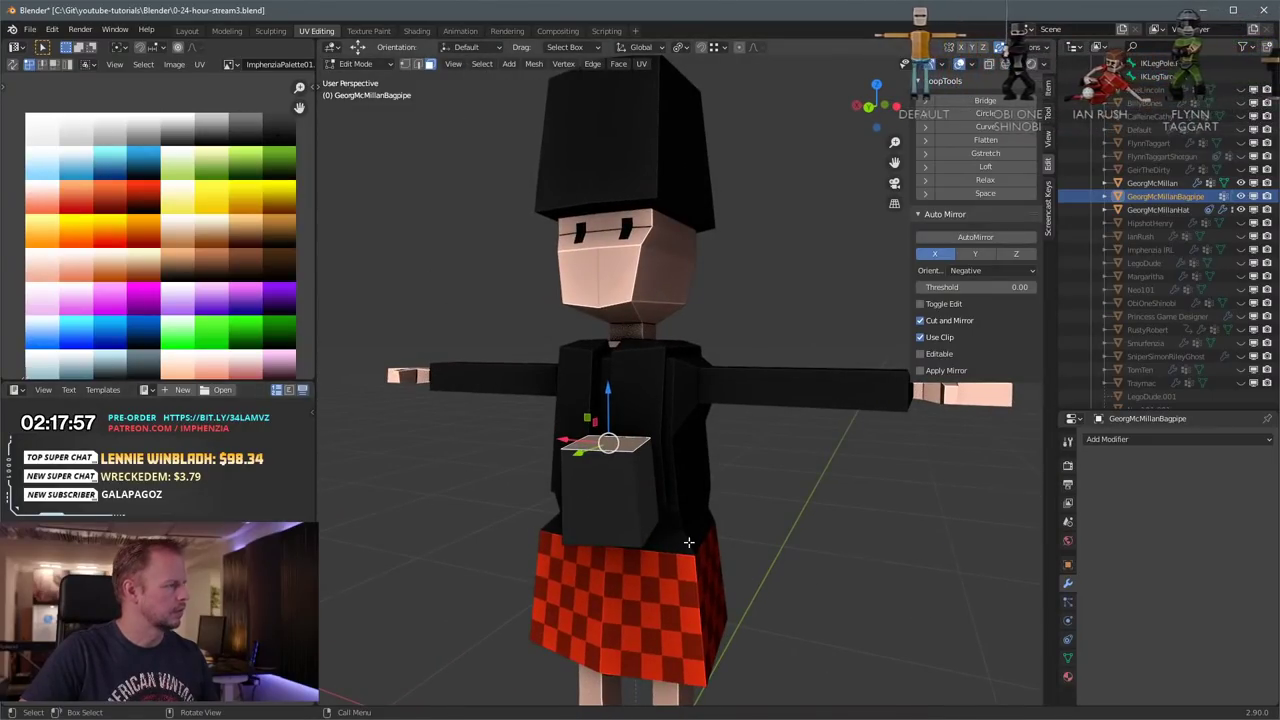
pyautogui.hotkey('ctrl', 'r')
pyautogui.click(639, 451)
pyautogui.rightClick(639, 451)
pyautogui.hotkey('ctrl', 'r')
pyautogui.click(649, 452)
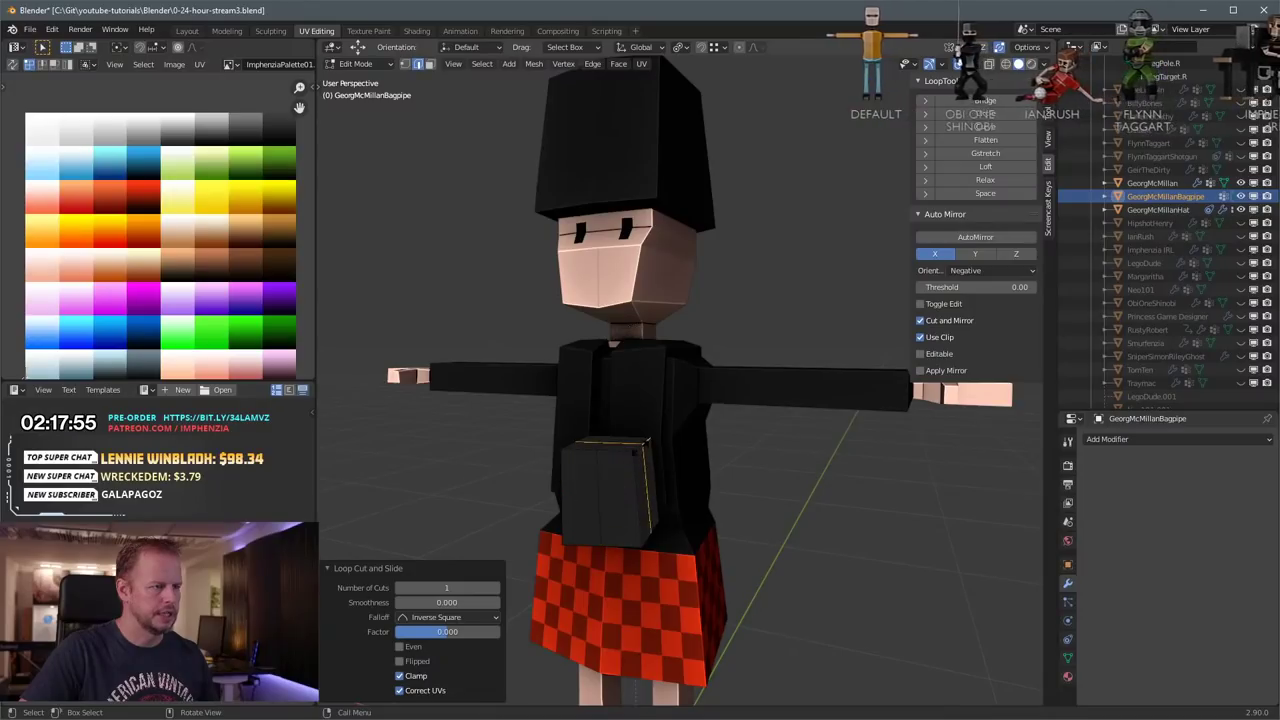
pyautogui.rightClick(651, 452)
pyautogui.press('a')
pyautogui.press('a')
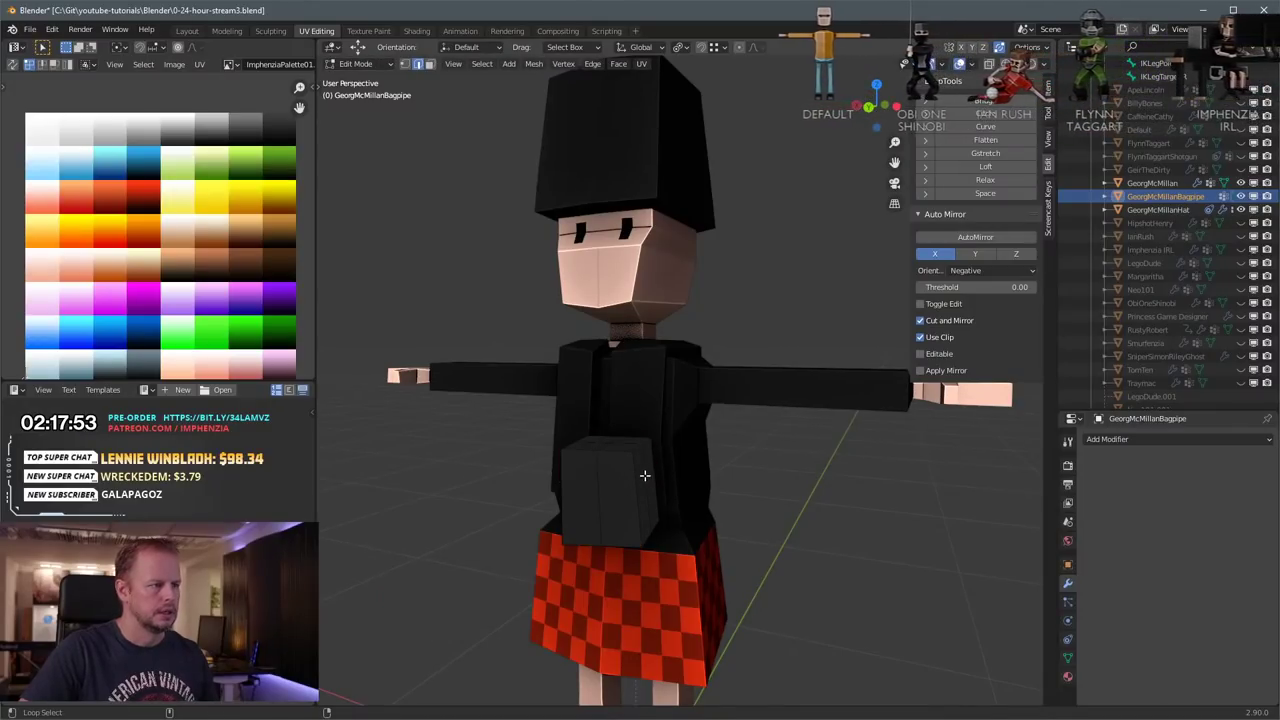
# Step: Select both vertical edge loops of the bag and scale them outward by 1.484 in X and Y, leaving Z locked
pyautogui.keyDown('alt'); pyautogui.click(600, 485); pyautogui.keyUp('alt')
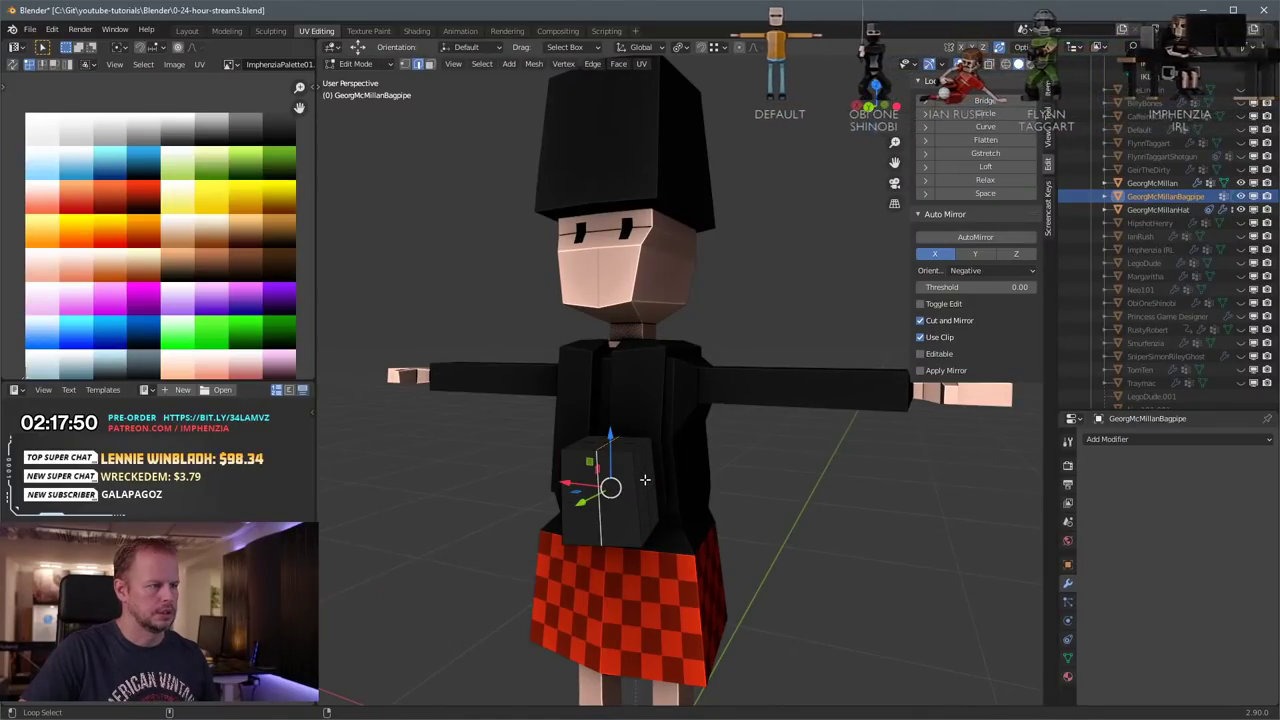
pyautogui.keyDown('alt'); pyautogui.keyDown('shift'); pyautogui.click(645, 481); pyautogui.keyUp('shift'); pyautogui.keyUp('alt')
pyautogui.press('s')
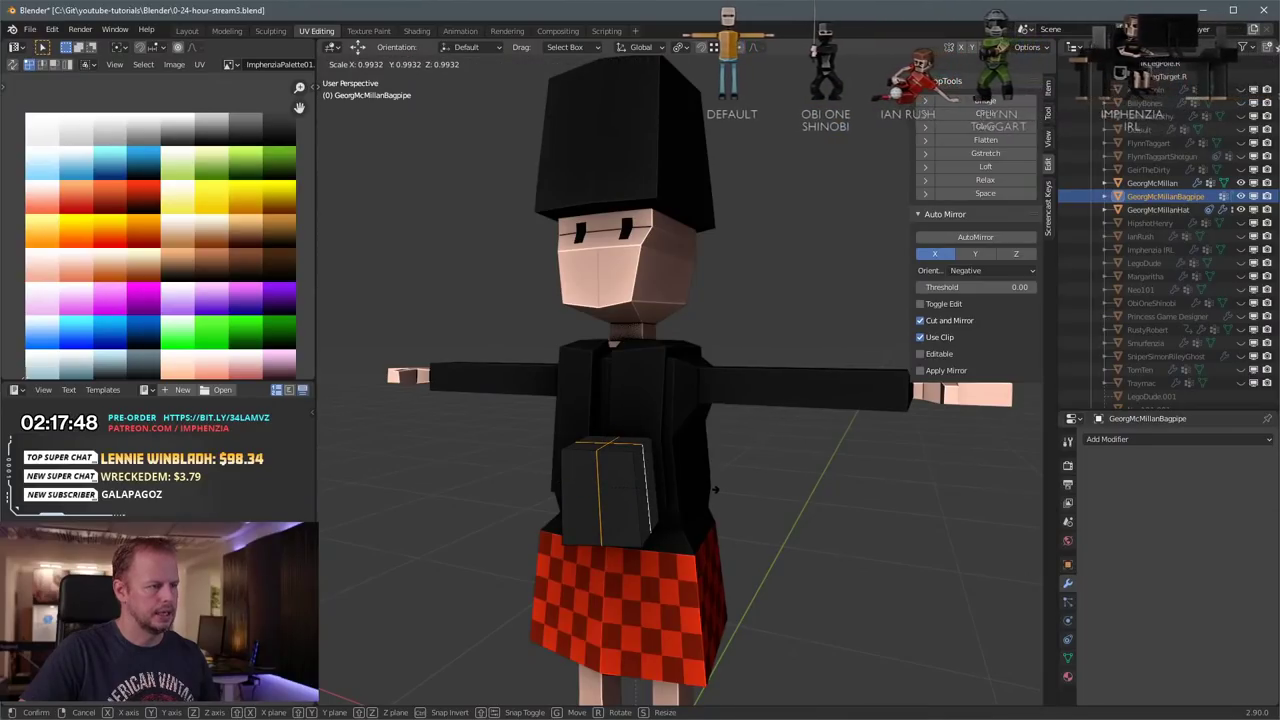
pyautogui.hotkey('shift', 'z')
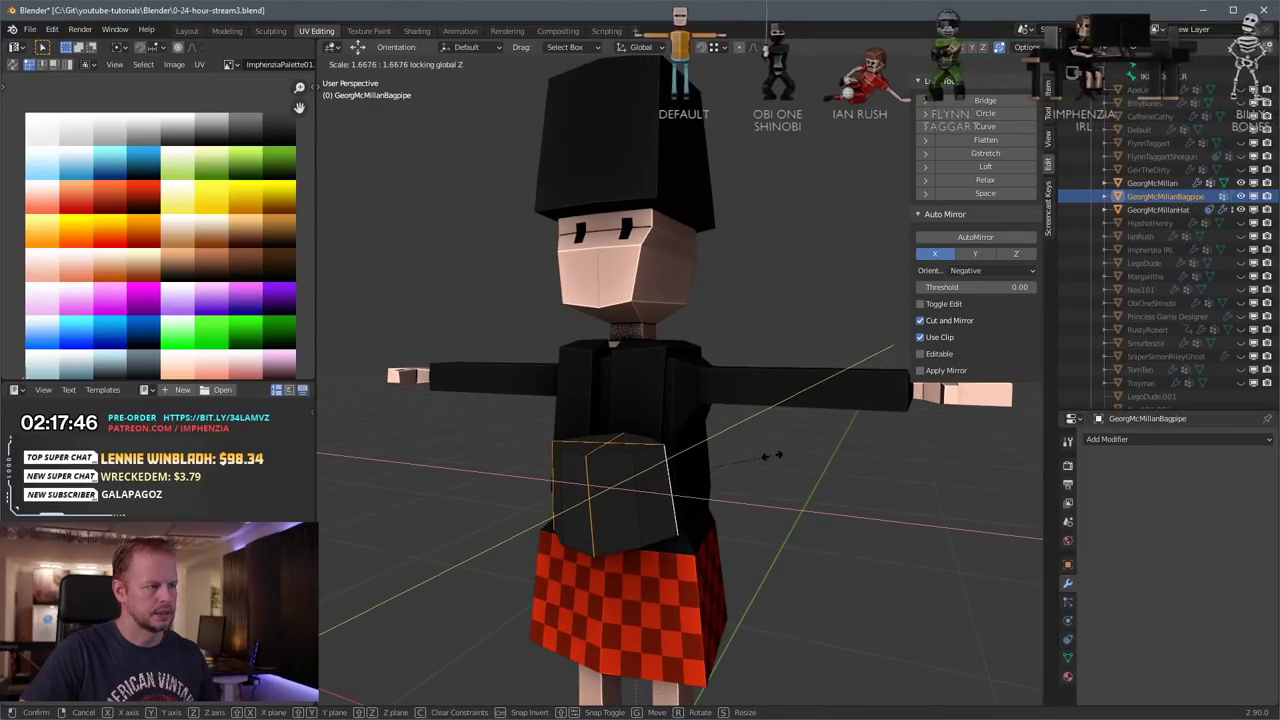
pyautogui.click(768, 452)
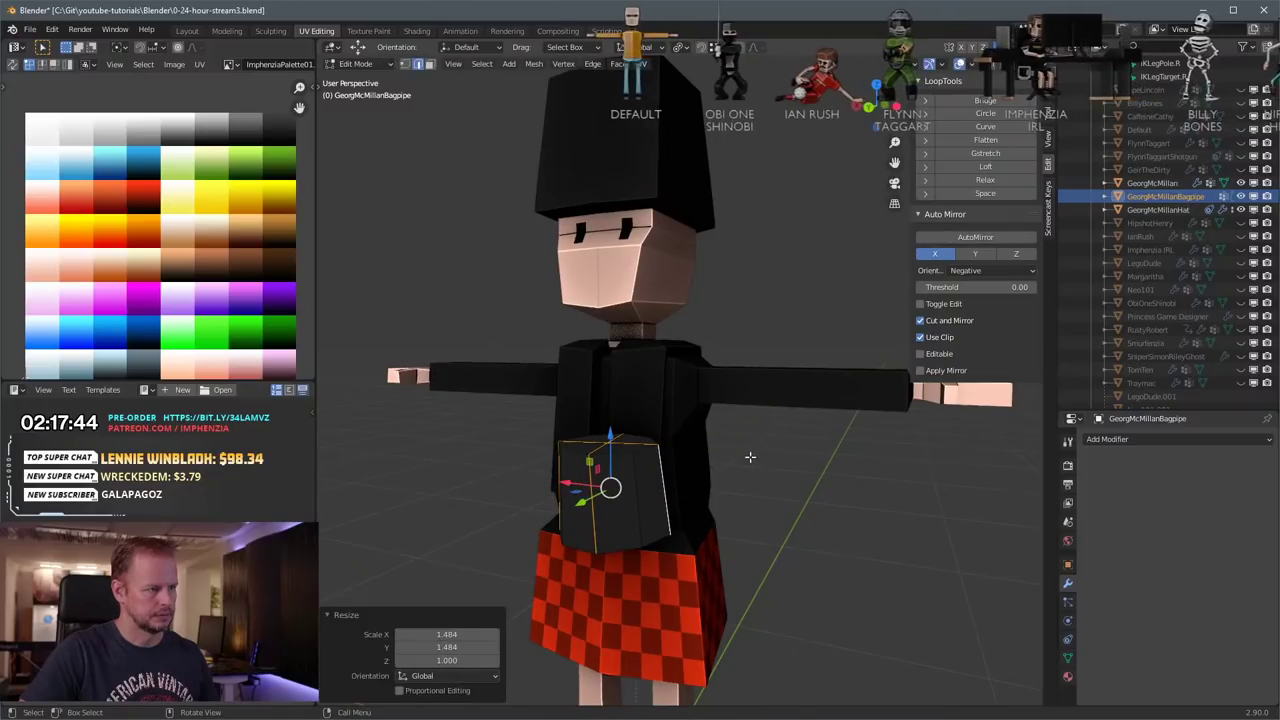
# Step: Extrude the bag's bottom faces downward and scale the new end to 0.574
pyautogui.moveTo(768, 452); pyautogui.dragTo(524, 326, button='middle')
pyautogui.keyDown('shift'); pyautogui.click(524, 322); pyautogui.keyUp('shift')
pyautogui.keyDown('shift'); pyautogui.click(502, 294); pyautogui.keyUp('shift')
pyautogui.keyDown('shift'); pyautogui.click(530, 274); pyautogui.keyUp('shift')
pyautogui.moveTo(530, 274); pyautogui.dragTo(690, 471, button='middle')
pyautogui.press('e')
pyautogui.click(787, 380)
pyautogui.press('s')
pyautogui.click(713, 400)
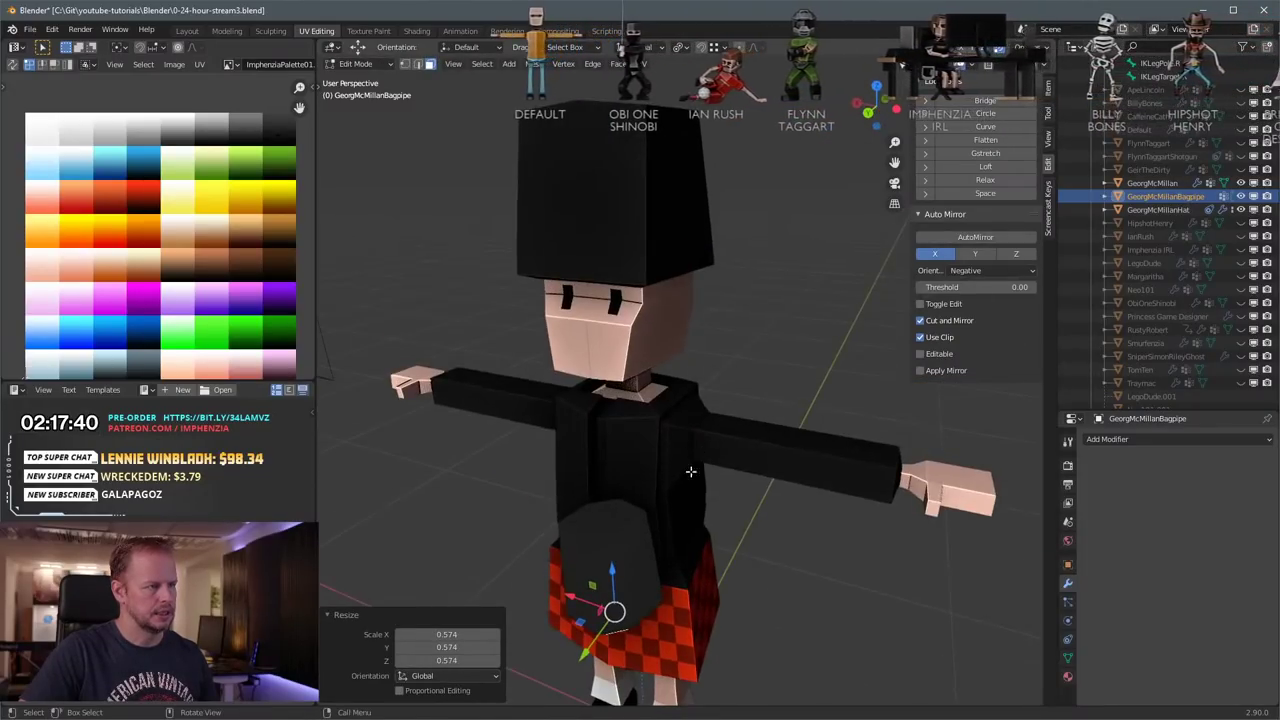
# Step: Extrude the bag's top faces upward by about 0.061 m, scale the new end to about 0.53 and nudge it down 0.01 m
pyautogui.click(612, 547)
pyautogui.keyDown('shift'); pyautogui.click(628, 524); pyautogui.keyUp('shift')
pyautogui.keyDown('shift'); pyautogui.click(585, 538); pyautogui.keyUp('shift')
pyautogui.keyDown('shift'); pyautogui.click(594, 514); pyautogui.keyUp('shift')
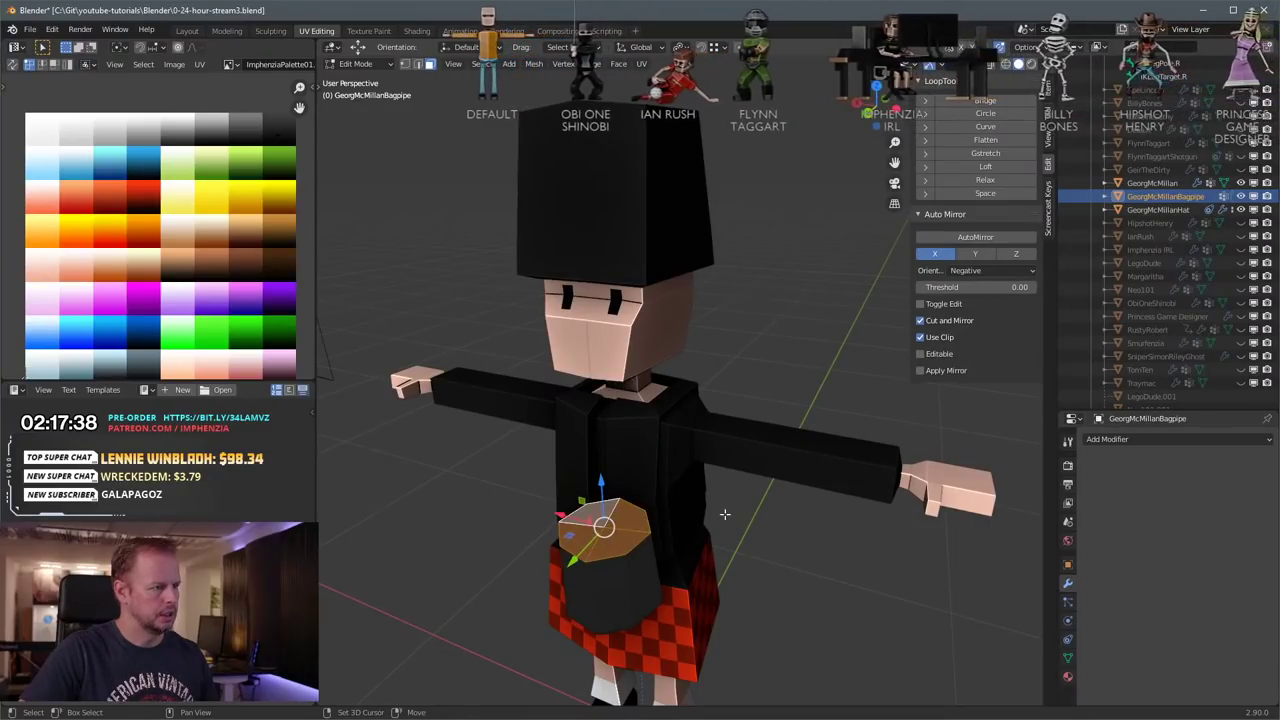
pyautogui.press('e')
pyautogui.click(856, 488)
pyautogui.press('s')
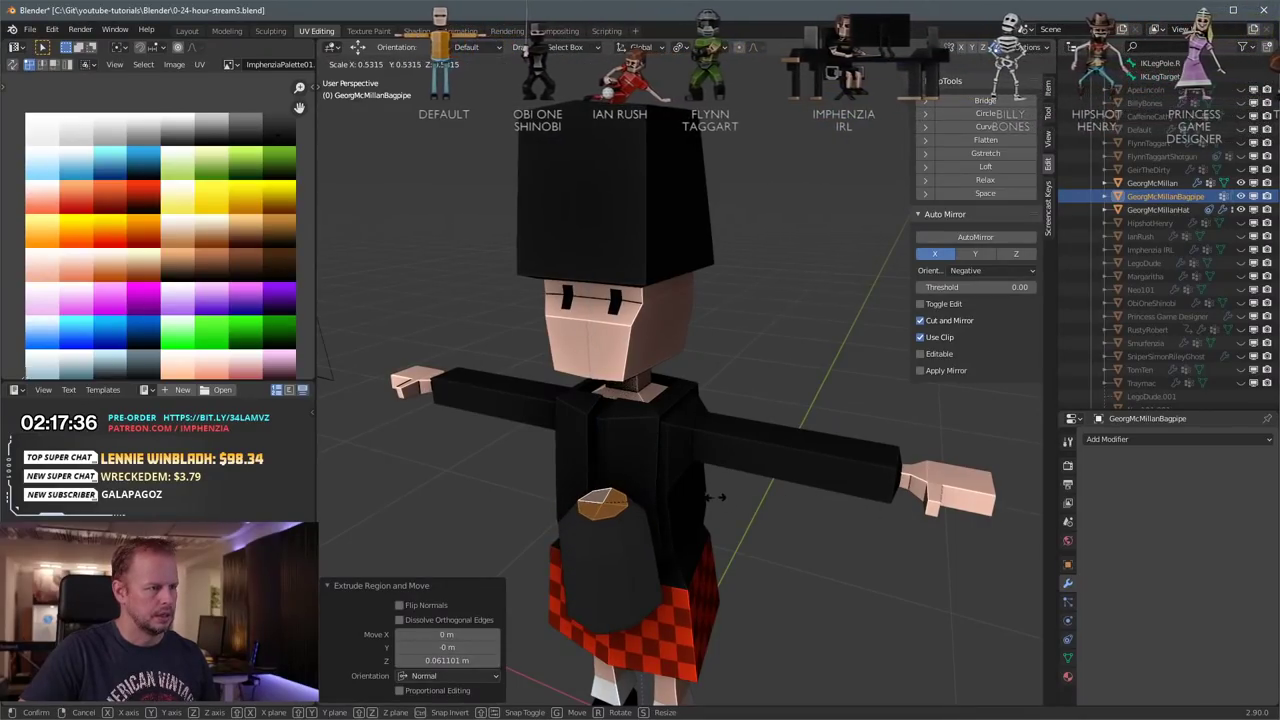
pyautogui.click(706, 500)
pyautogui.press('g')
pyautogui.click(711, 507)
# Step: Add two centred horizontal loop cuts around the middle of the bag
pyautogui.moveTo(711, 507); pyautogui.dragTo(687, 460, button='middle')
pyautogui.scroll(1, 720, 481)
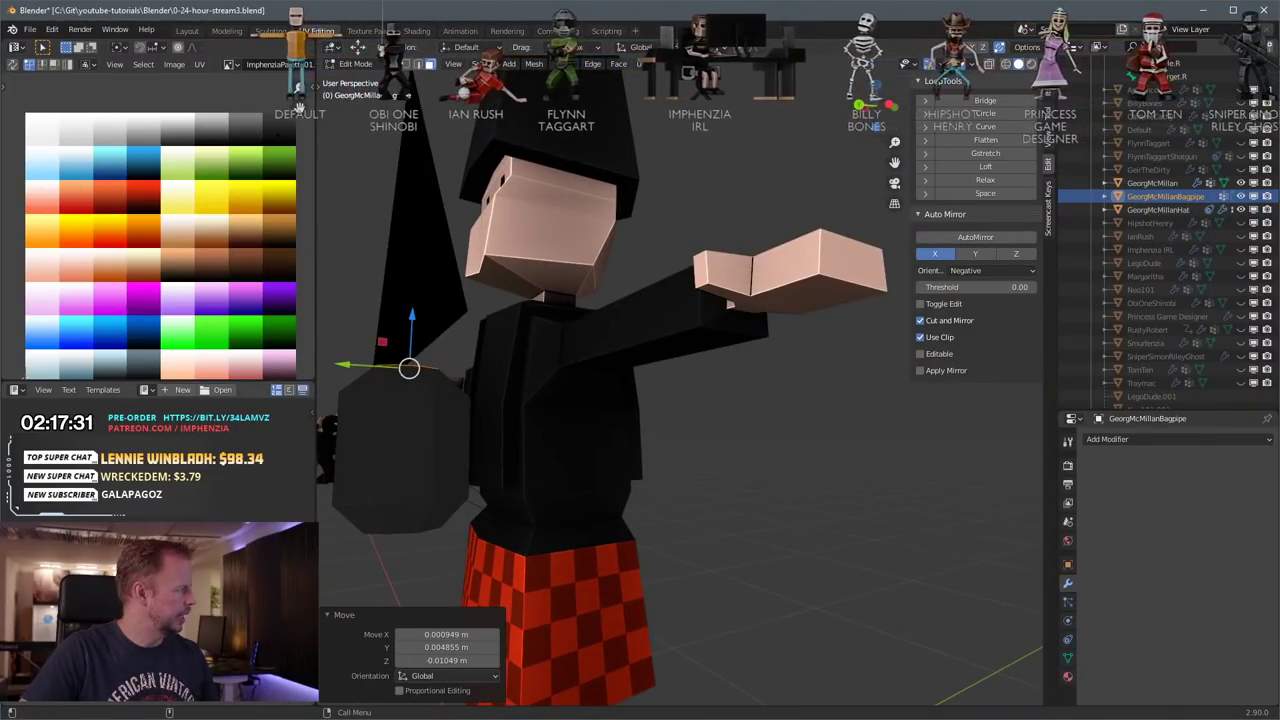
pyautogui.moveTo(391, 472); pyautogui.dragTo(491, 452, button='middle')
pyautogui.click(453, 485)
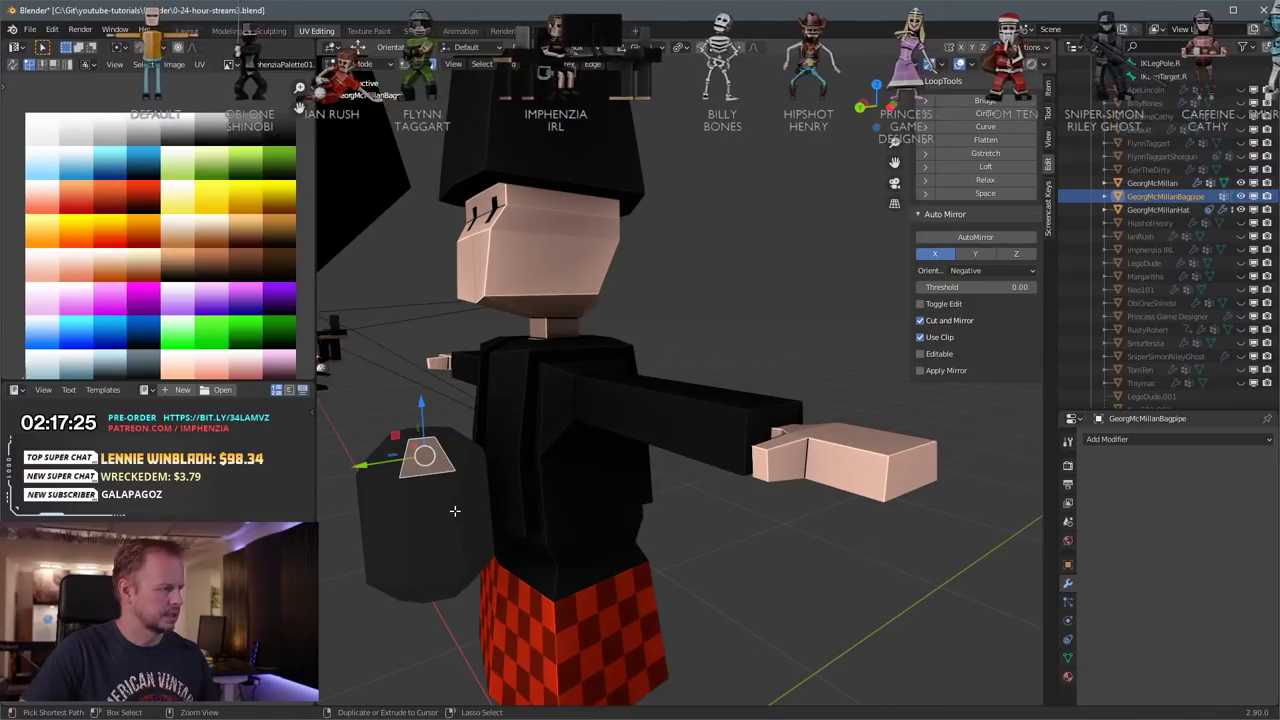
pyautogui.hotkey('ctrl', 'r')
pyautogui.scroll(1, 455, 511)
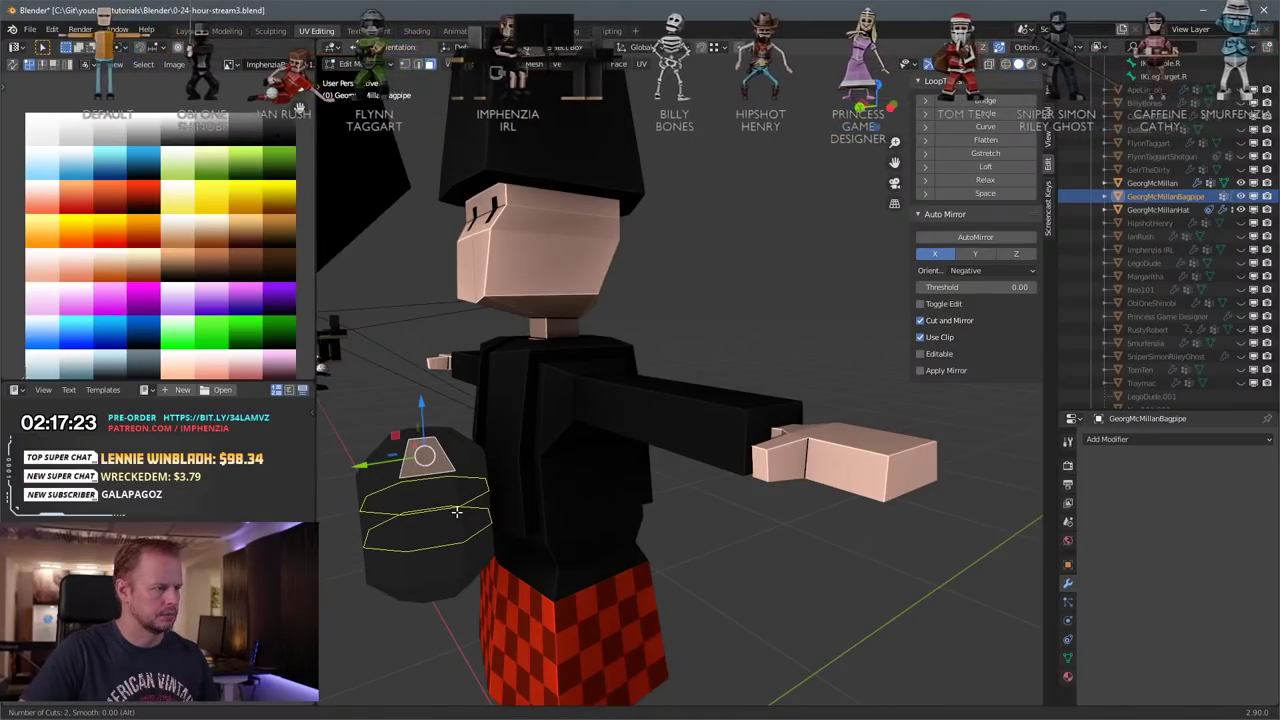
pyautogui.click(457, 511)
pyautogui.rightClick(456, 508)
# Step: Select the bag's lower ring of side faces and scale it to 0.907
pyautogui.press('3')
pyautogui.click(386, 483)
pyautogui.moveTo(411, 490); pyautogui.dragTo(479, 493, button='middle')
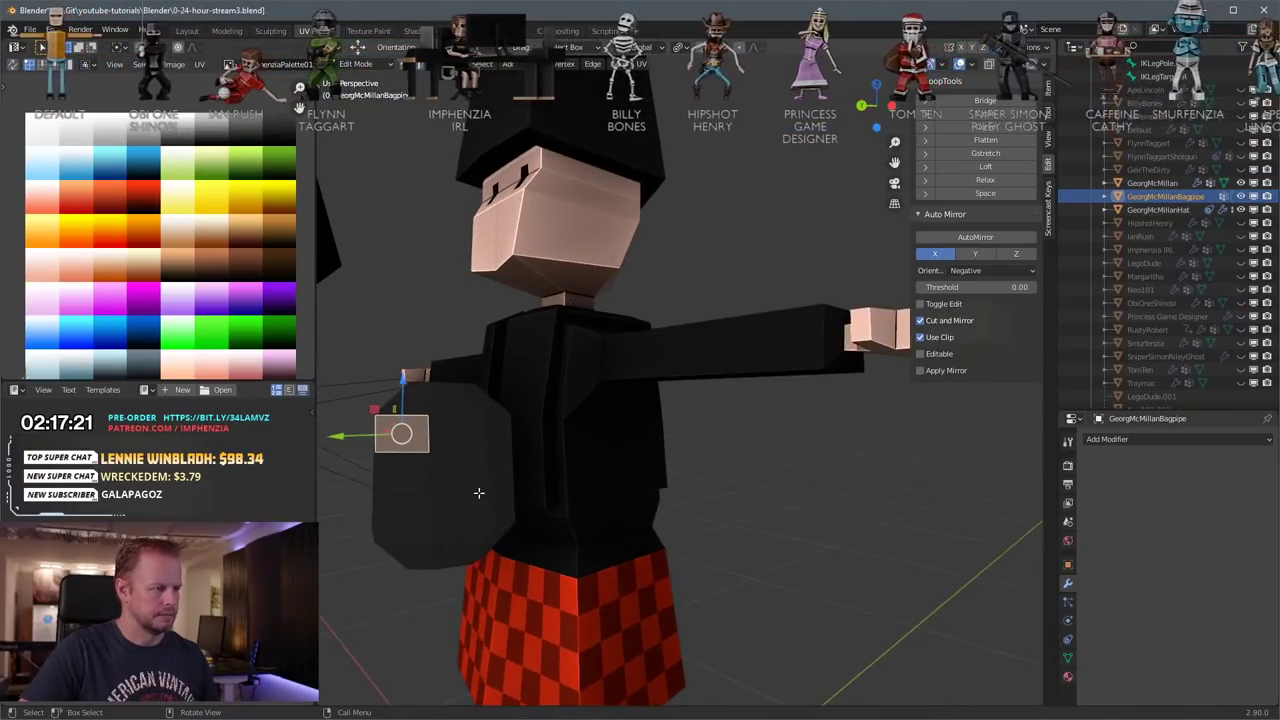
pyautogui.hotkey('alt', 'a')
pyautogui.keyDown('alt'); pyautogui.click(438, 514); pyautogui.keyUp('alt')
pyautogui.press('s')
pyautogui.click(550, 513)
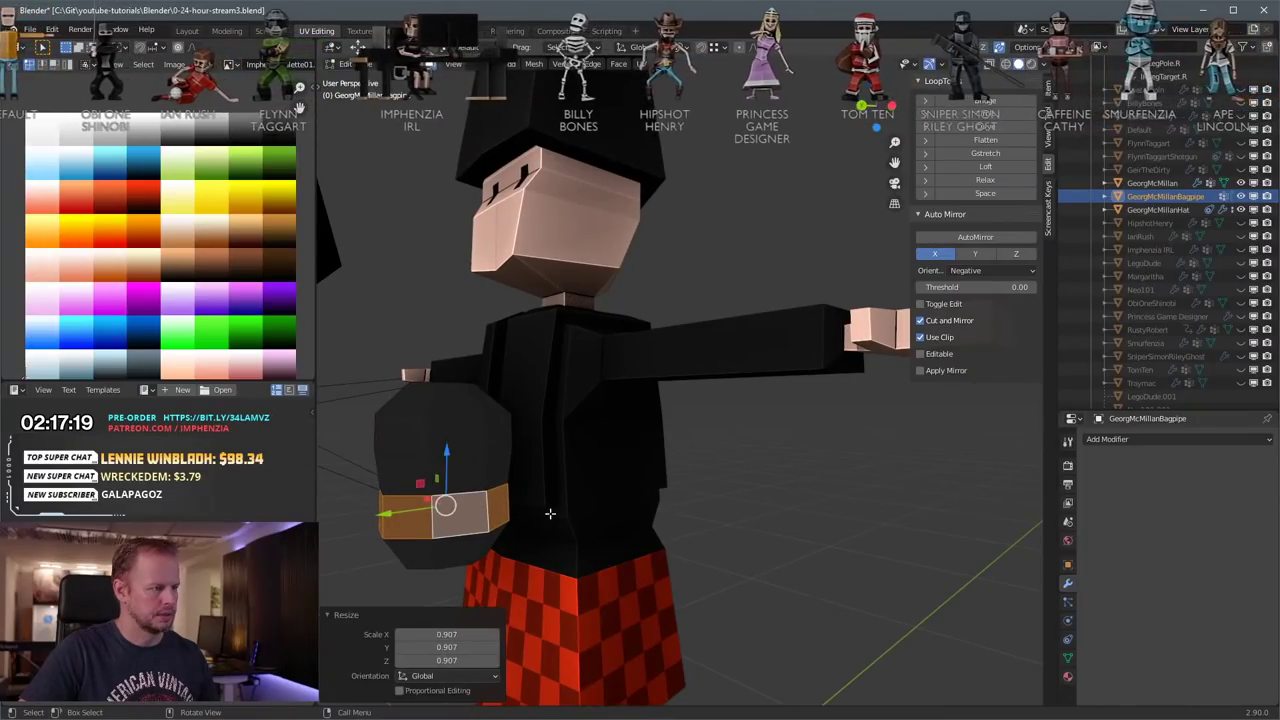
pyautogui.hotkey('alt', 'a')
pyautogui.press('a')
pyautogui.hotkey('alt', 'a')
pyautogui.press('2')
pyautogui.keyDown('alt'); pyautogui.click(436, 557); pyautogui.keyUp('alt')
pyautogui.press('s')
pyautogui.press('2')
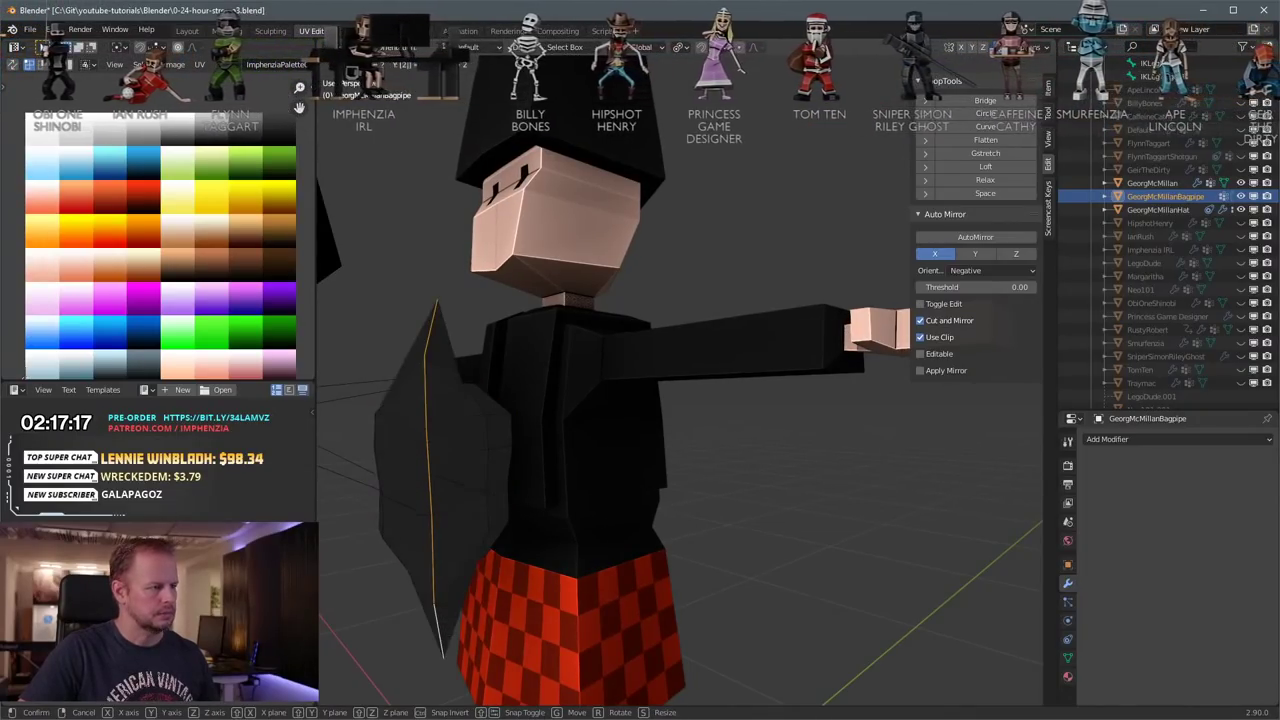
pyautogui.rightClick(683, 537)
# Step: Select the sloped ring of faces at the bag's bottom and scale it to 0.792
pyautogui.hotkey('alt', 'a')
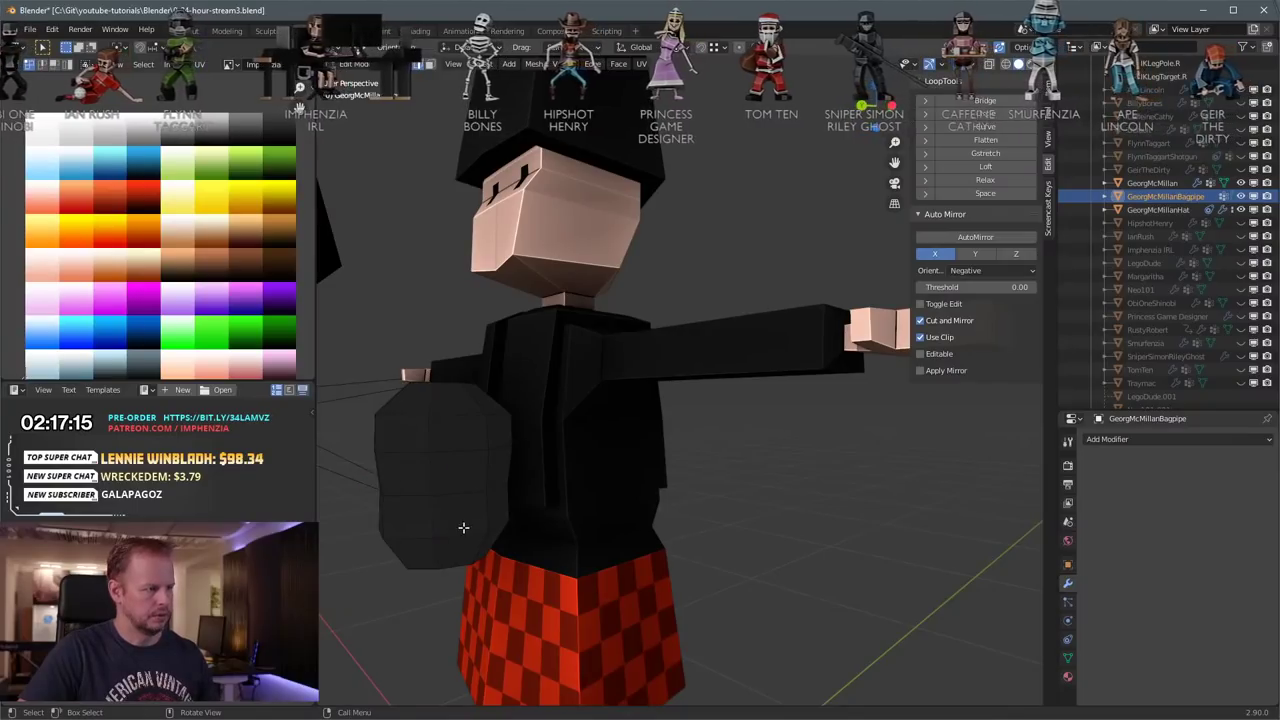
pyautogui.press('a')
pyautogui.press('s')
pyautogui.click(606, 534)
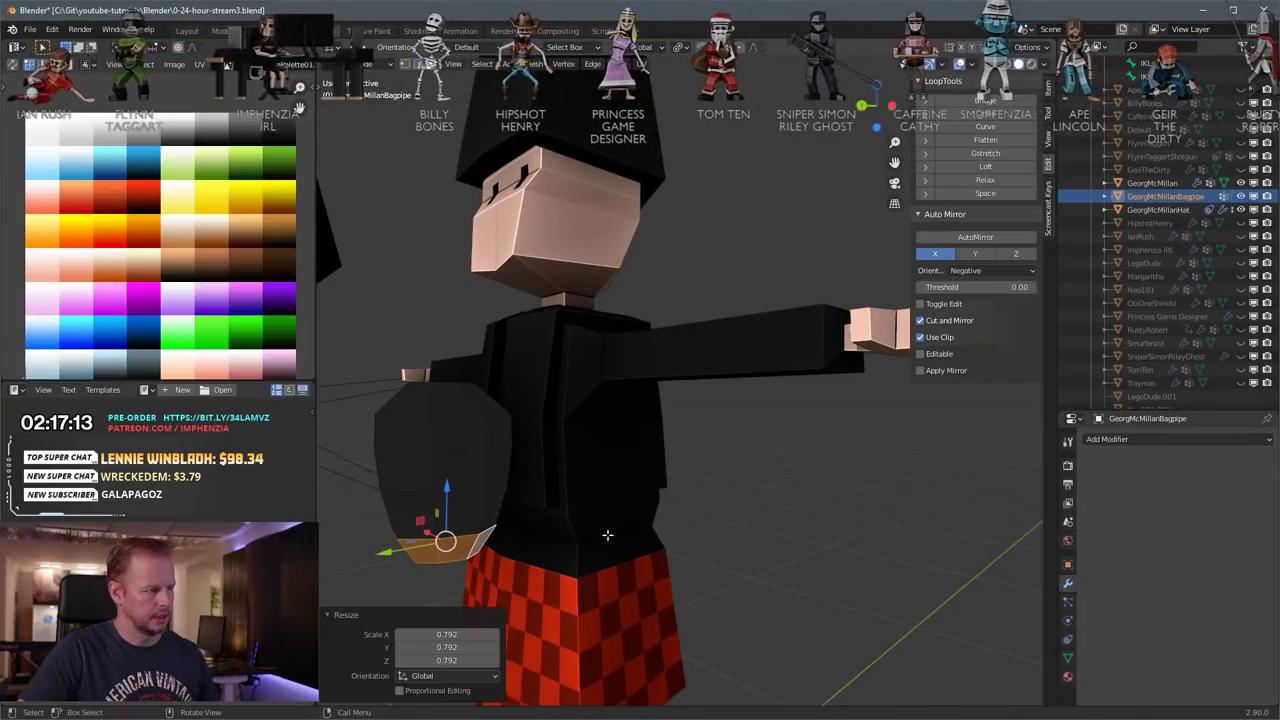
# Step: Select the whole linked bag and move its UVs onto the dark grey area of the colour palette
pyautogui.moveTo(606, 534); pyautogui.dragTo(600, 513, button='middle')
pyautogui.click(563, 446)
pyautogui.moveTo(563, 446); pyautogui.dragTo(557, 454, button='middle')
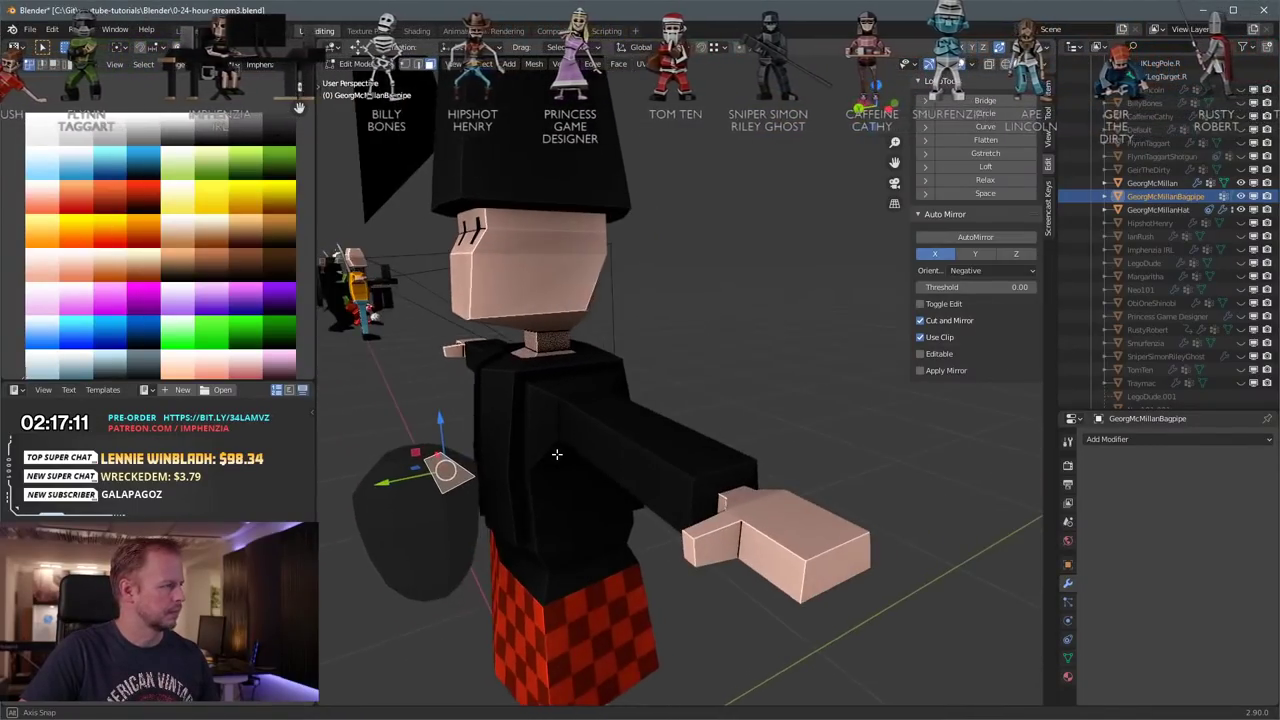
pyautogui.press('l')
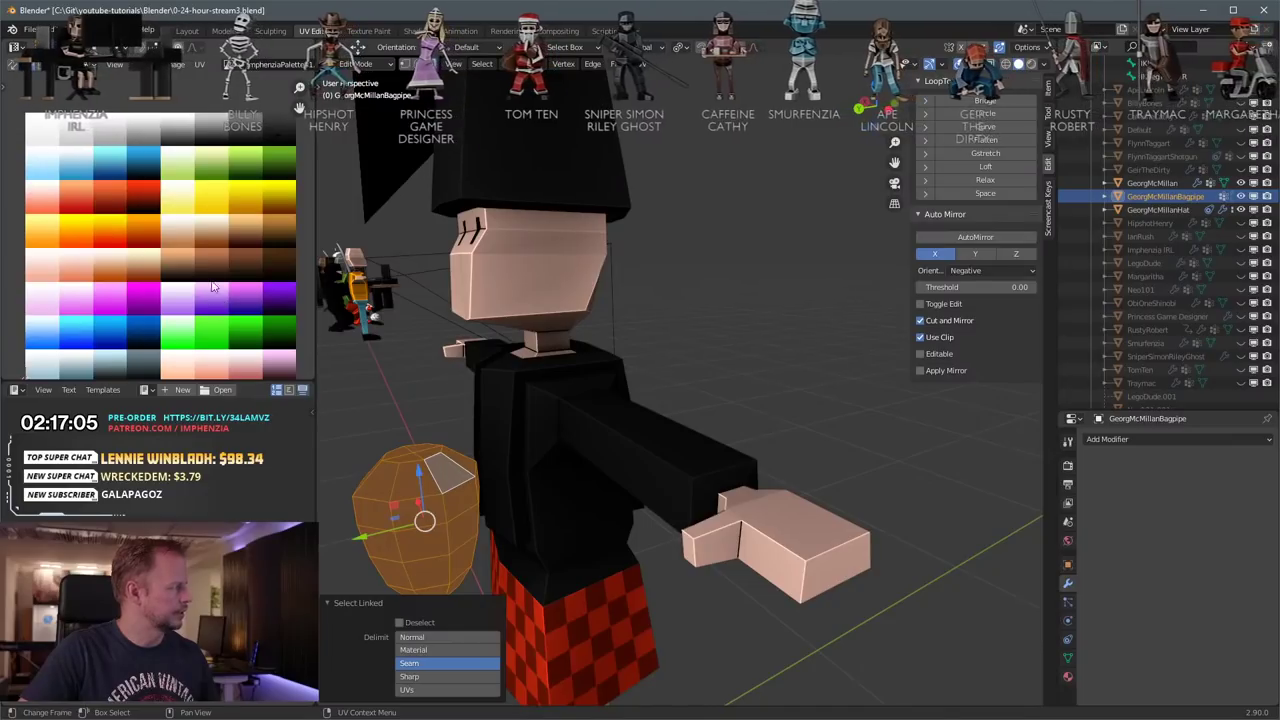
pyautogui.press('g')
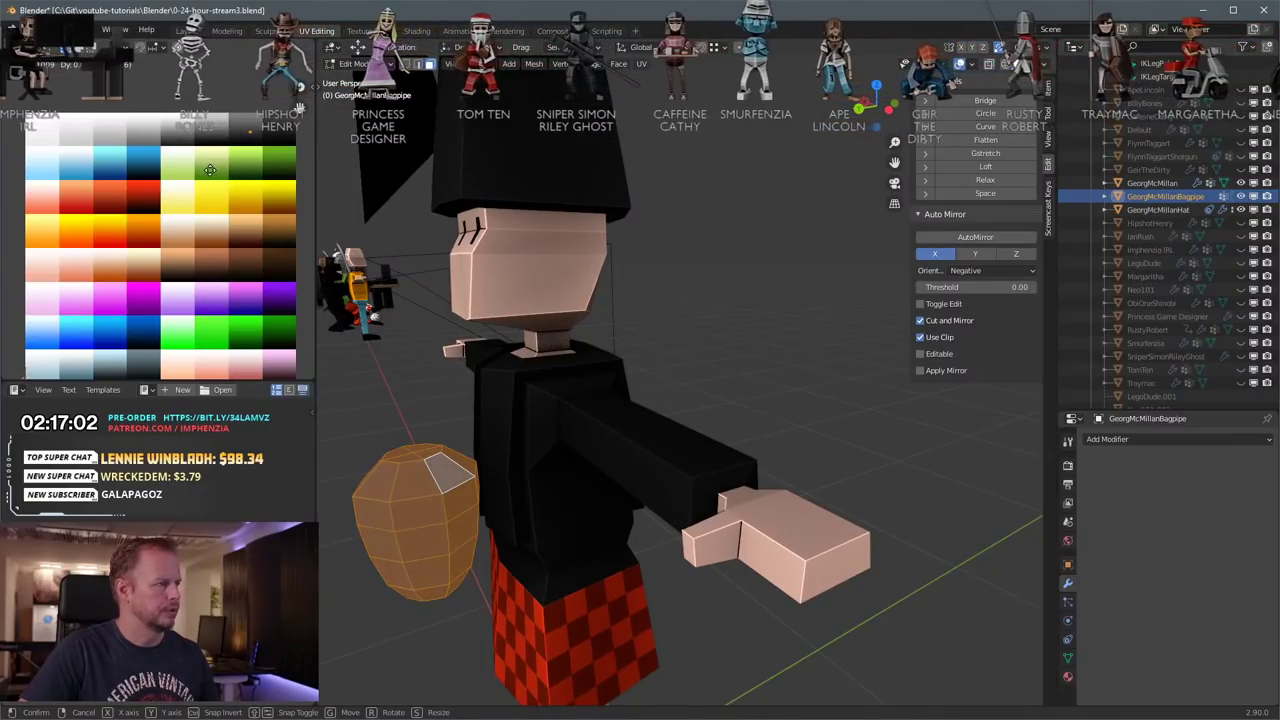
pyautogui.click(210, 170)
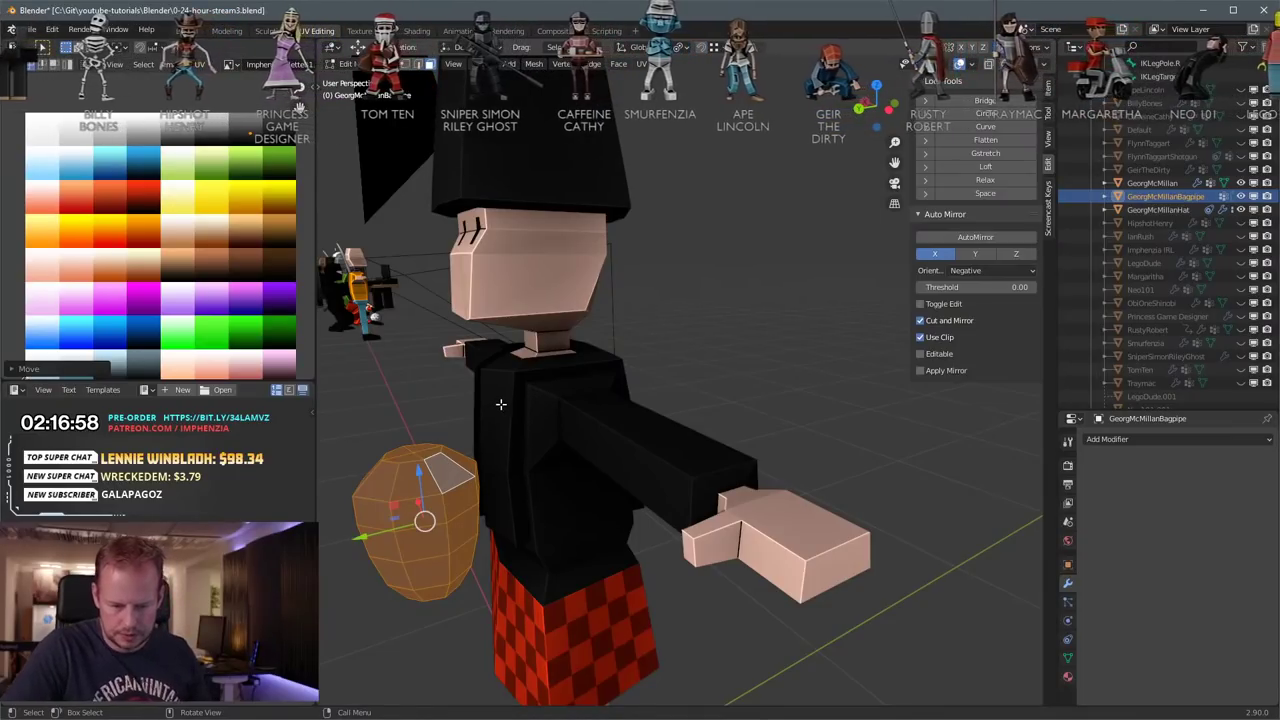
# Step: Select one sloped upper face of the bag on the body side and inset it by 0.01974 m
pyautogui.scroll(-2, 452, 342)
pyautogui.moveTo(452, 342); pyautogui.dragTo(477, 488, button='middle')
pyautogui.click(470, 472)
pyautogui.keyDown('shift'); pyautogui.click(489, 470); pyautogui.keyUp('shift')
pyautogui.keyDown('shift'); pyautogui.click(473, 464); pyautogui.keyUp('shift')
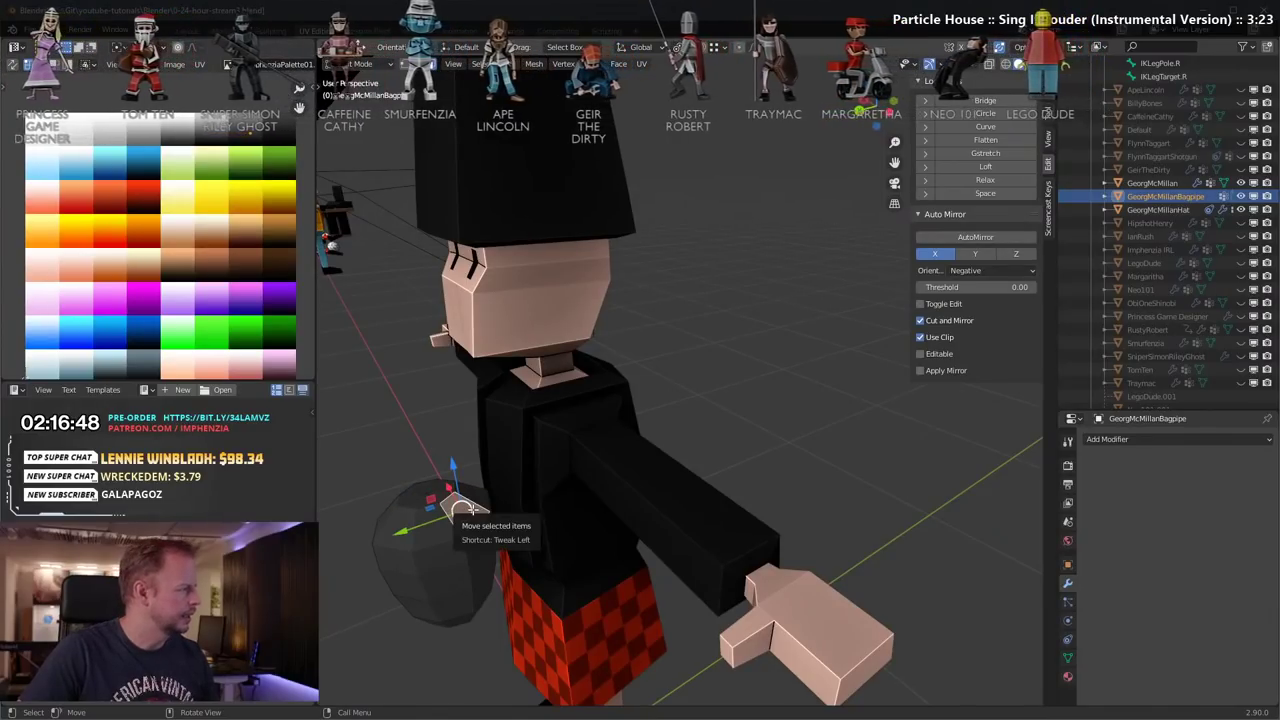
pyautogui.moveTo(571, 503); pyautogui.dragTo(571, 483, button='middle')
pyautogui.scroll(2, 502, 504)
pyautogui.moveTo(429, 505); pyautogui.dragTo(449, 497, button='middle')
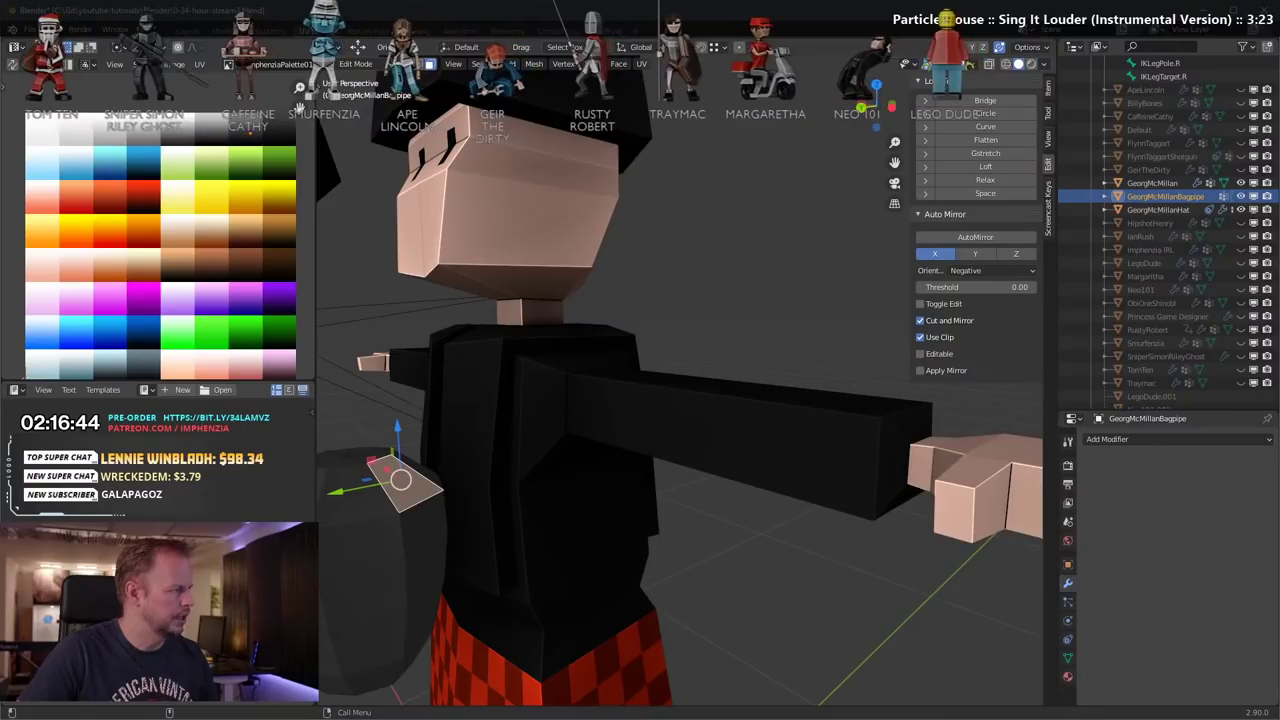
pyautogui.moveTo(628, 426); pyautogui.dragTo(673, 406, button='middle')
pyautogui.scroll(-4, 469, 471)
pyautogui.press('i')
pyautogui.click(597, 449)
# Step: Extrude the inset face about 0.304 m into a pipe, scale its end by 1.203 and extrude the tip another 0.032 m
pyautogui.press('e')
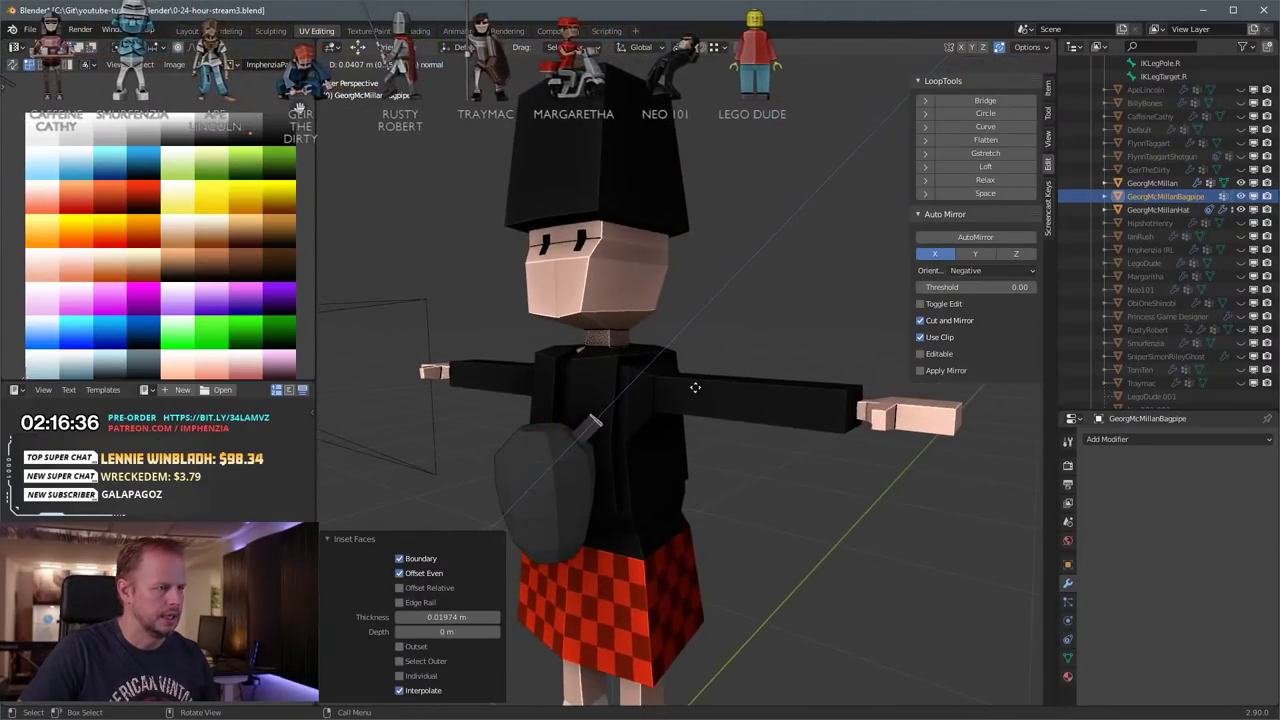
pyautogui.click(796, 327)
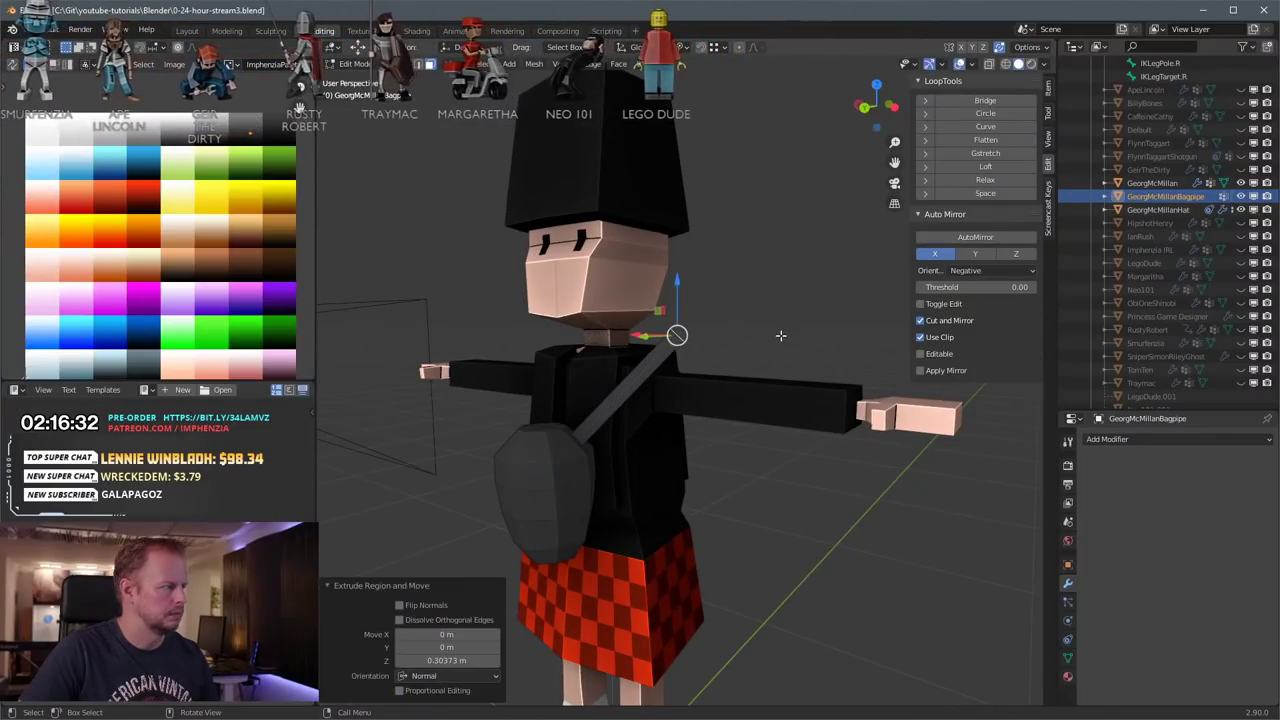
pyautogui.press('e')
pyautogui.click(770, 338)
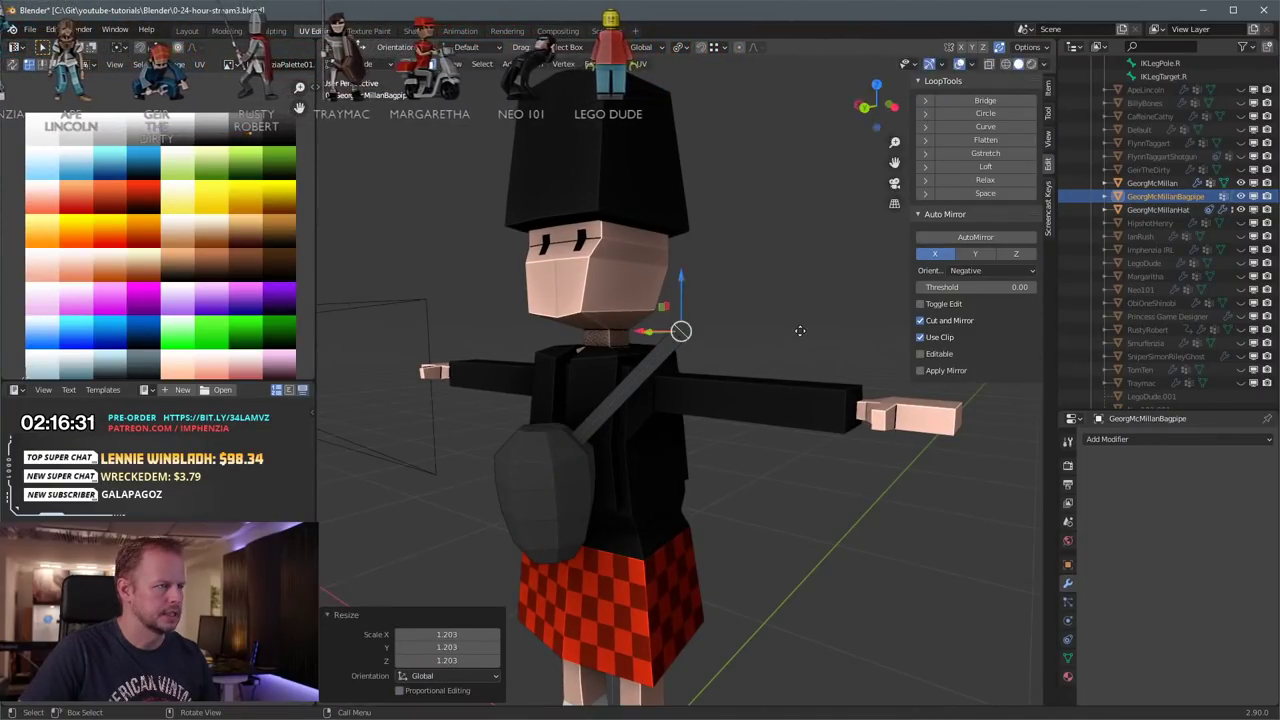
# Step: Add four evenly spaced loop cuts across the long section of the pipe
pyautogui.hotkey('ctrl', 'r')
pyautogui.scroll(4, 634, 405)
pyautogui.click(637, 404)
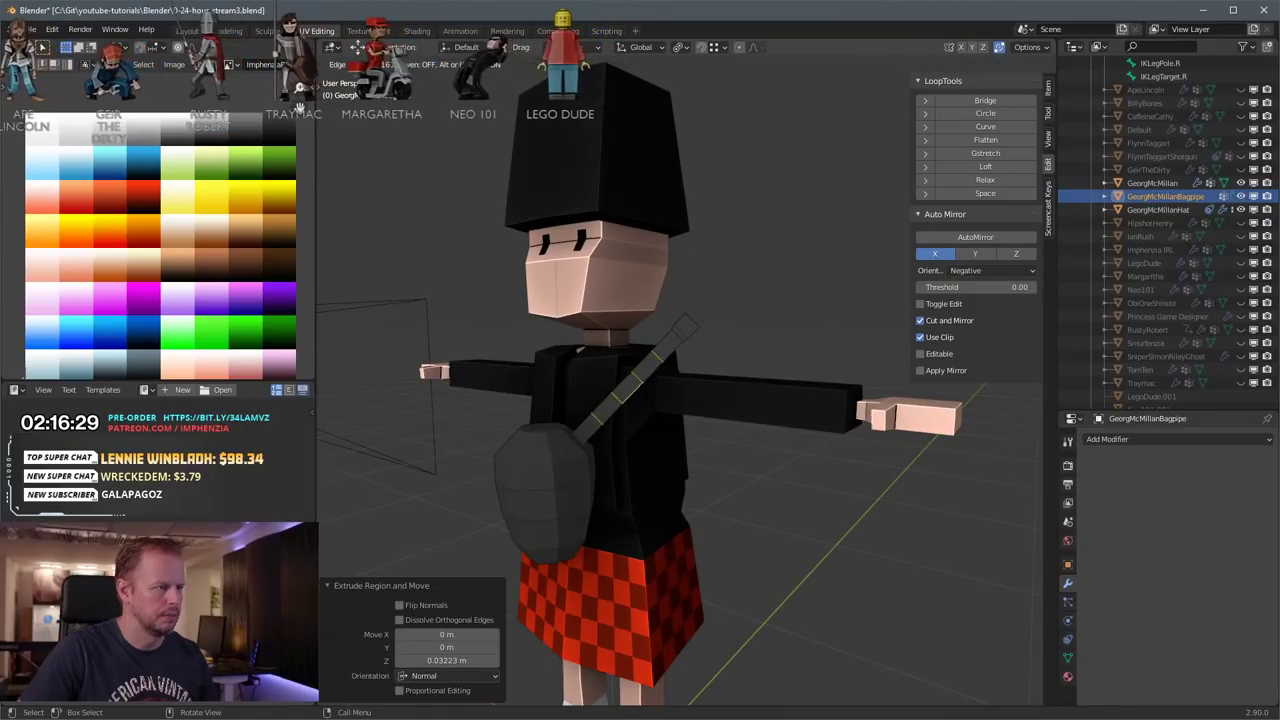
pyautogui.rightClick(653, 404)
pyautogui.press('3')
pyautogui.press('a')
pyautogui.hotkey('alt', 'a')
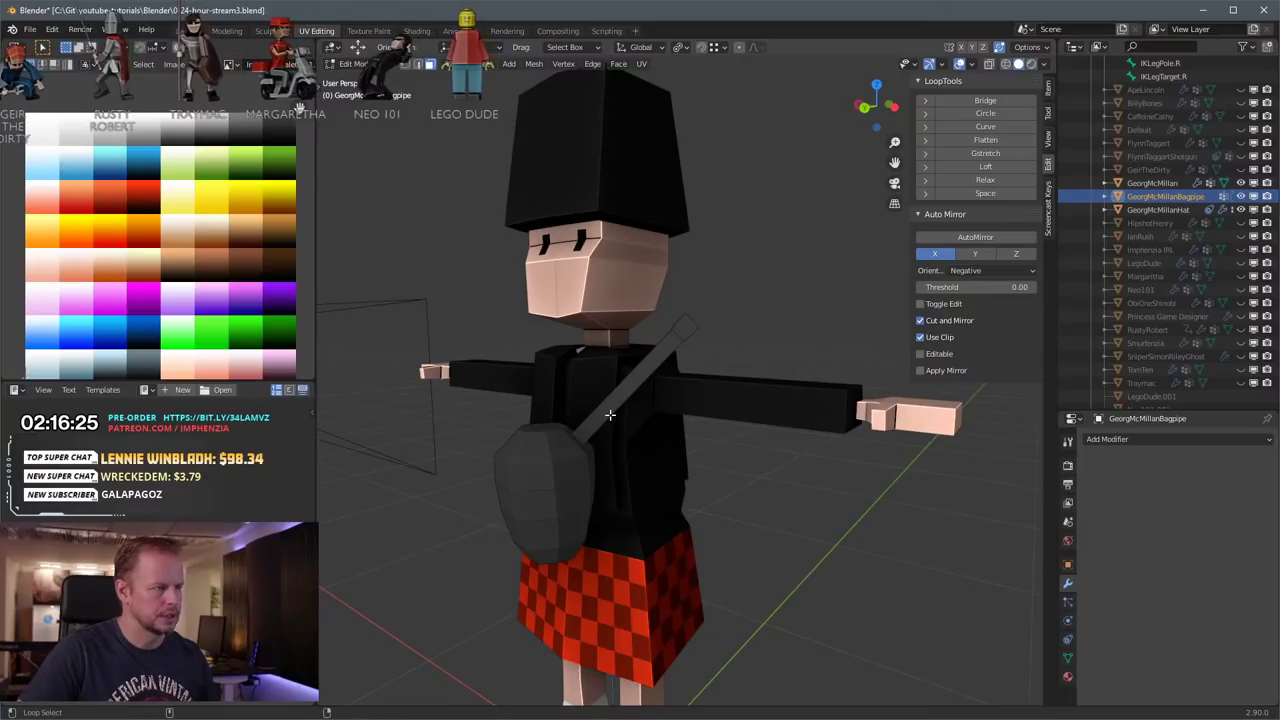
pyautogui.keyDown('alt'); pyautogui.click(609, 414); pyautogui.keyUp('alt')
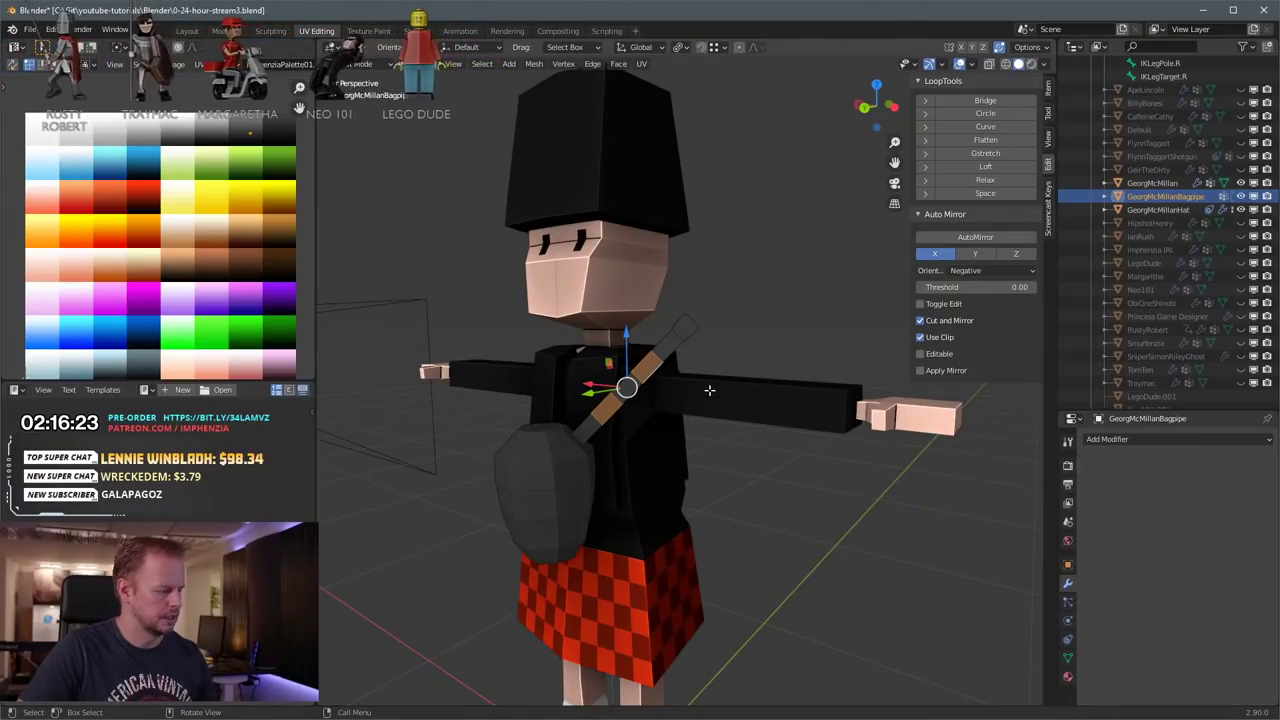
pyautogui.press('s')
pyautogui.click(700, 383)
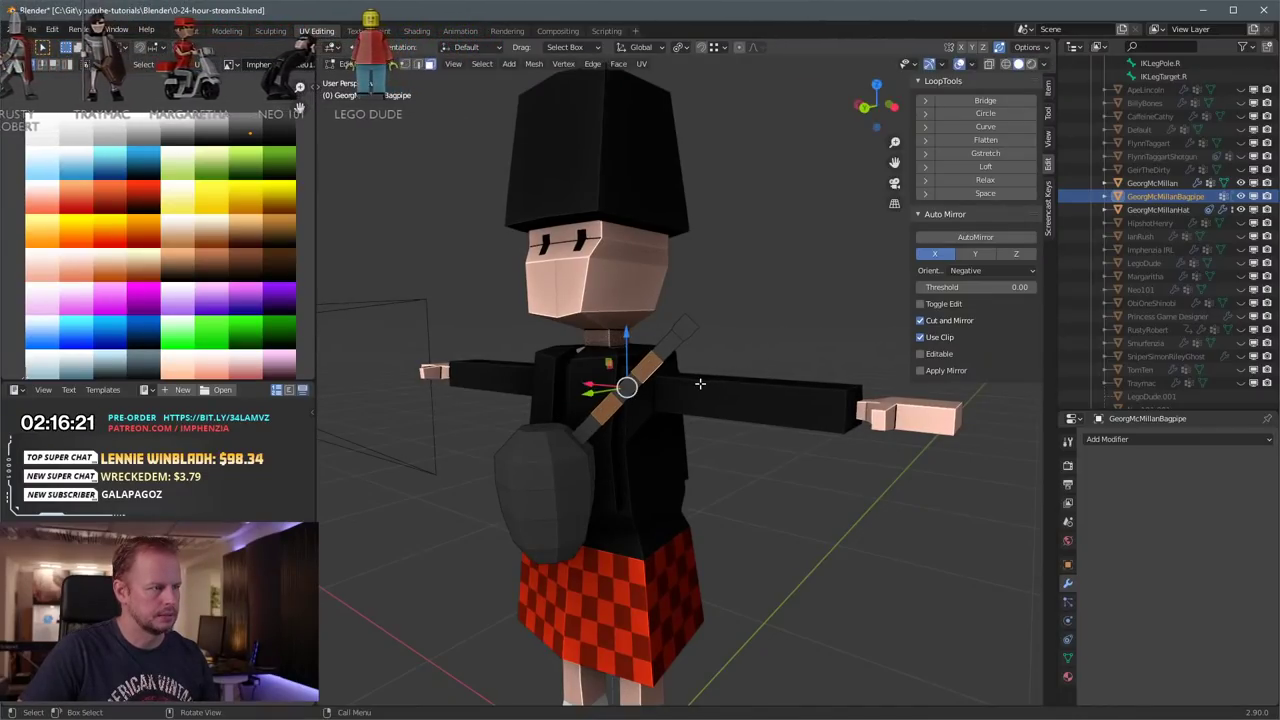
# Step: Select only the pipe's second segment from the bag as a face ring and set the transform orientation to Normal
pyautogui.scroll(2, 673, 371)
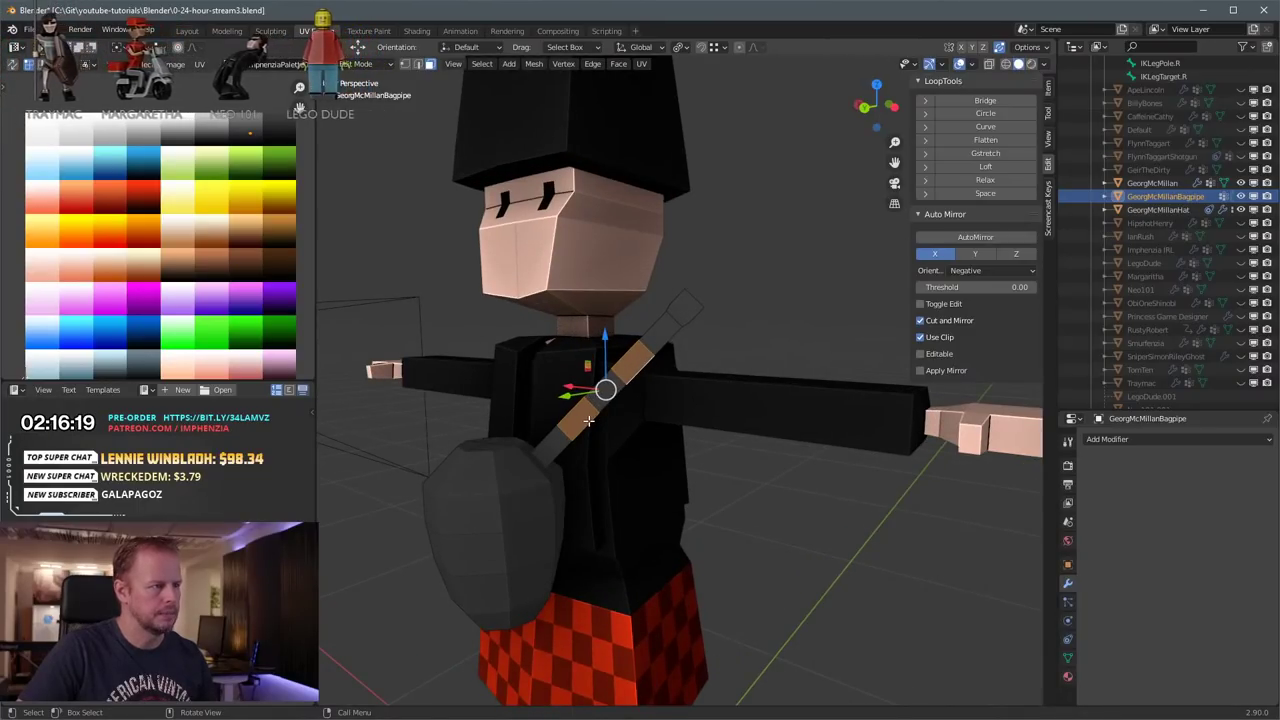
pyautogui.hotkey('alt', 'a')
pyautogui.keyDown('alt'); pyautogui.click(585, 420); pyautogui.keyUp('alt')
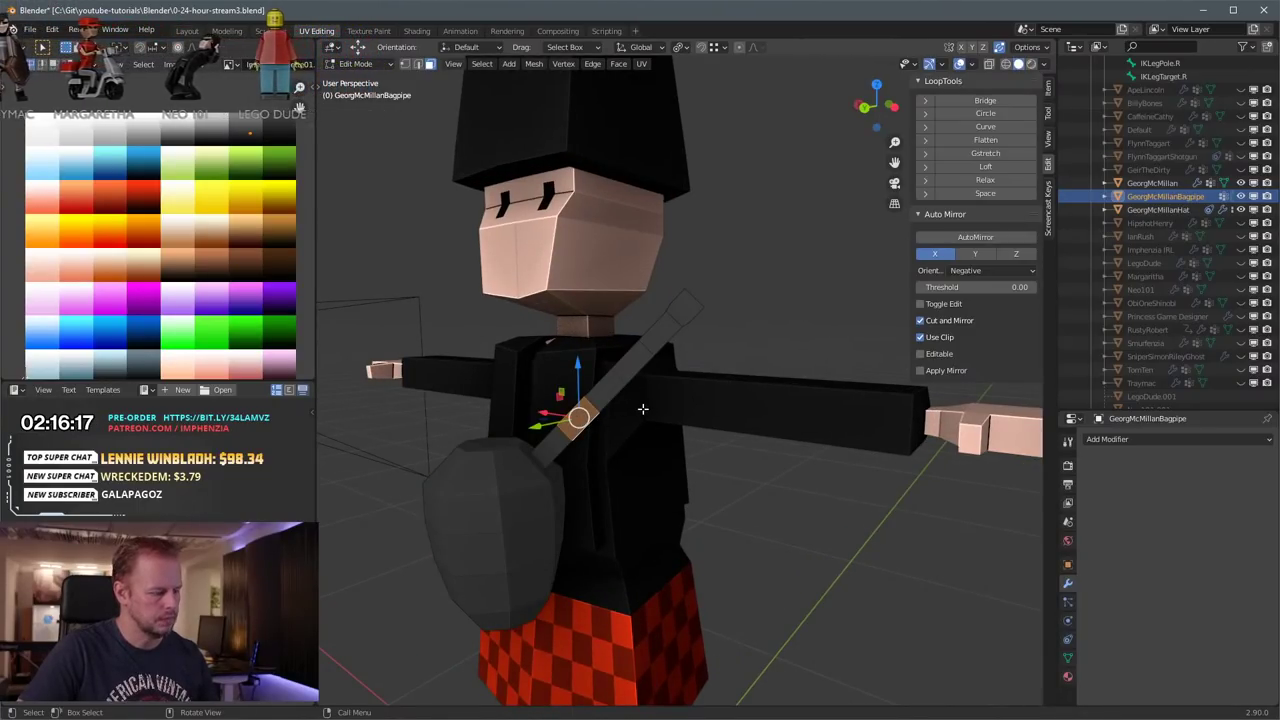
pyautogui.press(',')
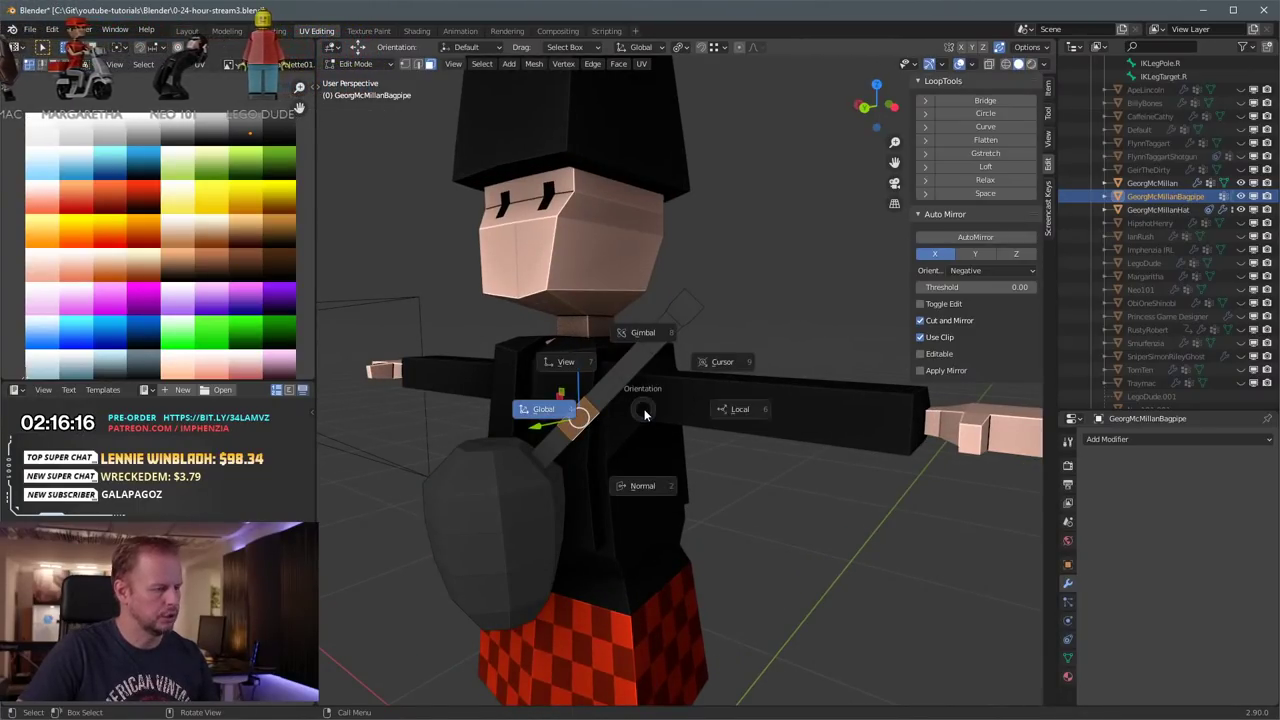
pyautogui.click(645, 486)
pyautogui.press('s')
pyautogui.press('y')
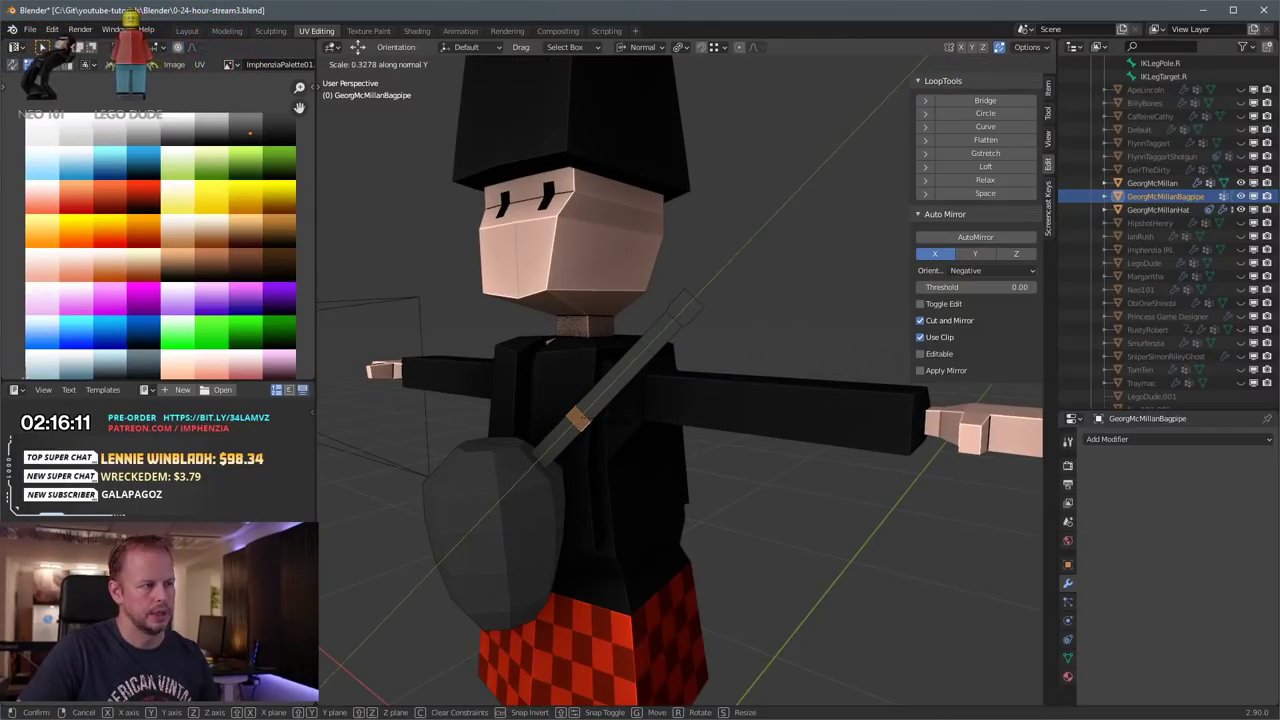
pyautogui.click(619, 416)
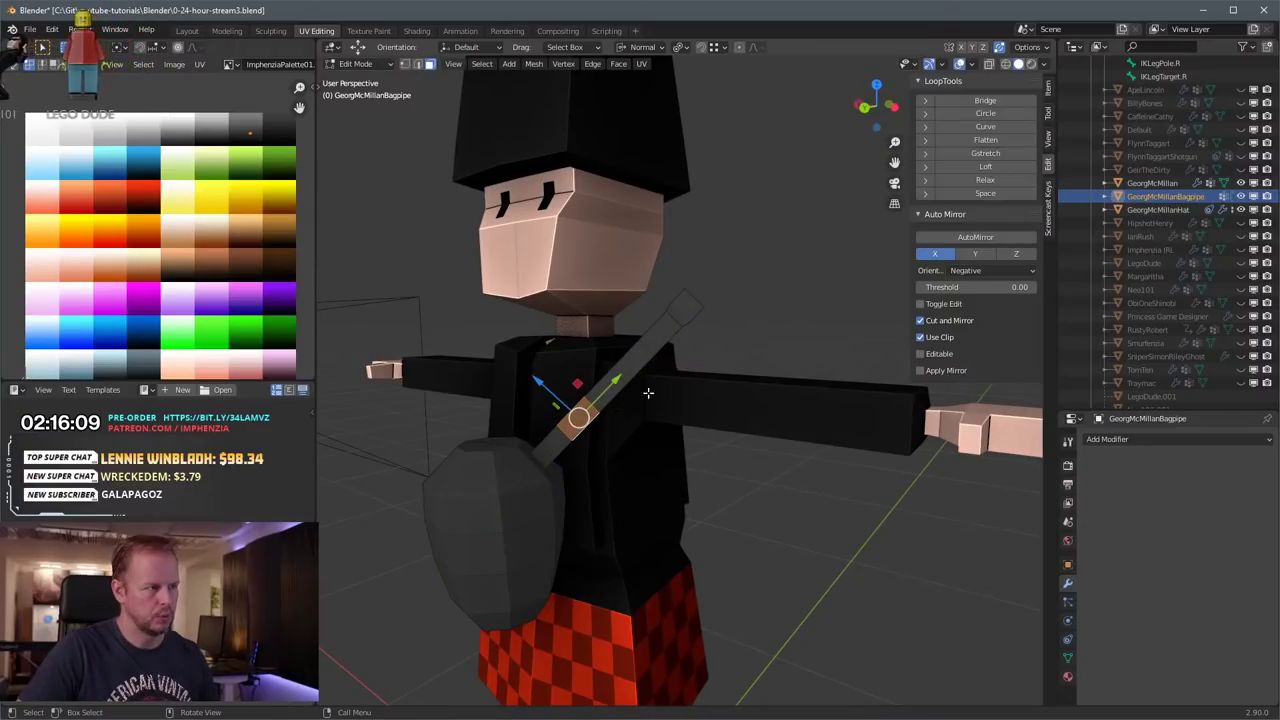
pyautogui.hotkey('ctrl', 'l')
pyautogui.hotkey('ctrl', 'z')
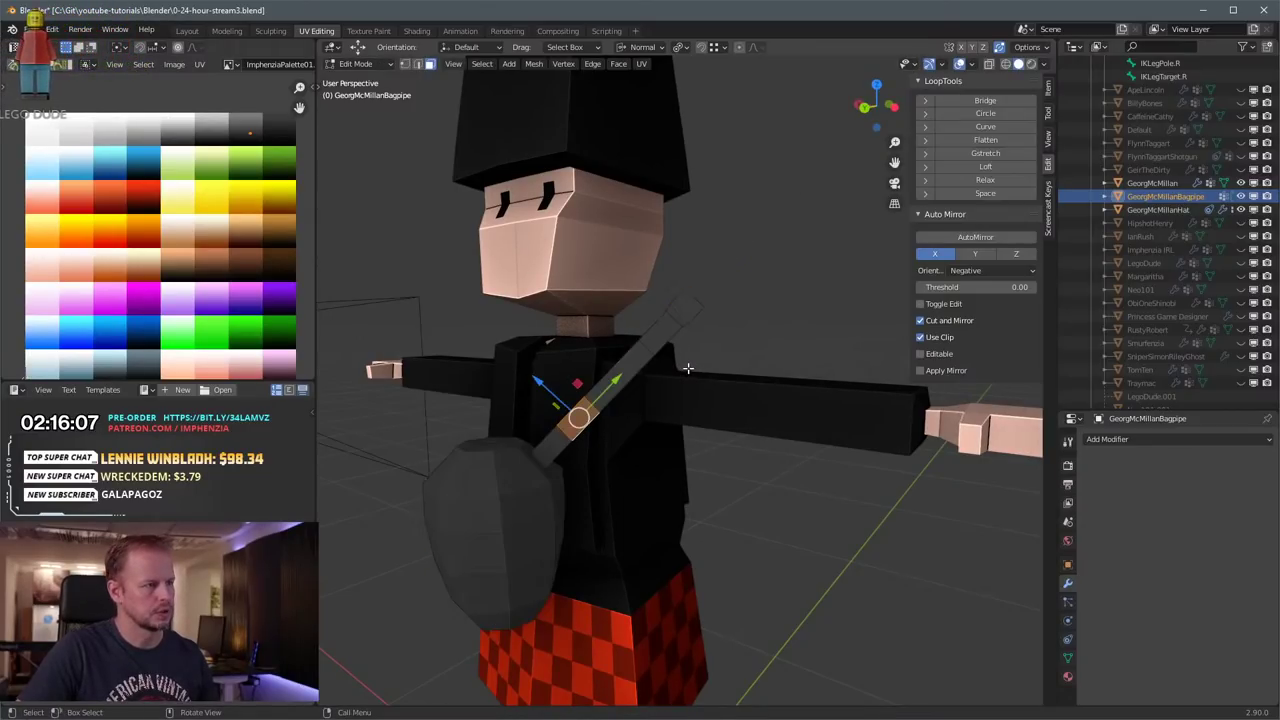
pyautogui.press('s')
pyautogui.press('y')
pyautogui.click(619, 422)
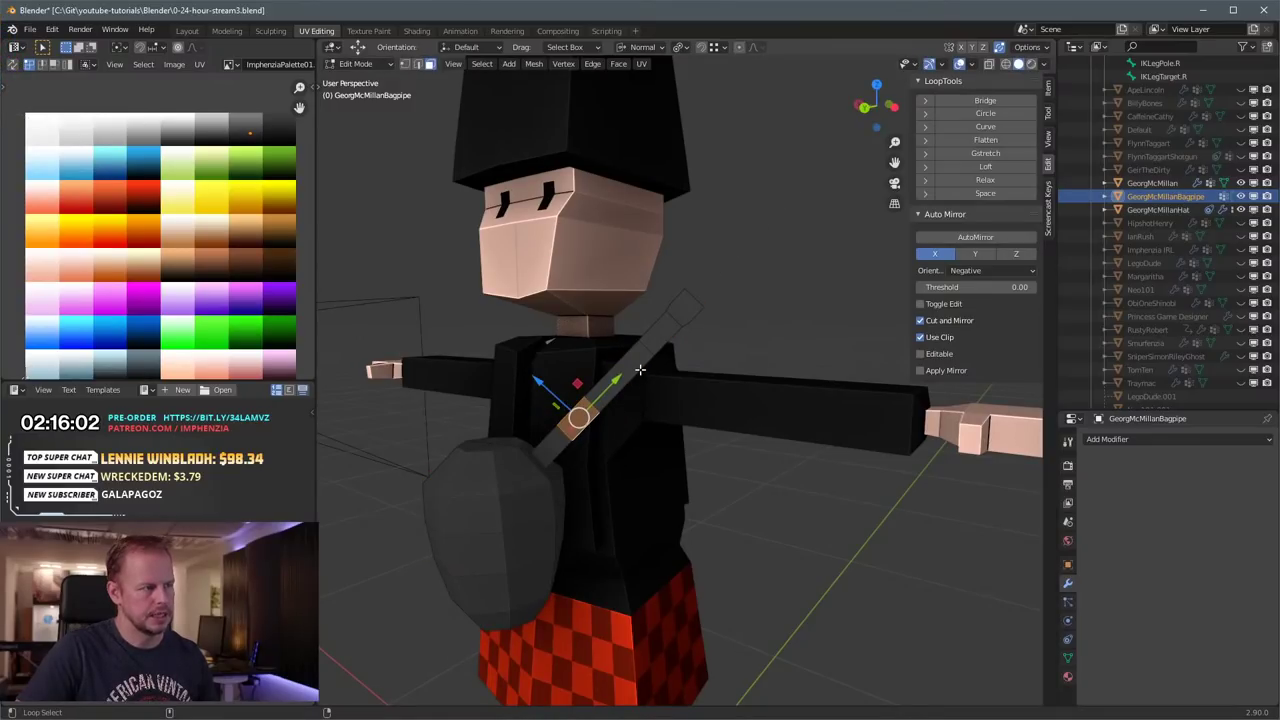
# Step: Add the pipe's fourth segment to the selection, set the pivot to Individual Origins and scale both bands to 0.420 along normal Y
pyautogui.keyDown('alt'); pyautogui.click(640, 370); pyautogui.keyUp('alt')
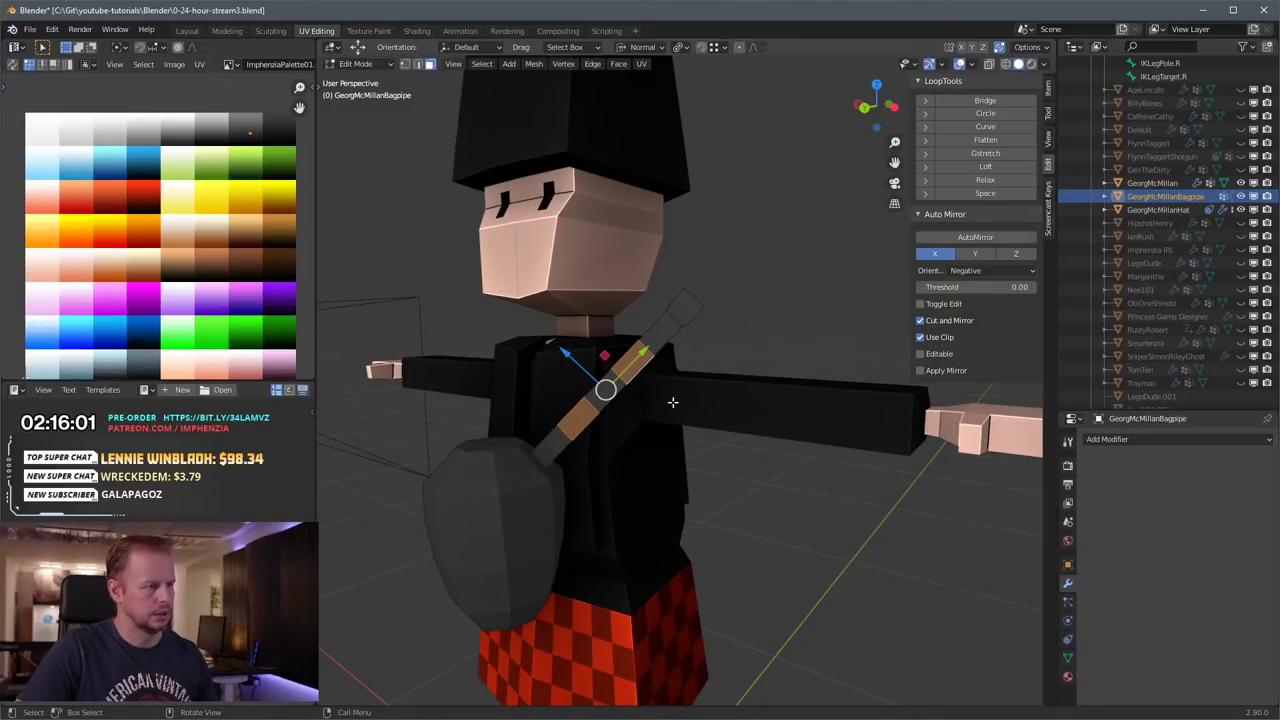
pyautogui.press('.')
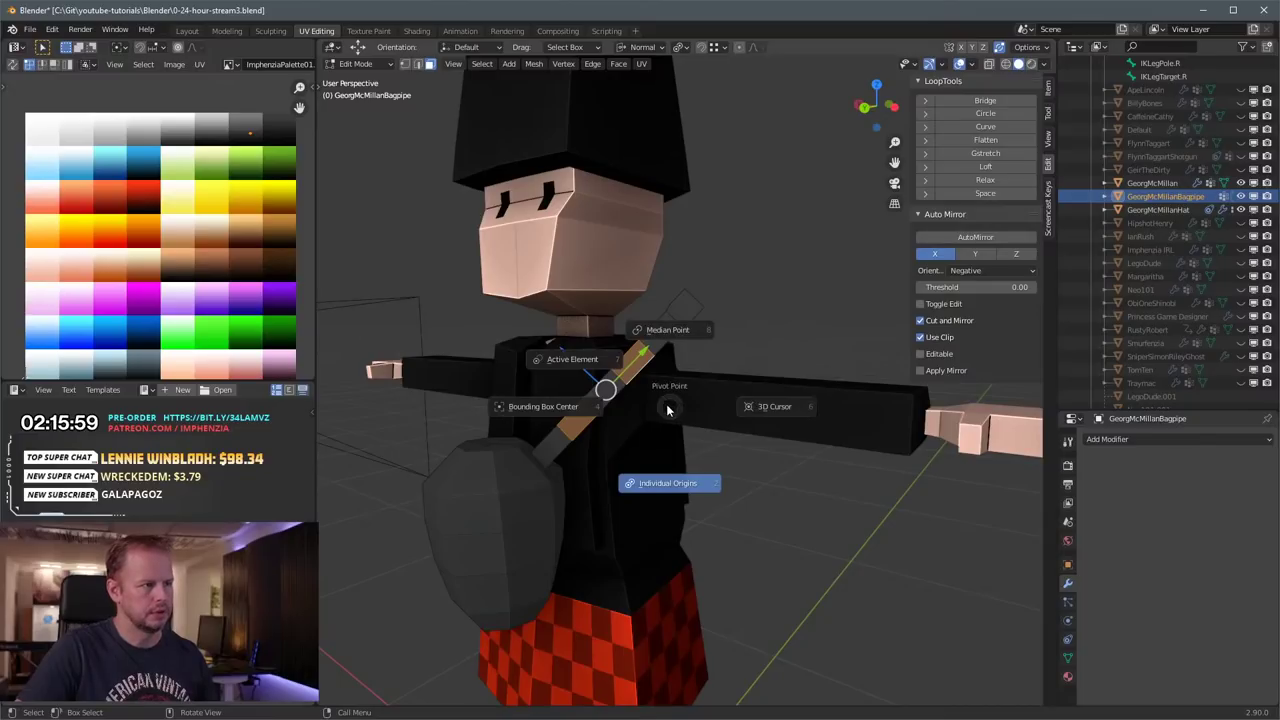
pyautogui.click(688, 490)
pyautogui.press('s')
pyautogui.press('y')
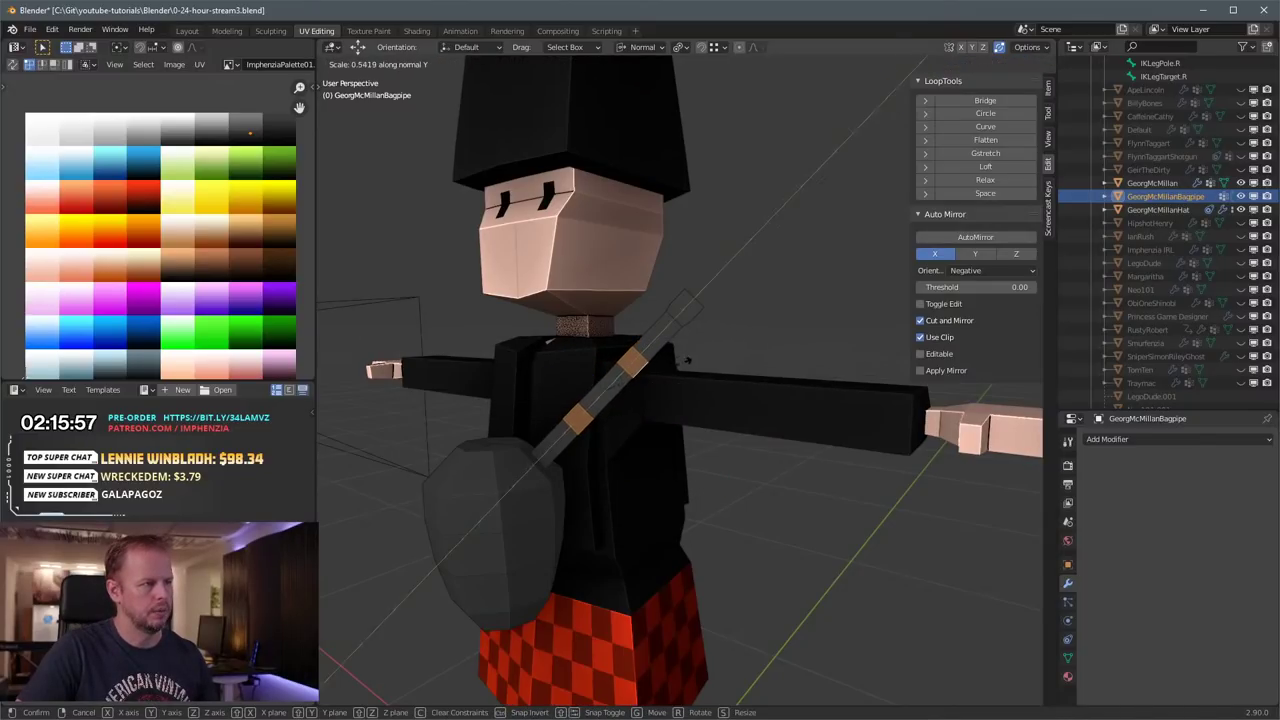
pyautogui.press('Return')
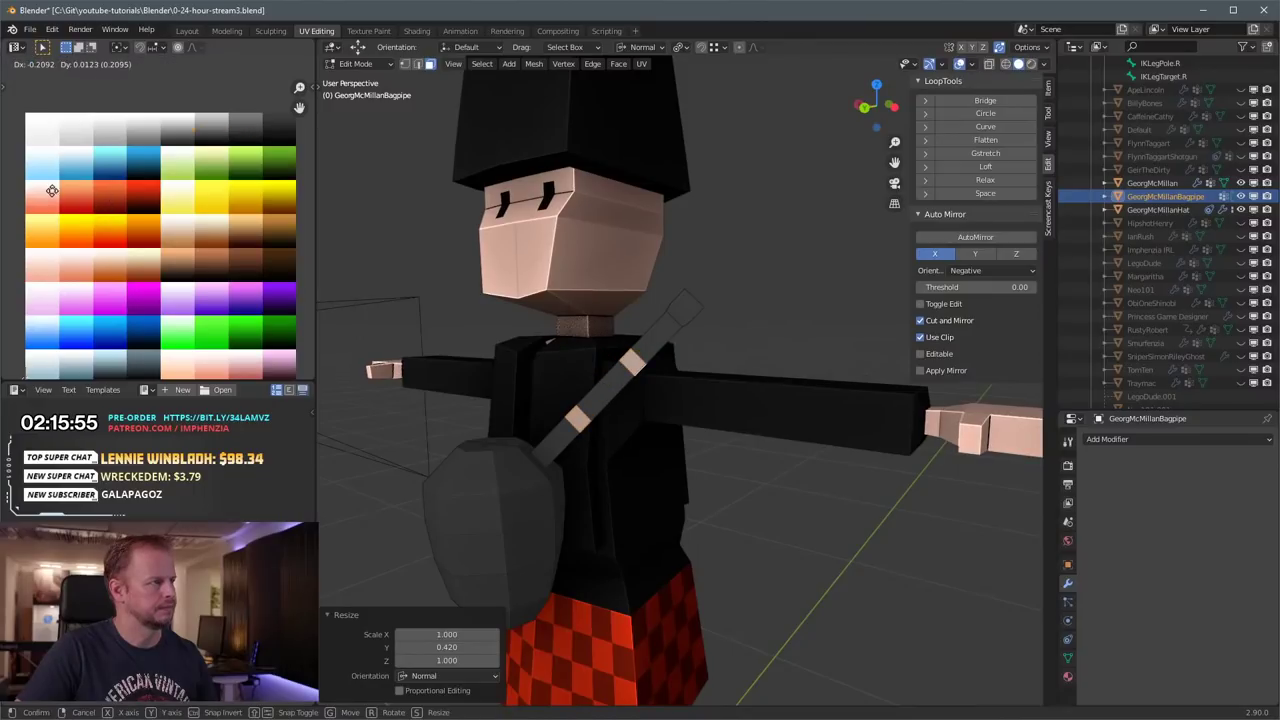
# Step: Inset the bag's side face just below the long banded pipe by about 0.012 m
pyautogui.moveTo(631, 507); pyautogui.dragTo(571, 452, button='middle')
pyautogui.click(514, 461)
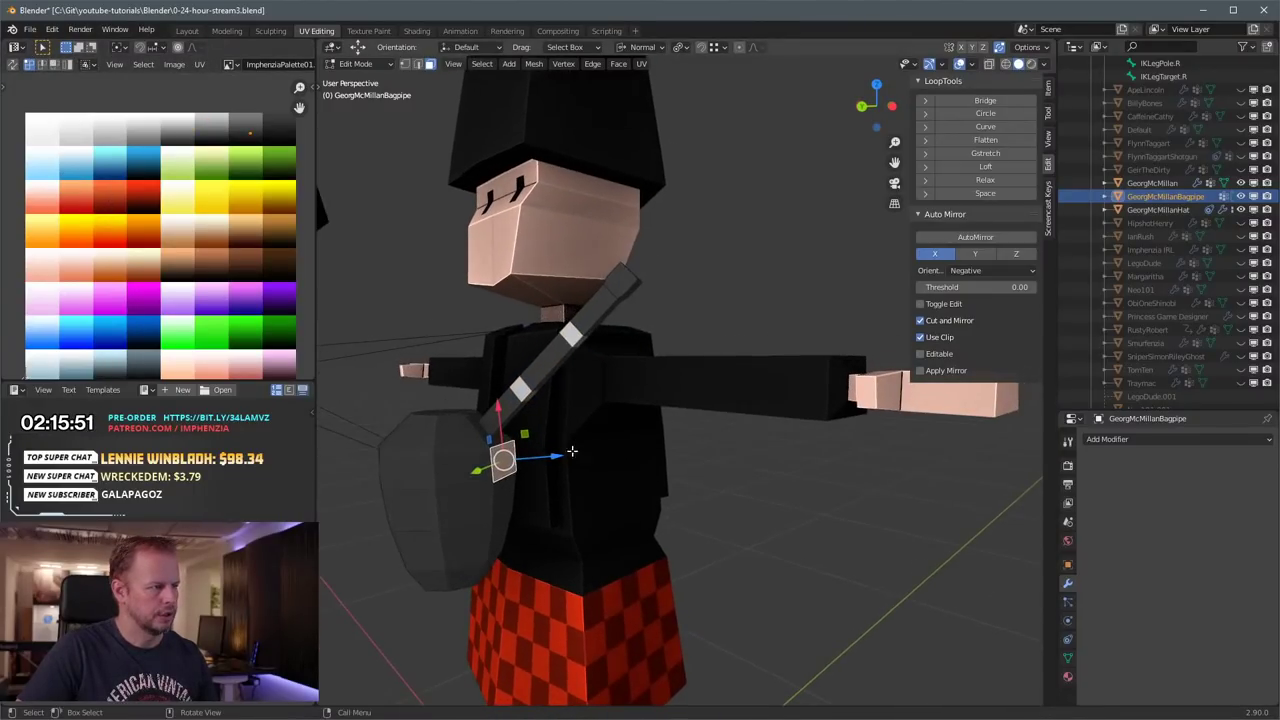
pyautogui.press('i')
pyautogui.click(623, 443)
# Step: Try extruding the inset face outward from the bag as a second pipe, and undo the extrusion
pyautogui.press('e')
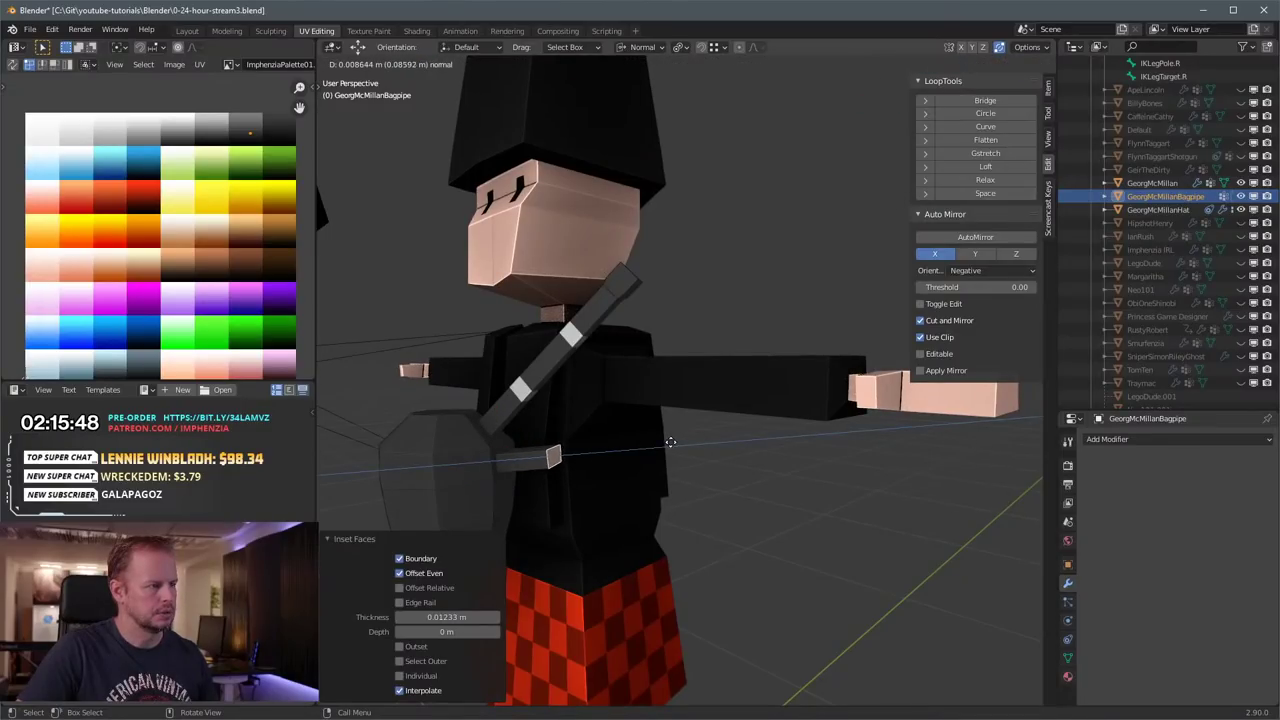
pyautogui.click(673, 442)
pyautogui.moveTo(673, 442); pyautogui.dragTo(643, 466, button='middle')
pyautogui.hotkey('ctrl', 'z')
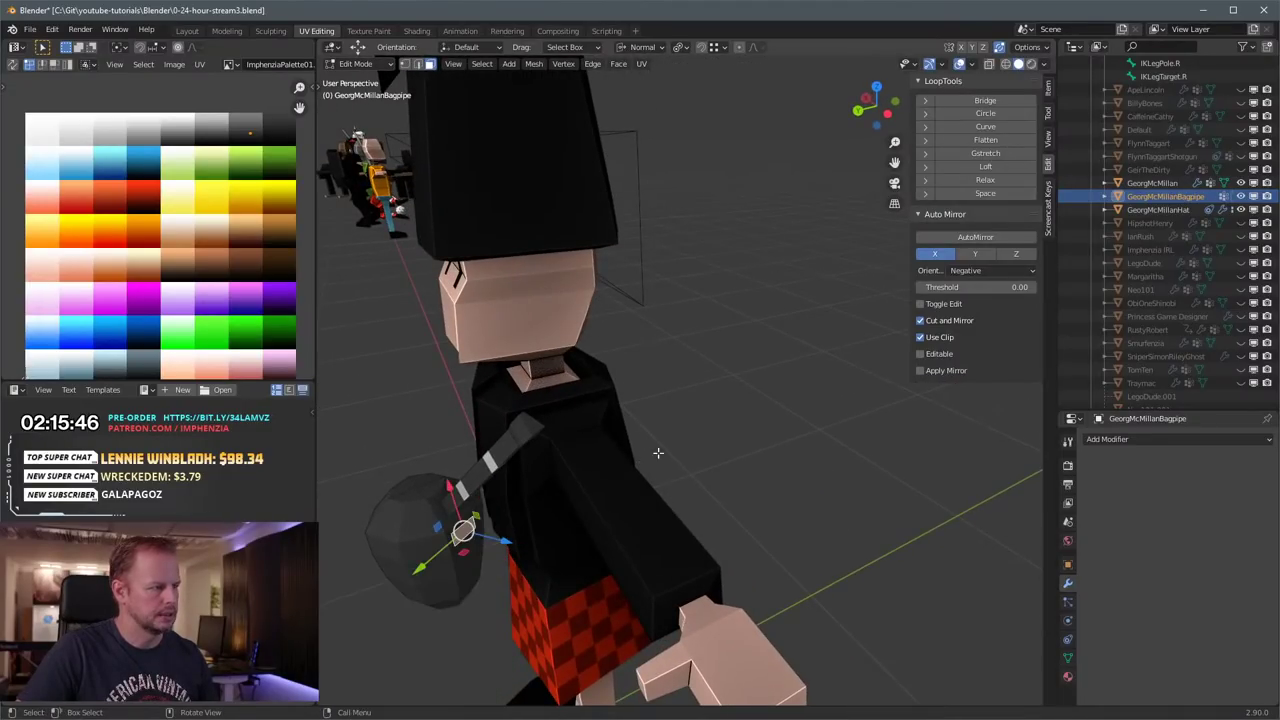
# Step: Scale the inset face below the long pipe to 0.624 along normal Y
pyautogui.press('s')
pyautogui.press('y')
pyautogui.press('y')
pyautogui.click(586, 480)
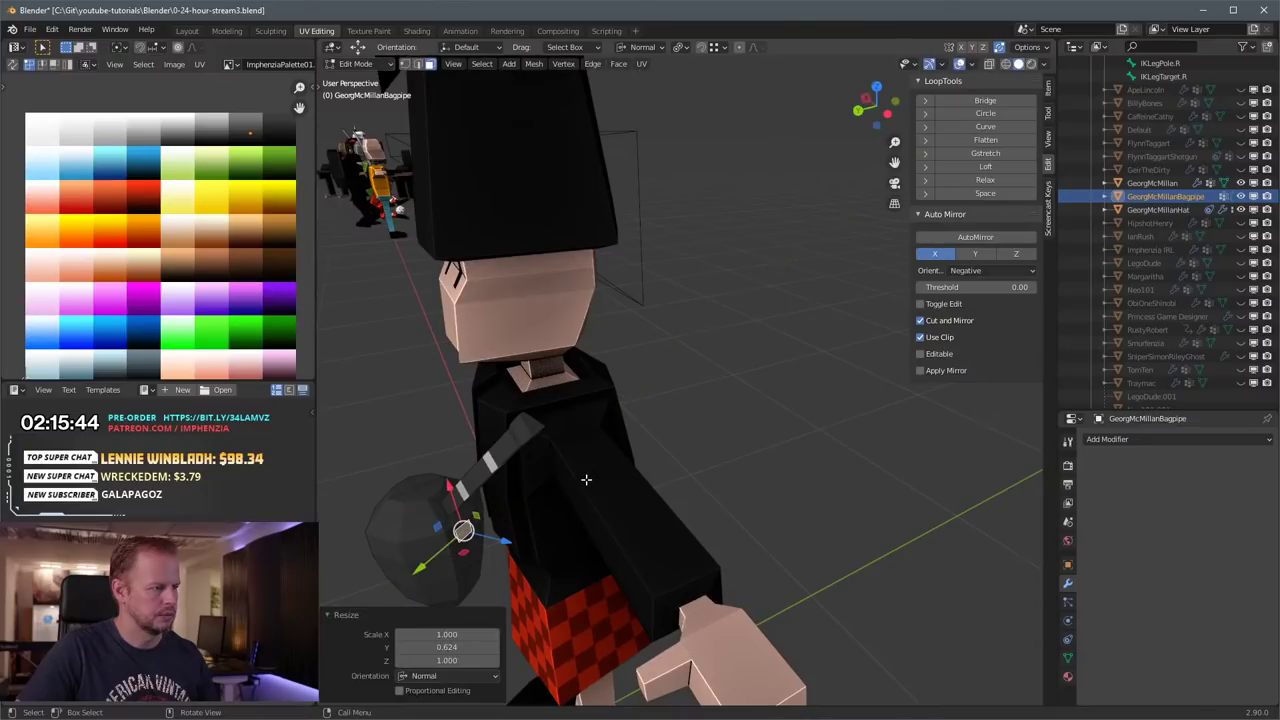
# Step: Try extruding the narrowed inset face into a short pipe, and undo it
pyautogui.moveTo(586, 480); pyautogui.dragTo(677, 414, button='middle')
pyautogui.press('e')
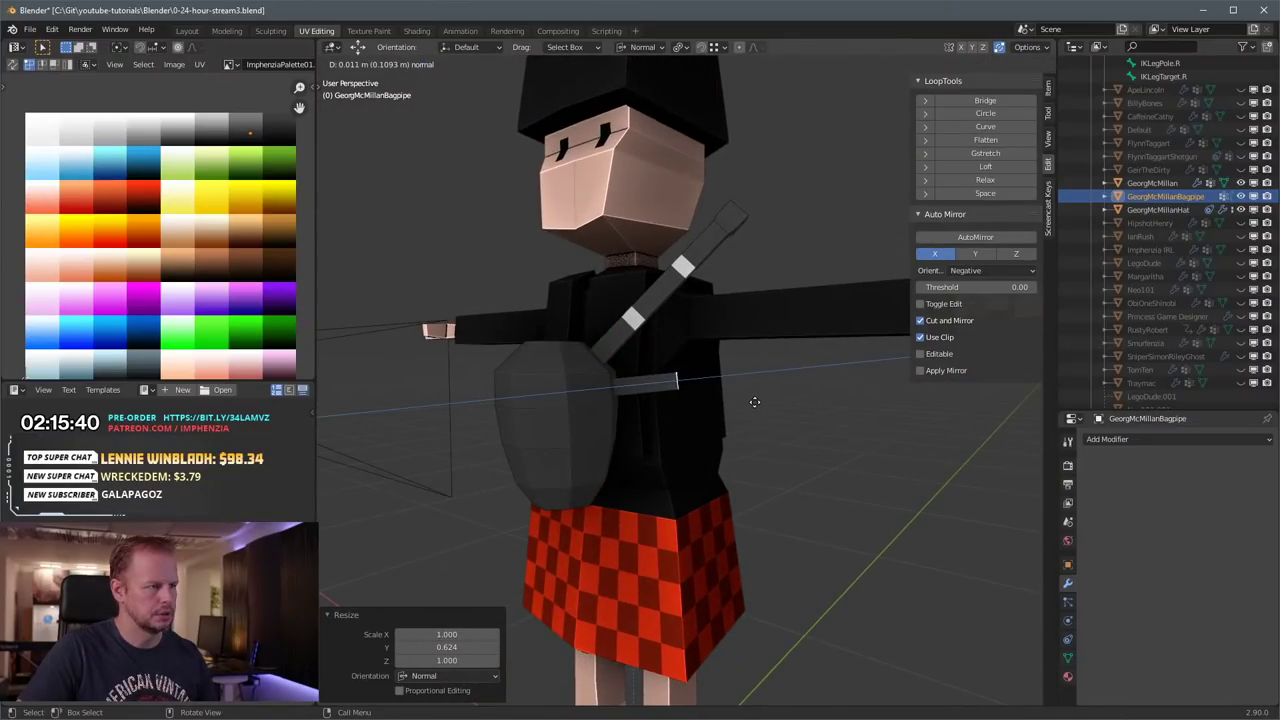
pyautogui.click(748, 402)
pyautogui.hotkey('ctrl', 'z')
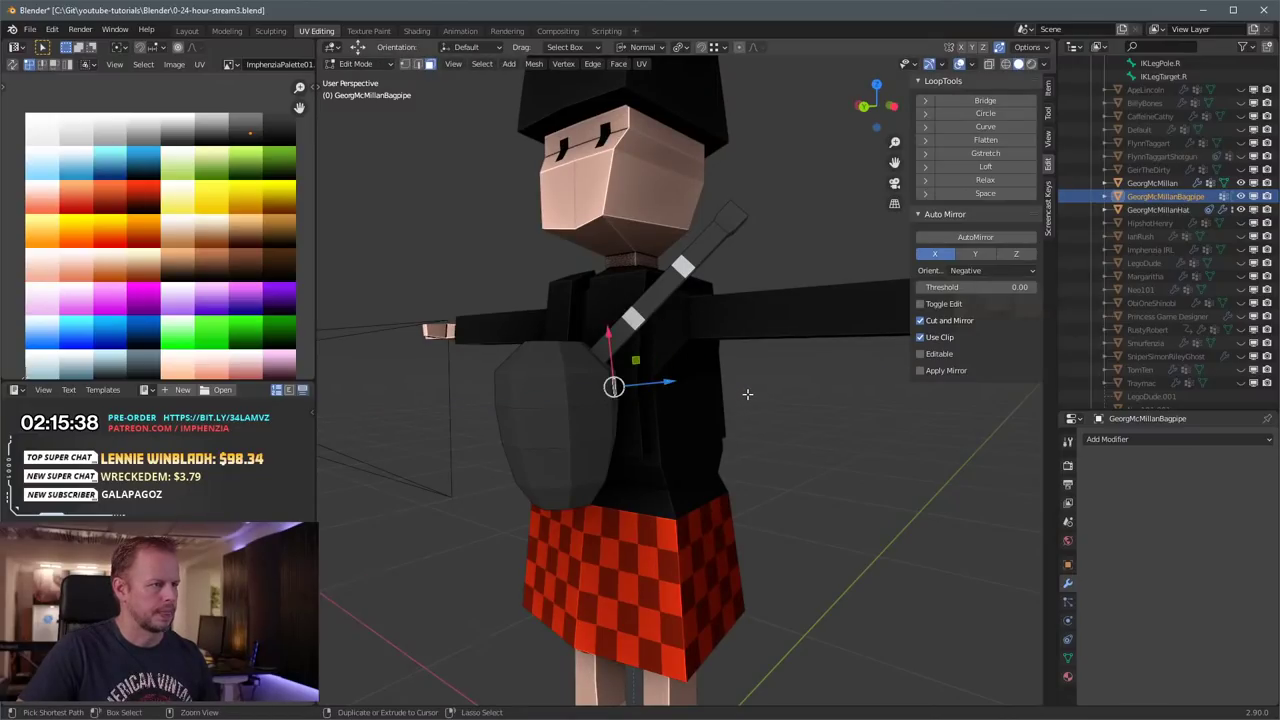
# Step: Extrude the narrowed inset face about 0.253 m sideways from the bag to form the top side pipe
pyautogui.press('e')
pyautogui.rightClick(688, 378)
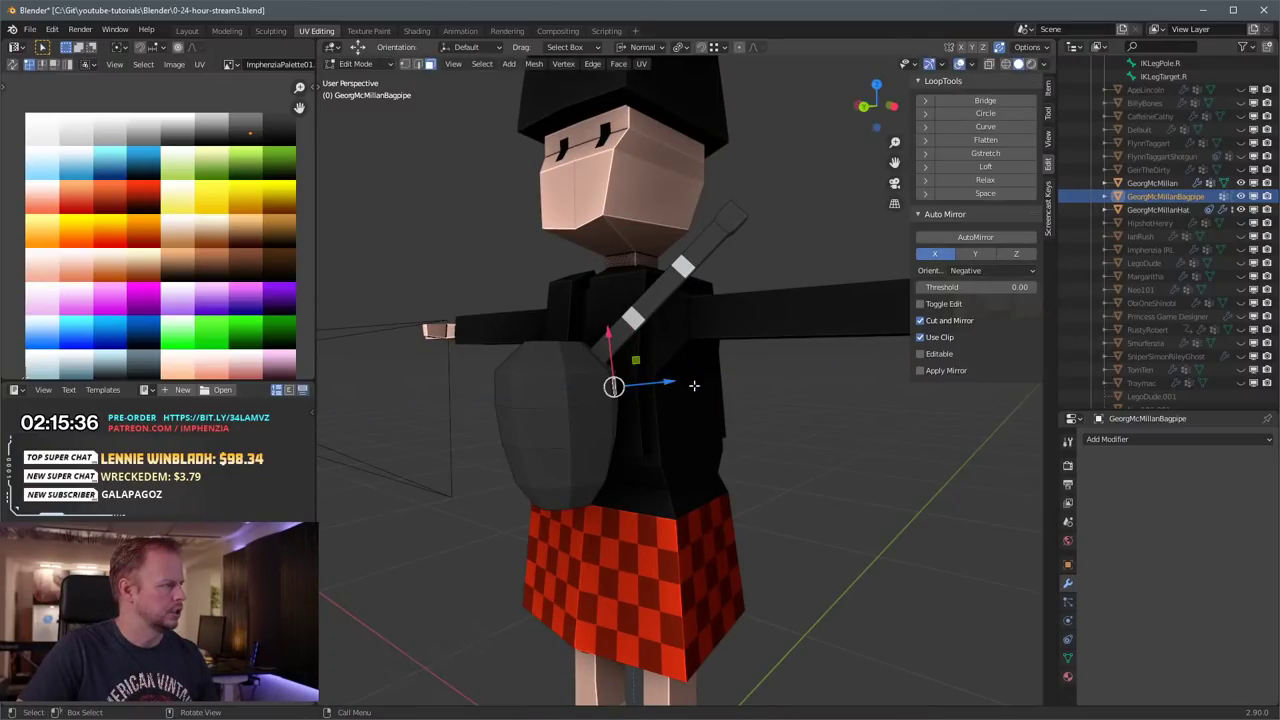
pyautogui.press('e')
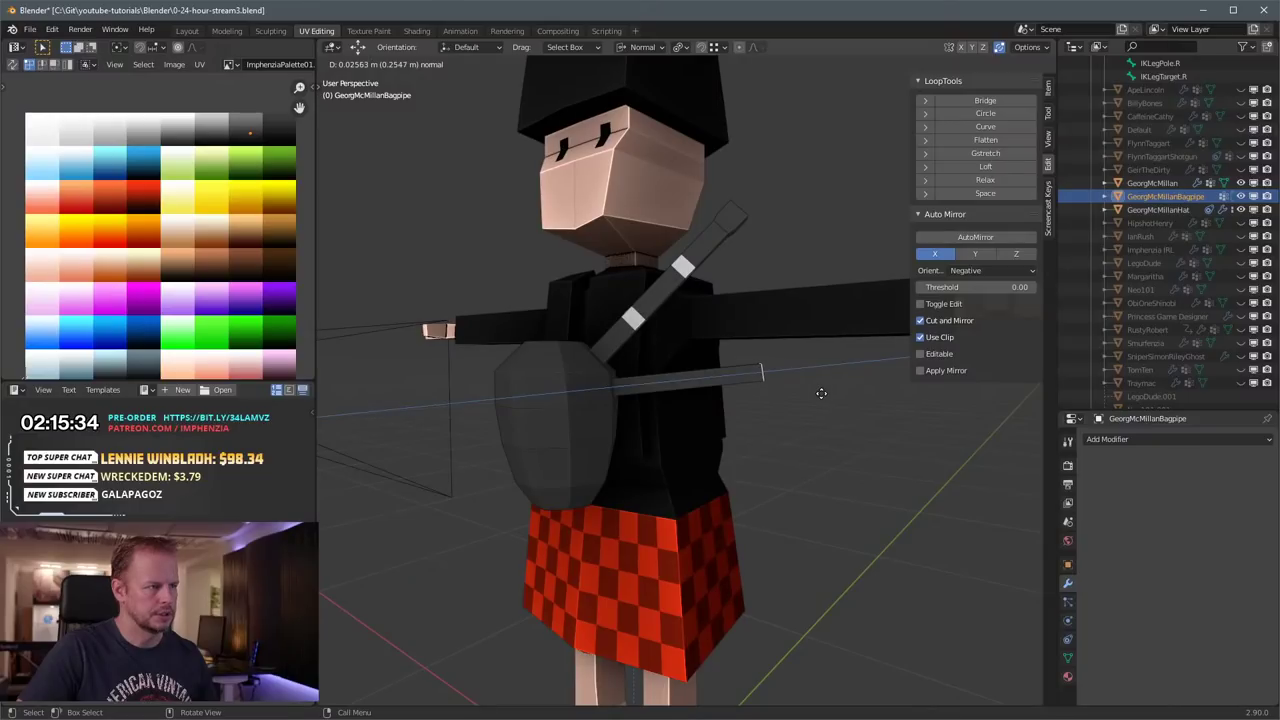
pyautogui.click(766, 423)
# Step: Inset the bag face directly below the top side pipe by about 0.022 m
pyautogui.moveTo(766, 423); pyautogui.dragTo(693, 433, button='middle')
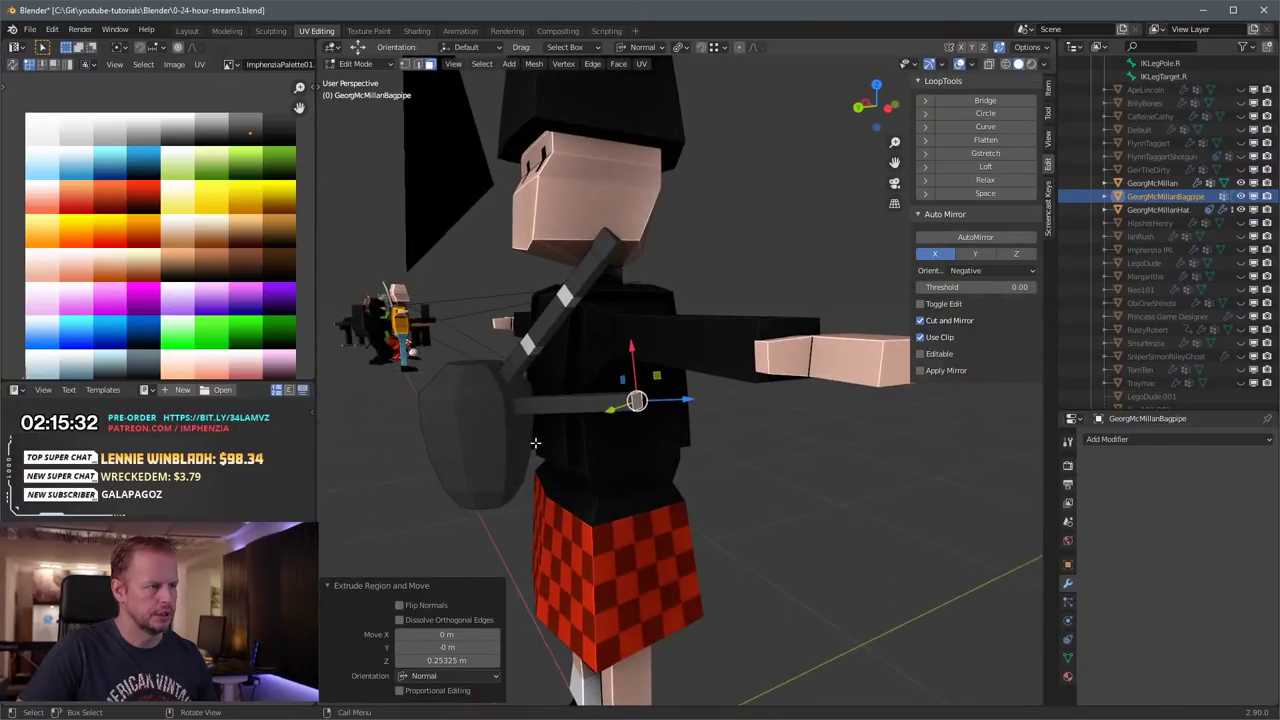
pyautogui.press('i')
pyautogui.click(681, 438)
pyautogui.press('e')
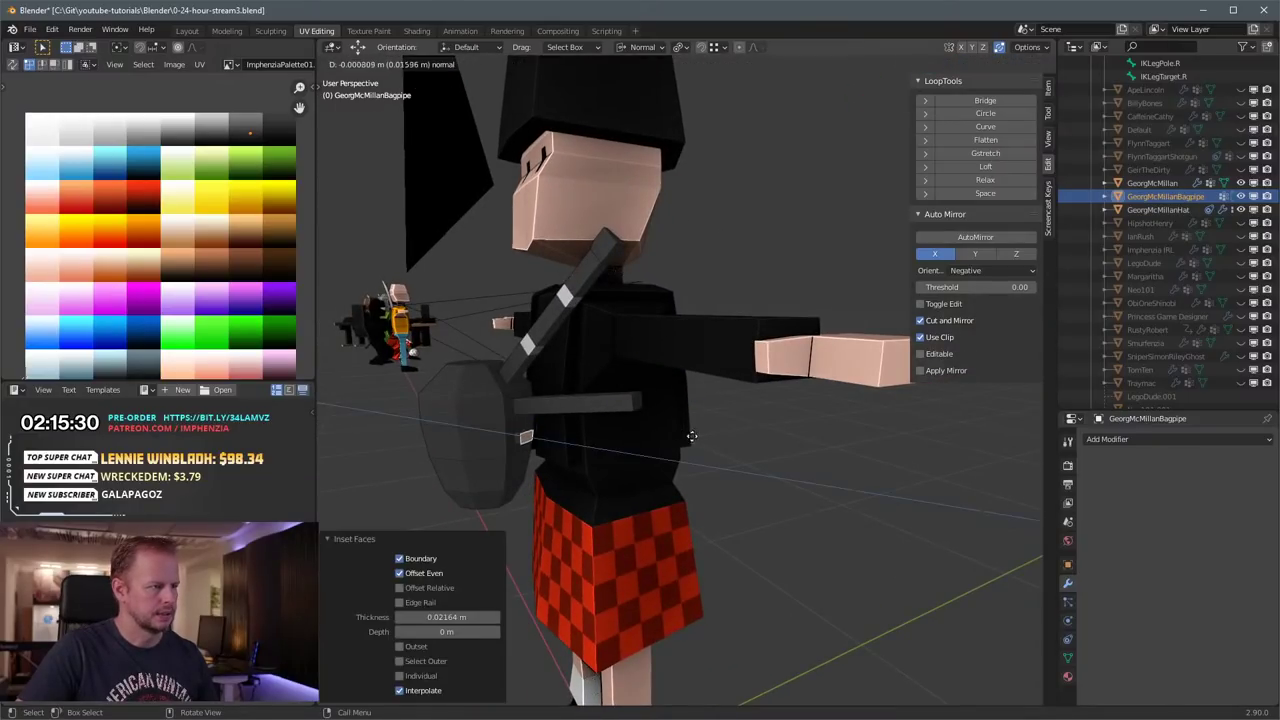
pyautogui.rightClick(697, 440)
# Step: Scale the new inset face to 0.751 along normal Y and extrude it into the middle side pipe
pyautogui.press('s')
pyautogui.press('y')
pyautogui.click(660, 443)
pyautogui.press('e')
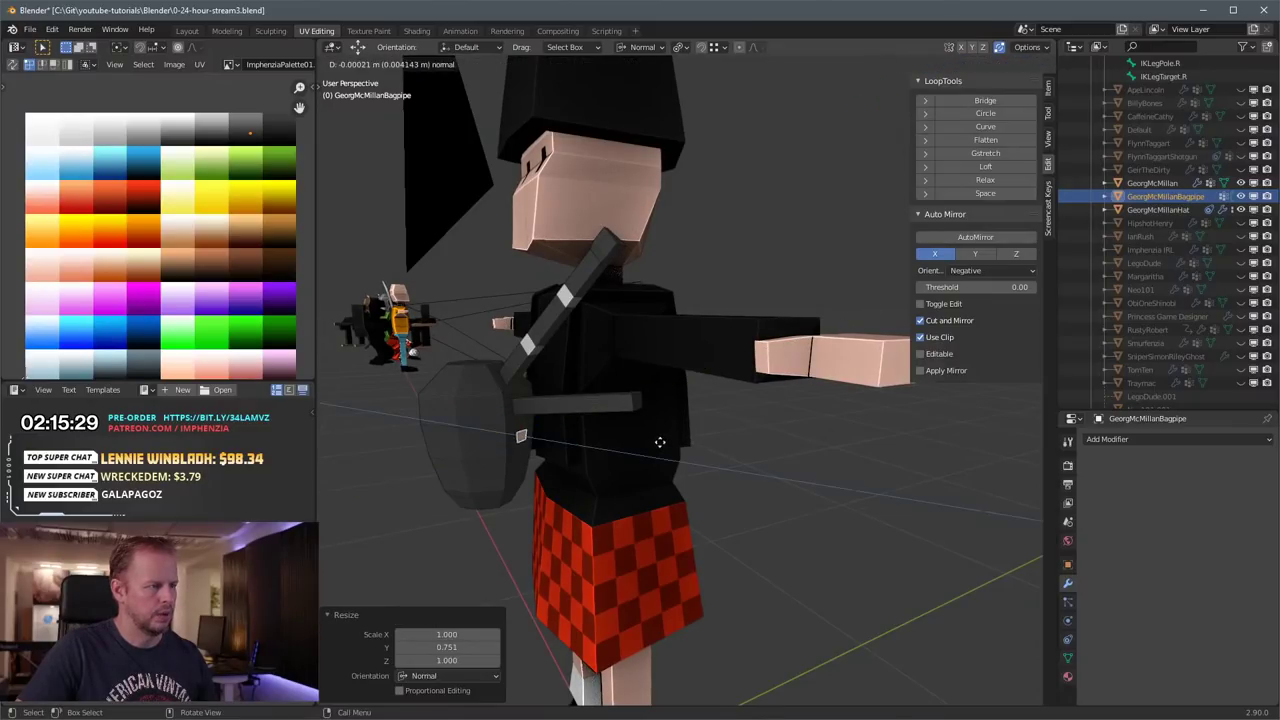
pyautogui.click(755, 442)
# Step: Inset the bag face below the middle side pipe about 0.022 m and extrude it about 0.118 m into a shorter bottom pipe
pyautogui.moveTo(737, 443); pyautogui.dragTo(622, 408, button='middle')
pyautogui.click(554, 386)
pyautogui.click(532, 388)
pyautogui.press('i')
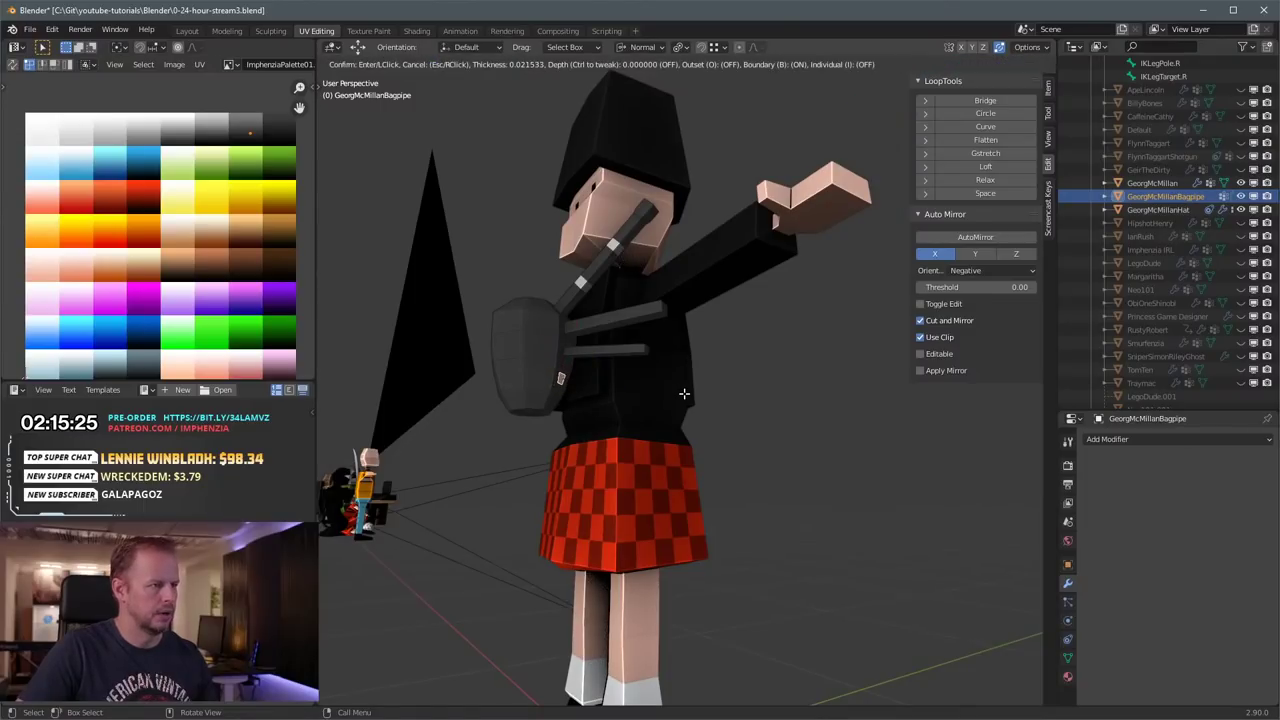
pyautogui.click(684, 394)
pyautogui.press('e')
pyautogui.click(728, 409)
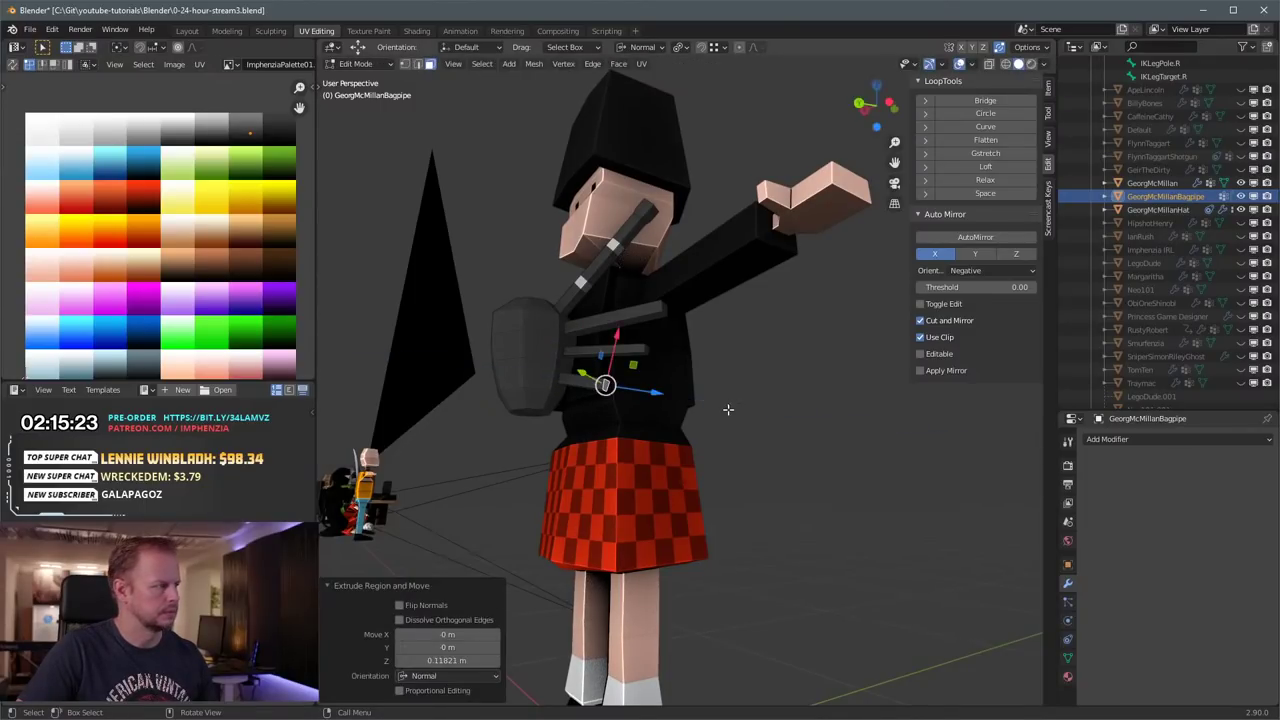
# Step: Extrude the upper bag face on the mouth side about 0.028 m as the base of the blowpipe
pyautogui.moveTo(728, 409); pyautogui.dragTo(690, 387, button='middle')
pyautogui.press('e')
pyautogui.click(651, 383)
pyautogui.keyDown('shift'); pyautogui.moveTo(690, 387); pyautogui.dragTo(703, 439, button='middle'); pyautogui.keyUp('shift')
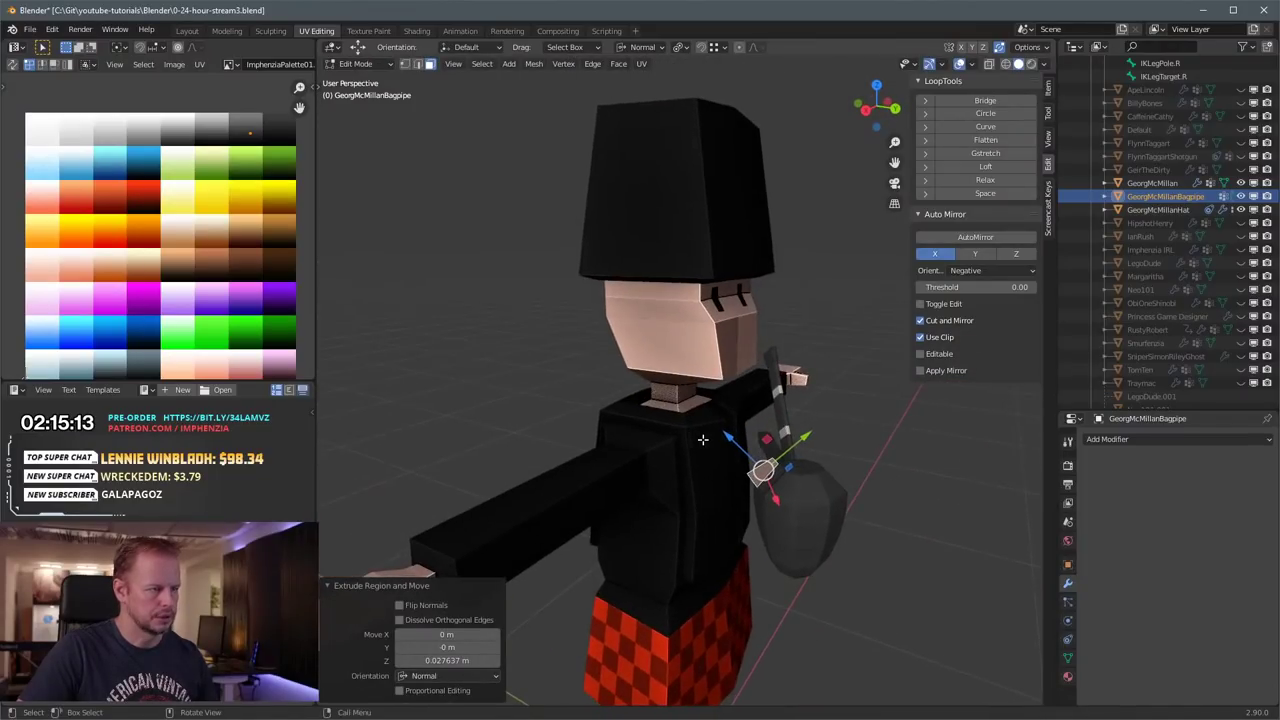
# Step: Scale down the end face of the blowpipe base and extrude it into a narrow blowpipe
pyautogui.press('s')
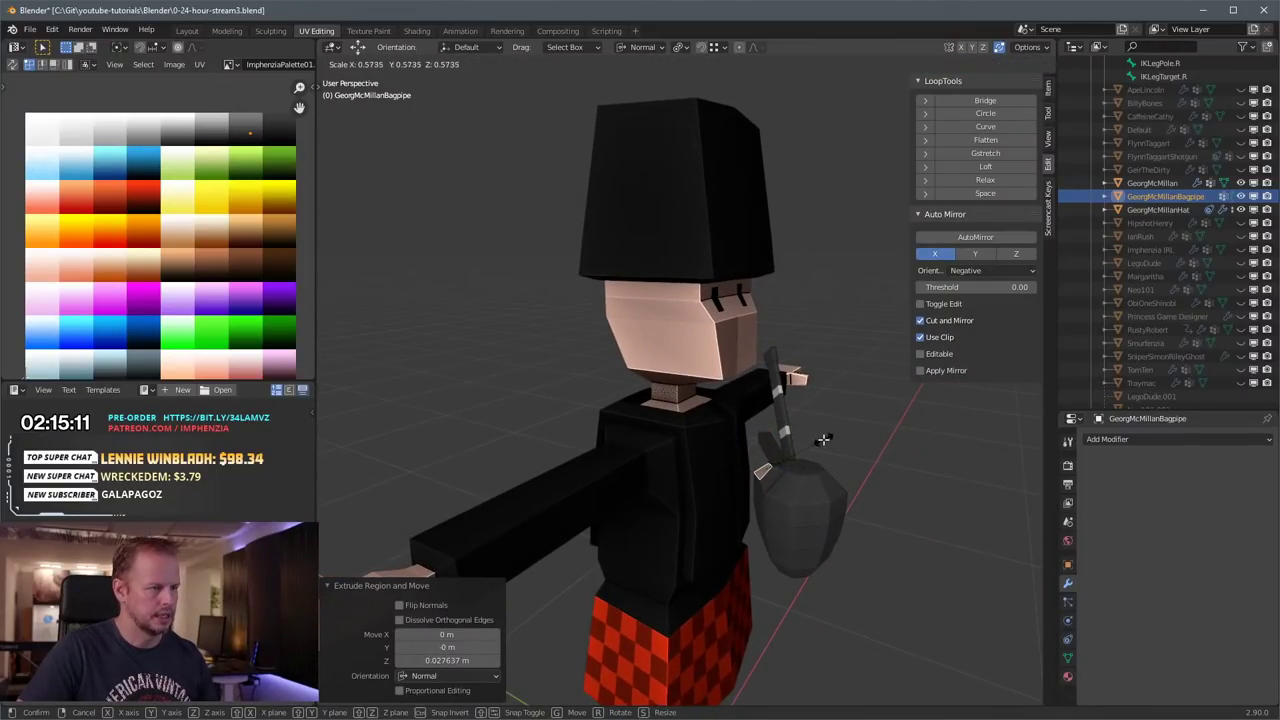
pyautogui.click(792, 404)
pyautogui.press('e')
pyautogui.click(795, 405)
# Step: Flare the top side pipe's end by extruding it about 0.005 m, scaling the face up and extruding a wider tip
pyautogui.moveTo(795, 405); pyautogui.dragTo(680, 416, button='middle')
pyautogui.press('e')
pyautogui.click(675, 418)
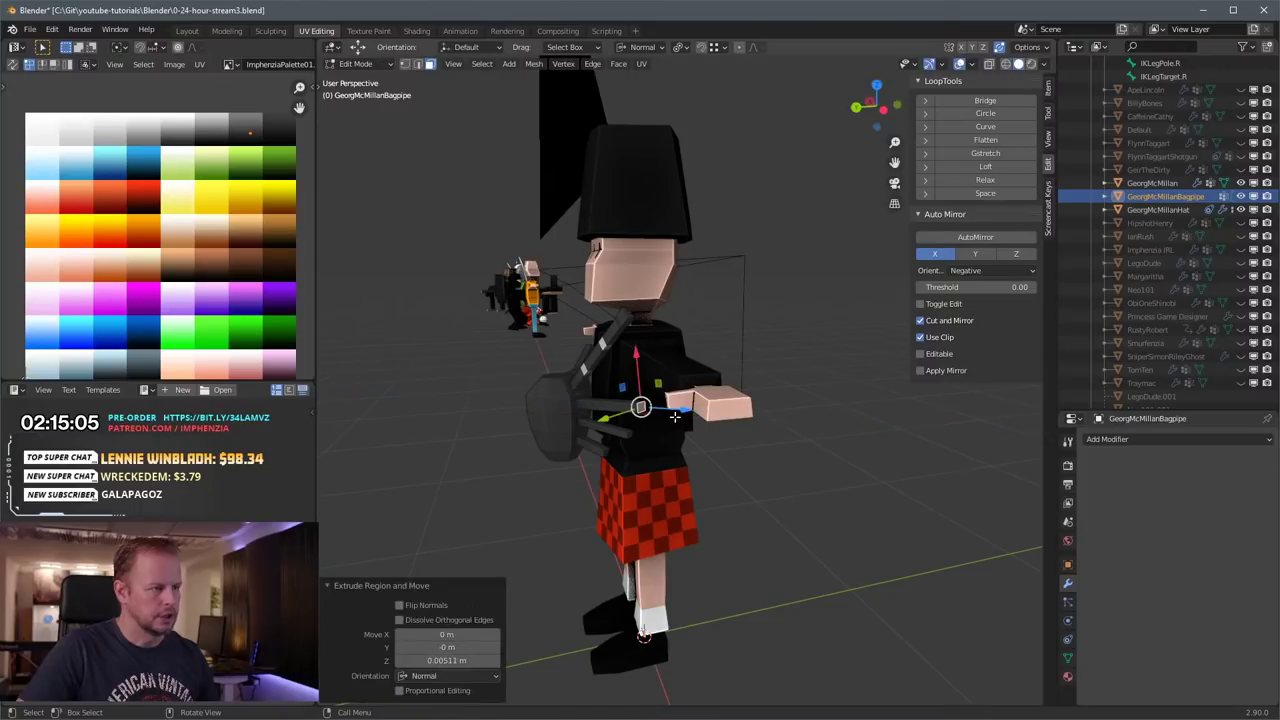
pyautogui.press('s')
pyautogui.click(688, 418)
pyautogui.press('e')
pyautogui.click(695, 413)
# Step: Flare the middle side pipe's end with a short extrusion, an enlarged end face and a tip extruded about 0.019 m
pyautogui.moveTo(695, 413); pyautogui.dragTo(616, 435, button='middle')
pyautogui.press('e')
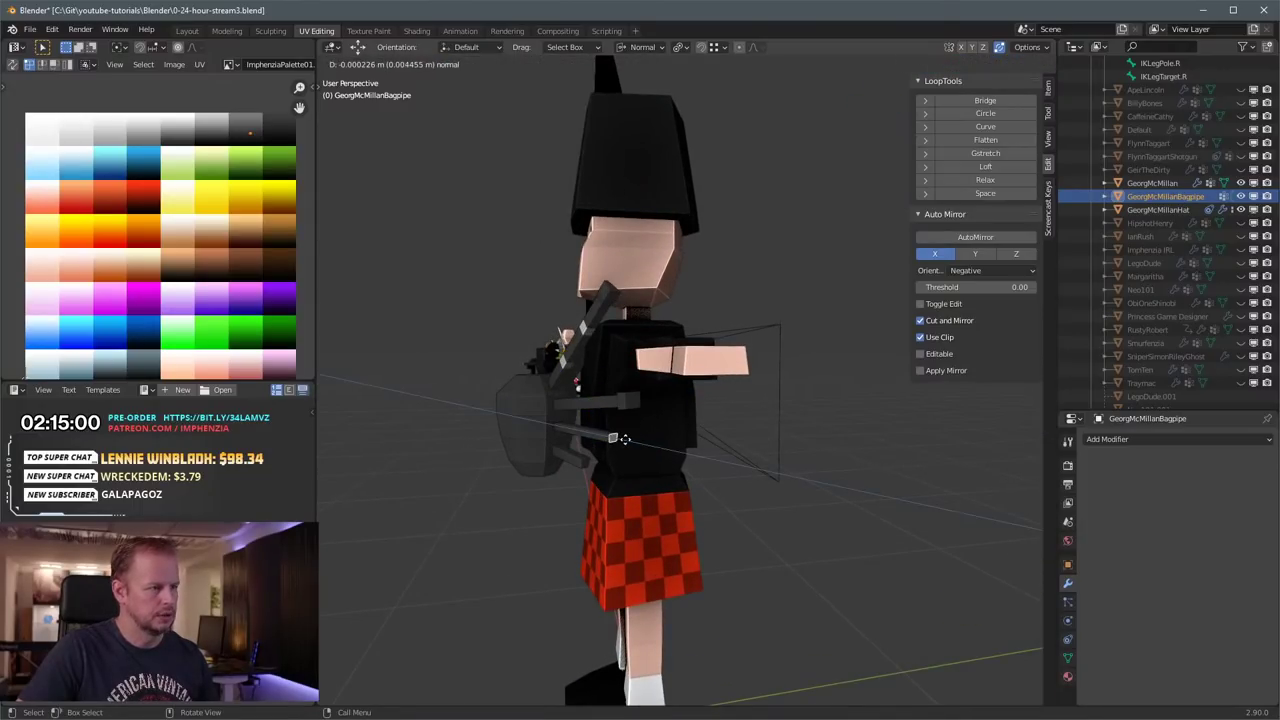
pyautogui.click(620, 438)
pyautogui.press('s')
pyautogui.click(632, 440)
pyautogui.press('e')
pyautogui.click(638, 440)
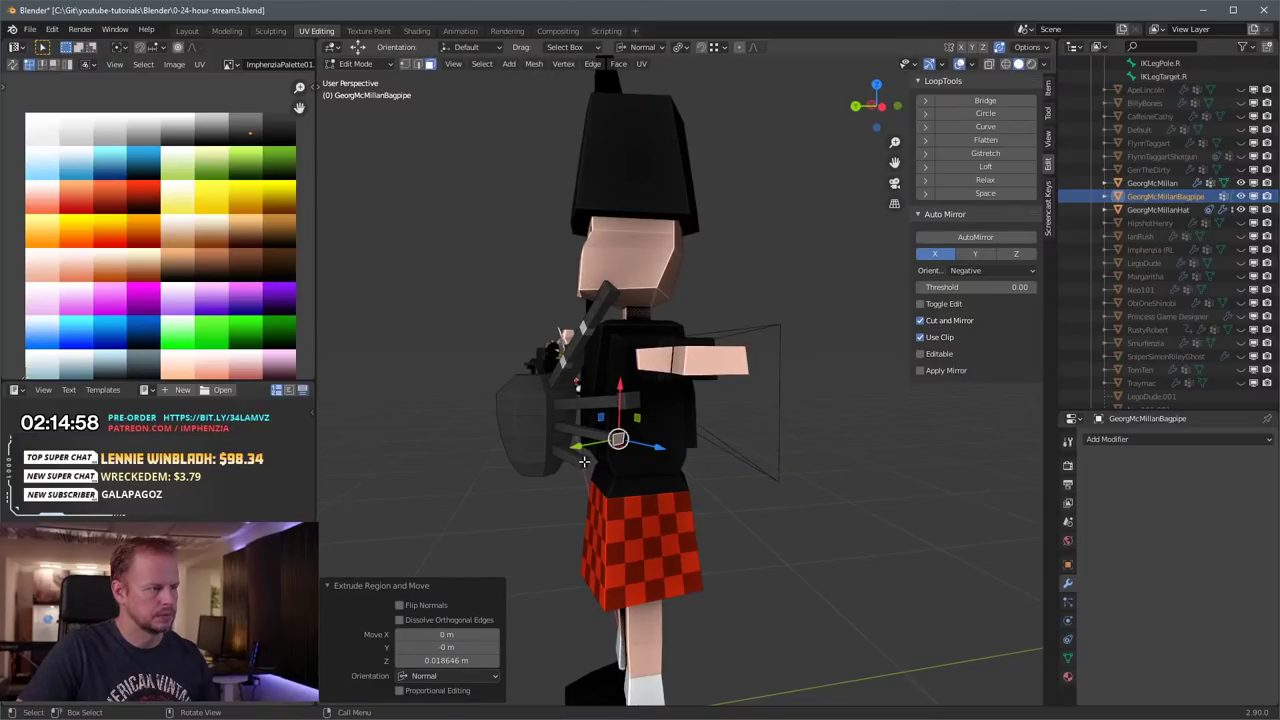
# Step: Flare the bottom side pipe's end by extruding it slightly, scaling the face by 1.530 and extruding a wider tip
pyautogui.click(584, 462)
pyautogui.press('e')
pyautogui.click(596, 465)
pyautogui.press('s')
pyautogui.click(604, 466)
pyautogui.press('e')
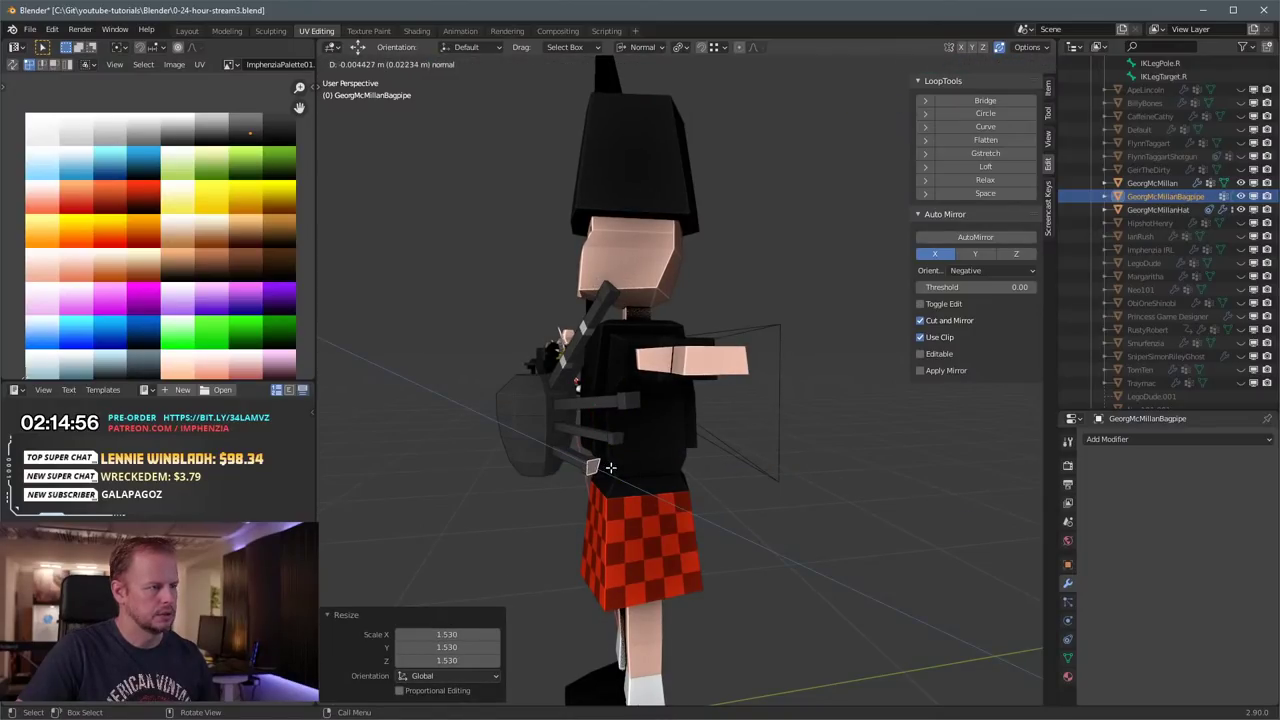
pyautogui.click(611, 468)
# Step: Add four evenly spaced loop cuts across the long section of the top side pipe
pyautogui.moveTo(612, 466); pyautogui.dragTo(645, 438, button='middle')
pyautogui.press('a')
pyautogui.press('a')
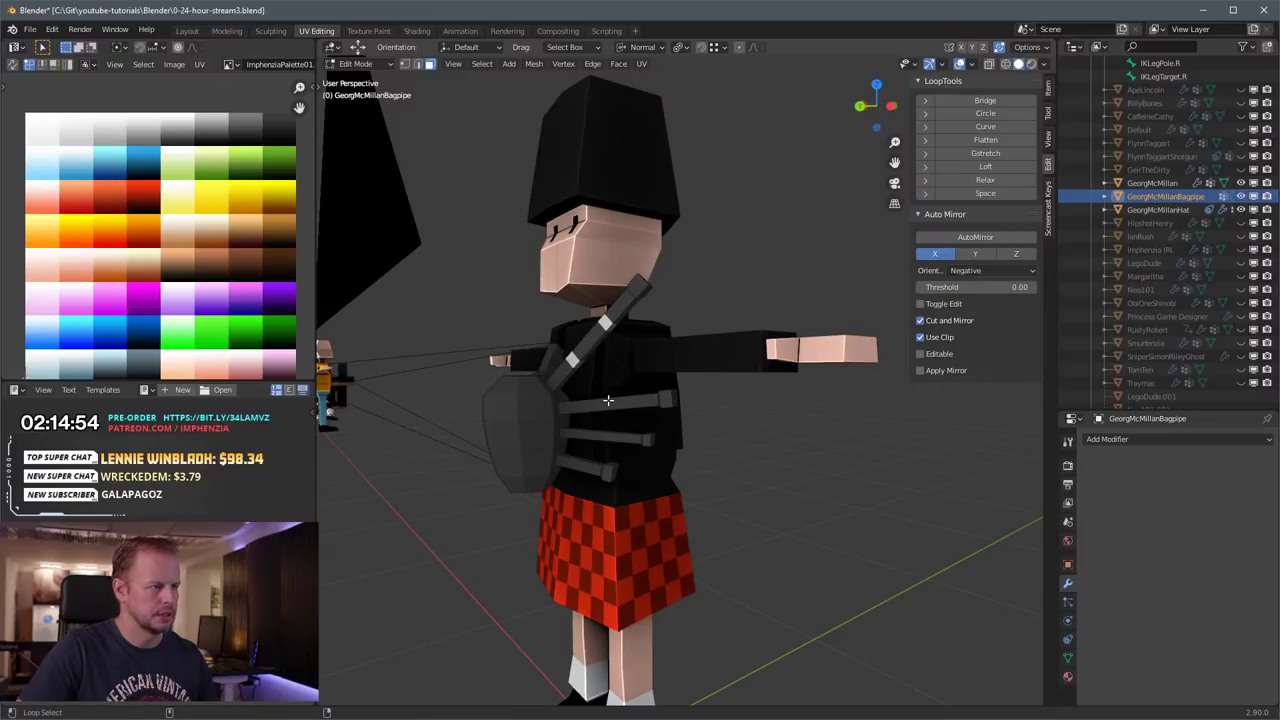
pyautogui.hotkey('ctrl', 'r')
pyautogui.scroll(4, 609, 402)
pyautogui.scroll(-1, 609, 402)
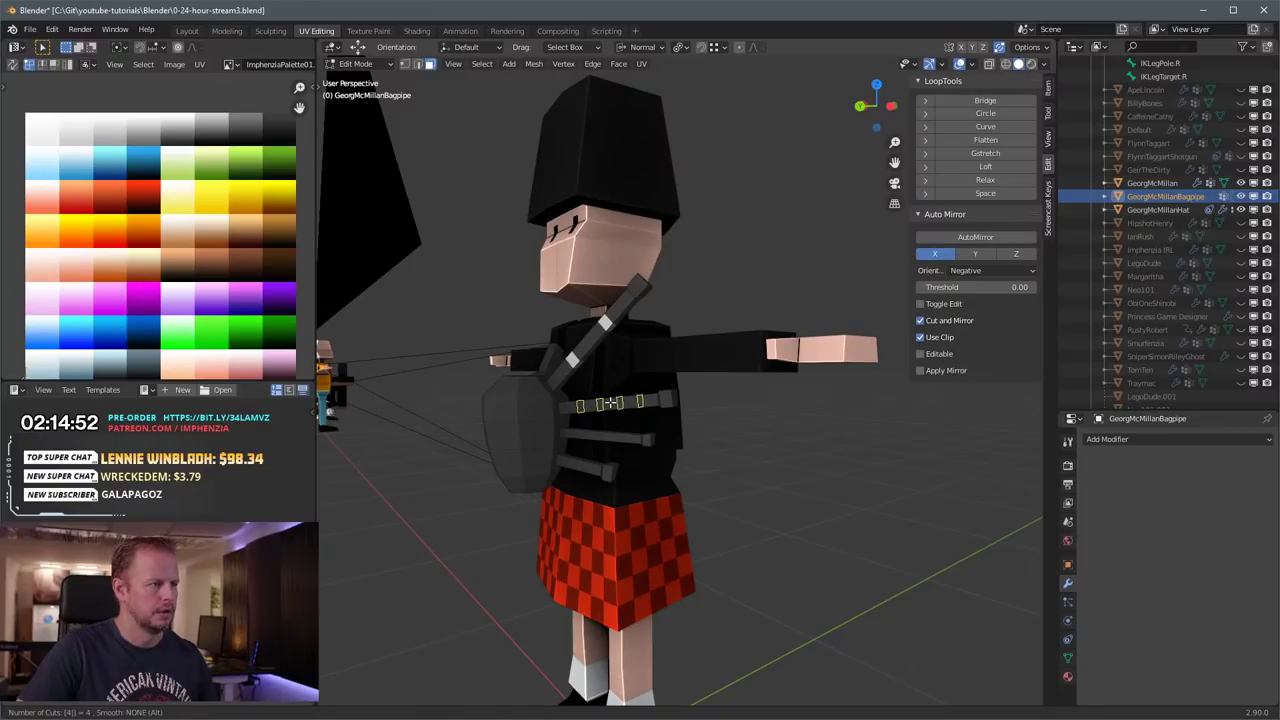
pyautogui.click(609, 402)
pyautogui.rightClick(609, 403)
# Step: Add four evenly spaced loop cuts across both the middle and bottom side pipes
pyautogui.hotkey('ctrl', 'r')
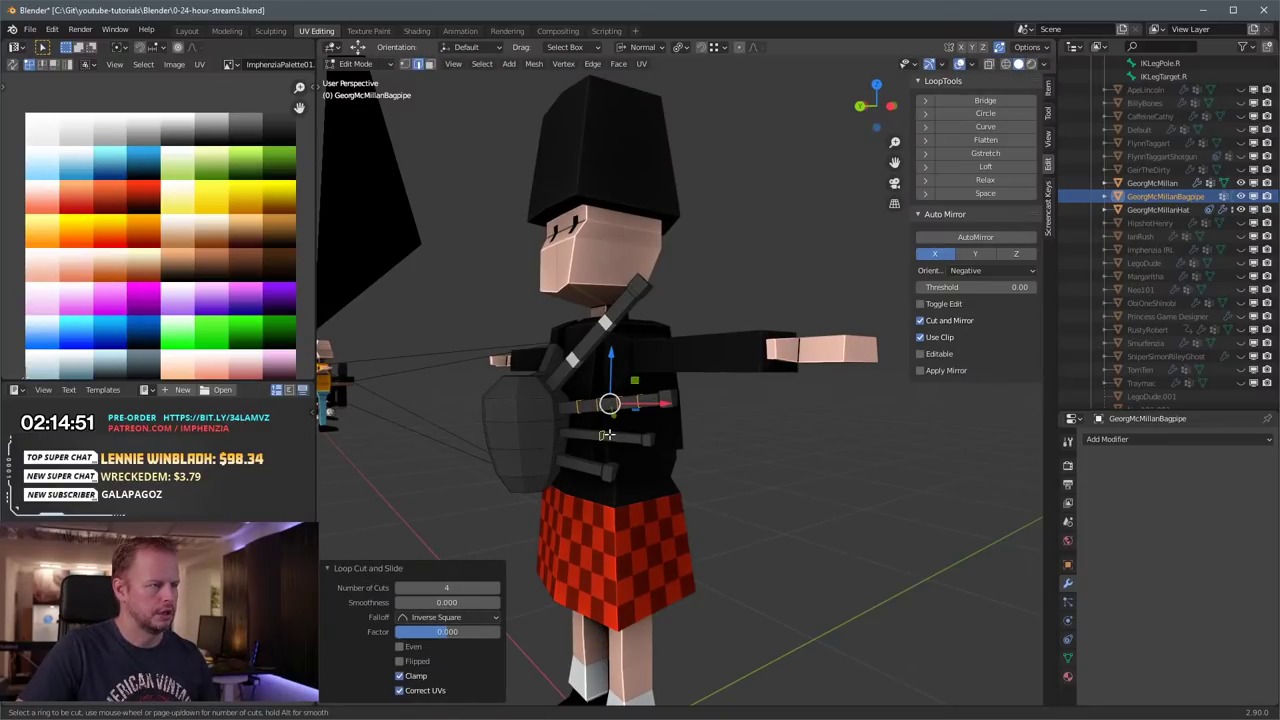
pyautogui.scroll(3, 609, 435)
pyautogui.click(609, 435)
pyautogui.rightClick(608, 436)
pyautogui.hotkey('ctrl', 'r')
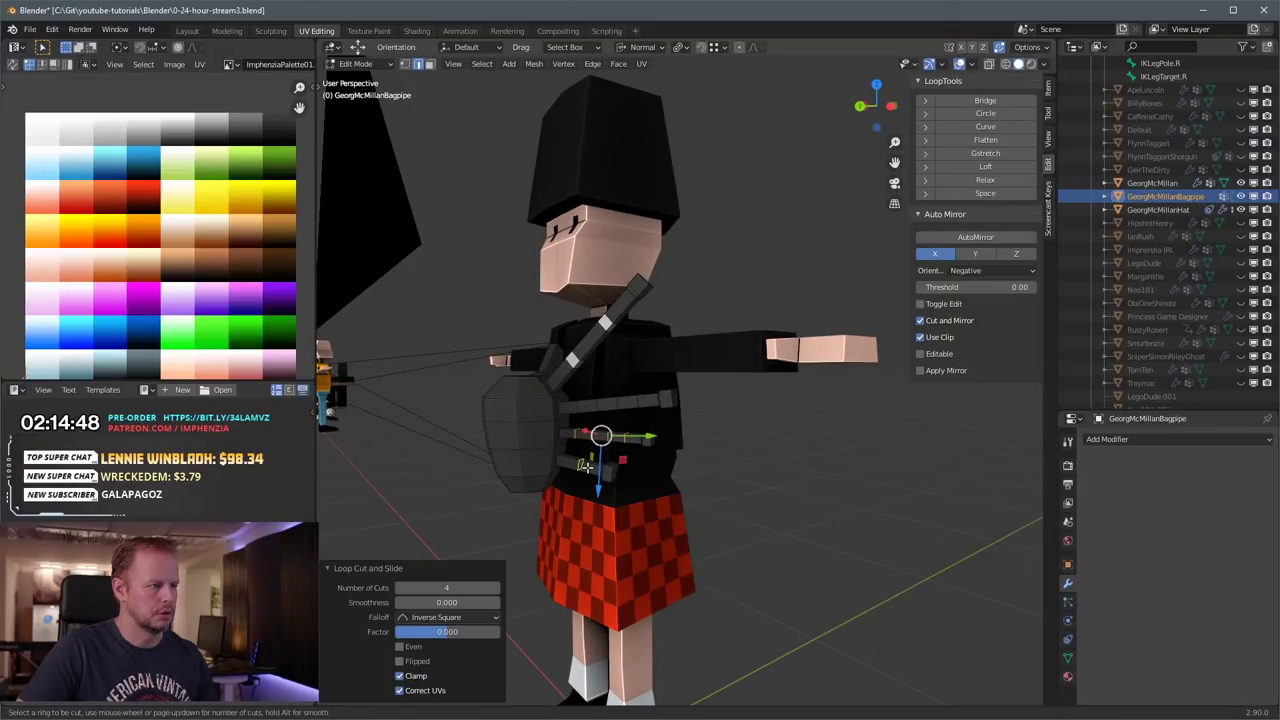
pyautogui.scroll(3, 587, 467)
pyautogui.click(587, 467)
pyautogui.rightClick(587, 467)
# Step: Select the second and fourth segments of all three side pipes as face rings
pyautogui.scroll(2, 588, 466)
pyautogui.moveTo(590, 464); pyautogui.dragTo(608, 426, button='middle')
pyautogui.press('3')
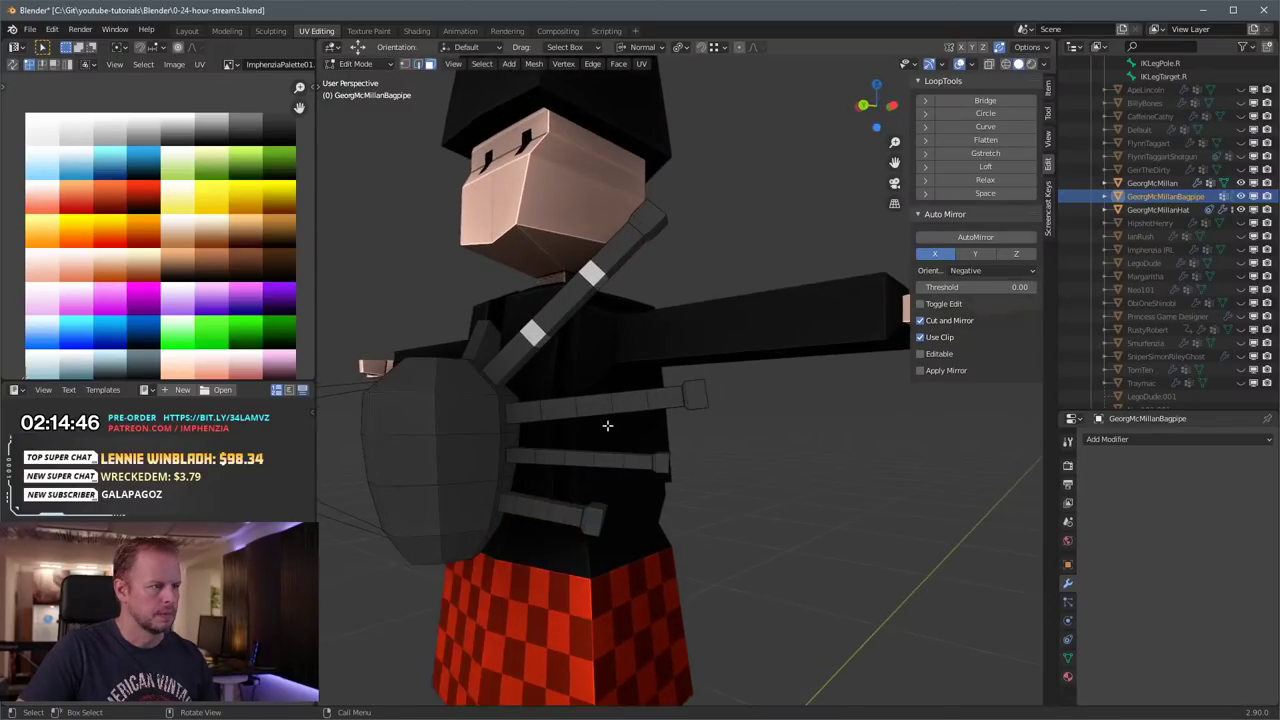
pyautogui.press('a')
pyautogui.hotkey('alt', 'a')
pyautogui.keyDown('alt'); pyautogui.click(585, 412); pyautogui.keyUp('alt')
pyautogui.keyDown('alt'); pyautogui.click(632, 410); pyautogui.keyUp('alt')
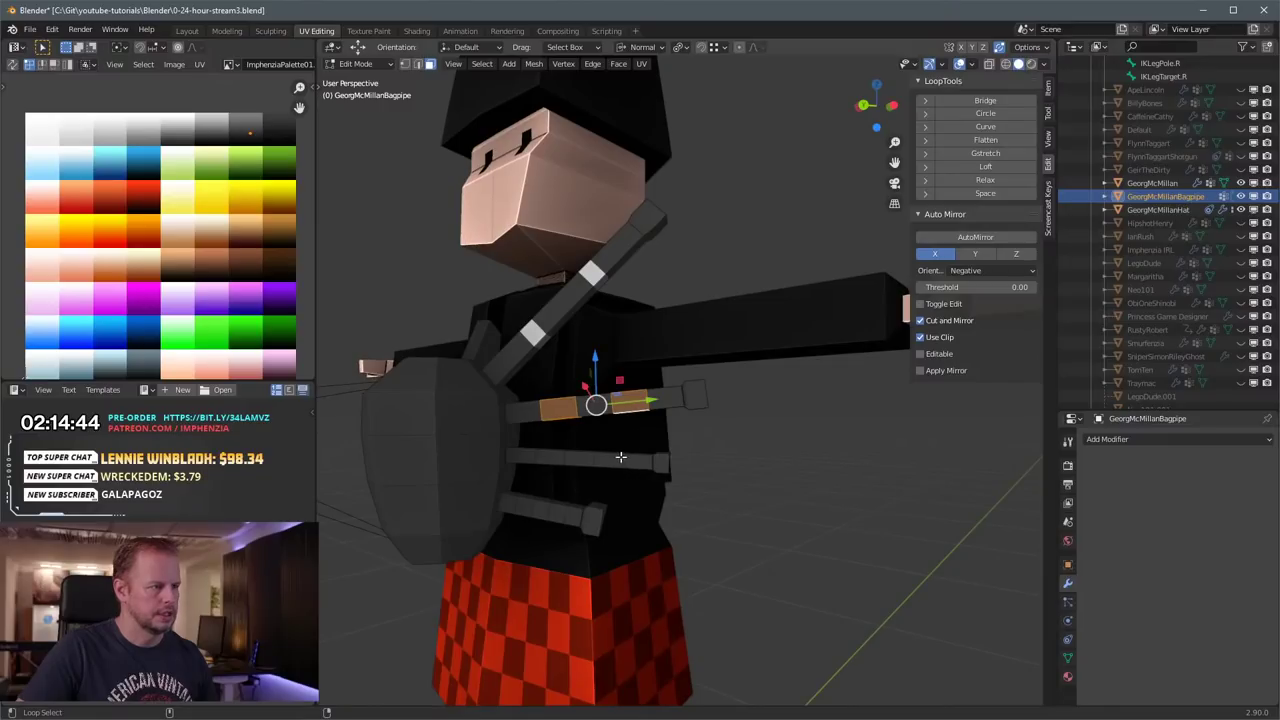
pyautogui.keyDown('alt'); pyautogui.click(620, 457); pyautogui.keyUp('alt')
pyautogui.keyDown('alt'); pyautogui.click(548, 456); pyautogui.keyUp('alt')
pyautogui.keyDown('alt'); pyautogui.keyDown('shift'); pyautogui.click(535, 497); pyautogui.keyUp('shift'); pyautogui.keyUp('alt')
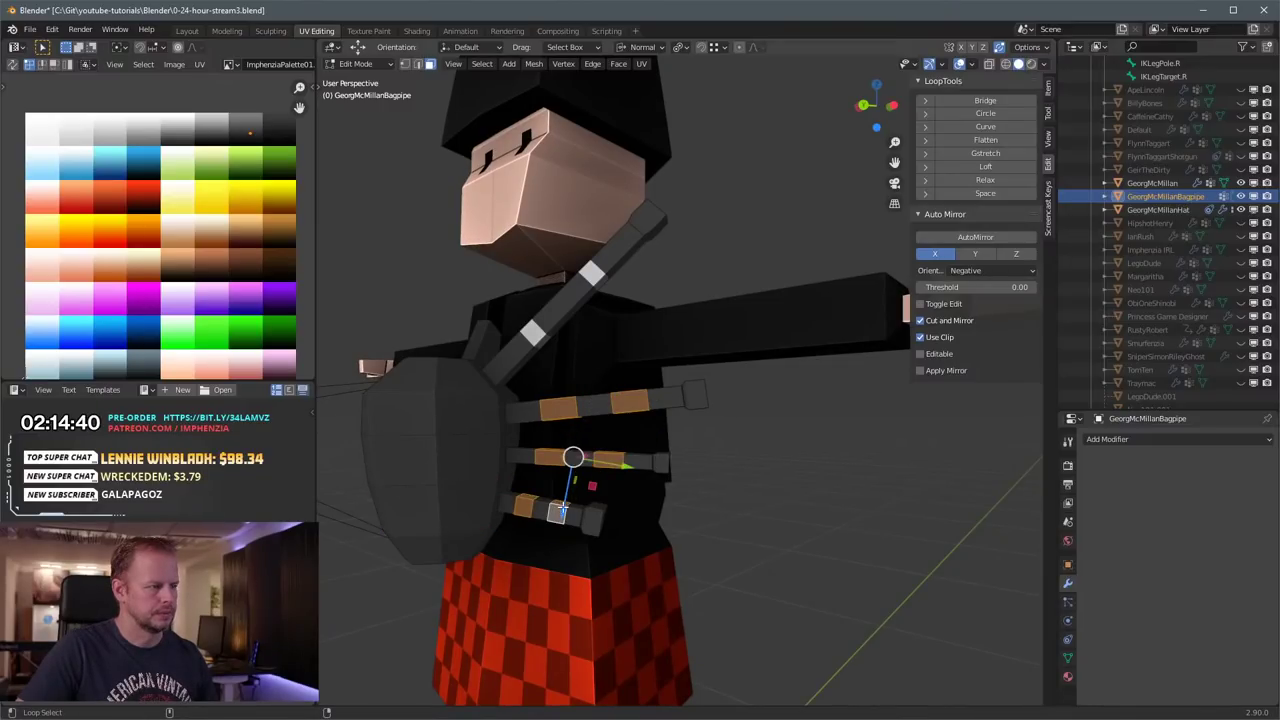
# Step: Scale the six selected bands to 0.351 along normal Y and move their UVs to the light grey palette swatch
pyautogui.press('s')
pyautogui.press('y')
pyautogui.press('y')
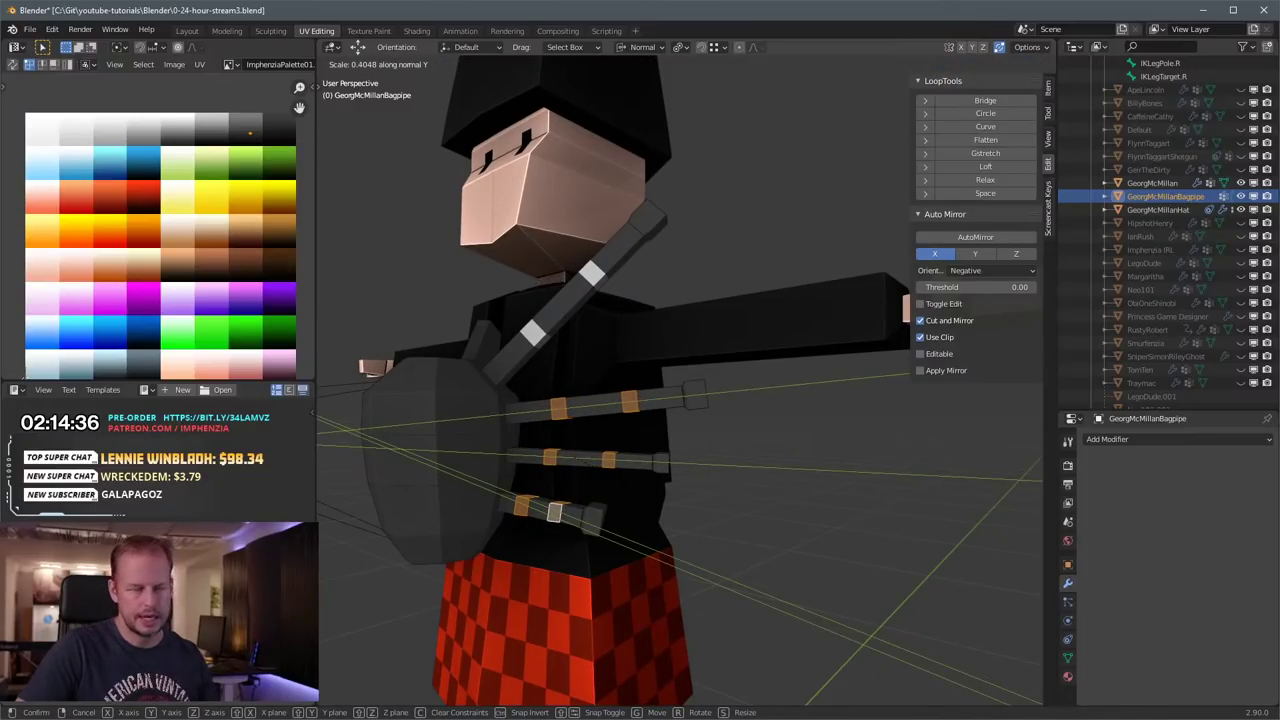
pyautogui.click(526, 325)
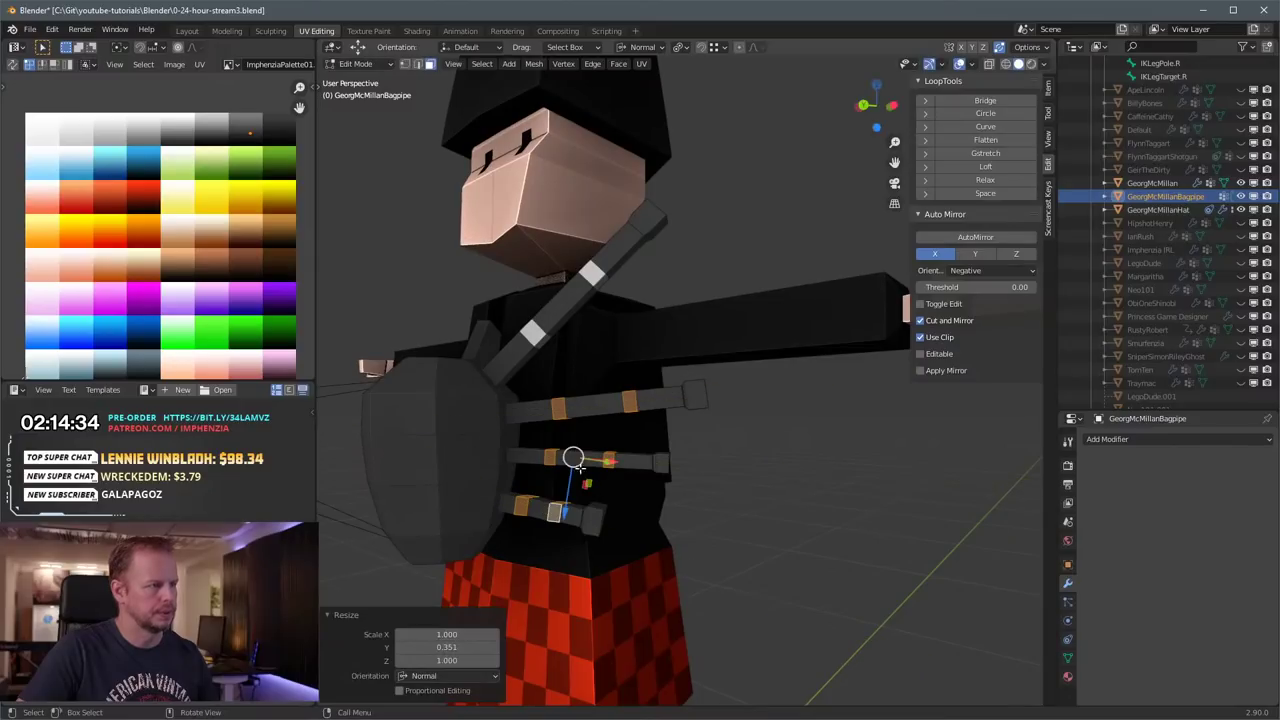
pyautogui.press('g')
pyautogui.click(162, 222)
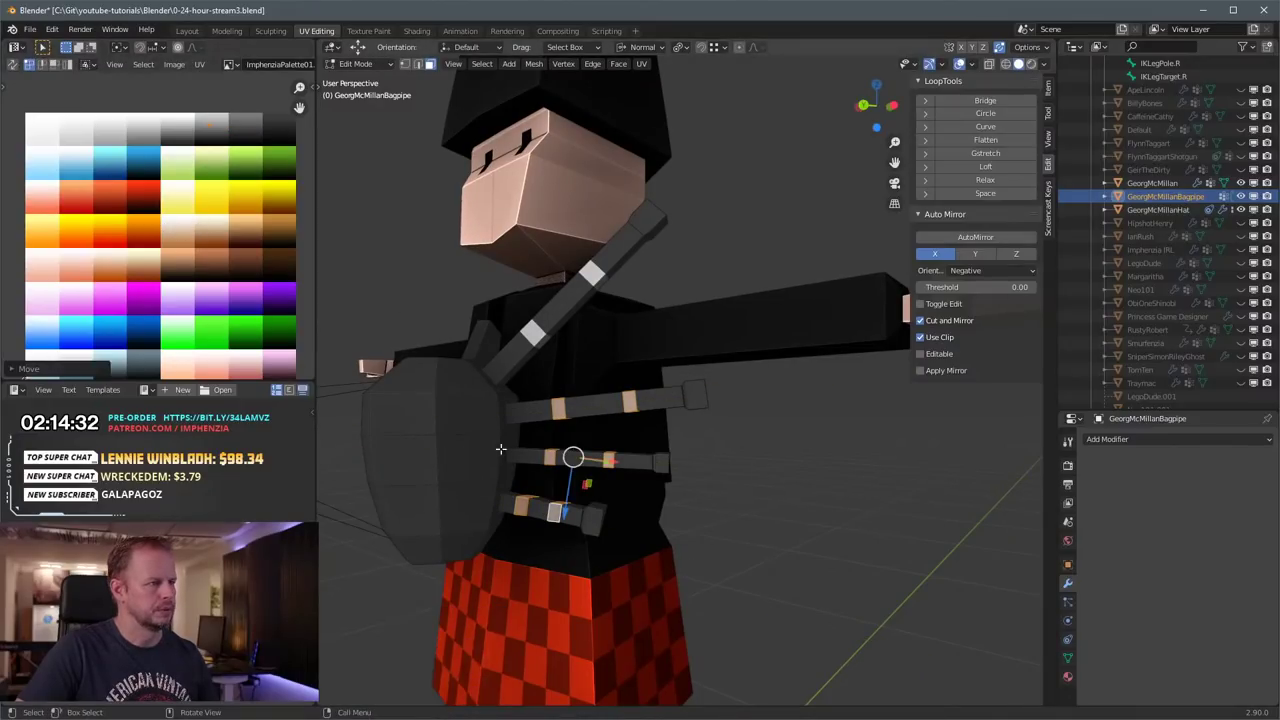
# Step: Select the whole bagpipe mesh and move only its dark UVs onto a deep red palette swatch, excluding the light grey bands' UVs
pyautogui.click(478, 456)
pyautogui.moveTo(491, 458); pyautogui.dragTo(484, 482, button='middle')
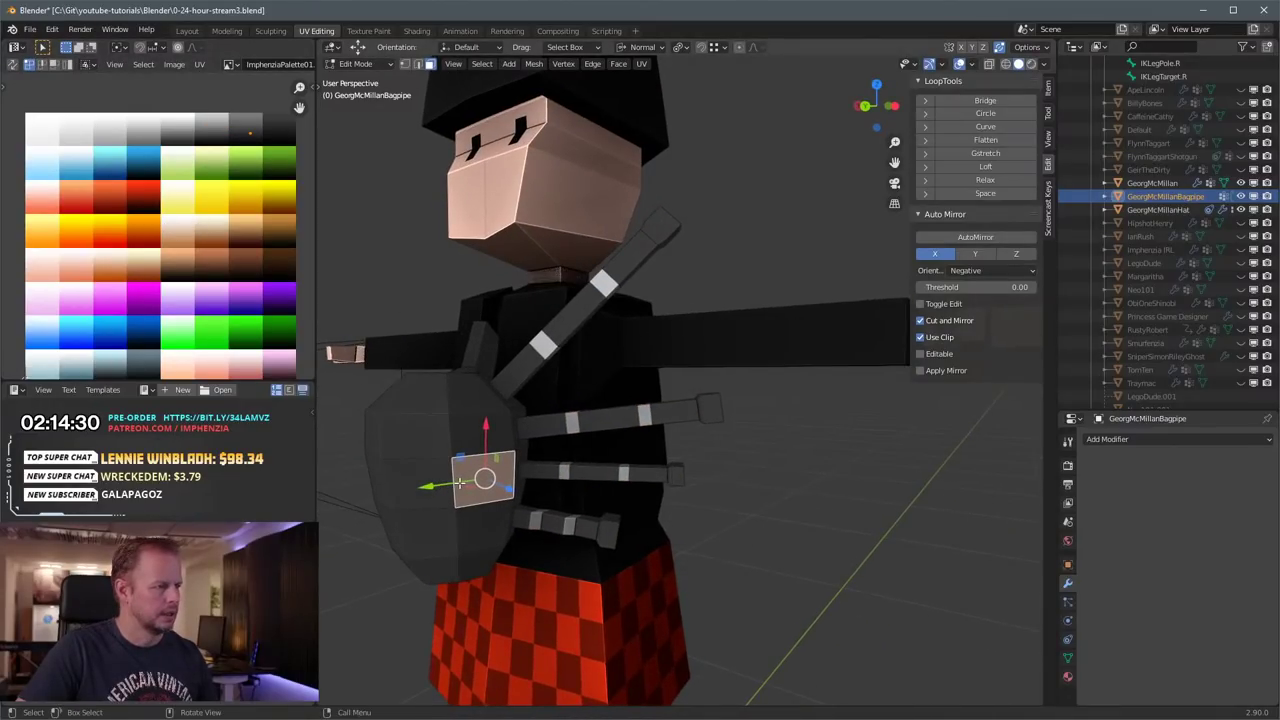
pyautogui.hotkey('ctrl', 'l')
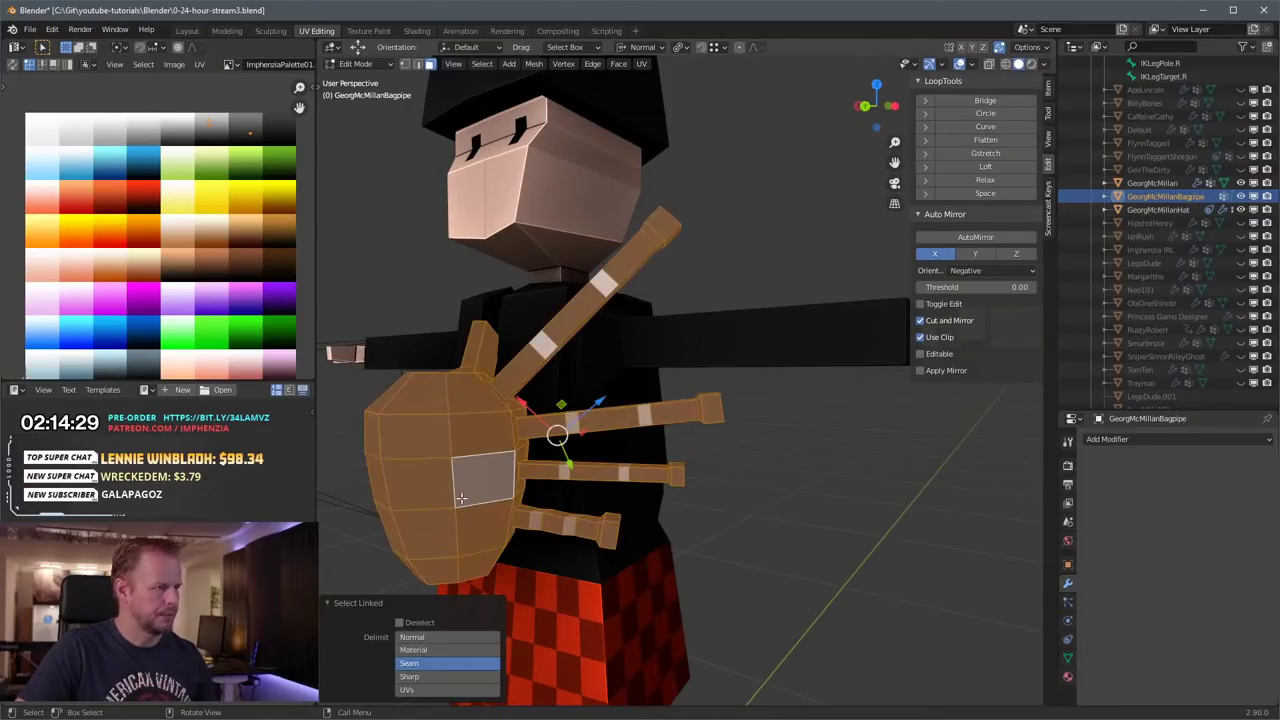
pyautogui.moveTo(476, 468); pyautogui.dragTo(543, 418, button='middle')
pyautogui.click(642, 379)
pyautogui.click(642, 405)
pyautogui.press('a')
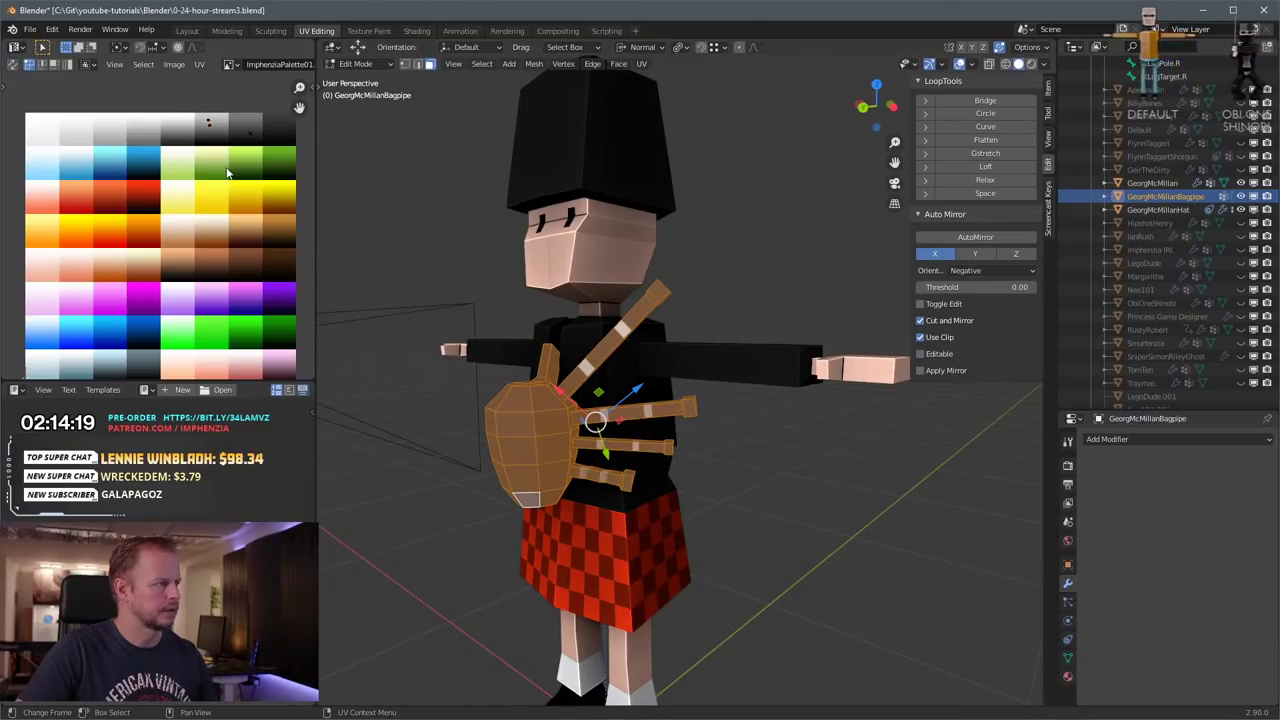
pyautogui.press('g')
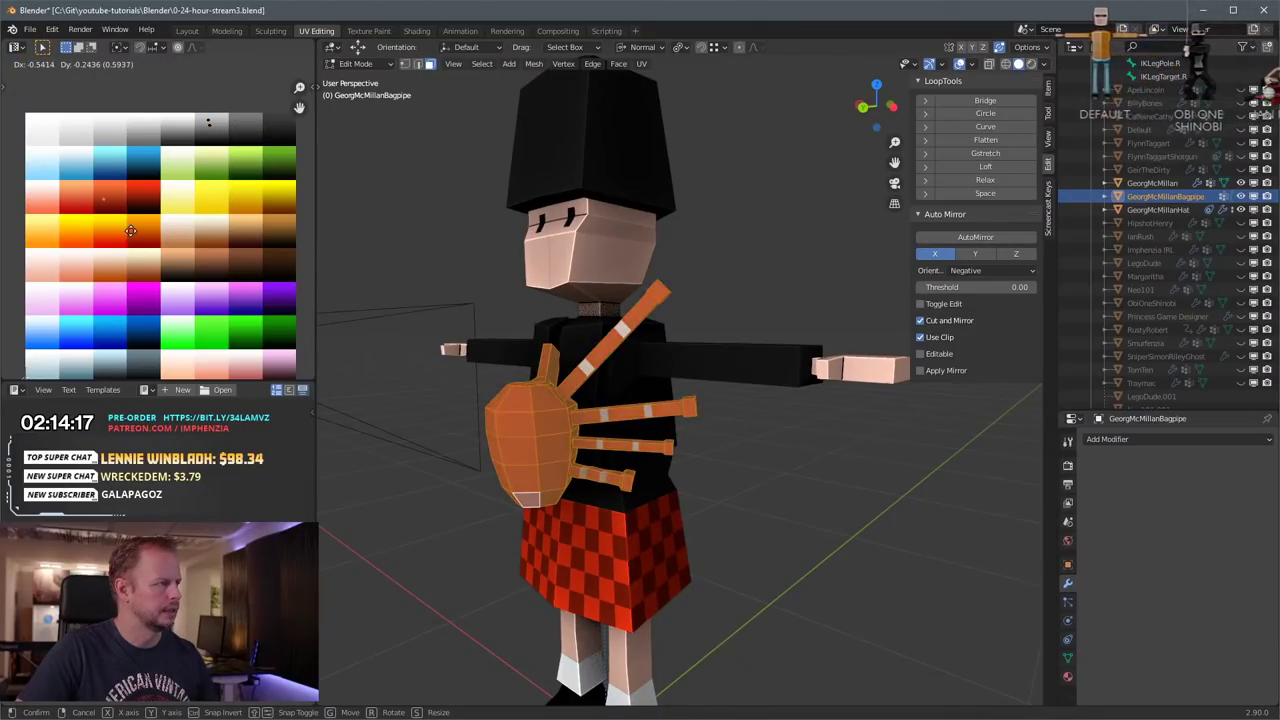
pyautogui.click(168, 230)
# Step: Select all four banded pipes by growing the selection from their tips and move their red UVs to the near-black palette swatch
pyautogui.moveTo(500, 340); pyautogui.dragTo(554, 343, button='middle')
pyautogui.click(610, 302)
pyautogui.keyDown('shift'); pyautogui.click(635, 417); pyautogui.keyUp('shift')
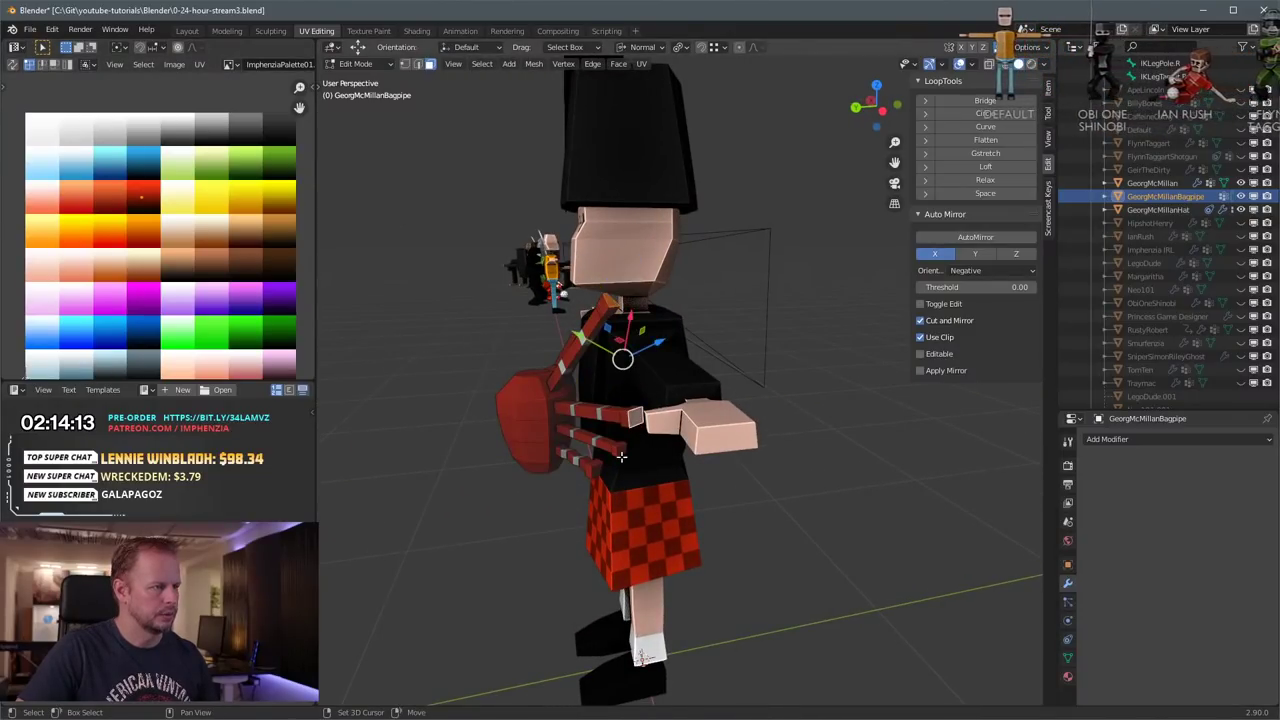
pyautogui.moveTo(621, 456); pyautogui.dragTo(700, 445, button='middle')
pyautogui.press('ctrl+KP_Add')
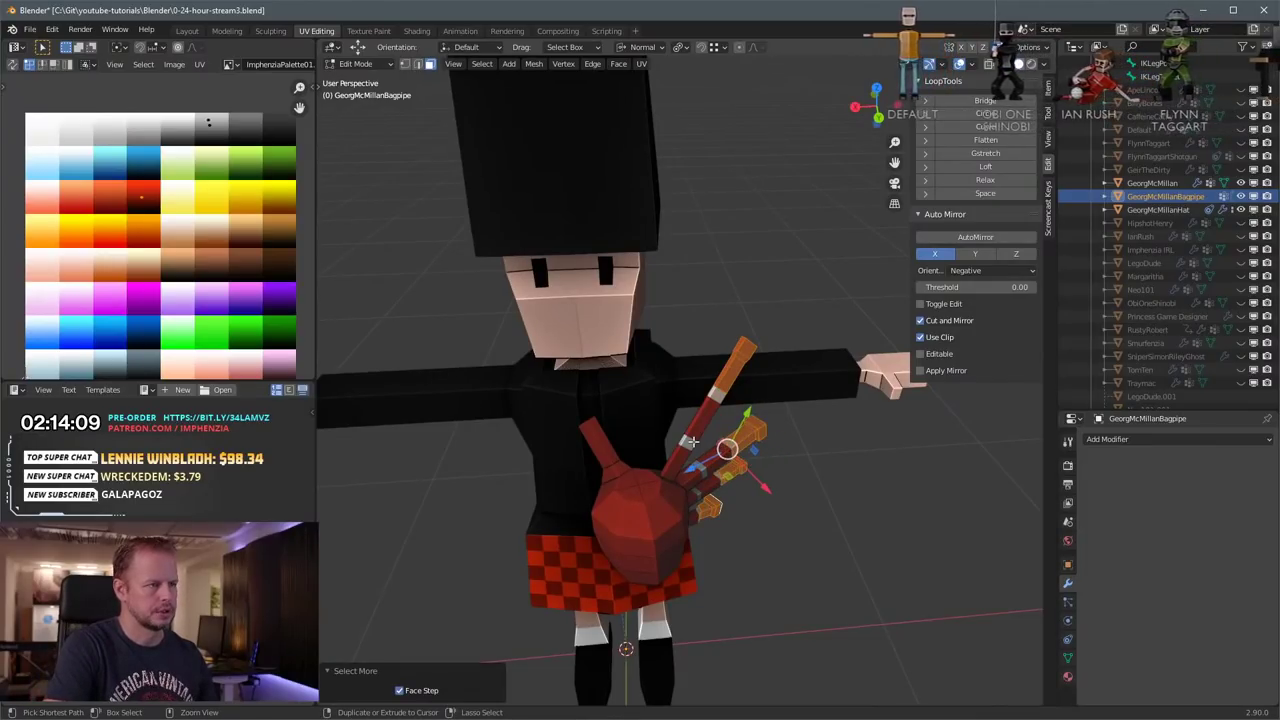
pyautogui.press('ctrl+KP_Add')
pyautogui.press('ctrl+KP_Add')
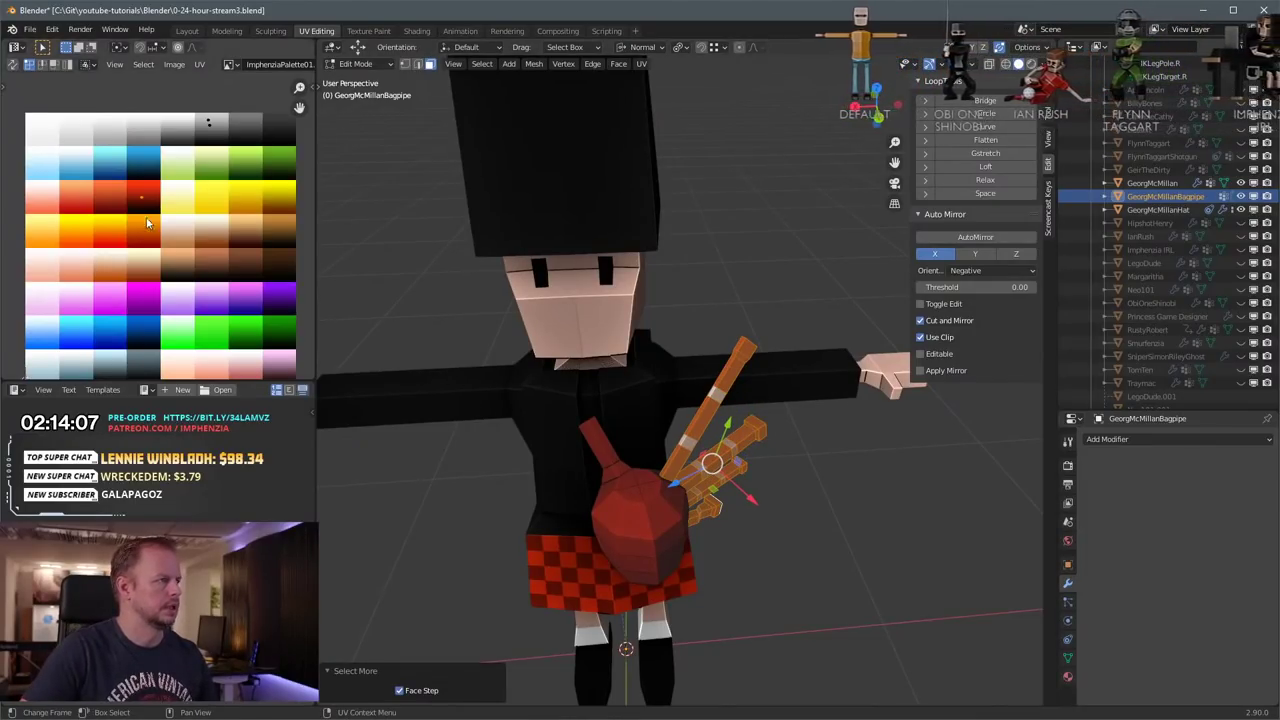
pyautogui.click(147, 223)
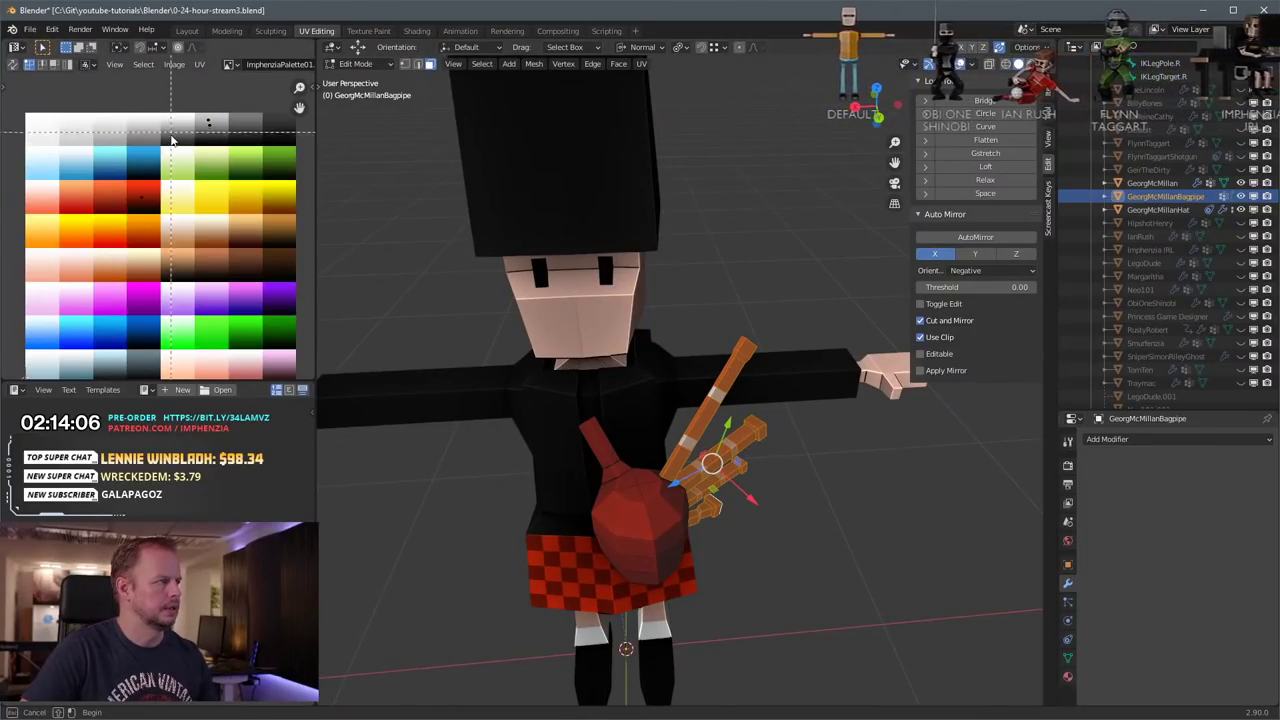
pyautogui.click(305, 142)
# Step: Select the blowpipe on top of the bag and move its UVs to the near-black palette swatch
pyautogui.moveTo(638, 436); pyautogui.dragTo(671, 393, button='middle')
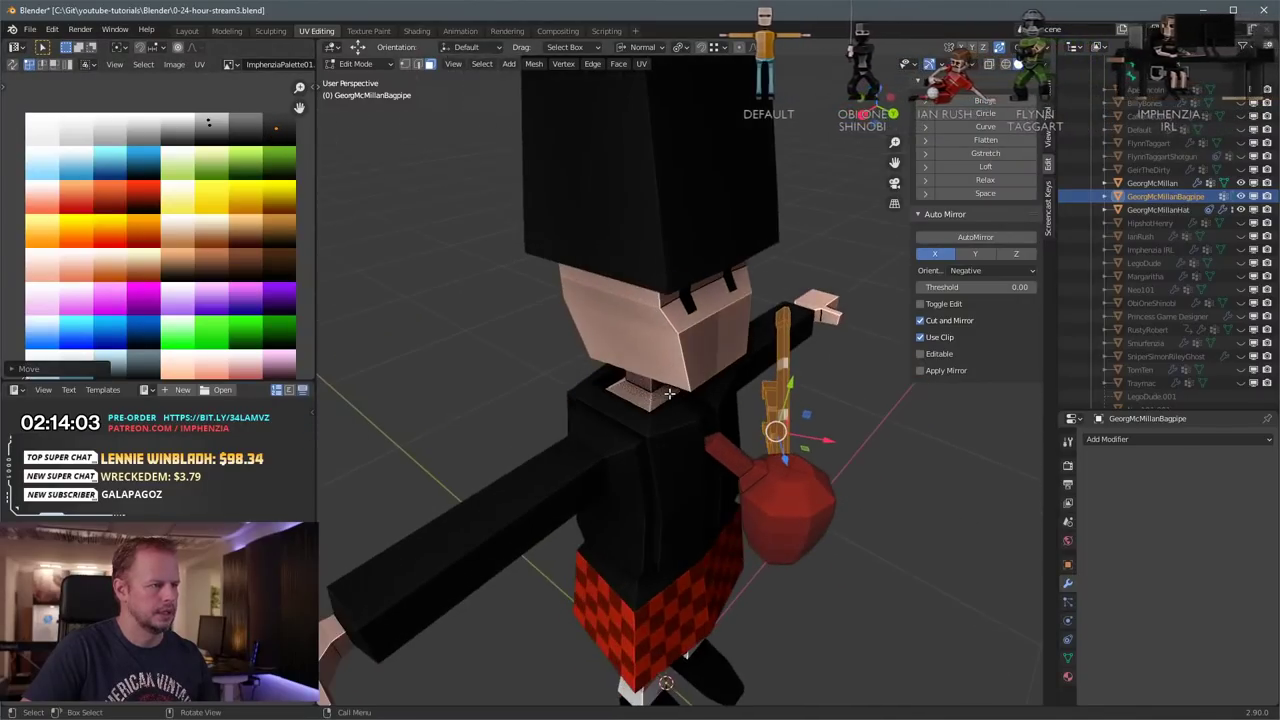
pyautogui.click(713, 443)
pyautogui.press('ctrl+KP_Add')
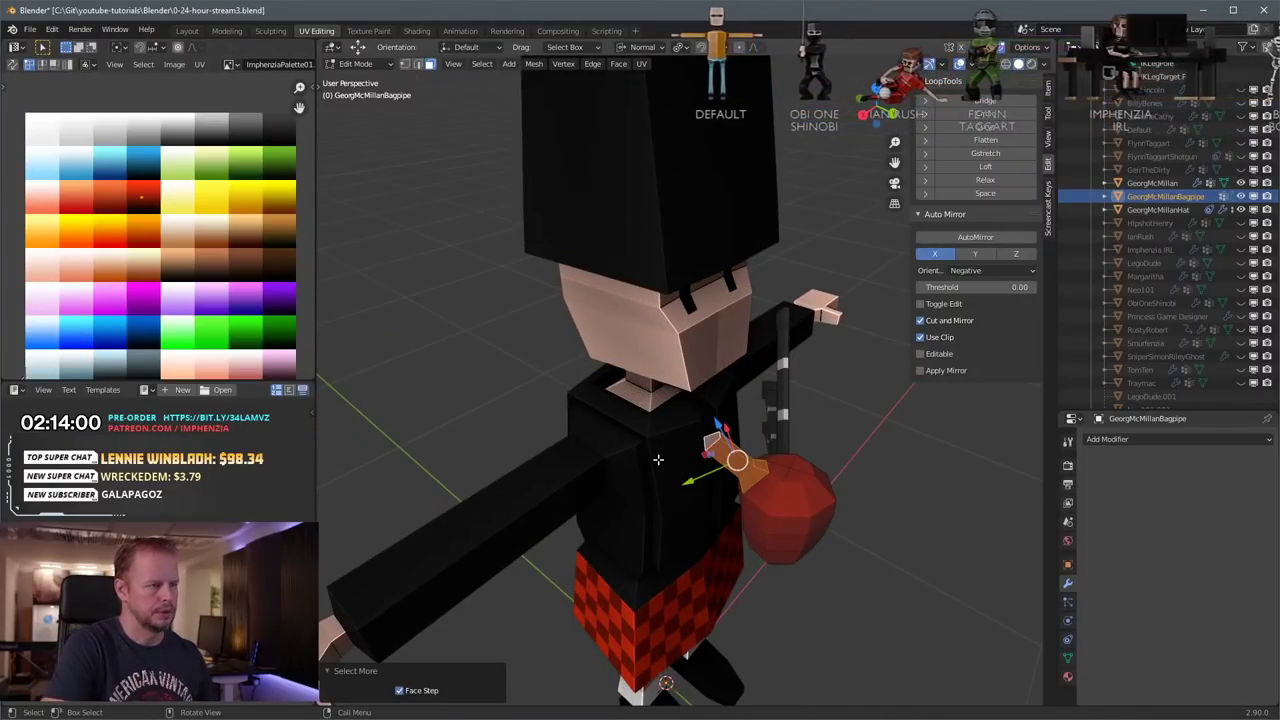
pyautogui.press('g')
pyautogui.click(293, 201)
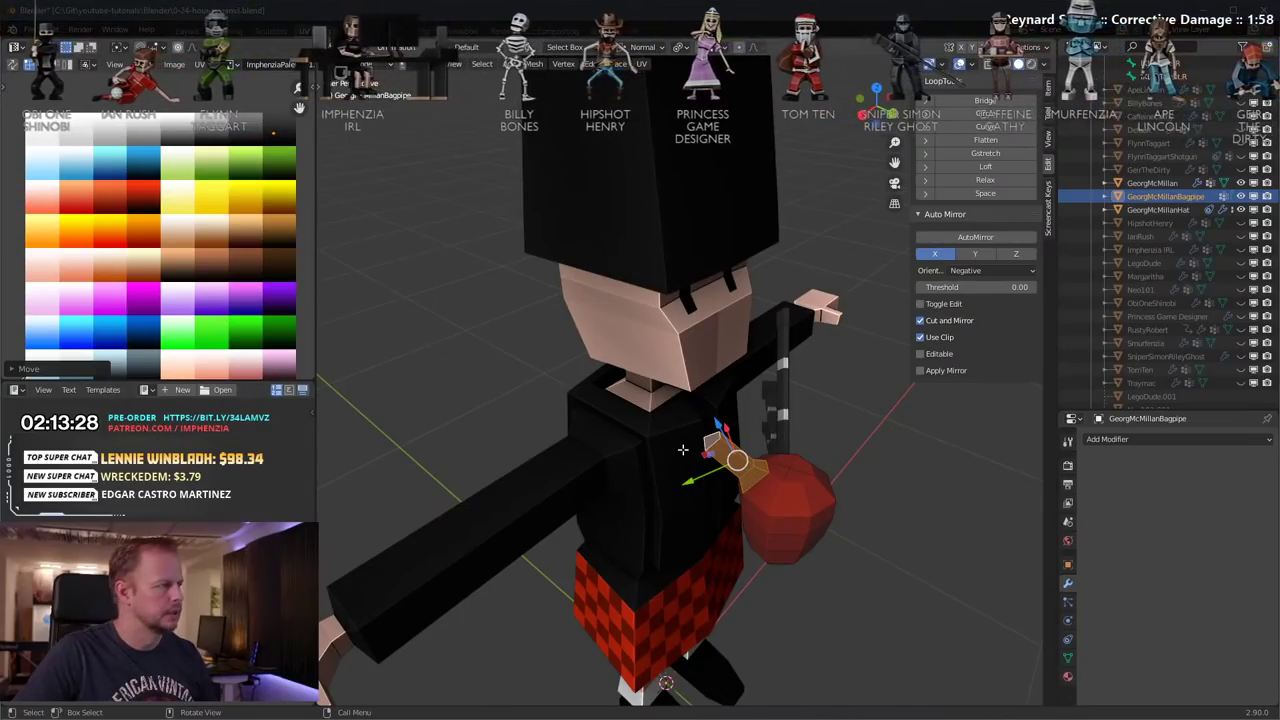
# Step: Recolour the bag by moving its red UVs to a green palette swatch, and return to Object Mode
pyautogui.press('Tab')
pyautogui.press('g')
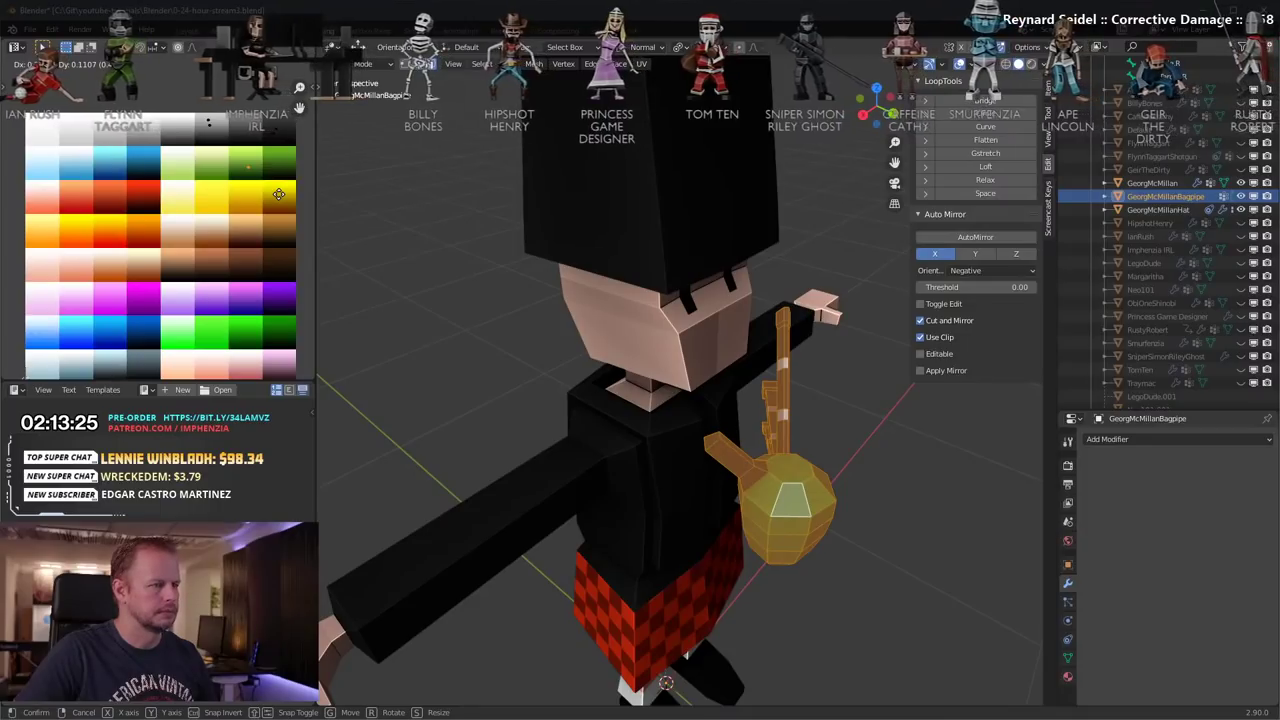
pyautogui.click(279, 194)
pyautogui.click(871, 443)
pyautogui.press('Tab')
pyautogui.moveTo(871, 443); pyautogui.dragTo(705, 392, button='middle')
pyautogui.click(600, 320)
pyautogui.moveTo(600, 320); pyautogui.dragTo(668, 360, button='middle')
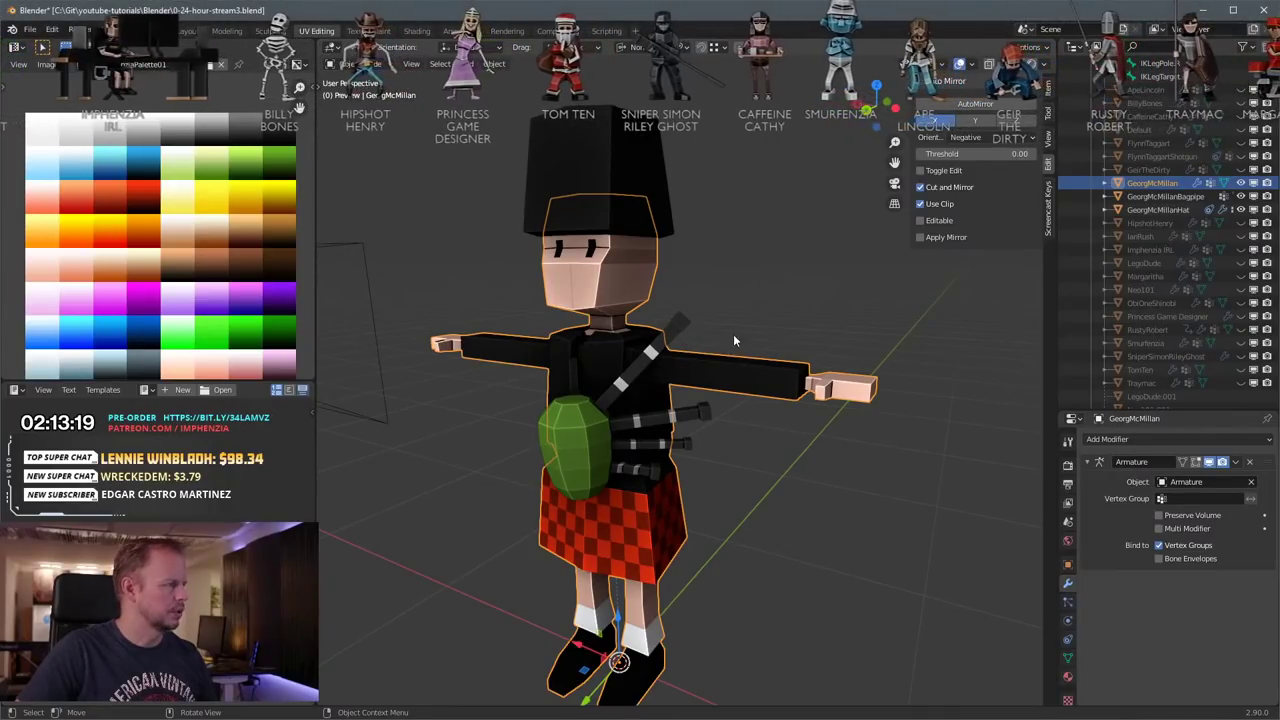
# Step: Select the bagpipe's long upper pipe in Edit Mode and scale it to 1.449 along normal Y
pyautogui.moveTo(734, 336); pyautogui.dragTo(648, 366, button='middle')
pyautogui.press('Tab')
pyautogui.press('Tab')
pyautogui.click(641, 346)
pyautogui.press('Tab')
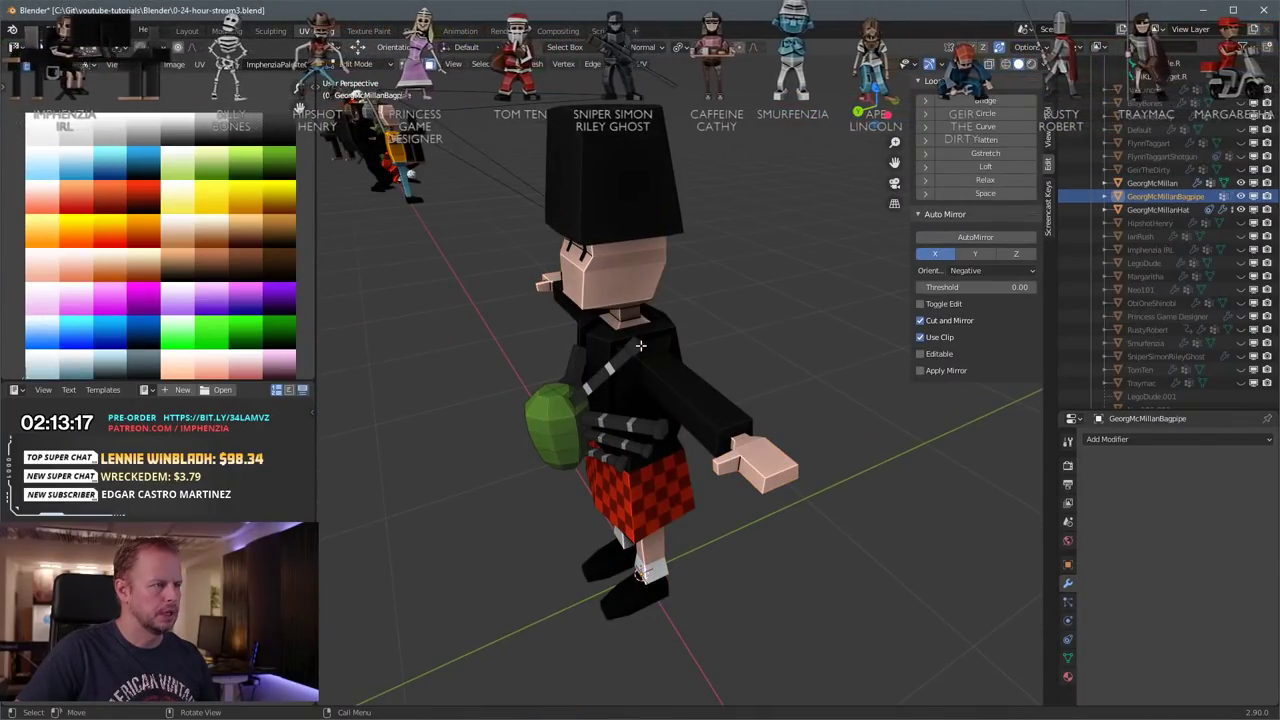
pyautogui.click(640, 345)
pyautogui.moveTo(640, 345); pyautogui.dragTo(698, 353, button='middle')
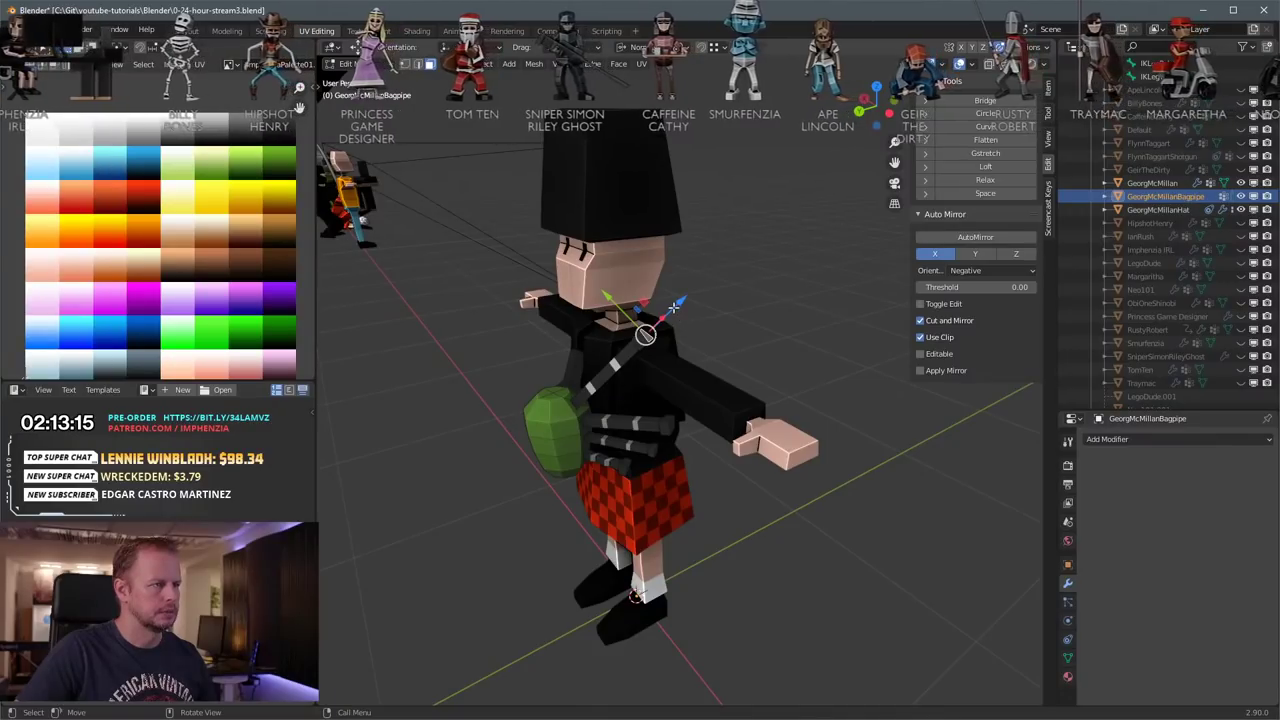
pyautogui.press('ctrl+KP_Add')
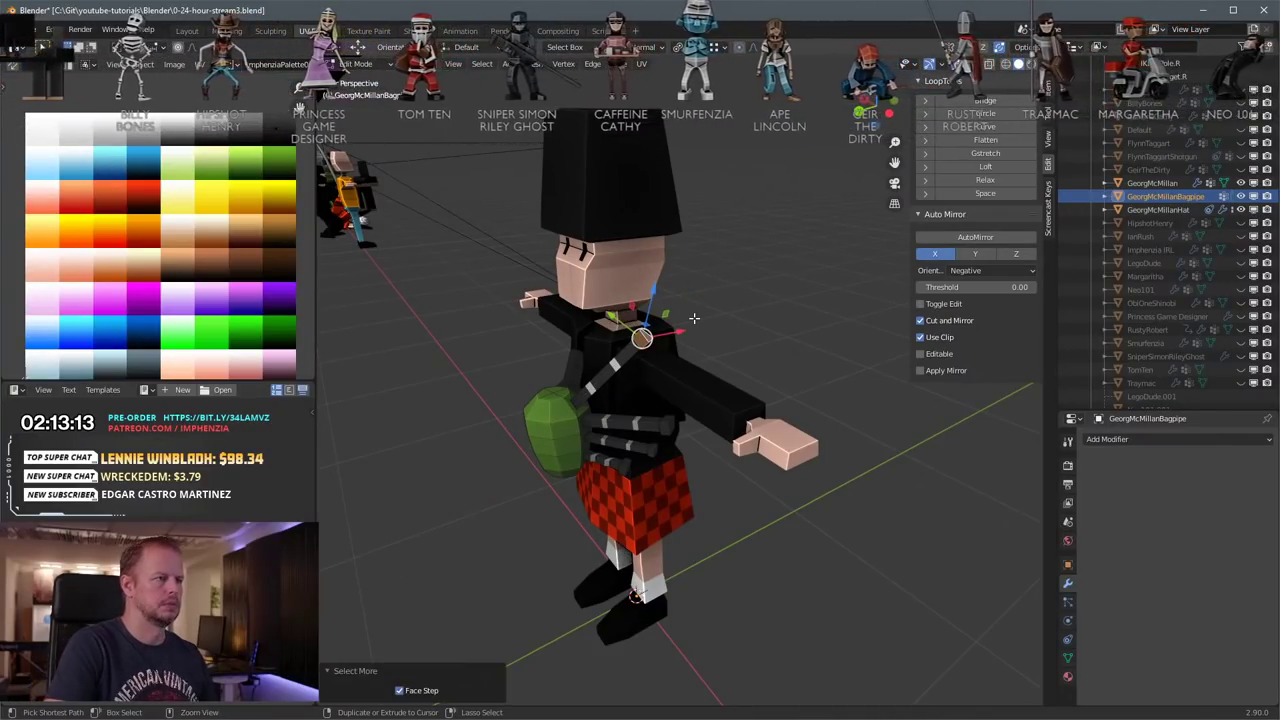
pyautogui.press('s')
pyautogui.press('y')
pyautogui.press('y')
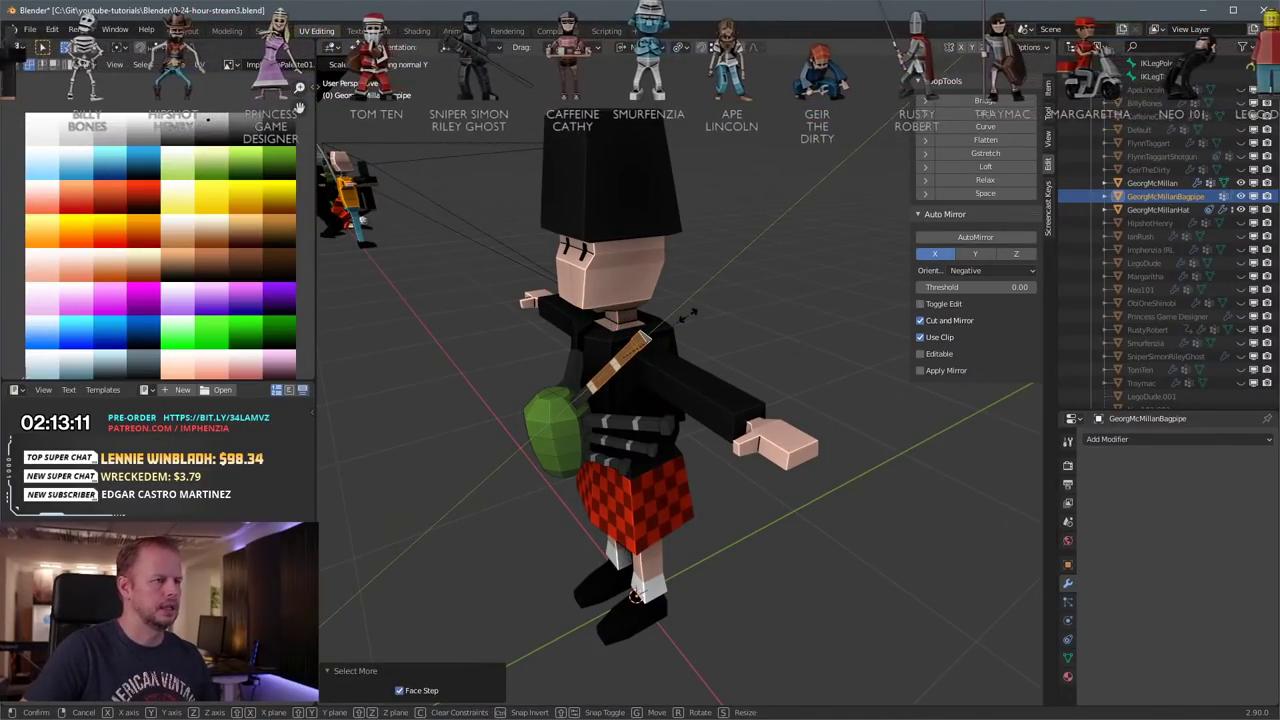
pyautogui.click(717, 308)
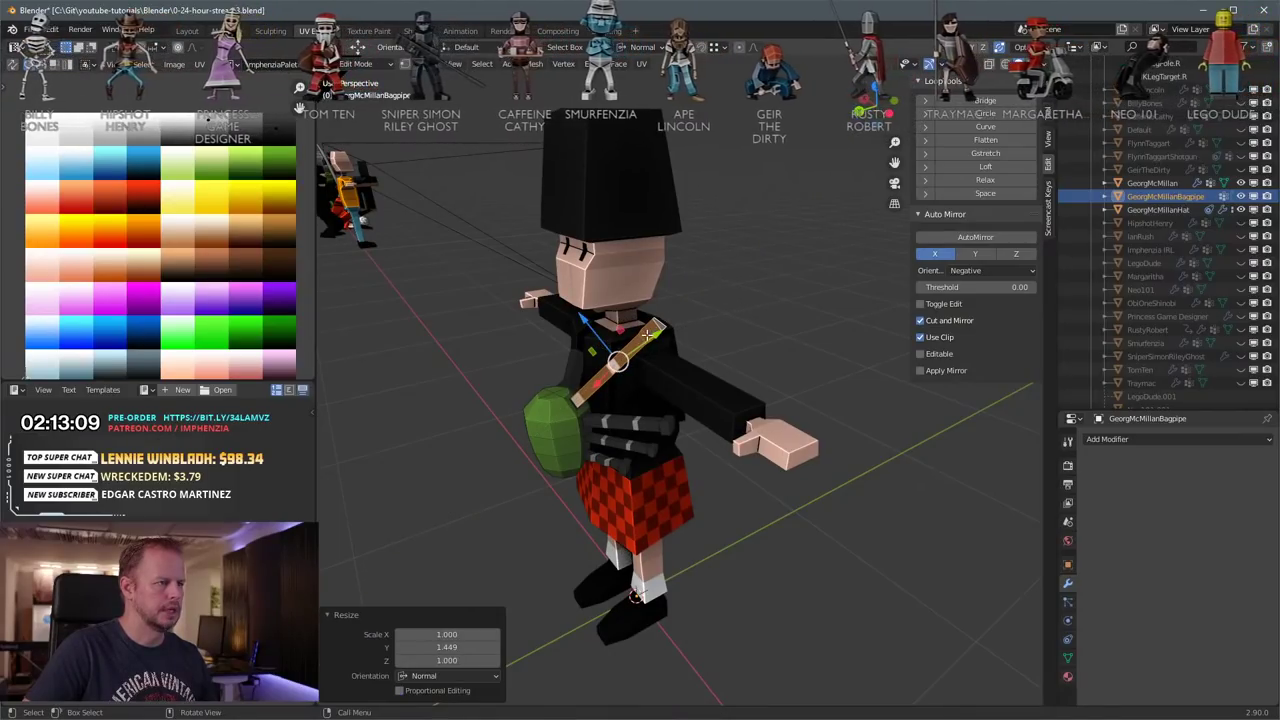
# Step: Move the lengthened pipe slightly outward, away from the bag, and return to Object Mode
pyautogui.moveTo(647, 335); pyautogui.dragTo(688, 316, button='middle')
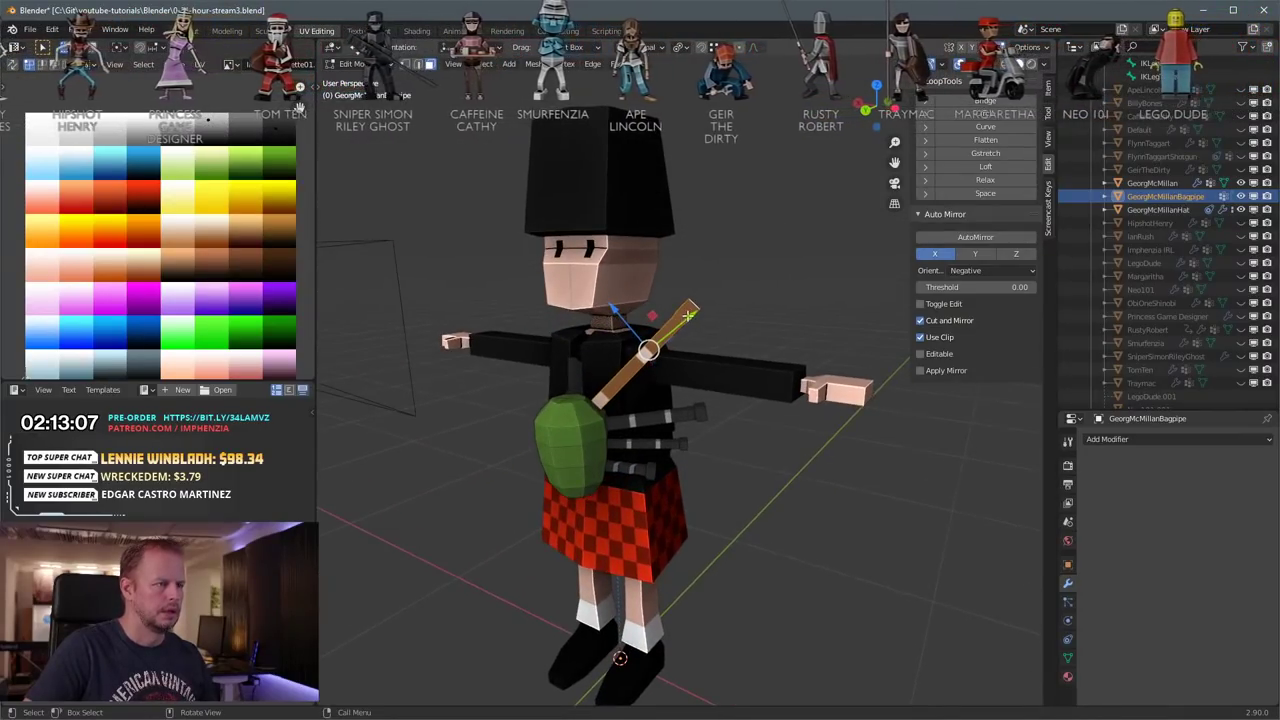
pyautogui.press('g')
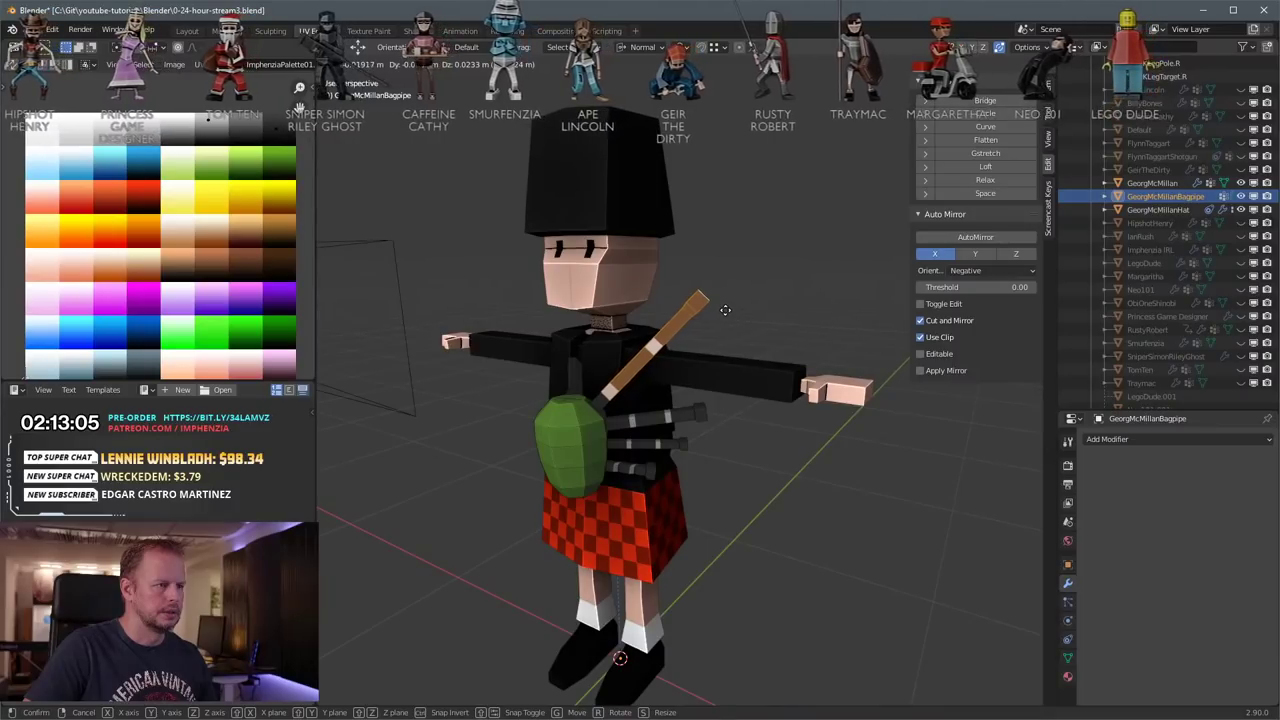
pyautogui.click(723, 309)
pyautogui.moveTo(721, 310); pyautogui.dragTo(634, 338, button='middle')
pyautogui.press('Tab')
# Step: Unhide the Armature and switch it to Pose Mode
pyautogui.scroll(5, 1240, 134)
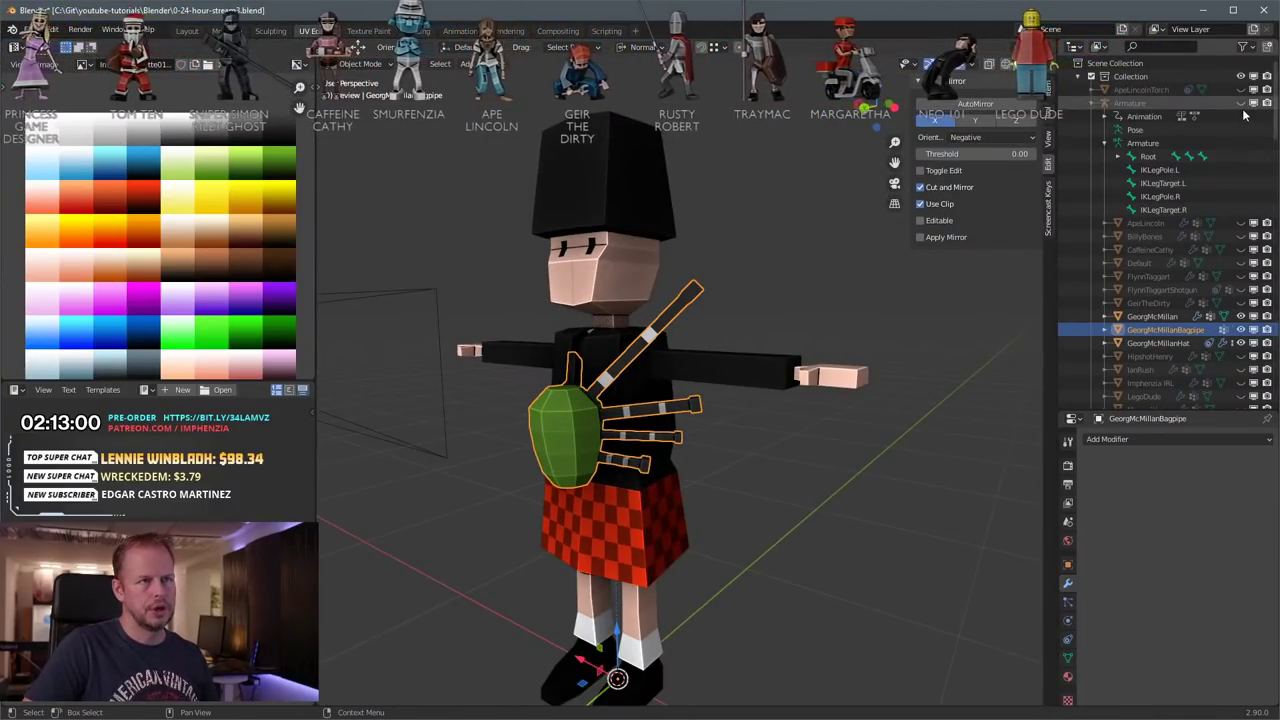
pyautogui.click(1241, 103)
pyautogui.click(612, 283)
pyautogui.hotkey('ctrl', 'Tab')
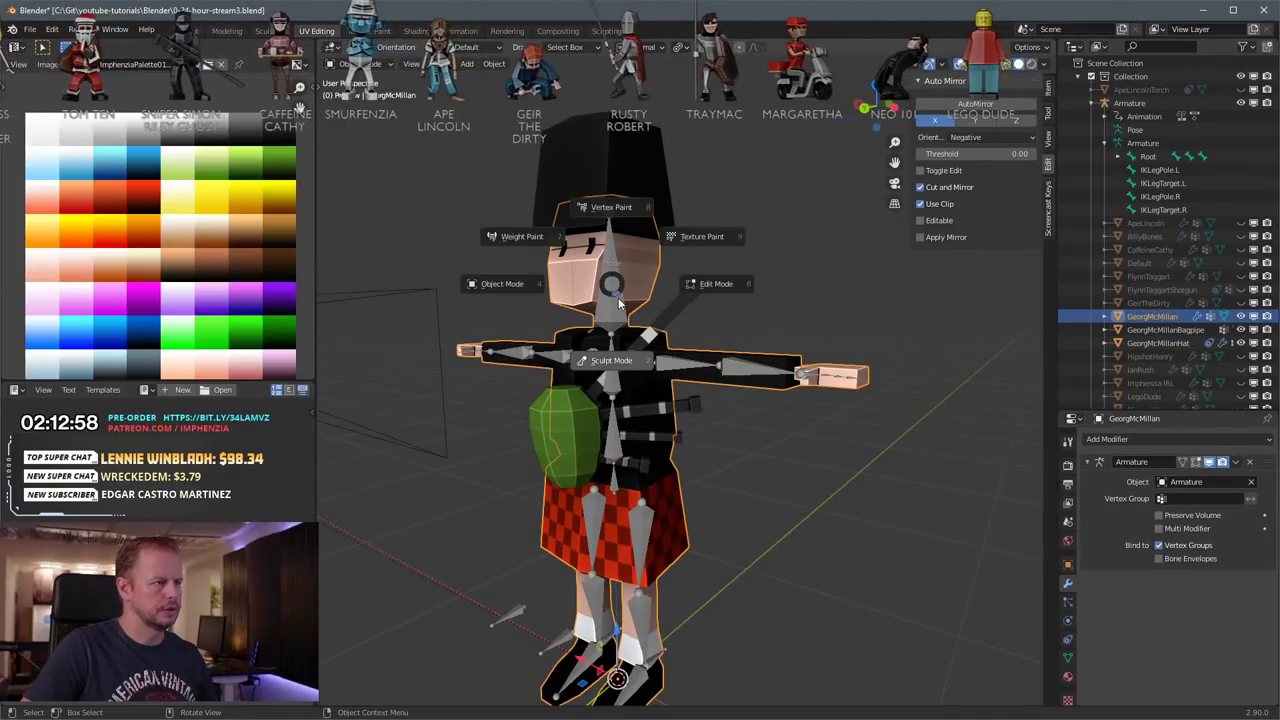
pyautogui.press('Escape')
pyautogui.click(620, 304)
pyautogui.hotkey('ctrl', 'Tab')
pyautogui.click(620, 314)
pyautogui.scroll(-1, 661, 356)
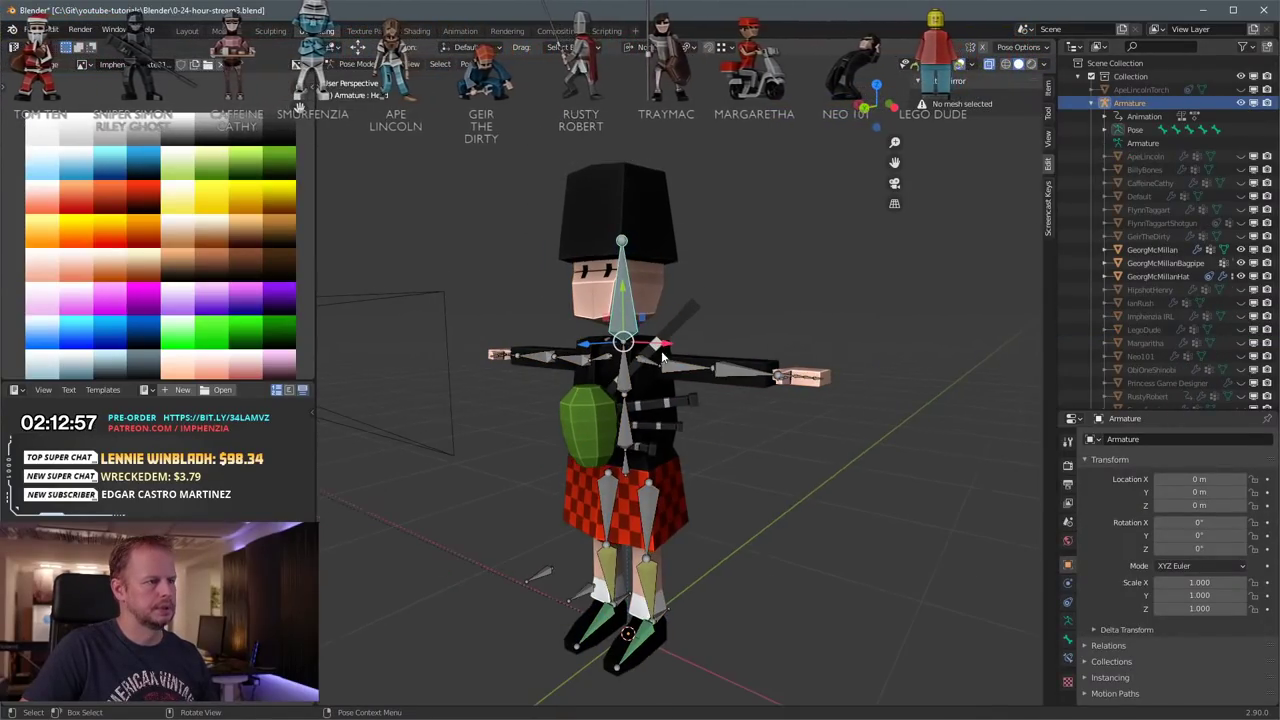
pyautogui.click(625, 444)
pyautogui.click(460, 31)
pyautogui.scroll(4, 714, 265)
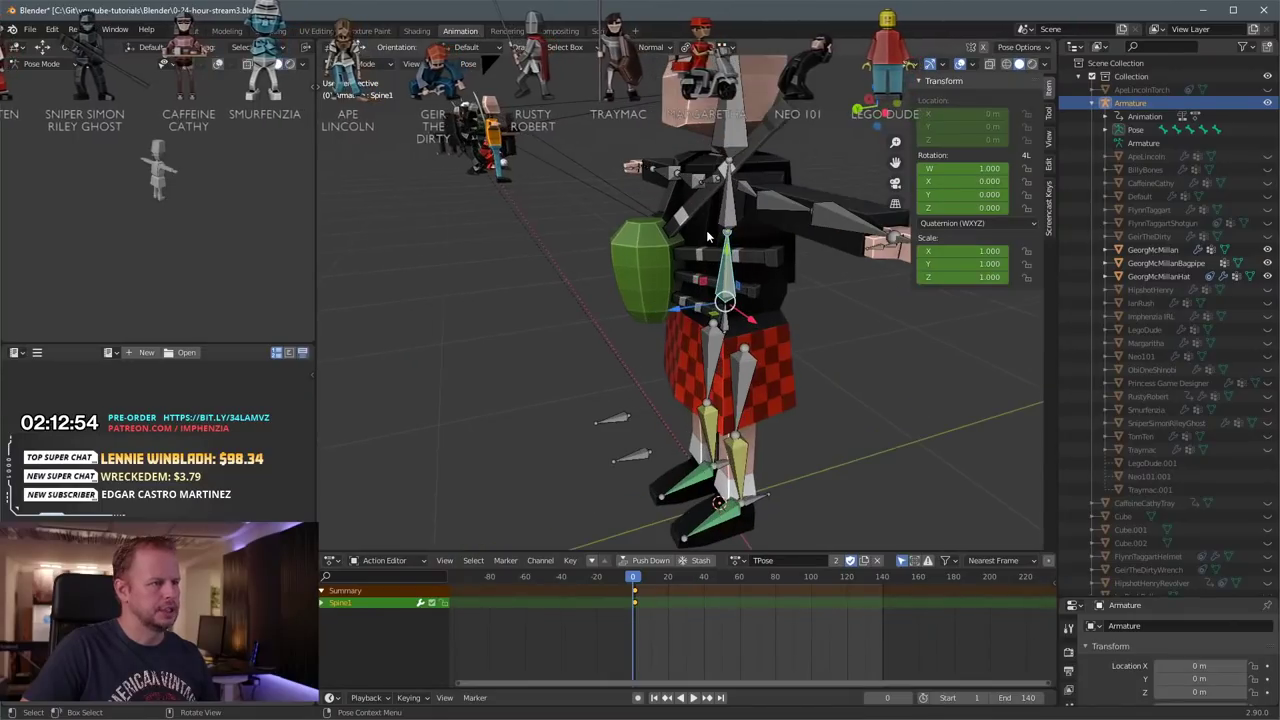
pyautogui.scroll(-3, 713, 245)
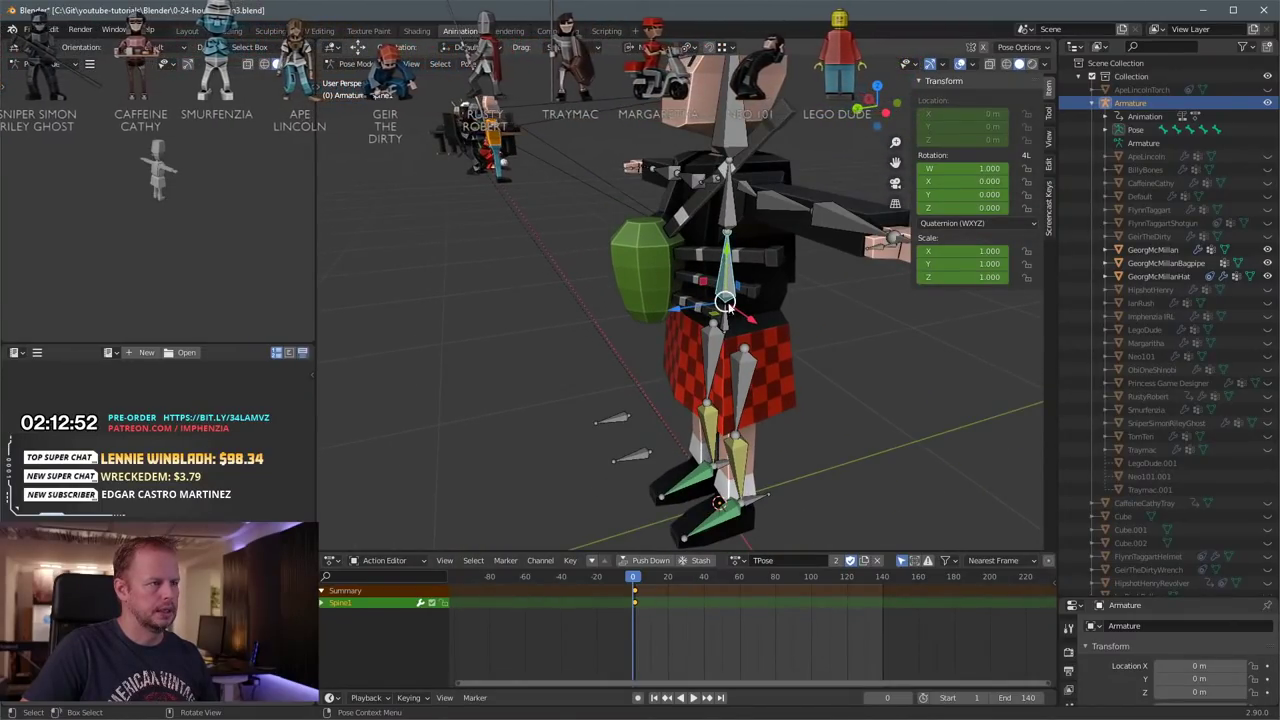
pyautogui.moveTo(727, 303); pyautogui.dragTo(737, 277, button='middle')
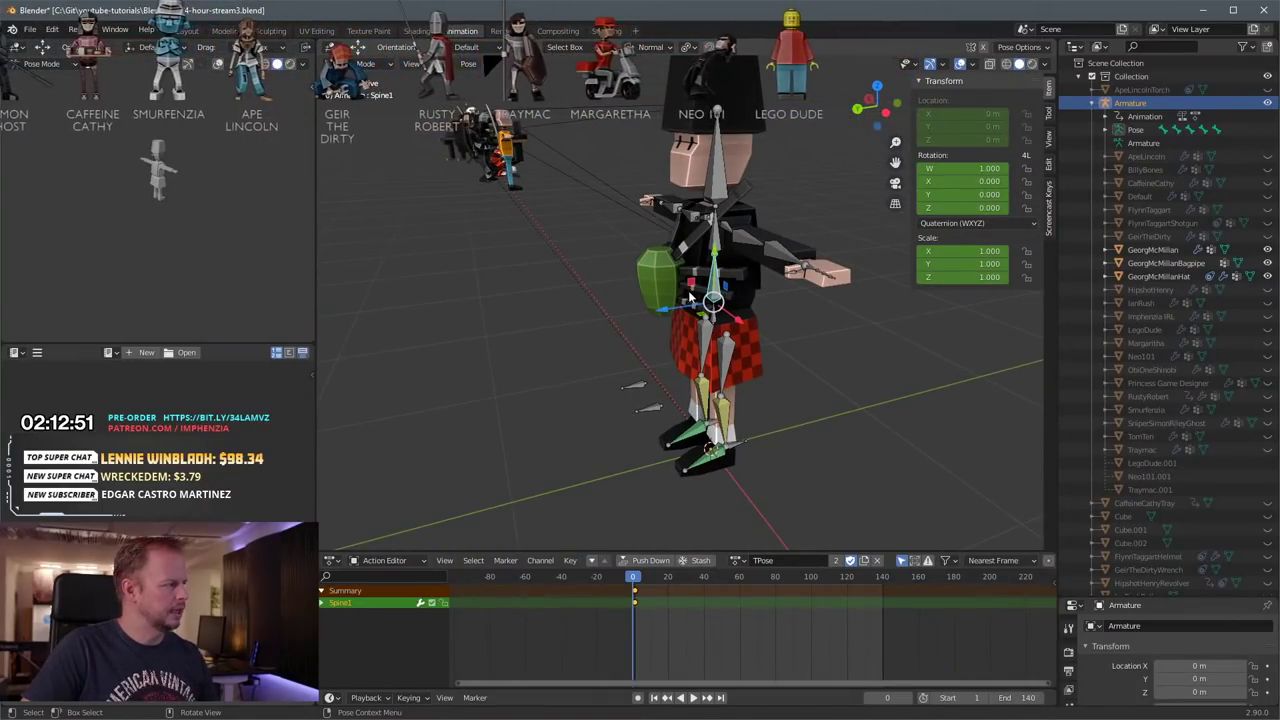
pyautogui.press('r')
pyautogui.press('Escape')
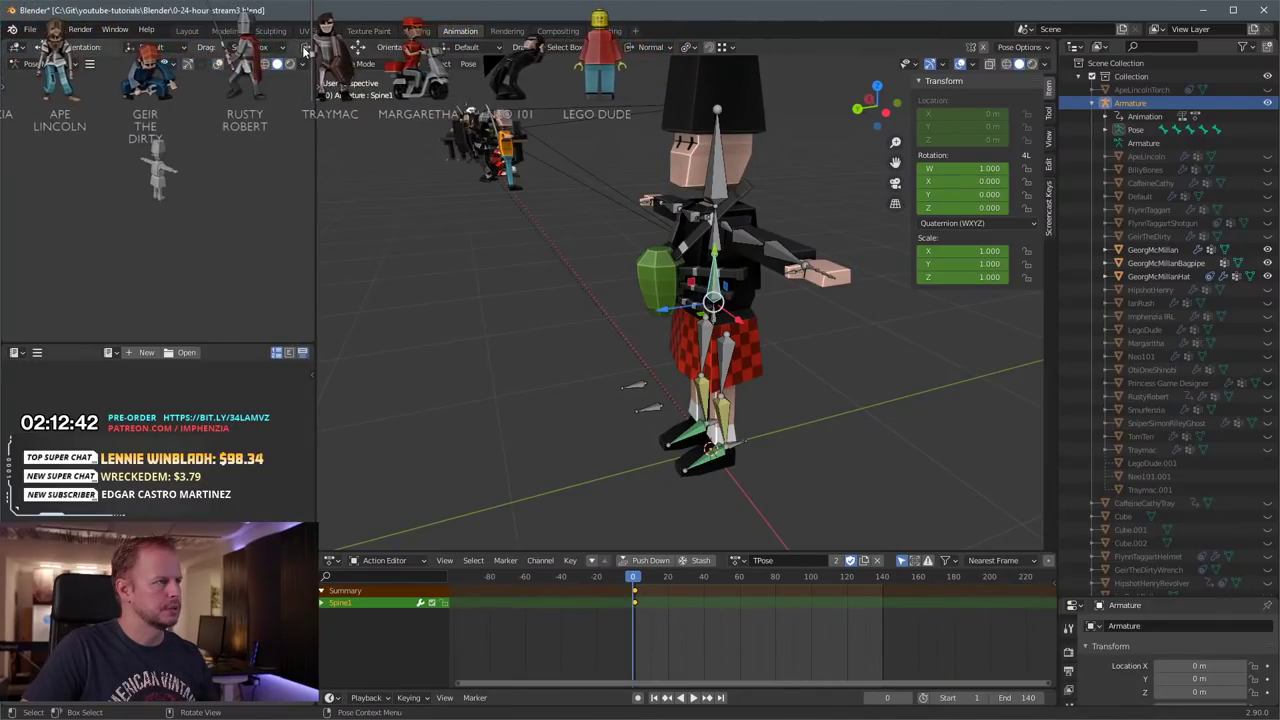
pyautogui.click(318, 31)
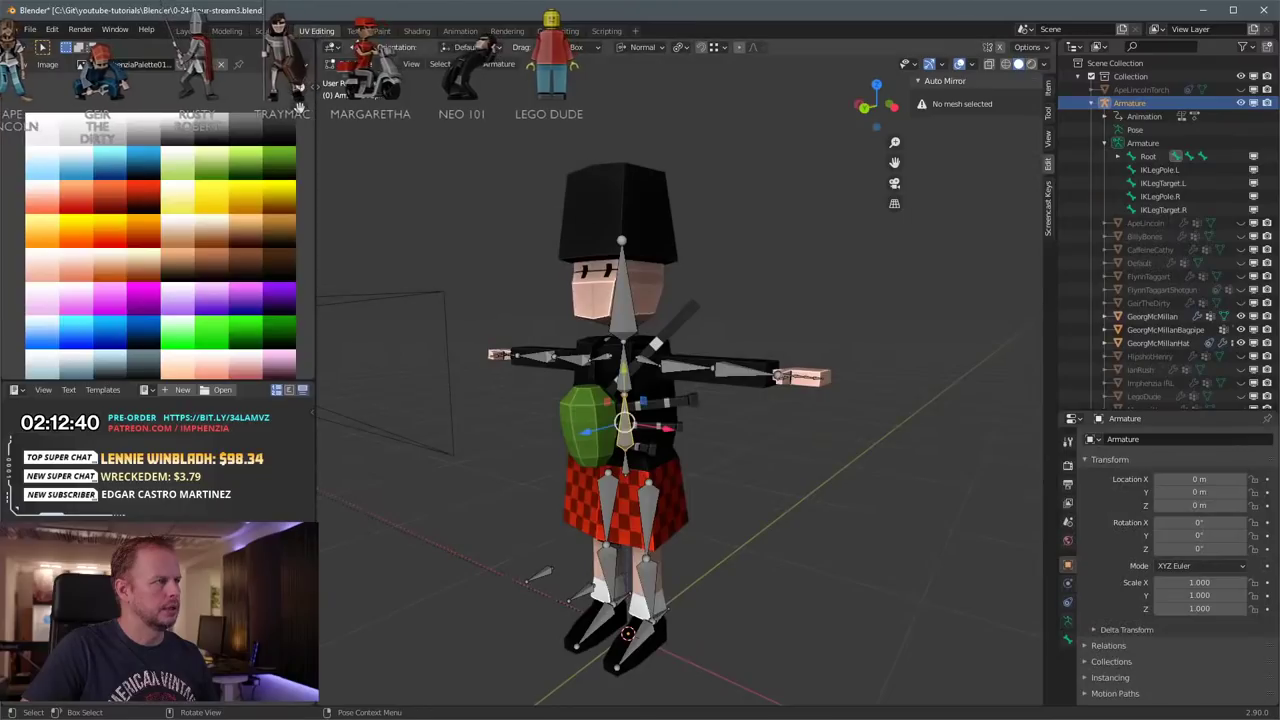
# Step: Add a Child Of object constraint to the bagpipe with the Armature as its target
pyautogui.click(590, 440)
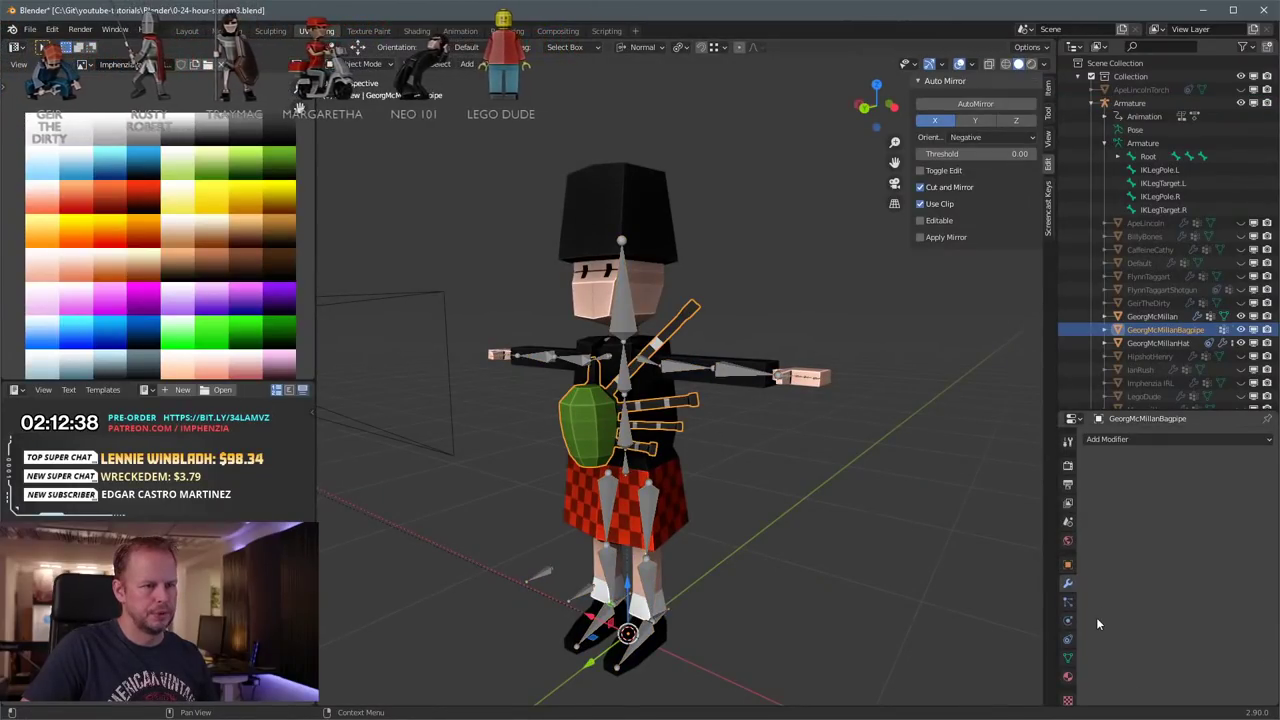
pyautogui.click(1067, 639)
pyautogui.click(1187, 440)
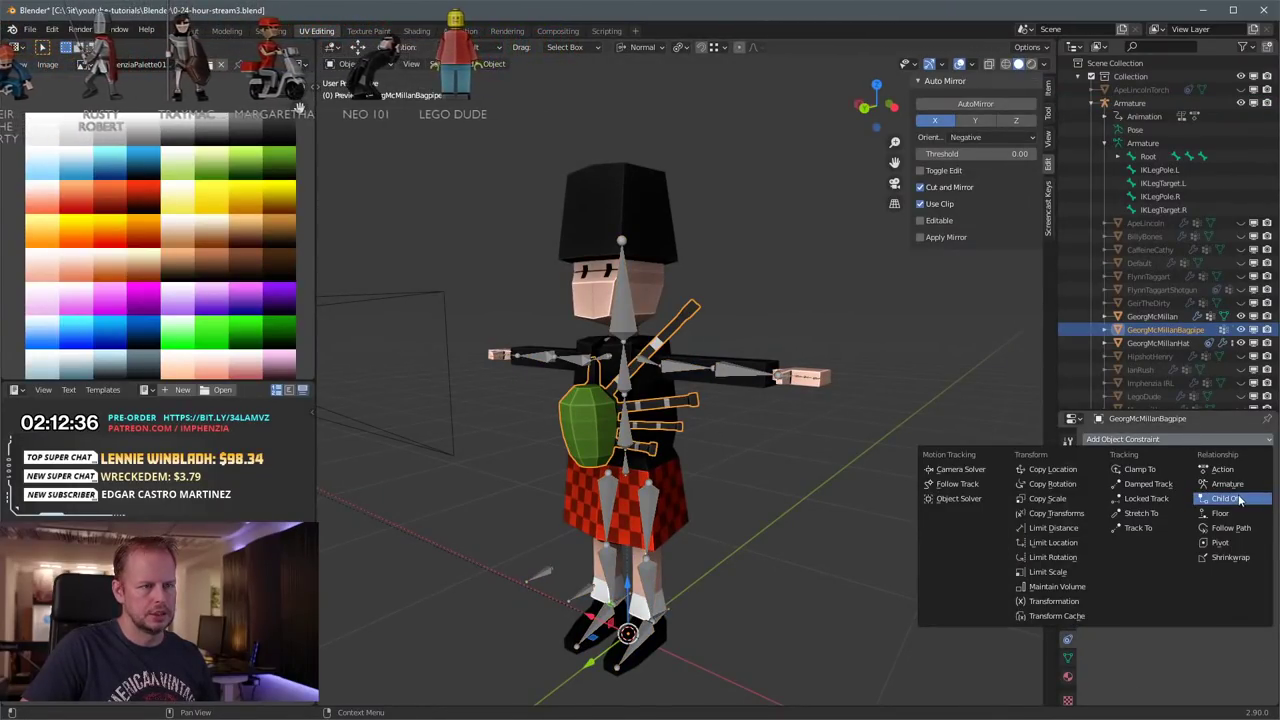
pyautogui.click(1226, 498)
pyautogui.click(1195, 482)
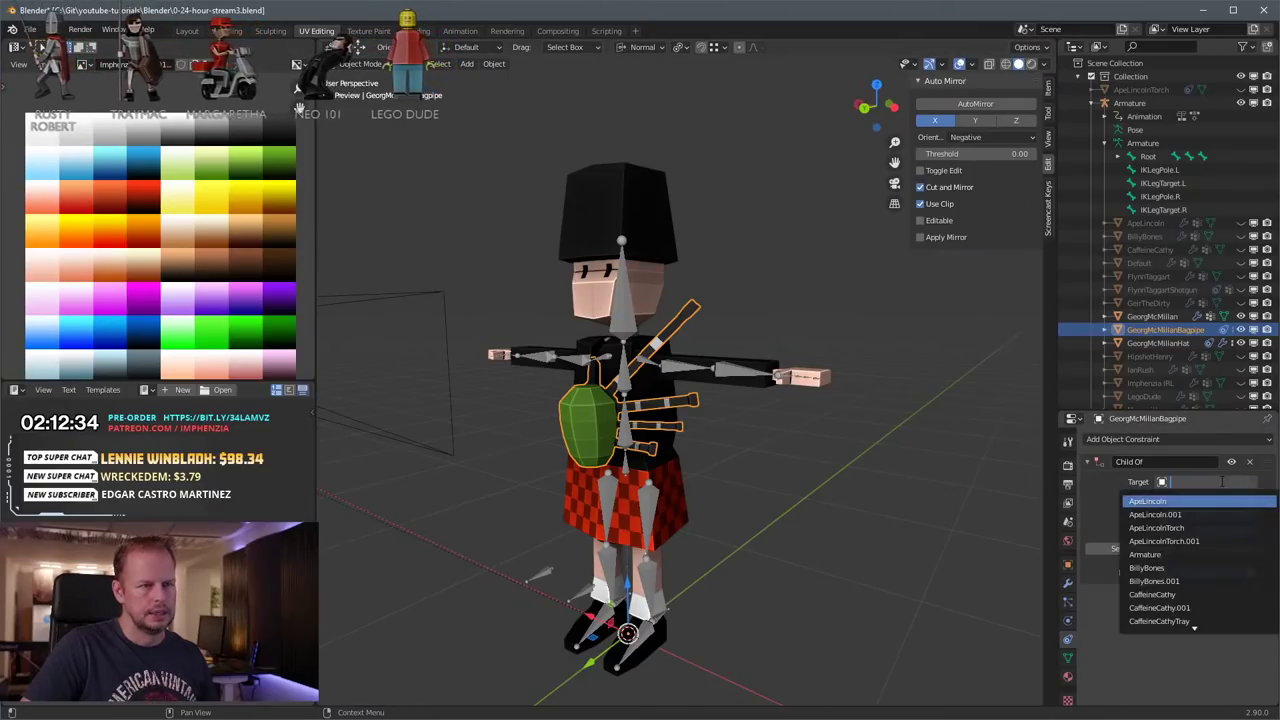
pyautogui.write('ar')
pyautogui.click(1189, 500)
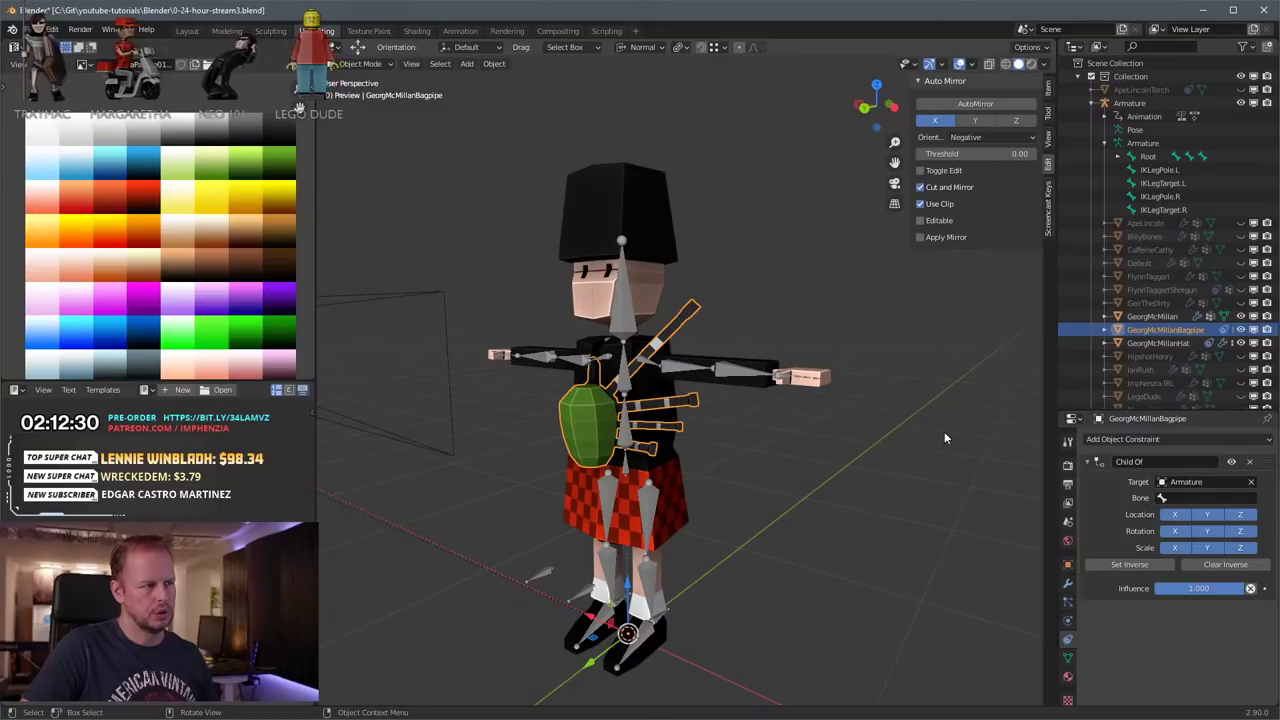
# Step: Set the Child Of constraint's bone to Hand.R and set its inverse
pyautogui.click(1196, 499)
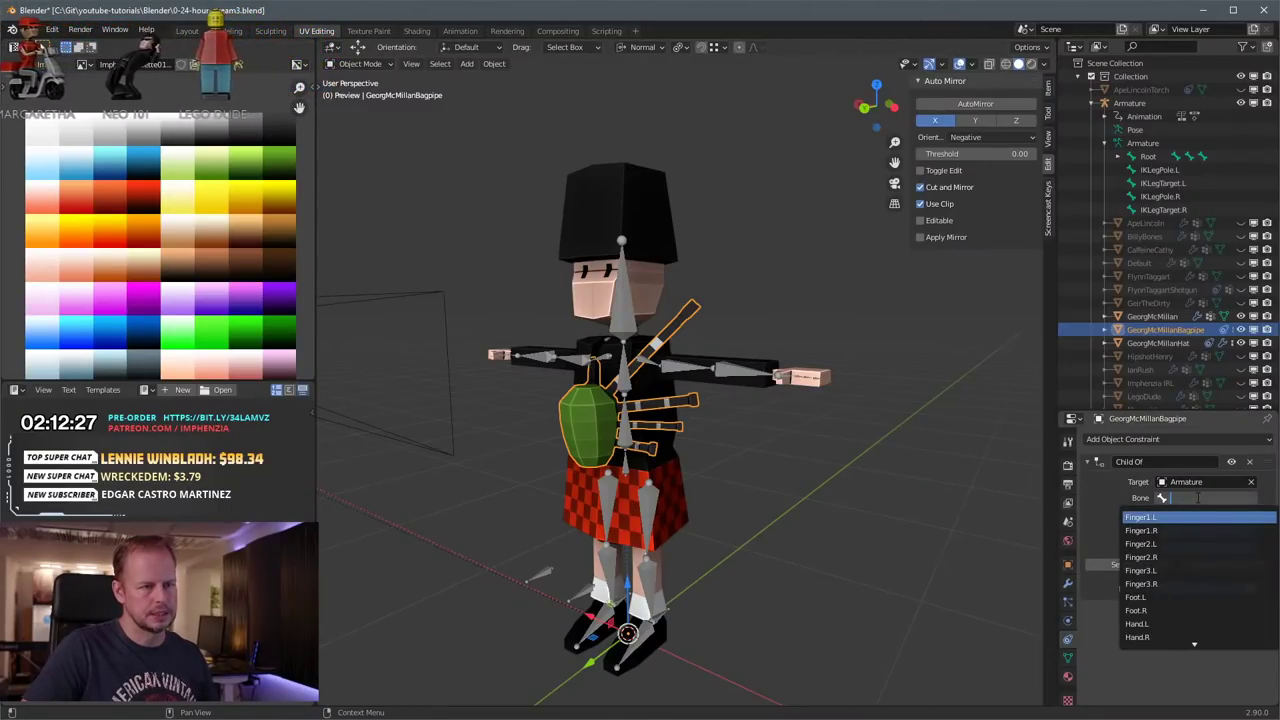
pyautogui.write('ha')
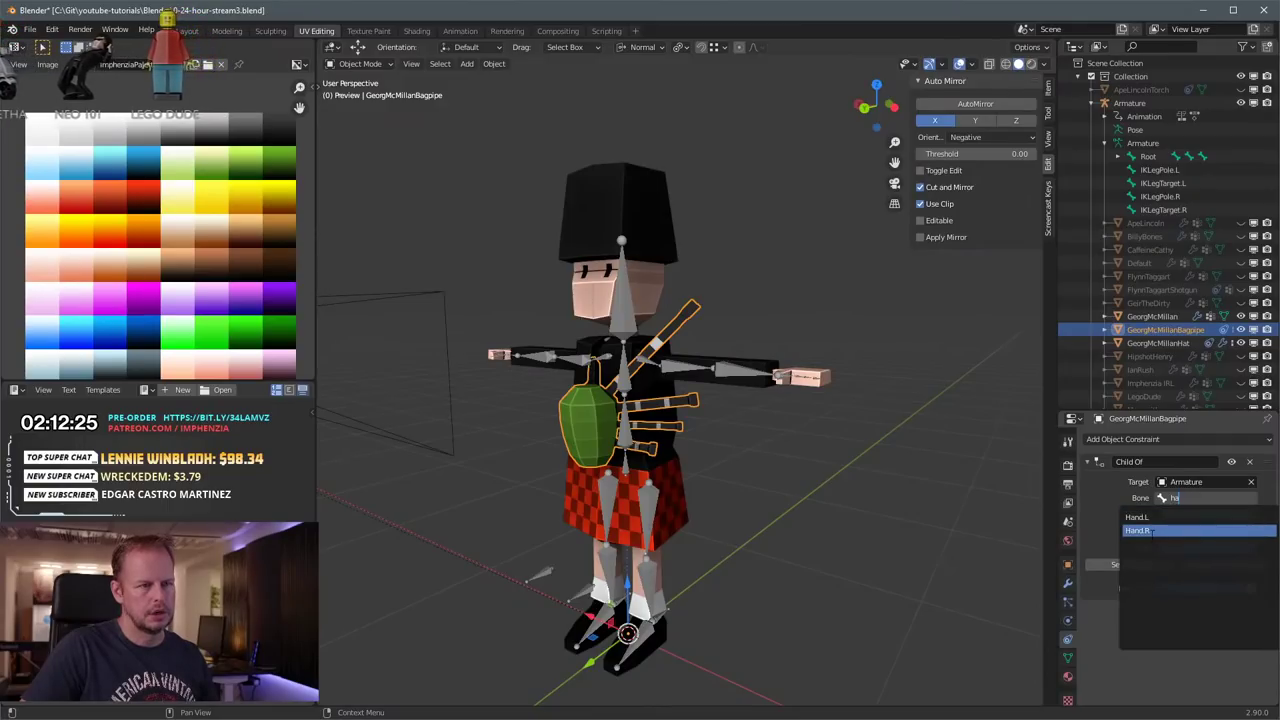
pyautogui.click(1153, 531)
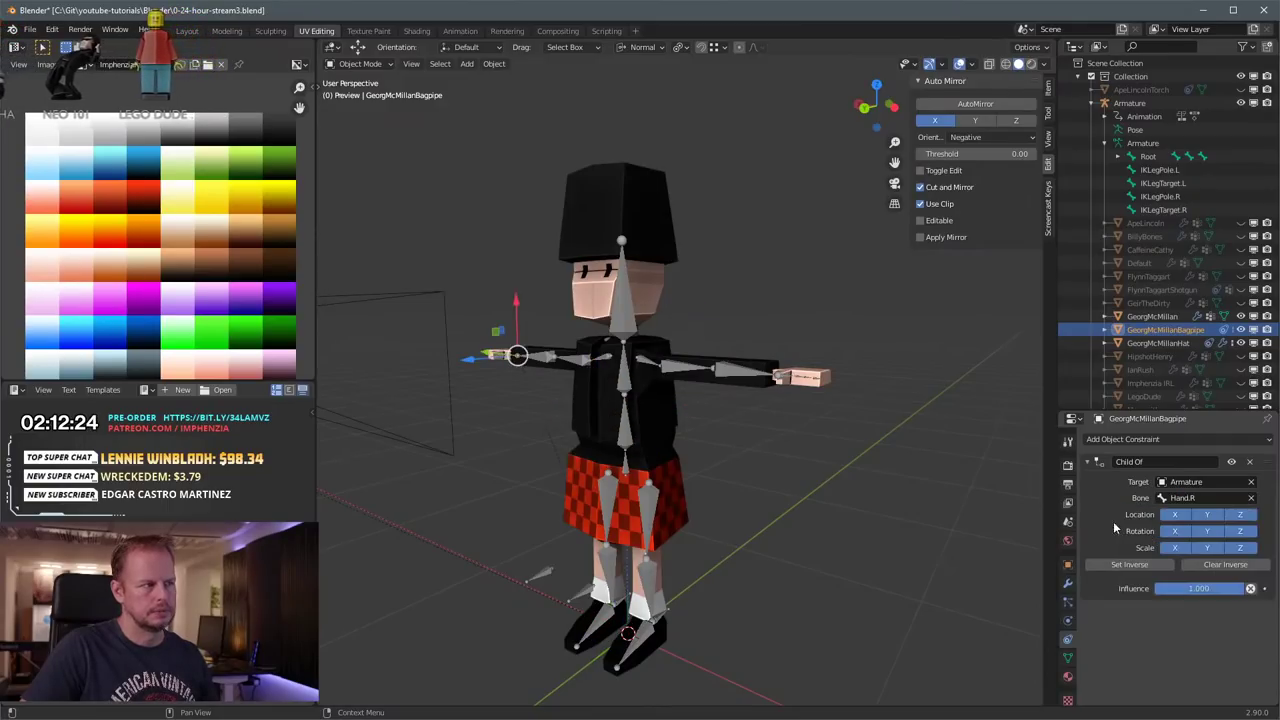
pyautogui.click(1143, 566)
# Step: Move the bagpipe over to the character's right arm, about 0.80 m in X, -0.19 m in Y and 0.14 m in Z
pyautogui.moveTo(640, 420); pyautogui.dragTo(703, 408, button='middle')
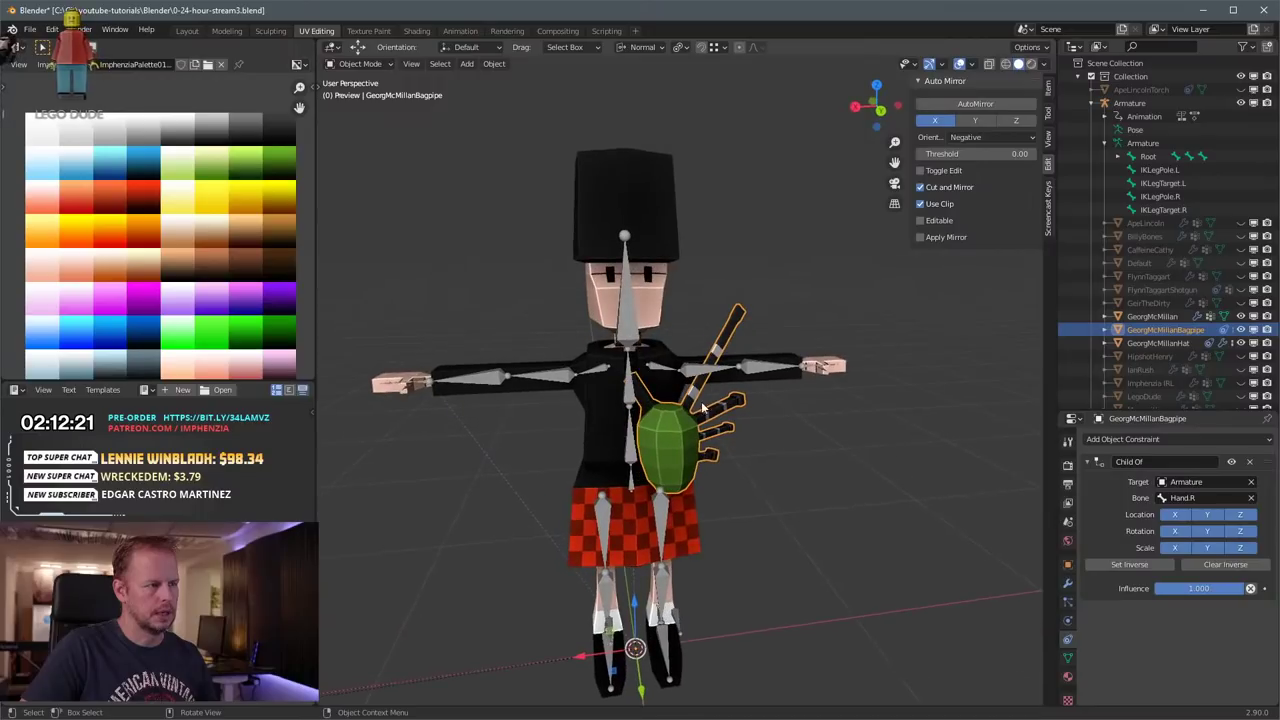
pyautogui.click(678, 441)
pyautogui.click(667, 445)
pyautogui.press('Tab')
pyautogui.press('Tab')
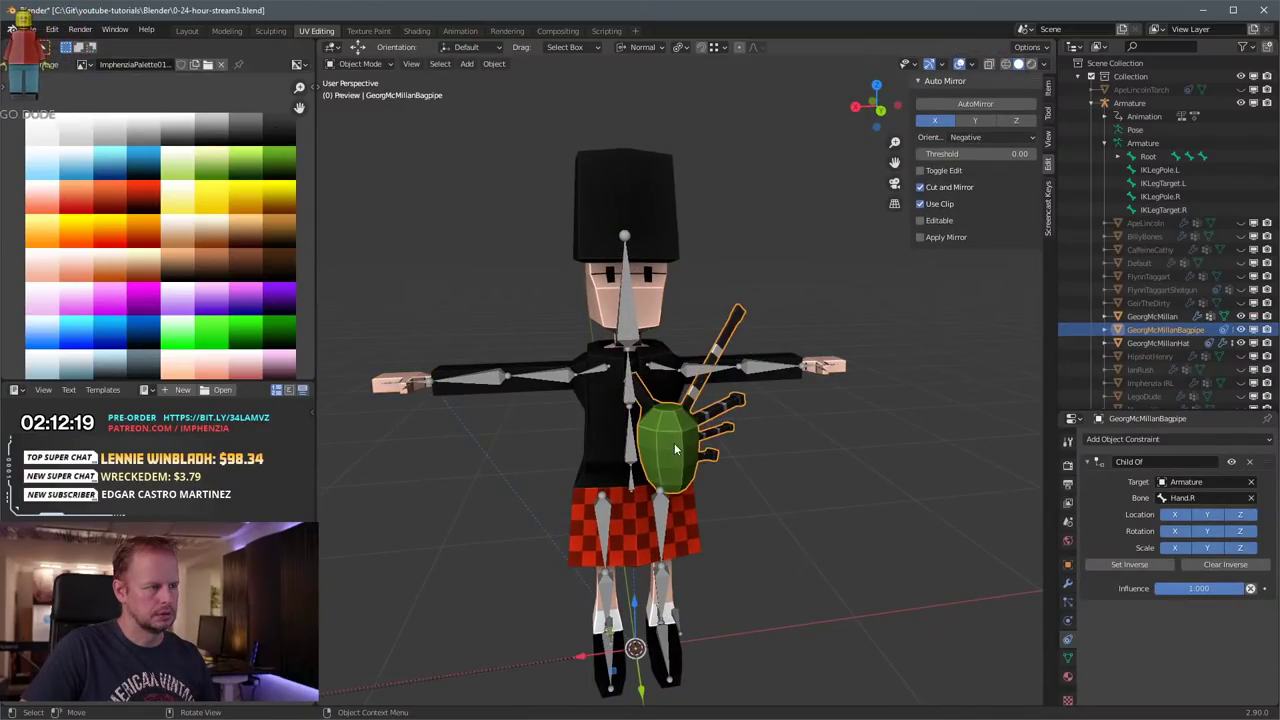
pyautogui.click(675, 450)
pyautogui.click(689, 425)
pyautogui.press('g')
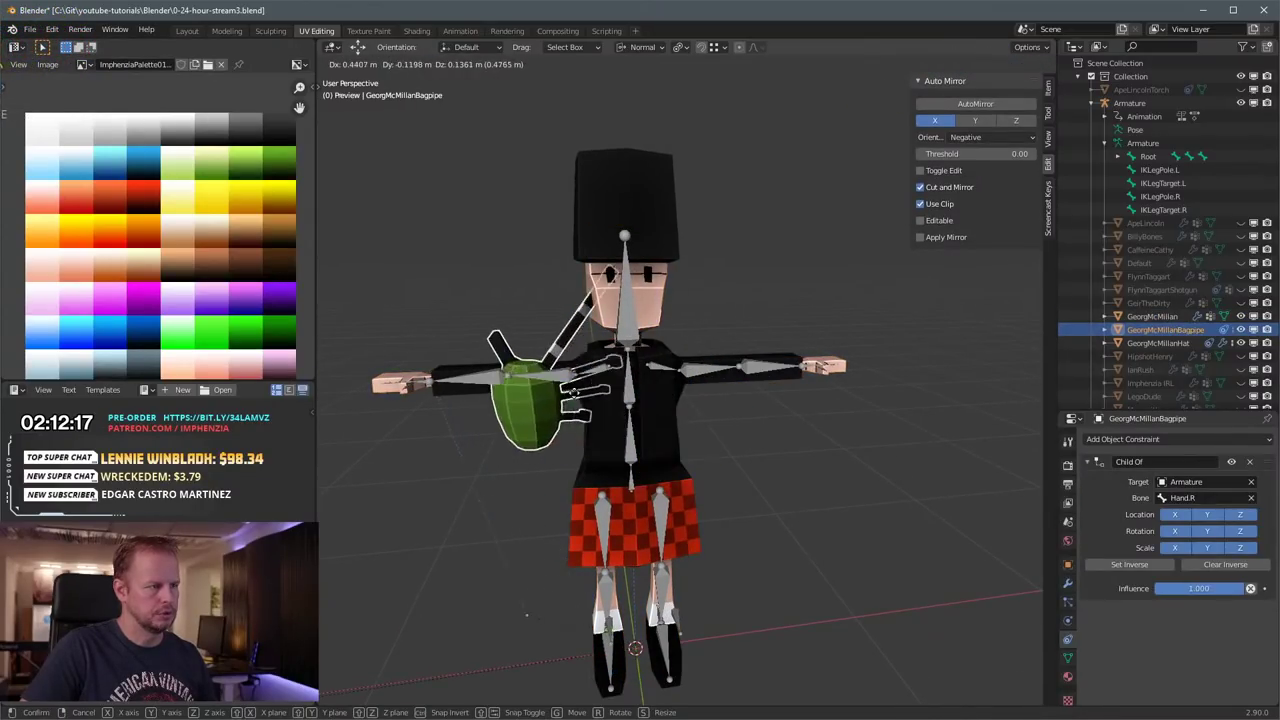
pyautogui.click(468, 386)
pyautogui.moveTo(468, 386); pyautogui.dragTo(610, 373, button='middle')
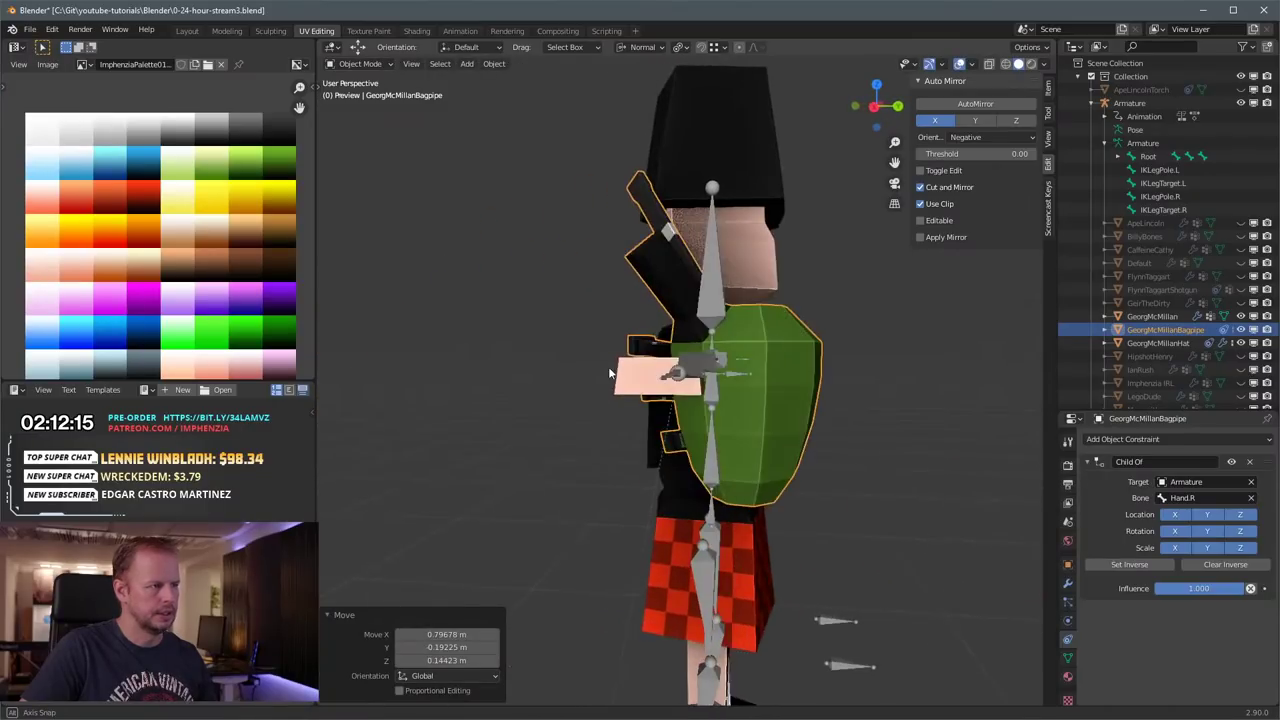
pyautogui.press('r')
pyautogui.press('z')
pyautogui.press('z')
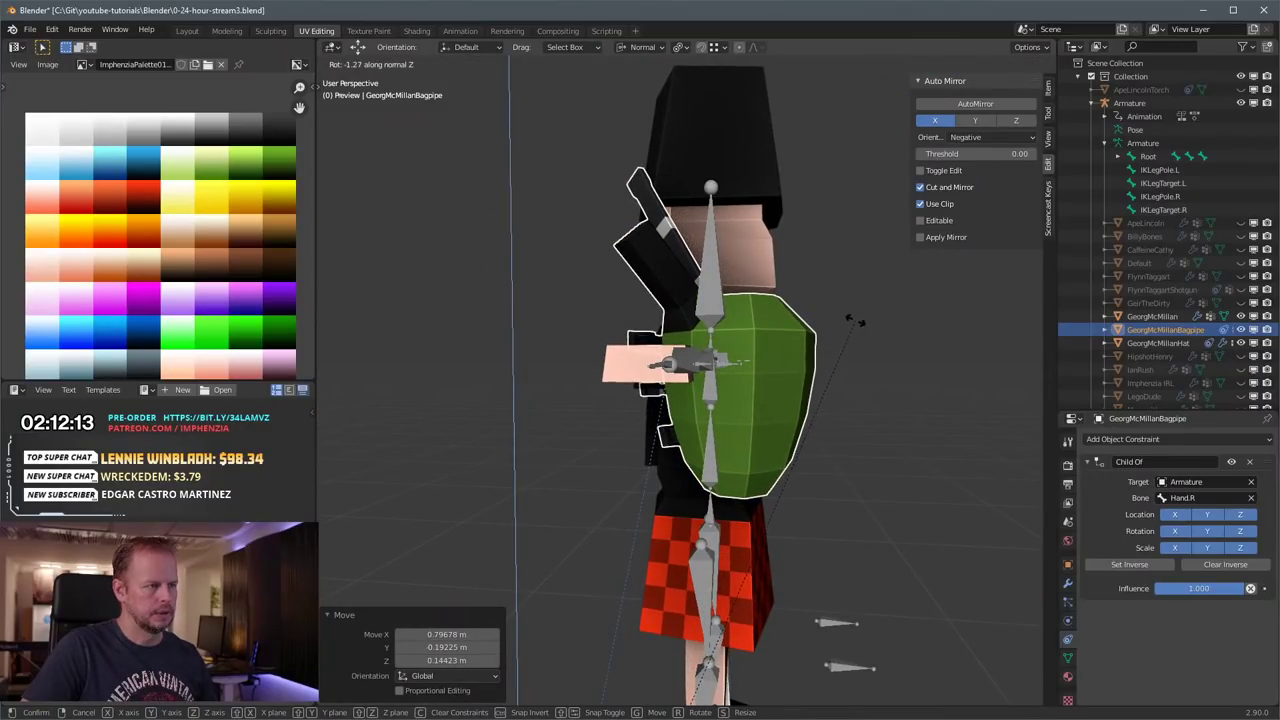
pyautogui.rightClick(870, 428)
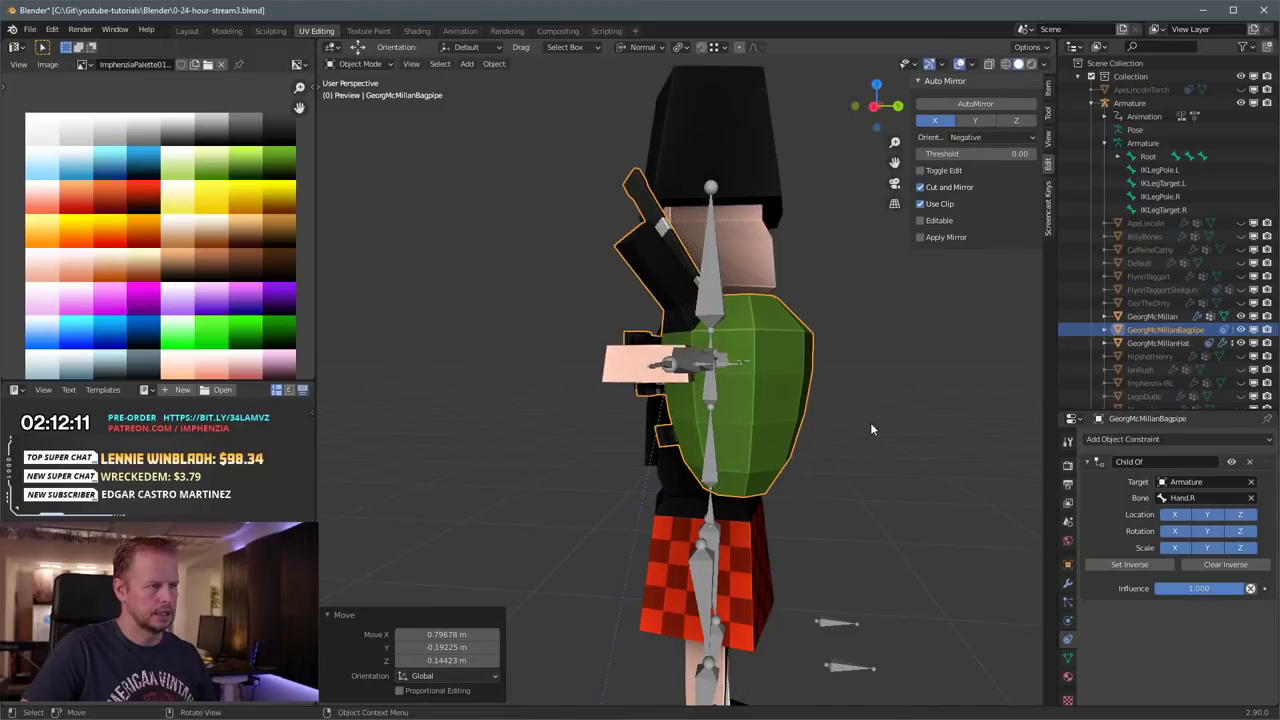
# Step: Set the transform orientation to Global and the pivot point to Median Point
pyautogui.scroll(-3, 870, 414)
pyautogui.press(',')
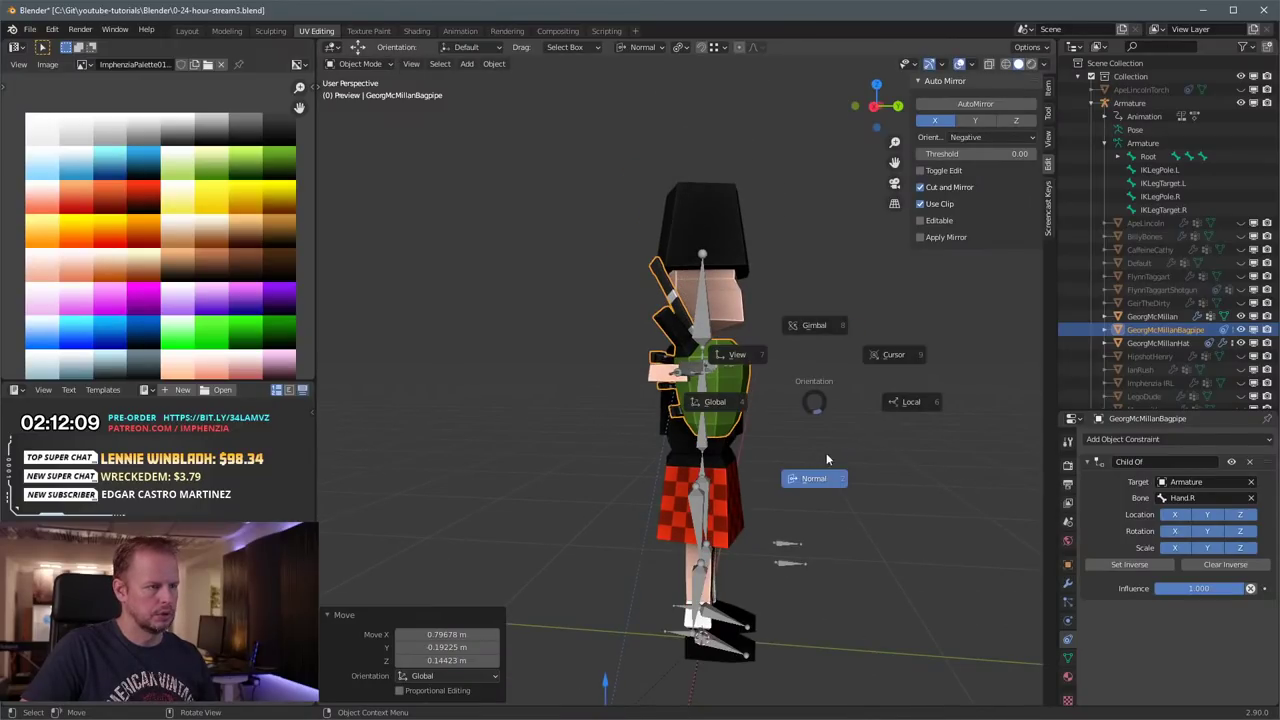
pyautogui.click(808, 399)
pyautogui.press('.')
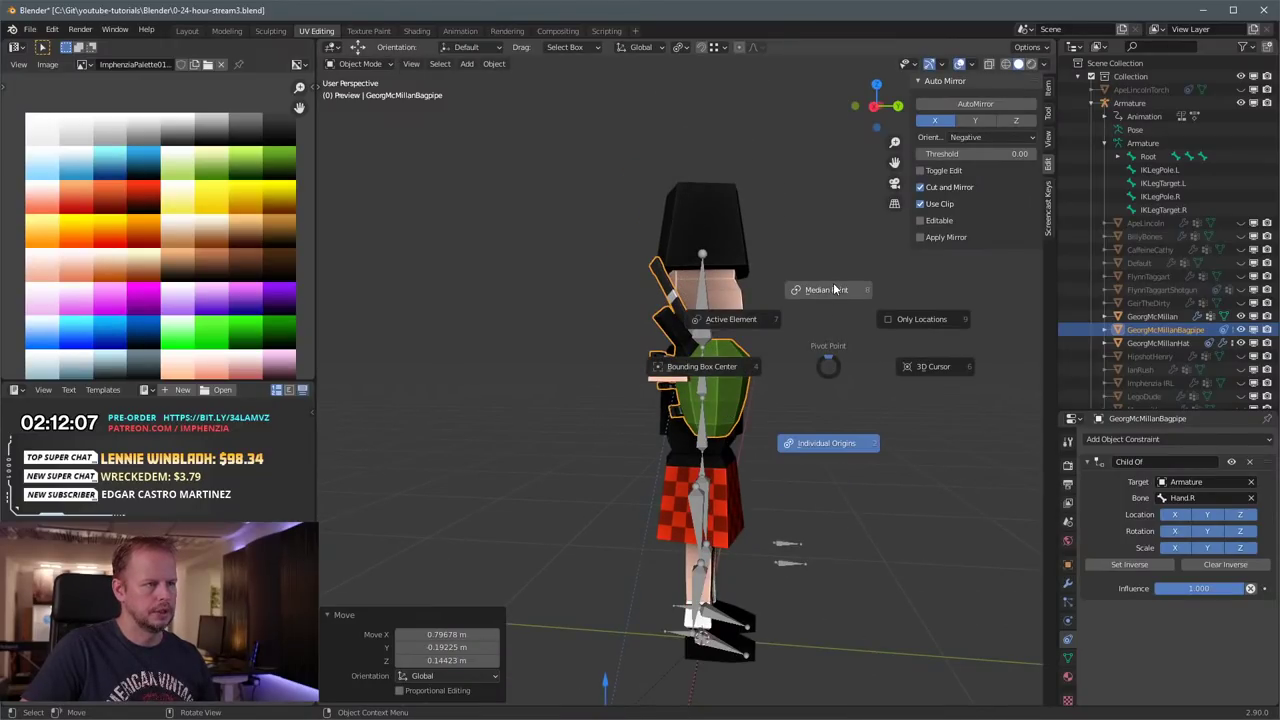
pyautogui.click(834, 287)
# Step: Try to rotate the bagpipe in the side view with the Global orientation and Median Point pivot
pyautogui.click(723, 396)
pyautogui.scroll(-2, 774, 393)
pyautogui.click(719, 388)
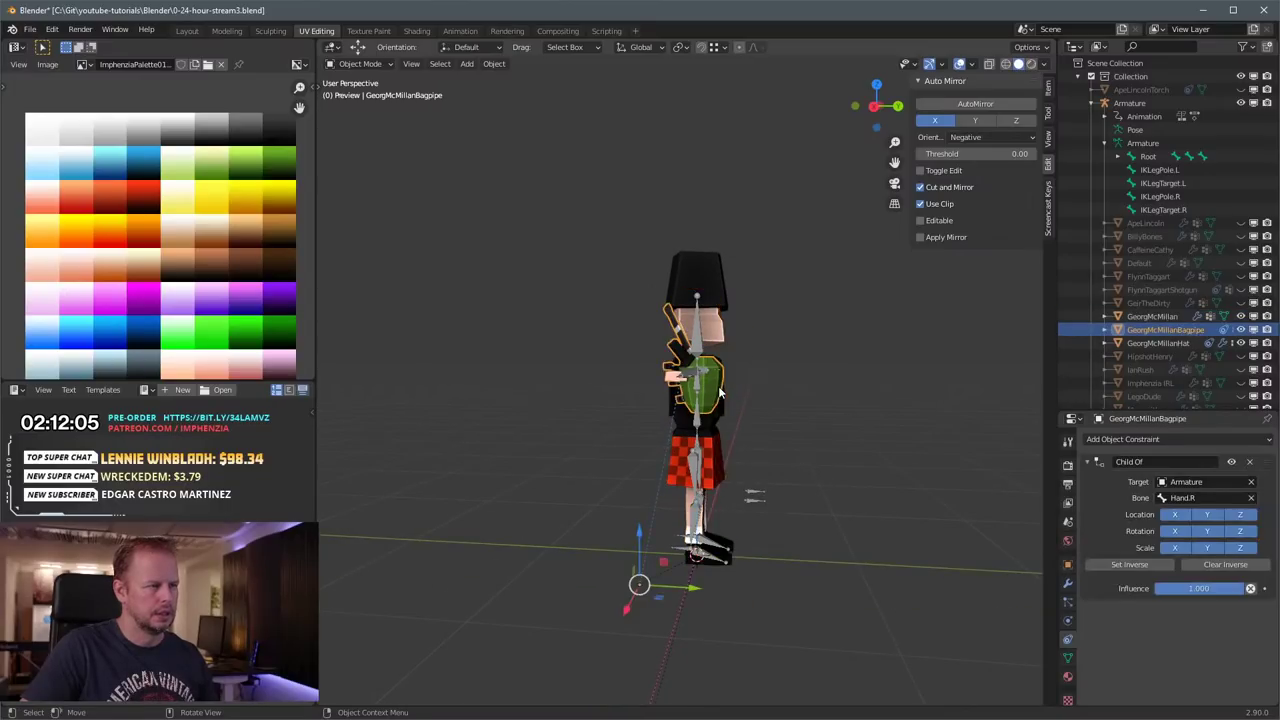
pyautogui.scroll(3, 718, 392)
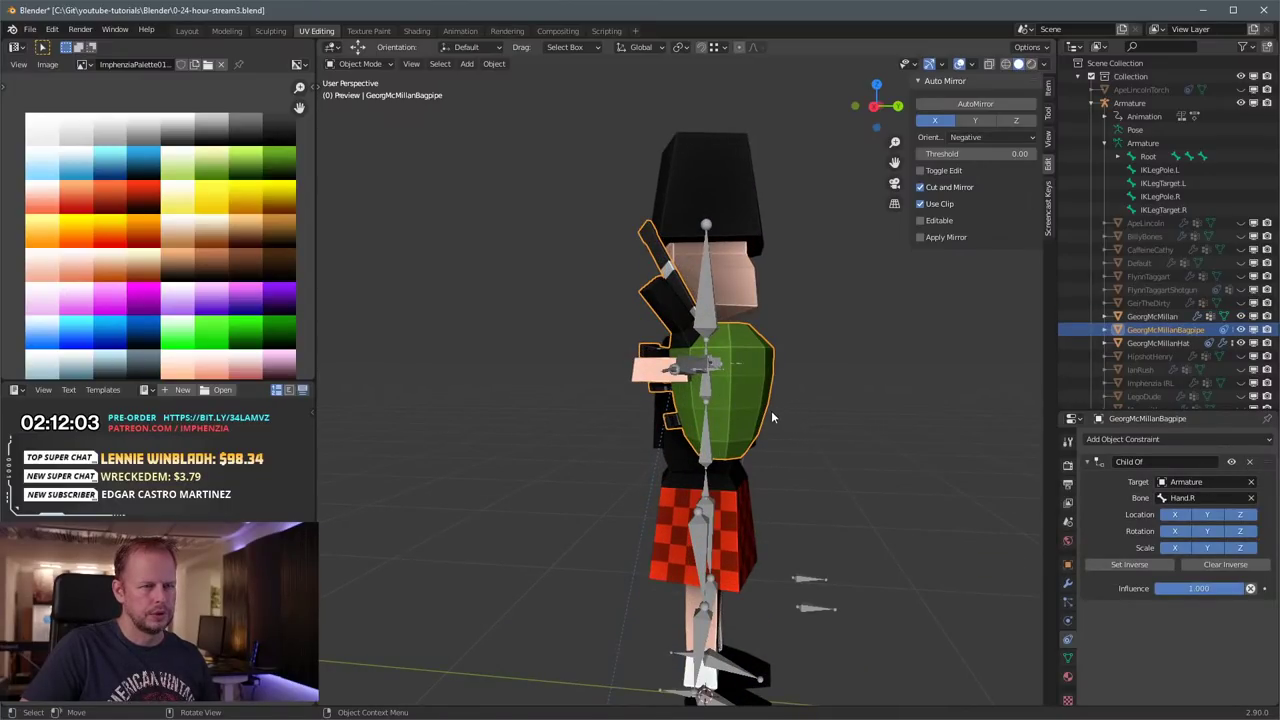
pyautogui.click(752, 381)
pyautogui.click(767, 364)
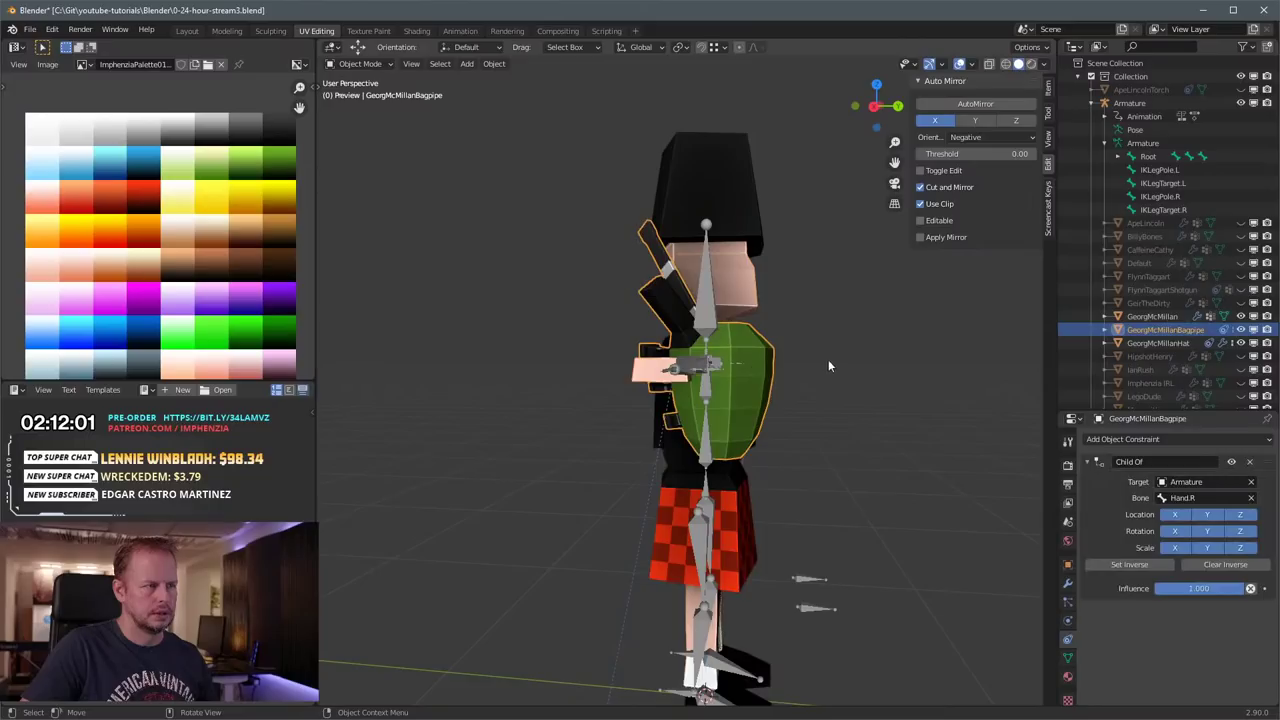
pyautogui.moveTo(828, 361); pyautogui.dragTo(866, 367, button='middle')
pyautogui.press('r')
pyautogui.click(878, 411)
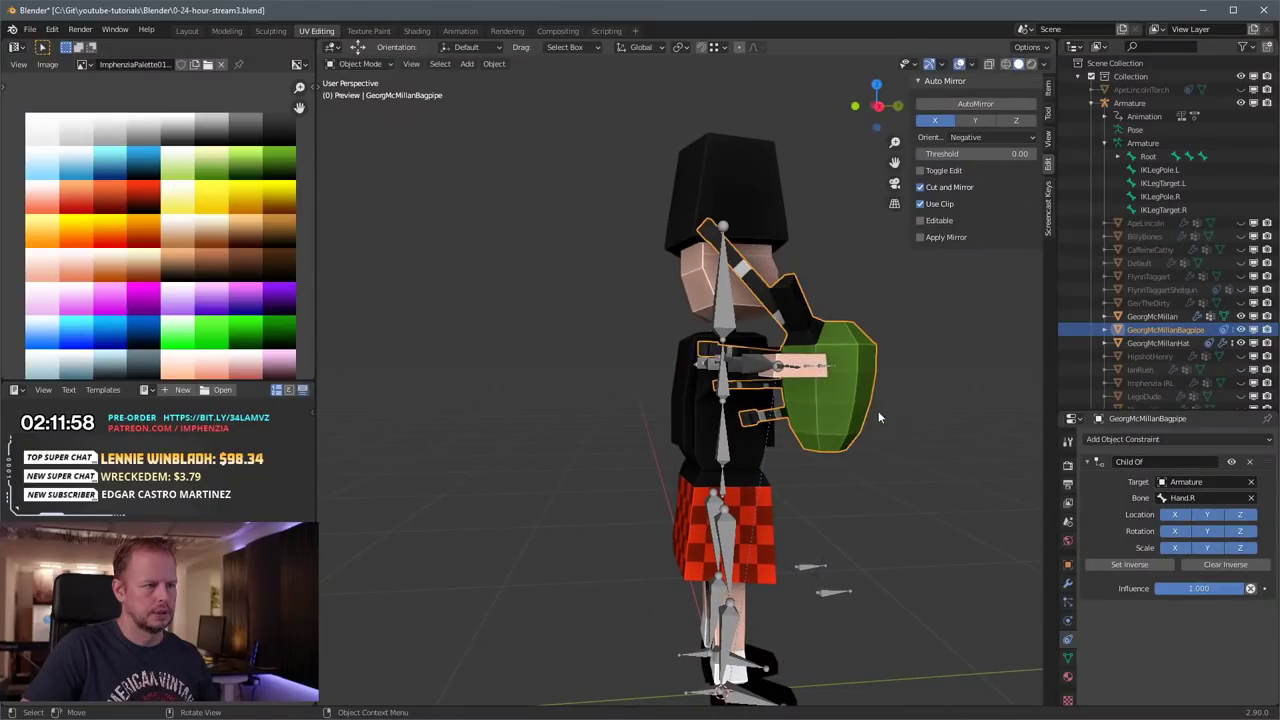
# Step: Try to delete the stray point near the ground in the bagpipe's Edit Mode
pyautogui.scroll(-3, 870, 420)
pyautogui.moveTo(865, 430); pyautogui.dragTo(730, 403, button='middle')
pyautogui.scroll(2, 740, 425)
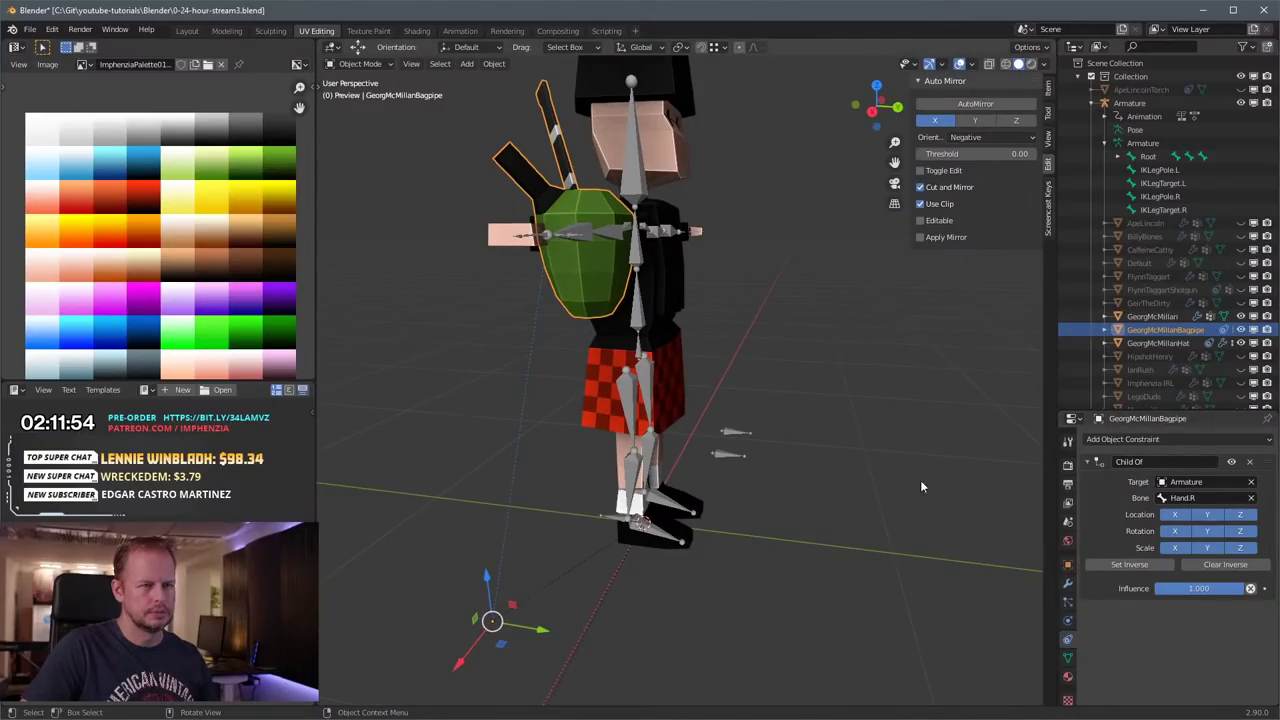
pyautogui.click(688, 597)
pyautogui.click(491, 620)
pyautogui.press('Tab')
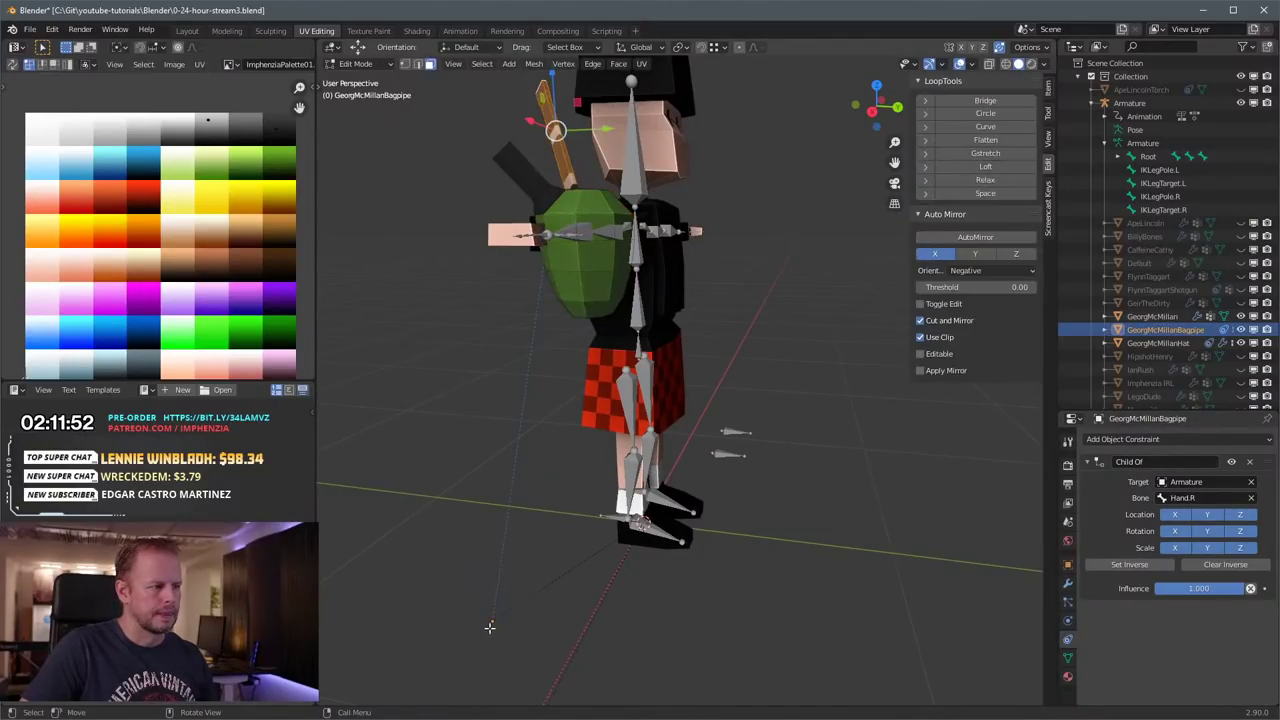
pyautogui.press('x')
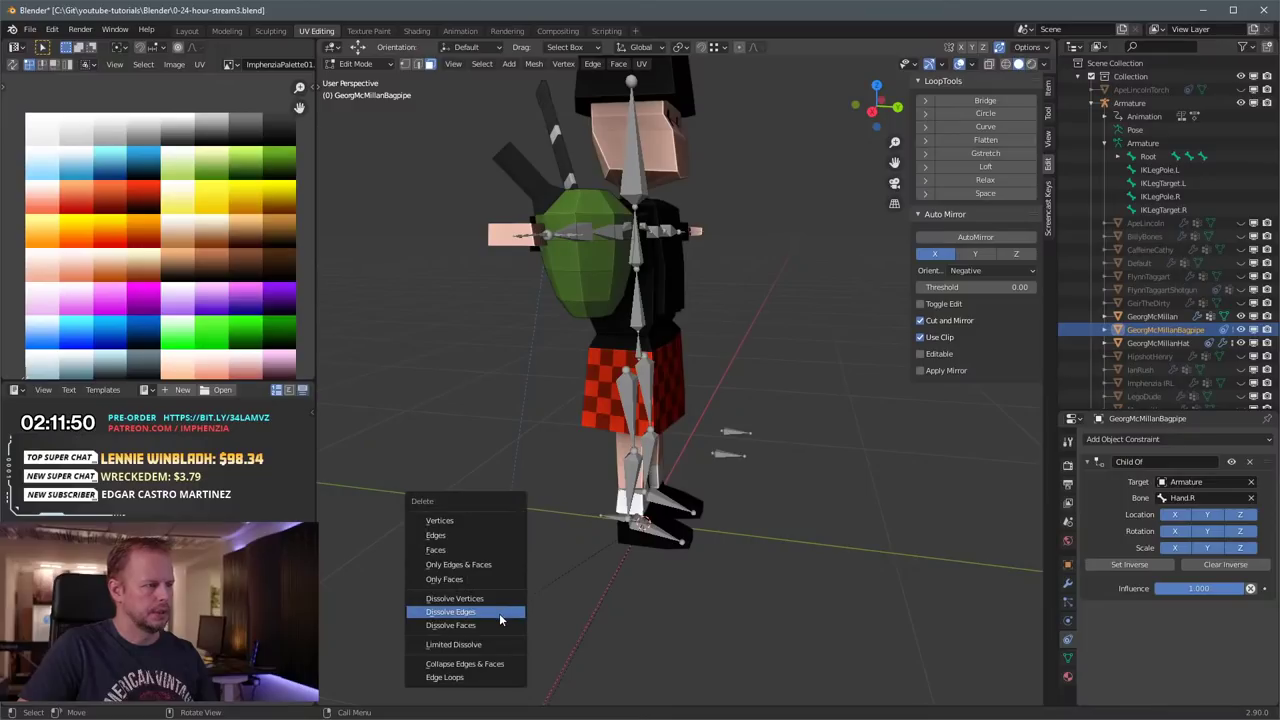
pyautogui.press('Escape')
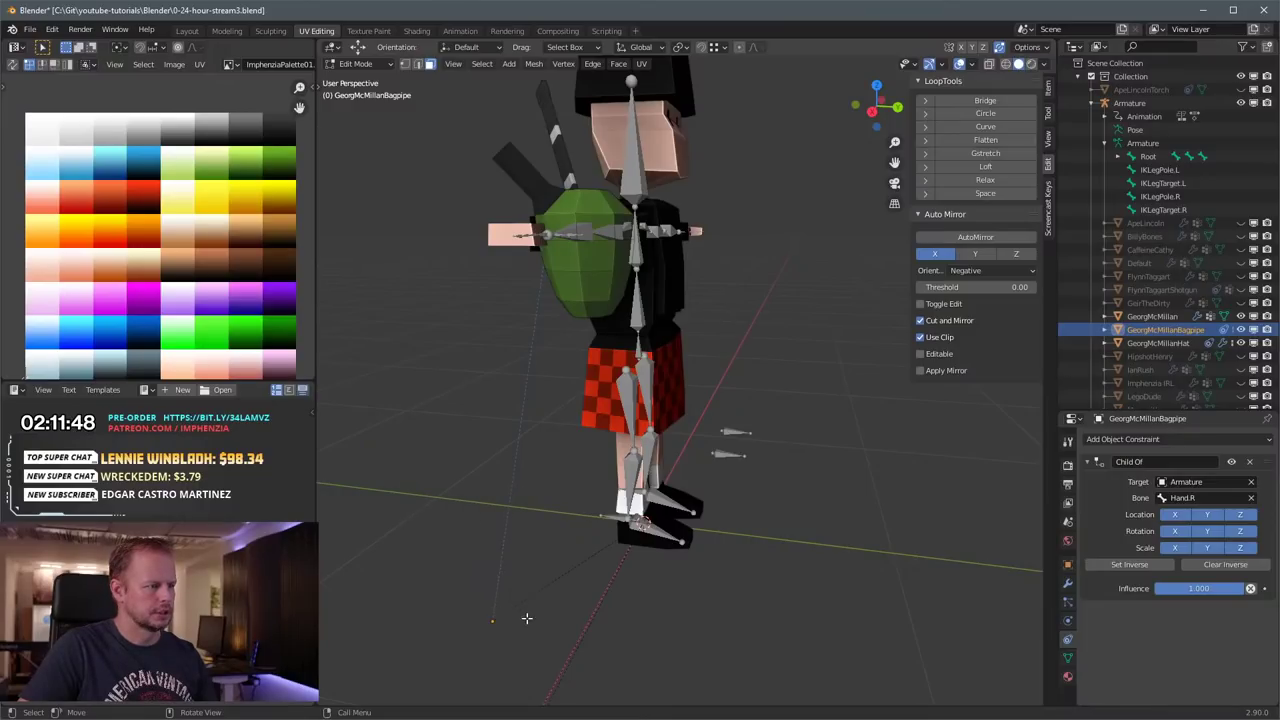
# Step: Box-select the bagpipe by its far-off origin point and inspect its mesh in Edit Mode
pyautogui.press('a')
pyautogui.press('Tab')
pyautogui.press('a')
pyautogui.press('a')
pyautogui.press('b')
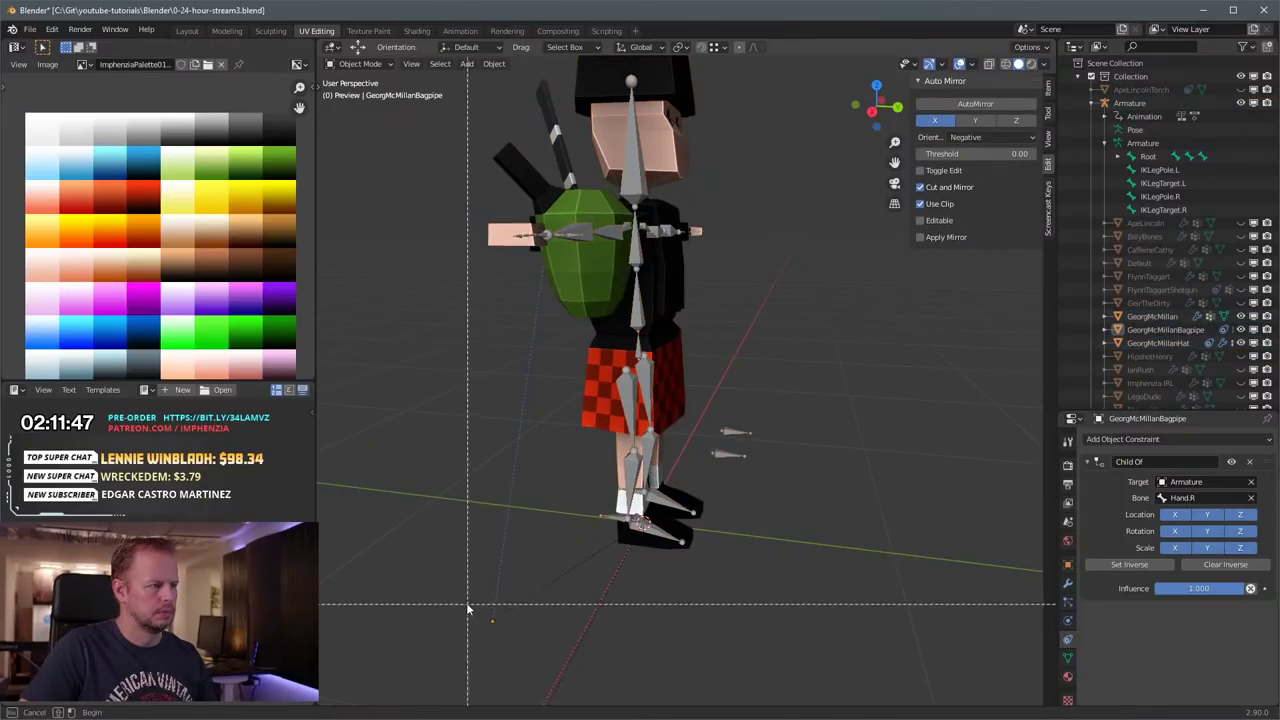
pyautogui.moveTo(469, 605); pyautogui.dragTo(525, 645)
pyautogui.press('Tab')
pyautogui.click(583, 271)
pyautogui.scroll(1, 578, 267)
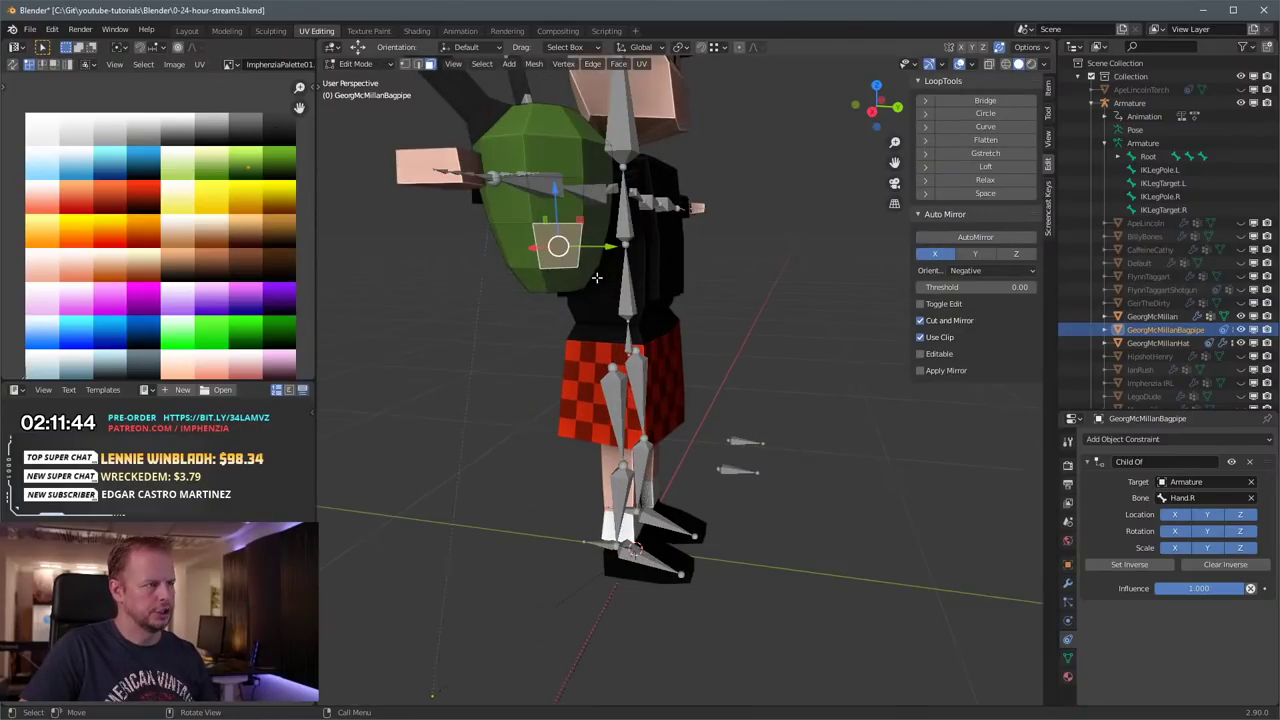
pyautogui.press('Tab')
# Step: Set the bagpipe's origin to its geometry
pyautogui.keyDown('shift'); pyautogui.moveTo(621, 250); pyautogui.dragTo(660, 338, button='middle'); pyautogui.keyUp('shift')
pyautogui.scroll(-2, 637, 368)
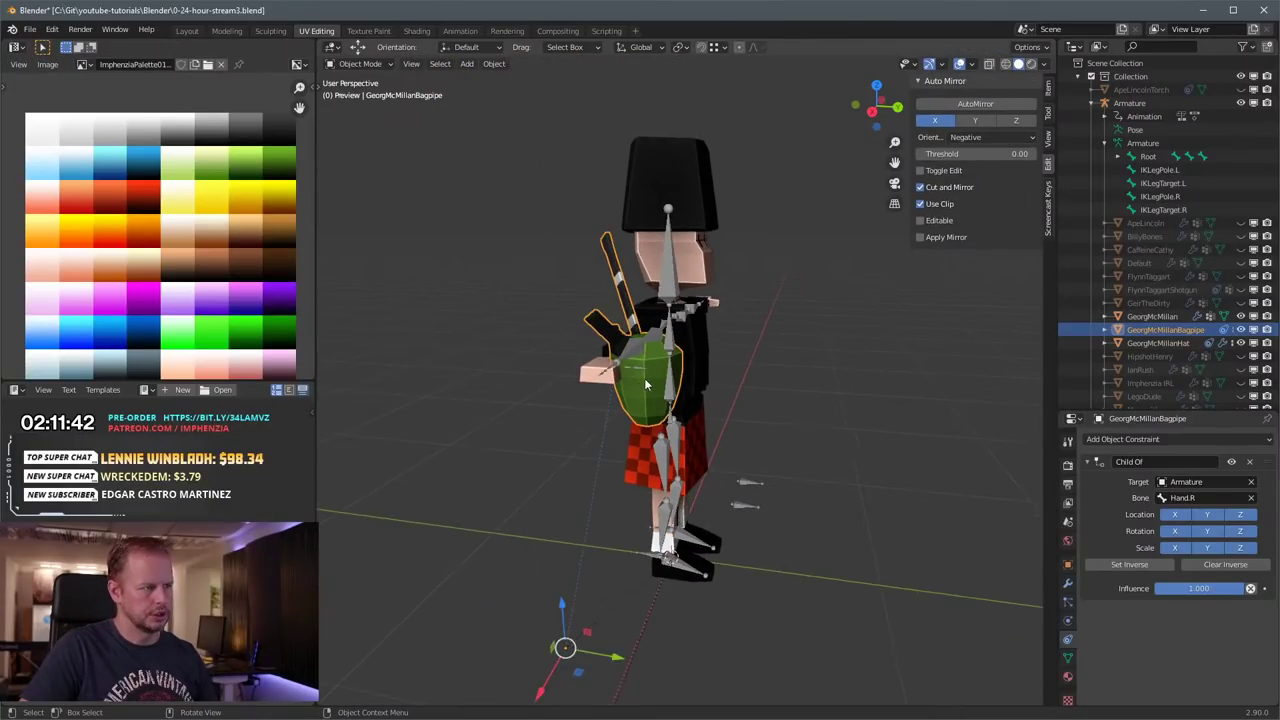
pyautogui.click(645, 382)
pyautogui.click(645, 382)
pyautogui.rightClick(645, 382)
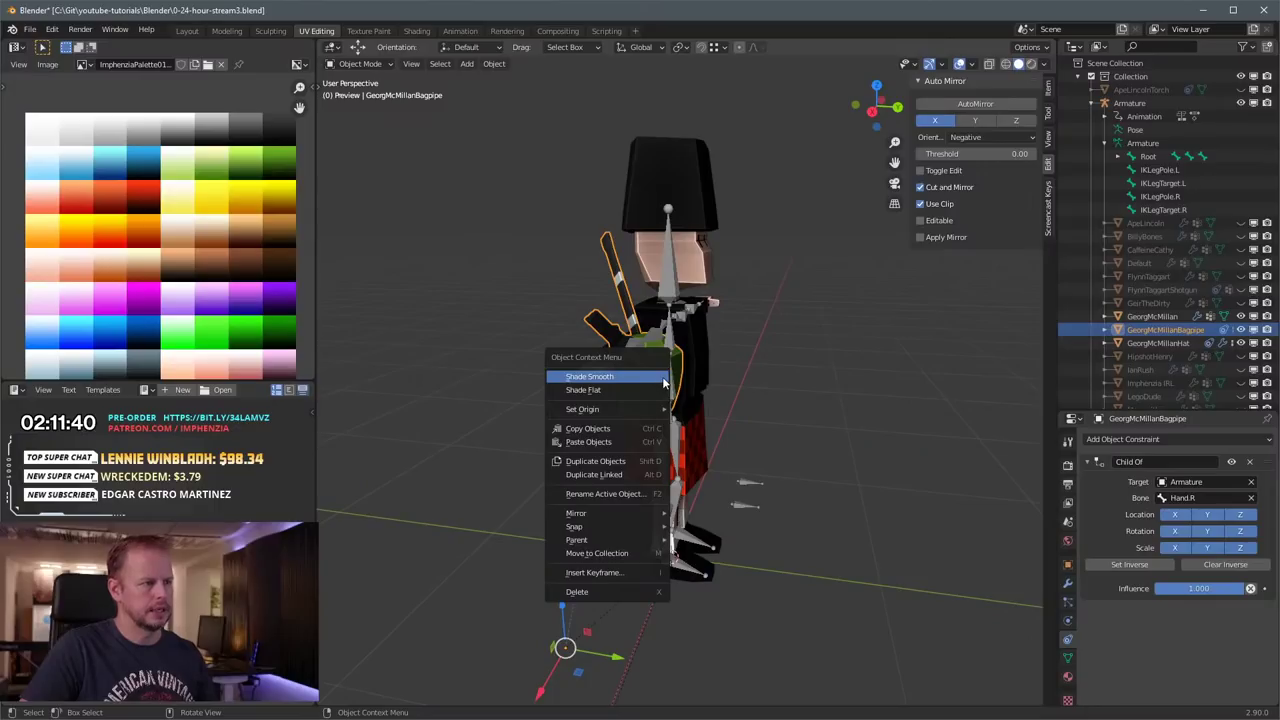
pyautogui.moveTo(610, 409)
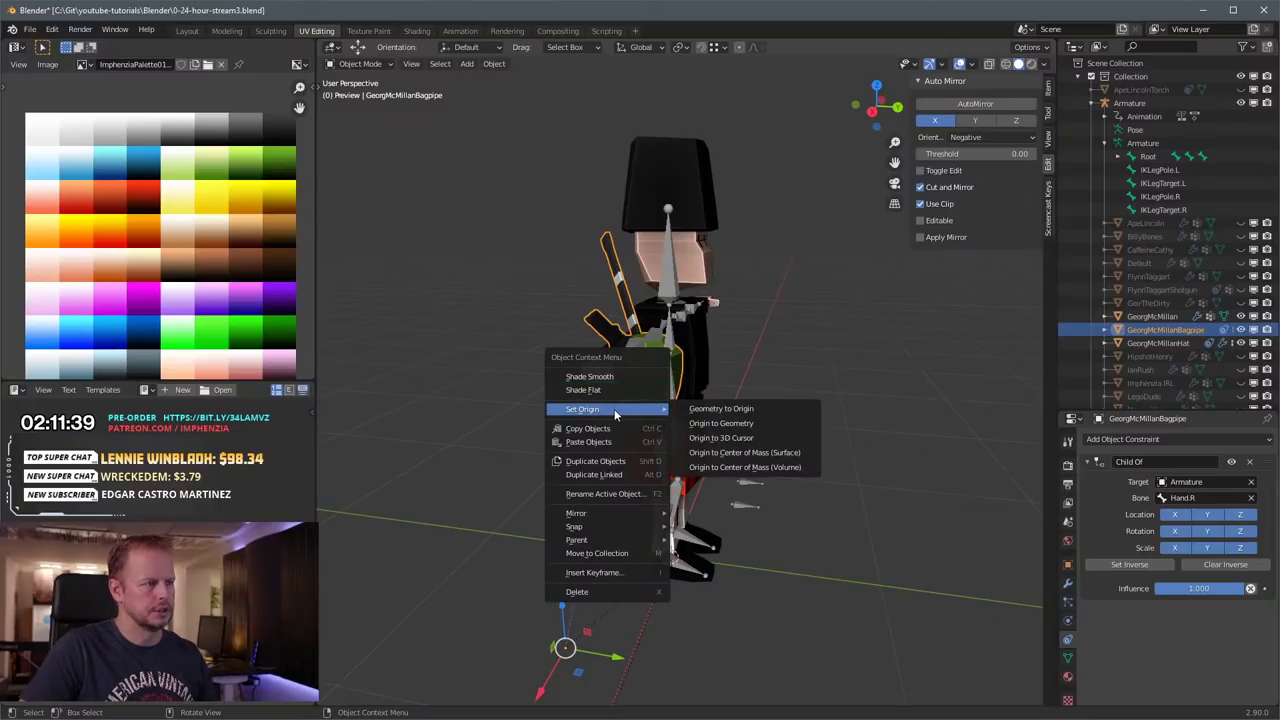
pyautogui.click(747, 425)
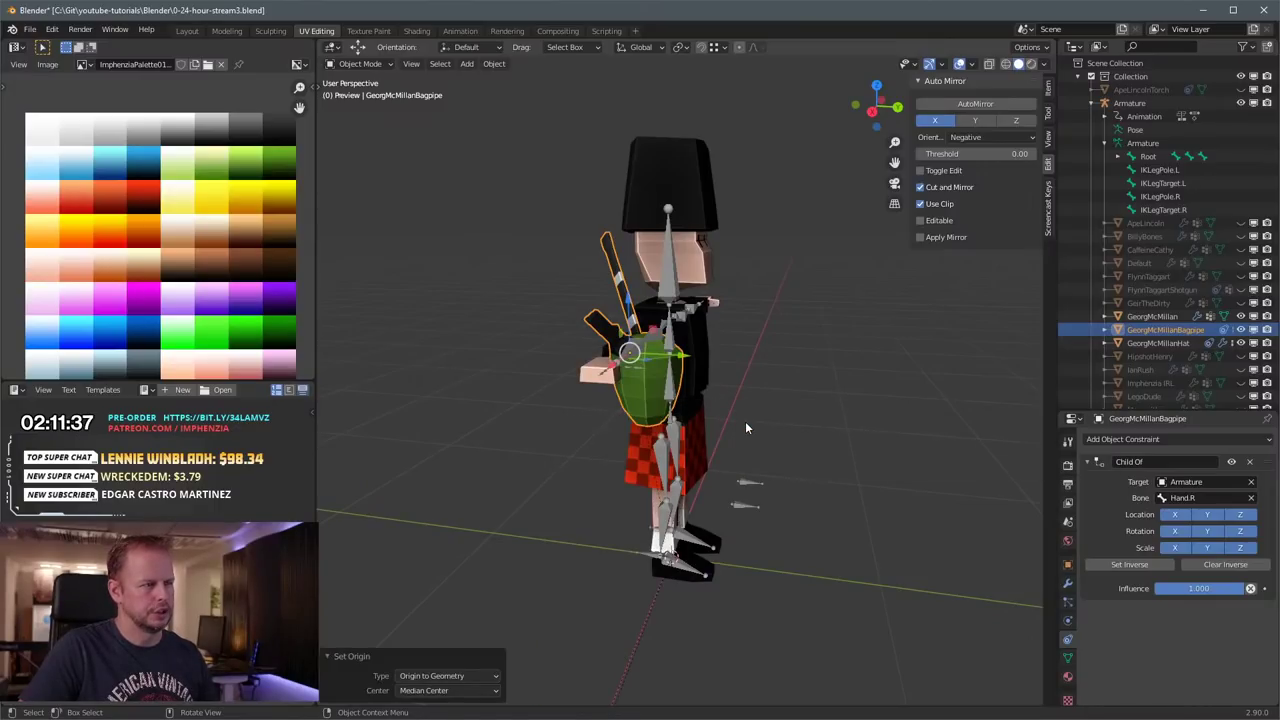
# Step: Rotate the bagpipe 83.5° in the side view and move it slightly, about 0.01 m in X, 0.04 m in Y and -0.06 m in Z
pyautogui.click(656, 369)
pyautogui.click(654, 369)
pyautogui.moveTo(750, 316); pyautogui.dragTo(777, 297, button='middle')
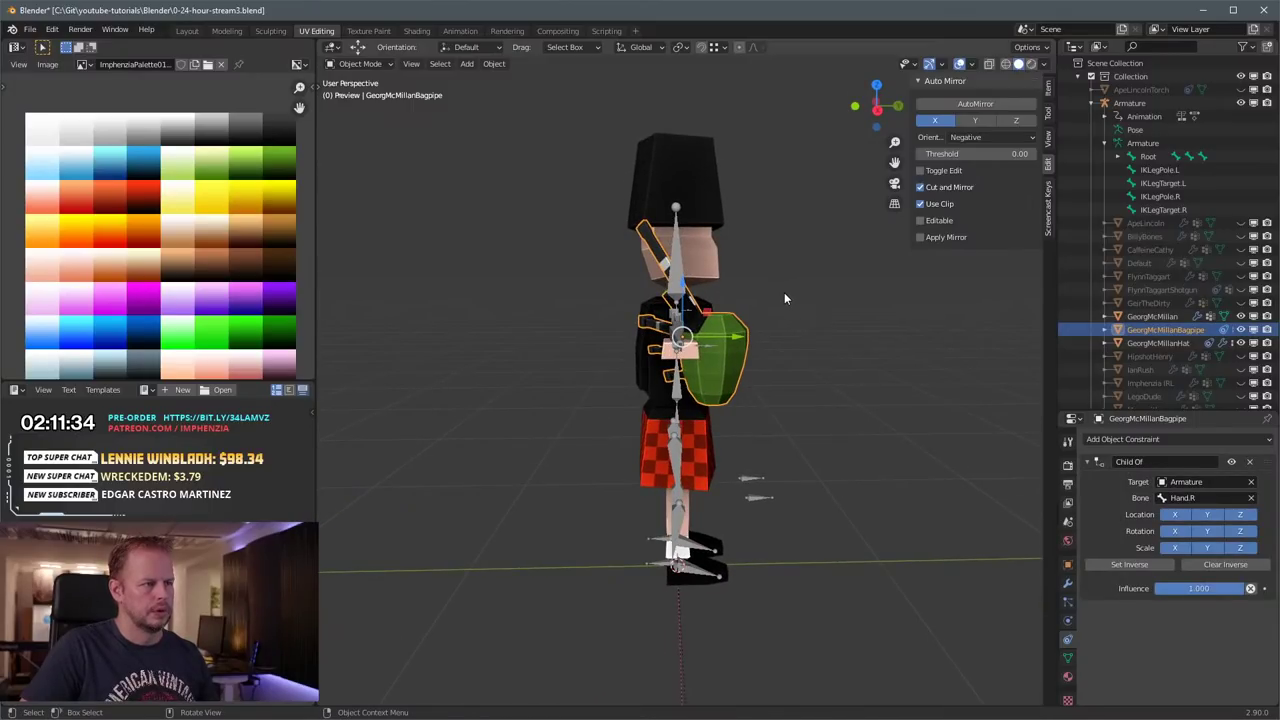
pyautogui.press('r')
pyautogui.click(794, 326)
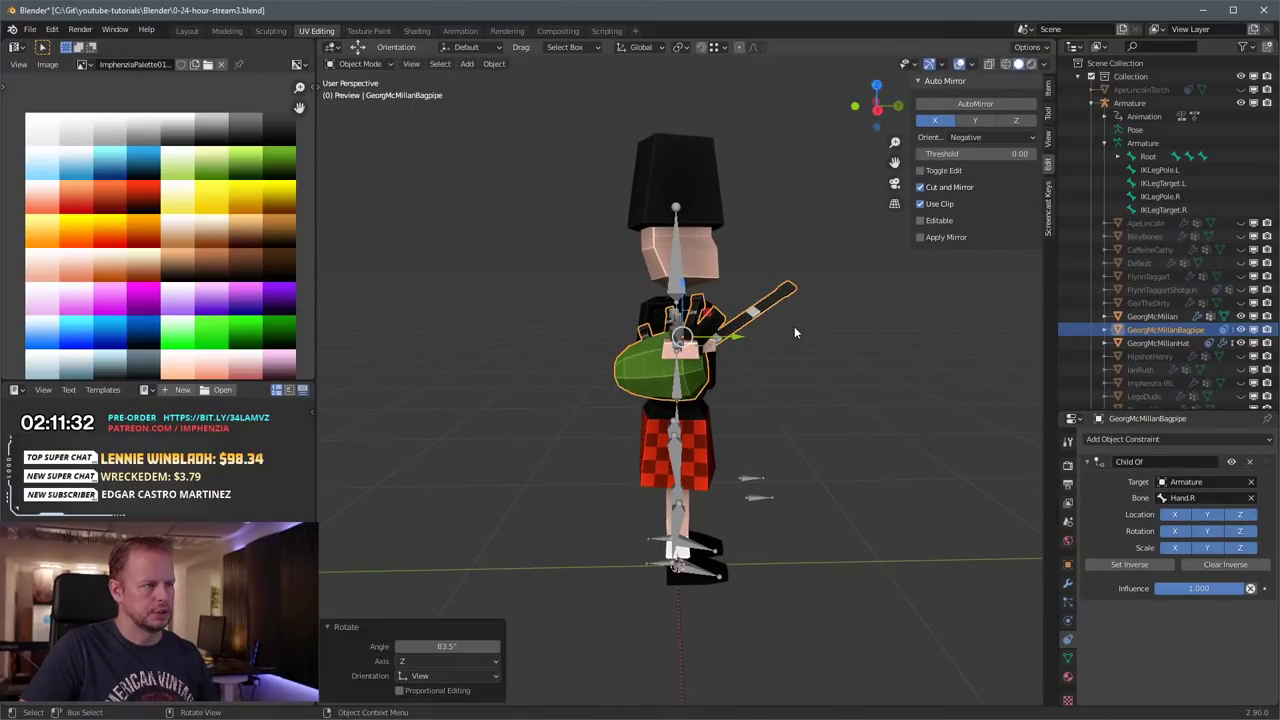
pyautogui.press('g')
pyautogui.click(829, 350)
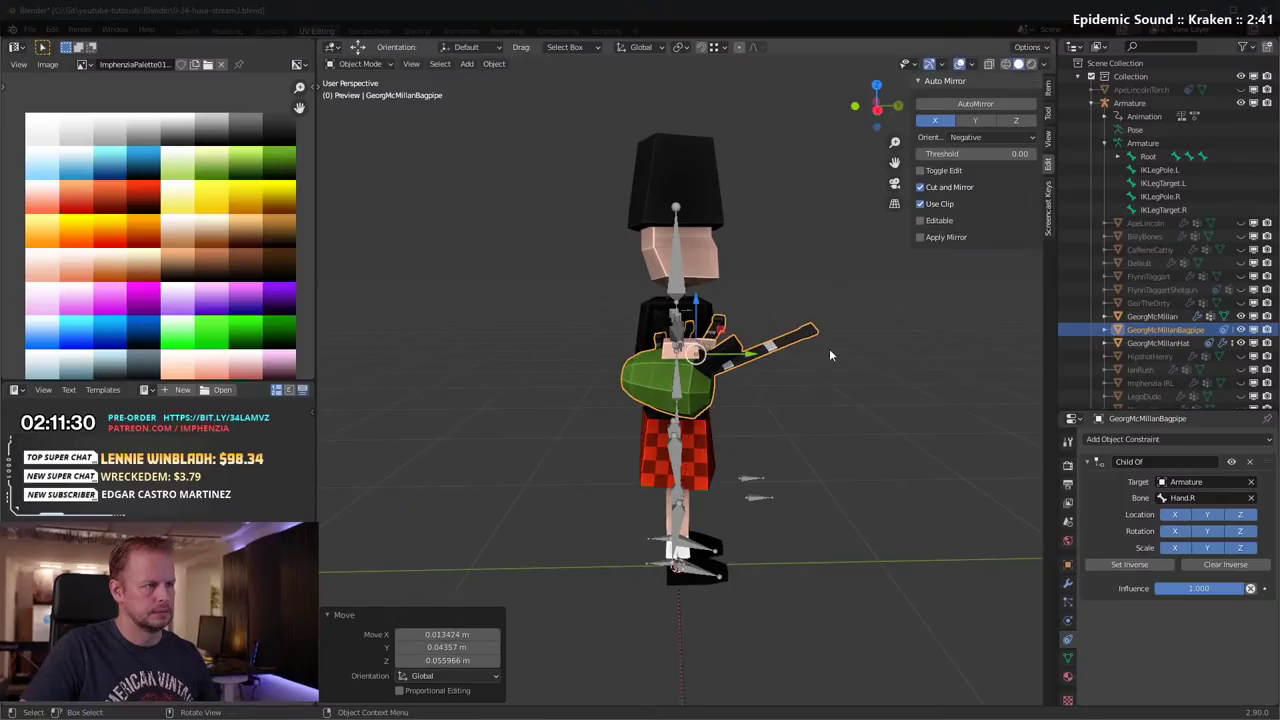
# Step: Tilt the bagpipe further from a front angle and nudge it into place just below the right hand
pyautogui.moveTo(829, 355); pyautogui.dragTo(731, 342, button='middle')
pyautogui.scroll(2, 731, 342)
pyautogui.moveTo(606, 330); pyautogui.dragTo(586, 301, button='middle')
pyautogui.press('r')
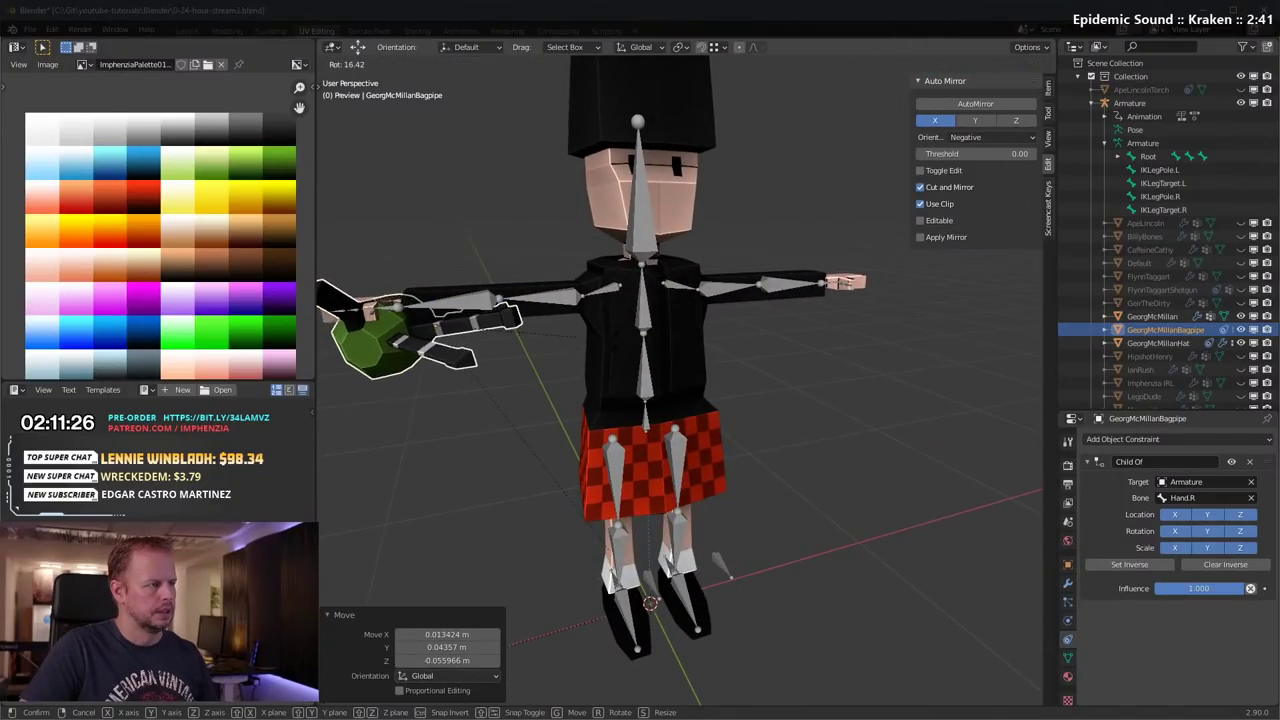
pyautogui.click(605, 354)
pyautogui.press('g')
pyautogui.click(612, 362)
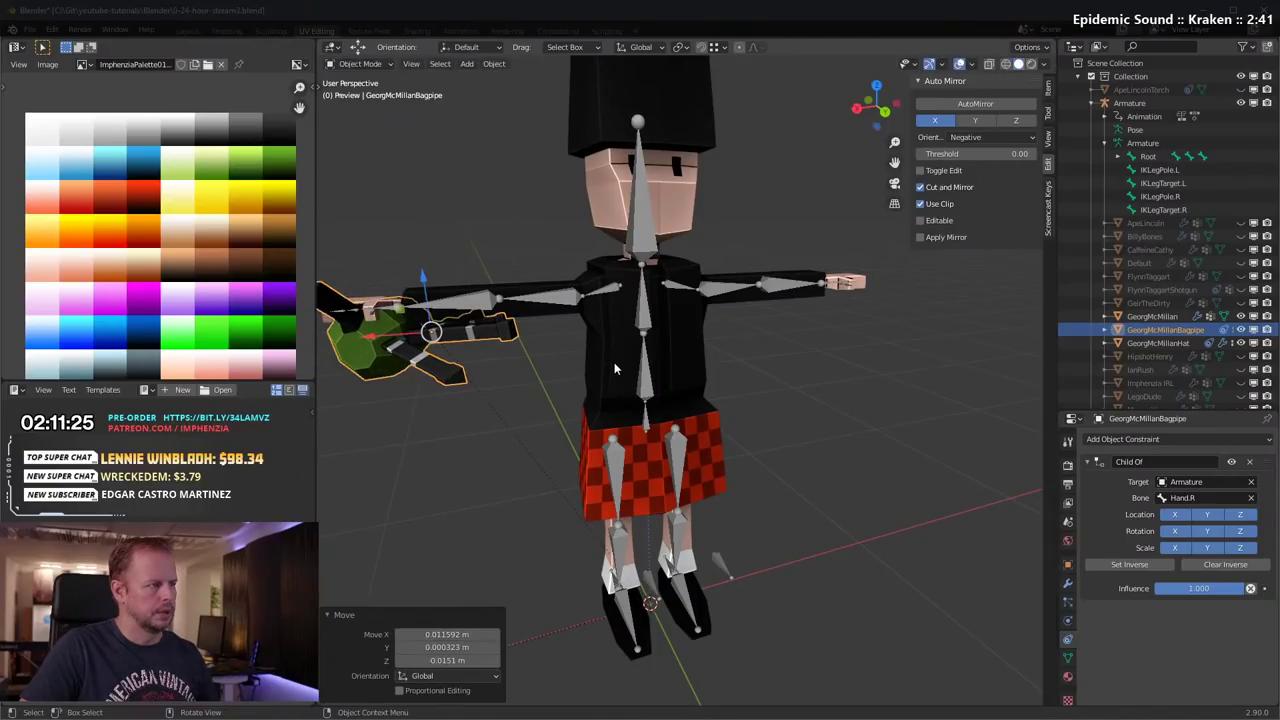
pyautogui.press('g')
pyautogui.click(612, 366)
pyautogui.moveTo(848, 358); pyautogui.dragTo(816, 350, button='middle')
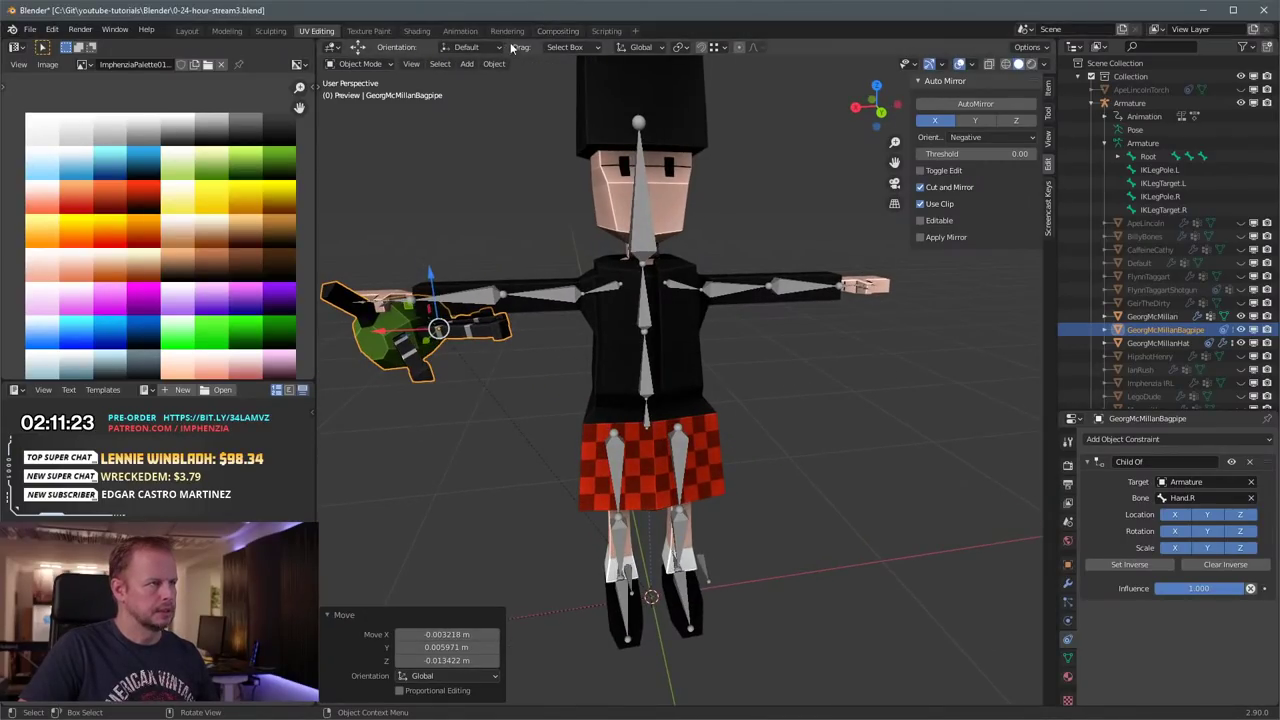
# Step: Switch to the Animation workspace and select the Armature
pyautogui.click(469, 35)
pyautogui.click(721, 273)
pyautogui.moveTo(721, 273); pyautogui.dragTo(796, 267, button='middle')
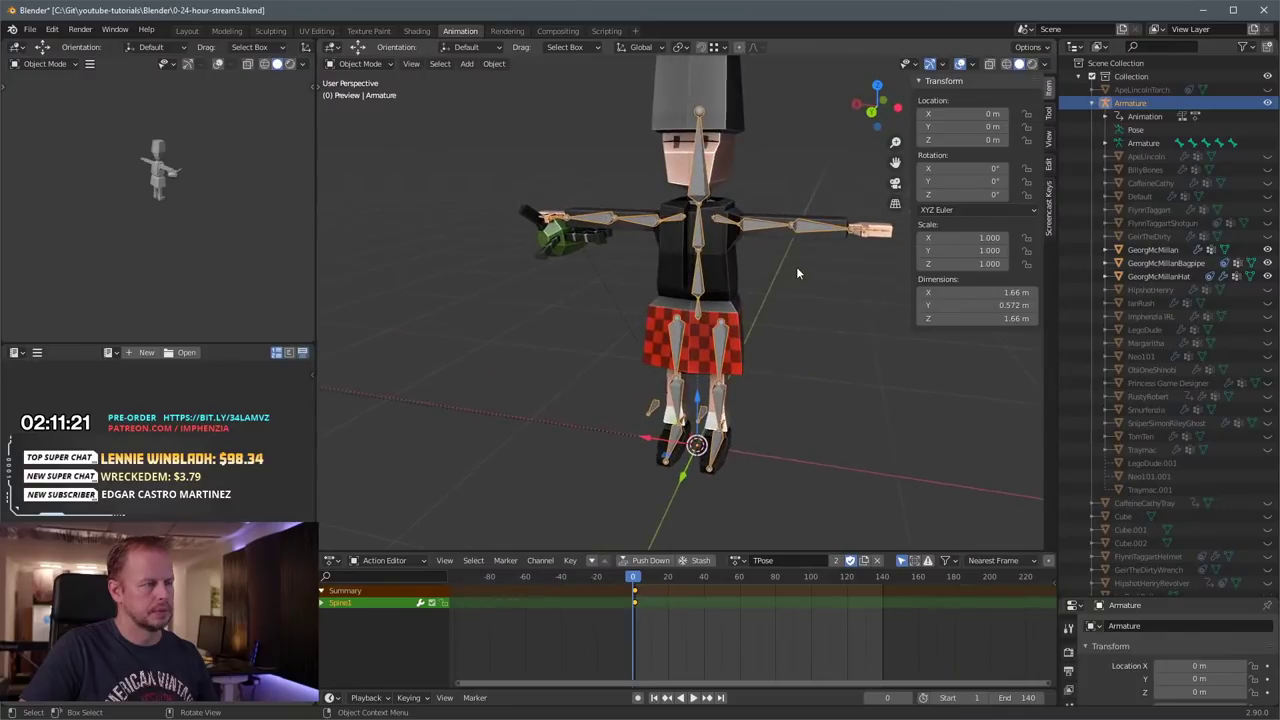
pyautogui.scroll(3, 794, 268)
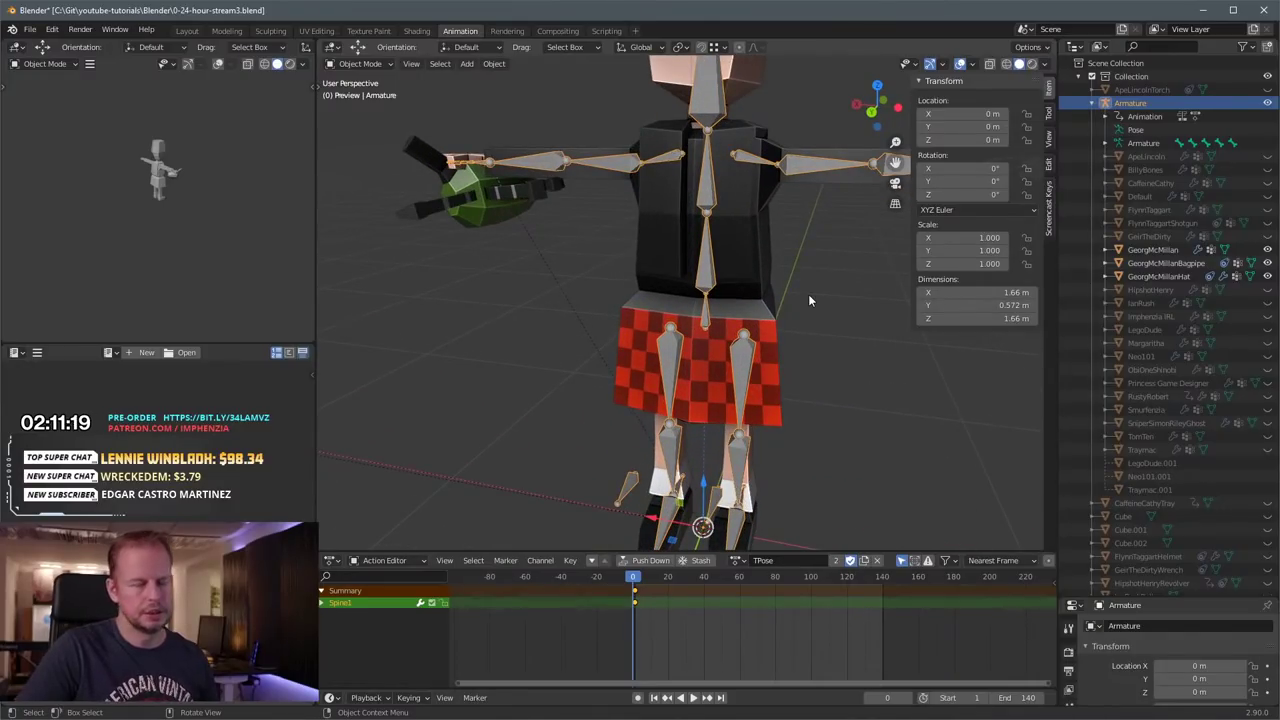
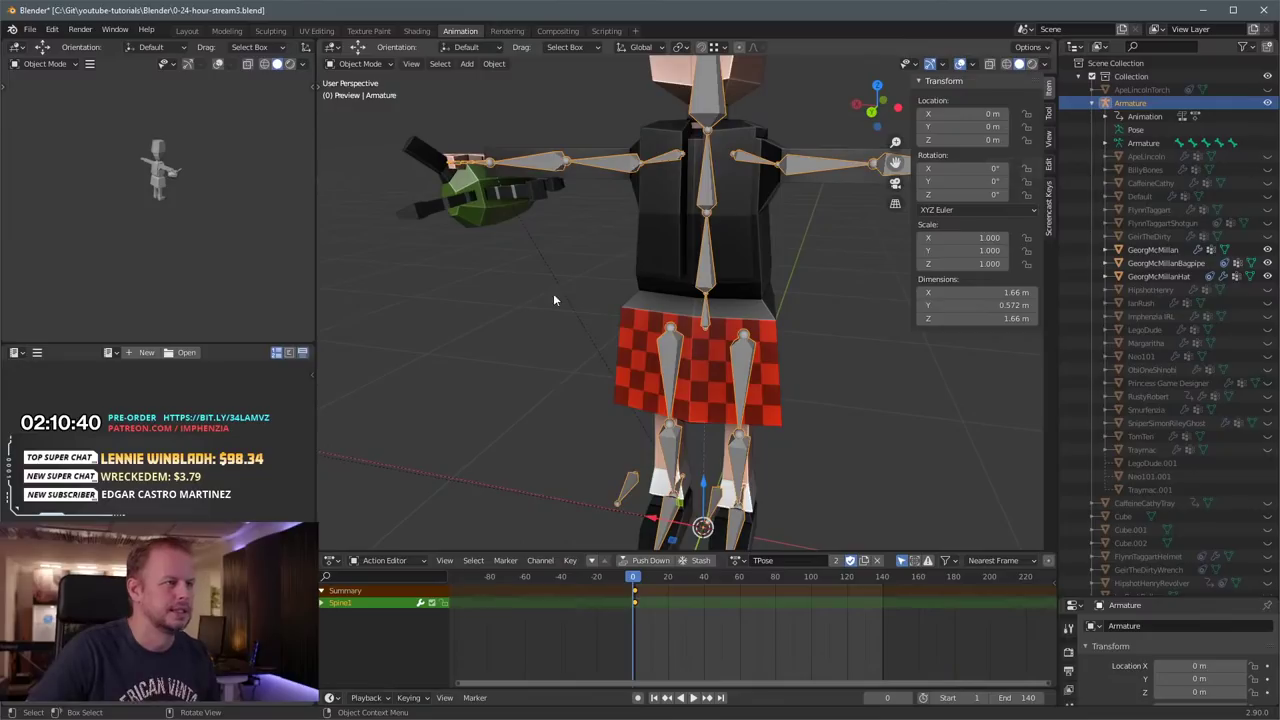
pyautogui.moveTo(555, 299); pyautogui.dragTo(700, 282, button='middle')
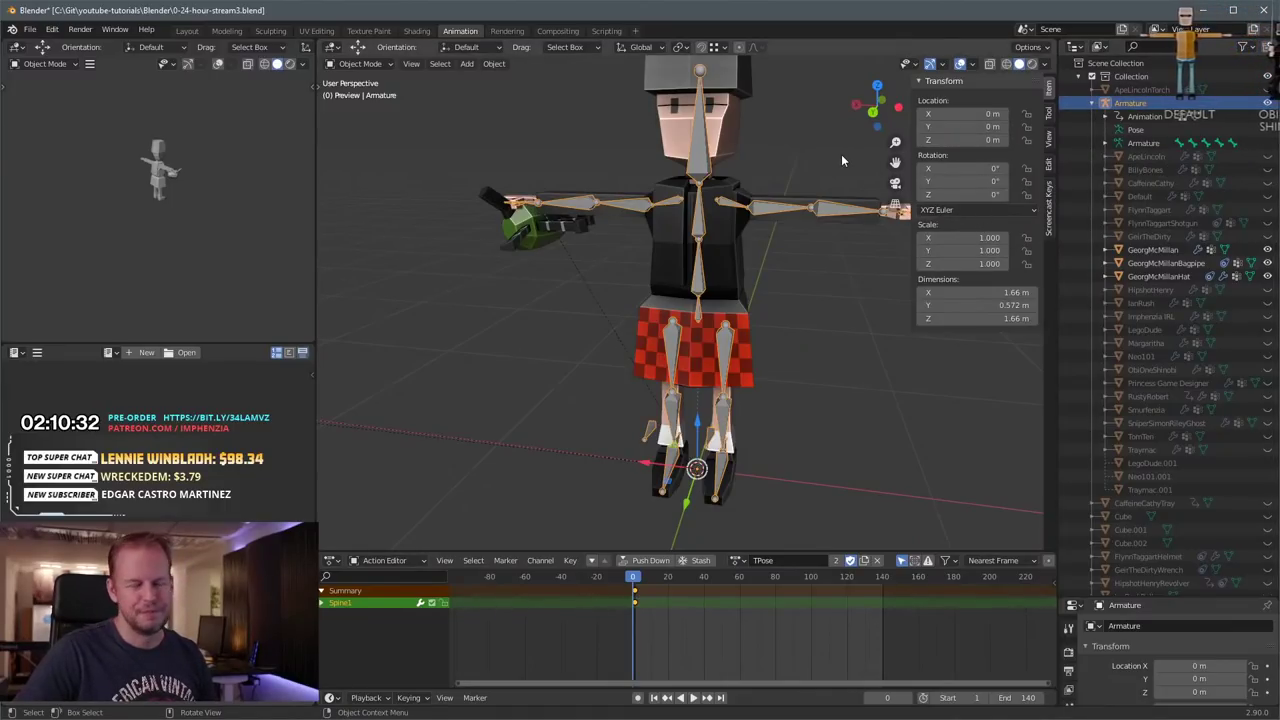
pyautogui.moveTo(672, 221); pyautogui.dragTo(740, 263, button='middle')
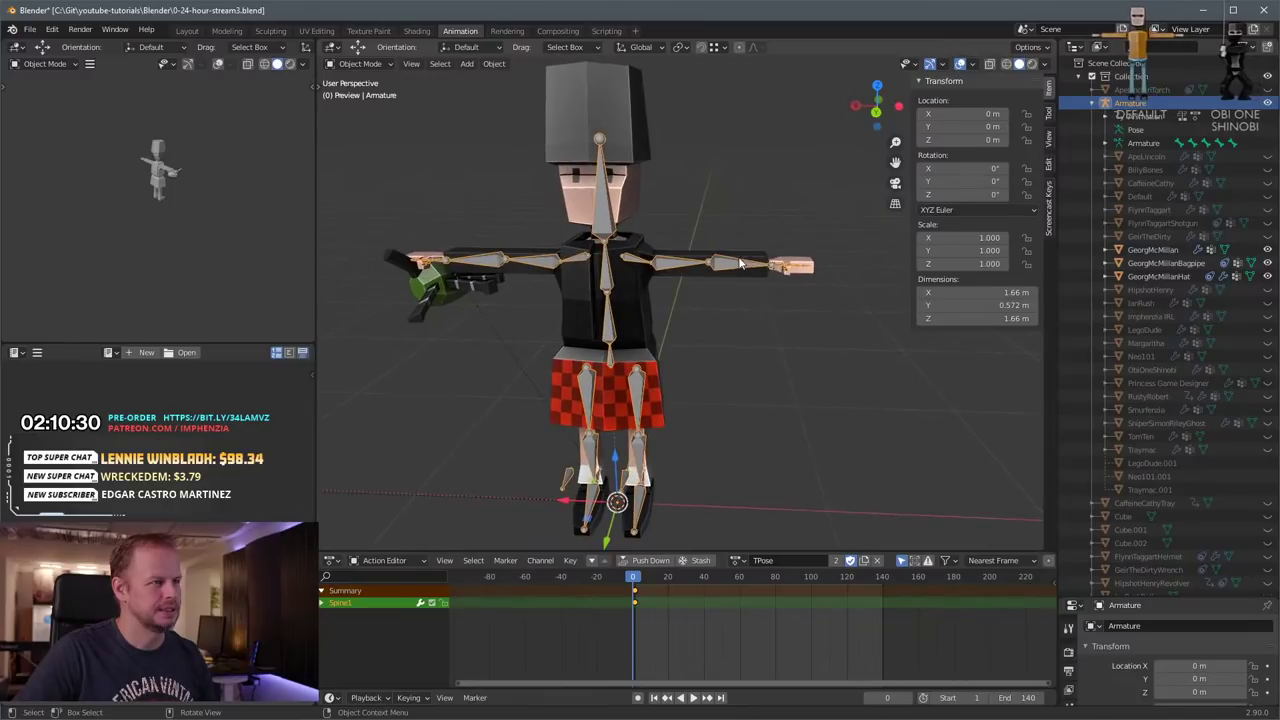
pyautogui.moveTo(656, 266); pyautogui.dragTo(672, 268, button='middle')
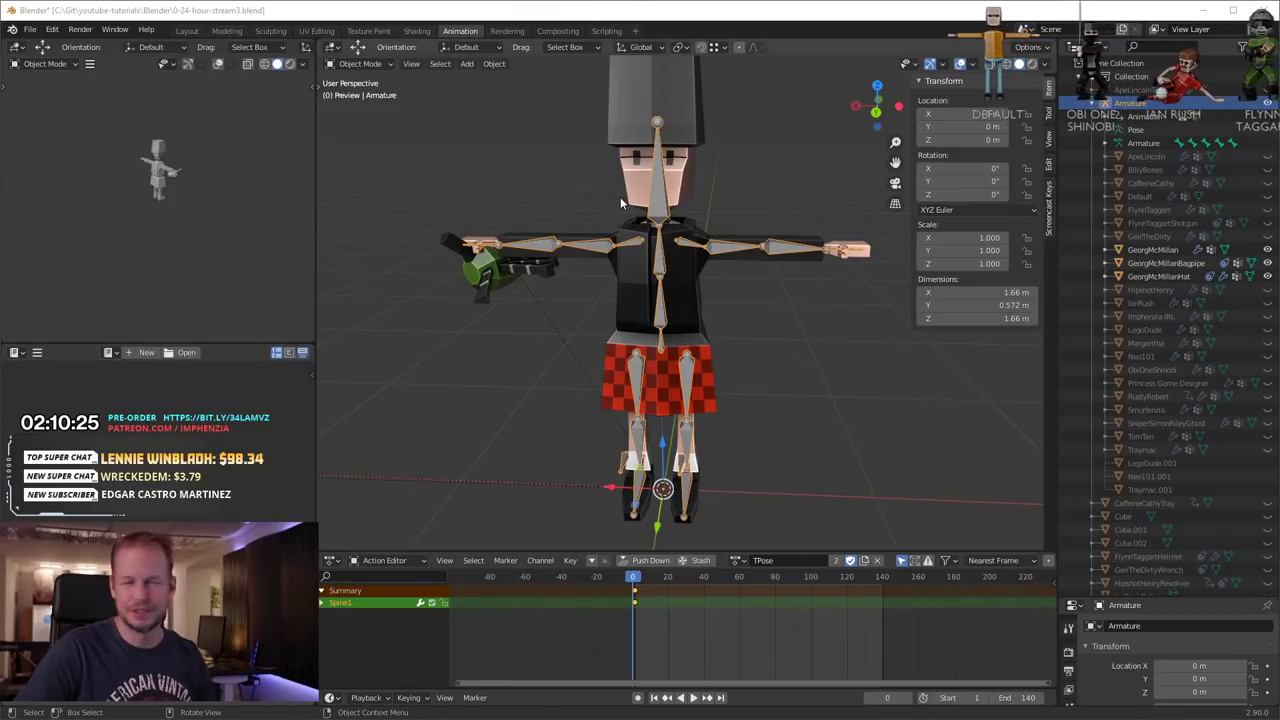
pyautogui.moveTo(760, 255); pyautogui.dragTo(588, 253, button='middle')
# Step: Create a new action for the bagpipe with a fake user and turn on auto keying
pyautogui.click(506, 270)
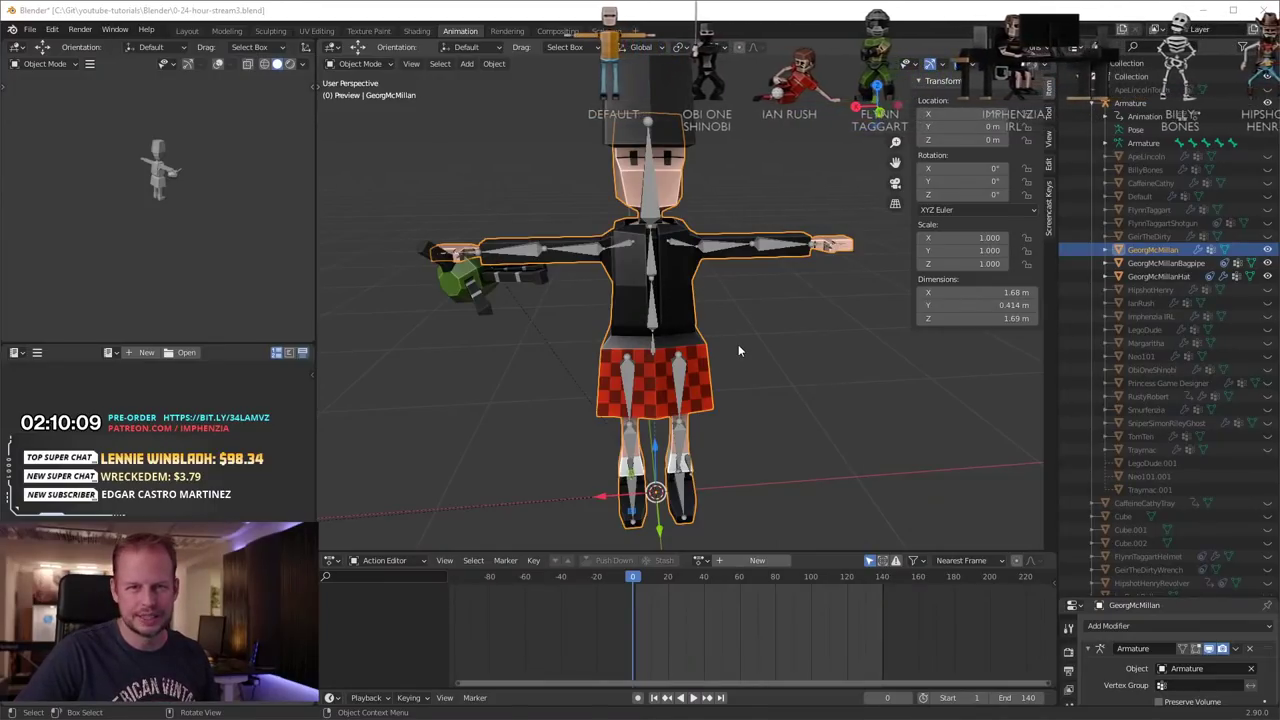
pyautogui.click(482, 287)
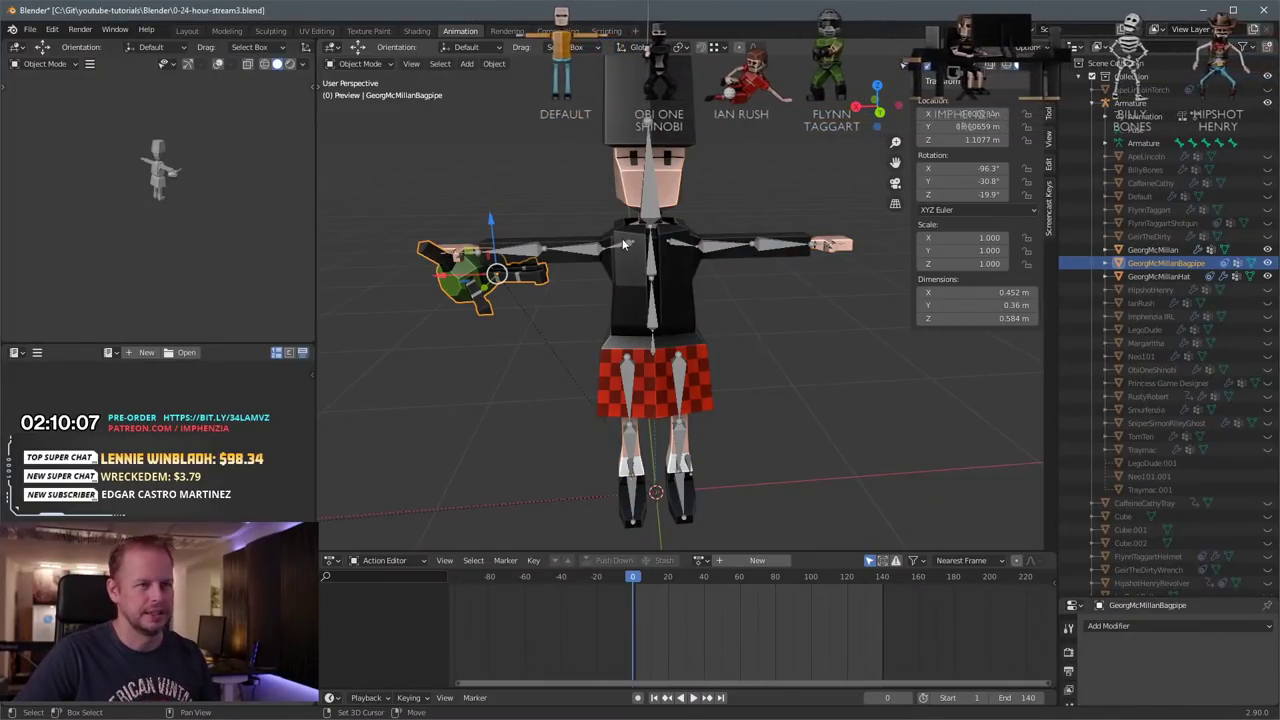
pyautogui.keyDown('shift'); pyautogui.moveTo(720, 270); pyautogui.dragTo(690, 263, button='middle'); pyautogui.keyUp('shift')
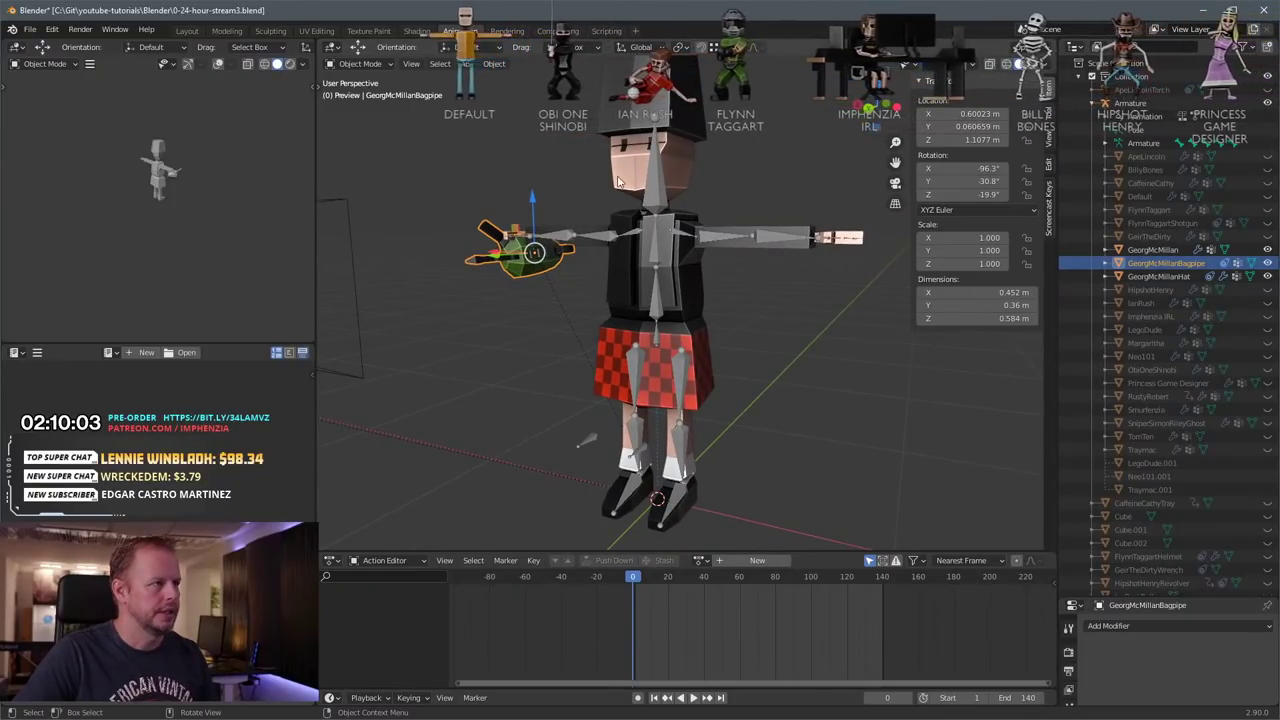
pyautogui.click(749, 562)
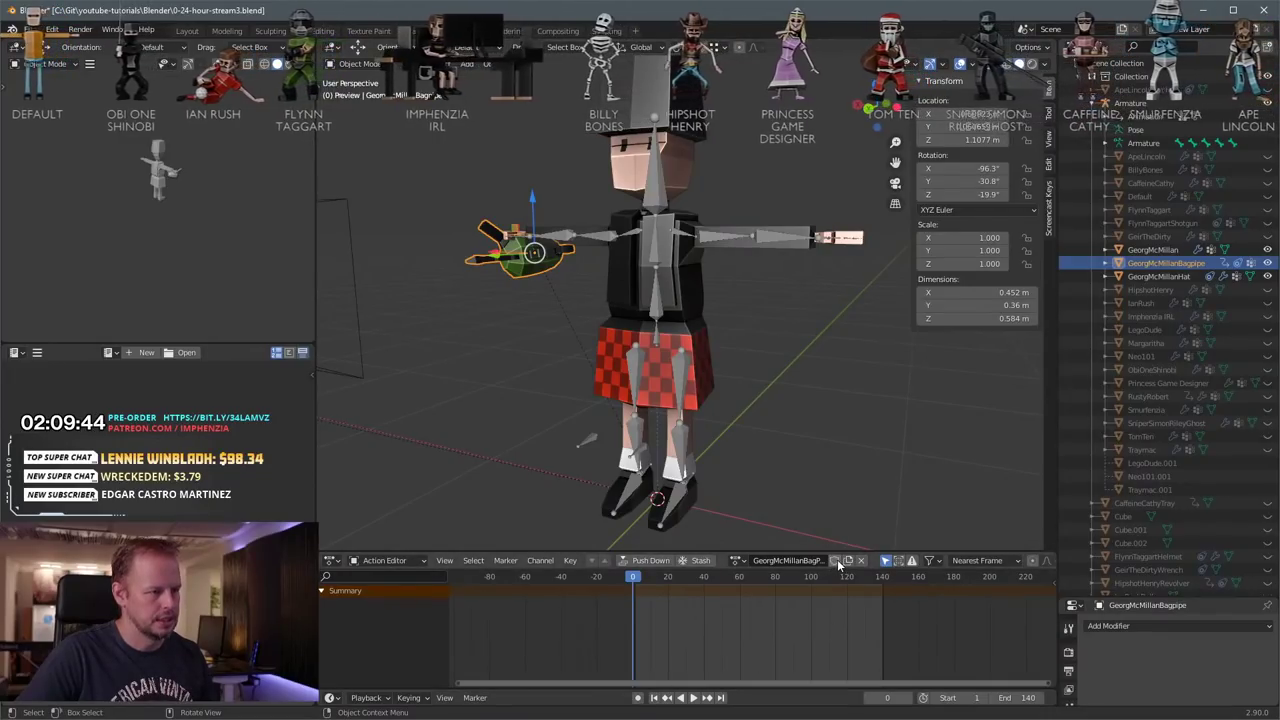
pyautogui.click(637, 698)
pyautogui.moveTo(650, 206); pyautogui.dragTo(575, 232, button='middle')
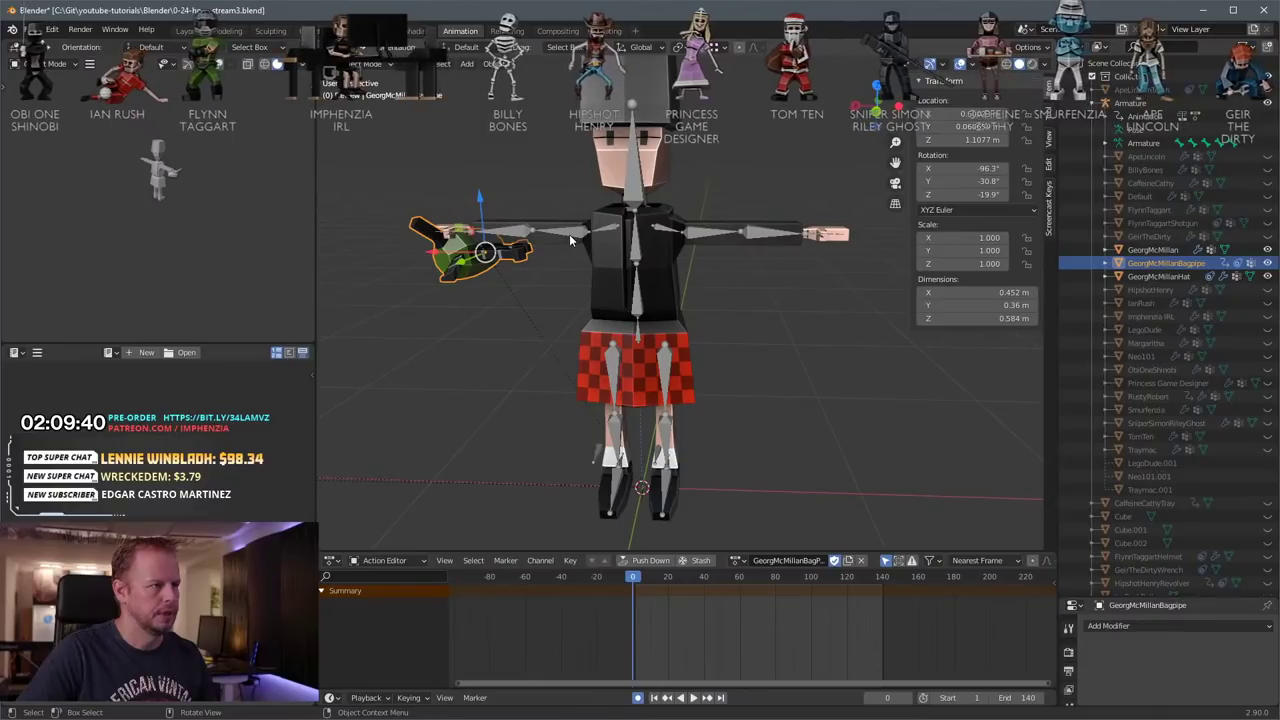
# Step: Select the bagpiper's armature and switch it to Pose Mode
pyautogui.click(569, 234)
pyautogui.press('r')
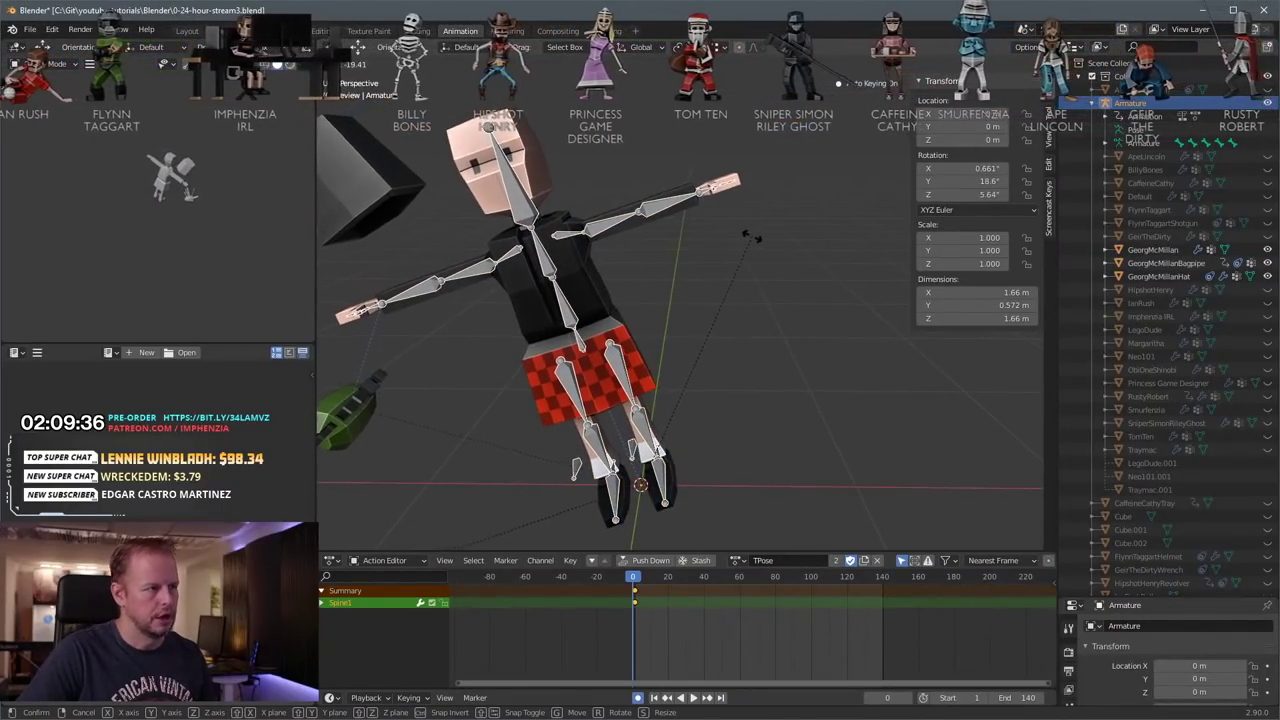
pyautogui.rightClick(753, 248)
pyautogui.hotkey('ctrl', 'Tab')
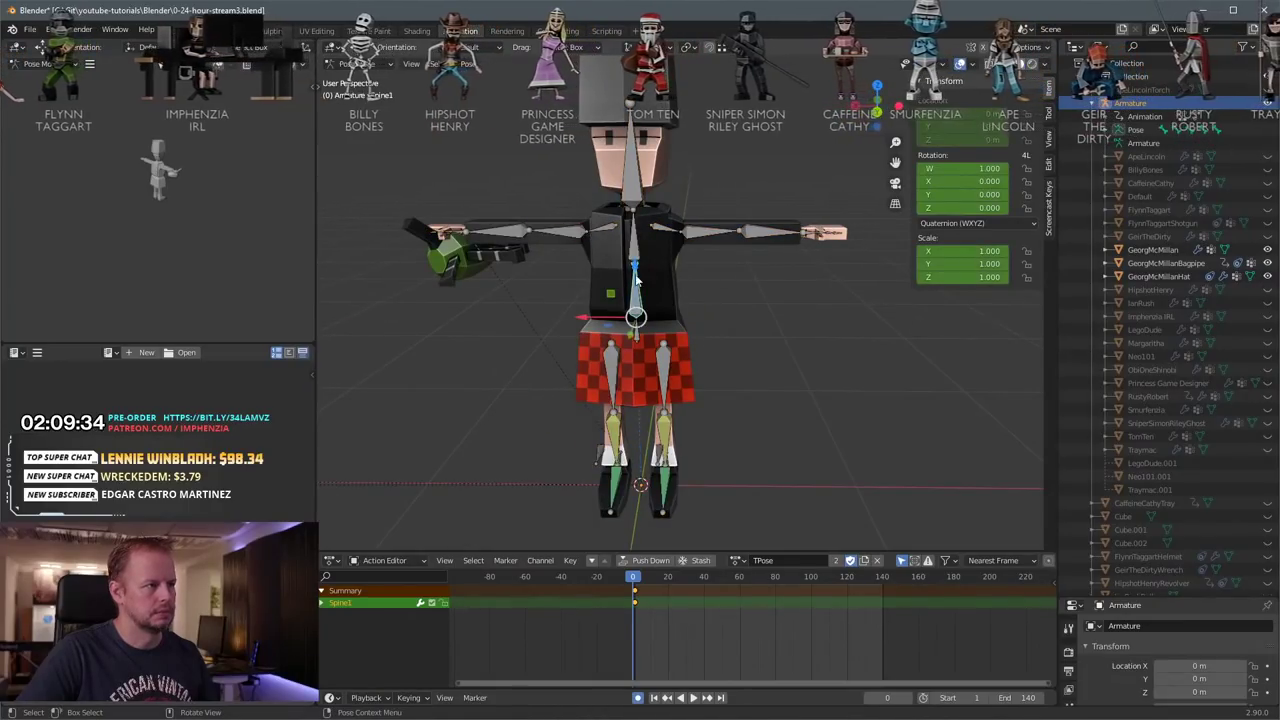
pyautogui.press('r')
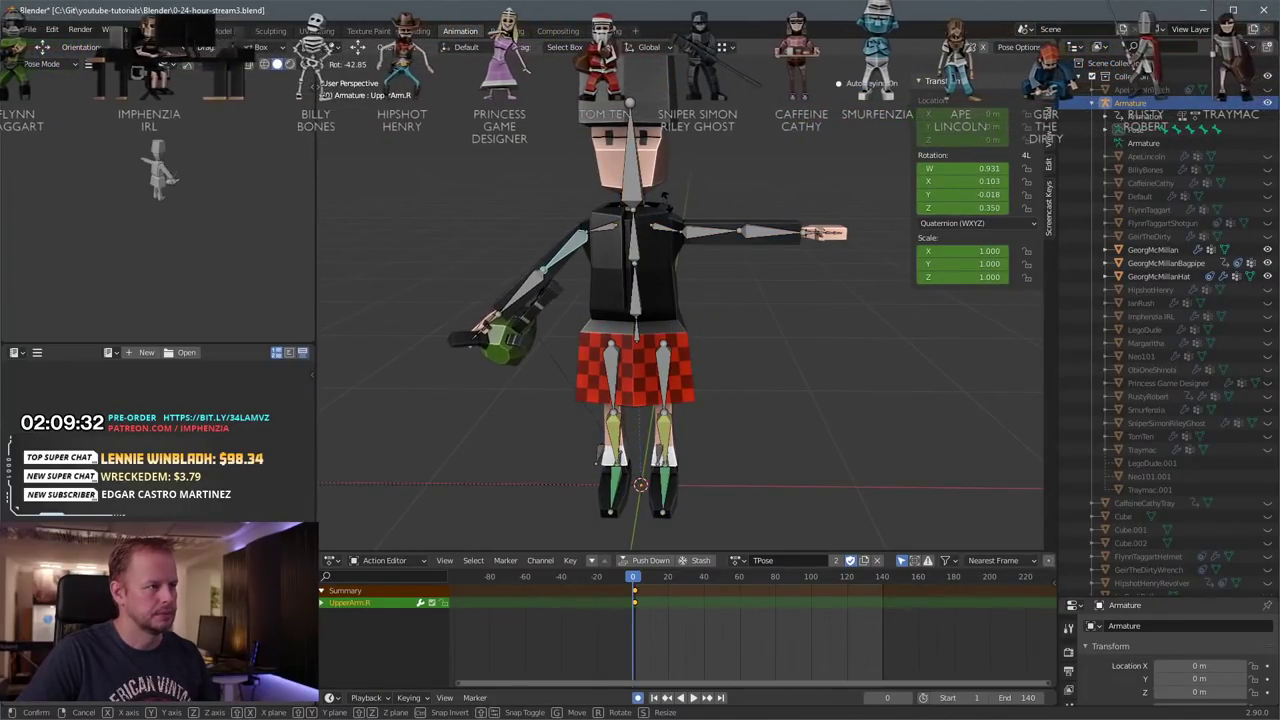
pyautogui.click(634, 187)
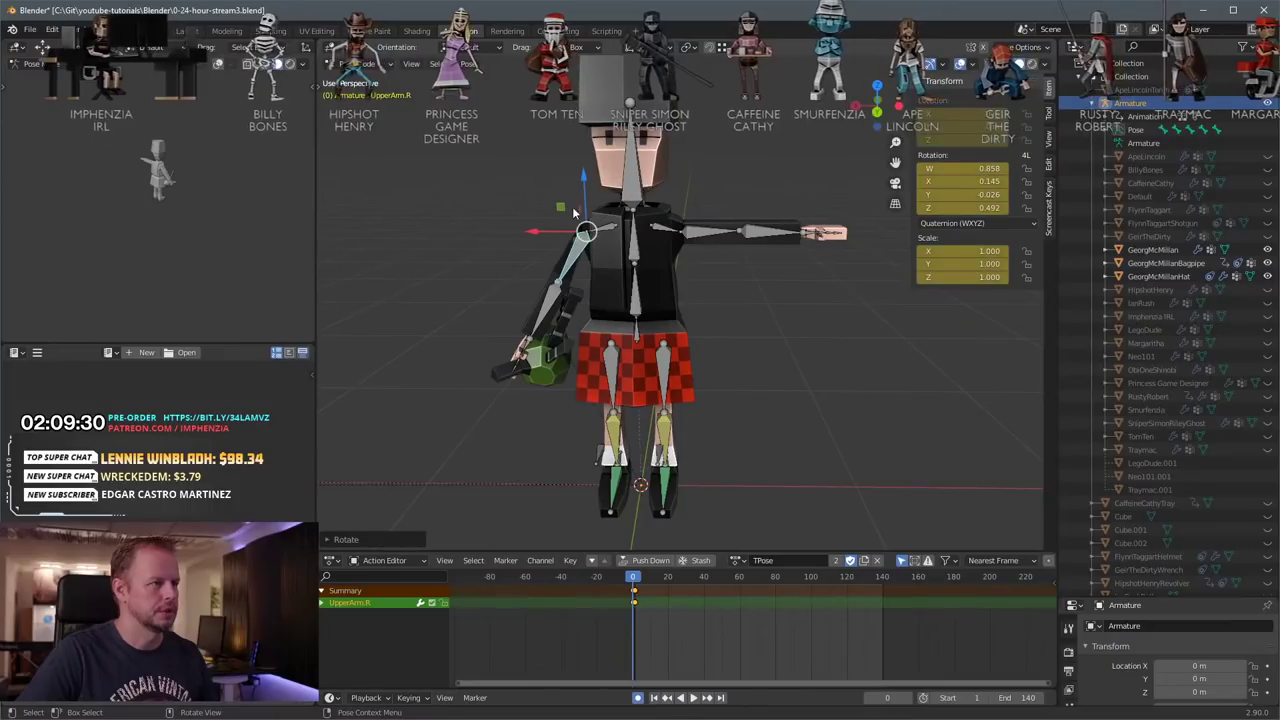
pyautogui.moveTo(560, 232); pyautogui.dragTo(598, 270, button='middle')
pyautogui.press('r')
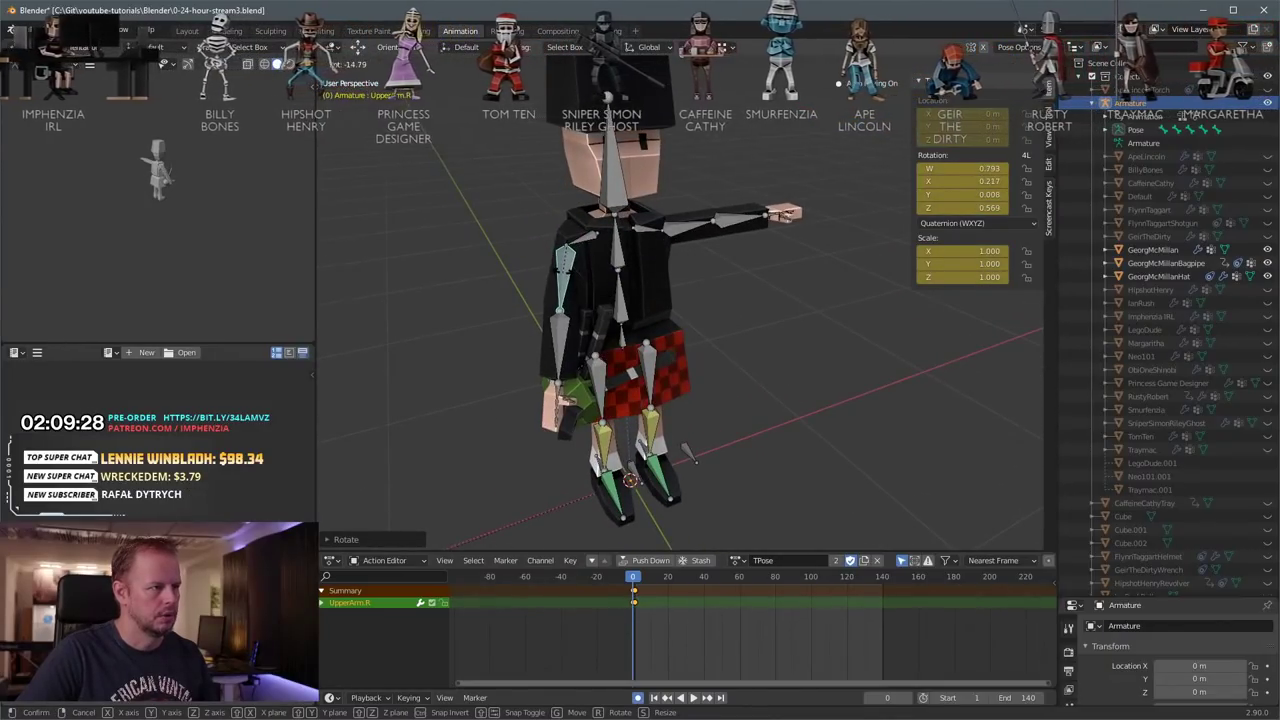
pyautogui.click(561, 285)
pyautogui.click(568, 351)
pyautogui.moveTo(570, 356); pyautogui.dragTo(790, 417, button='middle')
pyautogui.hotkey('ctrl', 'z')
pyautogui.hotkey('ctrl', 'z')
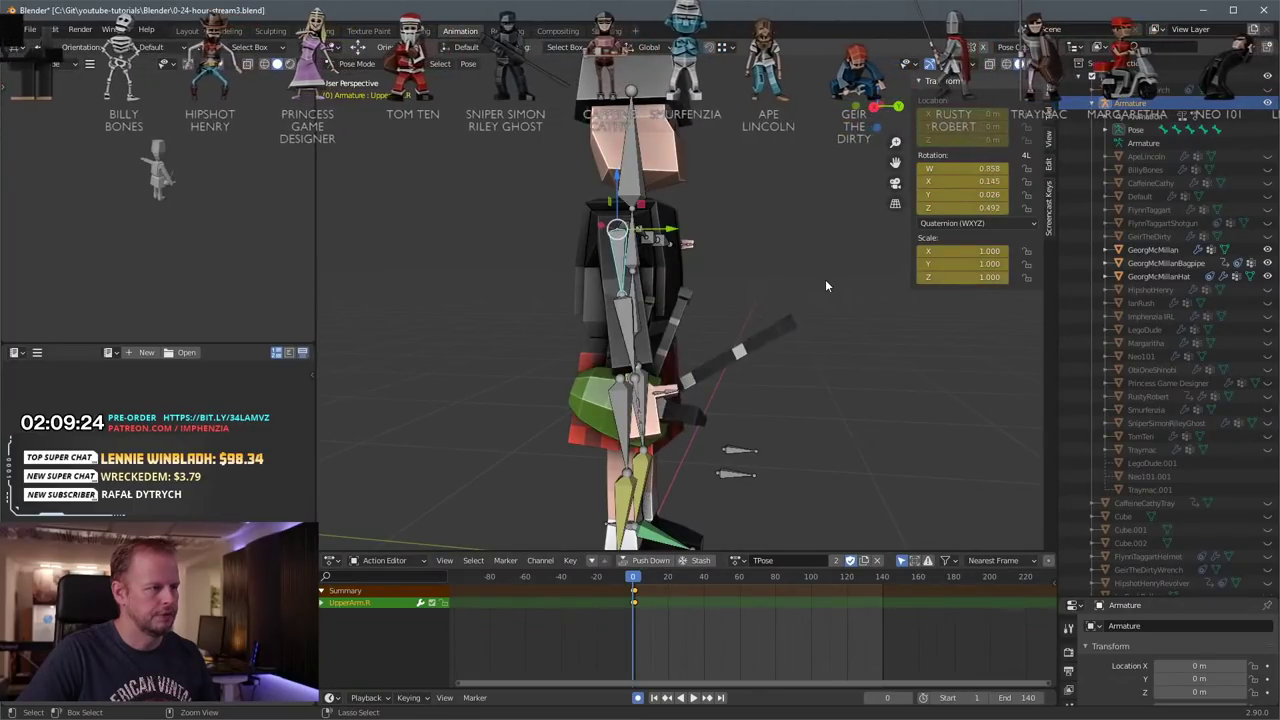
pyautogui.moveTo(825, 283); pyautogui.dragTo(745, 290, button='middle')
pyautogui.hotkey('ctrl', 'z')
# Step: Go to frame 1 and rotate the right upper arm down beside the torso
pyautogui.press('Right')
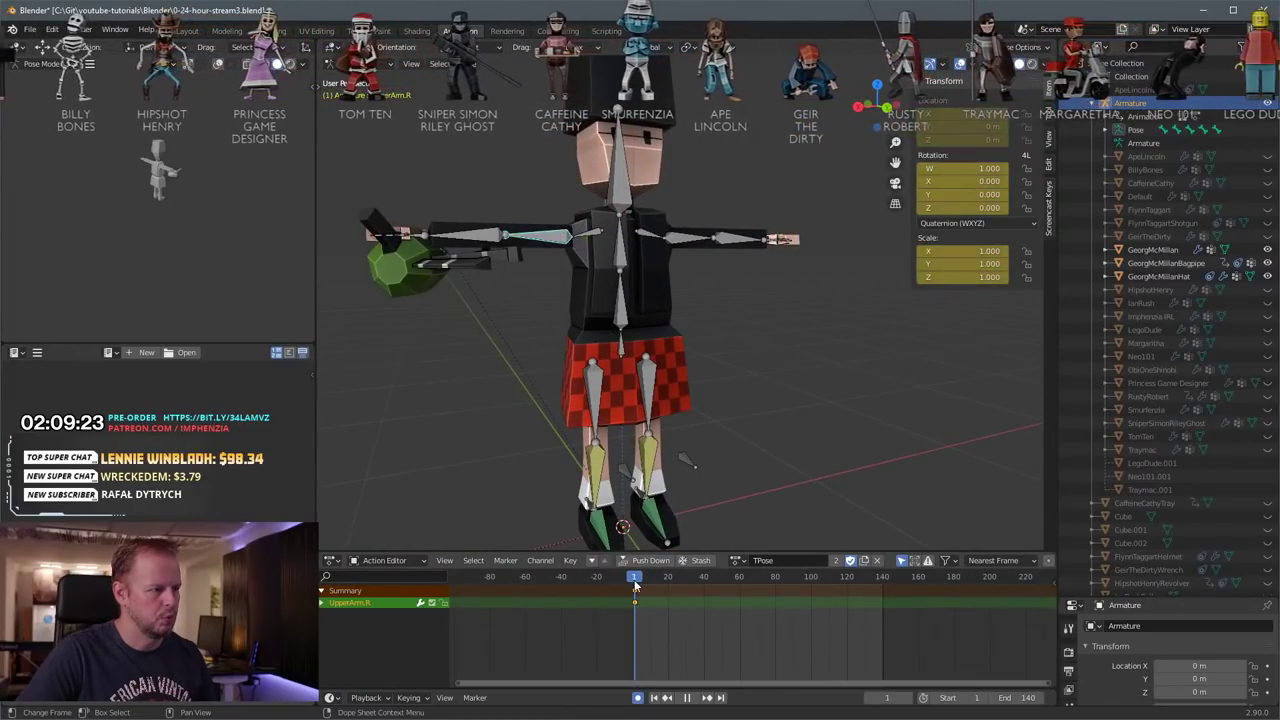
pyautogui.moveTo(836, 296); pyautogui.dragTo(775, 290, button='middle')
pyautogui.press('r')
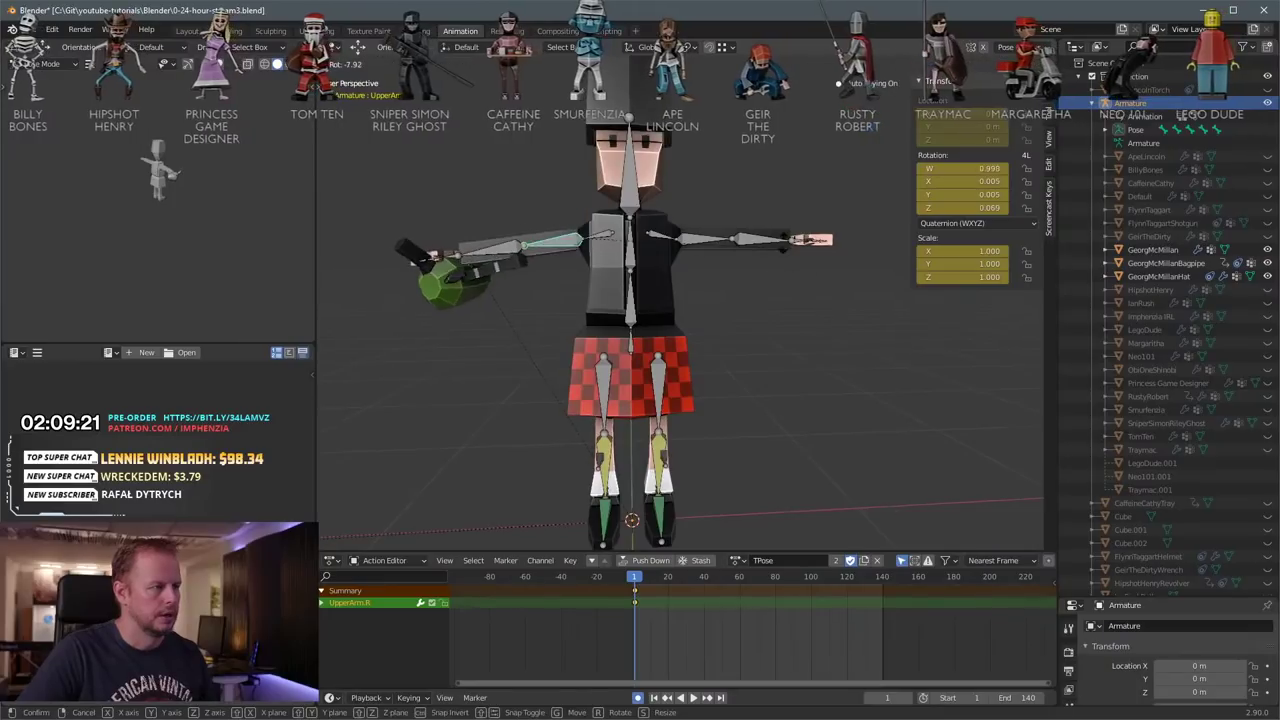
pyautogui.click(620, 179)
# Step: Bend the right forearm forward at the elbow from a side angle, bringing the bagpipe in front of the body
pyautogui.moveTo(668, 284); pyautogui.dragTo(812, 328, button='middle')
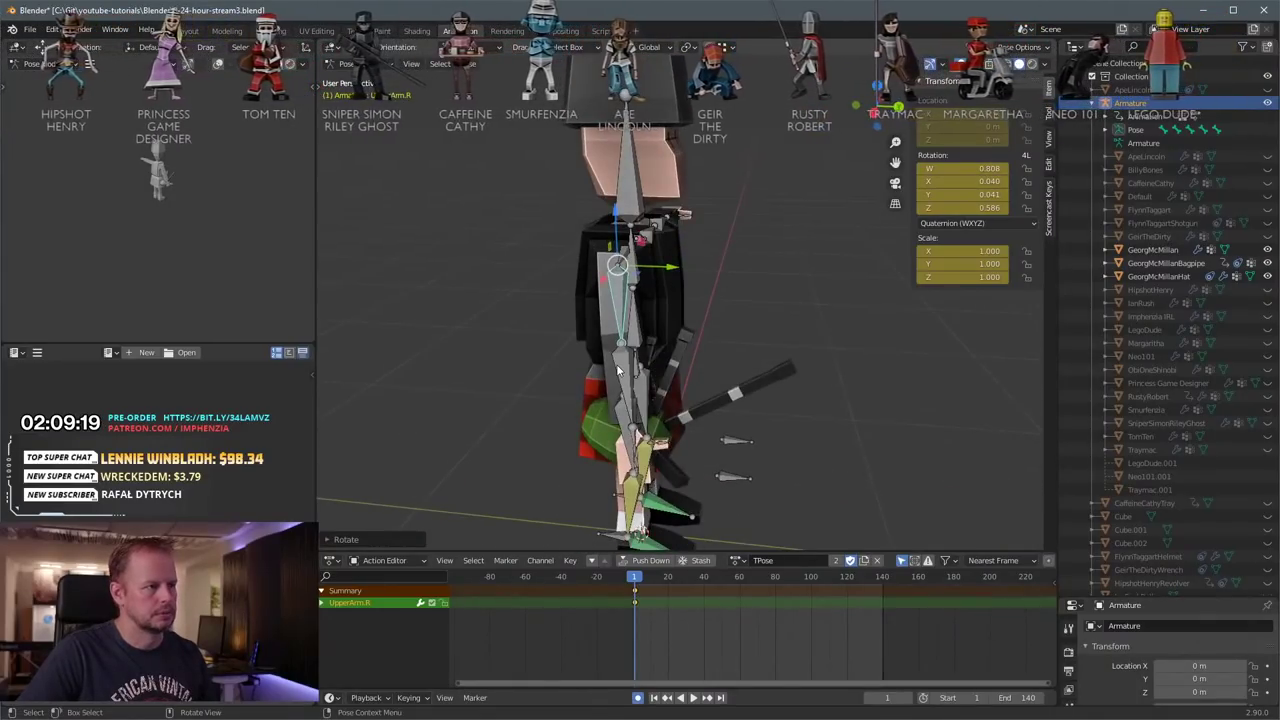
pyautogui.click(626, 385)
pyautogui.press('r')
pyautogui.click(754, 292)
pyautogui.moveTo(754, 292); pyautogui.dragTo(800, 350, button='middle')
pyautogui.click(640, 412)
pyautogui.press('r')
pyautogui.click(826, 284)
# Step: Swing the right forearm inwards across the belly so the bagpipe rests in front of the jacket
pyautogui.moveTo(826, 284); pyautogui.dragTo(680, 308, button='middle')
pyautogui.click(597, 337)
pyautogui.press('r')
pyautogui.click(766, 286)
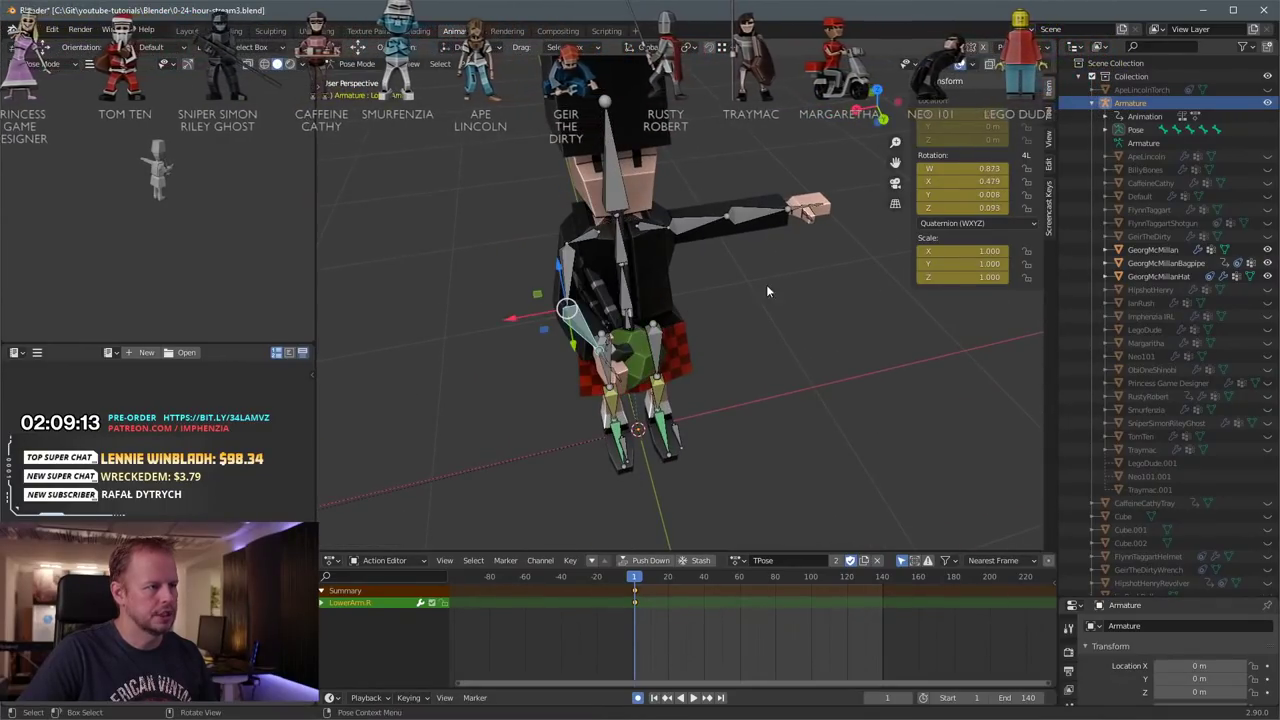
pyautogui.moveTo(766, 284); pyautogui.dragTo(735, 150, button='middle')
pyautogui.press('r')
pyautogui.click(767, 271)
# Step: Rotate the right hand bone to tilt the bagpipe in front of the stomach
pyautogui.click(633, 295)
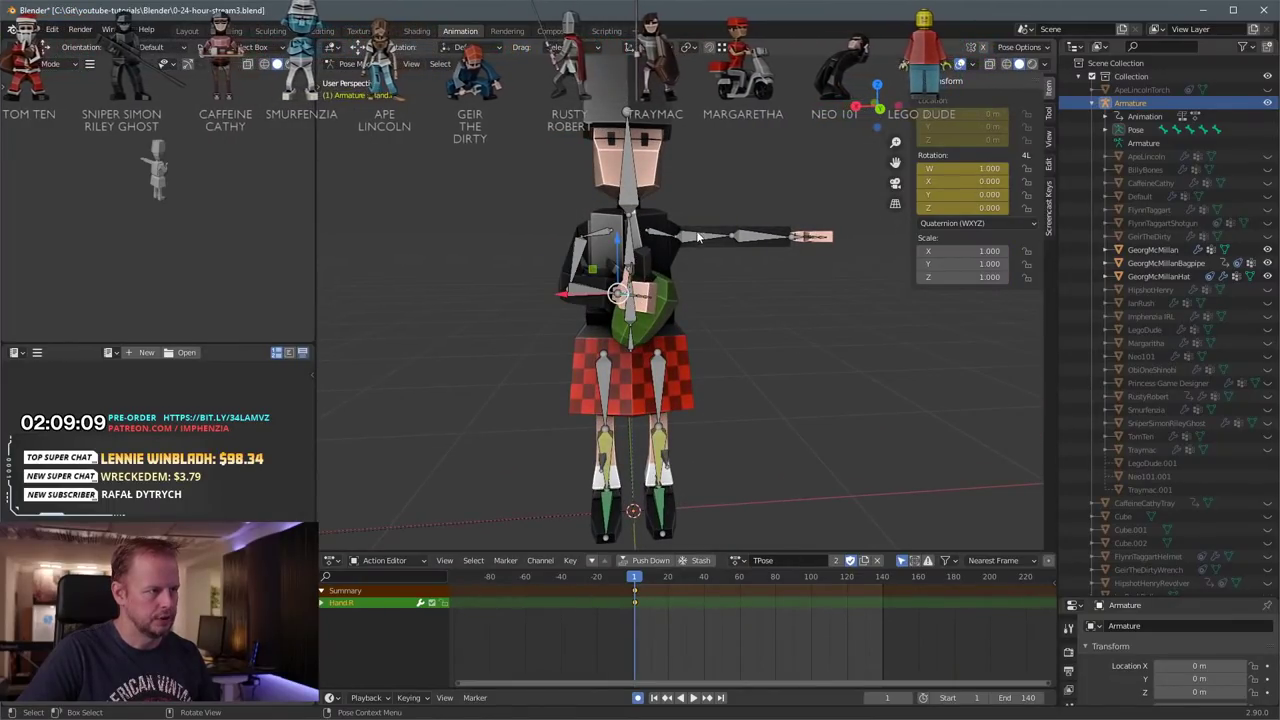
pyautogui.press('r')
pyautogui.click(760, 313)
pyautogui.moveTo(760, 313); pyautogui.dragTo(836, 314, button='middle')
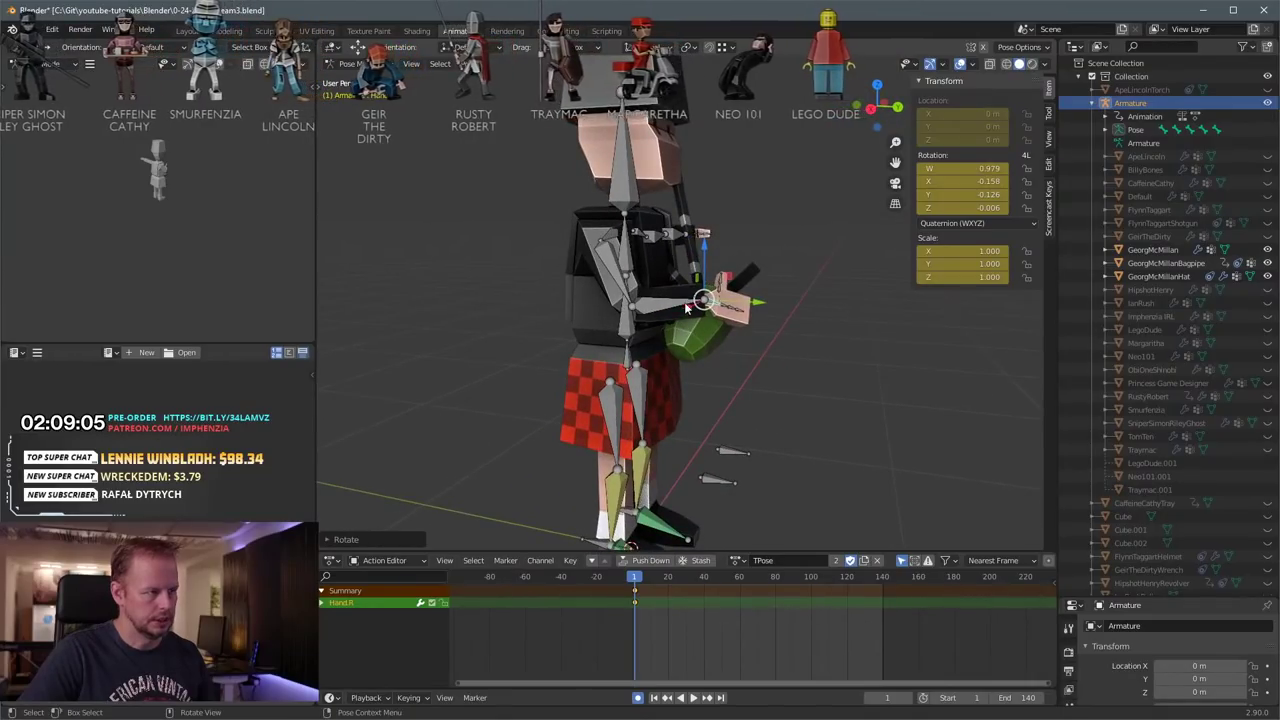
# Step: Raise the right upper arm forward in the side view and fold the right forearm up towards the face
pyautogui.click(613, 272)
pyautogui.moveTo(706, 308); pyautogui.dragTo(742, 300, button='middle')
pyautogui.press('r')
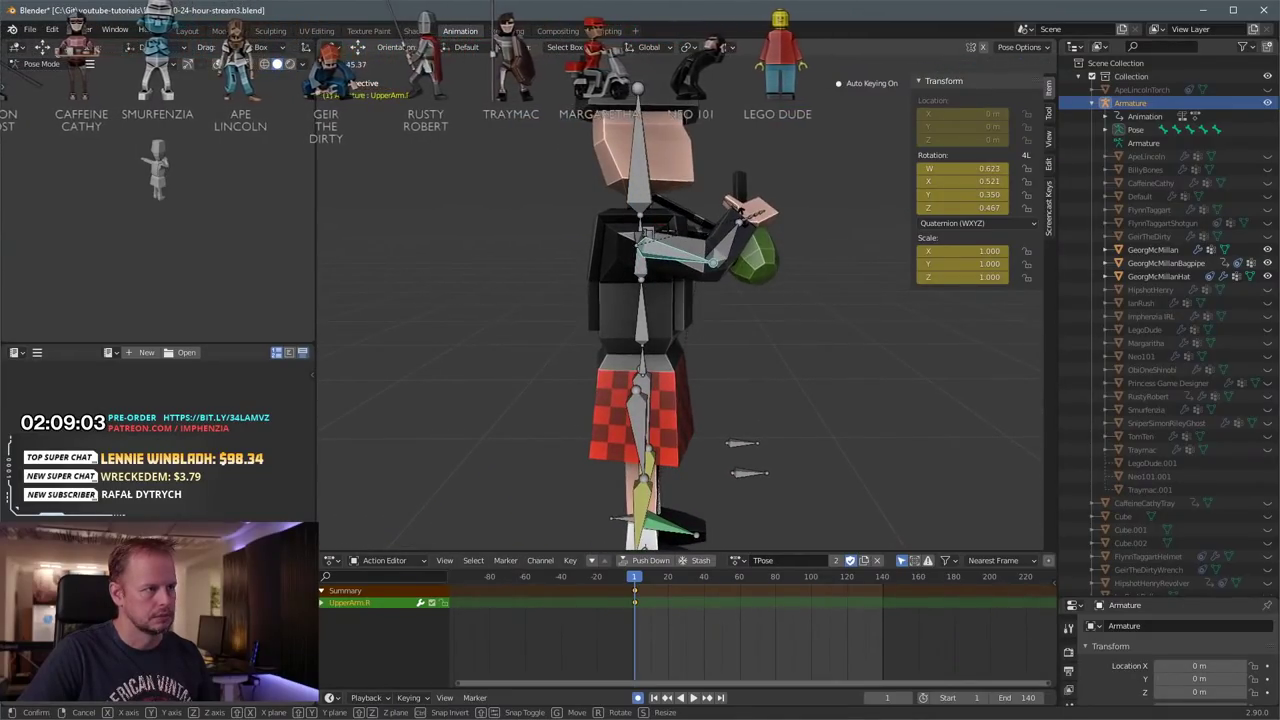
pyautogui.click(755, 208)
pyautogui.click(729, 238)
pyautogui.press('r')
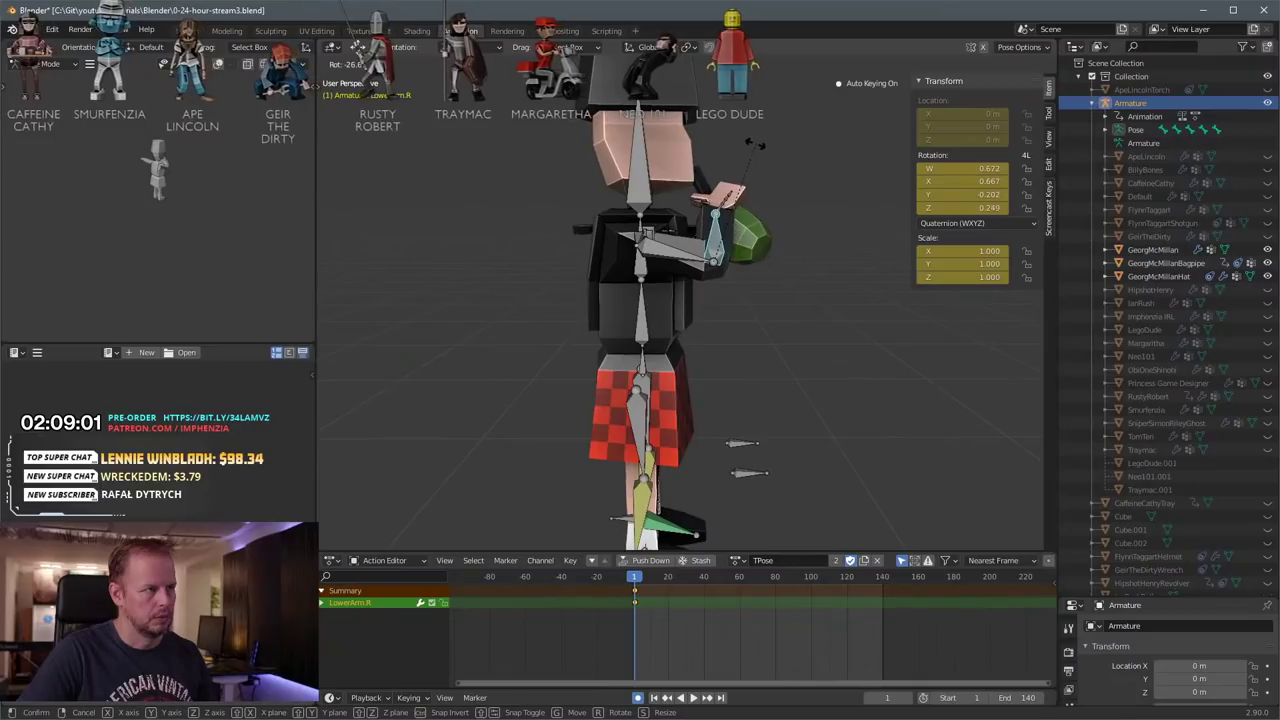
pyautogui.click(757, 160)
pyautogui.moveTo(757, 162); pyautogui.dragTo(685, 195, button='middle')
# Step: Adjust the raised right arm's rotation from the front, keeping the bagpipe against the chest
pyautogui.click(571, 245)
pyautogui.press('r')
pyautogui.click(598, 262)
pyautogui.click(583, 250)
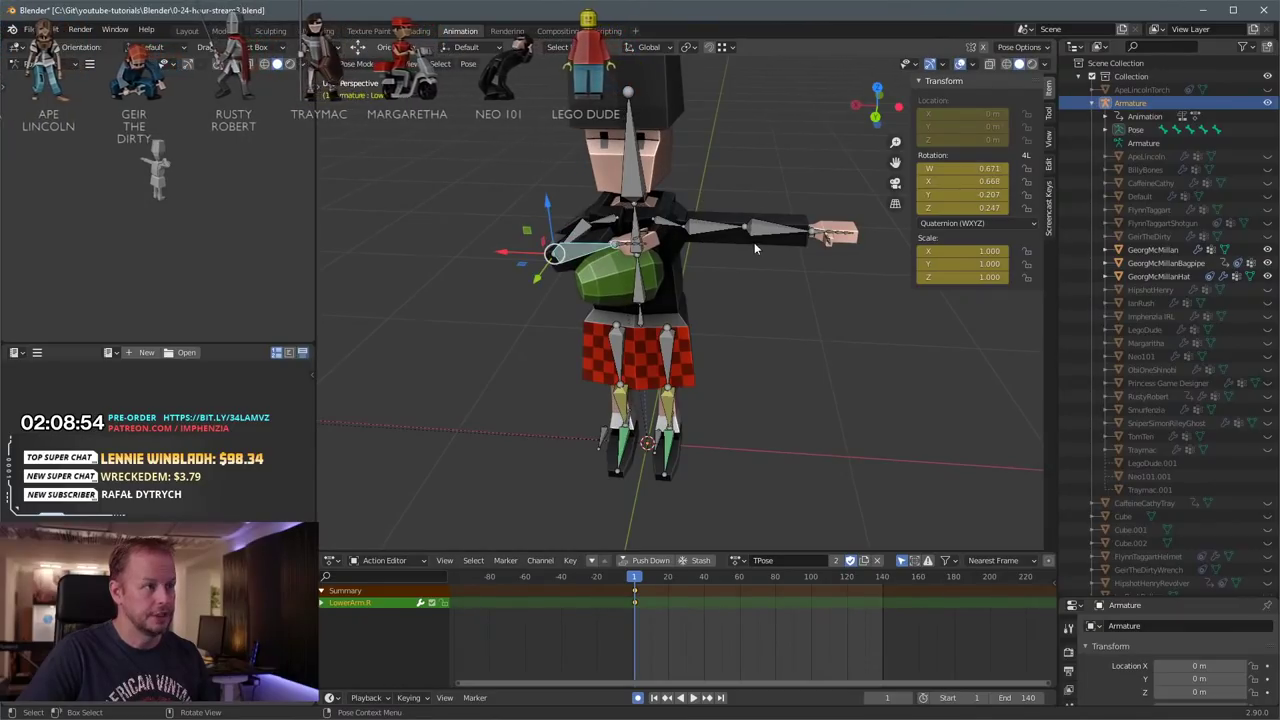
pyautogui.moveTo(754, 246); pyautogui.dragTo(738, 250, button='middle')
pyautogui.press('r')
pyautogui.click(556, 188)
# Step: Refine the right forearm and upper arm rotations from the side, with the elbow lower and the hand near the mouth
pyautogui.moveTo(557, 188); pyautogui.dragTo(818, 231, button='middle')
pyautogui.click(660, 250)
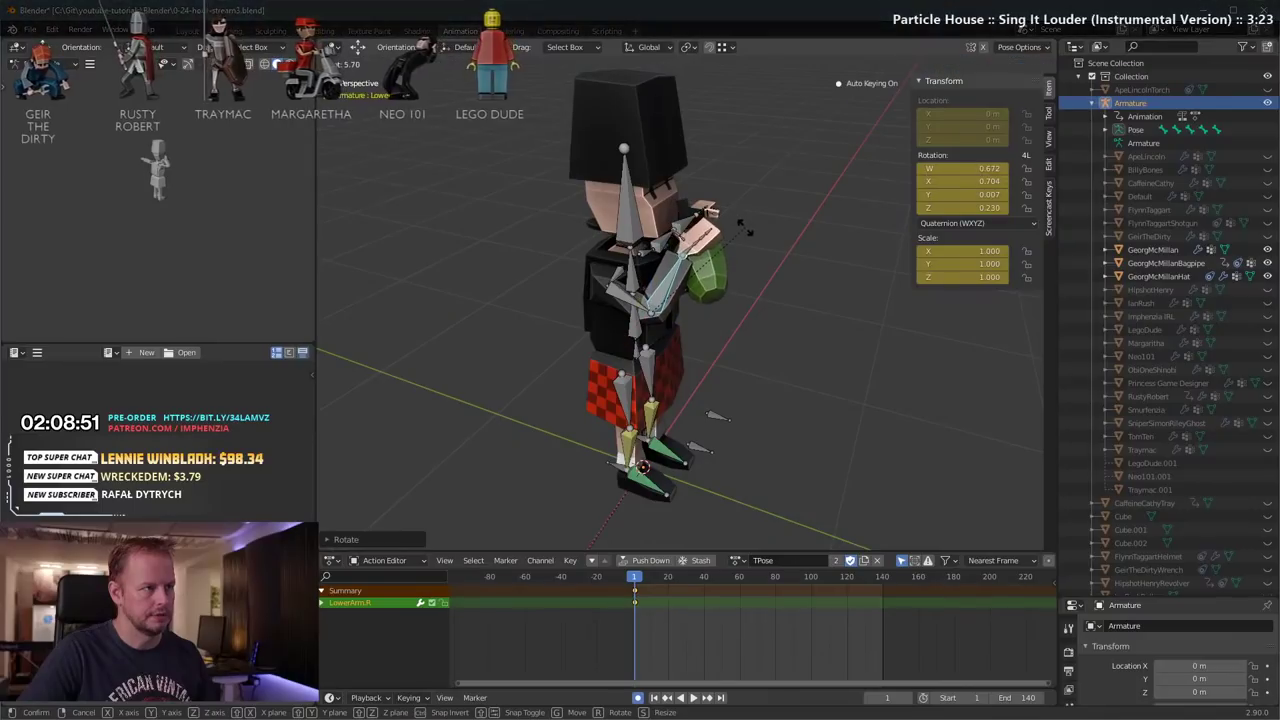
pyautogui.press('r')
pyautogui.click(688, 287)
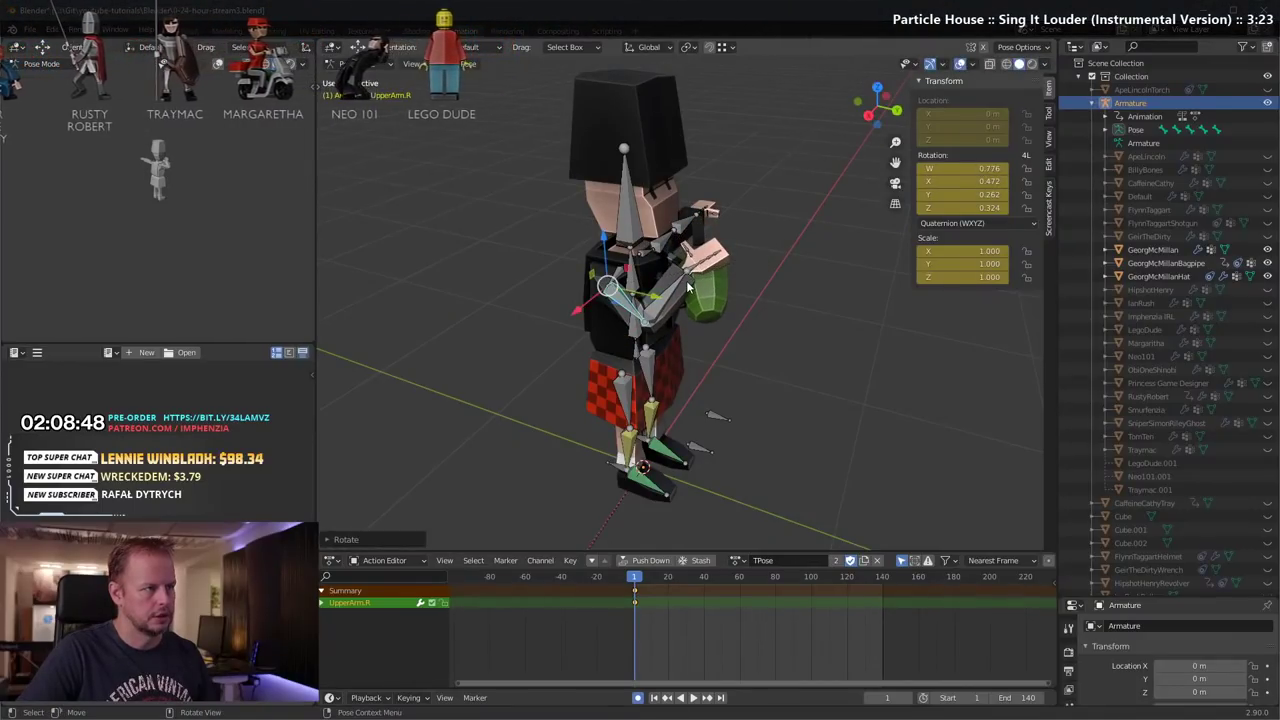
pyautogui.press('r')
pyautogui.click(688, 276)
pyautogui.moveTo(688, 276); pyautogui.dragTo(739, 217, button='middle')
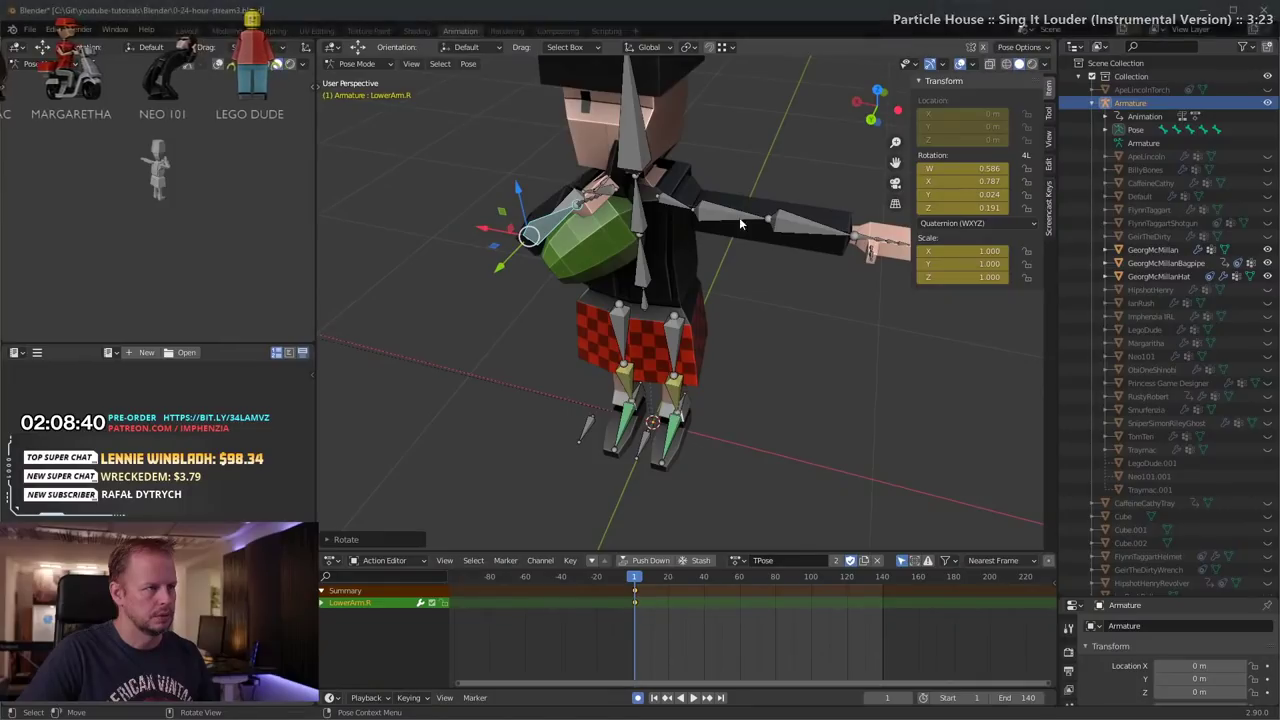
# Step: Rotate the left upper arm down so the left arm hangs beside the body
pyautogui.click(745, 215)
pyautogui.press('r')
pyautogui.click(750, 299)
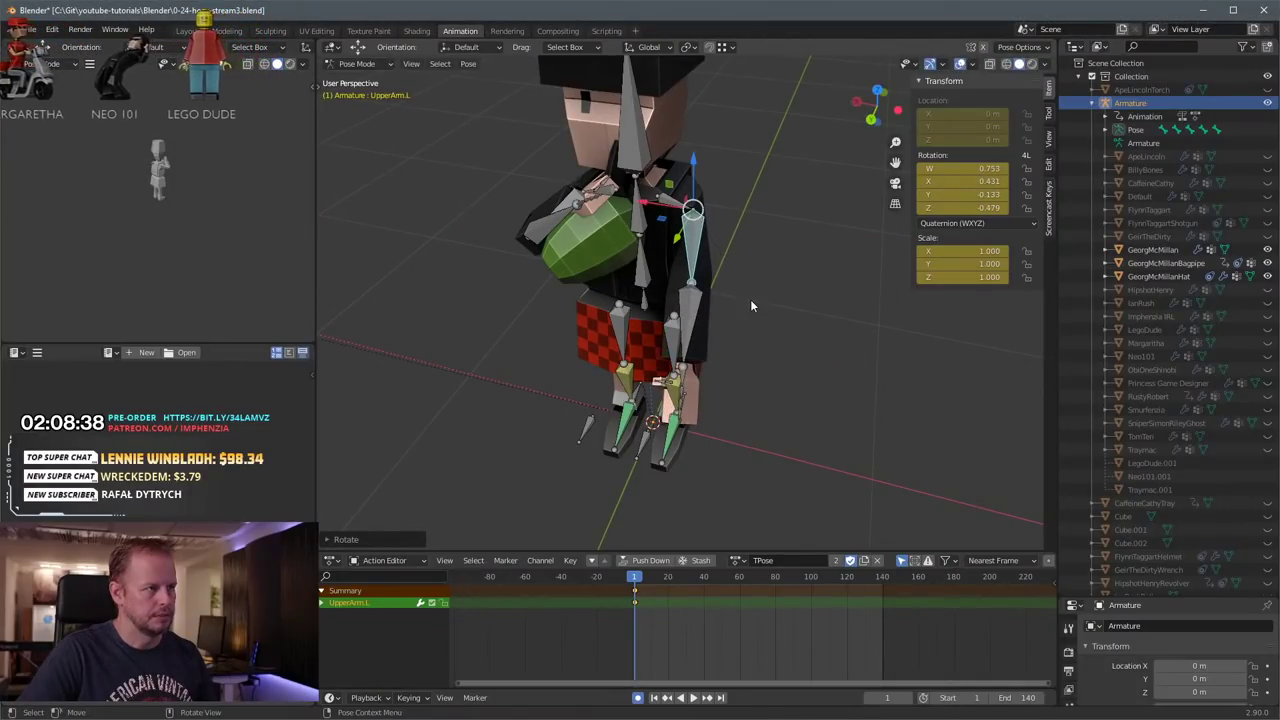
pyautogui.moveTo(750, 299); pyautogui.dragTo(770, 209, button='middle')
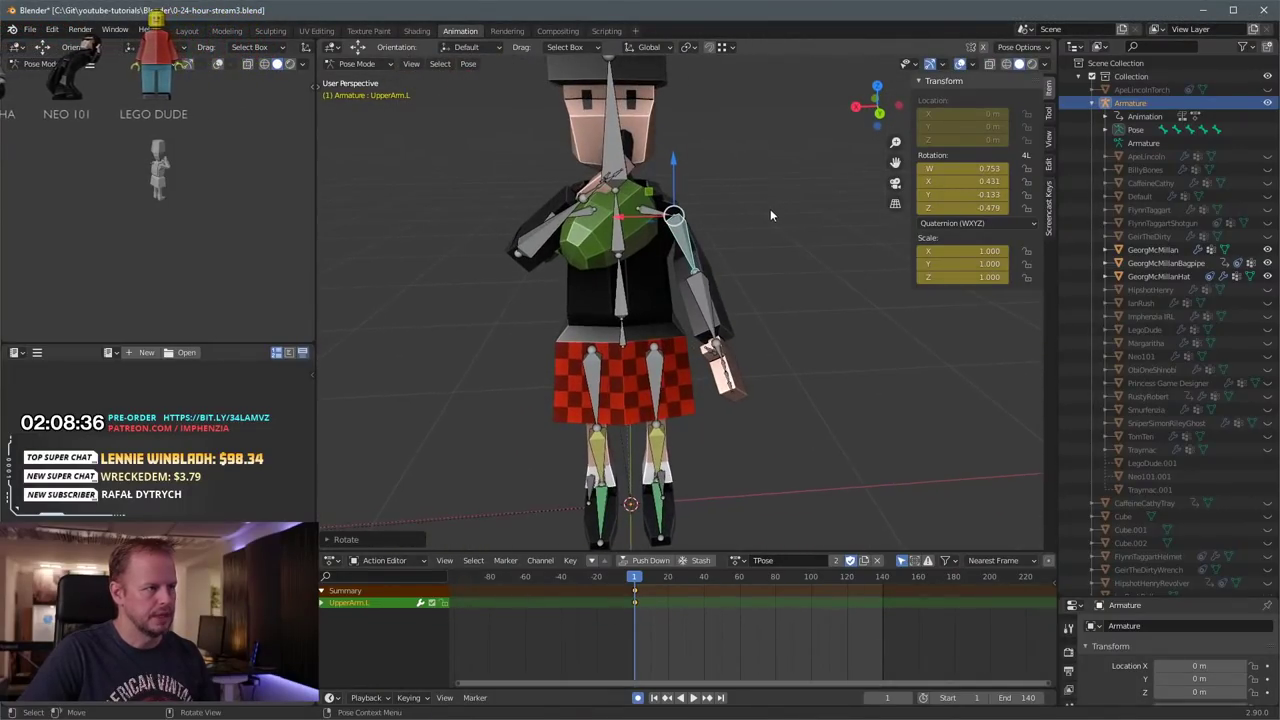
pyautogui.click(553, 229)
pyautogui.scroll(2, 560, 232)
pyautogui.moveTo(560, 232); pyautogui.dragTo(864, 273, button='middle')
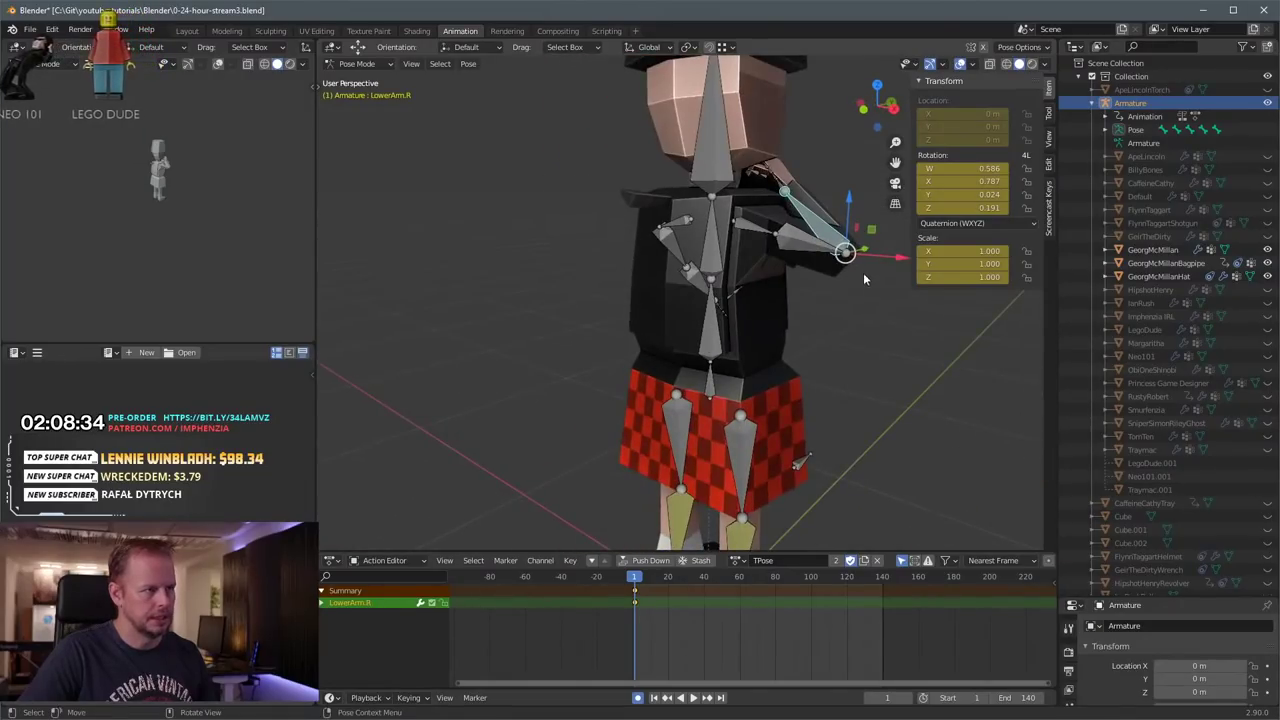
pyautogui.press('r')
pyautogui.click(818, 325)
pyautogui.click(801, 241)
pyautogui.moveTo(801, 243); pyautogui.dragTo(725, 259, button='middle')
pyautogui.click(616, 281)
pyautogui.press('r')
pyautogui.rightClick(612, 280)
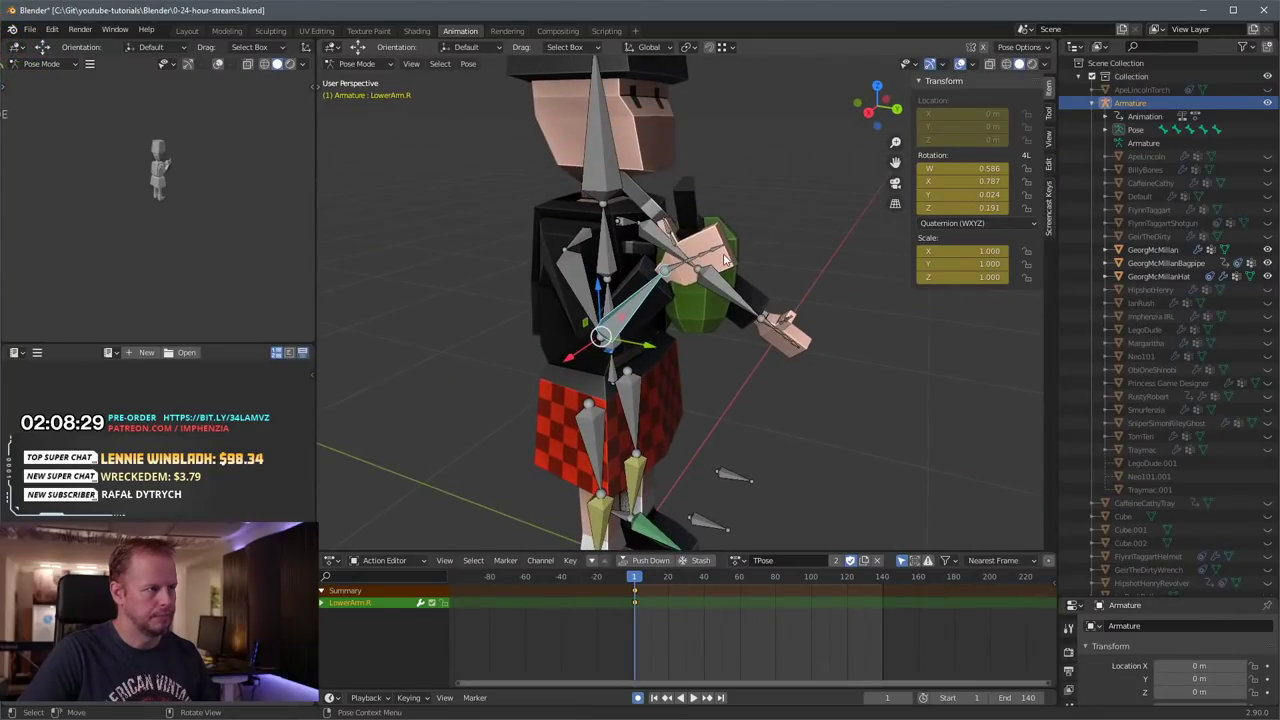
# Step: Tilt the head bone forward so the face leans down over the bagpipe
pyautogui.click(604, 148)
pyautogui.moveTo(604, 148); pyautogui.dragTo(702, 134, button='middle')
pyautogui.press('r')
pyautogui.click(814, 291)
# Step: Lower the right forearm in the side view until it is roughly horizontal
pyautogui.moveTo(814, 291); pyautogui.dragTo(686, 270, button='middle')
pyautogui.click(655, 277)
pyautogui.moveTo(771, 243); pyautogui.dragTo(780, 228, button='middle')
pyautogui.press('r')
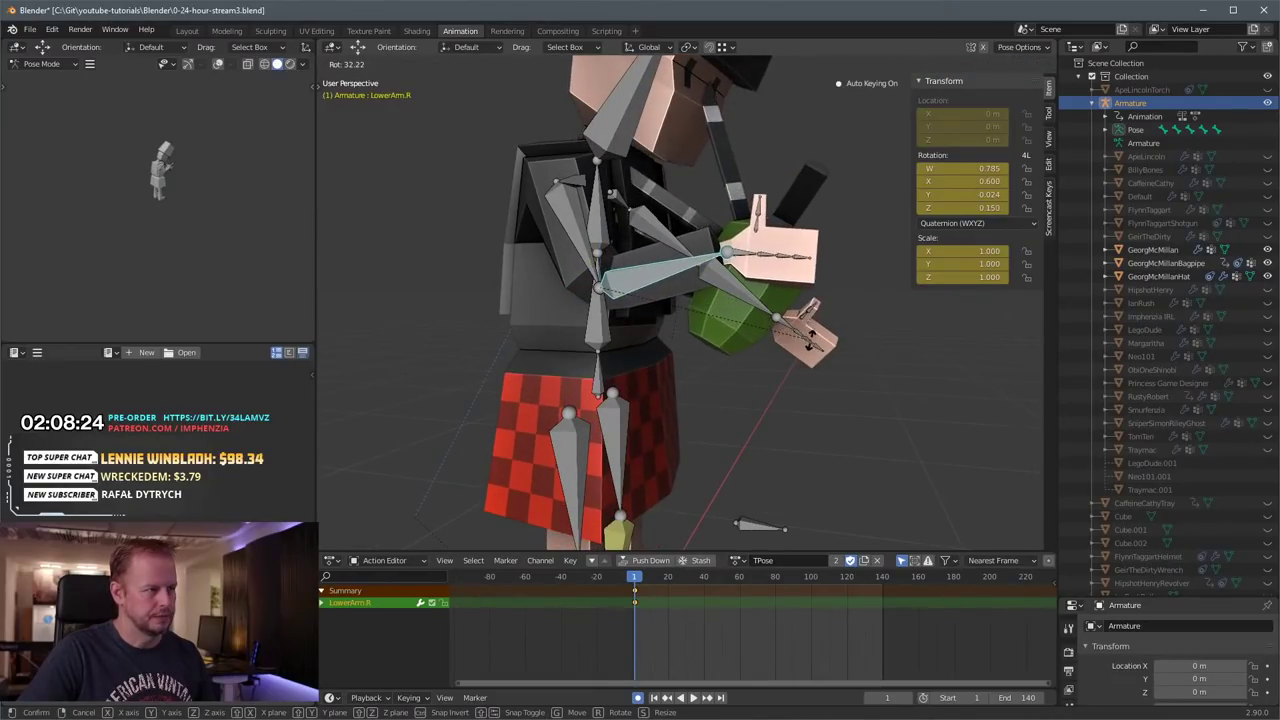
pyautogui.click(811, 338)
# Step: Swing the right forearm inwards from above and re-angle it to hold the bagpipe against the chest
pyautogui.click(616, 127)
pyautogui.moveTo(616, 127); pyautogui.dragTo(897, 396, button='middle')
pyautogui.click(822, 388)
pyautogui.press('r')
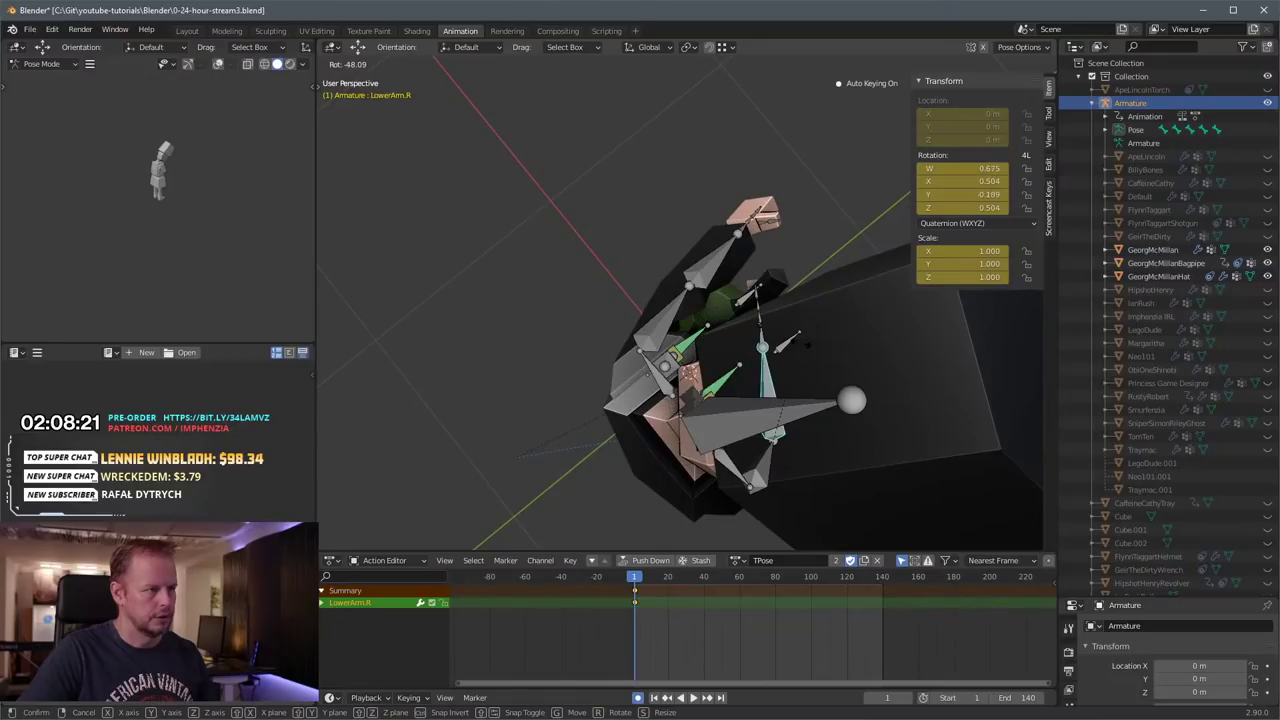
pyautogui.click(748, 330)
pyautogui.moveTo(748, 330); pyautogui.dragTo(600, 150, button='middle')
pyautogui.press('r')
pyautogui.click(740, 210)
# Step: Rotate the right hand bone from the front to turn the bagpipe more upright
pyautogui.moveTo(740, 210); pyautogui.dragTo(643, 255, button='middle')
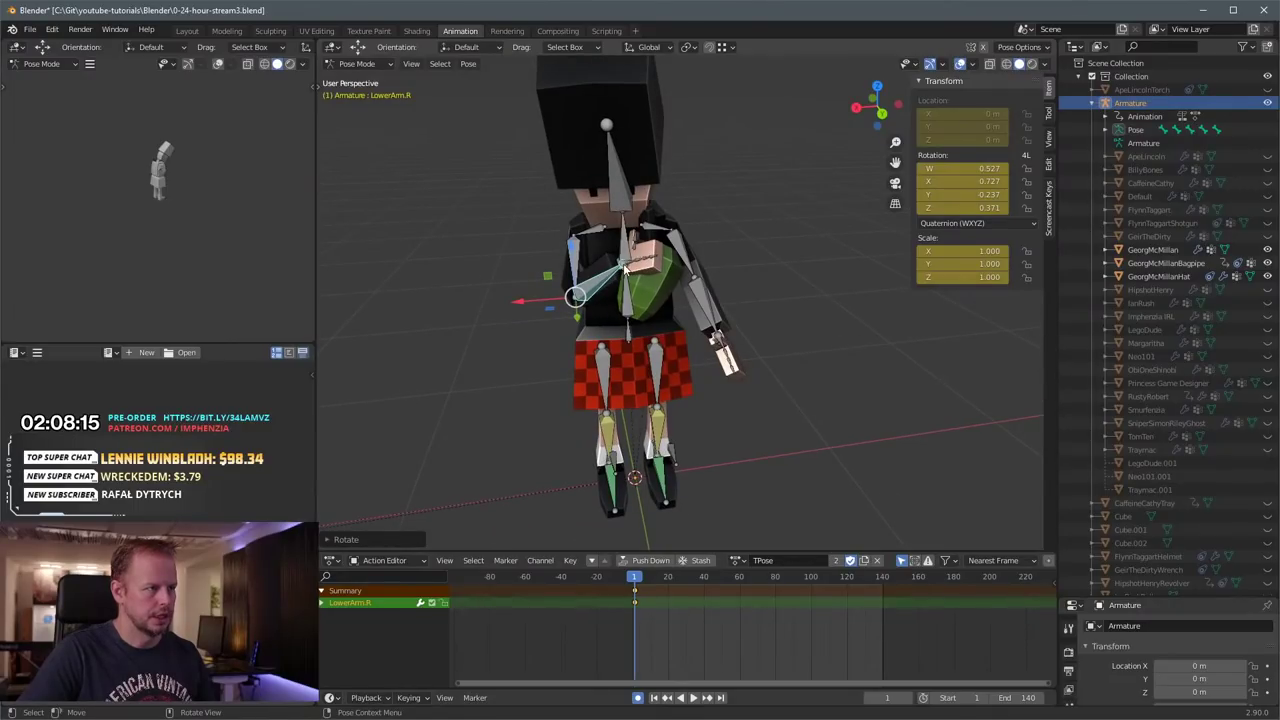
pyautogui.press('r')
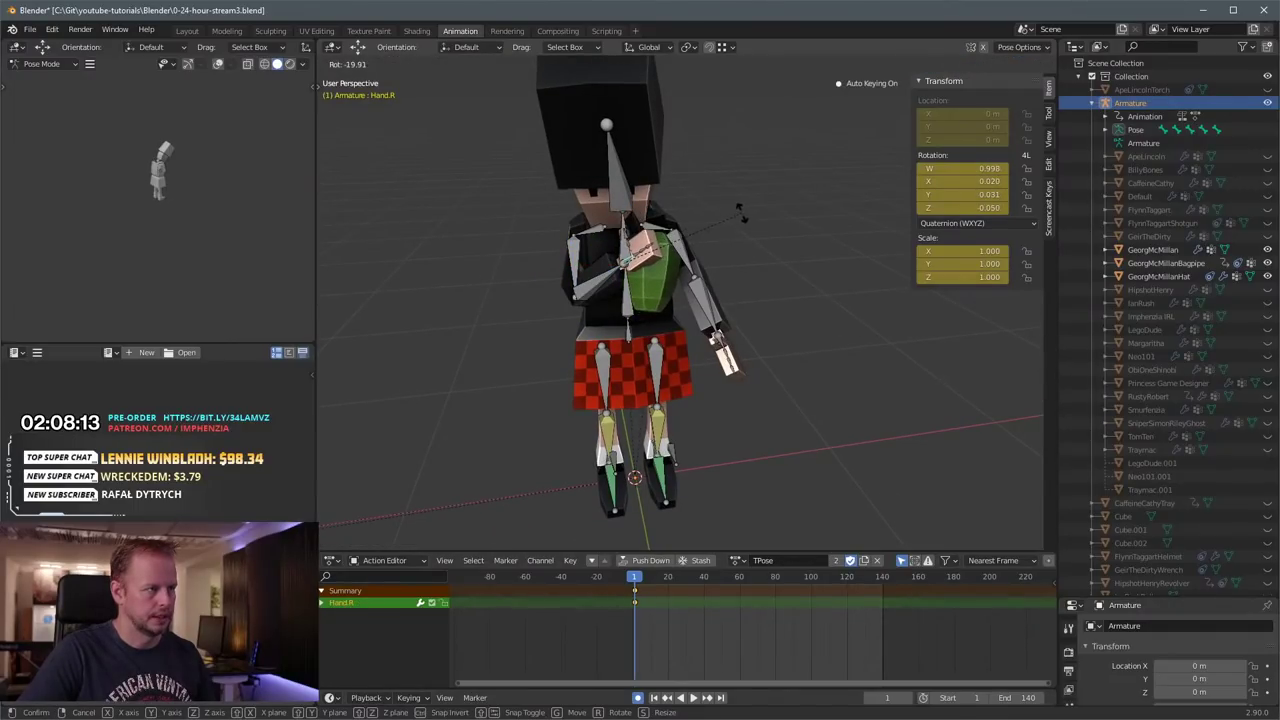
pyautogui.click(740, 212)
# Step: Tilt the head bone sideways from the front and correct it to a more upright angle
pyautogui.click(620, 186)
pyautogui.press('r')
pyautogui.click(747, 174)
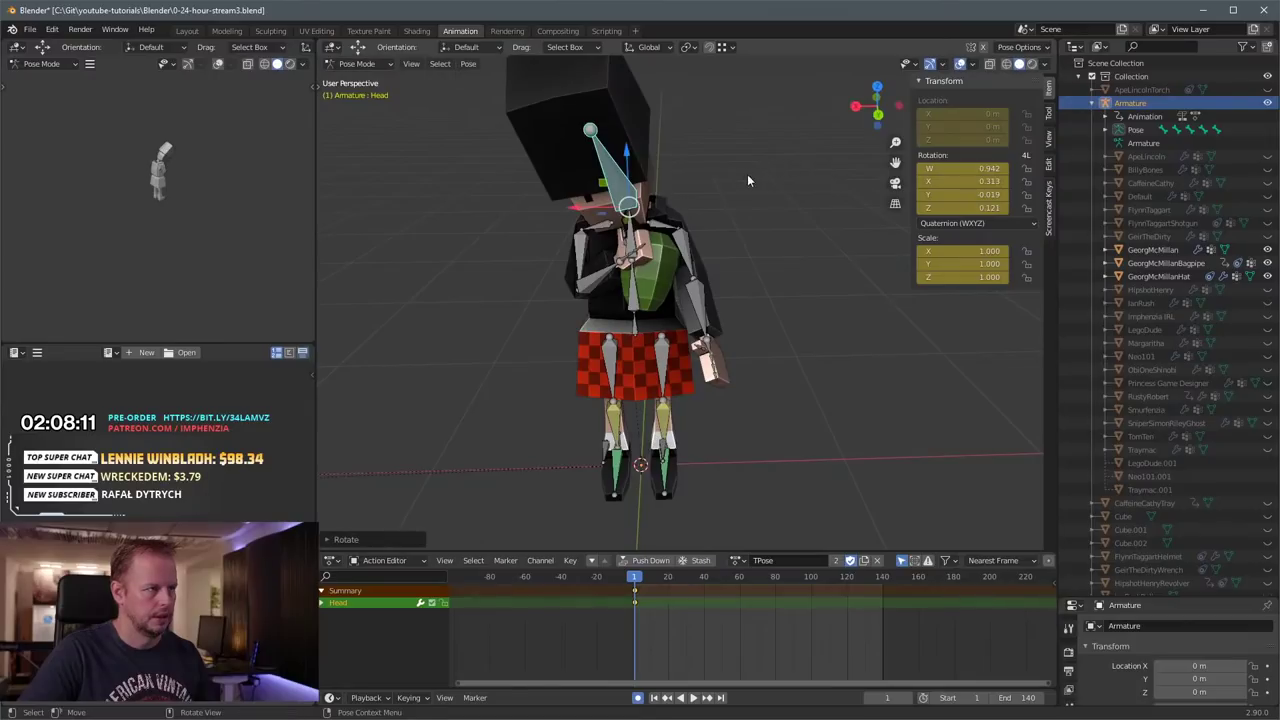
pyautogui.moveTo(747, 176)
pyautogui.mouseDown(button='middle')
pyautogui.moveTo(714, 158)
pyautogui.moveTo(758, 188)
pyautogui.mouseUp(button='middle')
pyautogui.press('r')
pyautogui.click(748, 160)
# Step: Rotate the head about the Z axis so the face points straight ahead
pyautogui.press('z')
pyautogui.click(741, 161)
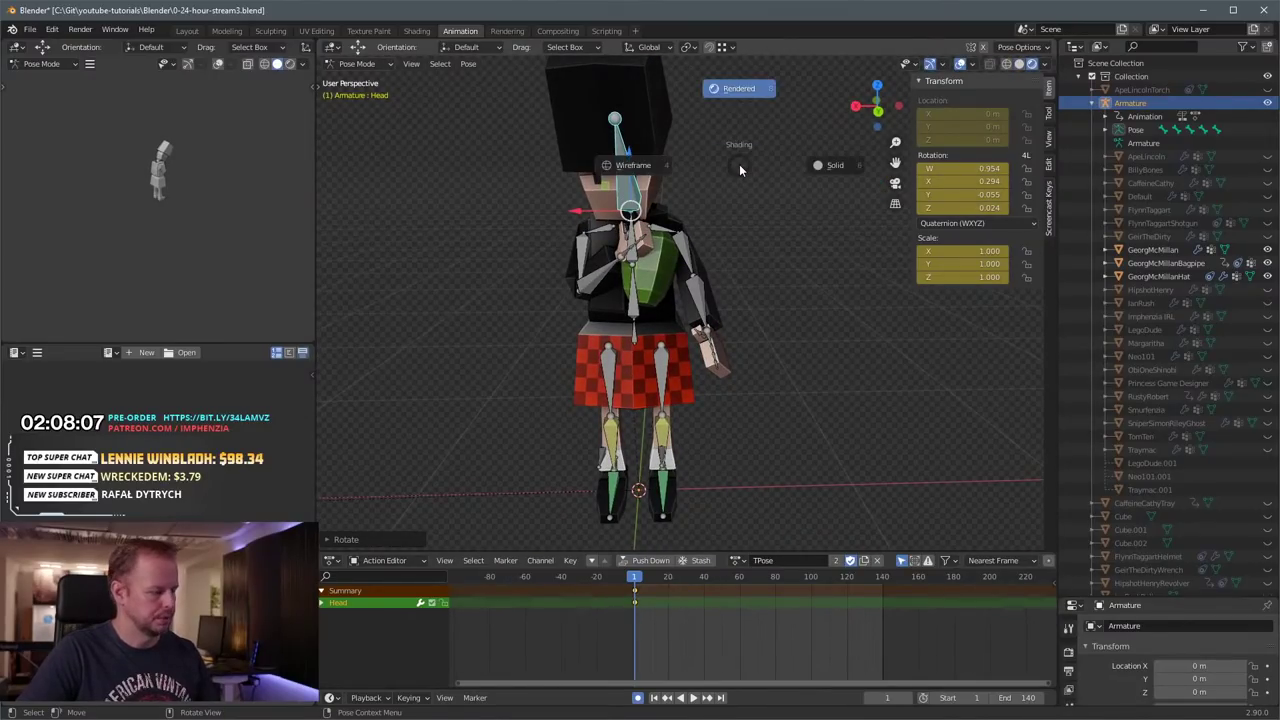
pyautogui.press('r')
pyautogui.press('z')
pyautogui.click(784, 137)
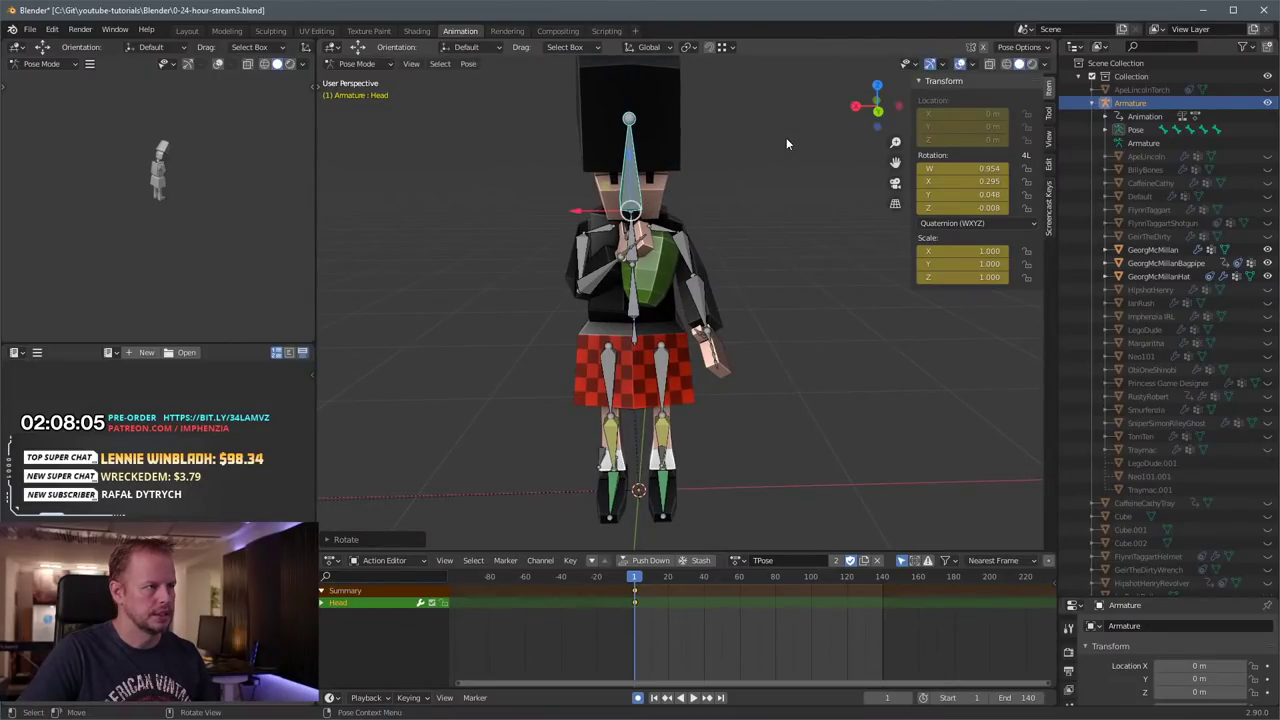
# Step: Rotate the left upper arm from the side so the elbow sits close to the torso
pyautogui.moveTo(786, 137); pyautogui.dragTo(673, 245, button='middle')
pyautogui.click(679, 294)
pyautogui.press('r')
pyautogui.click(734, 277)
pyautogui.press('r')
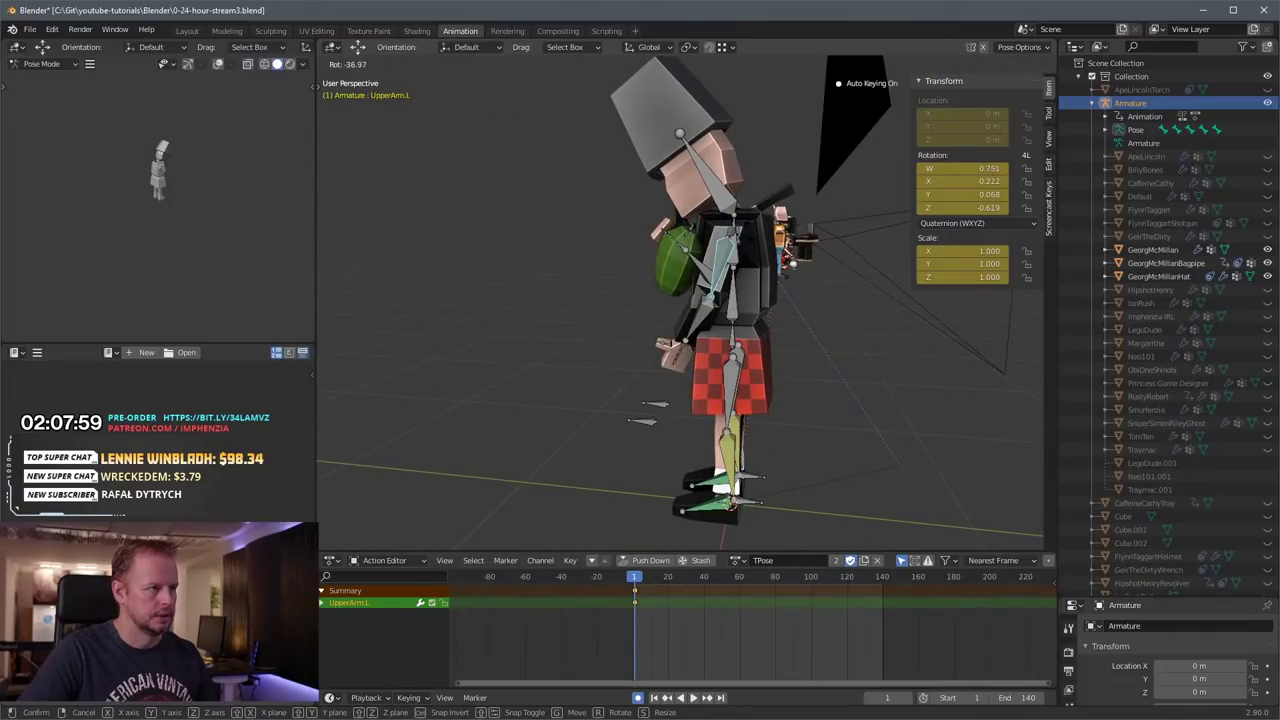
pyautogui.click(764, 246)
# Step: Bend the left forearm up and inwards from the front so the left hand reaches the bagpipe
pyautogui.click(696, 322)
pyautogui.moveTo(696, 322); pyautogui.dragTo(794, 214, button='middle')
pyautogui.press('r')
pyautogui.click(768, 308)
pyautogui.press('r')
pyautogui.click(778, 272)
pyautogui.press('r')
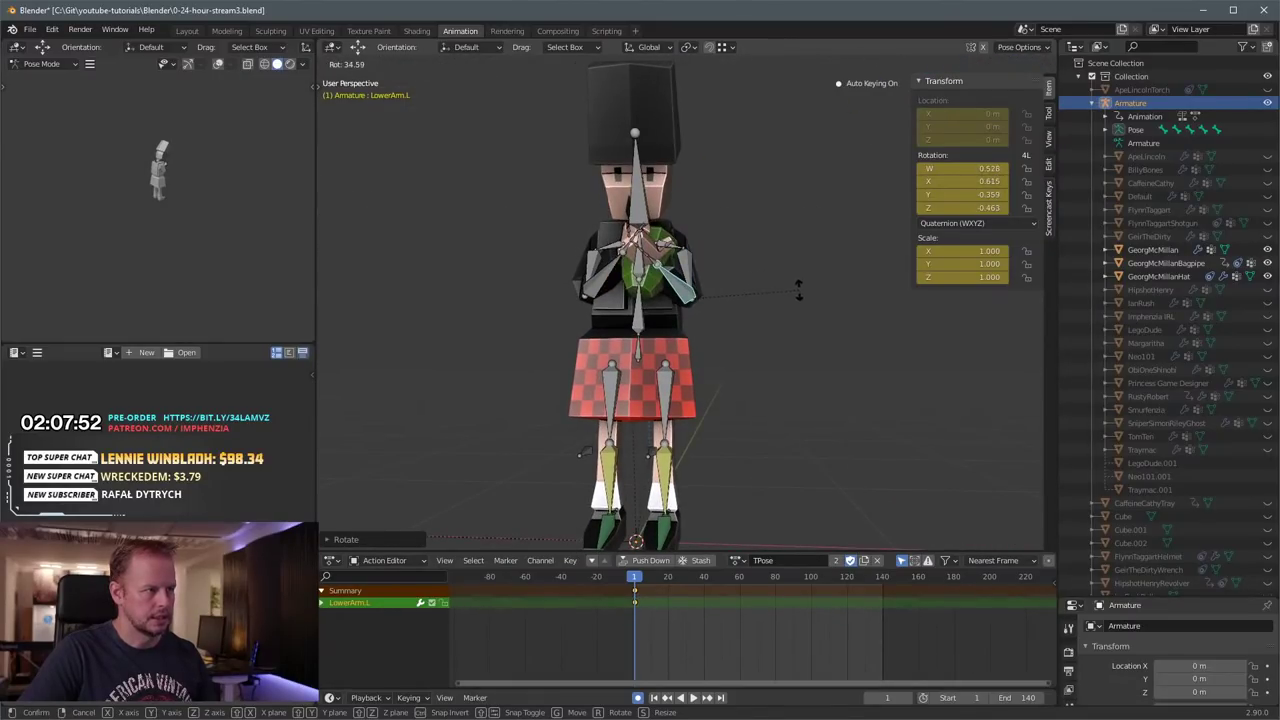
pyautogui.click(797, 289)
# Step: Adjust the left forearm's swing from above and rotate the left hand towards the bagpipe
pyautogui.moveTo(797, 285); pyautogui.dragTo(734, 313, button='middle')
pyautogui.press('r')
pyautogui.click(740, 237)
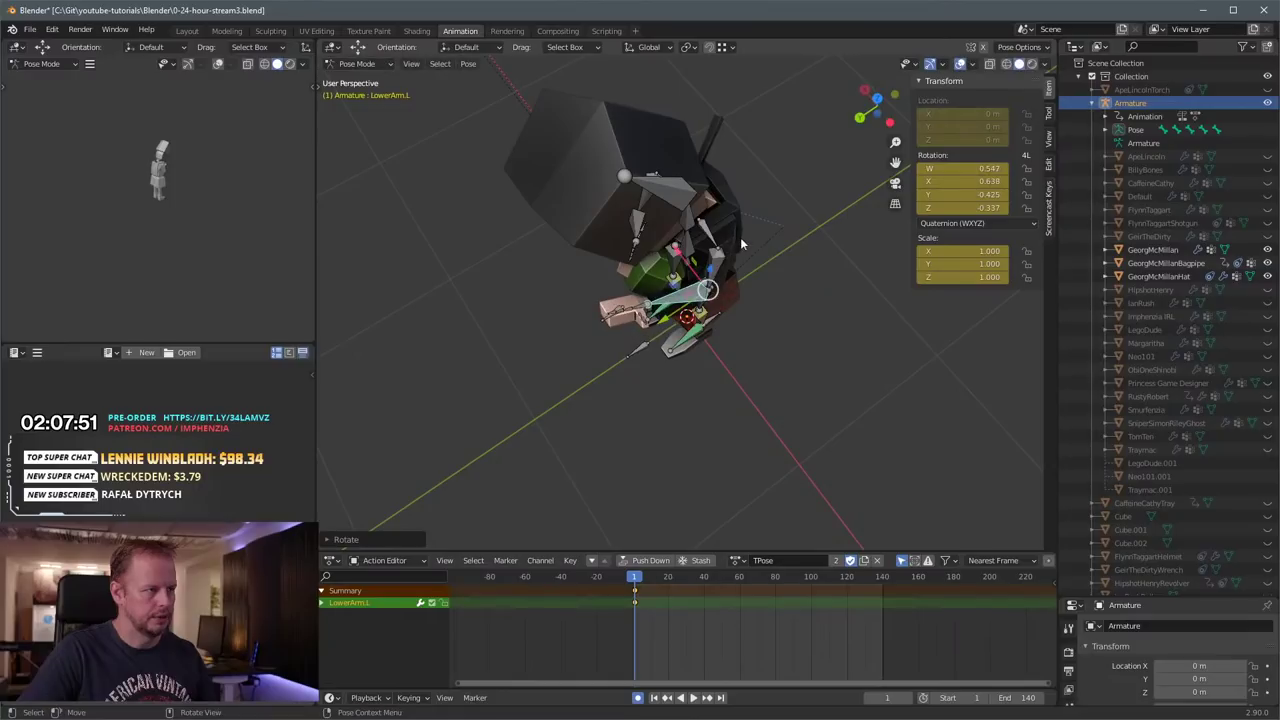
pyautogui.moveTo(740, 237); pyautogui.dragTo(633, 276, button='middle')
pyautogui.press('r')
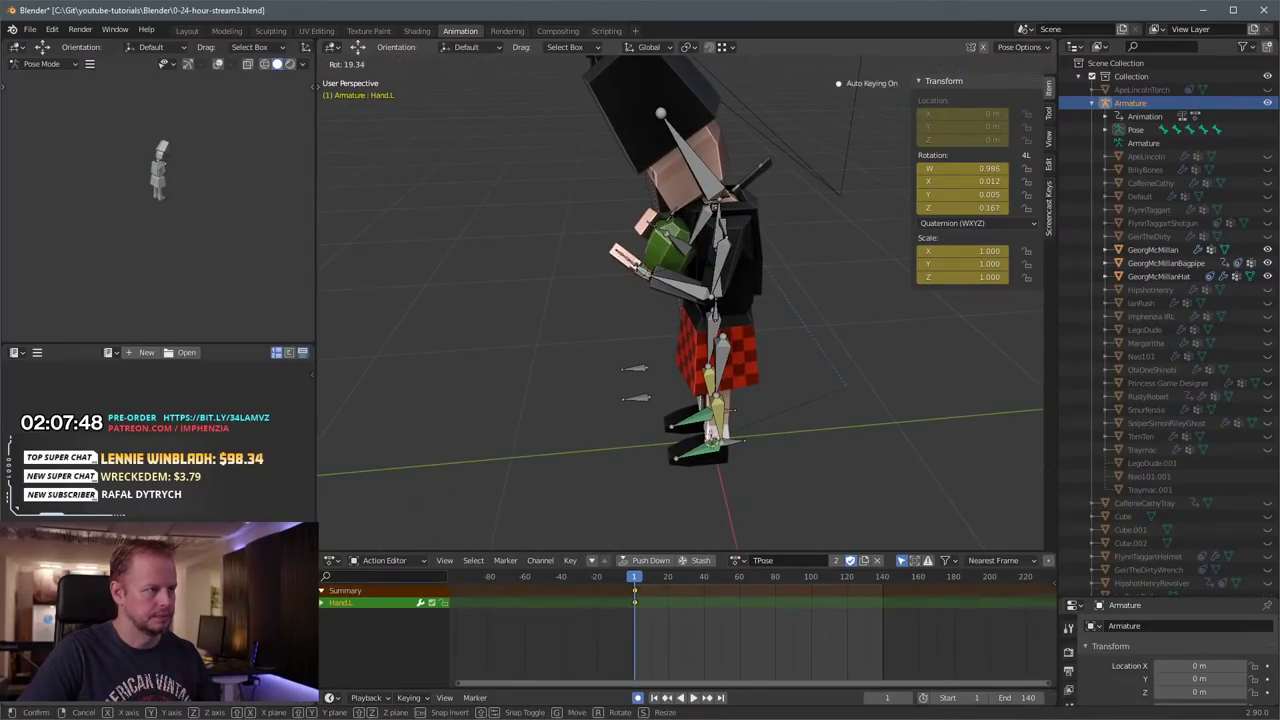
pyautogui.click(715, 291)
# Step: Confirm the left hand's rotation and rotate the Finger2.L bone inwards so it bends towards the bagpipe
pyautogui.click(638, 252)
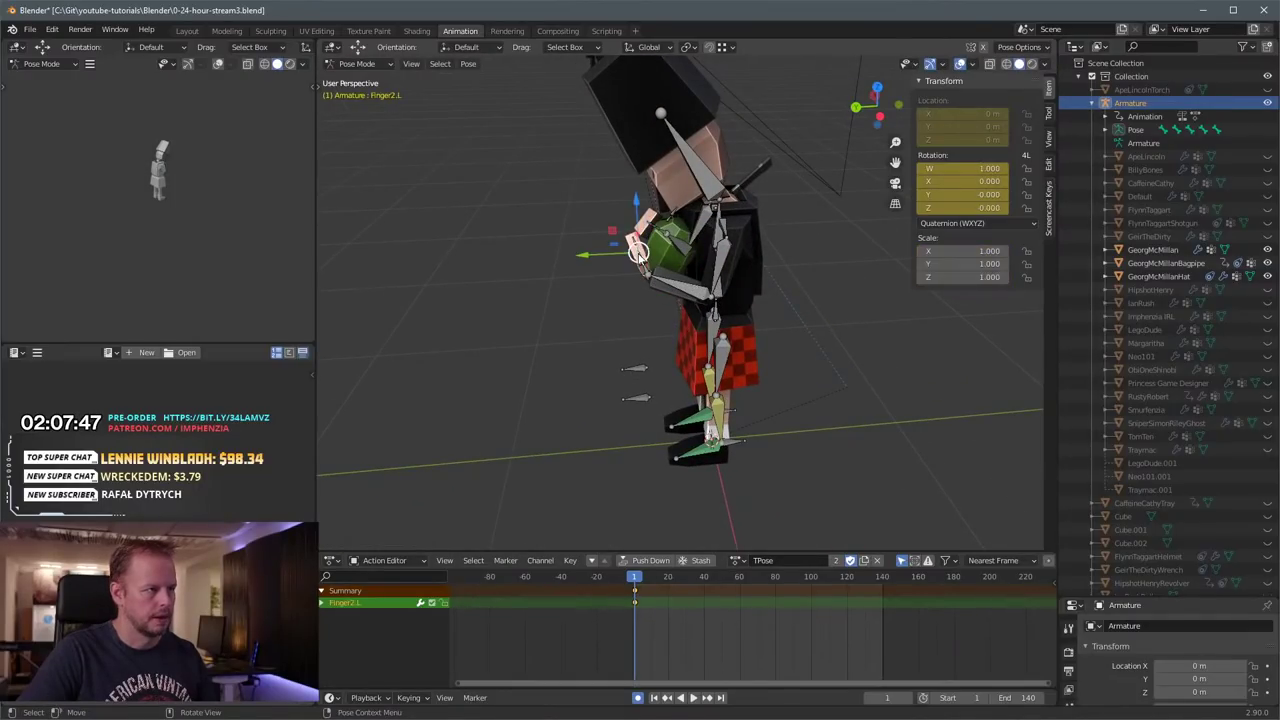
pyautogui.press('r')
pyautogui.click(653, 302)
pyautogui.moveTo(653, 302); pyautogui.dragTo(806, 210, button='middle')
pyautogui.click(645, 250)
pyautogui.moveTo(726, 295); pyautogui.dragTo(736, 207, button='middle')
pyautogui.scroll(7, 736, 207)
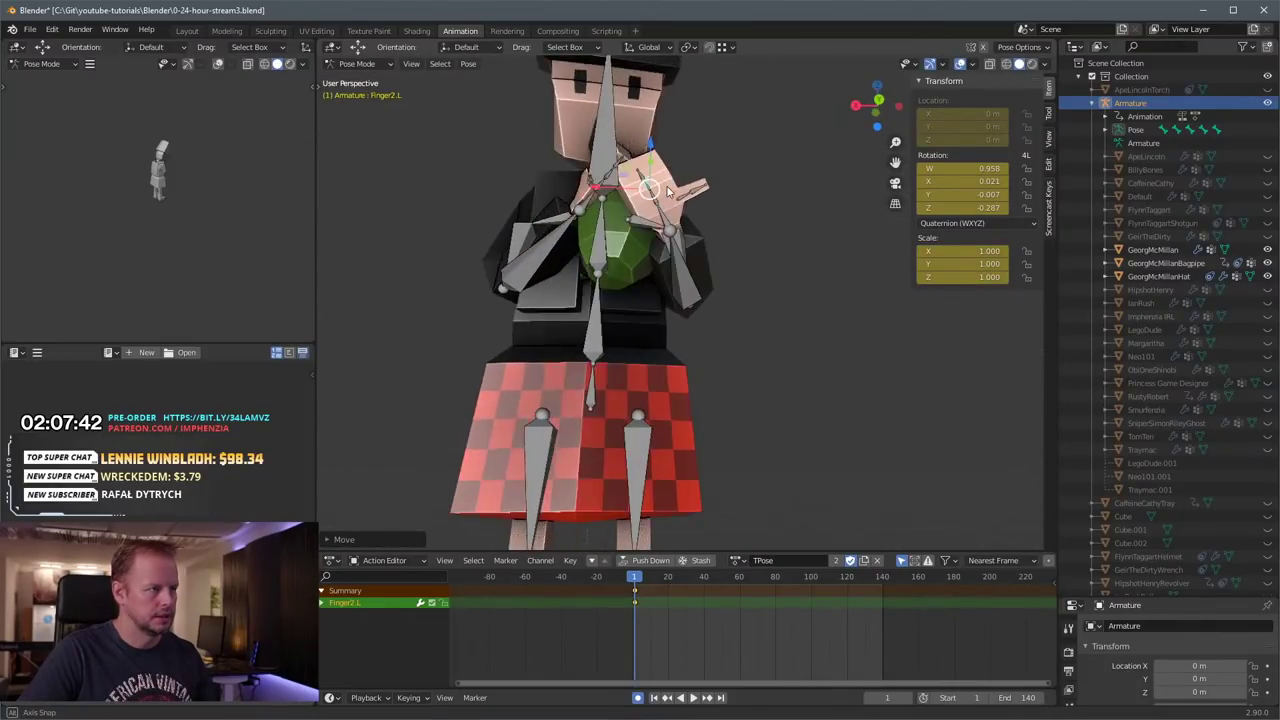
# Step: Rotate the Finger1.R and Finger3.R bones so the right hand's fingers curl around the bagpipe
pyautogui.keyDown('shift'); pyautogui.moveTo(555, 90); pyautogui.dragTo(500, 240, button='middle'); pyautogui.keyUp('shift')
pyautogui.click(462, 224)
pyautogui.press('r')
pyautogui.click(556, 221)
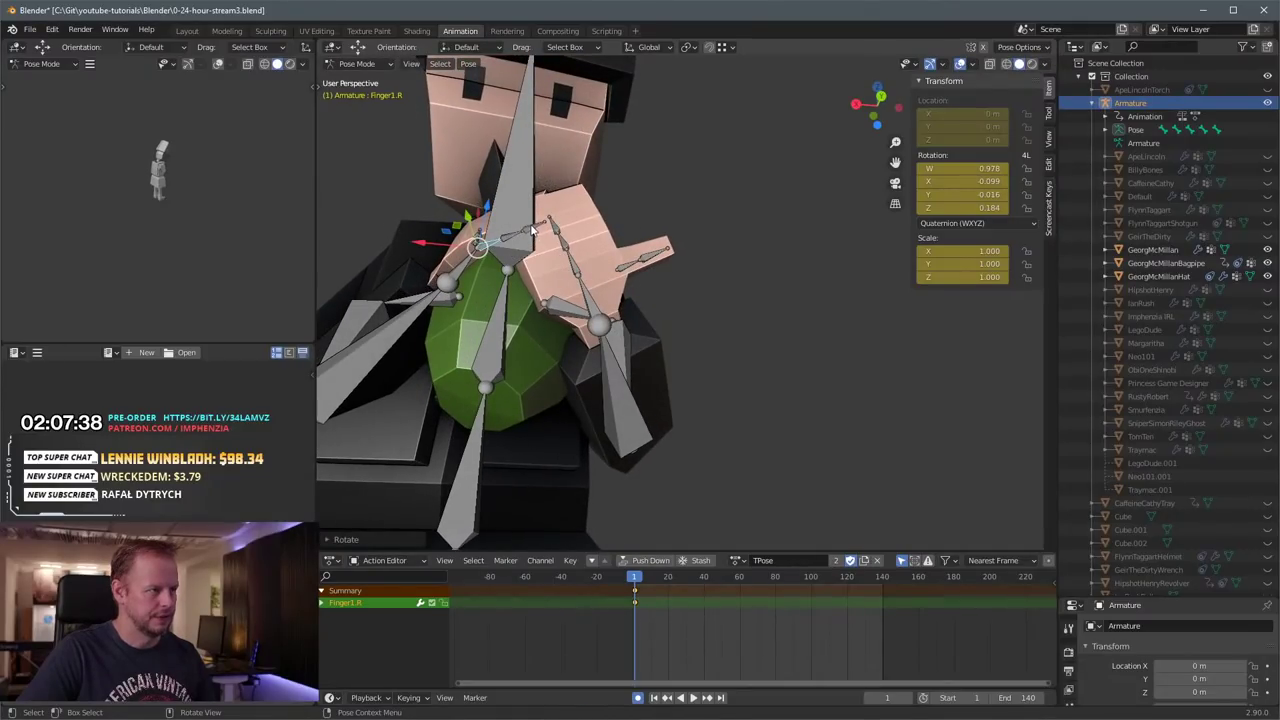
pyautogui.press('r')
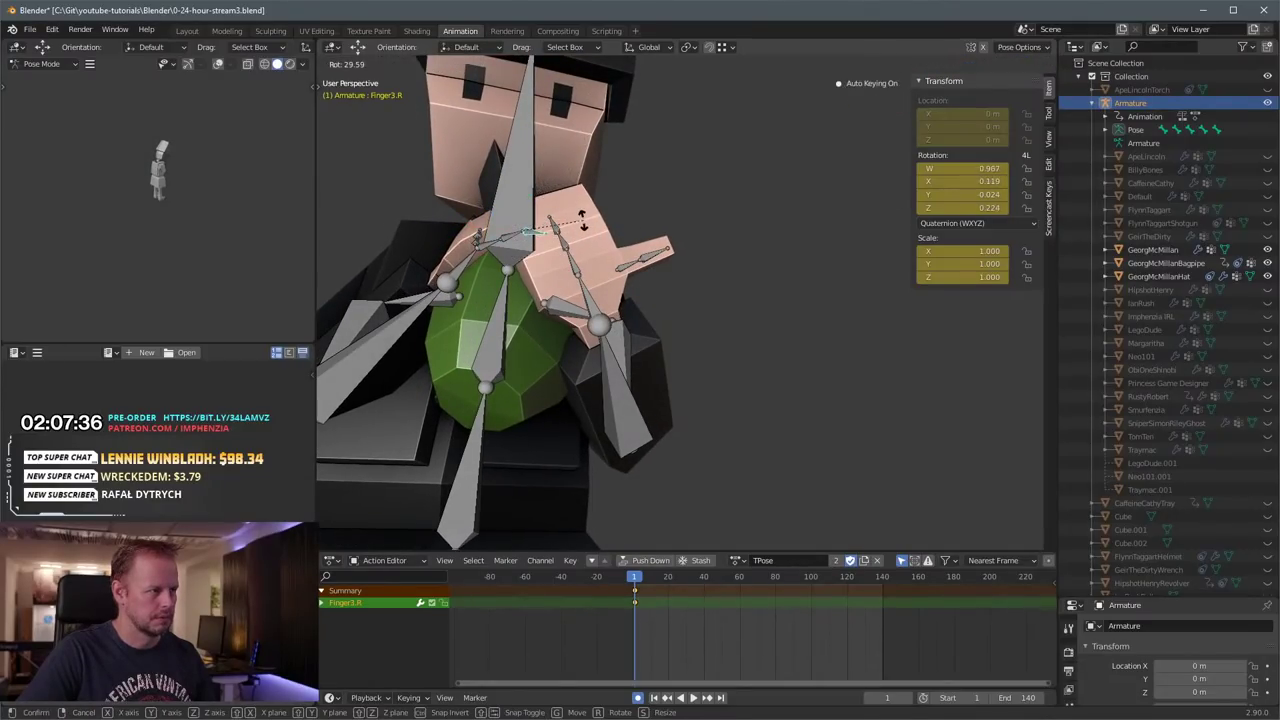
pyautogui.click(643, 172)
pyautogui.moveTo(643, 172); pyautogui.dragTo(670, 237, button='middle')
# Step: Switch the armature to Object Mode, select the bagpipe and rotate it slightly in the front view
pyautogui.press('Tab')
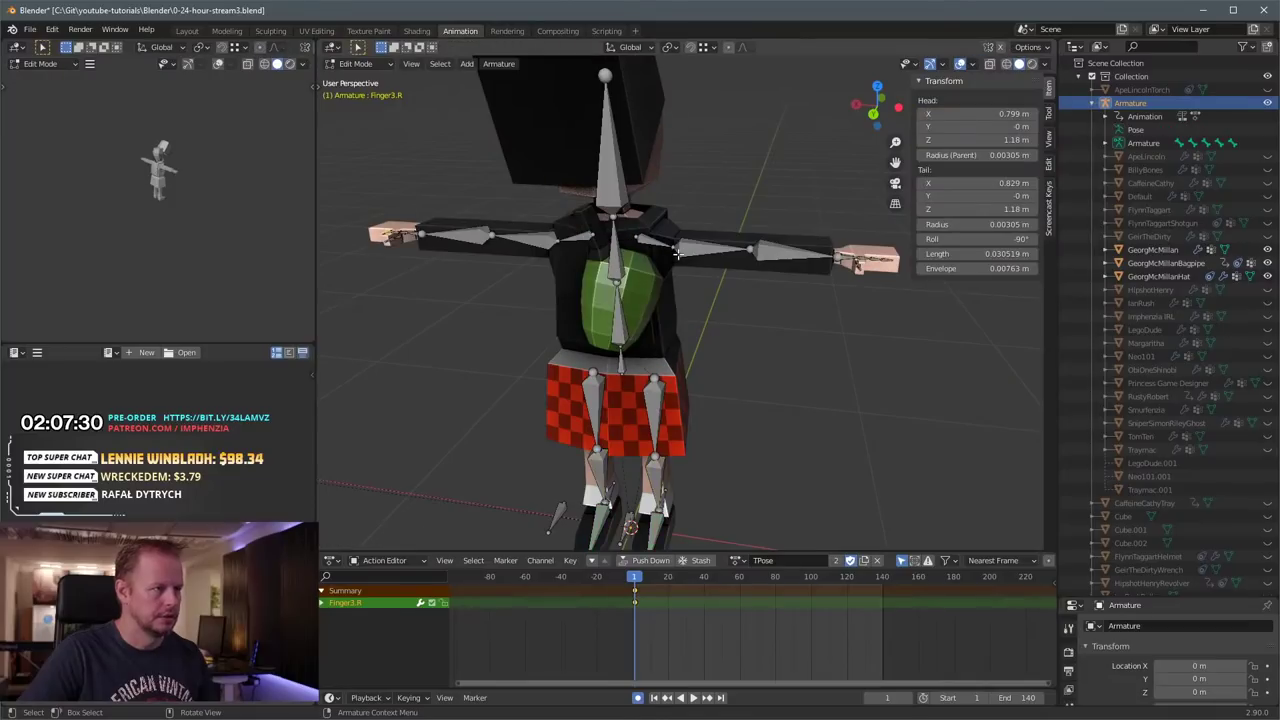
pyautogui.press('Tab')
pyautogui.hotkey('ctrl', 'Tab')
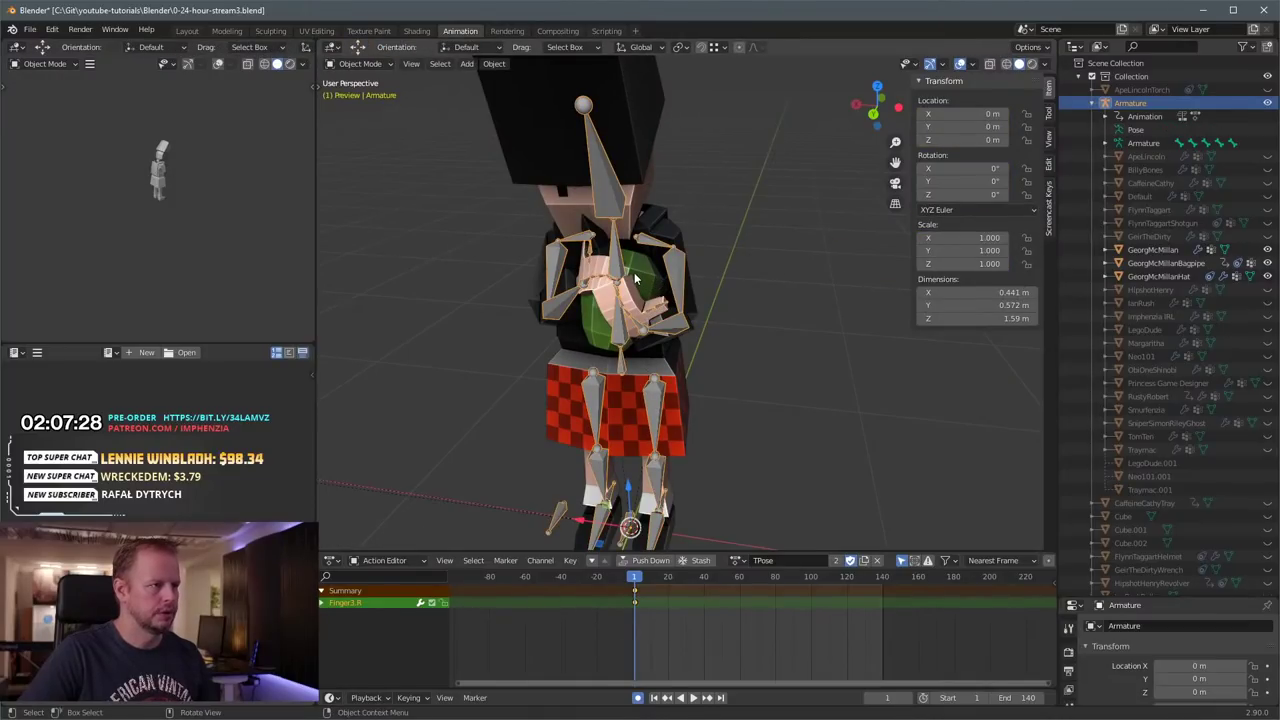
pyautogui.click(643, 275)
pyautogui.click(644, 275)
pyautogui.scroll(-2, 700, 264)
pyautogui.moveTo(720, 262); pyautogui.dragTo(712, 218, button='middle')
pyautogui.press('r')
pyautogui.click(716, 229)
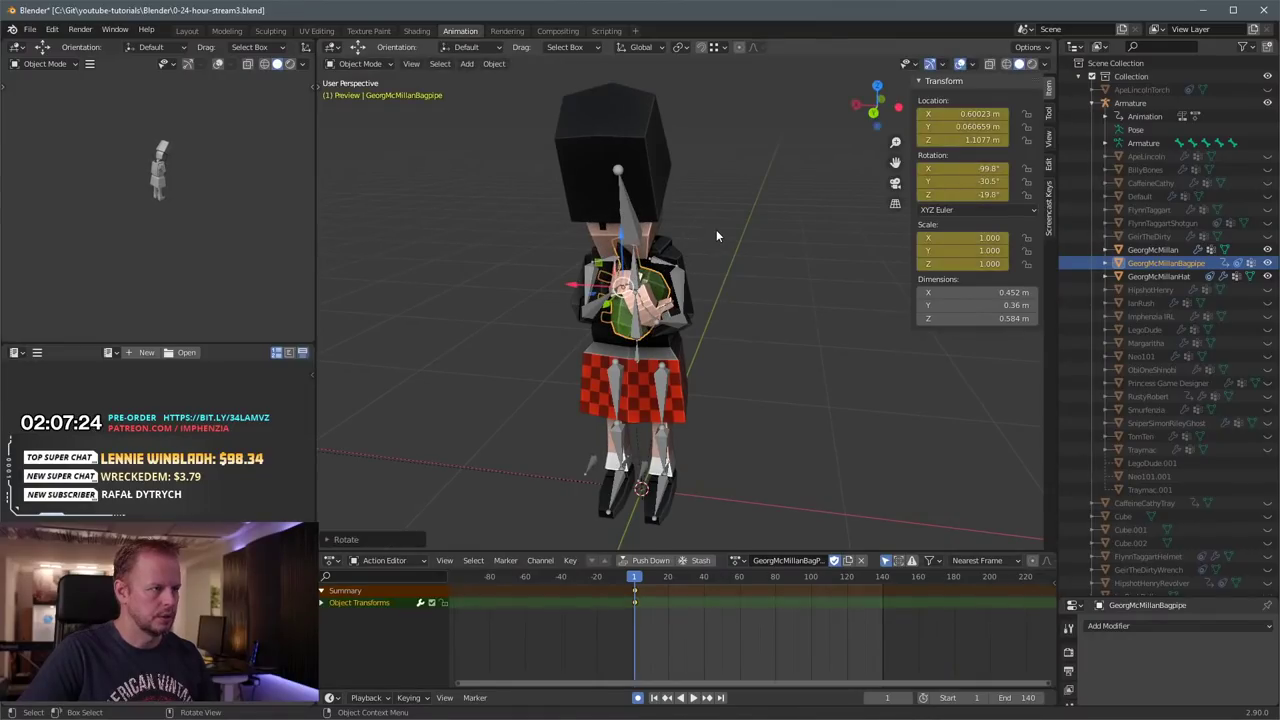
pyautogui.press('r')
pyautogui.press('z')
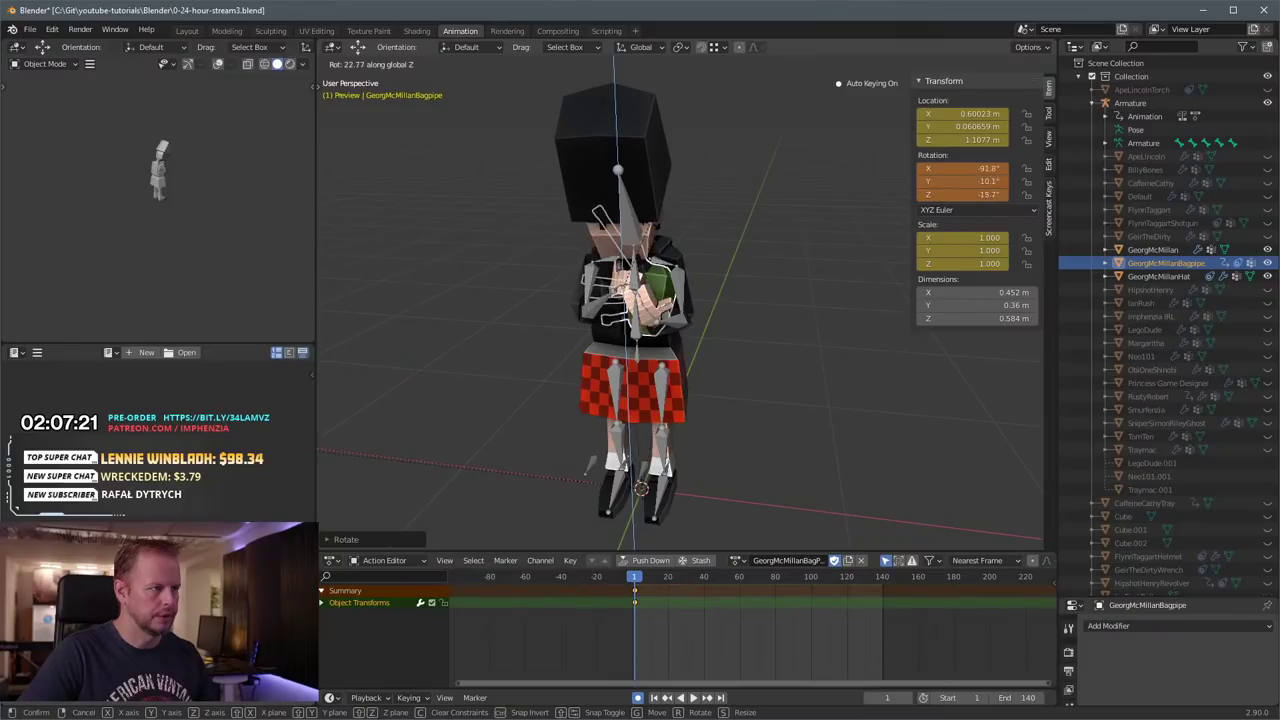
pyautogui.rightClick(690, 220)
# Step: Rotate the bagpipe about -135° around the global Z axis and move it in front of the chest towards the left arm
pyautogui.moveTo(694, 219); pyautogui.dragTo(622, 220, button='middle')
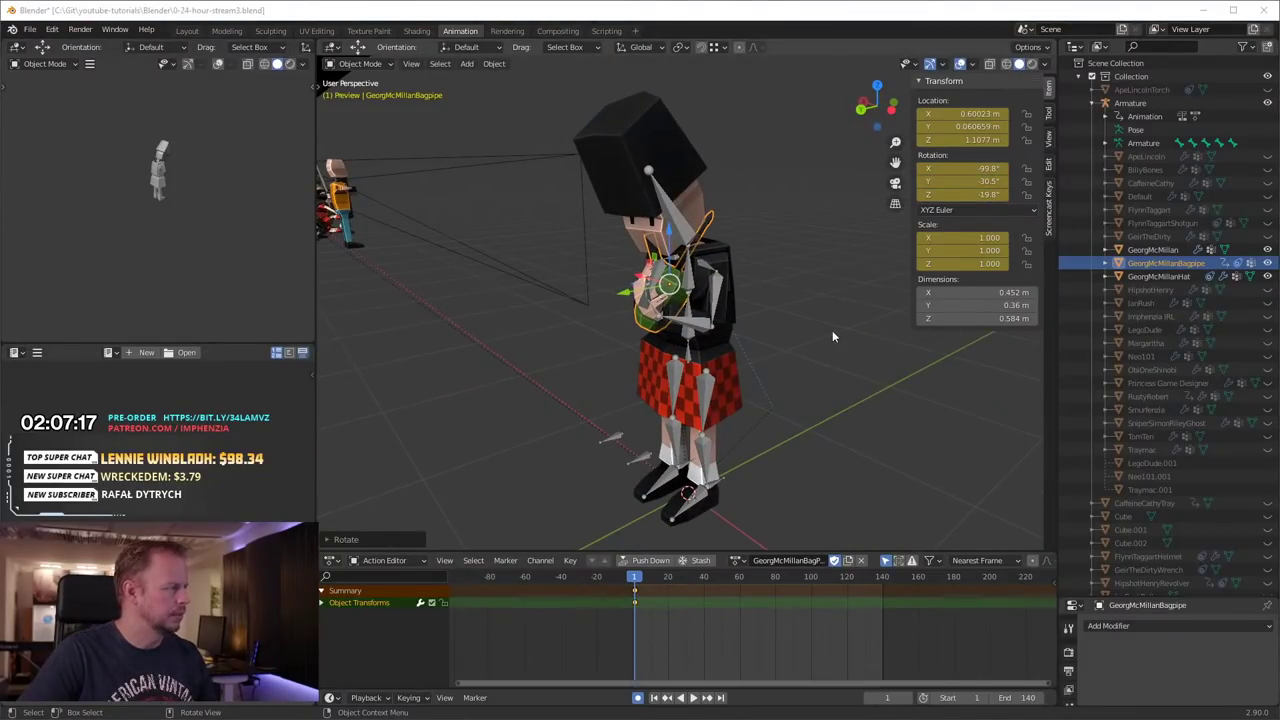
pyautogui.moveTo(832, 336); pyautogui.dragTo(698, 280, button='middle')
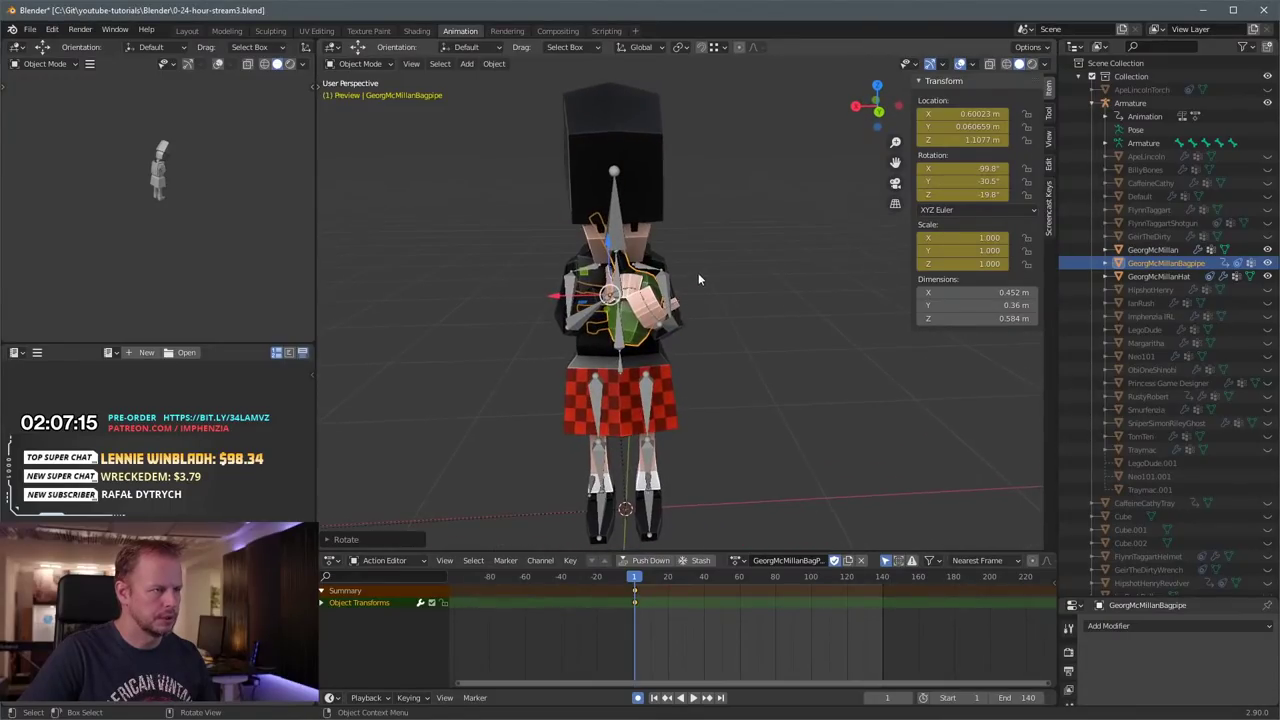
pyautogui.press('r')
pyautogui.press('z')
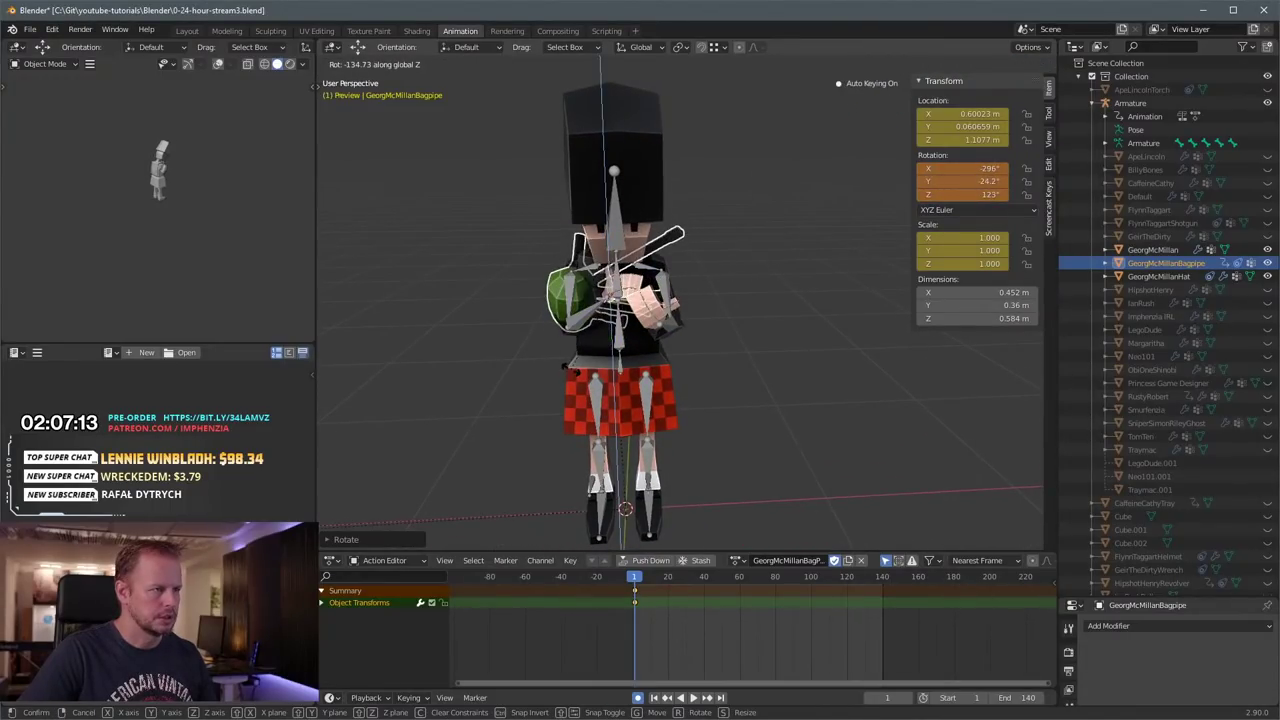
pyautogui.click(612, 330)
pyautogui.press('g')
pyautogui.click(671, 326)
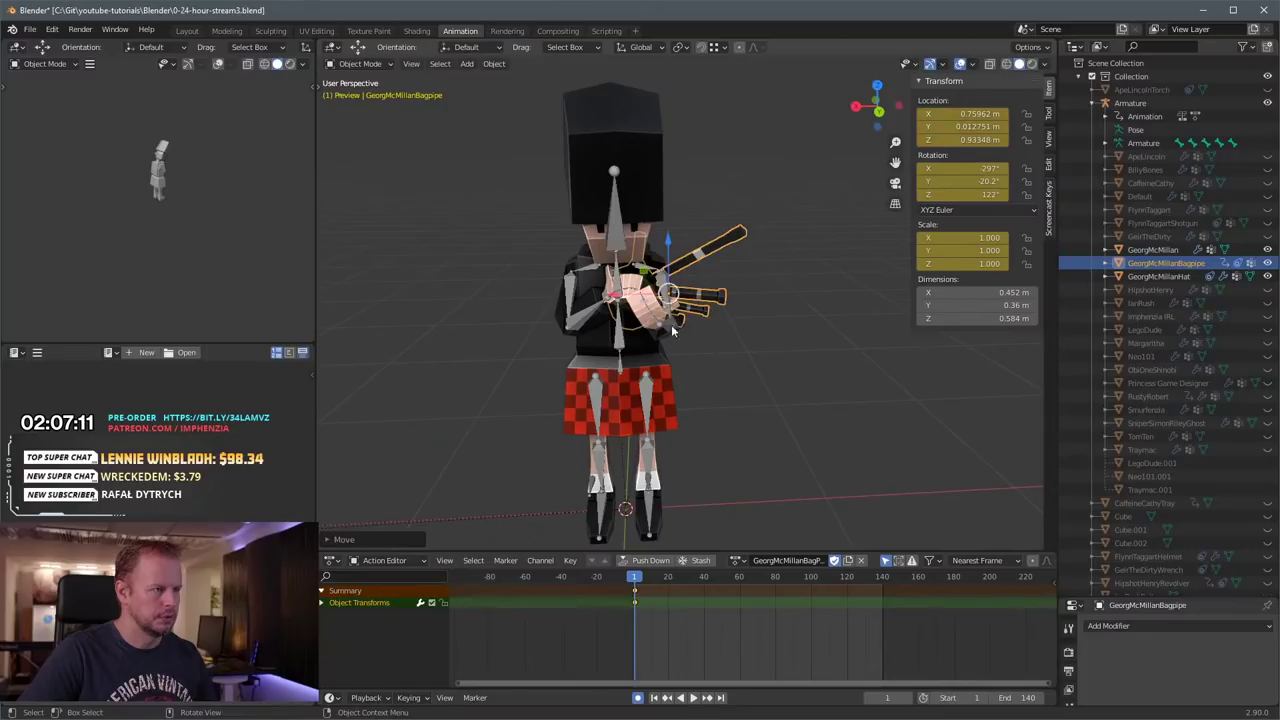
# Step: Fine-tune the bagpipe's rotation and position from the side so the bag sits between the hands and the chest
pyautogui.moveTo(671, 324); pyautogui.dragTo(782, 236, button='middle')
pyautogui.press('r')
pyautogui.click(779, 267)
pyautogui.press('g')
pyautogui.click(706, 277)
pyautogui.press('r')
pyautogui.click(720, 275)
pyautogui.press('g')
pyautogui.click(722, 276)
# Step: Return the armature to Pose Mode and rotate the head bone until the head is upright and faces forward
pyautogui.click(613, 234)
pyautogui.hotkey('ctrl', 'Tab')
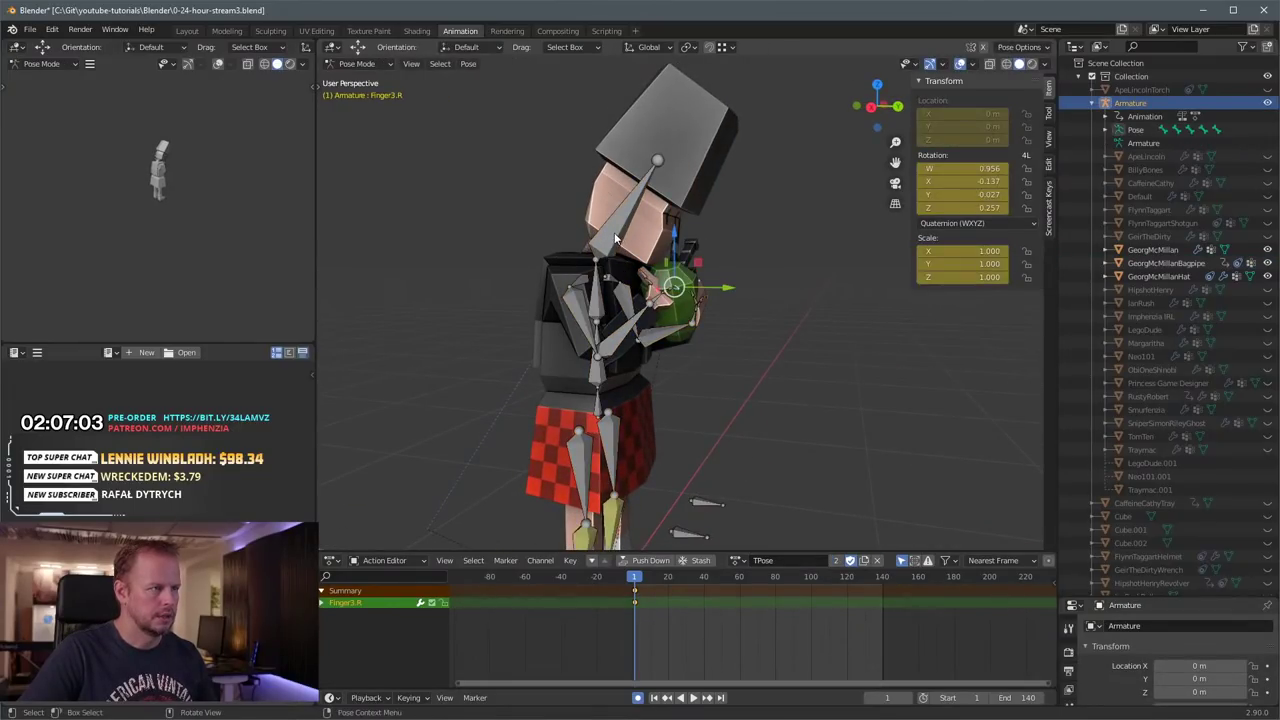
pyautogui.click(615, 237)
pyautogui.moveTo(615, 237); pyautogui.dragTo(716, 240, button='middle')
pyautogui.press('r')
pyautogui.click(690, 258)
pyautogui.scroll(3, 690, 260)
pyautogui.press('r')
pyautogui.click(714, 197)
# Step: Rotate the right arm and the Hand.R bone so the bagpipe's drones point up over the left shoulder
pyautogui.moveTo(624, 274); pyautogui.dragTo(570, 262, button='middle')
pyautogui.click(618, 314)
pyautogui.press('r')
pyautogui.click(660, 291)
pyautogui.click(621, 273)
pyautogui.press('r')
pyautogui.click(734, 303)
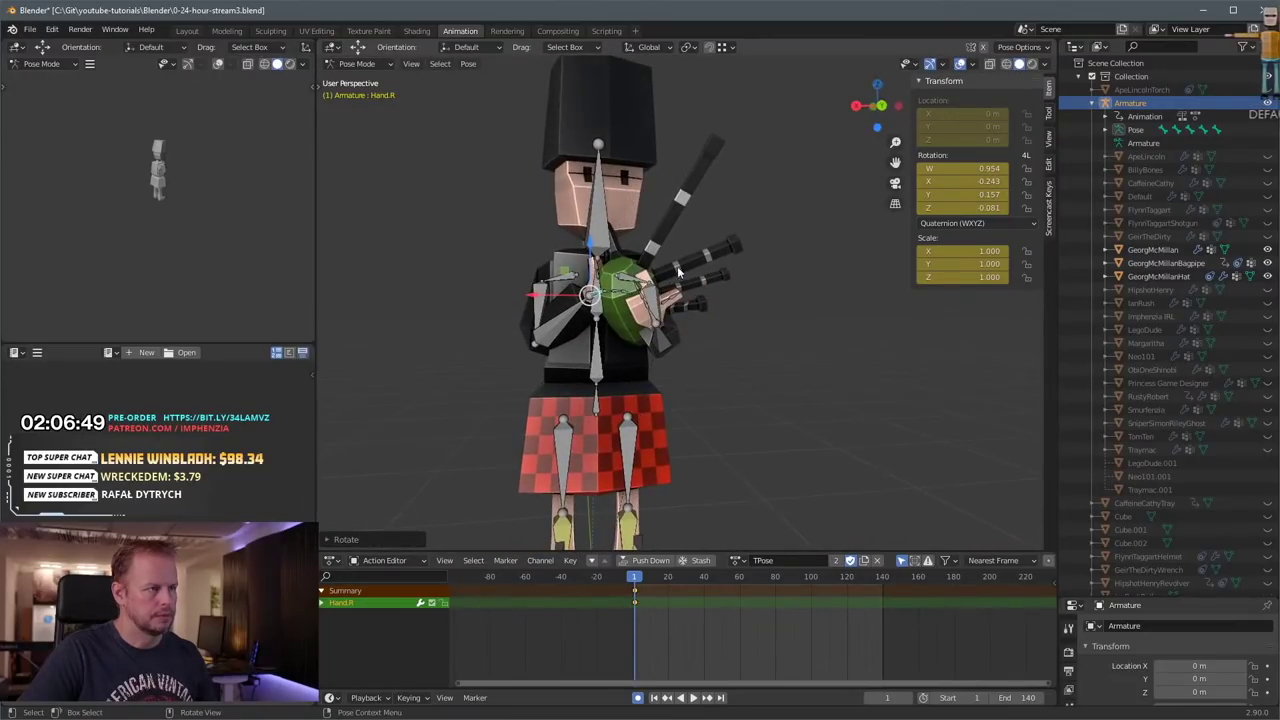
# Step: Refine the Hand.R bone's rotation from the front, side and above so the bagpipe rests in the left arm
pyautogui.press('r')
pyautogui.click(668, 258)
pyautogui.moveTo(668, 258); pyautogui.dragTo(529, 276, button='middle')
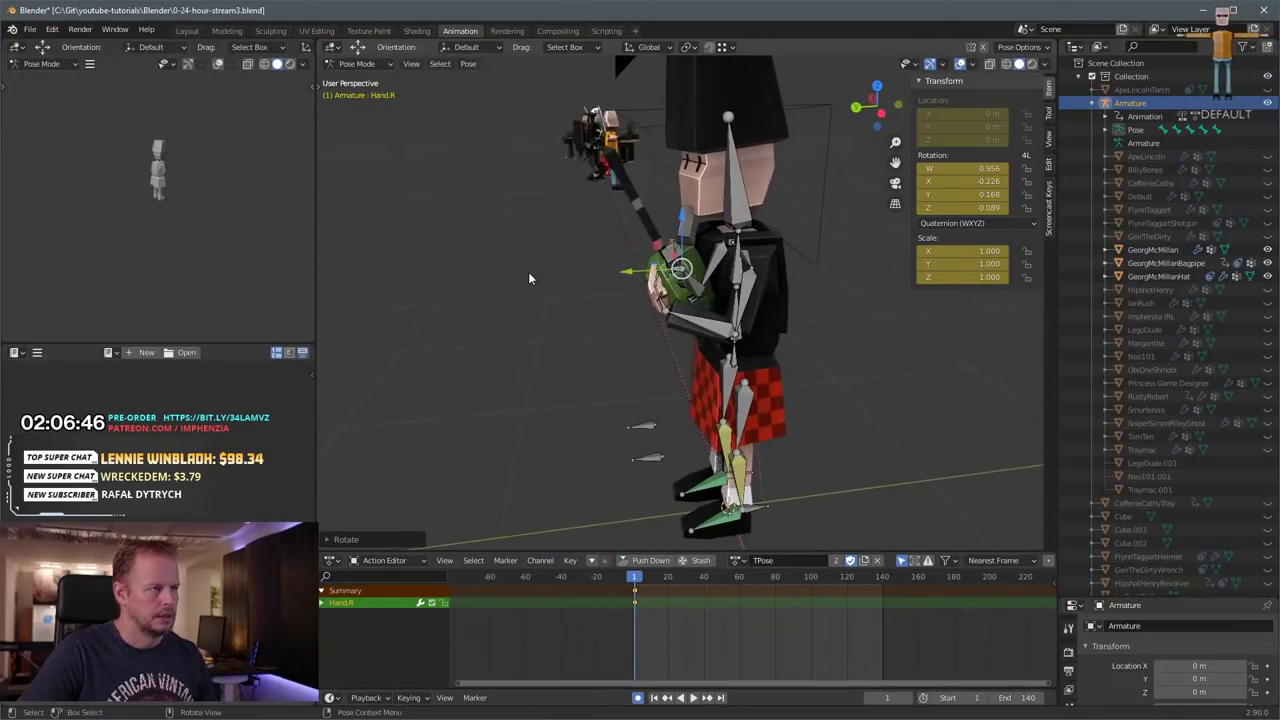
pyautogui.press('r')
pyautogui.click(652, 248)
pyautogui.scroll(-2, 654, 249)
pyautogui.moveTo(654, 249); pyautogui.dragTo(827, 344, button='middle')
pyautogui.press('r')
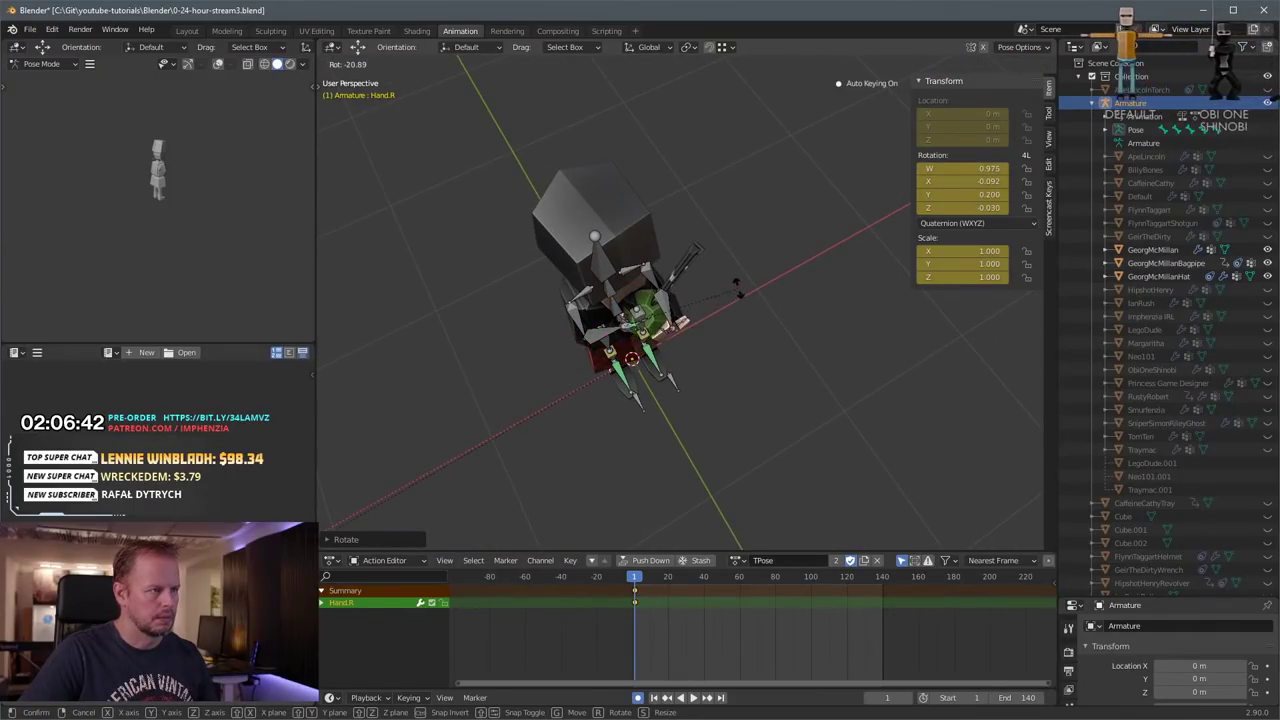
pyautogui.click(735, 290)
pyautogui.moveTo(735, 290); pyautogui.dragTo(691, 204, button='middle')
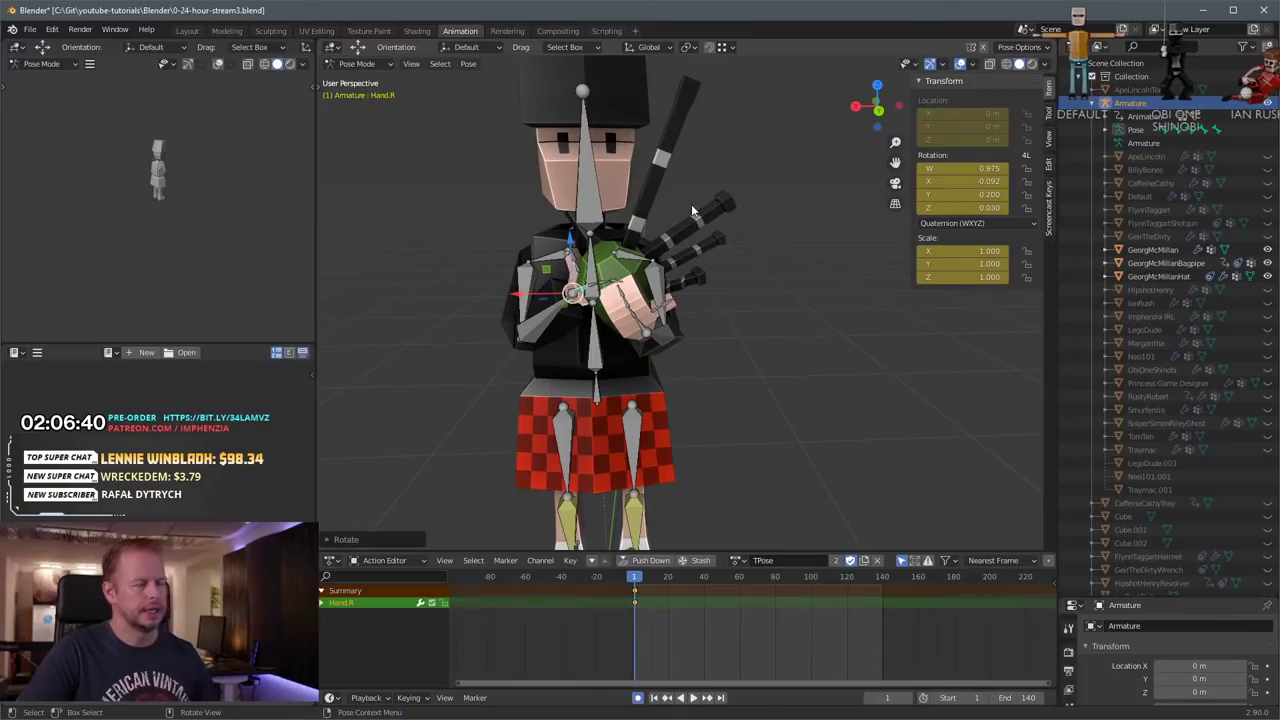
pyautogui.scroll(-2, 844, 457)
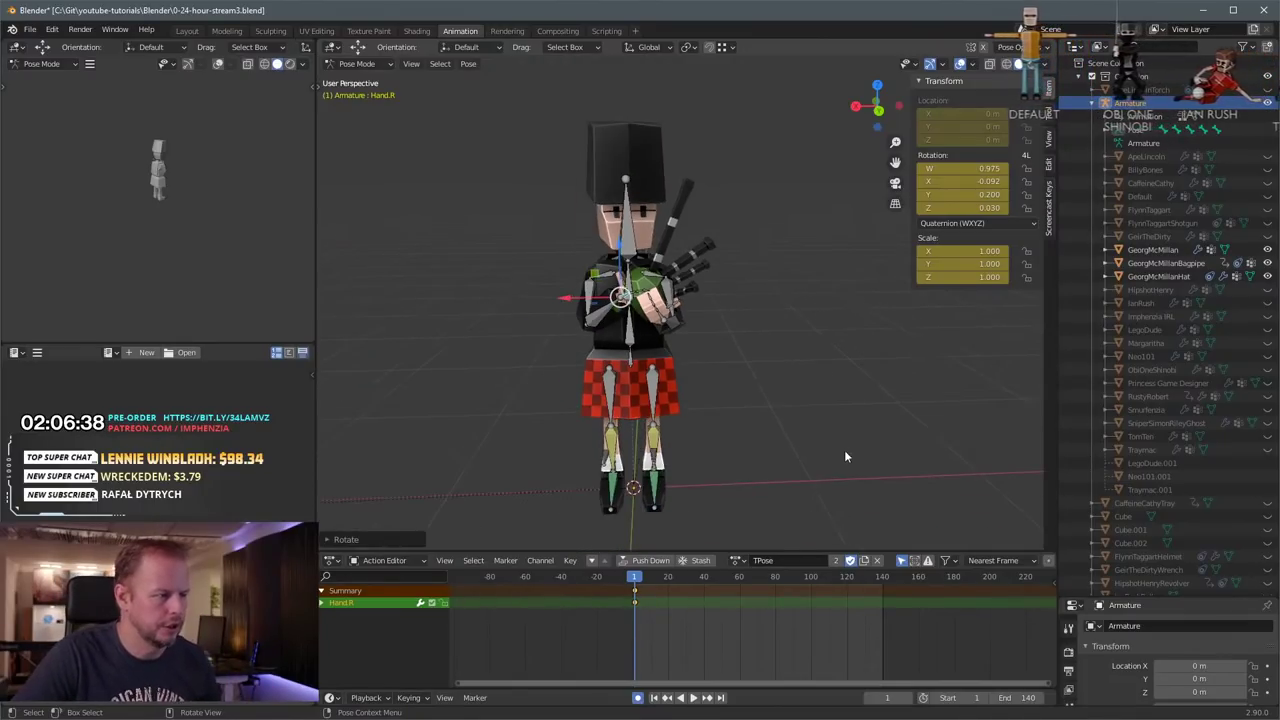
# Step: Assign the GeorgMcMillanBagPlaying action to the armature in the Action Editor
pyautogui.doubleClick(764, 561)
pyautogui.click(738, 561)
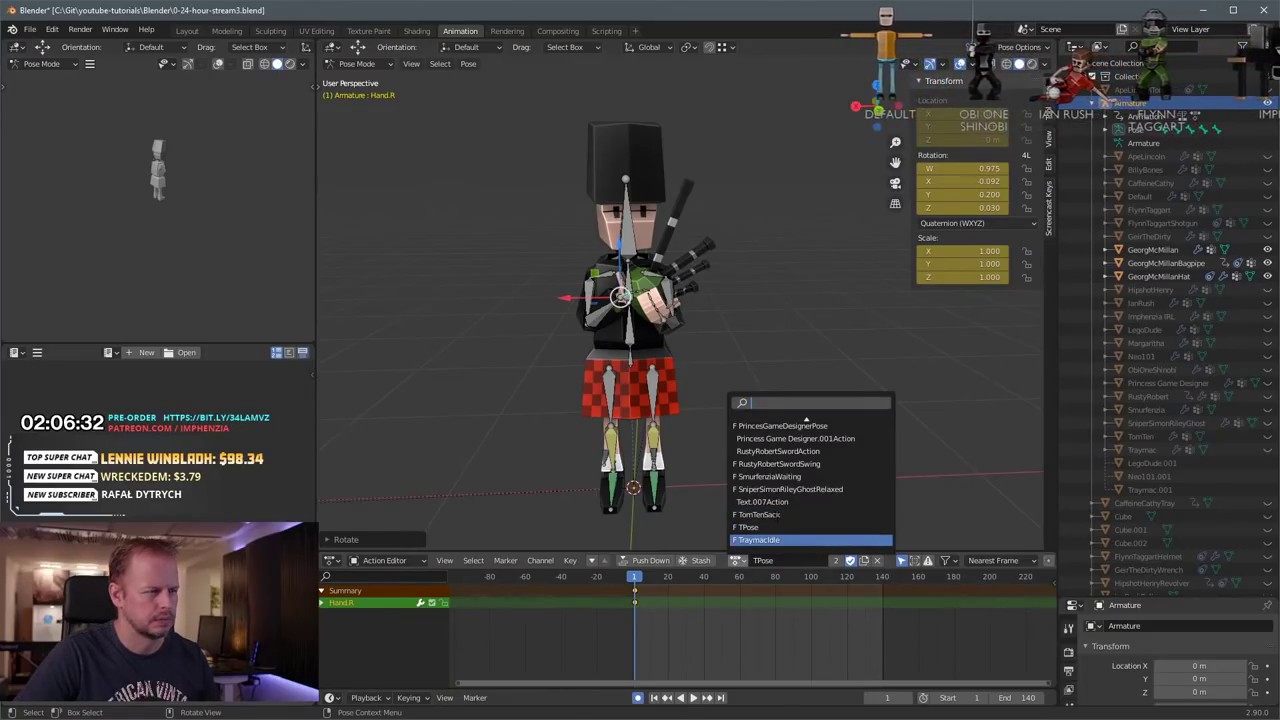
pyautogui.scroll(17, 801, 487)
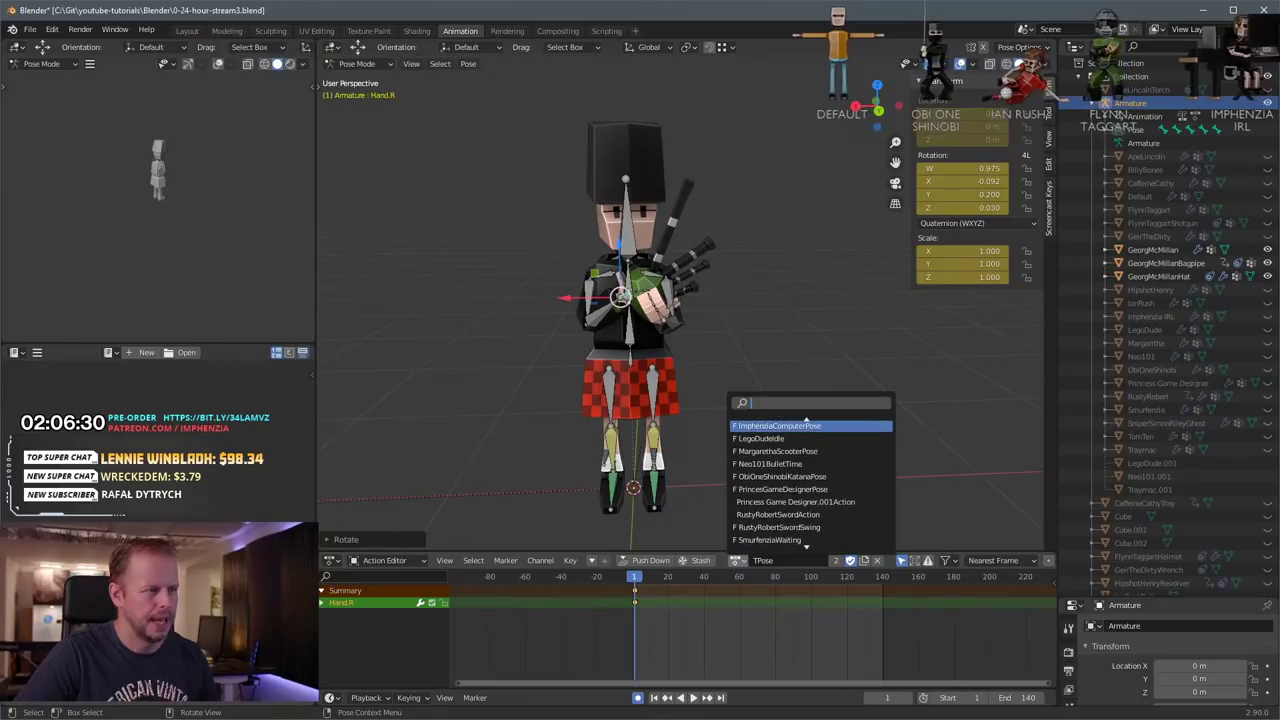
pyautogui.scroll(12, 795, 502)
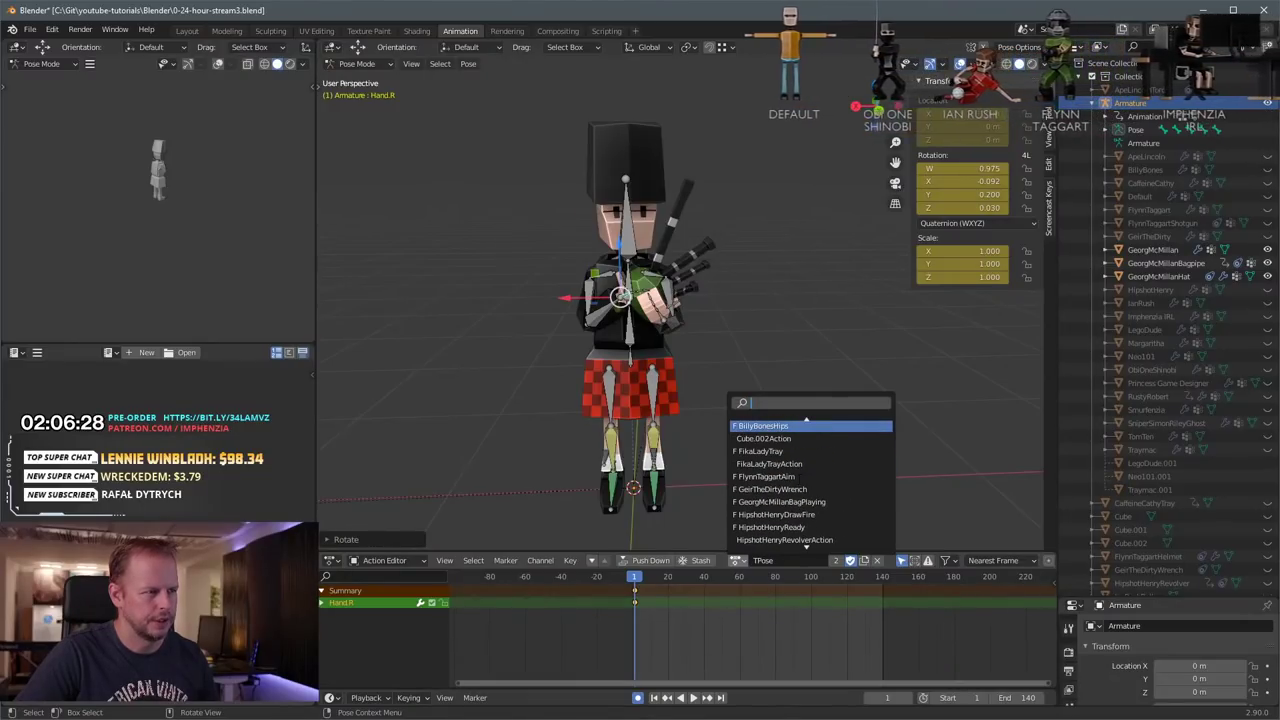
pyautogui.click(802, 500)
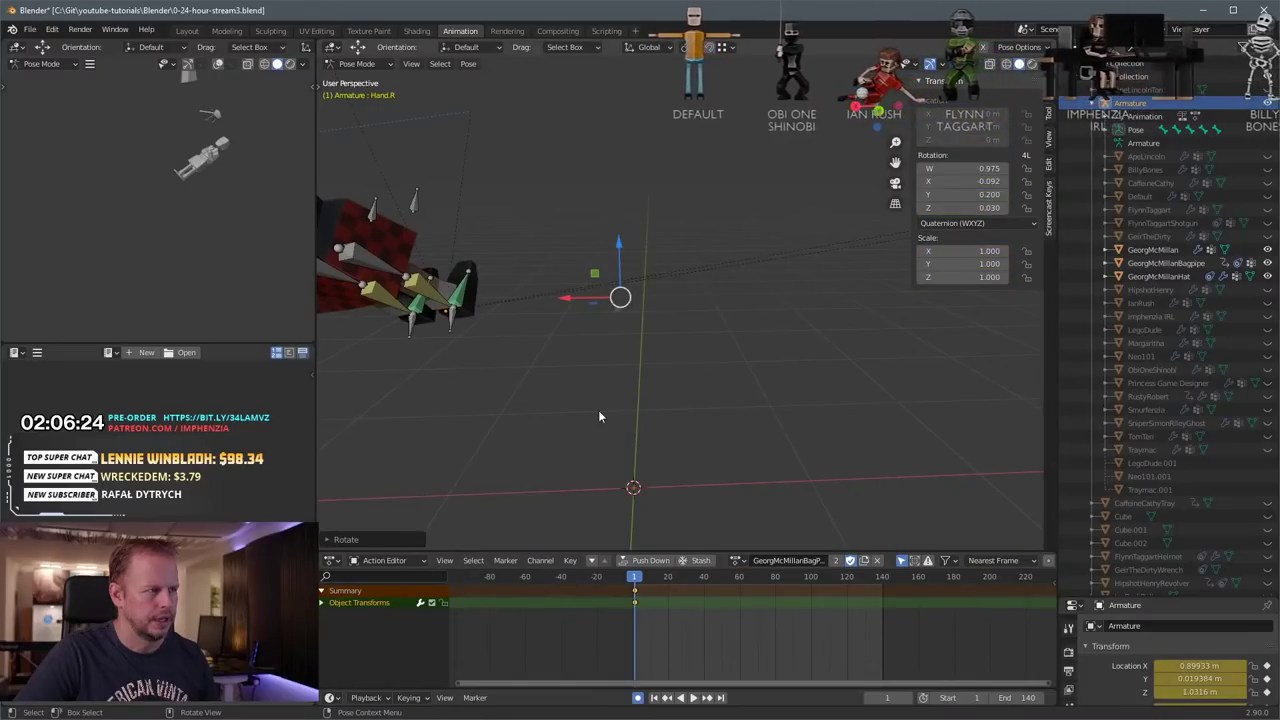
pyautogui.moveTo(598, 410); pyautogui.dragTo(690, 338, button='middle')
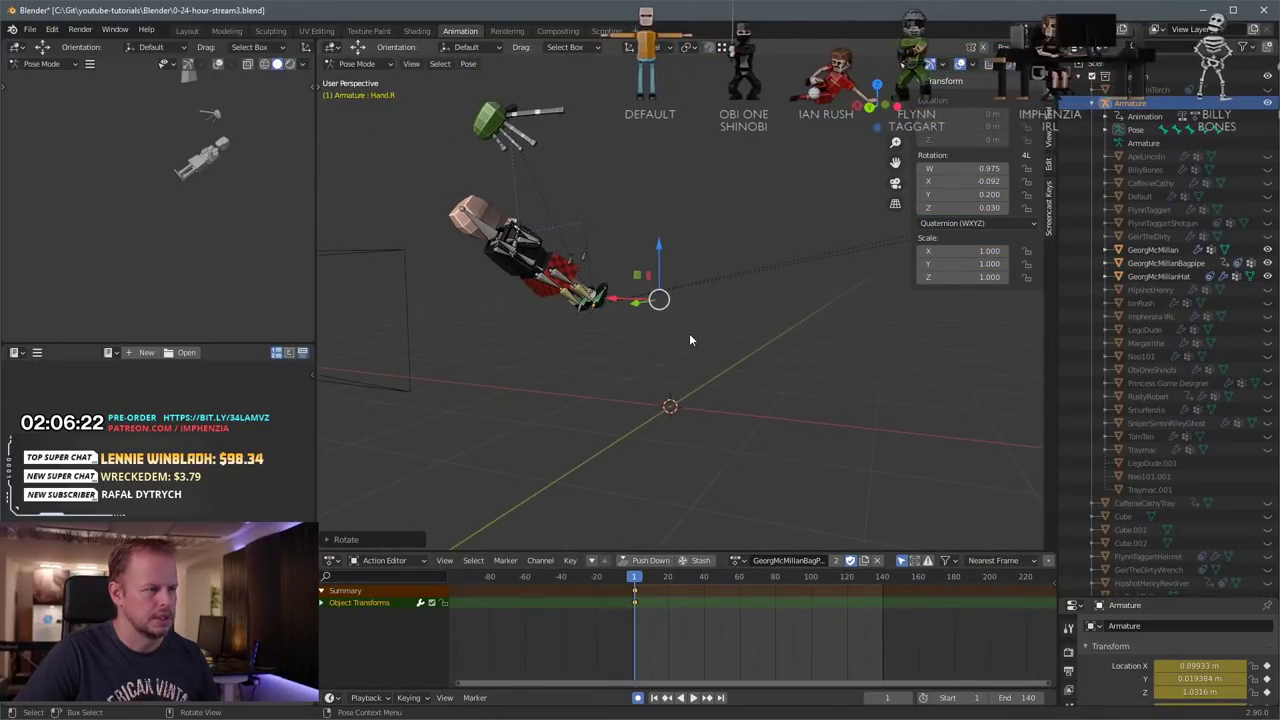
# Step: Look through the action list, pick GeorgMcMillanBagPlaying again and open its name for editing
pyautogui.click(739, 560)
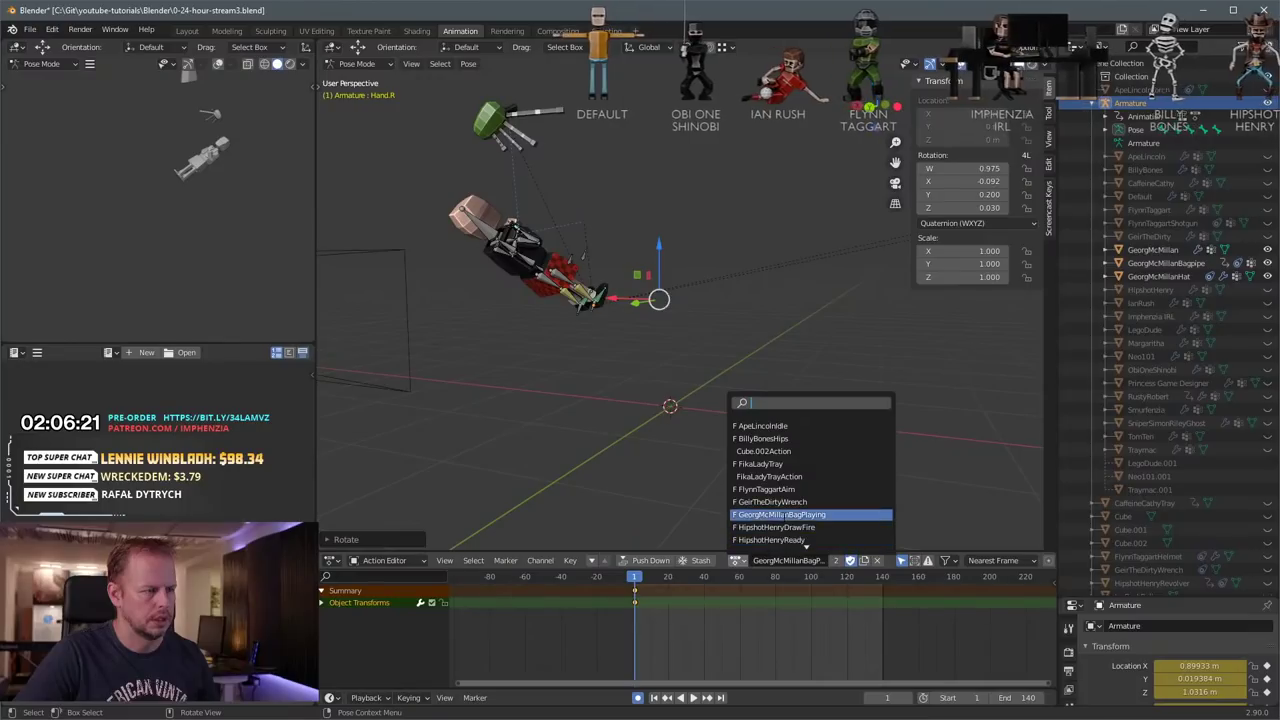
pyautogui.scroll(-15, 810, 480)
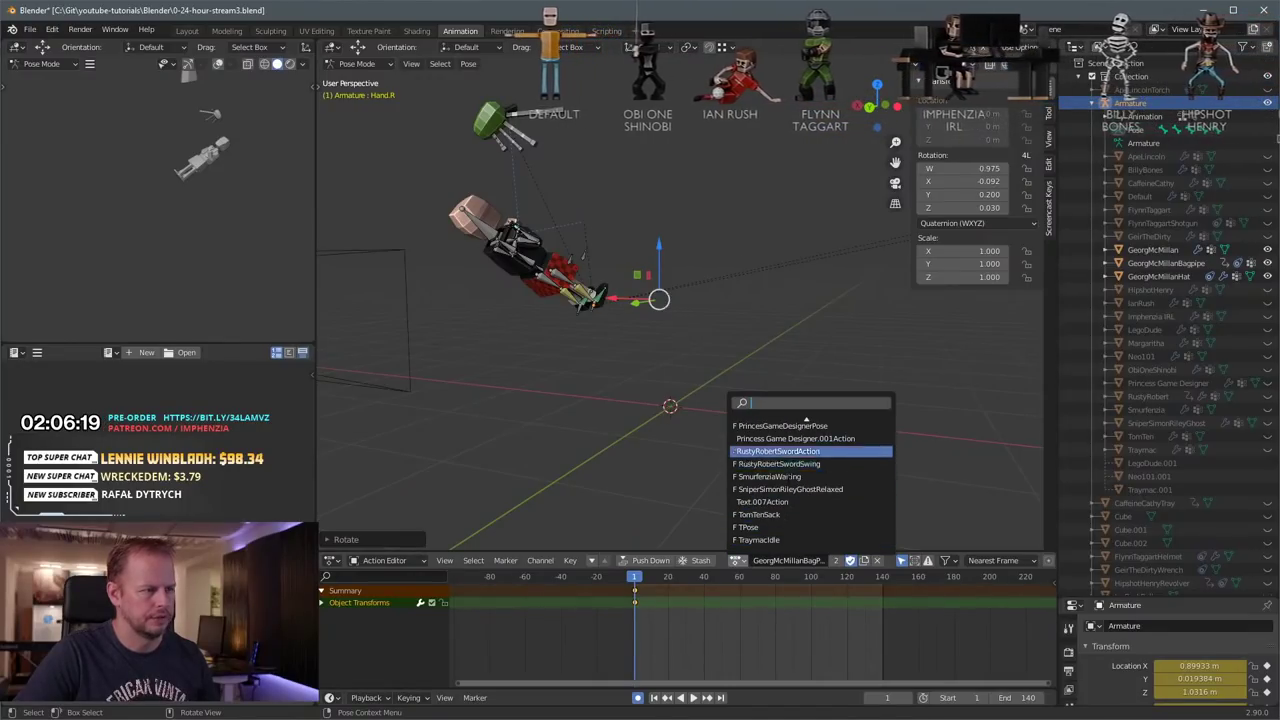
pyautogui.scroll(4, 785, 451)
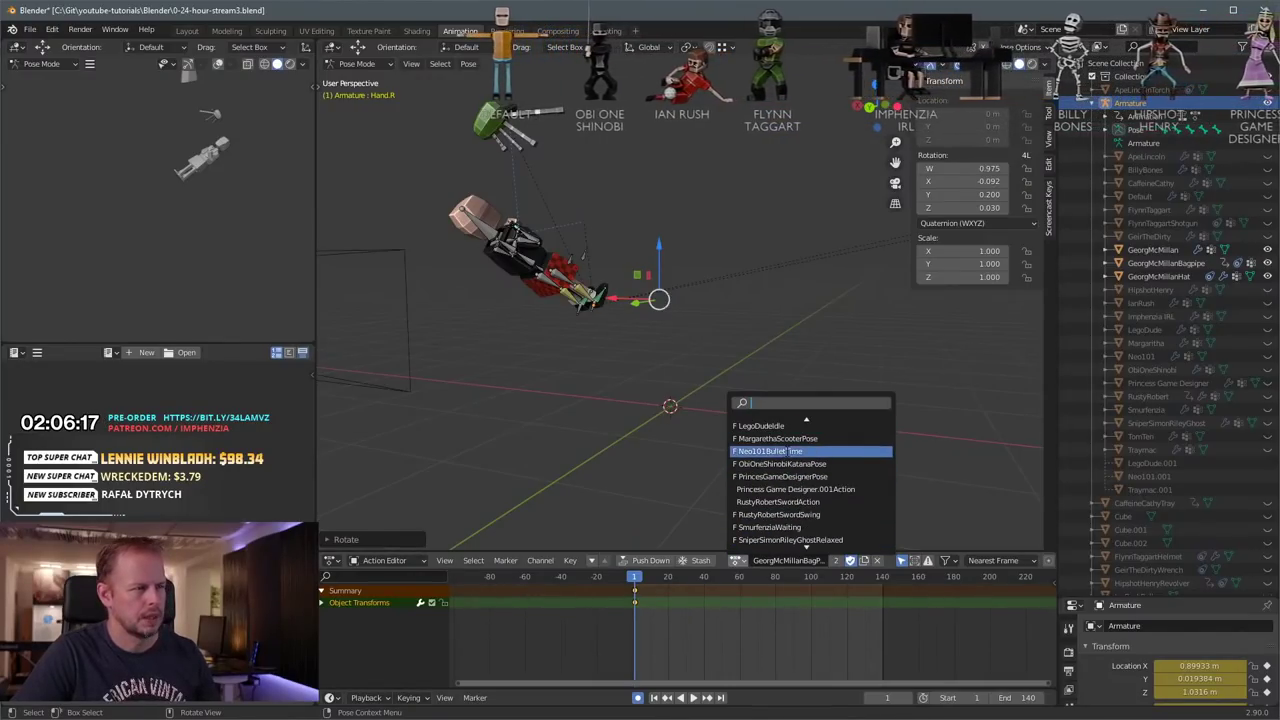
pyautogui.scroll(8, 785, 440)
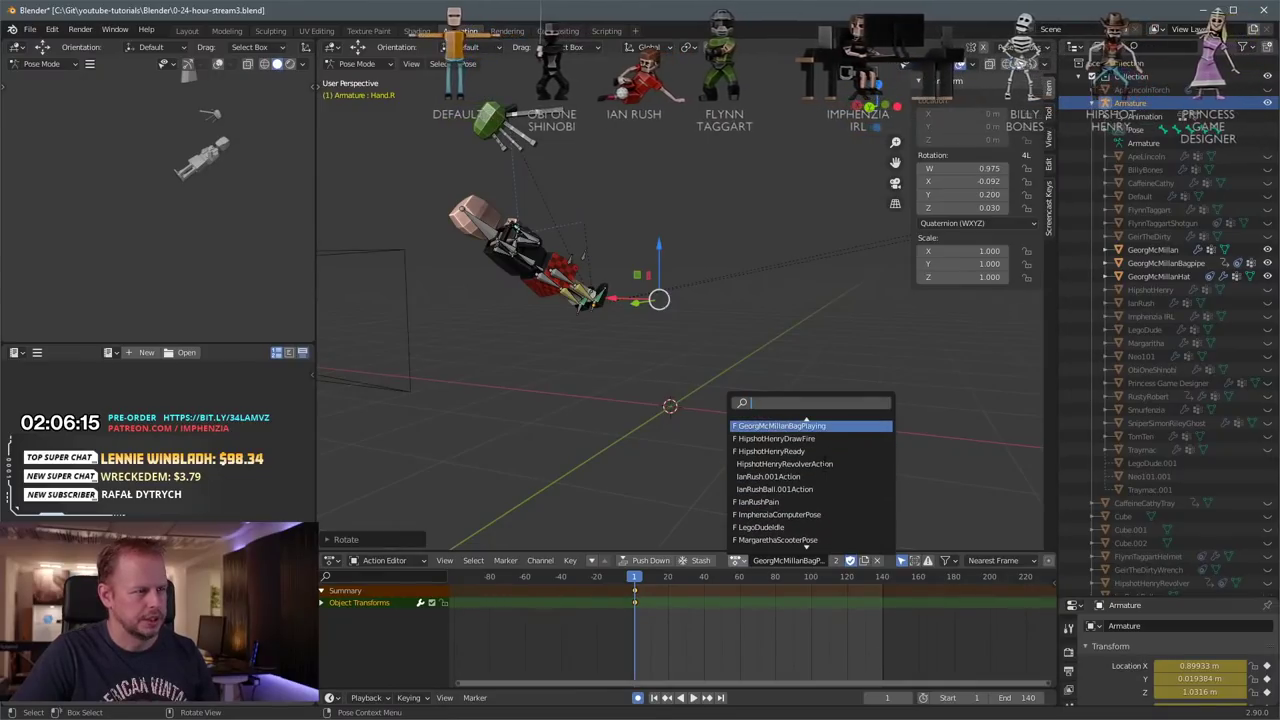
pyautogui.scroll(1, 825, 462)
pyautogui.click(800, 436)
pyautogui.click(778, 560)
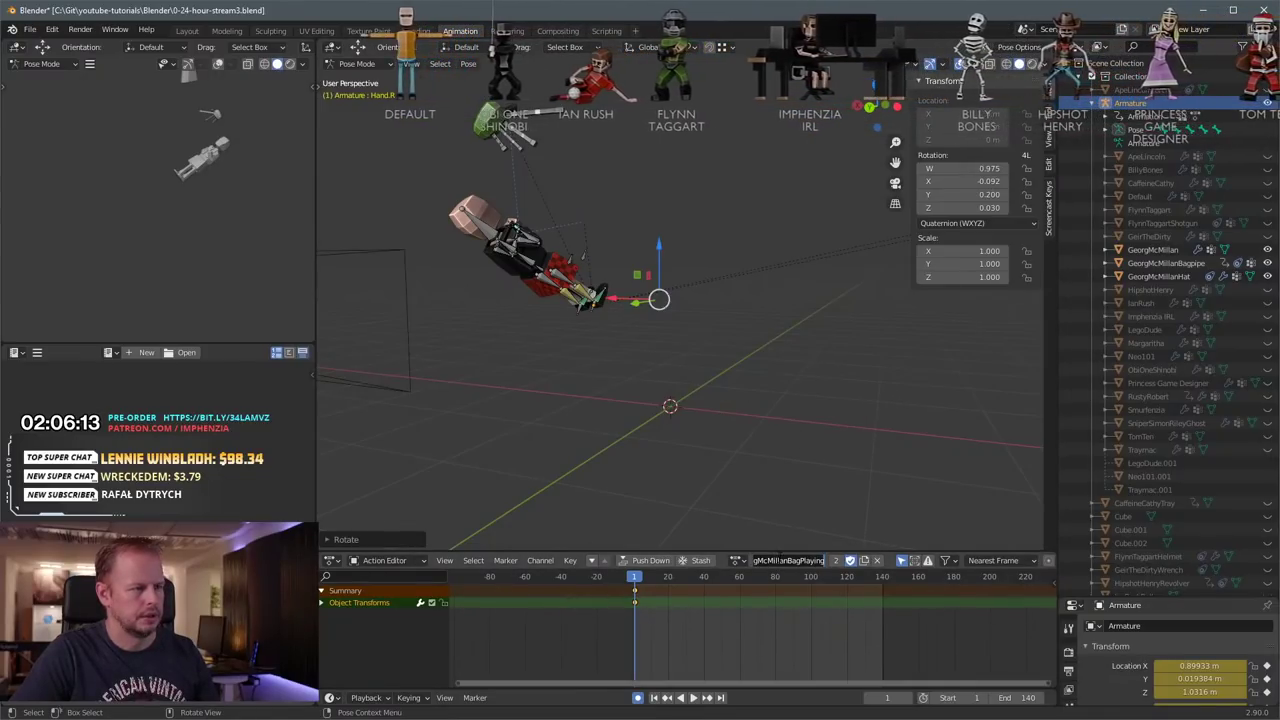
pyautogui.press('End')
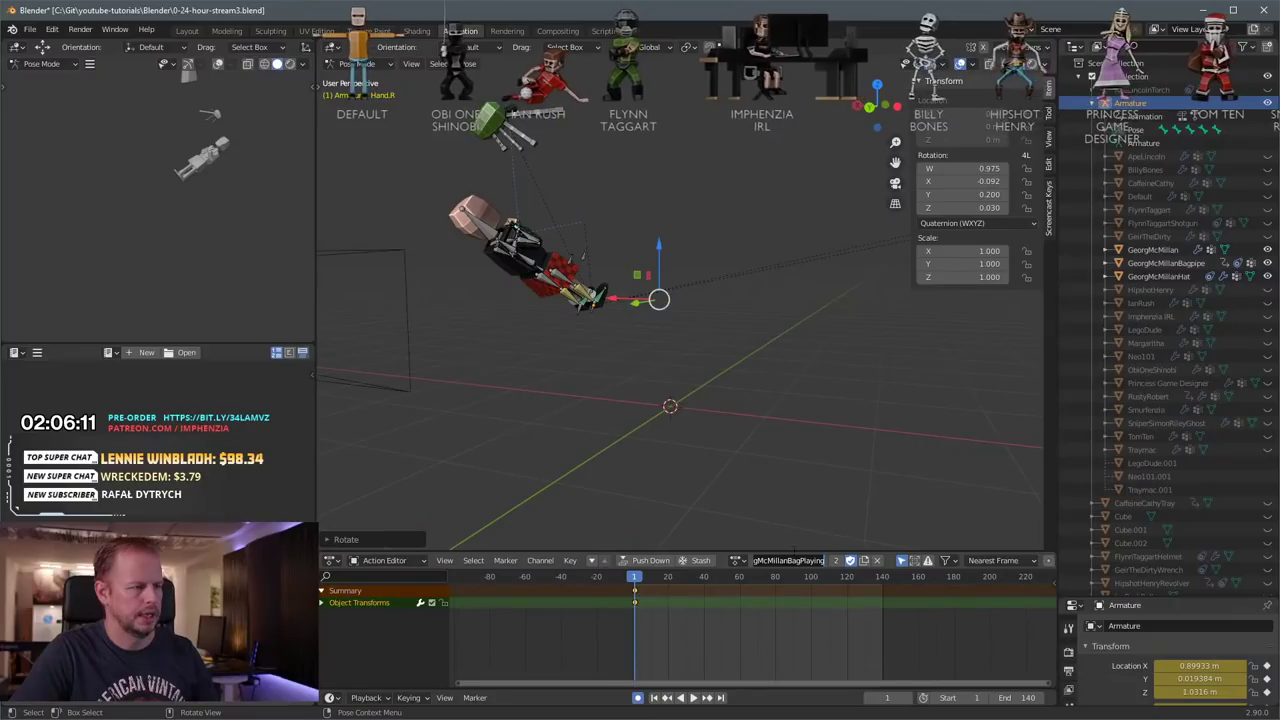
# Step: Switch the armature's action back to TPose and go to frame 0
pyautogui.click(740, 560)
pyautogui.scroll(-5, 786, 514)
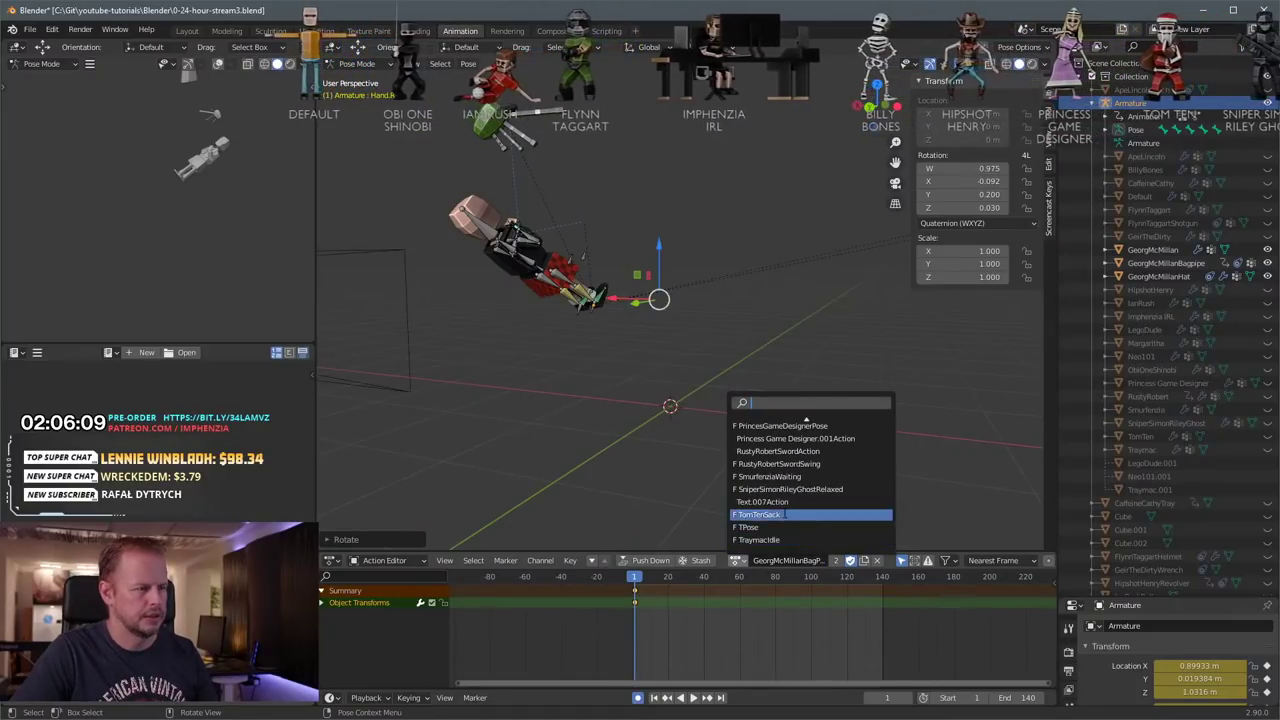
pyautogui.click(761, 527)
pyautogui.moveTo(758, 530); pyautogui.dragTo(730, 385, button='middle')
pyautogui.moveTo(668, 578); pyautogui.dragTo(632, 578)
pyautogui.moveTo(824, 303); pyautogui.dragTo(719, 335, button='middle')
pyautogui.scroll(-3, 721, 334)
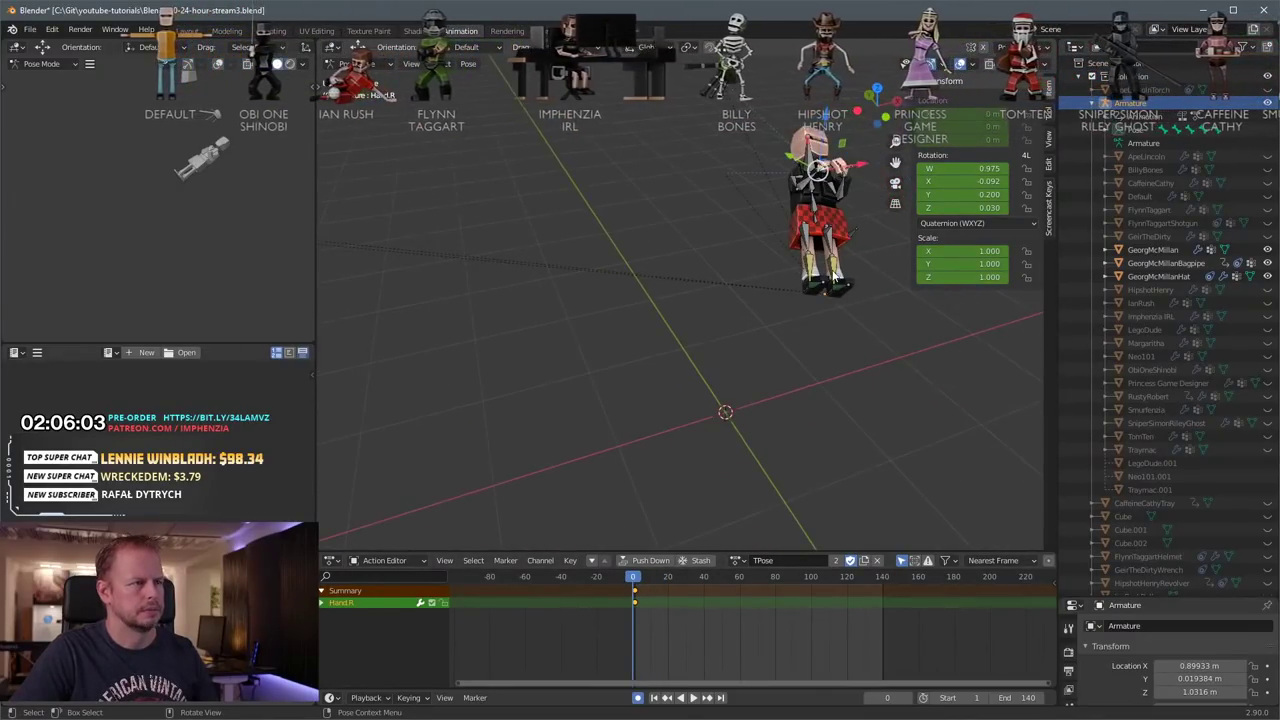
# Step: Select all of the armature's bones in the TPose action and go to frame 1
pyautogui.click(796, 251)
pyautogui.press('Tab')
pyautogui.press('Tab')
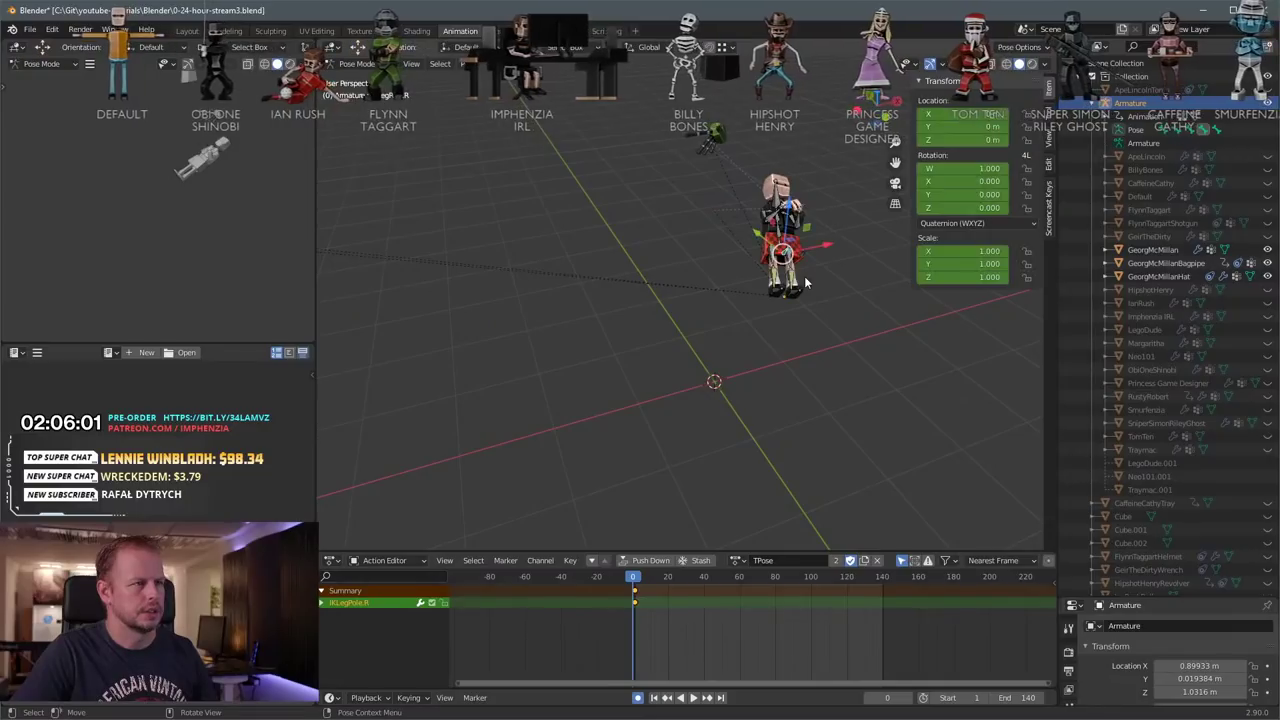
pyautogui.press('a')
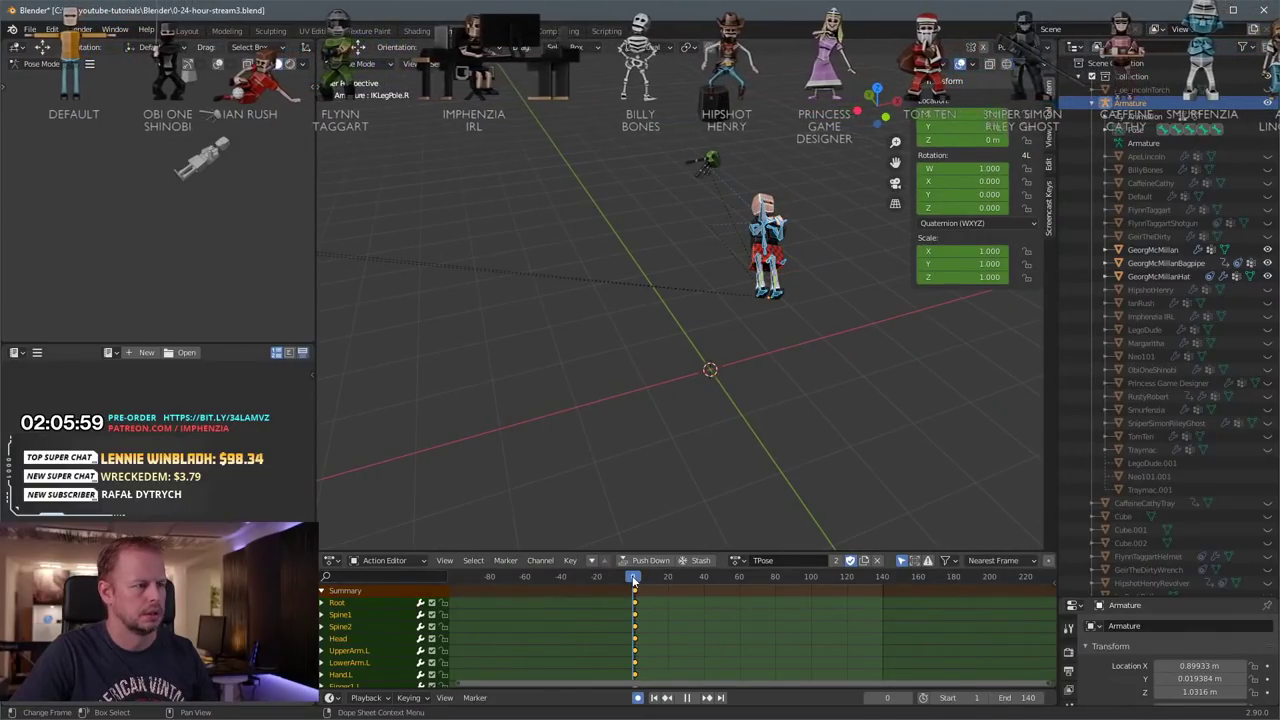
pyautogui.moveTo(633, 580)
pyautogui.mouseDown()
pyautogui.moveTo(655, 582)
pyautogui.moveTo(637, 582)
pyautogui.mouseUp()
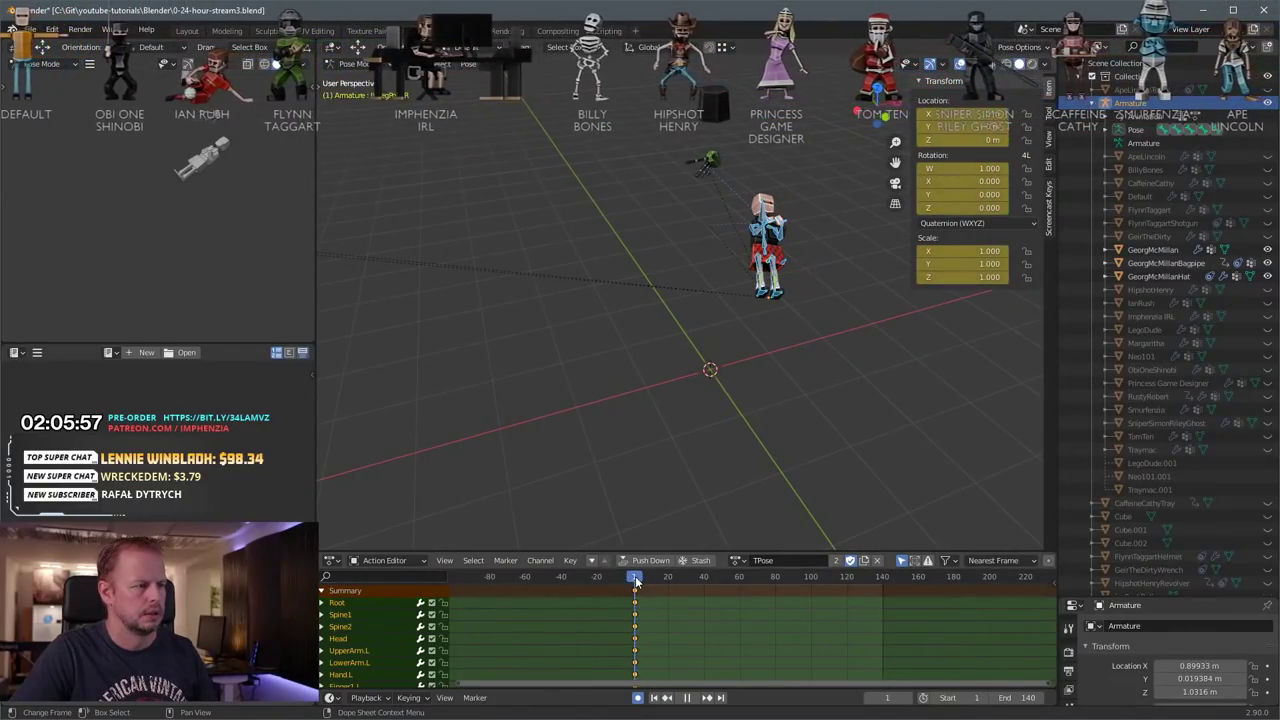
# Step: Switch the armature's action from TPose to GeorgMcMillanBagPlaying
pyautogui.click(741, 560)
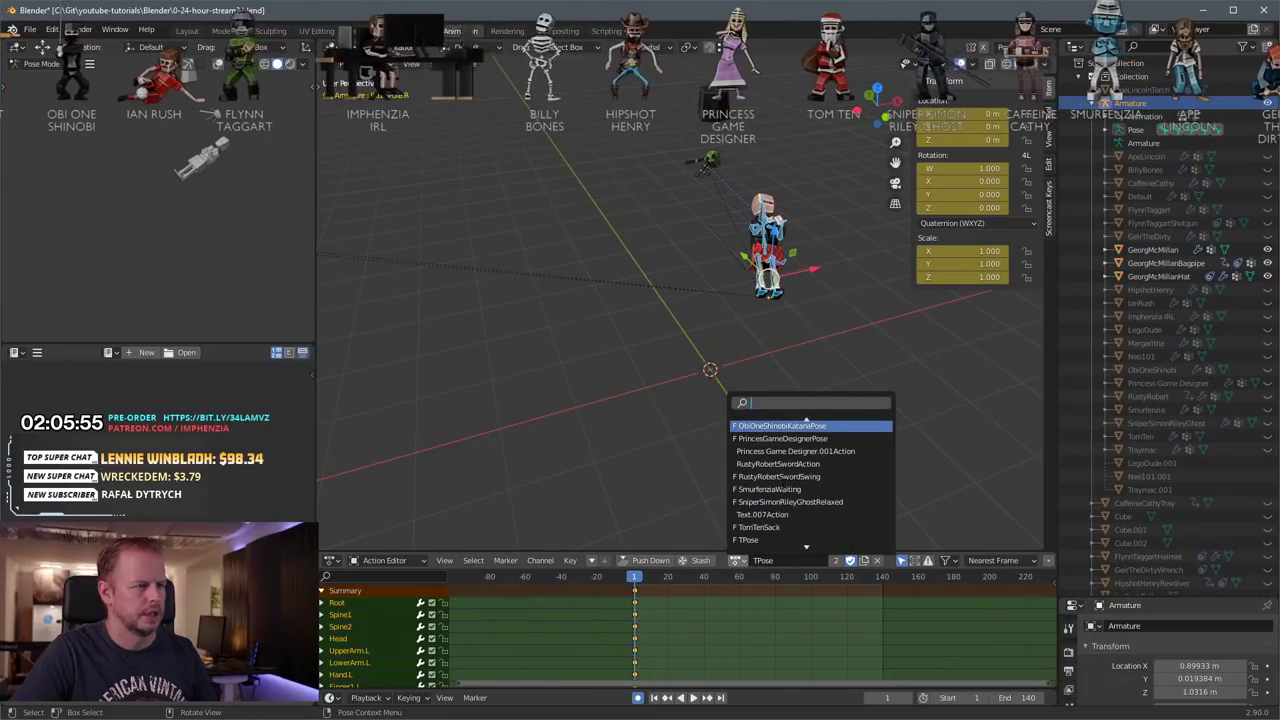
pyautogui.scroll(4, 810, 480)
pyautogui.click(784, 466)
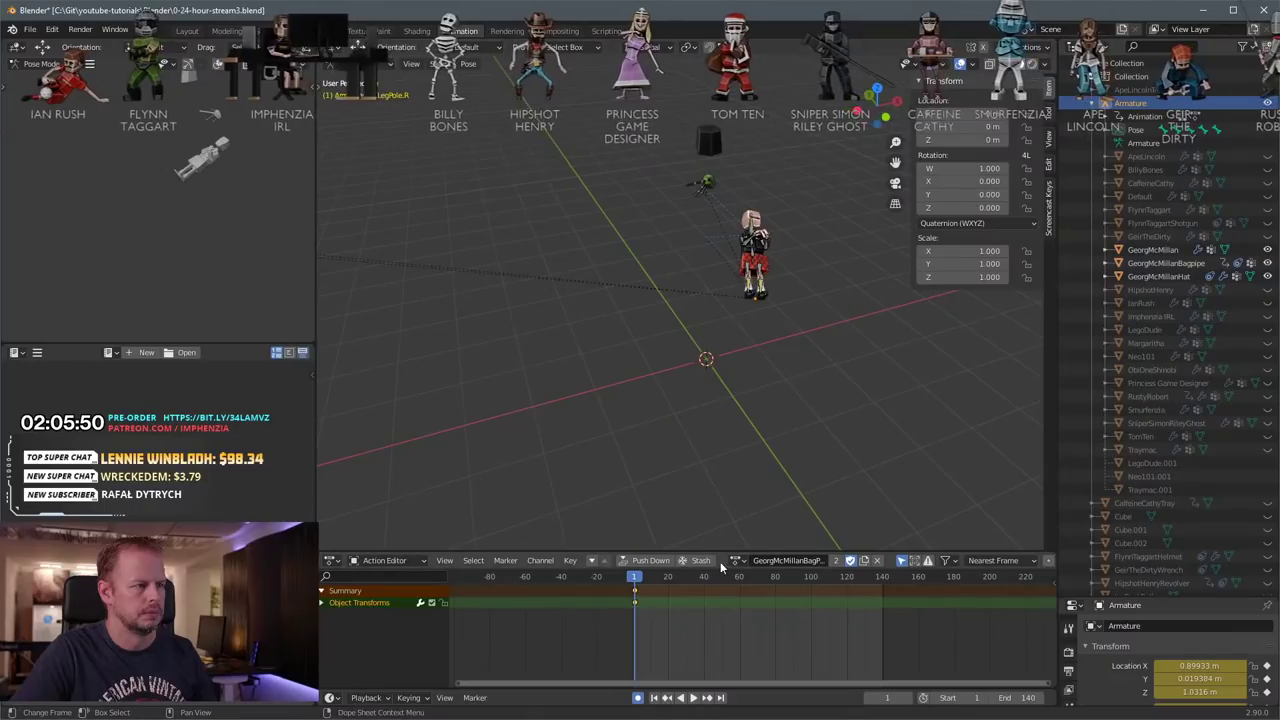
# Step: Assign the FlynnTaggartAim action to the armature and play it briefly up to frame 13
pyautogui.click(737, 561)
pyautogui.click(761, 488)
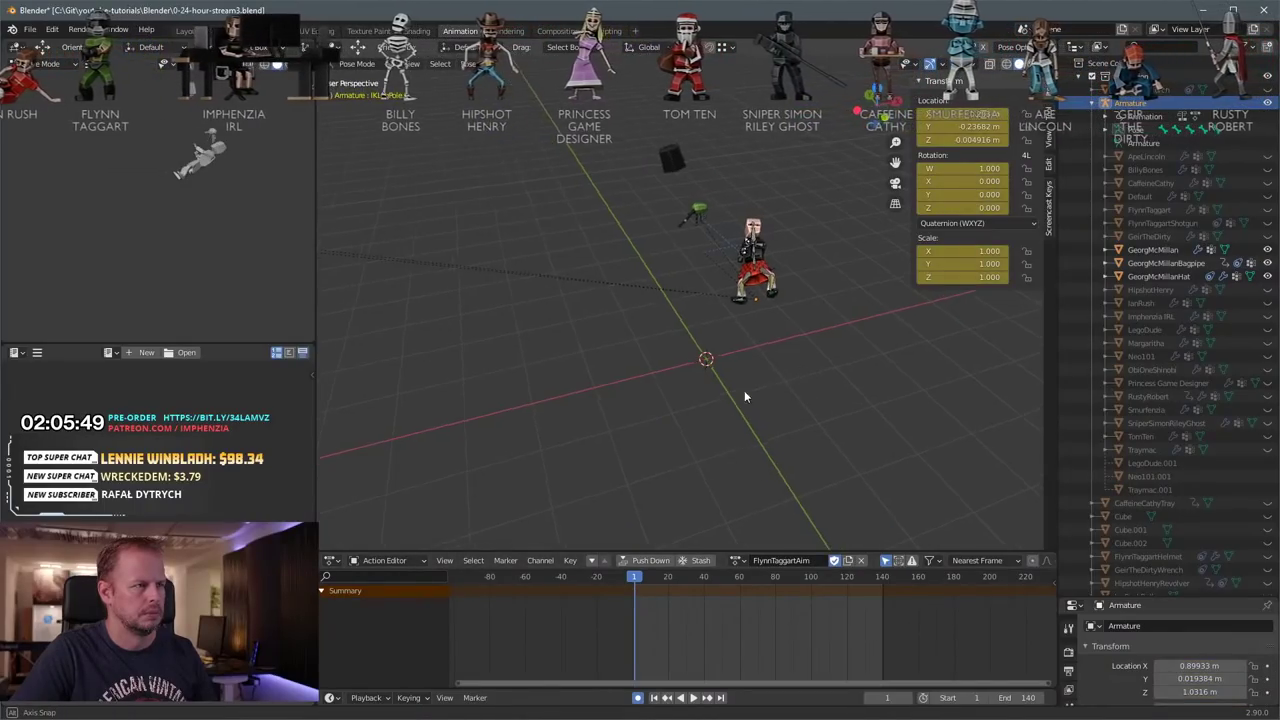
pyautogui.moveTo(744, 397); pyautogui.dragTo(782, 406, button='middle')
pyautogui.press('space')
pyautogui.press('space')
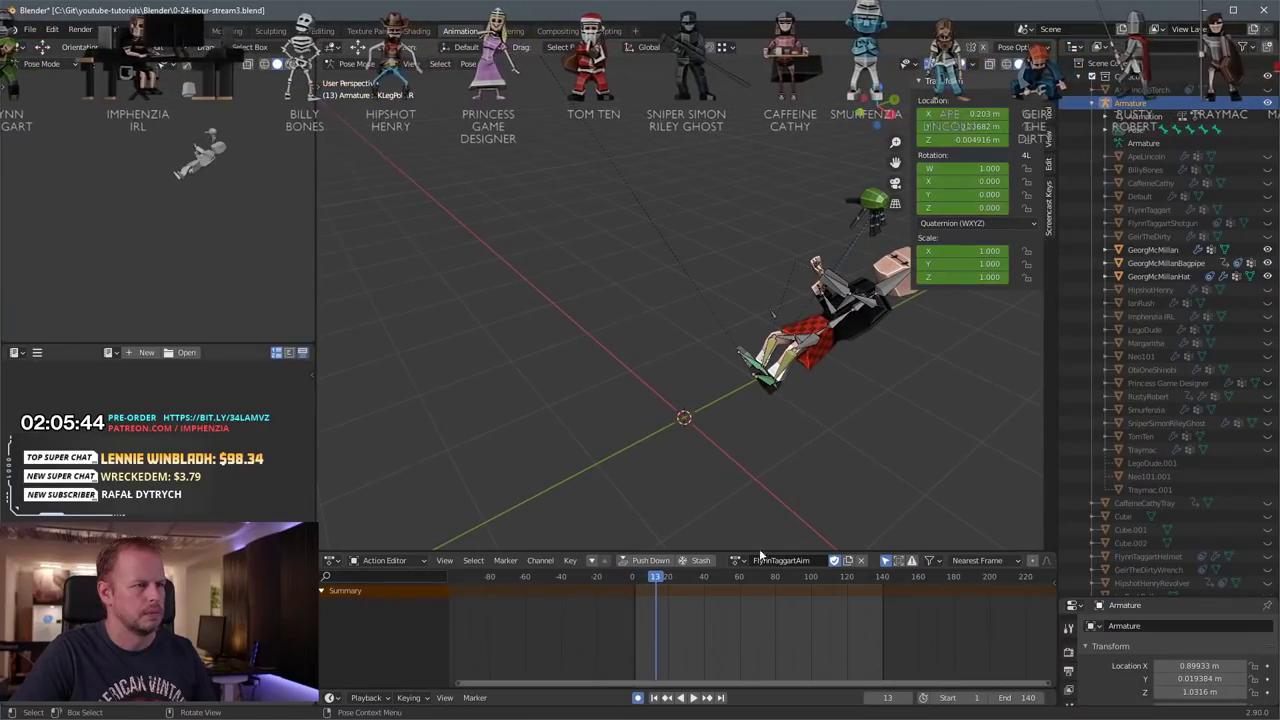
pyautogui.click(737, 561)
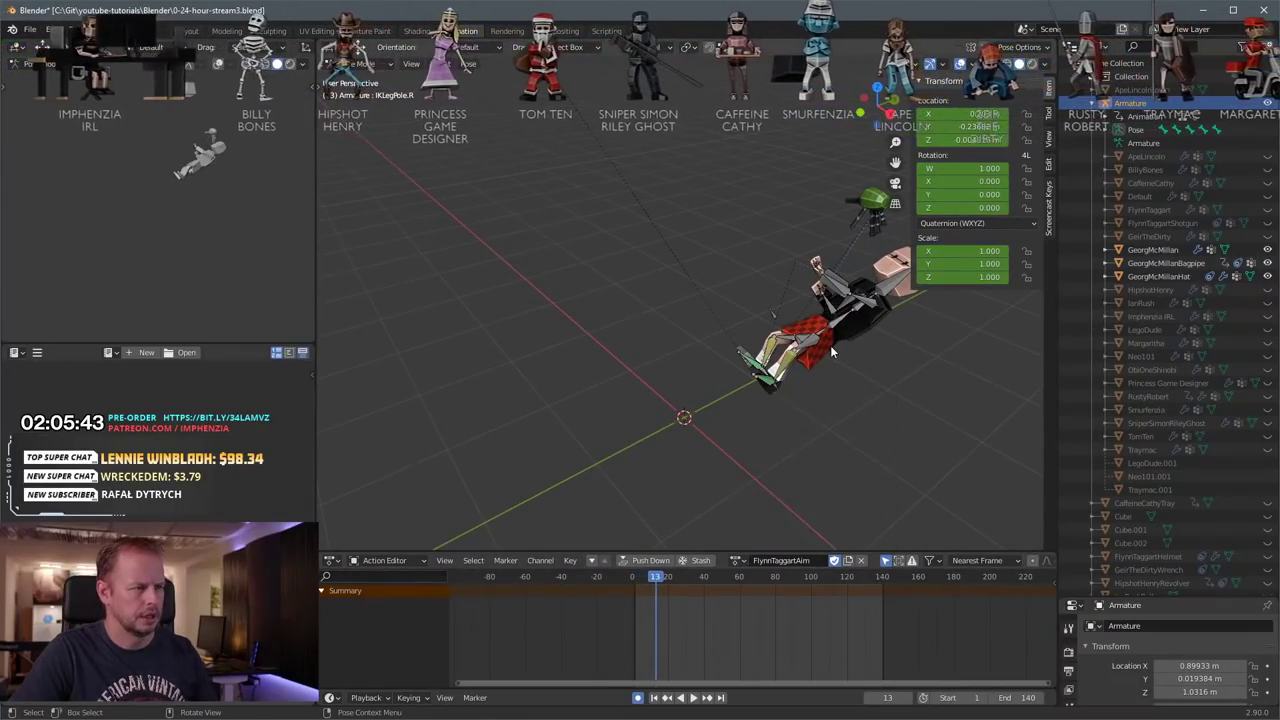
# Step: Put the armature in Edit Mode and save the file as 0-24-hour-stream4 Broken.blend
pyautogui.press('Tab')
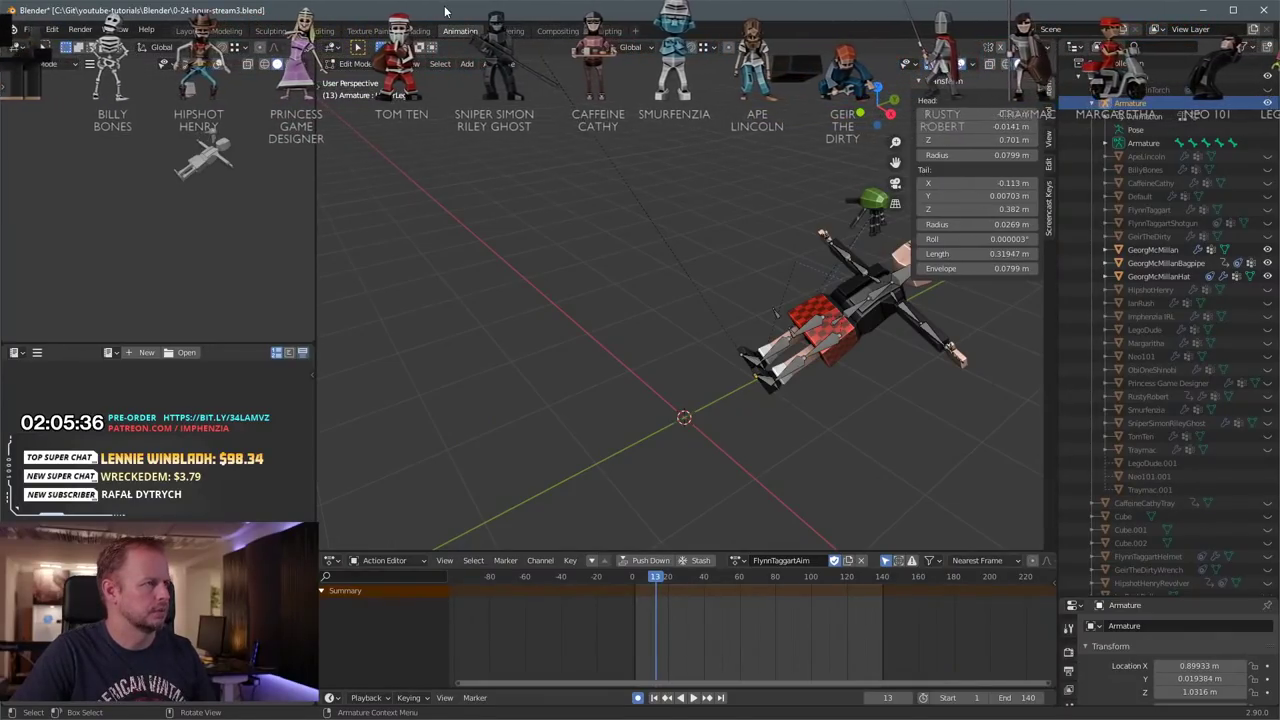
pyautogui.press('super+d')
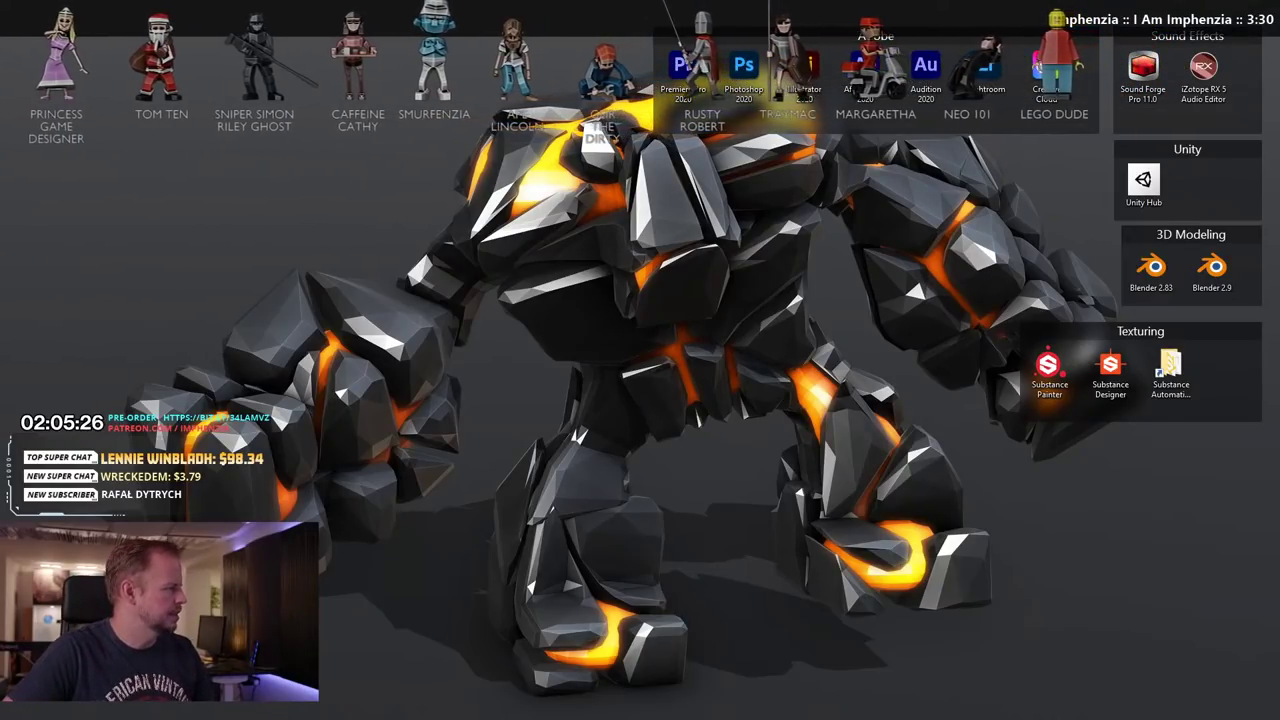
pyautogui.hotkey('alt', 'Tab')
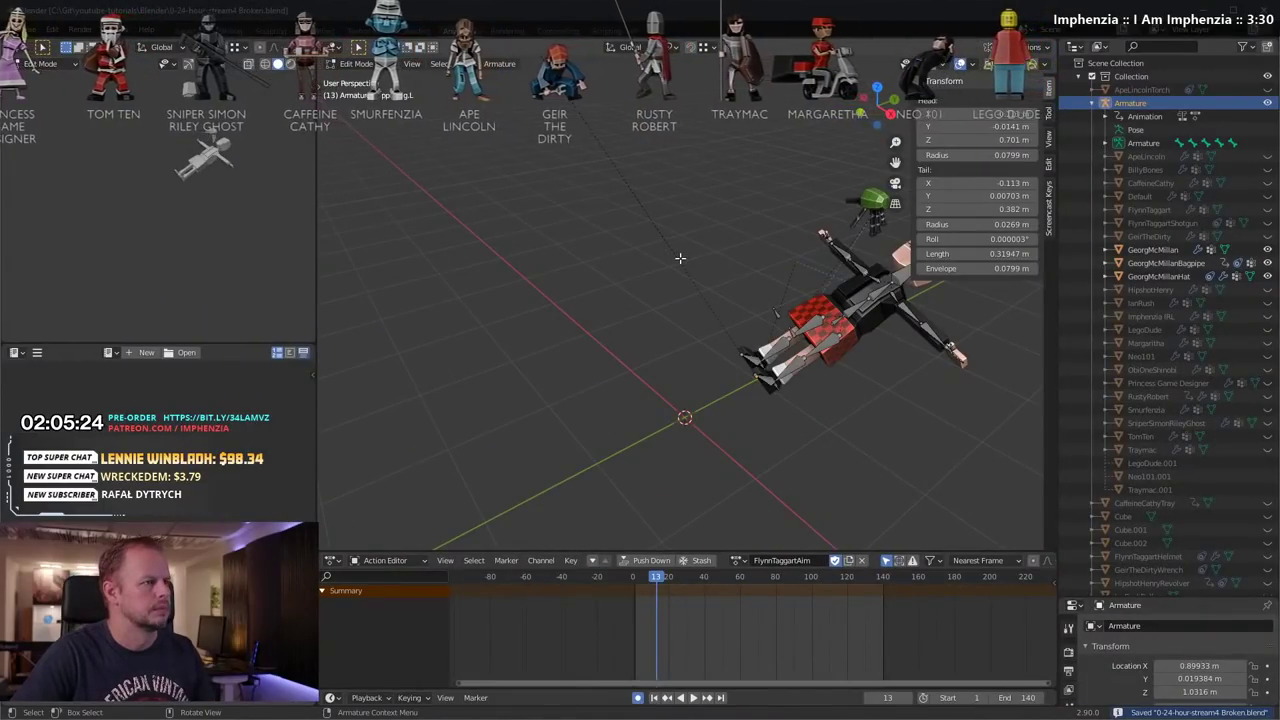
# Step: Examine the character's rest pose and detached bagpipe in Edit Mode, and return the armature to Pose Mode
pyautogui.moveTo(762, 278); pyautogui.dragTo(625, 343, button='middle')
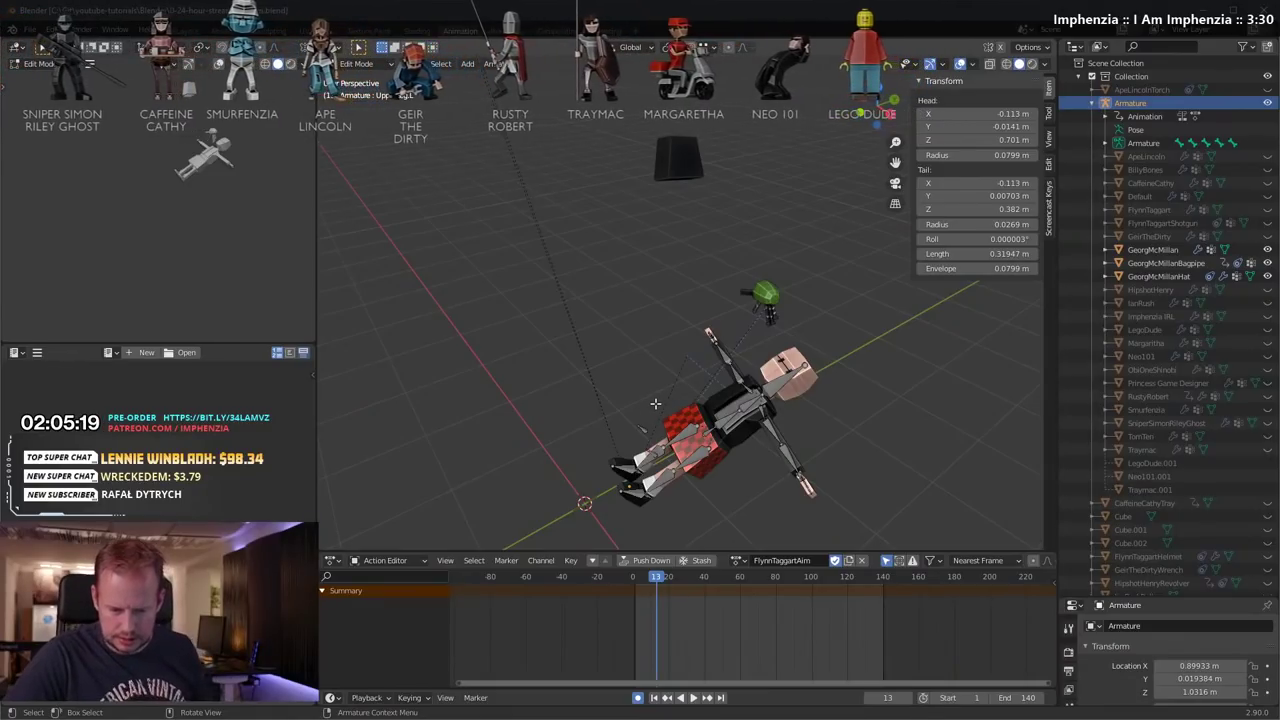
pyautogui.scroll(3, 665, 413)
pyautogui.scroll(-6, 630, 368)
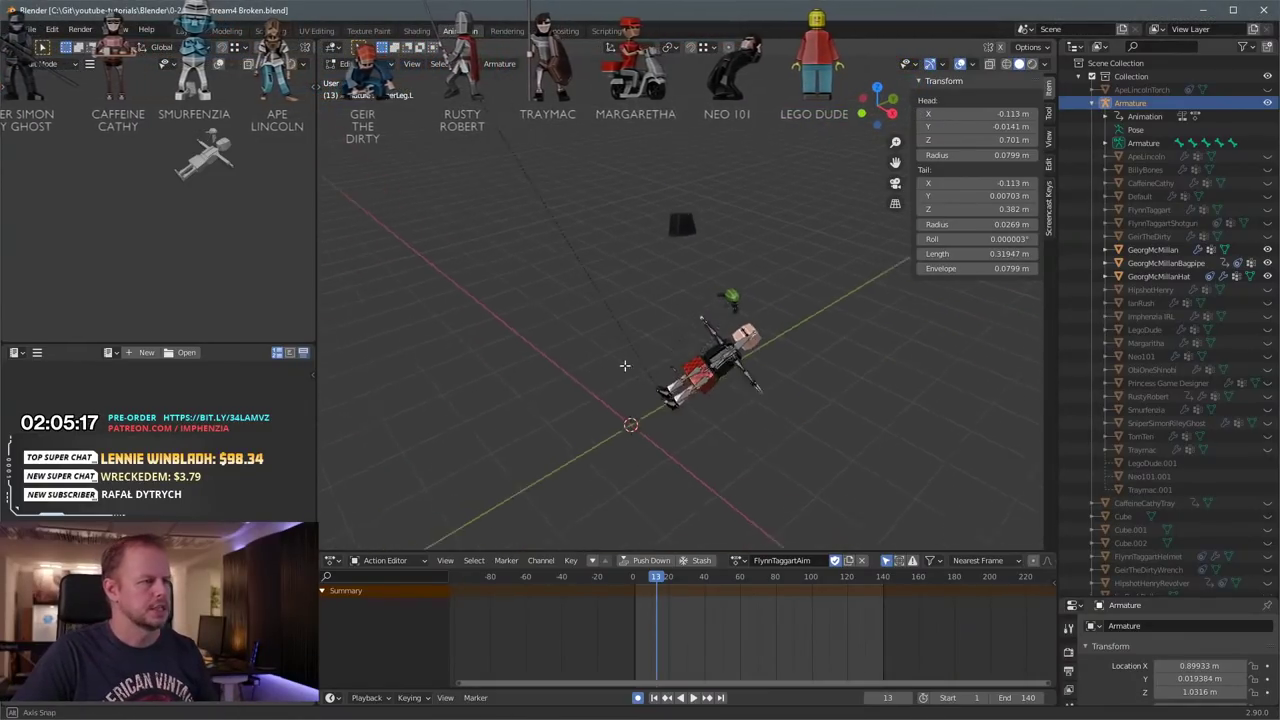
pyautogui.moveTo(626, 366); pyautogui.dragTo(717, 349, button='middle')
pyautogui.scroll(4, 717, 349)
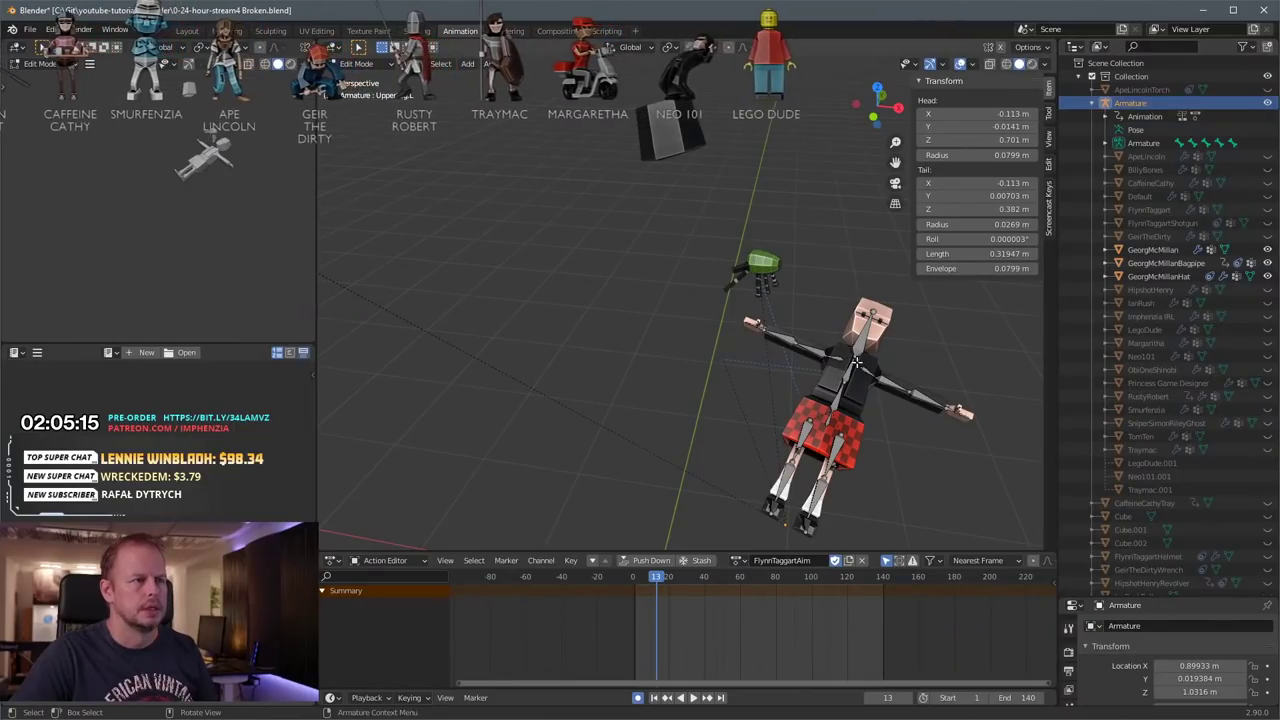
pyautogui.hotkey('ctrl', 'Tab')
pyautogui.hotkey('ctrl', 'Tab')
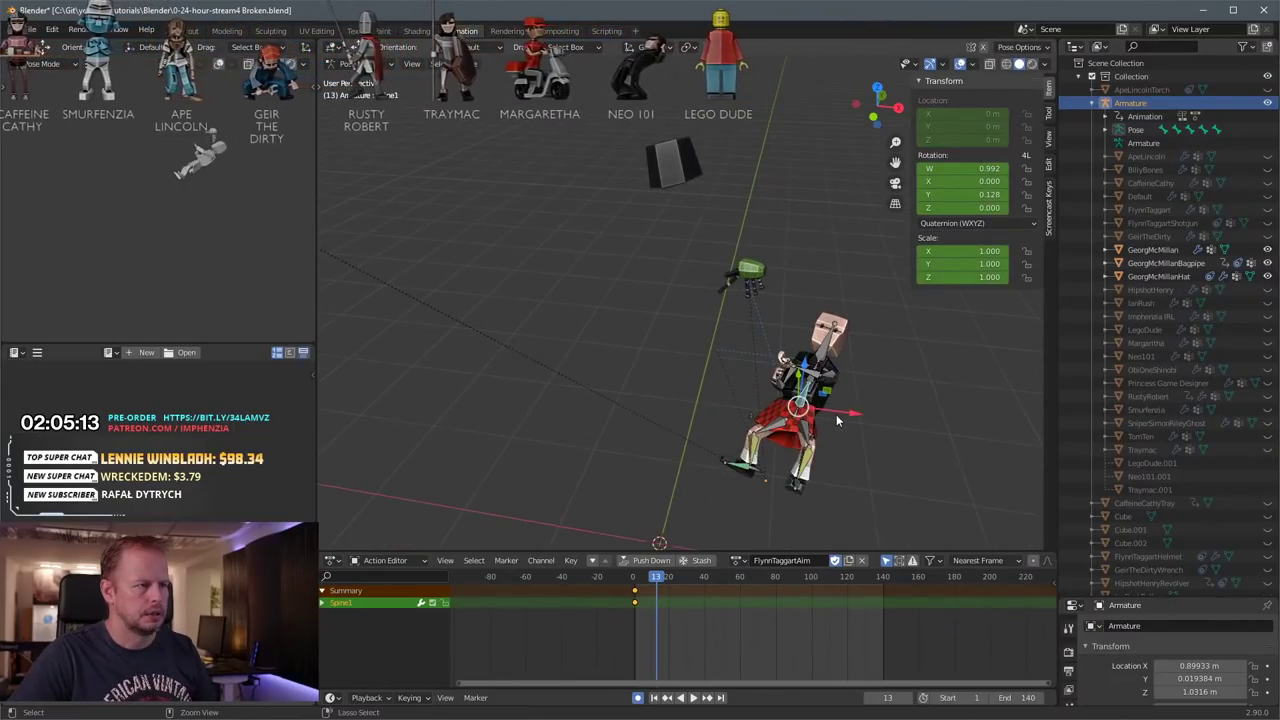
# Step: Try to clear the rotation and location of all objects in Object Mode
pyautogui.press('a')
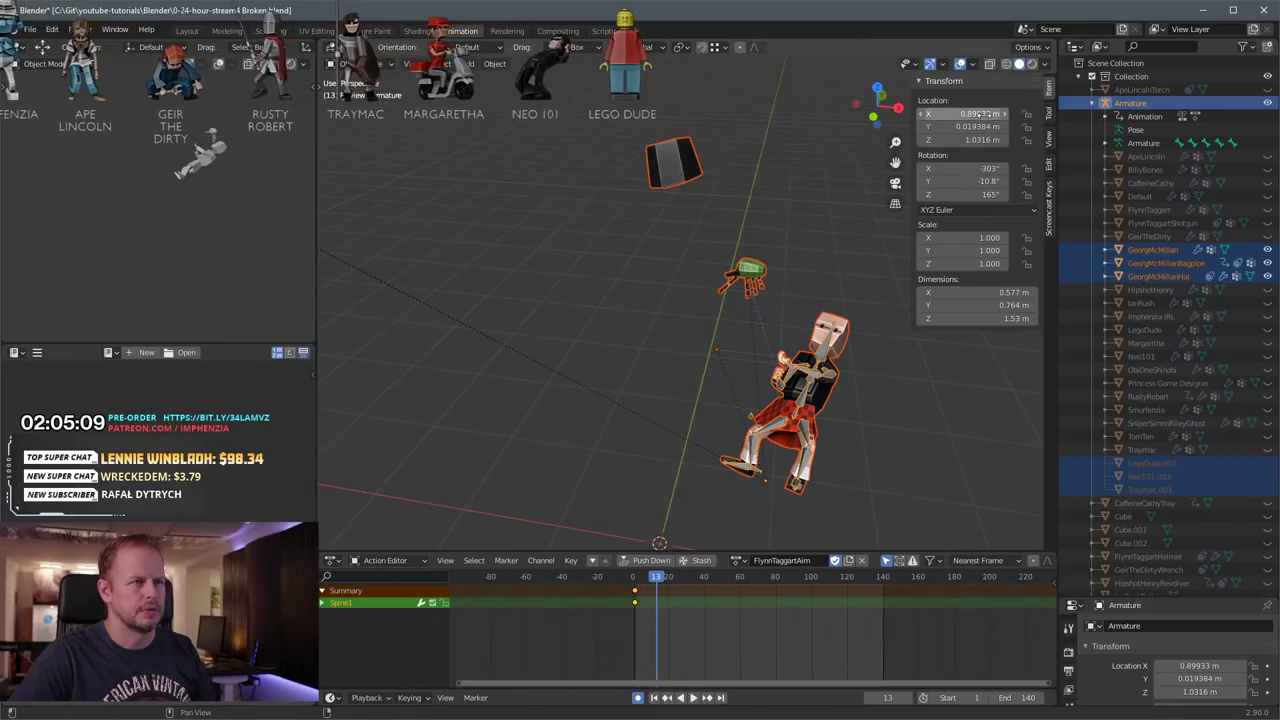
pyautogui.hotkey('alt', 'r')
pyautogui.hotkey('alt', 'g')
pyautogui.scroll(-2, 820, 345)
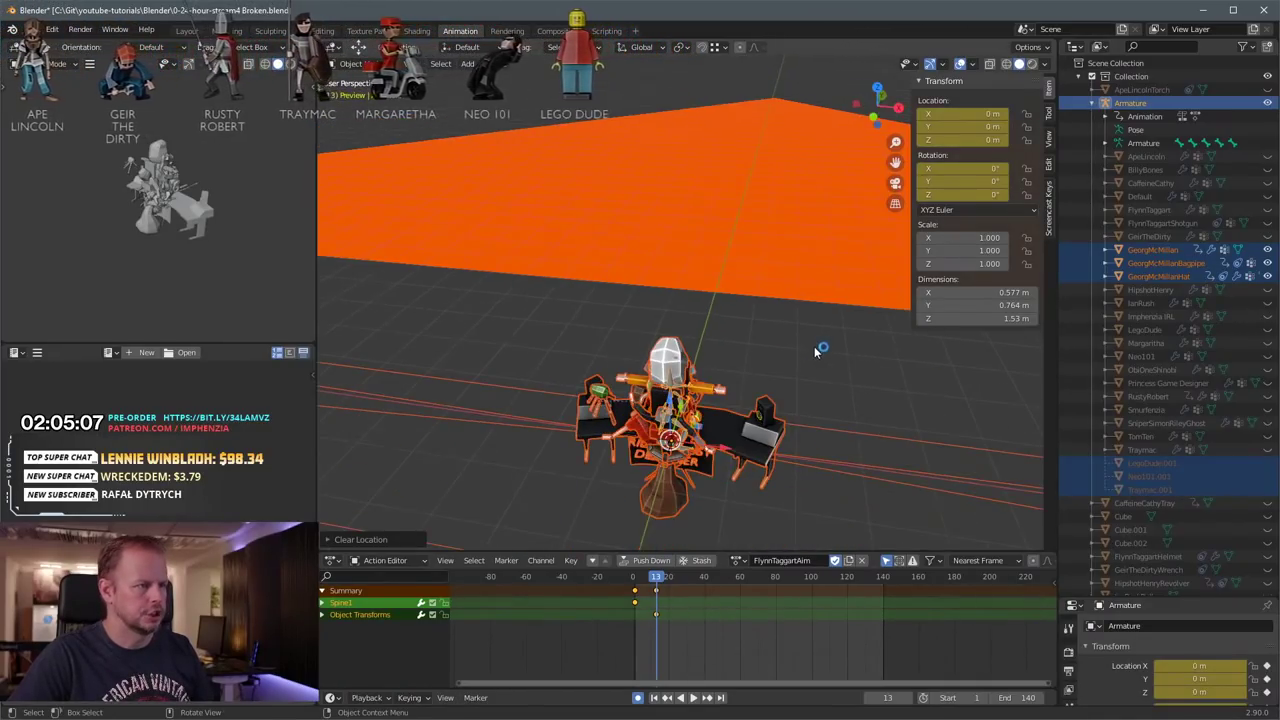
pyautogui.moveTo(820, 349); pyautogui.dragTo(790, 374, button='middle')
pyautogui.scroll(-3, 704, 338)
pyautogui.hotkey('ctrl', 'z')
pyautogui.hotkey('ctrl', 'z')
# Step: Exclude the Preview collection from the view layer
pyautogui.scroll(-6, 1176, 320)
pyautogui.scroll(-7, 1176, 320)
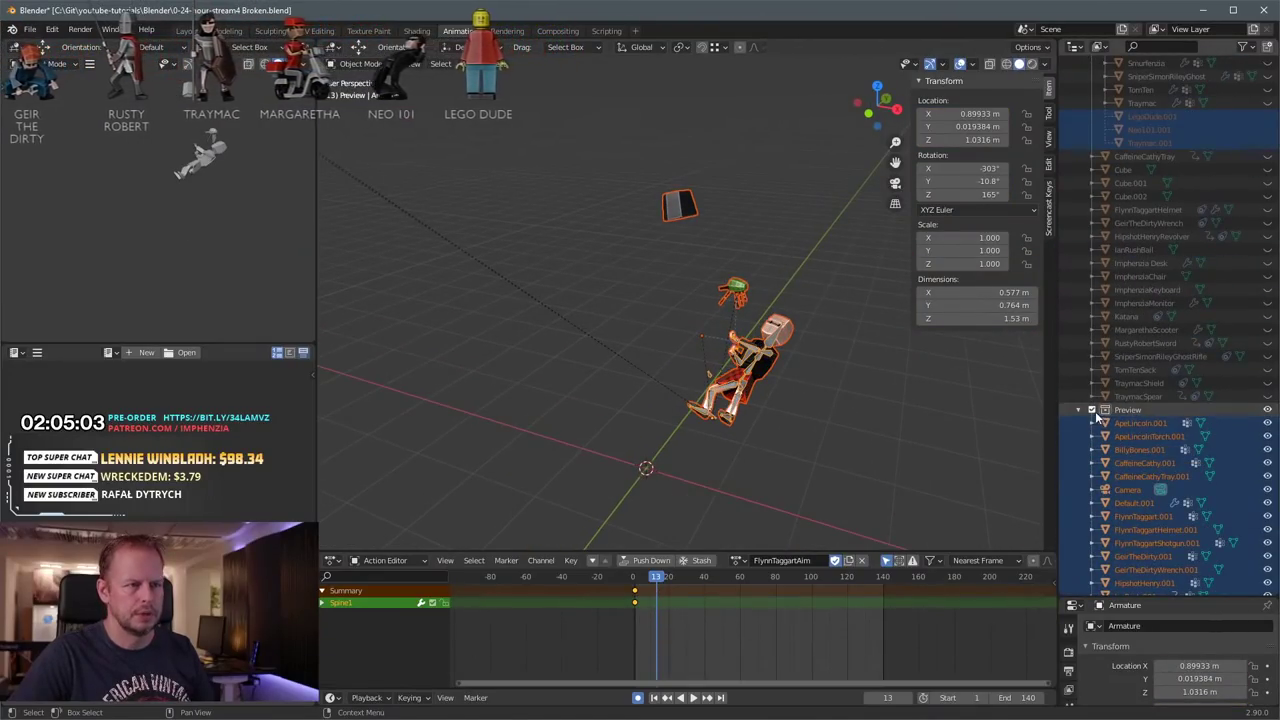
pyautogui.click(1093, 410)
# Step: Try to clear the GeorgMcMillan mesh's location with auto keying on, then turn auto keying off and try again
pyautogui.click(743, 353)
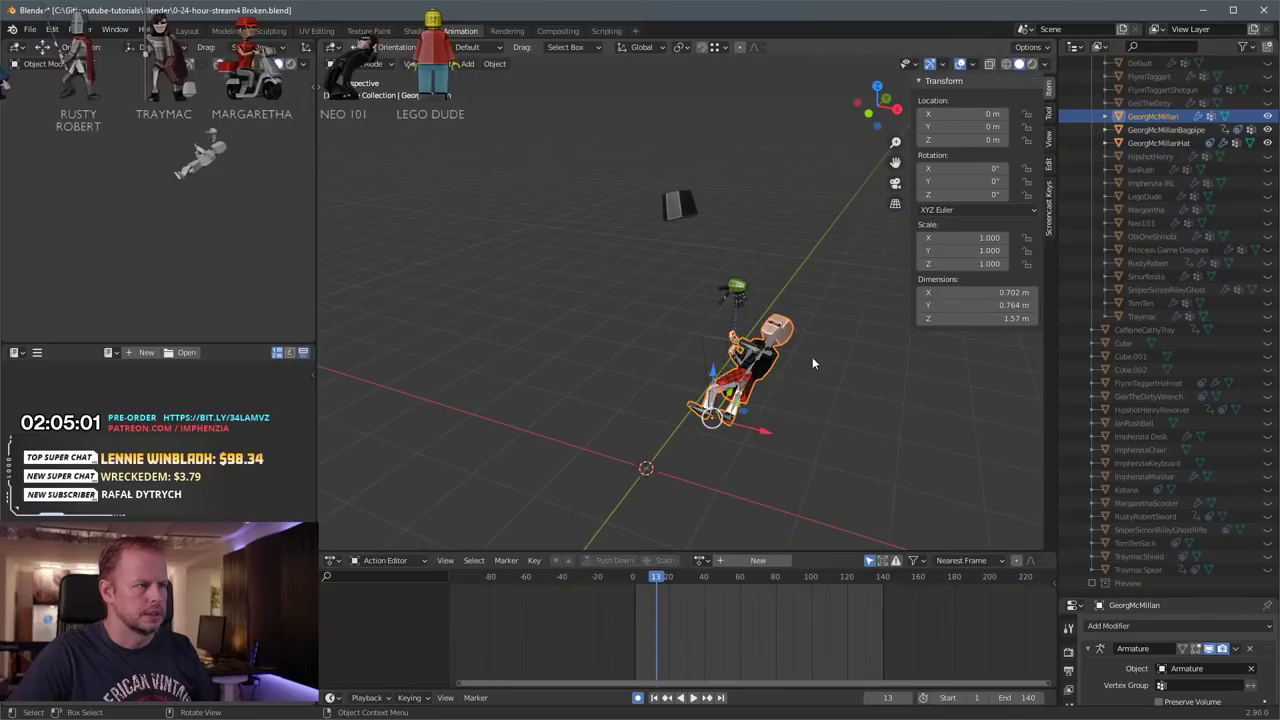
pyautogui.hotkey('alt', 'g')
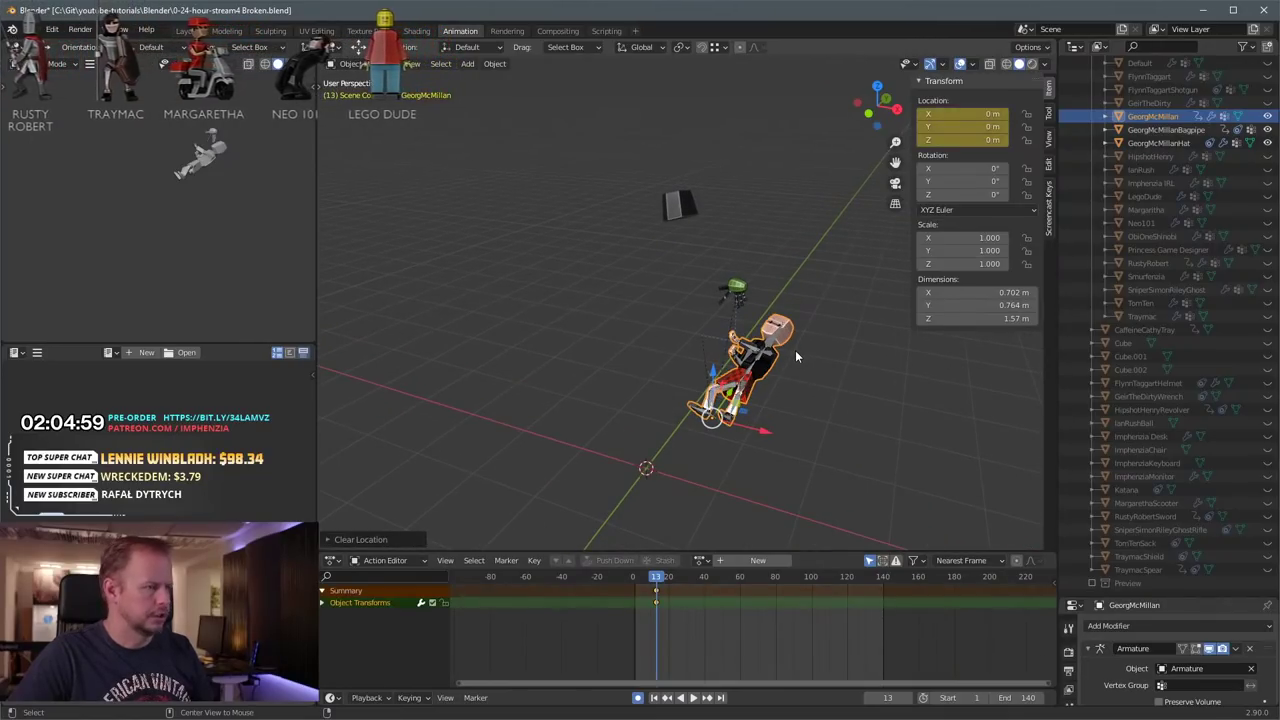
pyautogui.hotkey('ctrl', 'z')
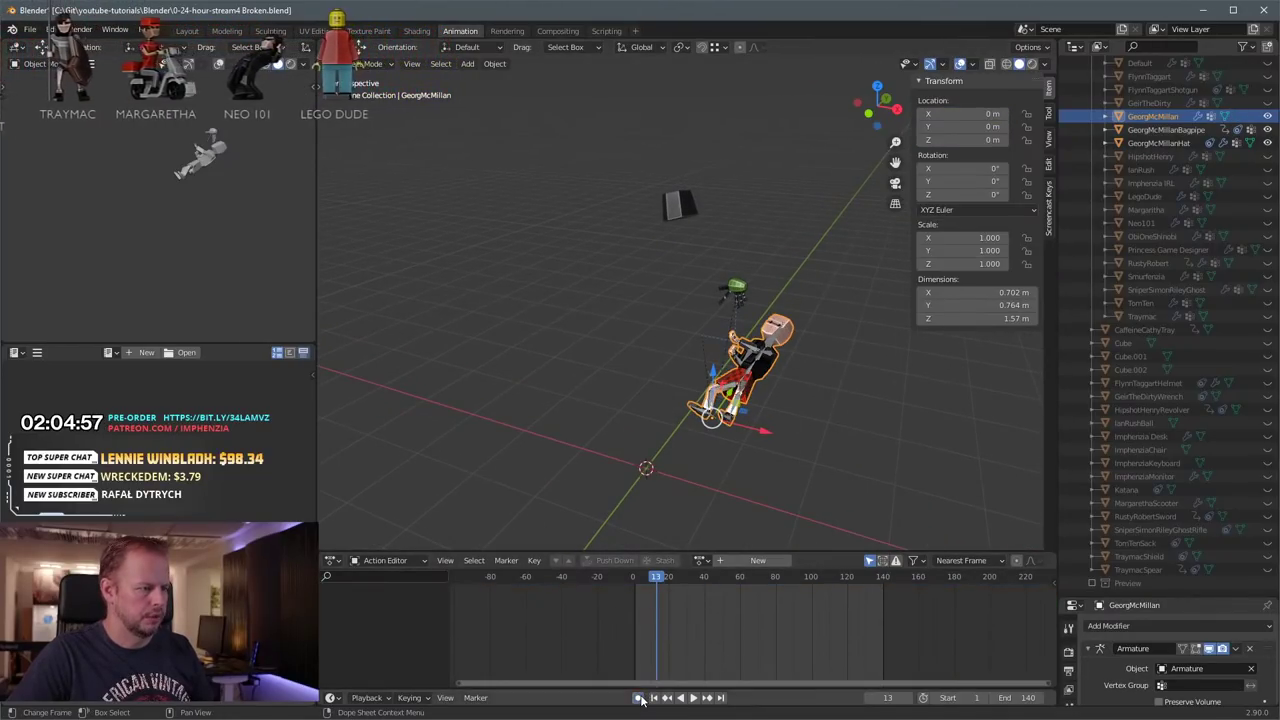
pyautogui.hotkey('alt', 'g')
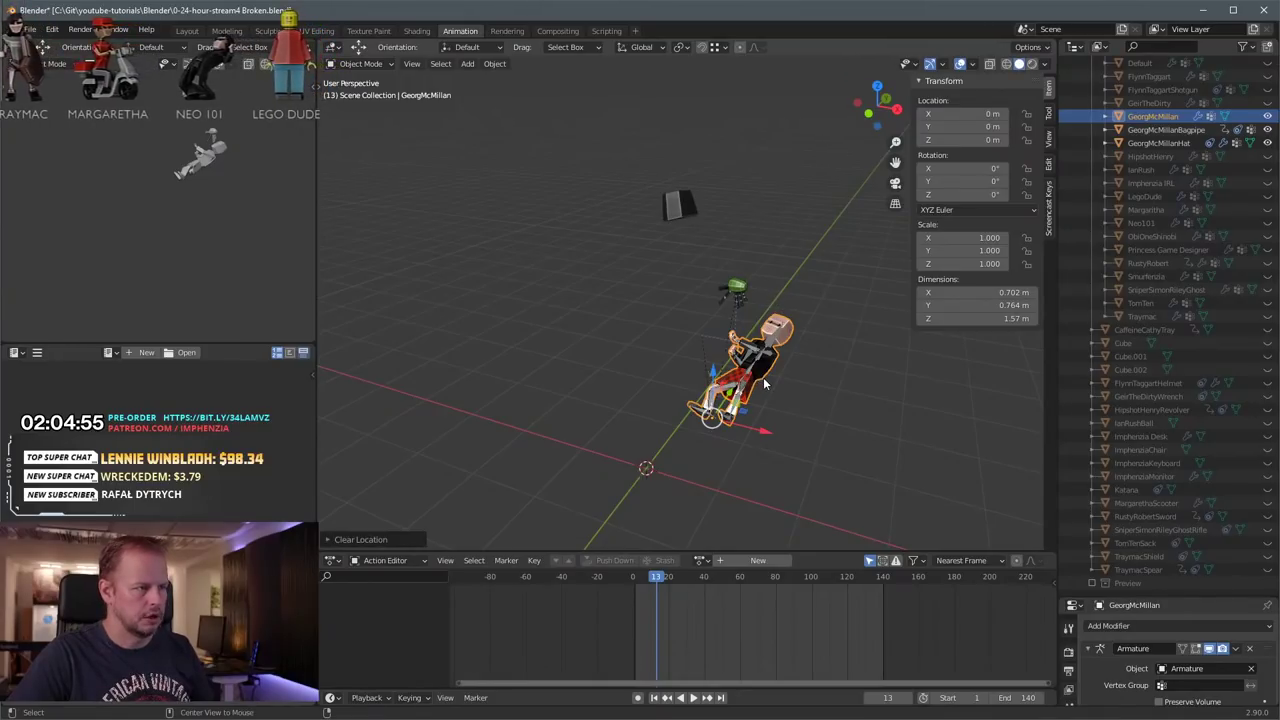
pyautogui.hotkey('ctrl', 'z')
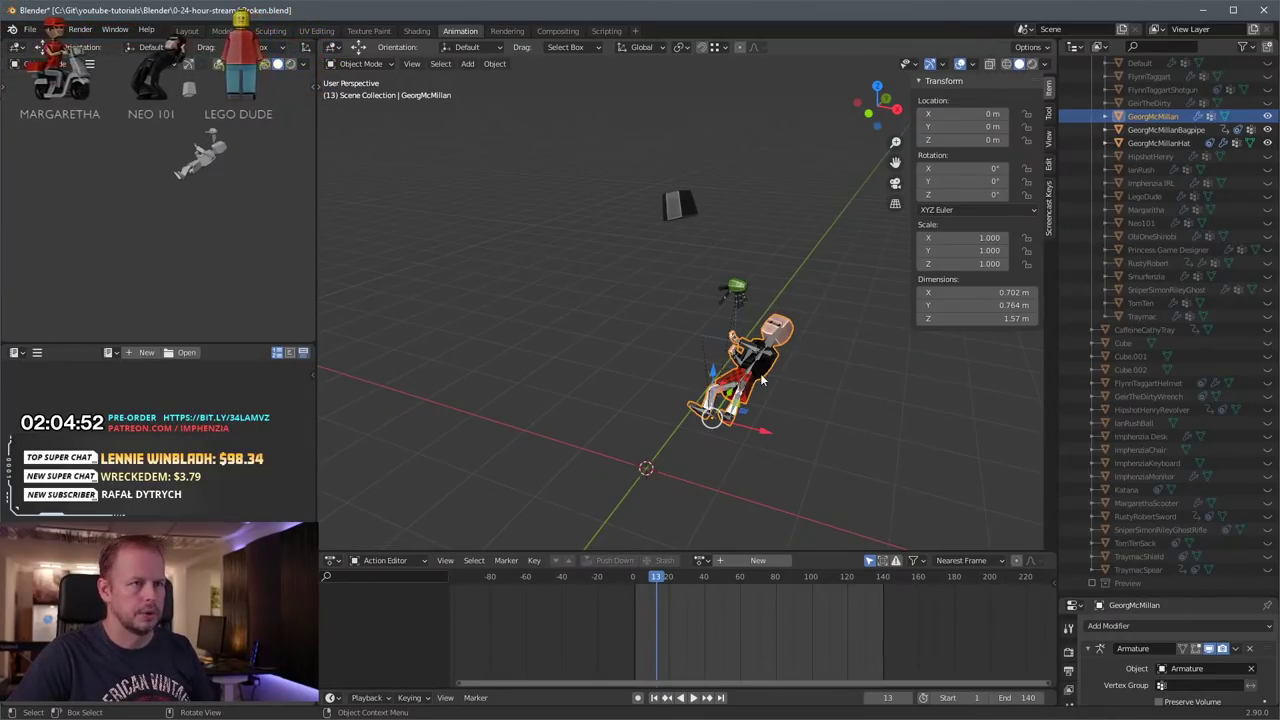
pyautogui.press('Tab')
pyautogui.press('Tab')
# Step: Clear the armature object's rotation and location so the character stands at the world origin
pyautogui.click(739, 387)
pyautogui.scroll(2, 740, 392)
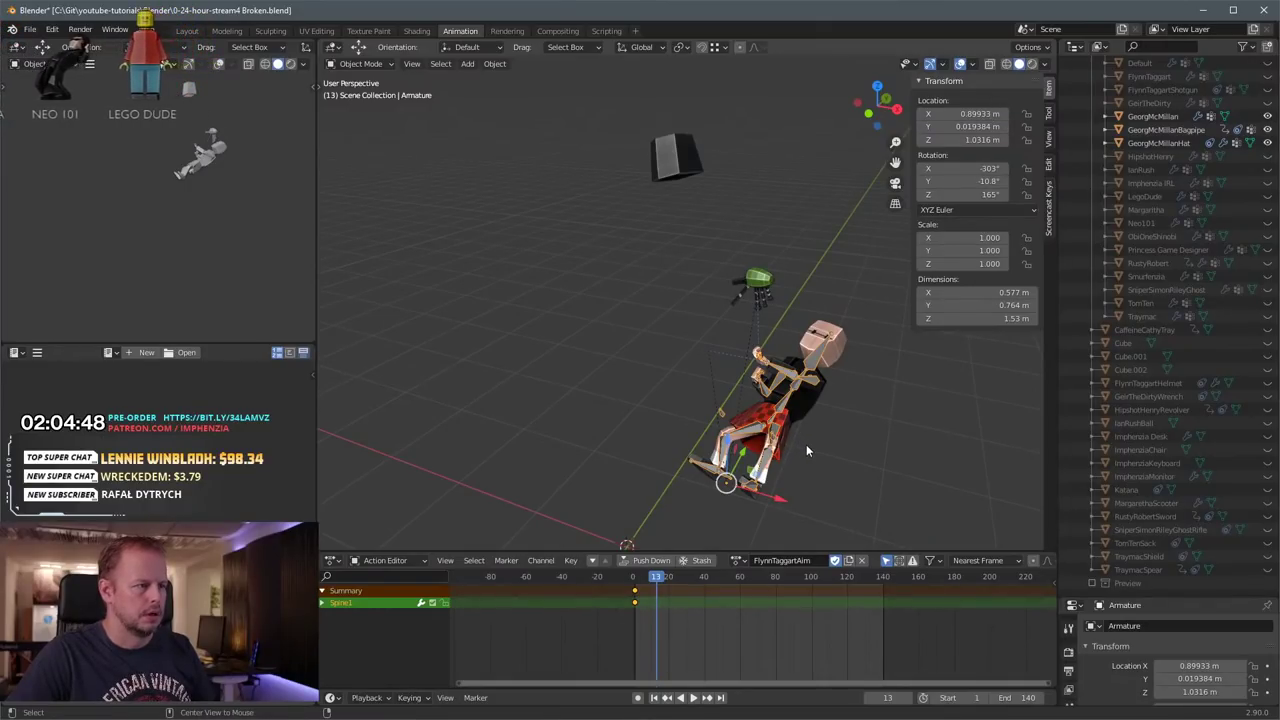
pyautogui.hotkey('alt', 'r')
pyautogui.hotkey('alt', 'g')
pyautogui.scroll(-1, 806, 435)
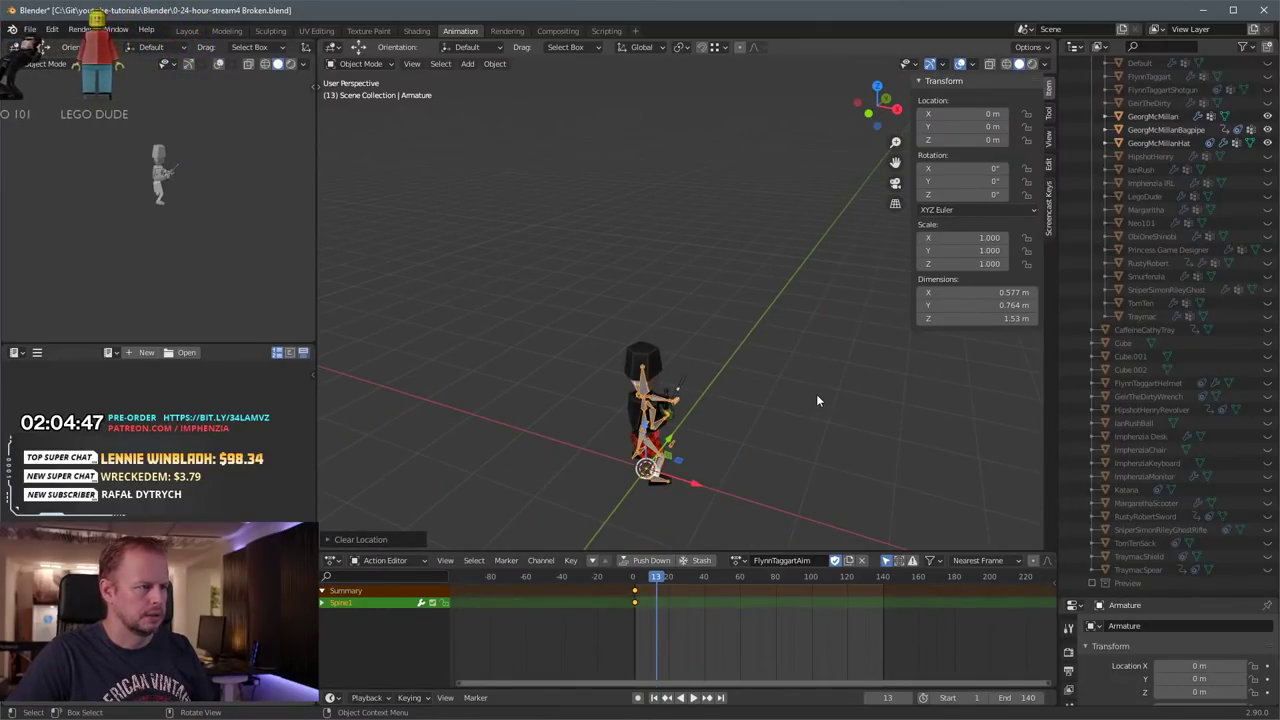
pyautogui.moveTo(818, 392); pyautogui.dragTo(632, 376, button='middle')
pyautogui.scroll(3, 632, 376)
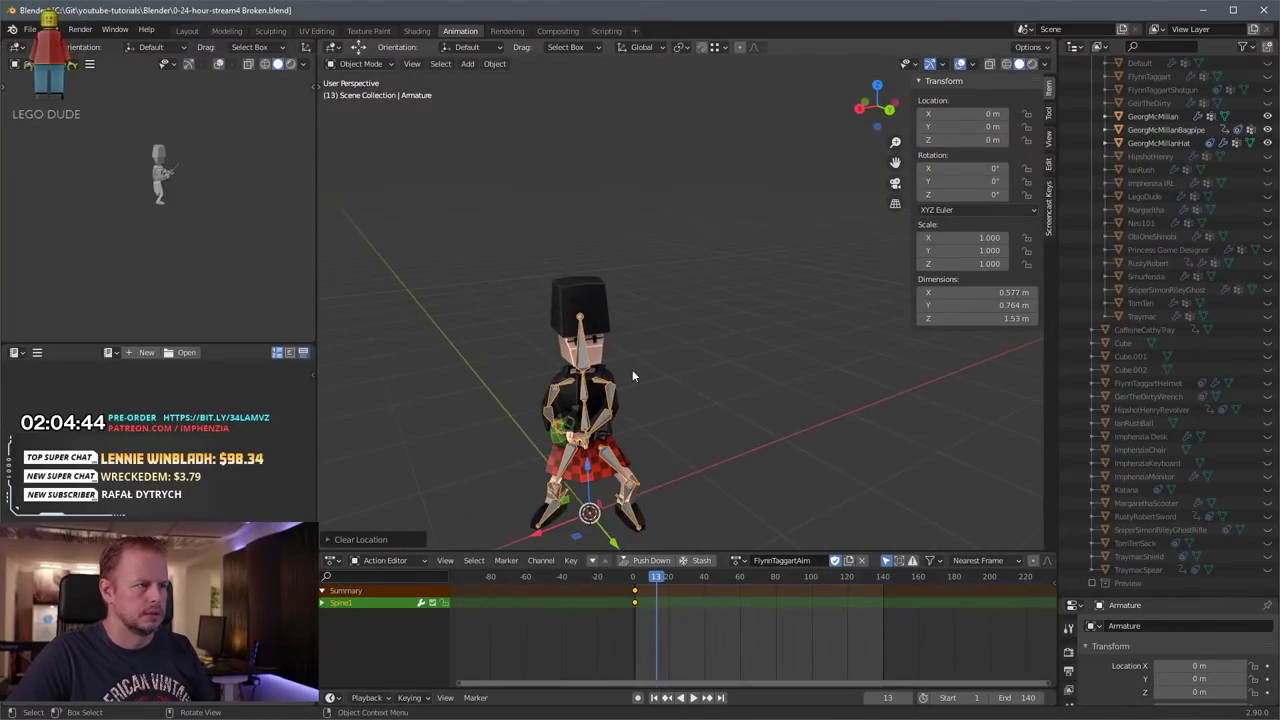
pyautogui.scroll(2, 650, 362)
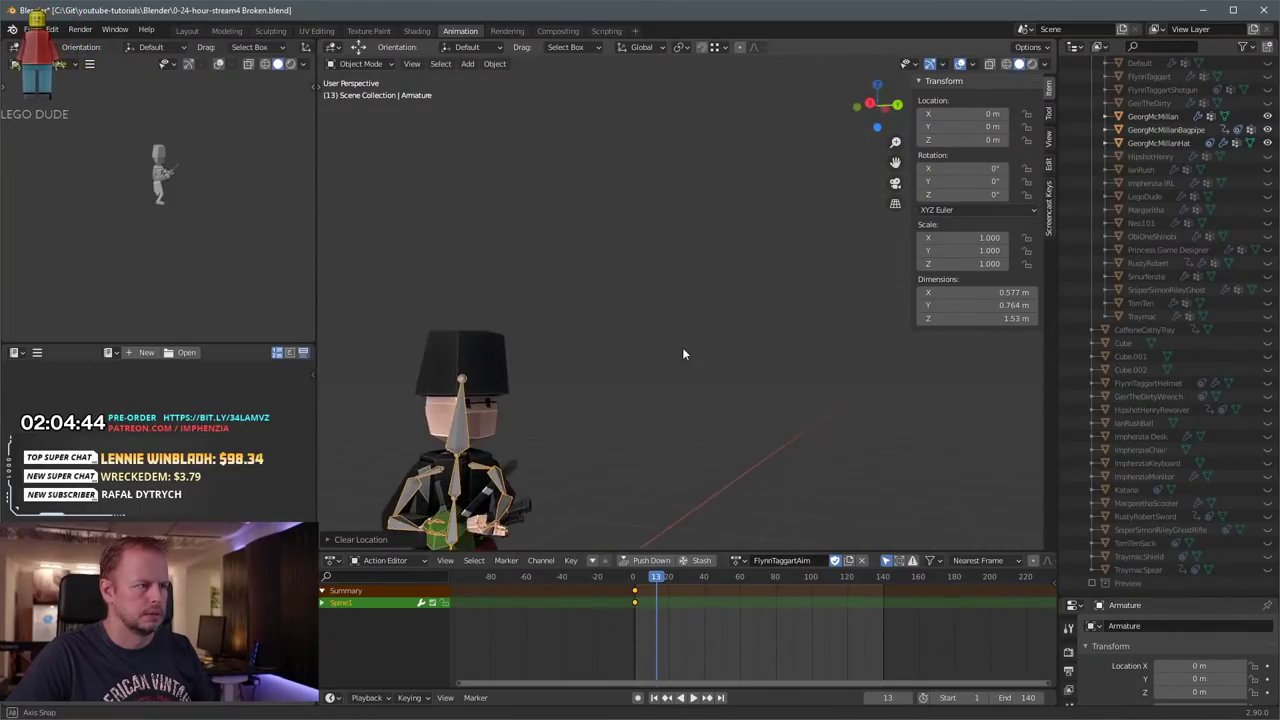
# Step: Assign the GeorgMcMillanBagPlaying action to the armature in place of FlynnTaggartAim
pyautogui.click(737, 561)
pyautogui.scroll(-8, 812, 480)
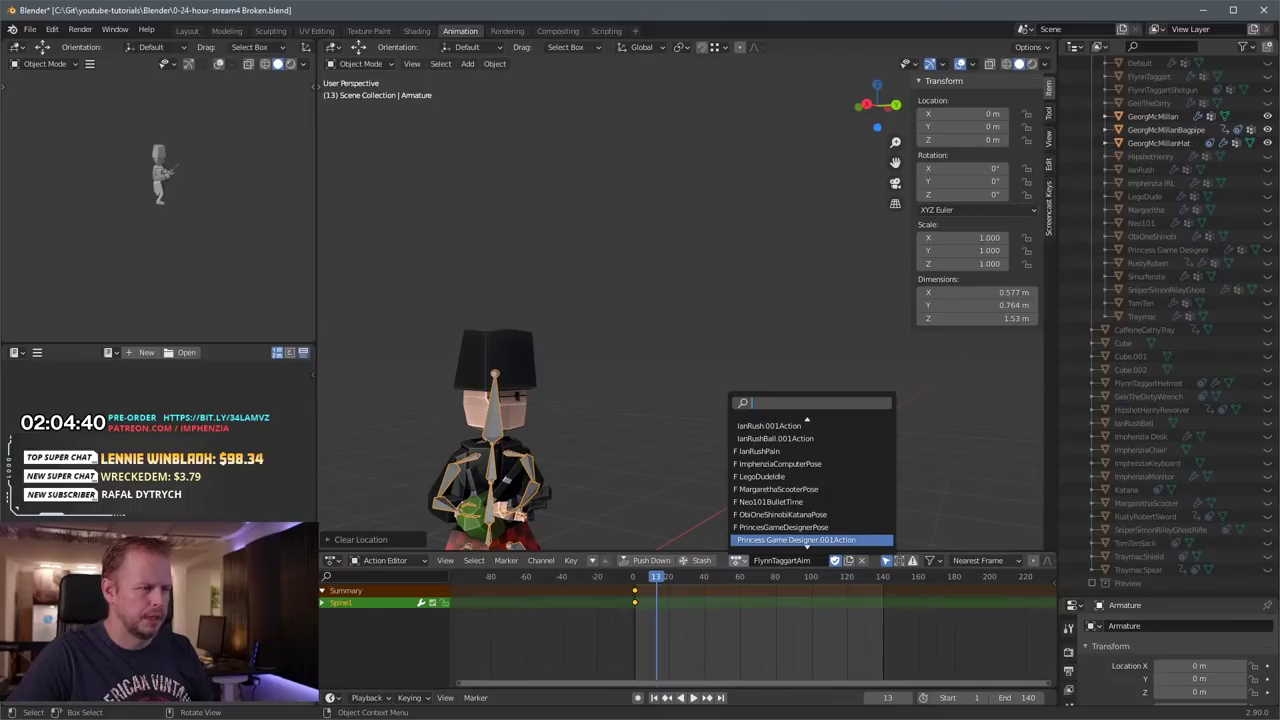
pyautogui.scroll(14, 781, 477)
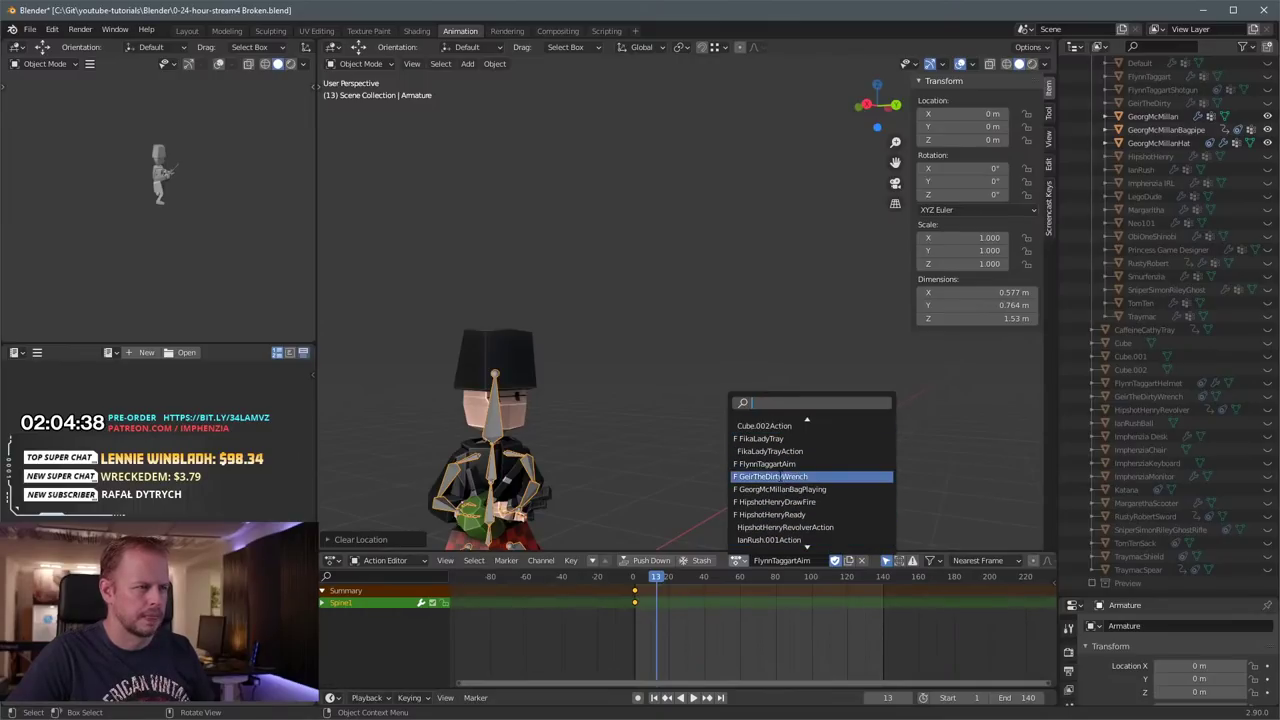
pyautogui.click(781, 489)
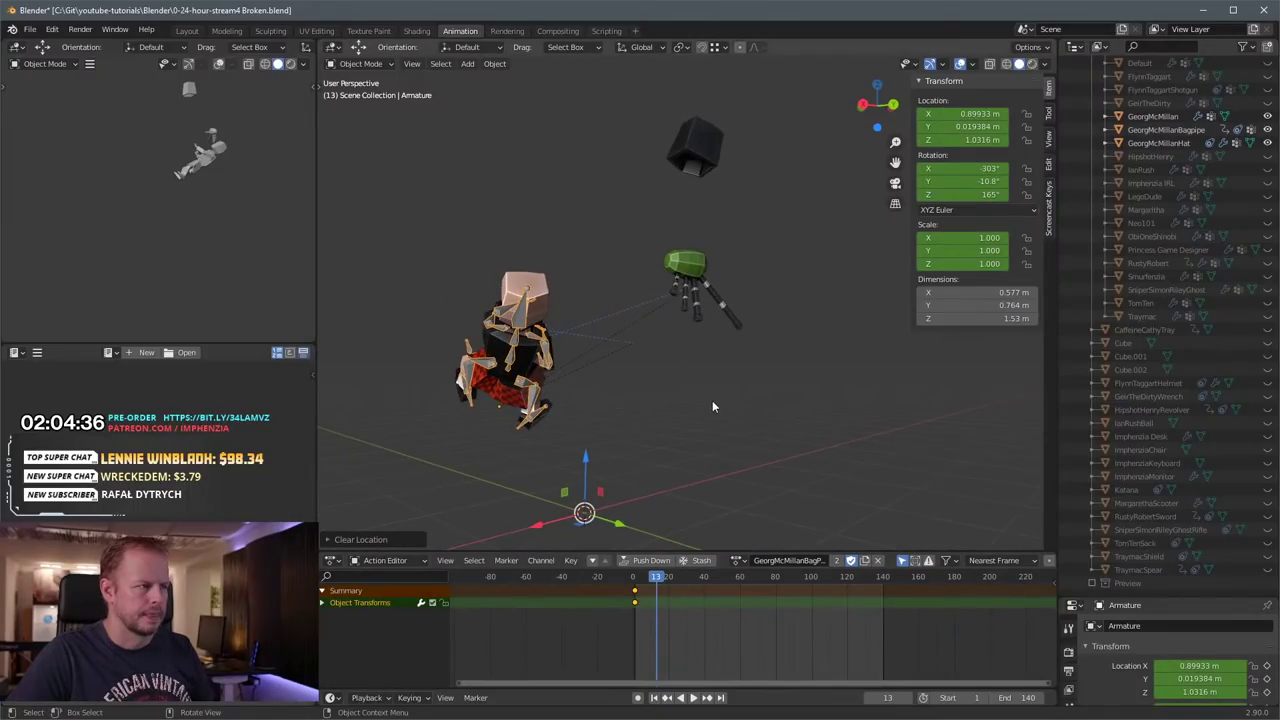
# Step: Try to clear the armature's rotation and location under the GeorgMcMillanBagPlaying action
pyautogui.hotkey('alt', 'r')
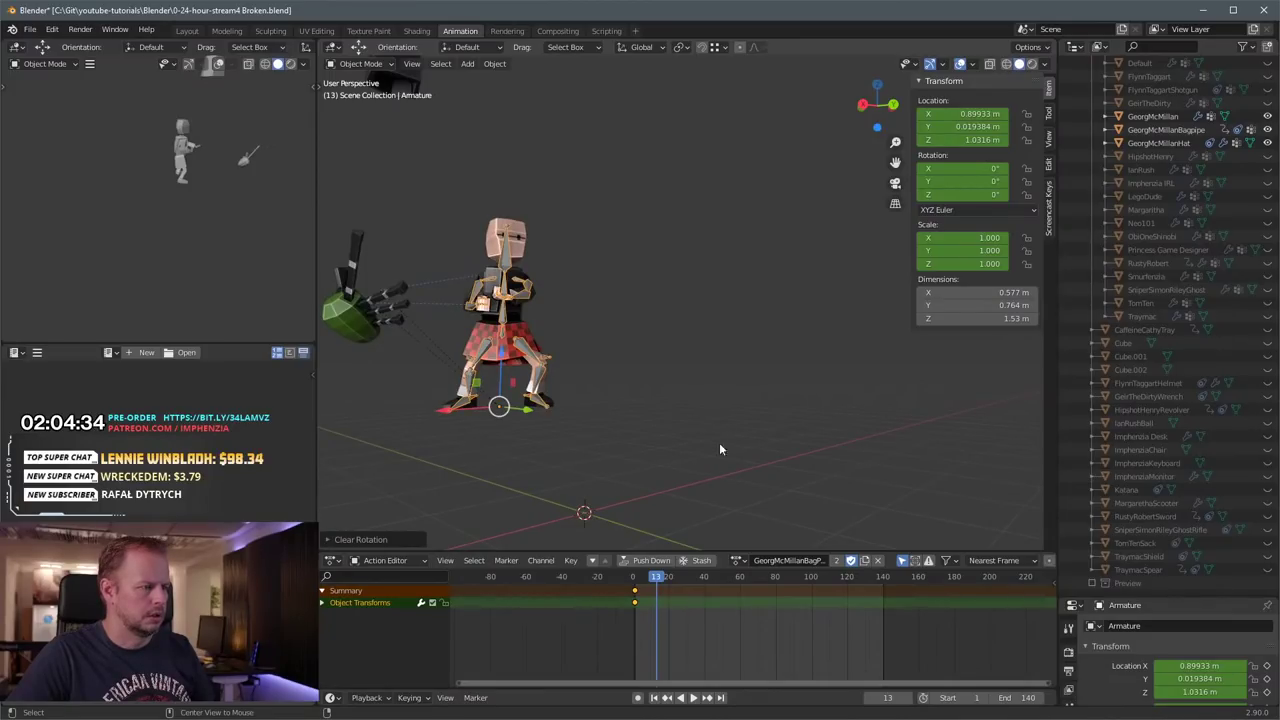
pyautogui.hotkey('alt', 'g')
# Step: Go to frame 1 and expand the action's Object Transforms channels to examine the keyed location and rotation
pyautogui.moveTo(656, 579); pyautogui.dragTo(635, 581)
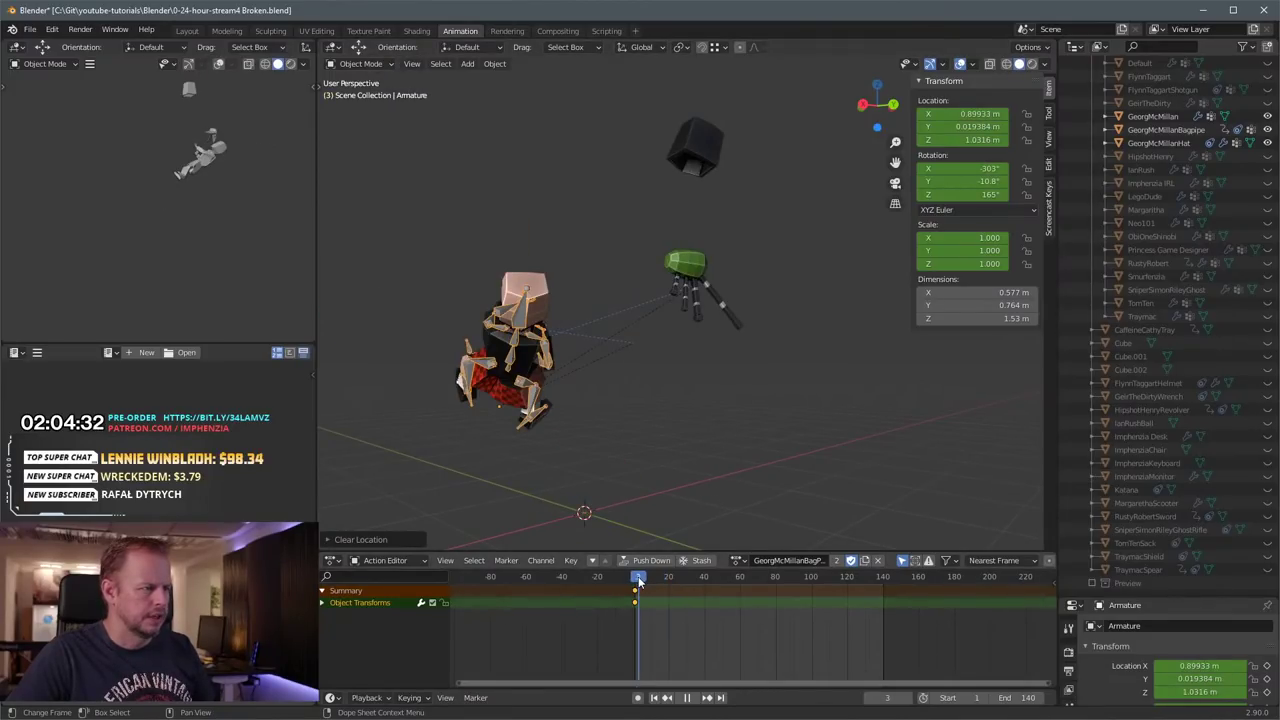
pyautogui.click(634, 582)
pyautogui.moveTo(680, 430); pyautogui.dragTo(678, 397, button='middle')
pyautogui.scroll(3, 678, 397)
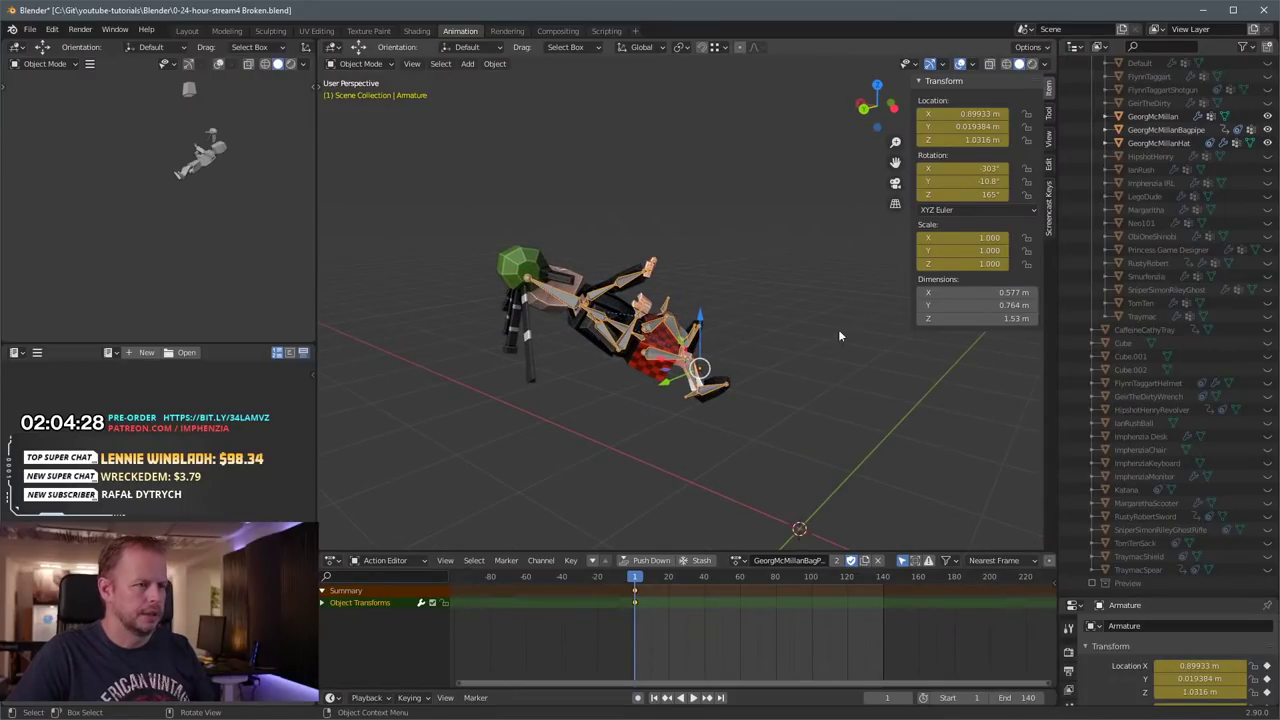
pyautogui.click(322, 603)
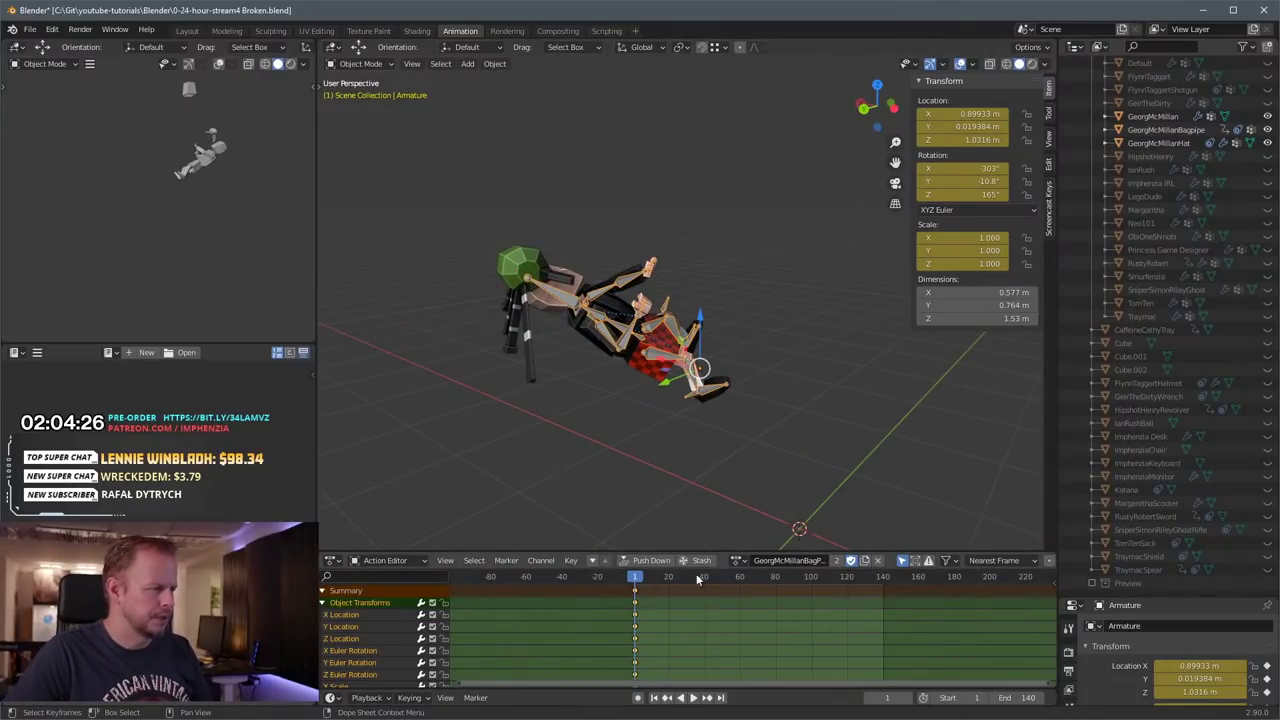
pyautogui.moveTo(687, 265); pyautogui.dragTo(824, 407, button='middle')
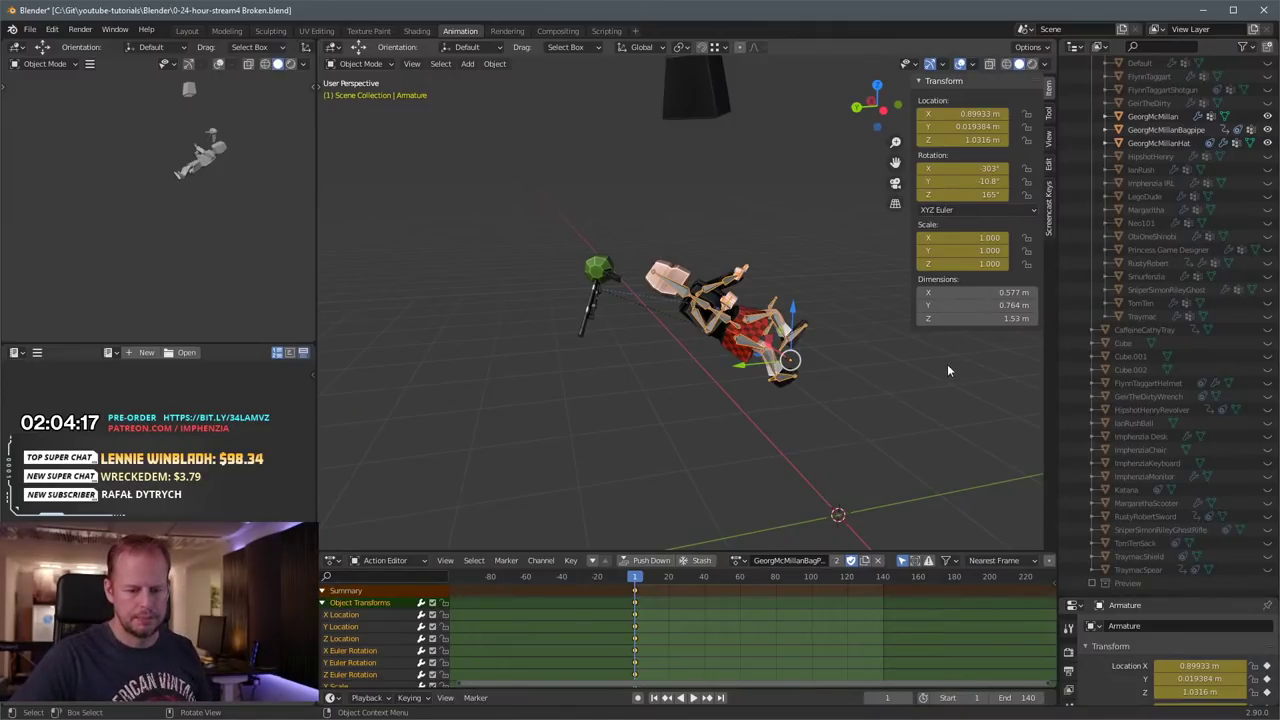
# Step: Clear the armature object's location and rotation at frame 1 so the bagpiper stands upright at the world origin
pyautogui.moveTo(775, 330); pyautogui.dragTo(808, 364, button='middle')
pyautogui.hotkey('alt', 'g')
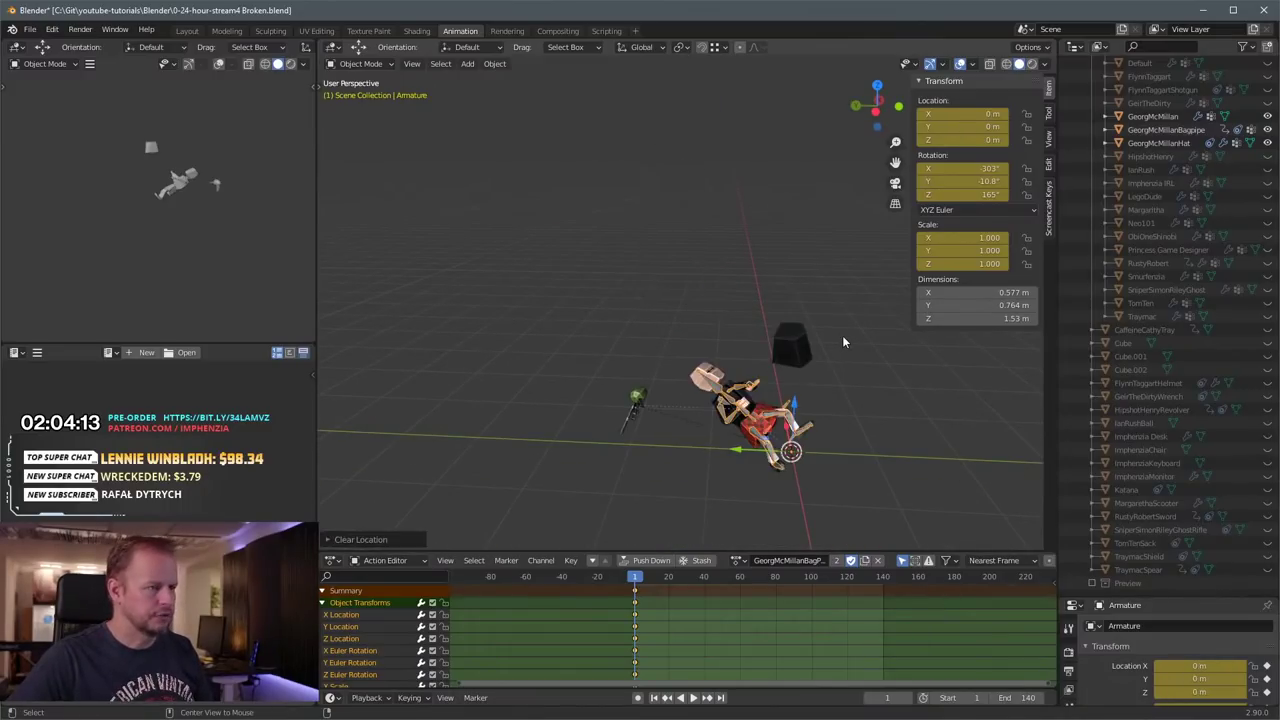
pyautogui.hotkey('alt', 'r')
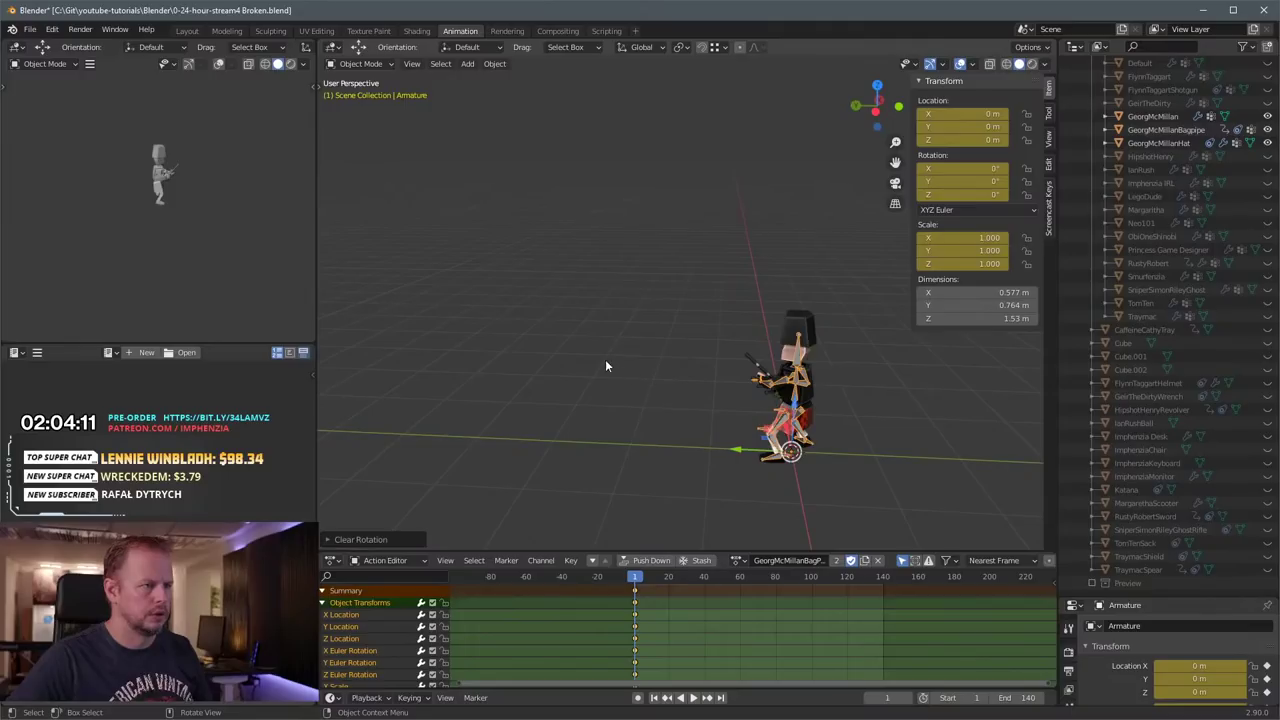
pyautogui.moveTo(606, 364); pyautogui.dragTo(763, 279, button='middle')
pyautogui.scroll(4, 788, 356)
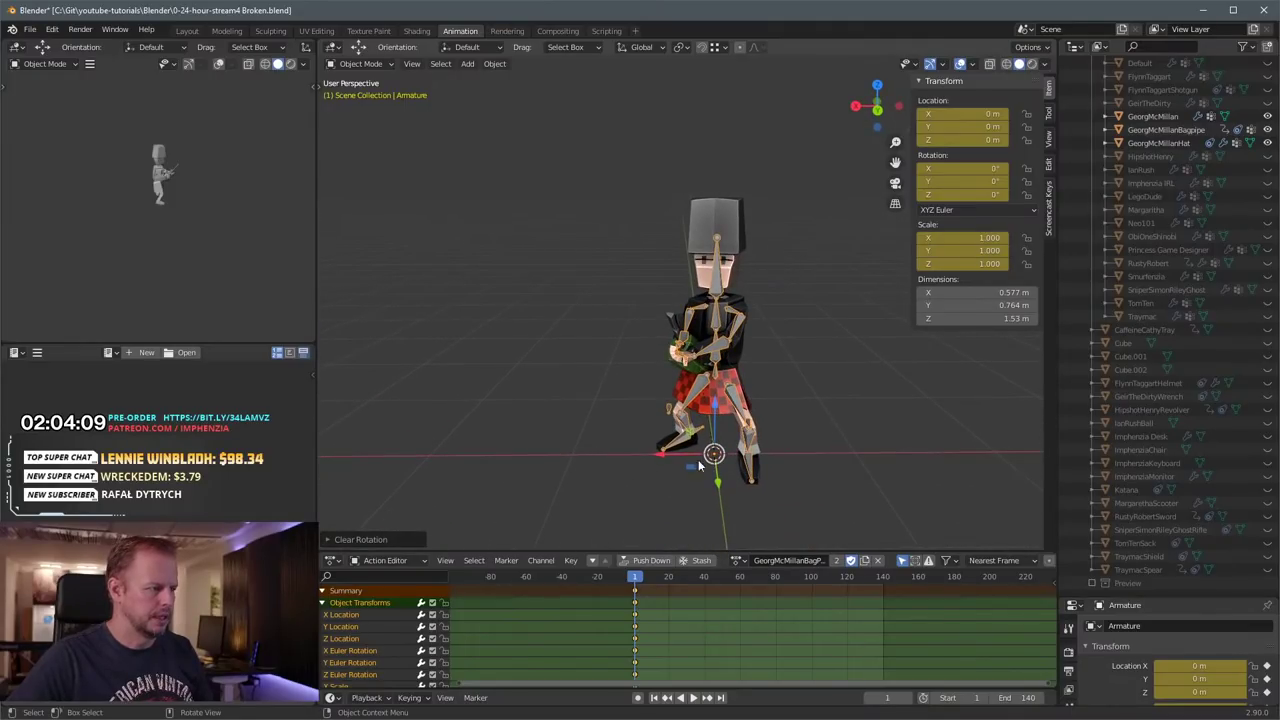
# Step: Delete the object transform keyframes at frame 1 of the GeorgMcMillanBagPlaying action
pyautogui.scroll(-3, 610, 624)
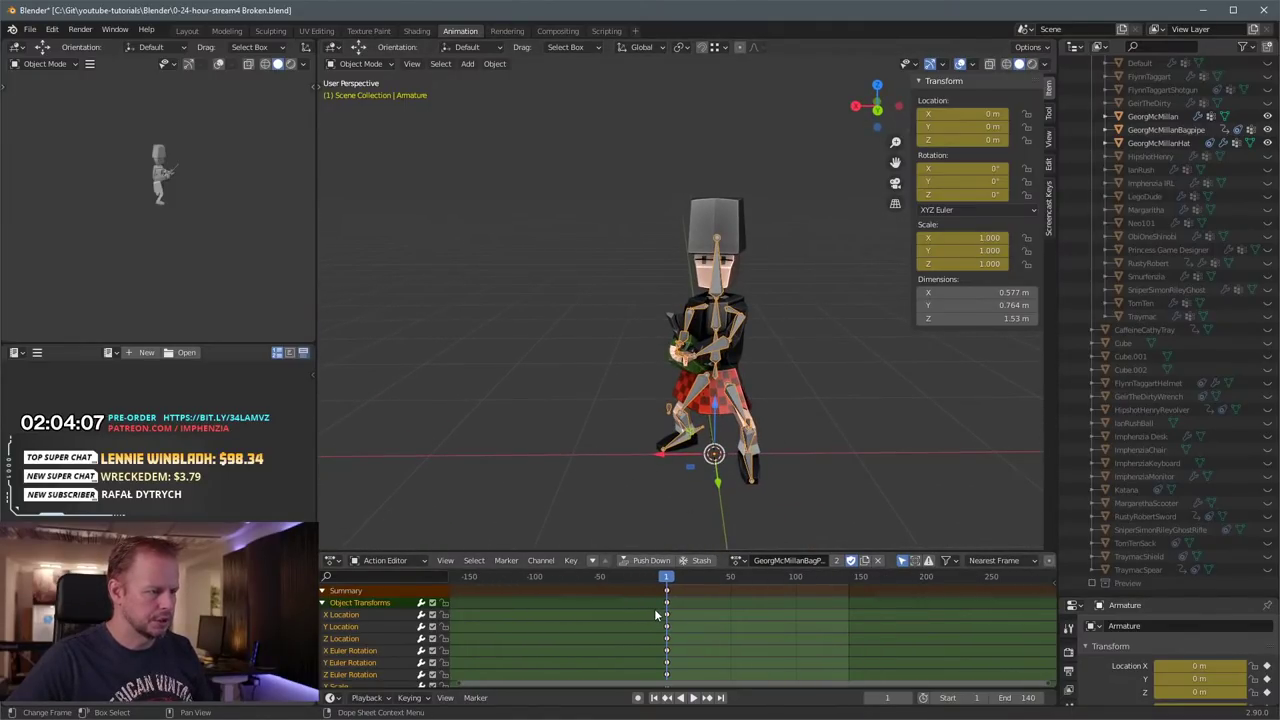
pyautogui.press('b')
pyautogui.moveTo(650, 590); pyautogui.dragTo(716, 698)
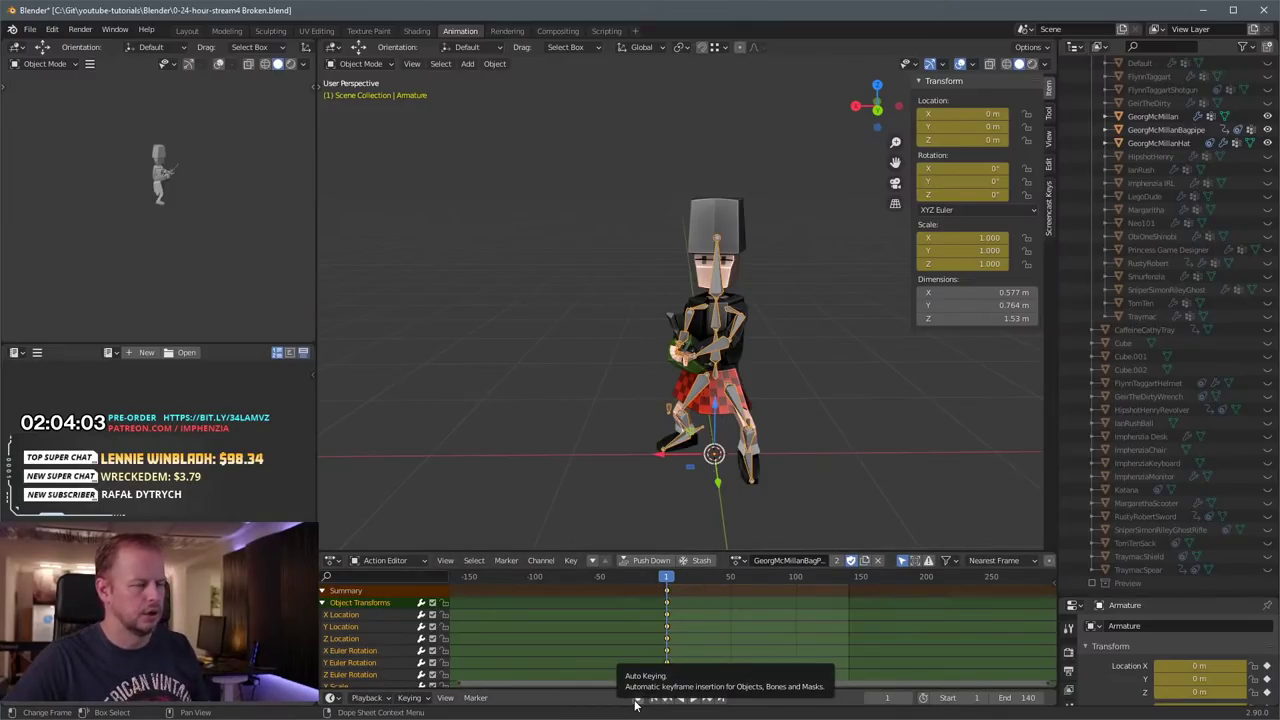
pyautogui.press('x')
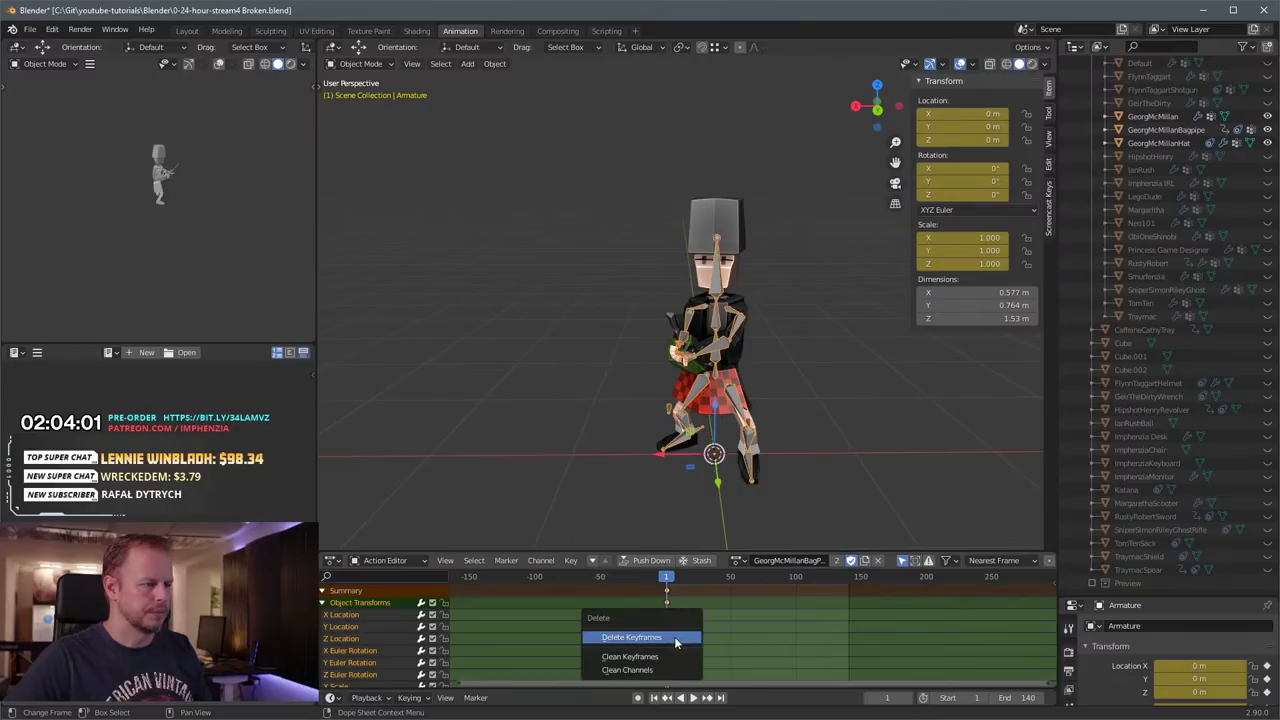
pyautogui.click(676, 638)
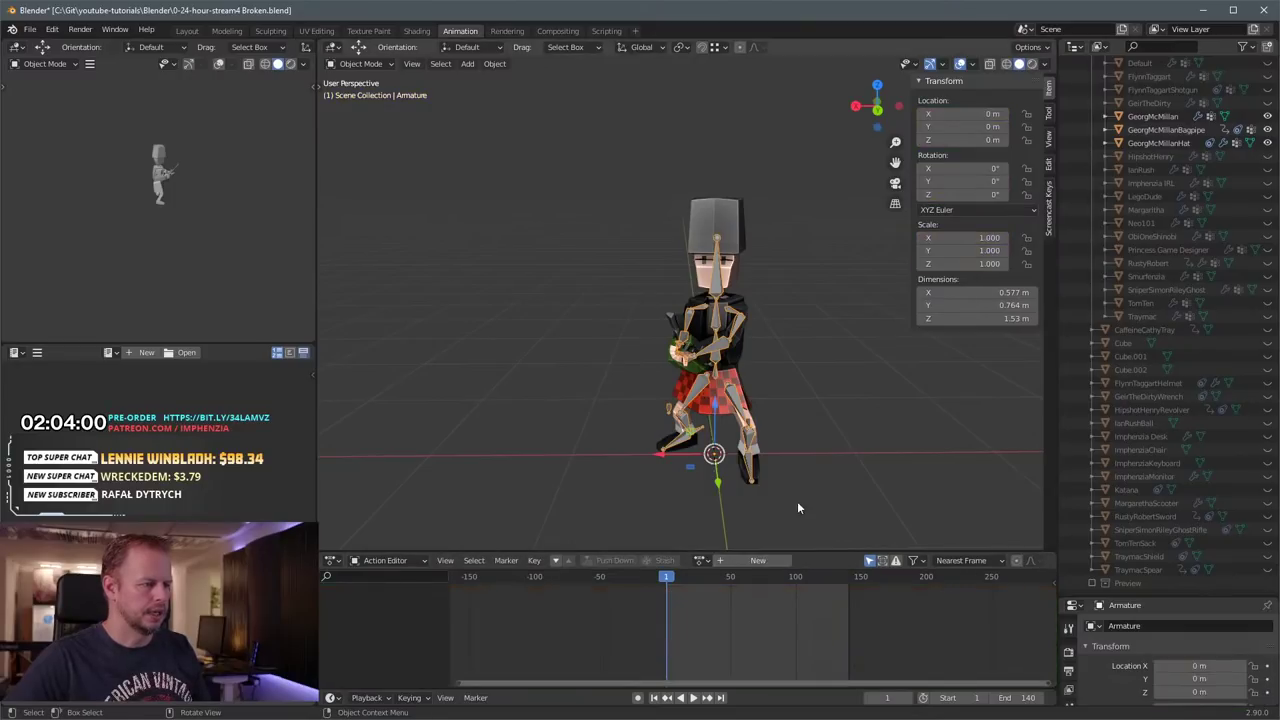
# Step: Assign the FlynnTaggartAim action to the armature, switch to Pose Mode and play the animation briefly
pyautogui.click(699, 564)
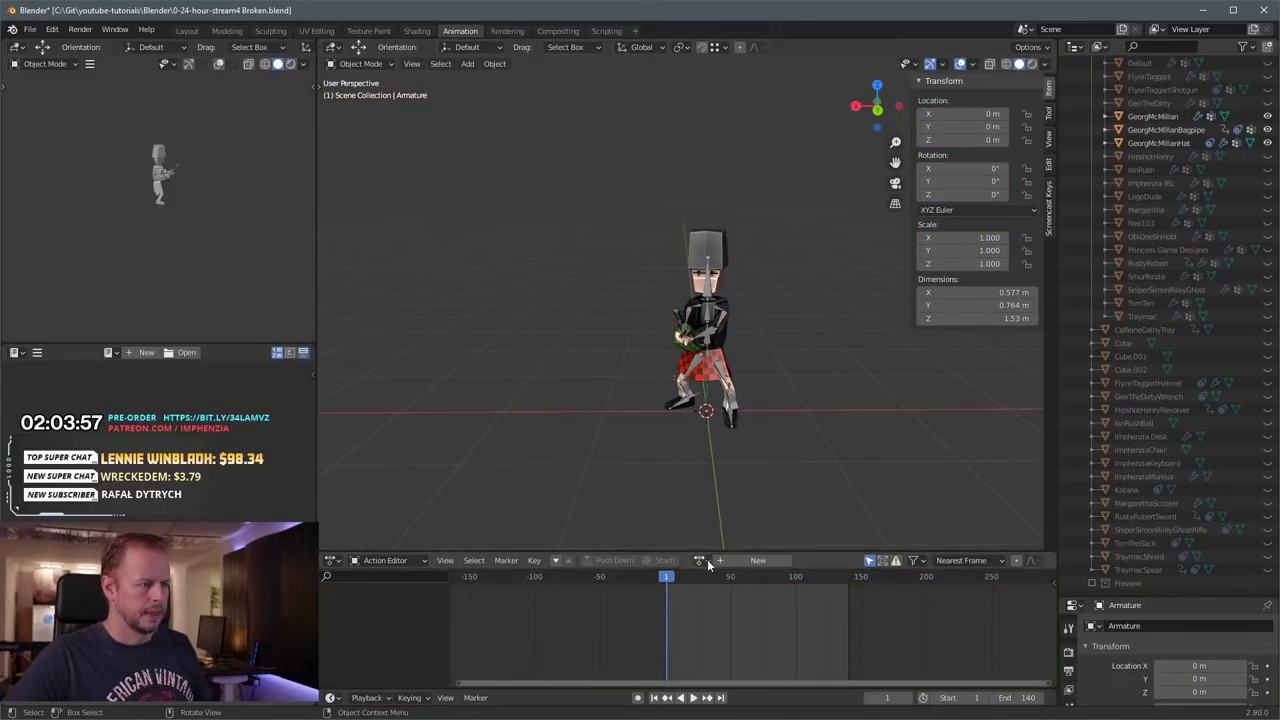
pyautogui.click(699, 561)
pyautogui.click(754, 459)
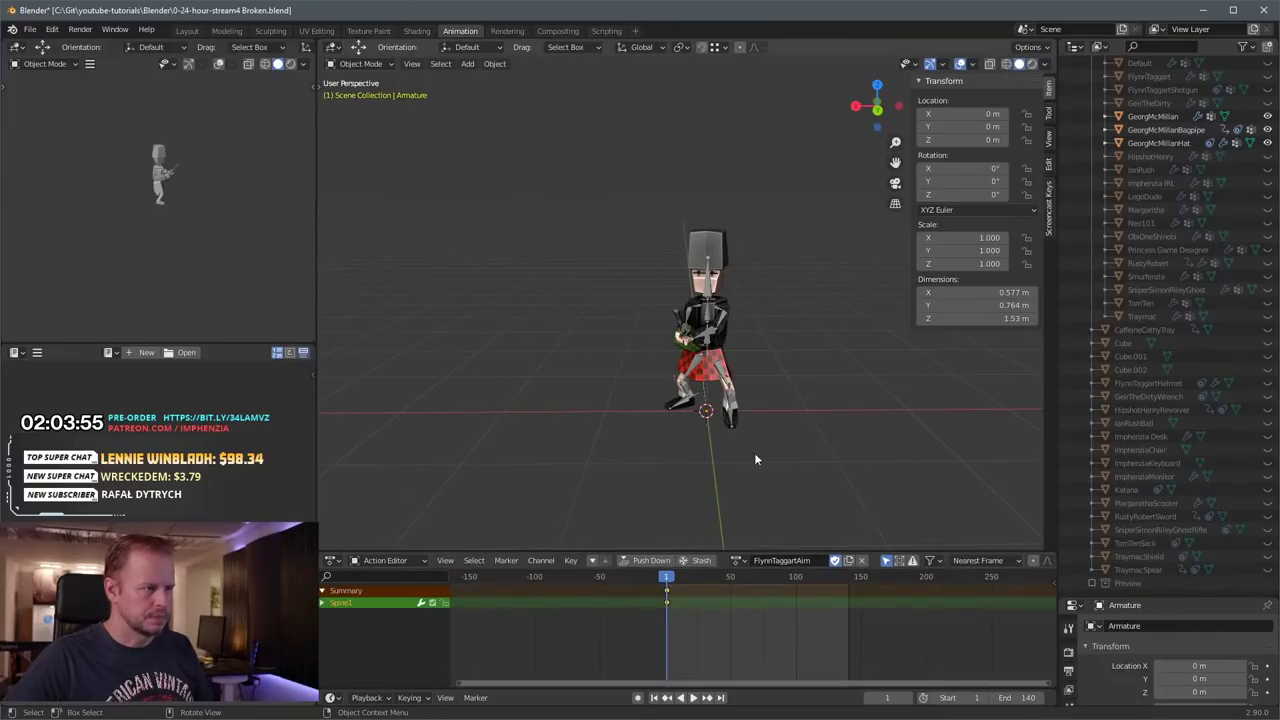
pyautogui.hotkey('ctrl', 'Tab')
pyautogui.press('space')
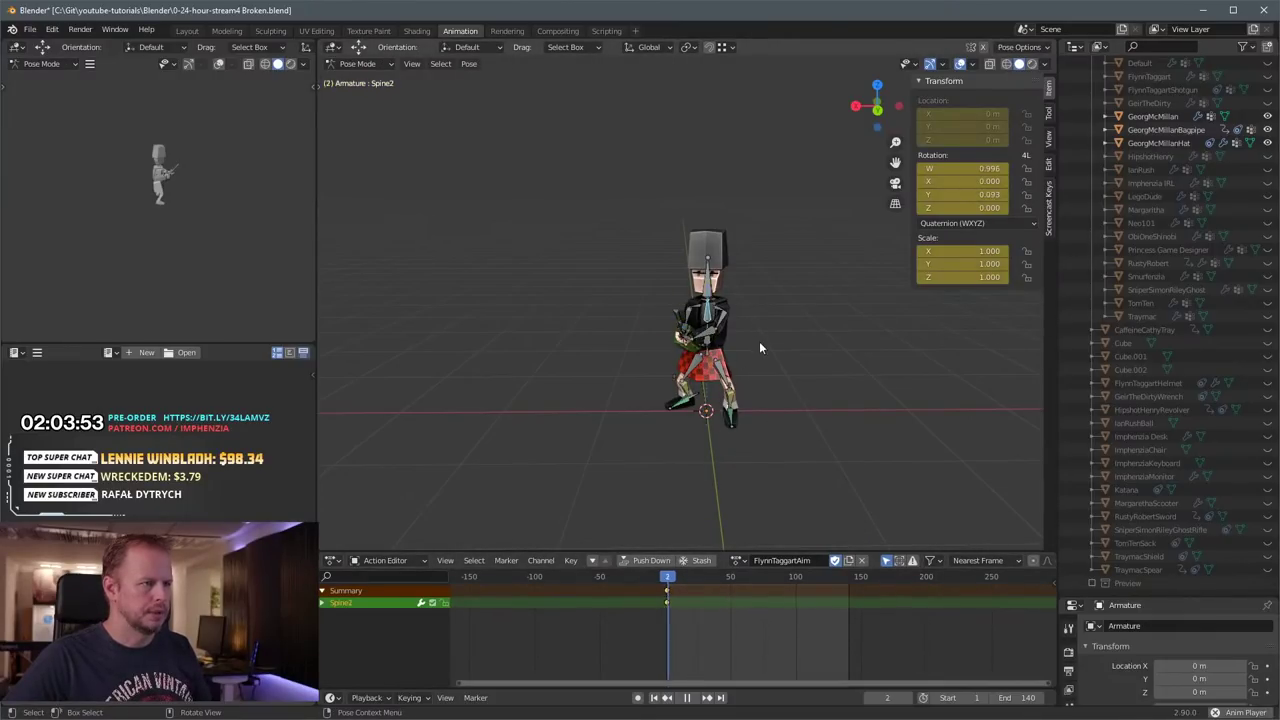
pyautogui.press('space')
# Step: Assign the GeirTheDirtyWrench action to the armature and play it back to check the resulting pose
pyautogui.click(741, 561)
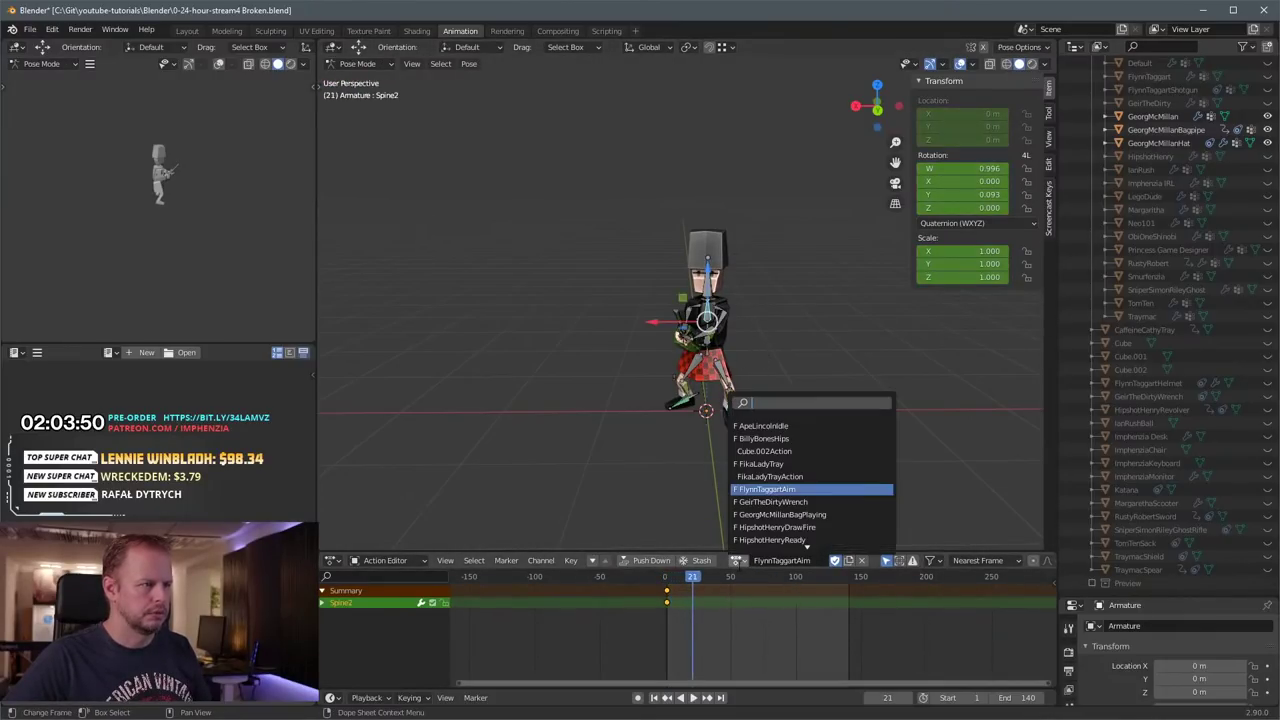
pyautogui.click(770, 501)
pyautogui.moveTo(744, 422); pyautogui.dragTo(776, 355, button='middle')
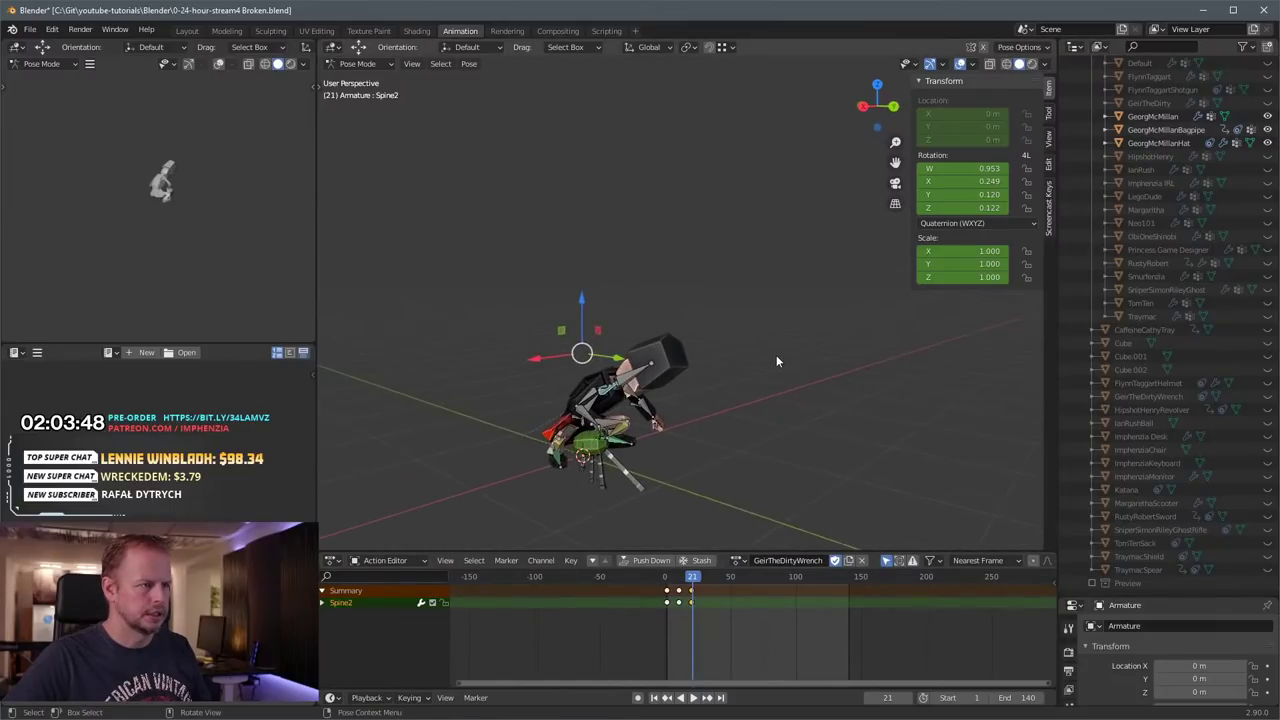
pyautogui.press('space')
pyautogui.press('space')
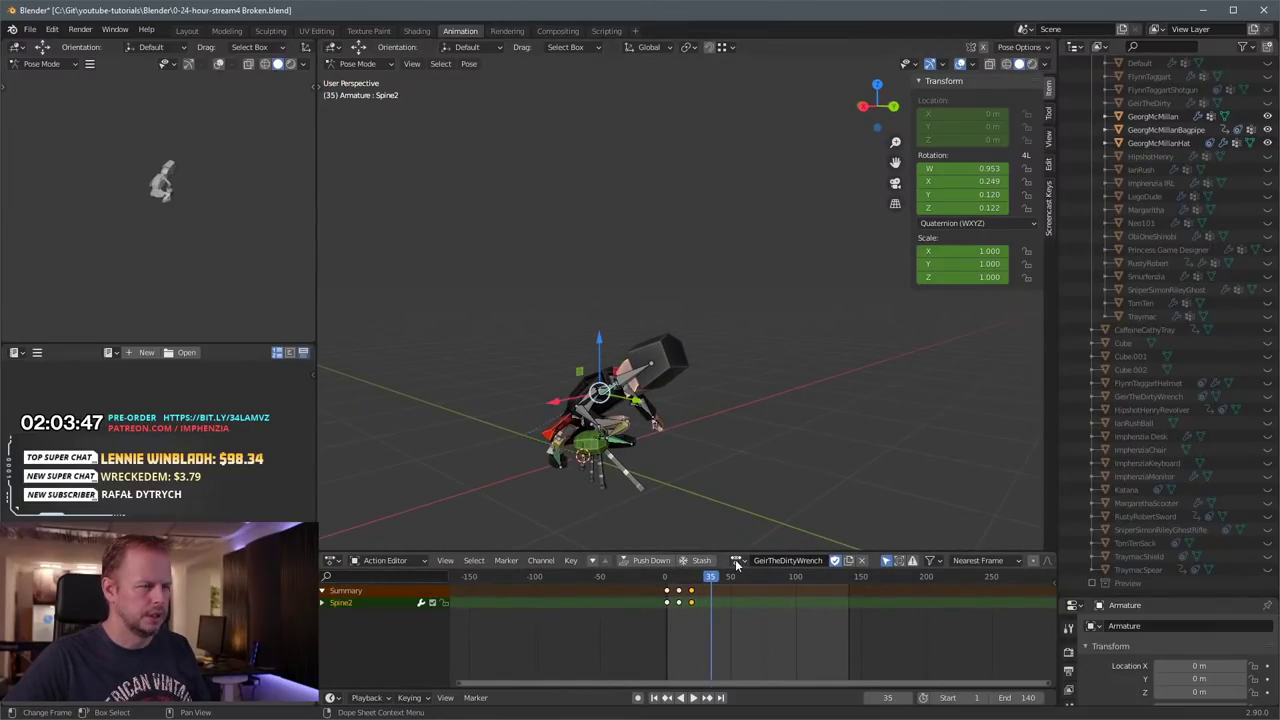
pyautogui.click(737, 561)
pyautogui.press('Escape')
pyautogui.press('space')
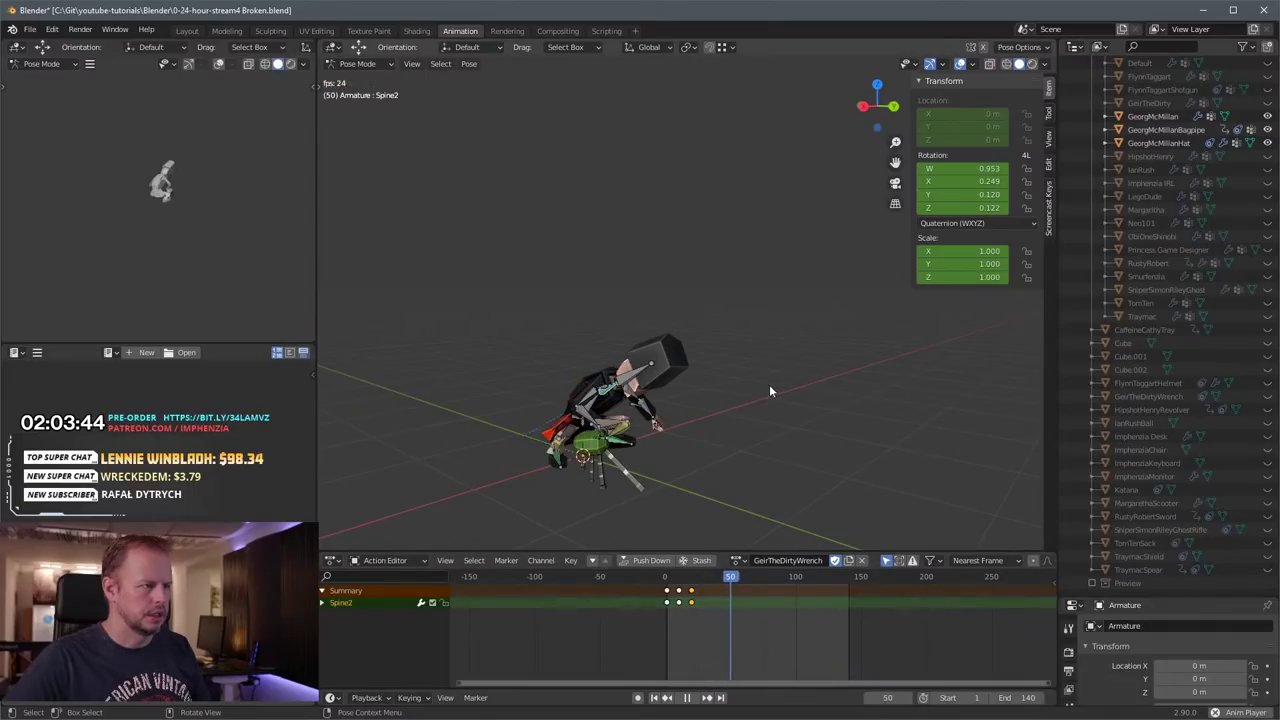
pyautogui.moveTo(769, 384); pyautogui.dragTo(730, 440, button='middle')
pyautogui.click(667, 578)
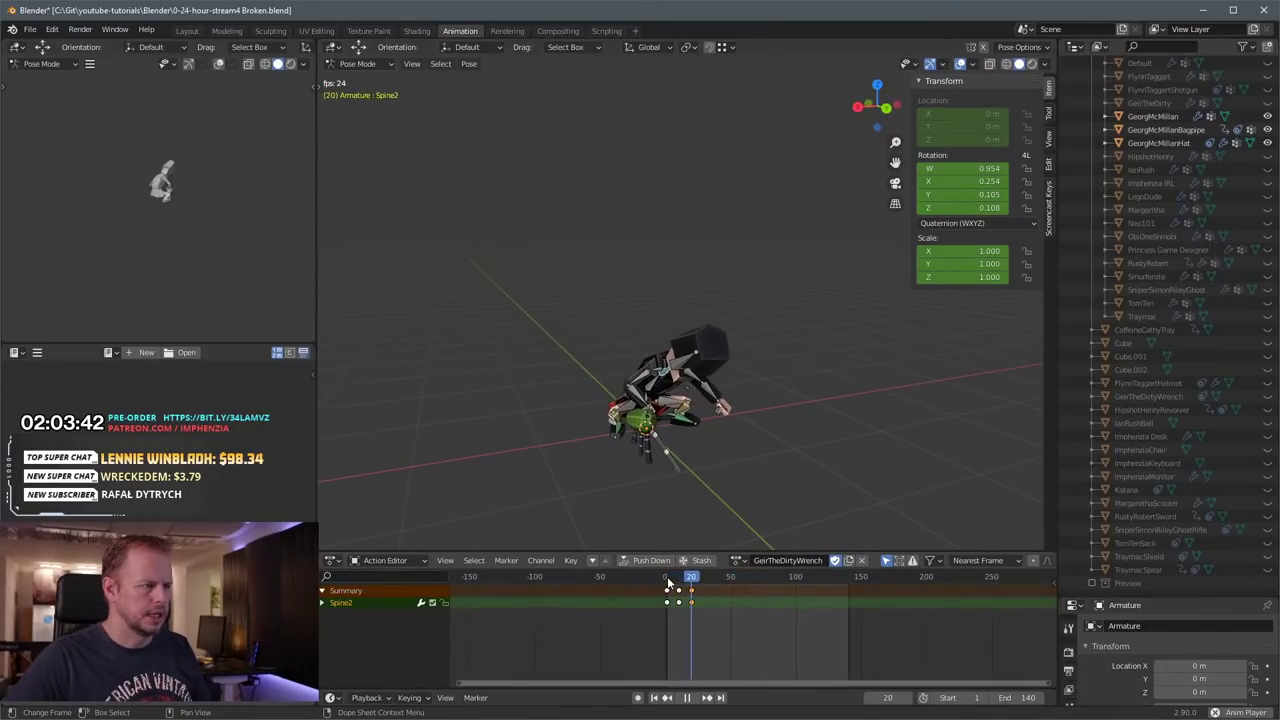
pyautogui.press('space')
# Step: Assign the GeorgMcMillanBagPlaying action in place of GeirTheDirtyWrench and play it to check where the armature ends up
pyautogui.click(746, 563)
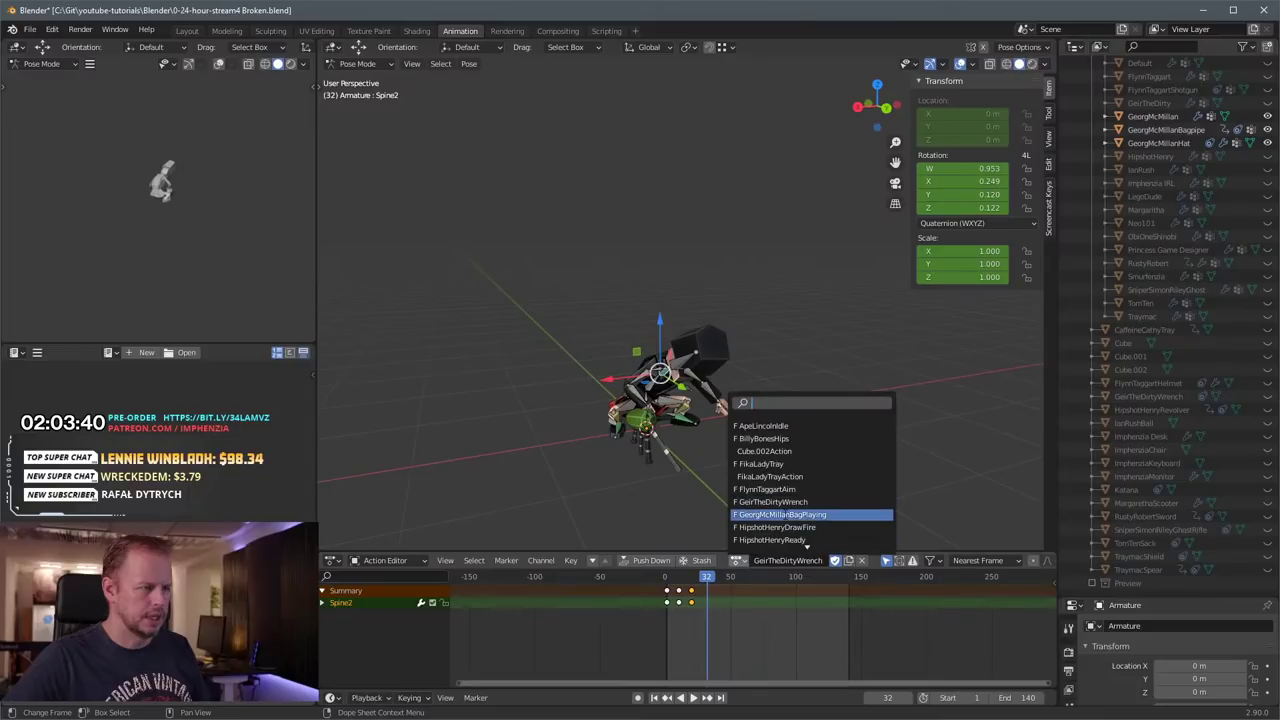
pyautogui.scroll(-9, 767, 477)
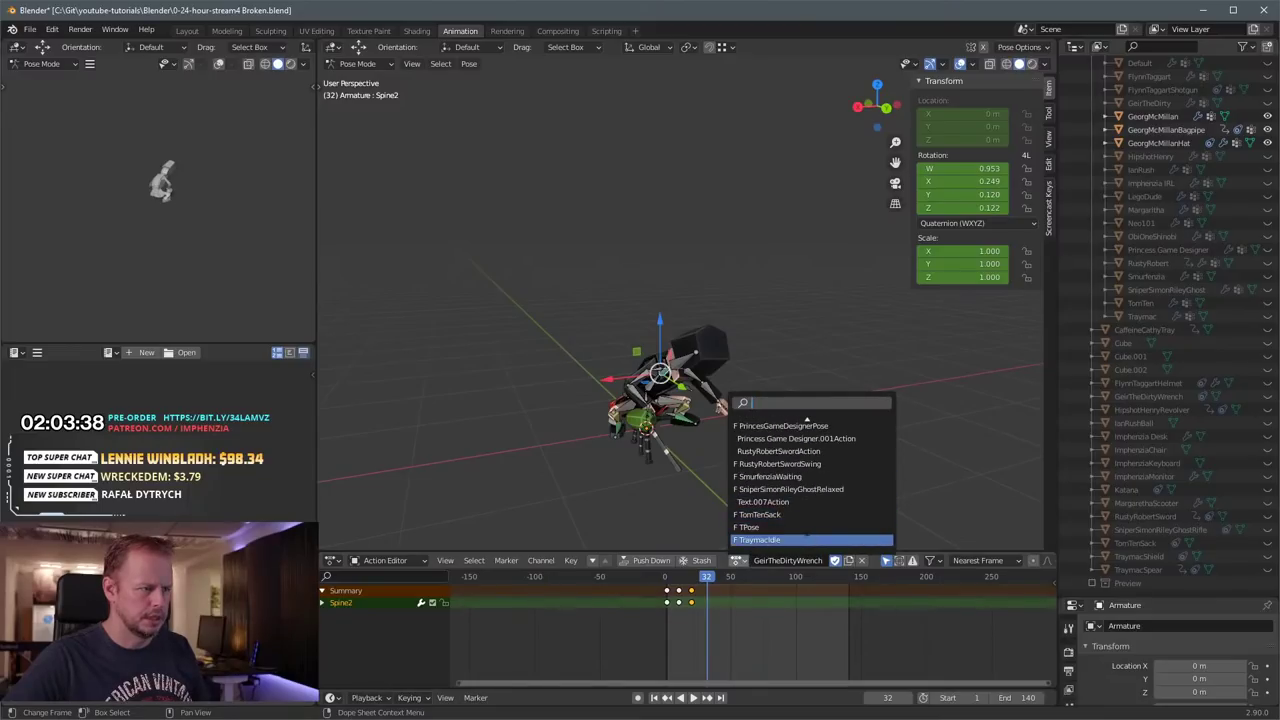
pyautogui.scroll(15, 767, 477)
pyautogui.scroll(14, 812, 476)
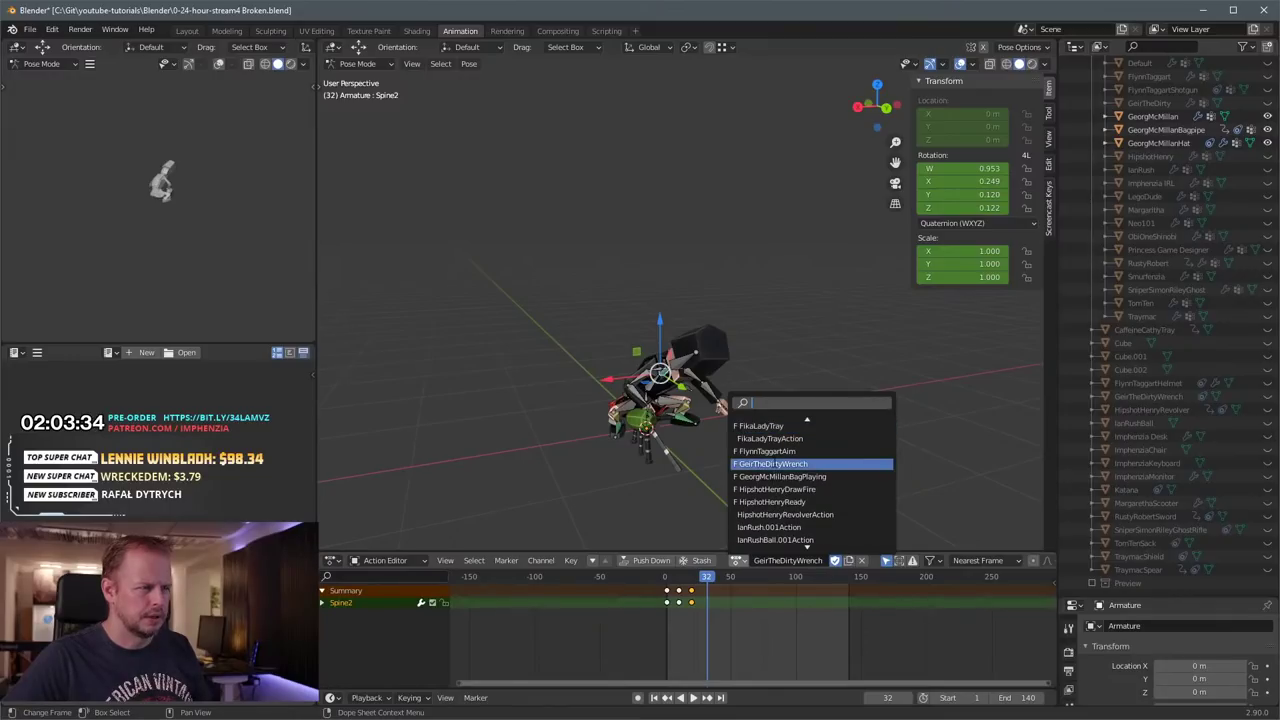
pyautogui.click(780, 476)
pyautogui.press('space')
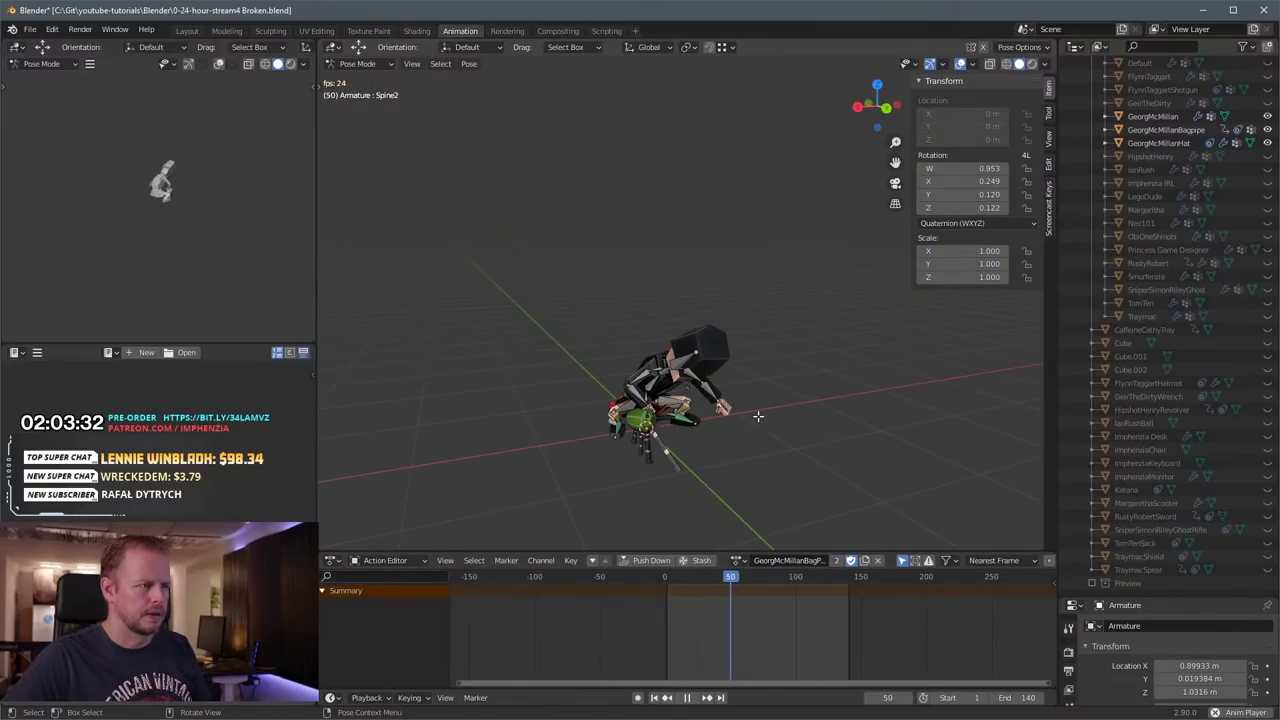
pyautogui.press('space')
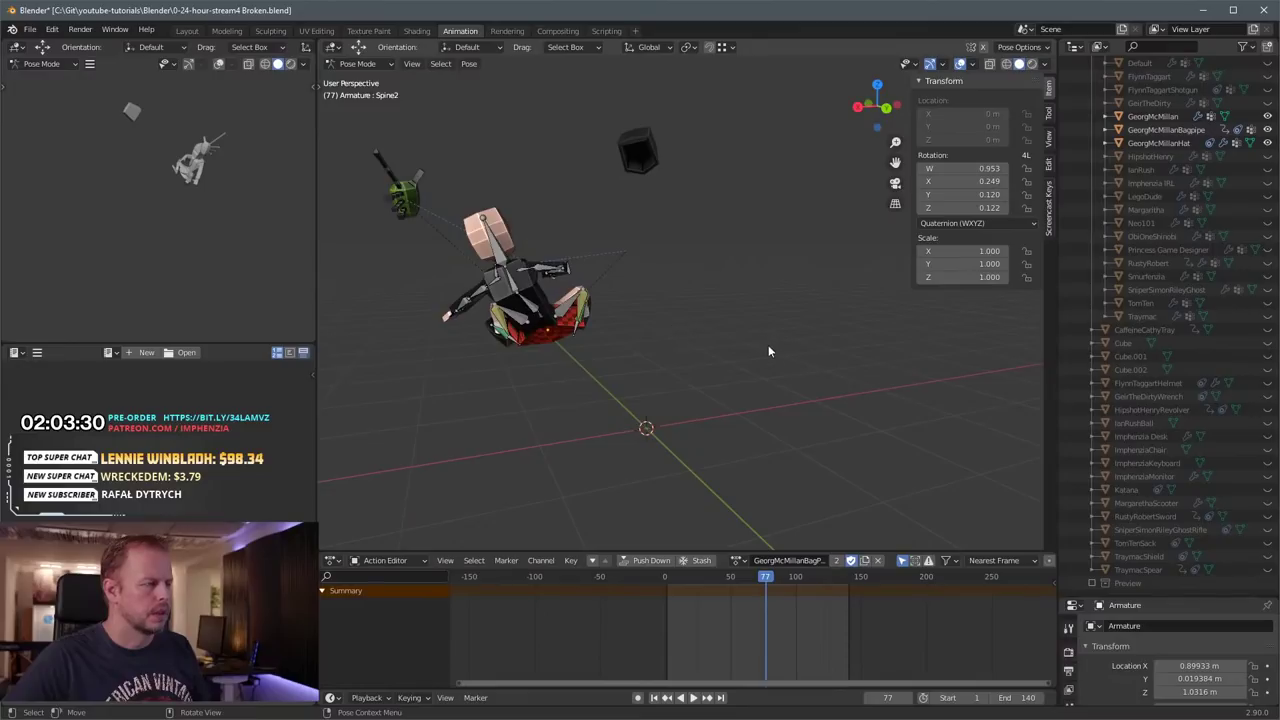
pyautogui.moveTo(768, 345); pyautogui.dragTo(785, 392, button='middle')
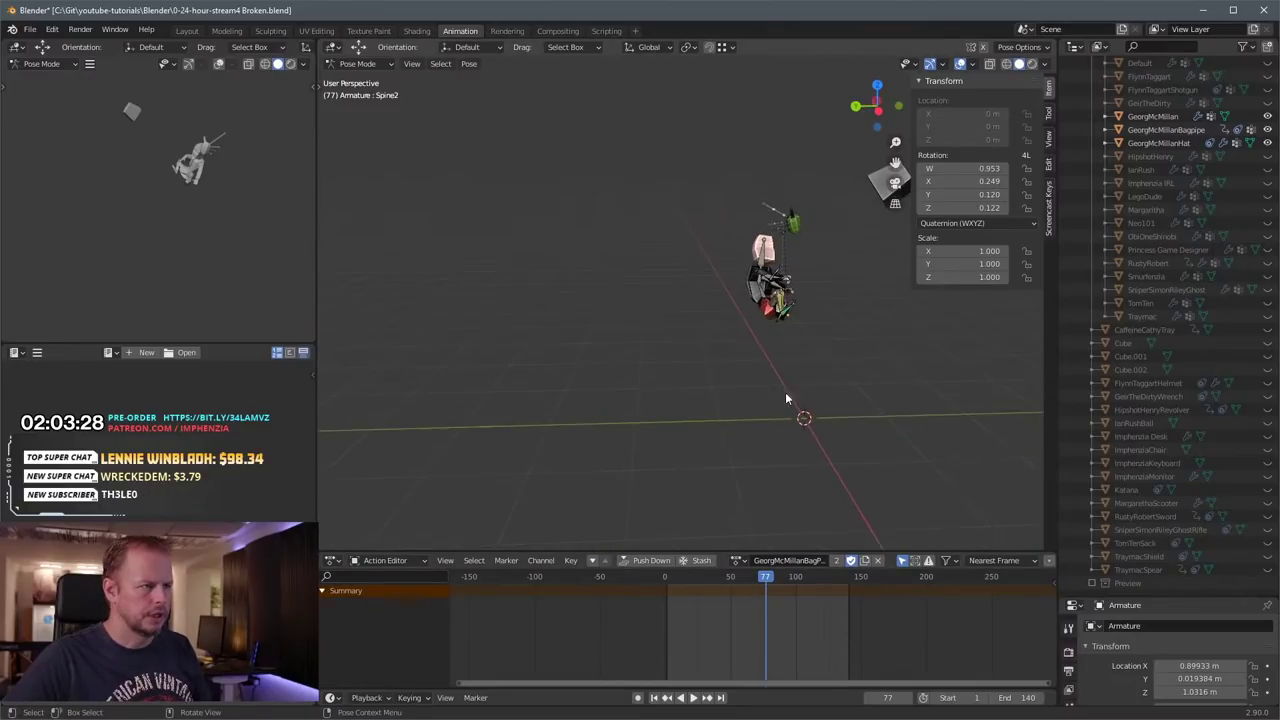
# Step: Assign GeirTheDirtyWrench again and toggle Edit Mode on and off to check whether the armature's position updates
pyautogui.click(740, 560)
pyautogui.click(779, 500)
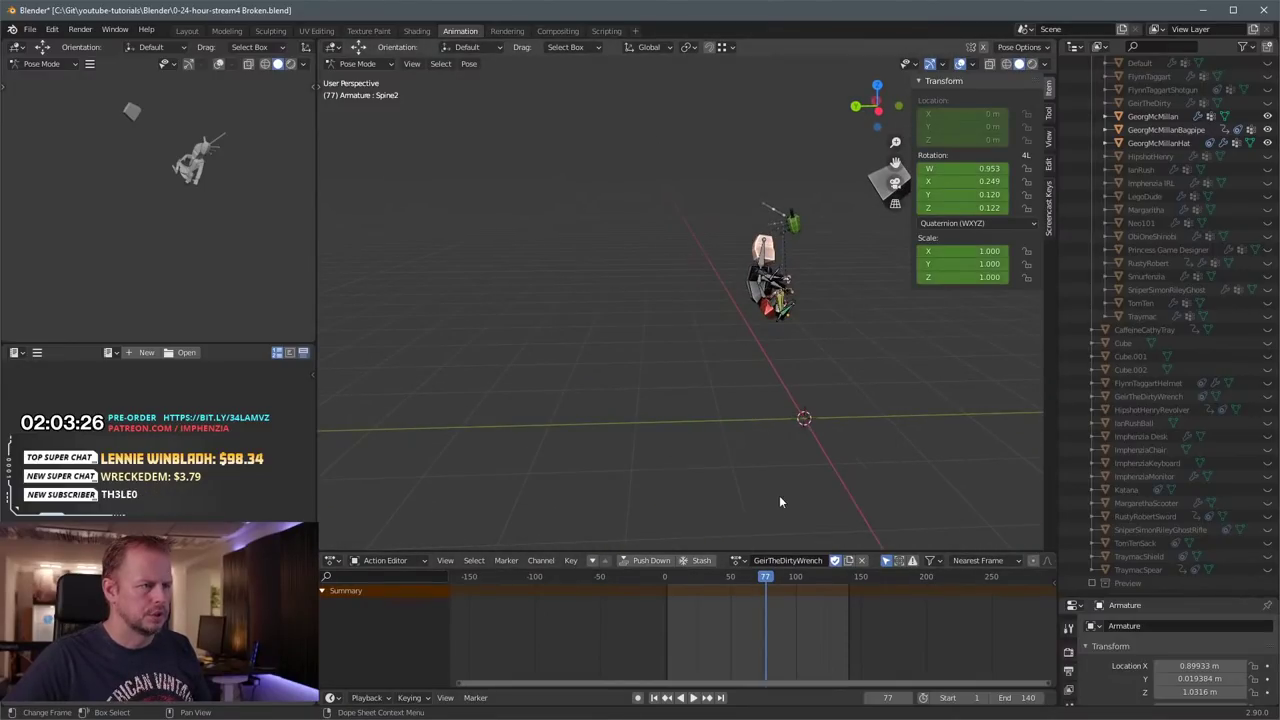
pyautogui.press('Tab')
pyautogui.press('Tab')
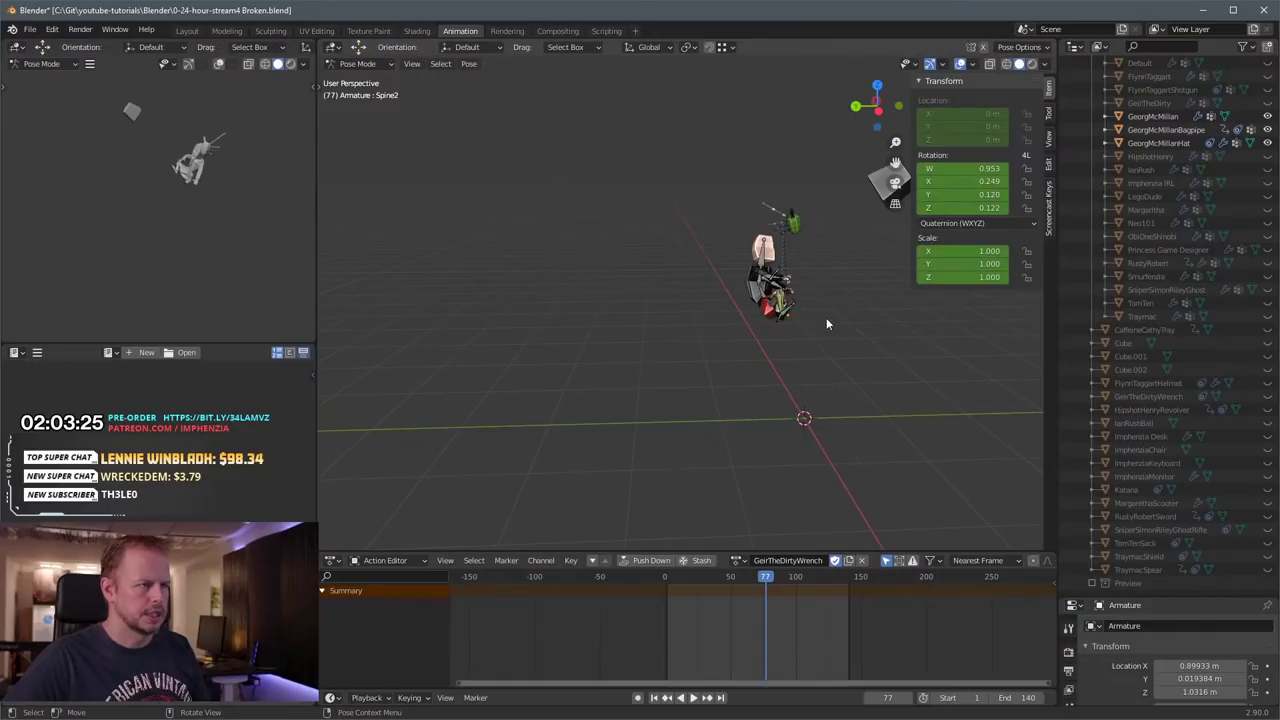
pyautogui.scroll(-2, 777, 360)
# Step: Put the GeorgMcMillanBagPlaying action back on the armature and inspect the displaced character up close
pyautogui.click(747, 560)
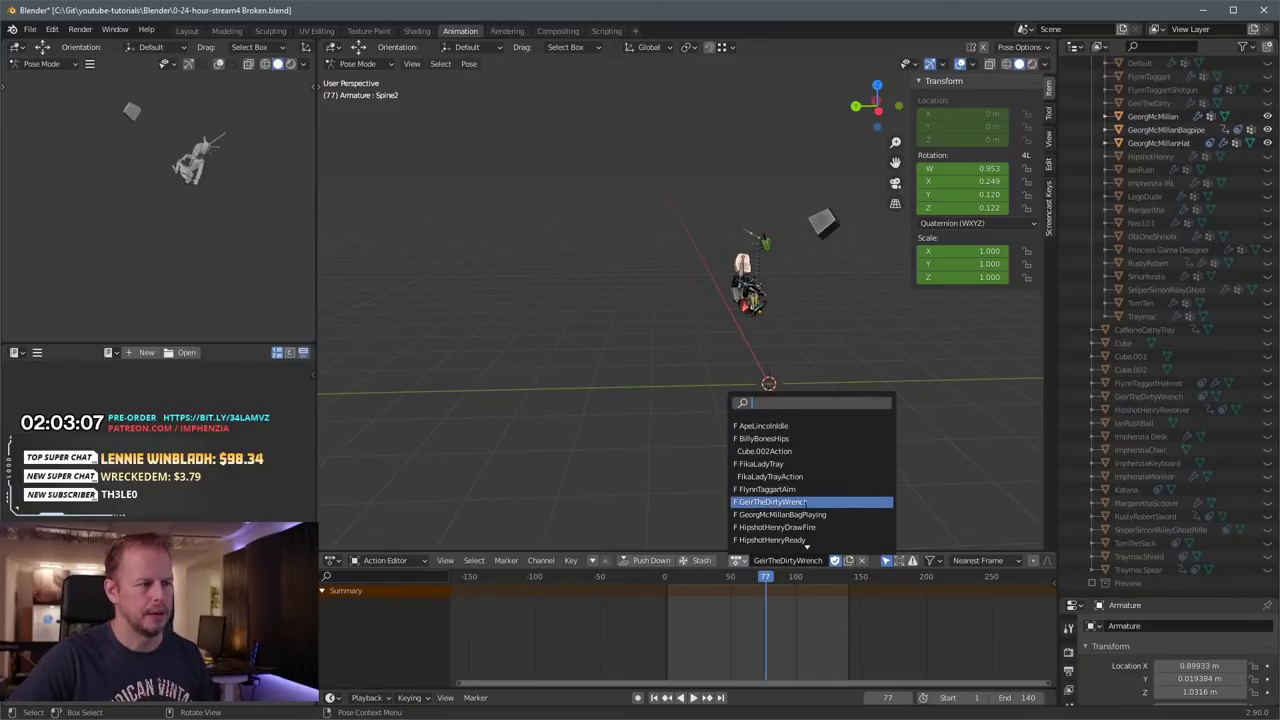
pyautogui.click(812, 514)
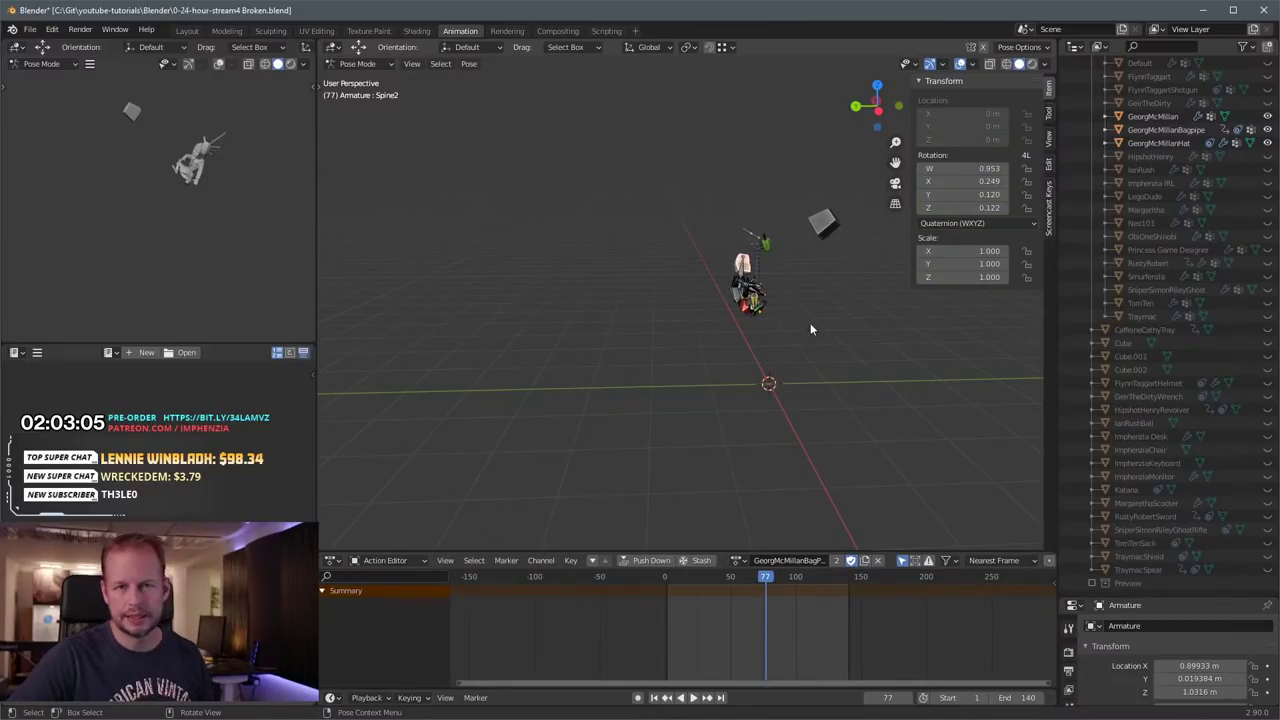
pyautogui.scroll(6, 806, 348)
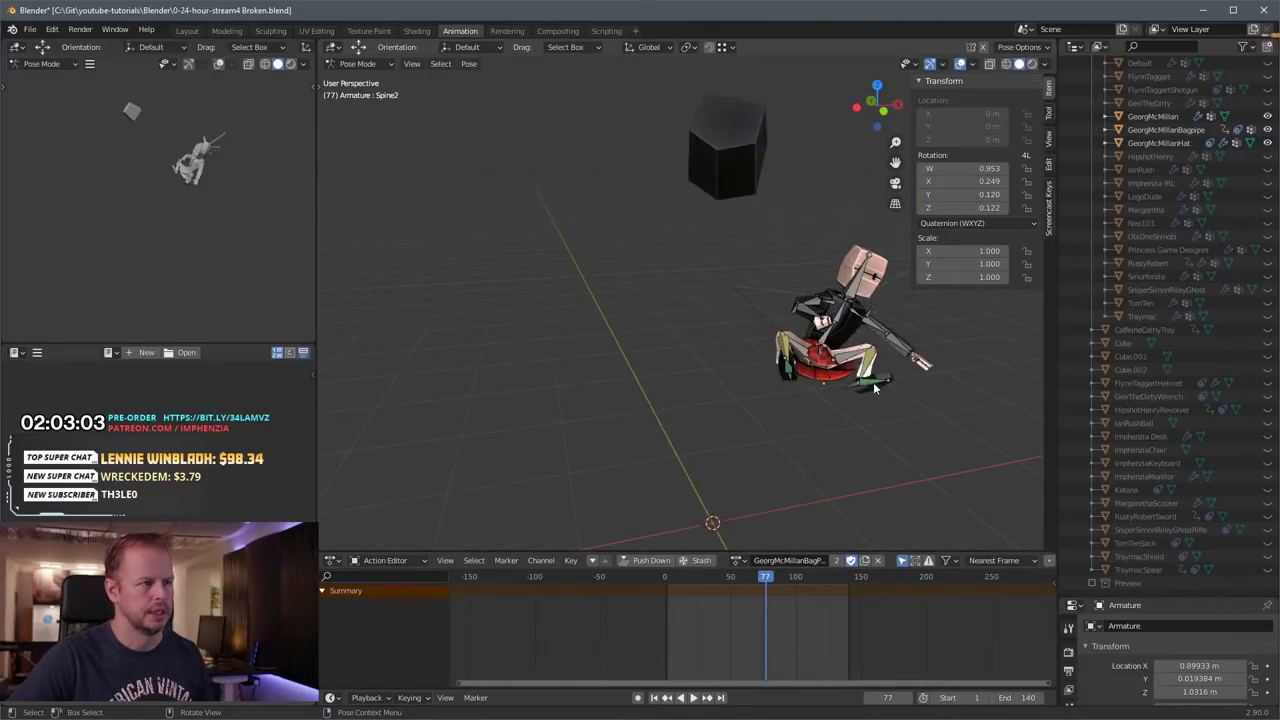
pyautogui.moveTo(761, 349); pyautogui.dragTo(712, 365, button='middle')
pyautogui.scroll(3, 712, 365)
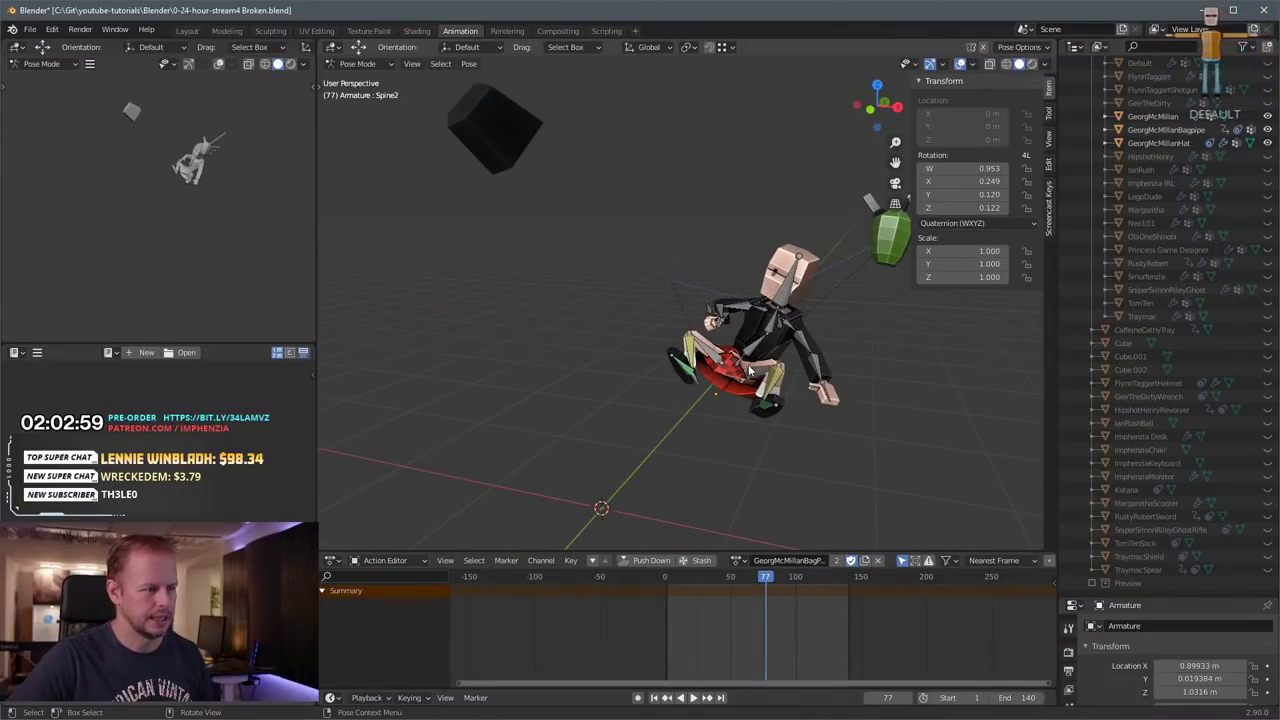
# Step: Select the LowerLeg.L bone, go to frame 1 and enter Edit Mode to check the armature's rest pose
pyautogui.click(774, 384)
pyautogui.moveTo(758, 587); pyautogui.dragTo(666, 586)
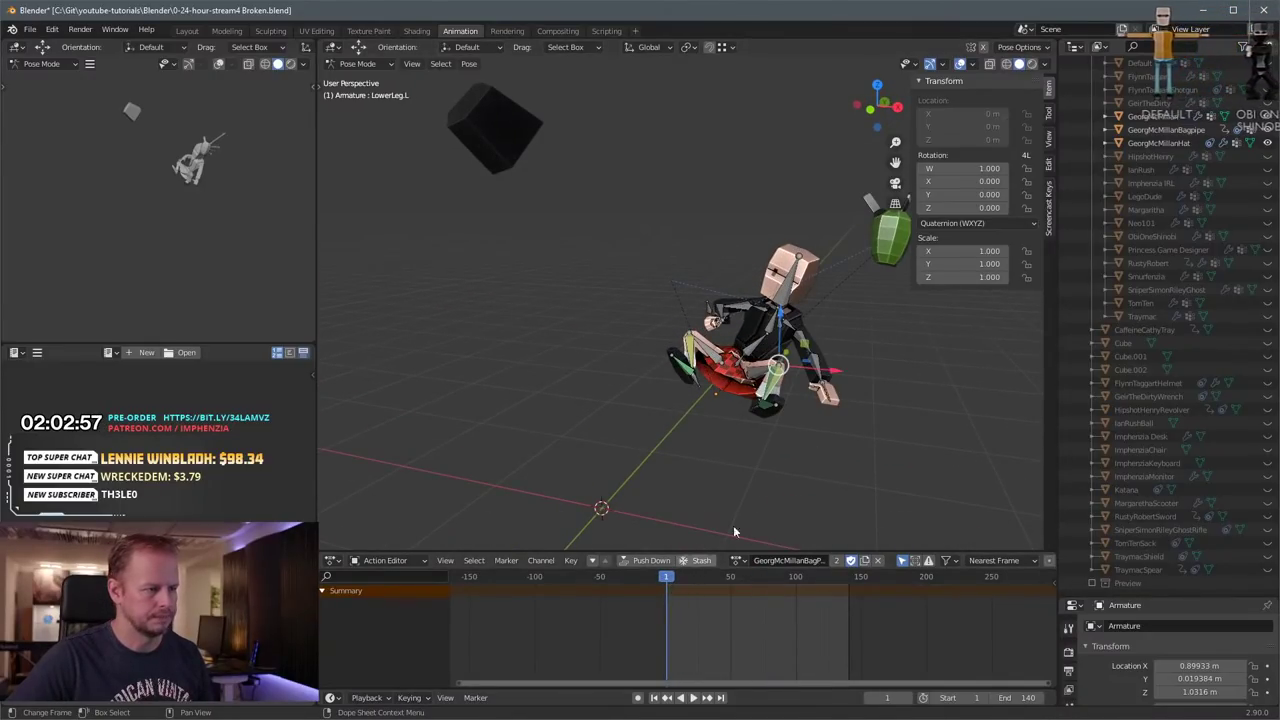
pyautogui.press('Tab')
pyautogui.press('Tab')
pyautogui.press('Tab')
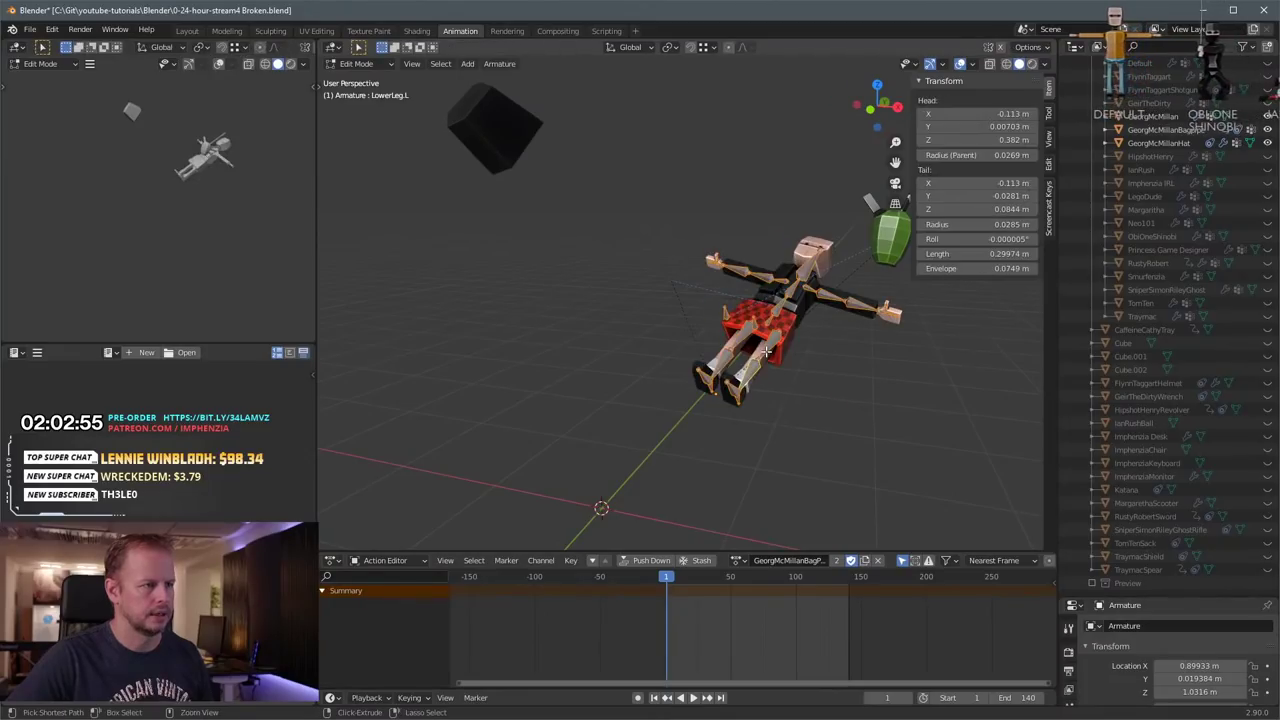
# Step: Switch the armature back to Object Mode
pyautogui.hotkey('ctrl', 'Tab')
pyautogui.click(756, 374)
pyautogui.press('Tab')
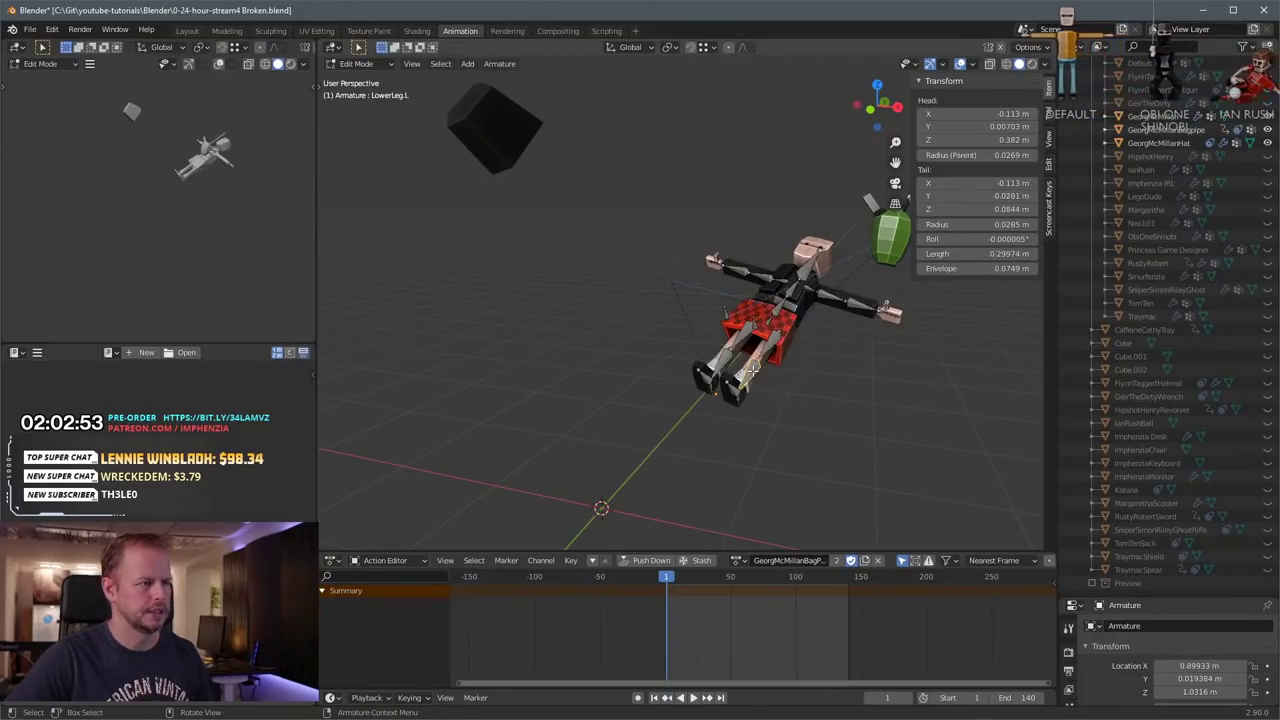
pyautogui.hotkey('ctrl', 'Tab')
pyautogui.click(655, 371)
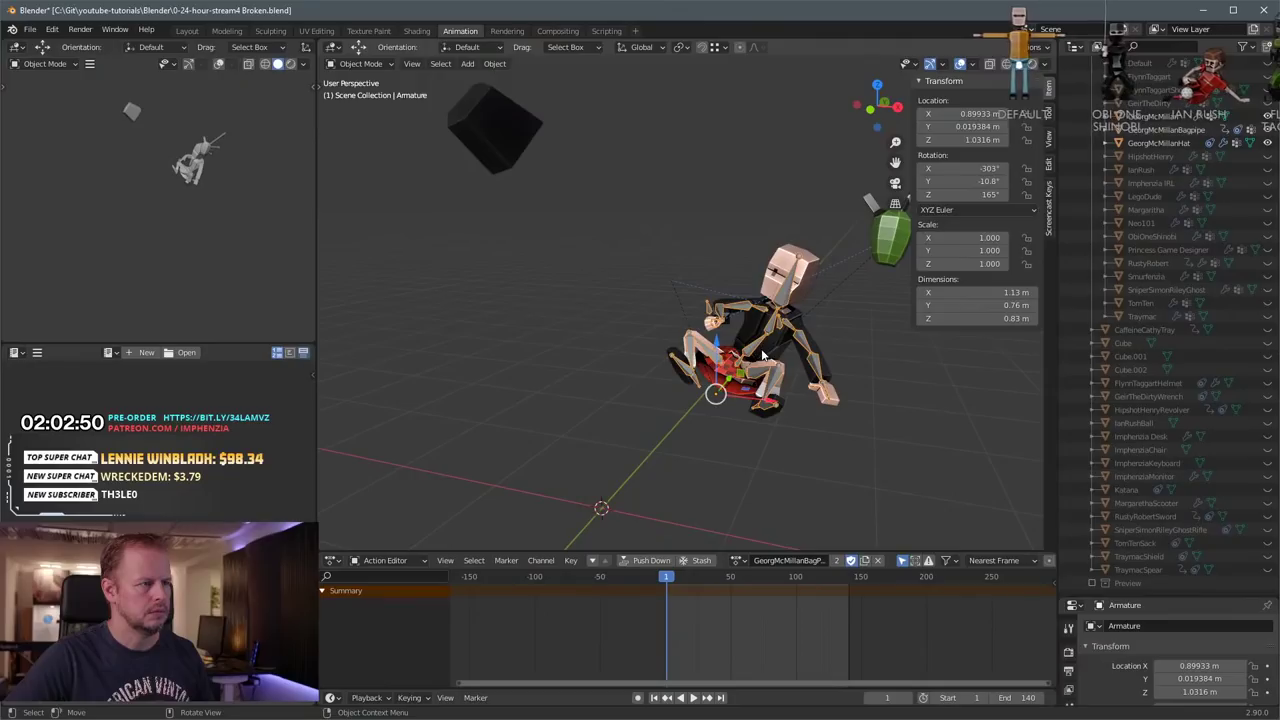
# Step: Examine the GeorgMcMillanBagPlaying action's channel list and timeline for remaining keyframes on the armature object
pyautogui.click(762, 355)
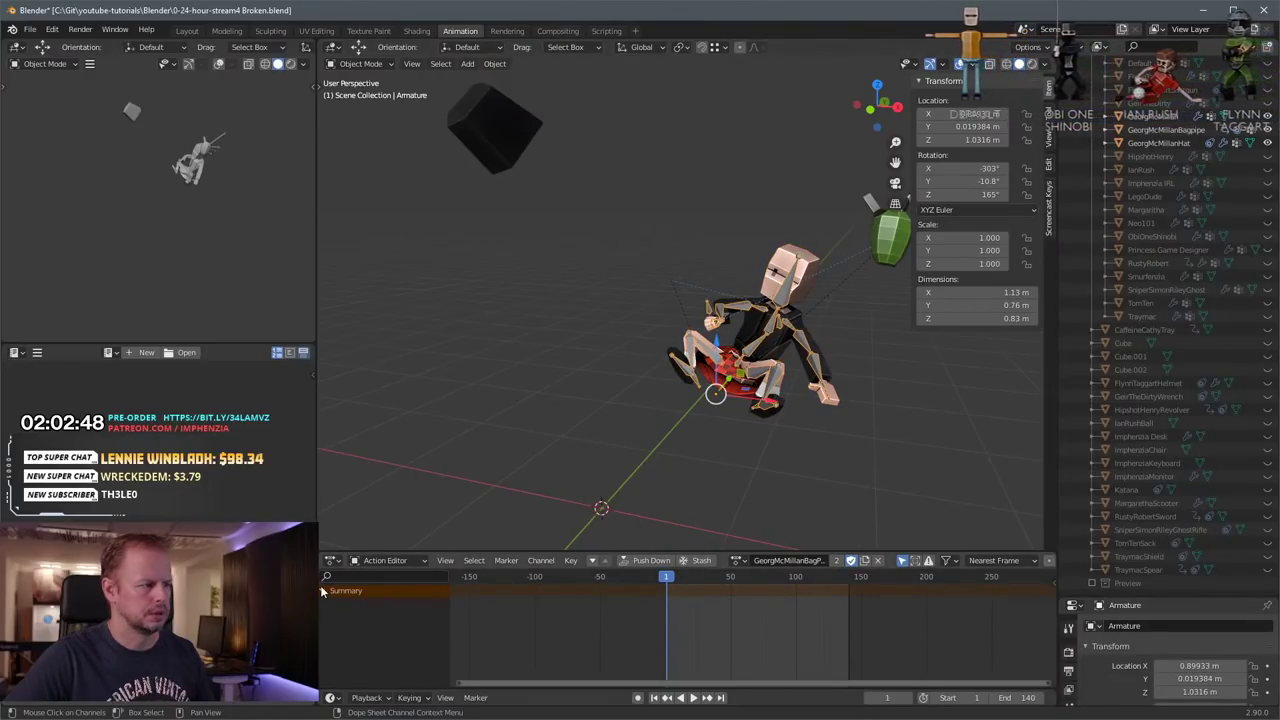
pyautogui.scroll(6, 603, 622)
pyautogui.scroll(-7, 600, 626)
pyautogui.moveTo(619, 610); pyautogui.dragTo(626, 662, button='middle')
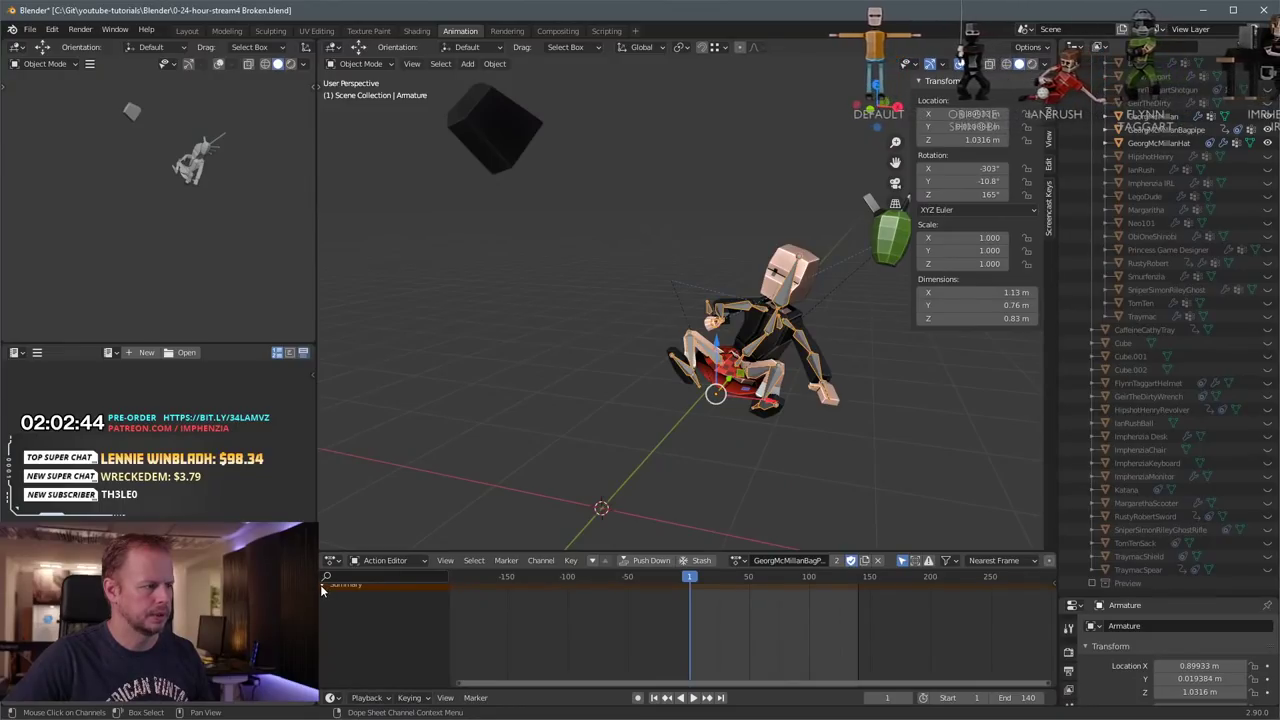
pyautogui.moveTo(641, 640); pyautogui.dragTo(658, 648, button='middle')
# Step: Select the GeorgMcMillan mesh and check it briefly in Edit Mode, ending in Object Mode
pyautogui.click(774, 358)
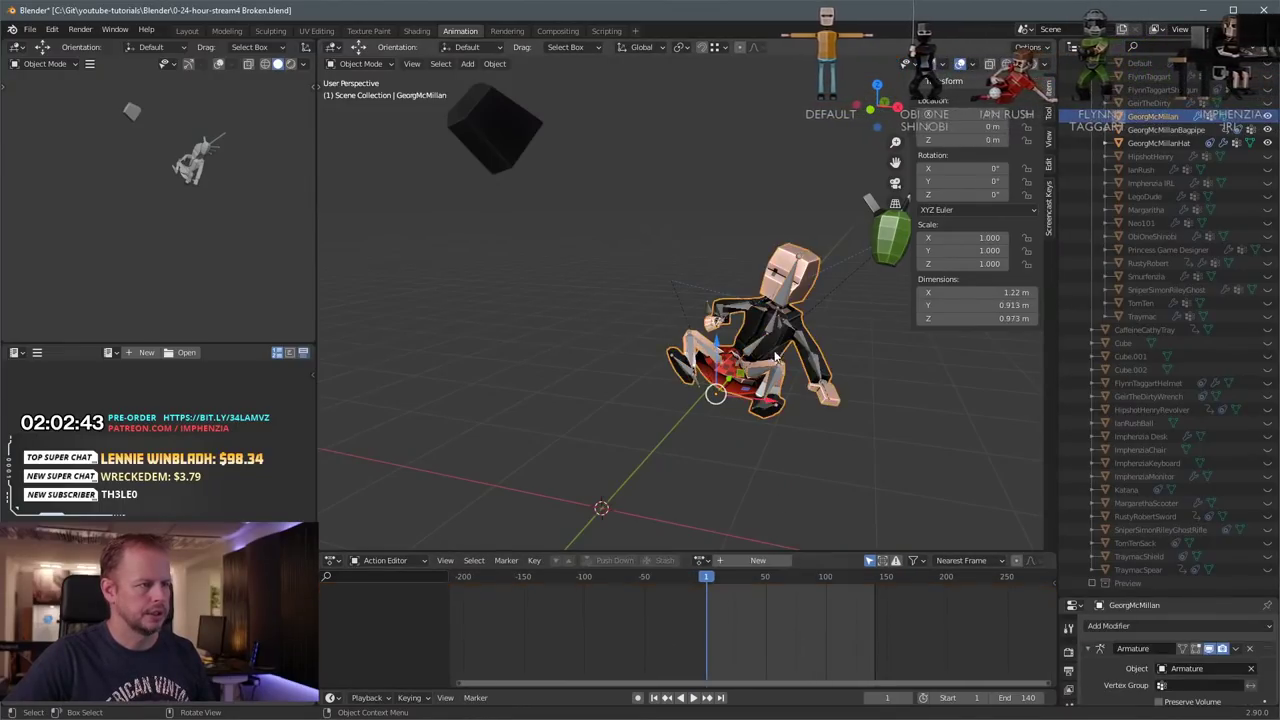
pyautogui.press('Tab')
pyautogui.press('Tab')
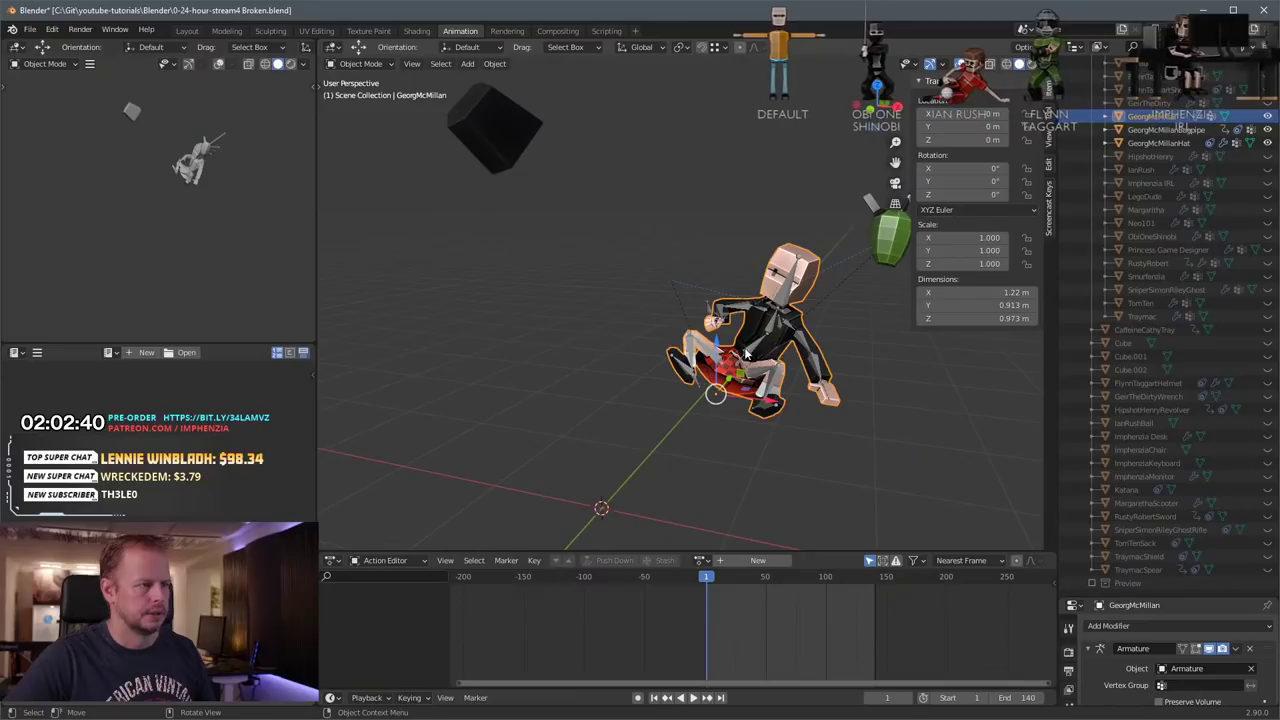
# Step: Select the bagpiper's armature, reassign its GeorgMcMillanBagPlaying action, and switch it to the HipshotHenryDrawFire action
pyautogui.click(747, 352)
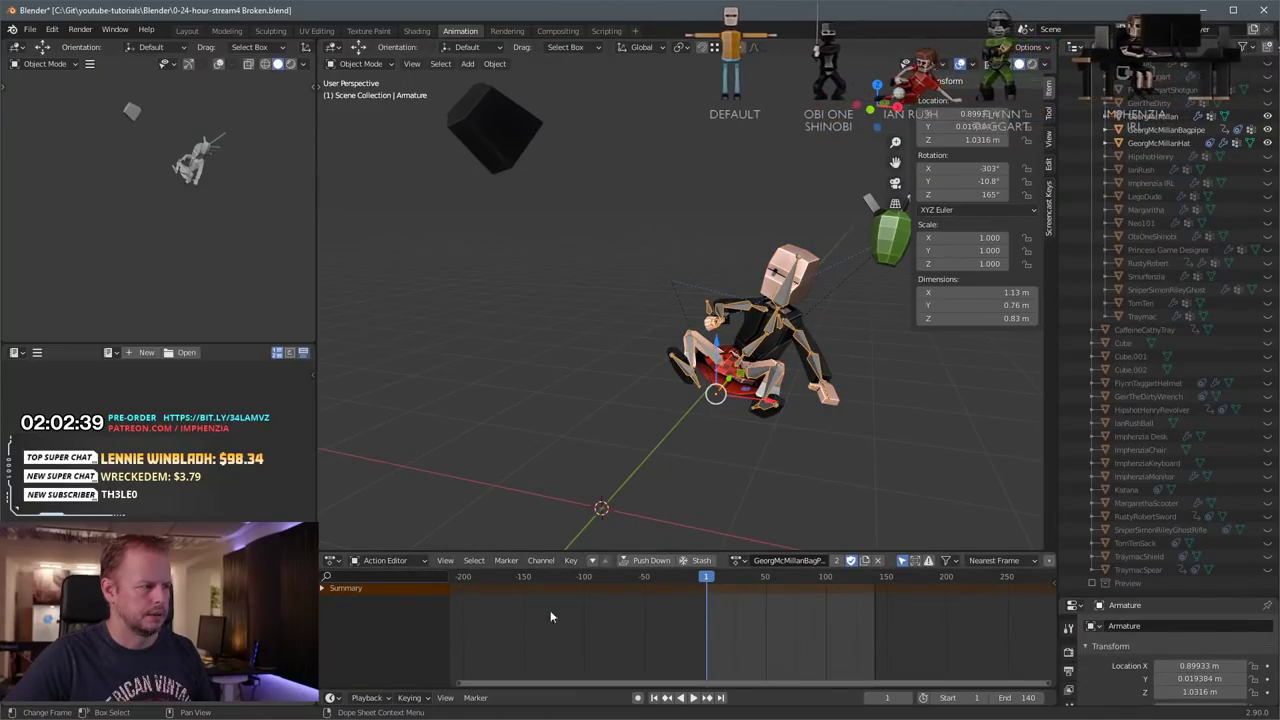
pyautogui.click(745, 560)
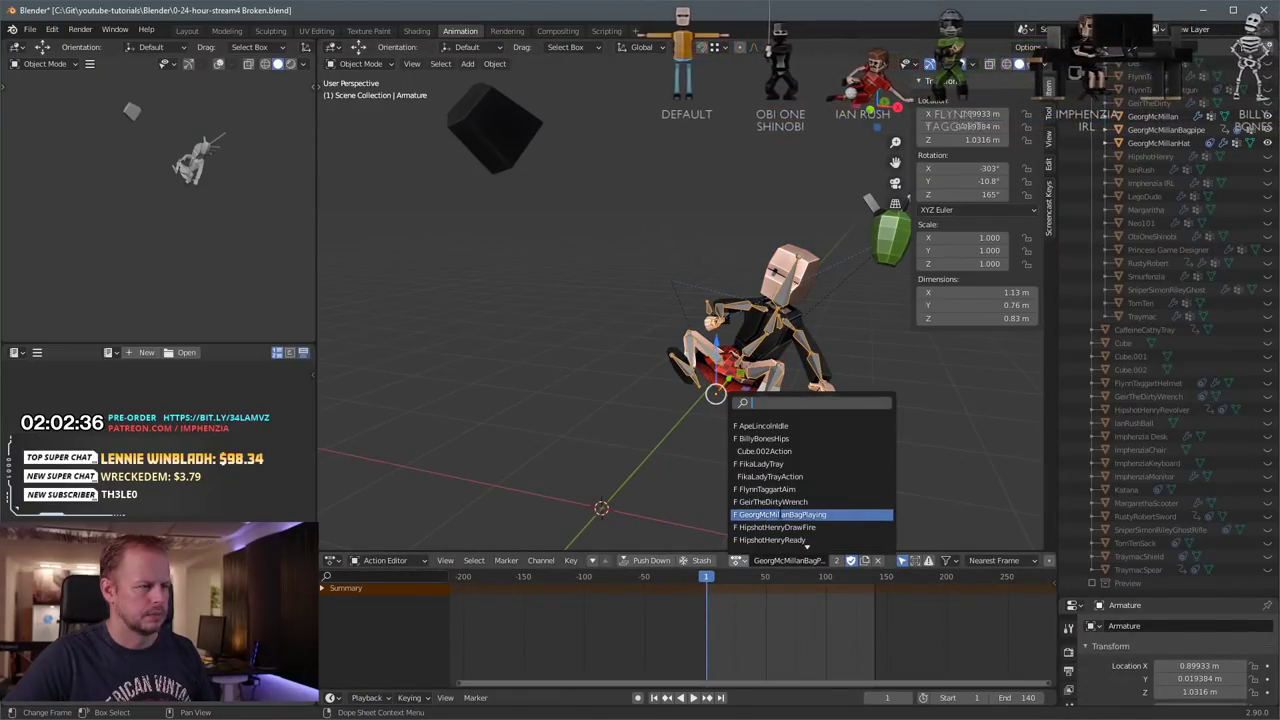
pyautogui.click(778, 514)
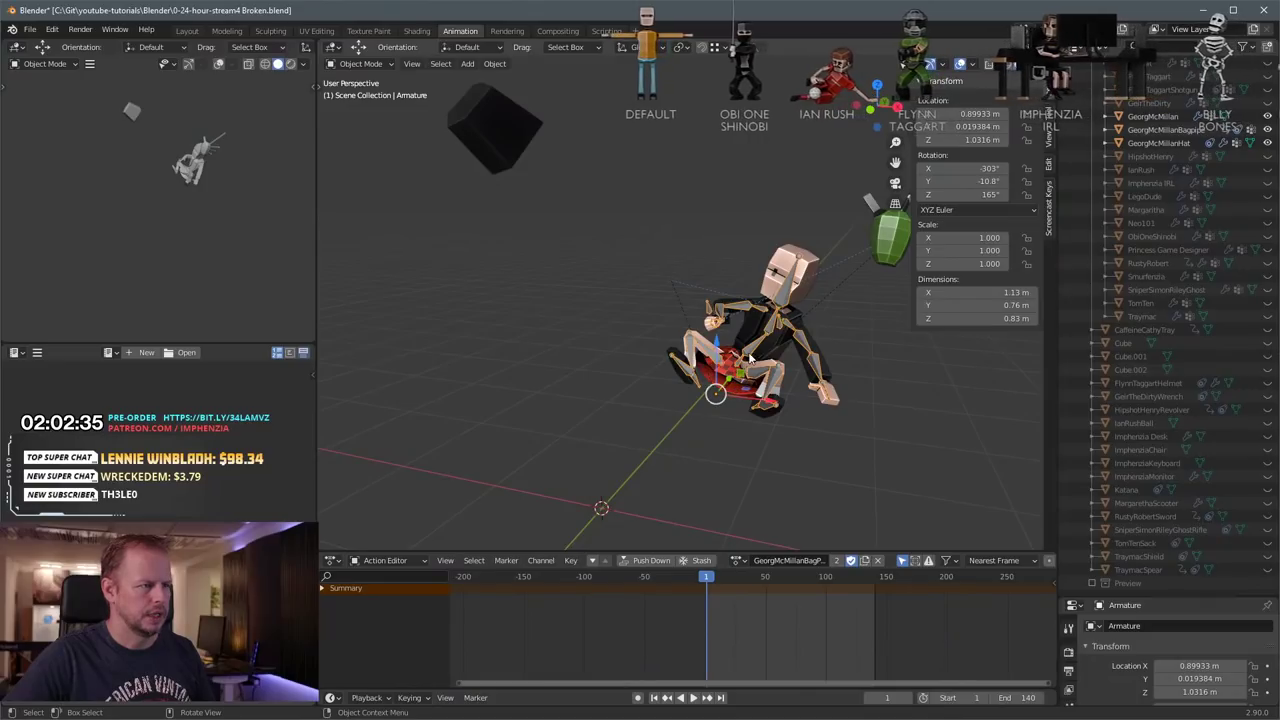
pyautogui.click(740, 560)
pyautogui.click(759, 531)
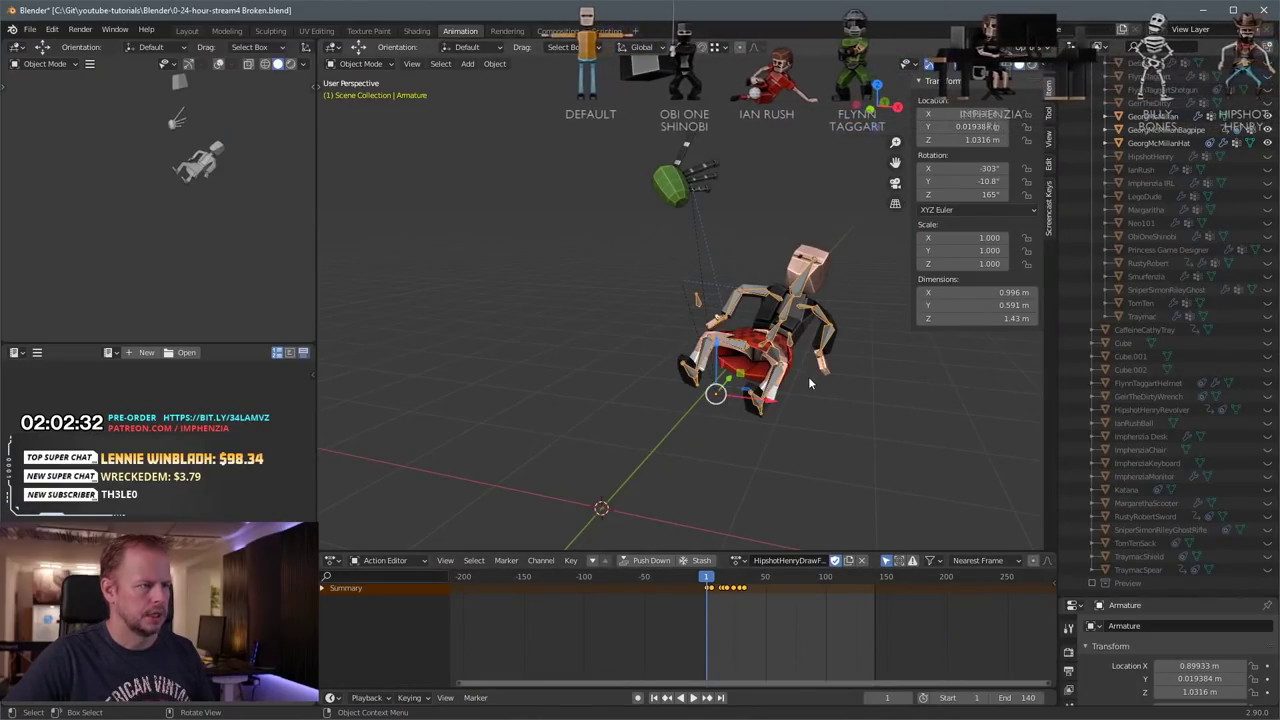
# Step: Clear the armature object's location and rotation while the HipshotHenryDrawFire action is assigned
pyautogui.hotkey('alt', 'g')
pyautogui.hotkey('alt', 'r')
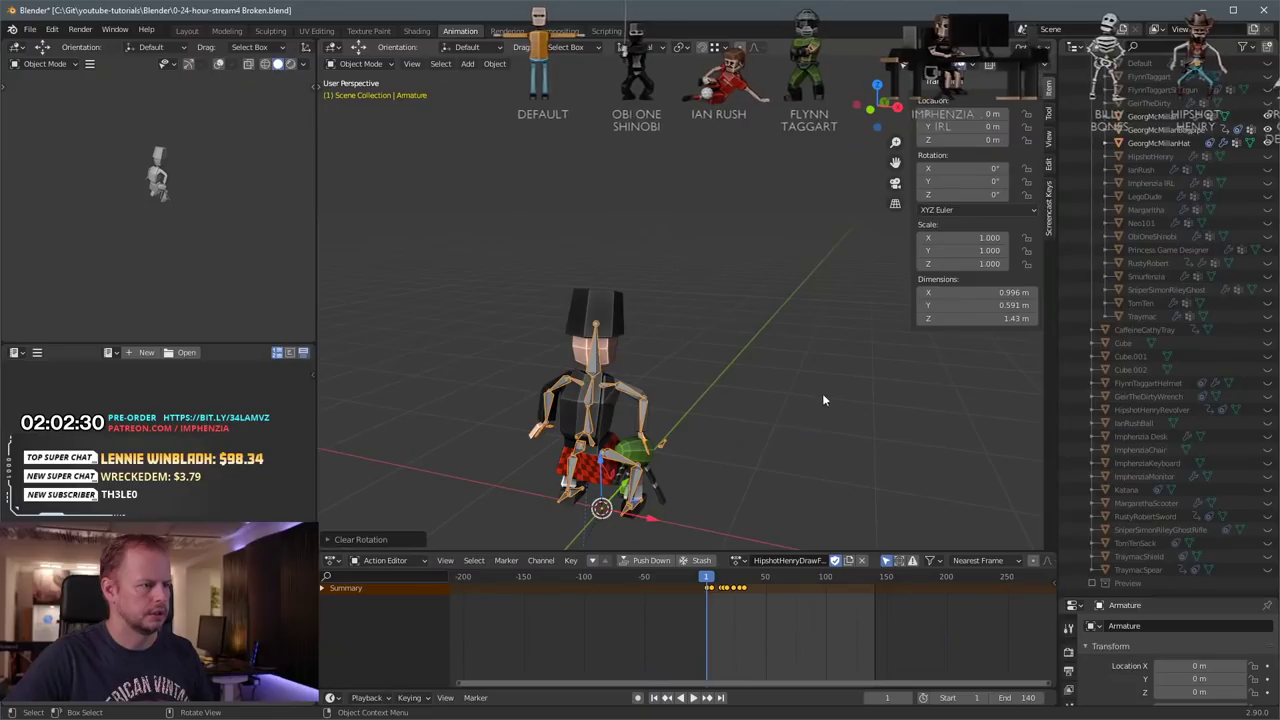
pyautogui.moveTo(822, 400); pyautogui.dragTo(652, 472, button='middle')
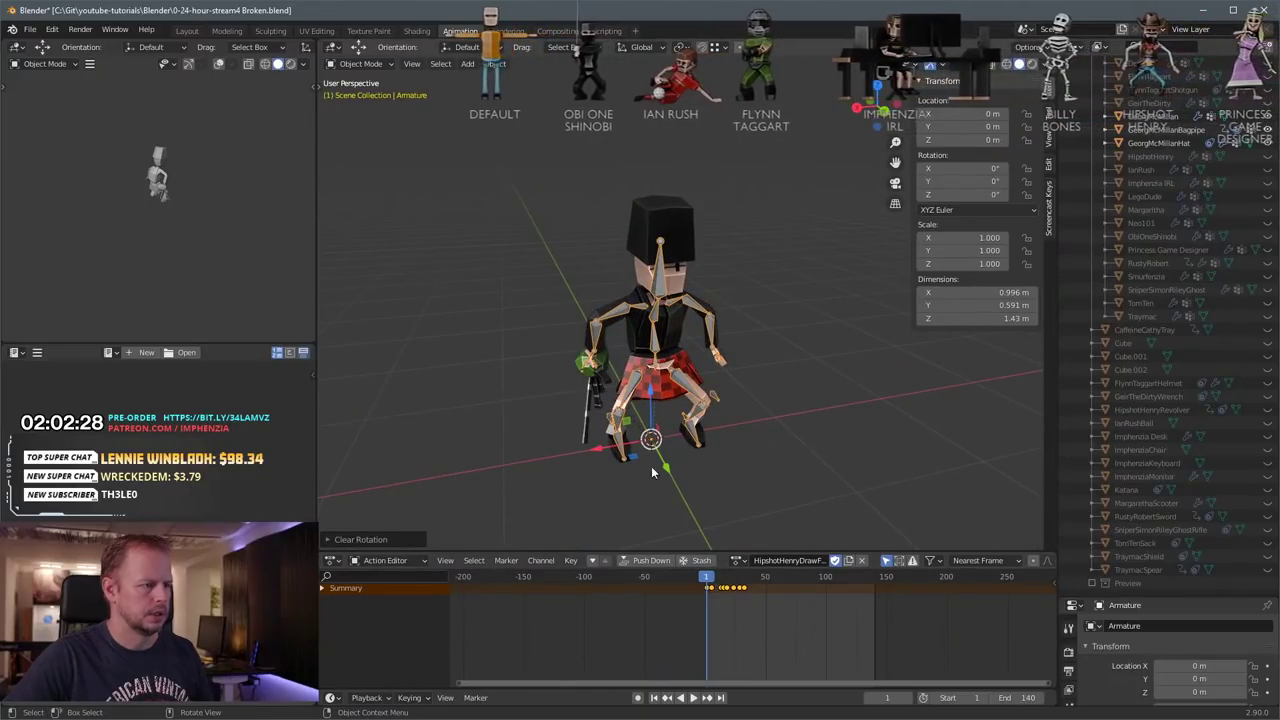
# Step: Switch the armature to Pose Mode and play the HipshotHenryDrawFire action to check the character's motion
pyautogui.hotkey('ctrl', 'Tab')
pyautogui.press('space')
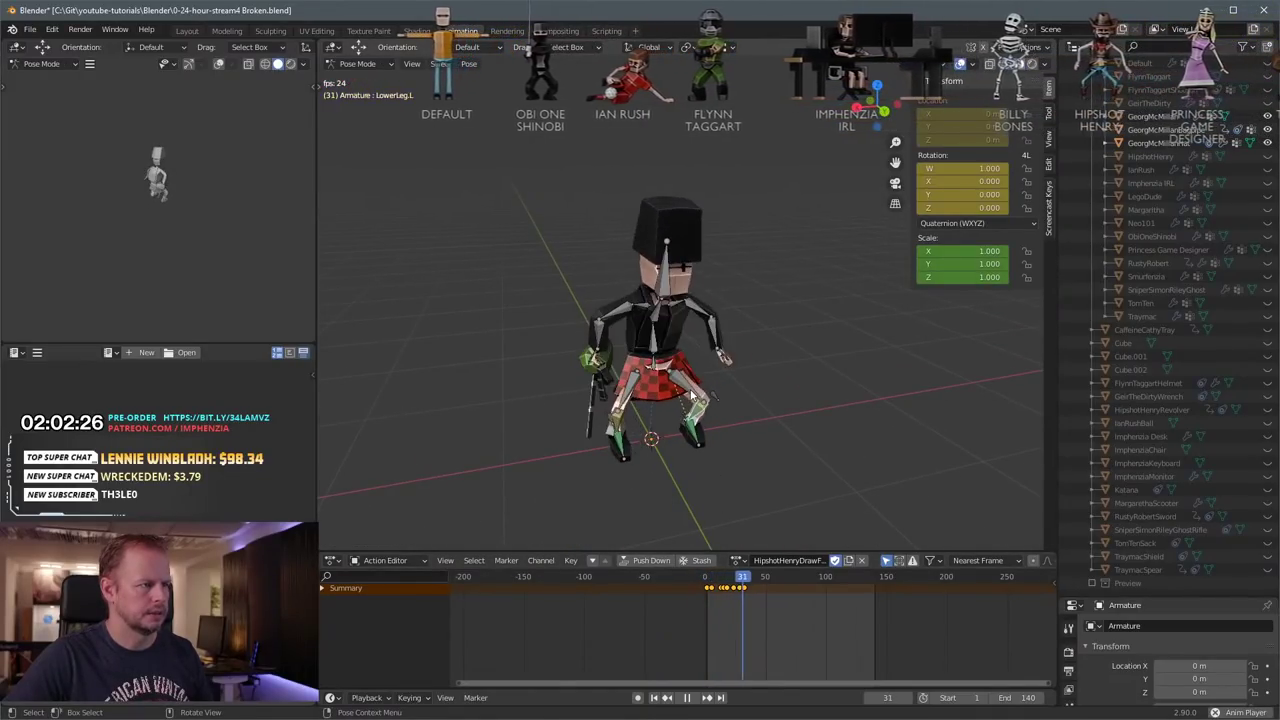
pyautogui.moveTo(691, 395); pyautogui.dragTo(676, 328, button='middle')
pyautogui.scroll(2, 682, 380)
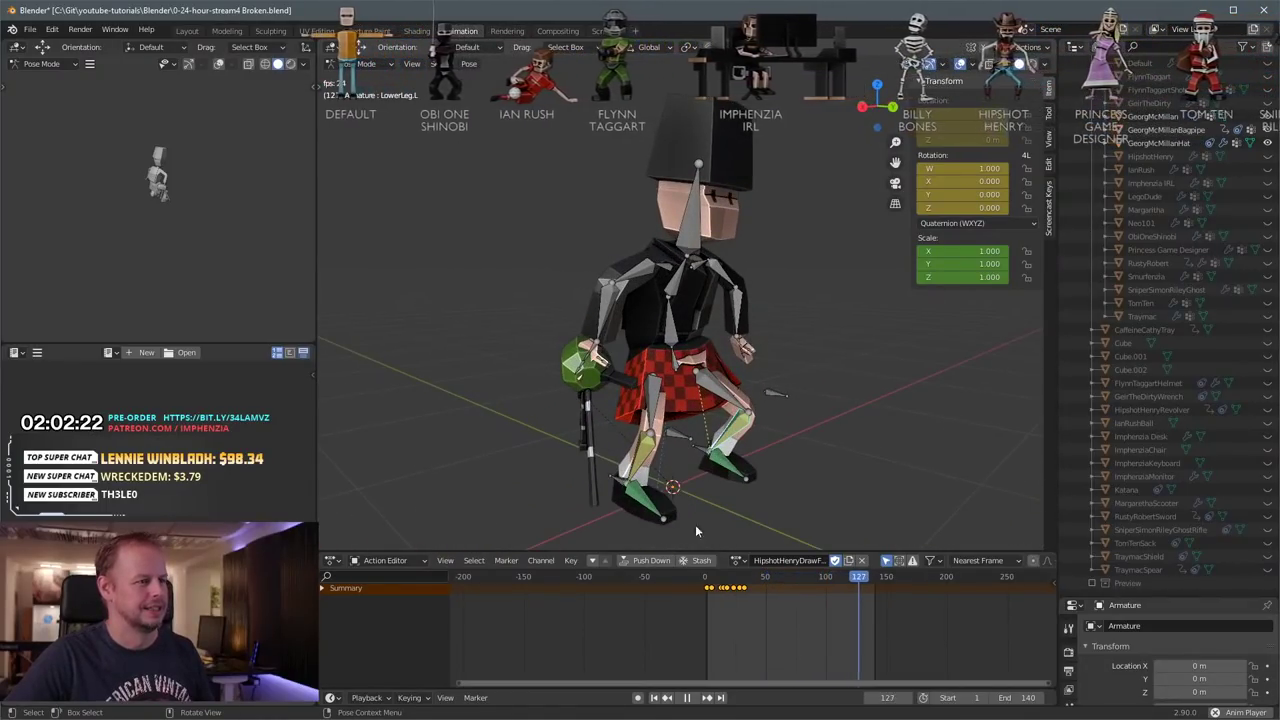
pyautogui.press('space')
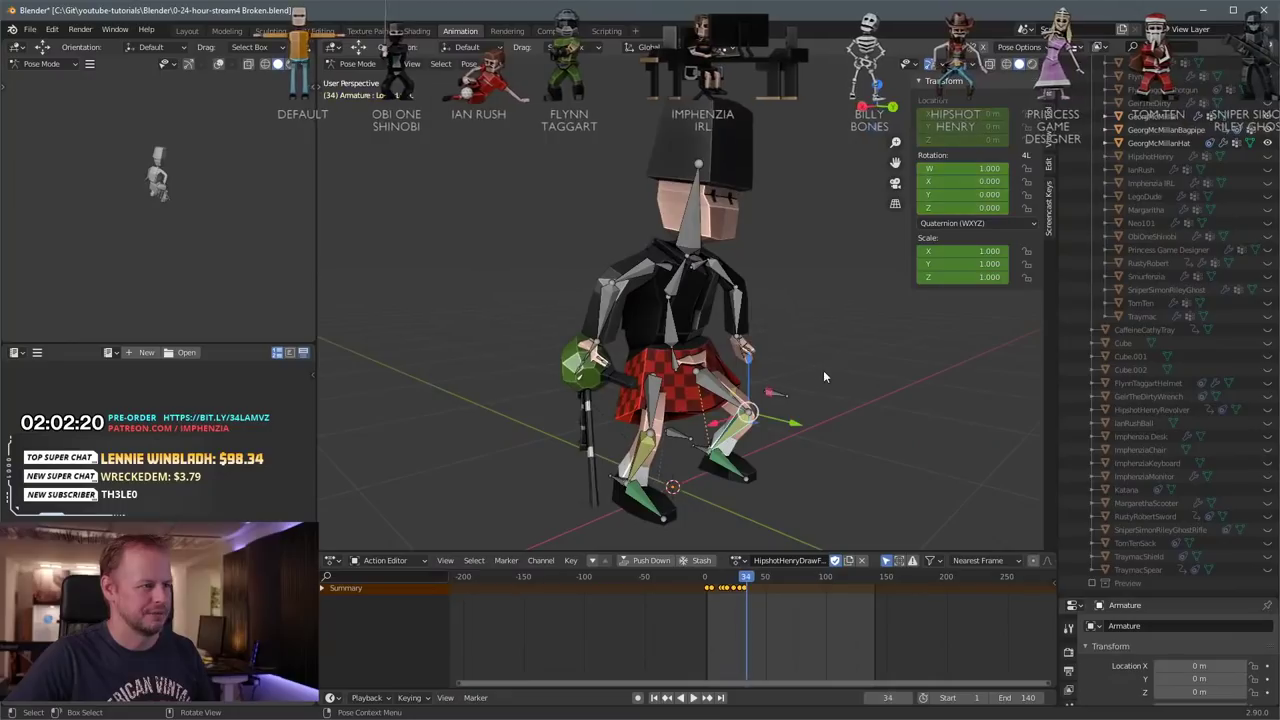
# Step: Go to frame 0, assign the GeorgMcMillanBagPlaying action to the armature and play it briefly
pyautogui.click(706, 600)
pyautogui.click(741, 560)
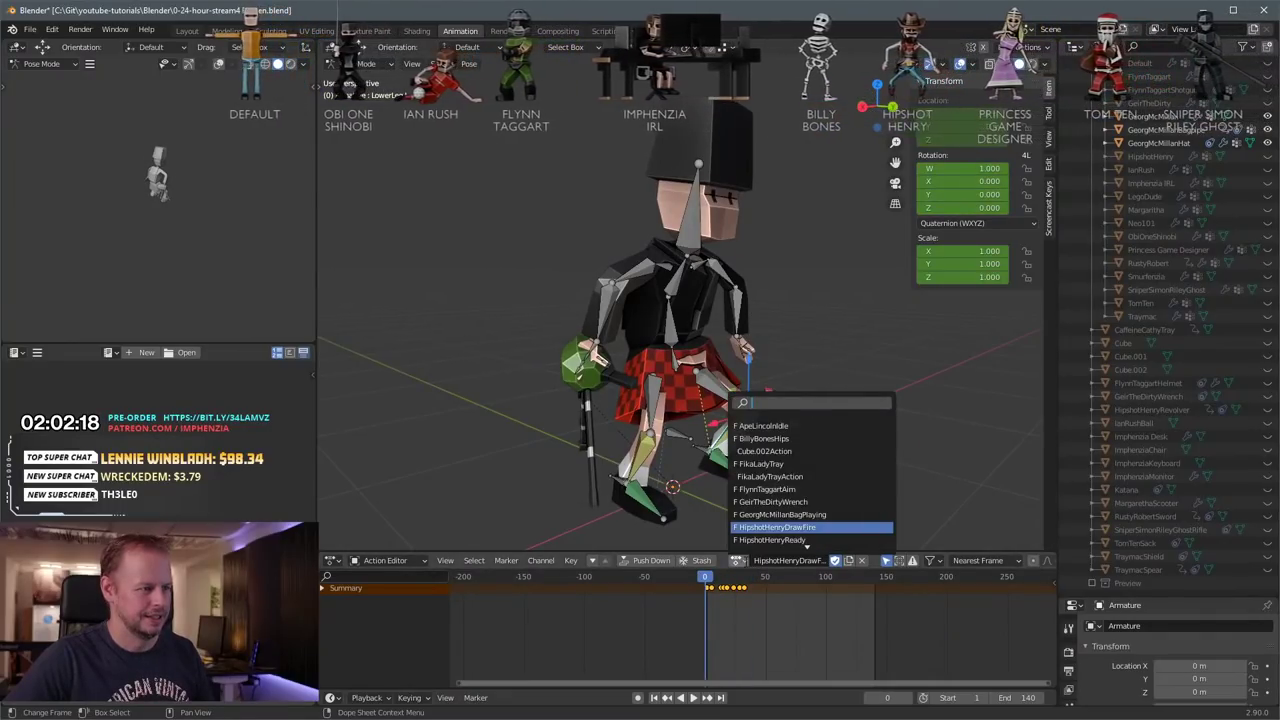
pyautogui.click(789, 513)
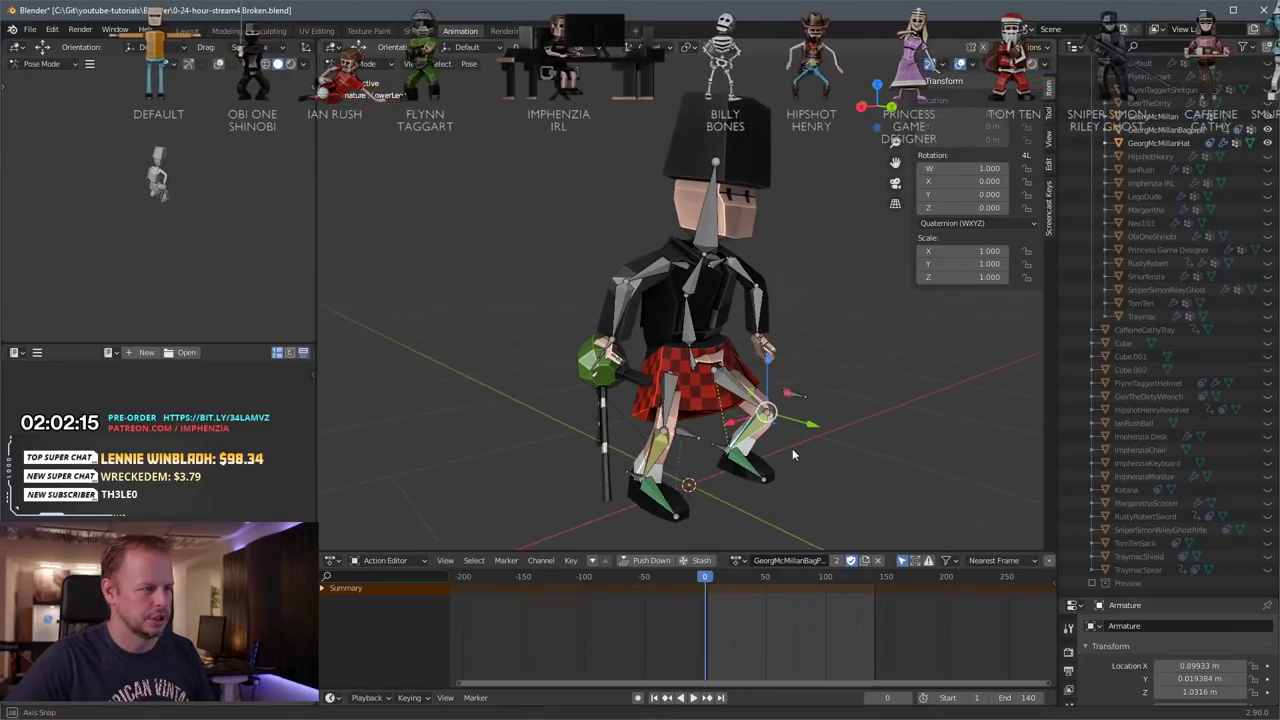
pyautogui.press('space')
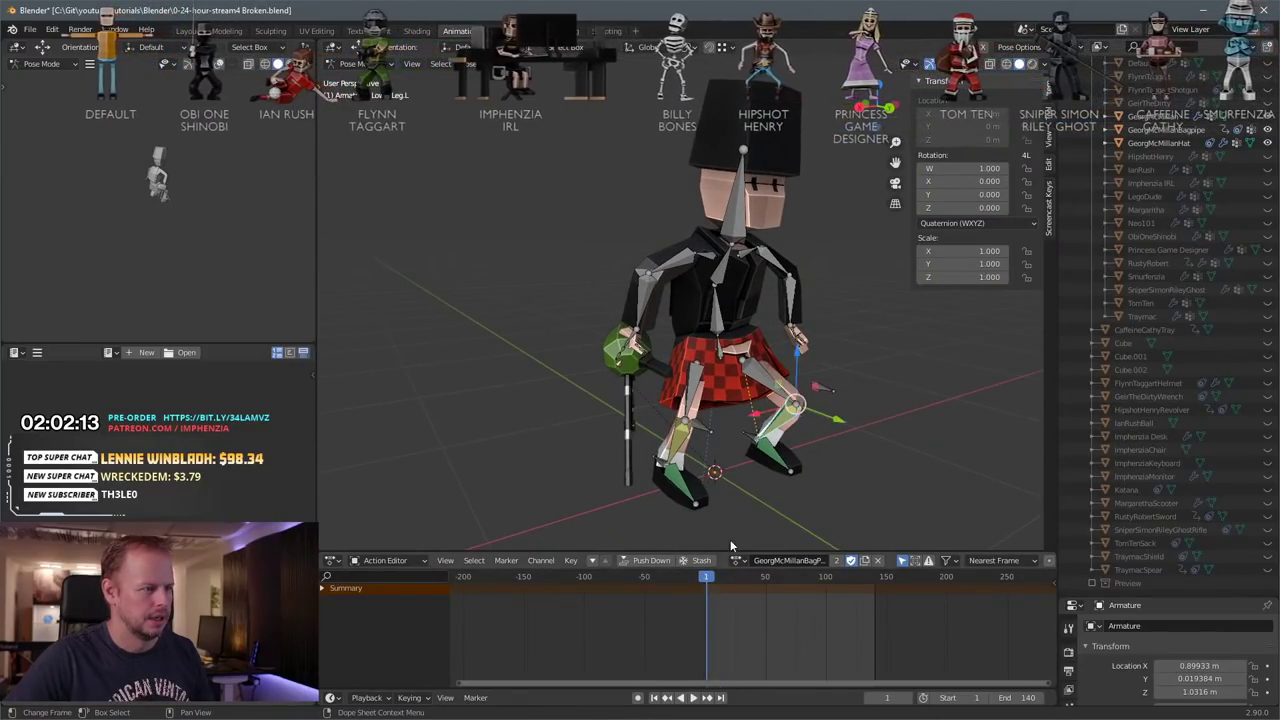
pyautogui.press('space')
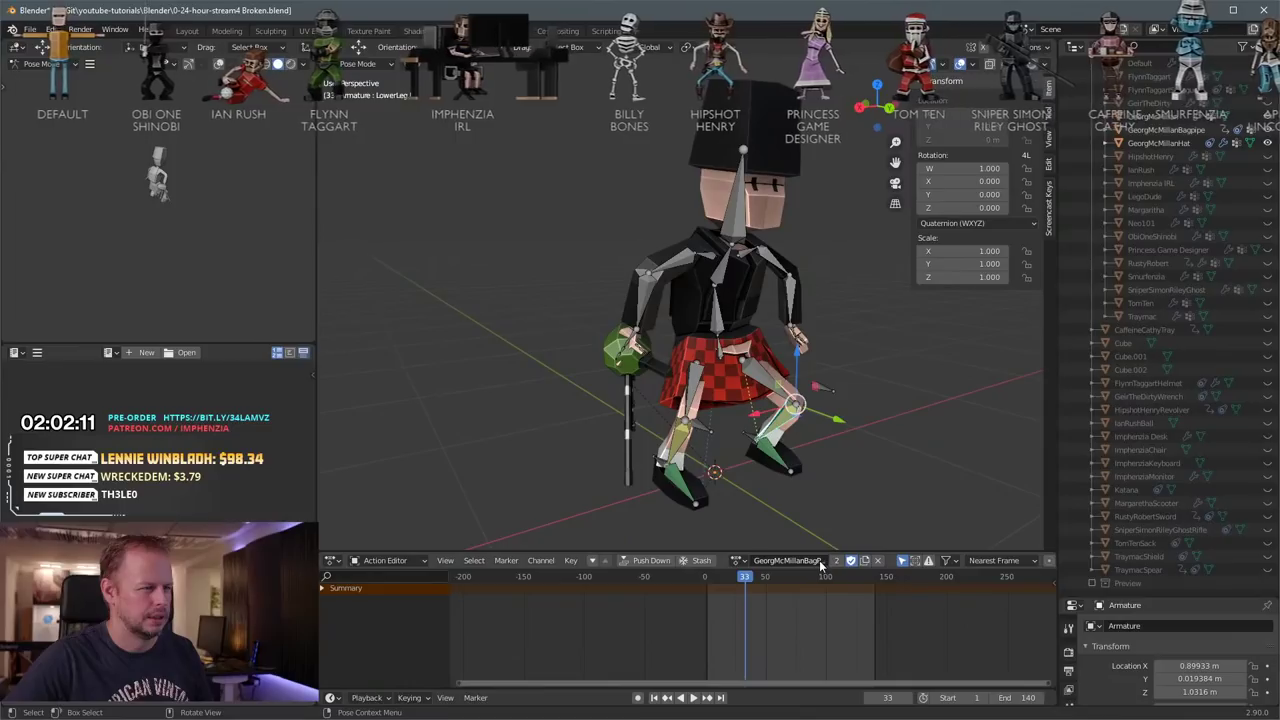
# Step: Assign the TPose action to the armature and inspect where the character ends up
pyautogui.click(741, 561)
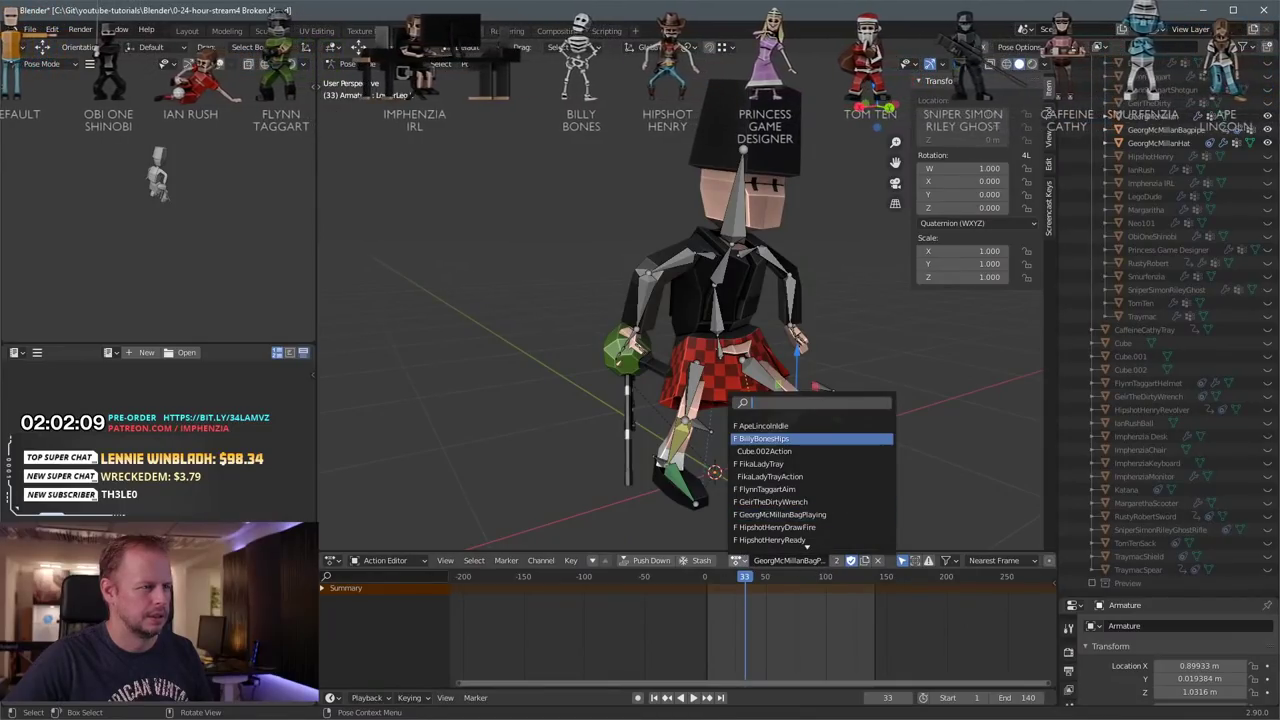
pyautogui.click(780, 440)
pyautogui.click(741, 561)
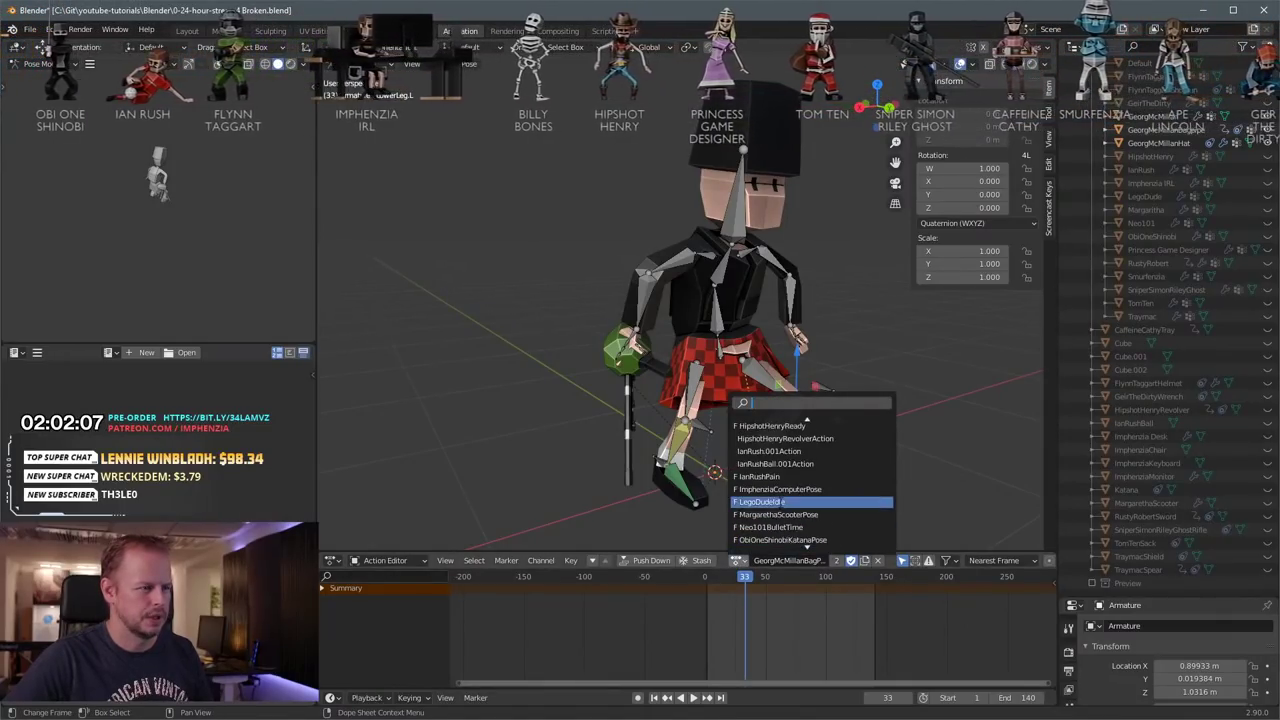
pyautogui.click(764, 525)
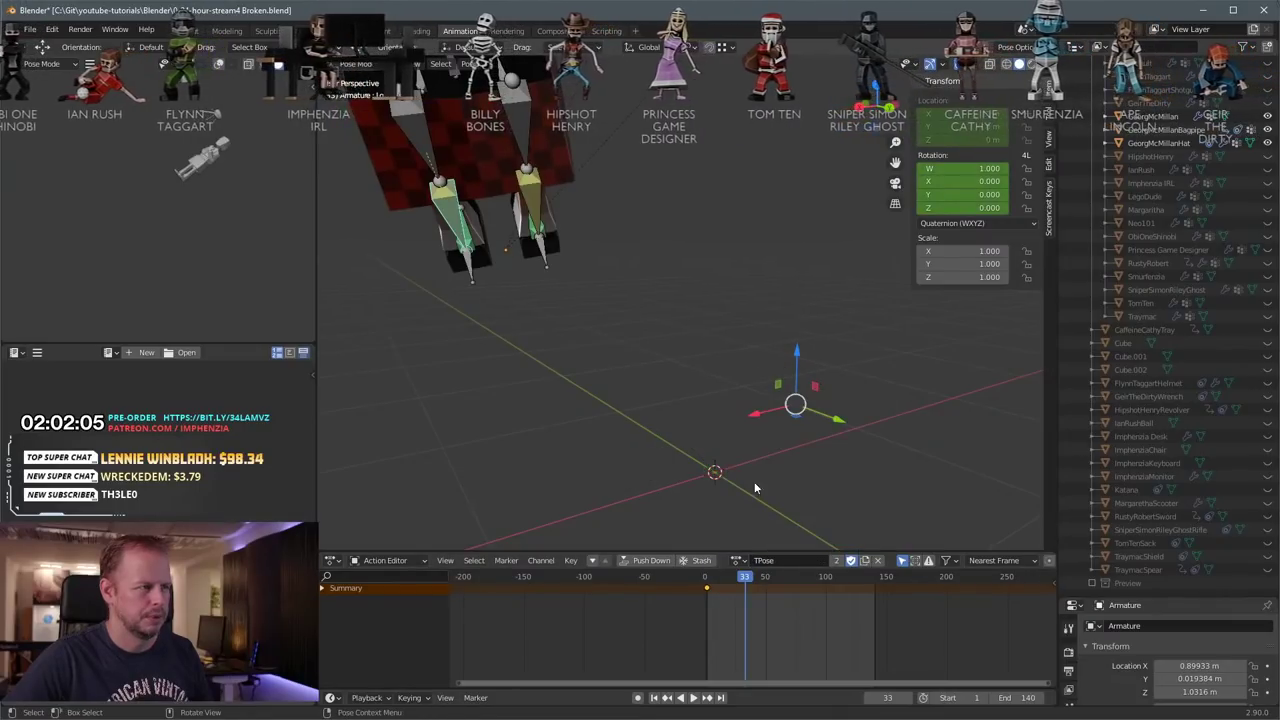
pyautogui.moveTo(680, 400); pyautogui.dragTo(614, 345, button='middle')
pyautogui.moveTo(796, 316); pyautogui.dragTo(837, 352, button='middle')
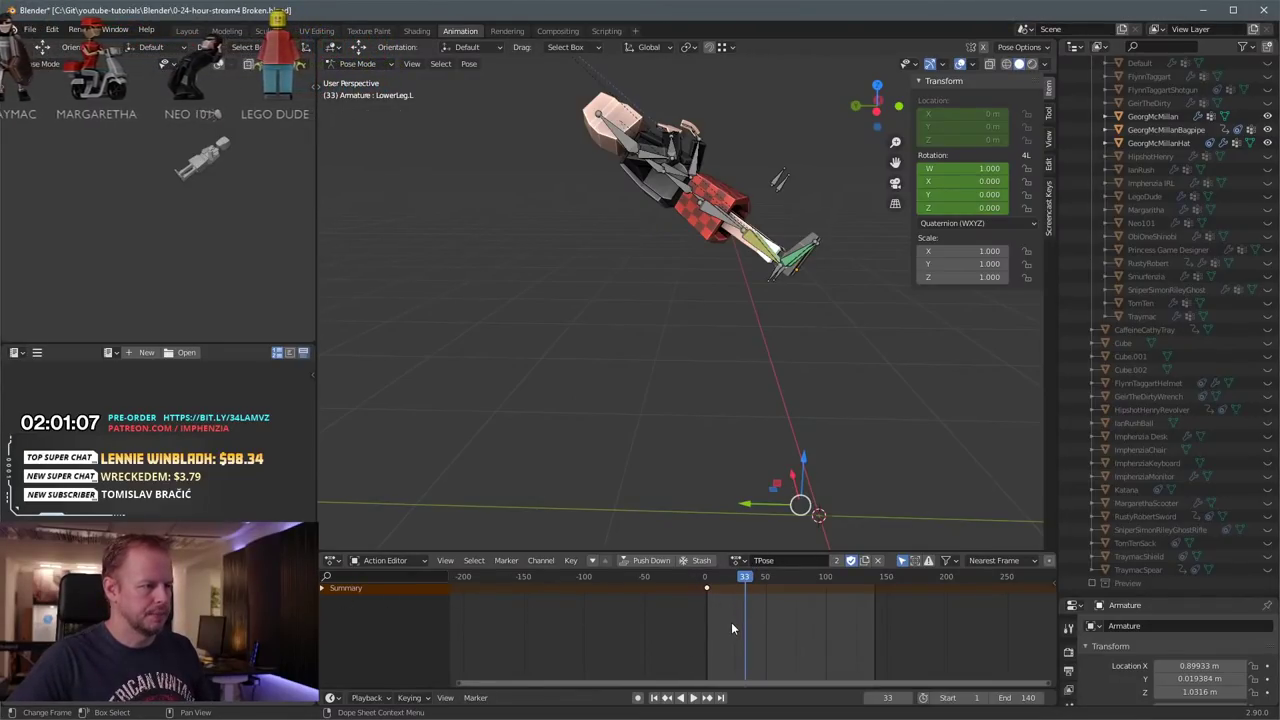
# Step: Delete the selected keyframes shown for the lower leg bones in the TPose action
pyautogui.press('x')
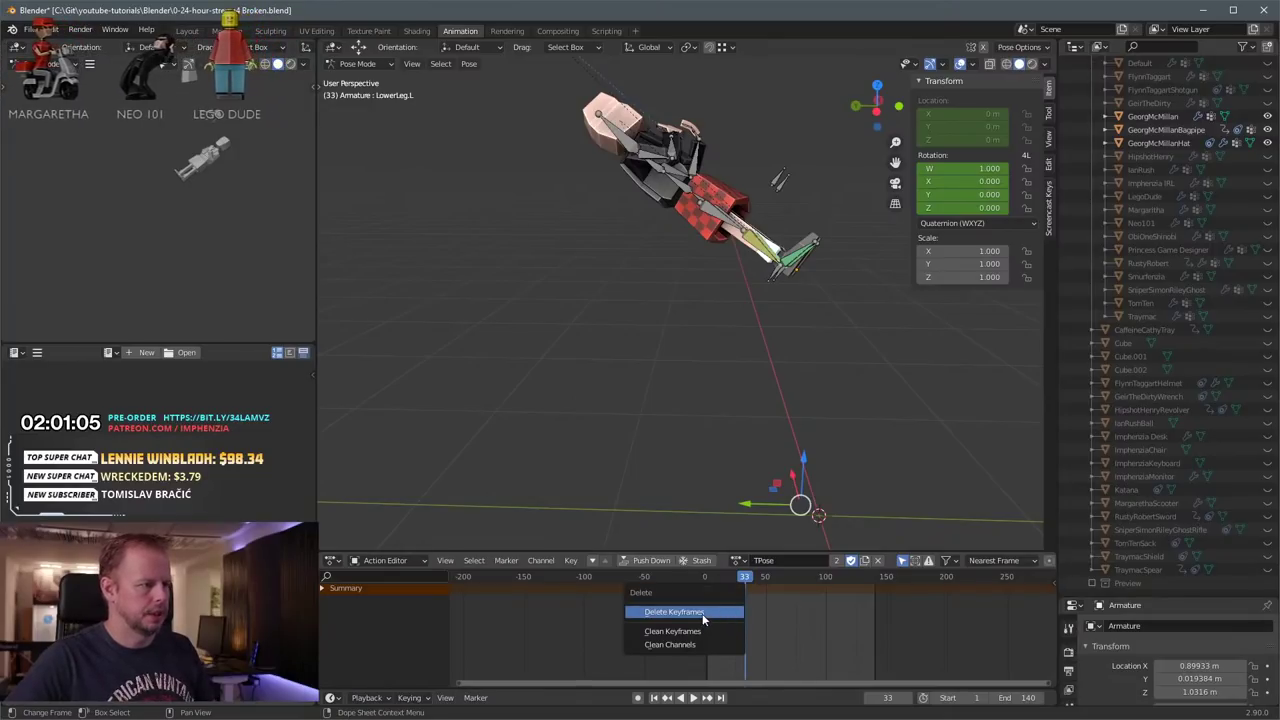
pyautogui.click(703, 612)
pyautogui.moveTo(782, 309)
pyautogui.mouseDown(button='middle')
pyautogui.moveTo(821, 319)
pyautogui.moveTo(799, 320)
pyautogui.mouseUp(button='middle')
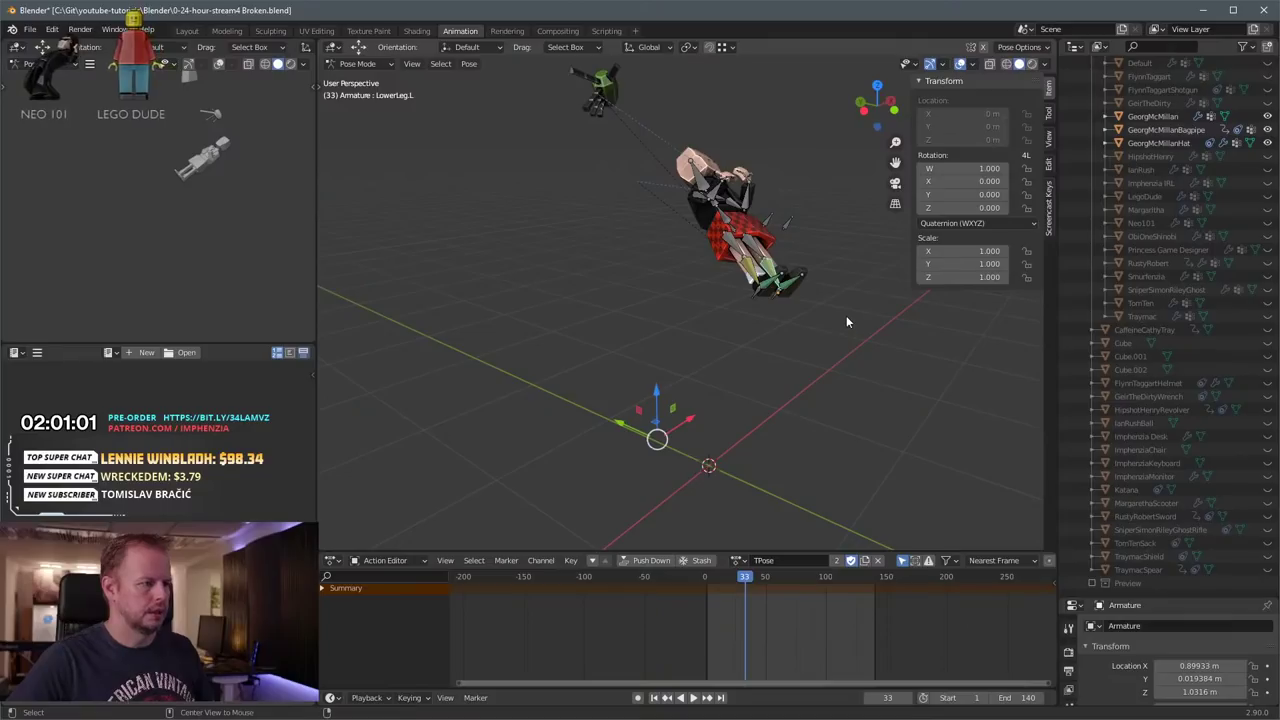
# Step: Return the armature to Object Mode and clear its rotation and location, keeping the TPose action assigned
pyautogui.hotkey('ctrl', 'Tab')
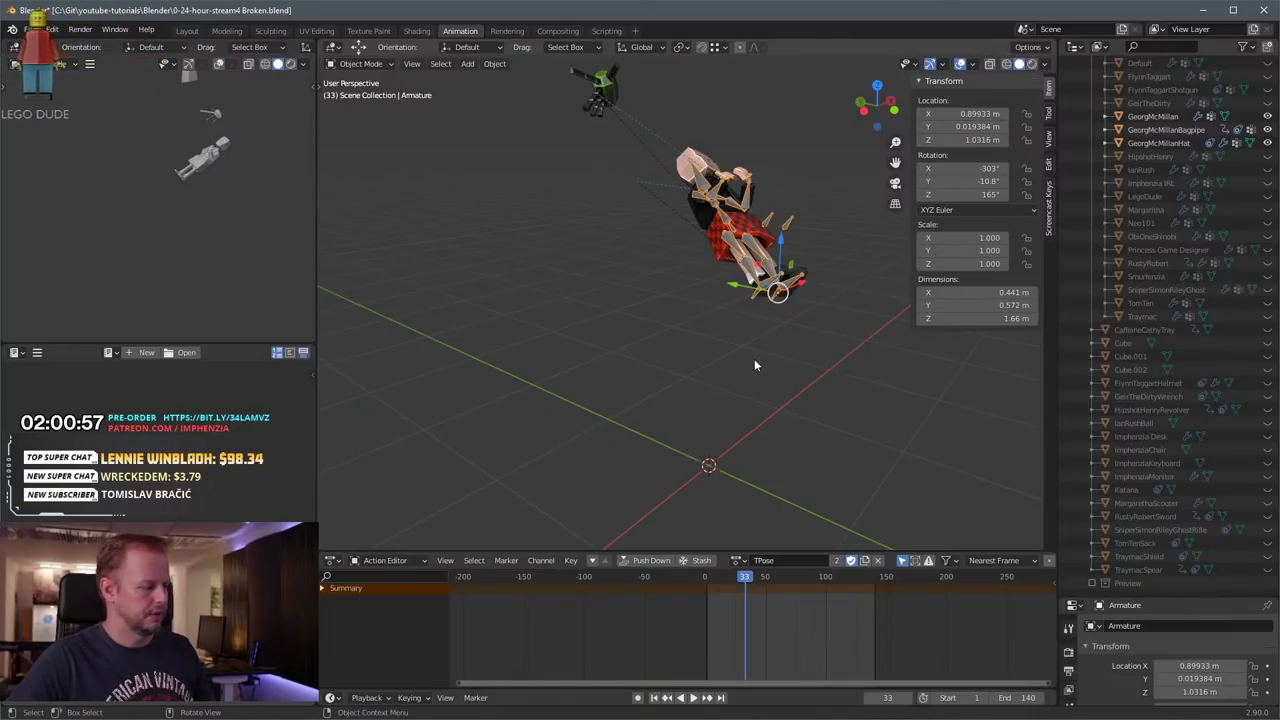
pyautogui.hotkey('alt', 'r')
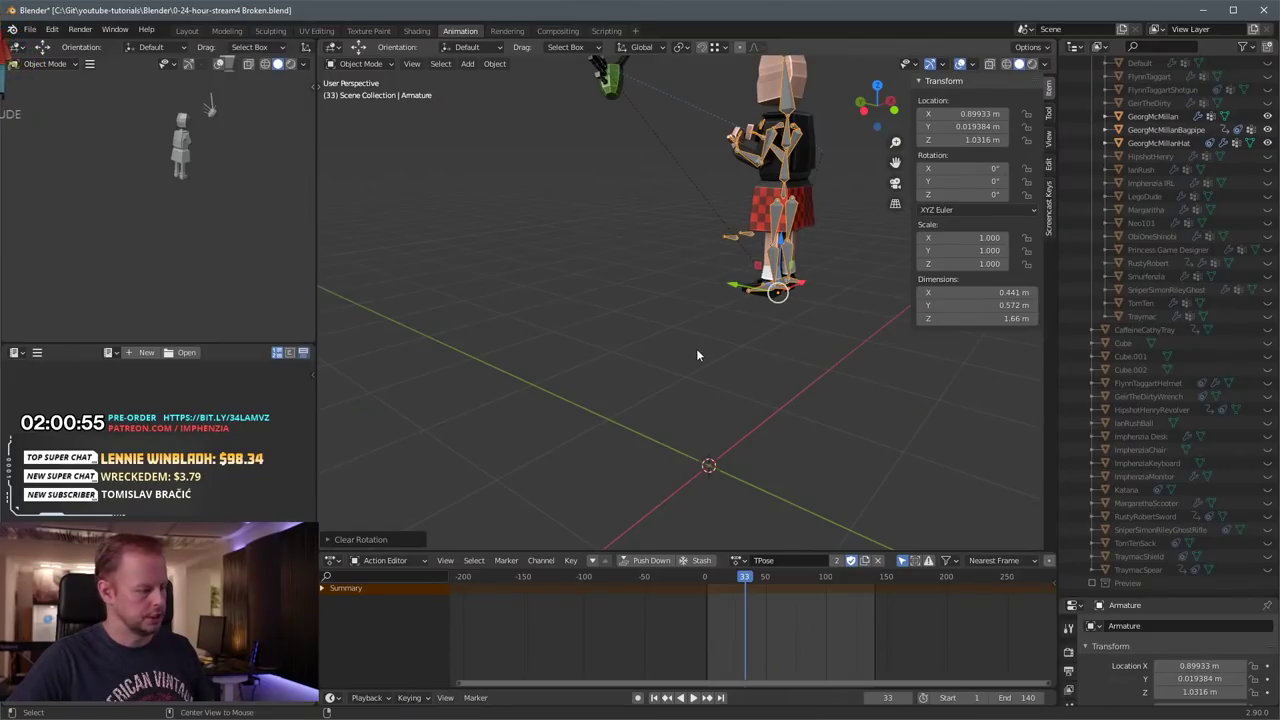
pyautogui.hotkey('alt', 'g')
pyautogui.moveTo(594, 371); pyautogui.dragTo(800, 356, button='middle')
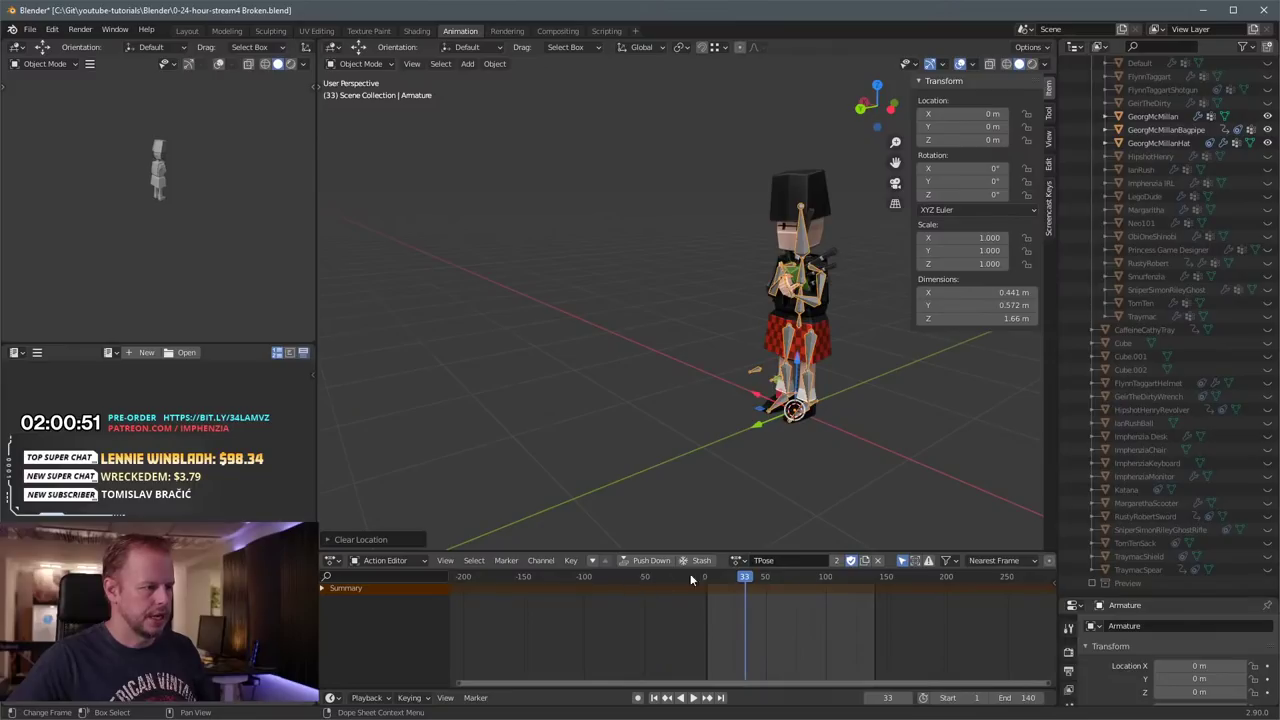
pyautogui.click(740, 560)
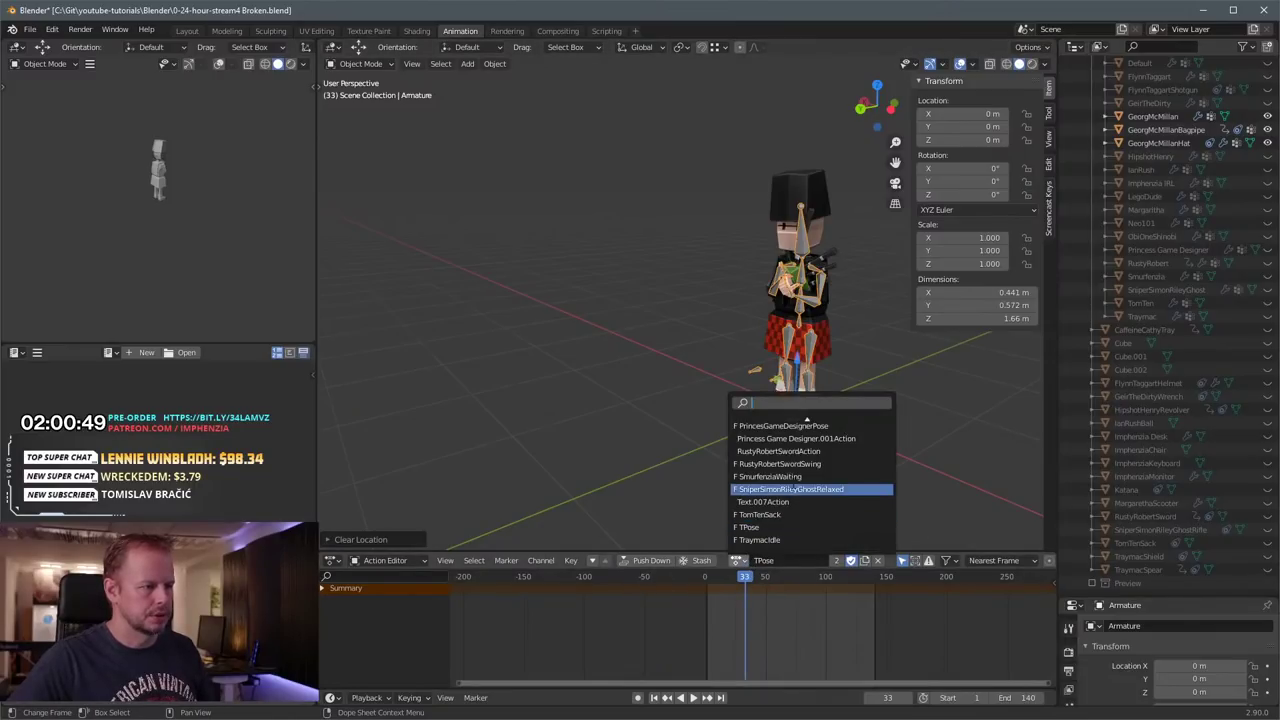
pyautogui.press('Escape')
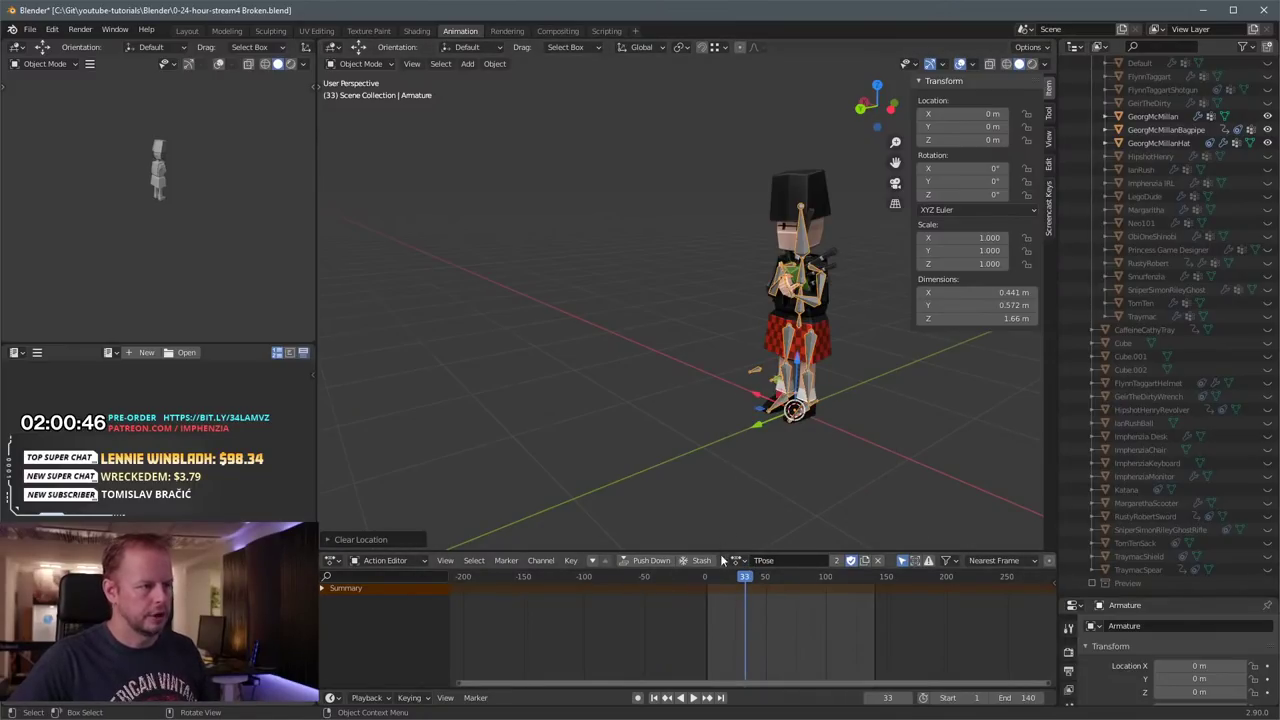
# Step: Select the Spine1 bone in Pose Mode and play the TPose action to check the character
pyautogui.hotkey('ctrl', 'Tab')
pyautogui.click(800, 310)
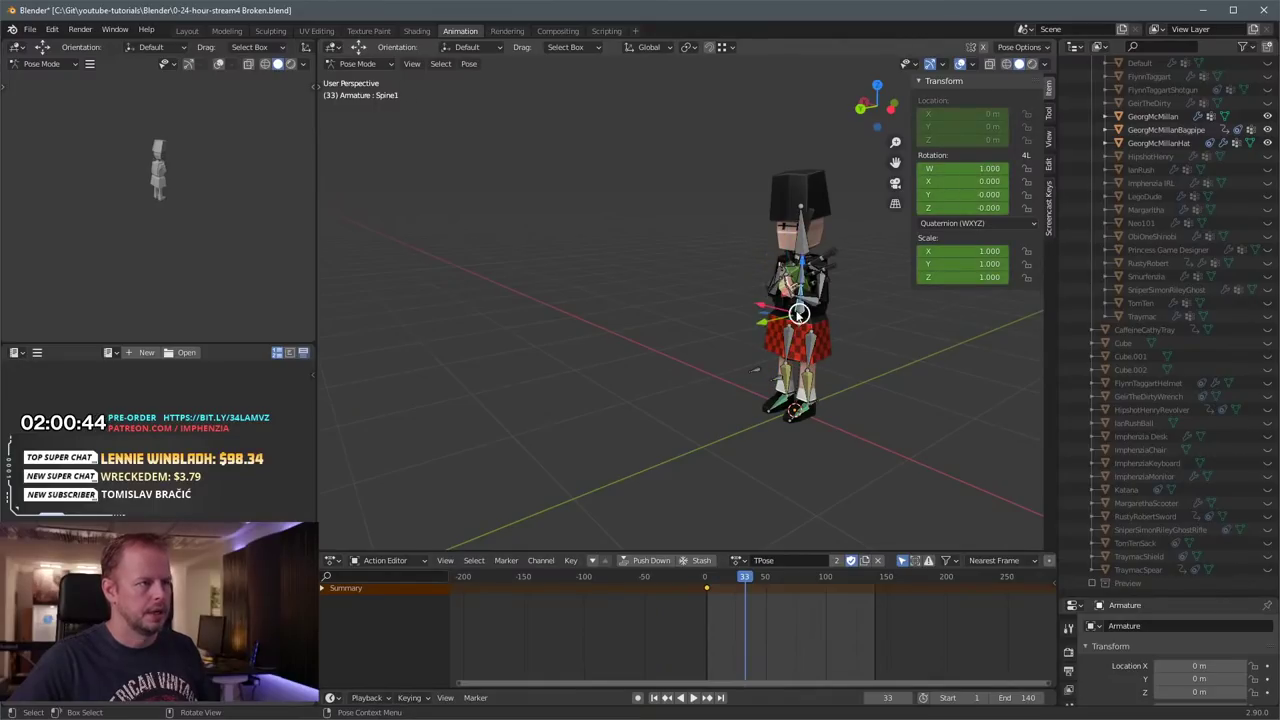
pyautogui.press('space')
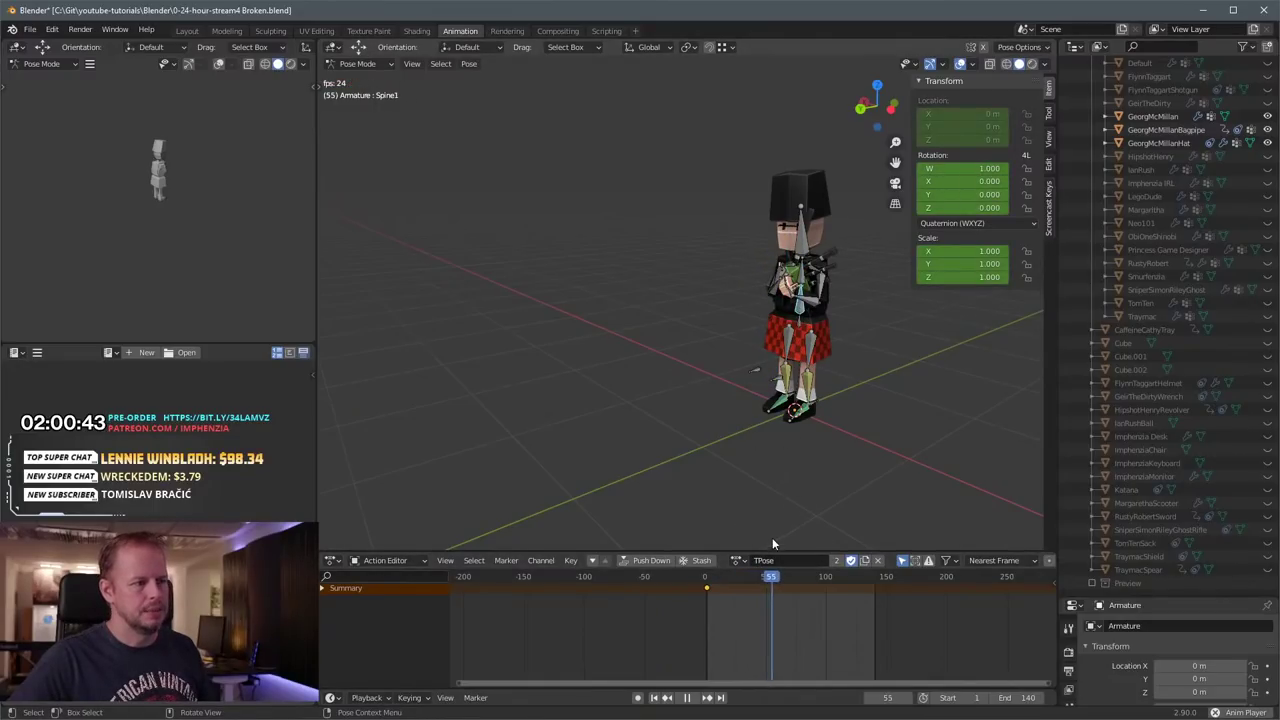
pyautogui.press('space')
pyautogui.moveTo(743, 306); pyautogui.dragTo(782, 300, button='middle')
pyautogui.scroll(1, 780, 304)
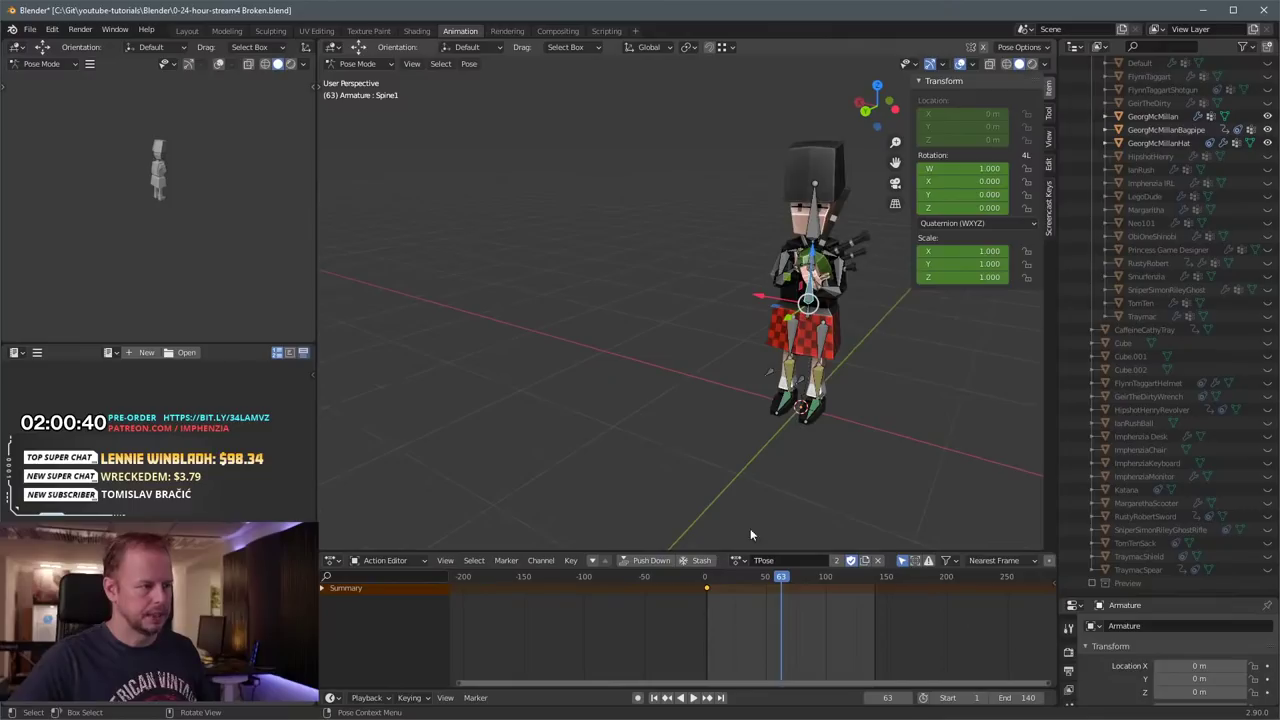
# Step: Assign the GeorgMcMillanBagPlaying action to the armature and check its rest pose in Edit Mode, ending in Object Mode
pyautogui.click(741, 561)
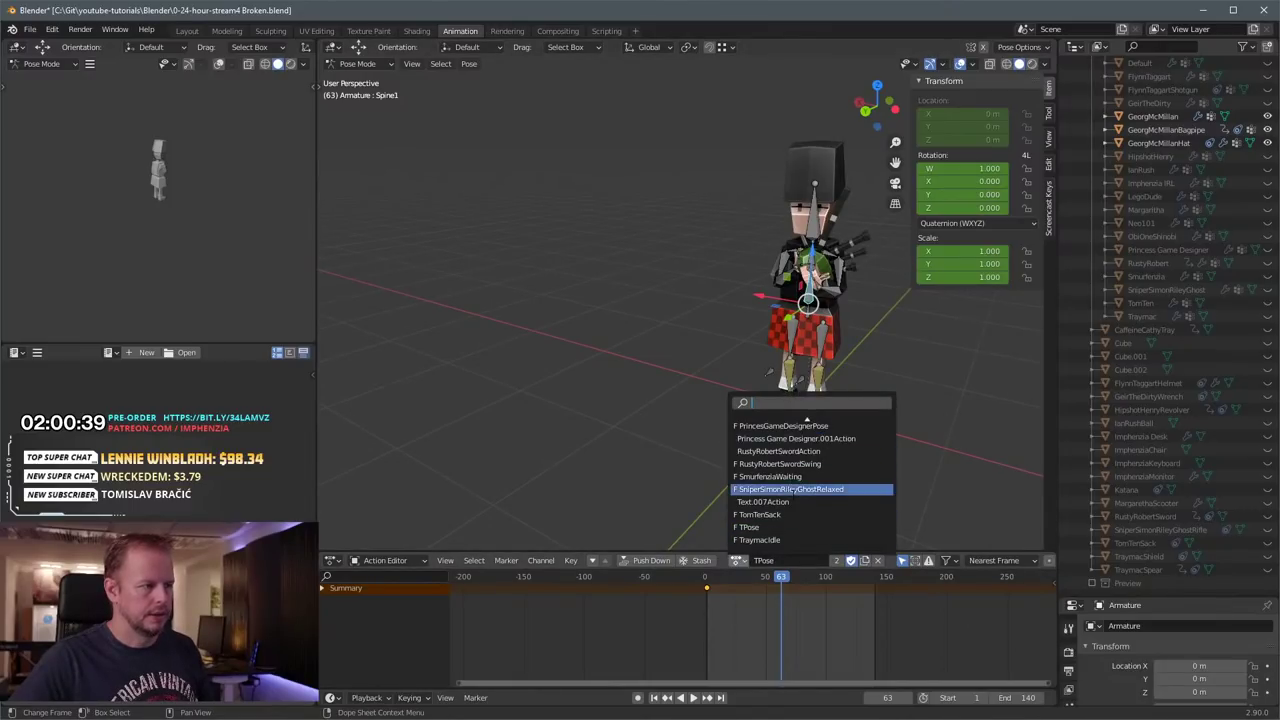
pyautogui.scroll(12, 812, 480)
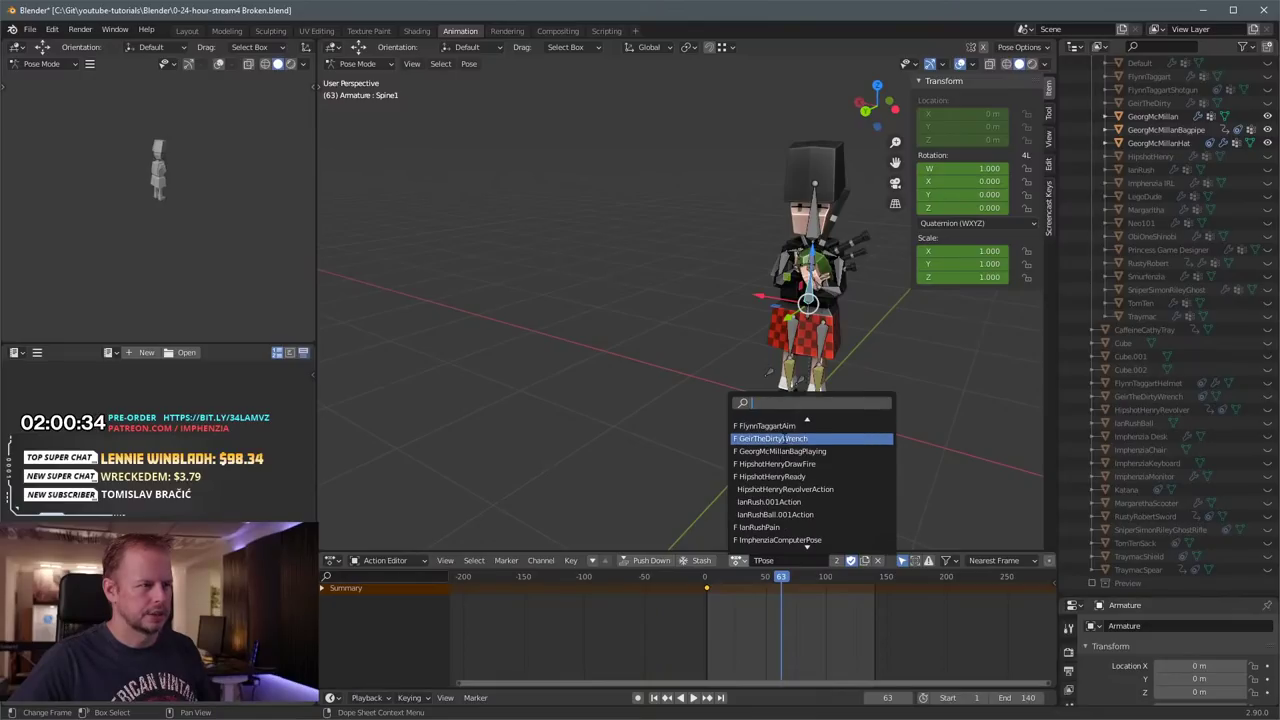
pyautogui.click(786, 447)
pyautogui.press('Tab')
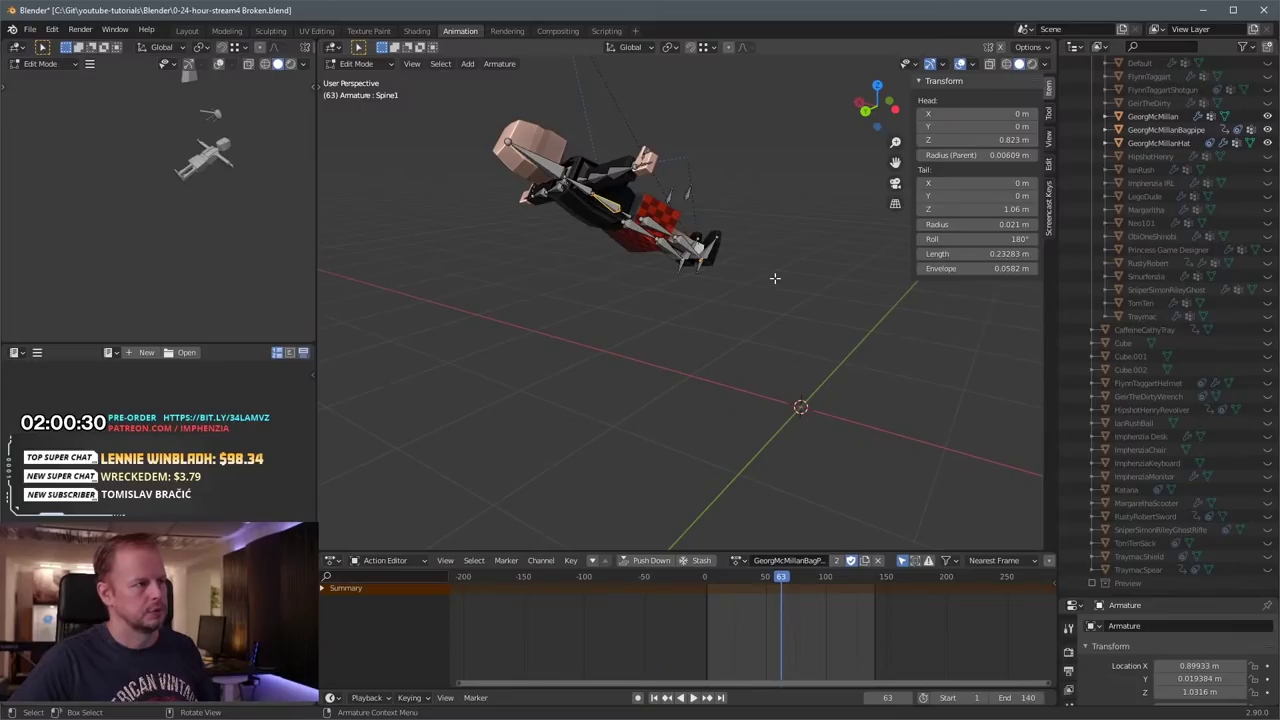
pyautogui.press('Tab')
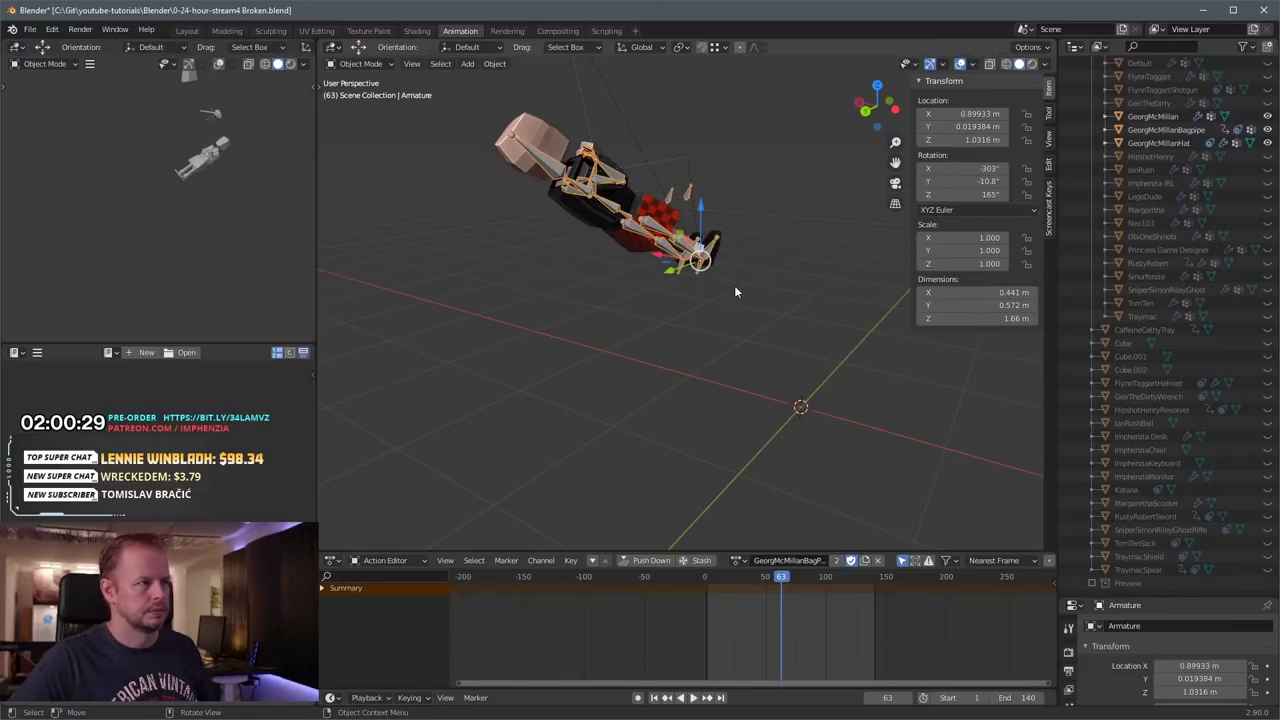
# Step: Compare the transforms of the GeorgMcMillan mesh and its armature, and enter Edit Mode on the armature
pyautogui.click(663, 236)
pyautogui.click(643, 220)
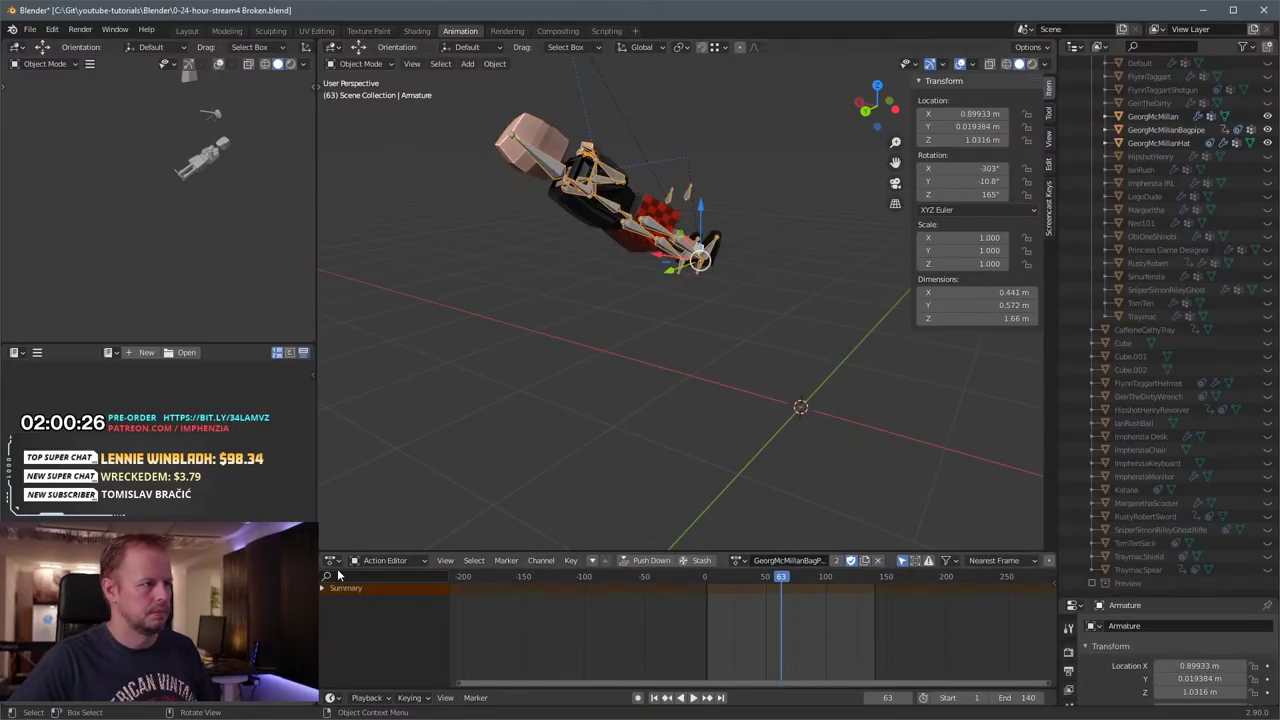
pyautogui.moveTo(713, 309); pyautogui.dragTo(500, 306, button='middle')
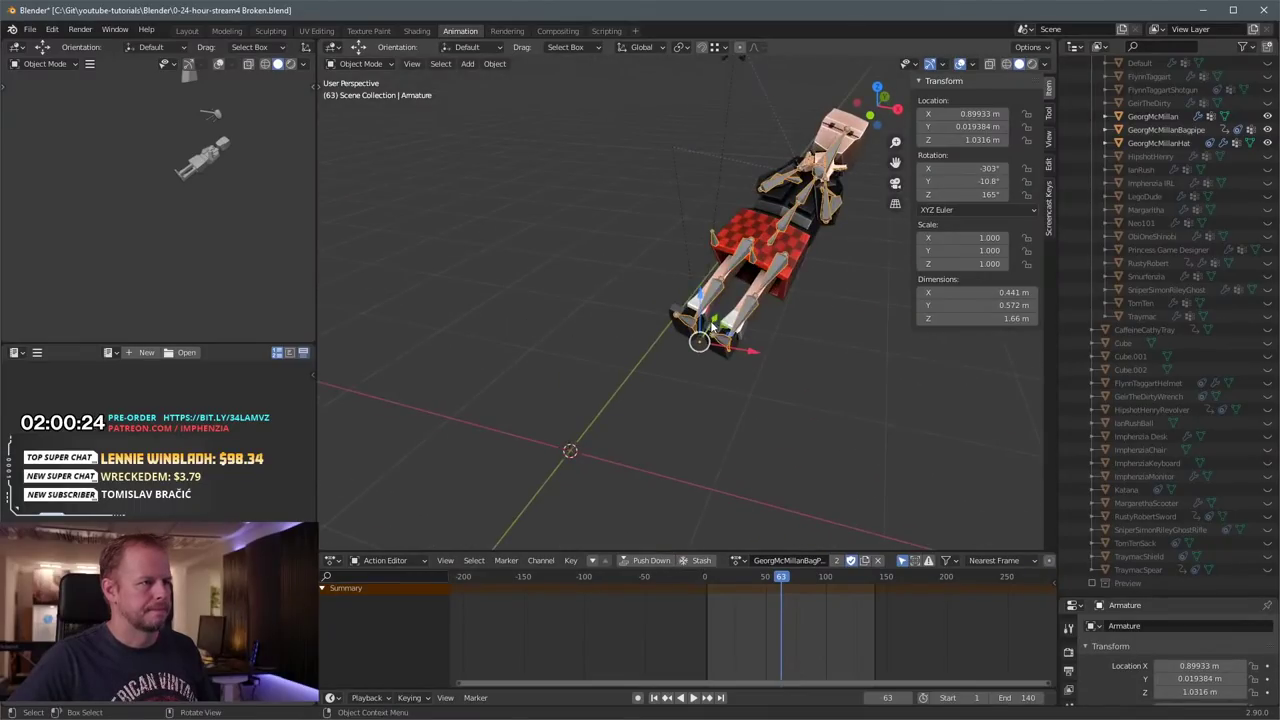
pyautogui.click(712, 322)
pyautogui.moveTo(712, 322); pyautogui.dragTo(746, 302, button='middle')
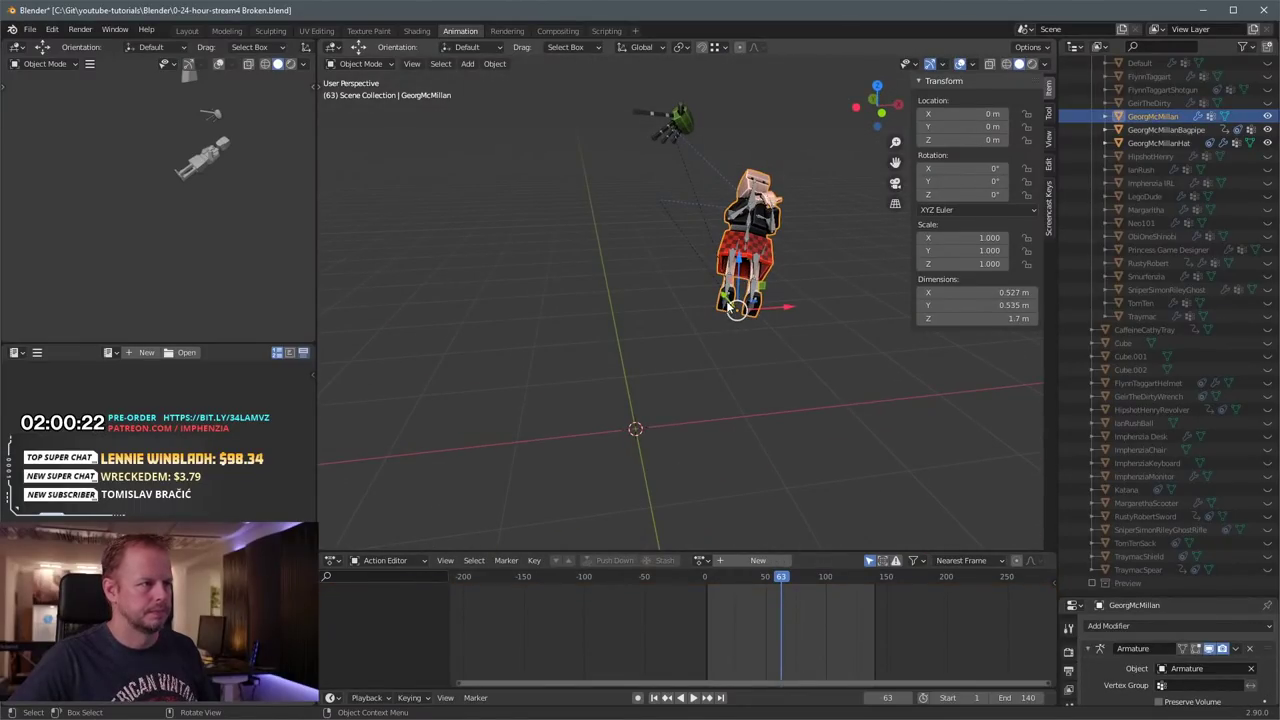
pyautogui.click(728, 307)
pyautogui.moveTo(708, 343); pyautogui.dragTo(768, 365, button='middle')
pyautogui.scroll(4, 766, 364)
pyautogui.press('Tab')
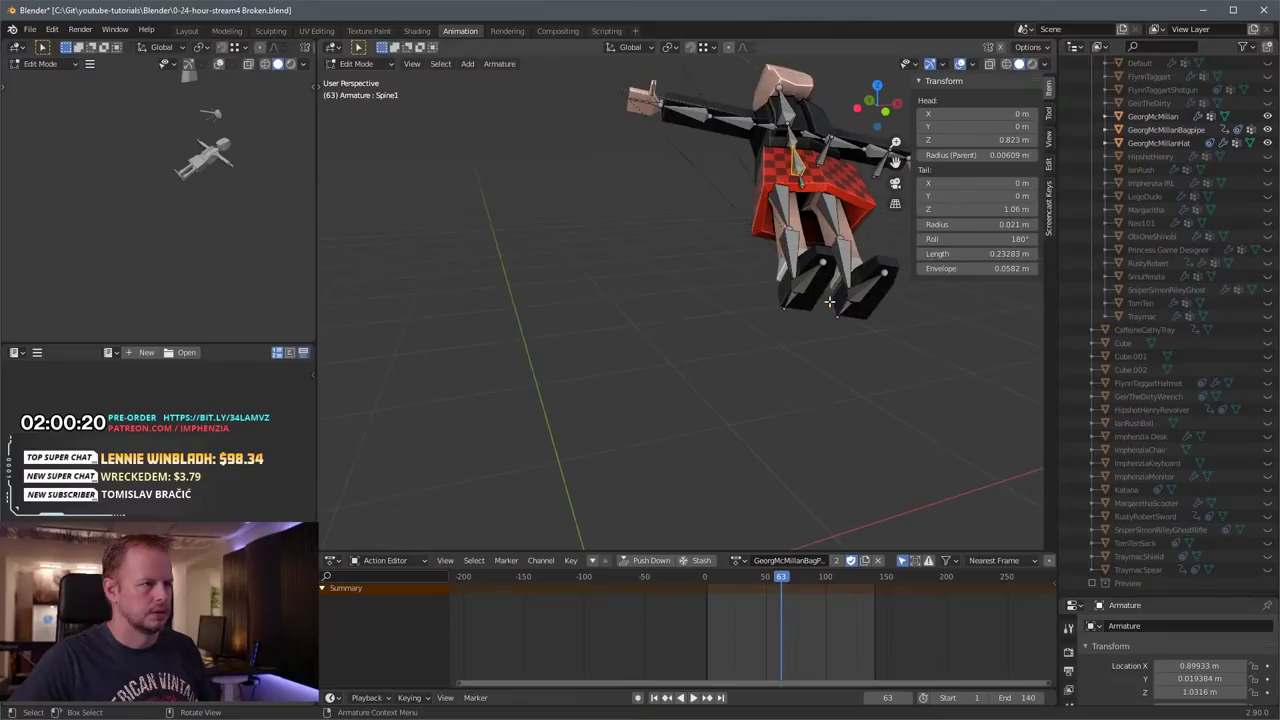
# Step: Switch the armature to Pose Mode, select all its bones and clear their rotation
pyautogui.hotkey('ctrl', 'Tab')
pyautogui.scroll(-5, 821, 276)
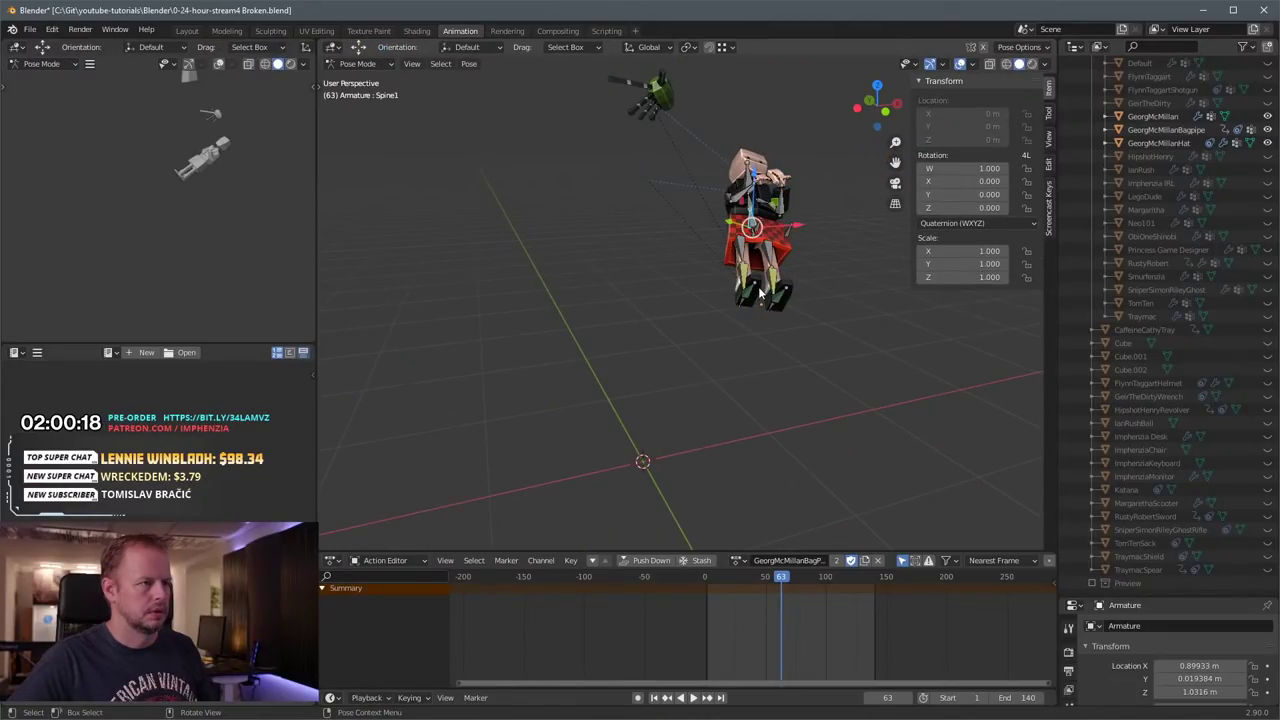
pyautogui.press('a')
pyautogui.scroll(-2, 766, 308)
pyautogui.hotkey('alt', 'r')
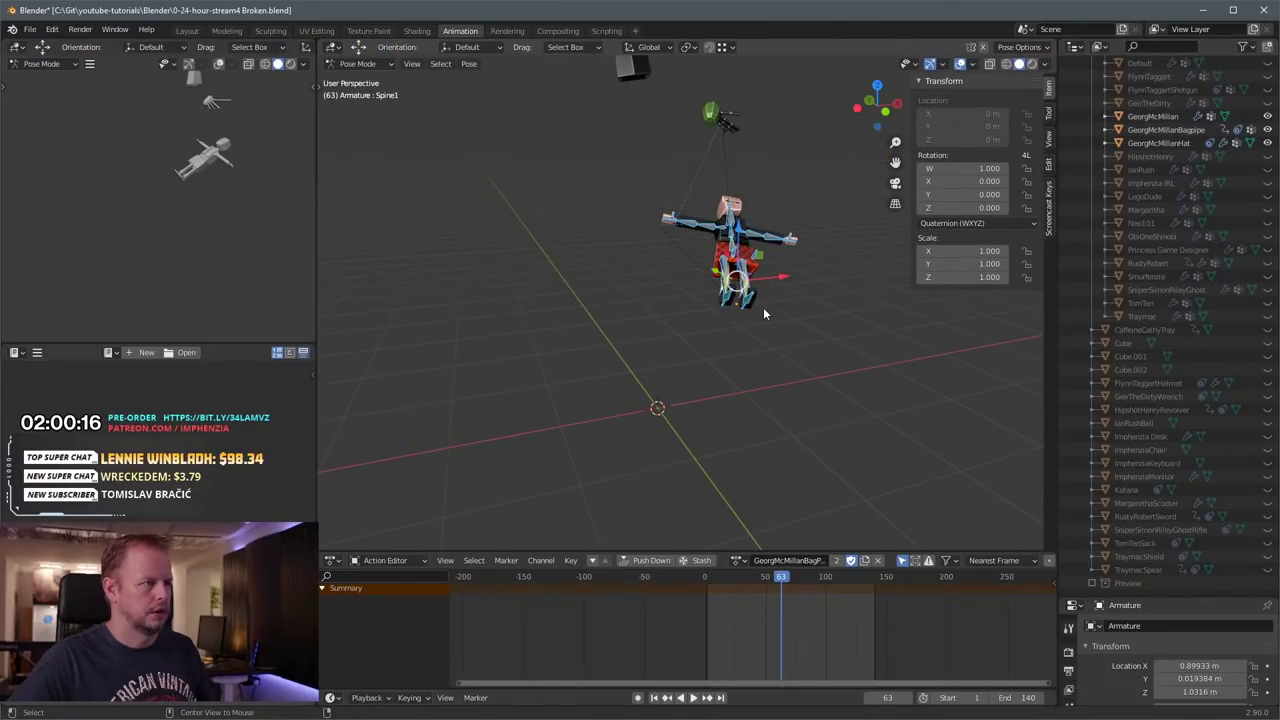
# Step: Return the armature to Object Mode and clear its object rotation and location
pyautogui.press('Tab')
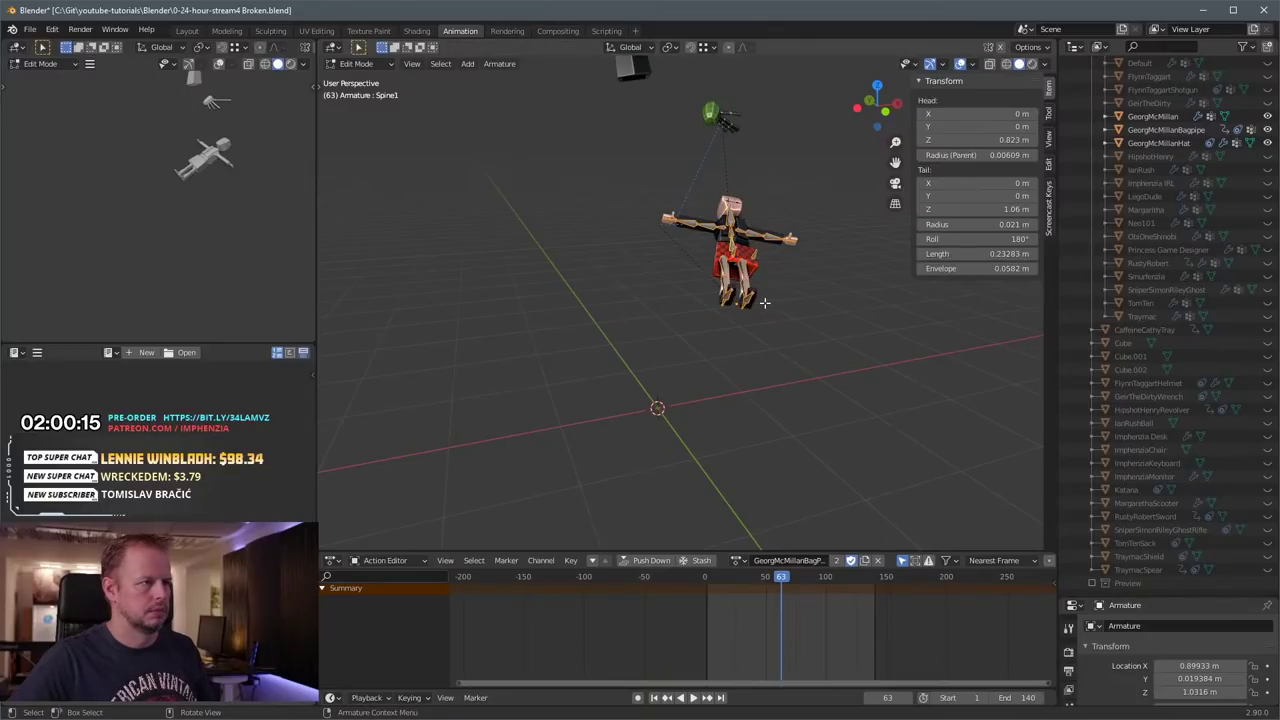
pyautogui.hotkey('ctrl', 'Tab')
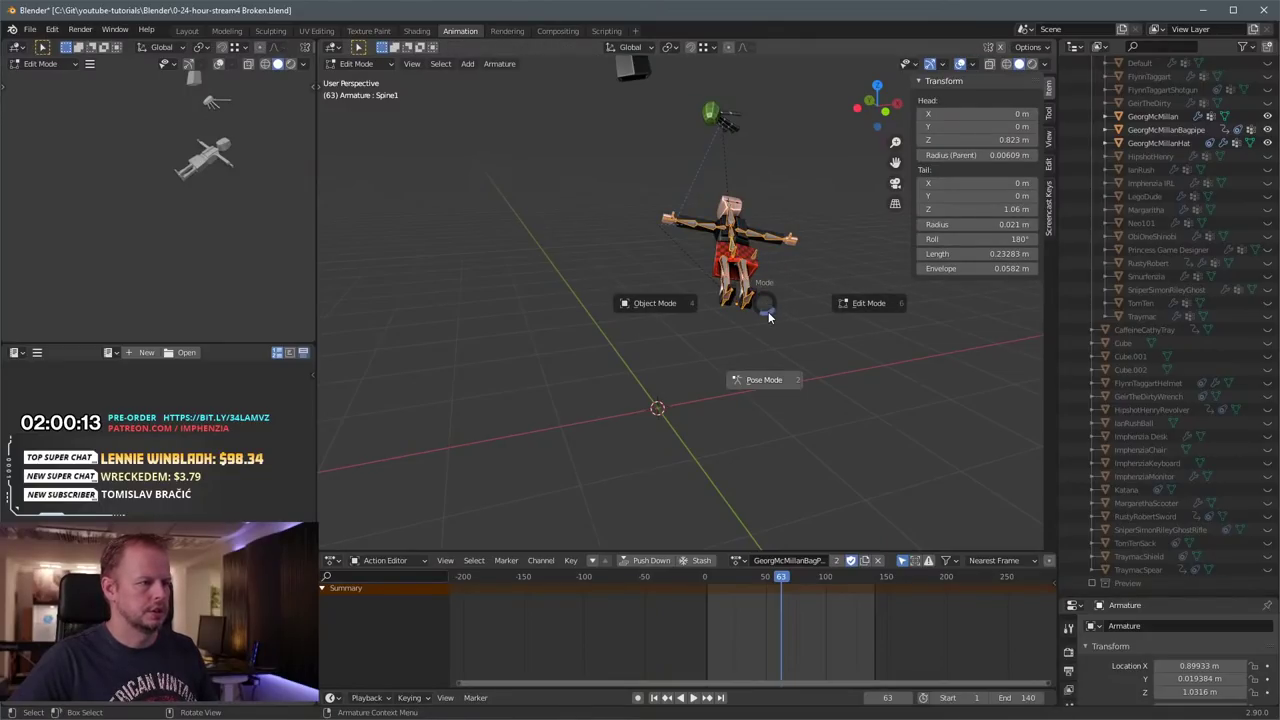
pyautogui.click(741, 265)
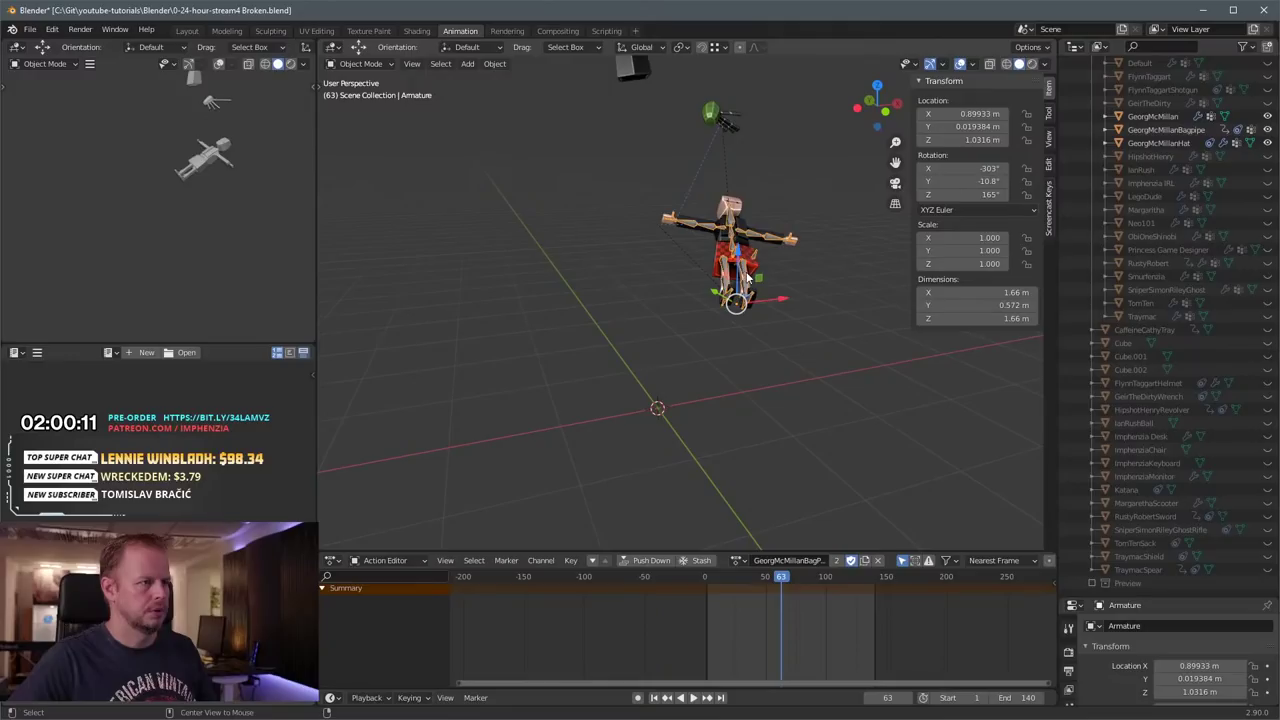
pyautogui.hotkey('alt', 'r')
pyautogui.hotkey('alt', 'g')
pyautogui.moveTo(613, 332); pyautogui.dragTo(802, 325, button='middle')
pyautogui.scroll(4, 755, 355)
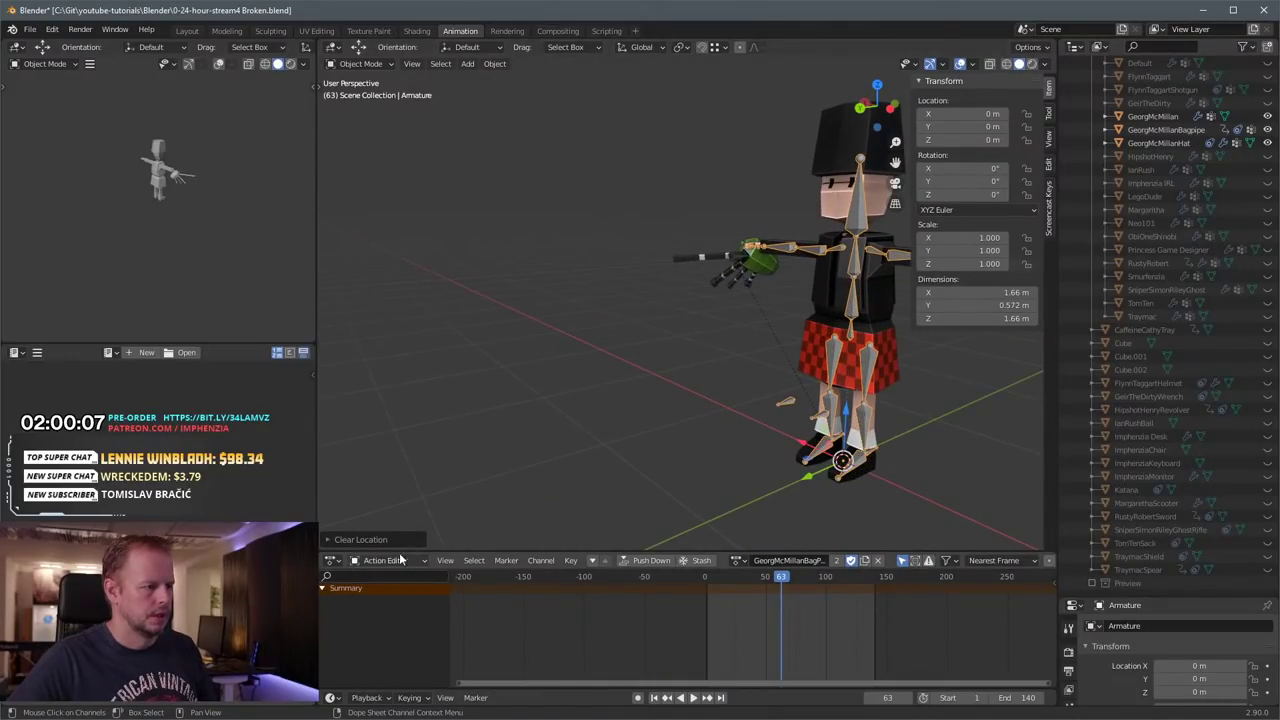
# Step: Compare the transforms and assigned actions of the bagpipe, the GeorgMcMillan mesh, the armature and the hat
pyautogui.keyDown('shift'); pyautogui.moveTo(842, 372); pyautogui.dragTo(762, 386, button='middle'); pyautogui.keyUp('shift')
pyautogui.click(678, 273)
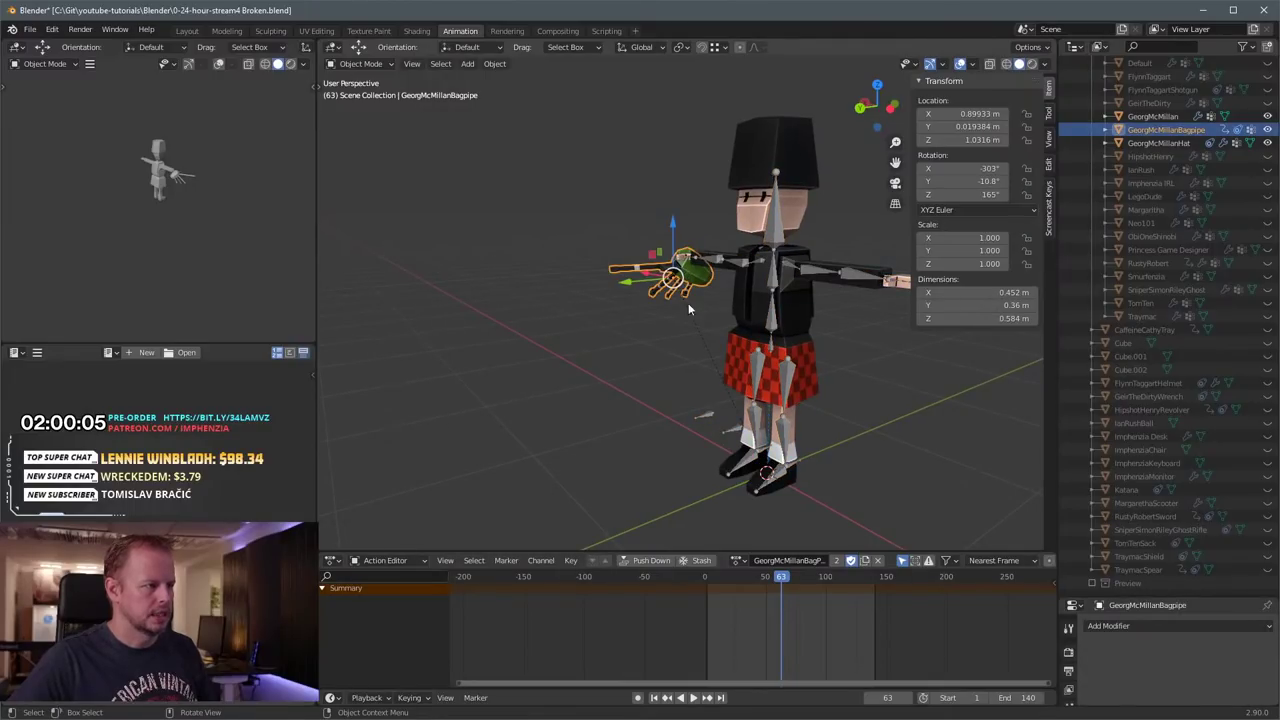
pyautogui.click(796, 145)
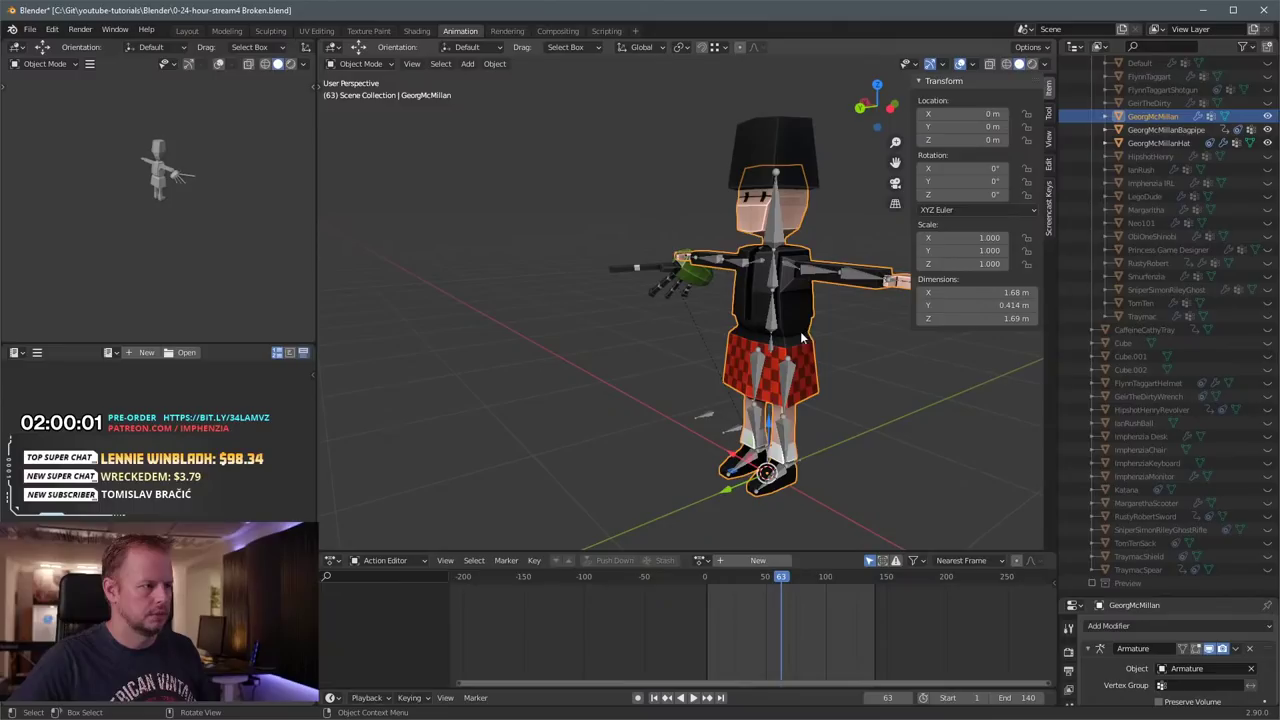
pyautogui.click(773, 318)
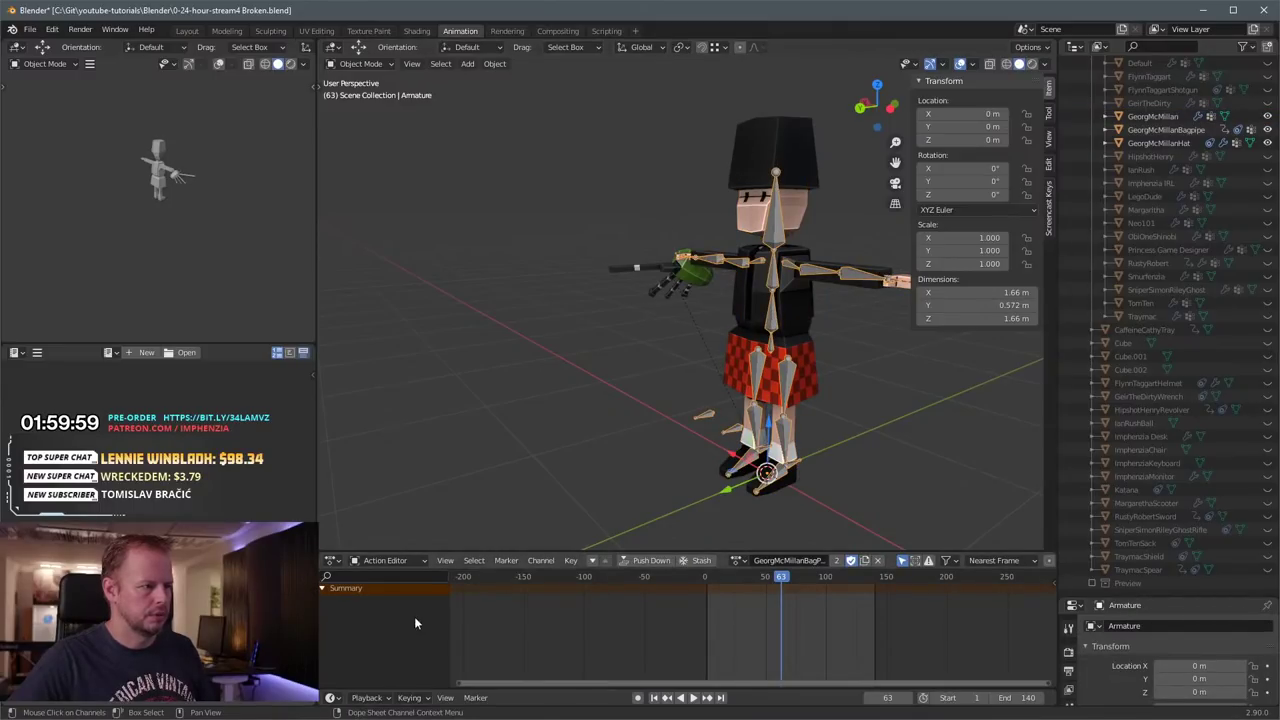
pyautogui.moveTo(708, 603); pyautogui.dragTo(724, 611, button='middle')
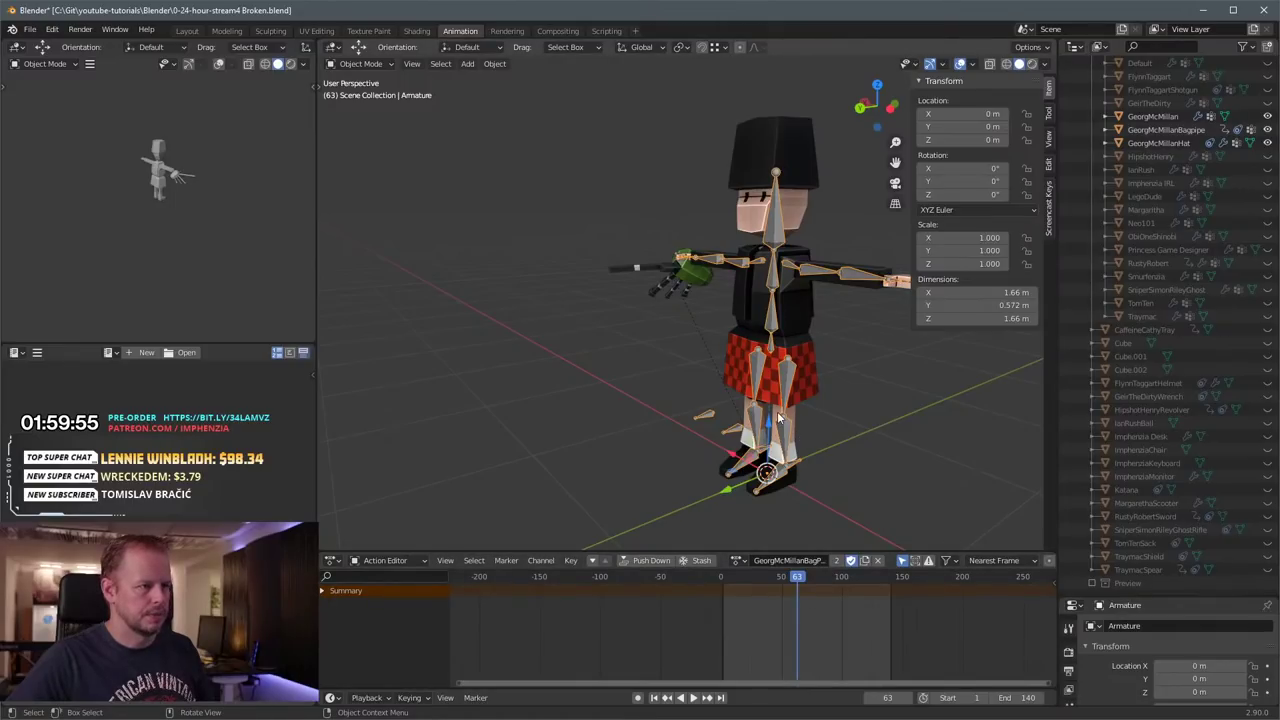
pyautogui.click(766, 477)
pyautogui.click(784, 455)
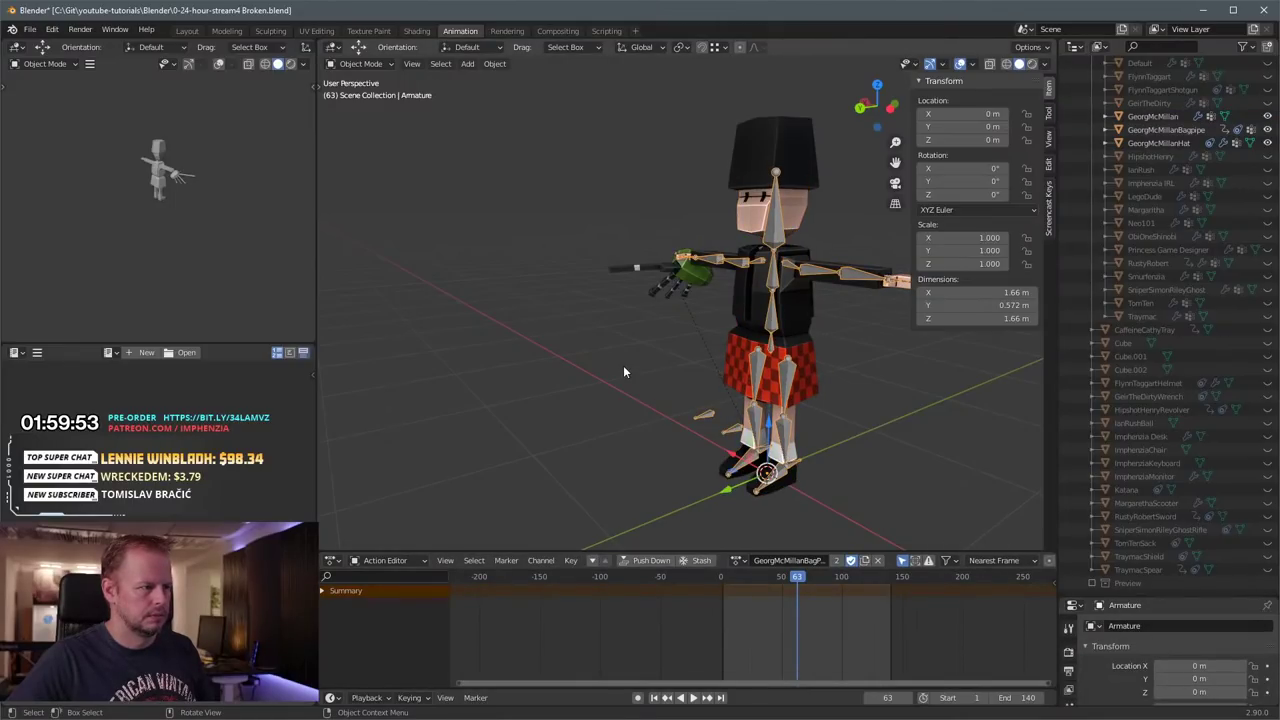
pyautogui.click(762, 190)
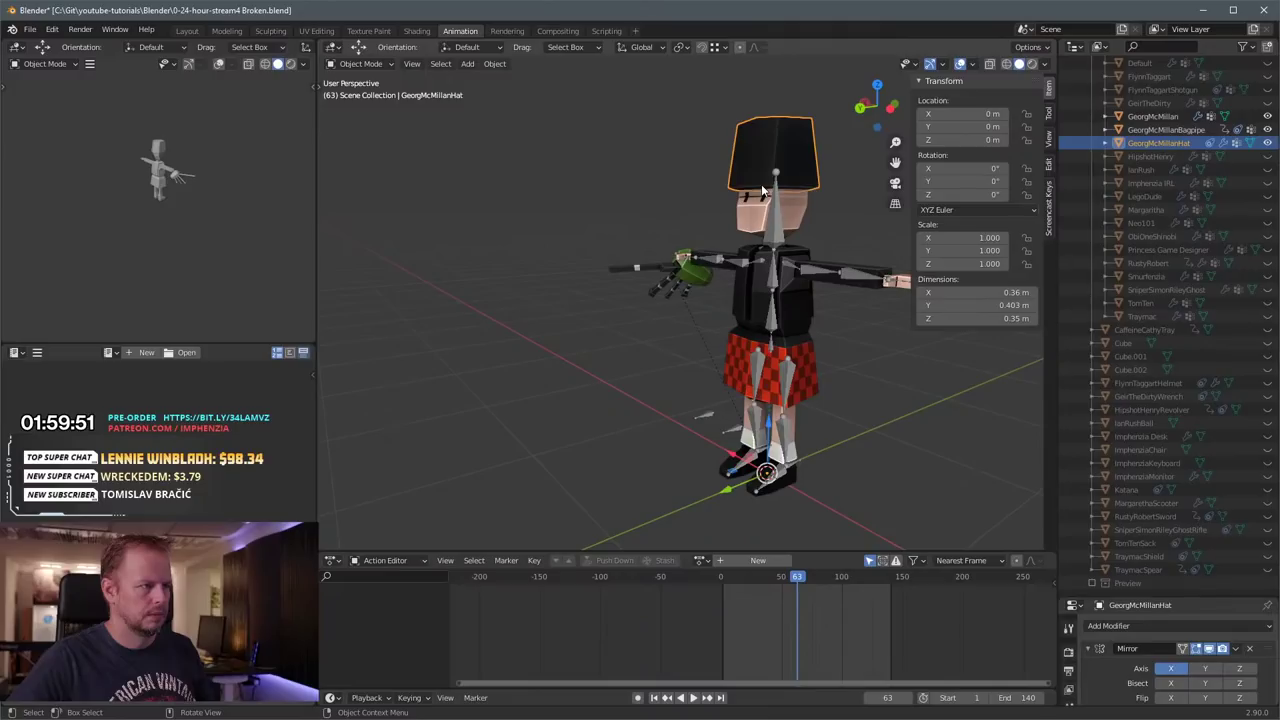
pyautogui.click(770, 320)
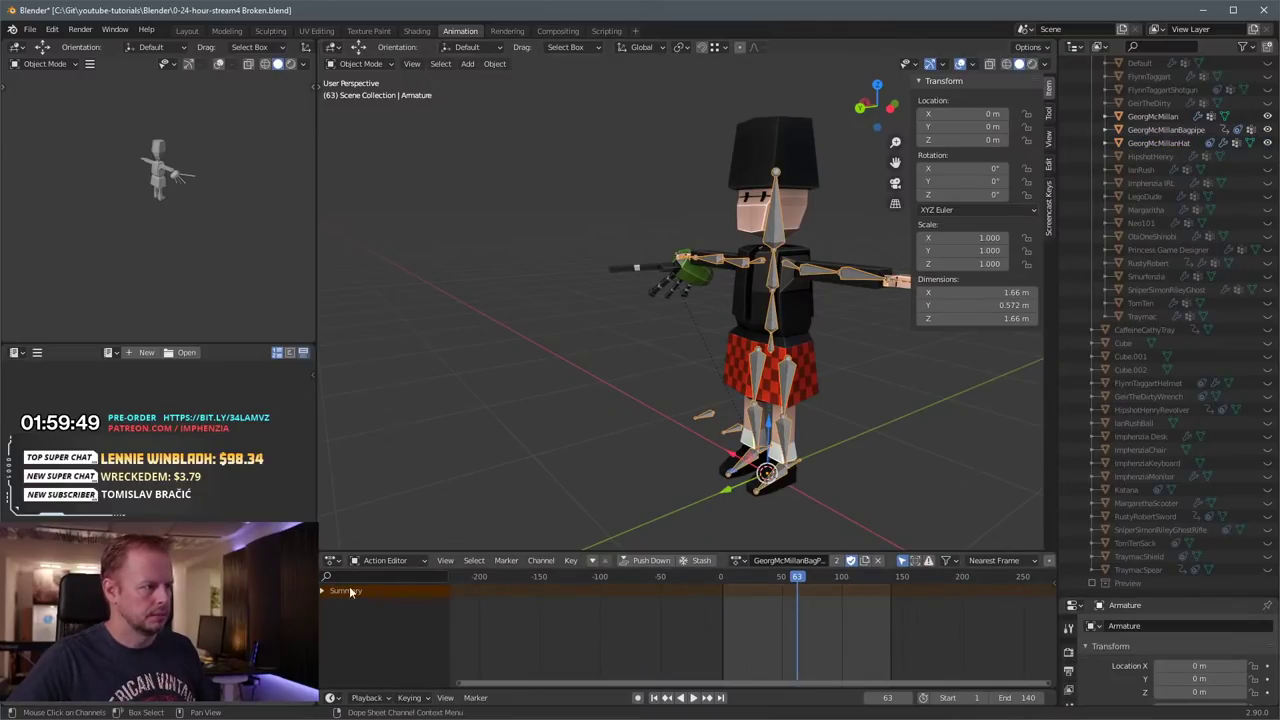
pyautogui.moveTo(748, 645); pyautogui.dragTo(777, 636, button='middle')
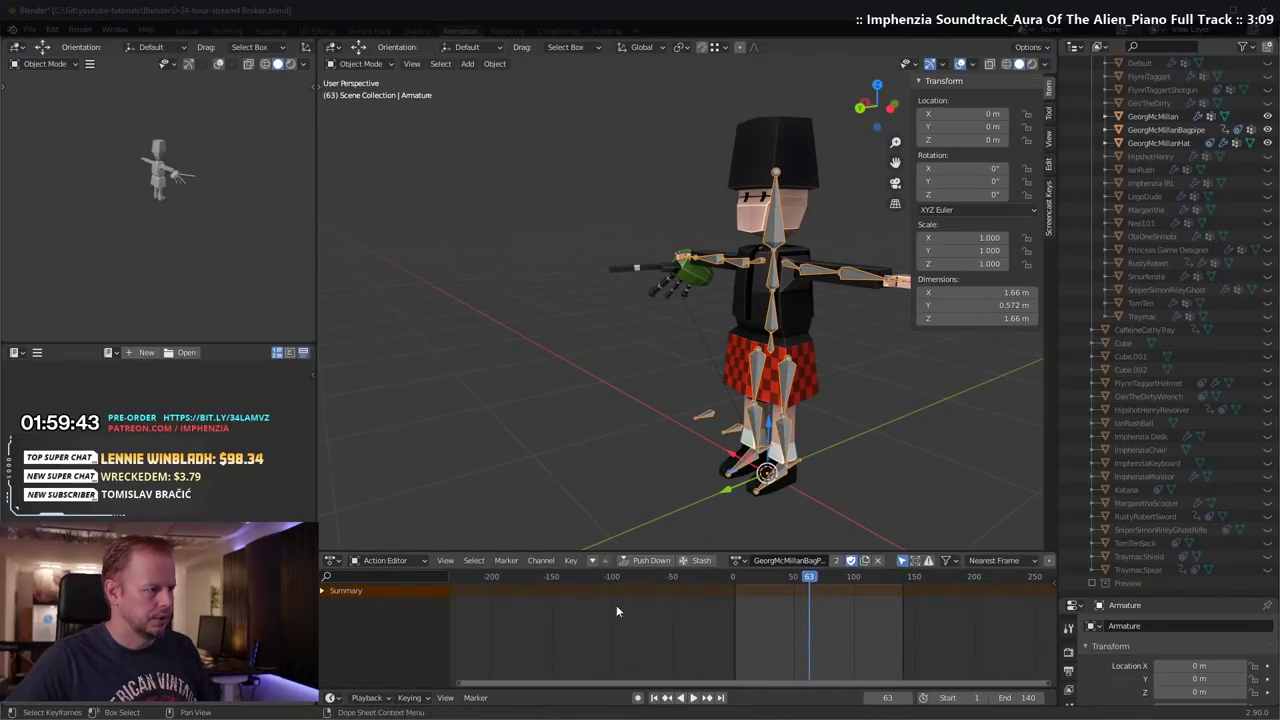
# Step: Select the GeorgMcMillan mesh and play the animation from near the start, stopping at frame 16
pyautogui.click(764, 405)
pyautogui.moveTo(767, 580); pyautogui.dragTo(734, 579)
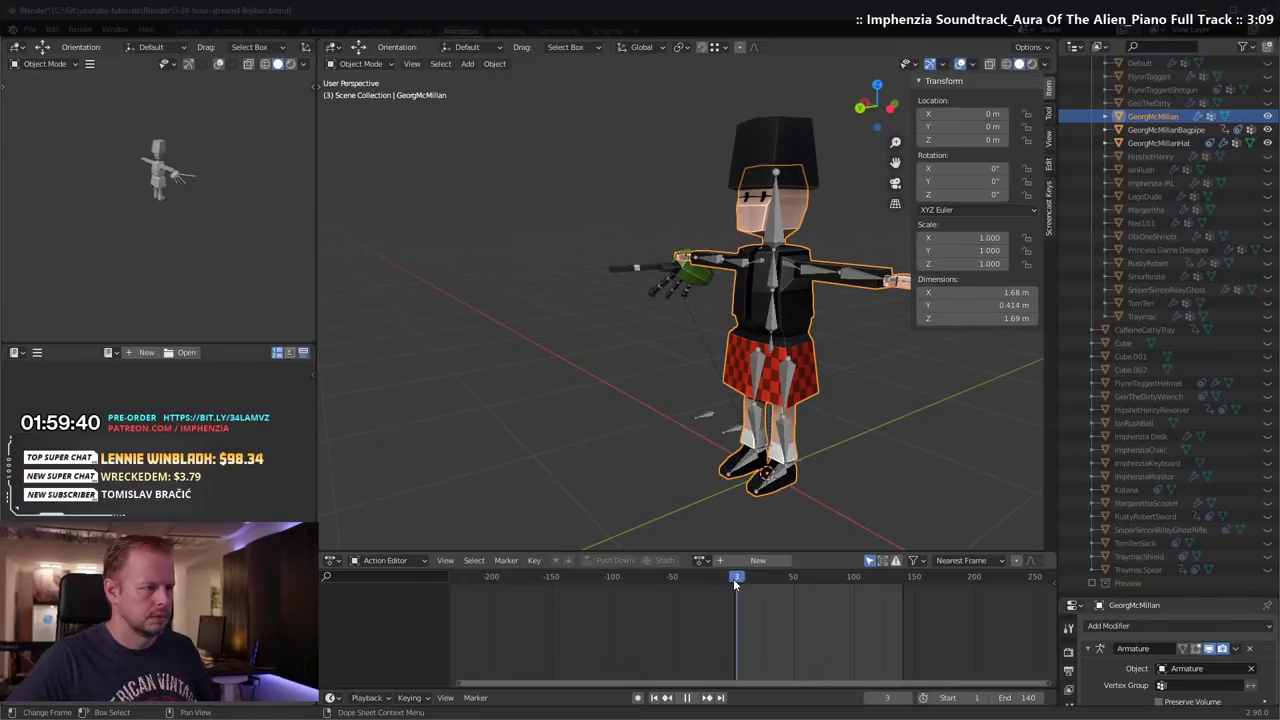
pyautogui.press('space')
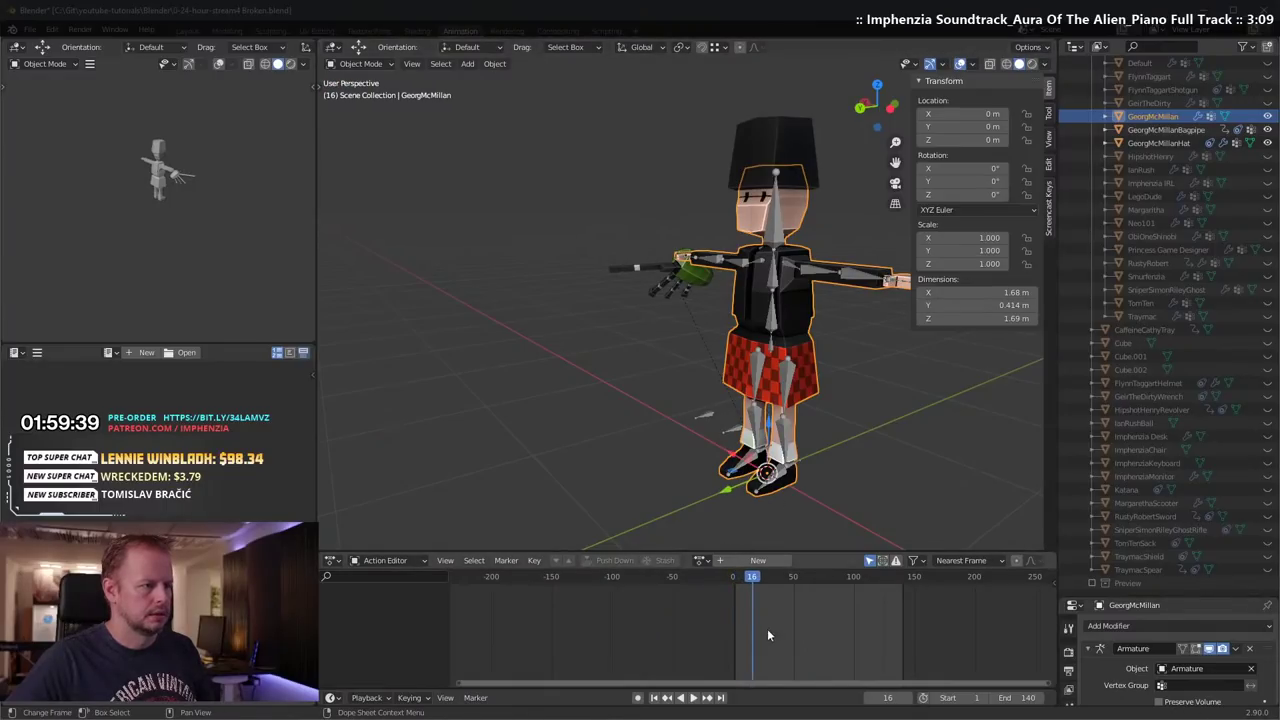
# Step: Assign the GeorgMcMillanBagPlaying action to the GeorgMcMillan mesh and check the list of available actions
pyautogui.click(704, 560)
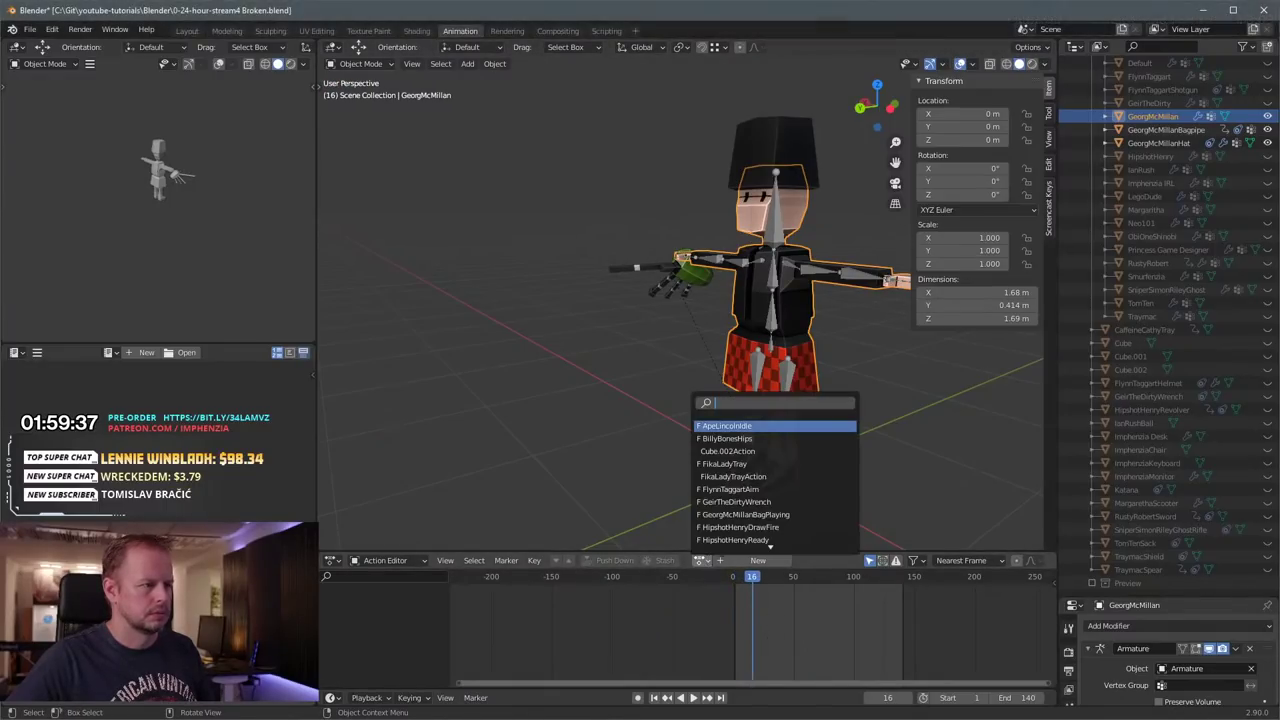
pyautogui.click(775, 514)
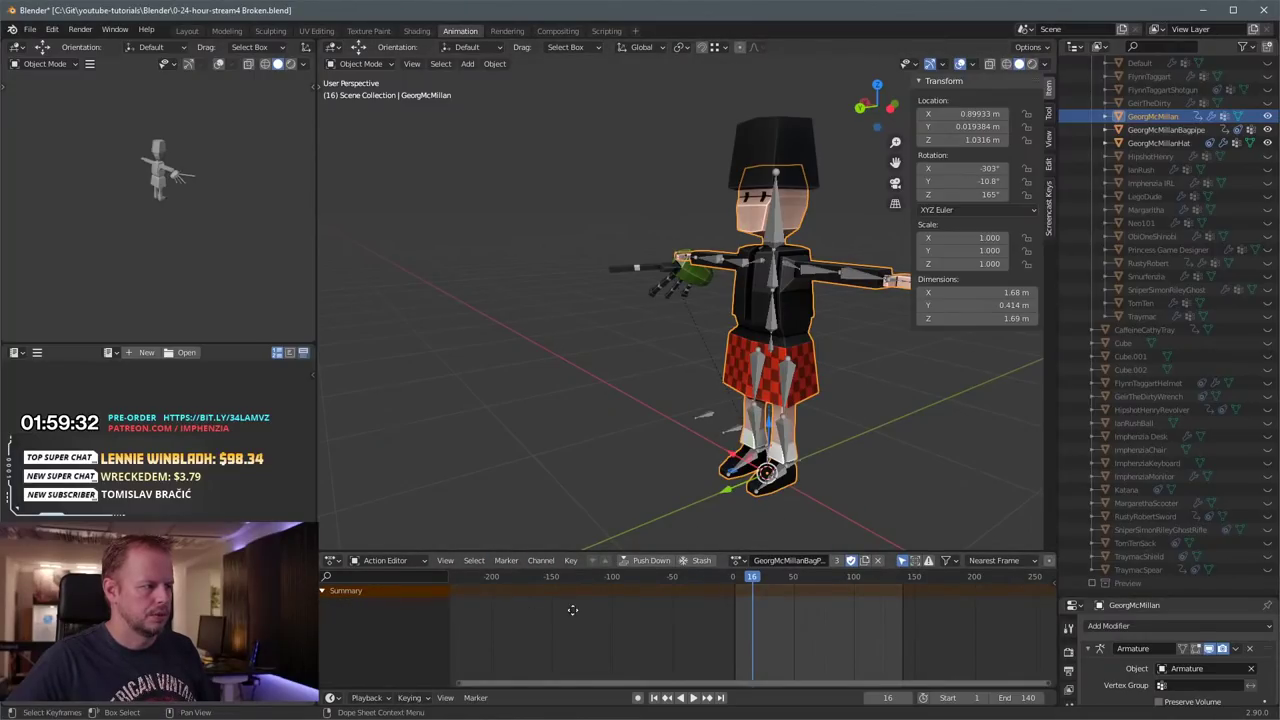
pyautogui.moveTo(571, 609); pyautogui.dragTo(612, 628, button='middle')
pyautogui.moveTo(692, 614); pyautogui.dragTo(695, 613, button='middle')
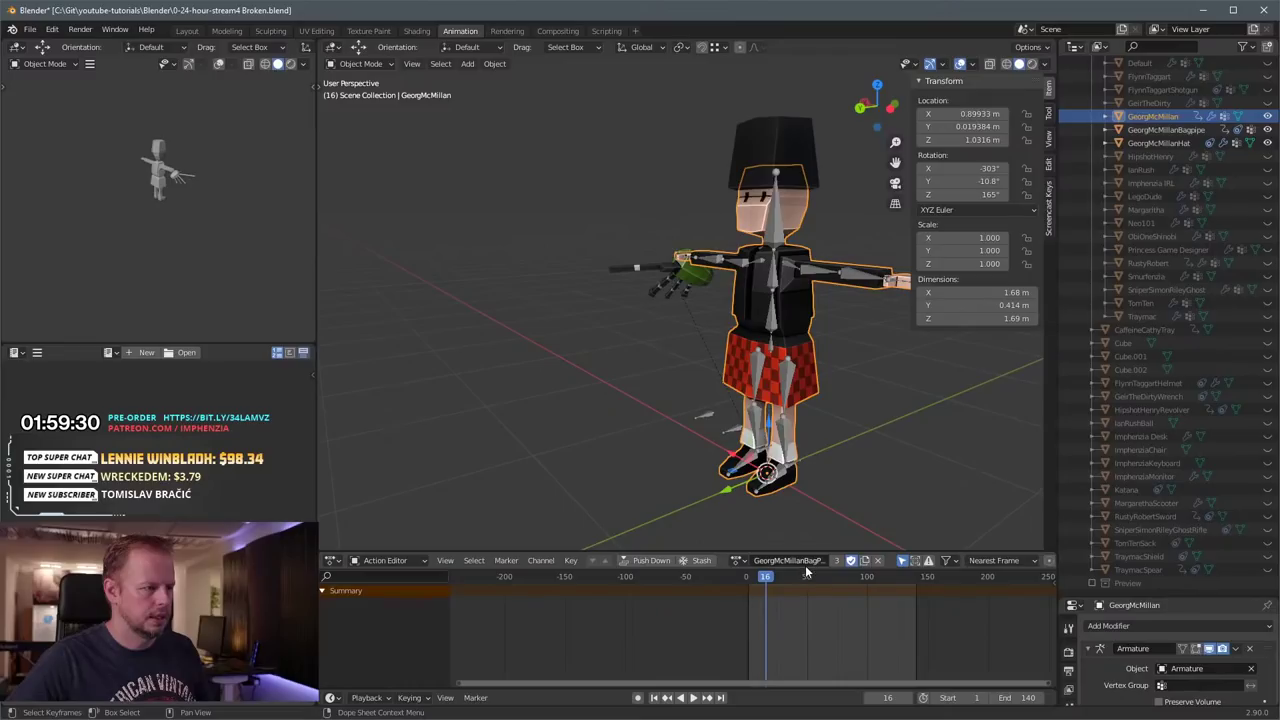
pyautogui.click(740, 561)
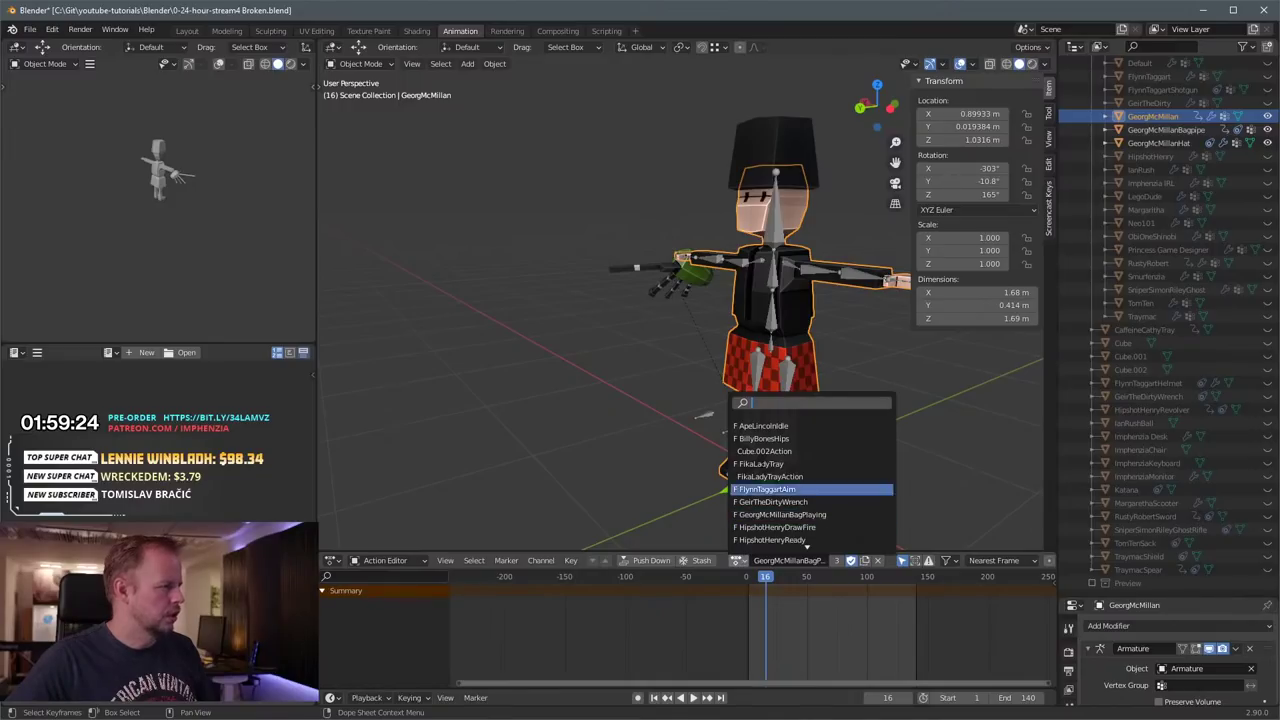
# Step: Select the GeorgMcMillanBagpipe object, enlarge the Properties editor and show the bagpipe's object constraints
pyautogui.click(692, 278)
pyautogui.moveTo(711, 279); pyautogui.dragTo(637, 292, button='middle')
pyautogui.scroll(4, 637, 292)
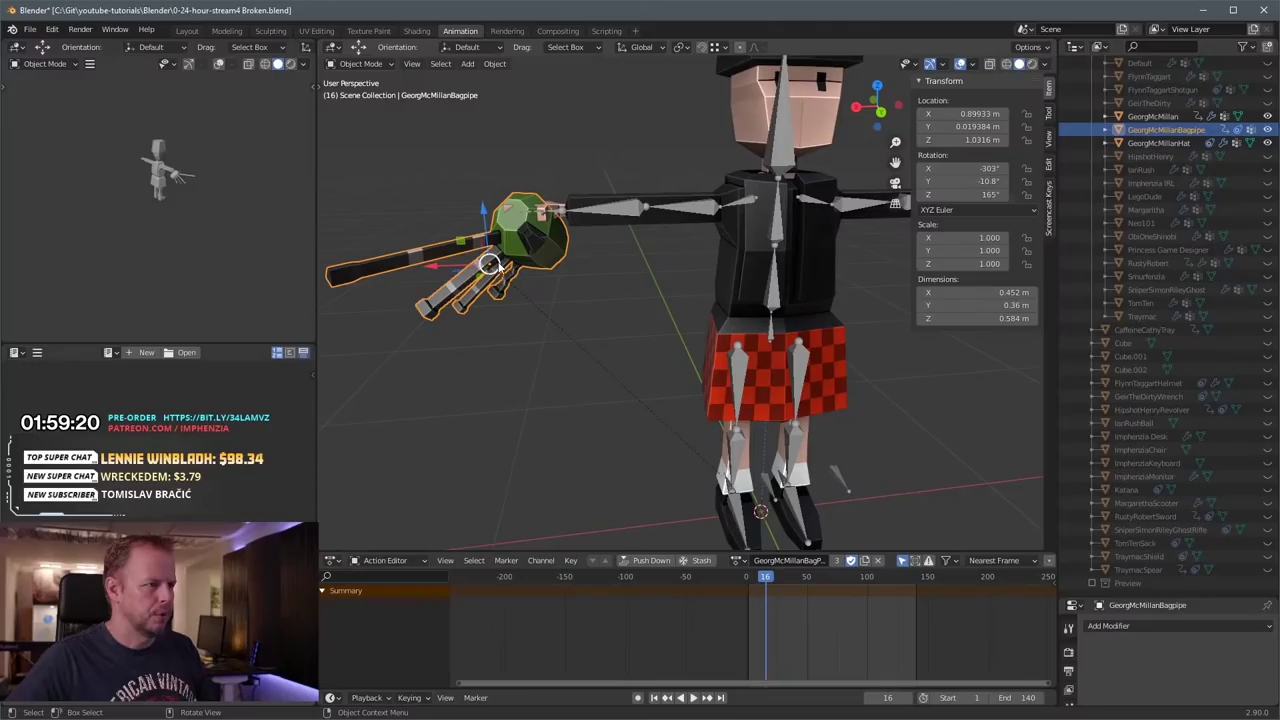
pyautogui.scroll(-1, 503, 258)
pyautogui.scroll(-1, 693, 288)
pyautogui.moveTo(727, 421); pyautogui.dragTo(642, 283, button='middle')
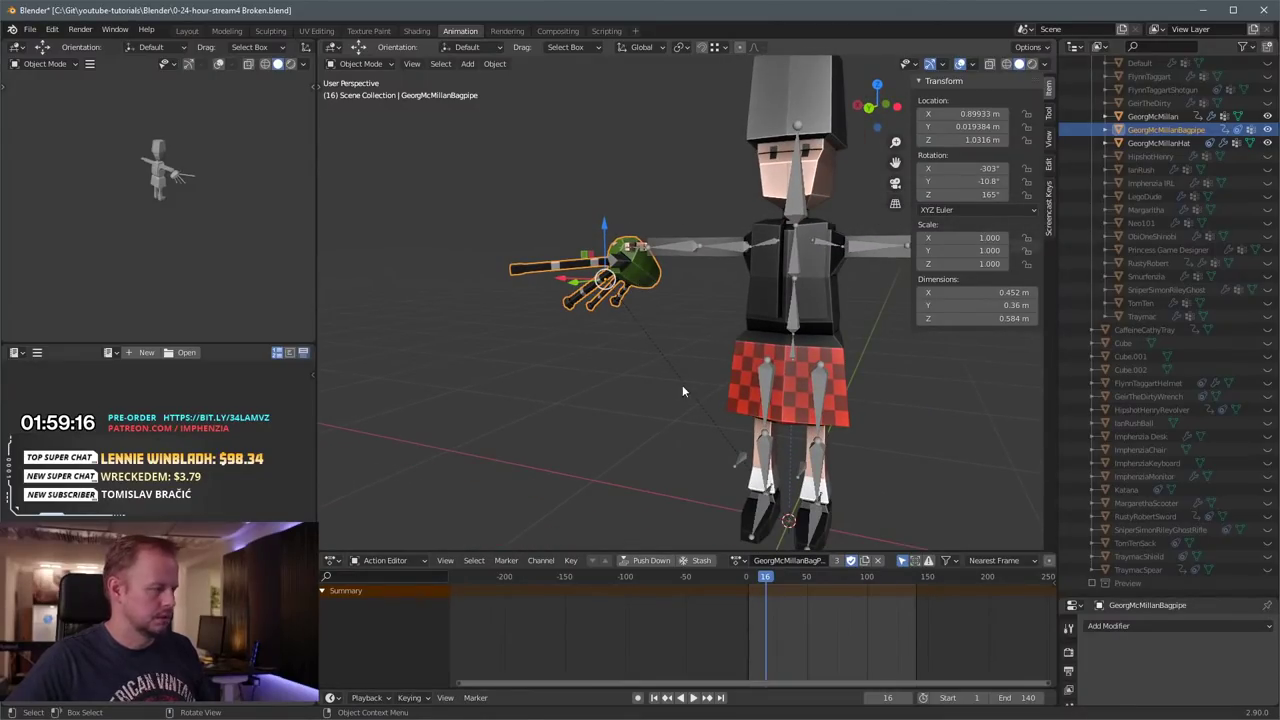
pyautogui.moveTo(682, 391); pyautogui.dragTo(670, 334, button='middle')
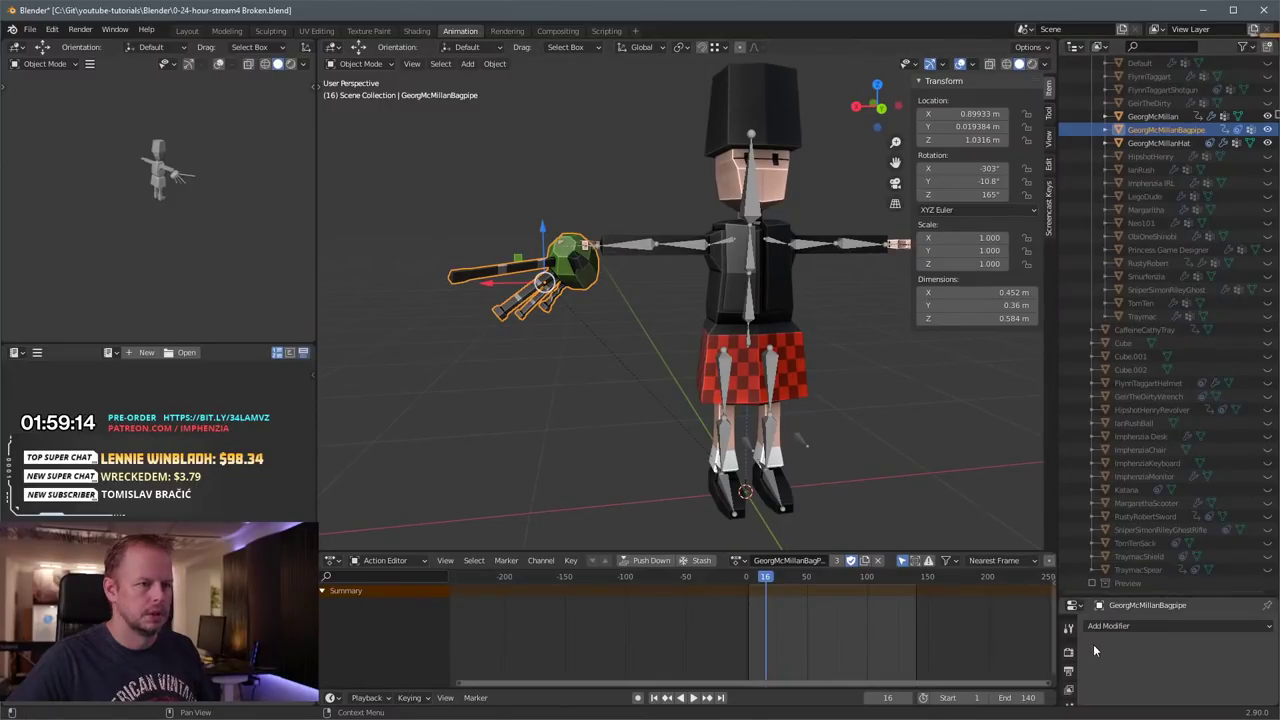
pyautogui.moveTo(1146, 470); pyautogui.dragTo(1135, 290, button='middle')
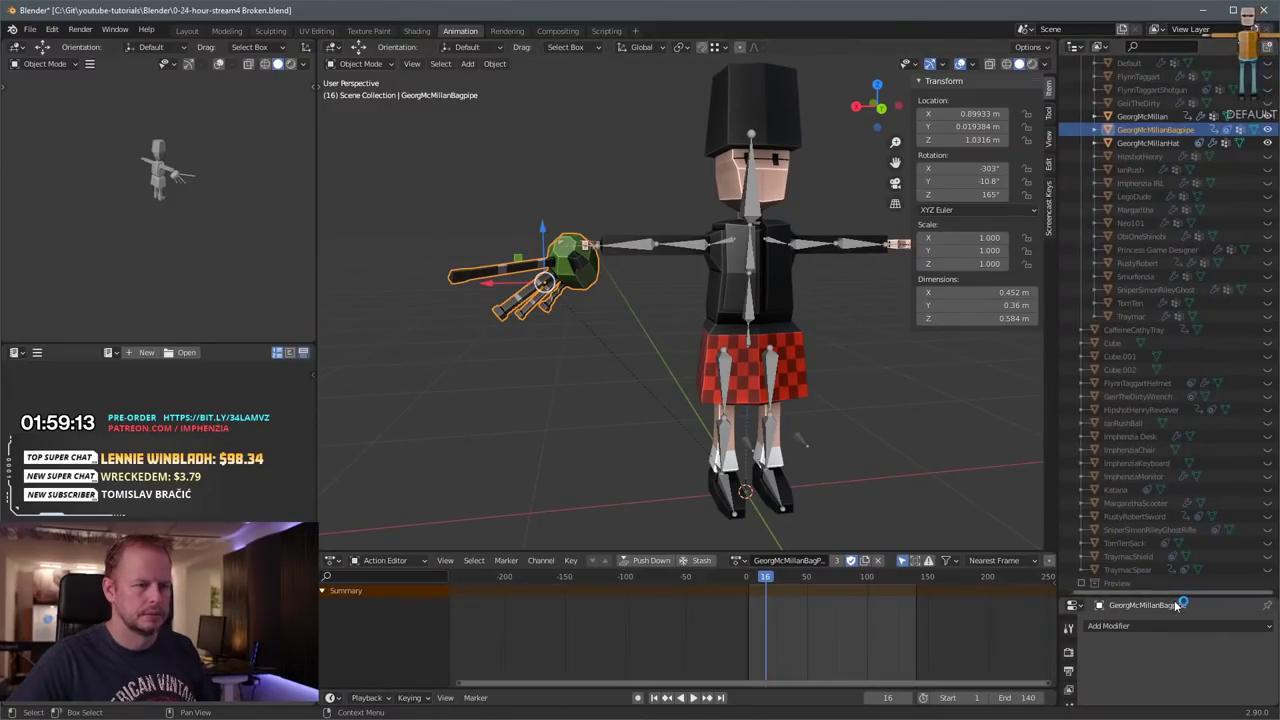
pyautogui.moveTo(1180, 598); pyautogui.dragTo(1194, 345)
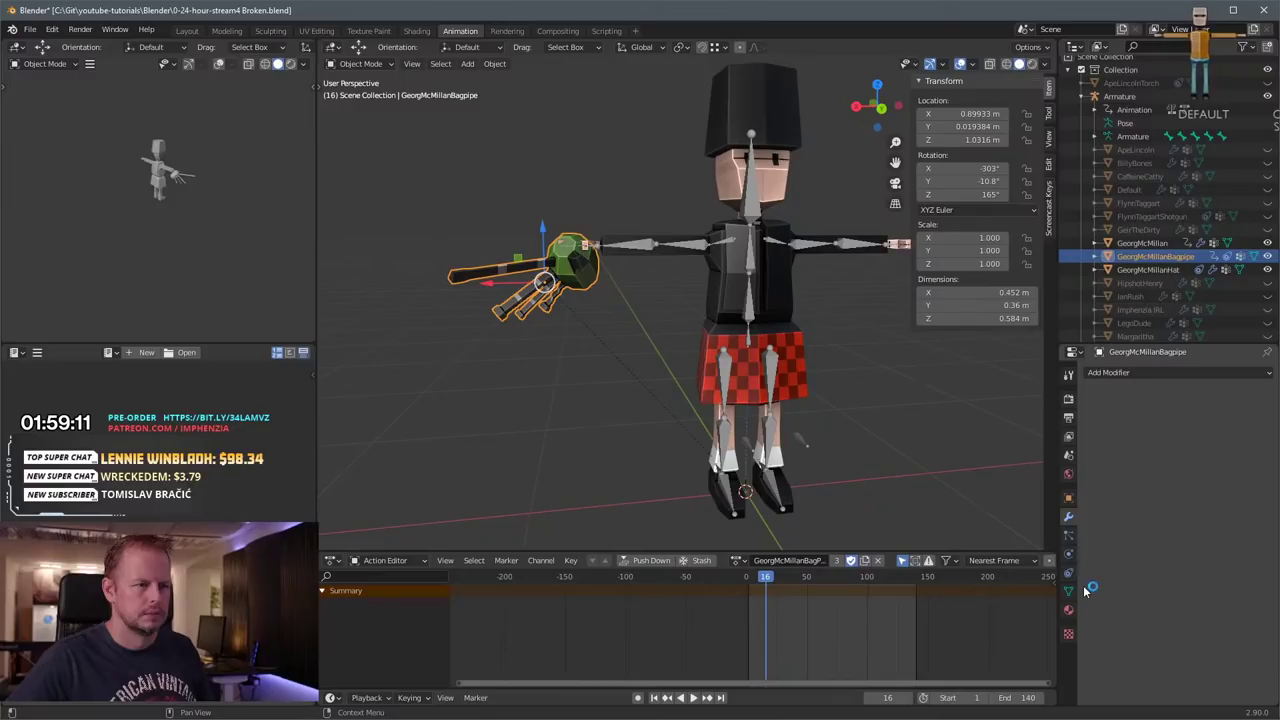
pyautogui.click(1070, 572)
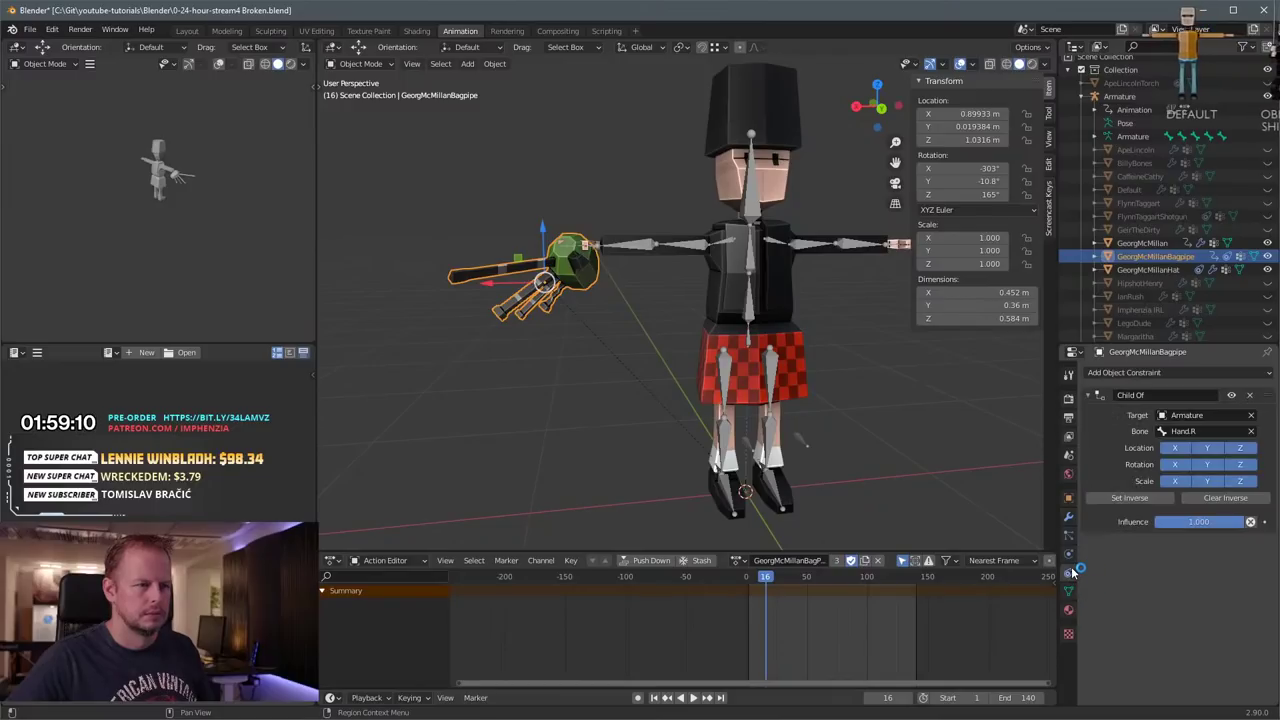
# Step: Try removing the bagpipe's Child Of constraint and moving the bagpipe away from the hand, reverting each attempt
pyautogui.click(1249, 396)
pyautogui.hotkey('ctrl', 'z')
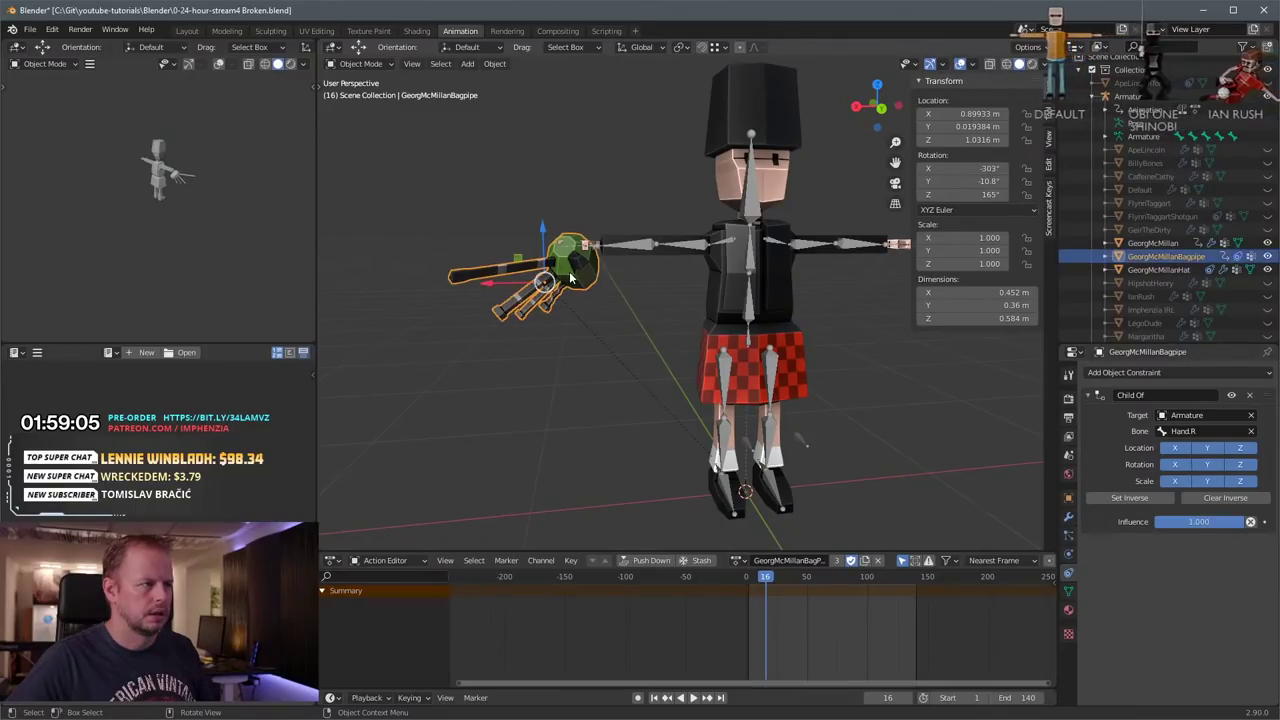
pyautogui.press('g')
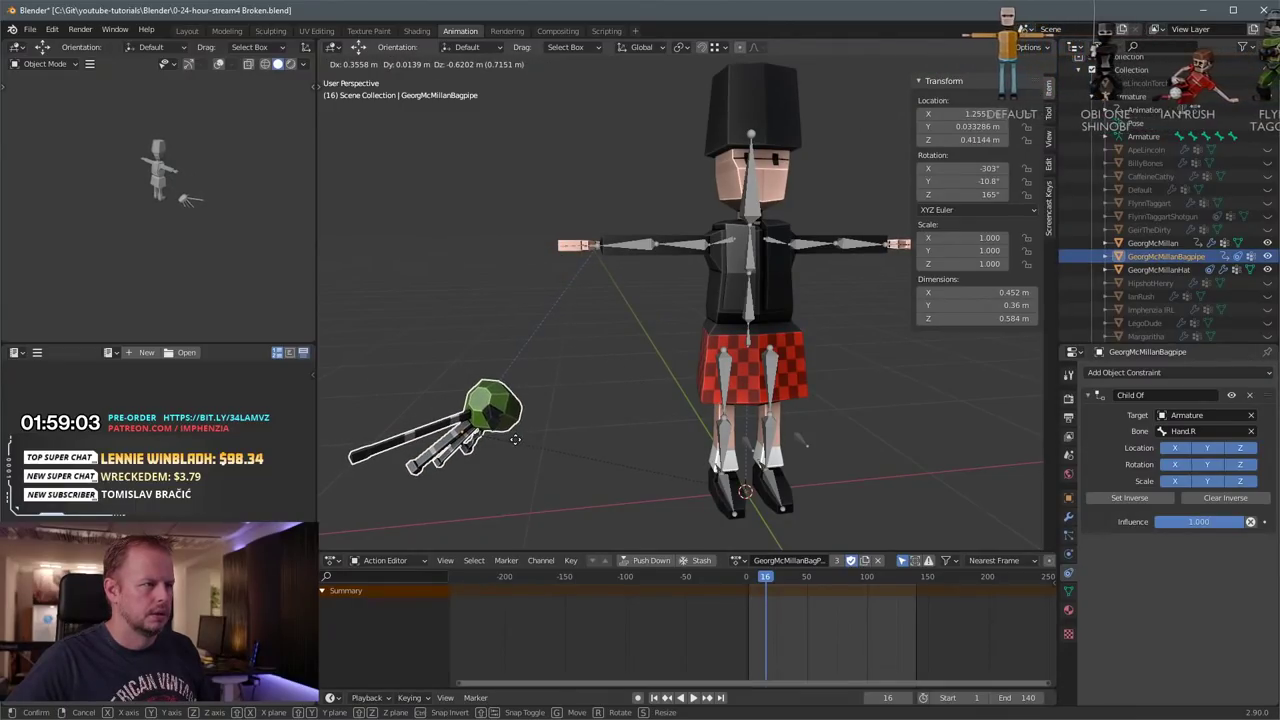
pyautogui.rightClick(519, 444)
pyautogui.moveTo(808, 434); pyautogui.dragTo(783, 436, button='middle')
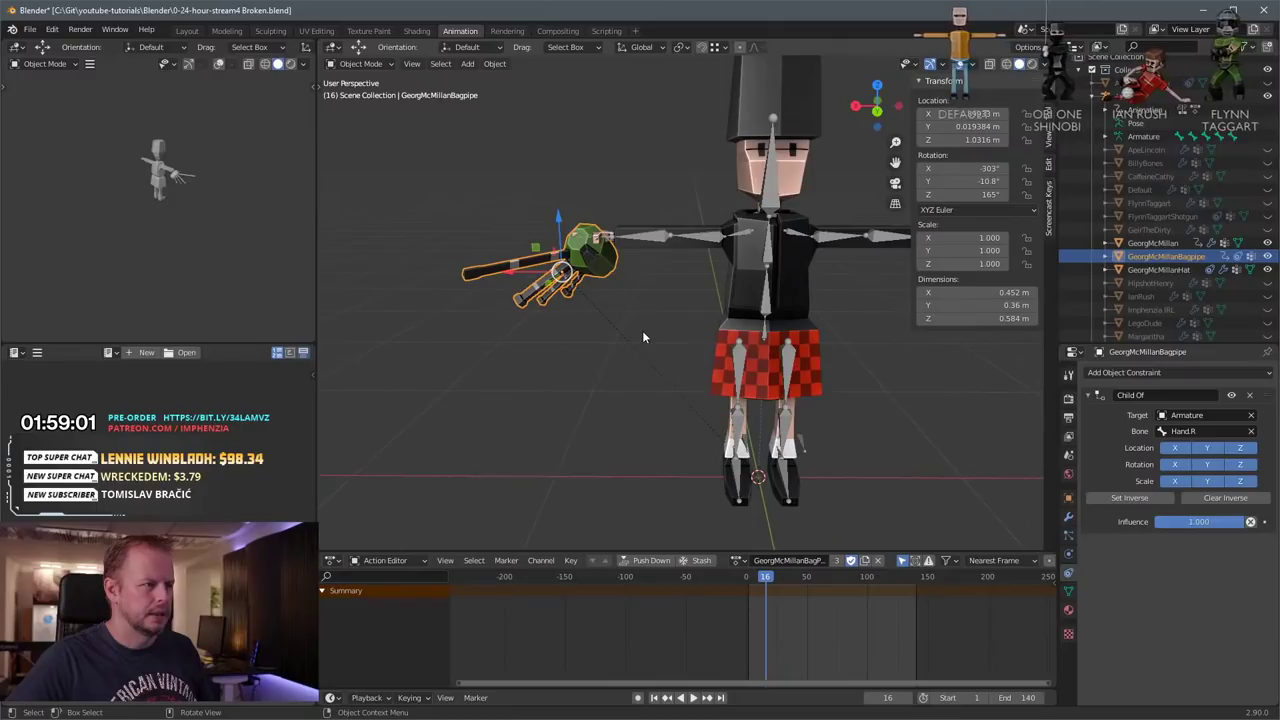
pyautogui.scroll(3, 620, 323)
pyautogui.scroll(-3, 546, 289)
pyautogui.press('g')
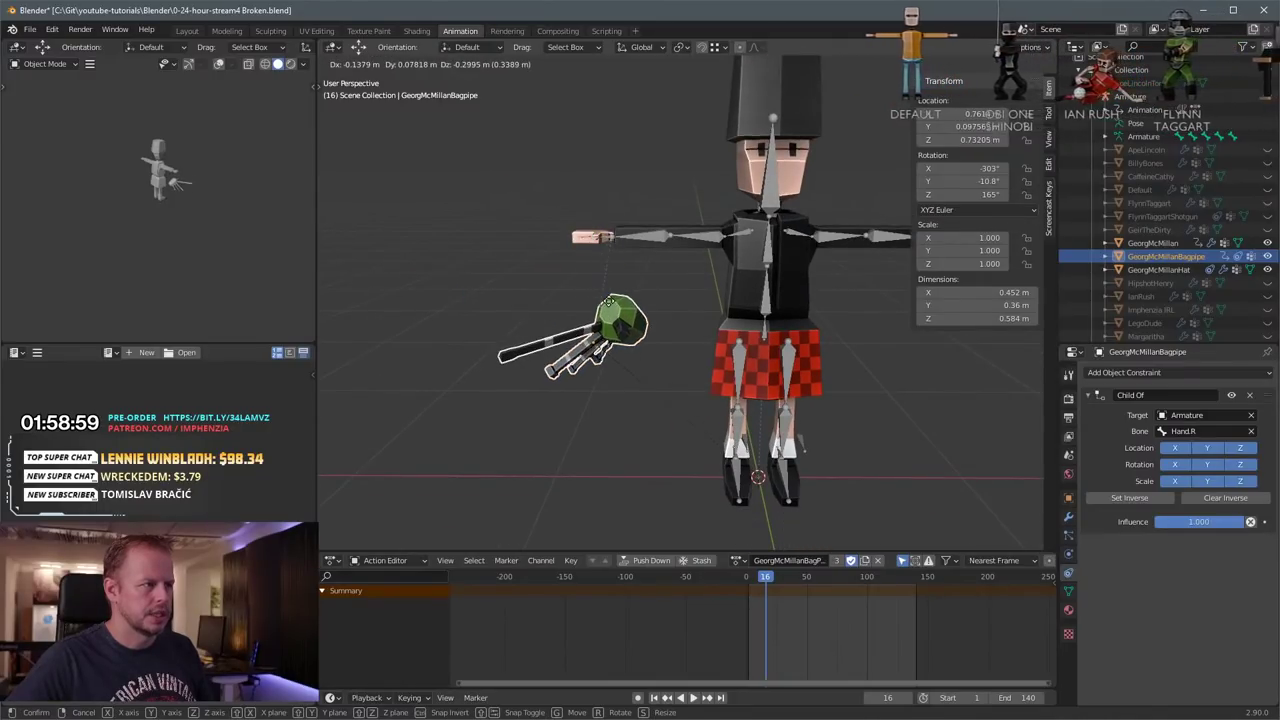
pyautogui.rightClick(654, 434)
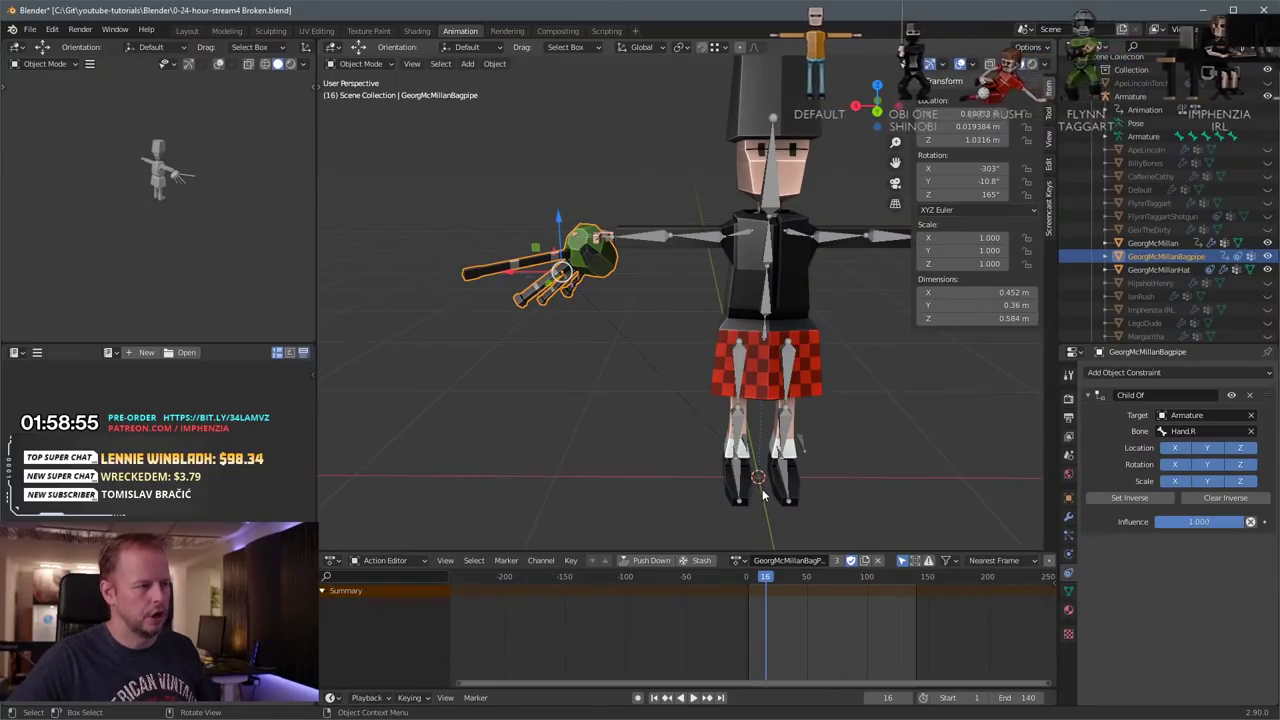
# Step: Select the GeorgMcMillanHat object and examine its Child Of constraint and transform
pyautogui.moveTo(593, 292); pyautogui.dragTo(637, 322, button='middle')
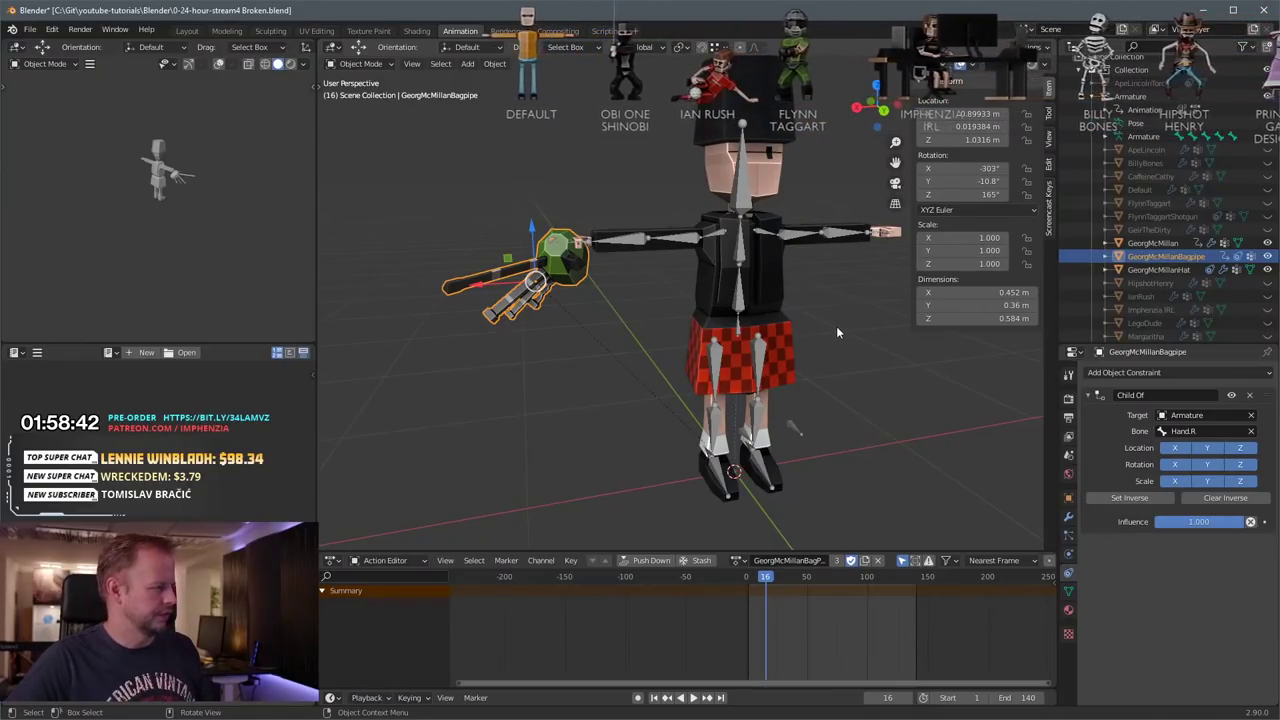
pyautogui.scroll(5, 836, 326)
pyautogui.scroll(-4, 810, 323)
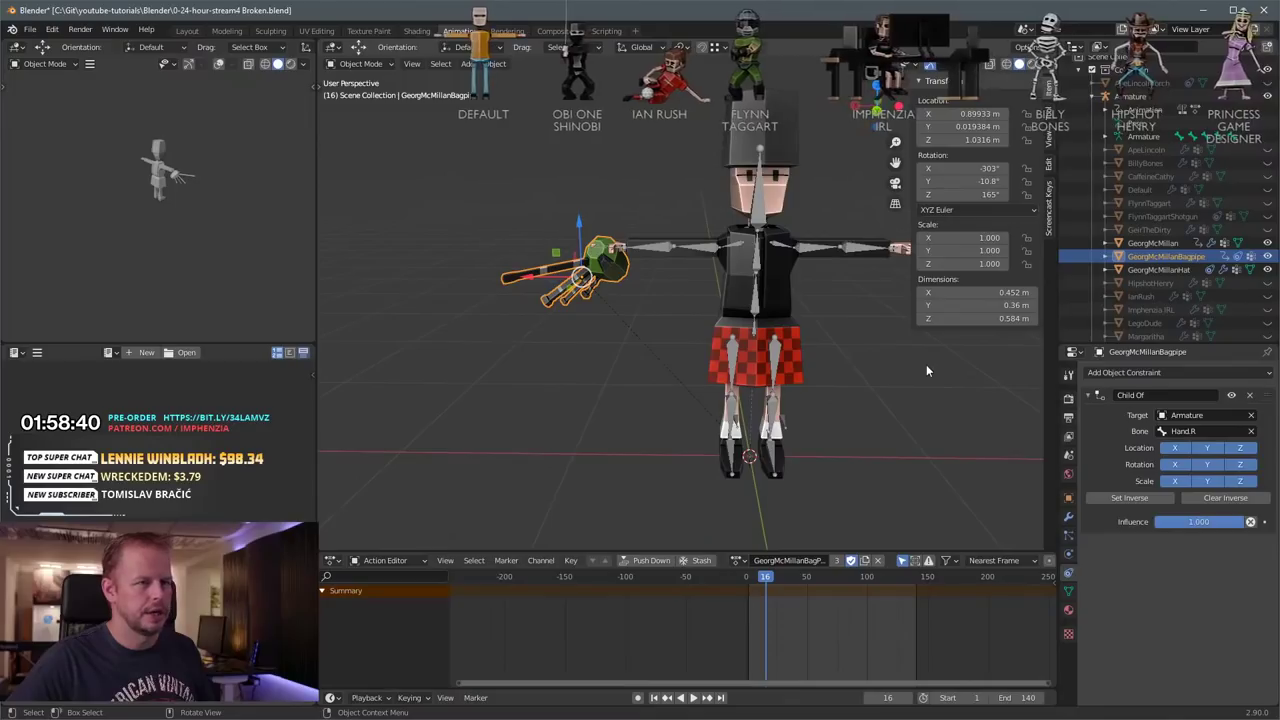
pyautogui.click(1160, 270)
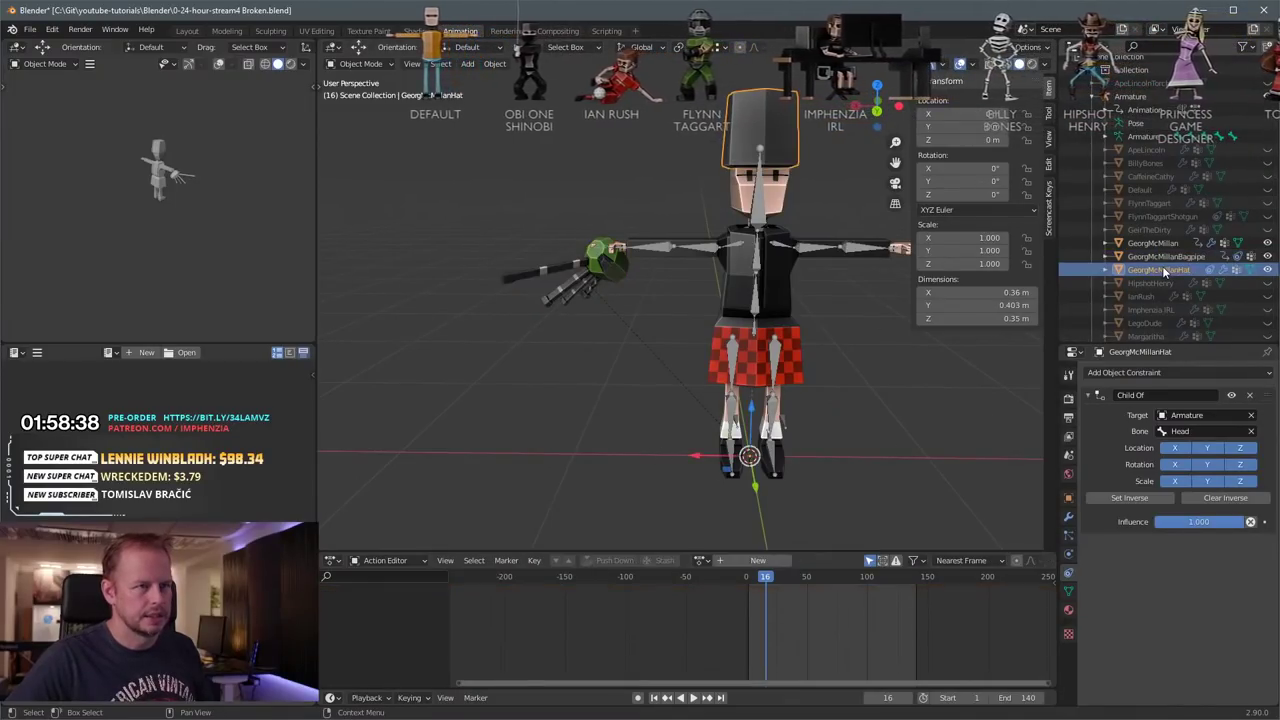
pyautogui.moveTo(771, 355)
pyautogui.mouseDown(button='middle')
pyautogui.moveTo(811, 349)
pyautogui.moveTo(750, 360)
pyautogui.mouseUp(button='middle')
pyautogui.scroll(-1, 752, 365)
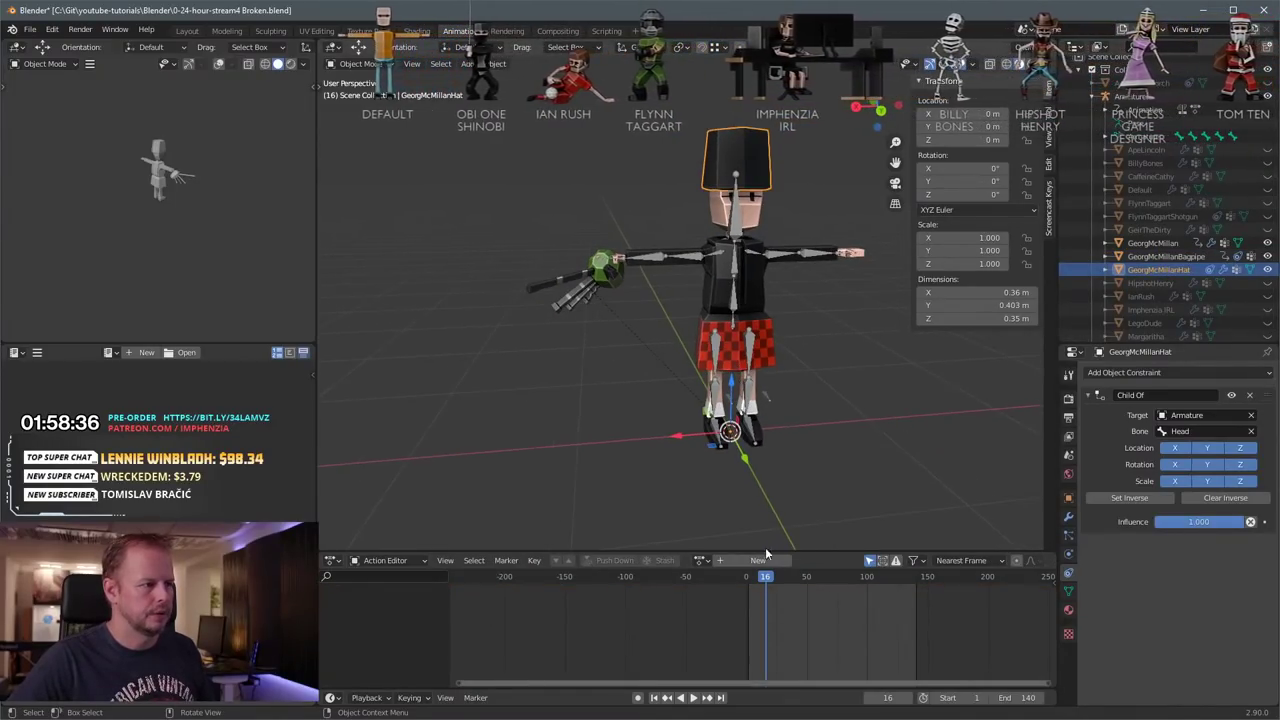
# Step: Assign the GeorgMcMillanBagPlaying action to the hat and play the animation to check the hat's placement
pyautogui.press('space')
pyautogui.press('space')
pyautogui.click(703, 561)
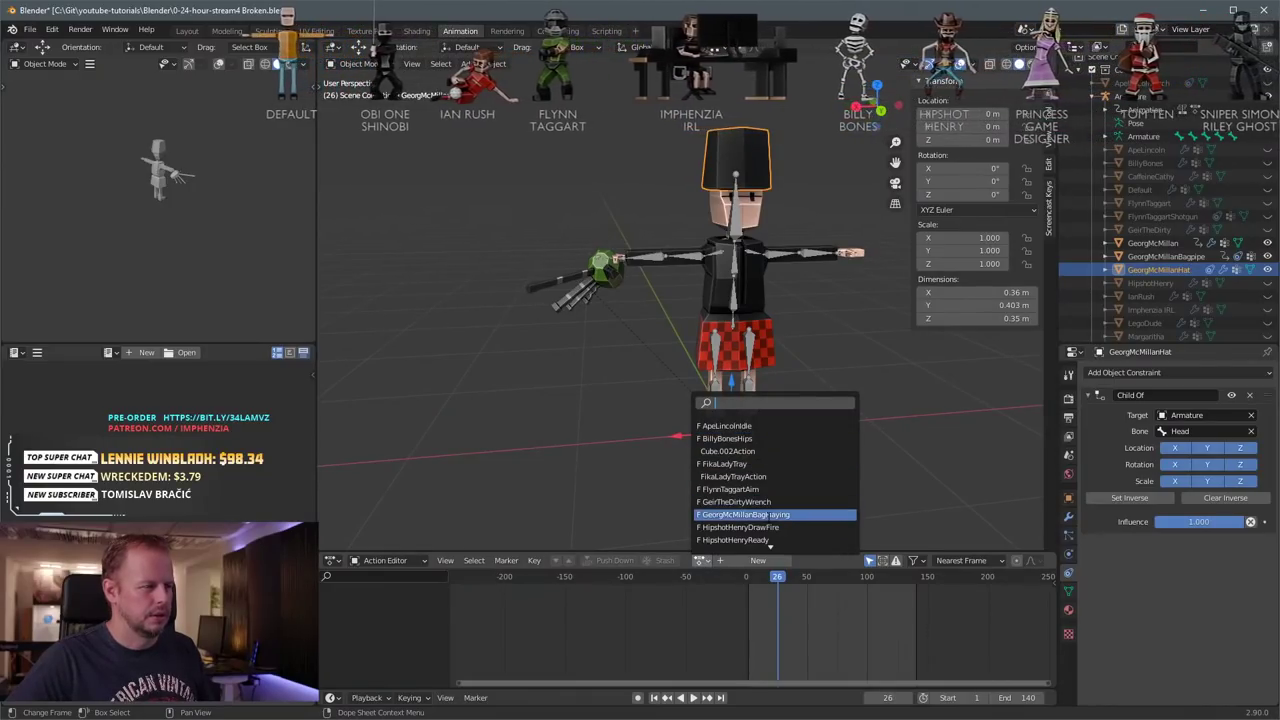
pyautogui.click(765, 514)
pyautogui.scroll(-1, 788, 416)
pyautogui.press('space')
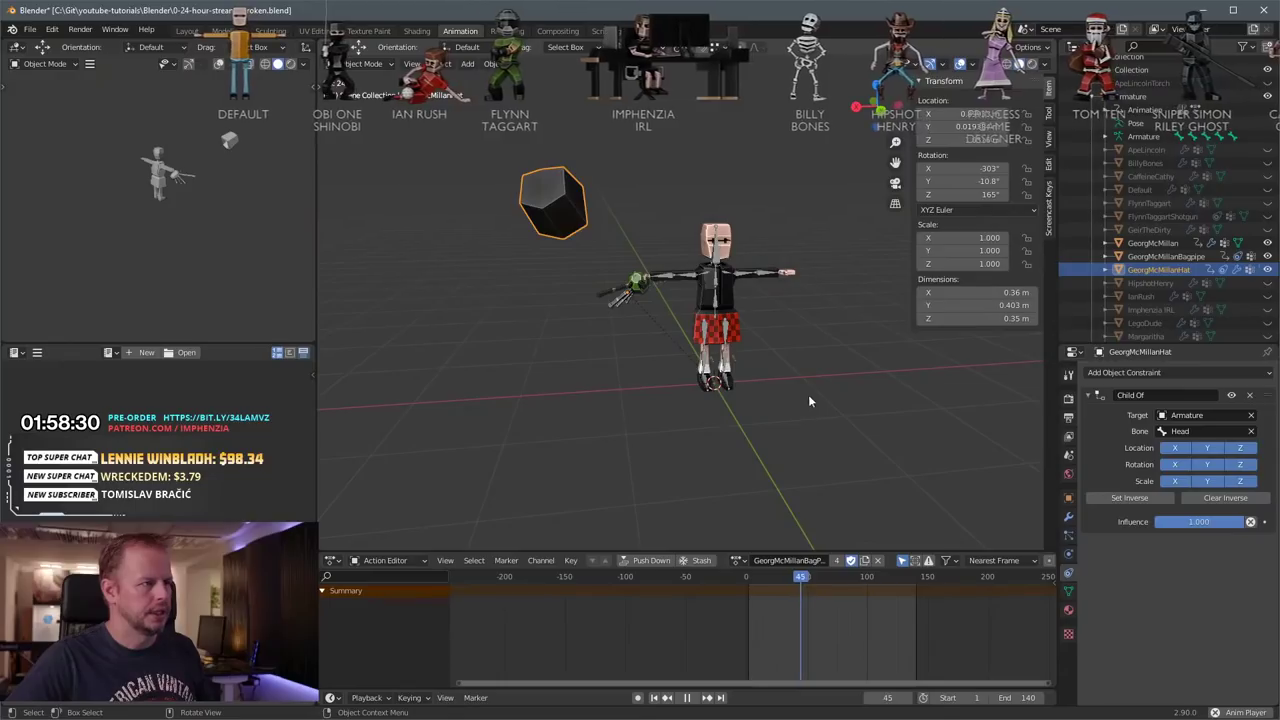
pyautogui.moveTo(752, 380); pyautogui.dragTo(653, 407, button='middle')
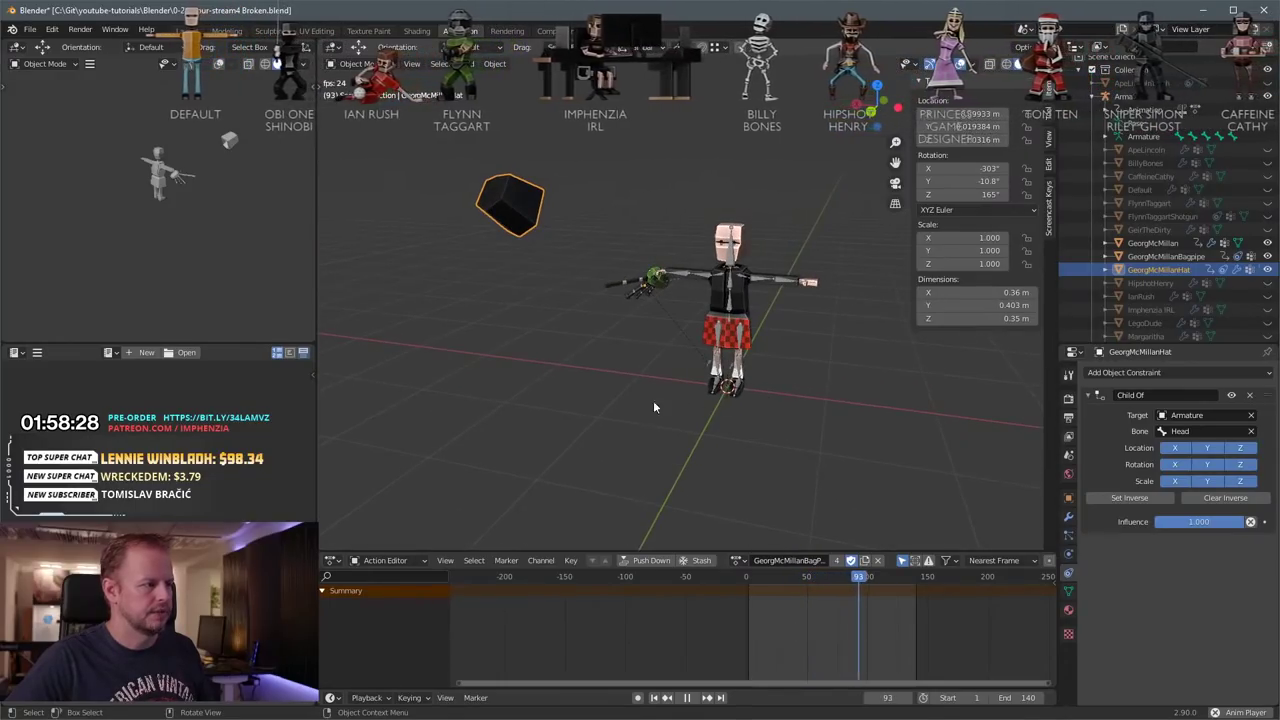
pyautogui.click(741, 560)
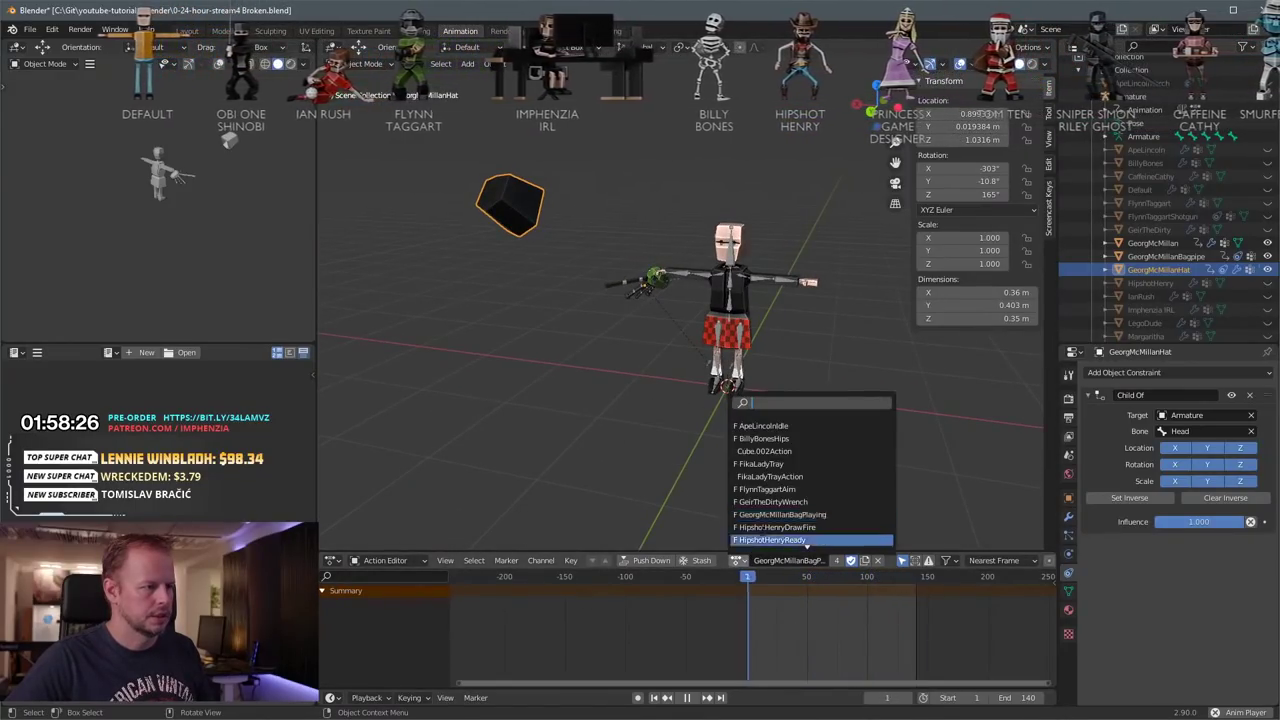
pyautogui.press('Escape')
pyautogui.press('space')
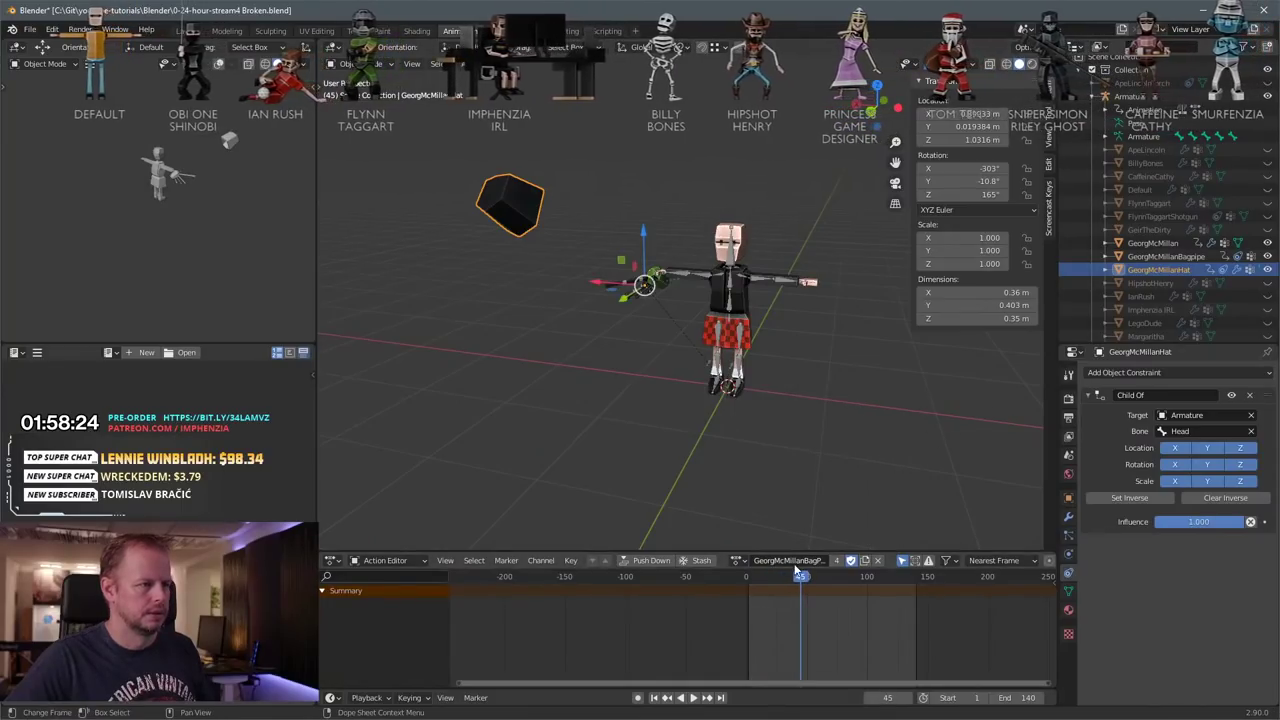
# Step: Switch the hat's action to TPose and play the animation from the start of the timeline
pyautogui.click(741, 560)
pyautogui.scroll(-5, 805, 480)
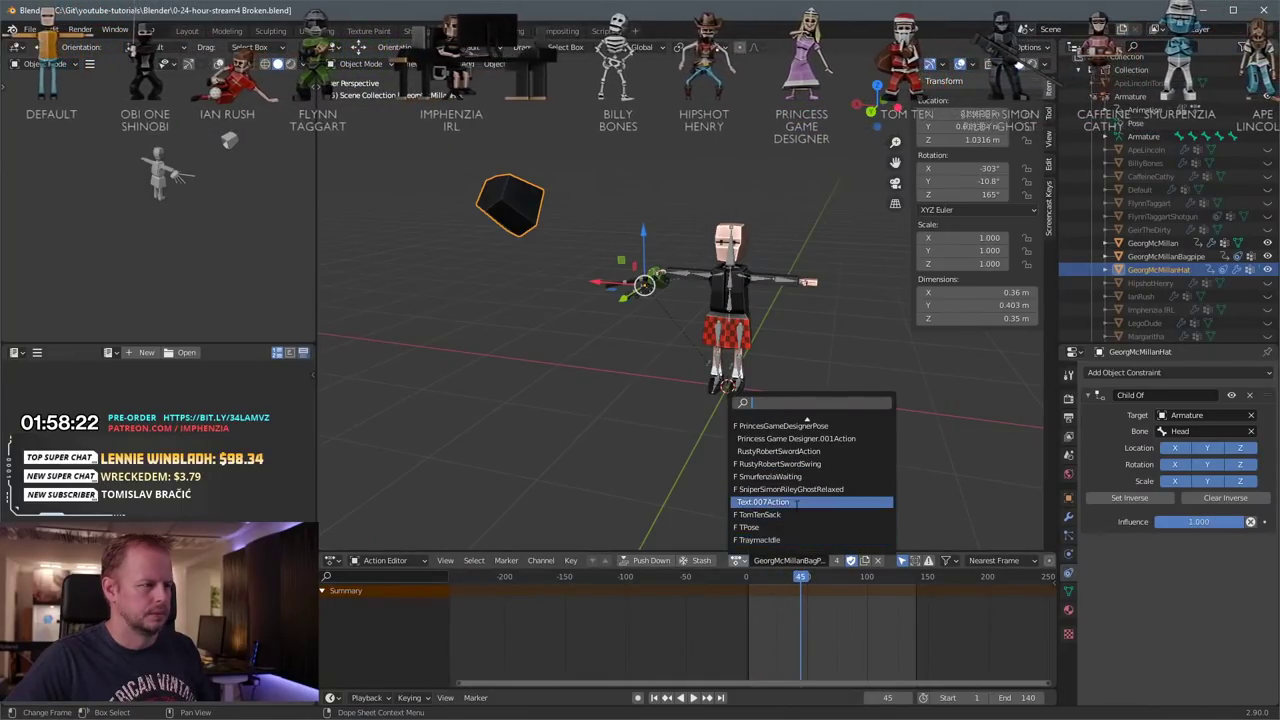
pyautogui.click(770, 527)
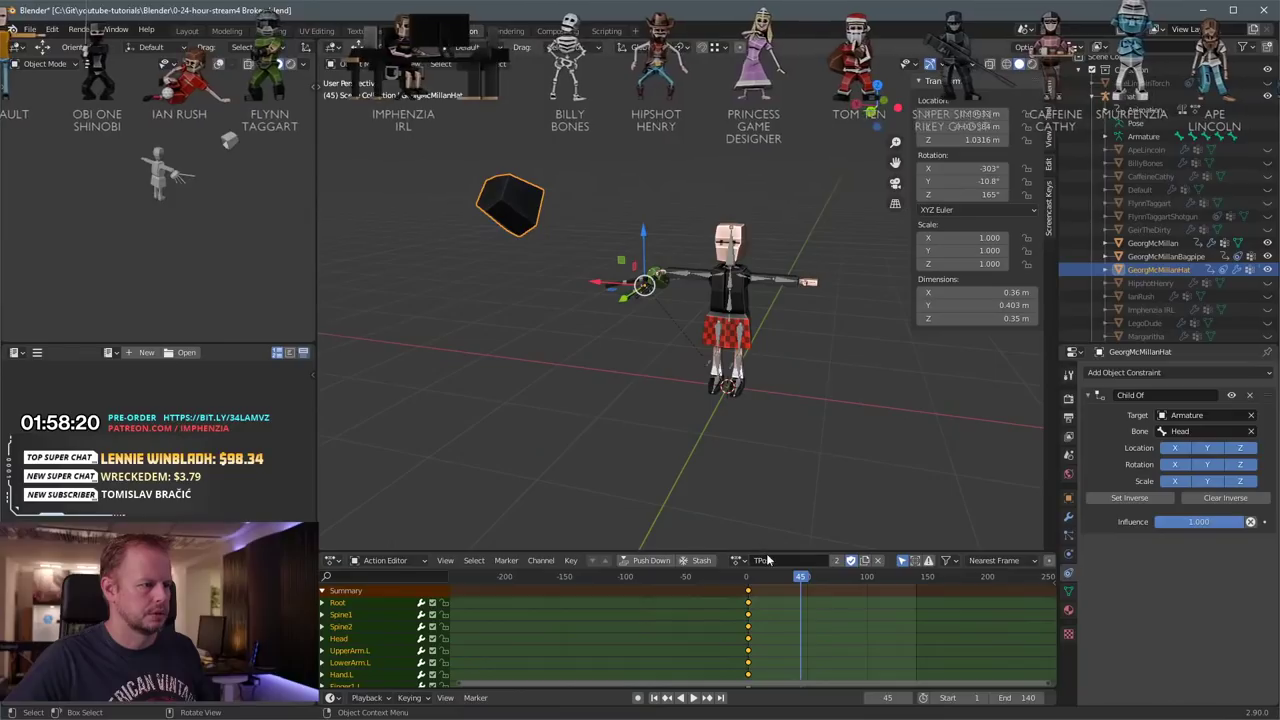
pyautogui.click(747, 577)
pyautogui.press('space')
pyautogui.press('space')
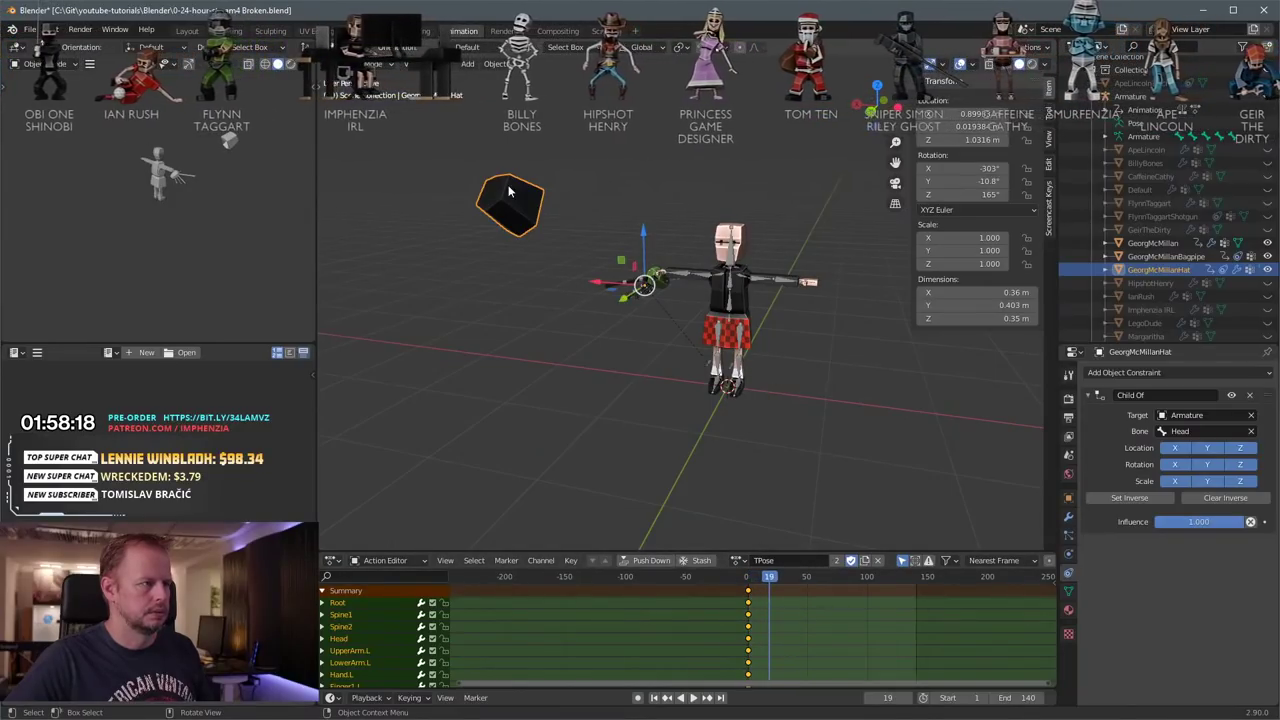
# Step: Examine the hat's position relative to the character's head, checking the bagpipe object before reselecting GeorgMcMillanHat
pyautogui.moveTo(508, 190); pyautogui.dragTo(635, 407, button='middle')
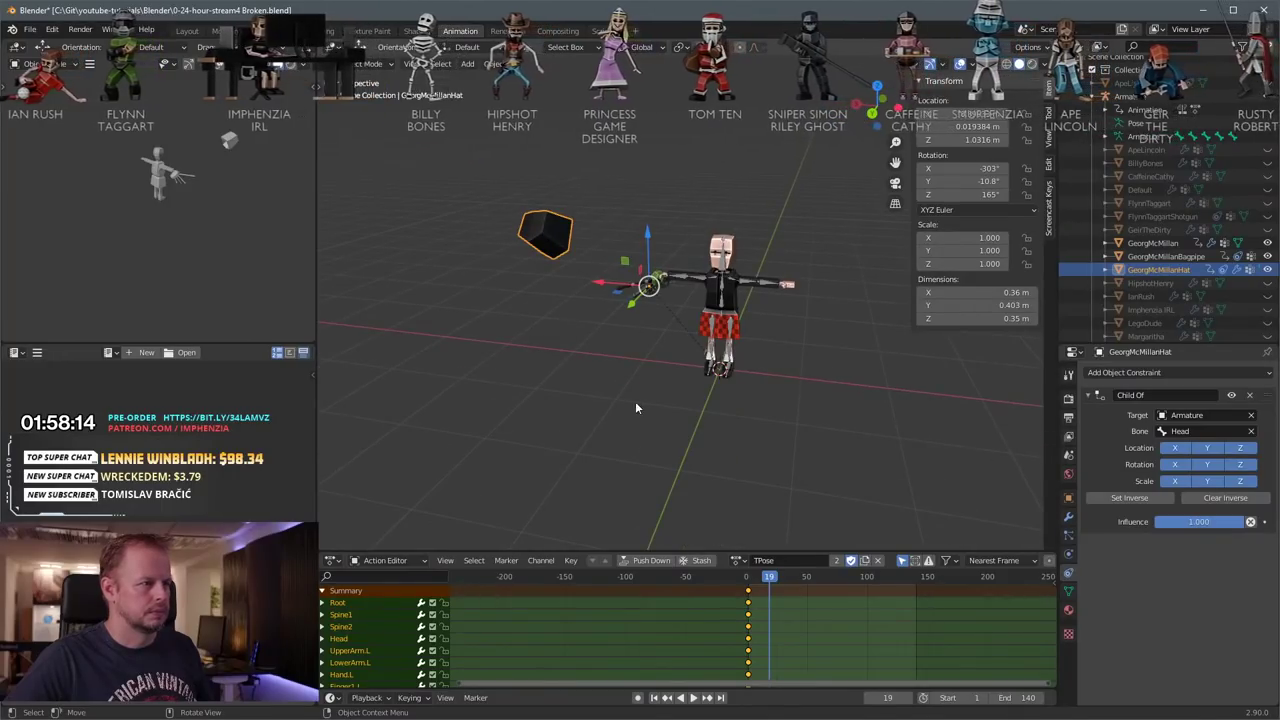
pyautogui.click(636, 407)
pyautogui.click(566, 224)
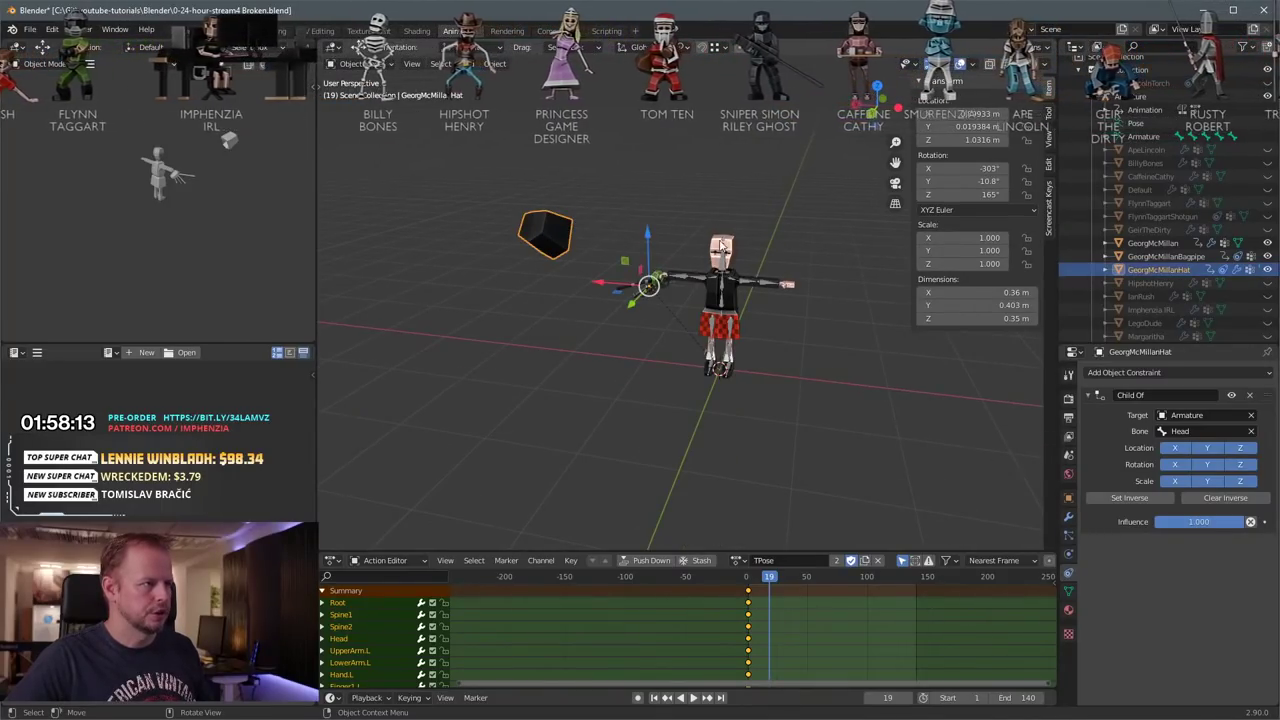
pyautogui.scroll(2, 688, 275)
pyautogui.click(543, 227)
pyautogui.click(485, 195)
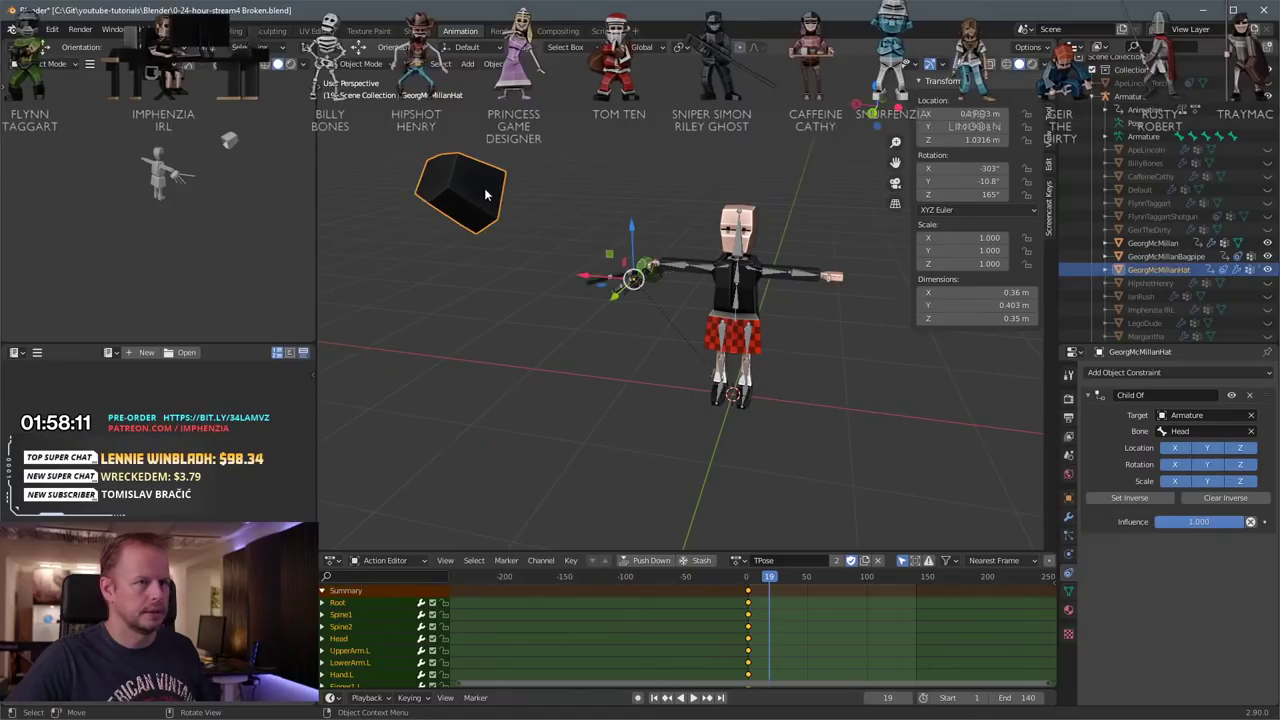
pyautogui.click(1160, 256)
pyautogui.click(1163, 269)
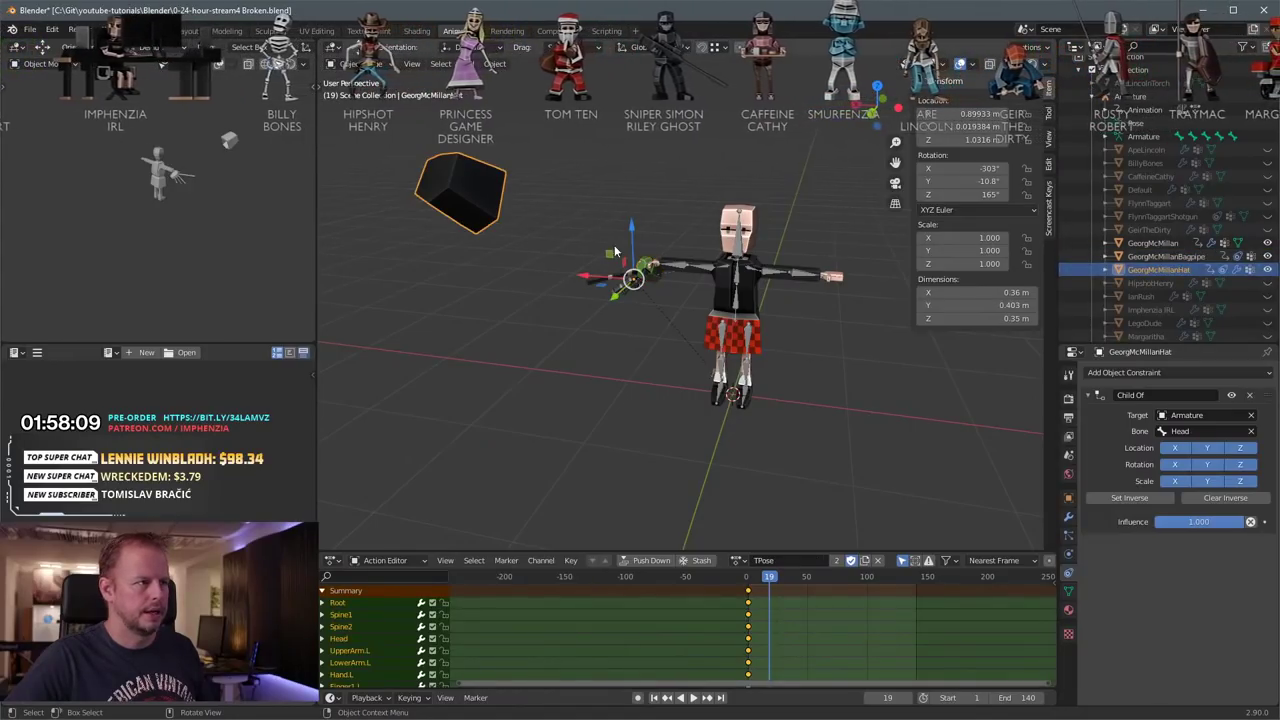
# Step: Clear the hat's location and rotation, then deselect it
pyautogui.moveTo(475, 187); pyautogui.dragTo(527, 185, button='middle')
pyautogui.rightClick(527, 187)
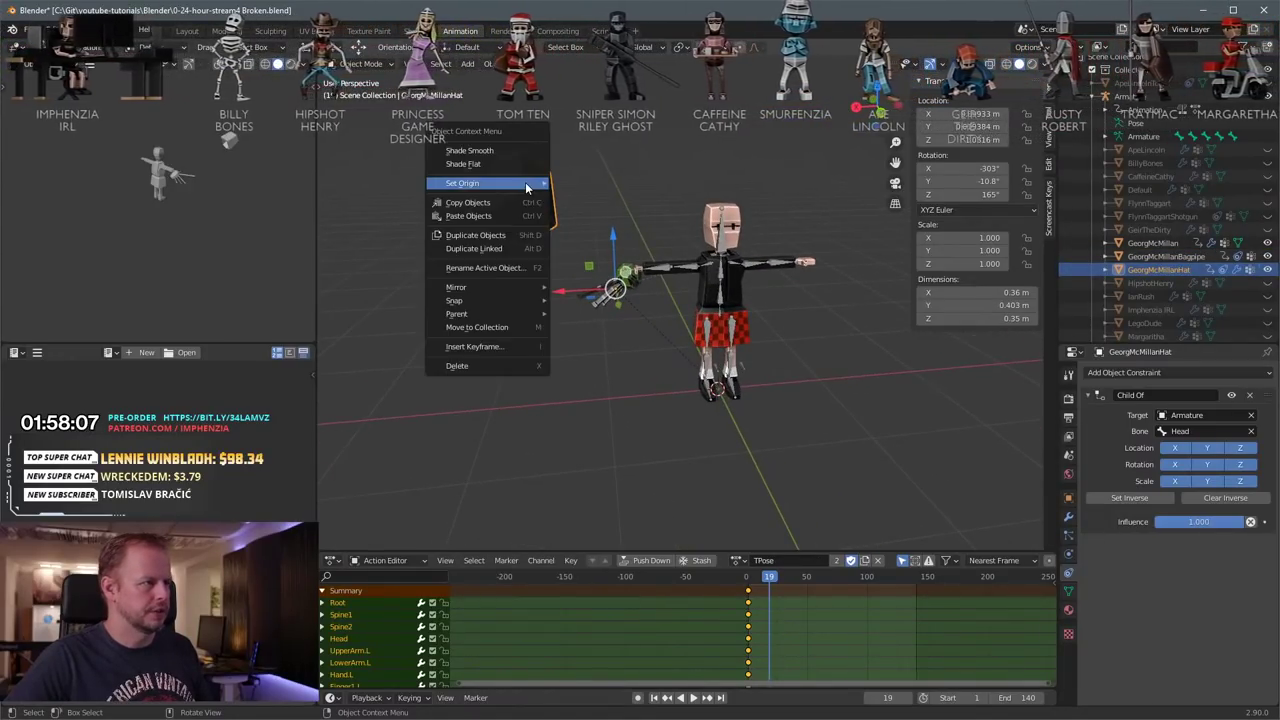
pyautogui.press('Escape')
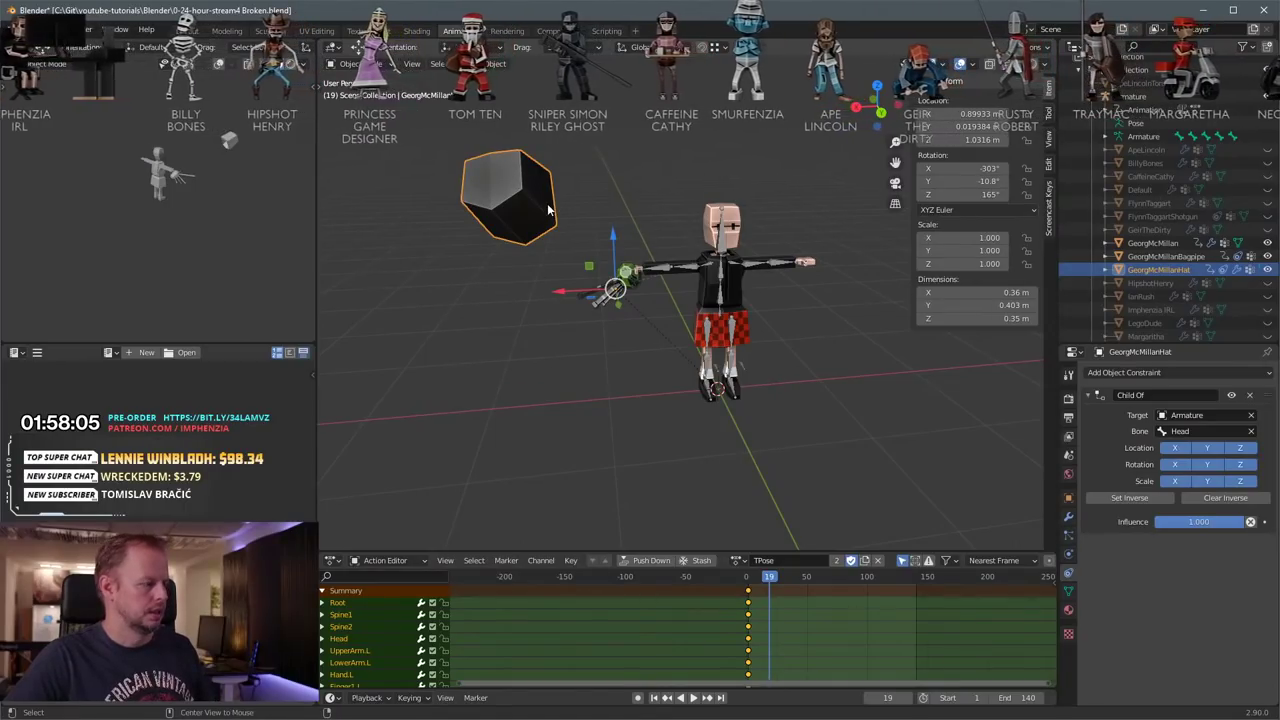
pyautogui.hotkey('alt', 'g')
pyautogui.hotkey('alt', 'r')
pyautogui.scroll(2, 768, 205)
pyautogui.keyDown('shift'); pyautogui.moveTo(764, 188); pyautogui.dragTo(728, 228, button='middle'); pyautogui.keyUp('shift')
pyautogui.click(674, 218)
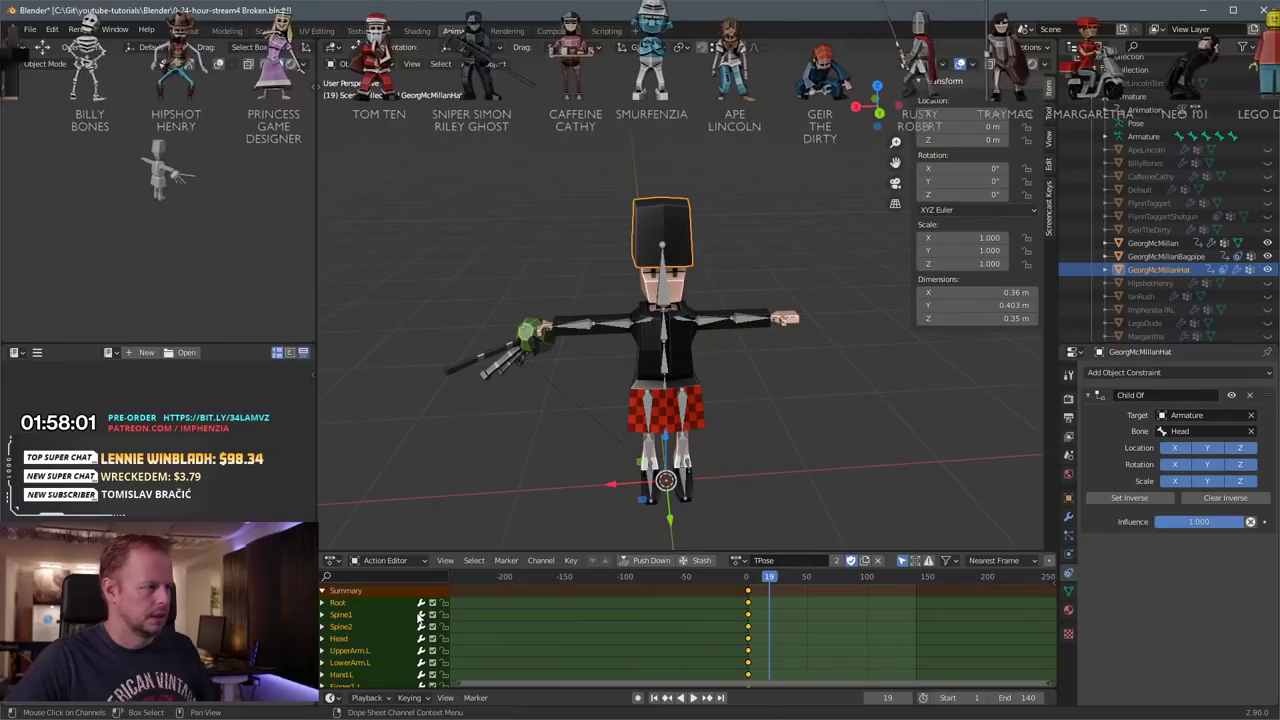
pyautogui.click(808, 293)
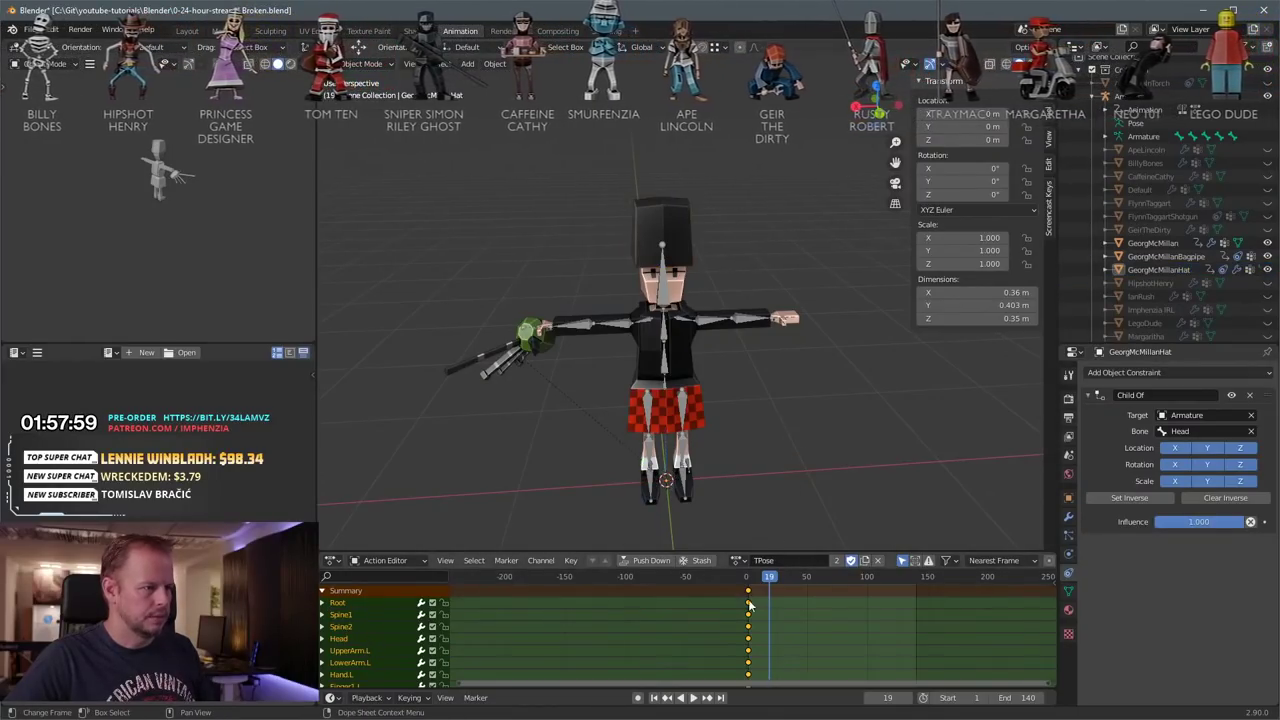
# Step: Scrub the timeline to frame 15 and inspect the hat with the TPose action assigned
pyautogui.moveTo(757, 578)
pyautogui.mouseDown()
pyautogui.moveTo(746, 579)
pyautogui.moveTo(764, 576)
pyautogui.mouseUp()
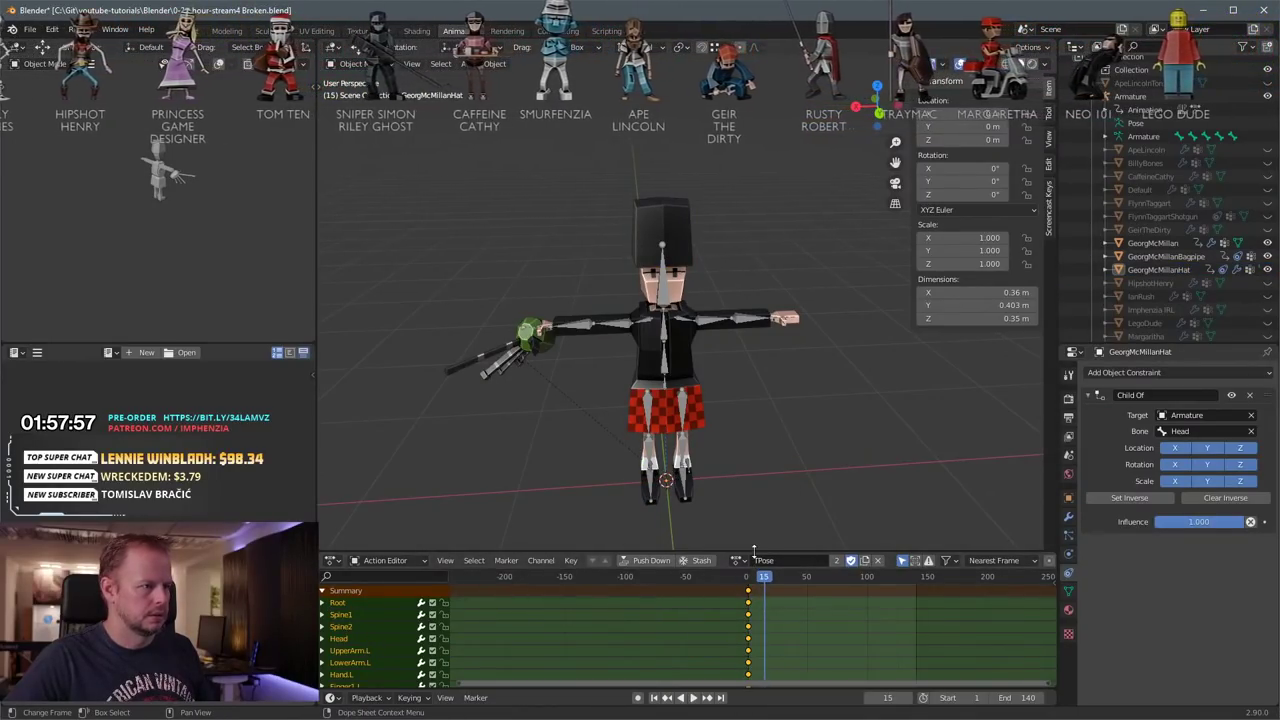
pyautogui.scroll(-2, 754, 558)
pyautogui.click(704, 560)
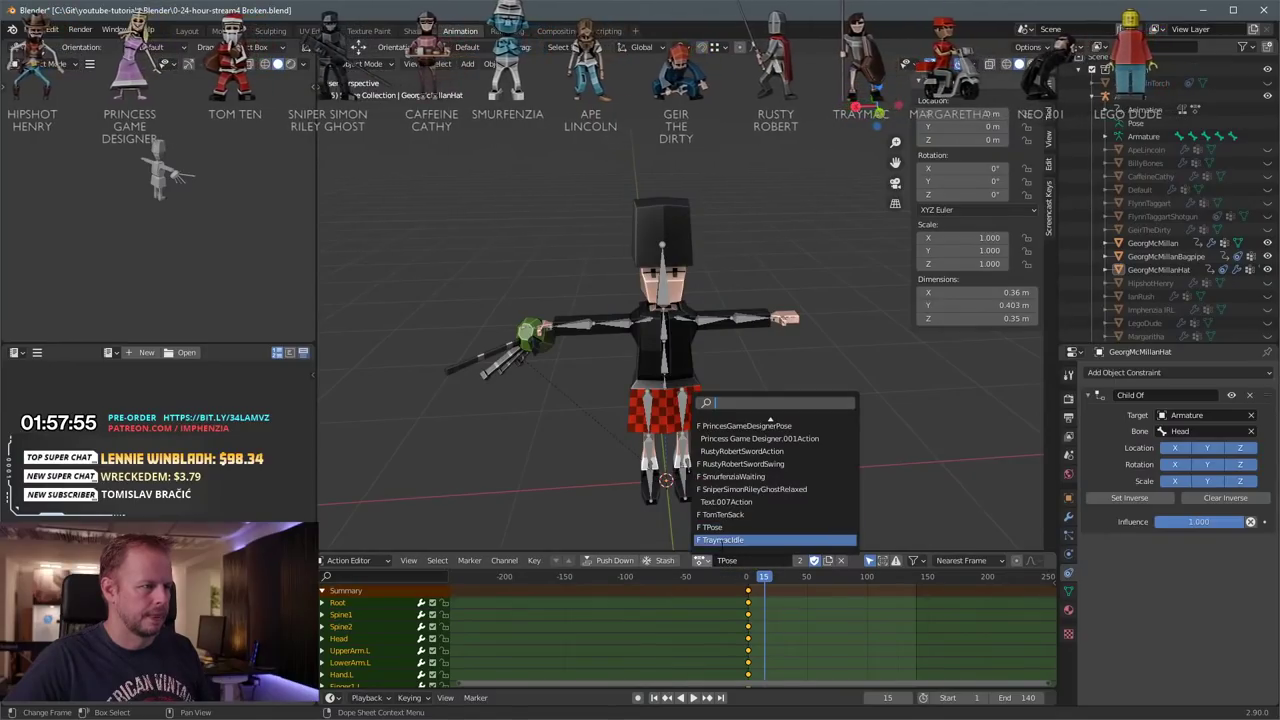
pyautogui.scroll(3, 757, 358)
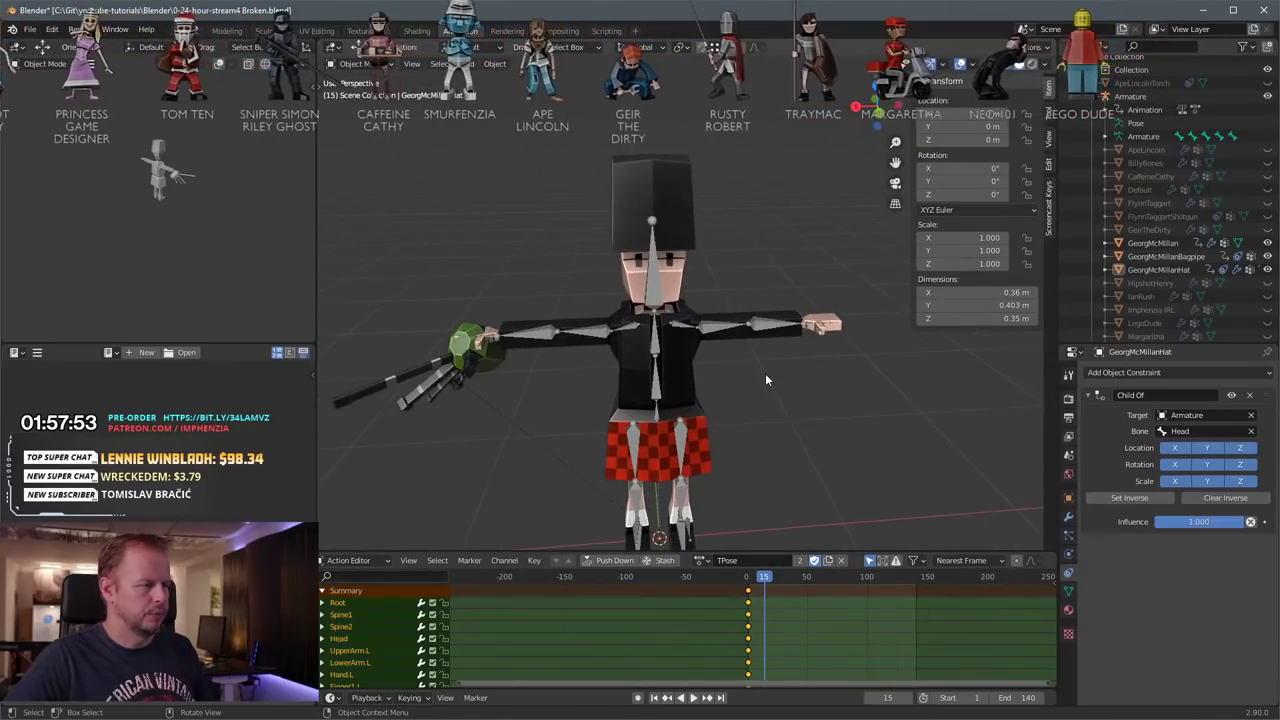
pyautogui.scroll(-3, 765, 380)
# Step: Assign the GeorgMcMillanBagPlaying action to the hat again and play the animation to test its effect on the hat
pyautogui.click(704, 560)
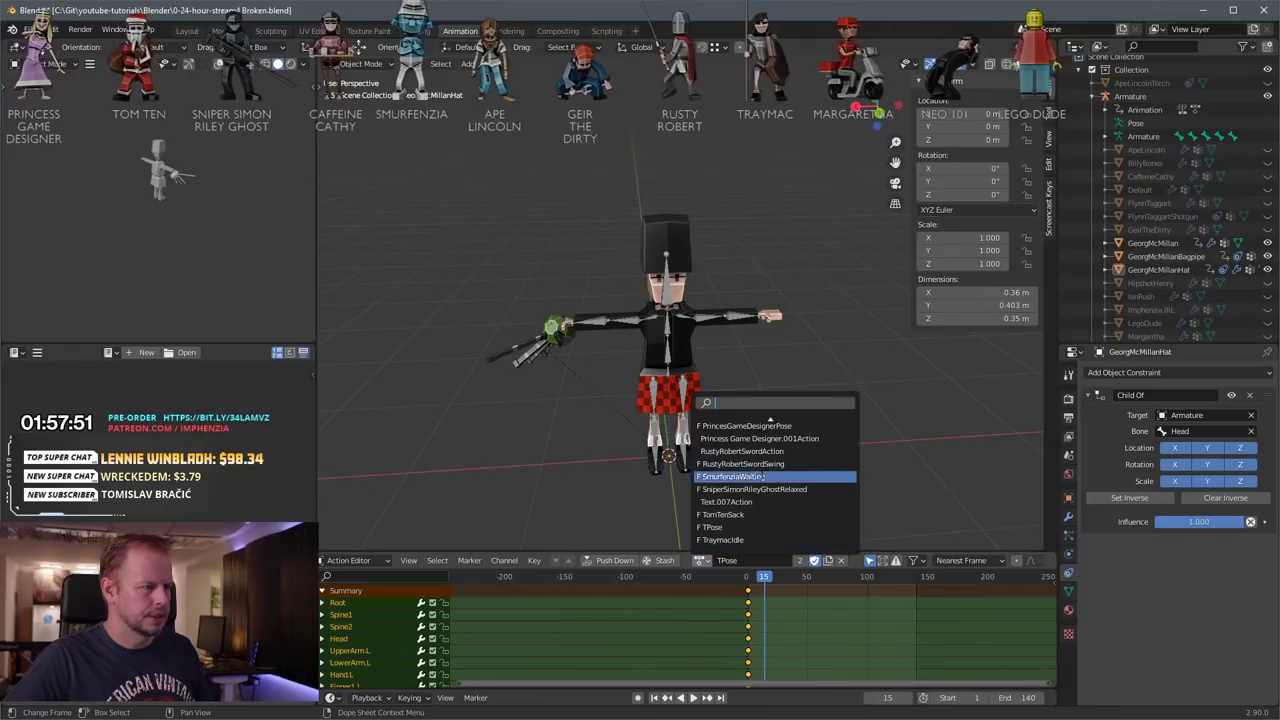
pyautogui.scroll(12, 765, 477)
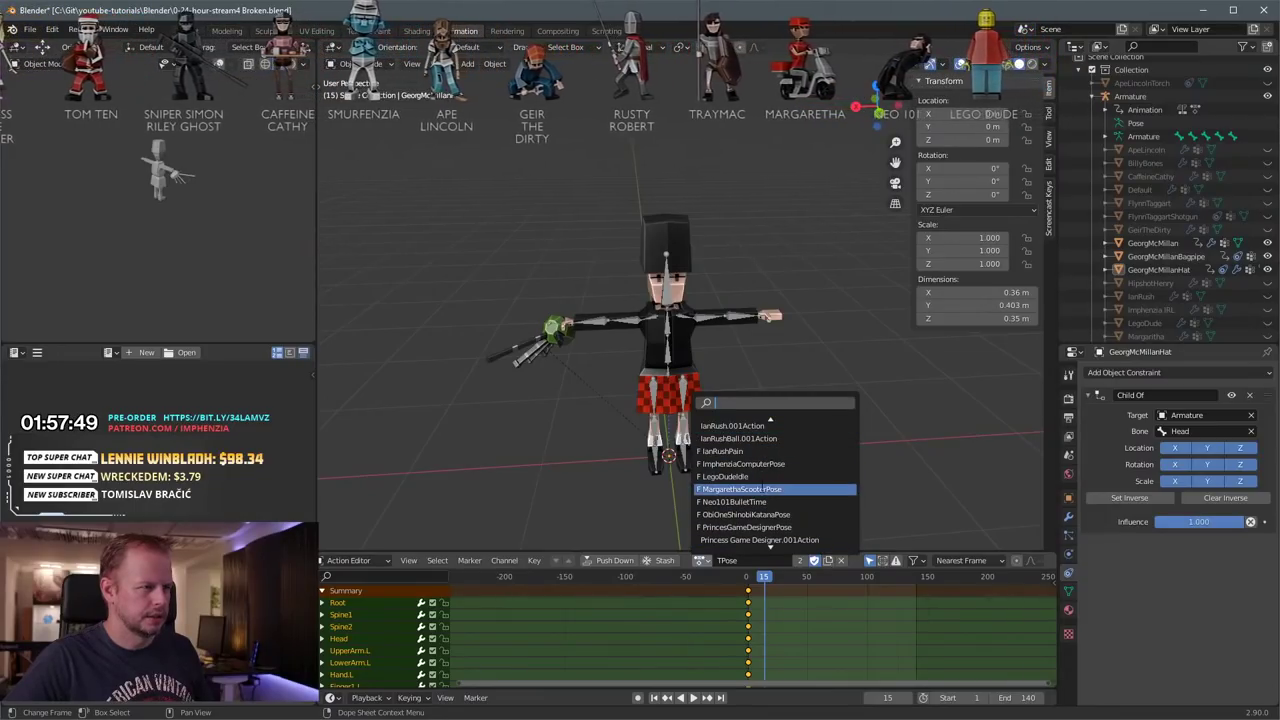
pyautogui.scroll(6, 765, 490)
pyautogui.scroll(9, 765, 480)
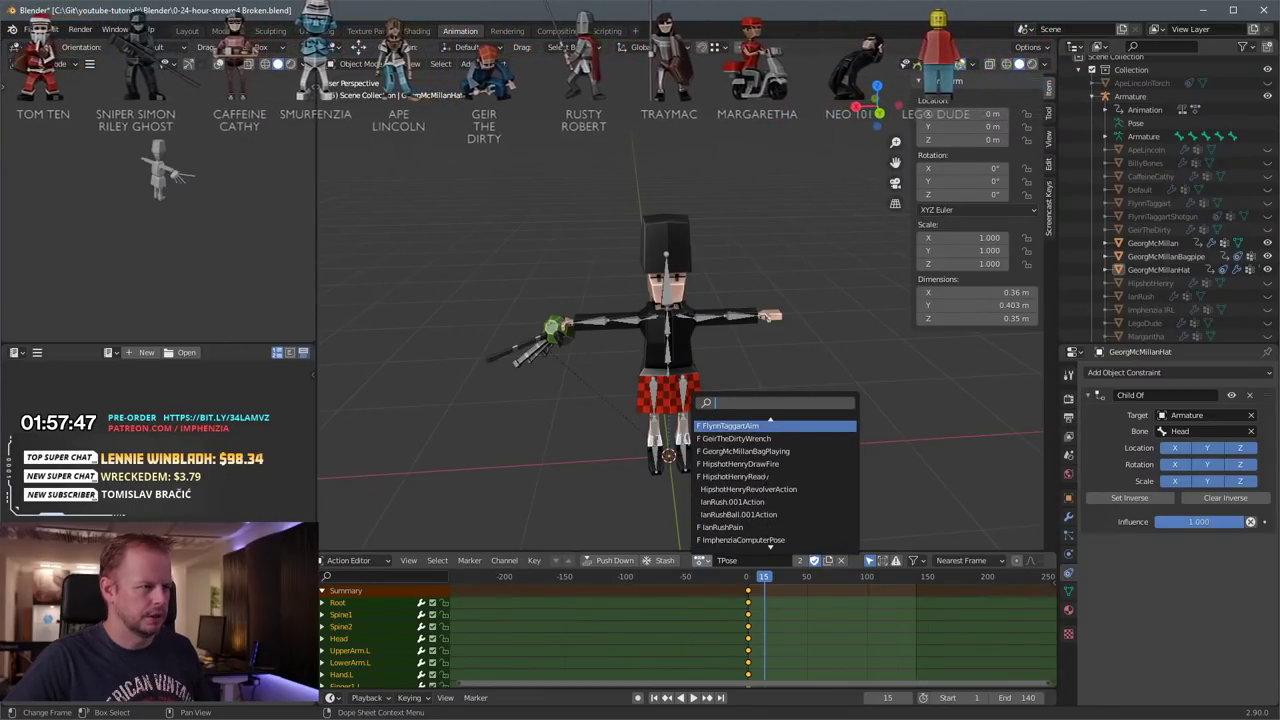
pyautogui.click(762, 501)
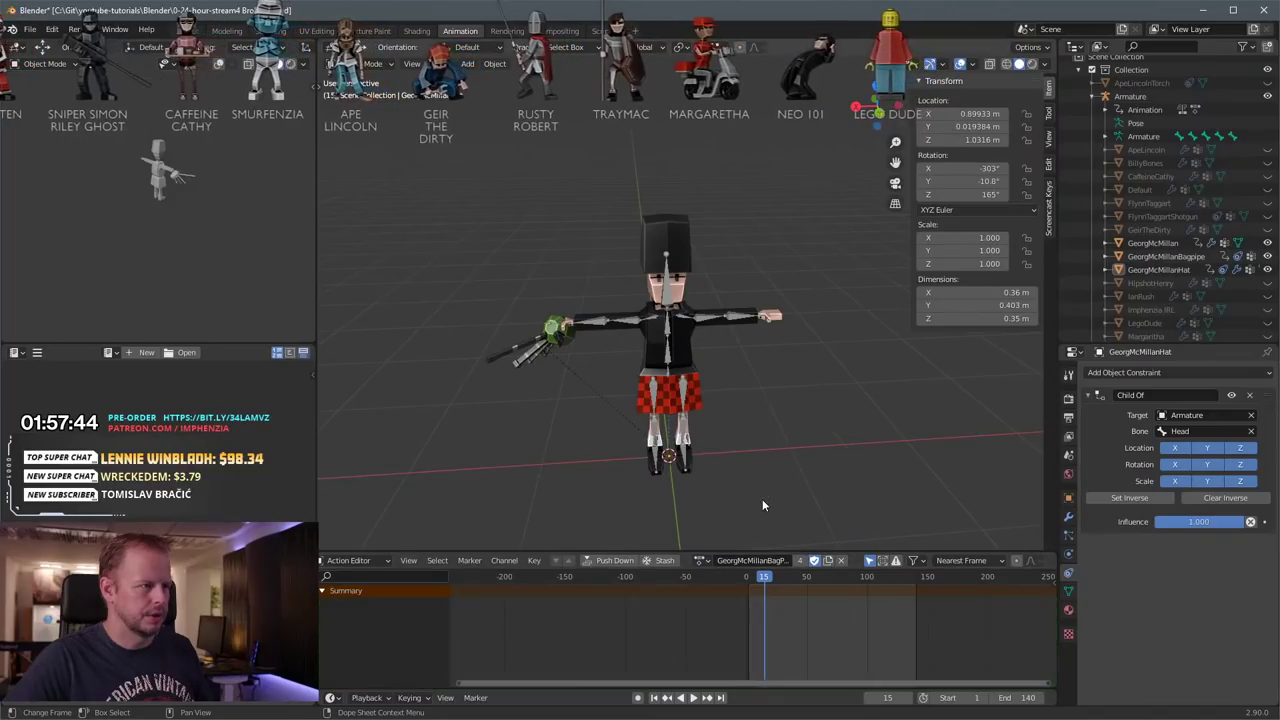
pyautogui.press('space')
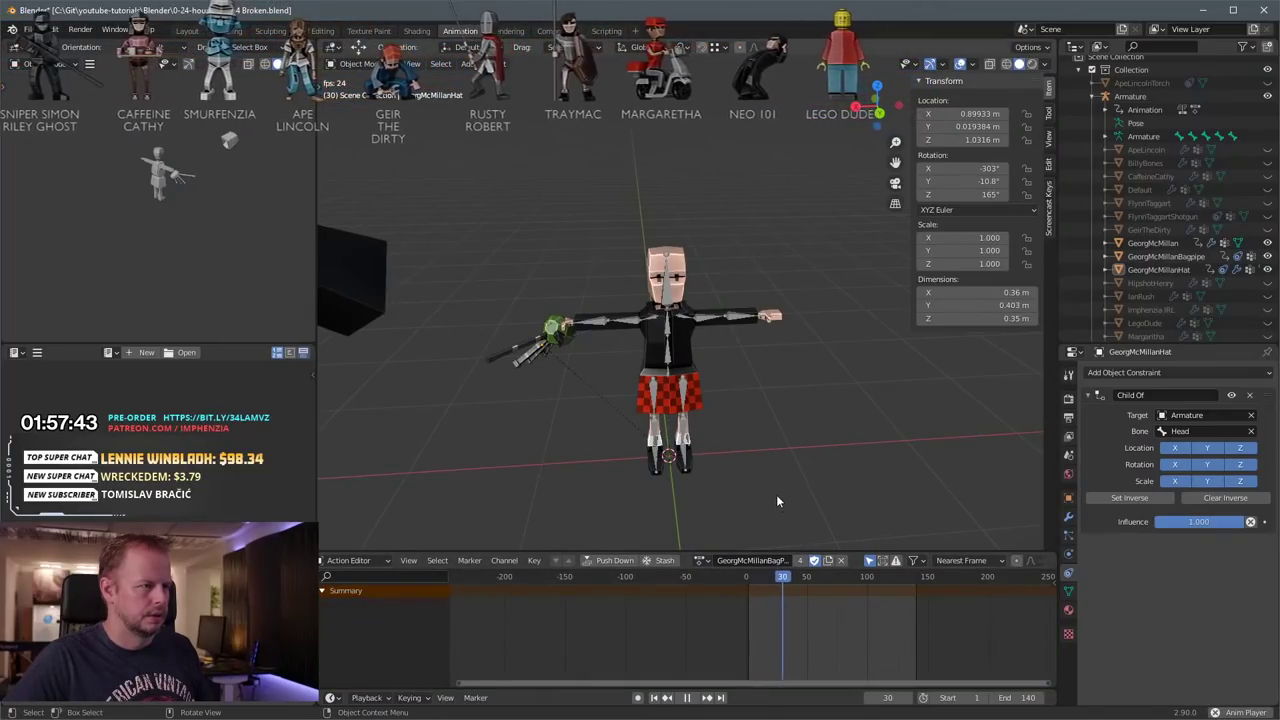
pyautogui.press('space')
pyautogui.scroll(-1, 766, 485)
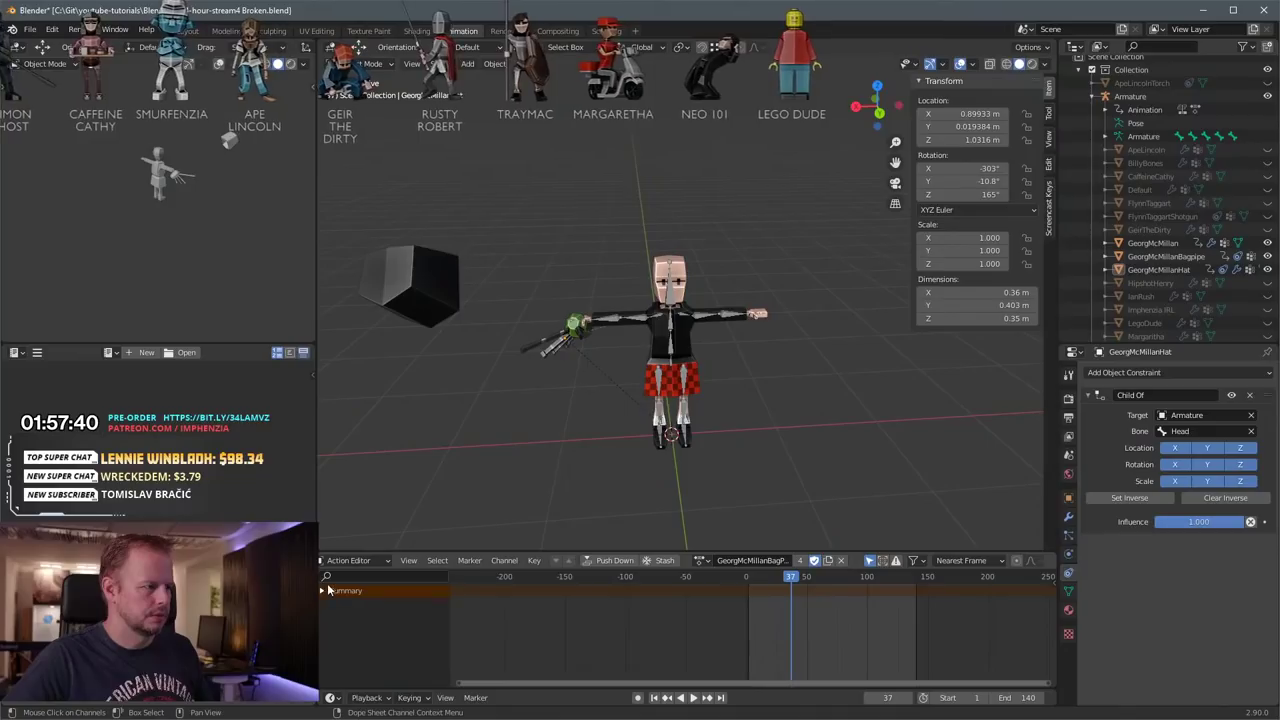
# Step: Examine the displaced hat, the armature and the bagpipe in turn, comparing their Child Of constraints and the keyframe channels of the action
pyautogui.click(417, 285)
pyautogui.scroll(-3, 545, 360)
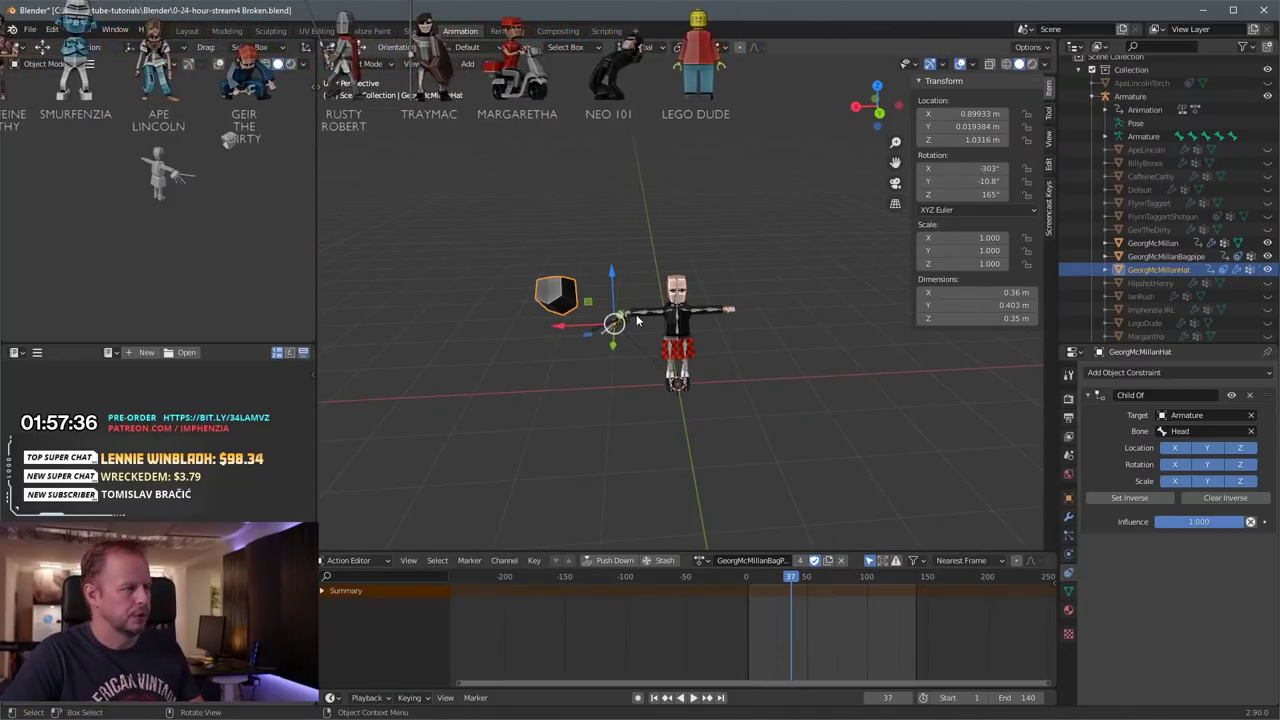
pyautogui.scroll(3, 632, 300)
pyautogui.moveTo(628, 320); pyautogui.dragTo(760, 380, button='middle')
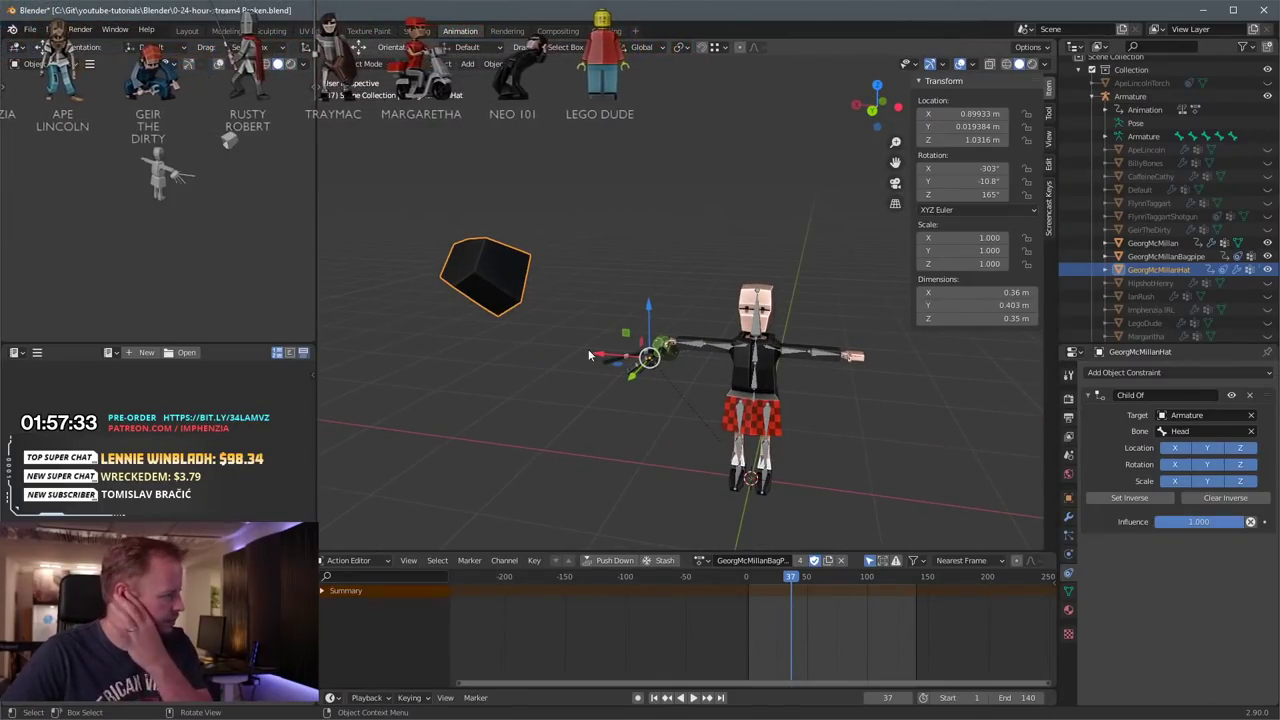
pyautogui.click(757, 328)
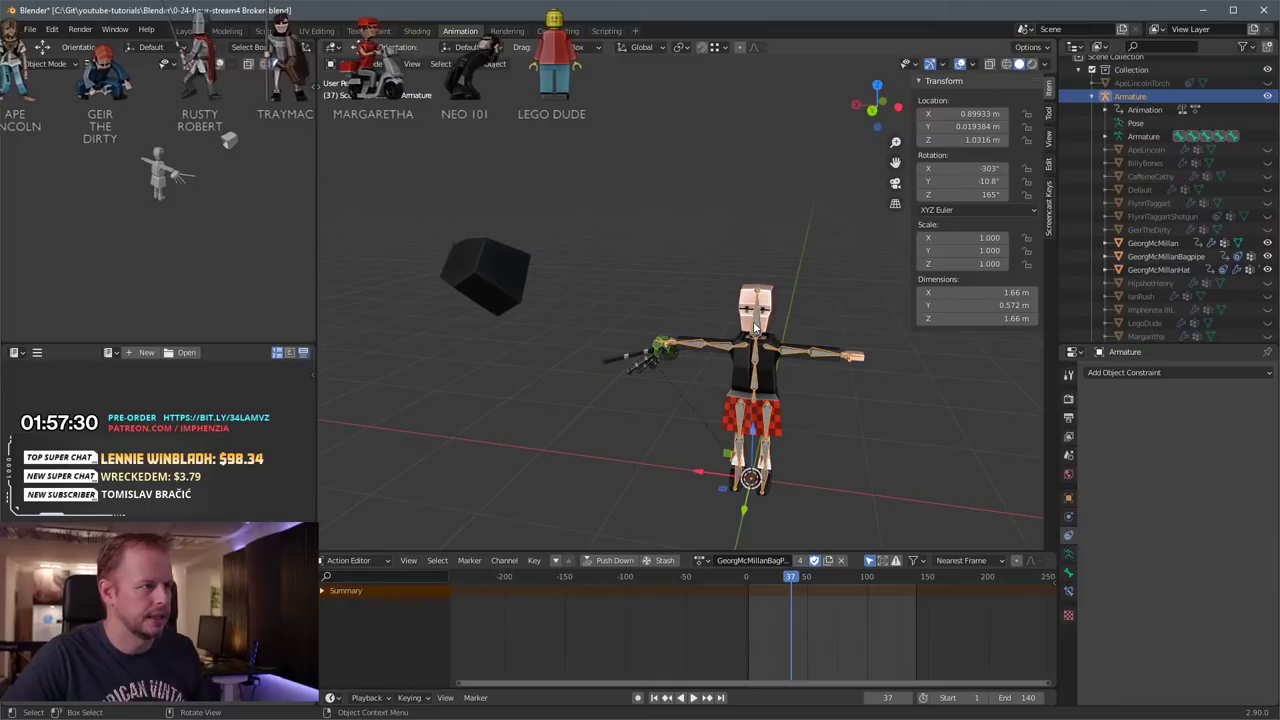
pyautogui.click(452, 272)
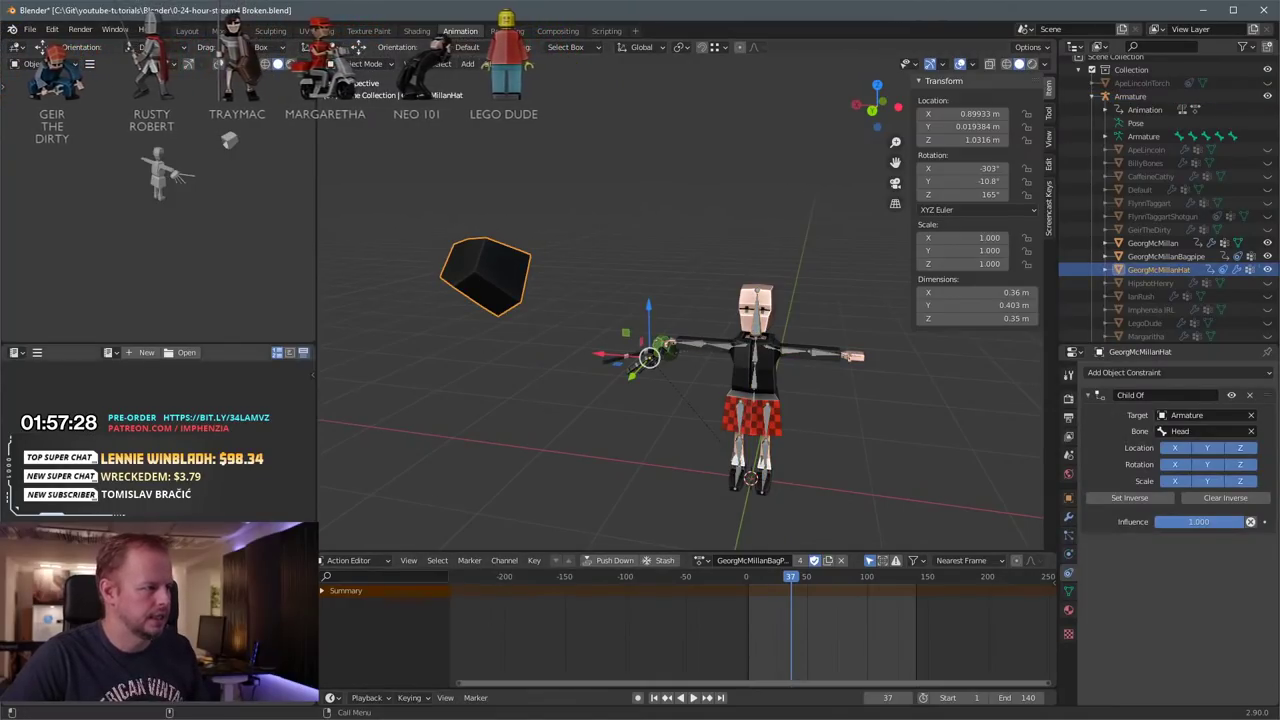
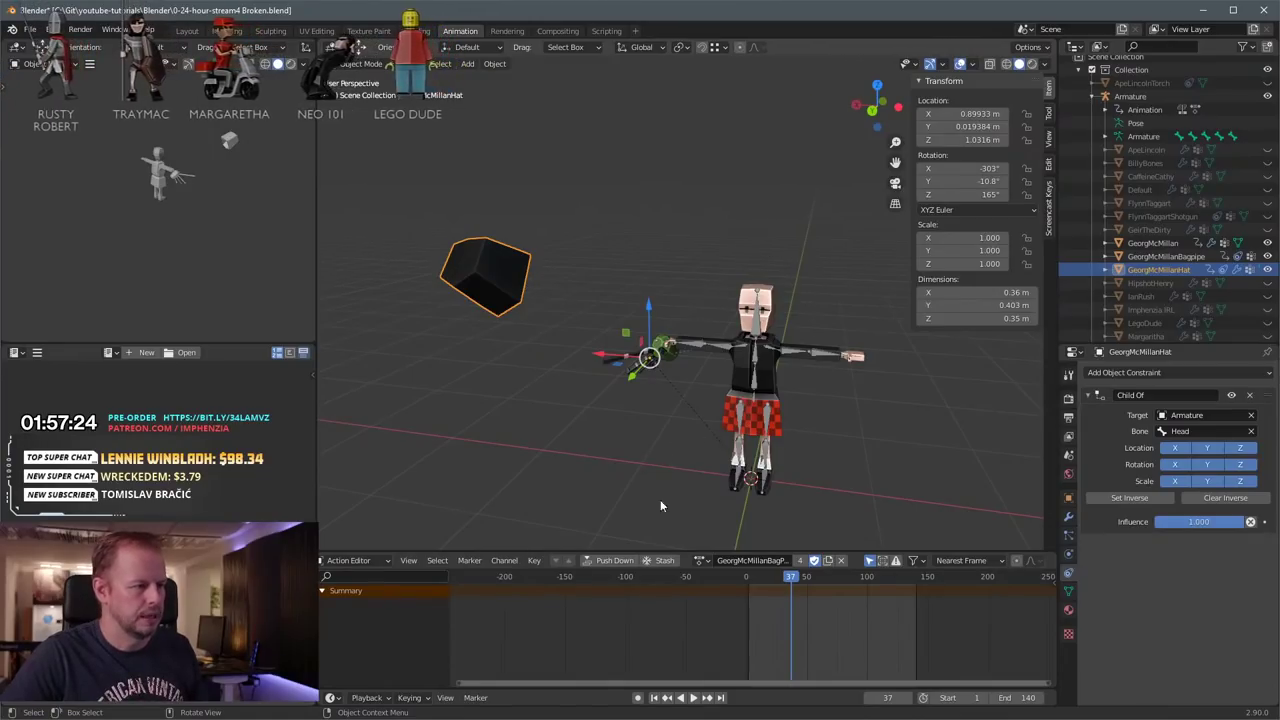
pyautogui.moveTo(456, 603); pyautogui.dragTo(487, 597, button='middle')
pyautogui.moveTo(356, 606); pyautogui.dragTo(449, 628, button='middle')
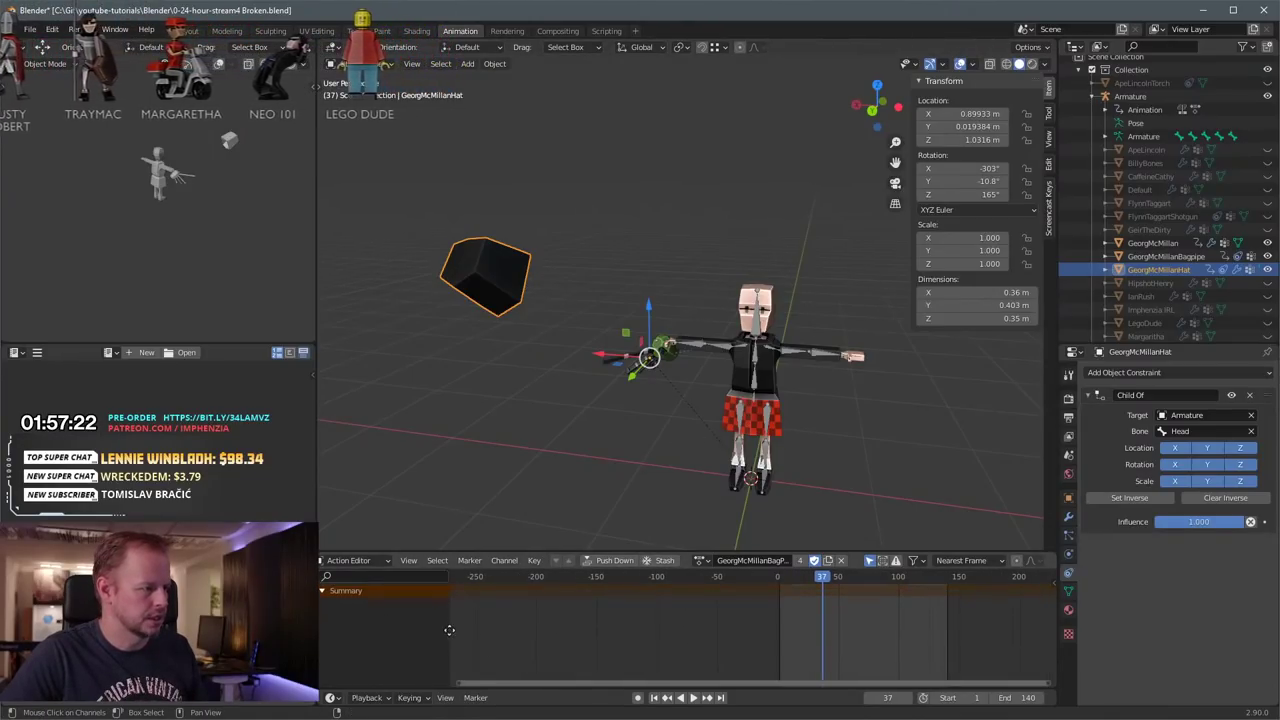
pyautogui.click(324, 590)
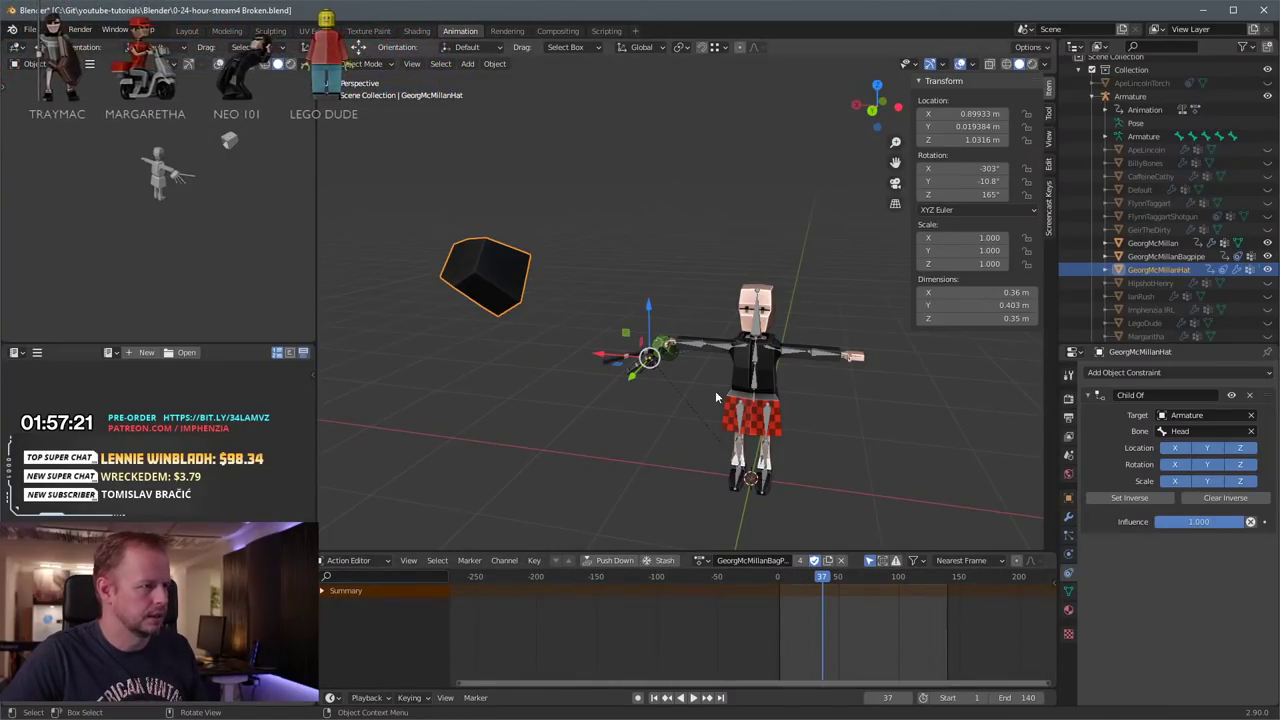
pyautogui.click(660, 352)
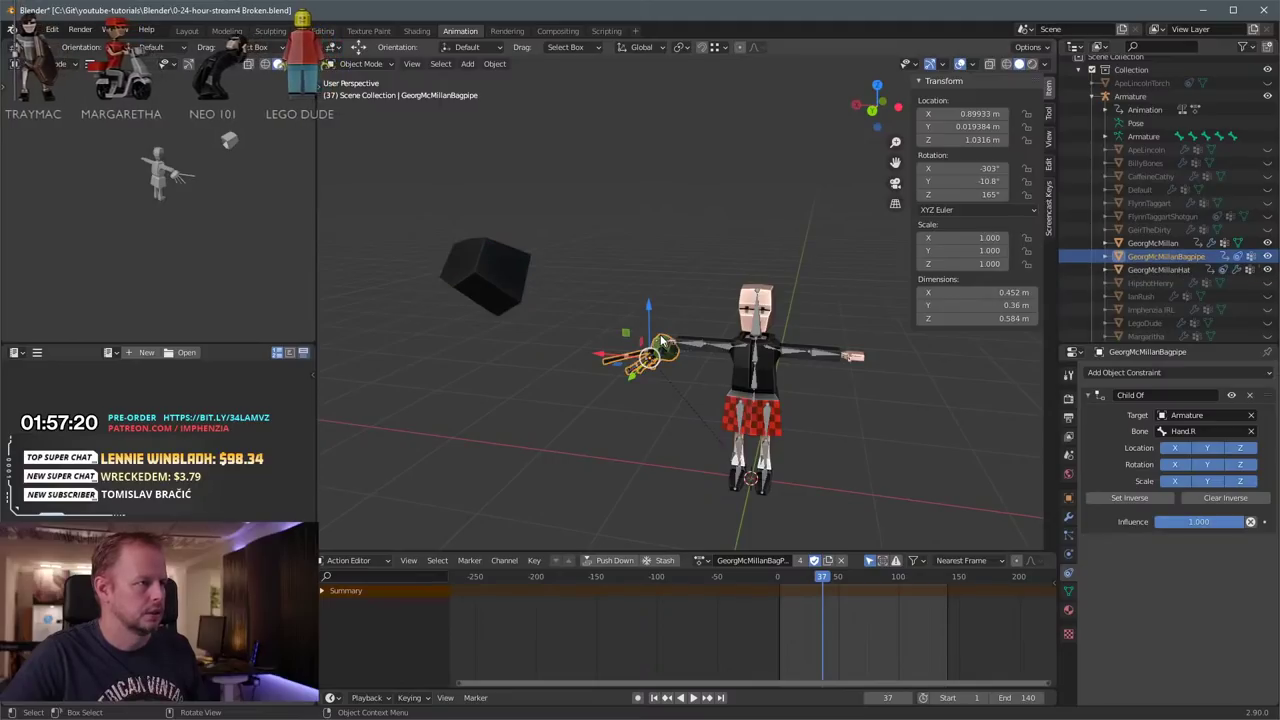
# Step: Select the floating GeorgMcMillanHat object and clear its rotation and location
pyautogui.click(480, 274)
pyautogui.moveTo(632, 302); pyautogui.dragTo(657, 315, button='middle')
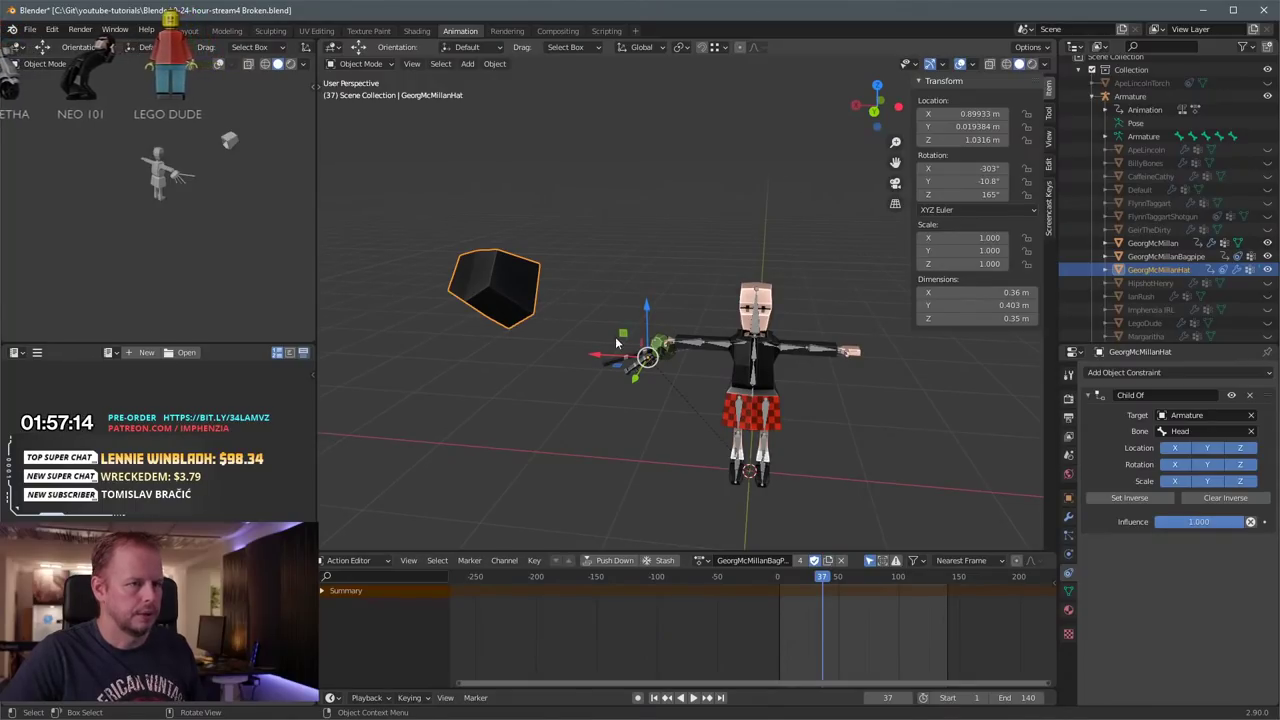
pyautogui.hotkey('alt', 'r')
pyautogui.hotkey('alt', 'g')
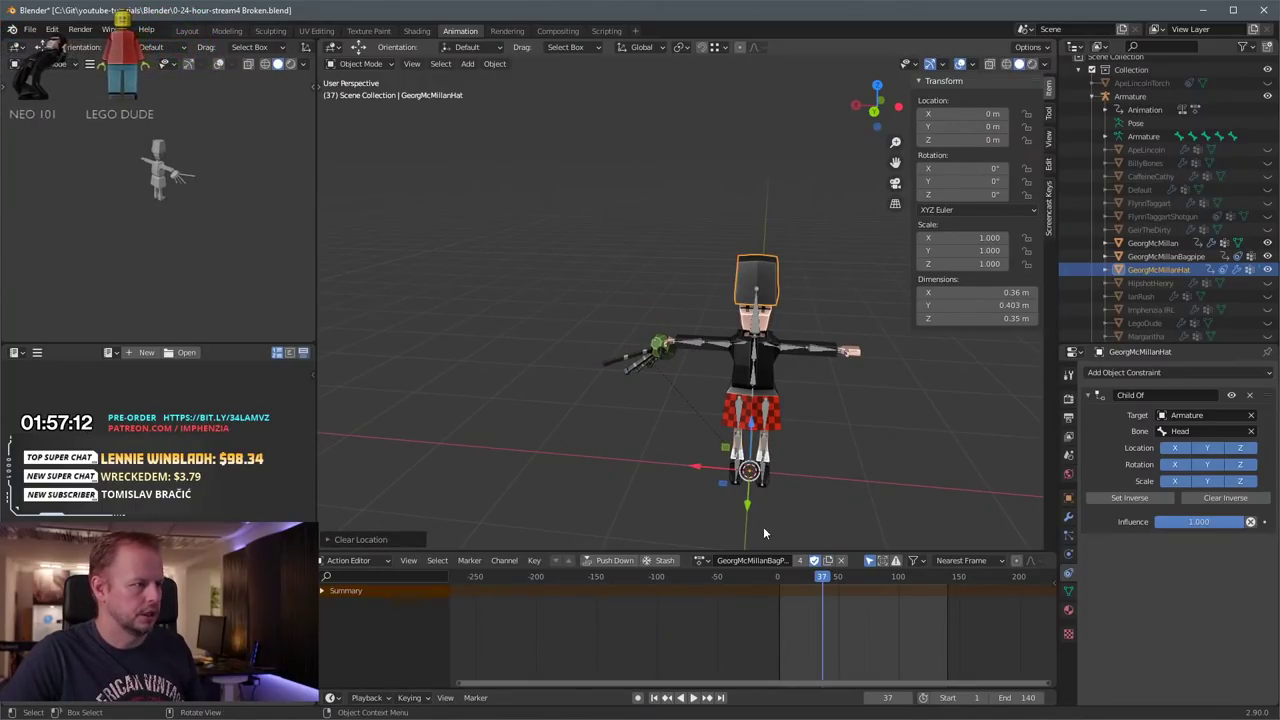
# Step: Reassign the GeorgMcMillanBagPlaying action to the hat and scrub the timeline to frame 52
pyautogui.click(705, 560)
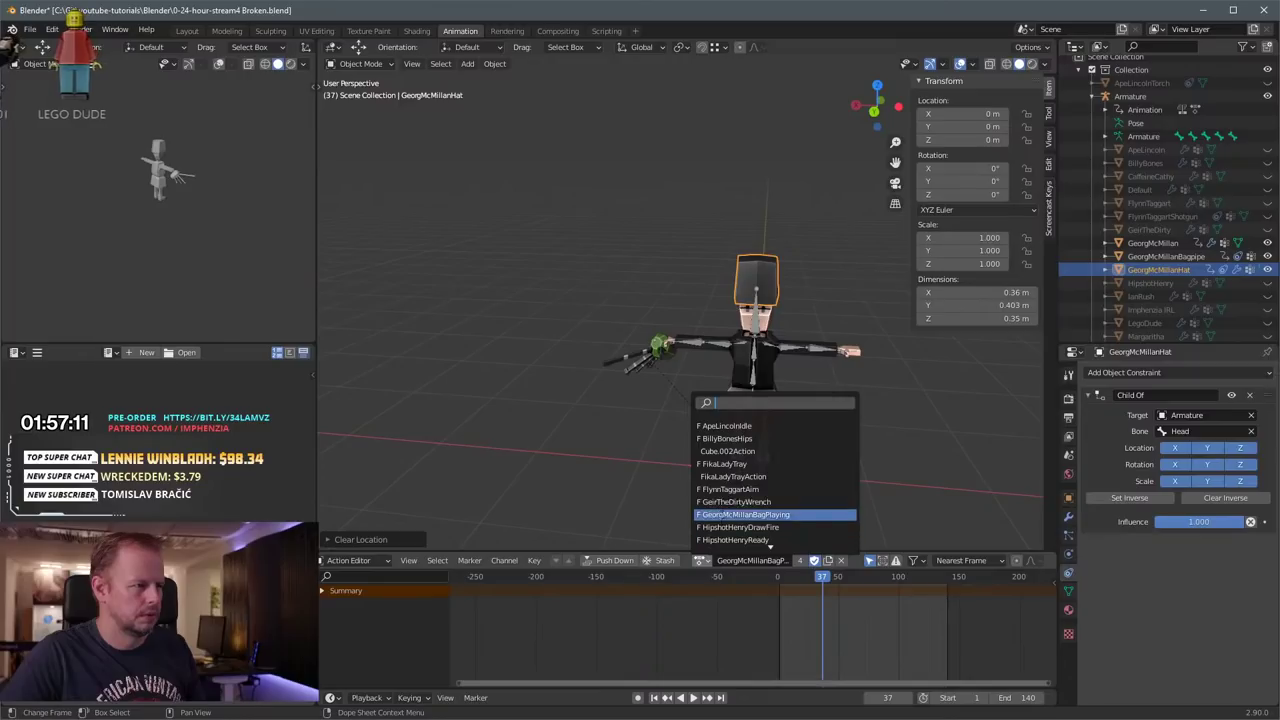
pyautogui.click(742, 514)
pyautogui.click(721, 560)
pyautogui.click(757, 514)
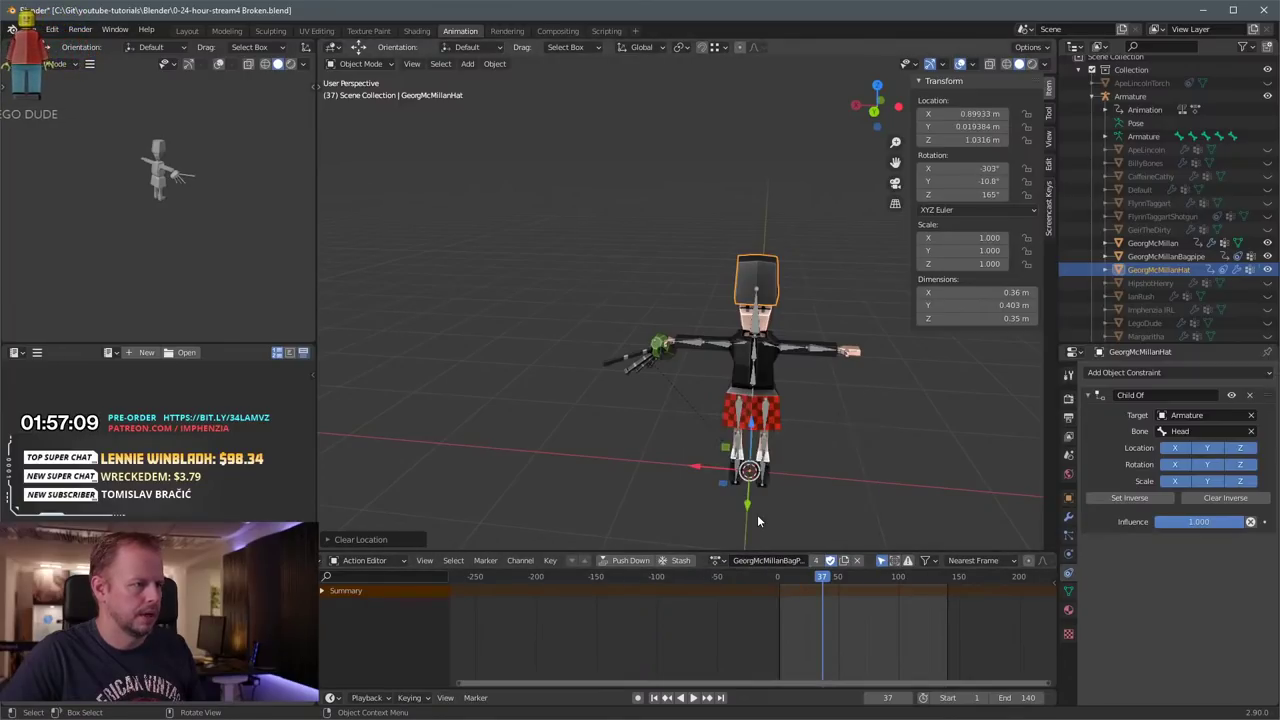
pyautogui.moveTo(840, 578); pyautogui.dragTo(822, 582)
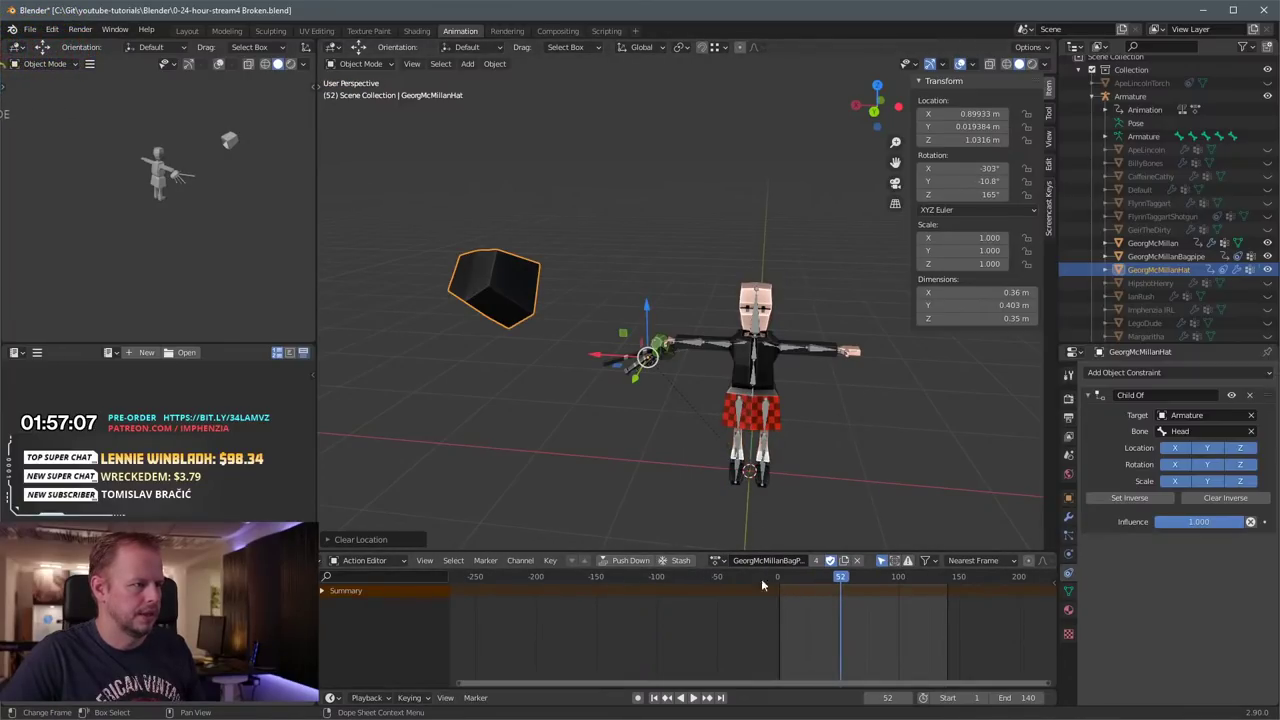
# Step: Clear the hat's transforms again at frame 52, resetting both rotation and location, and deselect it
pyautogui.hotkey('alt', 'g')
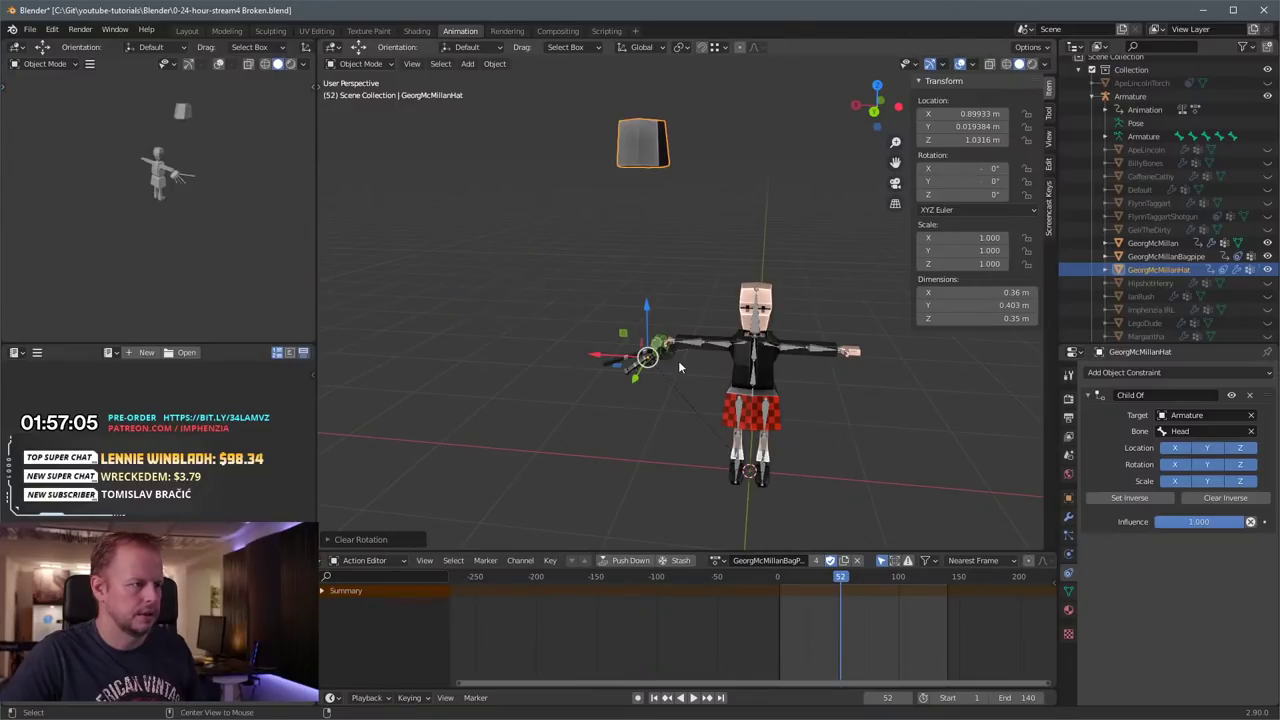
pyautogui.hotkey('alt', 'r')
pyautogui.click(795, 534)
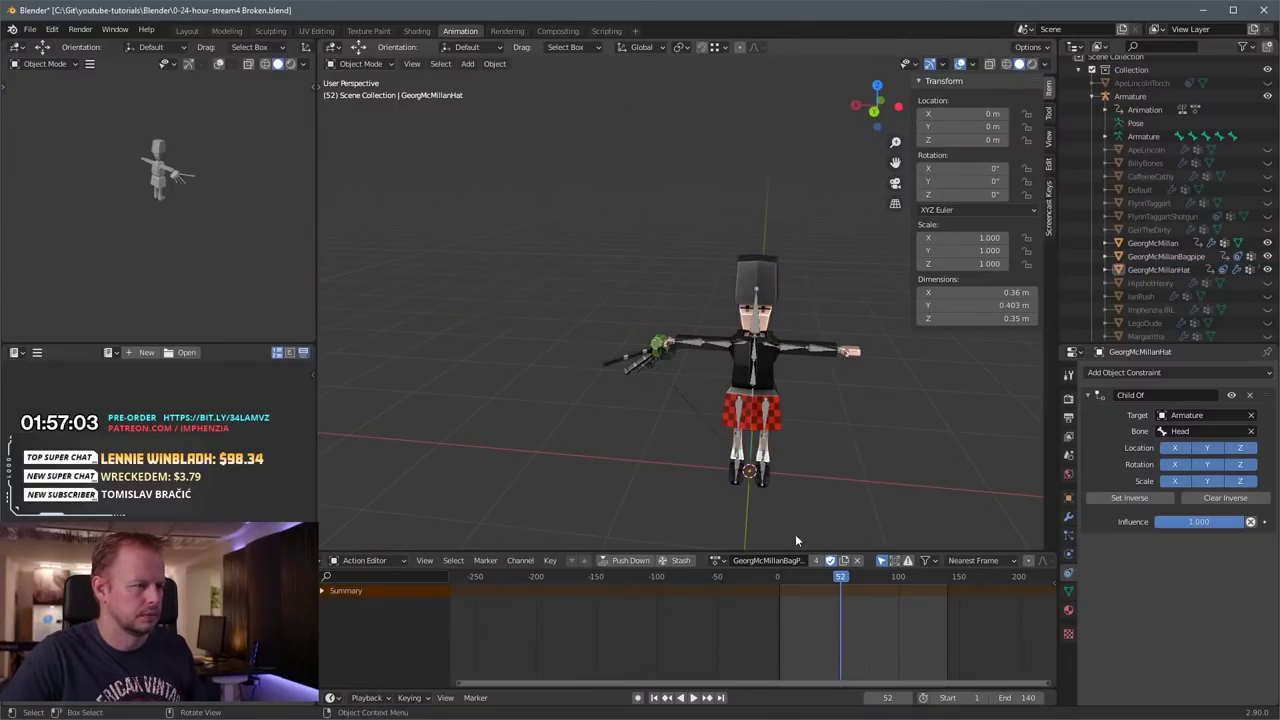
# Step: Check the available actions and the Dope Sheet mode for the hat's keyframes, and return to the Action Editor
pyautogui.click(719, 560)
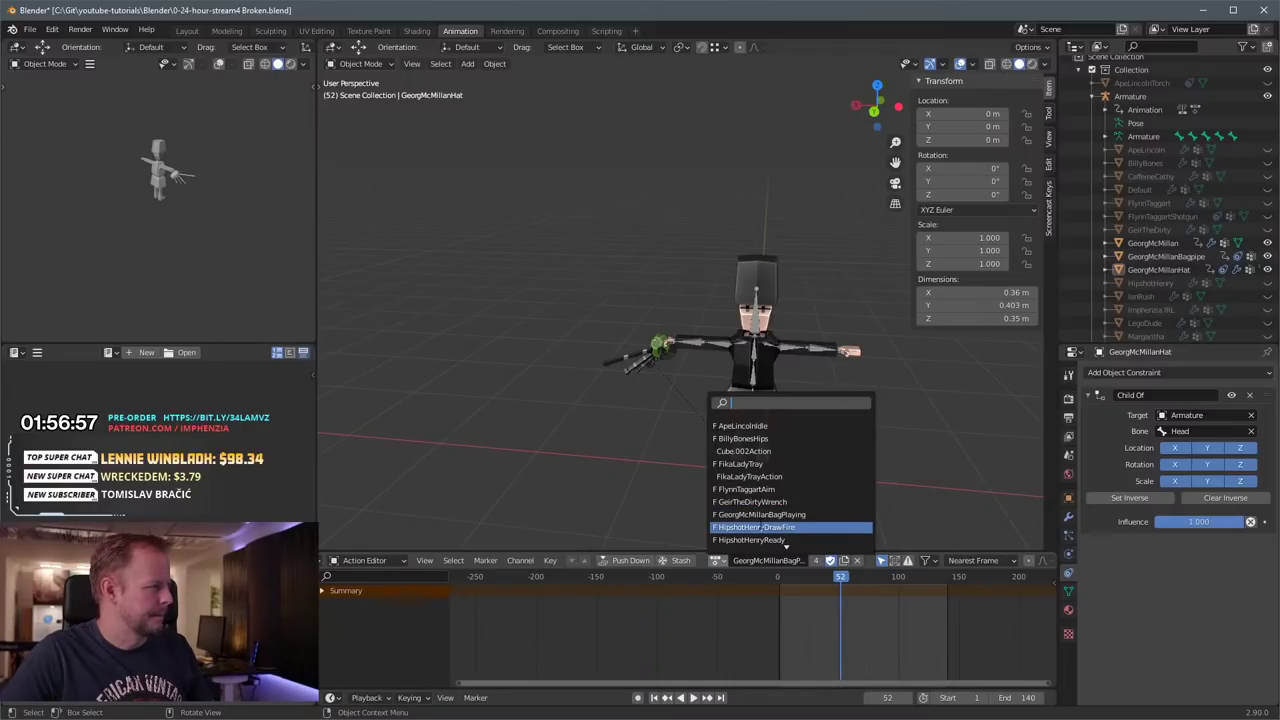
pyautogui.press('Escape')
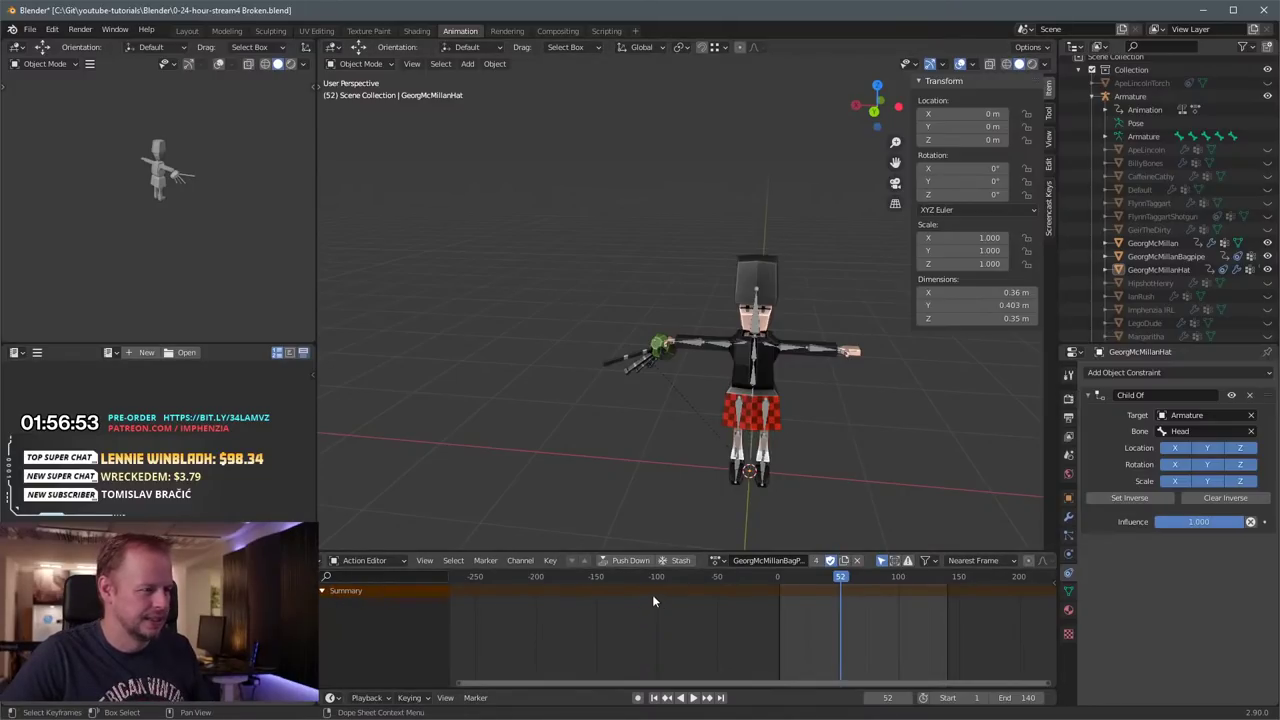
pyautogui.click(393, 559)
pyautogui.click(384, 578)
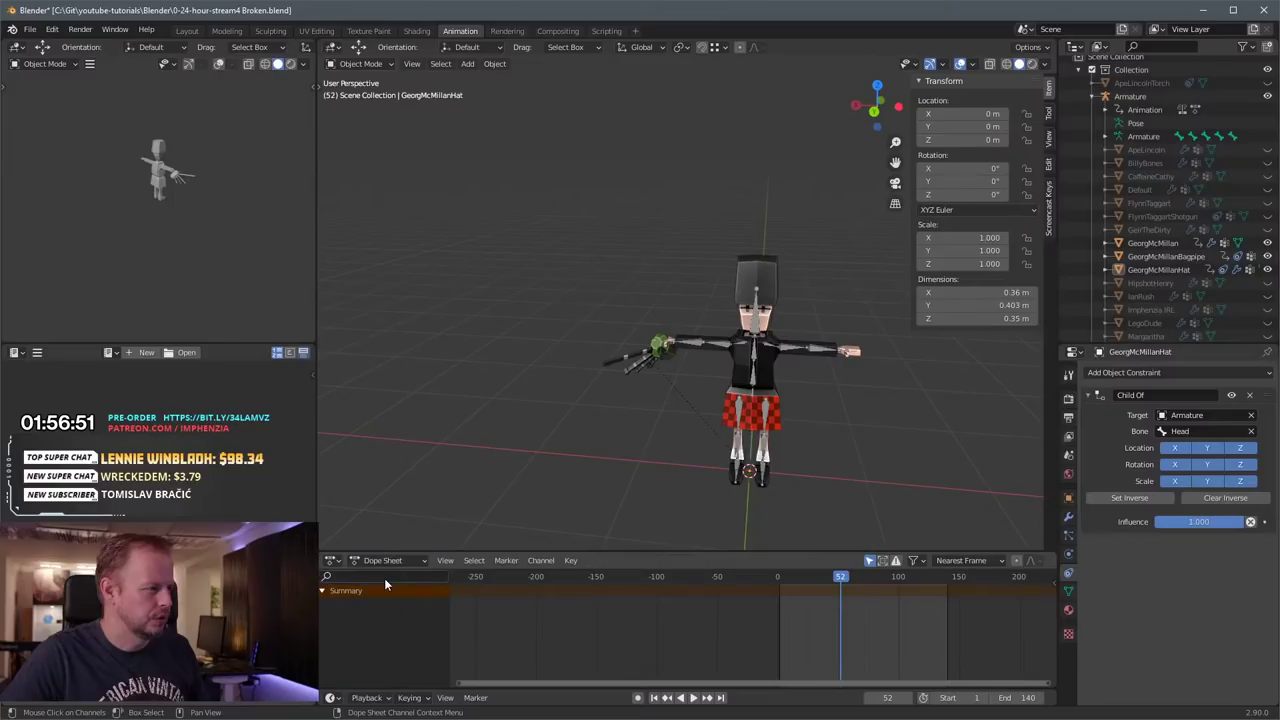
pyautogui.moveTo(504, 678); pyautogui.dragTo(510, 674, button='middle')
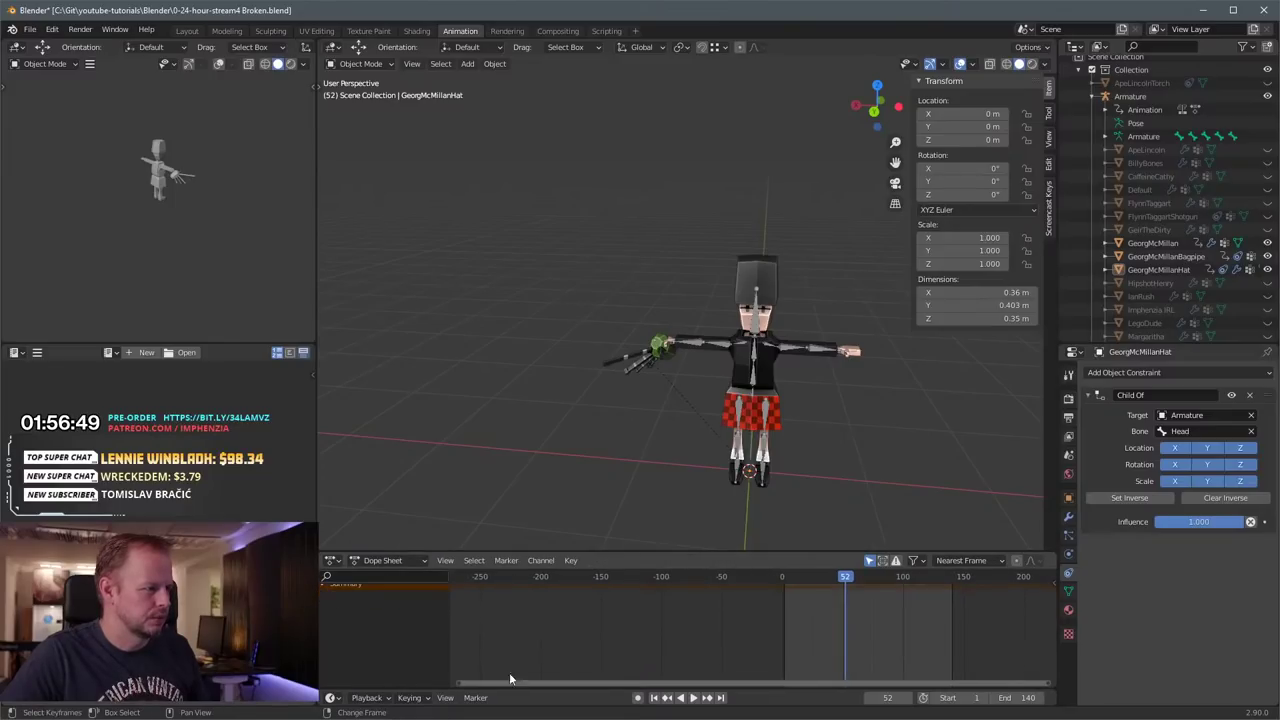
pyautogui.moveTo(400, 600); pyautogui.dragTo(436, 672, button='middle')
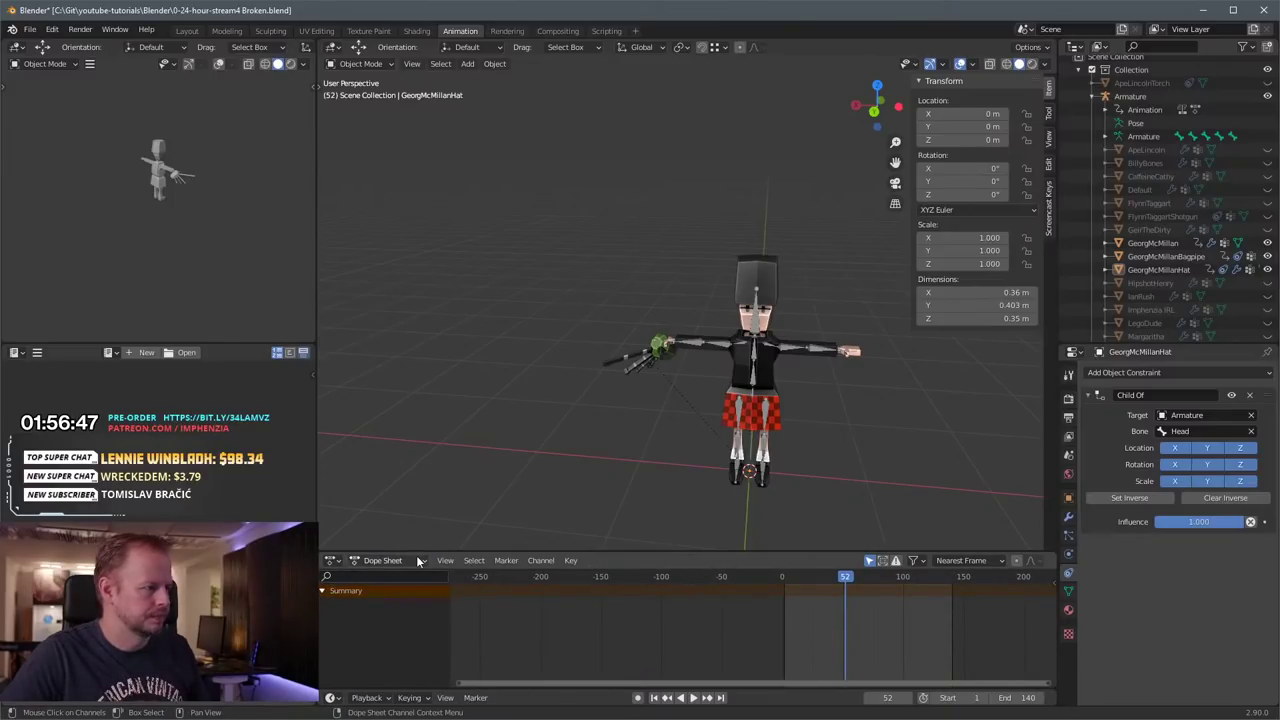
pyautogui.click(384, 560)
pyautogui.click(388, 594)
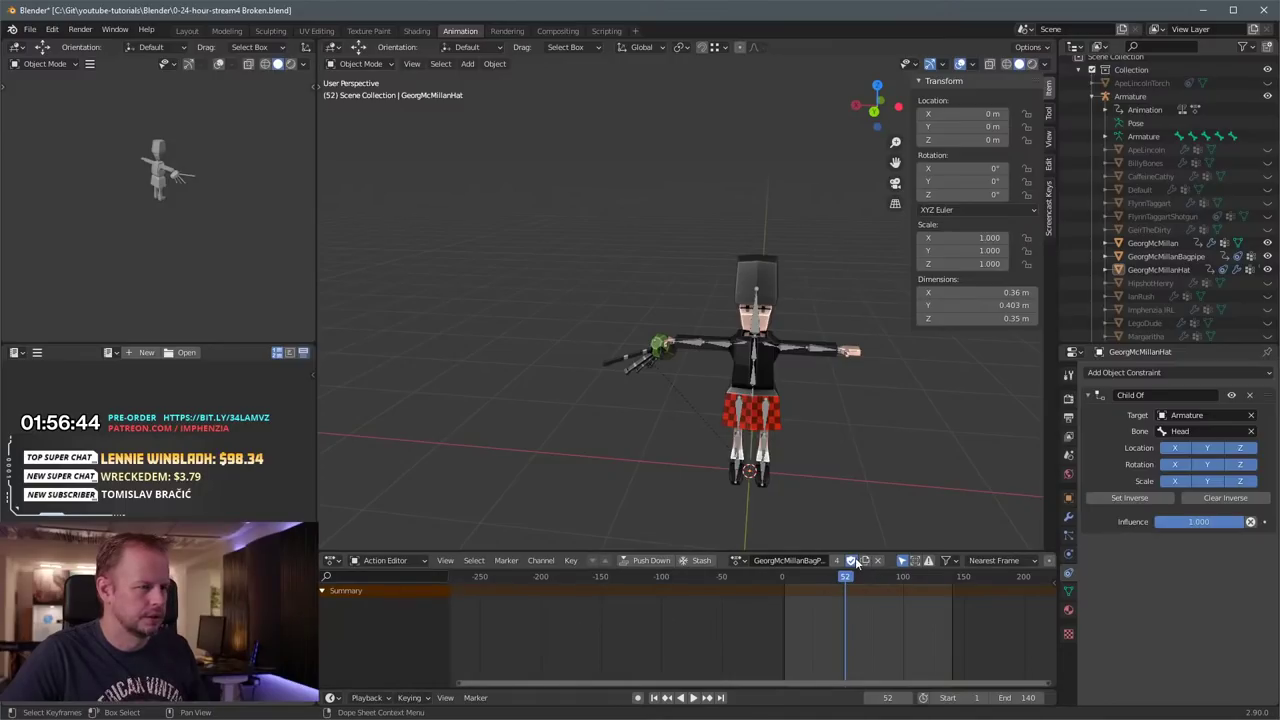
# Step: Pick GeorgMcMillanBagPlaying once more as the hat's action and unlink it from the hat
pyautogui.click(739, 560)
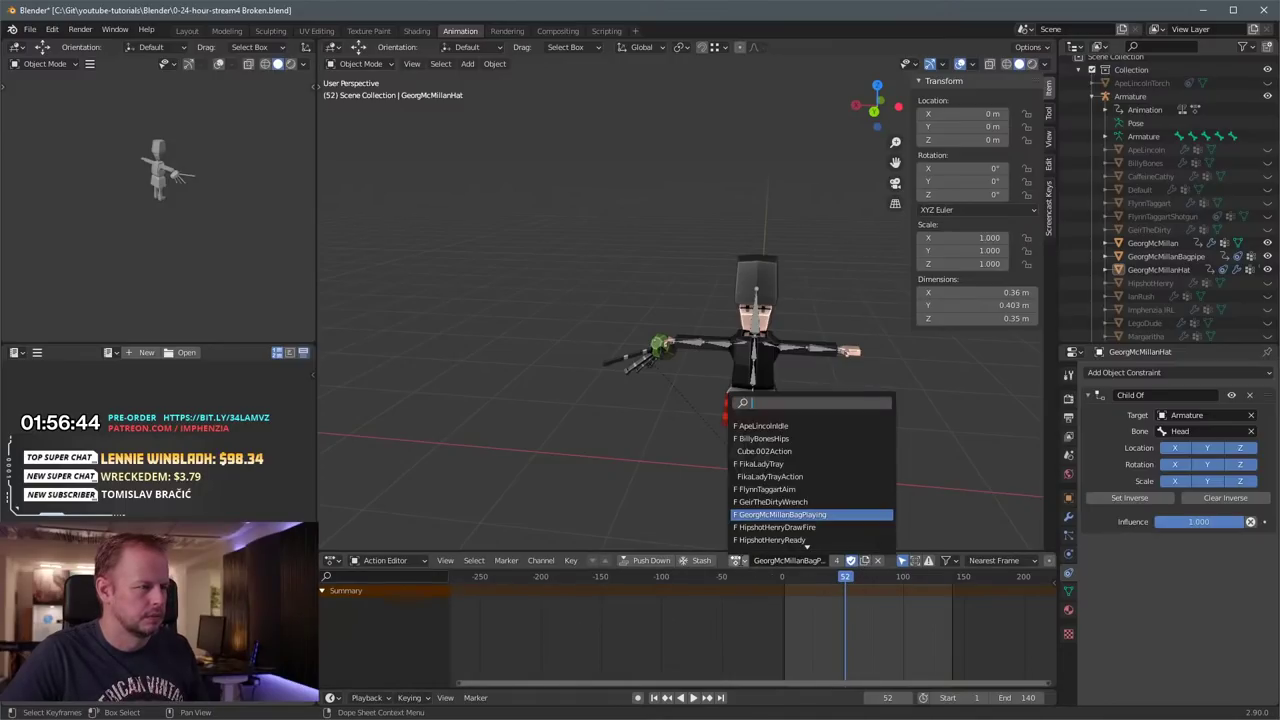
pyautogui.click(766, 513)
pyautogui.scroll(1, 670, 366)
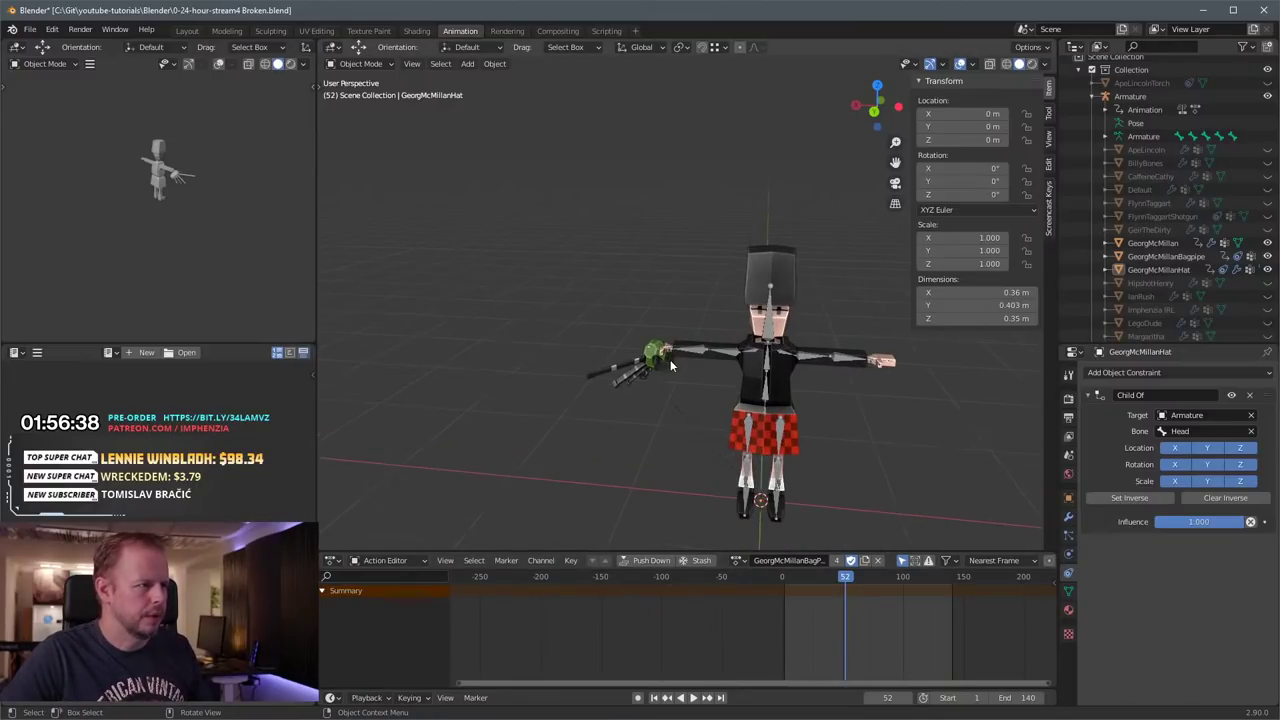
pyautogui.scroll(-1, 670, 366)
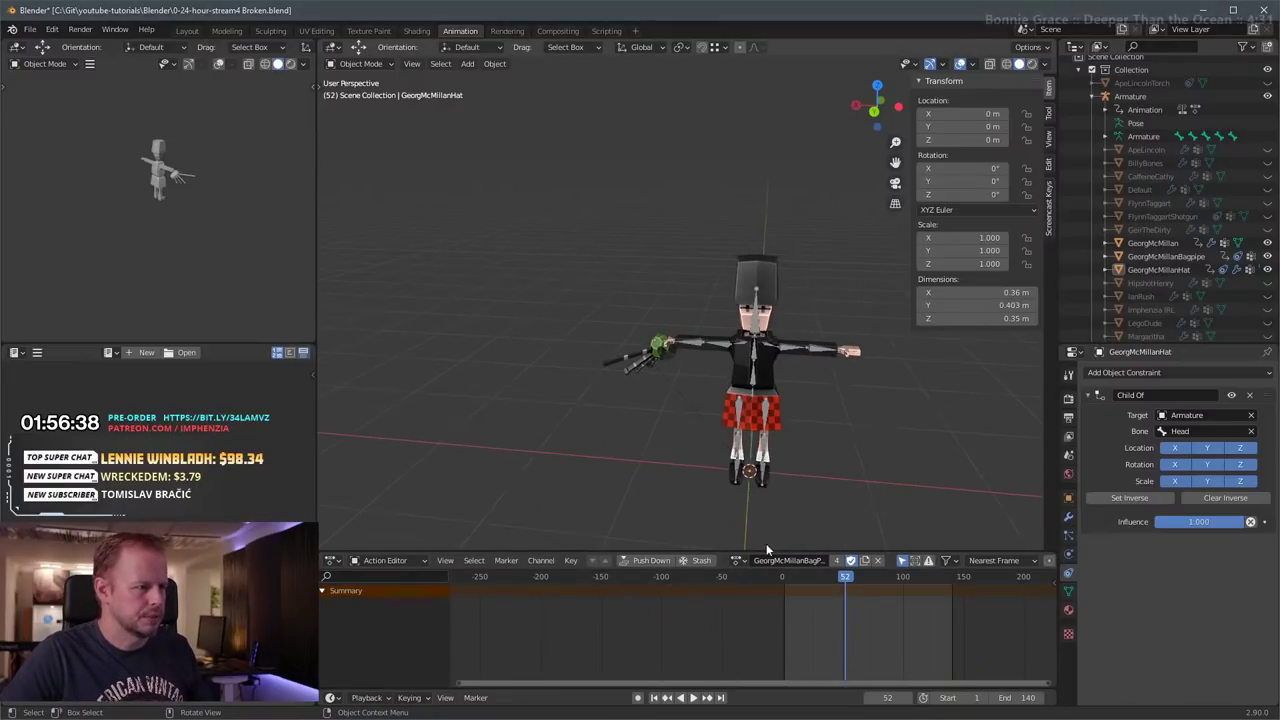
pyautogui.click(879, 561)
# Step: Reapply GeorgMcMillanBagPlaying to the hat to turn off the action's fake user, and unlink the action again
pyautogui.click(705, 560)
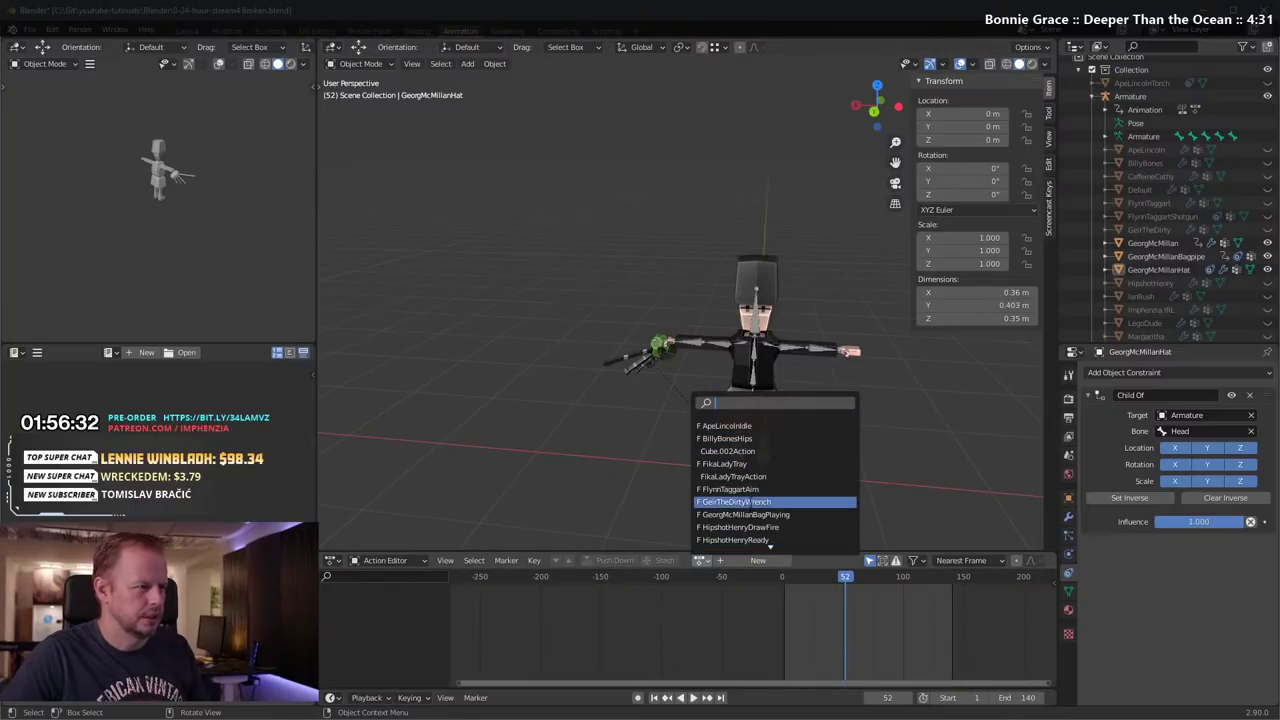
pyautogui.press('Escape')
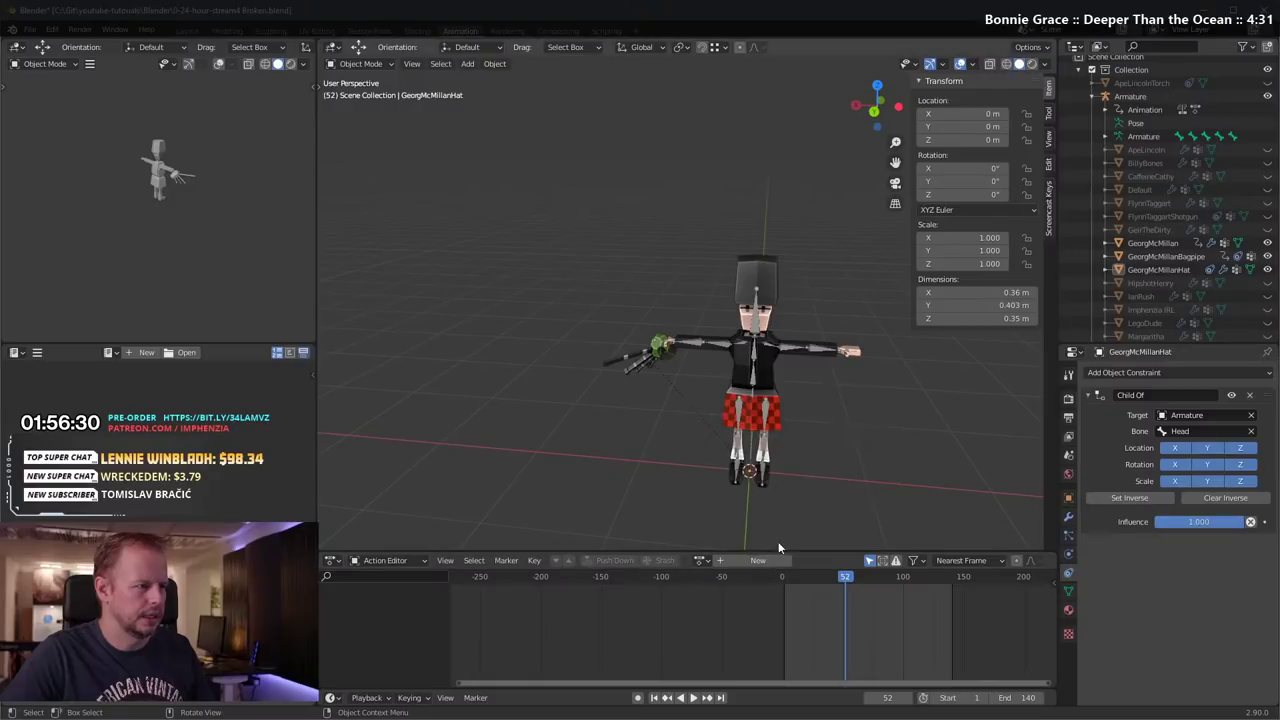
pyautogui.click(710, 560)
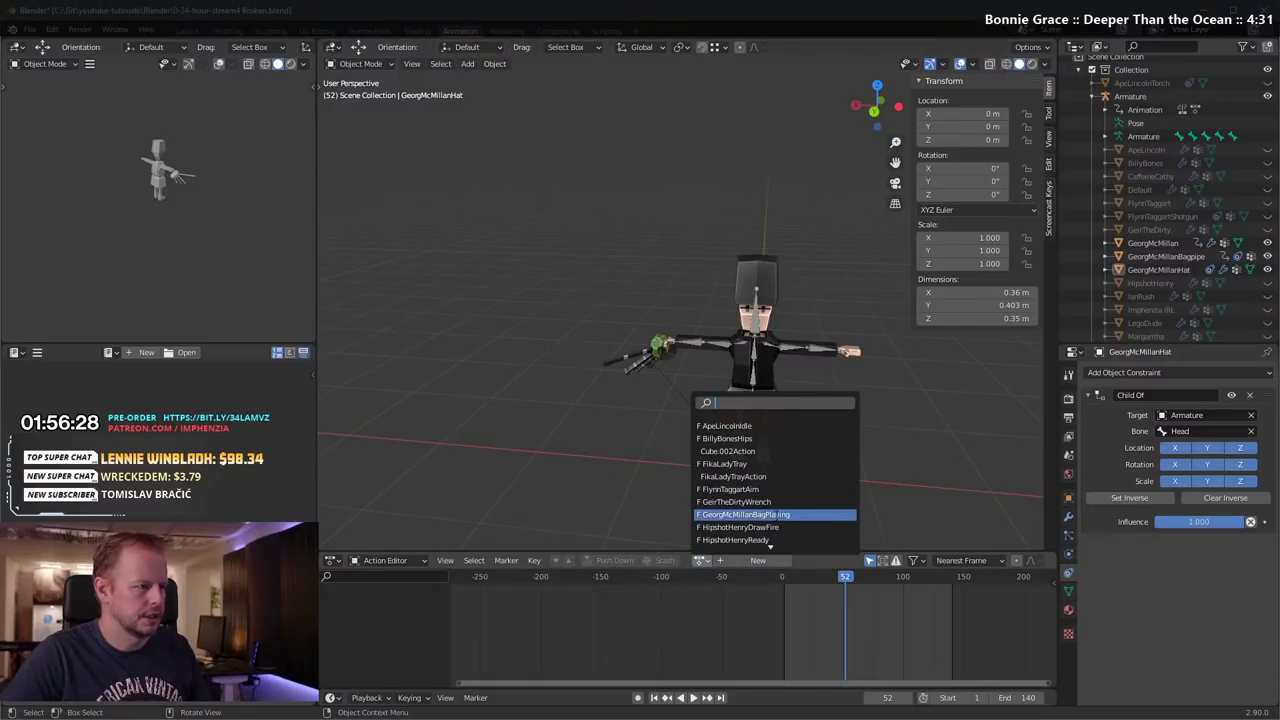
pyautogui.click(778, 516)
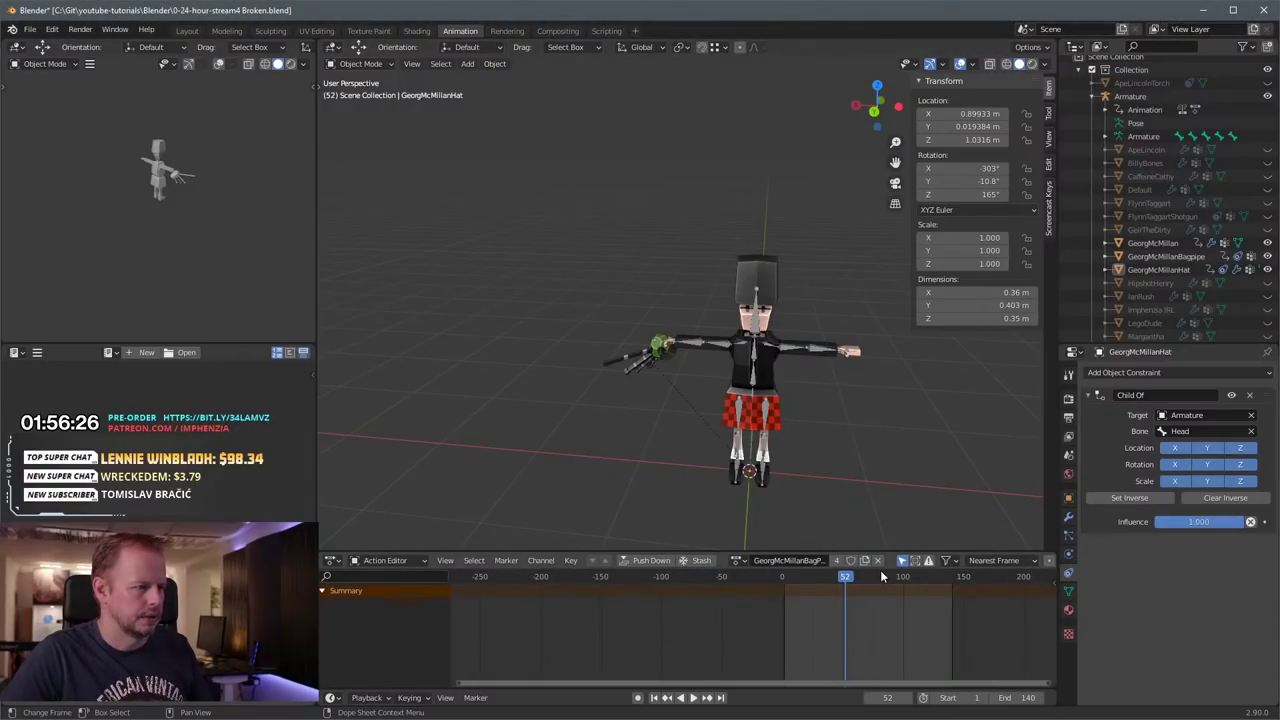
pyautogui.click(879, 561)
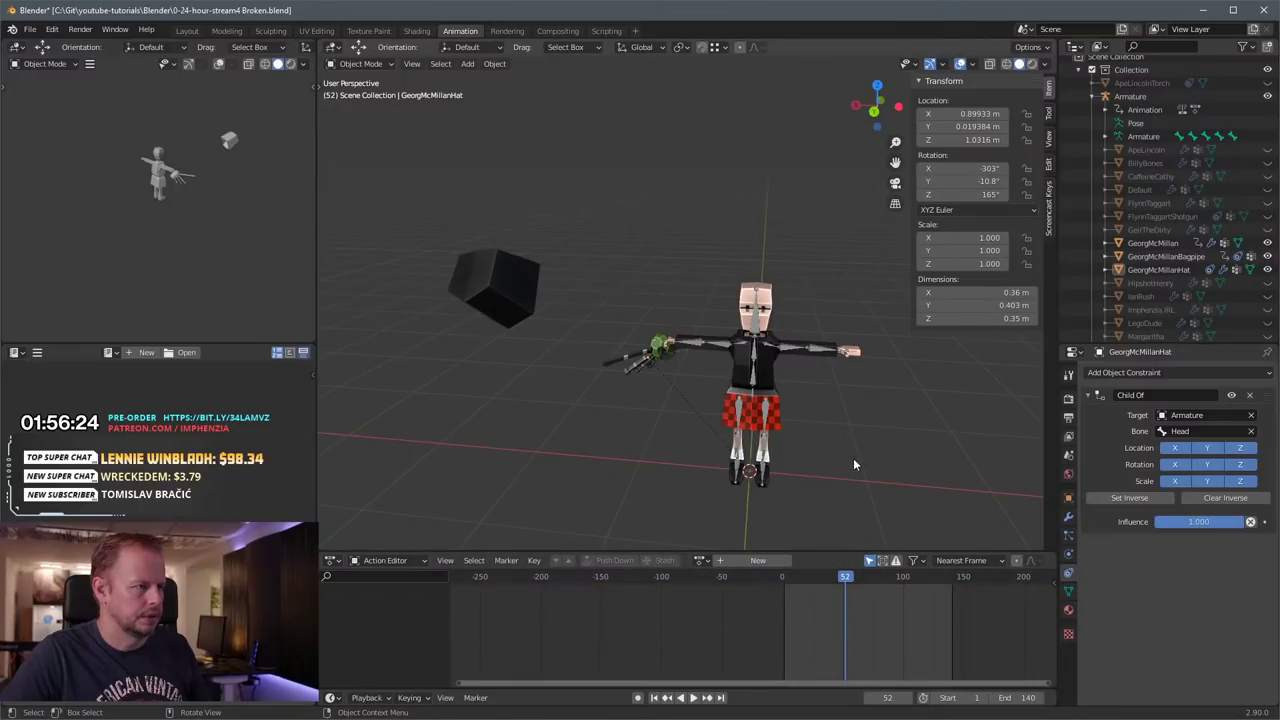
# Step: Assign the TPose action to the hat and move the timeline to frame 0
pyautogui.click(703, 560)
pyautogui.scroll(-5, 775, 500)
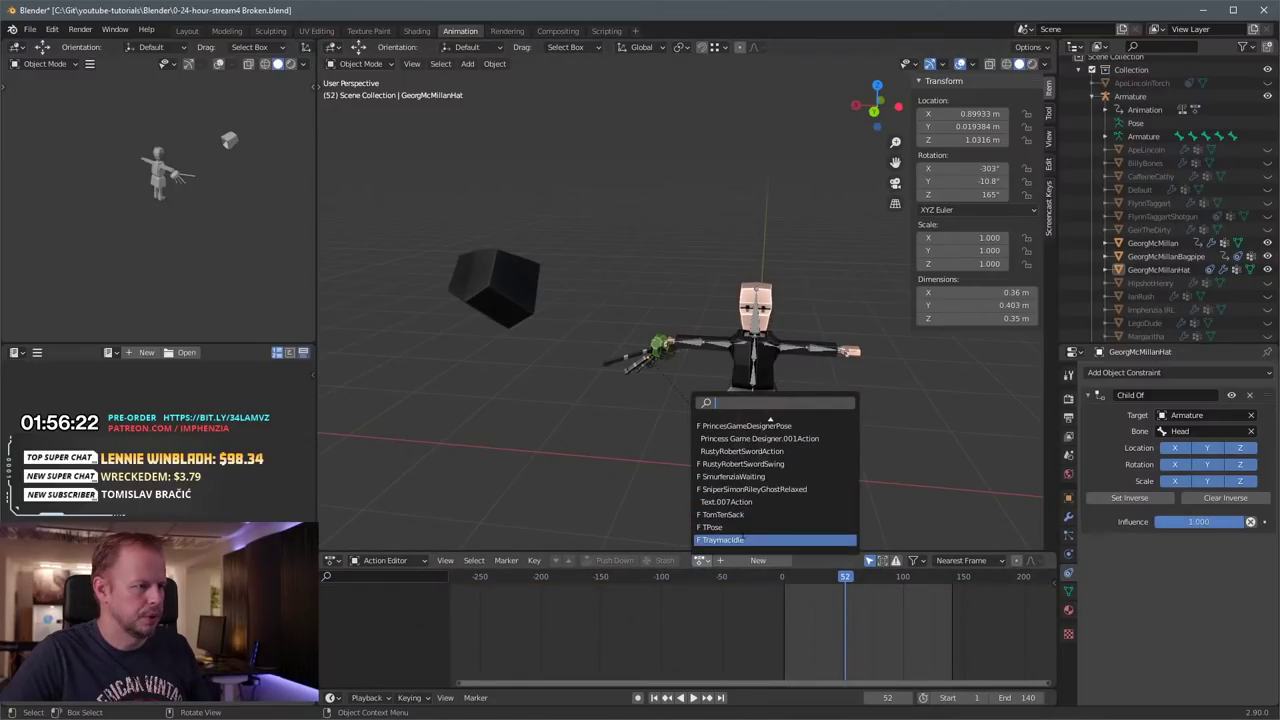
pyautogui.click(765, 527)
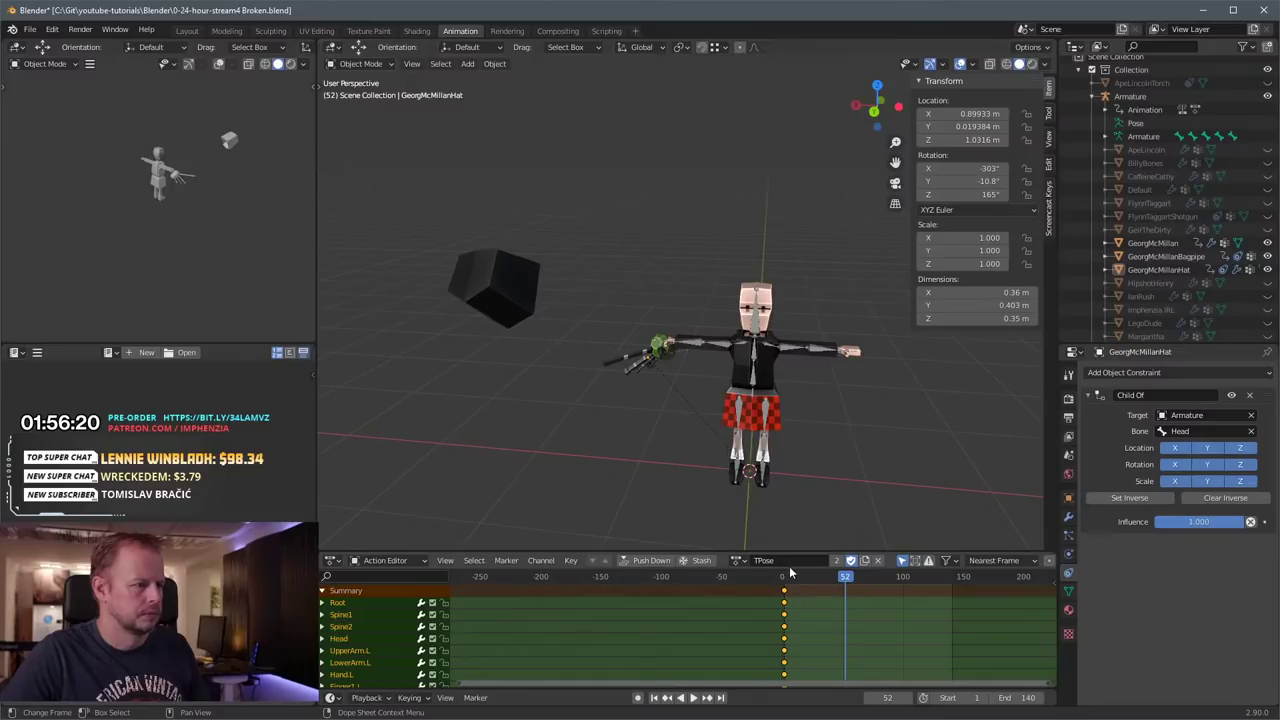
pyautogui.moveTo(791, 575); pyautogui.dragTo(768, 578)
# Step: Select the character's armature, switch it to Pose Mode and scrub to frame 8
pyautogui.click(755, 377)
pyautogui.hotkey('ctrl', 'Tab')
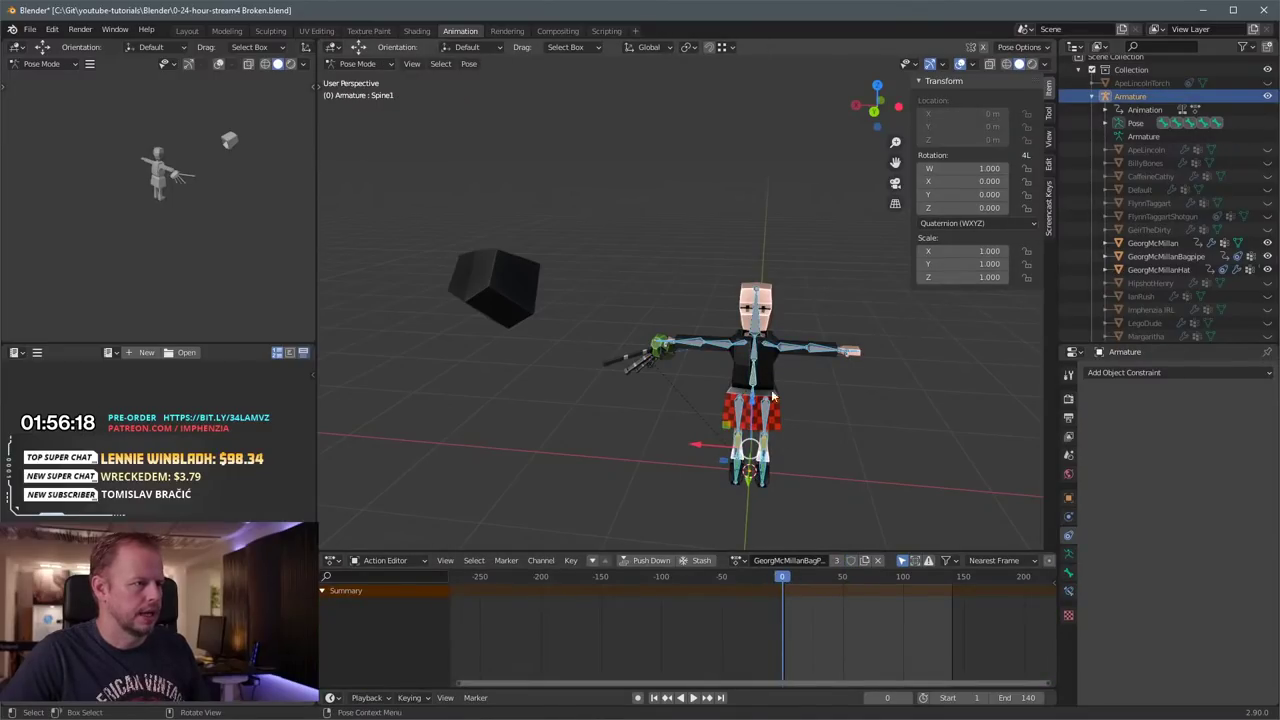
pyautogui.moveTo(787, 577); pyautogui.dragTo(792, 575)
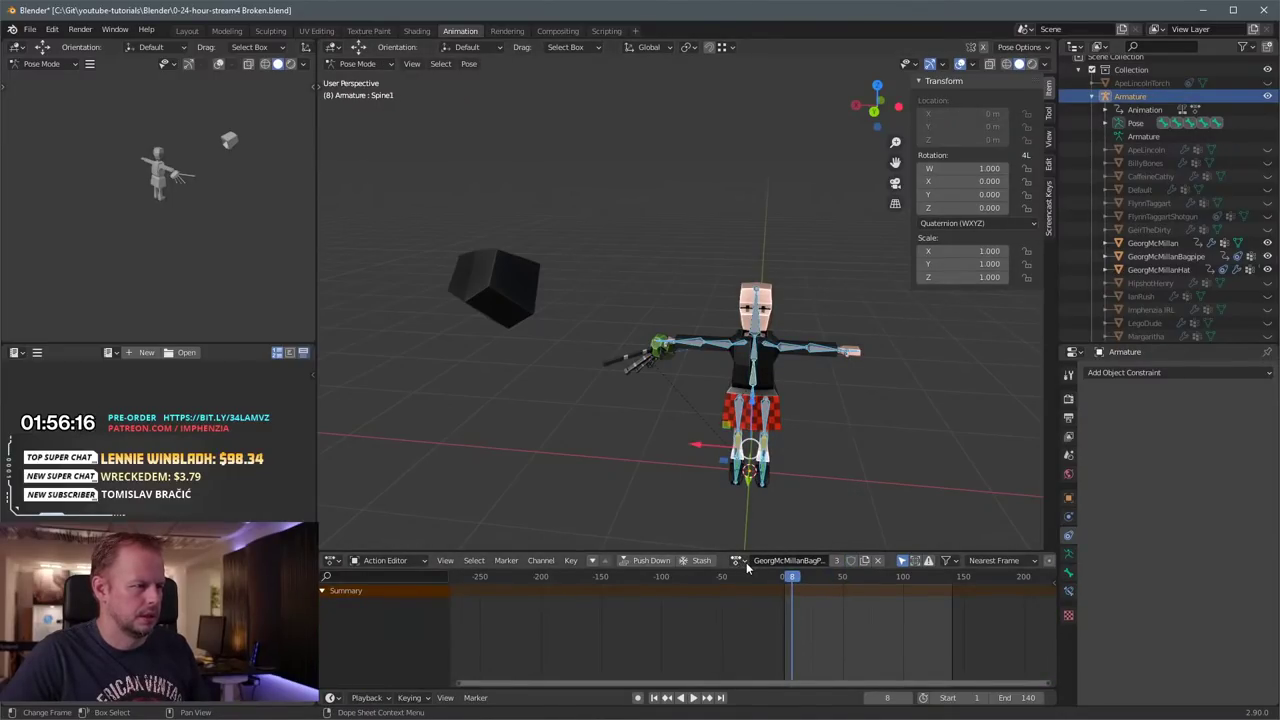
# Step: Unlink the GeorgMcMillanBagPlaying action from the armature and assign the TPose action in its place
pyautogui.click(743, 562)
pyautogui.moveTo(875, 551); pyautogui.dragTo(875, 557)
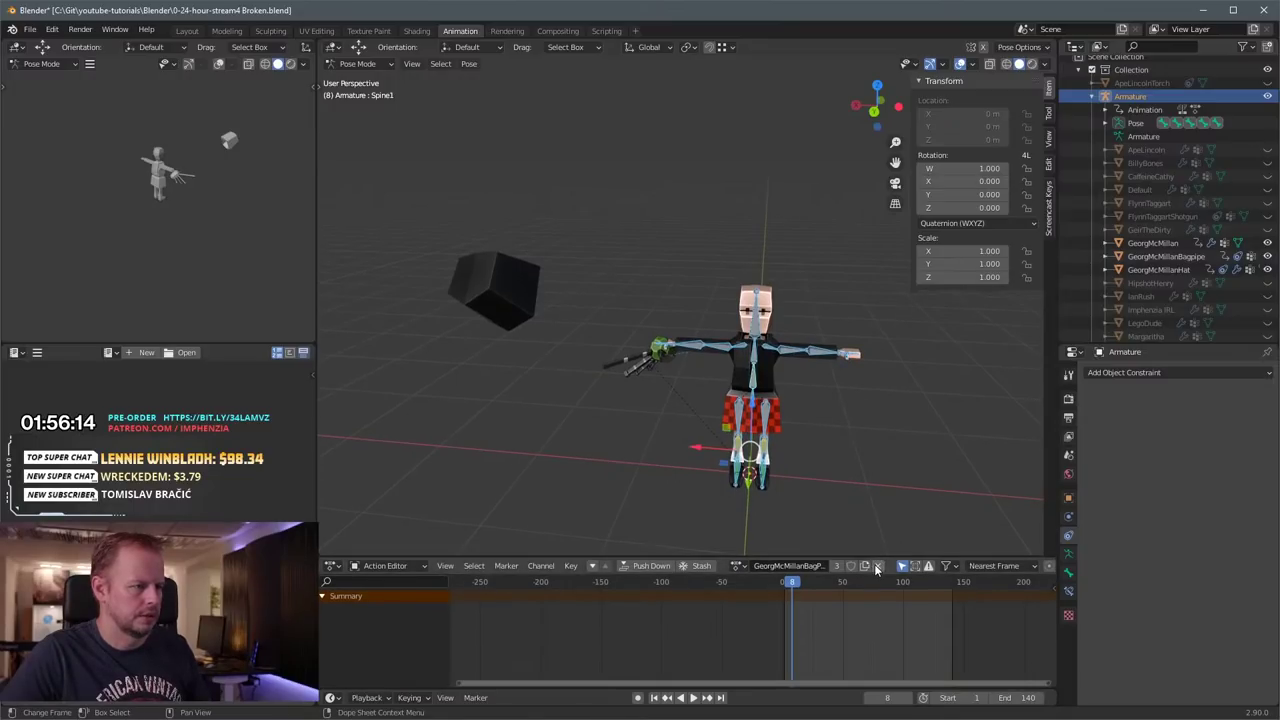
pyautogui.click(877, 567)
pyautogui.scroll(-2, 806, 470)
pyautogui.click(704, 566)
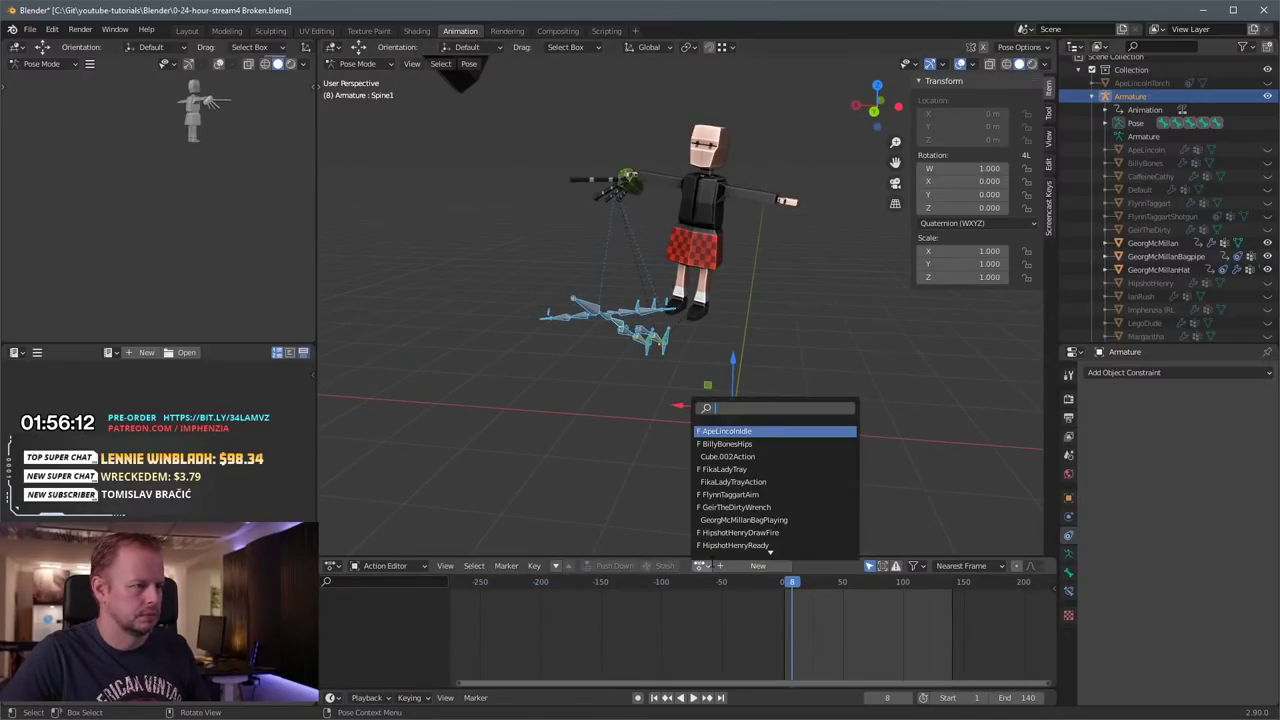
pyautogui.scroll(-20, 755, 519)
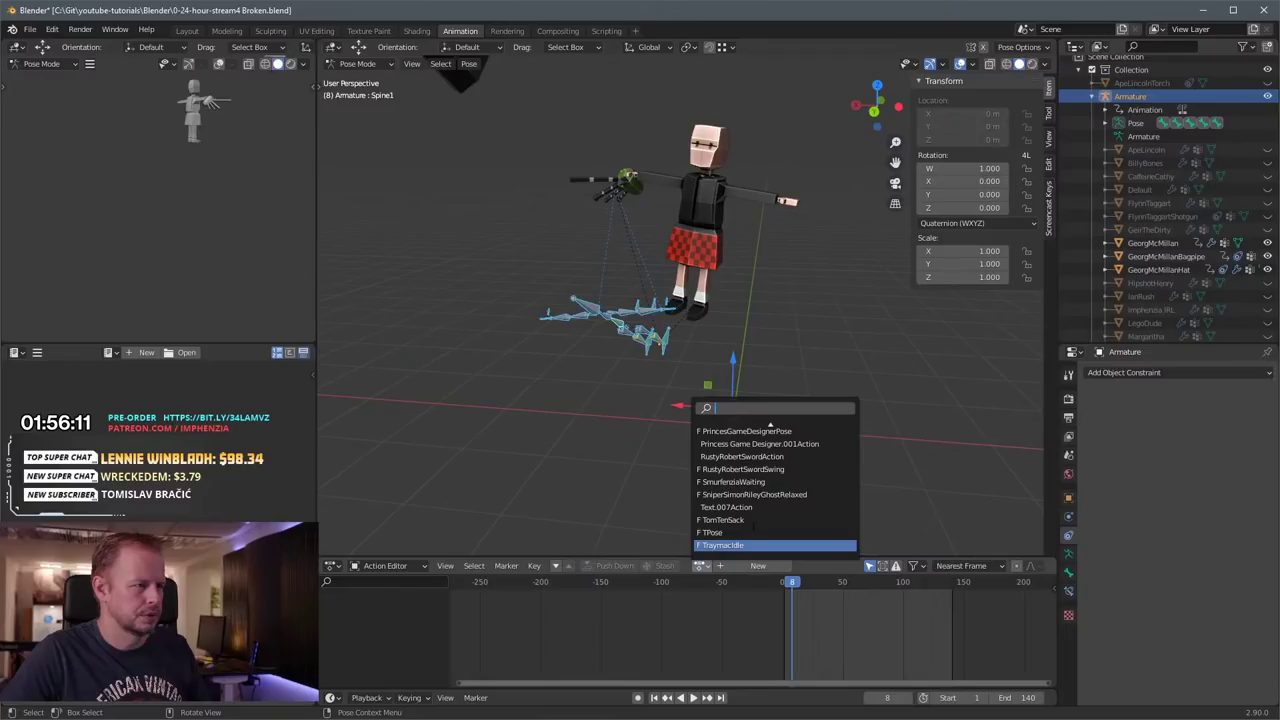
pyautogui.click(760, 532)
pyautogui.scroll(-1, 768, 405)
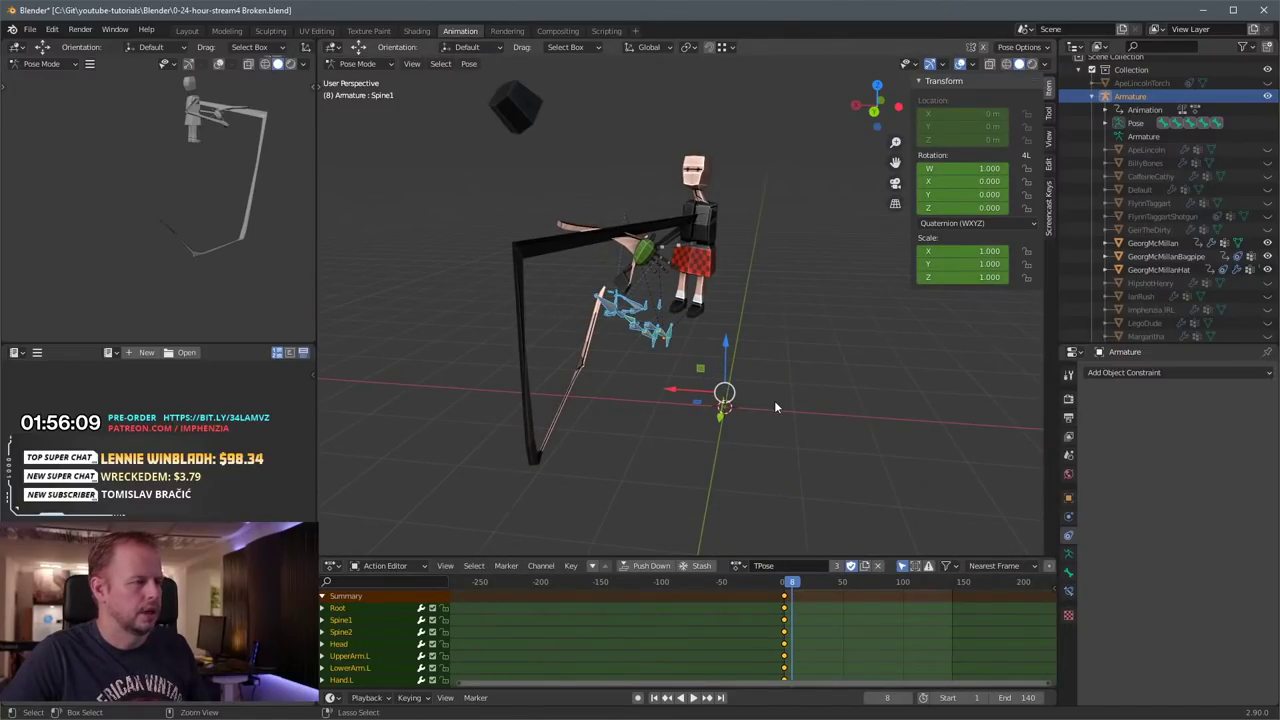
# Step: Return the armature to Object Mode and move the timeline to frame 0
pyautogui.hotkey('ctrl', 'Tab')
pyautogui.click(726, 334)
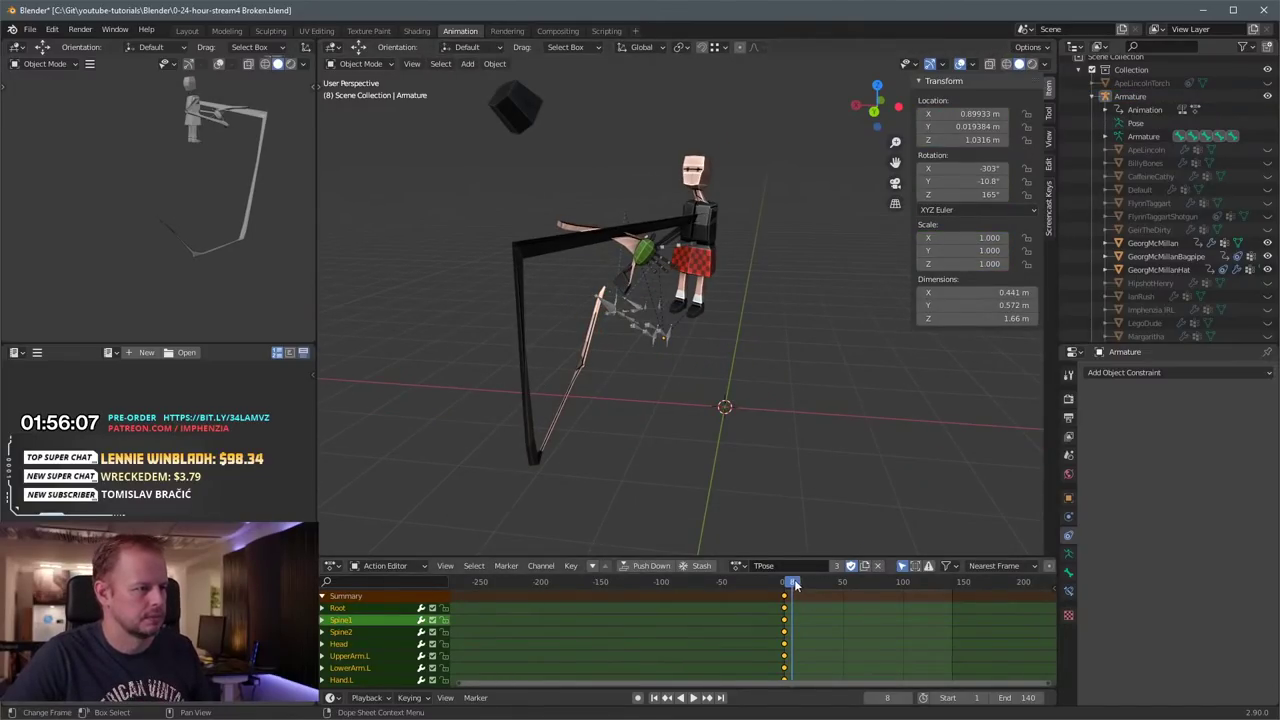
pyautogui.moveTo(791, 582); pyautogui.dragTo(782, 582)
# Step: Select the GeorgMcMillan mesh and replace its GeorgMcMillanBagPlaying action with TPose
pyautogui.click(680, 287)
pyautogui.press('Tab')
pyautogui.press('Tab')
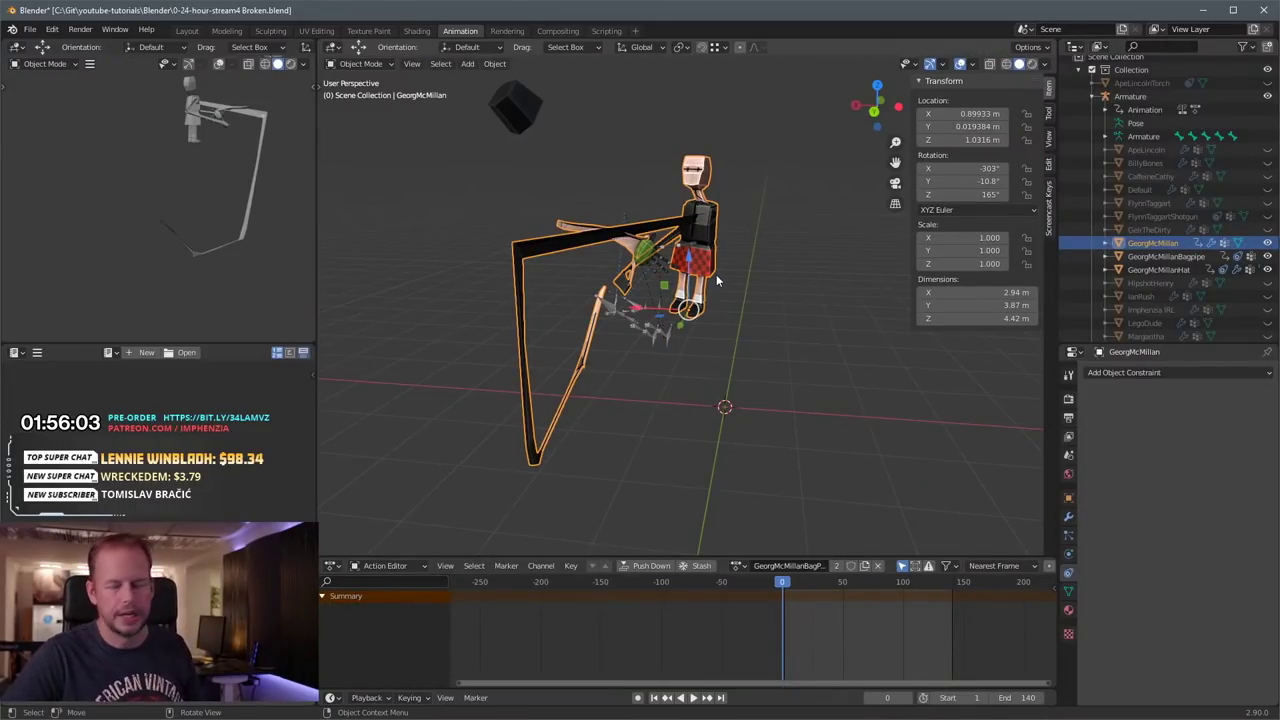
pyautogui.moveTo(679, 236); pyautogui.dragTo(672, 268, button='middle')
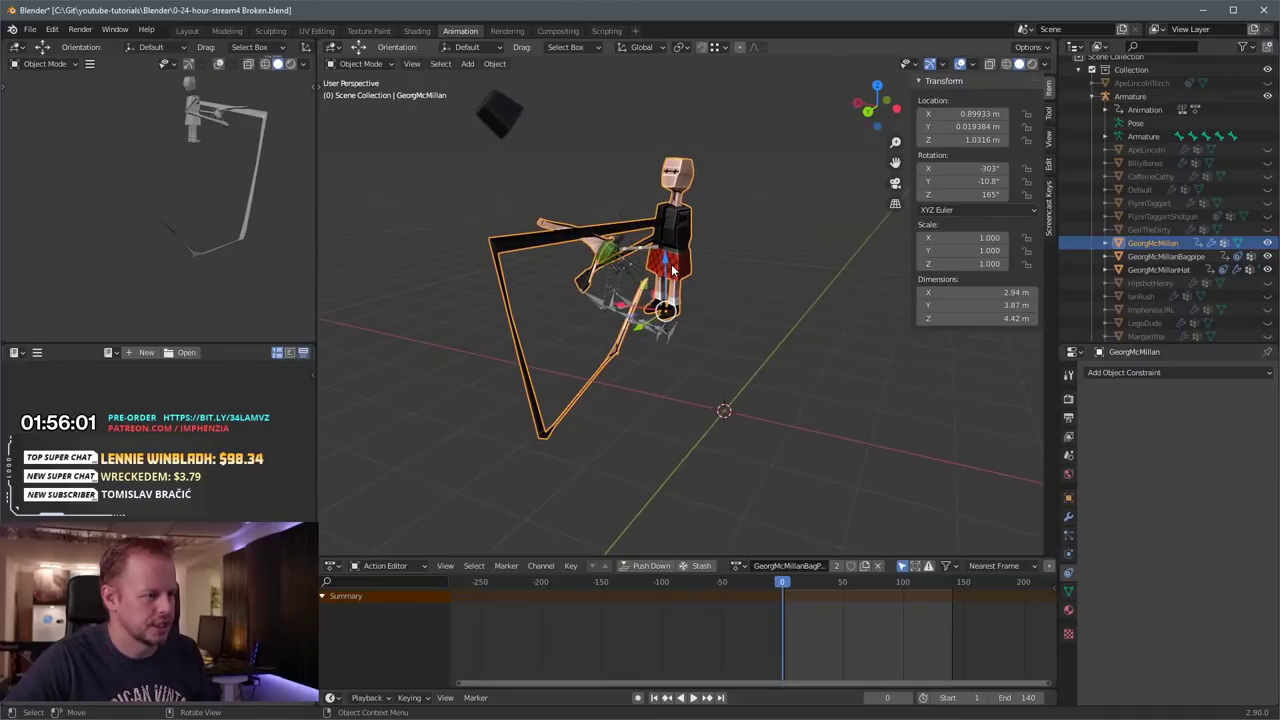
pyautogui.click(737, 565)
pyautogui.scroll(-5, 790, 530)
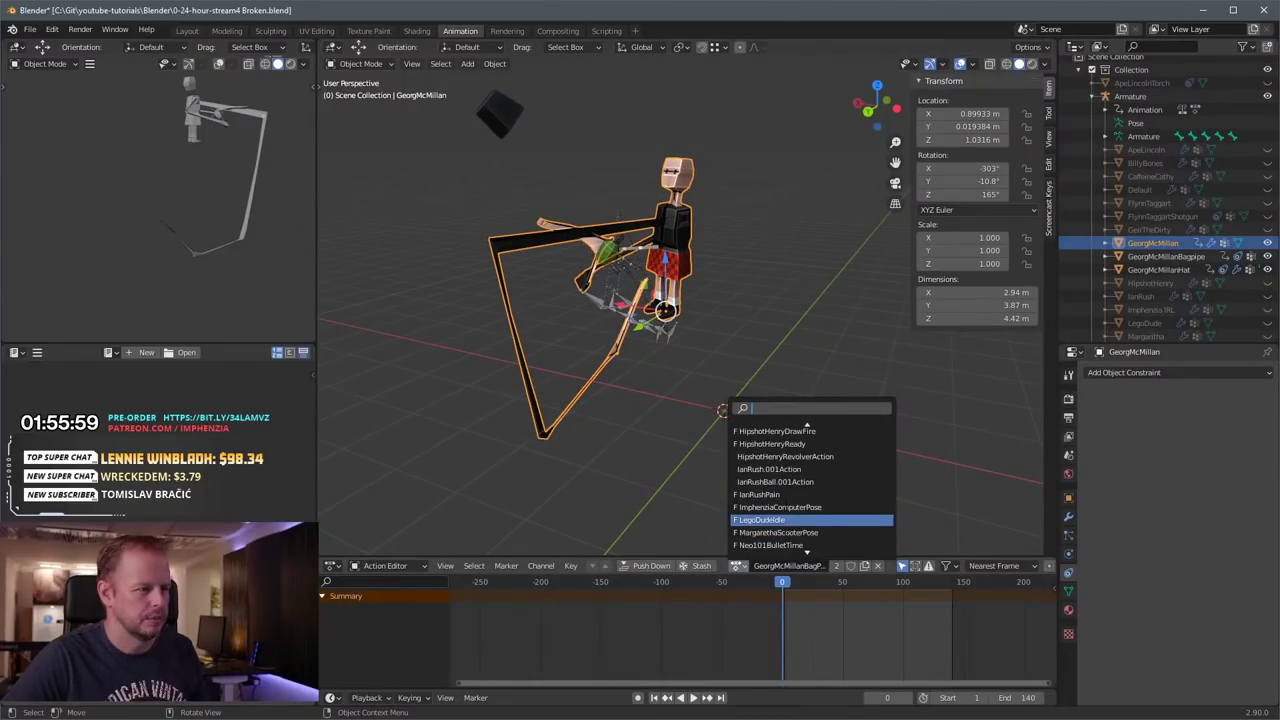
pyautogui.click(748, 532)
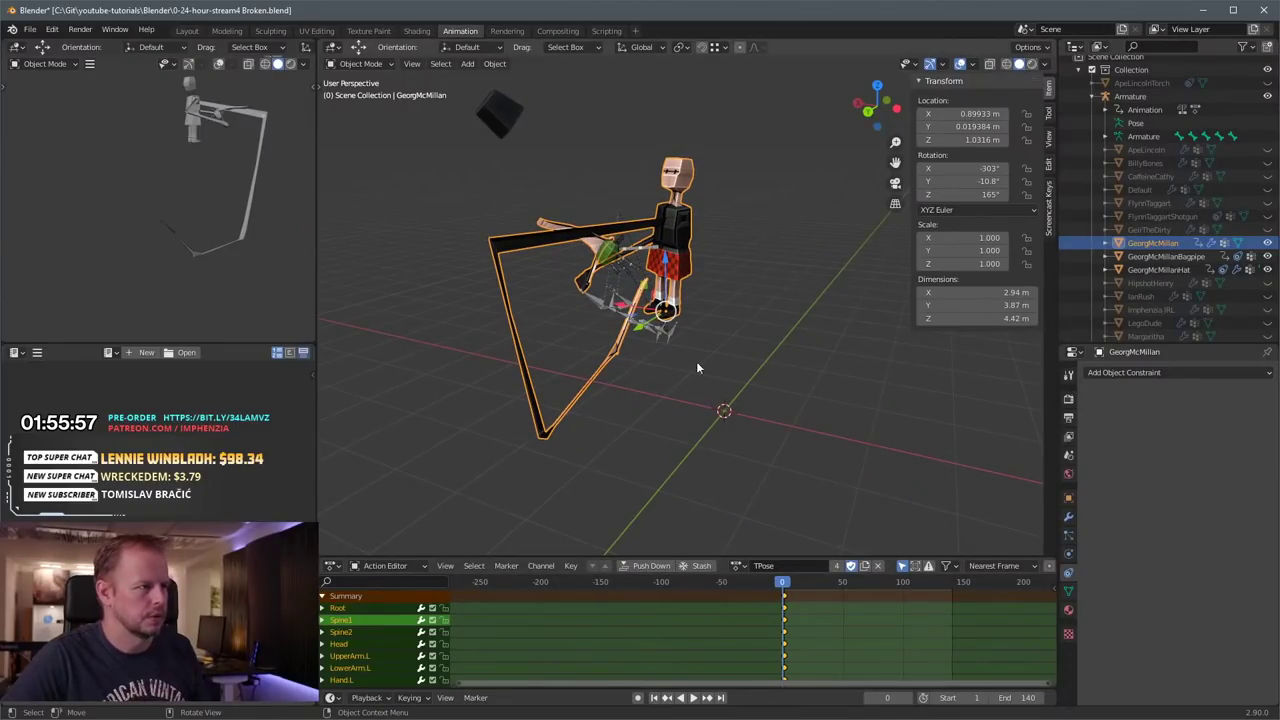
# Step: Clear the GeorgMcMillan mesh's rotation and location, and advance the timeline to frame 1
pyautogui.hotkey('alt', 'r')
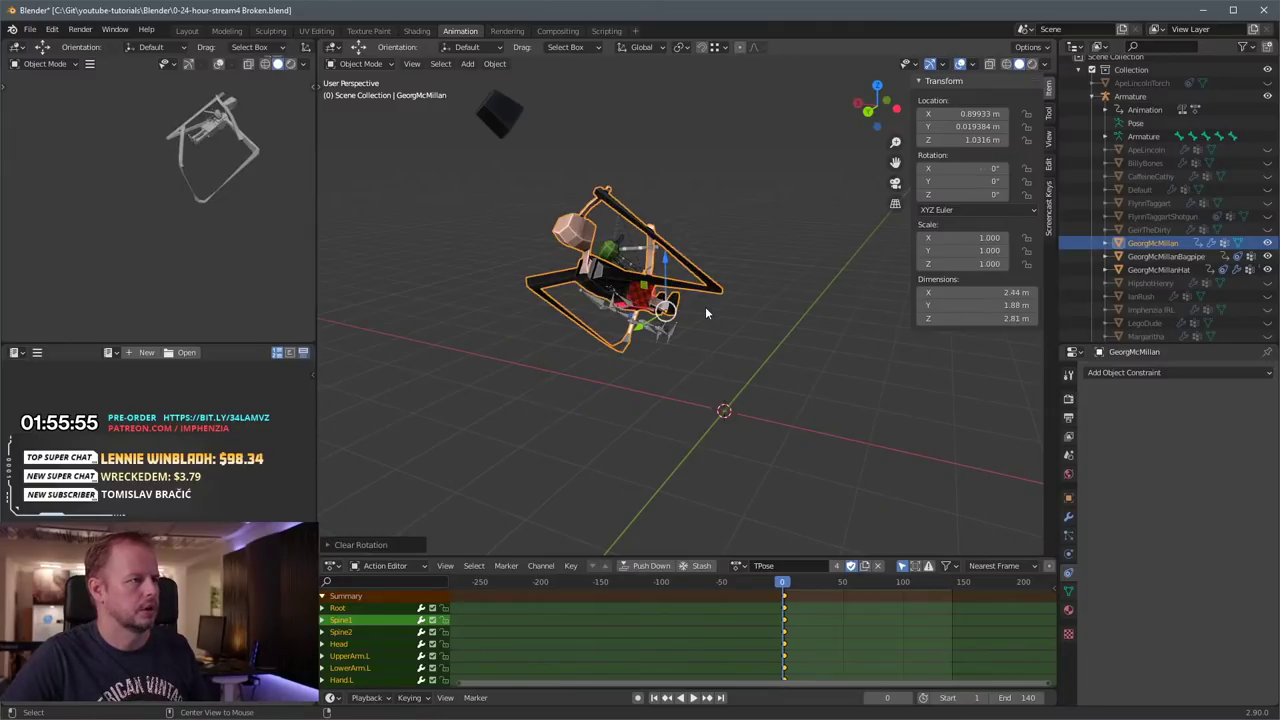
pyautogui.hotkey('alt', 'g')
pyautogui.press('Right')
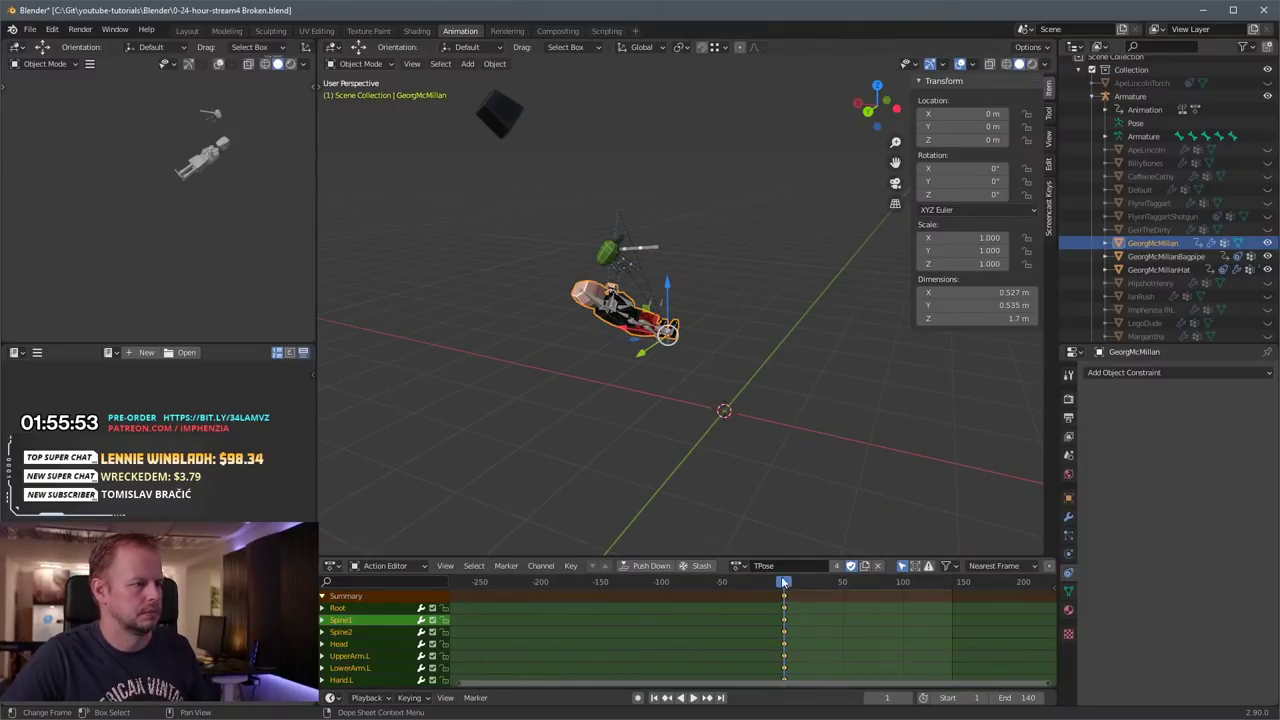
# Step: Clear the armature's rotation and location, and clear the location of the GeorgMcMillanHat object
pyautogui.click(630, 320)
pyautogui.hotkey('alt', 'r')
pyautogui.hotkey('alt', 'g')
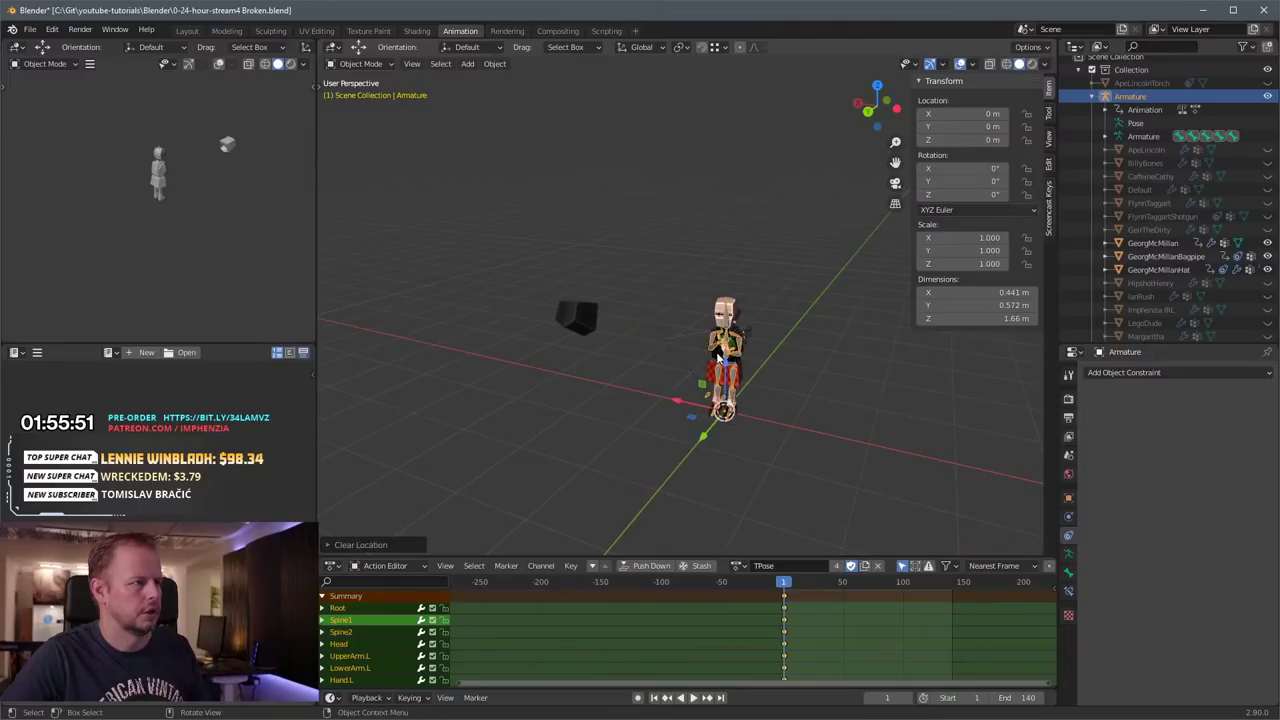
pyautogui.click(560, 322)
pyautogui.hotkey('alt', 'g')
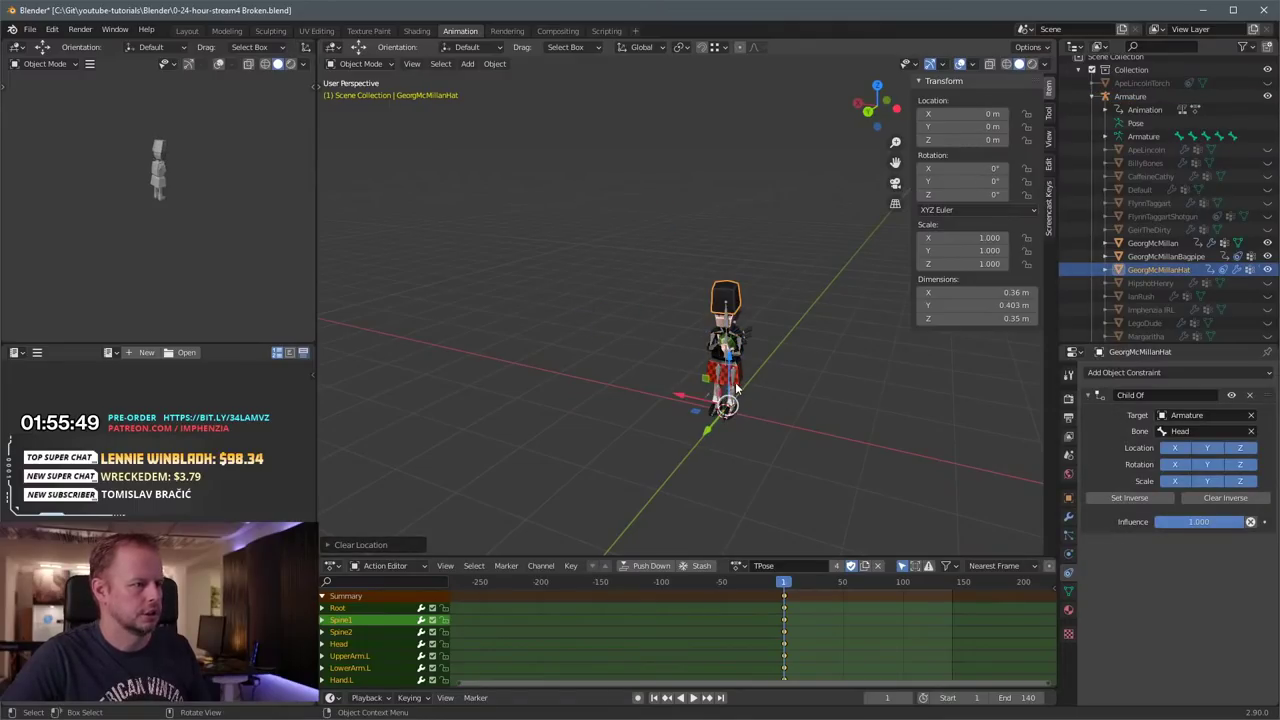
pyautogui.scroll(2, 737, 388)
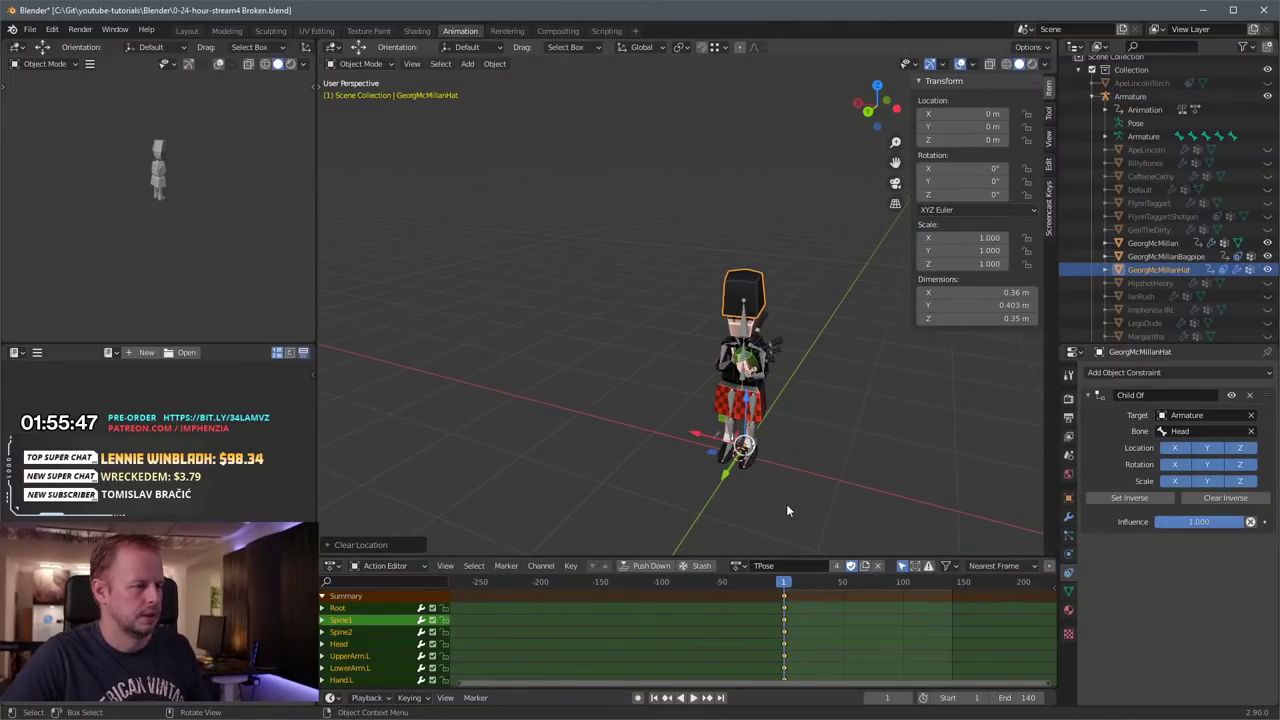
# Step: Unlink TPose from the hat and create a new action for it named TPoseNew
pyautogui.click(879, 566)
pyautogui.scroll(1, 757, 468)
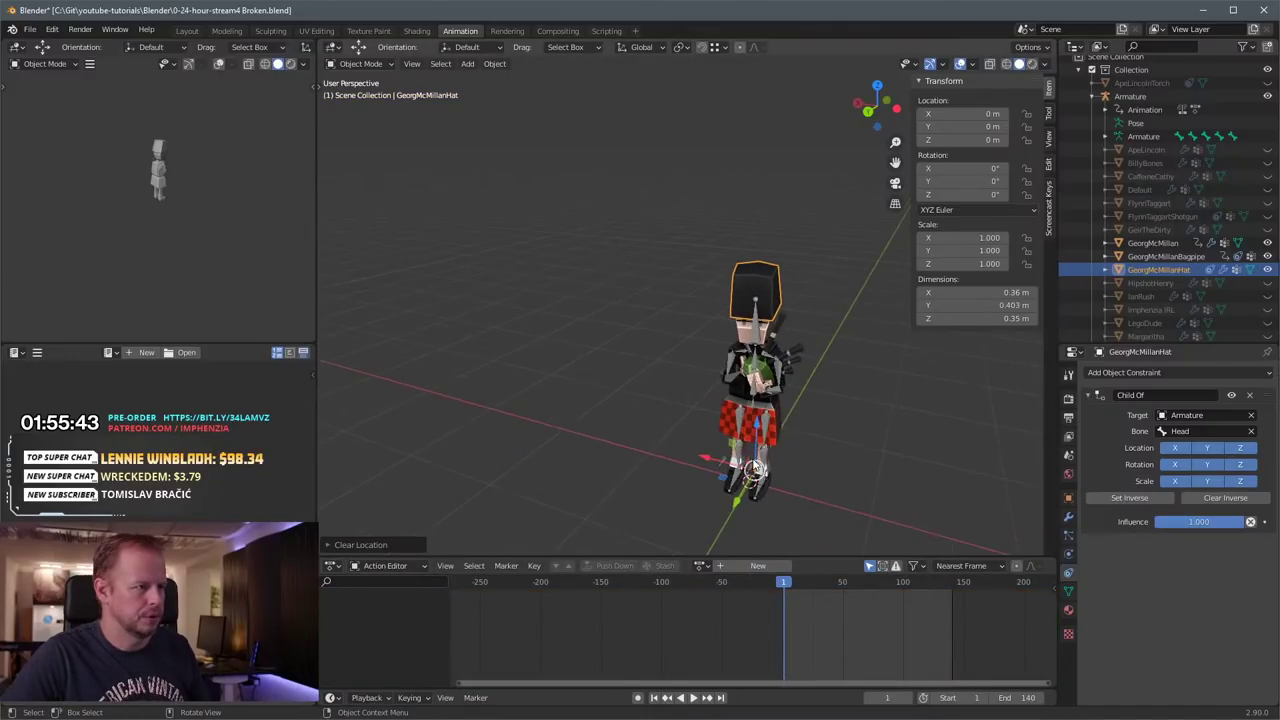
pyautogui.click(758, 566)
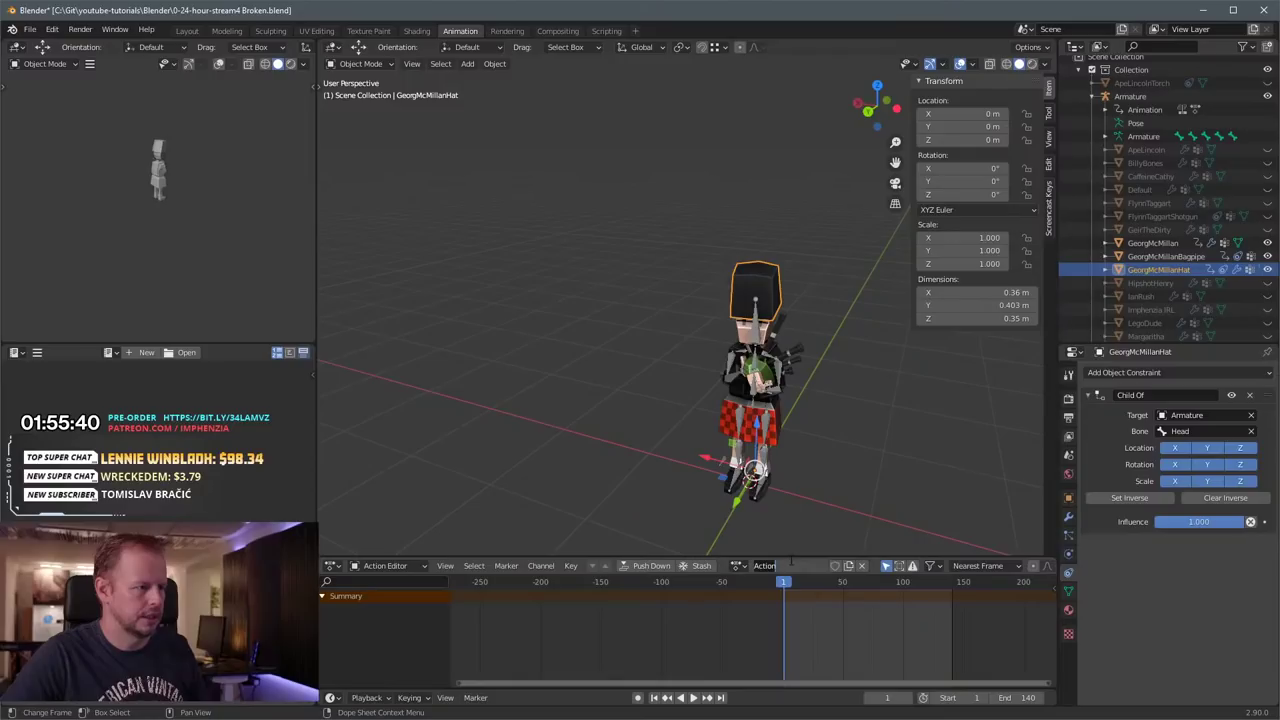
pyautogui.write('TPo')
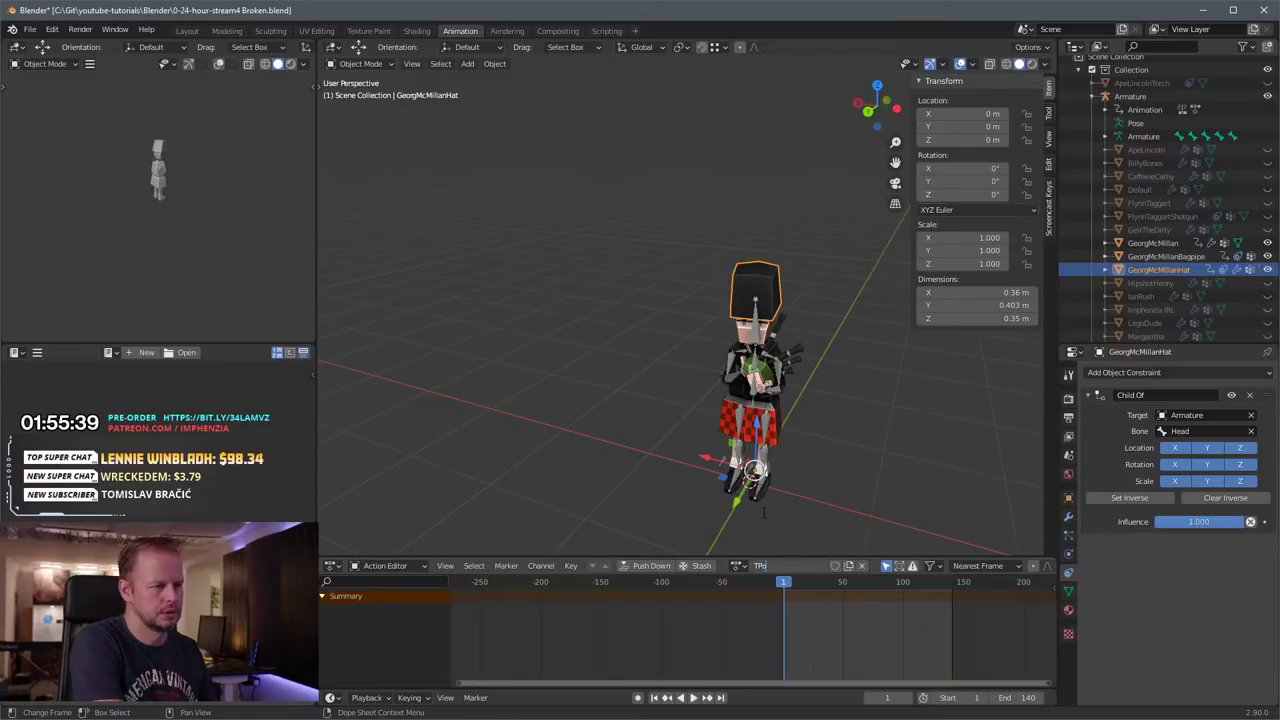
pyautogui.write('seNew')
pyautogui.press('Return')
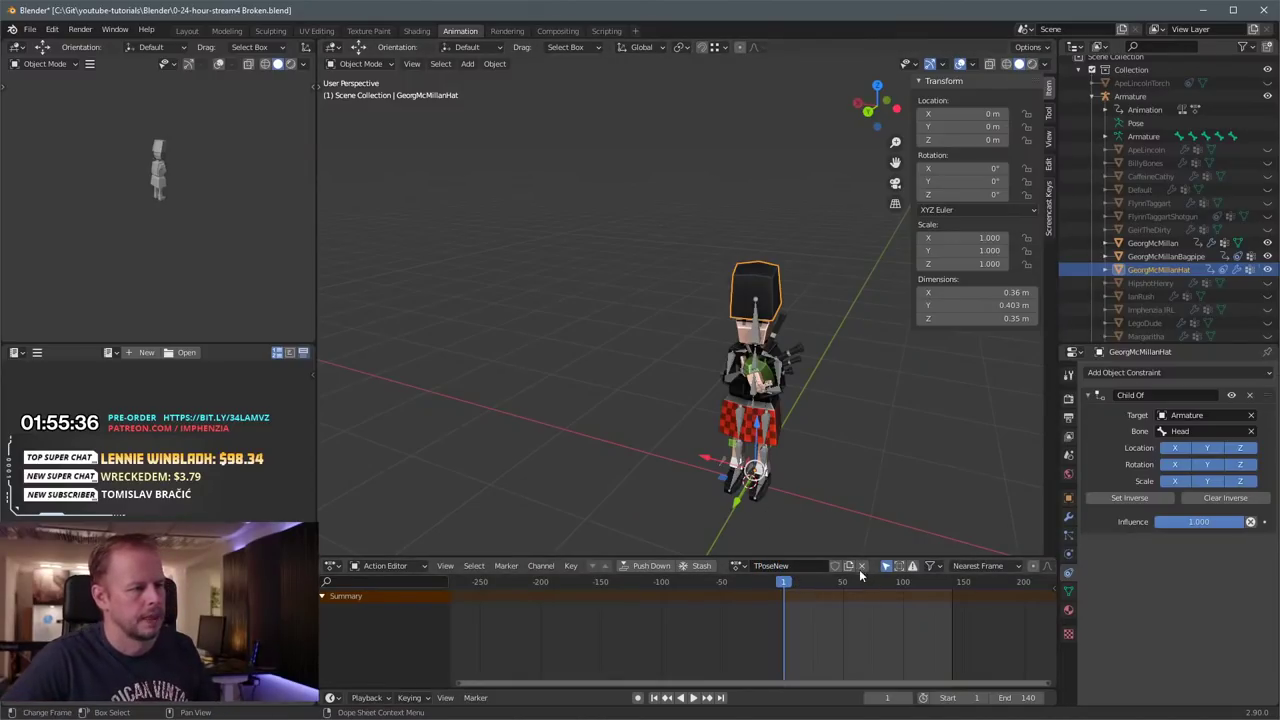
# Step: Select the armature, switch it to Pose Mode and copy the bagpipe-playing pose of all its bones
pyautogui.click(766, 381)
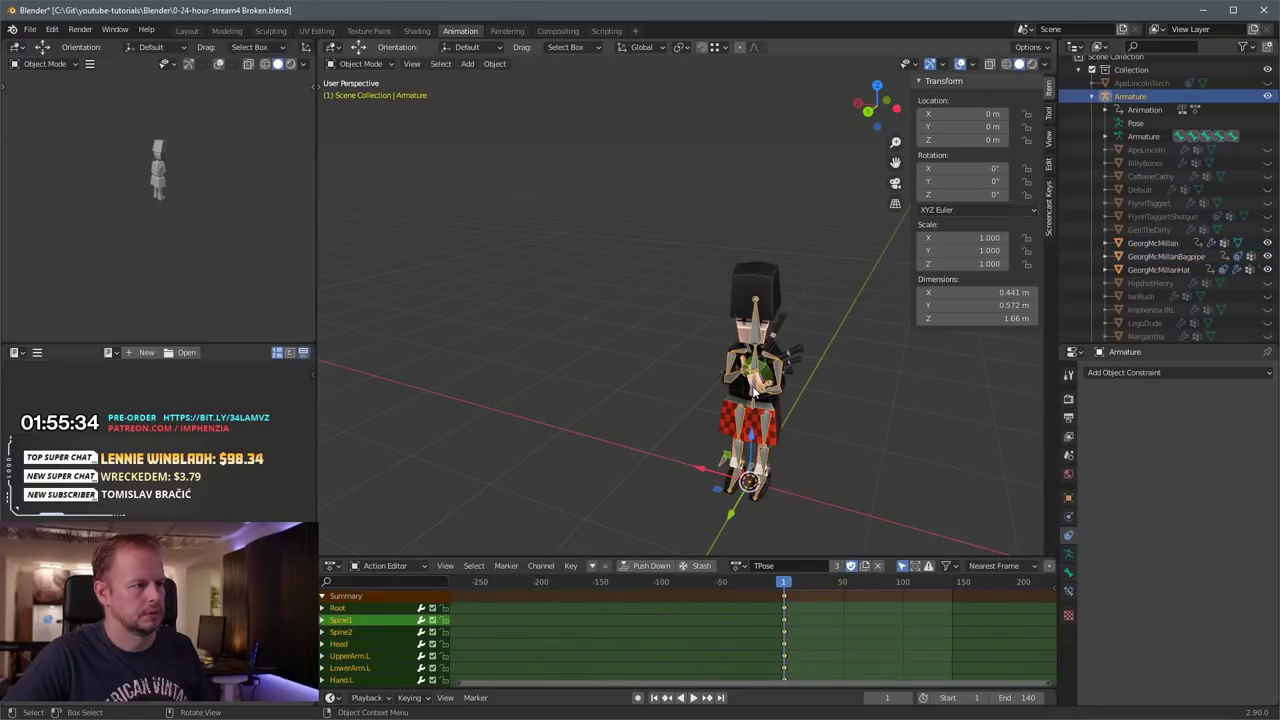
pyautogui.hotkey('ctrl', 'Tab')
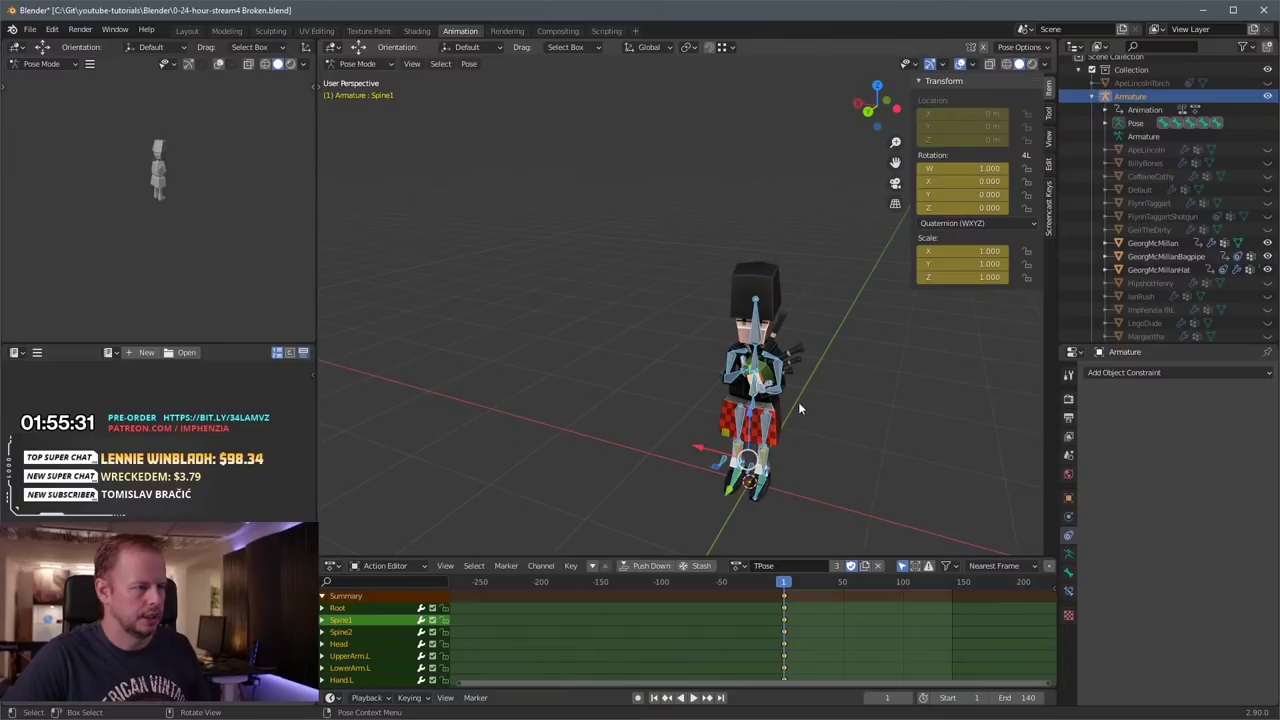
pyautogui.press('Tab')
pyautogui.press('Tab')
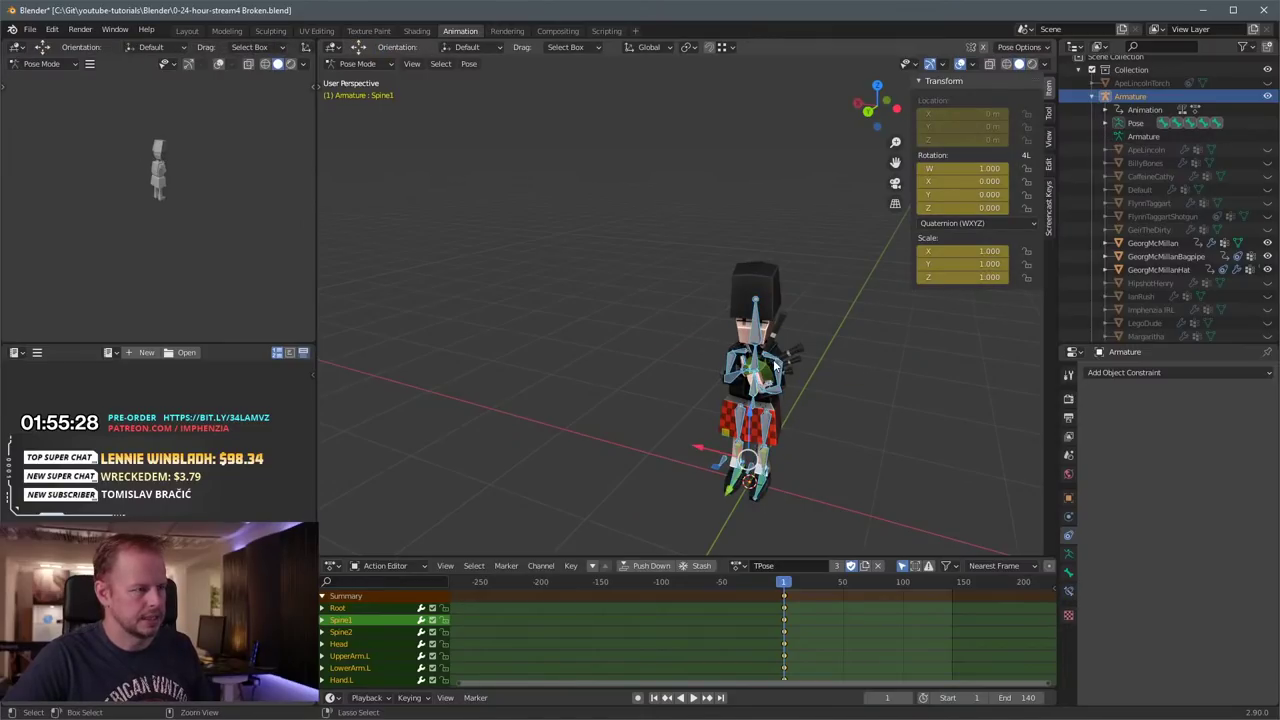
pyautogui.hotkey('ctrl', 'c')
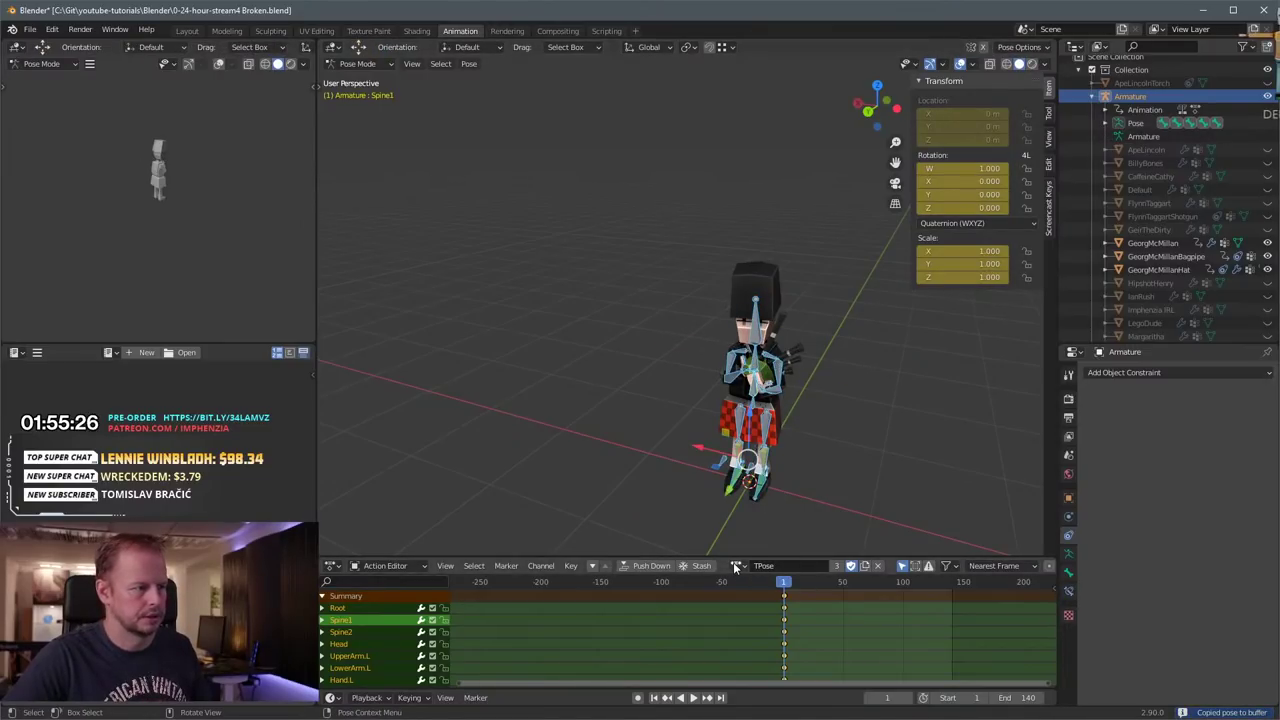
pyautogui.rightClick(740, 505)
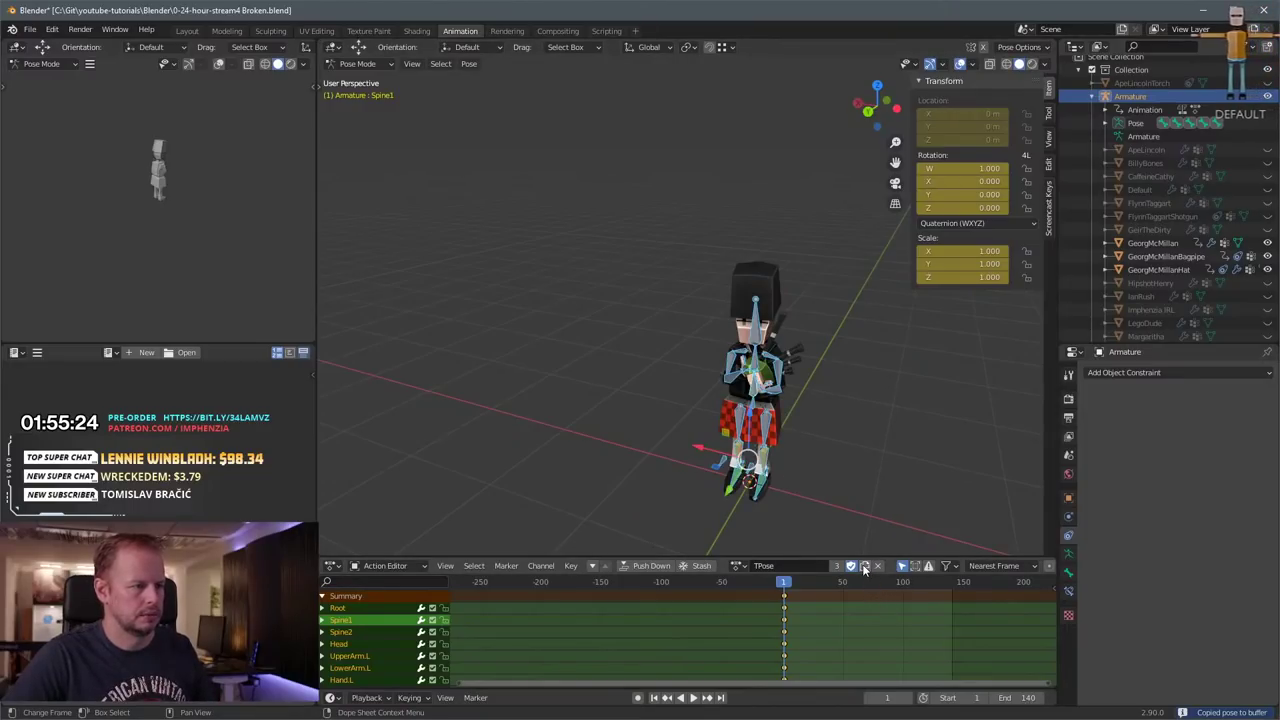
# Step: Duplicate the armature's TPose action as BagpipePose, paste the copied pose into it and enable its fake user
pyautogui.click(865, 566)
pyautogui.doubleClick(787, 566)
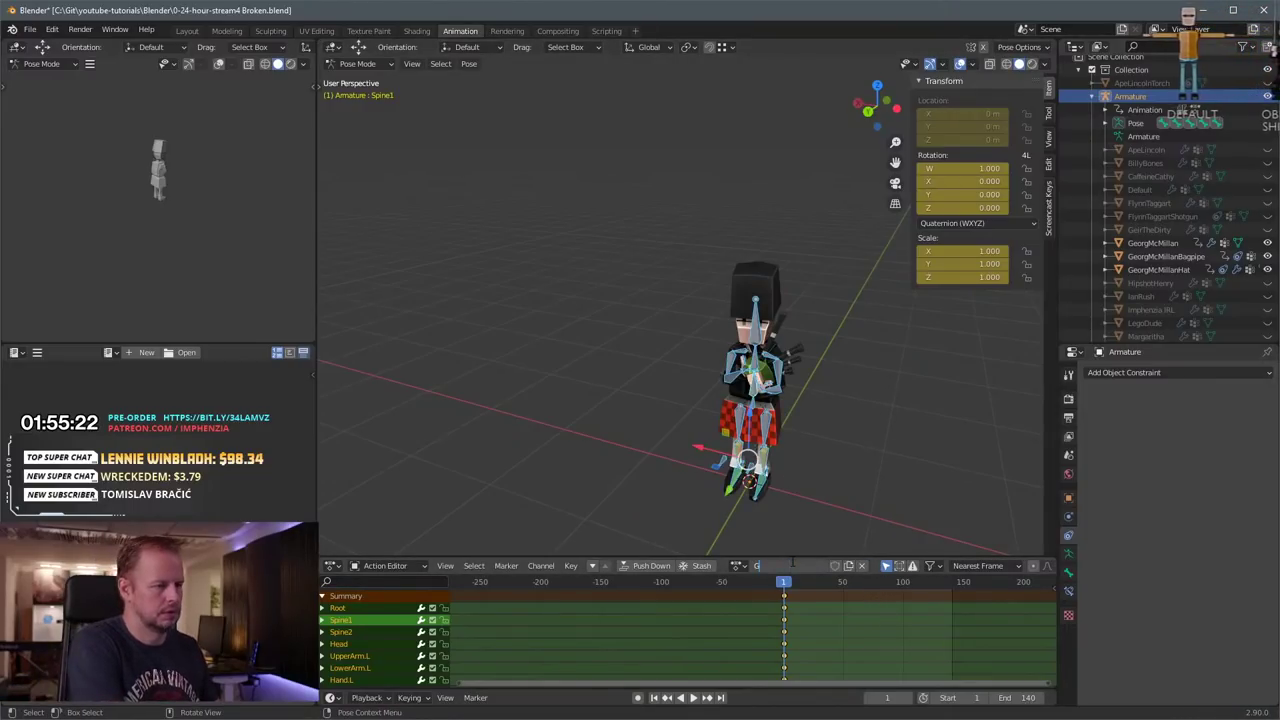
pyautogui.write('BagpipePos')
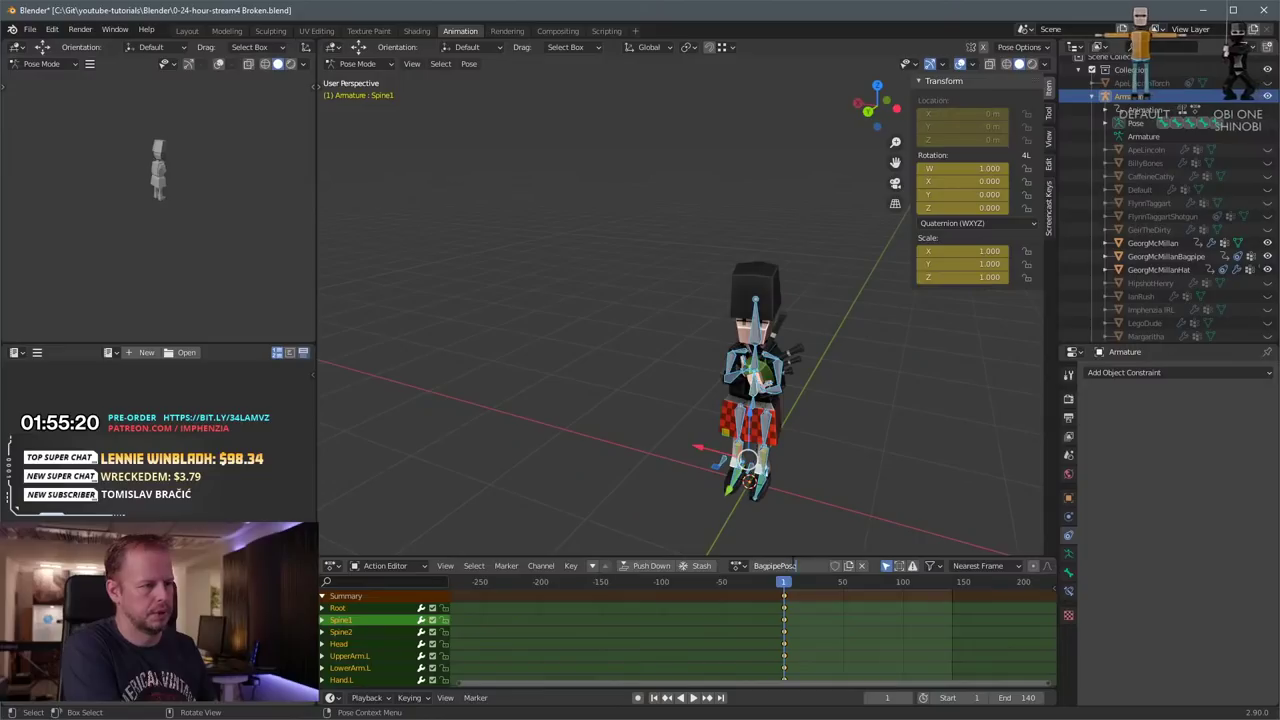
pyautogui.write('e')
pyautogui.press('Return')
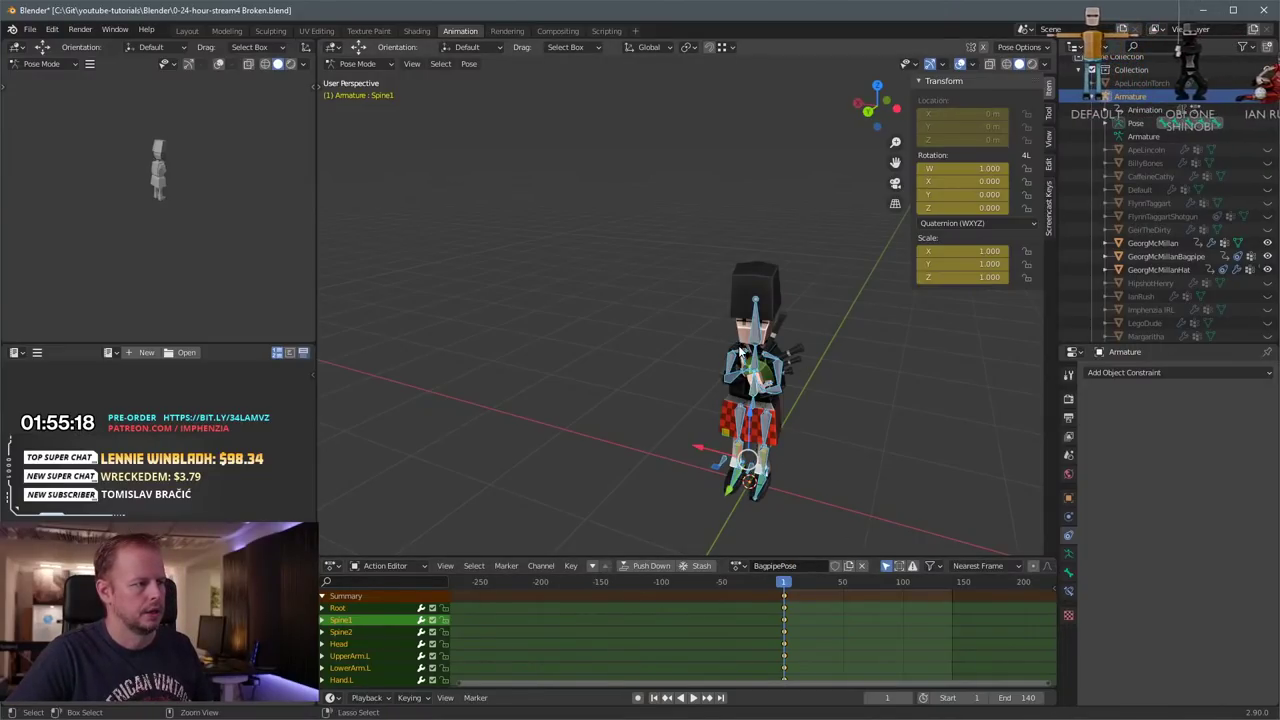
pyautogui.hotkey('ctrl', 'v')
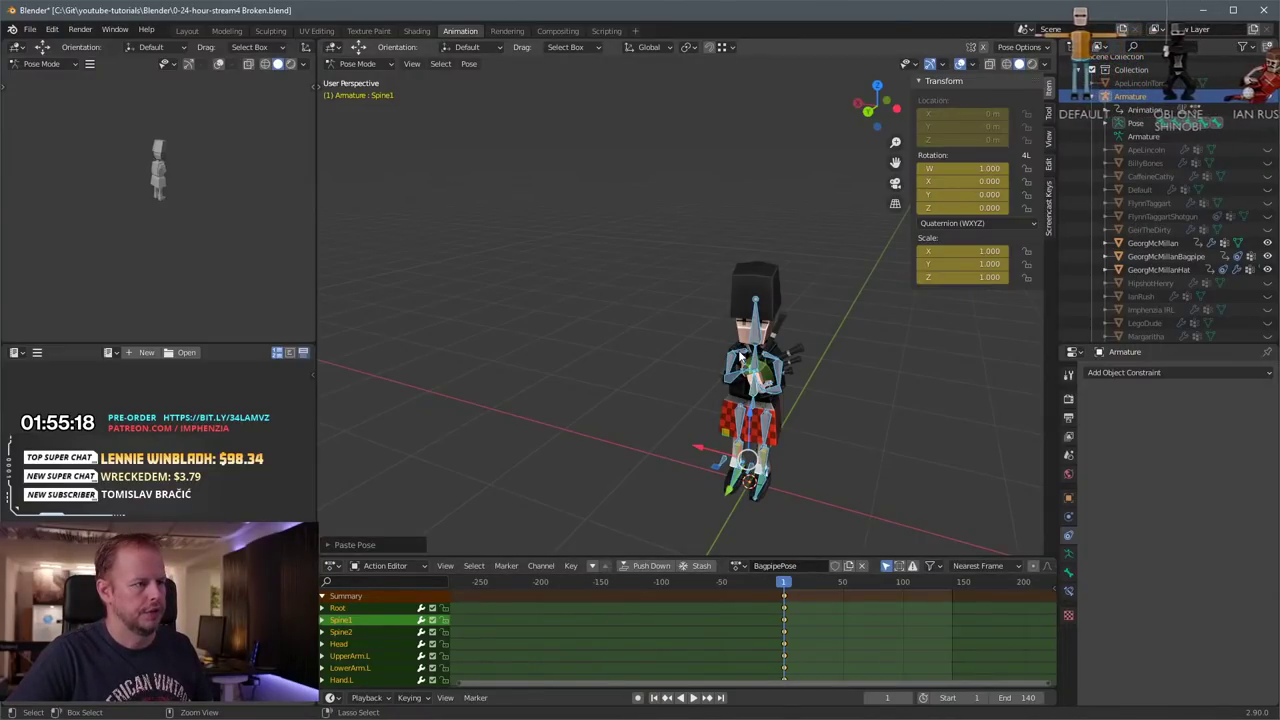
pyautogui.click(836, 567)
# Step: Assign the TPoseNew action to the armature and clear the rotation of all its bones
pyautogui.click(737, 566)
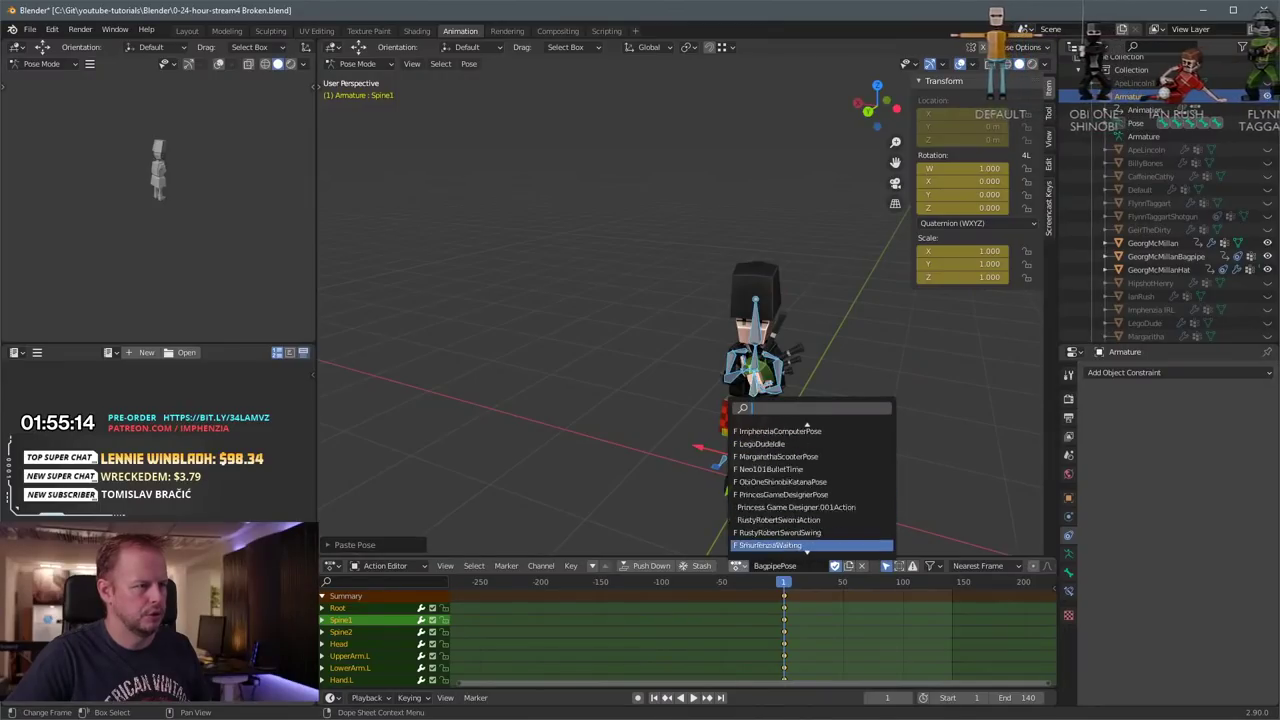
pyautogui.scroll(-4, 796, 548)
pyautogui.click(796, 548)
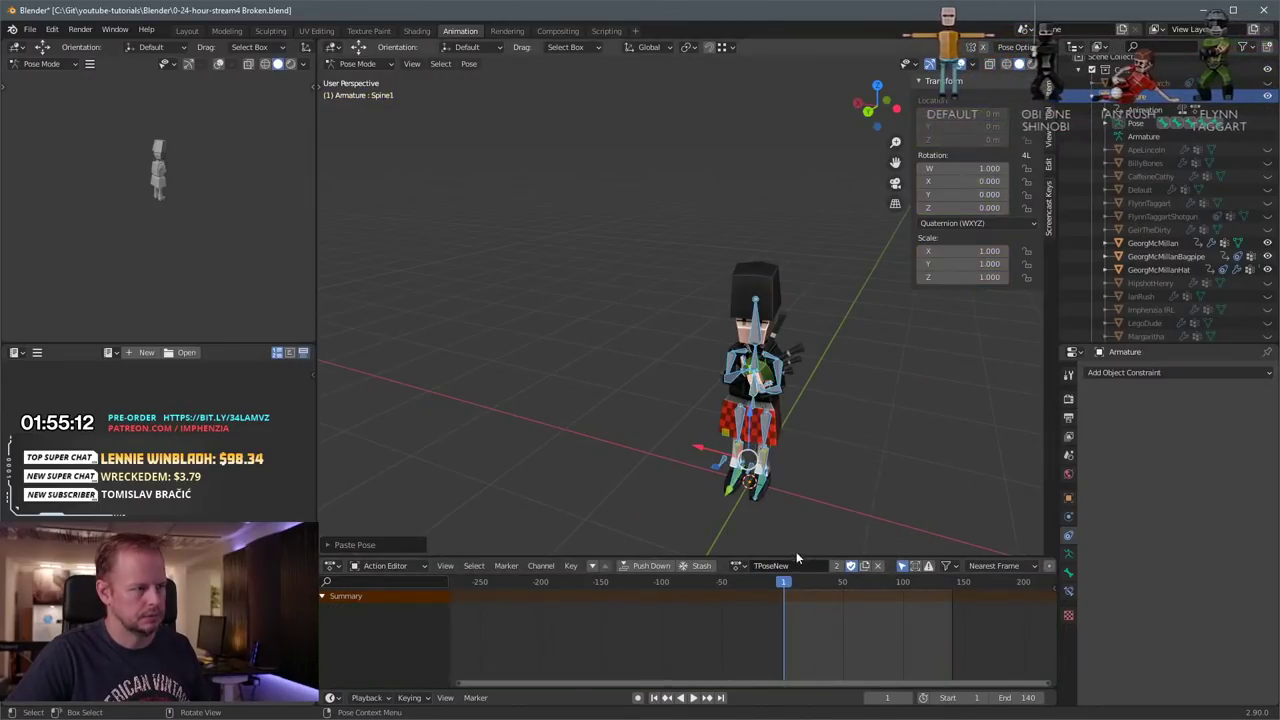
pyautogui.click(762, 384)
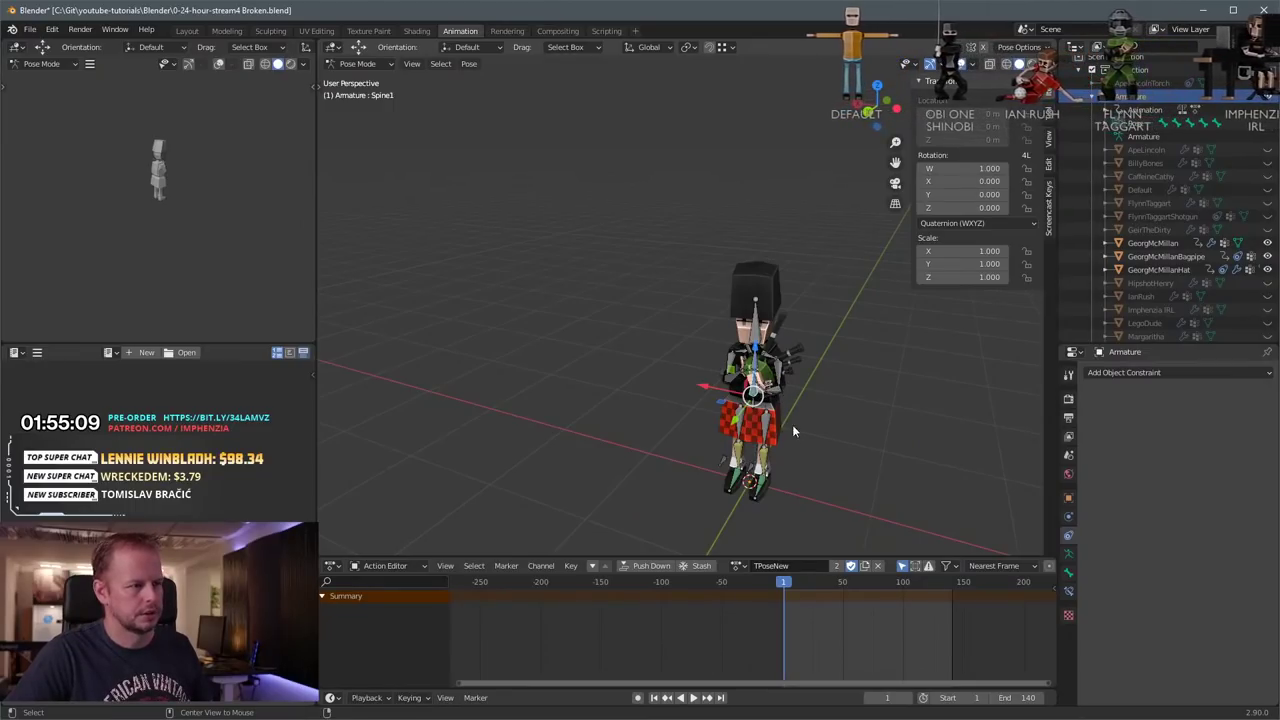
pyautogui.press('a')
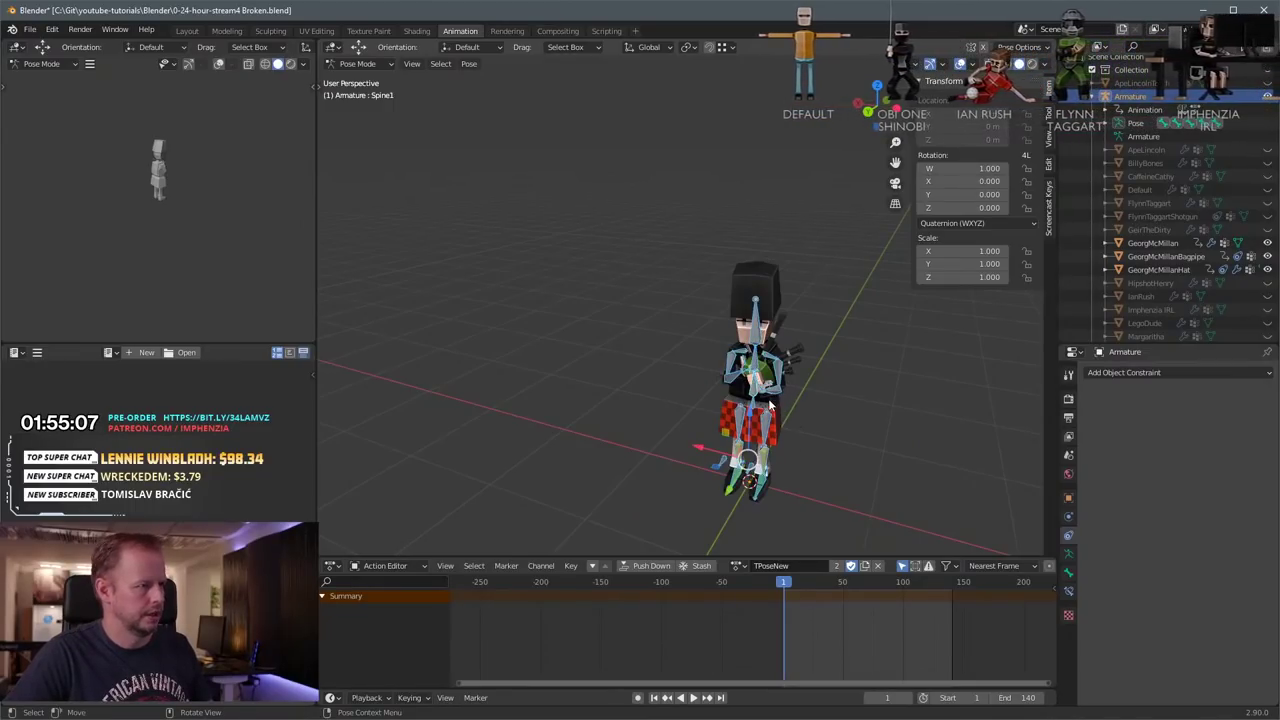
pyautogui.hotkey('alt', 'r')
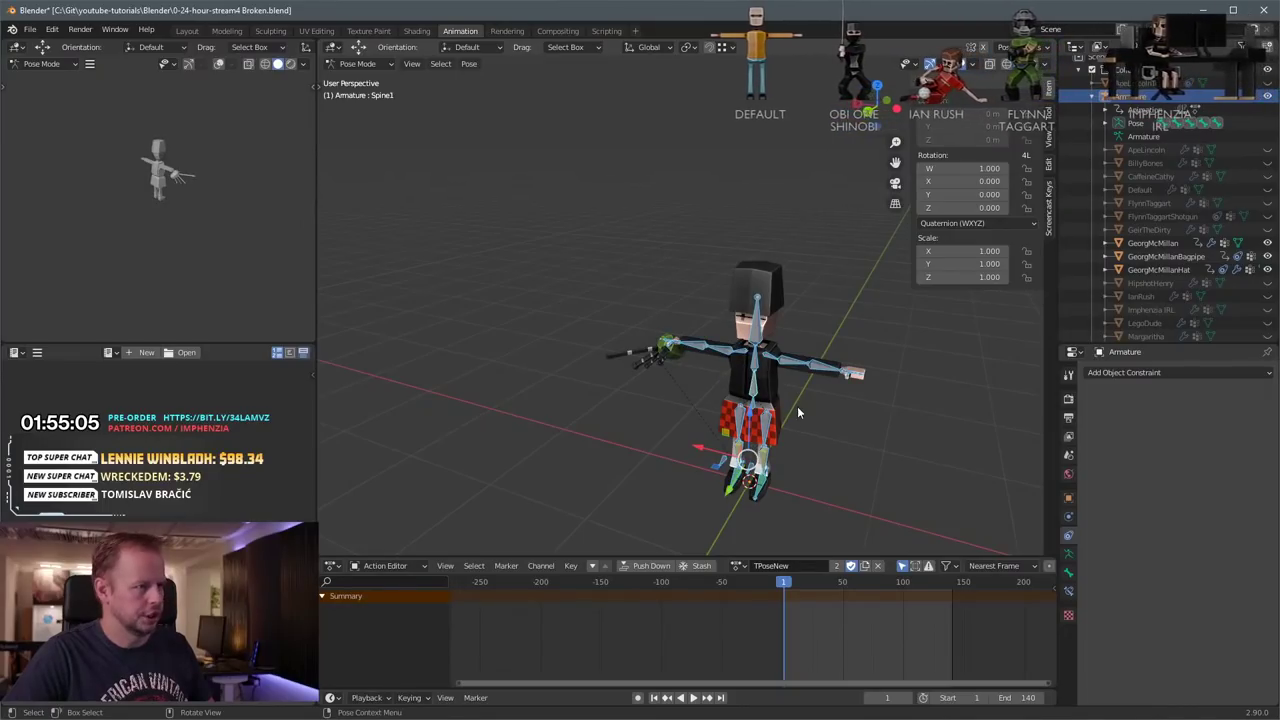
# Step: Deselect and reselect all the armature's bones, and turn on auto keying
pyautogui.hotkey('alt', 'a')
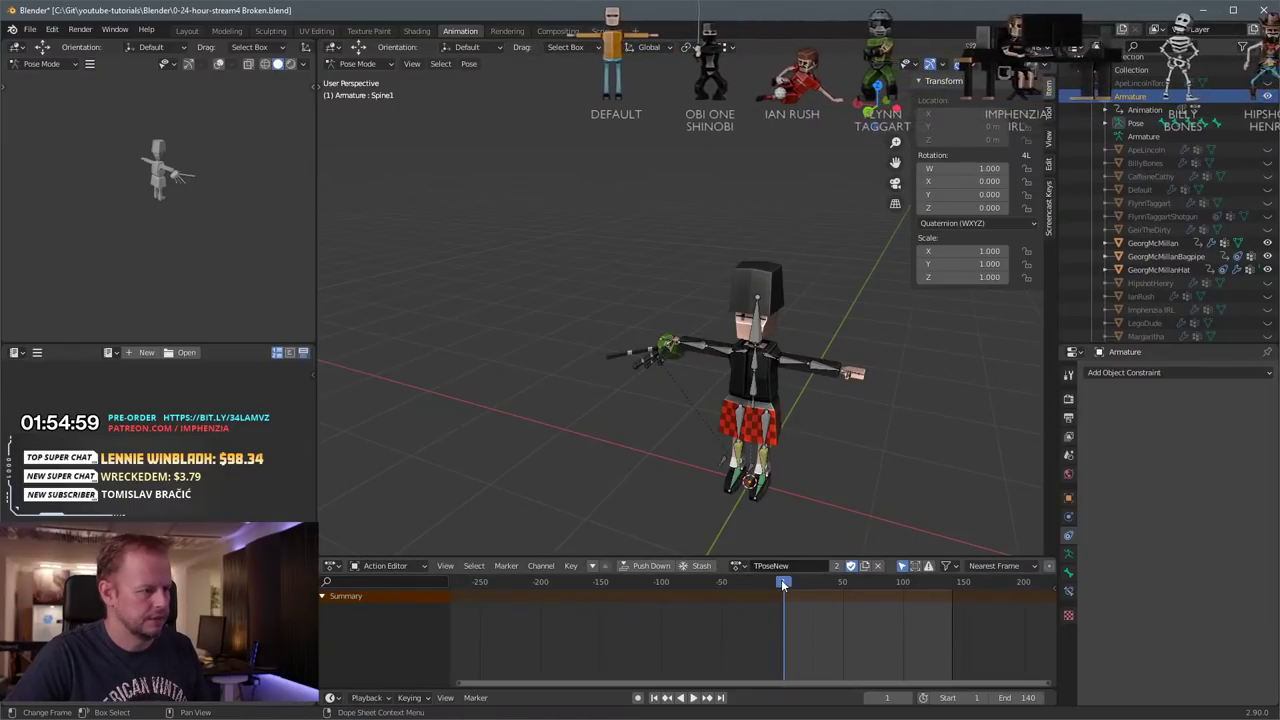
pyautogui.press('a')
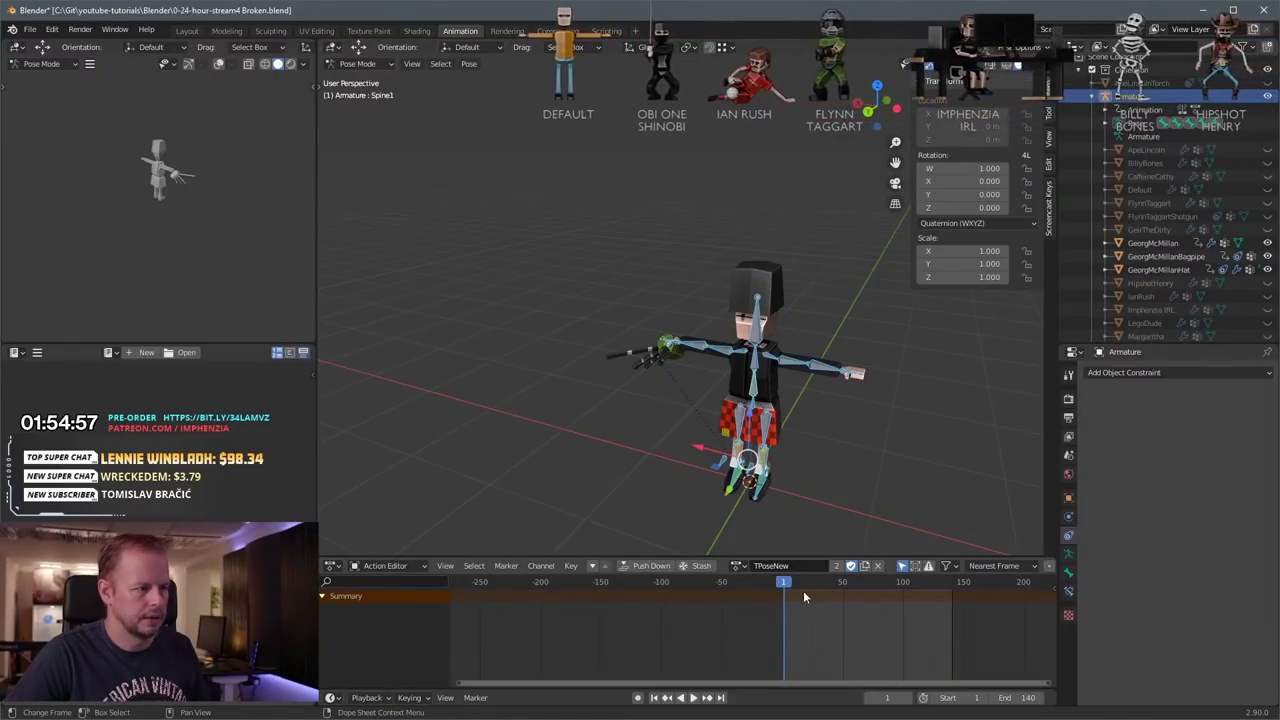
pyautogui.click(638, 697)
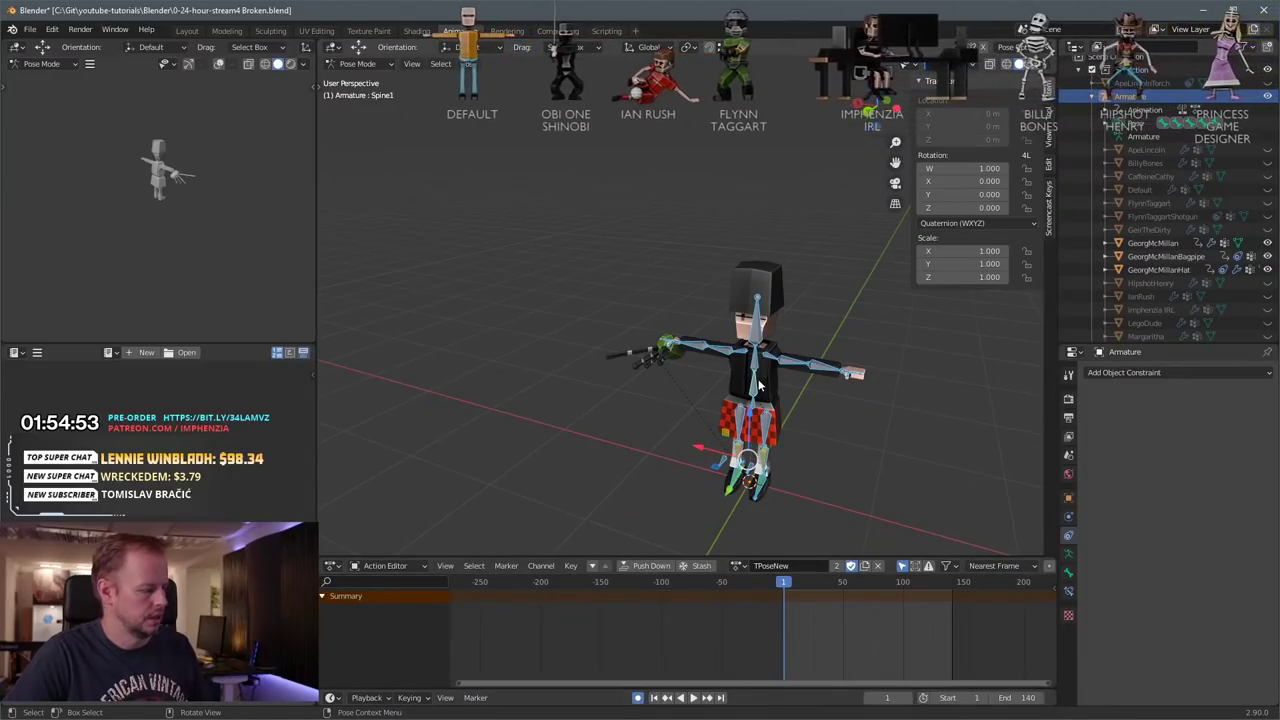
# Step: Keyframe the location and rotation of all bones at frame 1 in TPoseNew and switch the armature to the BagpipePose action
pyautogui.press('i')
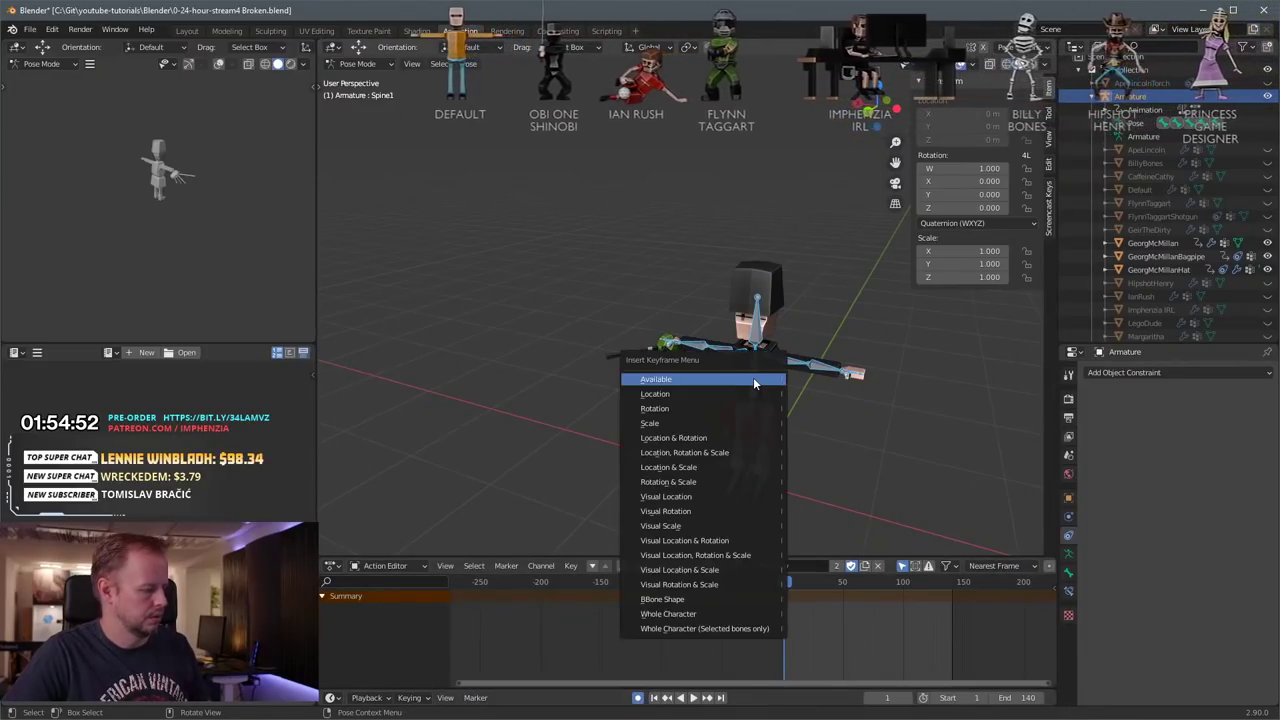
pyautogui.click(716, 453)
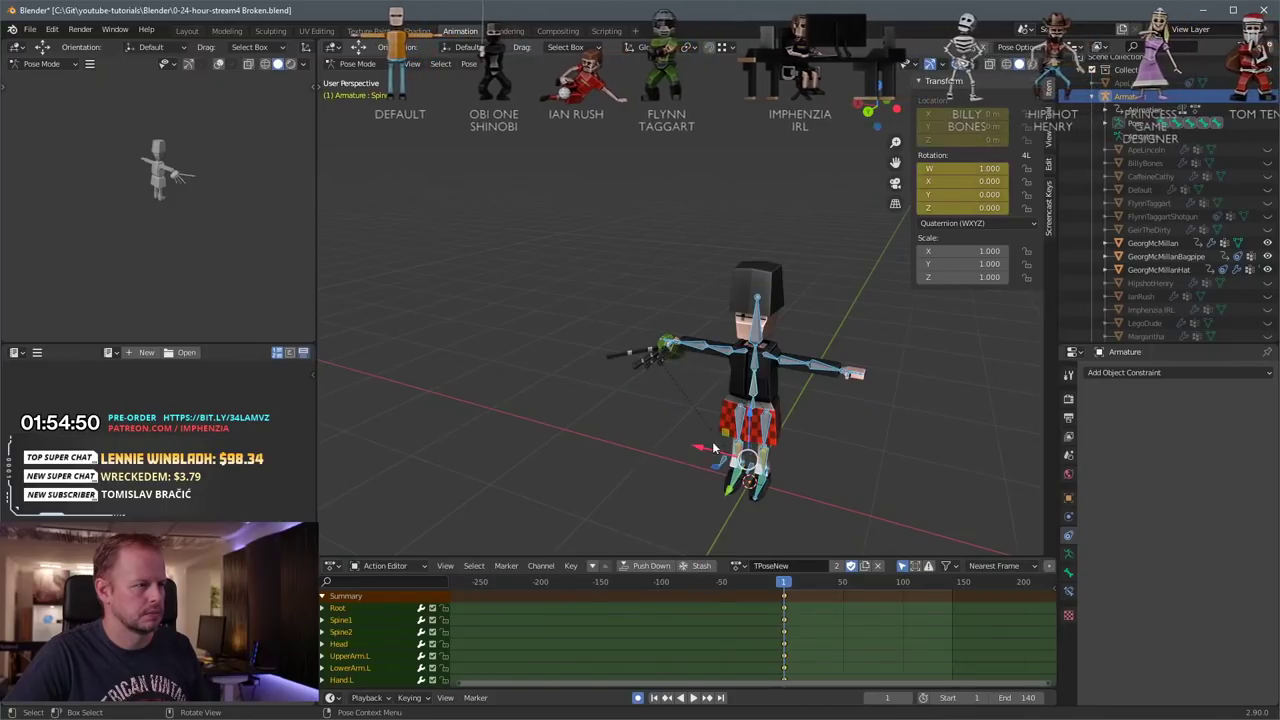
pyautogui.click(740, 566)
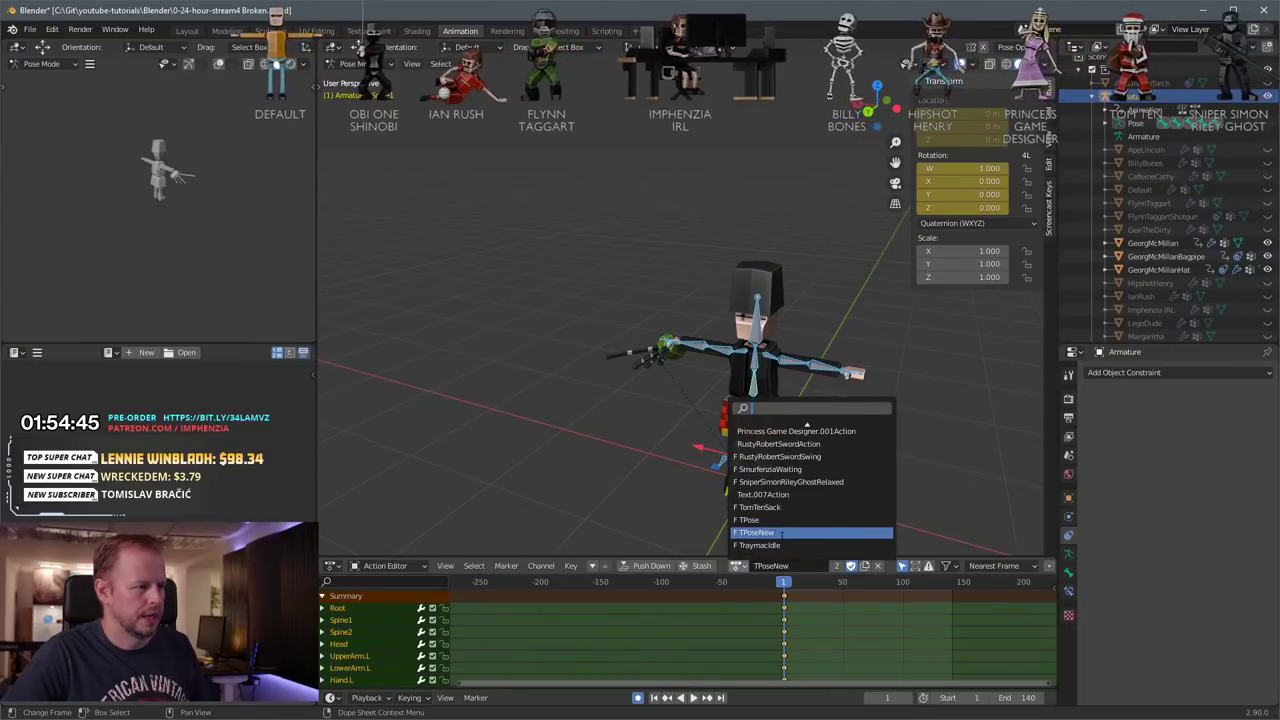
pyautogui.scroll(15, 796, 530)
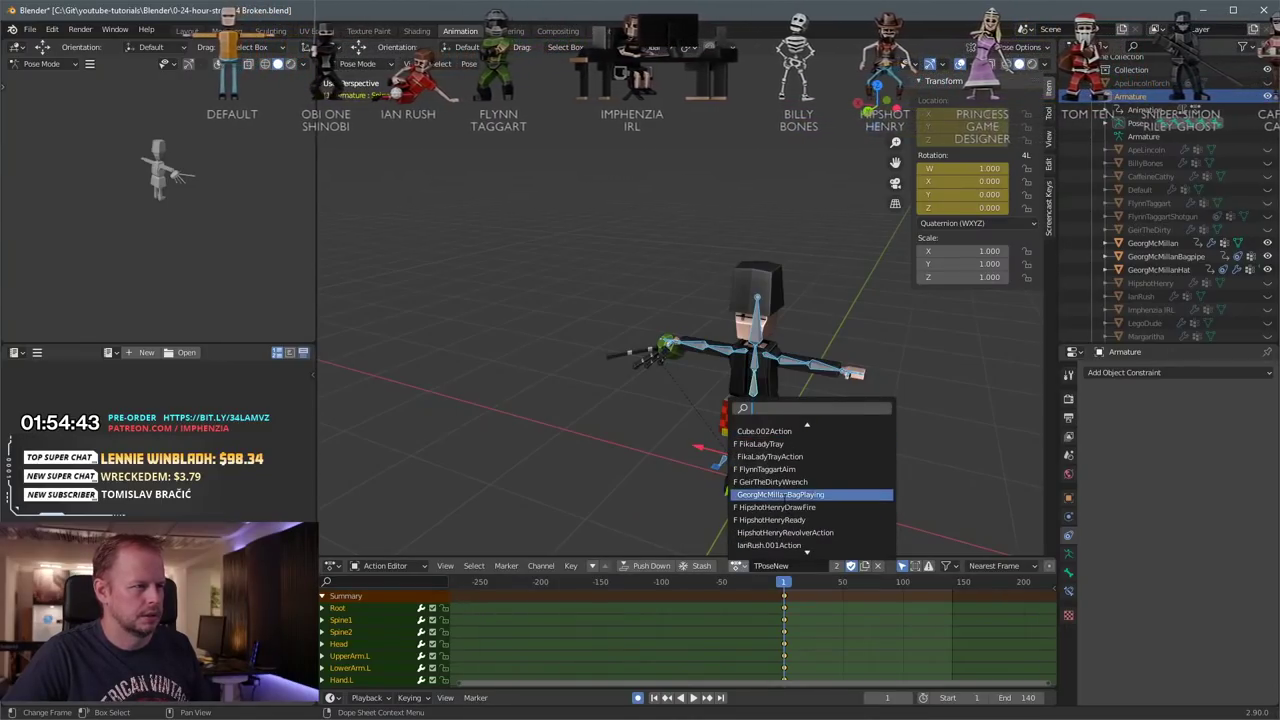
pyautogui.scroll(7, 783, 482)
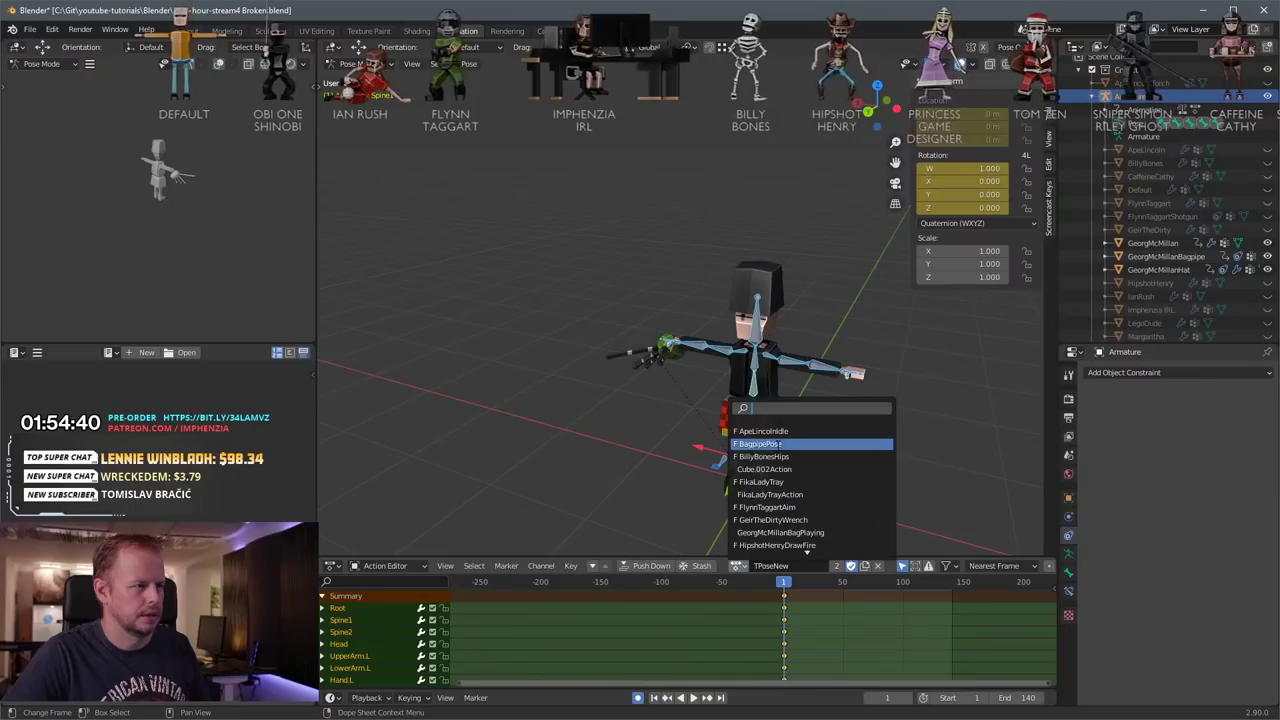
pyautogui.click(783, 445)
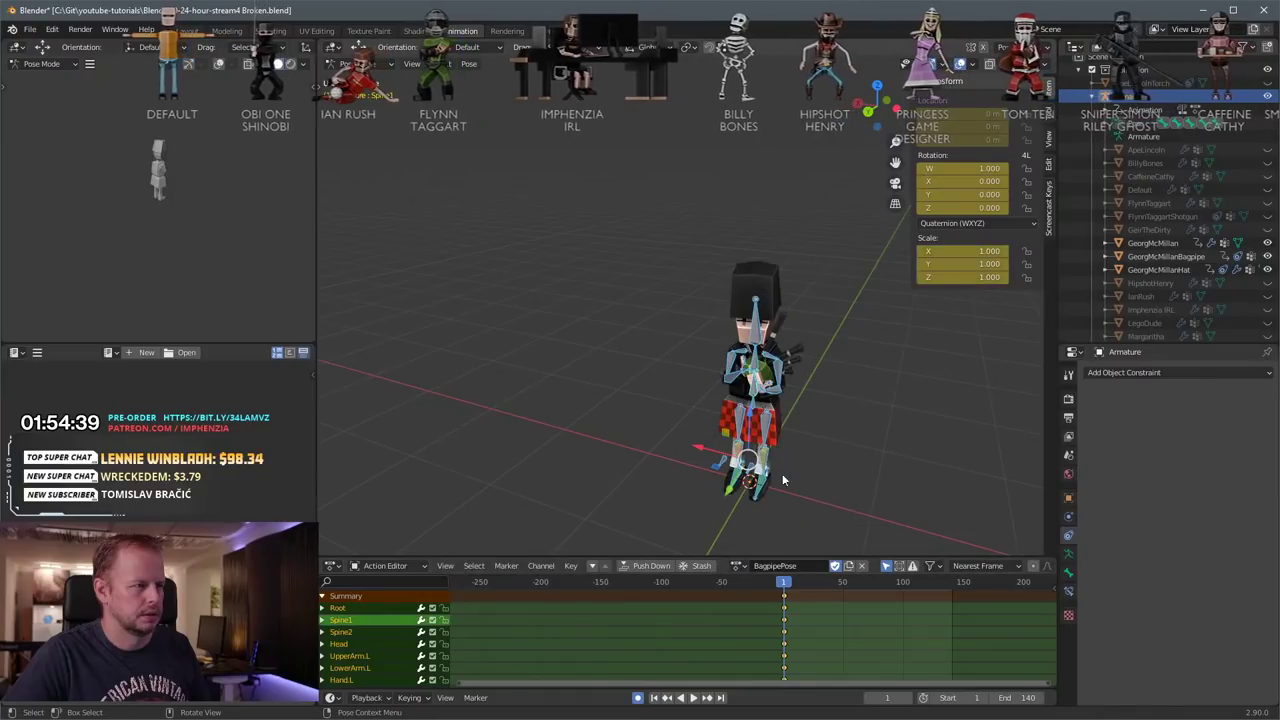
pyautogui.press('i')
pyautogui.click(768, 293)
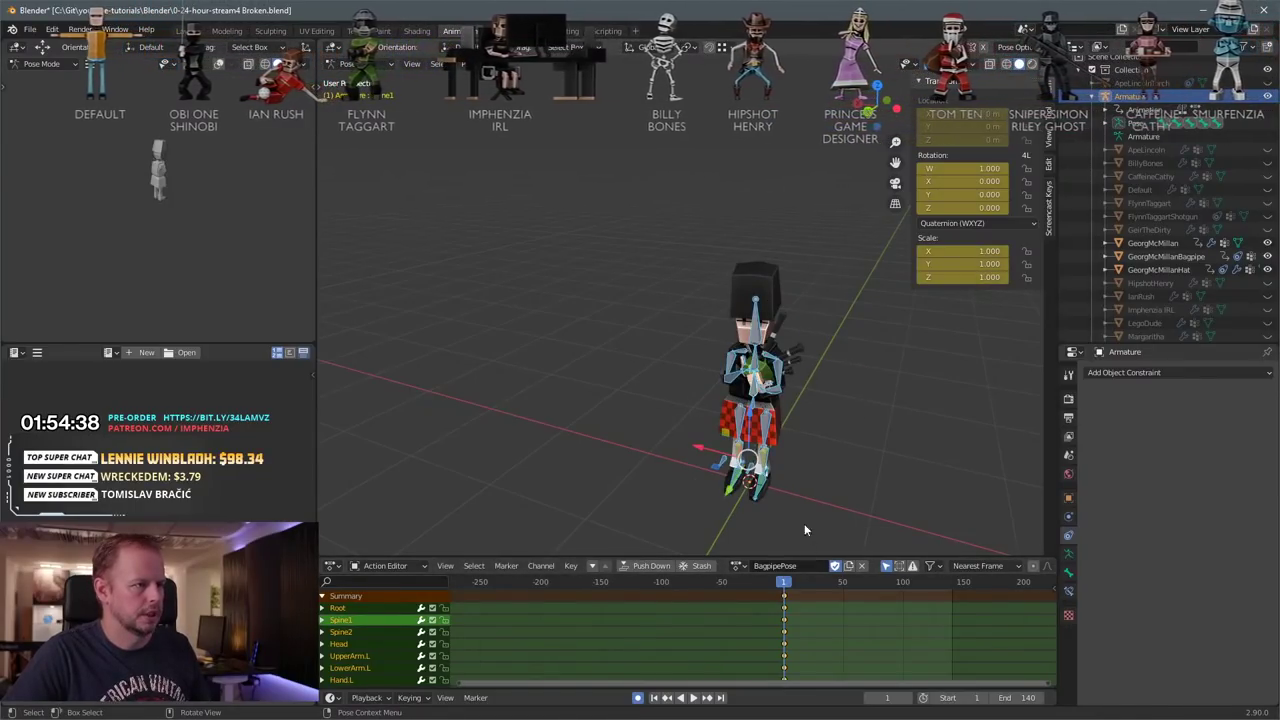
# Step: Switch the armature to the original TPose action and play it back to check its pose
pyautogui.click(737, 566)
pyautogui.scroll(-10, 777, 494)
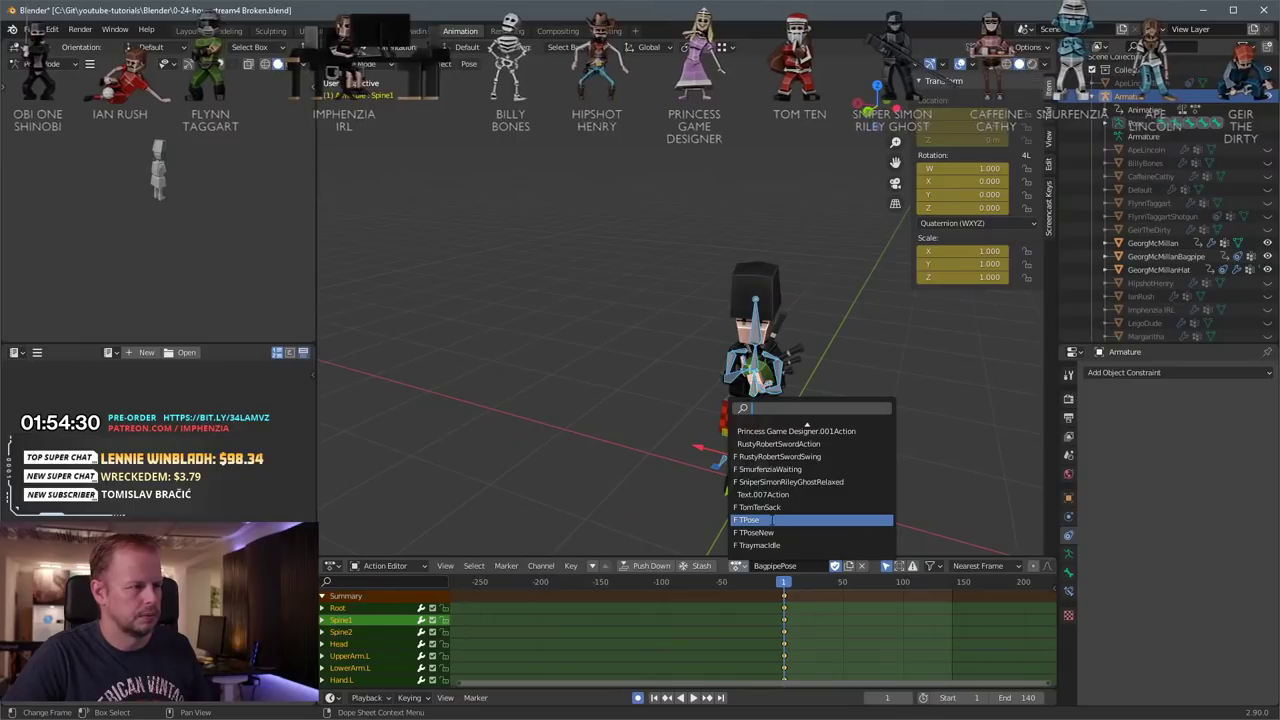
pyautogui.click(770, 520)
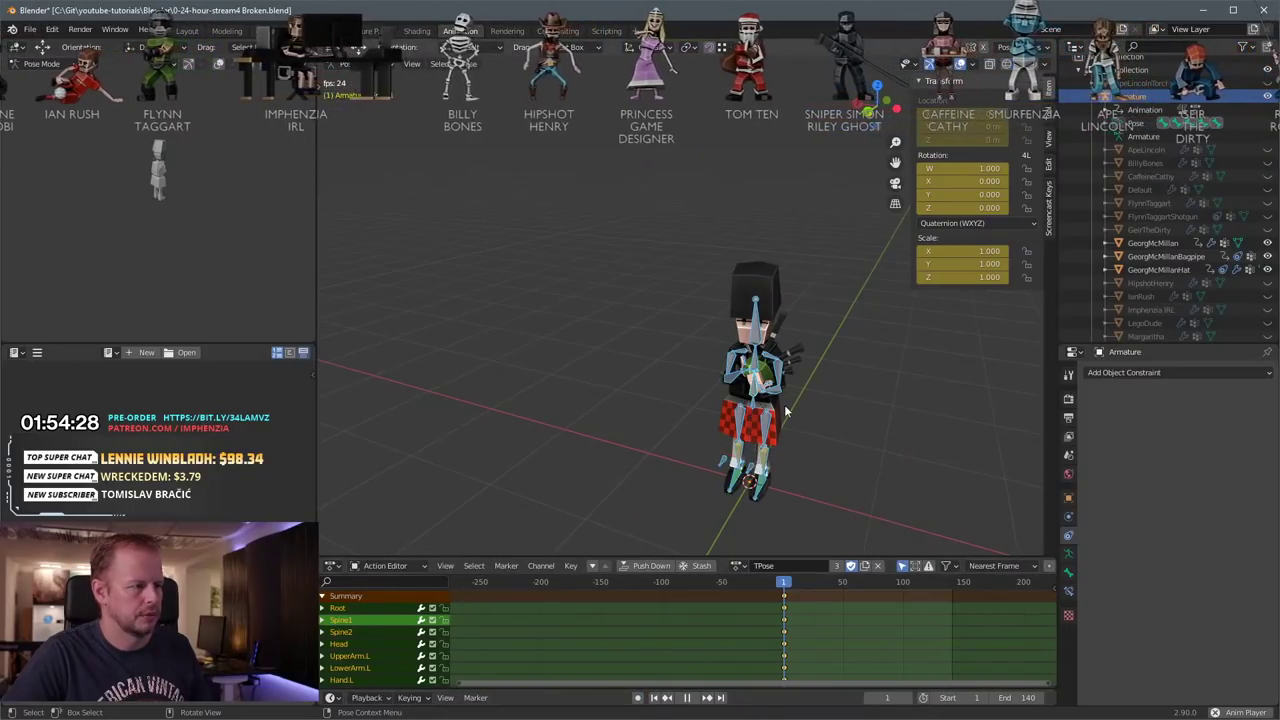
pyautogui.press('space')
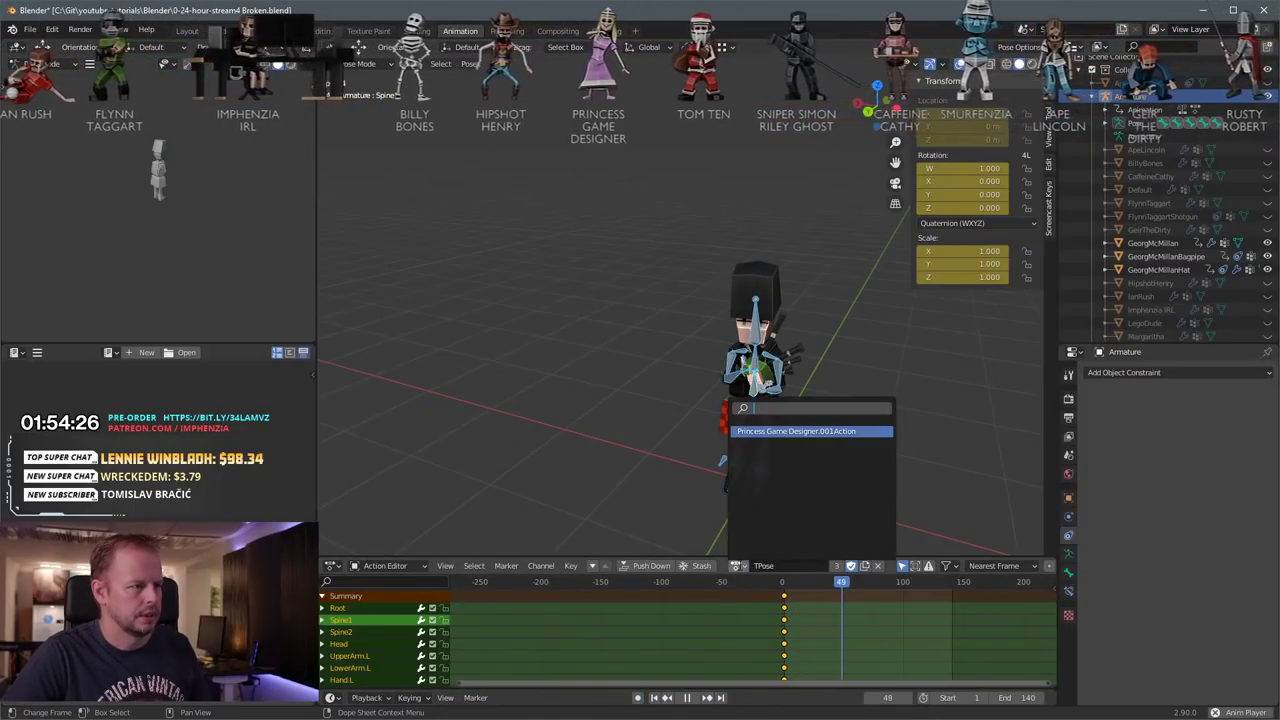
pyautogui.click(738, 565)
pyautogui.press('Escape')
pyautogui.press('Escape')
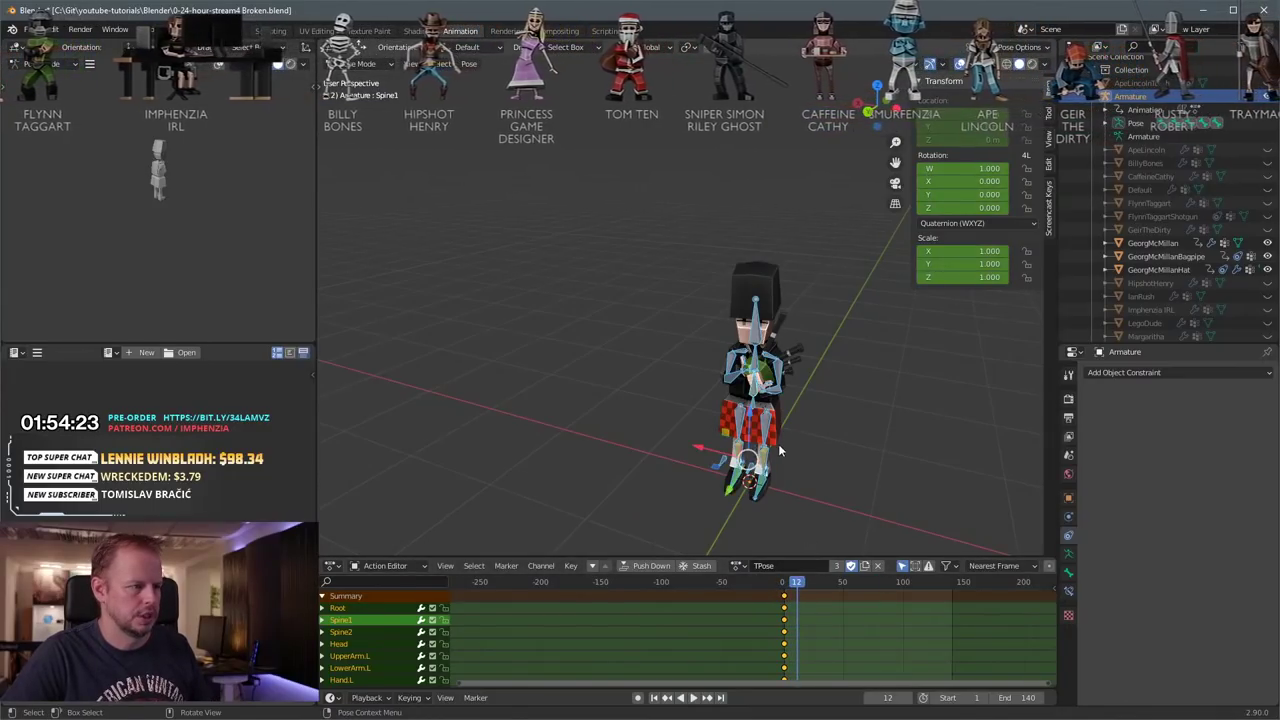
# Step: Assign the TPoseNew action to the armature, return to the first frame and play it back while viewing the character from the front
pyautogui.click(738, 565)
pyautogui.click(784, 532)
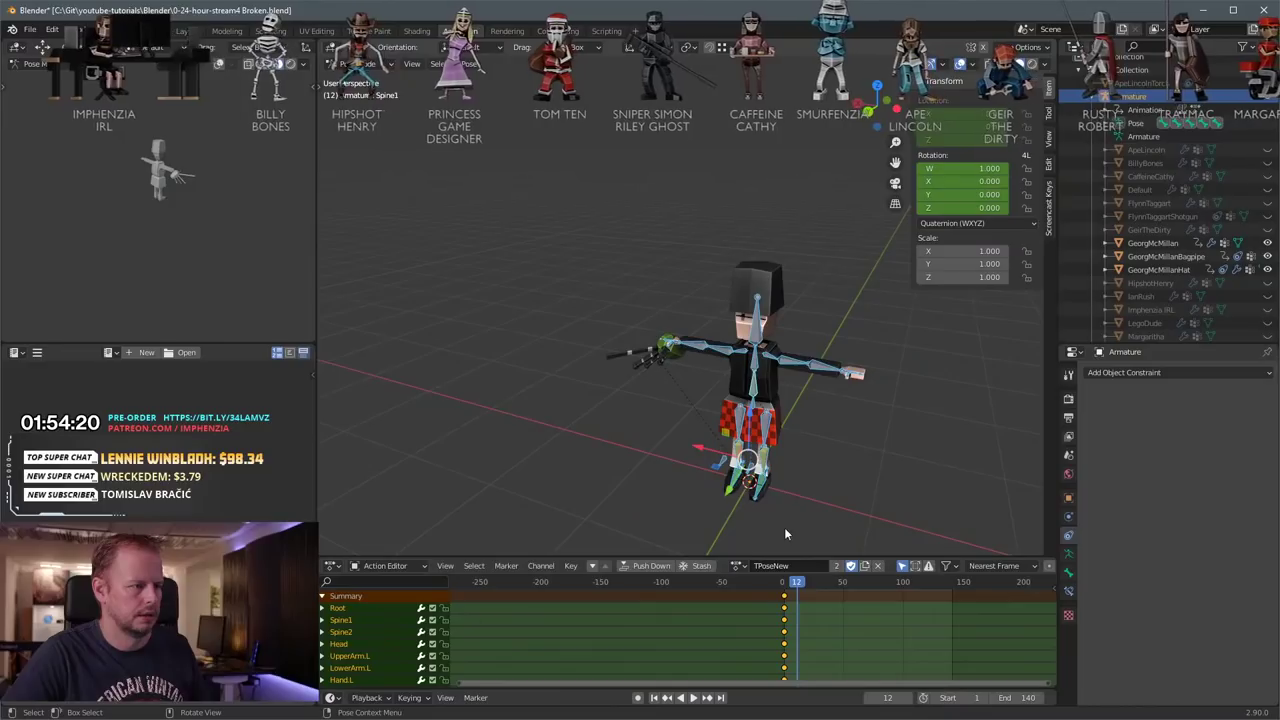
pyautogui.moveTo(800, 584); pyautogui.dragTo(784, 583)
pyautogui.press('space')
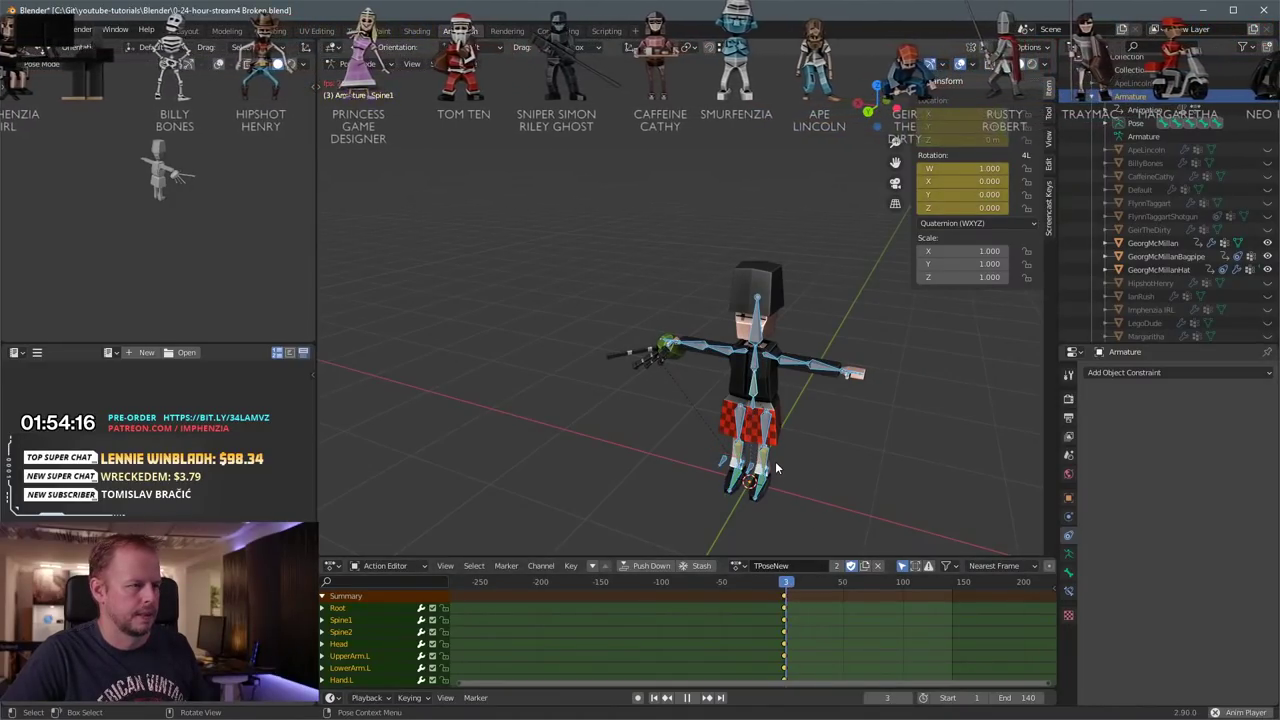
pyautogui.moveTo(754, 434); pyautogui.dragTo(796, 438, button='middle')
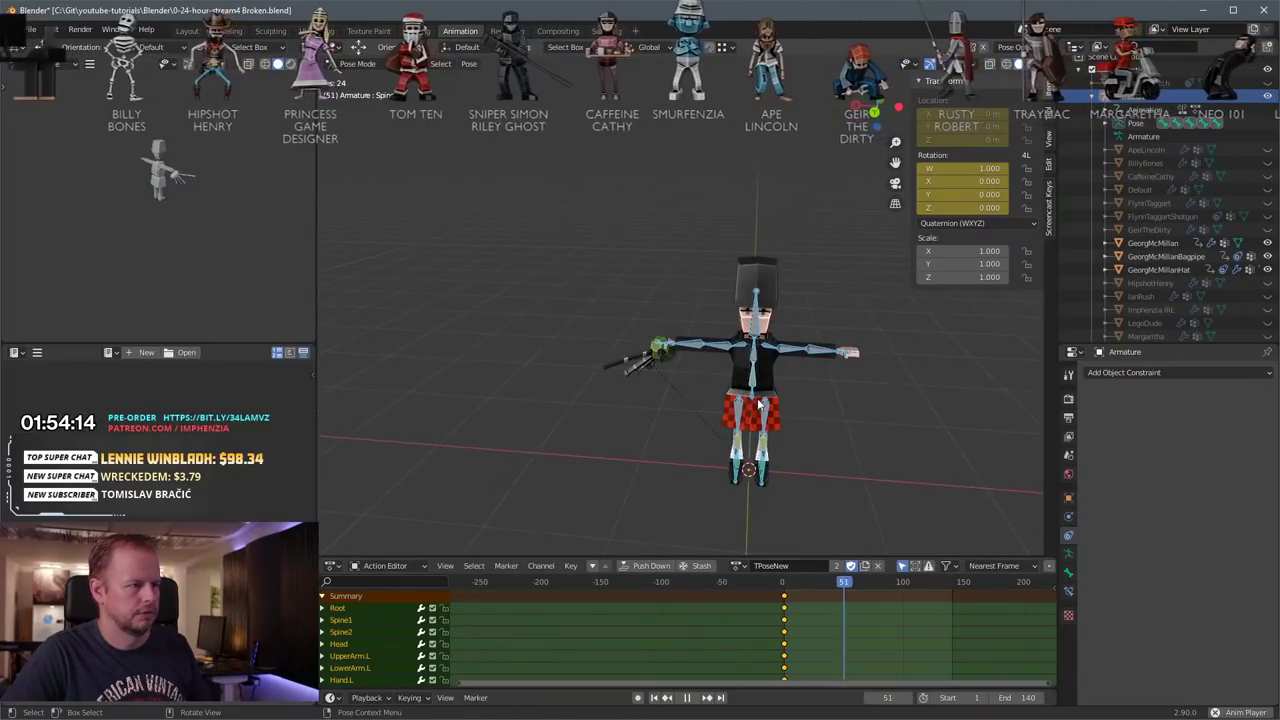
pyautogui.press('space')
# Step: Preview the TomTenSack action on the armature to check how the hat follows the head
pyautogui.click(738, 565)
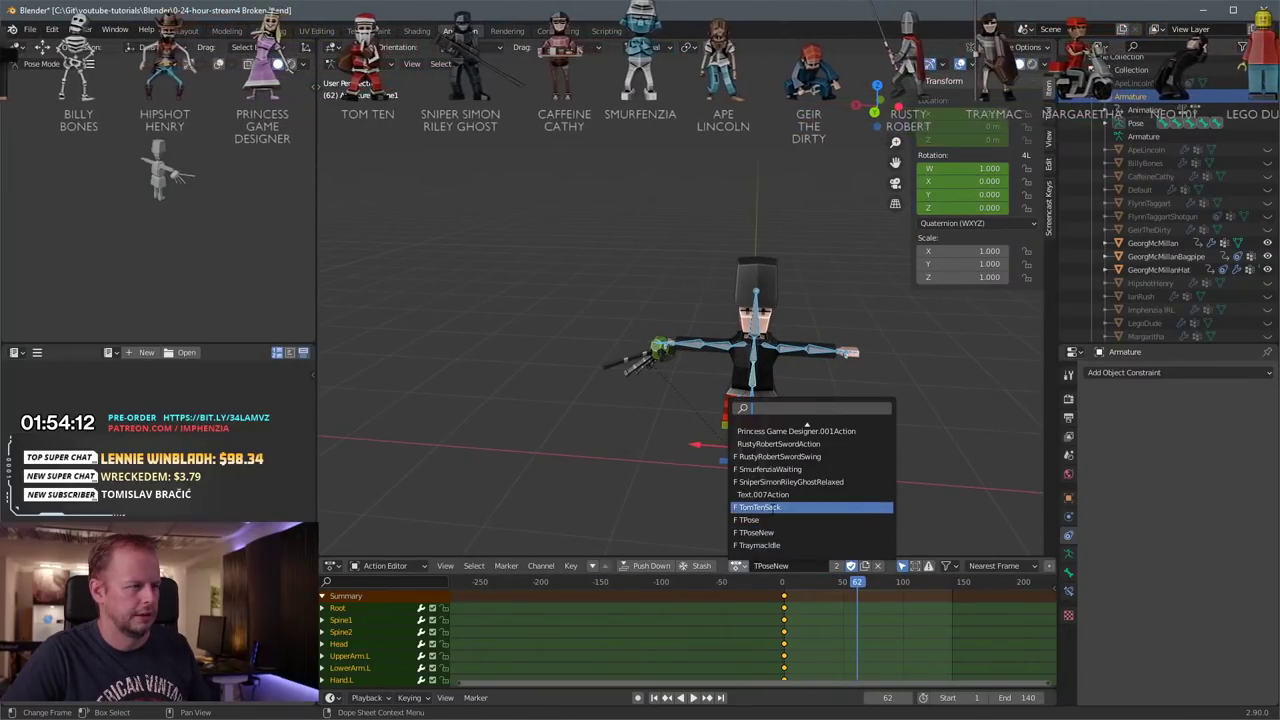
pyautogui.click(773, 510)
pyautogui.press('space')
pyautogui.moveTo(829, 417); pyautogui.dragTo(764, 589, button='middle')
pyautogui.press('space')
# Step: Preview the RustyRobertSwordSwing action on the armature, playing it from the first frame
pyautogui.click(738, 565)
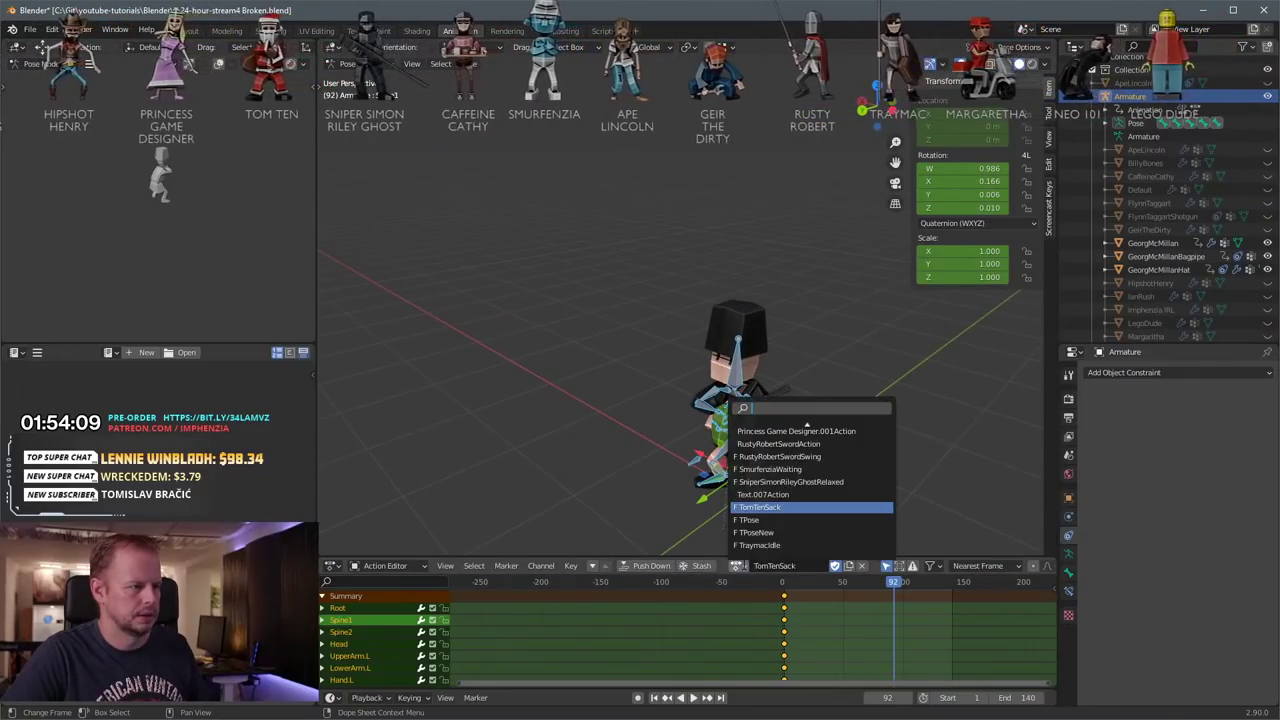
pyautogui.click(781, 456)
pyautogui.press('space')
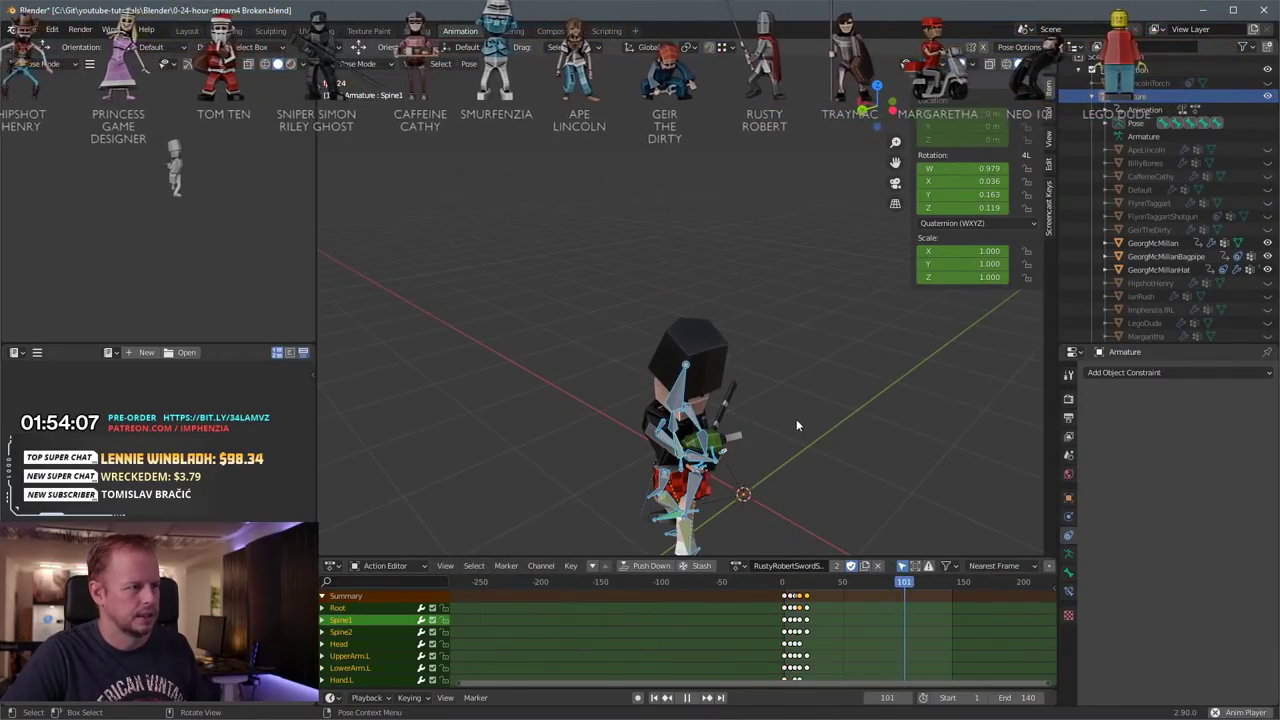
pyautogui.click(781, 584)
pyautogui.press('space')
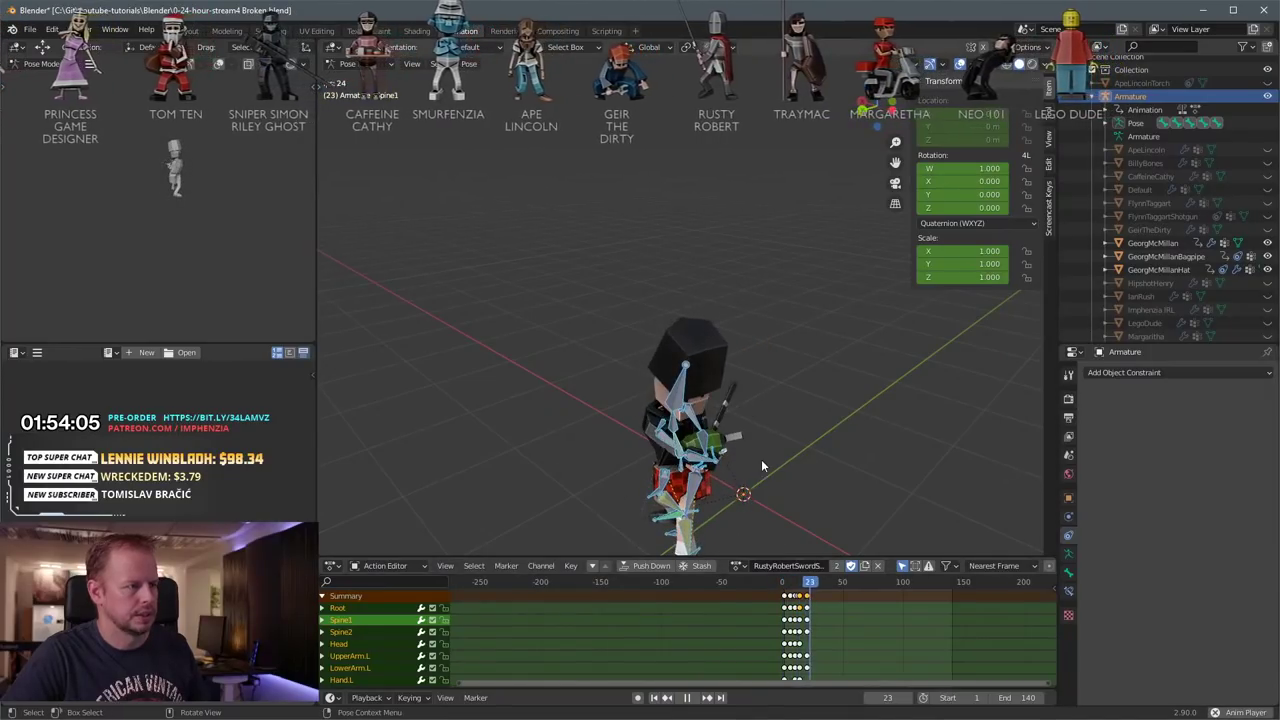
# Step: Switch the armature back to the TPoseNew action and play it to recheck the T-pose
pyautogui.click(737, 565)
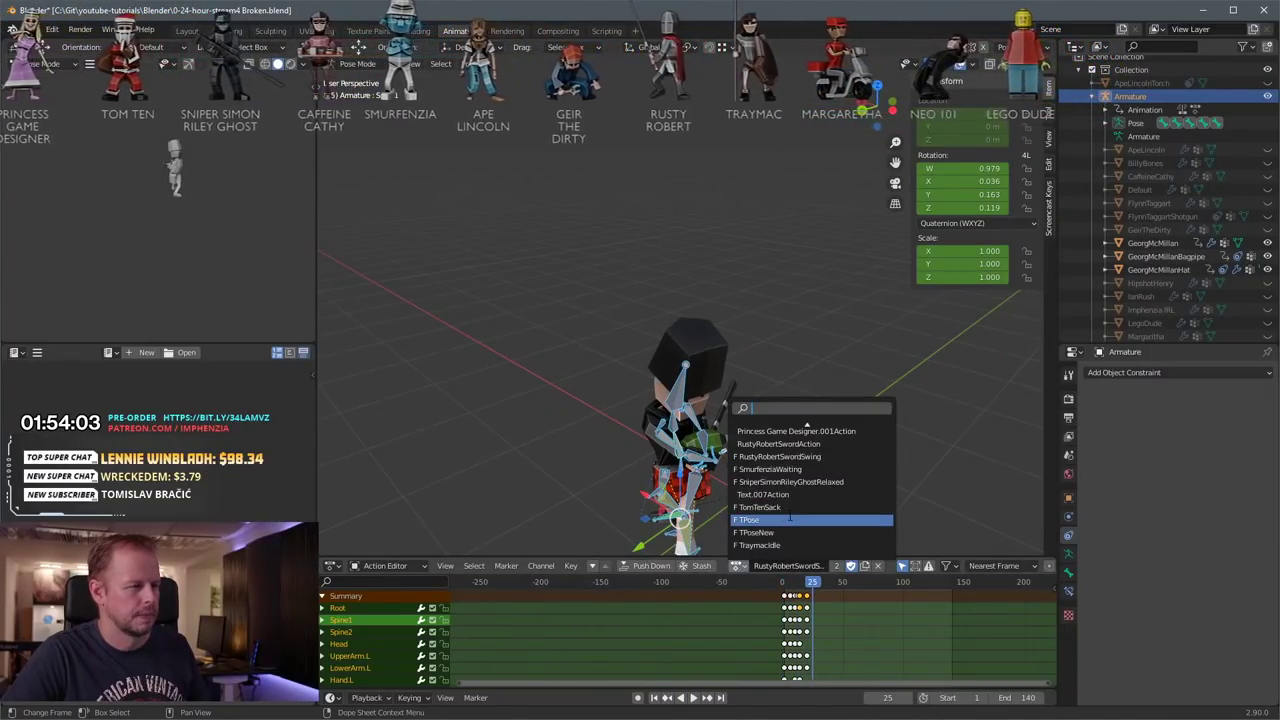
pyautogui.click(770, 532)
pyautogui.press('space')
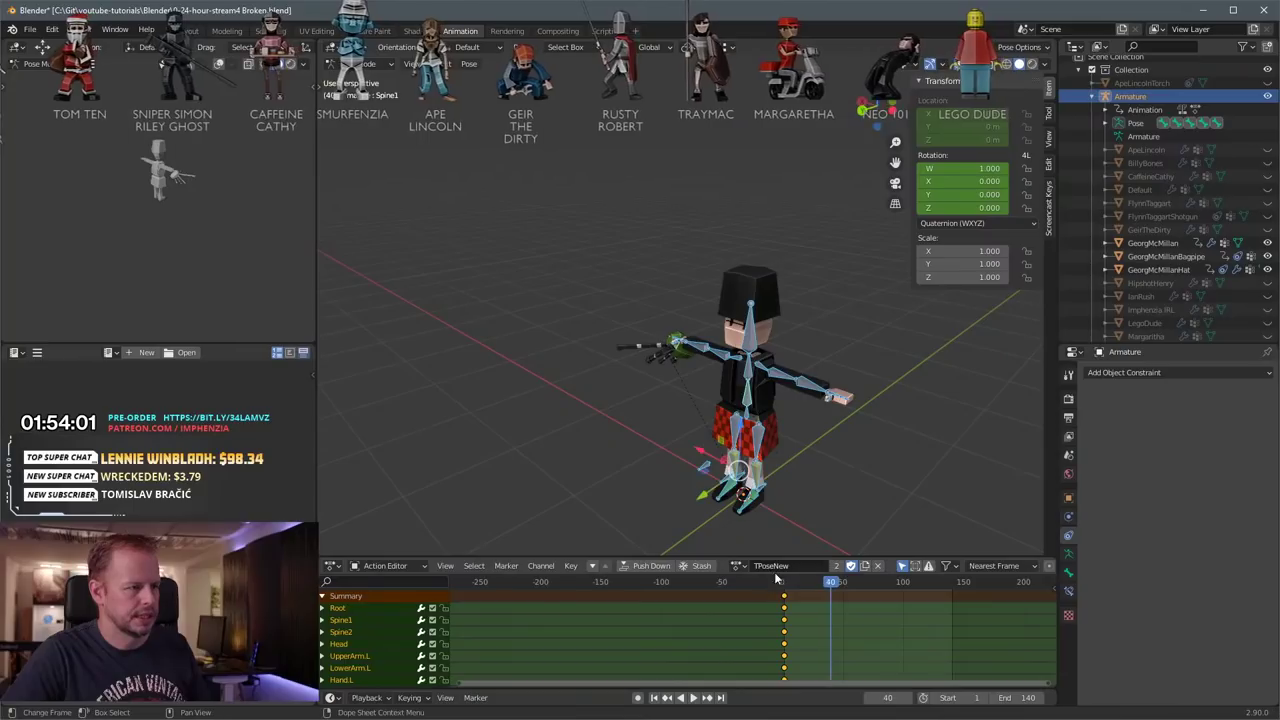
pyautogui.press('space')
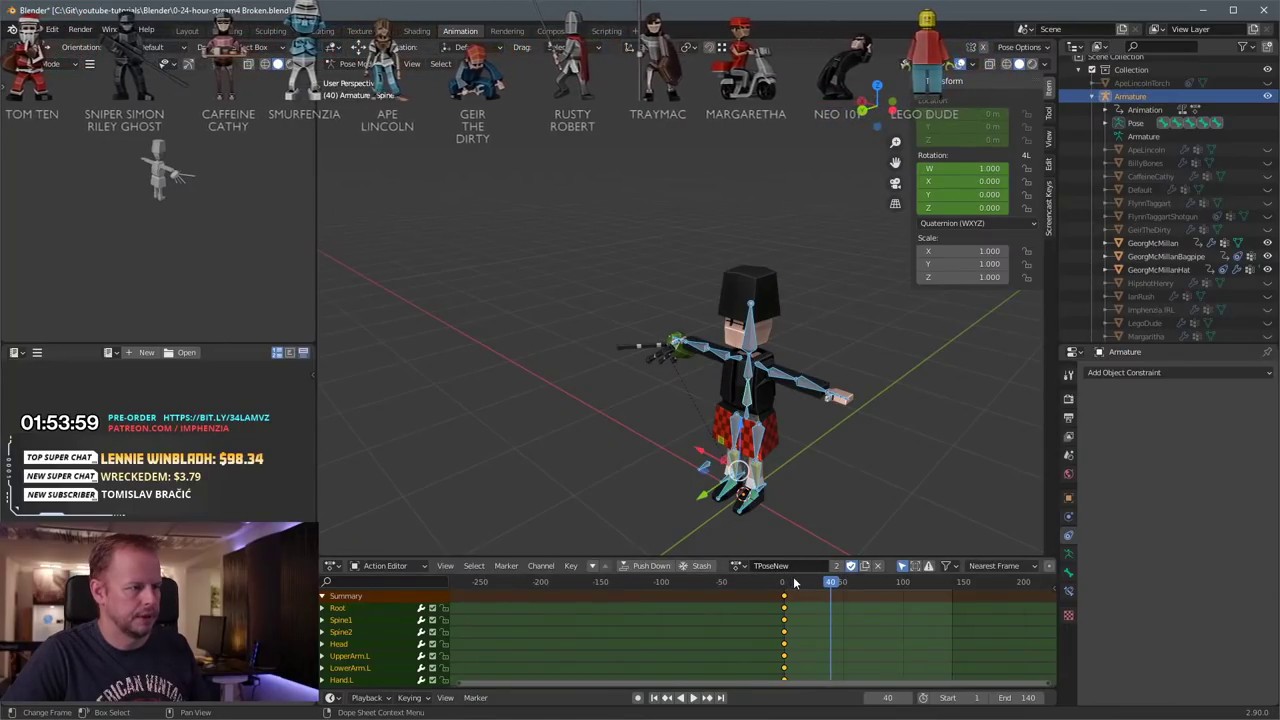
# Step: Assign the BagpipePose action to the armature, inspect the character up close and set the current frame to 11
pyautogui.click(748, 568)
pyautogui.scroll(8, 849, 456)
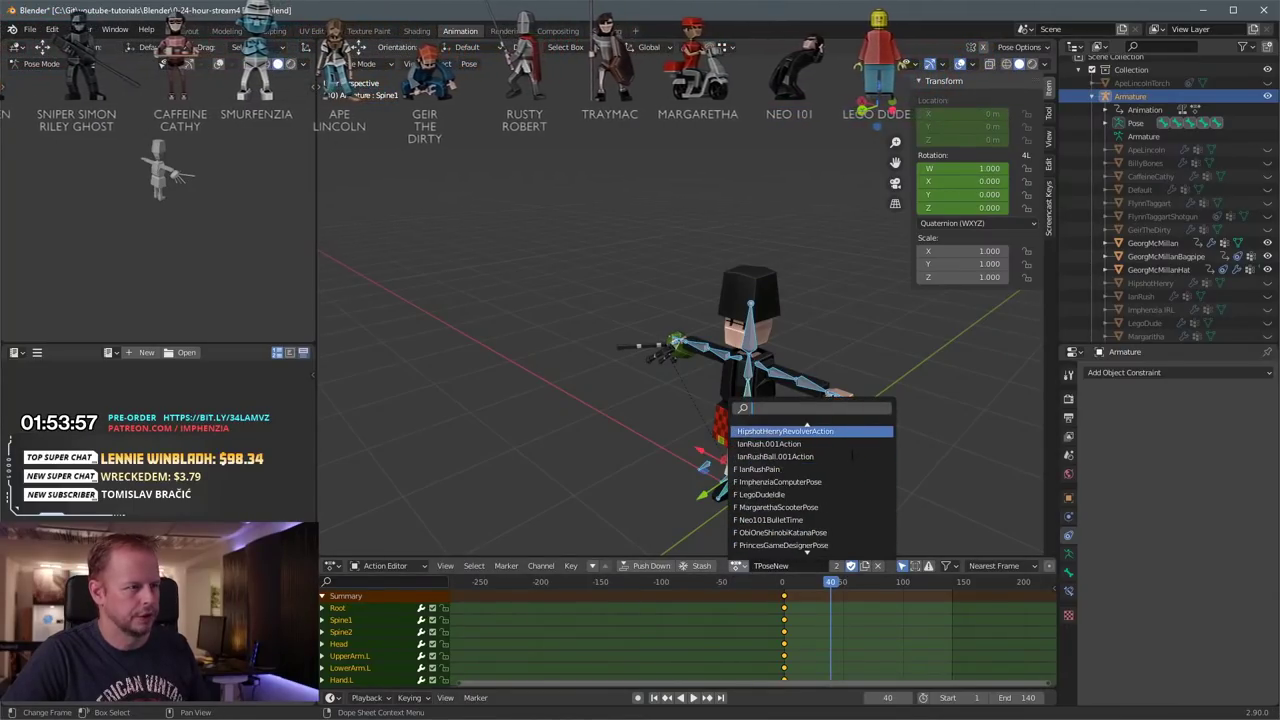
pyautogui.scroll(3, 849, 456)
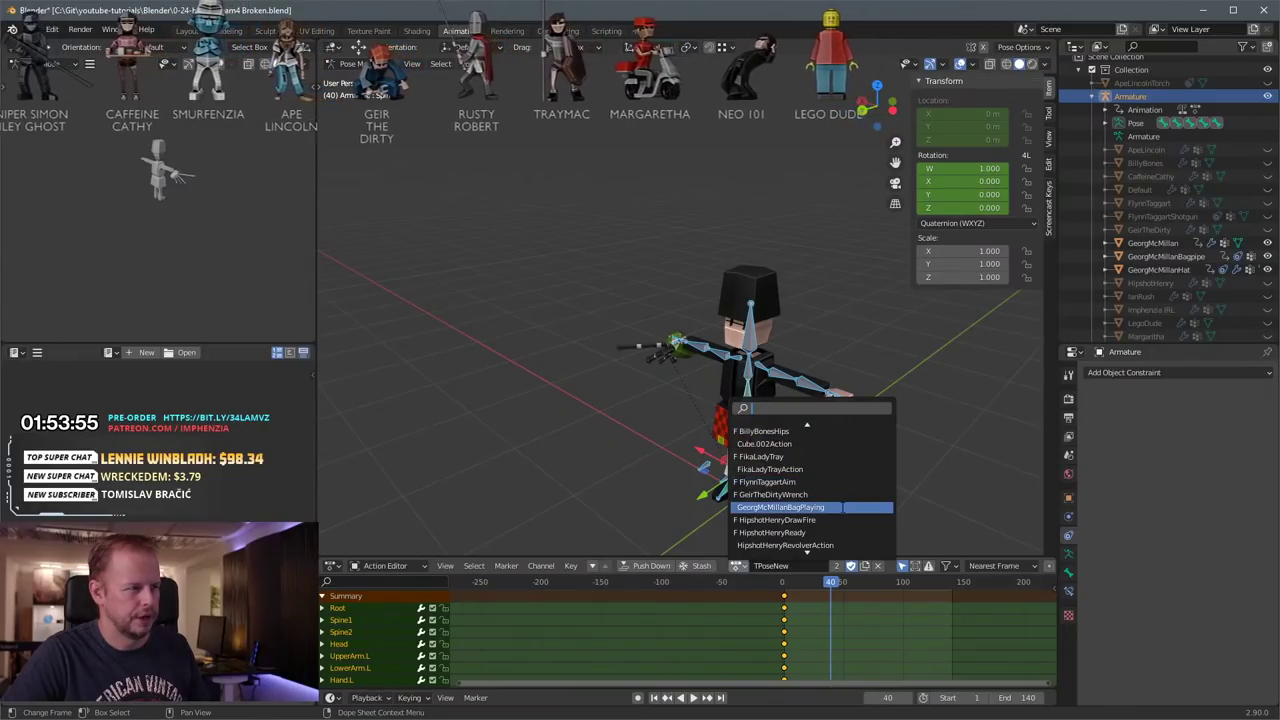
pyautogui.scroll(7, 812, 480)
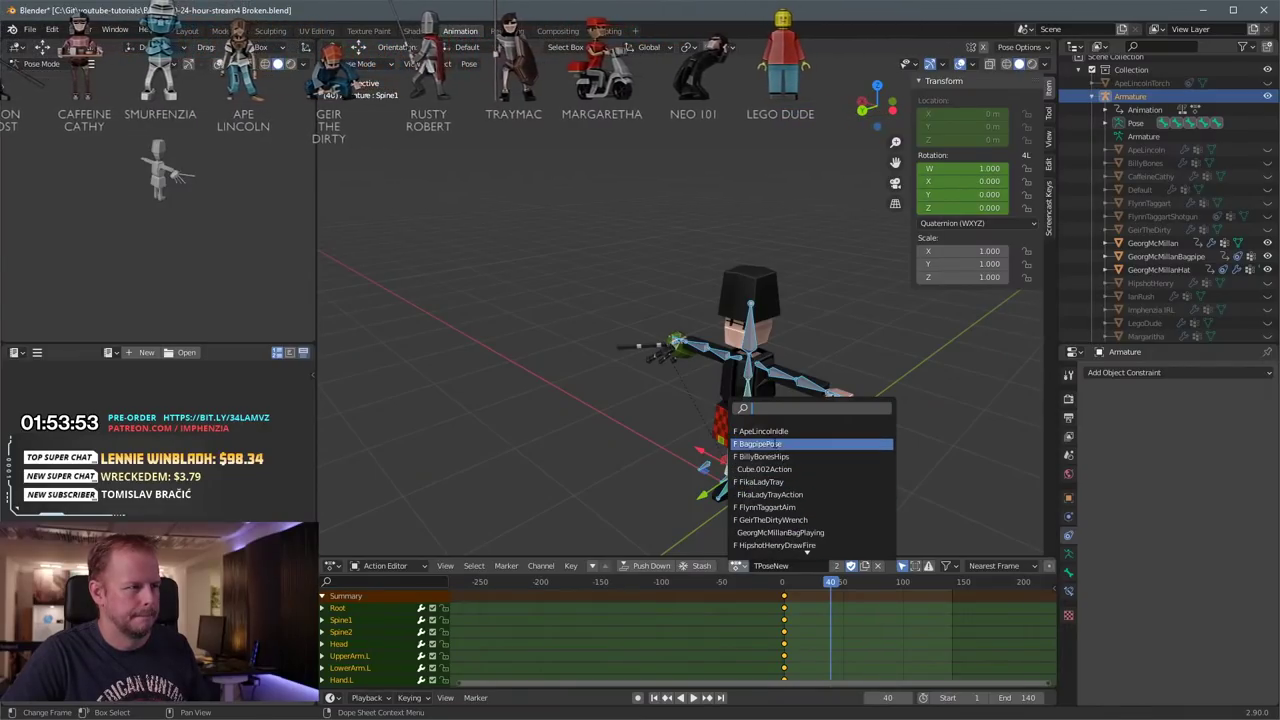
pyautogui.click(760, 443)
pyautogui.moveTo(640, 420); pyautogui.dragTo(760, 492, button='middle')
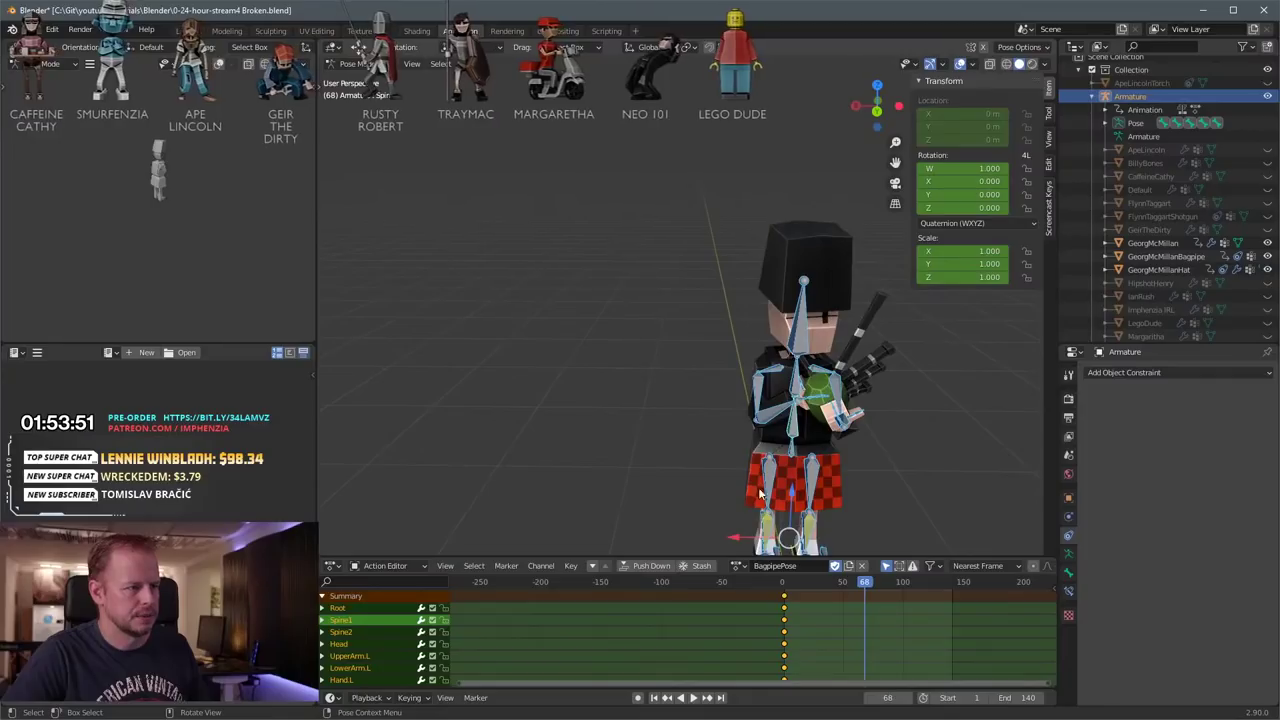
pyautogui.scroll(5, 890, 425)
pyautogui.keyDown('shift'); pyautogui.moveTo(894, 421); pyautogui.dragTo(690, 300, button='middle'); pyautogui.keyUp('shift')
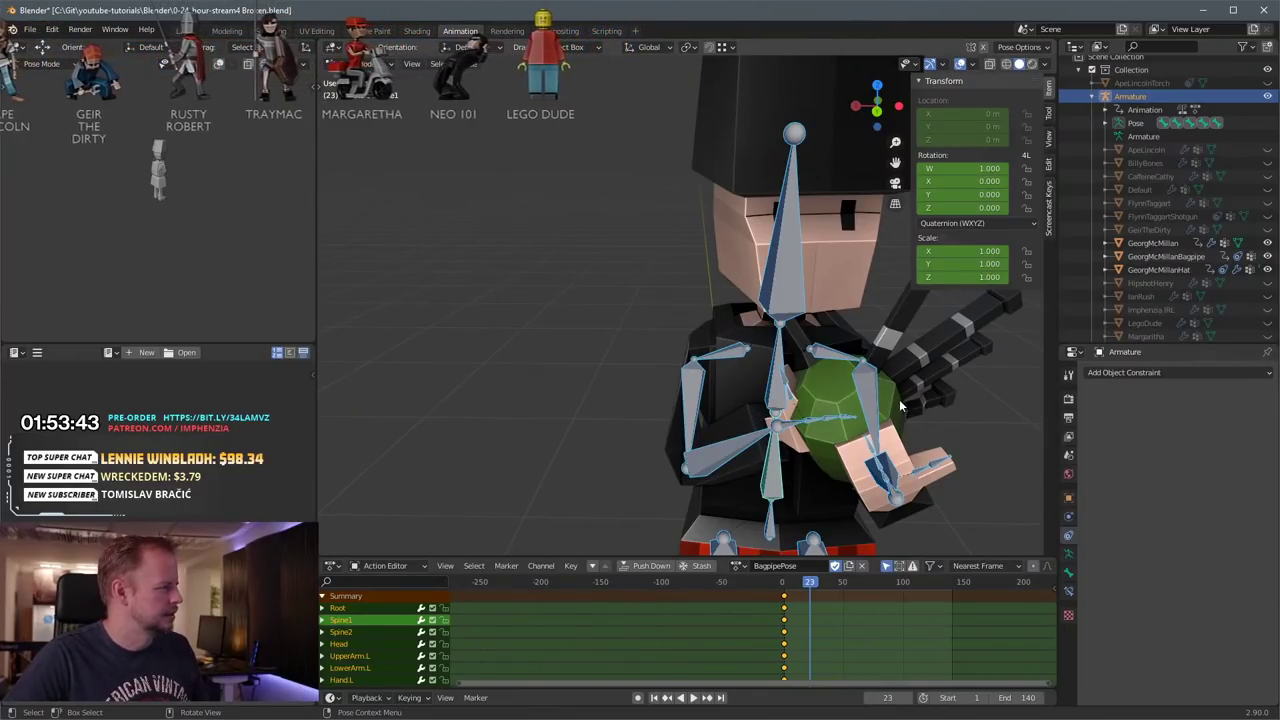
pyautogui.scroll(-2, 865, 406)
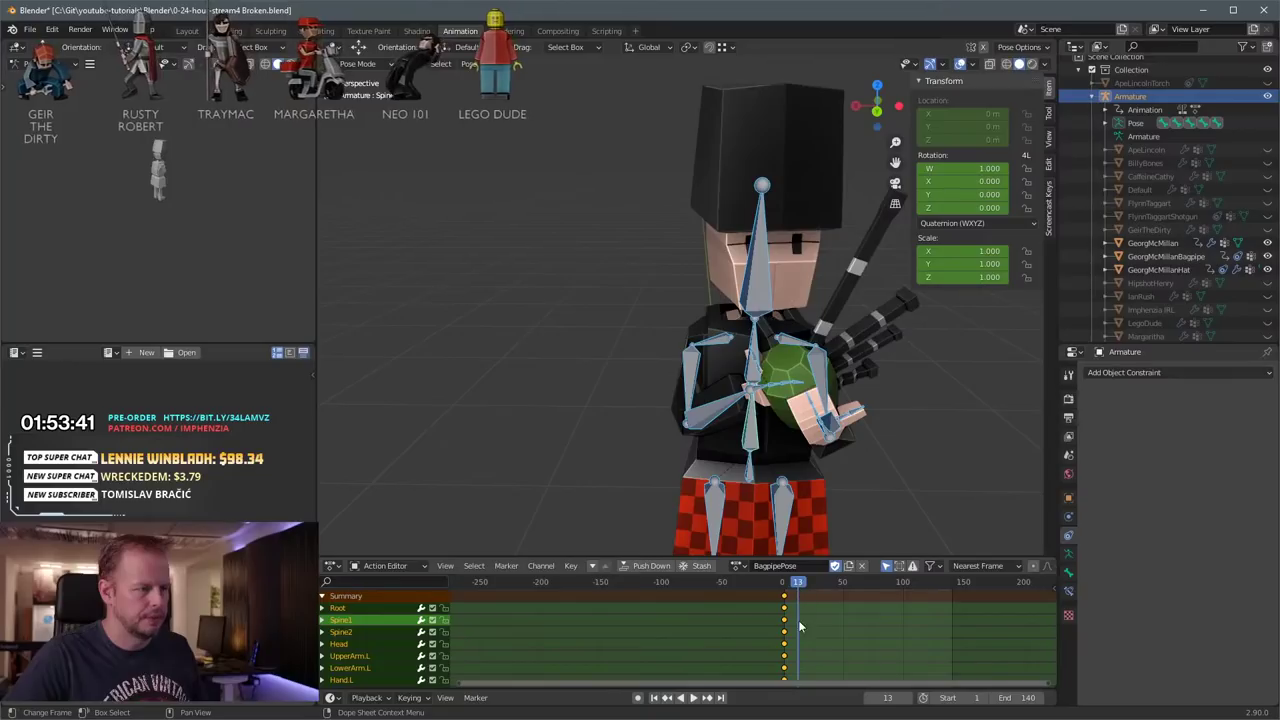
pyautogui.moveTo(800, 598); pyautogui.dragTo(796, 590)
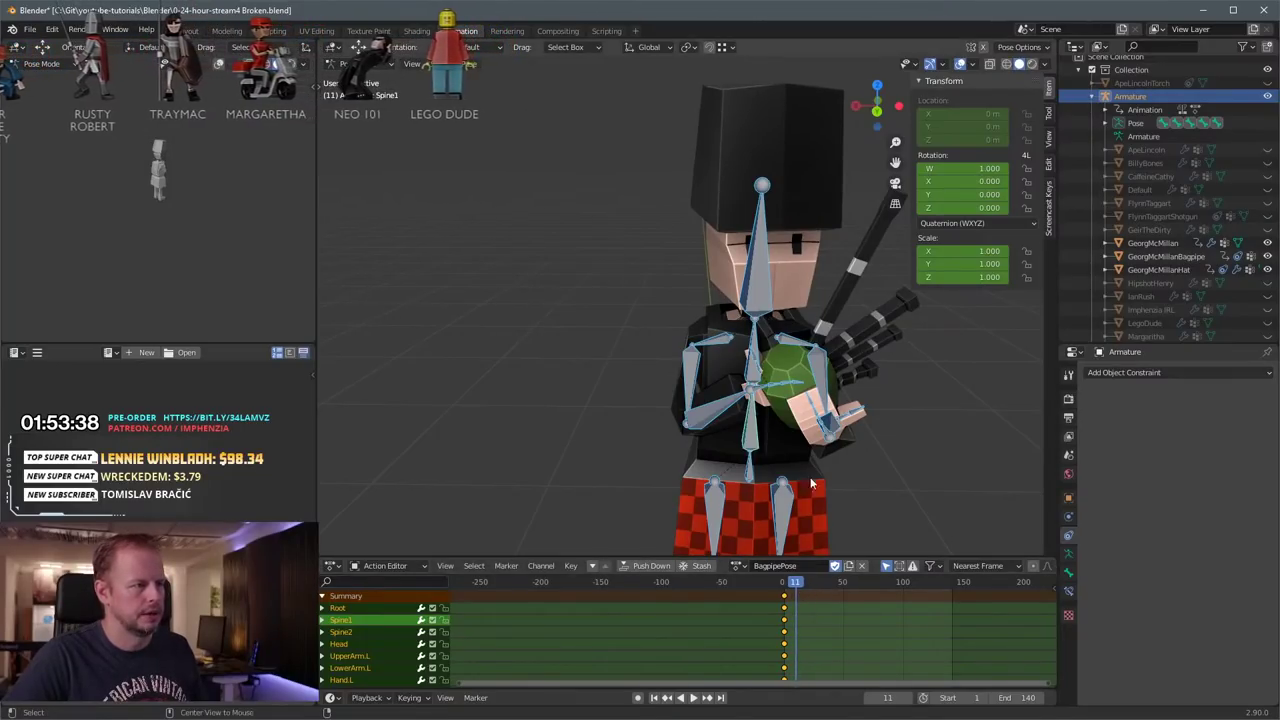
# Step: Turn on auto keying and rotate the Spine2 bone about 30 degrees backwards at frame 11
pyautogui.moveTo(797, 338); pyautogui.dragTo(922, 330, button='middle')
pyautogui.click(672, 355)
pyautogui.click(650, 358)
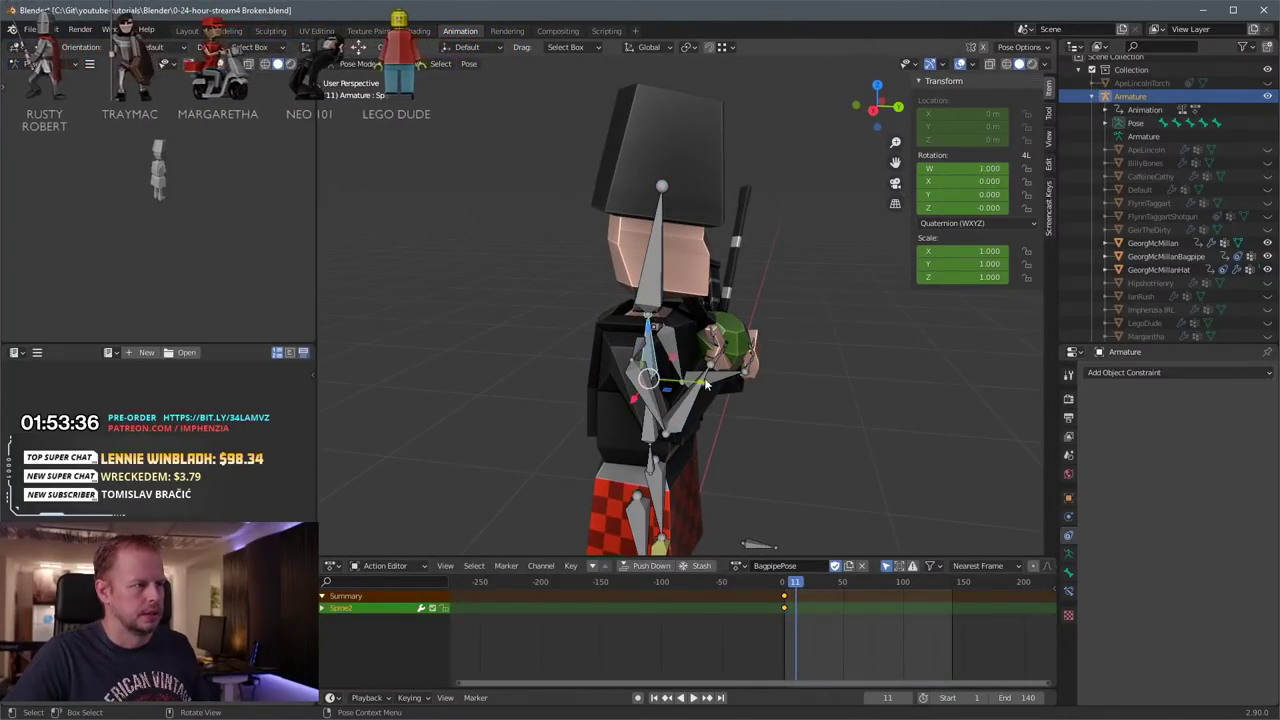
pyautogui.scroll(-1, 768, 392)
pyautogui.moveTo(770, 393); pyautogui.dragTo(770, 385, button='middle')
pyautogui.click(640, 697)
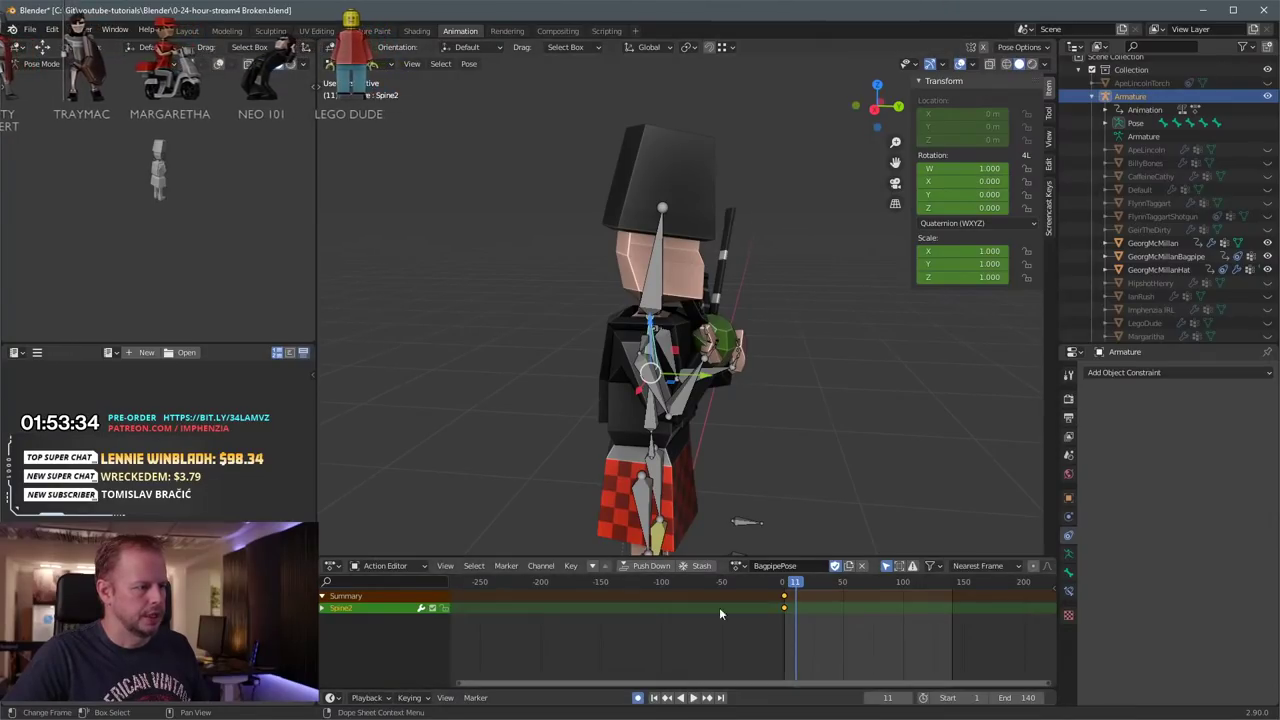
pyautogui.press('r')
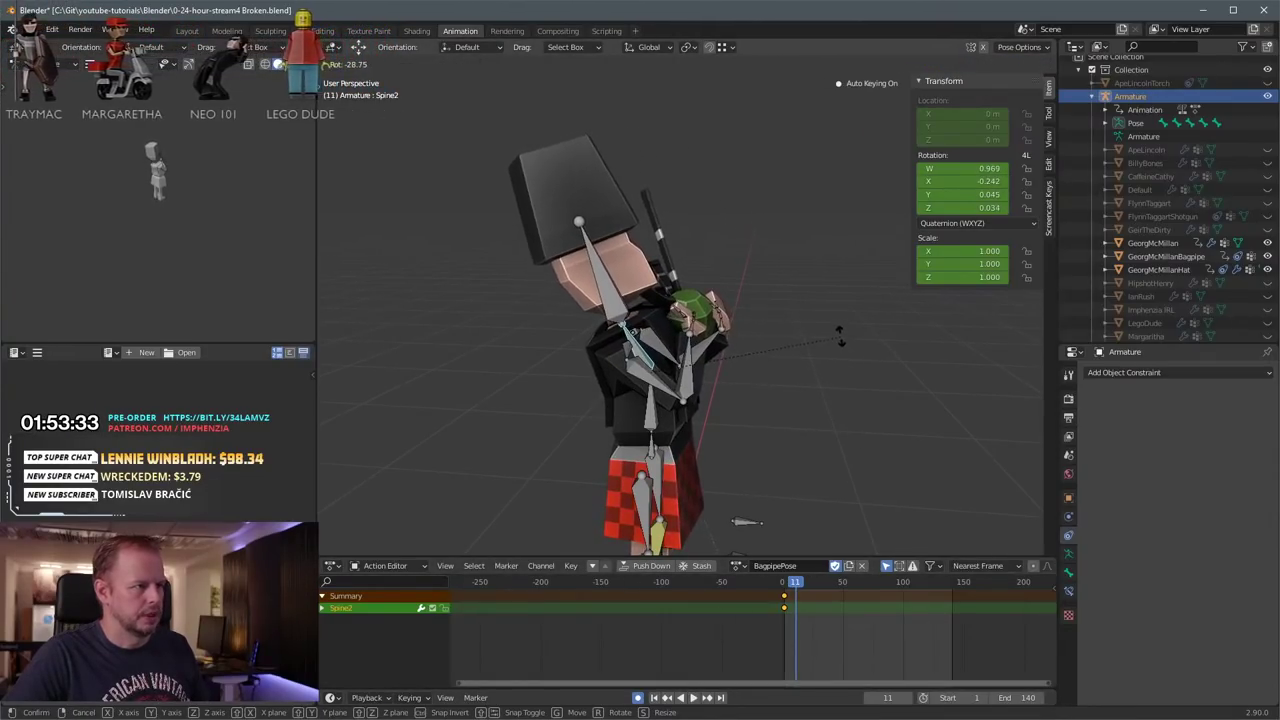
pyautogui.click(790, 305)
pyautogui.moveTo(788, 301); pyautogui.dragTo(719, 407, button='middle')
pyautogui.moveTo(762, 456); pyautogui.dragTo(707, 393, button='middle')
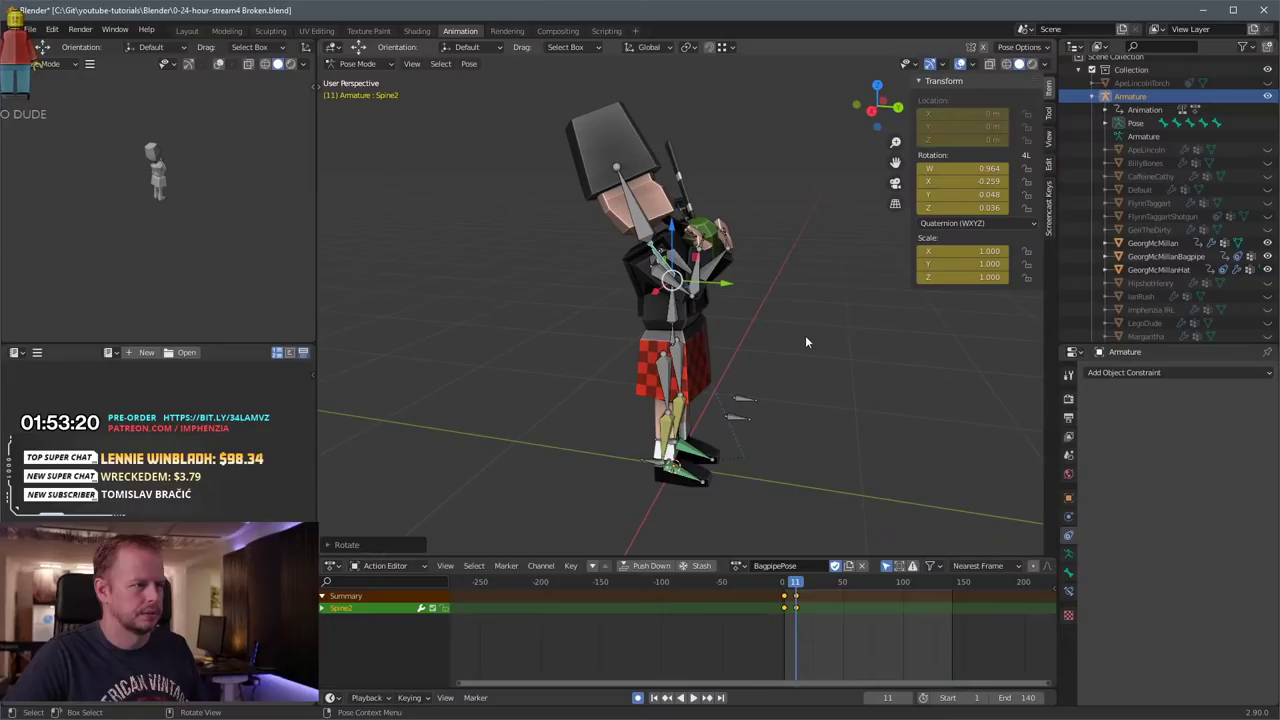
# Step: Lean the character further back at frame 11 by rotating the Spine1 bone backwards
pyautogui.moveTo(759, 356); pyautogui.dragTo(620, 182, button='middle')
pyautogui.click(620, 182)
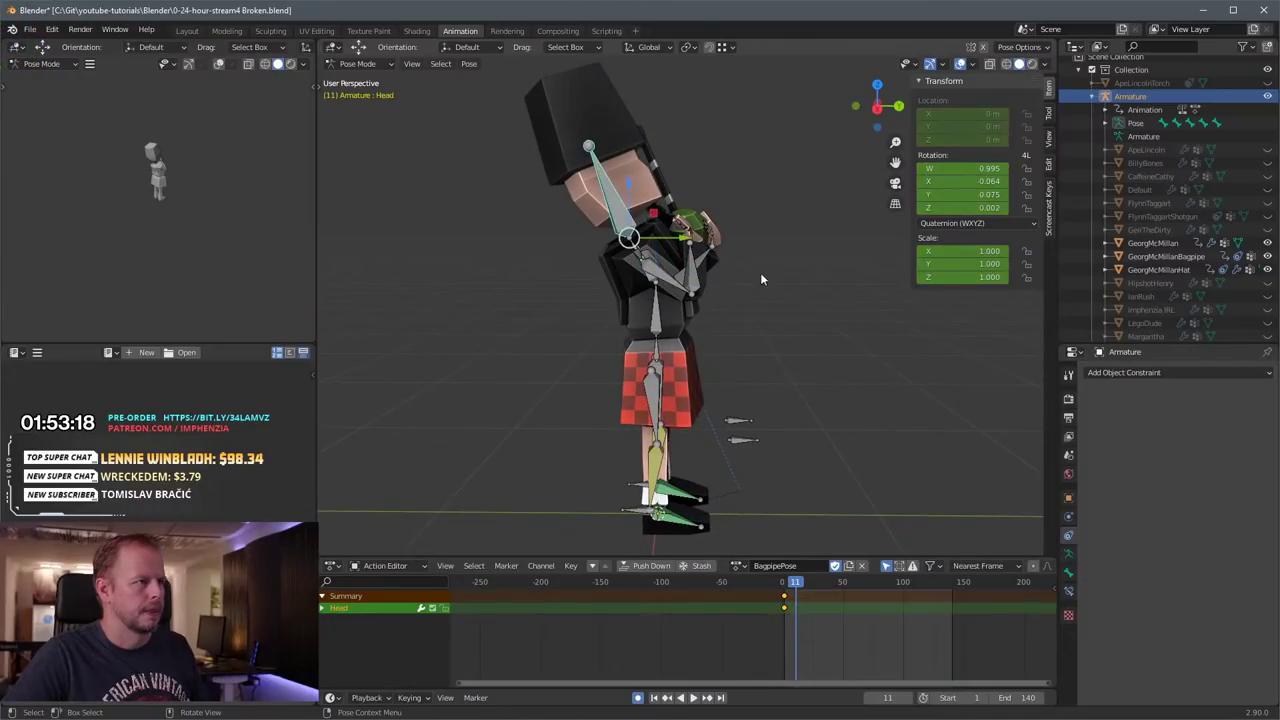
pyautogui.press('r')
pyautogui.click(650, 298)
pyautogui.press('r')
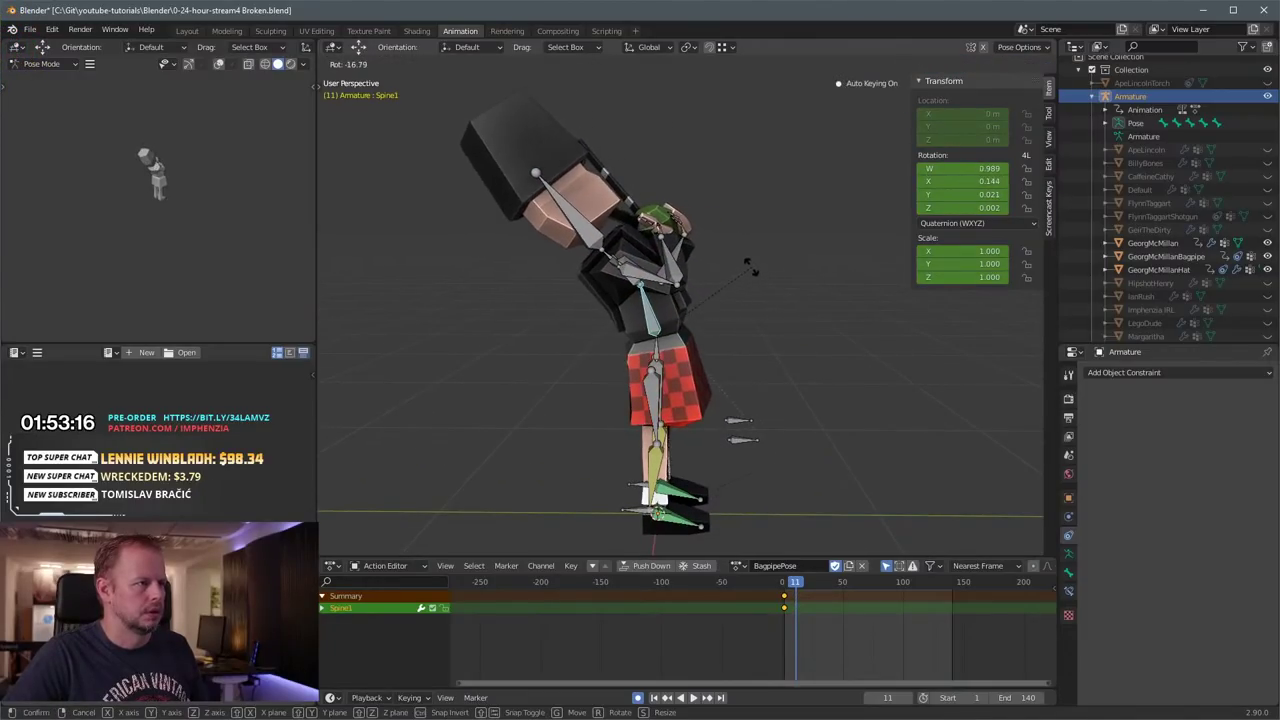
pyautogui.click(760, 276)
# Step: Rotate the Spine1 bone about -5 degrees around the global Z axis at frame 11 and scrub the motion
pyautogui.moveTo(760, 276); pyautogui.dragTo(816, 297, button='middle')
pyautogui.press('r')
pyautogui.press('z')
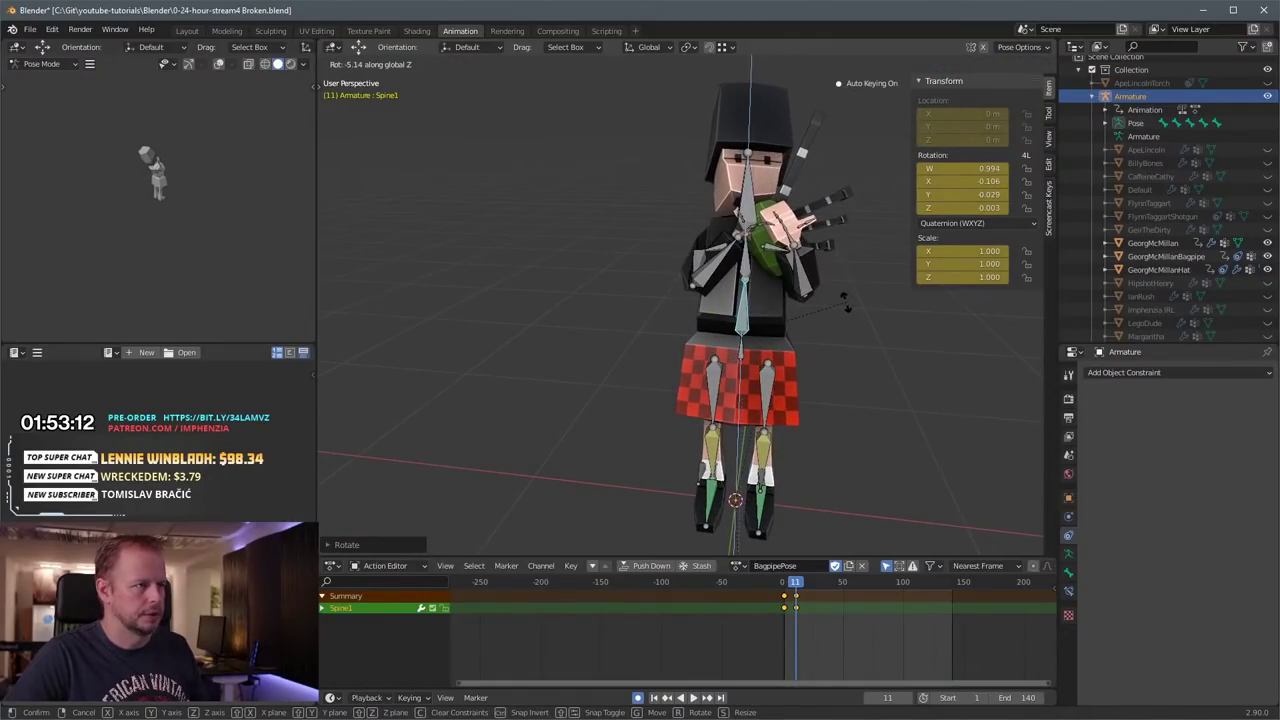
pyautogui.click(848, 294)
pyautogui.moveTo(788, 586); pyautogui.dragTo(796, 588)
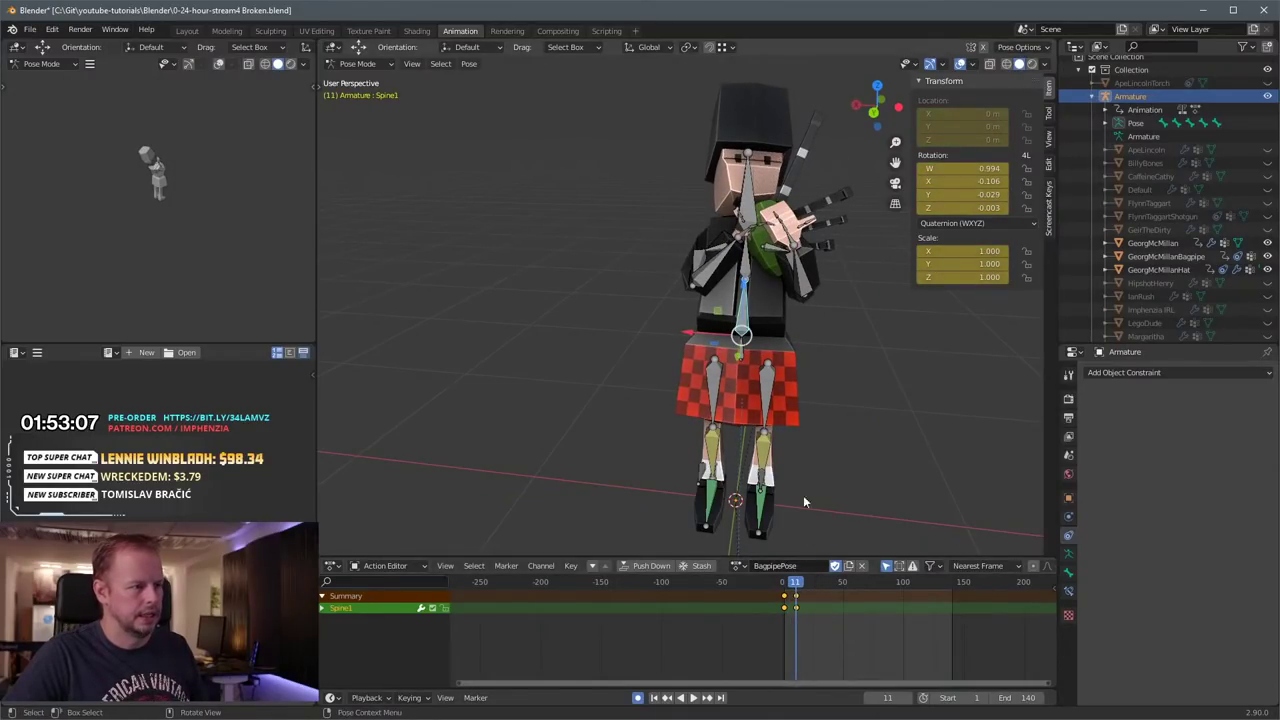
pyautogui.moveTo(803, 495); pyautogui.dragTo(830, 282, button='middle')
pyautogui.click(678, 253)
pyautogui.click(705, 246)
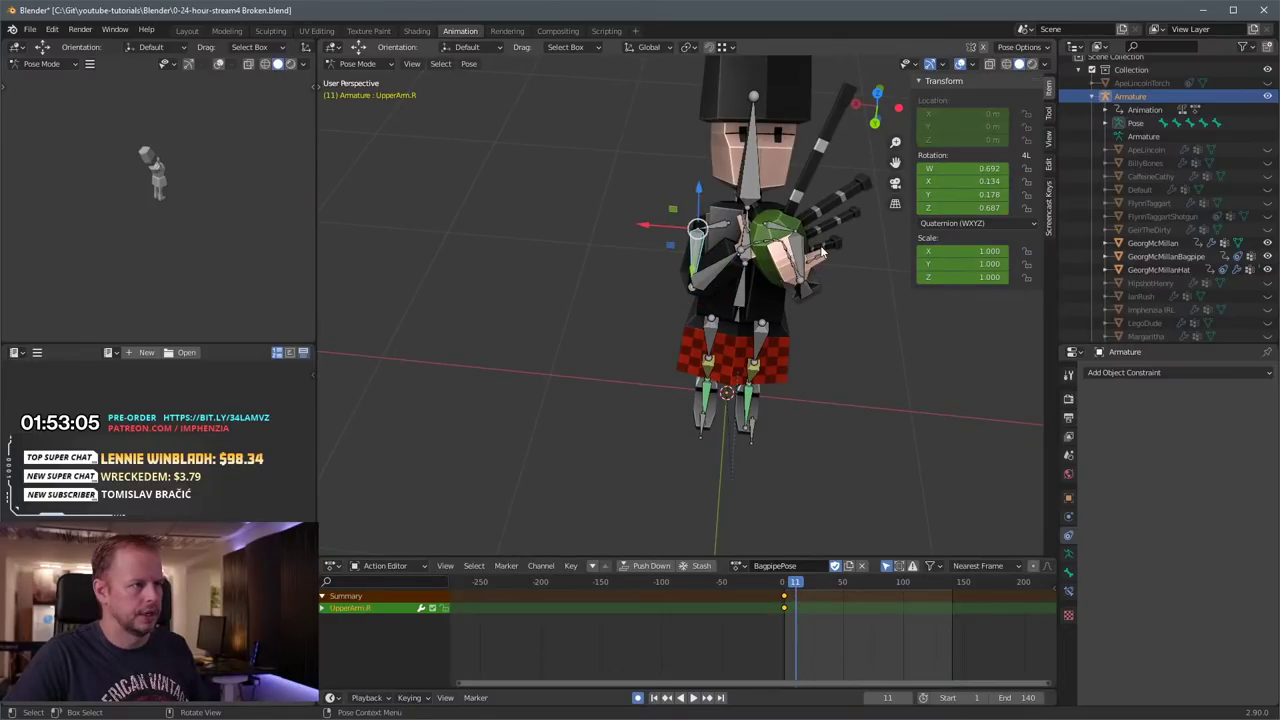
pyautogui.moveTo(806, 289); pyautogui.dragTo(861, 317, button='middle')
pyautogui.click(842, 275)
pyautogui.press('r')
pyautogui.rightClick(888, 292)
# Step: Adjust the left arm at frame 11 by rotating the Shoulder.L and UpperArm.L bones
pyautogui.click(830, 250)
pyautogui.moveTo(830, 251); pyautogui.dragTo(788, 318, button='middle')
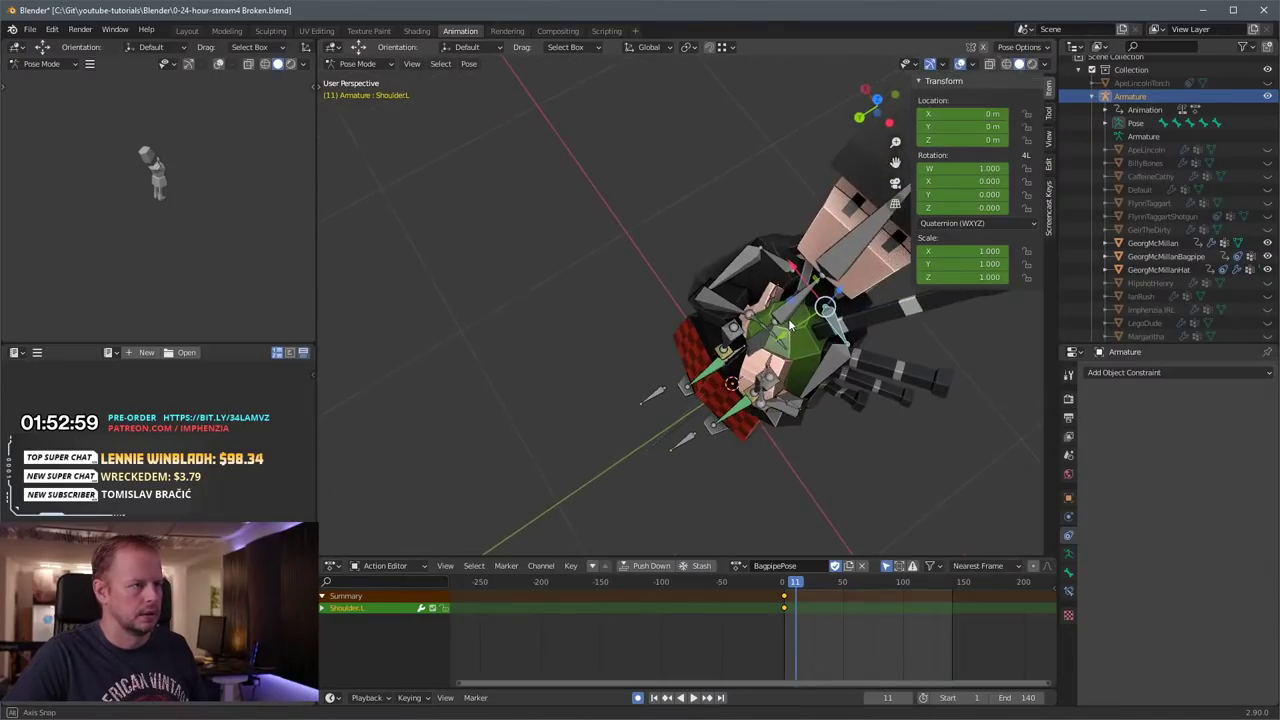
pyautogui.press('r')
pyautogui.click(909, 380)
pyautogui.click(854, 361)
pyautogui.press('r')
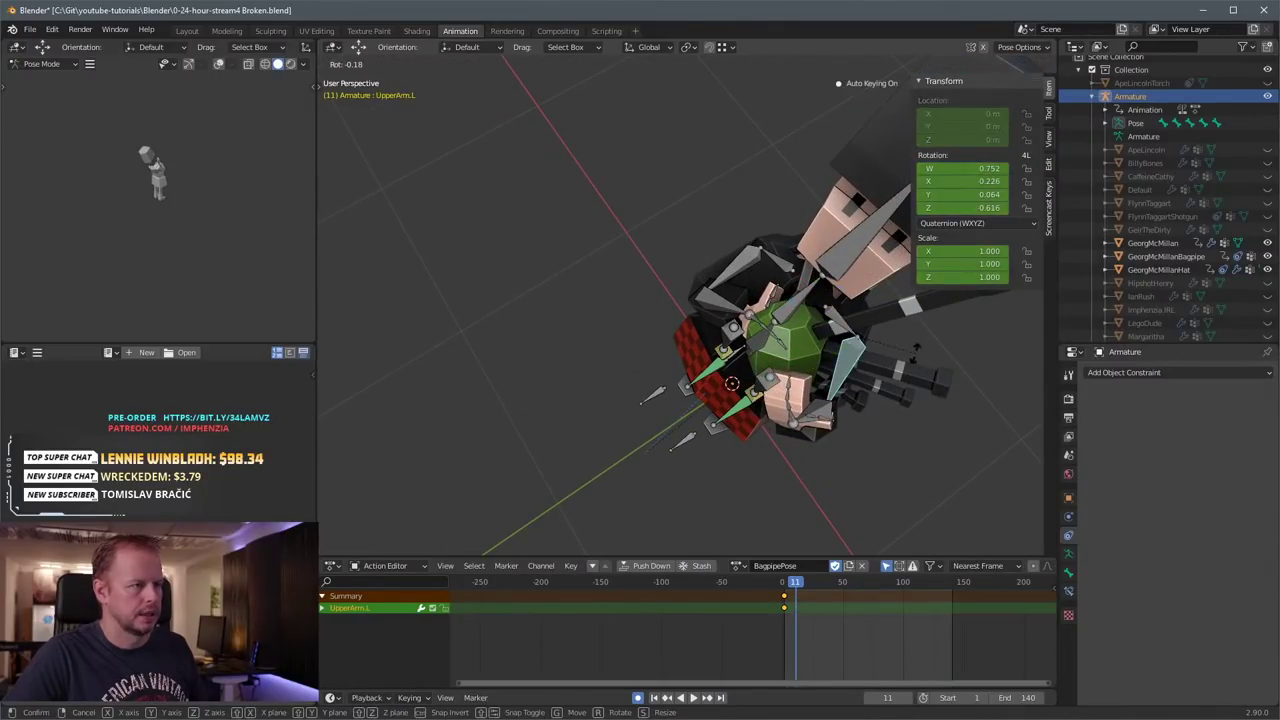
pyautogui.click(817, 432)
# Step: Refine the left forearm and rotate the UpperArm.L bone about 14 degrees at frame 11
pyautogui.moveTo(814, 416); pyautogui.dragTo(828, 411)
pyautogui.press('r')
pyautogui.click(883, 400)
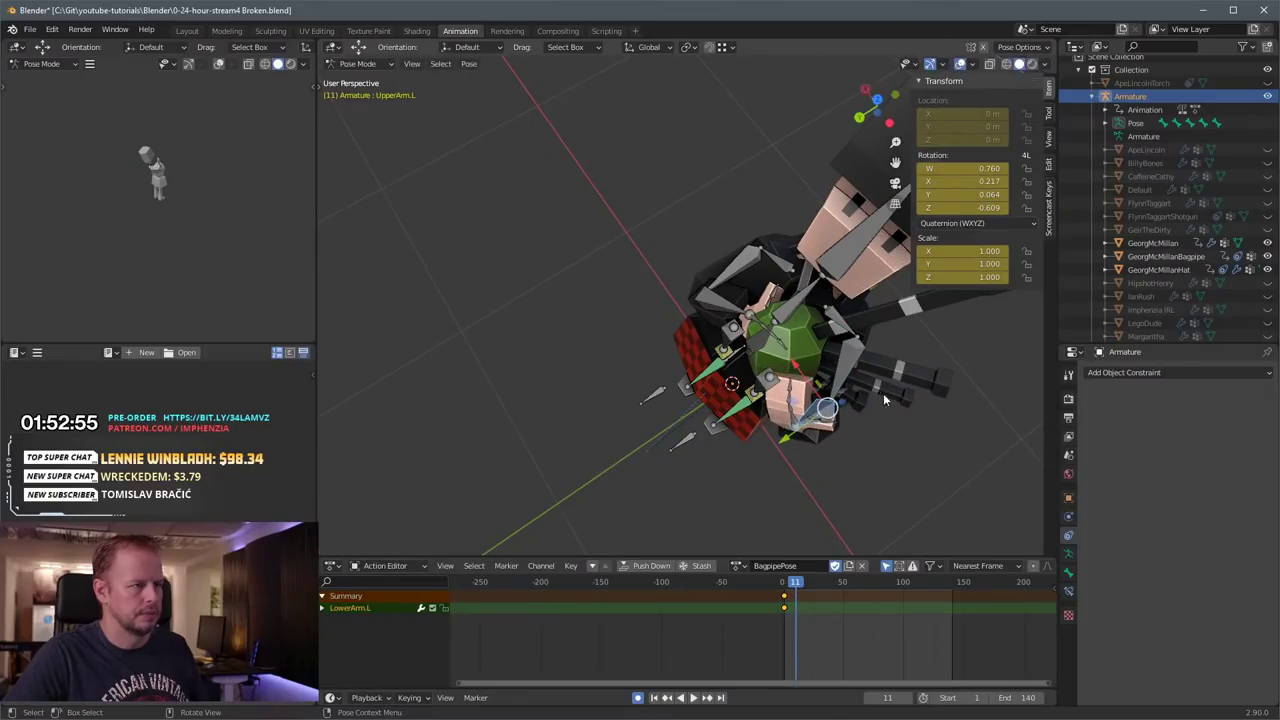
pyautogui.click(848, 378)
pyautogui.moveTo(955, 368); pyautogui.dragTo(850, 385, button='middle')
pyautogui.press('r')
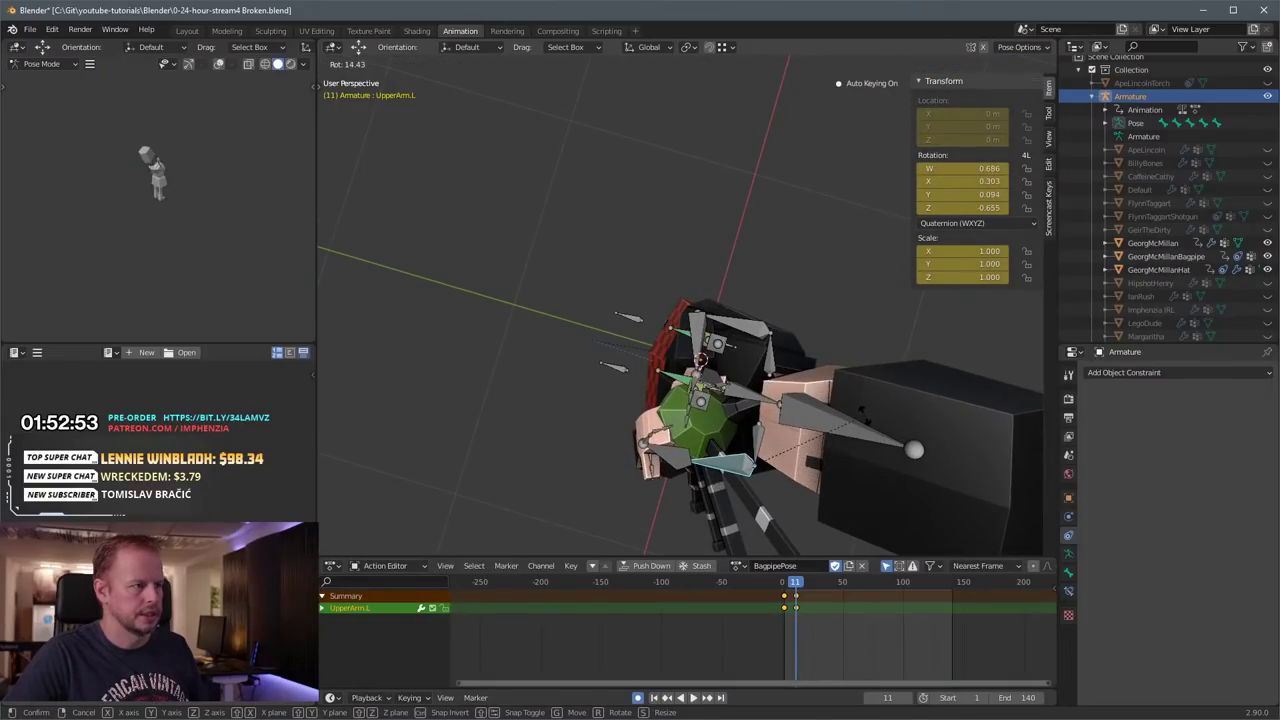
pyautogui.click(715, 405)
# Step: Adjust the right arm at frame 11 by rotating the Shoulder.R and LowerArm.R bones, and scrub the motion to check it
pyautogui.moveTo(715, 405); pyautogui.dragTo(846, 257, button='middle')
pyautogui.click(598, 255)
pyautogui.press('r')
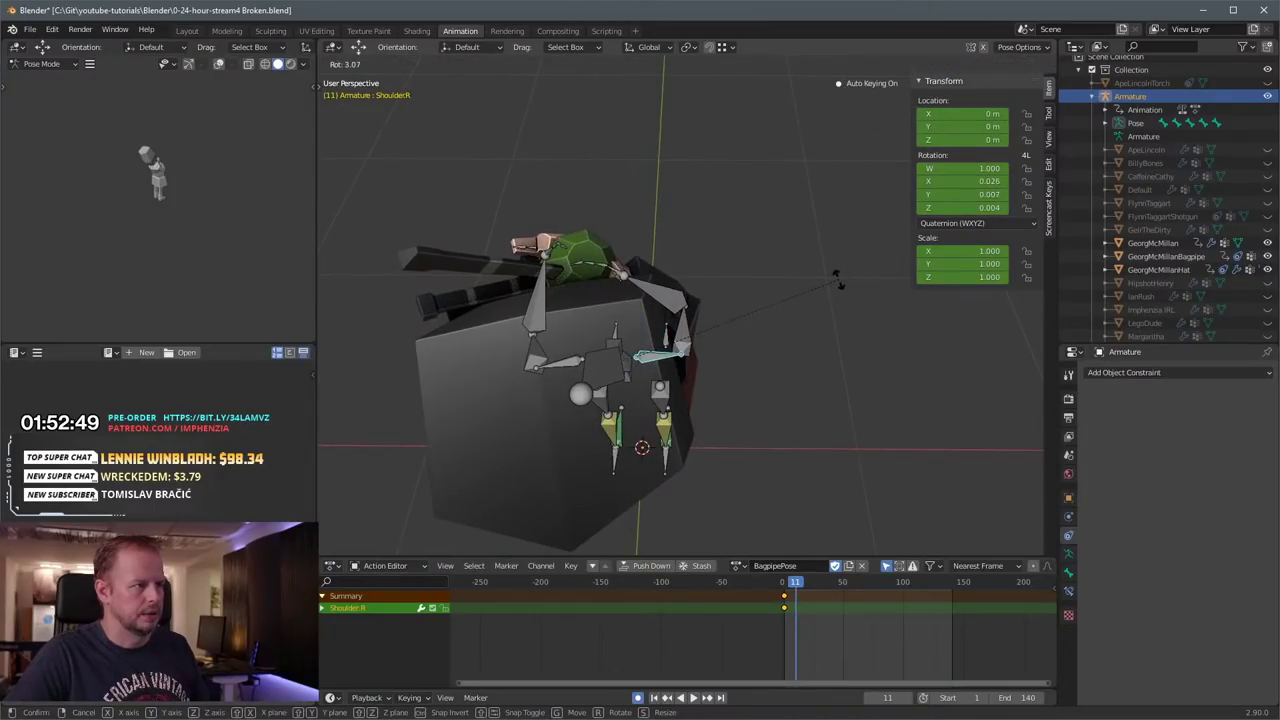
pyautogui.click(690, 302)
pyautogui.click(687, 305)
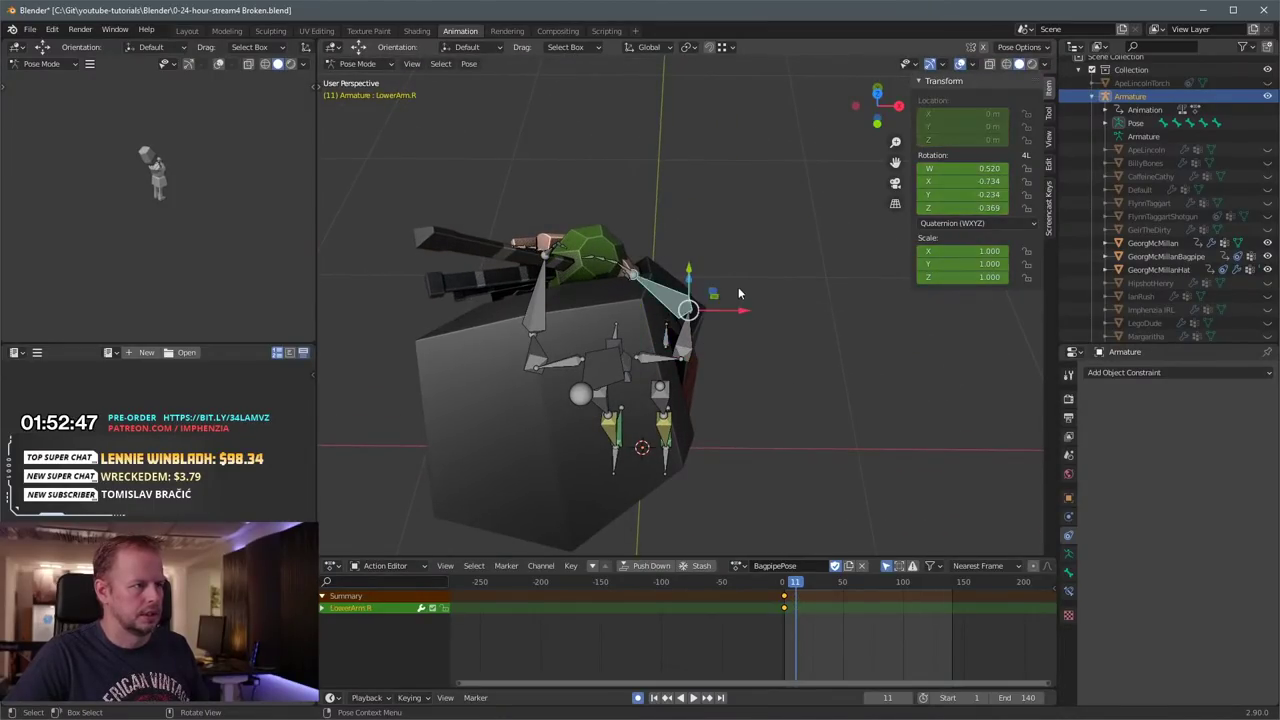
pyautogui.press('r')
pyautogui.click(734, 284)
pyautogui.moveTo(734, 286); pyautogui.dragTo(600, 215, button='middle')
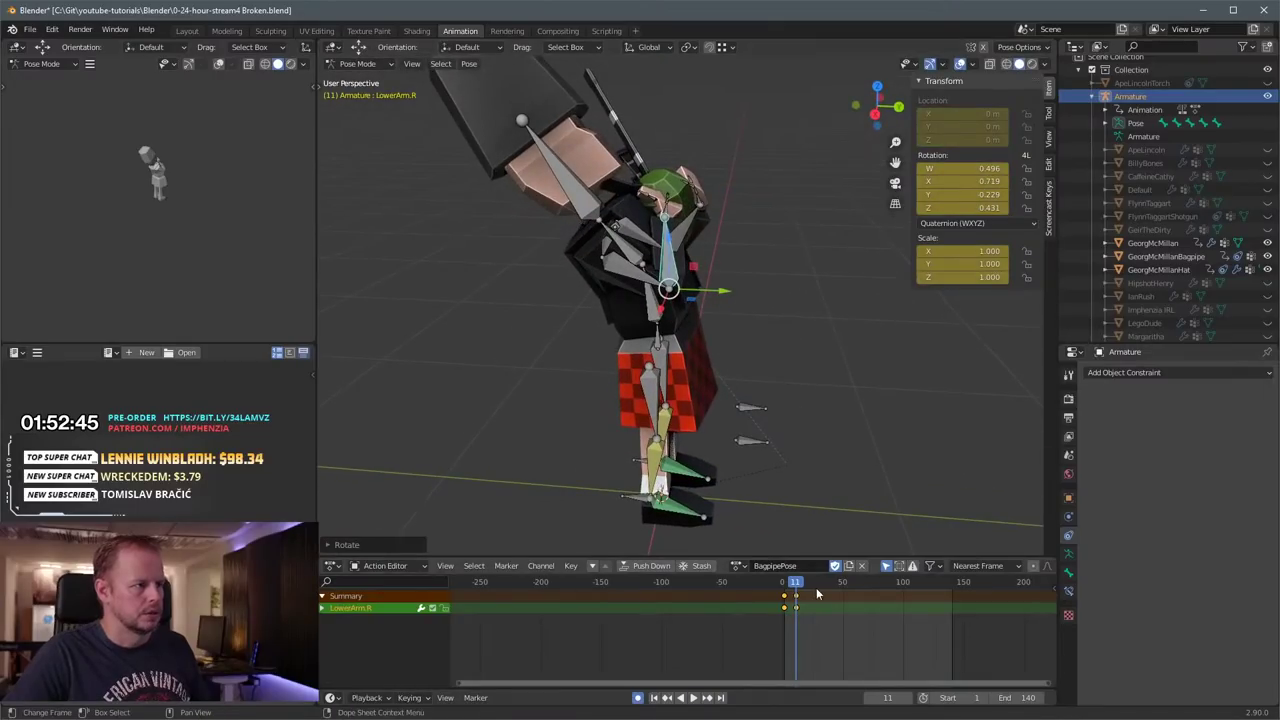
pyautogui.moveTo(786, 583); pyautogui.dragTo(798, 586)
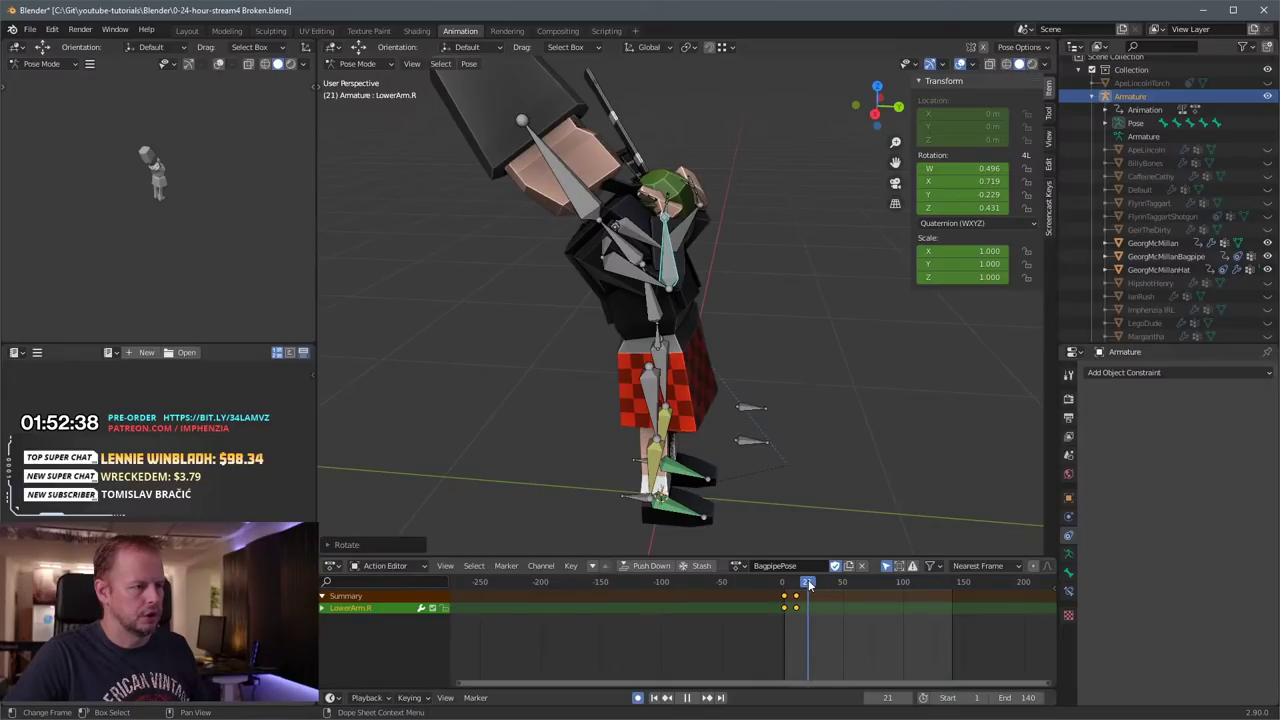
# Step: Set the current frame to 22 and rotate the Spine2 bone about 28 degrees forwards
pyautogui.moveTo(808, 585); pyautogui.dragTo(810, 584)
pyautogui.moveTo(792, 409); pyautogui.dragTo(800, 388, button='middle')
pyautogui.click(654, 303)
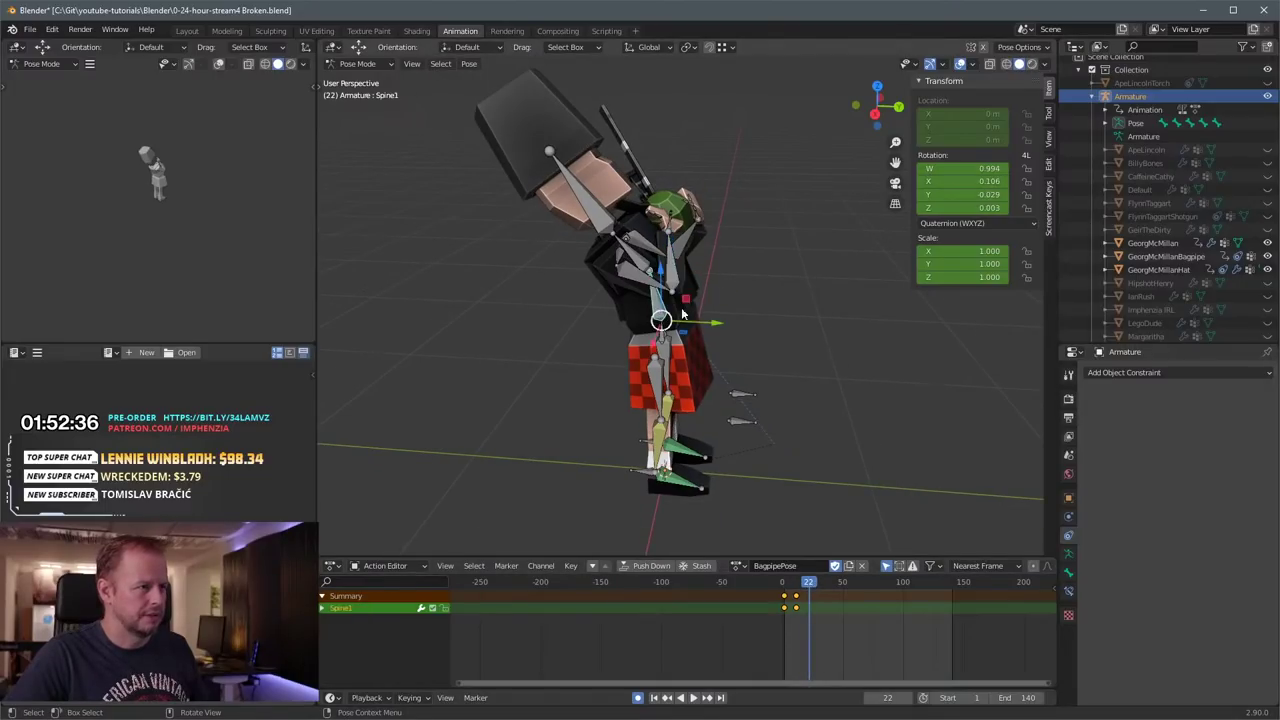
pyautogui.moveTo(738, 296); pyautogui.dragTo(750, 275, button='middle')
pyautogui.press('r')
pyautogui.rightClick(771, 280)
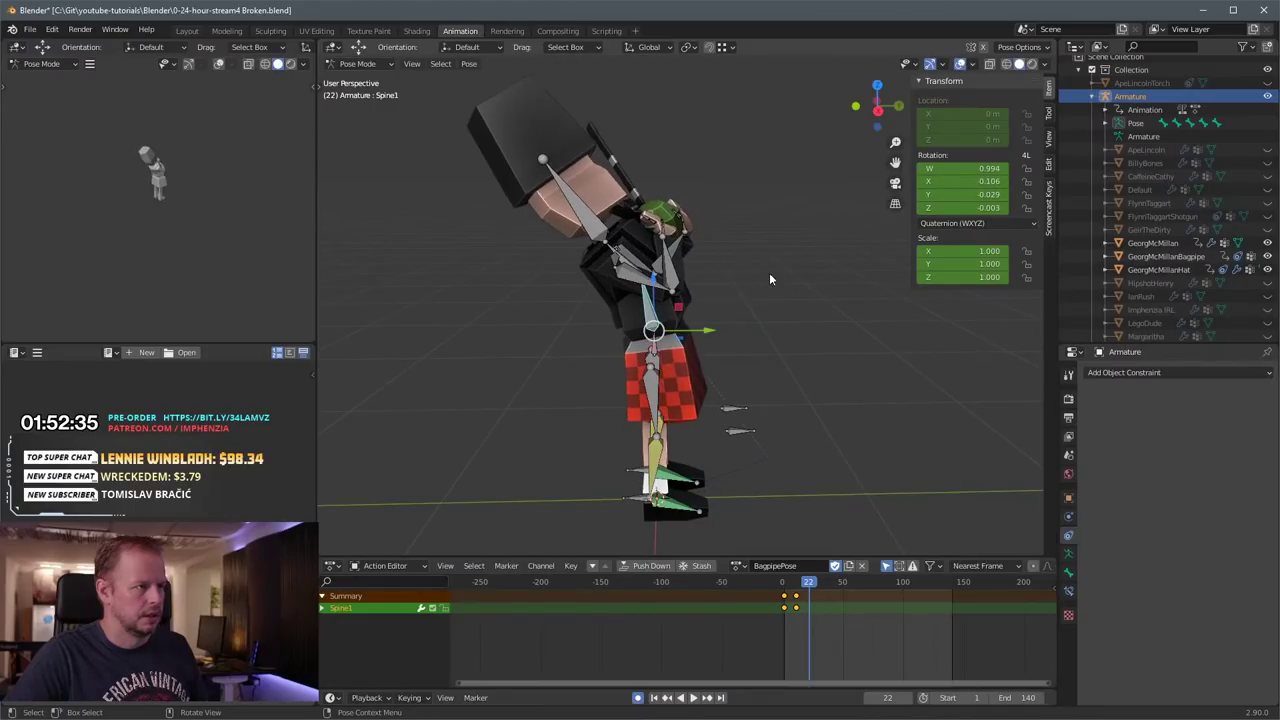
pyautogui.press('r')
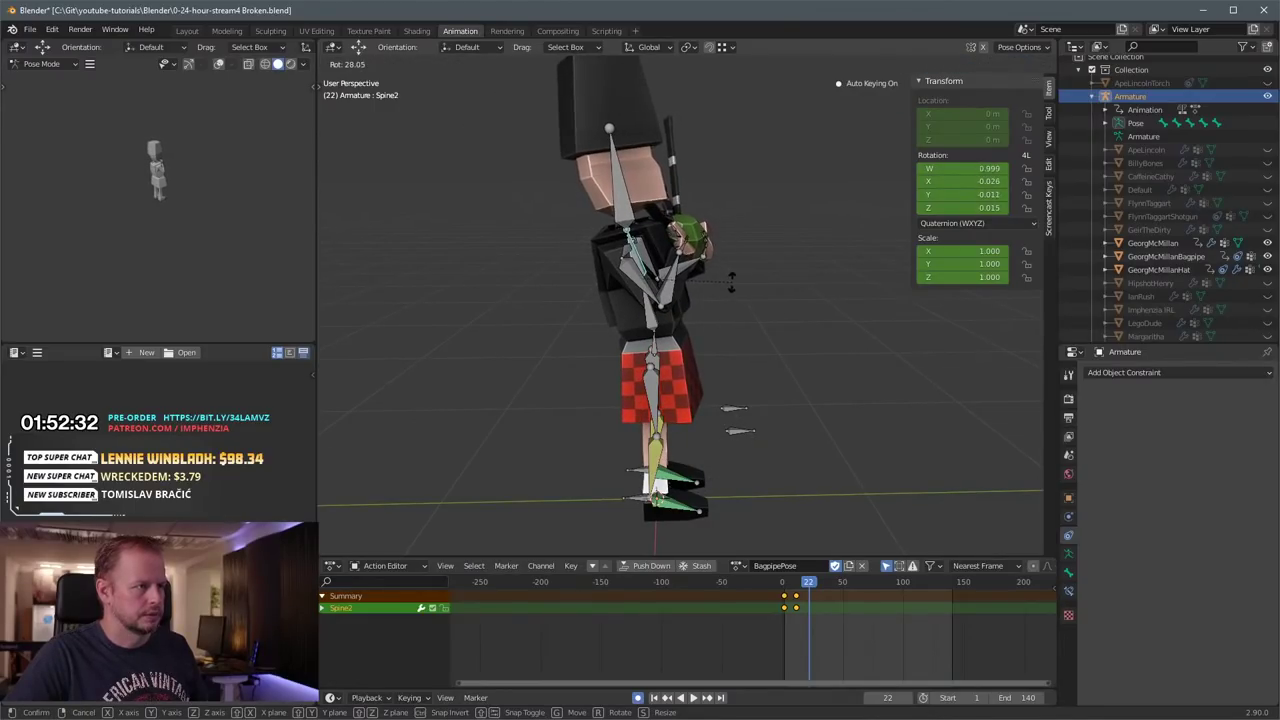
pyautogui.click(731, 281)
# Step: At frame 22, rotate the Spine1 bone about 11 degrees forwards and bend the Spine2 bone much further forwards
pyautogui.click(652, 317)
pyautogui.moveTo(738, 286); pyautogui.dragTo(749, 292, button='middle')
pyautogui.press('r')
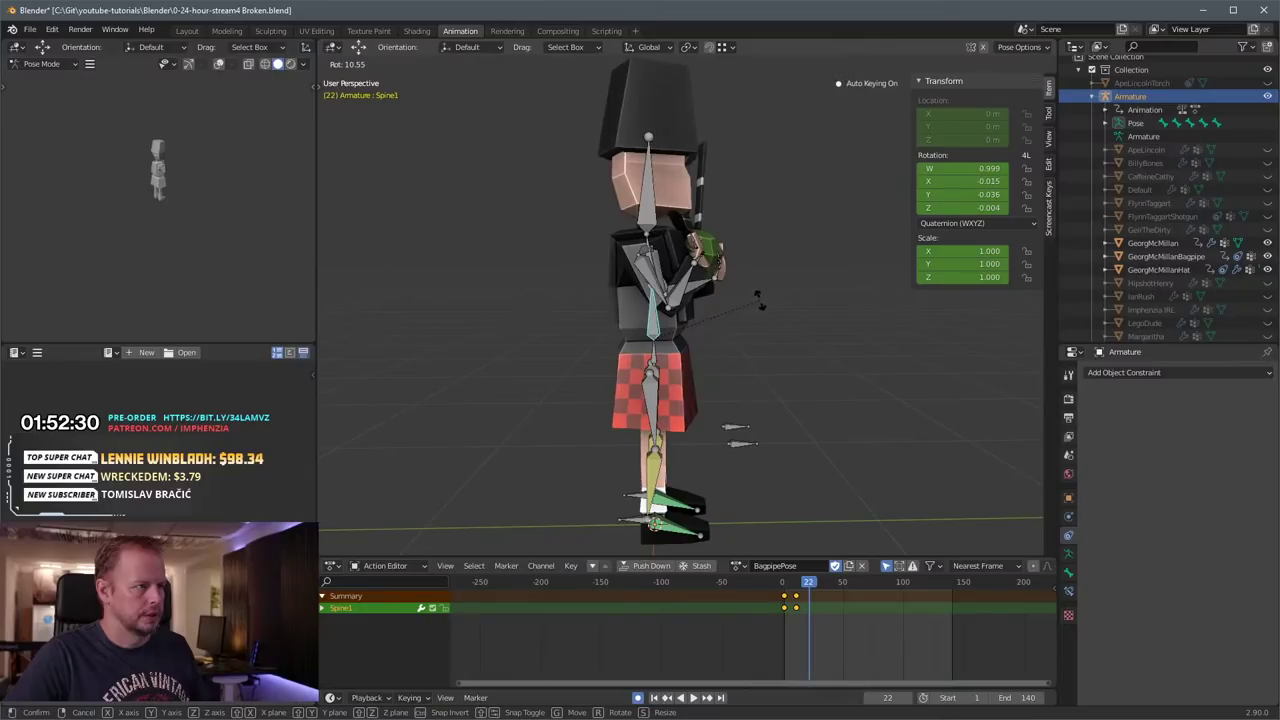
pyautogui.click(699, 235)
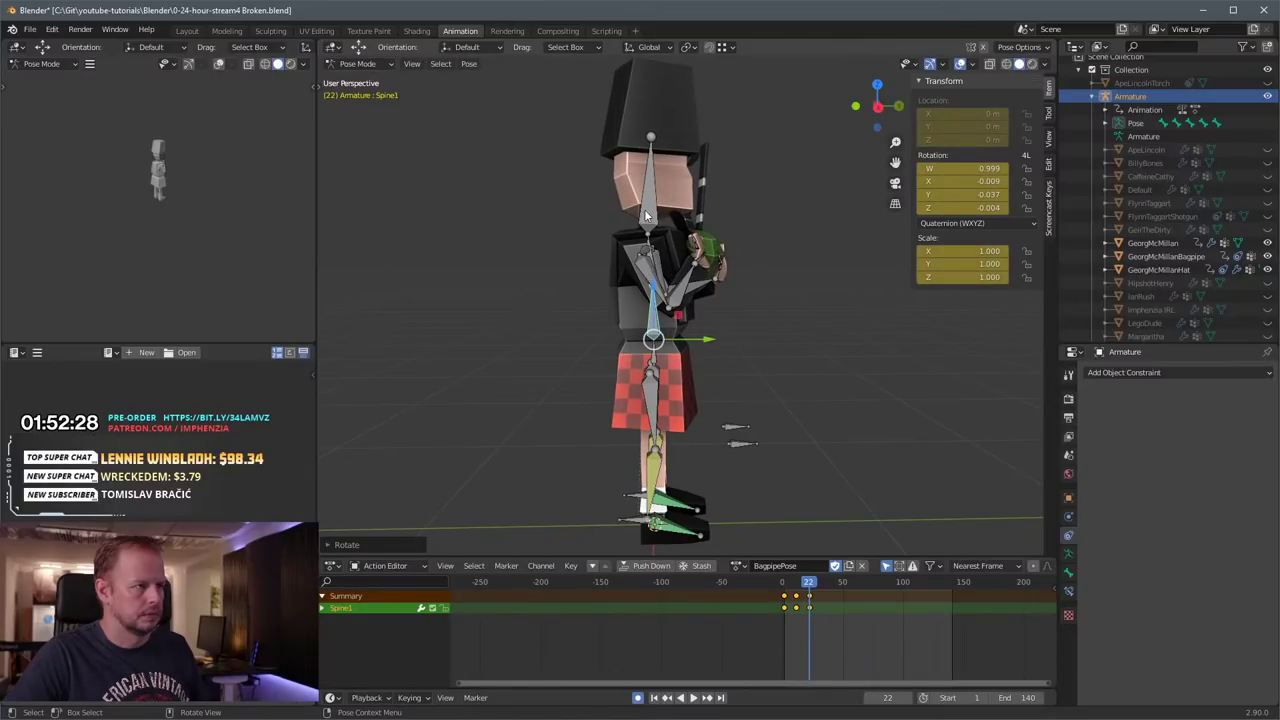
pyautogui.click(702, 240)
pyautogui.click(659, 260)
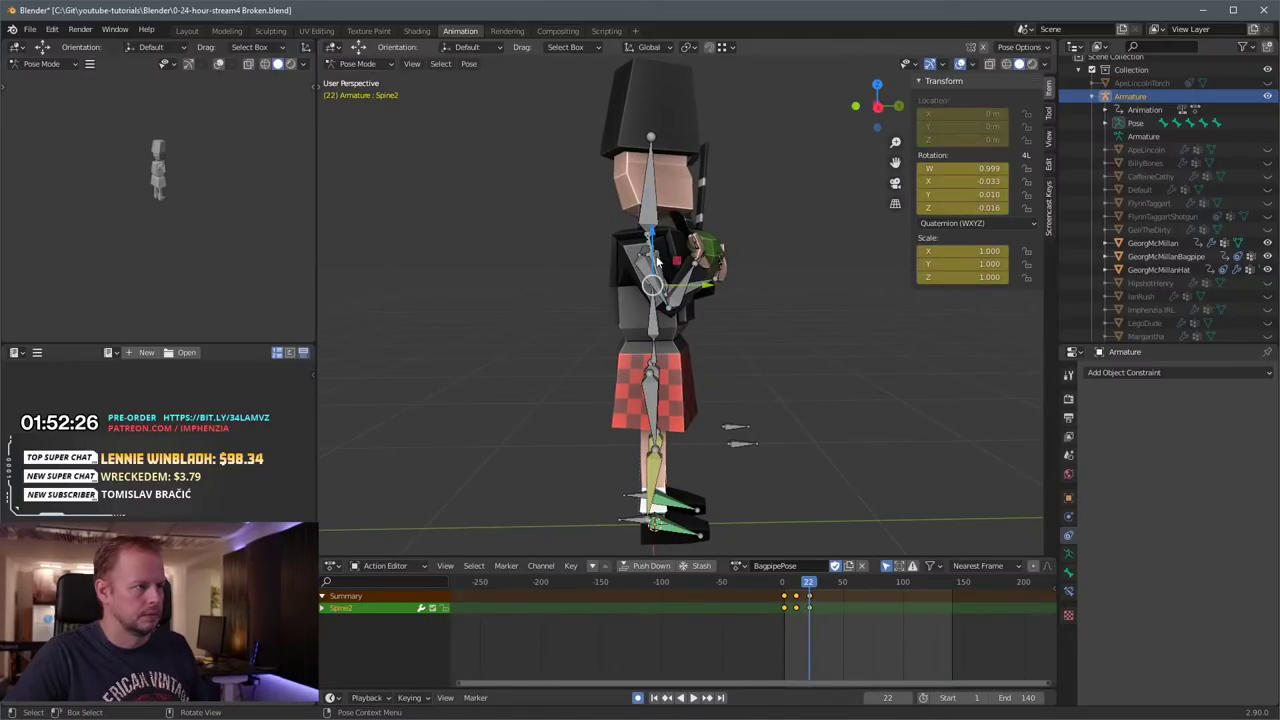
pyautogui.press('r')
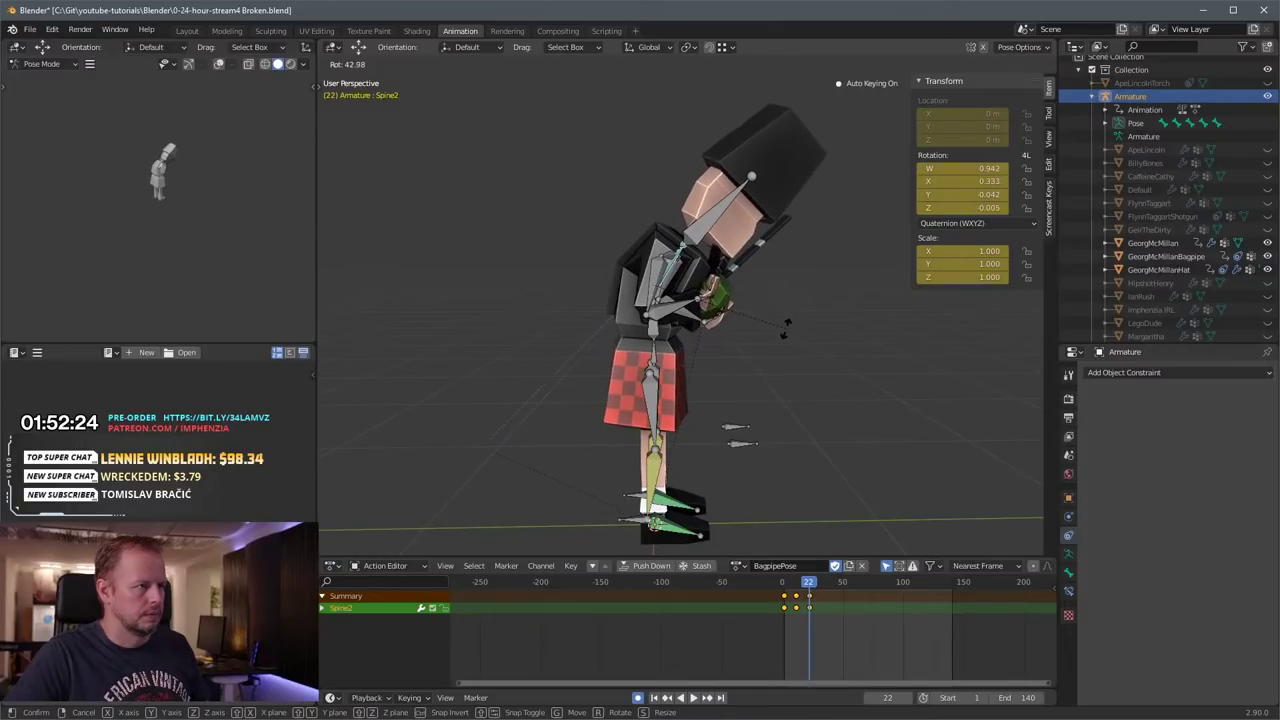
pyautogui.click(813, 337)
# Step: Try rotating the Head bone at frame 22 and undo the rotation
pyautogui.click(731, 223)
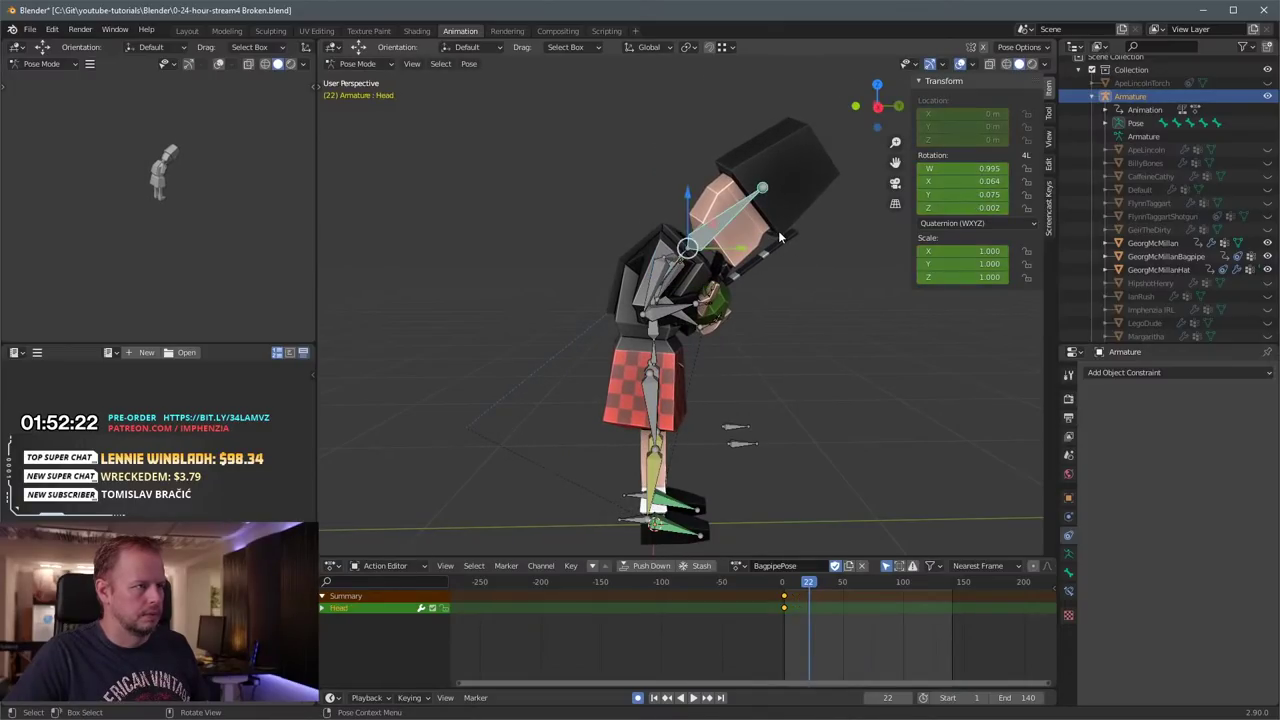
pyautogui.press('r')
pyautogui.click(784, 244)
pyautogui.hotkey('ctrl', 'z')
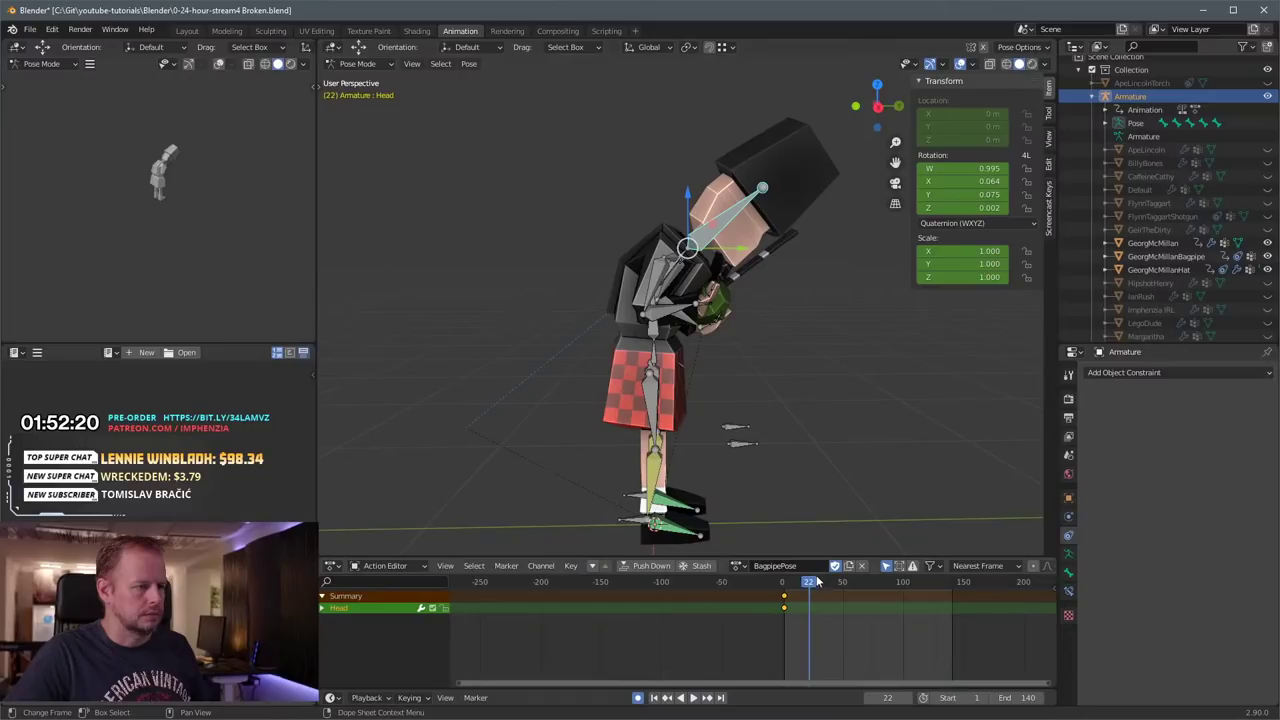
# Step: Set the current frame to 27, rotate the Spine2 bone about 2 degrees forwards and turn the Spine1 bone slightly
pyautogui.moveTo(805, 585)
pyautogui.mouseDown()
pyautogui.moveTo(792, 583)
pyautogui.moveTo(810, 587)
pyautogui.mouseUp()
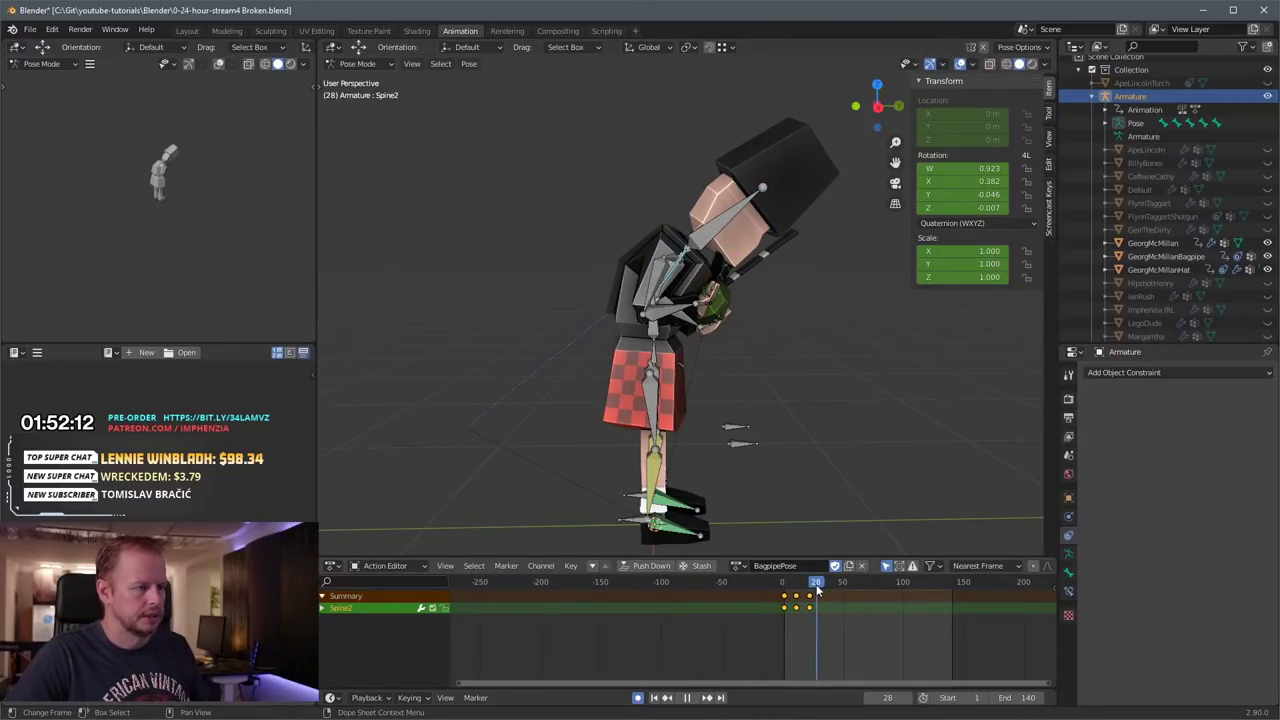
pyautogui.moveTo(817, 590); pyautogui.dragTo(815, 589)
pyautogui.scroll(2, 771, 280)
pyautogui.press('r')
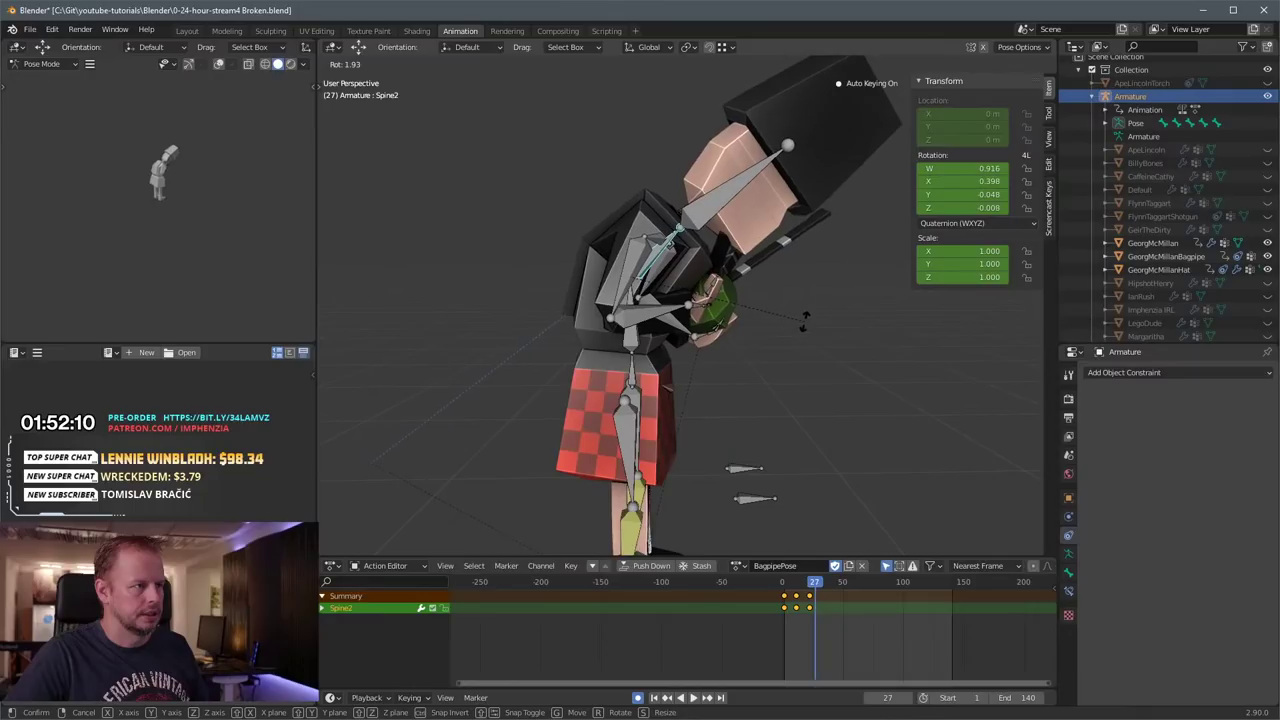
pyautogui.click(805, 321)
pyautogui.click(635, 343)
pyautogui.press('r')
pyautogui.click(785, 459)
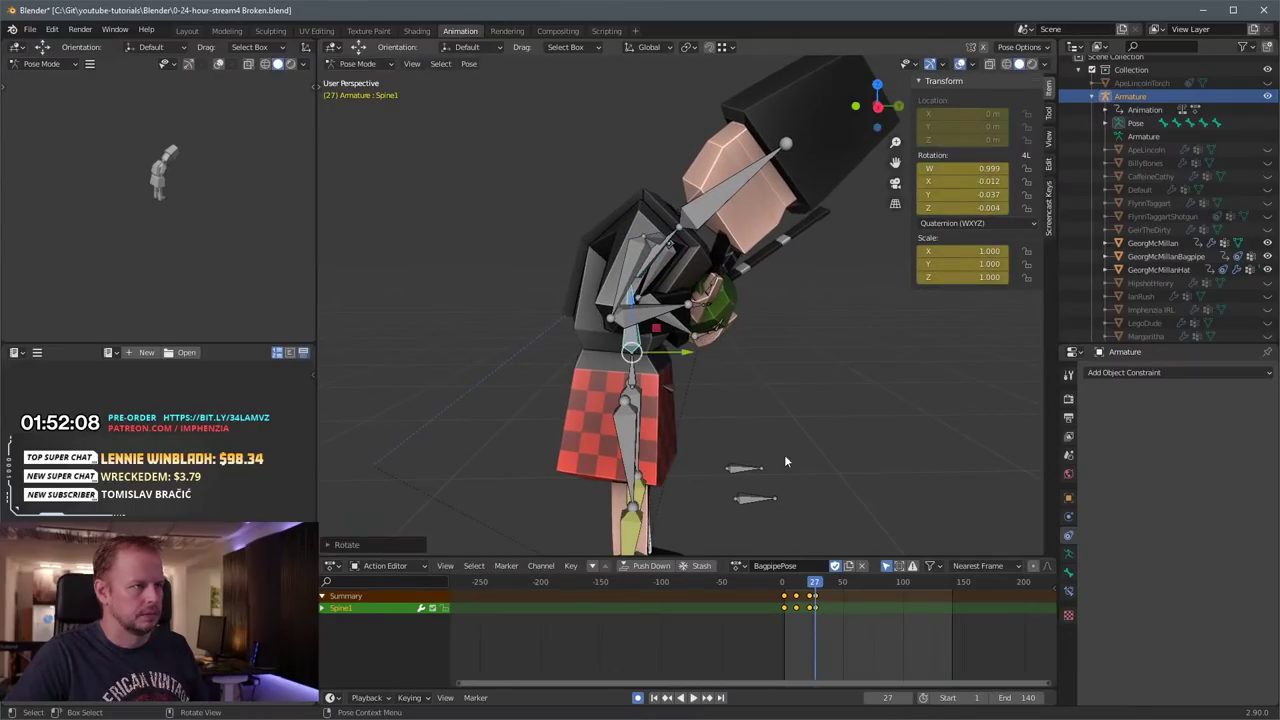
# Step: Advance to frame 30 and rotate the Spine1 bone about -0.5 degrees
pyautogui.press('Right')
pyautogui.press('Right')
pyautogui.press('Right')
pyautogui.press('r')
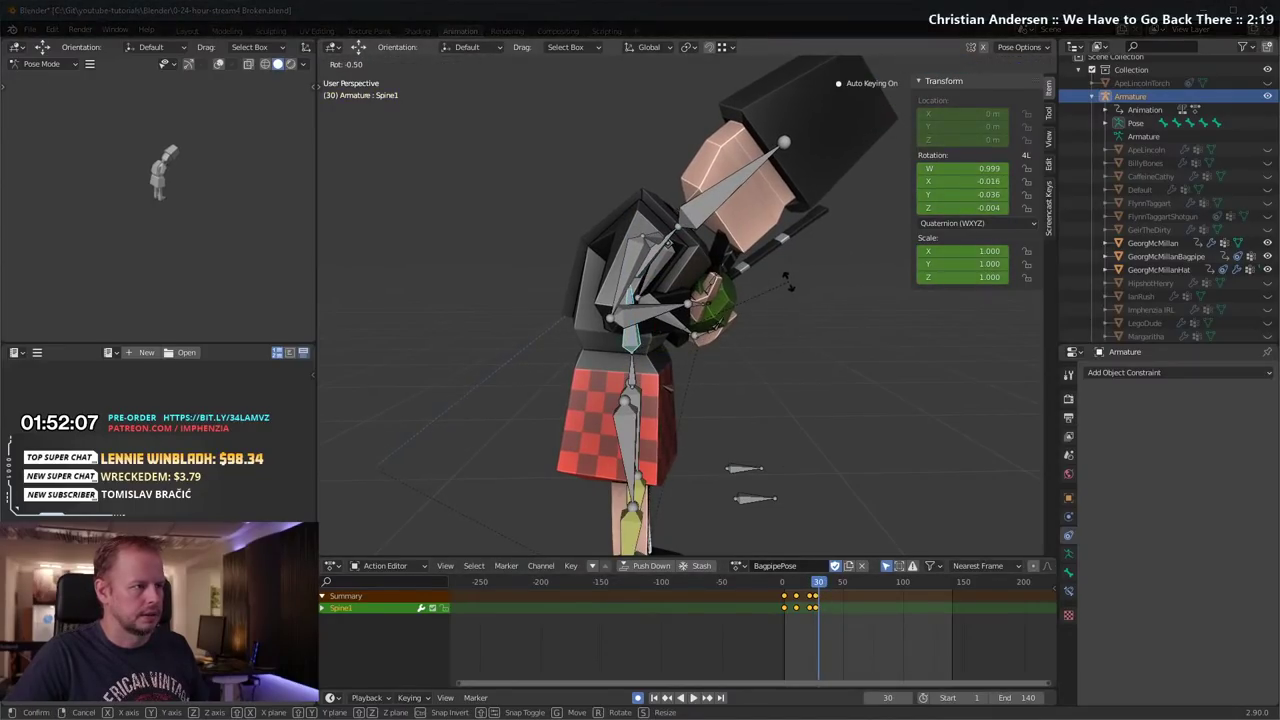
pyautogui.click(787, 283)
# Step: Pick the Spine2 bone among the overlapping arm bones and rotate it slightly backwards at frame 30
pyautogui.click(652, 290)
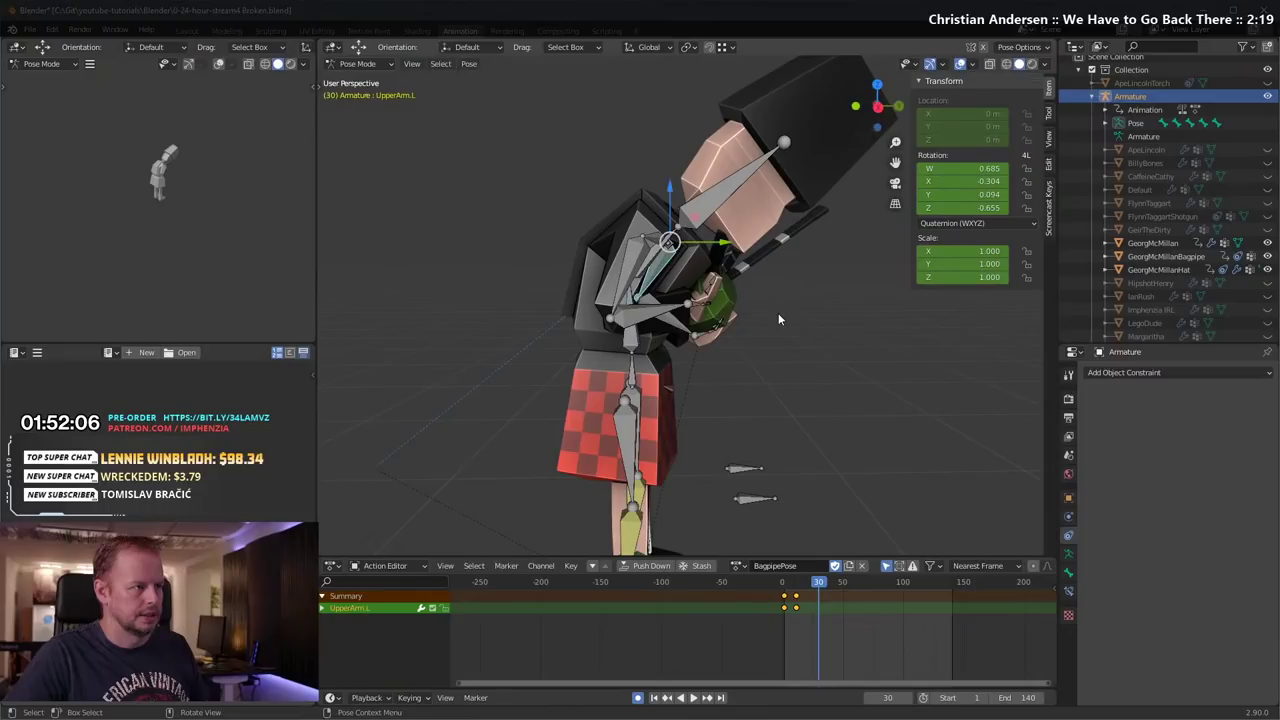
pyautogui.click(639, 294)
pyautogui.click(635, 281)
pyautogui.click(634, 280)
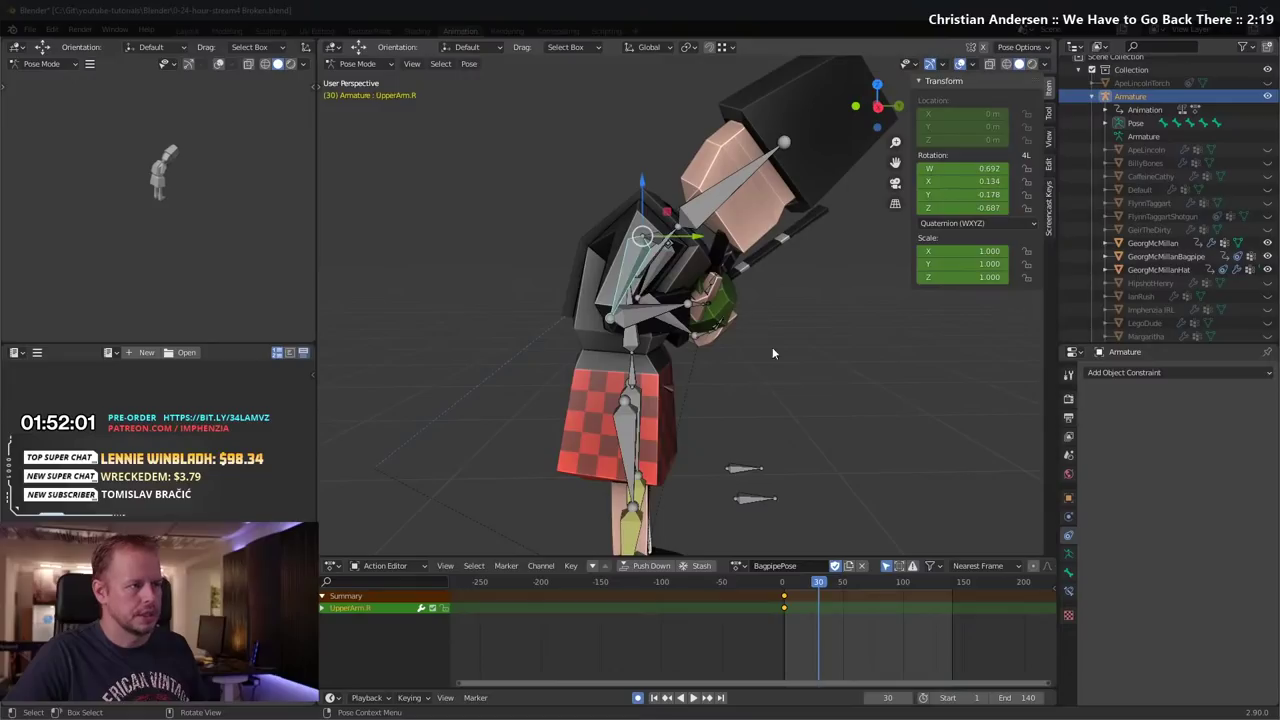
pyautogui.click(641, 290)
pyautogui.click(638, 289)
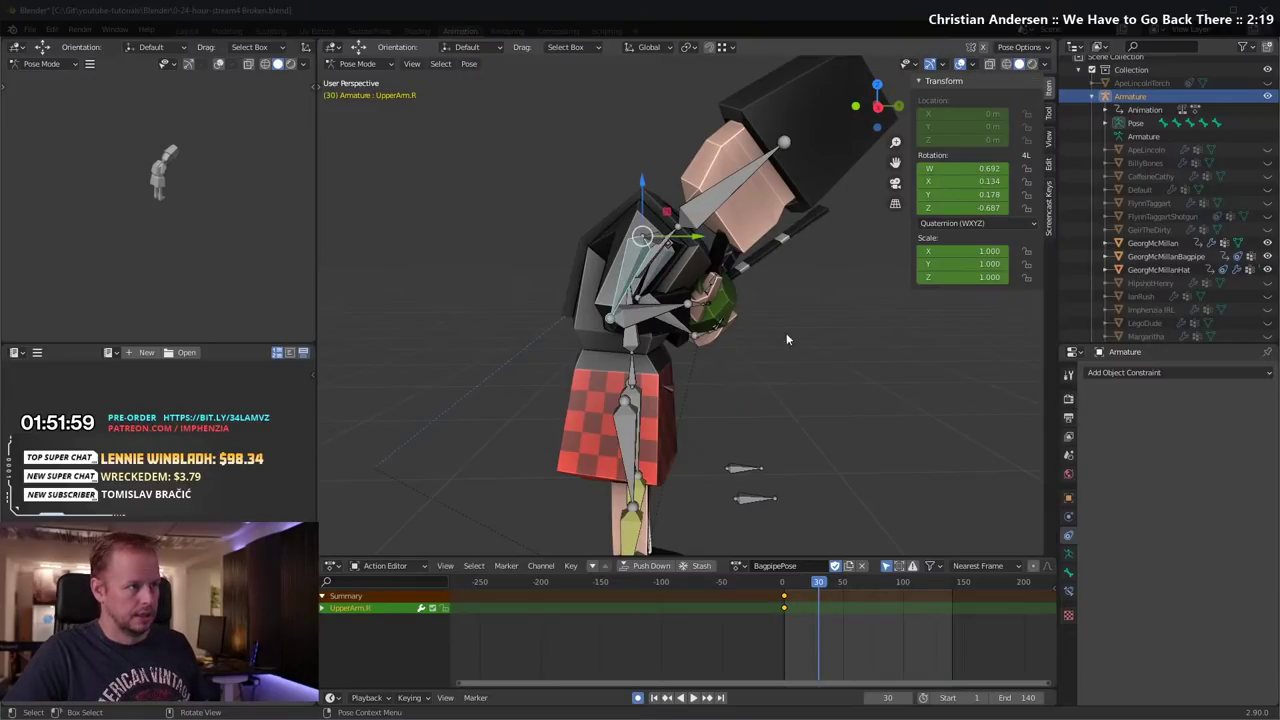
pyautogui.press('r')
pyautogui.moveTo(872, 360); pyautogui.dragTo(892, 352, button='middle')
pyautogui.press('r')
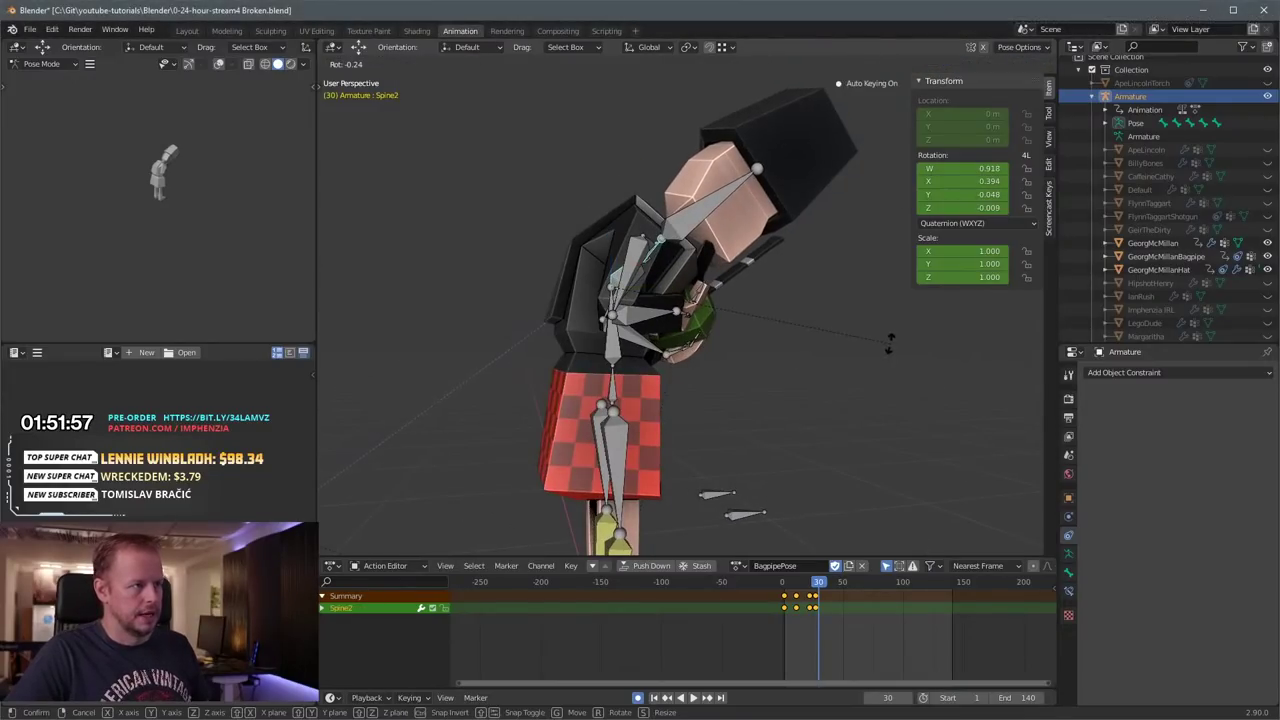
pyautogui.click(886, 328)
# Step: At frame 31, rotate the Spine2 bone about 0.5 degrees and the Spine1 bone slightly forwards
pyautogui.moveTo(821, 585); pyautogui.dragTo(825, 585)
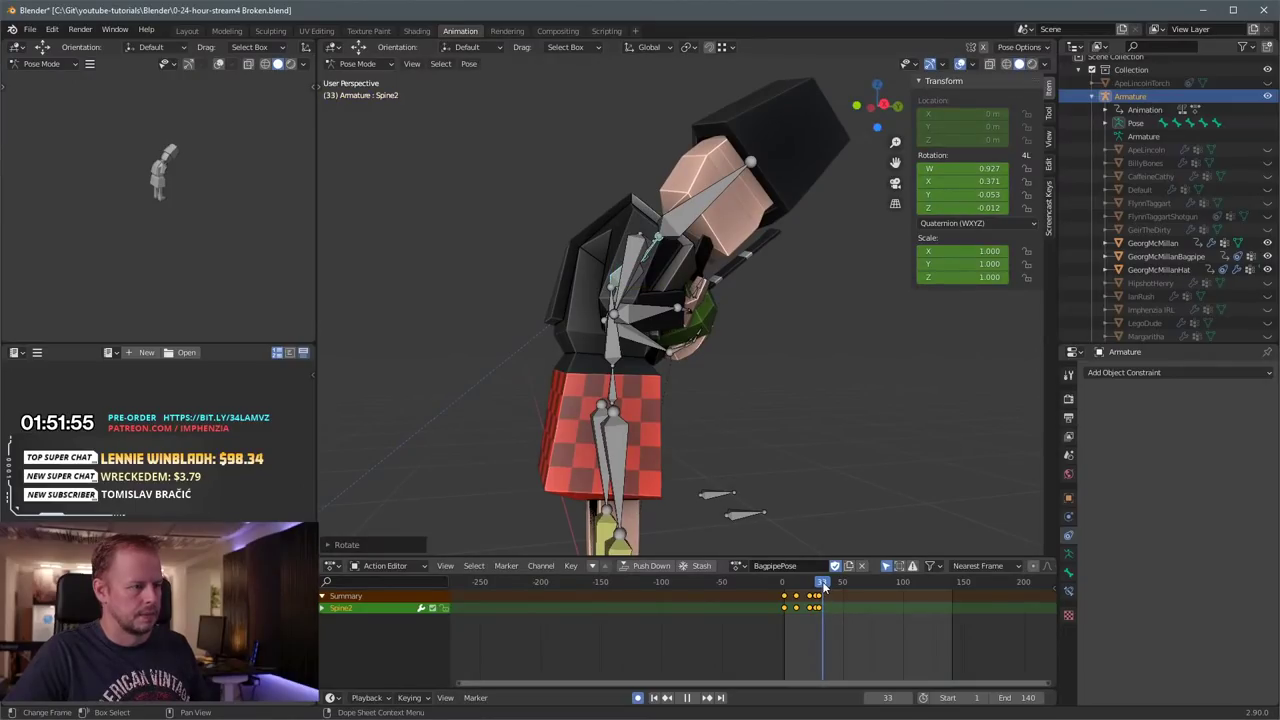
pyautogui.press('space')
pyautogui.press('r')
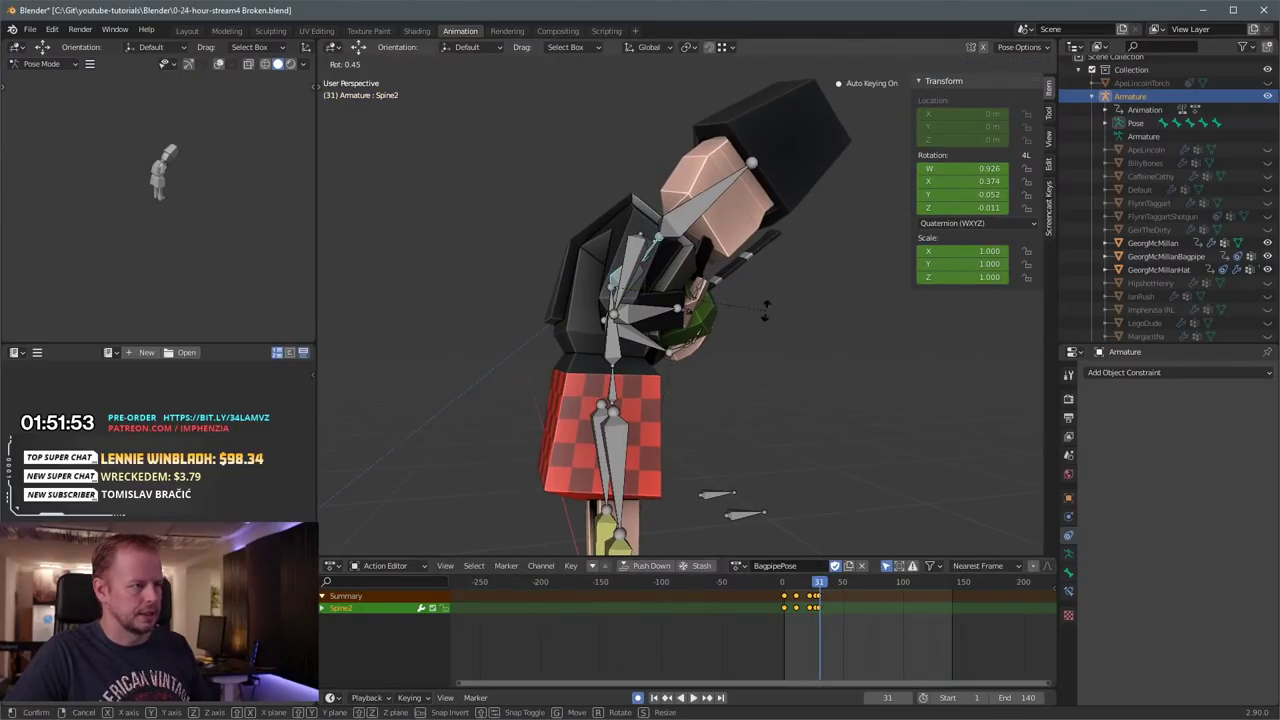
pyautogui.click(690, 345)
pyautogui.click(616, 354)
pyautogui.press('r')
pyautogui.click(718, 318)
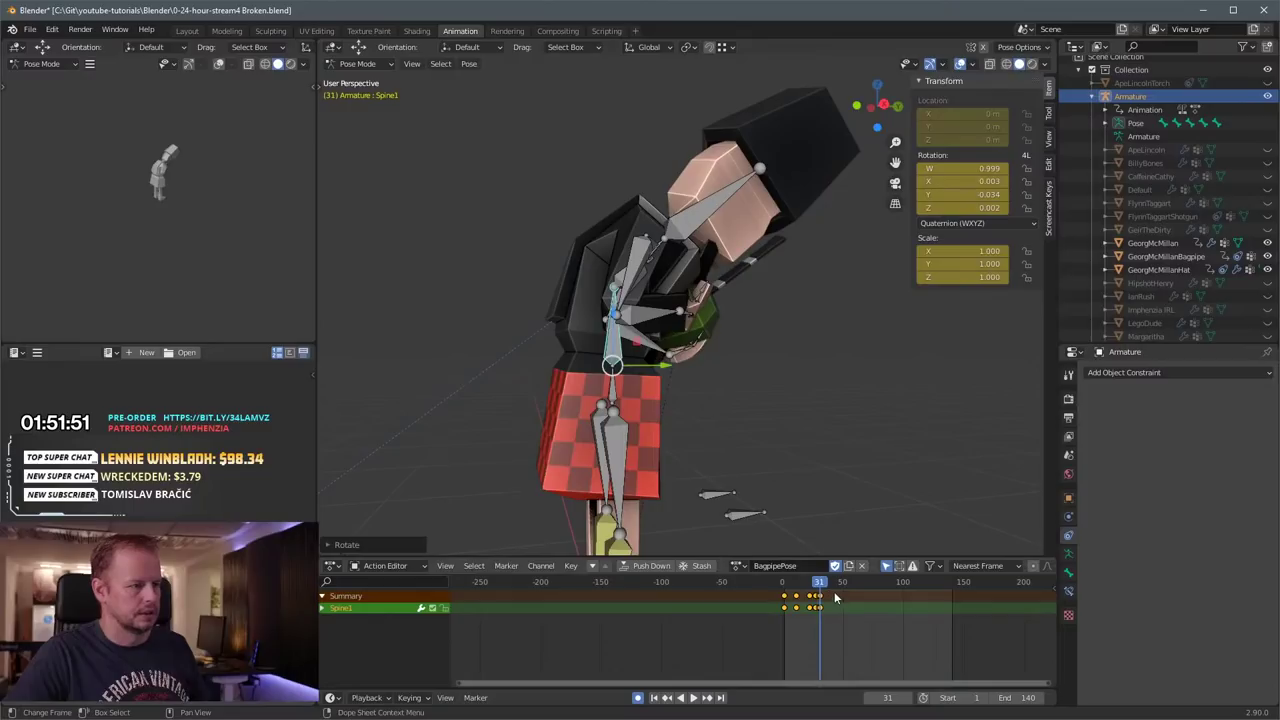
# Step: At frame 34, rotate the Spine1 bone slightly forwards and adjust the Spine2 bone's rotation slightly
pyautogui.press('space')
pyautogui.press('space')
pyautogui.press('r')
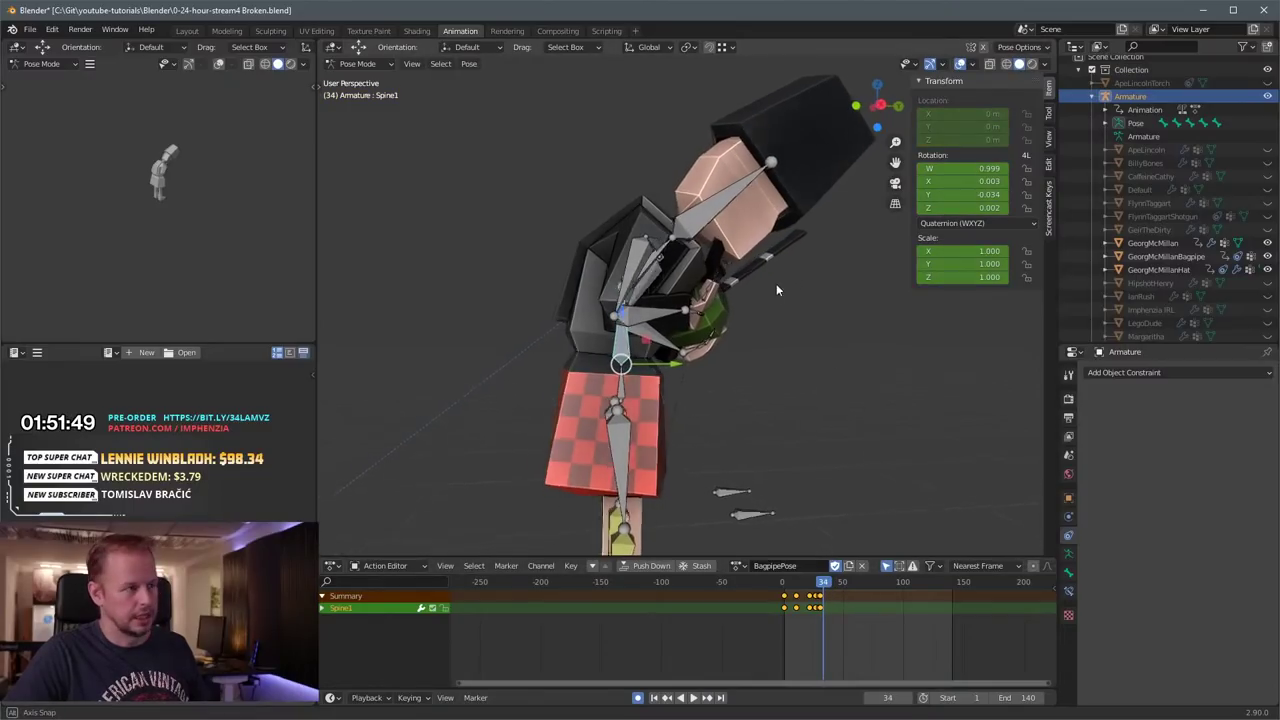
pyautogui.click(774, 324)
pyautogui.click(668, 266)
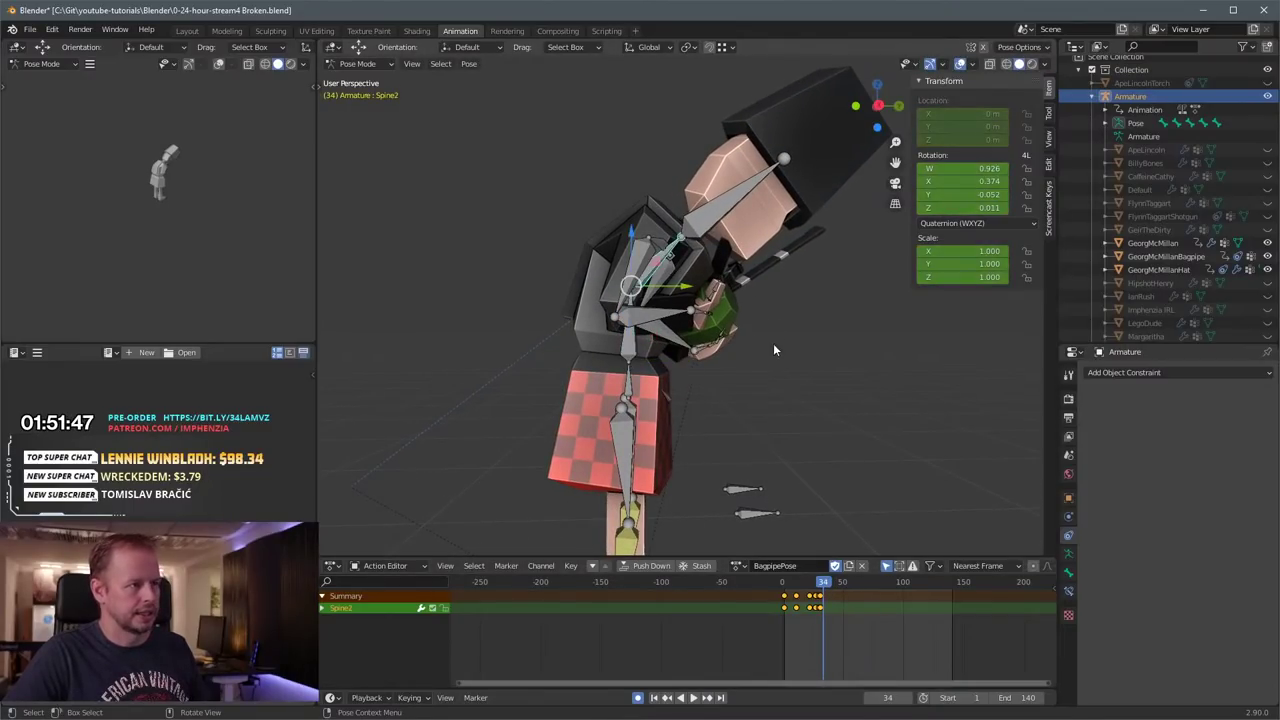
pyautogui.press('r')
pyautogui.click(782, 337)
# Step: At frame 35, rotate the Spine2 bone about -3 degrees and the Spine1 bone about 1.4 degrees
pyautogui.moveTo(822, 587); pyautogui.dragTo(825, 587)
pyautogui.press('r')
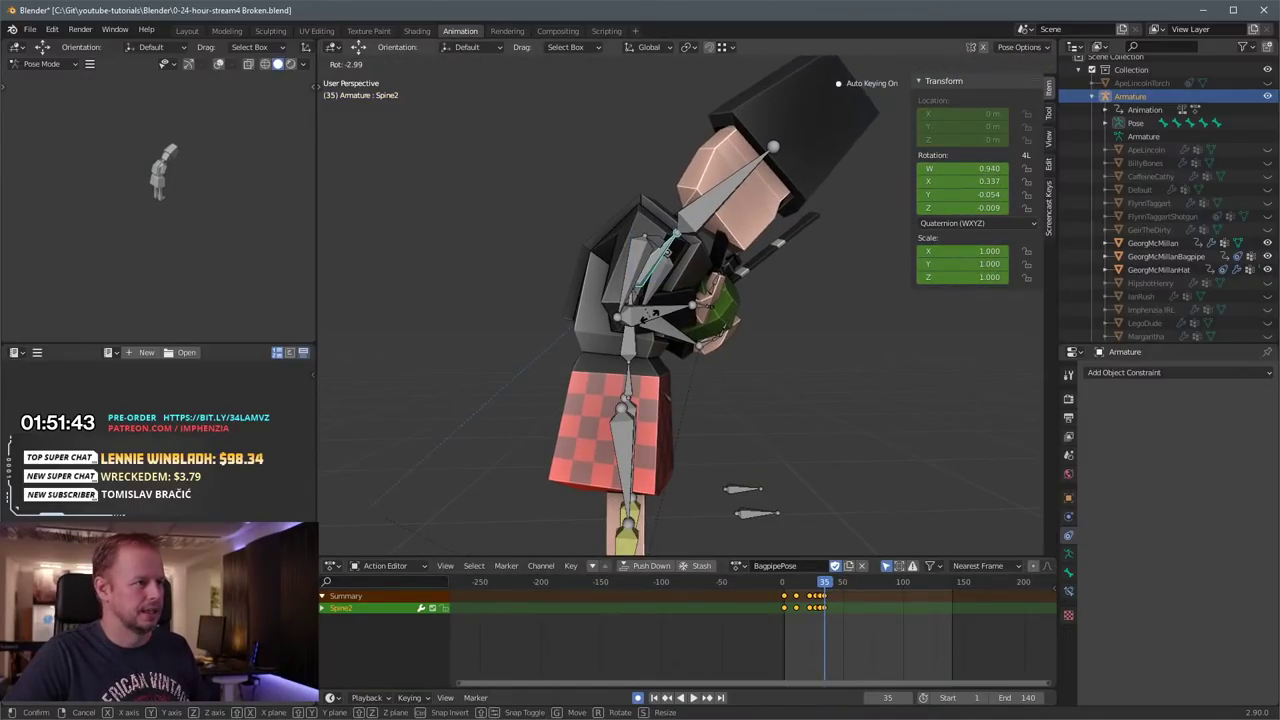
pyautogui.click(704, 328)
pyautogui.click(638, 360)
pyautogui.click(634, 342)
pyautogui.press('r')
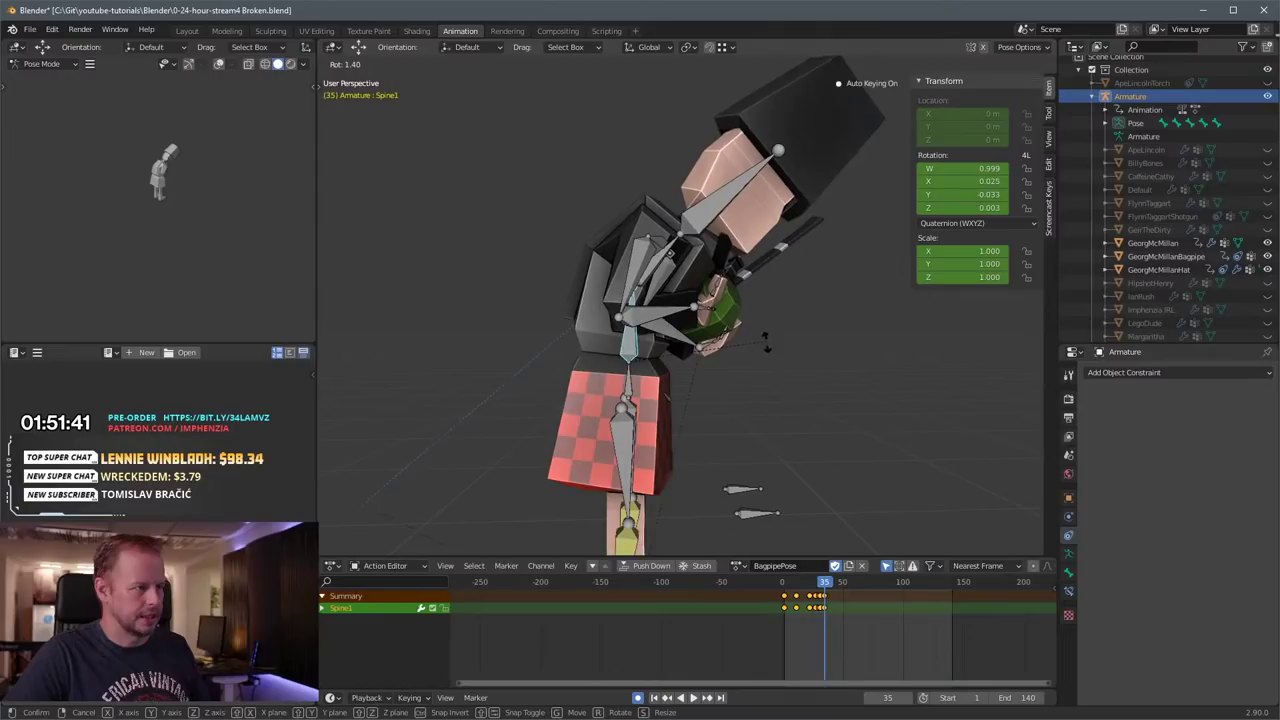
pyautogui.click(767, 346)
# Step: At frame 37, rotate the Spine1 bone slightly forwards and the Spine2 bone slightly backwards
pyautogui.click(828, 588)
pyautogui.moveTo(828, 588); pyautogui.dragTo(827, 588)
pyautogui.press('r')
pyautogui.click(784, 348)
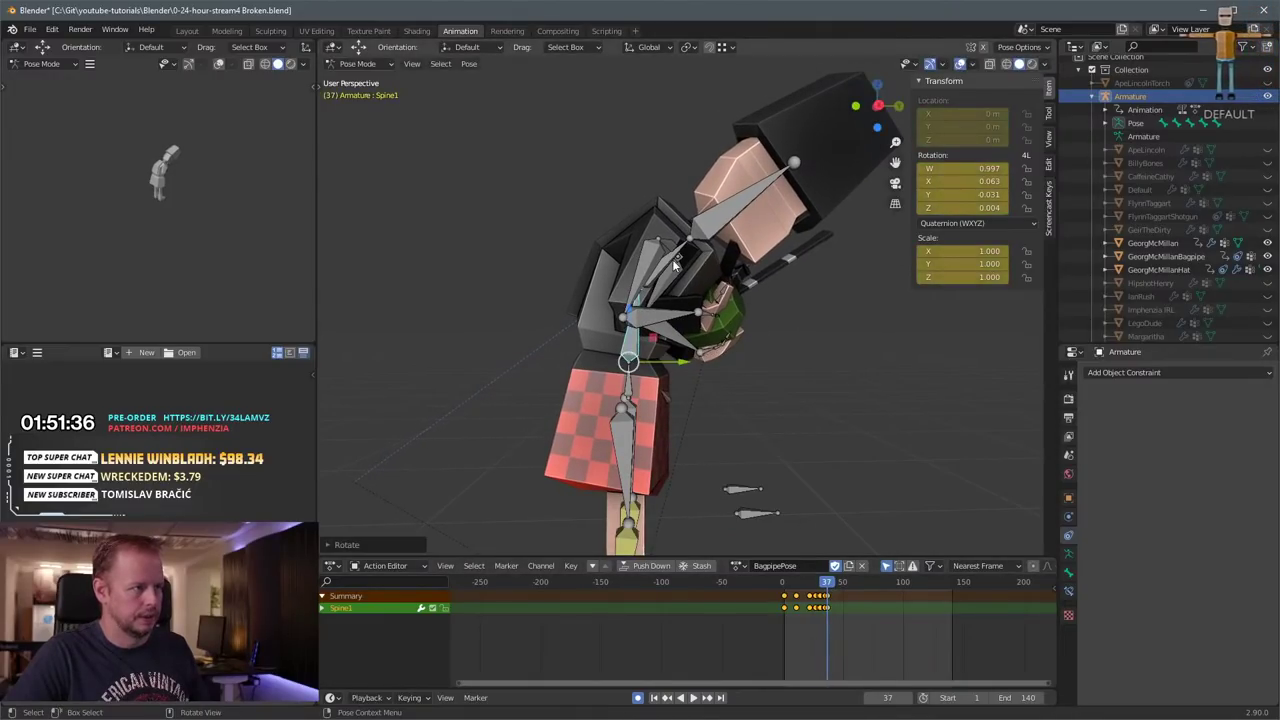
pyautogui.click(666, 265)
pyautogui.press('r')
pyautogui.click(810, 348)
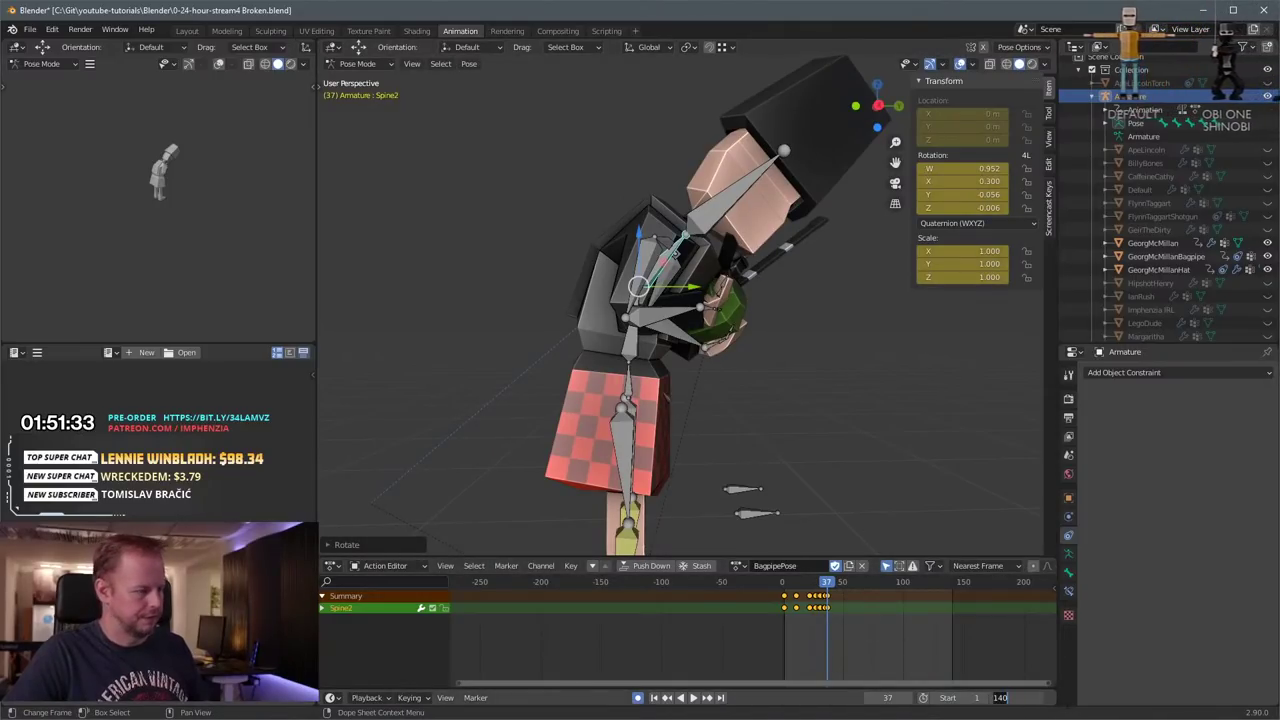
# Step: Set the animation's end frame to 50 and copy the pose of all bones from frame 1 to frame 50
pyautogui.write('50')
pyautogui.press('Return')
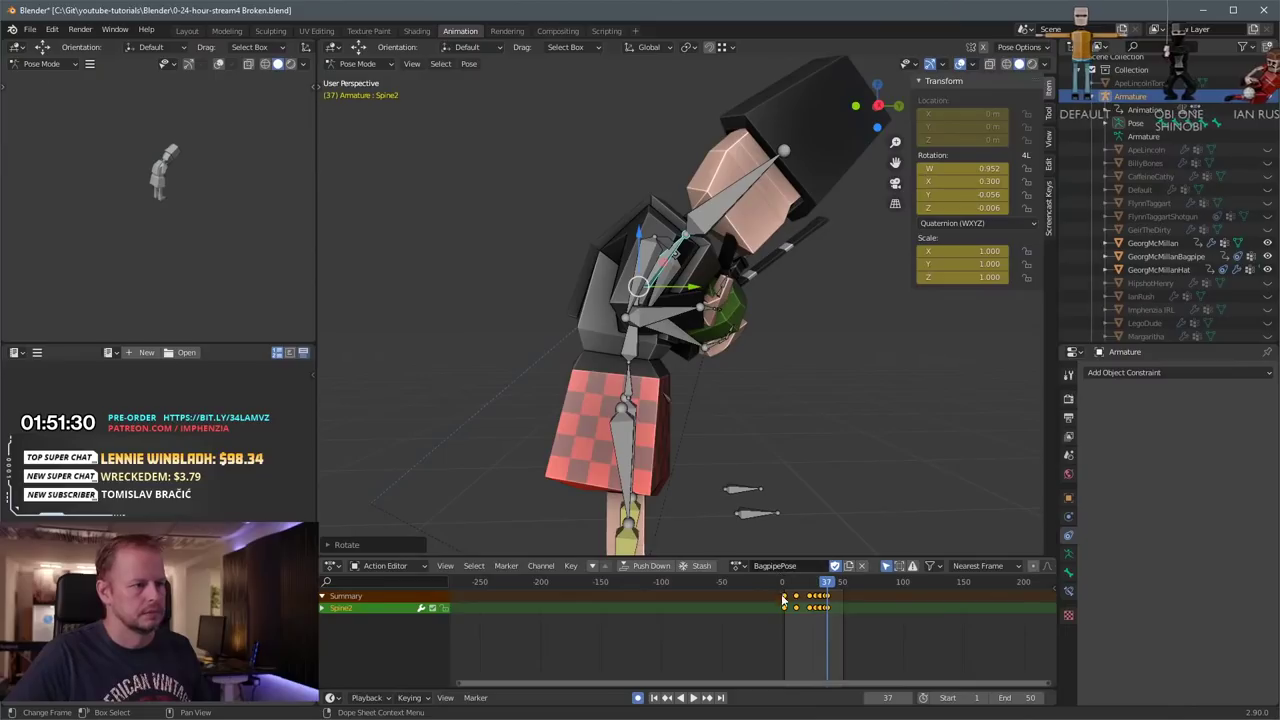
pyautogui.moveTo(790, 588)
pyautogui.mouseDown()
pyautogui.moveTo(800, 585)
pyautogui.moveTo(785, 581)
pyautogui.mouseUp()
pyautogui.press('a')
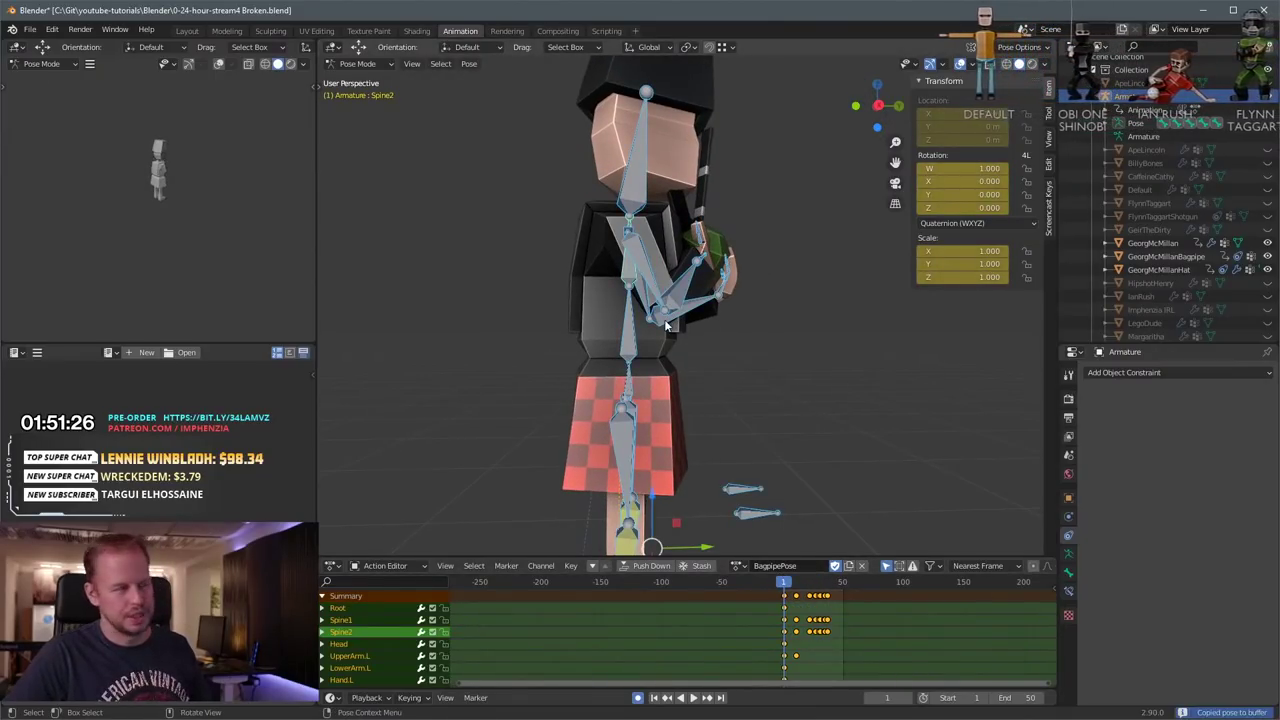
pyautogui.press('space')
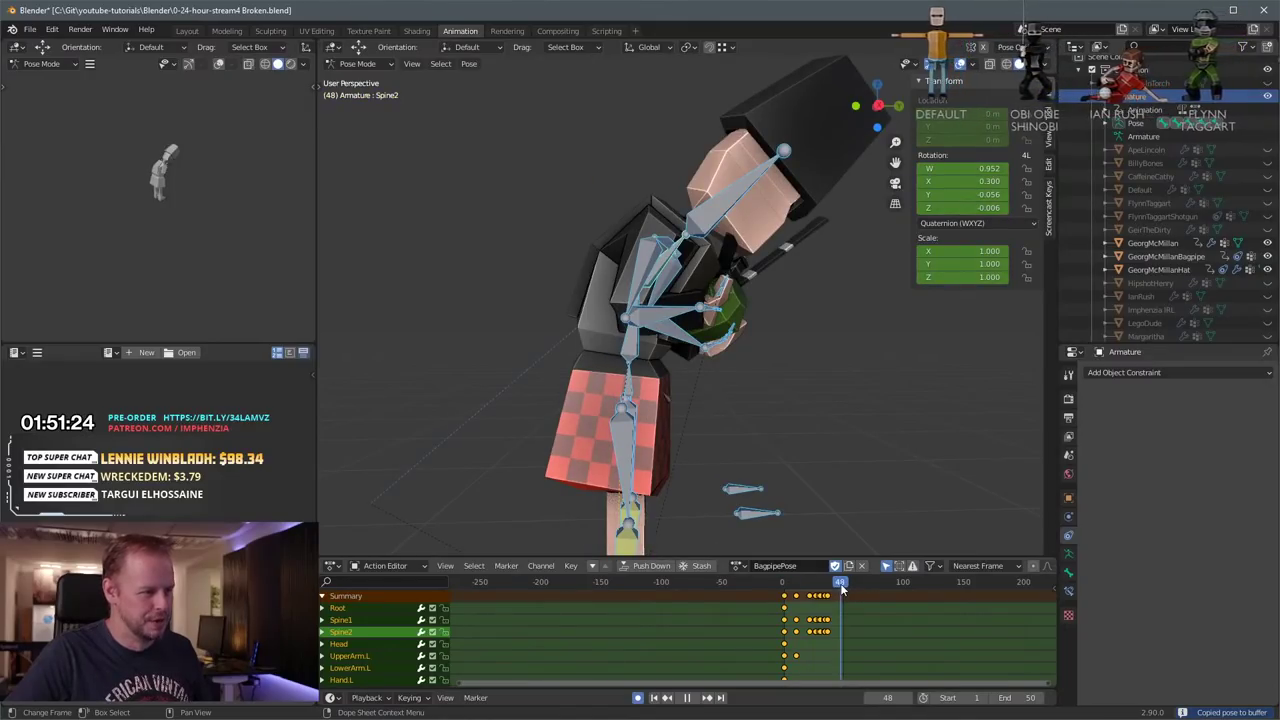
pyautogui.press('space')
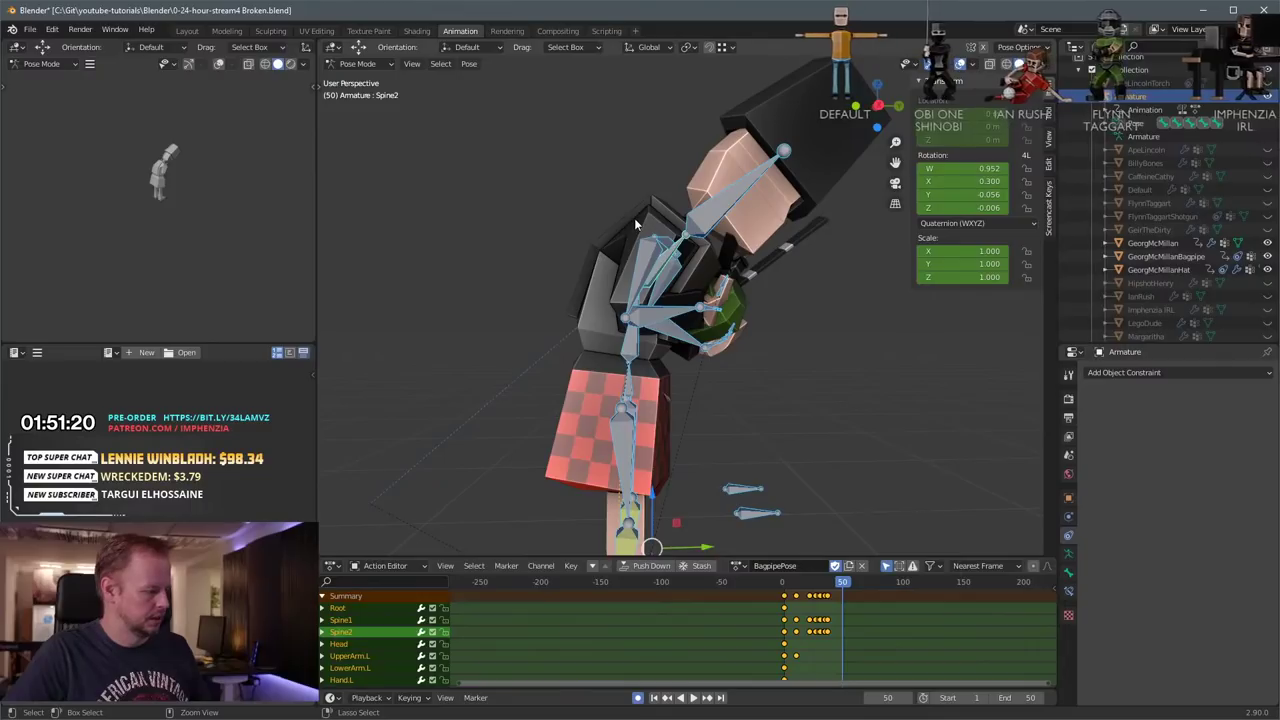
pyautogui.hotkey('ctrl', 'v')
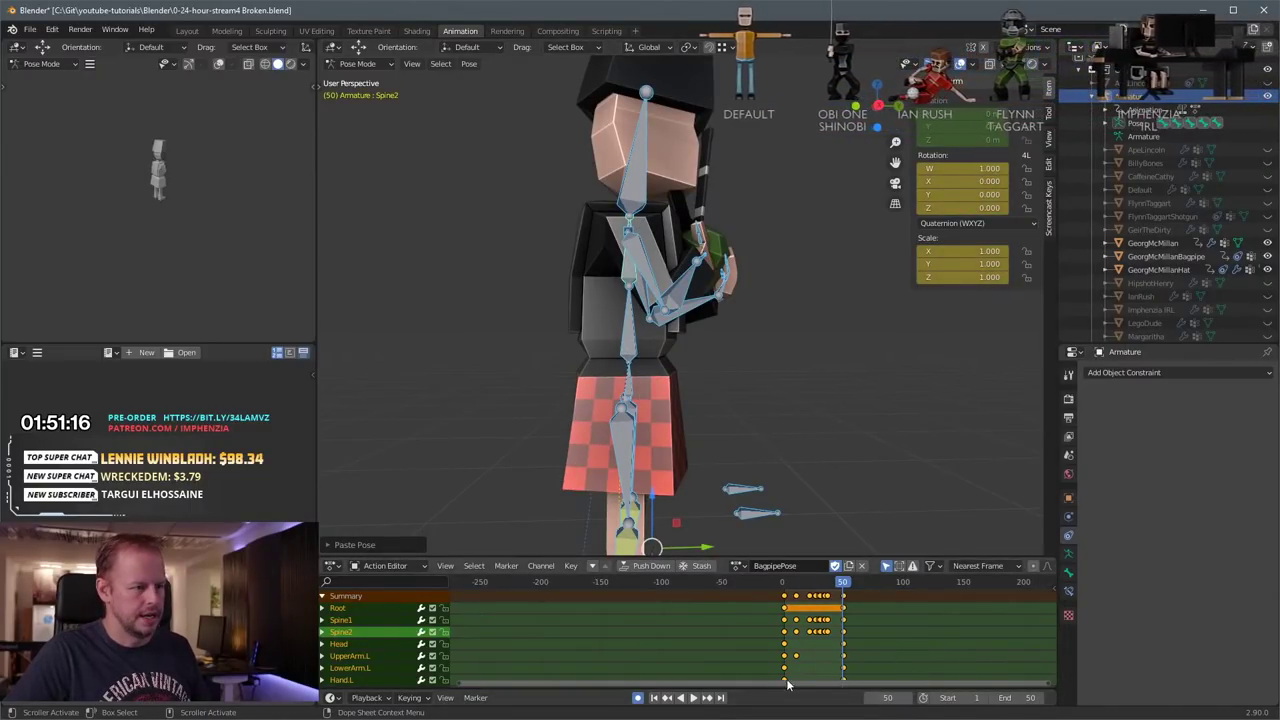
# Step: Play back the animation and view the whole character from a front-side angle
pyautogui.click(692, 698)
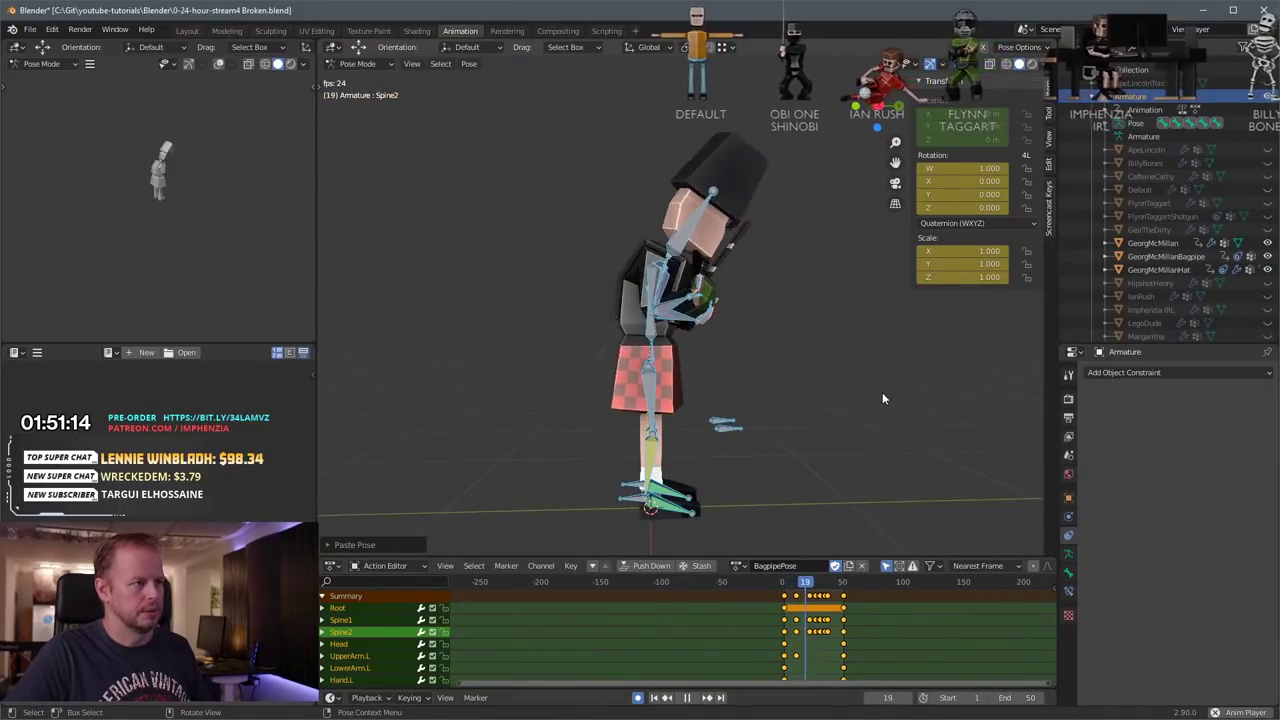
pyautogui.moveTo(890, 405); pyautogui.dragTo(820, 381, button='middle')
pyautogui.press('space')
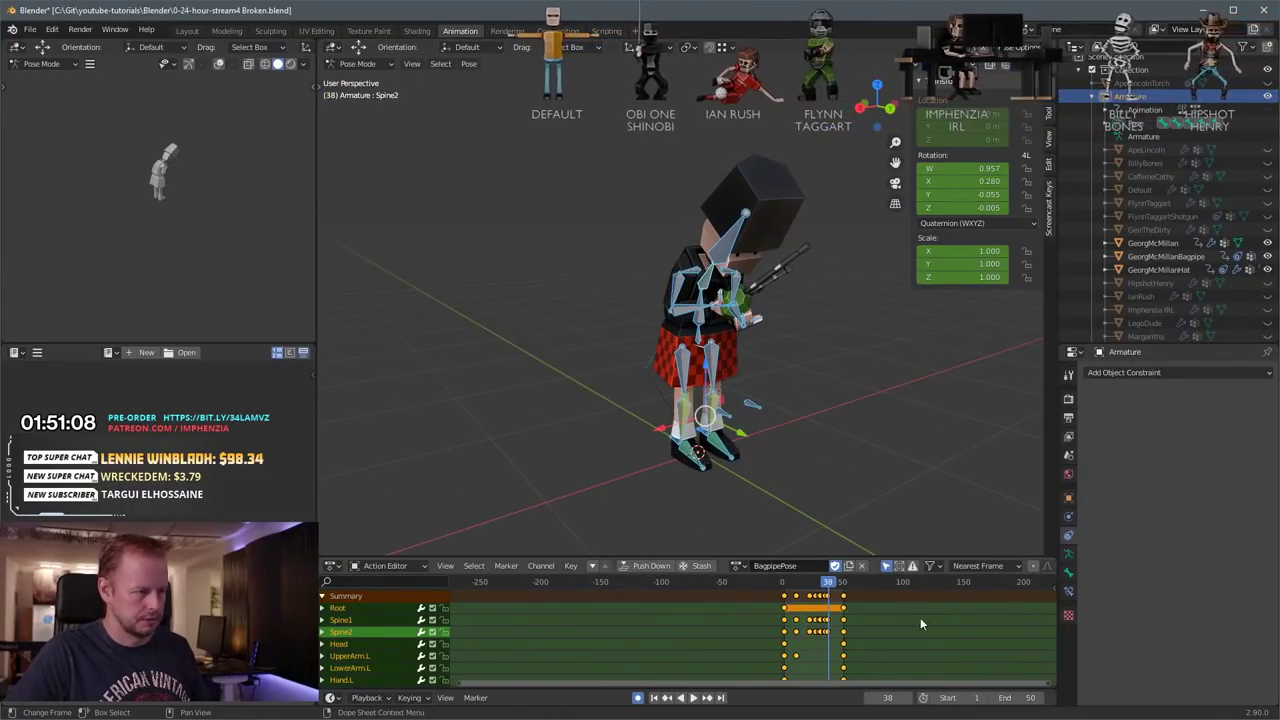
pyautogui.scroll(-2, 915, 619)
pyautogui.moveTo(848, 646)
pyautogui.mouseDown(button='middle')
pyautogui.moveTo(848, 611)
pyautogui.moveTo(851, 626)
pyautogui.mouseUp(button='middle')
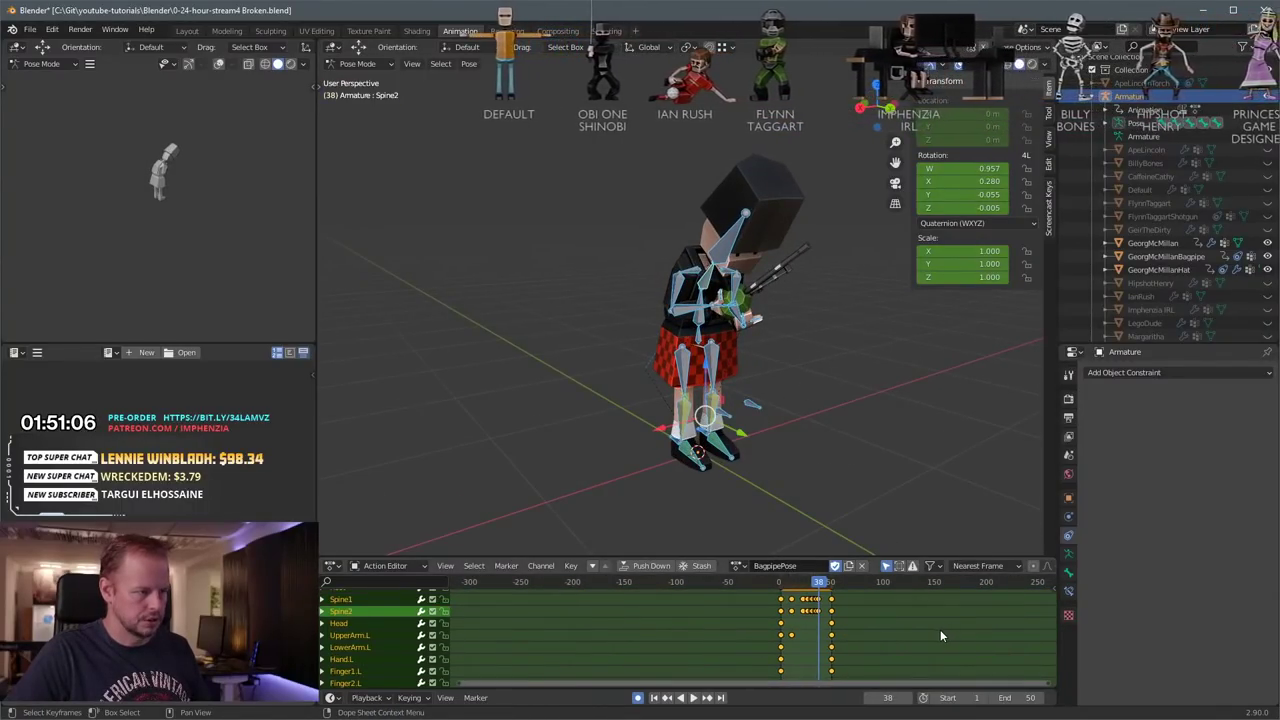
pyautogui.press('s')
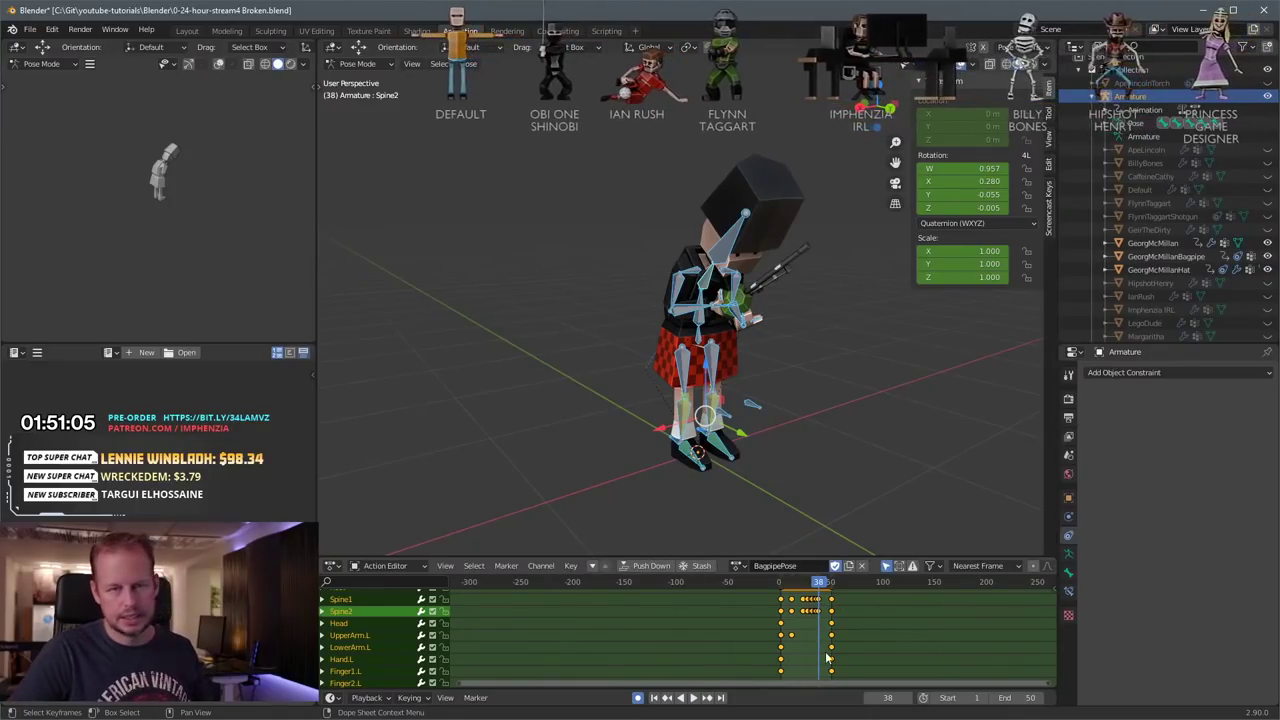
pyautogui.press('Escape')
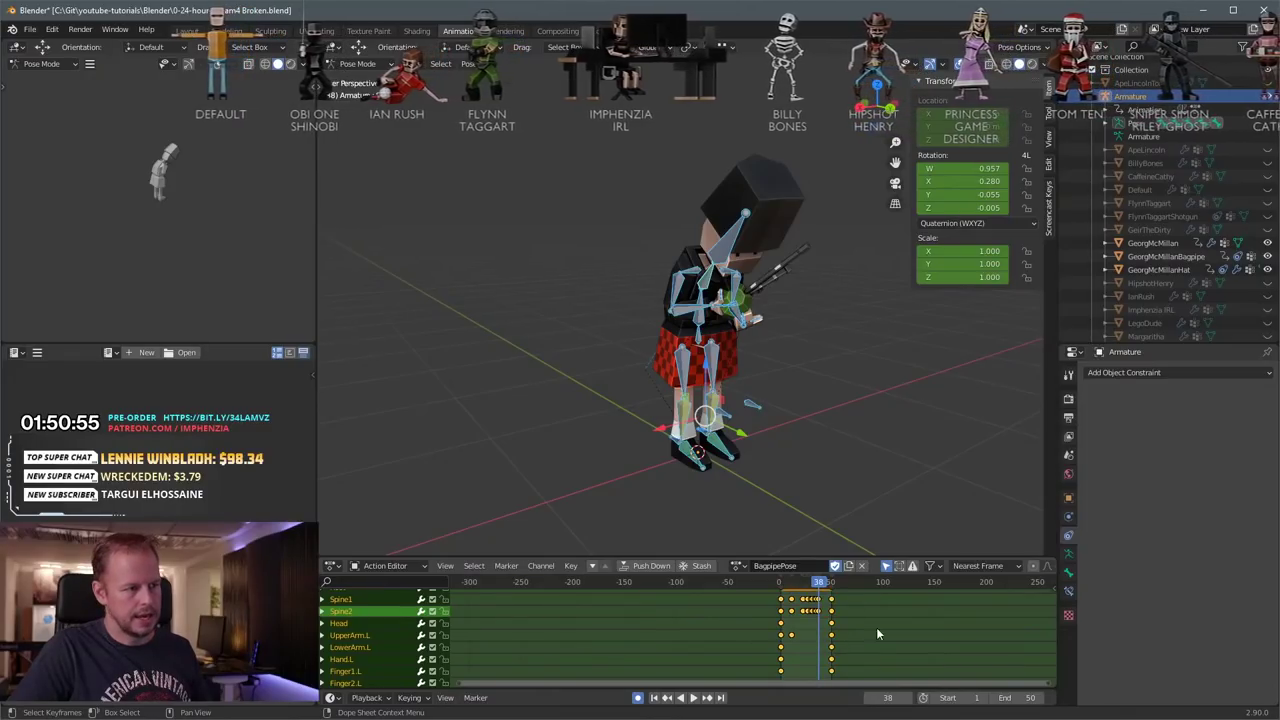
# Step: Scale the timing of all BagpipePose keyframes by 0.5 and shift them 17 frames earlier
pyautogui.write('s')
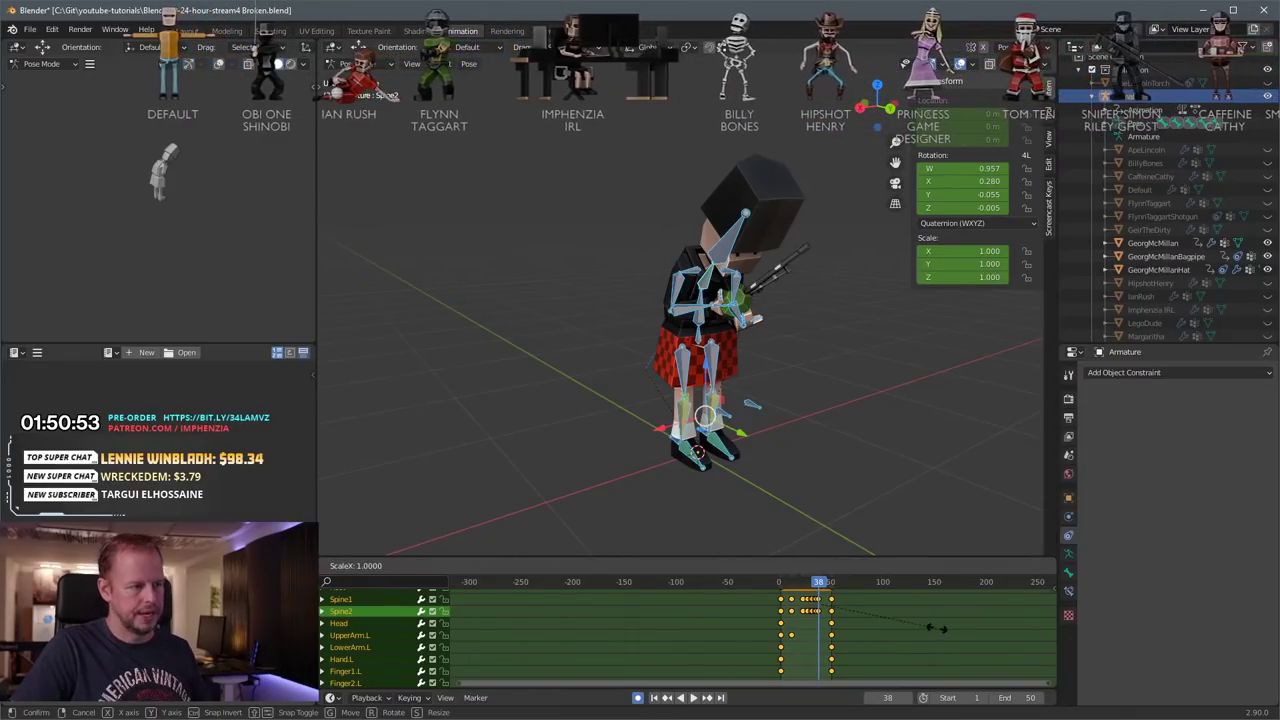
pyautogui.write('0.5')
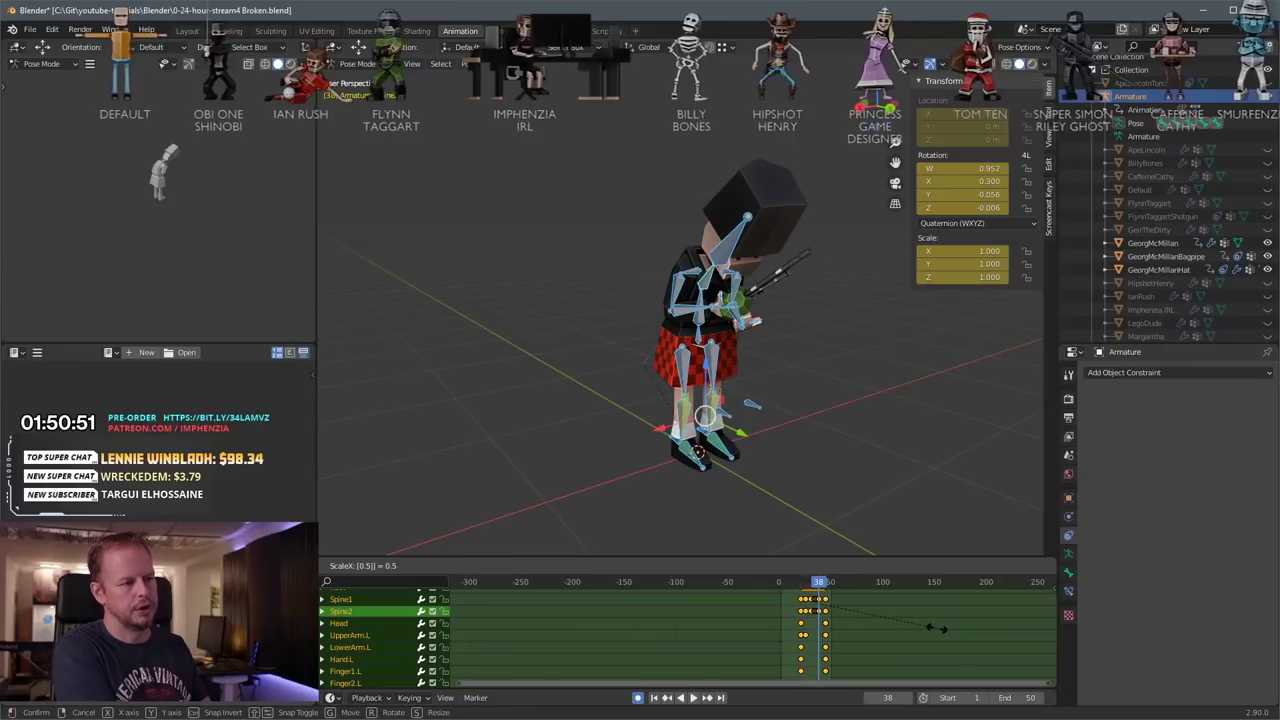
pyautogui.press('Return')
pyautogui.press('g')
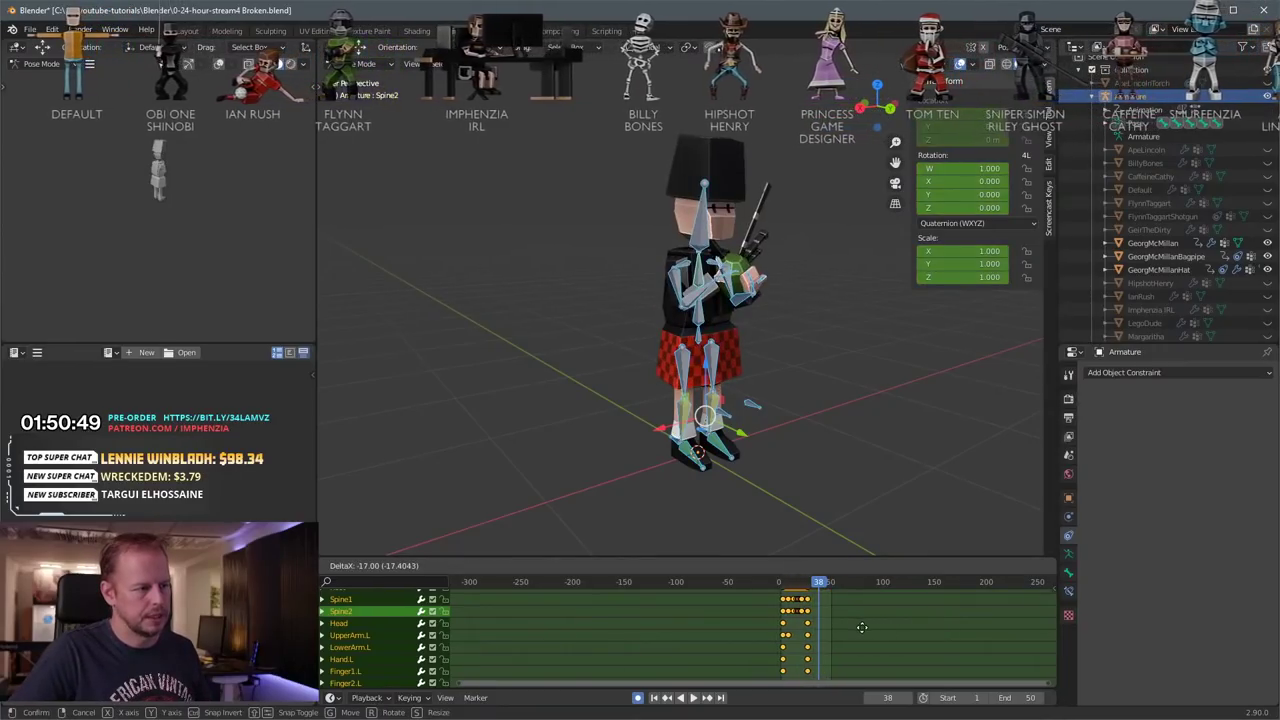
pyautogui.click(862, 627)
# Step: Play back the shortened animation from its start to check the faster movement
pyautogui.click(782, 584)
pyautogui.press('space')
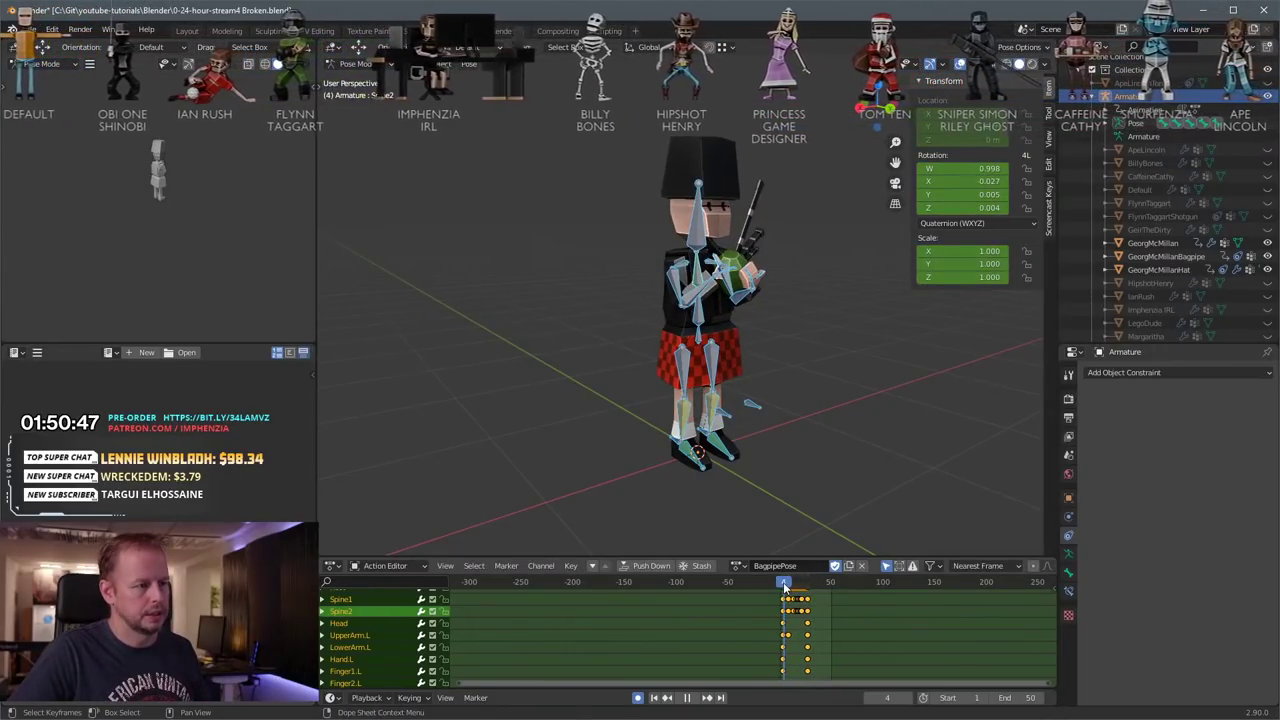
pyautogui.click(781, 585)
pyautogui.scroll(1, 797, 622)
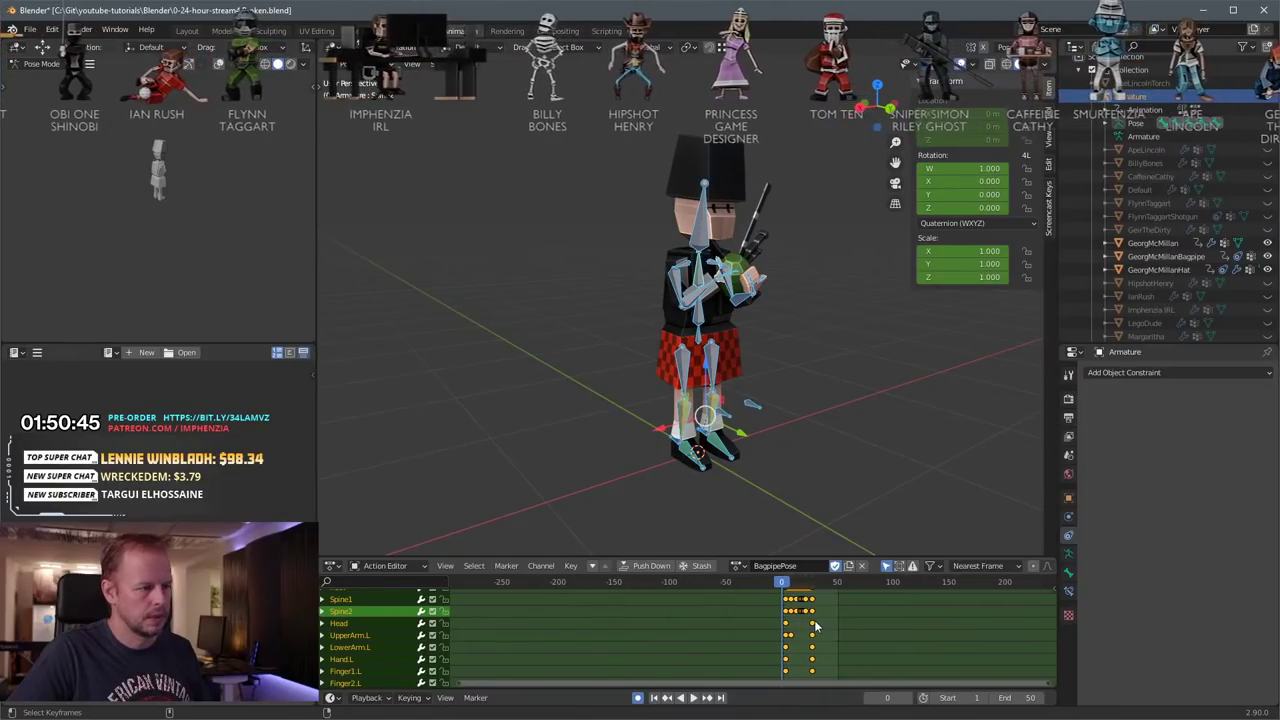
pyautogui.moveTo(786, 584); pyautogui.dragTo(784, 585)
pyautogui.press('Escape')
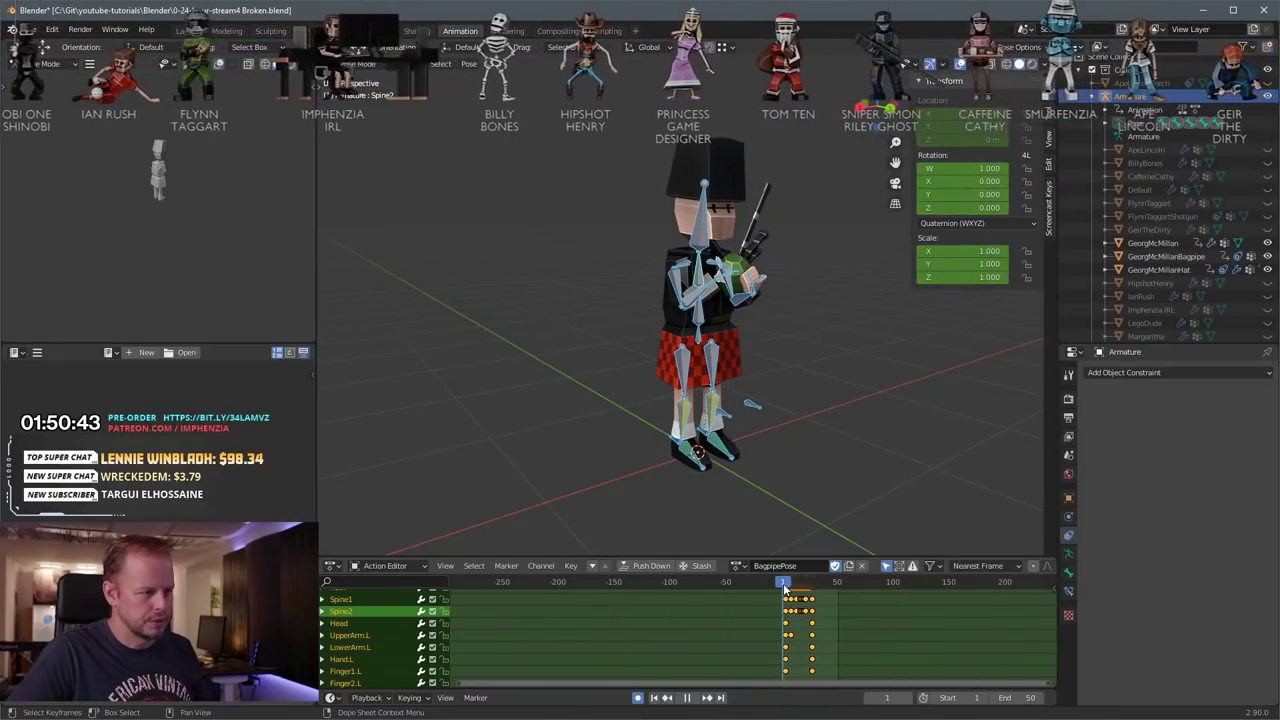
# Step: Move all BagpipePose keyframes earlier so the first ones sit at frame 1, and set the current frame to 1
pyautogui.keyDown('ctrl'); pyautogui.scroll(2, 812, 647); pyautogui.keyUp('ctrl')
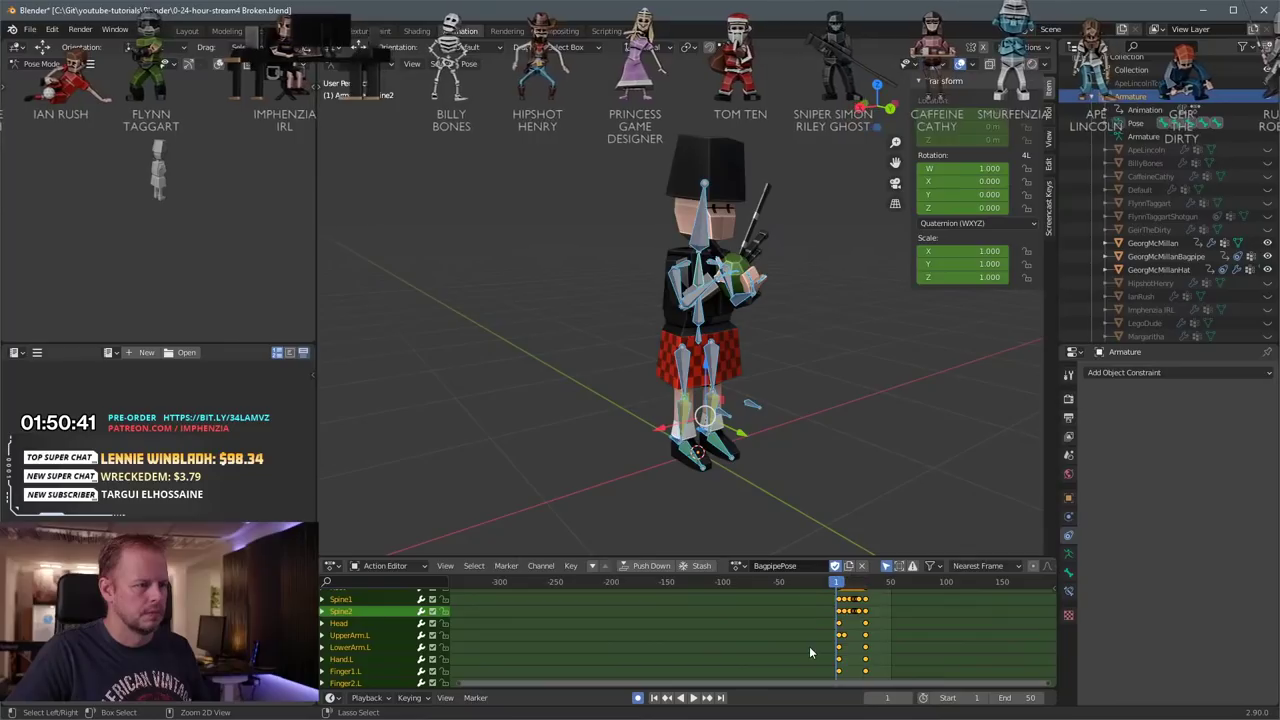
pyautogui.keyDown('ctrl'); pyautogui.scroll(-2, 811, 647); pyautogui.keyUp('ctrl')
pyautogui.moveTo(815, 642)
pyautogui.keyDown('shift'); pyautogui.mouseDown(button='middle')
pyautogui.moveTo(801, 648)
pyautogui.moveTo(799, 629)
pyautogui.mouseUp(button='middle'); pyautogui.keyUp('shift')
pyautogui.scroll(1, 799, 640)
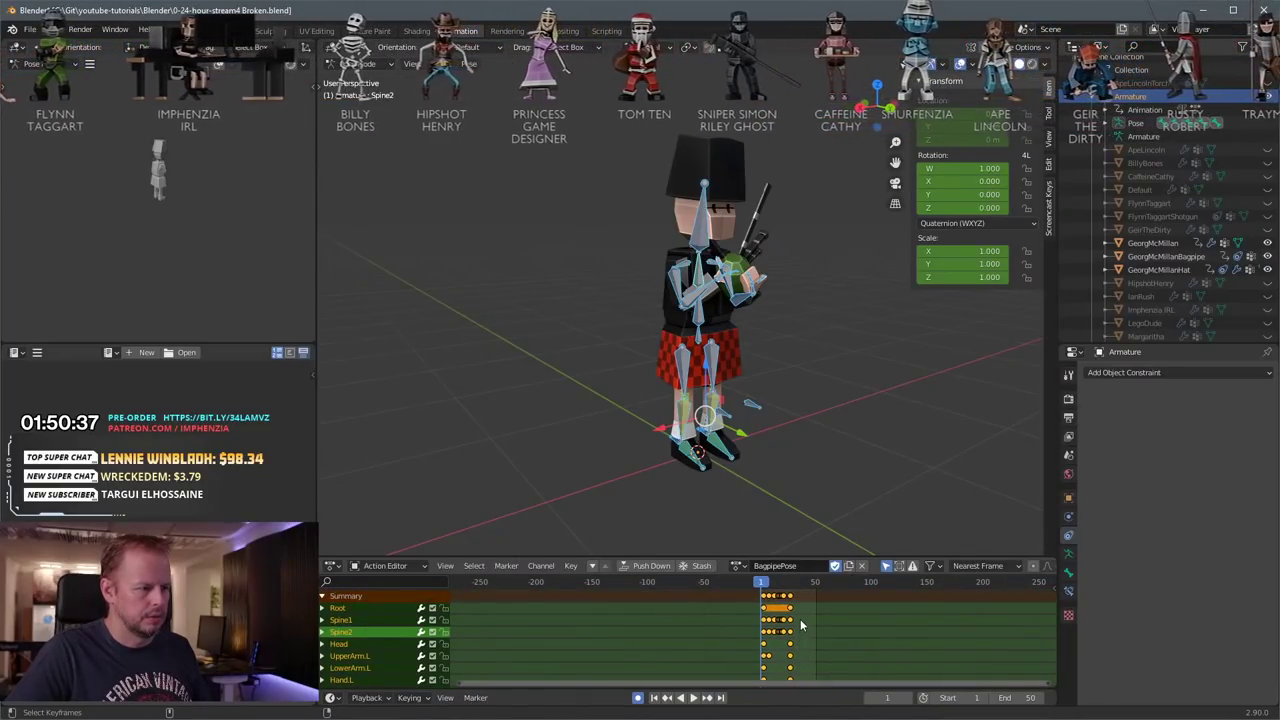
pyautogui.keyDown('ctrl'); pyautogui.hscroll(2, 792, 605); pyautogui.keyUp('ctrl')
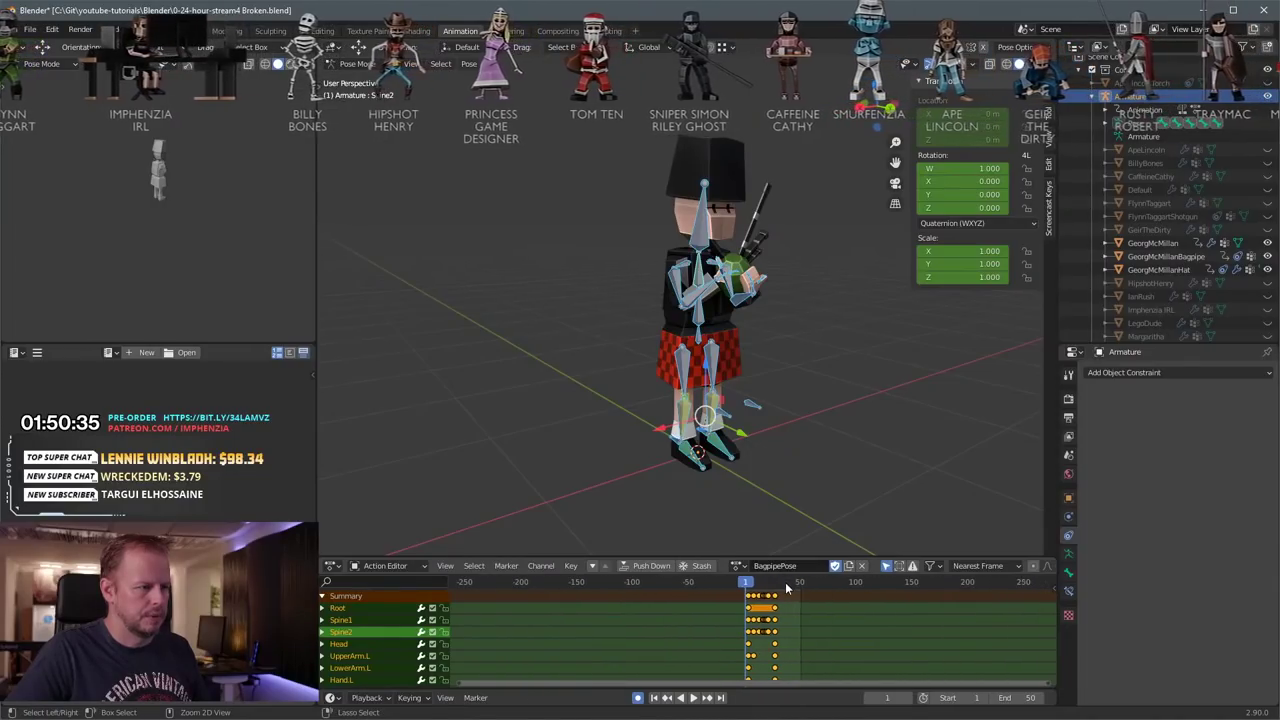
pyautogui.keyDown('alt'); pyautogui.scroll(-3, 786, 589); pyautogui.keyUp('alt')
pyautogui.keyDown('shift'); pyautogui.scroll(-3, 788, 598); pyautogui.keyUp('shift')
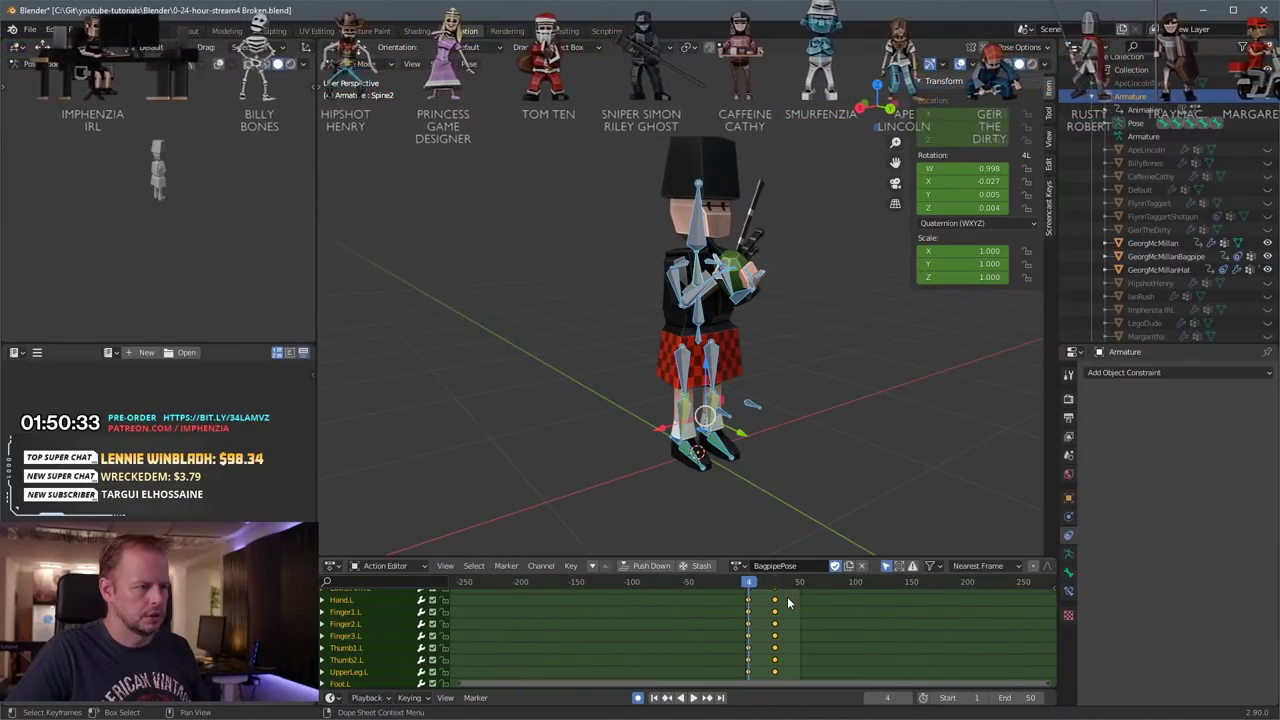
pyautogui.moveTo(791, 601)
pyautogui.mouseDown(button='middle')
pyautogui.moveTo(800, 656)
pyautogui.moveTo(833, 619)
pyautogui.moveTo(785, 615)
pyautogui.moveTo(806, 616)
pyautogui.mouseUp(button='middle')
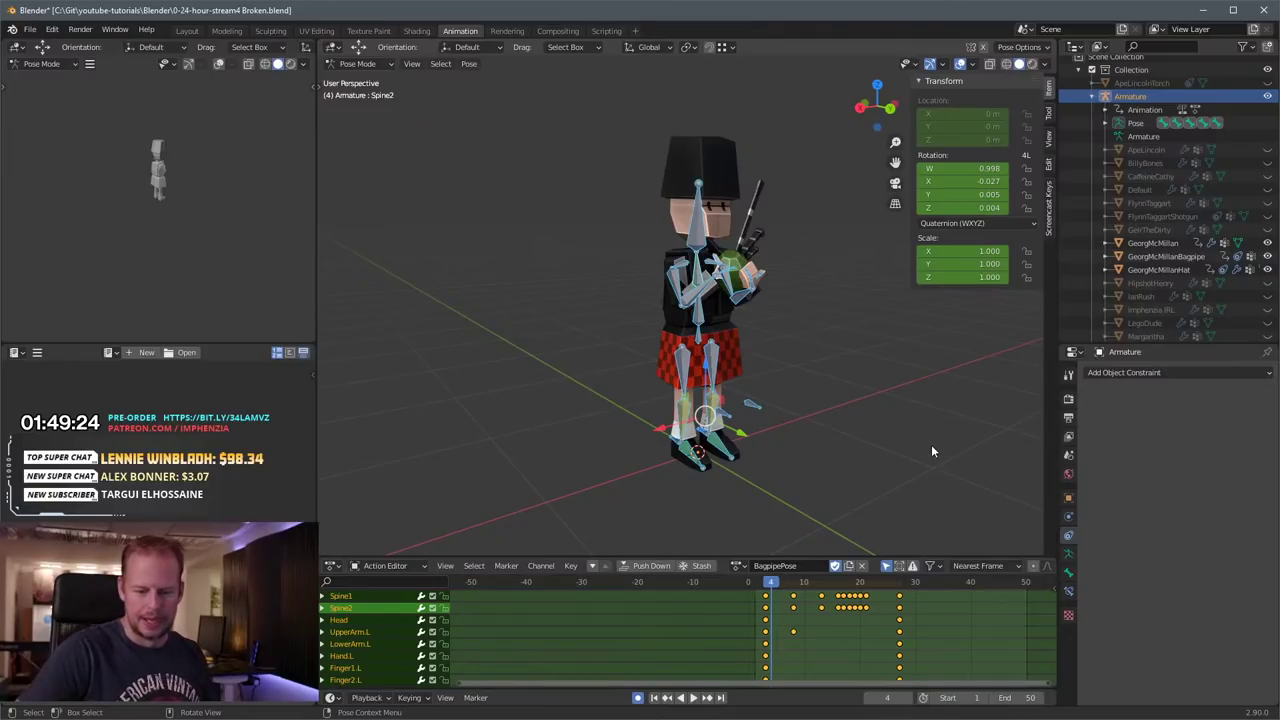
pyautogui.moveTo(778, 289); pyautogui.dragTo(850, 340, button='middle')
pyautogui.scroll(4, 737, 311)
pyautogui.scroll(-2, 735, 314)
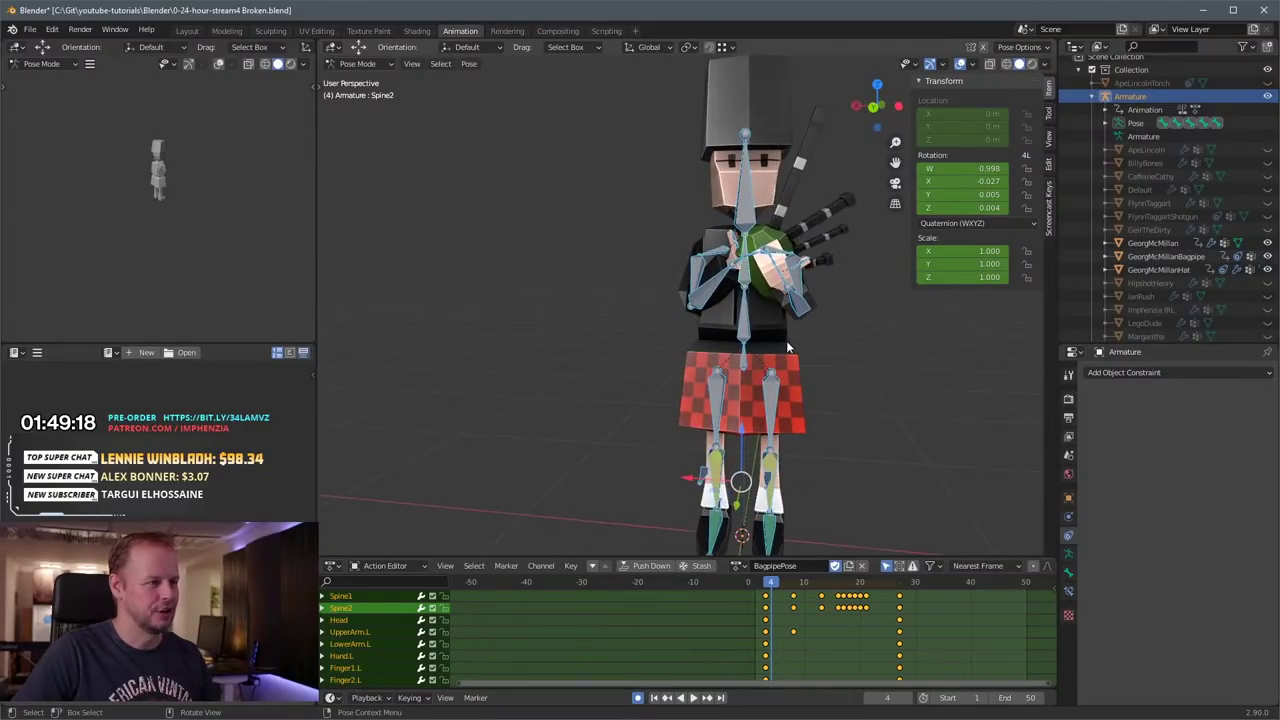
pyautogui.scroll(-2, 785, 346)
pyautogui.moveTo(730, 315); pyautogui.dragTo(778, 320, button='middle')
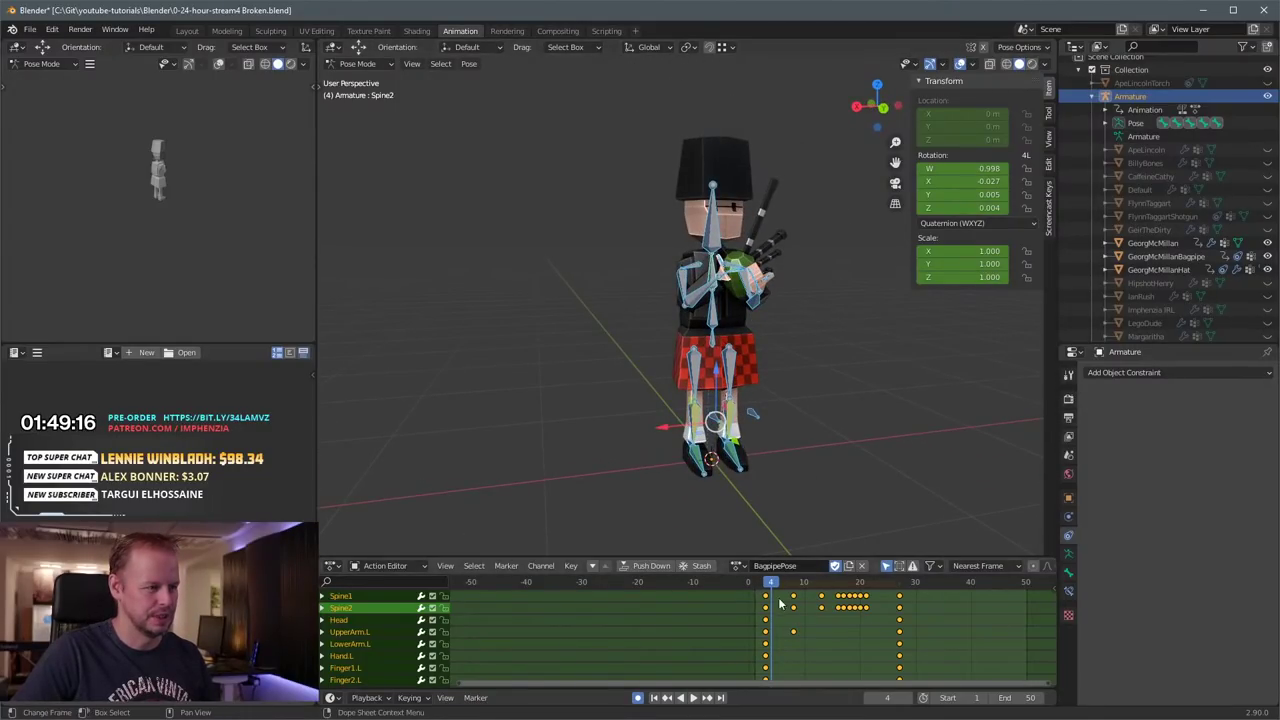
pyautogui.press('g')
pyautogui.click(769, 603)
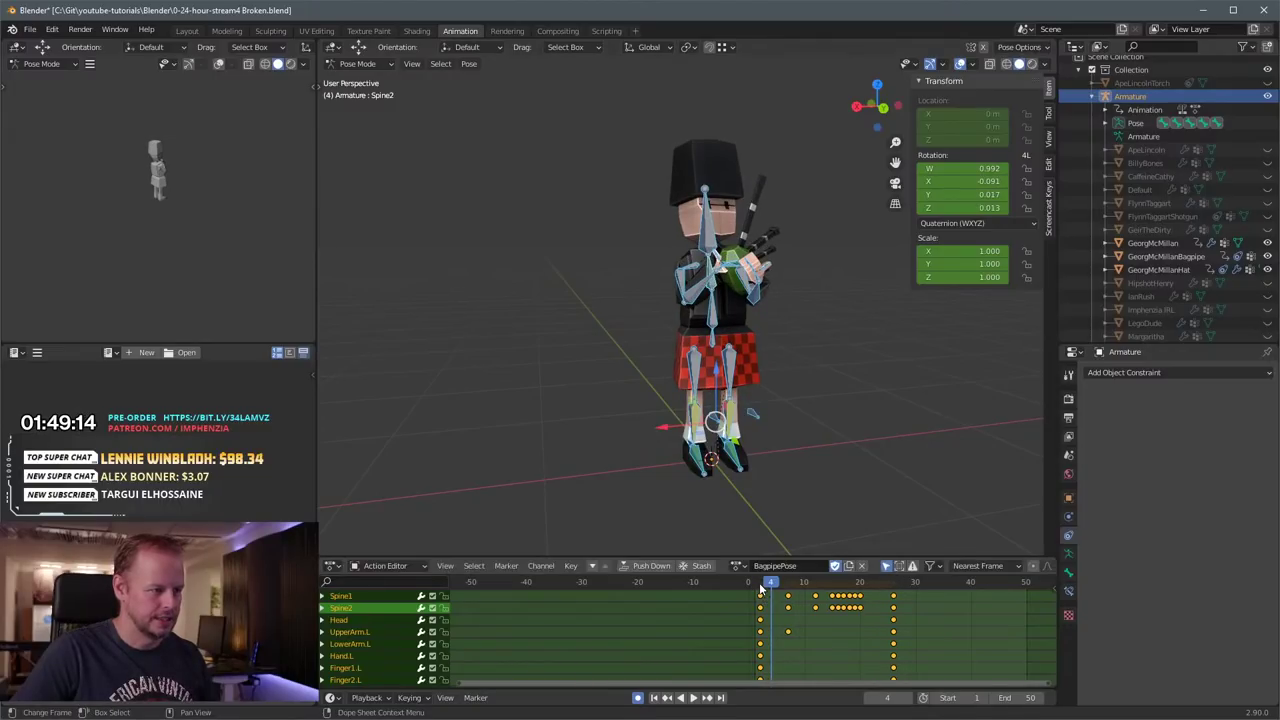
pyautogui.moveTo(765, 588); pyautogui.dragTo(756, 588)
pyautogui.press('g')
pyautogui.press('Escape')
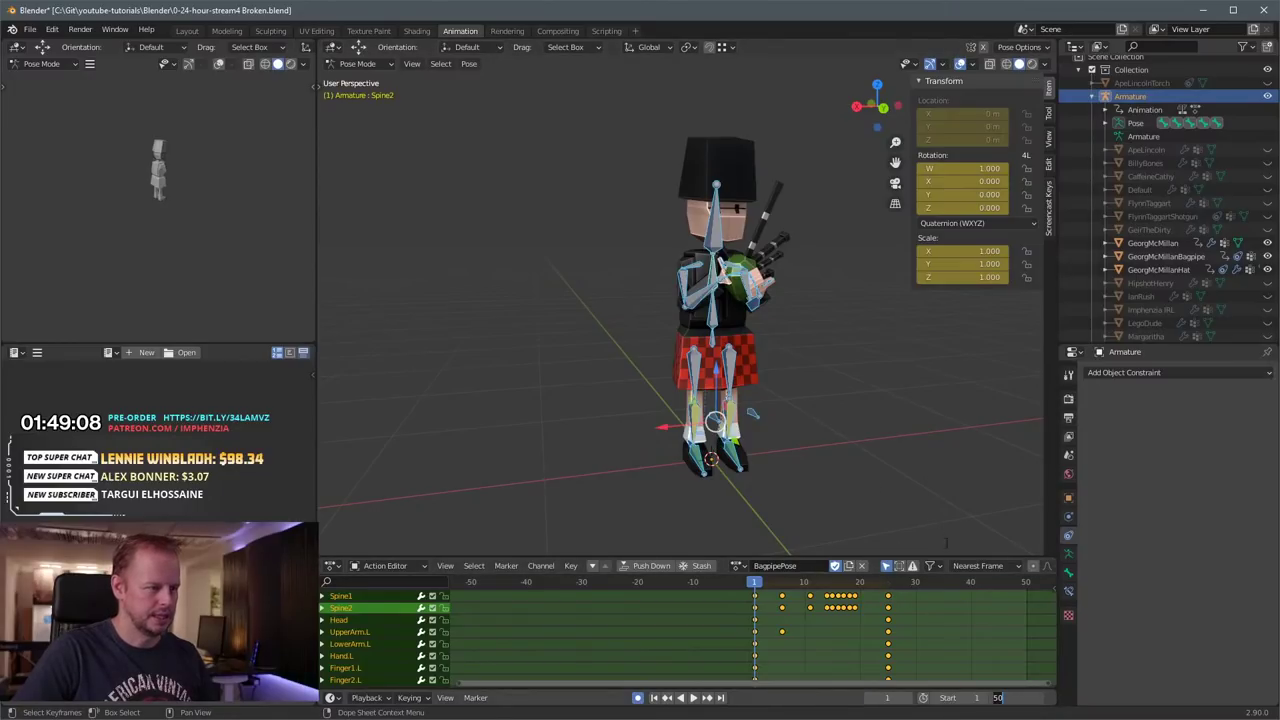
# Step: Set the animation's end frame to 25 and play back the loop from the side
pyautogui.press('space')
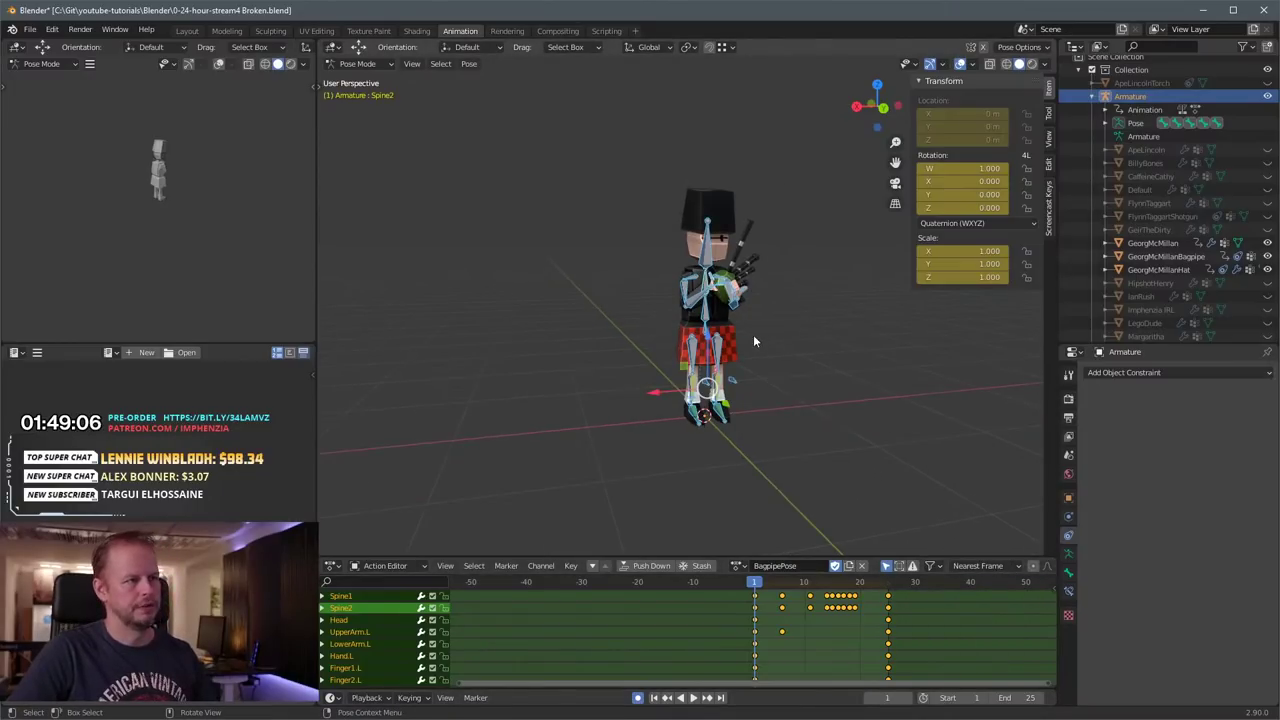
pyautogui.moveTo(781, 345); pyautogui.dragTo(788, 393, button='middle')
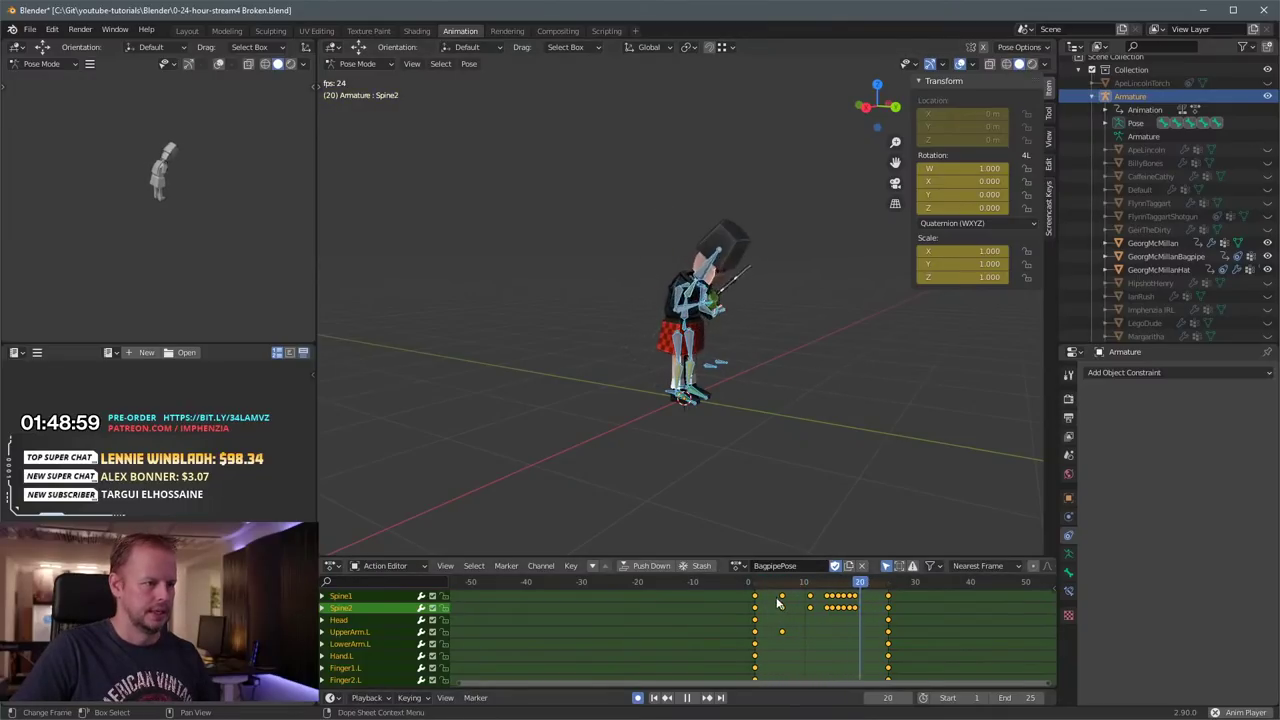
pyautogui.press('space')
# Step: At frame 1, lower the Root bone about 8 cm so the character's knees bend
pyautogui.moveTo(771, 590); pyautogui.dragTo(754, 590)
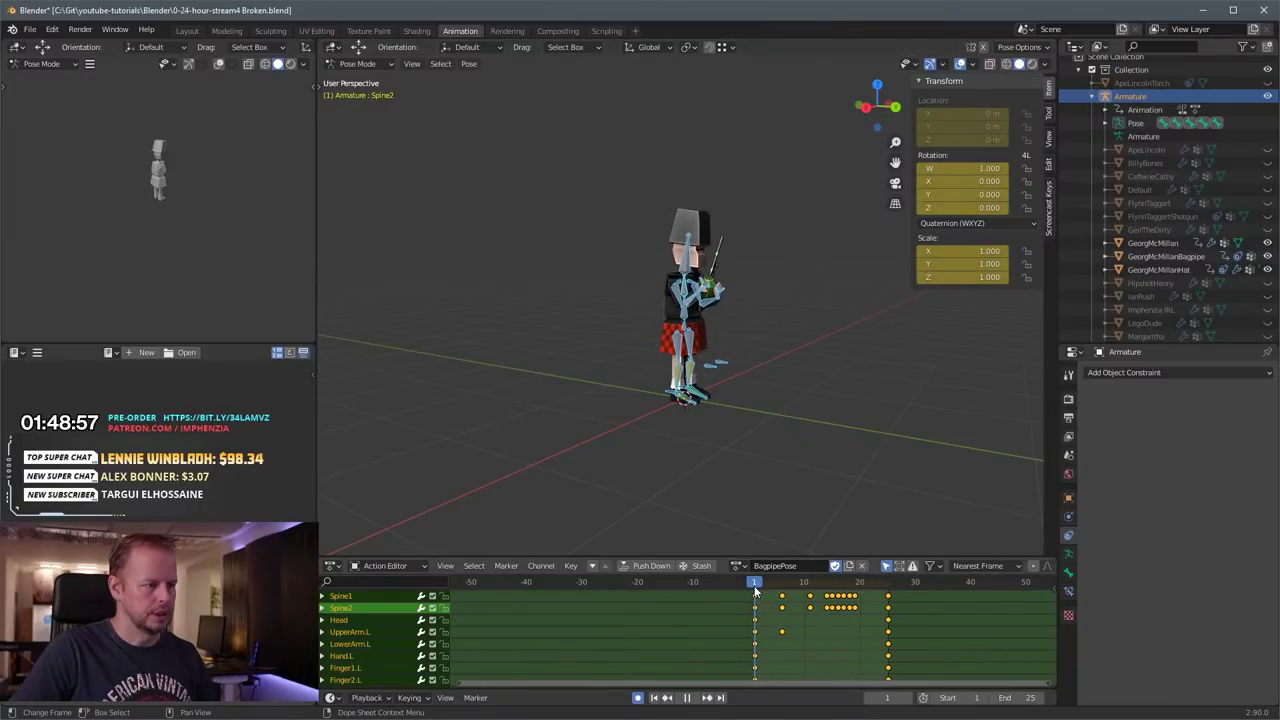
pyautogui.click(685, 334)
pyautogui.scroll(3, 686, 328)
pyautogui.click(680, 340)
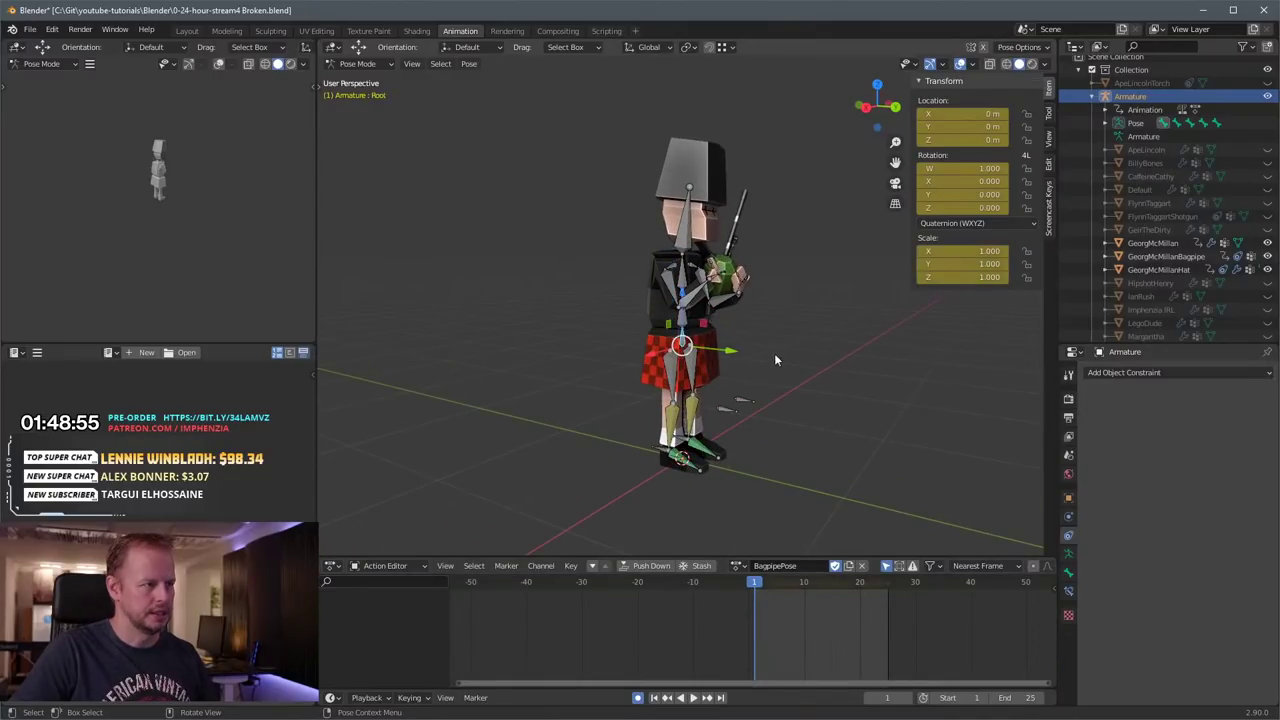
pyautogui.moveTo(774, 353); pyautogui.dragTo(827, 336, button='middle')
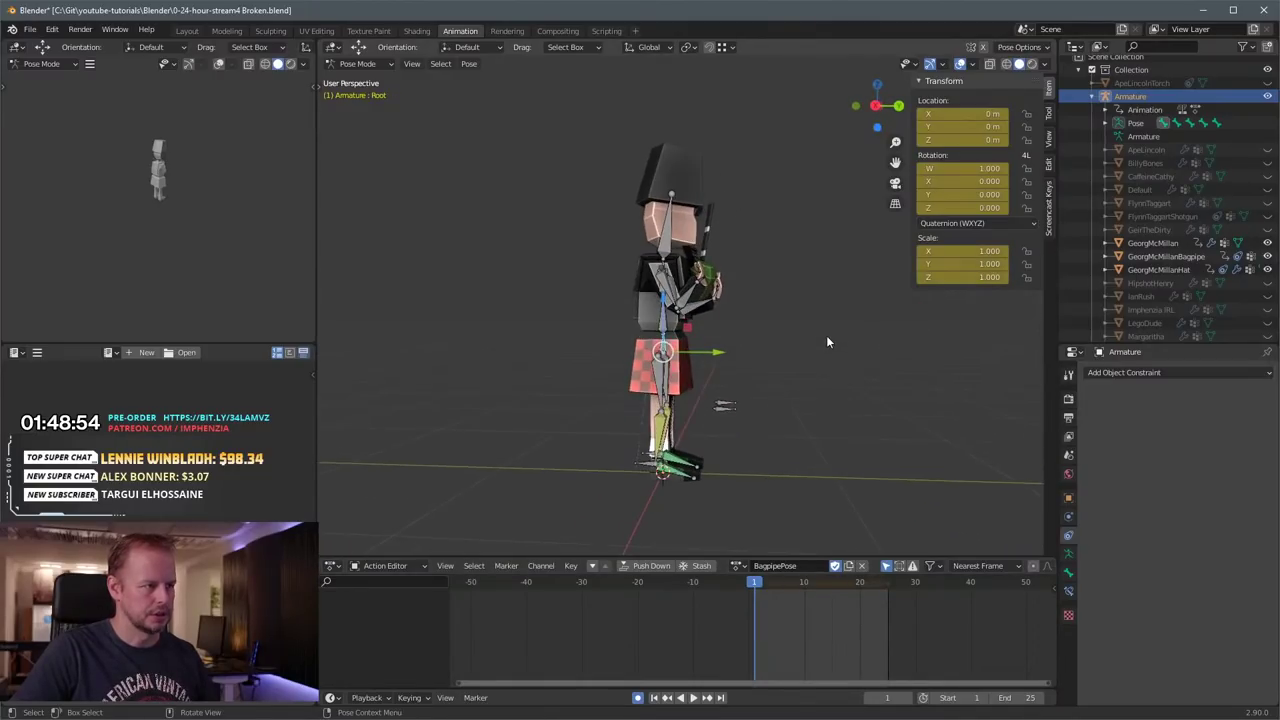
pyautogui.press('g')
pyautogui.click(755, 385)
# Step: Move the left and right knee targets slightly apart at frame 1 so the bent knees point outward
pyautogui.moveTo(755, 385); pyautogui.dragTo(684, 408, button='middle')
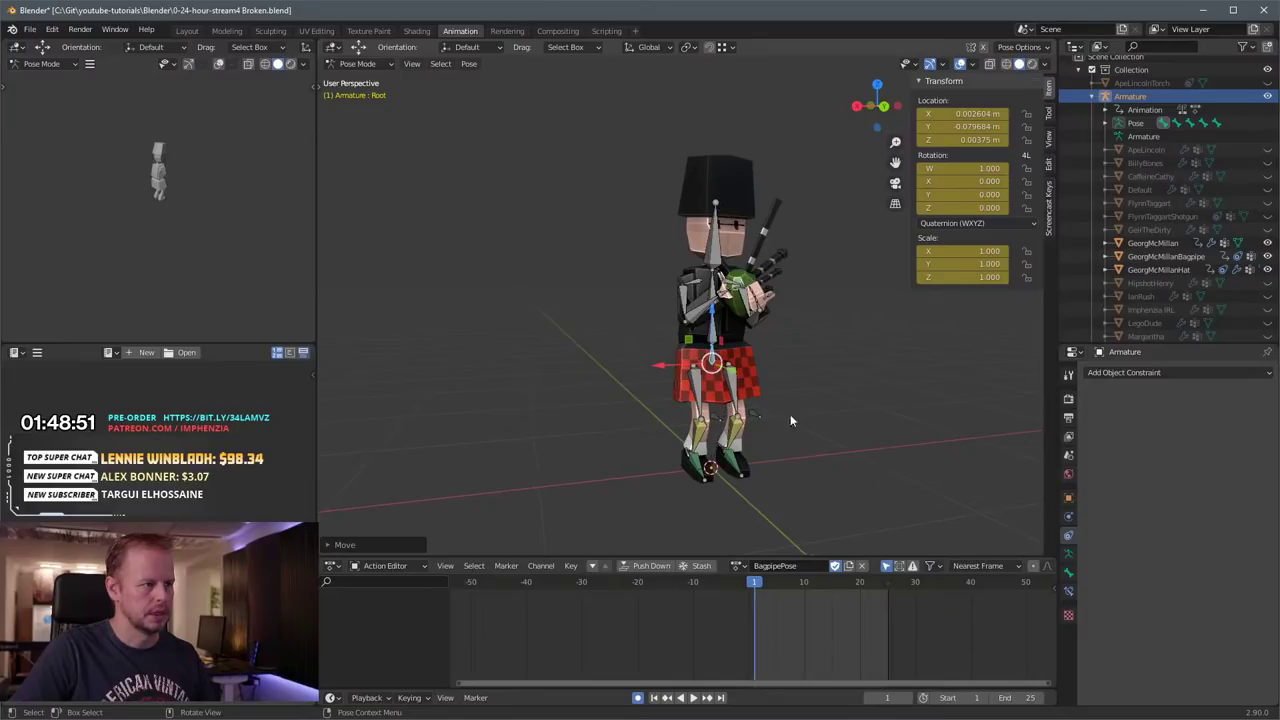
pyautogui.moveTo(790, 415); pyautogui.dragTo(806, 380, button='middle')
pyautogui.click(707, 417)
pyautogui.press('g')
pyautogui.click(704, 430)
pyautogui.click(748, 427)
pyautogui.press('g')
pyautogui.click(764, 416)
# Step: Rotate the Root bone slightly forward in the right side view at frame 1, to a quaternion X of about 0.069
pyautogui.click(692, 345)
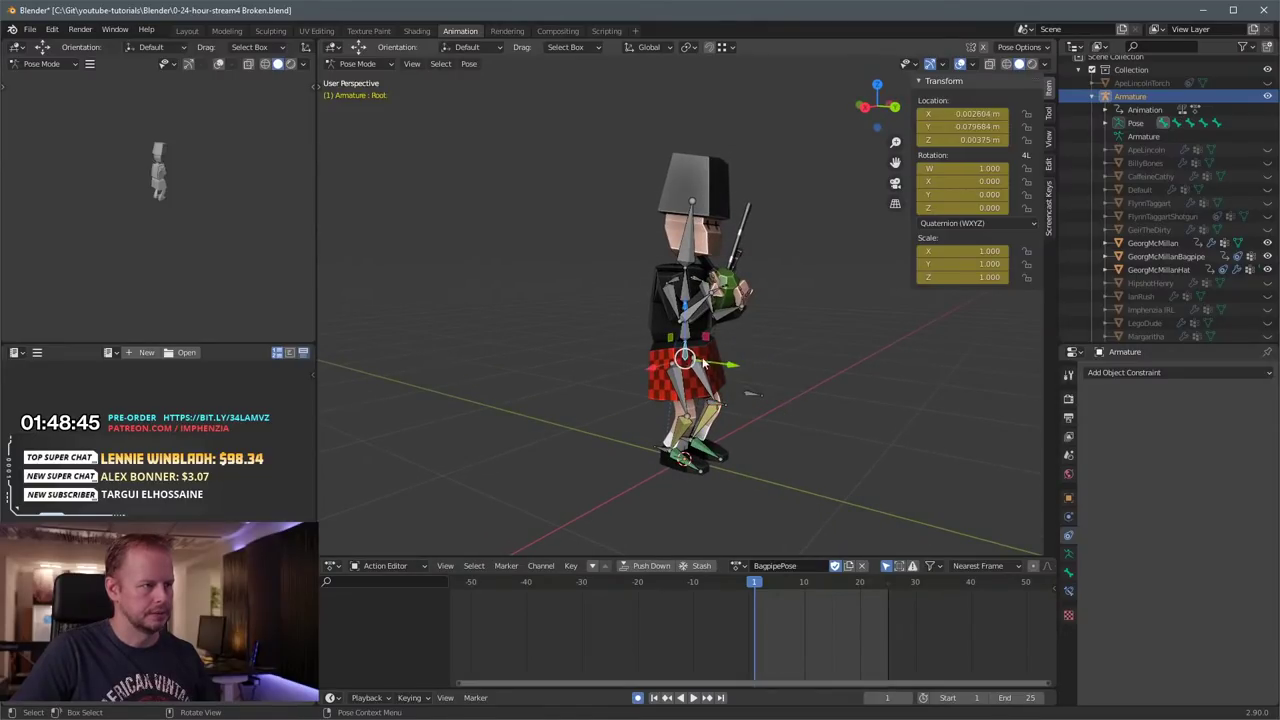
pyautogui.moveTo(735, 359); pyautogui.dragTo(788, 335, button='middle')
pyautogui.press('KP_3')
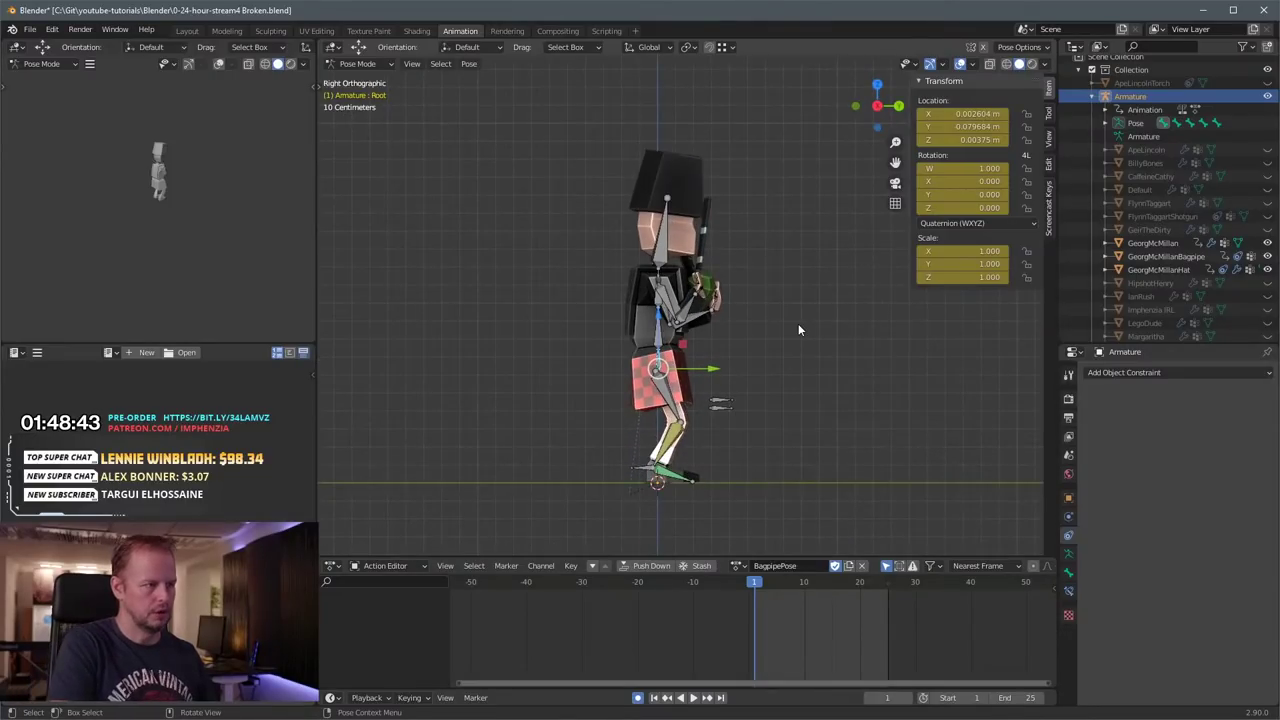
pyautogui.press('r')
pyautogui.click(798, 416)
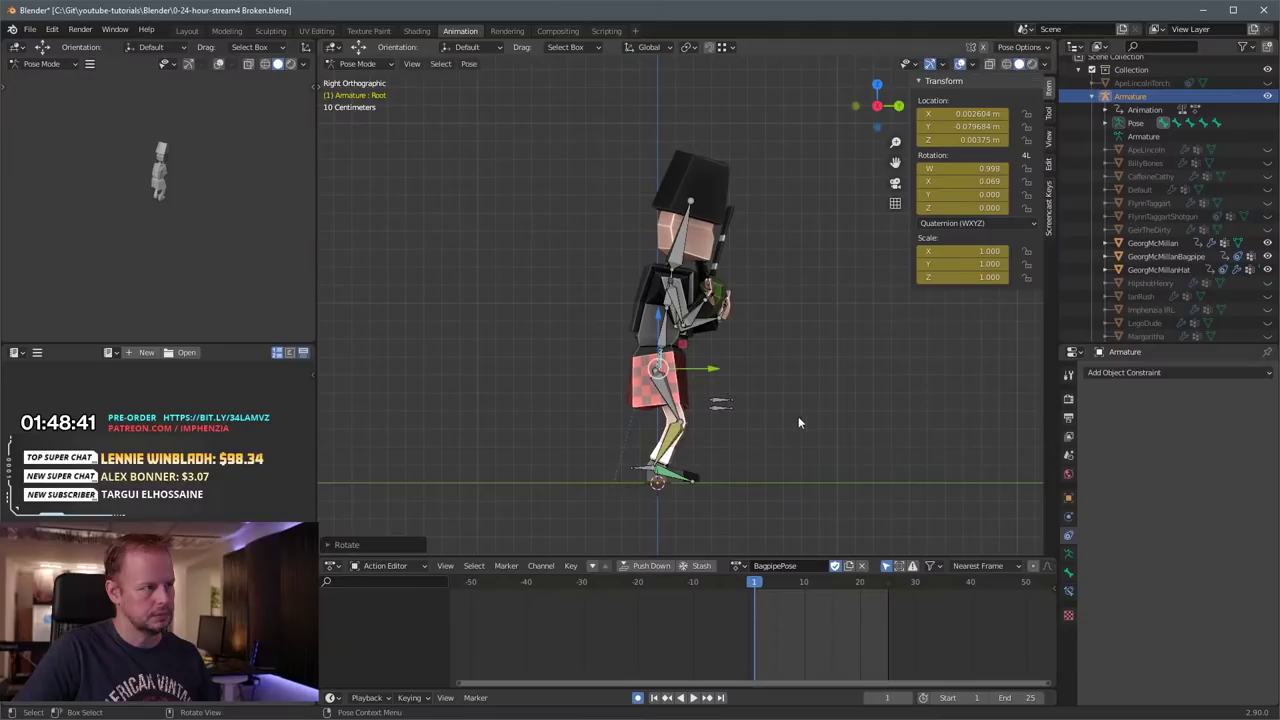
# Step: At frame 6, try moving the Root bone backward in the leaning-back pose, and undo the move
pyautogui.click(762, 587)
pyautogui.moveTo(762, 587); pyautogui.dragTo(785, 587)
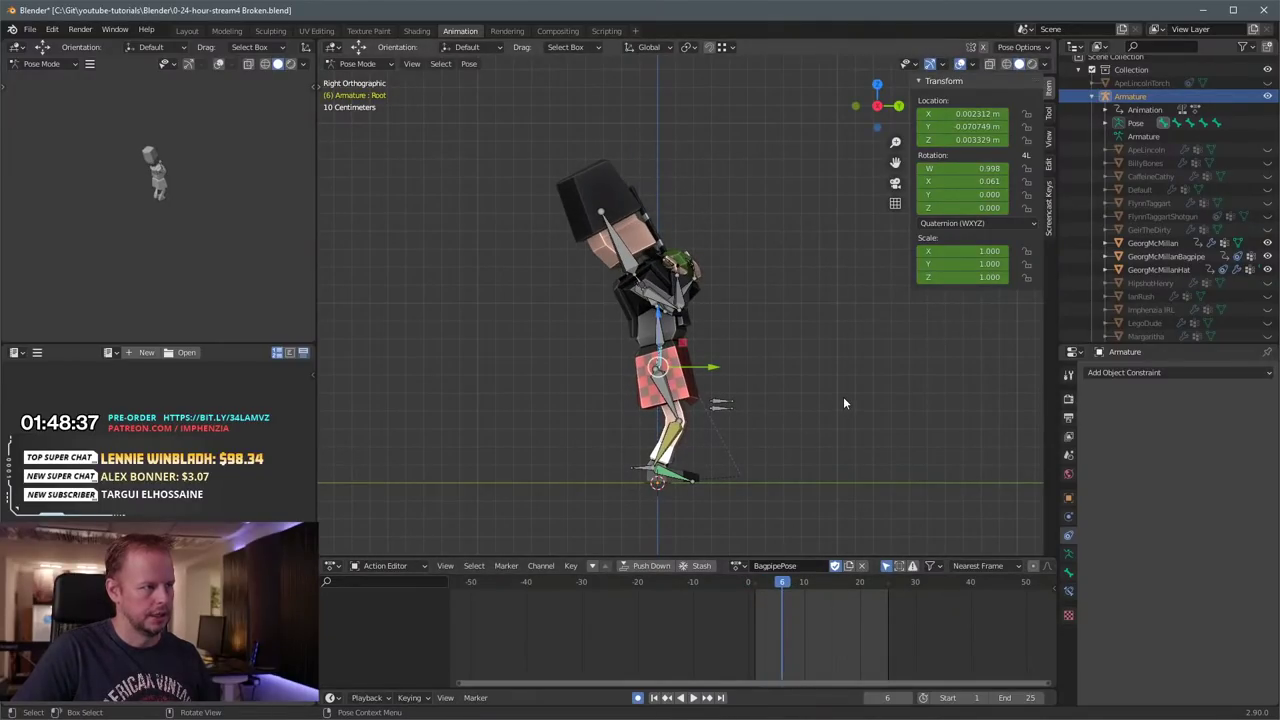
pyautogui.press('g')
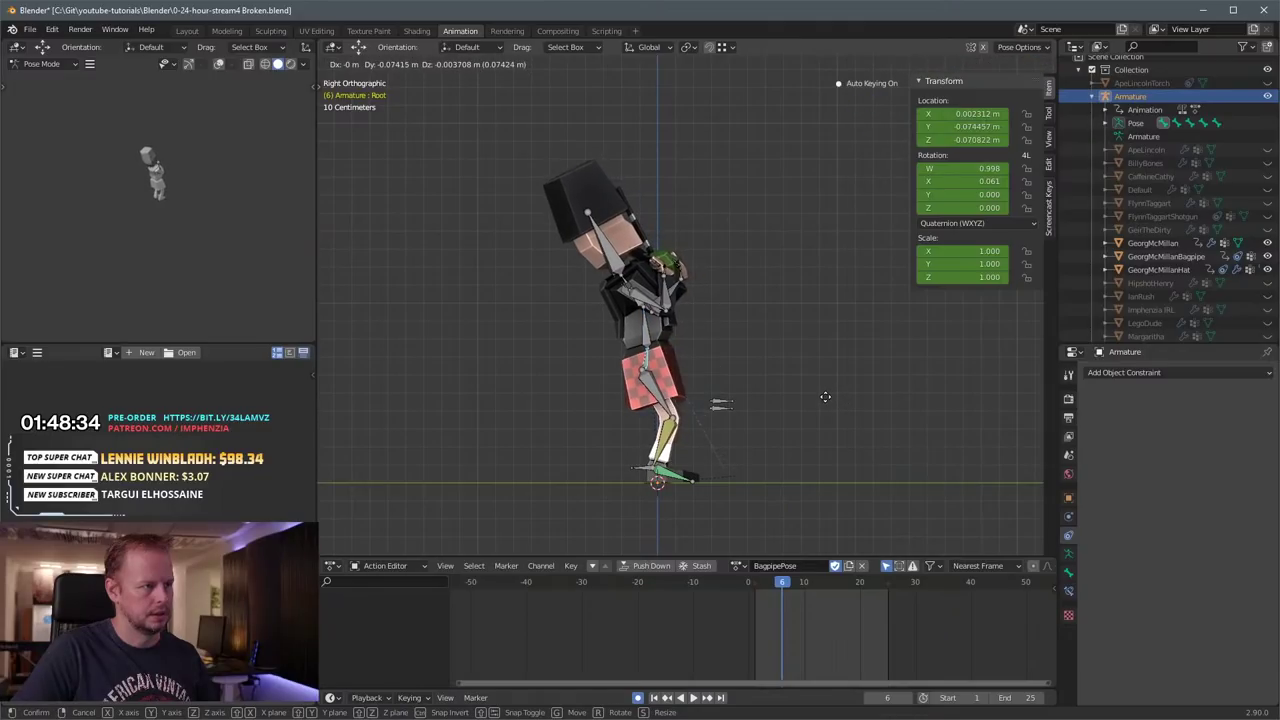
pyautogui.click(820, 401)
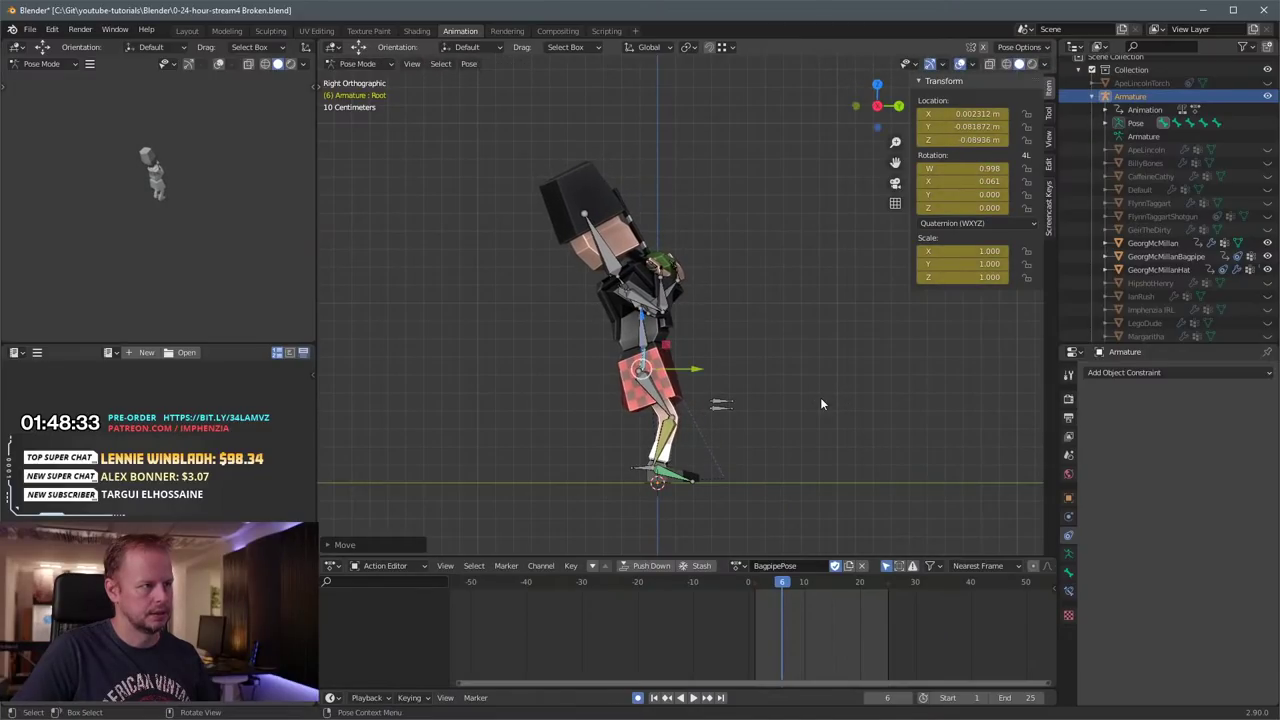
pyautogui.press('g')
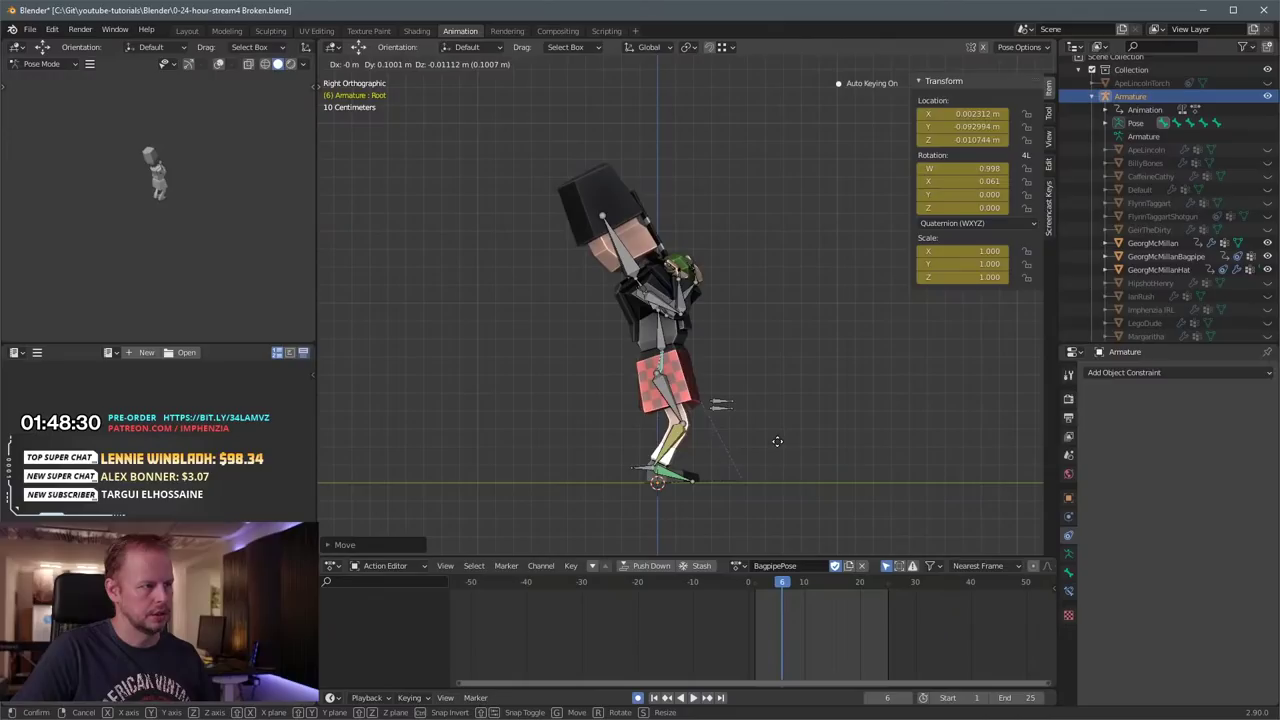
pyautogui.rightClick(777, 445)
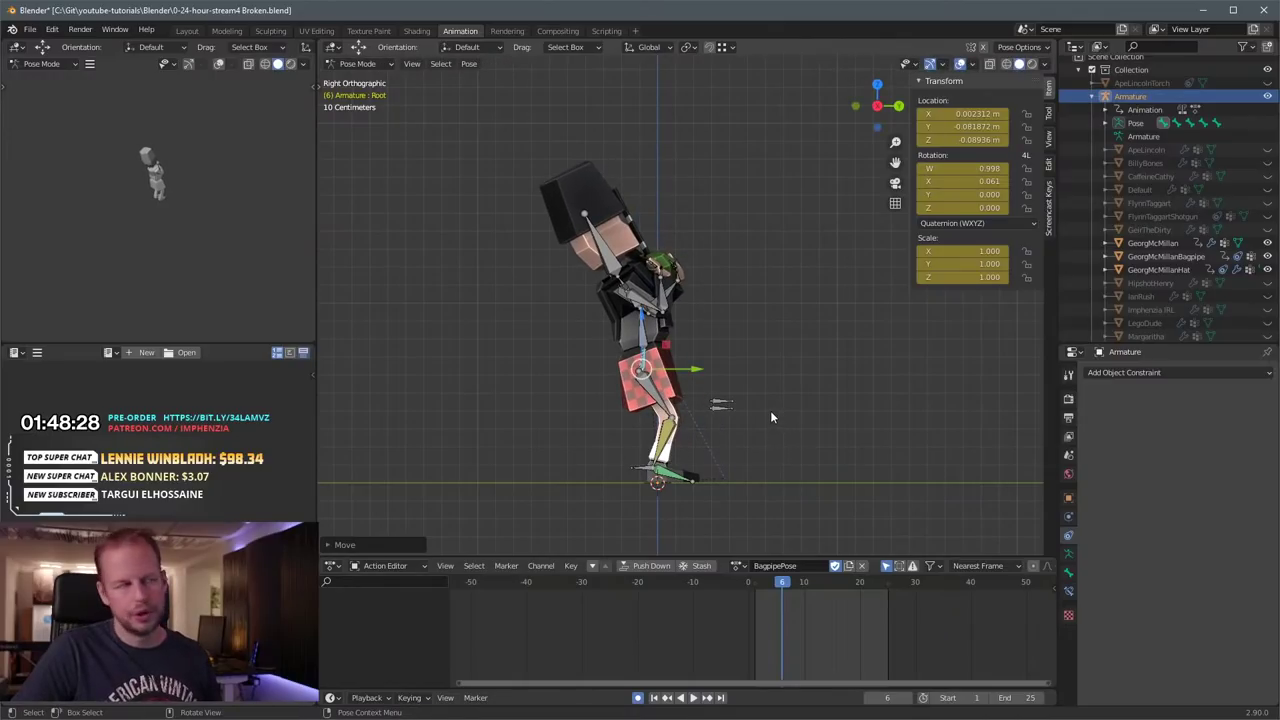
pyautogui.hotkey('ctrl', 'z')
pyautogui.hotkey('ctrl', 'z')
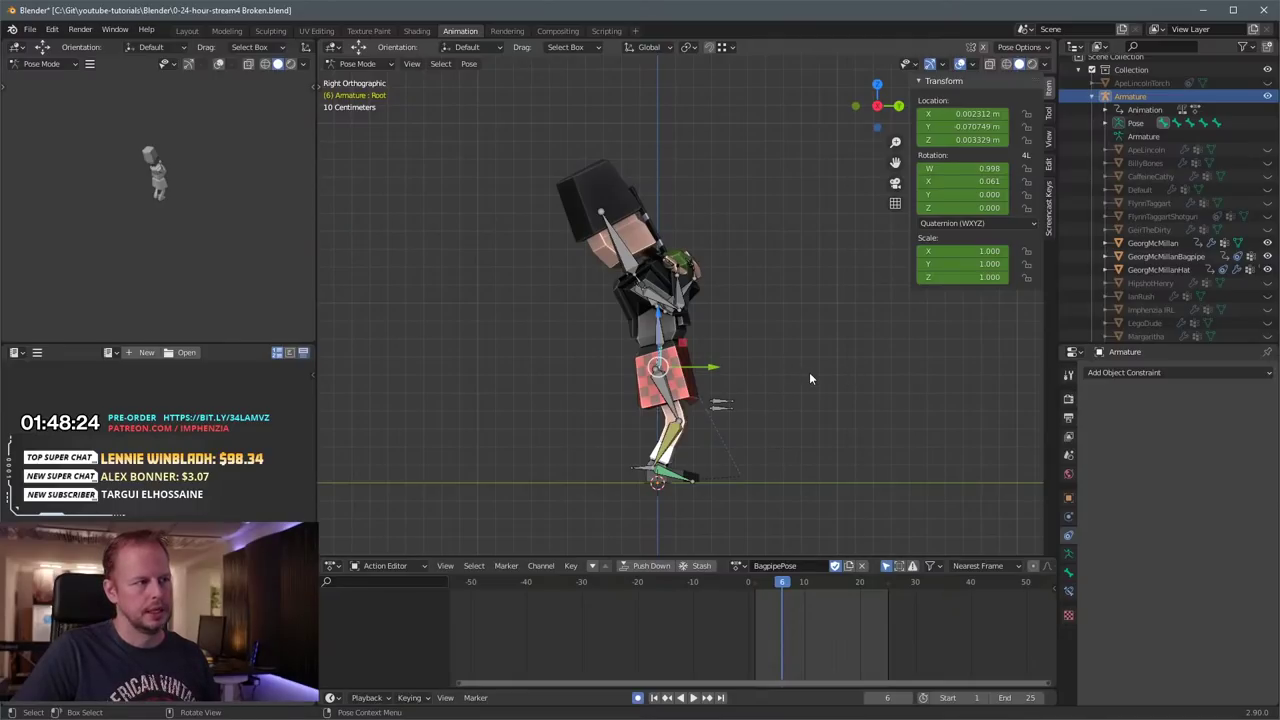
# Step: Try shifting the Root bone farther back and stepping the IKLegTarget.R foot backward at frame 6, and undo the changes
pyautogui.press('g')
pyautogui.click(774, 373)
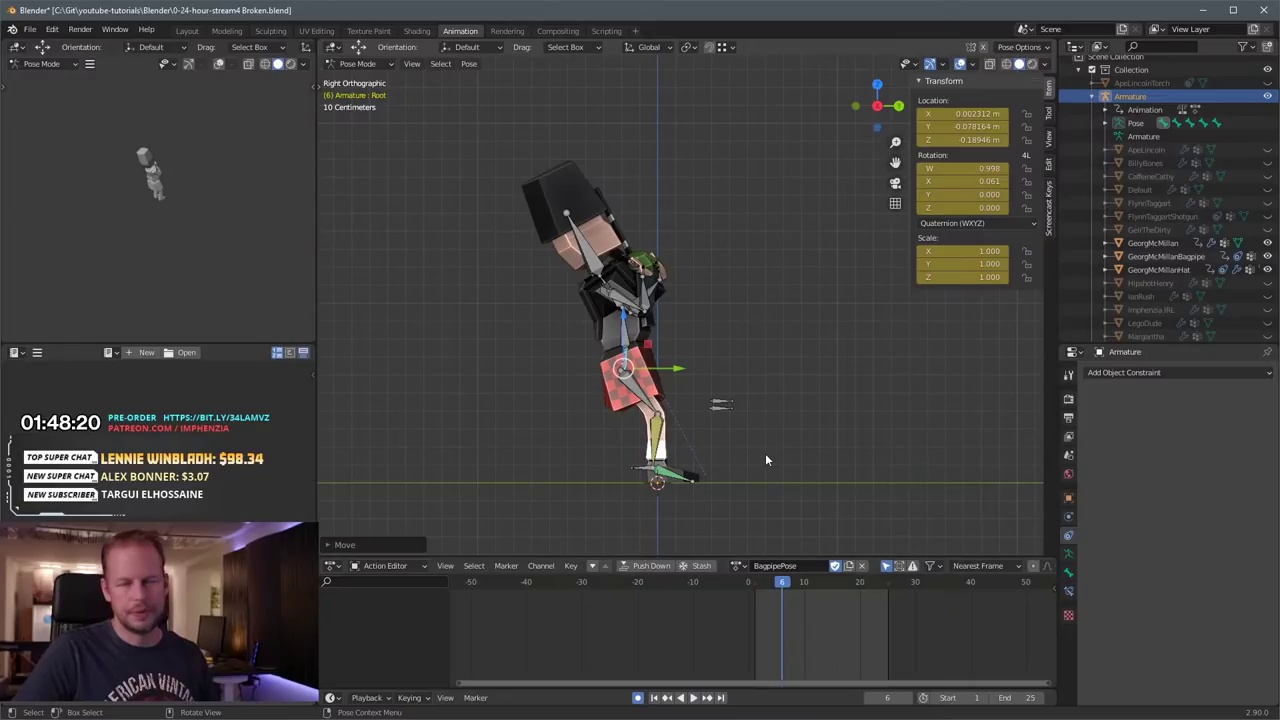
pyautogui.click(640, 468)
pyautogui.press('g')
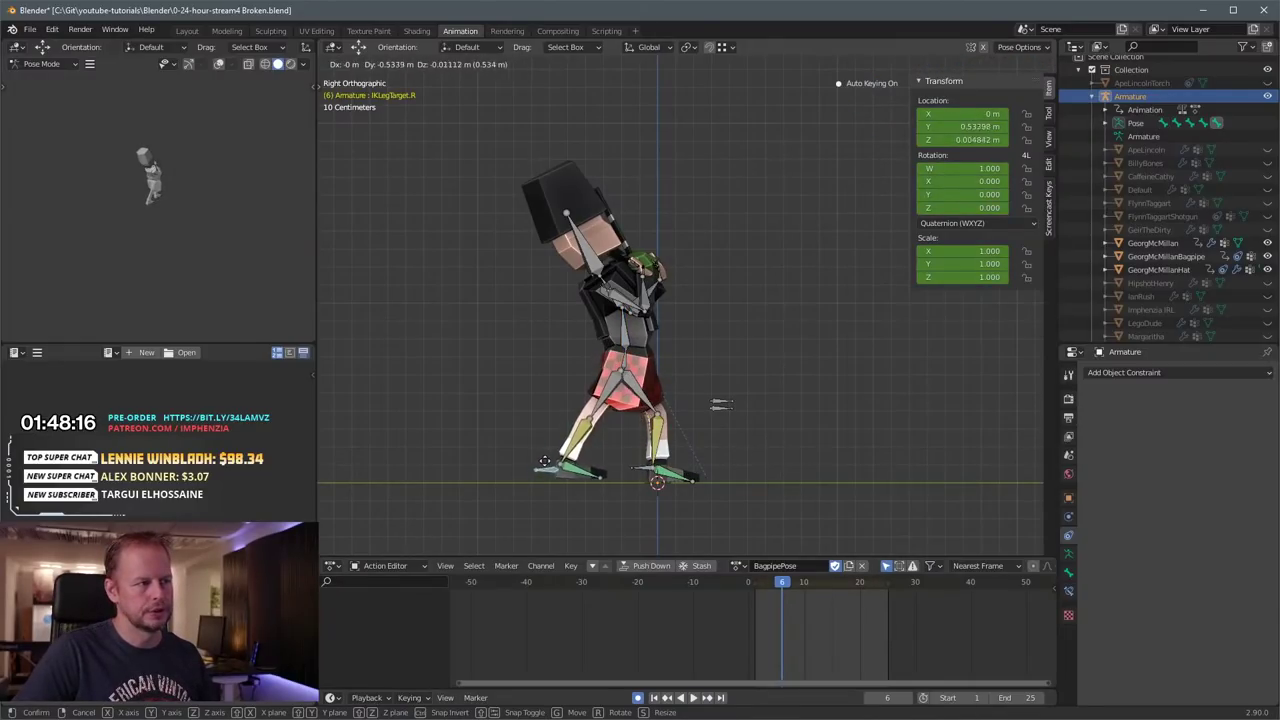
pyautogui.rightClick(562, 460)
pyautogui.hotkey('ctrl', 'z')
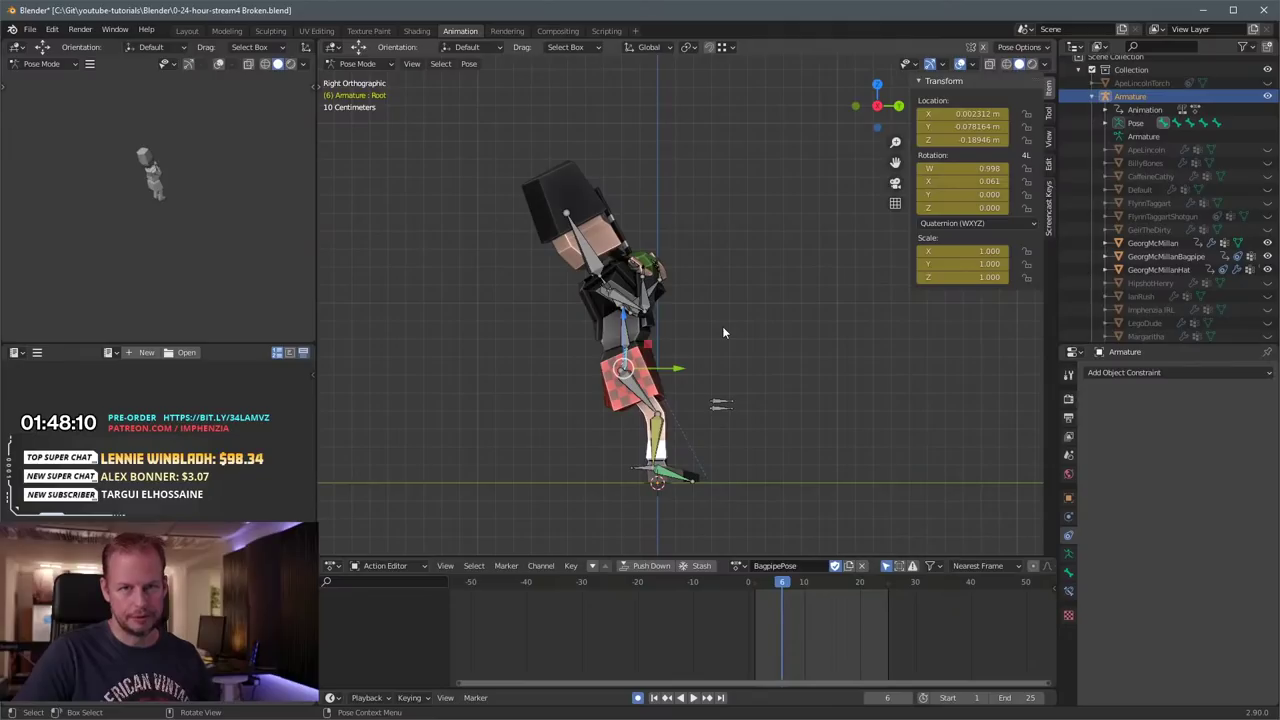
pyautogui.hotkey('ctrl', 'z')
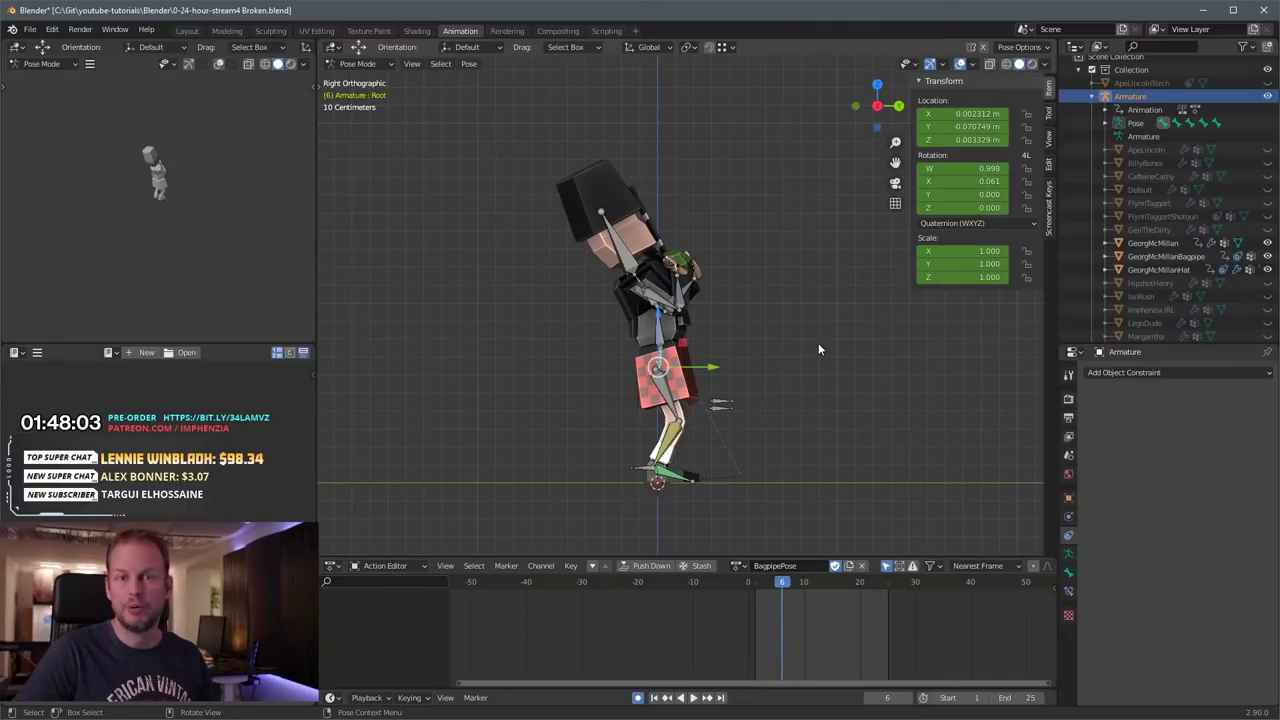
pyautogui.moveTo(790, 348)
pyautogui.mouseDown(button='middle')
pyautogui.moveTo(735, 372)
pyautogui.moveTo(704, 362)
pyautogui.moveTo(776, 333)
pyautogui.mouseUp(button='middle')
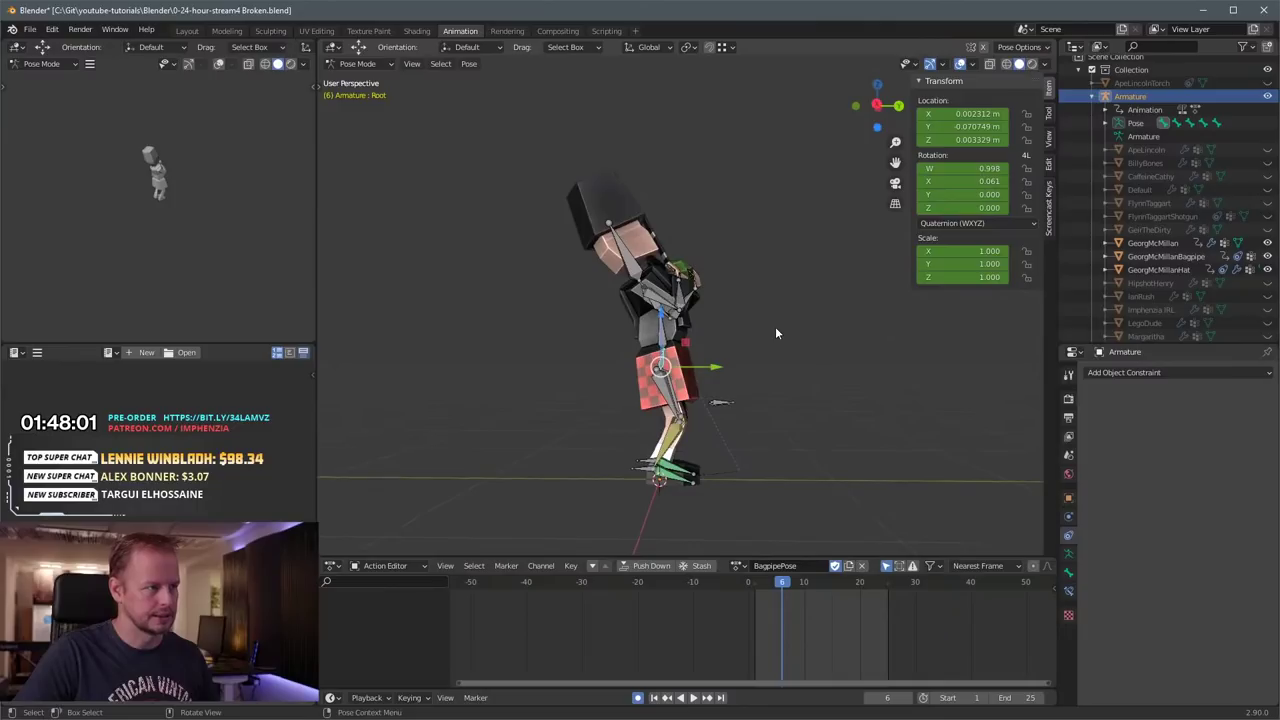
pyautogui.press('KP_3')
pyautogui.press('g')
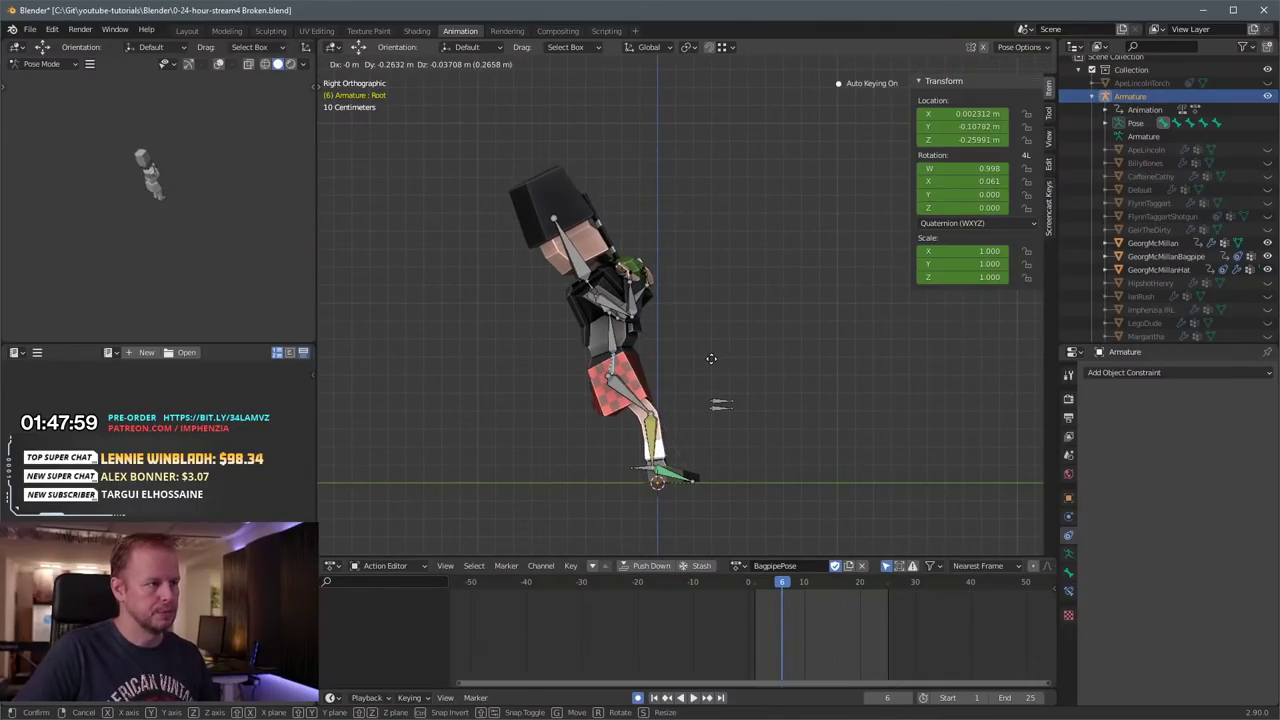
pyautogui.rightClick(775, 364)
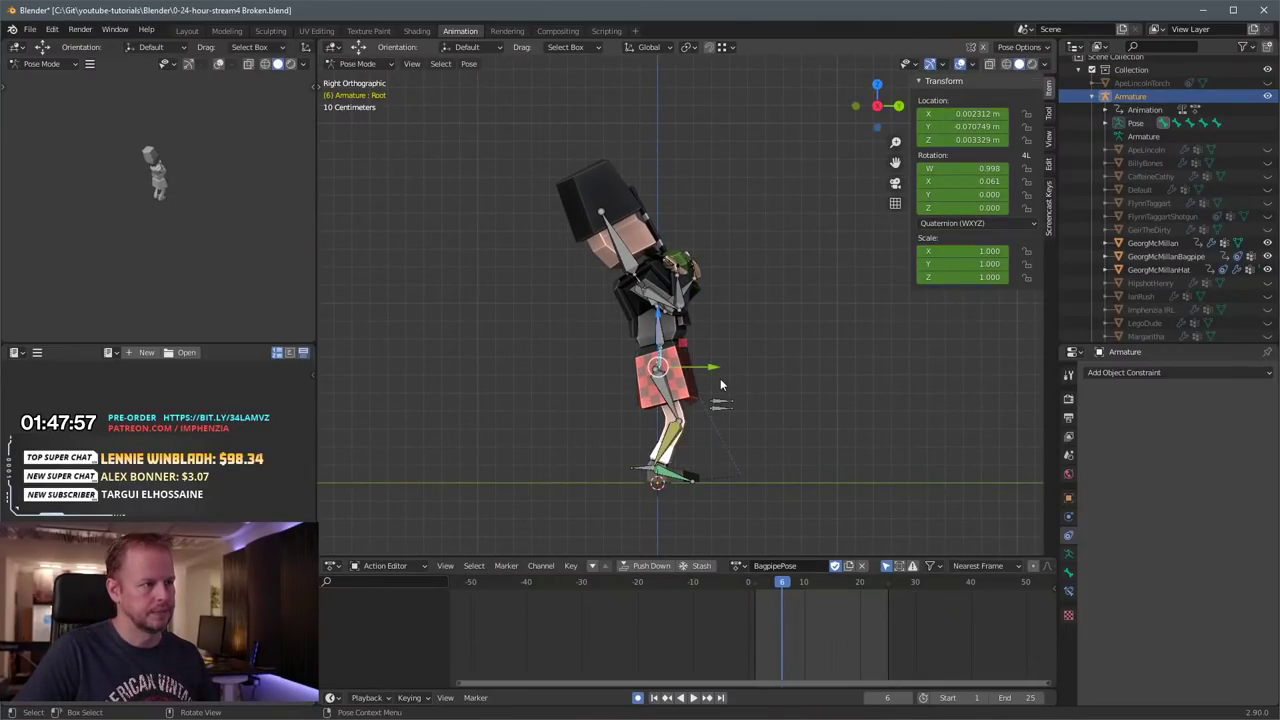
pyautogui.press('space')
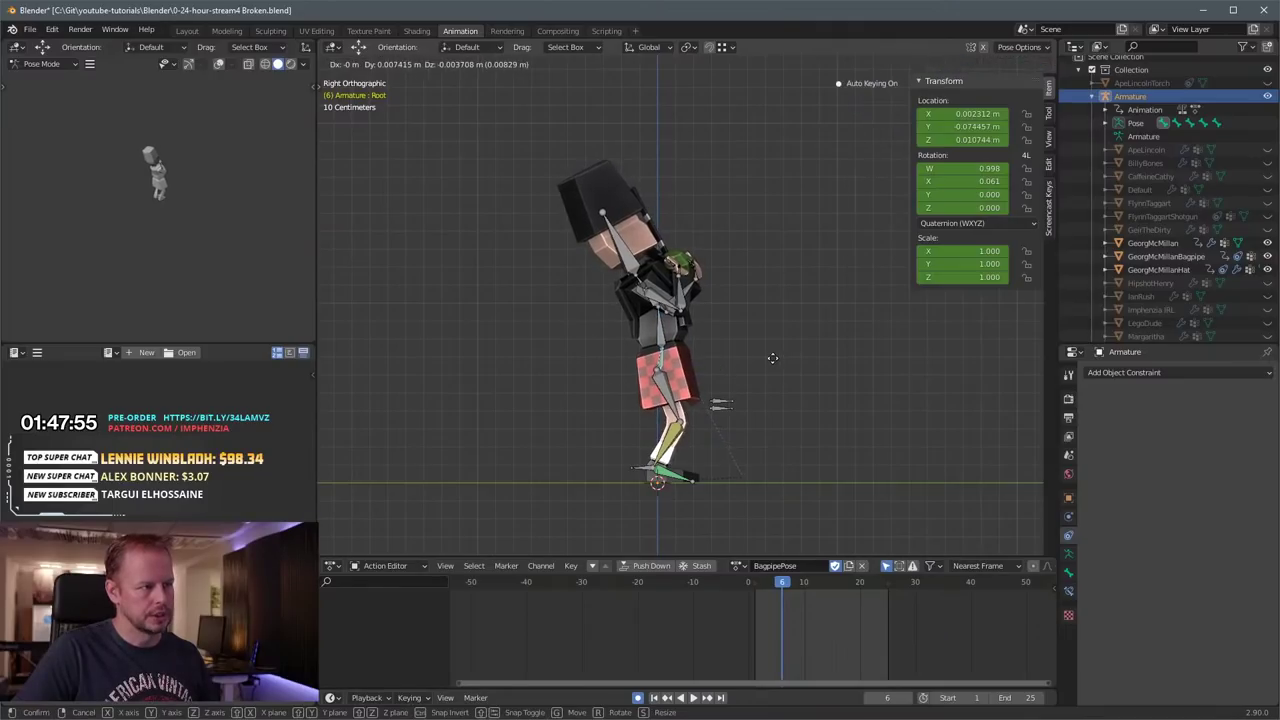
pyautogui.press('space')
# Step: At frame 1, shift the Root bone slightly forward and down, to a location of about Y -0.095 m and Z 0.041 m
pyautogui.press('g')
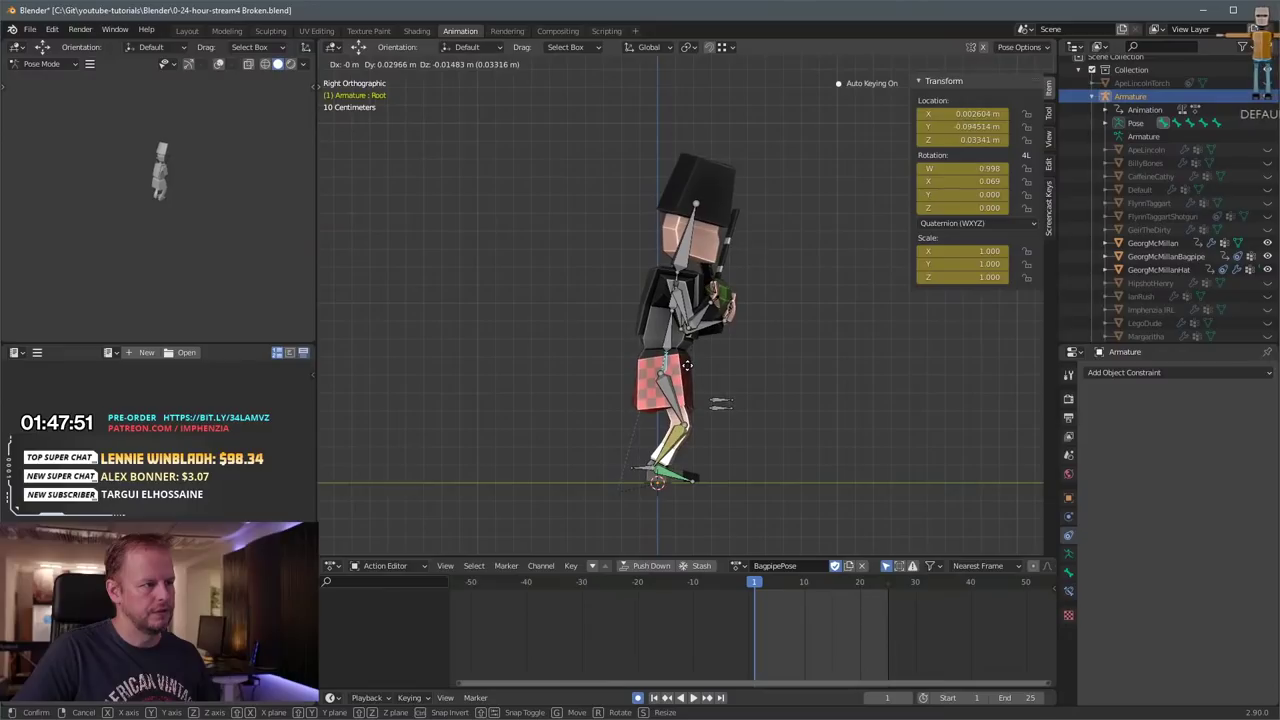
pyautogui.click(670, 380)
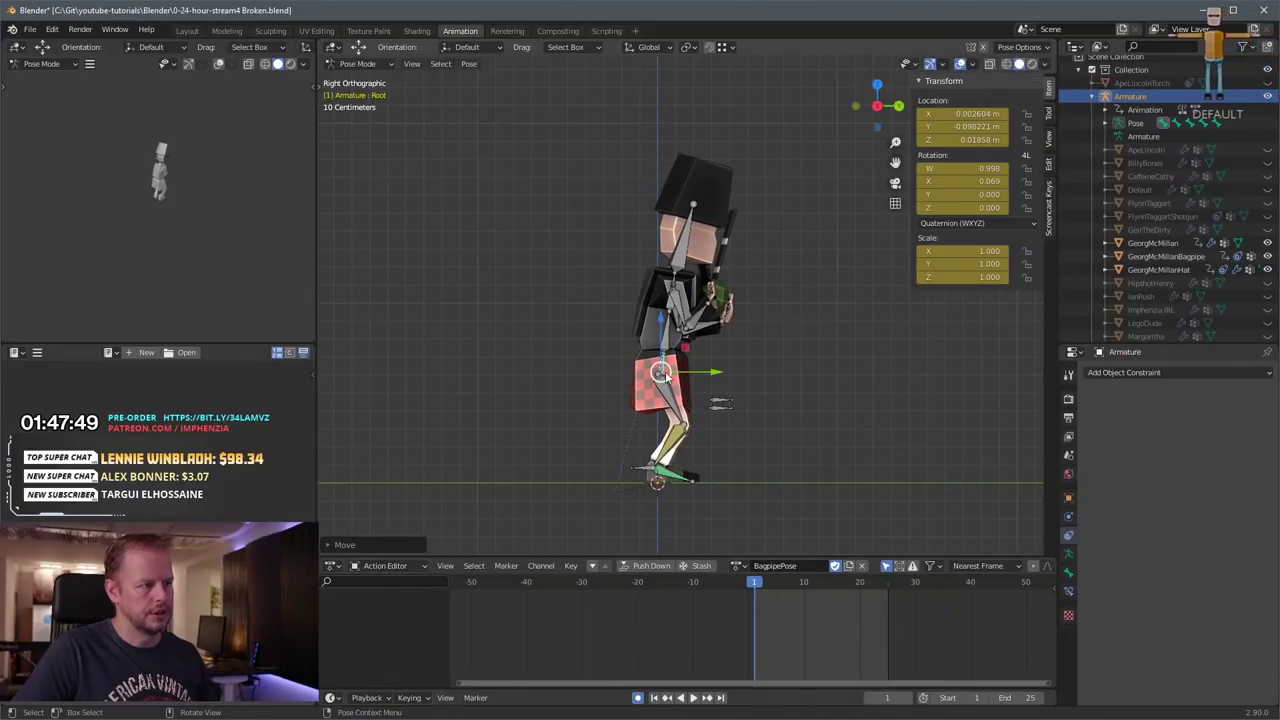
pyautogui.press('g')
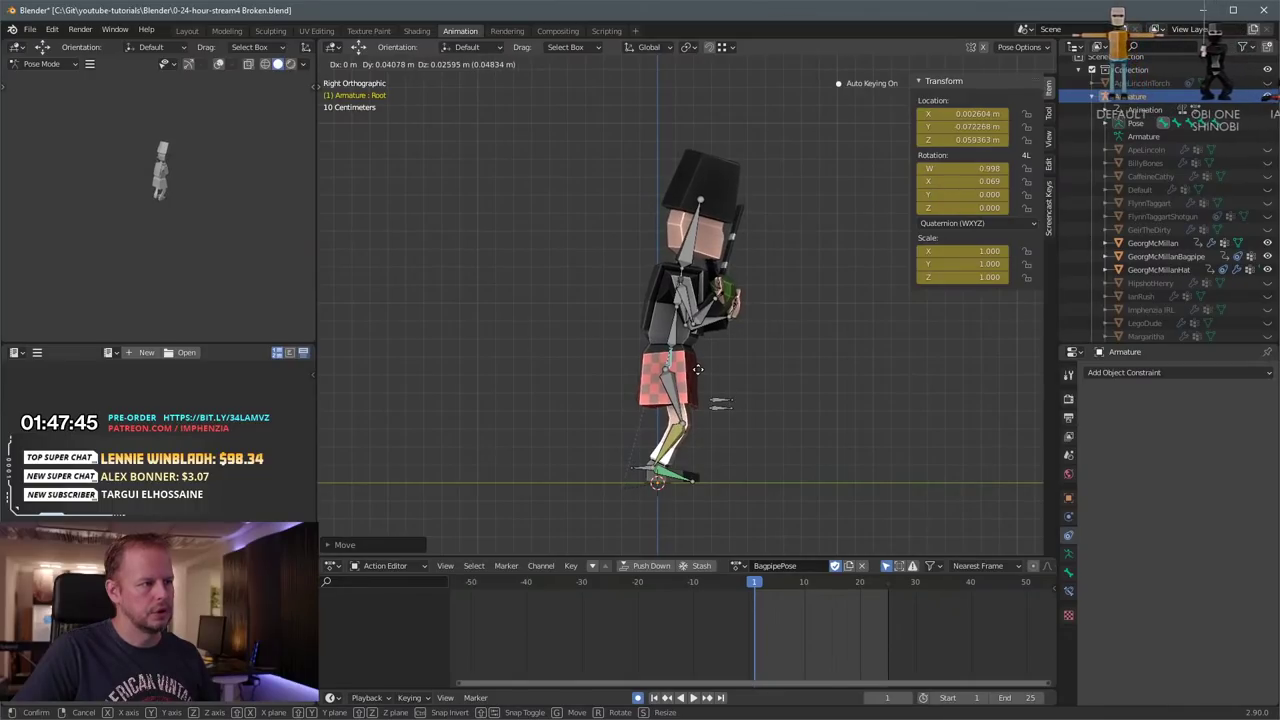
pyautogui.click(660, 372)
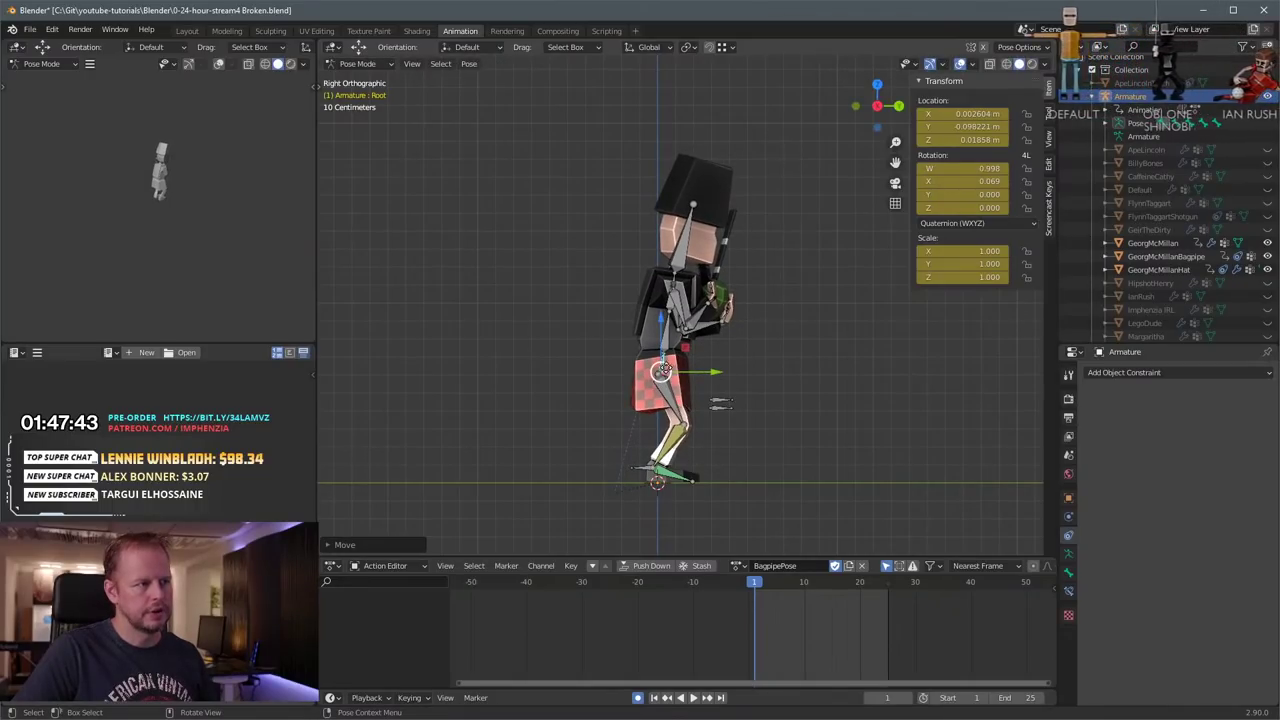
pyautogui.press('g')
pyautogui.click(674, 345)
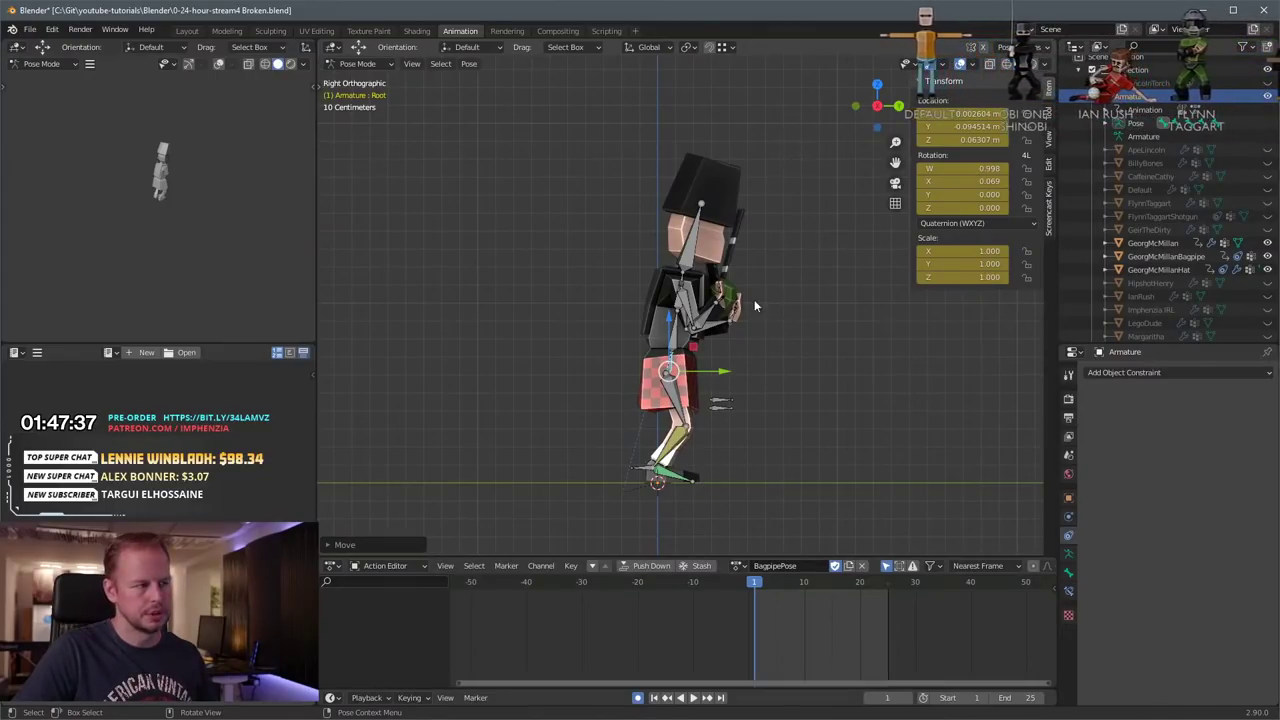
pyautogui.press('g')
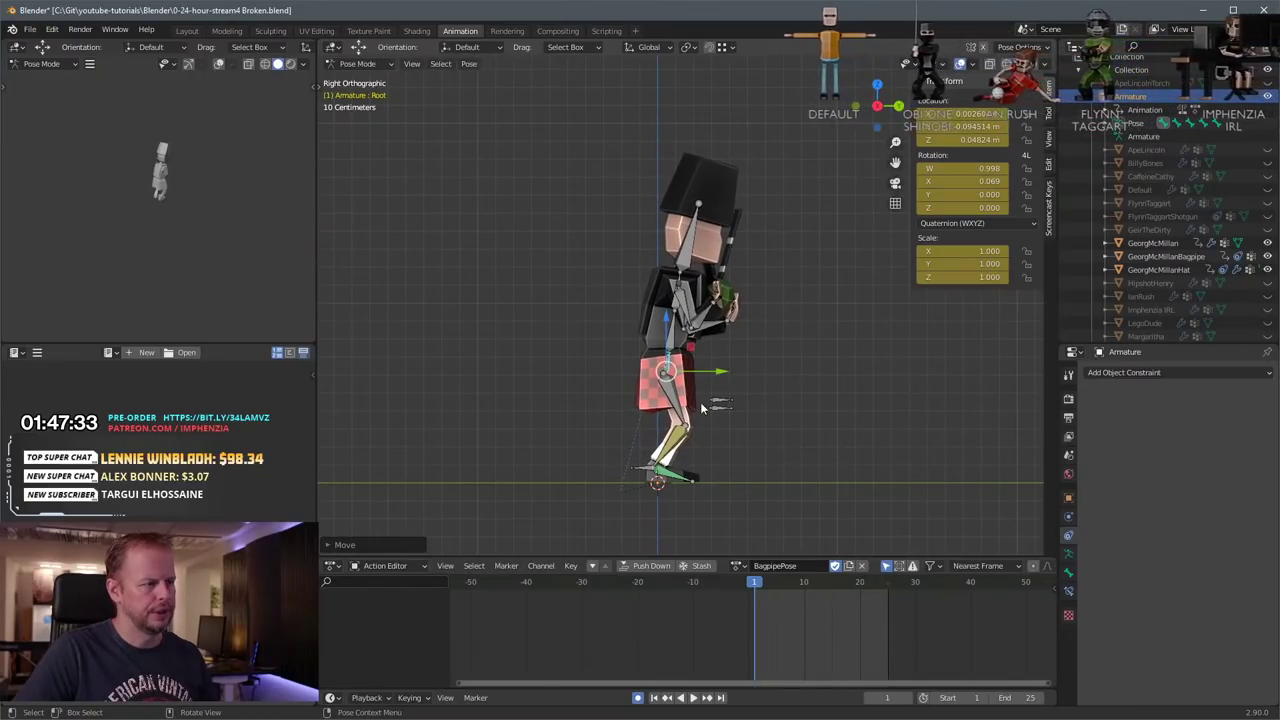
pyautogui.click(723, 358)
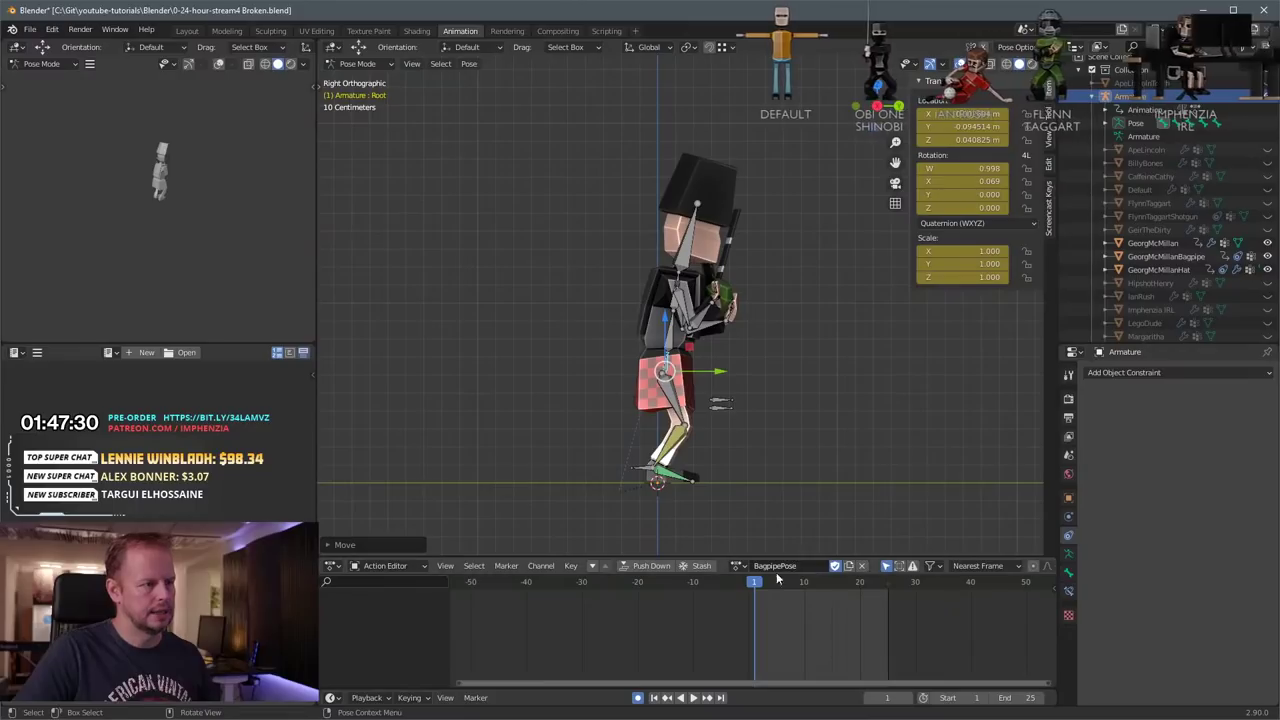
# Step: At frame 6, move the Root bone backward for the lean-back, to a location of about Y -0.084 m and Z -0.042 m
pyautogui.press('space')
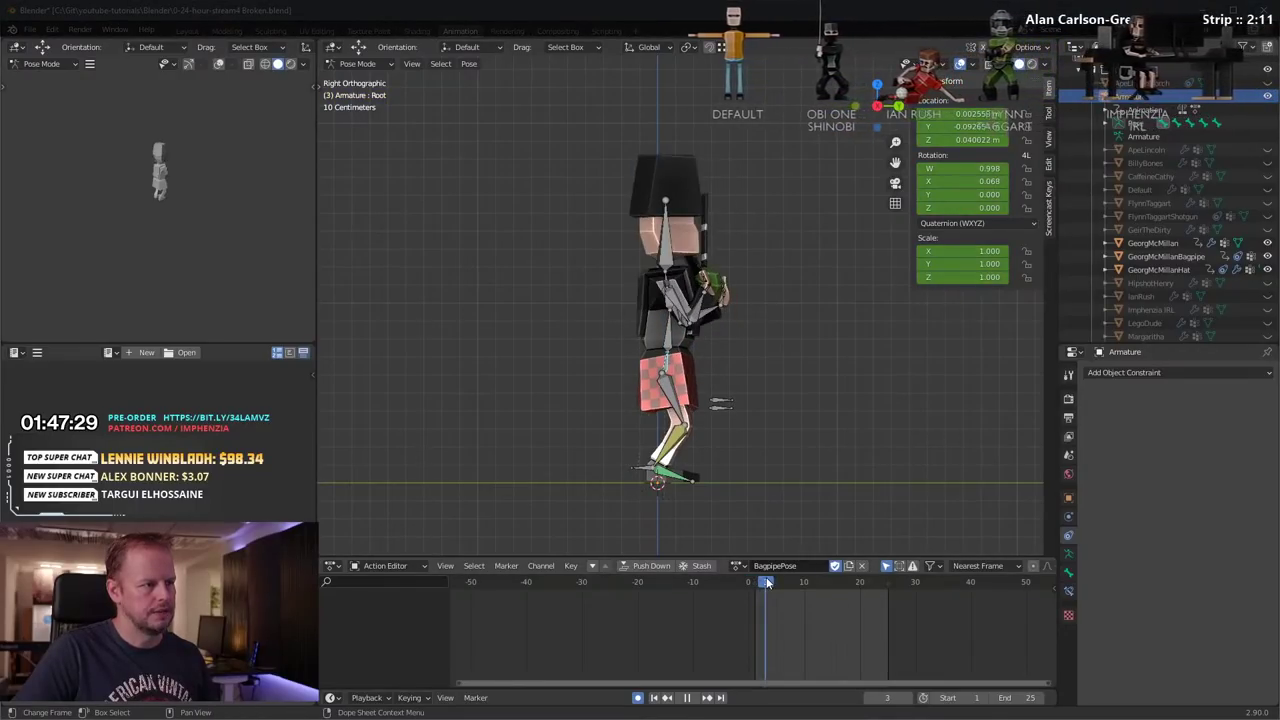
pyautogui.press('space')
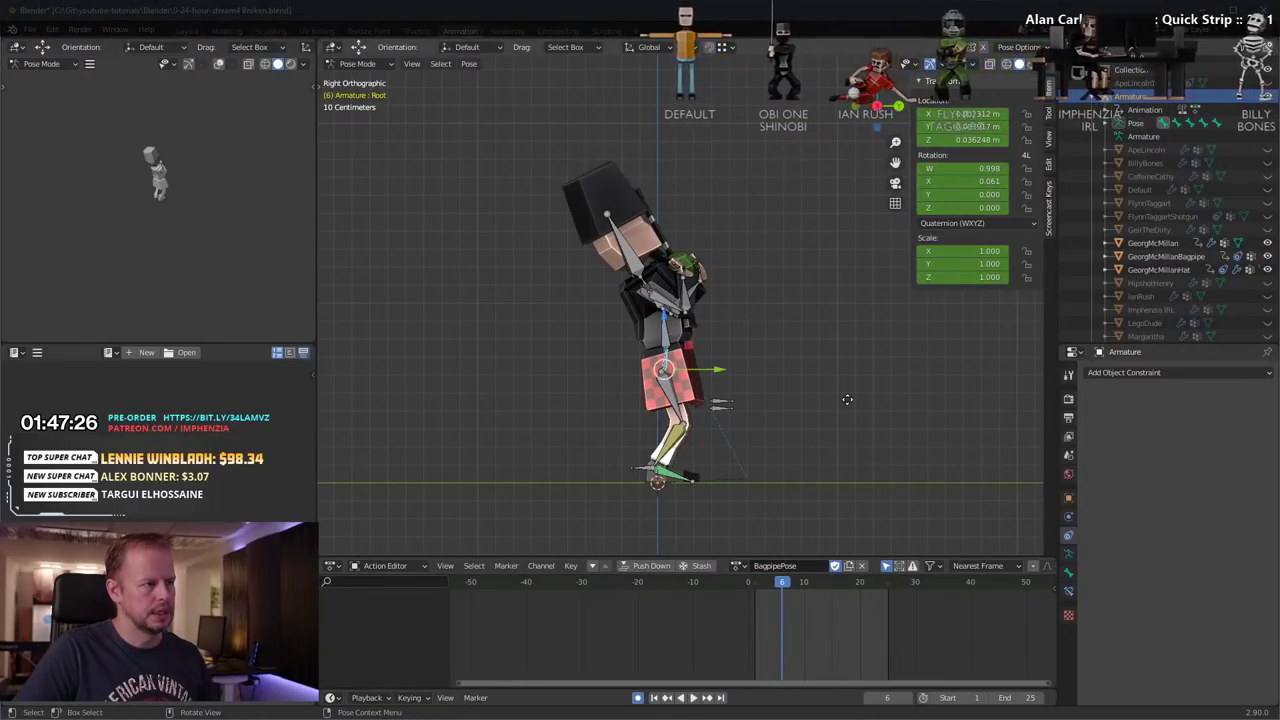
pyautogui.press('g')
pyautogui.click(834, 399)
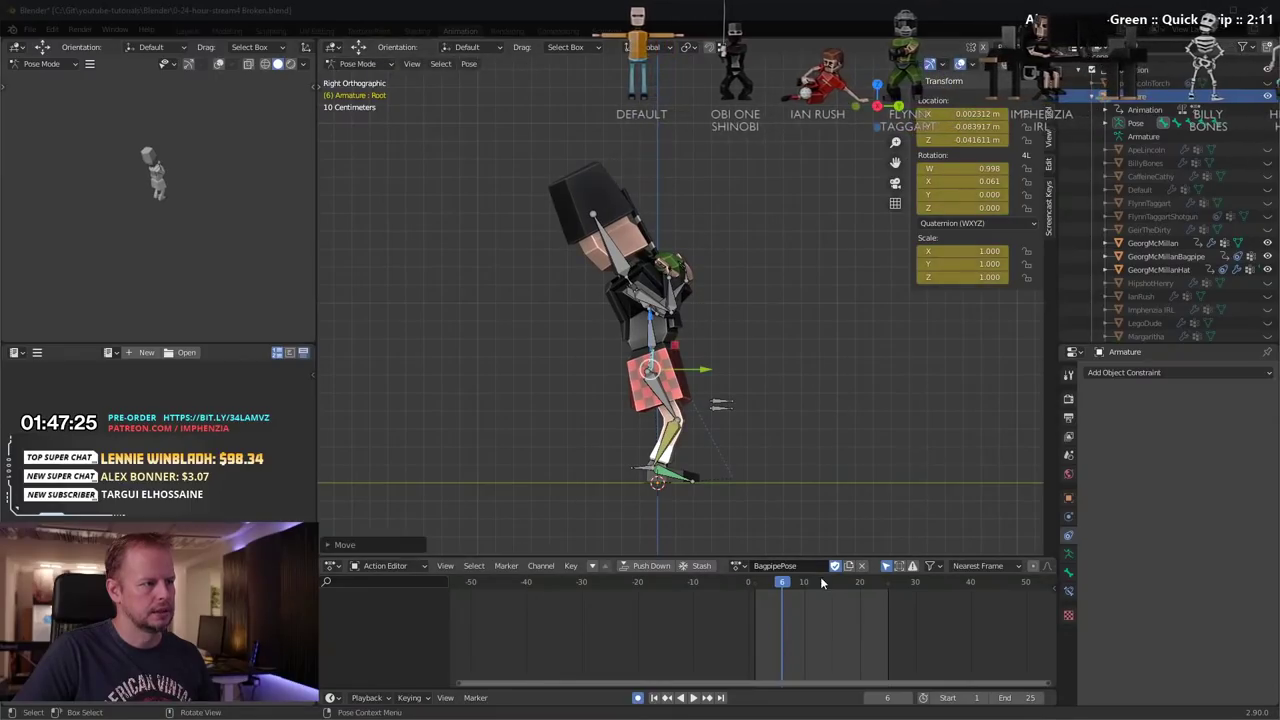
# Step: At frame 10, lower the Root bone and move it slightly forward in the bent-forward pose, to a Y location of about -0.139 m
pyautogui.moveTo(783, 585); pyautogui.dragTo(805, 585)
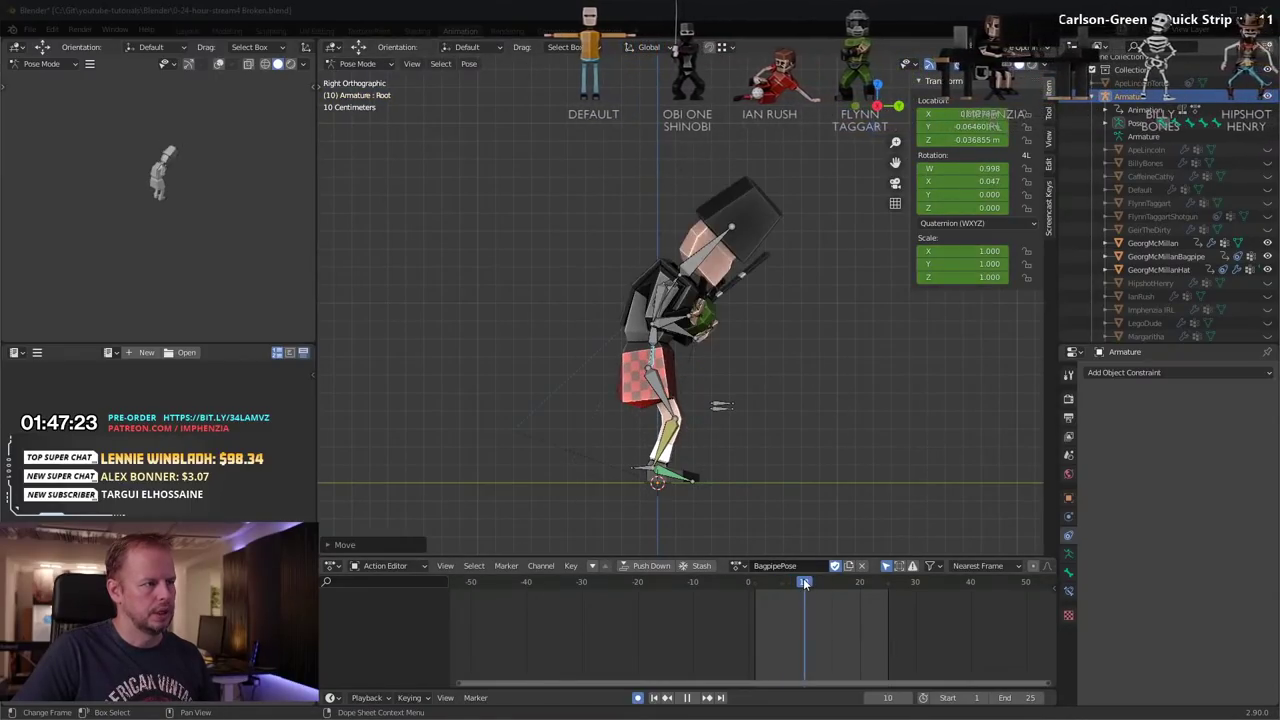
pyautogui.press('g')
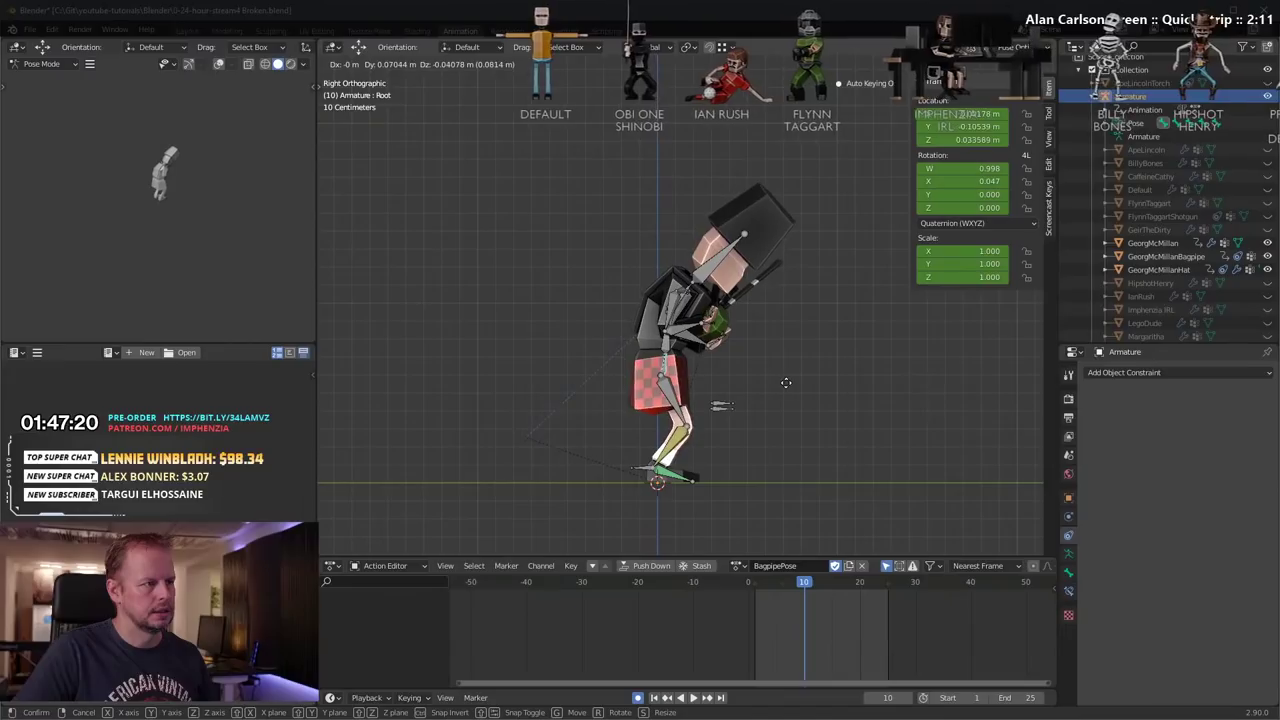
pyautogui.click(778, 387)
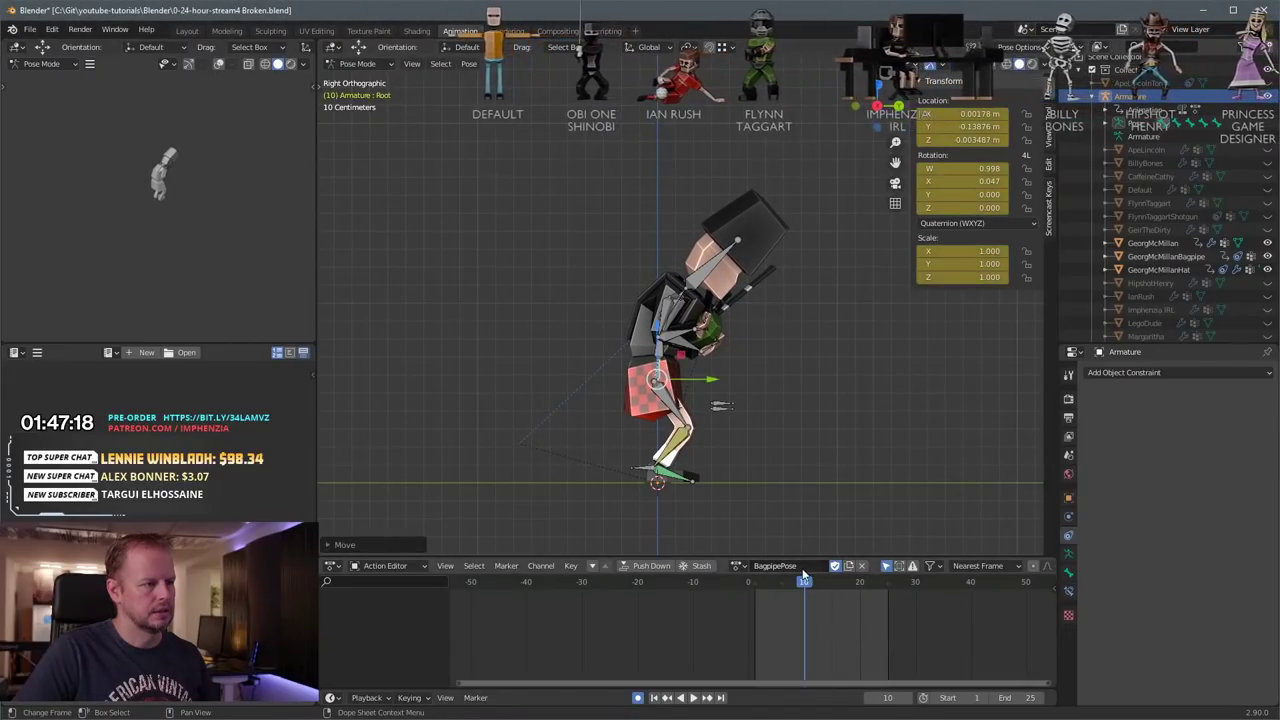
# Step: Copy the Root bone's pose from frame 1 and paste it at frame 25
pyautogui.moveTo(804, 585); pyautogui.dragTo(756, 590)
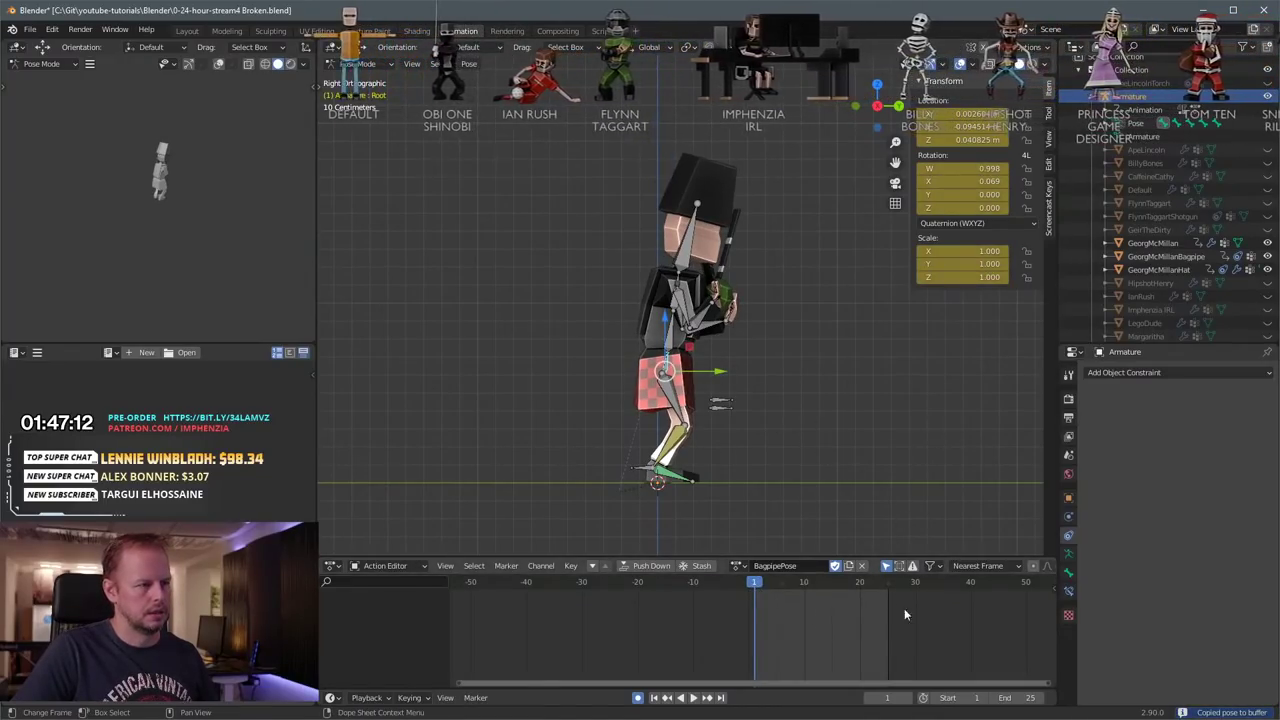
pyautogui.moveTo(833, 613); pyautogui.dragTo(854, 630, button='middle')
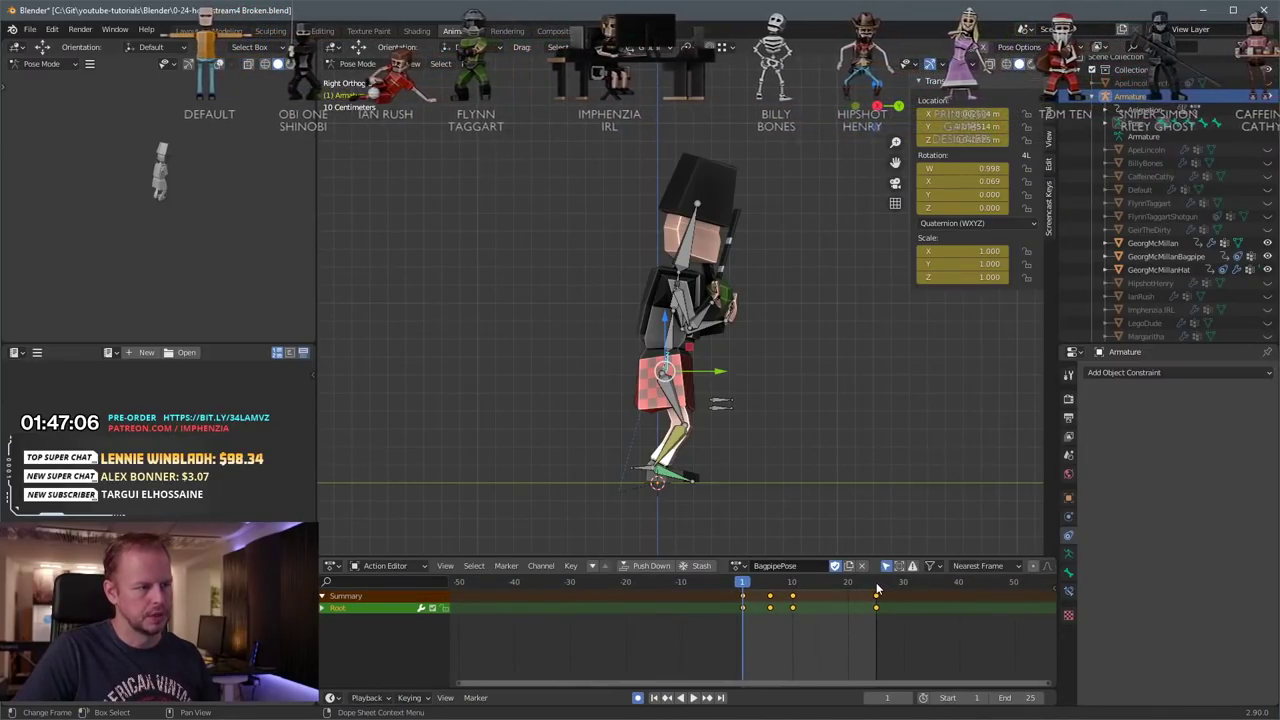
pyautogui.click(877, 588)
pyautogui.hotkey('ctrl', 'v')
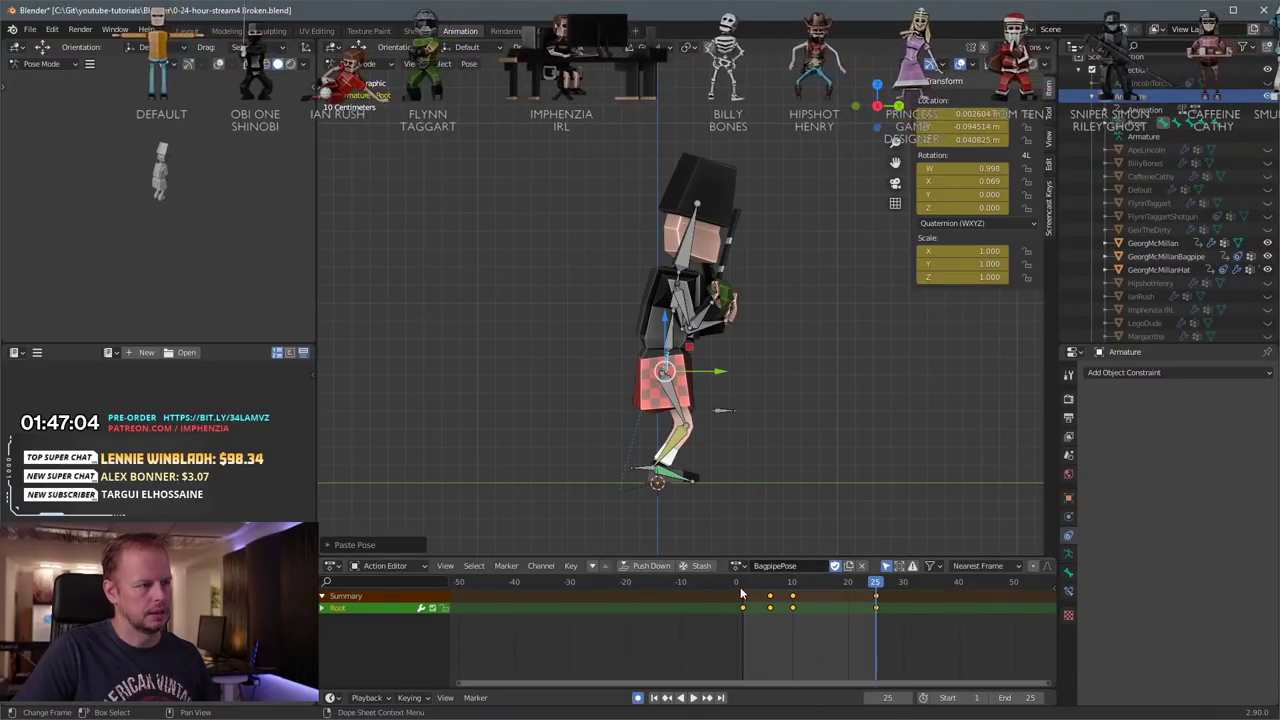
# Step: Copy the pose of all bones at frame 1 and paste it at frame 25 to close the loop
pyautogui.moveTo(741, 588); pyautogui.dragTo(741, 584)
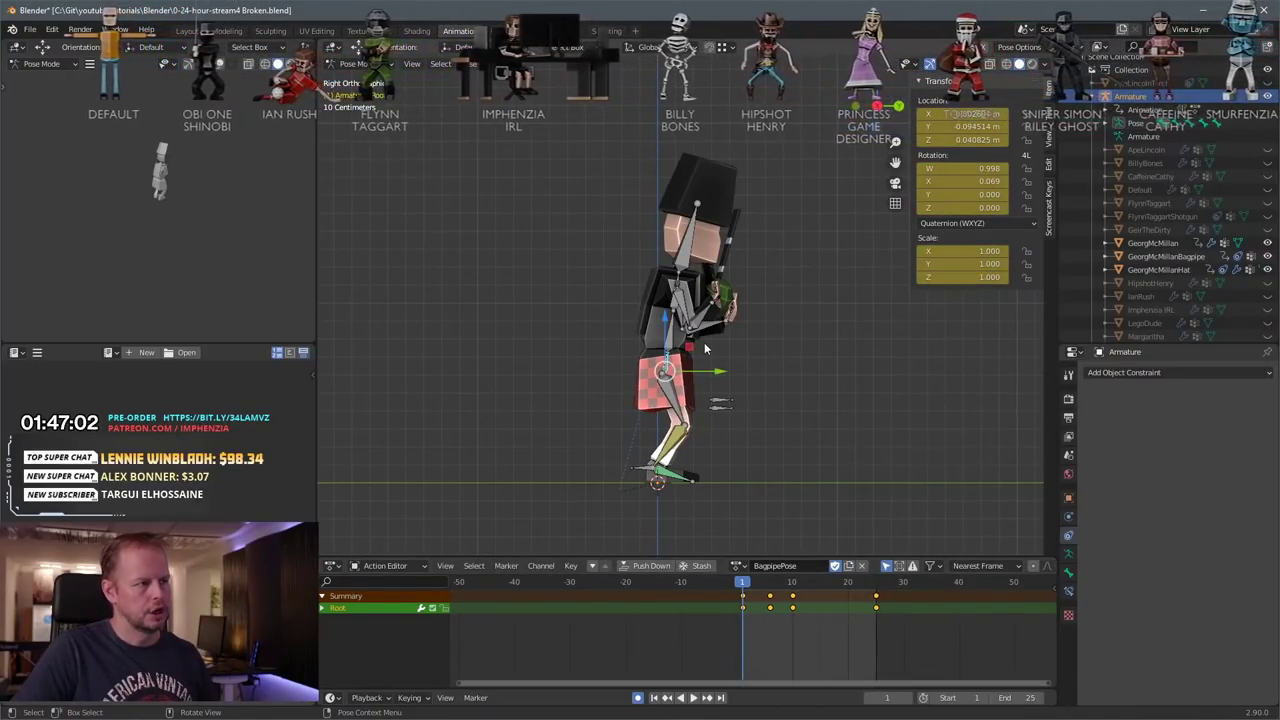
pyautogui.press('a')
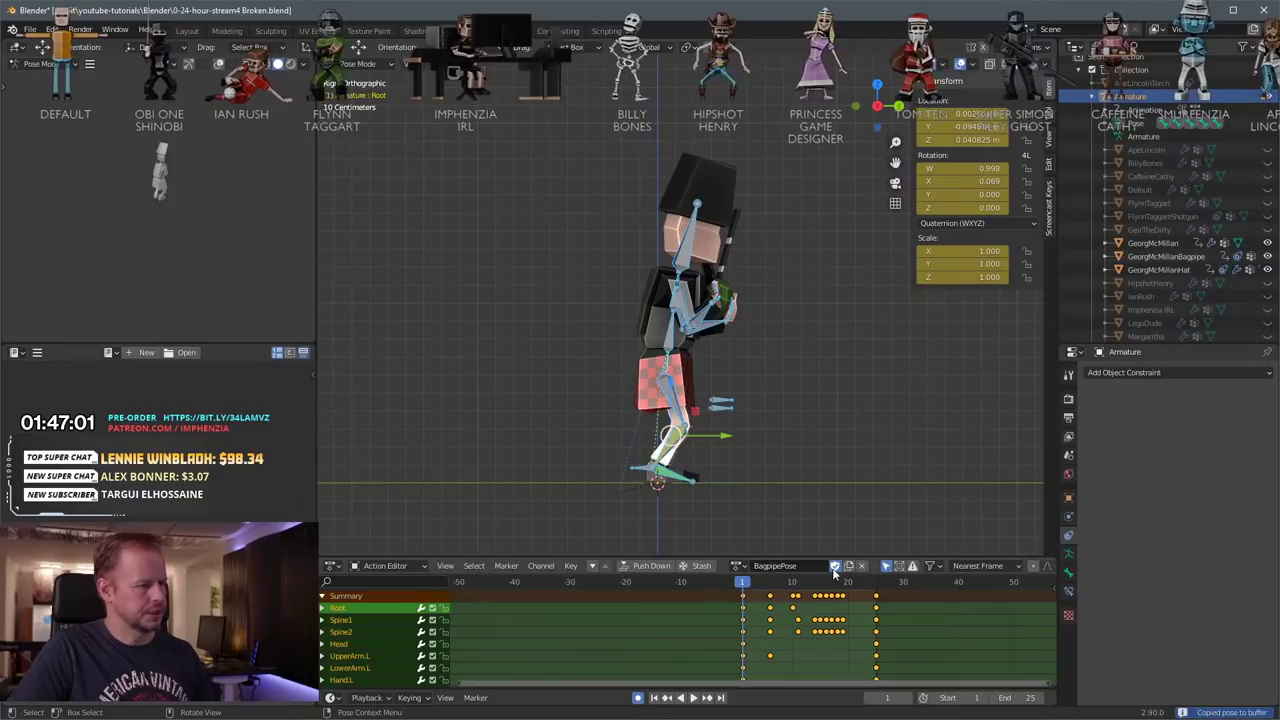
pyautogui.click(877, 585)
pyautogui.press('b')
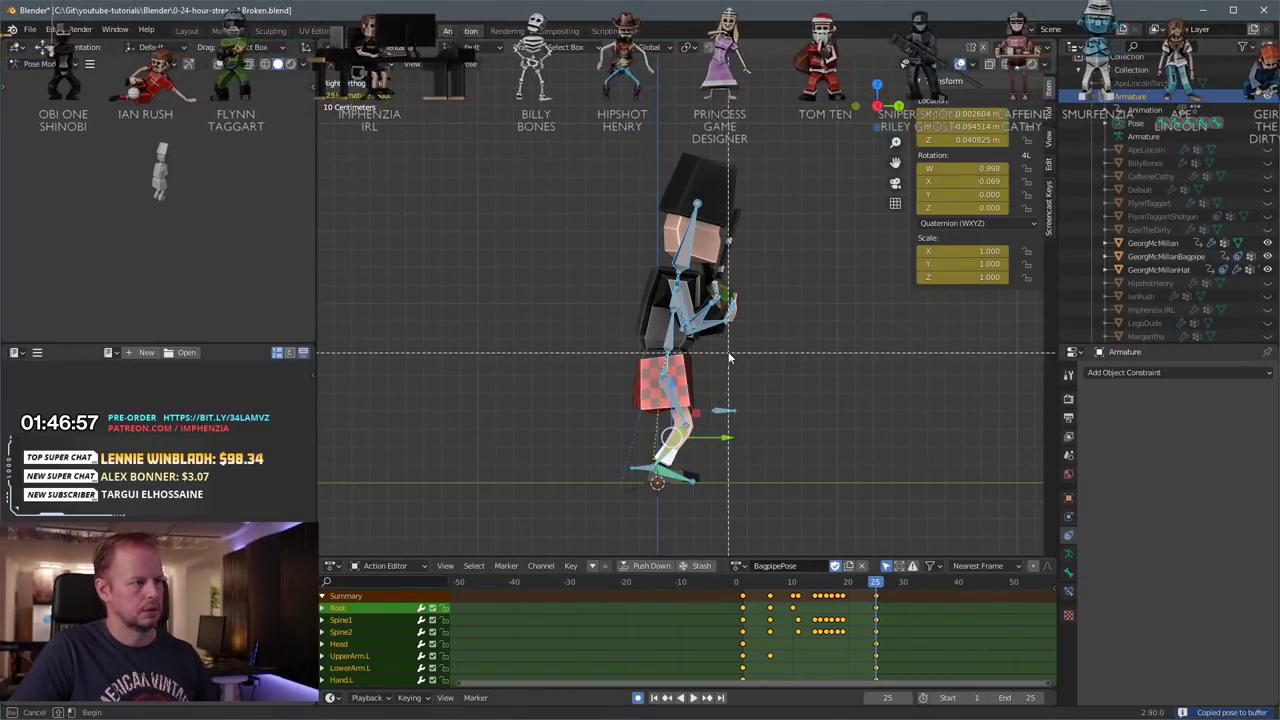
pyautogui.press('Escape')
pyautogui.hotkey('ctrl', 'v')
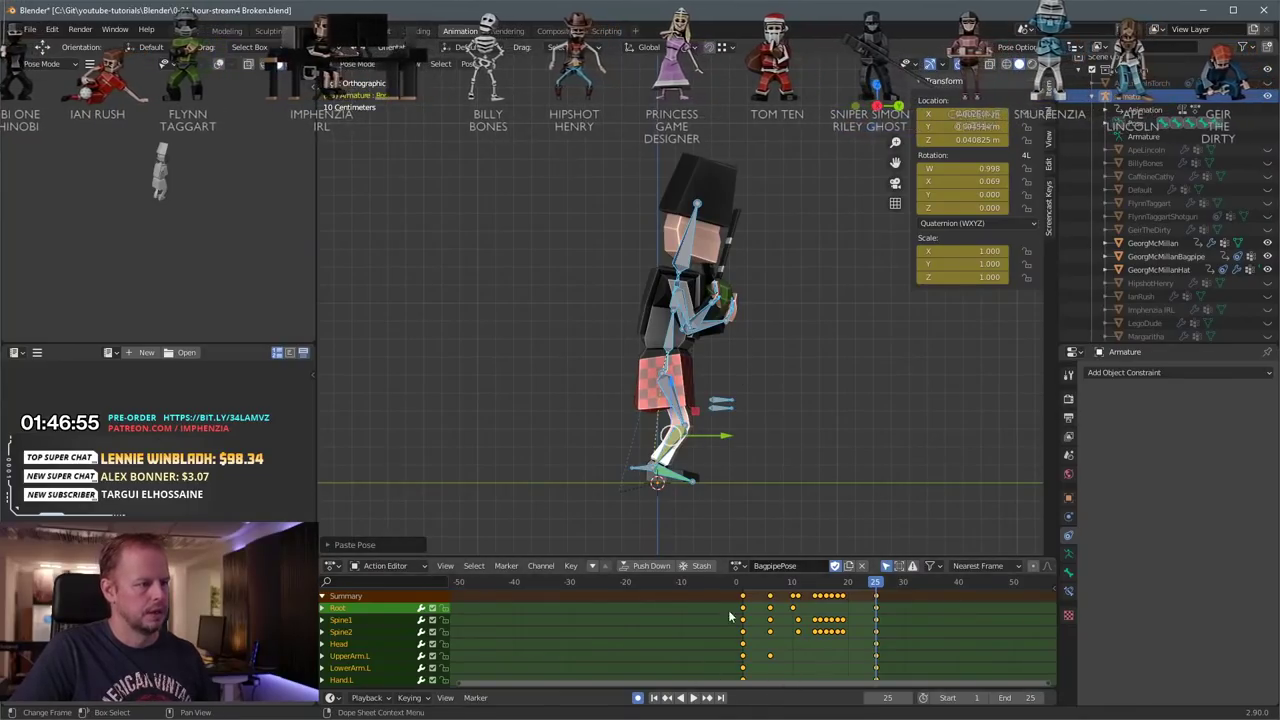
# Step: Play the BagpipePose animation with the armature hidden and examine the character's motion from several angles, including the kilt and legs
pyautogui.press('space')
pyautogui.scroll(-2, 808, 345)
pyautogui.moveTo(808, 345); pyautogui.dragTo(664, 352, button='middle')
pyautogui.scroll(2, 664, 352)
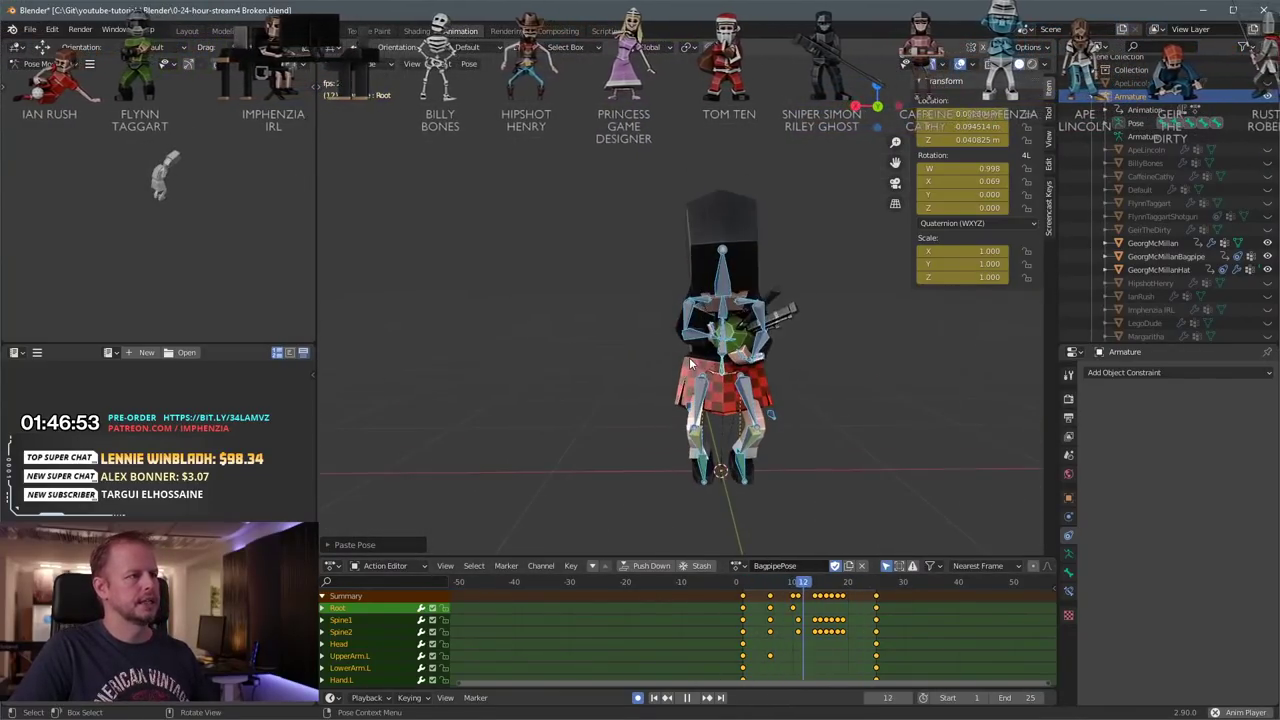
pyautogui.click(1267, 96)
pyautogui.scroll(-3, 815, 361)
pyautogui.moveTo(872, 375)
pyautogui.mouseDown(button='middle')
pyautogui.moveTo(795, 365)
pyautogui.moveTo(881, 363)
pyautogui.moveTo(866, 376)
pyautogui.mouseUp(button='middle')
pyautogui.scroll(4, 797, 366)
pyautogui.scroll(3, 860, 371)
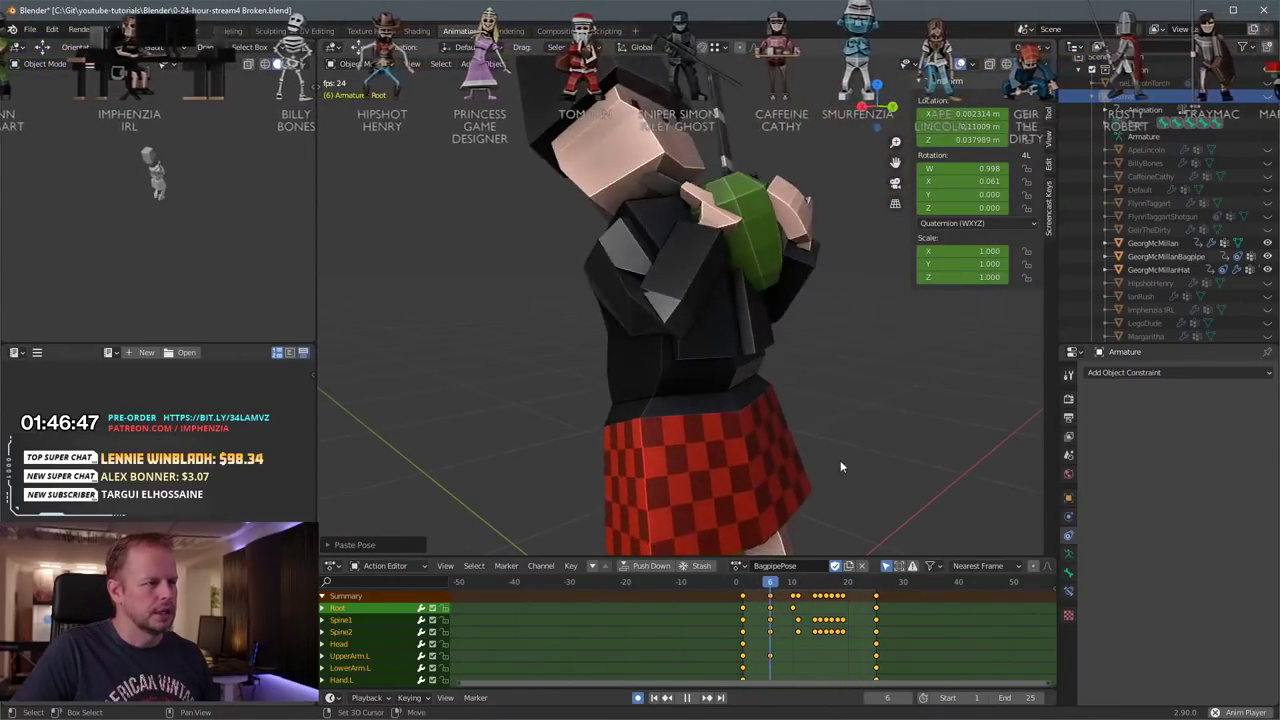
pyautogui.keyDown('shift'); pyautogui.moveTo(840, 461); pyautogui.dragTo(752, 262, button='middle'); pyautogui.keyUp('shift')
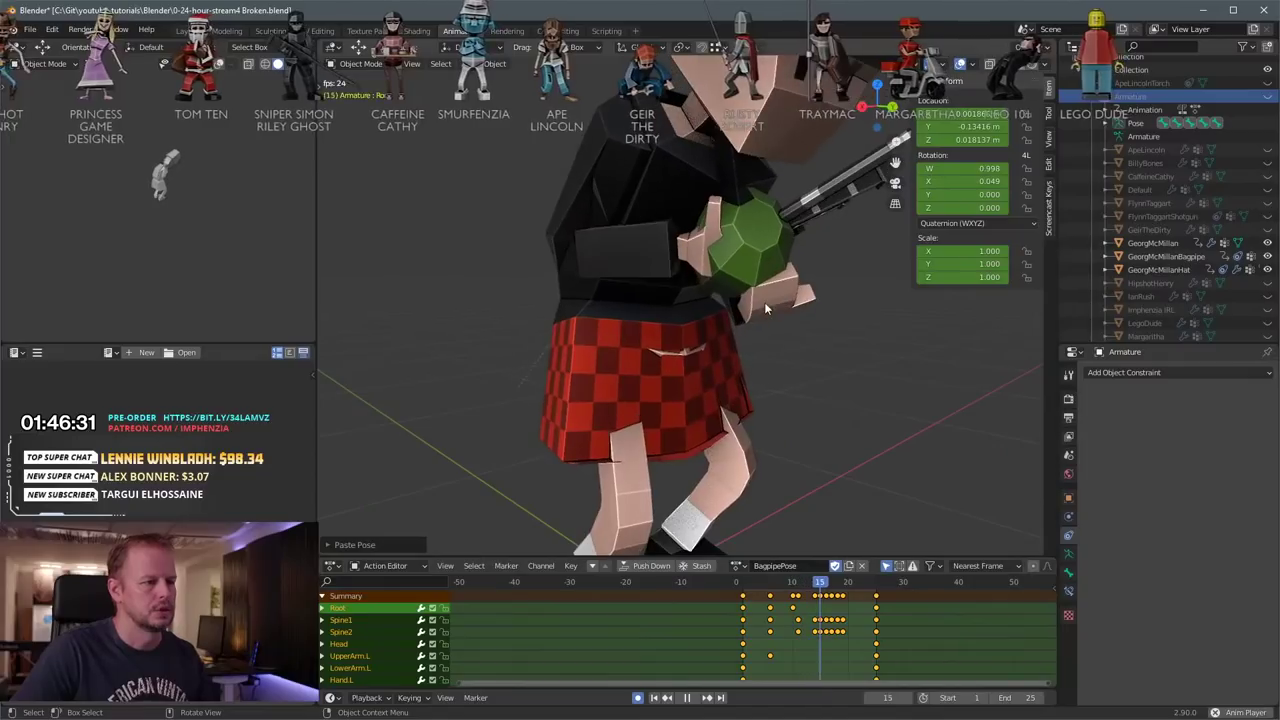
# Step: Stop the playback and save the Blender file
pyautogui.press('space')
pyautogui.click(30, 29)
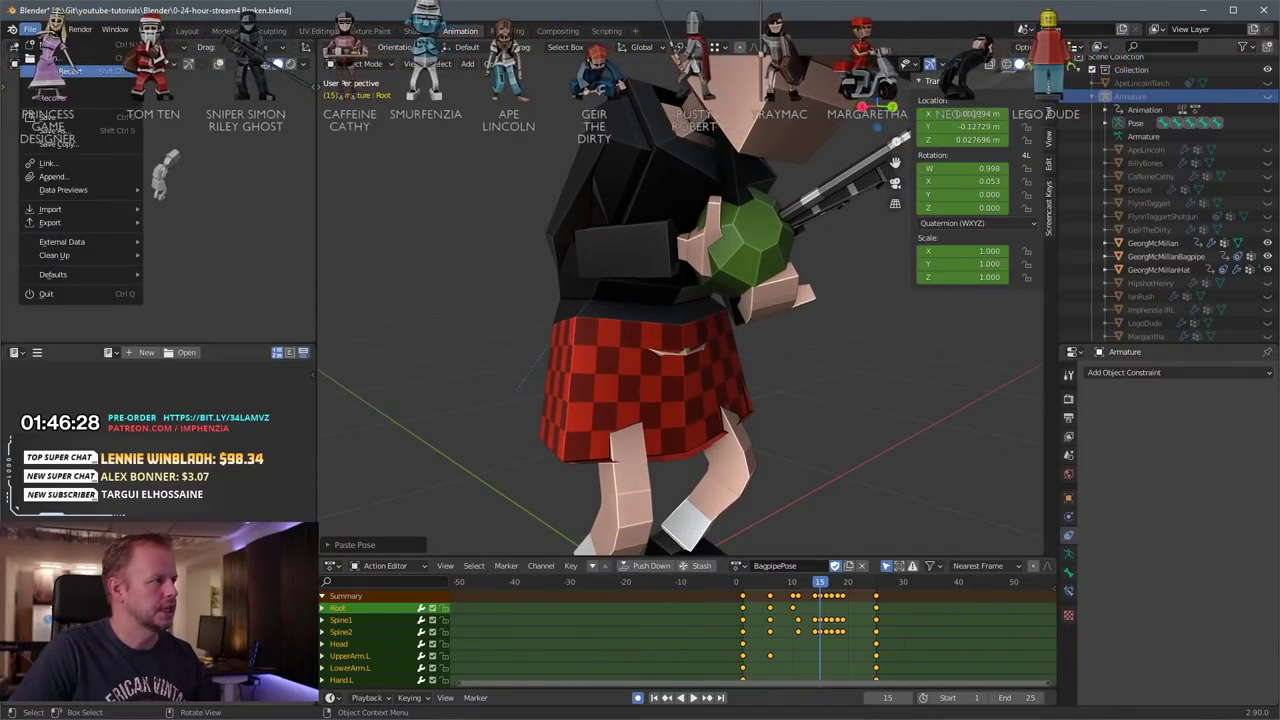
pyautogui.click(65, 122)
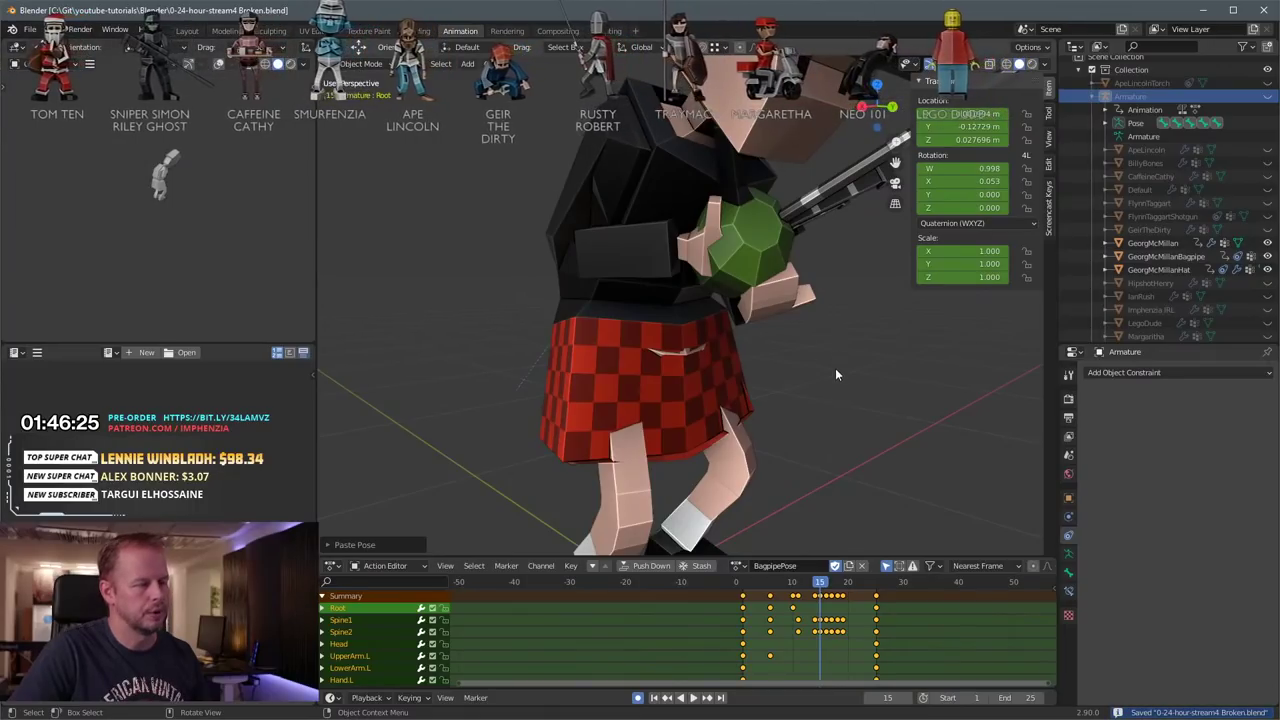
# Step: Unhide the Armature and select it together with the GeorgMcMillan mesh, keeping the mesh active
pyautogui.moveTo(724, 337); pyautogui.dragTo(760, 349, button='middle')
pyautogui.click(729, 380)
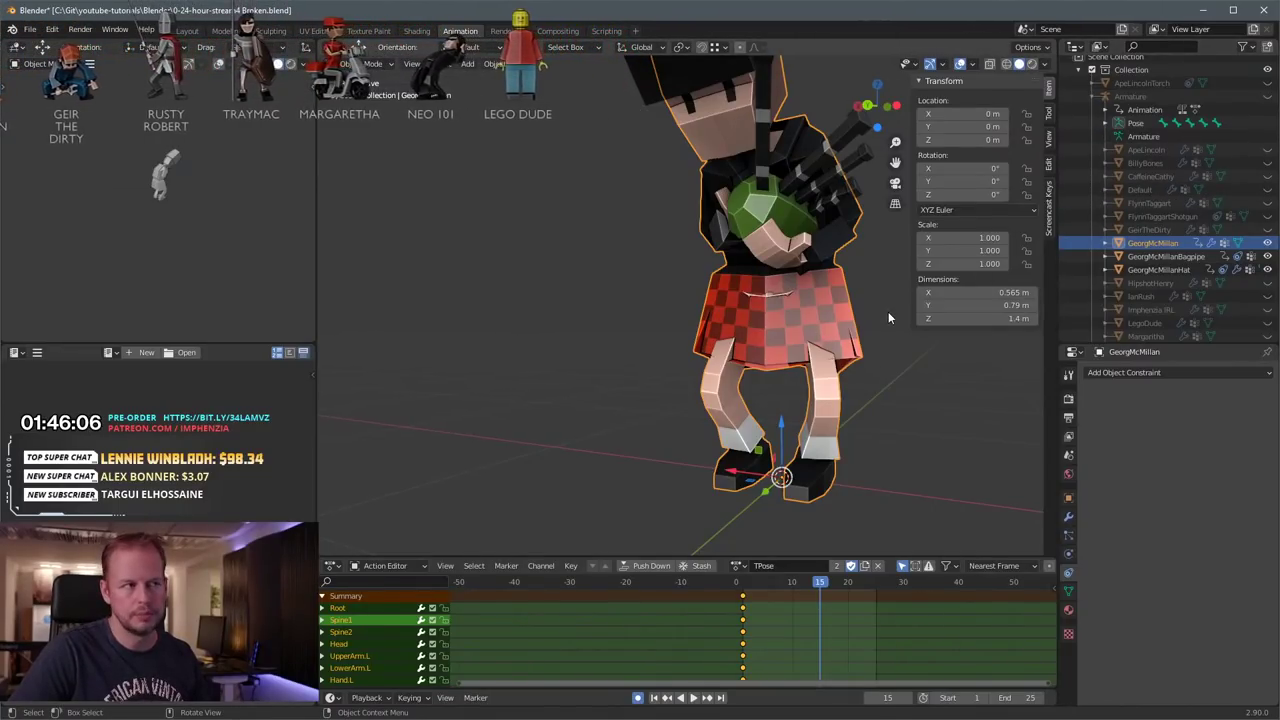
pyautogui.moveTo(828, 345); pyautogui.dragTo(862, 362, button='middle')
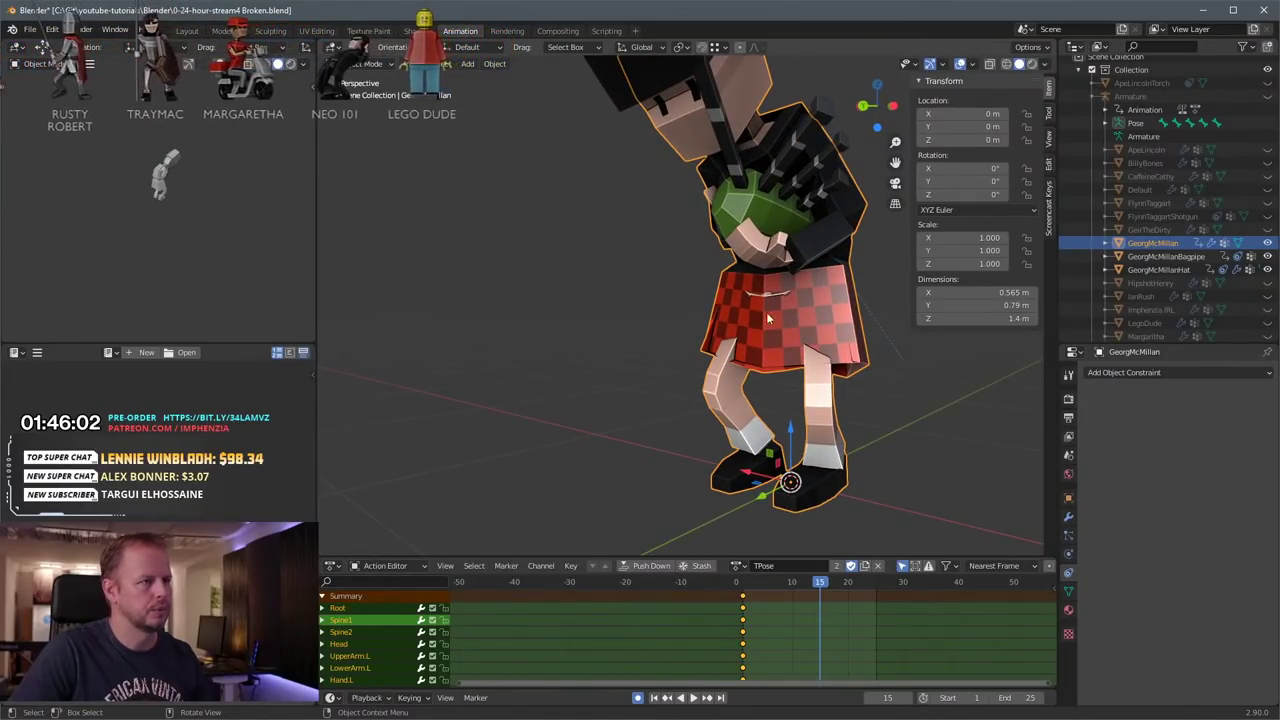
pyautogui.click(1267, 96)
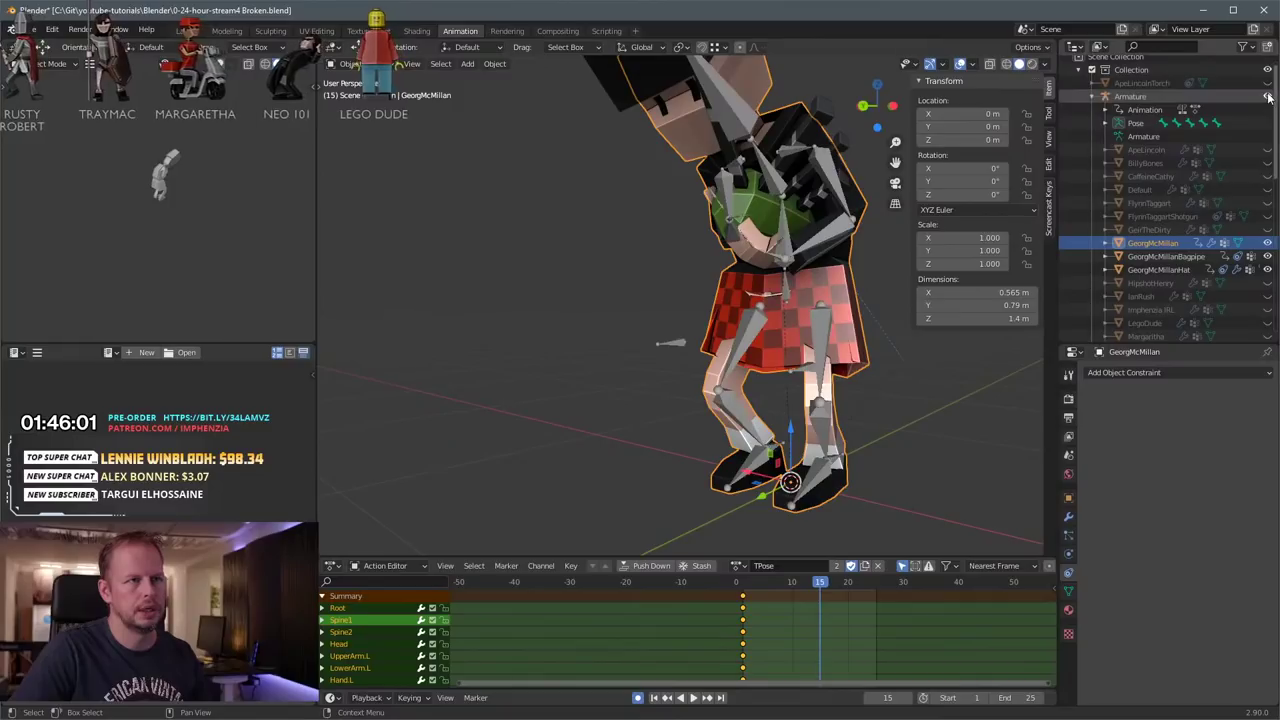
pyautogui.press('Tab')
pyautogui.press('Tab')
pyautogui.hotkey('ctrl', 'Tab')
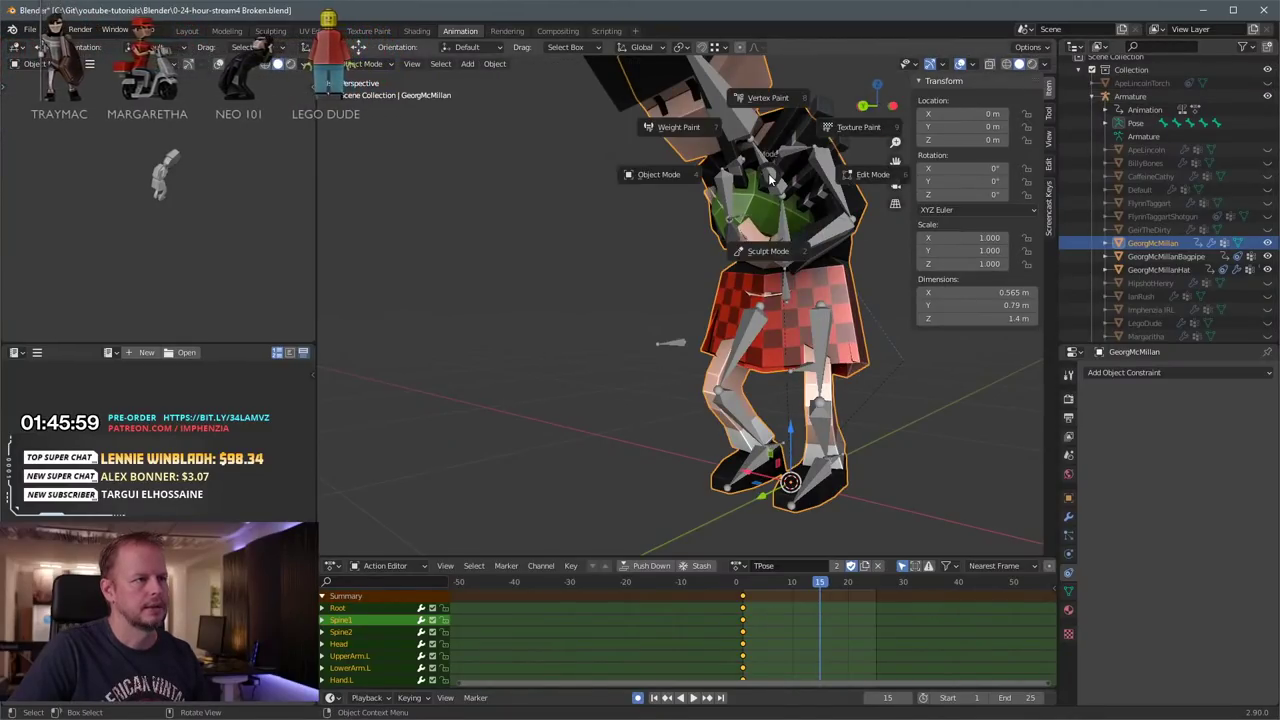
pyautogui.click(773, 180)
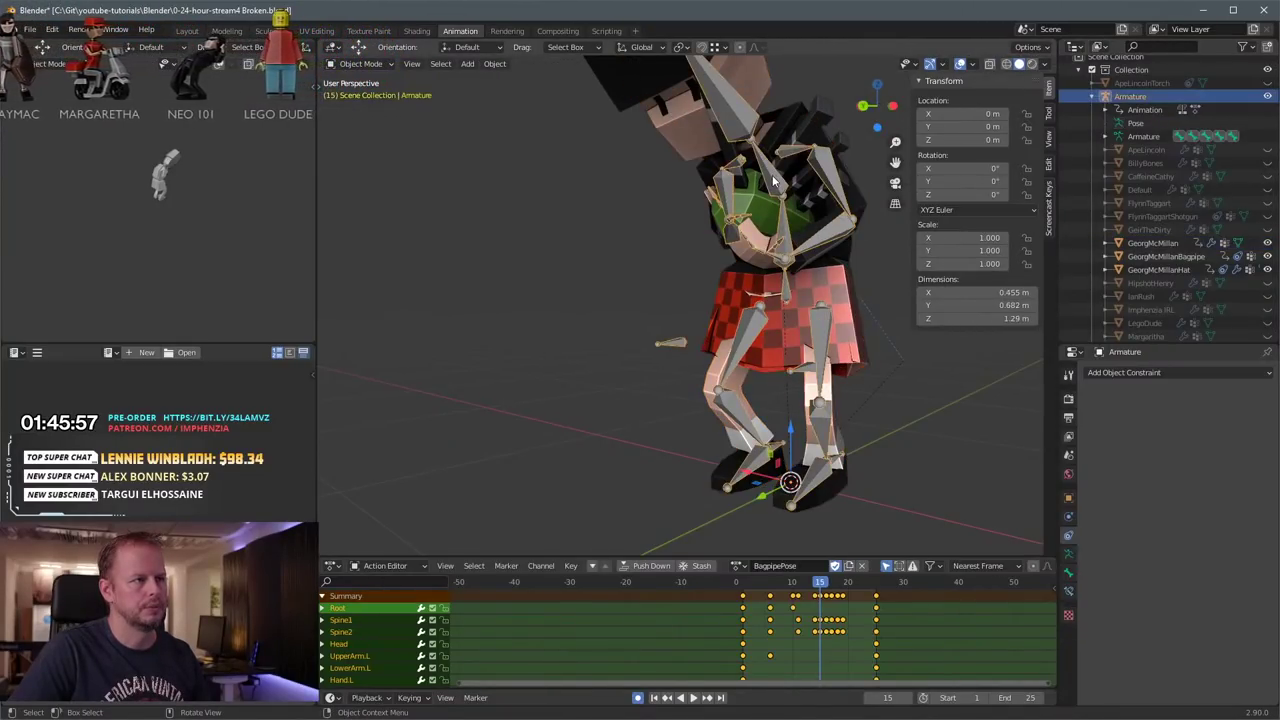
pyautogui.click(835, 272)
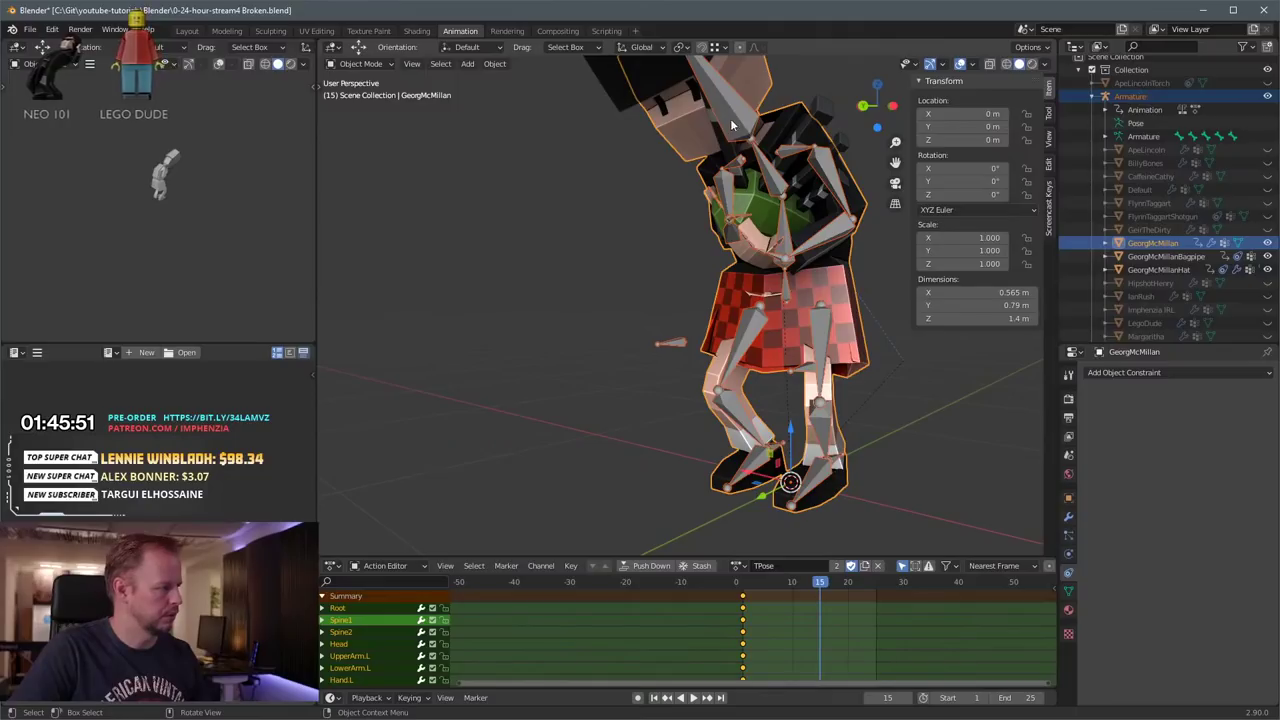
# Step: Inspect the GeorgMcMillan mesh in Weight Paint mode by sampling a vertex group at the torso, and return to Object Mode
pyautogui.click(384, 64)
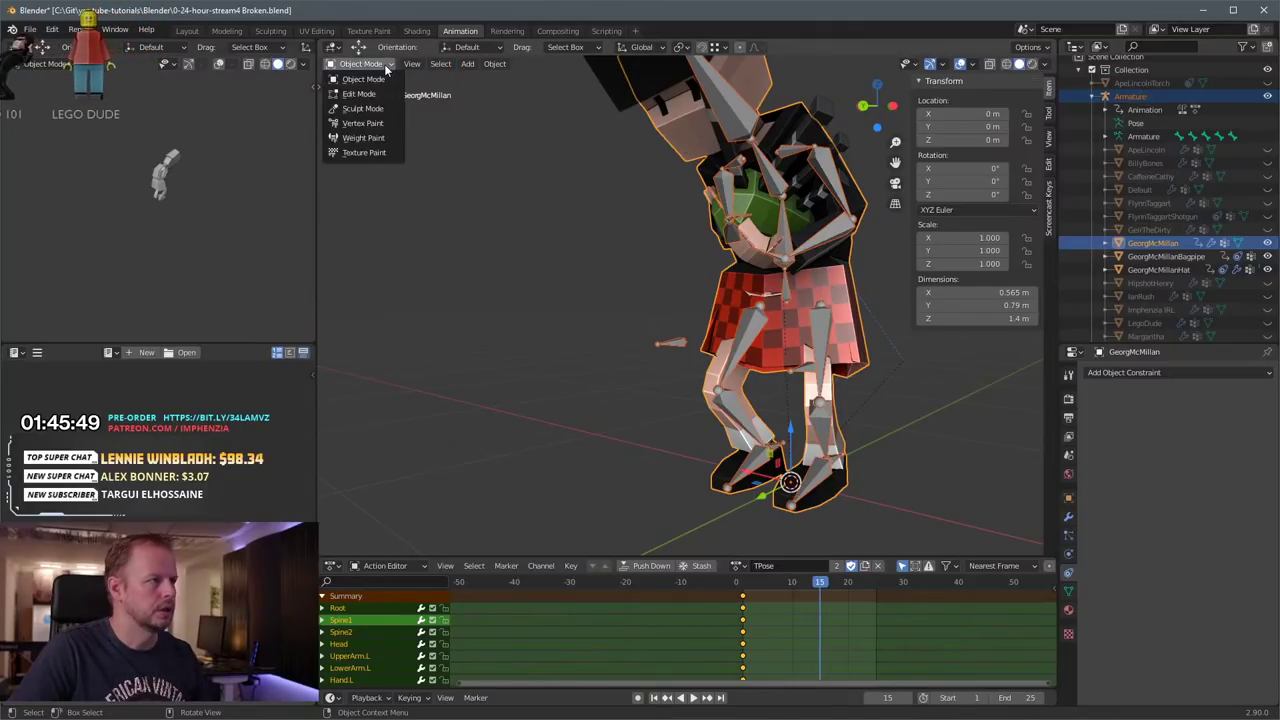
pyautogui.click(390, 138)
pyautogui.moveTo(760, 312); pyautogui.dragTo(785, 302, button='middle')
pyautogui.keyDown('shift'); pyautogui.rightClick(790, 226); pyautogui.keyUp('shift')
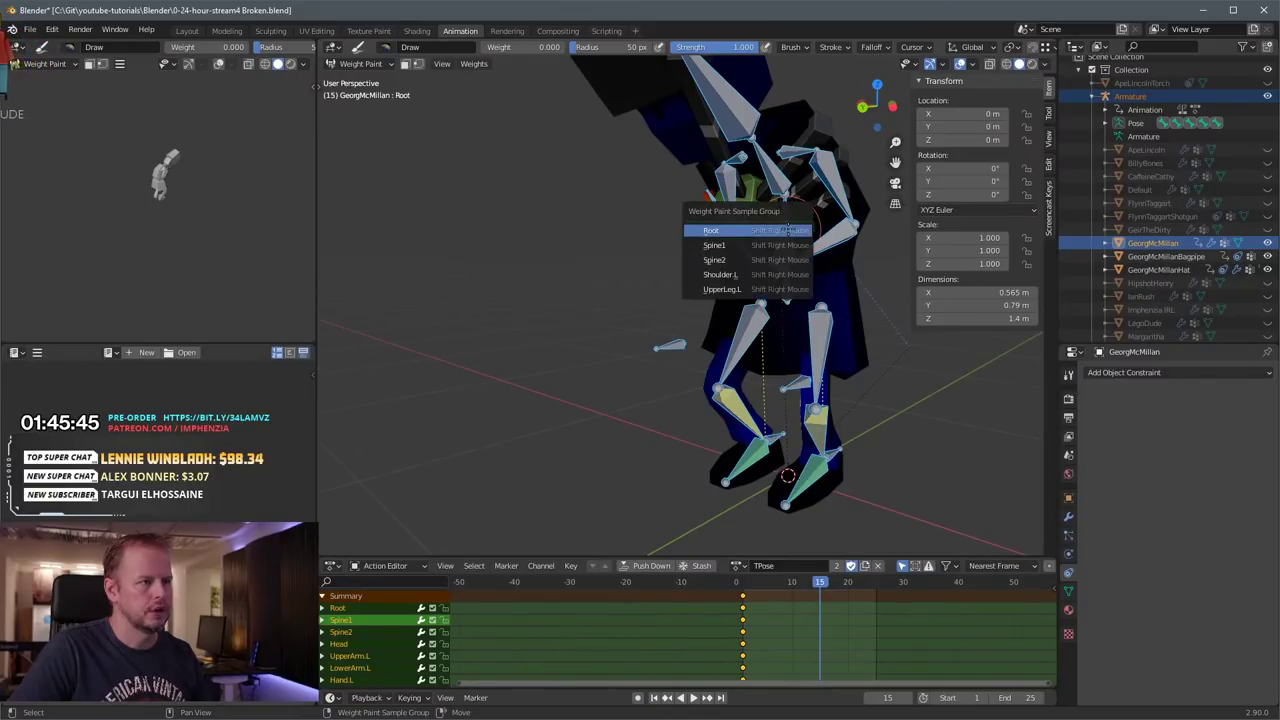
pyautogui.click(736, 244)
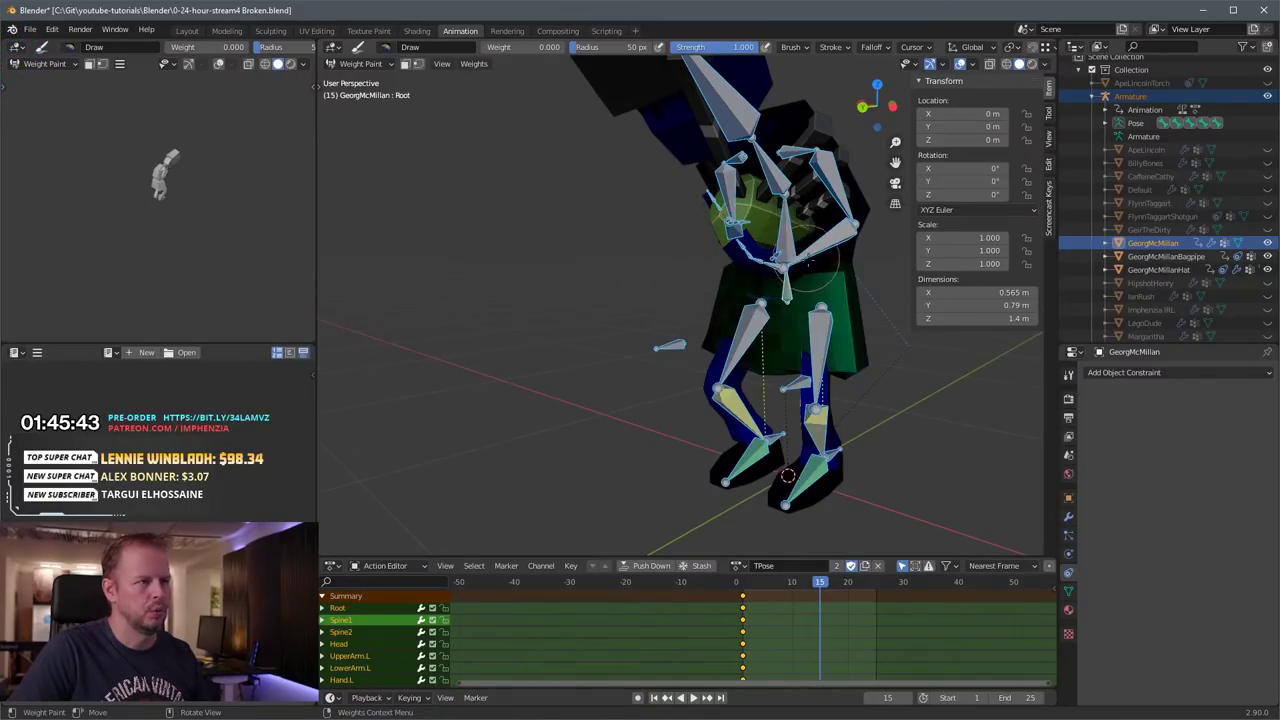
pyautogui.moveTo(843, 330); pyautogui.dragTo(830, 310, button='middle')
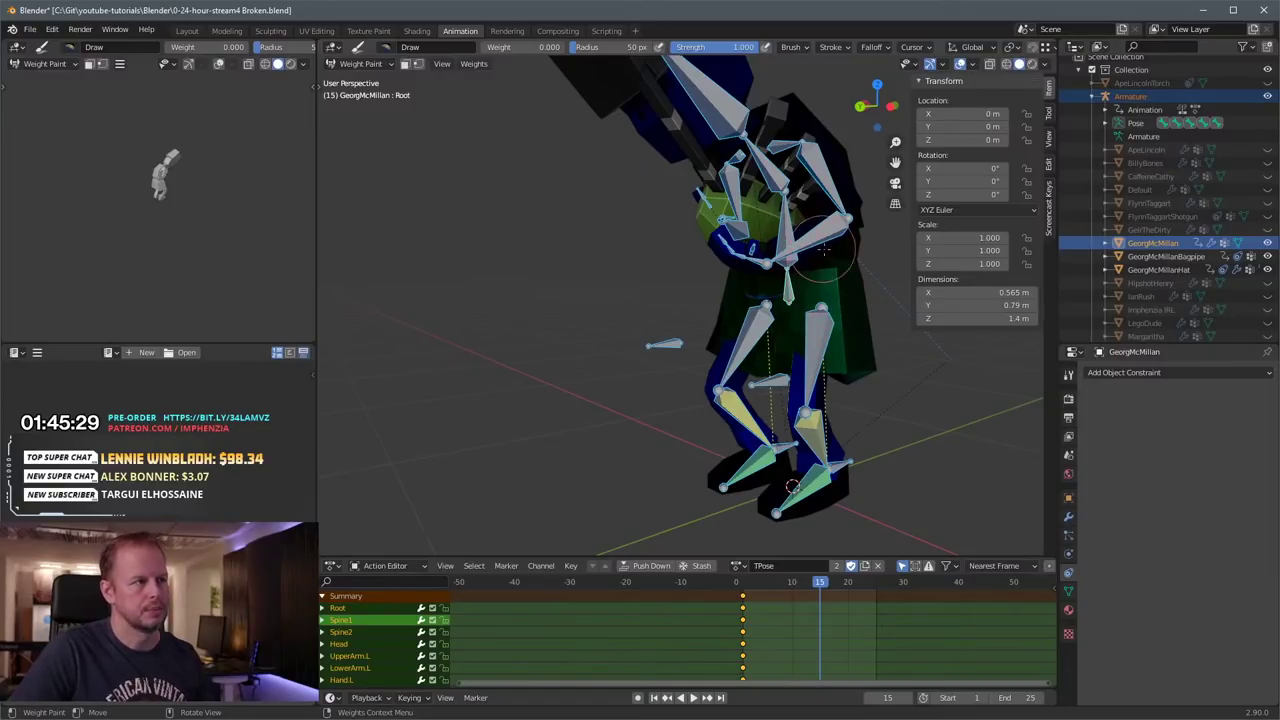
pyautogui.click(385, 66)
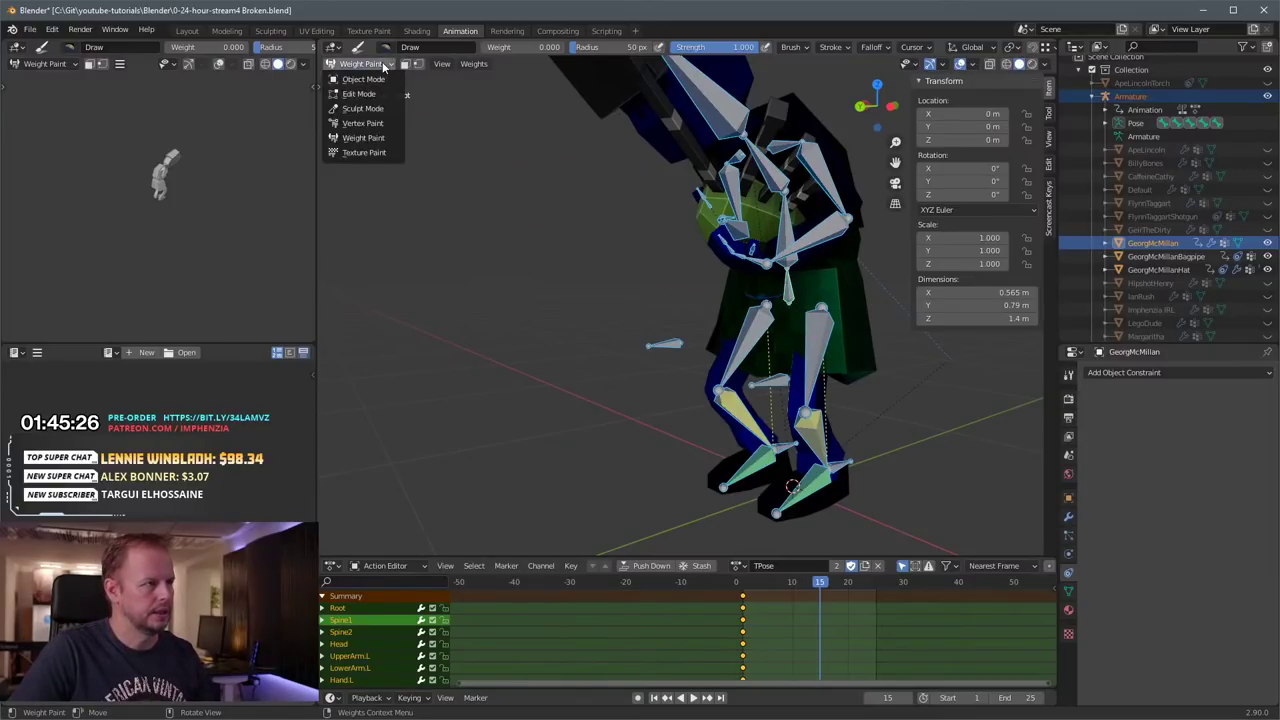
pyautogui.click(365, 80)
# Step: Assign the TPoseNew action to the GeorgMcMillan mesh
pyautogui.moveTo(660, 240); pyautogui.dragTo(756, 355, button='middle')
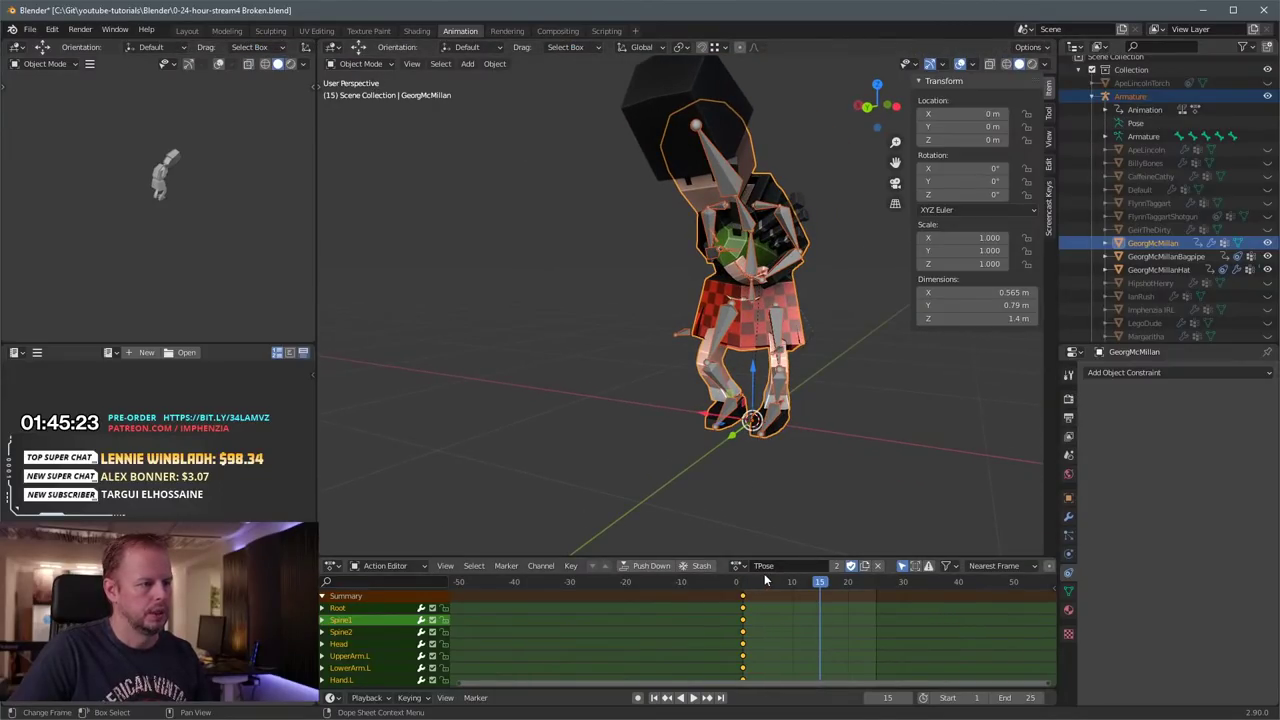
pyautogui.click(739, 567)
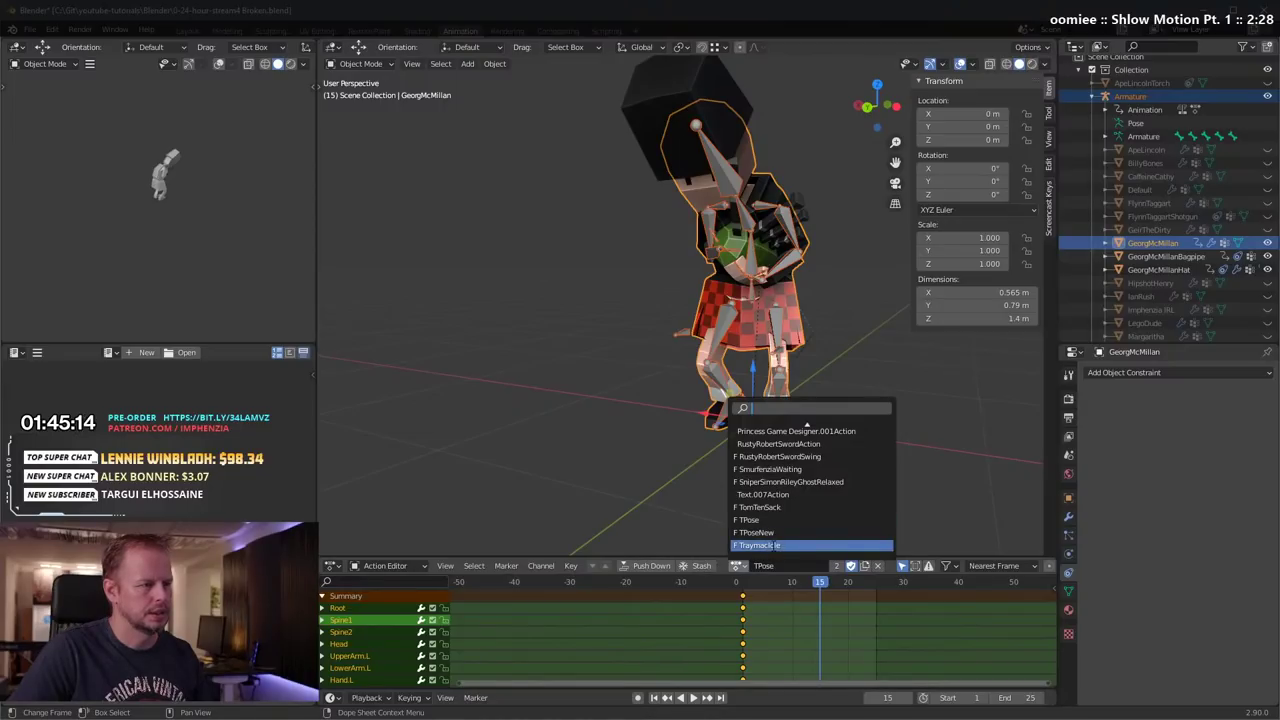
pyautogui.click(760, 532)
pyautogui.hotkey('ctrl', 'Tab')
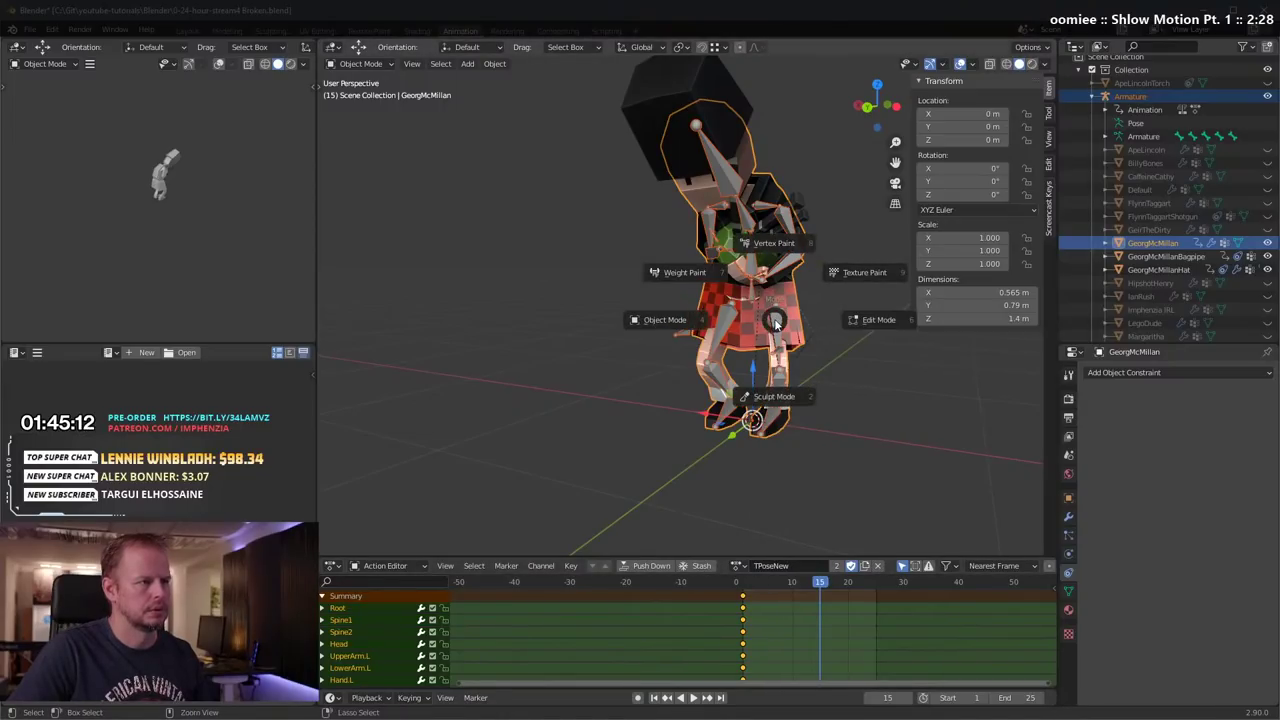
pyautogui.click(663, 321)
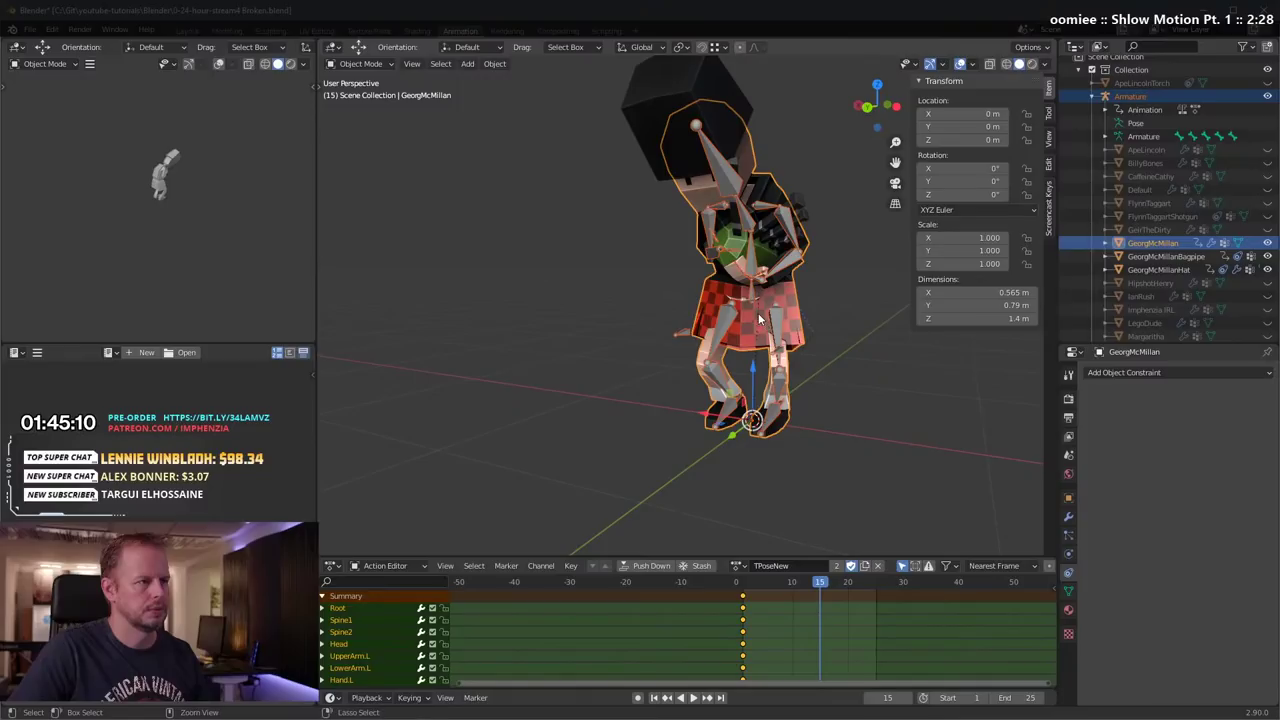
pyautogui.hotkey('ctrl', 'Tab')
pyautogui.press('Escape')
pyautogui.press('Tab')
pyautogui.press('Tab')
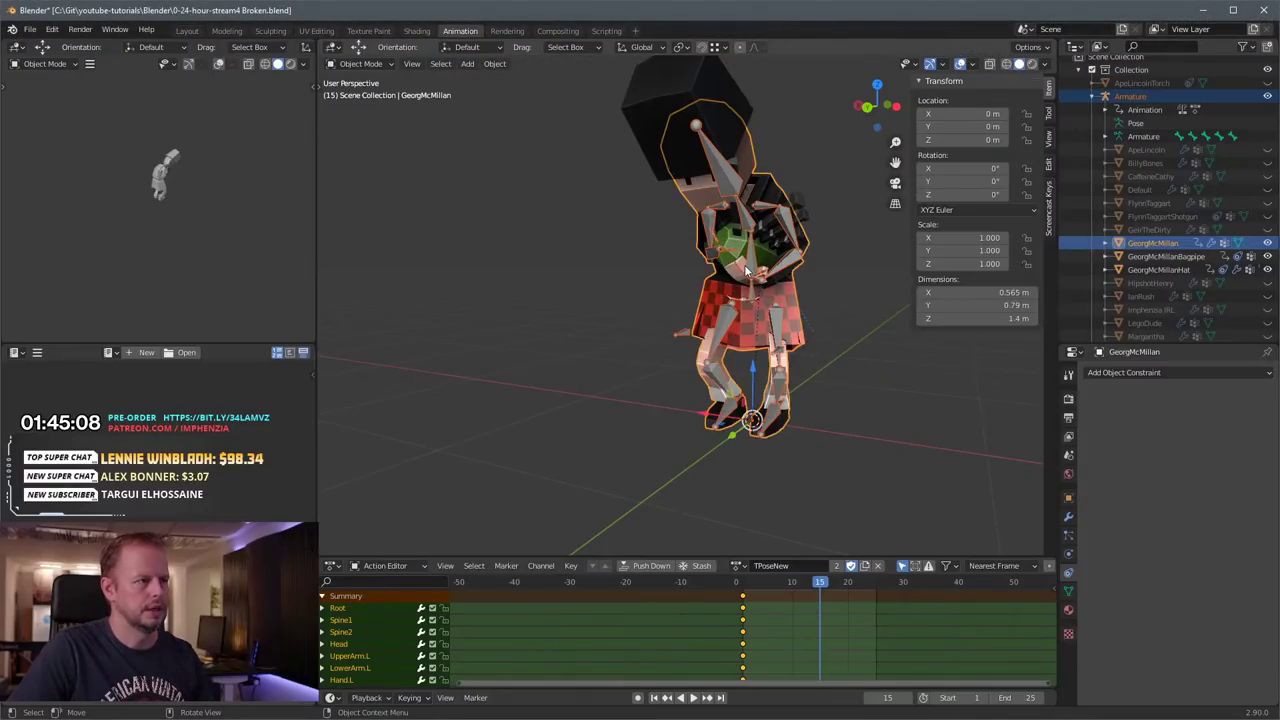
# Step: Put the Armature in Pose Mode and assign the TPoseNew action to it
pyautogui.click(747, 264)
pyautogui.hotkey('ctrl', 'Tab')
pyautogui.click(746, 262)
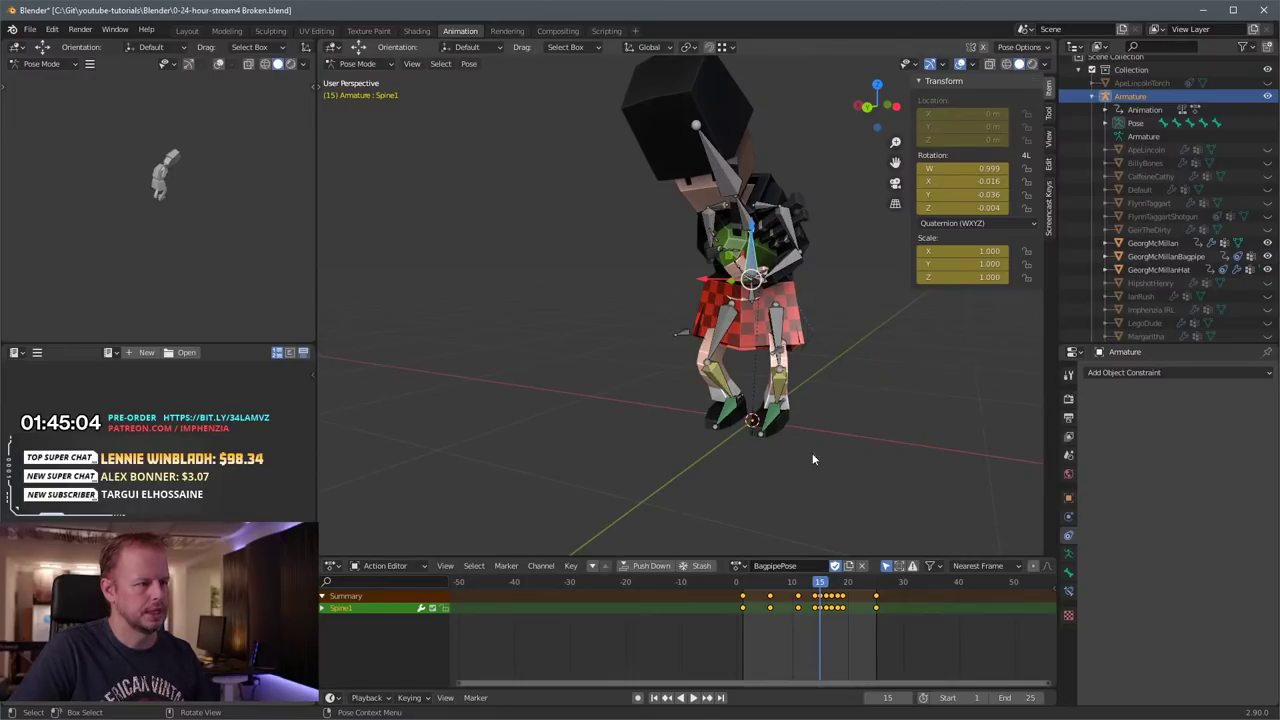
pyautogui.click(737, 568)
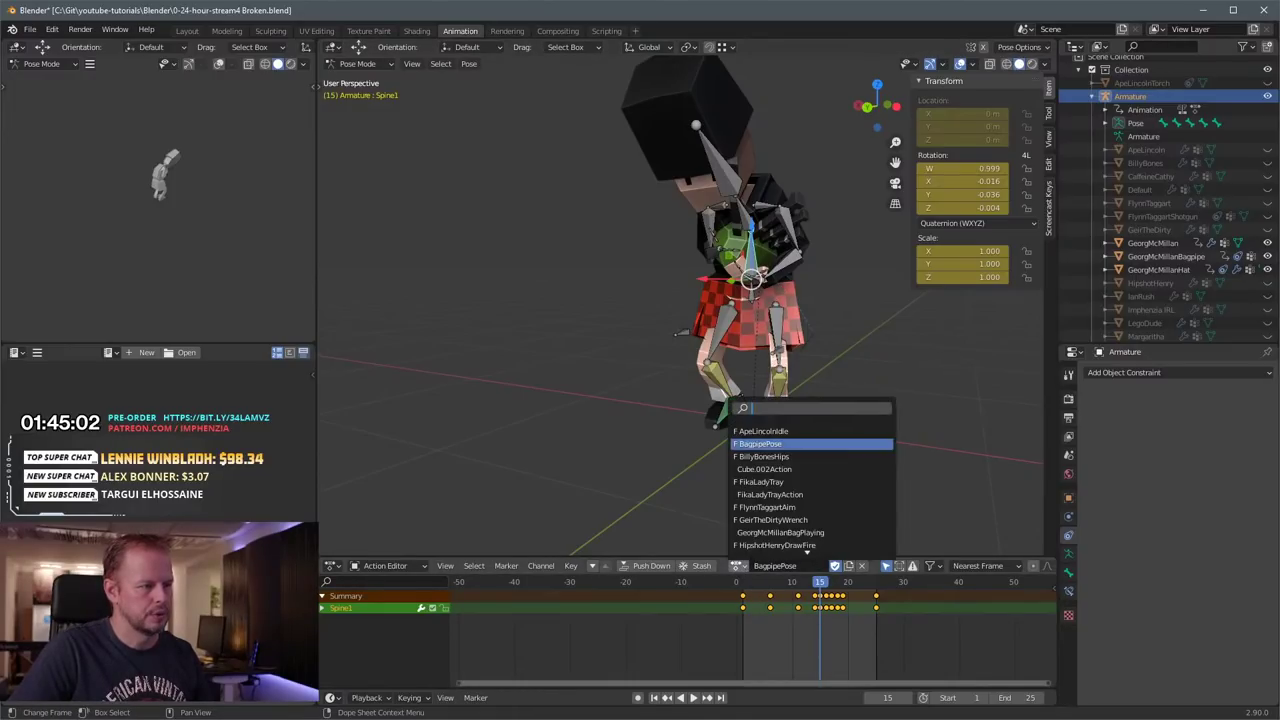
pyautogui.scroll(-20, 810, 488)
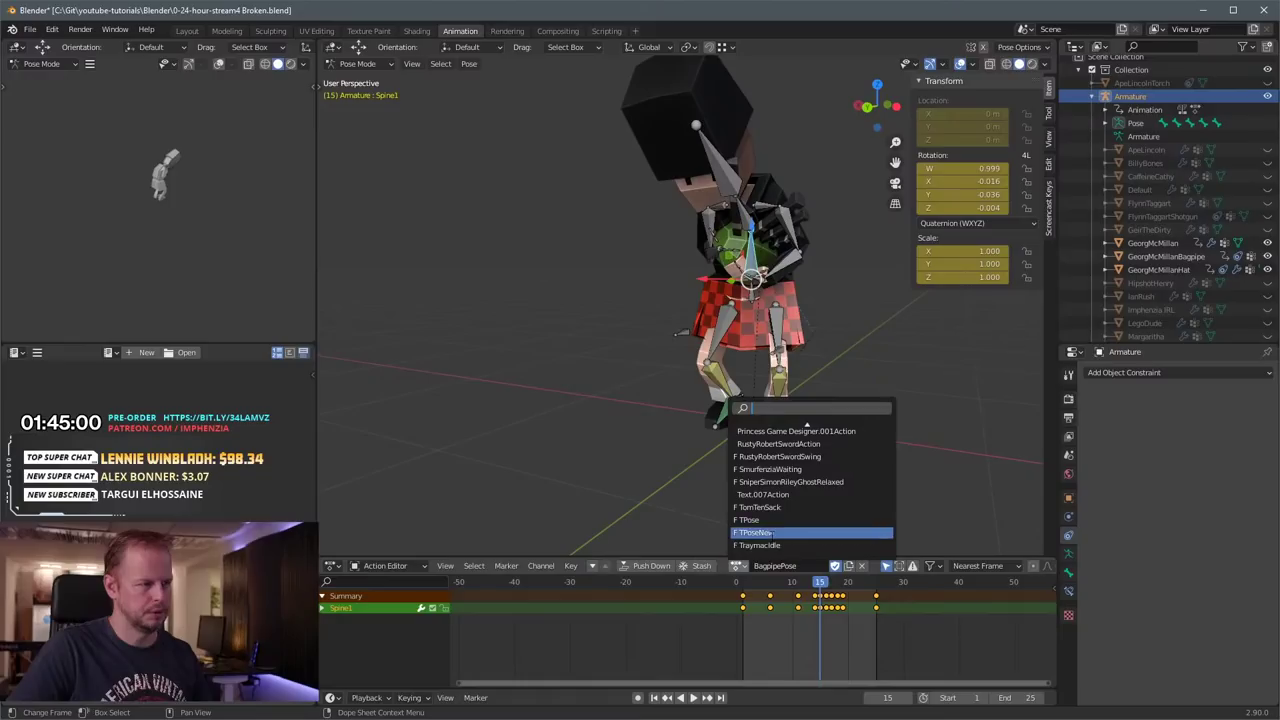
pyautogui.click(774, 526)
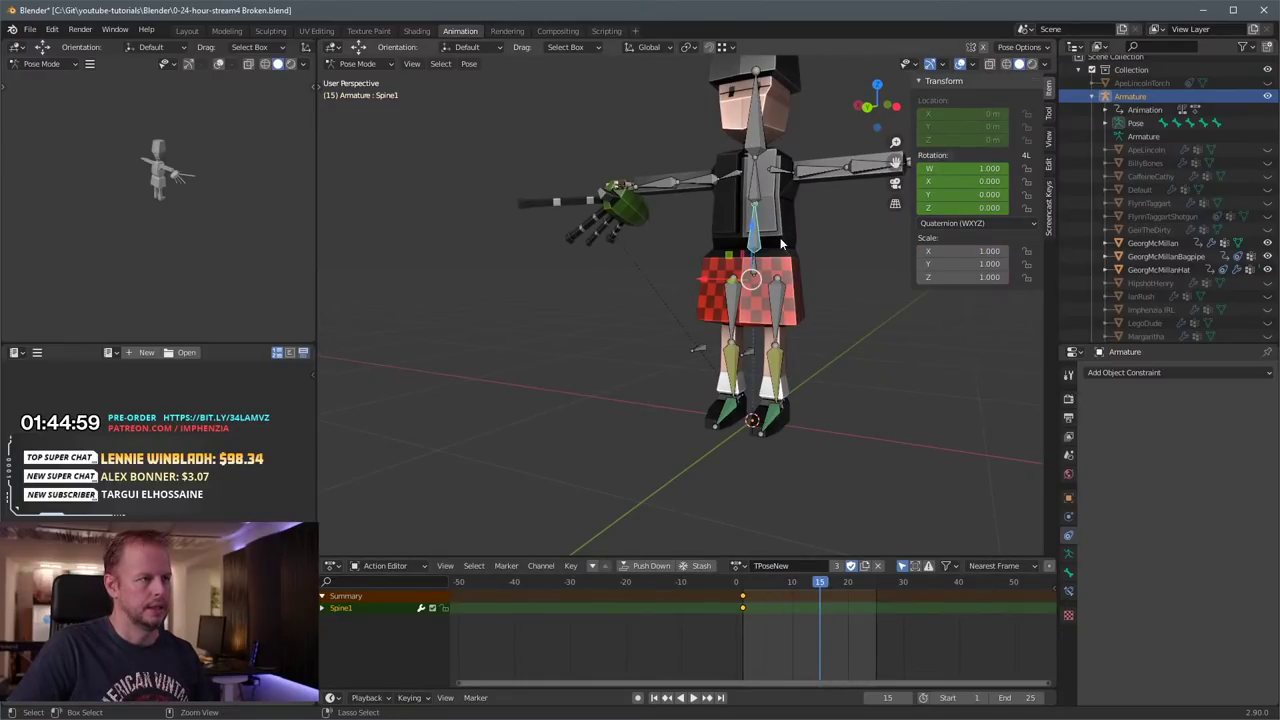
pyautogui.scroll(1, 790, 253)
pyautogui.scroll(-2, 790, 254)
# Step: Return the Armature to Object Mode and select the GeorgMcMillan mesh on its own
pyautogui.hotkey('ctrl', 'Tab')
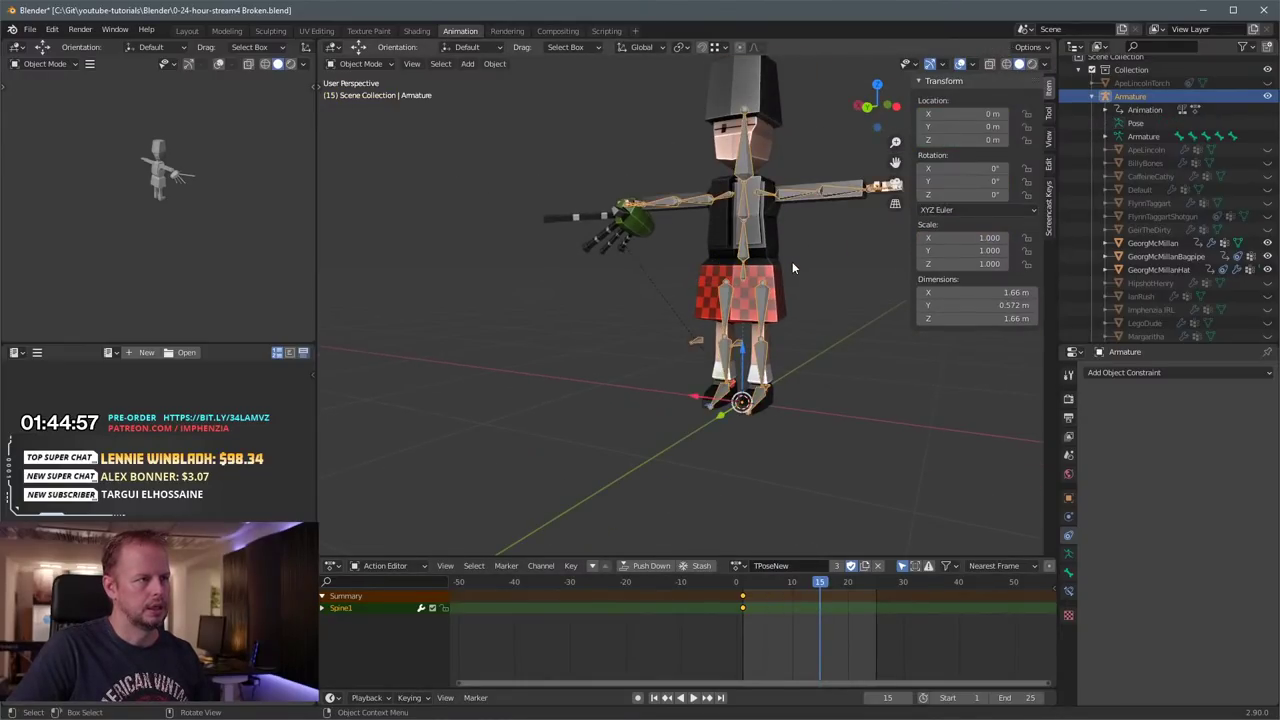
pyautogui.click(765, 246)
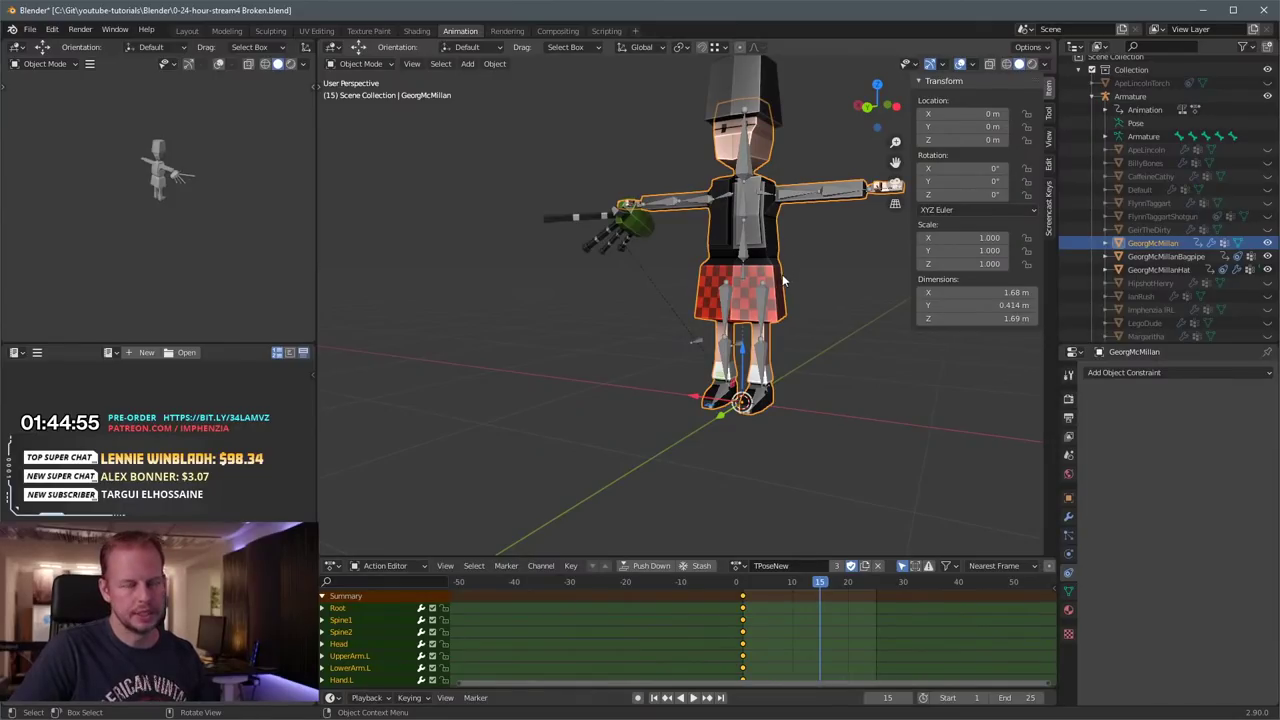
pyautogui.keyDown('shift'); pyautogui.moveTo(738, 274); pyautogui.dragTo(768, 320, button='middle'); pyautogui.keyUp('shift')
pyautogui.scroll(2, 768, 358)
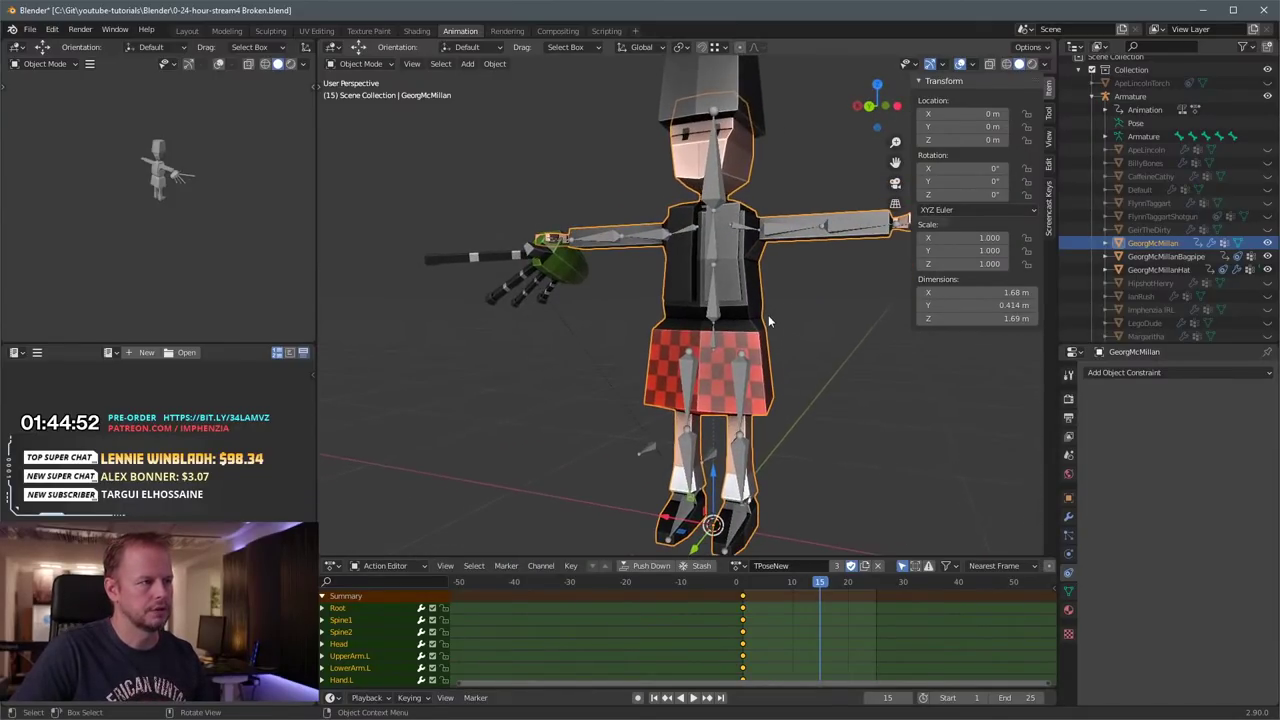
# Step: Parent the GeorgMcMillan mesh to the Armature with automatic weights
pyautogui.keyDown('shift'); pyautogui.click(712, 300); pyautogui.keyUp('shift')
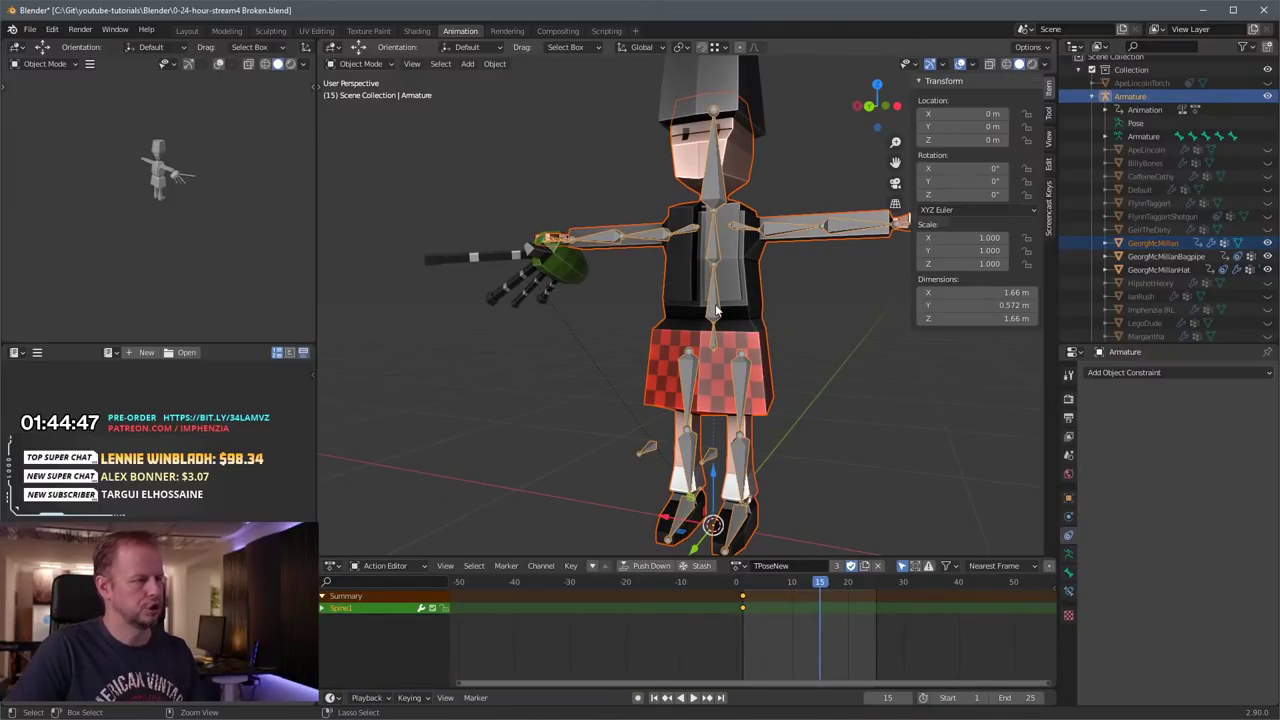
pyautogui.hotkey('ctrl', 'p')
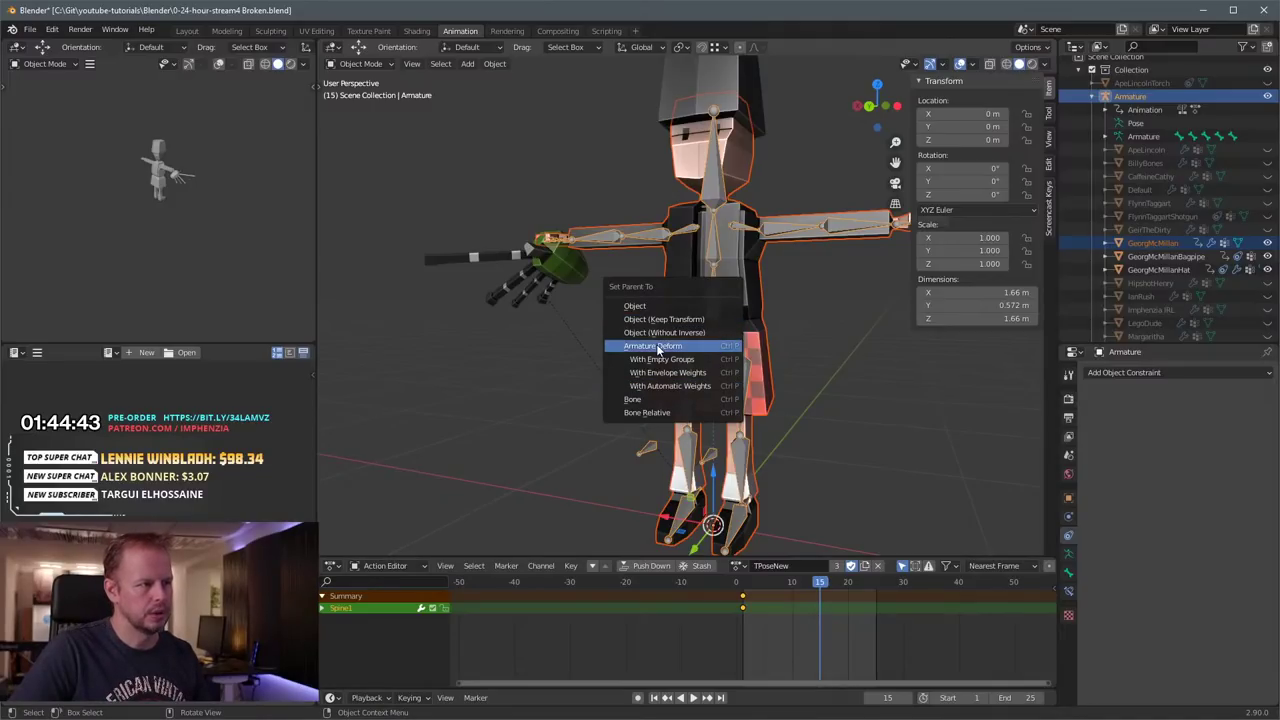
pyautogui.click(693, 386)
# Step: Put the Armature in Pose Mode and select its Root bone at the kilt
pyautogui.hotkey('ctrl', 'Tab')
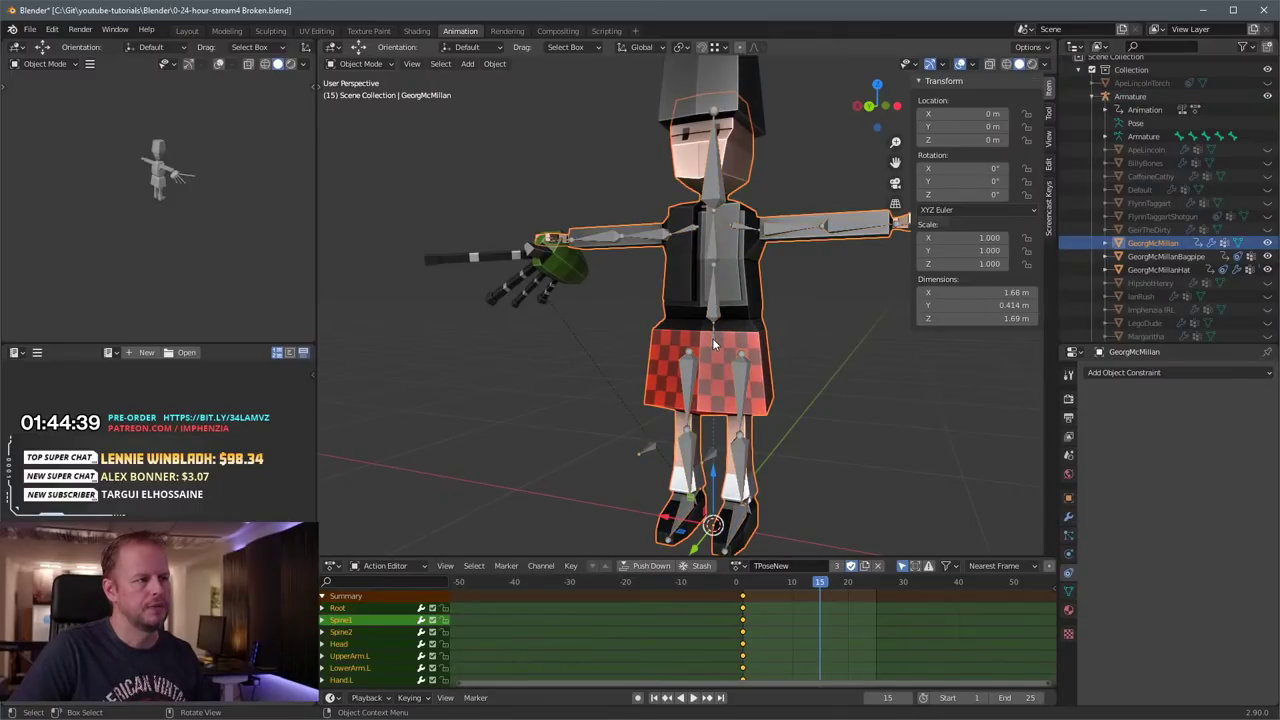
pyautogui.click(711, 342)
pyautogui.click(712, 343)
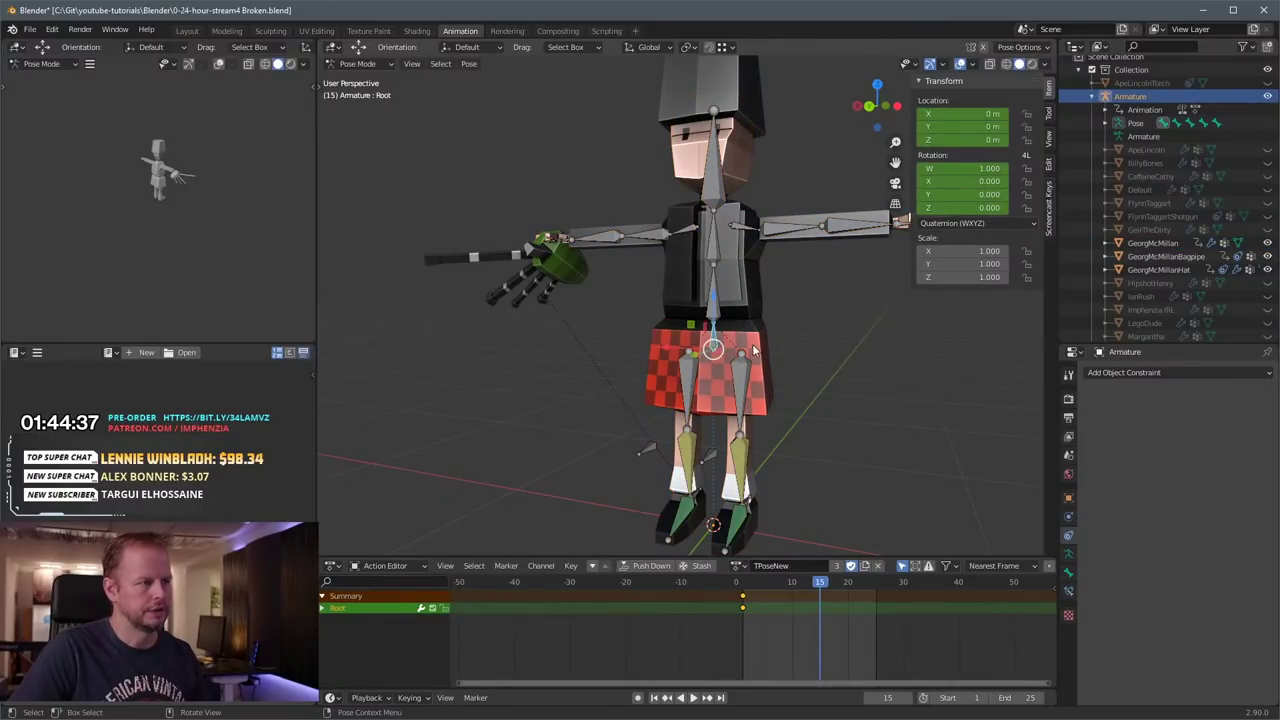
# Step: Try lowering the Root bone in two moves to test how the kilt and legs deform, and undo both moves
pyautogui.press('g')
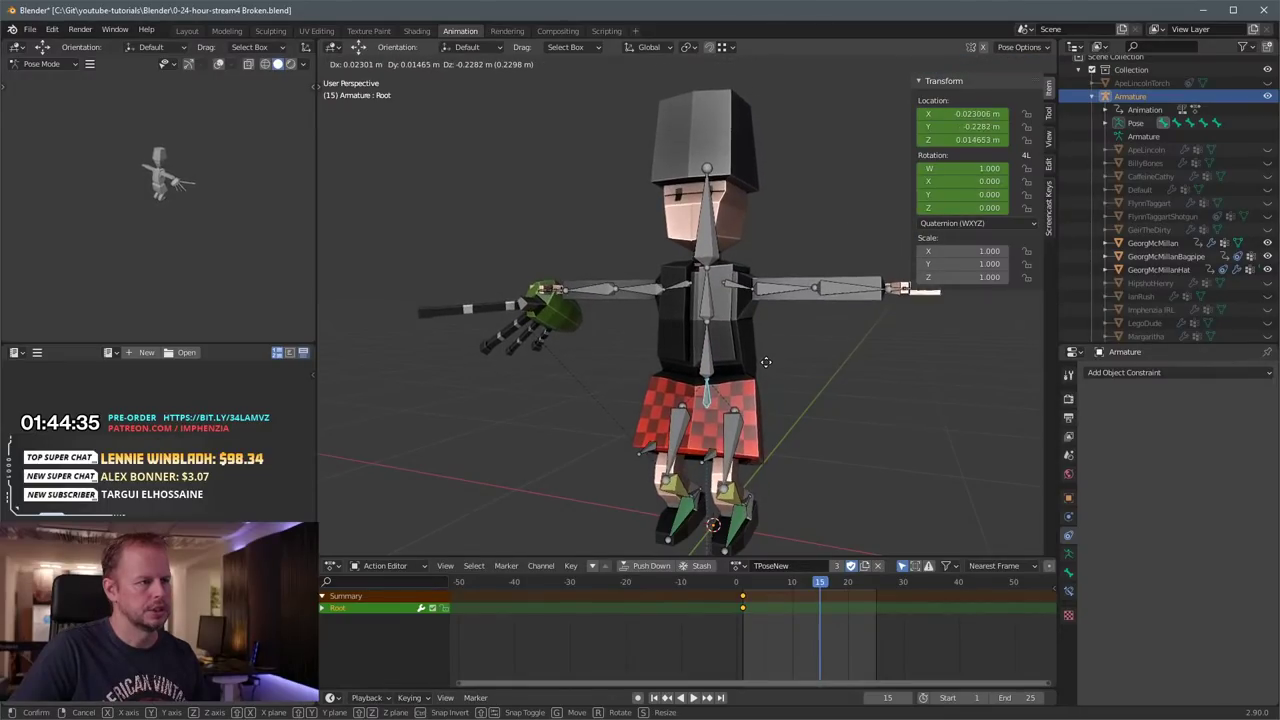
pyautogui.click(766, 369)
pyautogui.moveTo(766, 369); pyautogui.dragTo(713, 368, button='middle')
pyautogui.press('g')
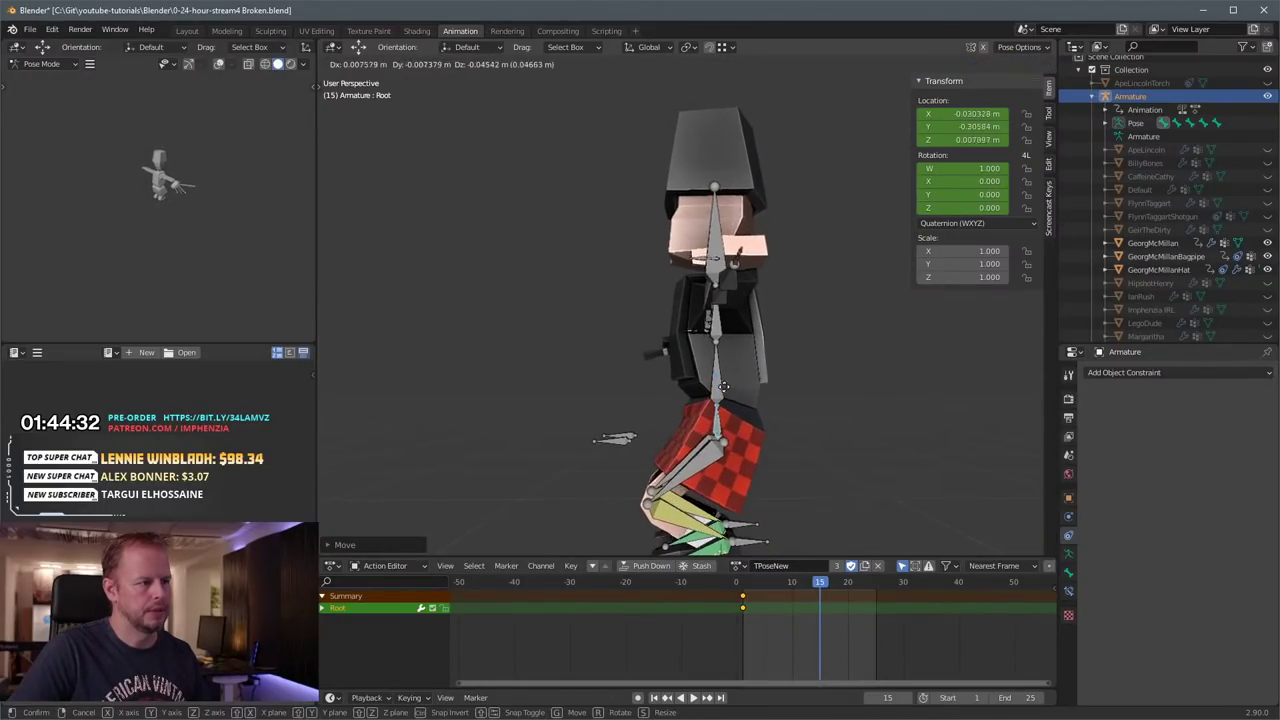
pyautogui.click(770, 445)
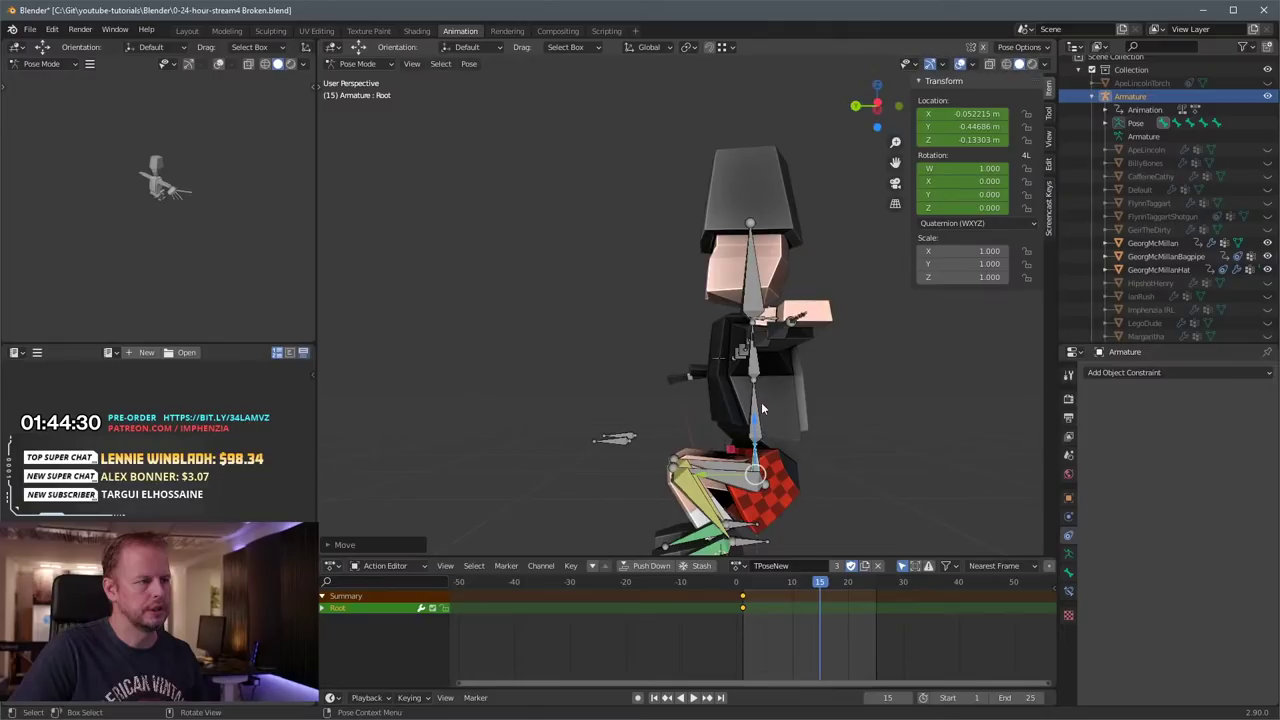
pyautogui.moveTo(770, 445); pyautogui.dragTo(780, 486, button='middle')
pyautogui.scroll(3, 780, 486)
pyautogui.hotkey('ctrl', 'z')
pyautogui.hotkey('ctrl', 'z')
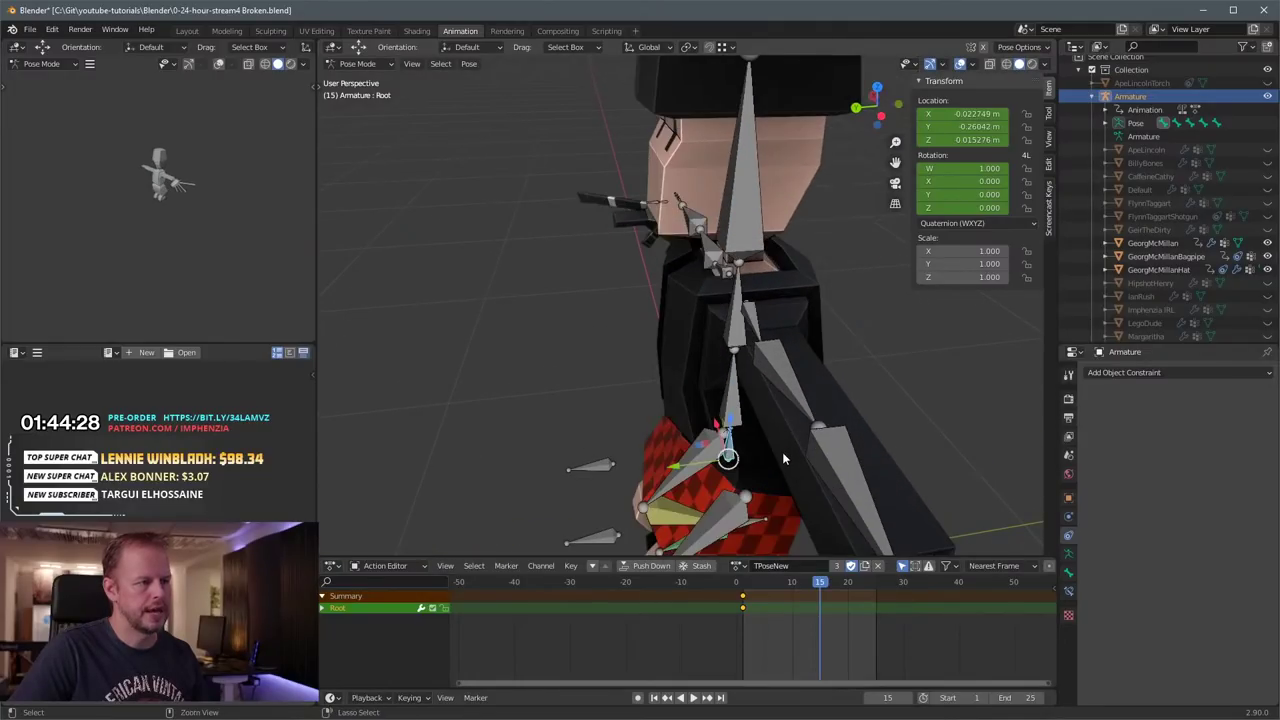
# Step: Examine the torso, kilt and legs in T-pose from several angles, leaving the Root bone in place
pyautogui.moveTo(784, 418); pyautogui.dragTo(700, 338, button='middle')
pyautogui.moveTo(677, 426); pyautogui.dragTo(730, 342, button='middle')
pyautogui.moveTo(741, 295)
pyautogui.mouseDown(button='middle')
pyautogui.moveTo(813, 290)
pyautogui.moveTo(743, 305)
pyautogui.mouseUp(button='middle')
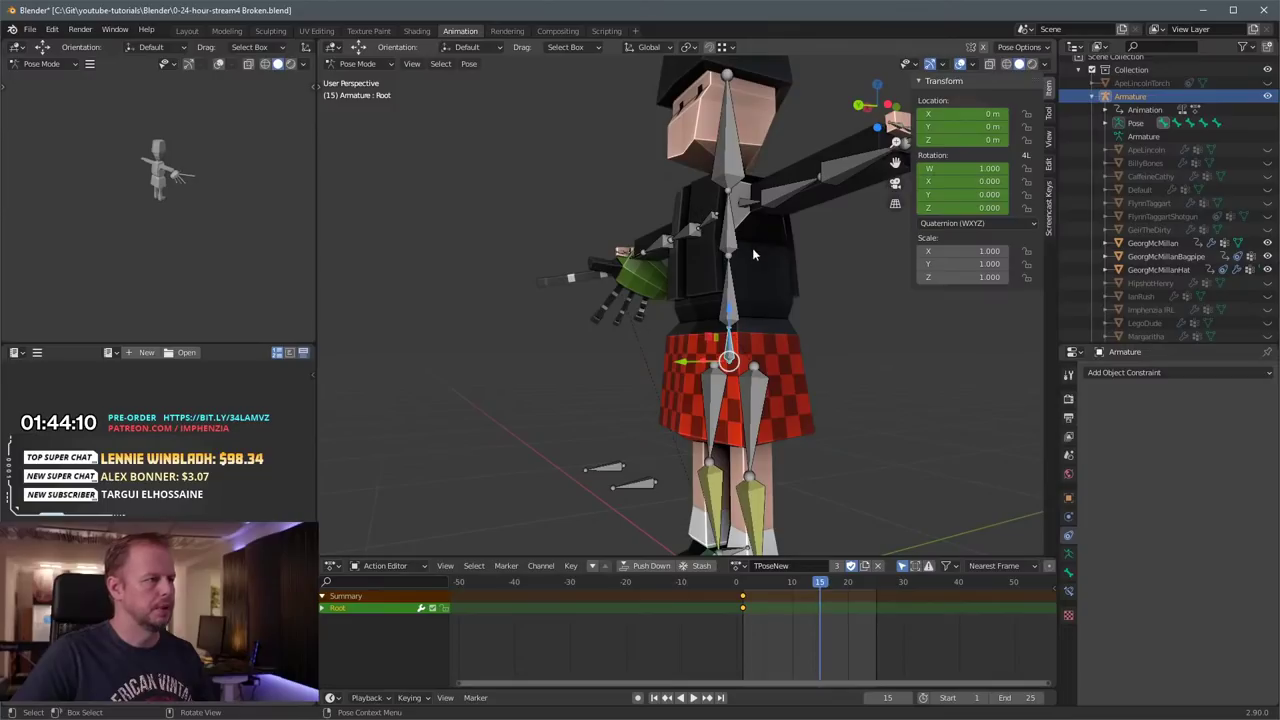
pyautogui.moveTo(694, 283)
pyautogui.mouseDown(button='middle')
pyautogui.moveTo(786, 288)
pyautogui.moveTo(712, 266)
pyautogui.mouseUp(button='middle')
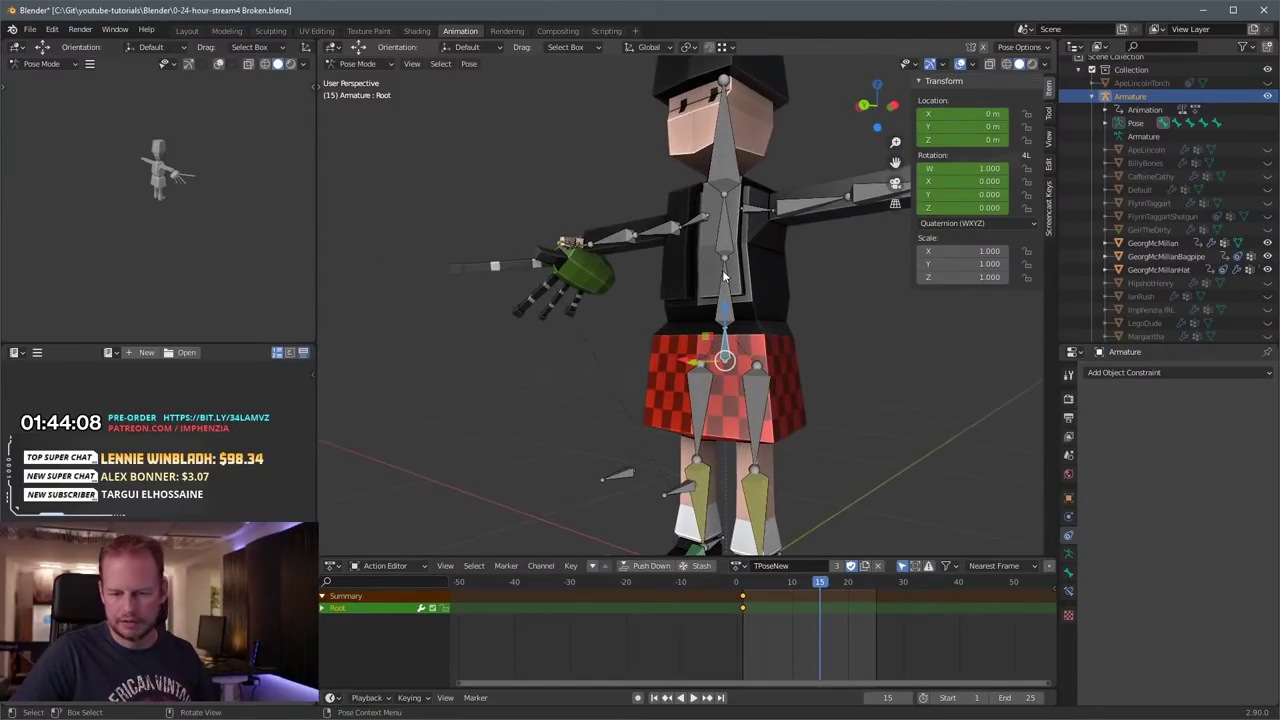
pyautogui.moveTo(750, 325); pyautogui.dragTo(805, 312, button='middle')
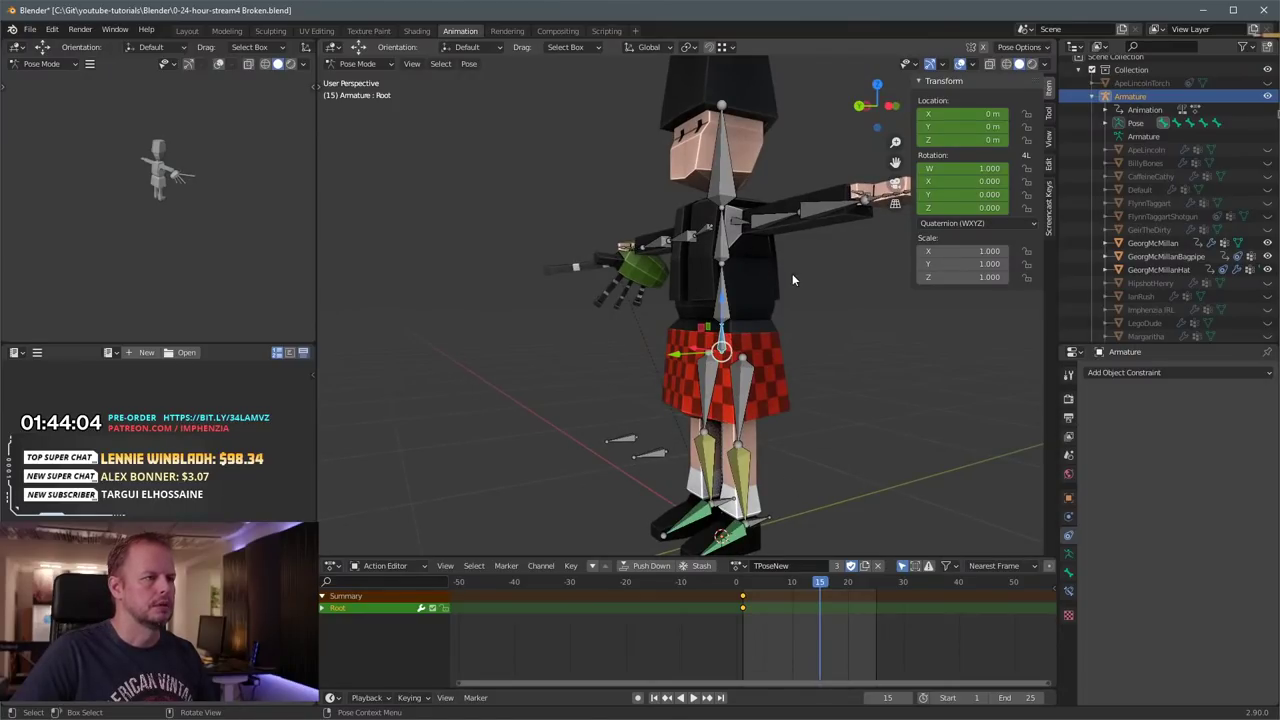
pyautogui.press('g')
pyautogui.rightClick(788, 332)
pyautogui.moveTo(758, 417); pyautogui.dragTo(766, 428, button='middle')
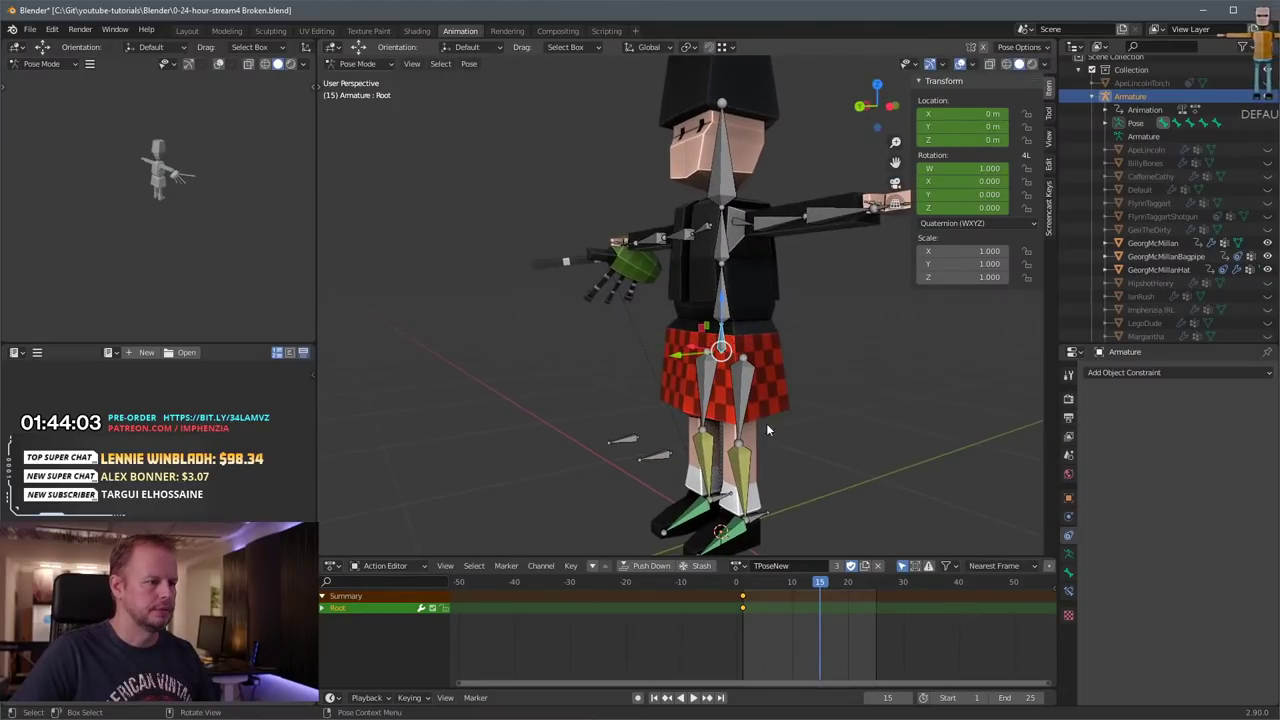
# Step: Assign the BagpipePose action to the Armature
pyautogui.click(740, 566)
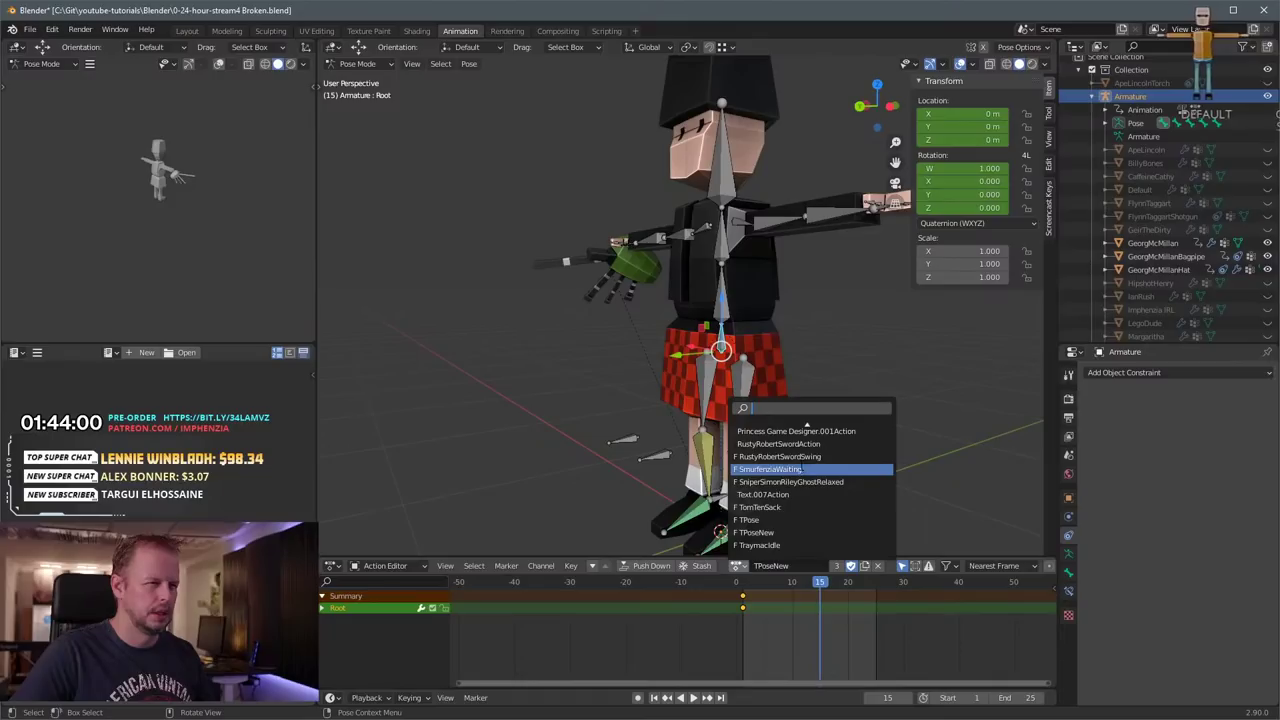
pyautogui.scroll(5, 802, 460)
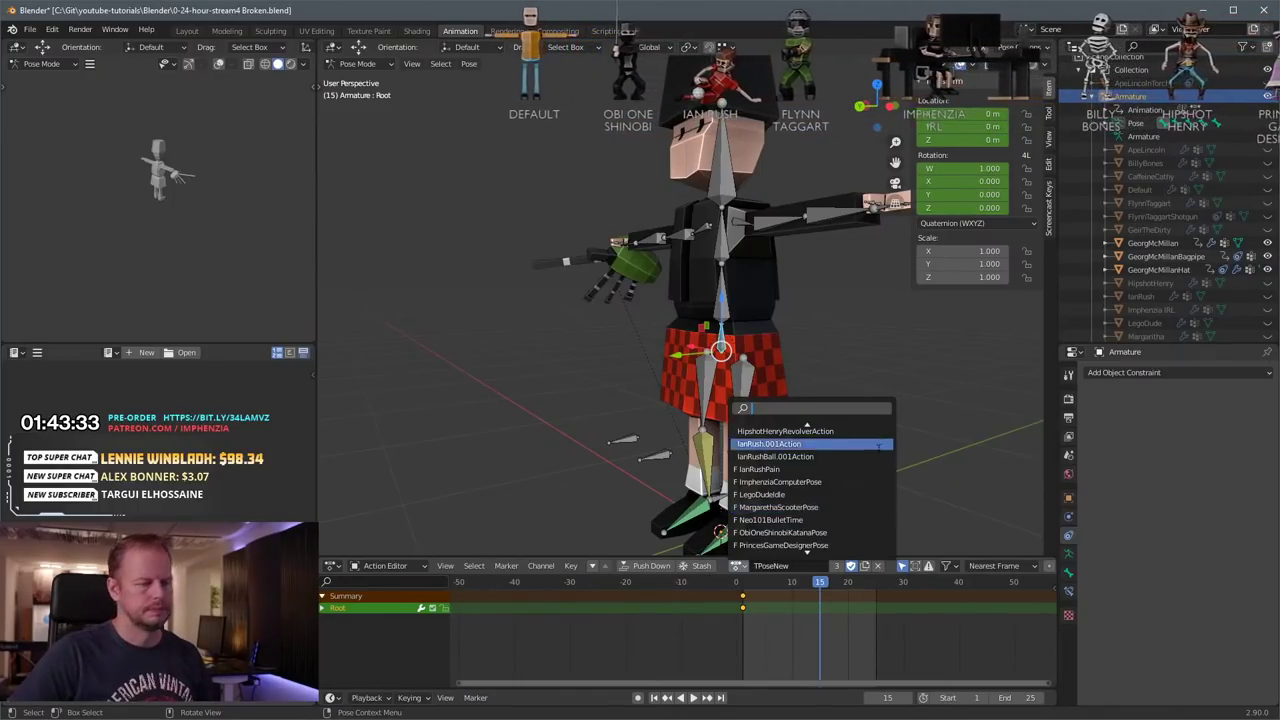
pyautogui.scroll(-13, 804, 500)
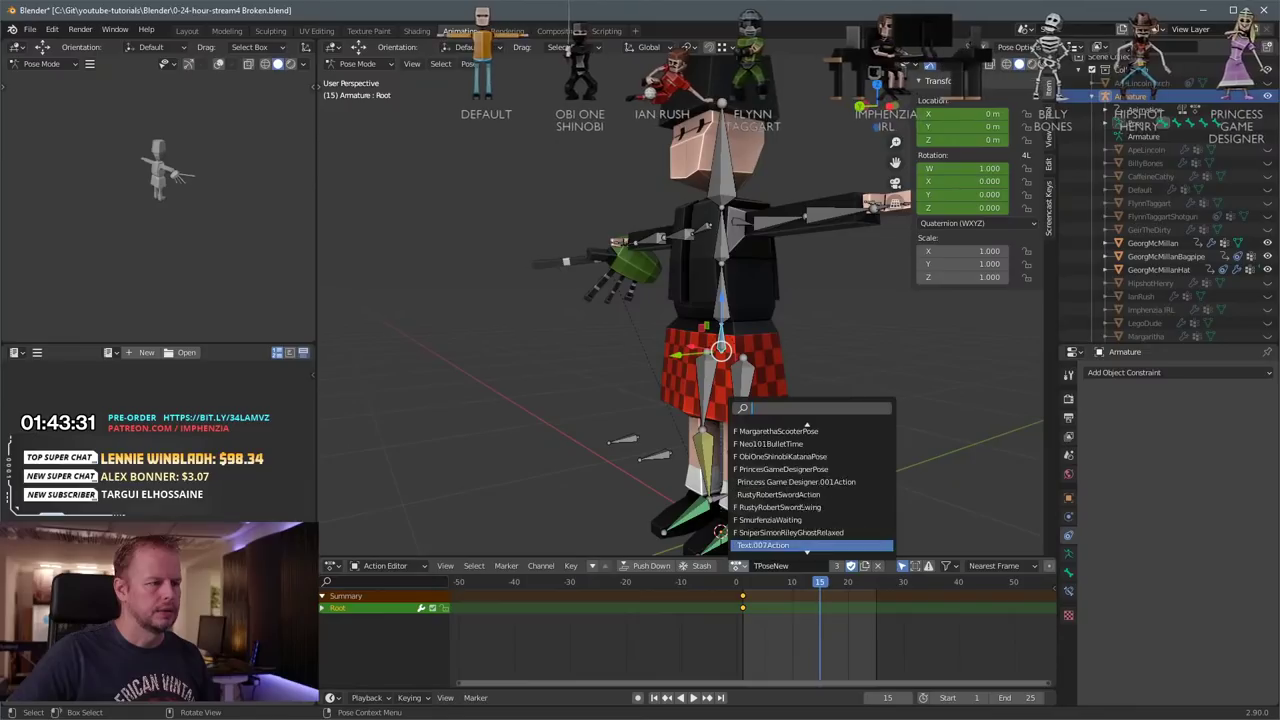
pyautogui.scroll(10, 766, 470)
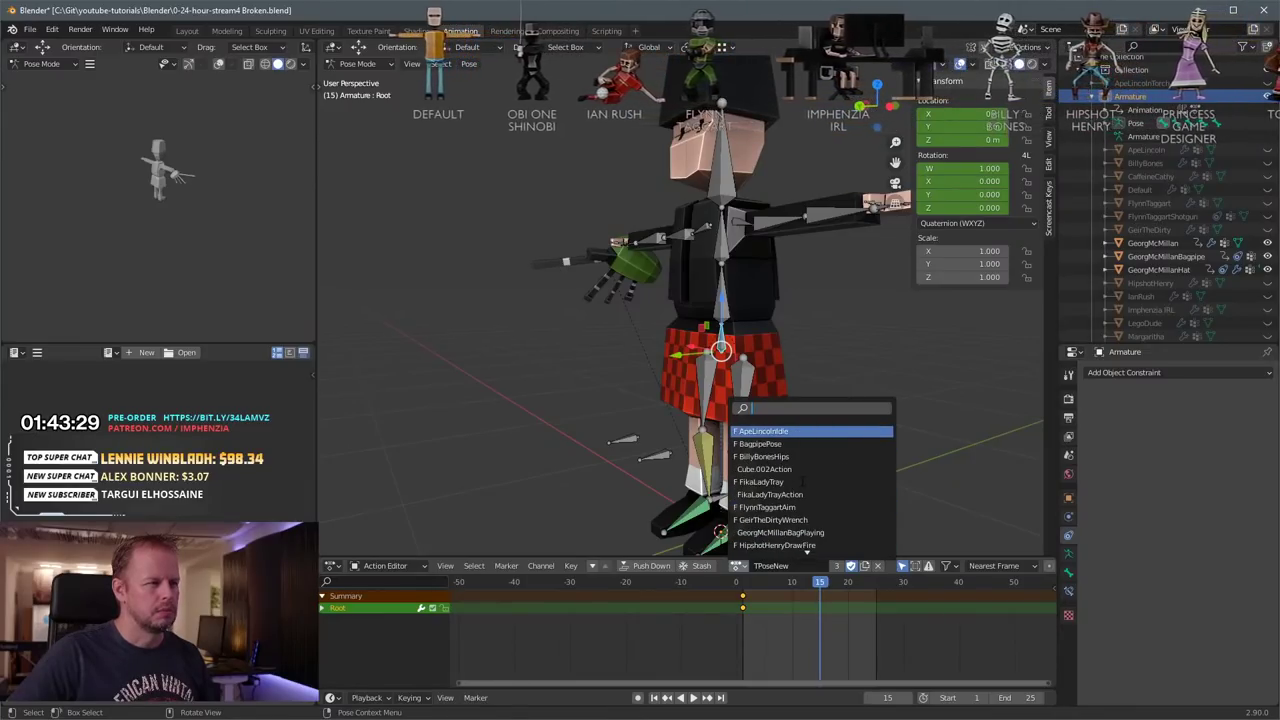
pyautogui.click(766, 446)
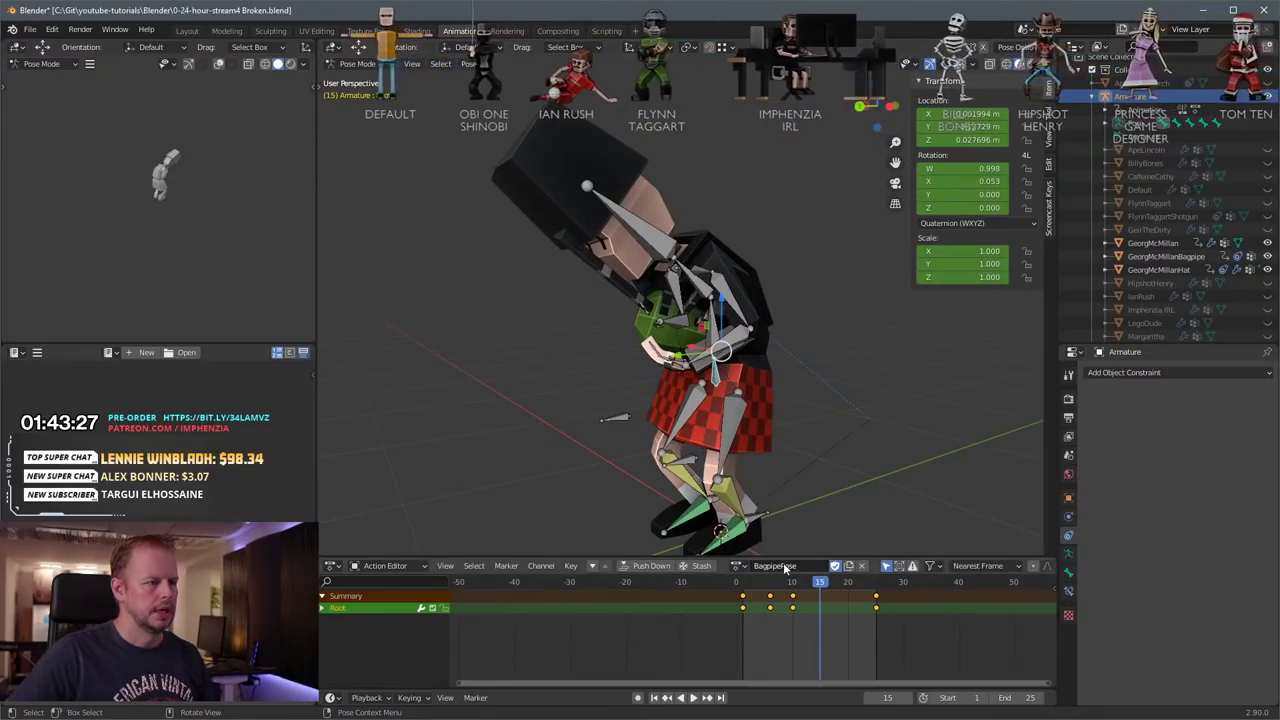
# Step: Play back the BagpipePose animation and examine the character's kilt and upper body from the front and side
pyautogui.moveTo(715, 378); pyautogui.dragTo(824, 441, button='middle')
pyautogui.press('space')
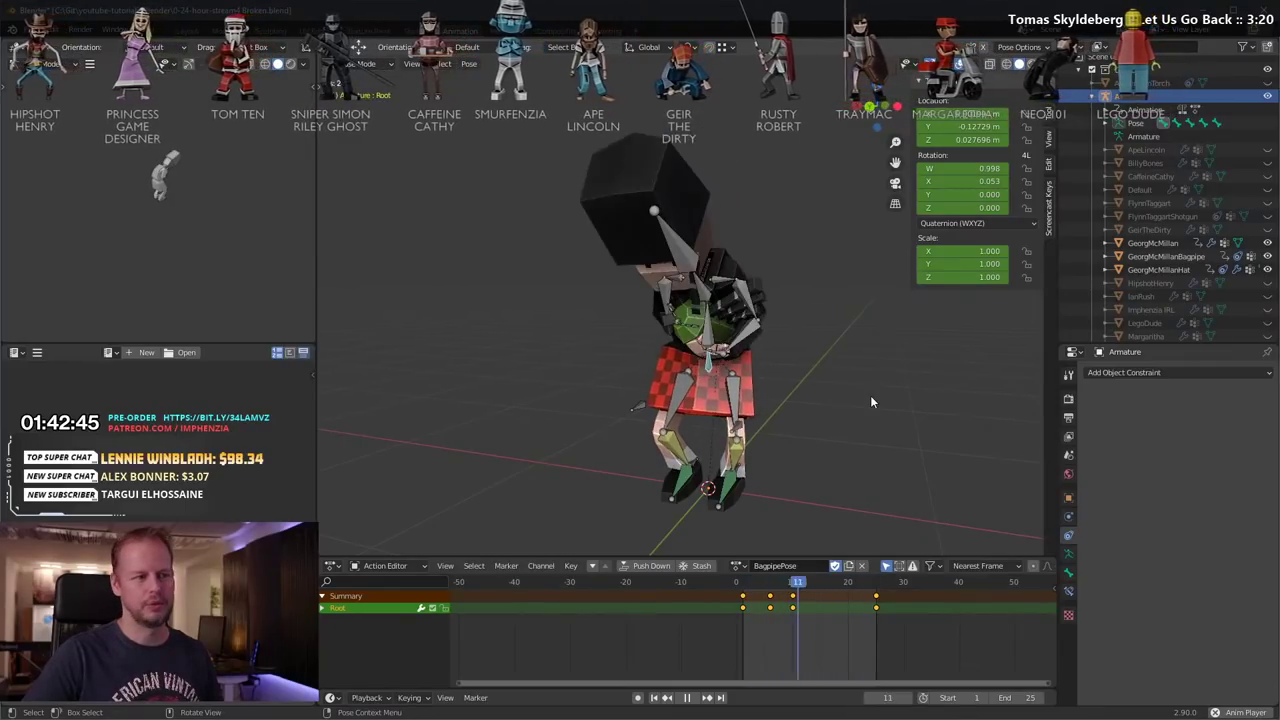
pyautogui.press('space')
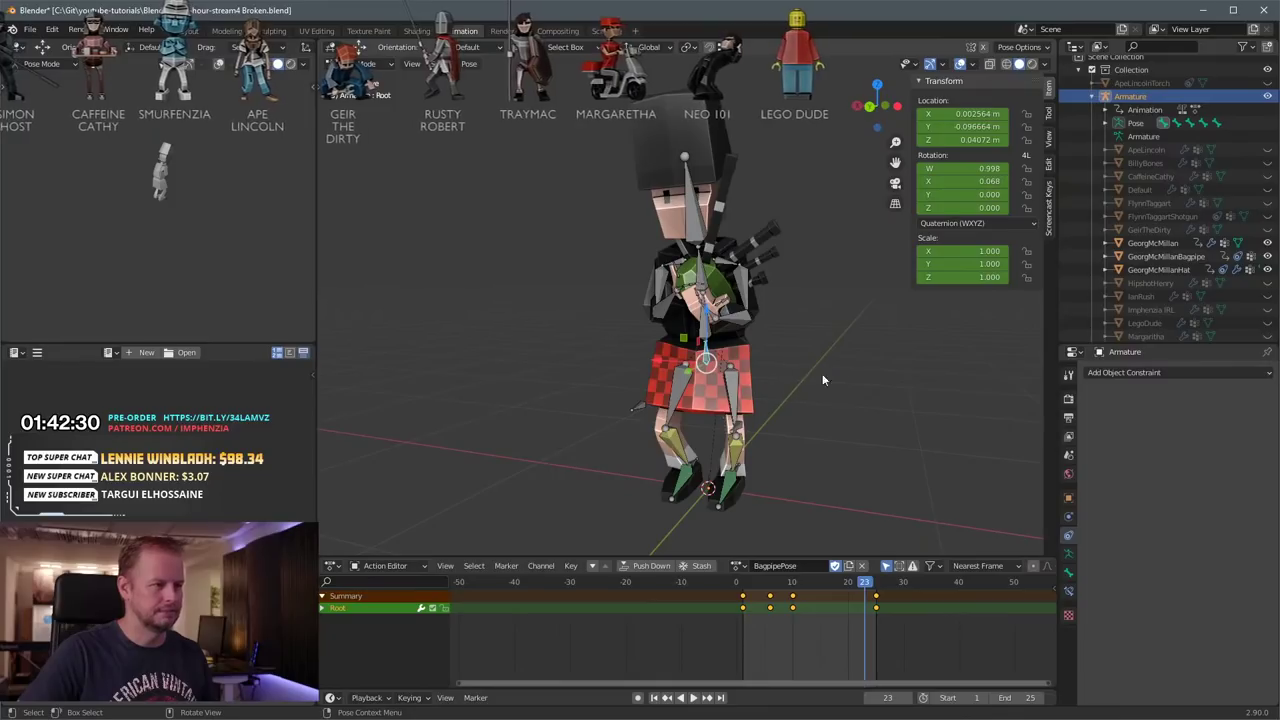
pyautogui.moveTo(822, 378); pyautogui.dragTo(740, 310, button='middle')
pyautogui.scroll(3, 758, 382)
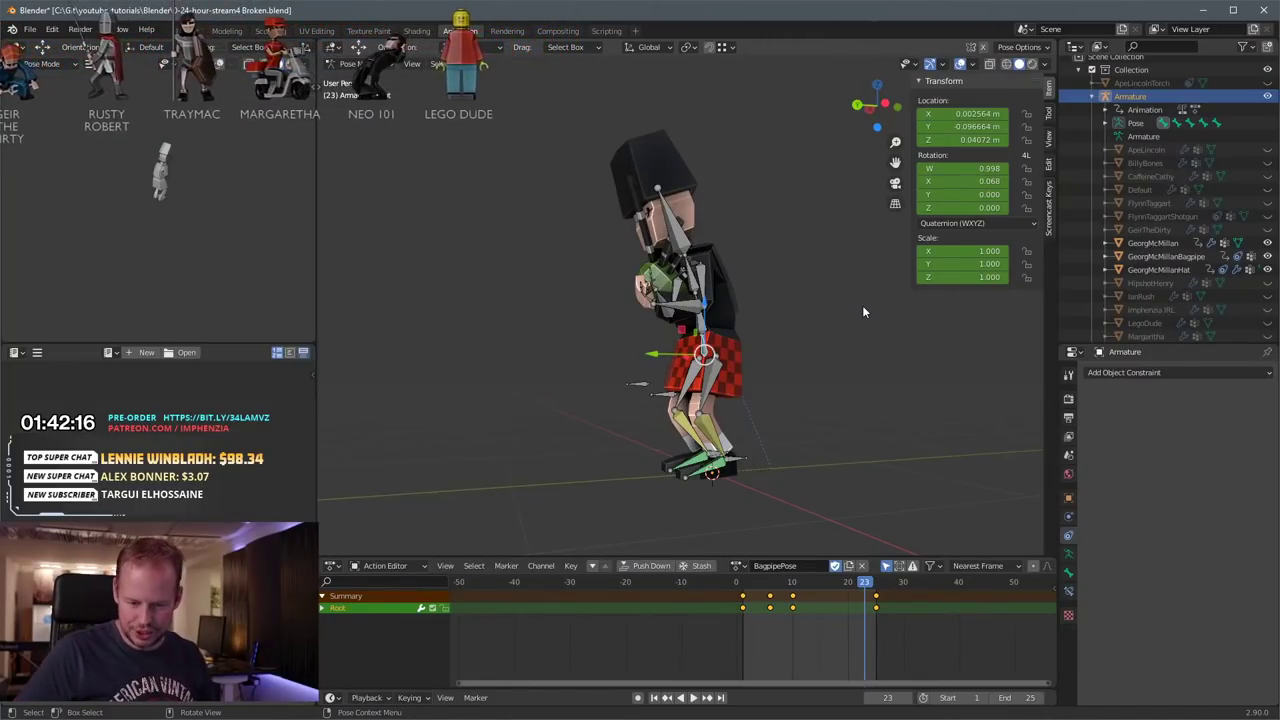
pyautogui.moveTo(670, 136); pyautogui.dragTo(736, 254, button='middle')
pyautogui.scroll(3, 736, 254)
# Step: Replay the animation, return the Armature to Object Mode to review it without bones, and stop playback
pyautogui.press('space')
pyautogui.scroll(-4, 809, 297)
pyautogui.moveTo(811, 288); pyautogui.dragTo(852, 319, button='middle')
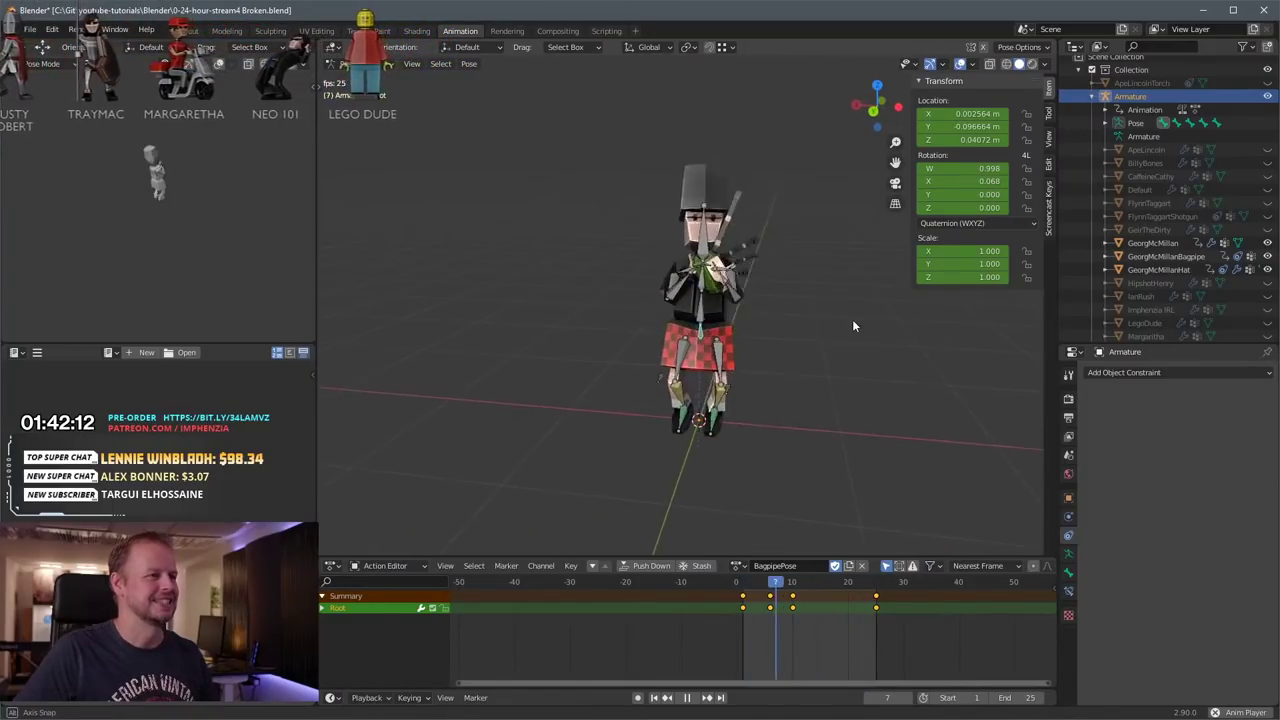
pyautogui.scroll(-3, 852, 319)
pyautogui.hotkey('ctrl', 'Tab')
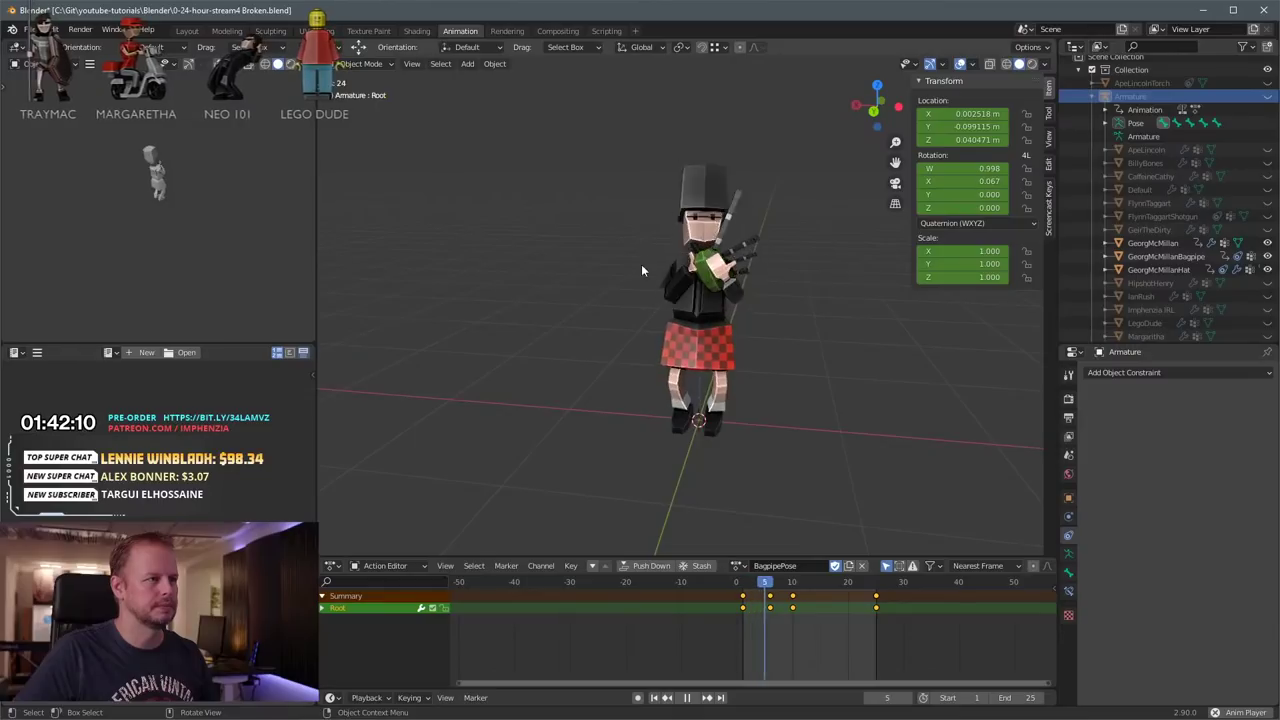
pyautogui.moveTo(641, 264); pyautogui.dragTo(714, 318, button='middle')
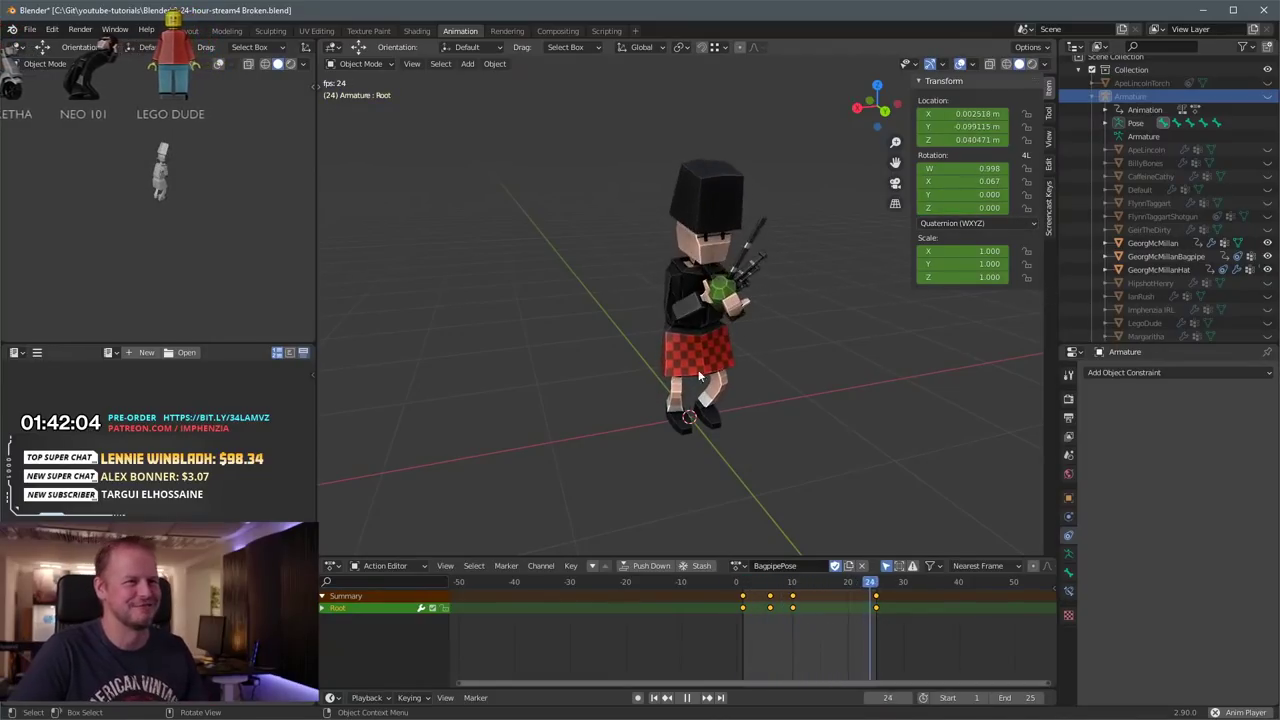
pyautogui.press('Escape')
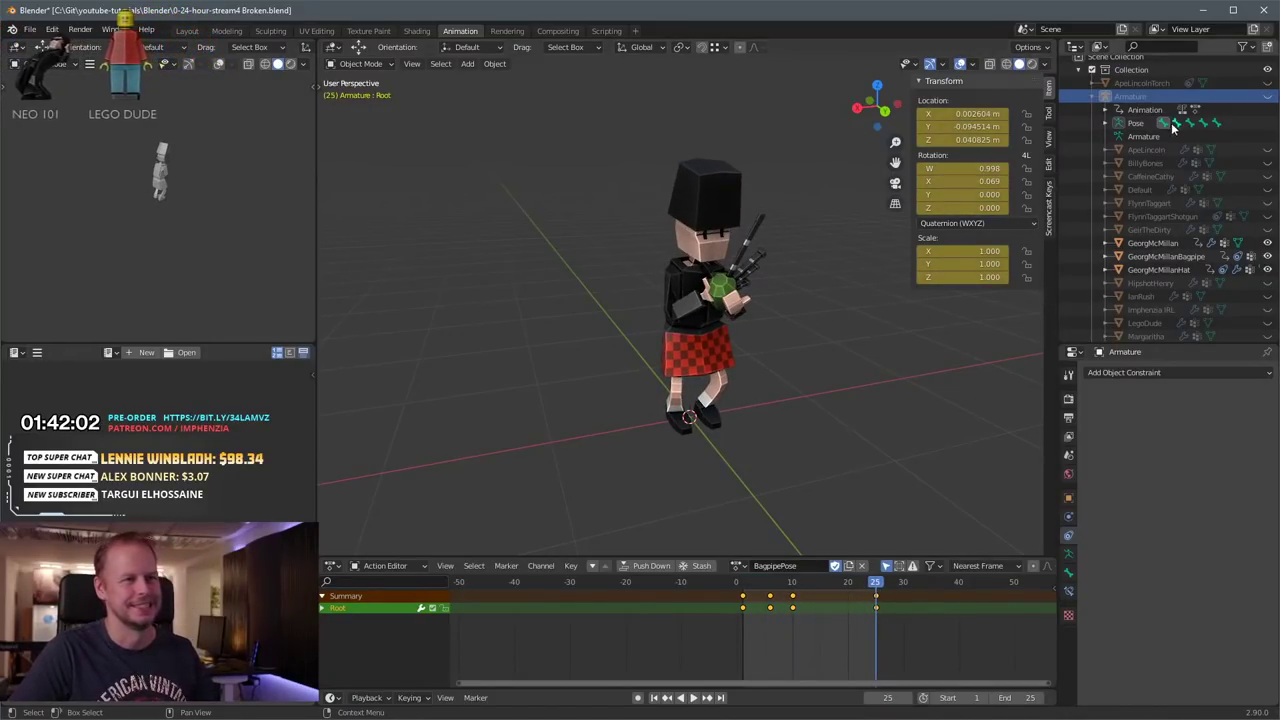
pyautogui.click(1165, 256)
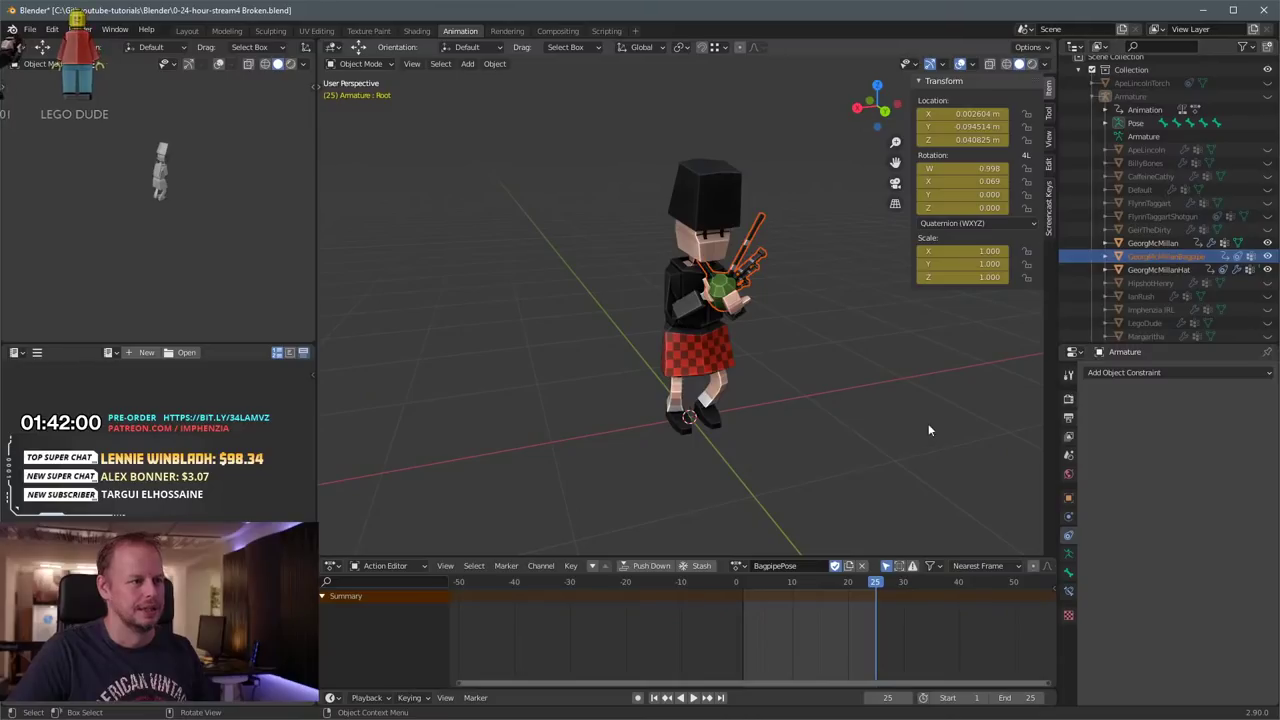
pyautogui.click(738, 566)
pyautogui.scroll(-5, 803, 476)
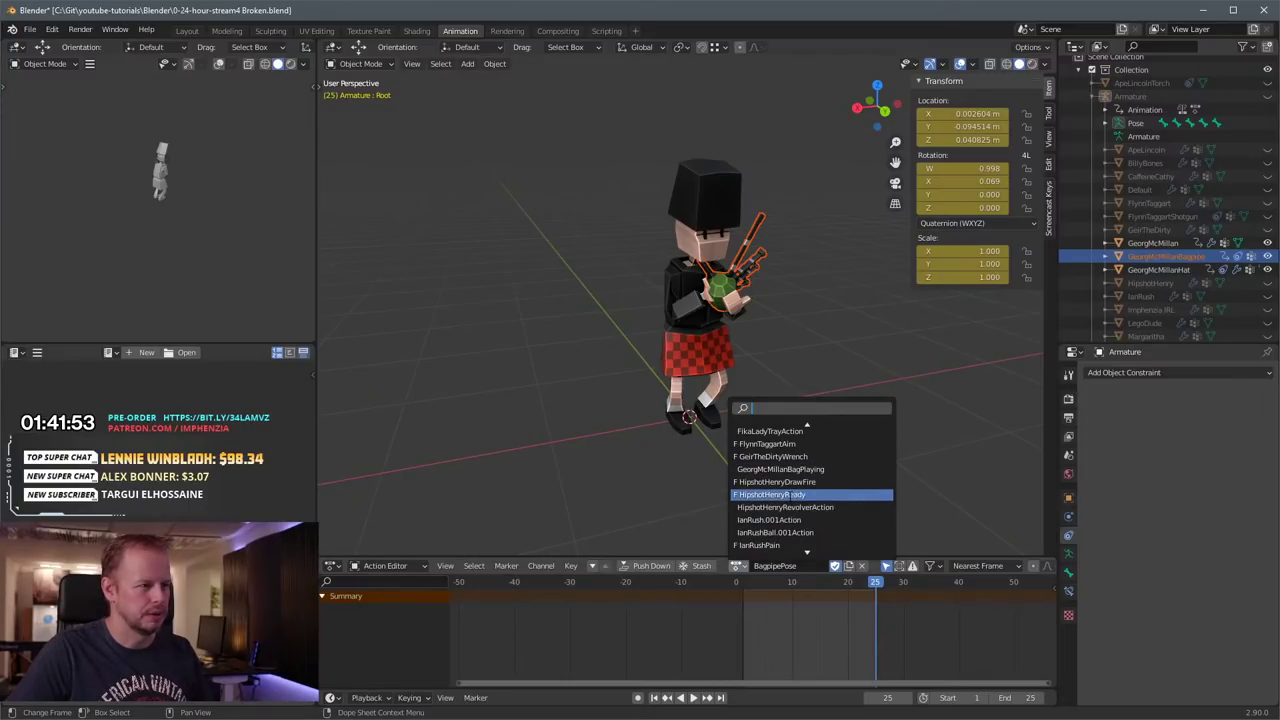
pyautogui.scroll(-9, 820, 528)
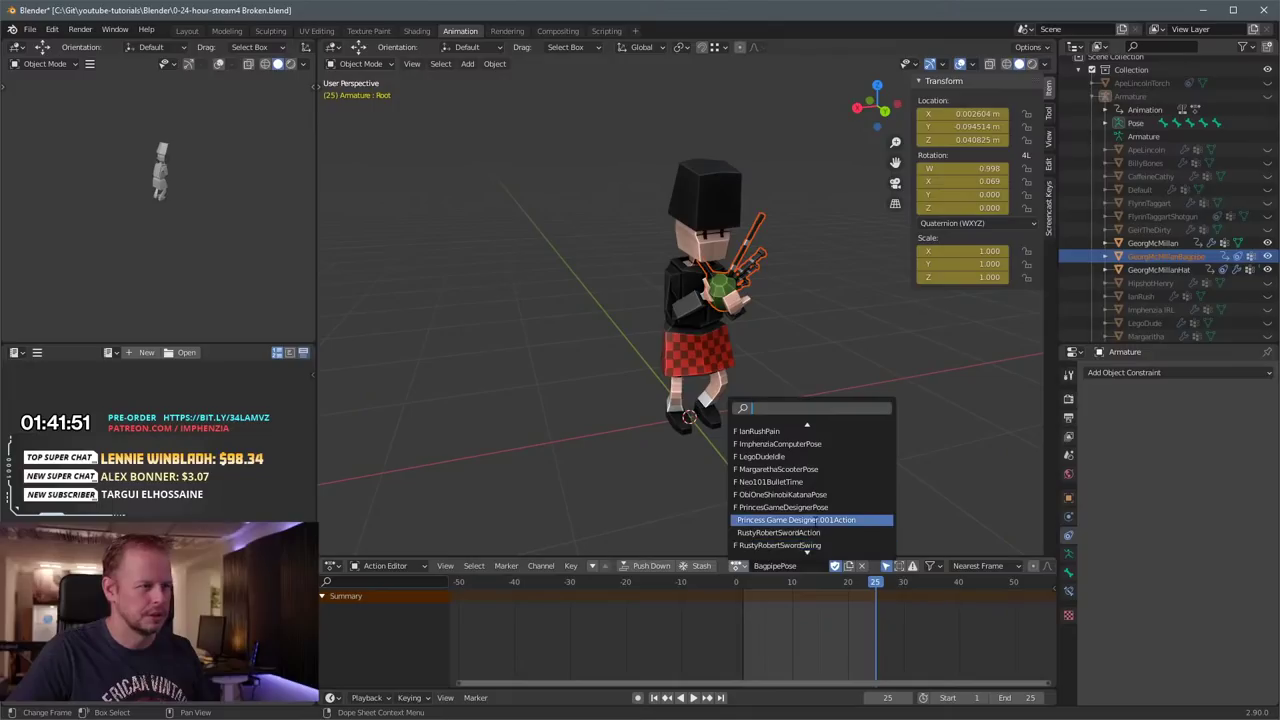
# Step: Select the GeorgMcMillan mesh in Object Mode and assign the BagpipePose action to it
pyautogui.click(712, 360)
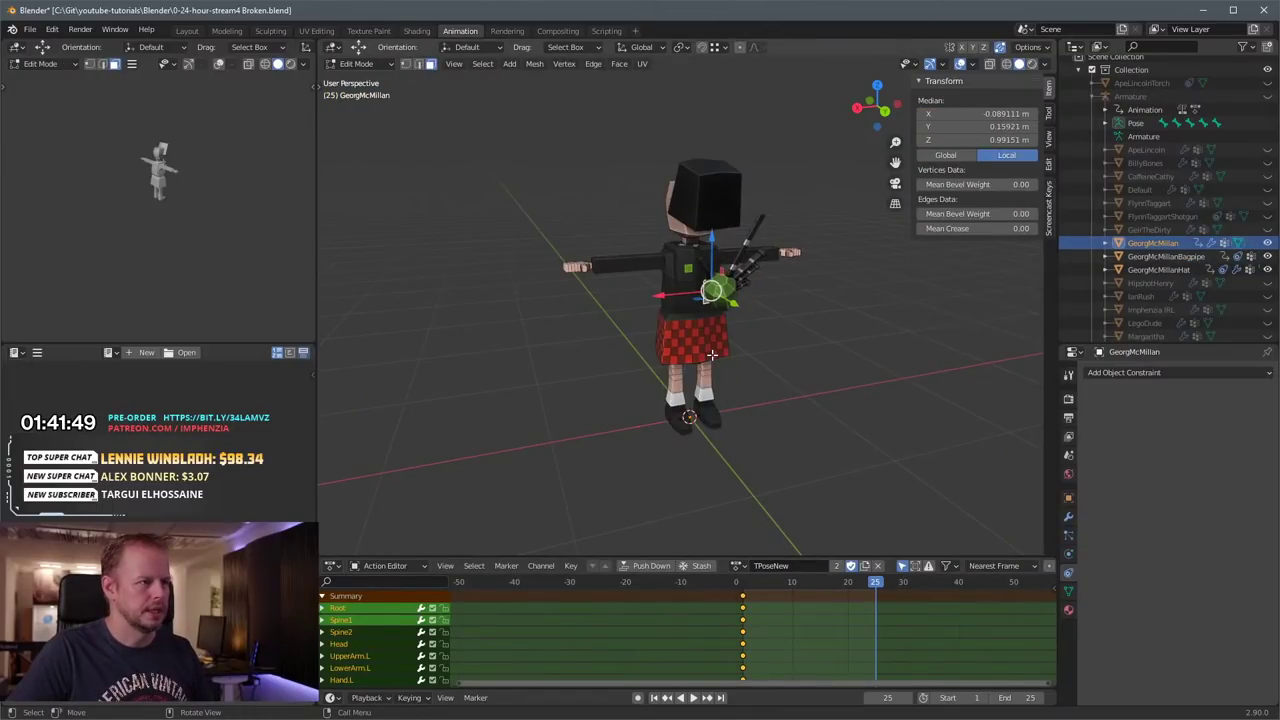
pyautogui.doubleClick(1150, 243)
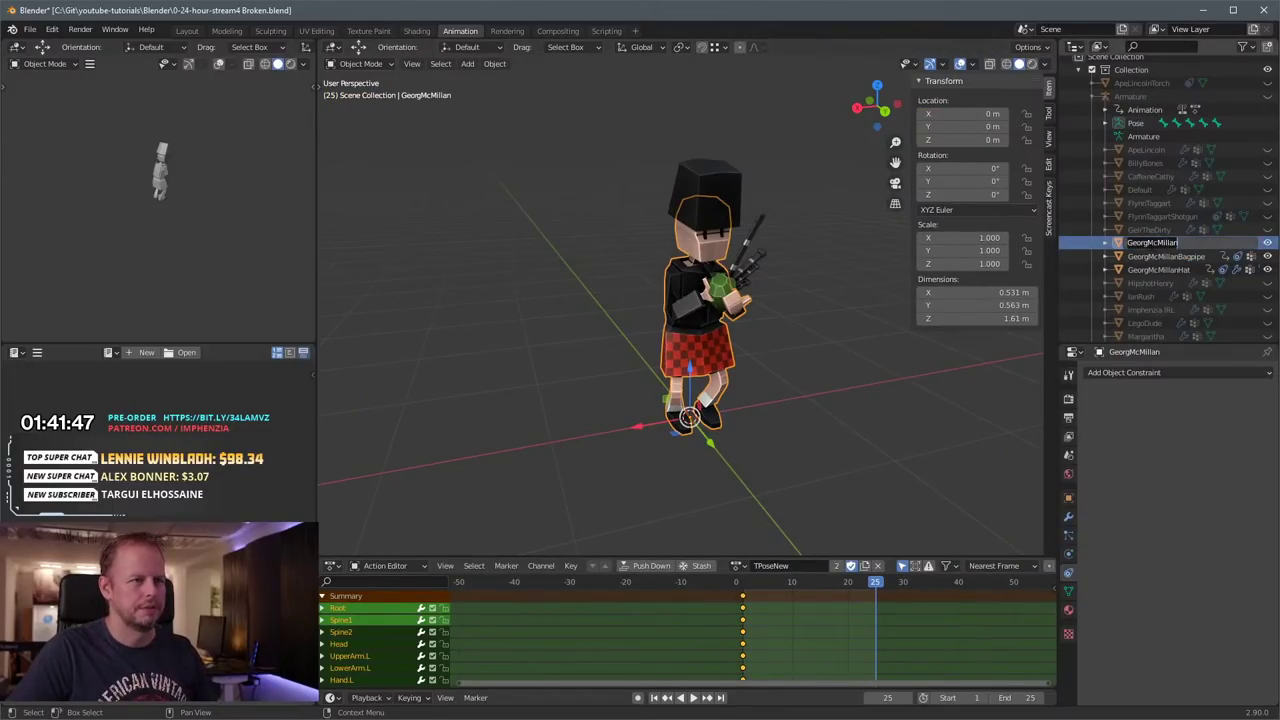
pyautogui.press('Escape')
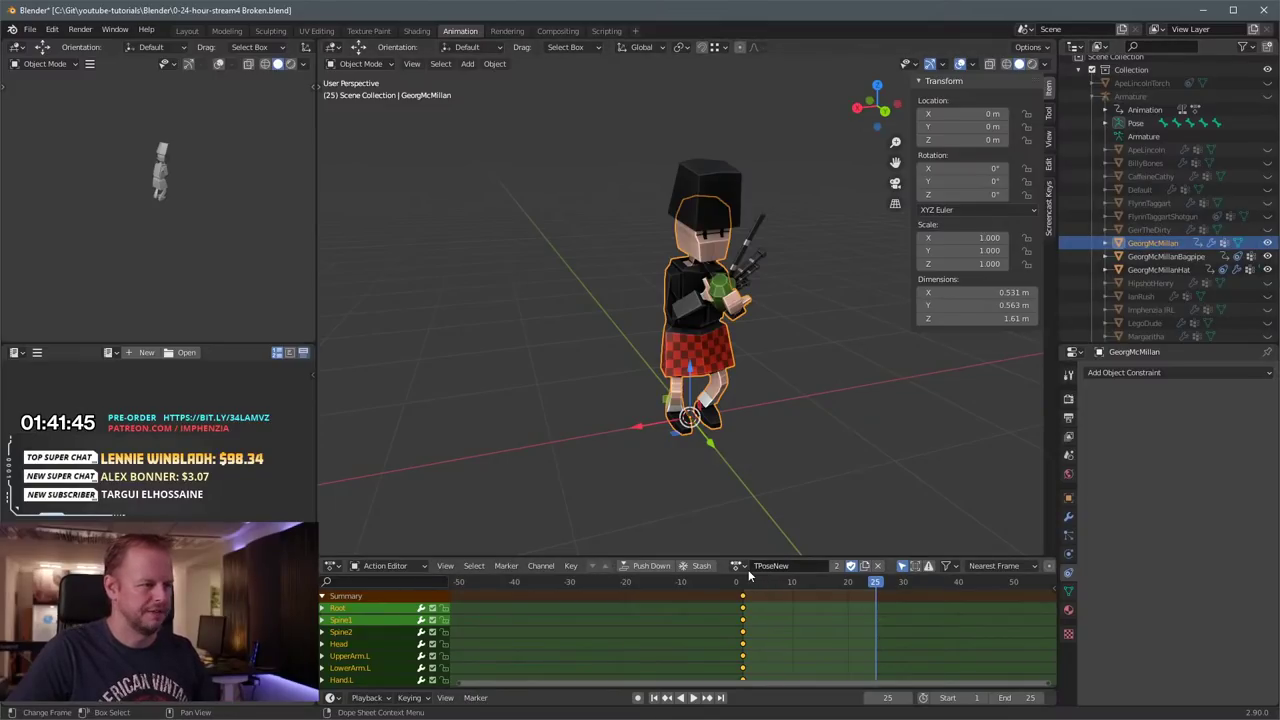
pyautogui.click(741, 565)
pyautogui.scroll(15, 812, 480)
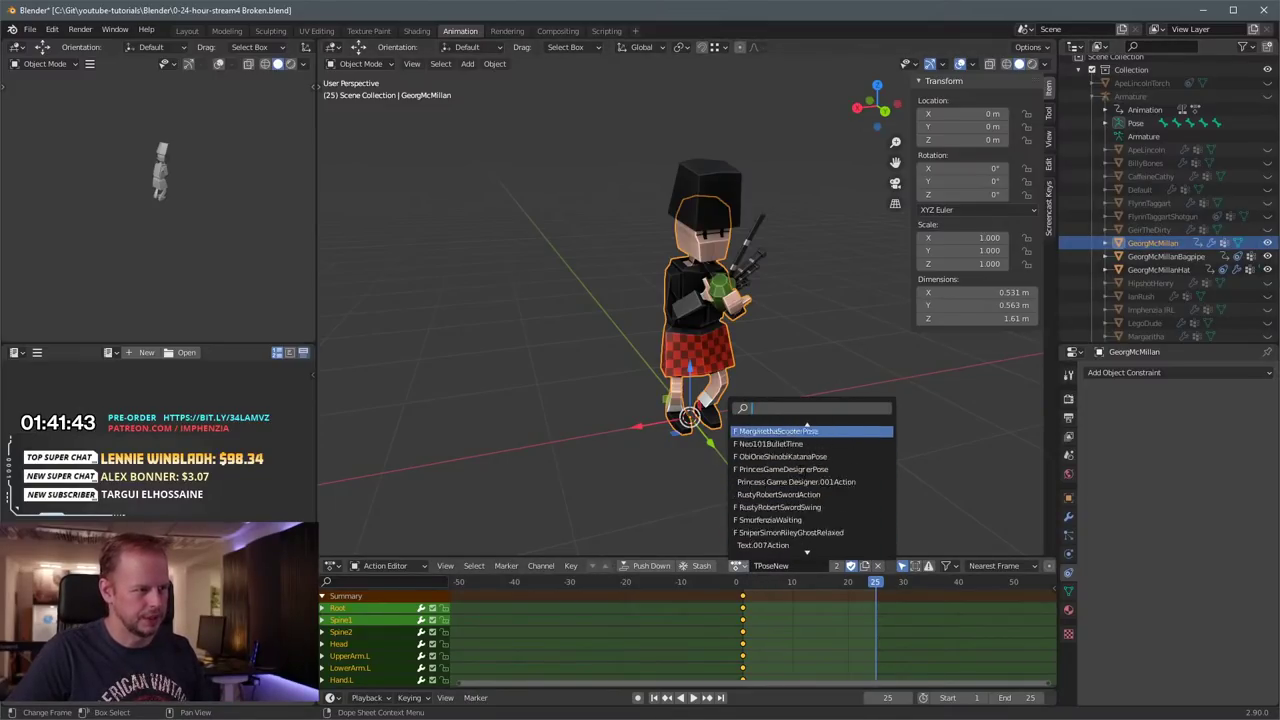
pyautogui.scroll(7, 807, 494)
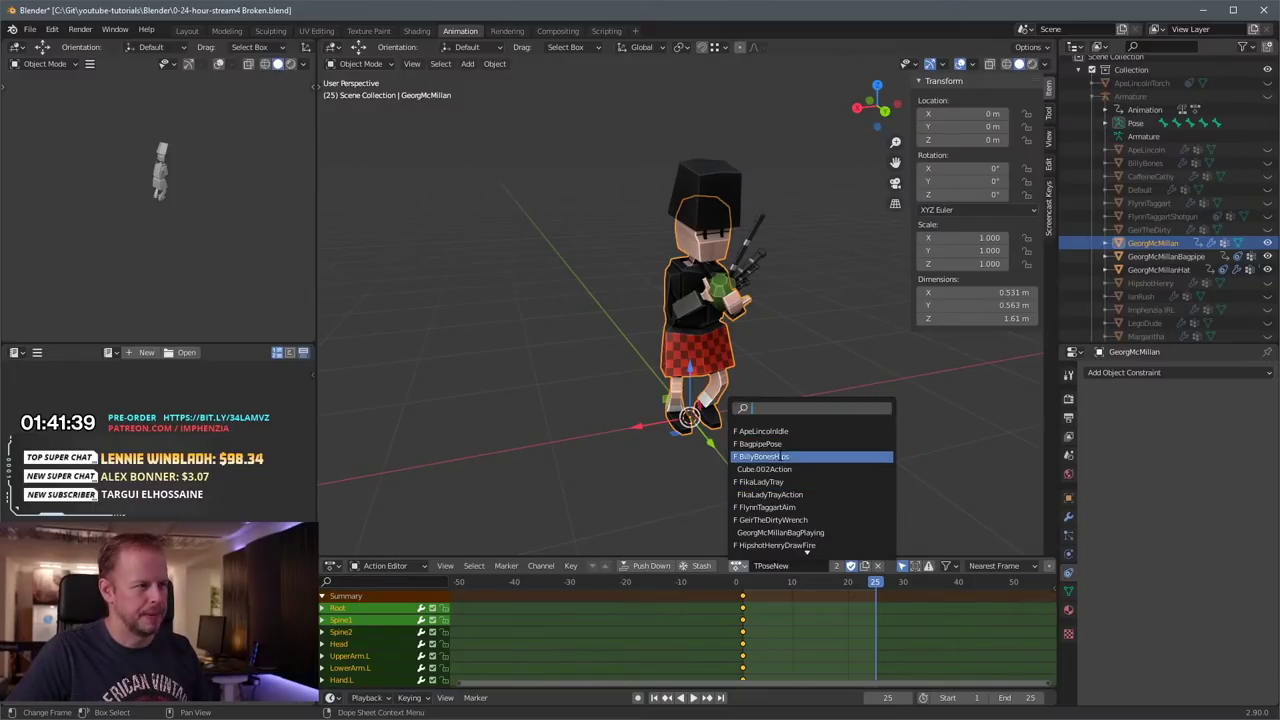
pyautogui.click(768, 444)
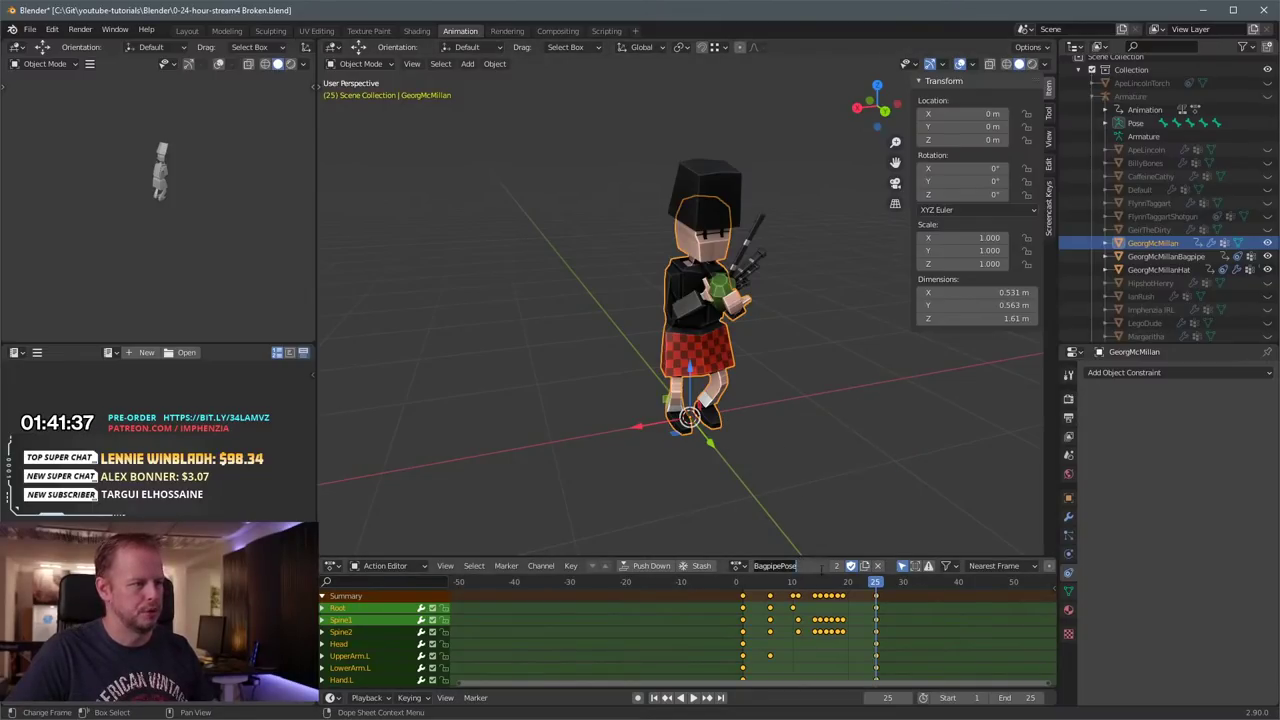
# Step: Rename the BagpipePose action to GeorgMcMillanBagPiping
pyautogui.write('GeorgMcMillan')
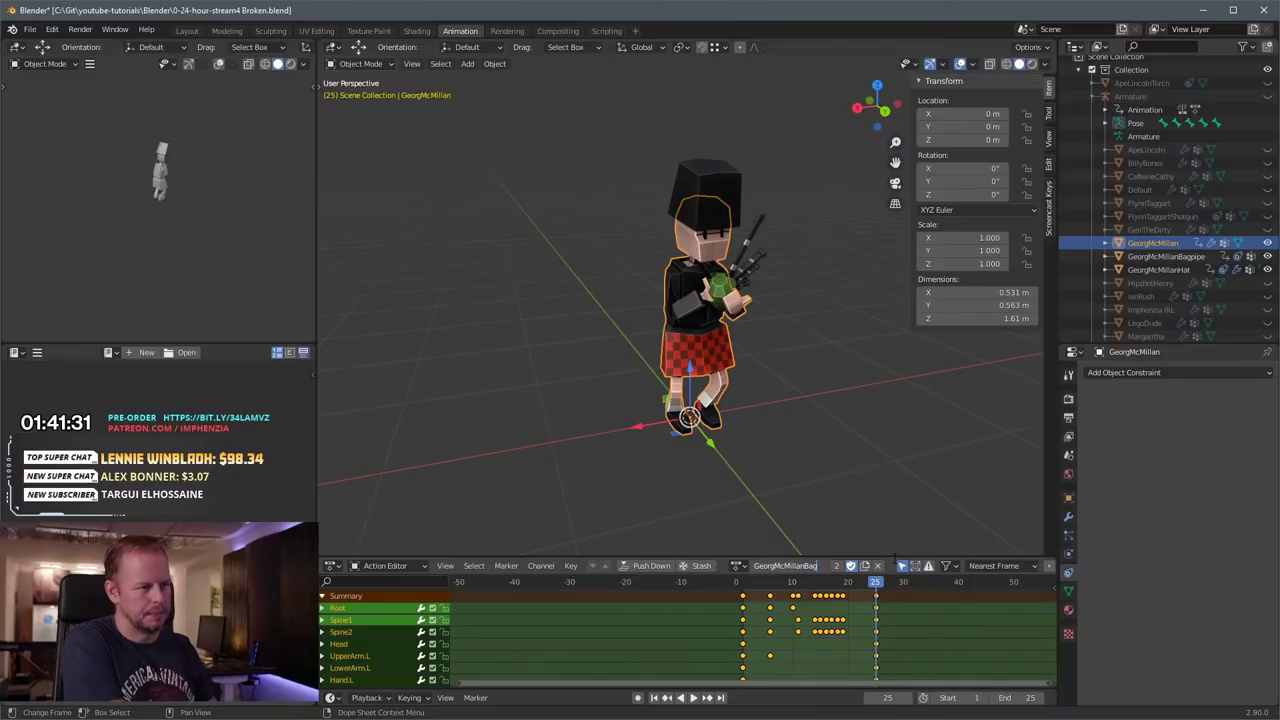
pyautogui.write('BagPipe')
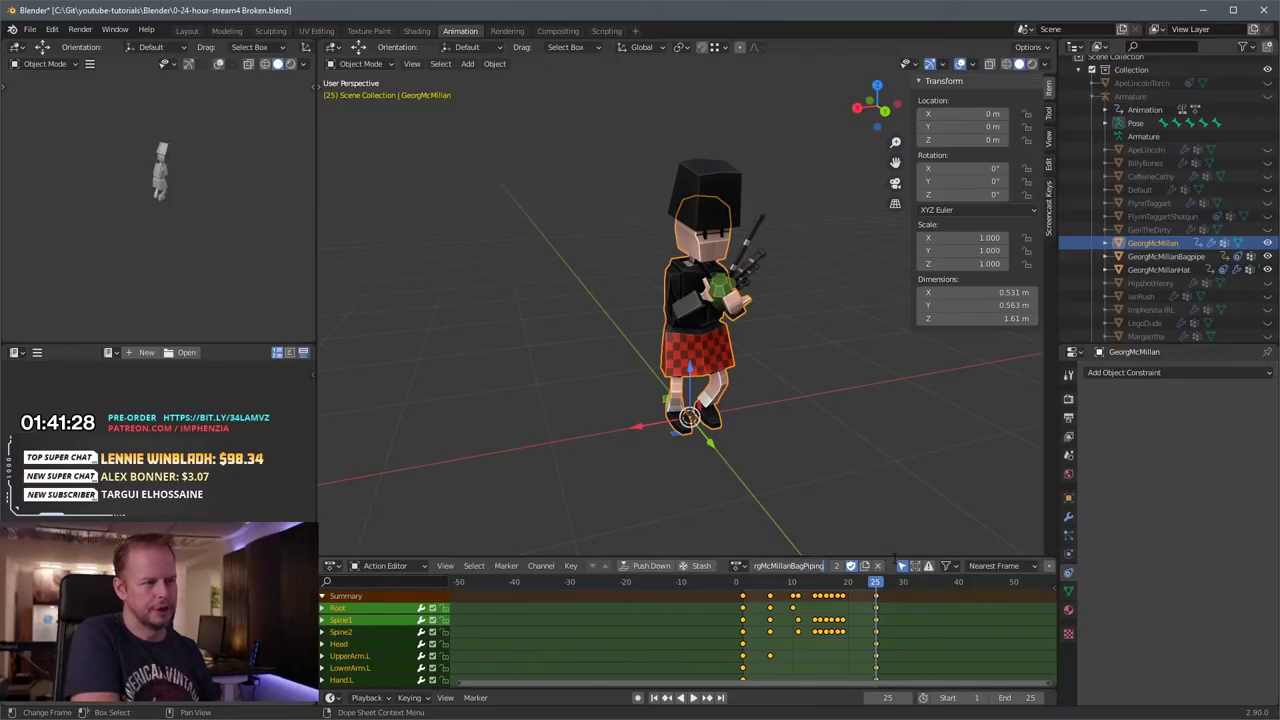
pyautogui.press('Return')
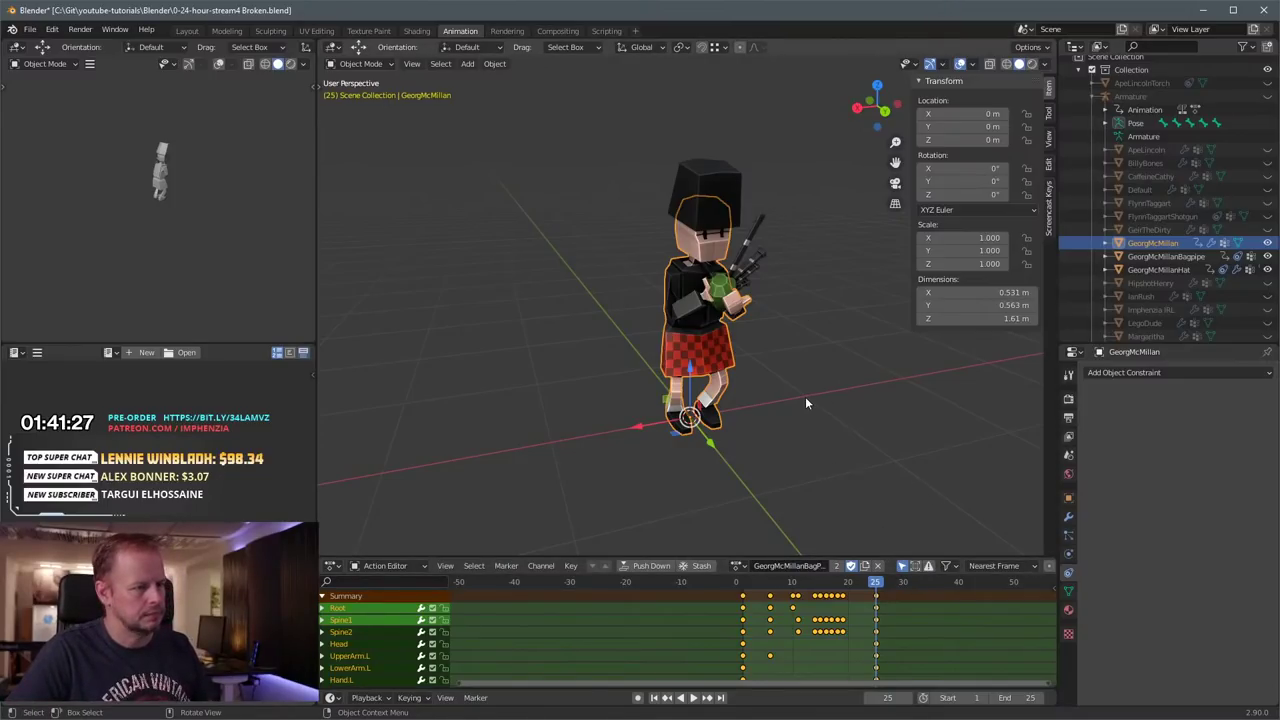
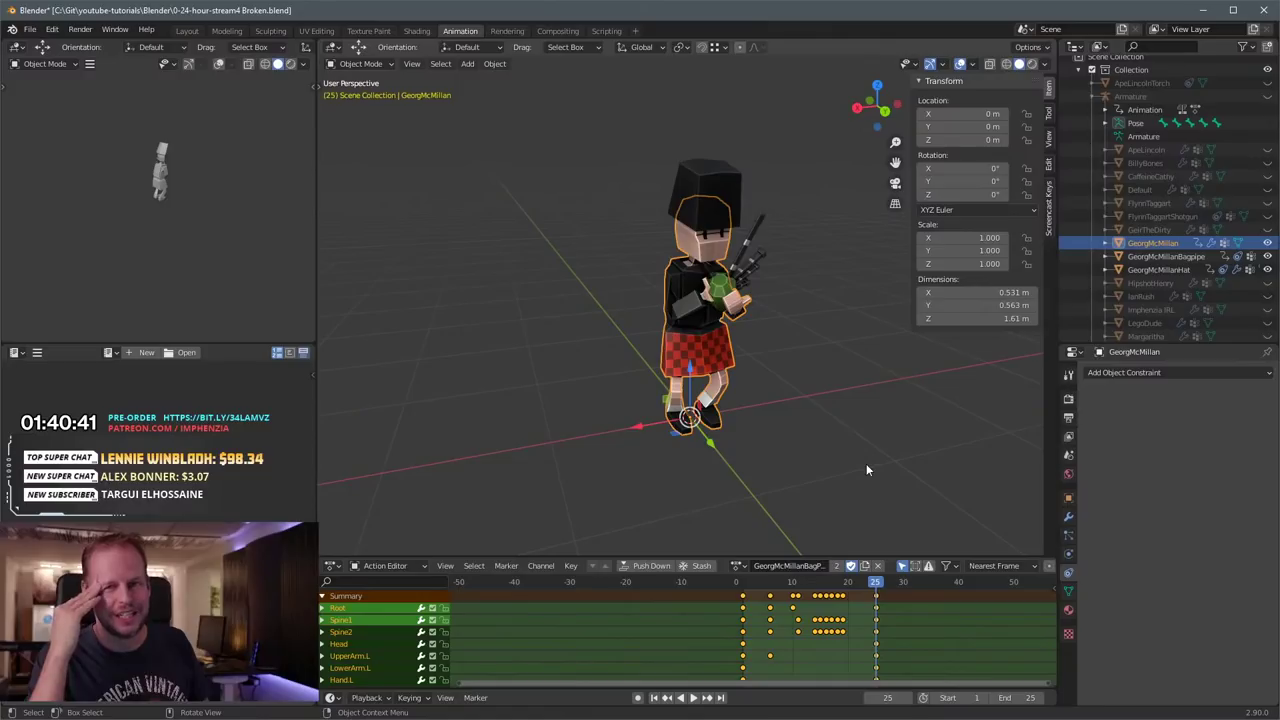
# Step: Examine the finished GeorgMcMillan character's body, kilt and bagpipe from the side and front, close up and at a distance
pyautogui.moveTo(647, 322); pyautogui.dragTo(794, 321, button='middle')
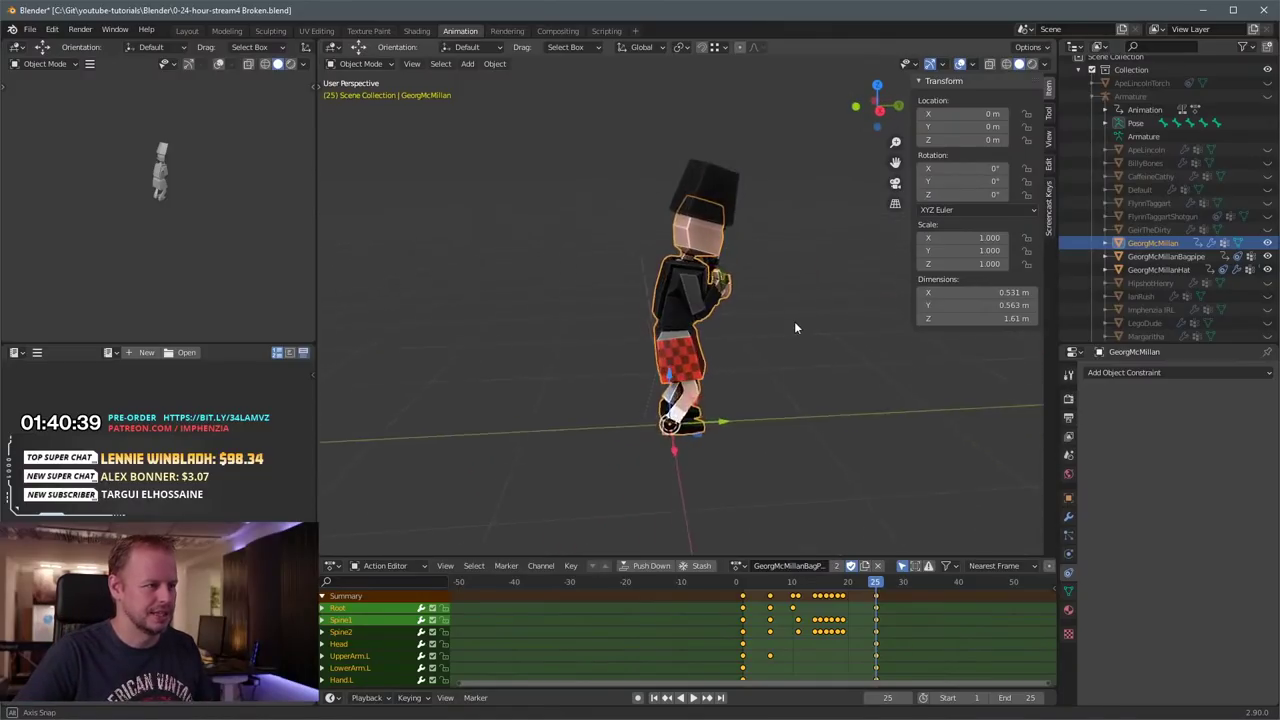
pyautogui.scroll(4, 764, 387)
pyautogui.scroll(-4, 764, 393)
pyautogui.moveTo(764, 393)
pyautogui.mouseDown(button='middle')
pyautogui.moveTo(641, 391)
pyautogui.moveTo(780, 398)
pyautogui.mouseUp(button='middle')
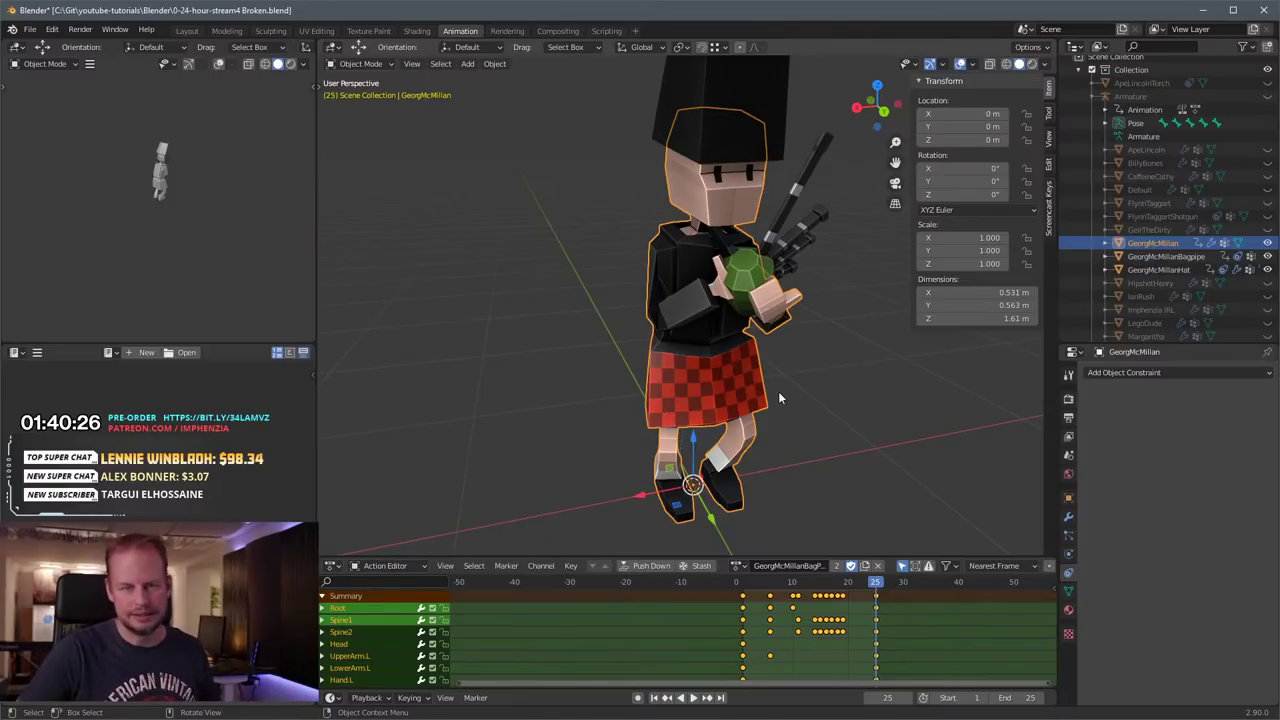
pyautogui.scroll(-3, 750, 385)
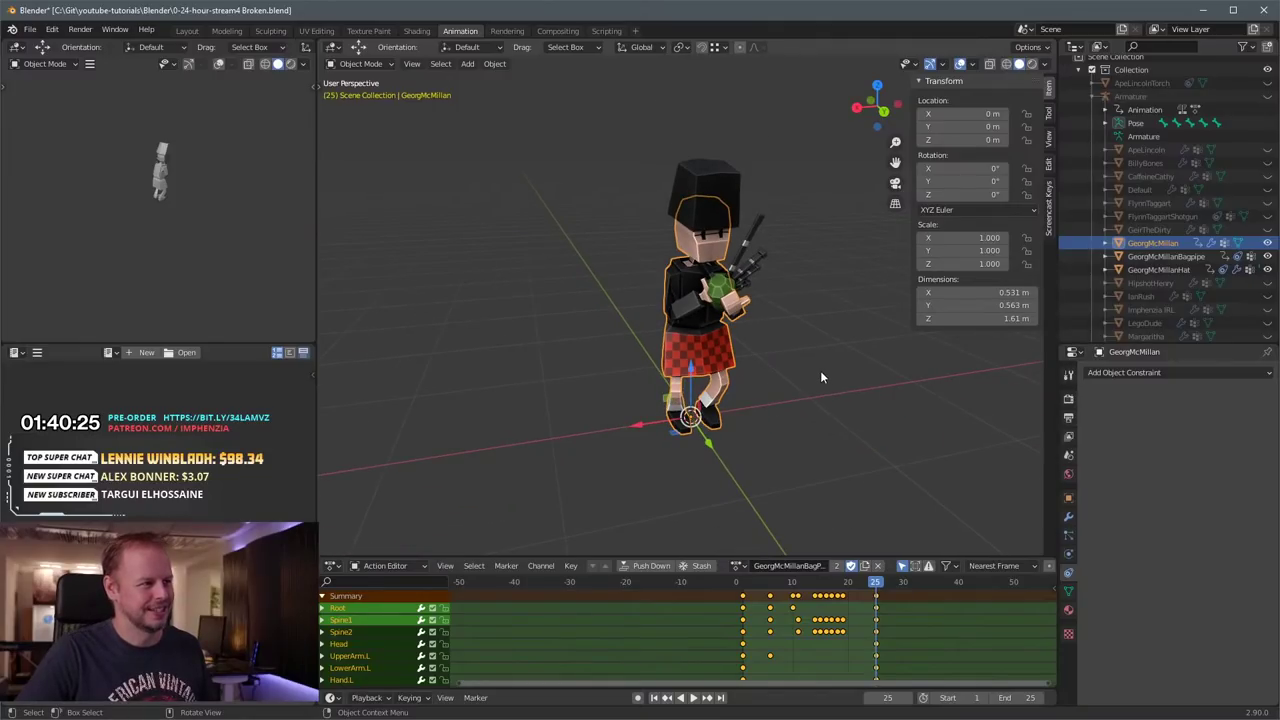
pyautogui.scroll(2, 783, 390)
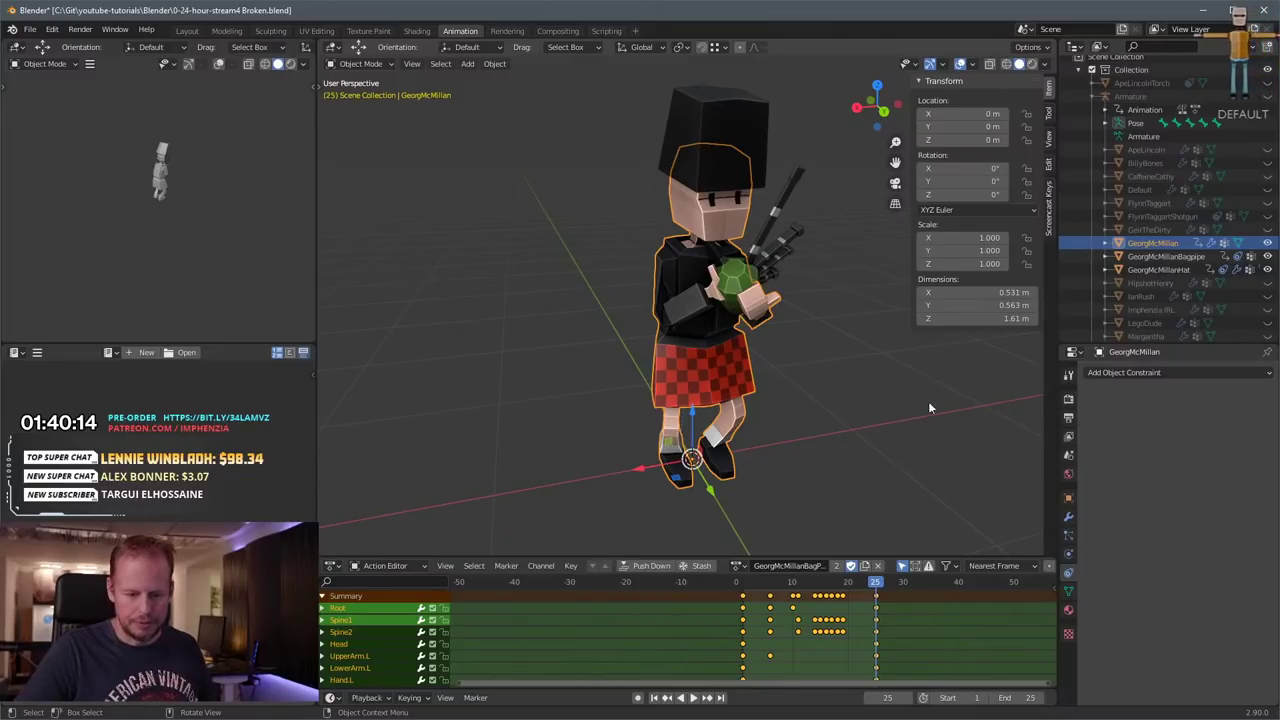
pyautogui.scroll(-2, 779, 318)
pyautogui.moveTo(779, 318); pyautogui.dragTo(722, 372, button='middle')
pyautogui.scroll(4, 671, 334)
pyautogui.scroll(-3, 596, 329)
pyautogui.scroll(2, 724, 387)
pyautogui.scroll(2, 651, 277)
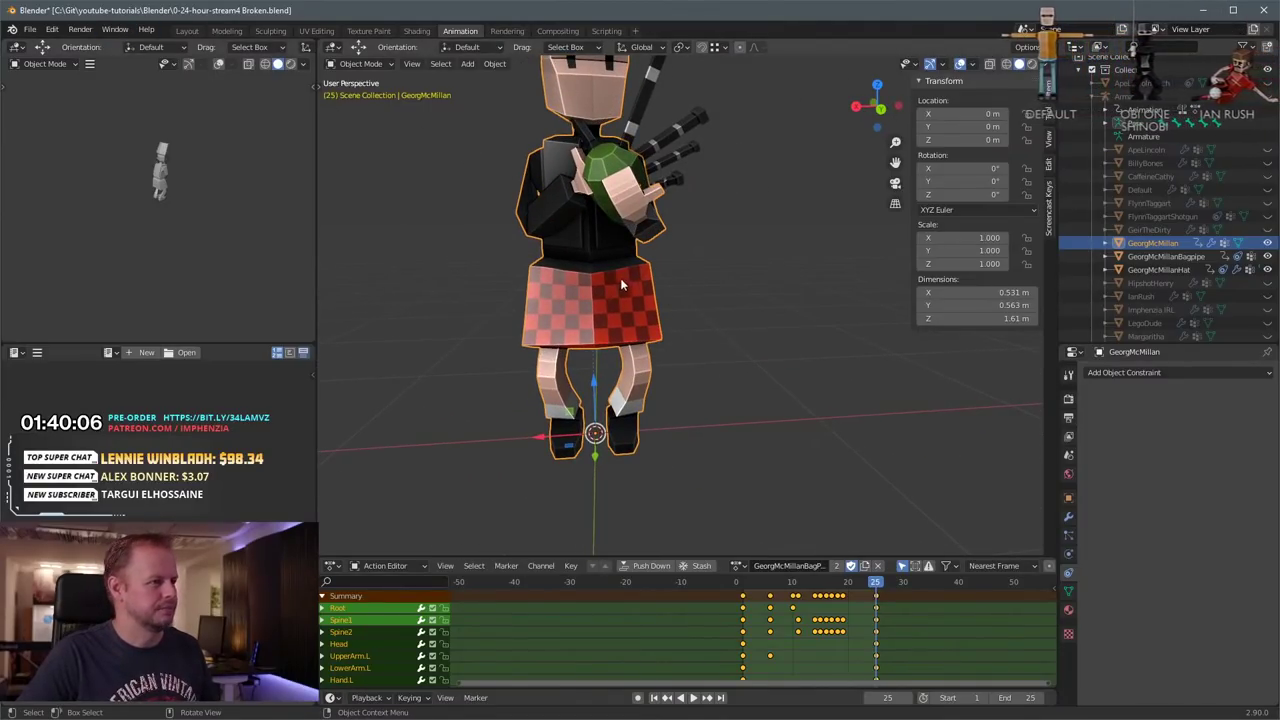
pyautogui.scroll(-2, 607, 255)
pyautogui.moveTo(607, 255); pyautogui.dragTo(754, 311, button='middle')
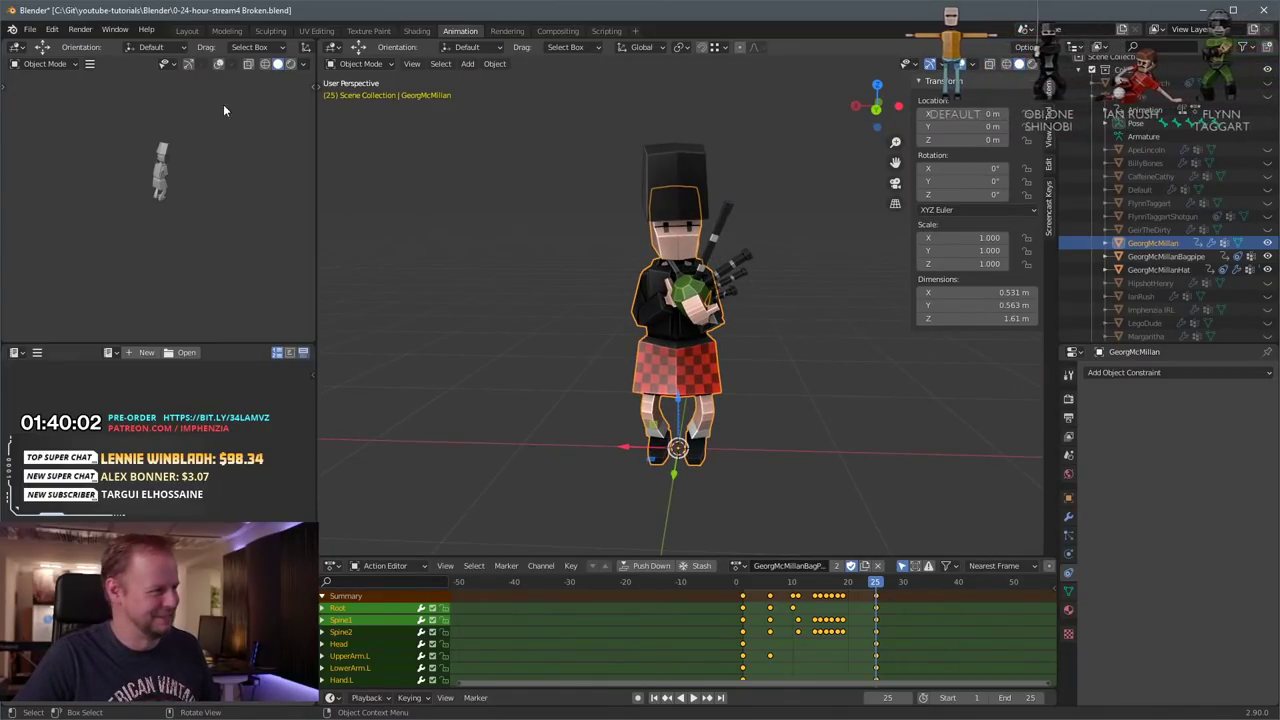
# Step: Select the GeorgMcMillanBagpipe object and enable the fake user for its action so it is kept in the file
pyautogui.click(700, 289)
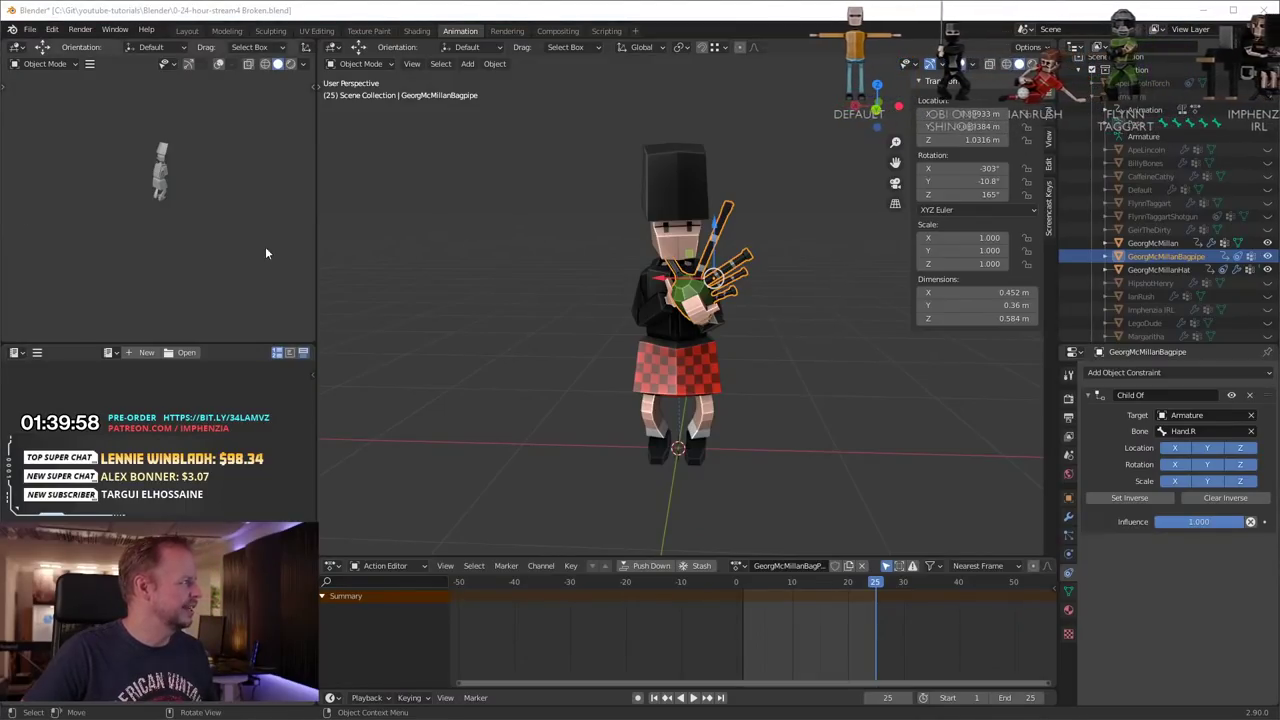
pyautogui.click(798, 467)
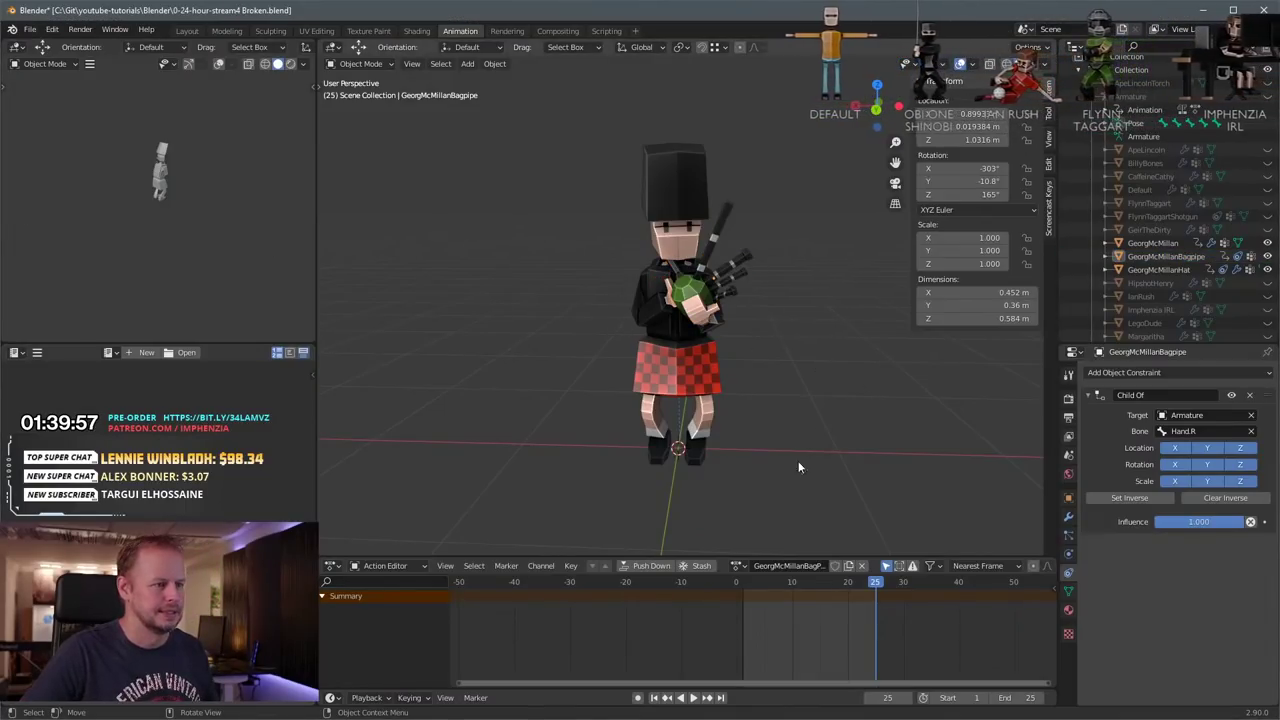
pyautogui.click(835, 566)
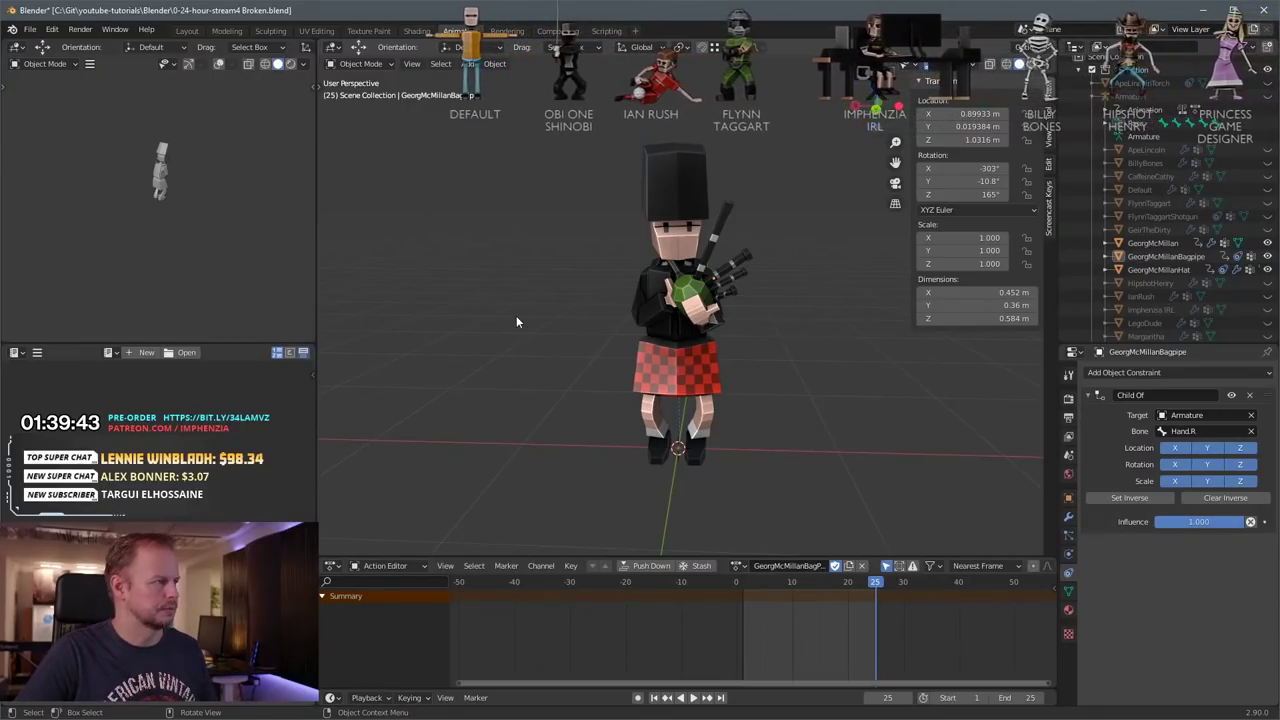
# Step: Examine how the bagpipe sits in the character's hands and against the body from the front and side
pyautogui.scroll(2, 516, 320)
pyautogui.scroll(-4, 542, 332)
pyautogui.moveTo(548, 330); pyautogui.dragTo(654, 316, button='middle')
pyautogui.scroll(2, 654, 316)
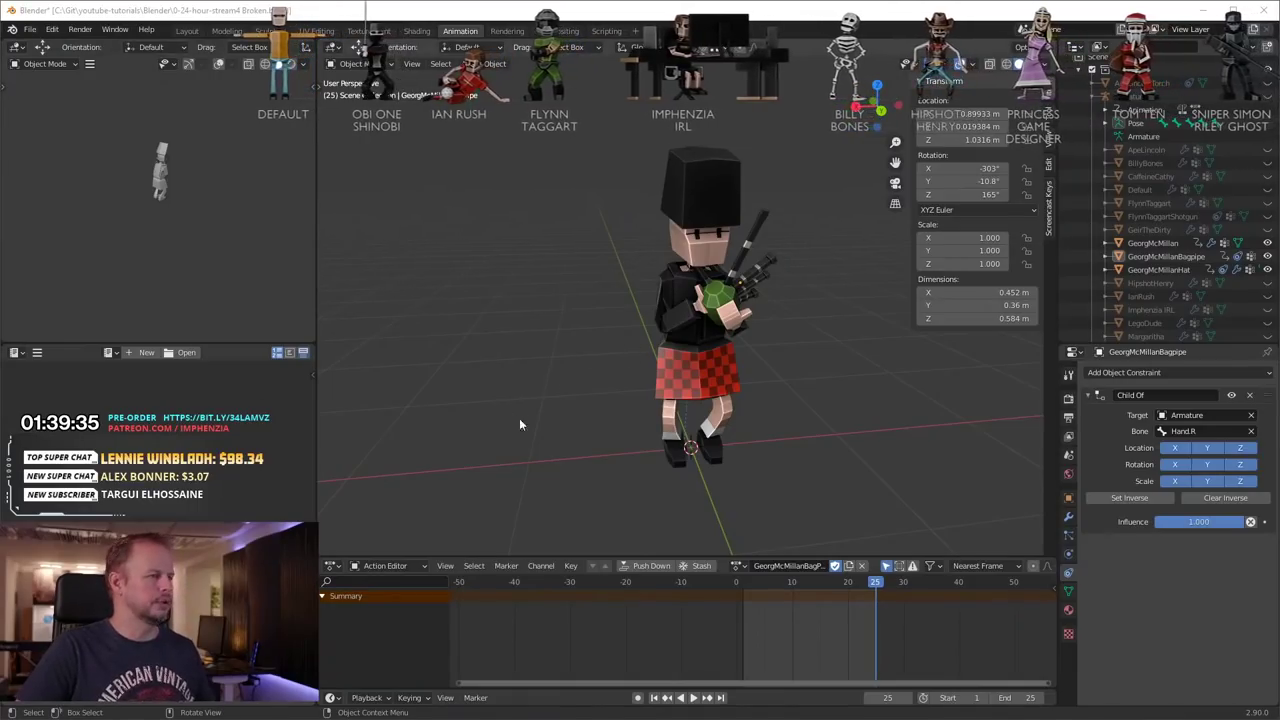
pyautogui.scroll(4, 734, 374)
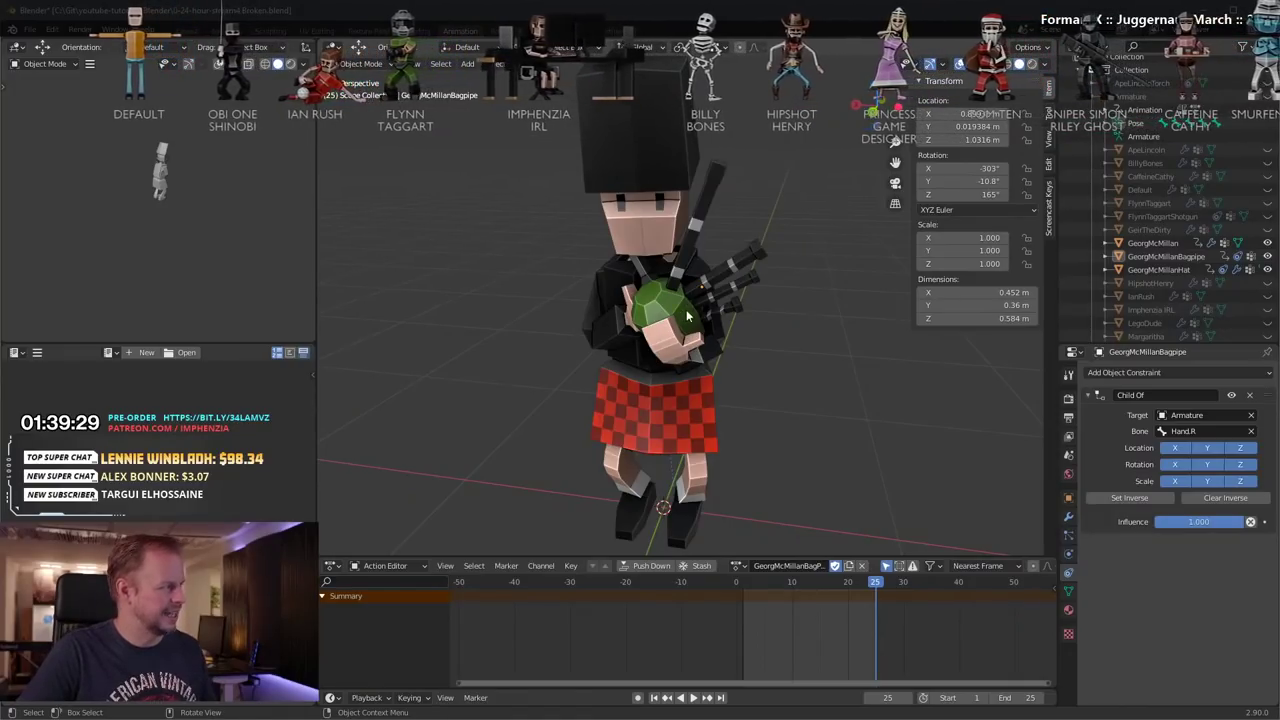
pyautogui.click(688, 352)
pyautogui.moveTo(688, 352); pyautogui.dragTo(735, 356, button='middle')
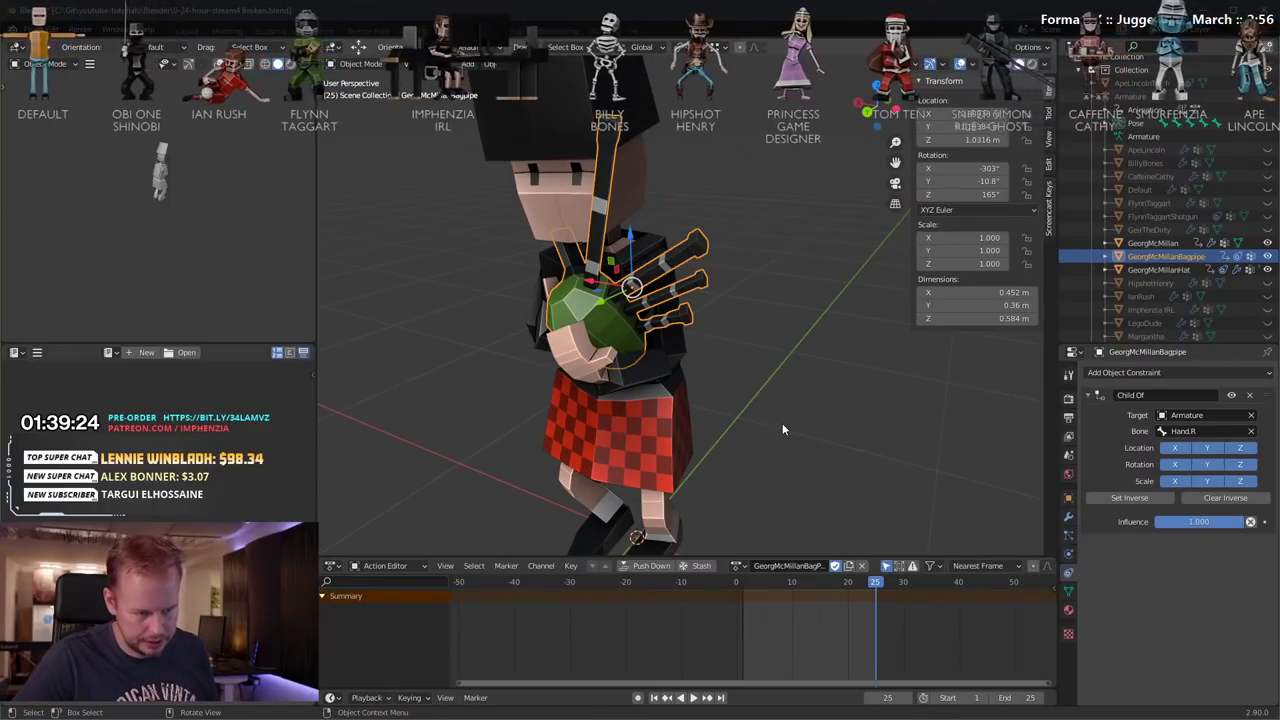
pyautogui.moveTo(732, 381); pyautogui.dragTo(826, 372, button='middle')
pyautogui.scroll(2, 828, 370)
# Step: Select the Default mesh in the Outliner and hide the GeorgMcMillan mesh, its bagpipe and its hat
pyautogui.click(1151, 138)
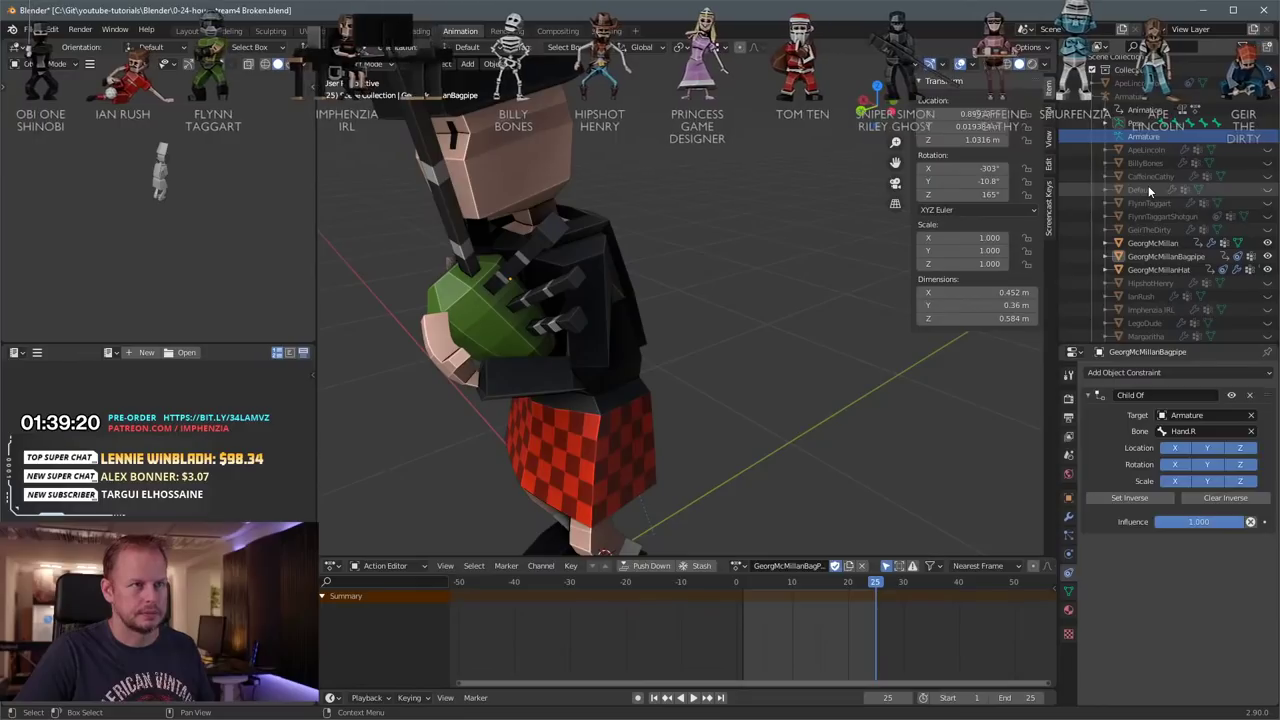
pyautogui.click(1150, 191)
pyautogui.hotkey('shift', 'h')
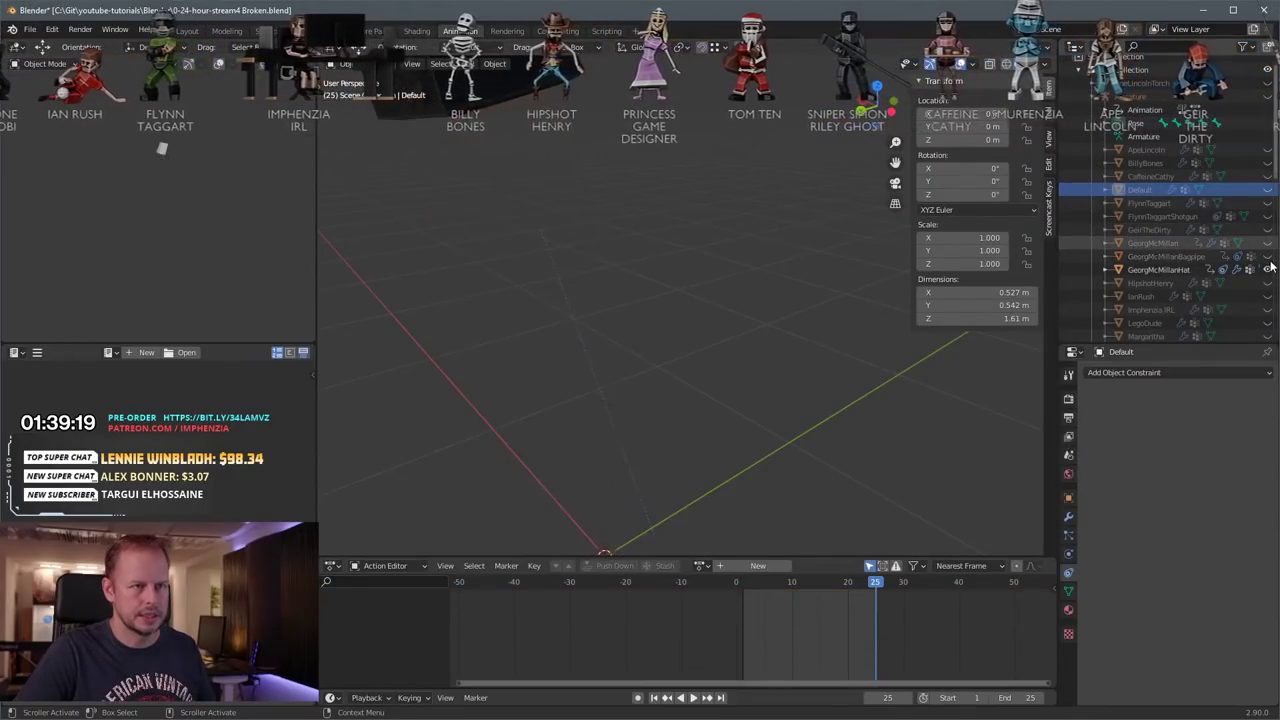
pyautogui.moveTo(914, 277); pyautogui.dragTo(680, 374, button='middle')
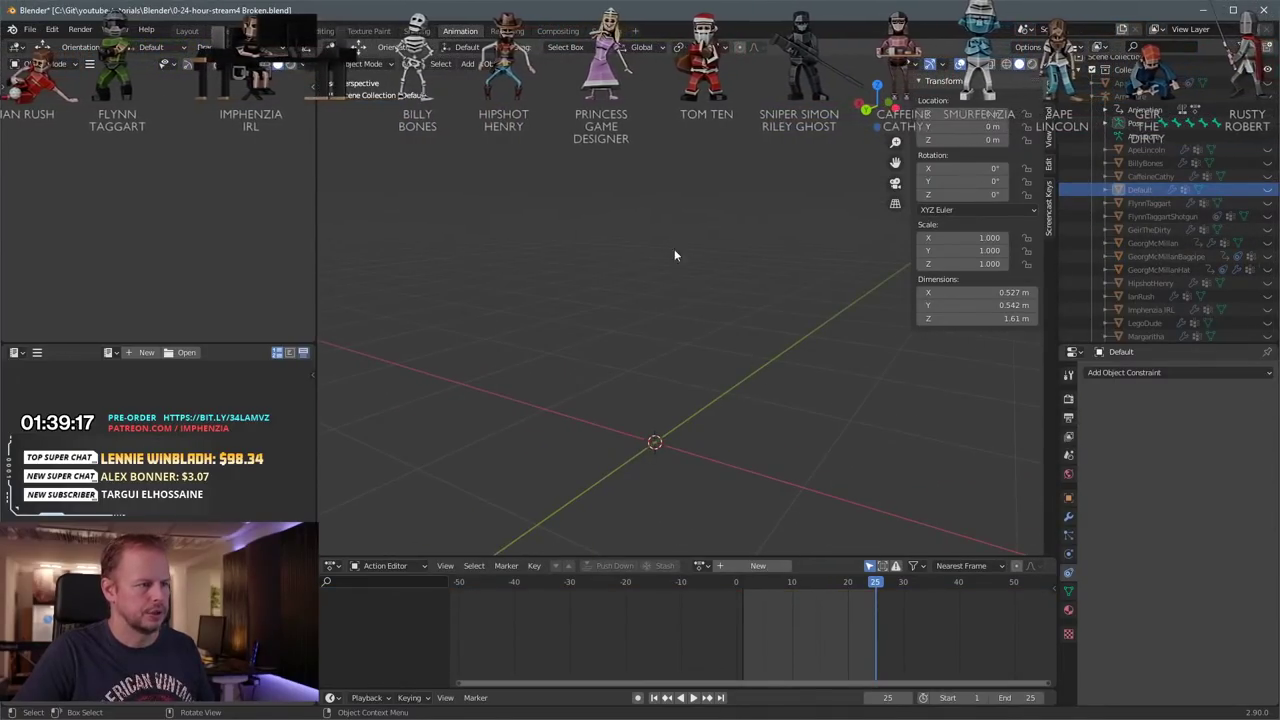
# Step: Switch to the UV Editing workspace, unhide the Default mesh and return it to Object Mode
pyautogui.click(305, 30)
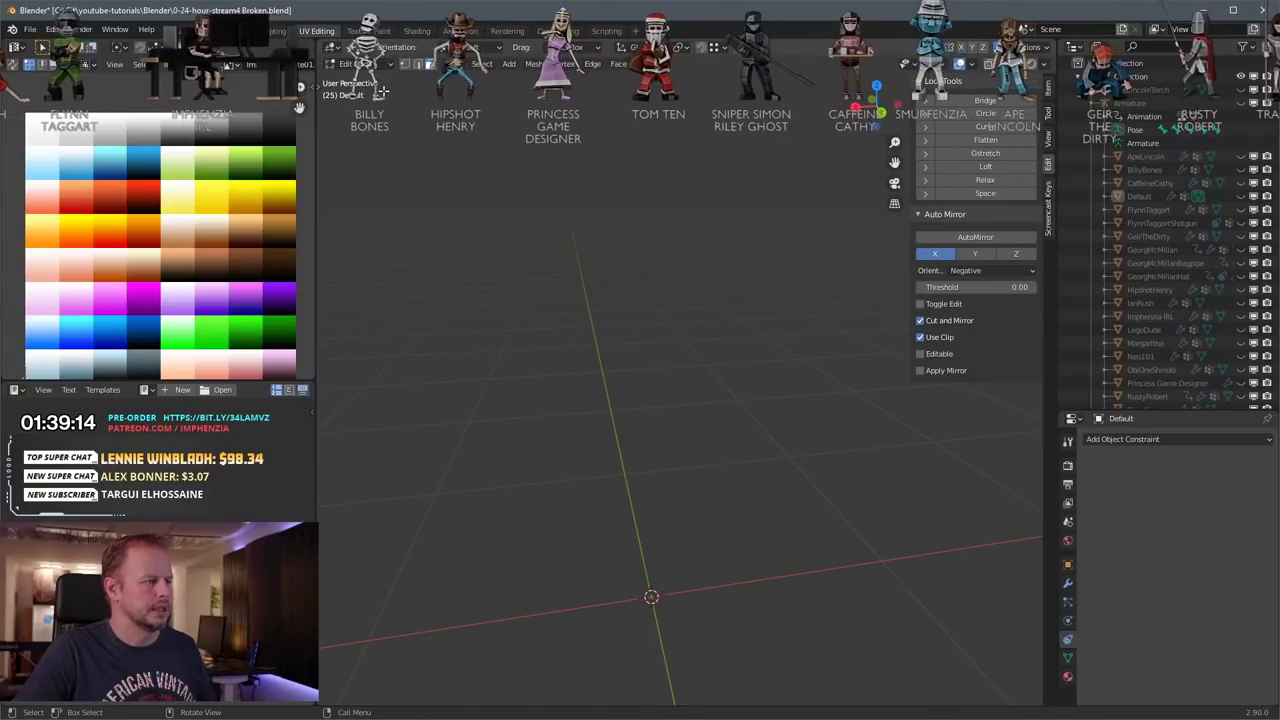
pyautogui.click(1149, 195)
pyautogui.click(1241, 197)
pyautogui.click(672, 325)
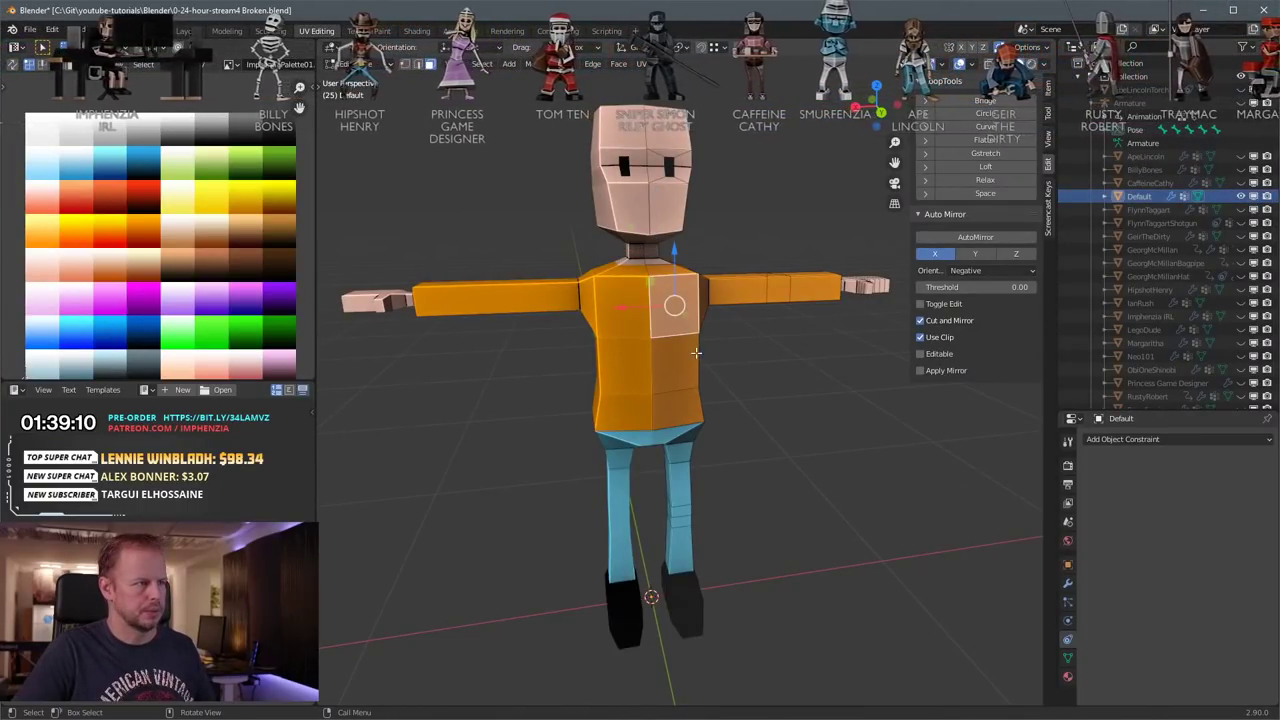
pyautogui.press('Tab')
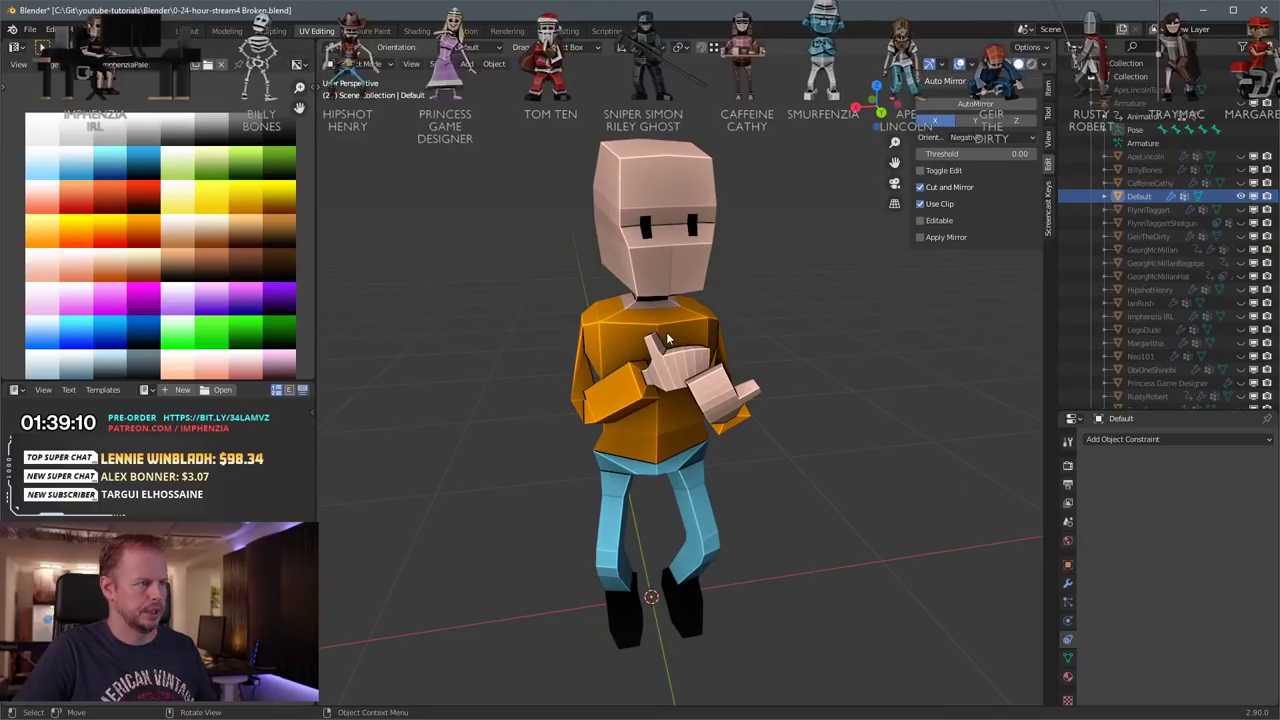
# Step: Return to the Animation workspace and assign the TPoseNew action to the Default mesh
pyautogui.click(460, 31)
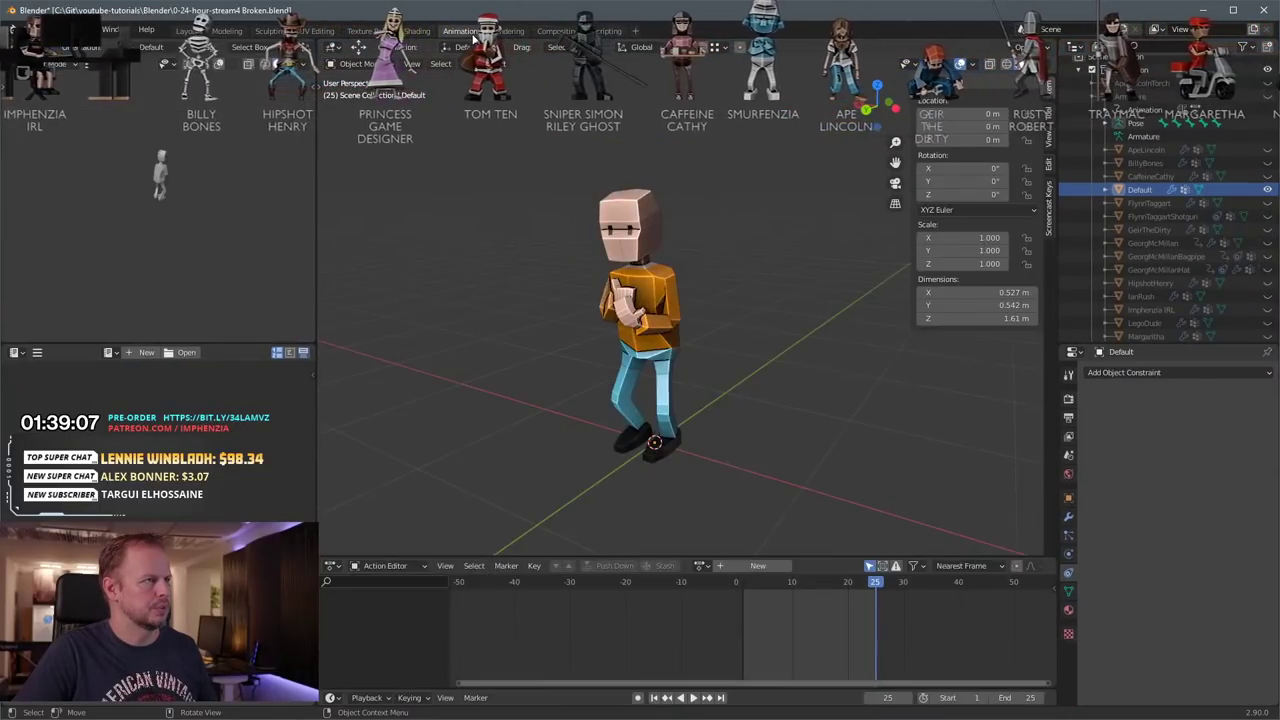
pyautogui.click(705, 567)
pyautogui.scroll(-6, 741, 521)
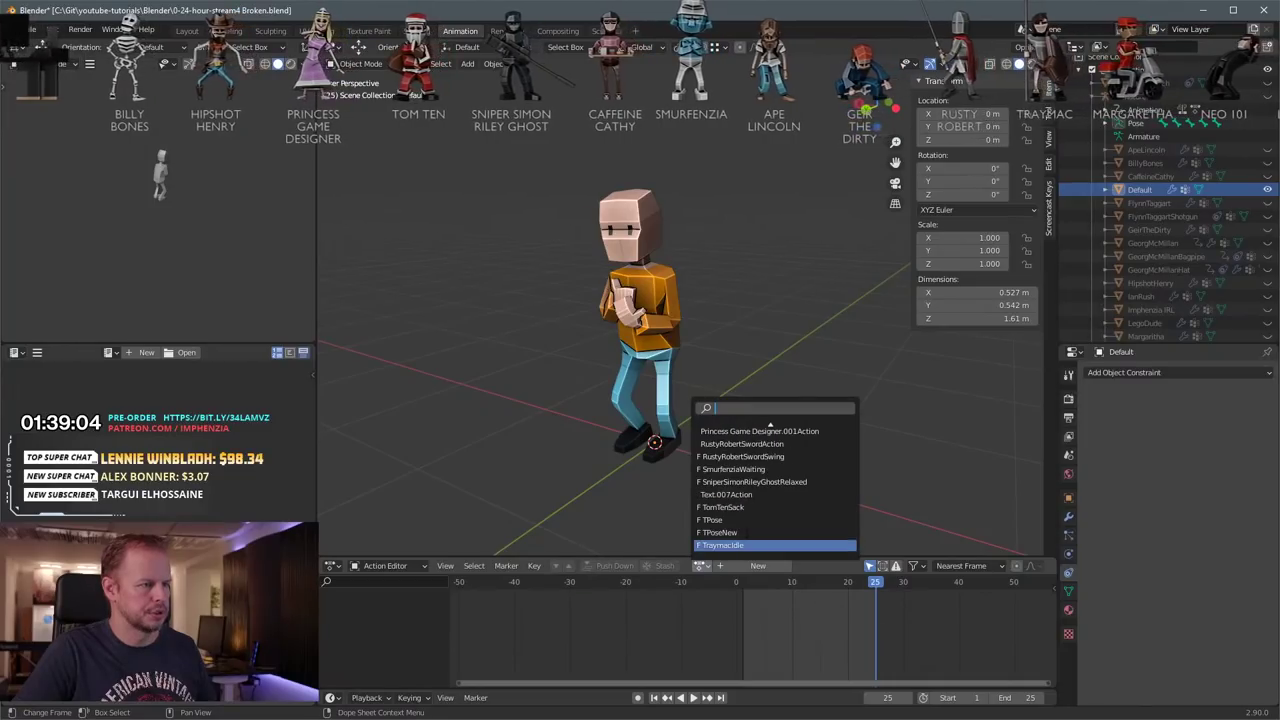
pyautogui.click(736, 532)
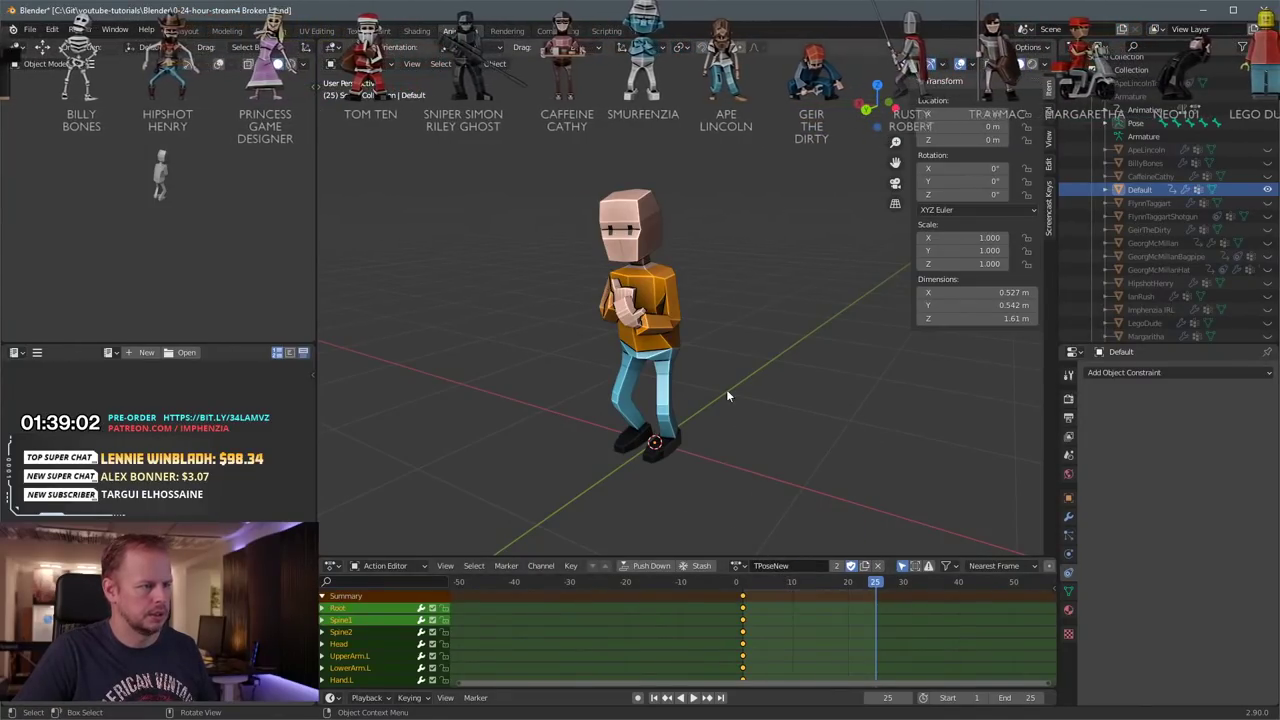
# Step: Unhide the Armature, assign the TPoseNew action to it, and hide the Armature again
pyautogui.click(1267, 97)
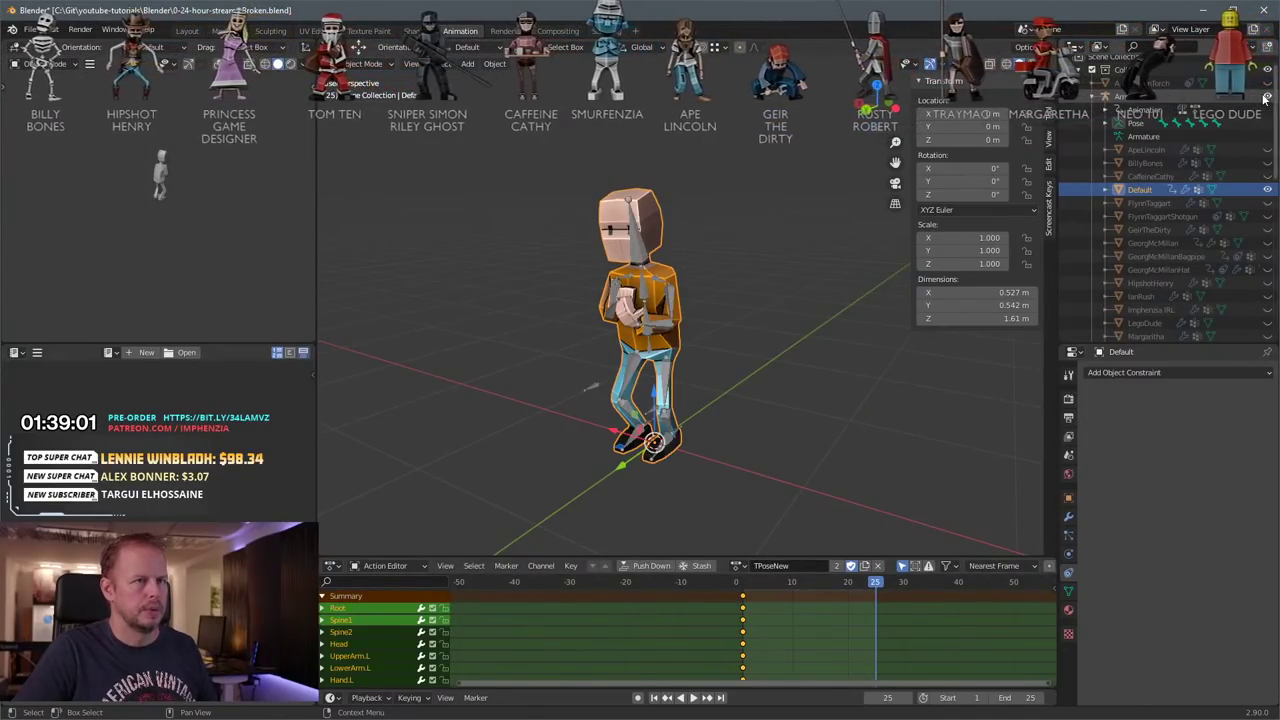
pyautogui.click(635, 254)
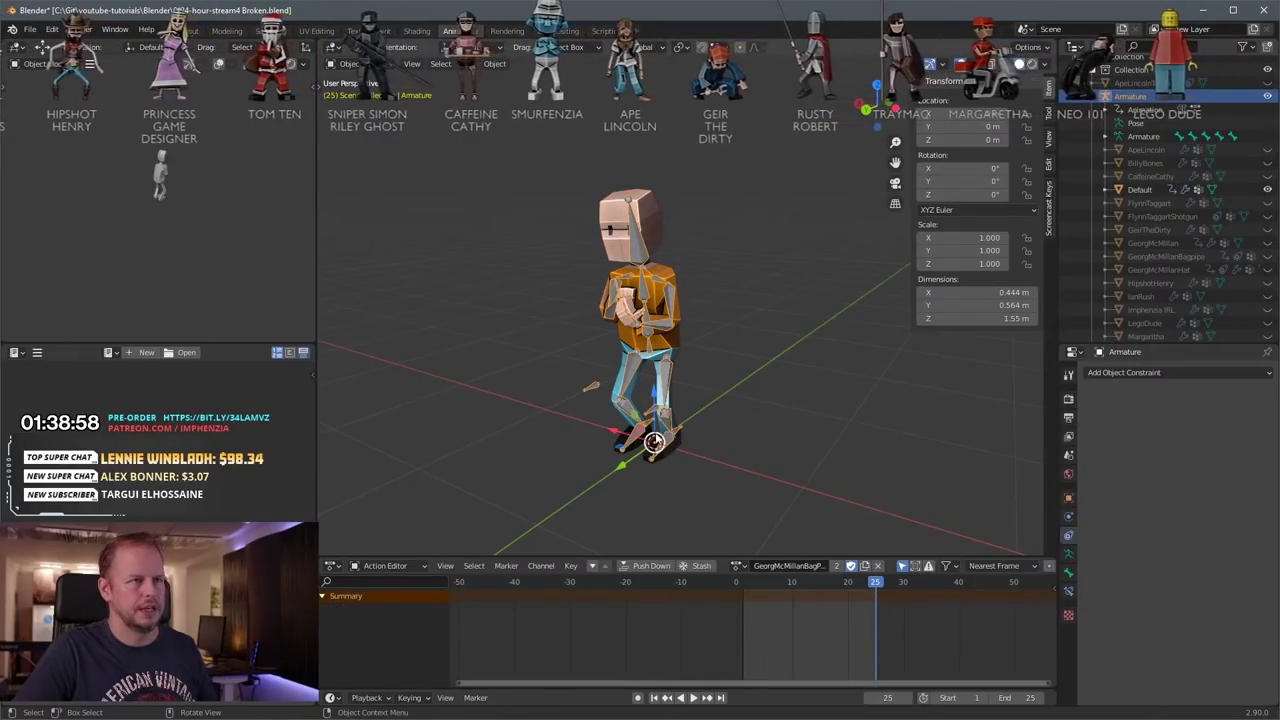
pyautogui.click(645, 284)
pyautogui.click(645, 285)
pyautogui.click(740, 566)
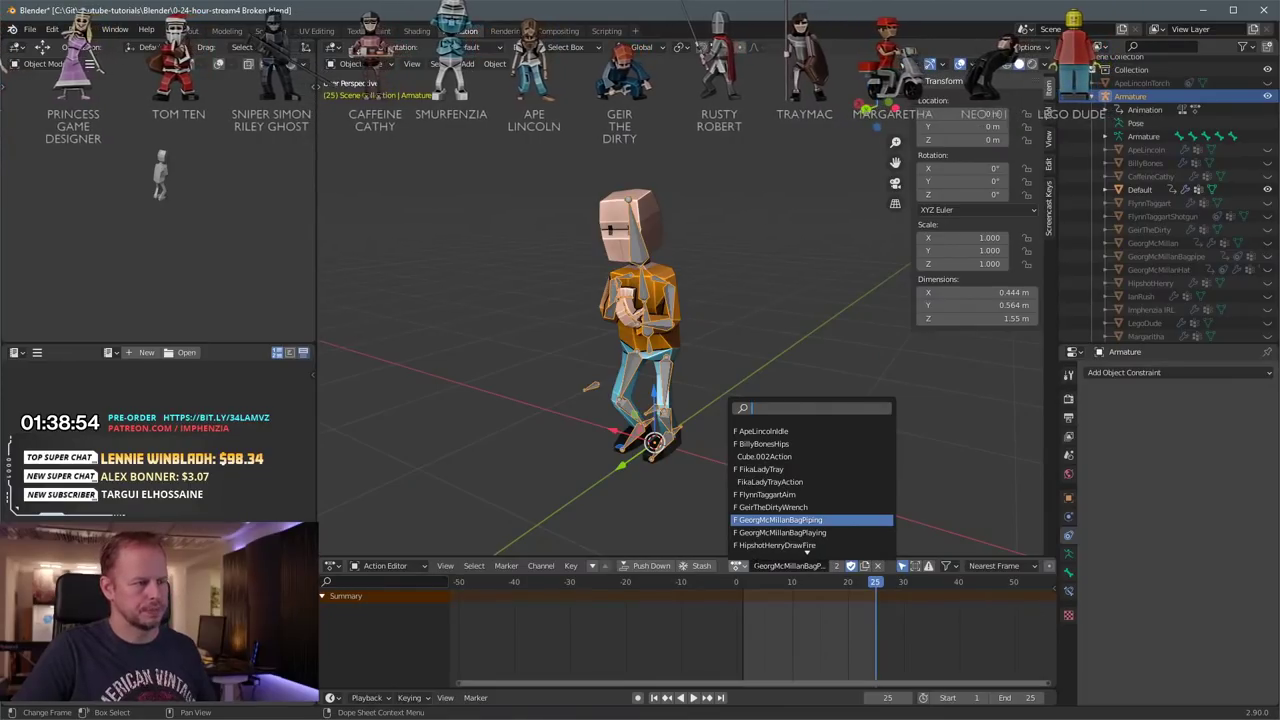
pyautogui.press('Down')
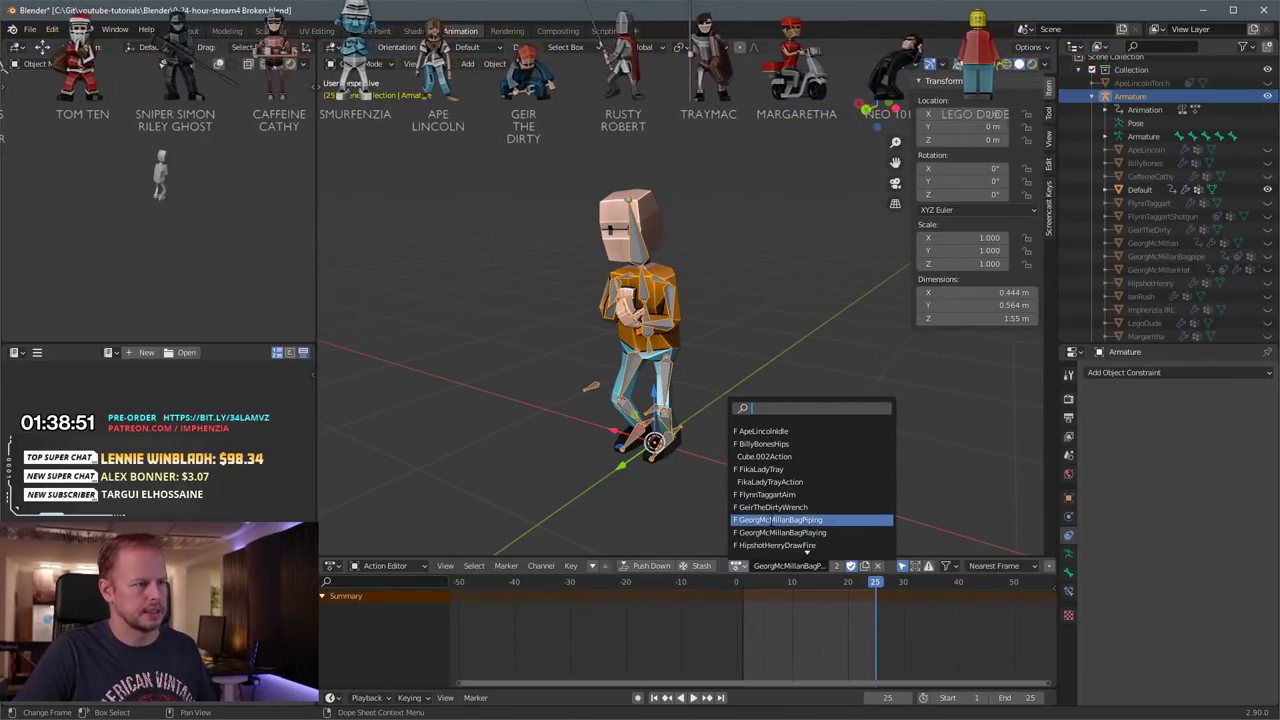
pyautogui.scroll(-10, 786, 520)
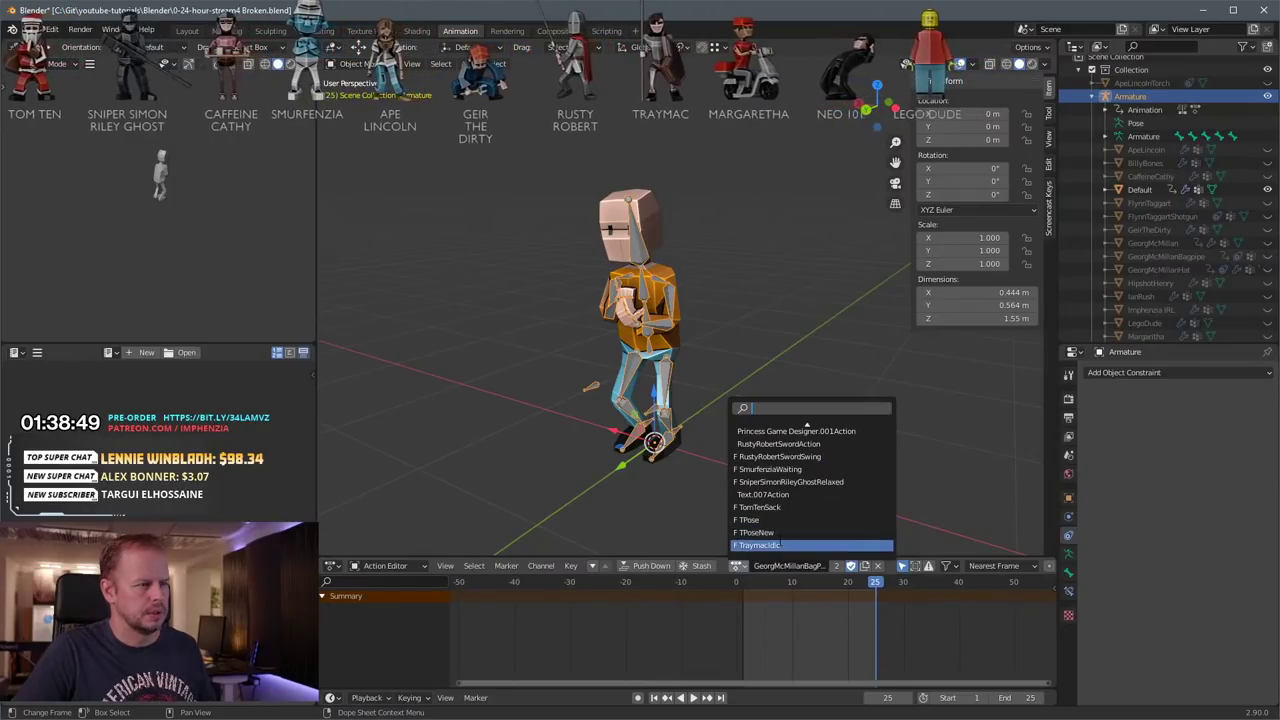
pyautogui.click(760, 532)
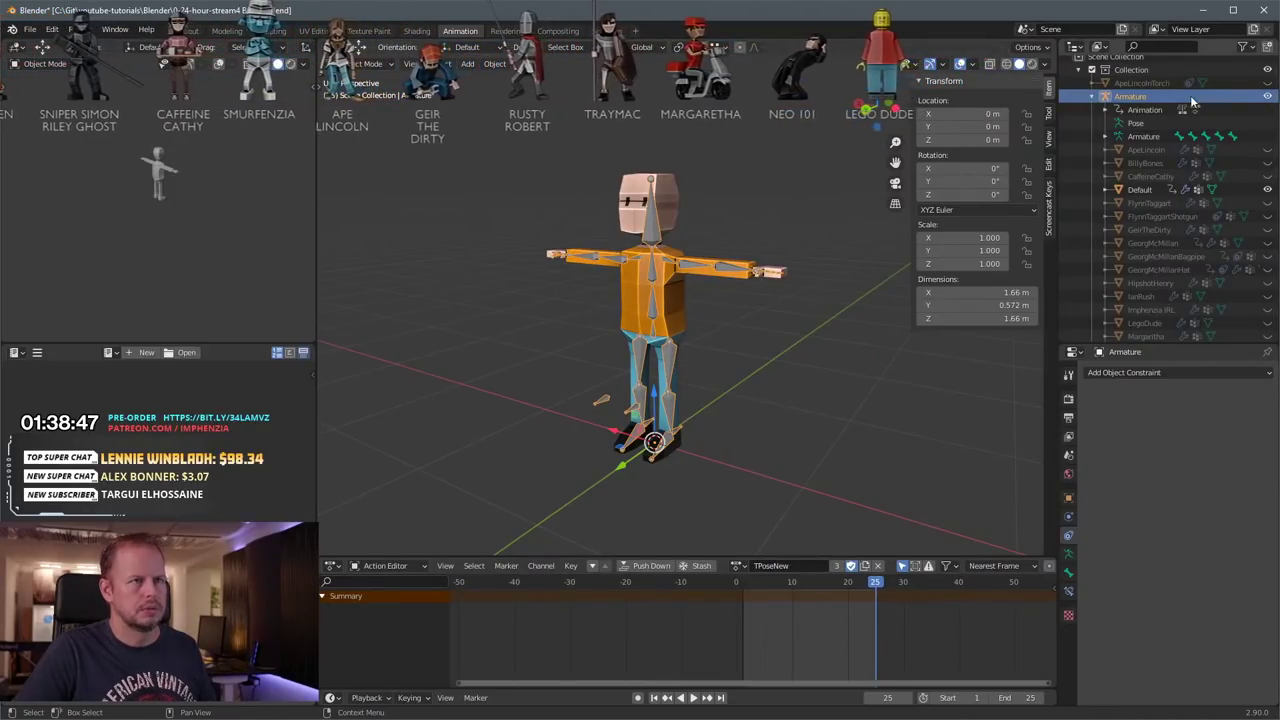
pyautogui.click(1269, 95)
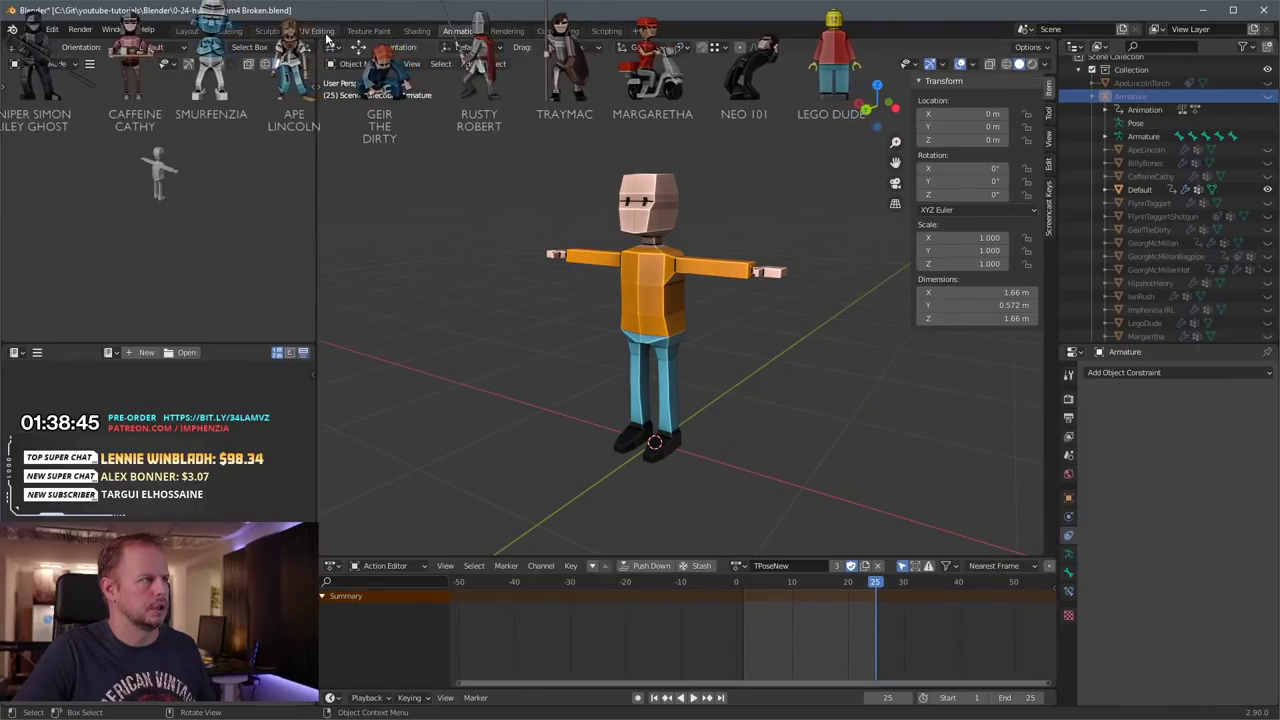
# Step: In the UV Editing workspace, duplicate the Default mesh in place in Object Mode and hide the original
pyautogui.click(317, 31)
pyautogui.press('Tab')
pyautogui.click(636, 326)
pyautogui.press('Tab')
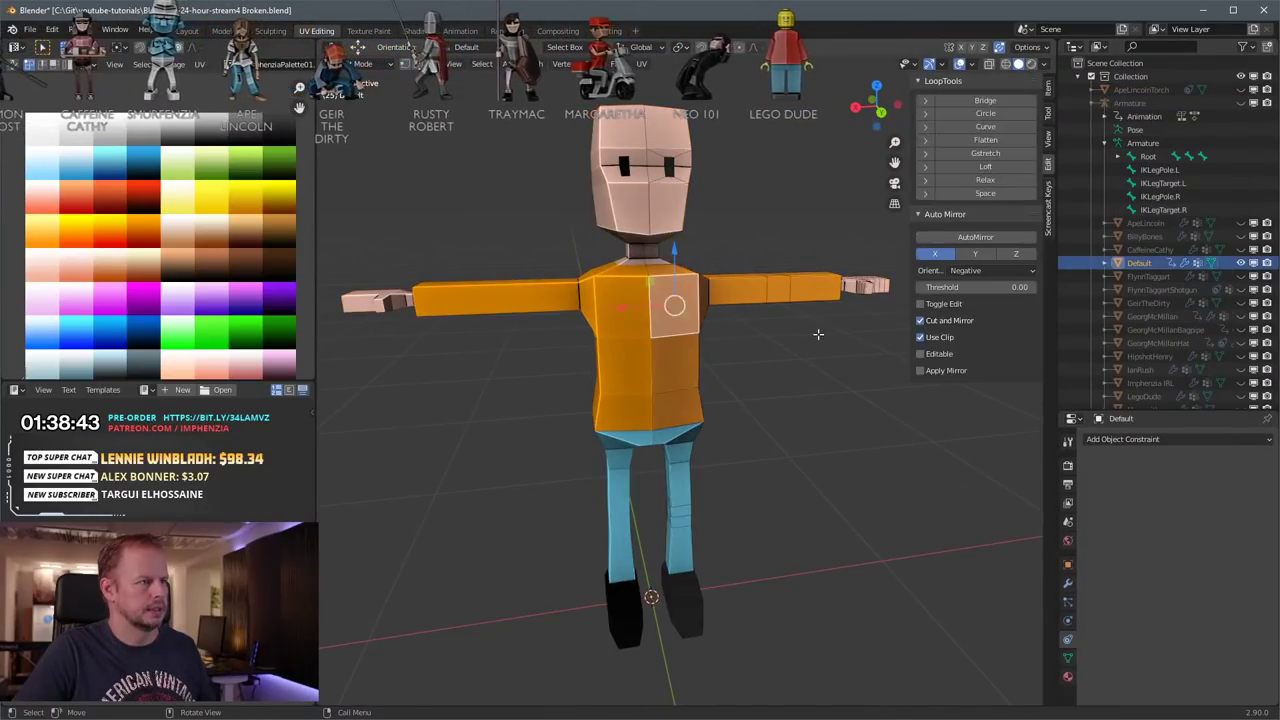
pyautogui.press('Tab')
pyautogui.moveTo(817, 335); pyautogui.dragTo(724, 351, button='middle')
pyautogui.hotkey('shift', 'd')
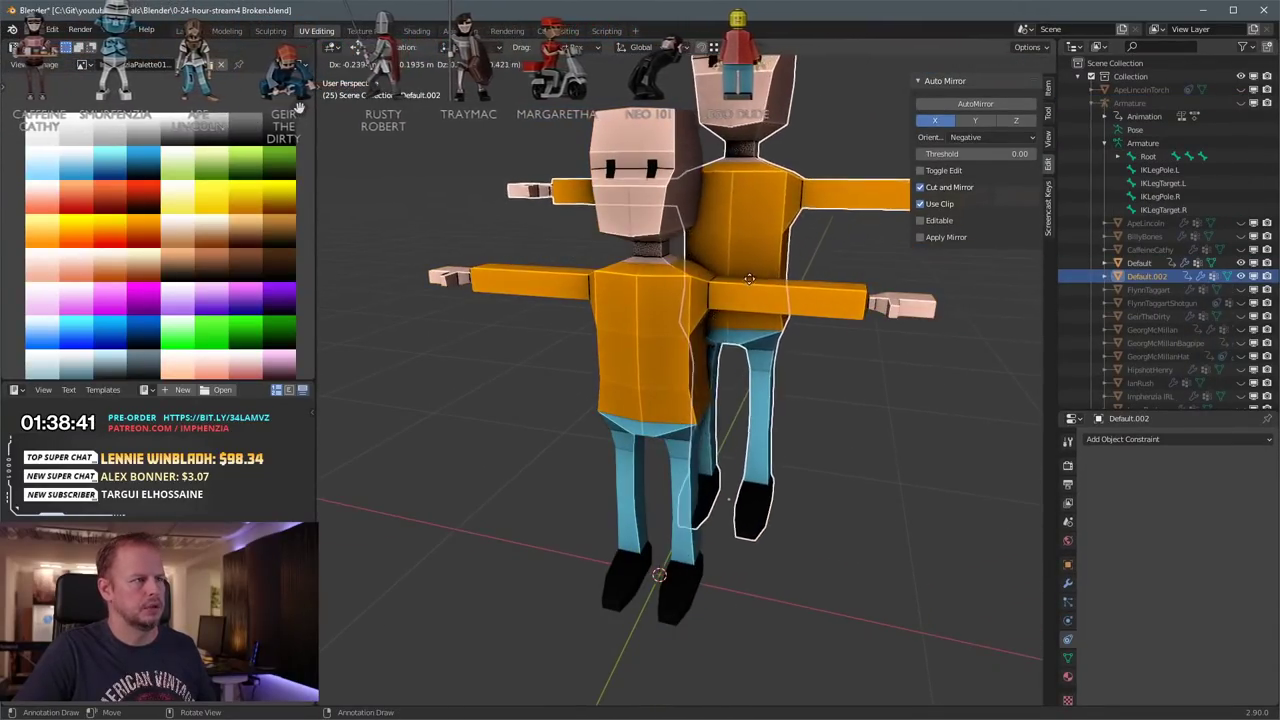
pyautogui.press('Escape')
pyautogui.click(1241, 263)
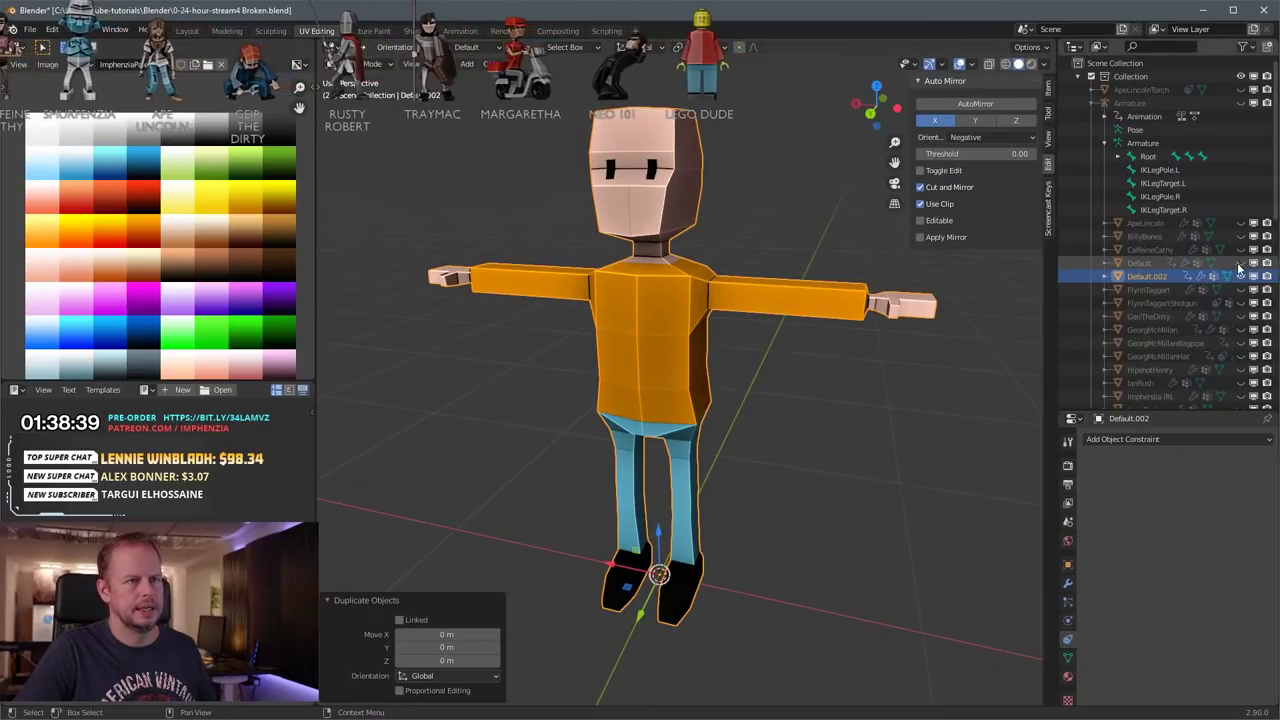
# Step: Recolour the Default.002 trousers to match the orange shirt by moving their UVs onto the shirt's orange swatch
pyautogui.click(1149, 277)
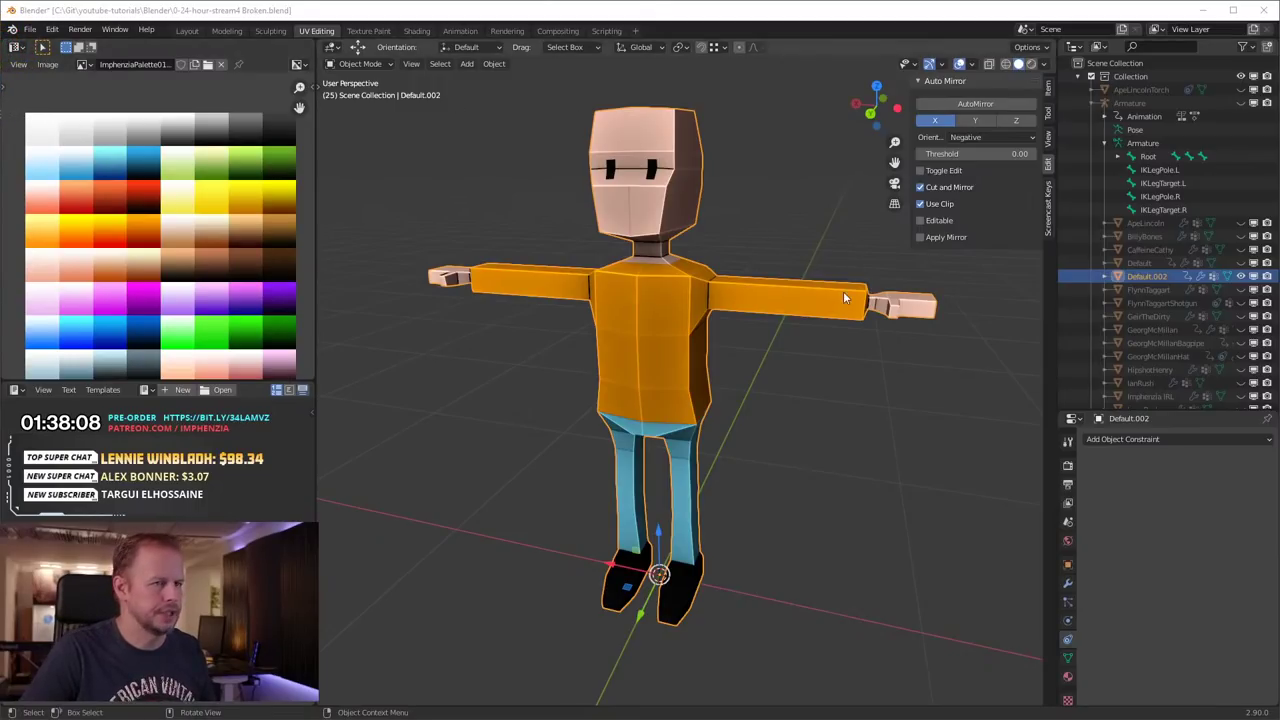
pyautogui.press('Tab')
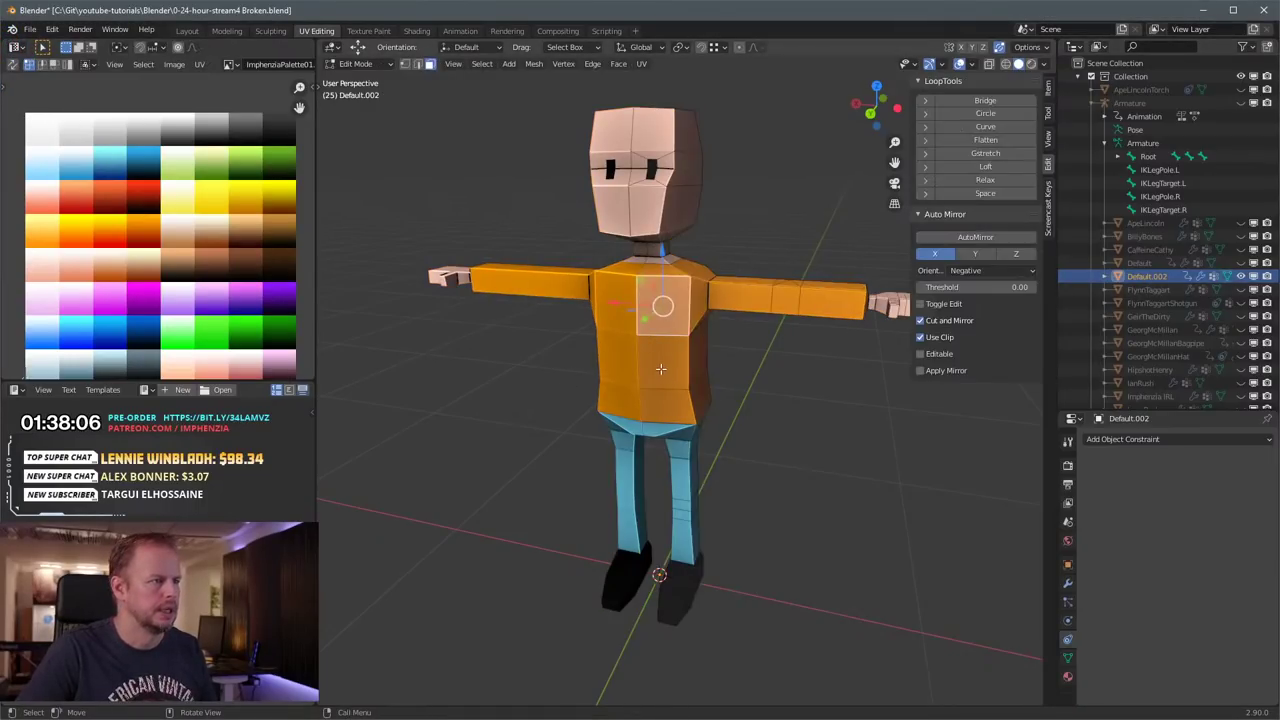
pyautogui.press('a')
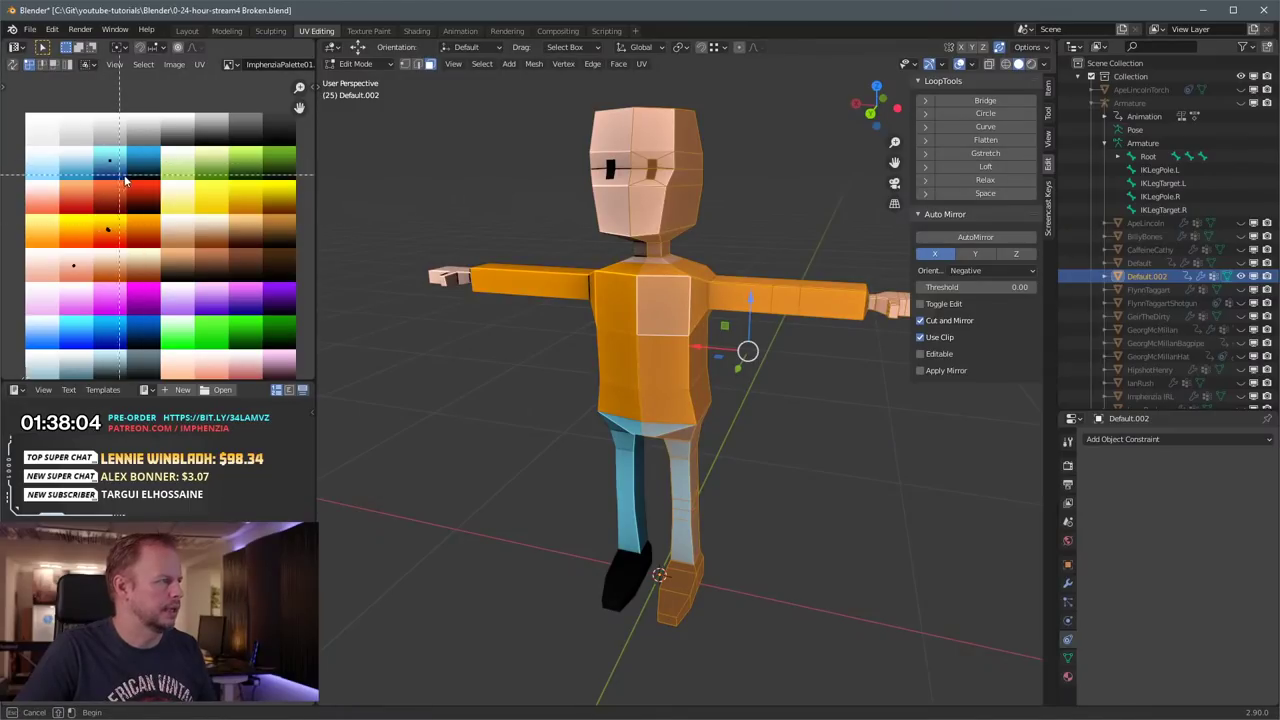
pyautogui.press('g')
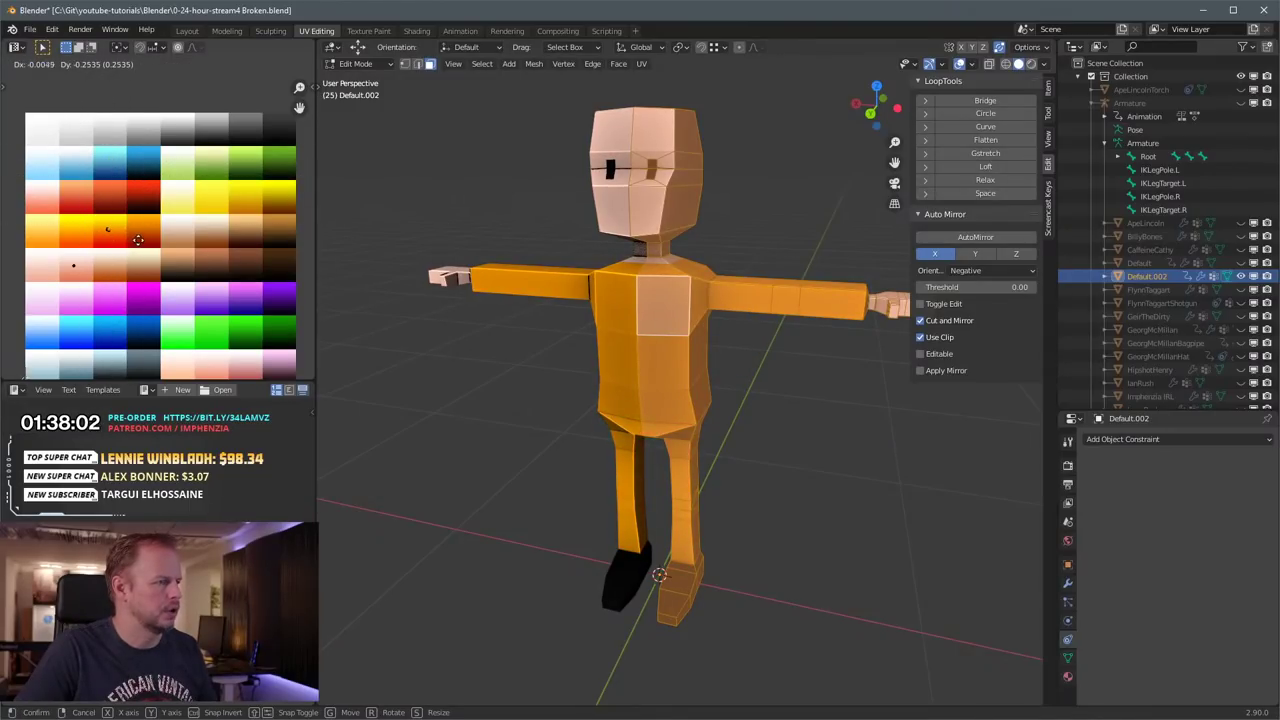
pyautogui.click(138, 240)
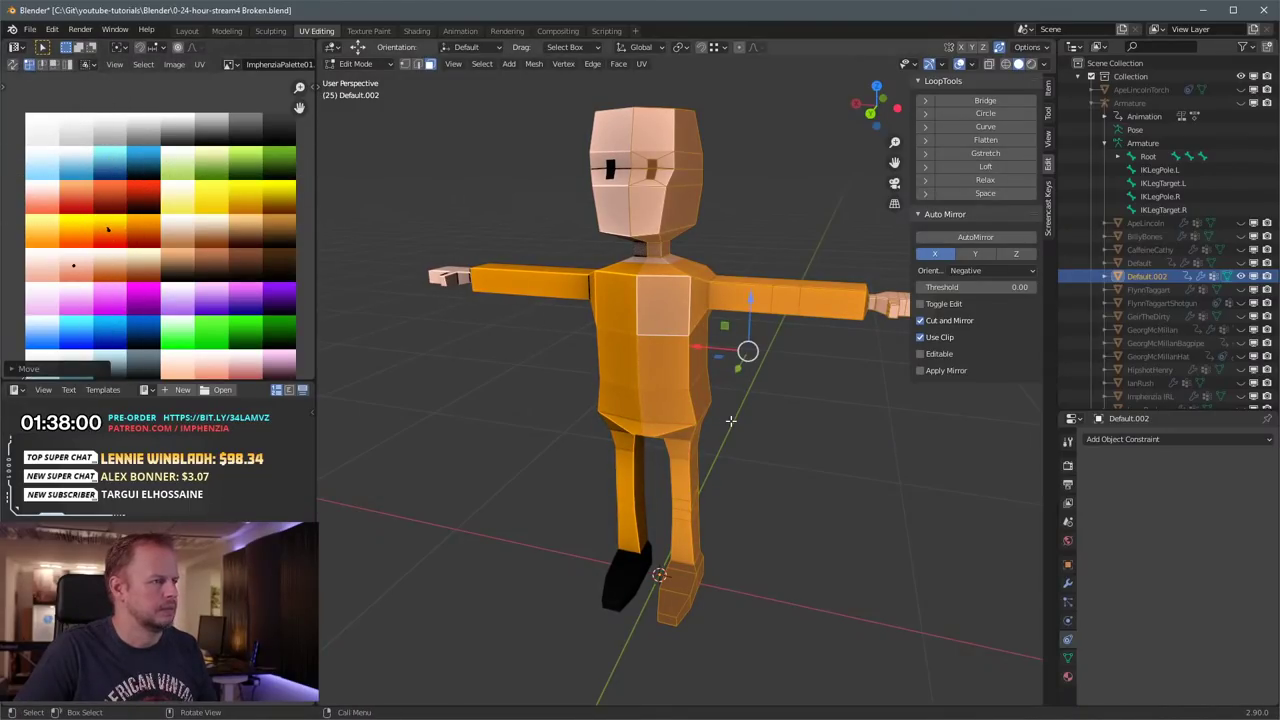
# Step: Clear the mesh selection and examine the shape of the recoloured legs up close from several angles
pyautogui.hotkey('alt', 'a')
pyautogui.click(695, 456)
pyautogui.scroll(1, 696, 455)
pyautogui.scroll(-2, 695, 456)
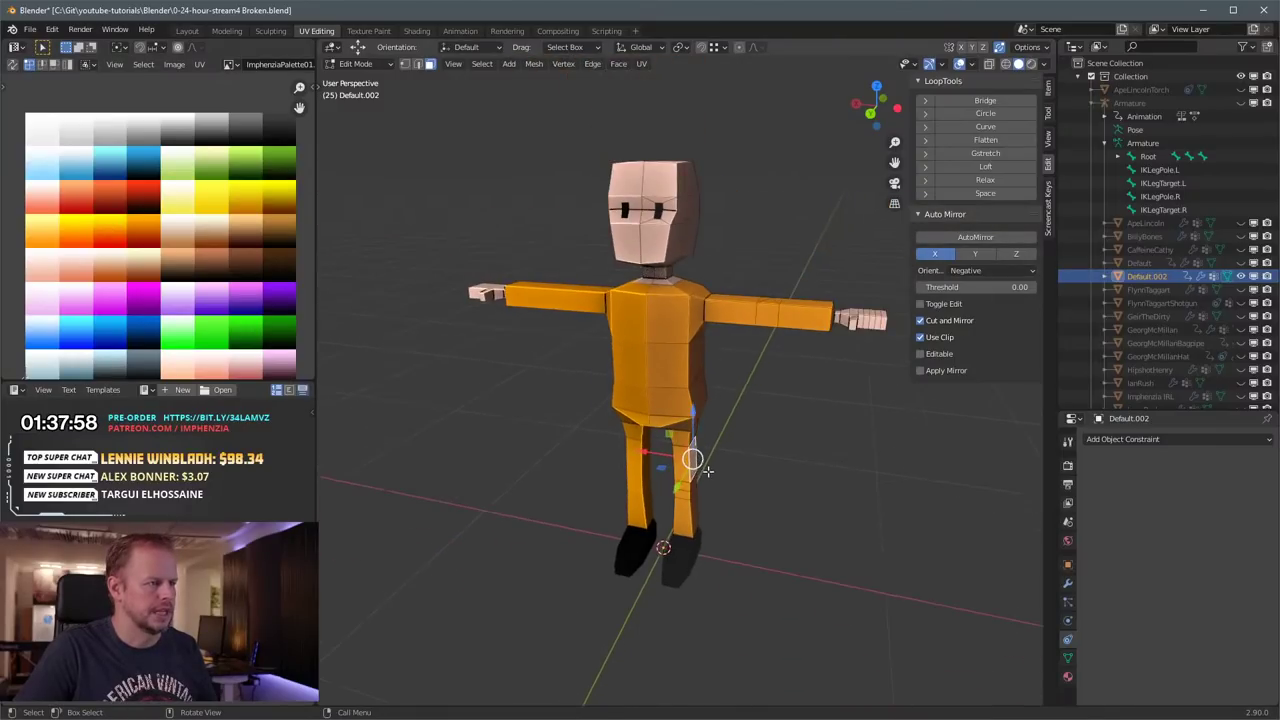
pyautogui.scroll(3, 685, 436)
pyautogui.moveTo(706, 459); pyautogui.dragTo(750, 385, button='middle')
pyautogui.scroll(1, 685, 436)
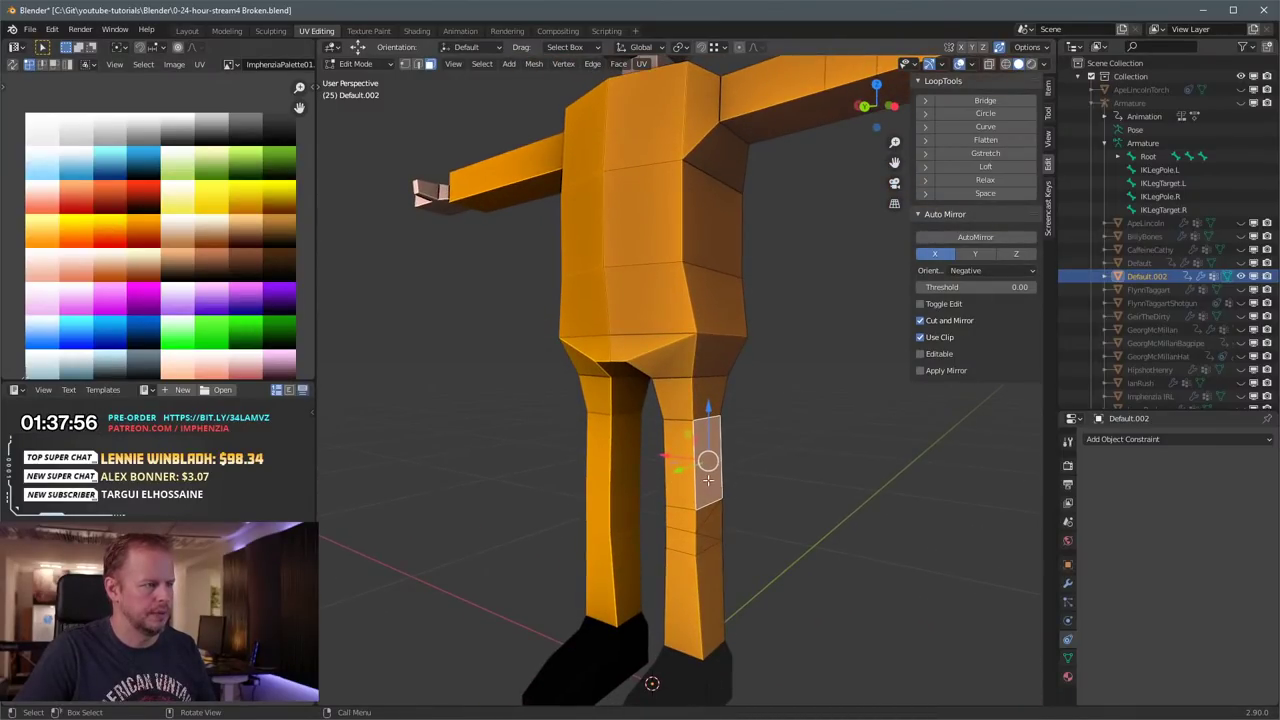
pyautogui.moveTo(707, 481); pyautogui.dragTo(717, 470, button='middle')
# Step: Show the mesh in X-ray from the back in orthographic view, with vertex selection enabled
pyautogui.press('KP_1')
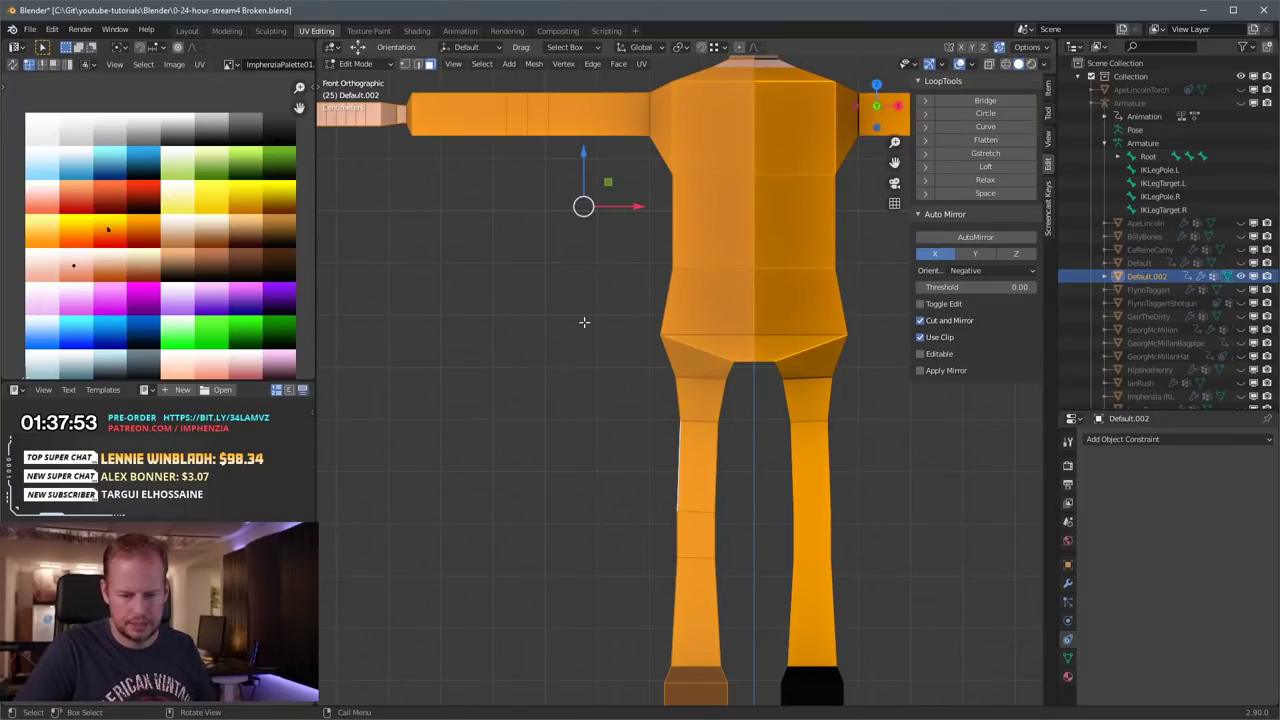
pyautogui.scroll(2, 575, 308)
pyautogui.keyDown('shift'); pyautogui.moveTo(571, 303); pyautogui.dragTo(363, 126, button='middle'); pyautogui.keyUp('shift')
pyautogui.scroll(-4, 654, 334)
pyautogui.hotkey('alt', 'z')
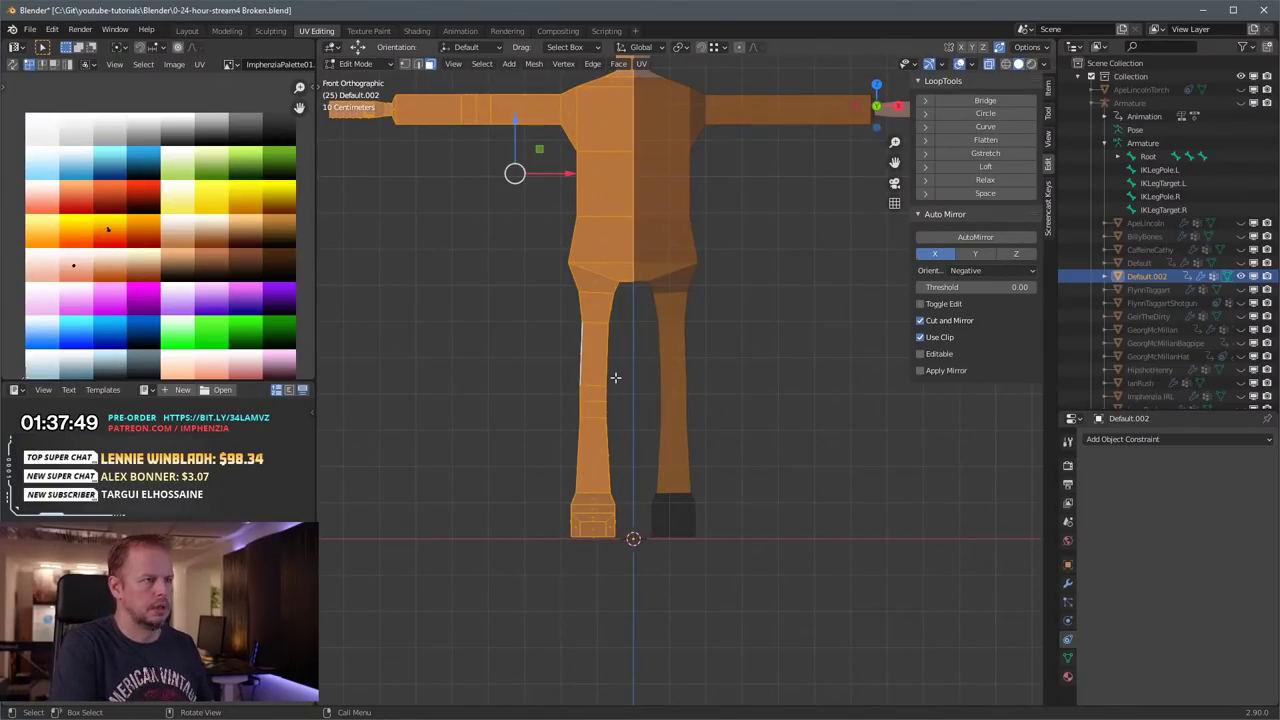
pyautogui.scroll(-3, 603, 262)
pyautogui.press('ctrl+KP_1')
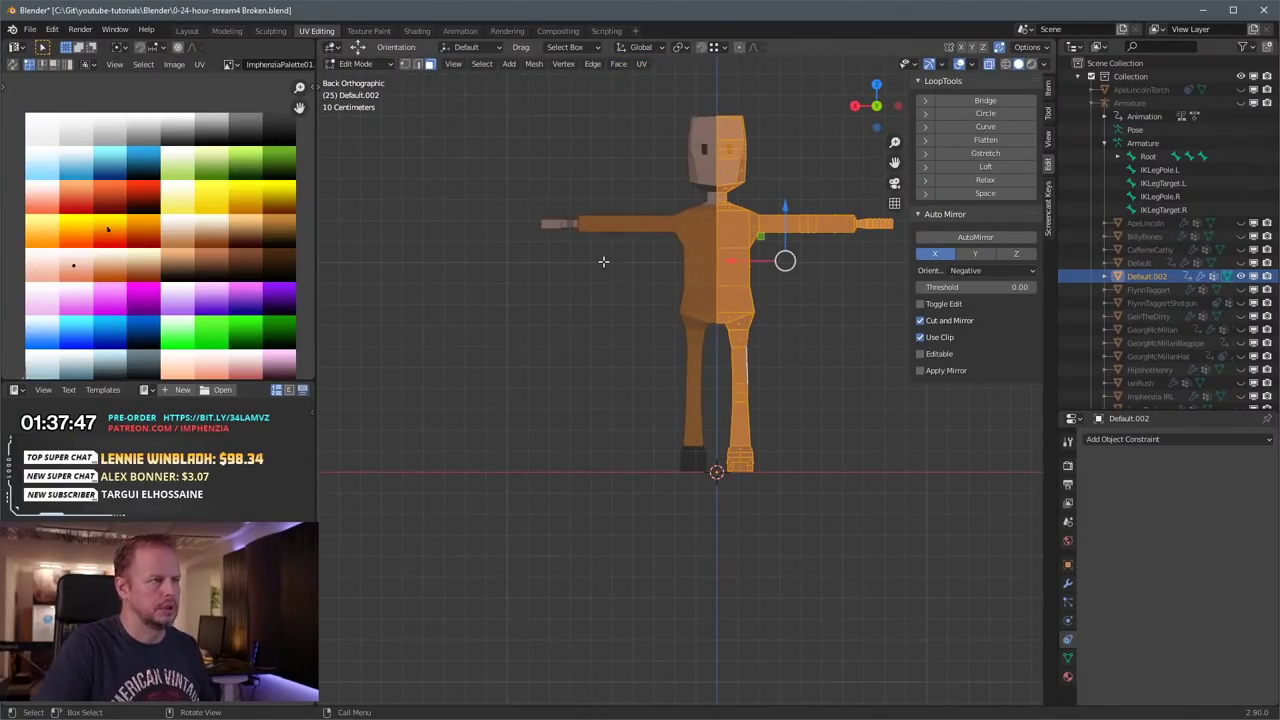
pyautogui.keyDown('shift'); pyautogui.moveTo(603, 262); pyautogui.dragTo(549, 277, button='middle'); pyautogui.keyUp('shift')
pyautogui.press('1')
pyautogui.scroll(5, 723, 300)
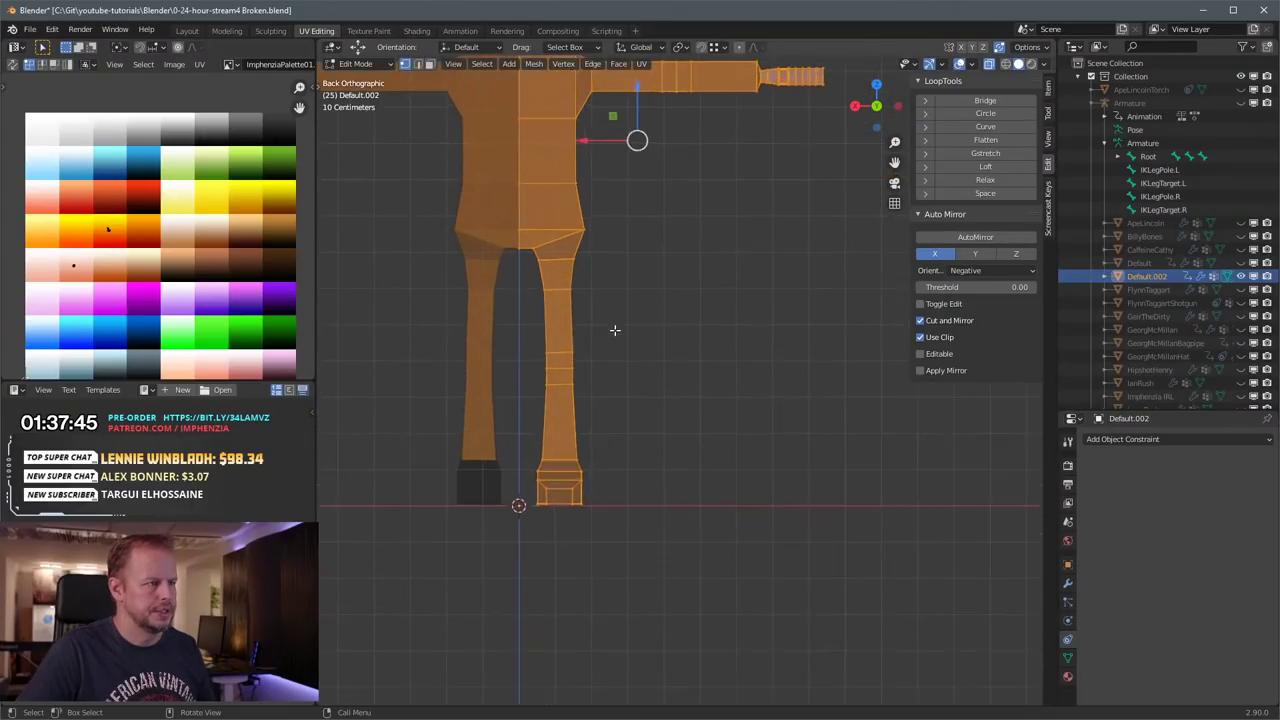
# Step: Select the leg vertices from the upper thigh to the knee and scale them outward, excluding Z, to widen the trousers
pyautogui.hotkey('alt', 'a')
pyautogui.press('b')
pyautogui.moveTo(497, 234); pyautogui.dragTo(653, 455)
pyautogui.press('a')
pyautogui.press('a')
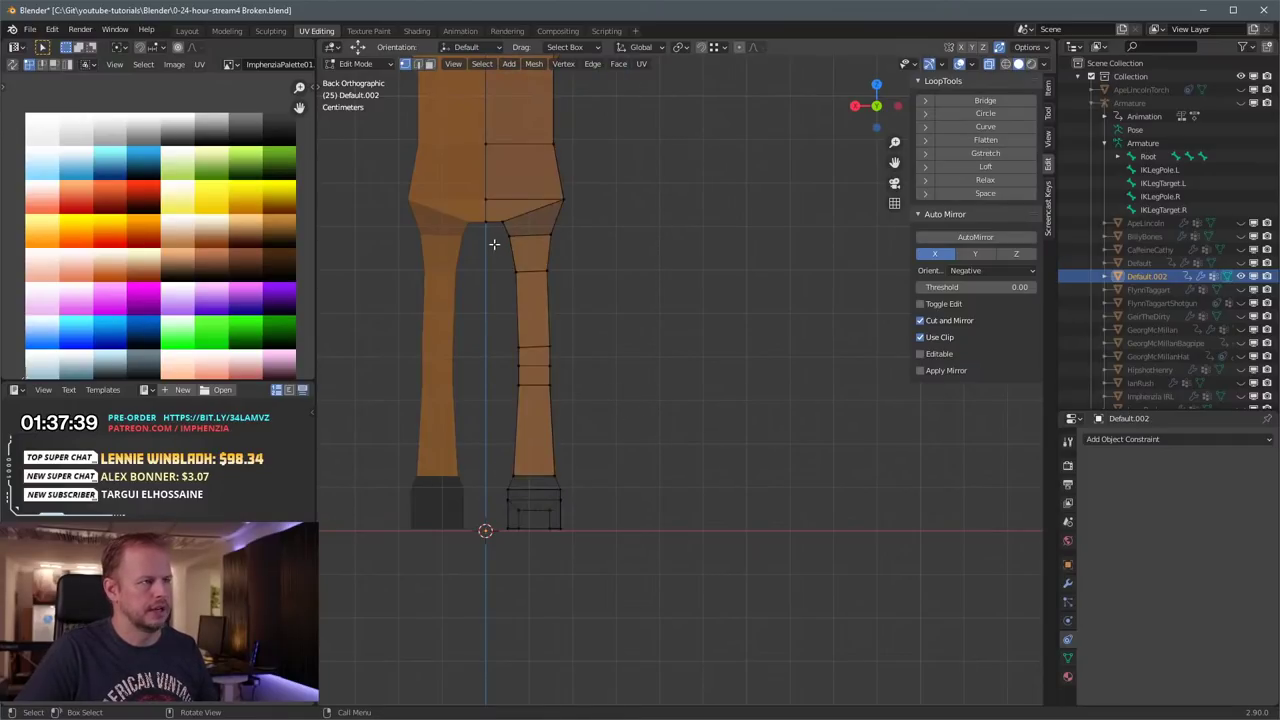
pyautogui.moveTo(492, 228); pyautogui.dragTo(720, 472)
pyautogui.press('s')
pyautogui.hotkey('shift', 'z')
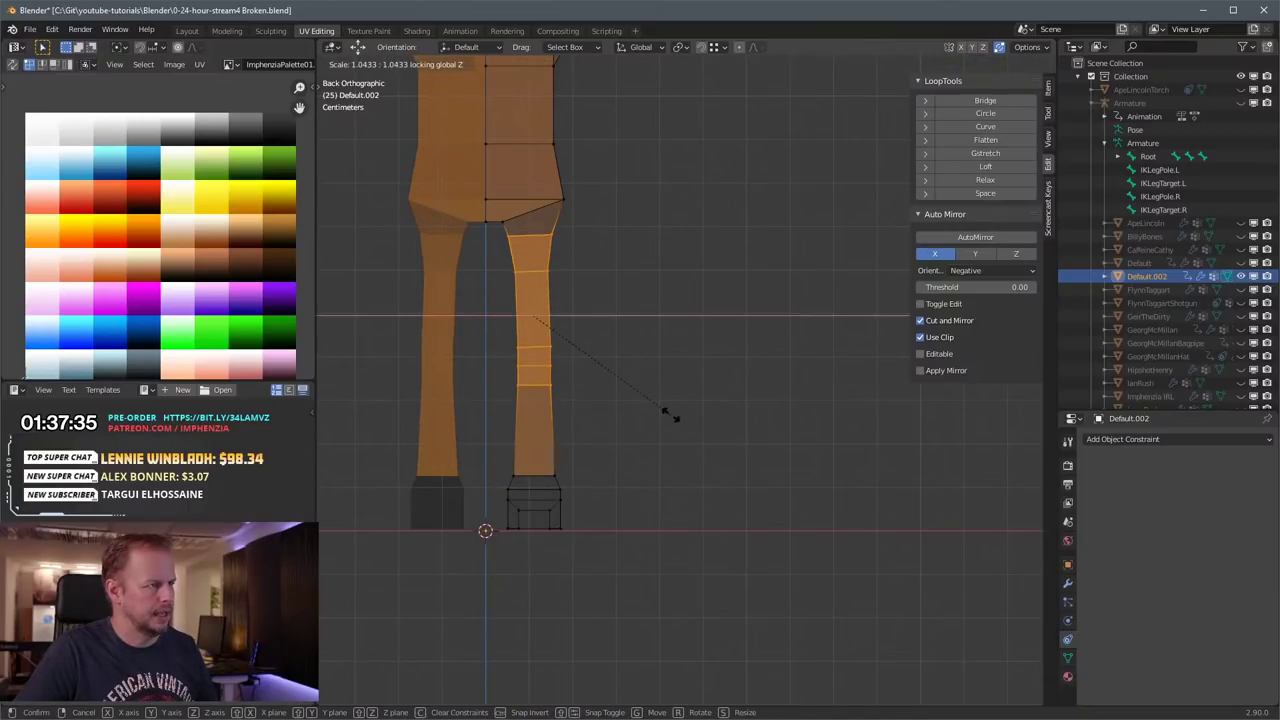
pyautogui.click(808, 346)
pyautogui.press('a')
pyautogui.press('1')
pyautogui.hotkey('alt', 'a')
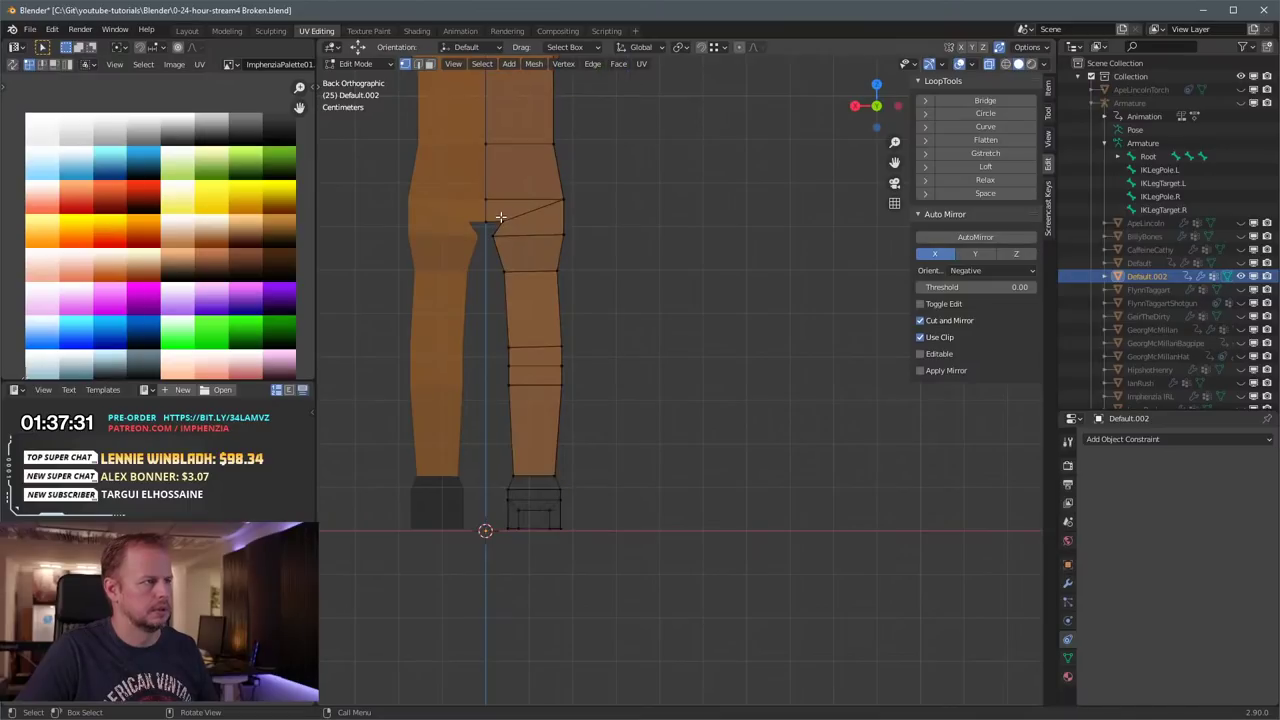
# Step: Move the crotch vertices about 0.028 m toward the body's centre to narrow the gap between the legs
pyautogui.moveTo(498, 215); pyautogui.dragTo(521, 229)
pyautogui.press('g')
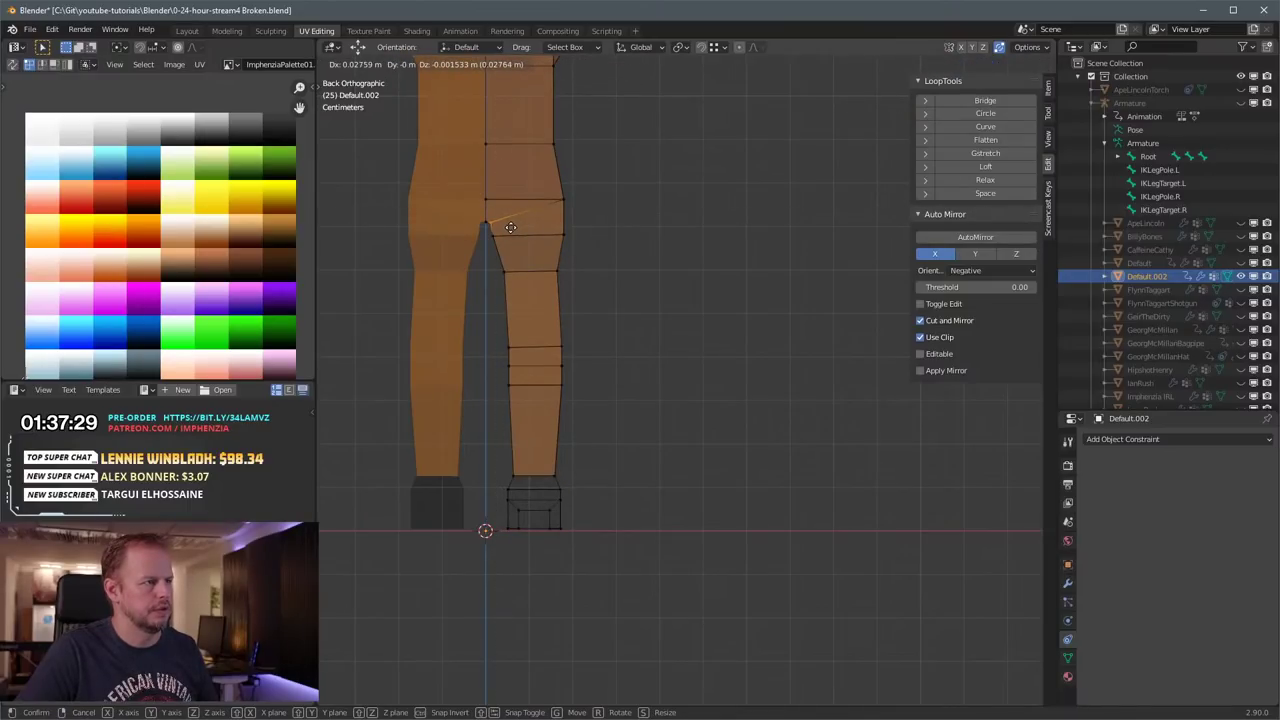
pyautogui.click(510, 230)
pyautogui.press('a')
pyautogui.hotkey('alt', 'a')
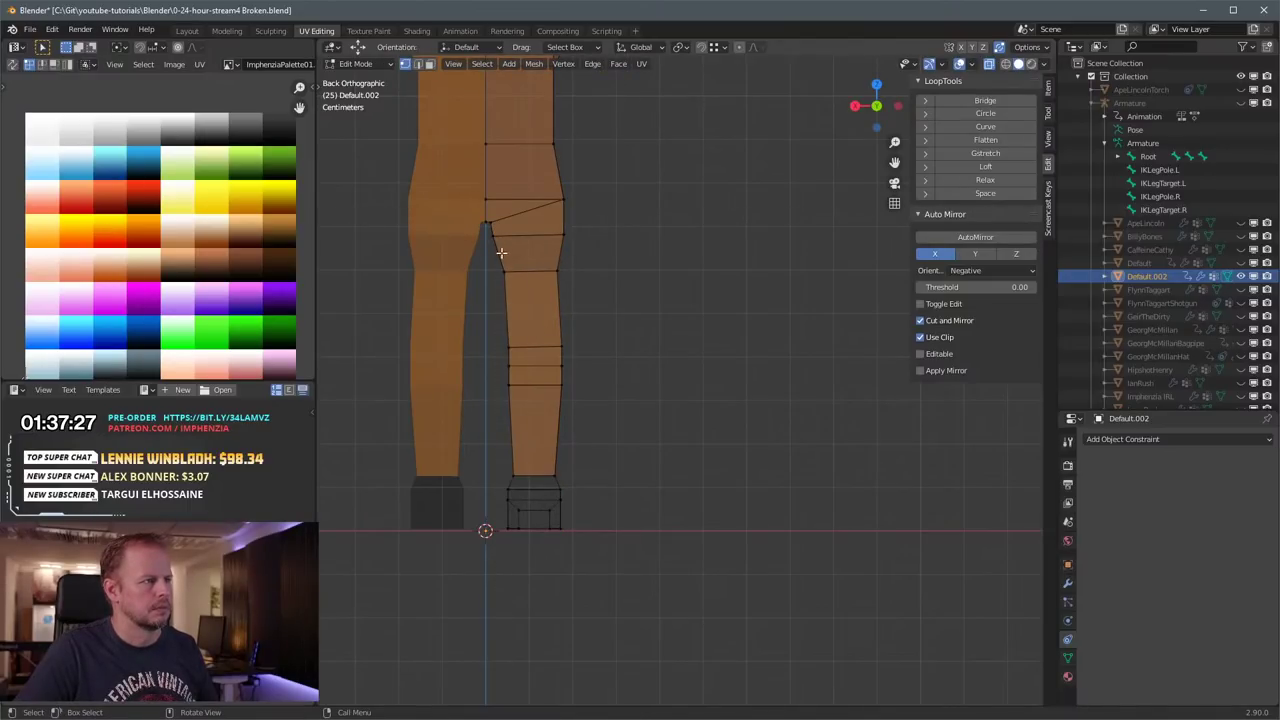
# Step: Scale the lower thigh and knee vertices along X by about 1.19
pyautogui.moveTo(486, 231); pyautogui.dragTo(598, 400)
pyautogui.moveTo(484, 242); pyautogui.dragTo(625, 410)
pyautogui.press('s')
pyautogui.press('x')
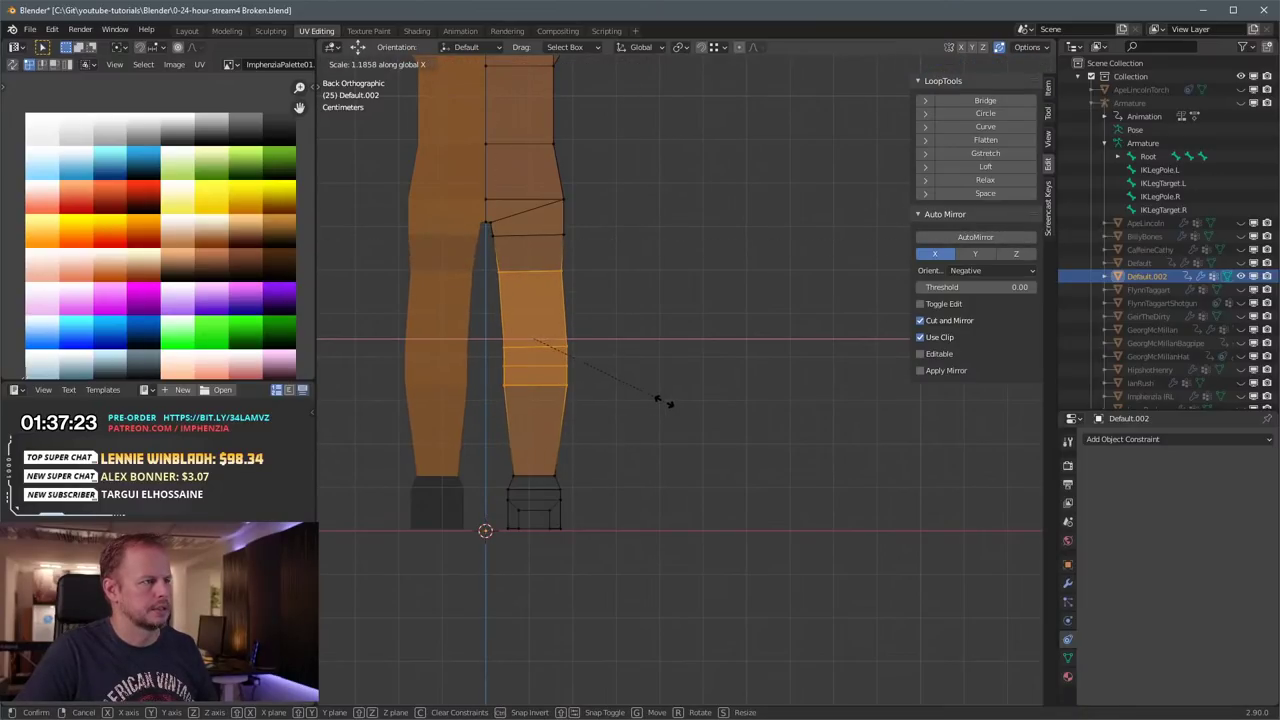
pyautogui.click(664, 400)
pyautogui.press('a')
pyautogui.press('a')
# Step: Add an edge loop at the bottom of the shin, scale it by about 1.51, and adjust its height above the ankle
pyautogui.press('b')
pyautogui.moveTo(496, 461); pyautogui.dragTo(564, 454)
pyautogui.hotkey('ctrl', 'r')
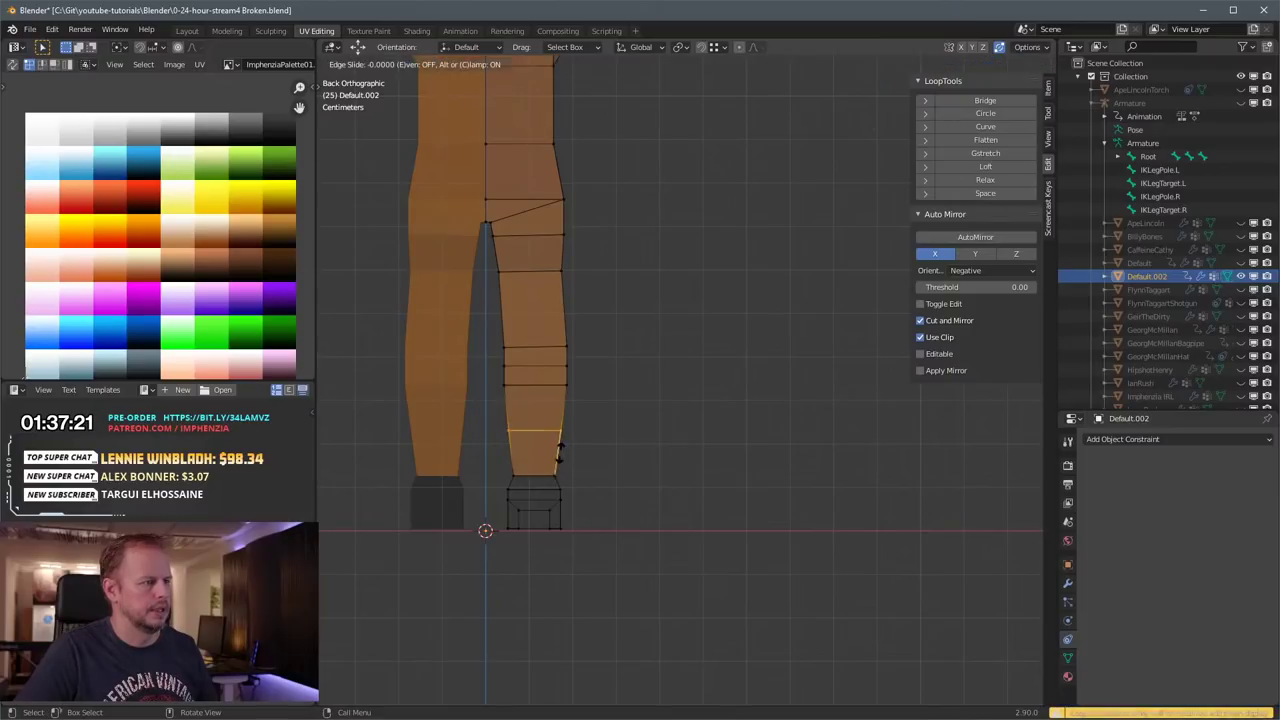
pyautogui.click(567, 455)
pyautogui.click(600, 456)
pyautogui.press('s')
pyautogui.click(697, 450)
pyautogui.press('g')
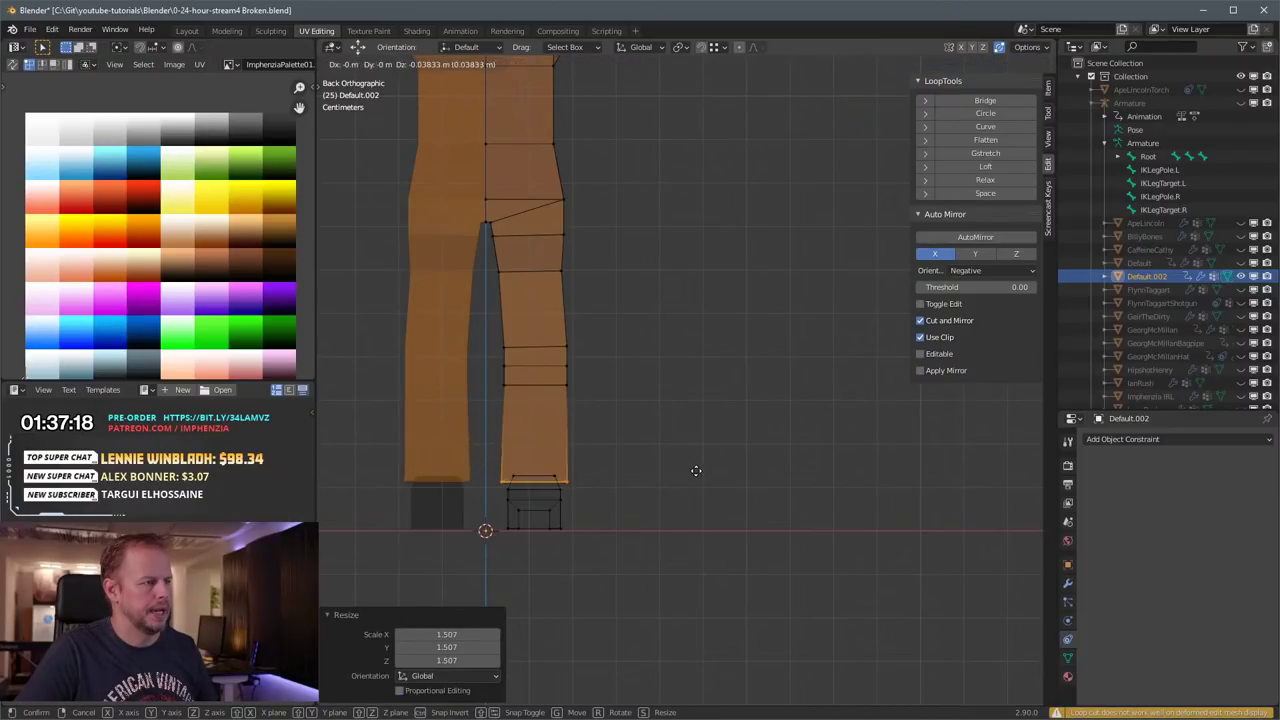
pyautogui.click(694, 453)
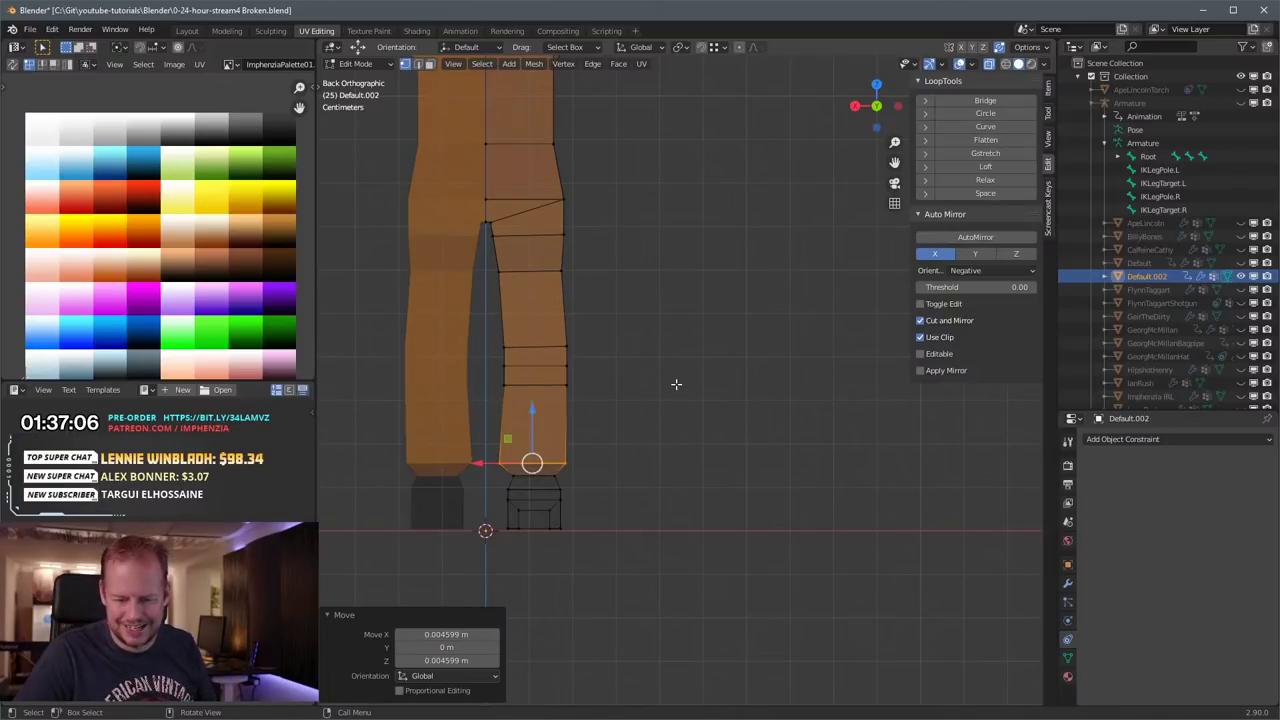
# Step: Try to flare the trouser hem by extruding the ankle face loop along its normals and scaling it
pyautogui.moveTo(565, 315); pyautogui.dragTo(617, 409, button='middle')
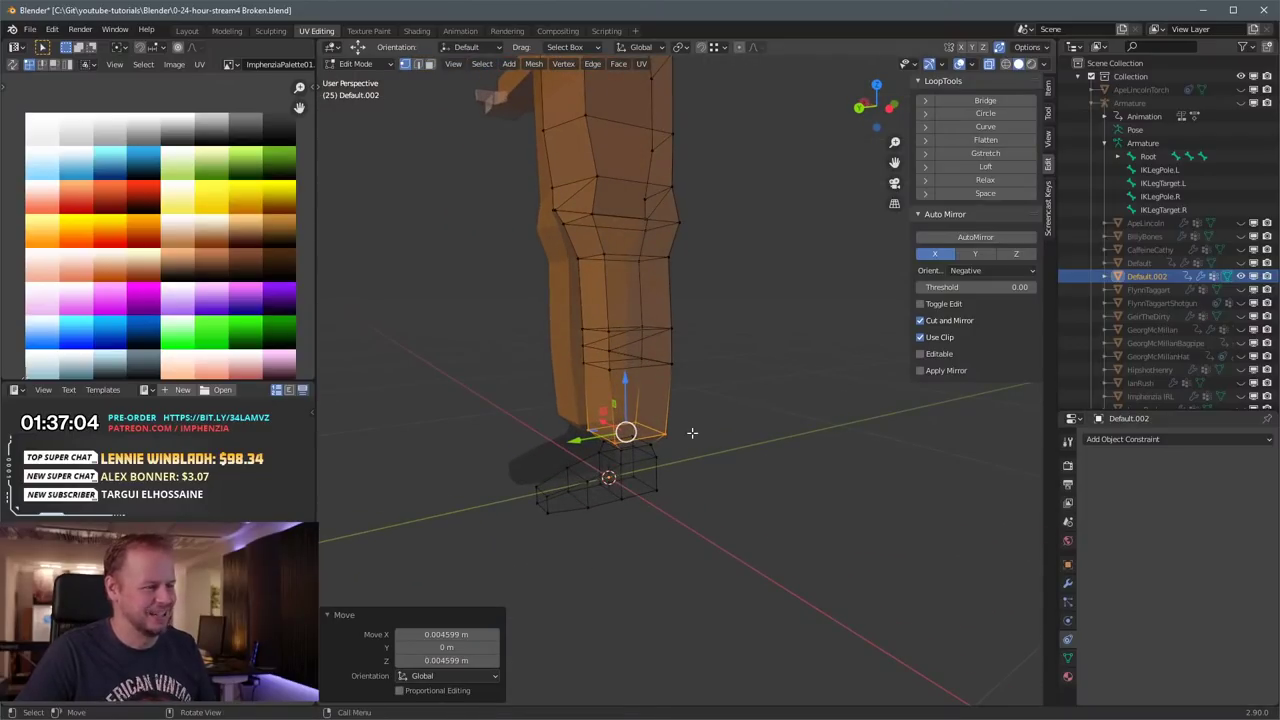
pyautogui.click(608, 376)
pyautogui.scroll(3, 649, 400)
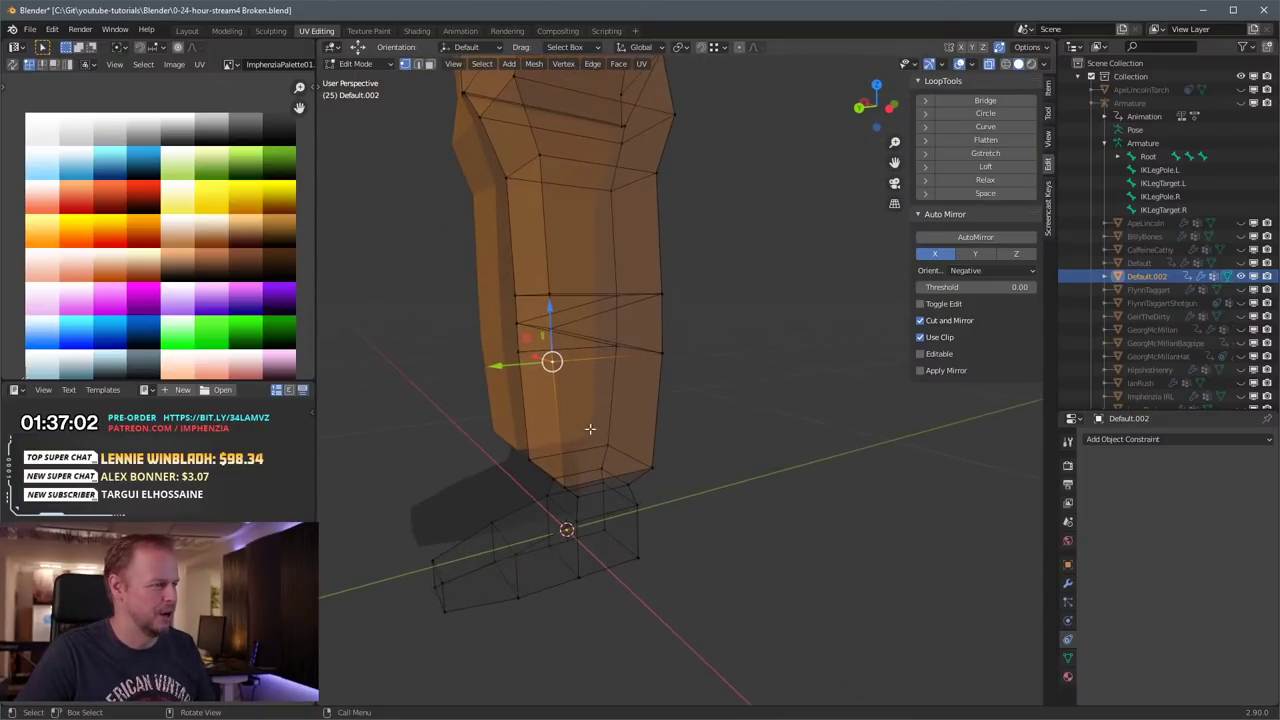
pyautogui.scroll(3, 629, 371)
pyautogui.moveTo(591, 429); pyautogui.dragTo(593, 383, button='middle')
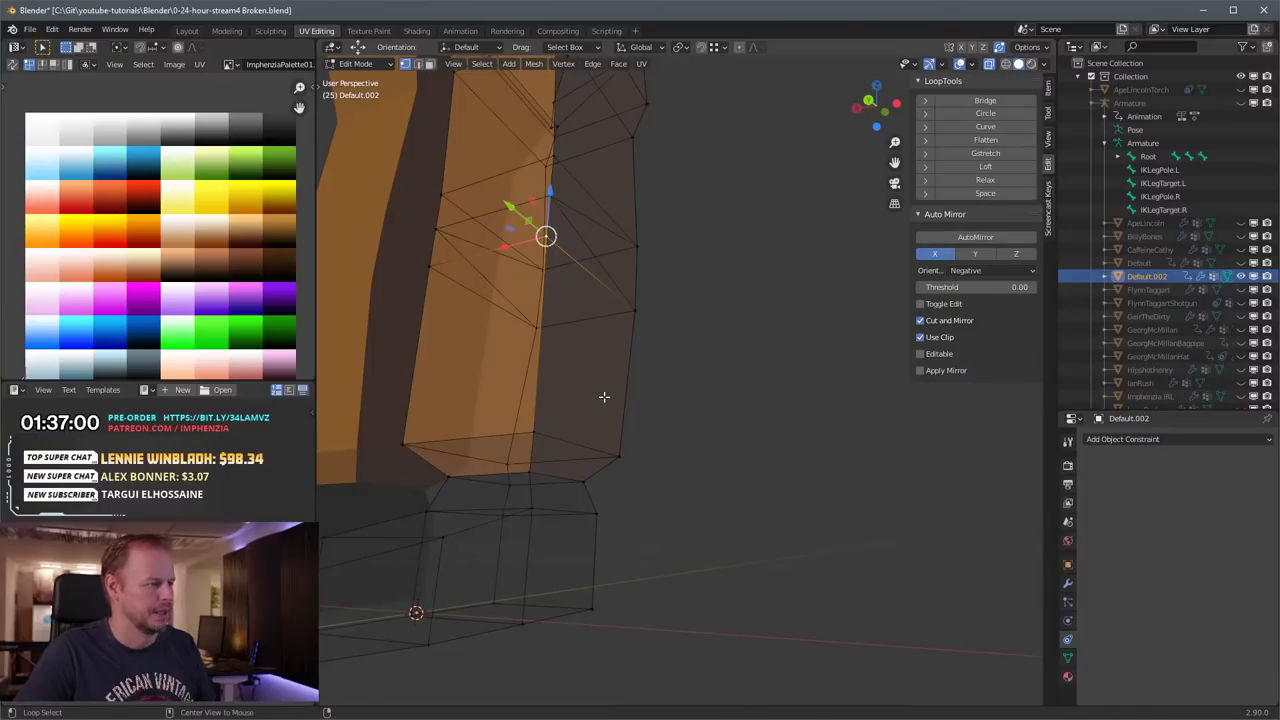
pyautogui.hotkey('alt', 'z')
pyautogui.press('3')
pyautogui.keyDown('alt'); pyautogui.click(544, 450); pyautogui.keyUp('alt')
pyautogui.moveTo(710, 447); pyautogui.dragTo(731, 426, button='middle')
pyautogui.scroll(-2, 725, 422)
pyautogui.moveTo(663, 389)
pyautogui.mouseDown(button='middle')
pyautogui.moveTo(687, 391)
pyautogui.moveTo(640, 420)
pyautogui.moveTo(655, 403)
pyautogui.mouseUp(button='middle')
pyautogui.hotkey('alt', 'e')
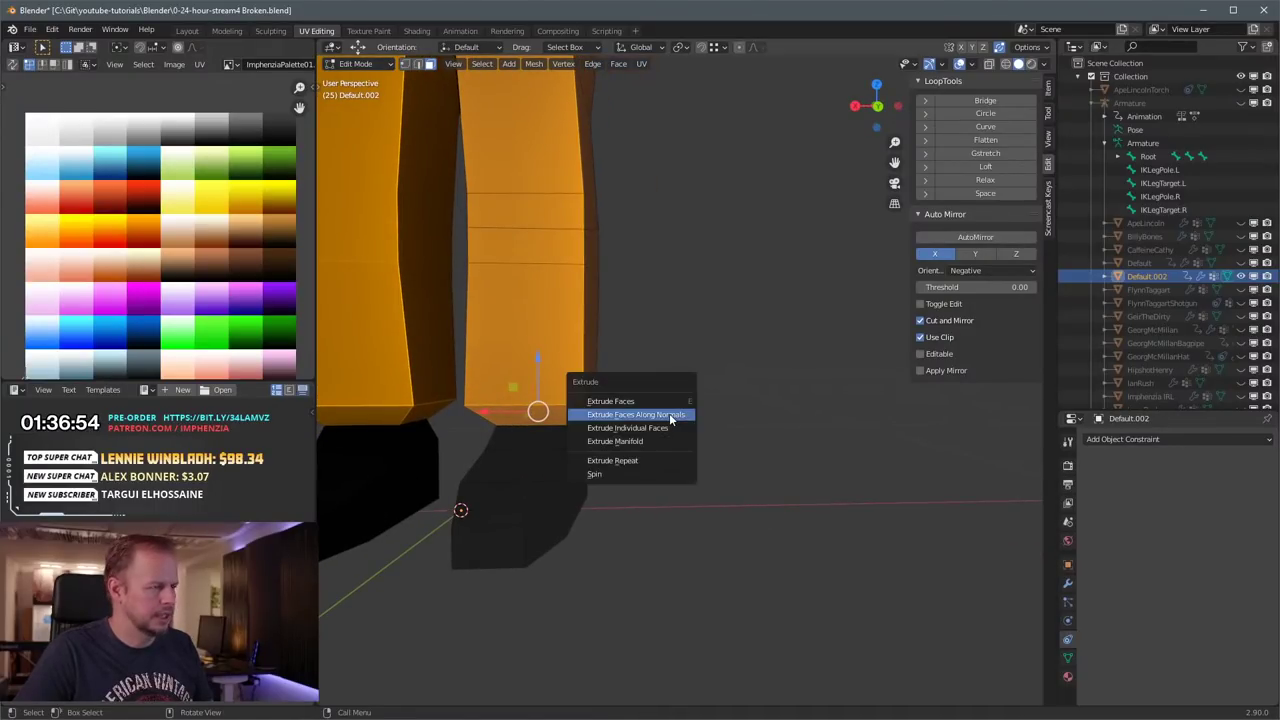
pyautogui.click(673, 413)
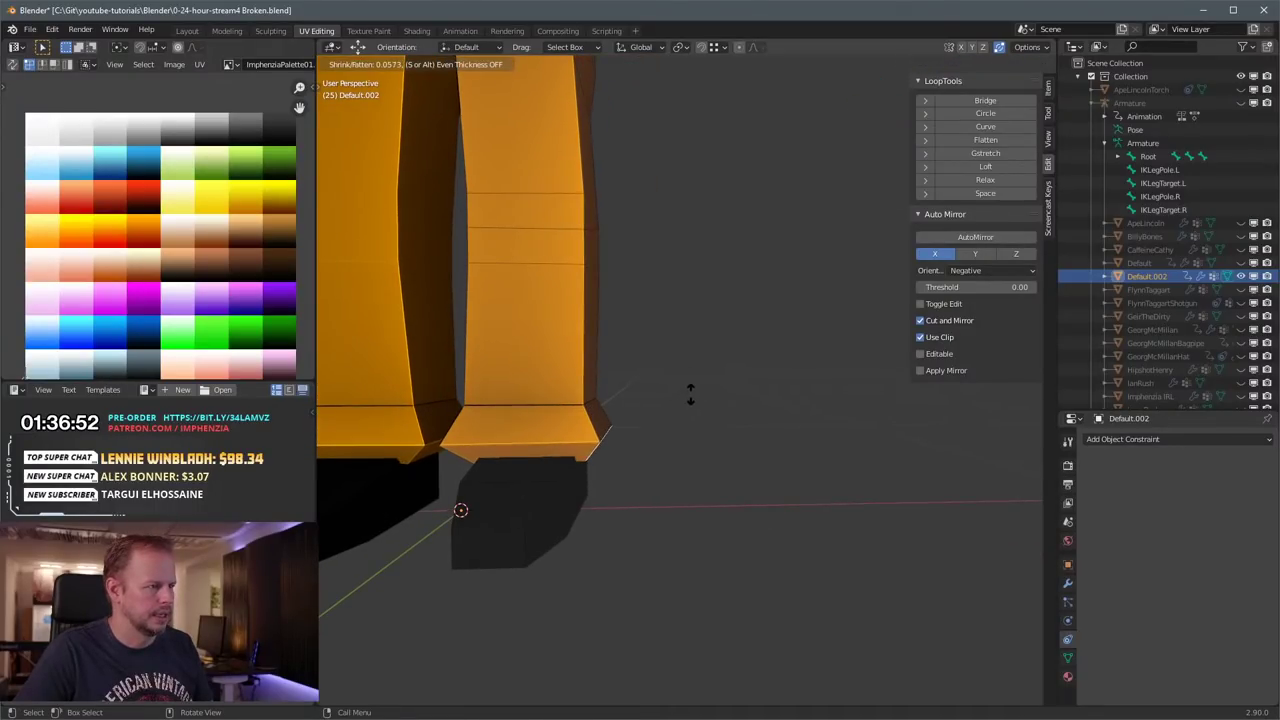
pyautogui.click(690, 400)
pyautogui.moveTo(691, 403); pyautogui.dragTo(619, 440, button='middle')
pyautogui.press('s')
pyautogui.click(659, 401)
# Step: Scale the trouser leg's bottom edge loop by about 2.22 and lower it about 0.015 m to flare the hem
pyautogui.scroll(3, 634, 389)
pyautogui.press('2')
pyautogui.press('a')
pyautogui.press('a')
pyautogui.press('s')
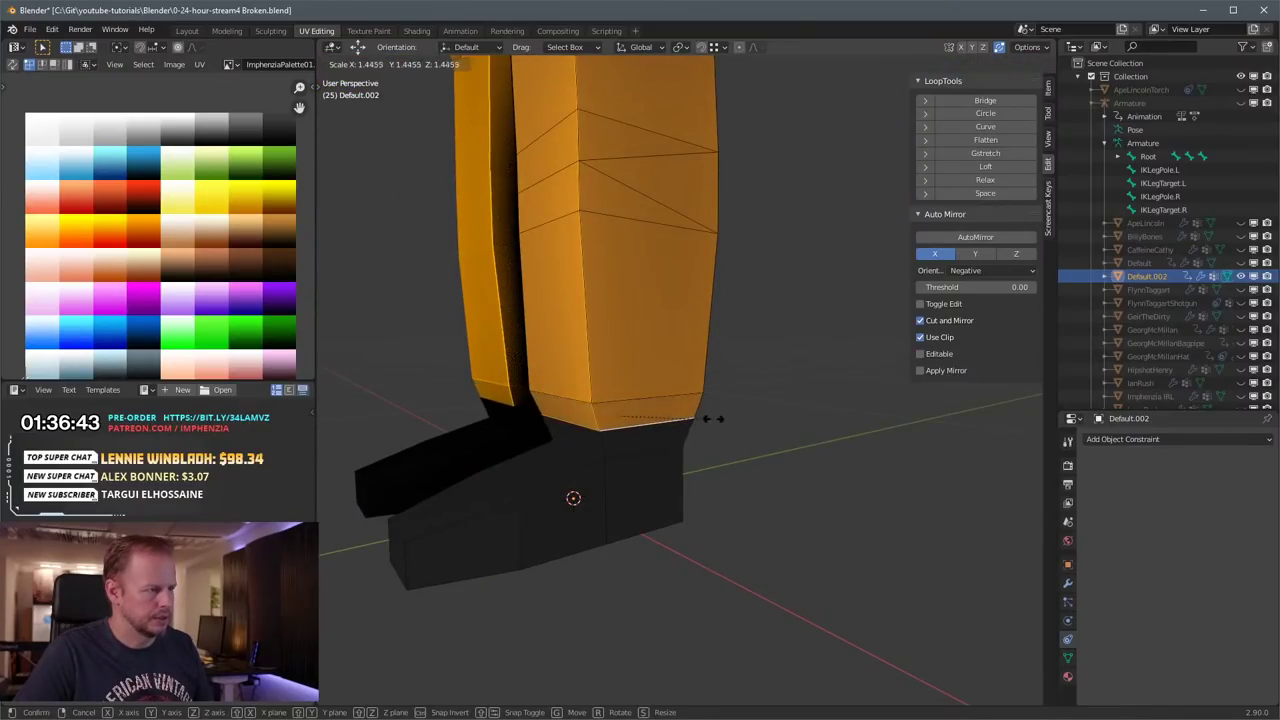
pyautogui.click(762, 400)
pyautogui.press('g')
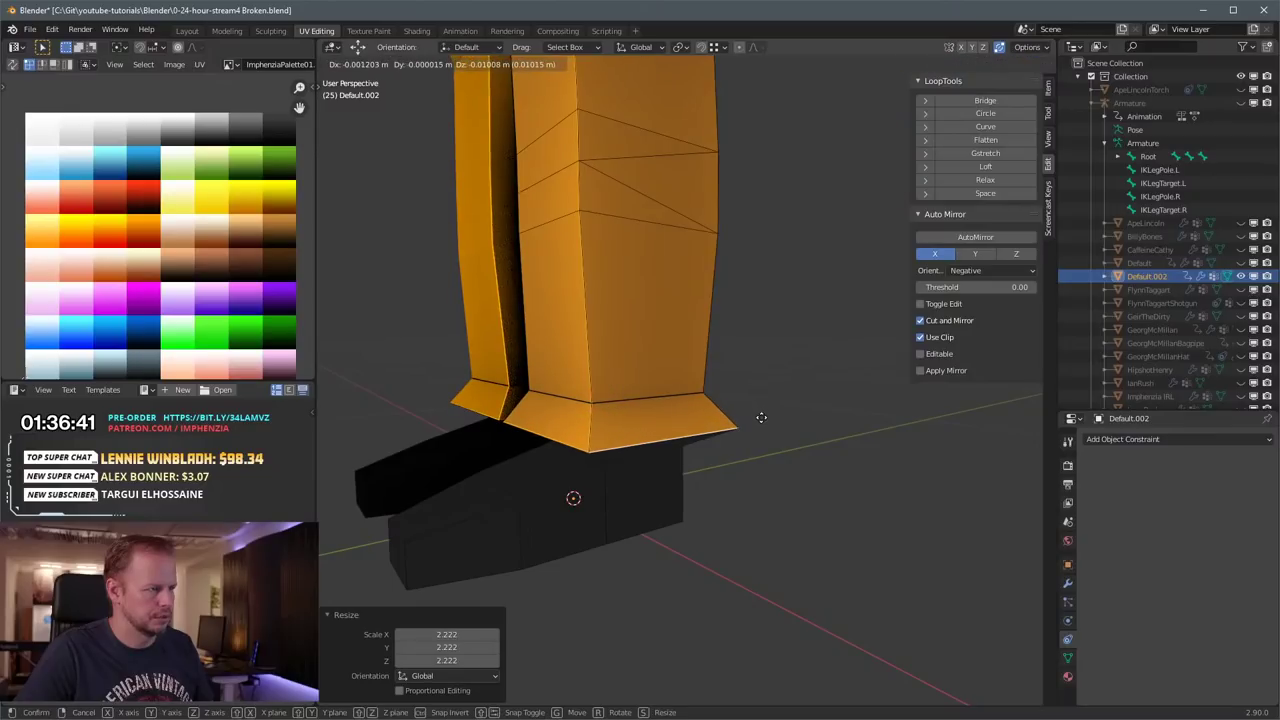
pyautogui.click(762, 423)
# Step: Add an edge loop just above the flared hem and scale it by about 1.1
pyautogui.scroll(-1, 735, 409)
pyautogui.hotkey('ctrl', 'r')
pyautogui.click(624, 358)
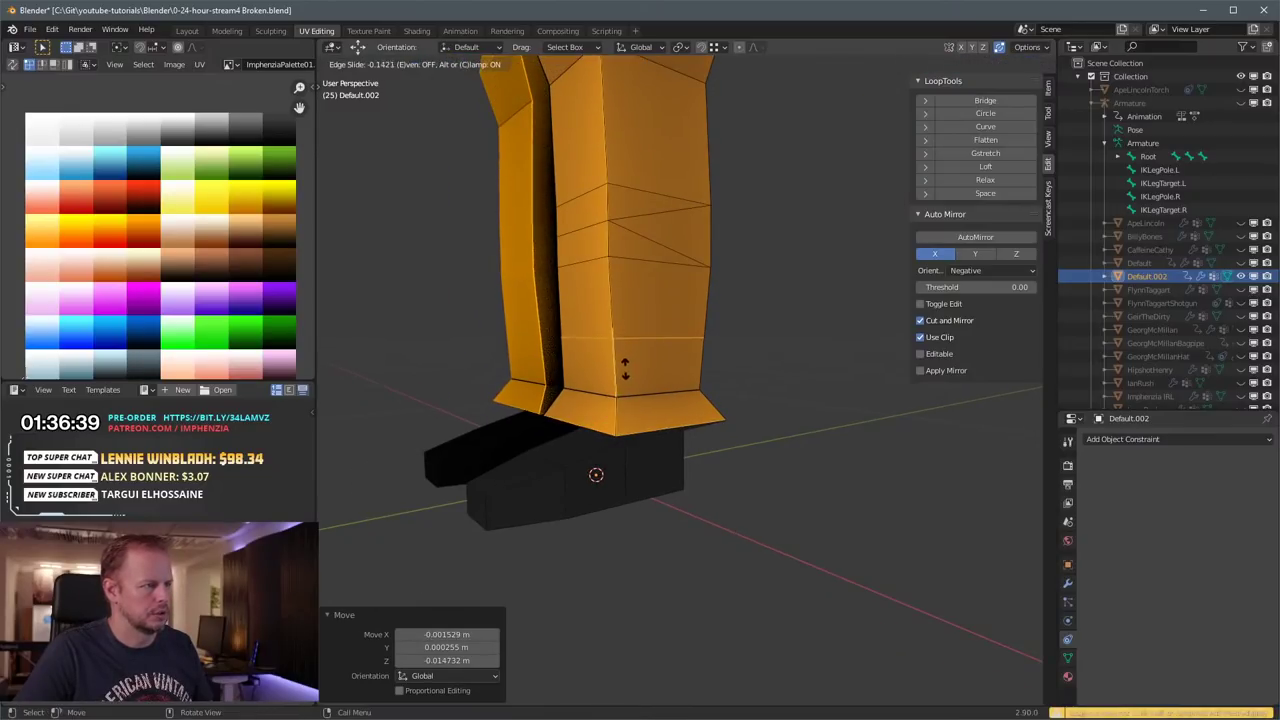
pyautogui.click(627, 370)
pyautogui.press('s')
pyautogui.click(686, 359)
# Step: Nudge the front waist edge slightly and pull the back hip edge about 0.027 m backward along Y
pyautogui.moveTo(661, 345); pyautogui.dragTo(697, 232, button='middle')
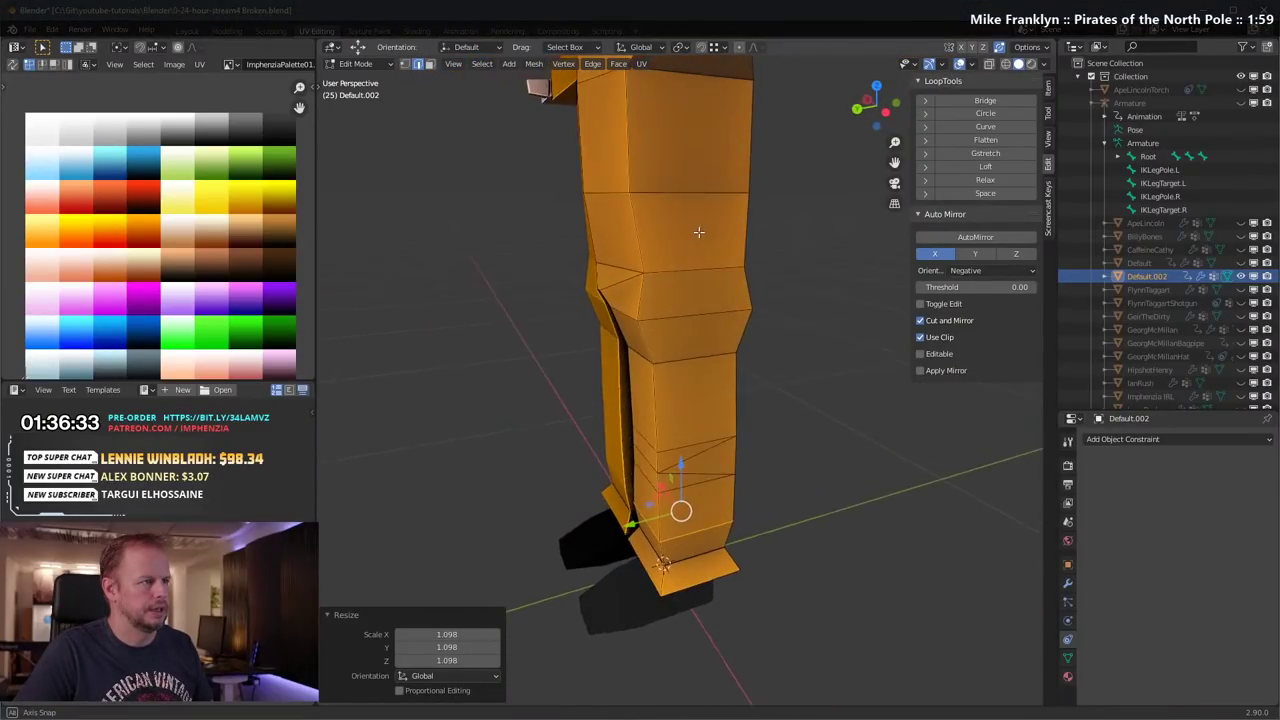
pyautogui.click(604, 199)
pyautogui.moveTo(606, 200); pyautogui.dragTo(648, 200, button='middle')
pyautogui.press('g')
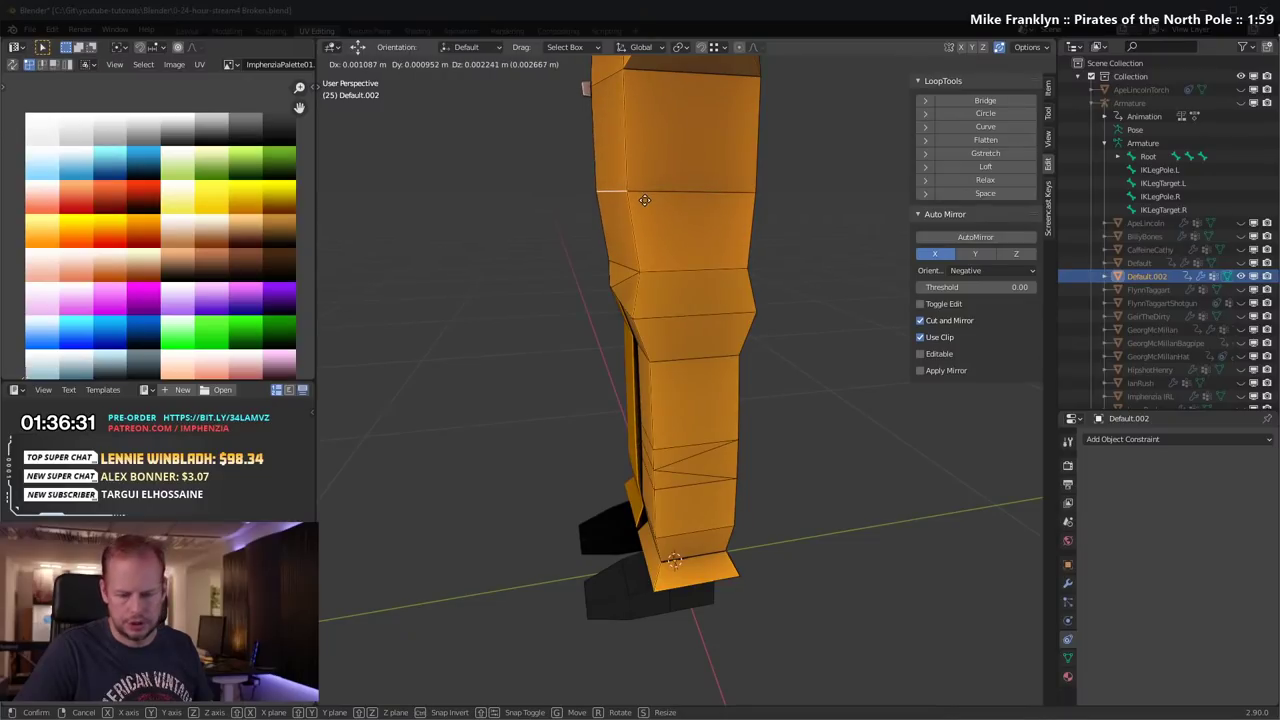
pyautogui.click(646, 200)
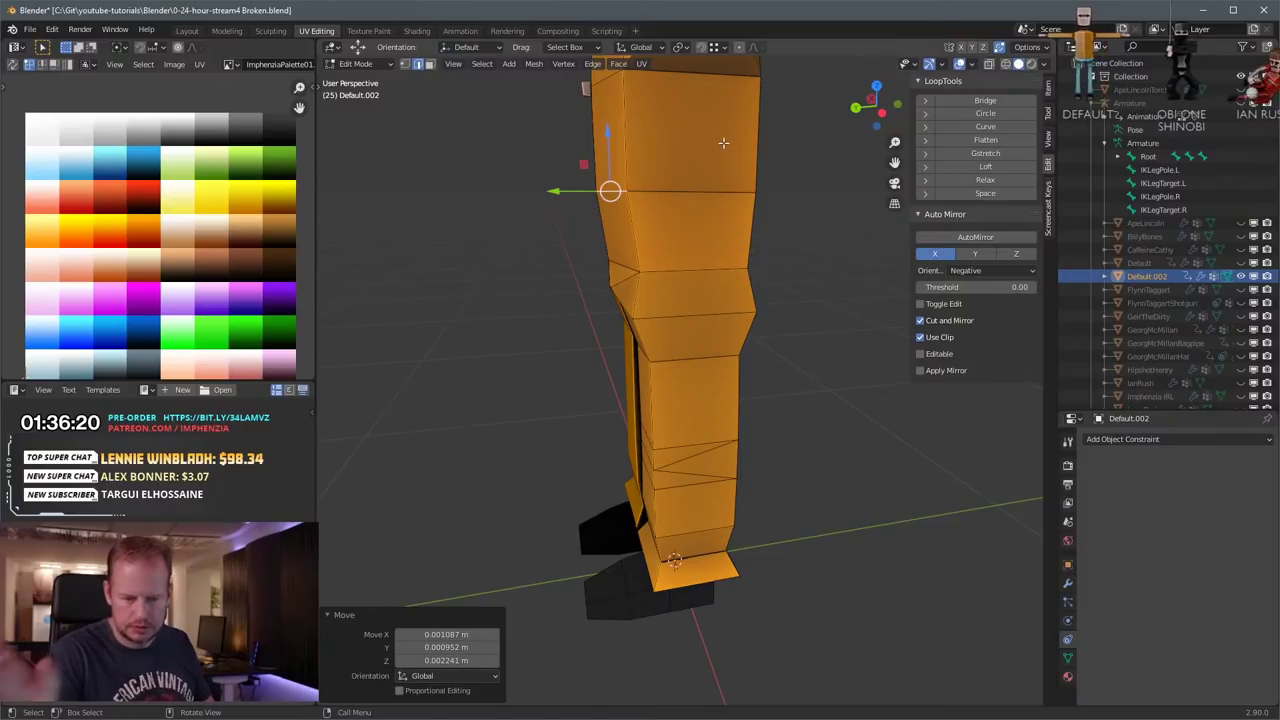
pyautogui.moveTo(700, 285); pyautogui.dragTo(826, 271, button='middle')
pyautogui.press('g')
pyautogui.click(819, 274)
# Step: Add an edge loop around the lower torso with a slide factor of about 0.07 and scale it to shape the waist
pyautogui.scroll(-6, 815, 275)
pyautogui.moveTo(705, 300); pyautogui.dragTo(775, 308, button='middle')
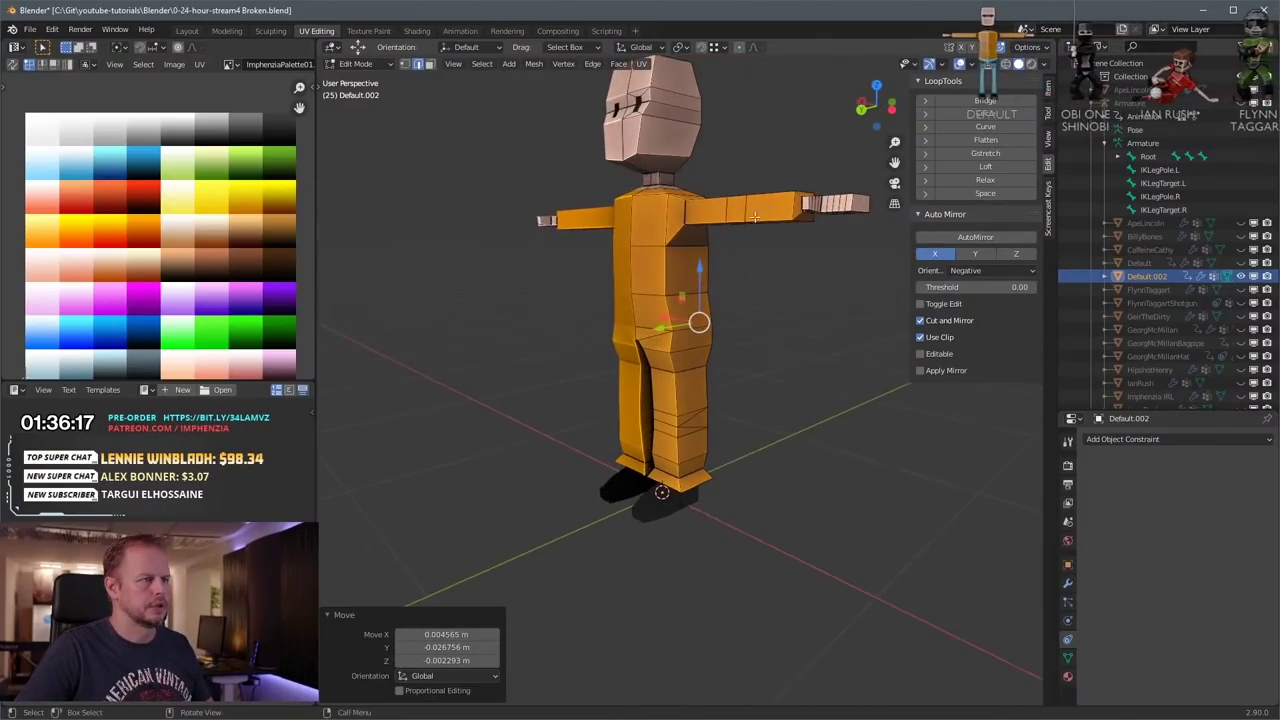
pyautogui.hotkey('ctrl', 'r')
pyautogui.click(678, 313)
pyautogui.rightClick(678, 313)
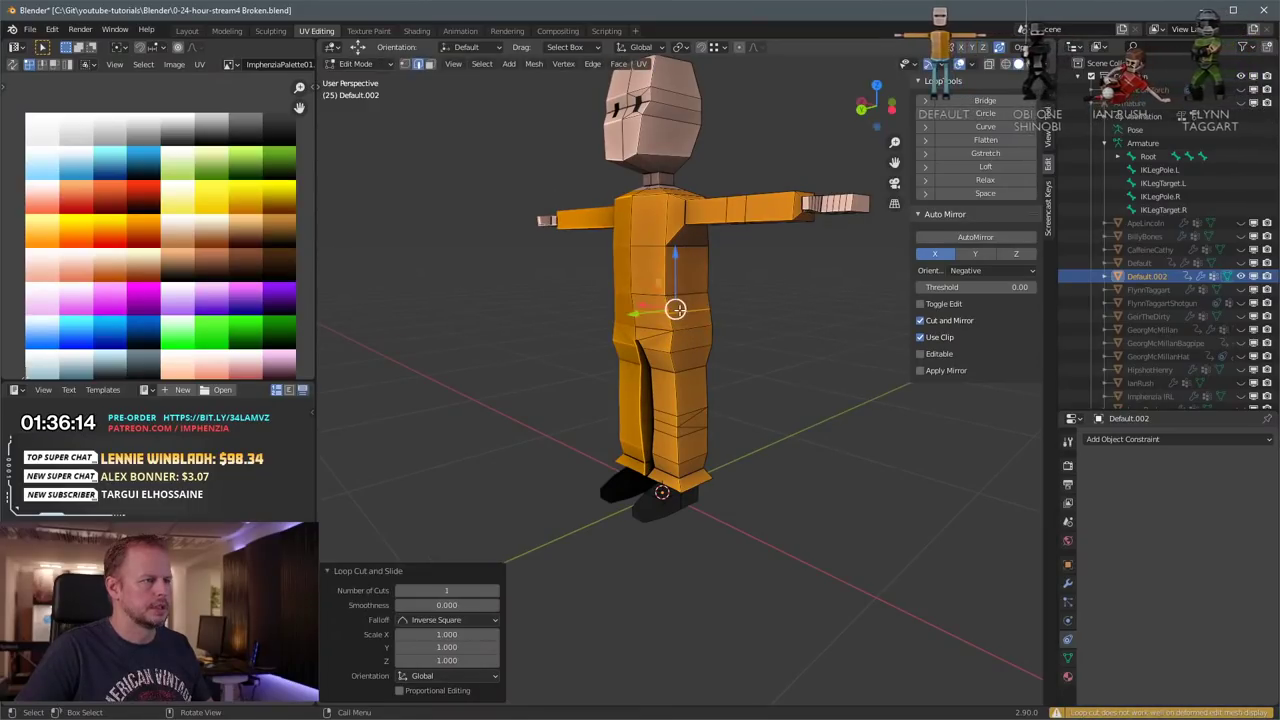
pyautogui.press('s')
pyautogui.click(727, 279)
pyautogui.hotkey('ctrl', 'z')
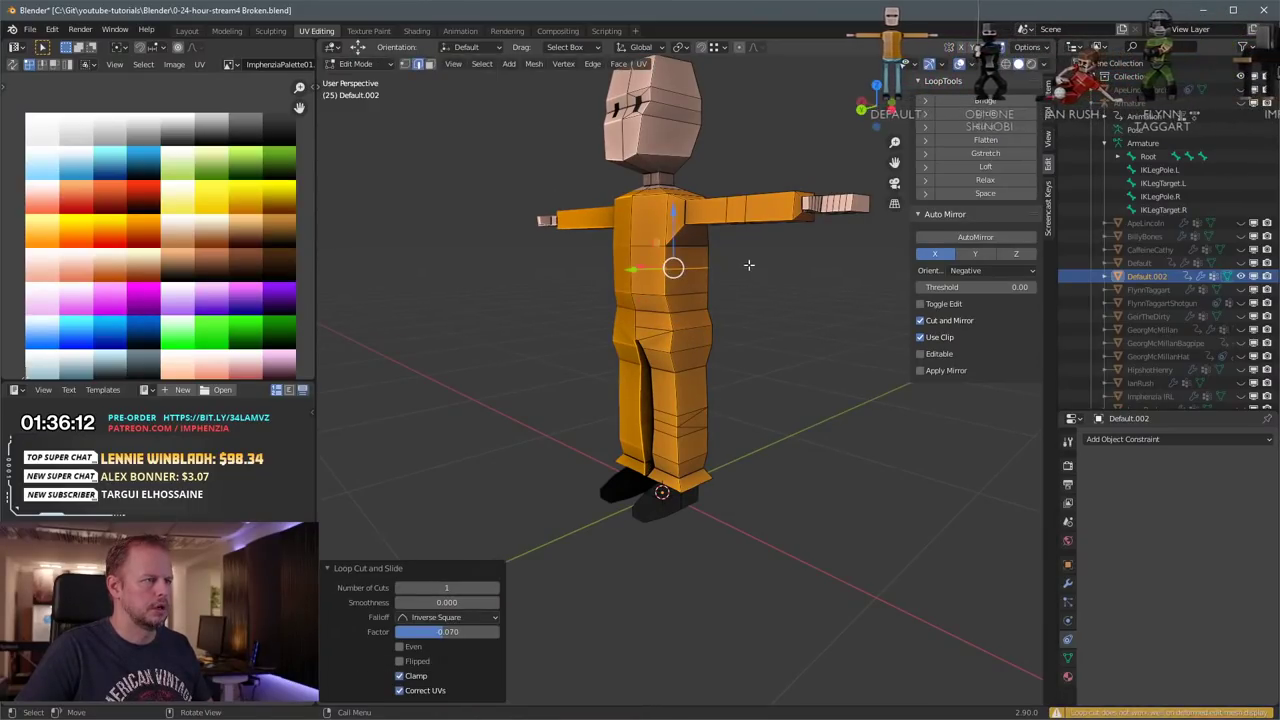
pyautogui.press('s')
pyautogui.click(745, 265)
# Step: Add an edge loop around the upper arm near the shoulder
pyautogui.moveTo(711, 240); pyautogui.dragTo(638, 345, button='middle')
pyautogui.click(638, 345)
pyautogui.rightClick(640, 345)
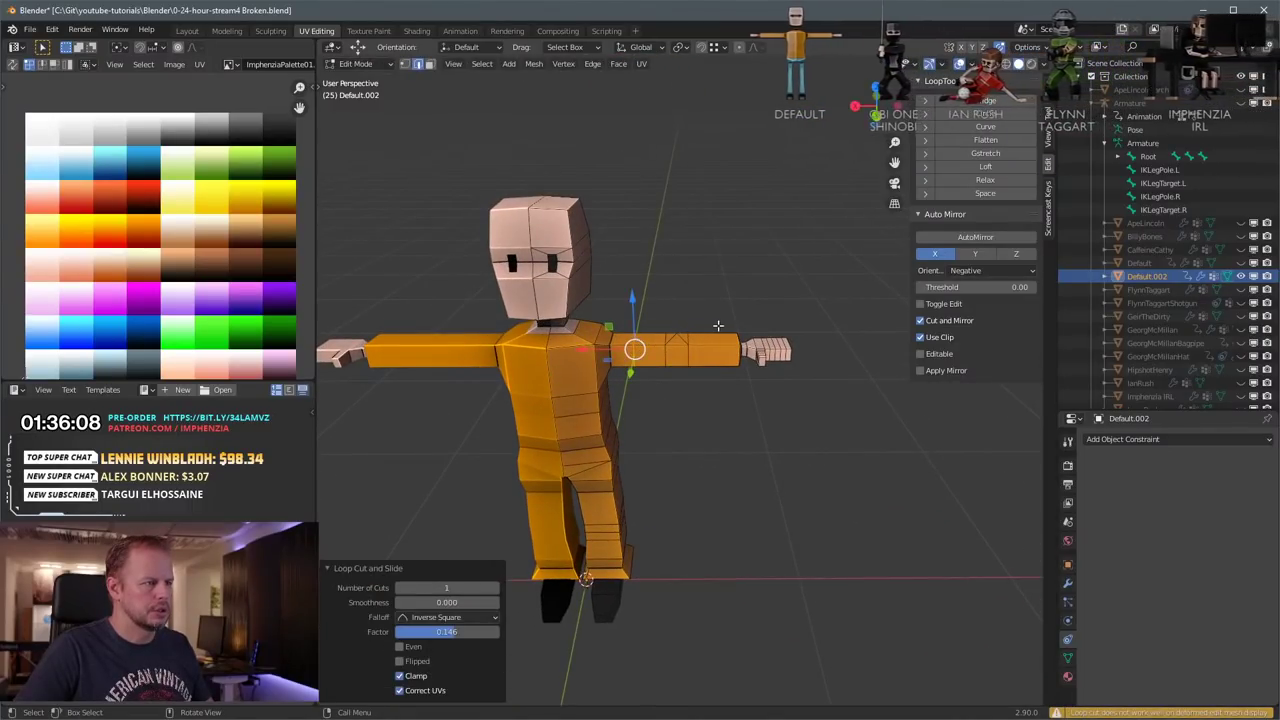
# Step: Rescale the edge loops at the shoulder and along the upper arm to reshape the sleeve
pyautogui.press('s')
pyautogui.rightClick(712, 325)
pyautogui.press('a')
pyautogui.press('a')
pyautogui.keyDown('alt'); pyautogui.click(612, 351); pyautogui.keyUp('alt')
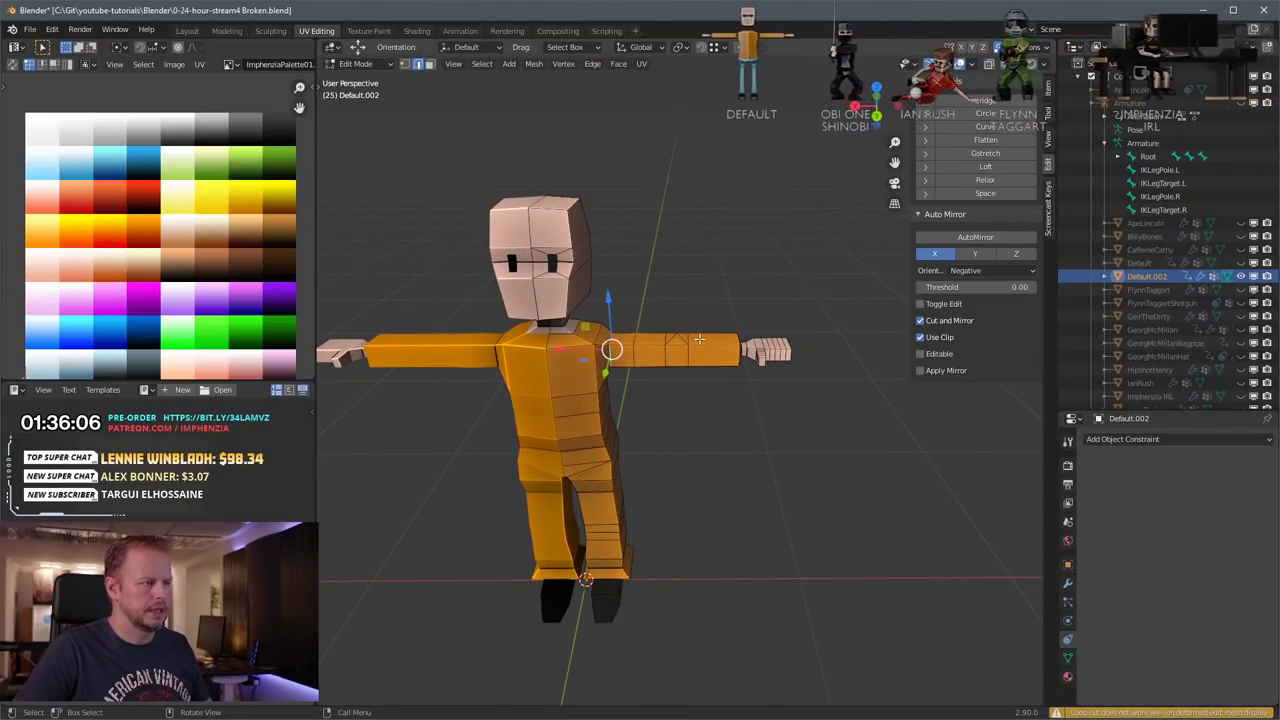
pyautogui.press('s')
pyautogui.click(731, 323)
pyautogui.keyDown('alt'); pyautogui.click(640, 358); pyautogui.keyUp('alt')
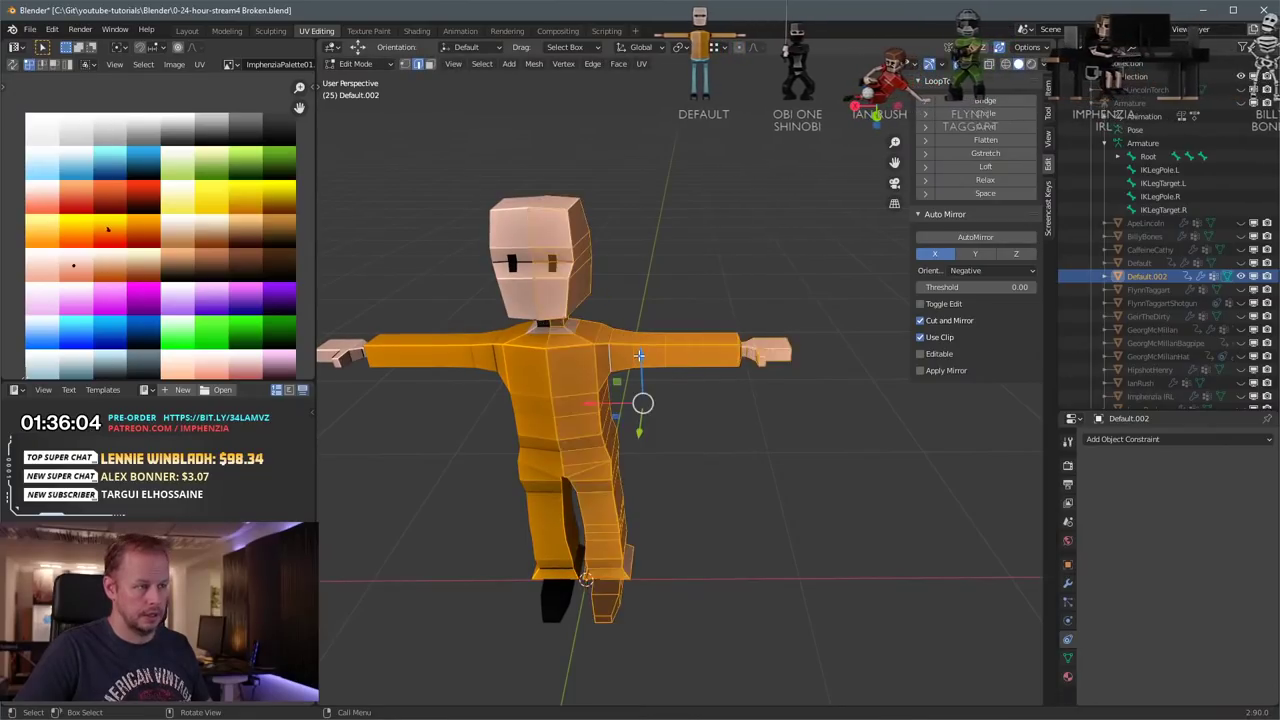
pyautogui.press('s')
pyautogui.click(706, 348)
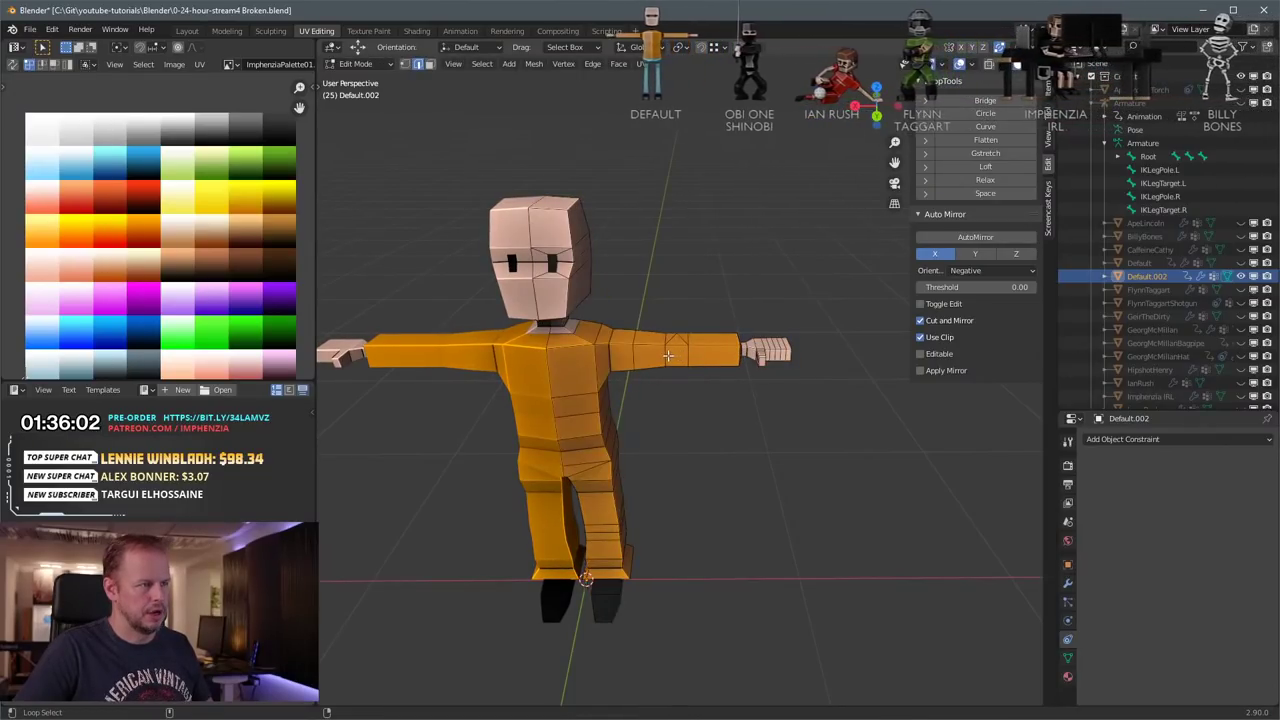
# Step: Add an edge loop on the forearm with a slide factor of about 0.16 and scale it by about 1.14
pyautogui.hotkey('ctrl', 'r')
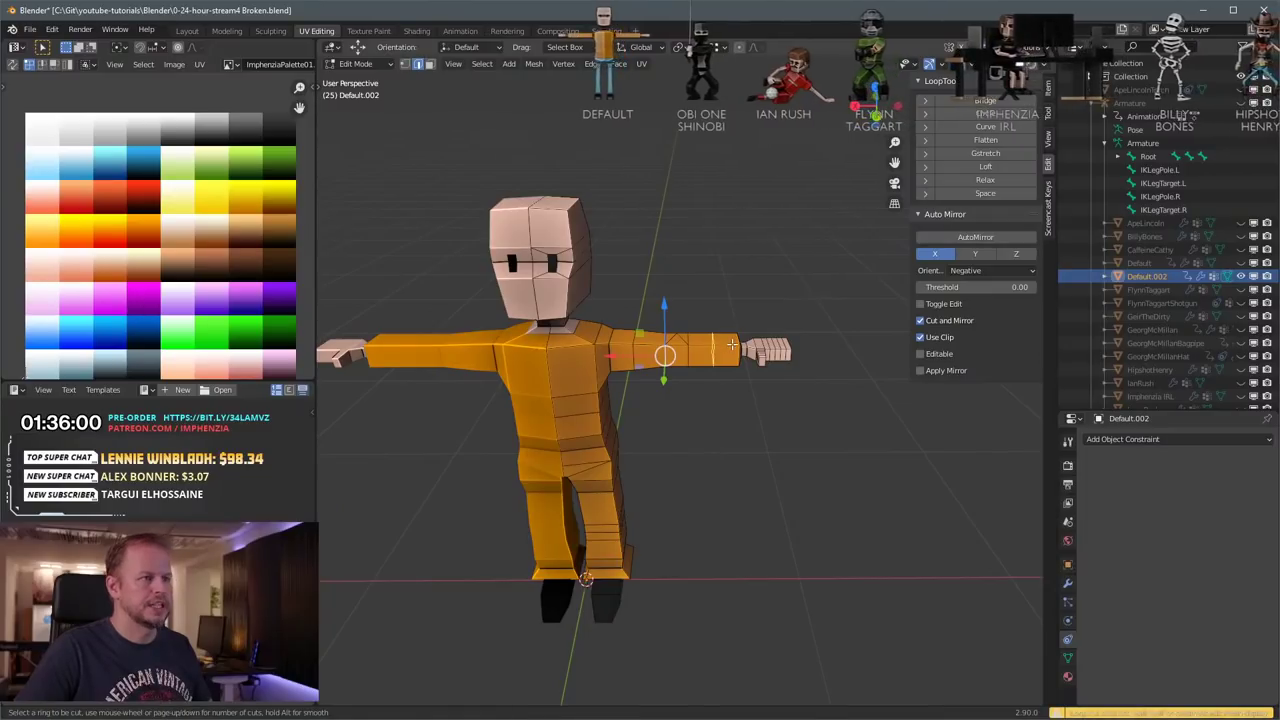
pyautogui.click(735, 345)
pyautogui.click(740, 345)
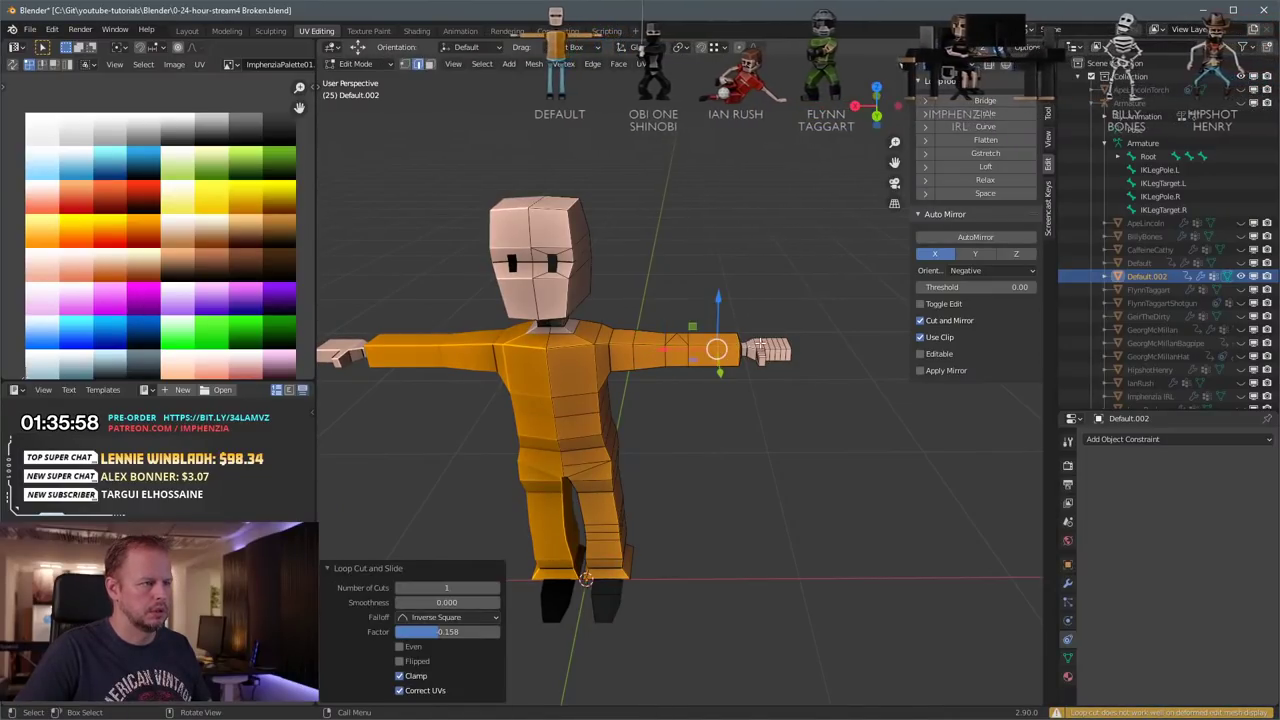
pyautogui.moveTo(720, 349); pyautogui.dragTo(713, 360, button='middle')
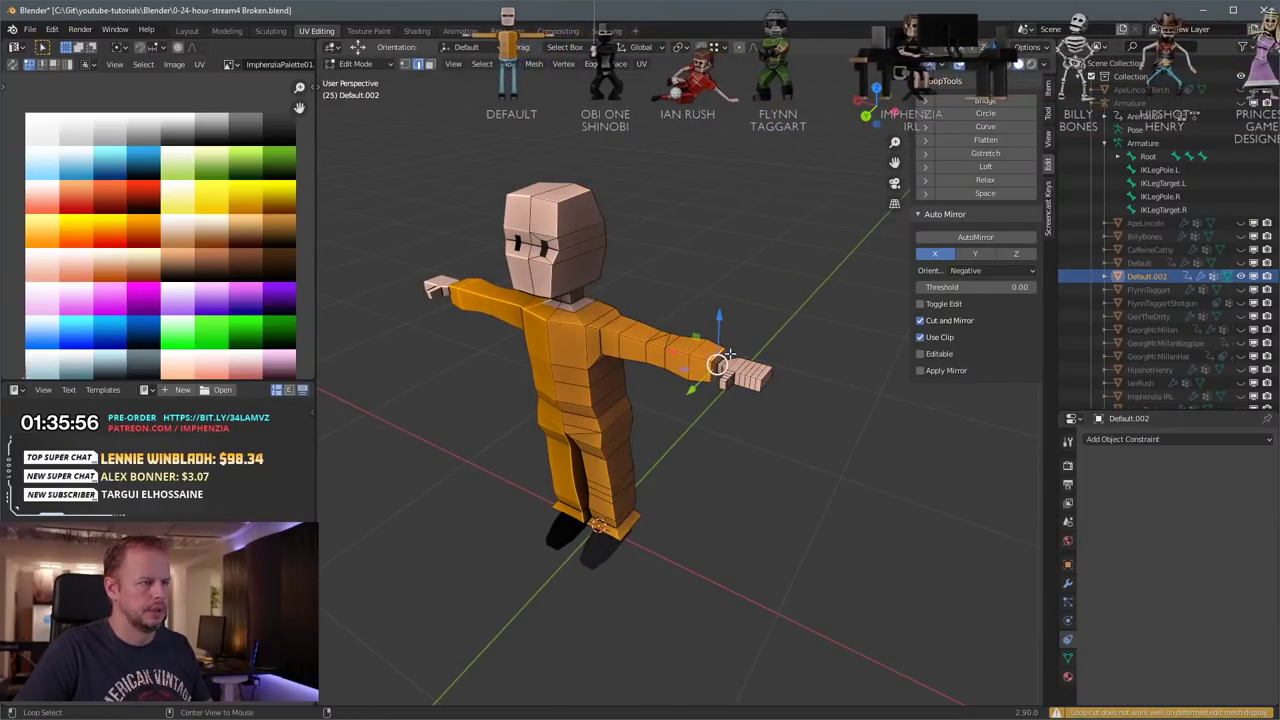
pyautogui.press('s')
pyautogui.click(757, 343)
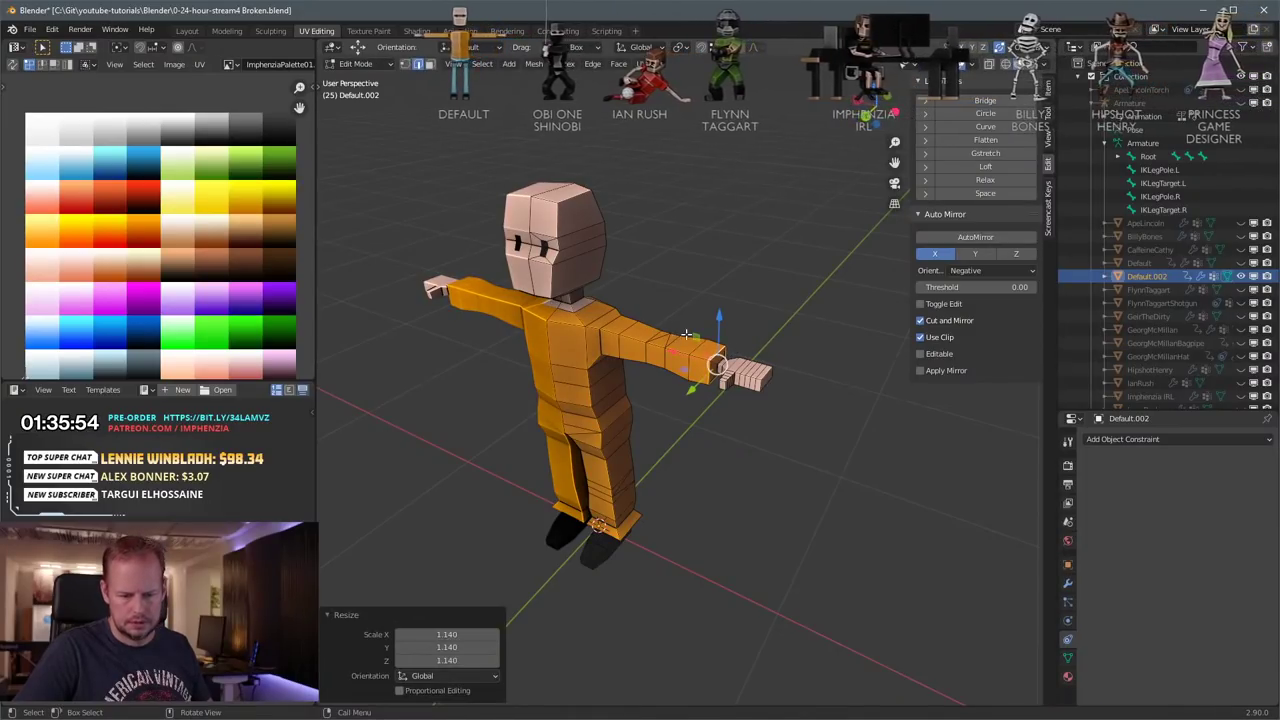
# Step: Widen the sleeve opening at the wrist by scaling its end edge loop by about 1.14
pyautogui.moveTo(698, 346); pyautogui.dragTo(717, 322, button='middle')
pyautogui.press('KP_3')
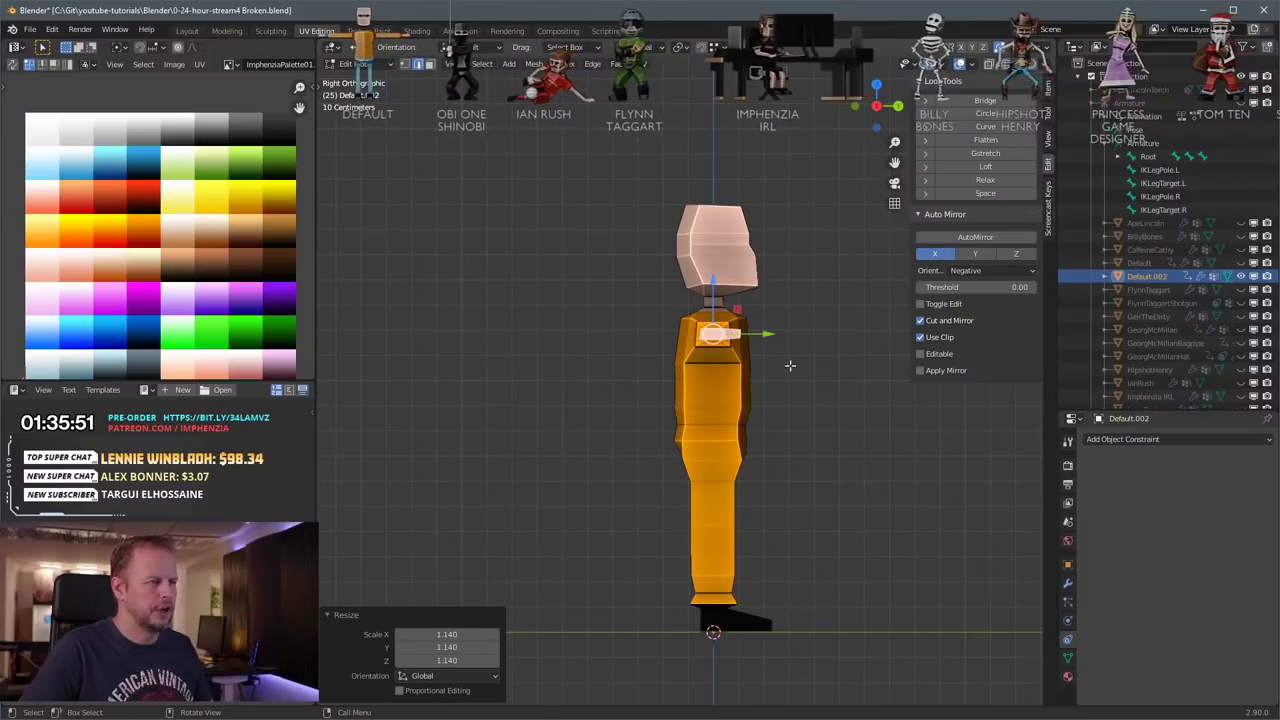
pyautogui.moveTo(790, 366); pyautogui.dragTo(609, 378, button='middle')
pyautogui.press('s')
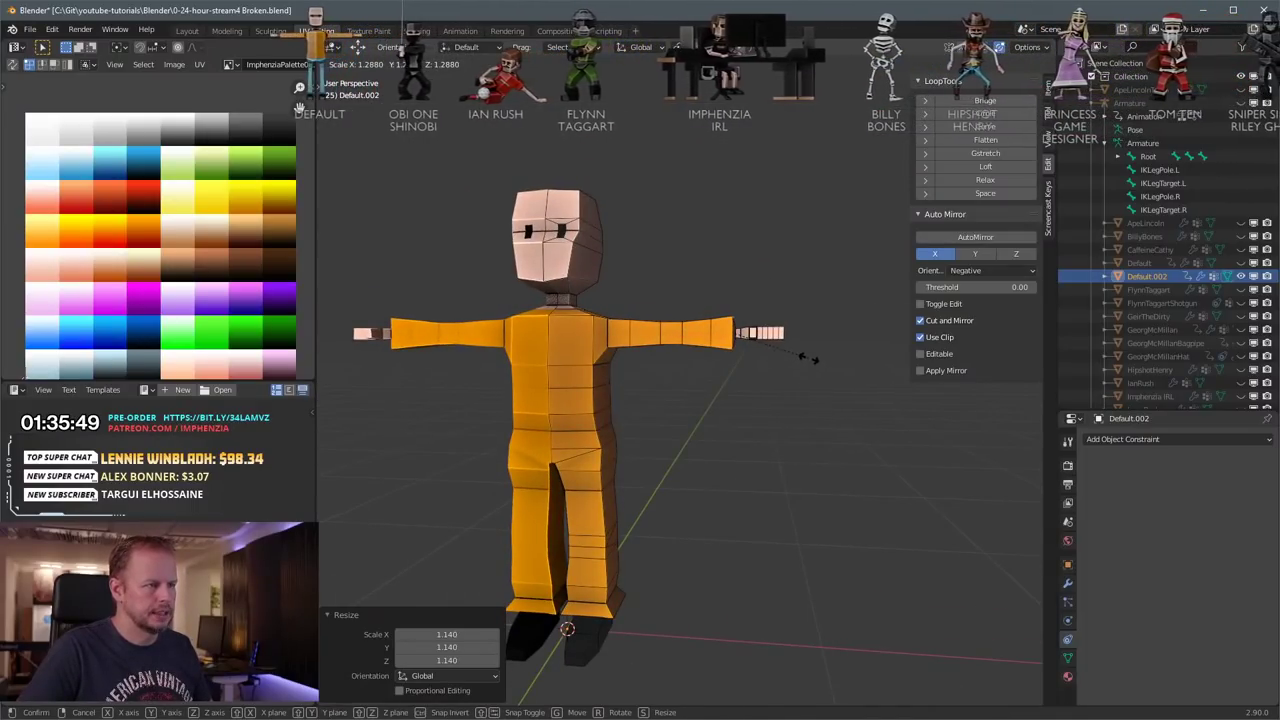
pyautogui.click(801, 362)
pyautogui.scroll(1, 802, 356)
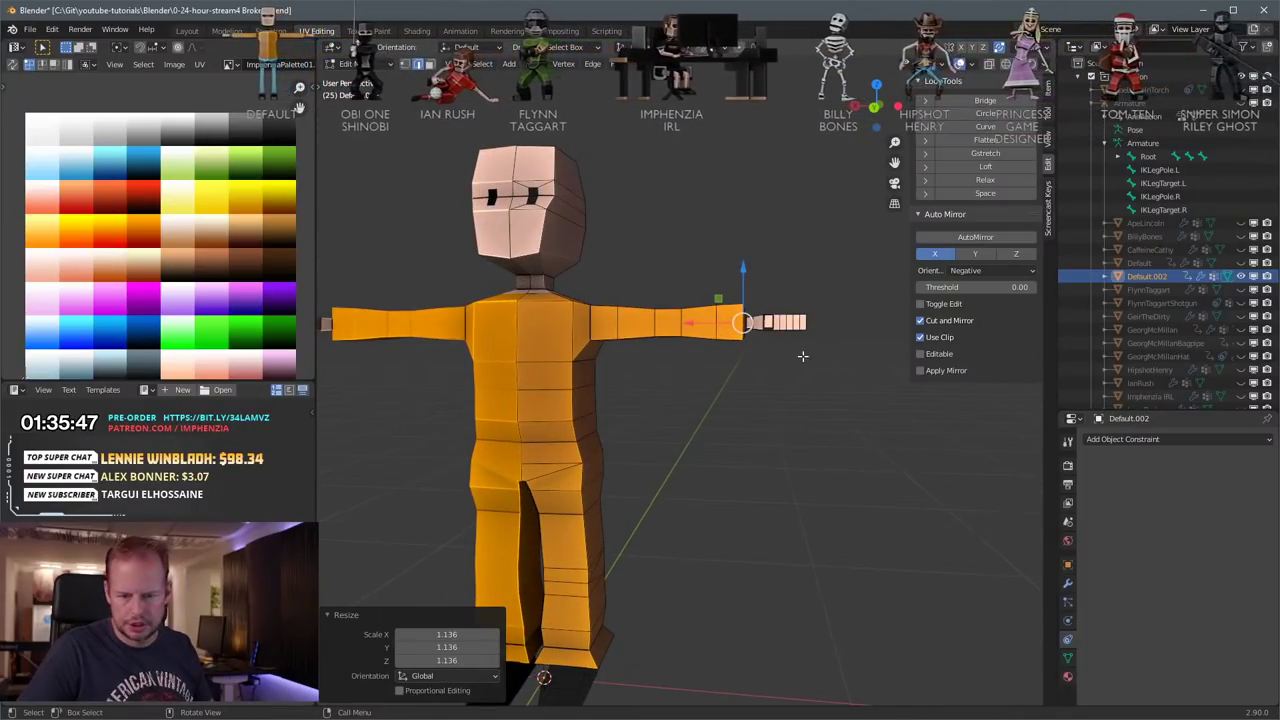
pyautogui.moveTo(802, 345); pyautogui.dragTo(686, 341, button='middle')
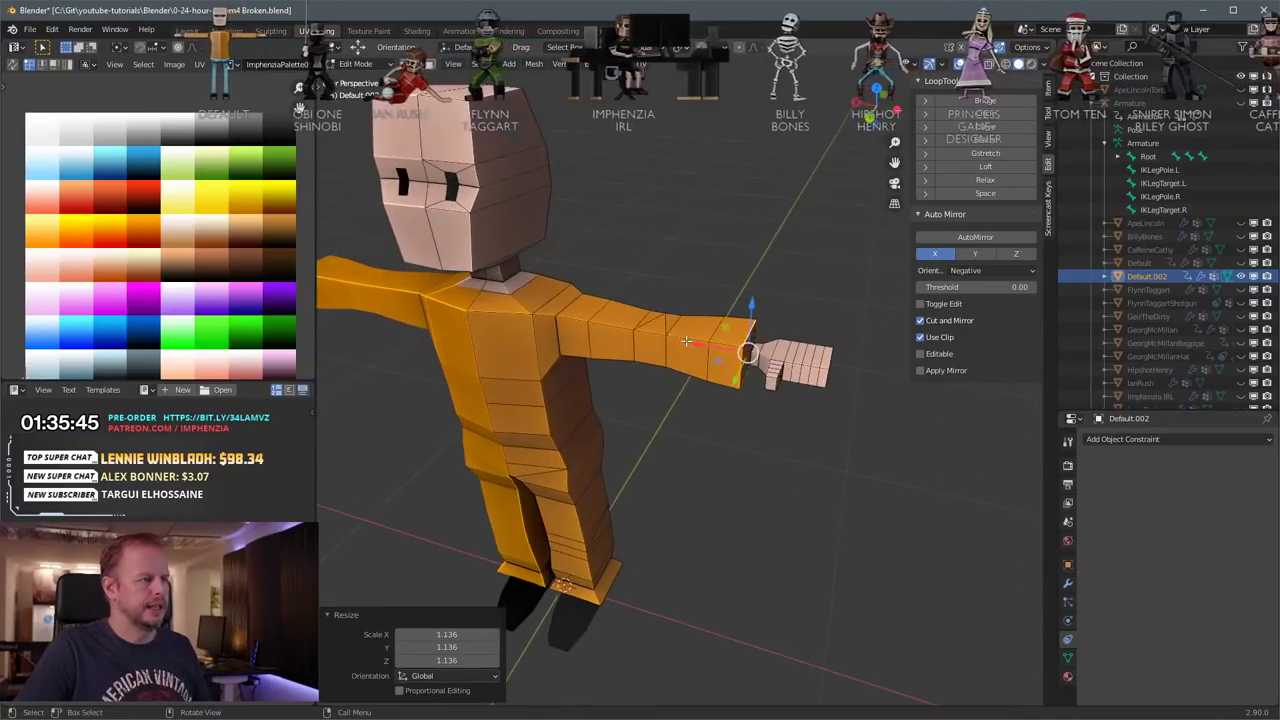
# Step: Select all vertices around the elbow, including hidden ones, and scale them by about 1.21 to loosen the sleeve
pyautogui.press('KP_1')
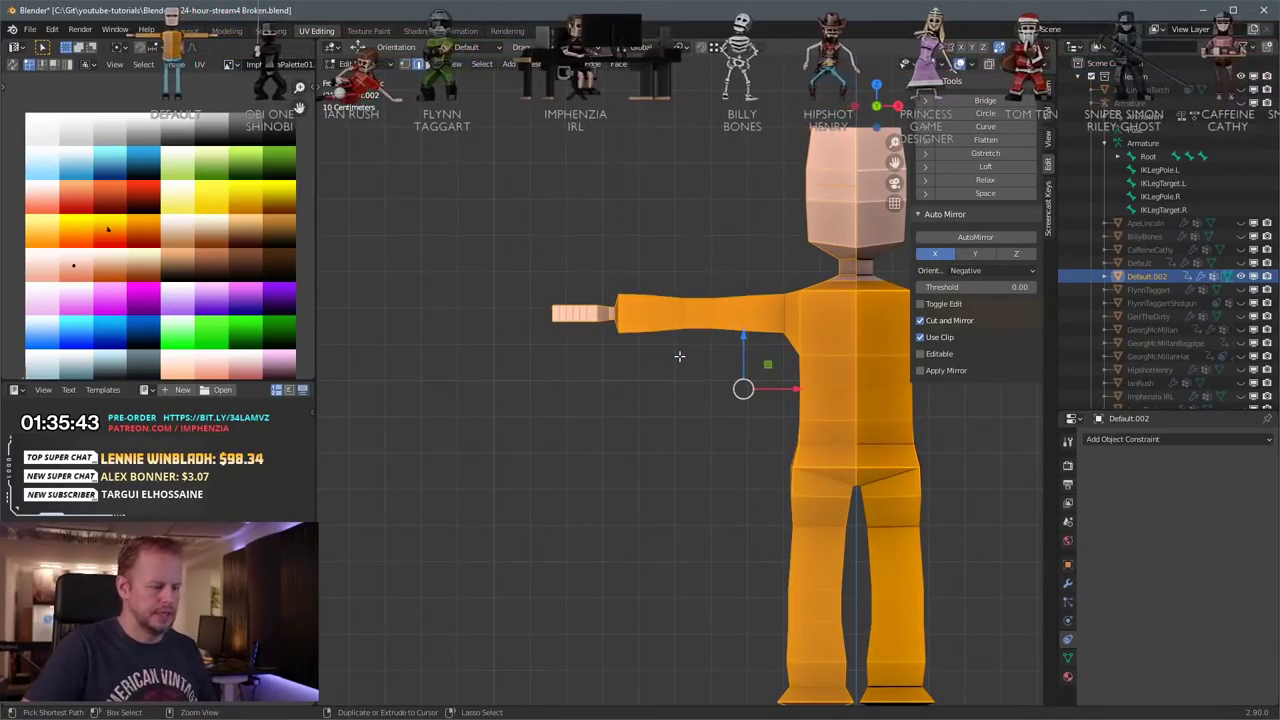
pyautogui.scroll(2, 679, 356)
pyautogui.click(797, 343)
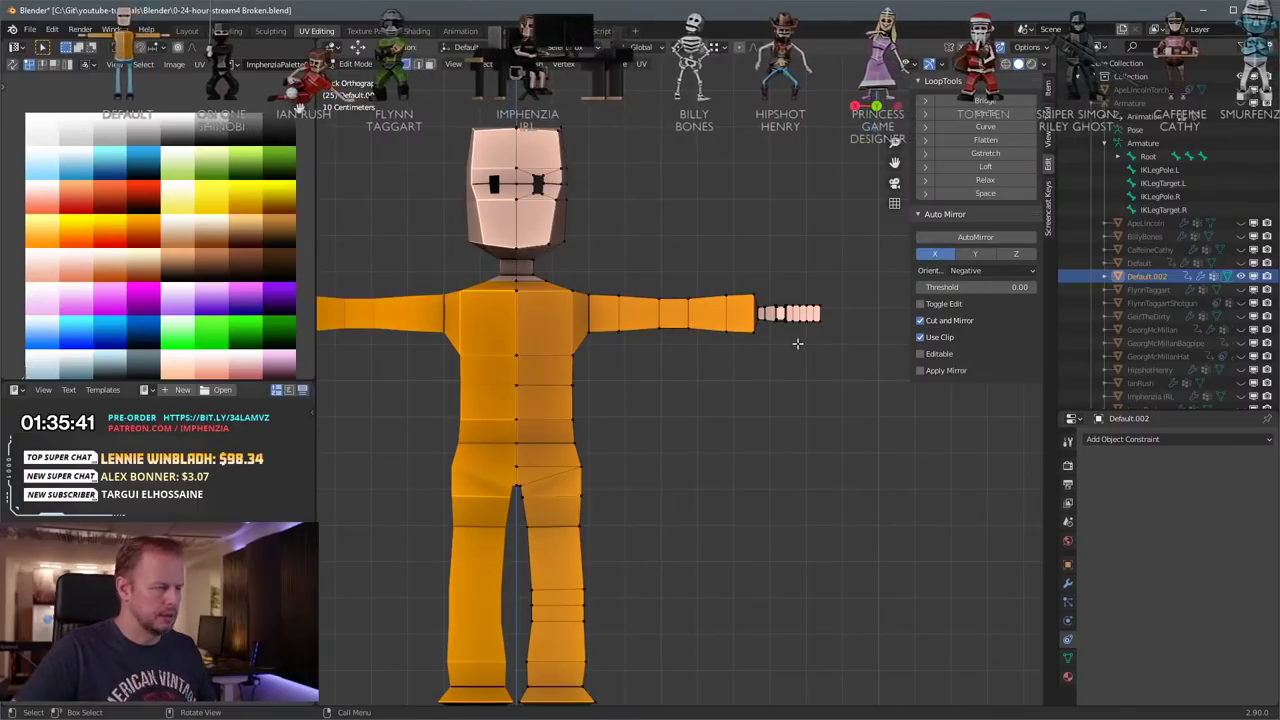
pyautogui.hotkey('alt', 'z')
pyautogui.press('b')
pyautogui.moveTo(653, 282); pyautogui.dragTo(708, 346)
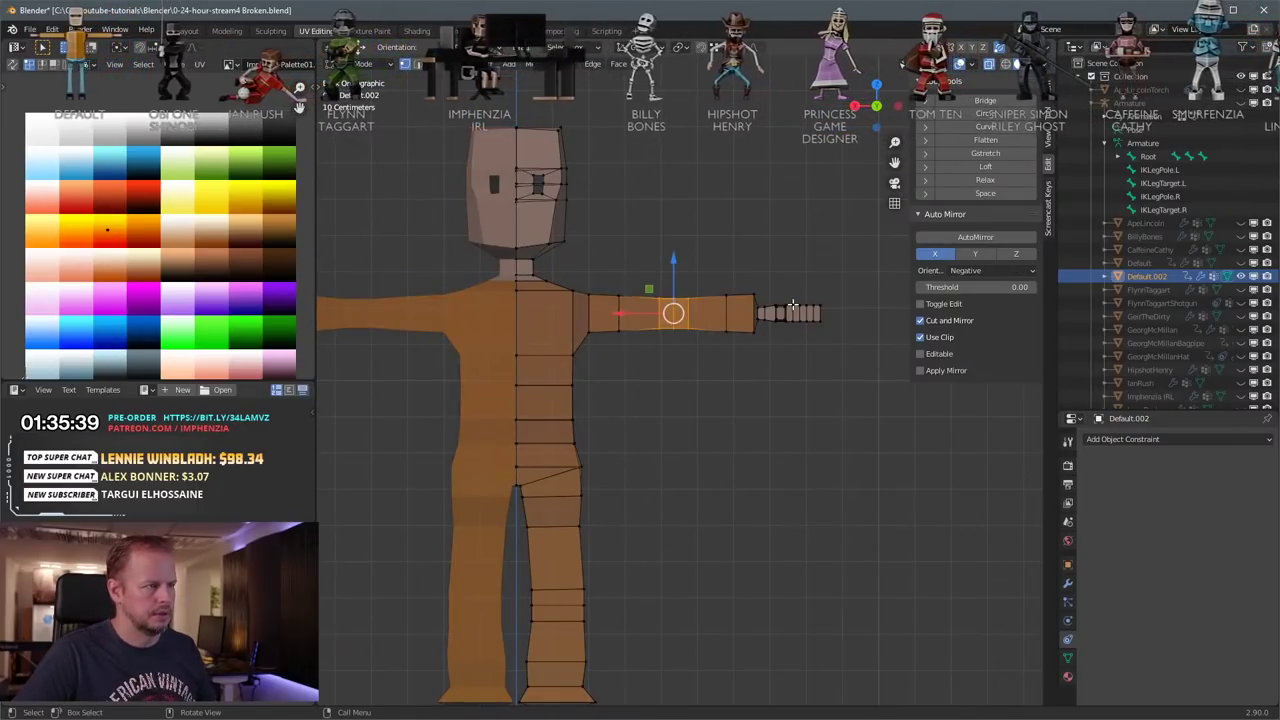
pyautogui.press('s')
pyautogui.click(823, 302)
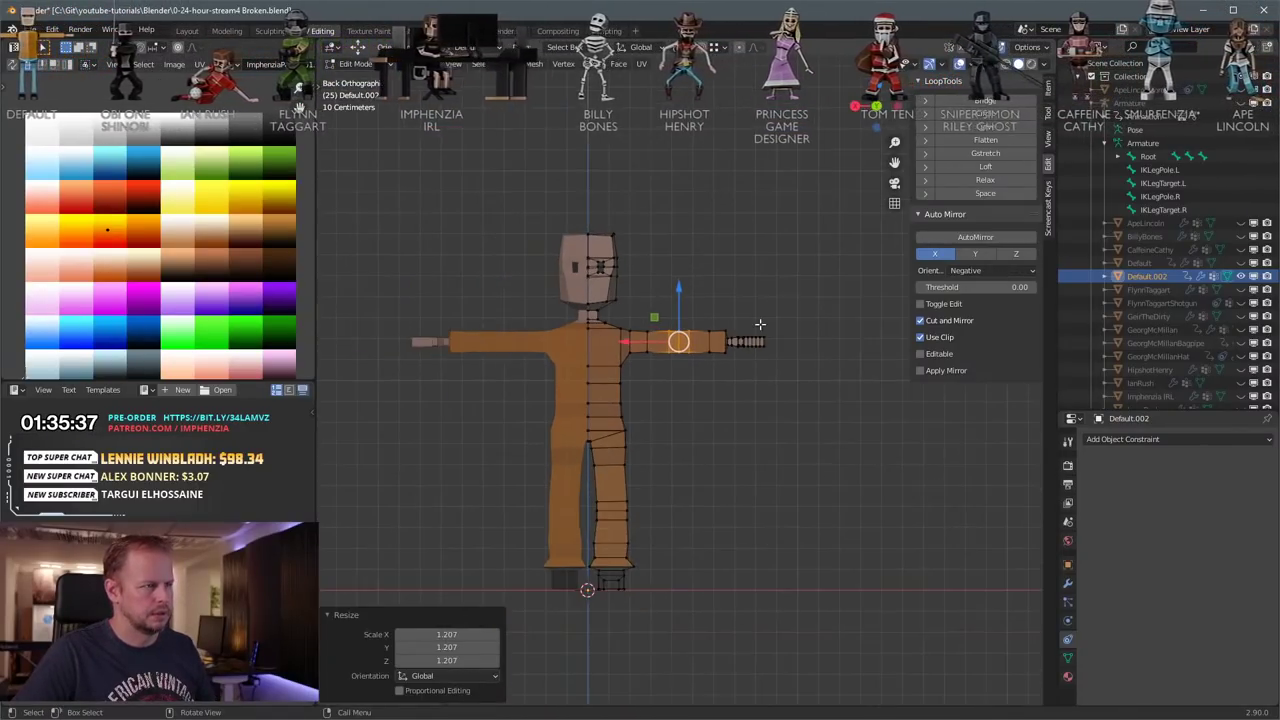
# Step: Select the side faces of the torso above the waist and scale them along Y
pyautogui.moveTo(677, 337); pyautogui.dragTo(602, 408, button='middle')
pyautogui.click(554, 394)
pyautogui.click(587, 398)
pyautogui.hotkey('alt', 'z')
pyautogui.keyDown('shift'); pyautogui.click(629, 410); pyautogui.keyUp('shift')
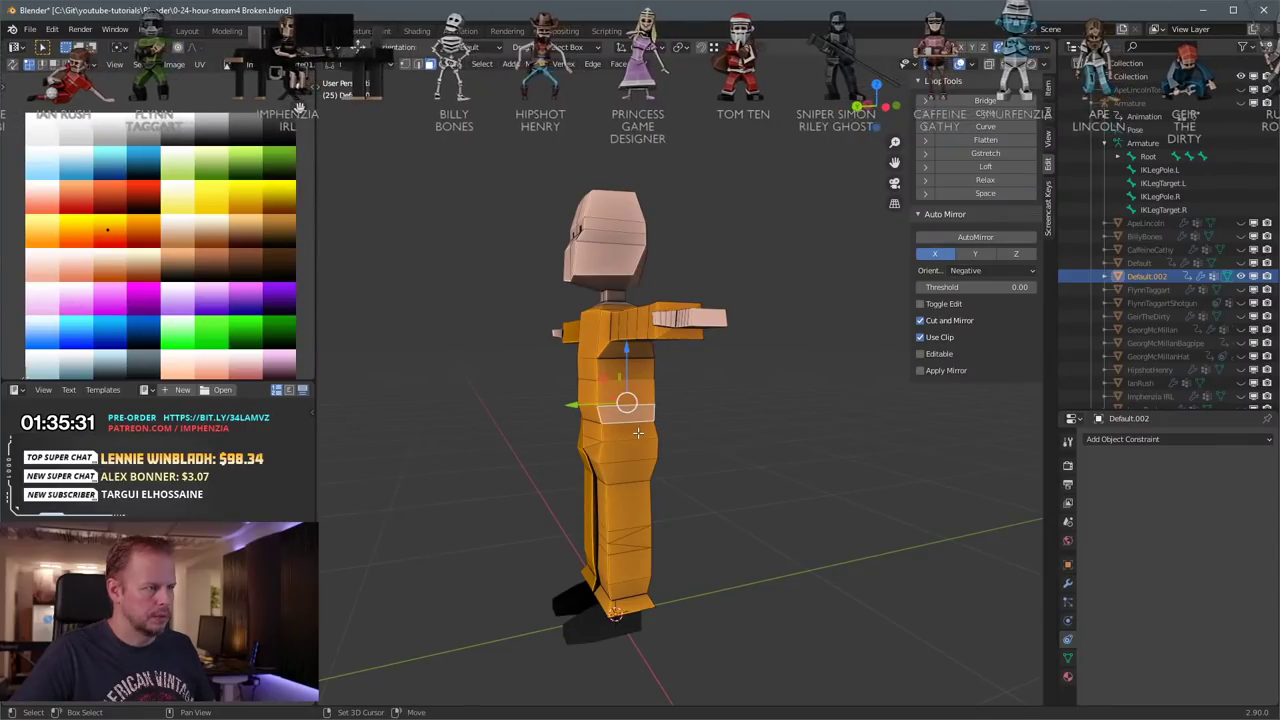
pyautogui.keyDown('shift'); pyautogui.click(637, 433); pyautogui.keyUp('shift')
pyautogui.moveTo(686, 425); pyautogui.dragTo(780, 412, button='middle')
pyautogui.press('s')
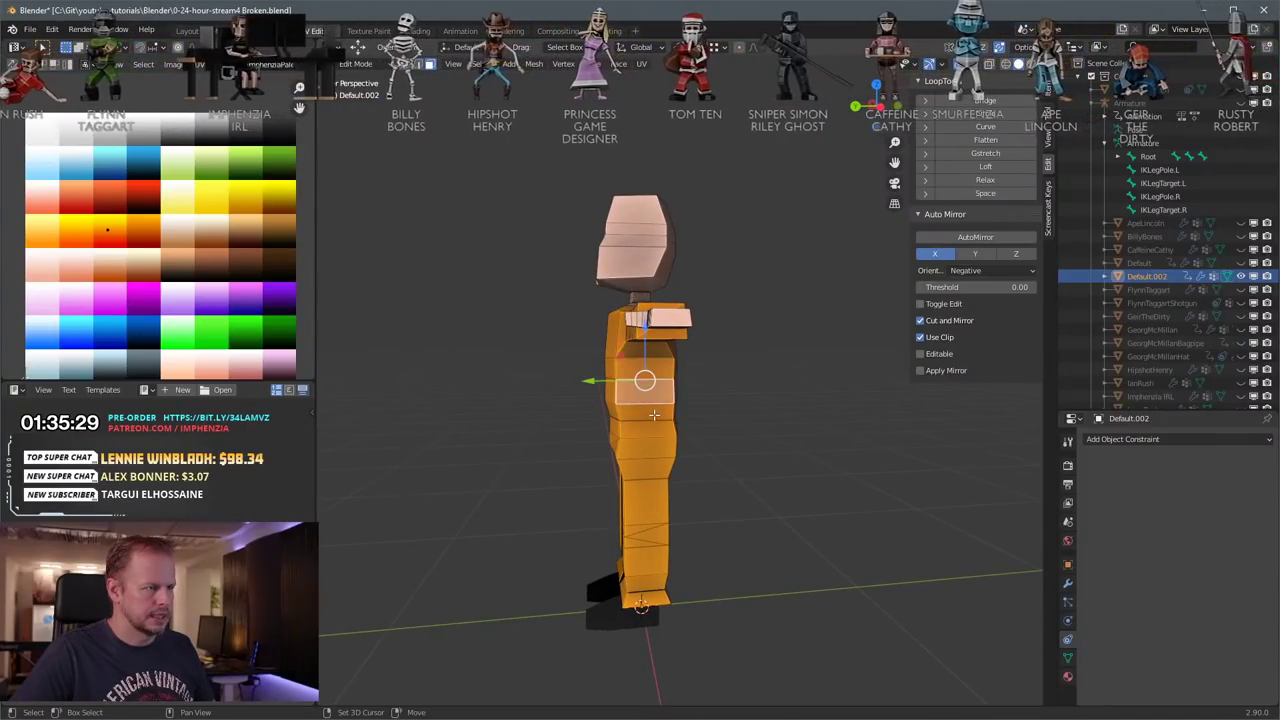
pyautogui.press('x')
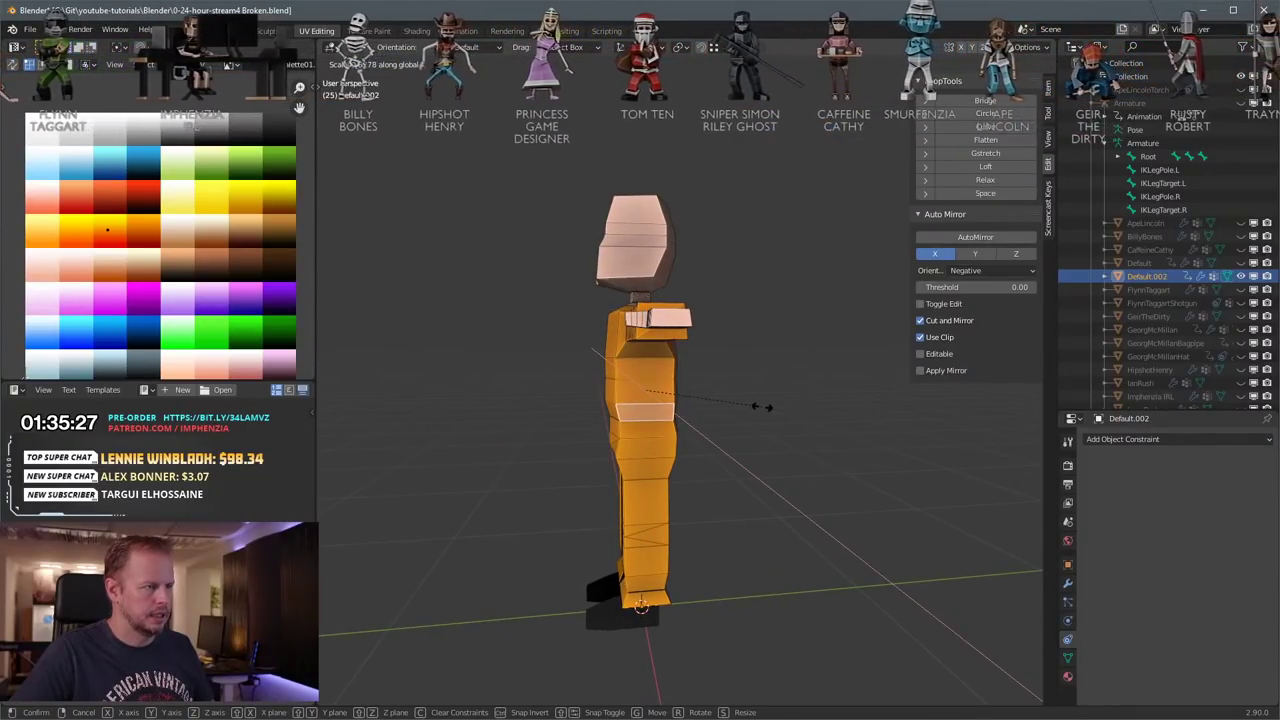
pyautogui.press('y')
pyautogui.click(752, 402)
# Step: Lower the front centre neckline vertex by about 0.04 m and the back one by about 0.011 m along Z
pyautogui.moveTo(752, 402); pyautogui.dragTo(576, 368, button='middle')
pyautogui.press('1')
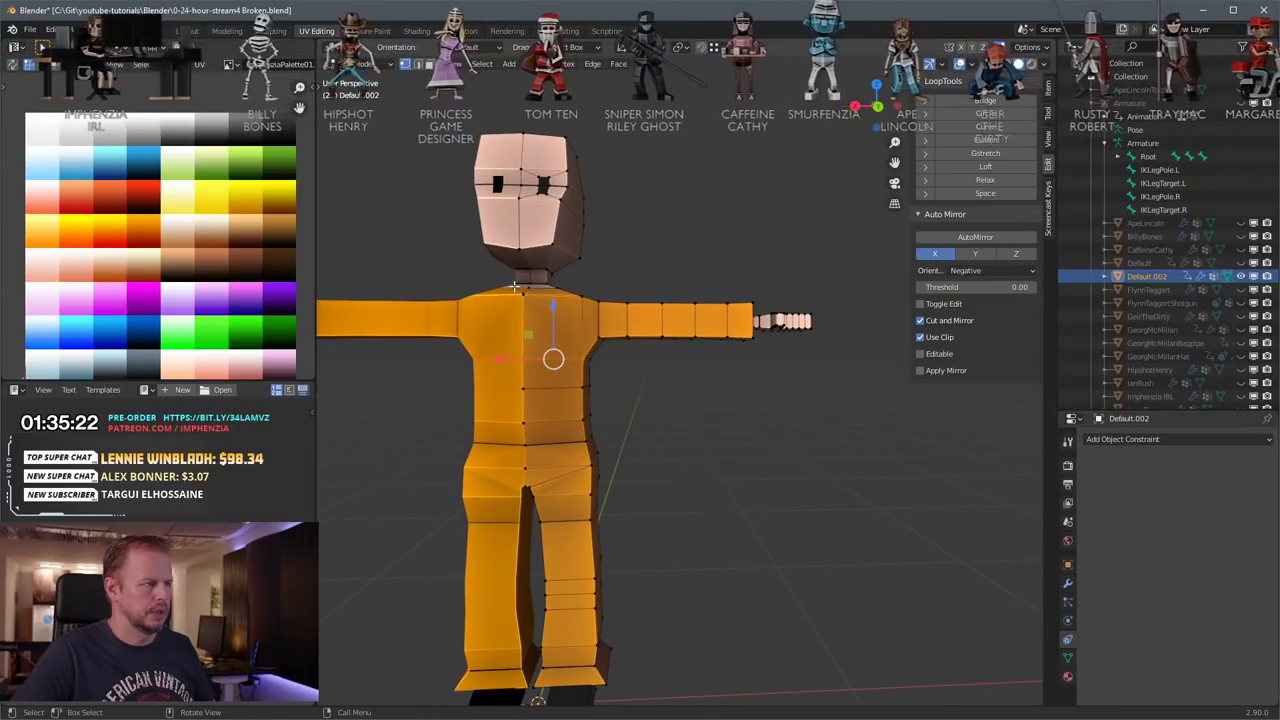
pyautogui.keyDown('alt'); pyautogui.click(513, 287); pyautogui.keyUp('alt')
pyautogui.press('g')
pyautogui.click(616, 290)
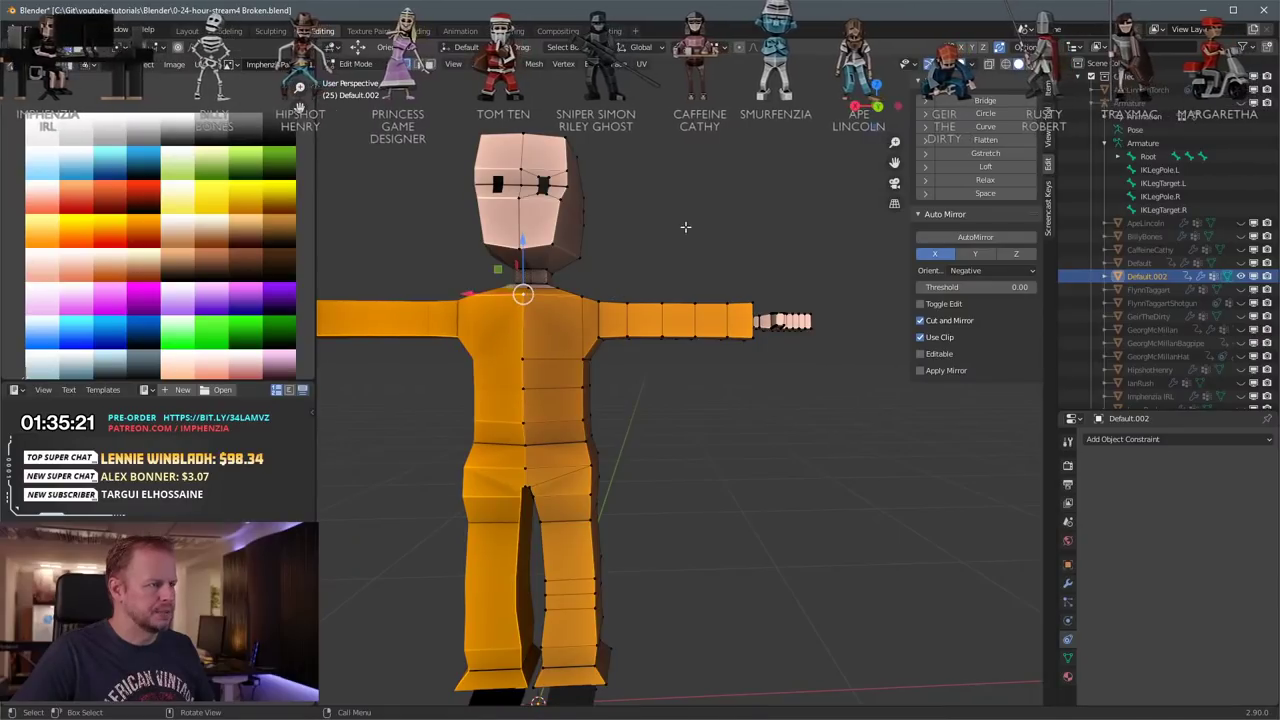
pyautogui.moveTo(686, 226); pyautogui.dragTo(588, 284, button='middle')
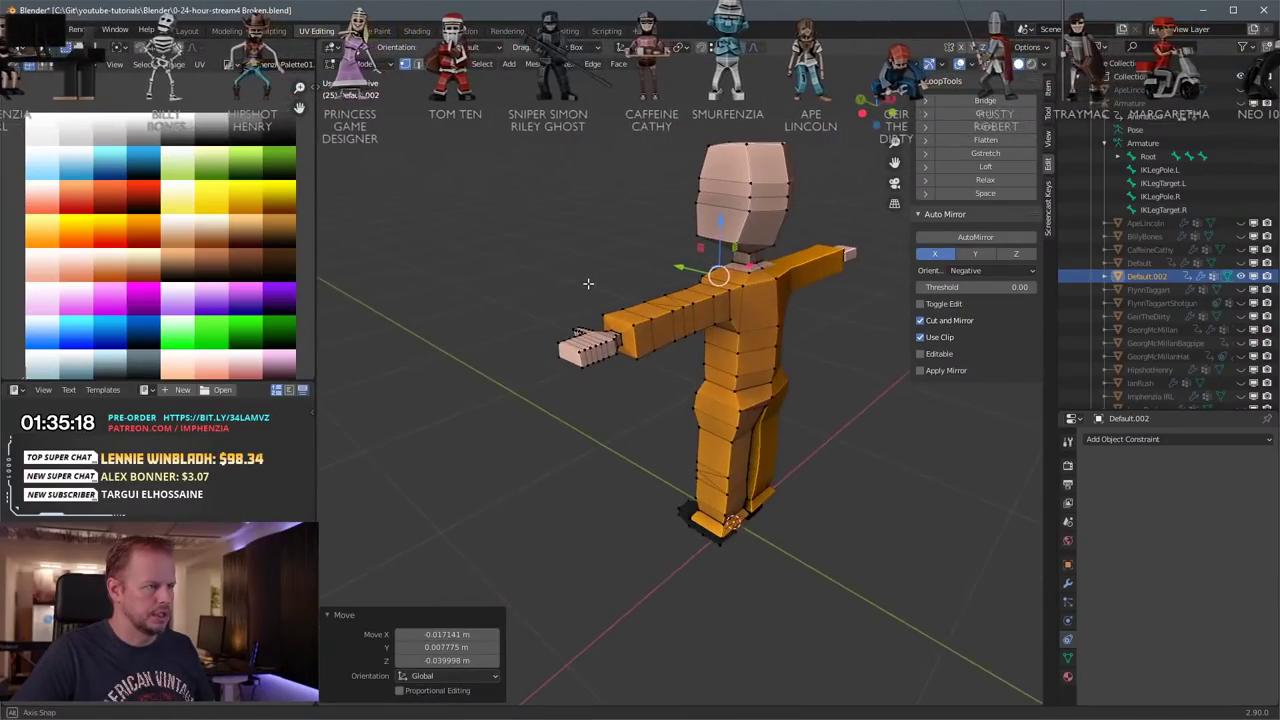
pyautogui.press('g')
pyautogui.click(775, 300)
pyautogui.scroll(-2, 773, 317)
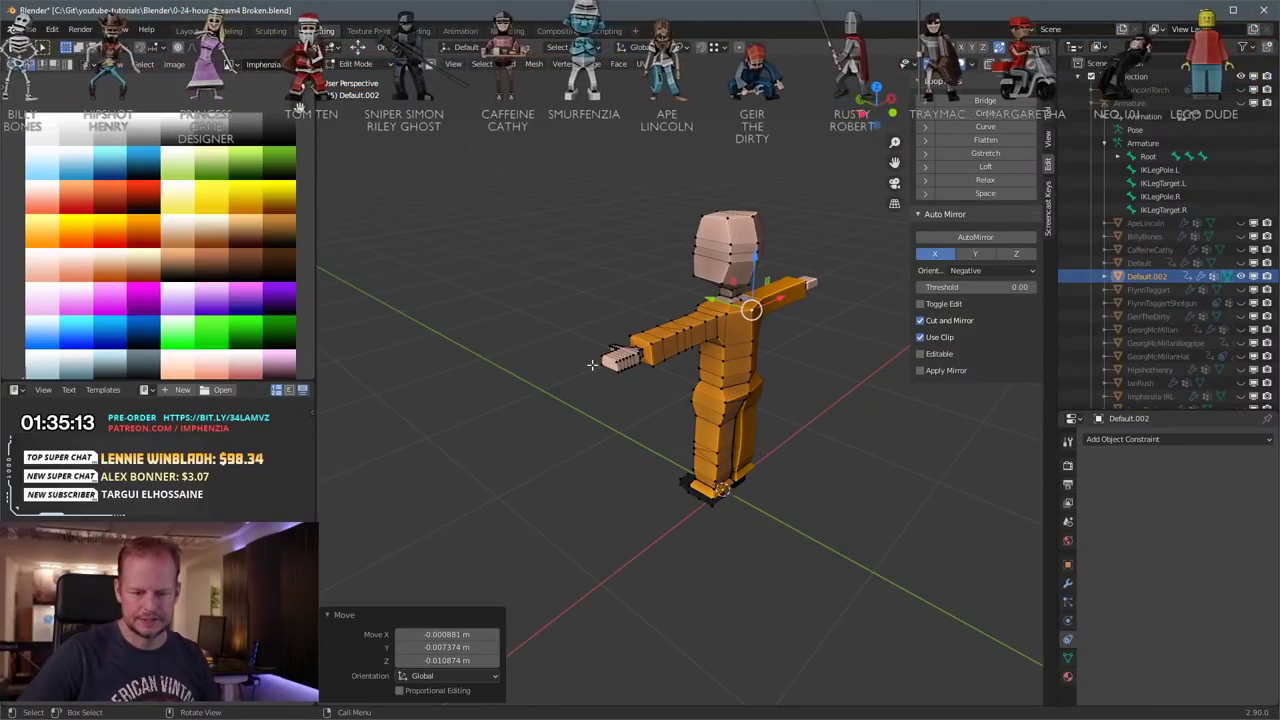
# Step: Select the front faces of the head below the eyes, covering the mouth and chin
pyautogui.moveTo(592, 365); pyautogui.dragTo(808, 306, button='middle')
pyautogui.scroll(1, 680, 275)
pyautogui.keyDown('shift'); pyautogui.moveTo(667, 262); pyautogui.dragTo(706, 362, button='middle'); pyautogui.keyUp('shift')
pyautogui.scroll(3, 686, 352)
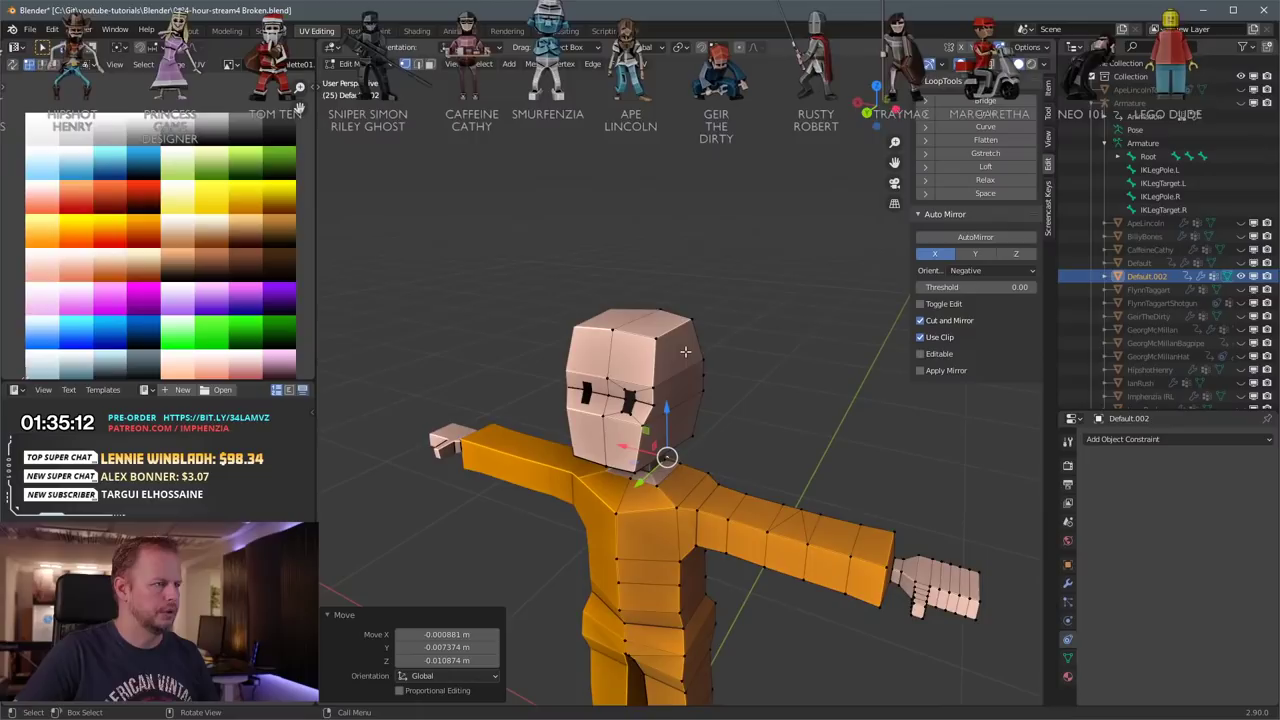
pyautogui.press('Tab')
pyautogui.press('Tab')
pyautogui.click(652, 430)
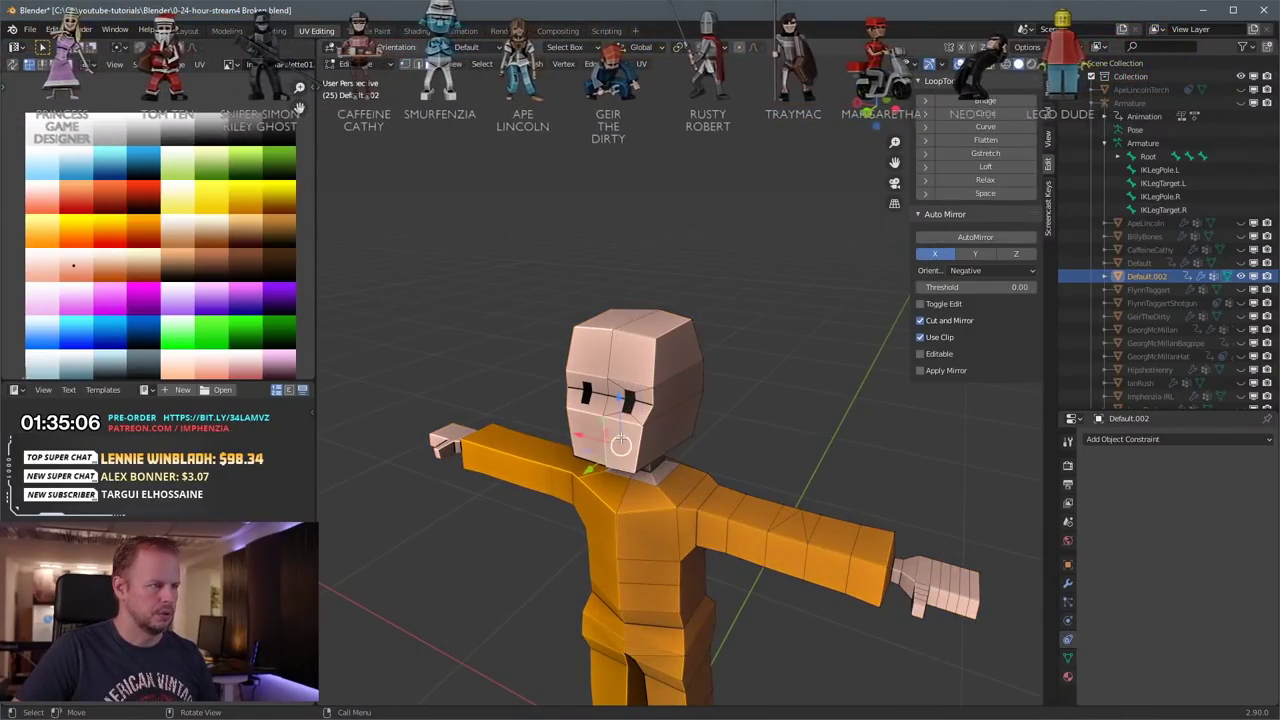
pyautogui.moveTo(643, 425)
pyautogui.mouseDown(button='middle')
pyautogui.moveTo(684, 426)
pyautogui.moveTo(650, 426)
pyautogui.mouseUp(button='middle')
pyautogui.scroll(2, 650, 426)
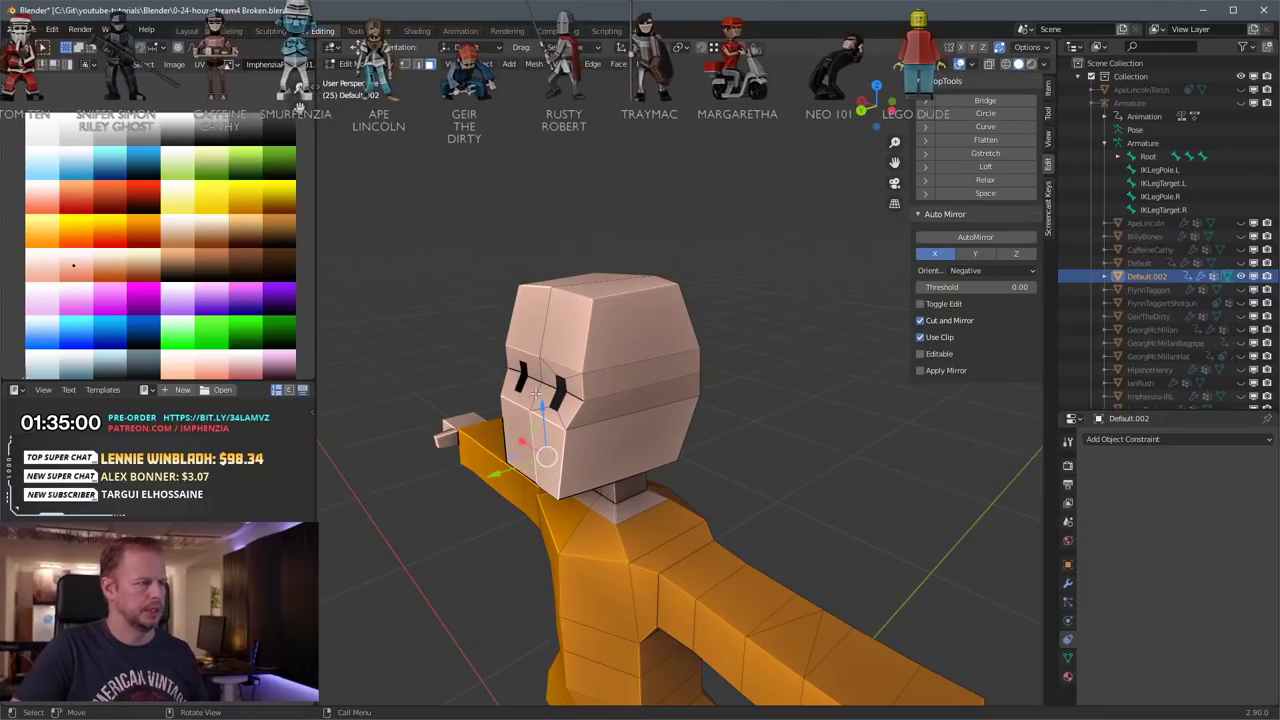
pyautogui.scroll(2, 577, 408)
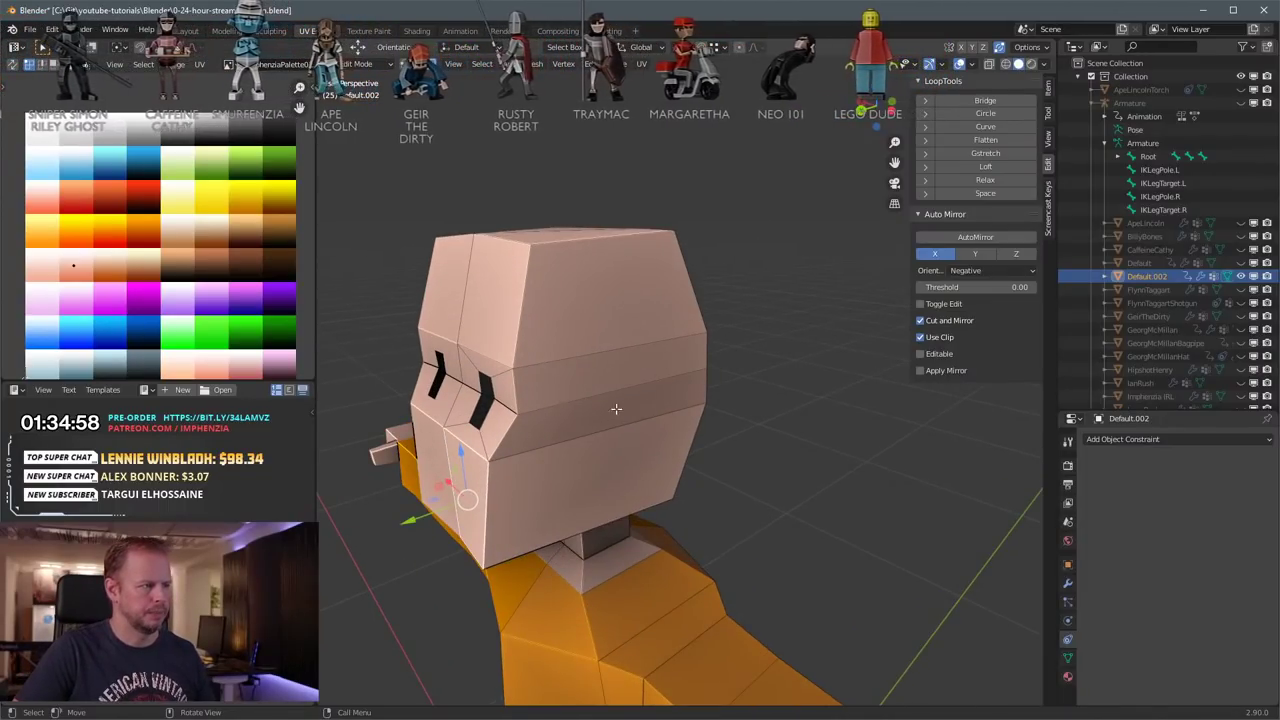
pyautogui.moveTo(616, 409)
pyautogui.mouseDown(button='middle')
pyautogui.moveTo(580, 406)
pyautogui.moveTo(612, 425)
pyautogui.mouseUp(button='middle')
pyautogui.keyDown('shift'); pyautogui.moveTo(612, 425); pyautogui.dragTo(706, 385, button='middle'); pyautogui.keyUp('shift')
# Step: Try to duplicate the lower face polygons and move the copy about 0.009 m along Y
pyautogui.press('e')
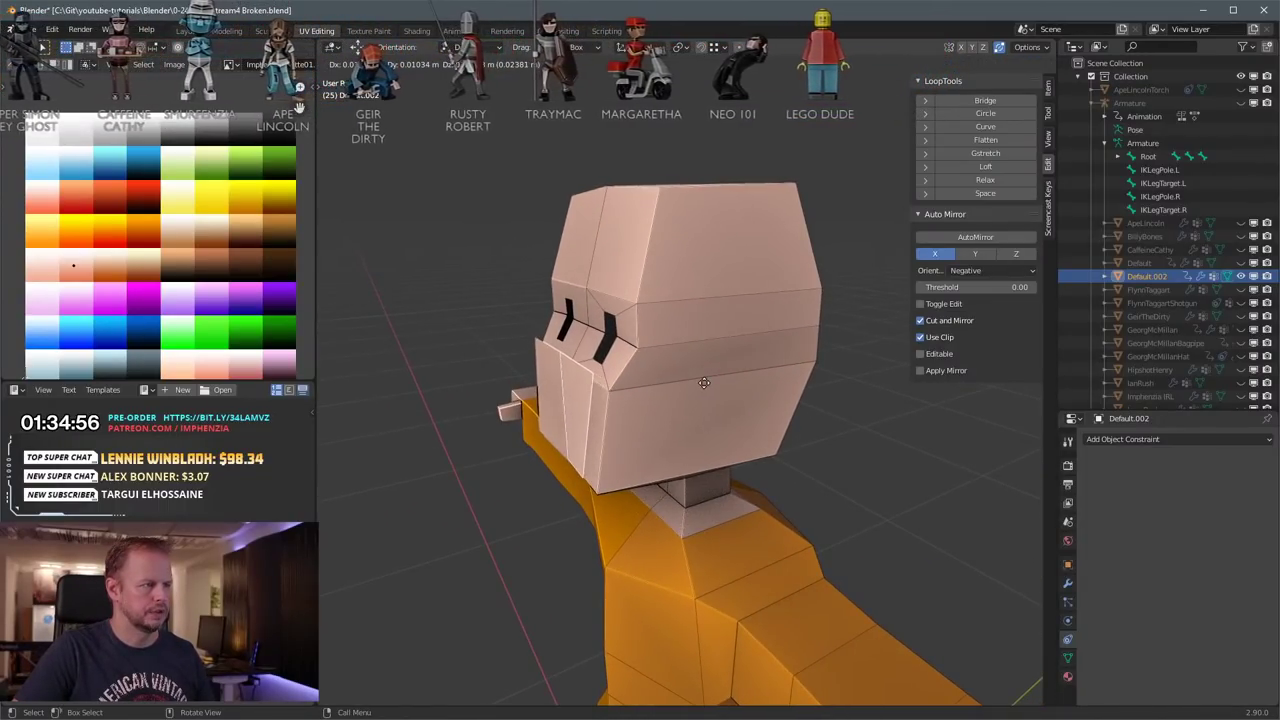
pyautogui.rightClick(704, 382)
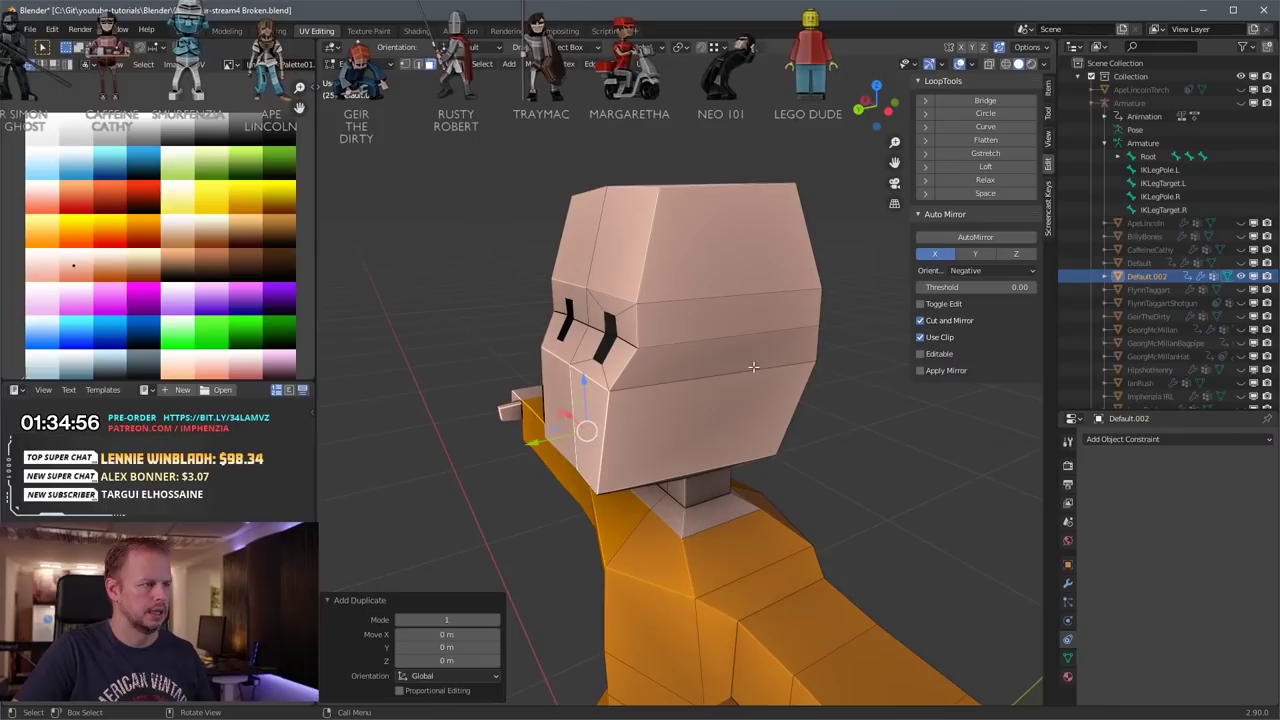
pyautogui.press('g')
pyautogui.press('y')
pyautogui.click(529, 444)
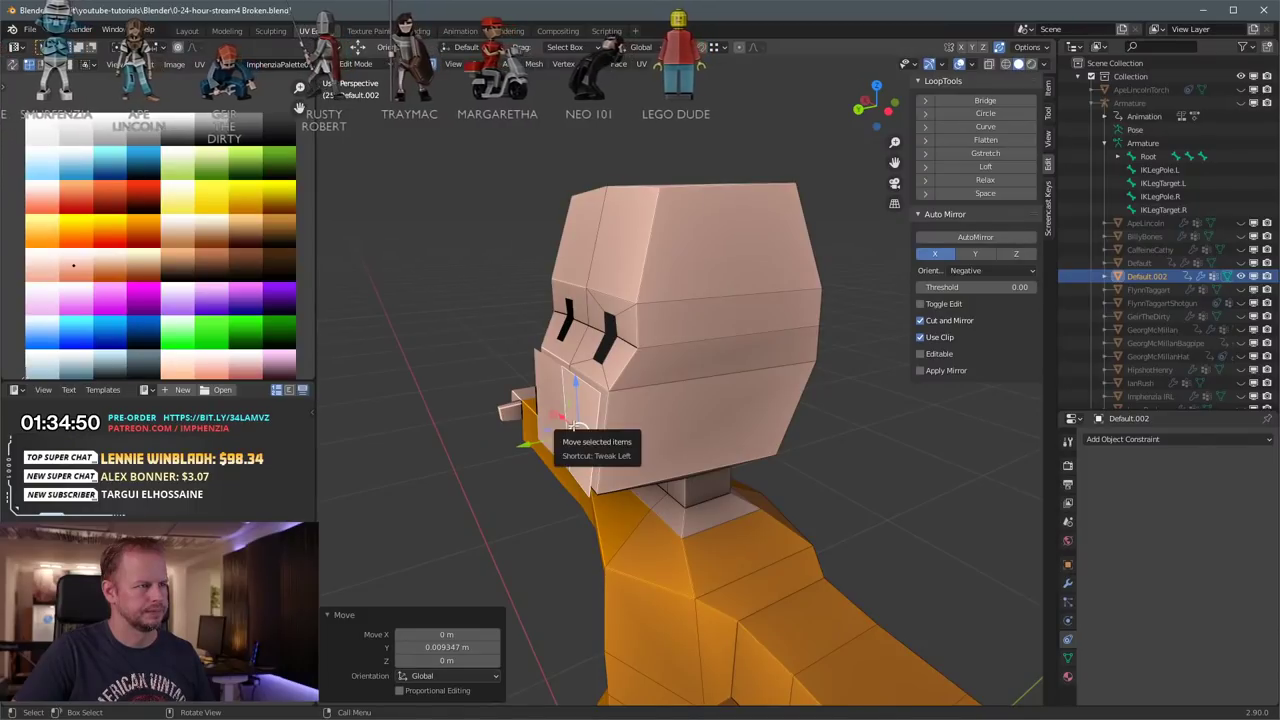
pyautogui.keyDown('ctrl'); pyautogui.click(581, 394); pyautogui.keyUp('ctrl')
# Step: Duplicate the selected lower face polygons in place and scale the copy uniformly by about 1.65
pyautogui.moveTo(581, 394); pyautogui.dragTo(722, 438, button='middle')
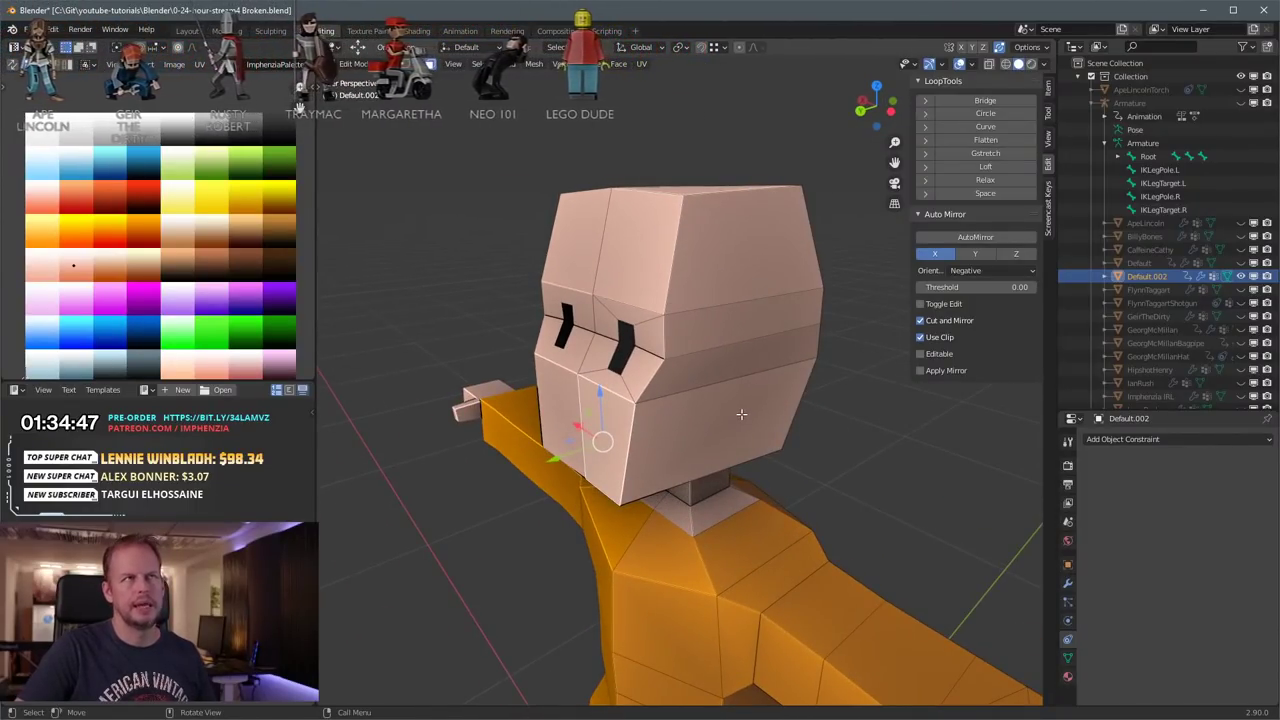
pyautogui.scroll(4, 752, 415)
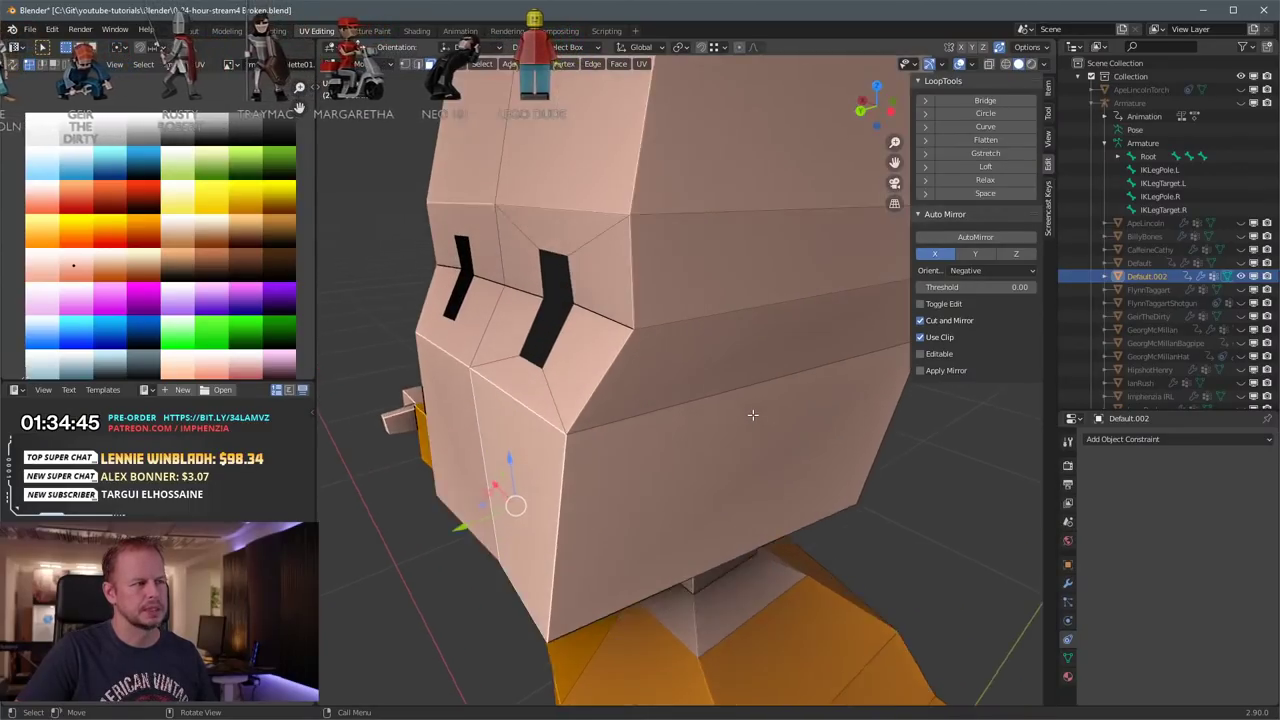
pyautogui.scroll(-2, 671, 420)
pyautogui.moveTo(670, 420); pyautogui.dragTo(547, 366, button='middle')
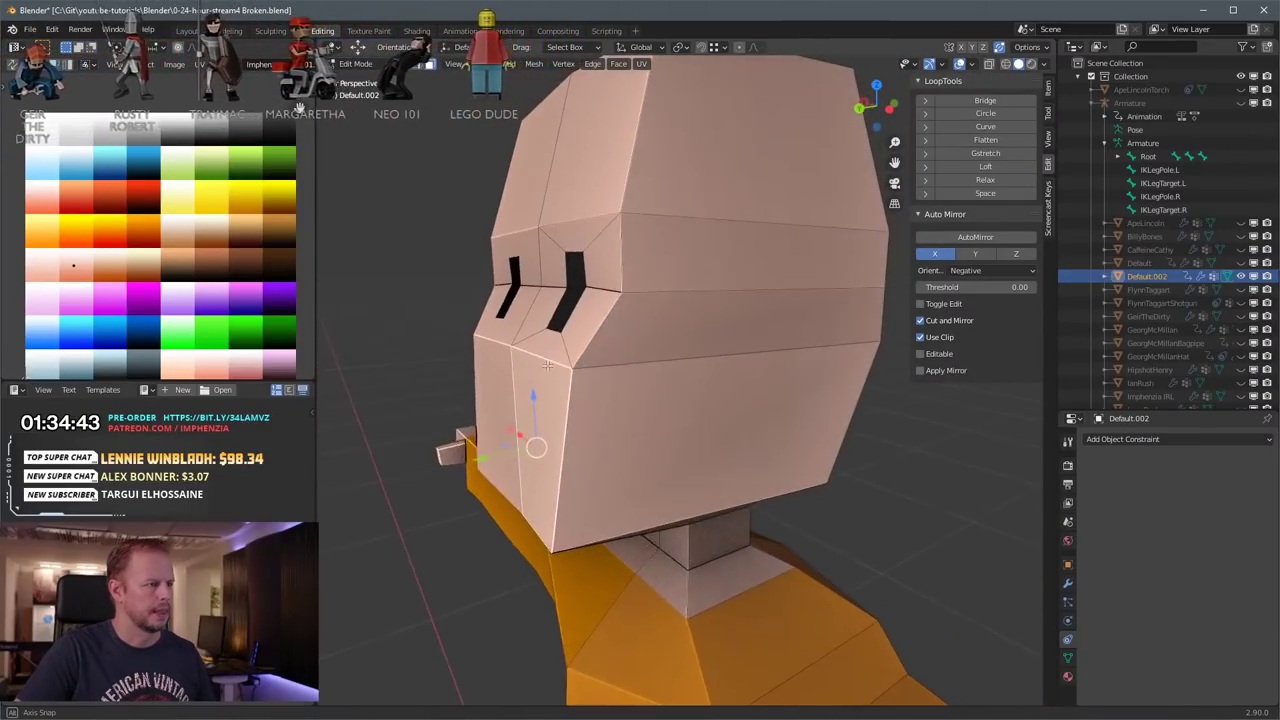
pyautogui.moveTo(641, 353); pyautogui.dragTo(641, 399, button='middle')
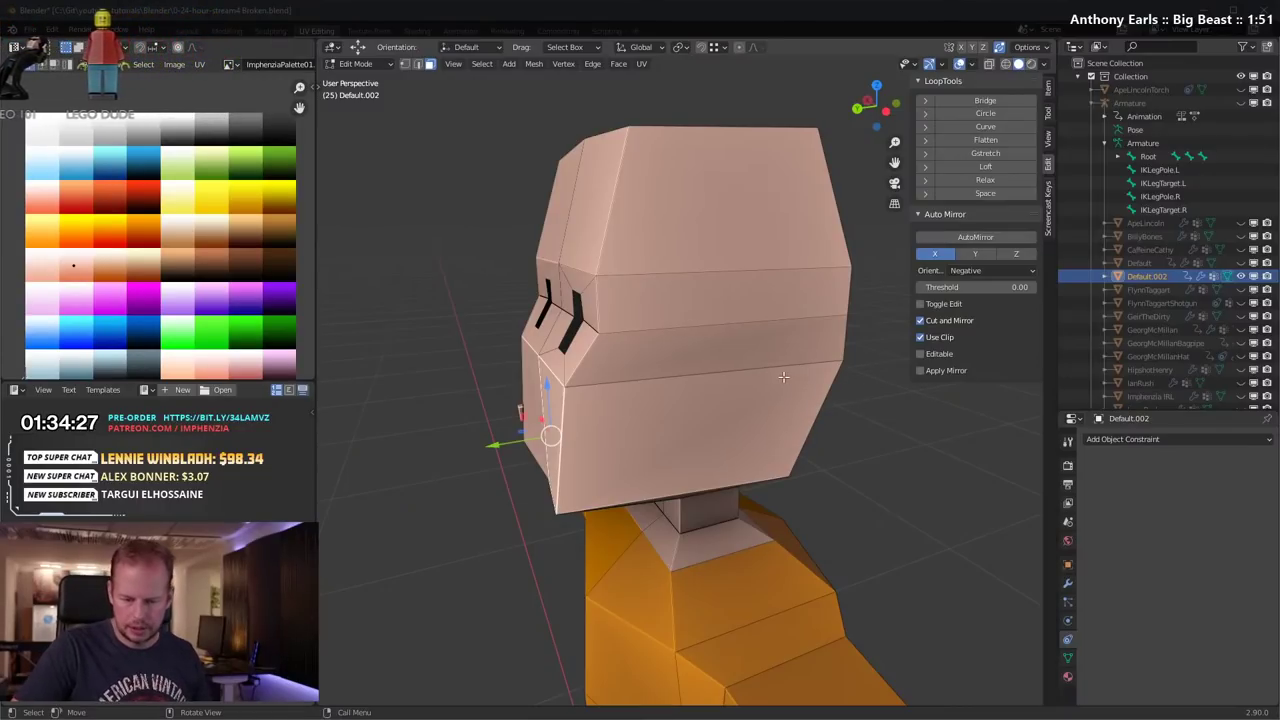
pyautogui.moveTo(784, 389); pyautogui.dragTo(711, 357, button='middle')
pyautogui.hotkey('shift', 'd')
pyautogui.press('Escape')
pyautogui.press('s')
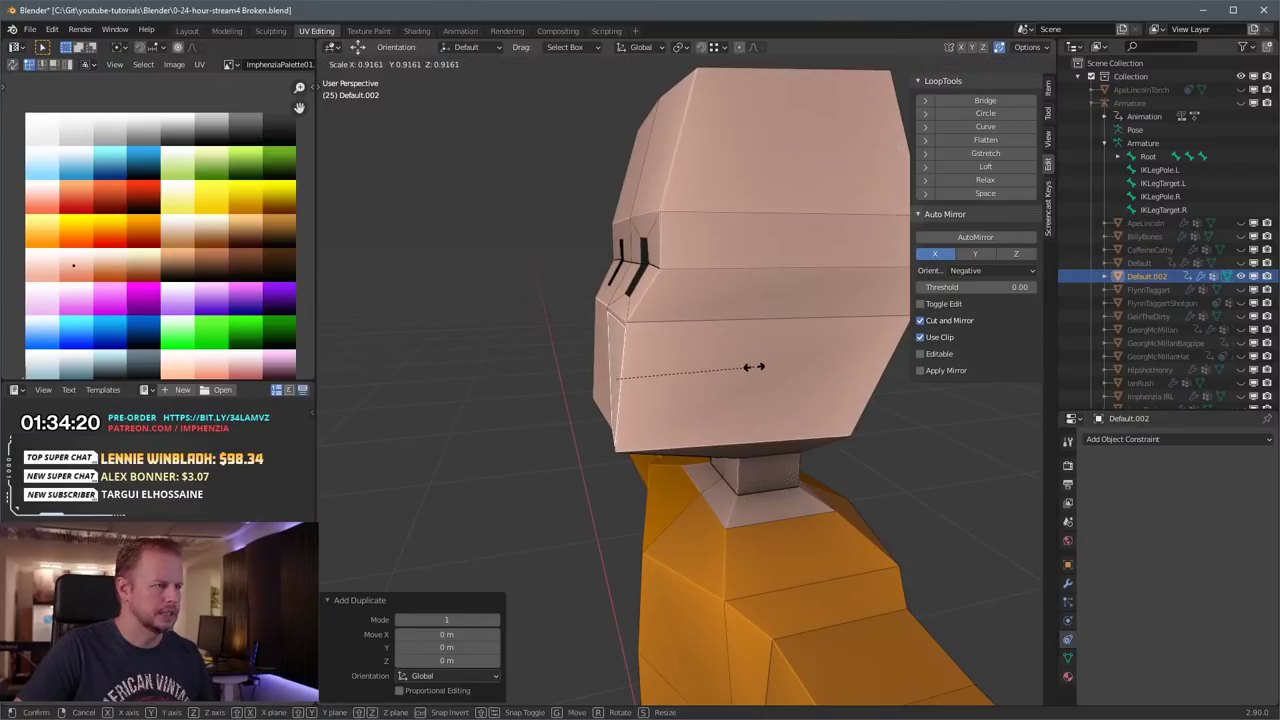
pyautogui.click(860, 325)
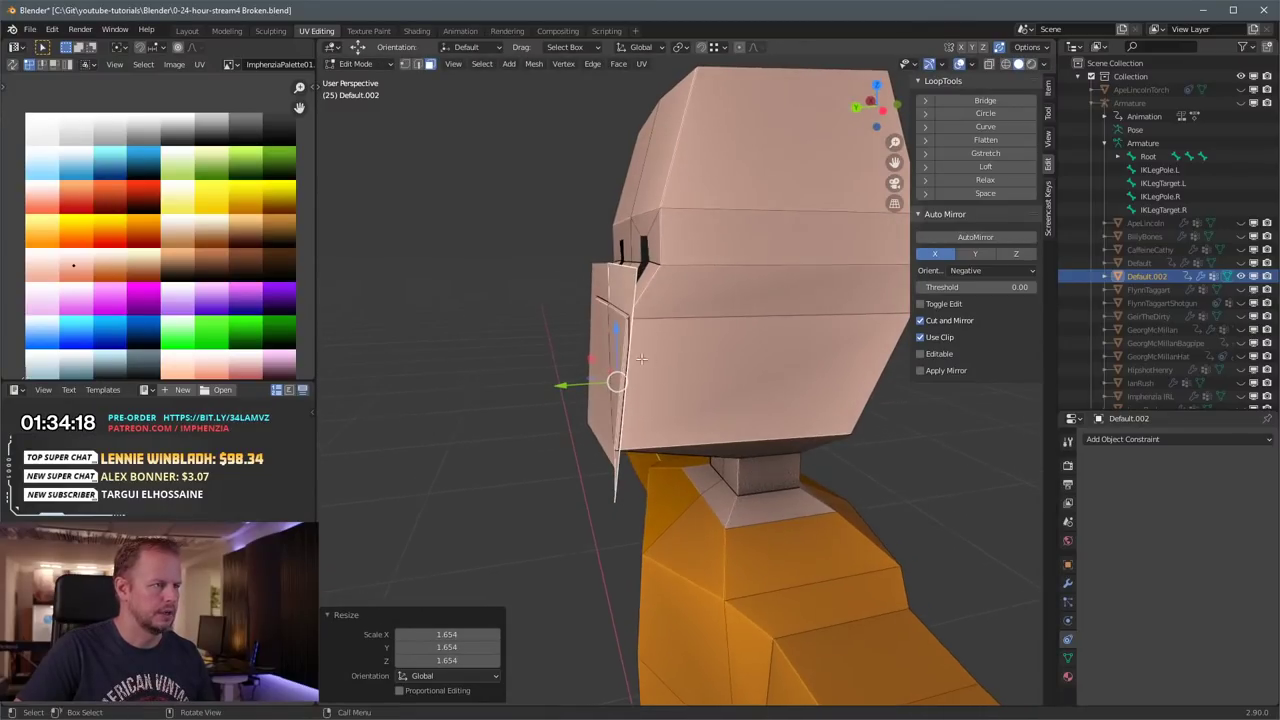
# Step: Raise the scaled lower-face copy about 0.056 m along Z and move it about 0.029 m into the head along Y
pyautogui.press('g')
pyautogui.press('z')
pyautogui.click(619, 267)
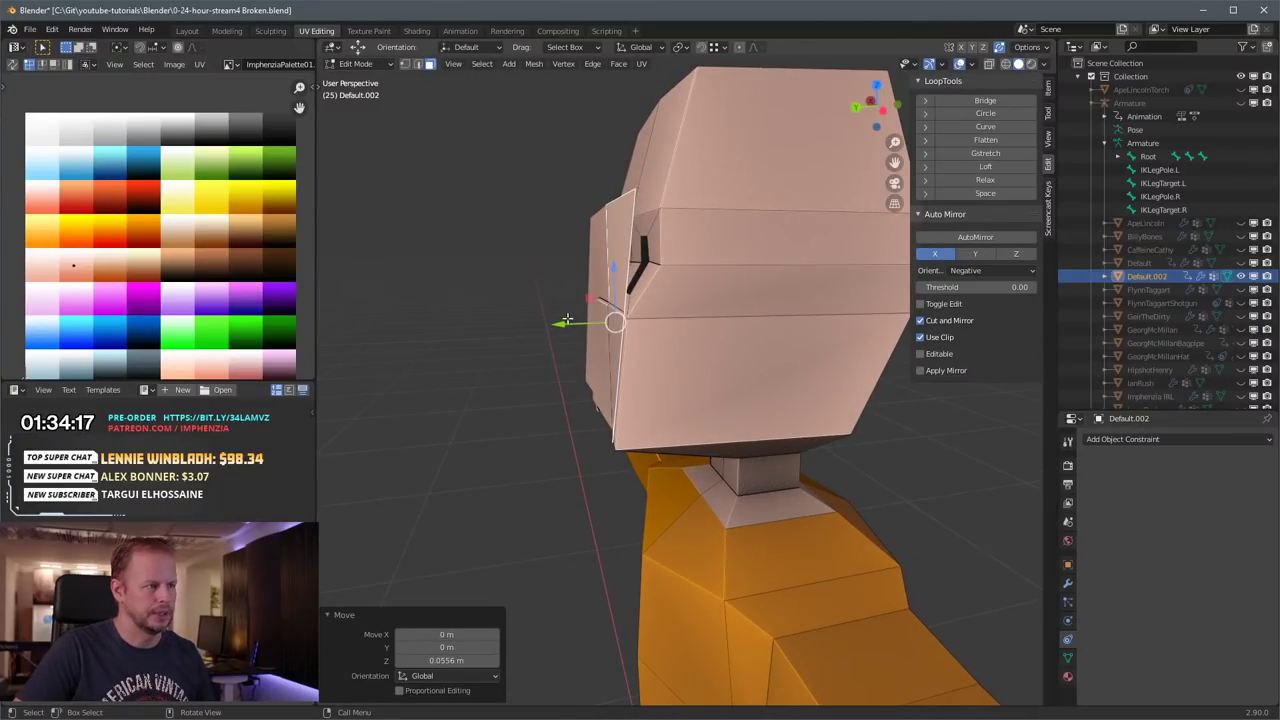
pyautogui.press('g')
pyautogui.press('y')
pyautogui.click(600, 318)
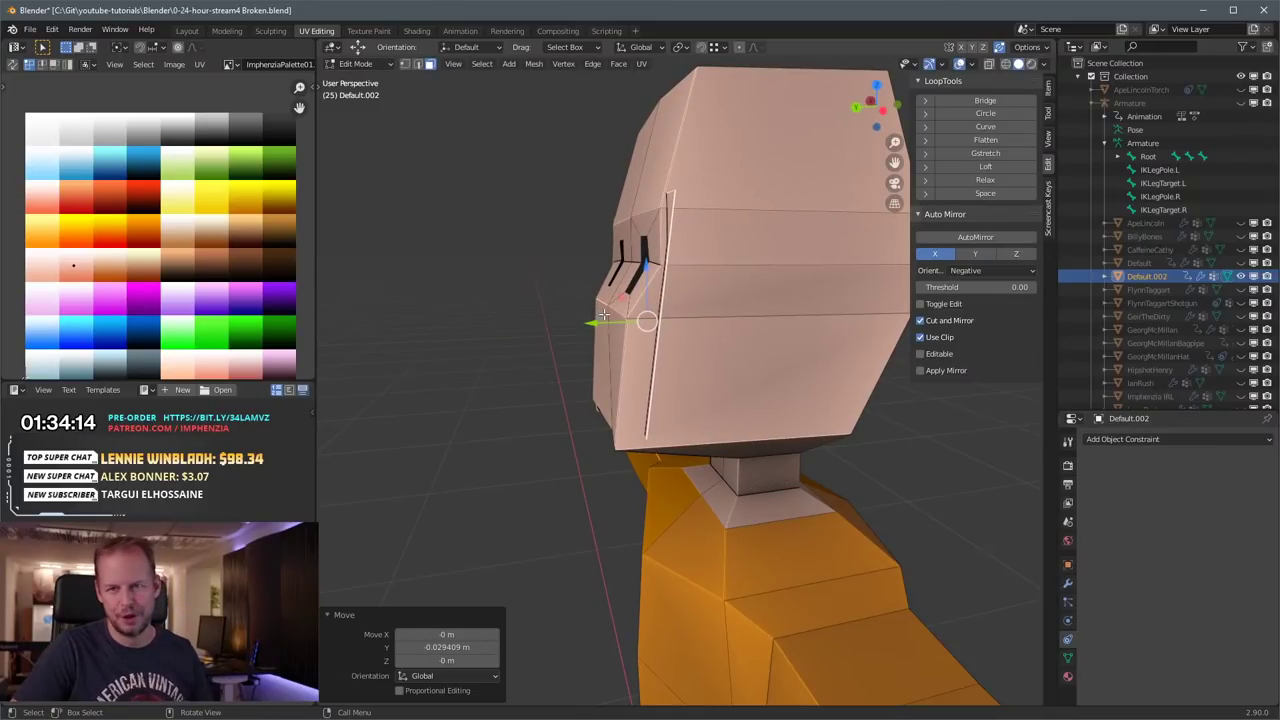
# Step: Try to extrude the copied face plate outward and add a loop cut to it
pyautogui.press('e')
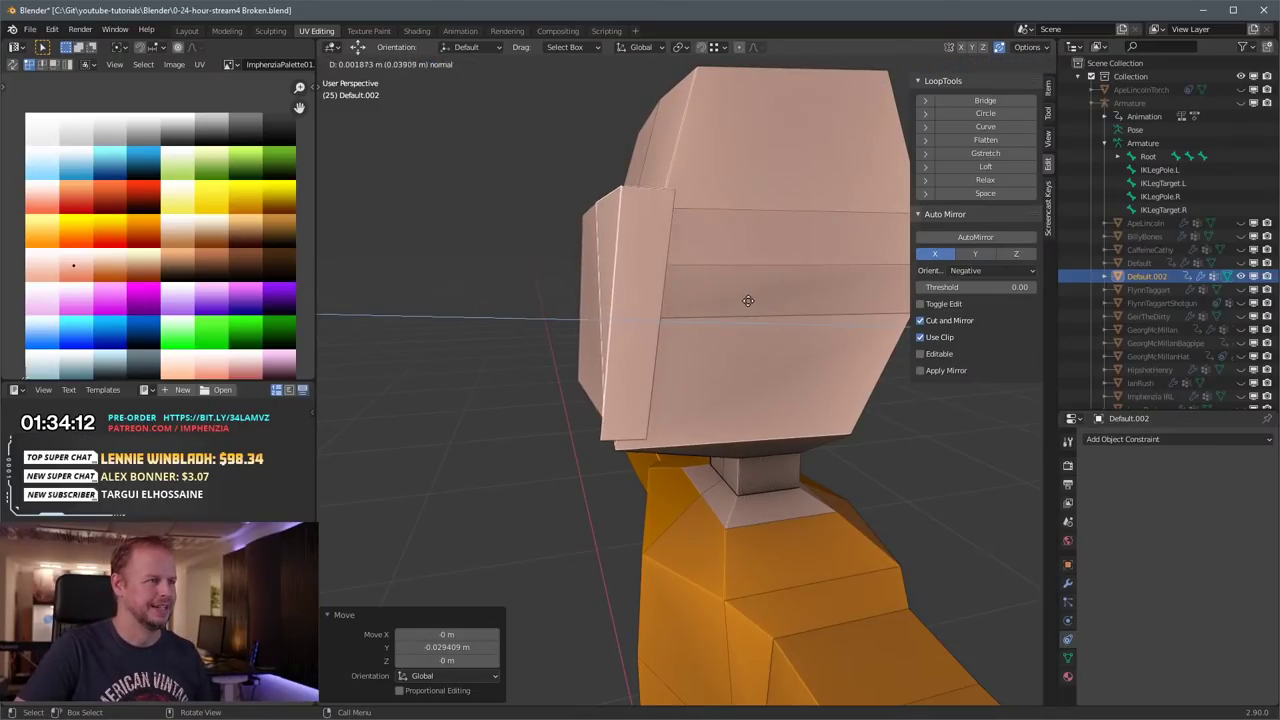
pyautogui.click(732, 306)
pyautogui.moveTo(706, 291); pyautogui.dragTo(676, 359, button='middle')
pyautogui.moveTo(749, 319)
pyautogui.mouseDown(button='middle')
pyautogui.moveTo(727, 335)
pyautogui.moveTo(776, 328)
pyautogui.moveTo(761, 313)
pyautogui.mouseUp(button='middle')
pyautogui.hotkey('ctrl', 'r')
pyautogui.hotkey('ctrl', 'z')
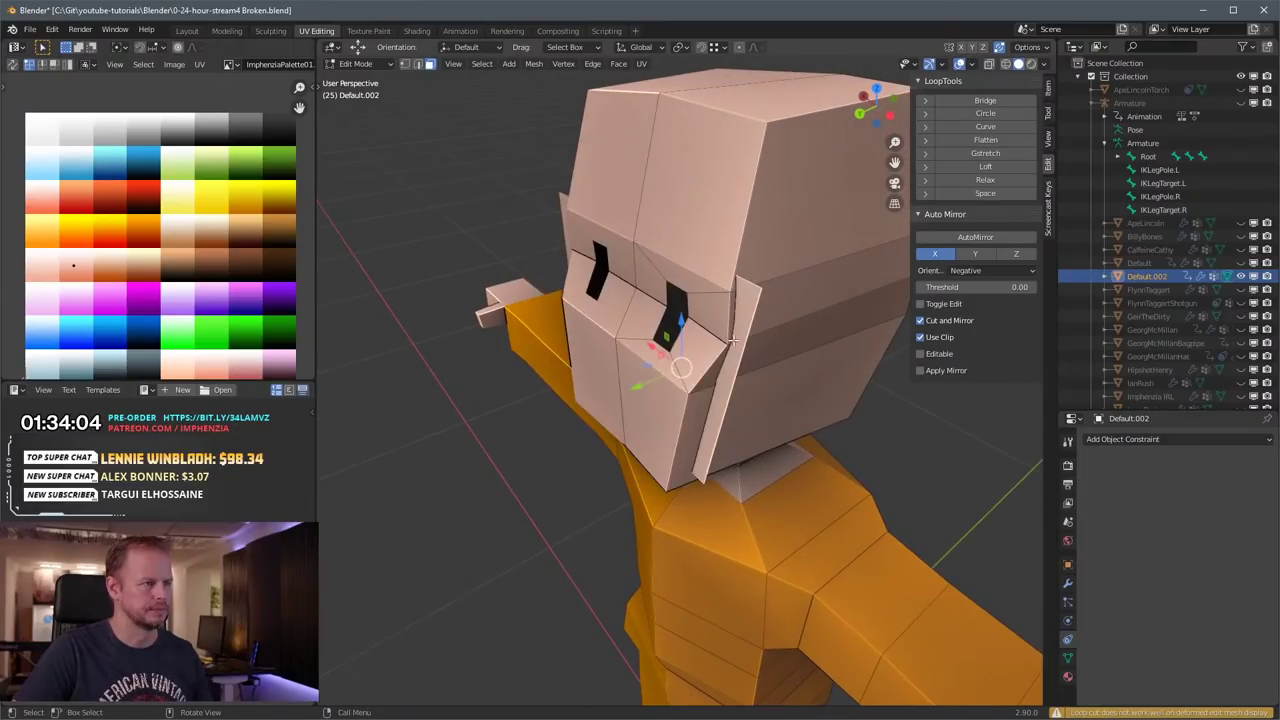
# Step: Extrude the face plate about 0.045 m outward along its normal
pyautogui.moveTo(757, 352); pyautogui.dragTo(704, 331, button='middle')
pyautogui.press('e')
pyautogui.click(695, 335)
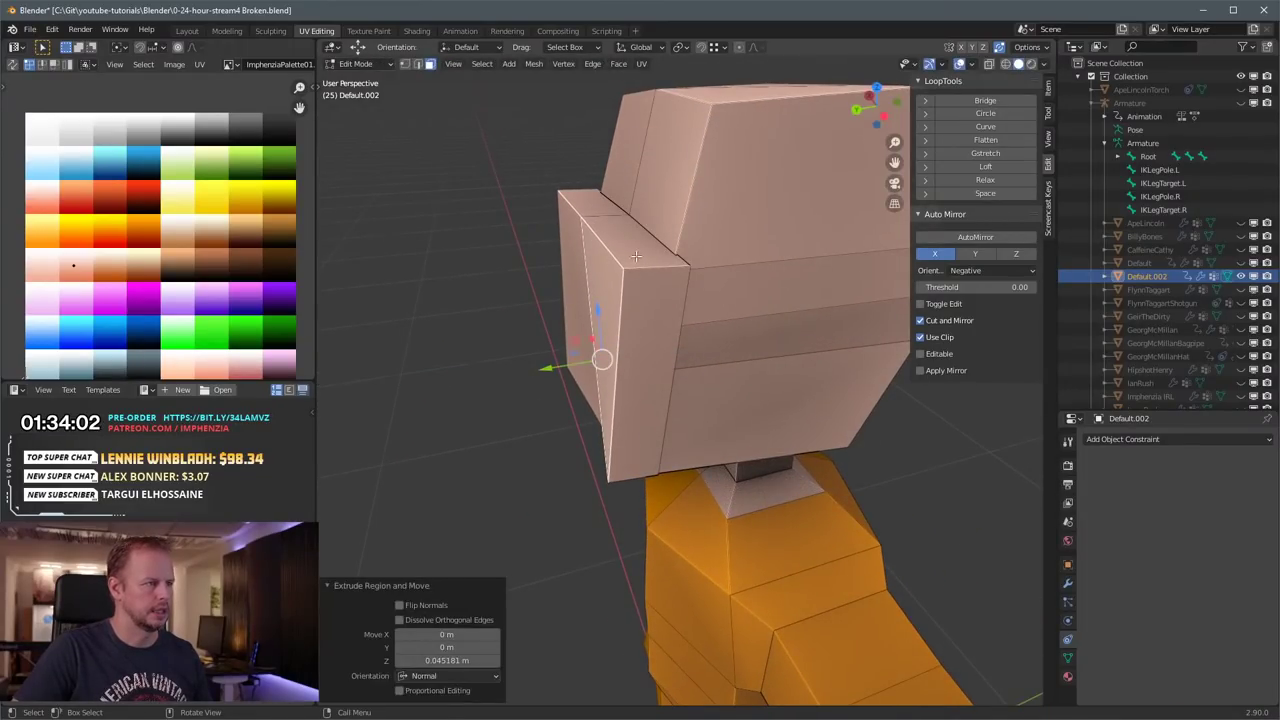
# Step: Extrude the plate's top face about 0.064 m upward and scale it to about 0.74 to taper the forehead
pyautogui.click(637, 253)
pyautogui.moveTo(637, 256); pyautogui.dragTo(692, 279, button='middle')
pyautogui.press('e')
pyautogui.click(781, 199)
pyautogui.press('s')
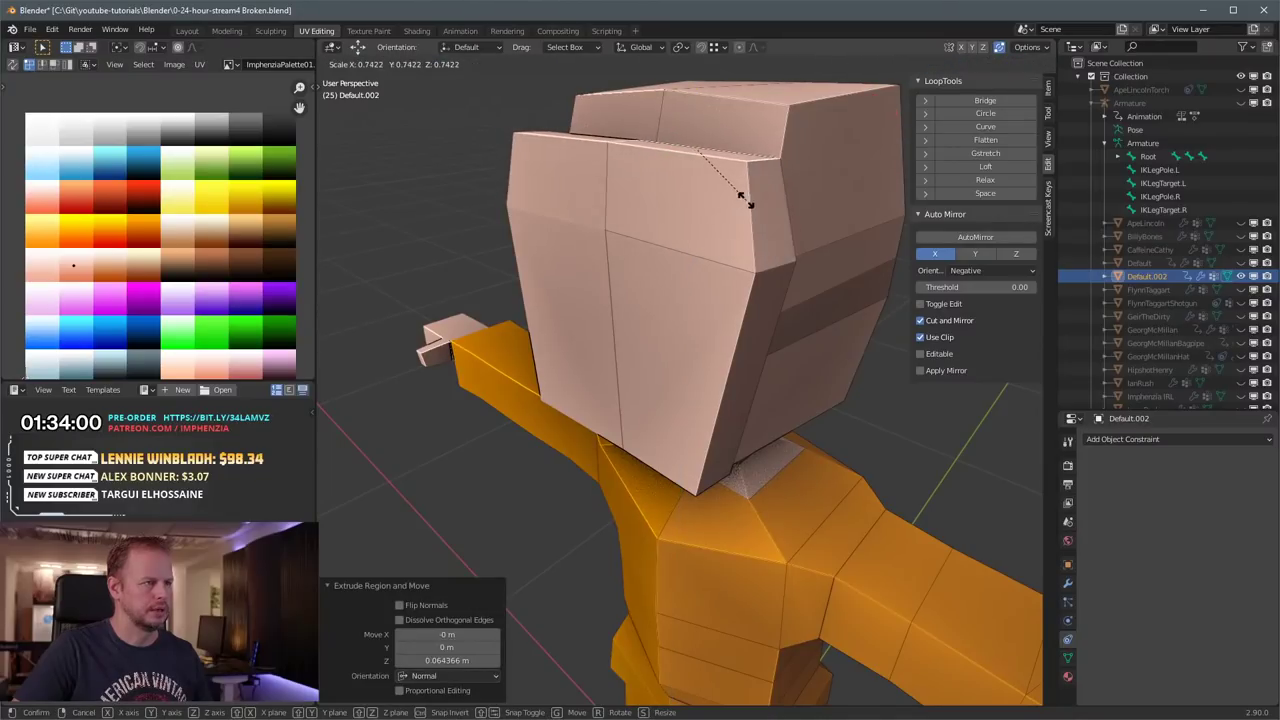
pyautogui.click(737, 203)
pyautogui.moveTo(734, 208); pyautogui.dragTo(718, 218, button='middle')
# Step: Inset the large front face of the plate and shift the inner face along Y
pyautogui.click(645, 344)
pyautogui.moveTo(644, 343); pyautogui.dragTo(720, 346, button='middle')
pyautogui.press('i')
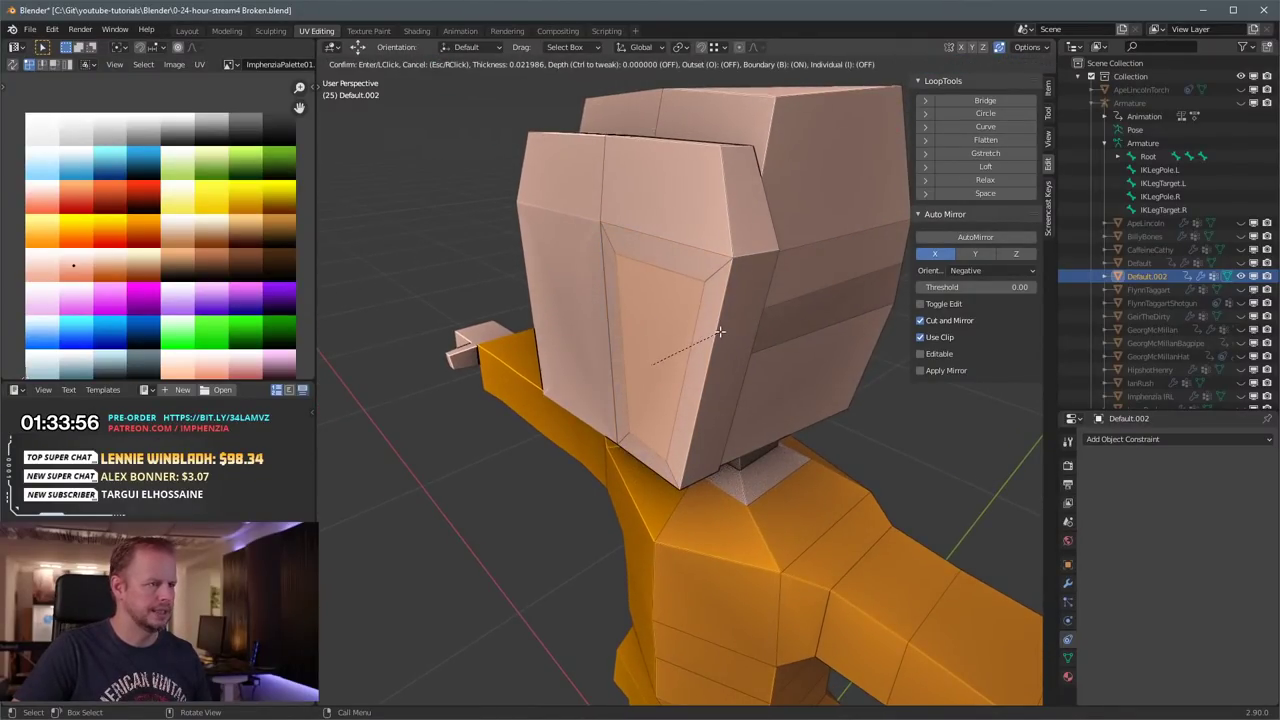
pyautogui.click(642, 358)
pyautogui.moveTo(735, 352); pyautogui.dragTo(682, 330, button='middle')
pyautogui.press('g')
pyautogui.press('y')
pyautogui.click(660, 310)
# Step: Reposition and rotate the inset face, and extrude it about 0.033 m to form a snout
pyautogui.press('g')
pyautogui.click(622, 274)
pyautogui.press('r')
pyautogui.click(612, 270)
pyautogui.press('e')
pyautogui.click(622, 278)
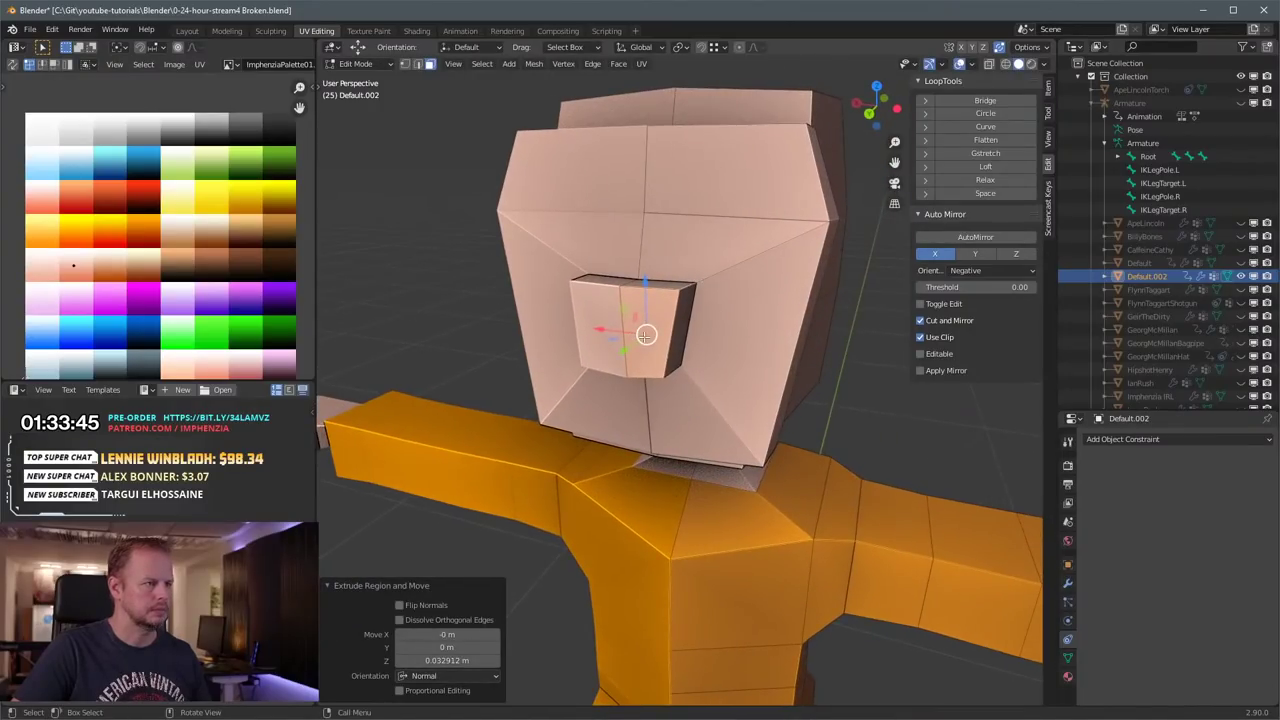
# Step: Recolour the whole linked face plate and snout salmon by moving their UVs to the salmon palette swatch
pyautogui.press('a')
pyautogui.click(676, 330)
pyautogui.press('l')
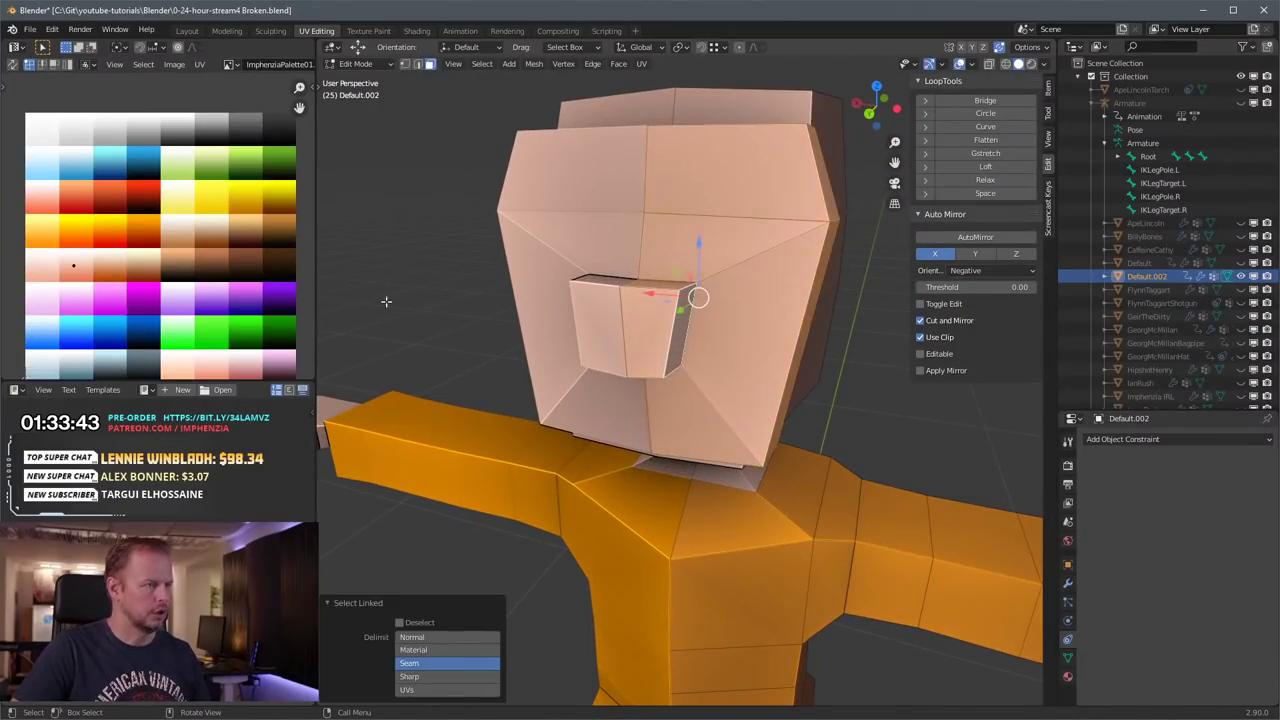
pyautogui.hotkey('alt', 'a')
pyautogui.press('b')
pyautogui.moveTo(65, 250); pyautogui.dragTo(118, 297)
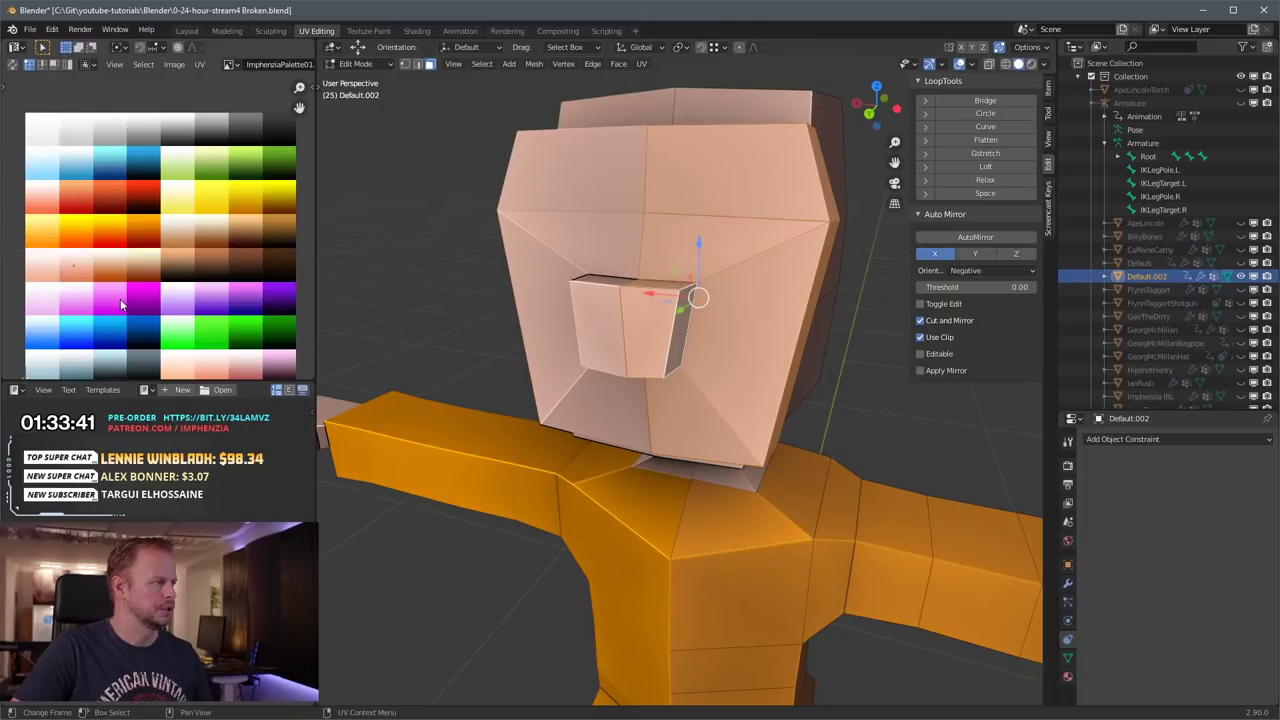
pyautogui.press('g')
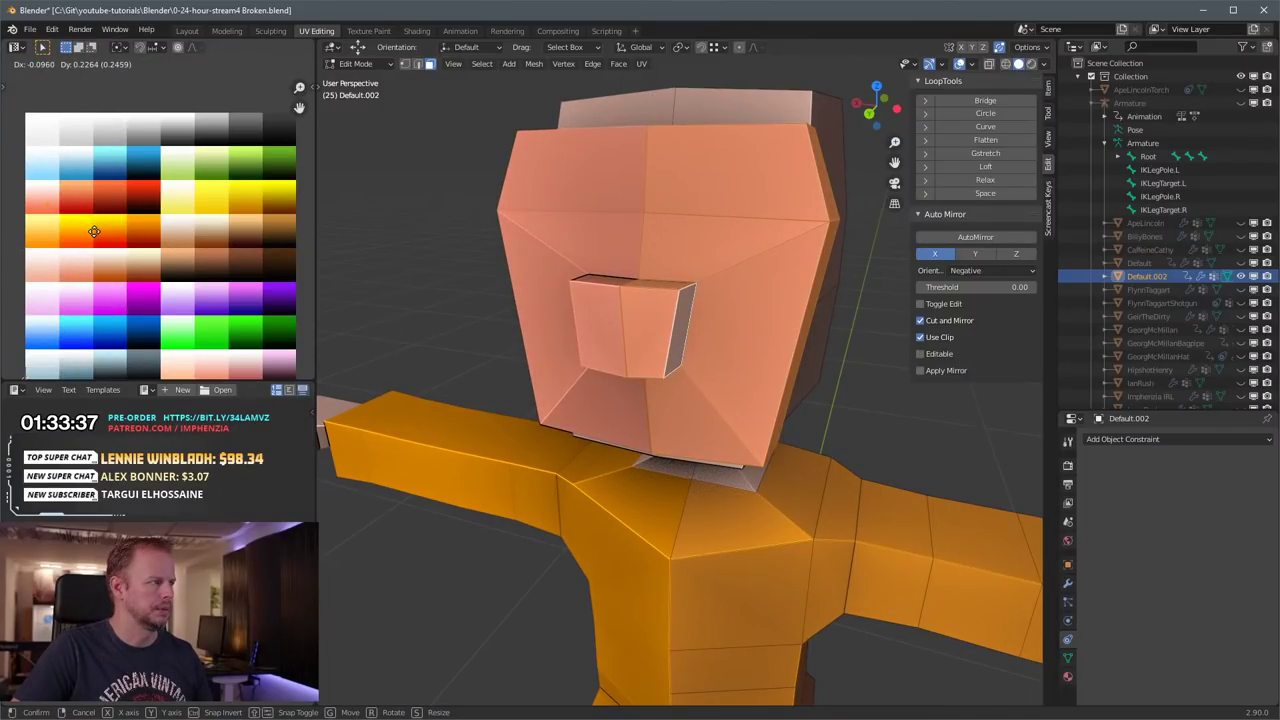
pyautogui.click(94, 231)
# Step: Taper the snout by scaling down its front face uniformly
pyautogui.moveTo(680, 290); pyautogui.dragTo(644, 314, button='middle')
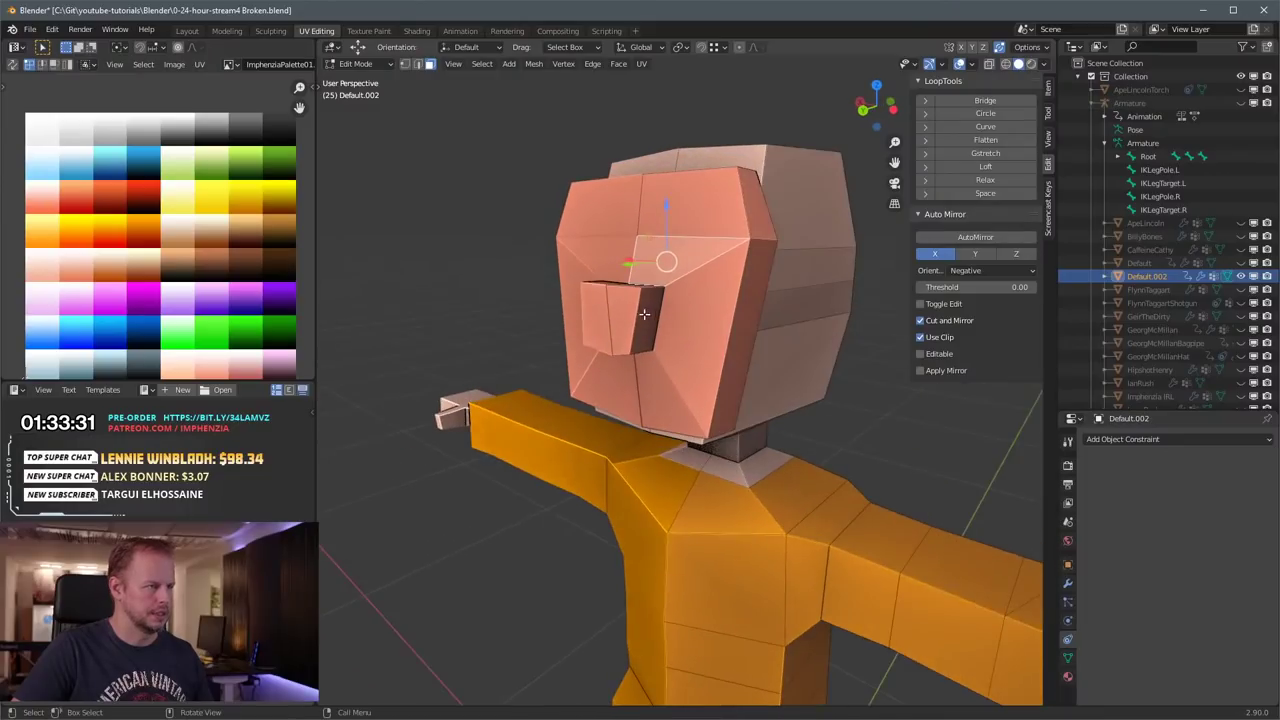
pyautogui.click(642, 315)
pyautogui.press('s')
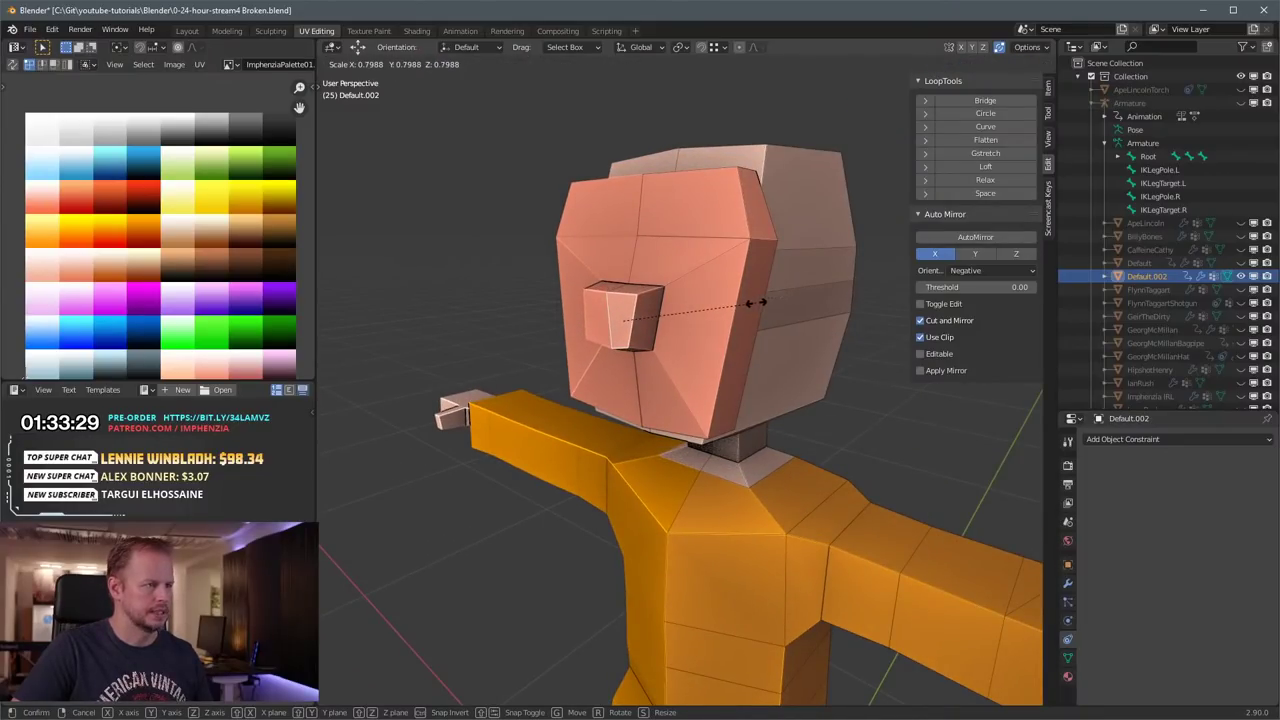
pyautogui.click(766, 293)
# Step: Add a horizontal loop cut through the middle of the snout and across the face plate
pyautogui.moveTo(764, 294); pyautogui.dragTo(732, 297, button='middle')
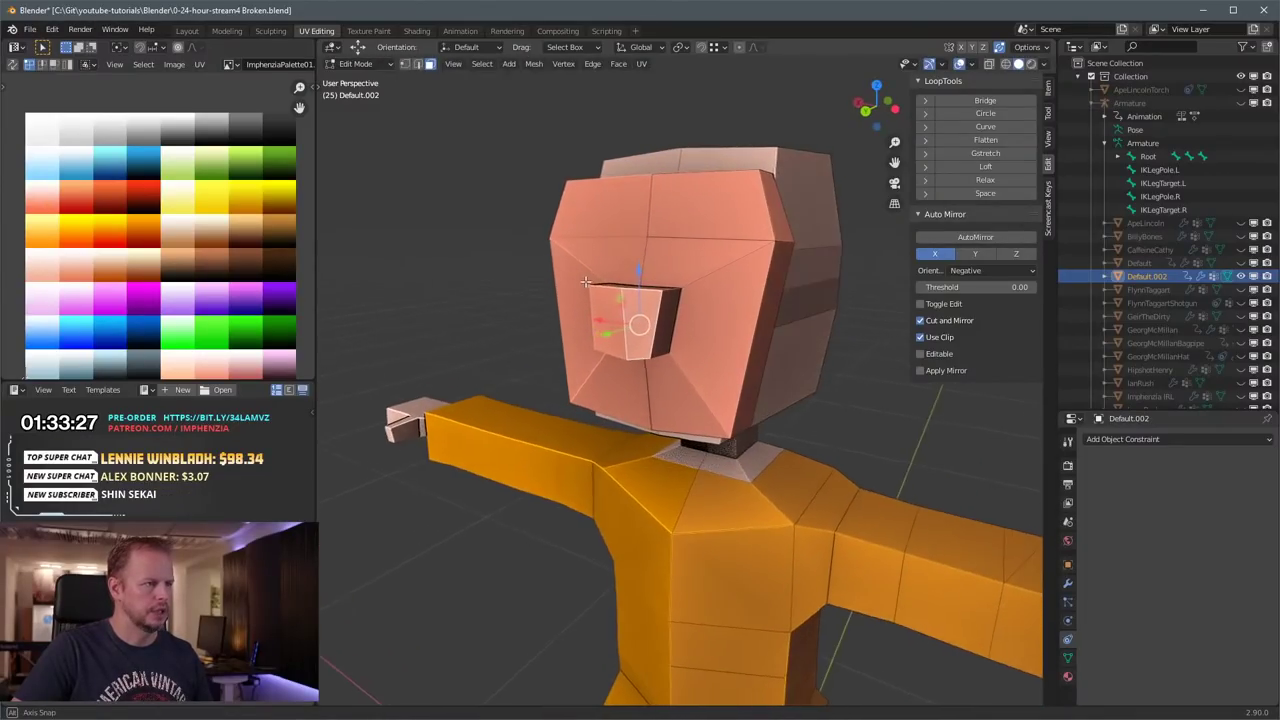
pyautogui.hotkey('ctrl', 'r')
pyautogui.click(668, 314)
pyautogui.click(668, 315)
# Step: Try to scale the snout's front and adjoining faces along X
pyautogui.press('3')
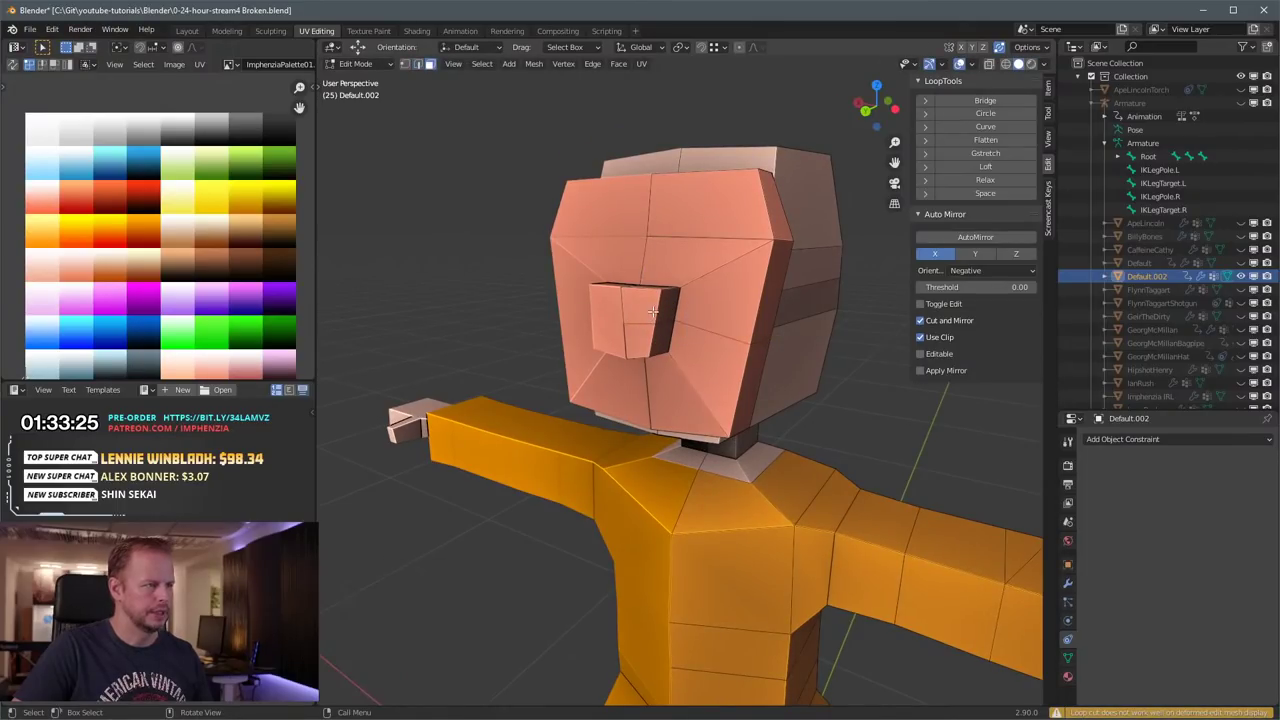
pyautogui.press('a')
pyautogui.press('a')
pyautogui.keyDown('alt'); pyautogui.click(655, 310); pyautogui.keyUp('alt')
pyautogui.click(642, 311)
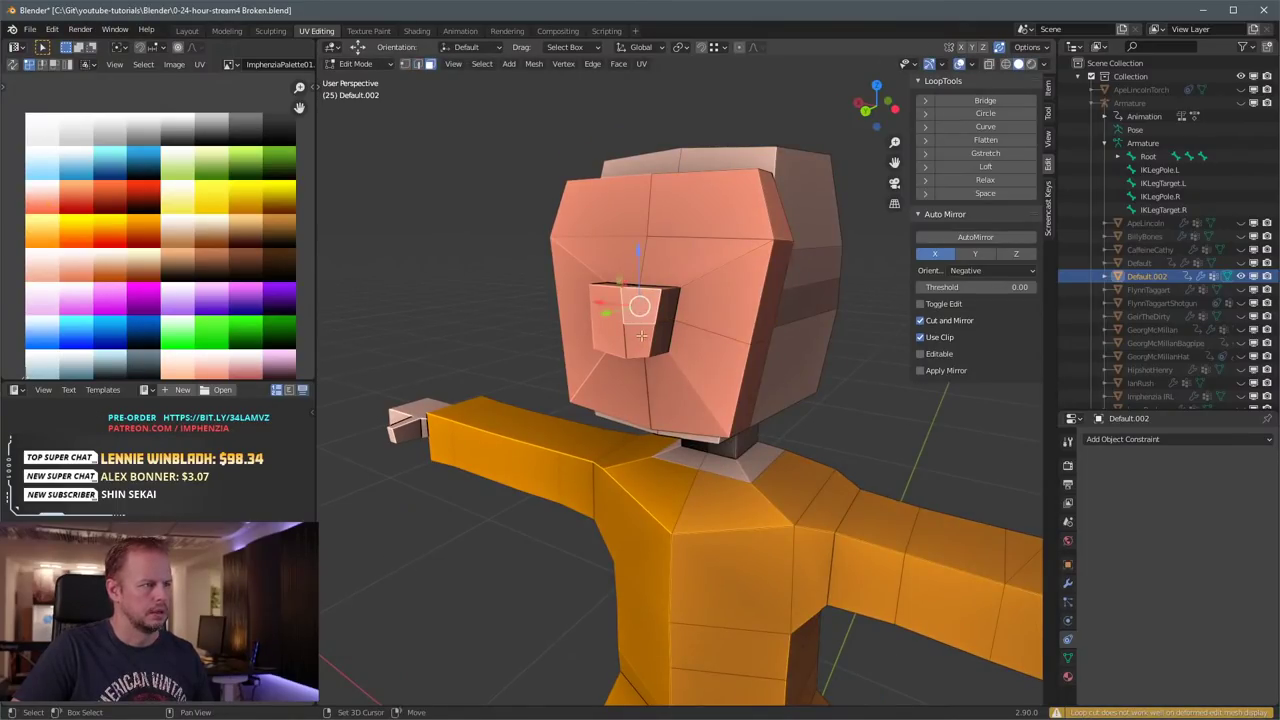
pyautogui.keyDown('shift'); pyautogui.click(643, 336); pyautogui.keyUp('shift')
pyautogui.press('ctrl+KP_Add')
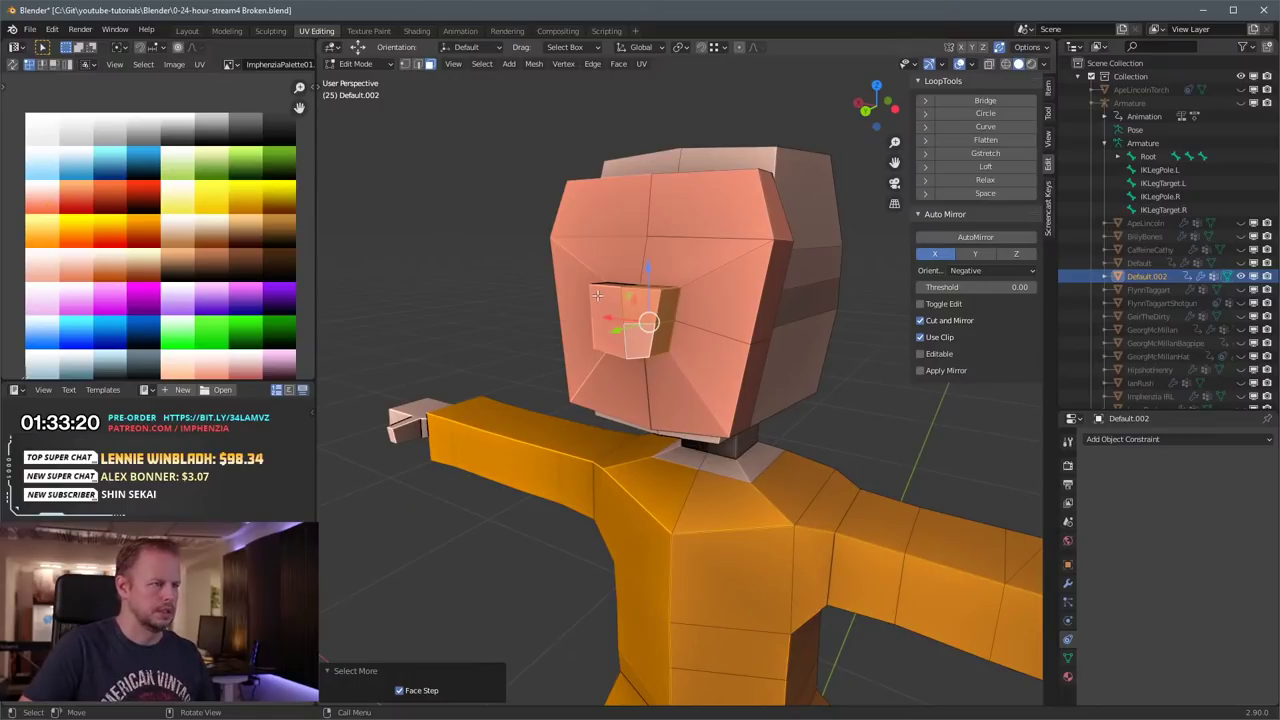
pyautogui.press('s')
pyautogui.press('x')
pyautogui.rightClick(781, 308)
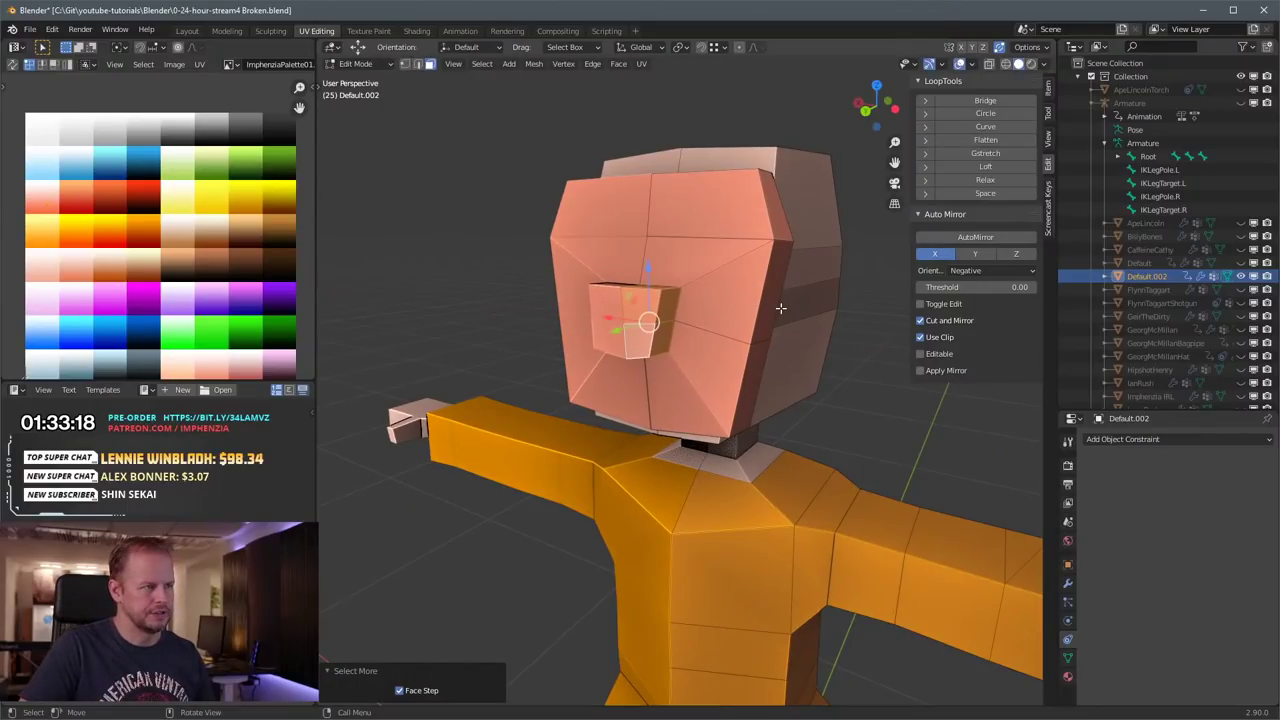
# Step: Move the snout's side edge at the loop cut about 0.013 m outward along X
pyautogui.scroll(1, 690, 331)
pyautogui.click(662, 329)
pyautogui.moveTo(668, 329); pyautogui.dragTo(716, 316, button='middle')
pyautogui.press('2')
pyautogui.click(659, 315)
pyautogui.scroll(1, 716, 318)
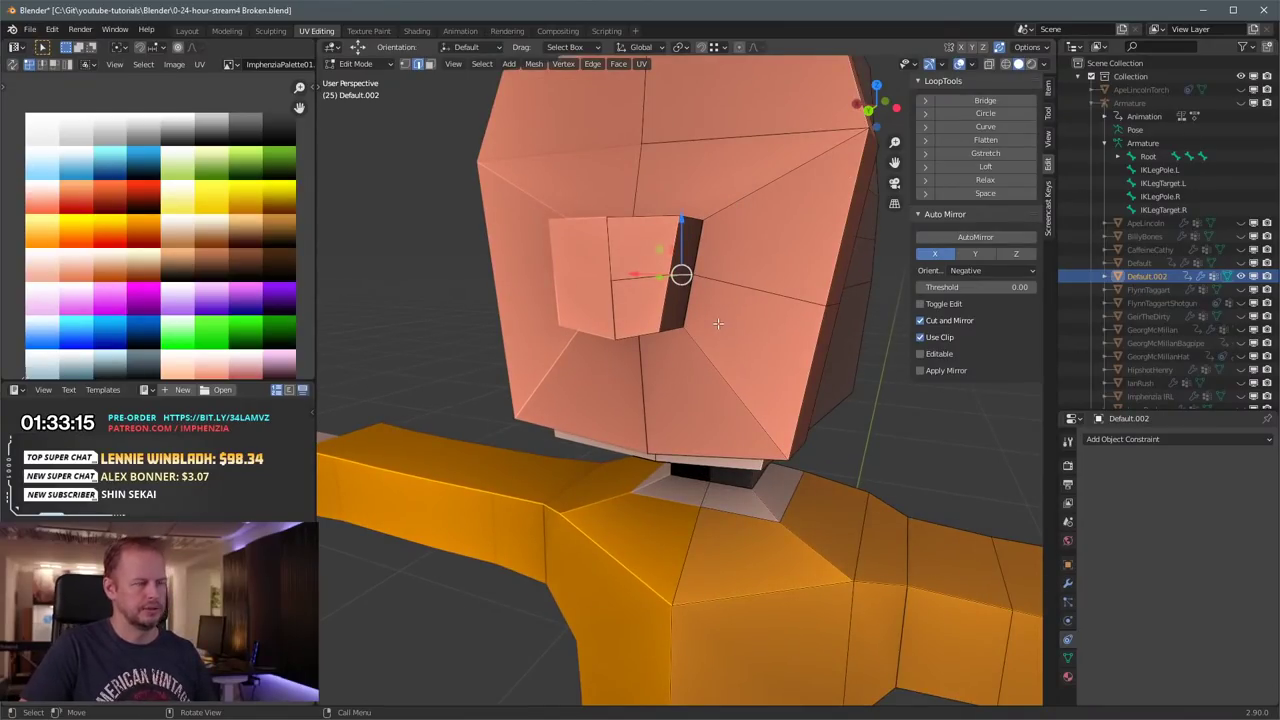
pyautogui.press('KP_1')
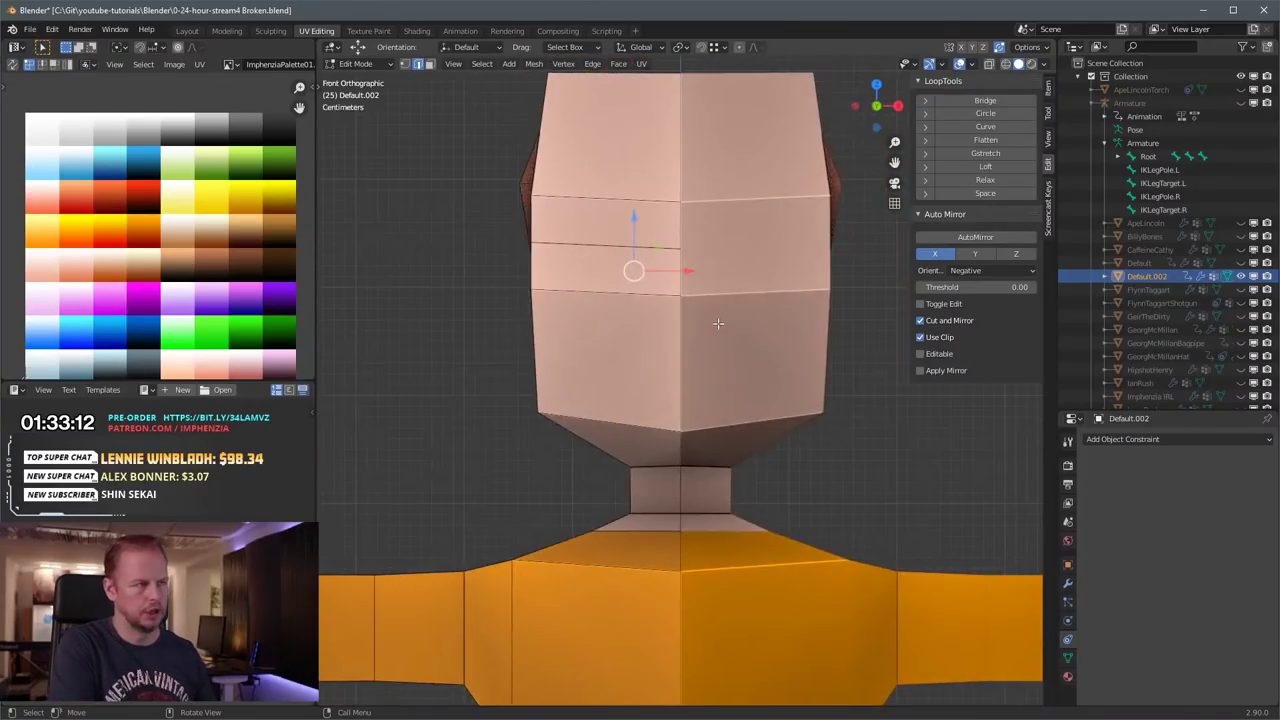
pyautogui.press('ctrl+KP_1')
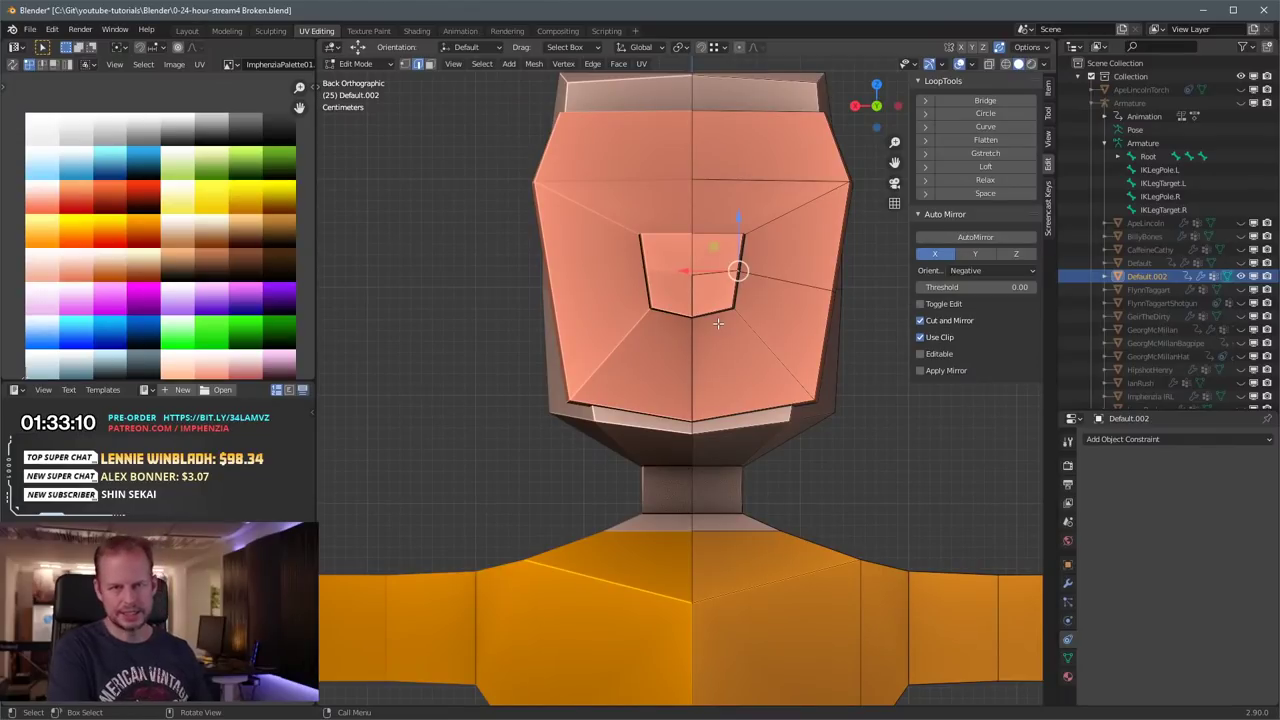
pyautogui.press('g')
pyautogui.press('x')
pyautogui.click(765, 275)
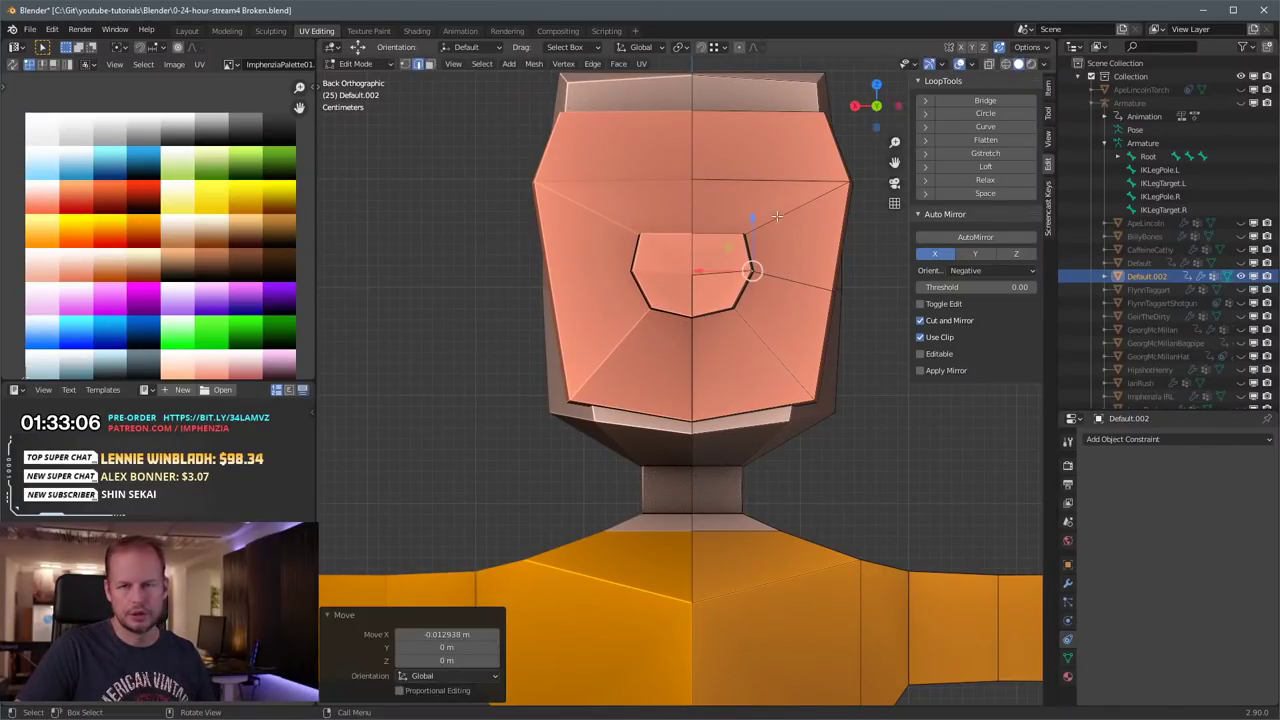
# Step: Raise the top centre of the snout so its upper outline forms a peak
pyautogui.moveTo(765, 275); pyautogui.dragTo(559, 167, button='middle')
pyautogui.press('g')
pyautogui.rightClick(555, 235)
pyautogui.moveTo(563, 180); pyautogui.dragTo(565, 169)
pyautogui.moveTo(567, 171); pyautogui.dragTo(588, 99, button='middle')
pyautogui.click(610, 272)
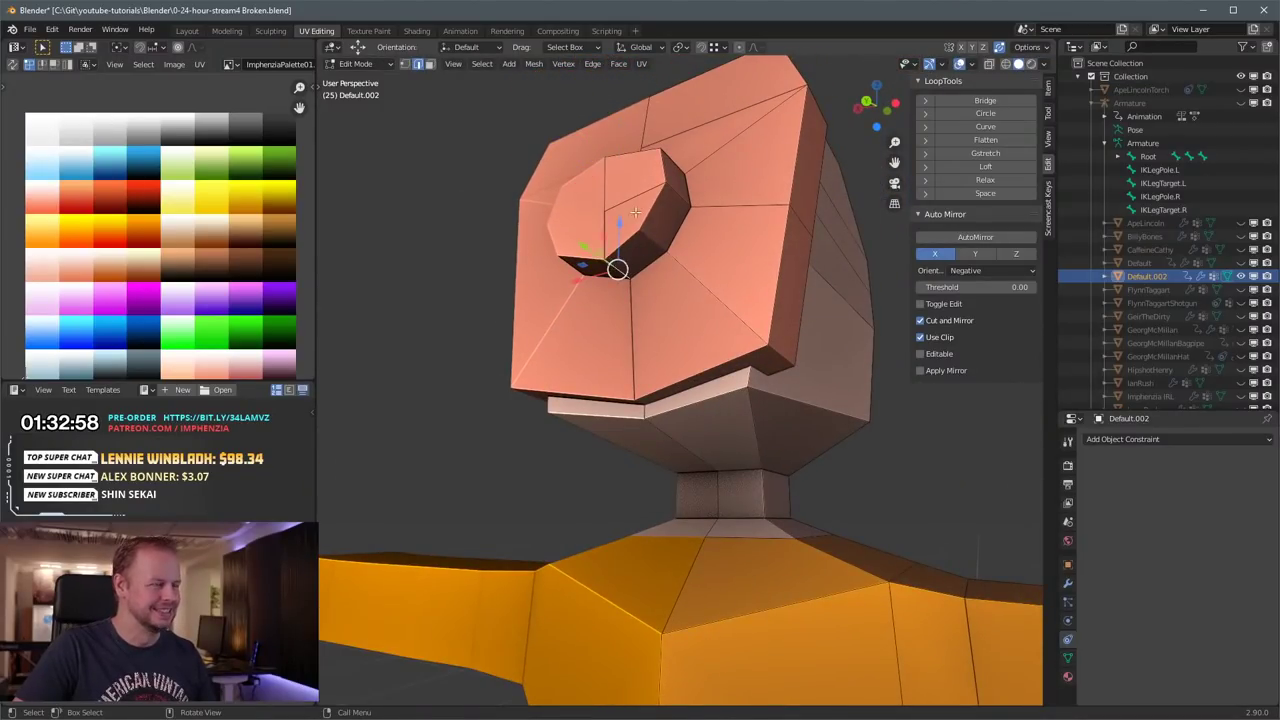
# Step: Move the snout's upper corner edge about 0.007 m inward and down to round the outline
pyautogui.moveTo(618, 208); pyautogui.dragTo(744, 233, button='middle')
pyautogui.click(689, 247)
pyautogui.click(682, 256)
pyautogui.press('g')
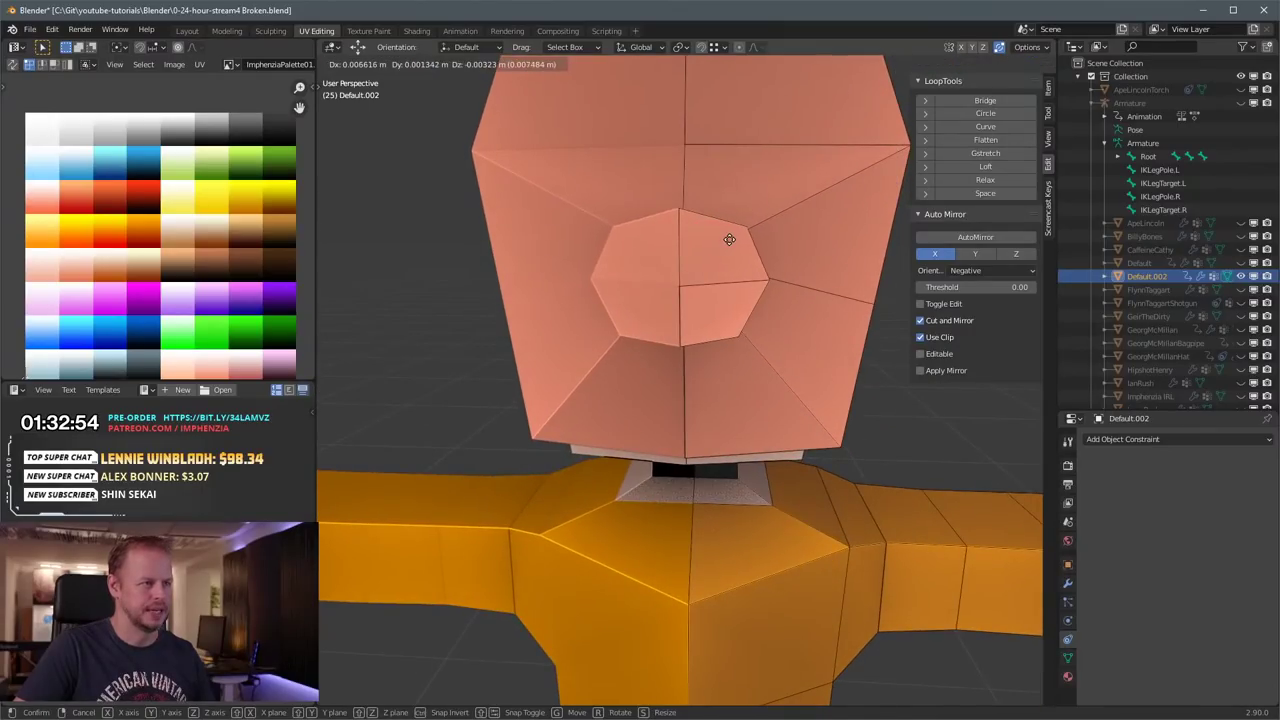
pyautogui.click(727, 241)
# Step: Select the snout's upper and lower front faces and inset them about 0.017 m to form the nostril
pyautogui.press('3')
pyautogui.click(727, 247)
pyautogui.keyDown('shift'); pyautogui.click(727, 305); pyautogui.keyUp('shift')
pyautogui.moveTo(799, 296); pyautogui.dragTo(814, 294, button='middle')
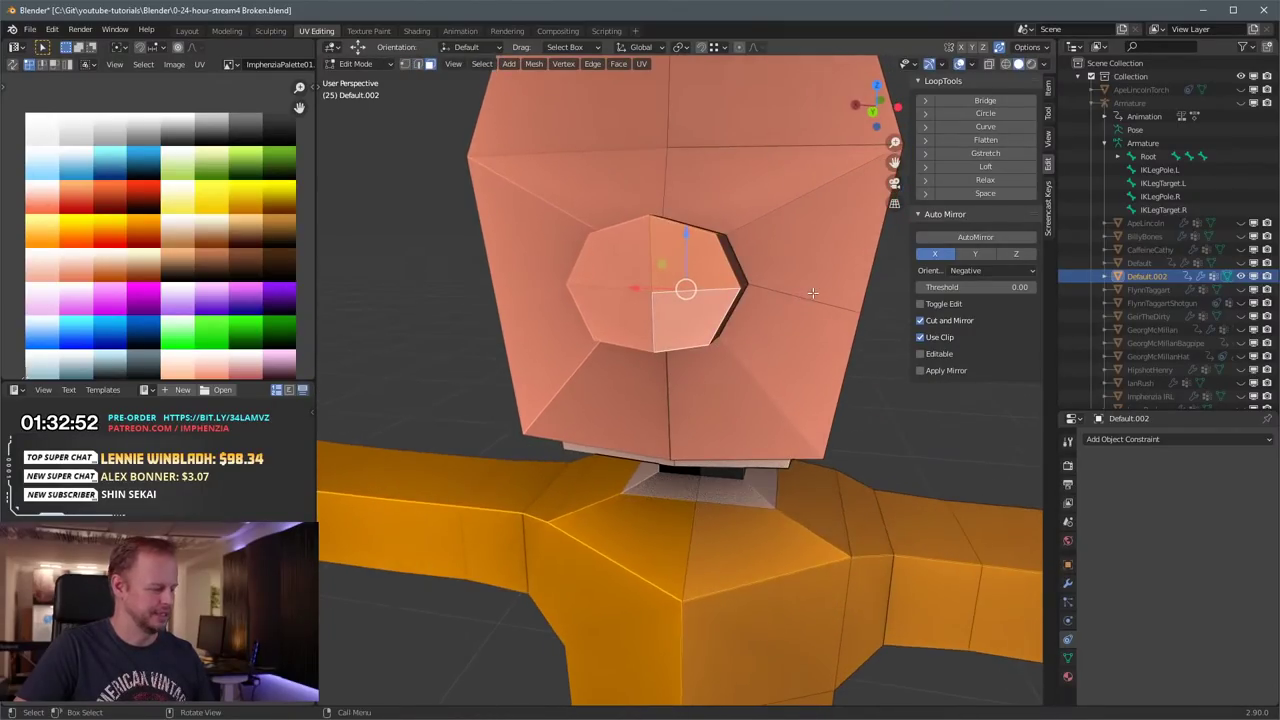
pyautogui.press('i')
pyautogui.press('b')
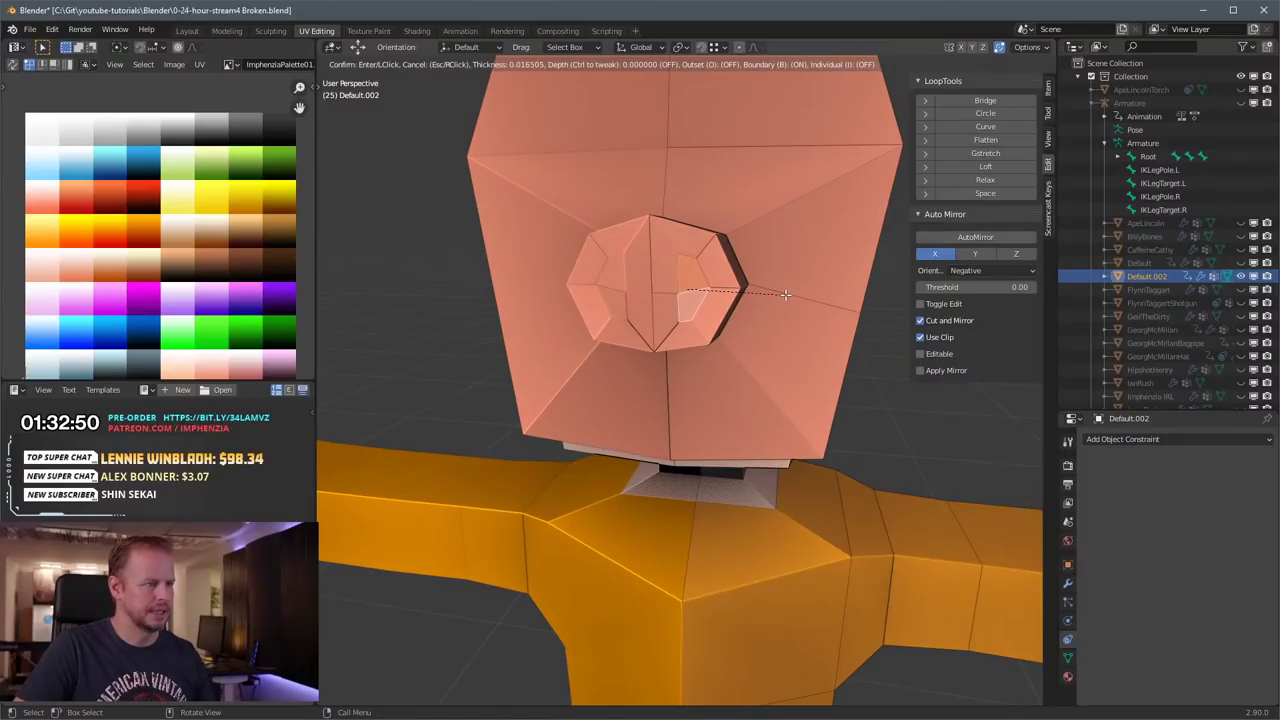
# Step: Inset the nostril face on the snout about 0.015 m and extrude it inward about 0.011 m
pyautogui.click(786, 293)
pyautogui.moveTo(786, 293); pyautogui.dragTo(753, 296, button='middle')
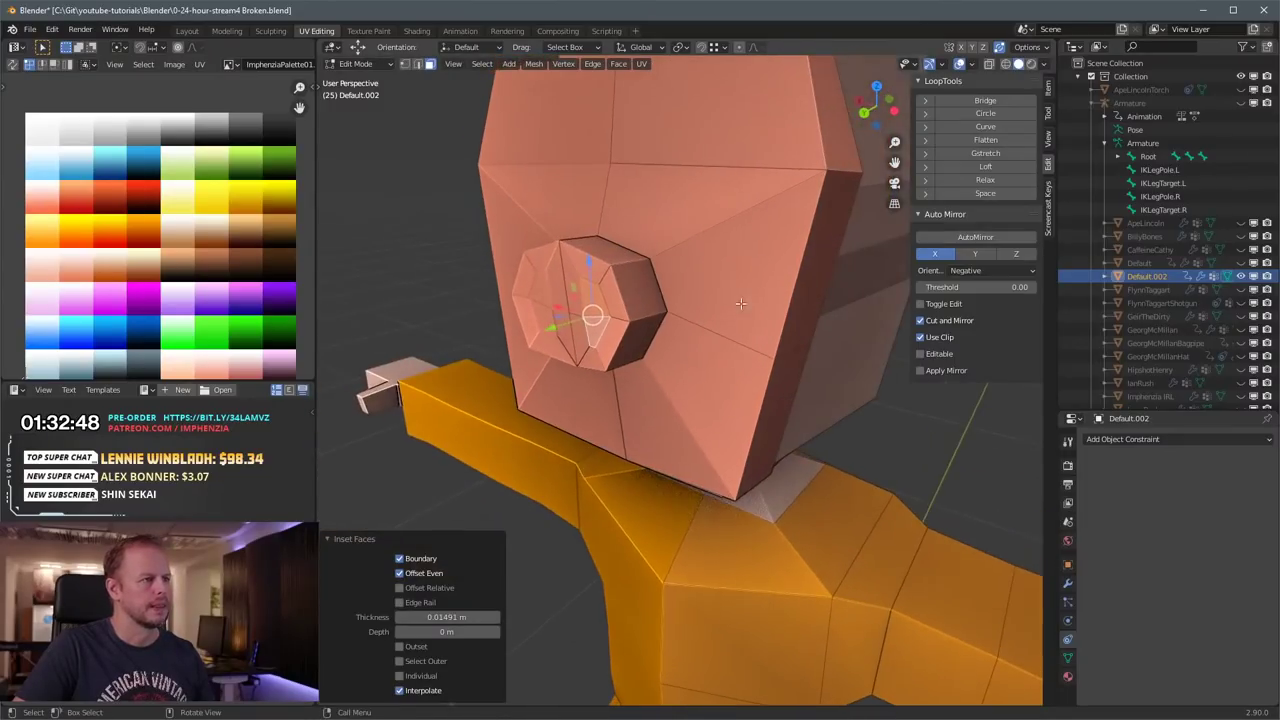
pyautogui.press('e')
pyautogui.click(622, 285)
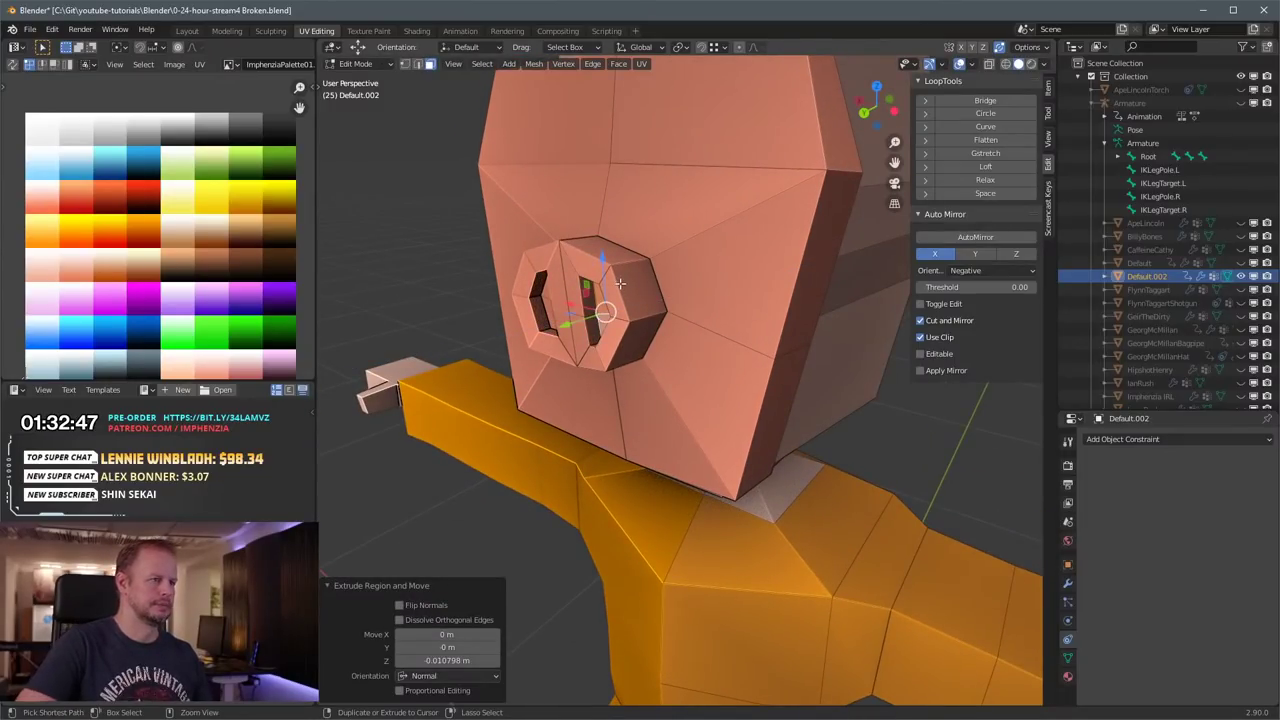
# Step: Colour the recessed nostril faces by moving their UVs onto a near-black area of the palette
pyautogui.press('g')
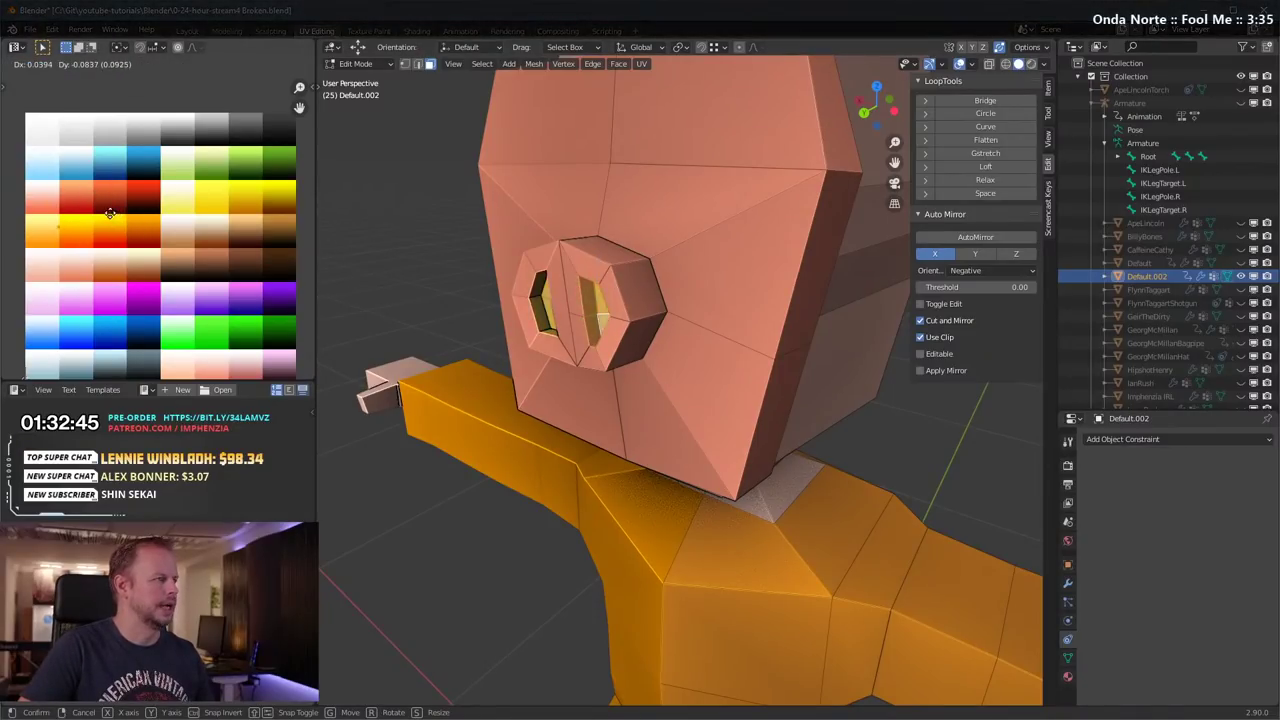
pyautogui.click(195, 195)
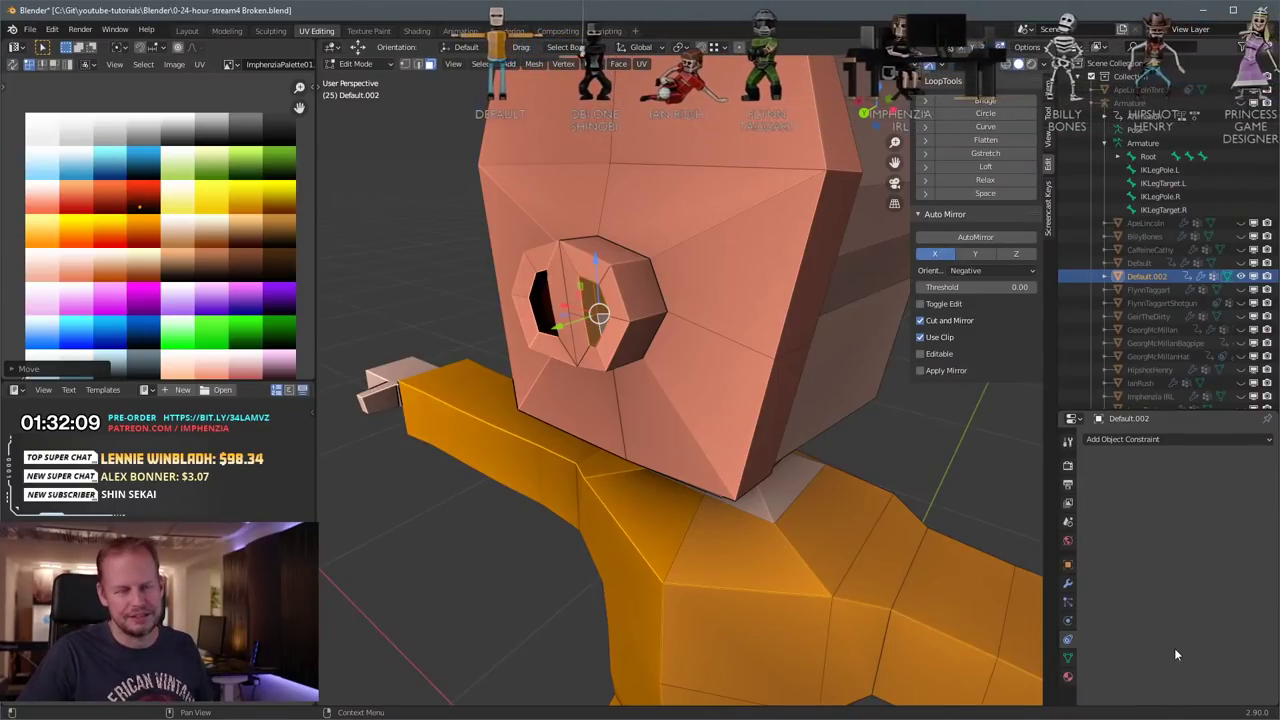
# Step: Try to inset the forehead face and the face beside the snout together
pyautogui.scroll(-3, 641, 393)
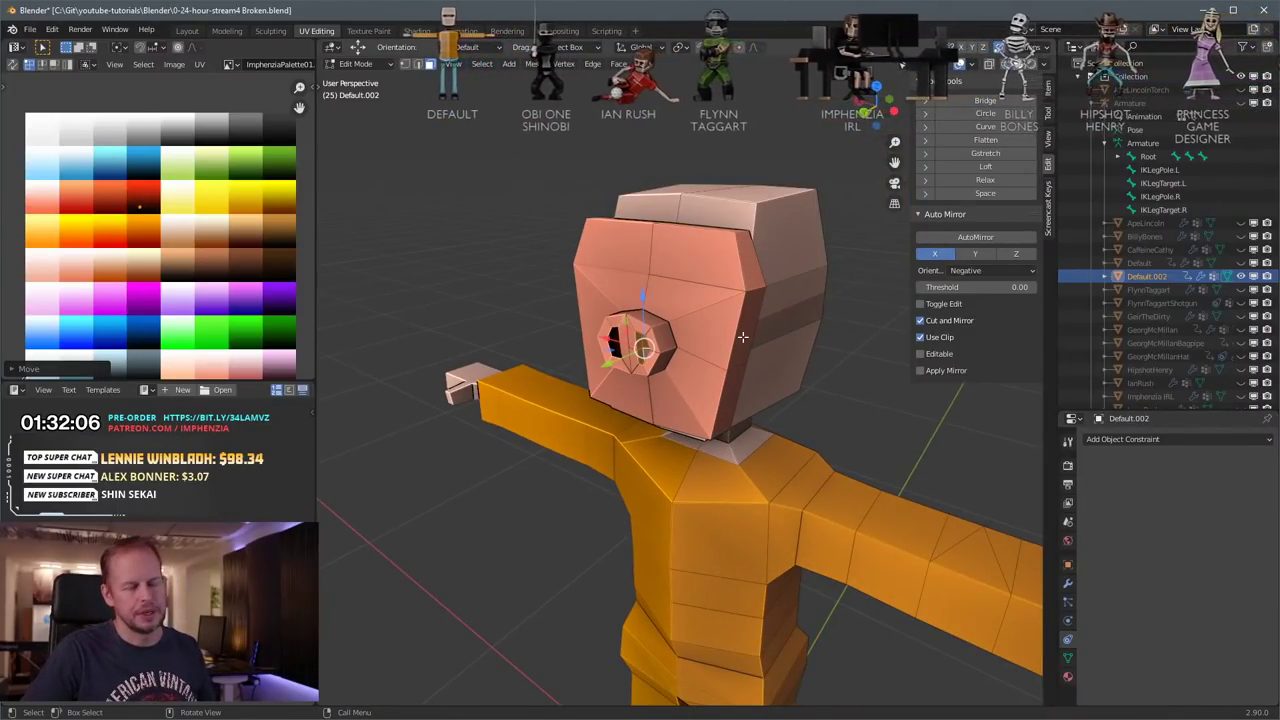
pyautogui.scroll(3, 742, 338)
pyautogui.moveTo(742, 338); pyautogui.dragTo(662, 355, button='middle')
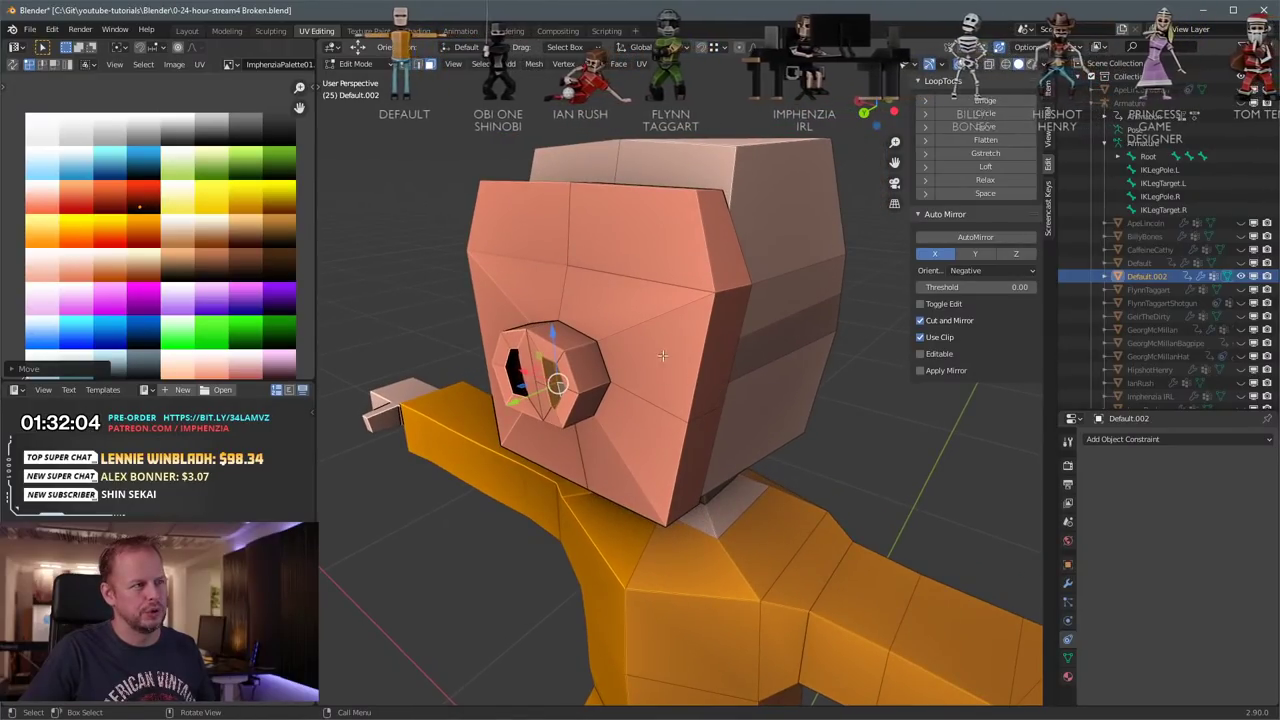
pyautogui.keyDown('shift'); pyautogui.click(641, 274); pyautogui.keyUp('shift')
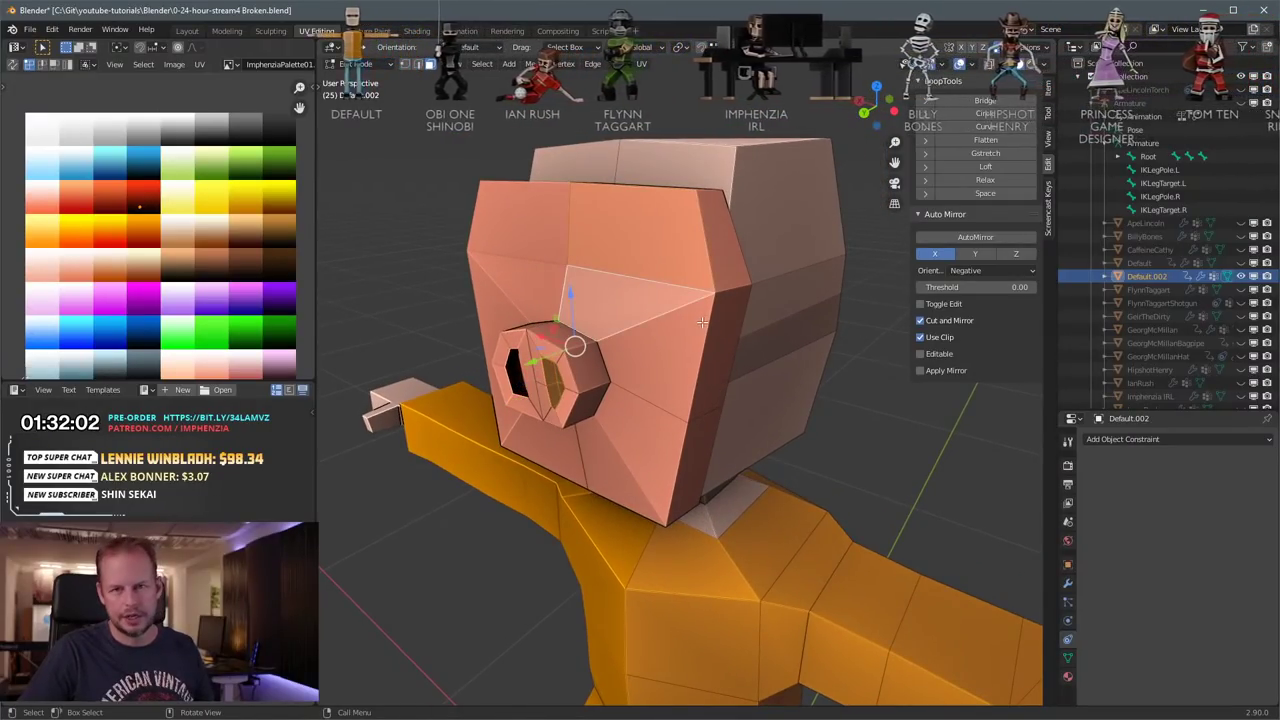
pyautogui.press('i')
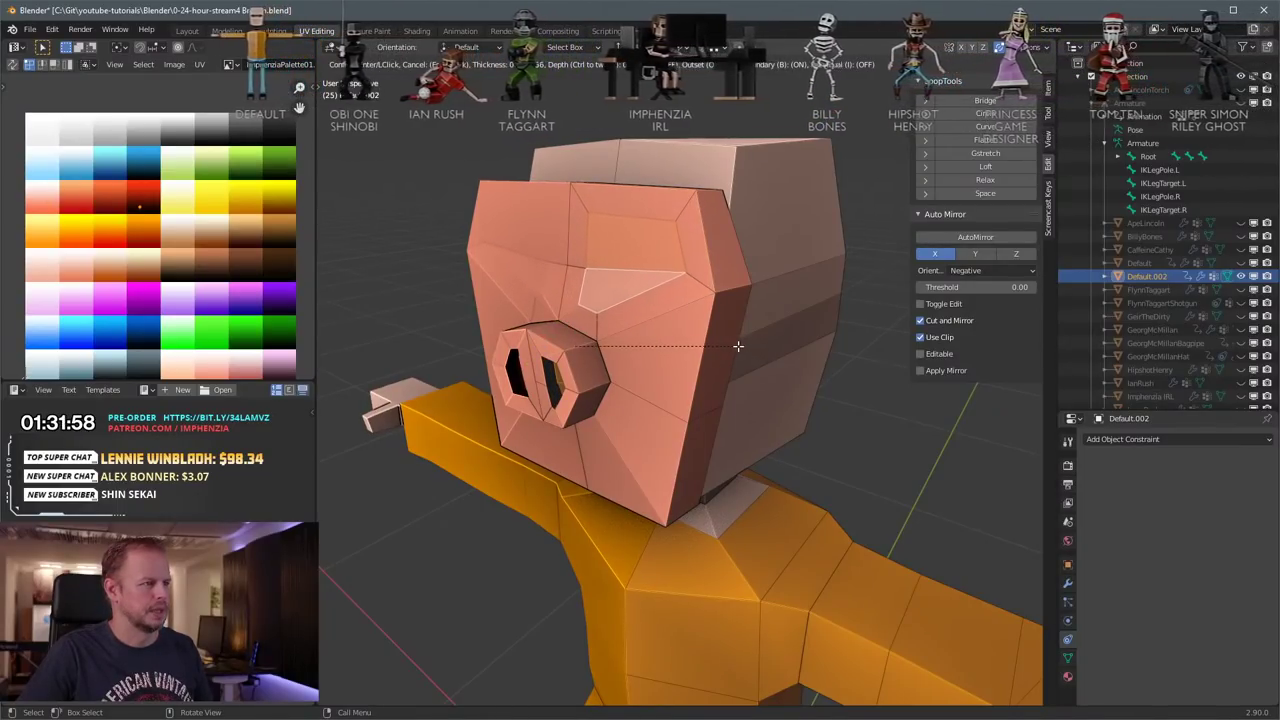
pyautogui.click(738, 343)
pyautogui.hotkey('ctrl', 'z')
pyautogui.click(641, 245)
pyautogui.keyDown('shift'); pyautogui.click(630, 289); pyautogui.keyUp('shift')
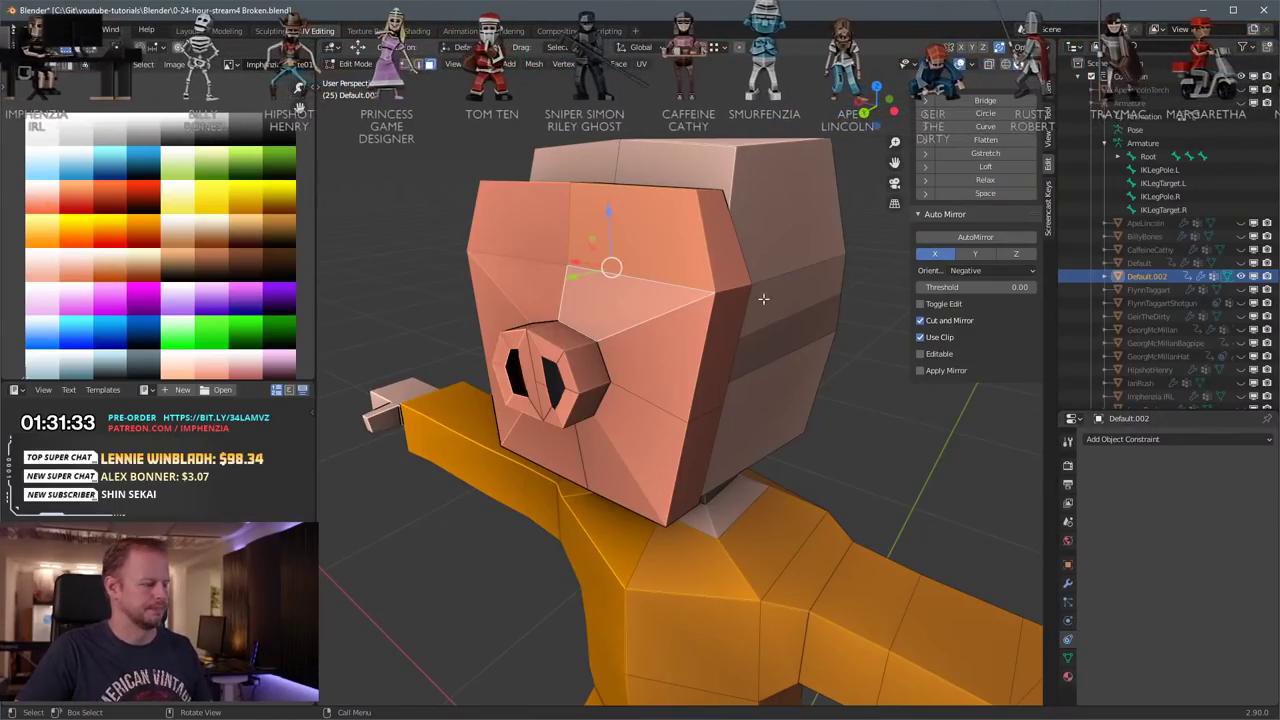
pyautogui.press('i')
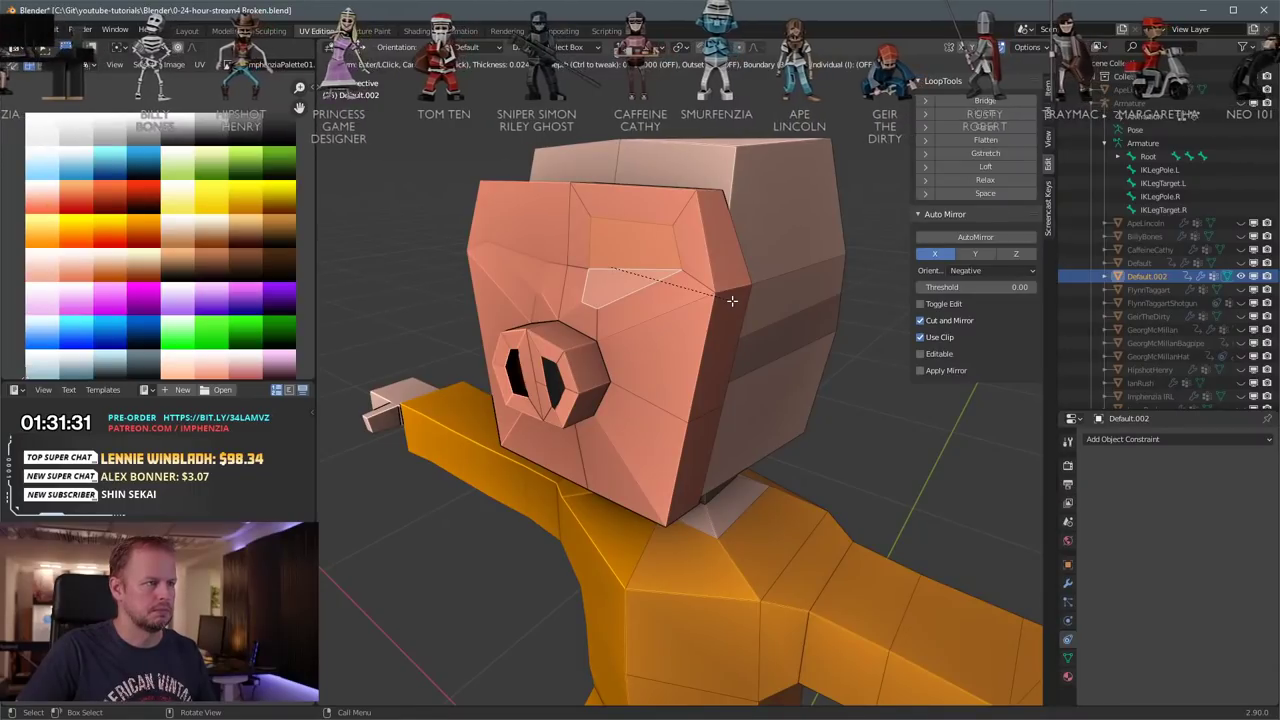
pyautogui.rightClick(732, 301)
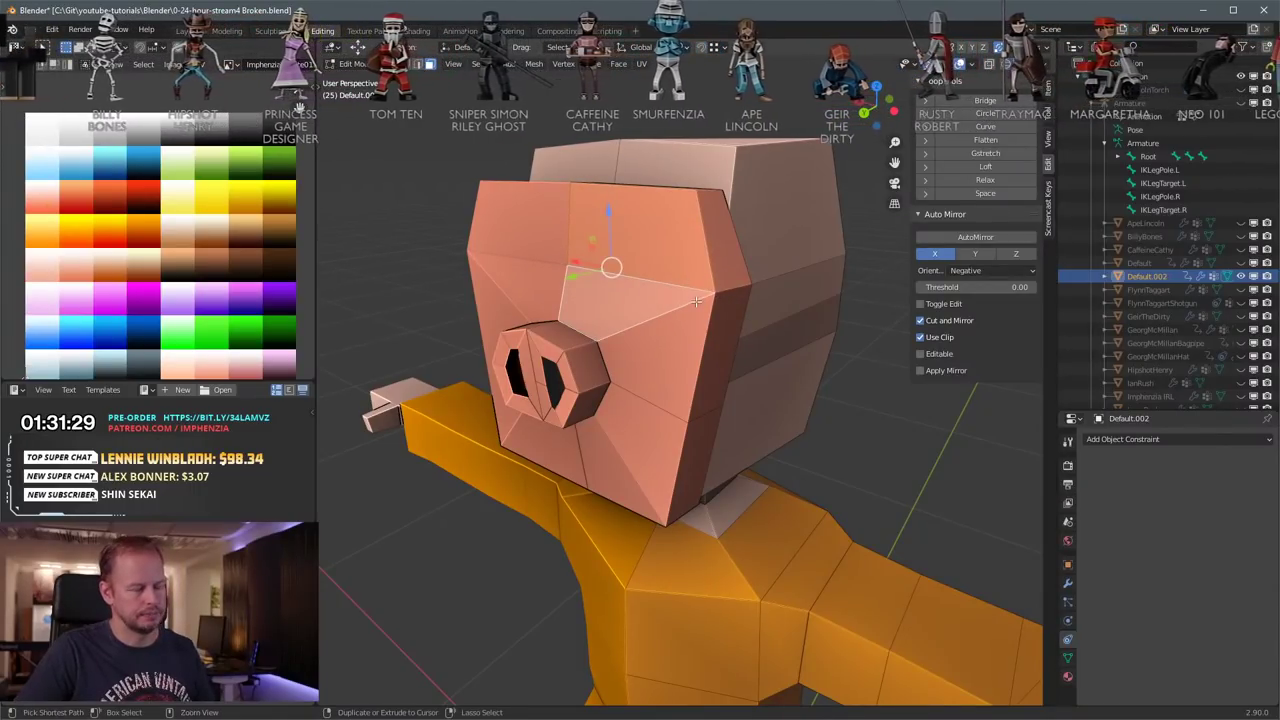
# Step: Shift the upper part of the face plate back toward the head by about 0.02 m
pyautogui.click(604, 287)
pyautogui.moveTo(604, 287); pyautogui.dragTo(628, 305, button='middle')
pyautogui.press('ctrl+KP_Subtract')
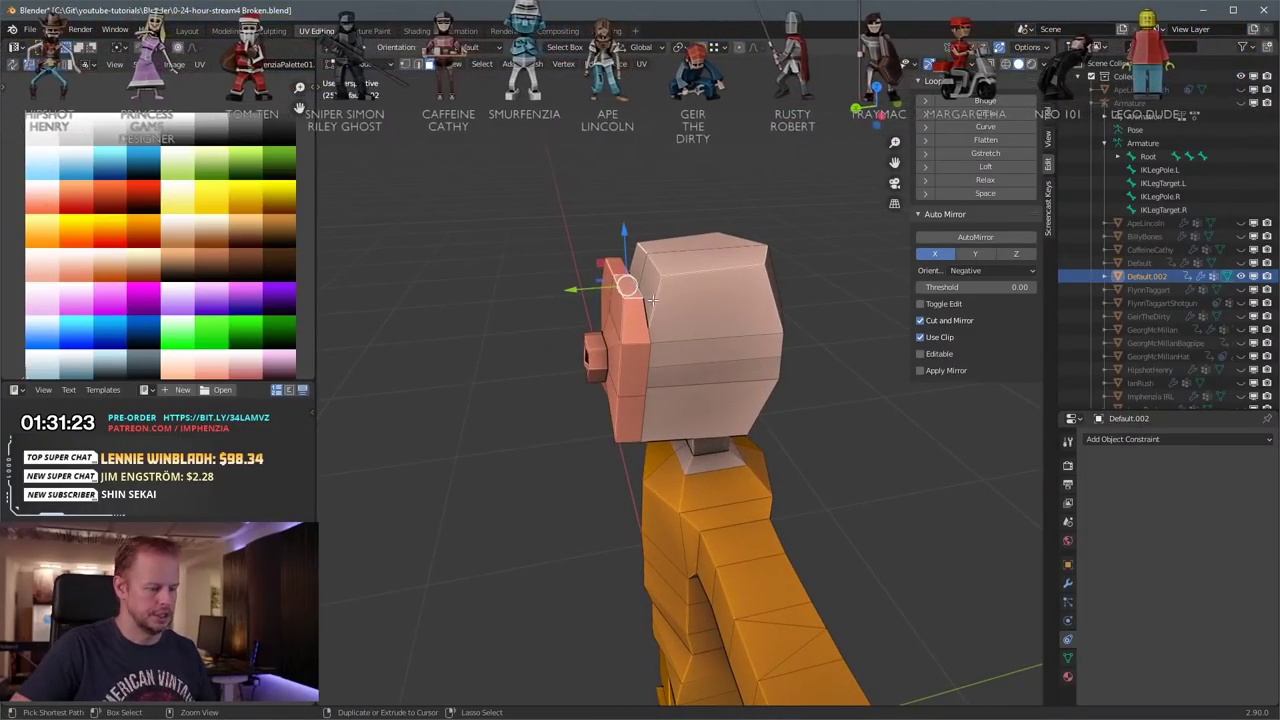
pyautogui.press('g')
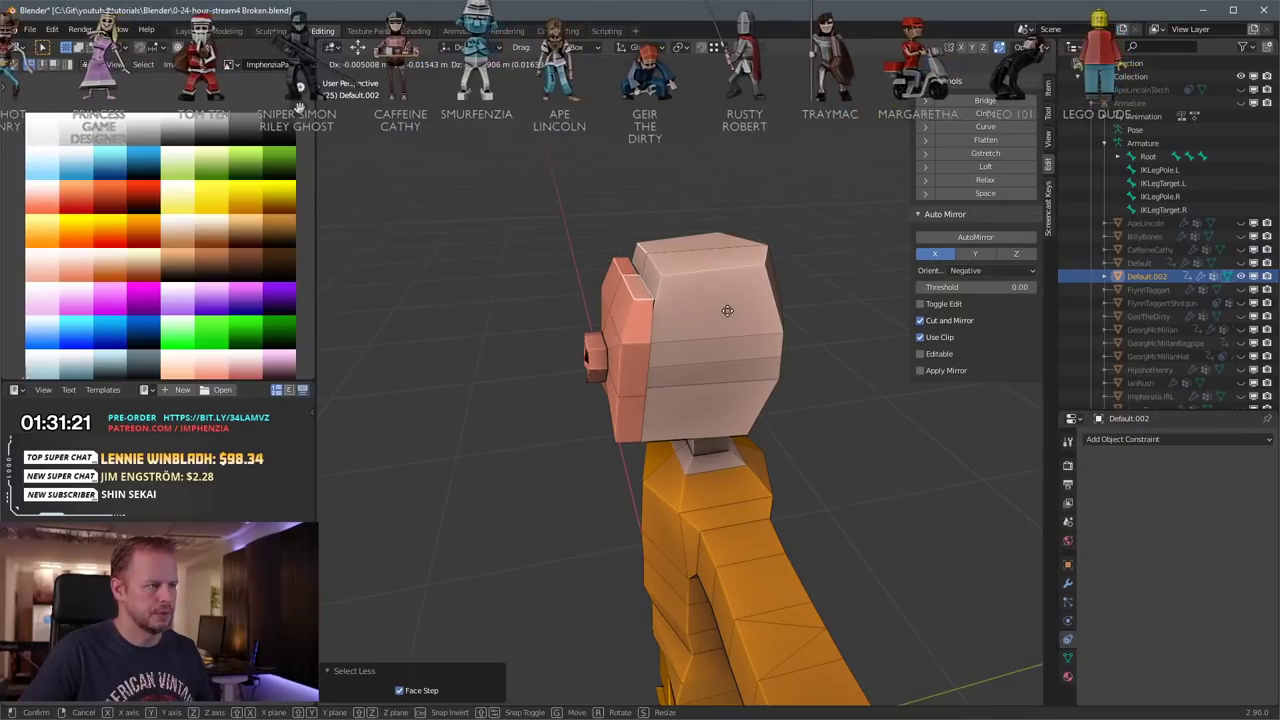
pyautogui.click(720, 314)
# Step: Move the brow edge above the snout to reshape the front of the face plate
pyautogui.moveTo(720, 314); pyautogui.dragTo(678, 318, button='middle')
pyautogui.scroll(1, 722, 308)
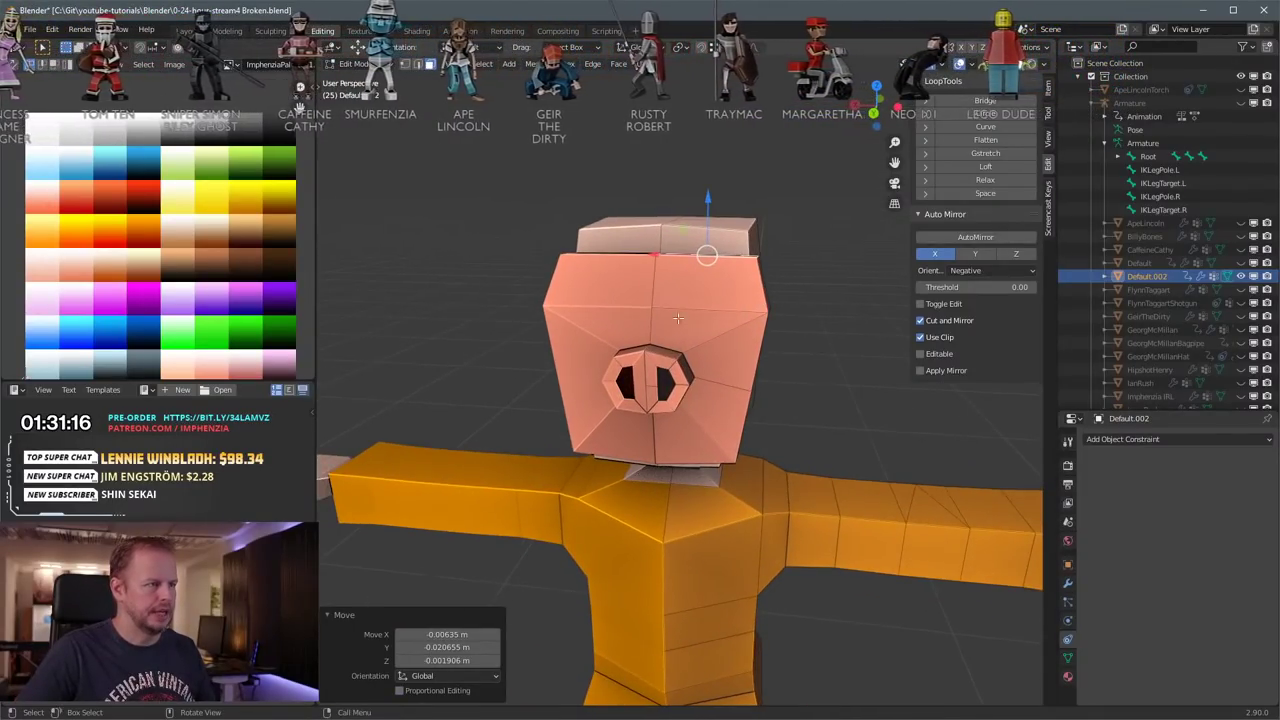
pyautogui.click(704, 298)
pyautogui.moveTo(784, 305)
pyautogui.mouseDown(button='middle')
pyautogui.moveTo(714, 327)
pyautogui.moveTo(748, 292)
pyautogui.moveTo(746, 319)
pyautogui.moveTo(714, 343)
pyautogui.moveTo(778, 301)
pyautogui.mouseUp(button='middle')
pyautogui.click(714, 330)
pyautogui.press('2')
pyautogui.click(719, 325)
pyautogui.press('g')
pyautogui.click(789, 309)
# Step: Inset the forehead face and the face below it together to form an eye area above the snout
pyautogui.press('3')
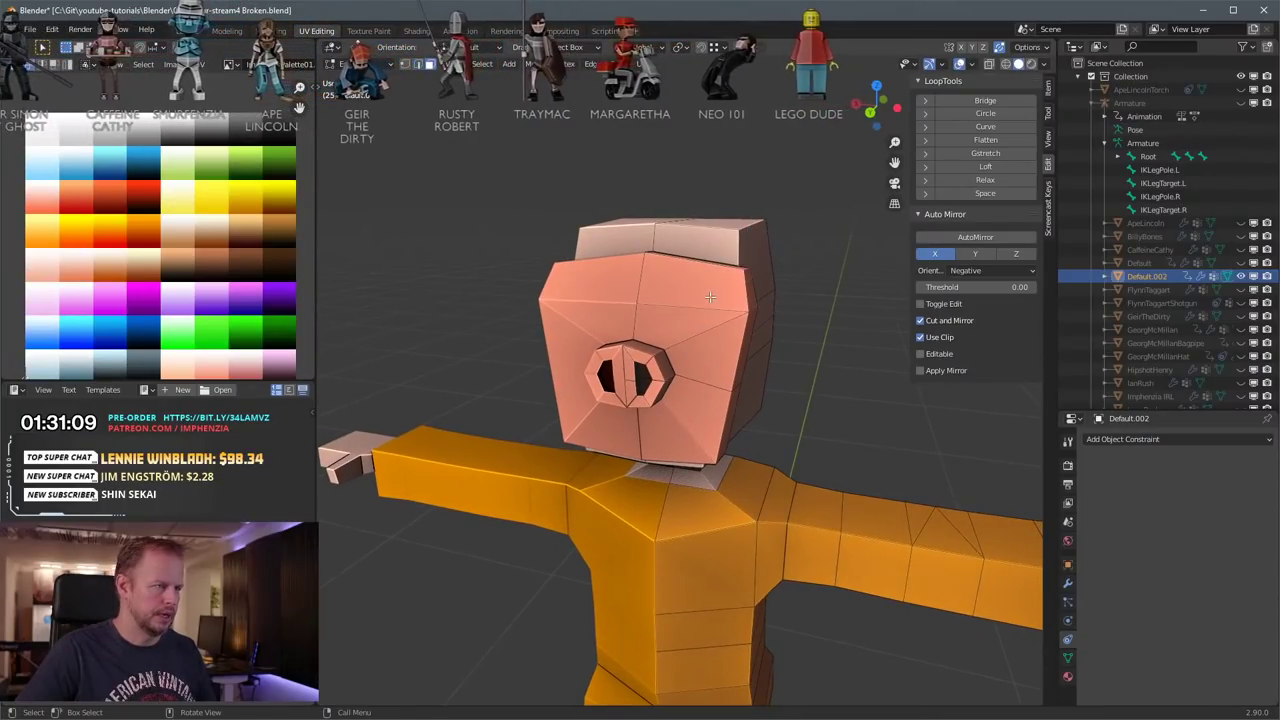
pyautogui.keyDown('shift'); pyautogui.click(670, 323); pyautogui.keyUp('shift')
pyautogui.keyDown('shift'); pyautogui.click(677, 299); pyautogui.keyUp('shift')
pyautogui.press('i')
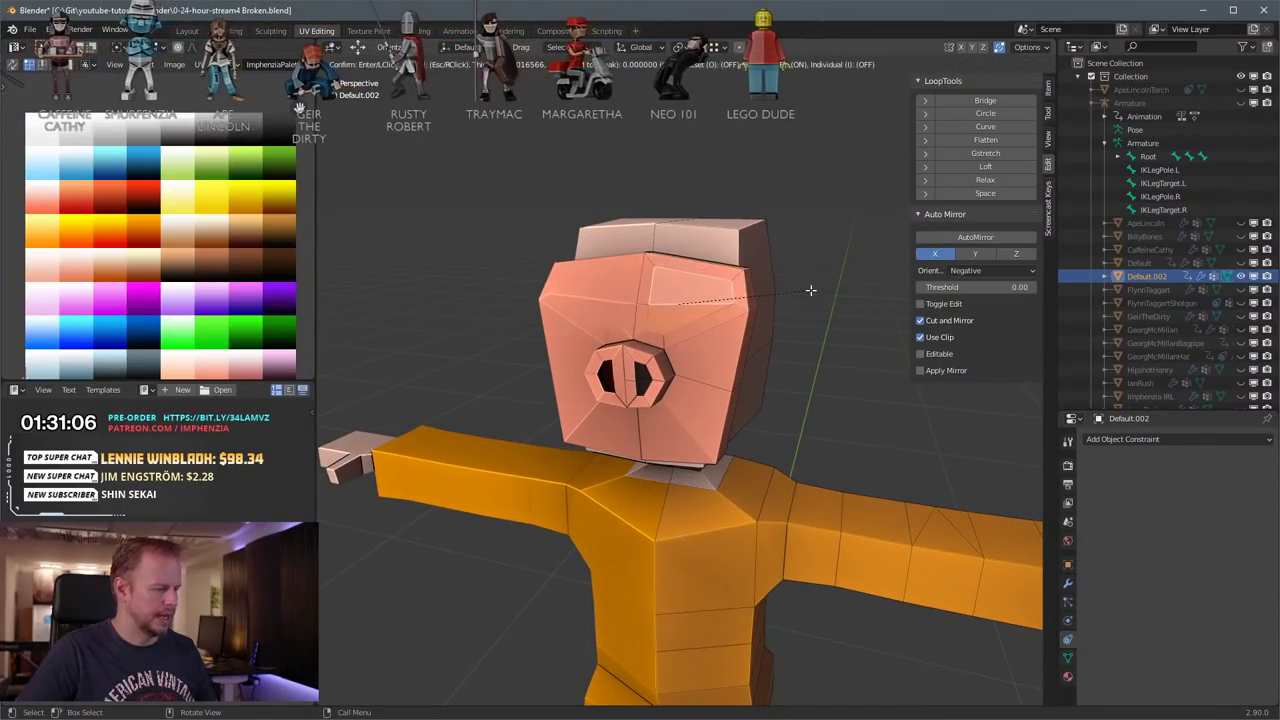
pyautogui.click(806, 291)
# Step: Lower the upper inner corner vertex of the eye inset
pyautogui.press('1')
pyautogui.moveTo(684, 303); pyautogui.dragTo(624, 295, button='middle')
pyautogui.click(669, 273)
pyautogui.press('g')
pyautogui.click(700, 305)
# Step: Reposition the middle inner vertex of the eye inset downward, close above the snout
pyautogui.click(614, 298)
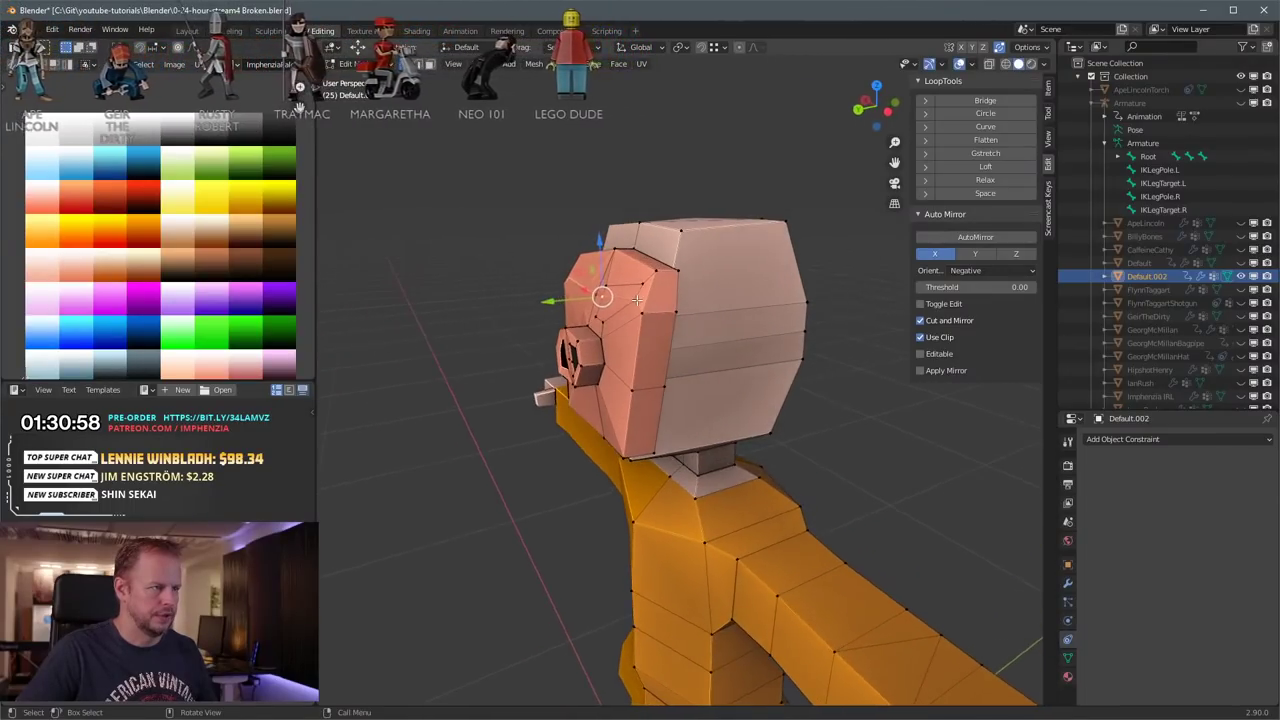
pyautogui.press('g')
pyautogui.click(626, 306)
pyautogui.press('g')
pyautogui.click(608, 324)
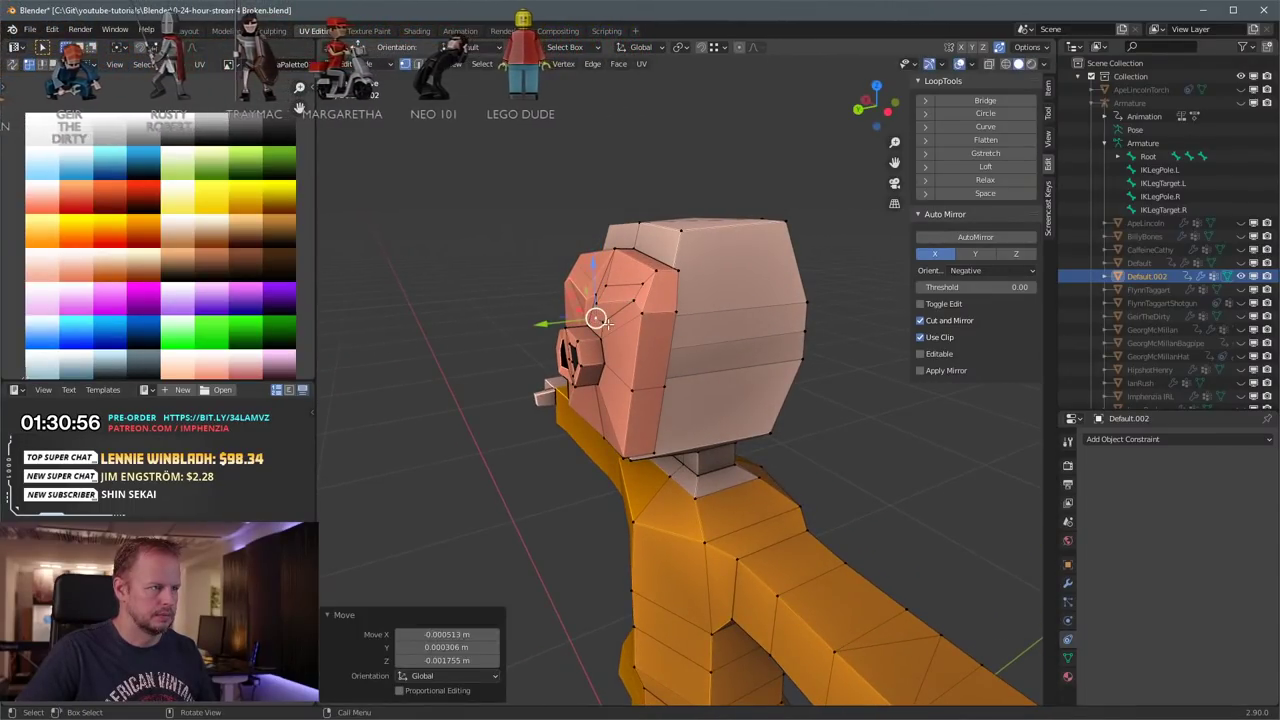
pyautogui.press('g')
pyautogui.click(600, 325)
# Step: Adjust the two outer vertices of the eye inset near the side of the face plate
pyautogui.click(638, 301)
pyautogui.press('g')
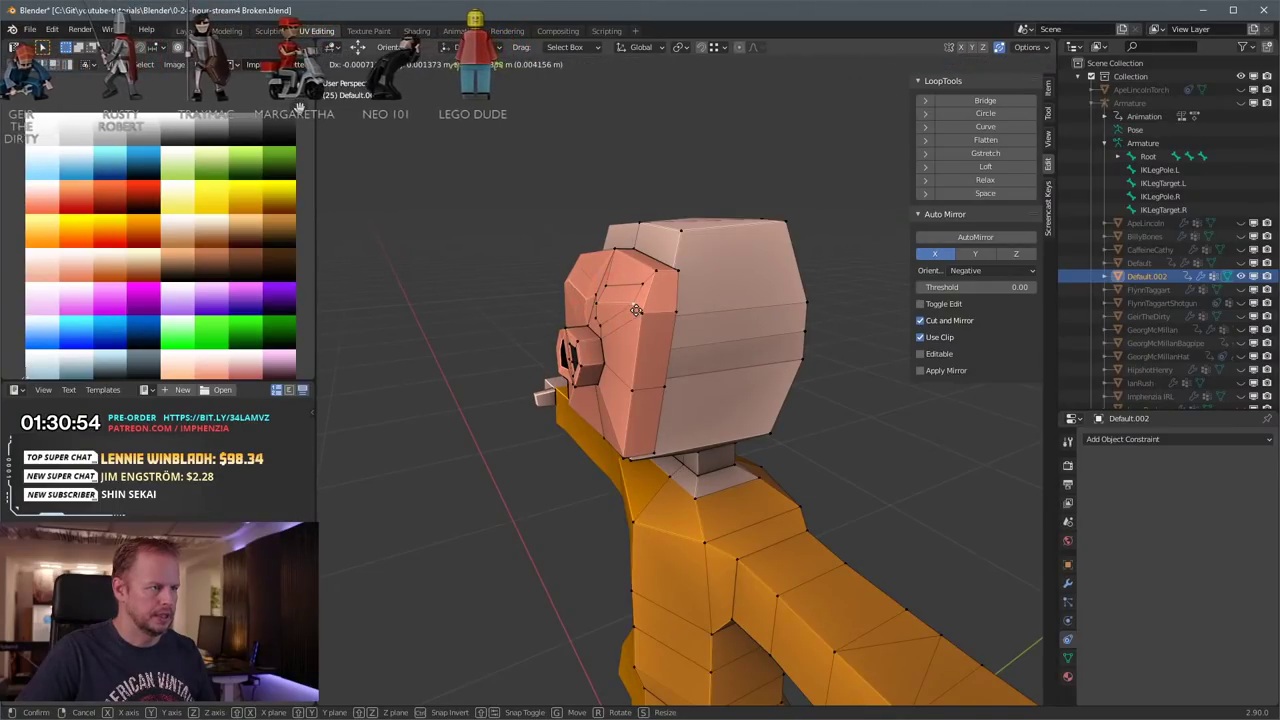
pyautogui.click(635, 301)
pyautogui.click(641, 285)
pyautogui.moveTo(722, 287); pyautogui.dragTo(691, 291, button='middle')
pyautogui.press('g')
pyautogui.click(681, 293)
# Step: Fine-tune the upper inner vertex of the eye inset from the front
pyautogui.scroll(3, 700, 277)
pyautogui.press('3')
pyautogui.click(678, 269)
pyautogui.scroll(-3, 680, 270)
pyautogui.press('g')
pyautogui.click(667, 299)
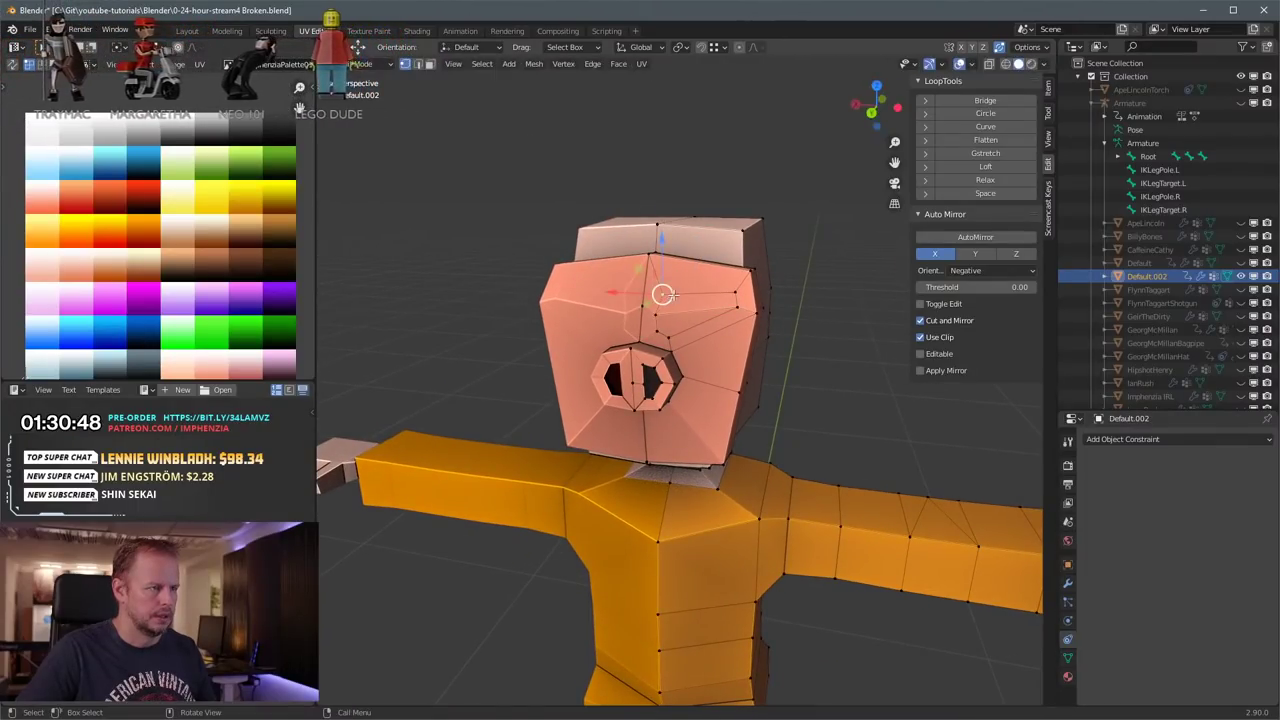
pyautogui.press('g')
pyautogui.rightClick(707, 297)
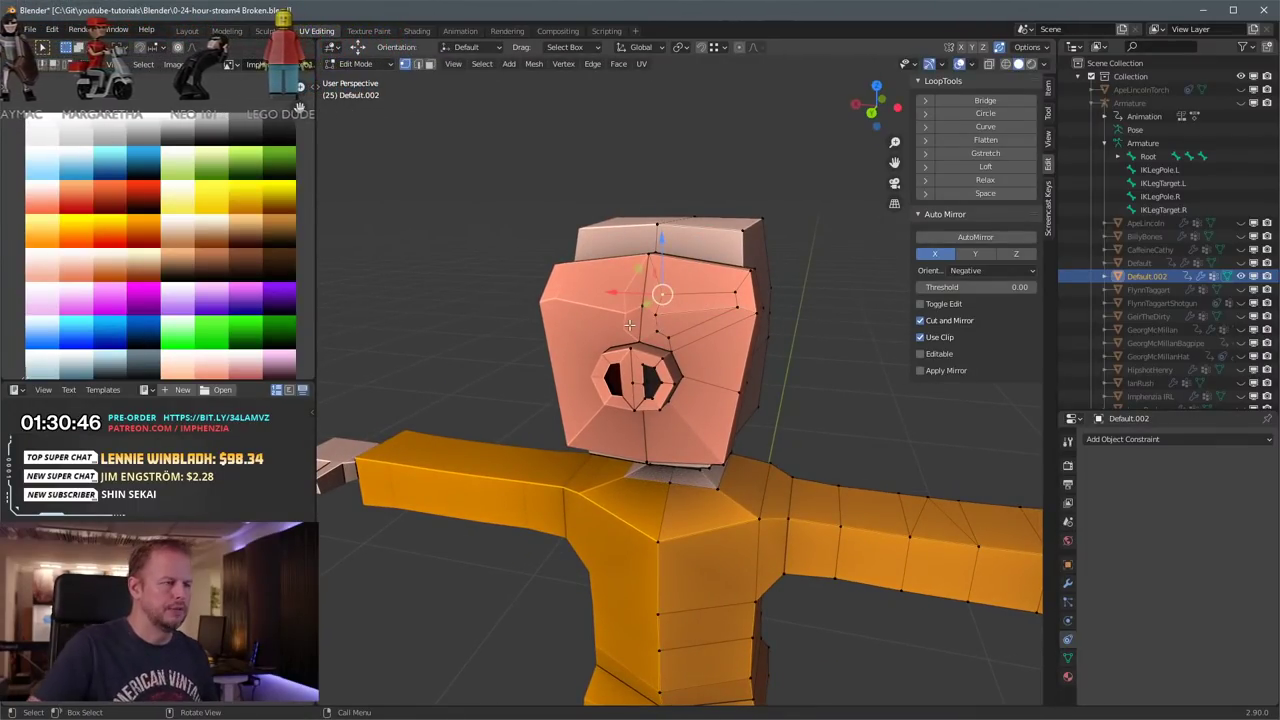
# Step: Flatten the lower eye inset face together with the small faces between it and the snout
pyautogui.scroll(4, 660, 325)
pyautogui.moveTo(803, 333); pyautogui.dragTo(700, 325, button='middle')
pyautogui.click(697, 320)
pyautogui.keyDown('shift'); pyautogui.click(655, 337); pyautogui.keyUp('shift')
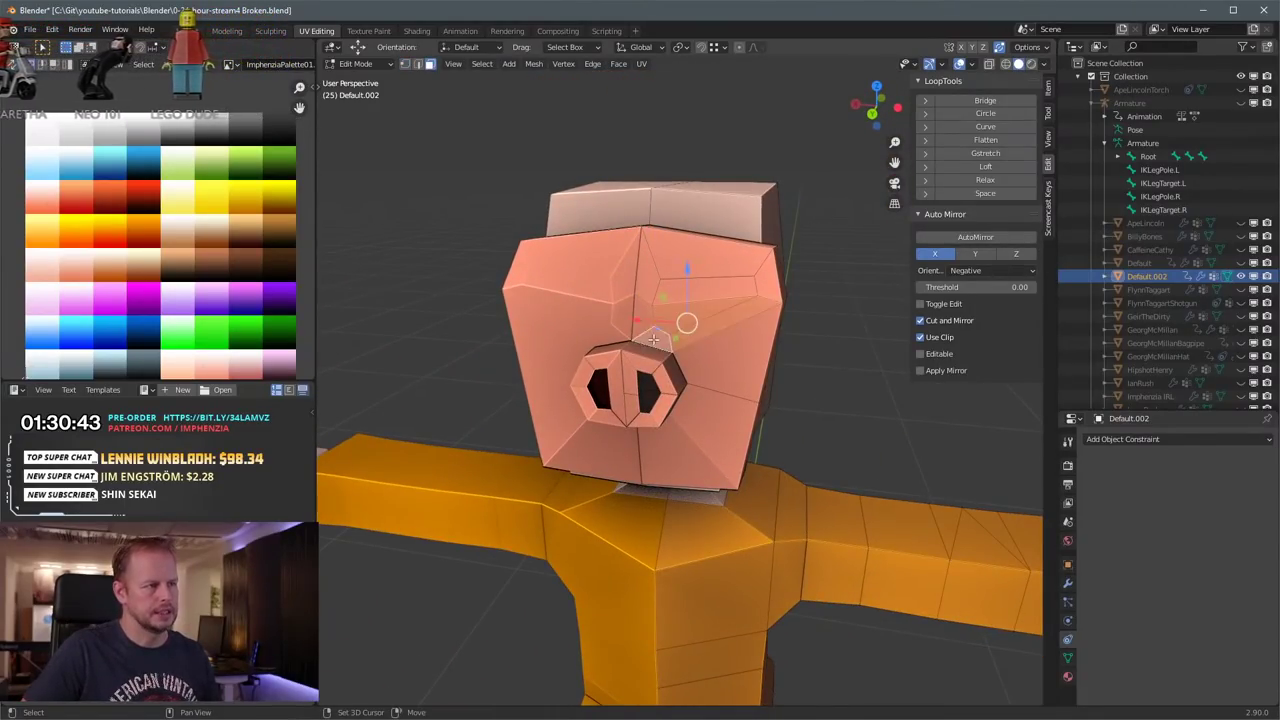
pyautogui.keyDown('shift'); pyautogui.click(643, 318); pyautogui.keyUp('shift')
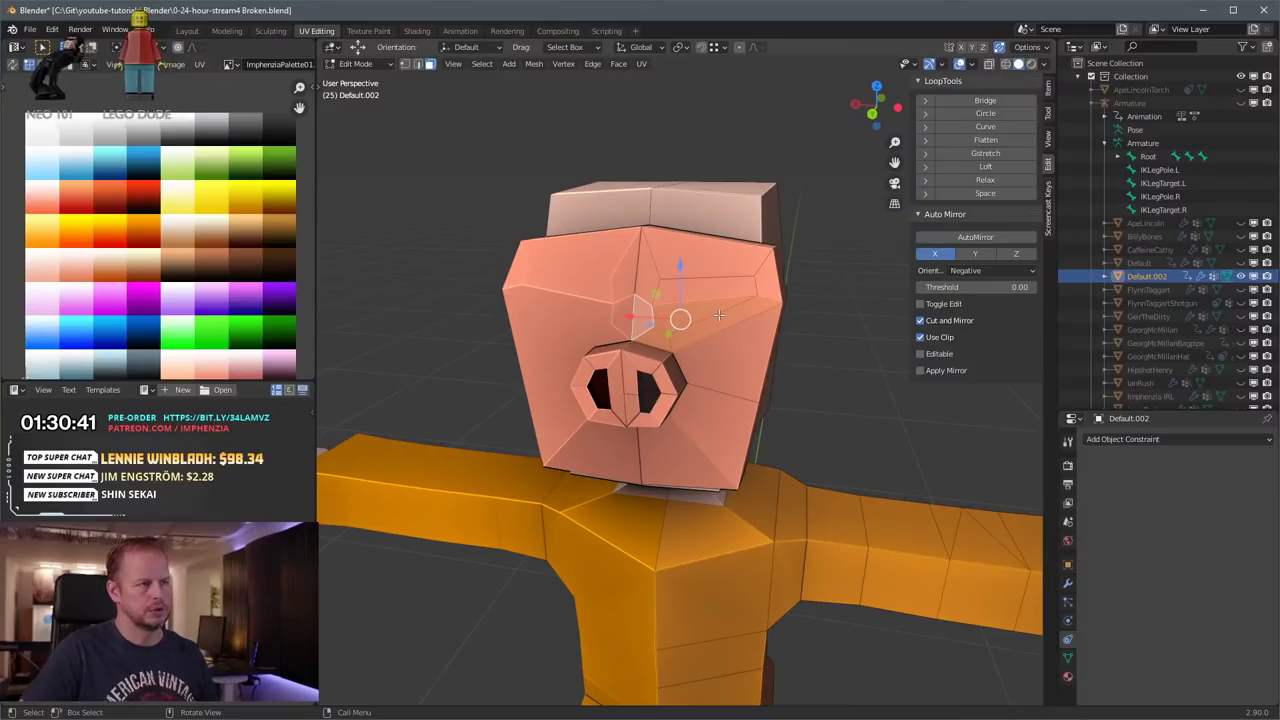
pyautogui.click(999, 141)
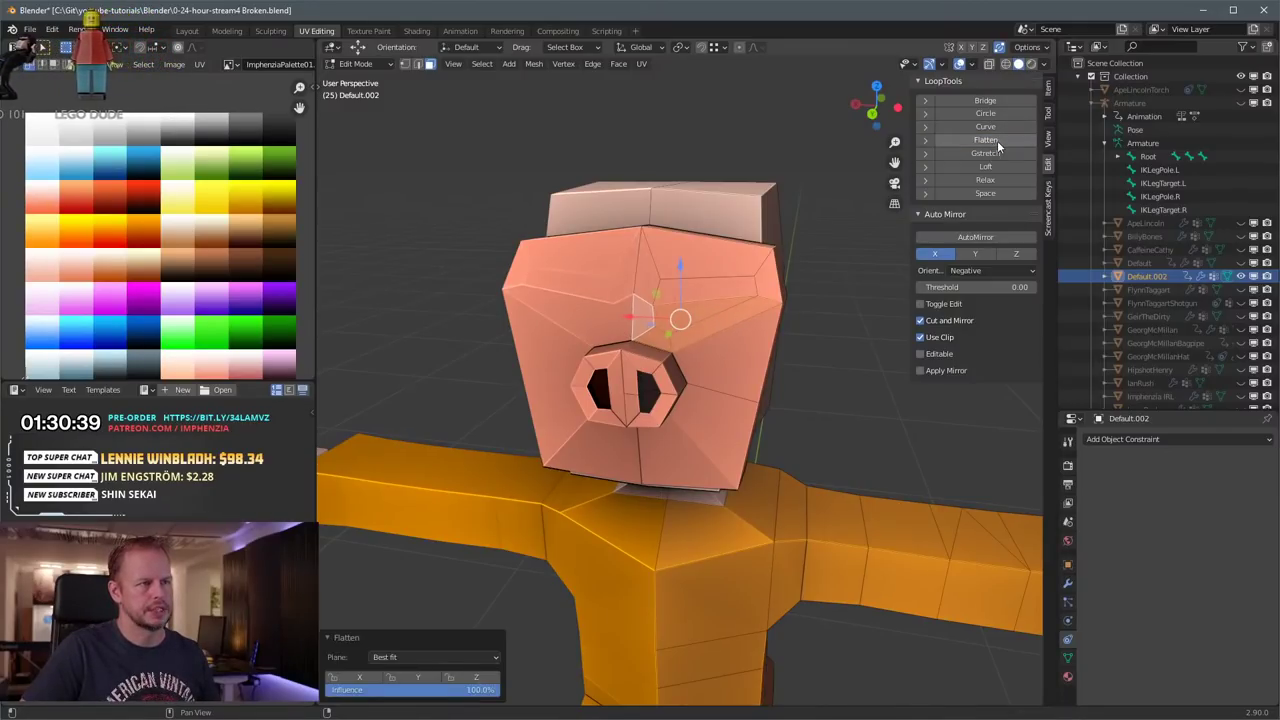
# Step: Try to flatten the forehead faces surrounding the upper part of the eye inset
pyautogui.click(697, 289)
pyautogui.keyDown('shift'); pyautogui.click(682, 287); pyautogui.keyUp('shift')
pyautogui.click(670, 257)
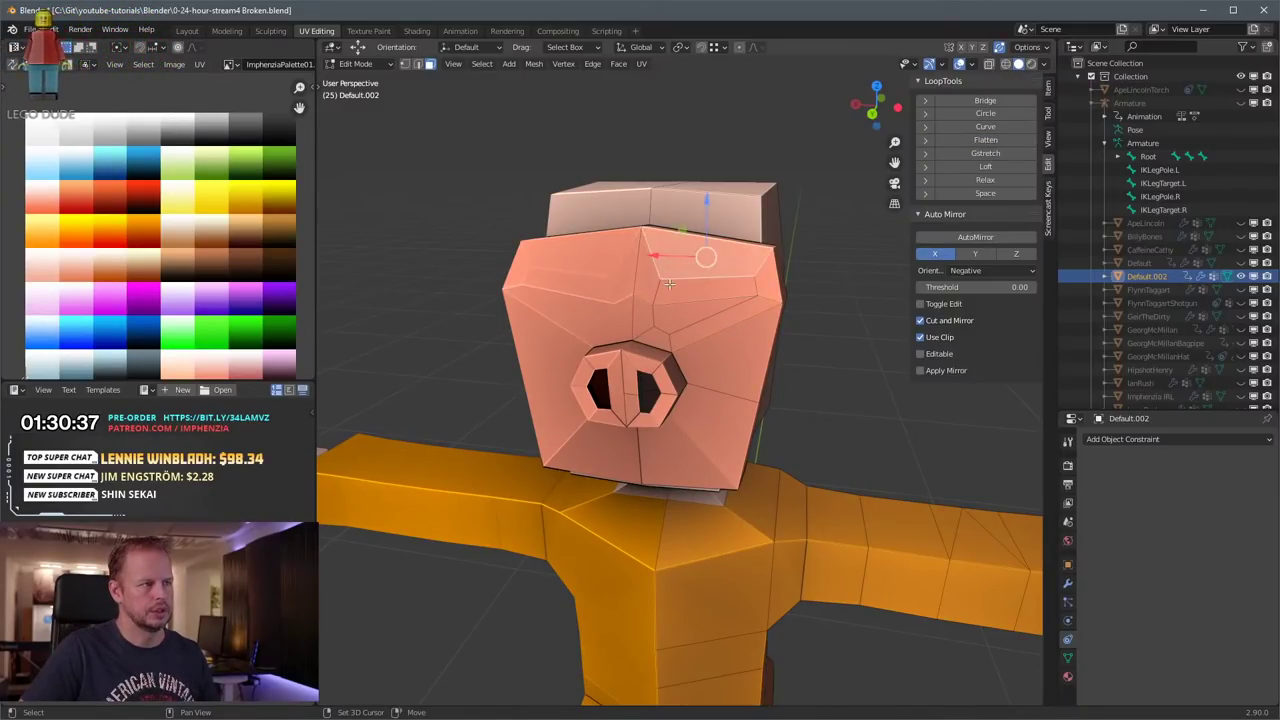
pyautogui.keyDown('shift'); pyautogui.click(687, 289); pyautogui.keyUp('shift')
pyautogui.keyDown('shift'); pyautogui.click(646, 281); pyautogui.keyUp('shift')
pyautogui.keyDown('shift'); pyautogui.click(768, 276); pyautogui.keyUp('shift')
pyautogui.click(996, 141)
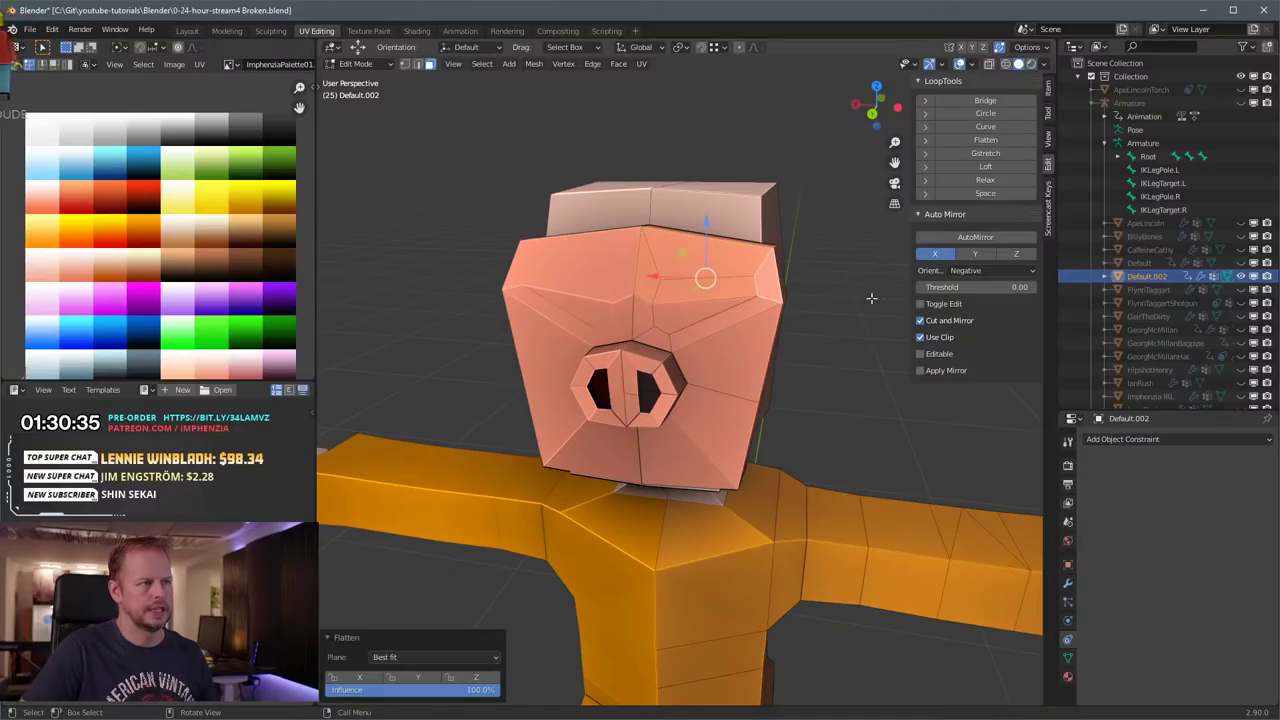
pyautogui.hotkey('ctrl', 'z')
pyautogui.moveTo(741, 329); pyautogui.dragTo(690, 315, button='middle')
pyautogui.scroll(2, 690, 315)
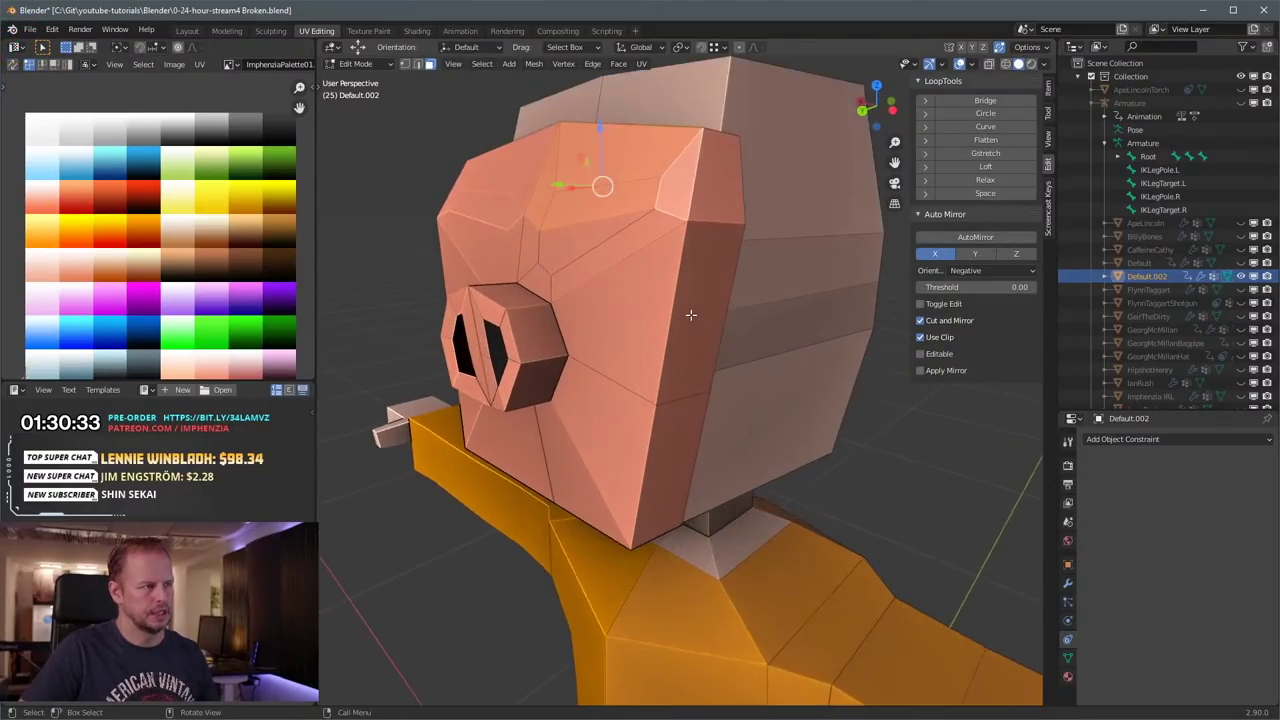
pyautogui.click(592, 243)
pyautogui.moveTo(591, 243); pyautogui.dragTo(656, 214, button='middle')
pyautogui.press('1')
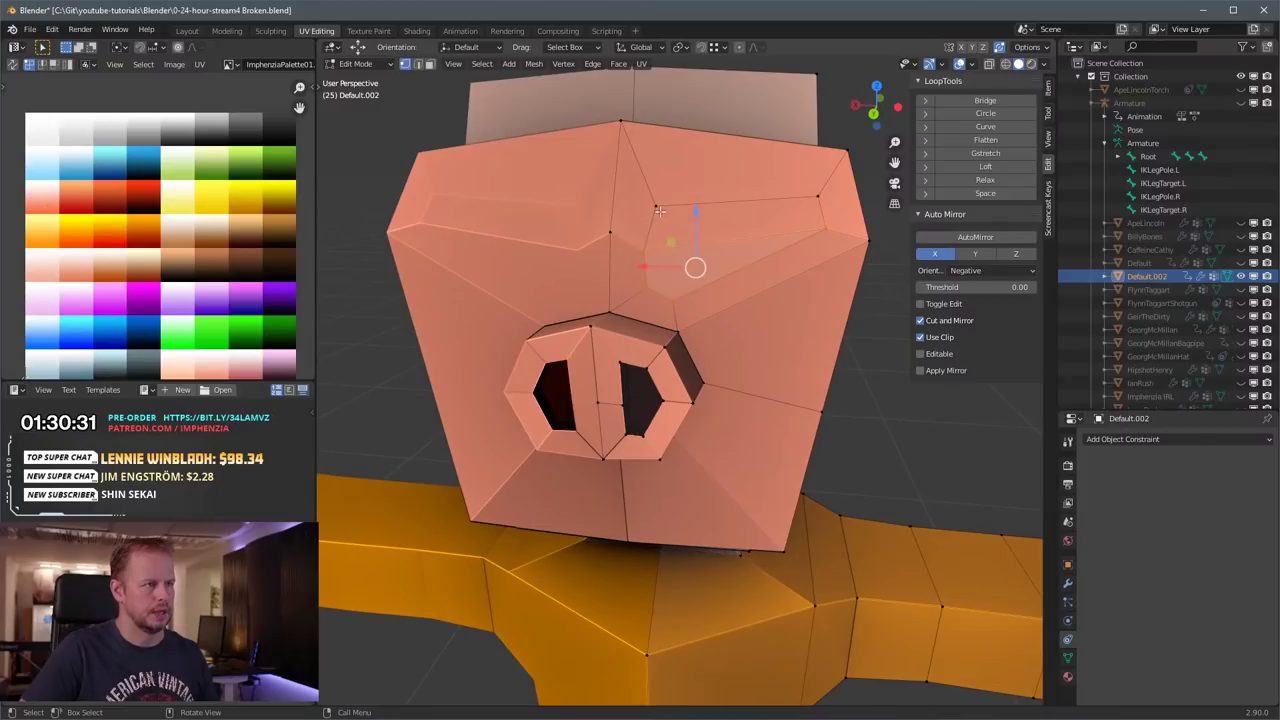
pyautogui.click(660, 211)
pyautogui.moveTo(826, 233); pyautogui.dragTo(677, 299, button='middle')
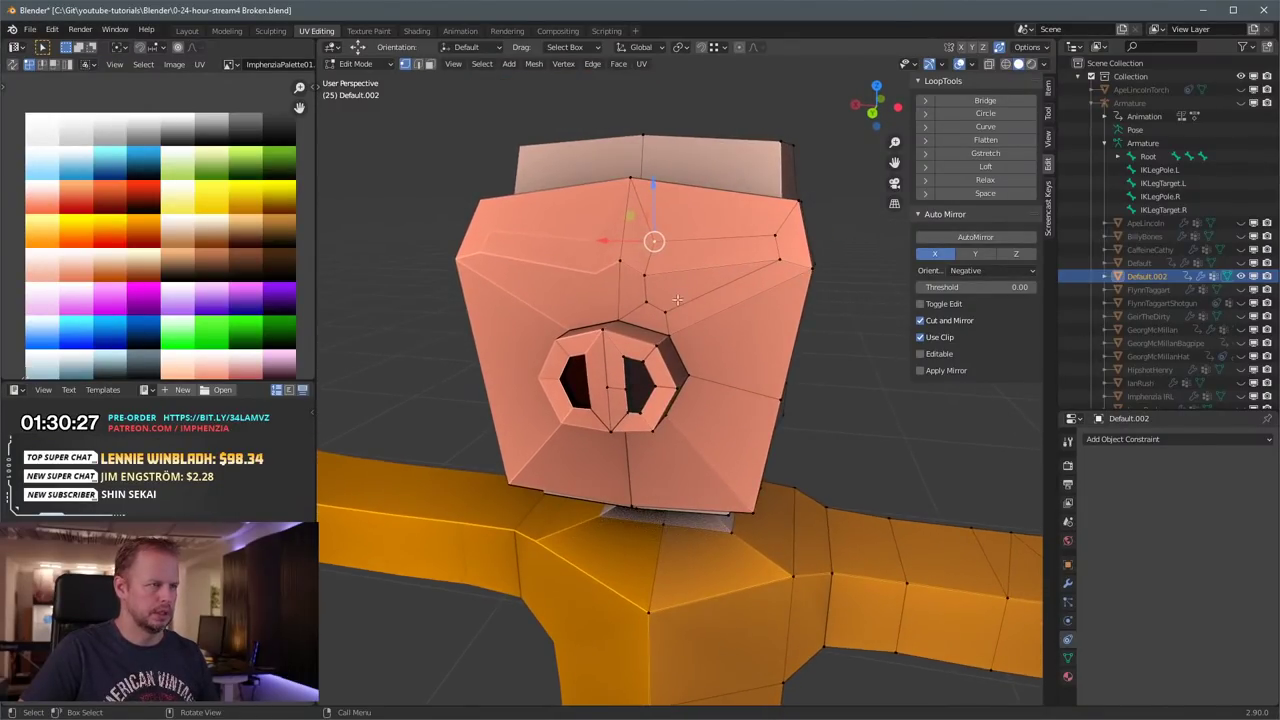
# Step: Undo the flattening and all vertex moves around the eye area, back to the plain inset
pyautogui.hotkey('ctrl', 'z')
pyautogui.hotkey('ctrl', 'z')
pyautogui.hotkey('ctrl', 'z')
pyautogui.hotkey('ctrl', 'z')
pyautogui.hotkey('ctrl', 'z')
pyautogui.hotkey('ctrl', 'z')
pyautogui.hotkey('ctrl', 'z')
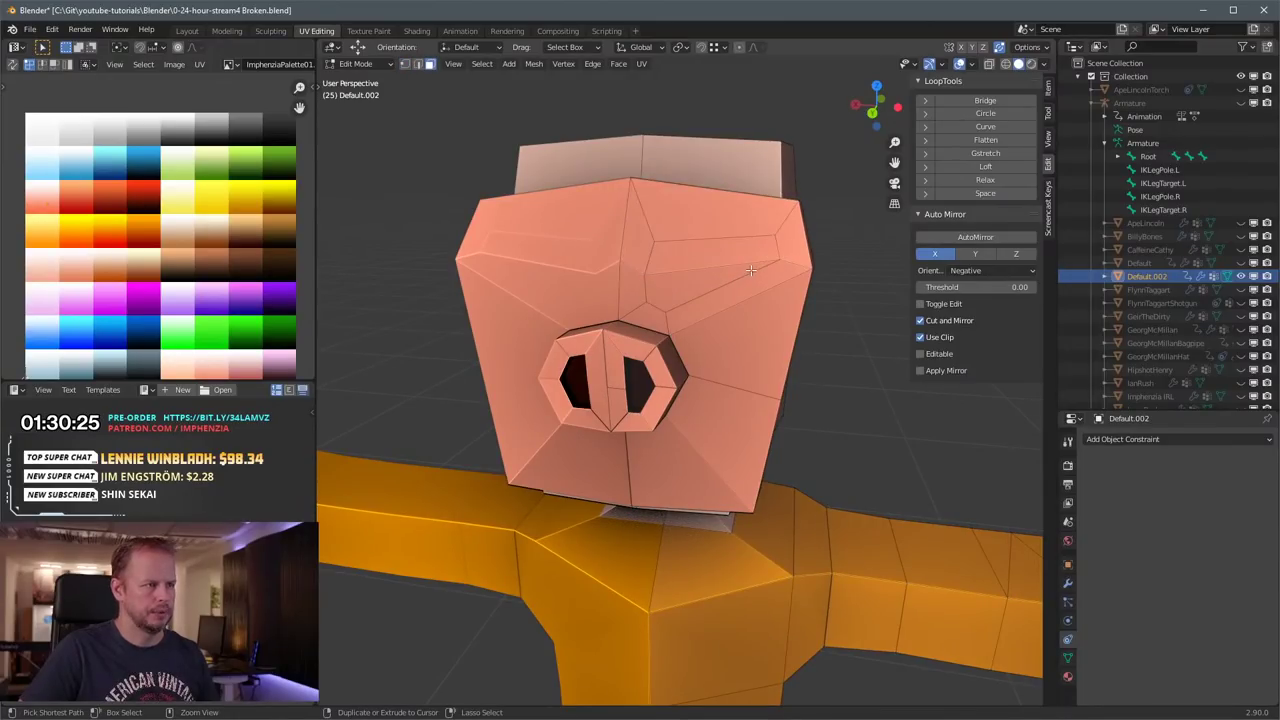
pyautogui.hotkey('ctrl', 'z')
pyautogui.hotkey('ctrl', 'z')
pyautogui.hotkey('ctrl', 'z')
pyautogui.hotkey('ctrl', 'z')
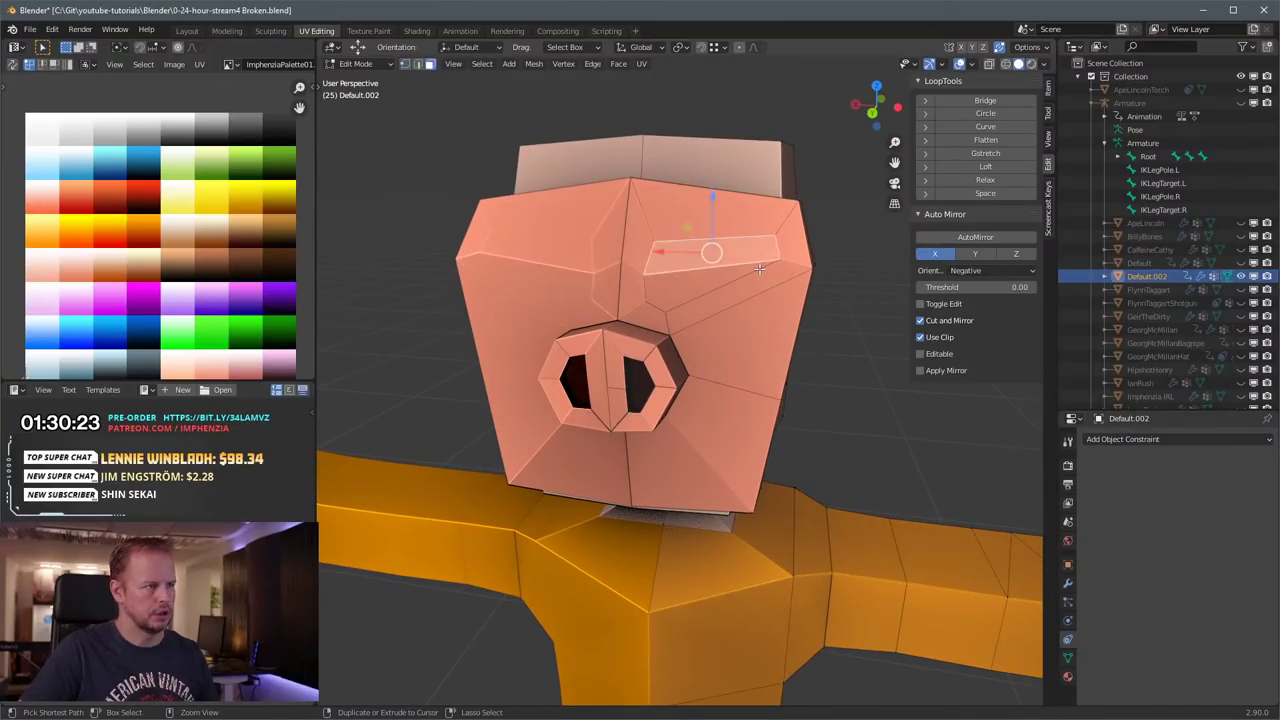
pyautogui.hotkey('ctrl', 'z')
pyautogui.hotkey('ctrl', 'z')
pyautogui.hotkey('ctrl', 'z')
pyautogui.hotkey('ctrl', 'z')
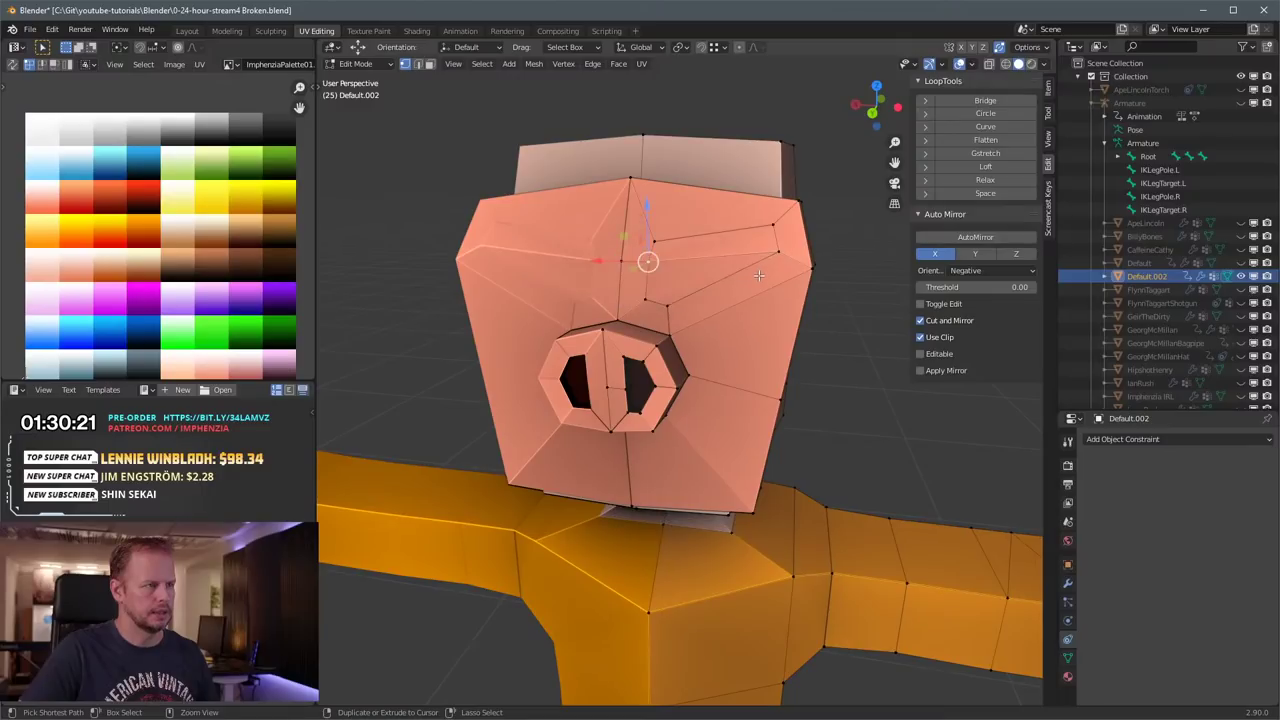
pyautogui.hotkey('ctrl', 'z')
pyautogui.hotkey('ctrl', 'z')
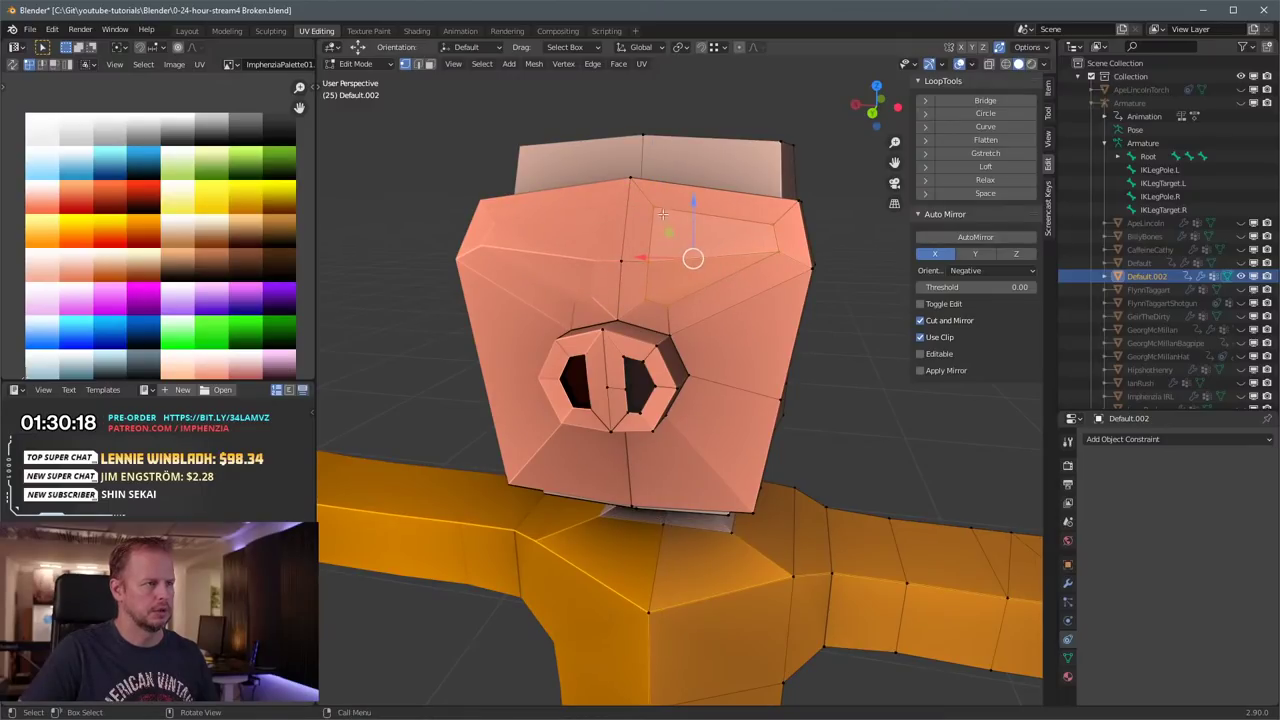
pyautogui.hotkey('ctrl', 'z')
pyautogui.hotkey('ctrl', 'z')
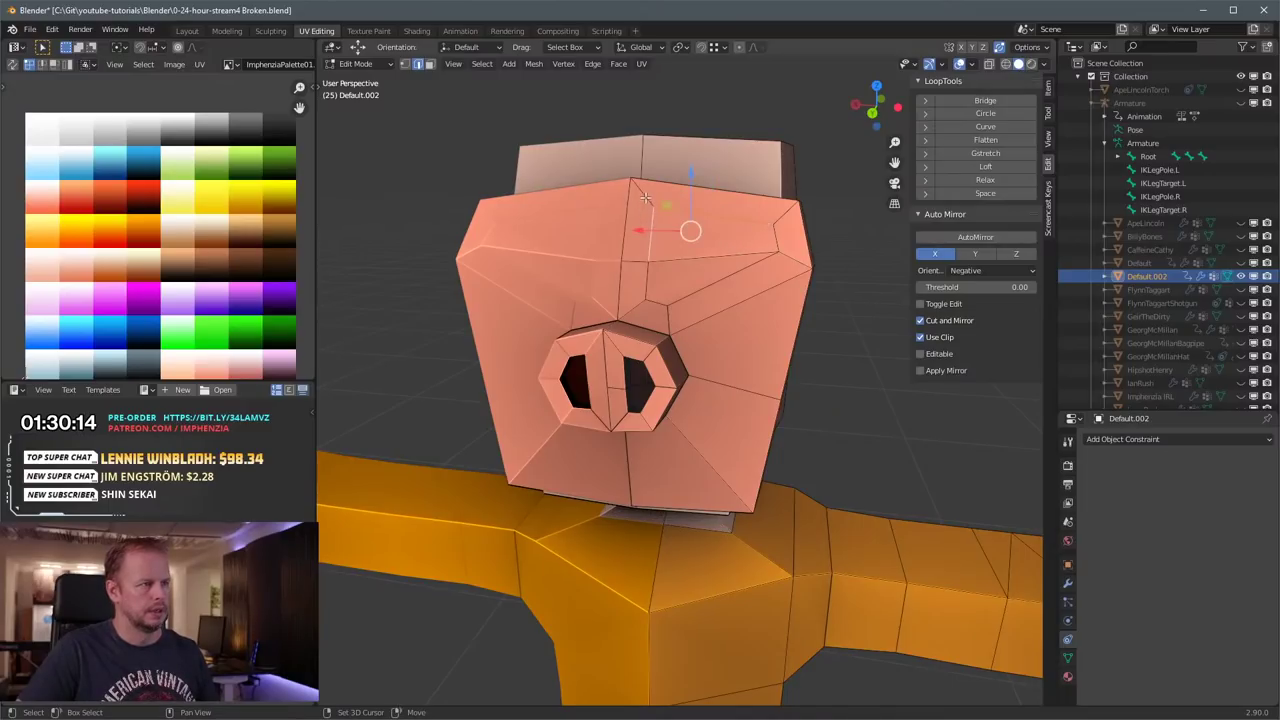
# Step: Dissolve the surplus inset edges between the eye area and the top of the forehead
pyautogui.press('x')
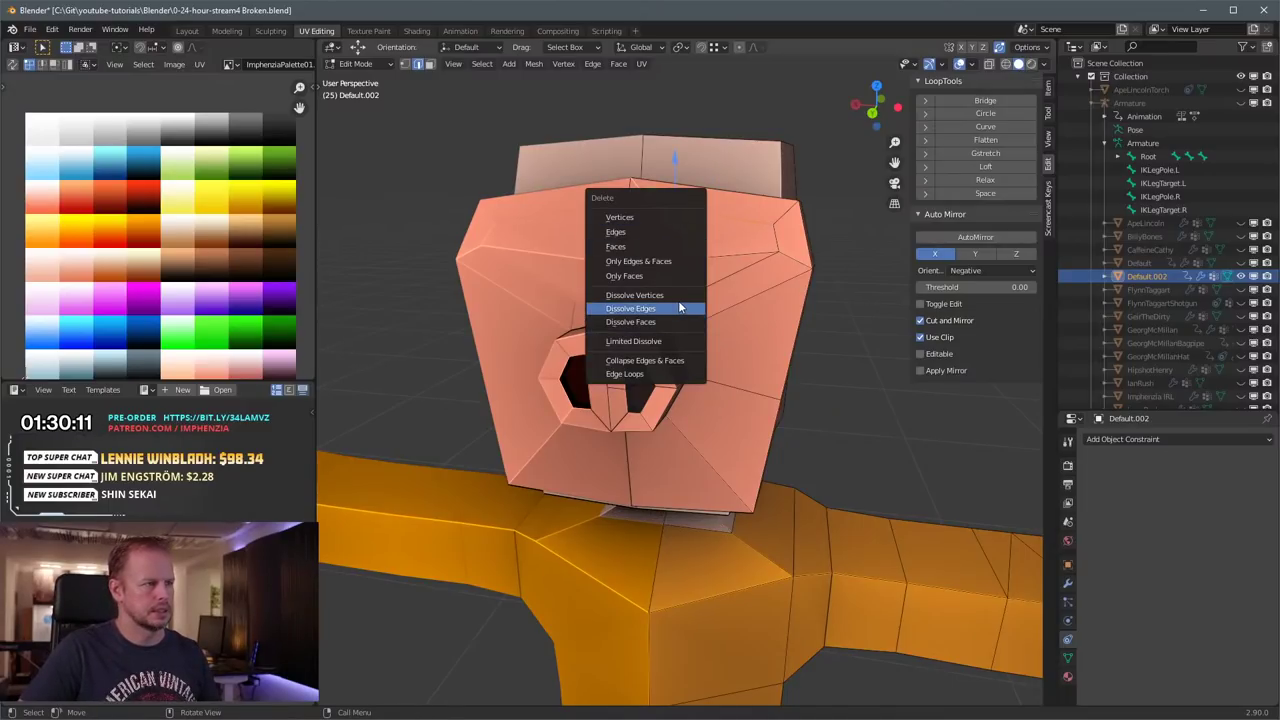
pyautogui.click(680, 307)
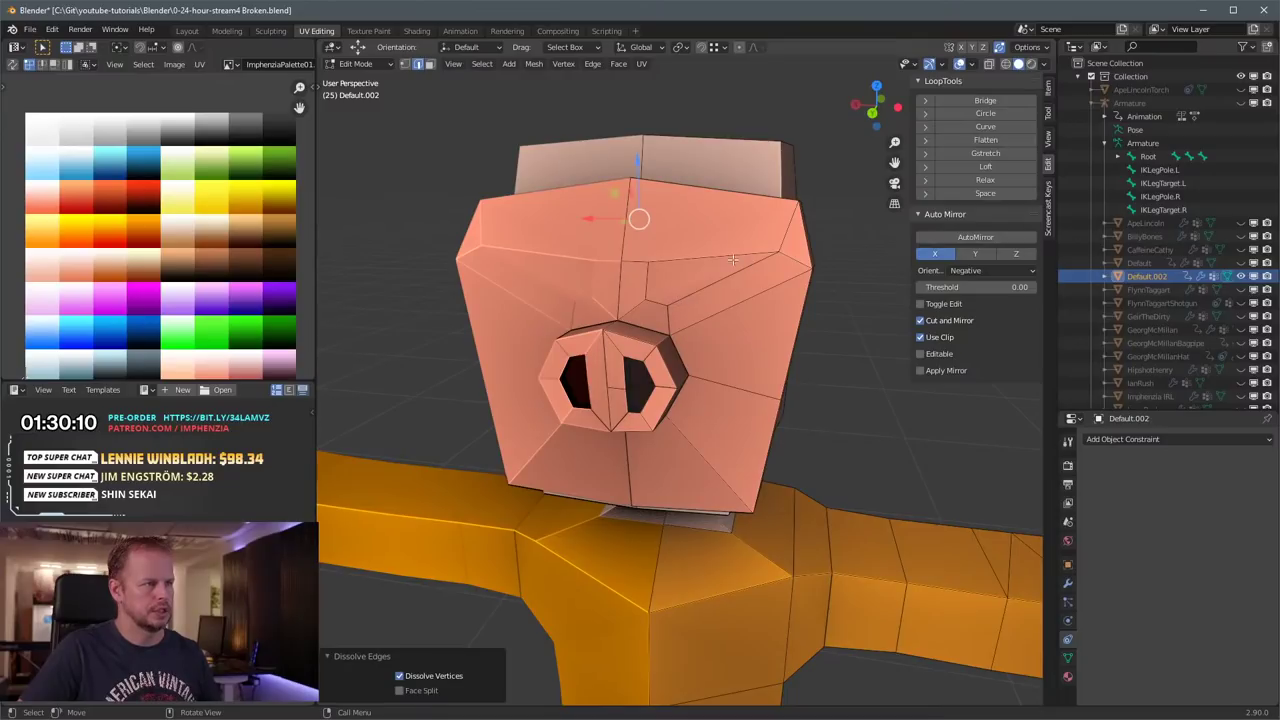
pyautogui.moveTo(781, 254); pyautogui.dragTo(707, 285, button='middle')
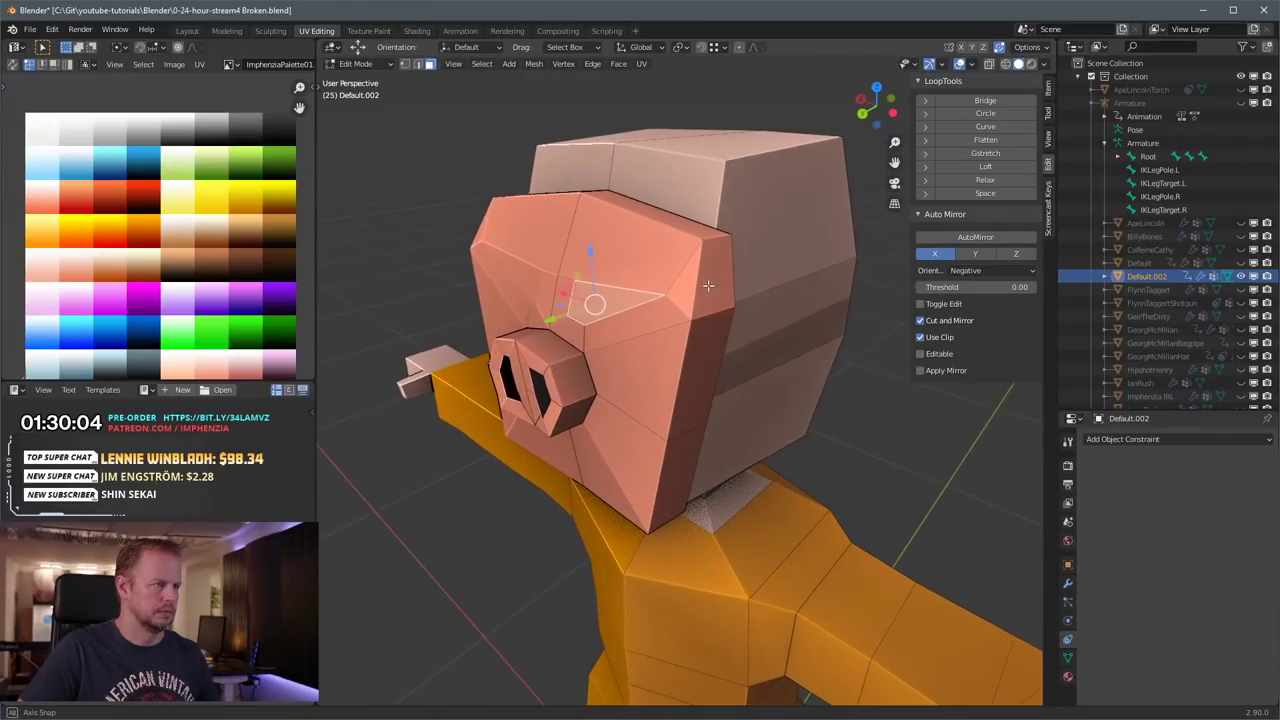
pyautogui.press('1')
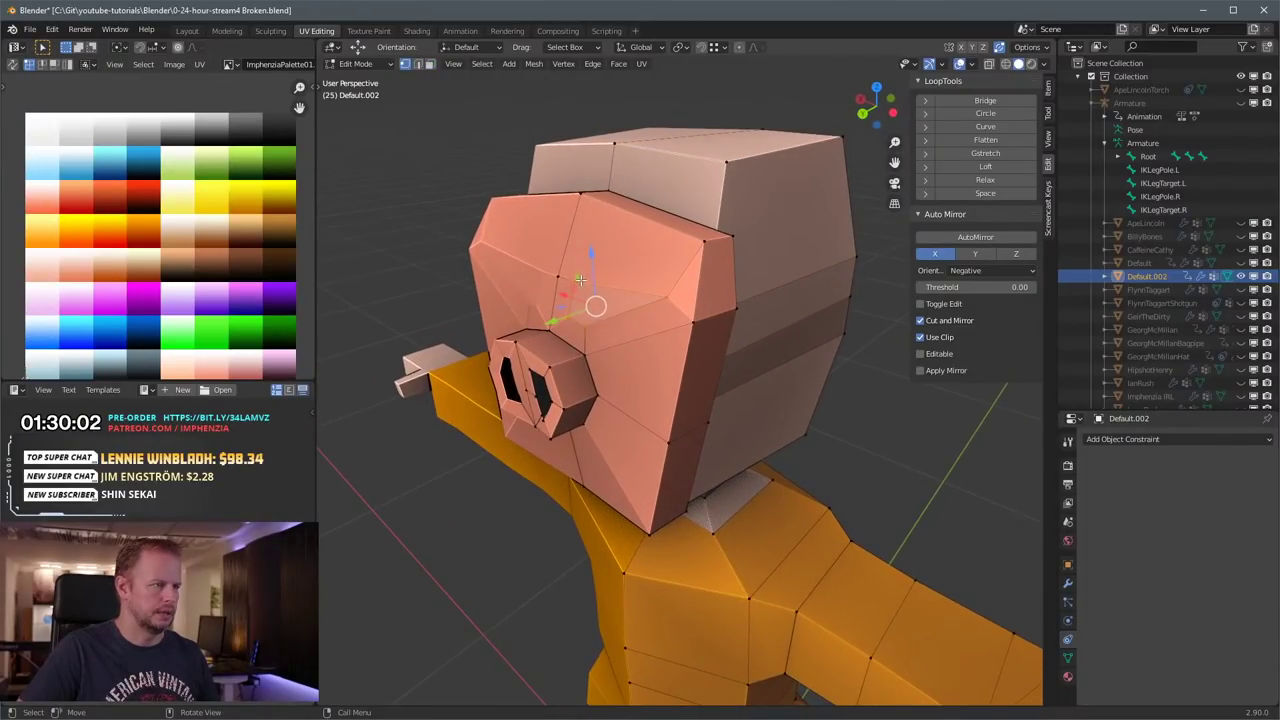
pyautogui.moveTo(580, 279); pyautogui.dragTo(615, 279, button='middle')
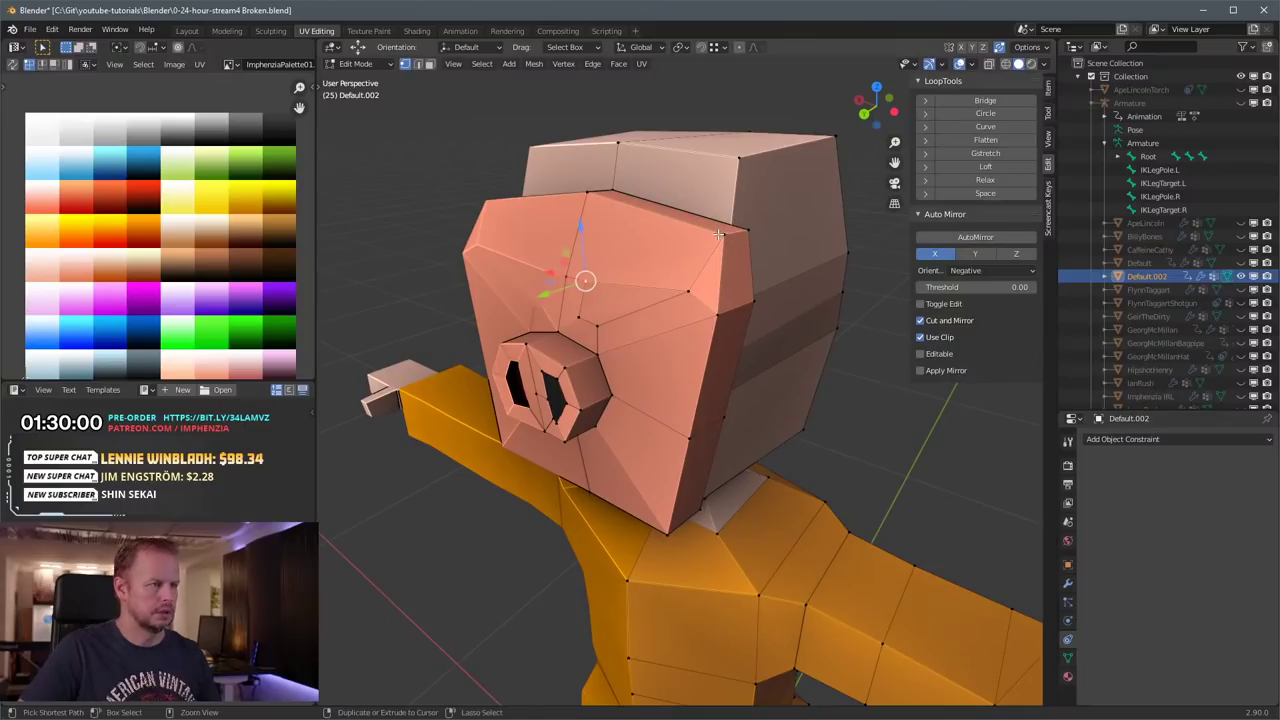
pyautogui.moveTo(722, 236); pyautogui.dragTo(744, 240, button='middle')
# Step: Extrude the eye face into the head and reposition the extruded face to form an angled, recessed eye
pyautogui.press('3')
pyautogui.click(654, 298)
pyautogui.press('e')
pyautogui.moveTo(769, 304); pyautogui.dragTo(680, 251, button='middle')
pyautogui.click(735, 306)
pyautogui.press('g')
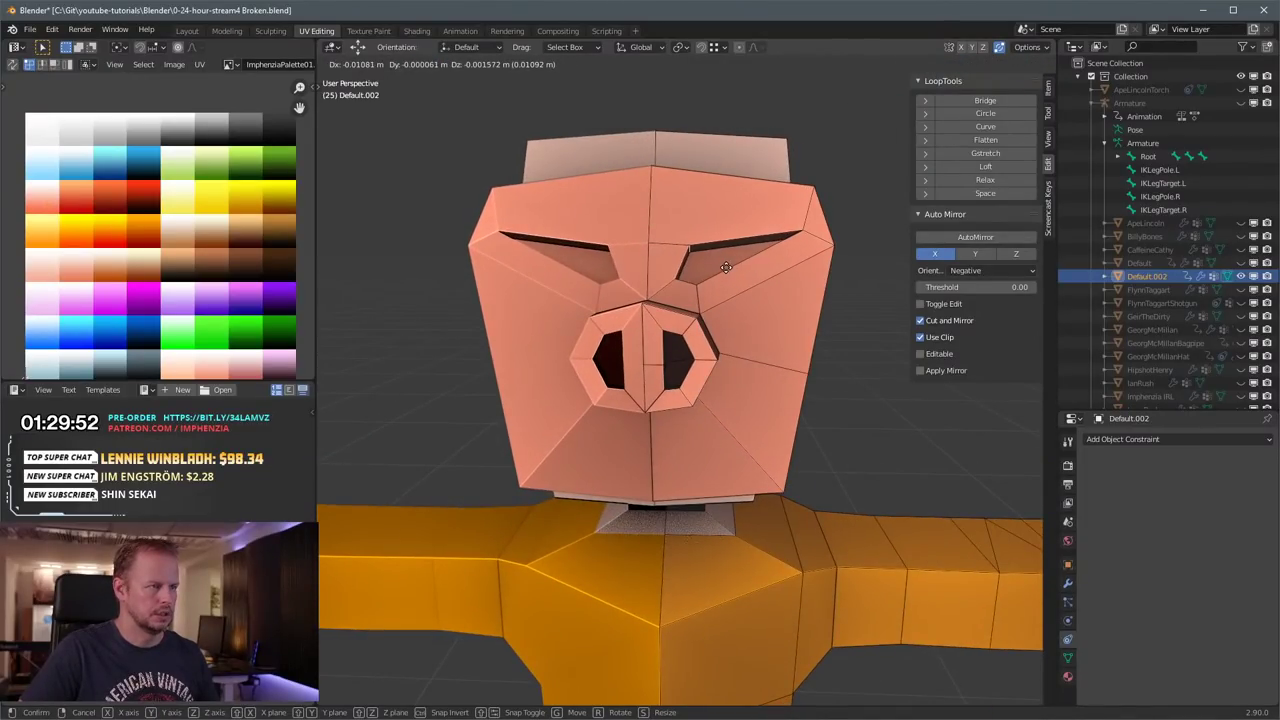
pyautogui.click(716, 270)
# Step: Recolour the recessed eye face dark brown using the colour palette
pyautogui.moveTo(716, 270); pyautogui.dragTo(668, 310, button='middle')
pyautogui.press('g')
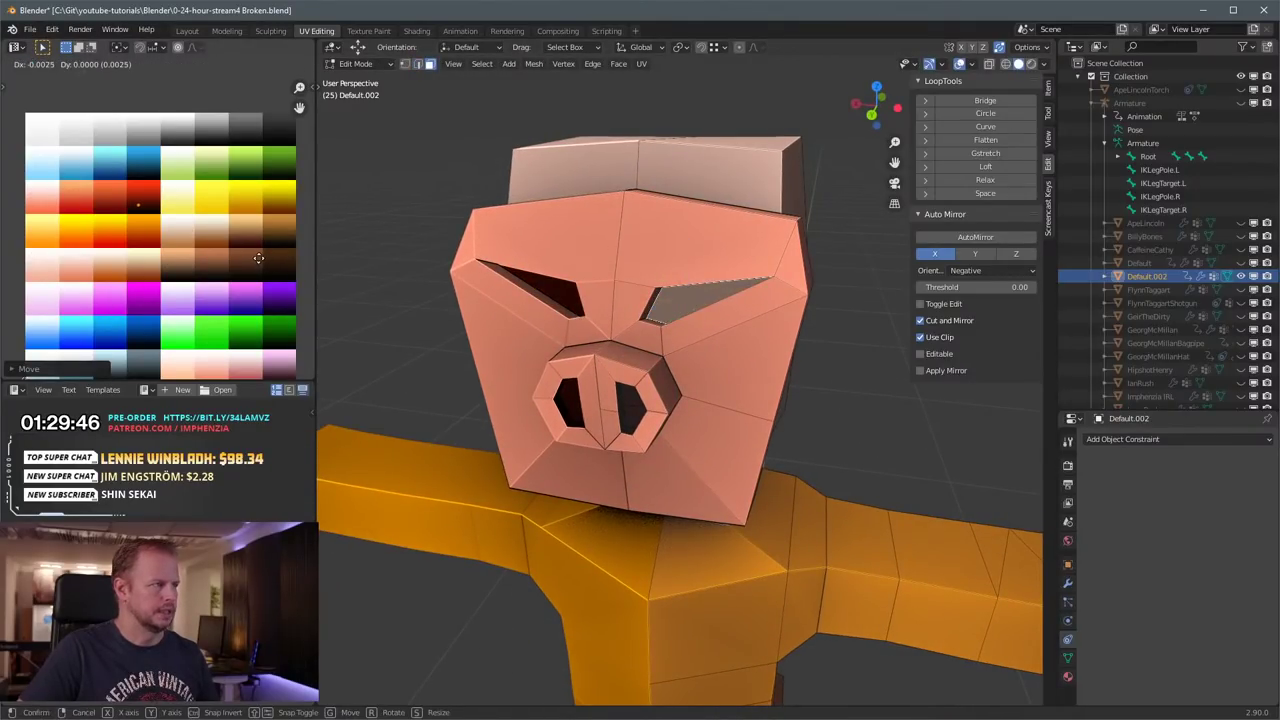
pyautogui.click(257, 256)
pyautogui.moveTo(863, 371); pyautogui.dragTo(651, 299, button='middle')
pyautogui.press('g')
pyautogui.click(778, 391)
# Step: Try recolouring the band of faces around the sides and back of the head dark brown as a strap
pyautogui.moveTo(616, 348); pyautogui.dragTo(683, 343, button='middle')
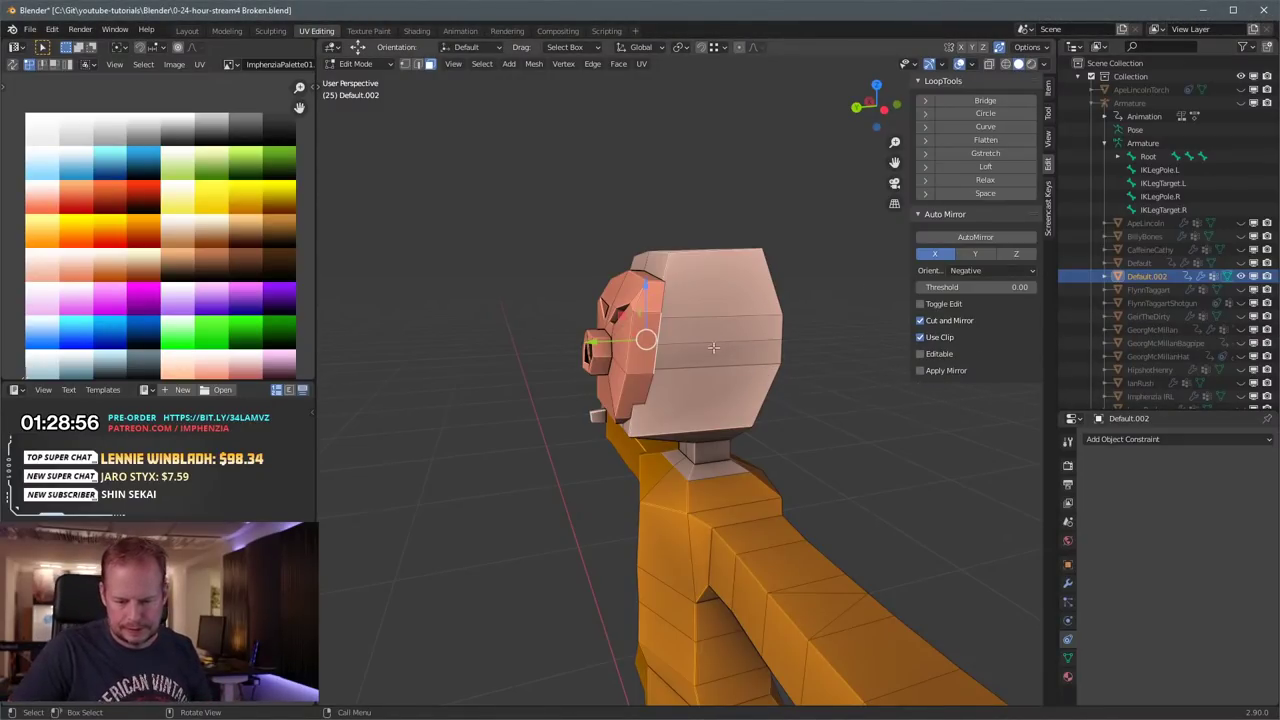
pyautogui.moveTo(713, 347); pyautogui.dragTo(778, 336, button='middle')
pyautogui.scroll(3, 600, 310)
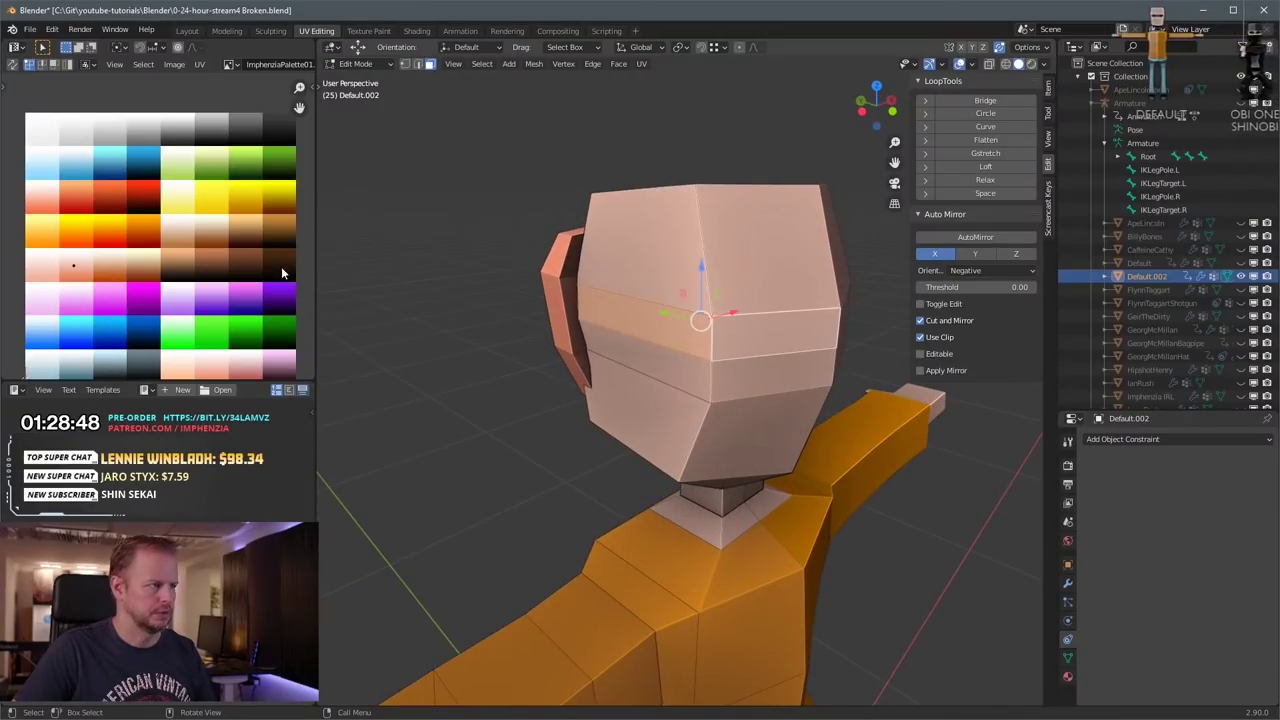
pyautogui.moveTo(562, 297)
pyautogui.mouseDown(button='middle')
pyautogui.moveTo(600, 296)
pyautogui.moveTo(545, 294)
pyautogui.mouseUp(button='middle')
pyautogui.press('g')
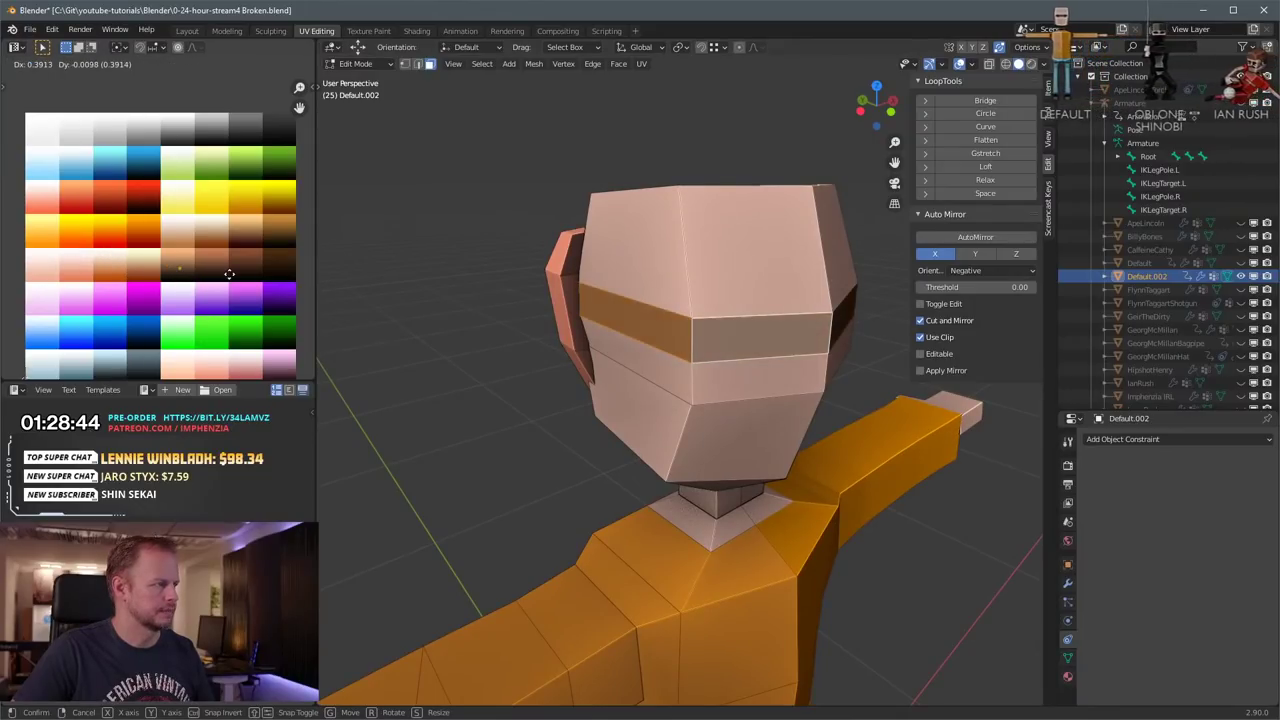
pyautogui.click(232, 277)
# Step: Examine the whole character with the pig face from the front, below, side and above
pyautogui.scroll(-2, 500, 283)
pyautogui.click(509, 283)
pyautogui.moveTo(509, 283); pyautogui.dragTo(662, 298, button='middle')
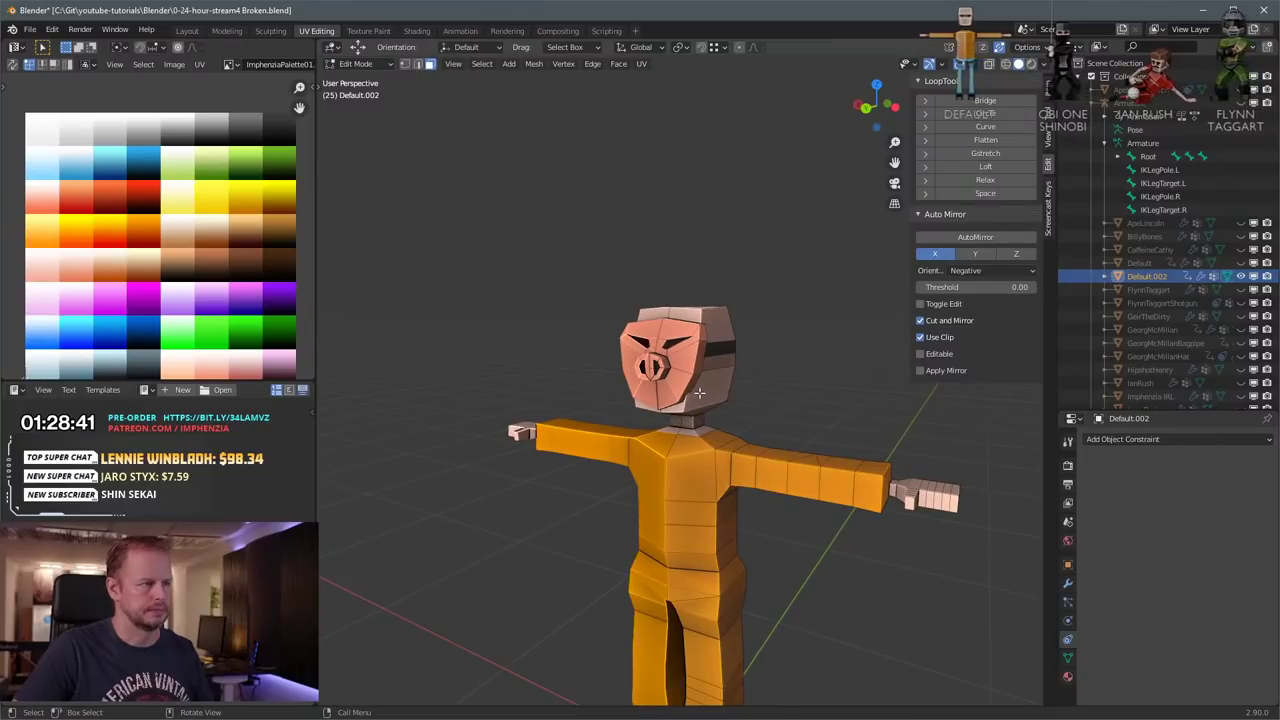
pyautogui.moveTo(443, 400); pyautogui.dragTo(798, 506, button='middle')
pyautogui.scroll(-4, 614, 406)
pyautogui.scroll(4, 714, 480)
pyautogui.scroll(-3, 714, 481)
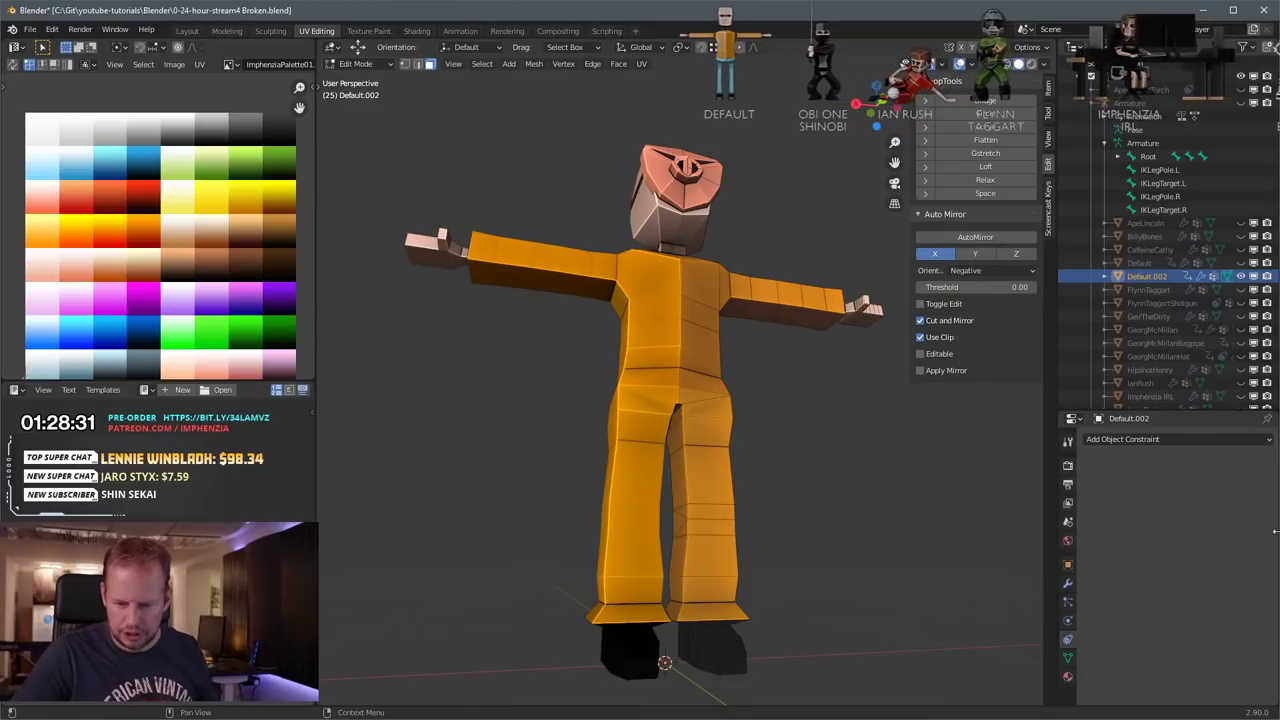
pyautogui.moveTo(655, 356); pyautogui.dragTo(841, 360, button='middle')
pyautogui.scroll(-3, 557, 419)
pyautogui.scroll(2, 557, 419)
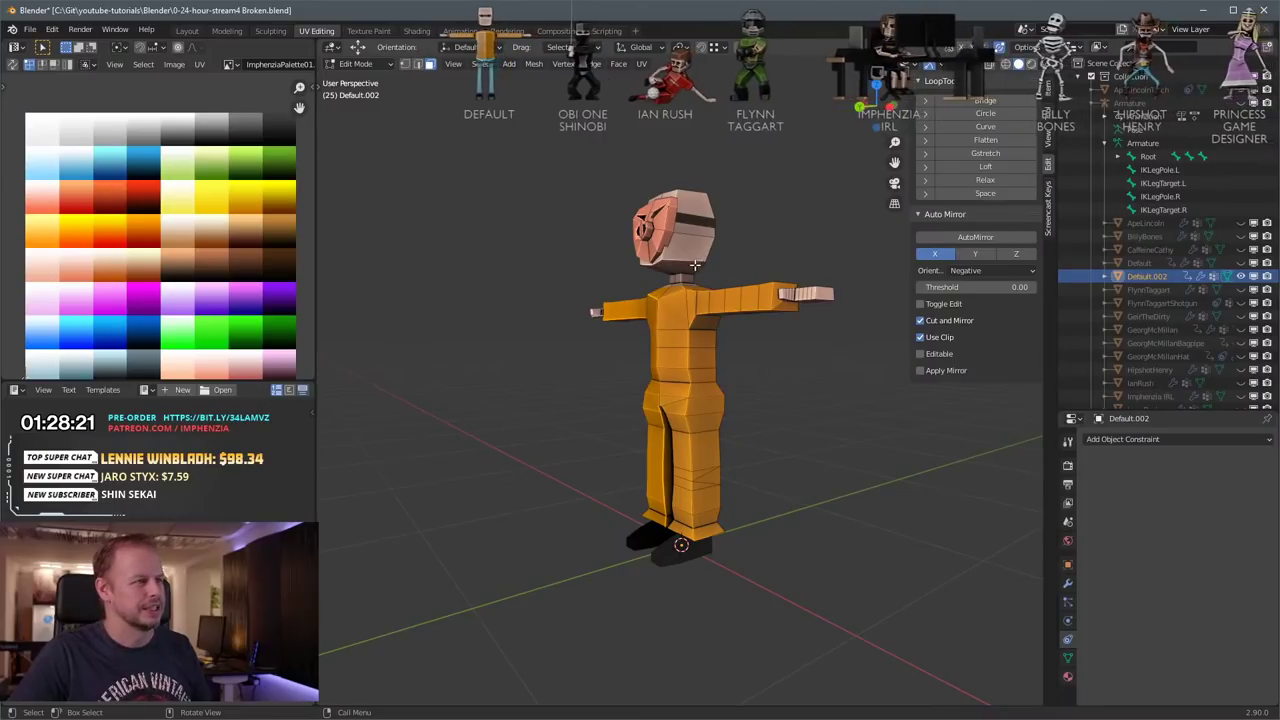
pyautogui.moveTo(694, 264); pyautogui.dragTo(622, 258, button='middle')
pyautogui.moveTo(697, 247); pyautogui.dragTo(914, 280, button='middle')
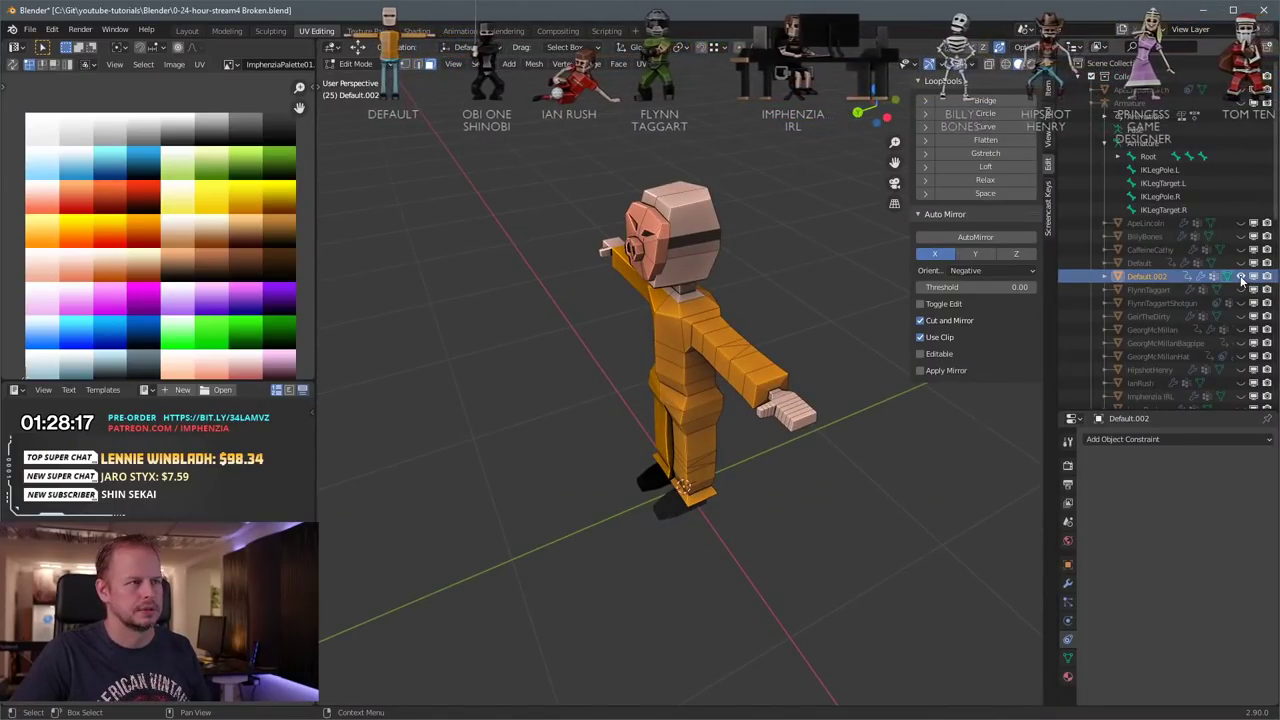
pyautogui.scroll(2, 675, 276)
pyautogui.moveTo(675, 276); pyautogui.dragTo(785, 291, button='middle')
pyautogui.scroll(-2, 697, 217)
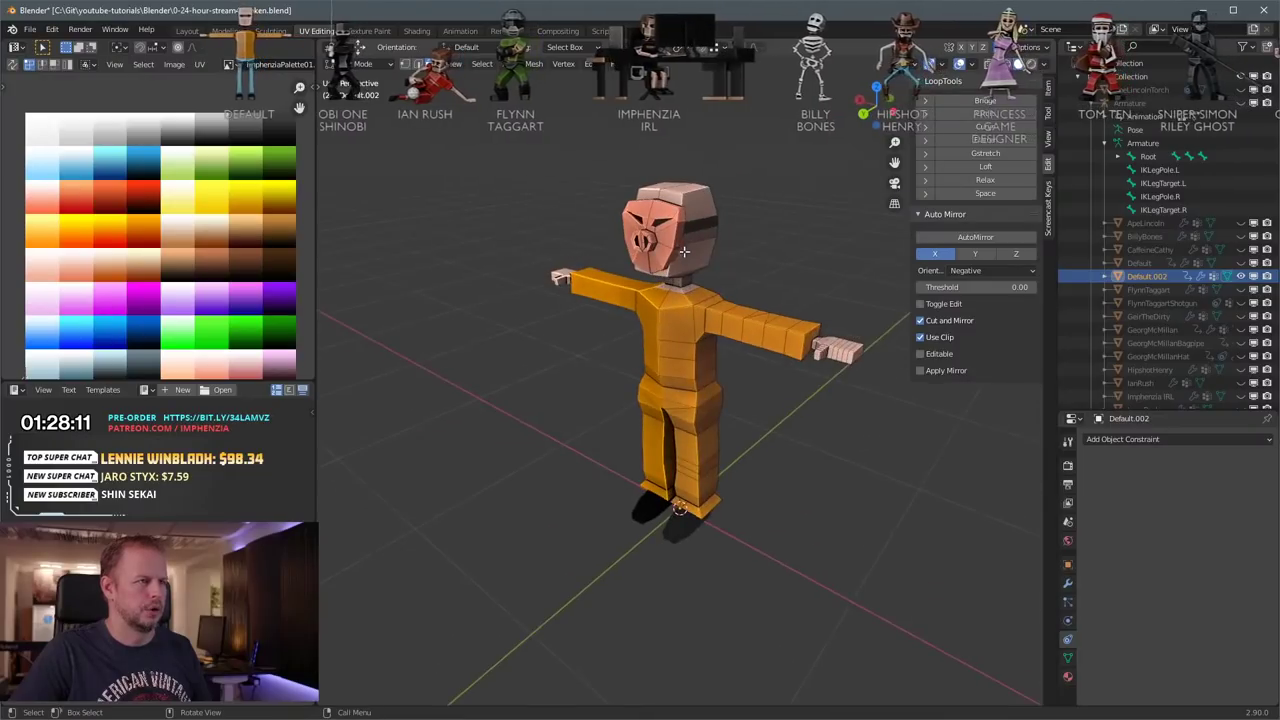
pyautogui.scroll(1, 785, 291)
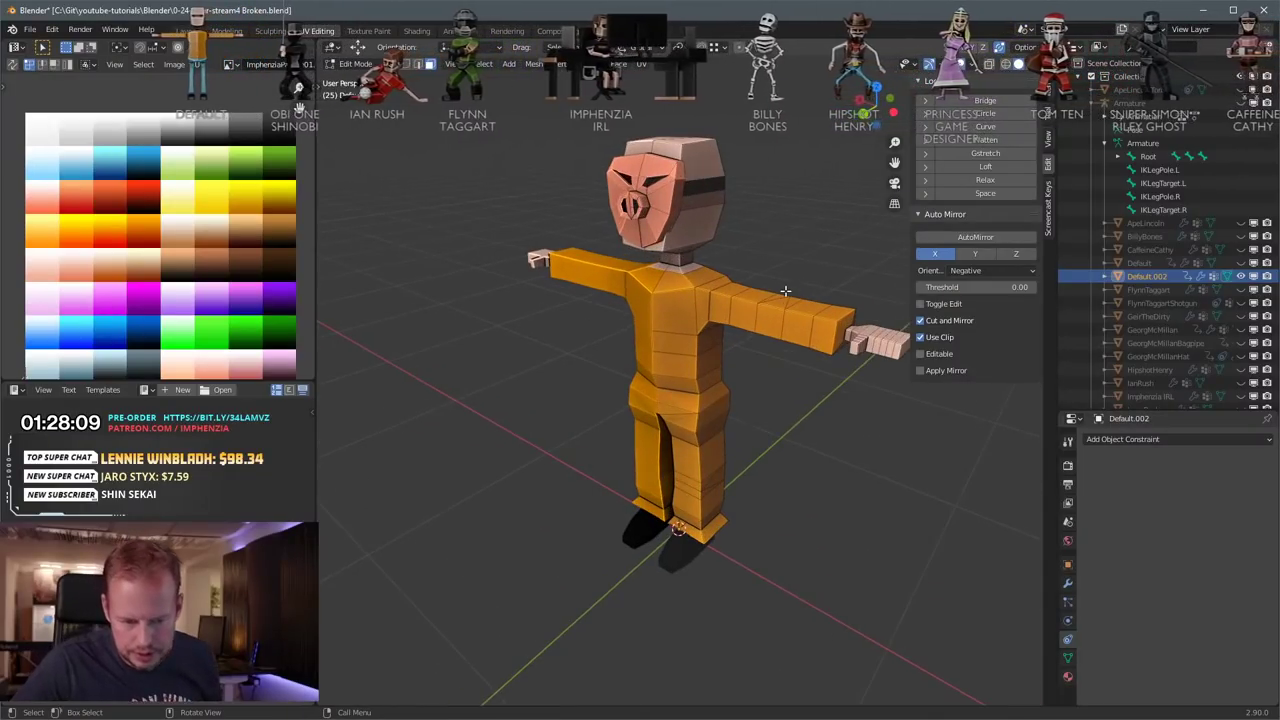
# Step: Undo the dark recolouring of the band around the head
pyautogui.press('Tab')
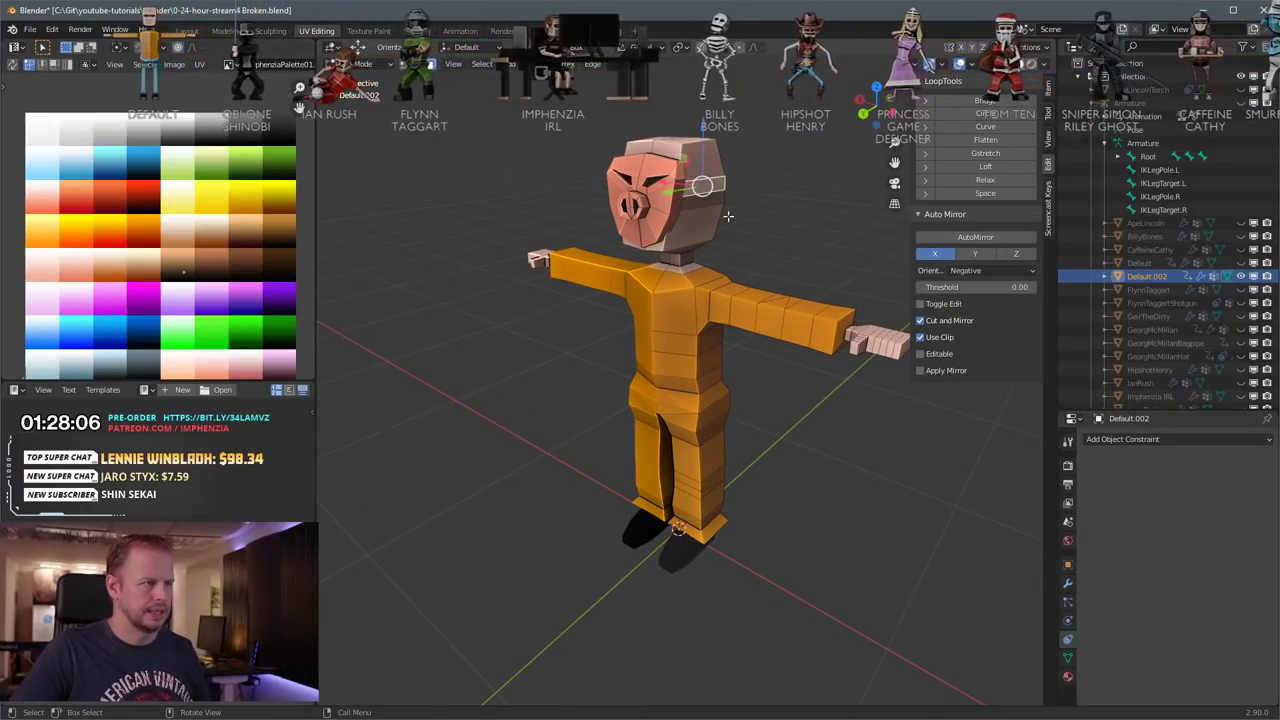
pyautogui.press('Tab')
pyautogui.moveTo(771, 225); pyautogui.dragTo(686, 385, button='middle')
pyautogui.scroll(2, 724, 212)
pyautogui.press('Tab')
pyautogui.press('Tab')
pyautogui.press('h')
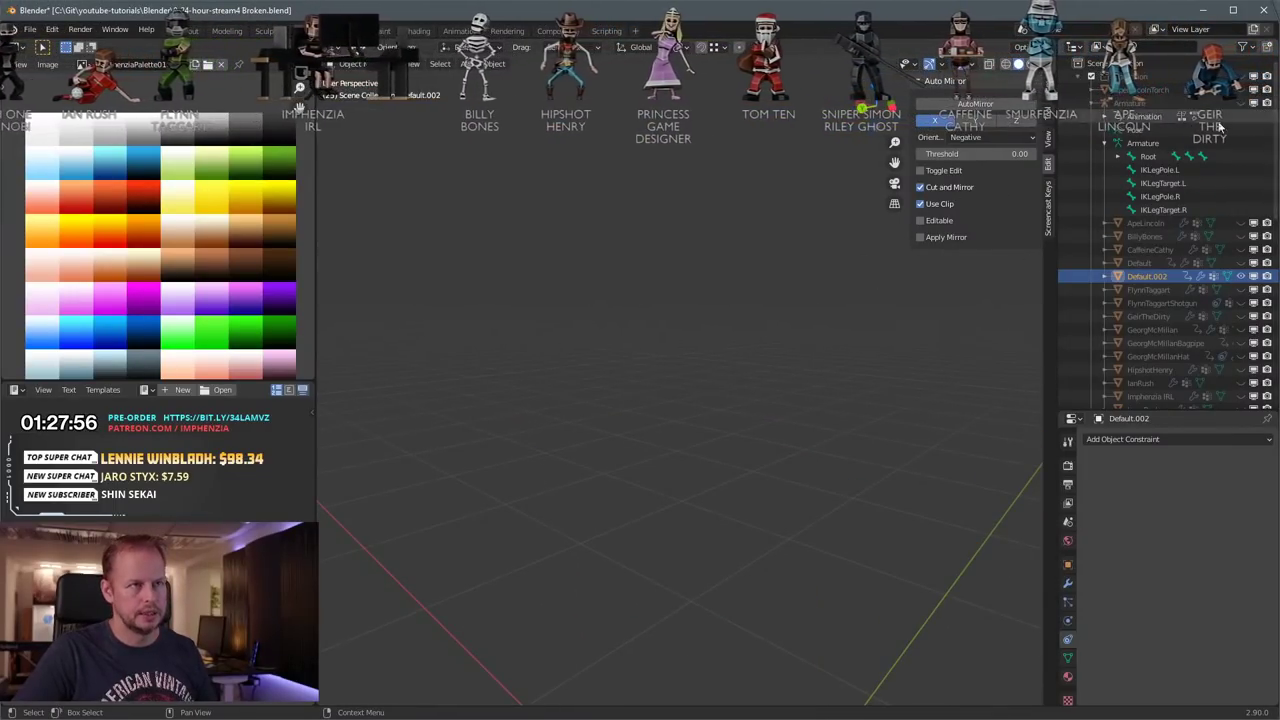
pyautogui.click(1242, 78)
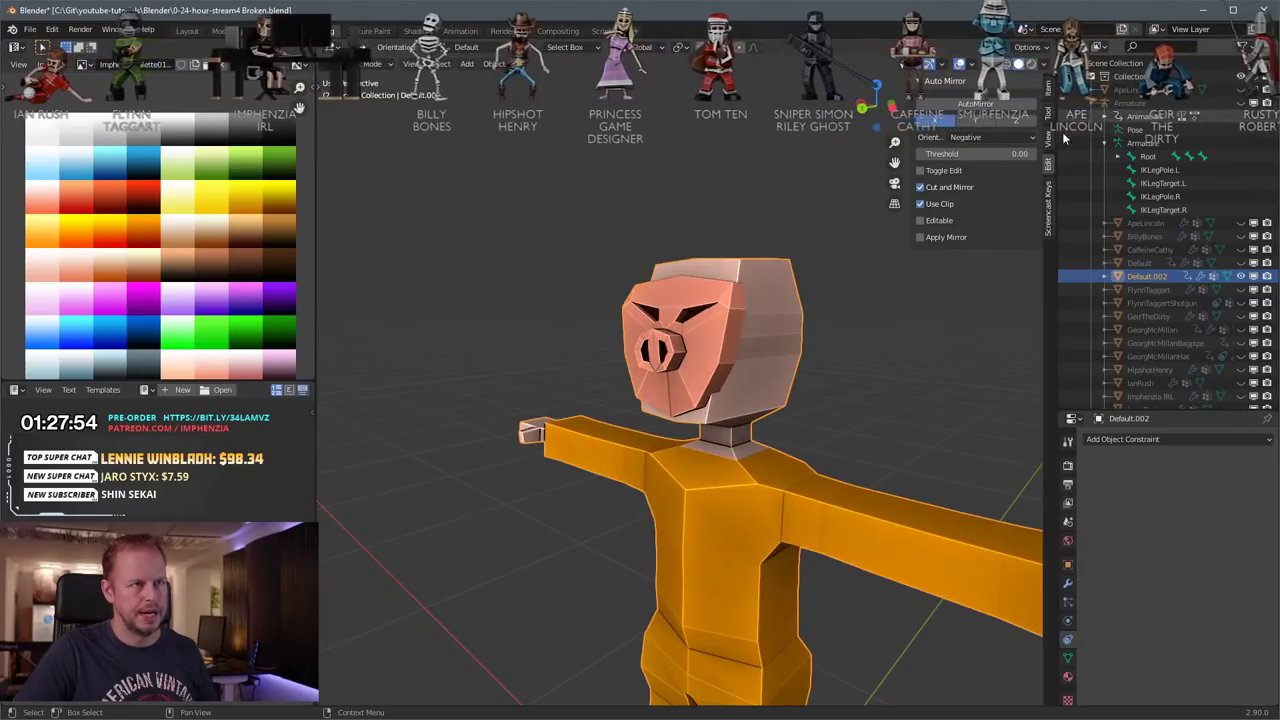
# Step: Move the selected part of the pig face below the snout along the Y axis
pyautogui.moveTo(896, 290); pyautogui.dragTo(811, 297, button='middle')
pyautogui.moveTo(600, 385); pyautogui.dragTo(630, 390, button='middle')
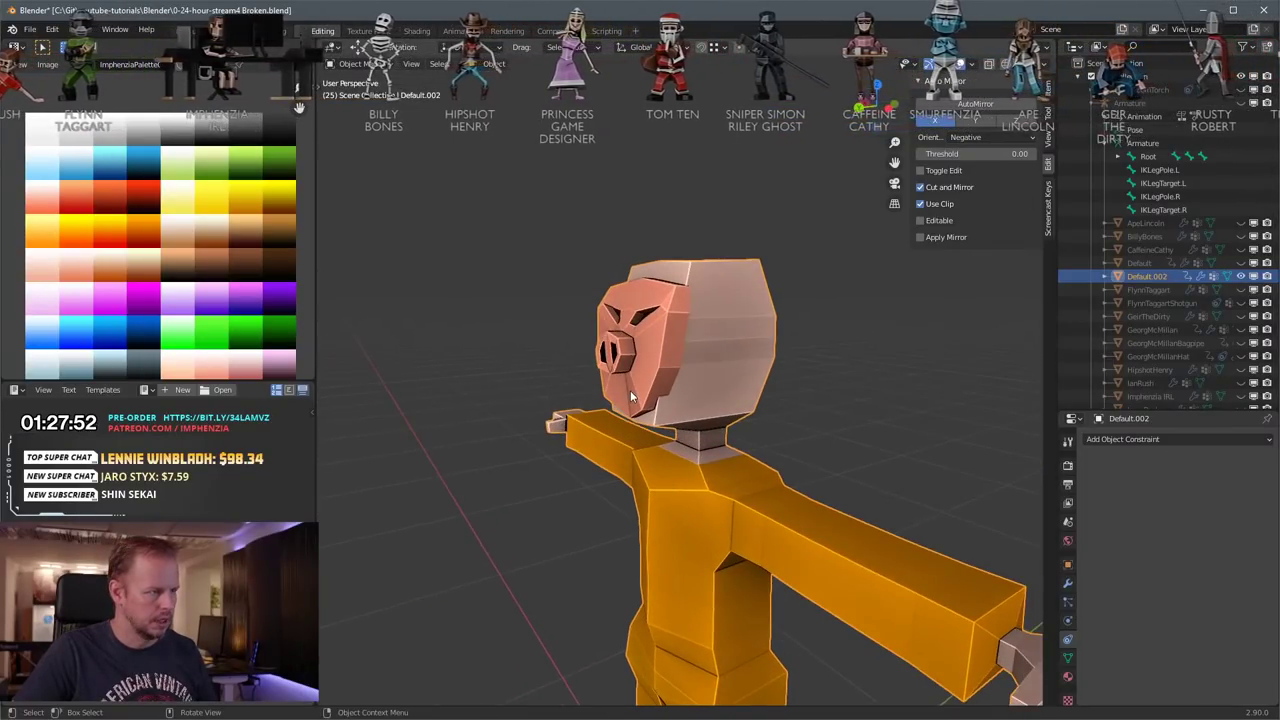
pyautogui.press('Tab')
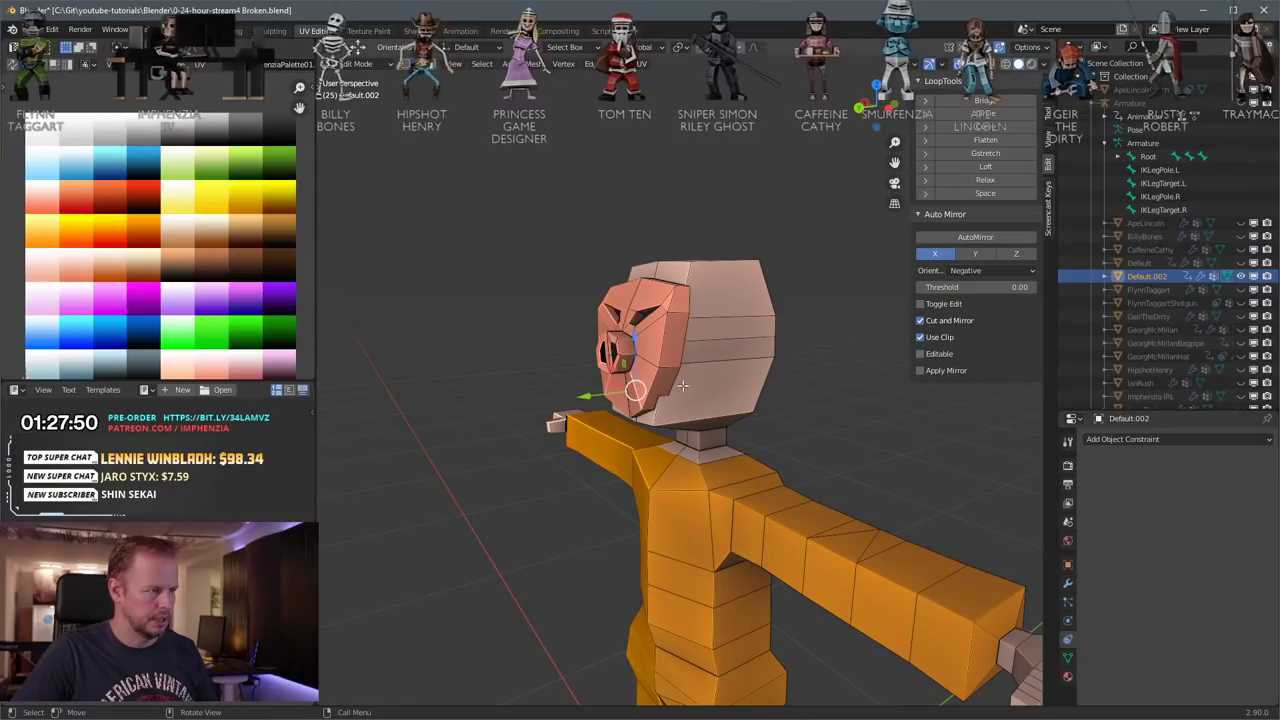
pyautogui.press('g')
pyautogui.press('y')
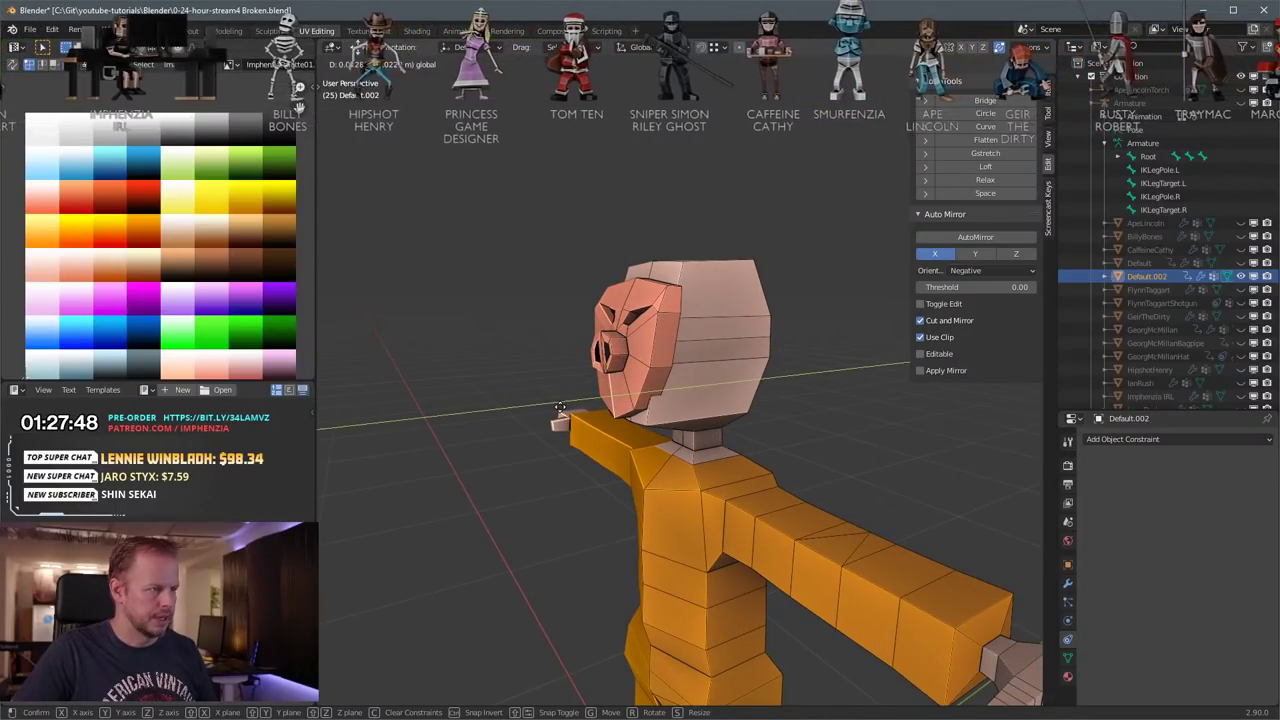
pyautogui.click(561, 410)
pyautogui.moveTo(561, 410); pyautogui.dragTo(650, 405, button='middle')
pyautogui.click(731, 348)
pyautogui.moveTo(787, 367)
pyautogui.mouseDown(button='middle')
pyautogui.moveTo(563, 369)
pyautogui.moveTo(777, 368)
pyautogui.mouseUp(button='middle')
# Step: Leave mesh editing, save the file and rename the character object PiggyTheFriendly
pyautogui.press('Tab')
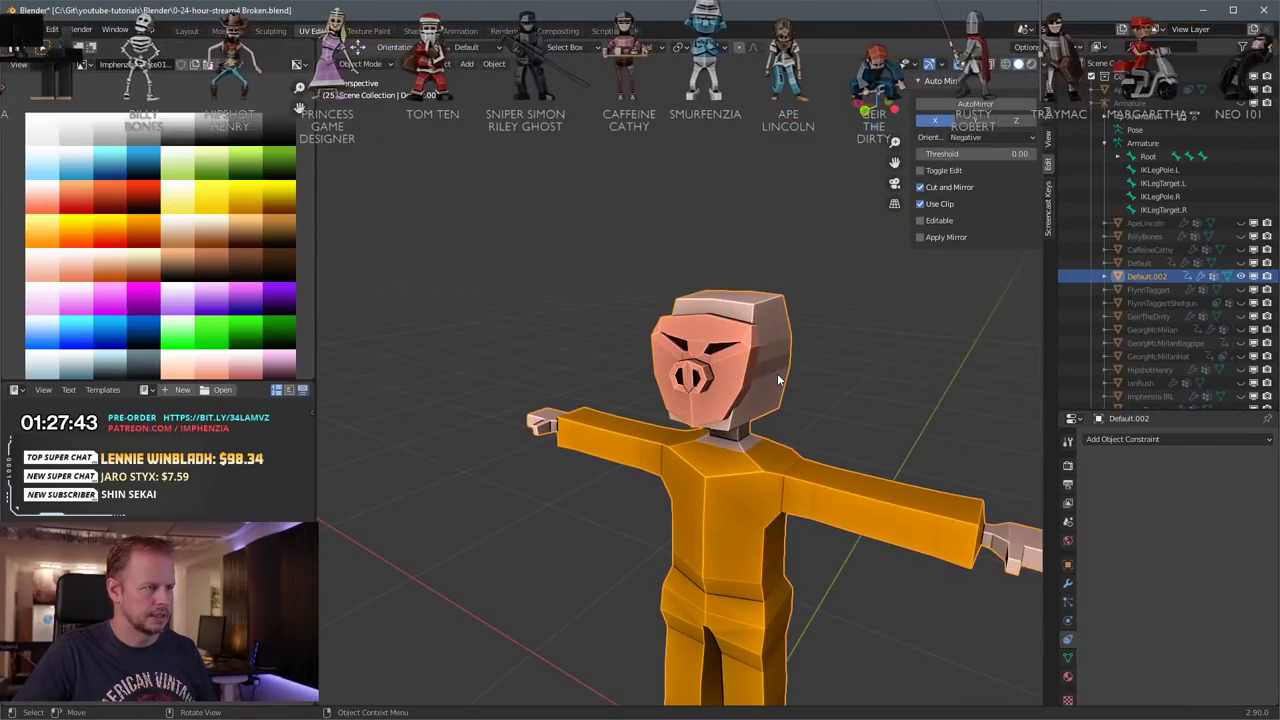
pyautogui.hotkey('ctrl', 's')
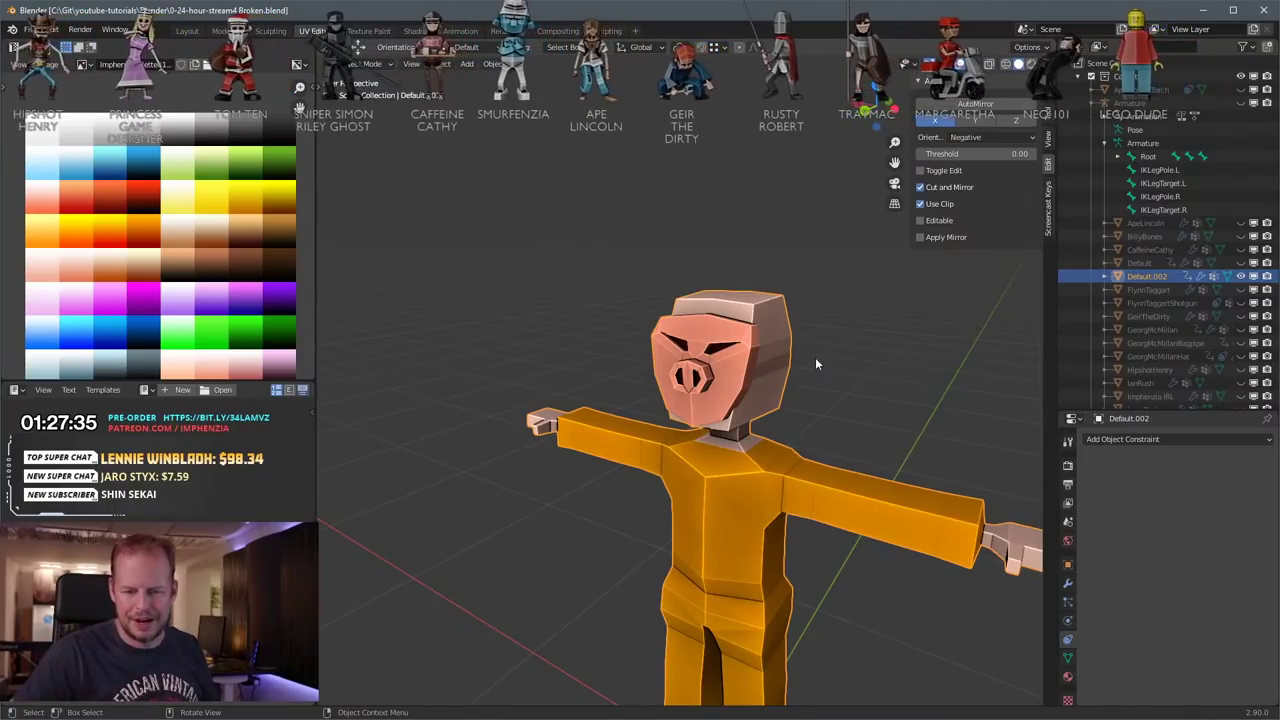
pyautogui.doubleClick(1150, 277)
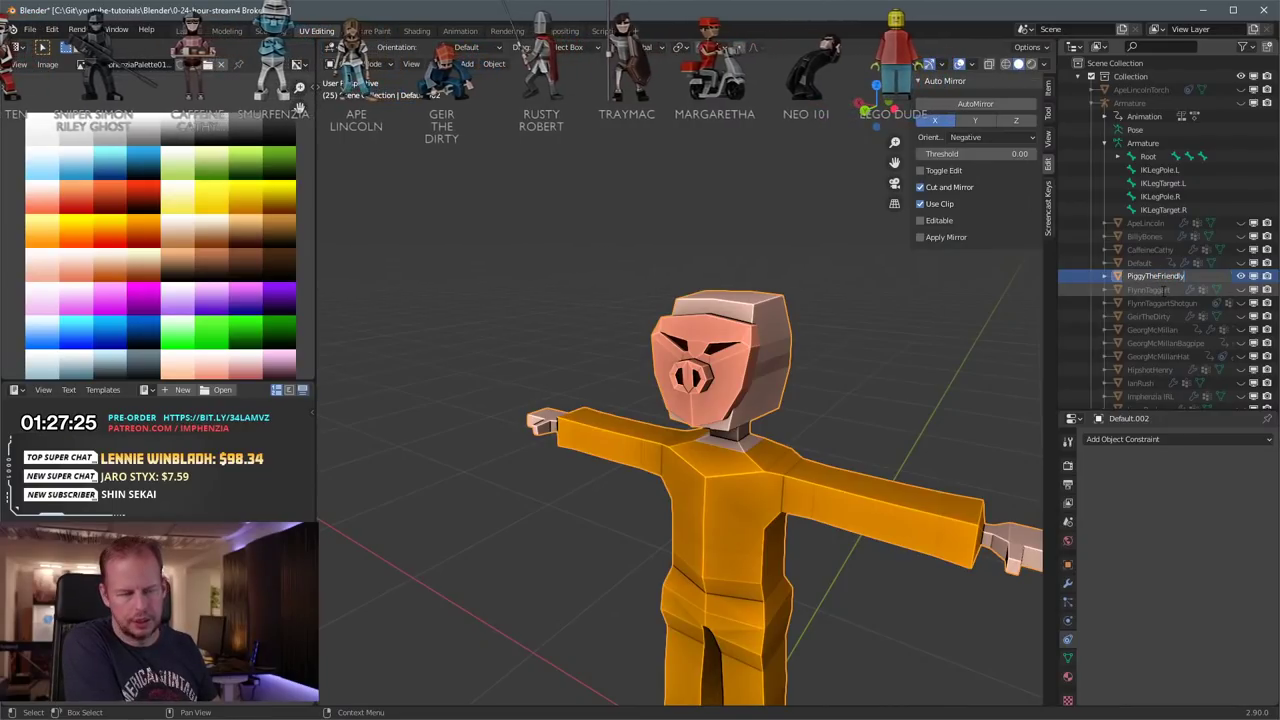
pyautogui.write('ly')
pyautogui.press('Return')
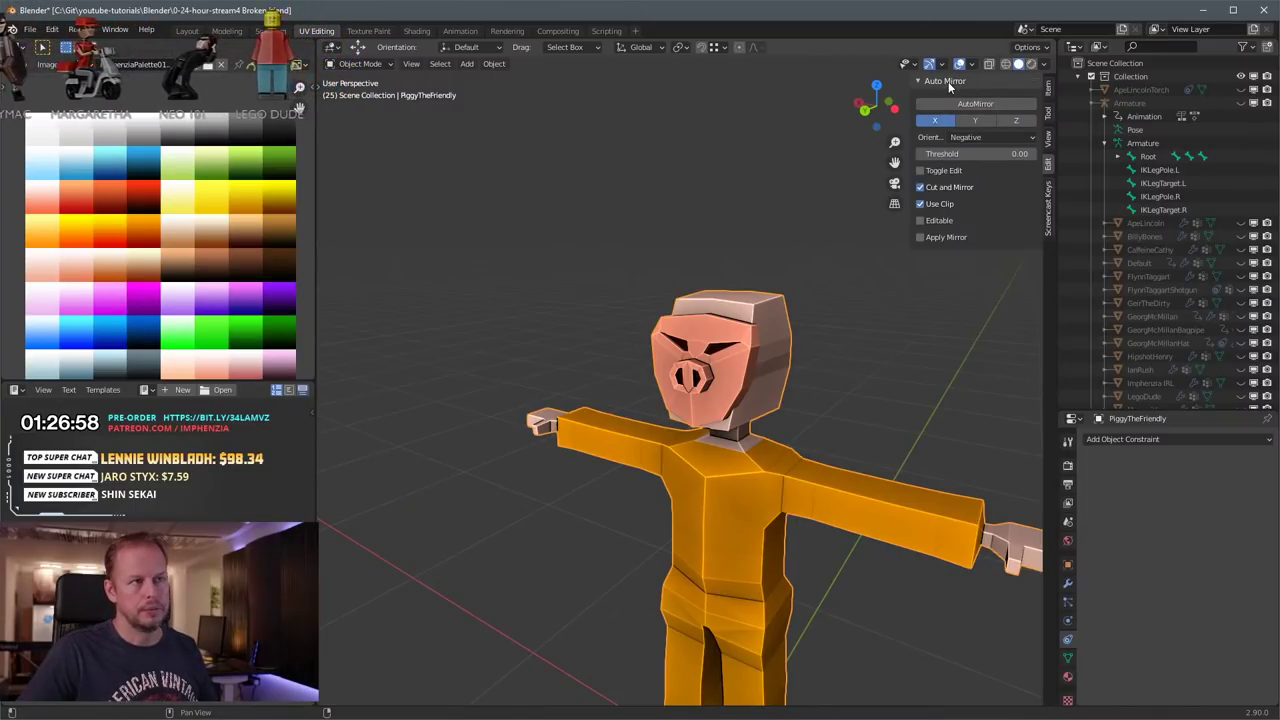
# Step: Separate the linked pig face from the character into its own object and rename it PiggyTheFriendlyMask
pyautogui.moveTo(900, 355); pyautogui.dragTo(843, 368, button='middle')
pyautogui.scroll(3, 741, 393)
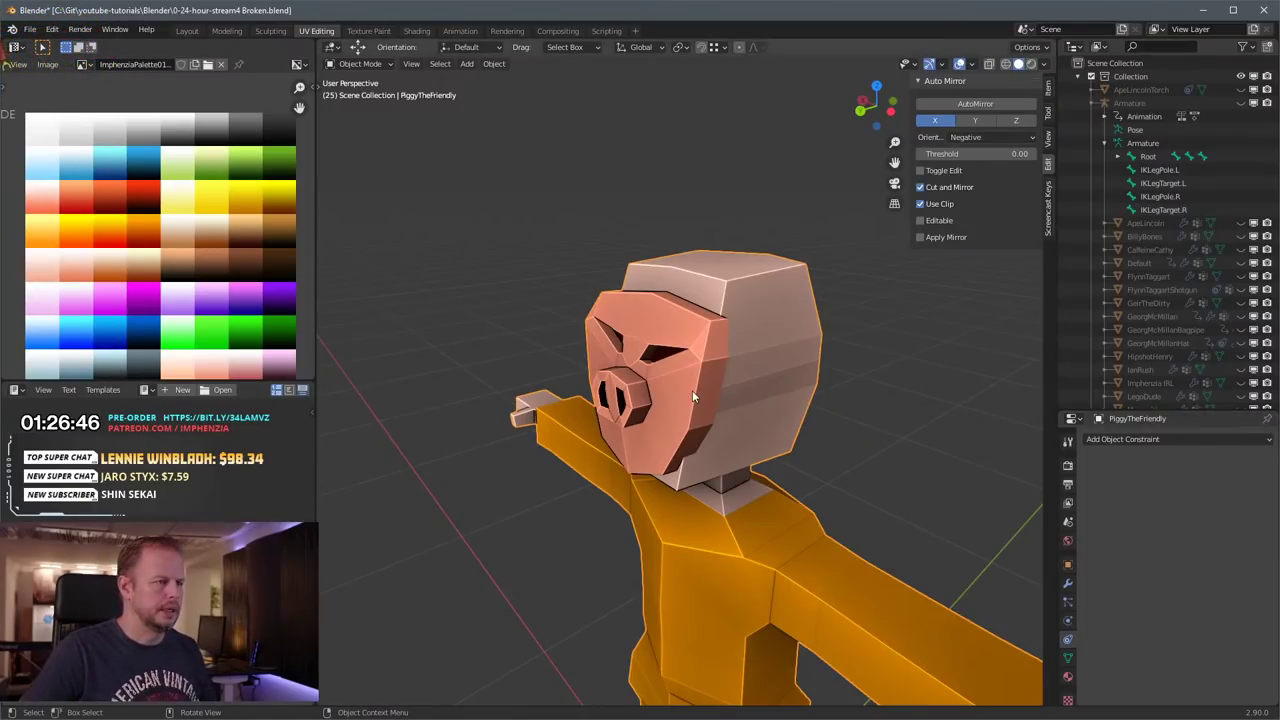
pyautogui.moveTo(693, 400)
pyautogui.mouseDown(button='middle')
pyautogui.moveTo(612, 419)
pyautogui.moveTo(670, 400)
pyautogui.mouseUp(button='middle')
pyautogui.scroll(-3, 670, 400)
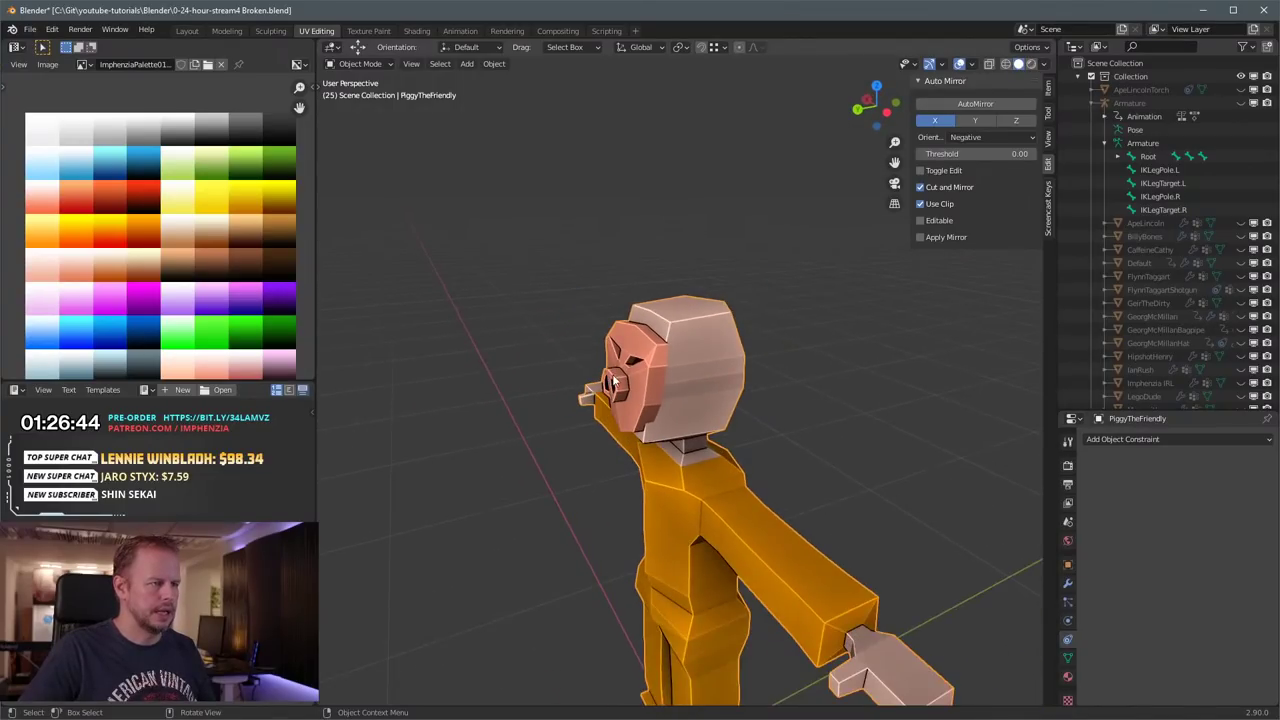
pyautogui.press('Tab')
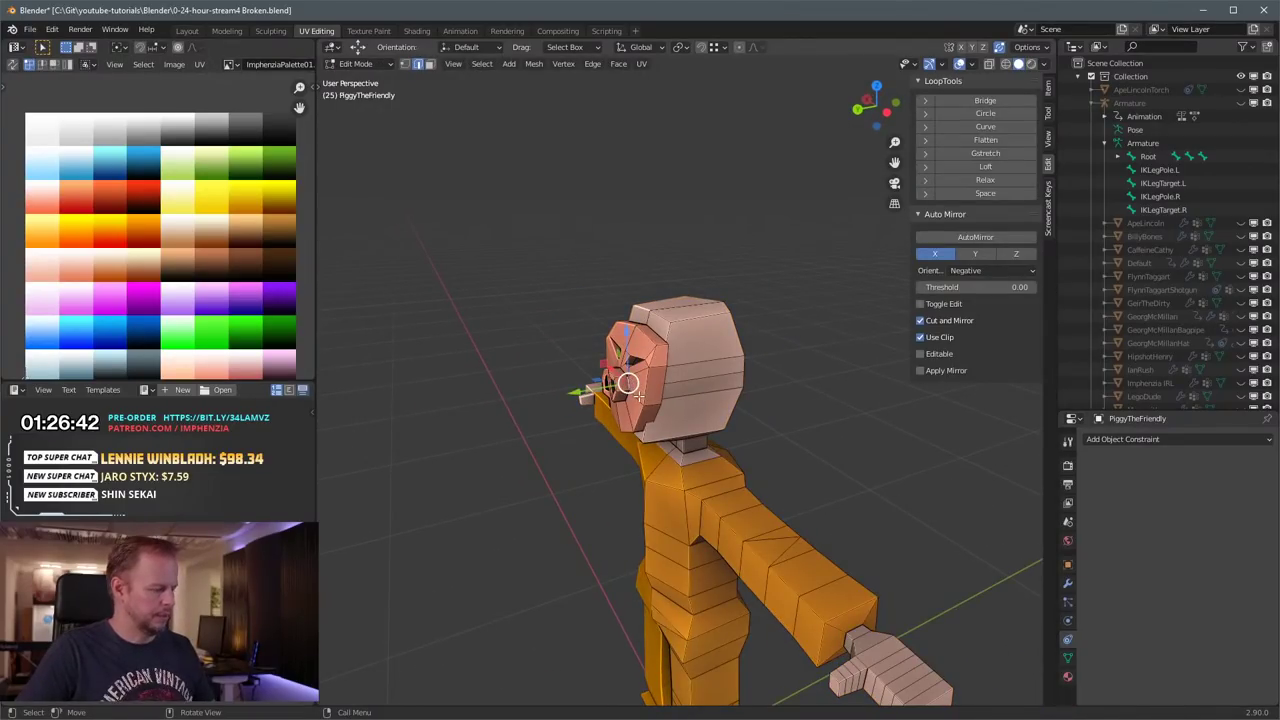
pyautogui.press('l')
pyautogui.press('p')
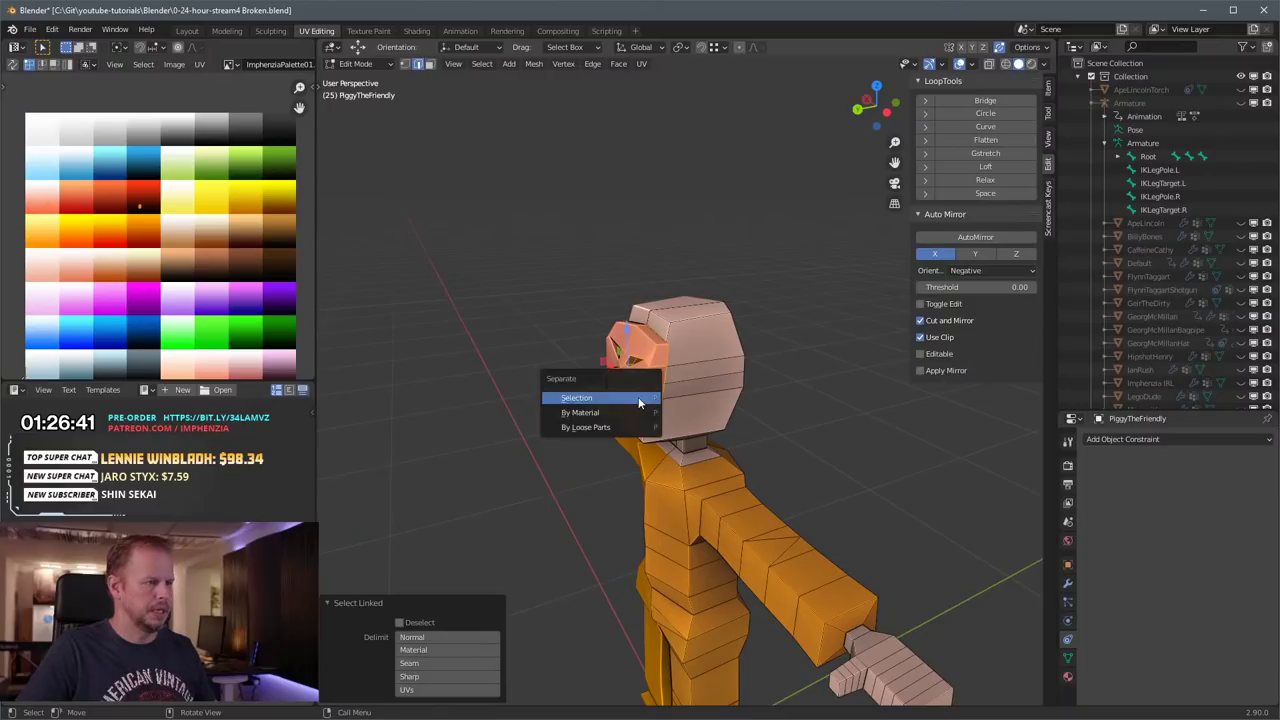
pyautogui.click(640, 398)
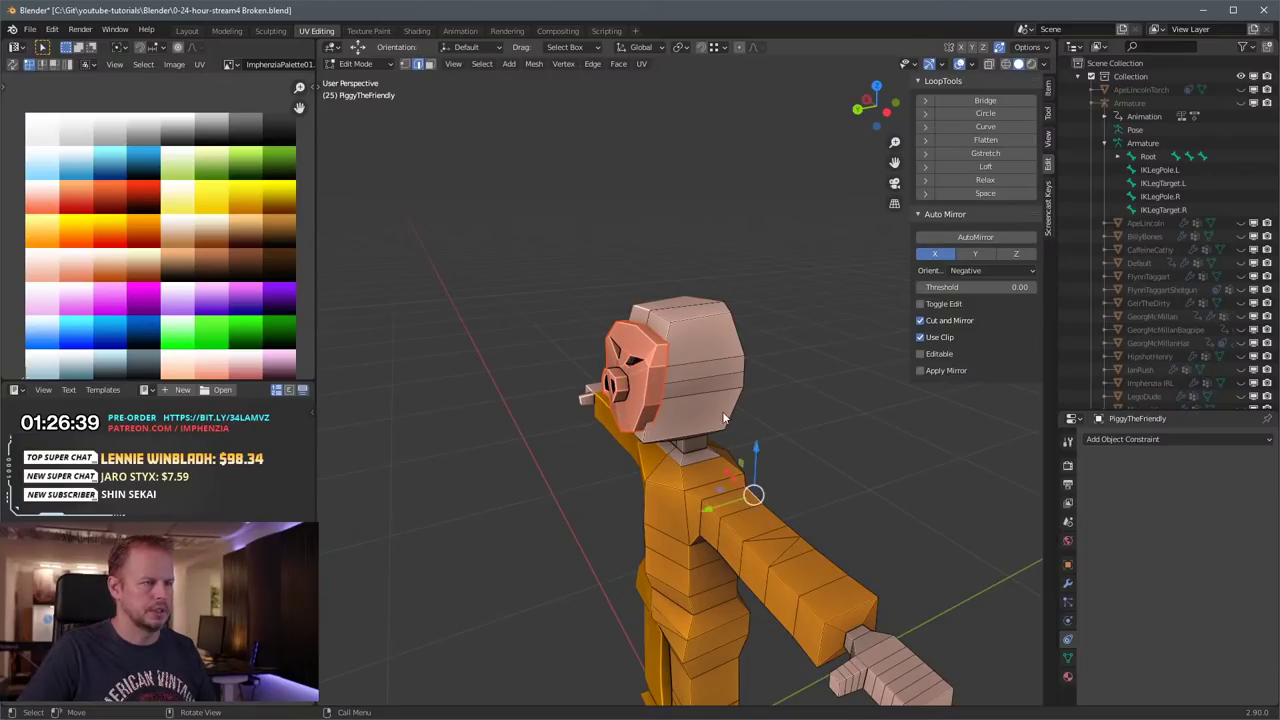
pyautogui.press('Tab')
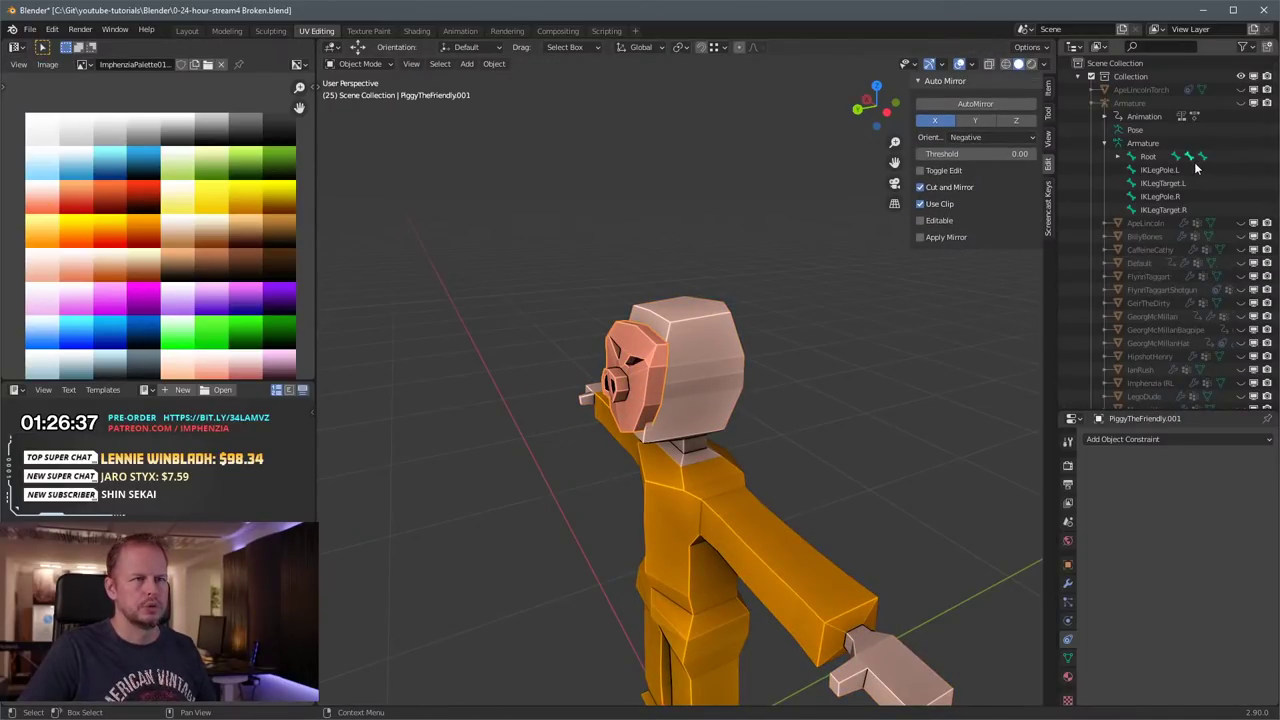
pyautogui.scroll(-3, 1185, 280)
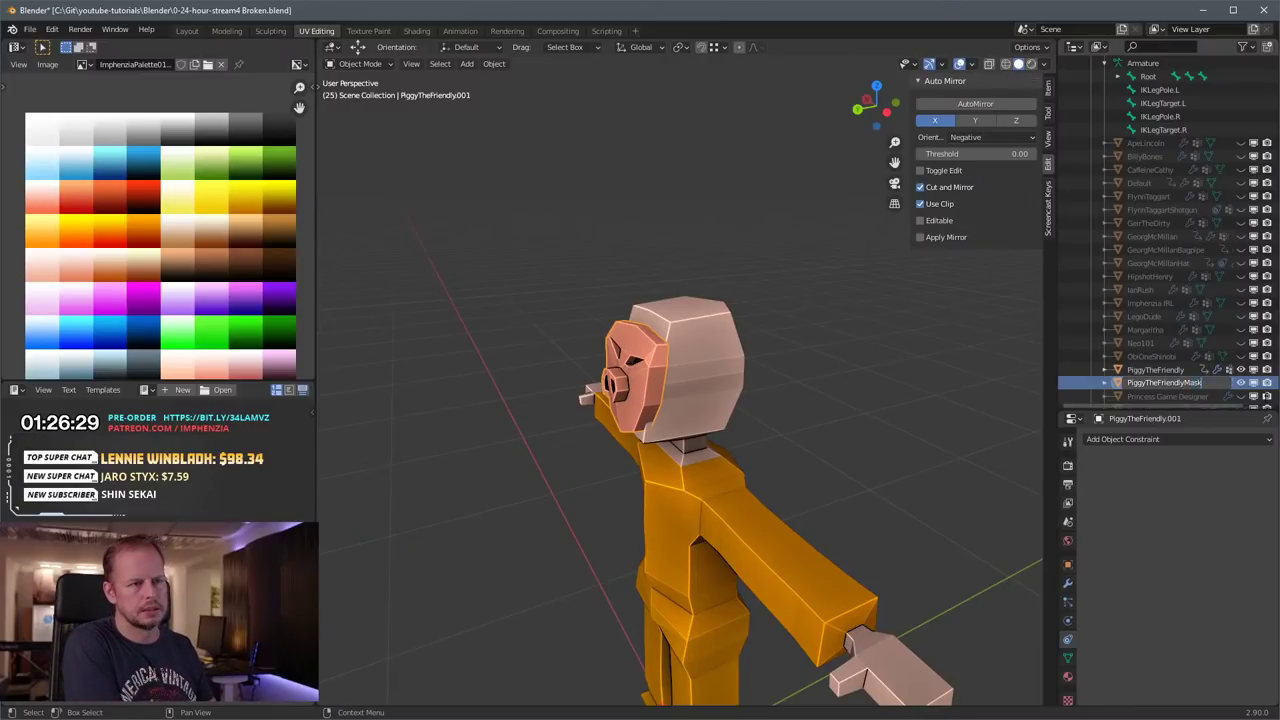
pyautogui.press('Return')
# Step: Open the pig mask mesh for editing and move its selected outer side faces about 0.0085 m along X
pyautogui.moveTo(748, 364); pyautogui.dragTo(569, 392, button='middle')
pyautogui.keyDown('shift'); pyautogui.click(567, 377); pyautogui.keyUp('shift')
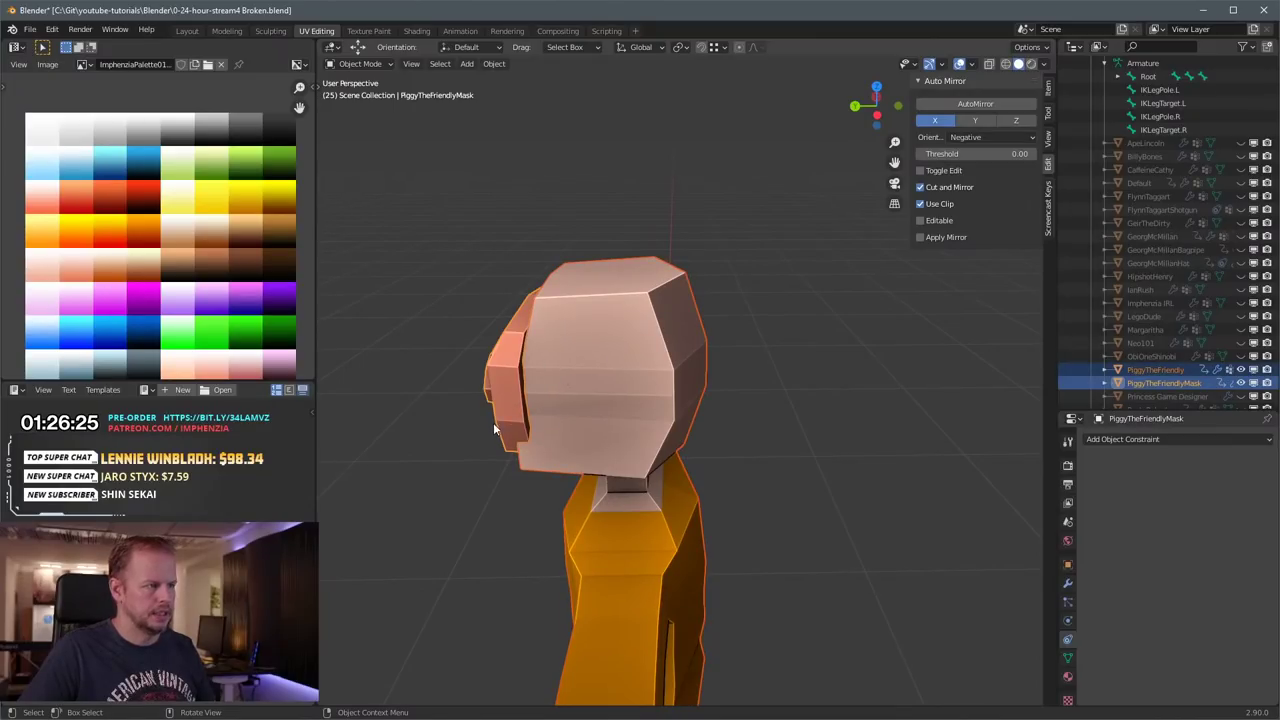
pyautogui.press('Tab')
pyautogui.moveTo(528, 376); pyautogui.dragTo(602, 300, button='middle')
pyautogui.scroll(5, 525, 359)
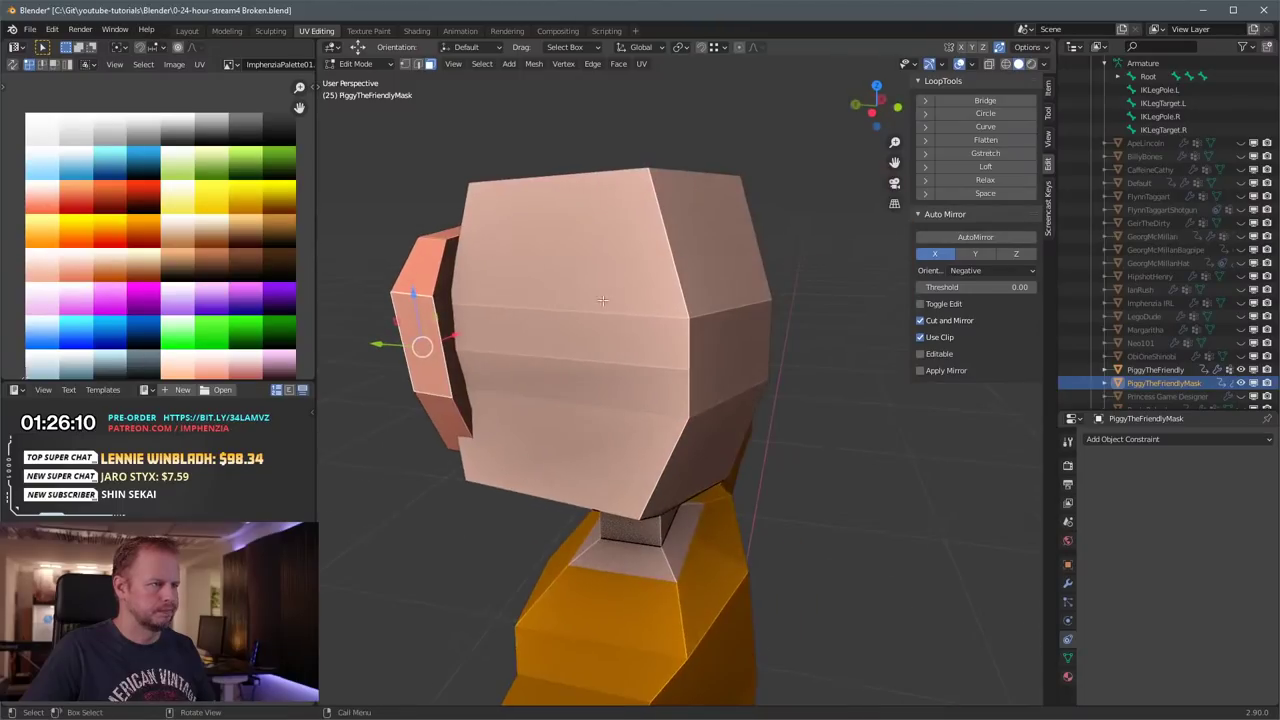
pyautogui.click(447, 334)
pyautogui.click(439, 345)
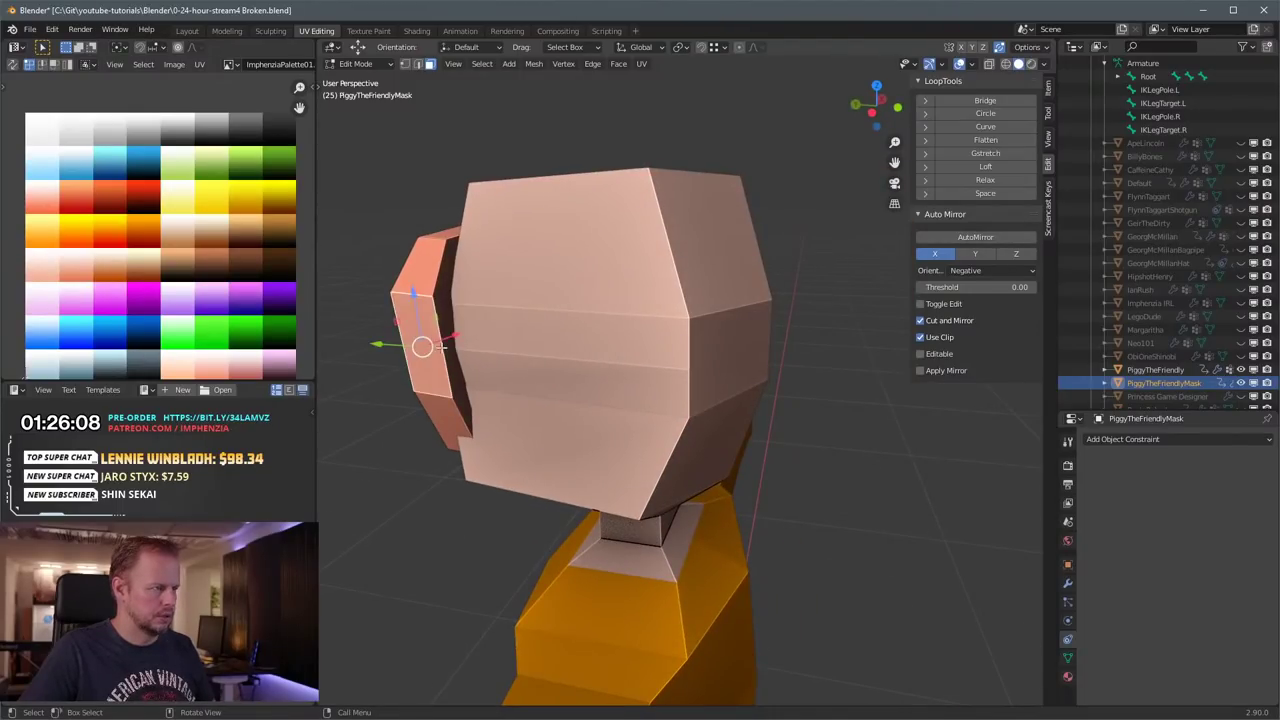
pyautogui.moveTo(470, 341); pyautogui.dragTo(848, 311, button='middle')
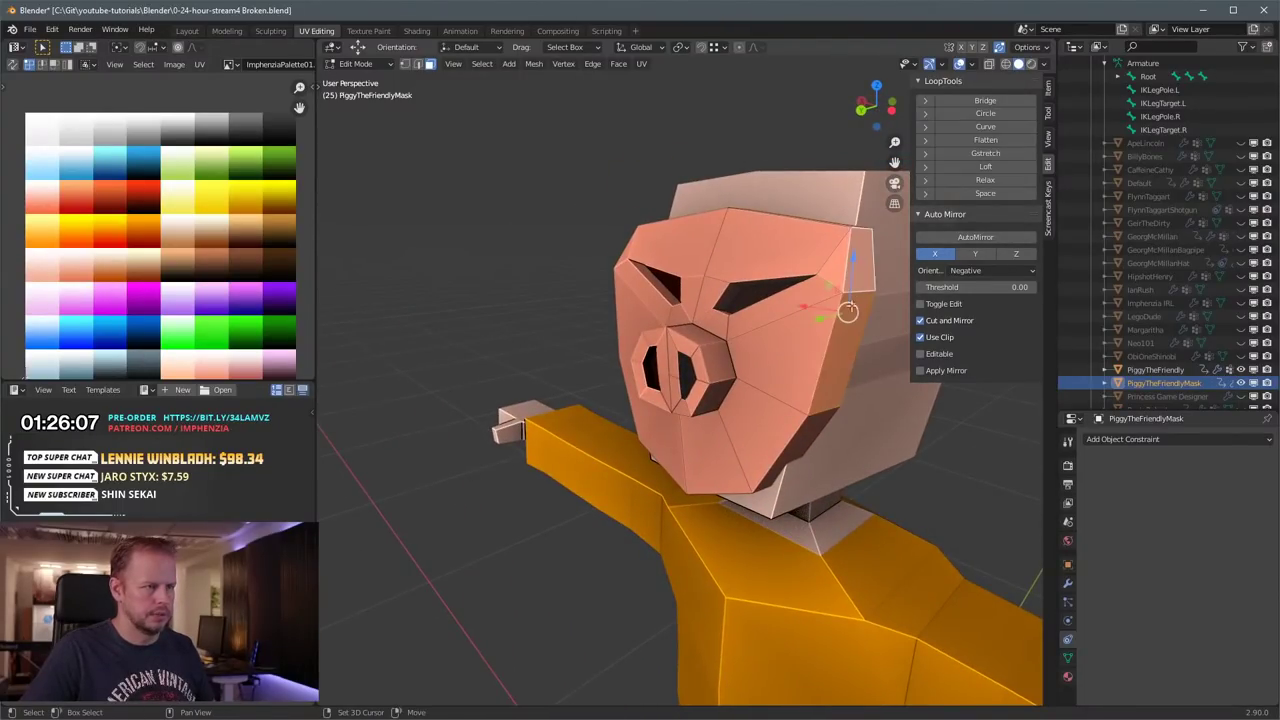
pyautogui.moveTo(790, 444); pyautogui.dragTo(694, 400, button='middle')
pyautogui.moveTo(680, 350); pyautogui.dragTo(667, 351)
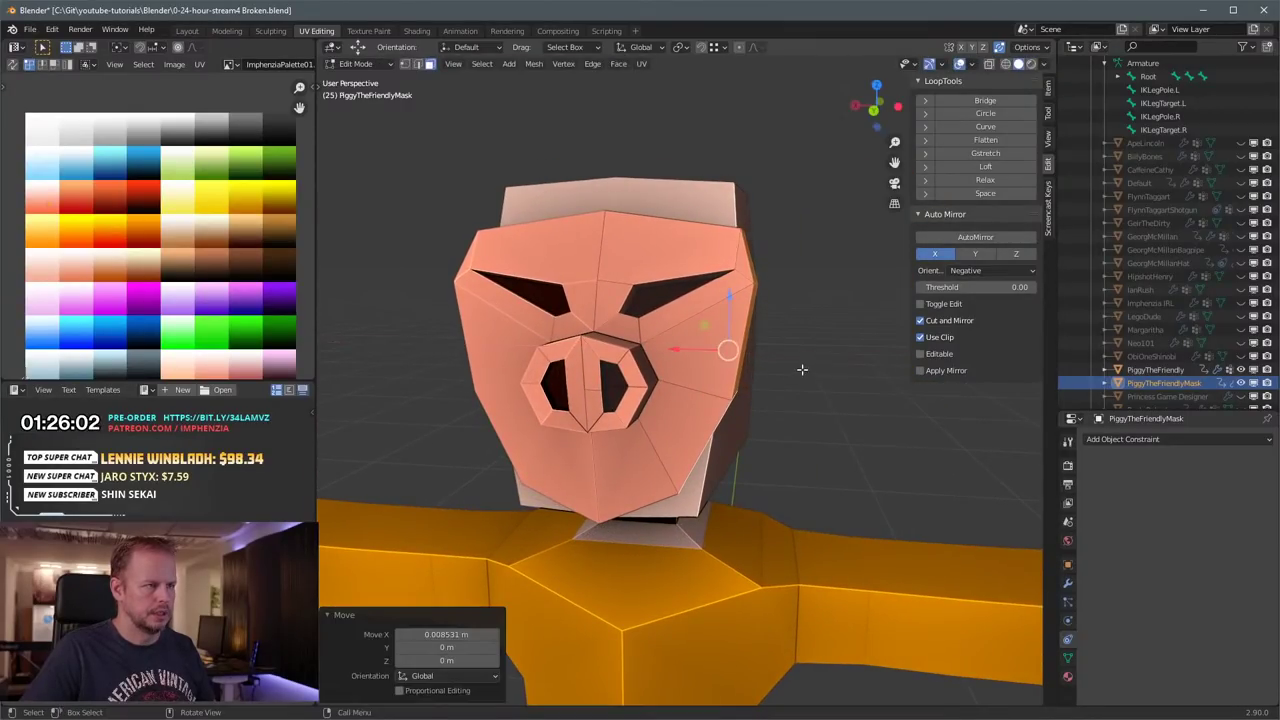
# Step: Extrude the mask's outer side faces outward about 0.016 m and scale the extruded faces down slightly
pyautogui.press('e')
pyautogui.click(820, 371)
pyautogui.press('s')
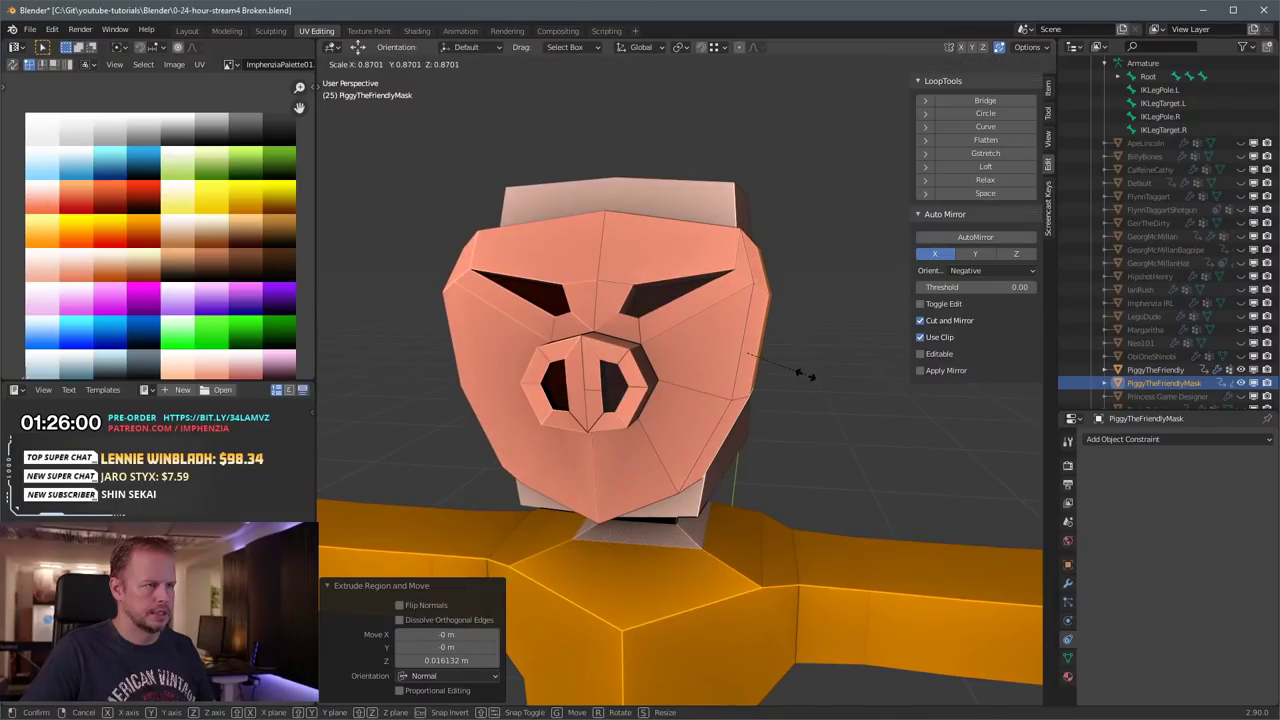
pyautogui.click(804, 374)
# Step: Move the extruded side faces about -0.0065 m along Y, then rotate and reposition them against the head
pyautogui.moveTo(804, 374); pyautogui.dragTo(480, 398, button='middle')
pyautogui.moveTo(420, 406); pyautogui.dragTo(431, 403)
pyautogui.moveTo(655, 340); pyautogui.dragTo(725, 450, button='middle')
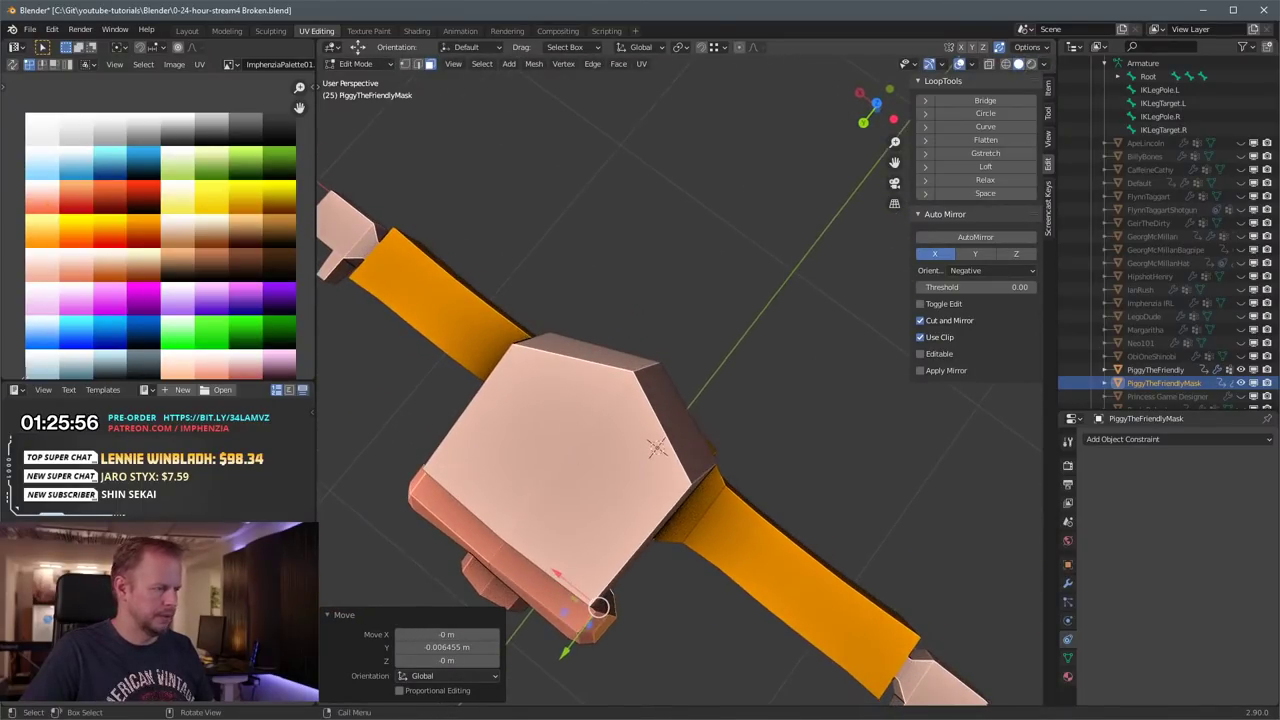
pyautogui.press('r')
pyautogui.click(704, 402)
pyautogui.press('g')
pyautogui.click(711, 398)
pyautogui.moveTo(711, 398); pyautogui.dragTo(575, 273, button='middle')
pyautogui.click(460, 268)
pyautogui.press('g')
pyautogui.press('g')
pyautogui.click(445, 271)
pyautogui.hotkey('ctrl', 'z')
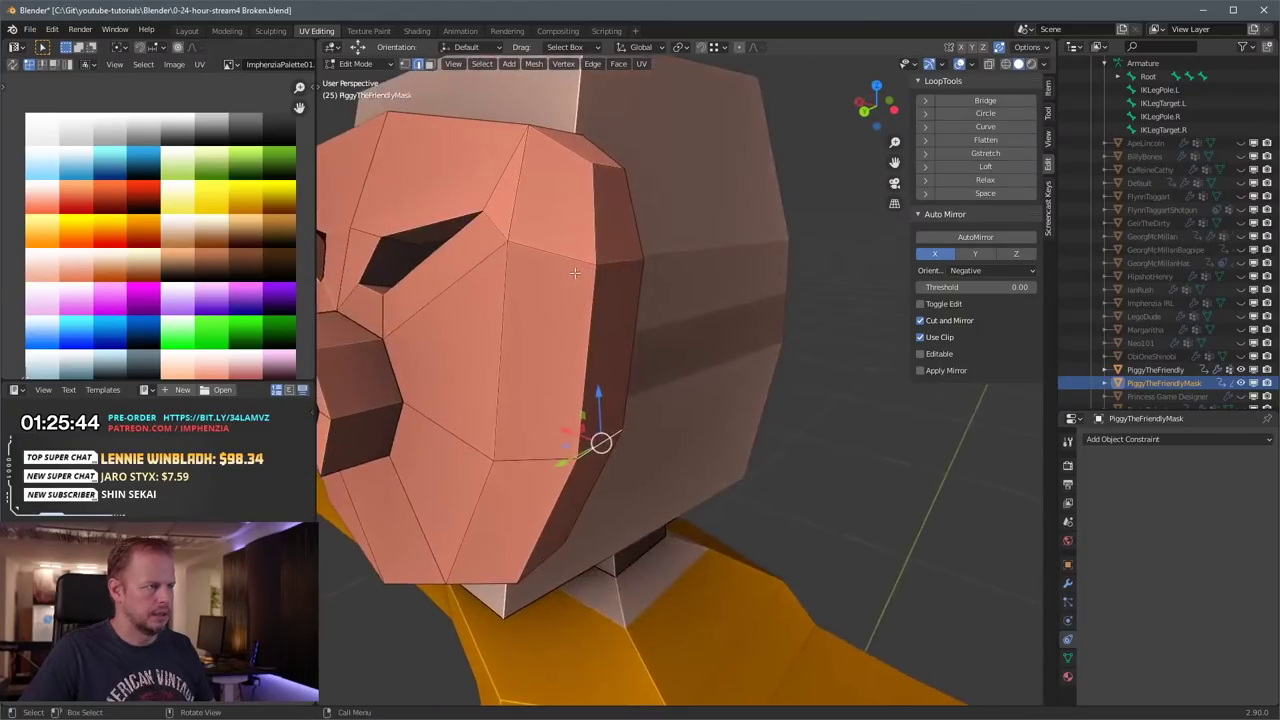
# Step: Add one loop cut across the mask's side rim and nudge the new cut slightly
pyautogui.scroll(-2, 575, 272)
pyautogui.keyDown('alt'); pyautogui.click(657, 325); pyautogui.keyUp('alt')
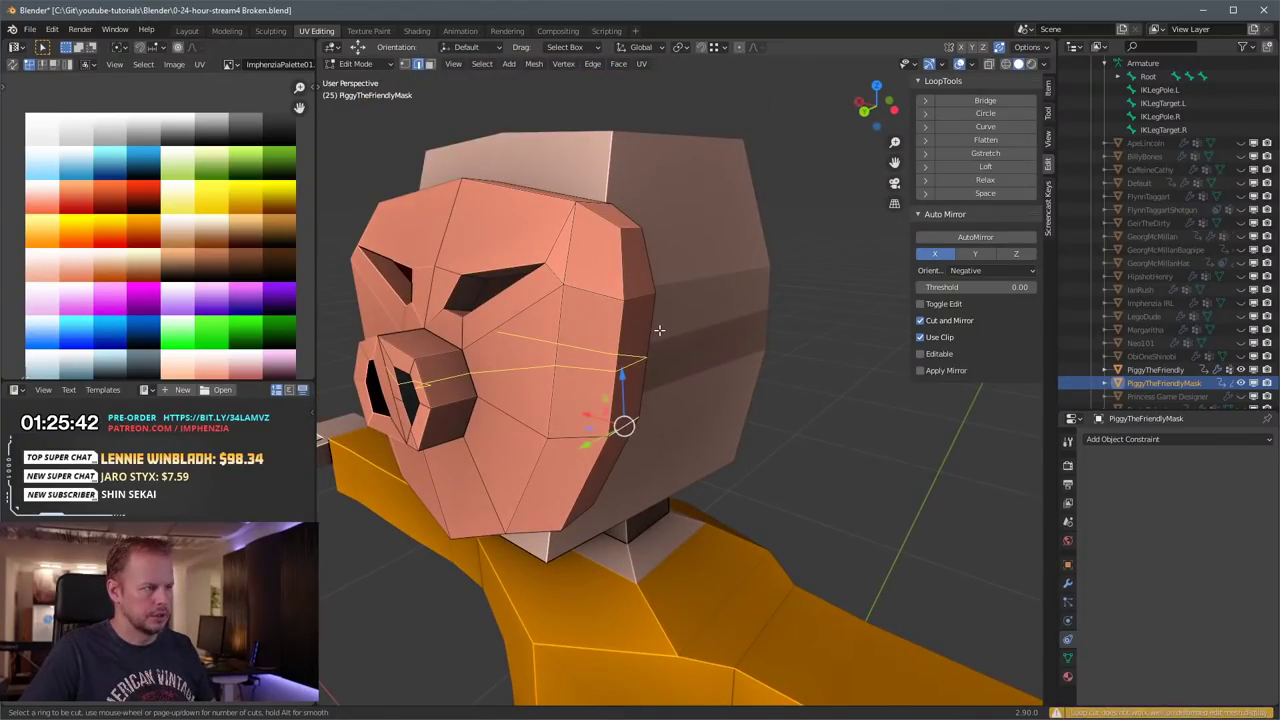
pyautogui.press('g')
pyautogui.press('g')
pyautogui.click(660, 328)
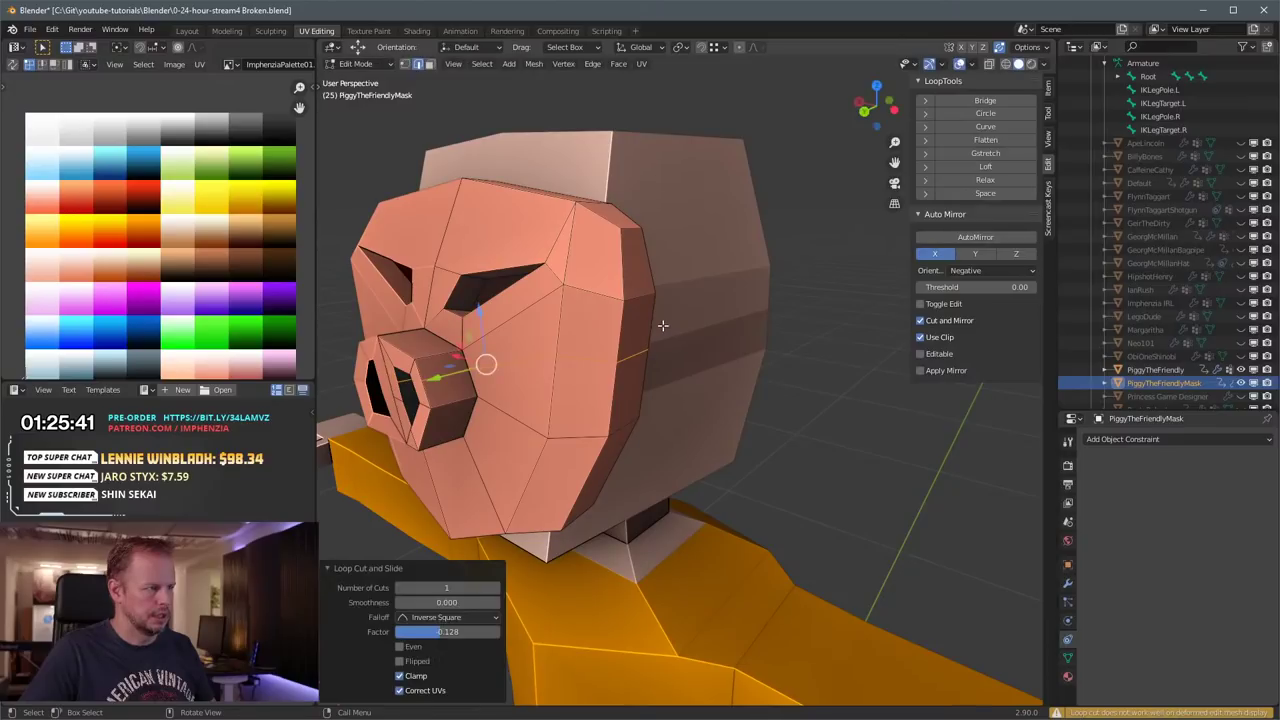
pyautogui.moveTo(436, 384); pyautogui.dragTo(609, 367, button='middle')
pyautogui.click(604, 365)
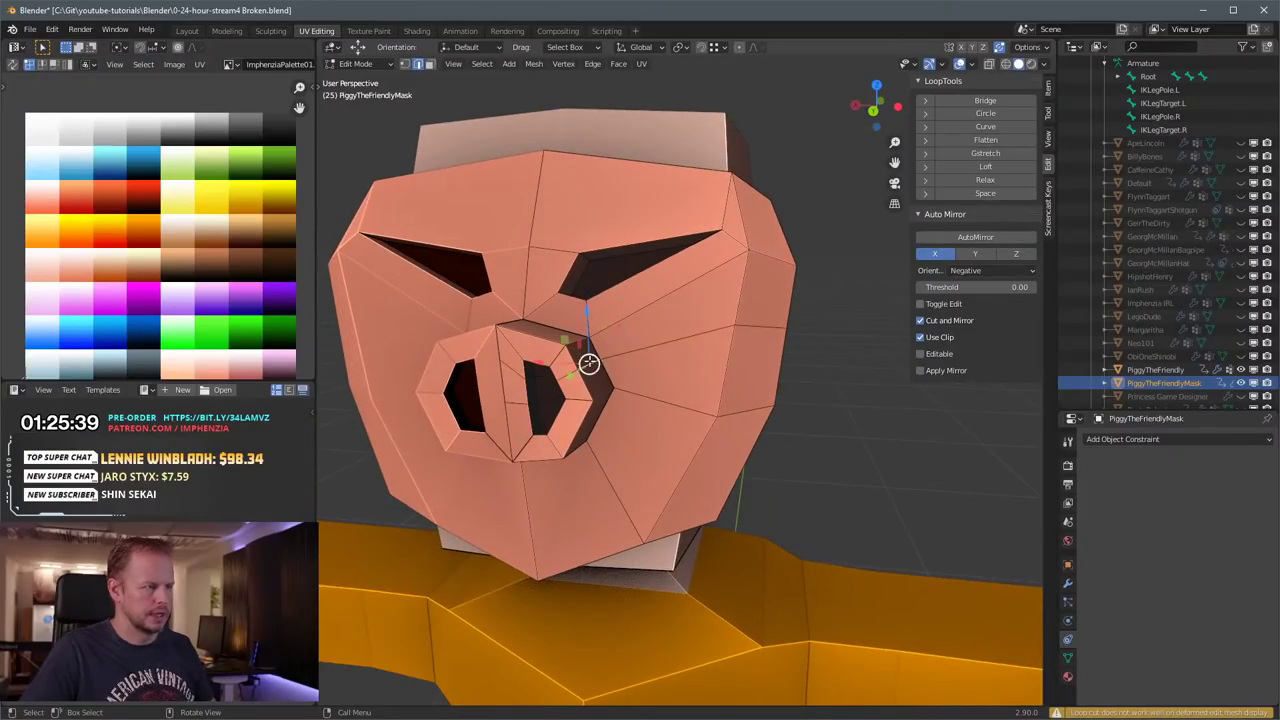
pyautogui.press('g')
pyautogui.click(610, 365)
# Step: Extrude the rear rim face above the new cut about 0.011 m and scale it to 0.773 as a strap start
pyautogui.moveTo(770, 369); pyautogui.dragTo(549, 343, button='middle')
pyautogui.scroll(1, 549, 343)
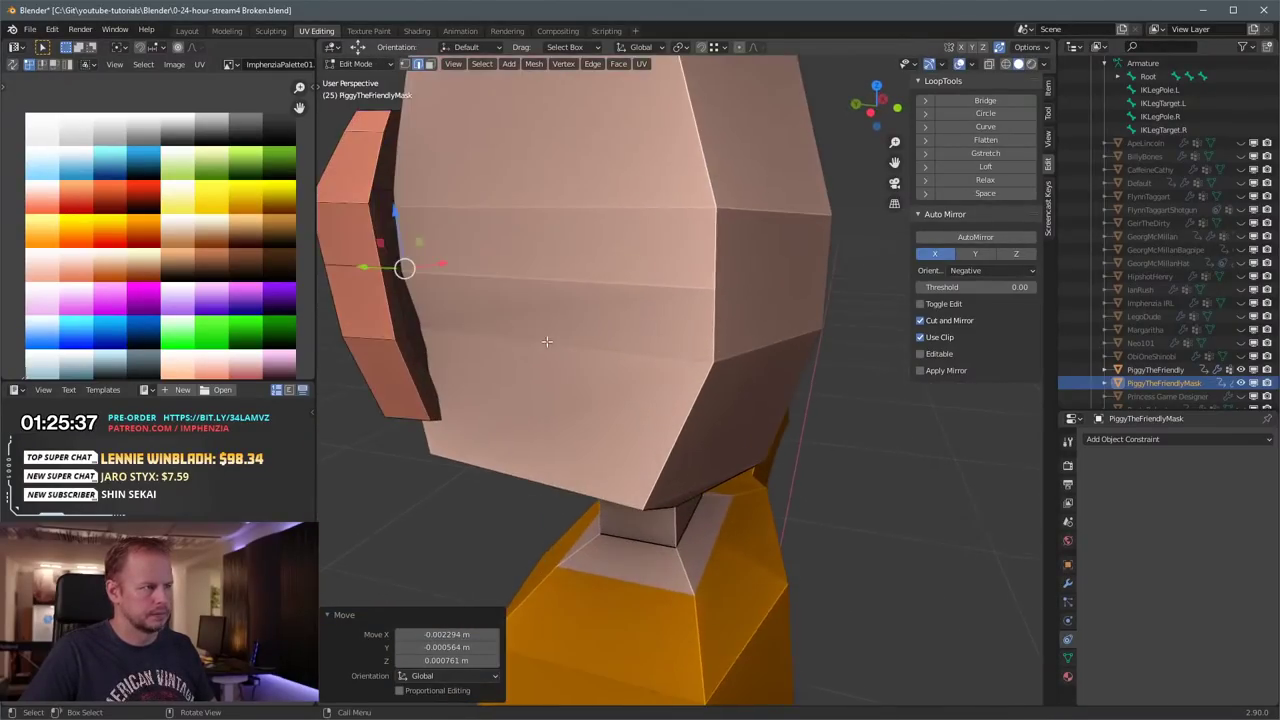
pyautogui.press('3')
pyautogui.click(380, 252)
pyautogui.scroll(-1, 390, 253)
pyautogui.press('e')
pyautogui.rightClick(557, 258)
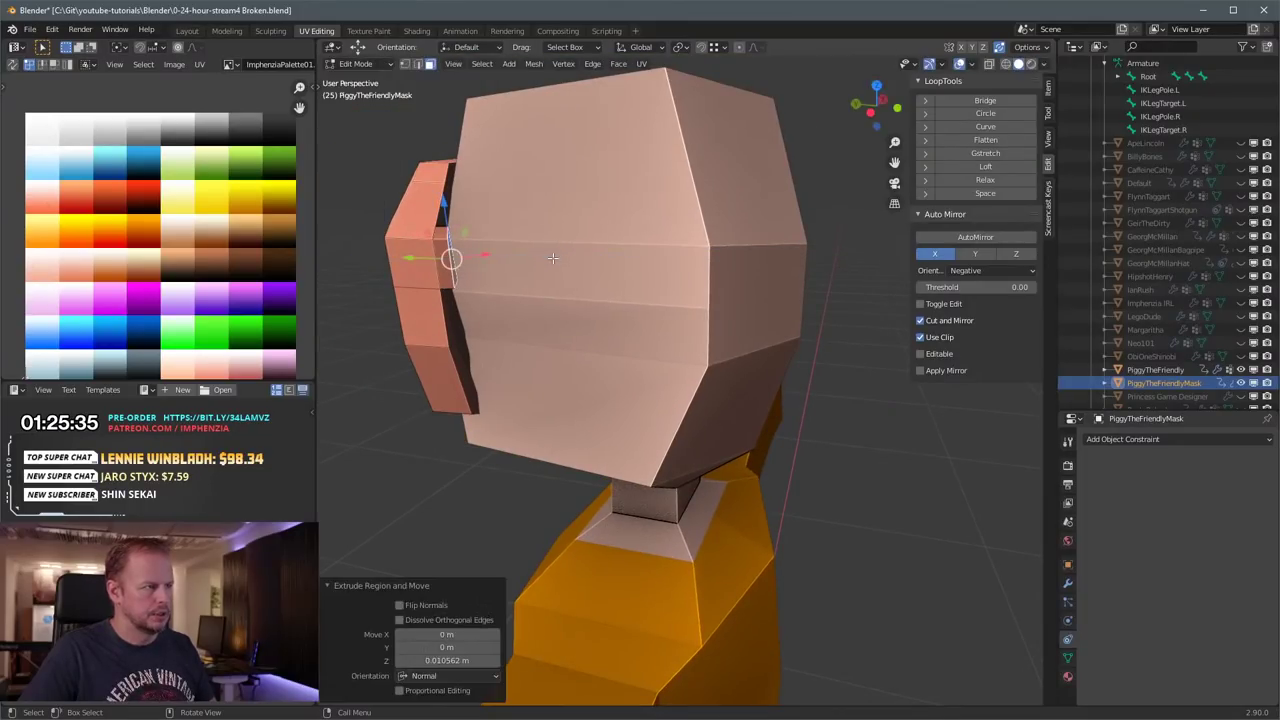
pyautogui.press('s')
pyautogui.click(533, 262)
# Step: Flatten the strap's starting face by scaling it to 0 along the Y axis
pyautogui.moveTo(586, 270); pyautogui.dragTo(748, 353, button='middle')
pyautogui.scroll(-2, 554, 260)
pyautogui.scroll(4, 799, 371)
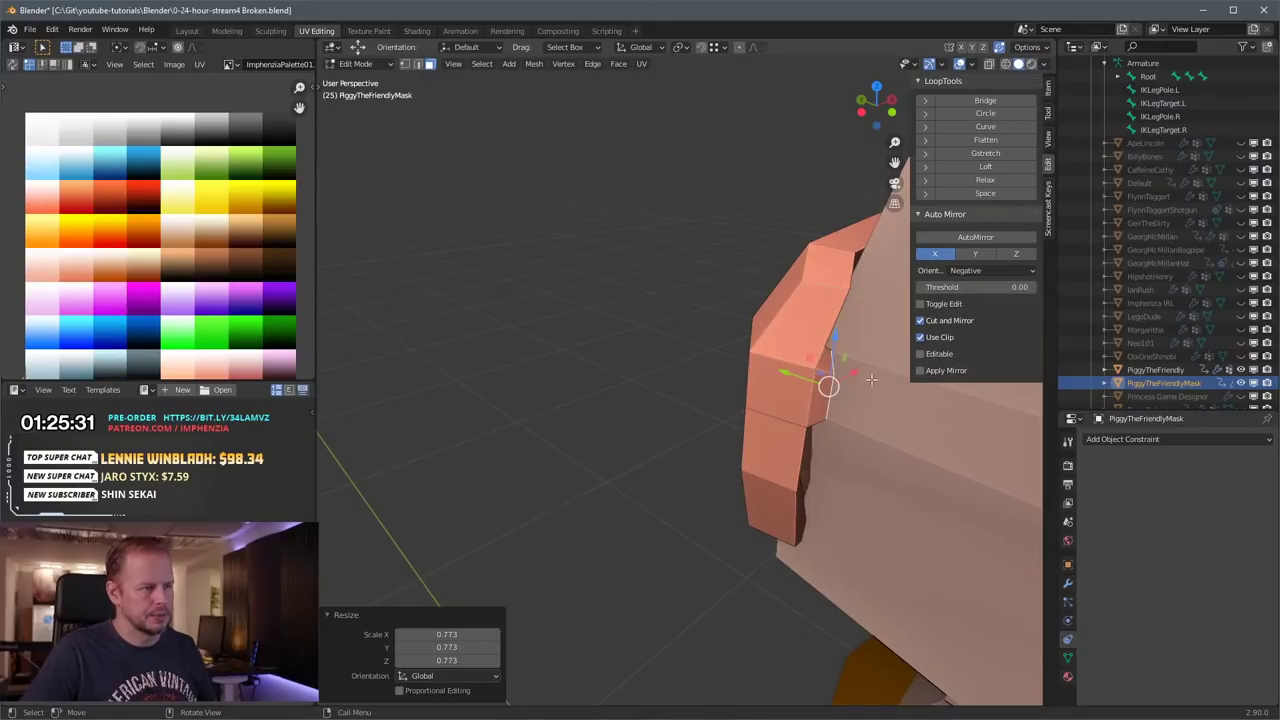
pyautogui.moveTo(871, 380); pyautogui.dragTo(756, 477, button='middle')
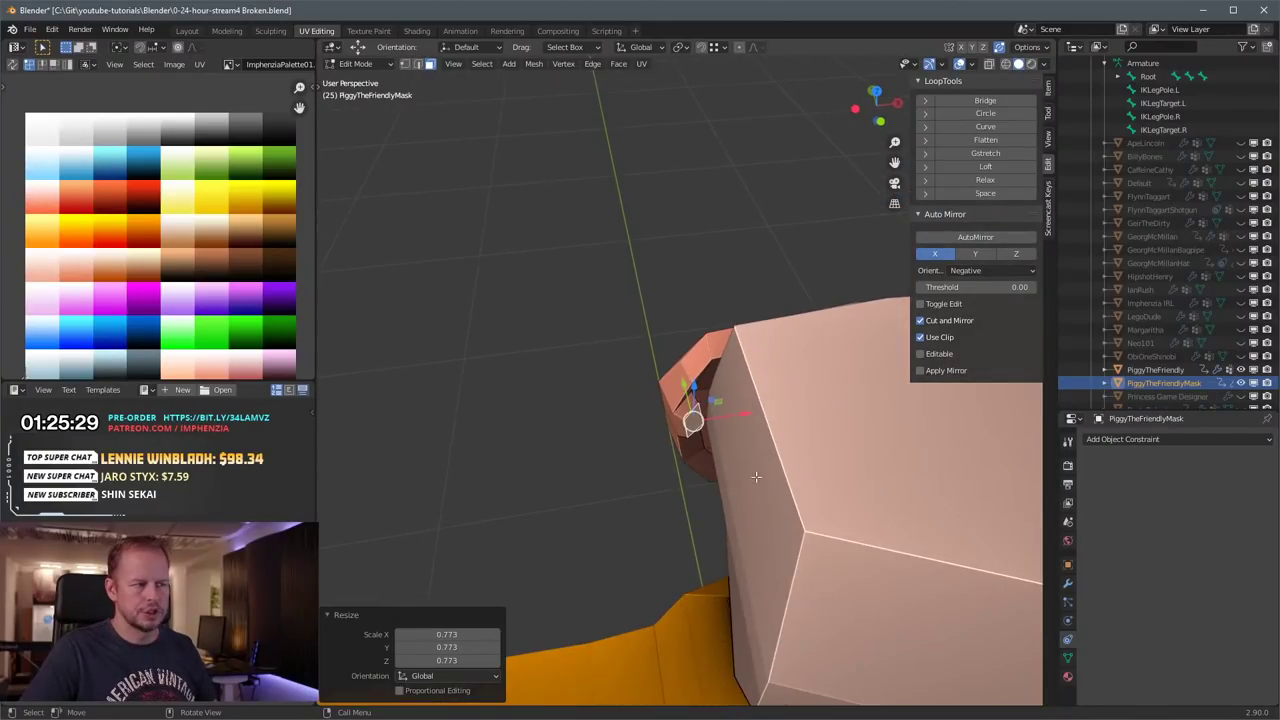
pyautogui.press('s')
pyautogui.press('y')
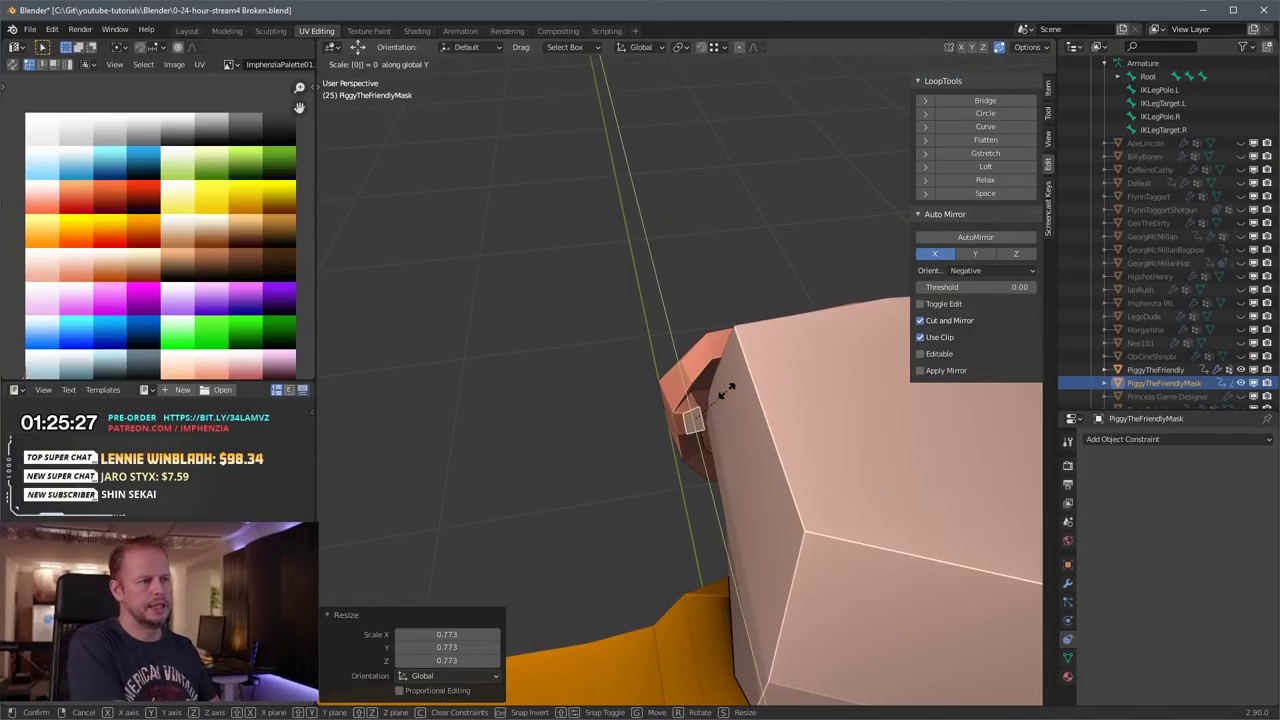
pyautogui.press('Return')
# Step: Extrude the strap back along the side of the head, then extrude its end another 0.053 m or so
pyautogui.moveTo(736, 383); pyautogui.dragTo(659, 396, button='middle')
pyautogui.press('e')
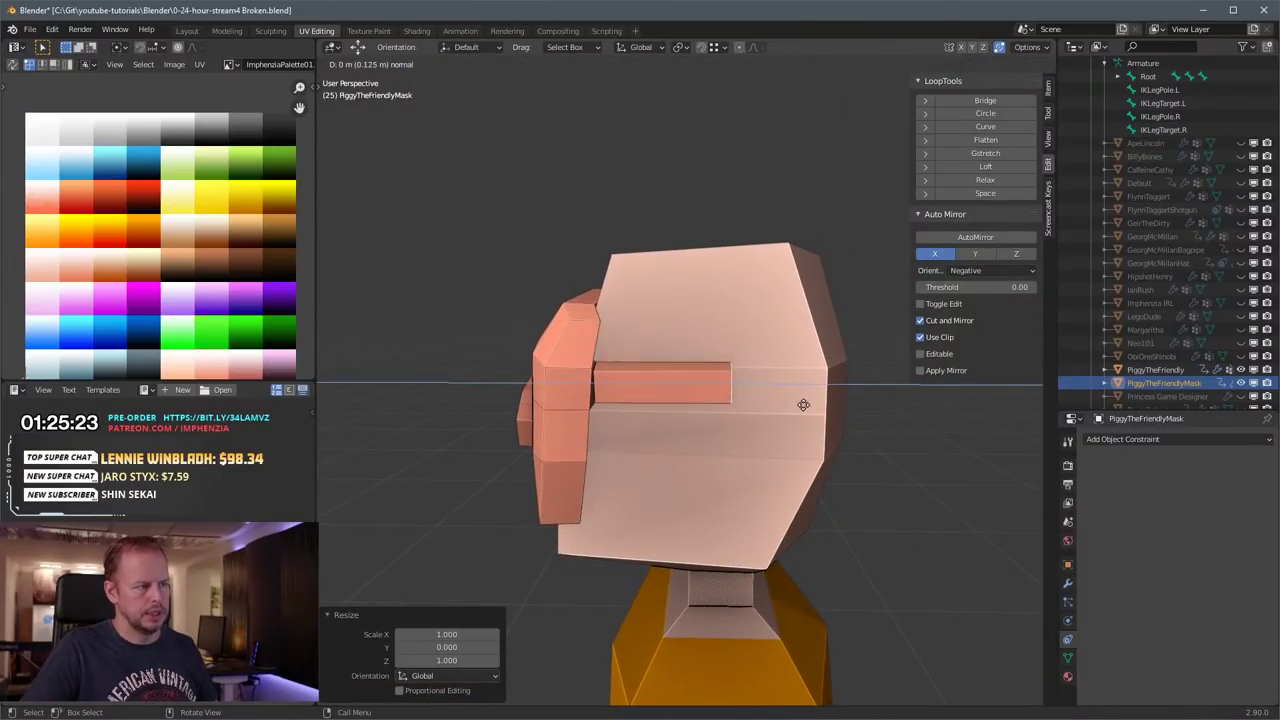
pyautogui.click(800, 406)
pyautogui.moveTo(791, 389); pyautogui.dragTo(750, 490, button='middle')
pyautogui.press('e')
pyautogui.click(781, 513)
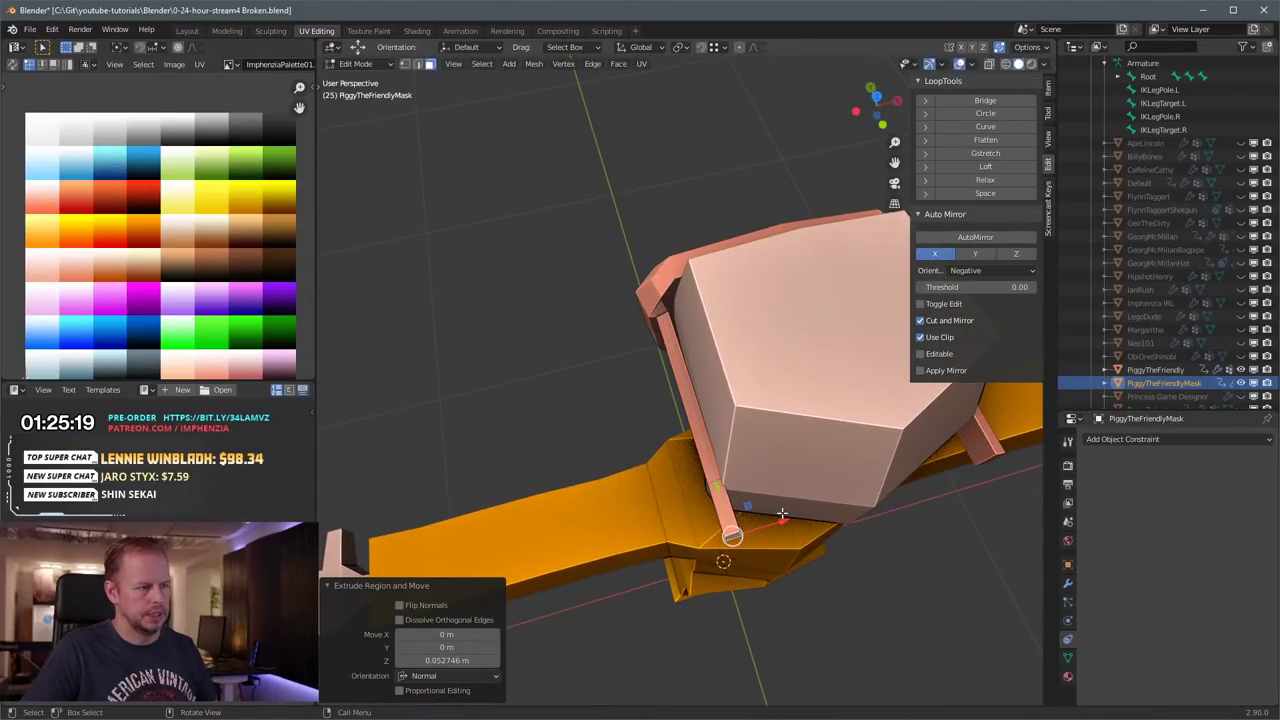
# Step: Rotate the strap's end face 60.3° about Z and move it around the back of the head
pyautogui.press('r')
pyautogui.press('z')
pyautogui.click(850, 515)
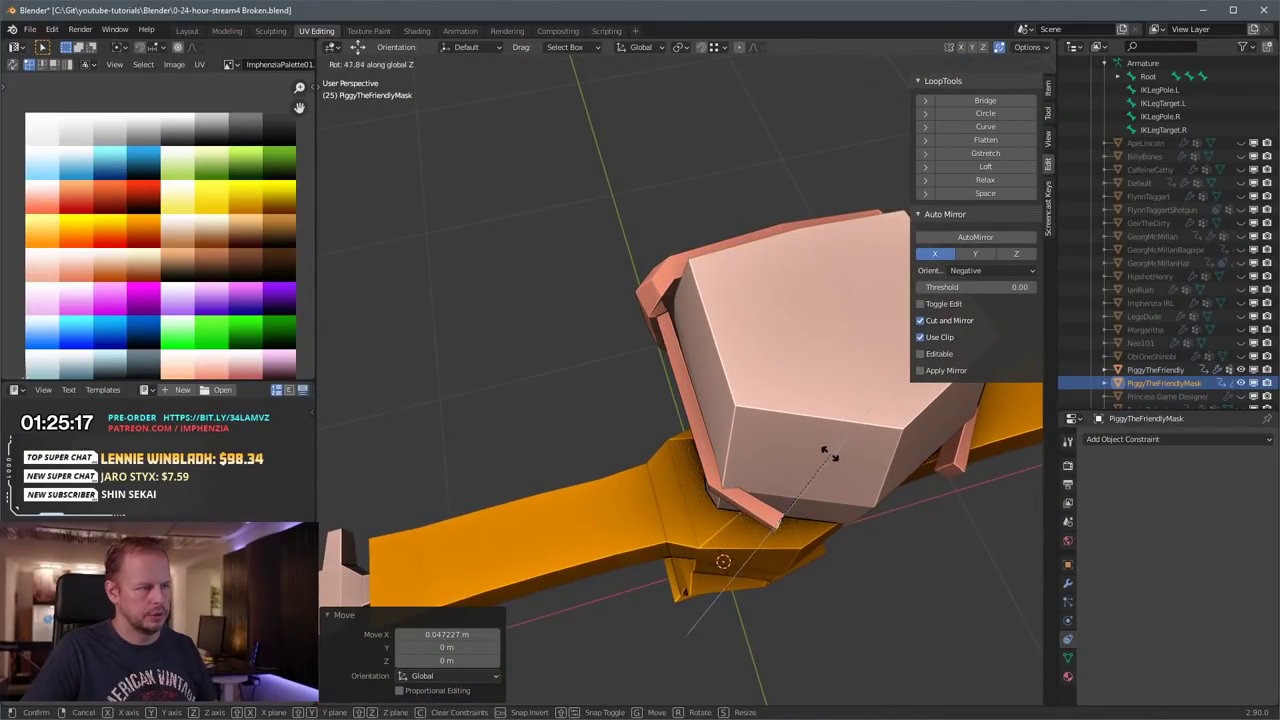
pyautogui.press('g')
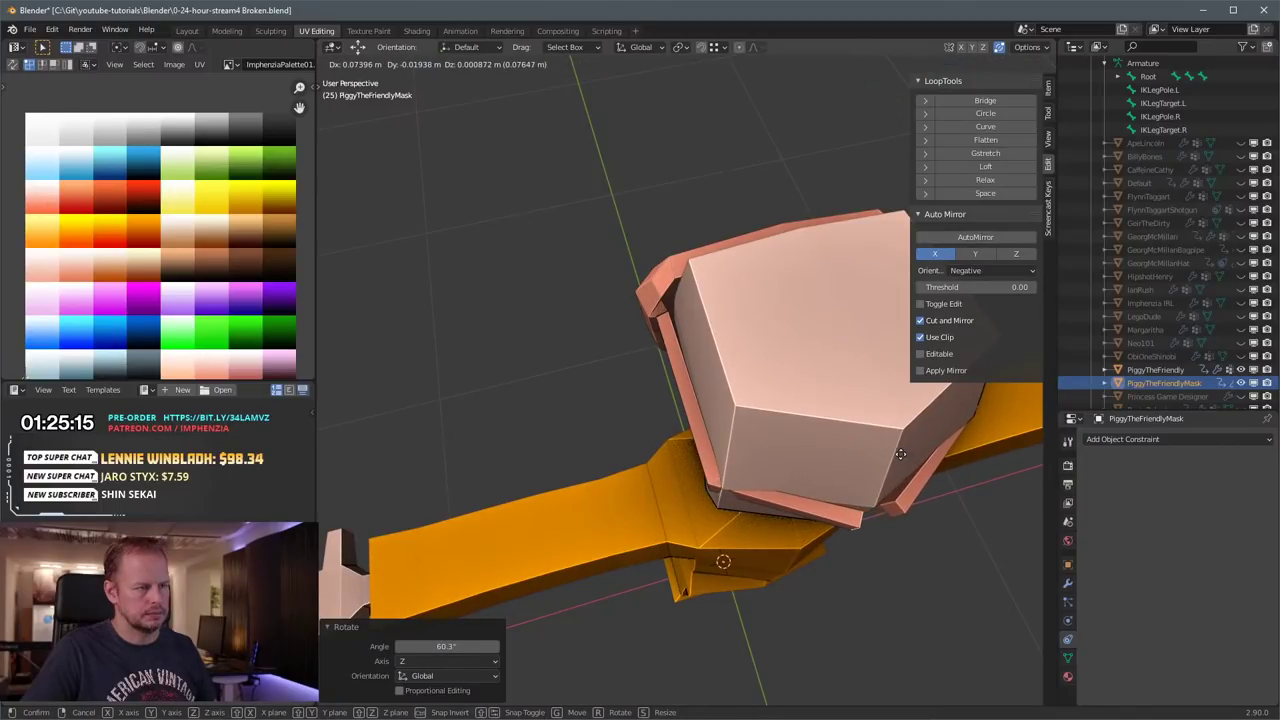
pyautogui.click(870, 477)
# Step: Delete the strap's end face and move its open end about 0.107 m along X to the middle of the head's back
pyautogui.moveTo(870, 477); pyautogui.dragTo(793, 432, button='middle')
pyautogui.click(738, 541)
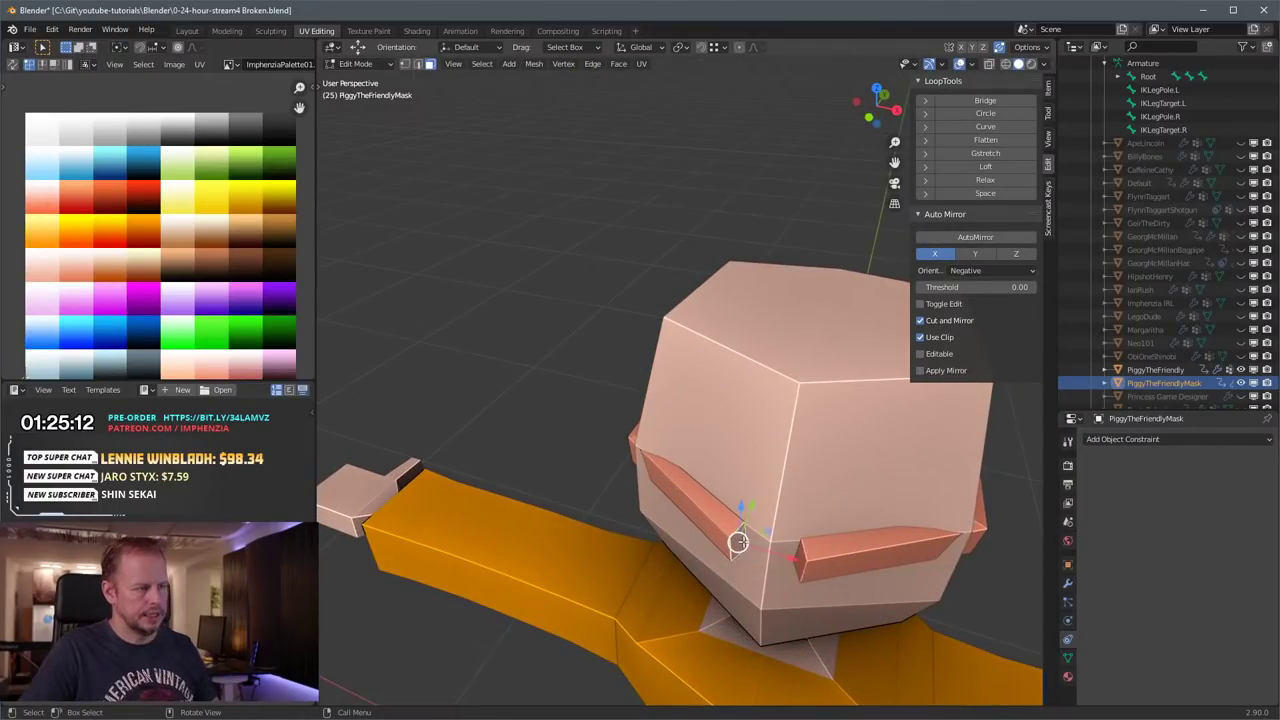
pyautogui.press('x')
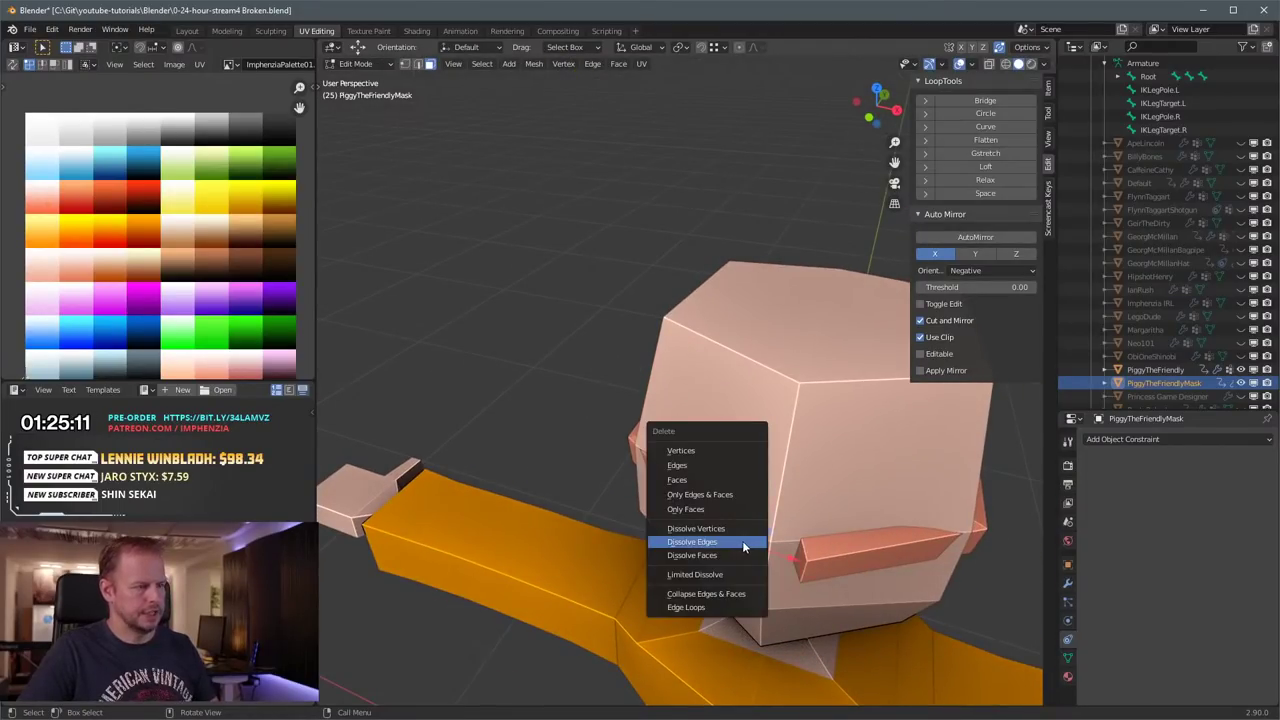
pyautogui.click(717, 493)
pyautogui.press('l')
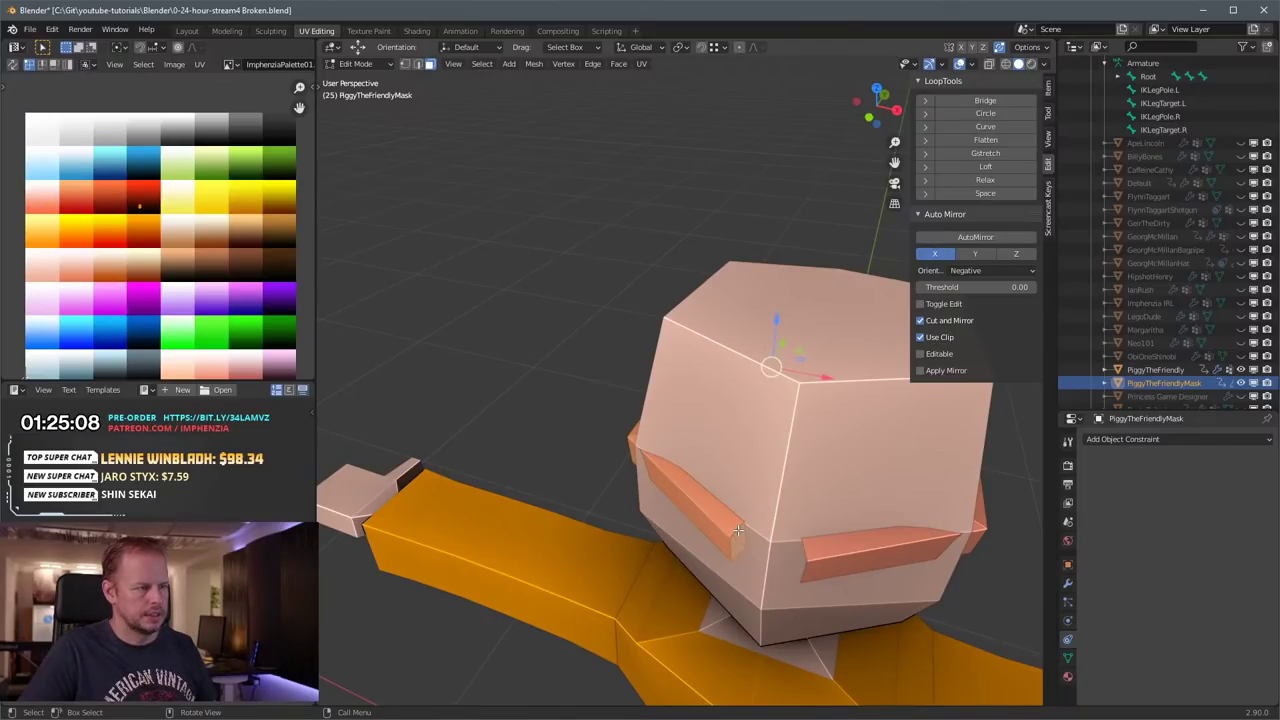
pyautogui.hotkey('alt', 'a')
pyautogui.hotkey('ctrl', 'z')
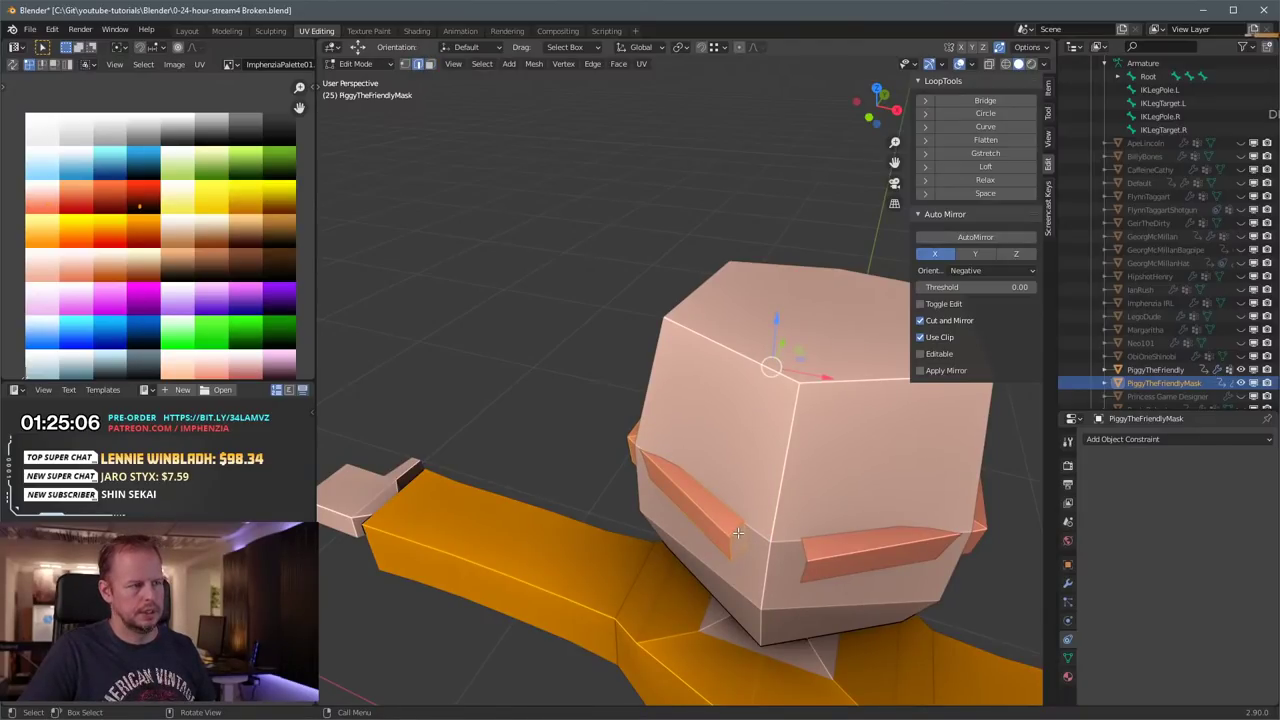
pyautogui.keyDown('alt'); pyautogui.click(738, 530); pyautogui.keyUp('alt')
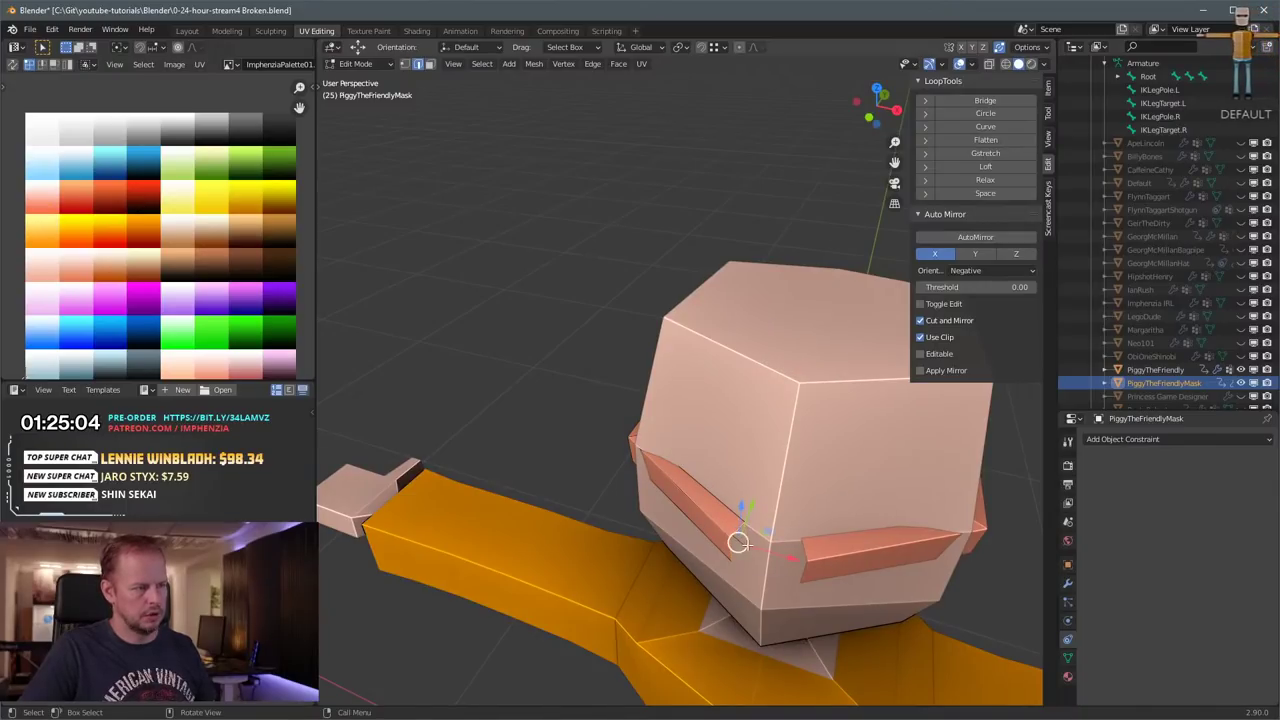
pyautogui.moveTo(794, 556); pyautogui.dragTo(822, 560)
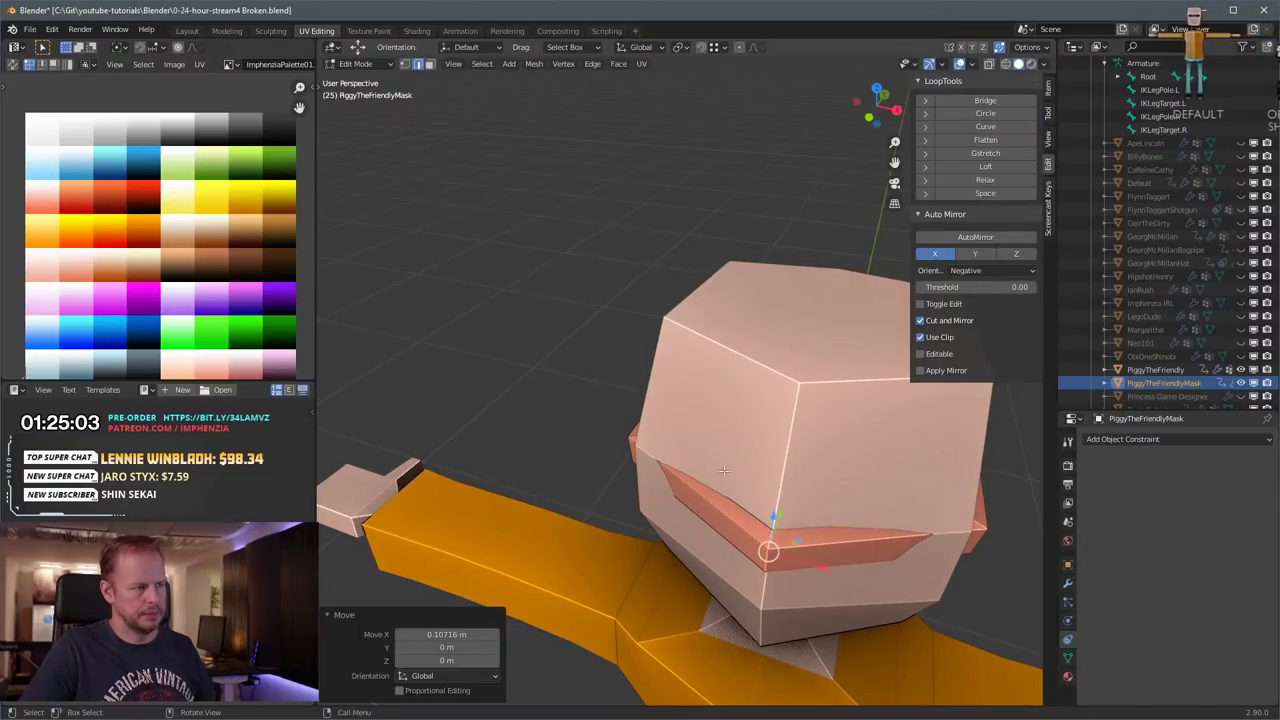
# Step: Move and rotate the strap's edge loop at the rear corner of the head so the strap follows the head
pyautogui.moveTo(726, 471); pyautogui.dragTo(856, 465, button='middle')
pyautogui.press('a')
pyautogui.press('a')
pyautogui.keyDown('alt'); pyautogui.click(783, 425); pyautogui.keyUp('alt')
pyautogui.moveTo(788, 414)
pyautogui.mouseDown(button='middle')
pyautogui.moveTo(812, 432)
pyautogui.moveTo(838, 491)
pyautogui.moveTo(789, 423)
pyautogui.moveTo(857, 417)
pyautogui.moveTo(786, 432)
pyautogui.moveTo(780, 413)
pyautogui.mouseUp(button='middle')
pyautogui.press('g')
pyautogui.click(831, 436)
pyautogui.press('r')
pyautogui.click(891, 454)
pyautogui.press('g')
pyautogui.click(896, 451)
# Step: Select the strap's face loops and recolour them brown by moving their UVs on the colour palette
pyautogui.scroll(-4, 880, 453)
pyautogui.click(667, 387)
pyautogui.press('3')
pyautogui.click(820, 398)
pyautogui.hotkey('alt', 'a')
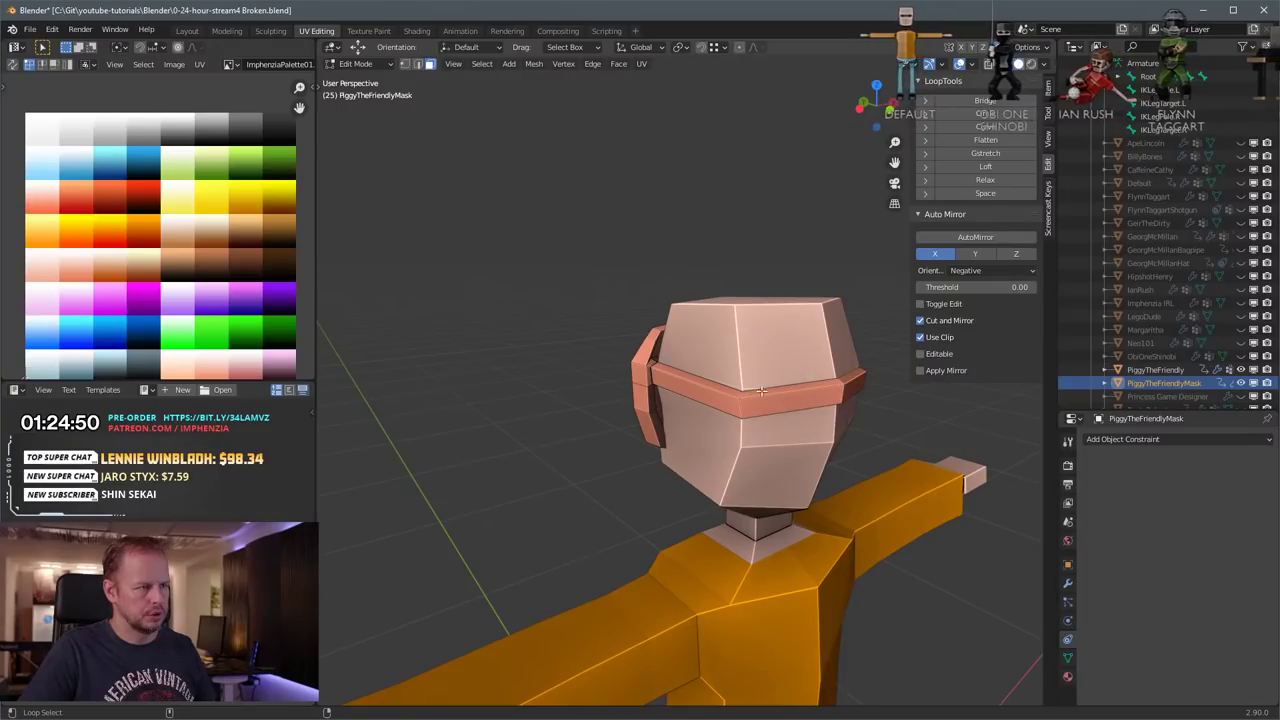
pyautogui.keyDown('alt'); pyautogui.click(783, 390); pyautogui.keyUp('alt')
pyautogui.keyDown('alt'); pyautogui.click(721, 397); pyautogui.keyUp('alt')
pyautogui.press('g')
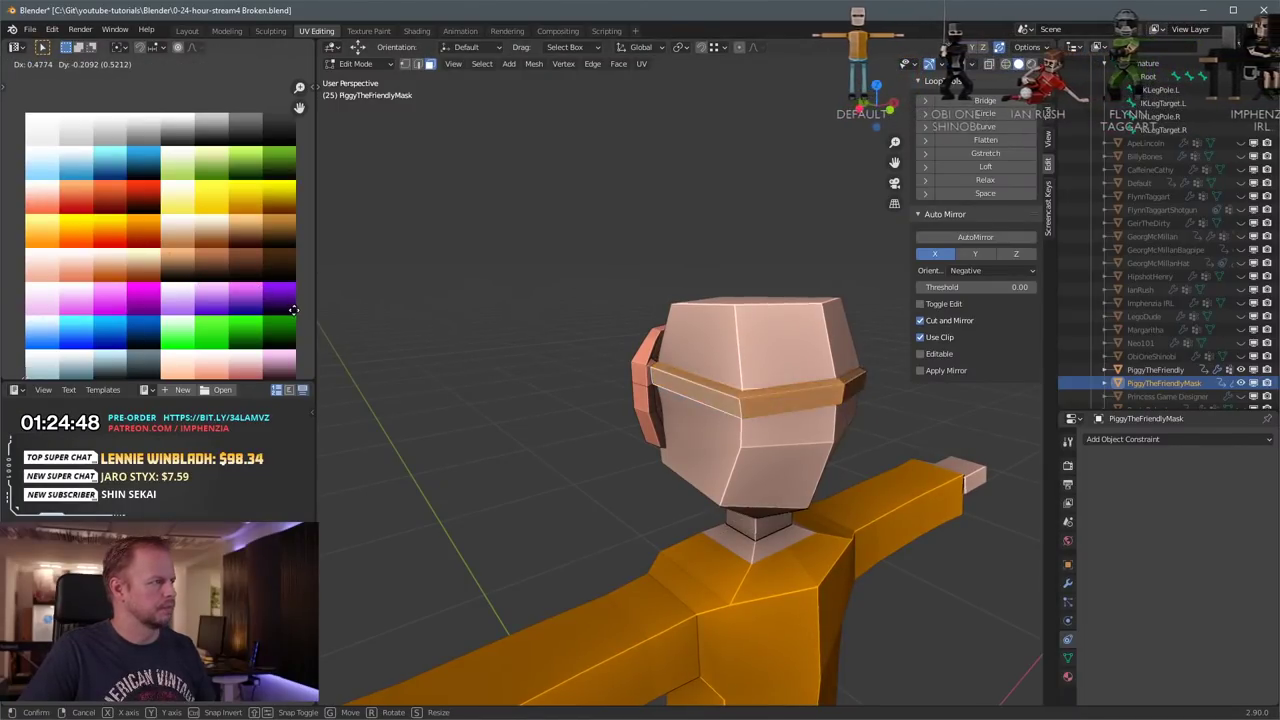
pyautogui.click(308, 317)
pyautogui.moveTo(450, 330); pyautogui.dragTo(680, 570, button='middle')
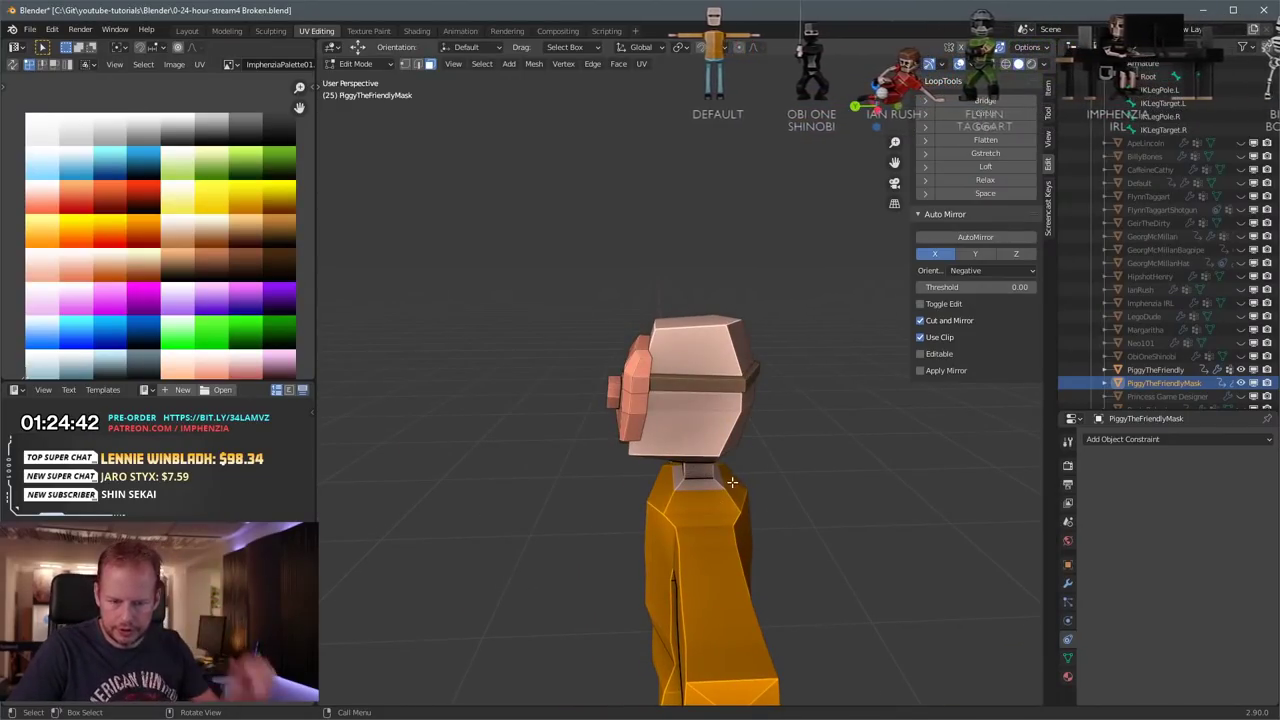
pyautogui.moveTo(732, 482); pyautogui.dragTo(896, 467, button='middle')
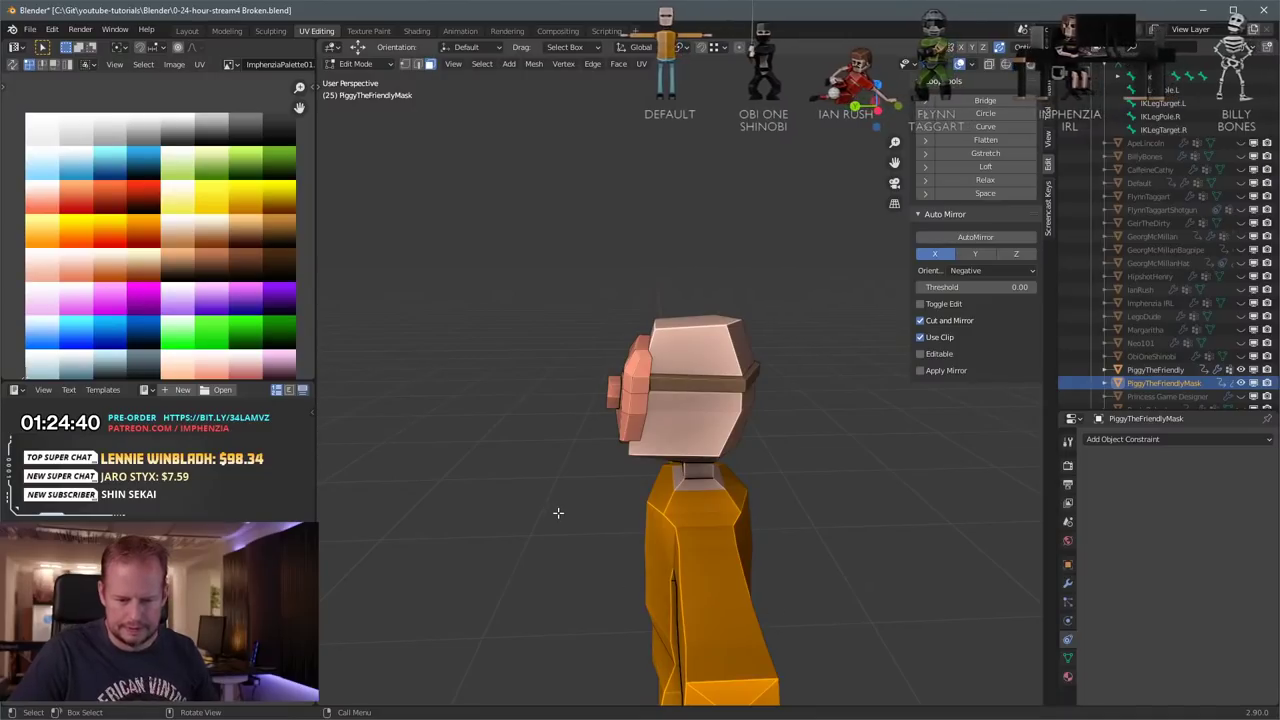
pyautogui.moveTo(558, 513); pyautogui.dragTo(622, 553, button='middle')
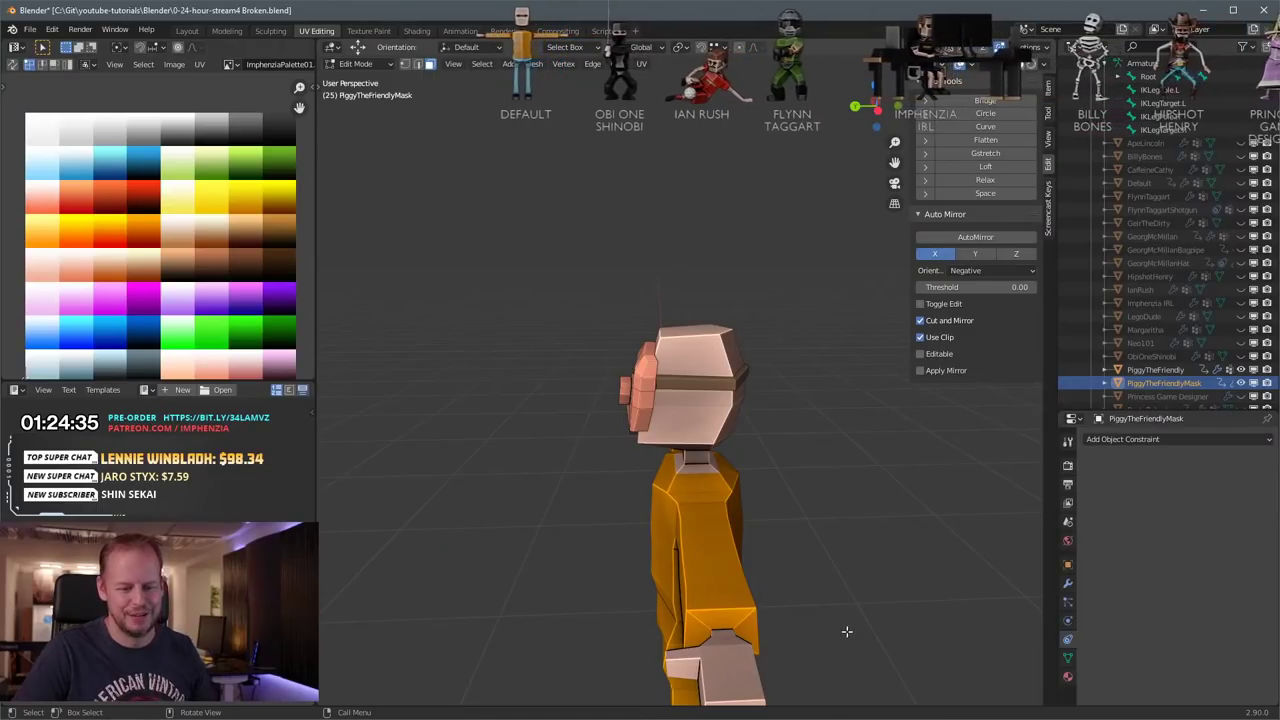
# Step: Reposition the selected part on the side of the pig mask and save the file
pyautogui.moveTo(695, 541); pyautogui.dragTo(760, 389, button='middle')
pyautogui.scroll(4, 700, 385)
pyautogui.moveTo(676, 430); pyautogui.dragTo(655, 448, button='middle')
pyautogui.press('g')
pyautogui.click(680, 491)
pyautogui.hotkey('ctrl', 's')
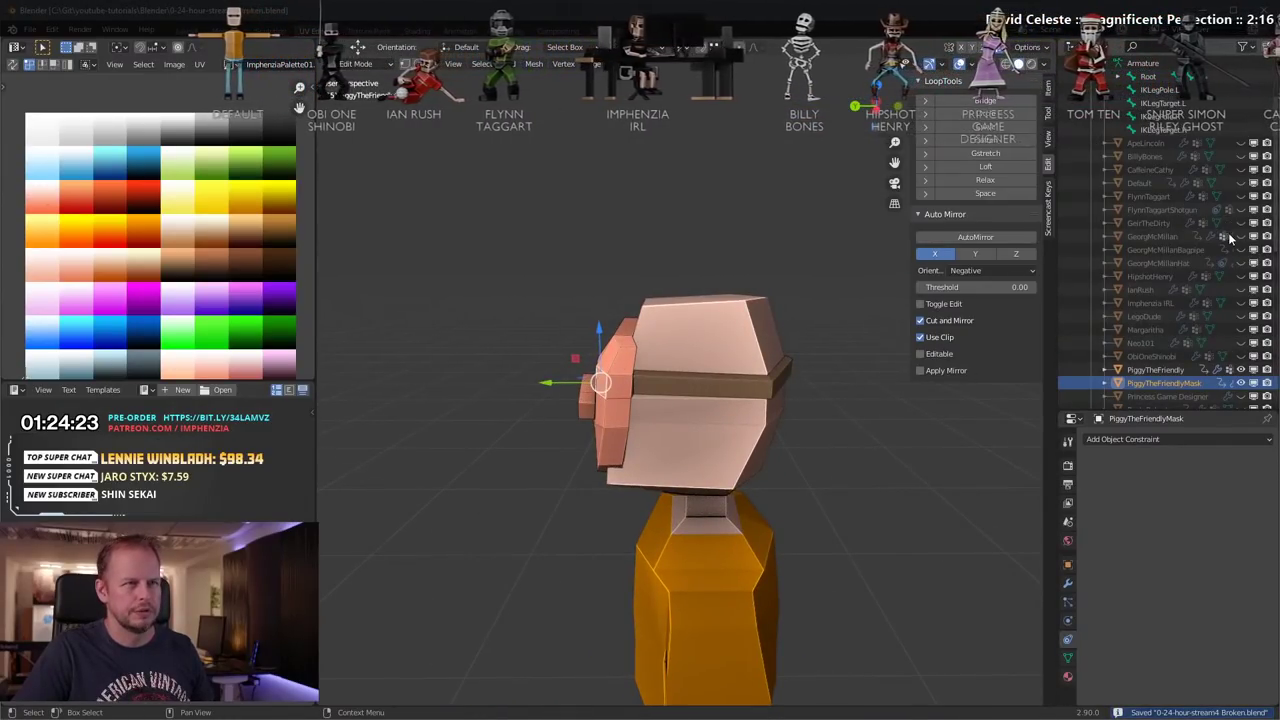
# Step: Hide the PiggyTheFriendly character and show the Margaritha character to check the mask's fit on another head
pyautogui.scroll(-2, 1240, 280)
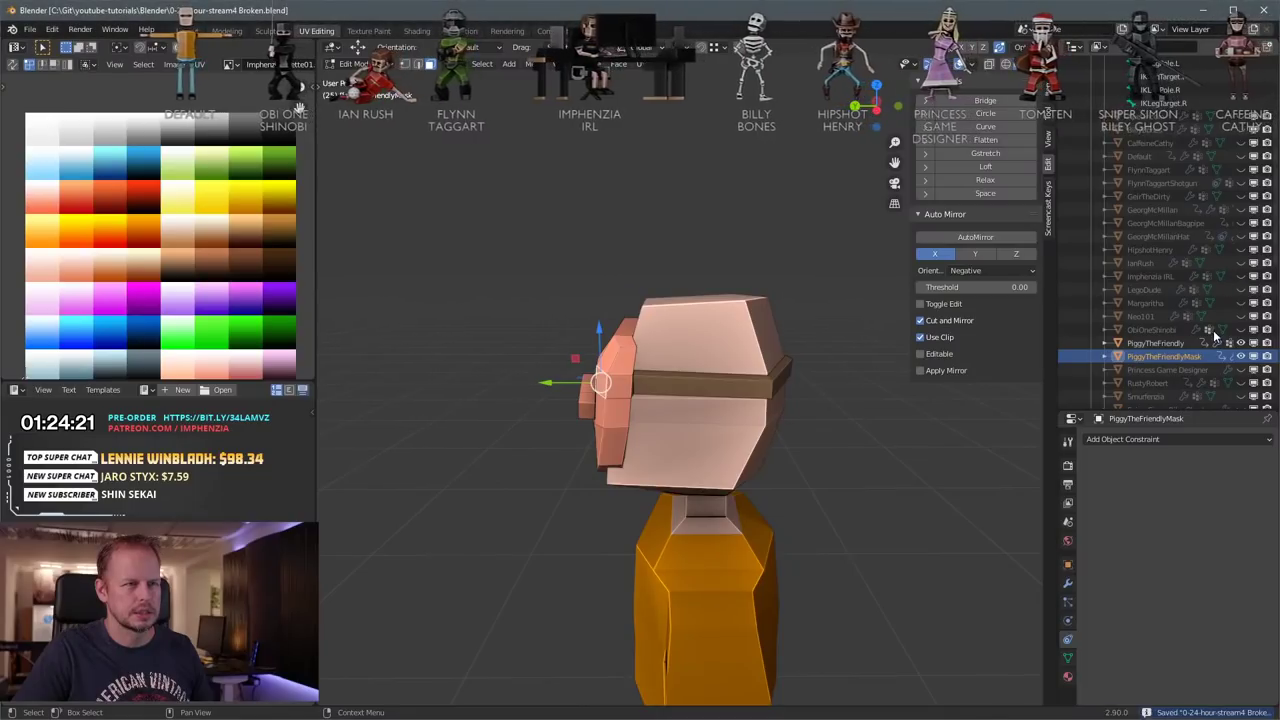
pyautogui.click(1241, 317)
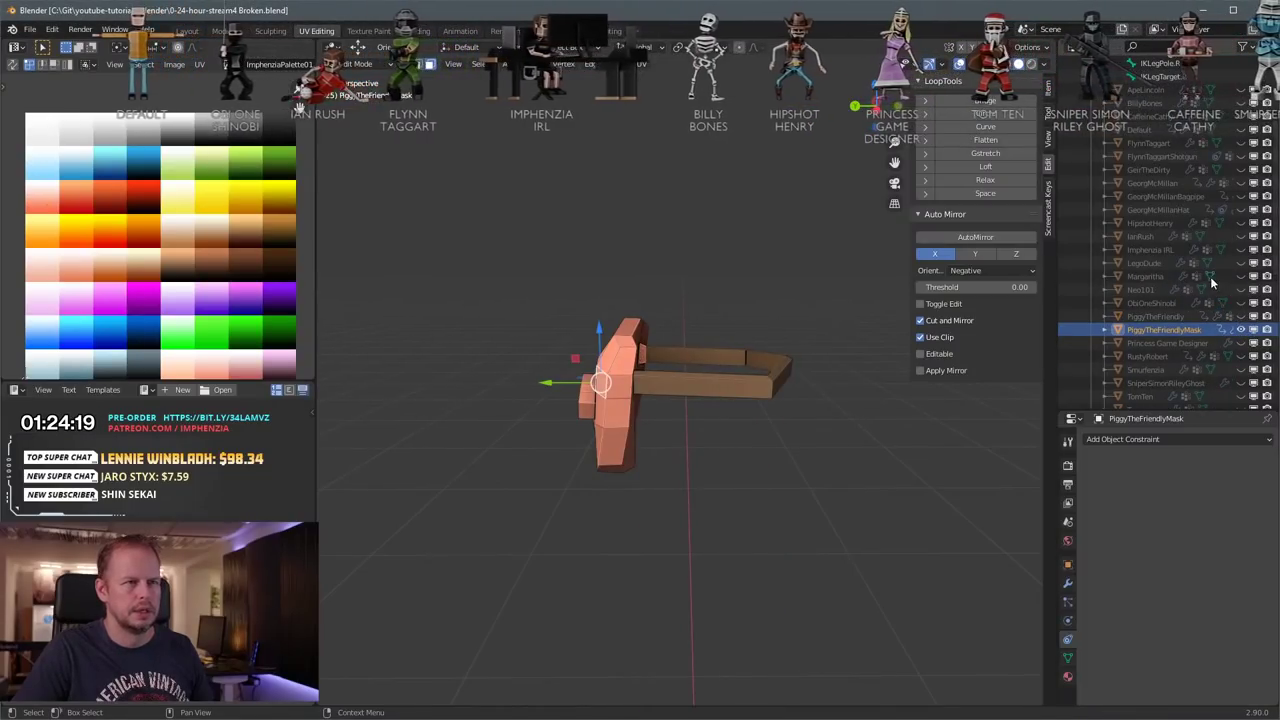
pyautogui.click(1241, 276)
pyautogui.click(1241, 277)
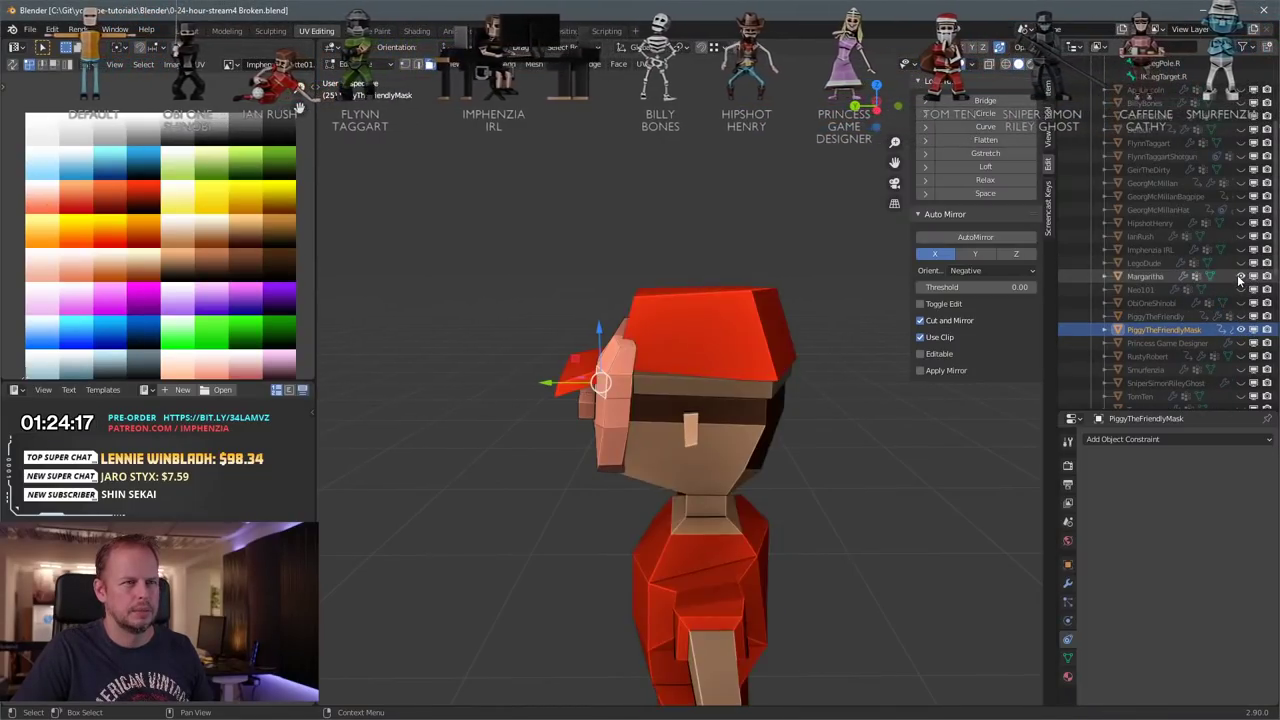
# Step: Swap the visible Margaritha character for ApeLincoln and examine how the mask fits from the side and rear
pyautogui.moveTo(870, 300); pyautogui.dragTo(840, 330, button='middle')
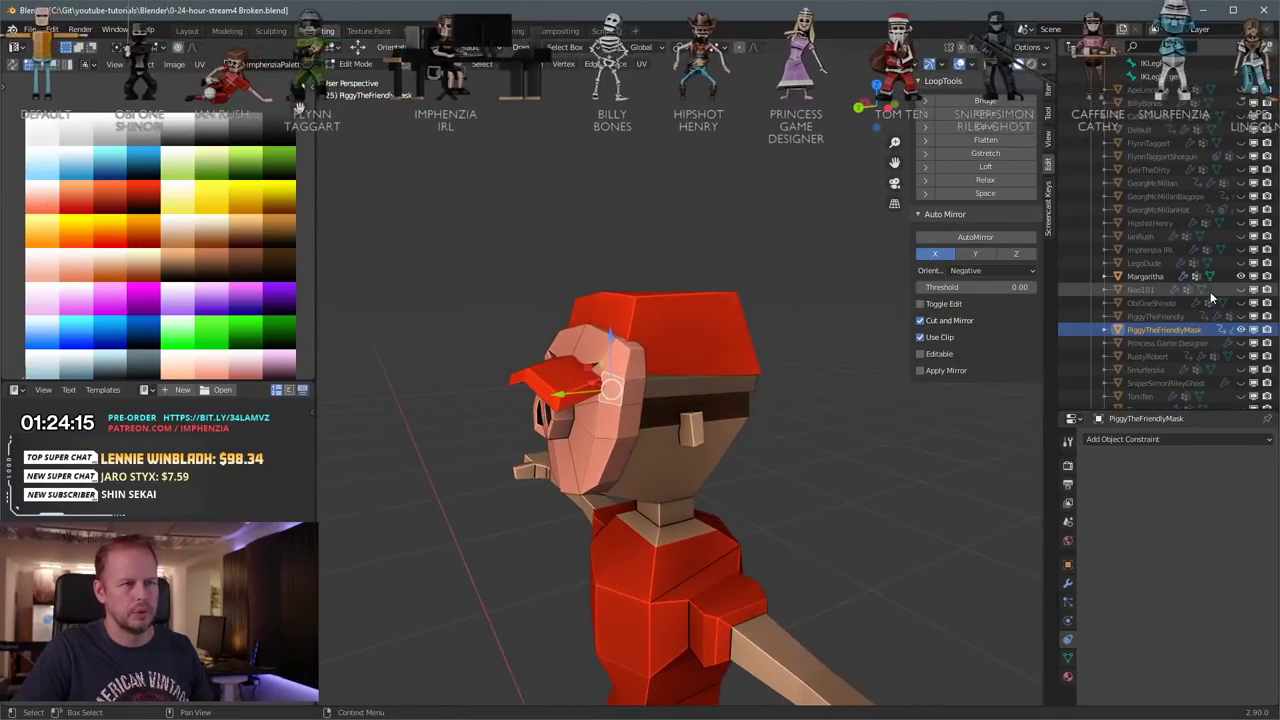
pyautogui.click(1241, 276)
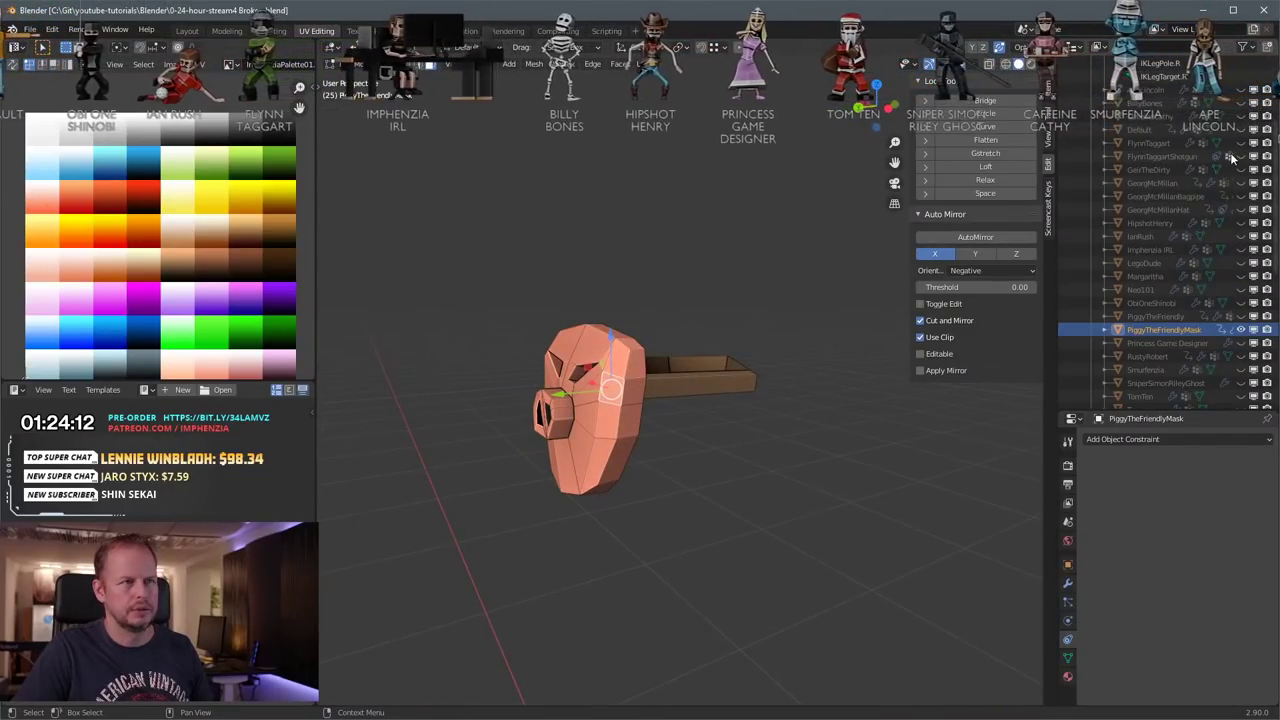
pyautogui.click(1241, 90)
pyautogui.scroll(-1, 690, 320)
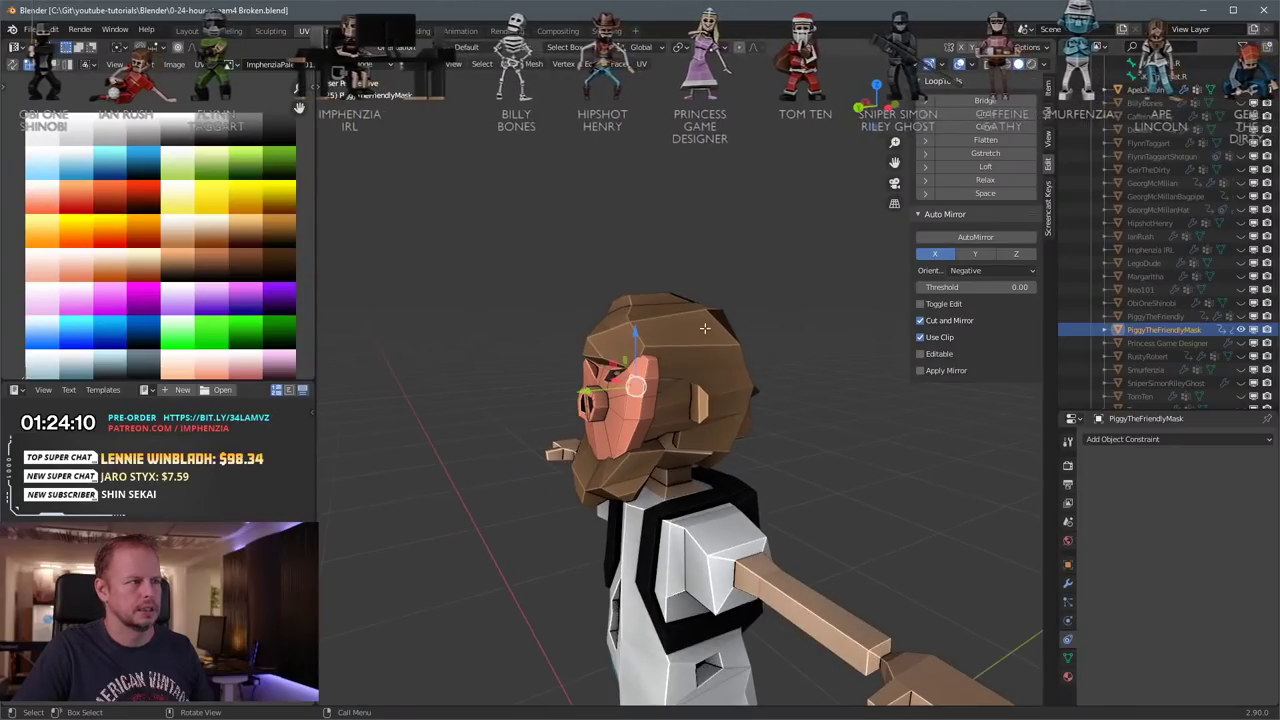
pyautogui.moveTo(690, 320); pyautogui.dragTo(905, 333, button='middle')
pyautogui.moveTo(610, 395); pyautogui.dragTo(651, 395, button='middle')
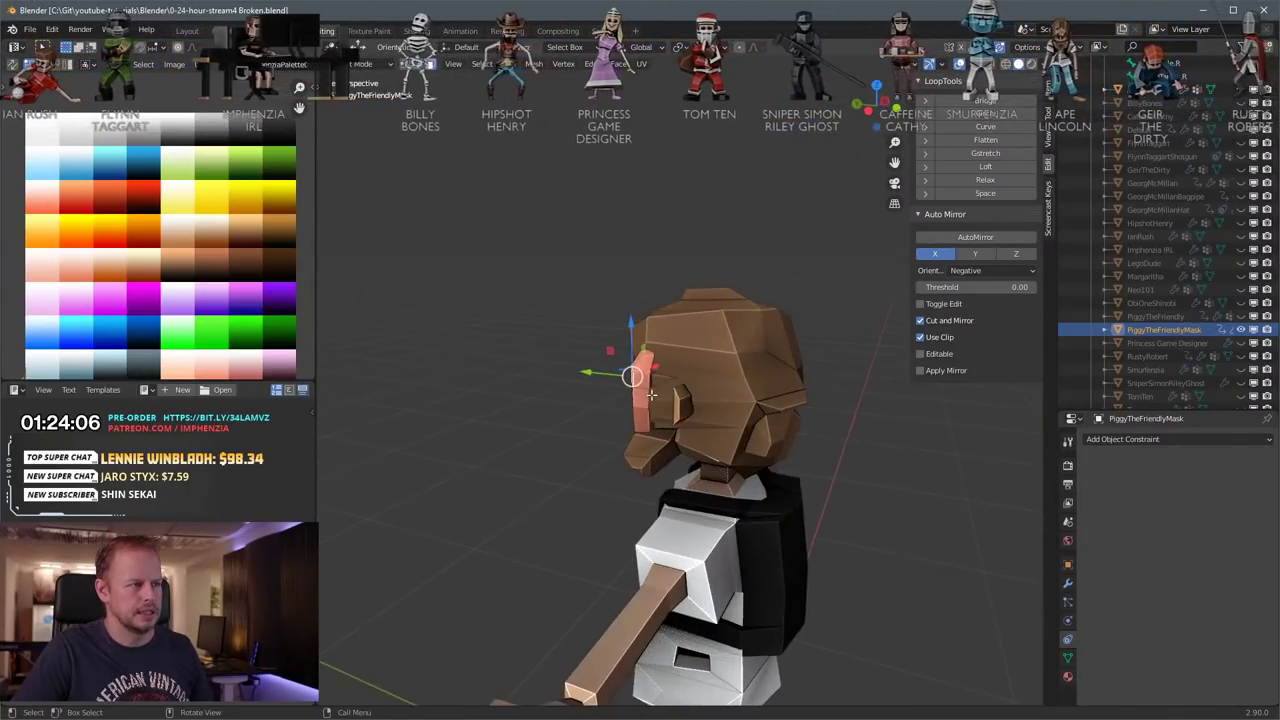
pyautogui.moveTo(851, 390); pyautogui.dragTo(920, 340, button='middle')
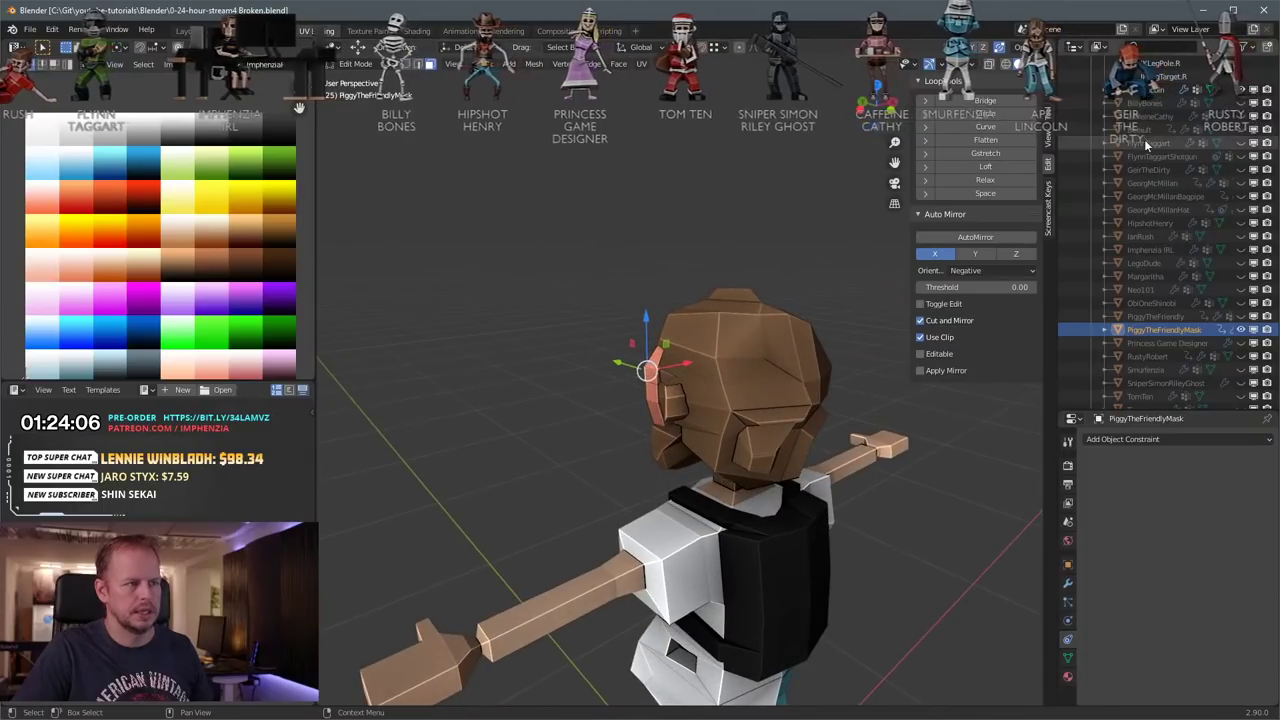
# Step: Hide ApeLincoln, show the Imphenzia IRL character and examine the mask and strap around the head
pyautogui.click(1241, 90)
pyautogui.click(1241, 250)
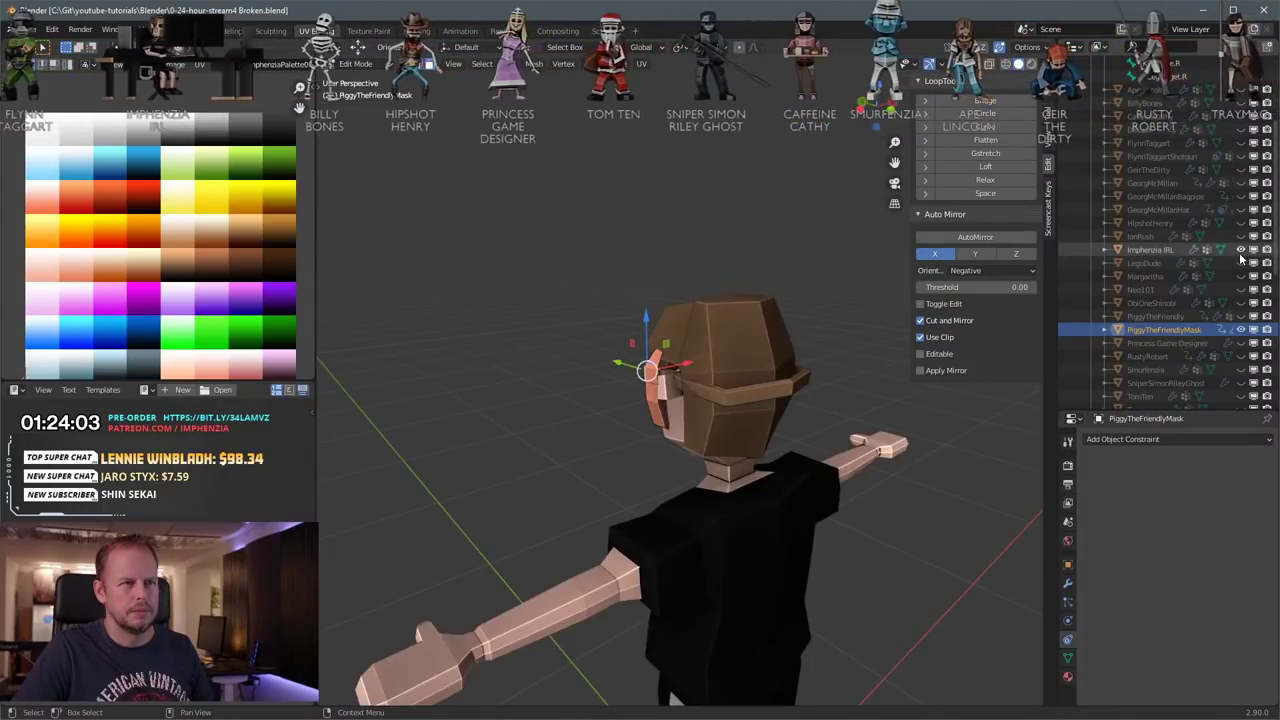
pyautogui.moveTo(664, 343); pyautogui.dragTo(829, 346, button='middle')
pyautogui.scroll(-2, 829, 346)
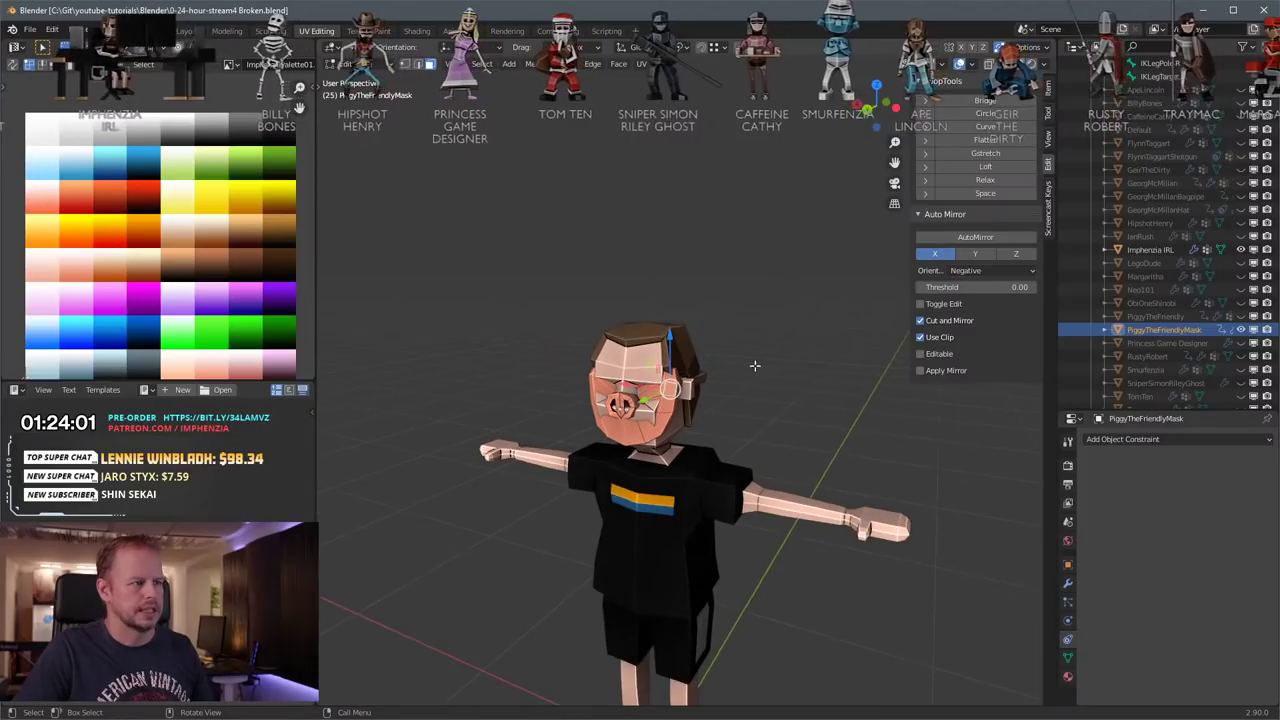
pyautogui.moveTo(756, 366); pyautogui.dragTo(696, 388, button='middle')
pyautogui.scroll(2, 752, 367)
pyautogui.moveTo(842, 374); pyautogui.dragTo(771, 398, button='middle')
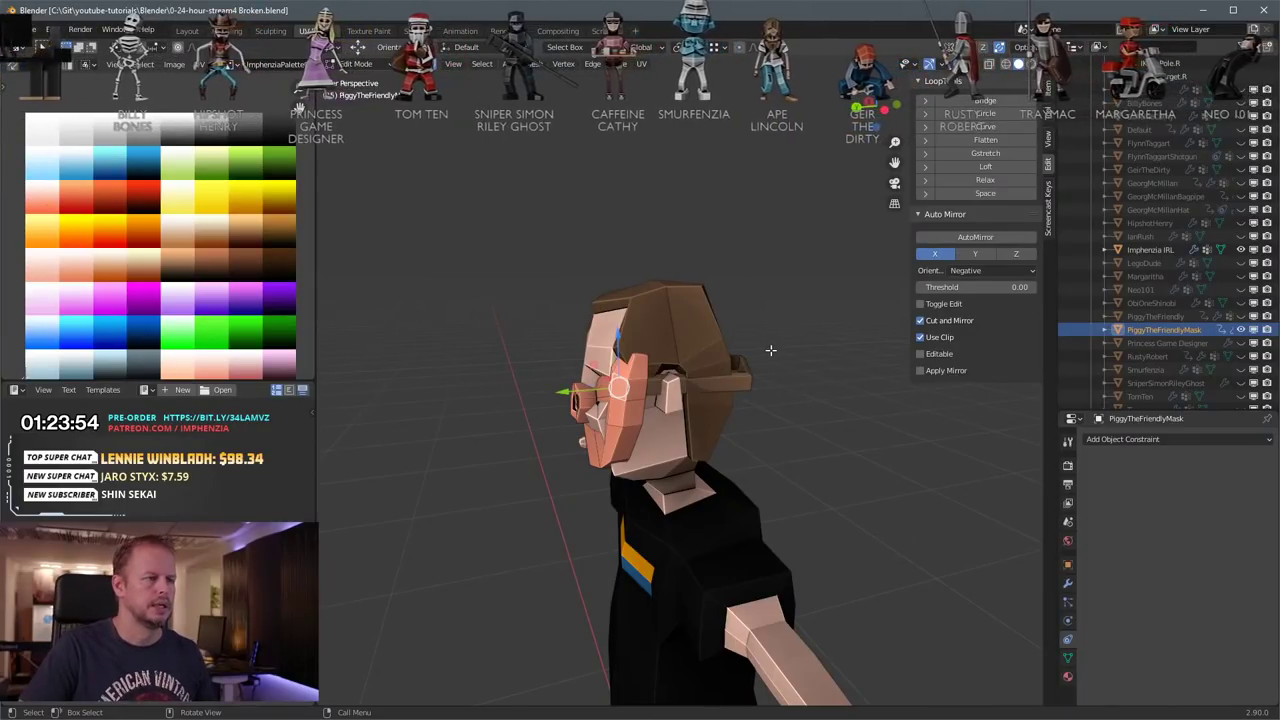
# Step: Try moving the mask about 0.036 m along Y on the Imphenzia IRL character's head
pyautogui.moveTo(776, 347); pyautogui.dragTo(720, 352, button='middle')
pyautogui.press('g')
pyautogui.press('x')
pyautogui.click(550, 390)
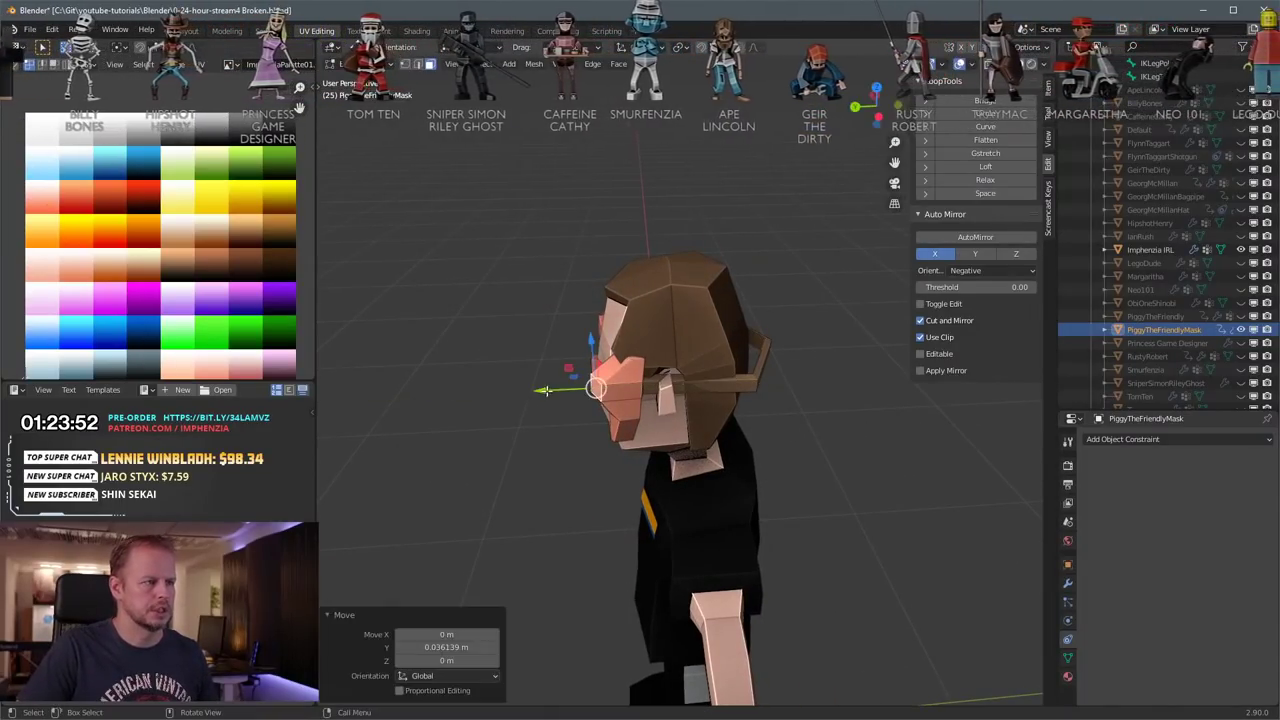
# Step: Hide Imphenzia IRL, show the Neo101 character and examine the mask's fit from the side and front
pyautogui.click(1241, 250)
pyautogui.click(1241, 290)
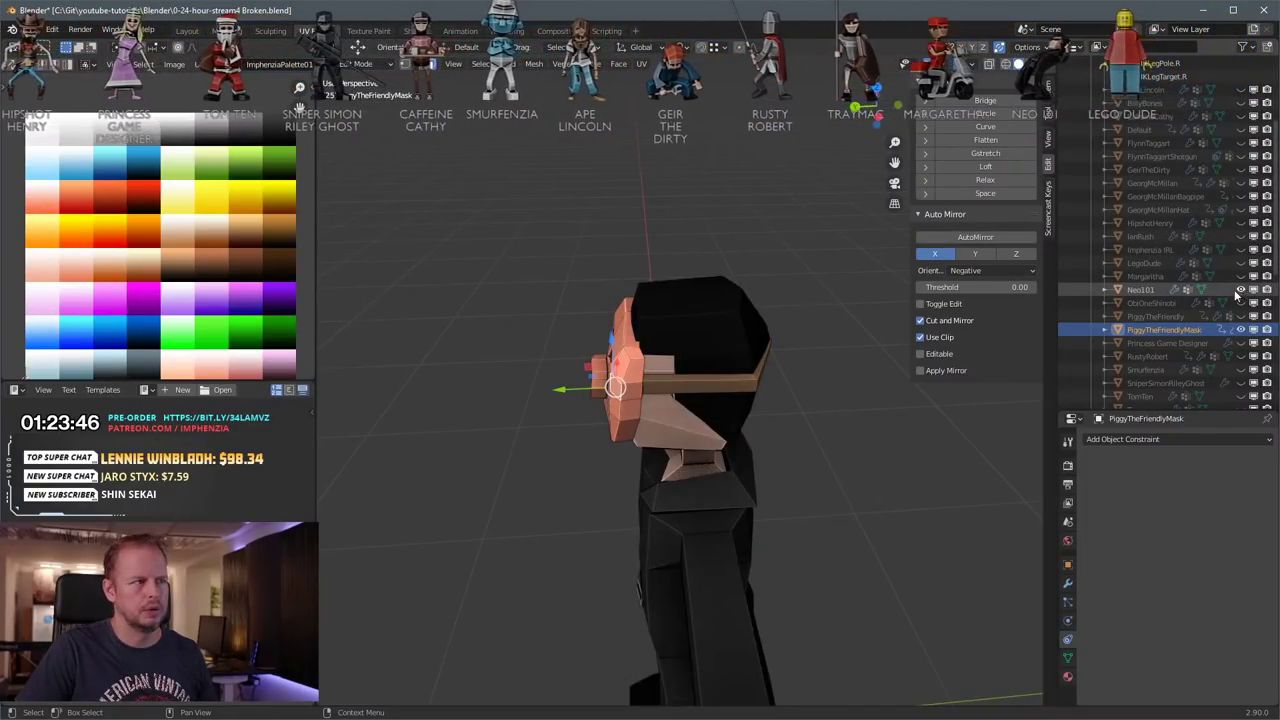
pyautogui.moveTo(735, 340); pyautogui.dragTo(862, 358, button='middle')
pyautogui.scroll(-3, 813, 366)
pyautogui.moveTo(814, 396); pyautogui.dragTo(770, 396, button='middle')
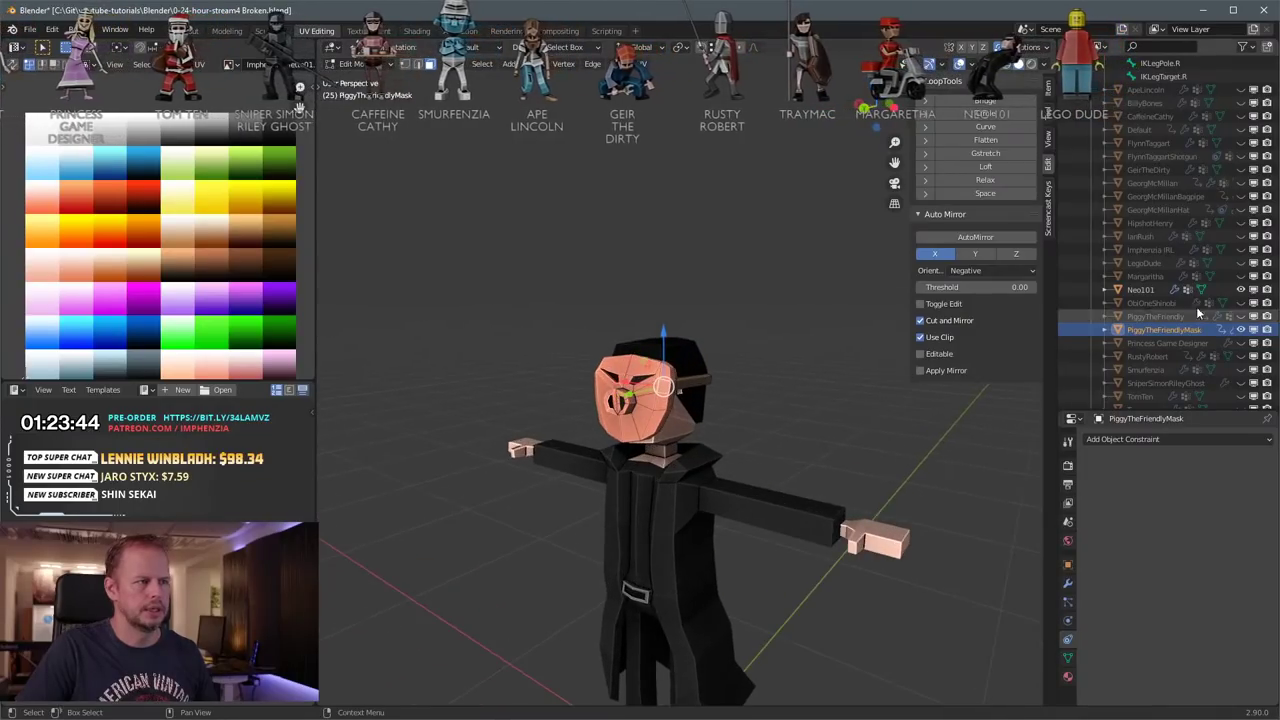
# Step: Swap Neo101 for the TomTen character and examine how the mask sits with the hat and beard
pyautogui.click(1241, 290)
pyautogui.click(1241, 396)
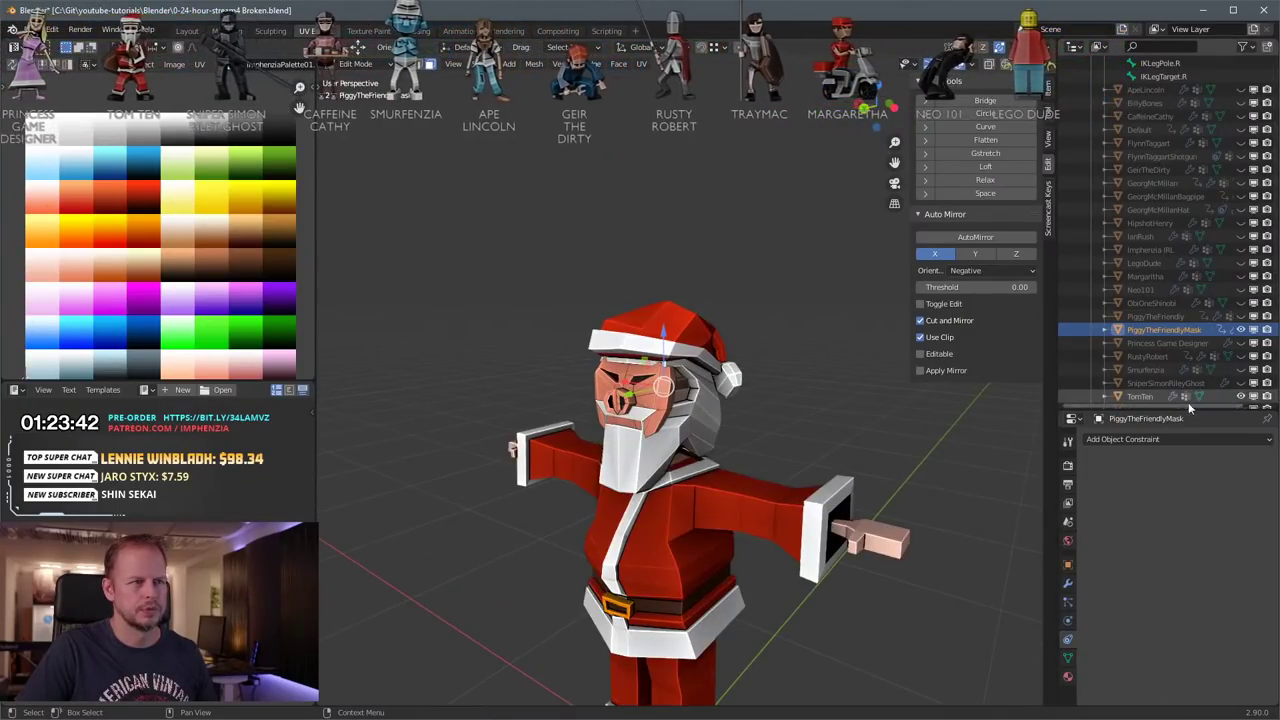
pyautogui.scroll(1, 760, 400)
pyautogui.moveTo(760, 400); pyautogui.dragTo(705, 395, button='middle')
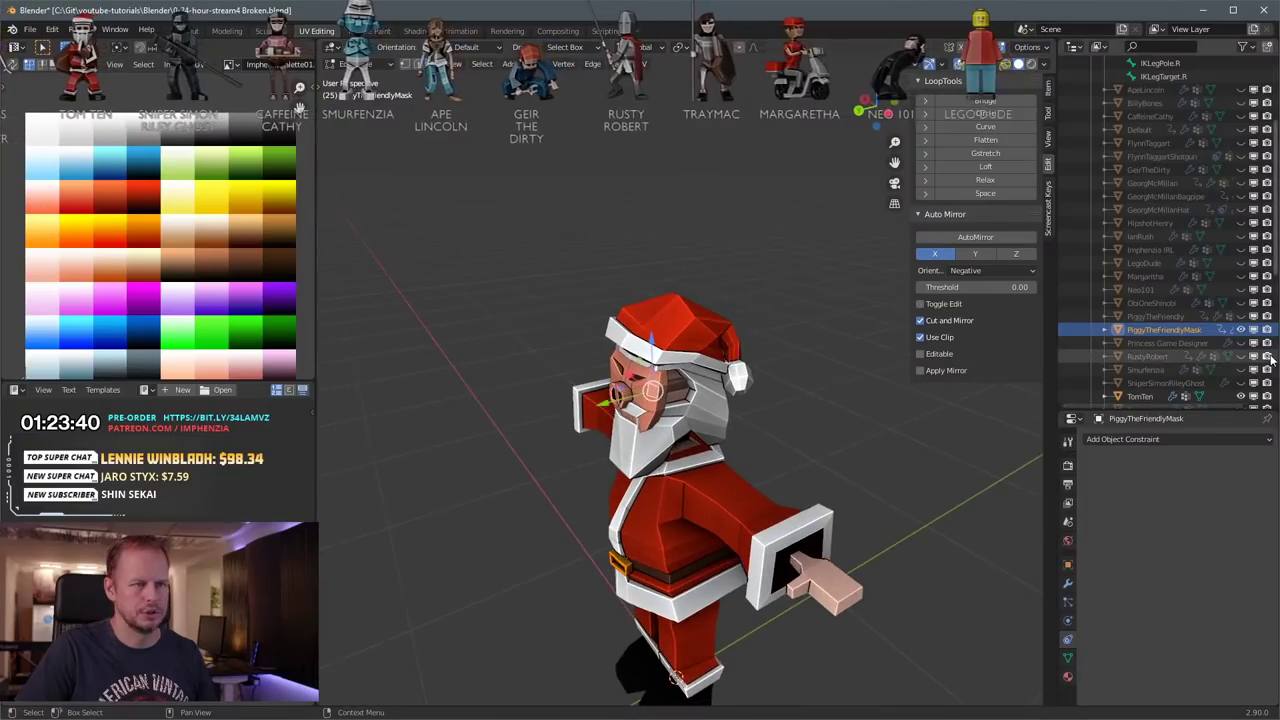
# Step: Hide TomTen and briefly switch the RustyRobert character on and off to compare it with the mask
pyautogui.click(1241, 396)
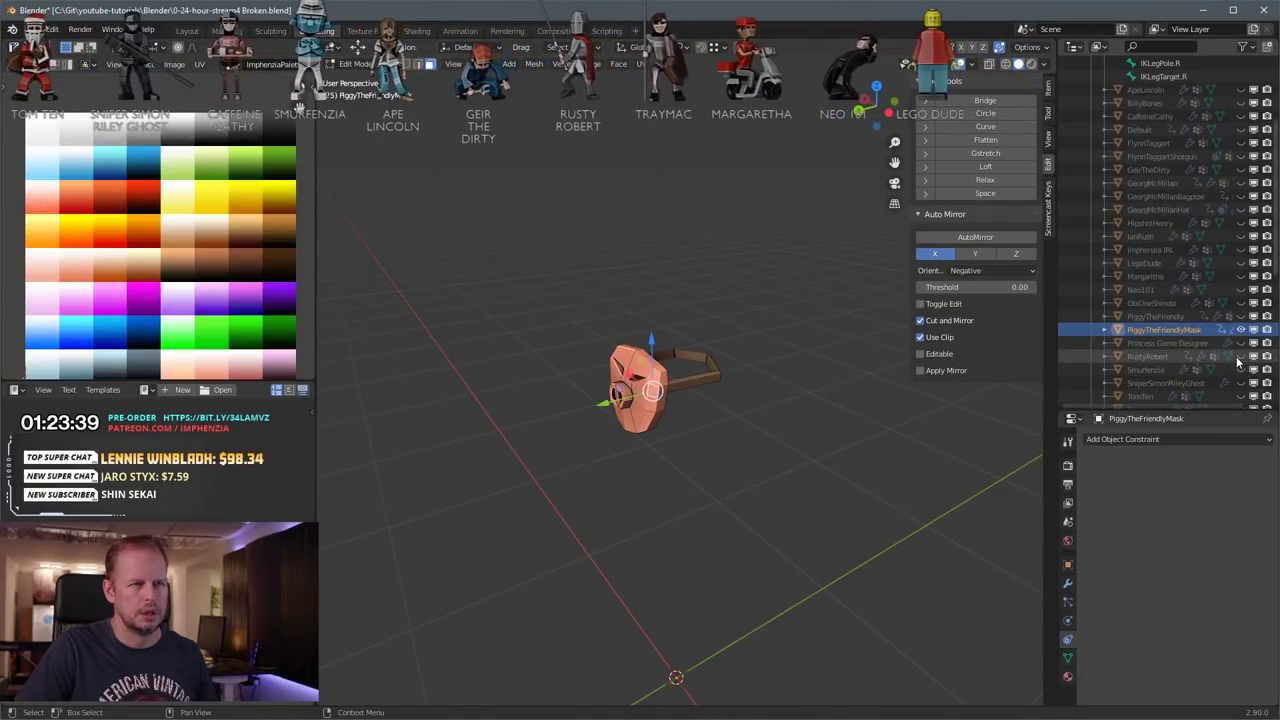
pyautogui.click(1241, 356)
pyautogui.click(1241, 357)
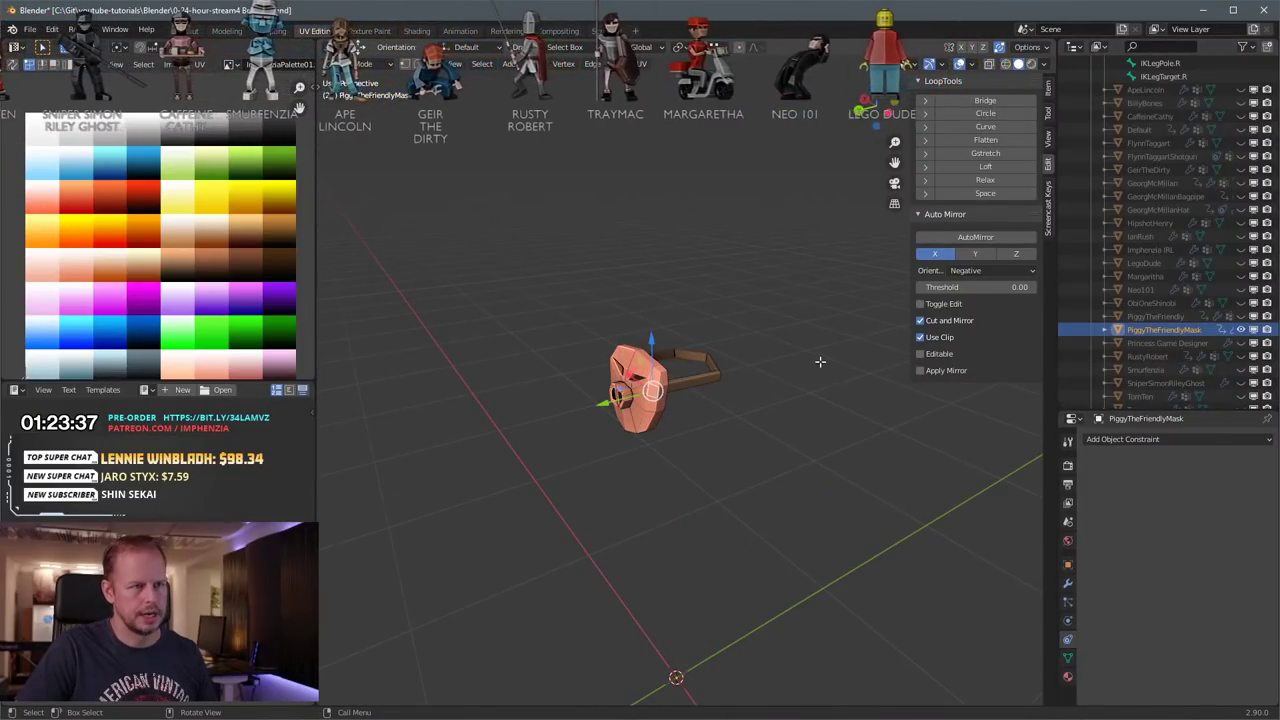
pyautogui.scroll(2, 1230, 240)
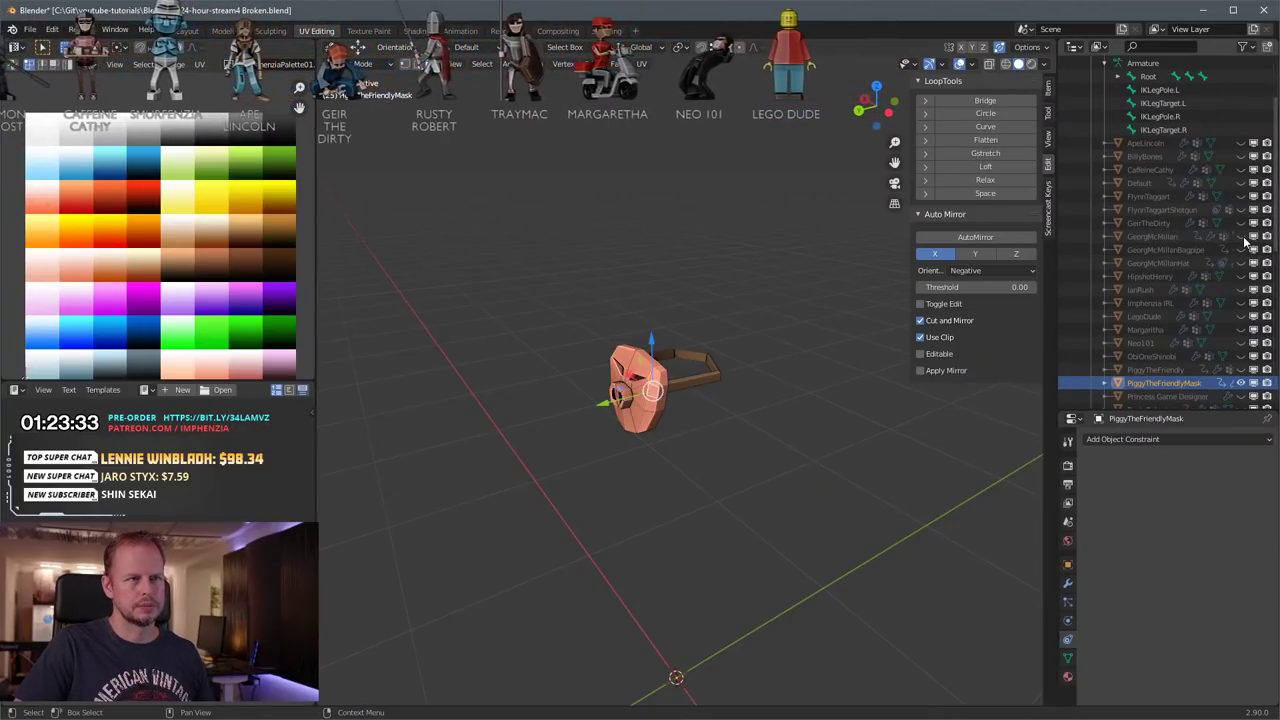
# Step: Show the GeorgMcMillan character and examine the mask and strap on the bald head from the side
pyautogui.click(1240, 237)
pyautogui.click(1240, 237)
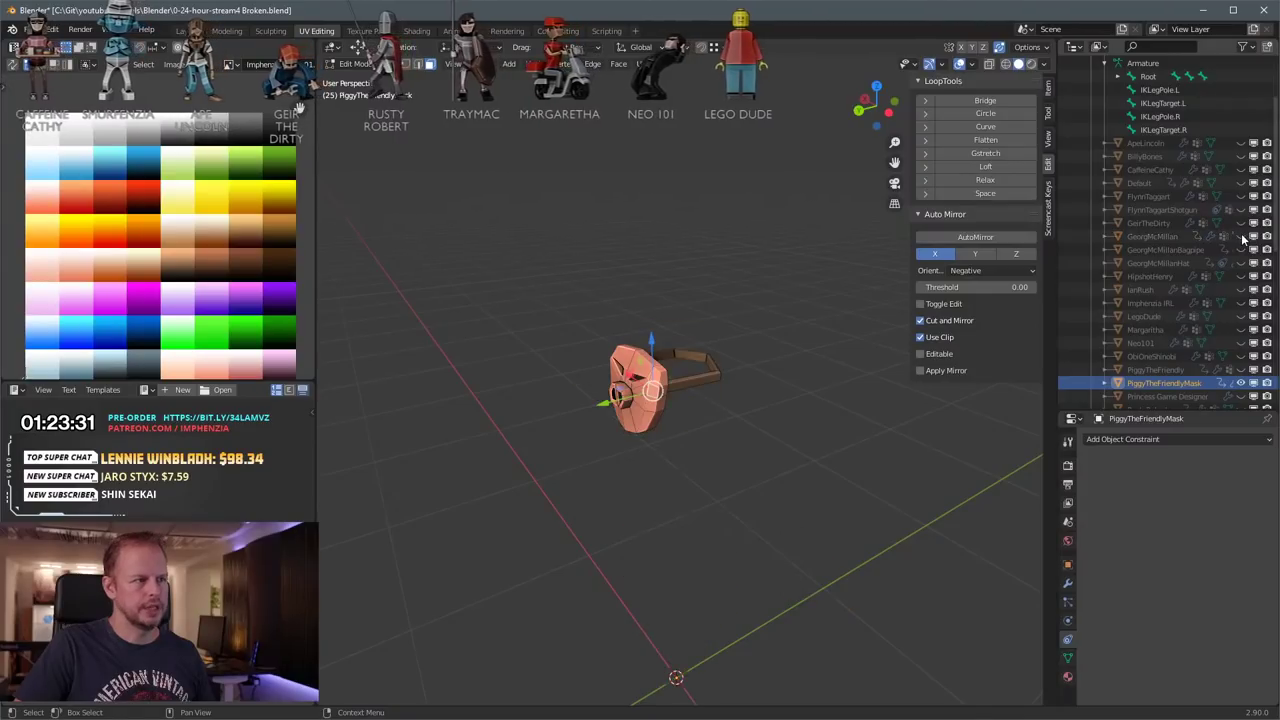
pyautogui.click(1240, 237)
pyautogui.moveTo(700, 330); pyautogui.dragTo(628, 318, button='middle')
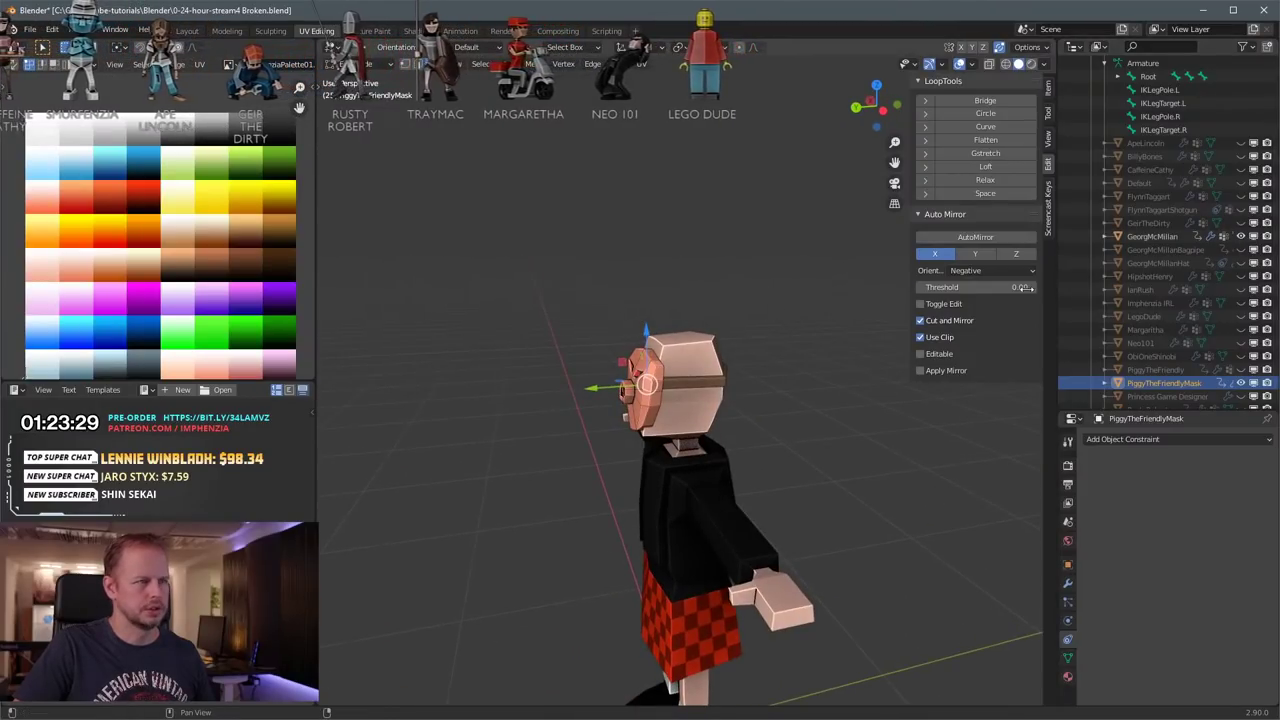
# Step: Hide GeorgMcMillan, show the PiggyTheFriendly character again and inspect the finished mask on the head
pyautogui.click(1240, 238)
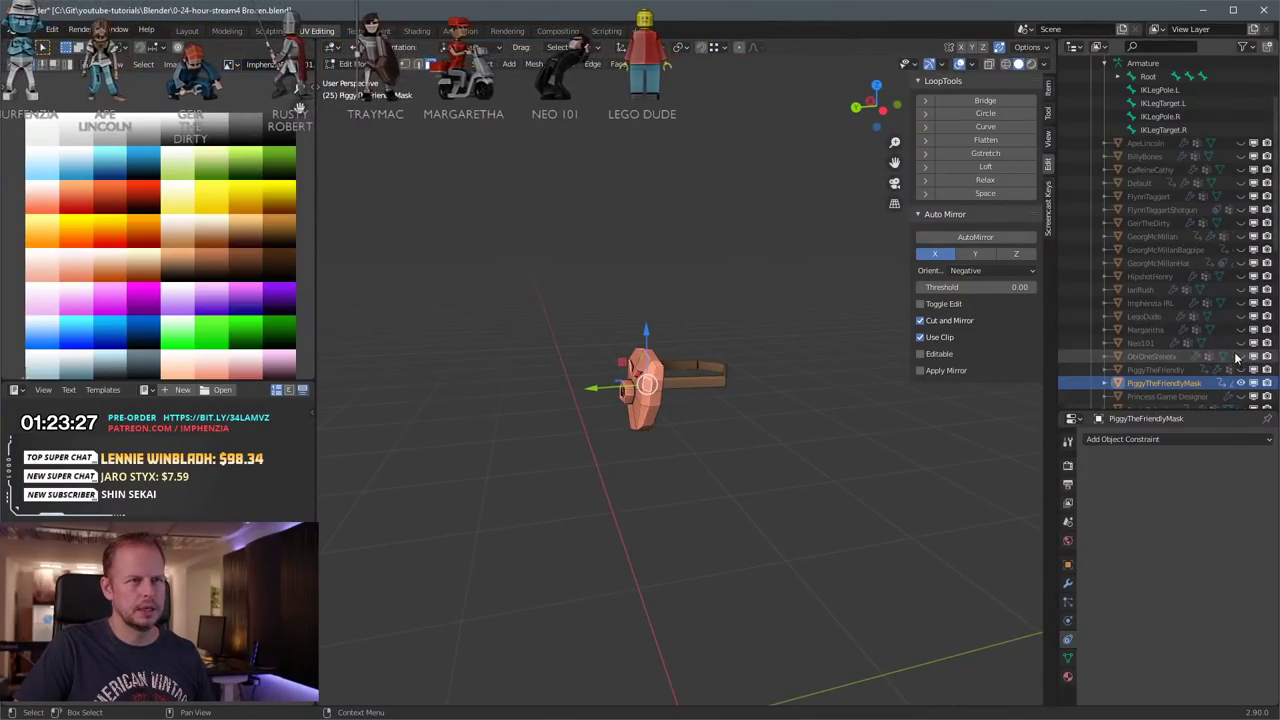
pyautogui.scroll(-2, 1240, 330)
pyautogui.click(1241, 289)
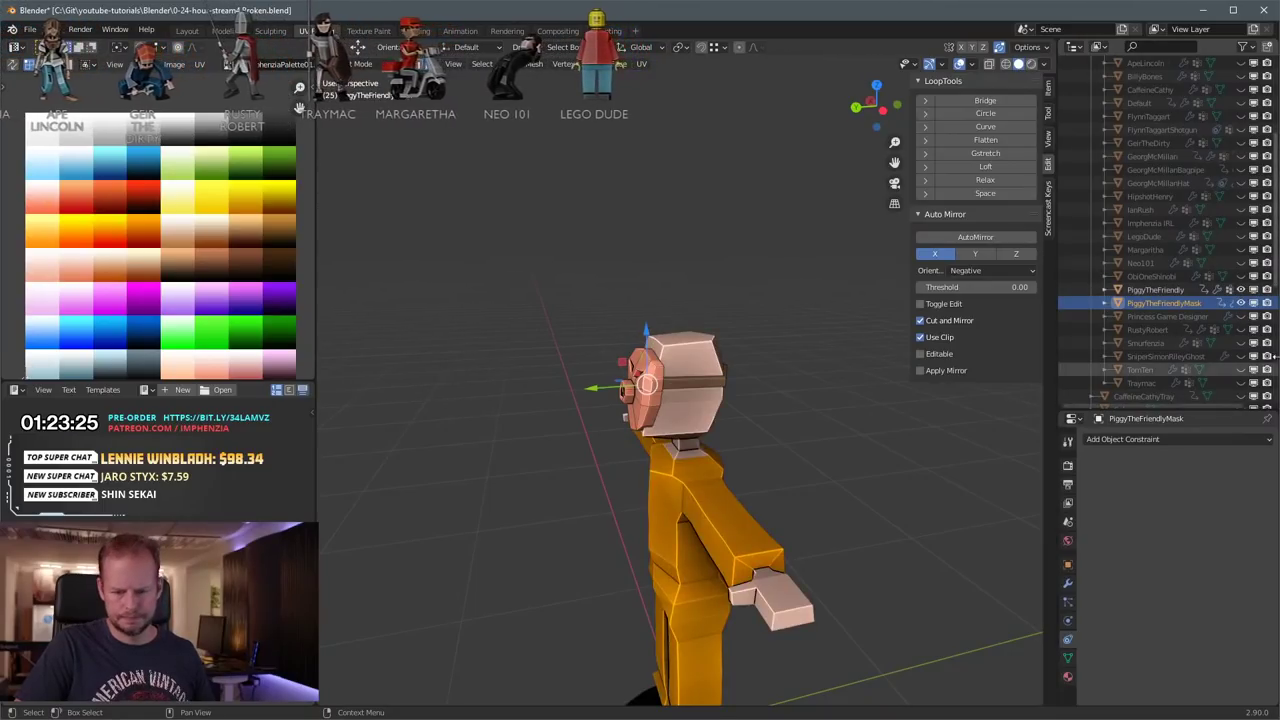
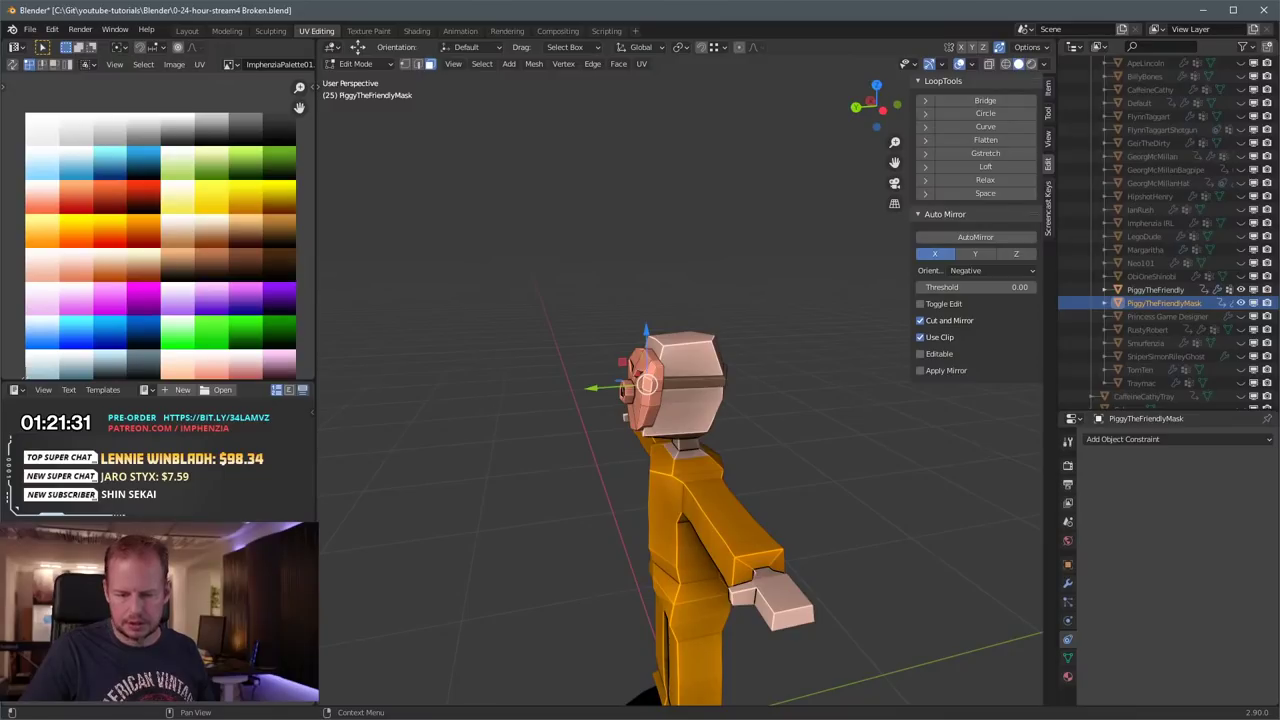
pyautogui.moveTo(690, 450); pyautogui.dragTo(770, 440, button='middle')
pyautogui.scroll(3, 692, 448)
pyautogui.moveTo(519, 440); pyautogui.dragTo(726, 447, button='middle')
pyautogui.scroll(-2, 667, 534)
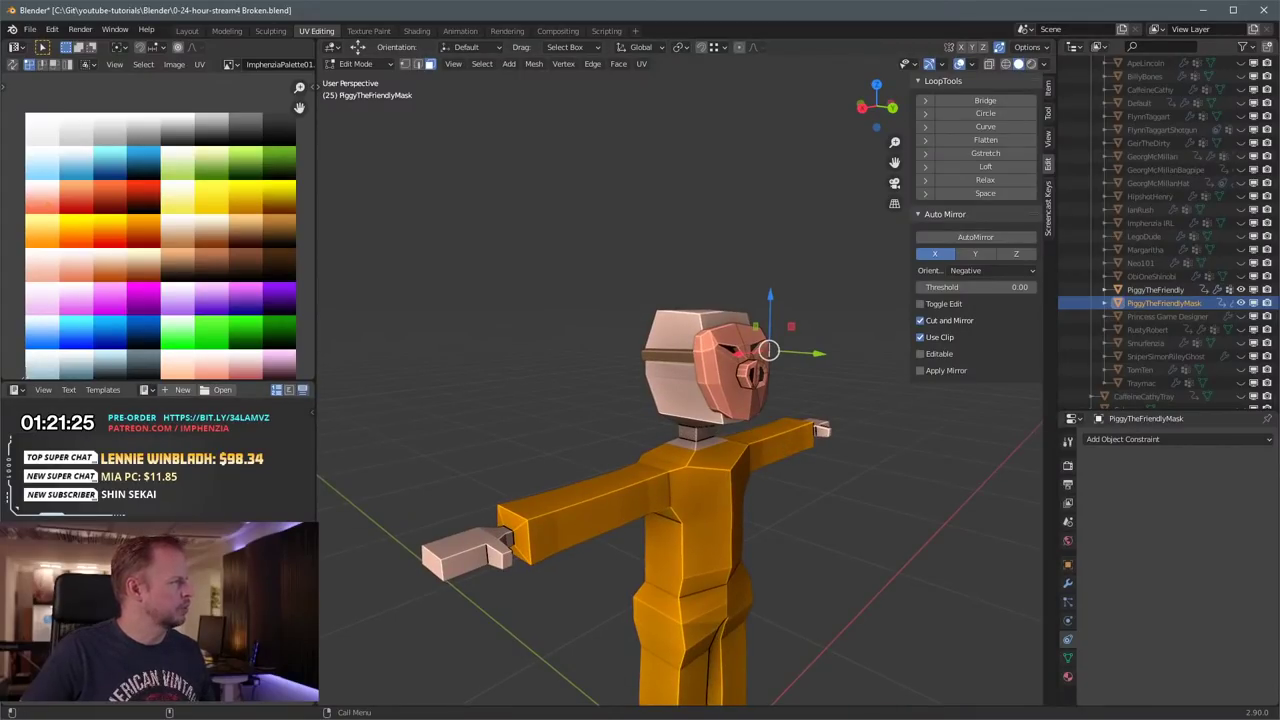
pyautogui.scroll(-3, 658, 475)
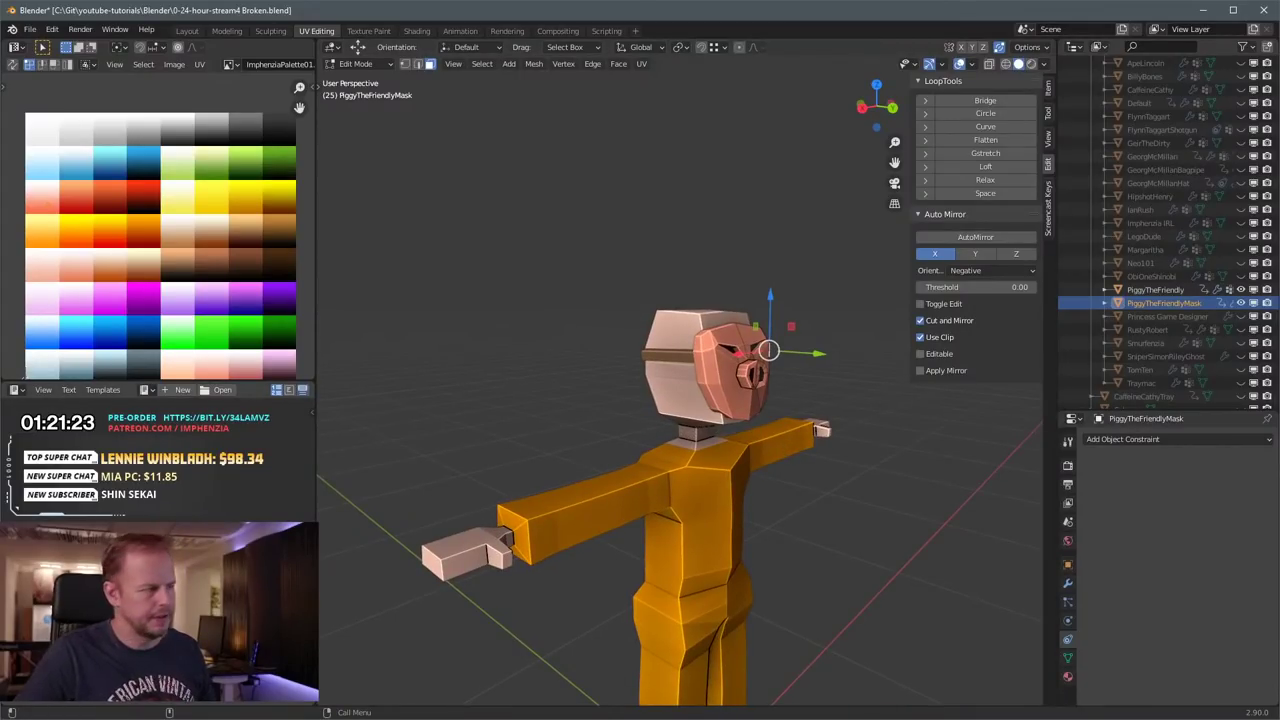
pyautogui.scroll(-2, 658, 475)
pyautogui.scroll(4, 658, 475)
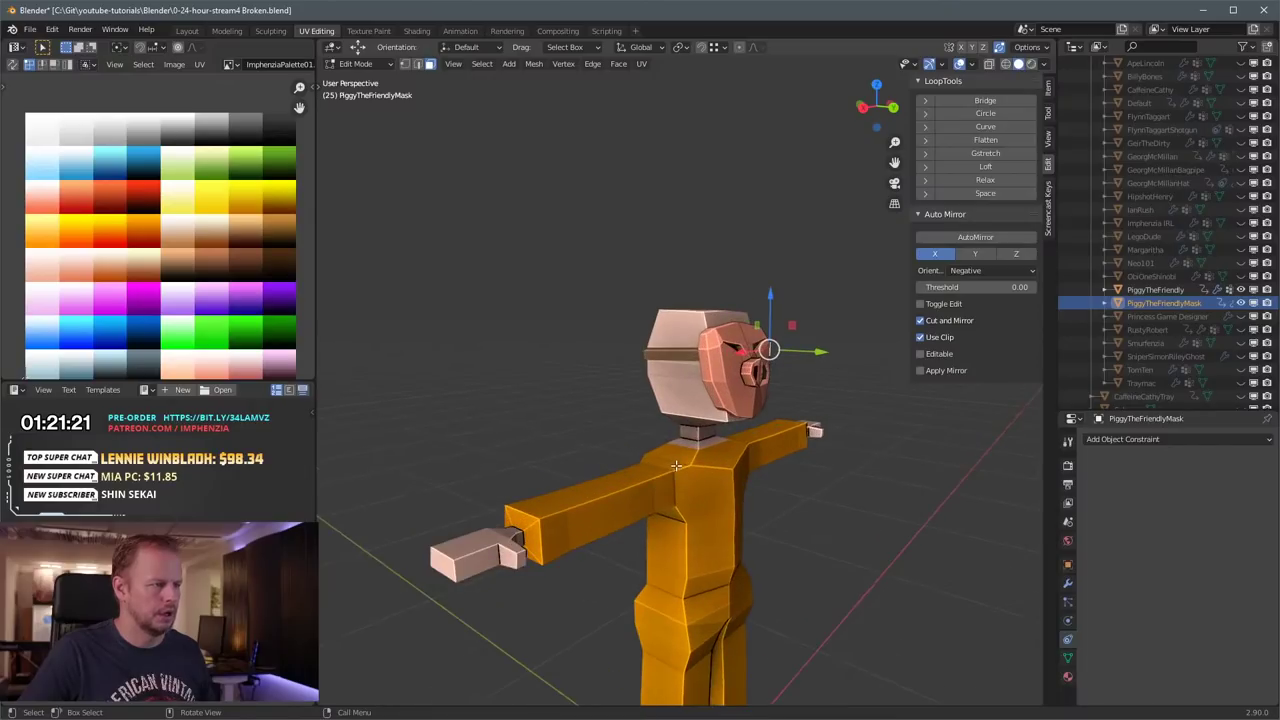
# Step: Leave mesh editing of the mask, add a new cube and scale its mesh to about 0.101
pyautogui.press('Tab')
pyautogui.moveTo(576, 544); pyautogui.dragTo(784, 355, button='middle')
pyautogui.hotkey('shift', 'a')
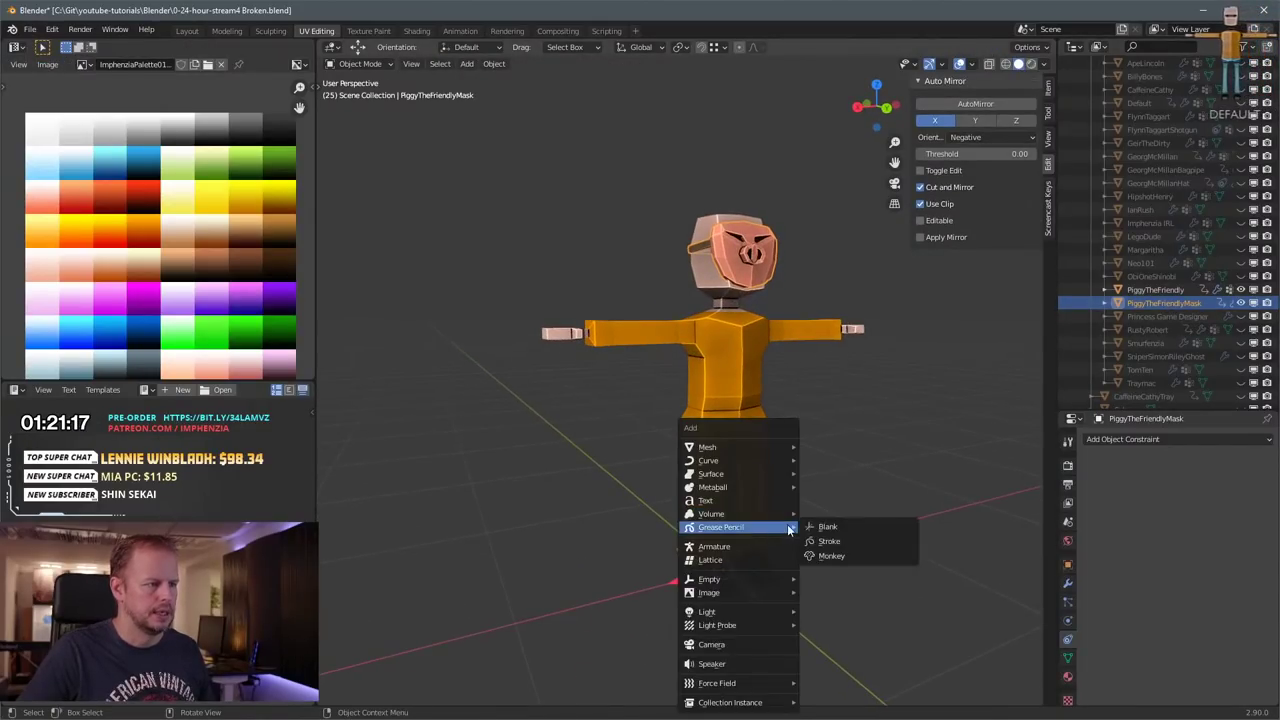
pyautogui.moveTo(758, 457)
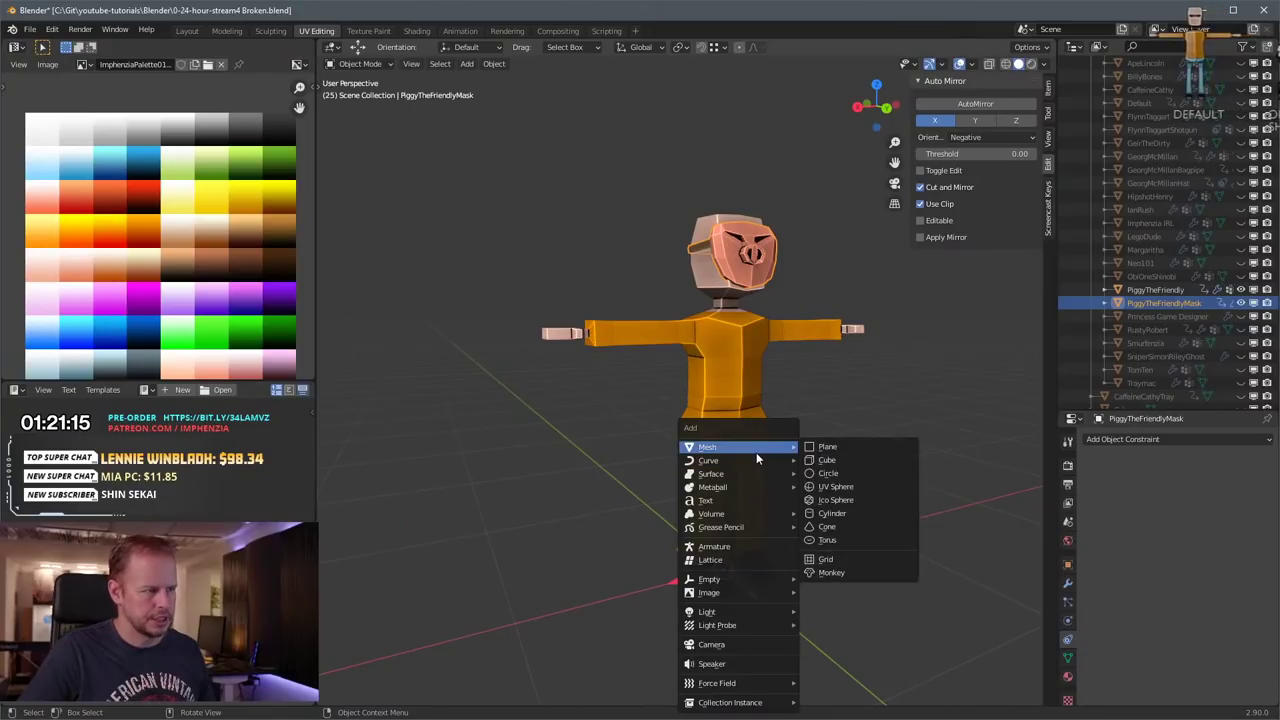
pyautogui.click(826, 459)
pyautogui.press('Tab')
pyautogui.press('s')
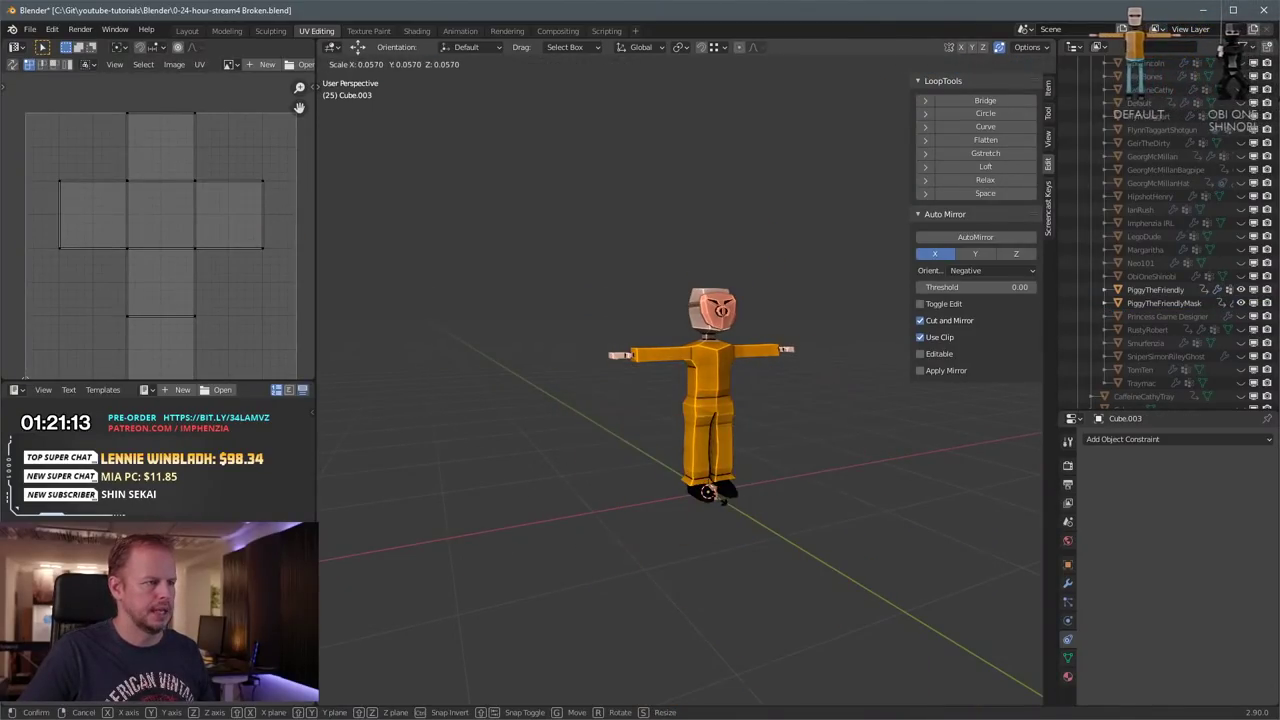
pyautogui.click(730, 490)
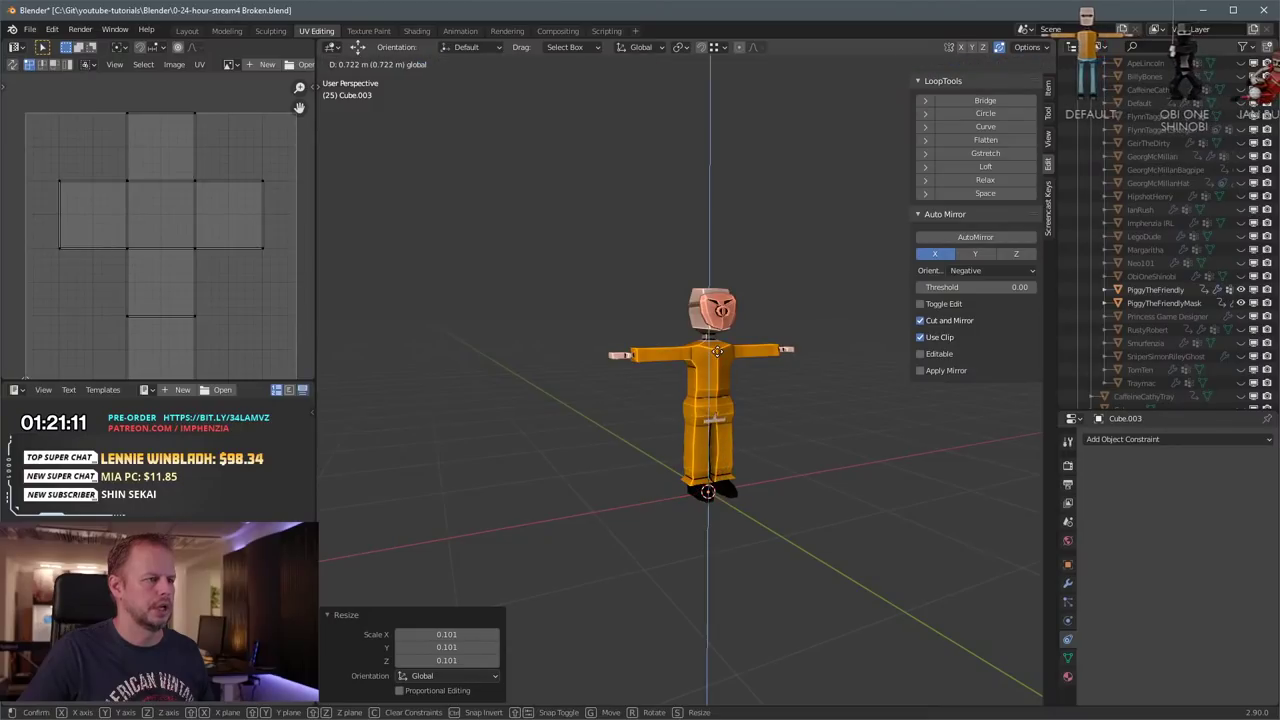
# Step: Raise the cube to arm height and move it about 0.76 m along X to the character's outstretched hand
pyautogui.press('Tab')
pyautogui.moveTo(709, 440); pyautogui.dragTo(708, 321)
pyautogui.moveTo(659, 381); pyautogui.dragTo(573, 401)
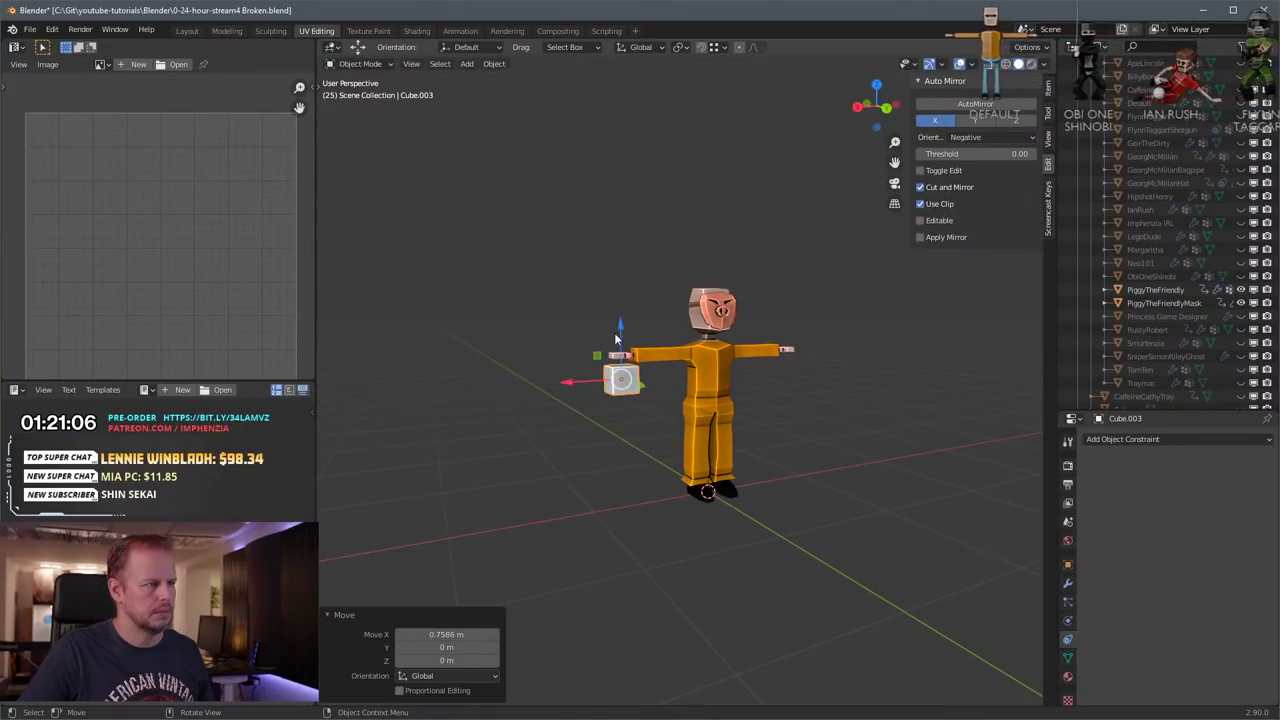
pyautogui.moveTo(620, 320); pyautogui.dragTo(622, 309)
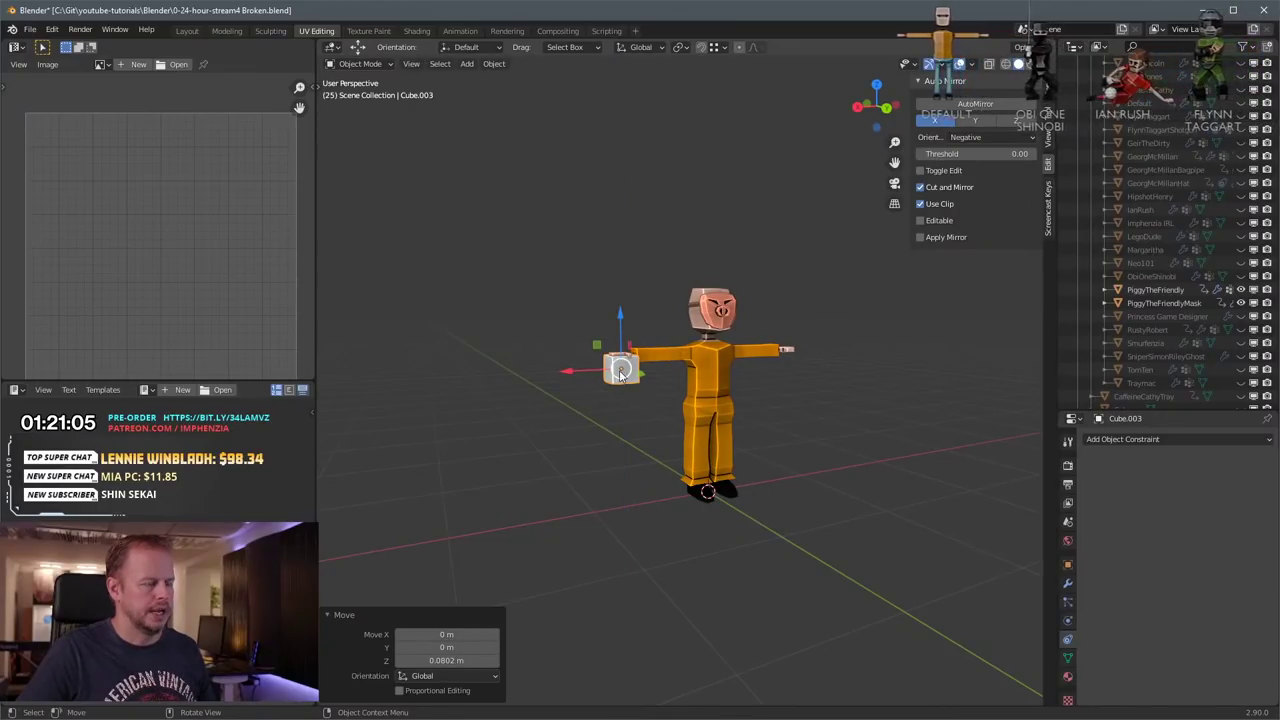
pyautogui.scroll(4, 620, 375)
pyautogui.moveTo(633, 303); pyautogui.dragTo(741, 412, button='middle')
pyautogui.scroll(-2, 771, 396)
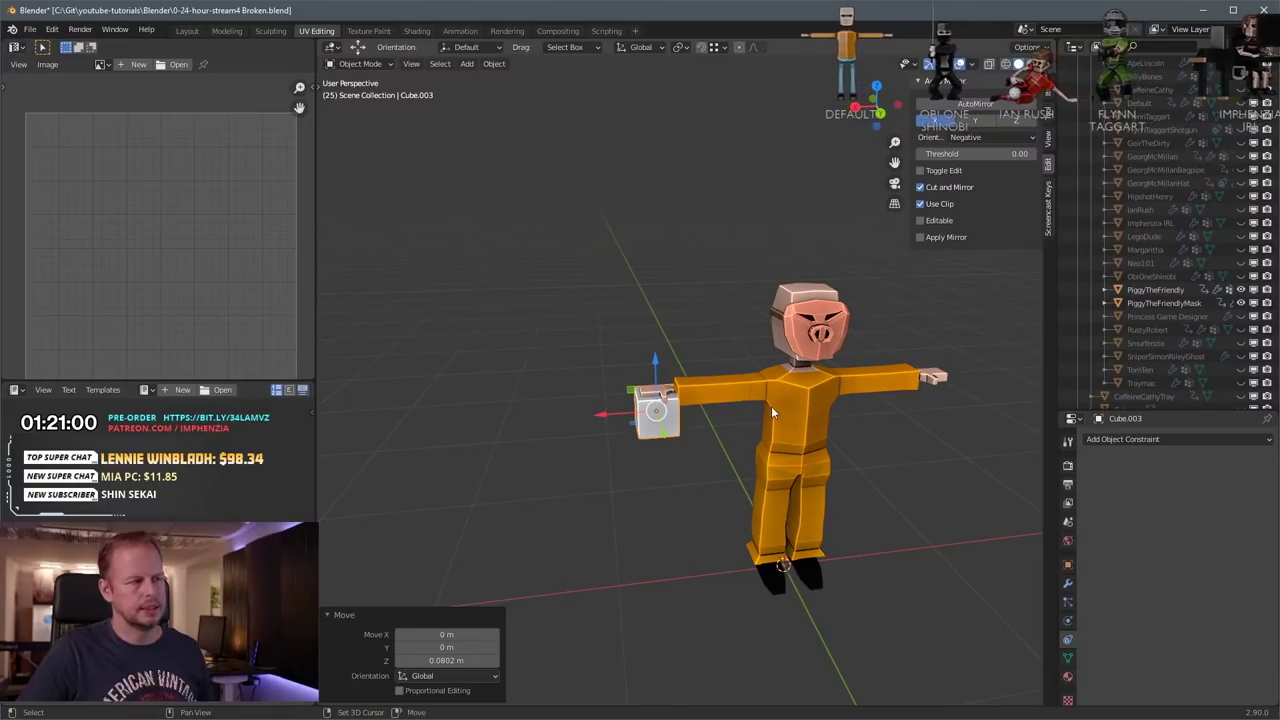
# Step: Link the PiggyTheFriendly character's material to the cube and open the cube's mesh for editing
pyautogui.click(781, 399)
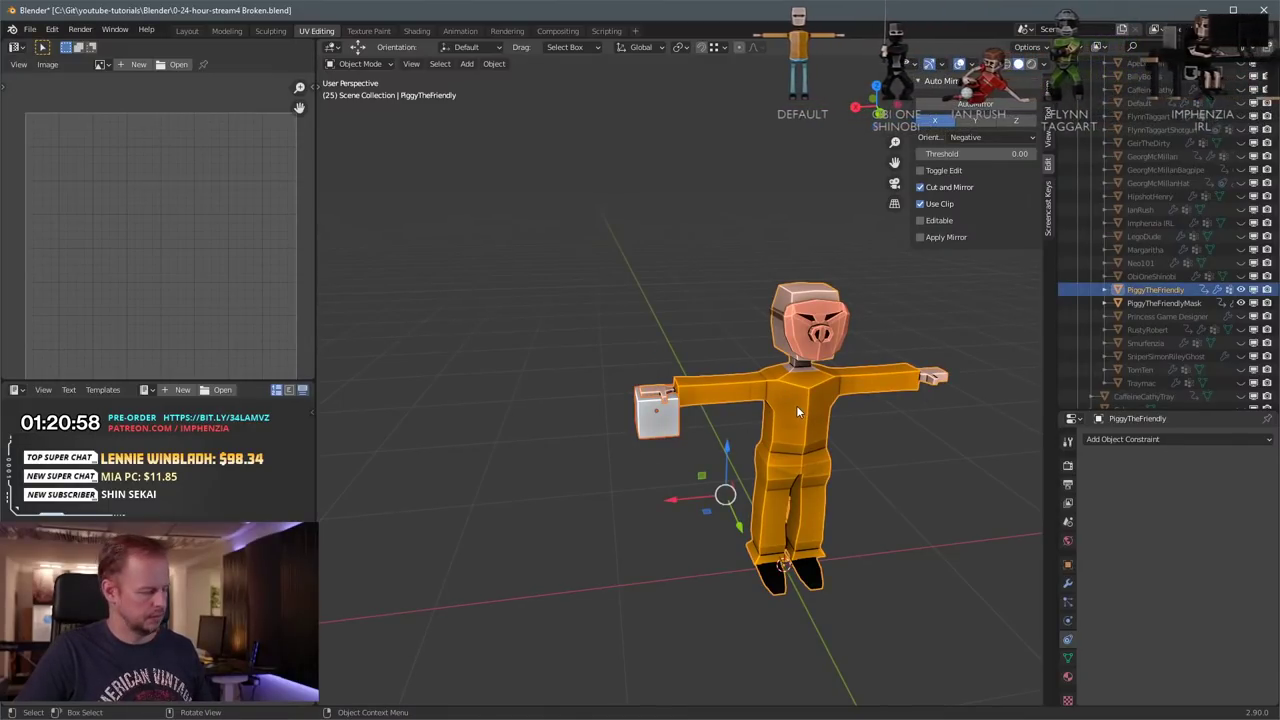
pyautogui.hotkey('ctrl', 'l')
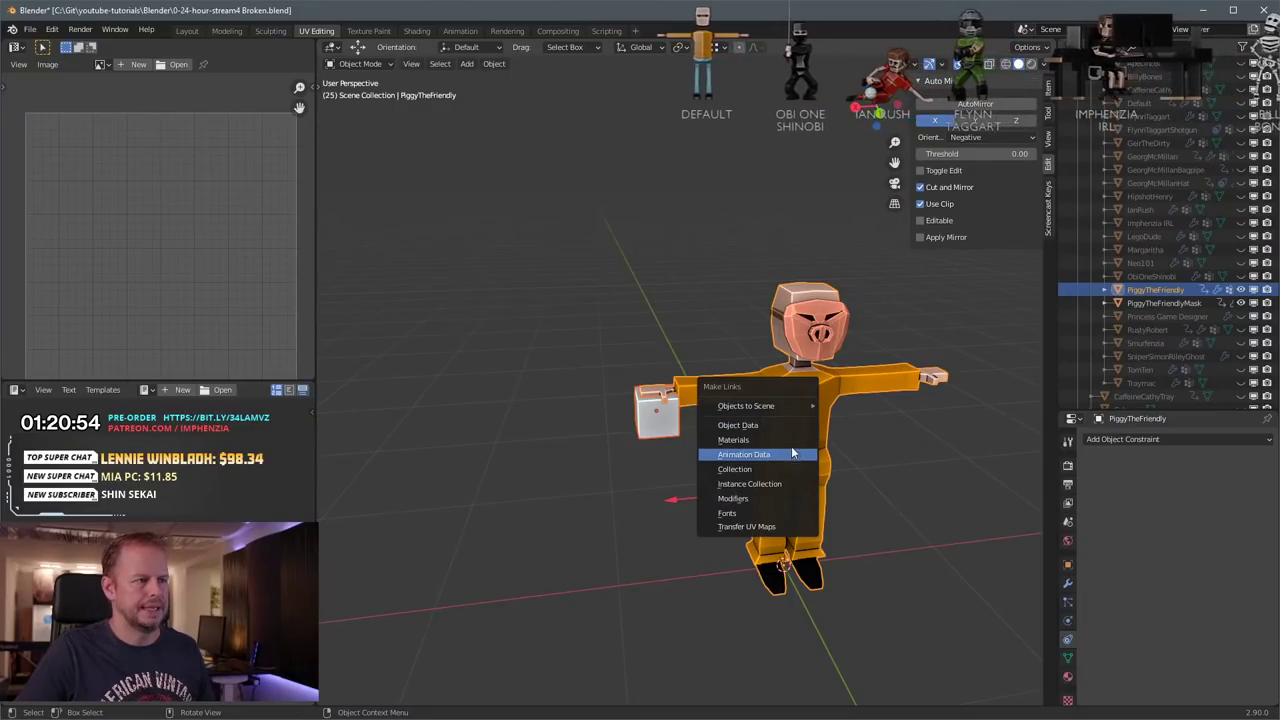
pyautogui.click(795, 440)
pyautogui.click(660, 413)
pyautogui.press('Tab')
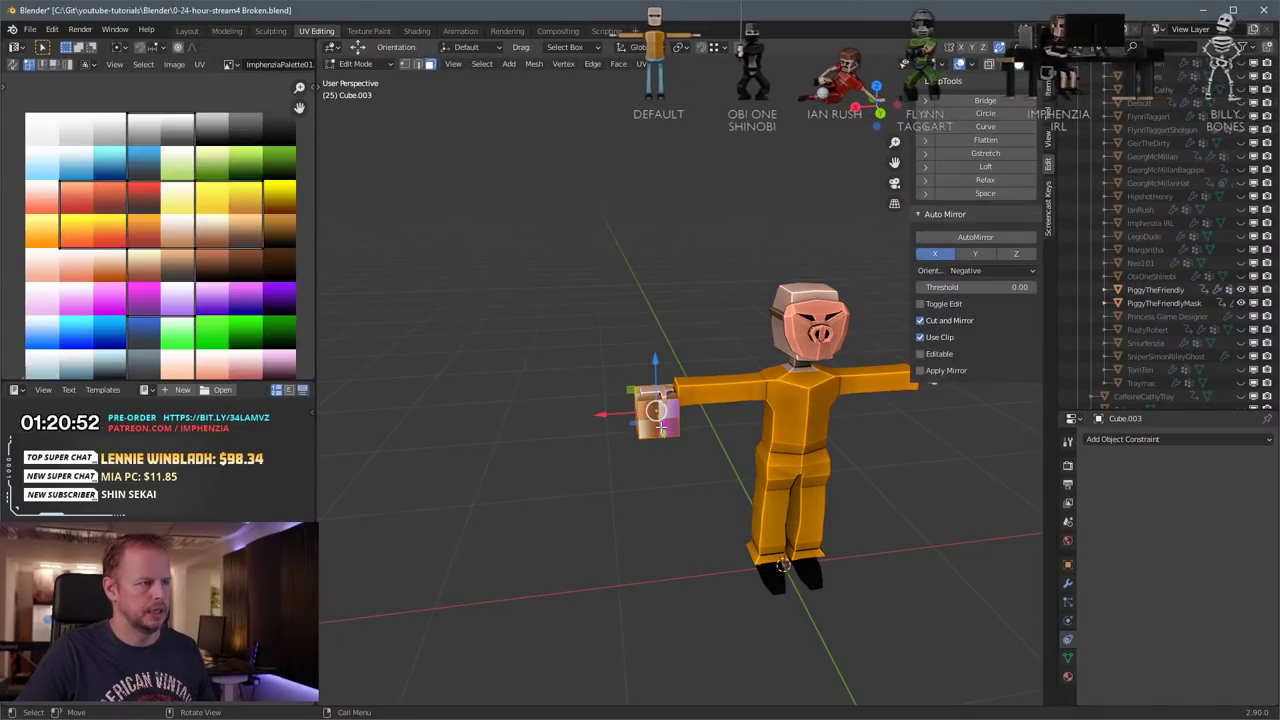
pyautogui.scroll(2, 672, 418)
pyautogui.moveTo(672, 418); pyautogui.dragTo(738, 416, button='middle')
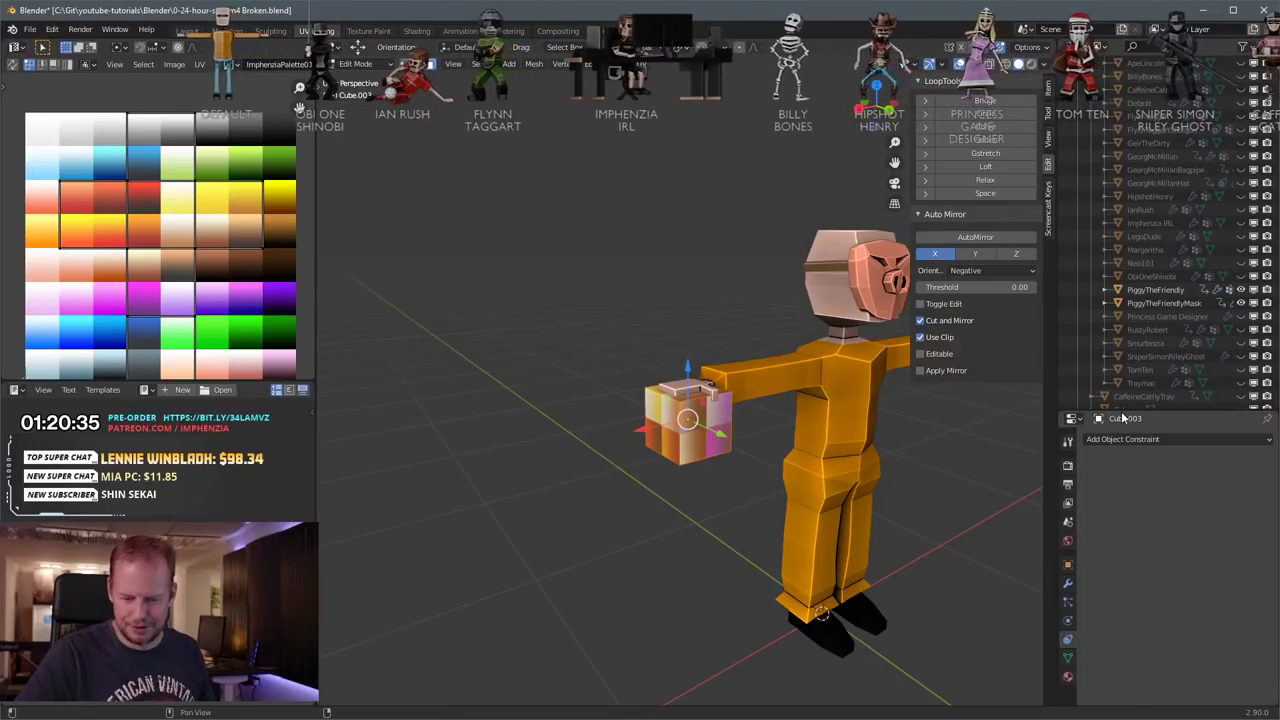
# Step: Scale the cube's mesh down to about 0.46 so it is closer to the hand's size
pyautogui.scroll(2, 745, 408)
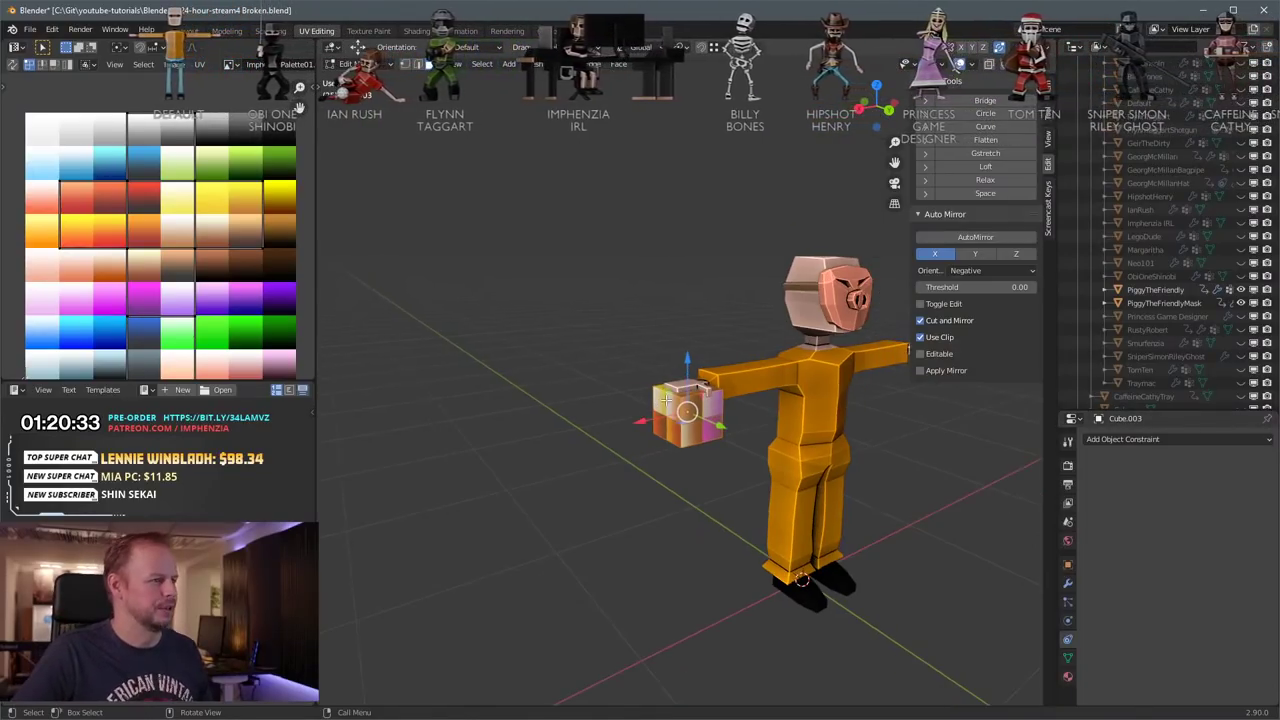
pyautogui.press('s')
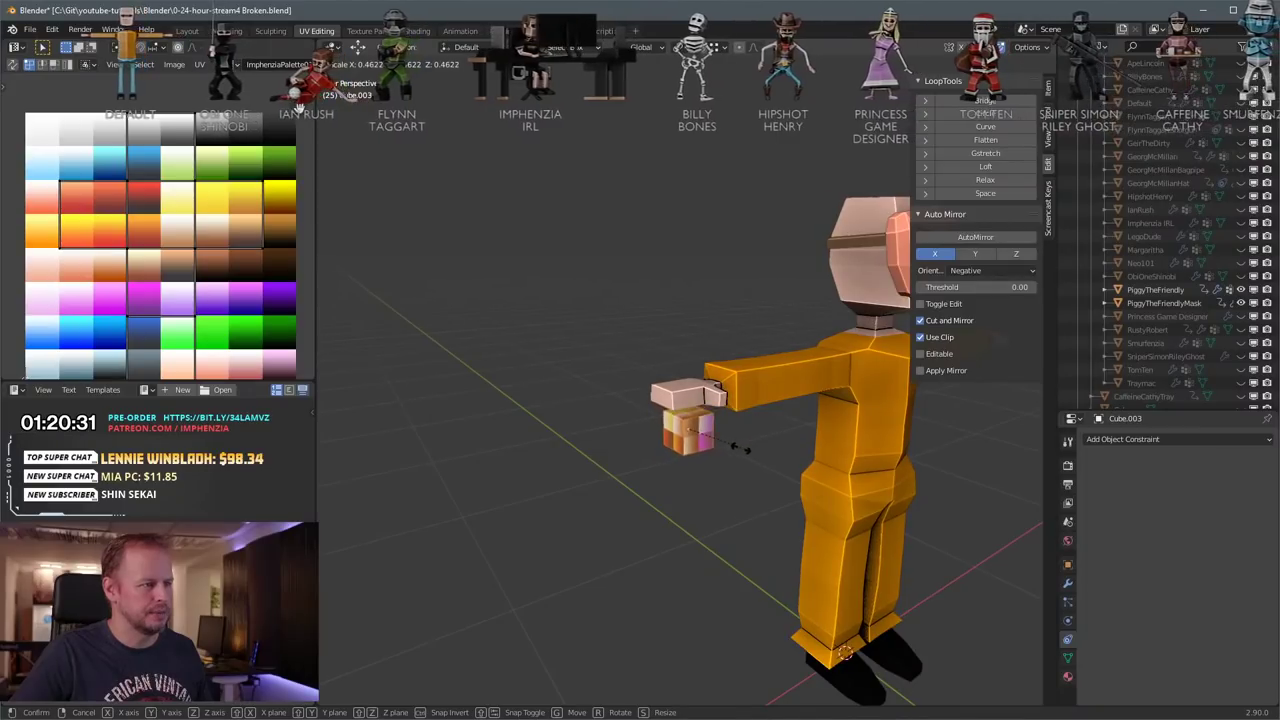
pyautogui.click(720, 443)
# Step: Collapse the cube's UVs to a single point and place it on a dark brown palette swatch
pyautogui.press('a')
pyautogui.press('s')
pyautogui.press('0')
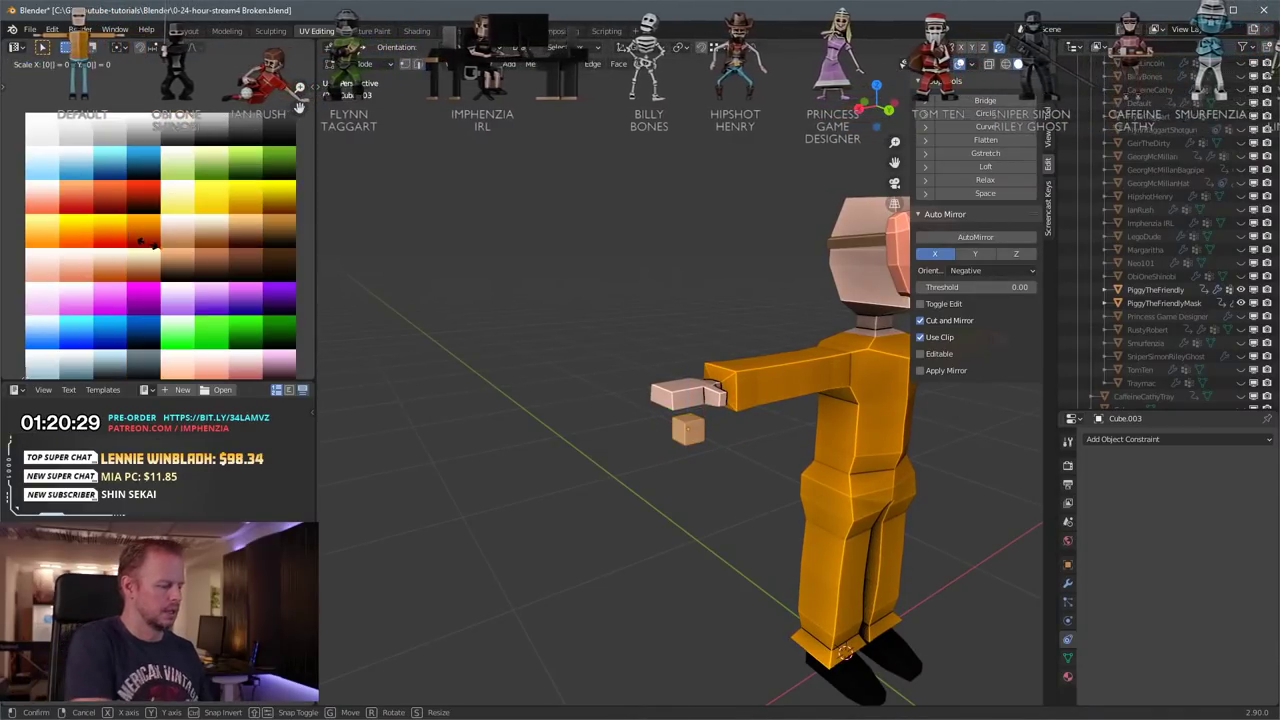
pyautogui.press('Return')
pyautogui.press('g')
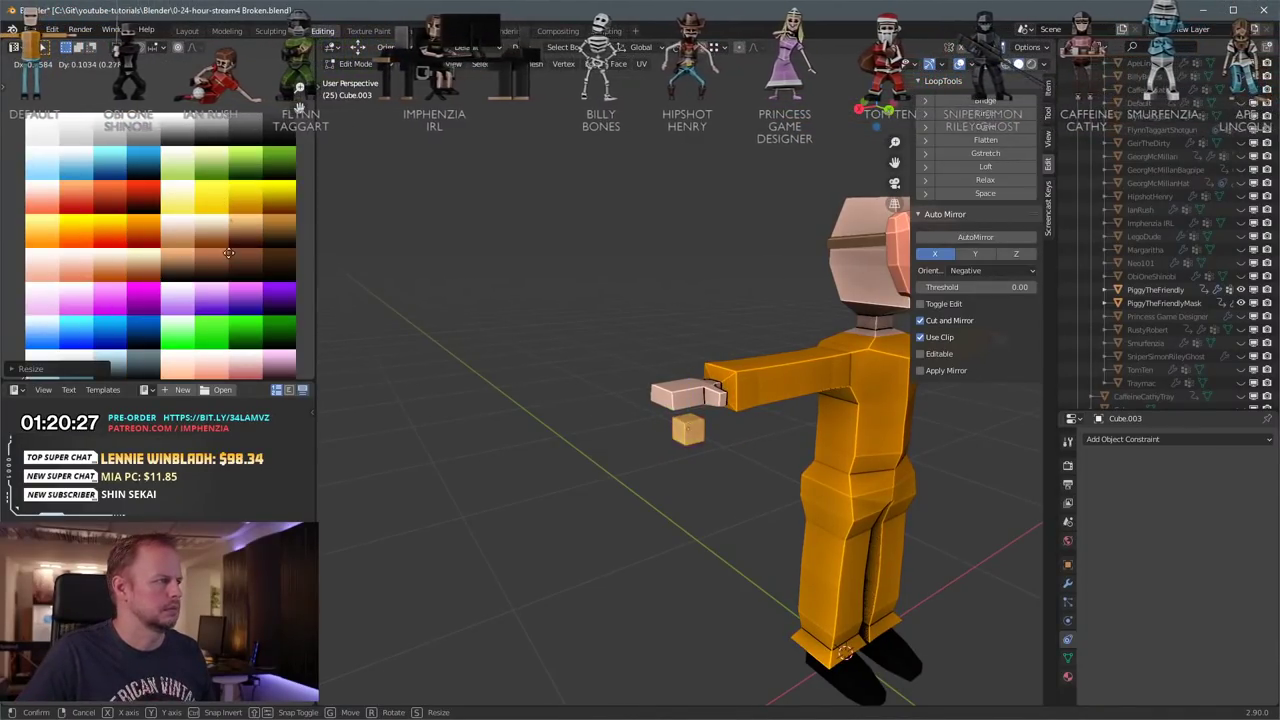
pyautogui.click(240, 309)
pyautogui.press('g')
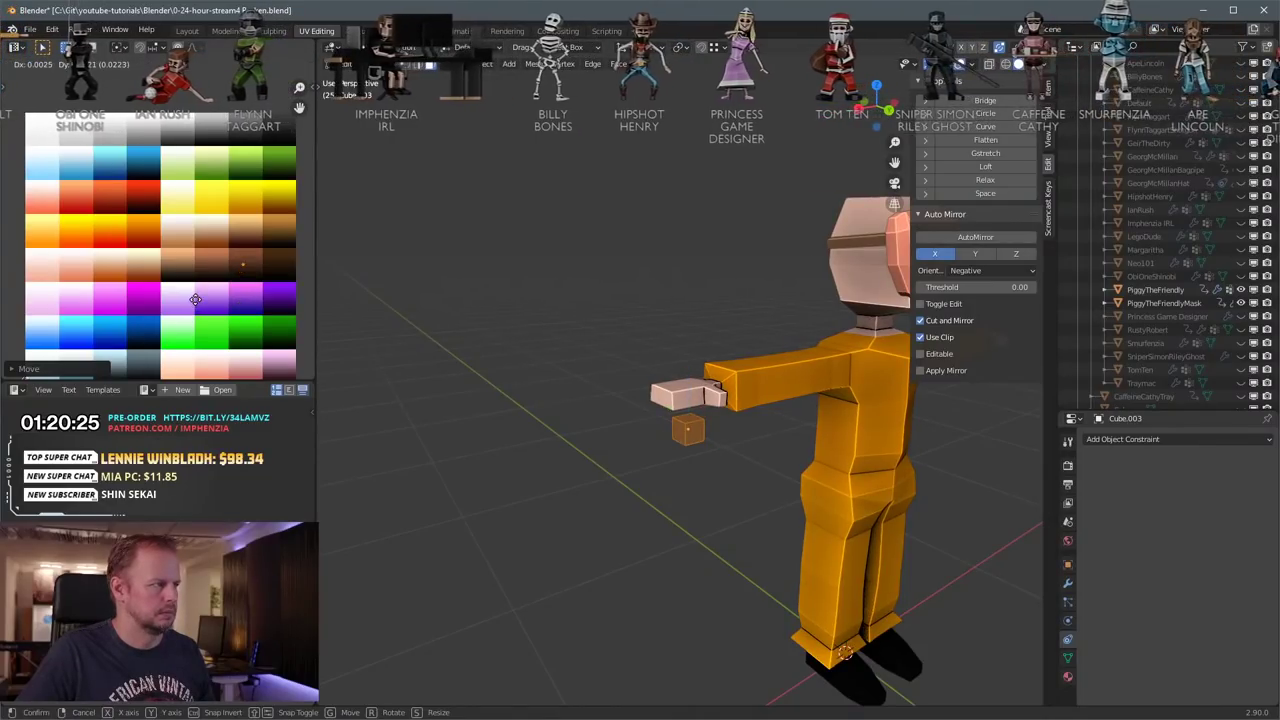
pyautogui.click(196, 301)
# Step: Raise the brown cube along Z to the character's hand and scale its mesh by 0.678
pyautogui.press('Tab')
pyautogui.press('g')
pyautogui.press('z')
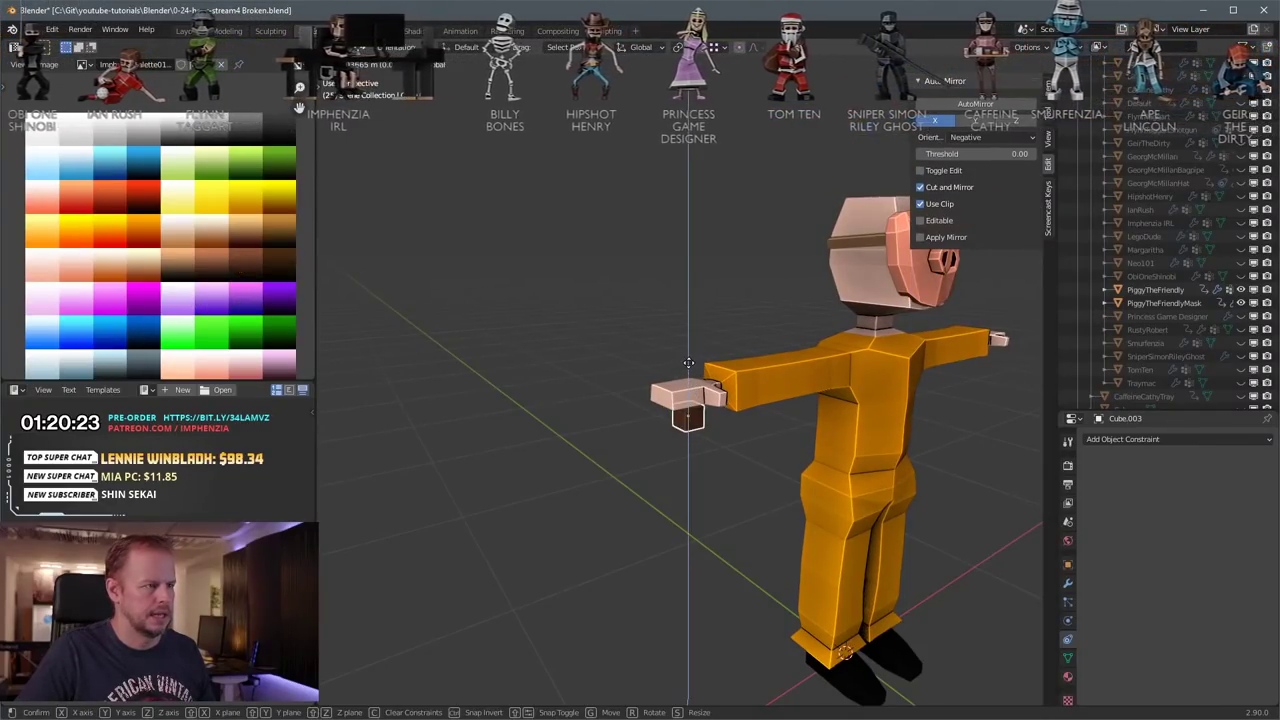
pyautogui.click(694, 360)
pyautogui.press('Tab')
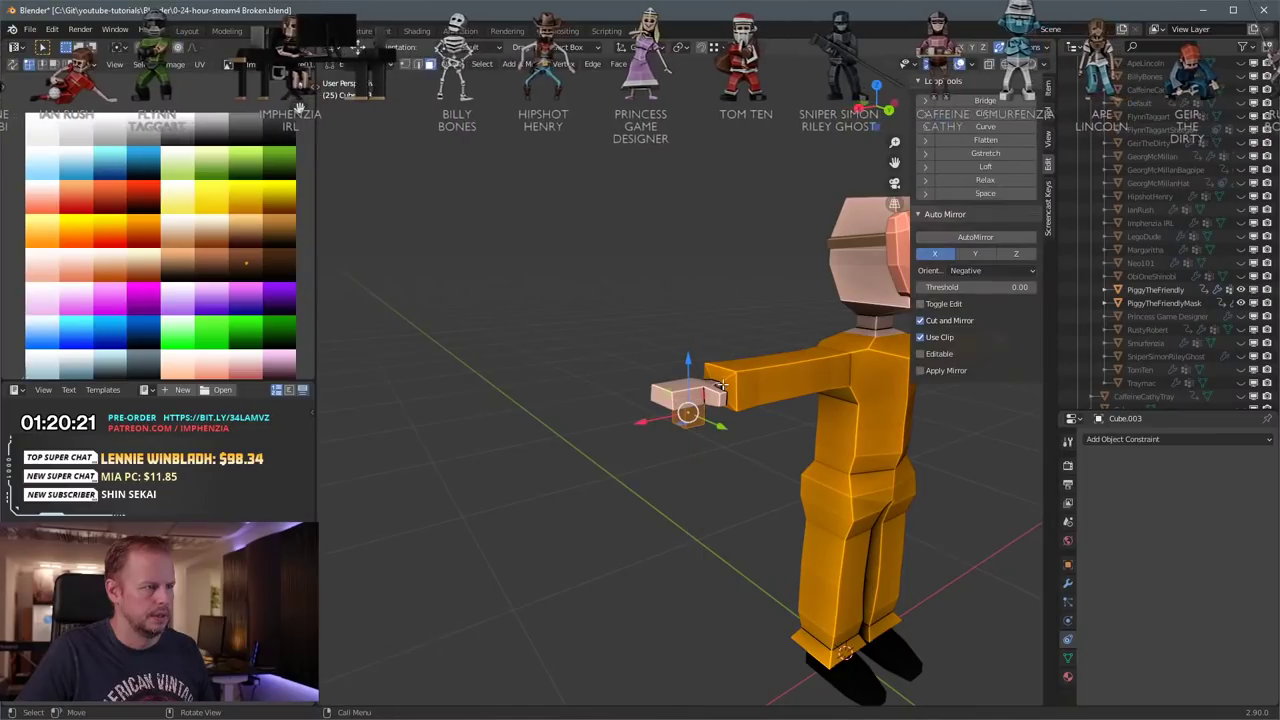
pyautogui.press('s')
pyautogui.click(741, 393)
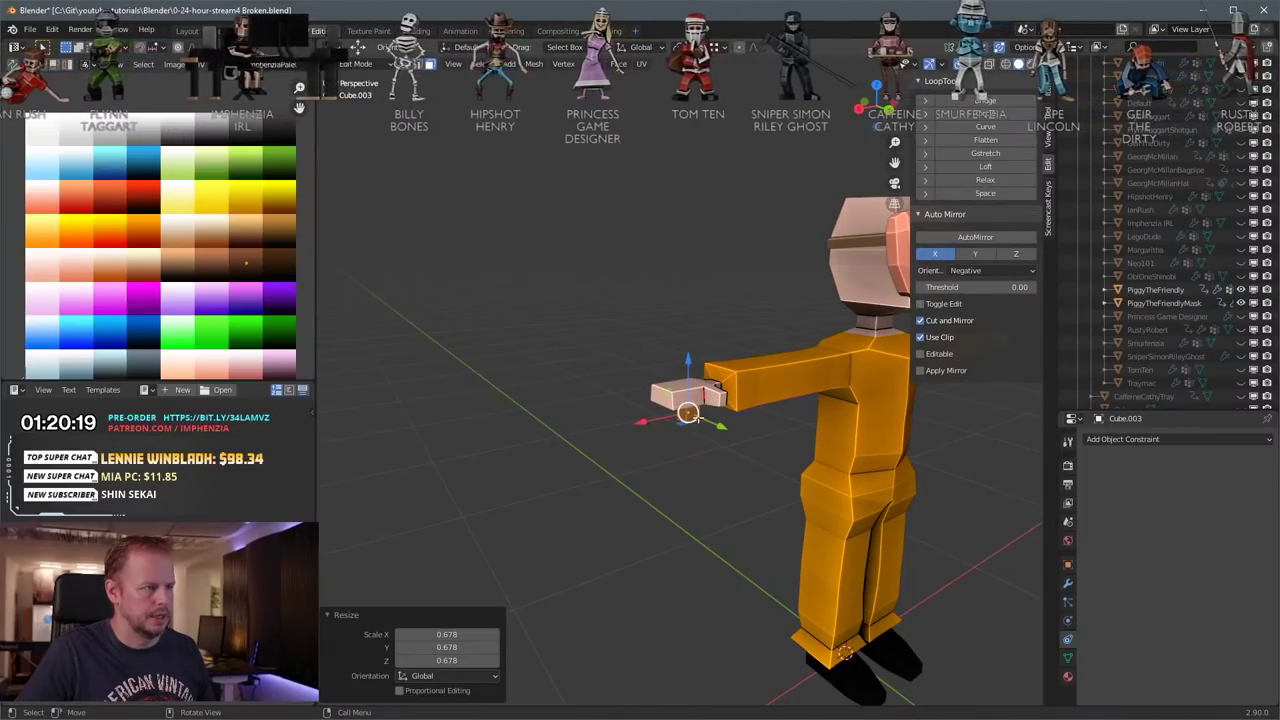
# Step: Stretch the whole cube mesh along Y by 15.396 to form a long handle
pyautogui.press('g')
pyautogui.hotkey('ctrl', 'l')
pyautogui.press('g')
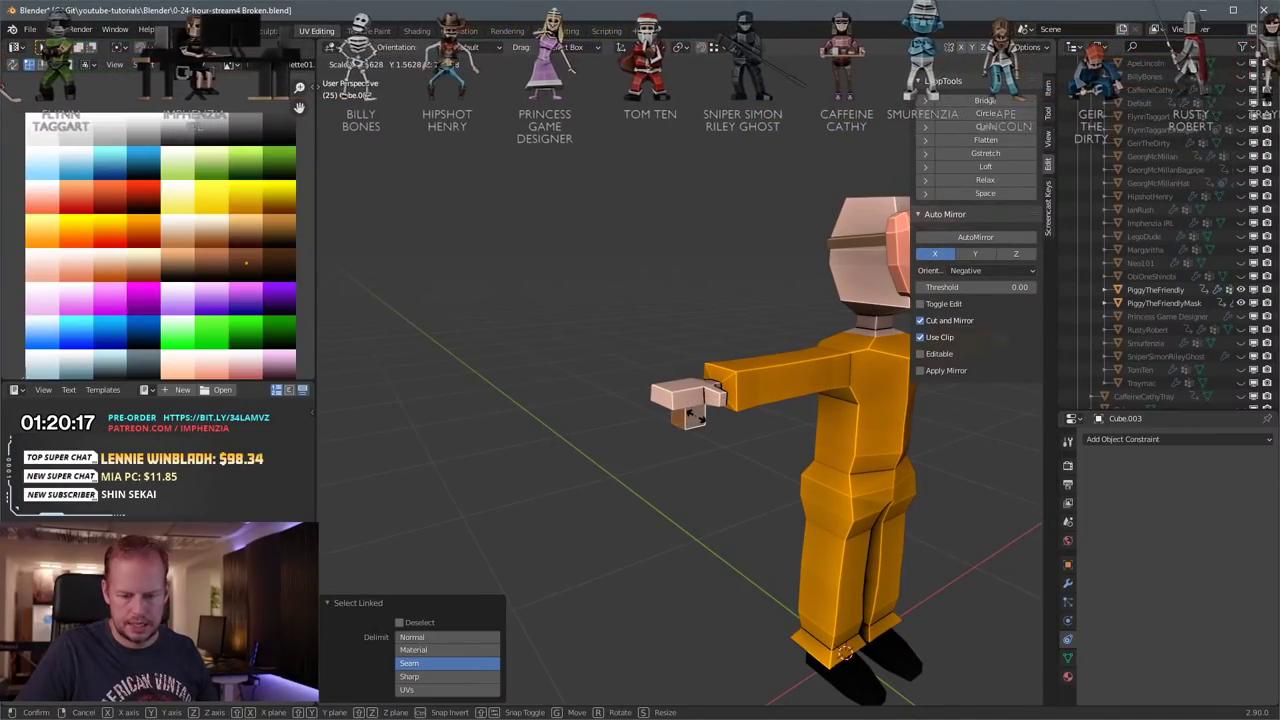
pyautogui.press('y')
pyautogui.click(764, 376)
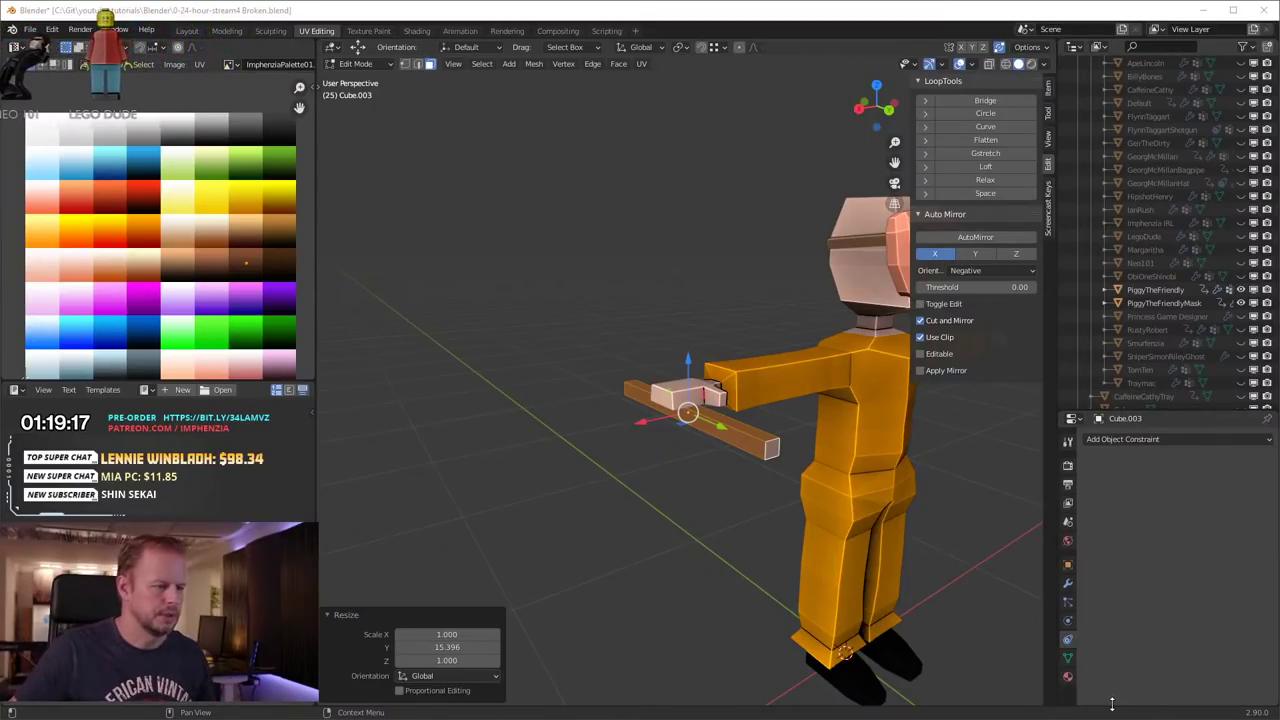
# Step: Extrude the handle's front end face about 0.144 m to add a head section
pyautogui.moveTo(773, 415); pyautogui.dragTo(662, 468, button='middle')
pyautogui.press('e')
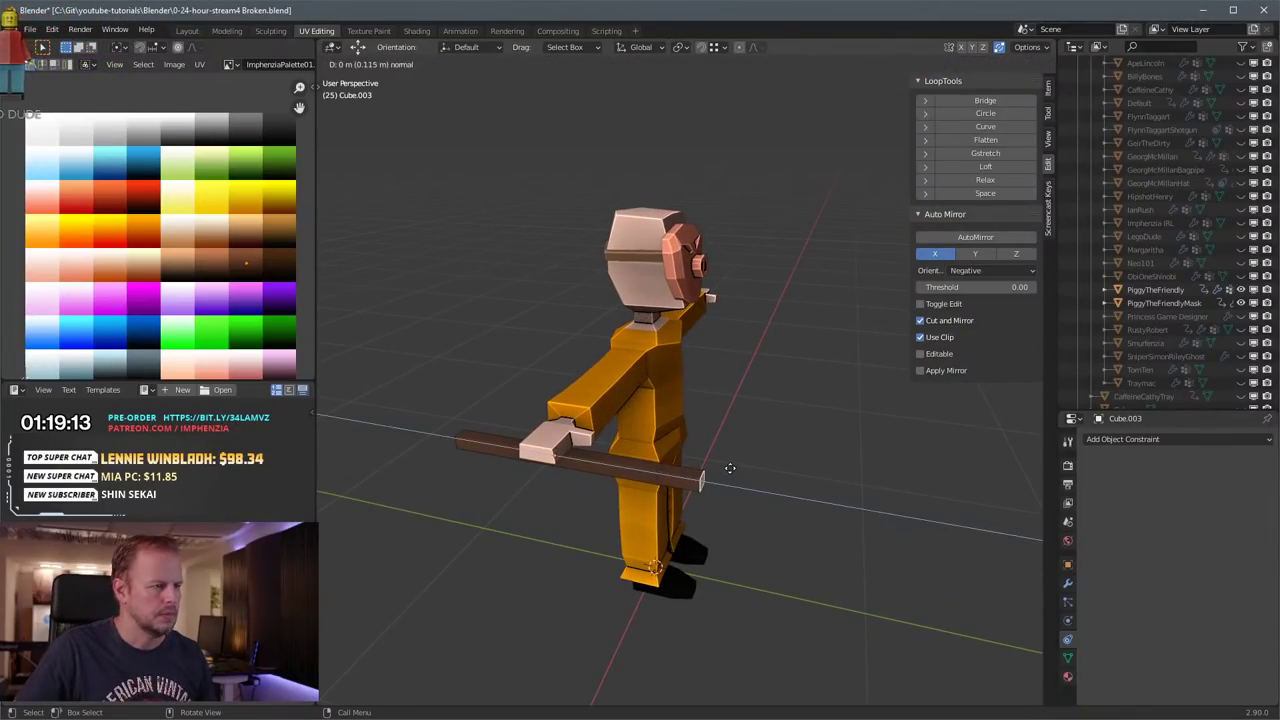
pyautogui.click(740, 467)
# Step: Inset the underside face of the new end section by 0.0125 m and extrude it about 0.066 m downward
pyautogui.scroll(3, 741, 467)
pyautogui.moveTo(741, 467); pyautogui.dragTo(729, 378, button='middle')
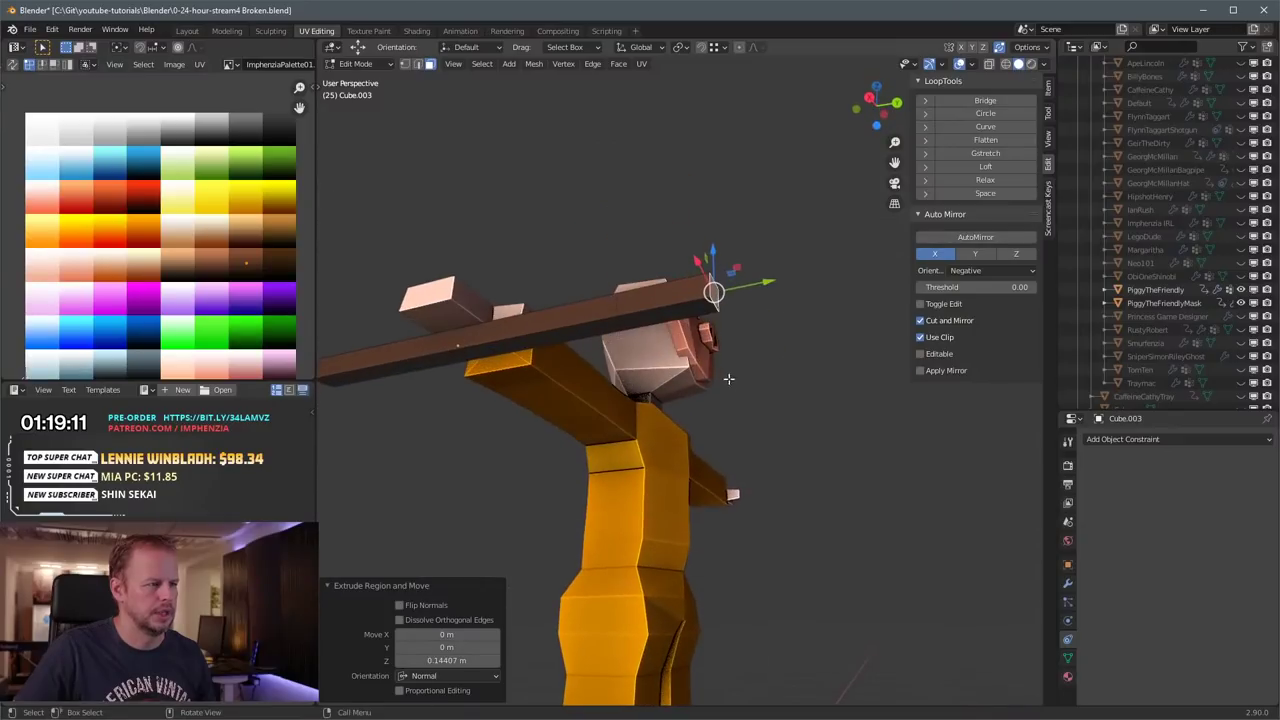
pyautogui.click(674, 308)
pyautogui.press('i')
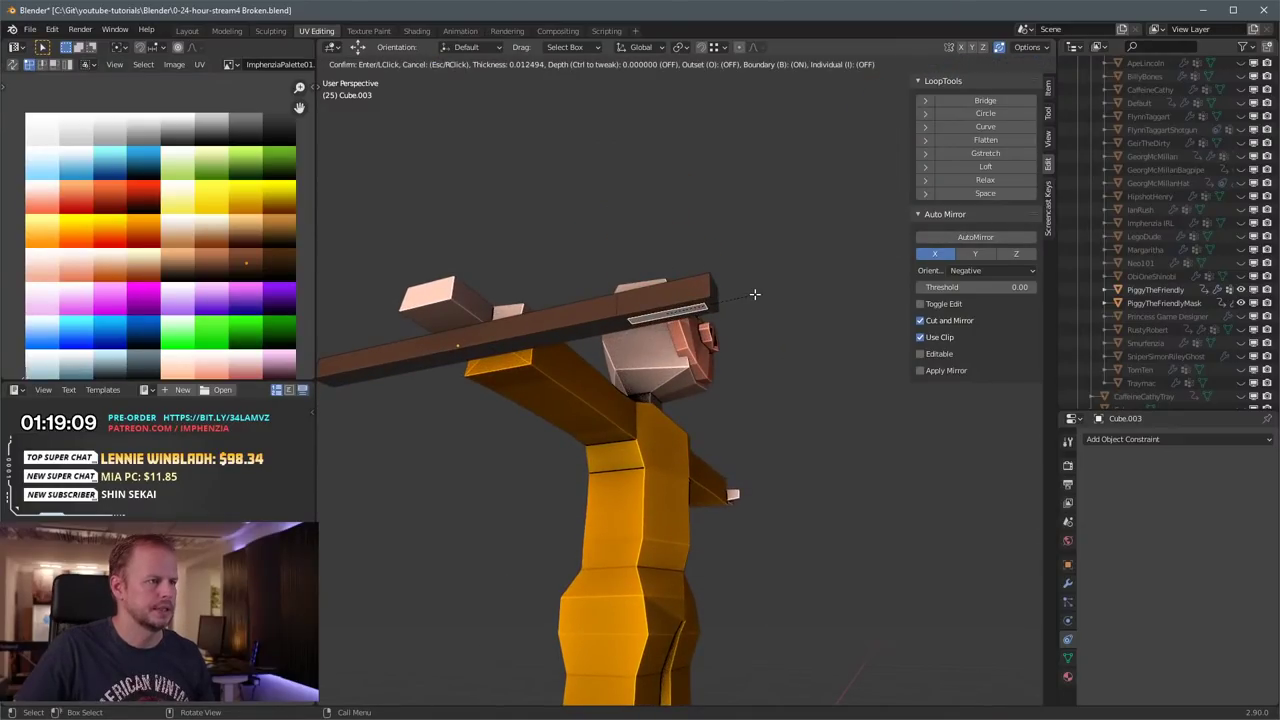
pyautogui.click(755, 294)
pyautogui.press('g')
pyautogui.press('z')
pyautogui.press('z')
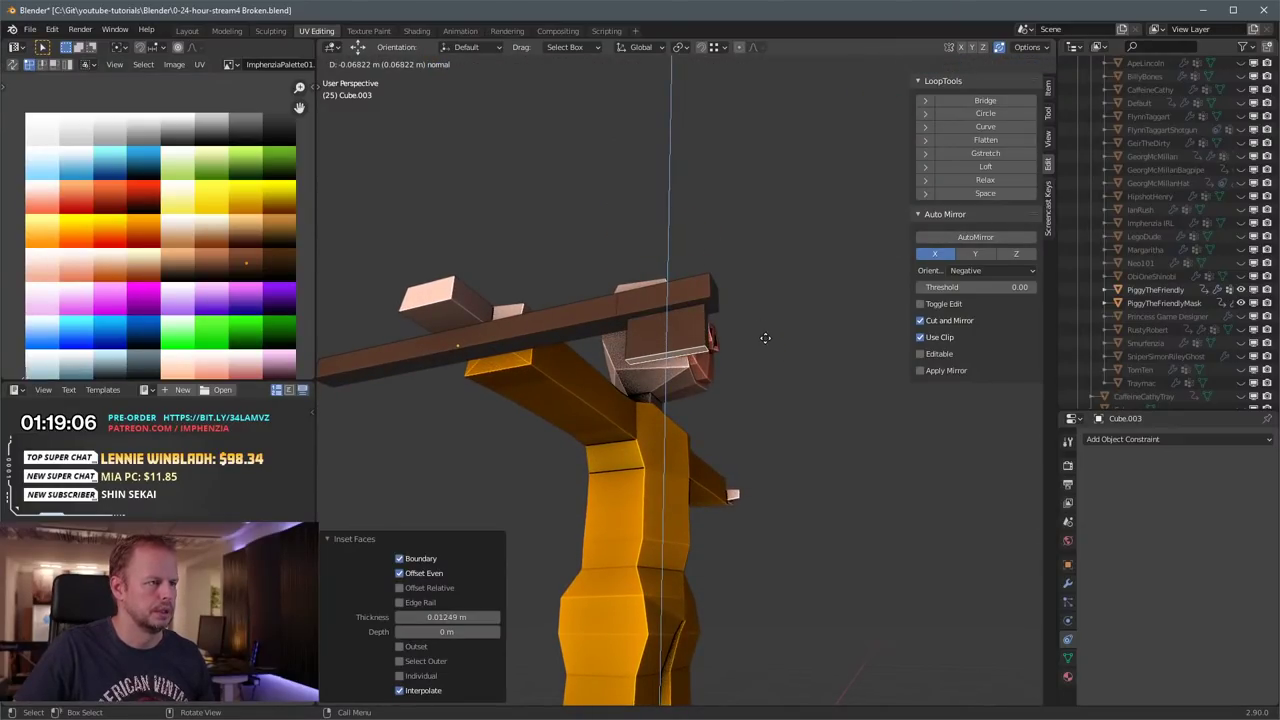
pyautogui.click(765, 339)
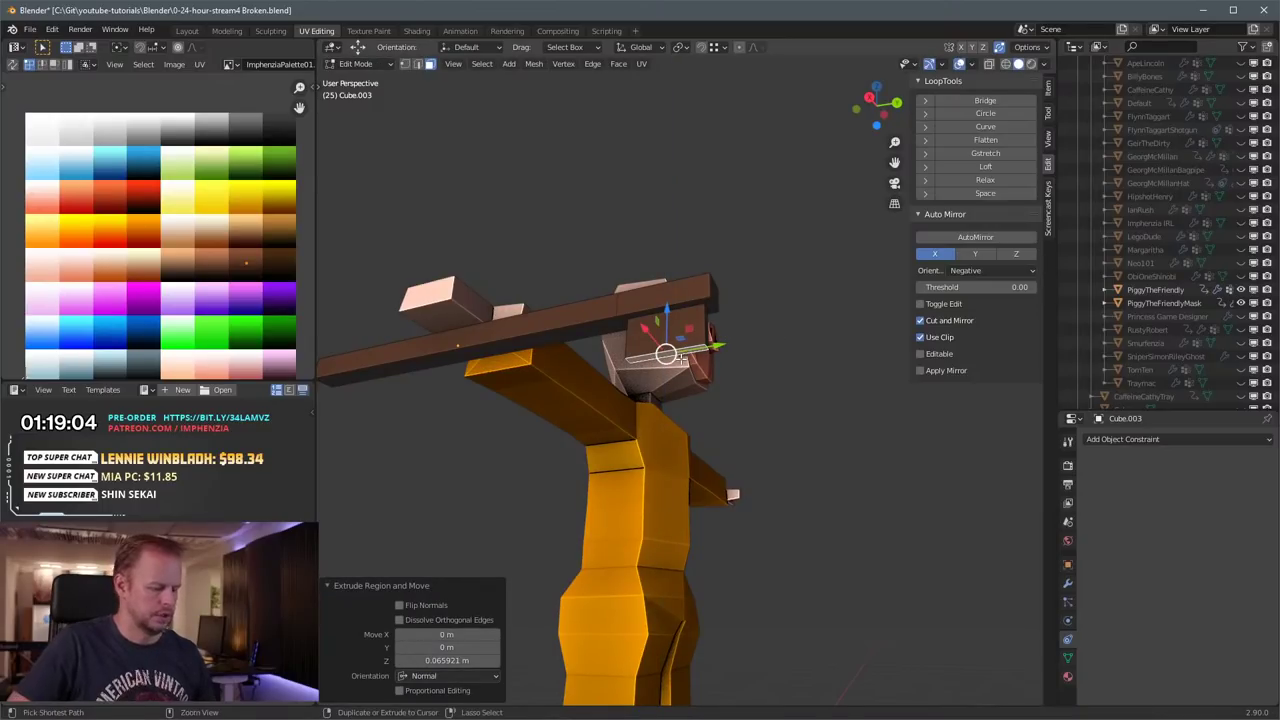
# Step: Extend the selection to the extruded block's sides and move its UVs onto a light grey palette swatch
pyautogui.press('ctrl+KP_Add')
pyautogui.press('g')
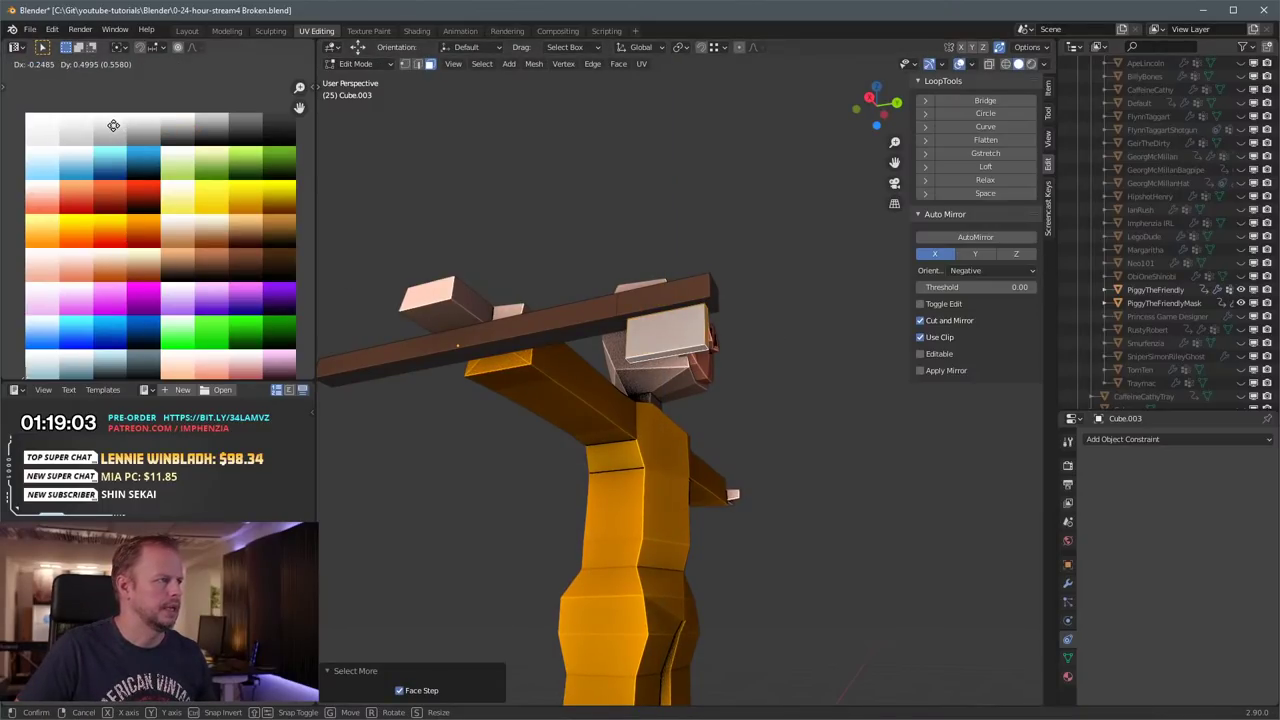
pyautogui.click(120, 124)
# Step: In the right side view, scale the grey block's bottom face by 0.746 and raise it about 0.015 m
pyautogui.scroll(3, 660, 315)
pyautogui.moveTo(660, 315); pyautogui.dragTo(759, 452, button='middle')
pyautogui.scroll(-4, 797, 406)
pyautogui.click(774, 371)
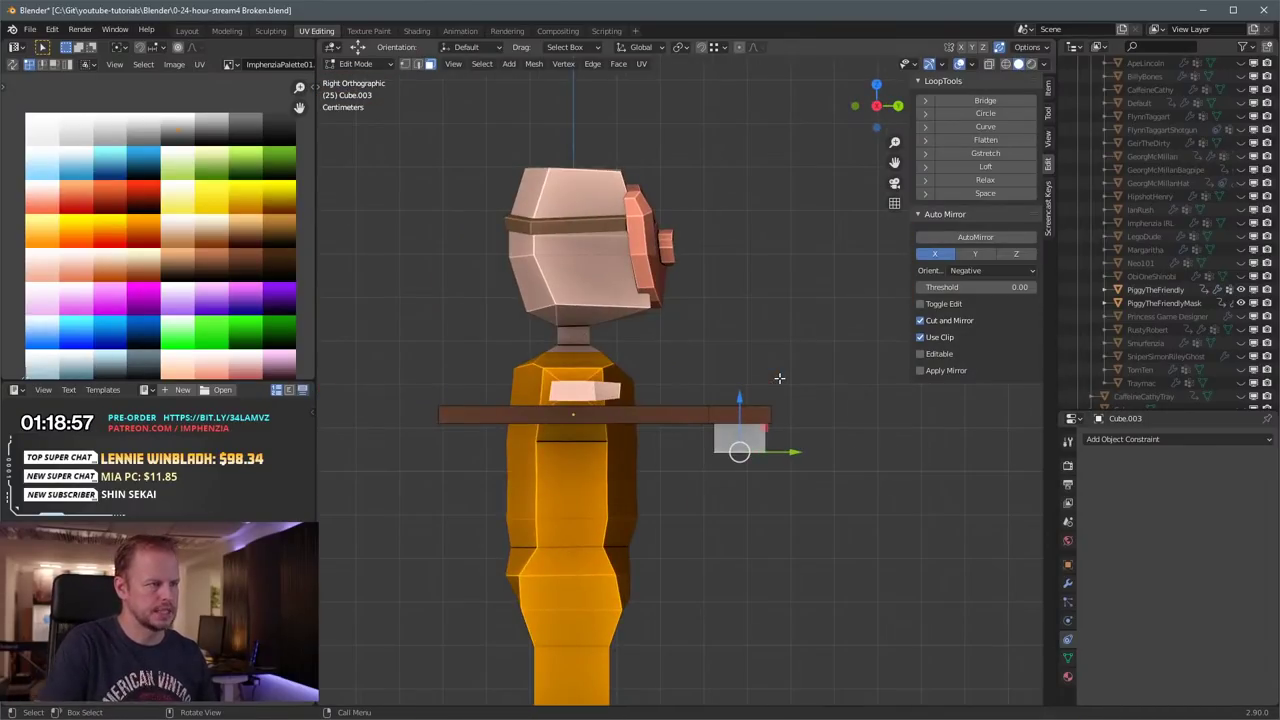
pyautogui.press('s')
pyautogui.click(740, 434)
pyautogui.press('g')
pyautogui.press('z')
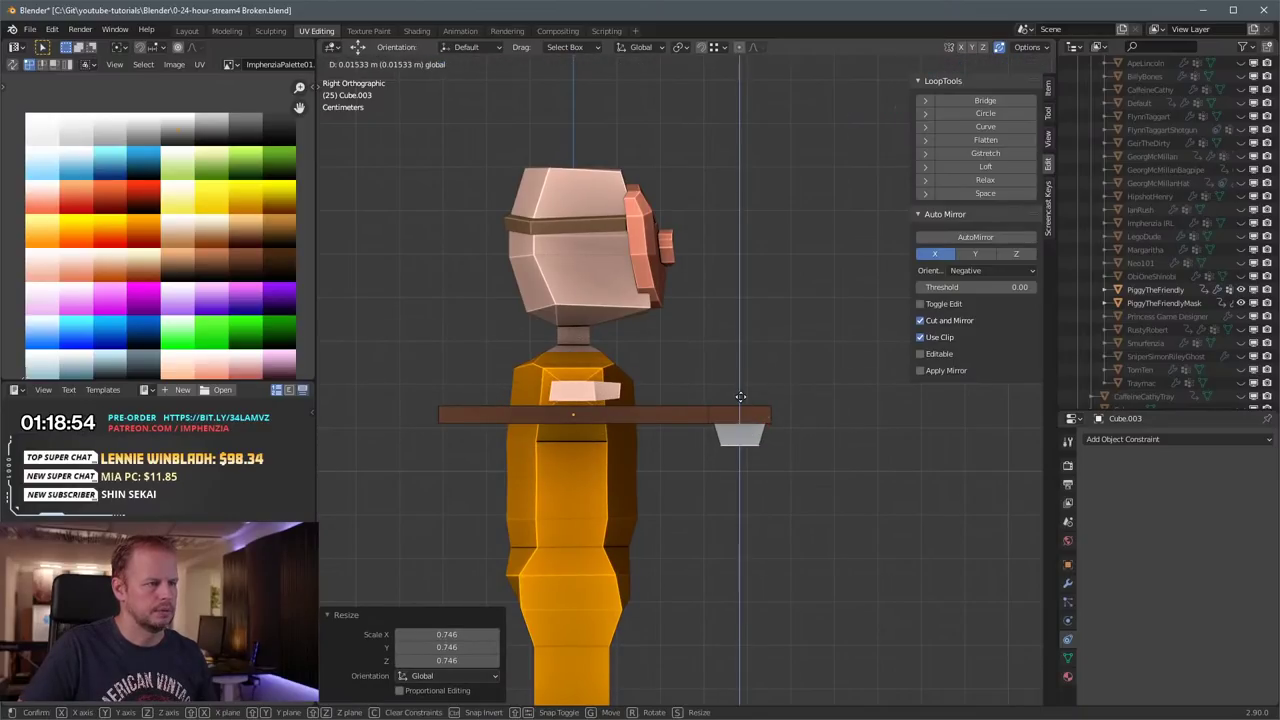
pyautogui.click(741, 397)
# Step: Extrude the grey block's bottom face about 0.044 m and scale the new face up by about 1.49
pyautogui.press('e')
pyautogui.click(797, 428)
pyautogui.press('s')
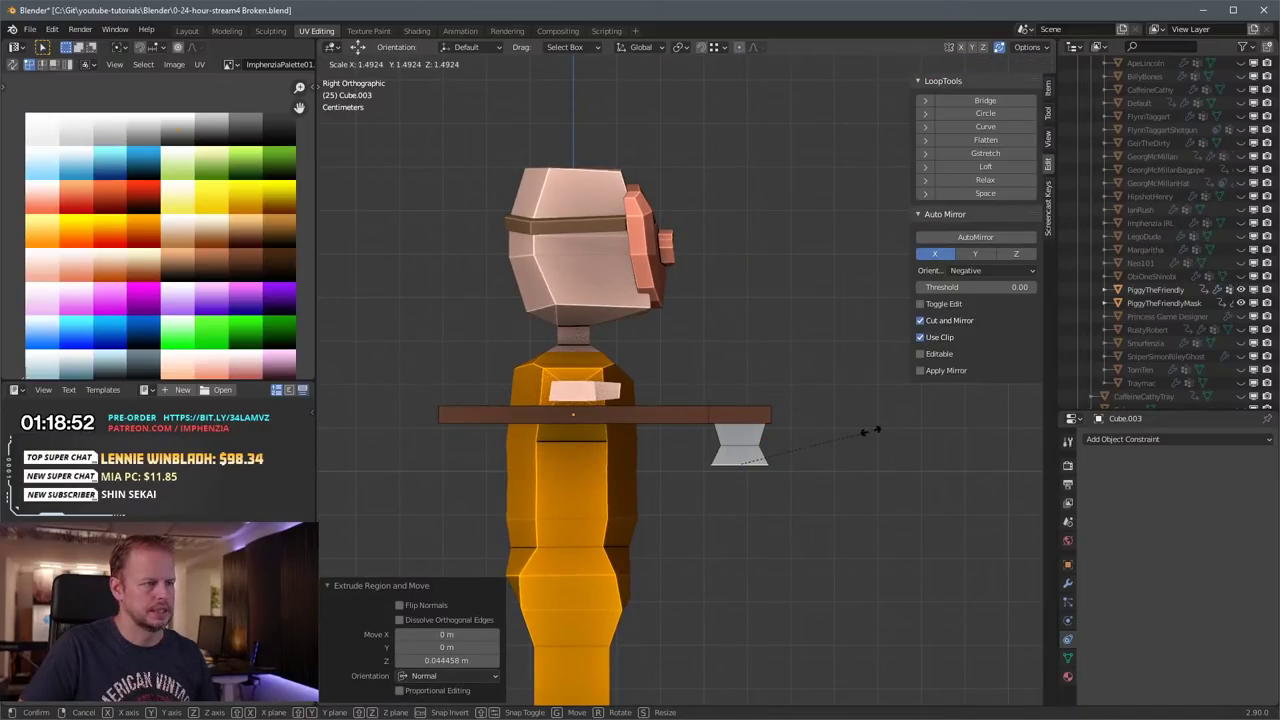
pyautogui.click(870, 431)
# Step: Rotate the blade's end face 15.4° in the side view and lower it about 0.011 m
pyautogui.press('r')
pyautogui.click(870, 466)
pyautogui.press('g')
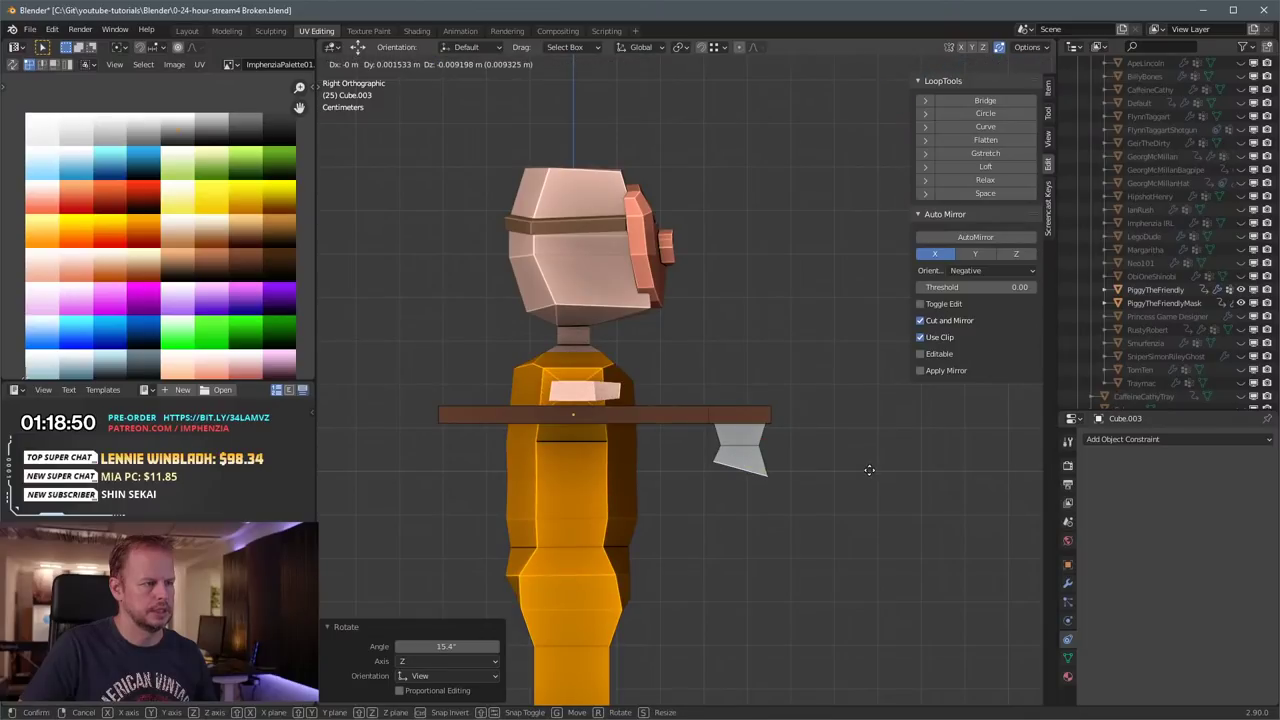
pyautogui.click(870, 471)
# Step: Extrude the angled end face about 0.068 m and scale it by 1.352 to flare the axe blade
pyautogui.press('e')
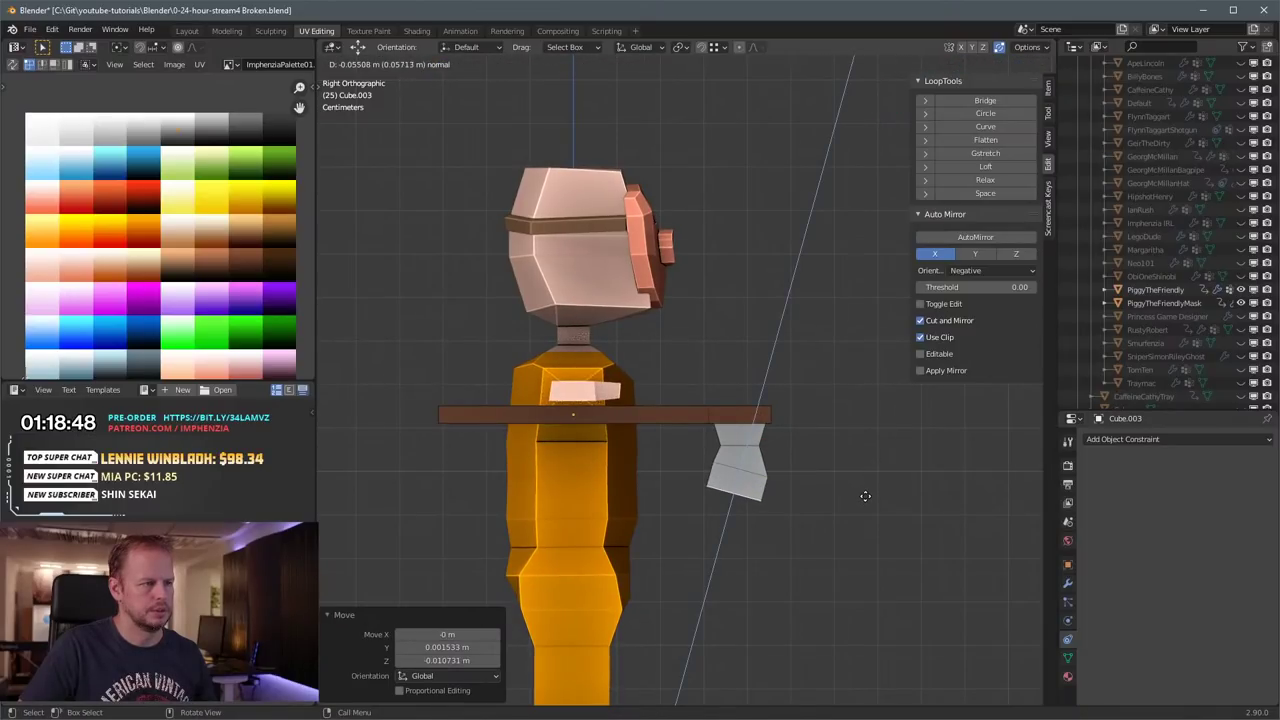
pyautogui.click(864, 499)
pyautogui.press('s')
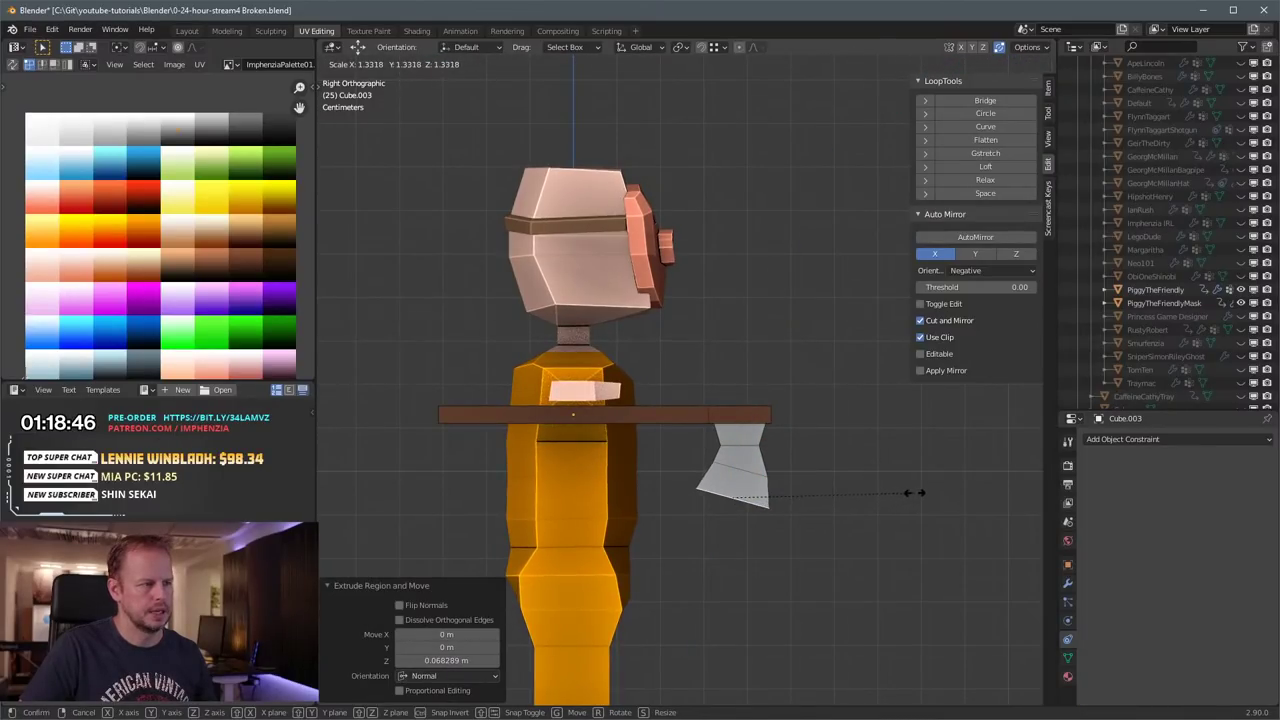
pyautogui.click(908, 491)
# Step: Extrude one more blade section about 0.035 m from the end face and scale it by 1.153
pyautogui.press('e')
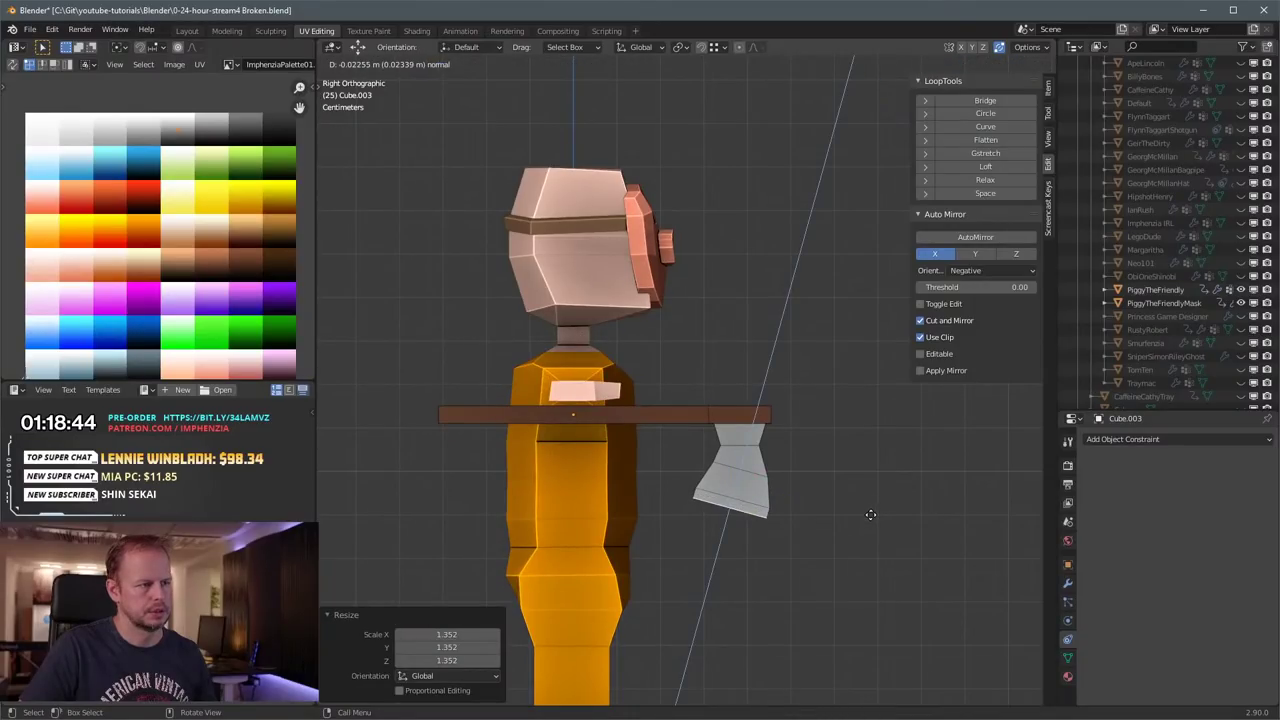
pyautogui.click(868, 515)
pyautogui.press('s')
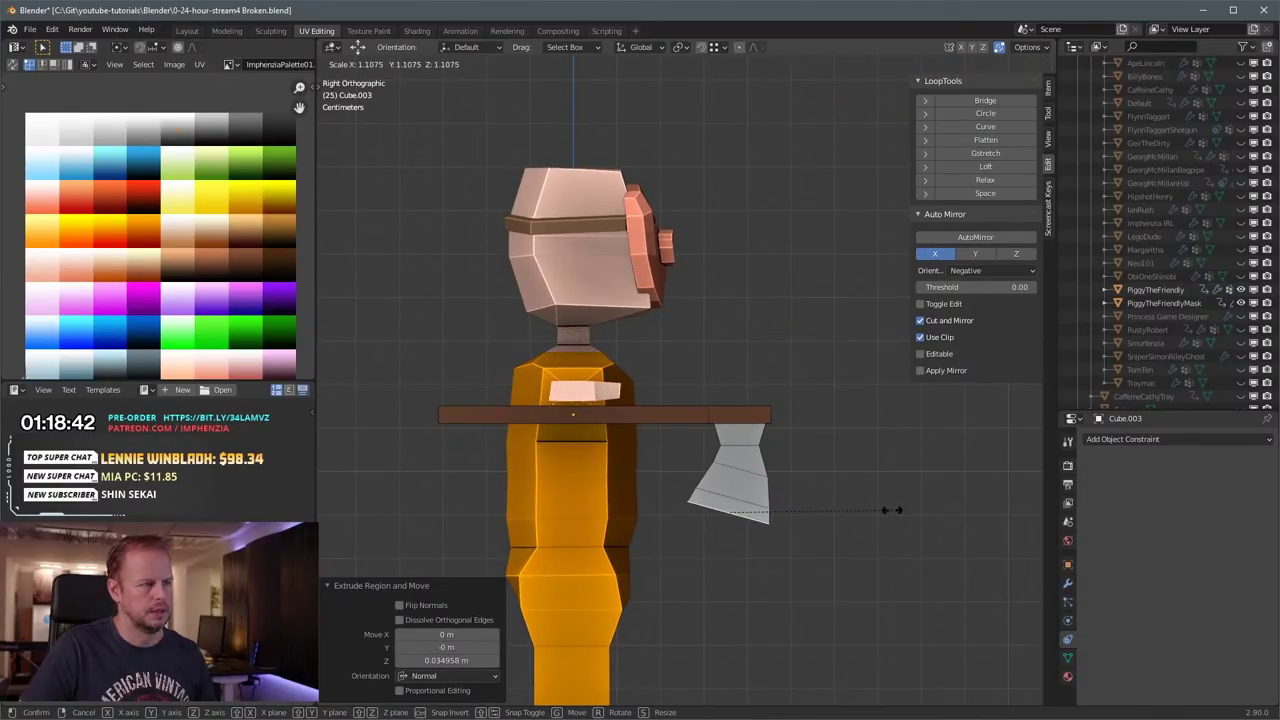
pyautogui.click(895, 508)
# Step: Select the blade's end face with its adjoining outermost section and narrow them along X
pyautogui.moveTo(895, 508); pyautogui.dragTo(532, 556, button='middle')
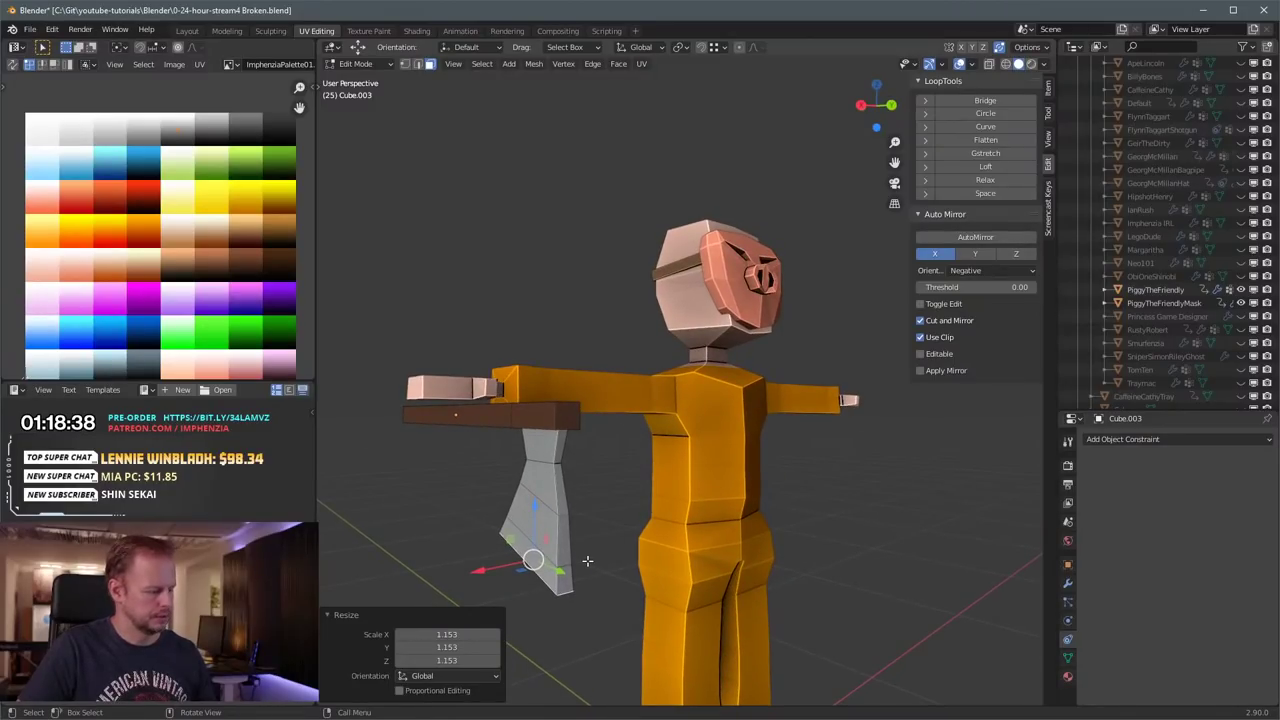
pyautogui.press('ctrl+KP_Add')
pyautogui.press('ctrl+KP_Add')
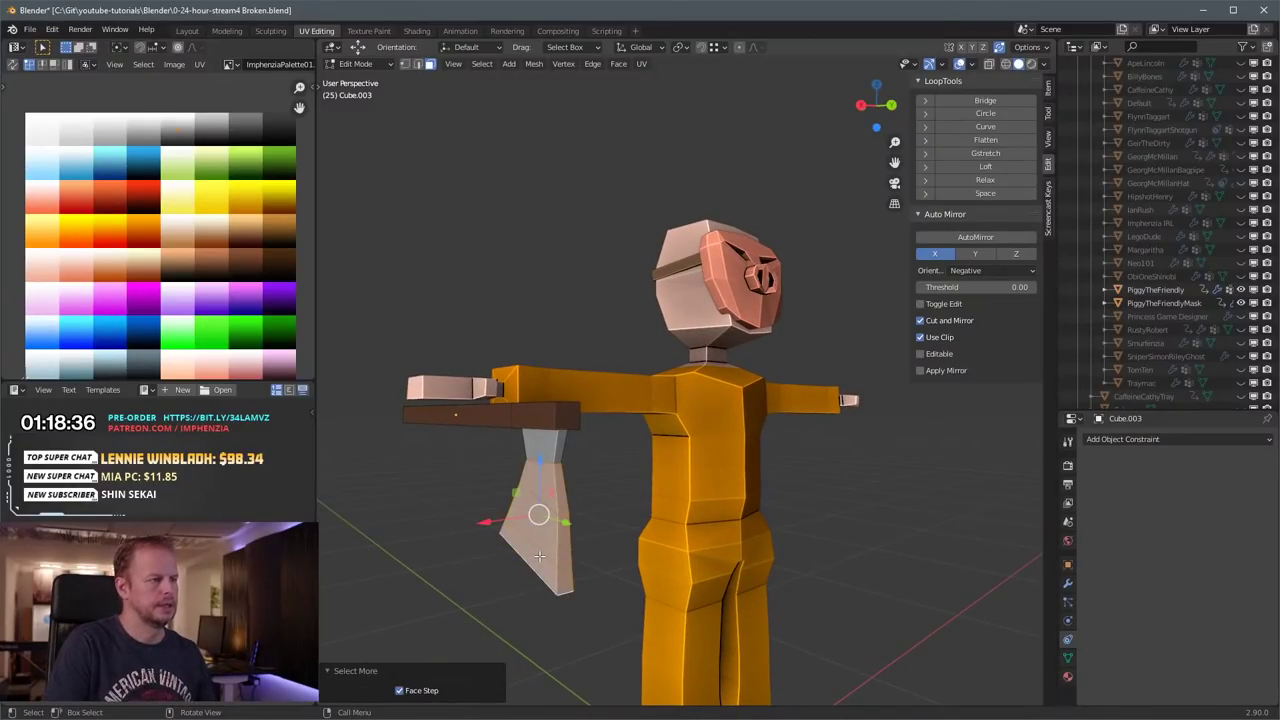
pyautogui.moveTo(610, 522); pyautogui.dragTo(564, 463, button='middle')
pyautogui.click(550, 476)
pyautogui.click(537, 427)
pyautogui.press('ctrl+KP_Add')
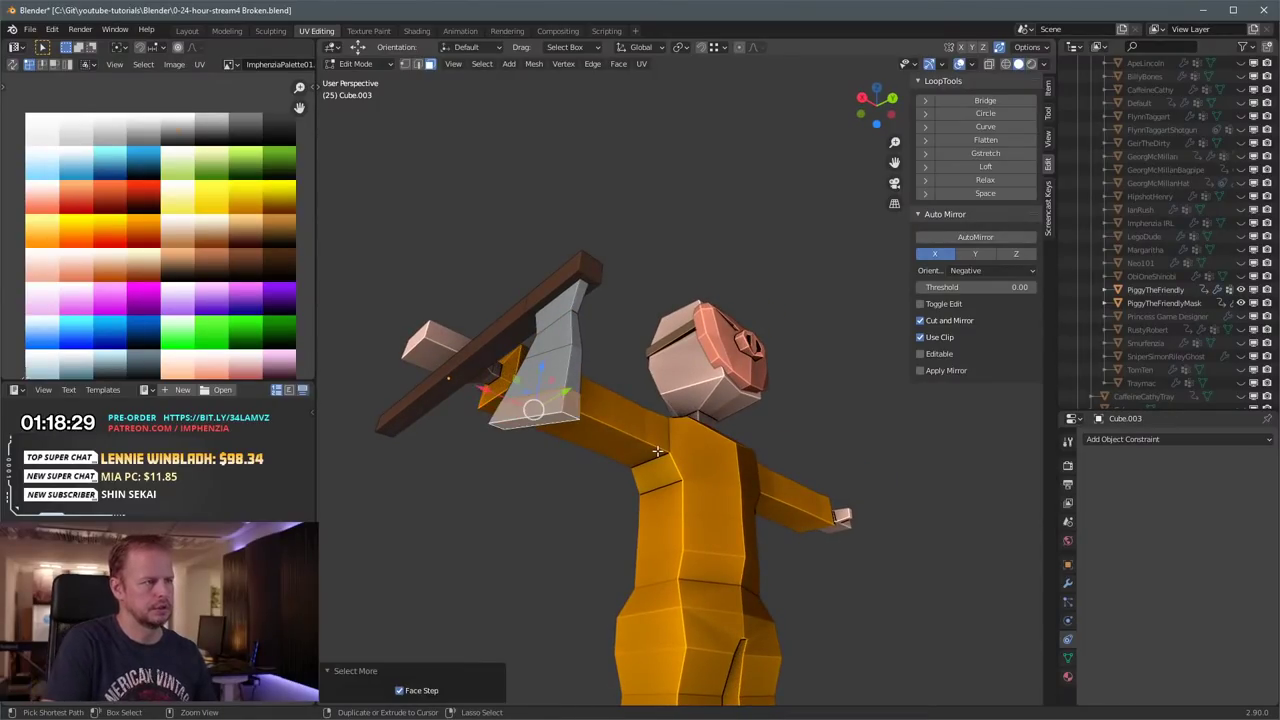
pyautogui.press('s')
pyautogui.press('x')
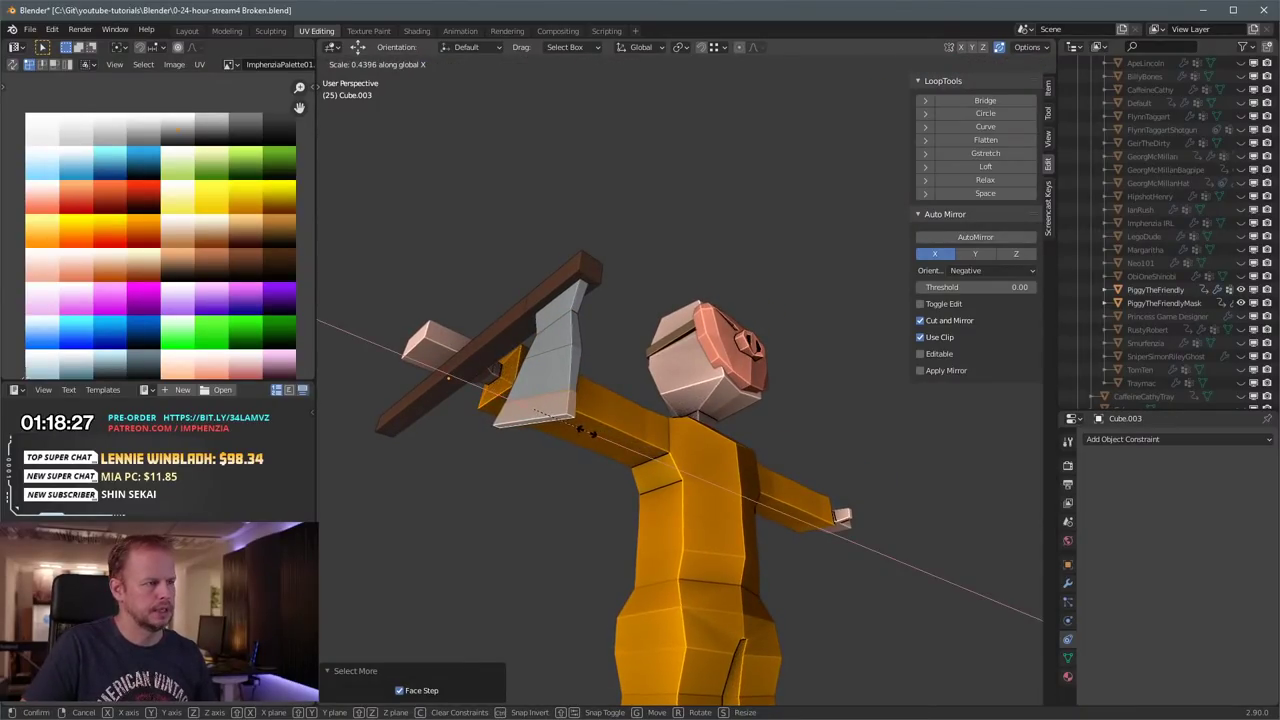
pyautogui.click(555, 425)
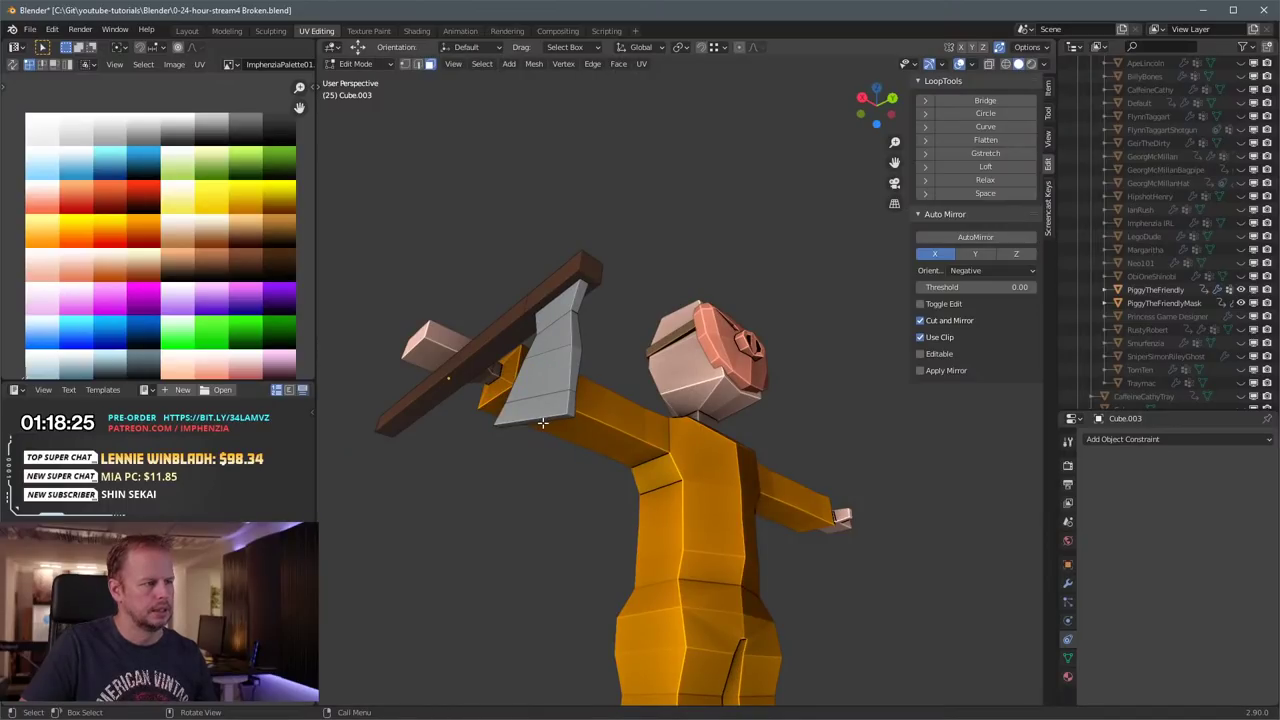
# Step: Scale the blade's end face to 0 along X to form a sharp cutting edge
pyautogui.click(541, 422)
pyautogui.moveTo(541, 422); pyautogui.dragTo(728, 420, button='middle')
pyautogui.scroll(3, 722, 445)
pyautogui.write('sx')
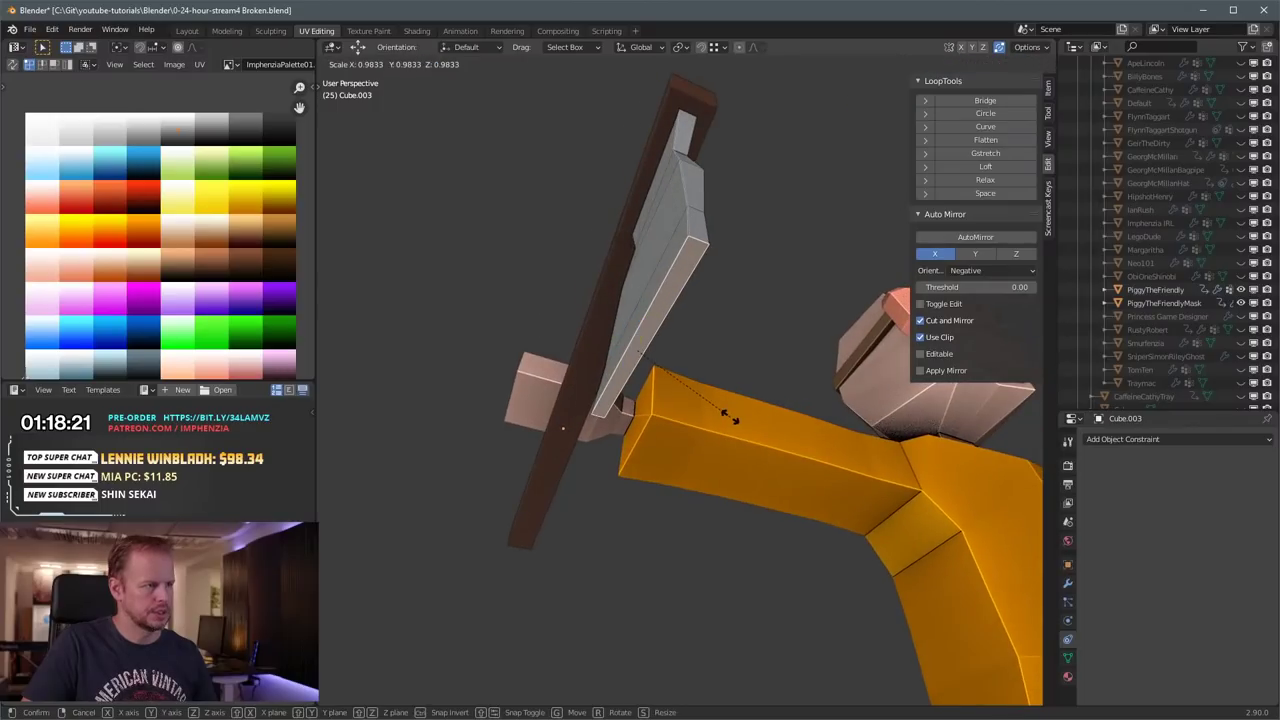
pyautogui.write('0')
pyautogui.press('Return')
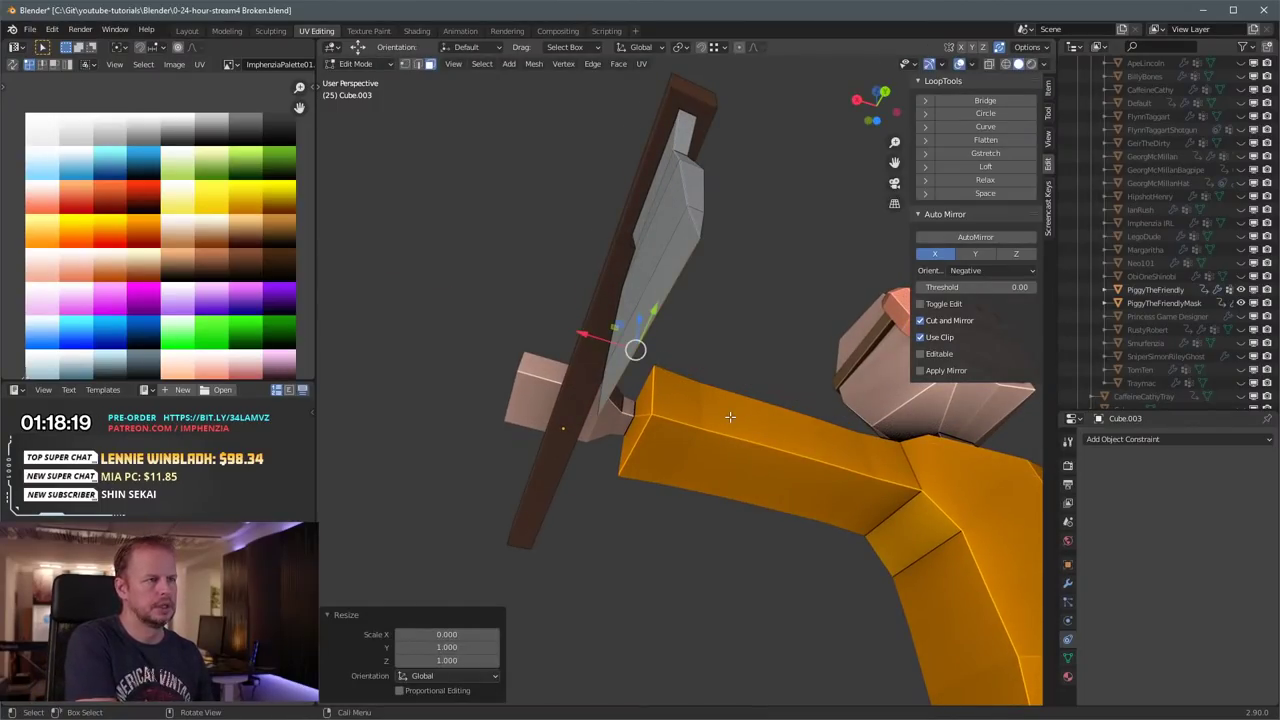
# Step: Try moving a corner vertex of the blade's cutting edge by about 0.03 m
pyautogui.click(1000, 48)
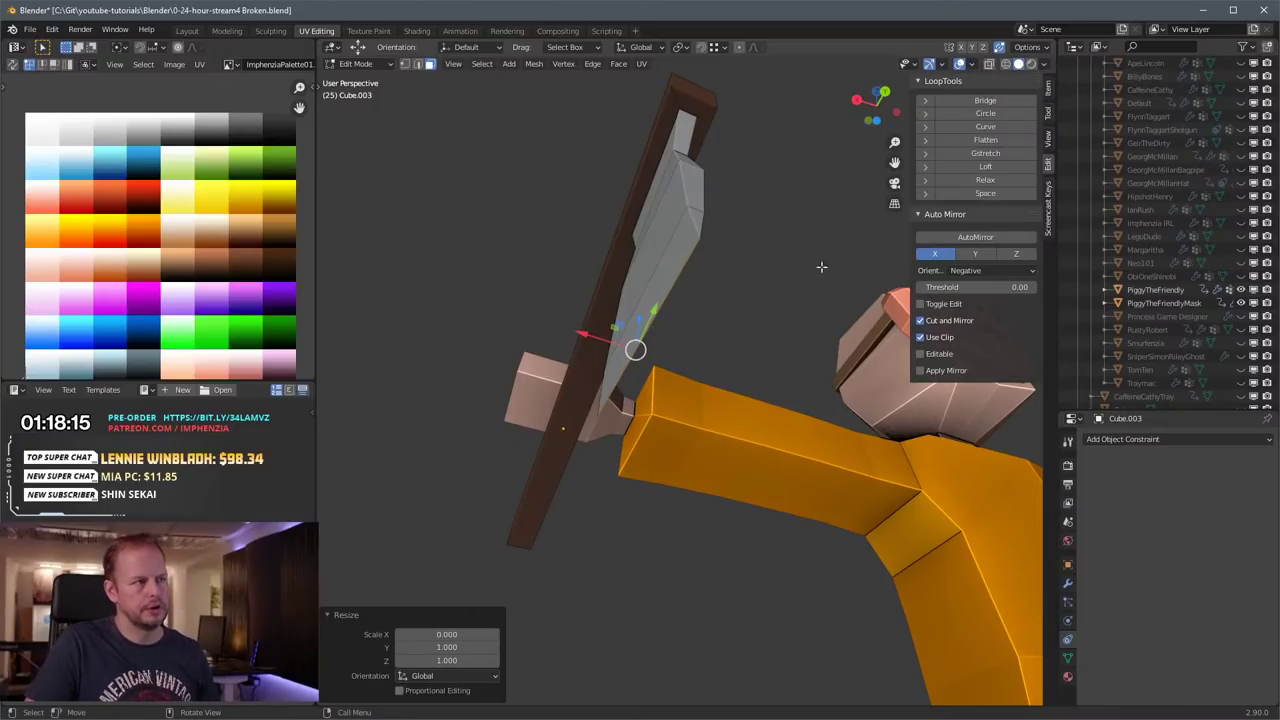
pyautogui.moveTo(697, 233); pyautogui.dragTo(757, 297, button='middle')
pyautogui.press('g')
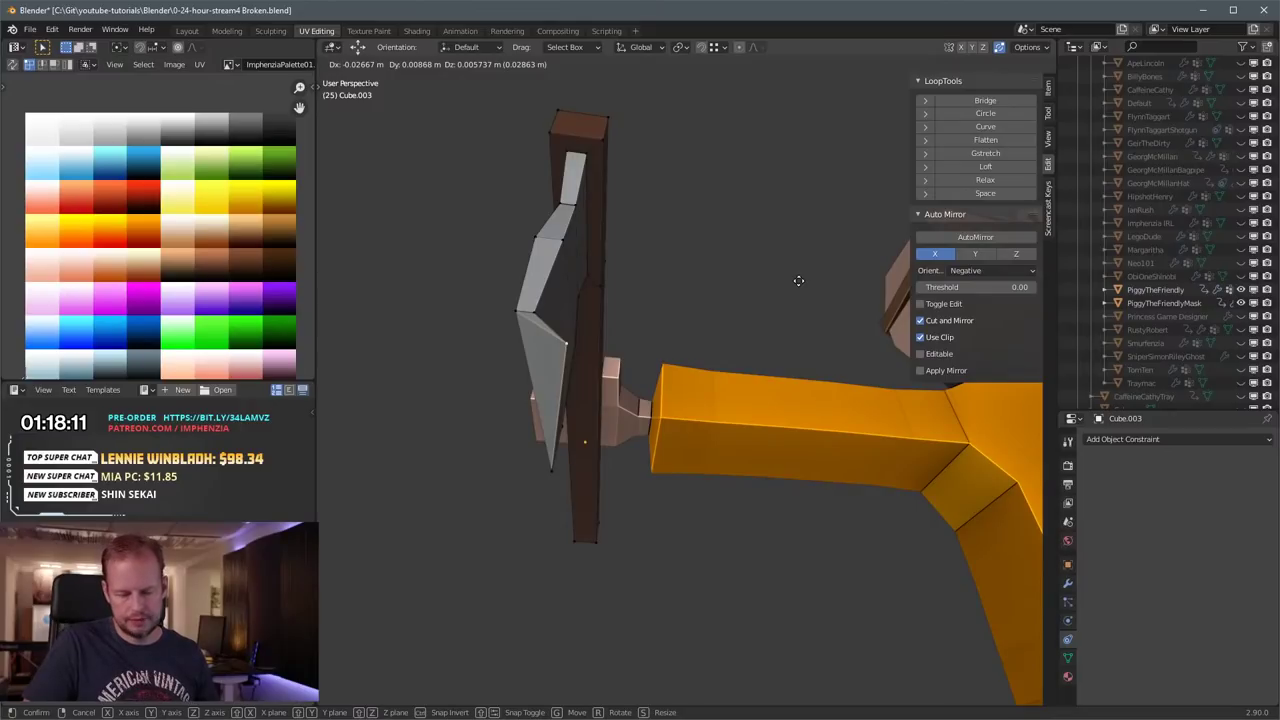
pyautogui.click(798, 281)
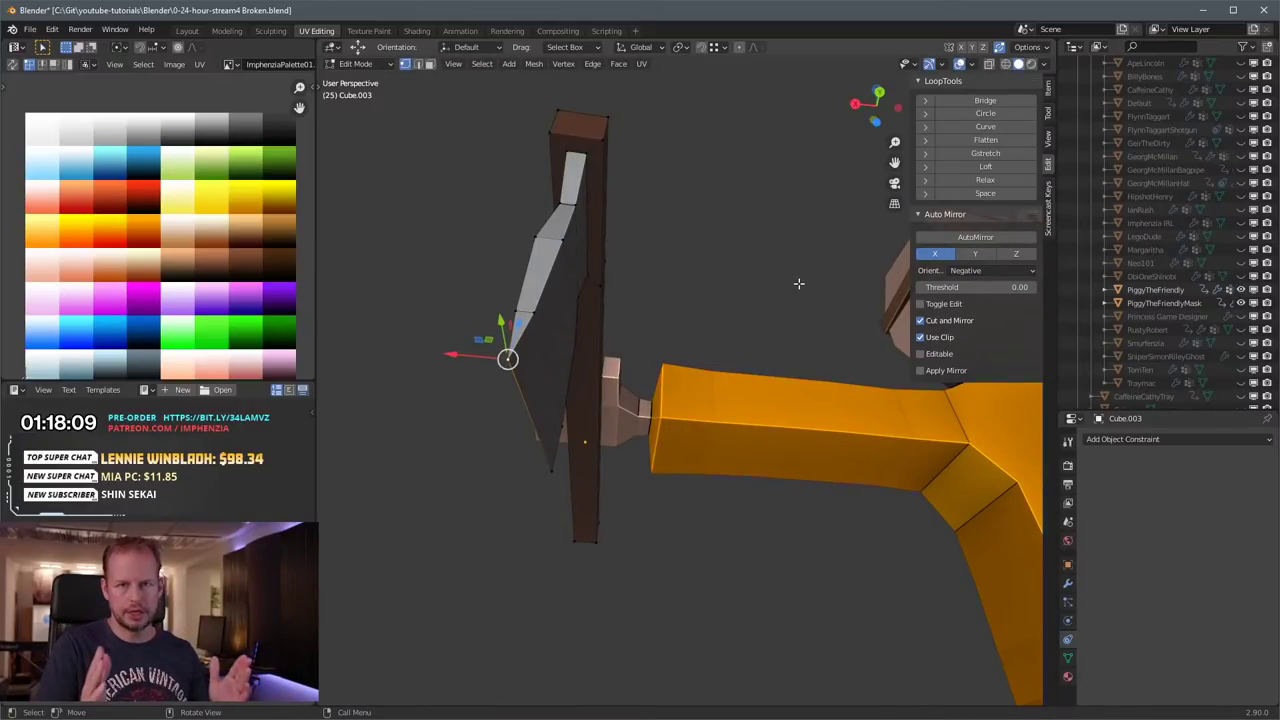
# Step: Select the faces of the blade's cutting-edge section and move their UVs to a lighter grey swatch of the palette
pyautogui.moveTo(514, 403); pyautogui.dragTo(495, 560, button='middle')
pyautogui.press('3')
pyautogui.click(680, 481)
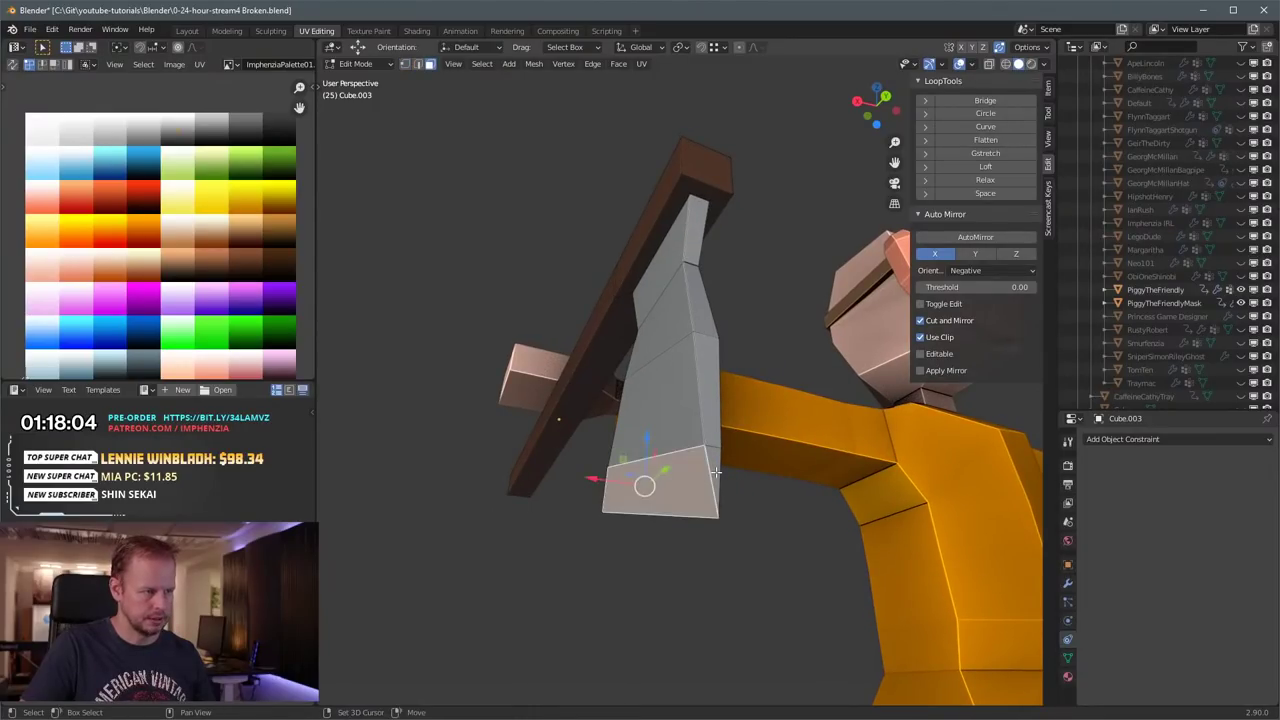
pyautogui.keyDown('shift'); pyautogui.click(713, 467); pyautogui.keyUp('shift')
pyautogui.moveTo(725, 467); pyautogui.dragTo(566, 471, button='middle')
pyautogui.keyDown('shift'); pyautogui.click(505, 568); pyautogui.keyUp('shift')
pyautogui.moveTo(631, 514); pyautogui.dragTo(514, 569, button='middle')
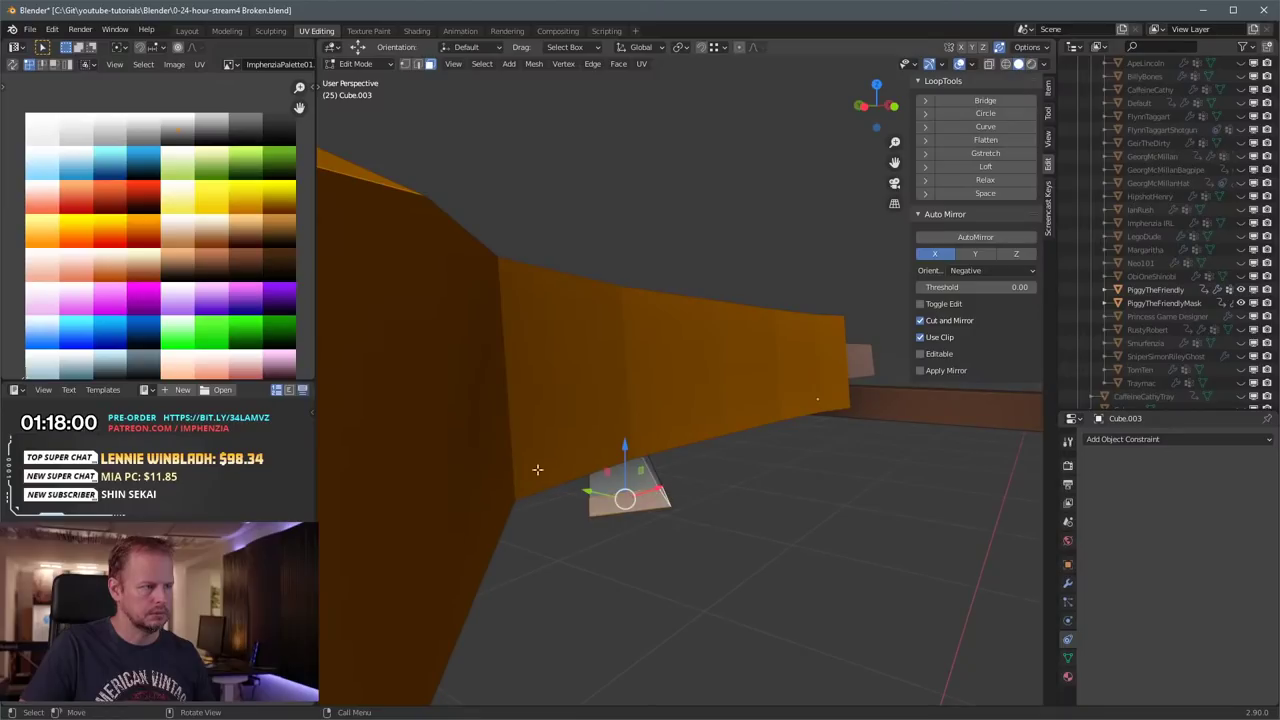
pyautogui.moveTo(537, 466); pyautogui.dragTo(670, 408, button='middle')
pyautogui.press('g')
pyautogui.click(266, 168)
# Step: Add two loop cuts to the rear half of the handle, the first with factor 0.398 and the second centred behind it
pyautogui.hotkey('ctrl', 'r')
pyautogui.click(530, 418)
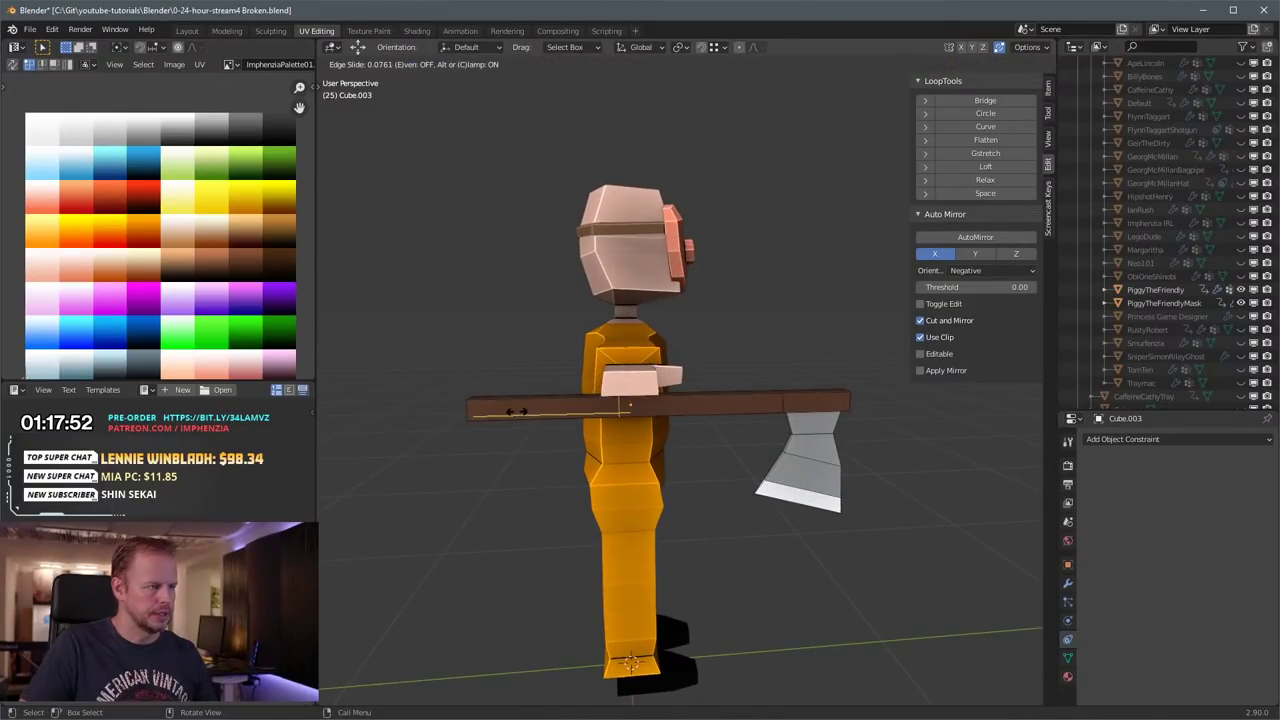
pyautogui.click(469, 414)
pyautogui.hotkey('ctrl', 'r')
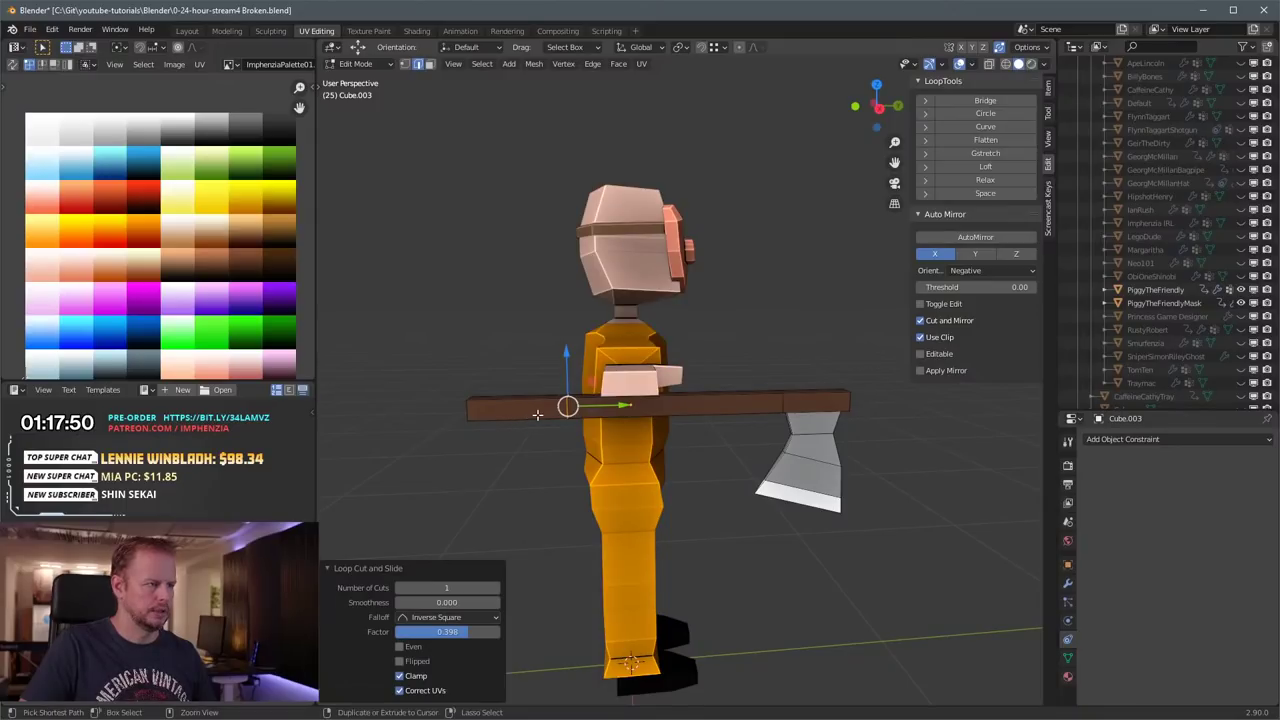
pyautogui.scroll(2, 538, 413)
pyautogui.scroll(-2, 538, 411)
pyautogui.click(539, 411)
pyautogui.rightClick(540, 411)
# Step: Add two loop cuts to the handle between hand and blade, the first with factor -0.569 and the second closer to the hand
pyautogui.hotkey('ctrl', 'r')
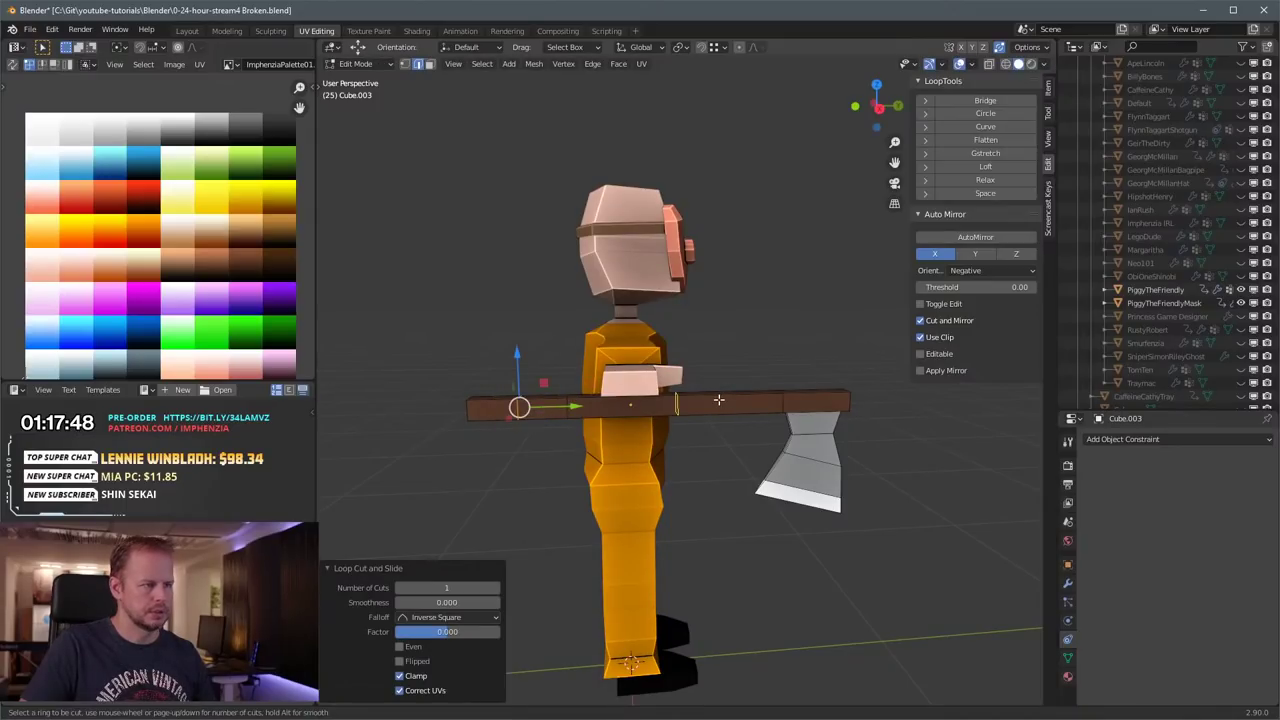
pyautogui.click(718, 401)
pyautogui.click(779, 402)
pyautogui.hotkey('ctrl', 'r')
pyautogui.click(674, 406)
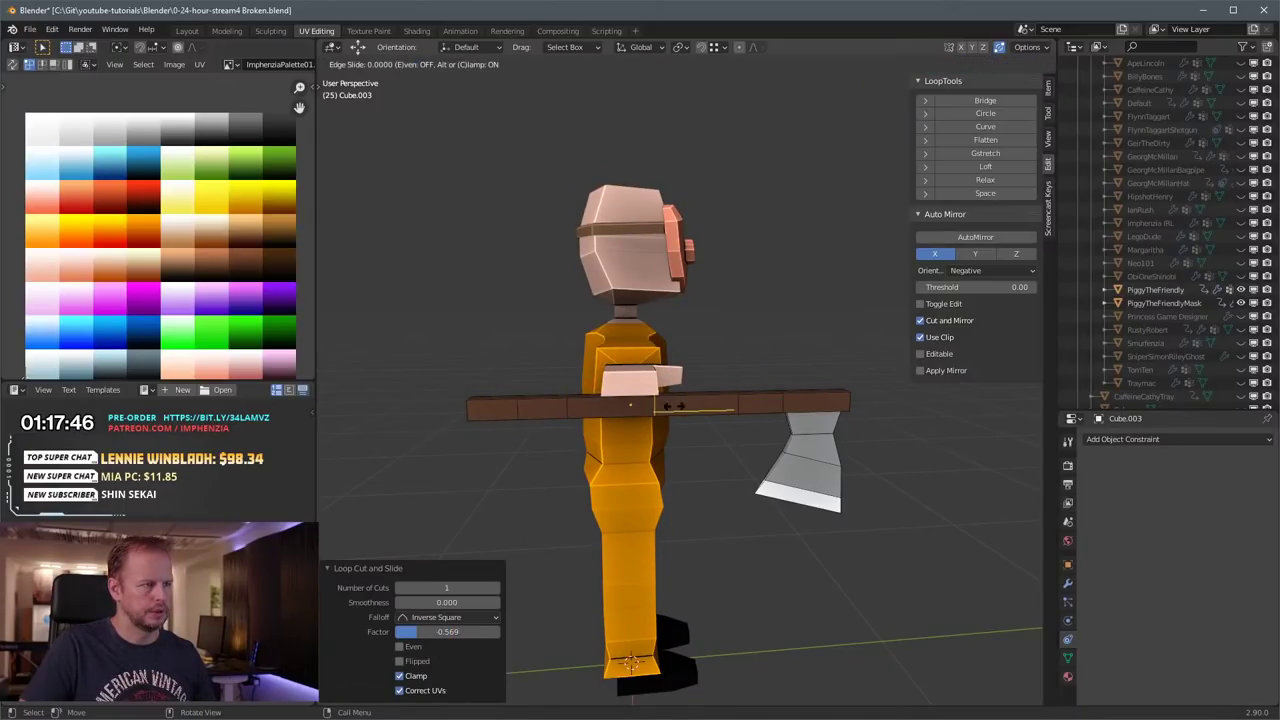
pyautogui.click(682, 406)
# Step: Select the handle's rear end section and scale it by 1.241
pyautogui.press('3')
pyautogui.moveTo(517, 408); pyautogui.dragTo(585, 420, button='middle')
pyautogui.click(566, 423)
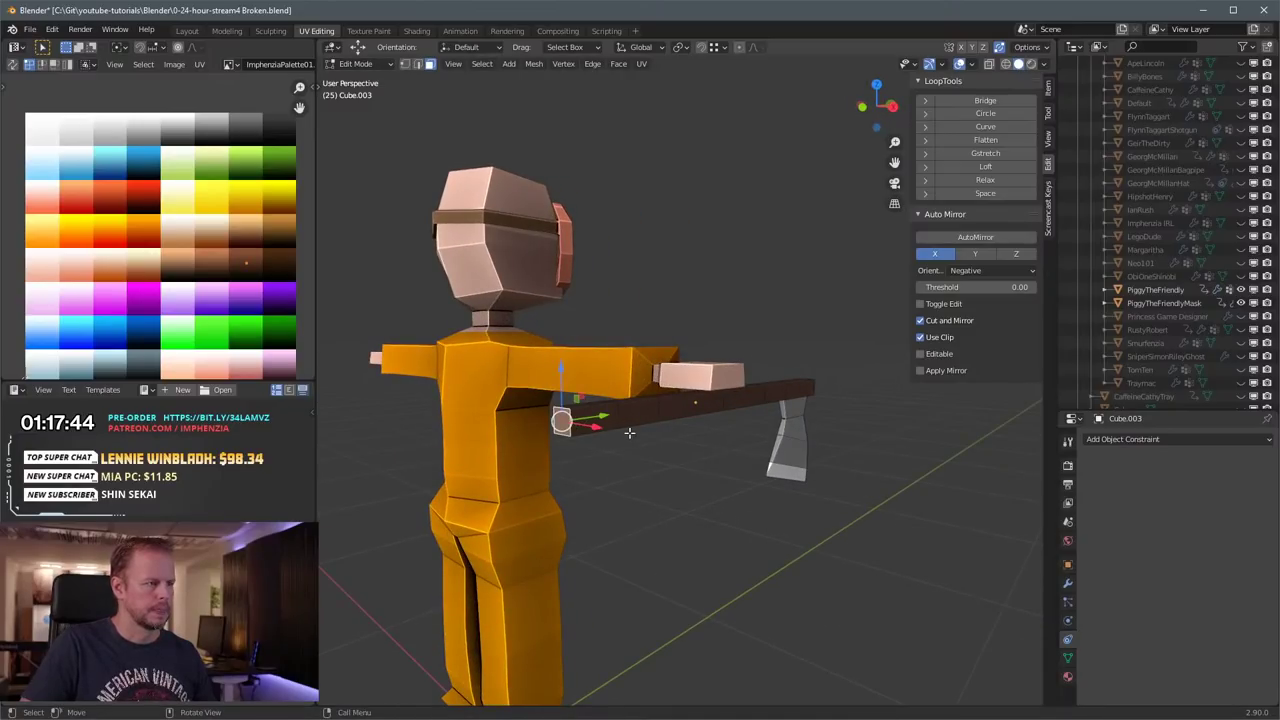
pyautogui.press('ctrl+KP_Add')
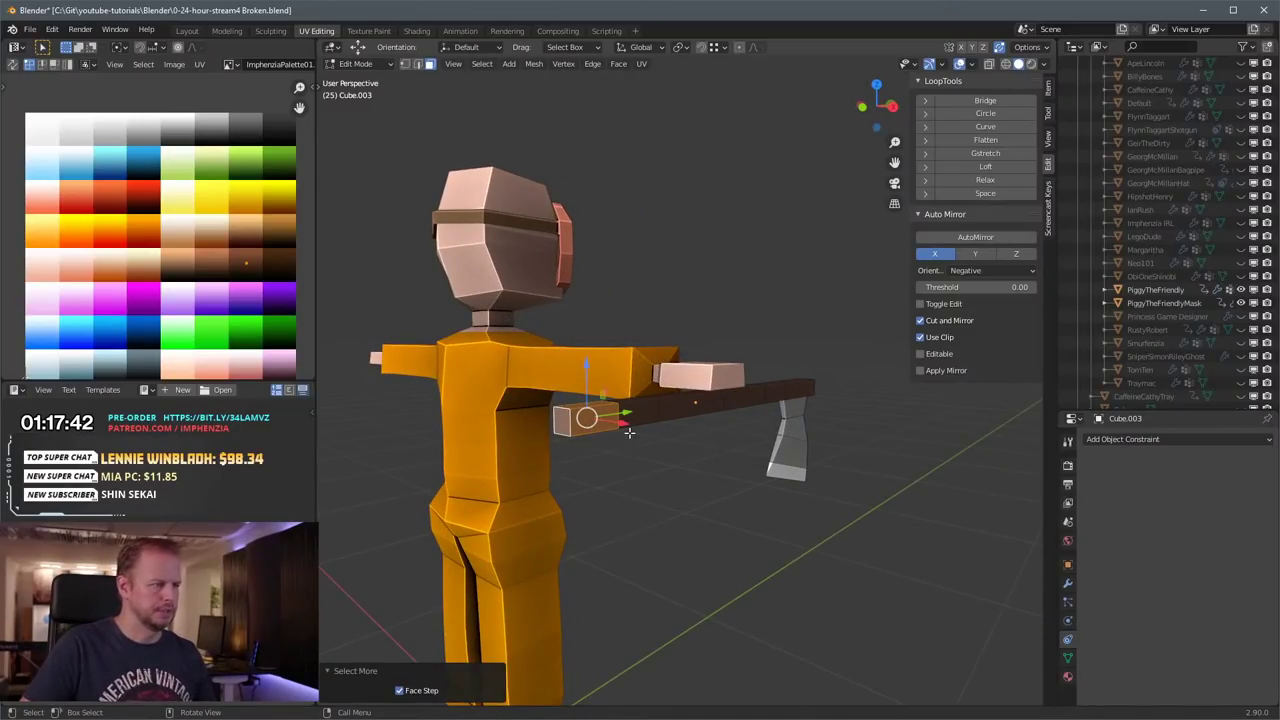
pyautogui.press('KP_1')
pyautogui.press('ctrl+KP_3')
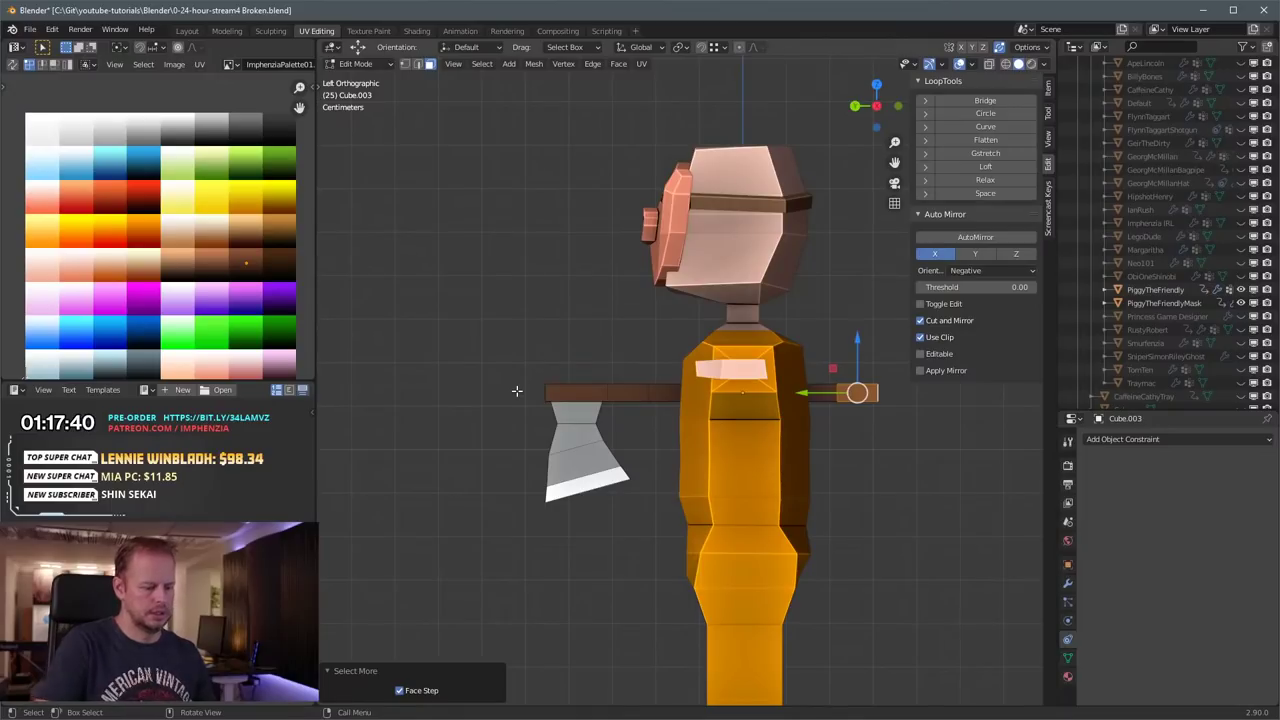
pyautogui.press('KP_3')
pyautogui.press('s')
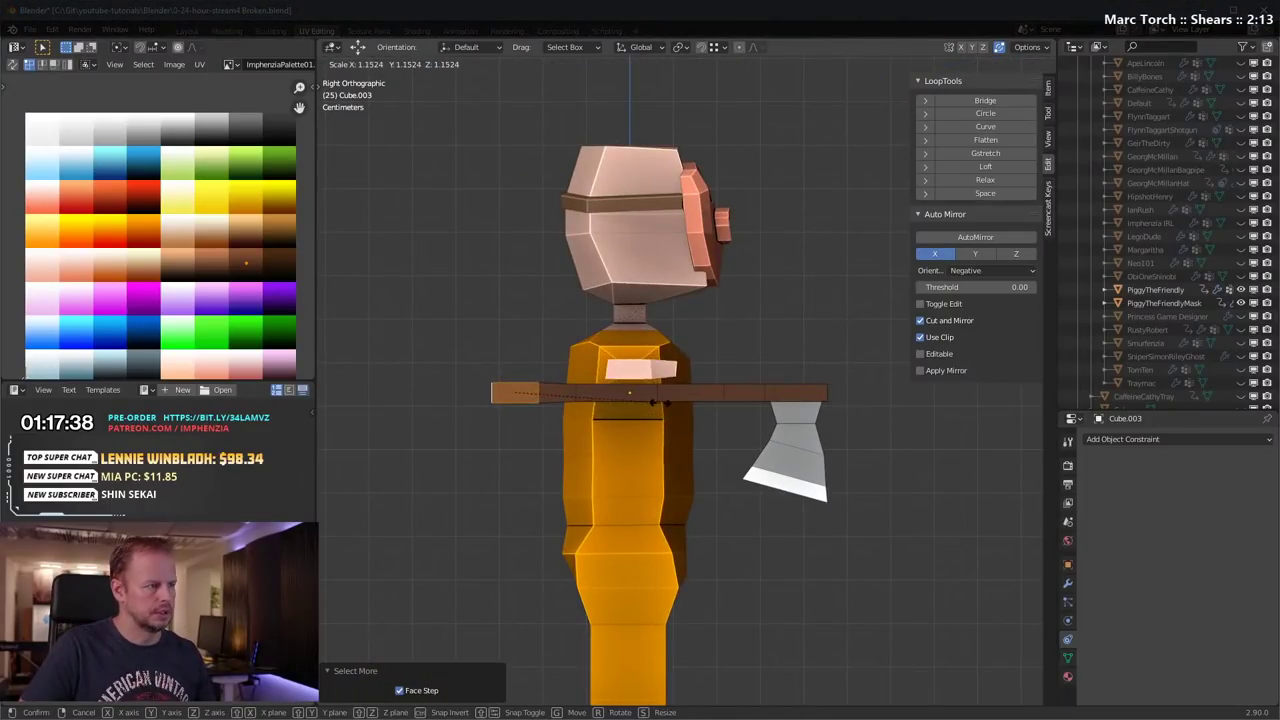
pyautogui.click(654, 400)
# Step: Rotate the handle's rear end section by about -10° in side view and shift it slightly to bend the grip
pyautogui.press('r')
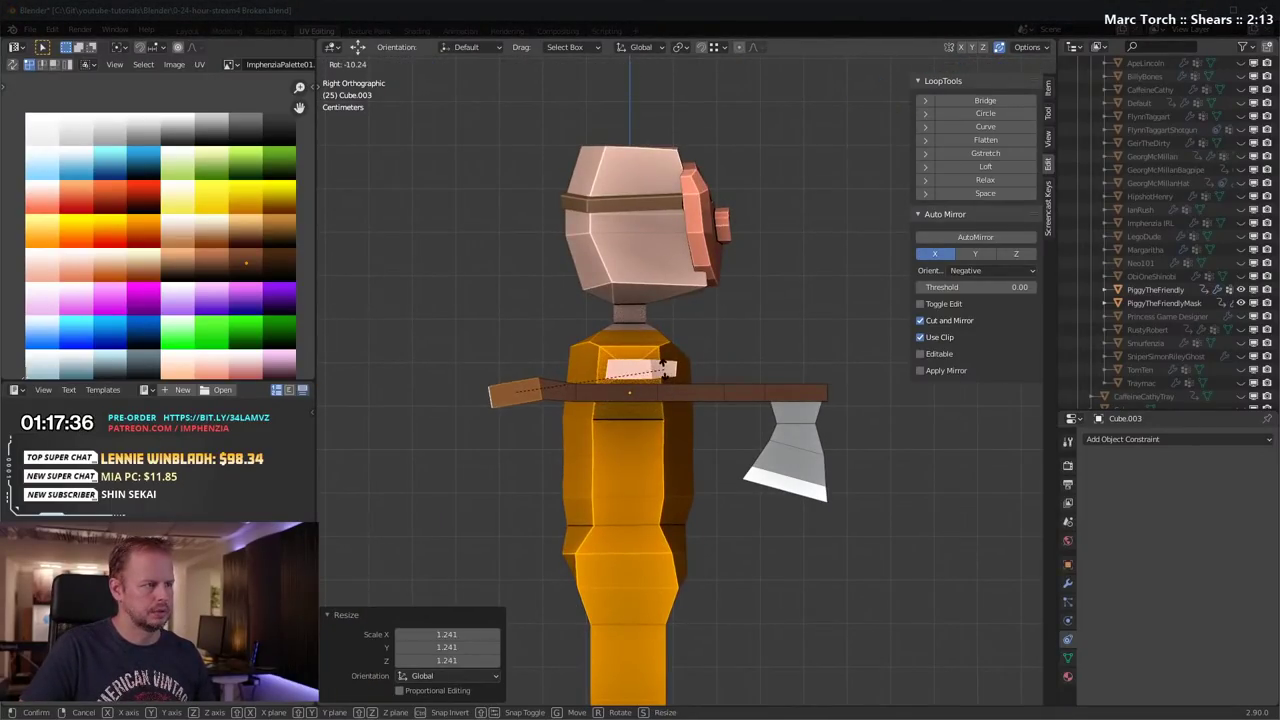
pyautogui.click(665, 377)
pyautogui.press('g')
pyautogui.click(668, 388)
# Step: Grow the selection by one handle section, scale it by 1.191 and move it about 0.023 m along Y and 0.006 m along Z
pyautogui.press('ctrl+KP_Add')
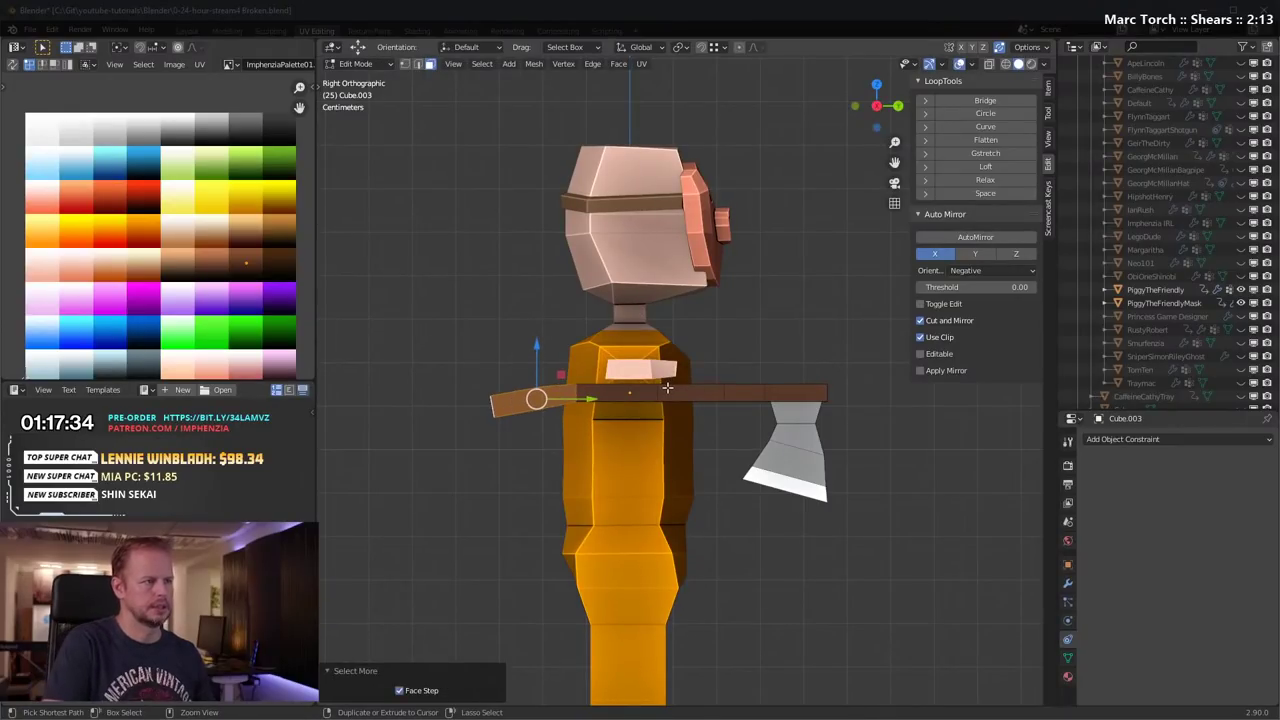
pyautogui.press('s')
pyautogui.click(693, 385)
pyautogui.press('g')
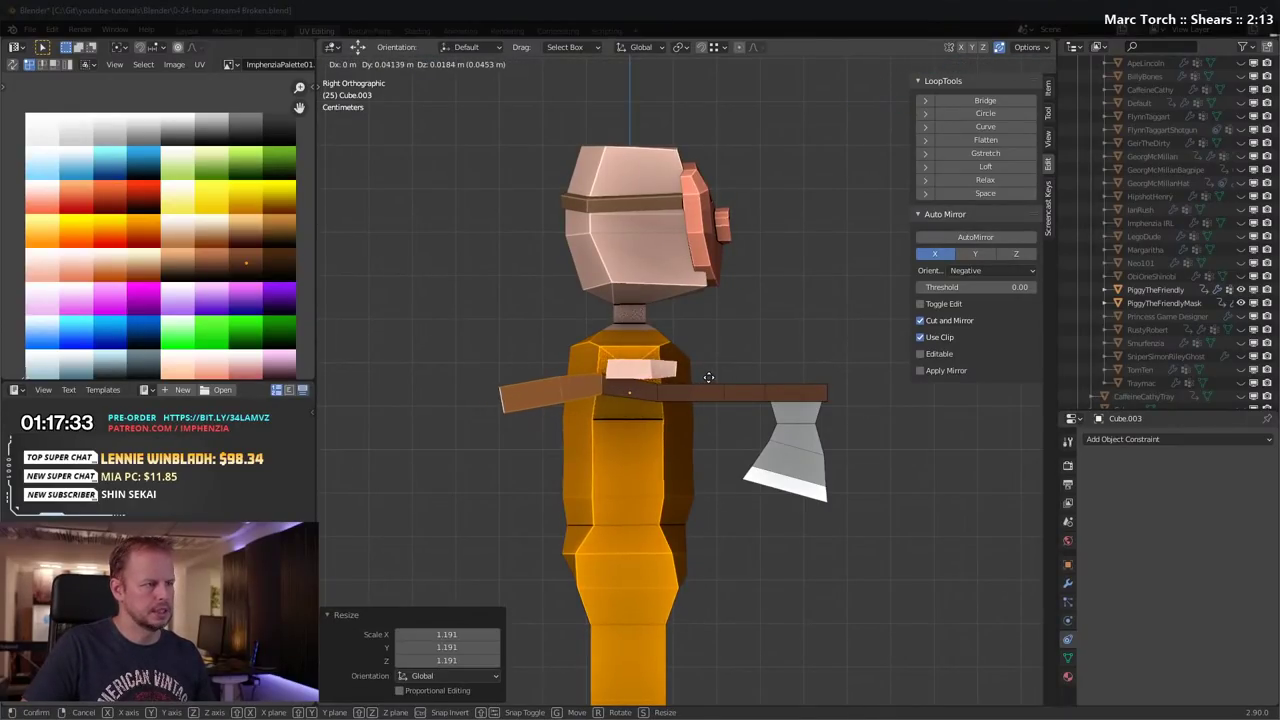
pyautogui.click(702, 383)
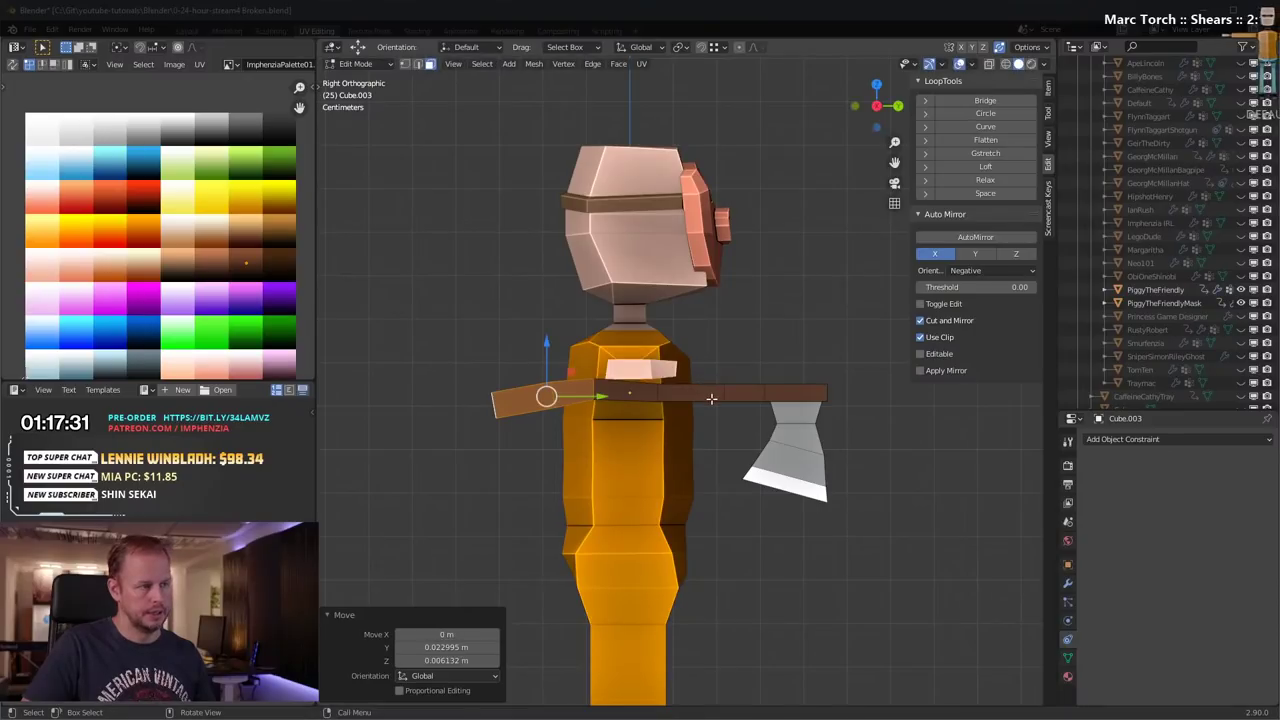
# Step: Select the edge loop around the middle of the handle, just in front of the hand, and scale it slightly
pyautogui.press('a')
pyautogui.hotkey('alt', 'a')
pyautogui.keyDown('alt'); pyautogui.click(657, 393); pyautogui.keyUp('alt')
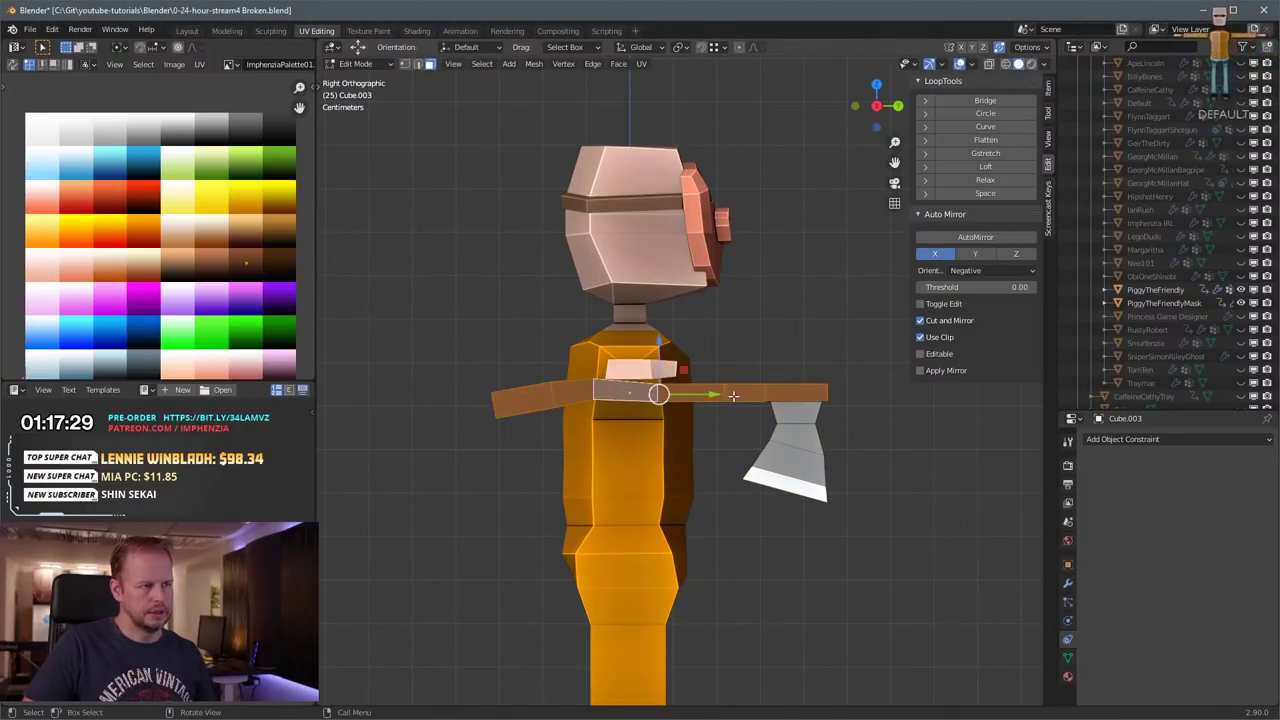
pyautogui.press('2')
pyautogui.press('a')
pyautogui.hotkey('alt', 'a')
pyautogui.keyDown('alt'); pyautogui.click(654, 398); pyautogui.keyUp('alt')
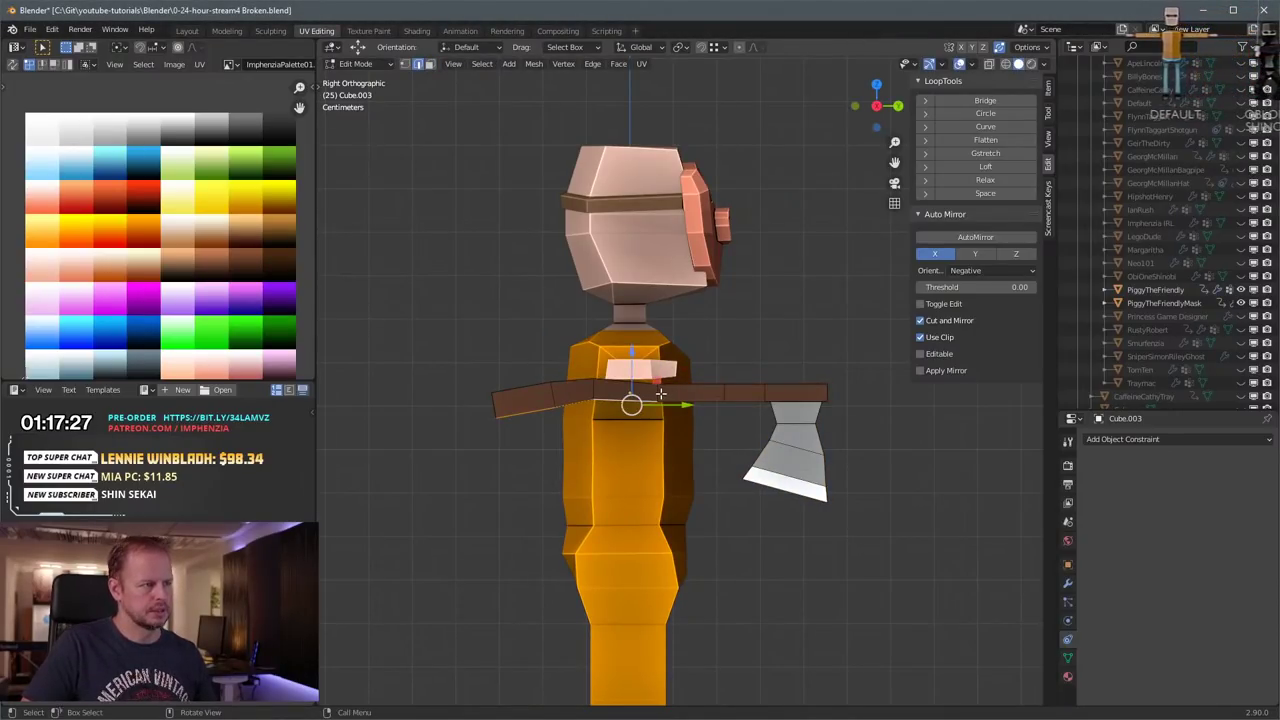
pyautogui.hotkey('alt', 'a')
pyautogui.keyDown('alt'); pyautogui.click(658, 393); pyautogui.keyUp('alt')
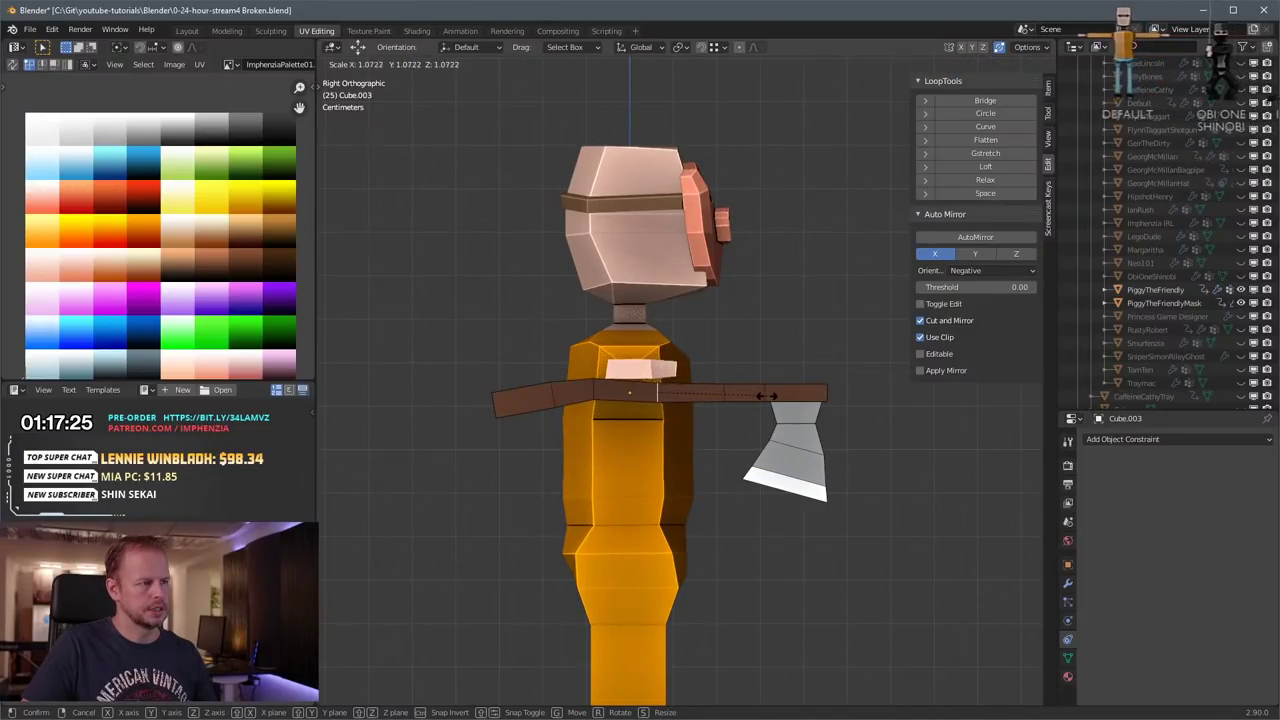
pyautogui.click(762, 396)
# Step: Extrude the handle's front end face a short distance, scale it by 0.583 to taper the tip, and return to Object Mode
pyautogui.moveTo(806, 398); pyautogui.dragTo(633, 418, button='middle')
pyautogui.press('3')
pyautogui.click(752, 439)
pyautogui.press('e')
pyautogui.click(776, 440)
pyautogui.press('s')
pyautogui.click(768, 439)
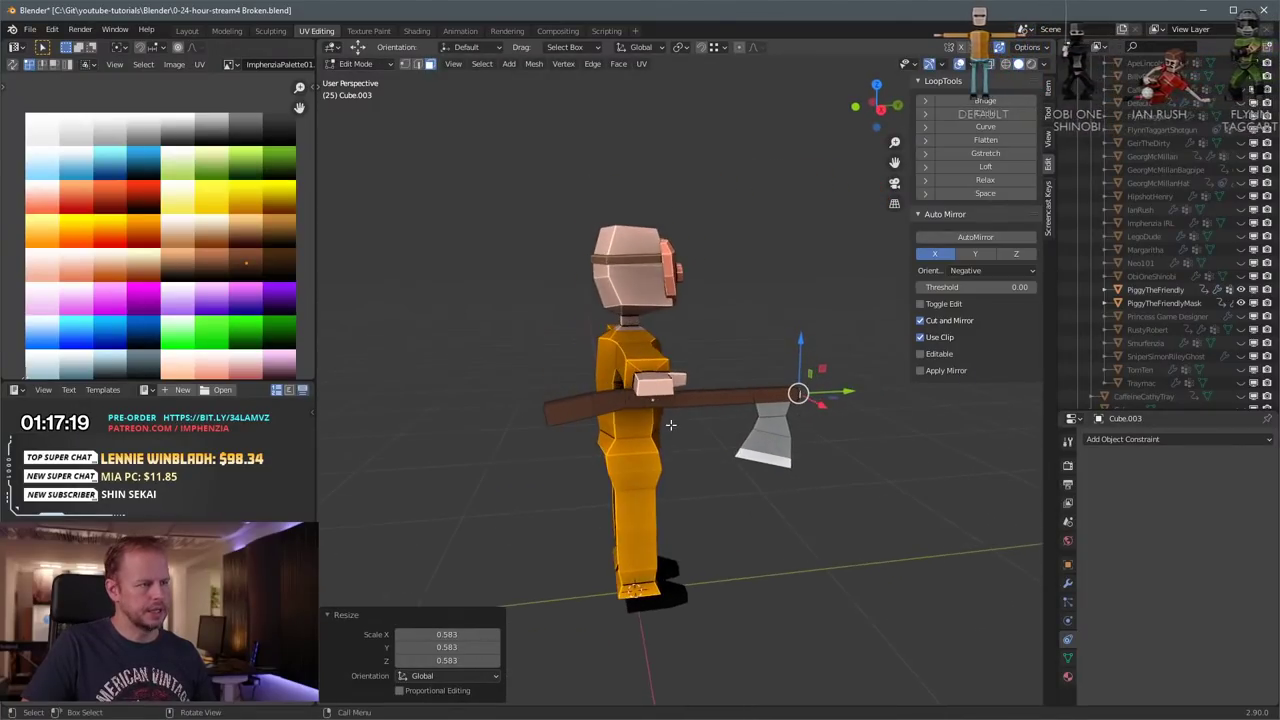
pyautogui.press('Tab')
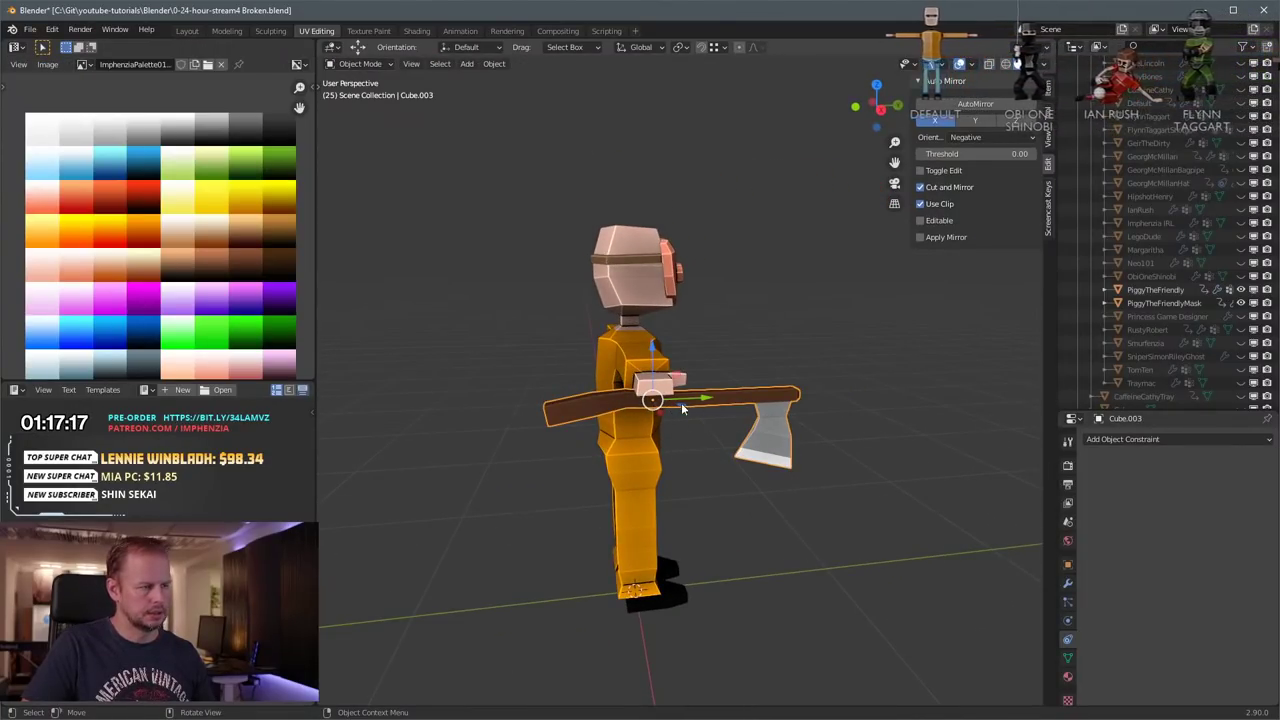
# Step: Select the ring of faces near the handle's rear end in Edit Mode and snap the 3D cursor to it
pyautogui.moveTo(683, 407); pyautogui.dragTo(714, 420, button='middle')
pyautogui.scroll(1, 714, 417)
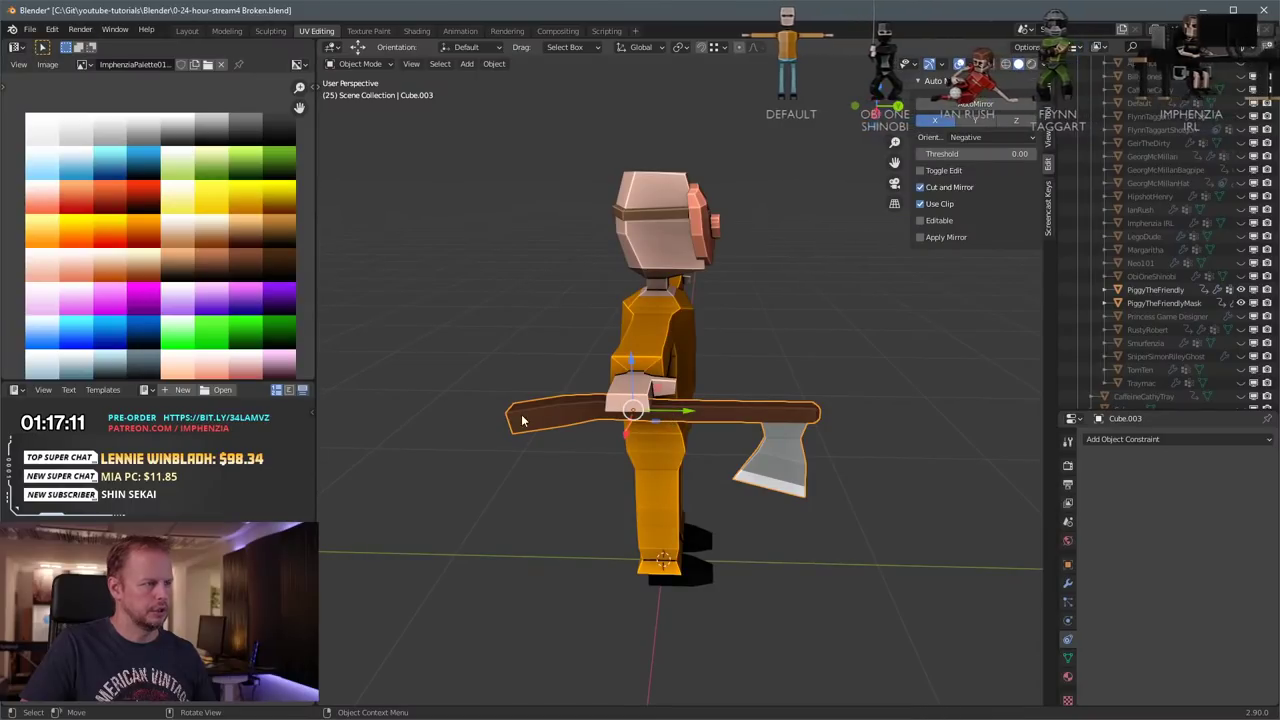
pyautogui.moveTo(524, 421); pyautogui.dragTo(580, 430, button='middle')
pyautogui.press('a')
pyautogui.press('a')
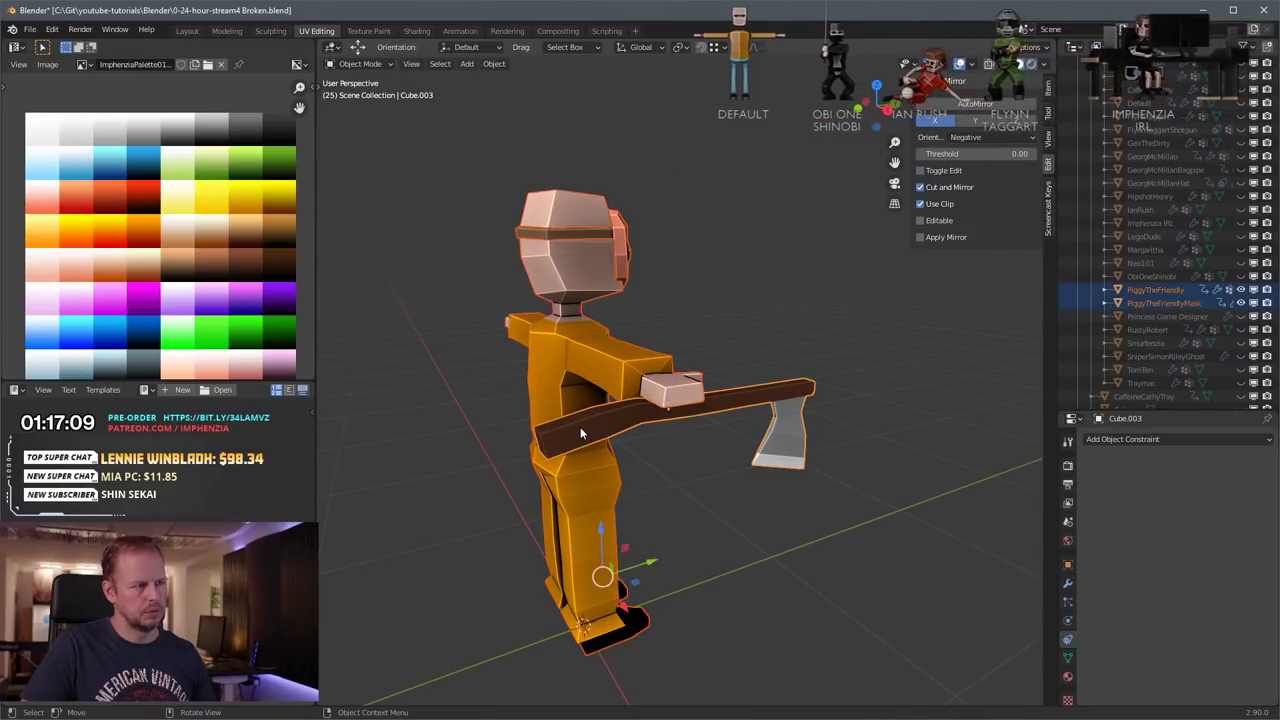
pyautogui.click(578, 421)
pyautogui.press('Tab')
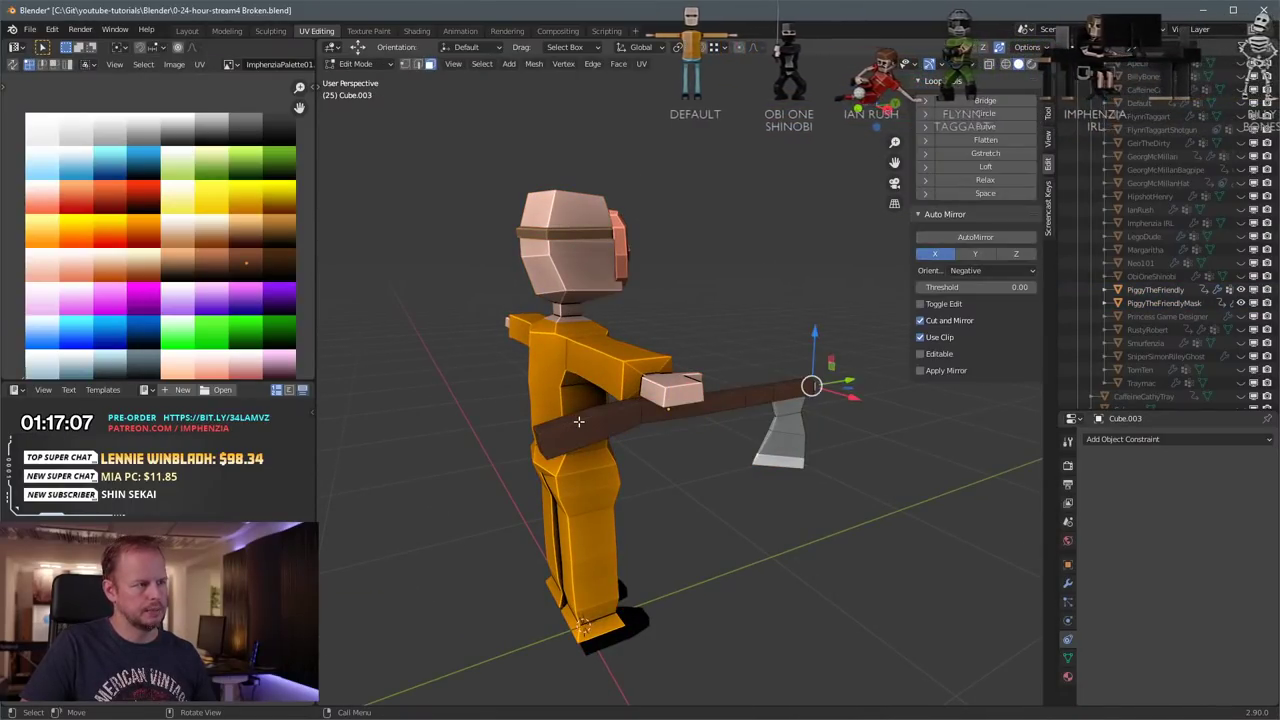
pyautogui.press('a')
pyautogui.hotkey('alt', 'a')
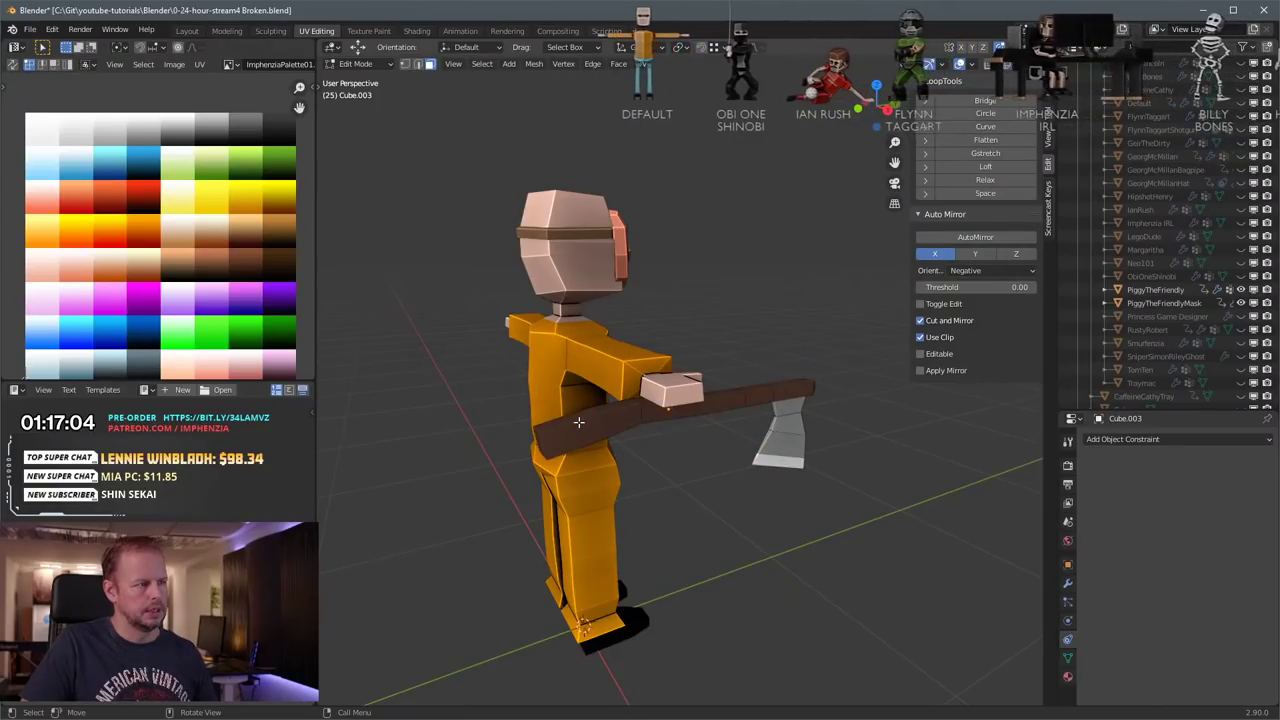
pyautogui.keyDown('alt'); pyautogui.click(577, 424); pyautogui.keyUp('alt')
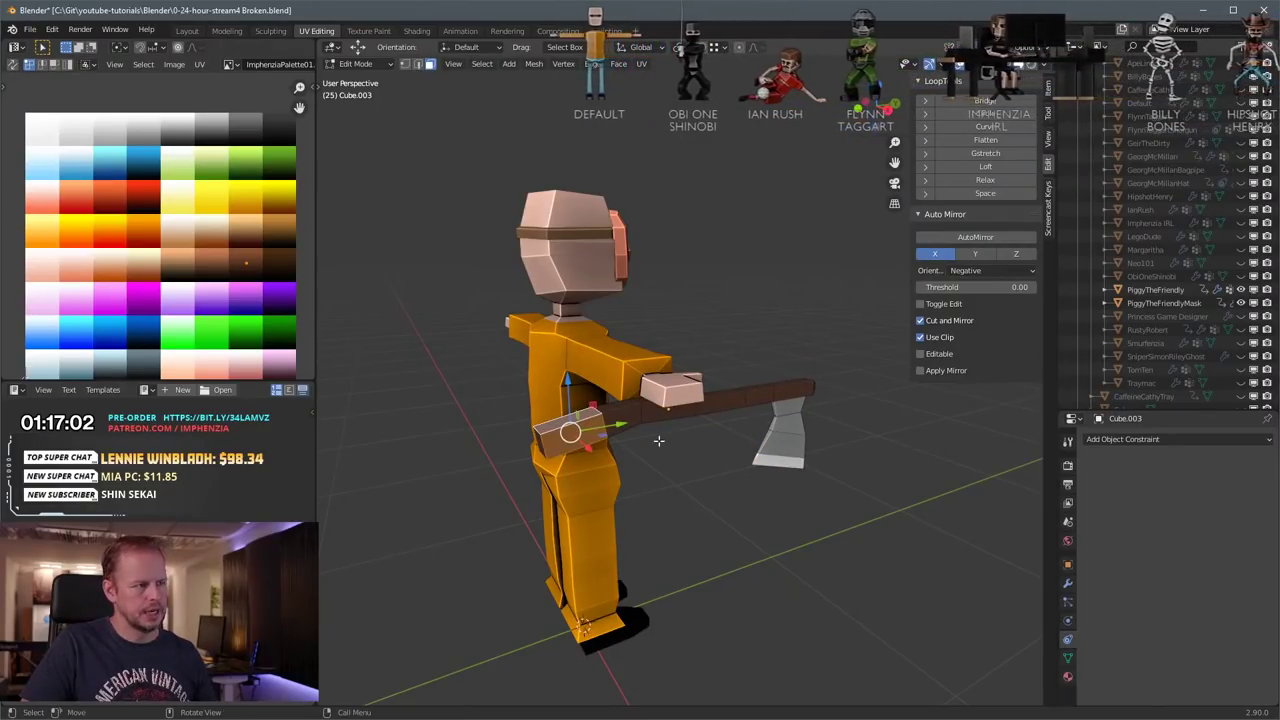
pyautogui.moveTo(575, 438); pyautogui.dragTo(603, 450, button='middle')
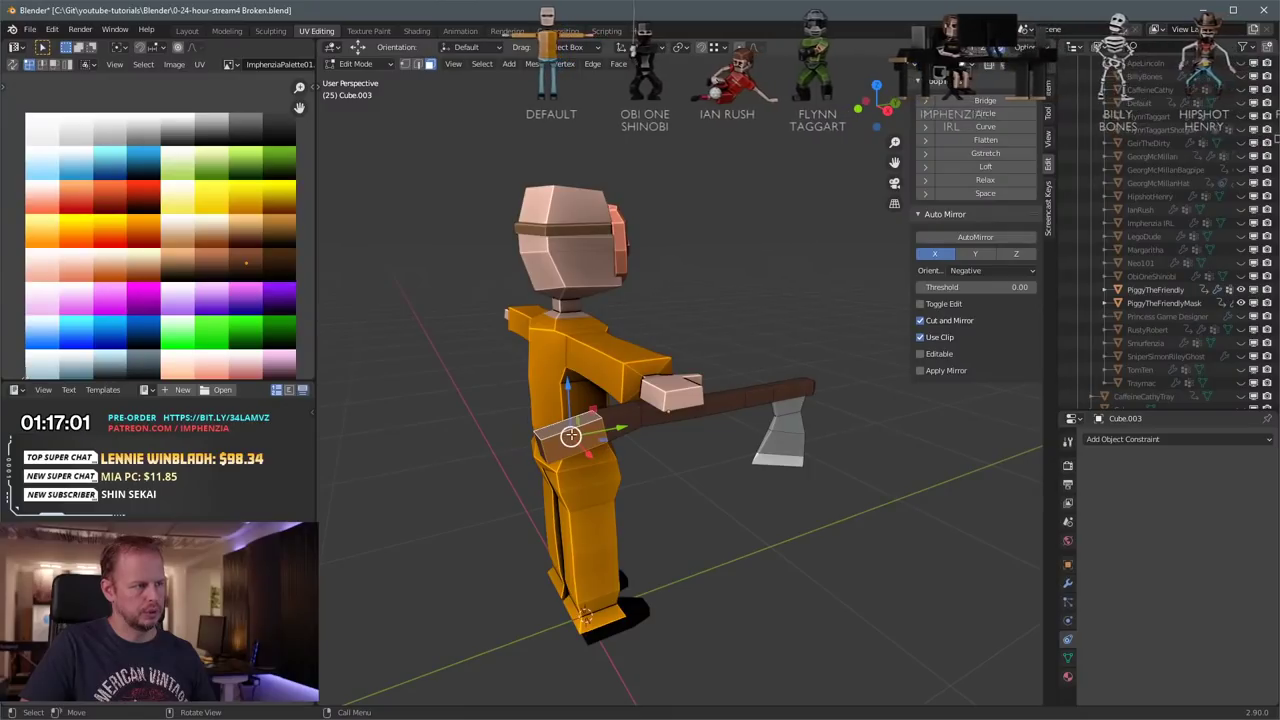
pyautogui.hotkey('shift', 's')
pyautogui.click(585, 508)
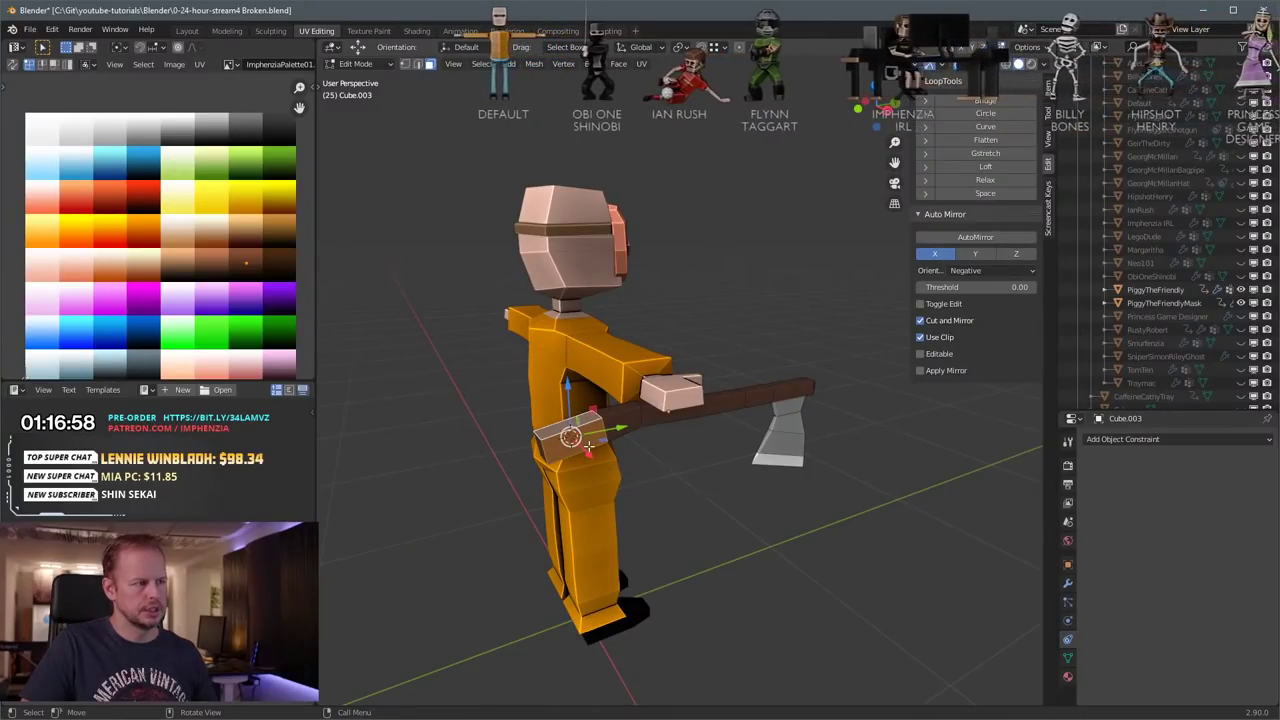
# Step: Set the axe object's origin to the 3D cursor in Object Mode
pyautogui.press('Tab')
pyautogui.rightClick(572, 440)
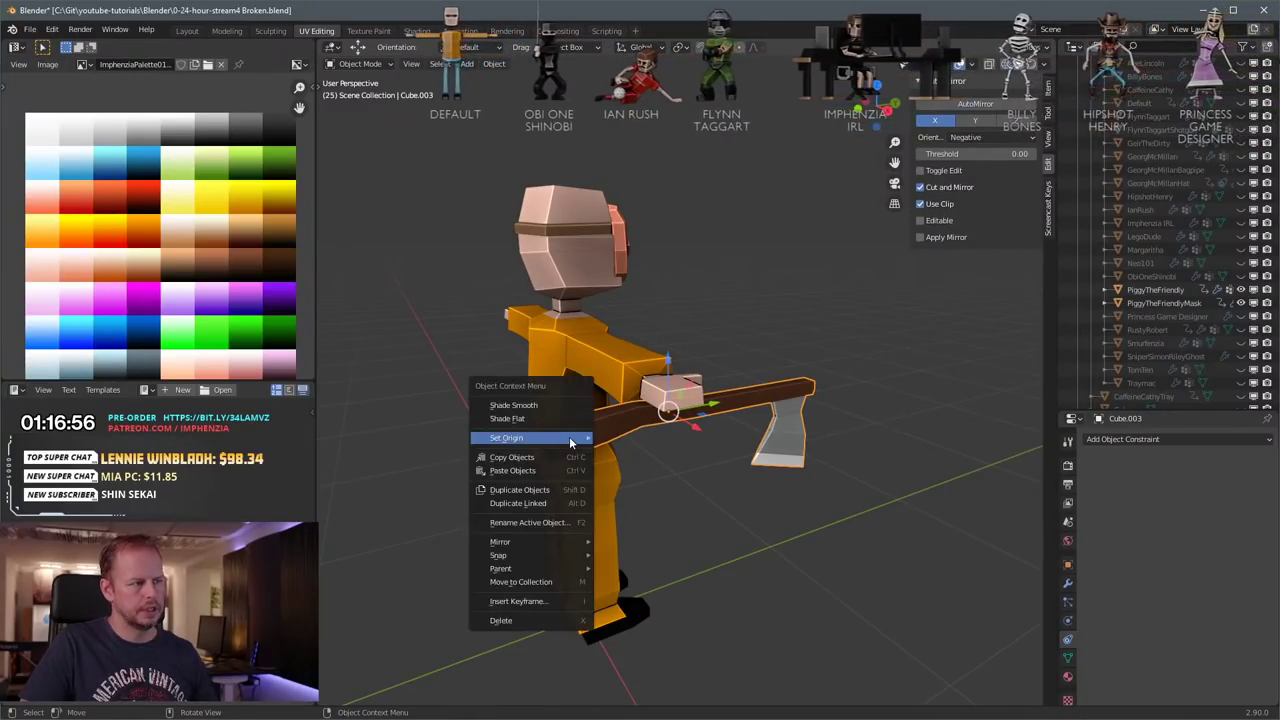
pyautogui.moveTo(560, 439)
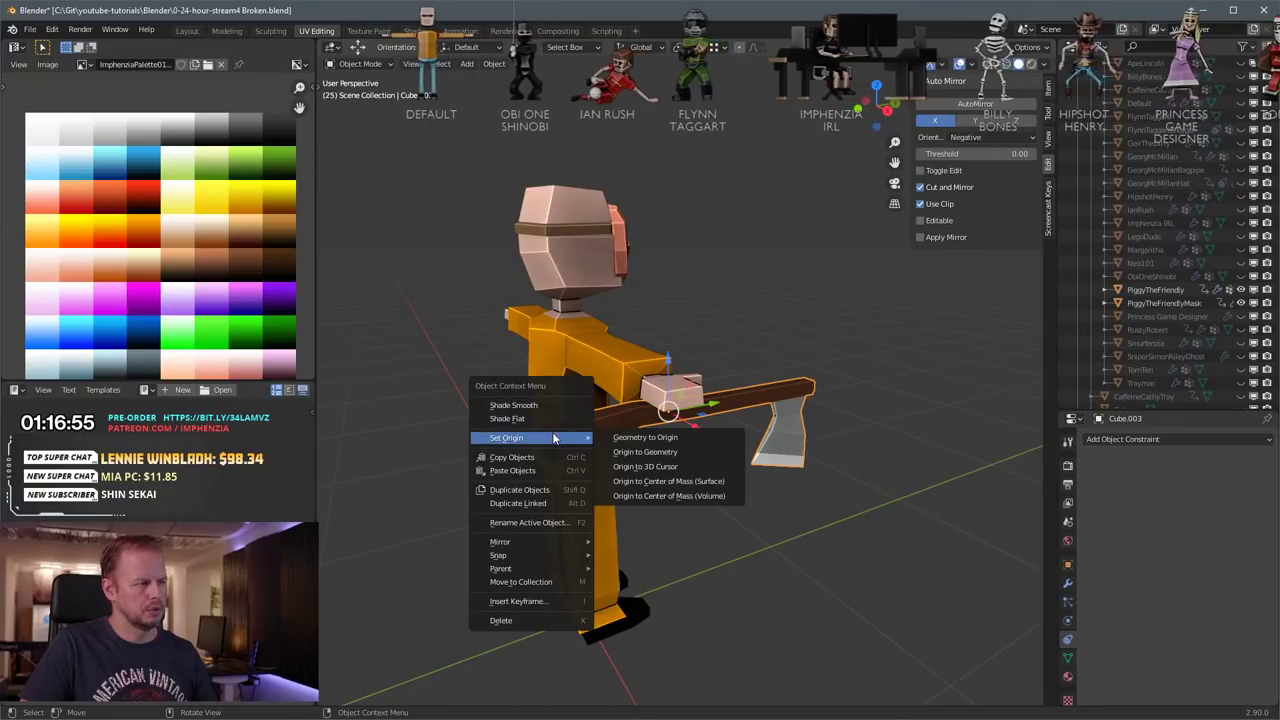
pyautogui.click(660, 466)
# Step: Move the axe about 0.23 m along Y and 0.036 m up along Z so its grip sits in the character's hand
pyautogui.moveTo(678, 462); pyautogui.dragTo(592, 430, button='middle')
pyautogui.moveTo(586, 411); pyautogui.dragTo(681, 408)
pyautogui.click(681, 408)
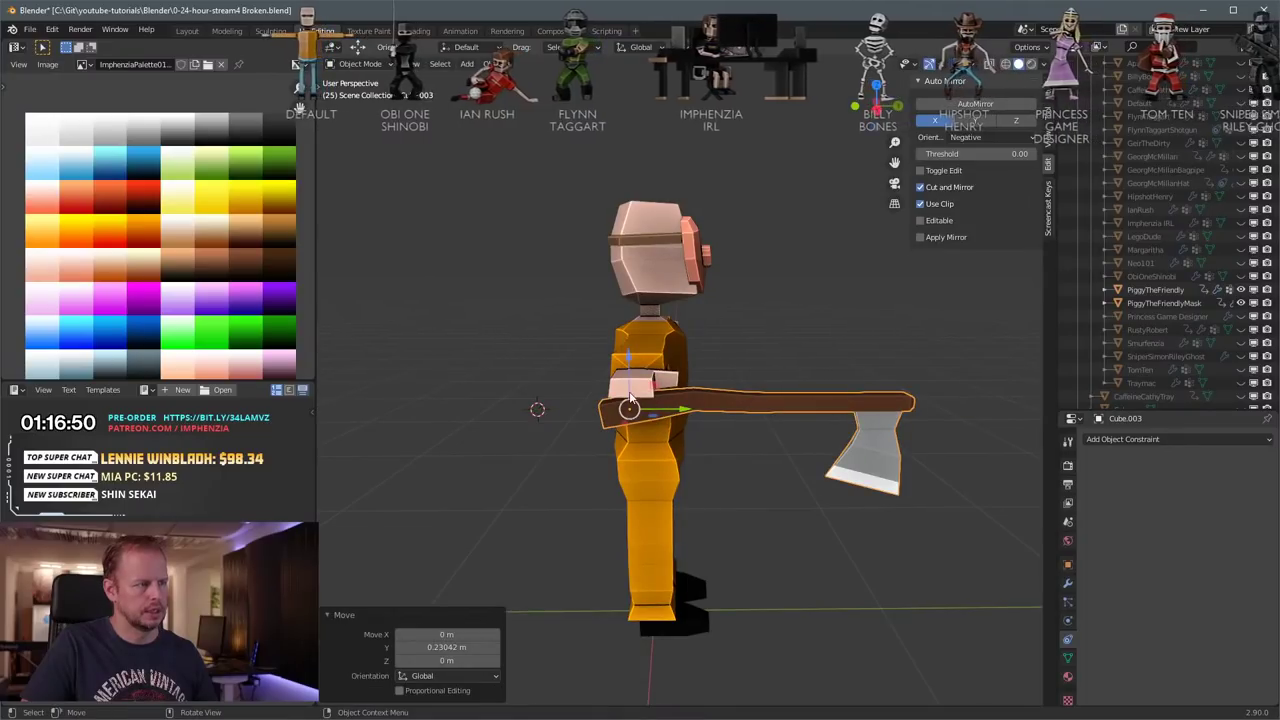
pyautogui.press('g')
pyautogui.press('z')
pyautogui.click(621, 336)
# Step: Examine the axe's fit and size in the character's hand from the front, the side and a distance
pyautogui.moveTo(621, 336); pyautogui.dragTo(646, 414, button='middle')
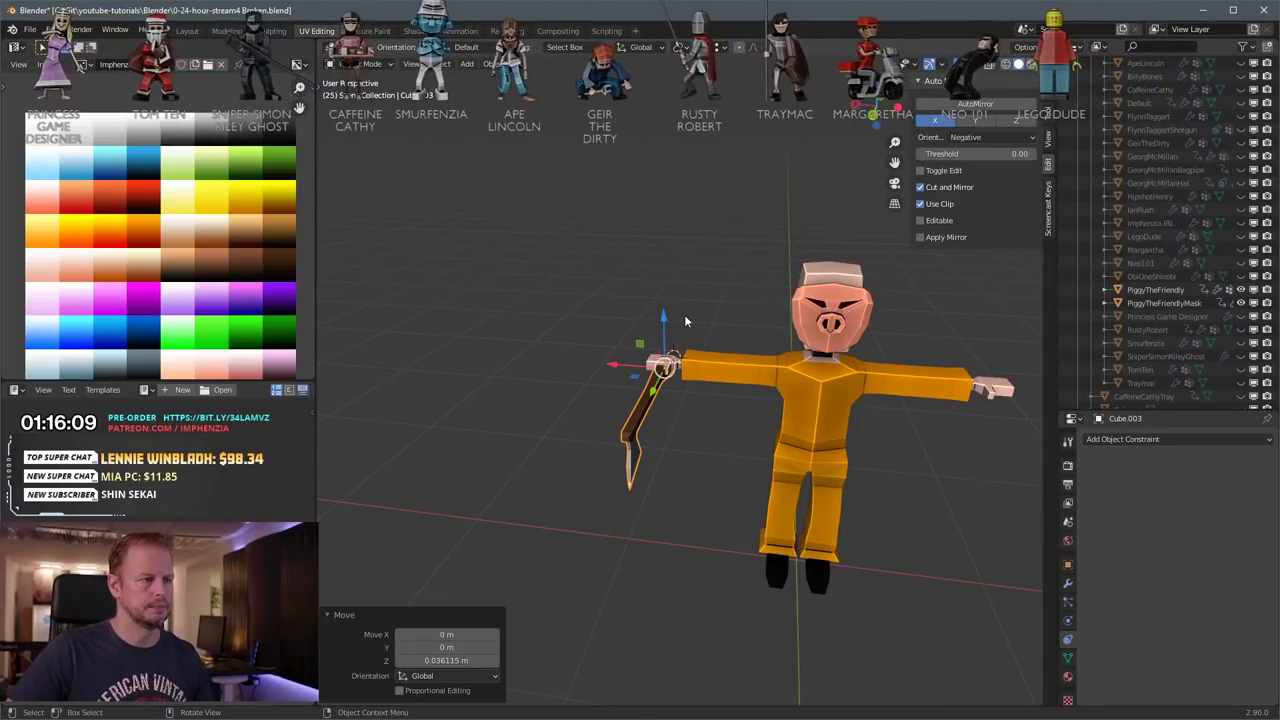
pyautogui.moveTo(684, 321); pyautogui.dragTo(787, 302, button='middle')
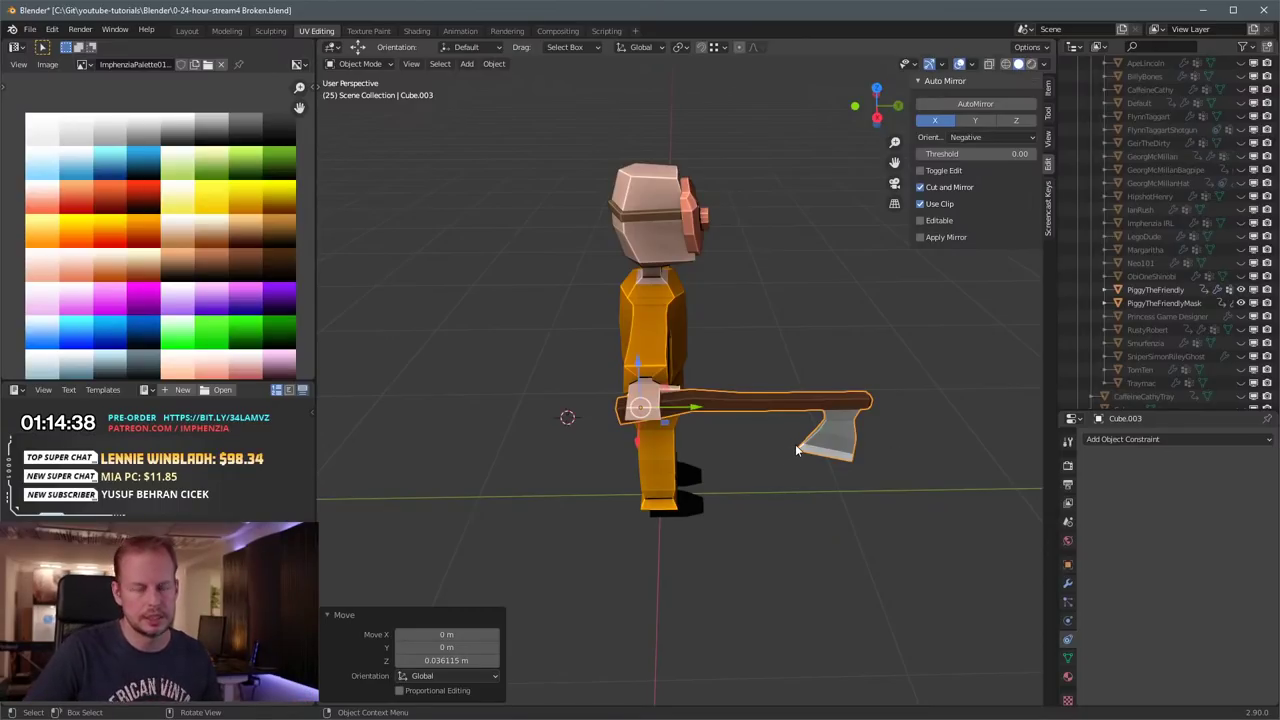
pyautogui.moveTo(822, 434); pyautogui.dragTo(852, 397, button='middle')
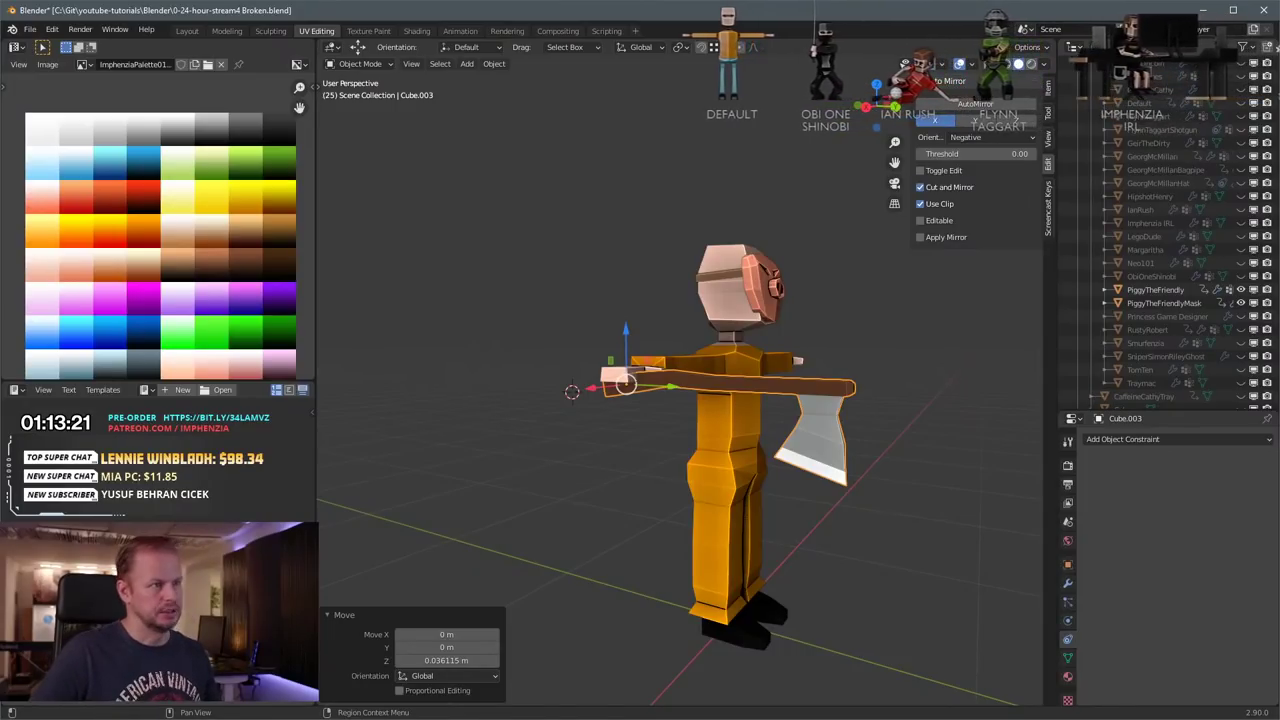
pyautogui.click(815, 498)
pyautogui.scroll(-3, 800, 482)
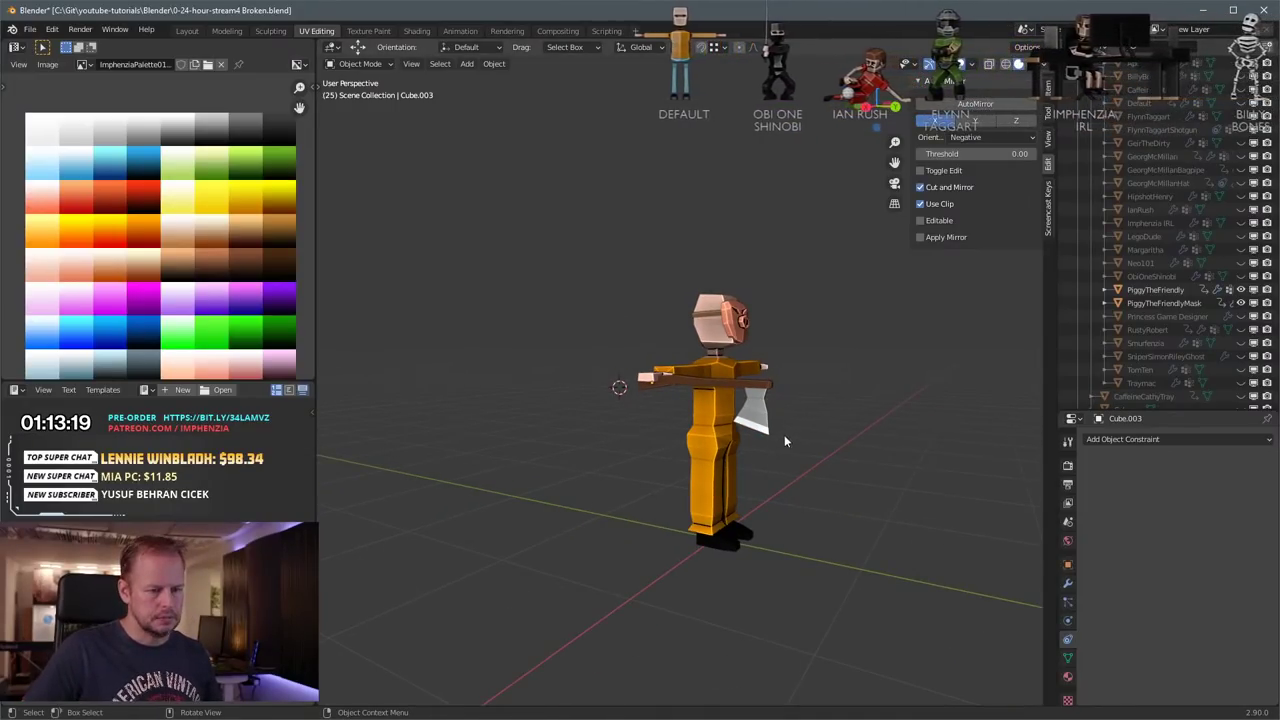
pyautogui.moveTo(786, 439)
pyautogui.mouseDown(button='middle')
pyautogui.moveTo(772, 431)
pyautogui.moveTo(757, 448)
pyautogui.moveTo(818, 435)
pyautogui.moveTo(710, 404)
pyautogui.moveTo(754, 391)
pyautogui.moveTo(770, 434)
pyautogui.moveTo(748, 423)
pyautogui.moveTo(782, 419)
pyautogui.mouseUp(button='middle')
pyautogui.scroll(2, 772, 433)
pyautogui.scroll(-1, 757, 448)
pyautogui.scroll(2, 735, 402)
pyautogui.scroll(-3, 735, 402)
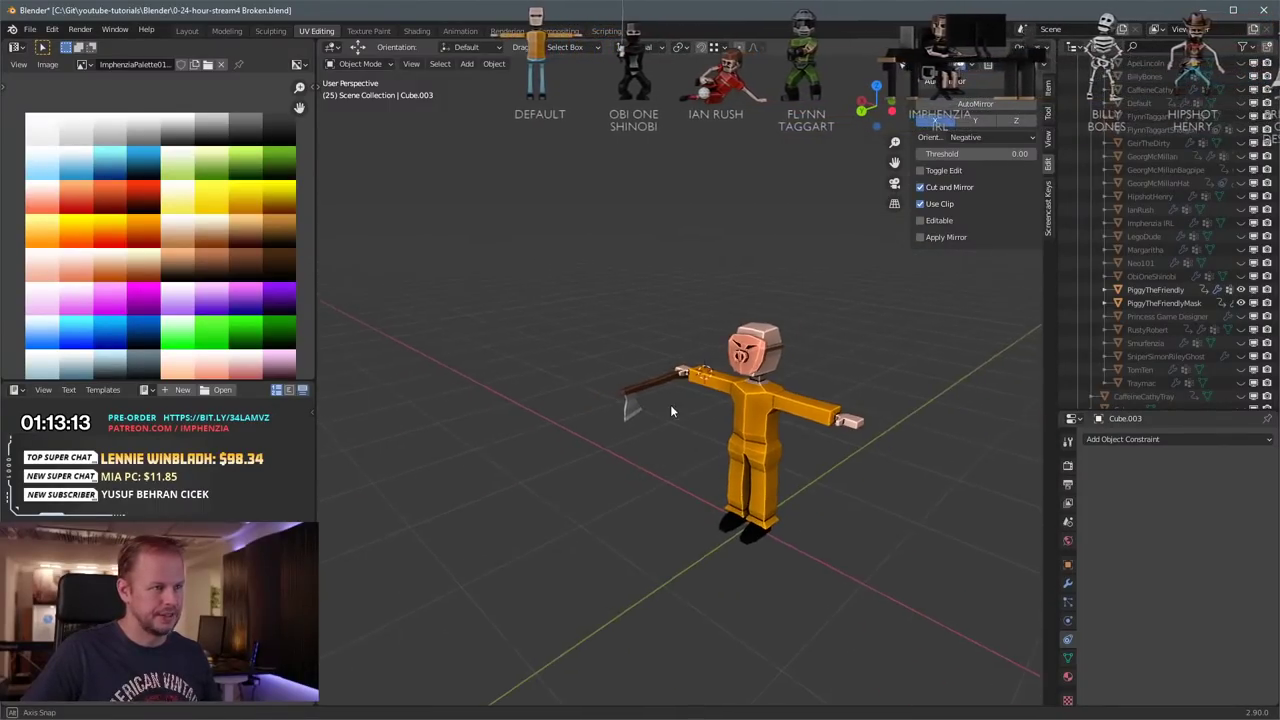
pyautogui.moveTo(670, 404); pyautogui.dragTo(784, 383, button='middle')
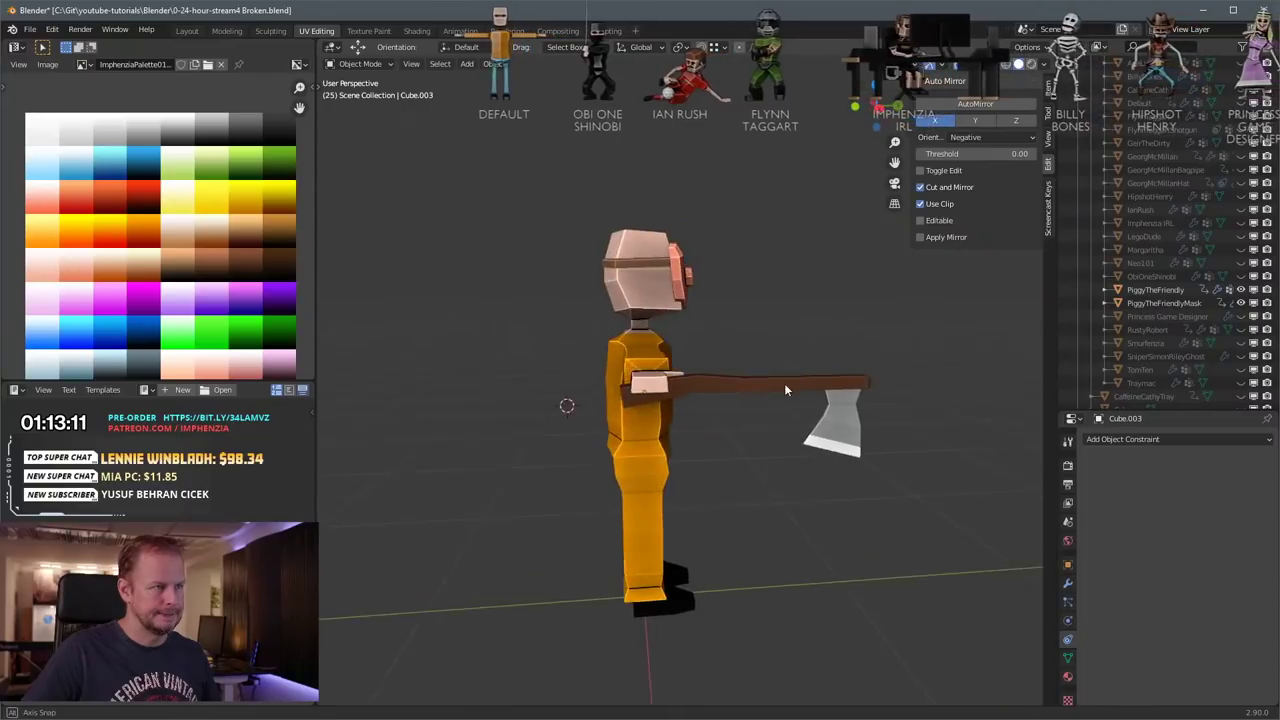
# Step: Select the PiggyTheFriendly body mesh, save the file and switch to the Animation workspace
pyautogui.click(625, 430)
pyautogui.moveTo(710, 427); pyautogui.dragTo(998, 465, button='middle')
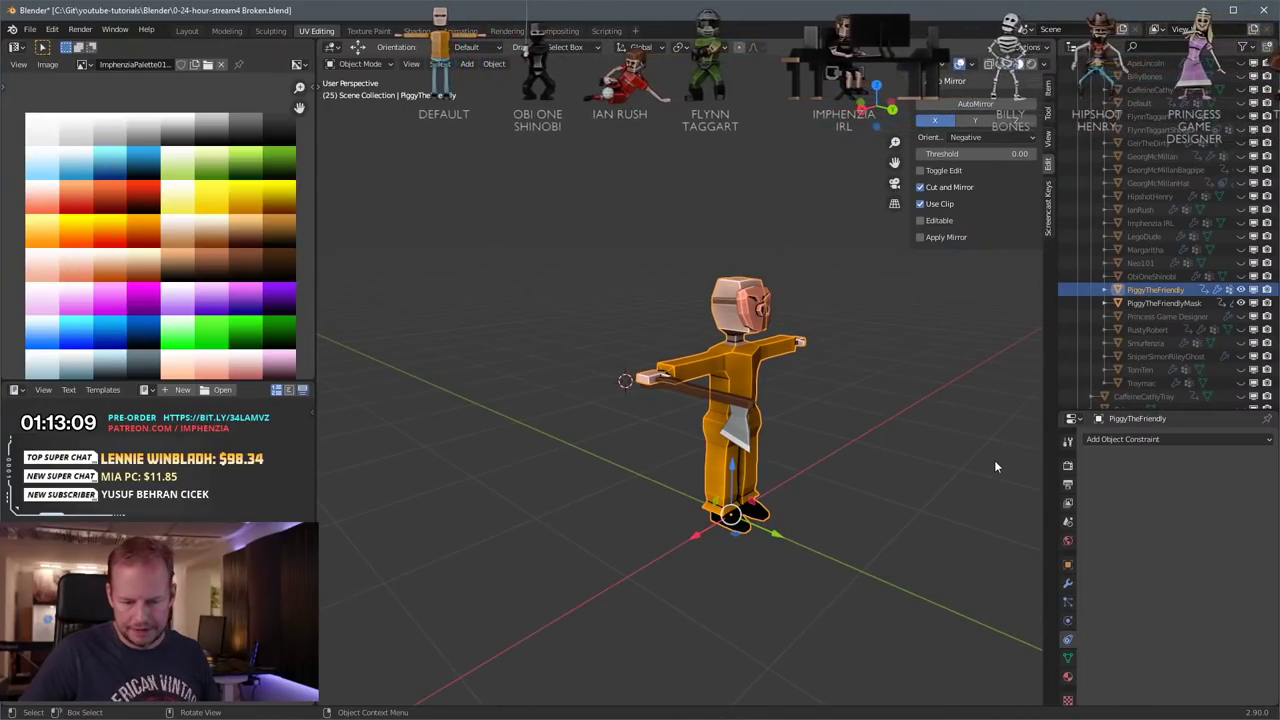
pyautogui.scroll(3, 648, 388)
pyautogui.moveTo(815, 403); pyautogui.dragTo(916, 339, button='middle')
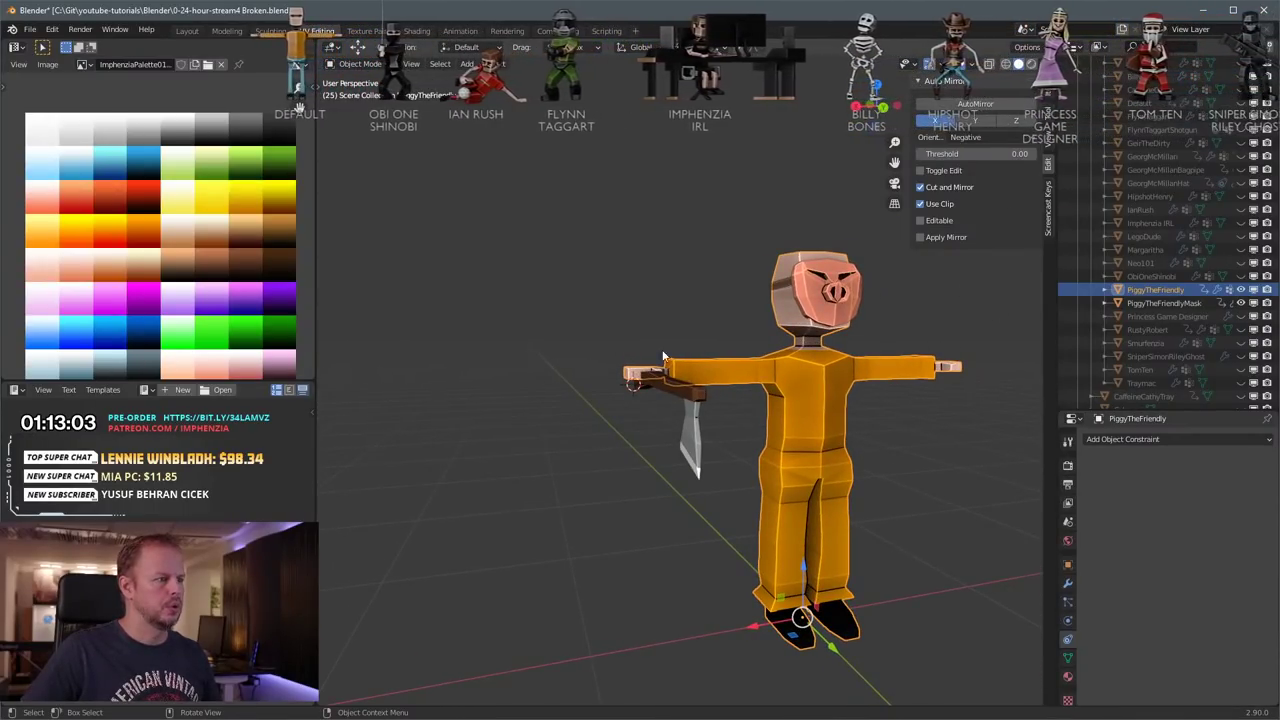
pyautogui.hotkey('ctrl', 's')
pyautogui.click(464, 33)
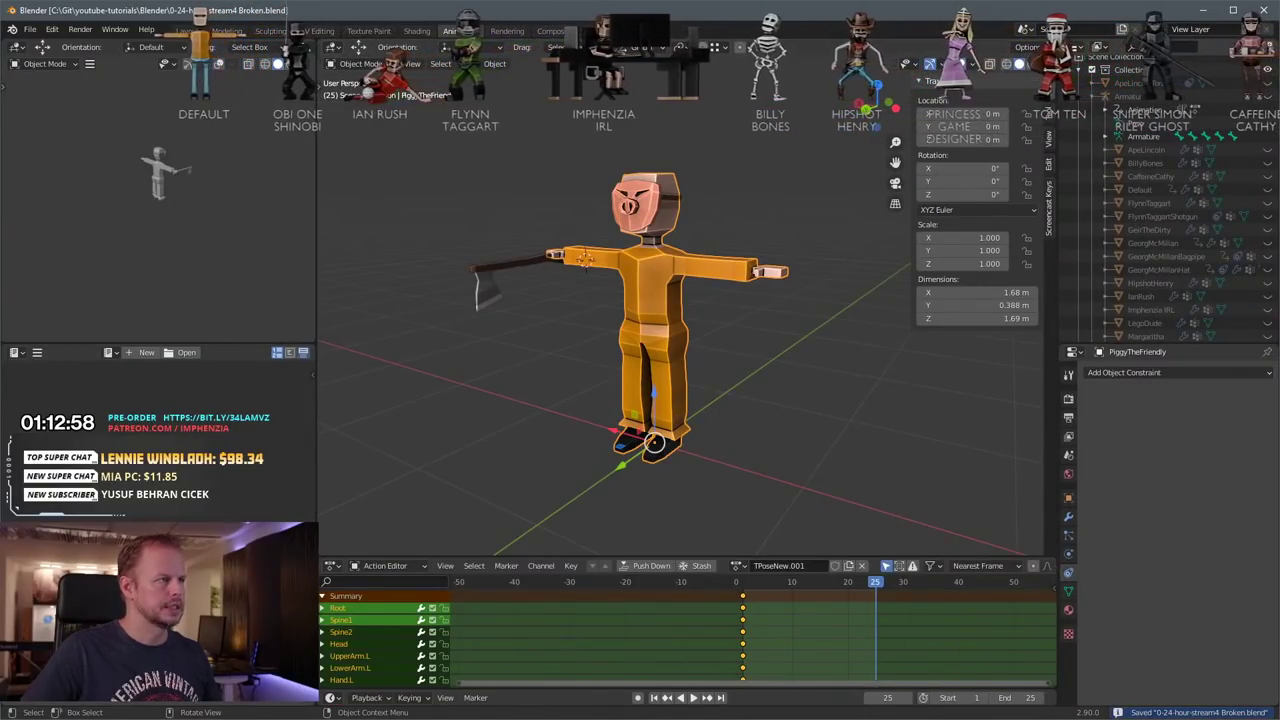
pyautogui.scroll(2, 673, 280)
pyautogui.scroll(1, 673, 280)
pyautogui.scroll(-2, 706, 290)
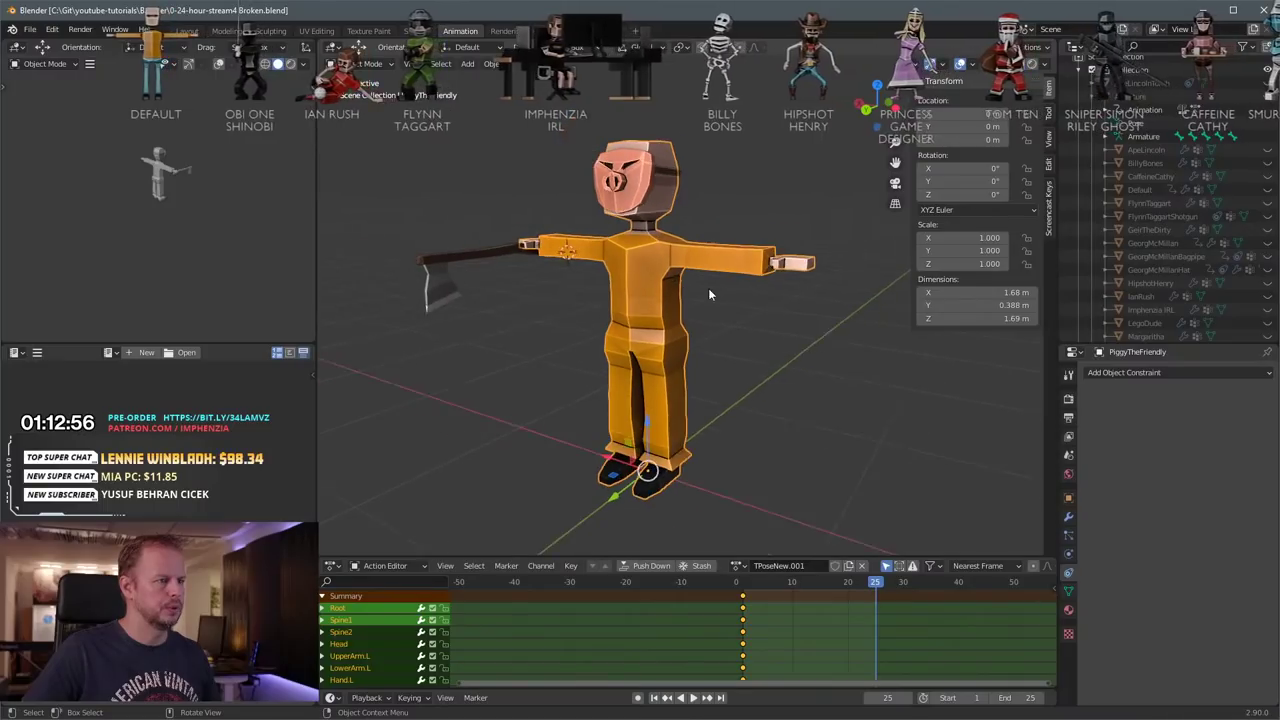
# Step: Go to frame 1 and assign the RustyRobertSwordSwing action to the PiggyTheFriendly body mesh
pyautogui.click(743, 587)
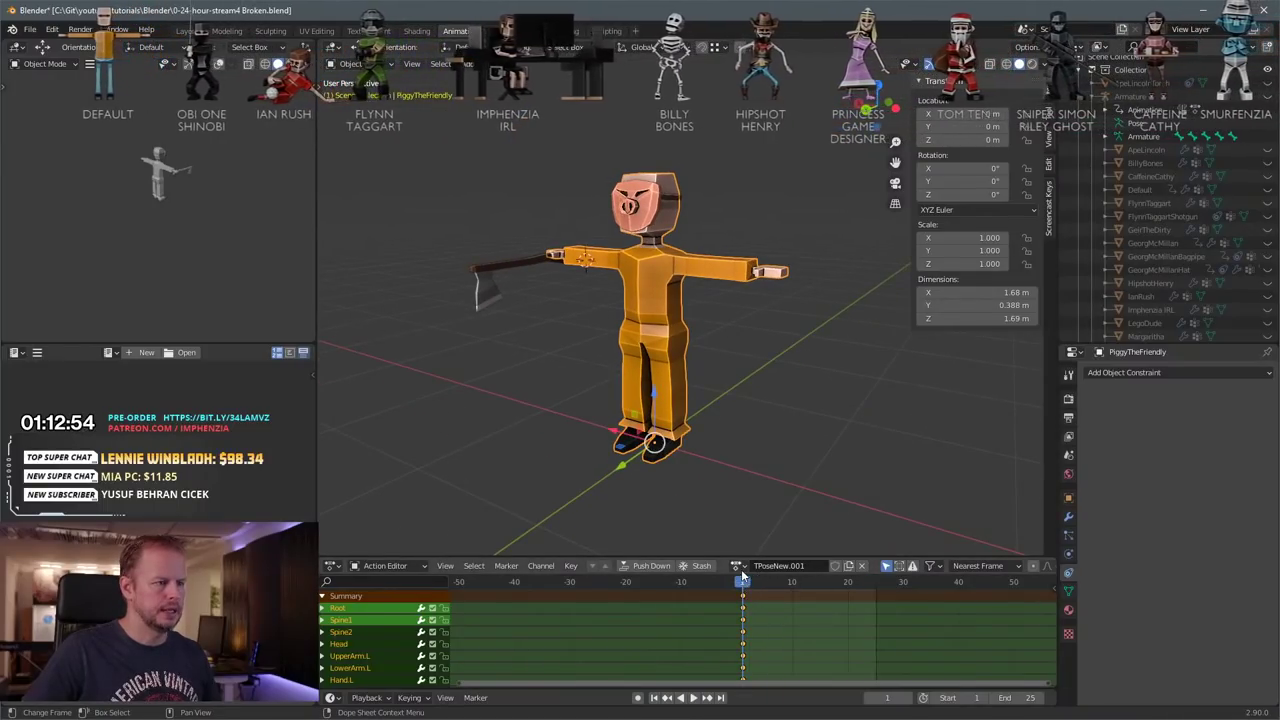
pyautogui.click(737, 565)
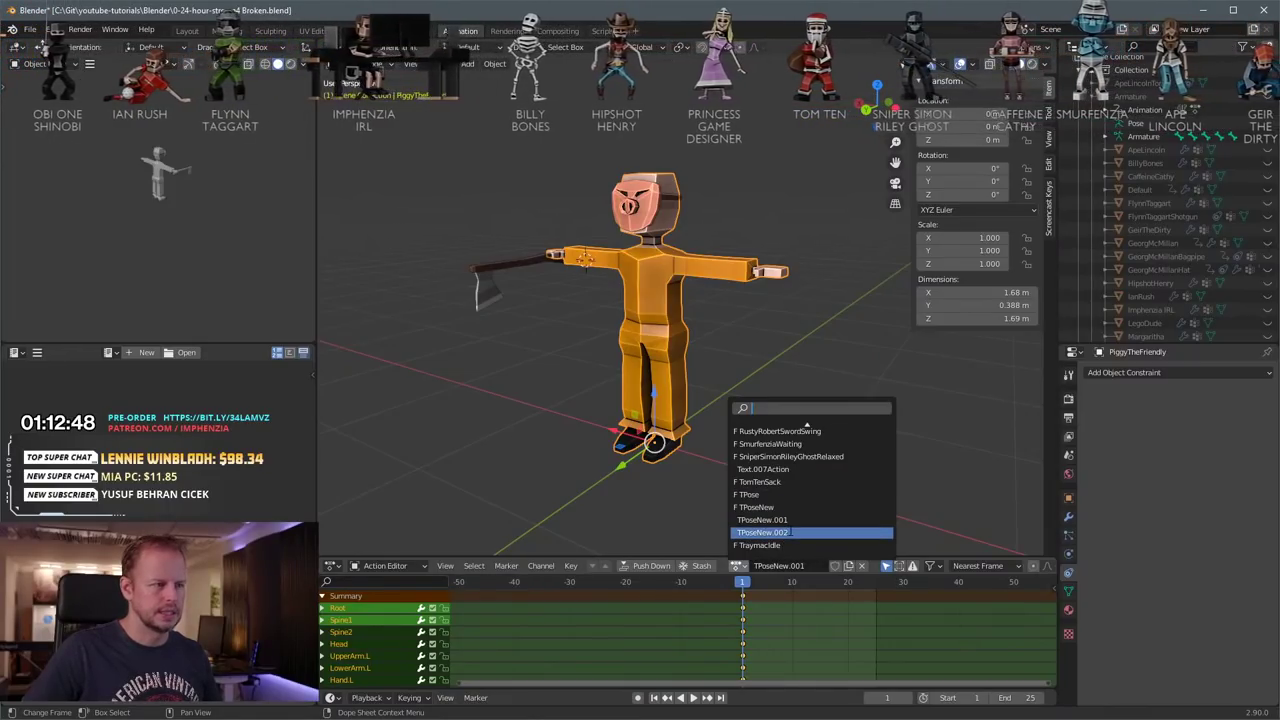
pyautogui.scroll(5, 807, 484)
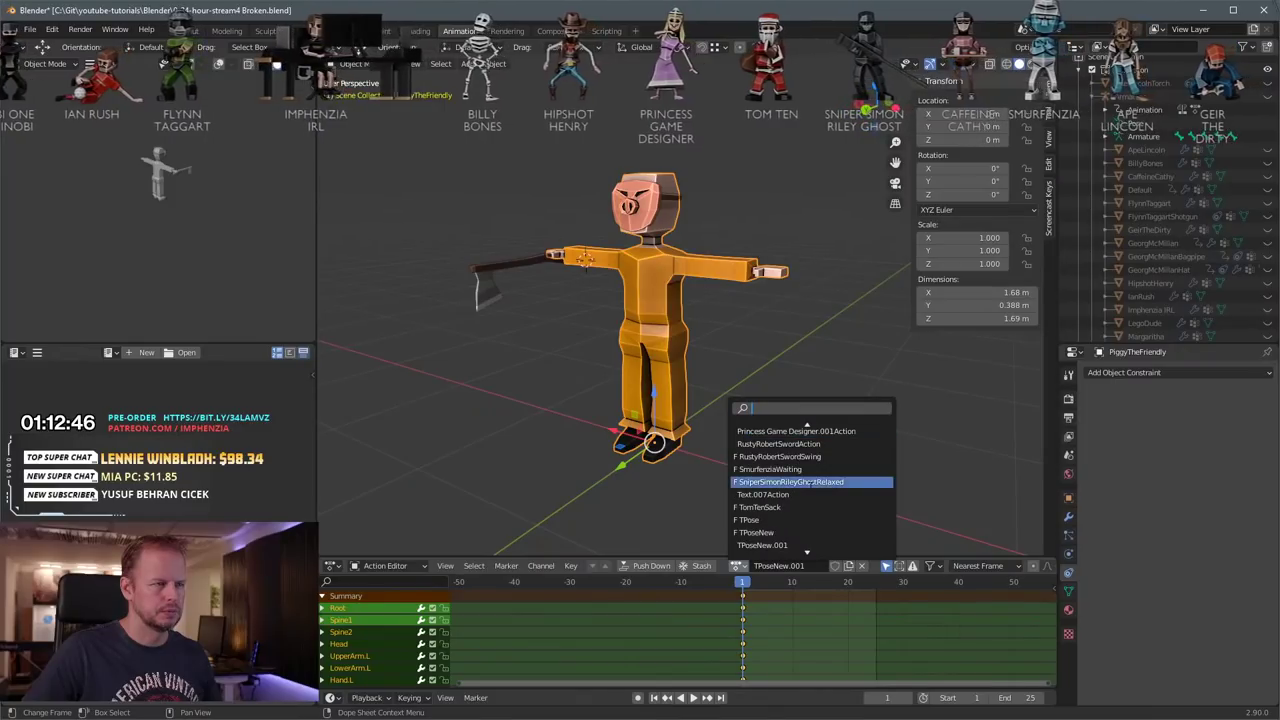
pyautogui.click(808, 464)
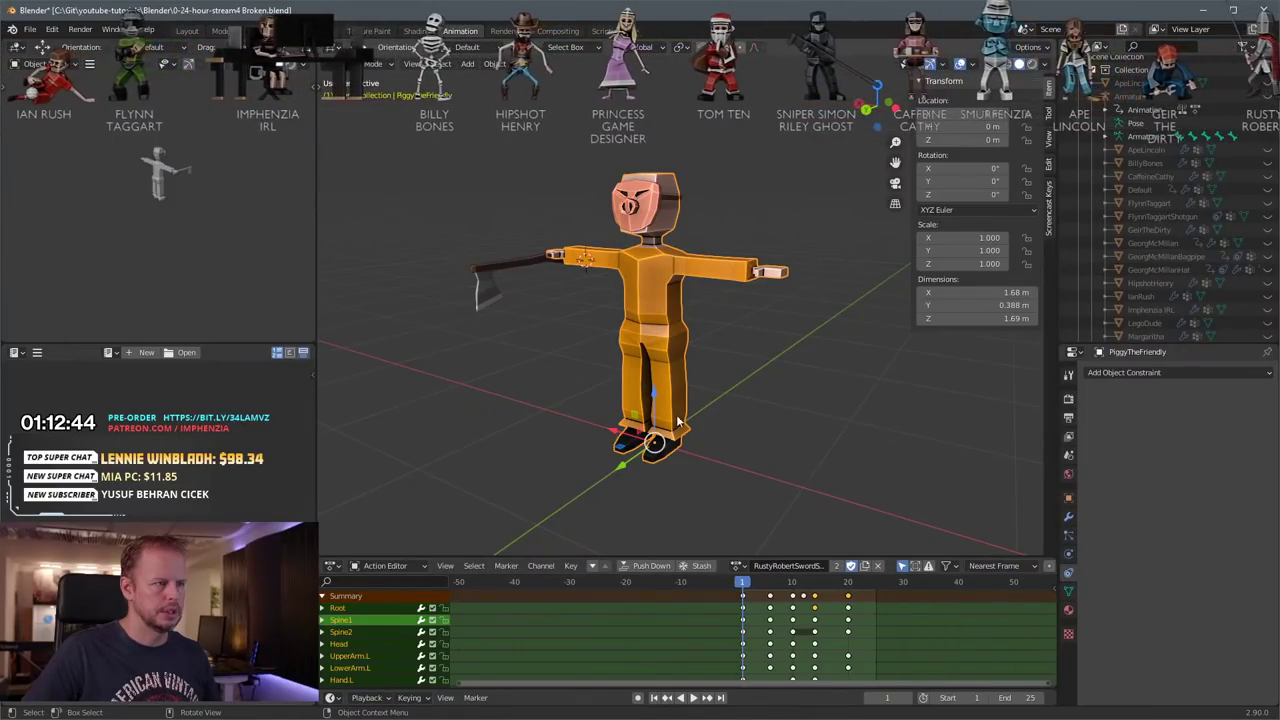
# Step: Unhide the Armature, select it and assign it the RustyRobertSwordSwing action
pyautogui.click(1267, 97)
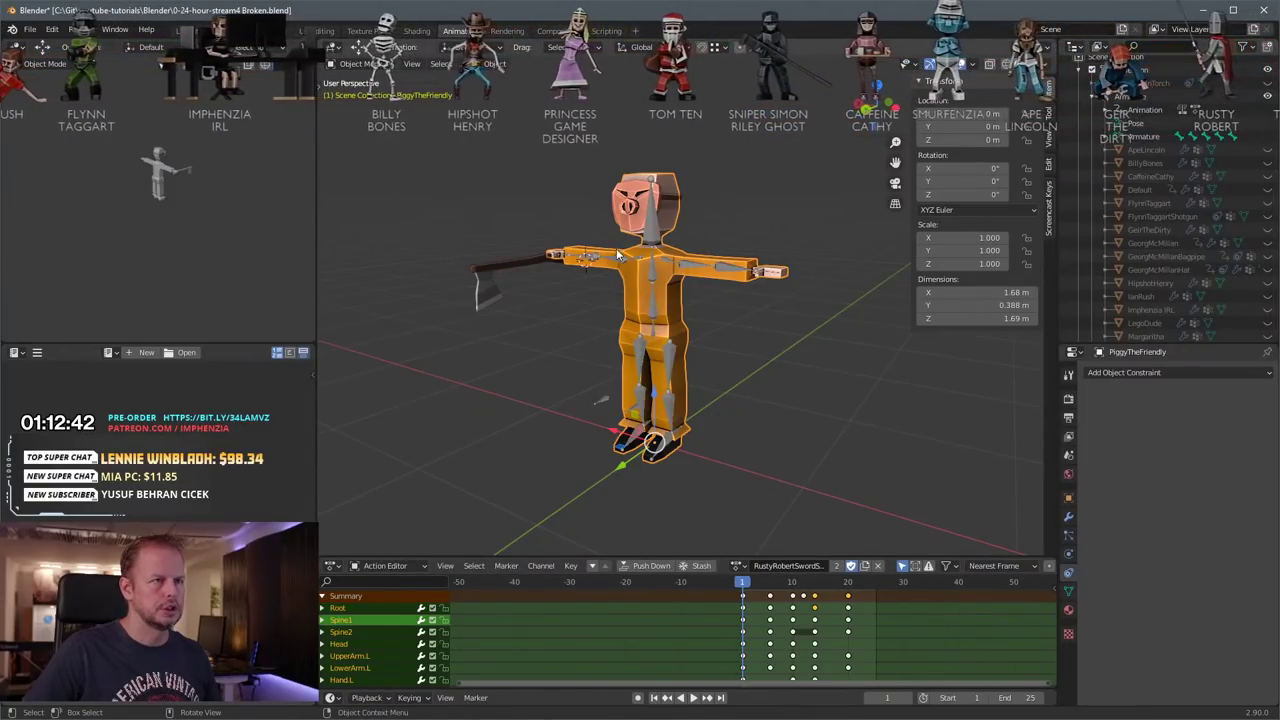
pyautogui.click(655, 268)
pyautogui.click(738, 566)
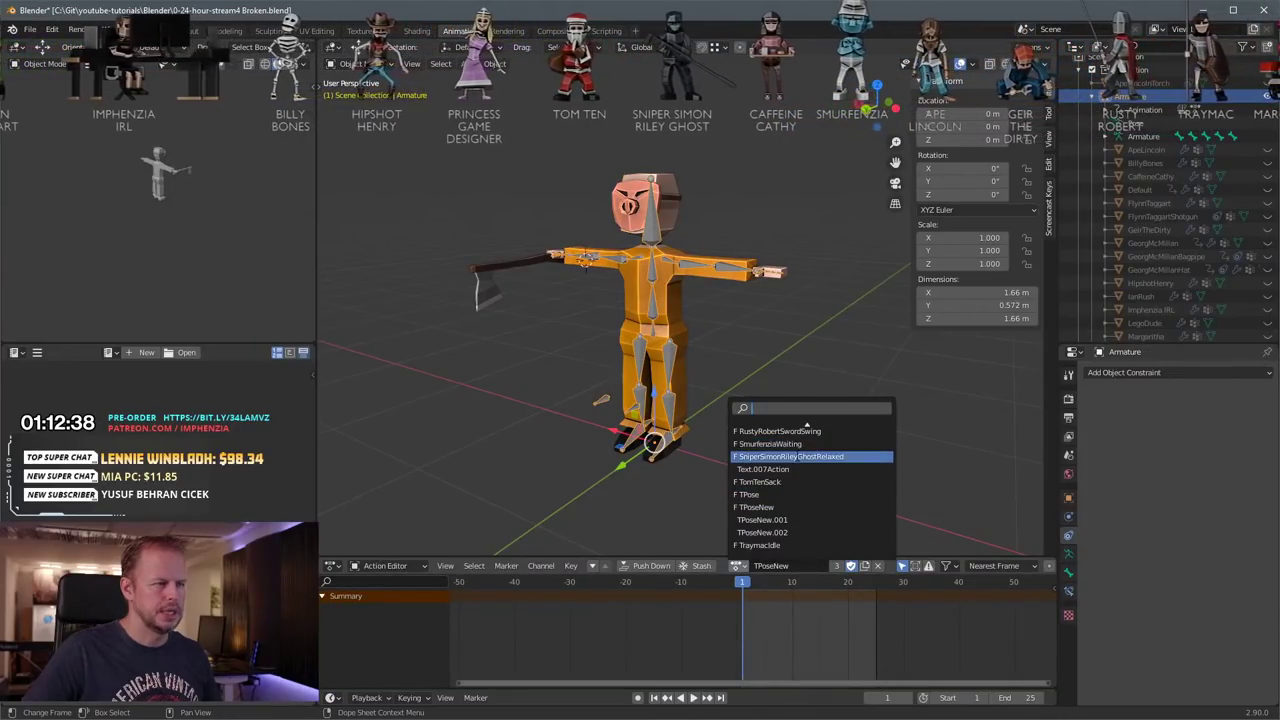
pyautogui.click(777, 431)
# Step: Play the sword swing and examine from several angles how the body, mask and axe behave, then stop playback
pyautogui.moveTo(789, 437); pyautogui.dragTo(742, 418, button='middle')
pyautogui.click(693, 697)
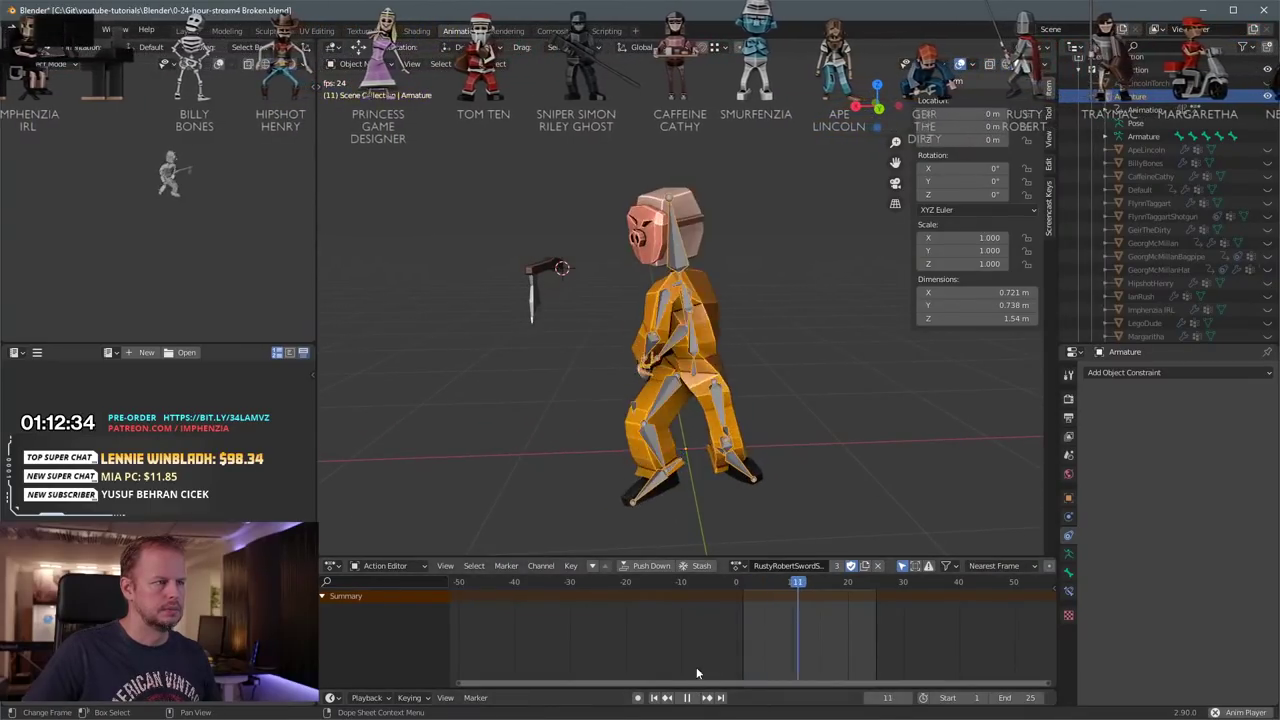
pyautogui.scroll(-4, 631, 427)
pyautogui.moveTo(790, 380); pyautogui.dragTo(733, 363, button='middle')
pyautogui.scroll(4, 733, 363)
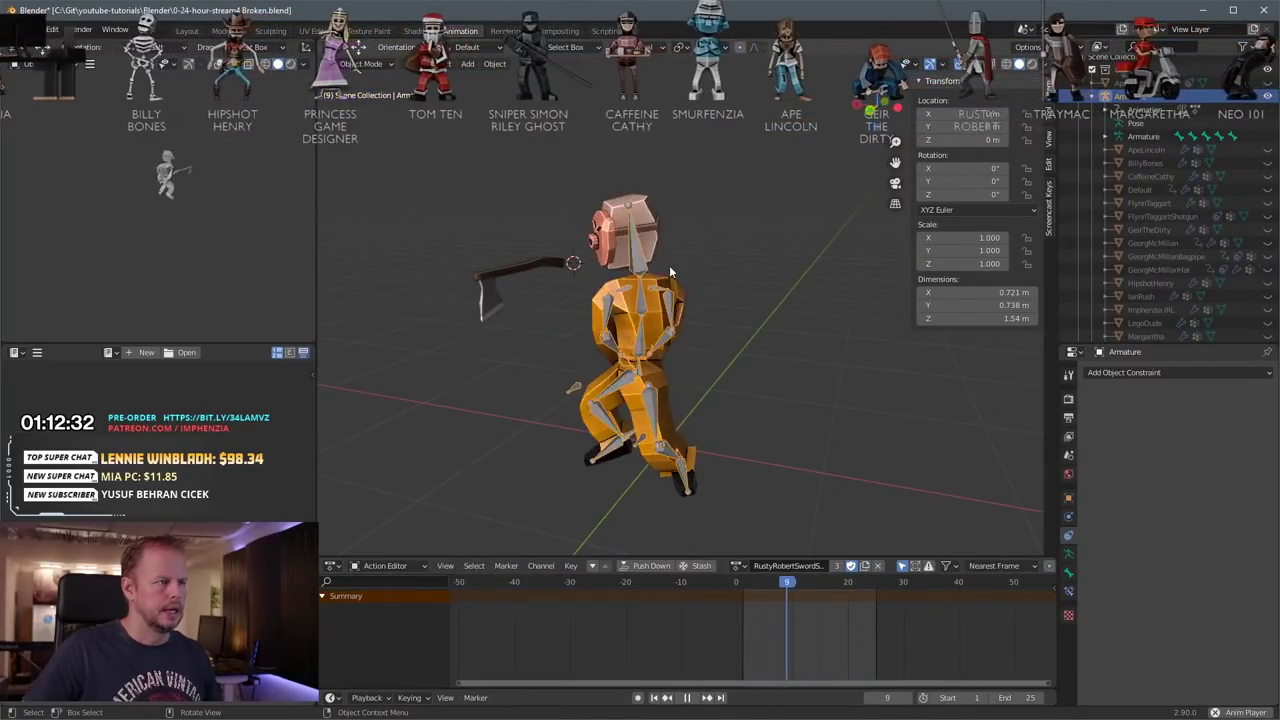
pyautogui.moveTo(670, 270); pyautogui.dragTo(740, 274, button='middle')
pyautogui.moveTo(858, 370); pyautogui.dragTo(820, 377, button='middle')
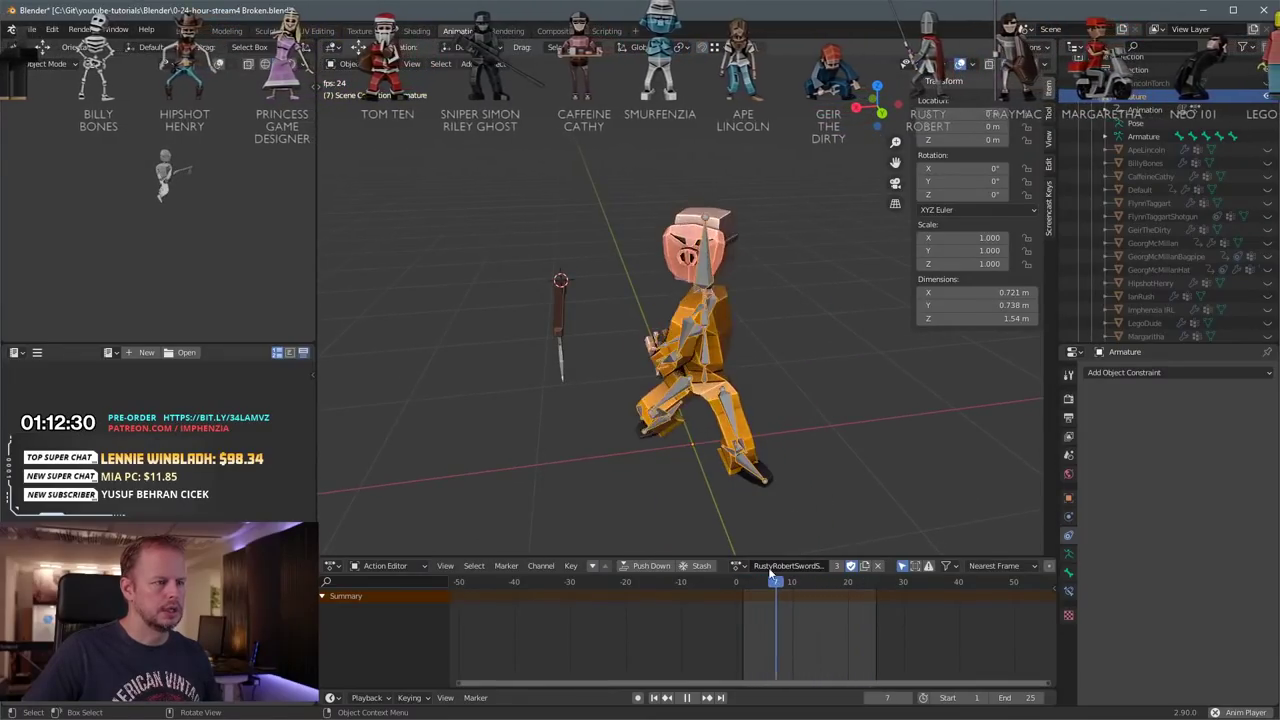
pyautogui.click(691, 699)
# Step: Select PiggyTheFriendlyMask and remove its Armature modifier
pyautogui.click(693, 257)
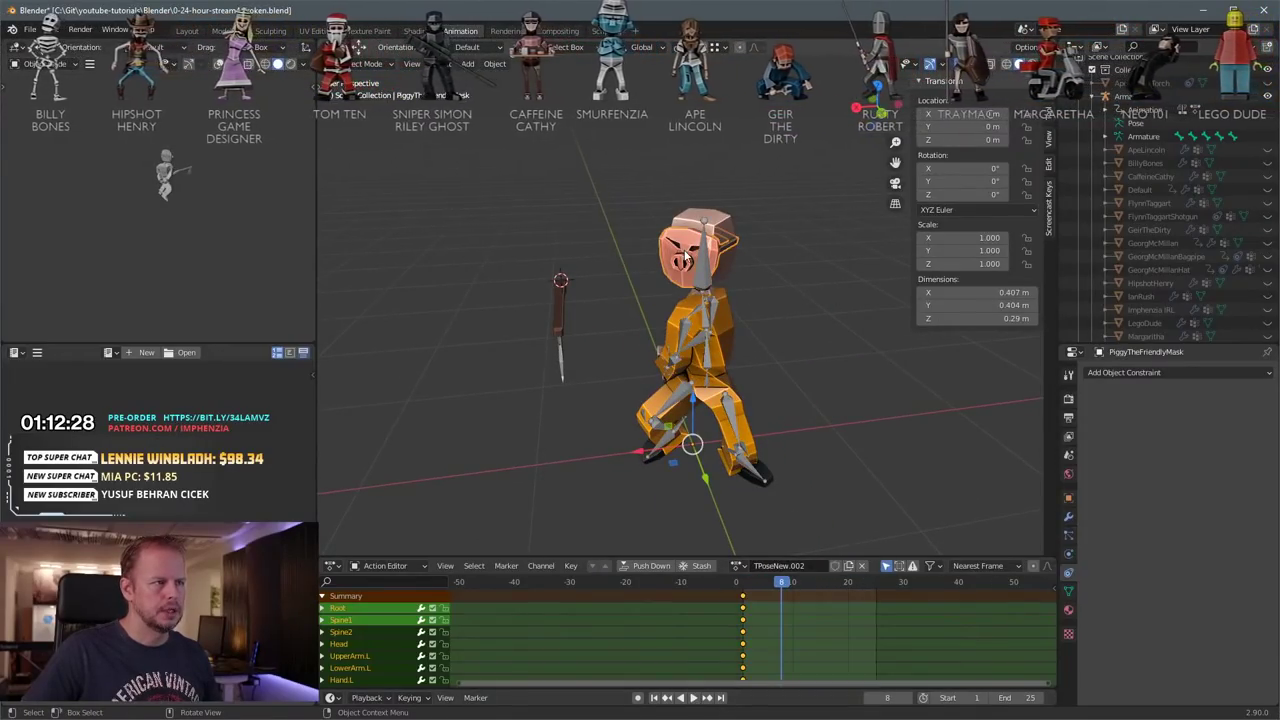
pyautogui.click(1068, 516)
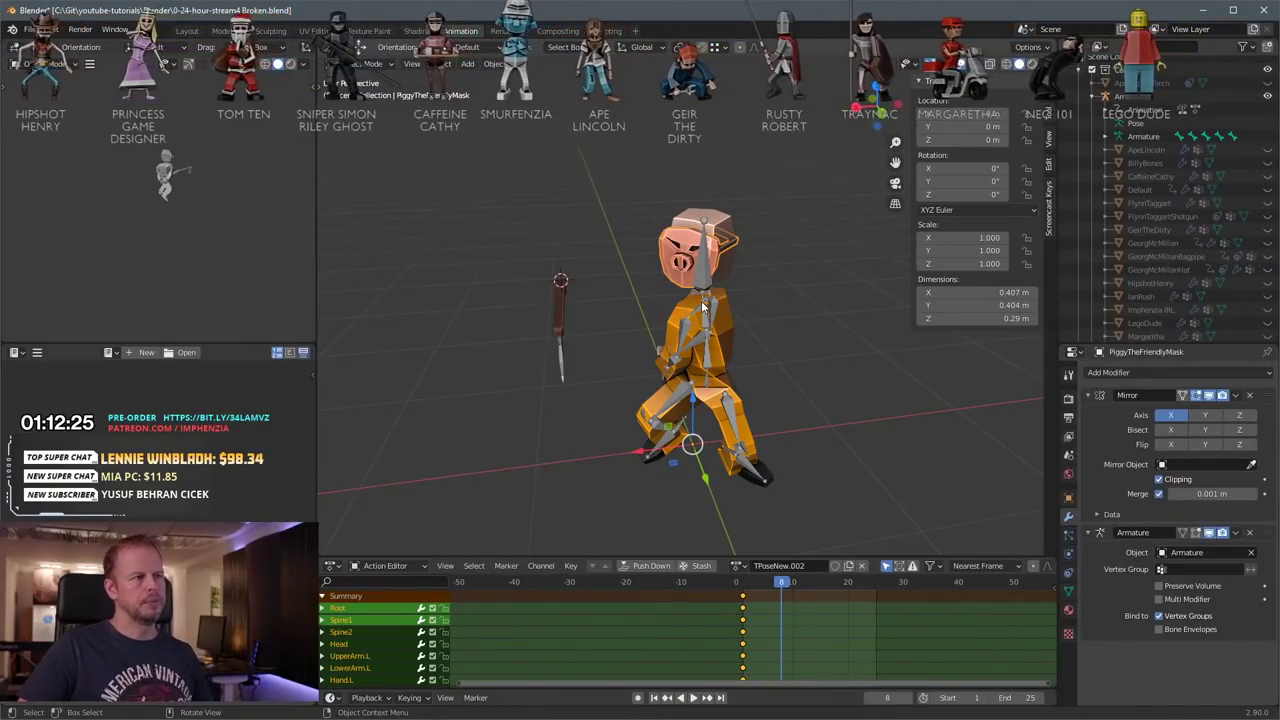
pyautogui.click(738, 566)
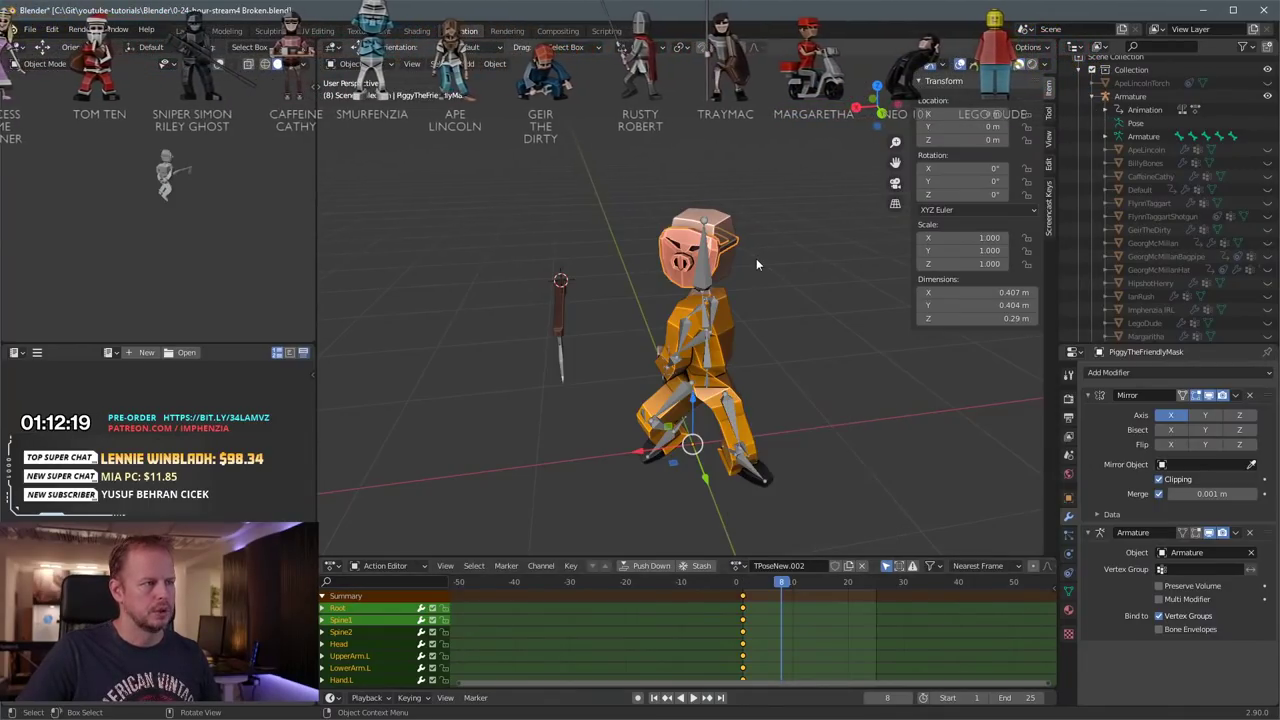
pyautogui.moveTo(770, 264); pyautogui.dragTo(670, 271, button='middle')
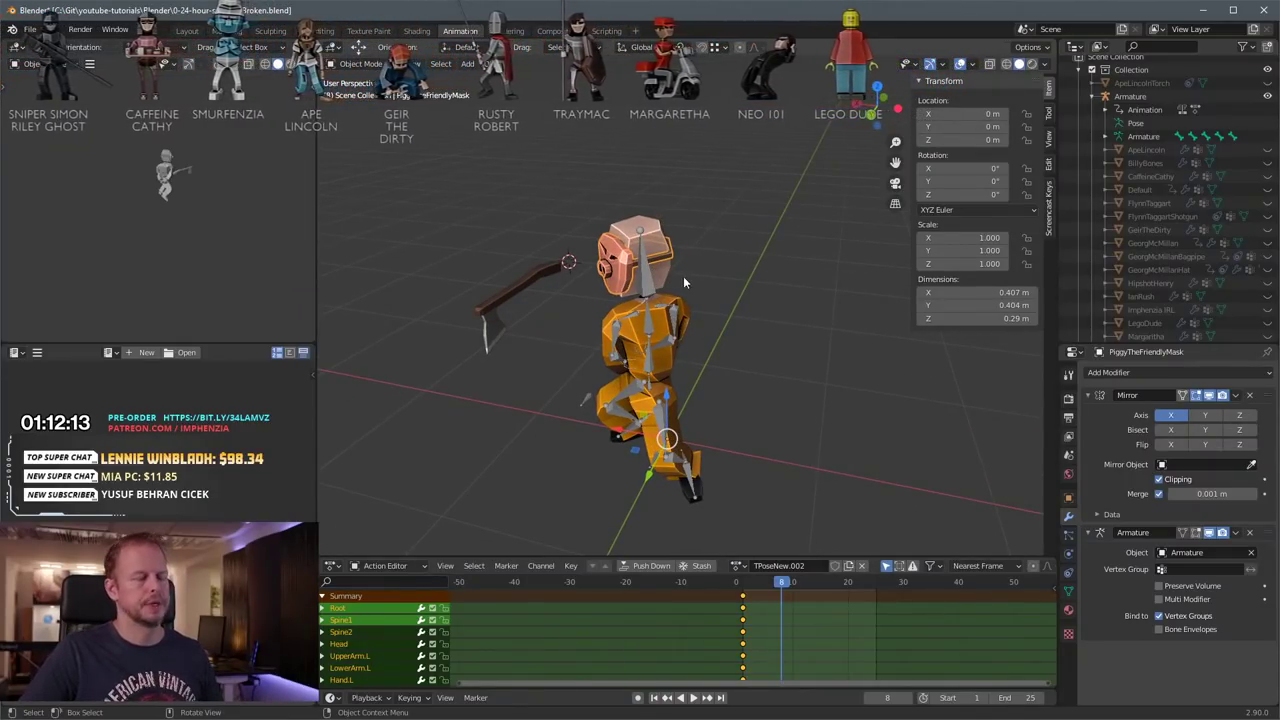
pyautogui.hotkey('ctrl', 'z')
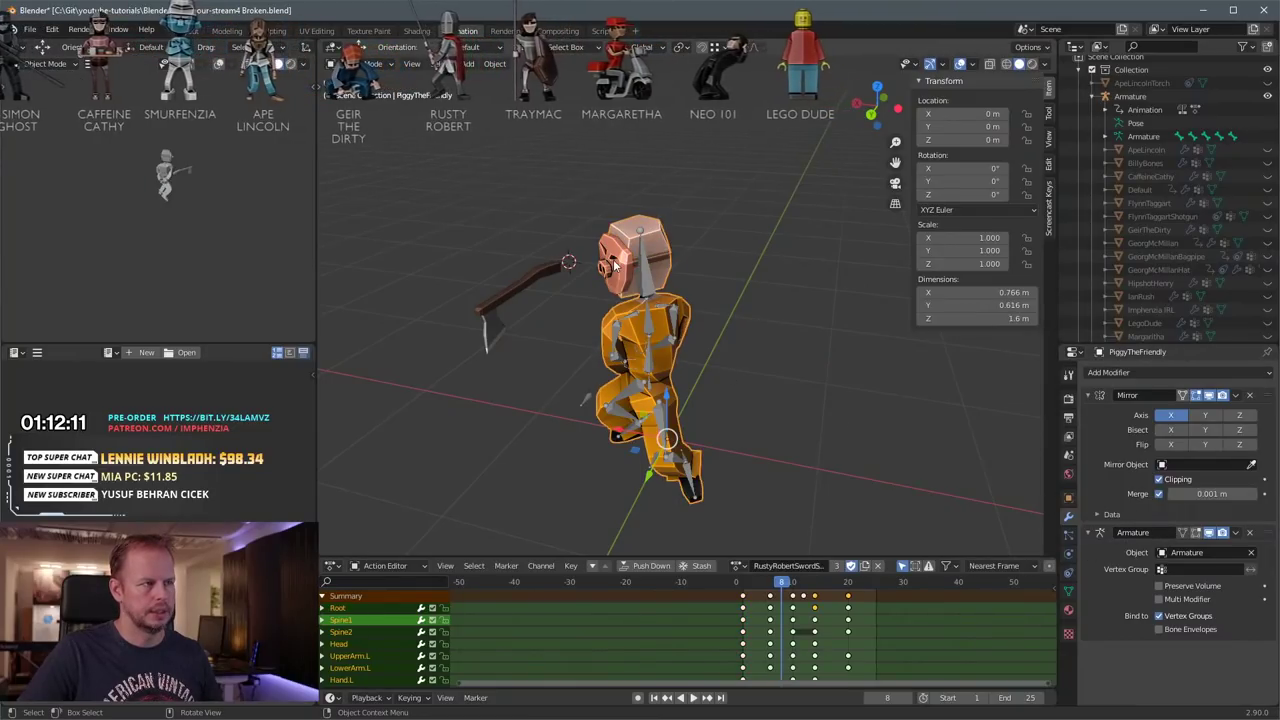
pyautogui.hotkey('ctrl', 'shift', 'z')
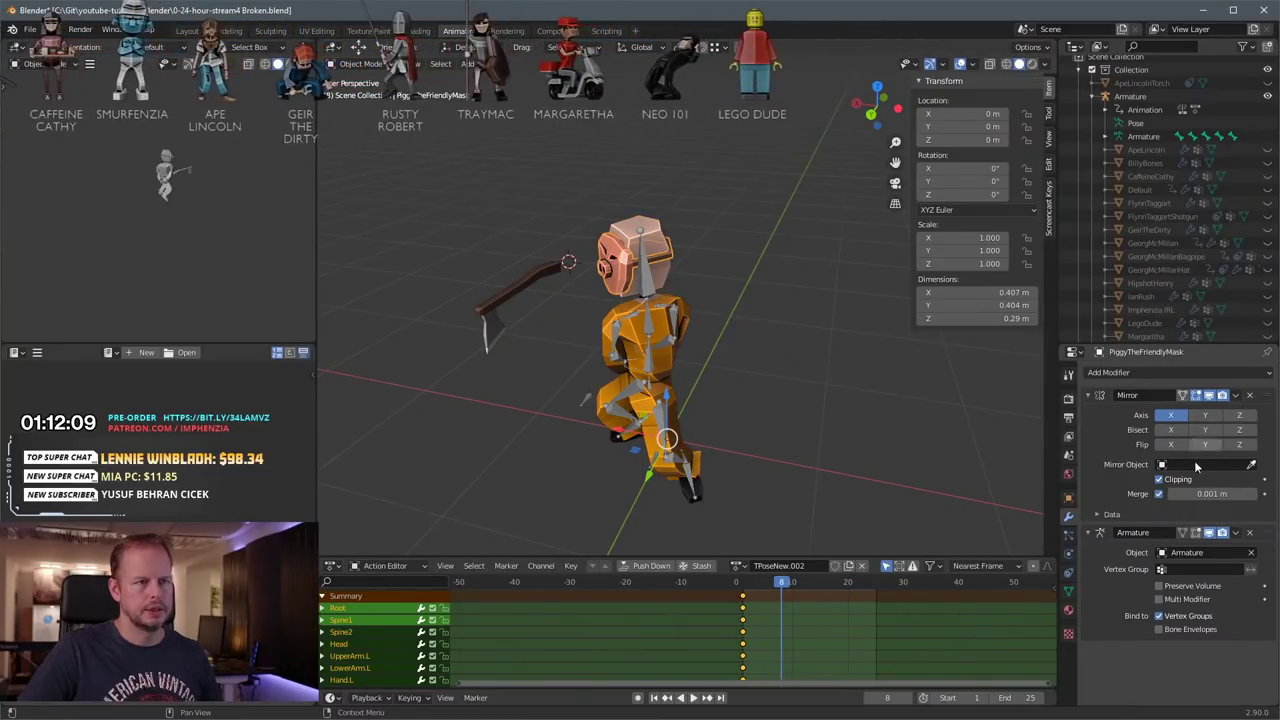
pyautogui.click(1250, 534)
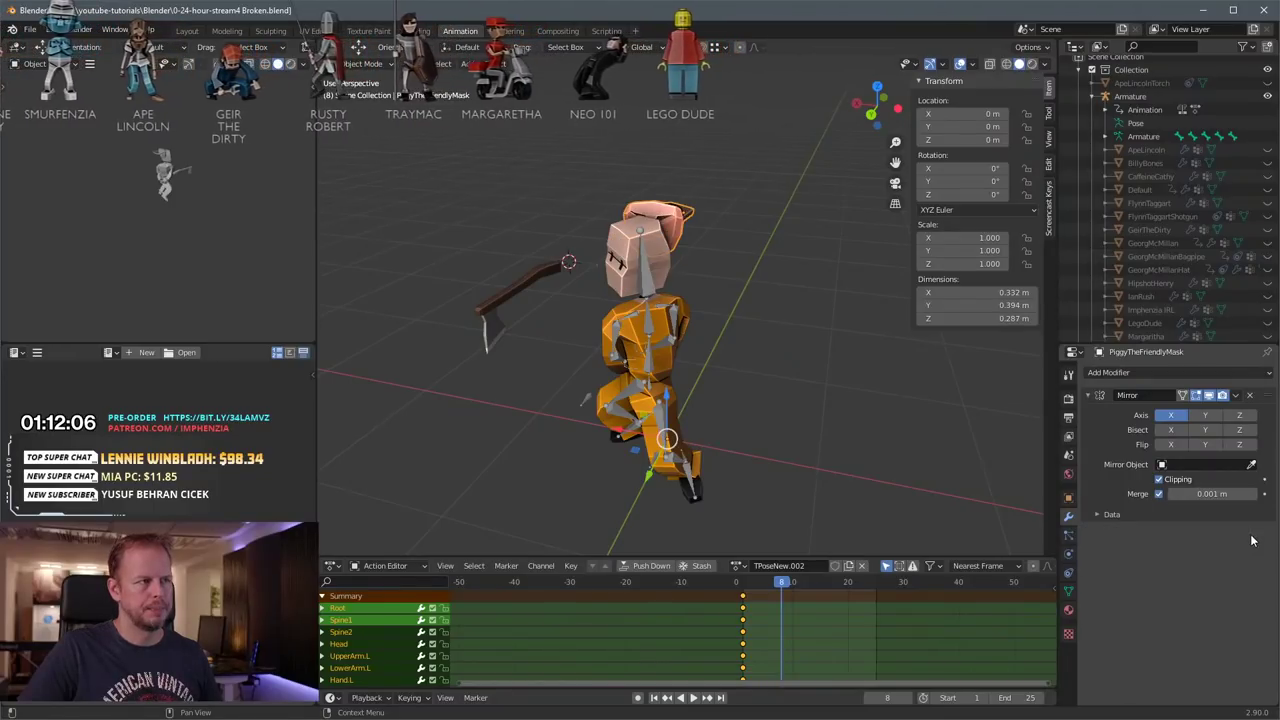
# Step: Assign the TPoseNew action to the mask, and to the armature to return the character to its T-pose
pyautogui.click(748, 568)
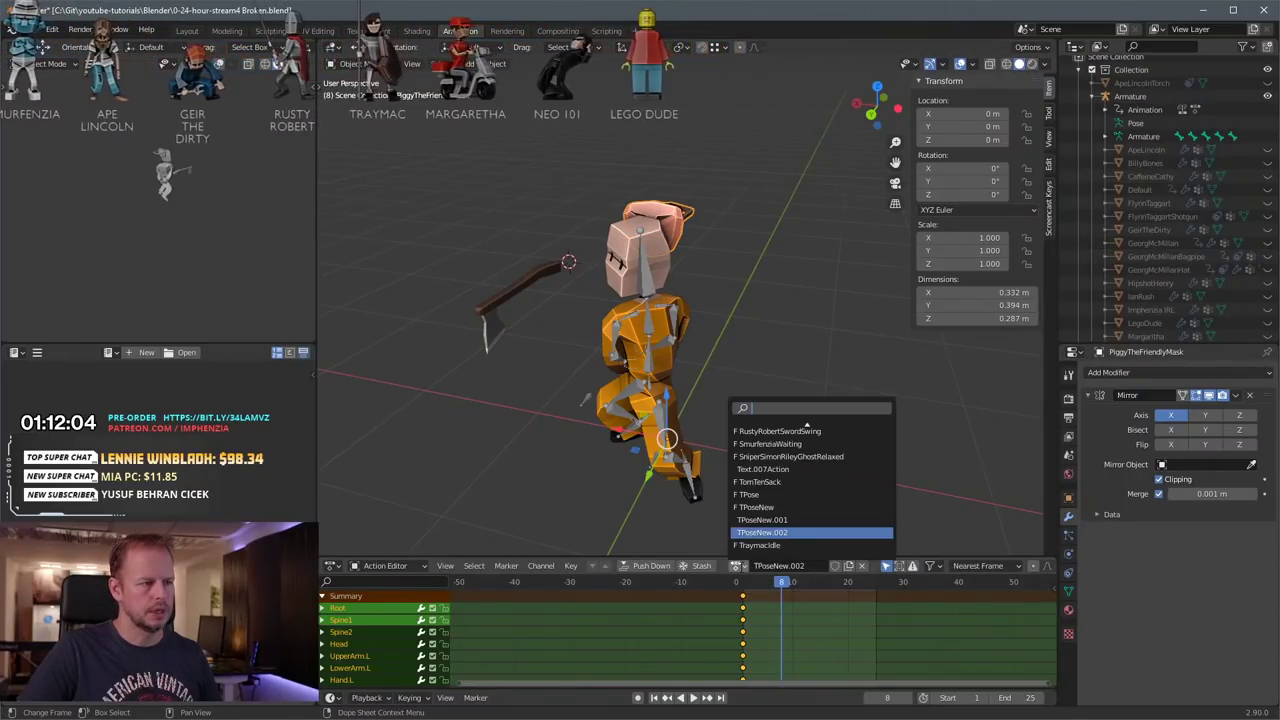
pyautogui.click(779, 507)
pyautogui.click(611, 387)
pyautogui.click(649, 358)
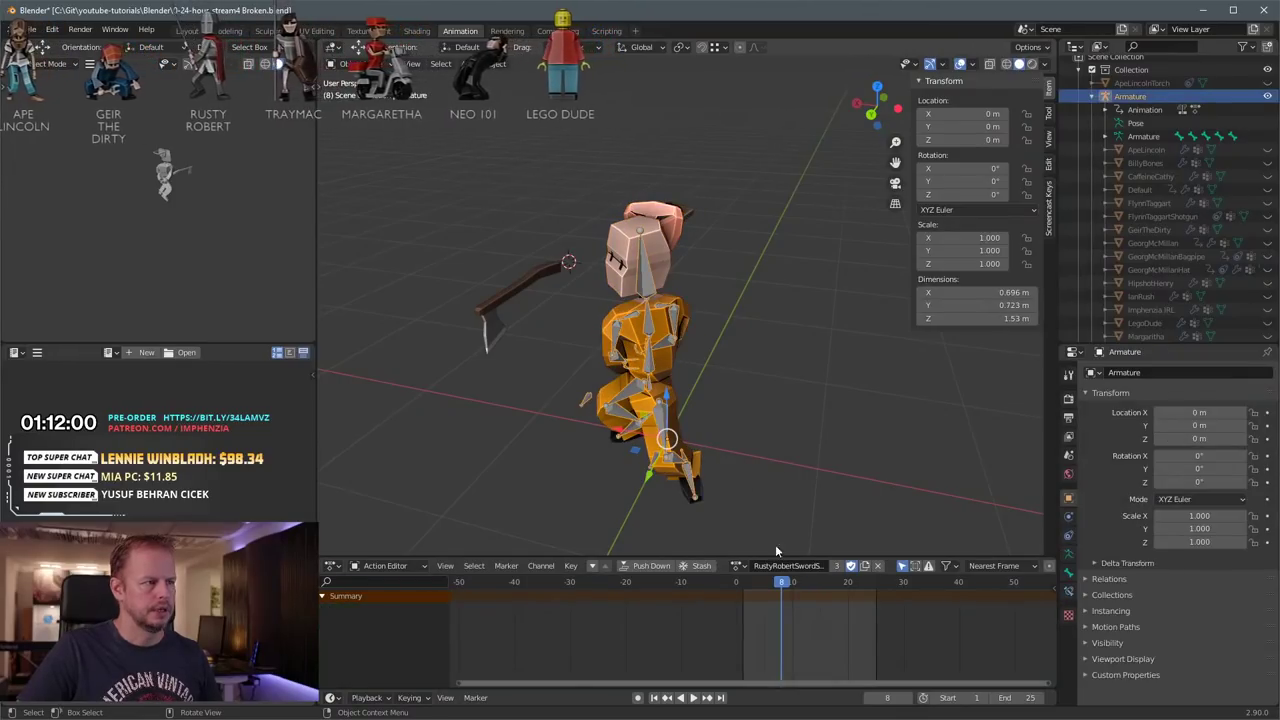
pyautogui.click(740, 566)
pyautogui.click(779, 506)
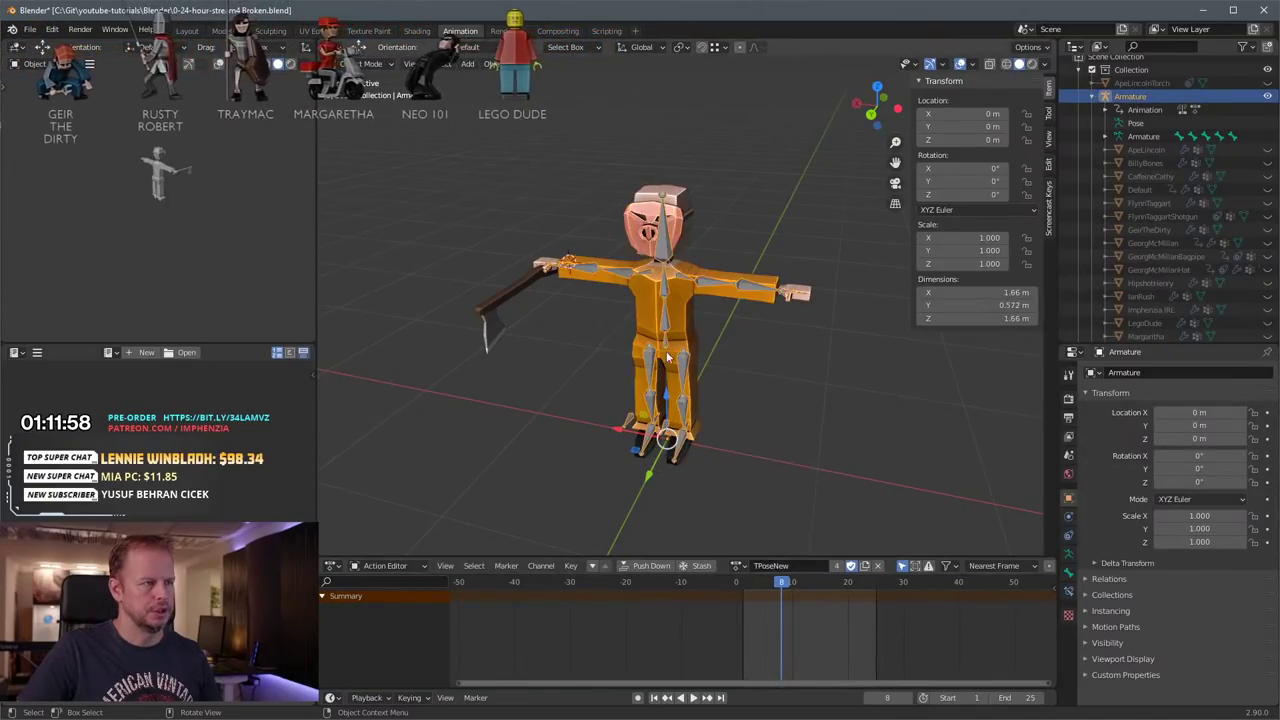
# Step: Select the pig mask and add a Child Of object constraint to it
pyautogui.moveTo(617, 313); pyautogui.dragTo(690, 300, button='middle')
pyautogui.click(724, 216)
pyautogui.moveTo(766, 270); pyautogui.dragTo(765, 322, button='middle')
pyautogui.click(1069, 575)
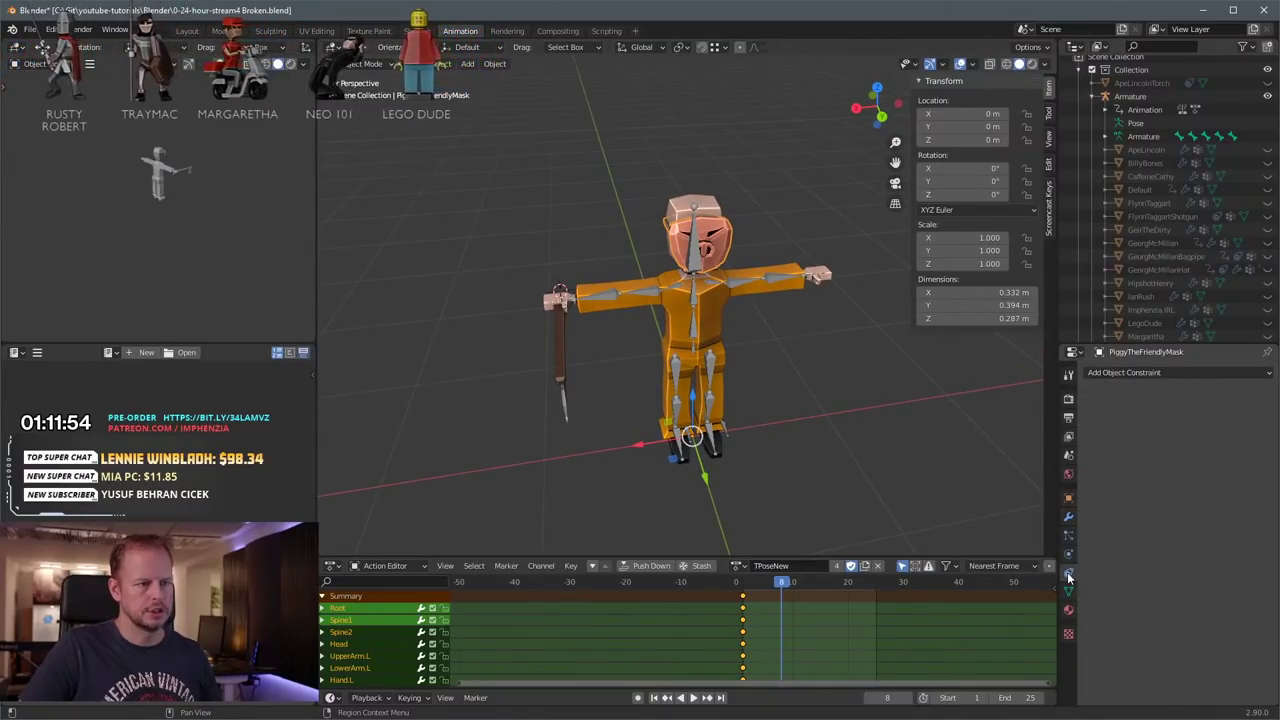
pyautogui.click(1165, 371)
pyautogui.click(1222, 430)
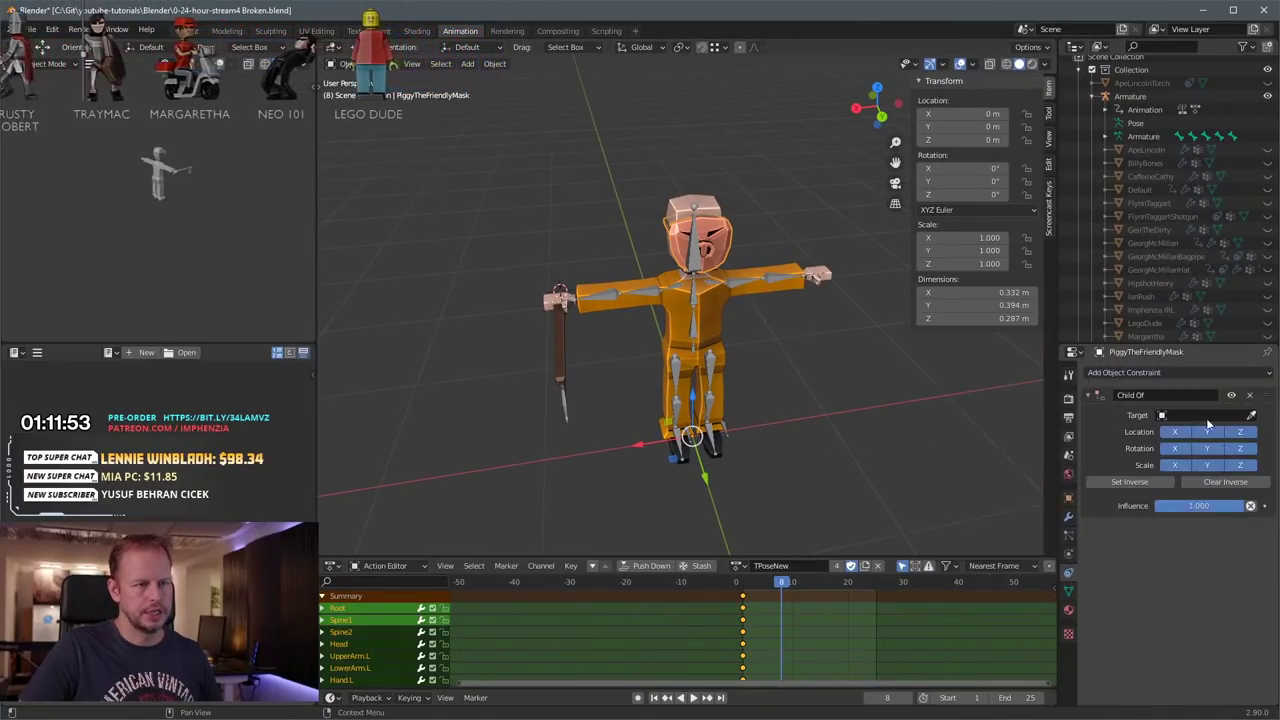
# Step: Target the mask's Child Of constraint to the Armature's Head bone and set the inverse
pyautogui.click(1205, 415)
pyautogui.write('ar')
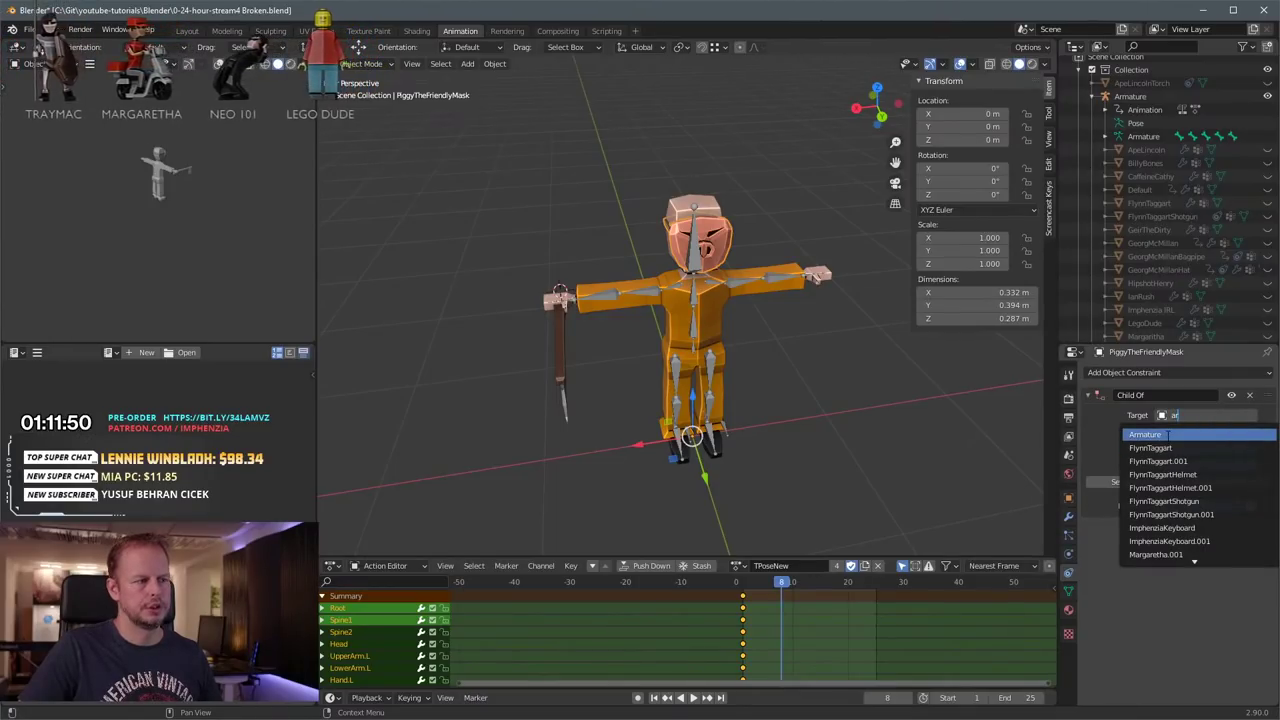
pyautogui.click(1167, 435)
pyautogui.click(1185, 430)
pyautogui.write('H')
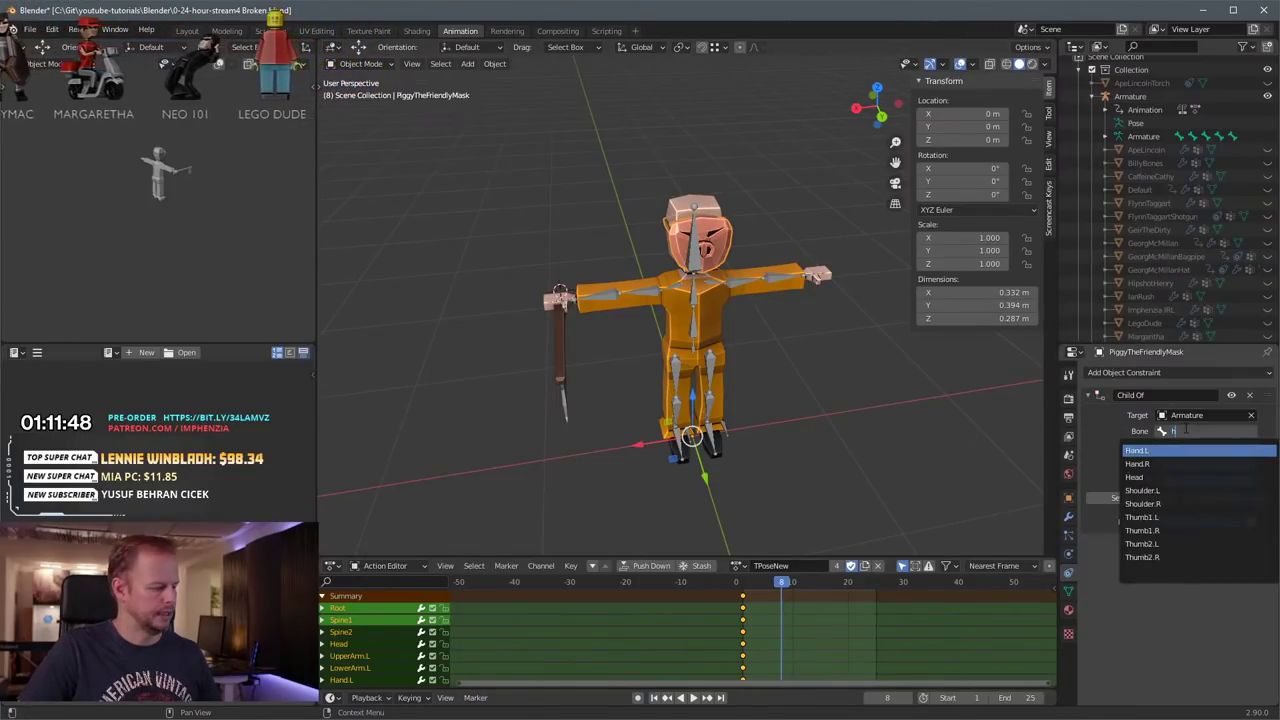
pyautogui.write('ead')
pyautogui.press('Return')
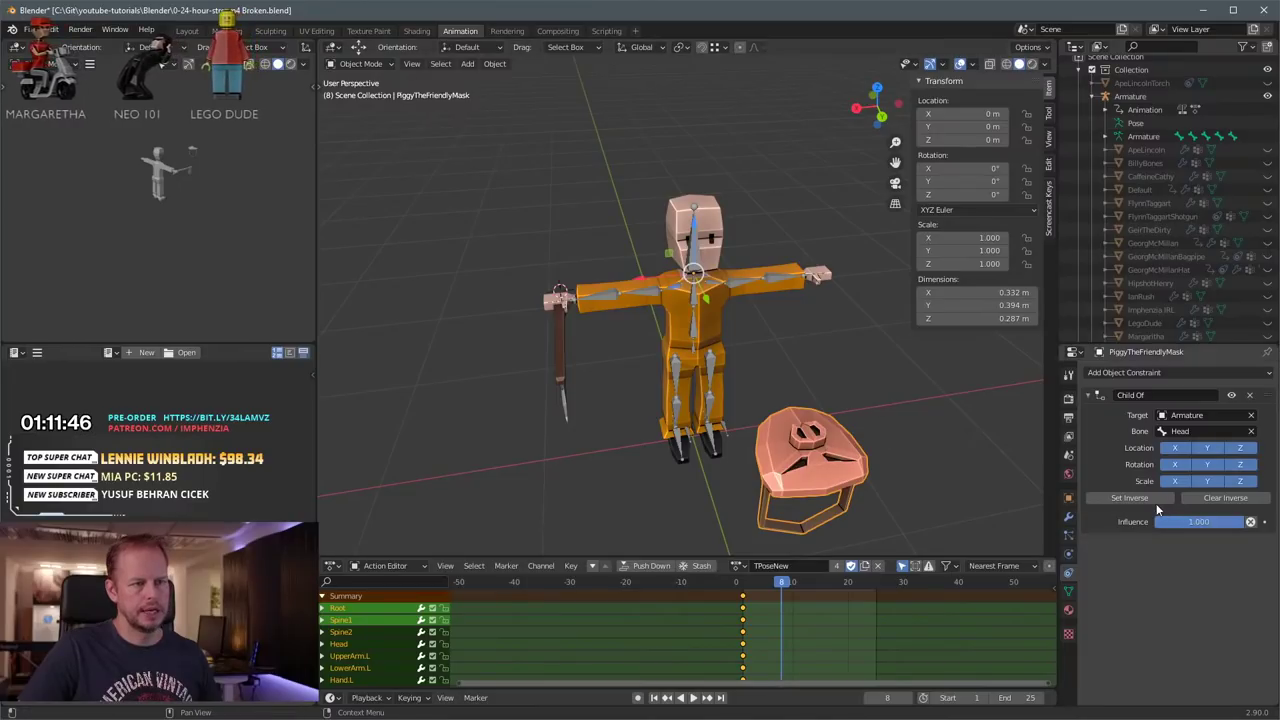
pyautogui.click(1130, 497)
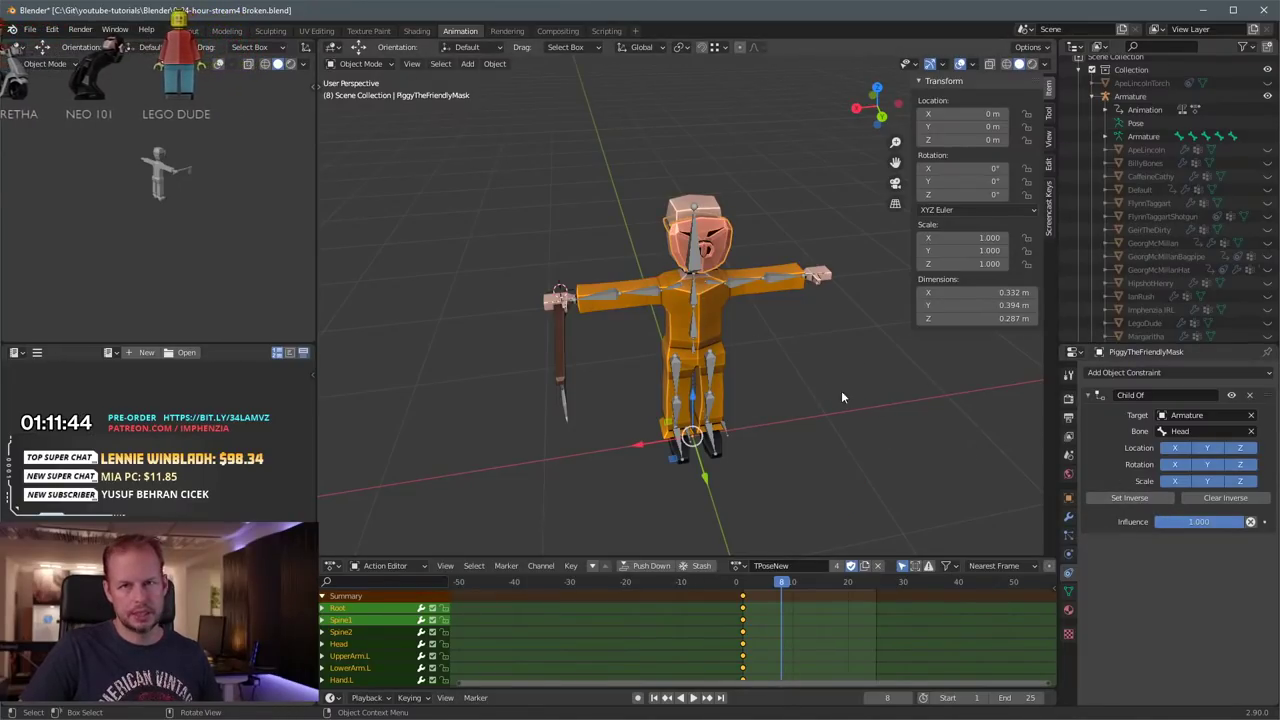
# Step: Go to frame 0, assign RustyRobertSwordSwing to the armature and play it to check how the mask moves with the head
pyautogui.moveTo(842, 397); pyautogui.dragTo(908, 392, button='middle')
pyautogui.moveTo(752, 587); pyautogui.dragTo(737, 583)
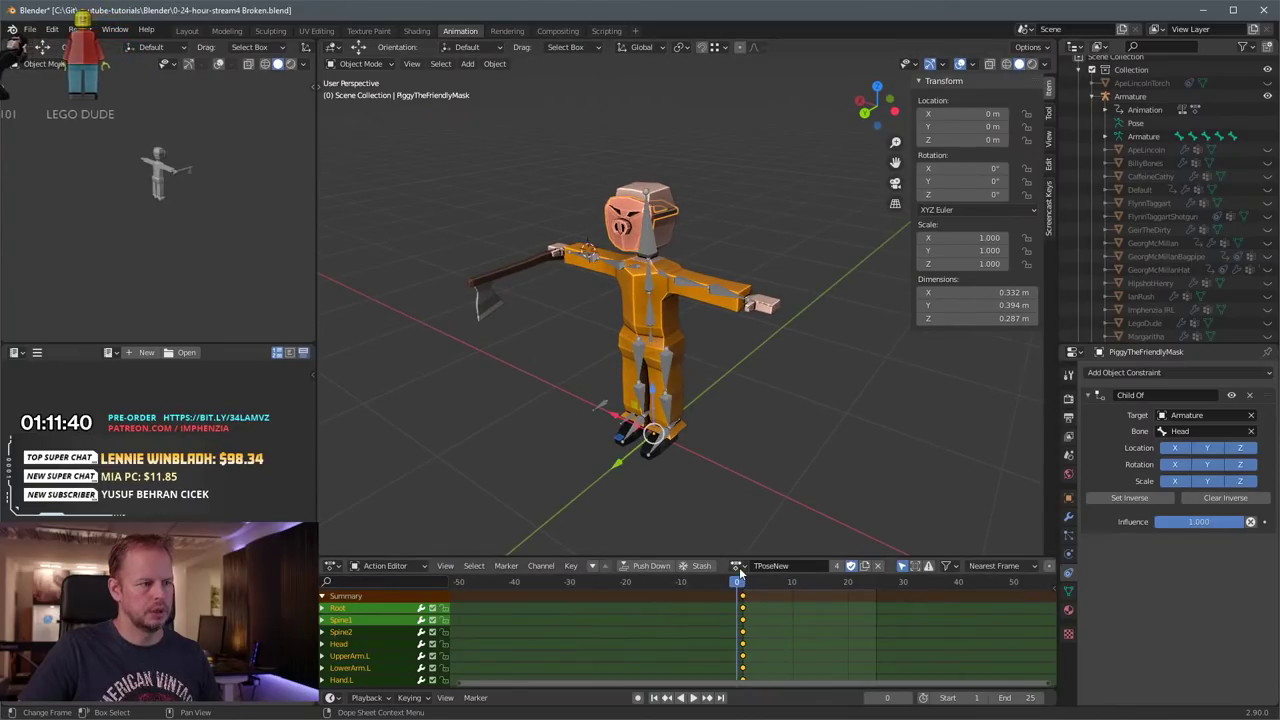
pyautogui.click(739, 567)
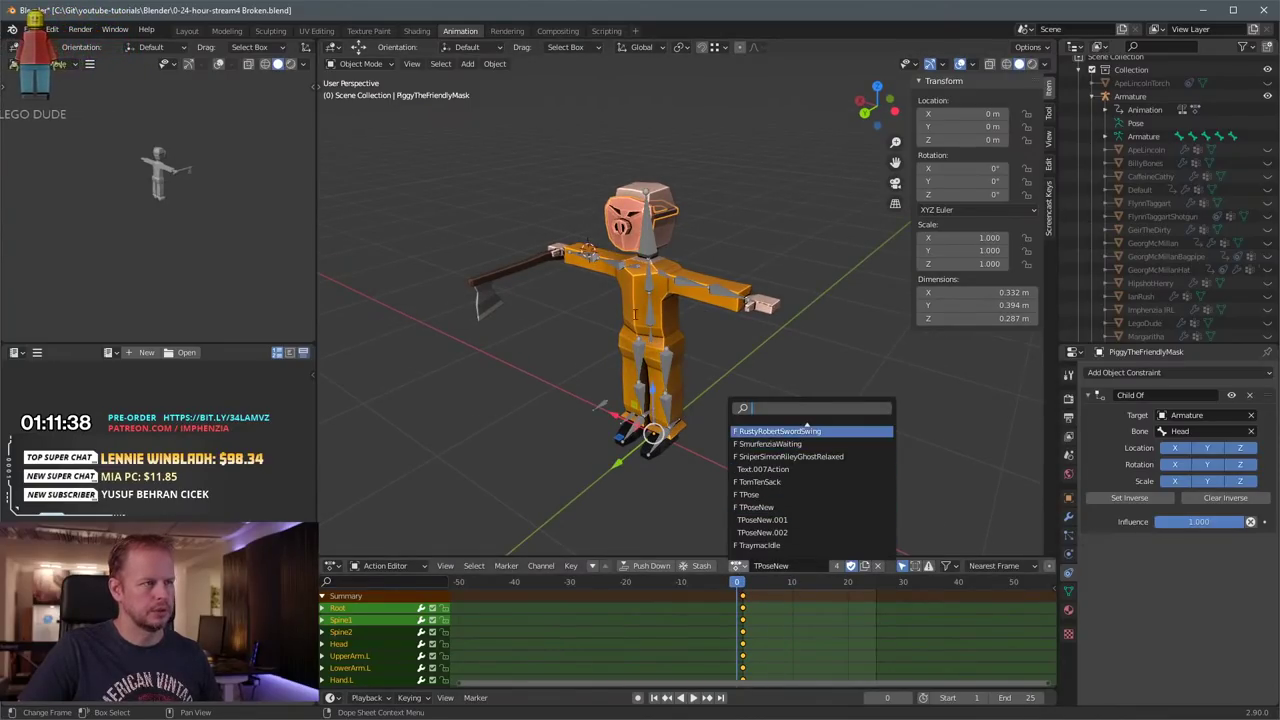
pyautogui.click(656, 336)
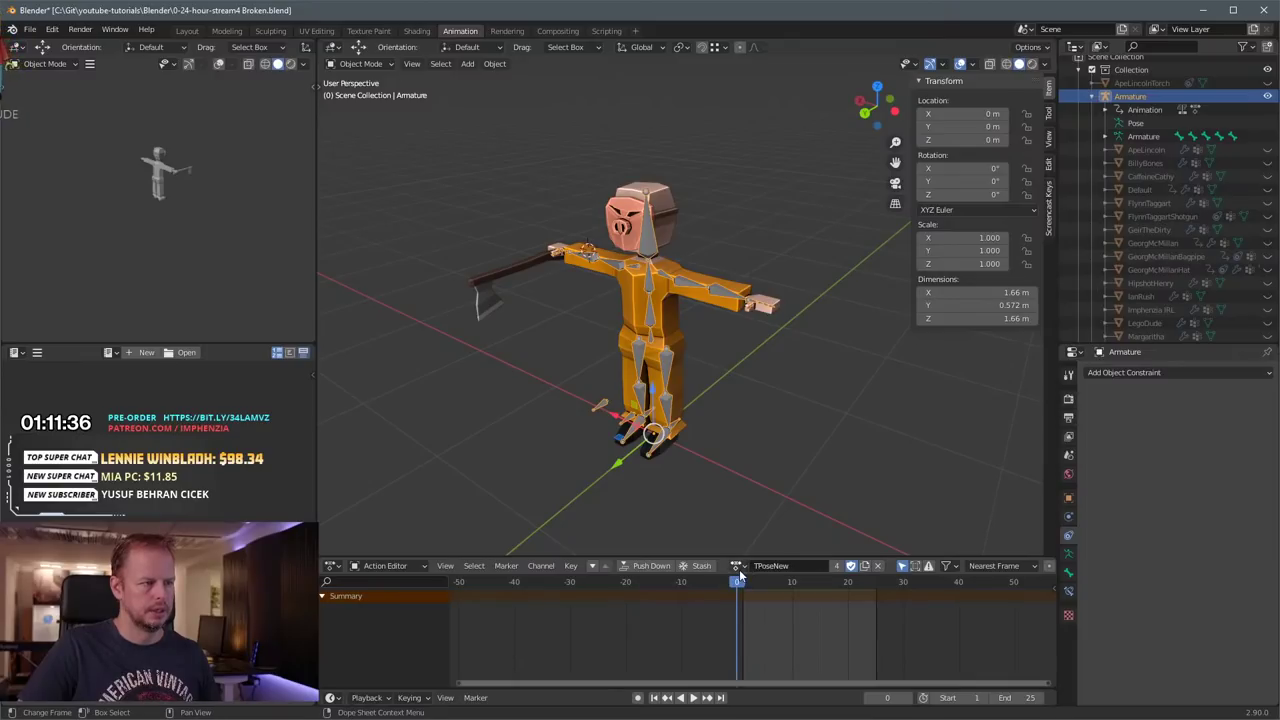
pyautogui.click(740, 565)
pyautogui.click(778, 431)
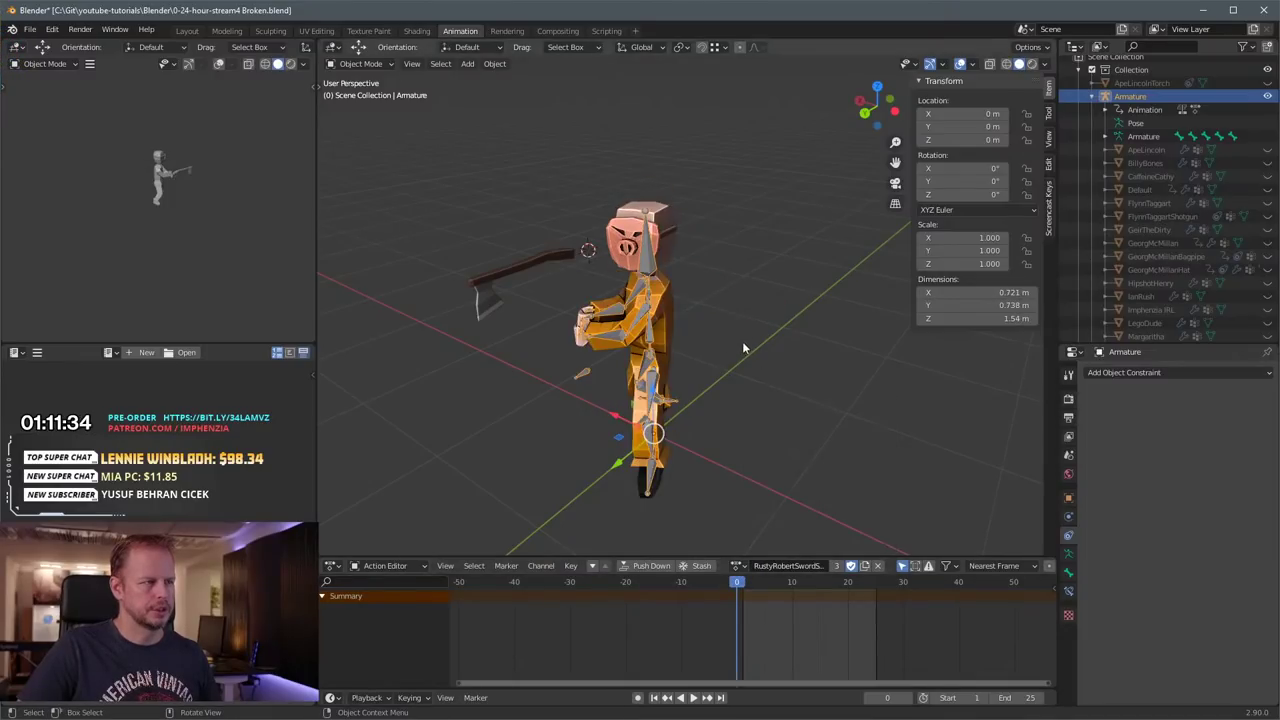
pyautogui.press('space')
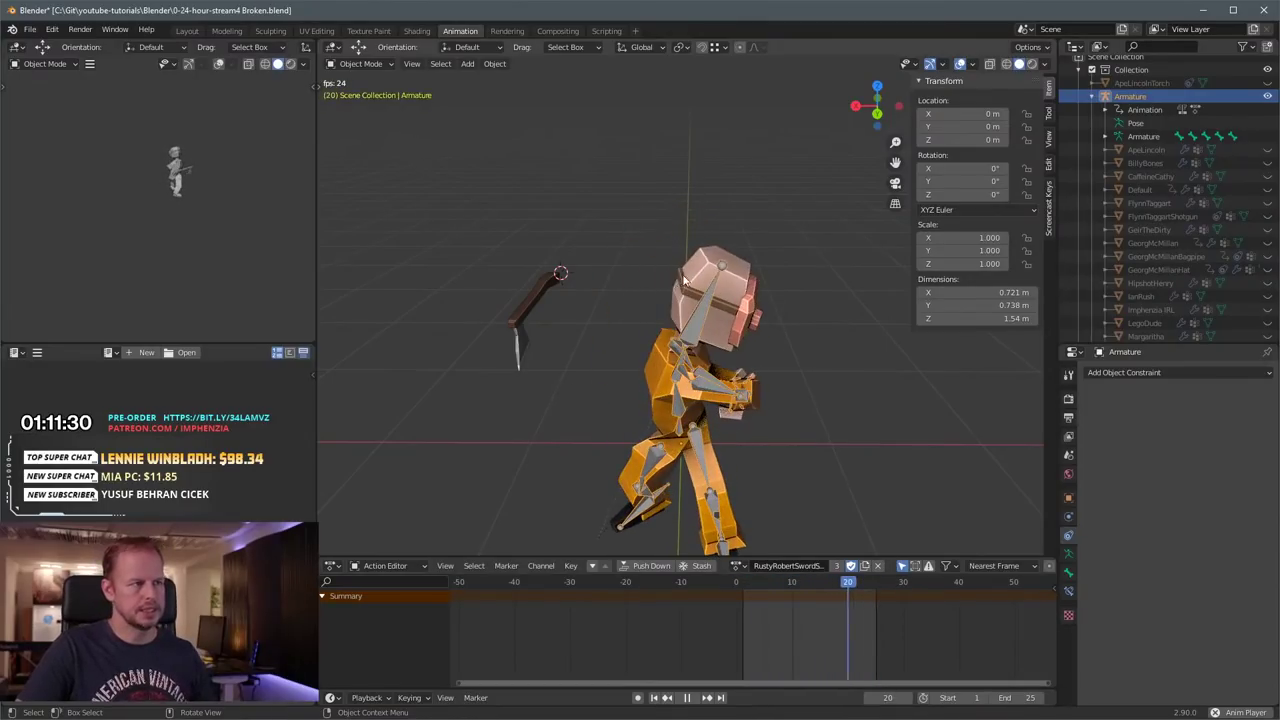
pyautogui.press('space')
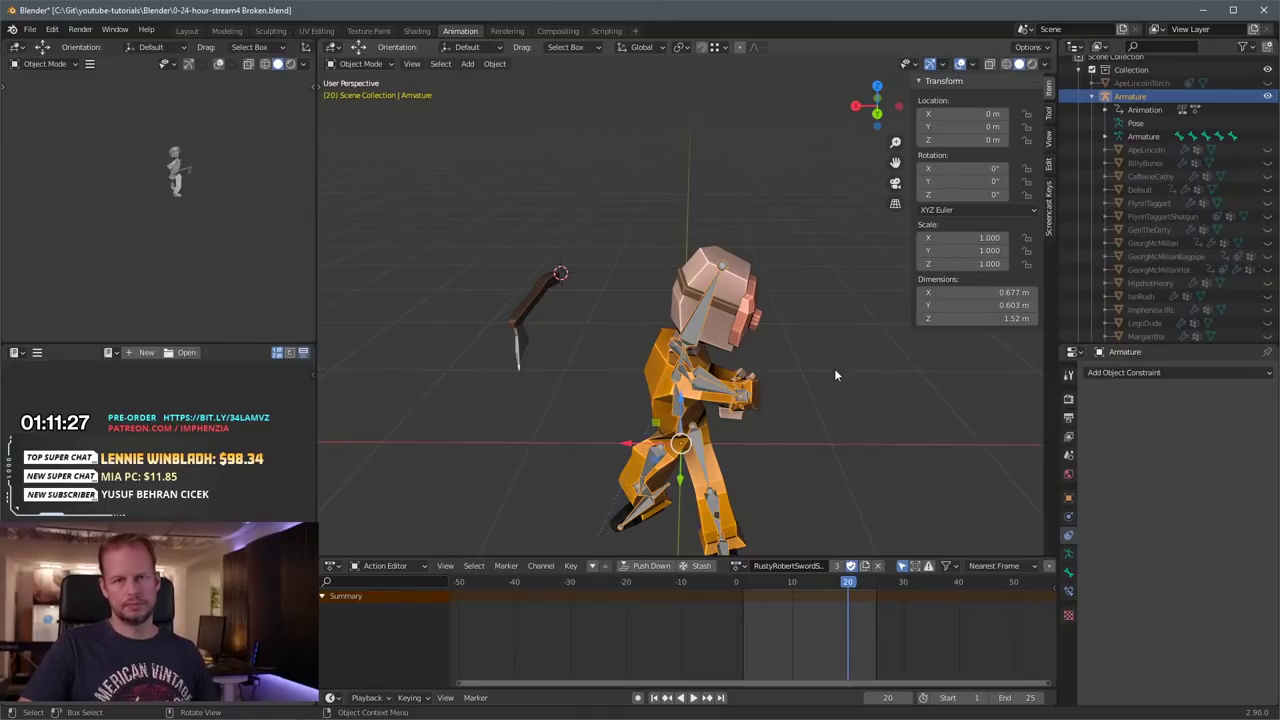
# Step: Examine from several sides how the pig mask fits the head in the posed frame
pyautogui.moveTo(702, 304); pyautogui.dragTo(698, 363, button='middle')
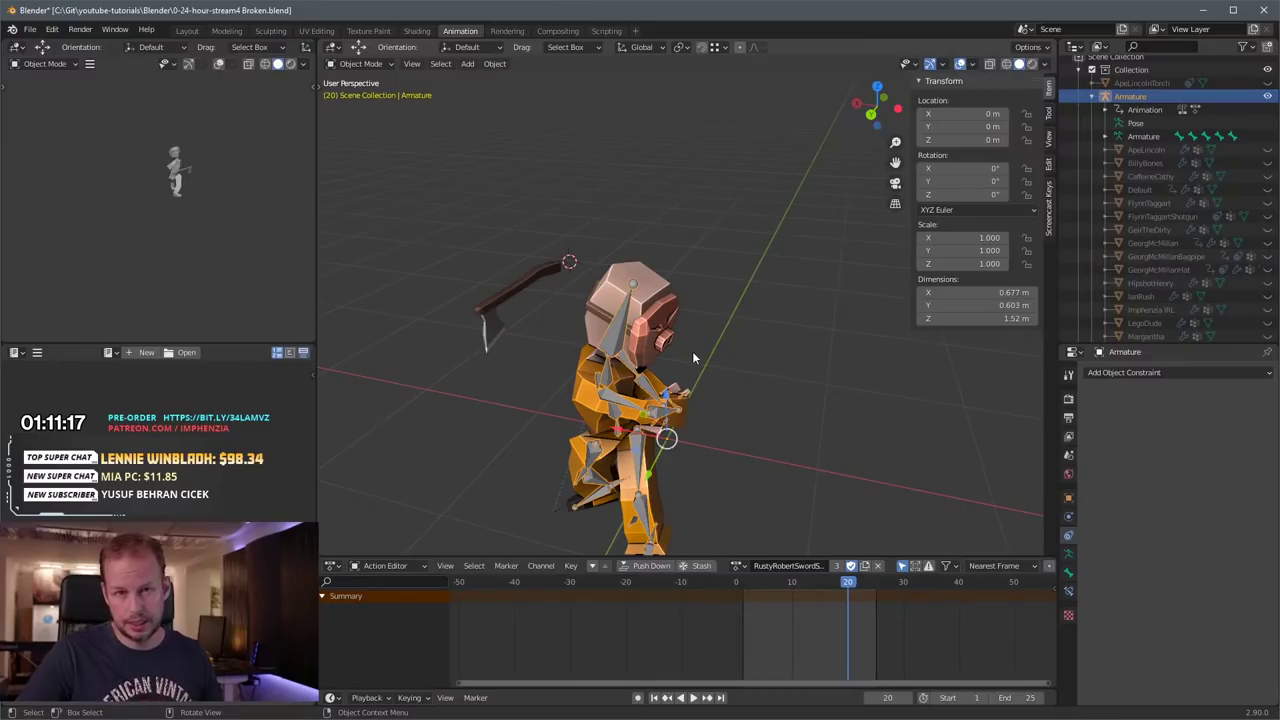
pyautogui.scroll(-1, 683, 377)
pyautogui.moveTo(728, 318); pyautogui.dragTo(695, 325, button='middle')
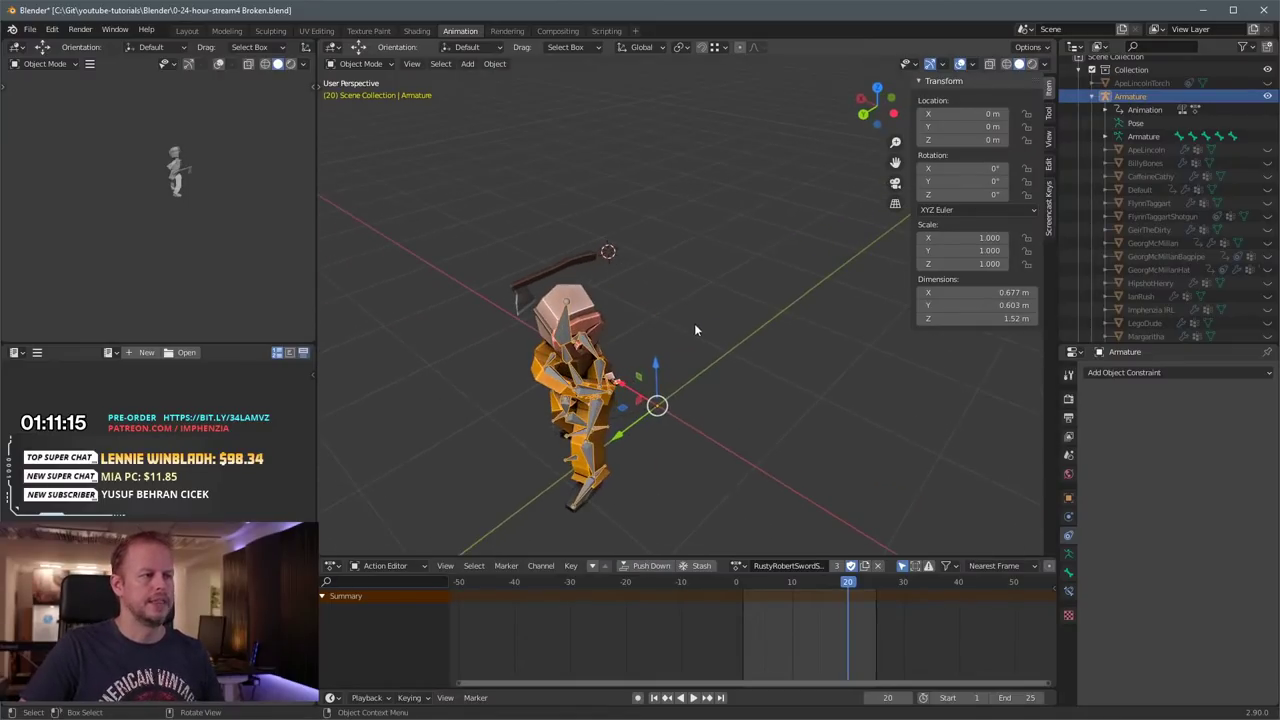
pyautogui.moveTo(594, 373); pyautogui.dragTo(716, 374, button='middle')
pyautogui.scroll(2, 725, 377)
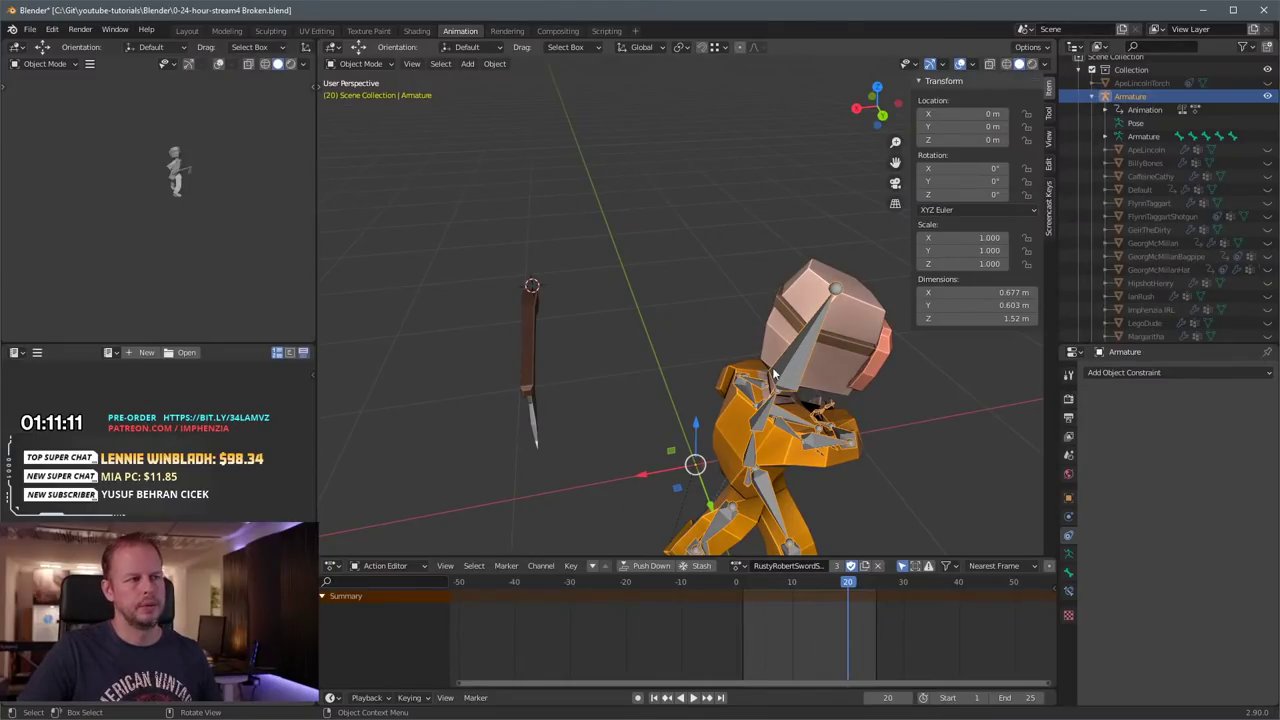
pyautogui.moveTo(866, 365); pyautogui.dragTo(609, 265, button='middle')
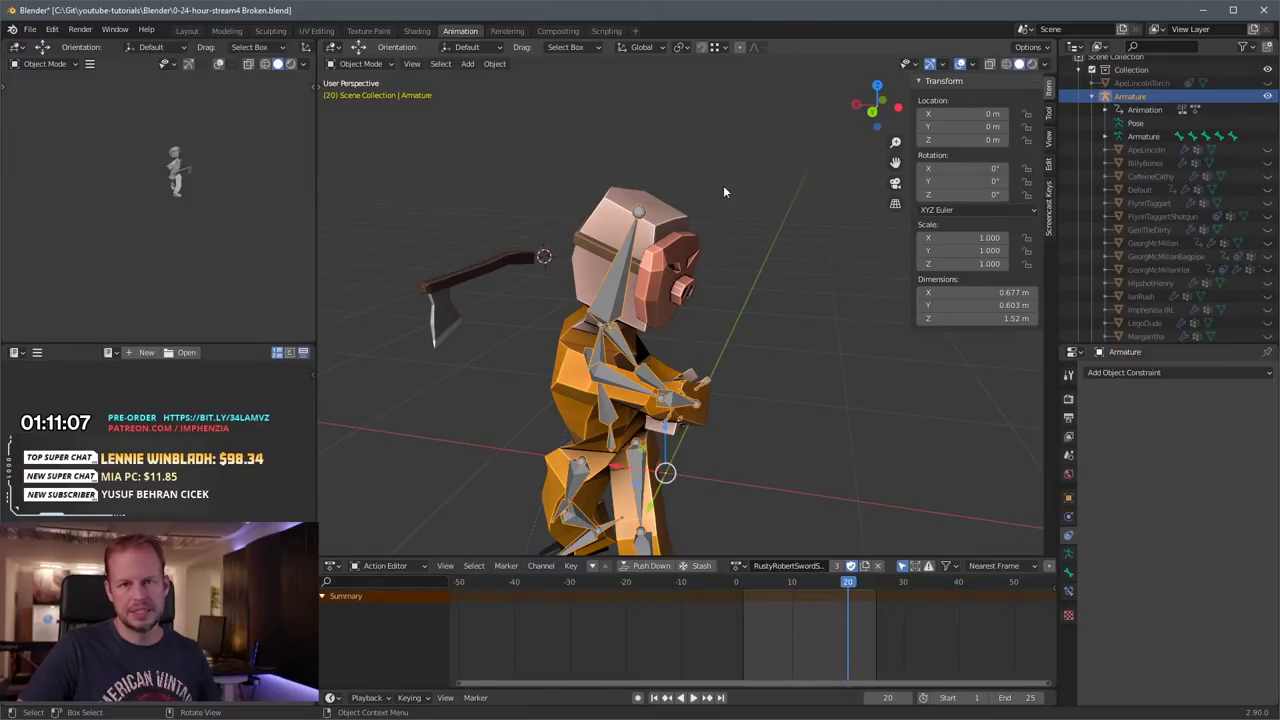
pyautogui.scroll(-3, 695, 262)
pyautogui.moveTo(695, 263); pyautogui.dragTo(687, 287, button='middle')
pyautogui.scroll(4, 687, 287)
pyautogui.scroll(-5, 680, 290)
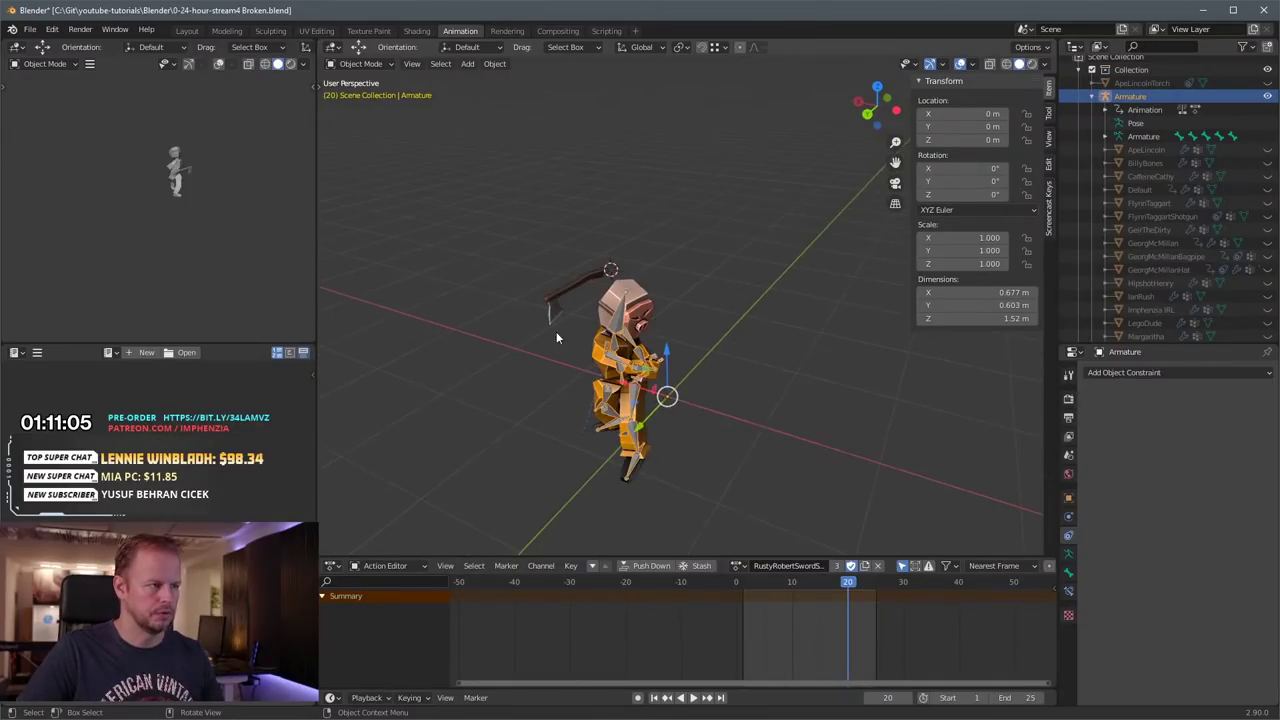
# Step: Assign the TPoseNew action to the armature to return the character to its T-pose
pyautogui.moveTo(557, 333); pyautogui.dragTo(640, 314, button='middle')
pyautogui.scroll(1, 642, 316)
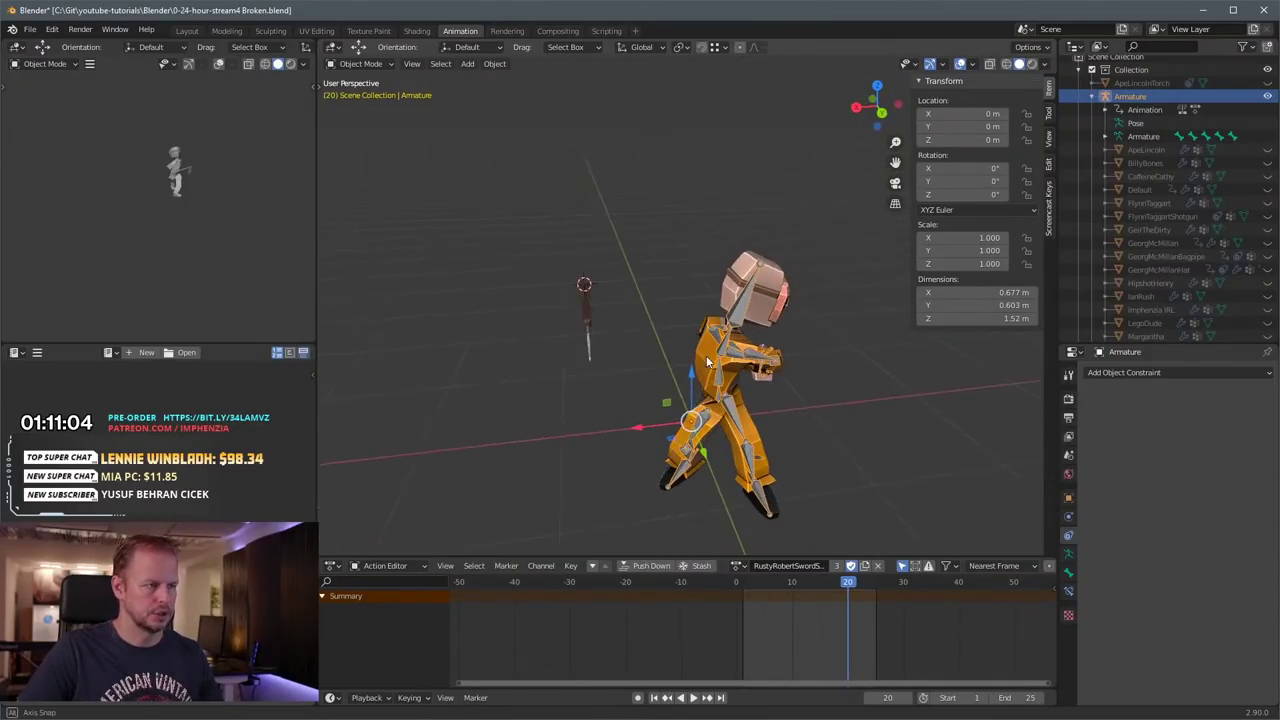
pyautogui.click(736, 566)
pyautogui.click(768, 507)
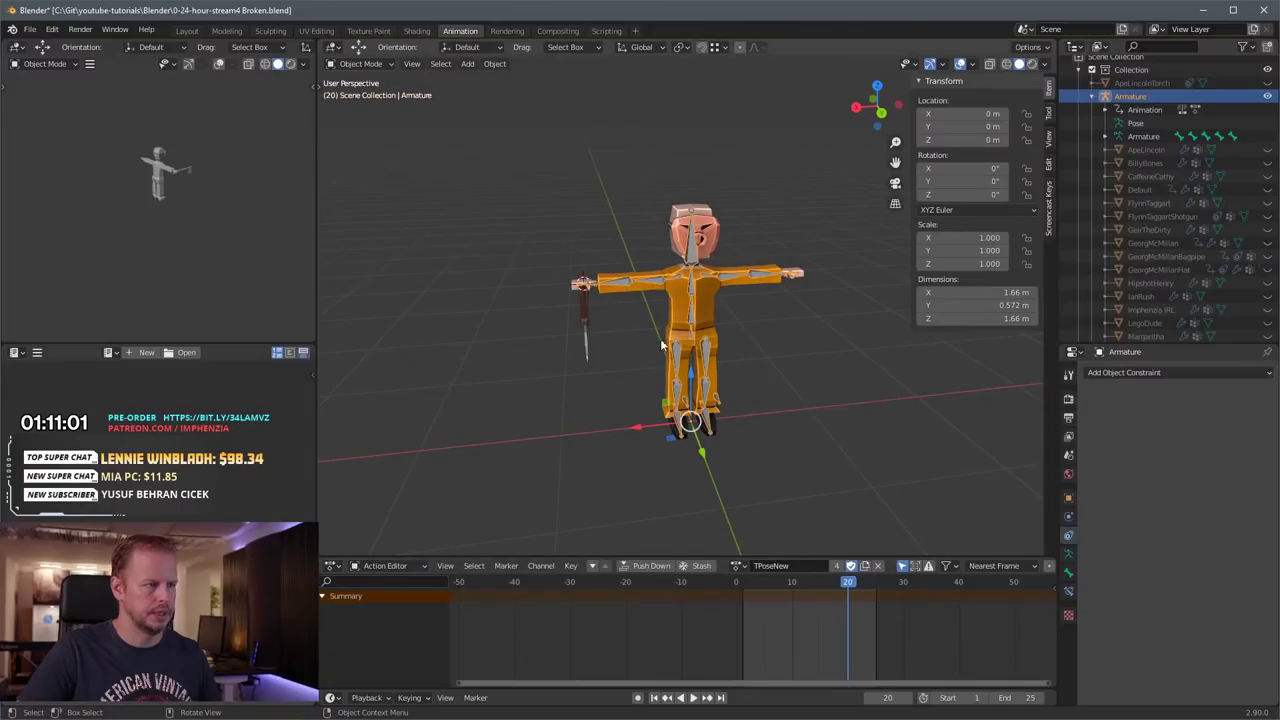
# Step: Select the axe and add a Child Of object constraint to it
pyautogui.click(590, 323)
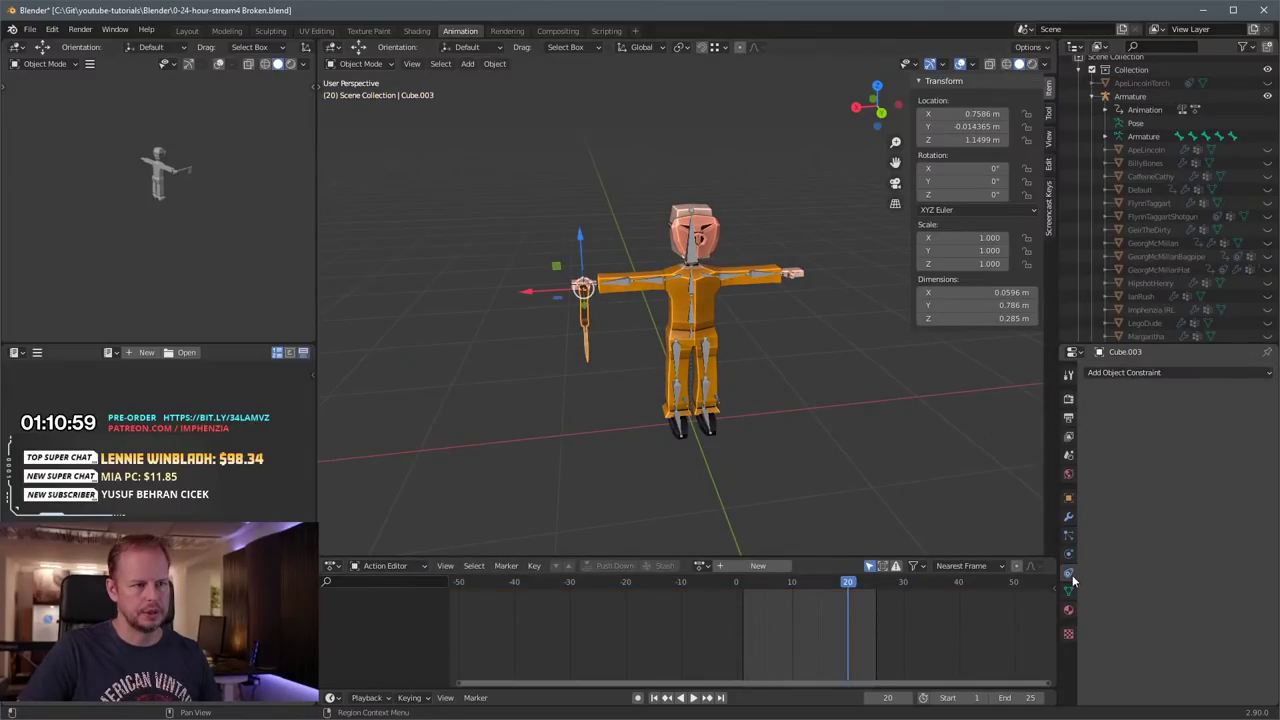
pyautogui.click(1160, 372)
pyautogui.click(1230, 428)
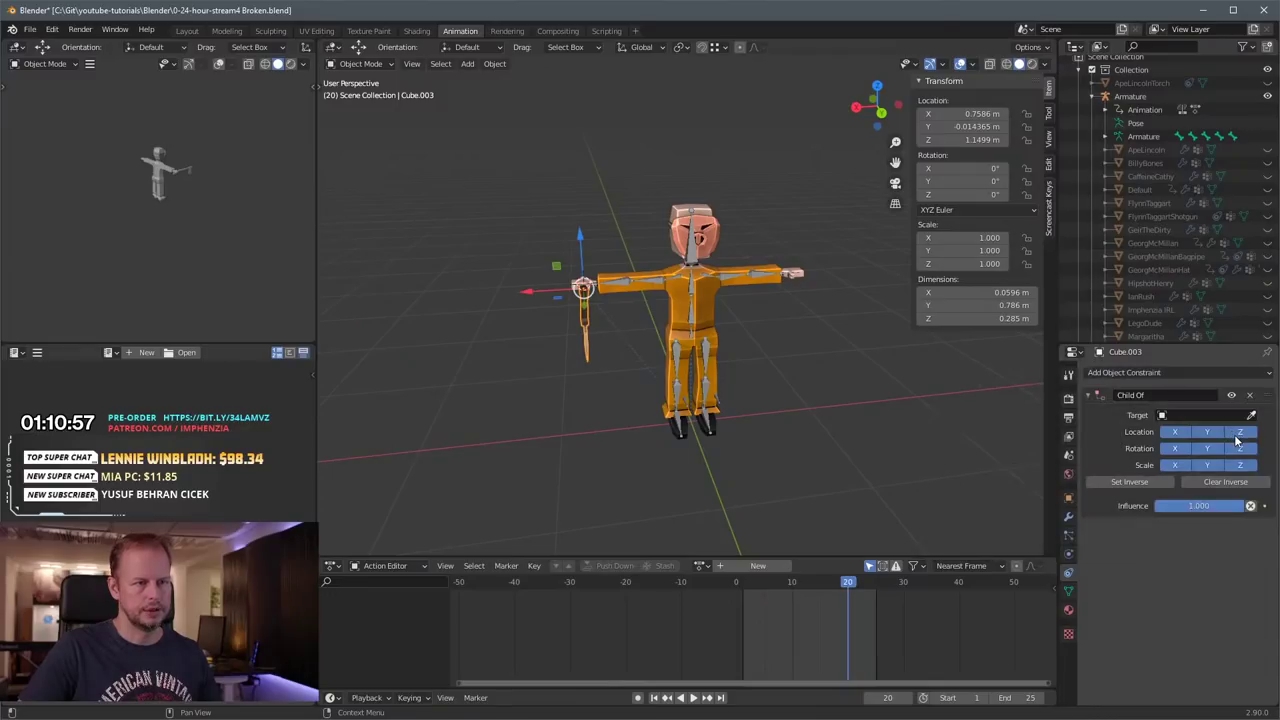
# Step: Target the axe's Child Of constraint to the Armature's Hand.R bone and set the inverse
pyautogui.click(1203, 416)
pyautogui.click(1233, 475)
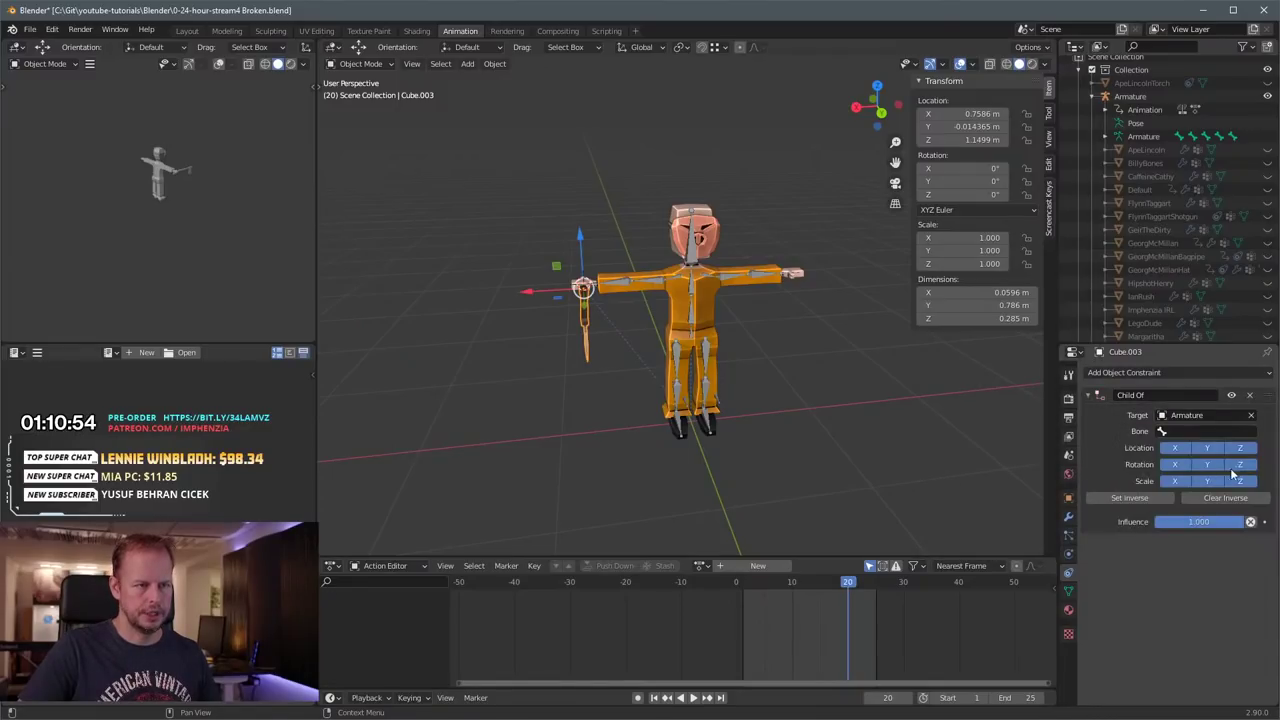
pyautogui.click(1192, 431)
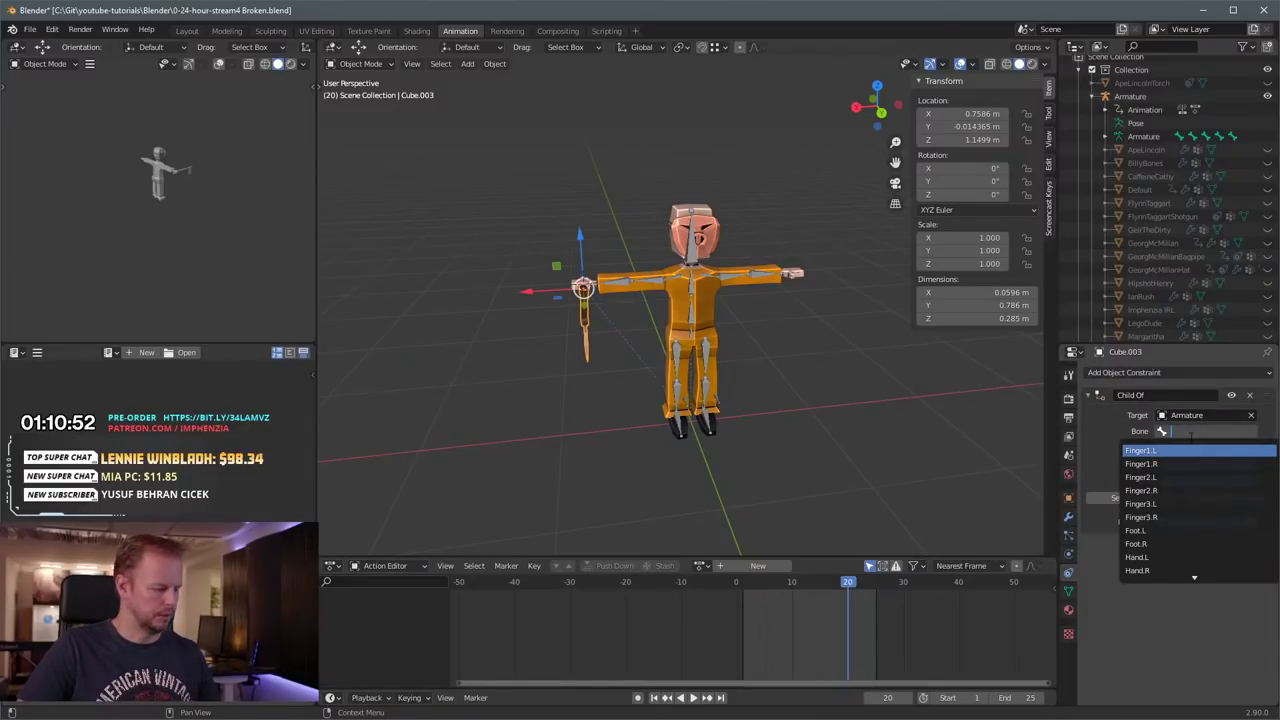
pyautogui.write('han')
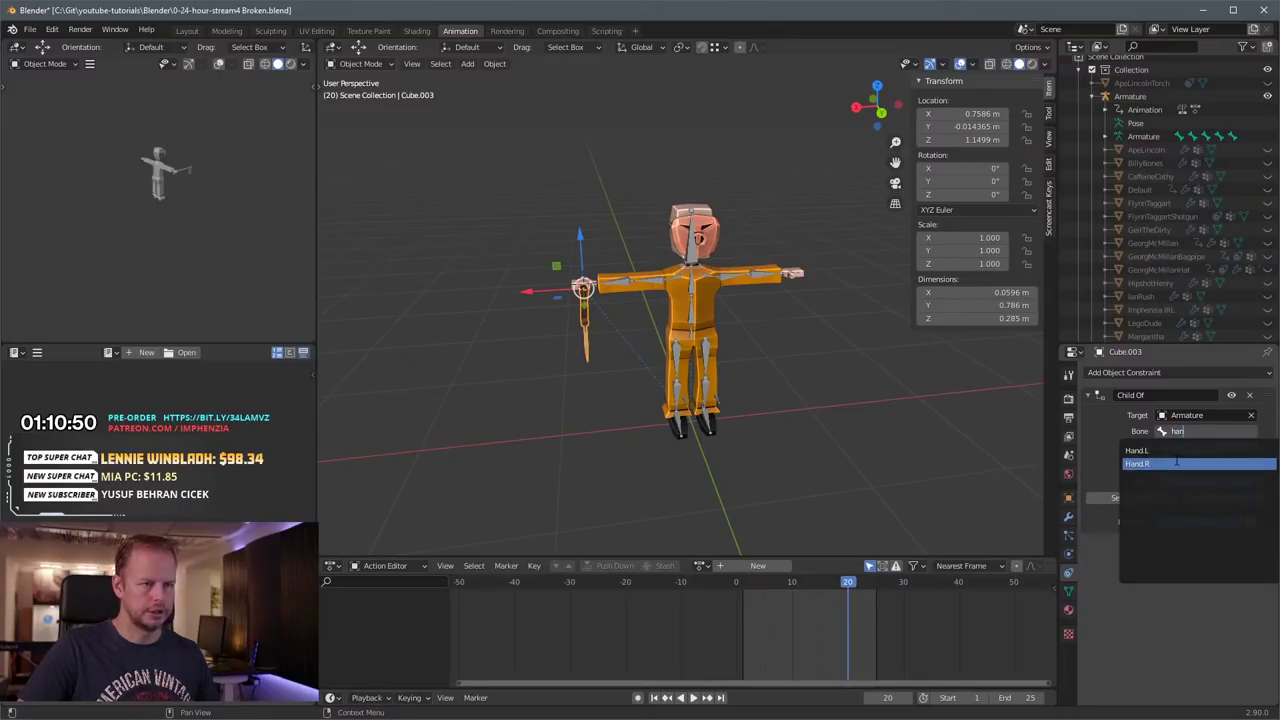
pyautogui.click(1174, 463)
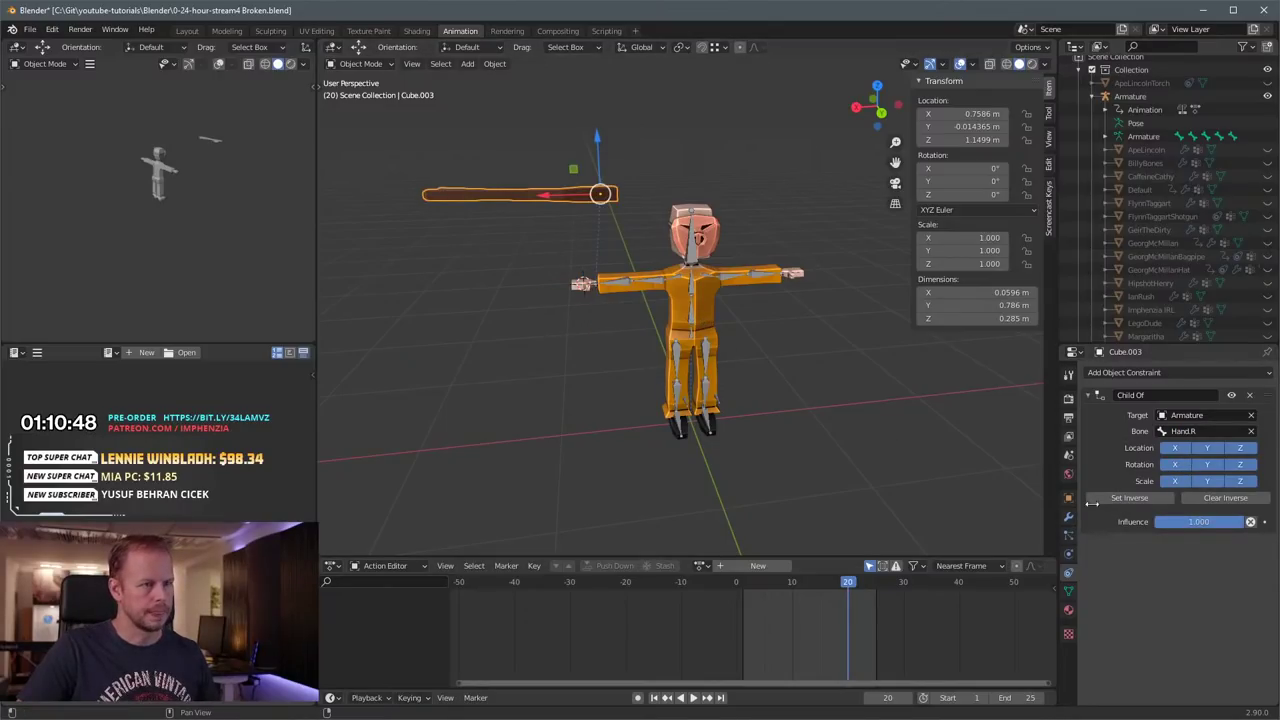
pyautogui.click(1146, 498)
# Step: Assign the RustyRobertSwordSwing action to the axe and go to frame 0
pyautogui.moveTo(714, 335); pyautogui.dragTo(755, 345, button='middle')
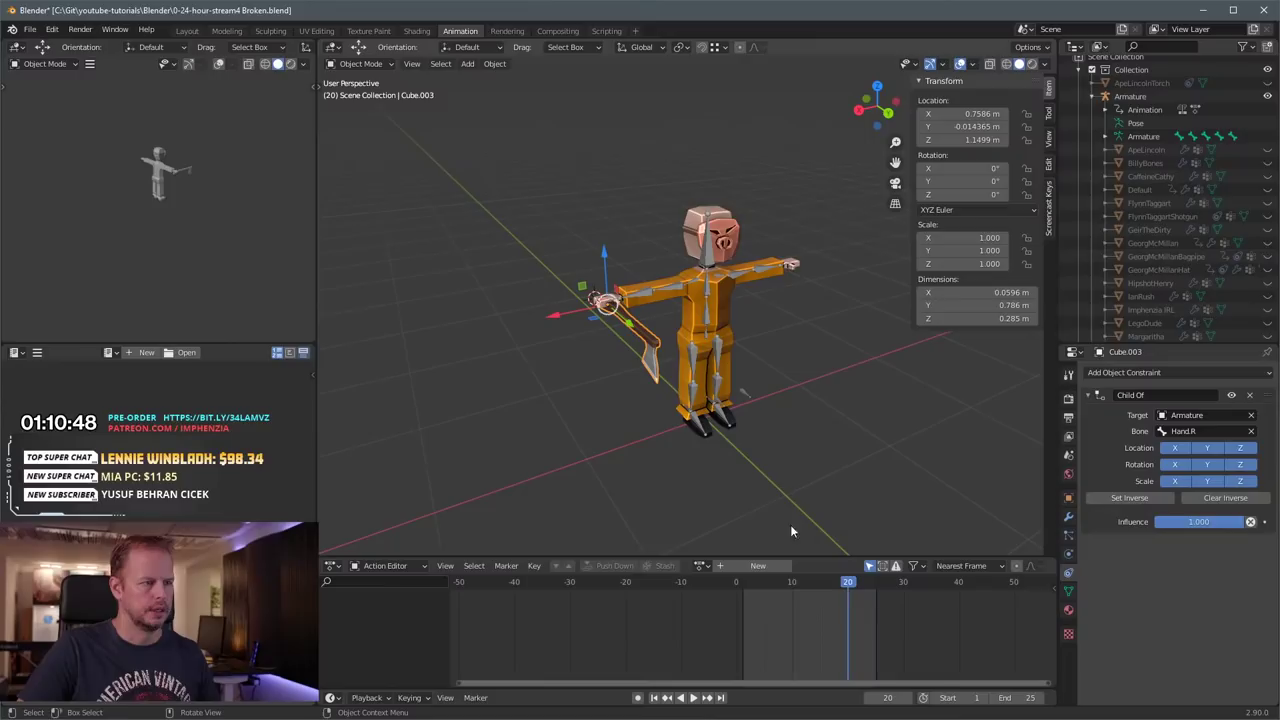
pyautogui.click(708, 567)
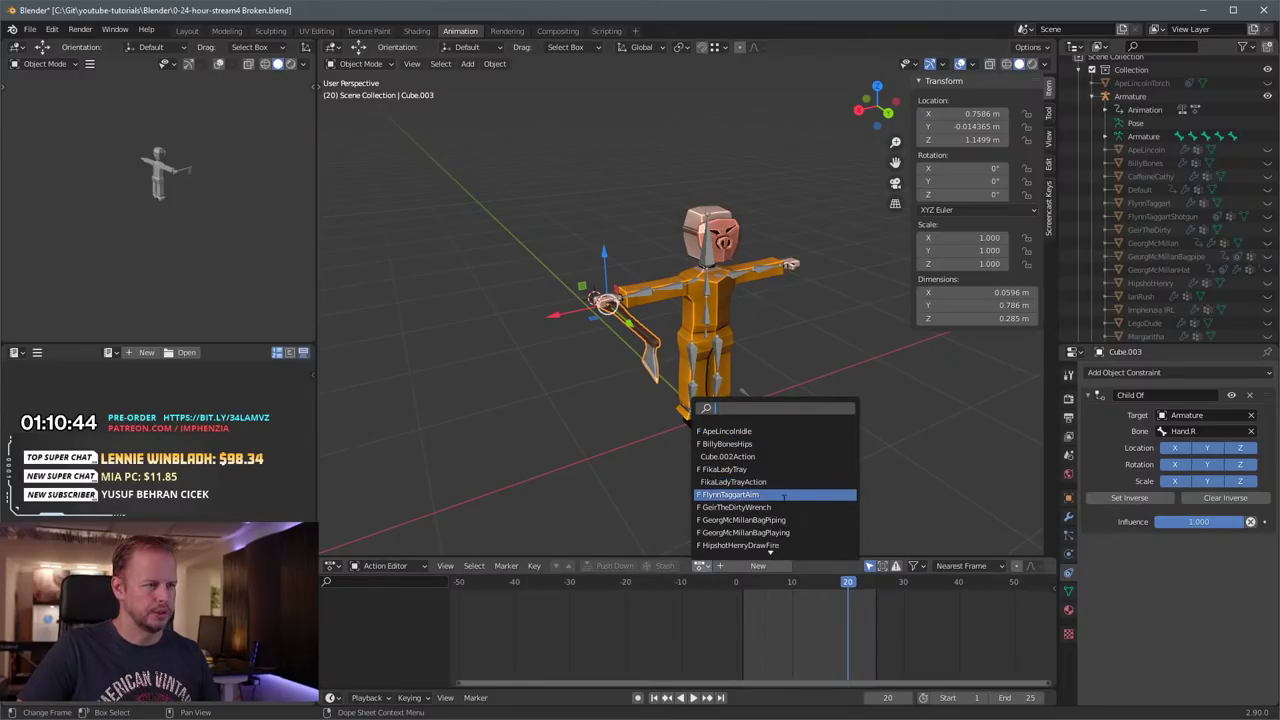
pyautogui.scroll(4, 798, 482)
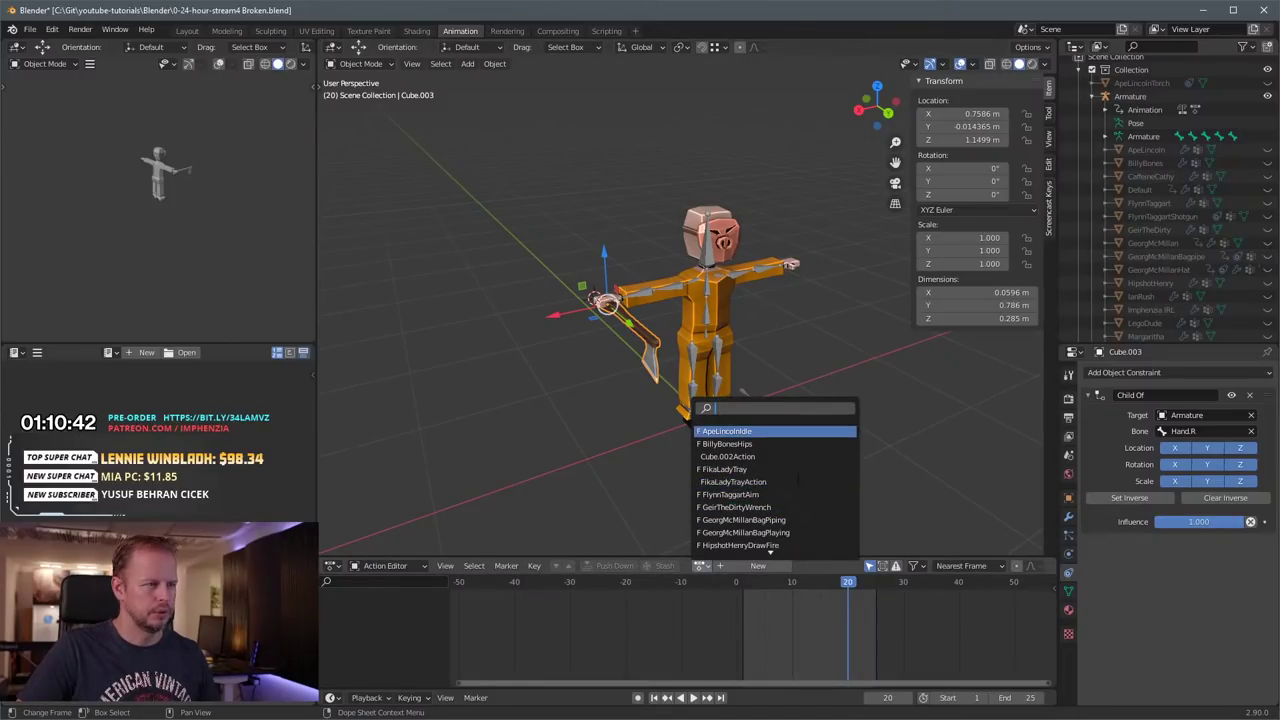
pyautogui.scroll(-15, 798, 482)
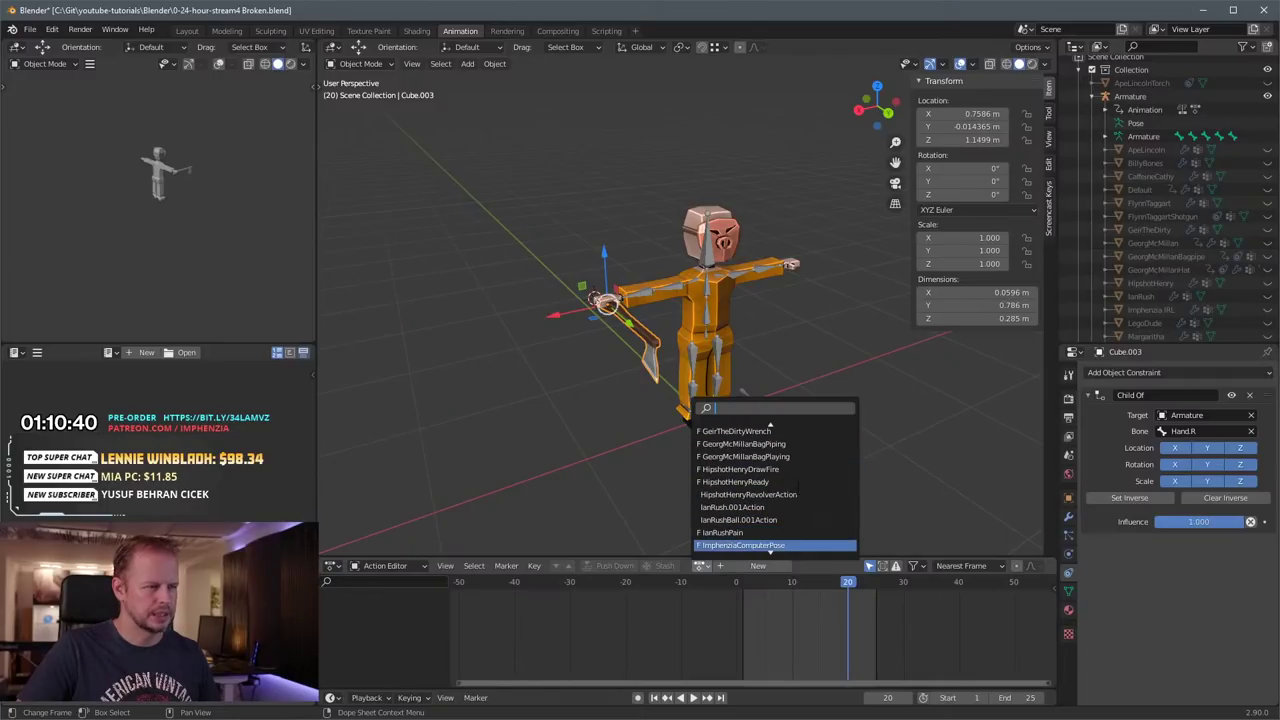
pyautogui.scroll(-8, 798, 488)
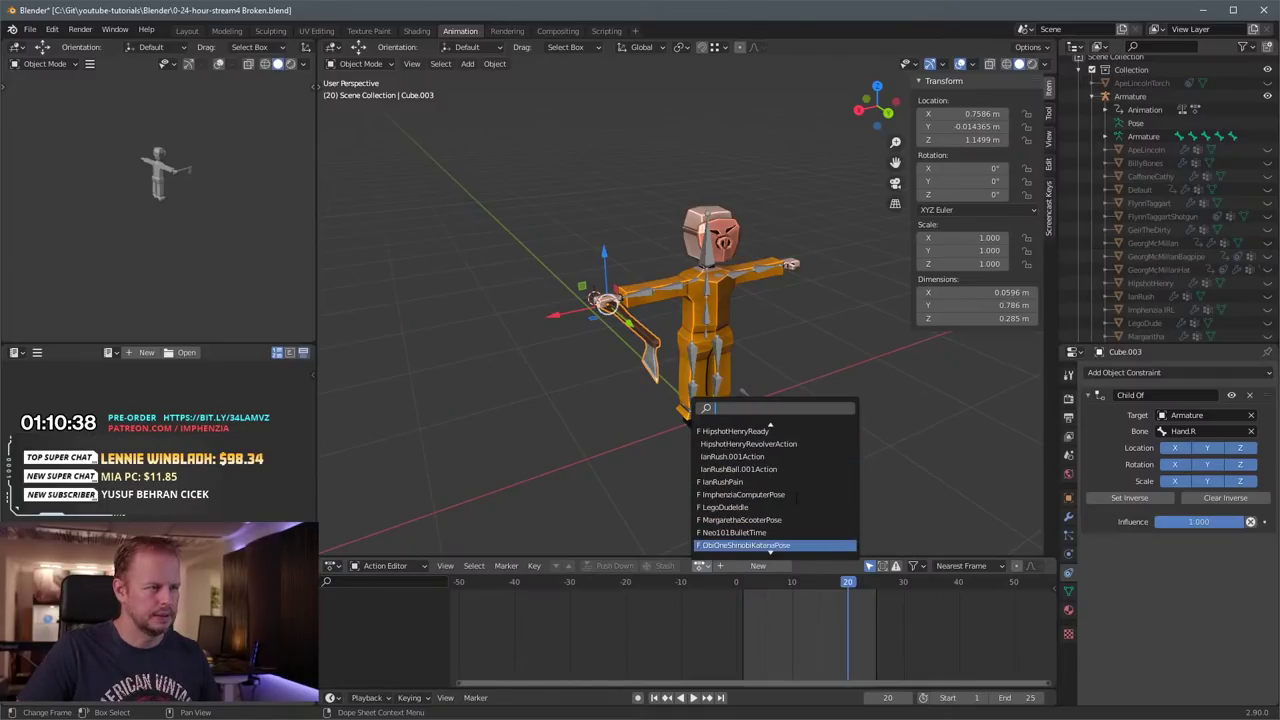
pyautogui.scroll(-10, 792, 520)
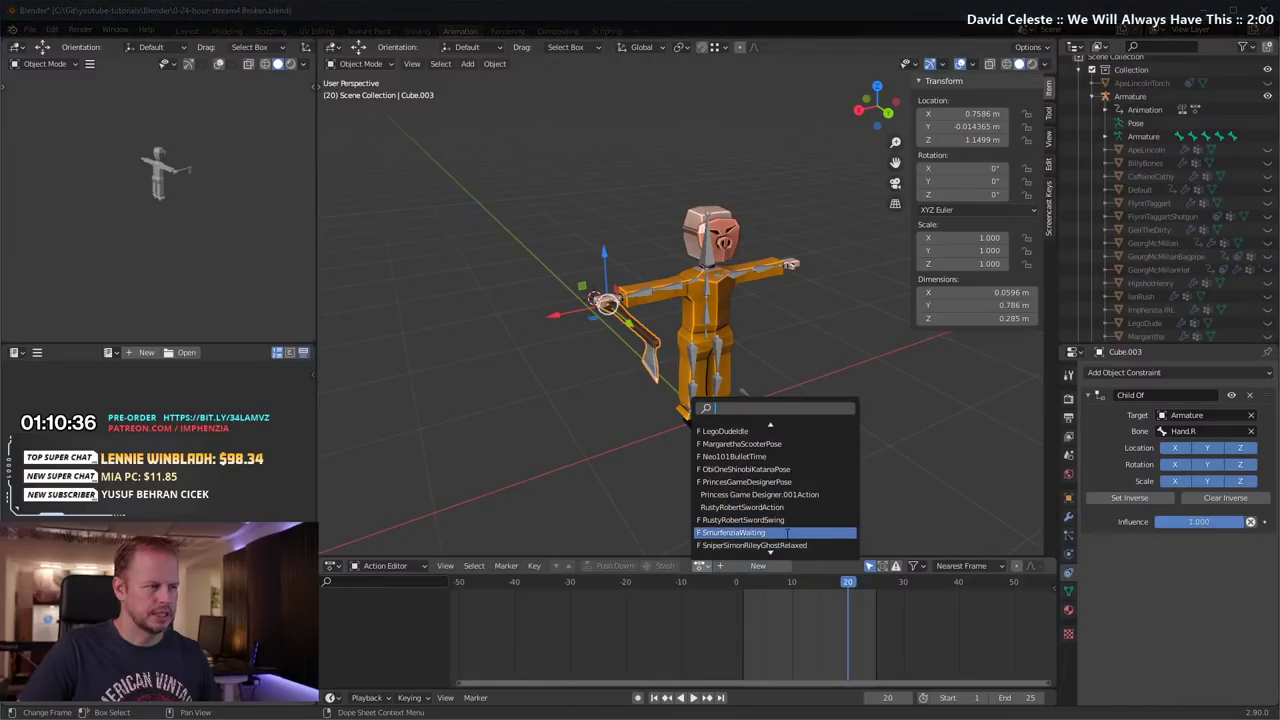
pyautogui.click(778, 521)
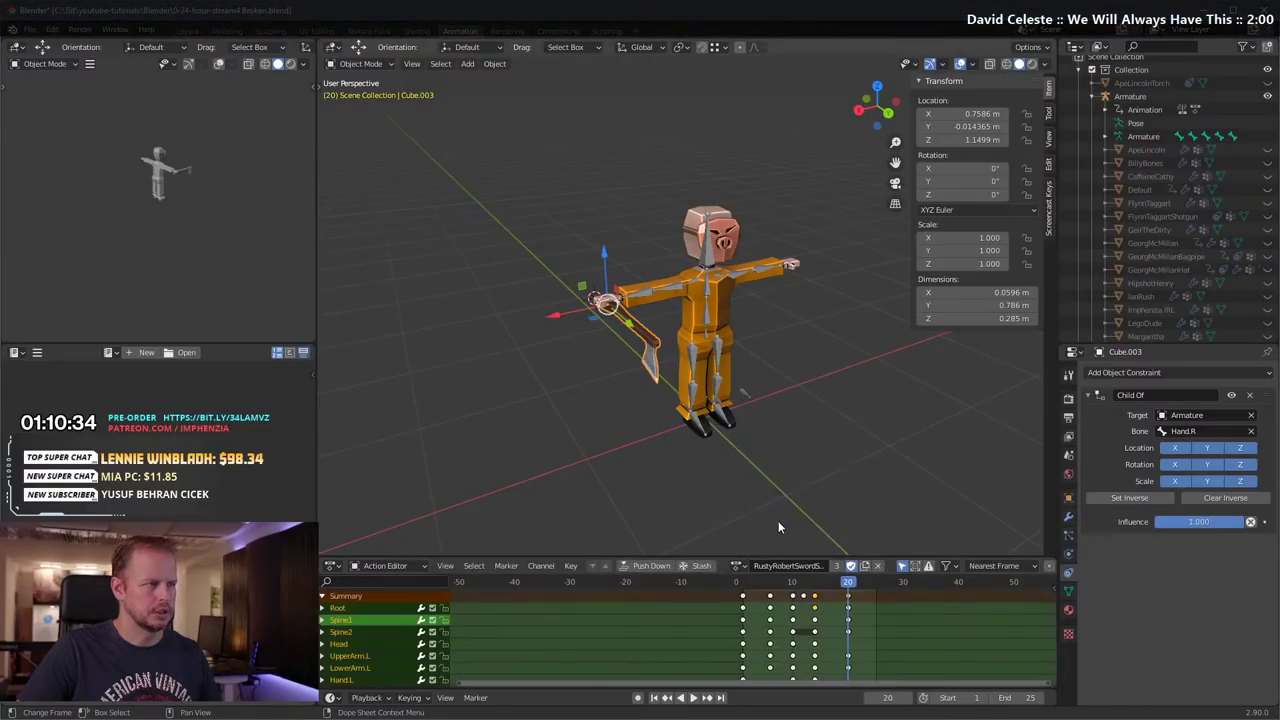
pyautogui.moveTo(741, 582); pyautogui.dragTo(737, 584)
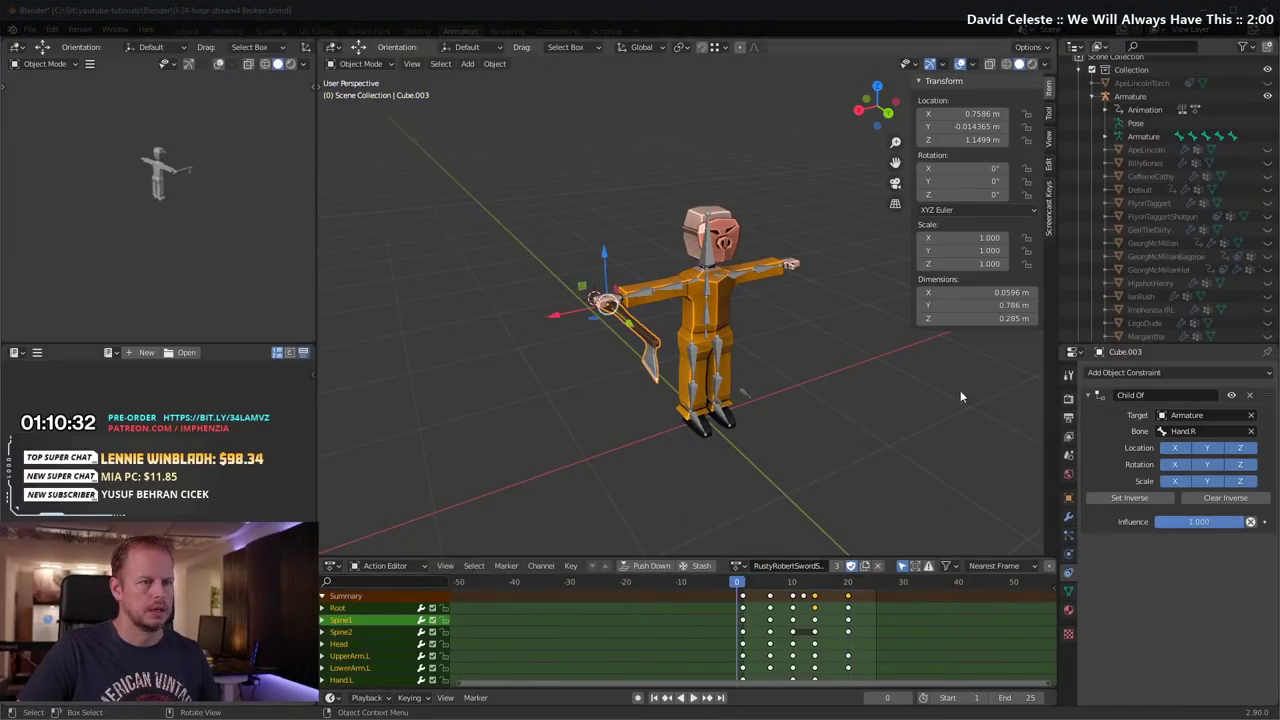
# Step: Assign RustyRobertSwordSwing to the armature and play it to check how the axe follows the hand
pyautogui.click(704, 318)
pyautogui.click(741, 566)
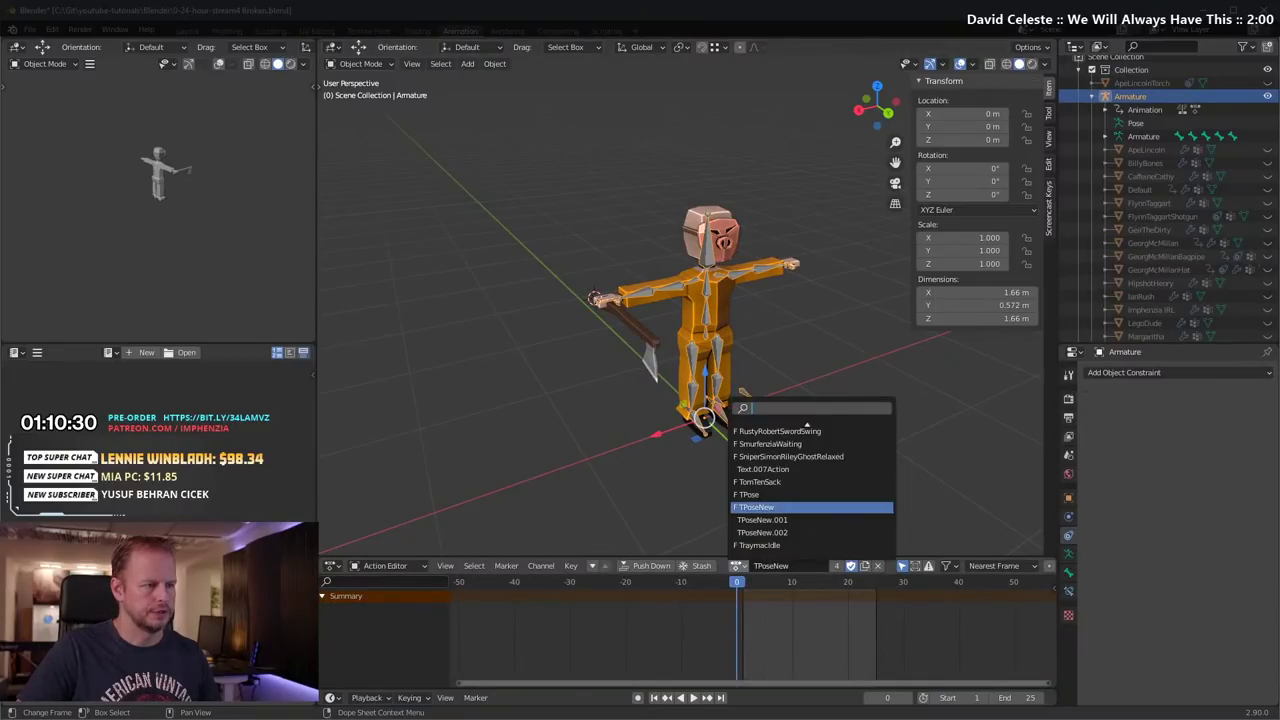
pyautogui.click(784, 431)
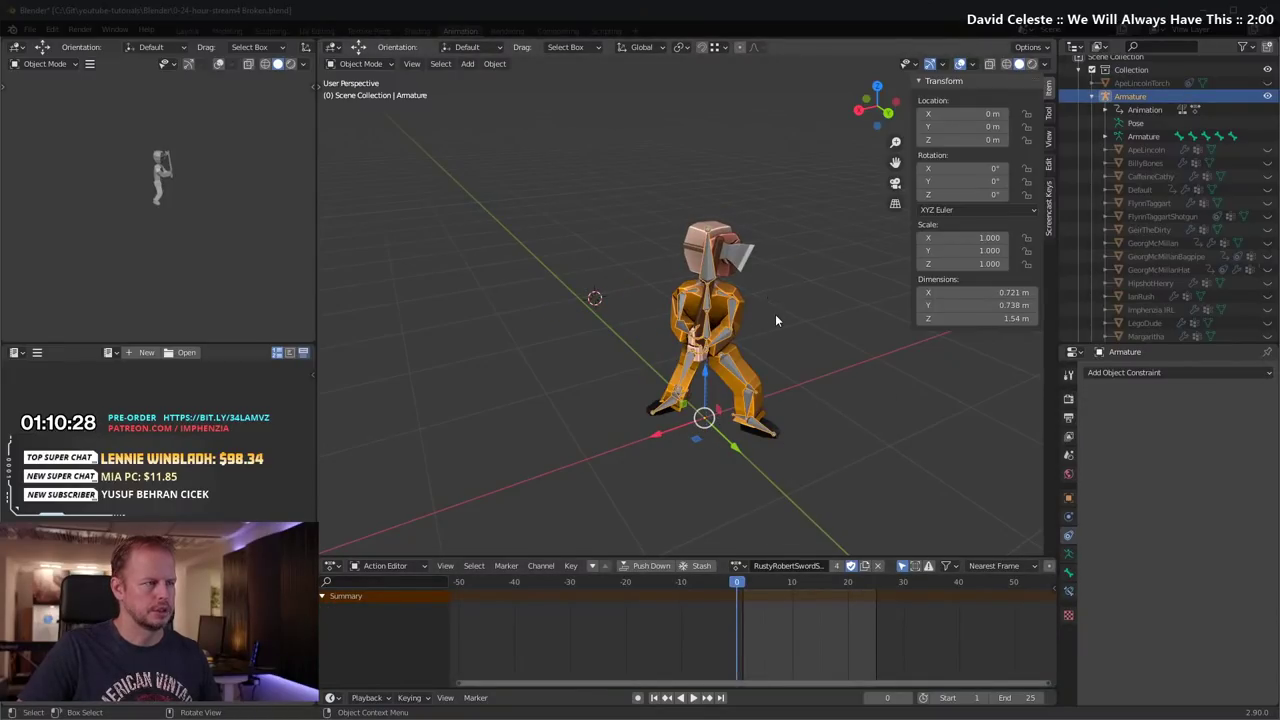
pyautogui.press('space')
pyautogui.moveTo(782, 356); pyautogui.dragTo(665, 334, button='middle')
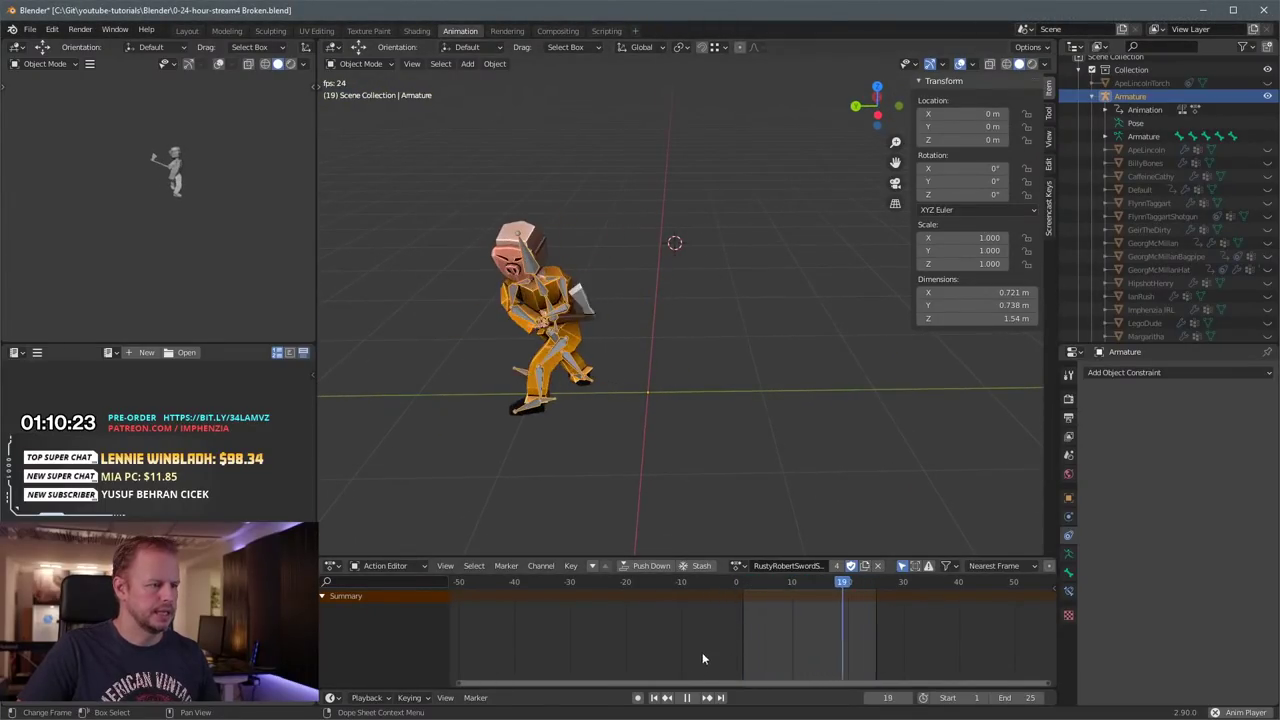
# Step: Scrub the swing to frame 15 and inspect how the axe sits in the character's hands
pyautogui.click(784, 587)
pyautogui.moveTo(784, 588); pyautogui.dragTo(821, 582)
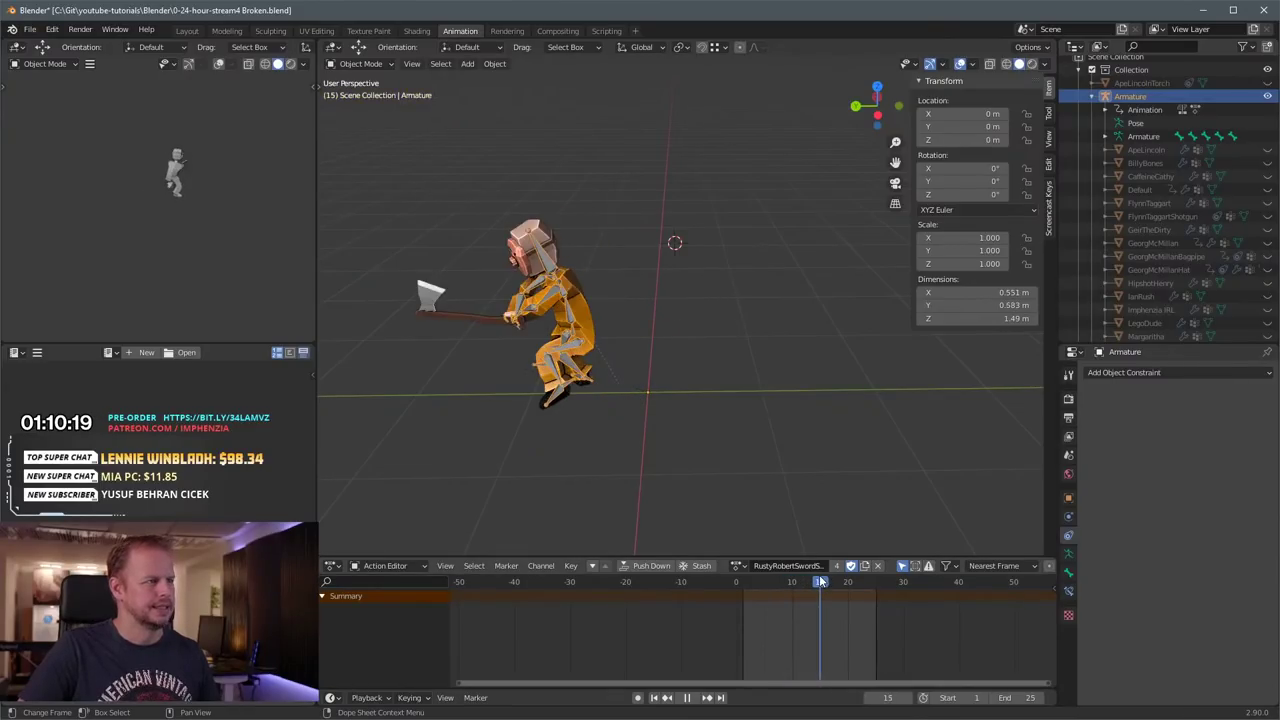
pyautogui.moveTo(536, 318); pyautogui.dragTo(770, 355, button='middle')
pyautogui.scroll(-2, 608, 330)
pyautogui.scroll(2, 660, 345)
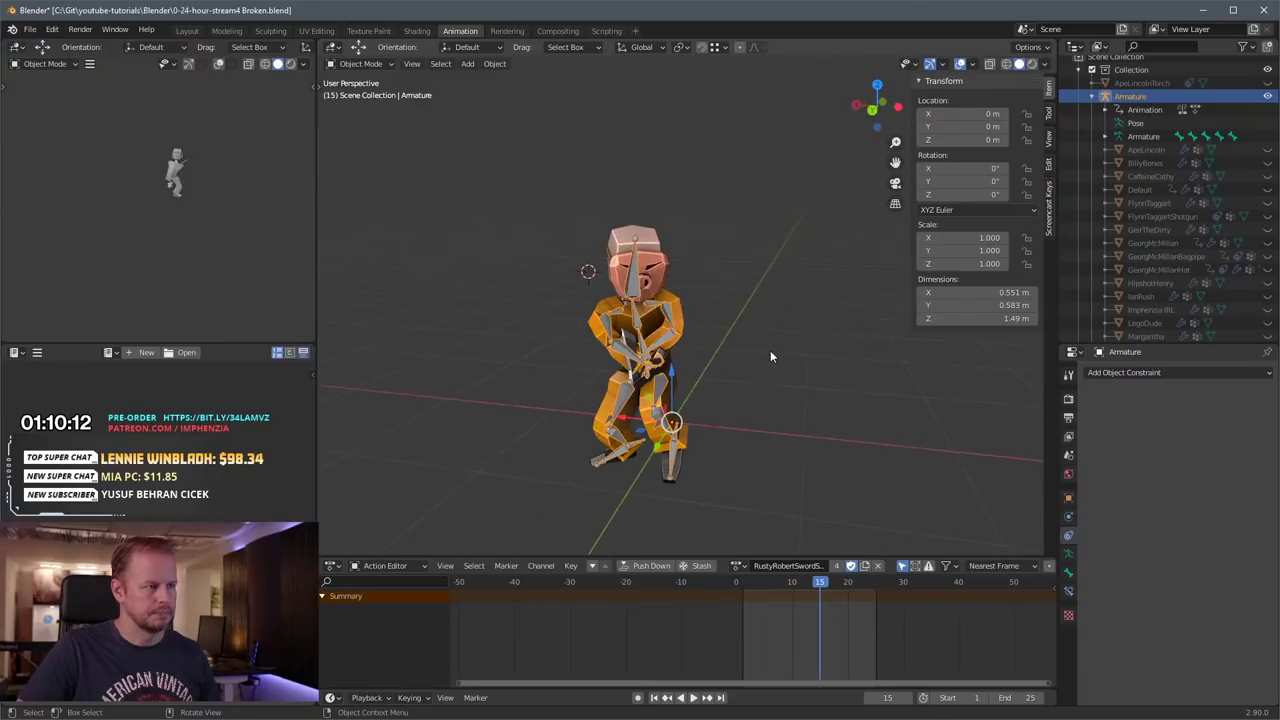
# Step: Select the axe and set its Y rotation to -101° to reorient the blade in the grip
pyautogui.click(671, 362)
pyautogui.moveTo(685, 356); pyautogui.dragTo(532, 403, button='middle')
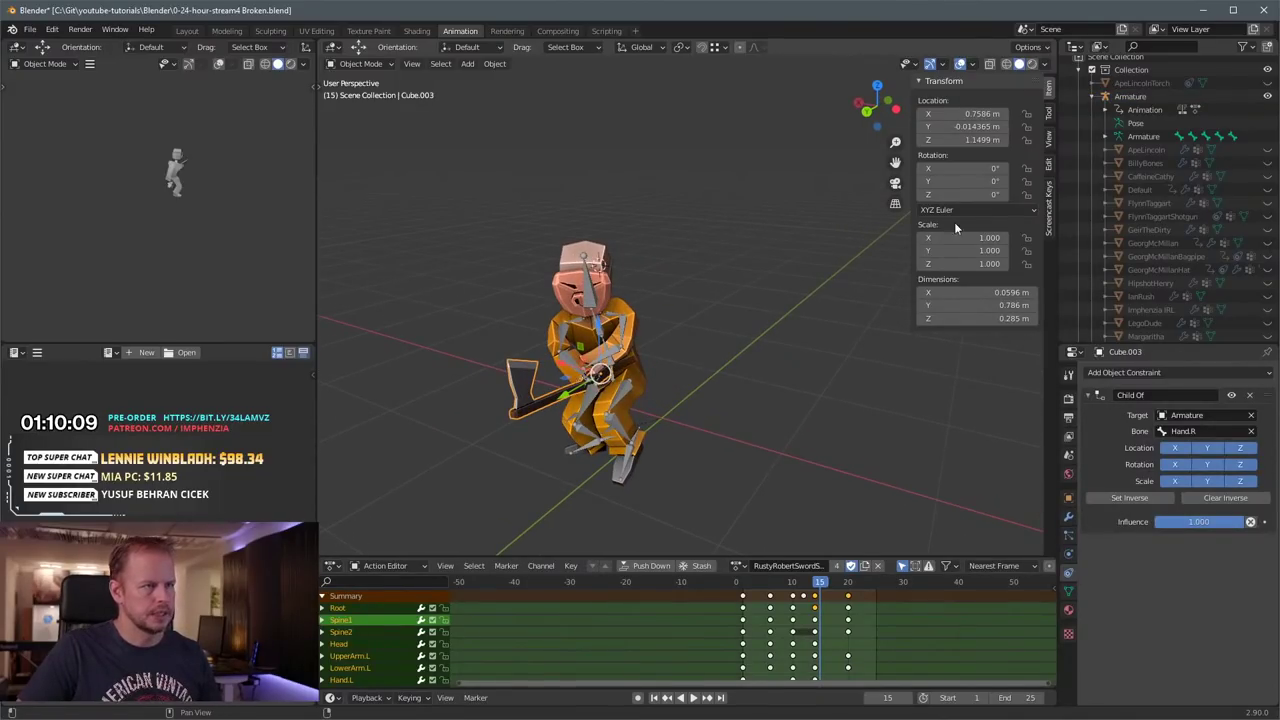
pyautogui.moveTo(960, 181); pyautogui.dragTo(817, 181)
pyautogui.moveTo(505, 298)
pyautogui.mouseDown(button='middle')
pyautogui.moveTo(550, 283)
pyautogui.moveTo(505, 286)
pyautogui.mouseUp(button='middle')
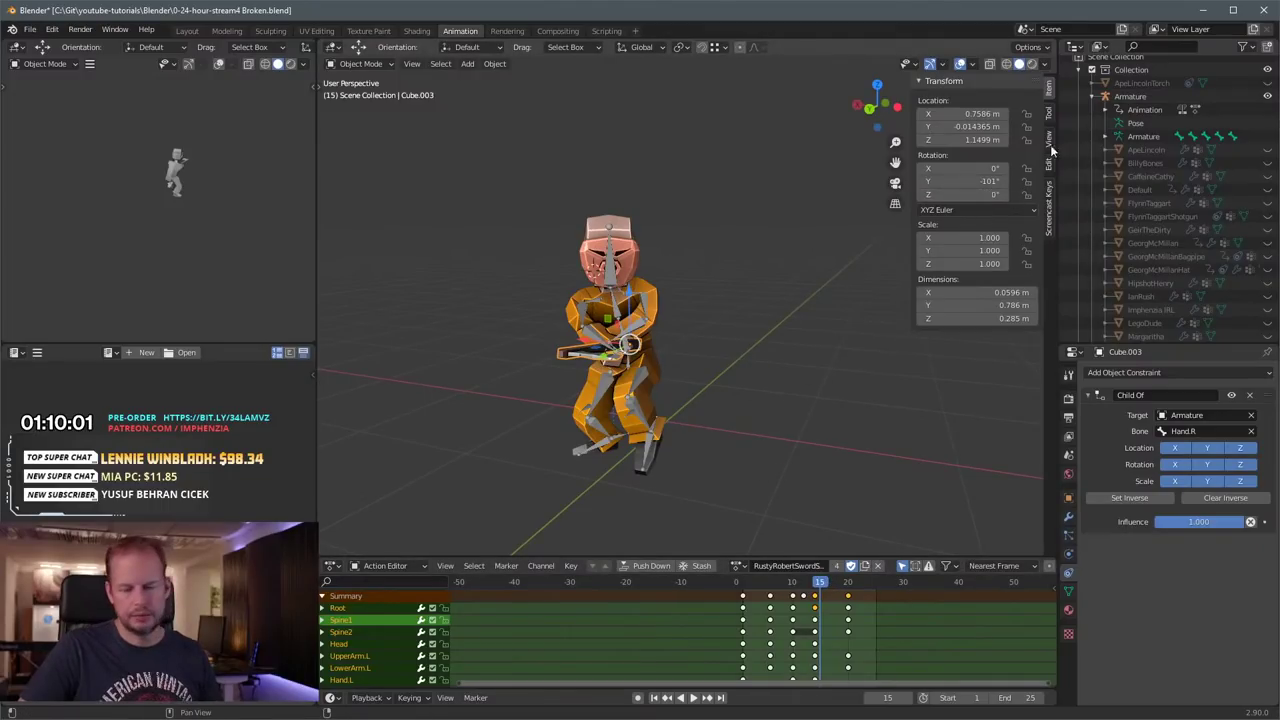
# Step: Scrub and play the swing animation to check the axe's new orientation
pyautogui.click(814, 592)
pyautogui.moveTo(814, 592)
pyautogui.mouseDown()
pyautogui.moveTo(781, 600)
pyautogui.moveTo(825, 600)
pyautogui.moveTo(790, 600)
pyautogui.mouseUp()
pyautogui.press('space')
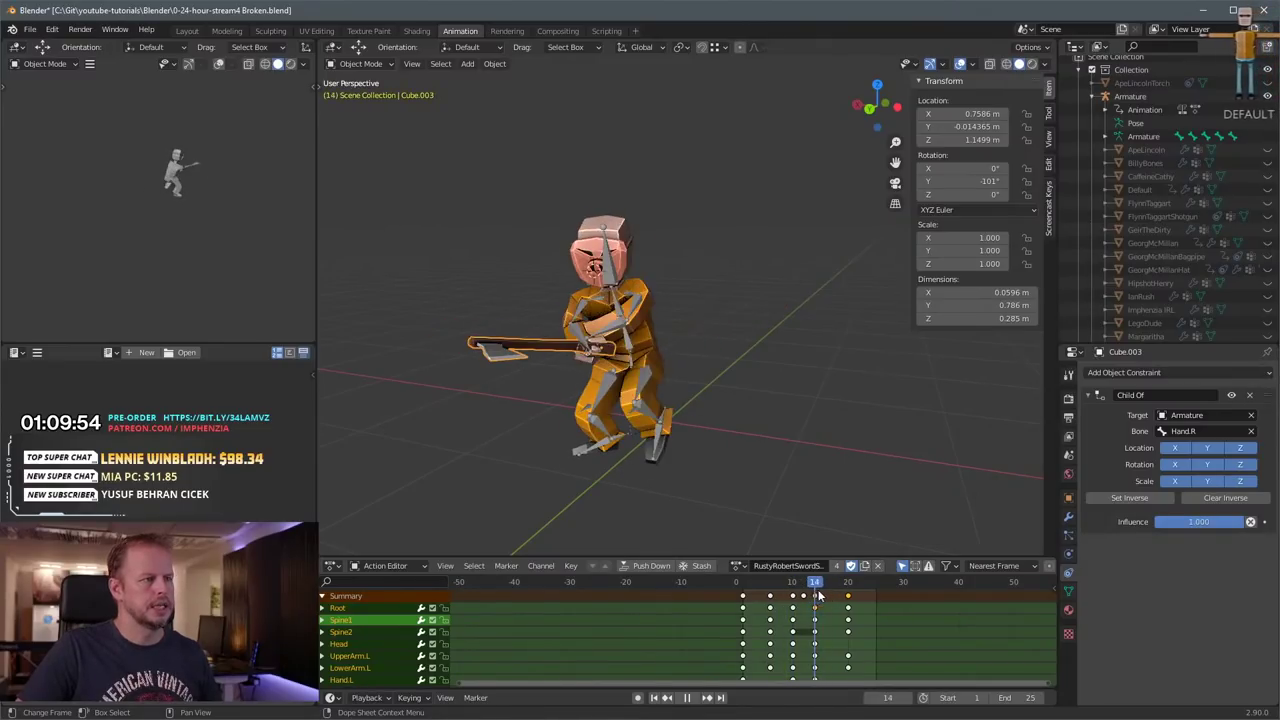
pyautogui.moveTo(760, 540); pyautogui.dragTo(888, 374, button='middle')
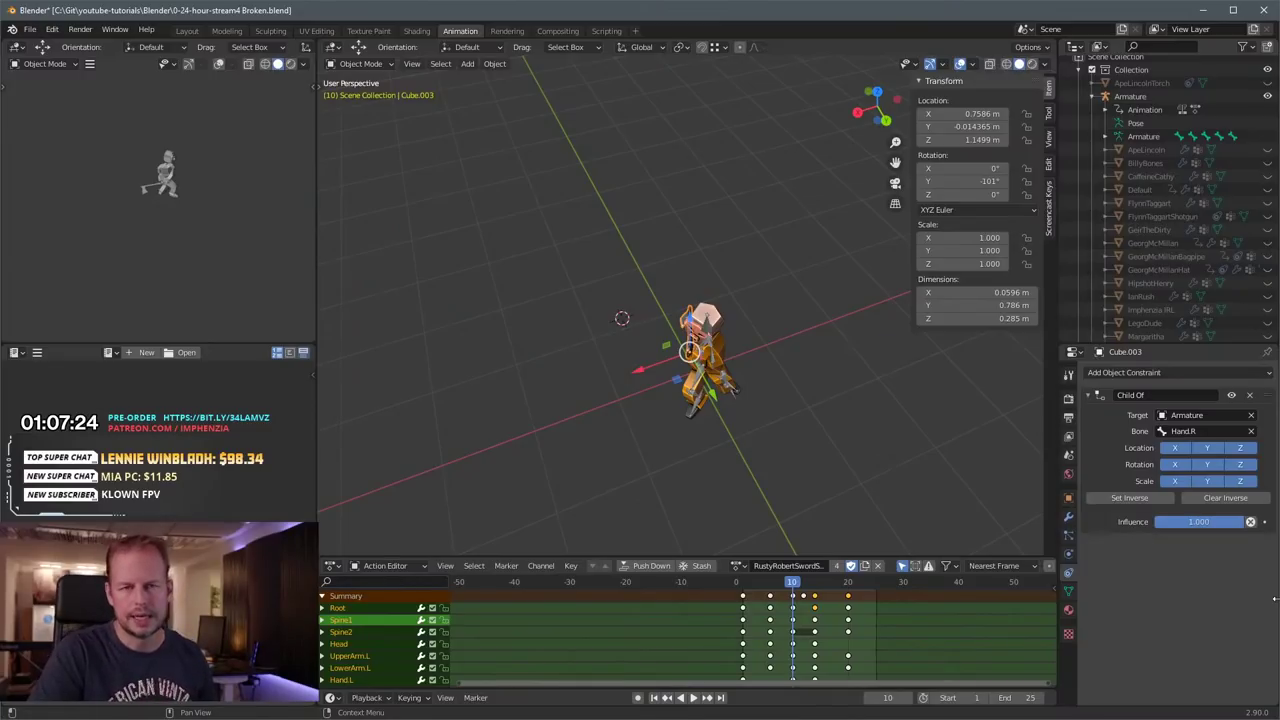
# Step: Try the World cavity type in the viewport shading with the posed character in close view
pyautogui.scroll(1, 848, 374)
pyautogui.scroll(5, 847, 370)
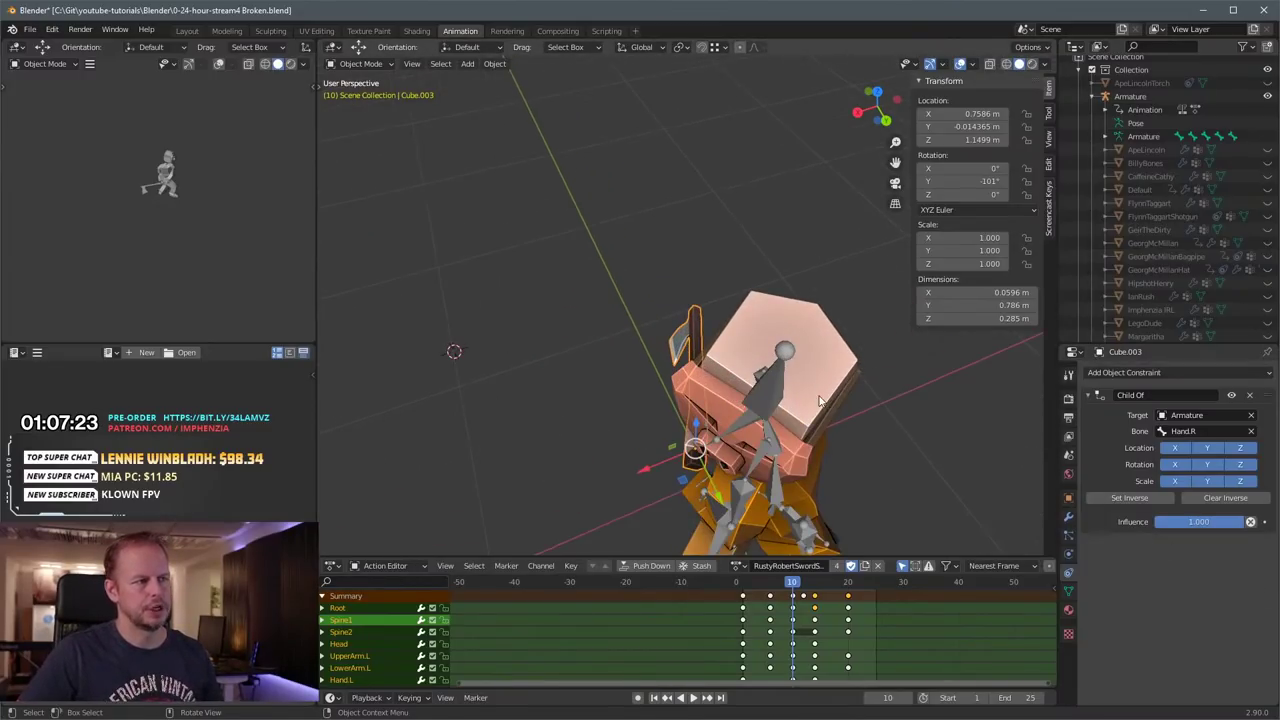
pyautogui.keyDown('shift'); pyautogui.moveTo(820, 396); pyautogui.dragTo(684, 254, button='middle'); pyautogui.keyUp('shift')
pyautogui.moveTo(712, 340)
pyautogui.mouseDown(button='middle')
pyautogui.moveTo(672, 321)
pyautogui.moveTo(586, 221)
pyautogui.moveTo(555, 225)
pyautogui.moveTo(712, 208)
pyautogui.moveTo(671, 304)
pyautogui.moveTo(726, 293)
pyautogui.moveTo(792, 199)
pyautogui.mouseUp(button='middle')
pyautogui.click(1044, 64)
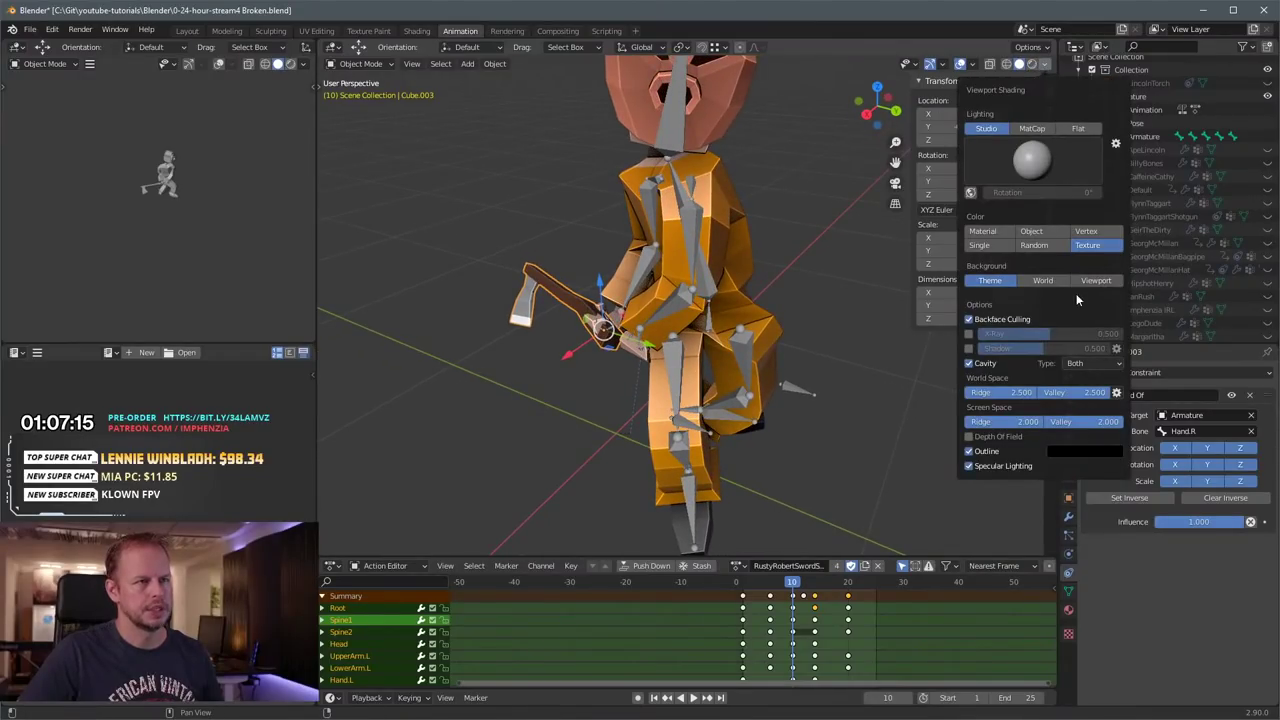
pyautogui.click(1095, 363)
pyautogui.click(1090, 385)
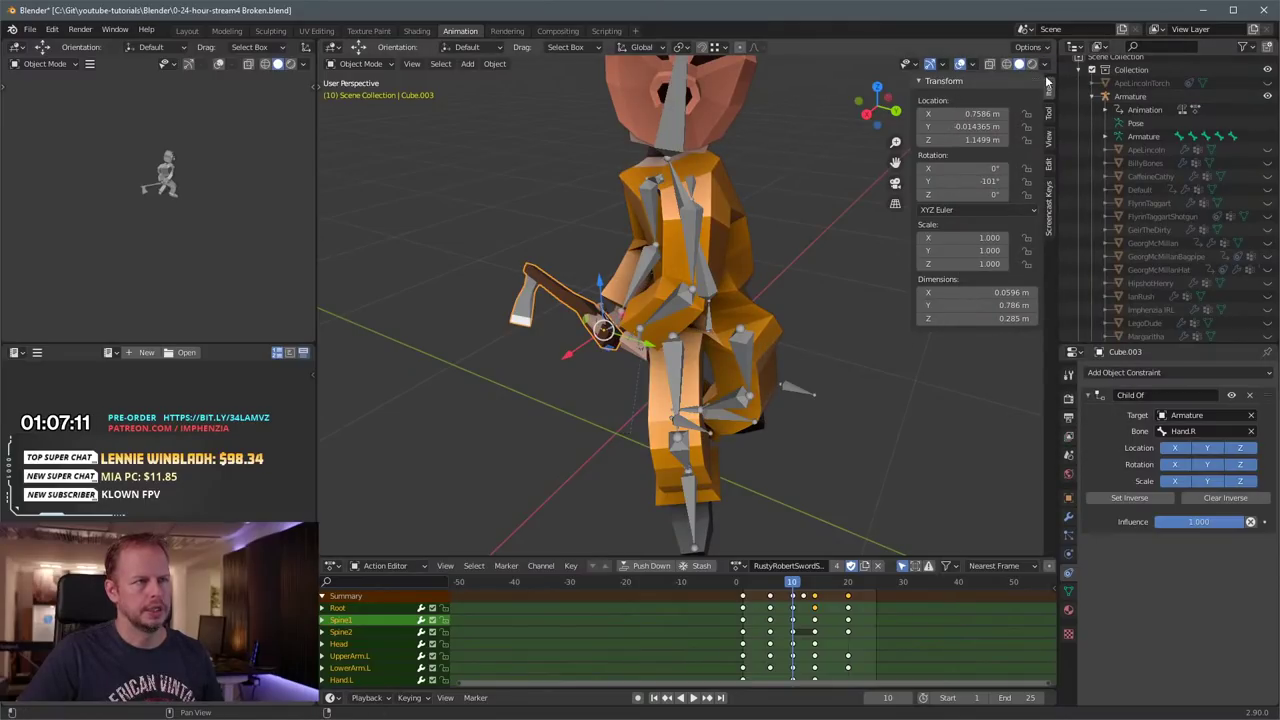
# Step: Set the viewport shading's cavity type to Screen
pyautogui.click(1044, 64)
pyautogui.click(1089, 363)
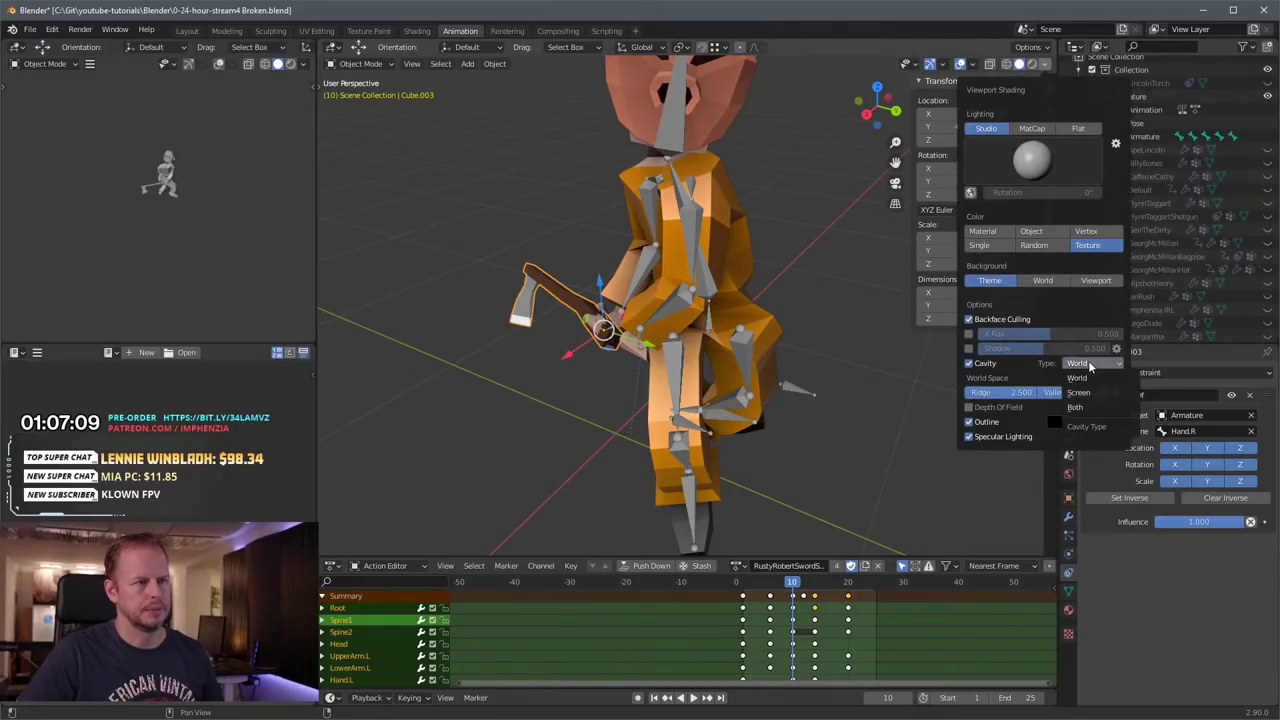
pyautogui.click(1091, 393)
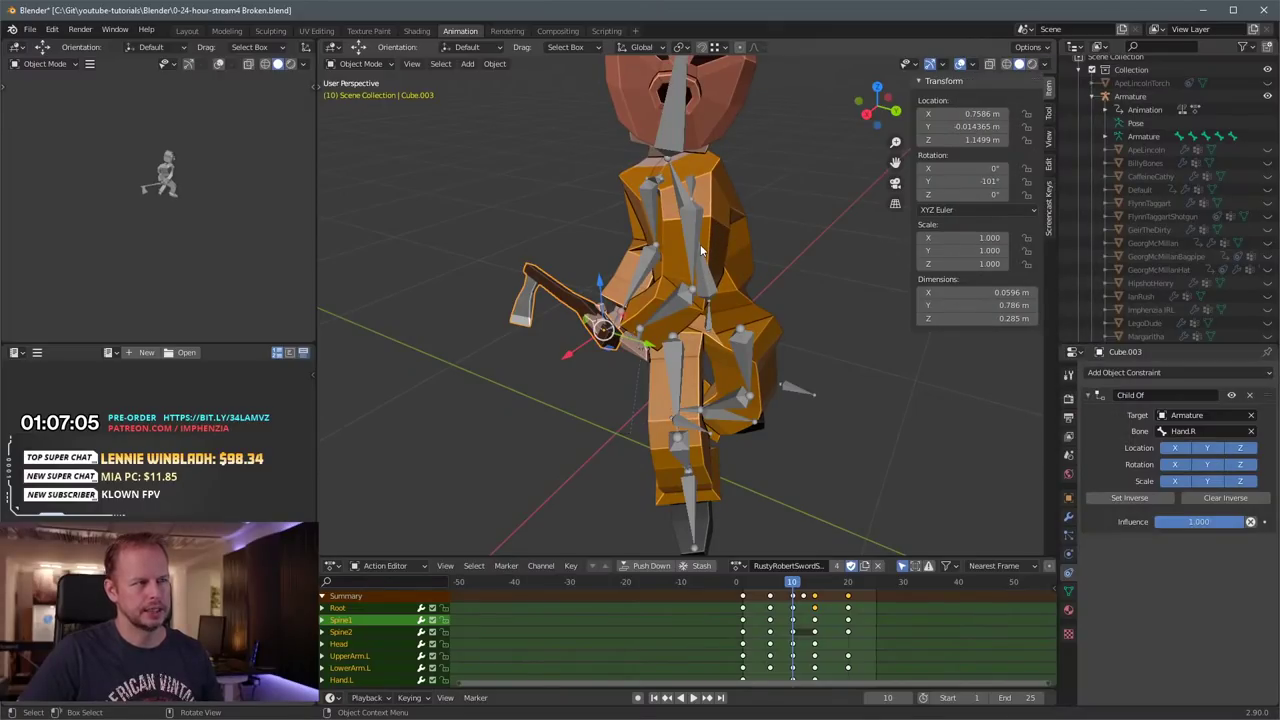
# Step: Try the World cavity type in the viewport shading, and set the cavity type to Both
pyautogui.click(1045, 64)
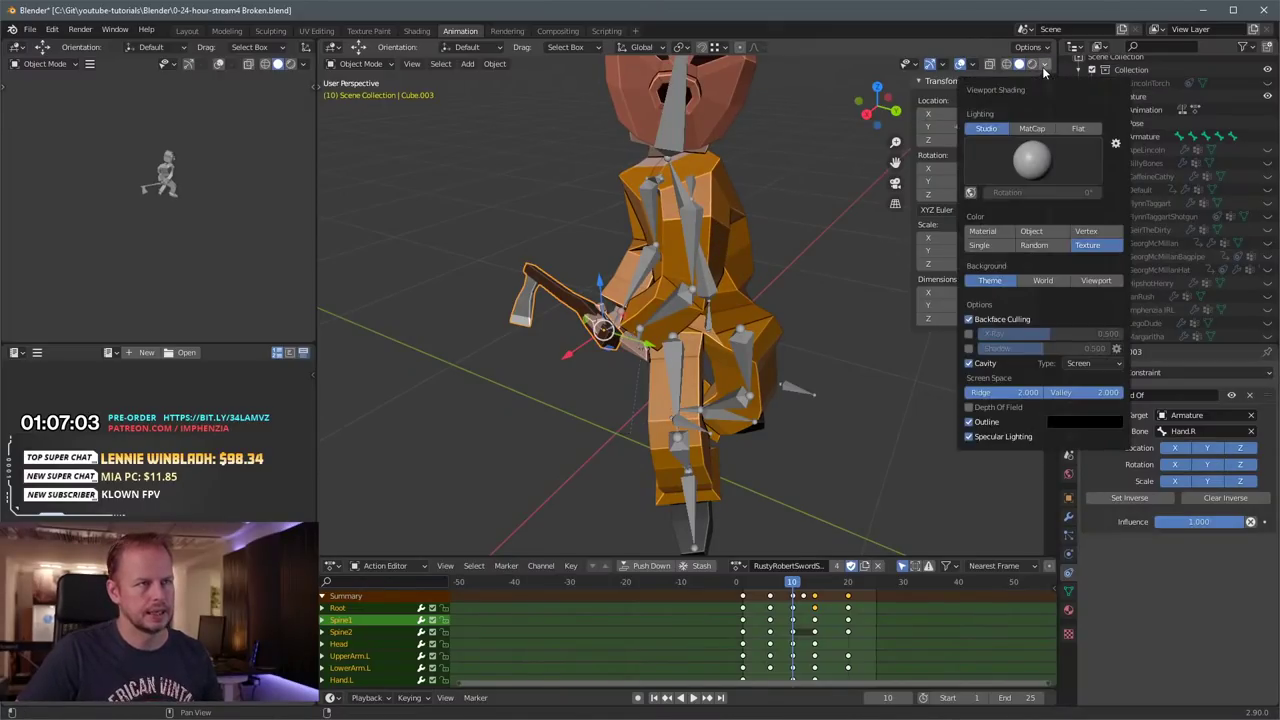
pyautogui.click(1104, 363)
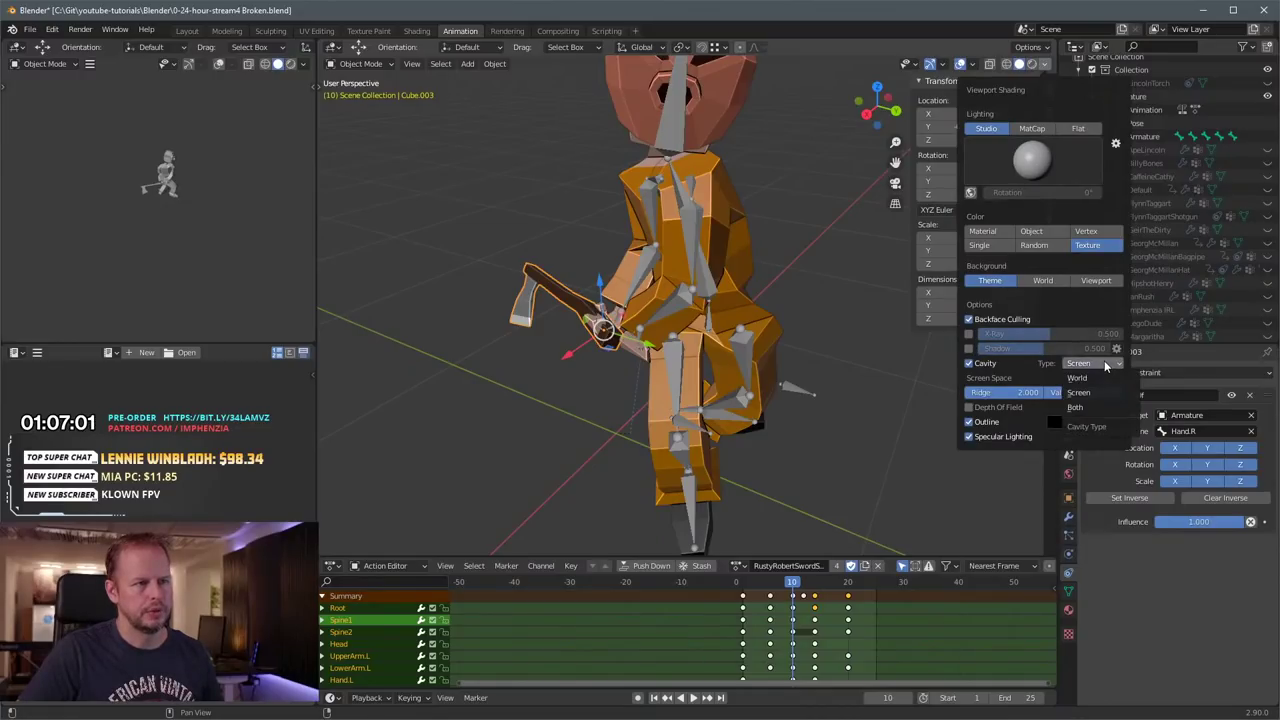
pyautogui.click(1087, 379)
pyautogui.moveTo(788, 340)
pyautogui.mouseDown(button='middle')
pyautogui.moveTo(700, 350)
pyautogui.moveTo(727, 388)
pyautogui.moveTo(706, 393)
pyautogui.mouseUp(button='middle')
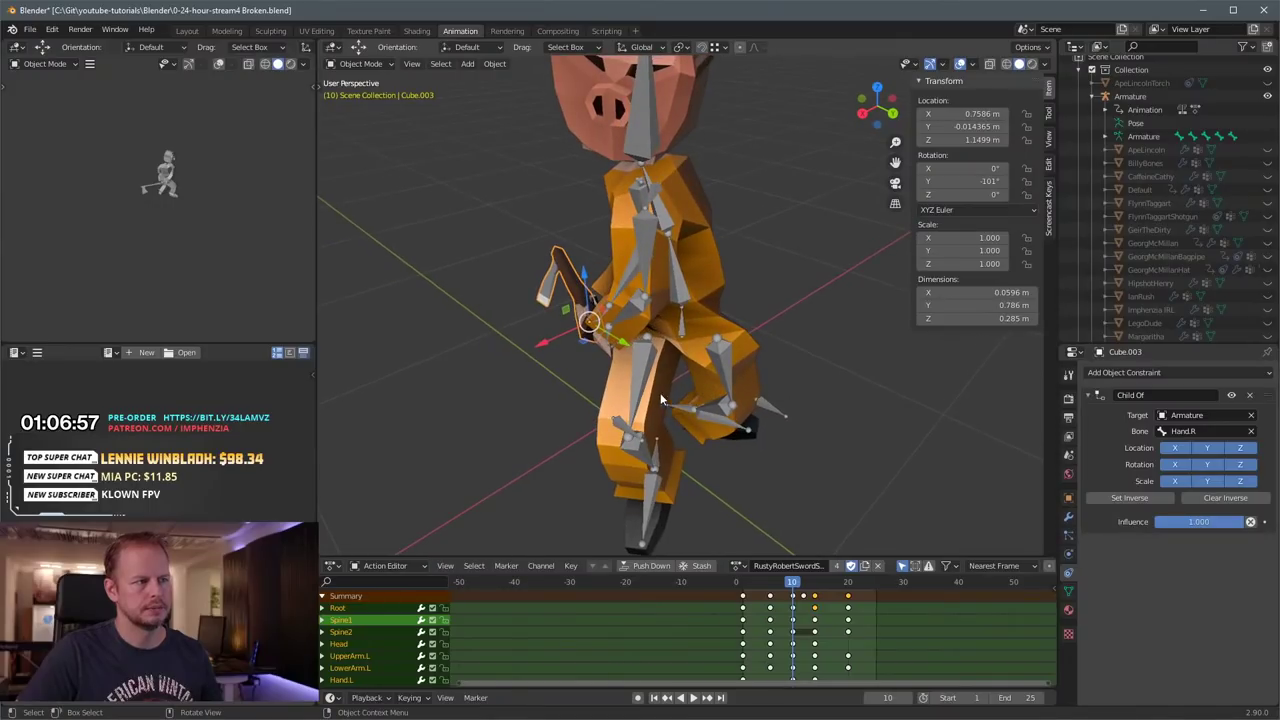
pyautogui.click(1045, 64)
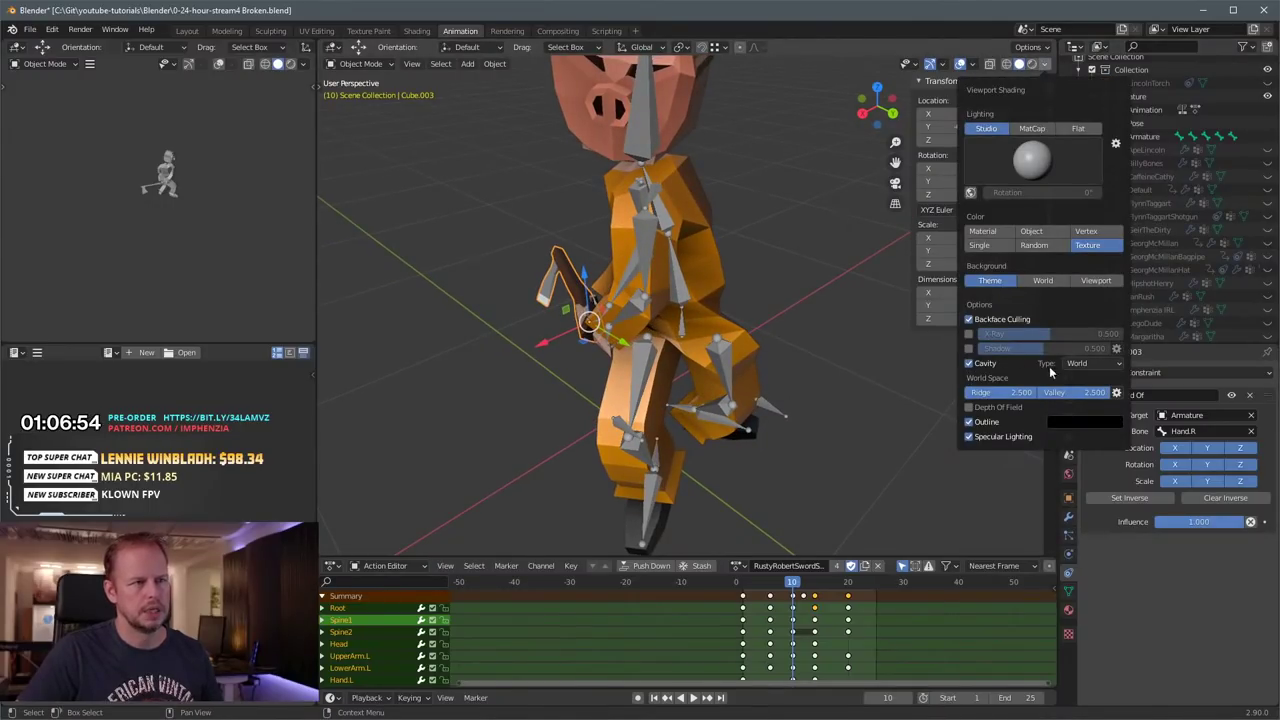
pyautogui.click(1091, 364)
pyautogui.click(1087, 406)
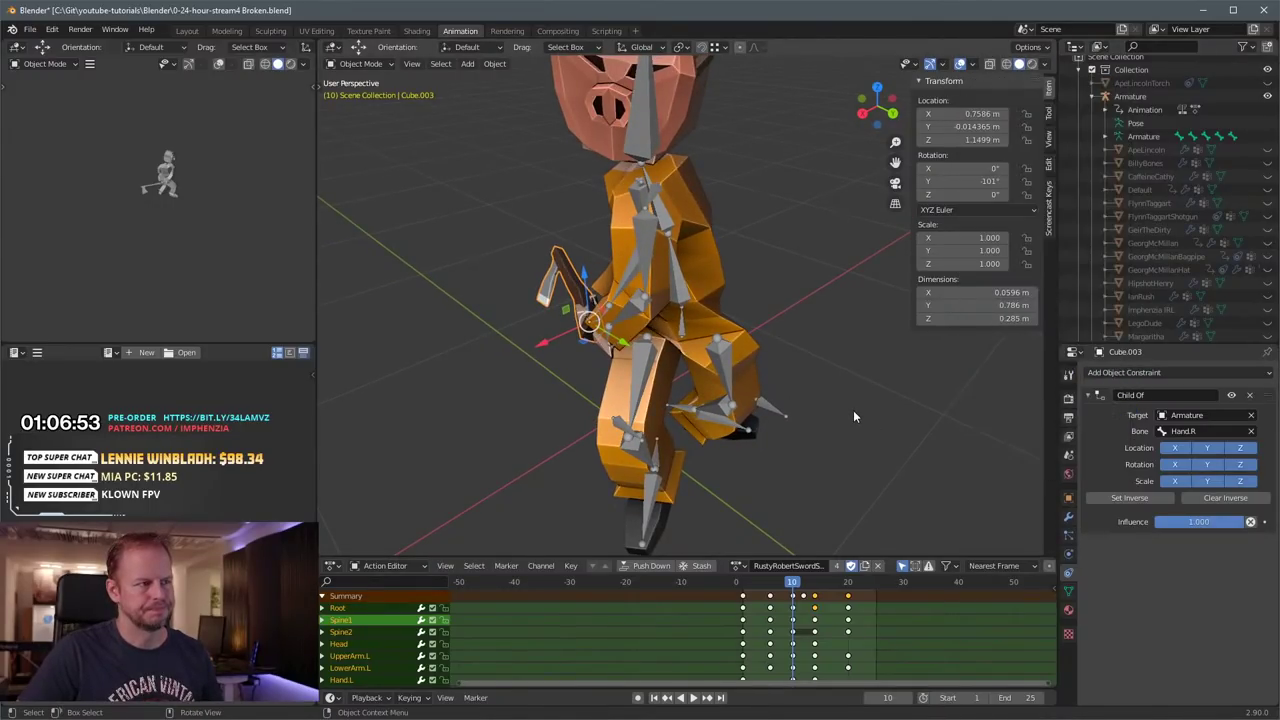
pyautogui.scroll(-3, 855, 416)
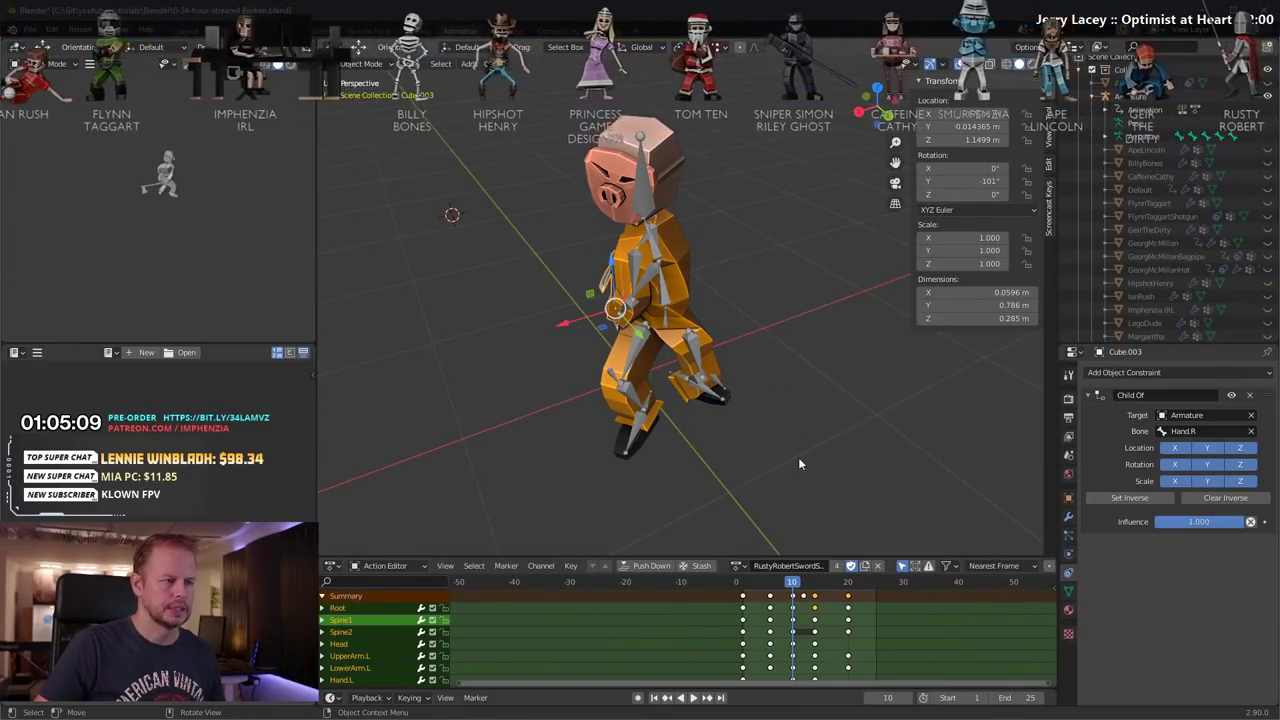
# Step: Select the axe and move it to about X 0.746 m, Y -0.171 m, Z 1.165 m, shifting the grip along its handle
pyautogui.moveTo(705, 250); pyautogui.dragTo(812, 335, button='middle')
pyautogui.scroll(2, 836, 298)
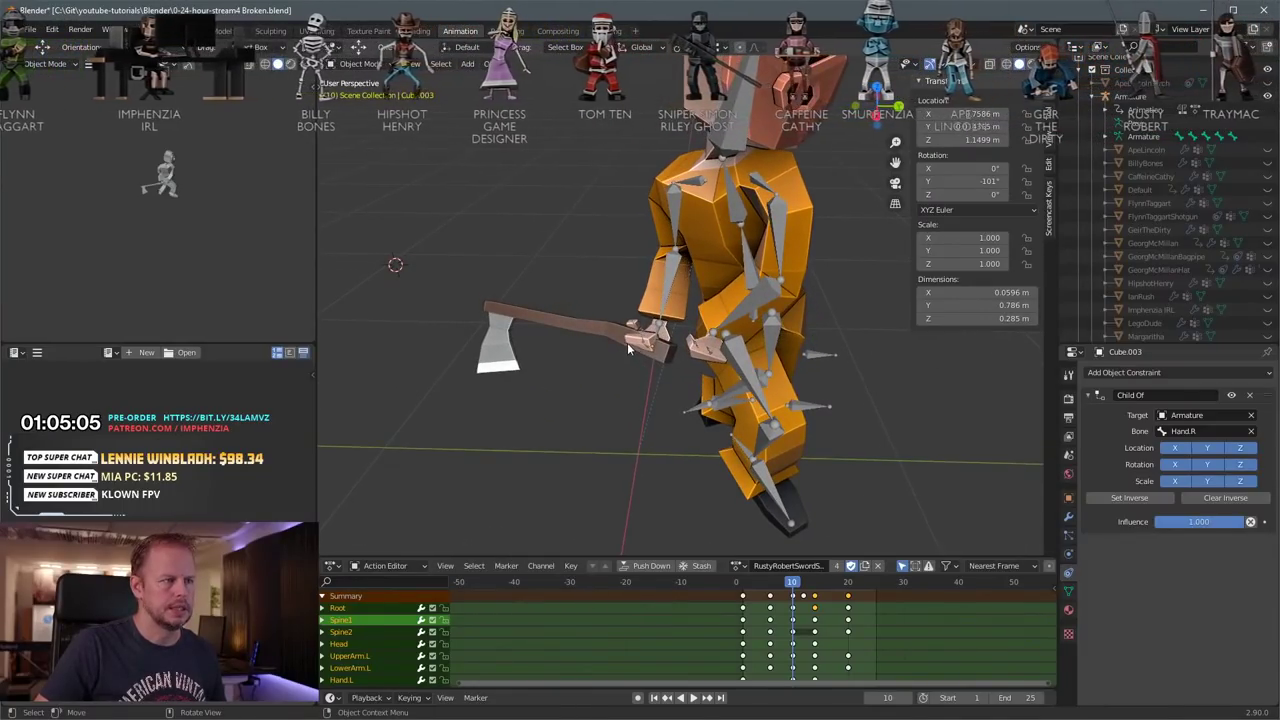
pyautogui.moveTo(629, 348); pyautogui.dragTo(708, 343, button='middle')
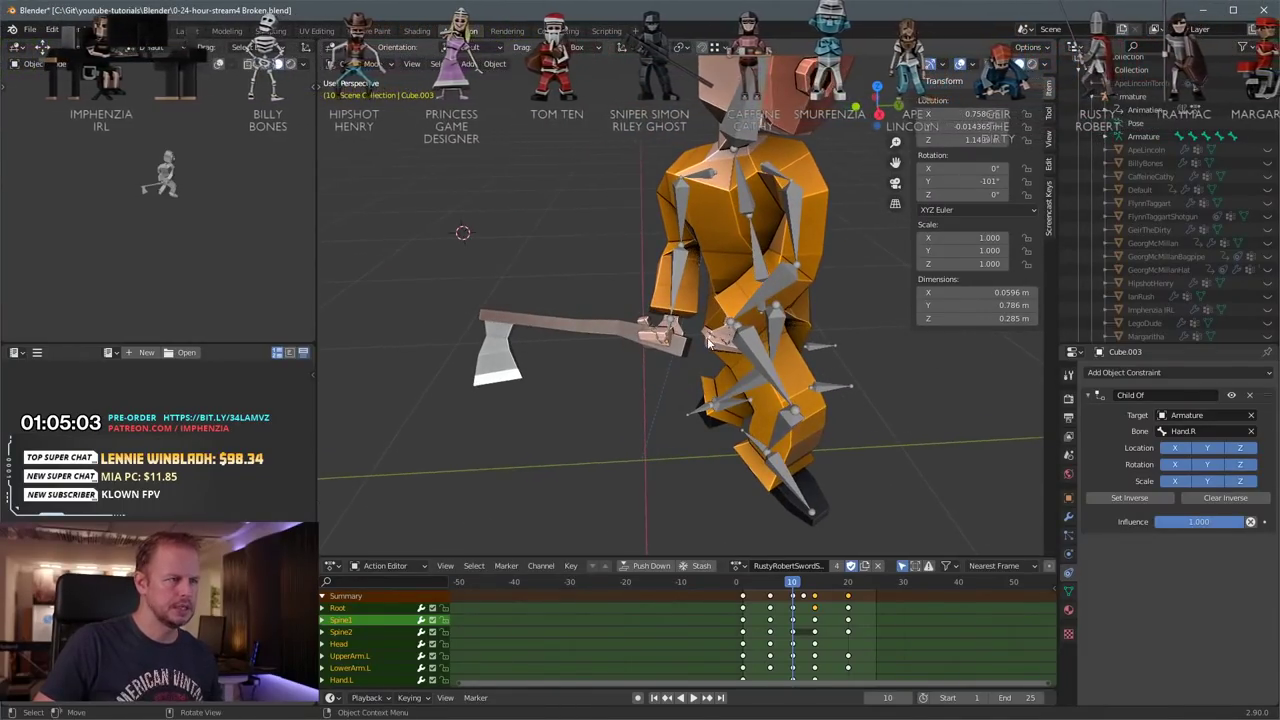
pyautogui.click(628, 331)
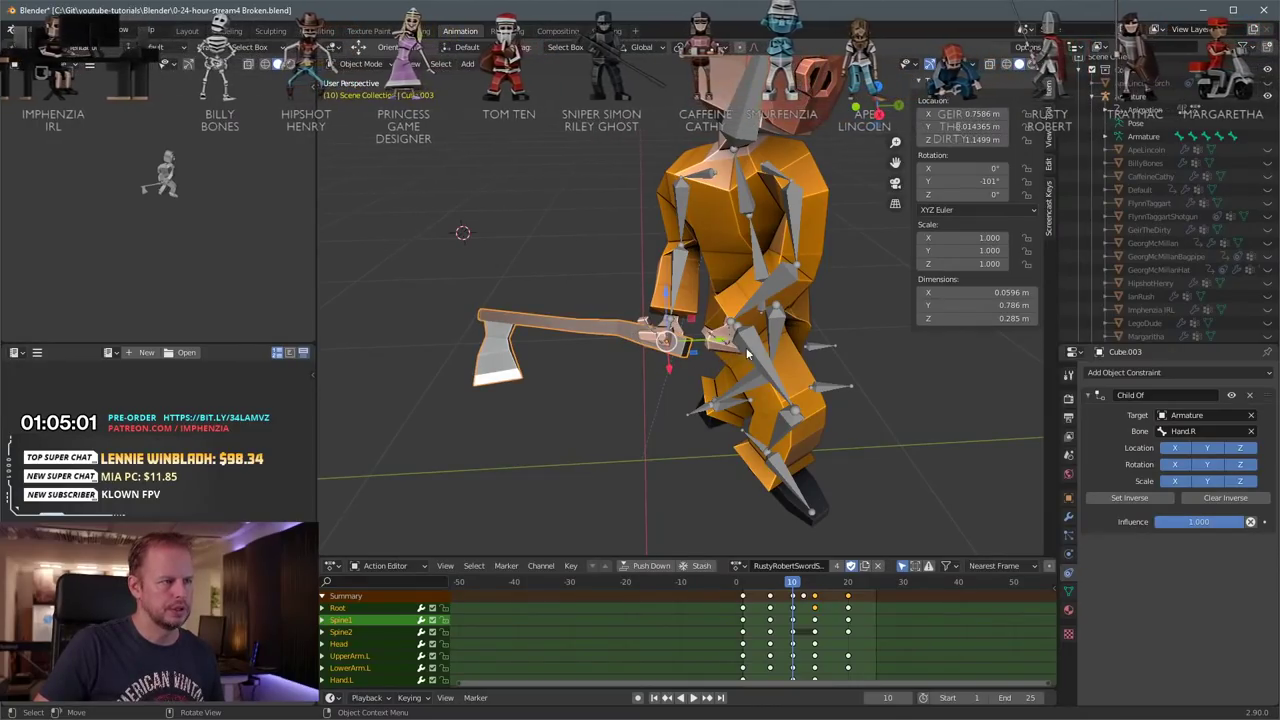
pyautogui.moveTo(770, 378)
pyautogui.mouseDown(button='middle')
pyautogui.moveTo(792, 400)
pyautogui.moveTo(760, 385)
pyautogui.mouseUp(button='middle')
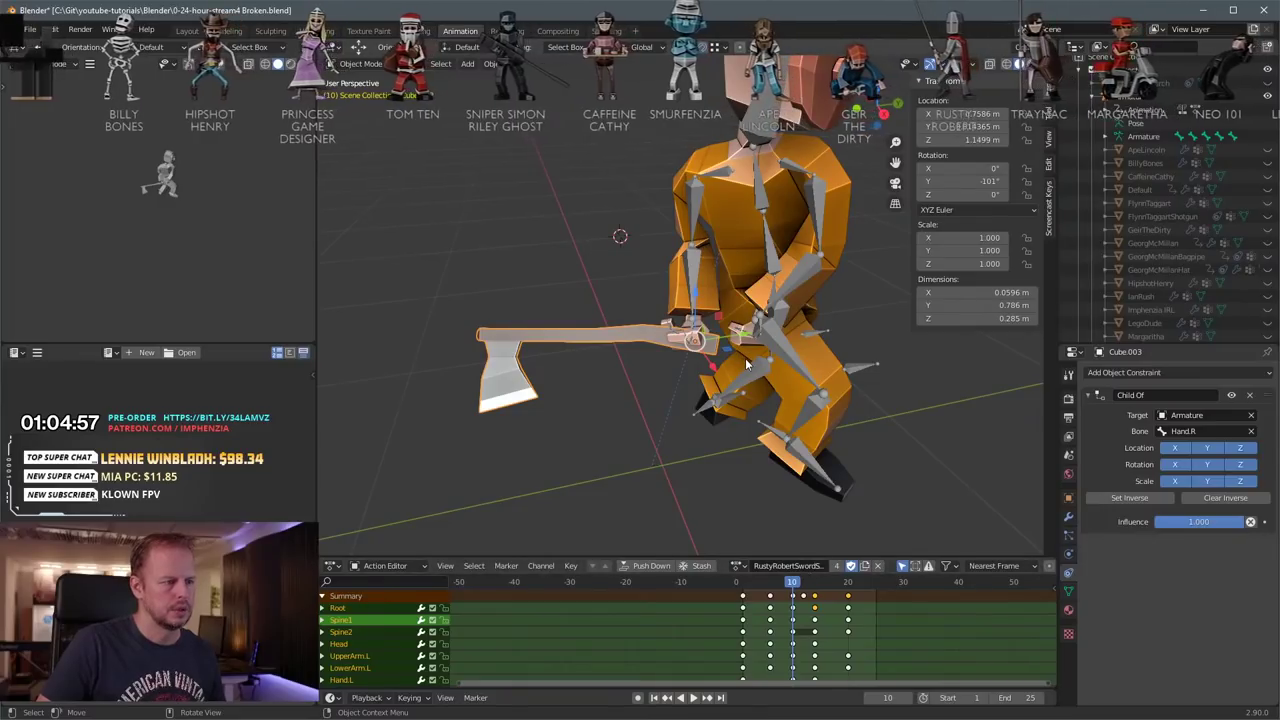
pyautogui.press('g')
pyautogui.rightClick(785, 368)
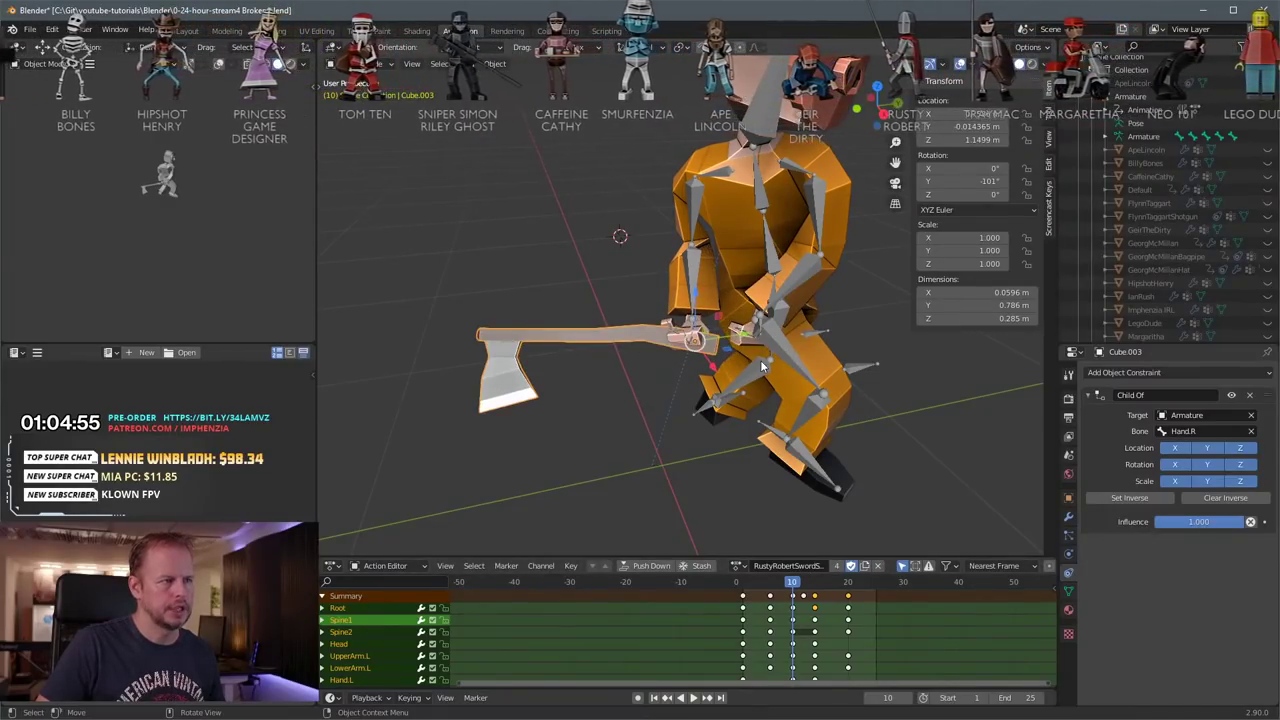
pyautogui.press('g')
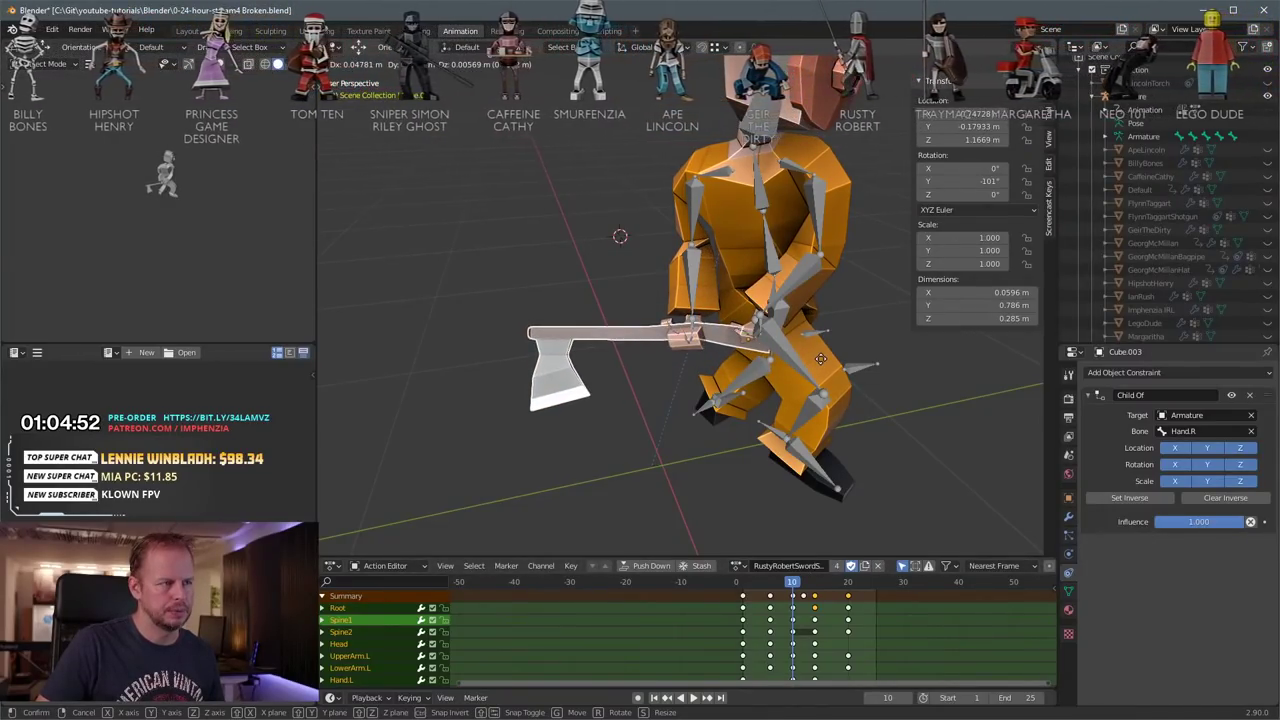
pyautogui.click(820, 358)
pyautogui.moveTo(820, 358); pyautogui.dragTo(760, 395, button='middle')
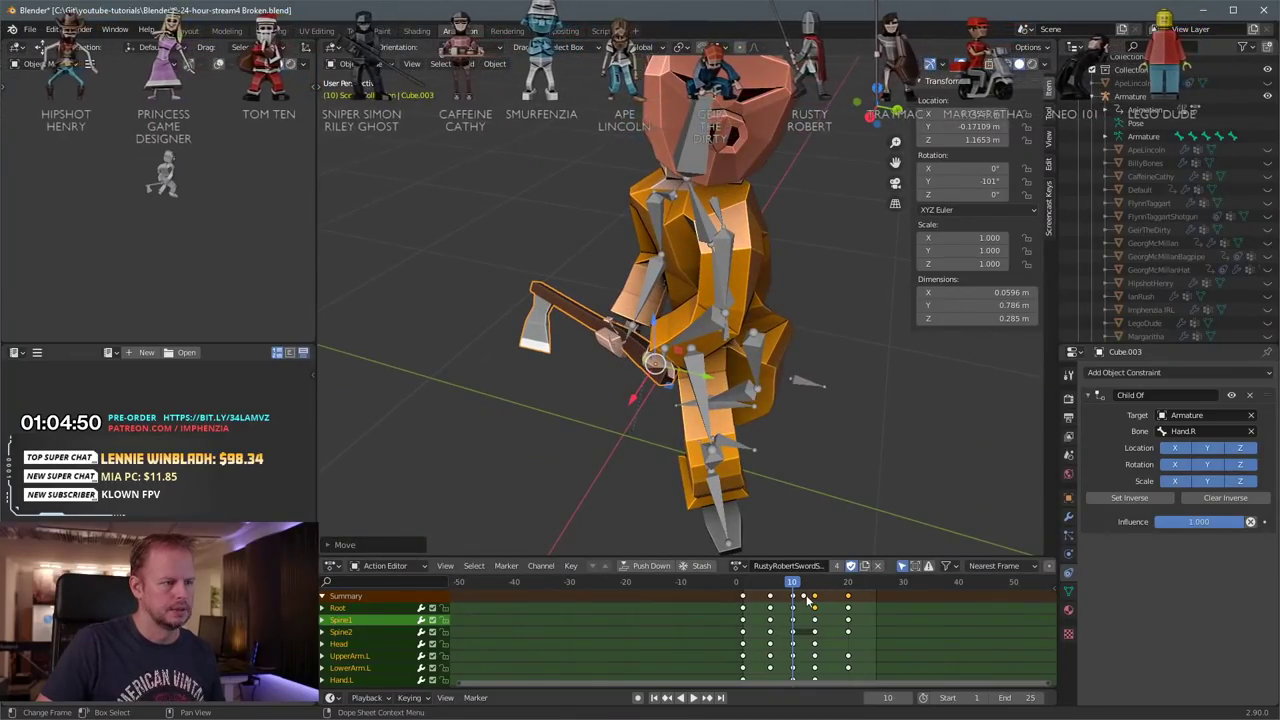
# Step: Scrub the swing animation to frame 17 and check how the hands hold the axe from several angles
pyautogui.moveTo(793, 589); pyautogui.dragTo(826, 585)
pyautogui.scroll(-4, 812, 345)
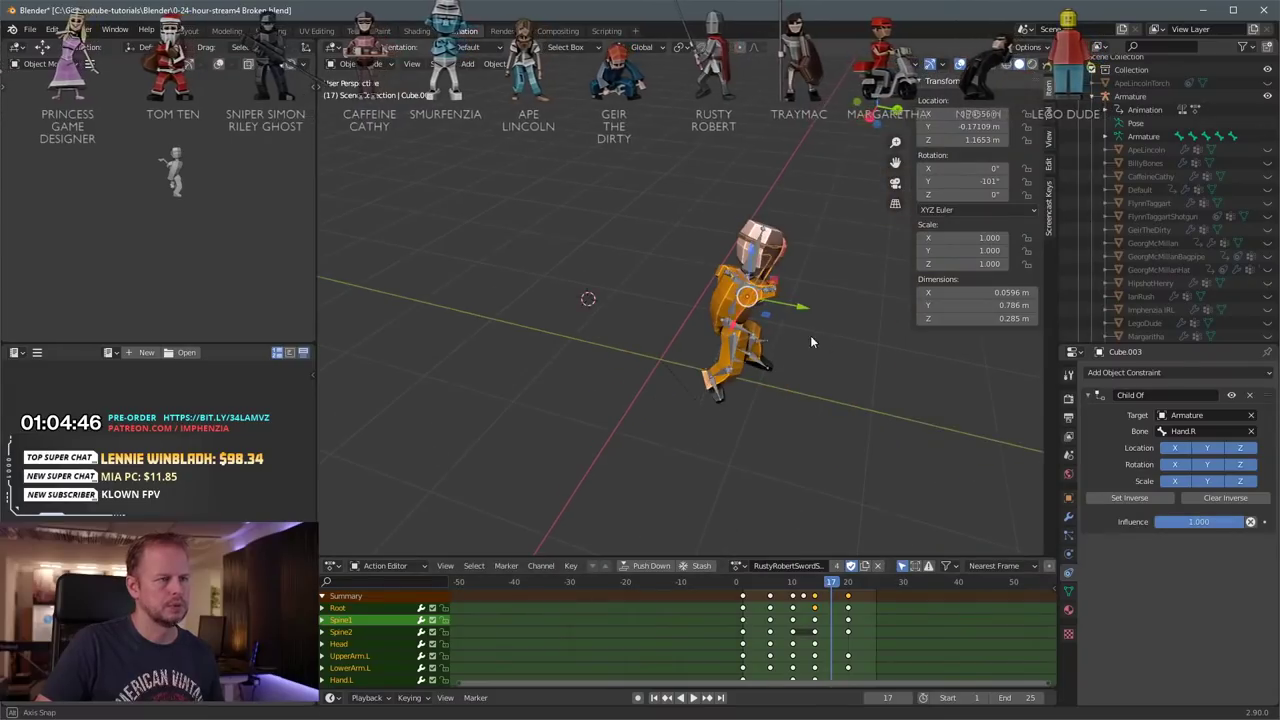
pyautogui.scroll(4, 687, 350)
pyautogui.moveTo(810, 338); pyautogui.dragTo(614, 288, button='middle')
pyautogui.scroll(3, 740, 326)
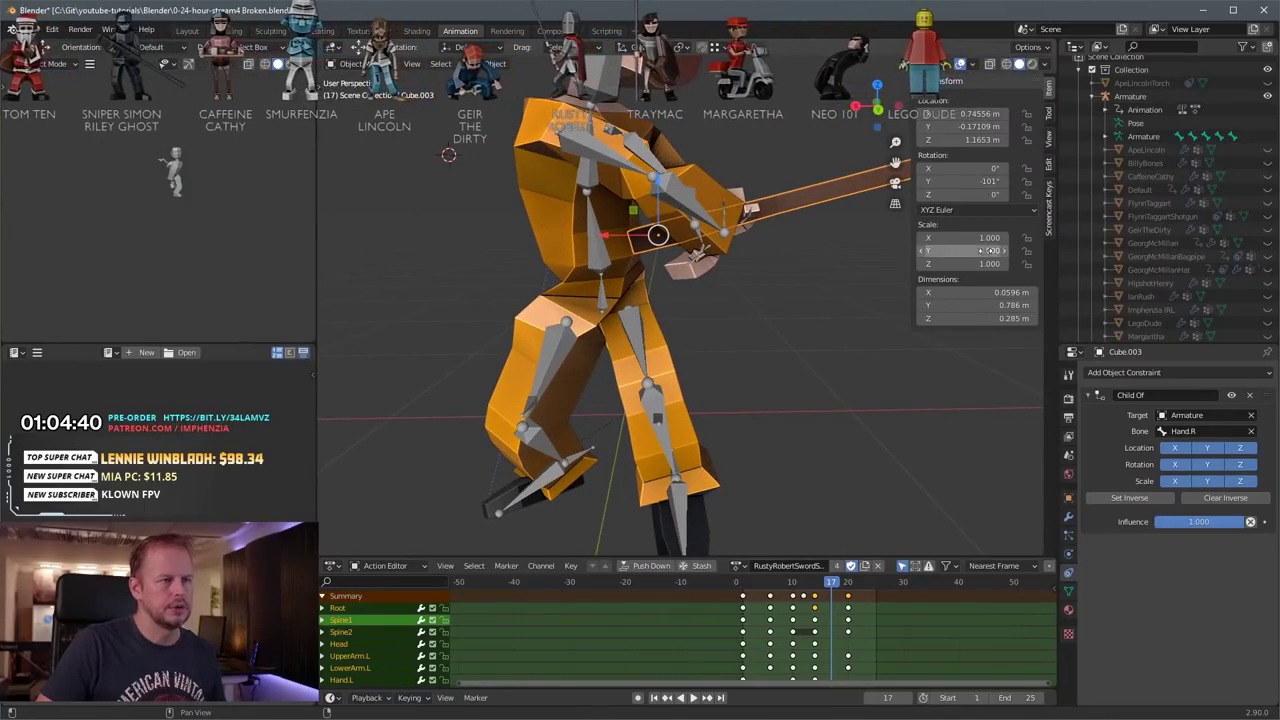
# Step: Assign the TPoseNew action to the axe and to the armature, putting the character in the T-pose
pyautogui.click(741, 566)
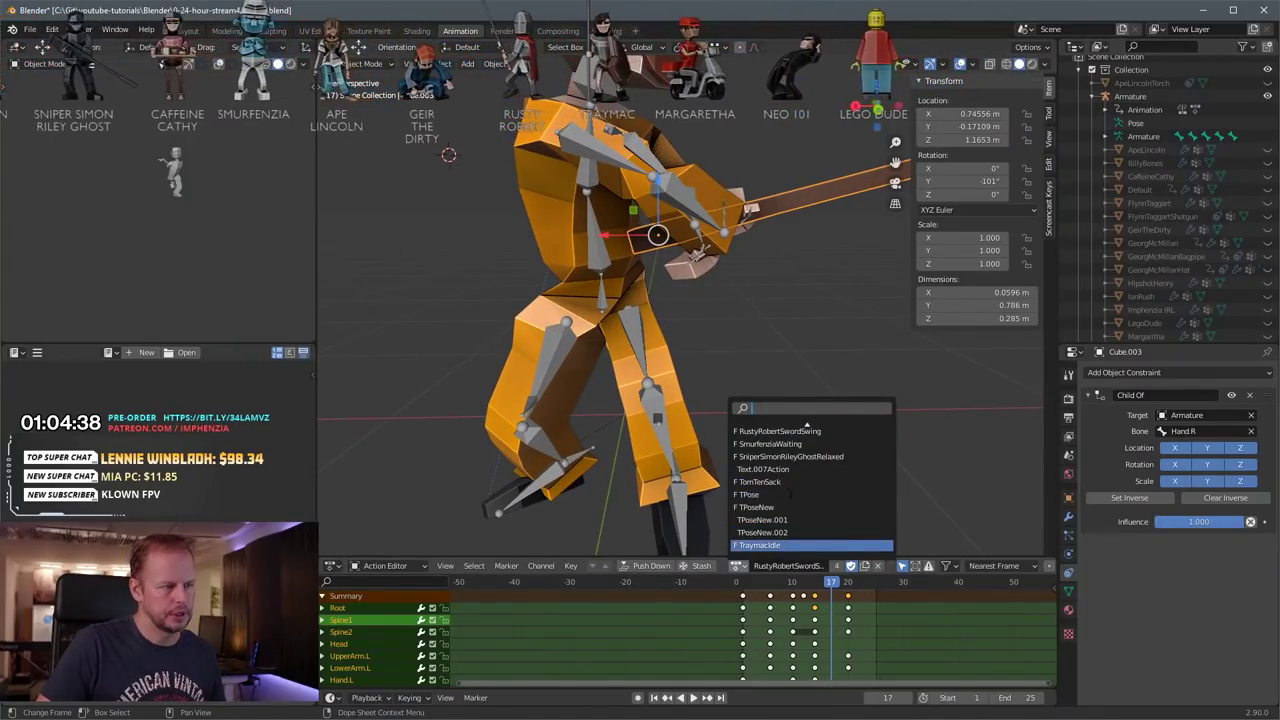
pyautogui.click(768, 507)
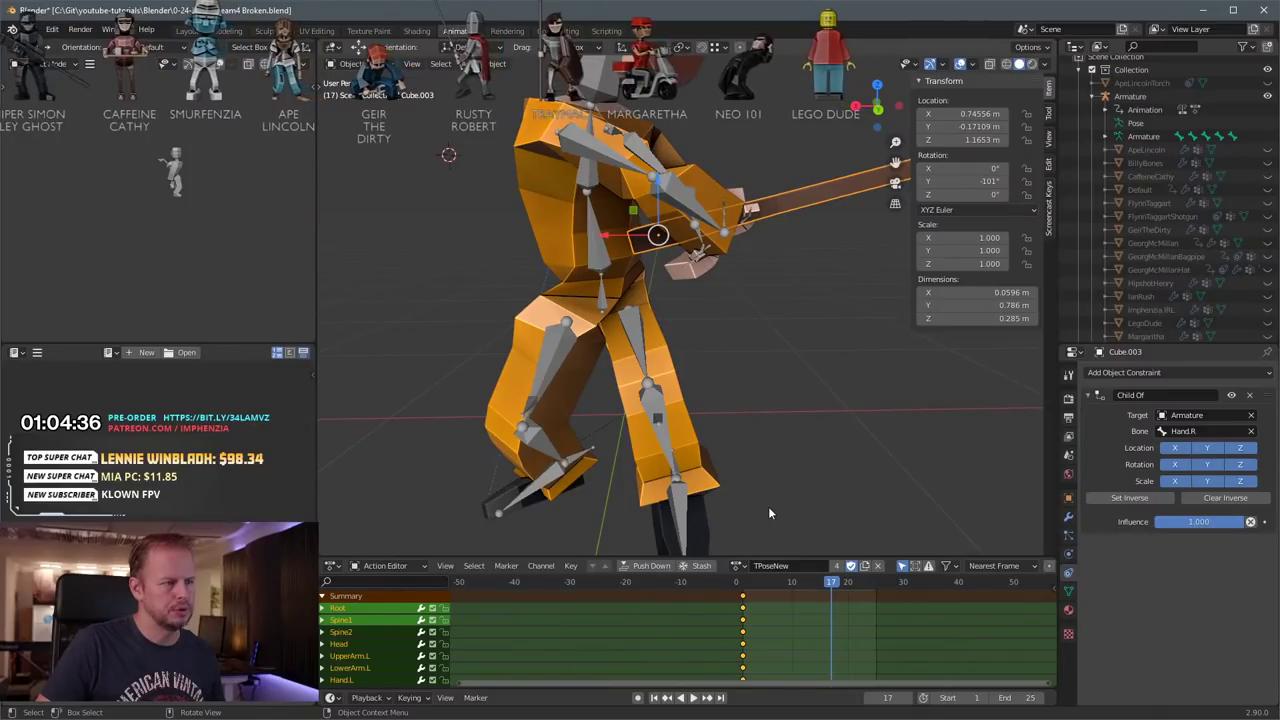
pyautogui.click(601, 272)
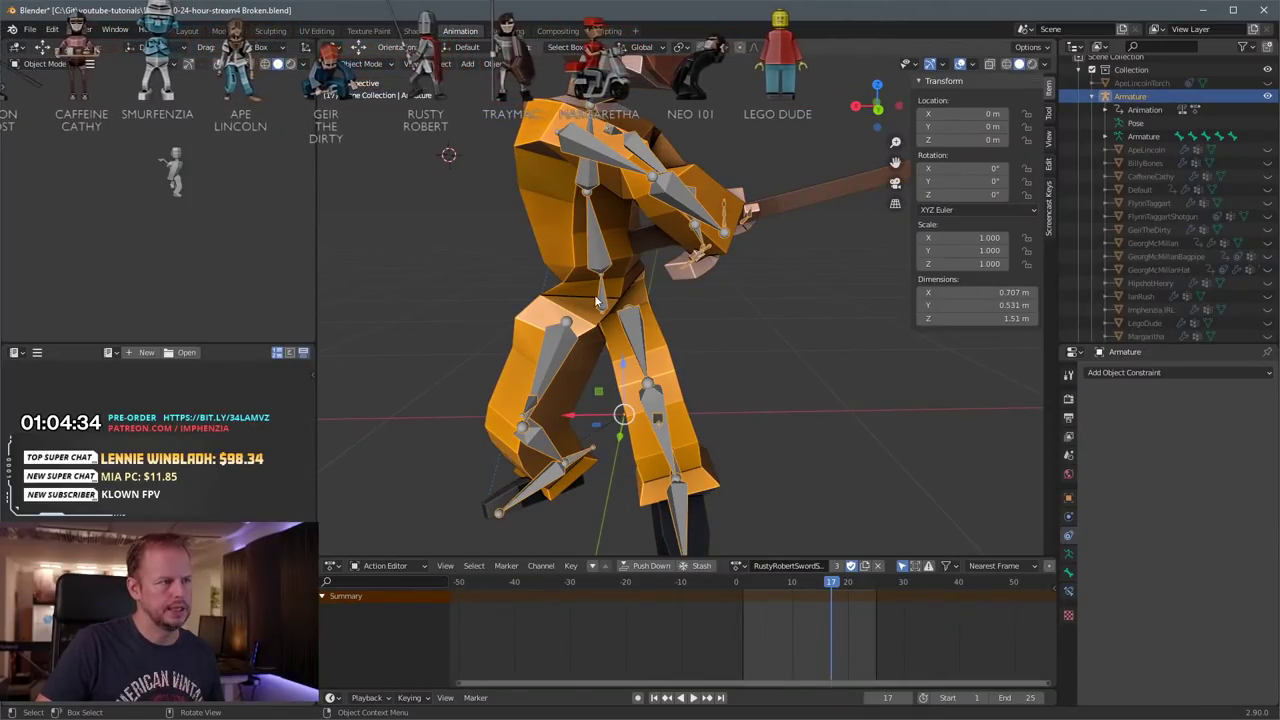
pyautogui.click(741, 566)
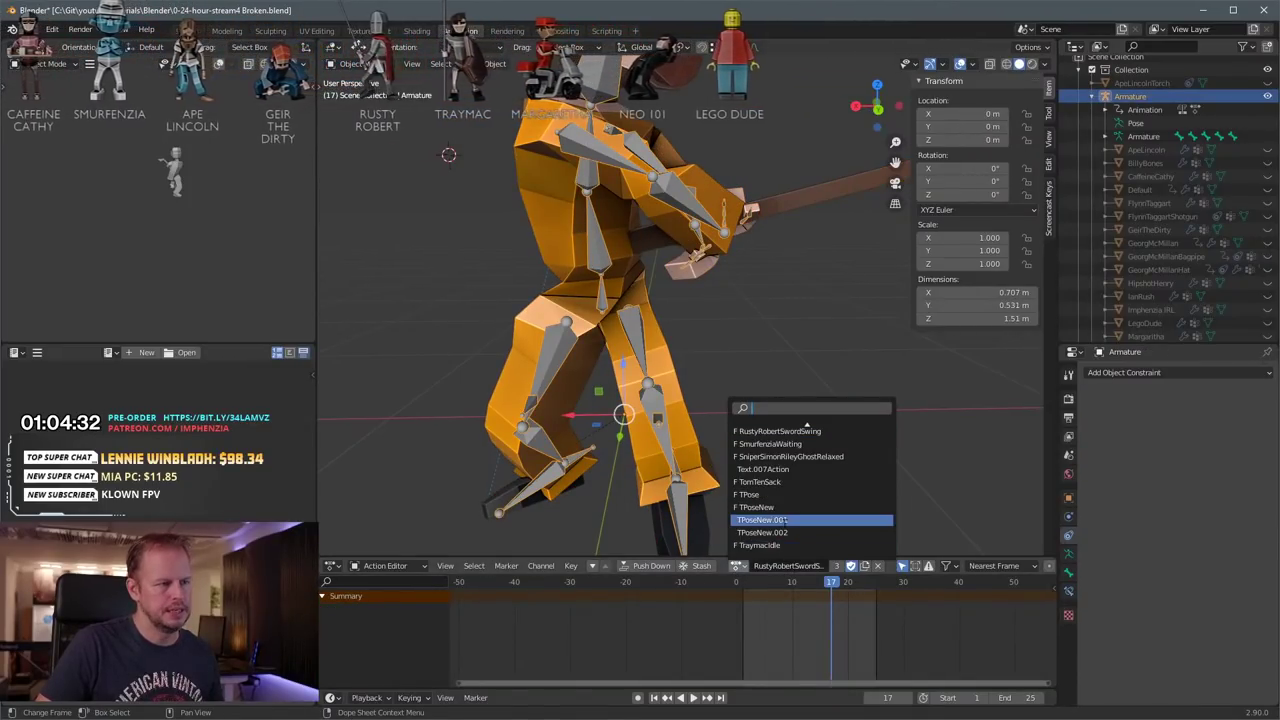
pyautogui.click(772, 509)
pyautogui.scroll(-2, 641, 333)
pyautogui.scroll(-2, 641, 333)
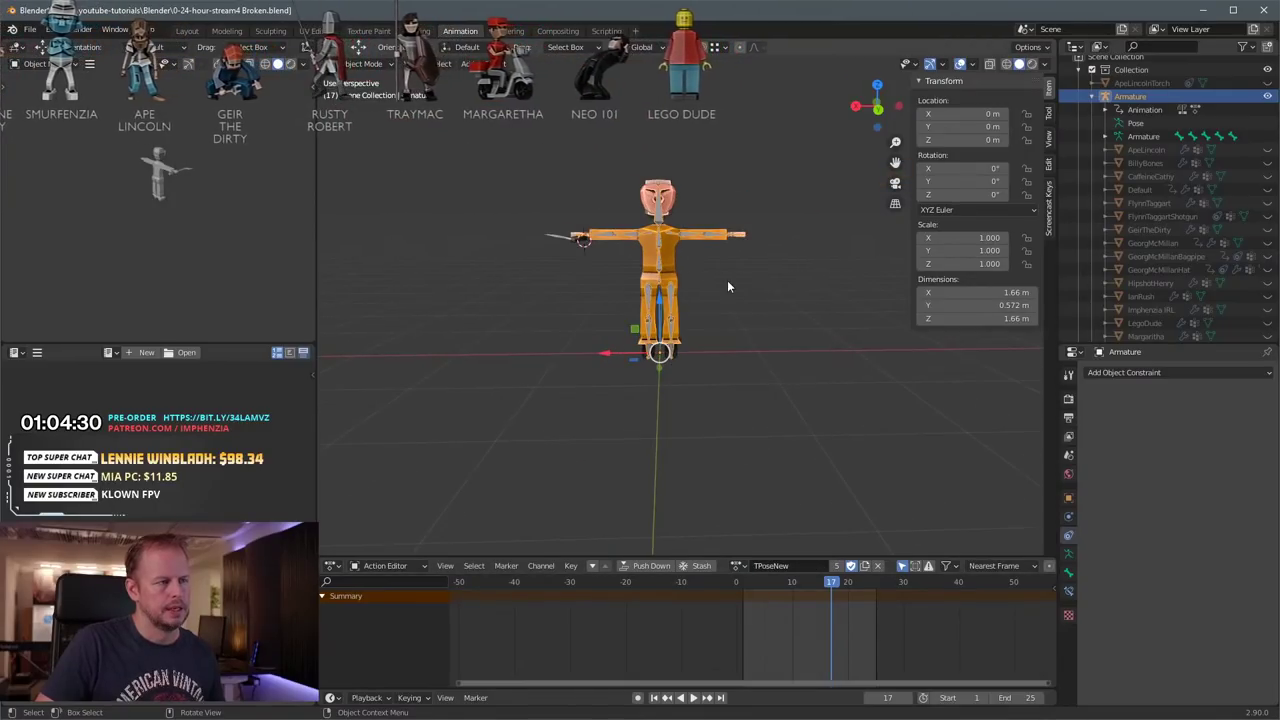
# Step: Examine the T-posed character with its pig mask and axe, both close up and as a whole figure
pyautogui.moveTo(690, 275); pyautogui.dragTo(789, 423, button='middle')
pyautogui.scroll(4, 719, 299)
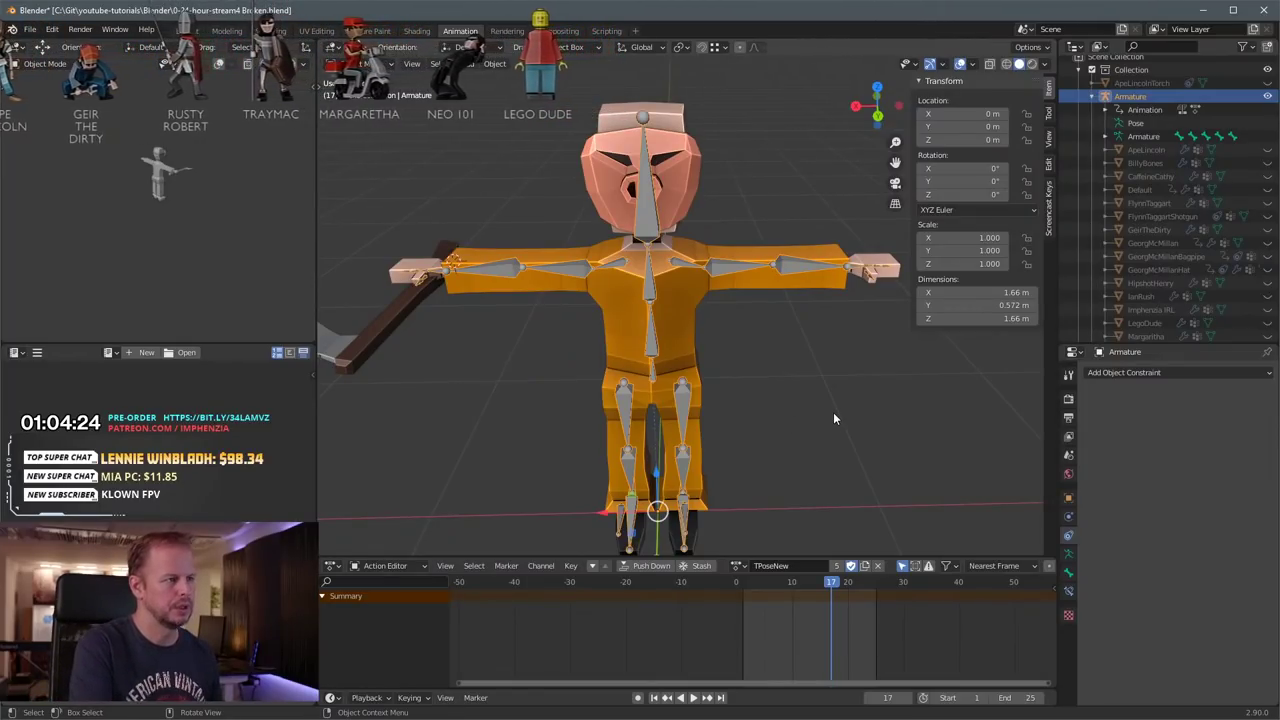
pyautogui.scroll(-4, 736, 364)
pyautogui.scroll(5, 666, 390)
pyautogui.moveTo(628, 396); pyautogui.dragTo(734, 387, button='middle')
pyautogui.scroll(-3, 666, 390)
pyautogui.scroll(4, 734, 387)
pyautogui.scroll(-4, 704, 426)
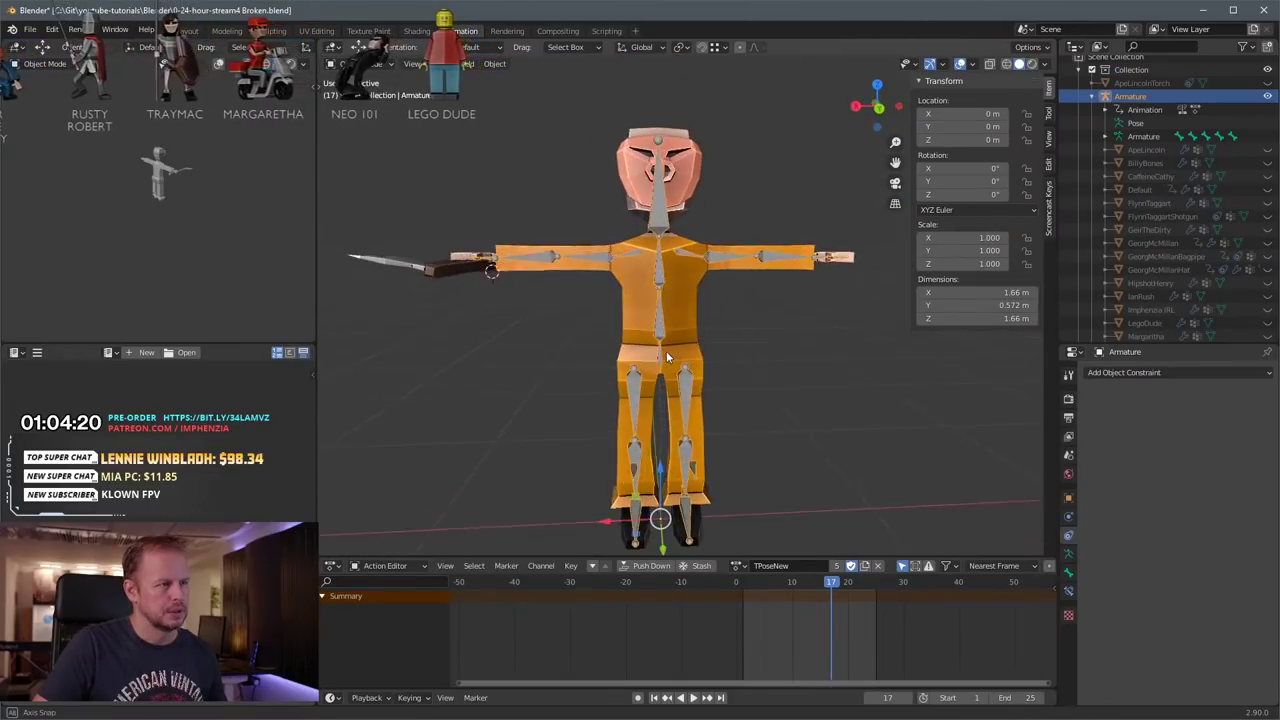
pyautogui.moveTo(666, 351); pyautogui.dragTo(758, 328, button='middle')
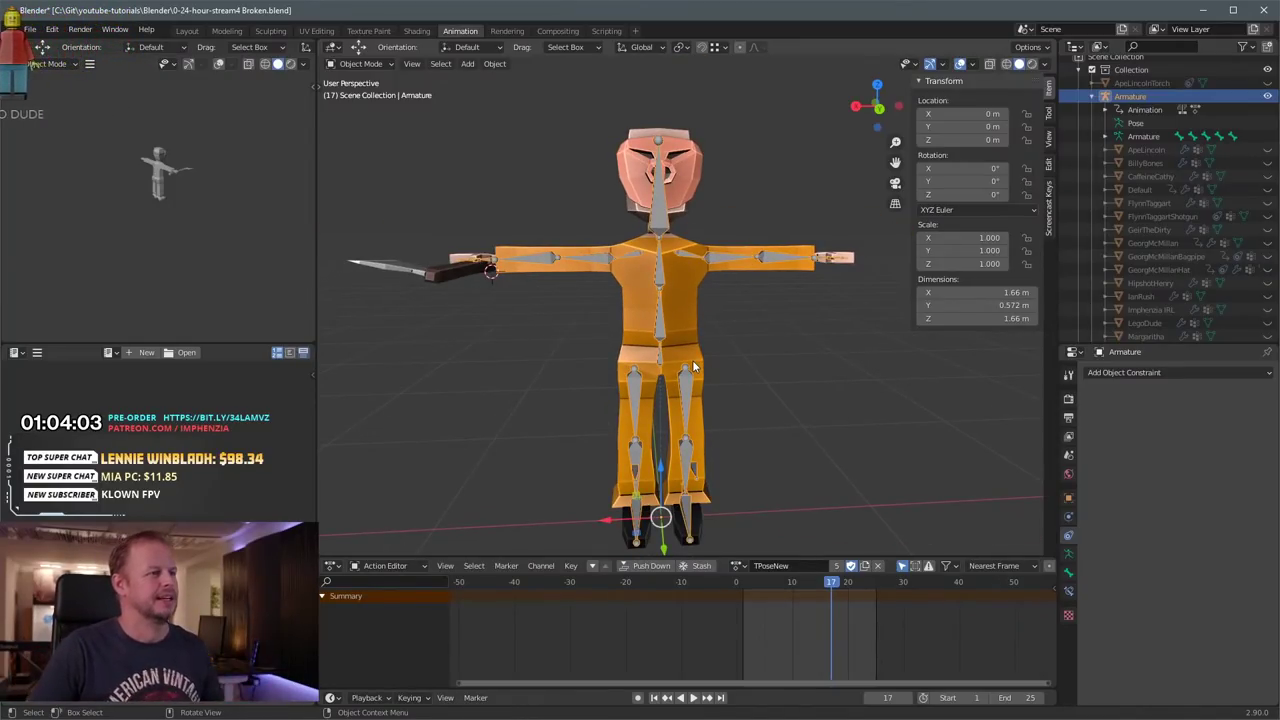
pyautogui.click(660, 330)
pyautogui.click(662, 332)
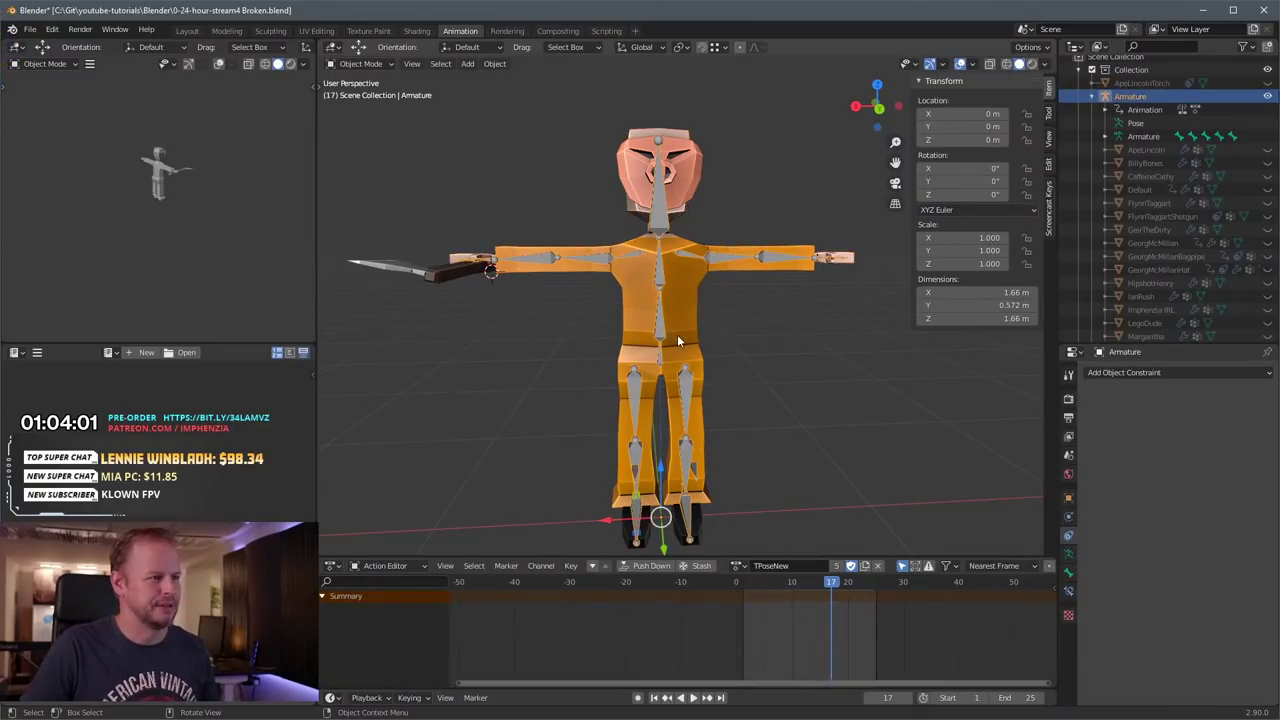
pyautogui.scroll(-3, 692, 350)
pyautogui.moveTo(692, 350); pyautogui.dragTo(751, 346, button='middle')
pyautogui.scroll(4, 720, 338)
pyautogui.scroll(-3, 721, 339)
pyautogui.scroll(2, 746, 361)
pyautogui.scroll(-3, 743, 314)
pyautogui.scroll(4, 795, 330)
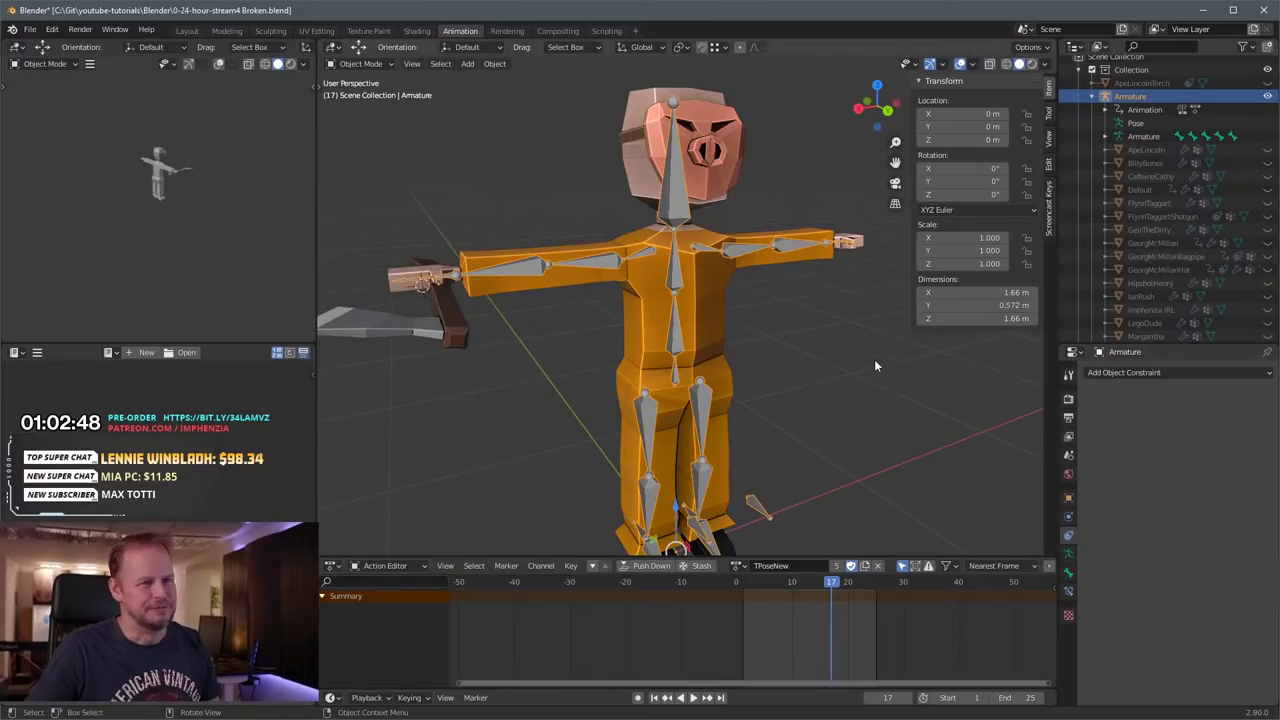
pyautogui.scroll(-3, 868, 378)
pyautogui.scroll(2, 802, 351)
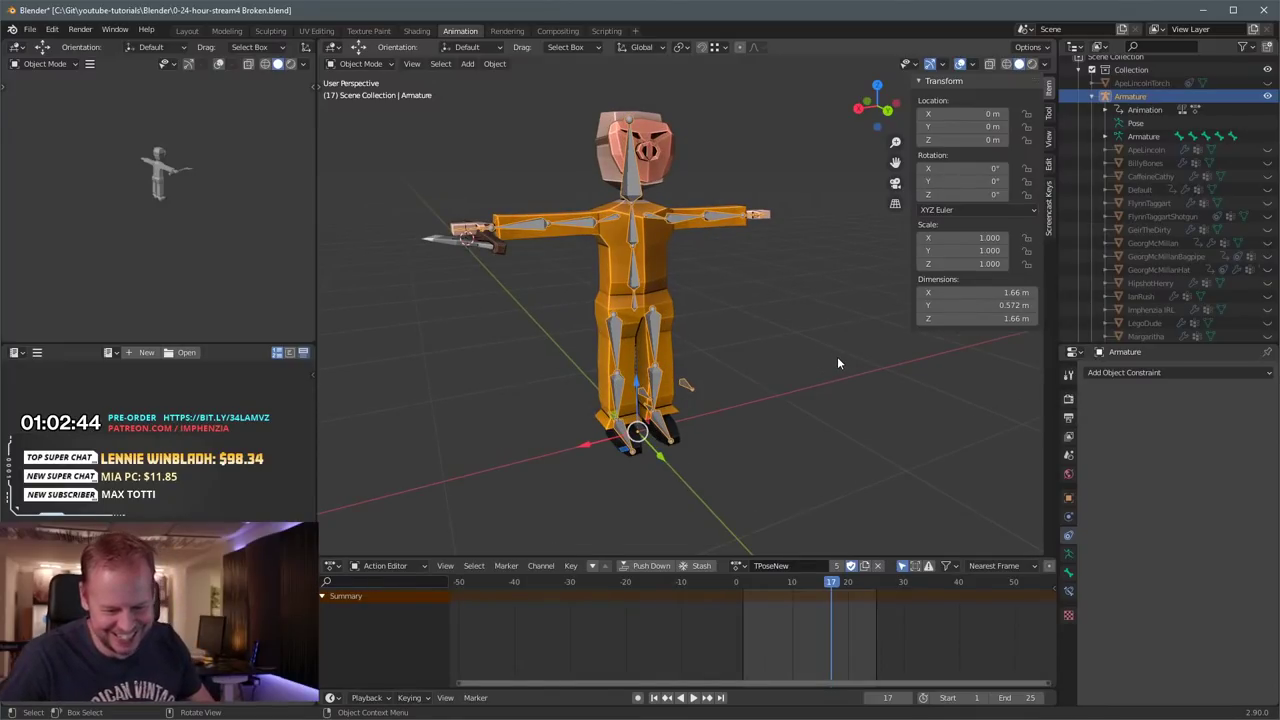
pyautogui.scroll(-2, 820, 385)
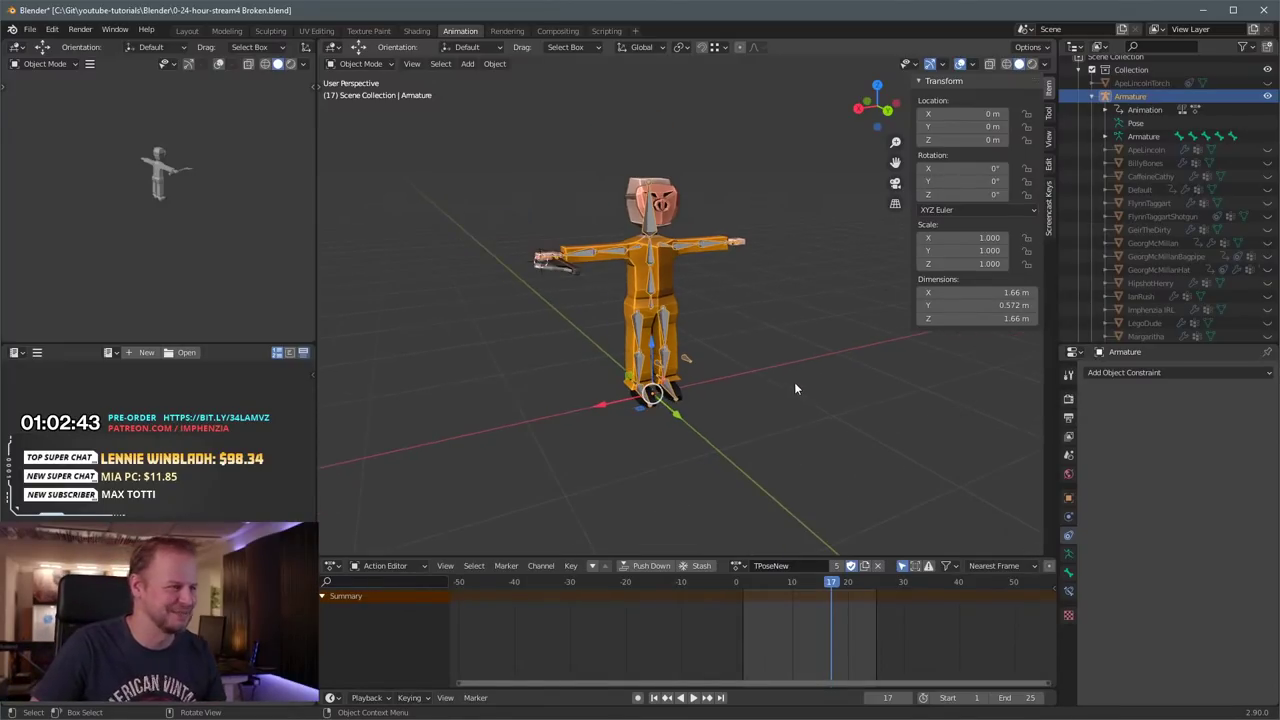
pyautogui.scroll(4, 840, 400)
pyautogui.moveTo(839, 402)
pyautogui.mouseDown(button='middle')
pyautogui.moveTo(766, 413)
pyautogui.moveTo(848, 388)
pyautogui.mouseUp(button='middle')
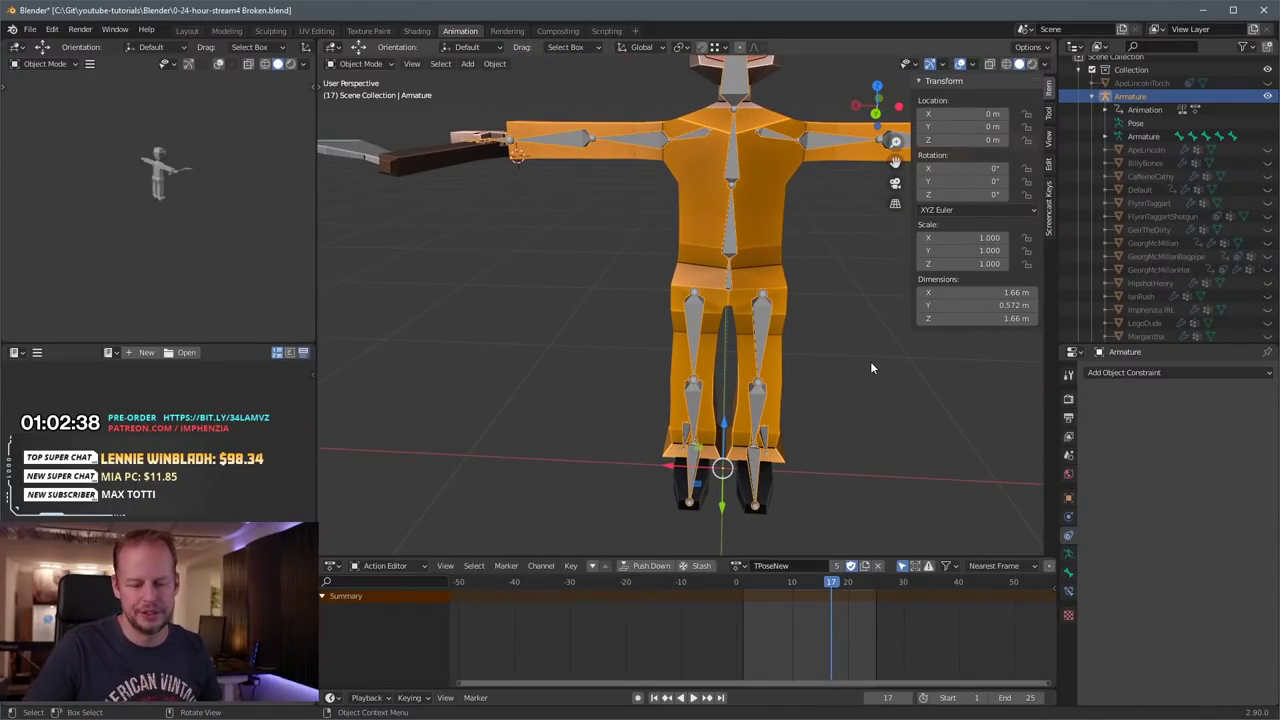
pyautogui.scroll(-1, 870, 356)
pyautogui.scroll(2, 920, 400)
pyautogui.scroll(-2, 923, 400)
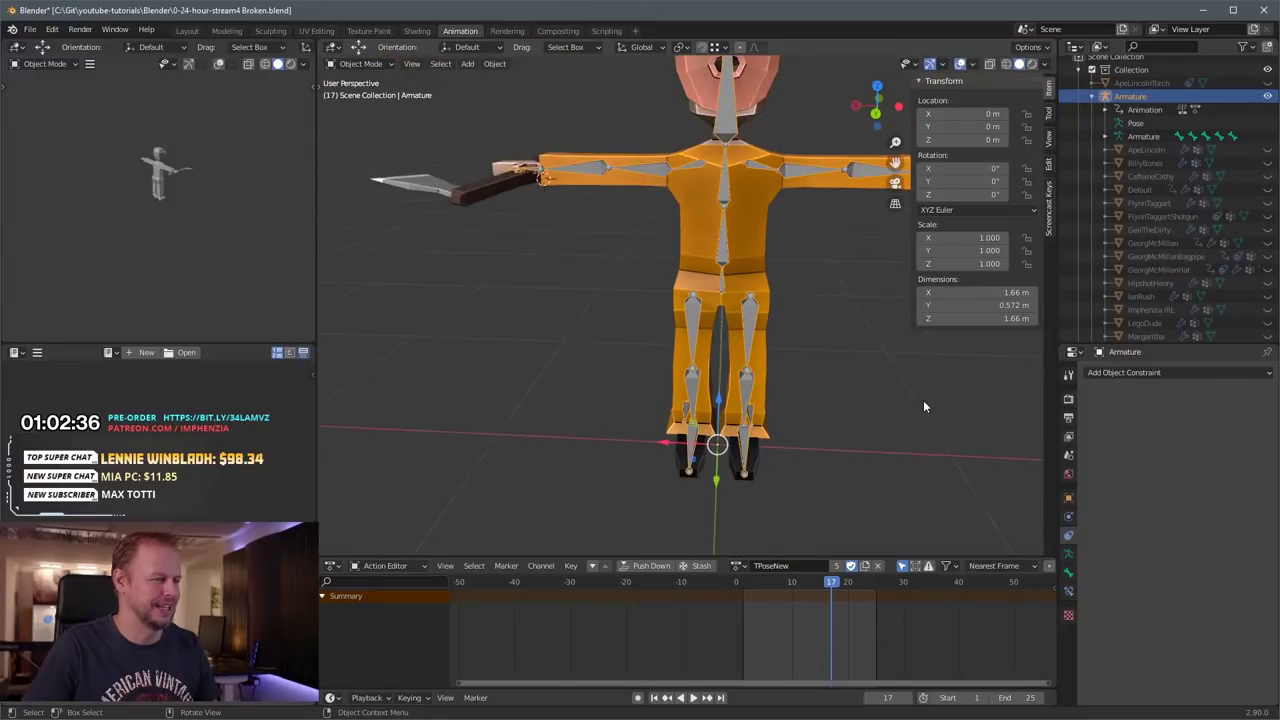
pyautogui.moveTo(923, 400); pyautogui.dragTo(839, 398, button='middle')
pyautogui.scroll(-1, 853, 402)
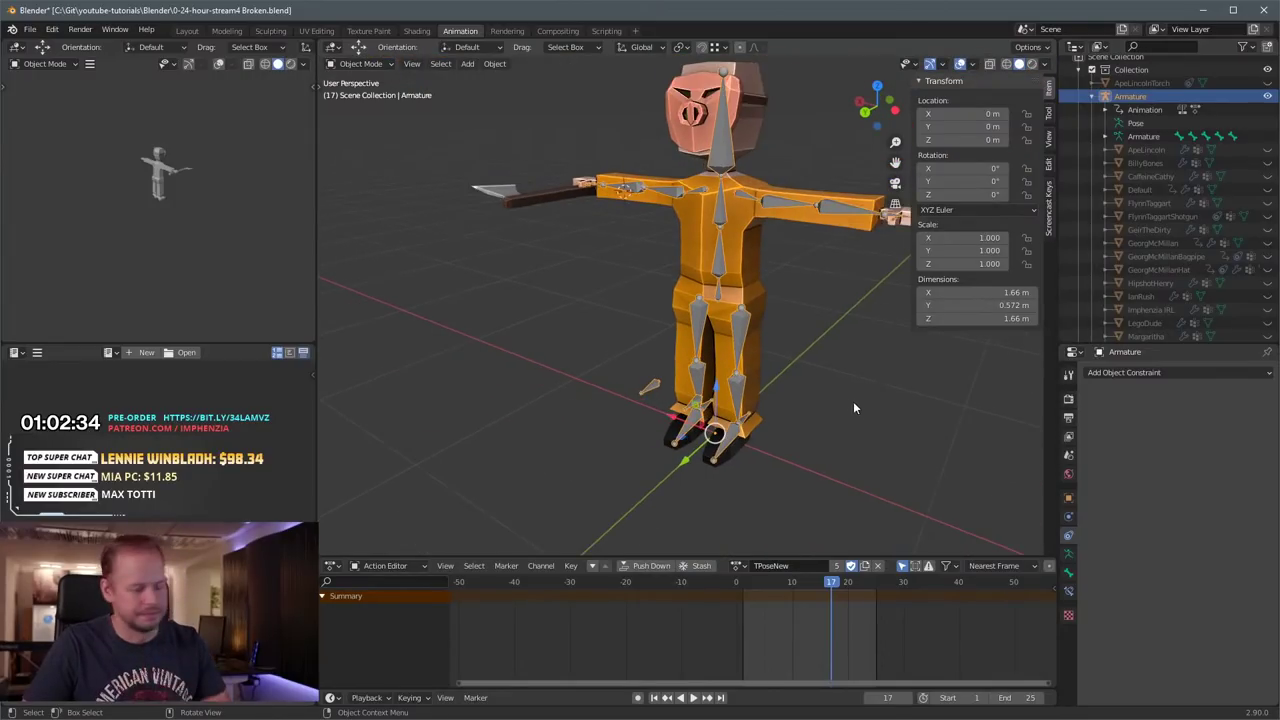
pyautogui.scroll(1, 840, 398)
pyautogui.scroll(-2, 830, 375)
pyautogui.moveTo(830, 375); pyautogui.dragTo(876, 317, button='middle')
pyautogui.scroll(-2, 797, 338)
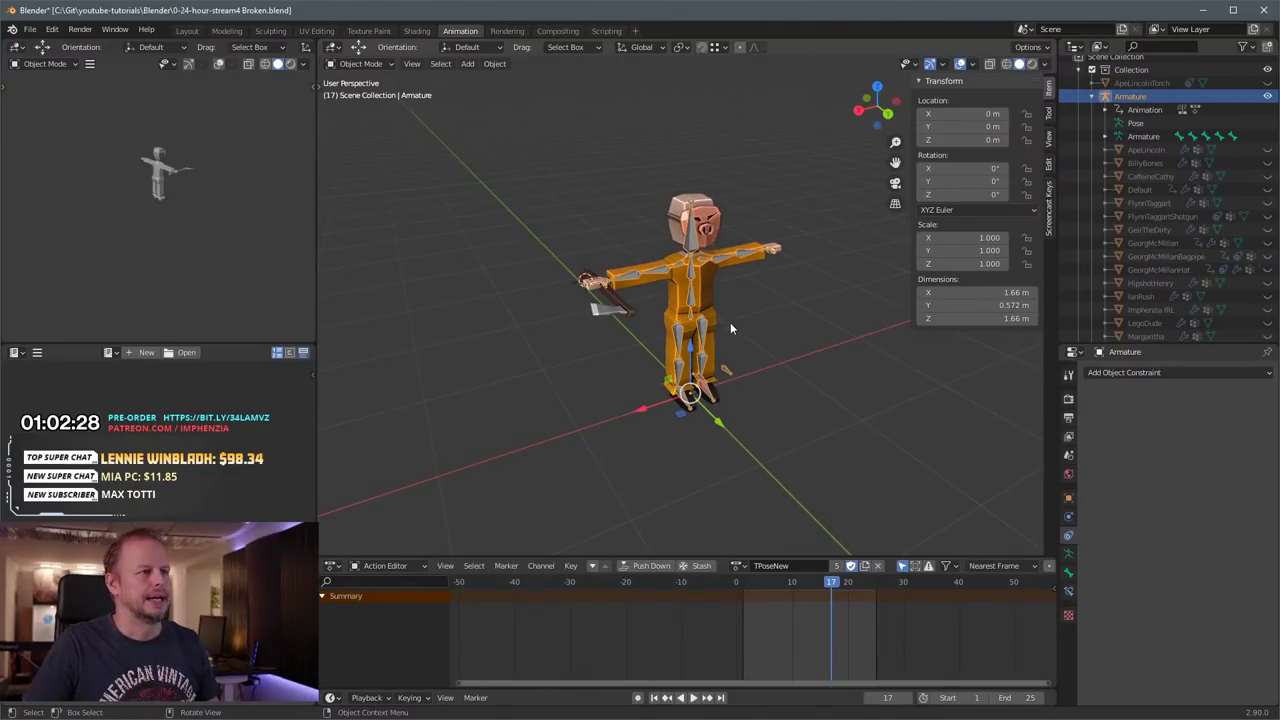
pyautogui.scroll(4, 732, 329)
pyautogui.scroll(-4, 733, 335)
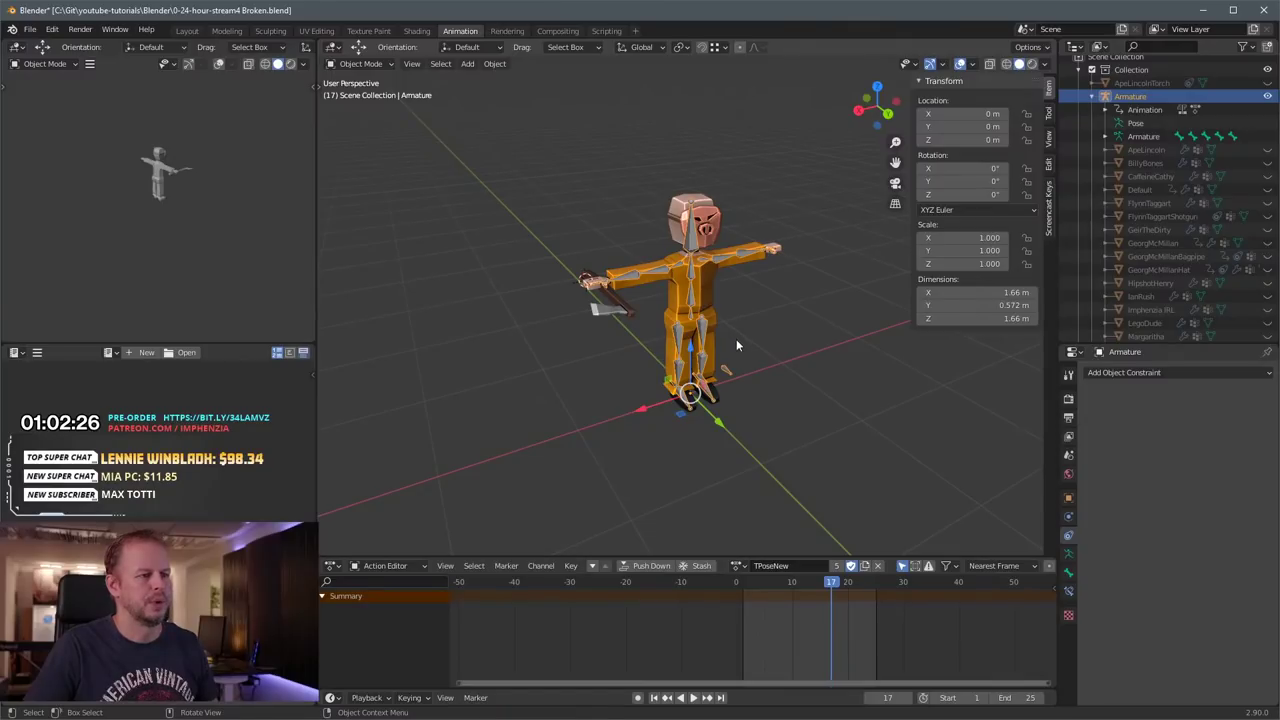
pyautogui.scroll(3, 738, 341)
# Step: Select the PiggyTheFriendly mesh and play the animation from frame 1 to check the character, stopping playback at frame 2
pyautogui.click(809, 313)
pyautogui.scroll(3, 778, 310)
pyautogui.moveTo(809, 313); pyautogui.dragTo(680, 326, button='middle')
pyautogui.scroll(-3, 806, 359)
pyautogui.click(714, 316)
pyautogui.press('space')
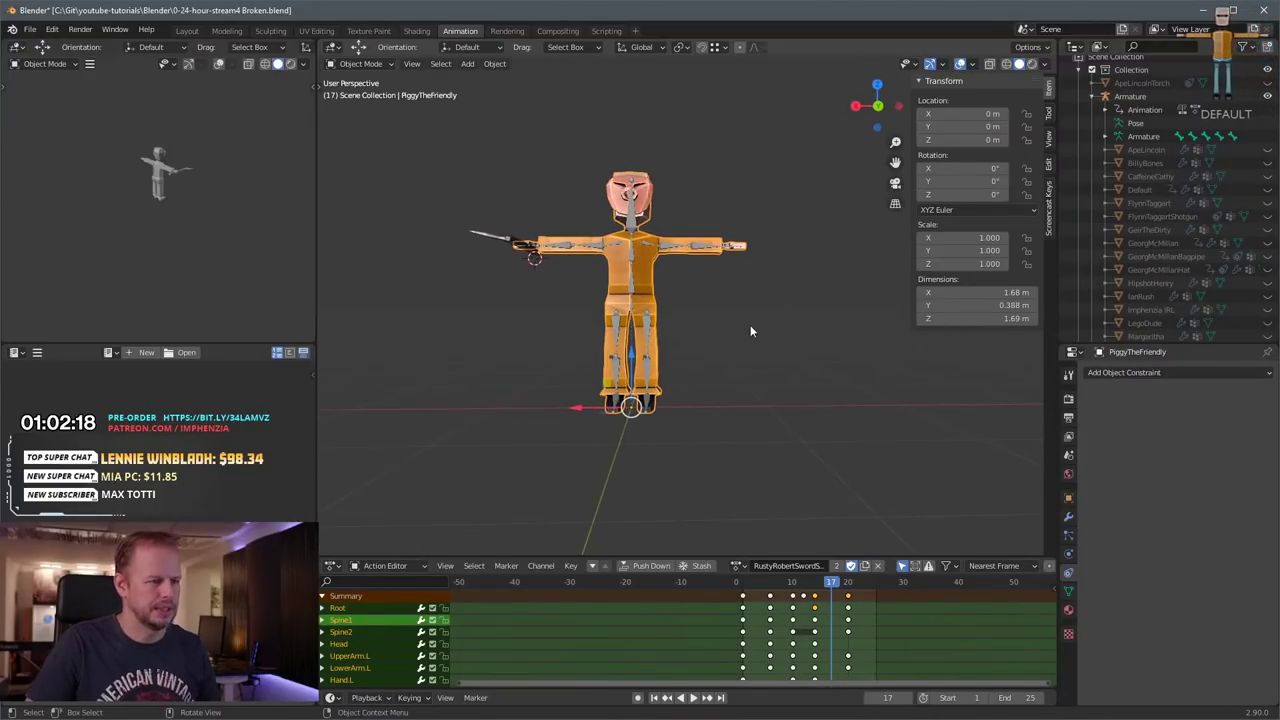
pyautogui.click(740, 590)
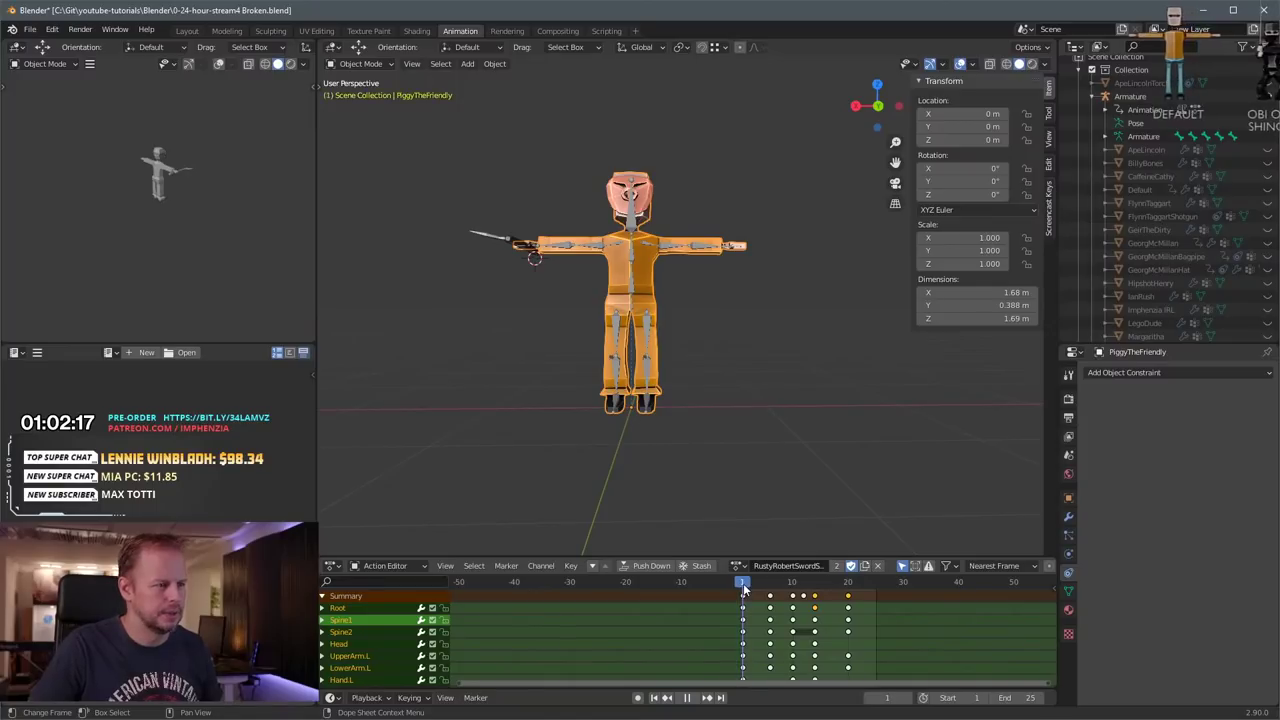
pyautogui.press('space')
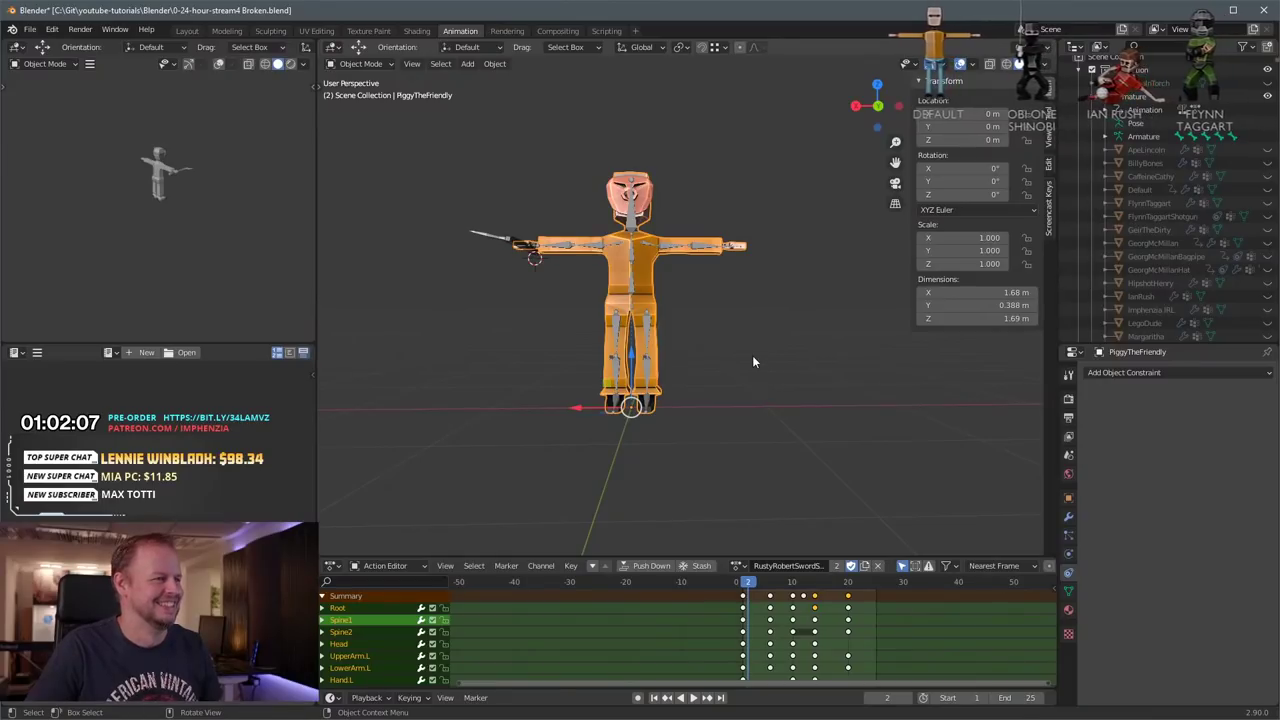
# Step: Select the PiggyTheFriendly mesh and the armature, and parent the mesh to it with automatic weights
pyautogui.scroll(3, 754, 362)
pyautogui.moveTo(752, 278); pyautogui.dragTo(716, 278, button='middle')
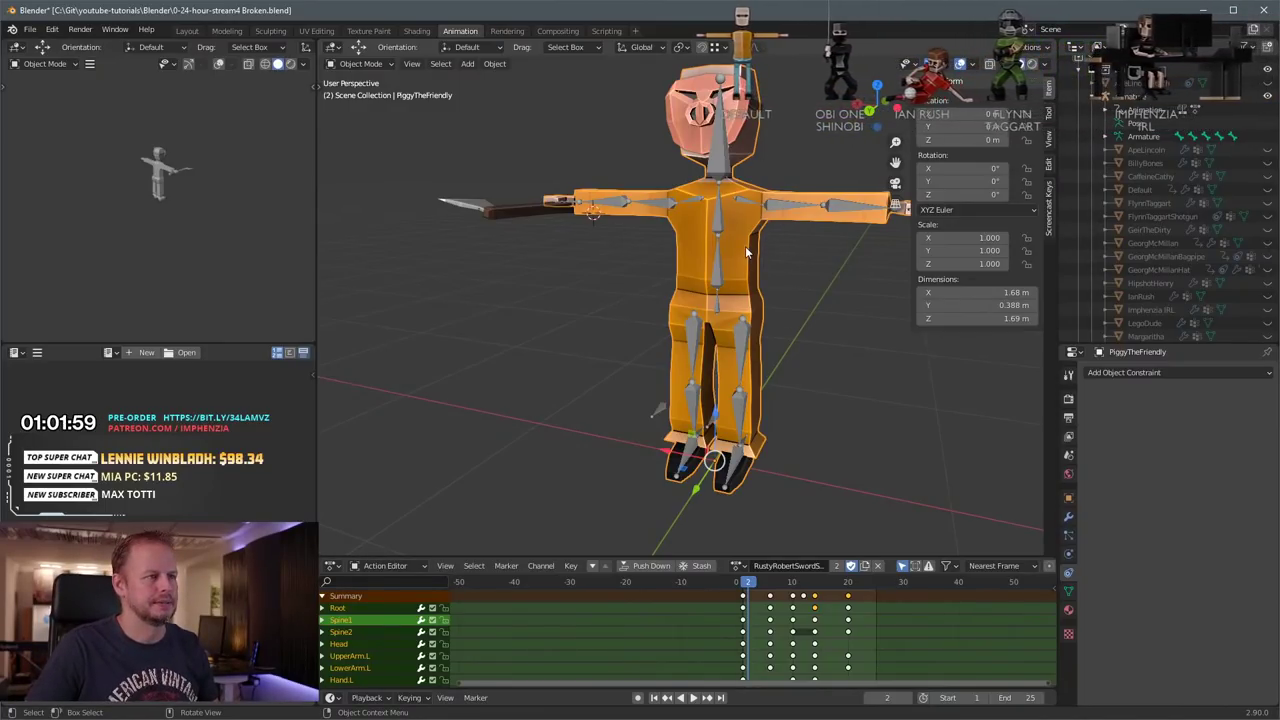
pyautogui.click(717, 221)
pyautogui.click(807, 305)
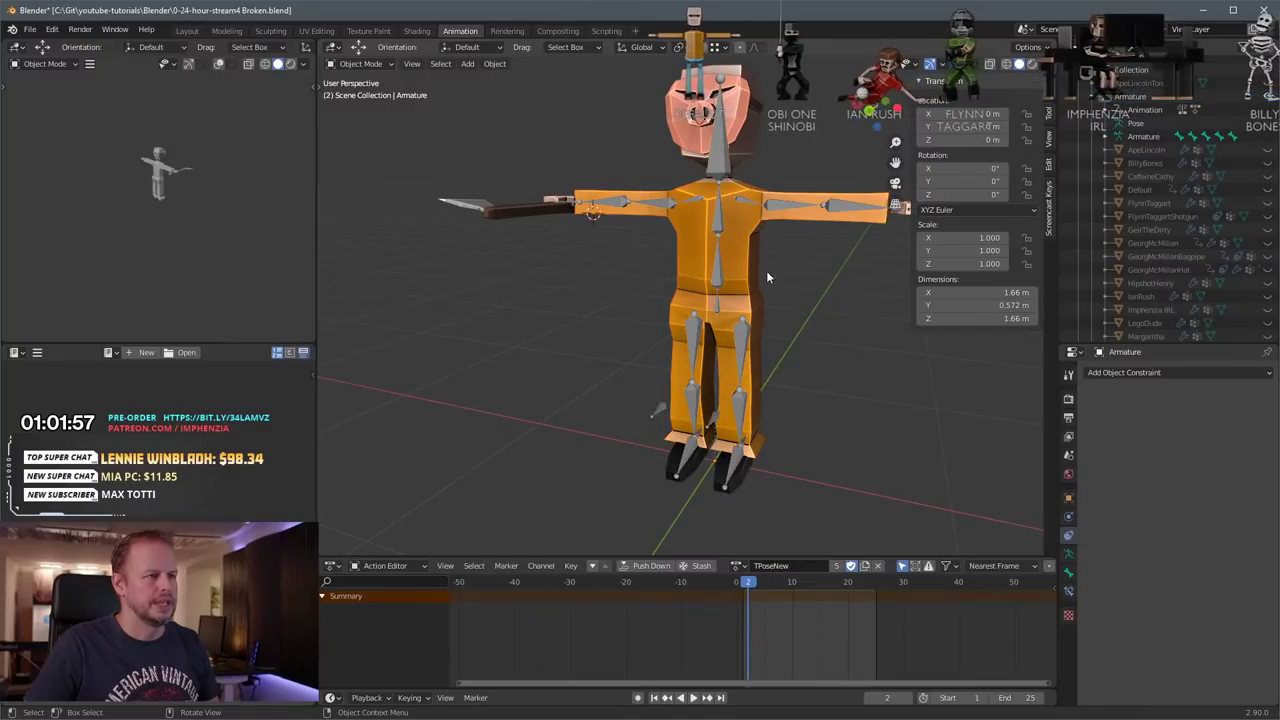
pyautogui.click(752, 256)
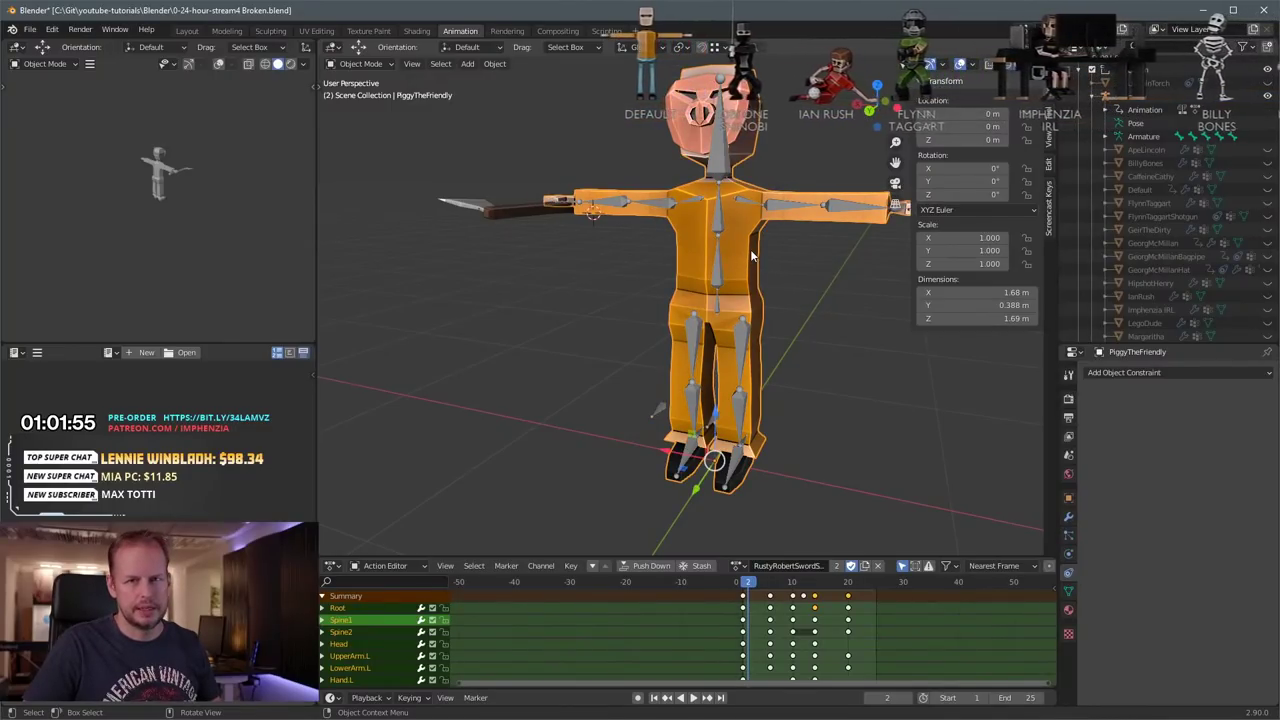
pyautogui.keyDown('shift'); pyautogui.click(727, 209); pyautogui.keyUp('shift')
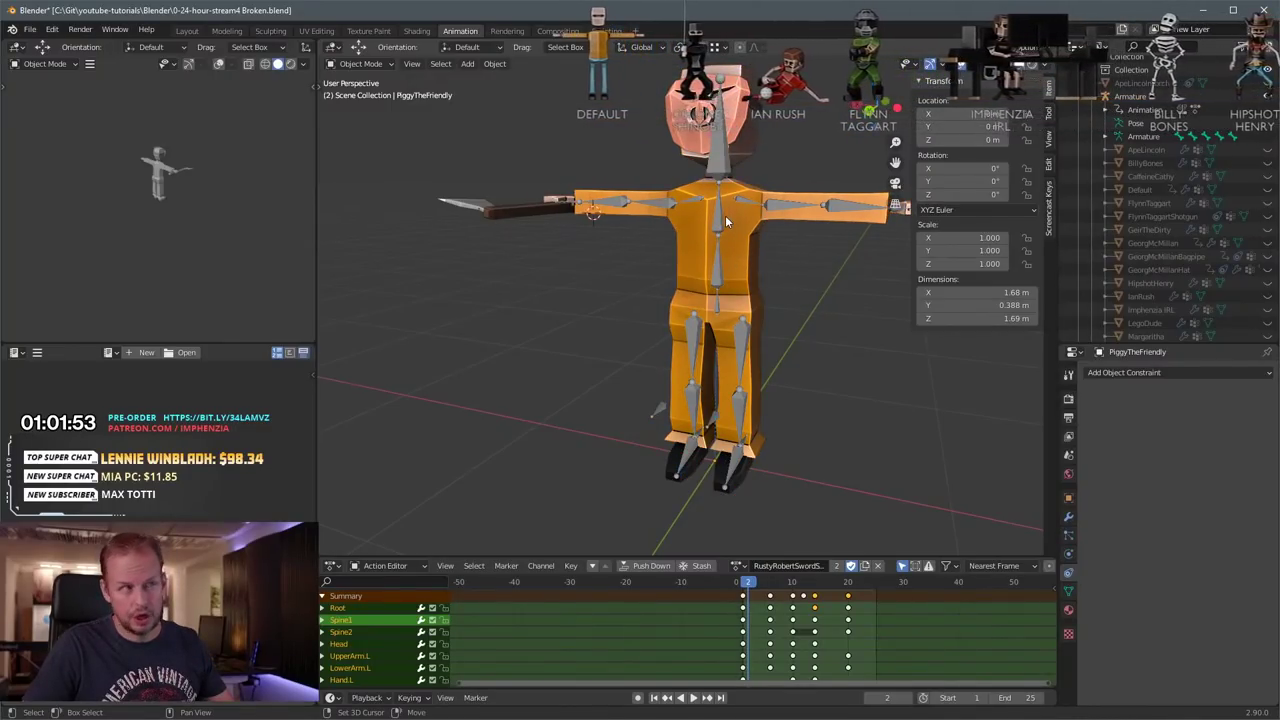
pyautogui.keyDown('shift'); pyautogui.click(720, 220); pyautogui.keyUp('shift')
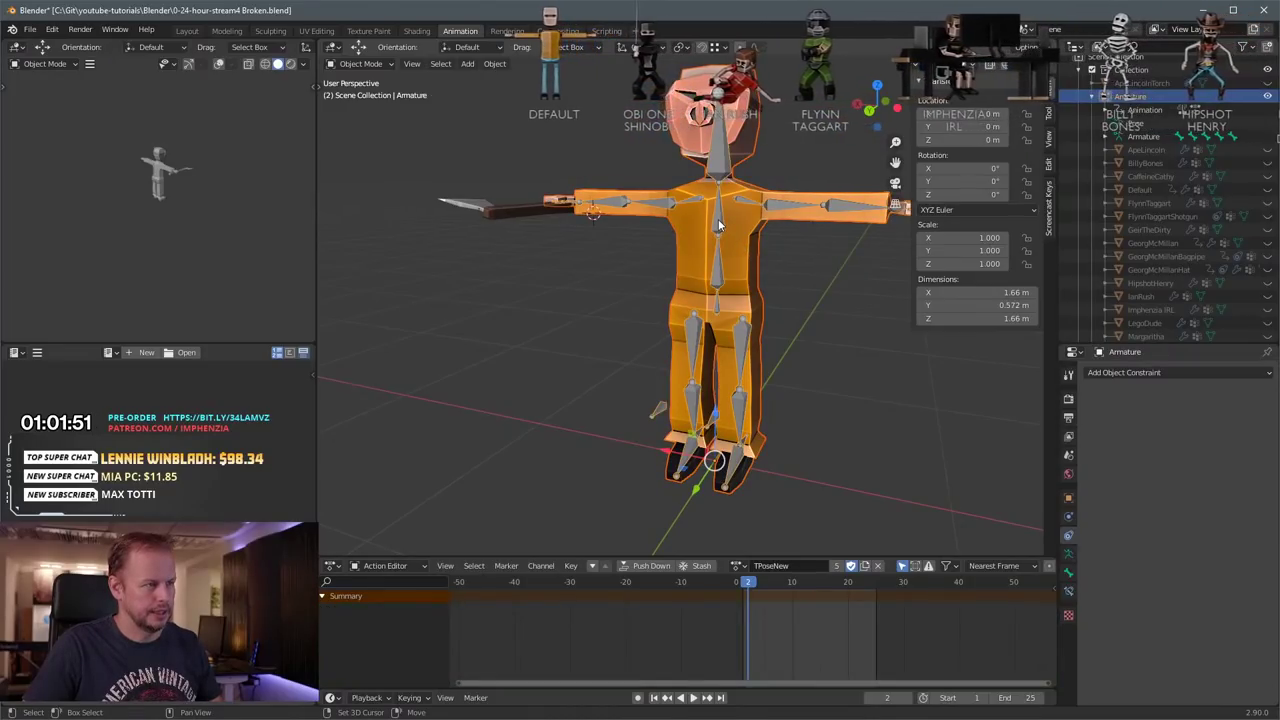
pyautogui.hotkey('ctrl', 'p')
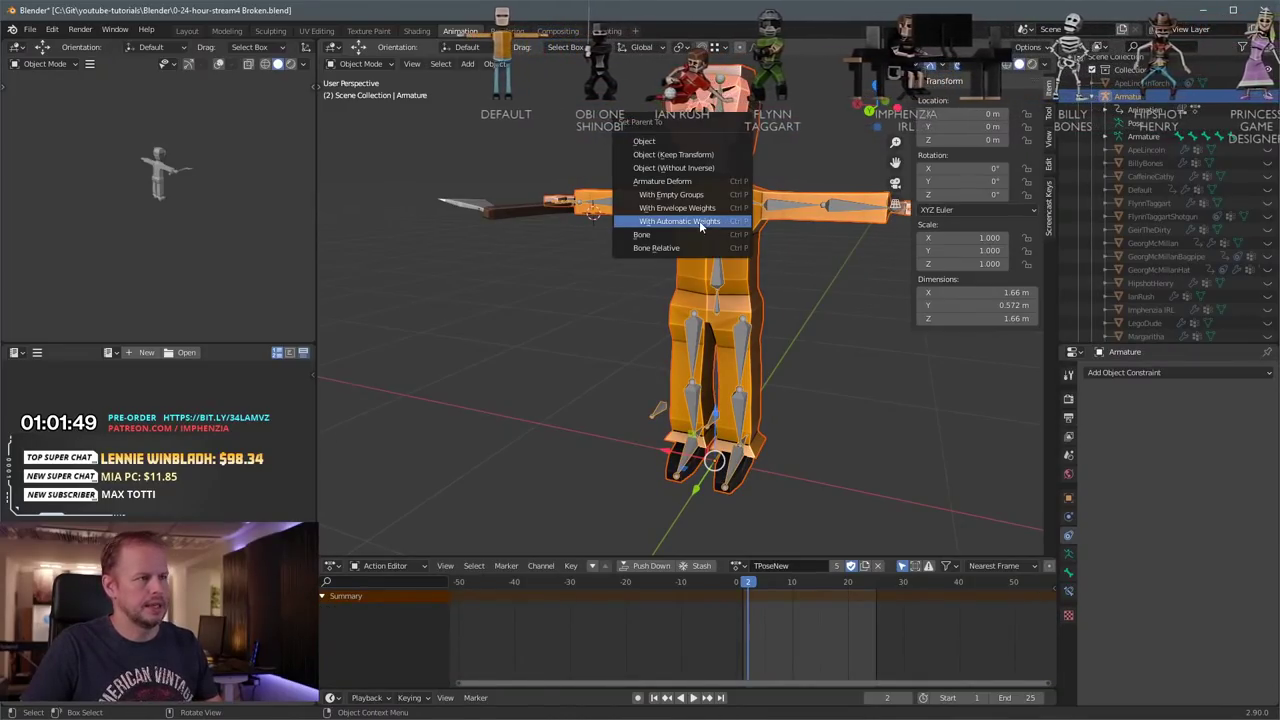
pyautogui.click(699, 220)
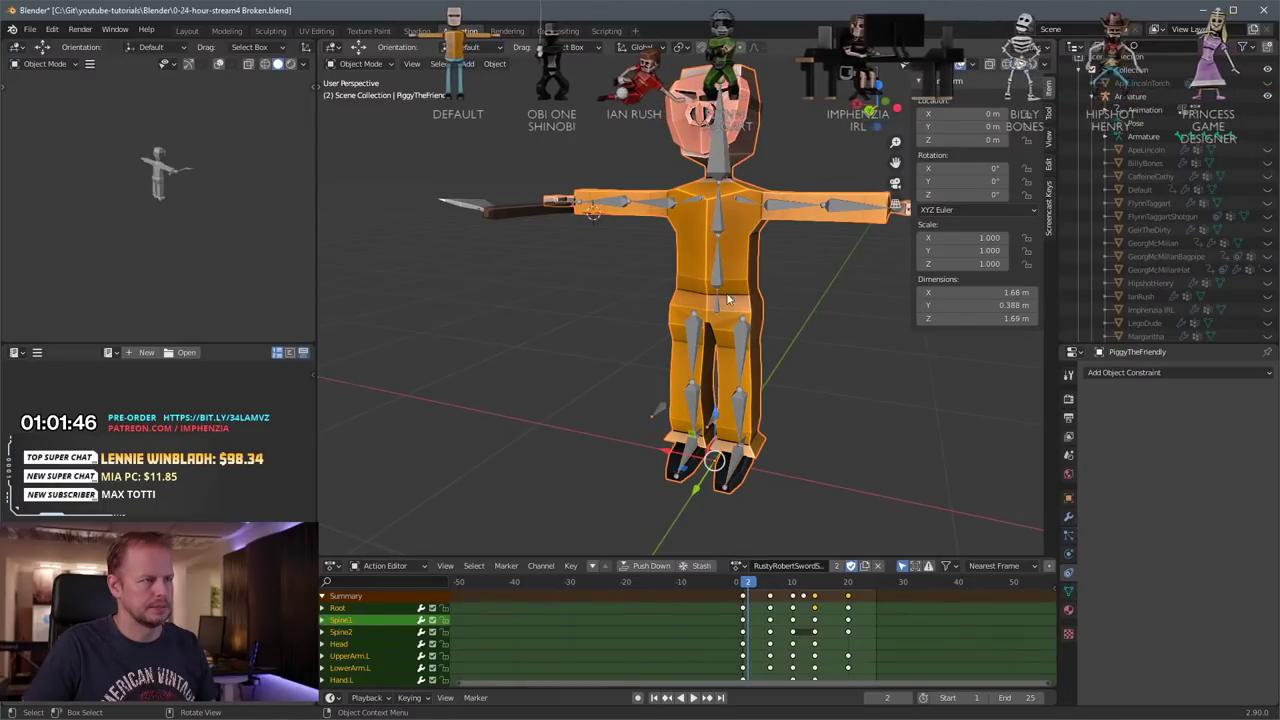
# Step: Put the armature in Pose Mode and test the mesh deformation by moving the Root bone and rotating Spine1, cancelling both transforms
pyautogui.click(718, 302)
pyautogui.hotkey('ctrl', 'Tab')
pyautogui.click(718, 303)
pyautogui.press('g')
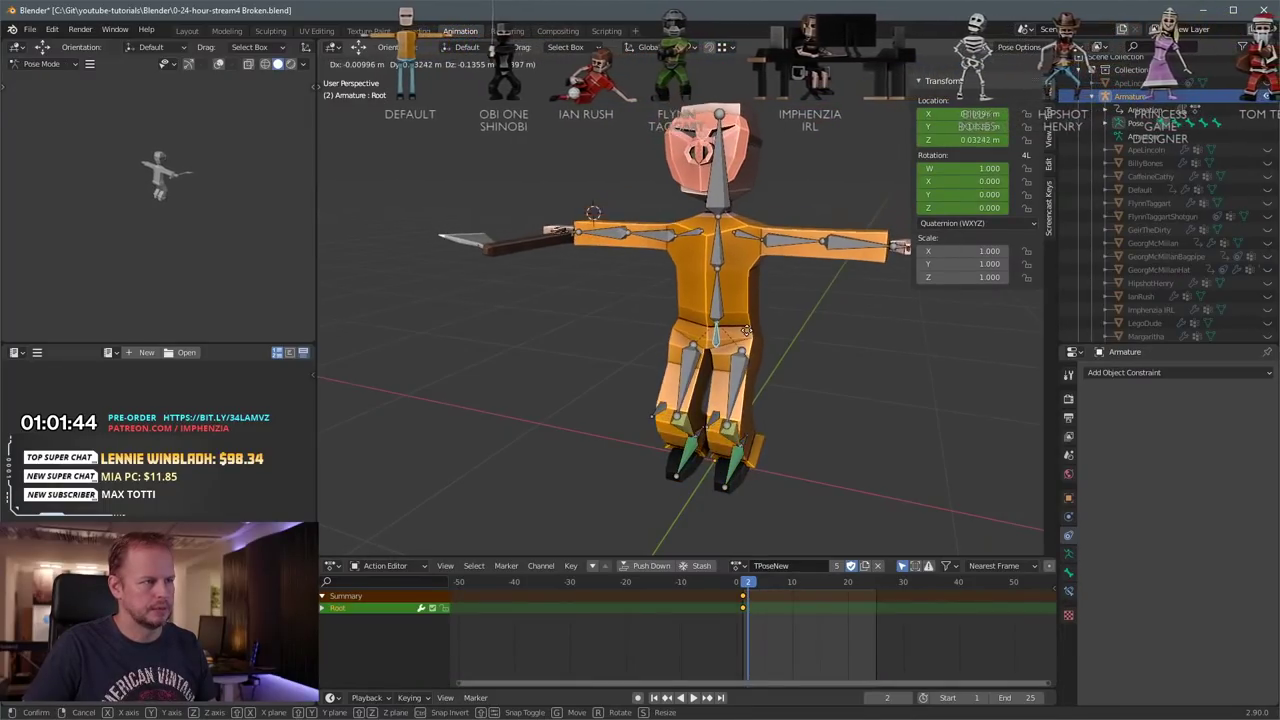
pyautogui.rightClick(746, 331)
pyautogui.click(719, 260)
pyautogui.press('r')
pyautogui.rightClick(774, 262)
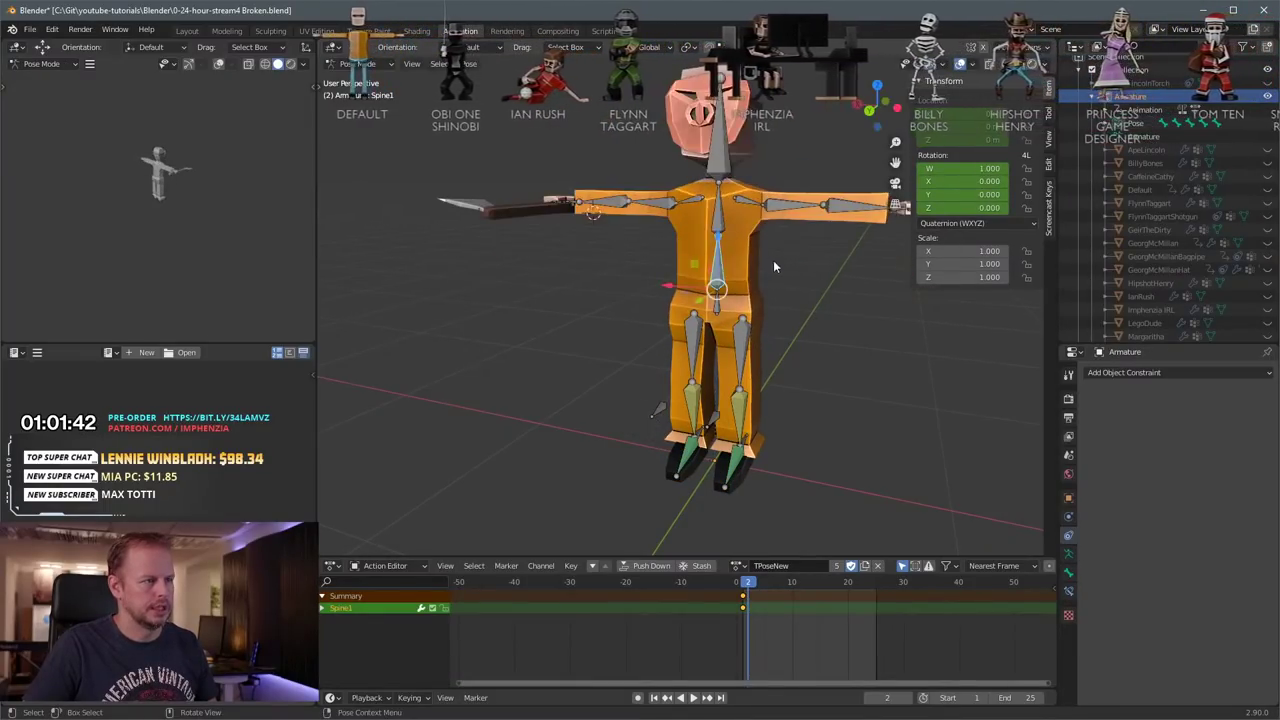
# Step: Test how the left arm deforms by rotating the UpperArm.L bone, and cancel the rotation
pyautogui.moveTo(774, 262); pyautogui.dragTo(691, 295, button='middle')
pyautogui.click(725, 292)
pyautogui.press('r')
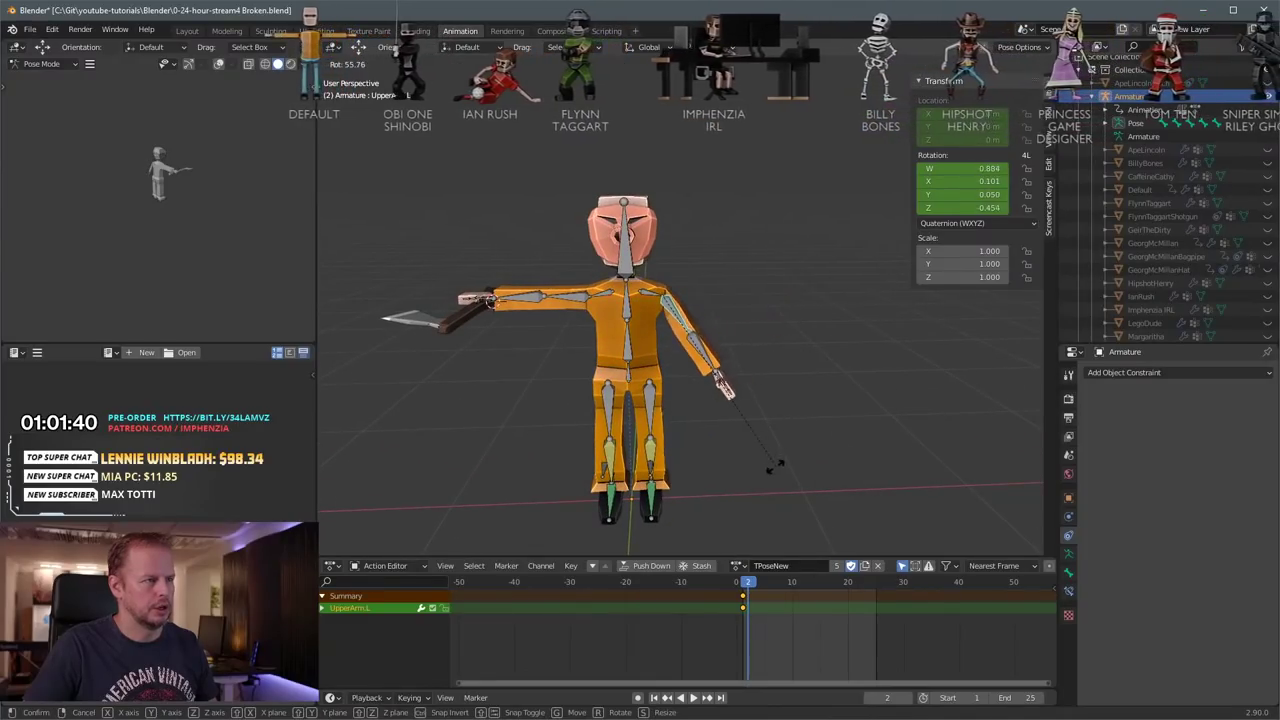
pyautogui.rightClick(780, 445)
pyautogui.moveTo(802, 339); pyautogui.dragTo(770, 350, button='middle')
pyautogui.scroll(2, 770, 350)
pyautogui.scroll(-4, 770, 350)
pyautogui.click(659, 271)
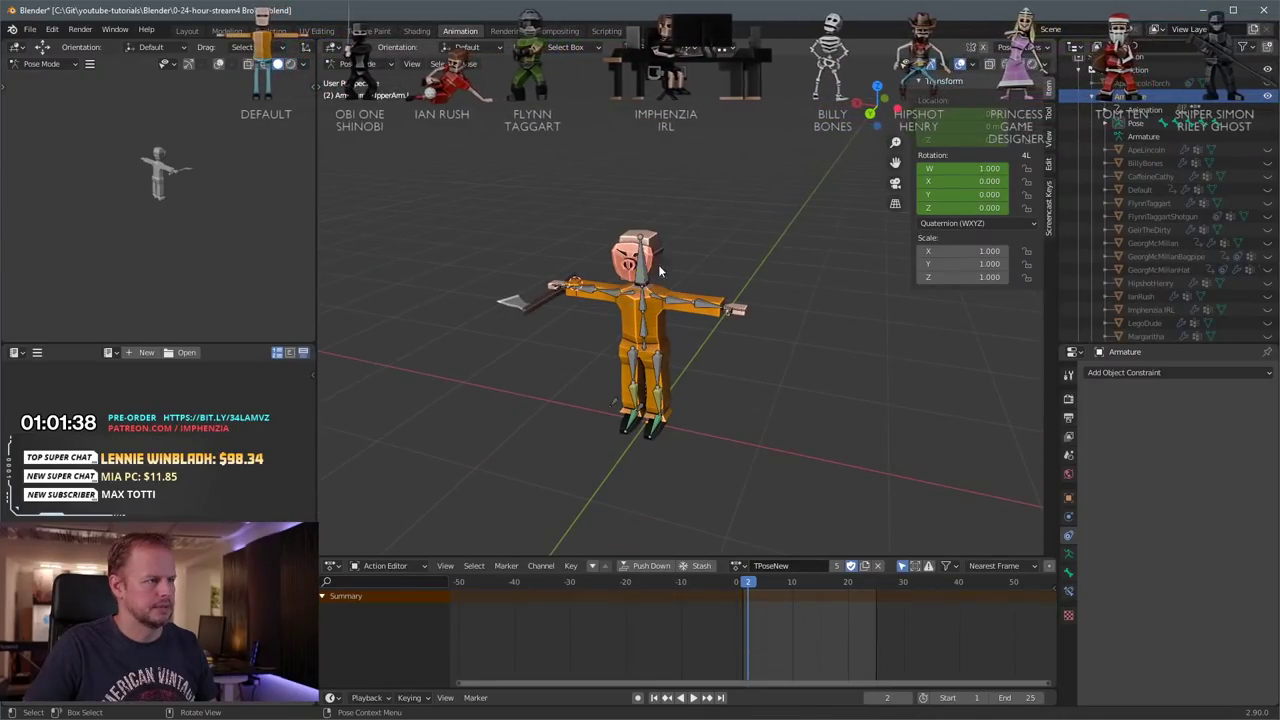
# Step: Test how the head and pig mask follow a rotation of the Head bone, cancelling it and viewing the whole figure
pyautogui.scroll(6, 659, 271)
pyautogui.click(550, 205)
pyautogui.press('r')
pyautogui.rightClick(707, 292)
pyautogui.scroll(-5, 709, 298)
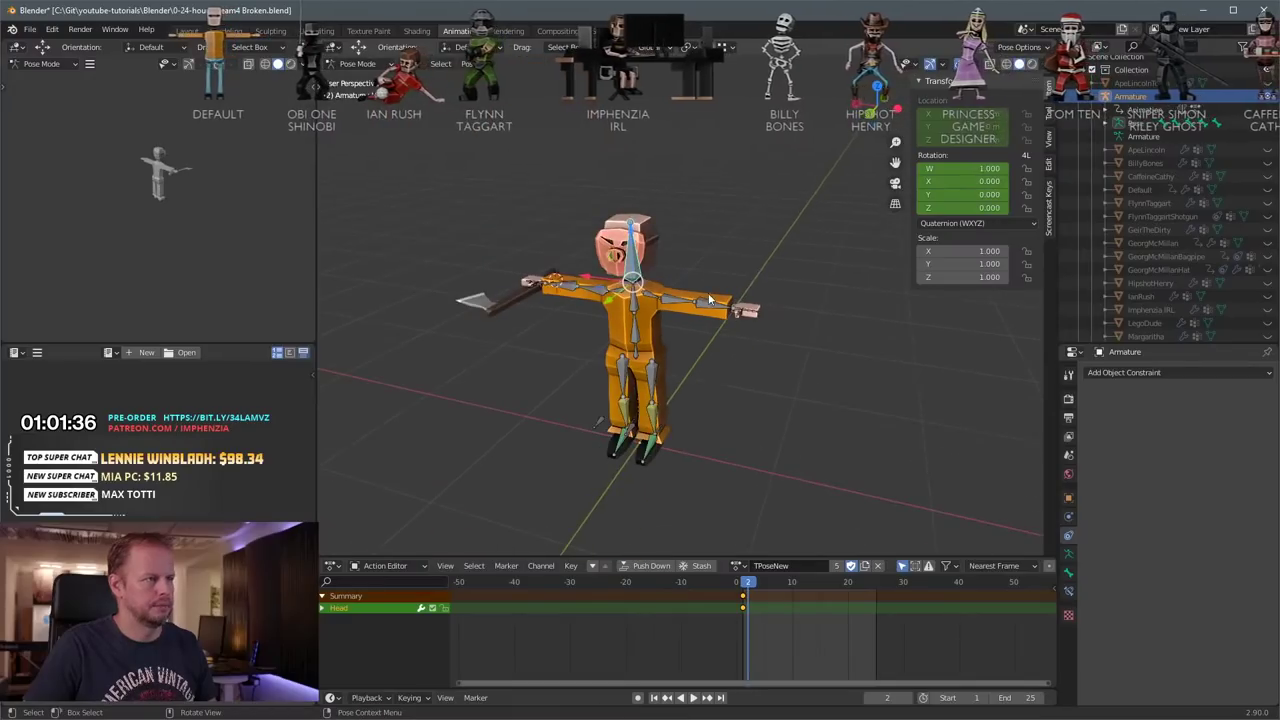
pyautogui.moveTo(709, 298); pyautogui.dragTo(782, 297, button='middle')
pyautogui.scroll(-1, 840, 380)
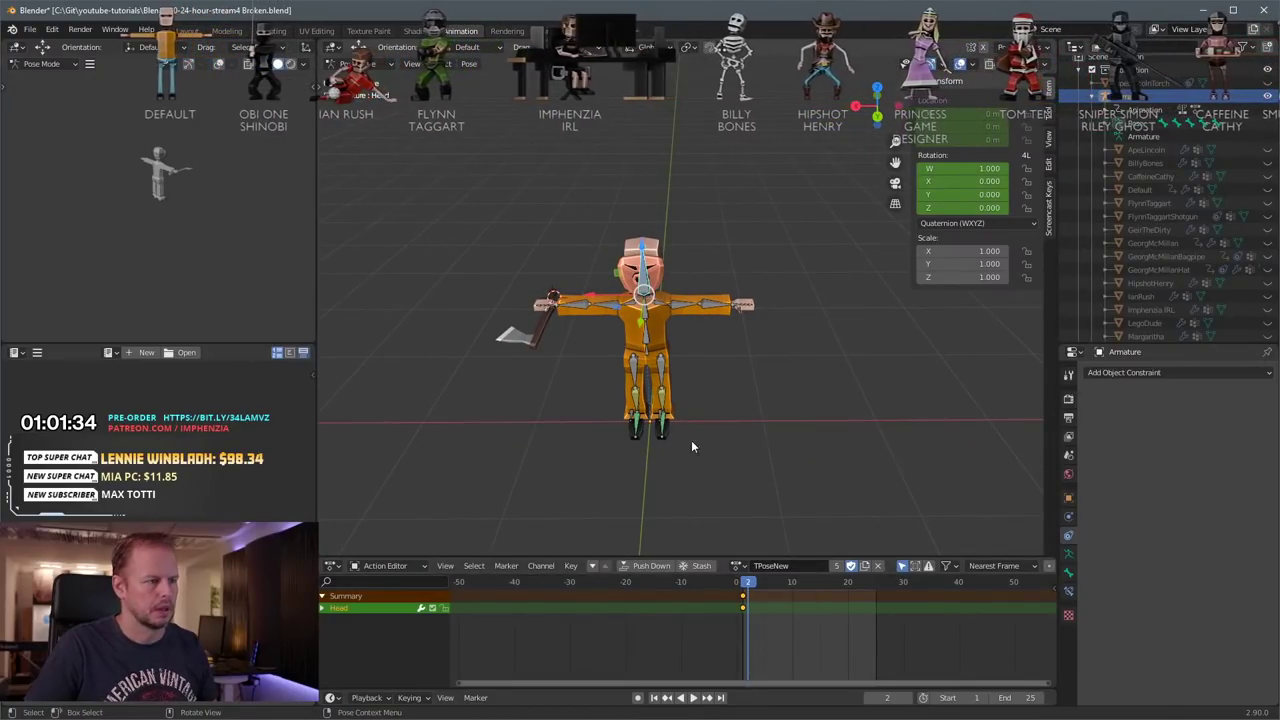
pyautogui.scroll(-1, 692, 442)
pyautogui.scroll(2, 749, 356)
# Step: Switch the armature to Edit Mode and save the Blender file
pyautogui.press('Tab')
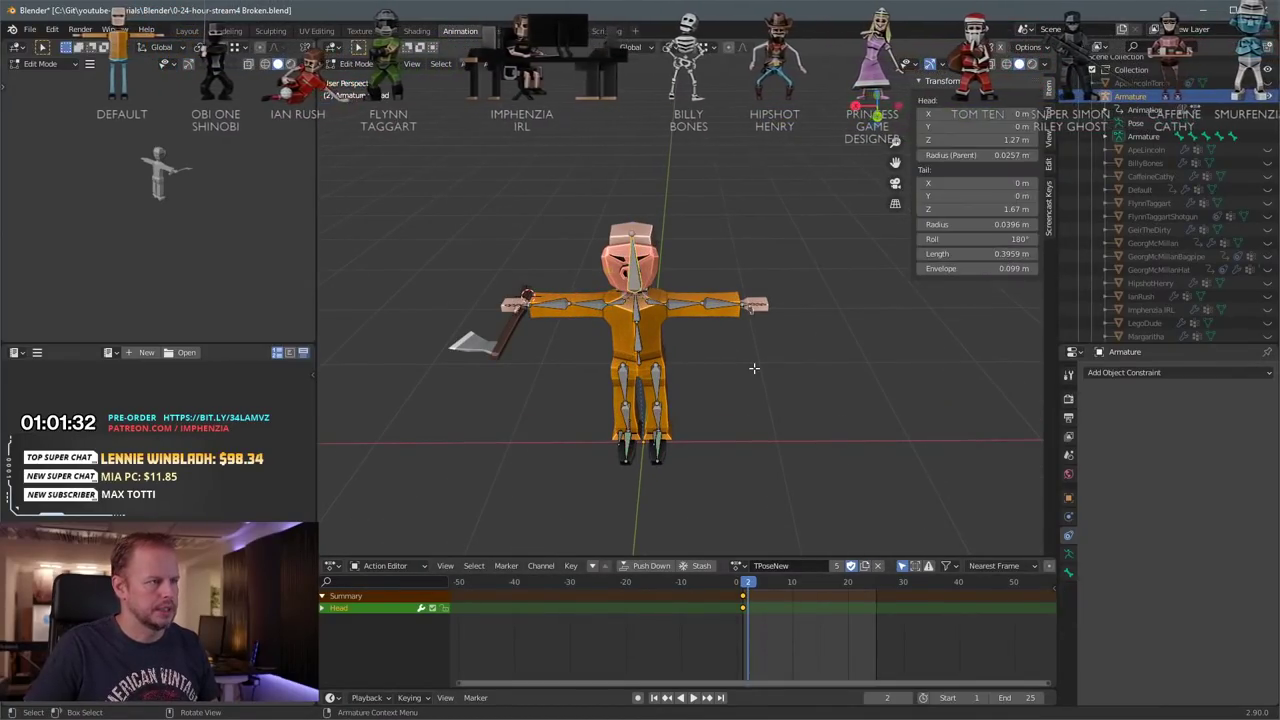
pyautogui.hotkey('ctrl', 's')
pyautogui.moveTo(843, 394); pyautogui.dragTo(840, 391, button='middle')
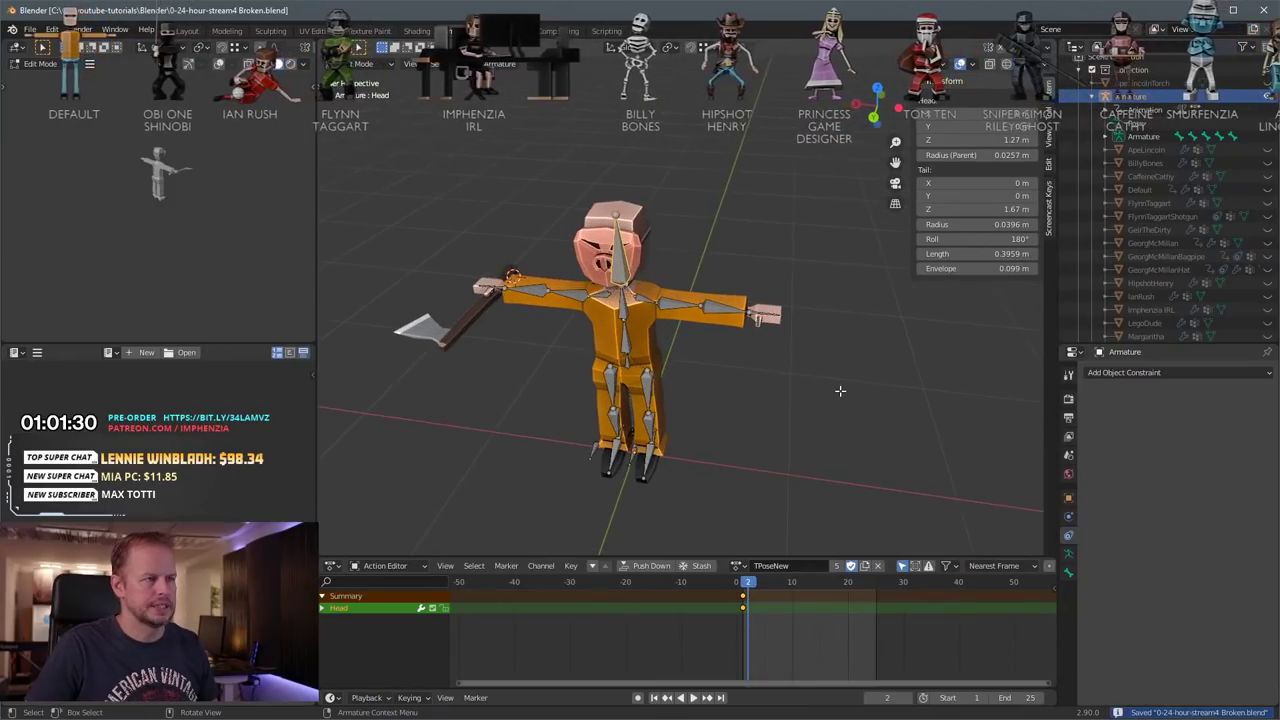
pyautogui.scroll(-5, 1250, 256)
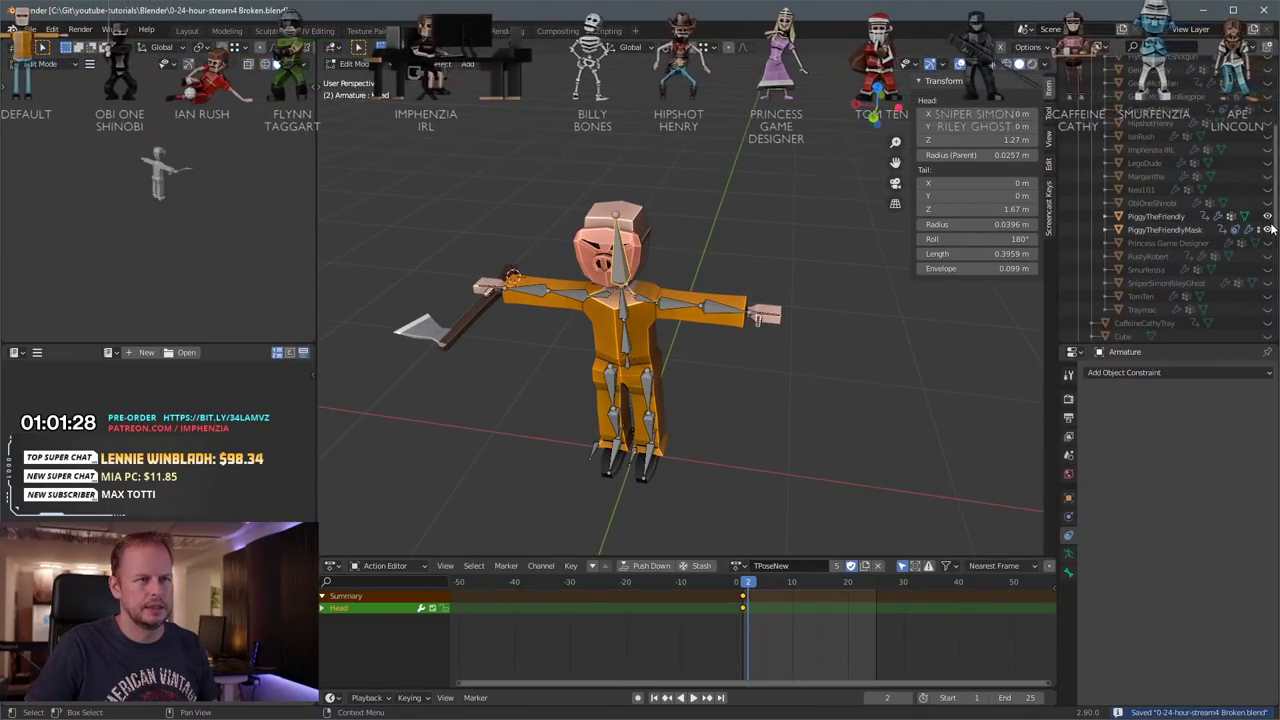
pyautogui.scroll(5, 1173, 209)
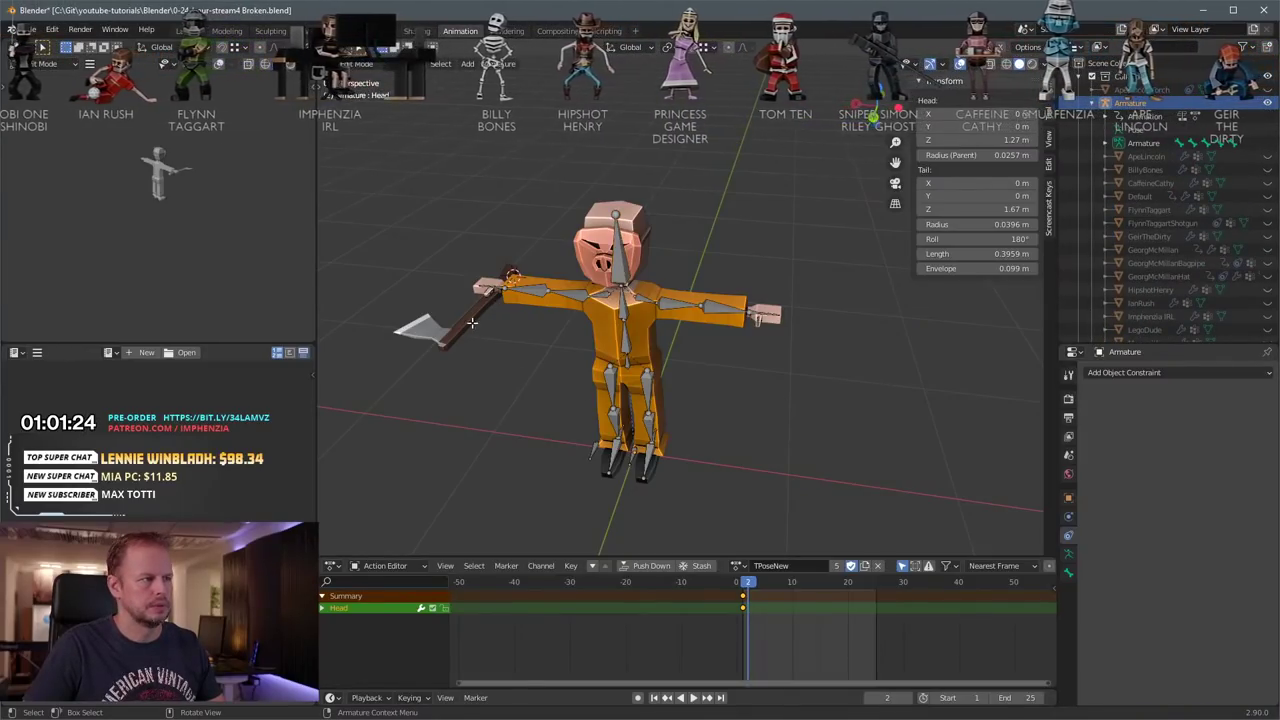
# Step: Return the armature to Object Mode and select the axe in the character's hand
pyautogui.hotkey('ctrl', 'Tab')
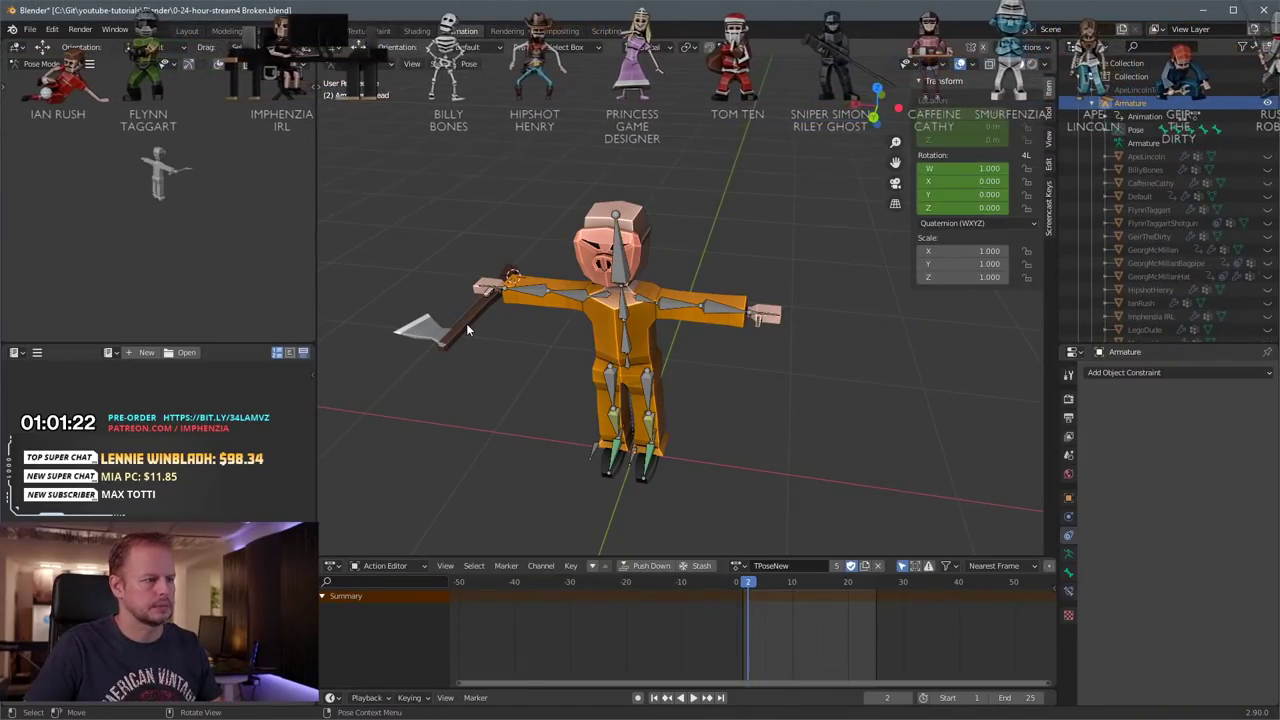
pyautogui.press('Tab')
pyautogui.hotkey('ctrl', 'Tab')
pyautogui.hotkey('ctrl', 'Tab')
pyautogui.click(364, 325)
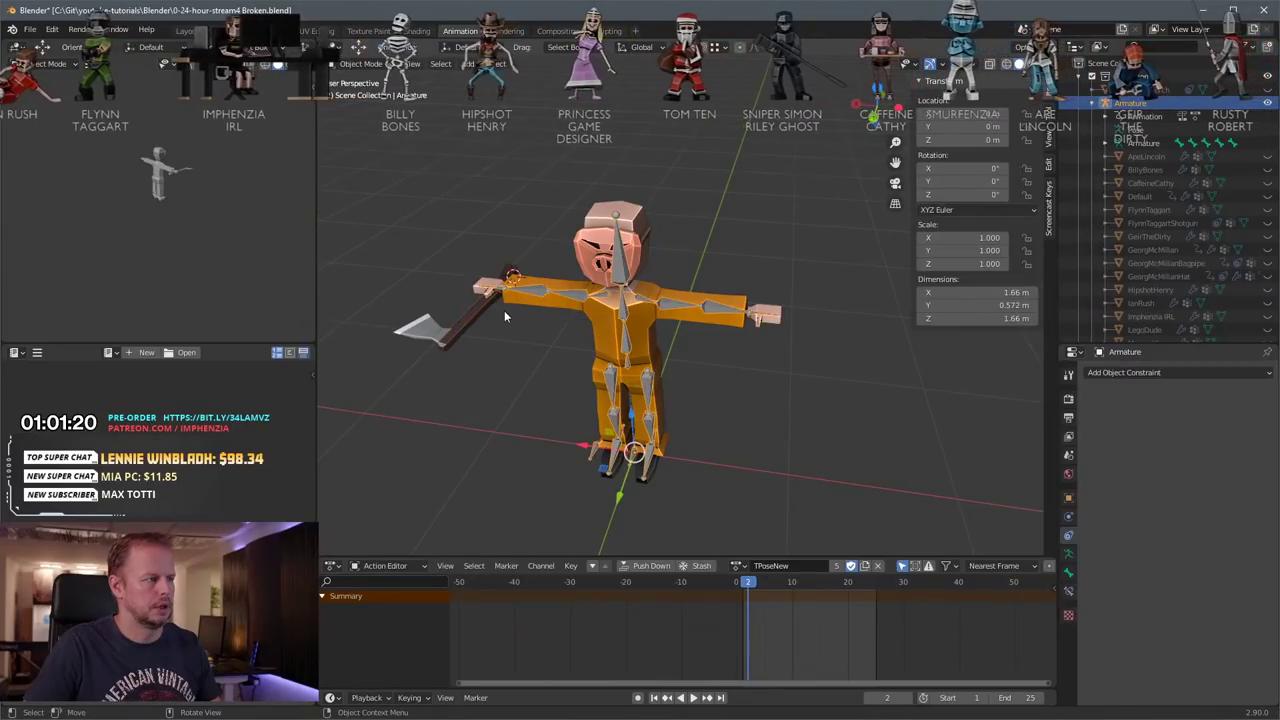
pyautogui.click(490, 281)
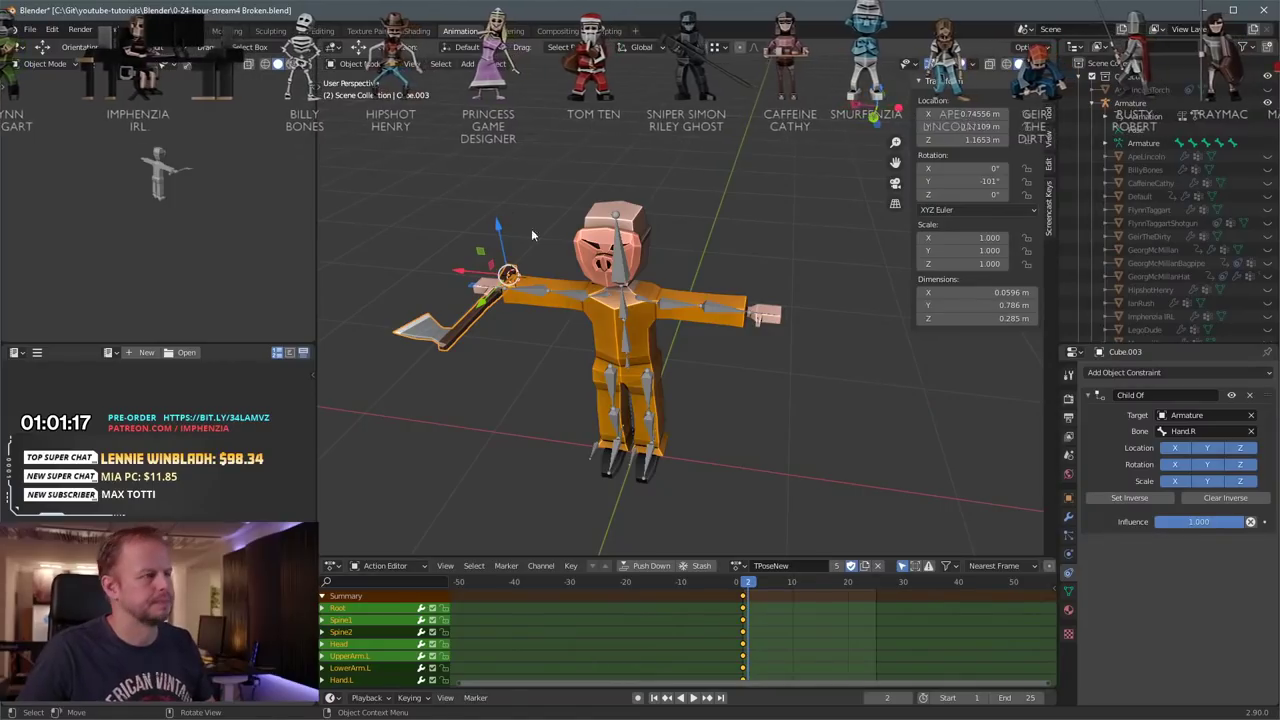
# Step: Look through the scene's object list, examine the T-posed character with its mask and axe from several angles, and deselect the axe
pyautogui.scroll(-6, 1197, 224)
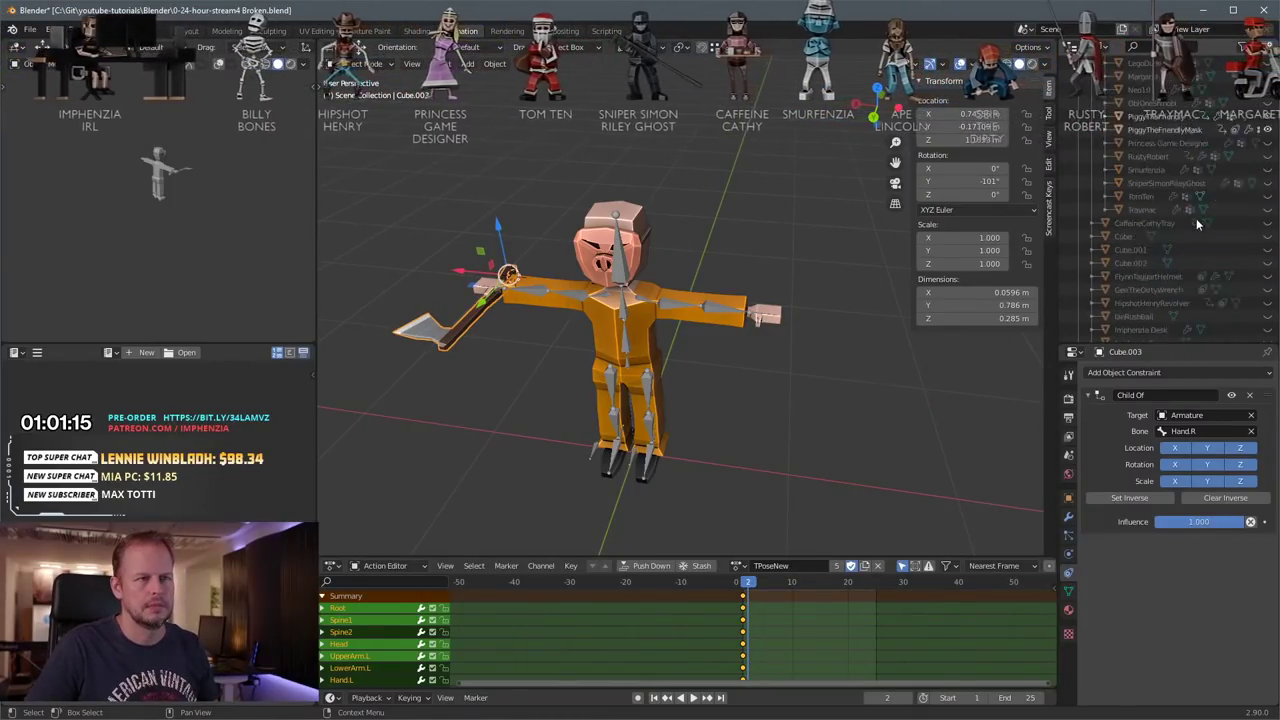
pyautogui.scroll(3, 1195, 215)
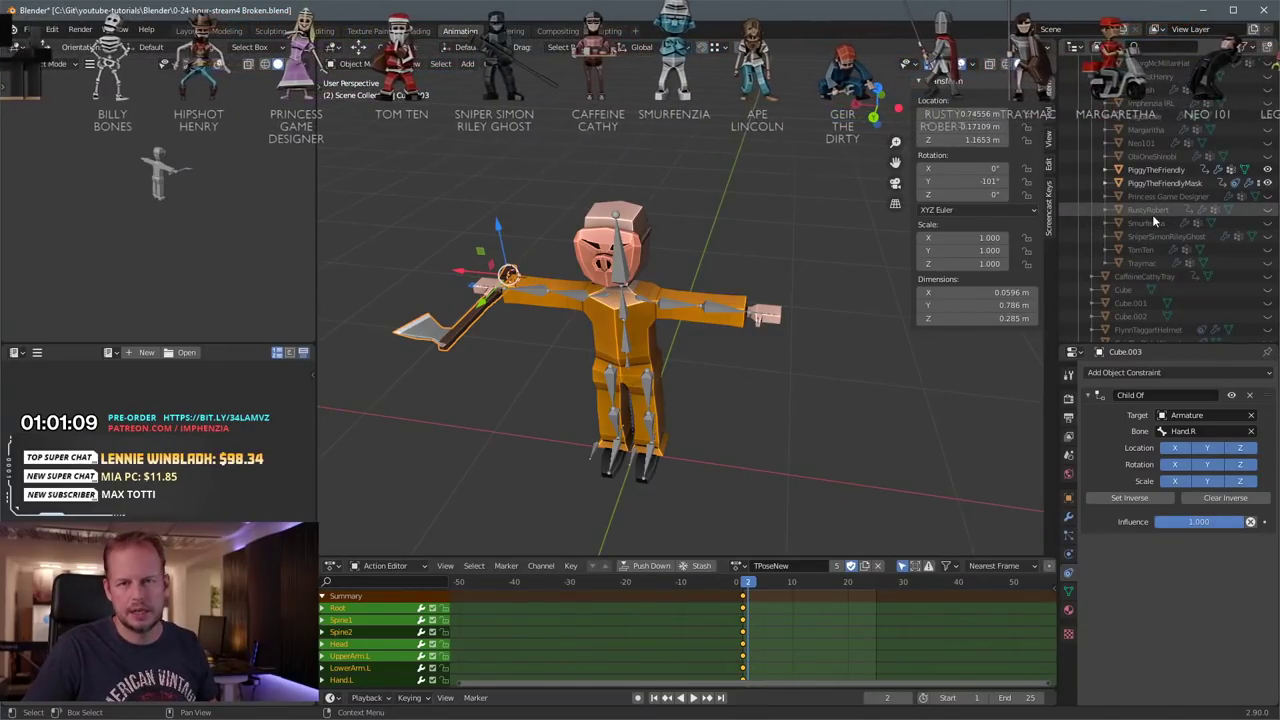
pyautogui.scroll(-2, 1152, 202)
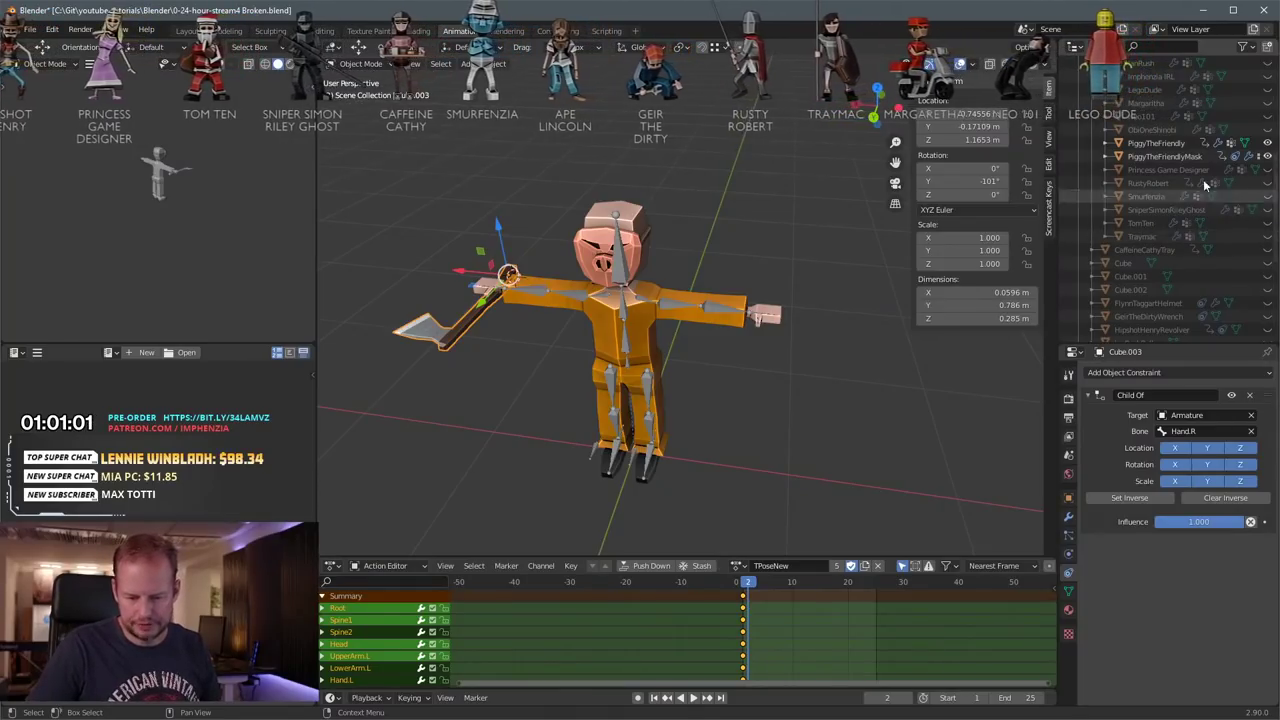
pyautogui.scroll(3, 879, 322)
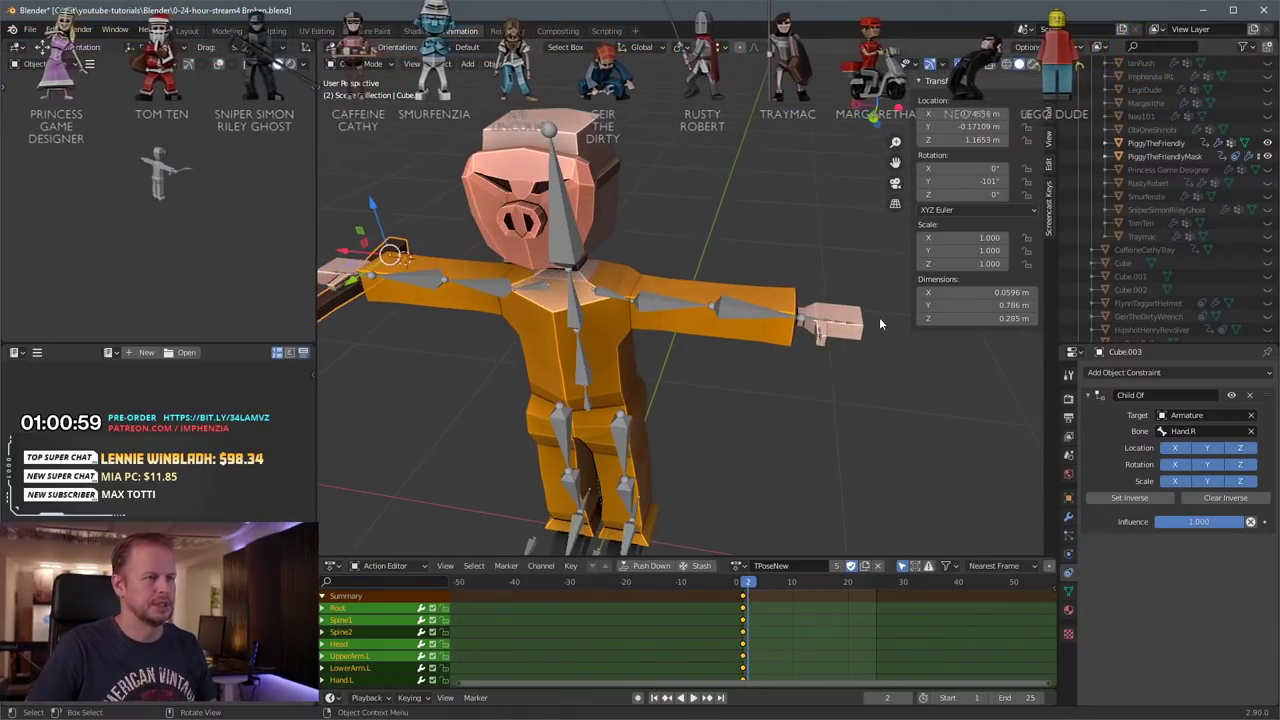
pyautogui.scroll(-3, 879, 317)
pyautogui.moveTo(693, 284); pyautogui.dragTo(712, 284, button='middle')
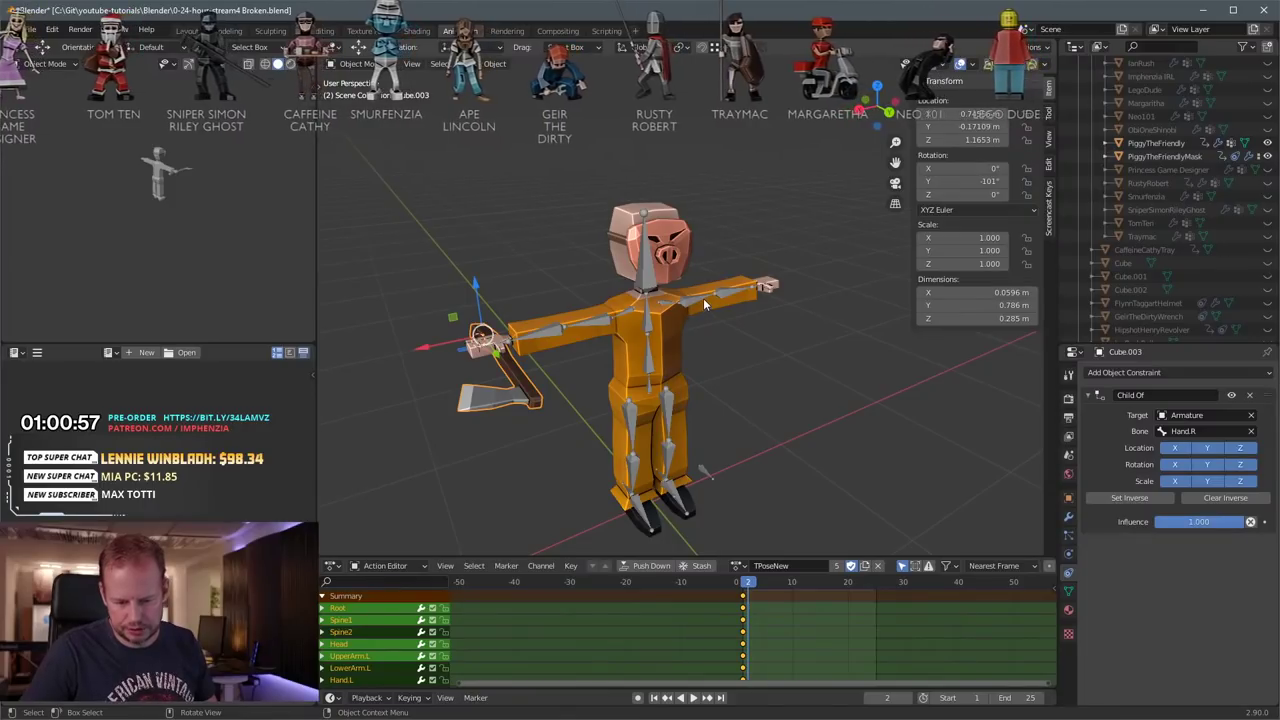
pyautogui.scroll(2, 704, 302)
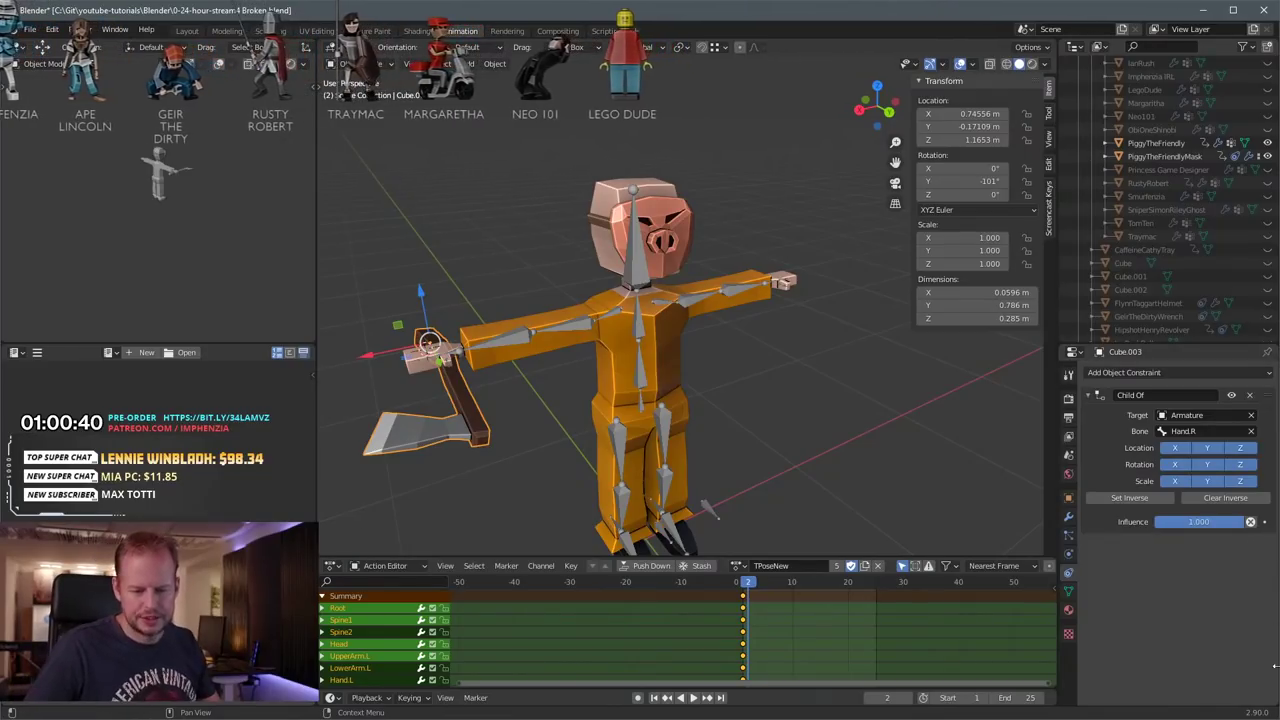
pyautogui.scroll(-3, 745, 262)
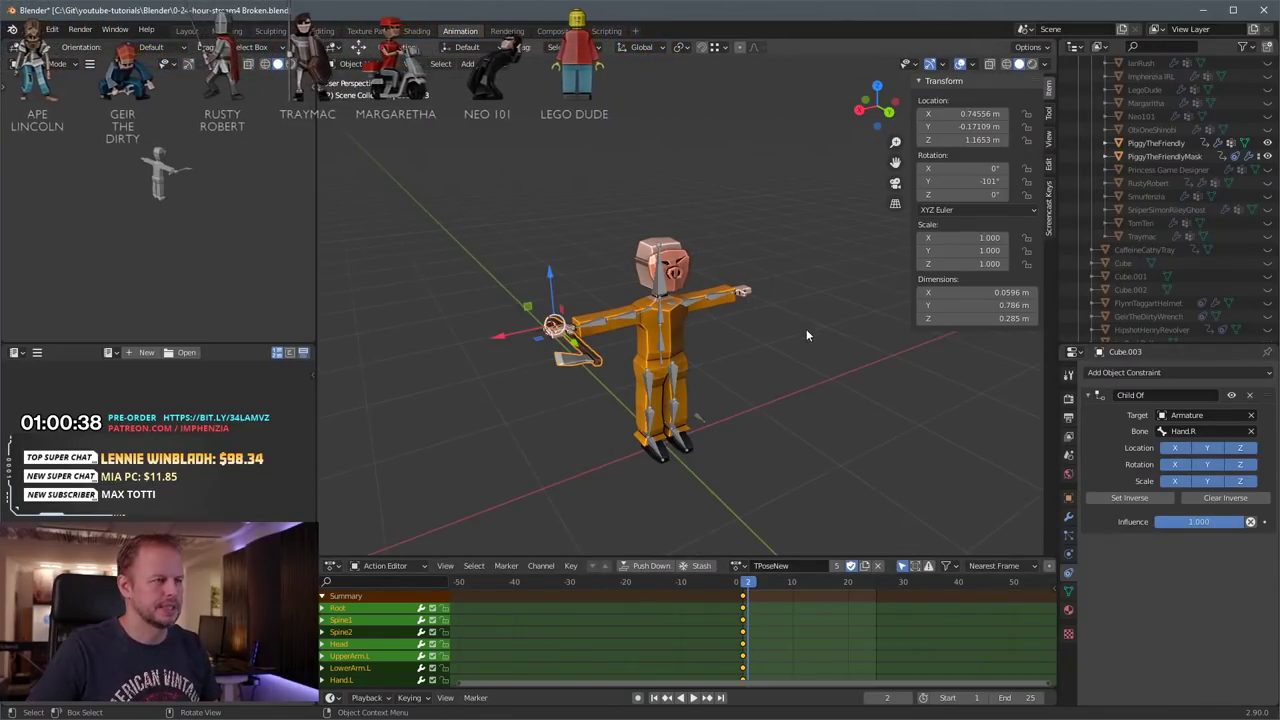
pyautogui.moveTo(806, 329); pyautogui.dragTo(746, 331, button='middle')
pyautogui.scroll(4, 746, 331)
pyautogui.keyDown('shift'); pyautogui.moveTo(648, 335); pyautogui.dragTo(745, 269, button='middle'); pyautogui.keyUp('shift')
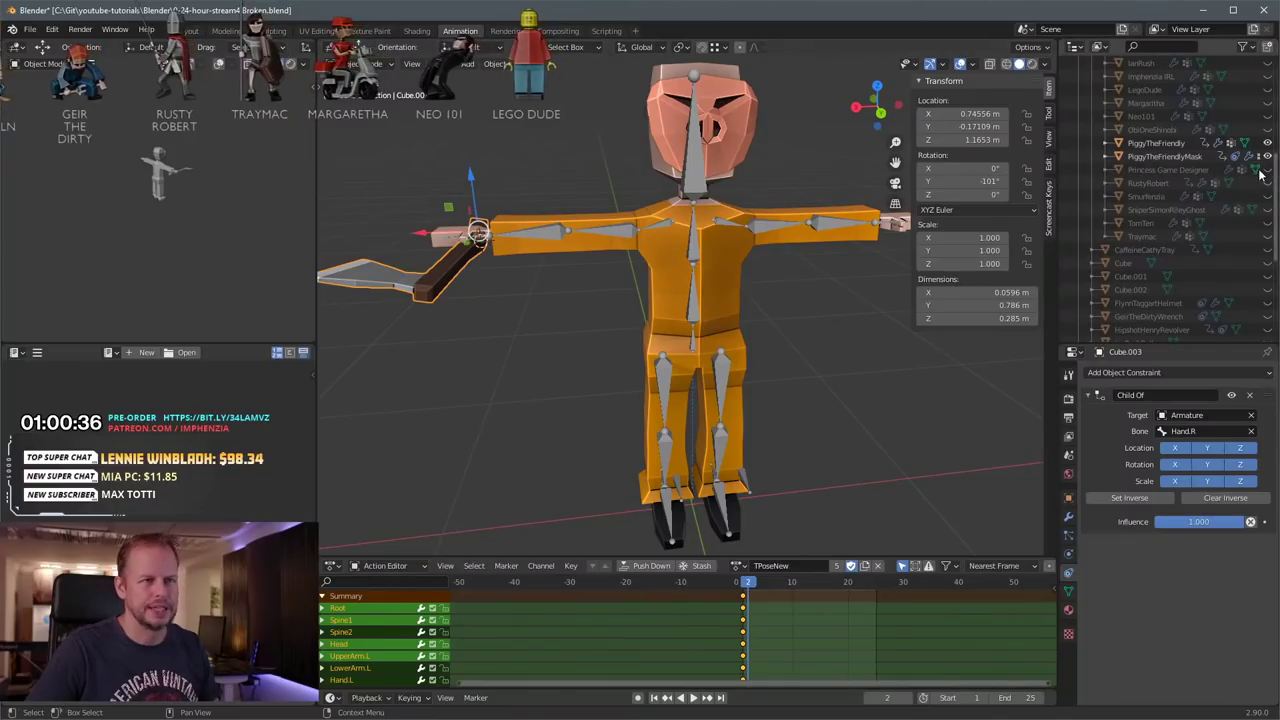
pyautogui.scroll(-3, 686, 314)
pyautogui.moveTo(564, 316); pyautogui.dragTo(712, 298, button='middle')
pyautogui.scroll(2, 712, 298)
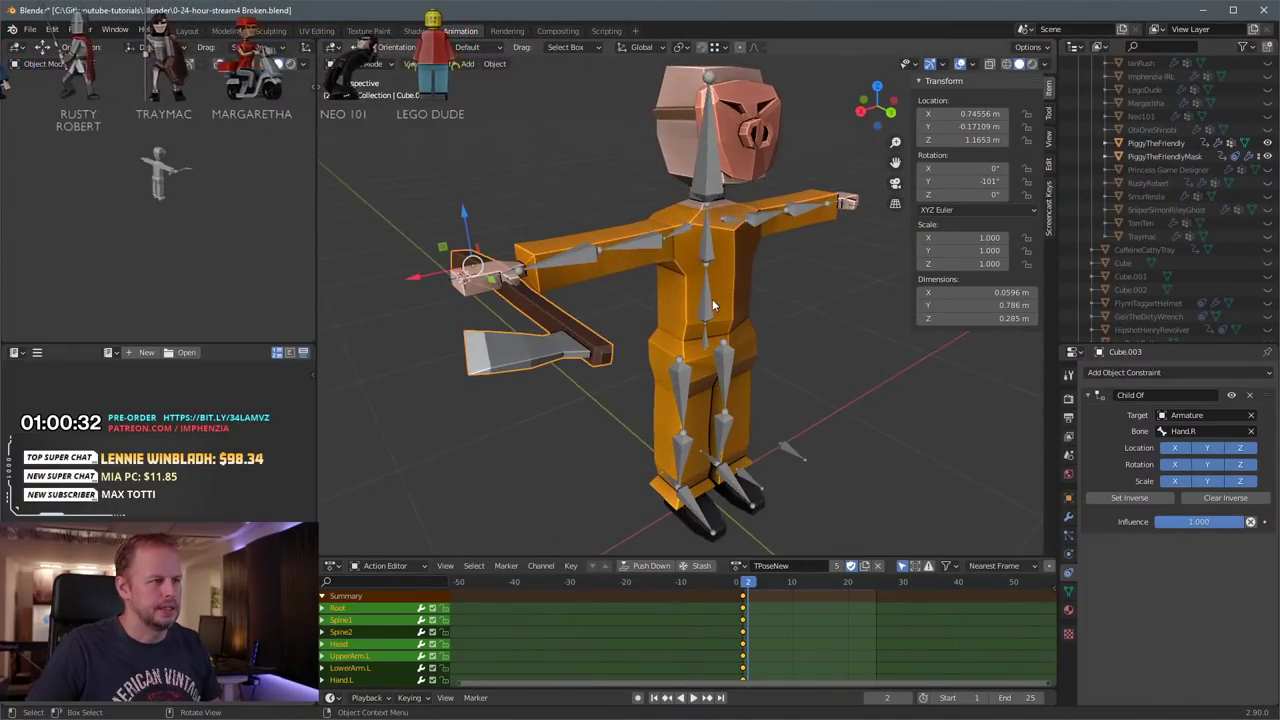
pyautogui.moveTo(862, 300); pyautogui.dragTo(780, 320, button='middle')
pyautogui.scroll(-2, 792, 306)
pyautogui.scroll(3, 723, 316)
pyautogui.scroll(-3, 721, 320)
pyautogui.scroll(3, 625, 288)
pyautogui.scroll(-3, 626, 297)
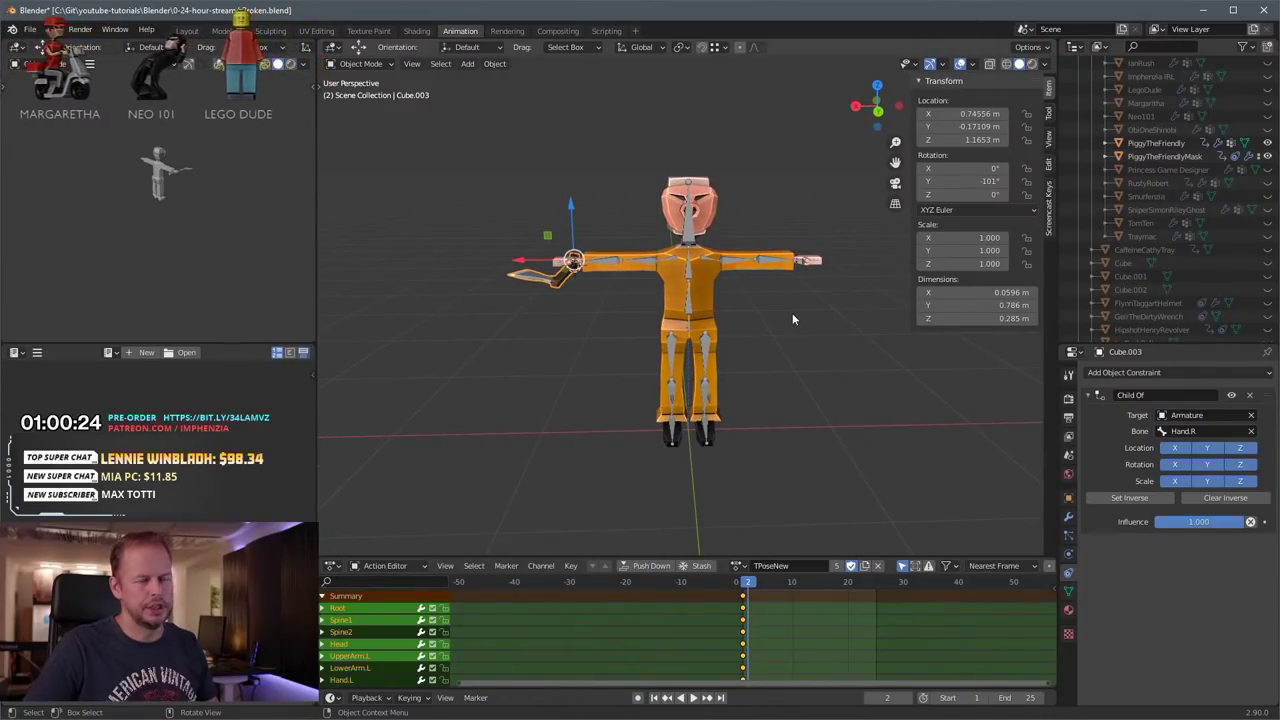
pyautogui.scroll(3, 728, 308)
pyautogui.scroll(-4, 720, 314)
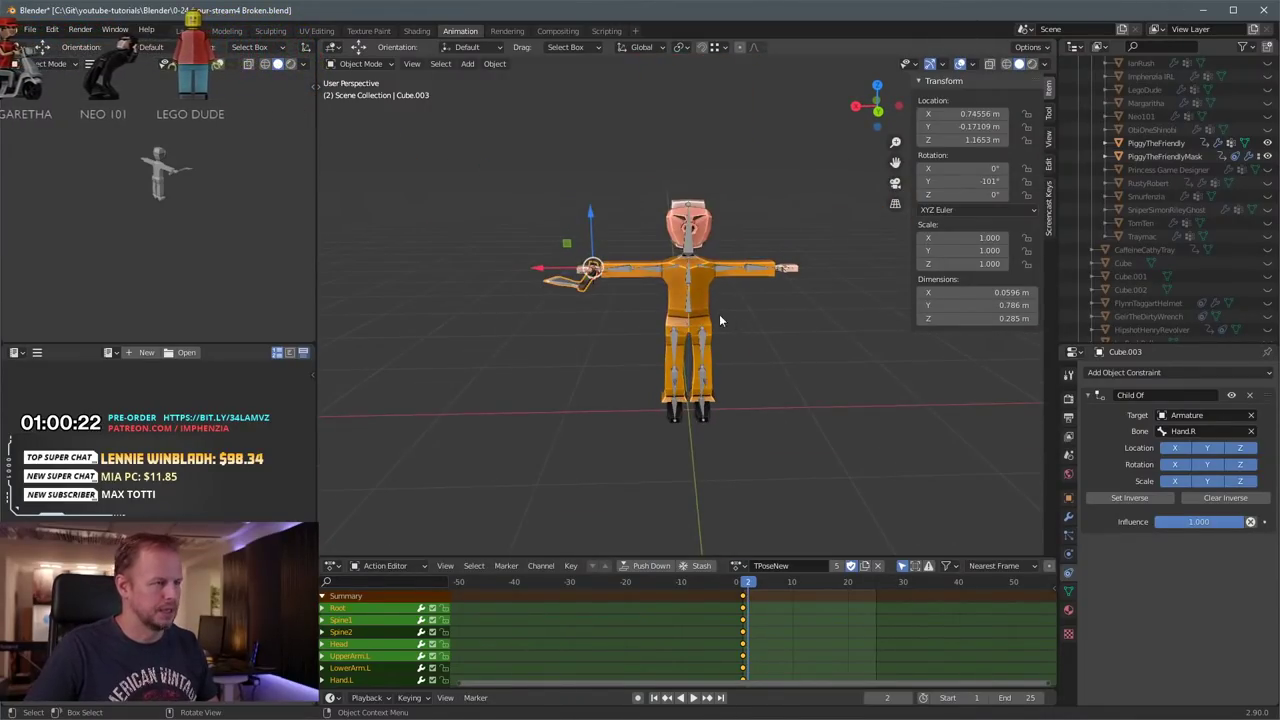
pyautogui.moveTo(720, 314)
pyautogui.mouseDown(button='middle')
pyautogui.moveTo(686, 332)
pyautogui.moveTo(664, 293)
pyautogui.moveTo(718, 303)
pyautogui.mouseUp(button='middle')
pyautogui.scroll(3, 664, 293)
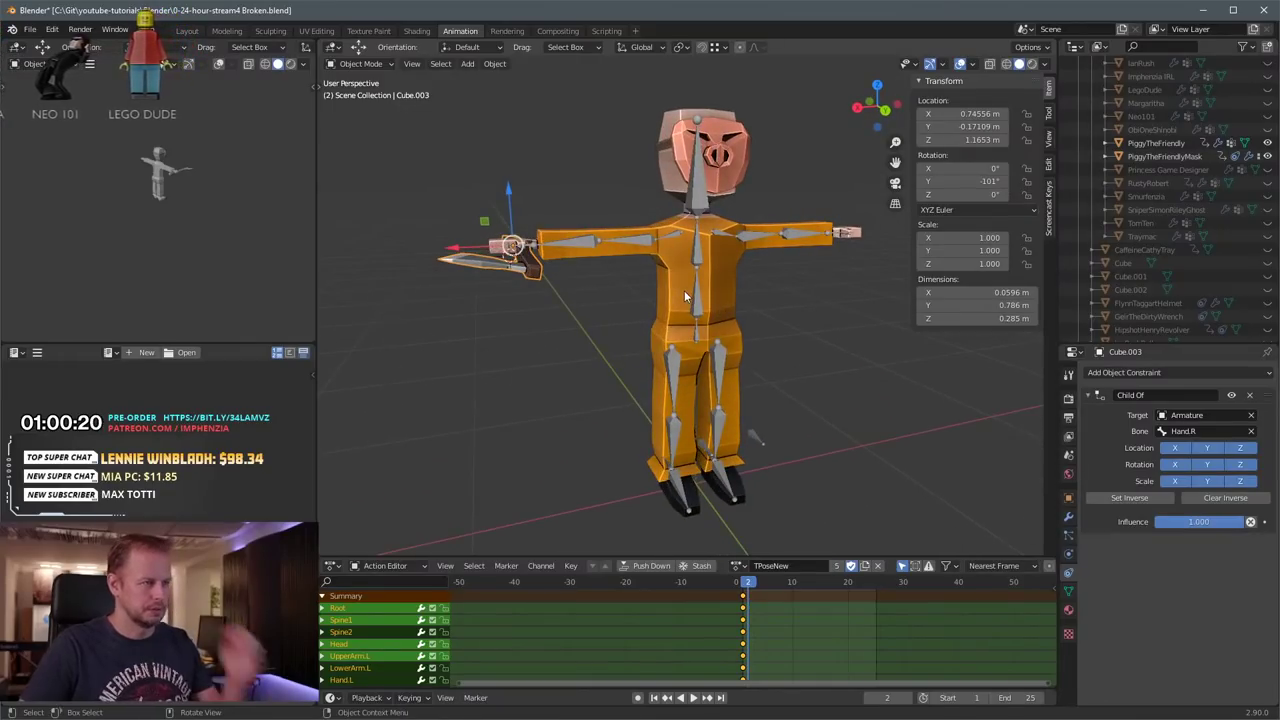
pyautogui.scroll(-2, 670, 297)
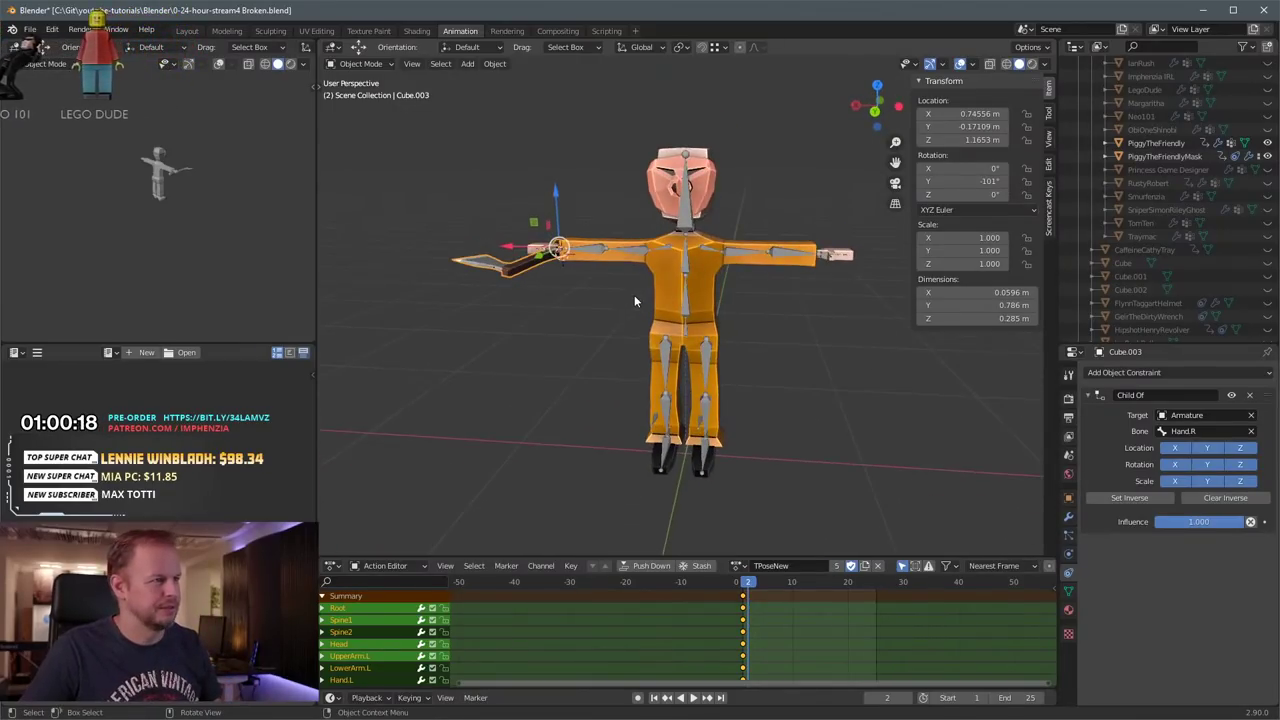
pyautogui.moveTo(634, 295); pyautogui.dragTo(673, 296, button='middle')
pyautogui.scroll(3, 673, 296)
pyautogui.scroll(-4, 668, 298)
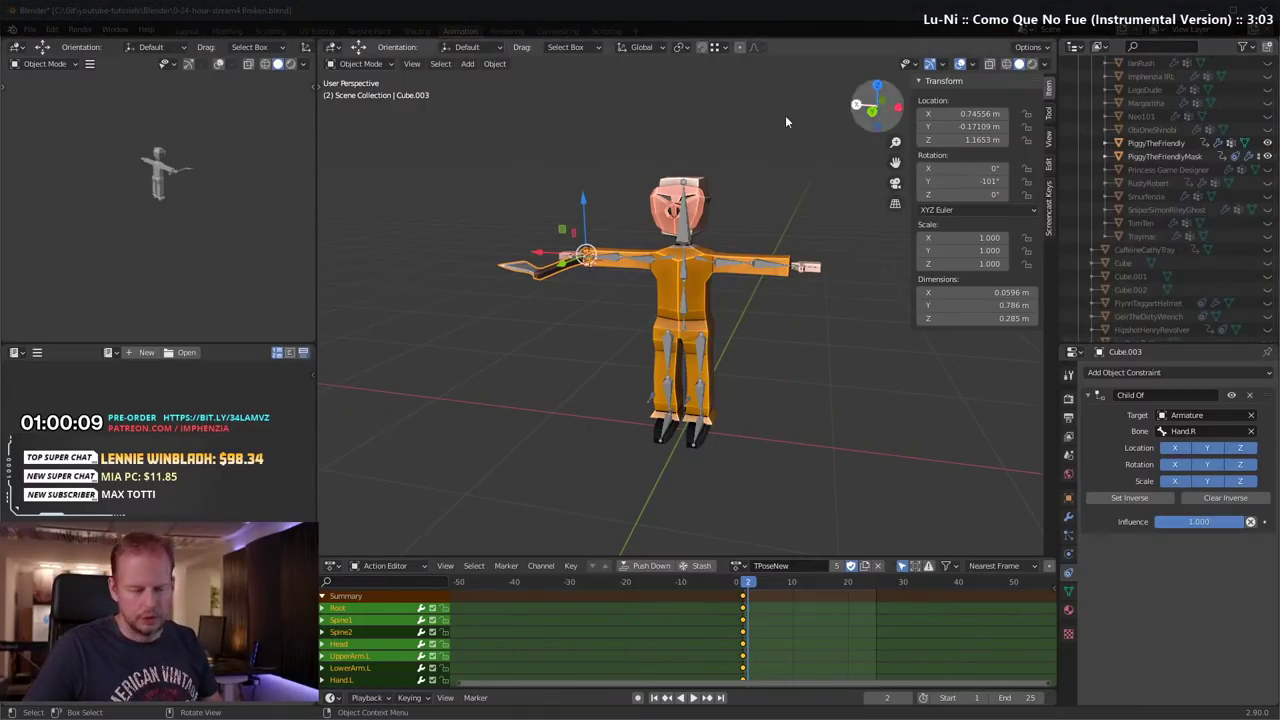
pyautogui.click(812, 314)
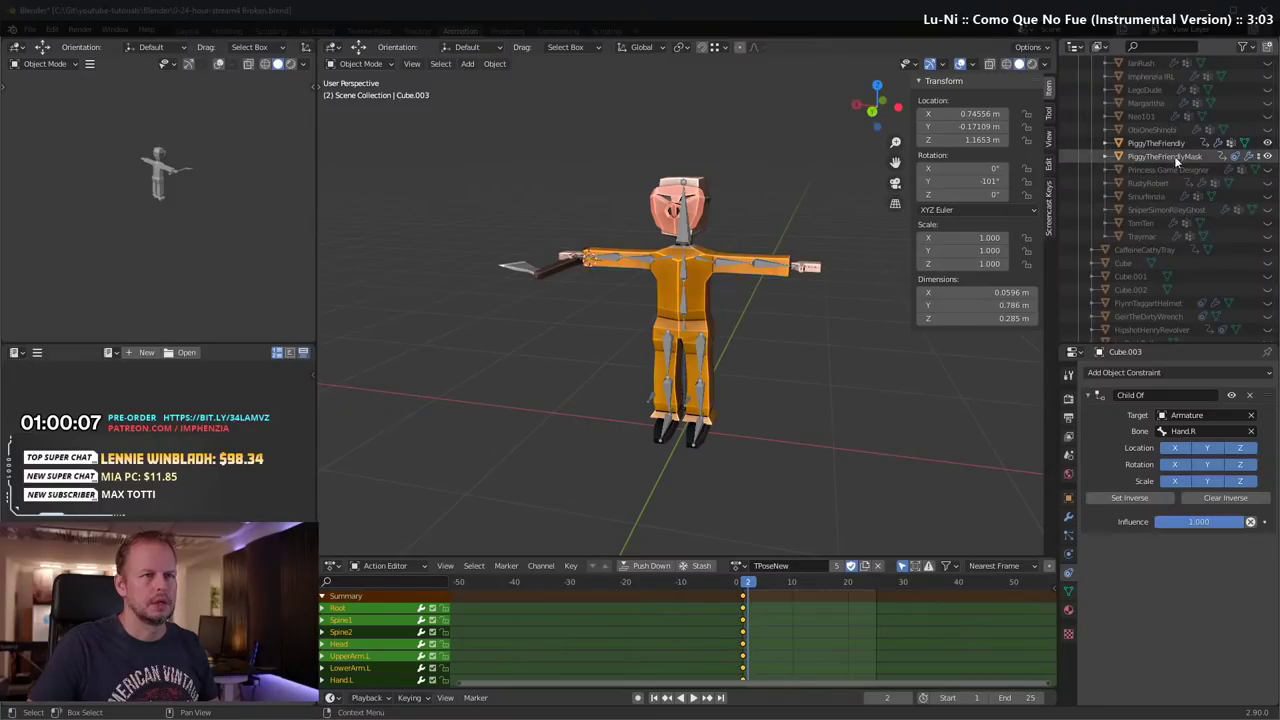
# Step: Rename the axe in the character's hand to PiggyTheFriendlyAxe and deselect it
pyautogui.click(549, 270)
pyautogui.click(1156, 143)
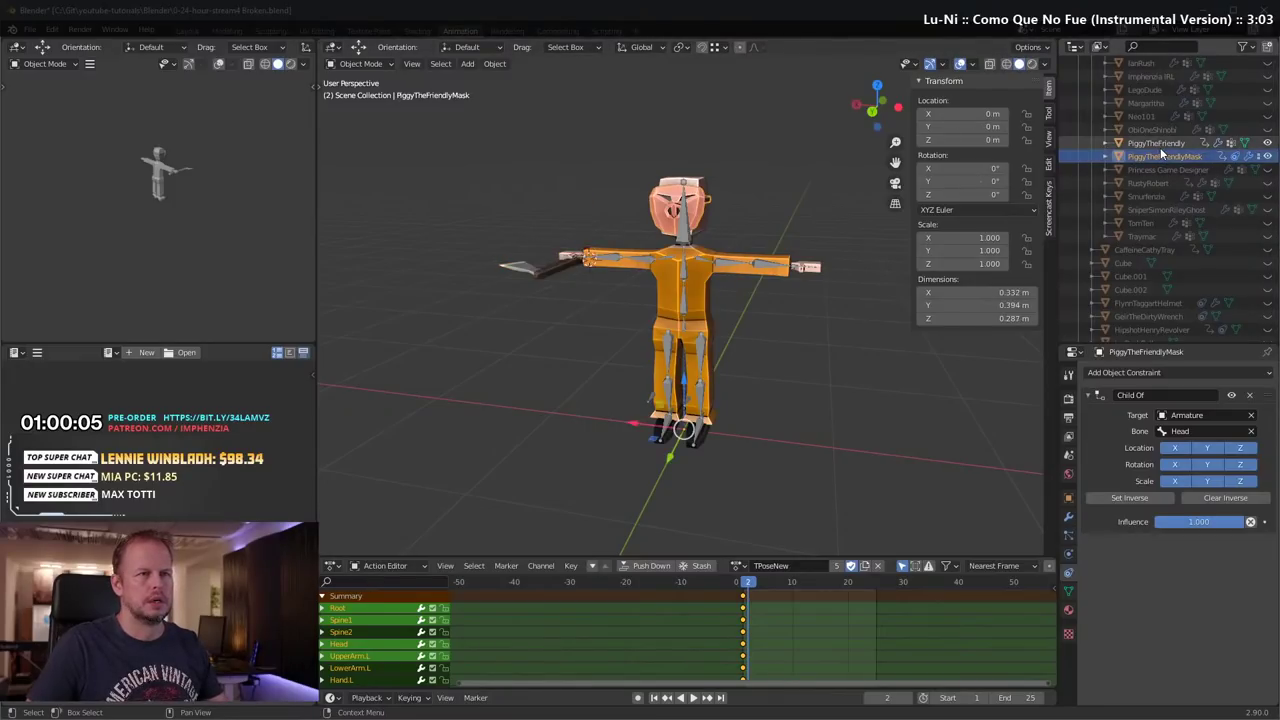
pyautogui.click(589, 355)
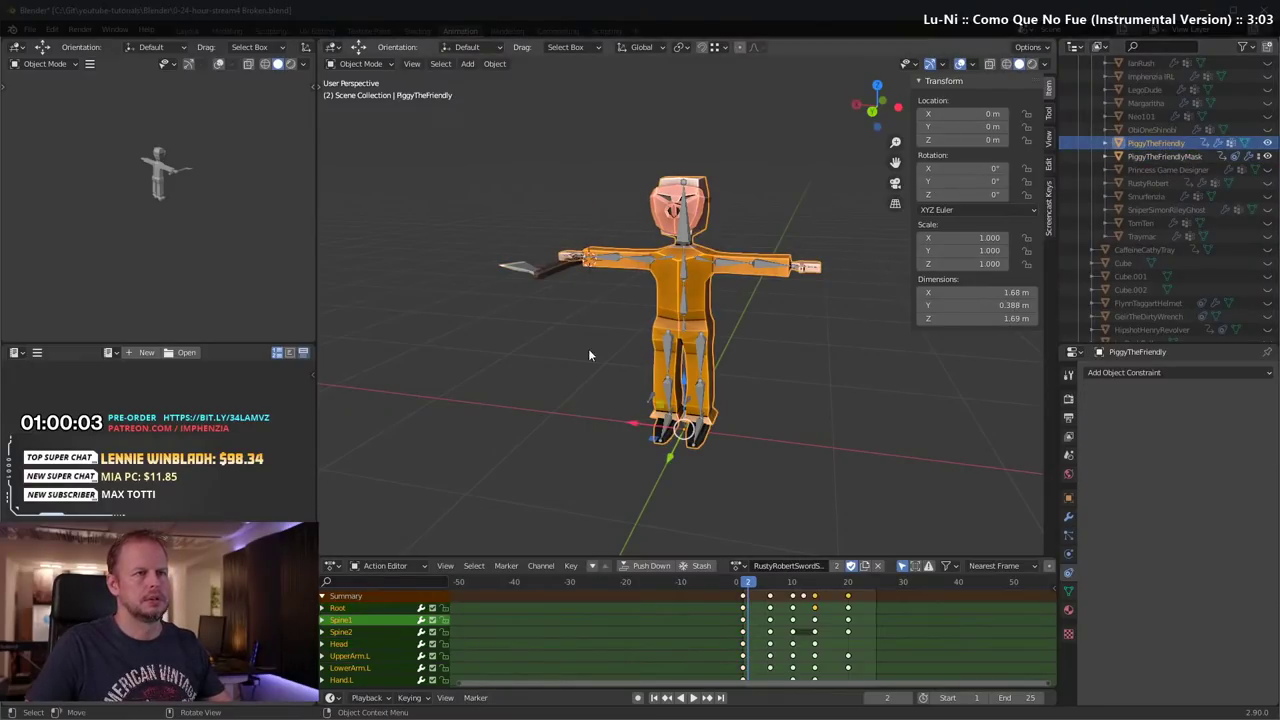
pyautogui.click(546, 273)
pyautogui.press('F2')
pyautogui.write('PiggyTheFriendly')
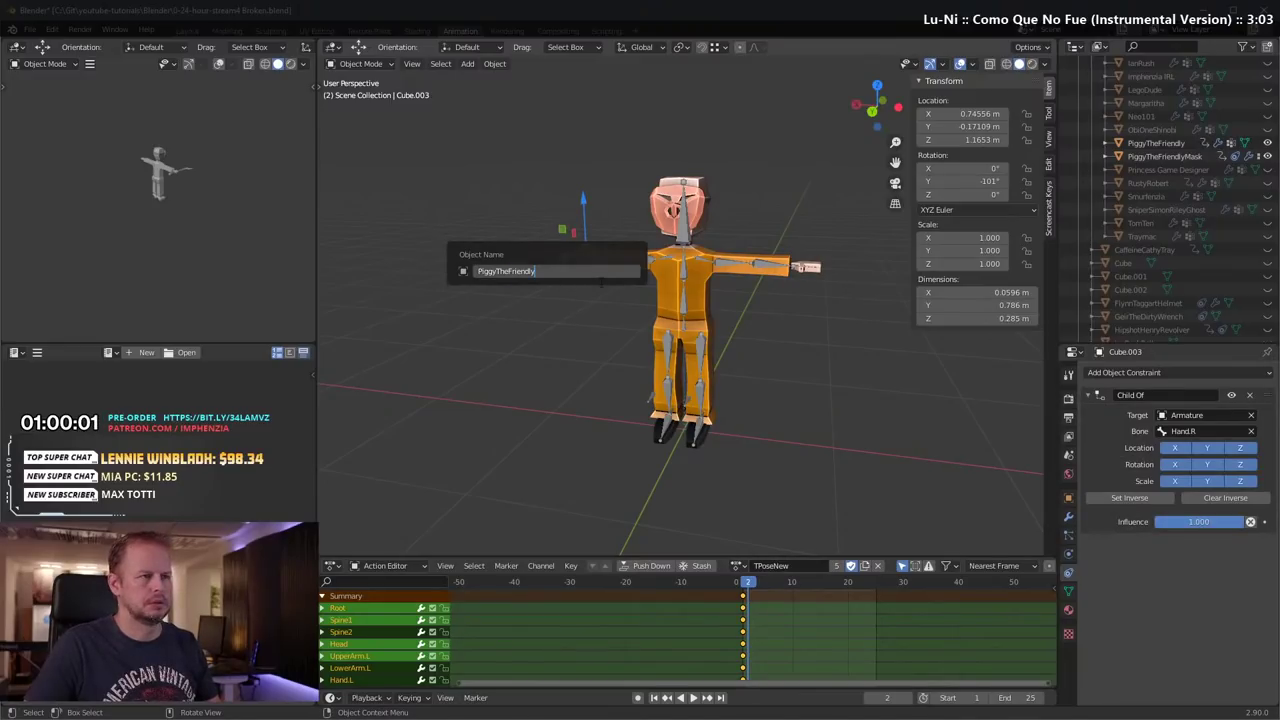
pyautogui.write('Axe')
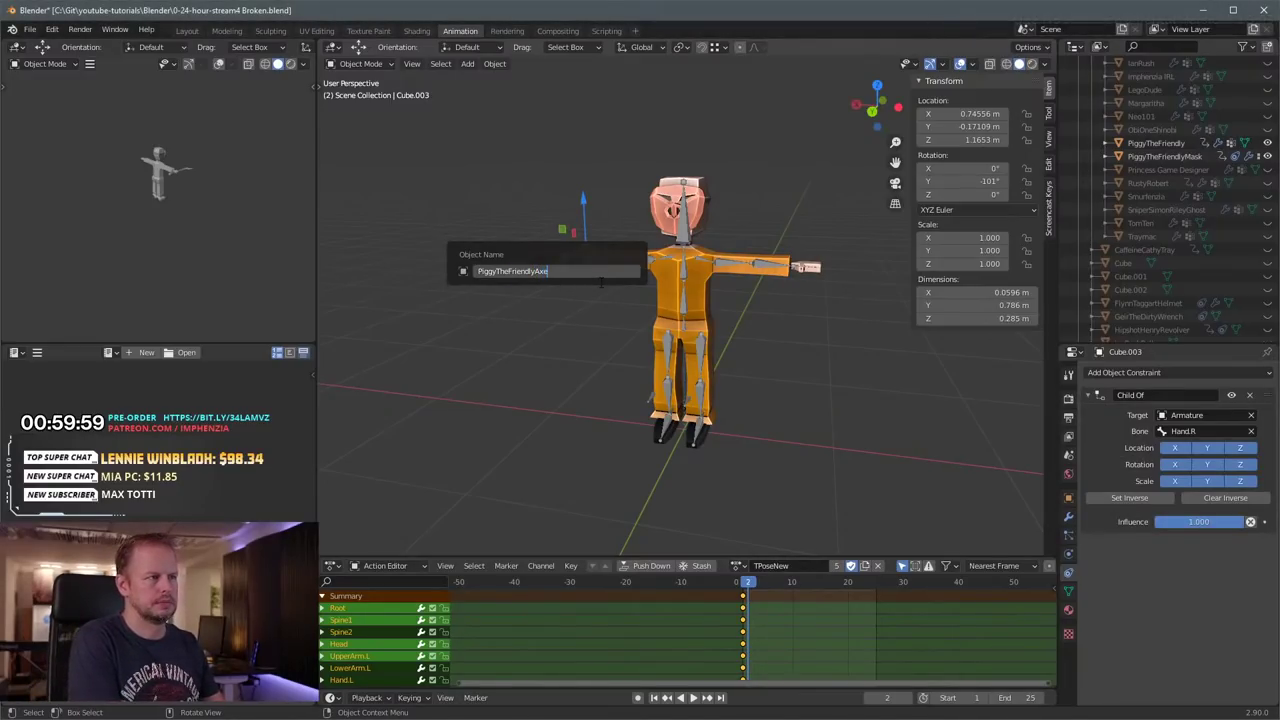
pyautogui.press('Return')
pyautogui.click(572, 333)
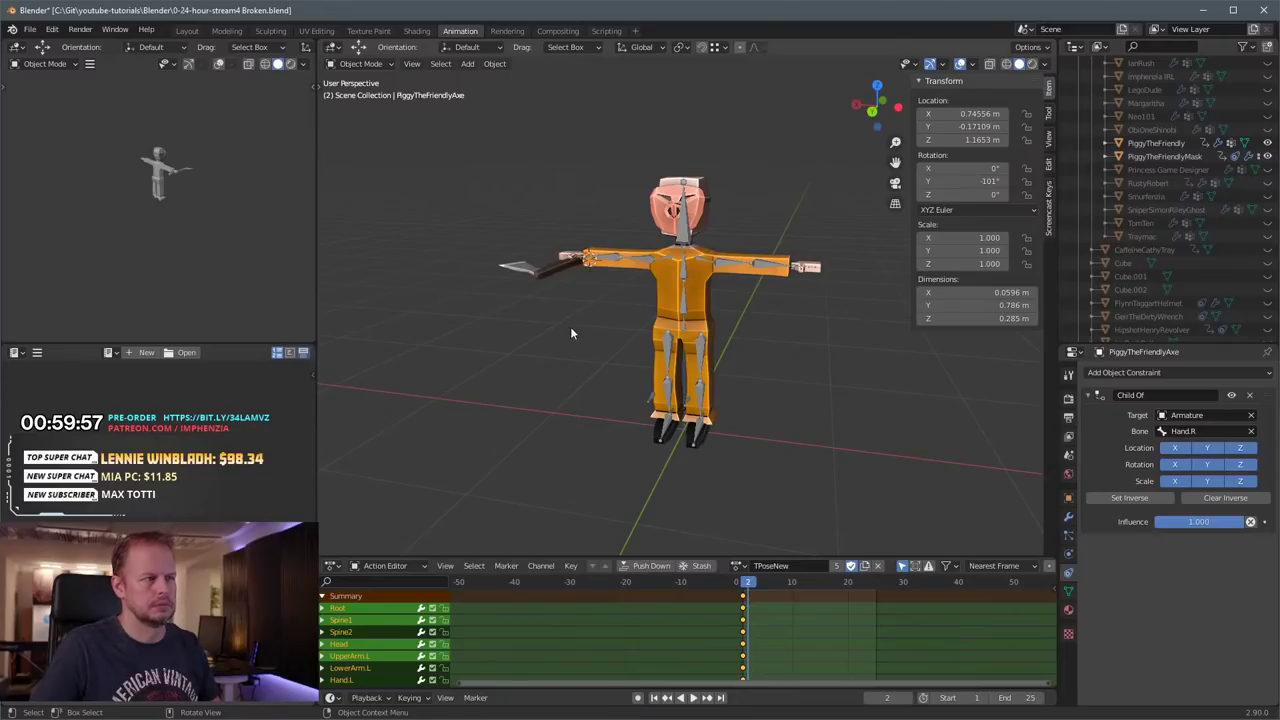
# Step: Move PiggyTheFriendlyAxe in the object list into the Collection that holds the other characters' props
pyautogui.moveTo(546, 354); pyautogui.dragTo(625, 318, button='middle')
pyautogui.scroll(4, 637, 343)
pyautogui.scroll(3, 1190, 170)
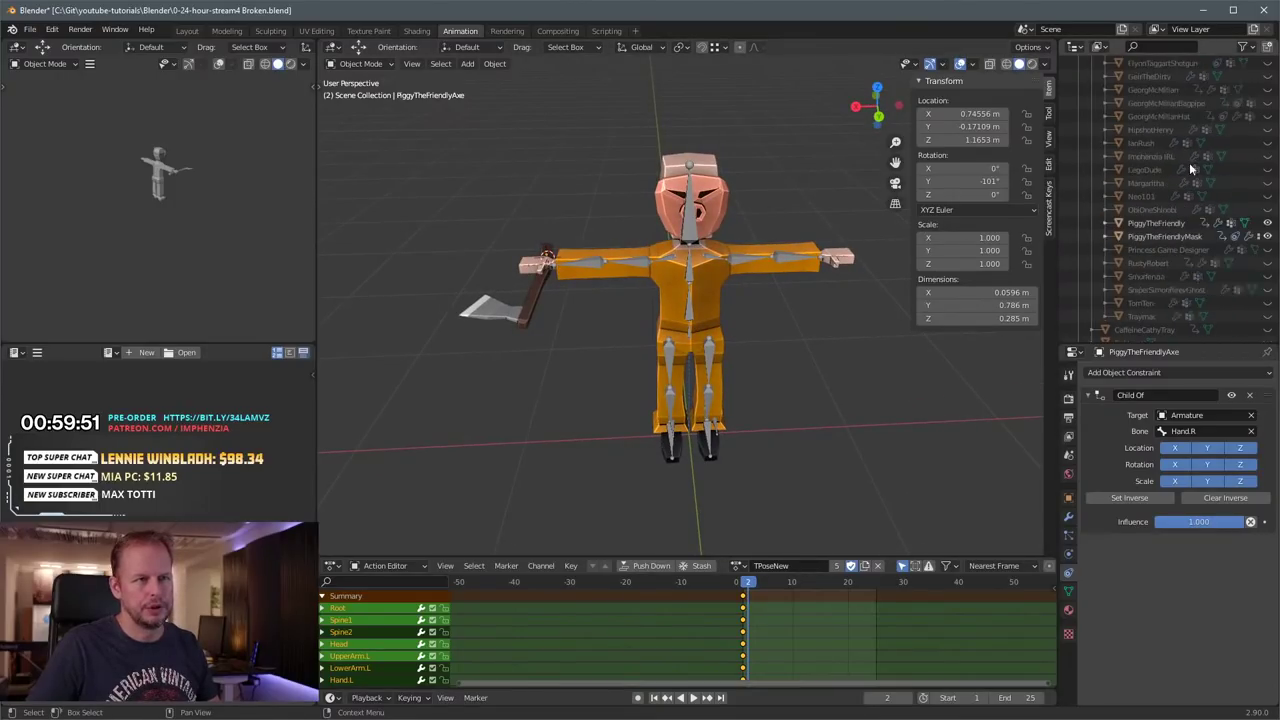
pyautogui.scroll(1, 1190, 170)
pyautogui.scroll(-7, 1193, 247)
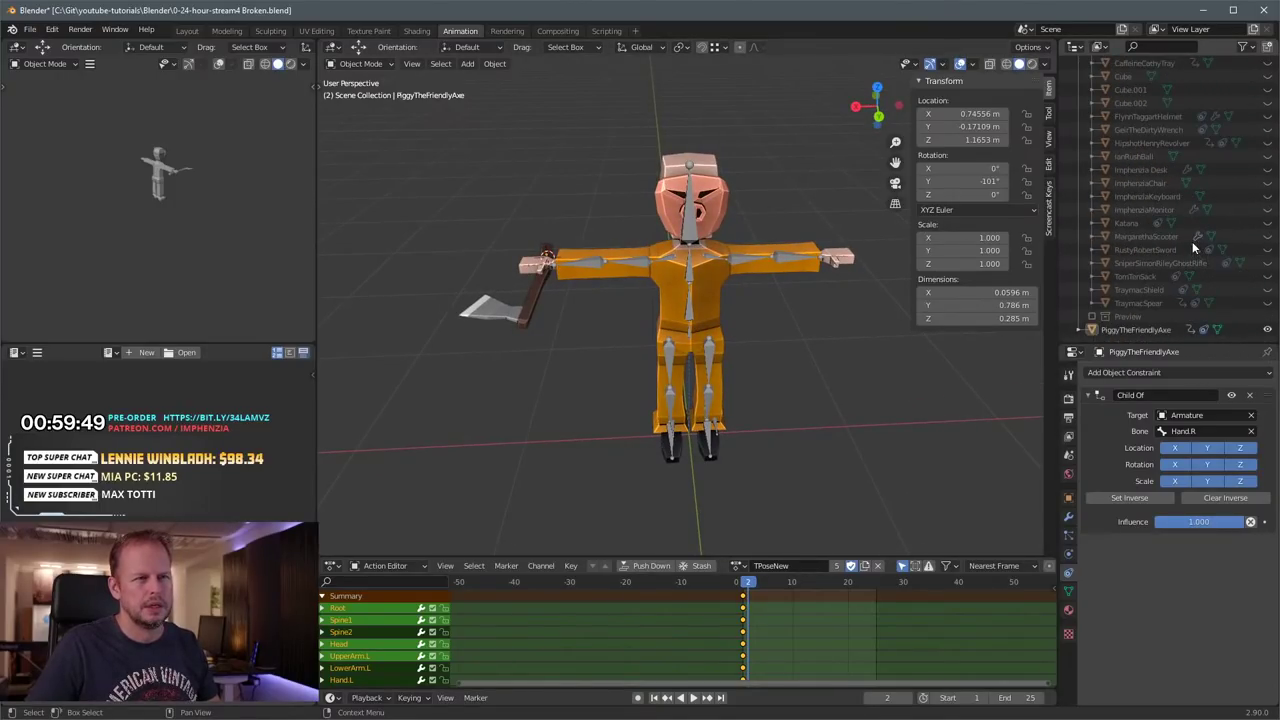
pyautogui.click(1148, 333)
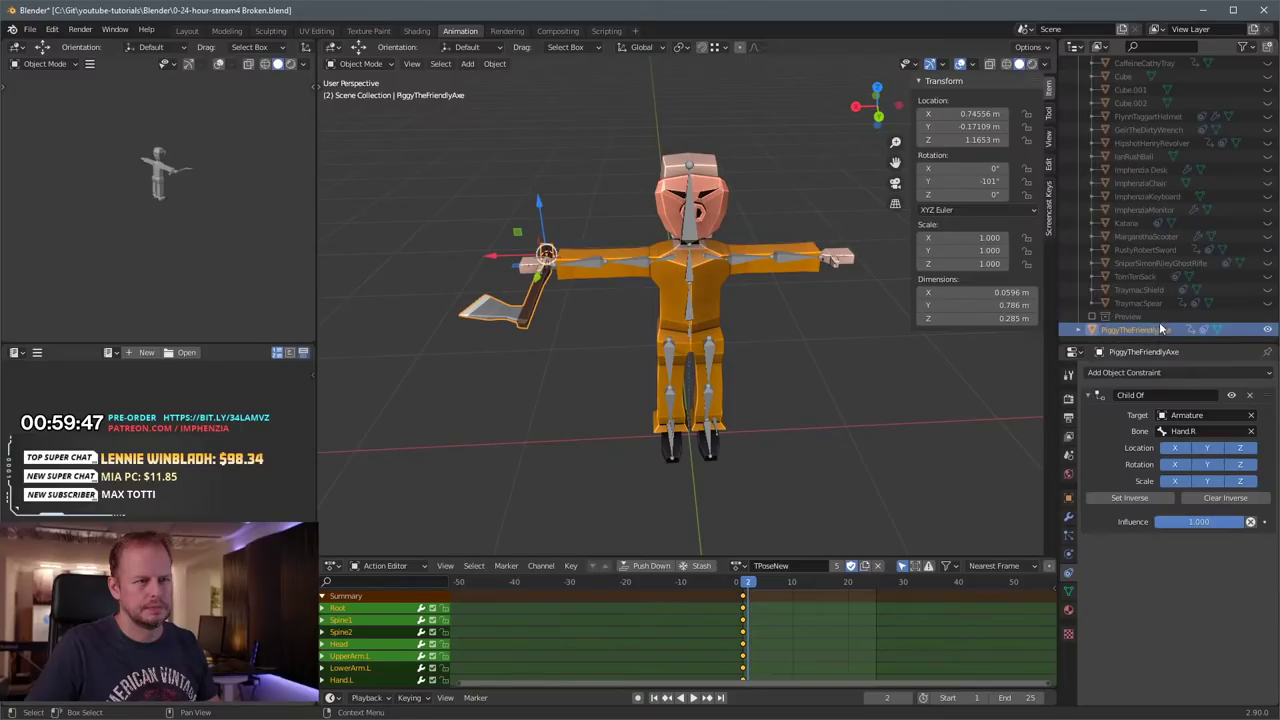
pyautogui.moveTo(1130, 335); pyautogui.dragTo(1125, 257)
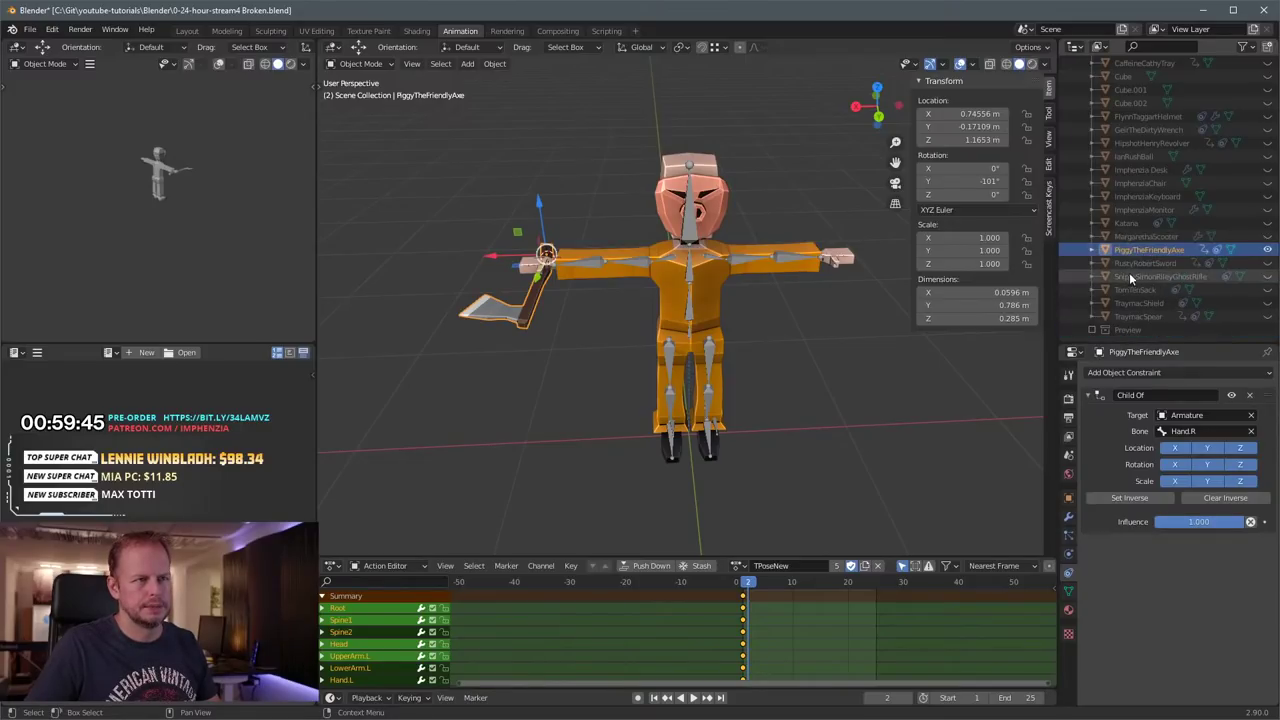
# Step: Hide PiggyTheFriendlyAxe, PiggyTheFriendly and PiggyTheFriendlyMask, leaving only the armature visible
pyautogui.scroll(8, 1150, 250)
pyautogui.scroll(-7, 1145, 262)
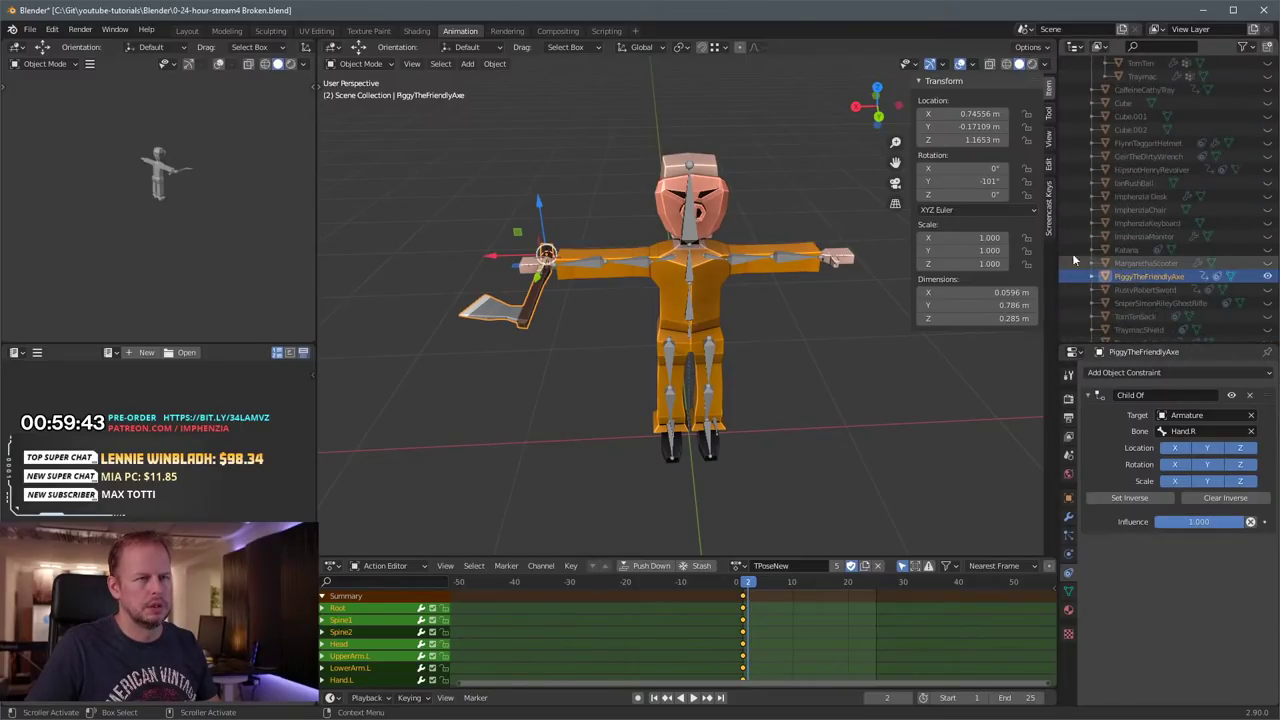
pyautogui.click(1266, 276)
pyautogui.scroll(5, 1265, 200)
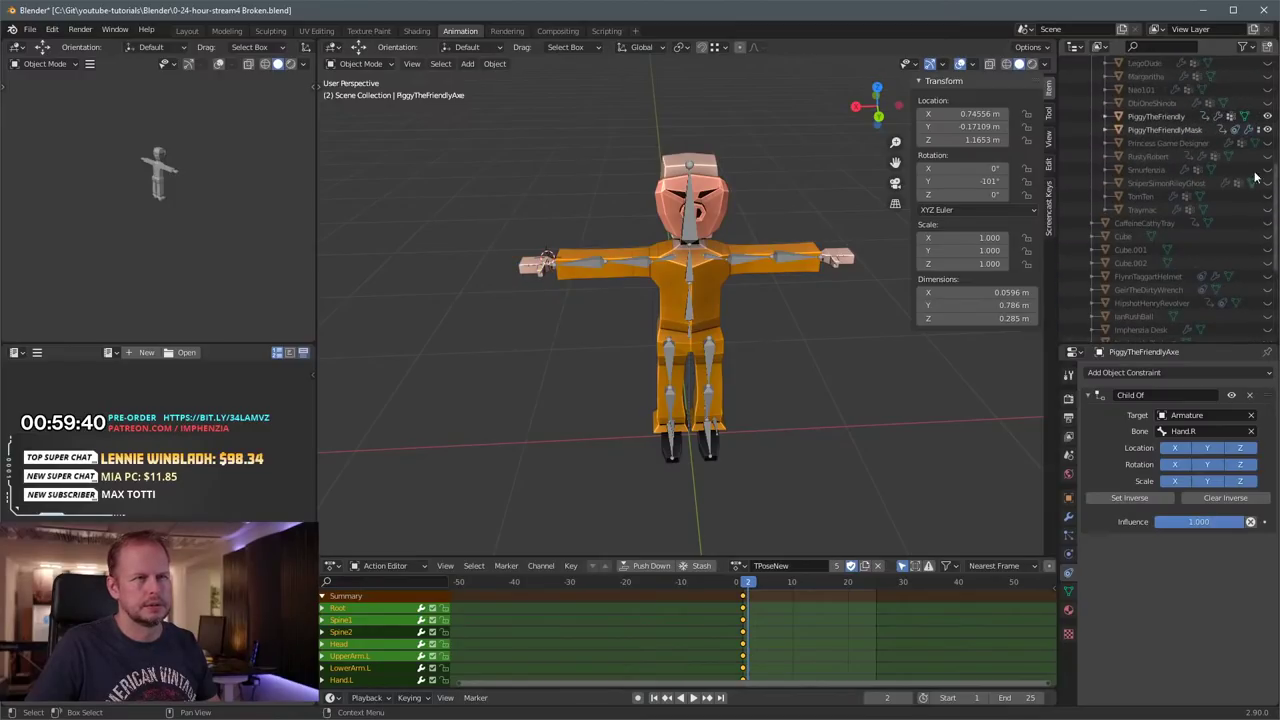
pyautogui.click(1268, 116)
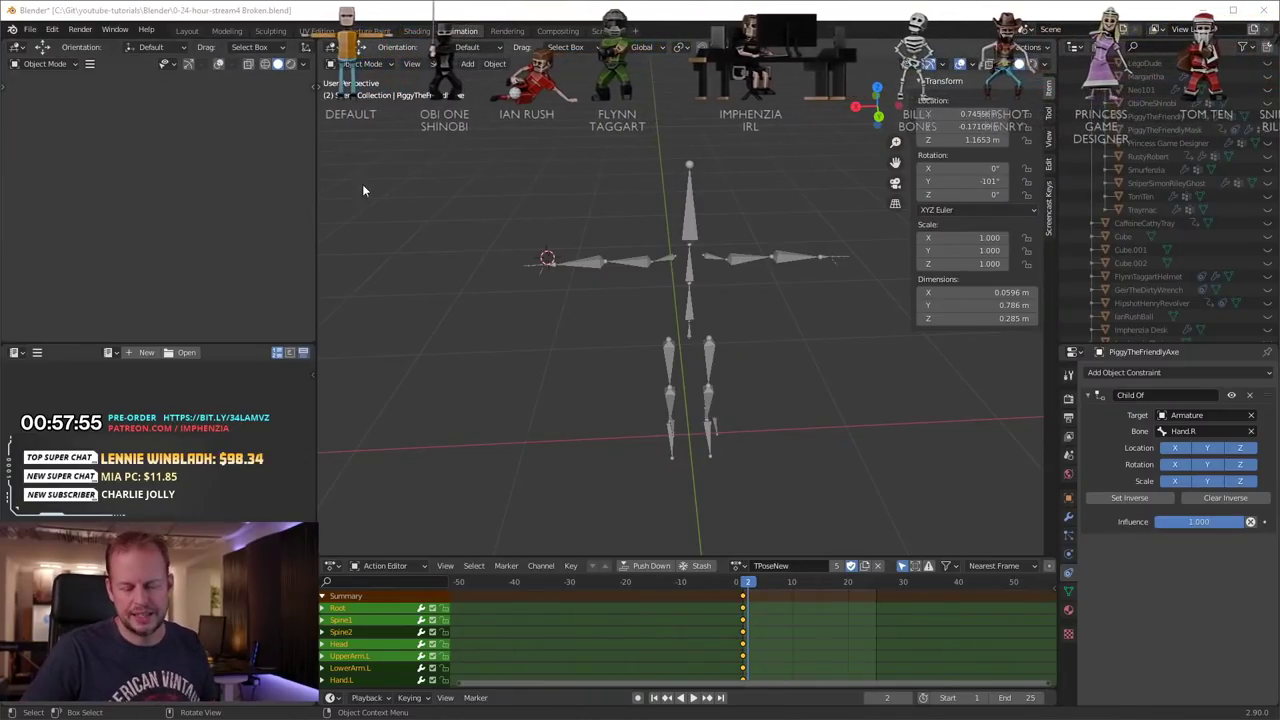
pyautogui.click(1115, 498)
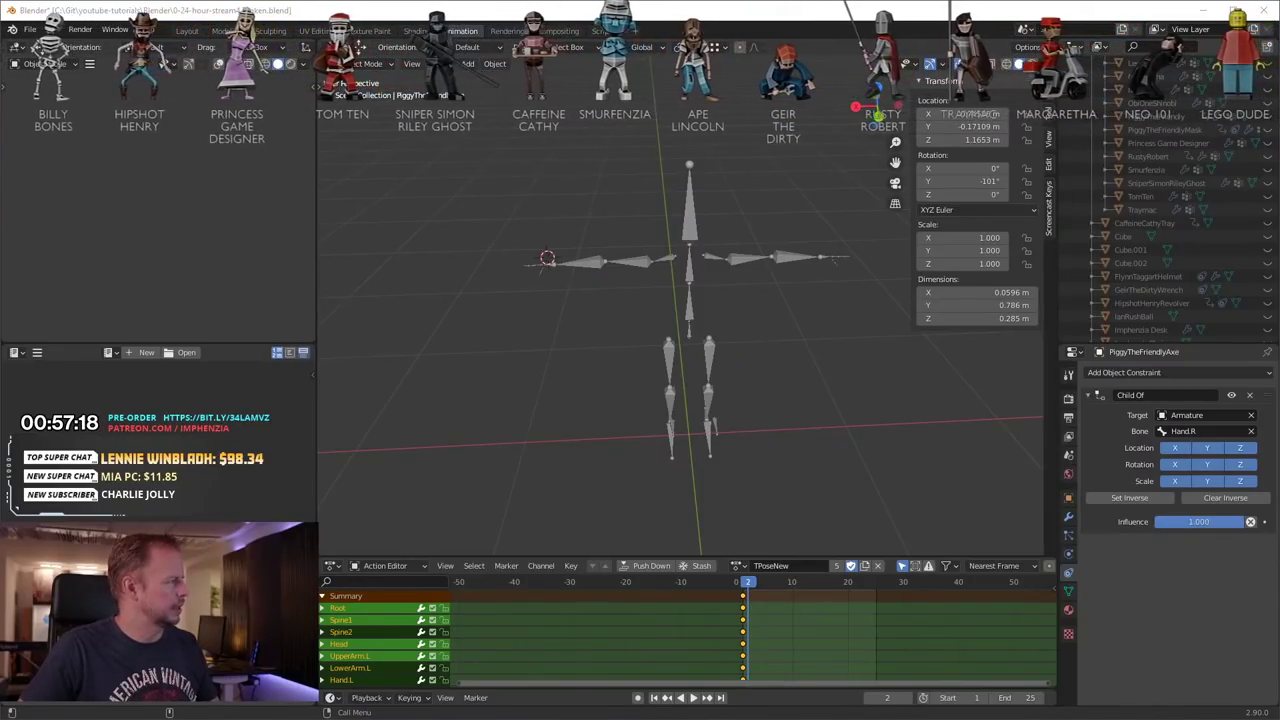
# Step: Show and select the Default character mesh, and set the timeline to frame 1
pyautogui.scroll(10, 1224, 135)
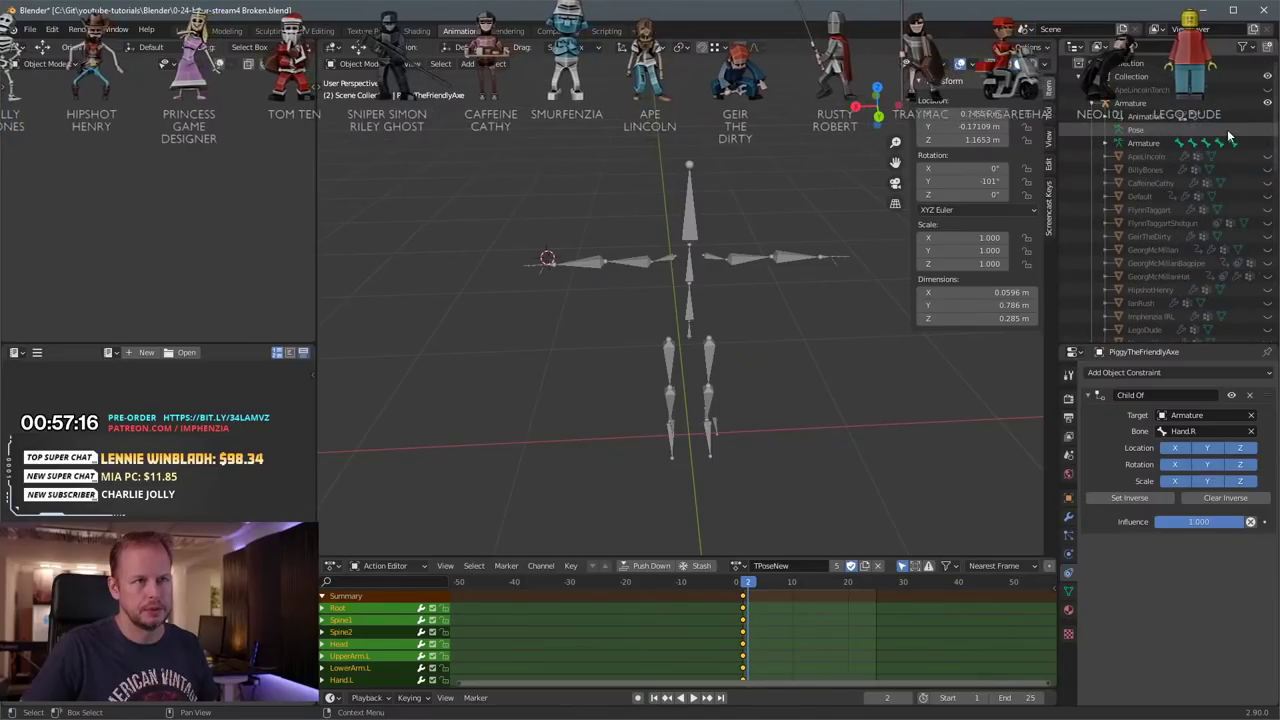
pyautogui.click(1265, 197)
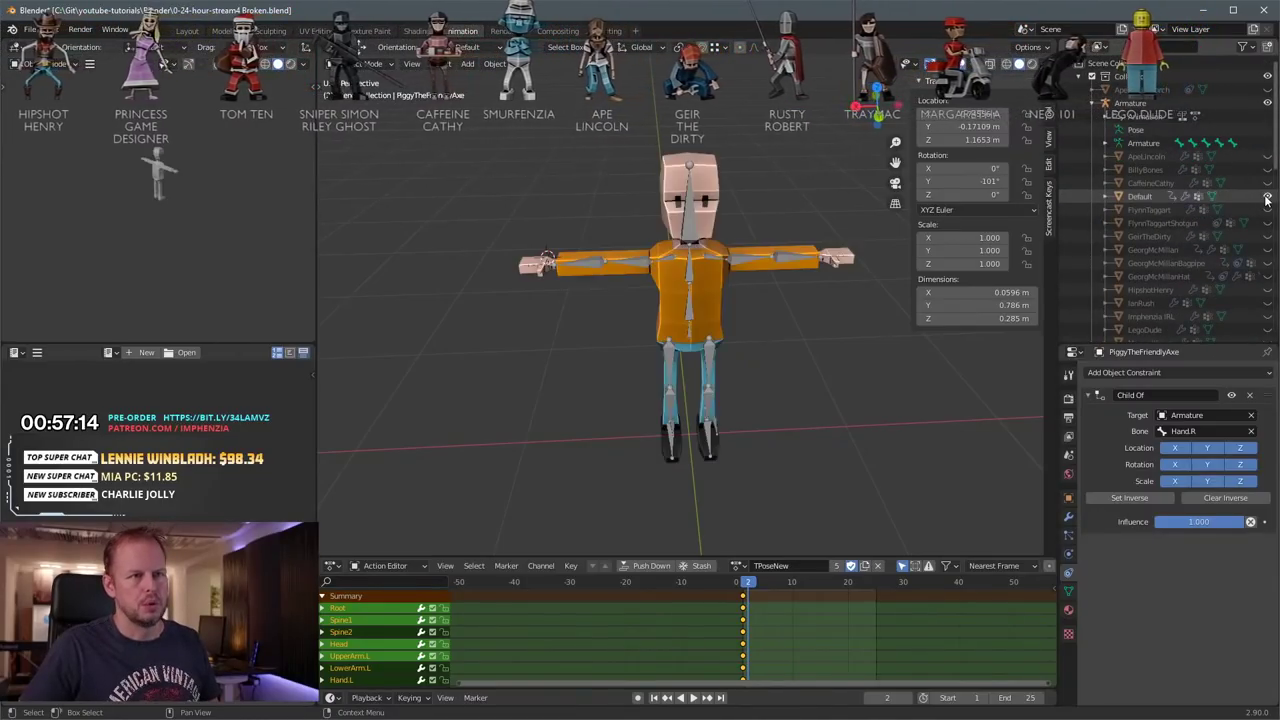
pyautogui.click(722, 310)
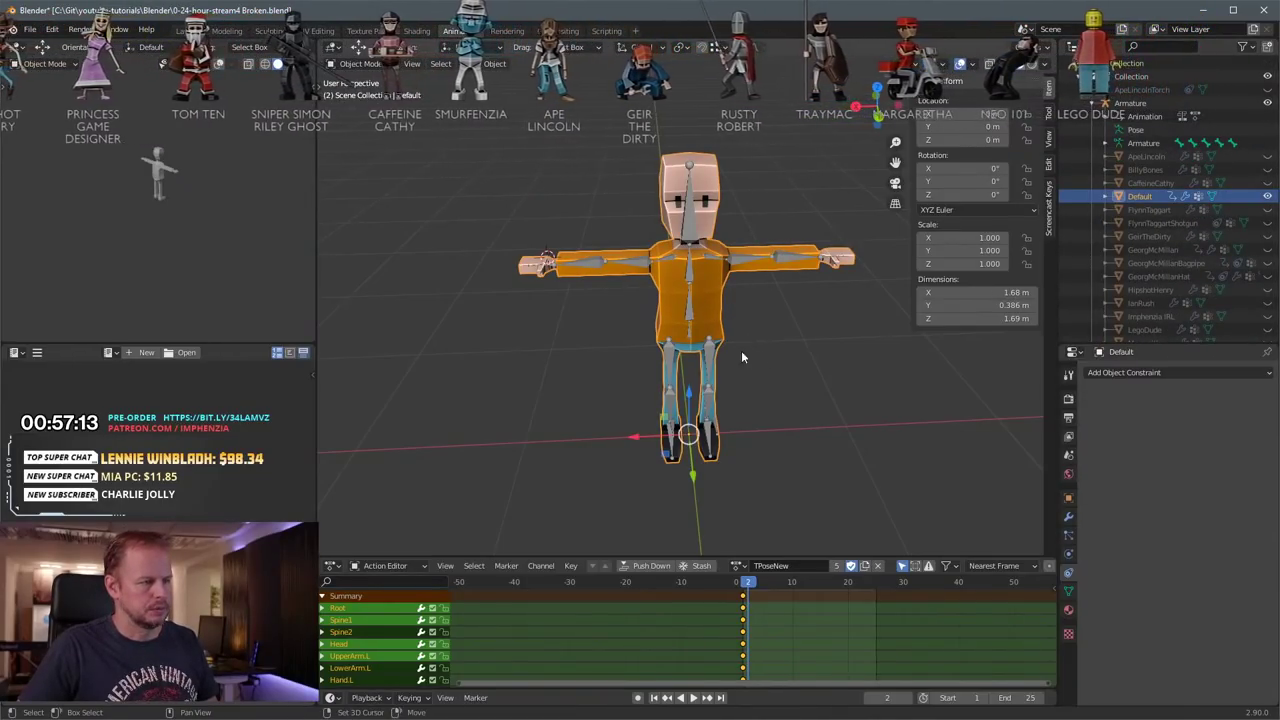
pyautogui.moveTo(748, 583); pyautogui.dragTo(741, 583)
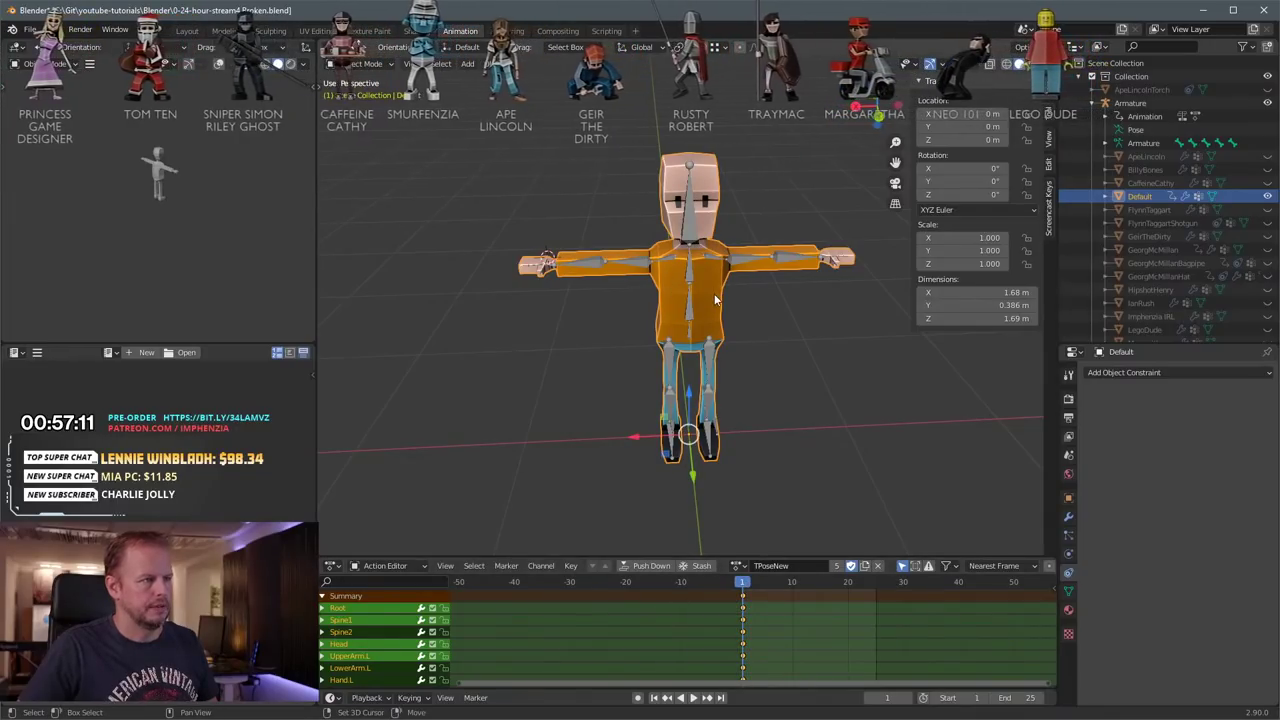
# Step: Duplicate the Default character in place, hide the original, and rename the copy Tero
pyautogui.hotkey('shift', 'd')
pyautogui.rightClick(764, 316)
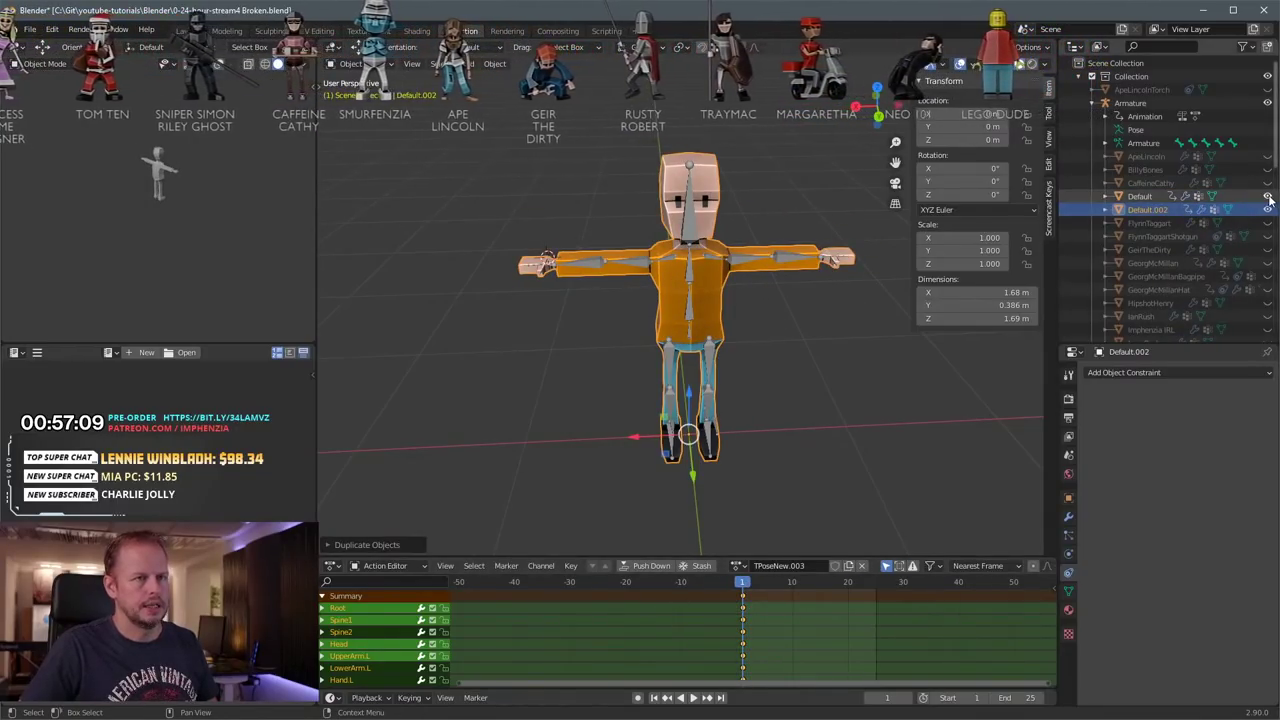
pyautogui.doubleClick(1148, 210)
pyautogui.write('Tero')
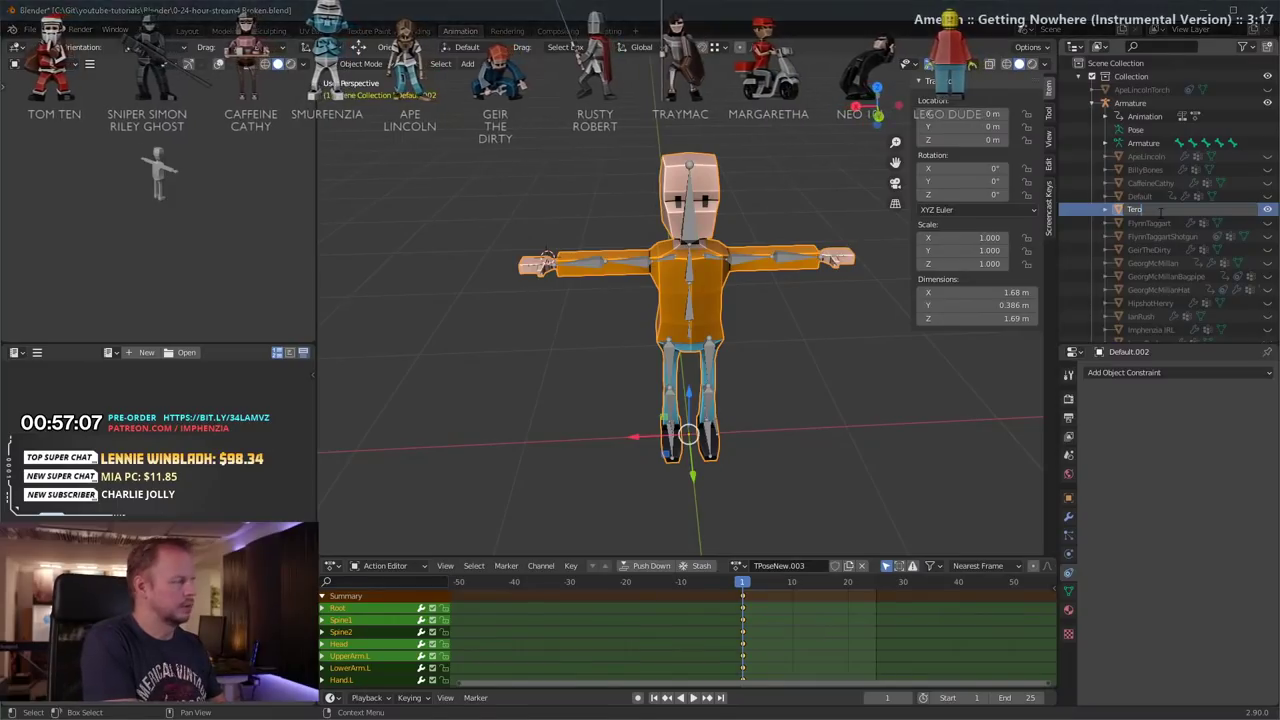
pyautogui.press('Return')
pyautogui.scroll(-8, 1195, 251)
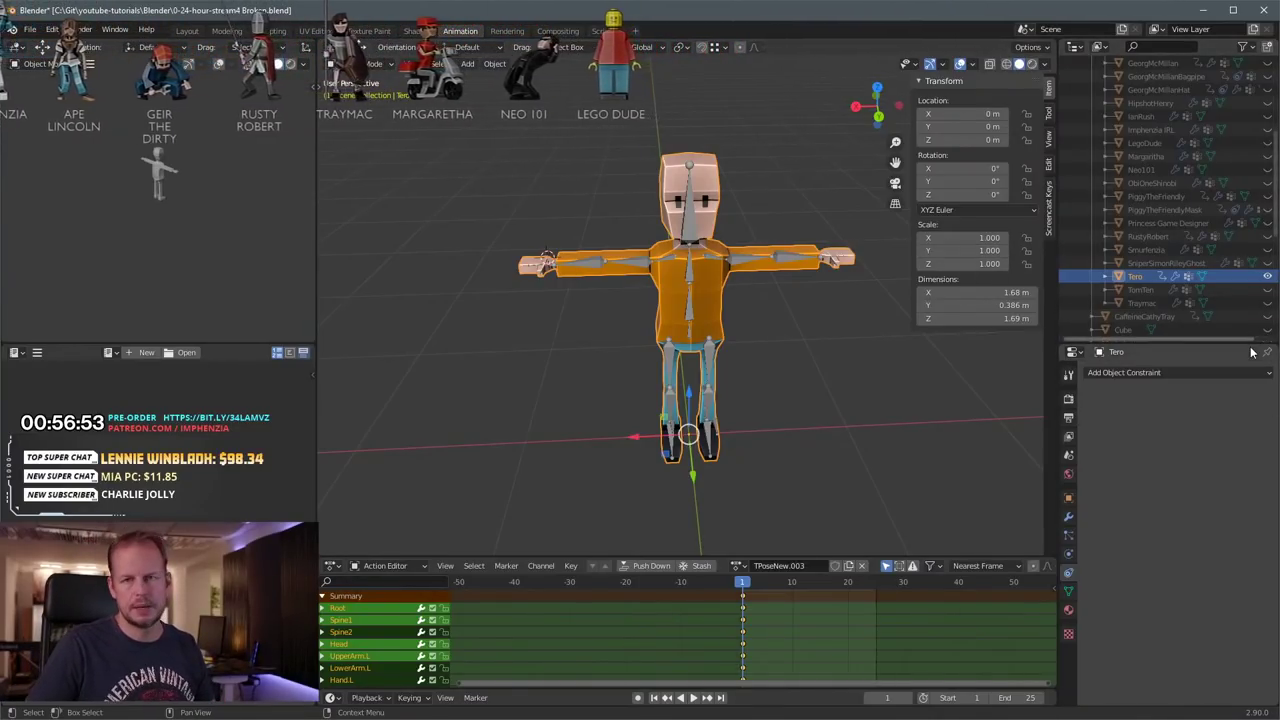
# Step: Hide the armature, keeping the Tero mesh selected, and view the whole character without bones
pyautogui.moveTo(744, 298); pyautogui.dragTo(826, 350, button='middle')
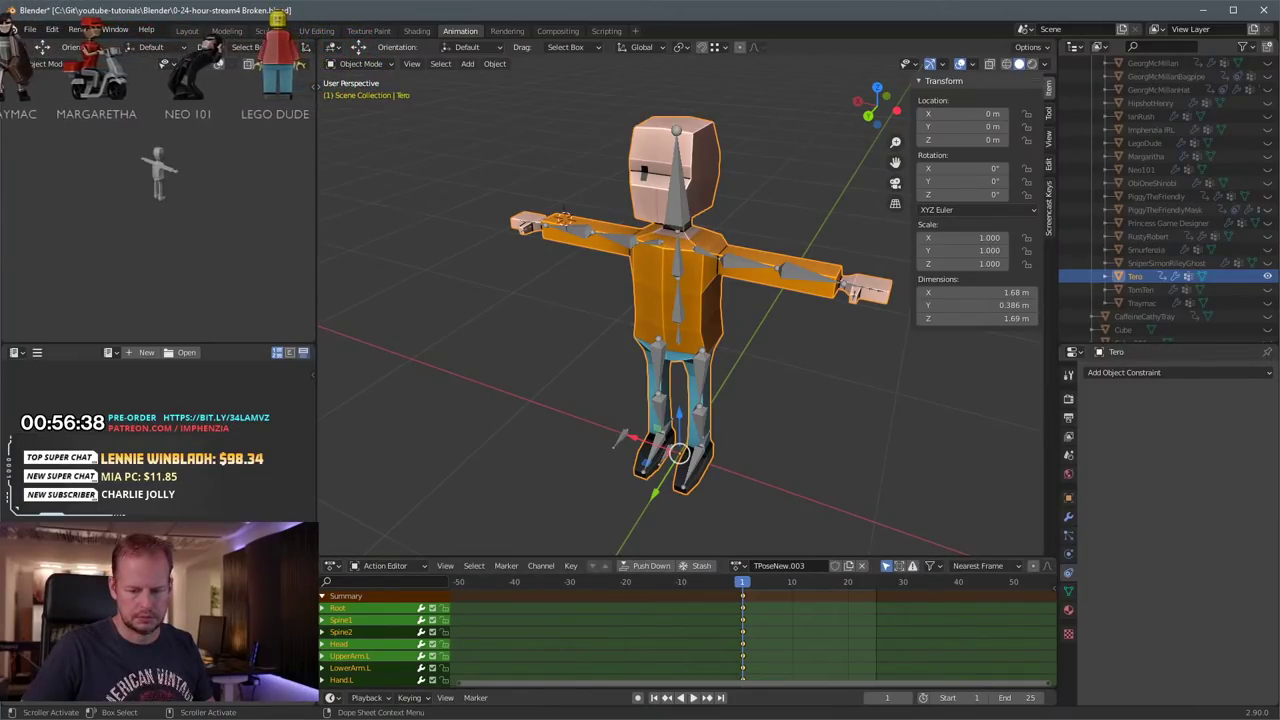
pyautogui.hotkey('alt', 'a')
pyautogui.click(706, 289)
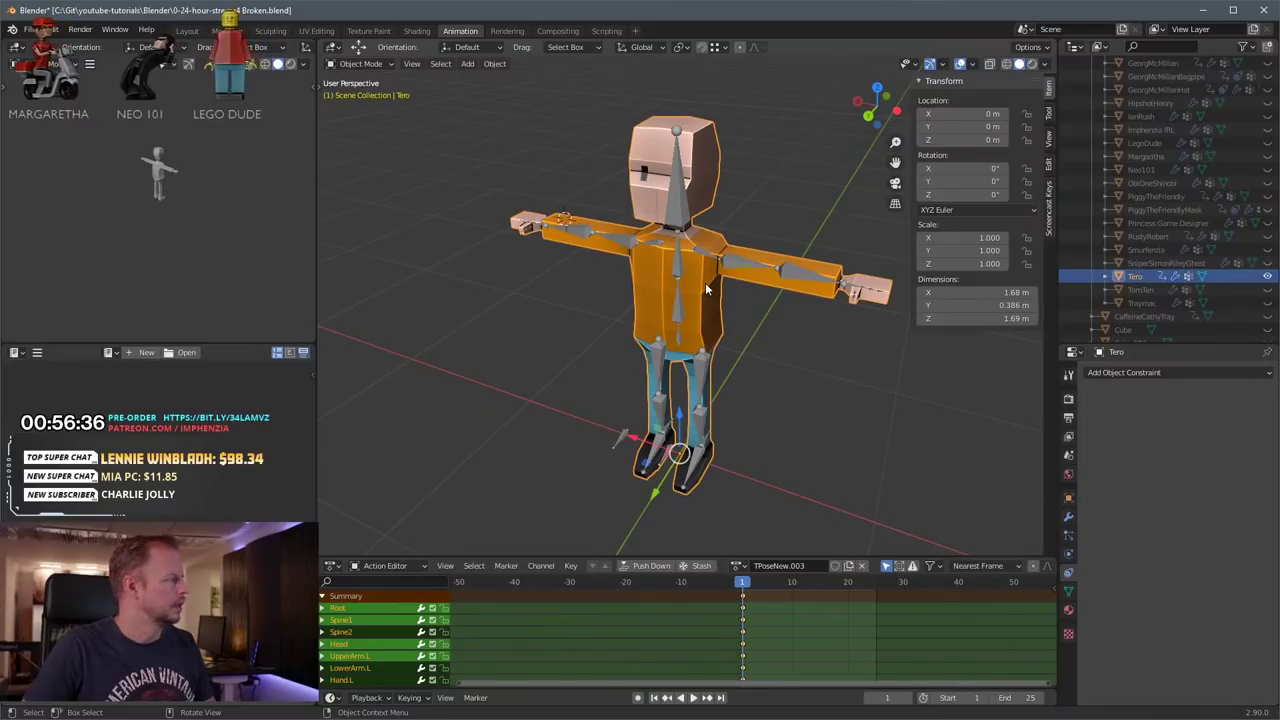
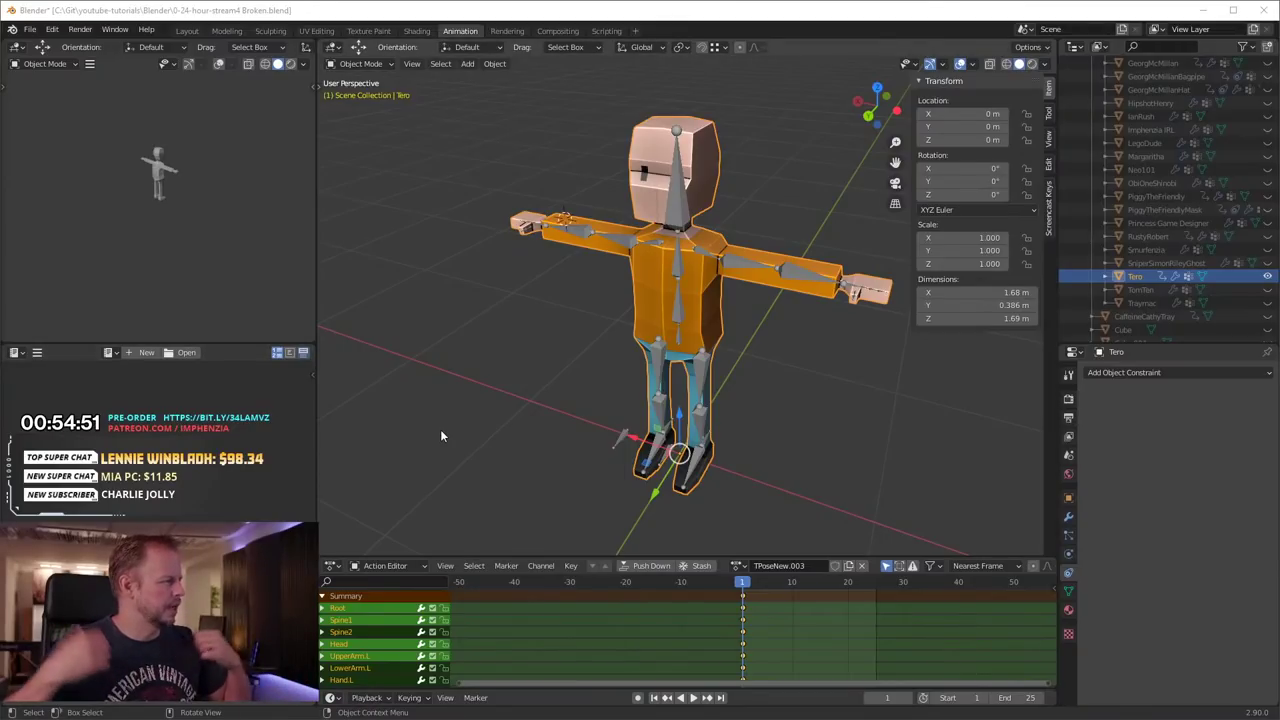
pyautogui.scroll(3, 710, 309)
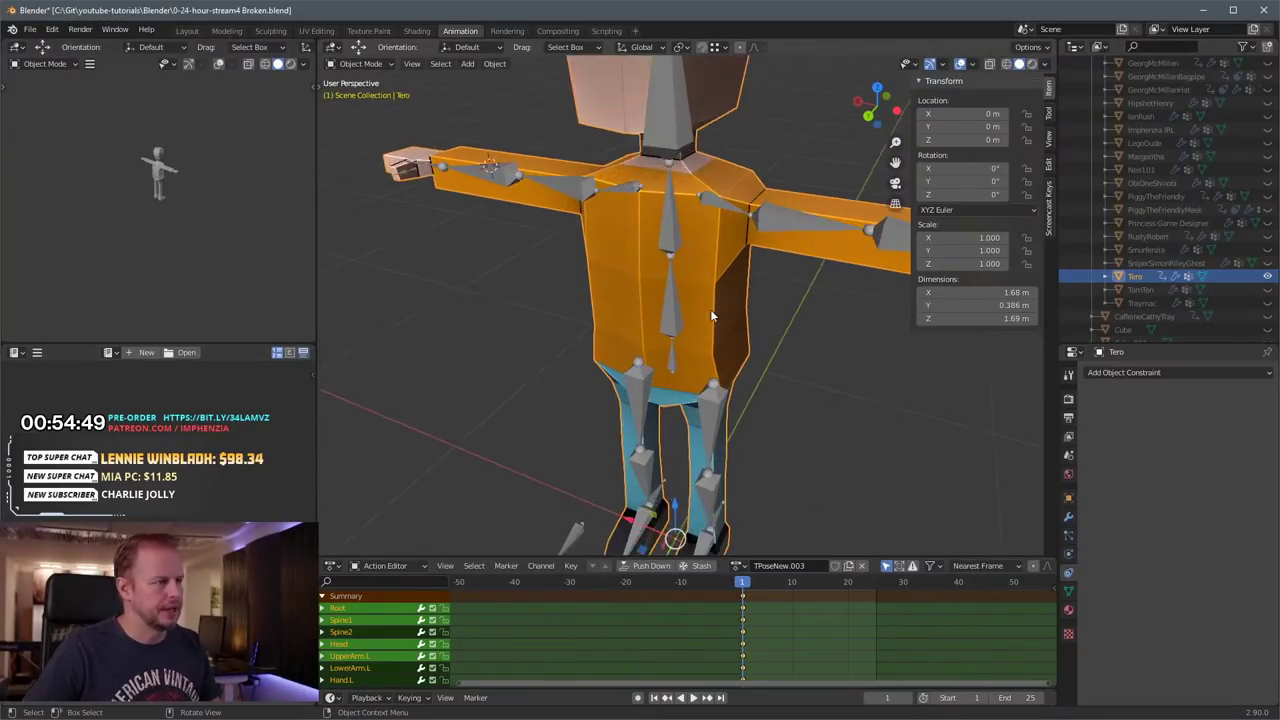
pyautogui.scroll(-3, 710, 309)
pyautogui.scroll(5, 1243, 142)
pyautogui.scroll(1, 1243, 142)
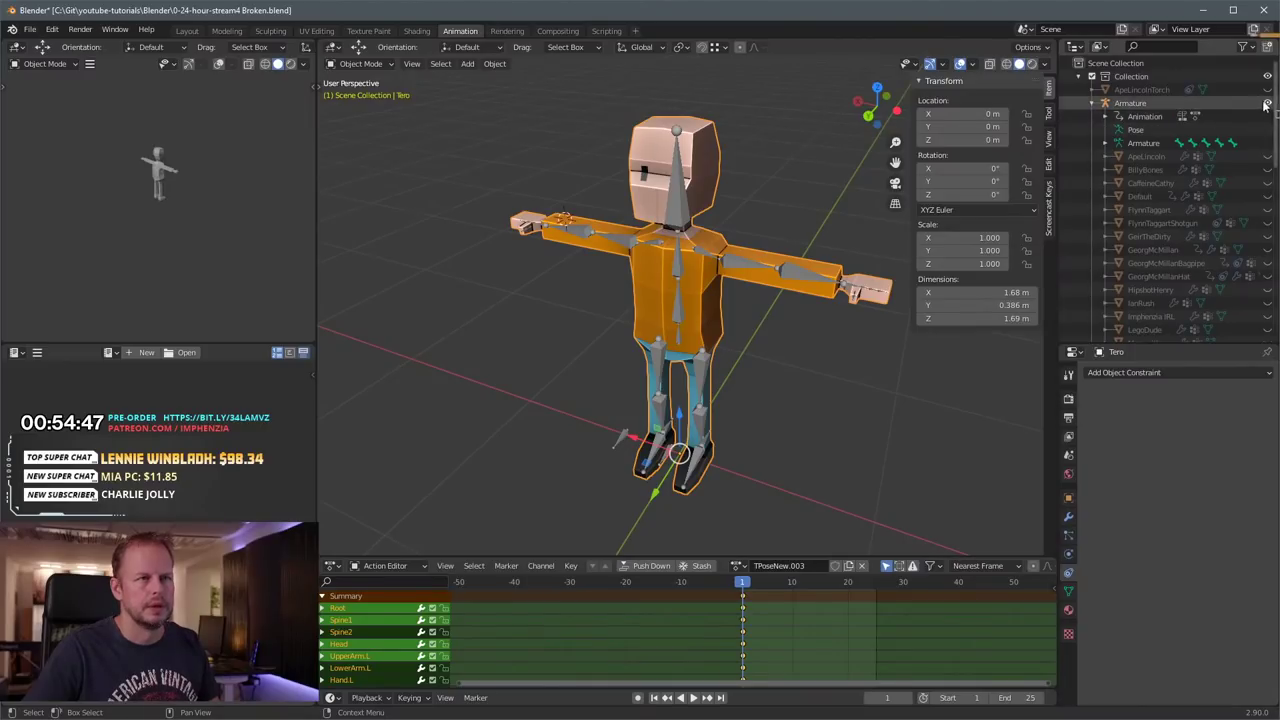
pyautogui.click(1266, 103)
pyautogui.scroll(4, 702, 300)
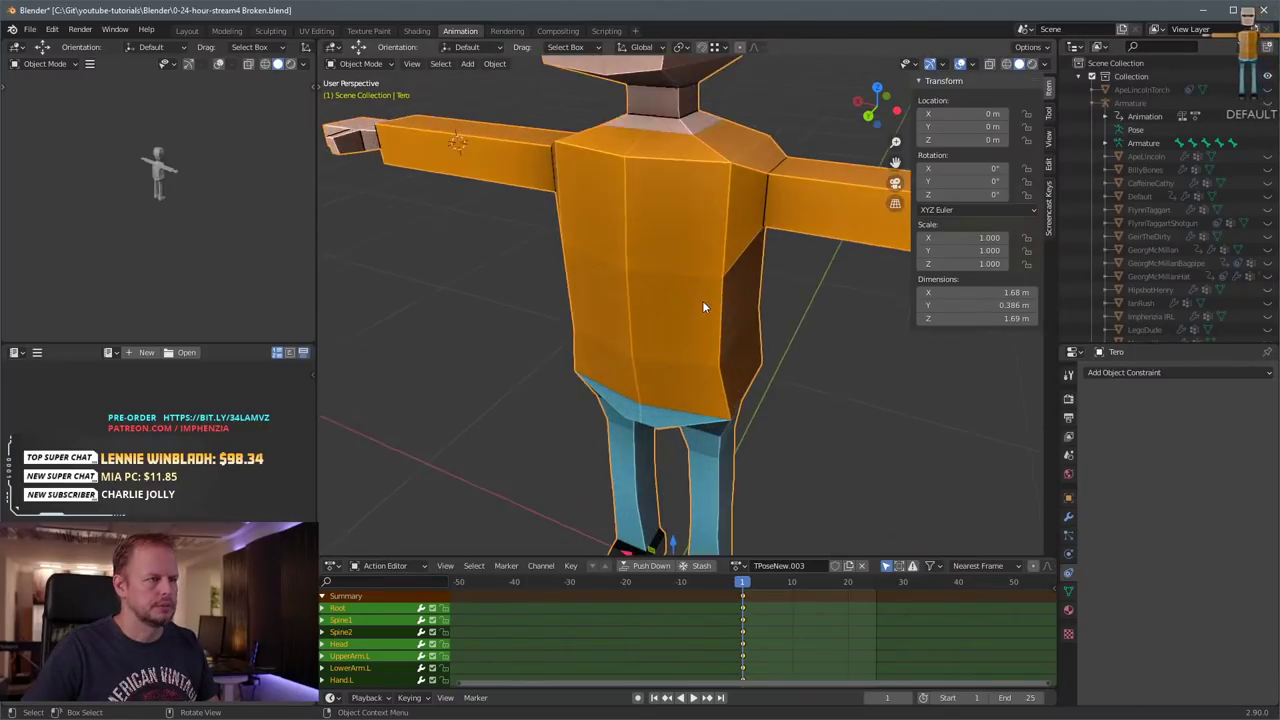
pyautogui.scroll(-6, 700, 305)
pyautogui.scroll(4, 692, 309)
pyautogui.scroll(-1, 692, 308)
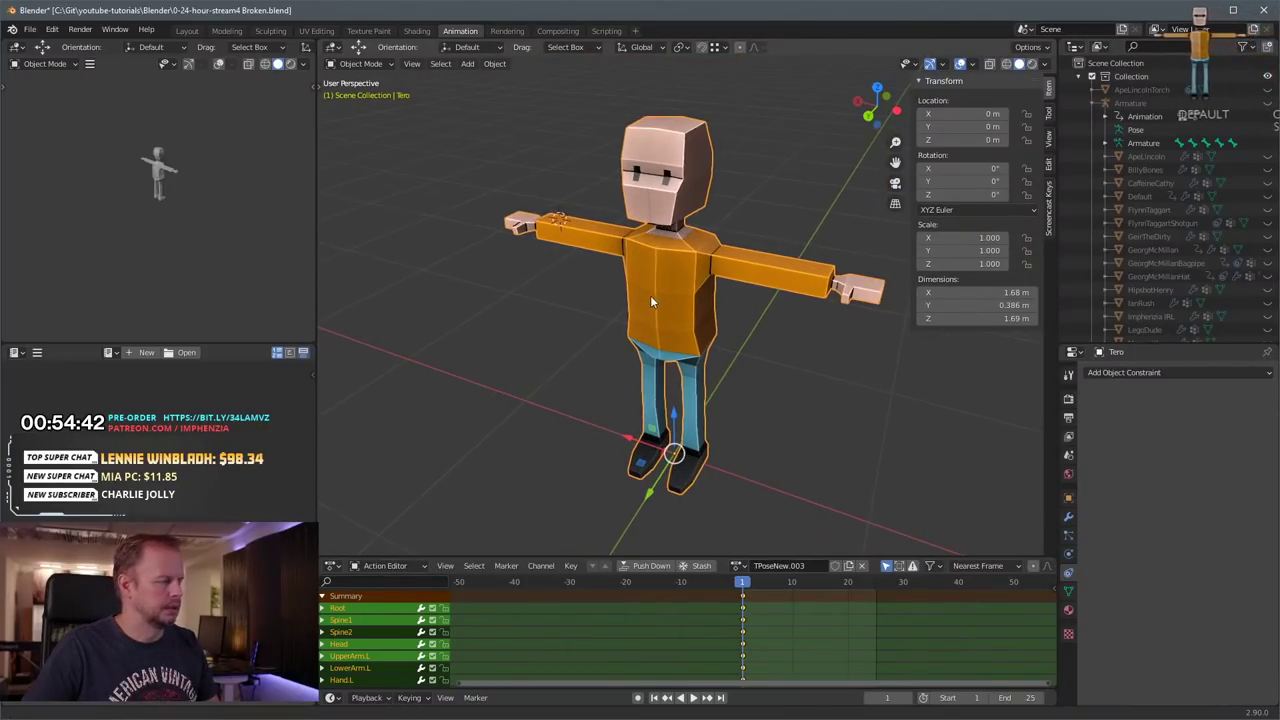
pyautogui.press('Tab')
pyautogui.click(684, 292)
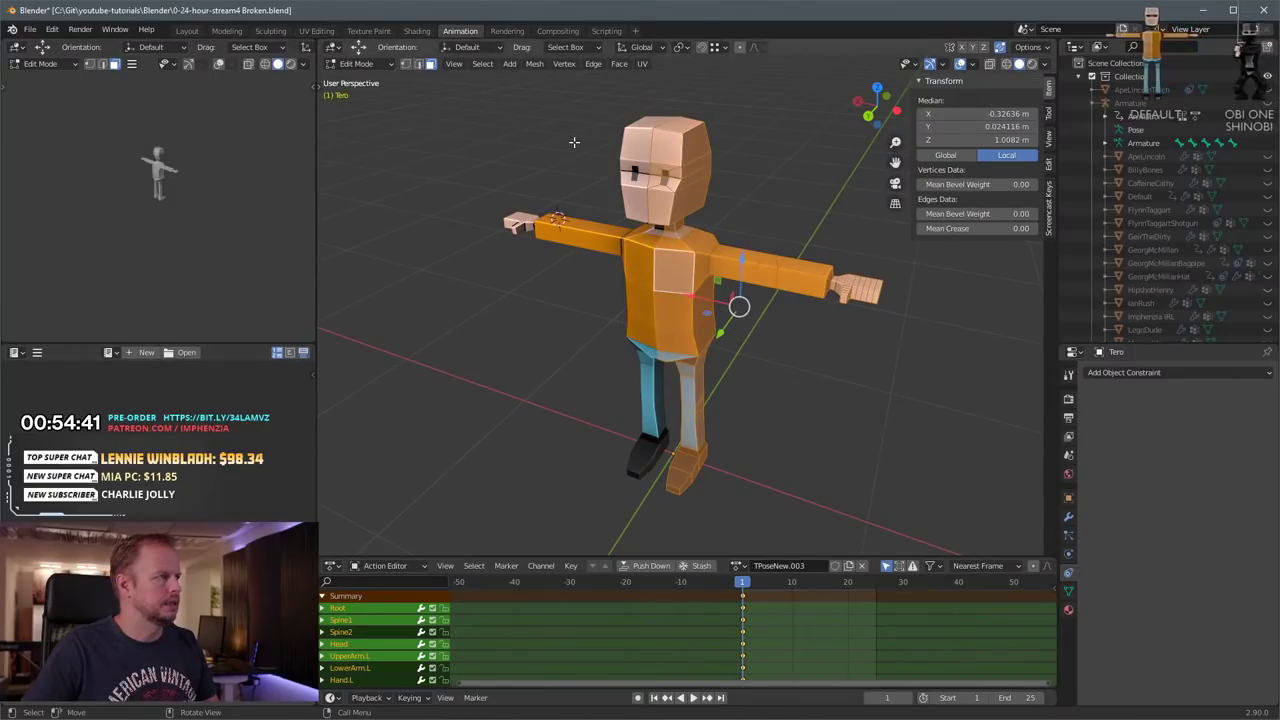
pyautogui.press('Tab')
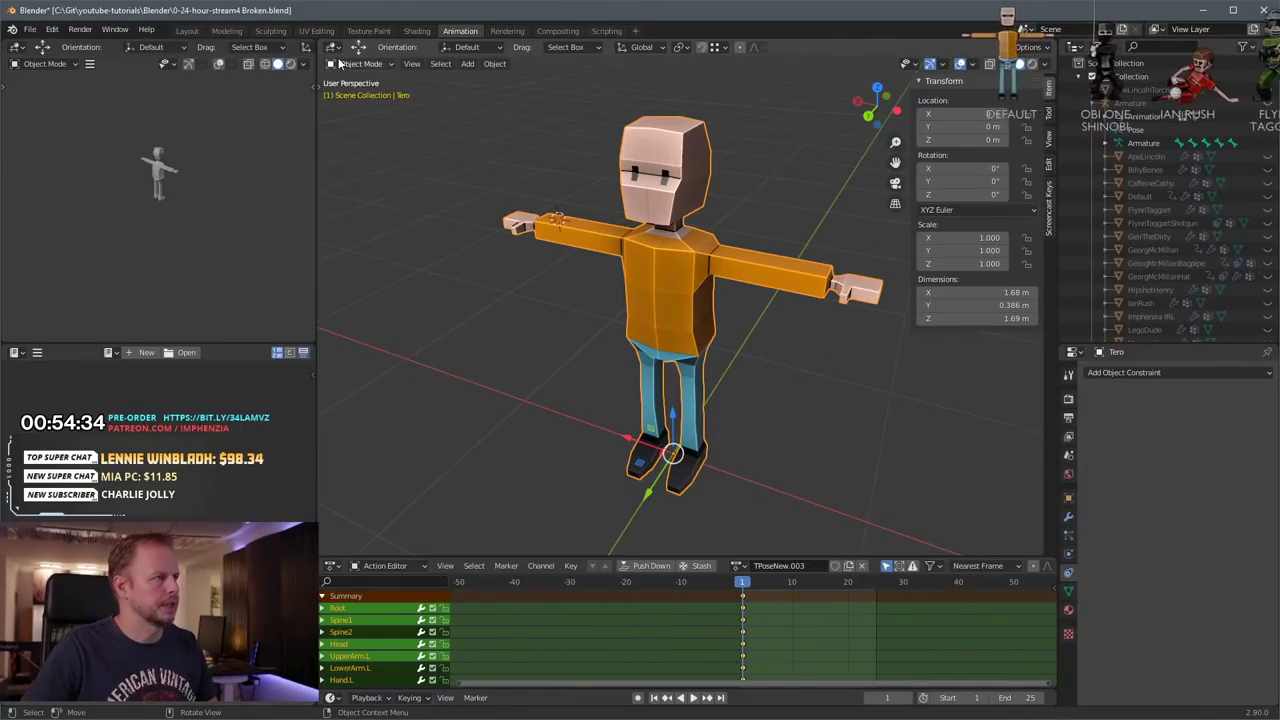
# Step: Examine Tero's material nodes in the Shading workspace and keep the existing Material assigned
pyautogui.click(310, 30)
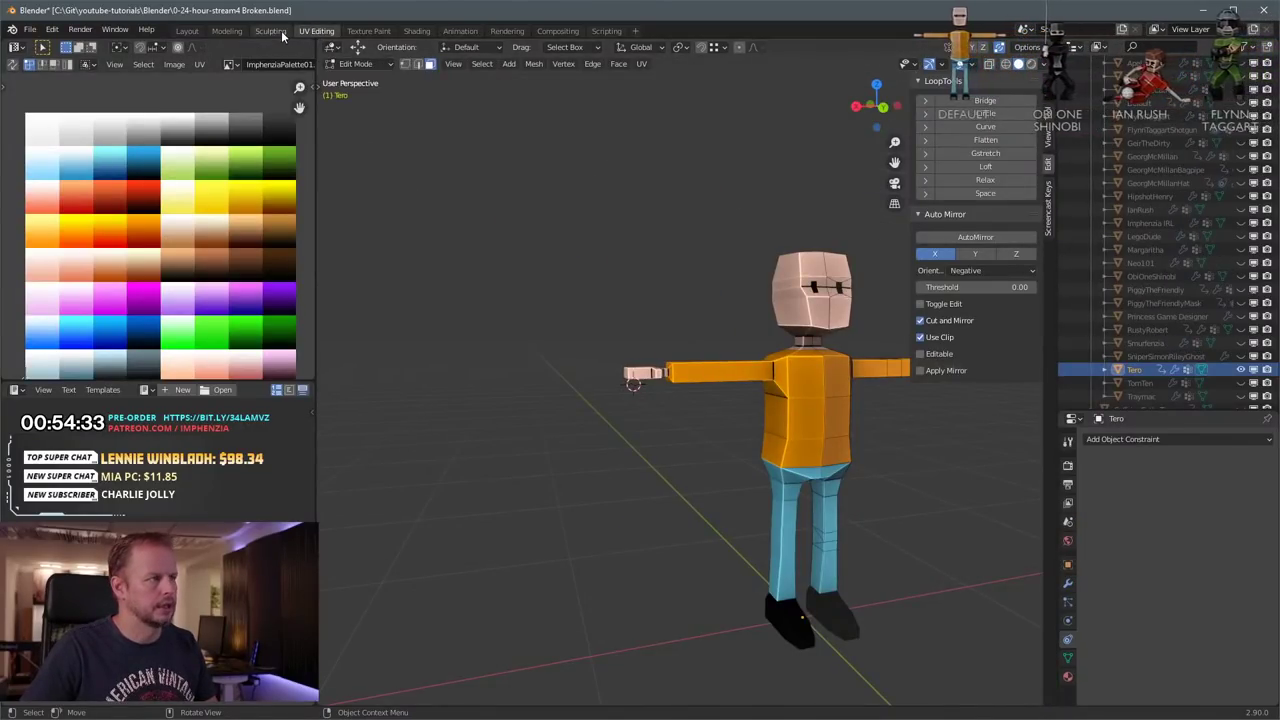
pyautogui.click(416, 30)
pyautogui.scroll(2, 600, 372)
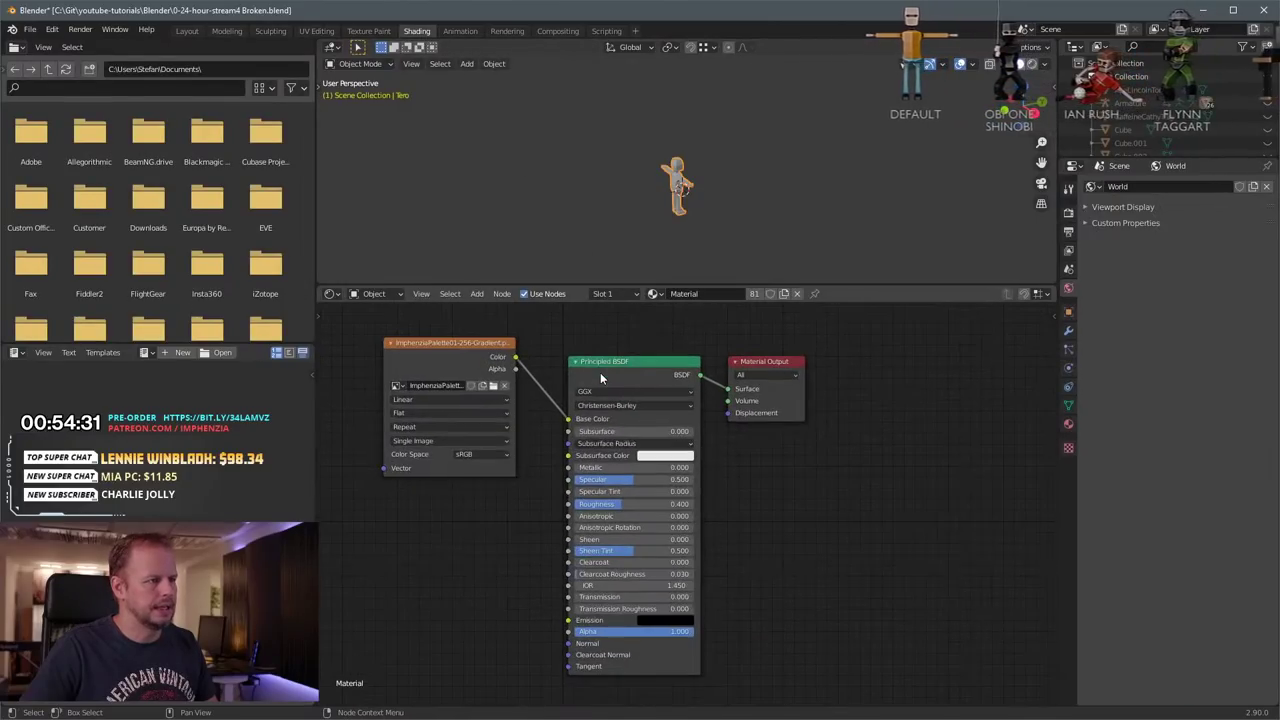
pyautogui.click(653, 293)
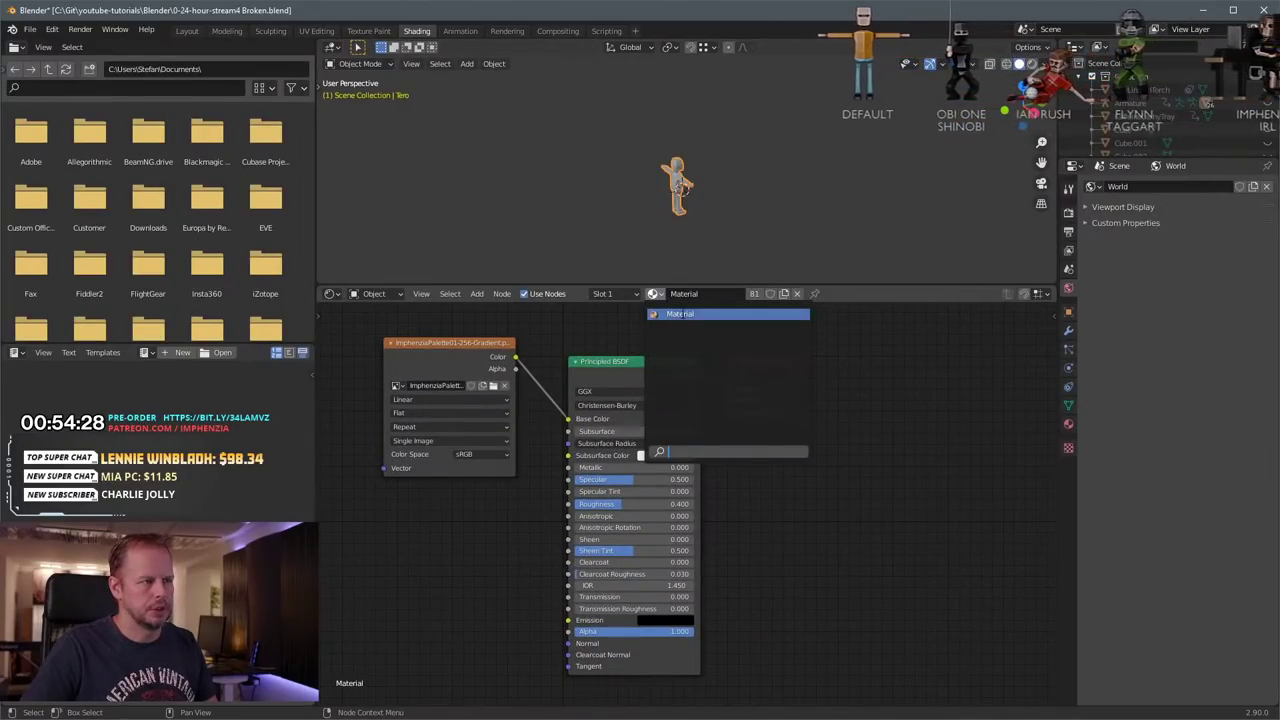
pyautogui.click(680, 314)
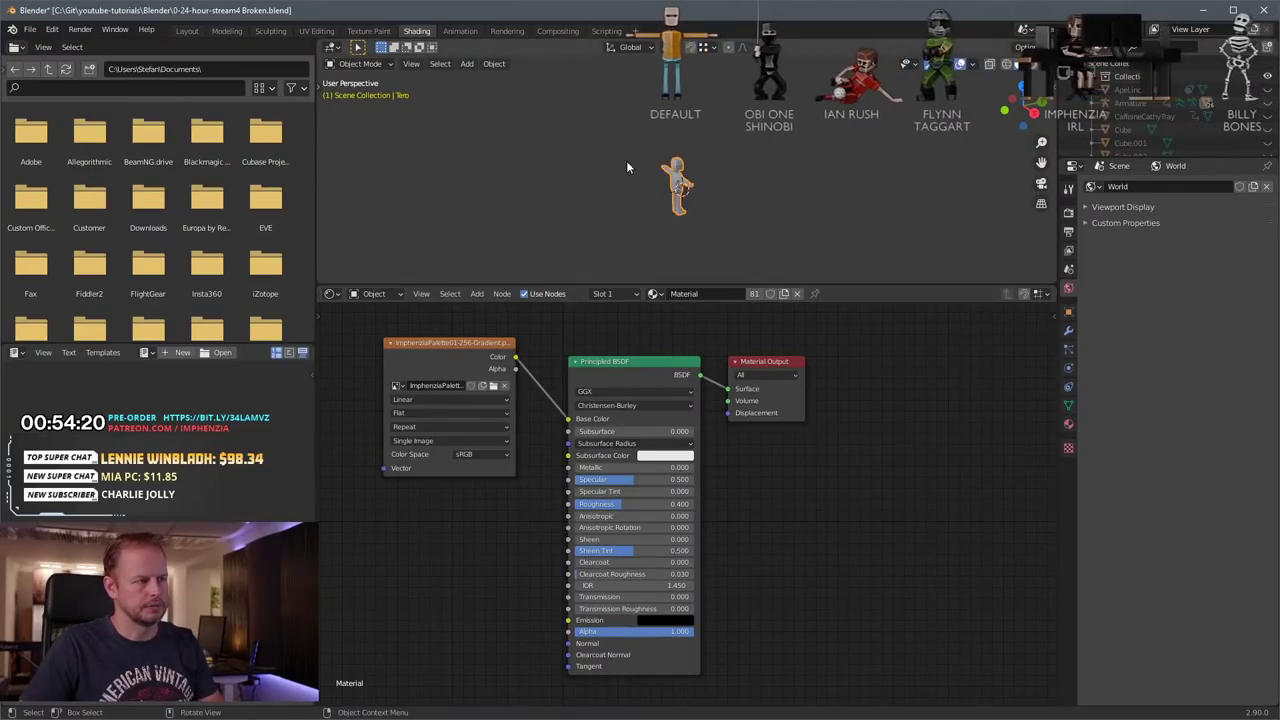
# Step: Switch to the UV Editing workspace and put the Tero mesh in Edit Mode
pyautogui.click(316, 31)
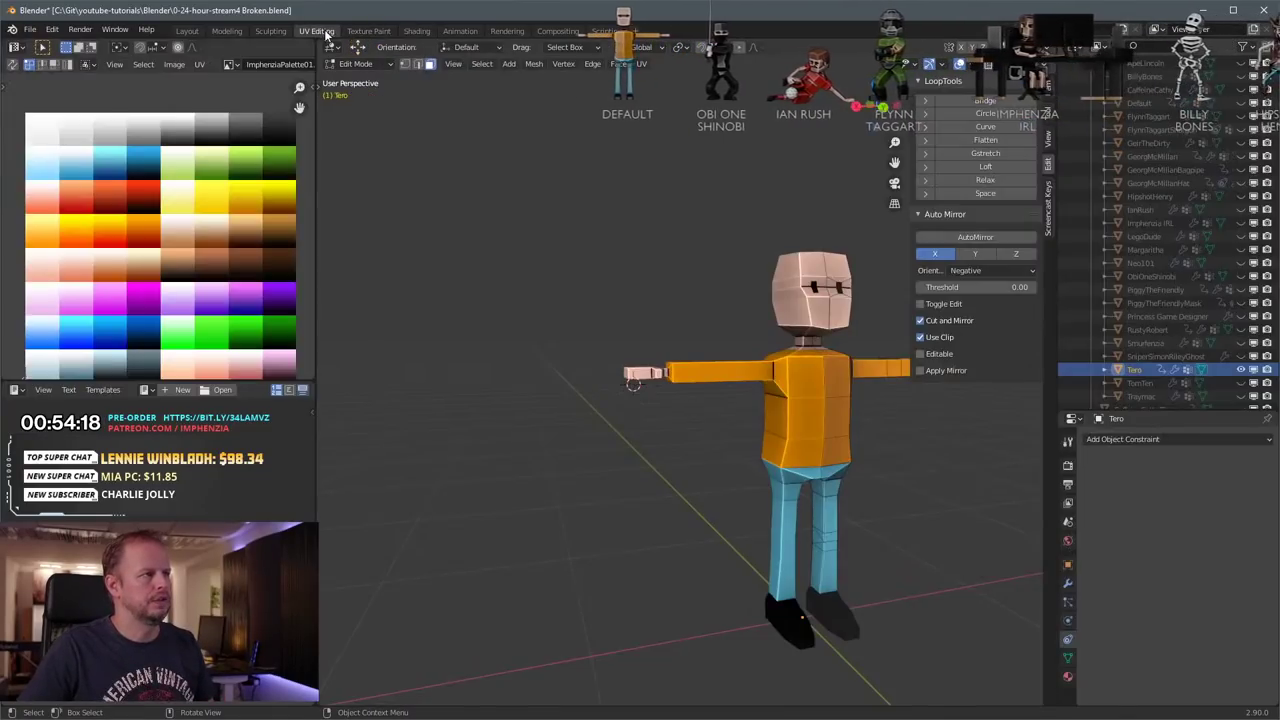
pyautogui.click(805, 420)
pyautogui.press('Tab')
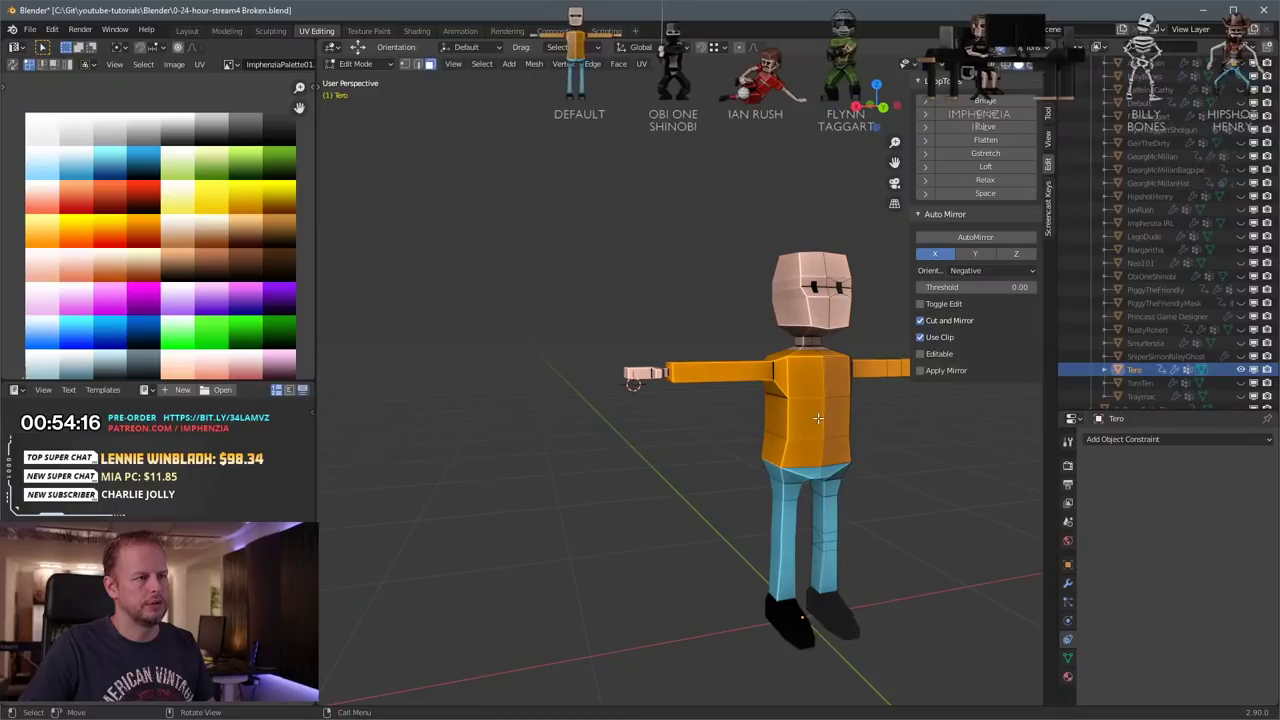
# Step: Select all of Tero's faces and reset their UVs so each fills the whole palette image
pyautogui.click(836, 378)
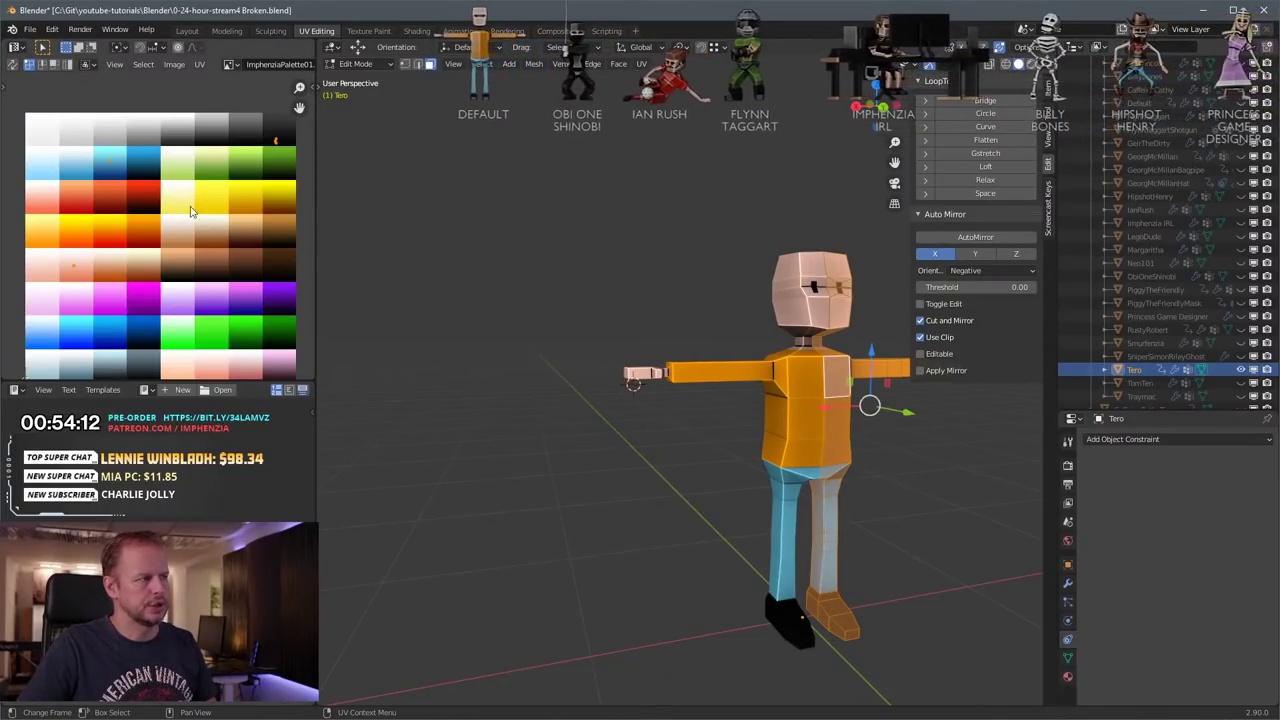
pyautogui.moveTo(839, 382)
pyautogui.keyDown('shift'); pyautogui.mouseDown(button='middle')
pyautogui.moveTo(747, 373)
pyautogui.moveTo(823, 394)
pyautogui.mouseUp(button='middle'); pyautogui.keyUp('shift')
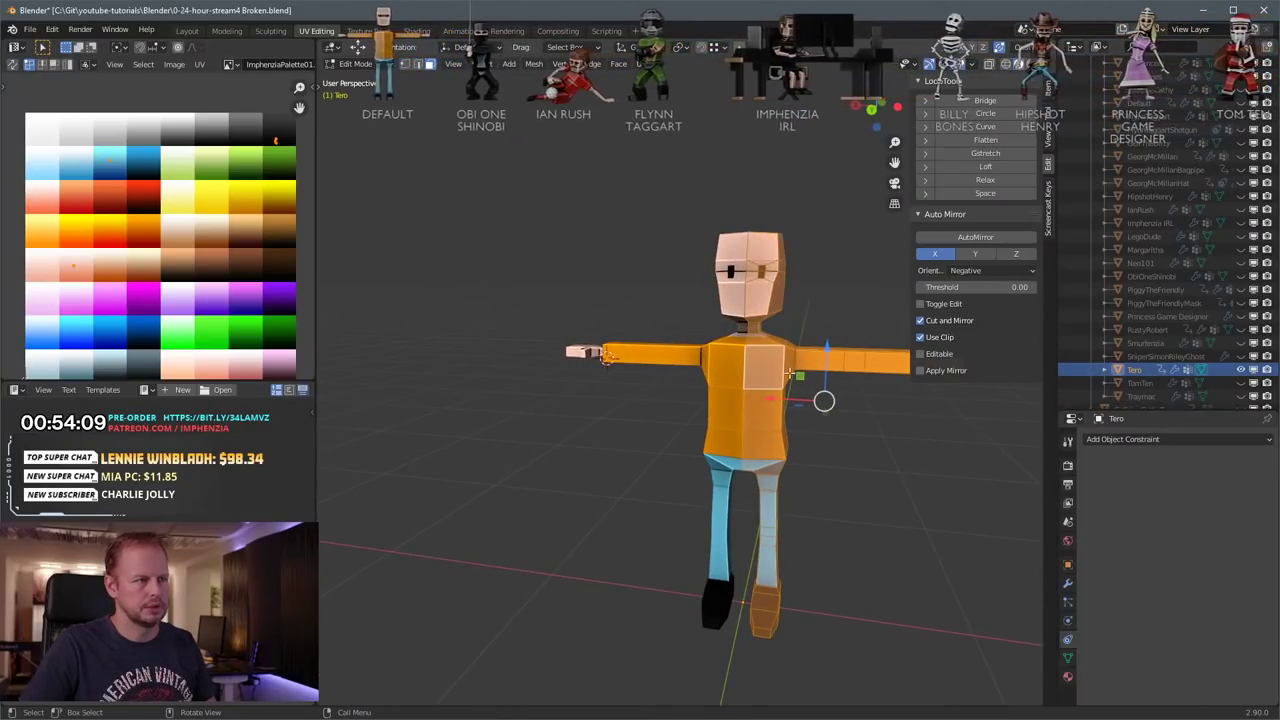
pyautogui.click(643, 64)
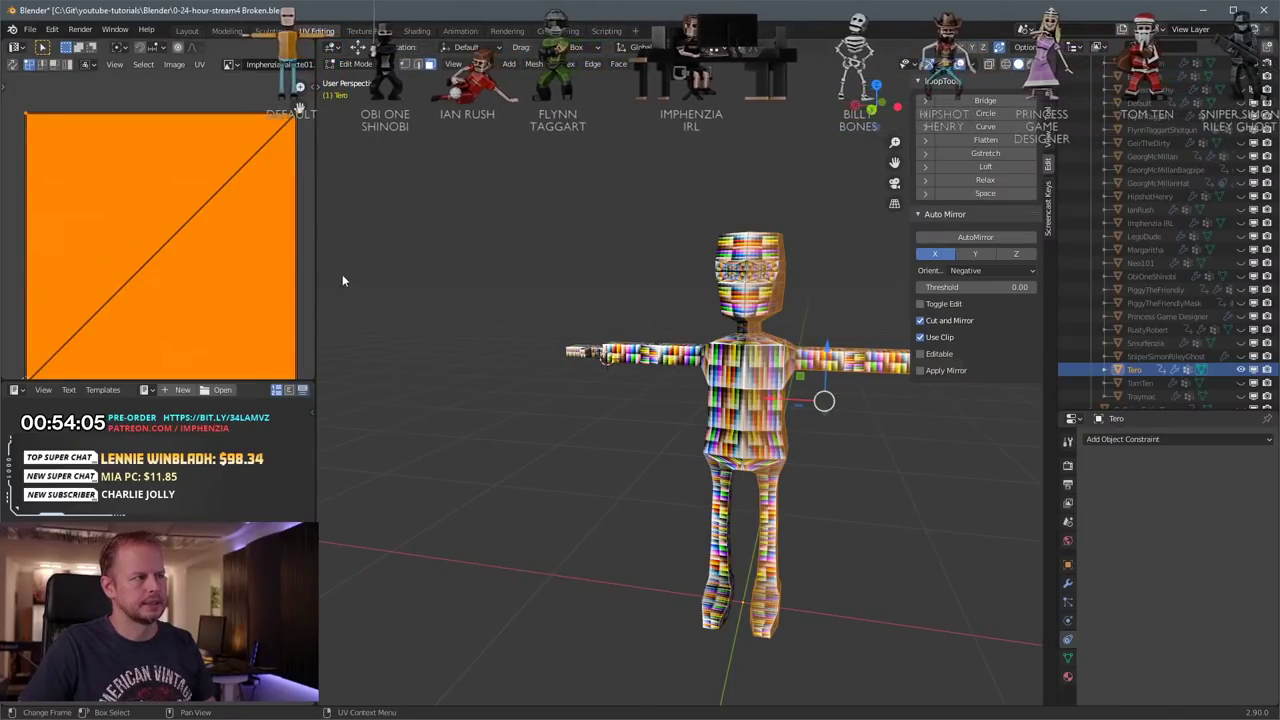
pyautogui.moveTo(800, 425); pyautogui.dragTo(799, 397, button='middle')
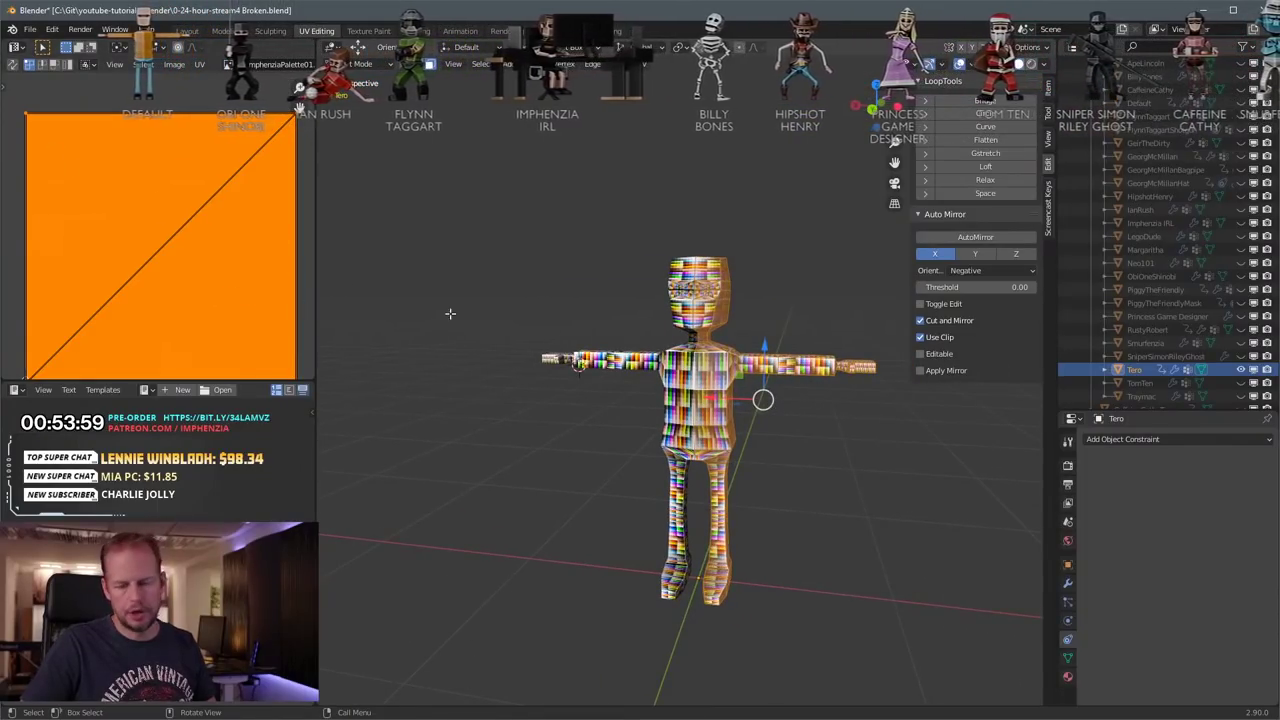
# Step: Collapse all of Tero's UVs to a single point and place it on a light brown swatch of the palette
pyautogui.press('g')
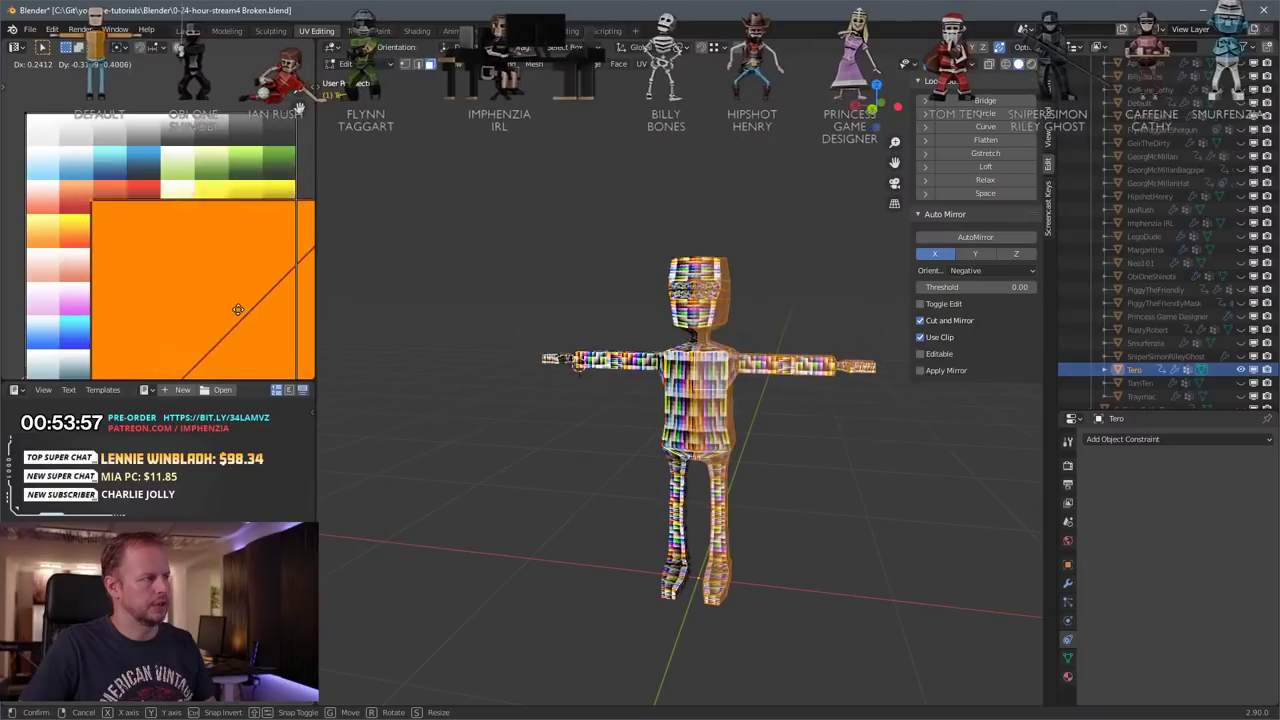
pyautogui.rightClick(218, 219)
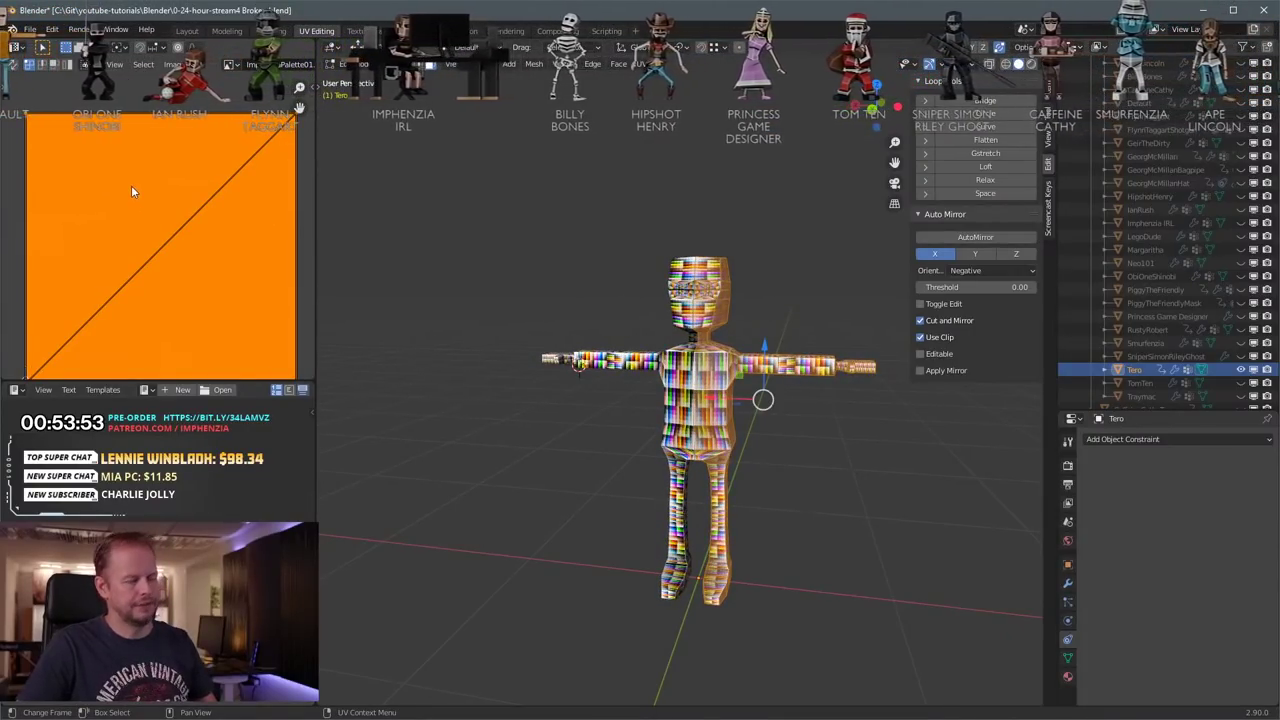
pyautogui.press('s')
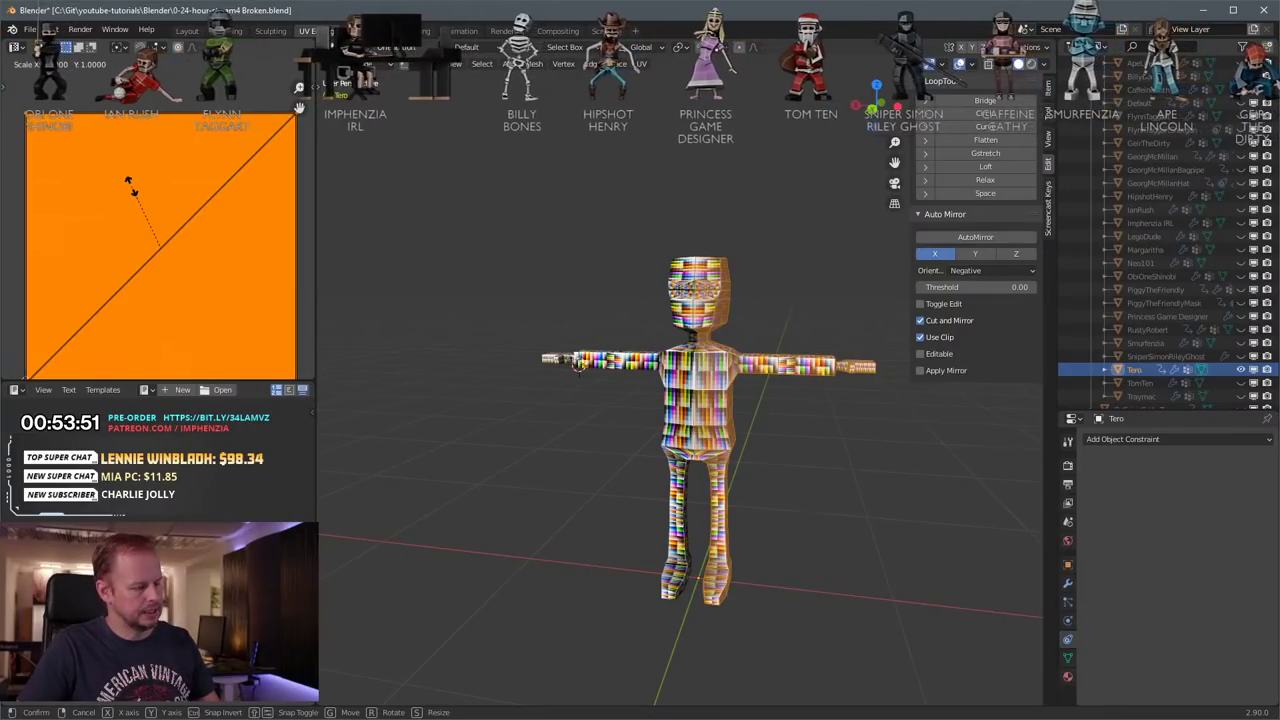
pyautogui.click(129, 186)
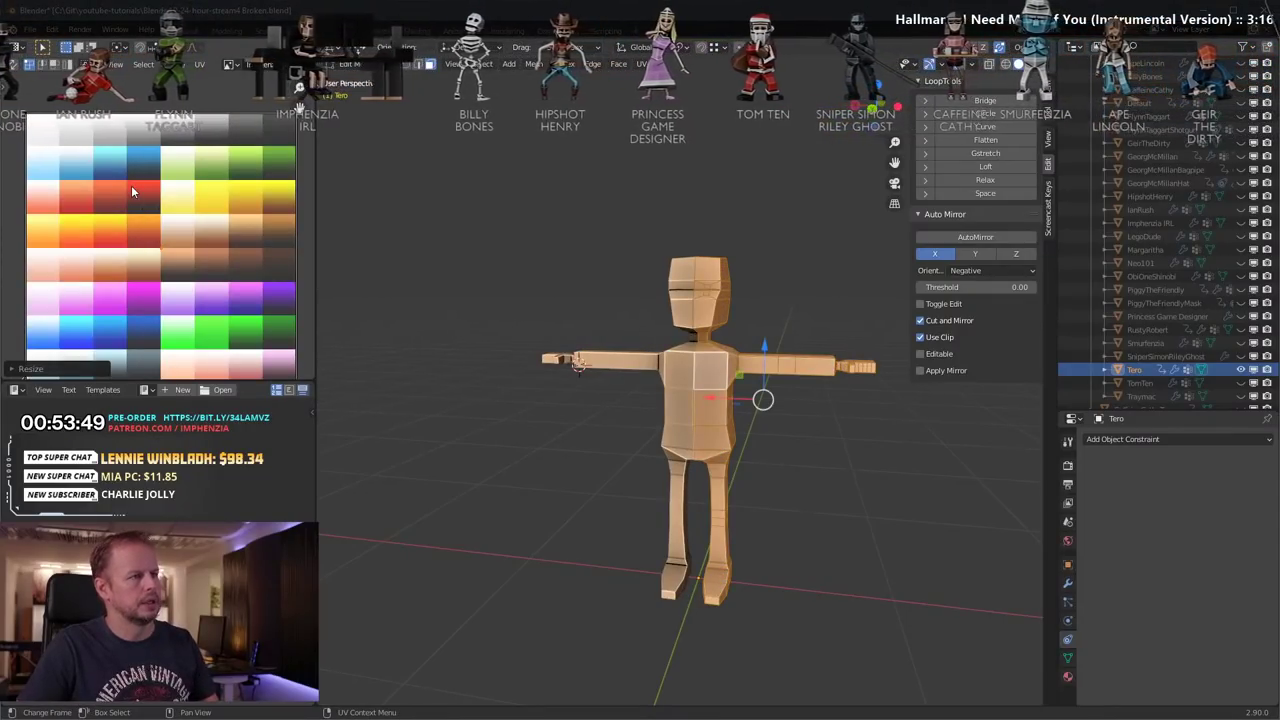
pyautogui.press('g')
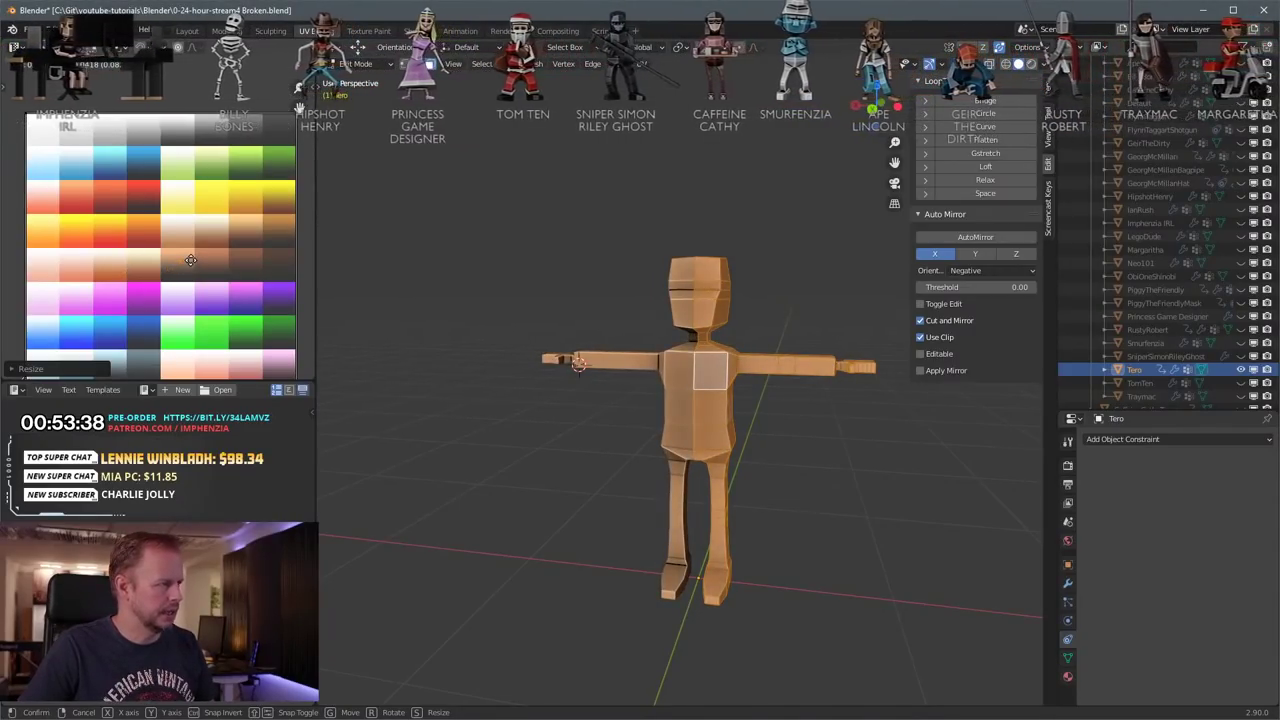
pyautogui.click(186, 259)
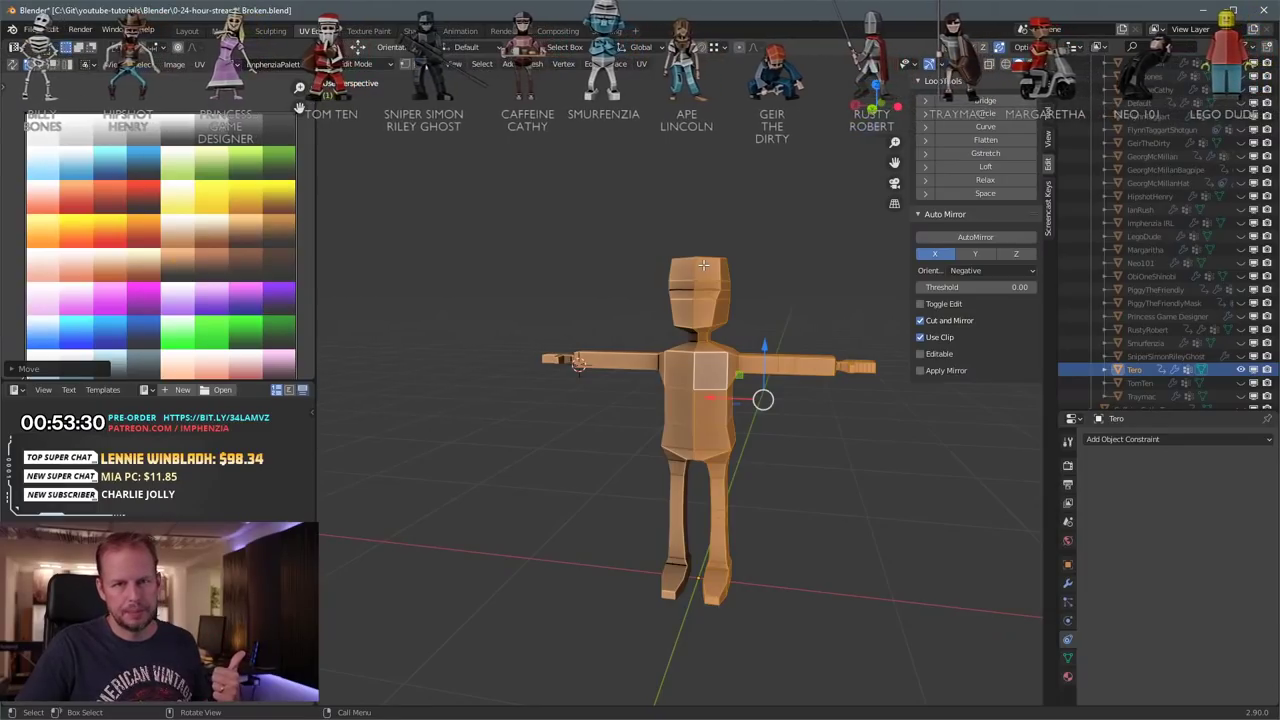
pyautogui.press('Tab')
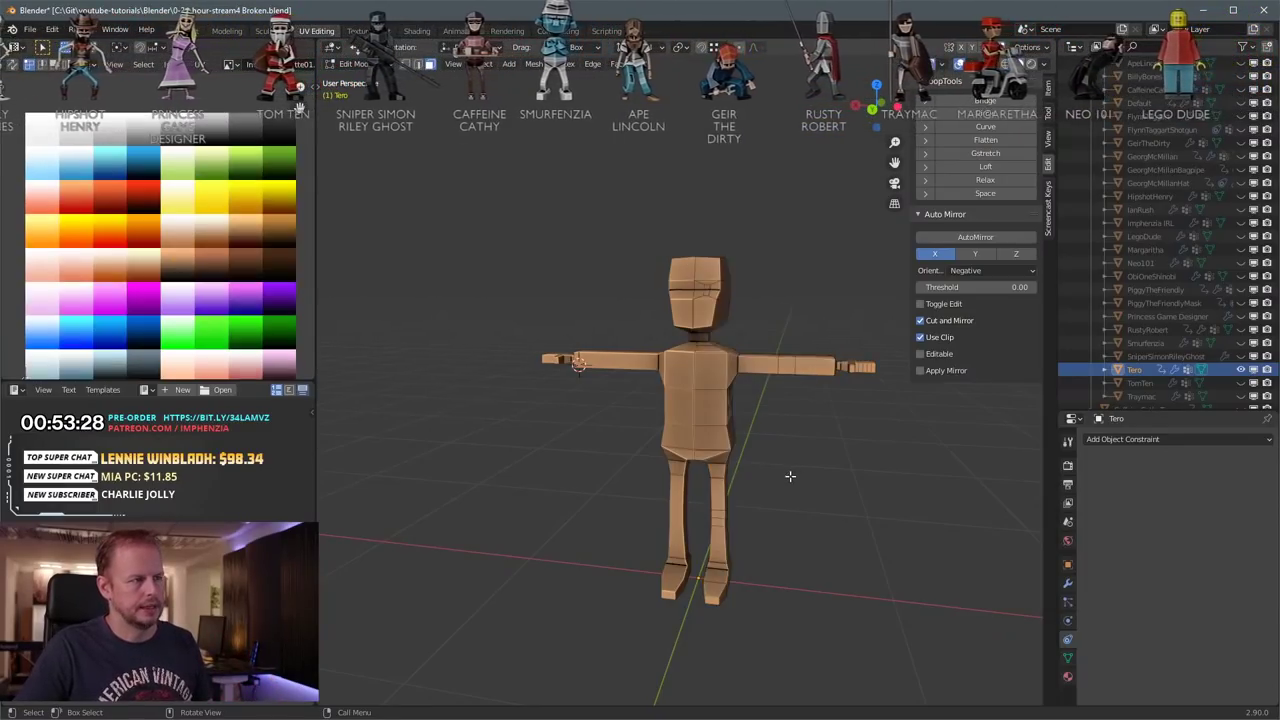
pyautogui.press('Tab')
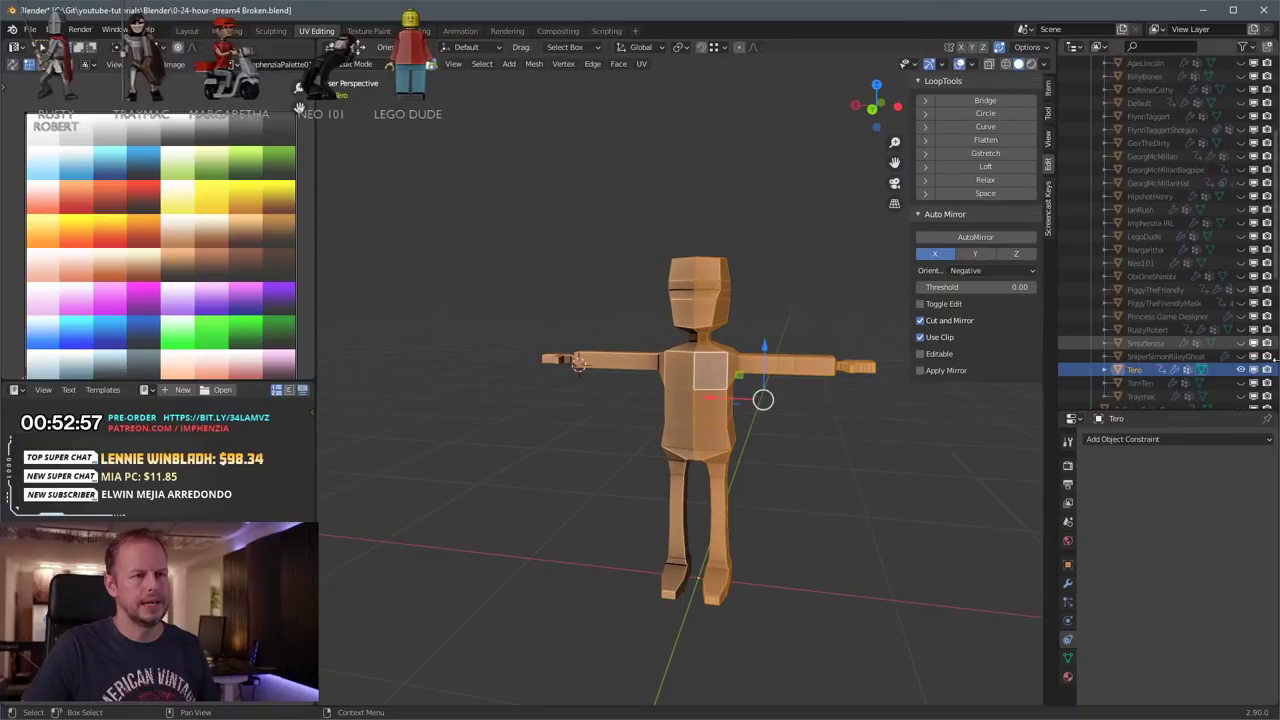
# Step: Save the file and add a second UV map to Tero's mesh data
pyautogui.click(1068, 658)
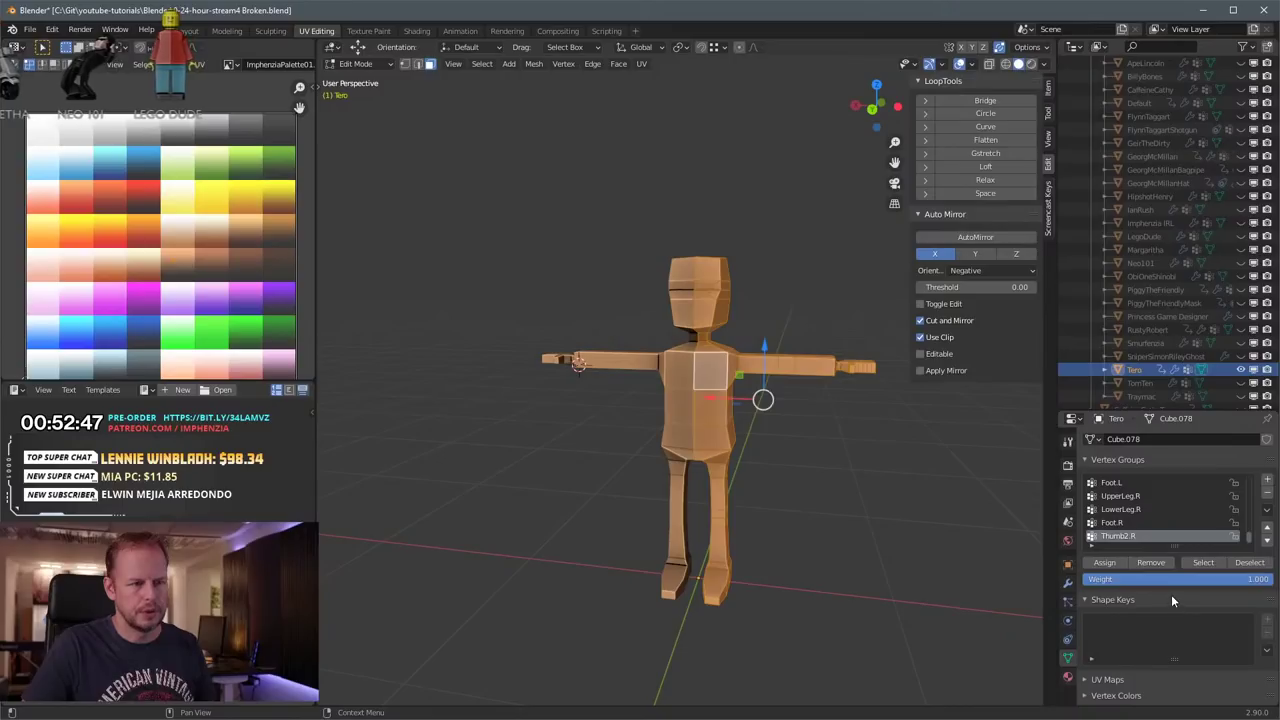
pyautogui.scroll(-2, 1187, 642)
pyautogui.scroll(-1, 1187, 642)
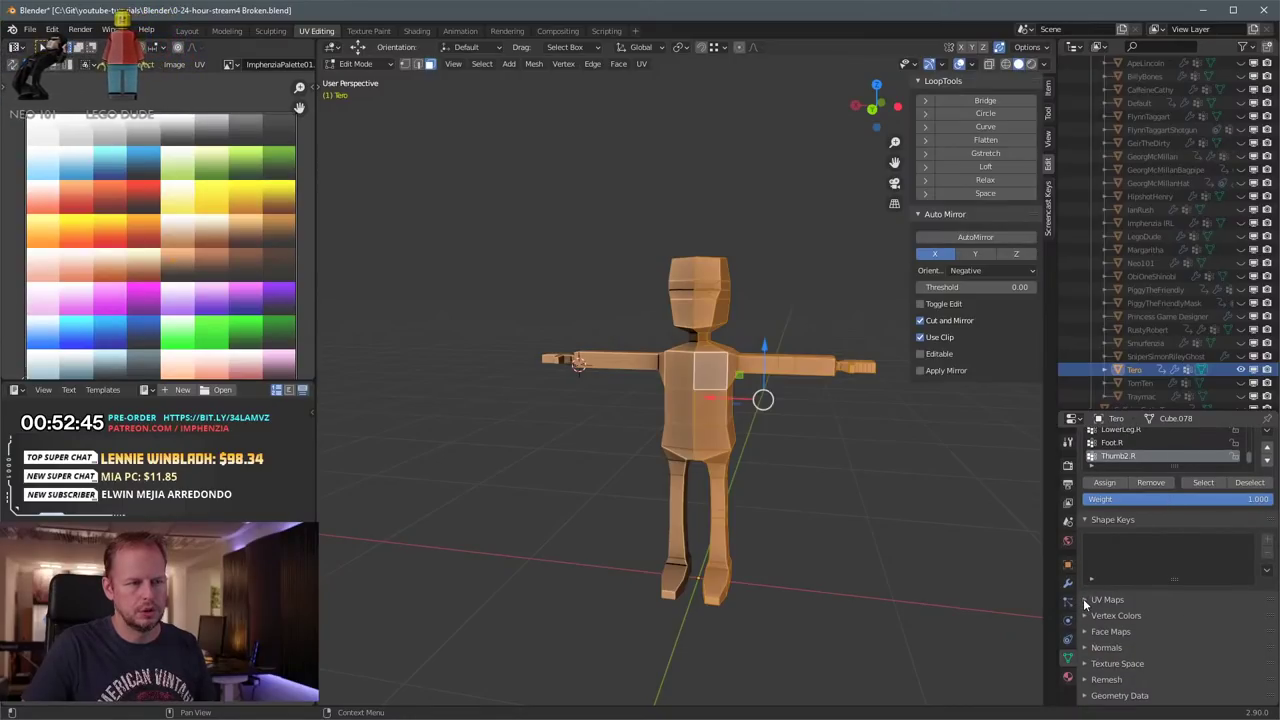
pyautogui.click(1085, 600)
pyautogui.hotkey('ctrl', 's')
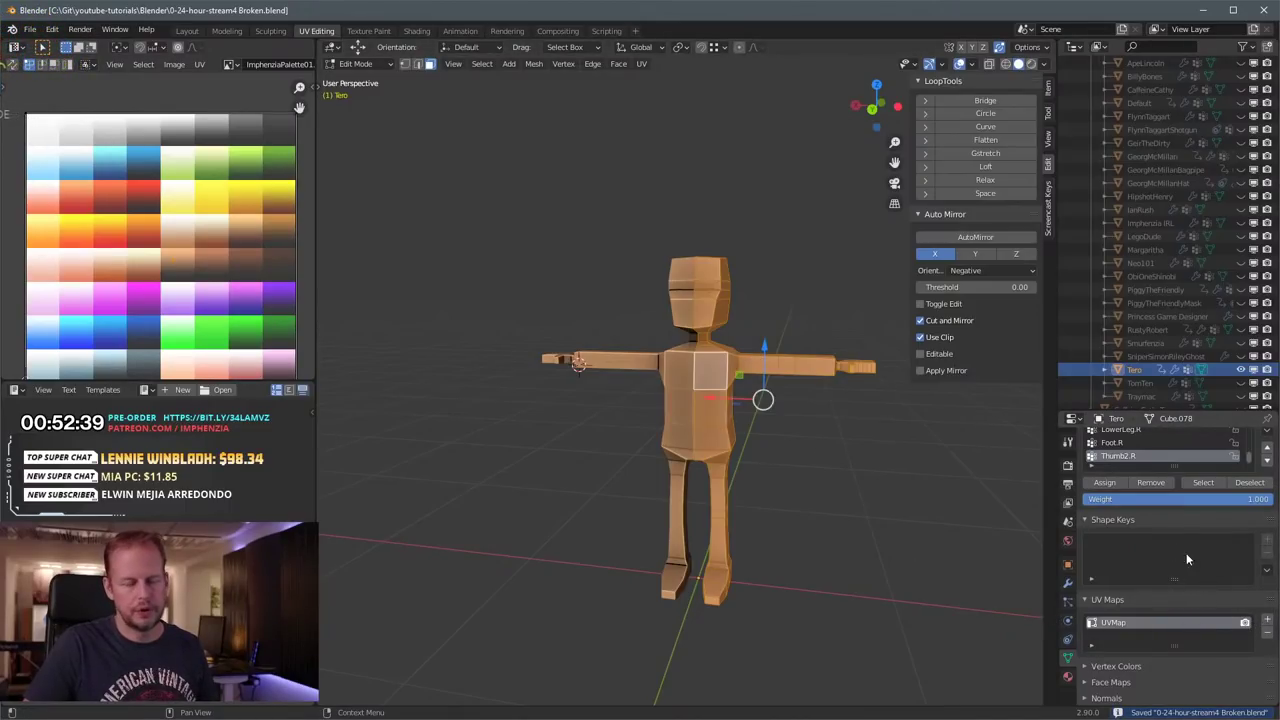
pyautogui.click(1267, 619)
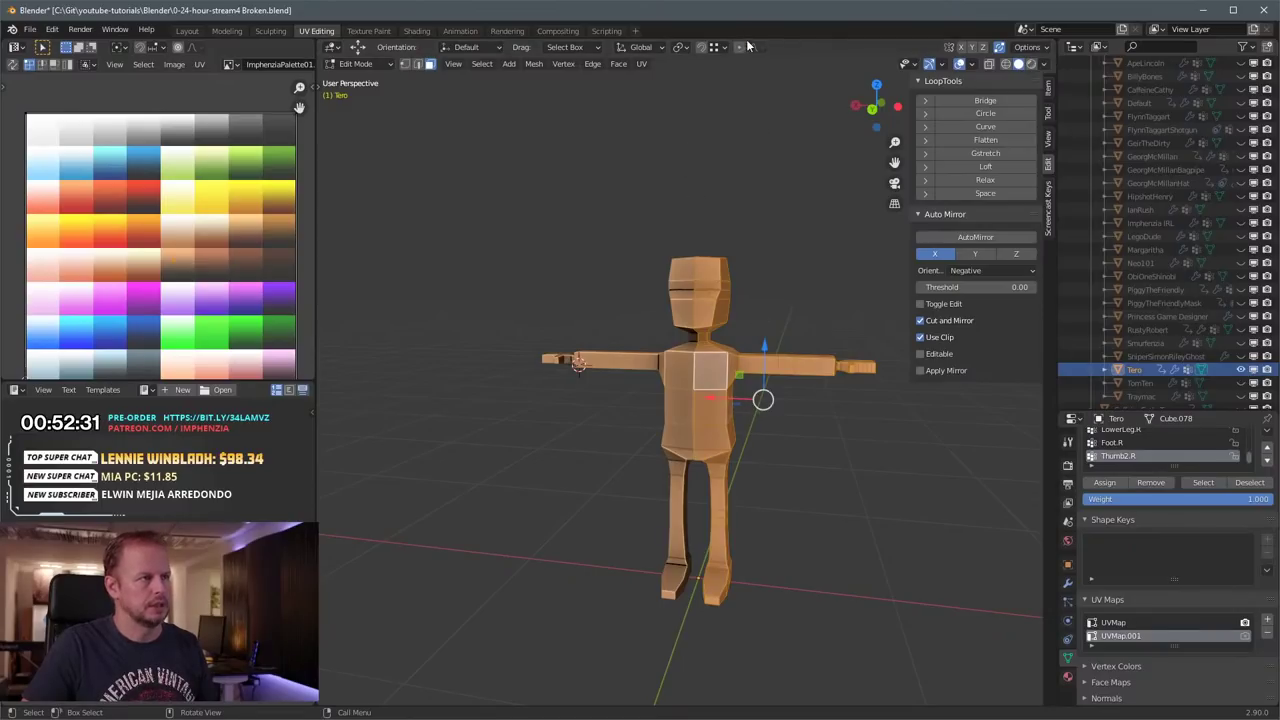
# Step: Start a Smart UV Project of all of Tero's faces on the new UV map
pyautogui.click(642, 64)
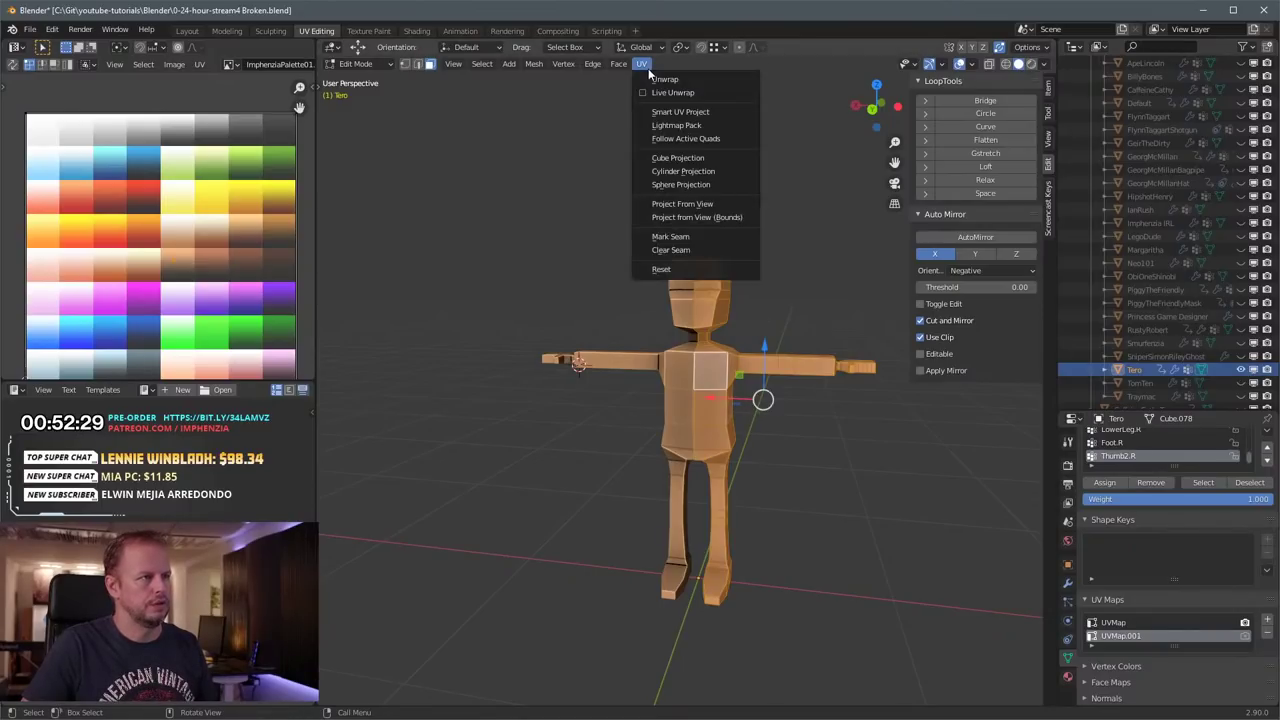
pyautogui.click(676, 109)
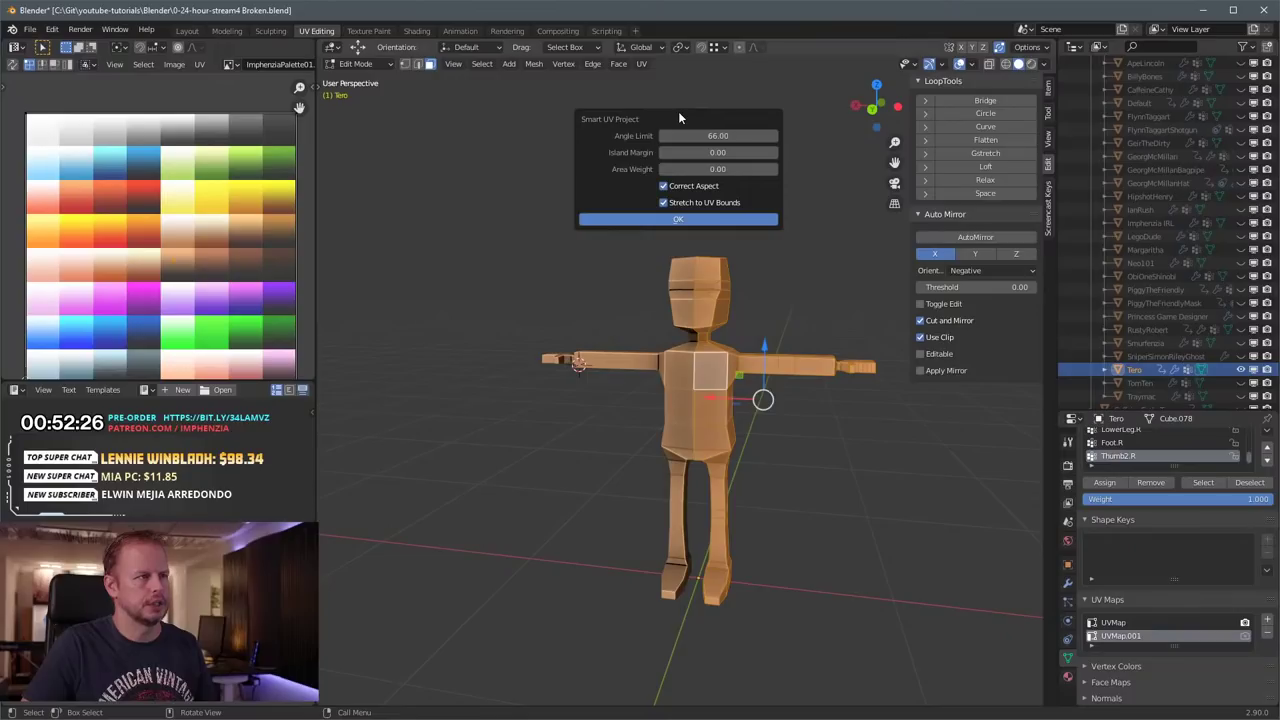
# Step: Unwrap the whole character with Smart UV Project using an angle limit of 20
pyautogui.click(693, 219)
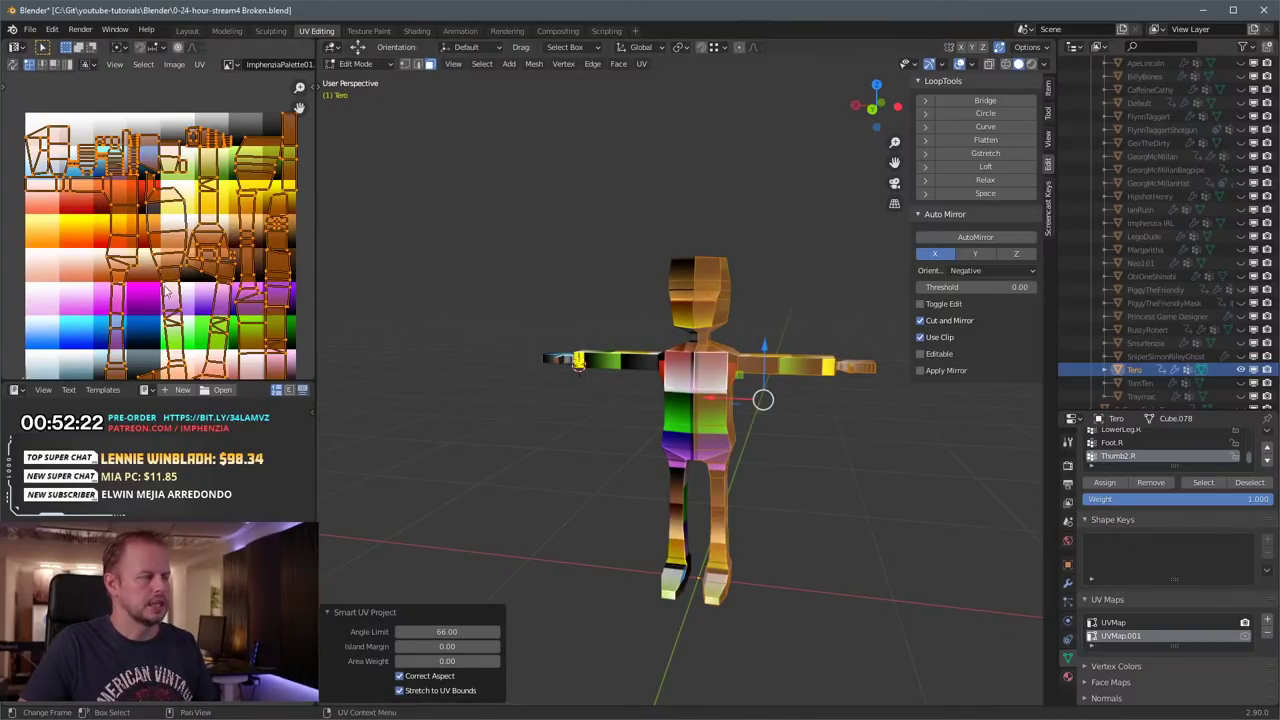
pyautogui.click(475, 631)
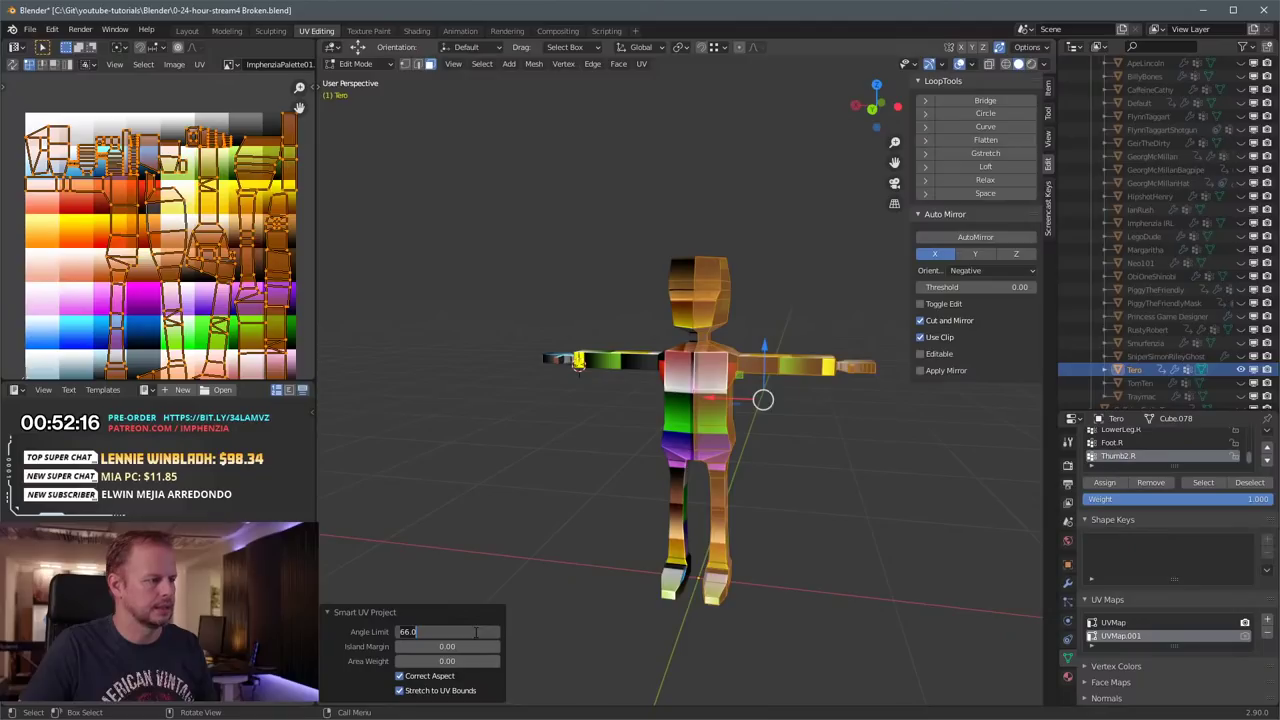
pyautogui.moveTo(467, 631); pyautogui.dragTo(404, 632)
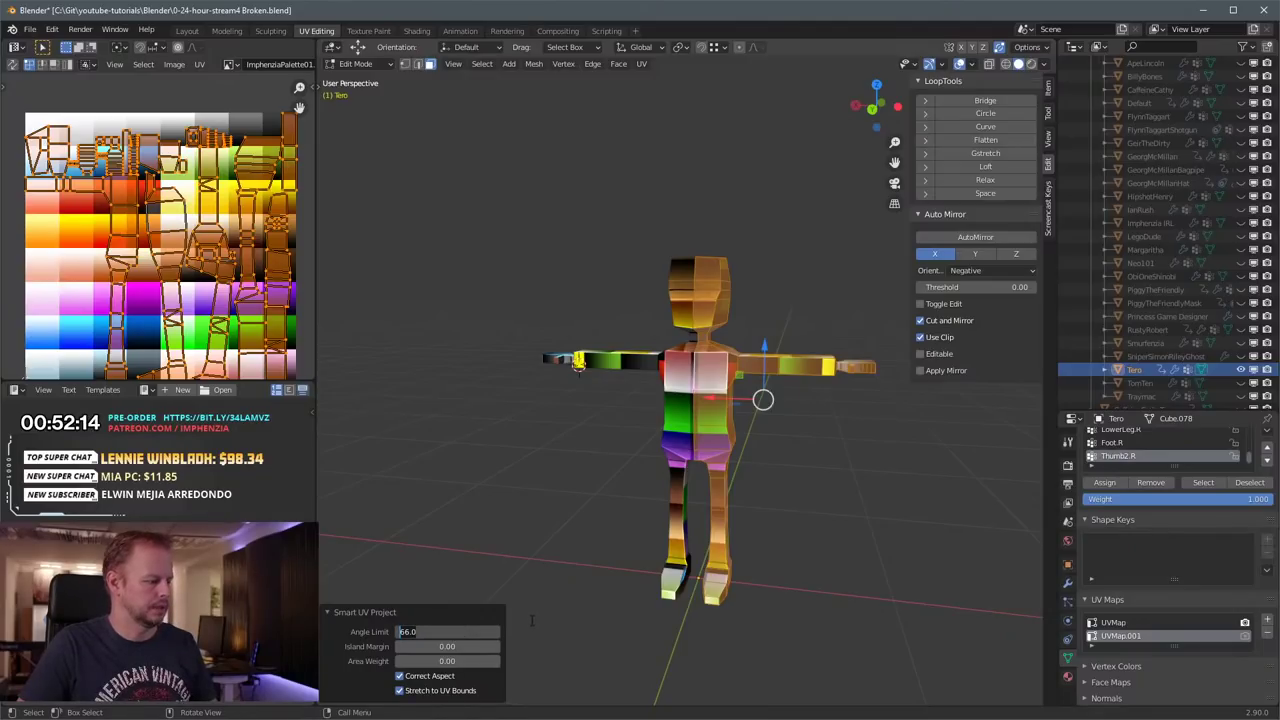
pyautogui.write('2')
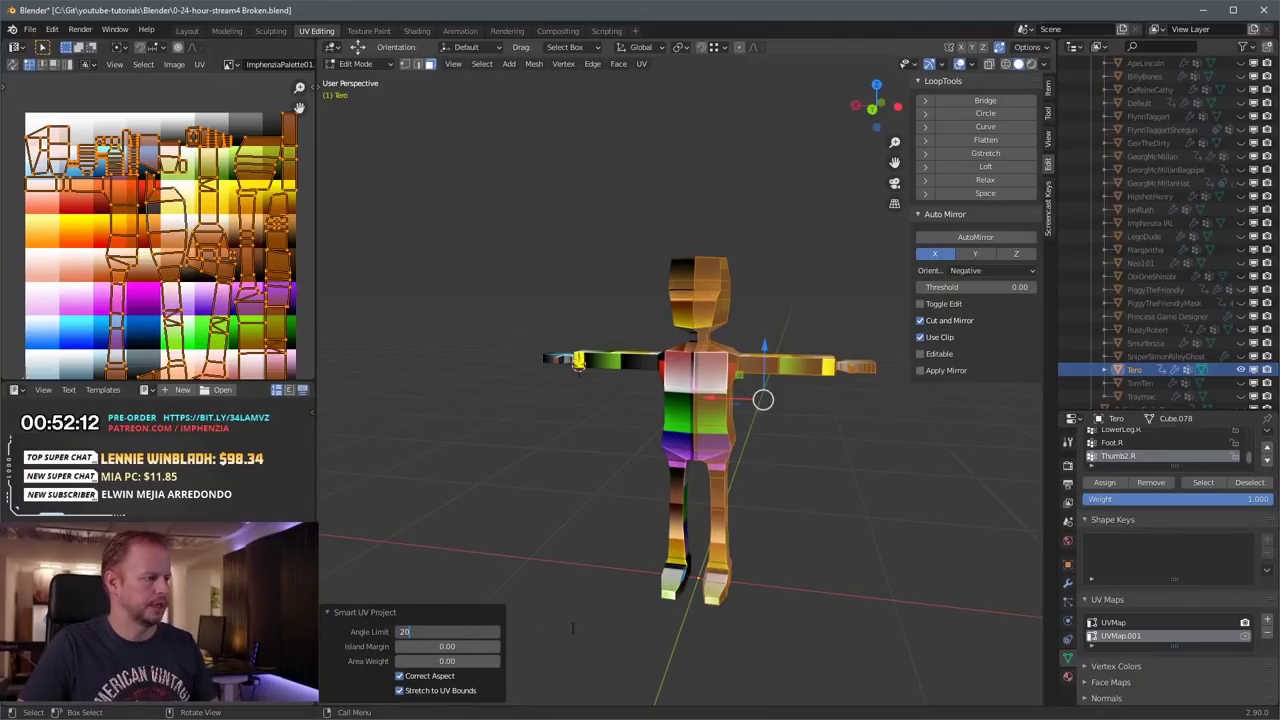
pyautogui.write('0')
pyautogui.press('Return')
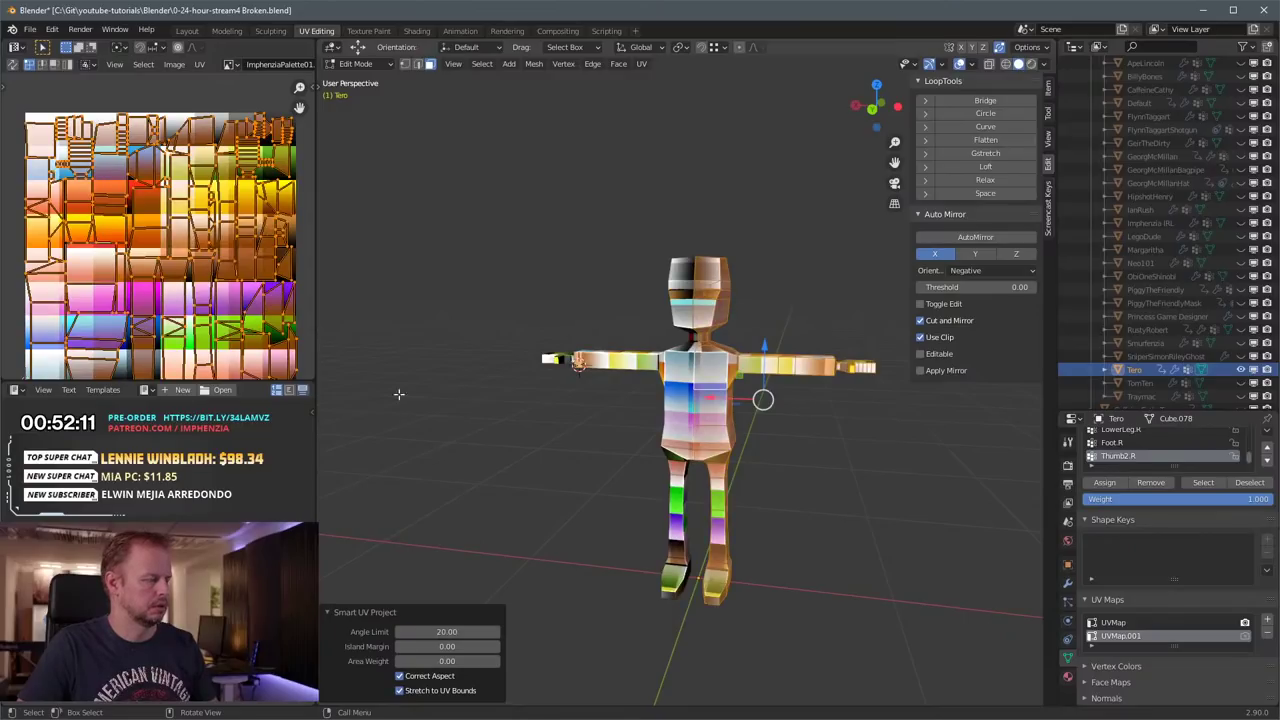
# Step: Run Smart UV Project on the character again with the same settings
pyautogui.click(641, 64)
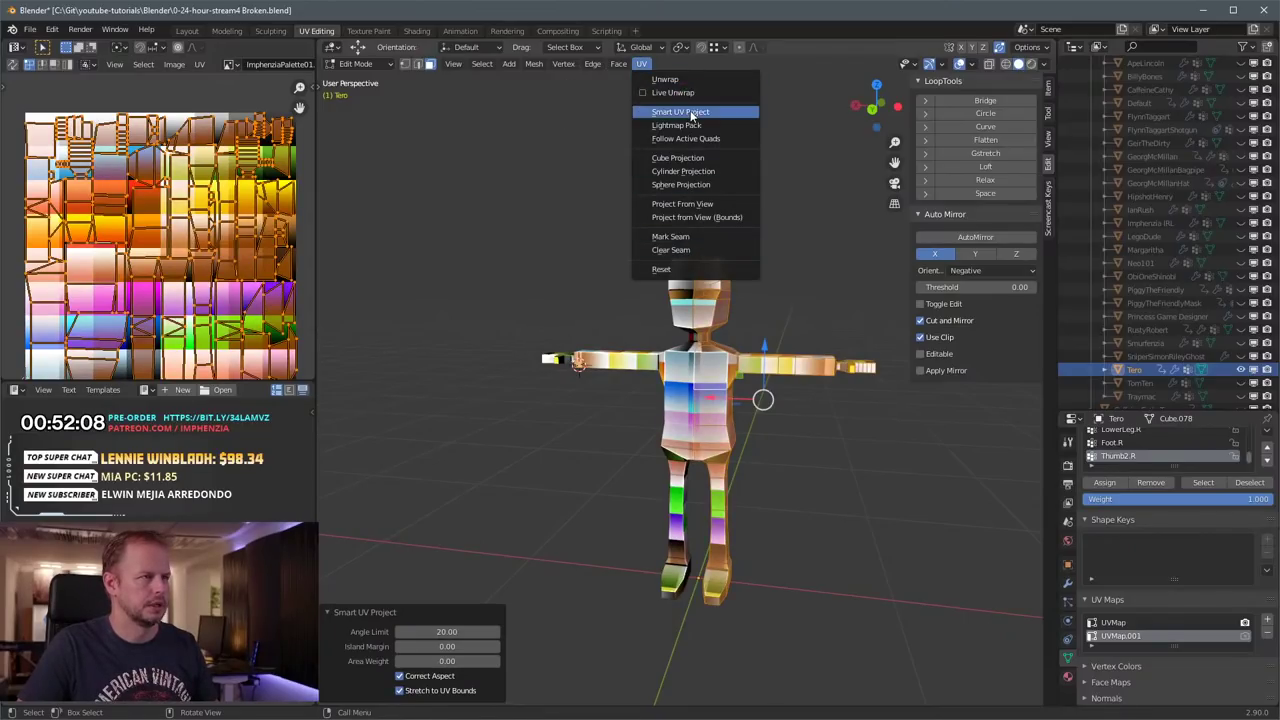
pyautogui.click(690, 110)
pyautogui.click(702, 217)
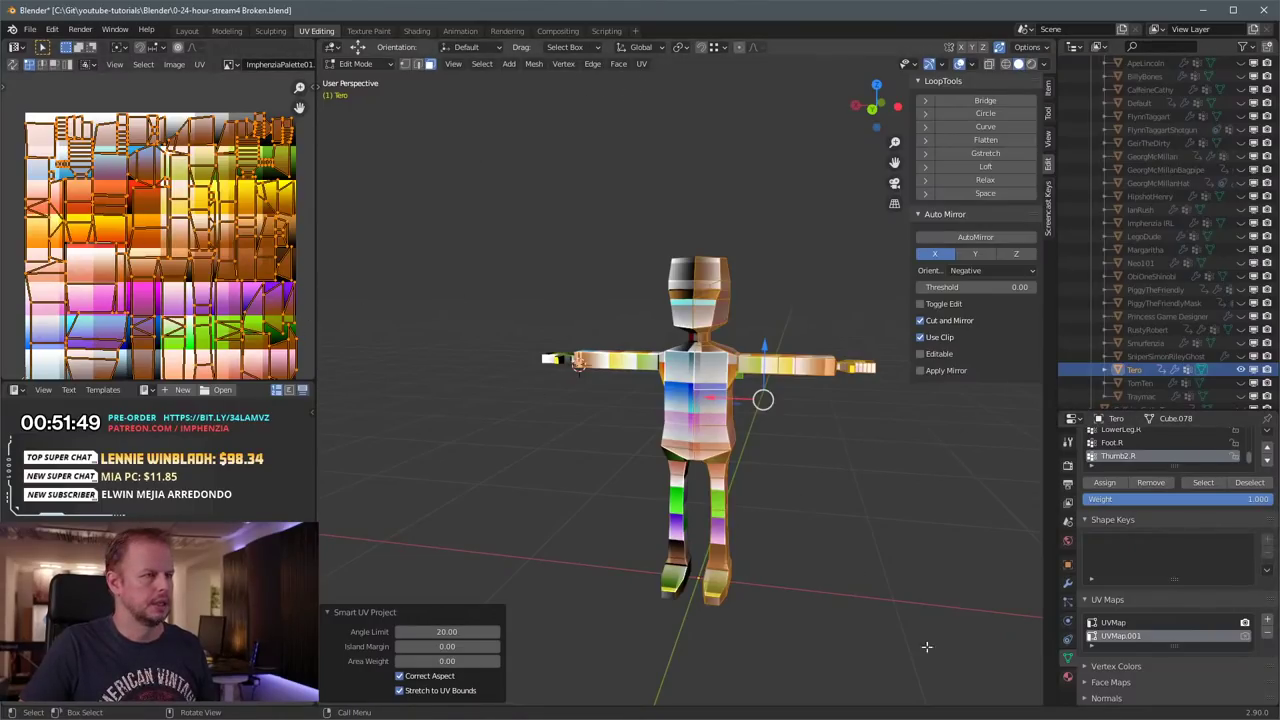
# Step: Remove the second UV map, UVMap.001, from the character mesh
pyautogui.click(1112, 623)
pyautogui.click(1122, 637)
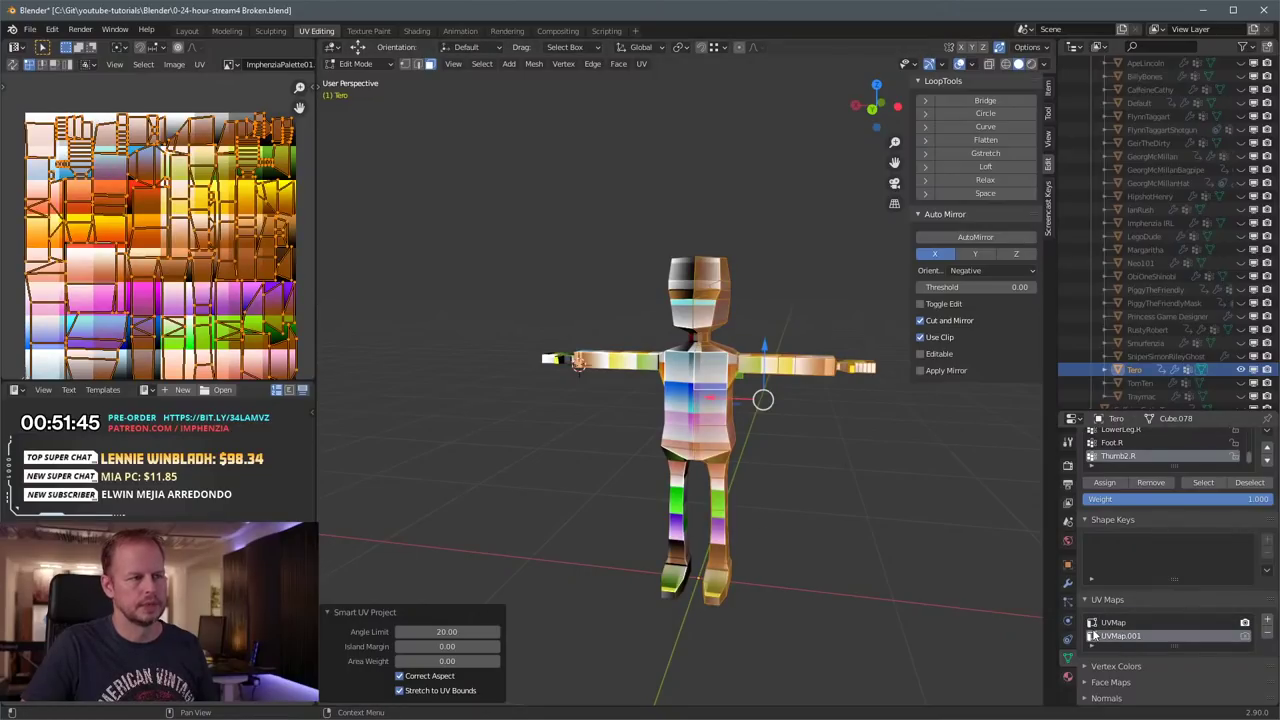
pyautogui.click(1267, 634)
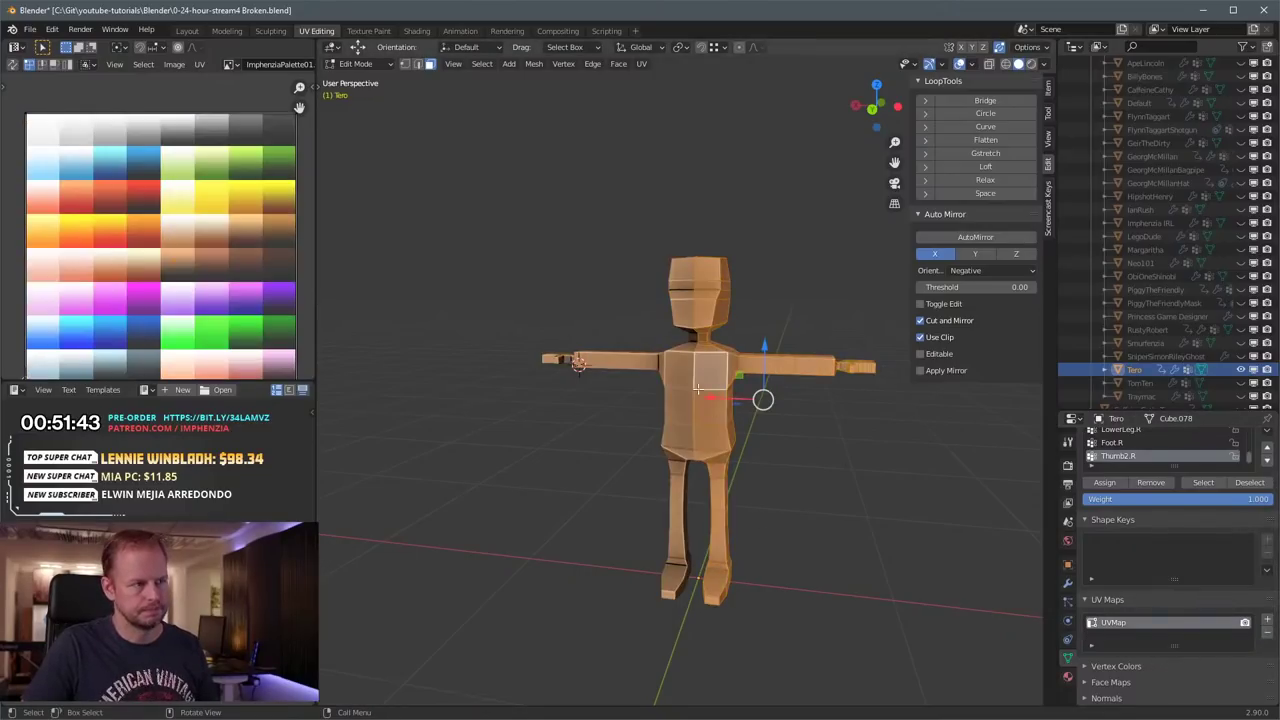
# Step: Select all of the character's faces and reset their UVs
pyautogui.click(837, 478)
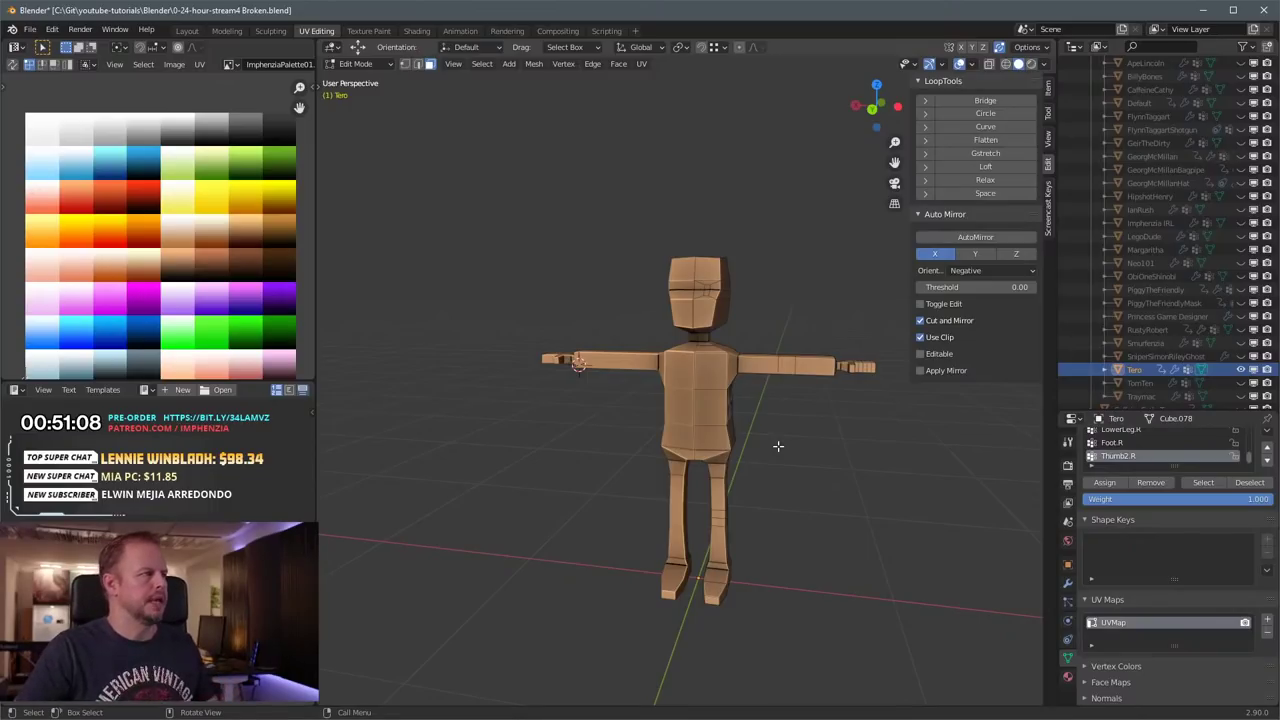
pyautogui.click(738, 377)
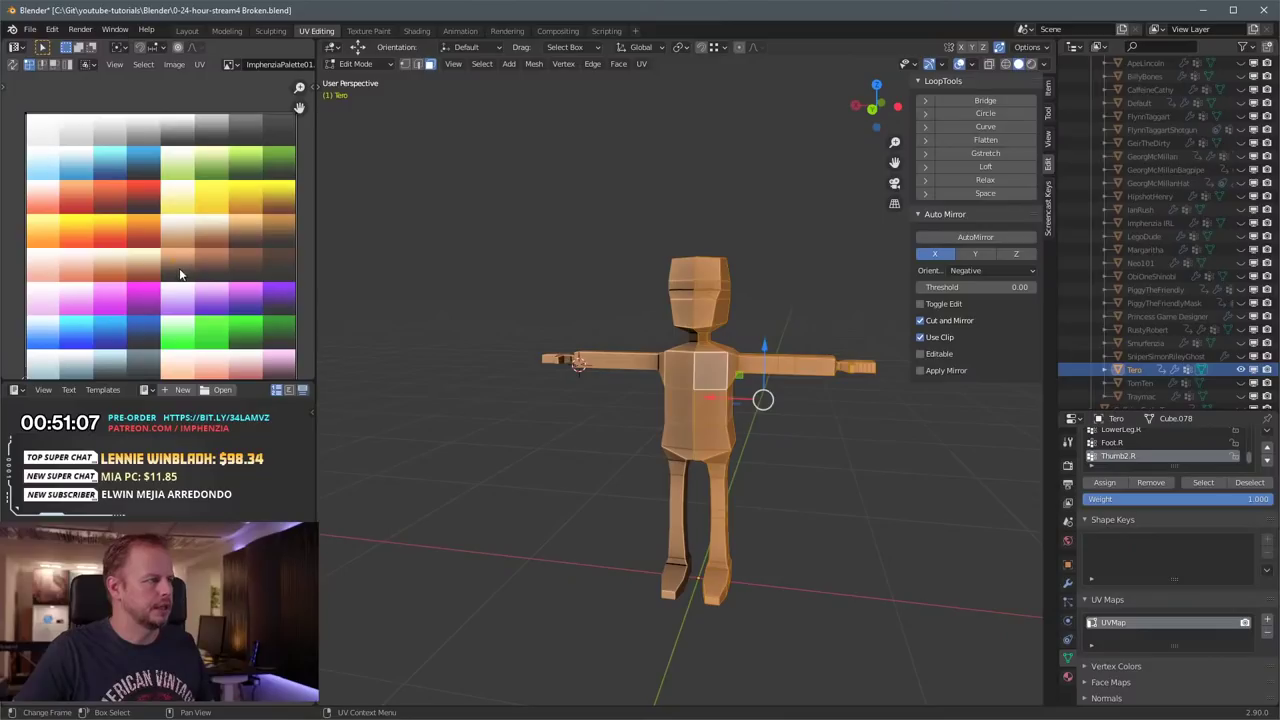
pyautogui.click(642, 68)
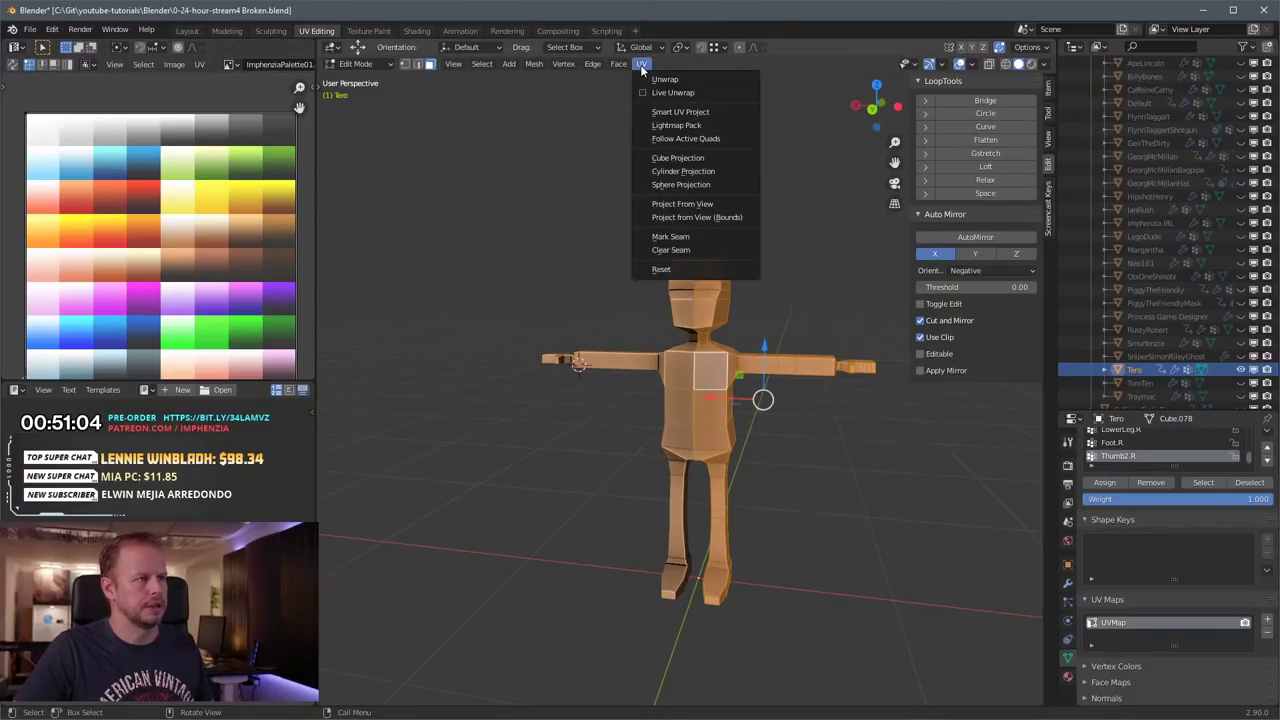
pyautogui.click(682, 271)
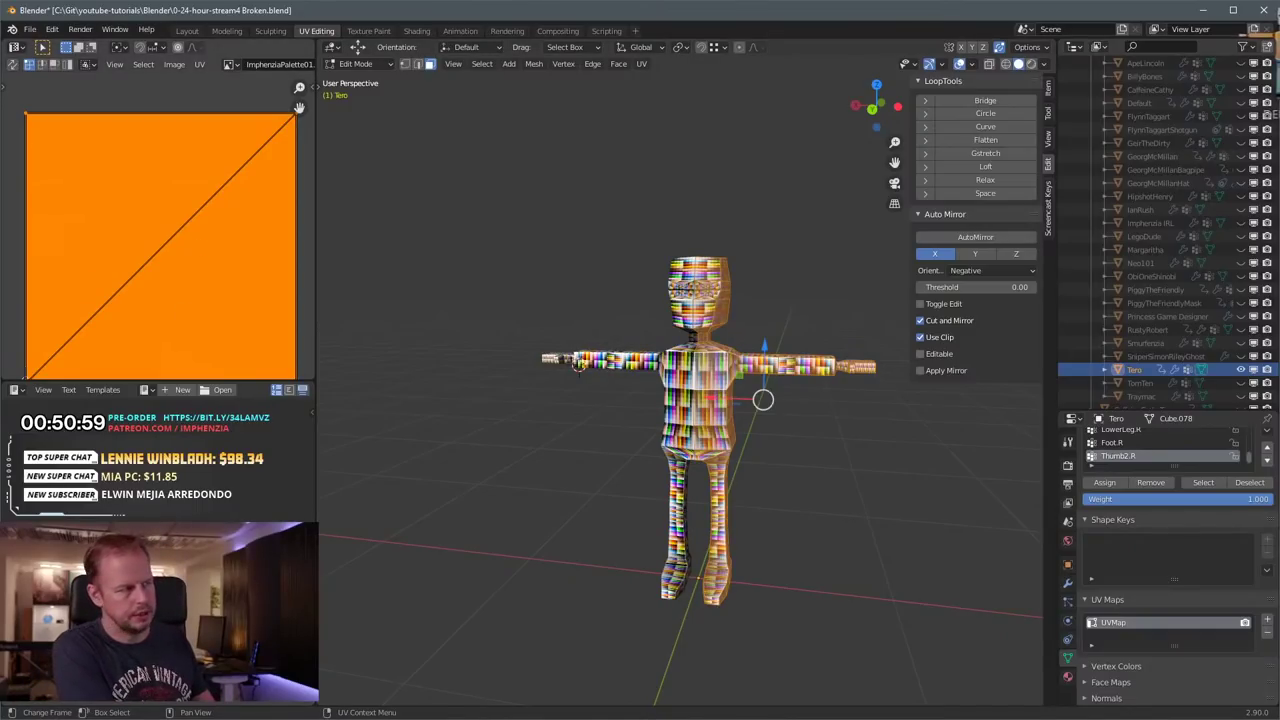
# Step: Scale the reset UVs by 0.01 and place them on the red swatch of the palette
pyautogui.write('s0.01')
pyautogui.press('Return')
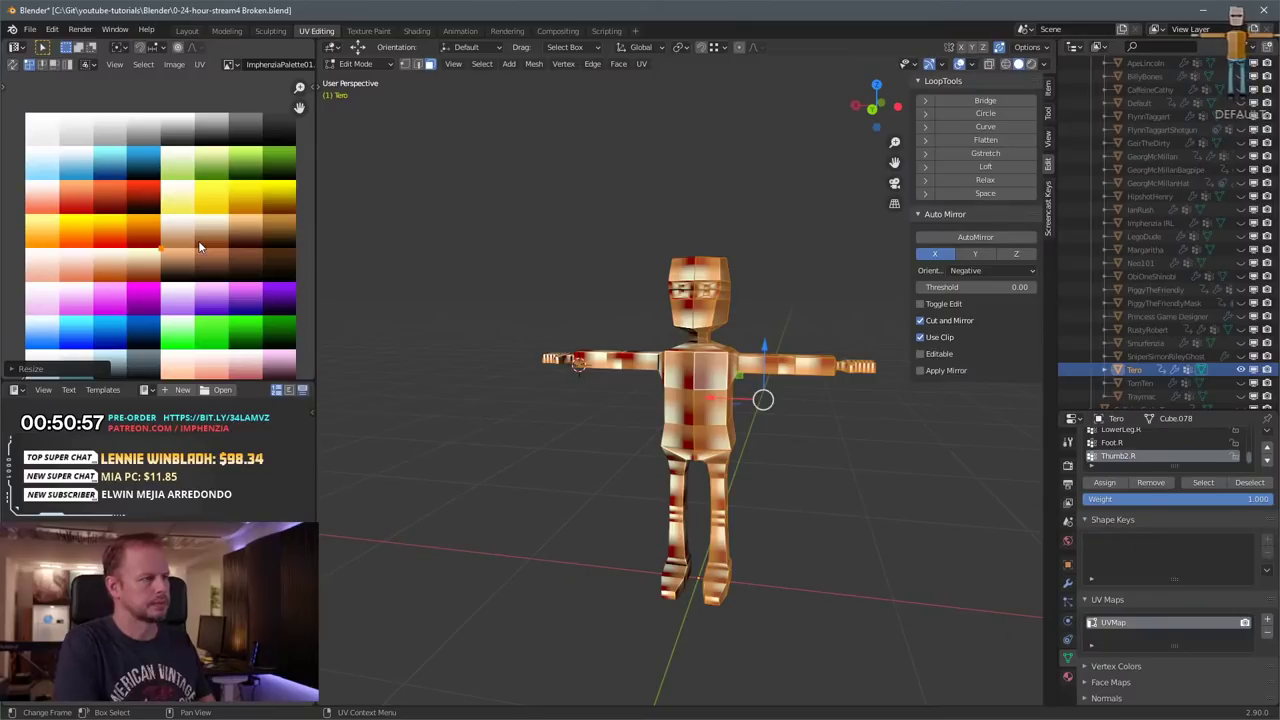
pyautogui.press('g')
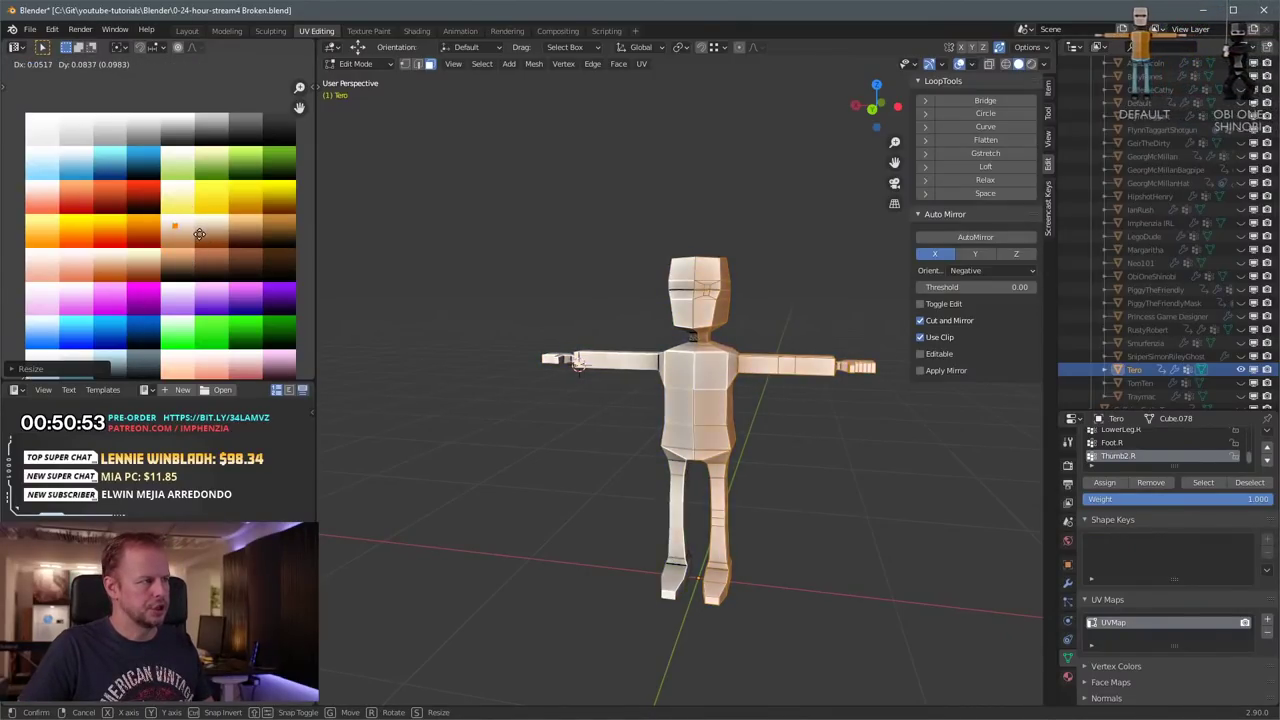
pyautogui.click(166, 197)
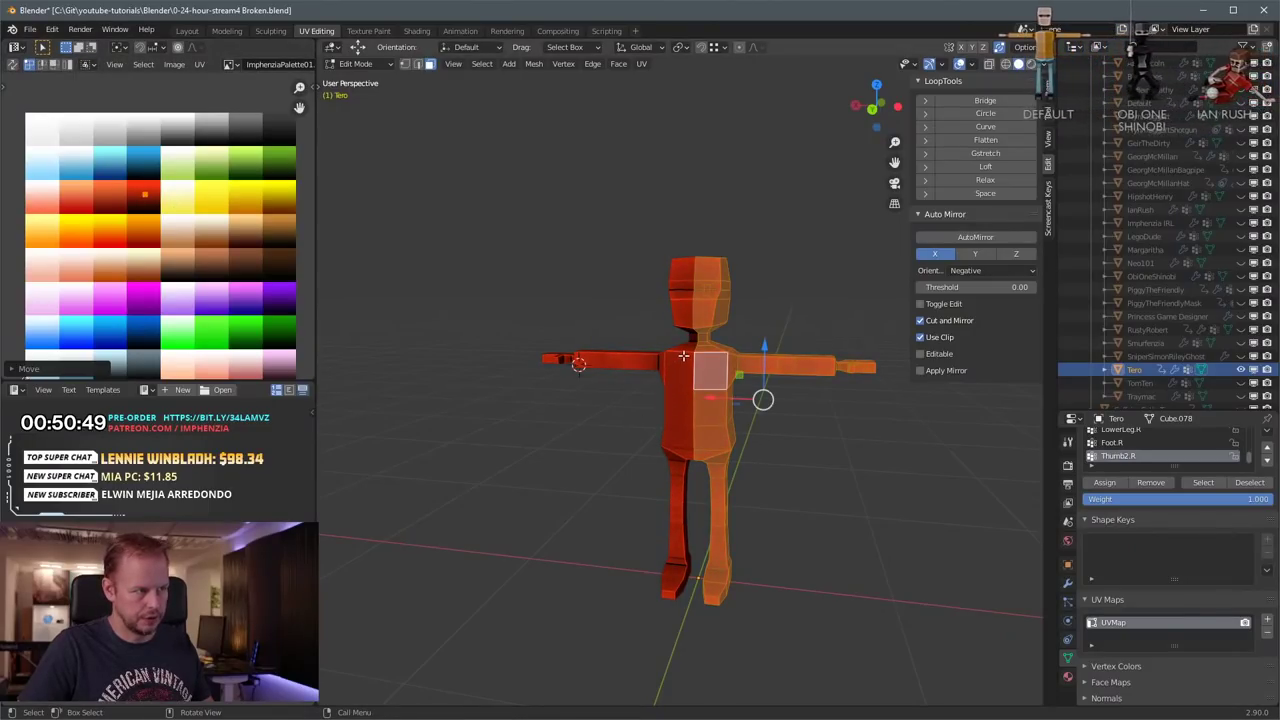
# Step: Shrink the UVs further to a tiny point and move them onto the light beige swatch
pyautogui.press('s')
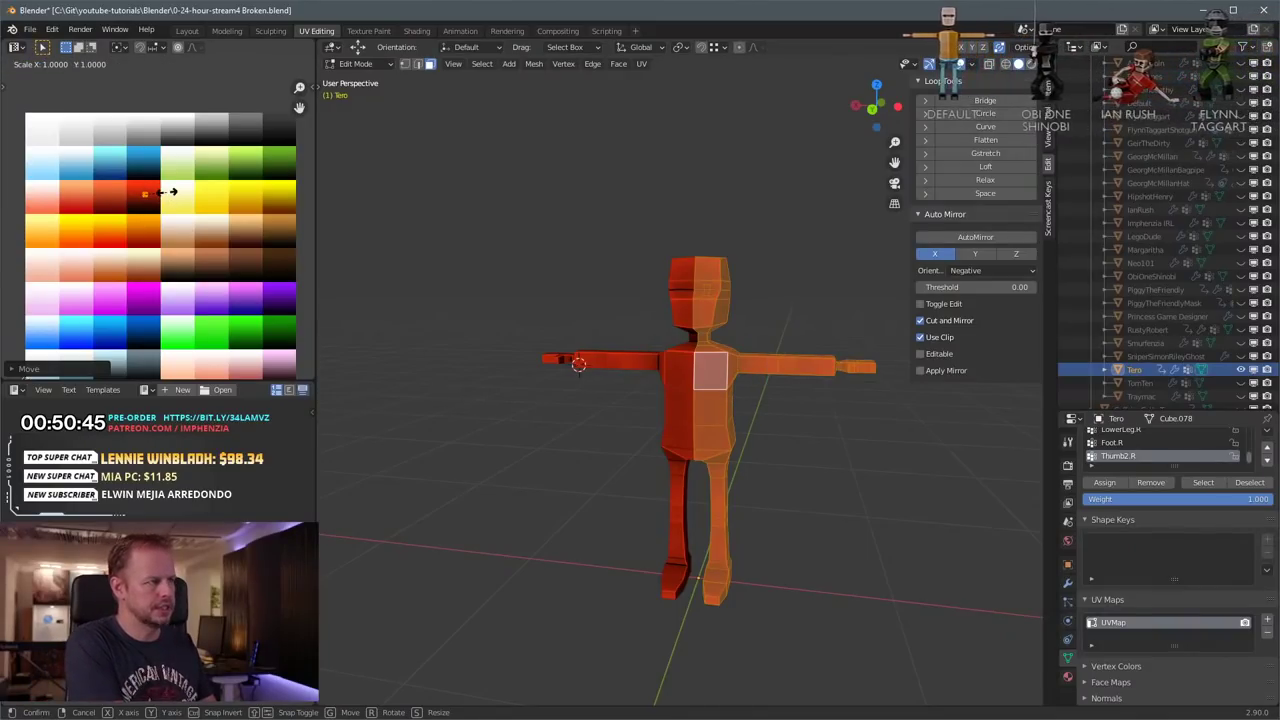
pyautogui.click(167, 195)
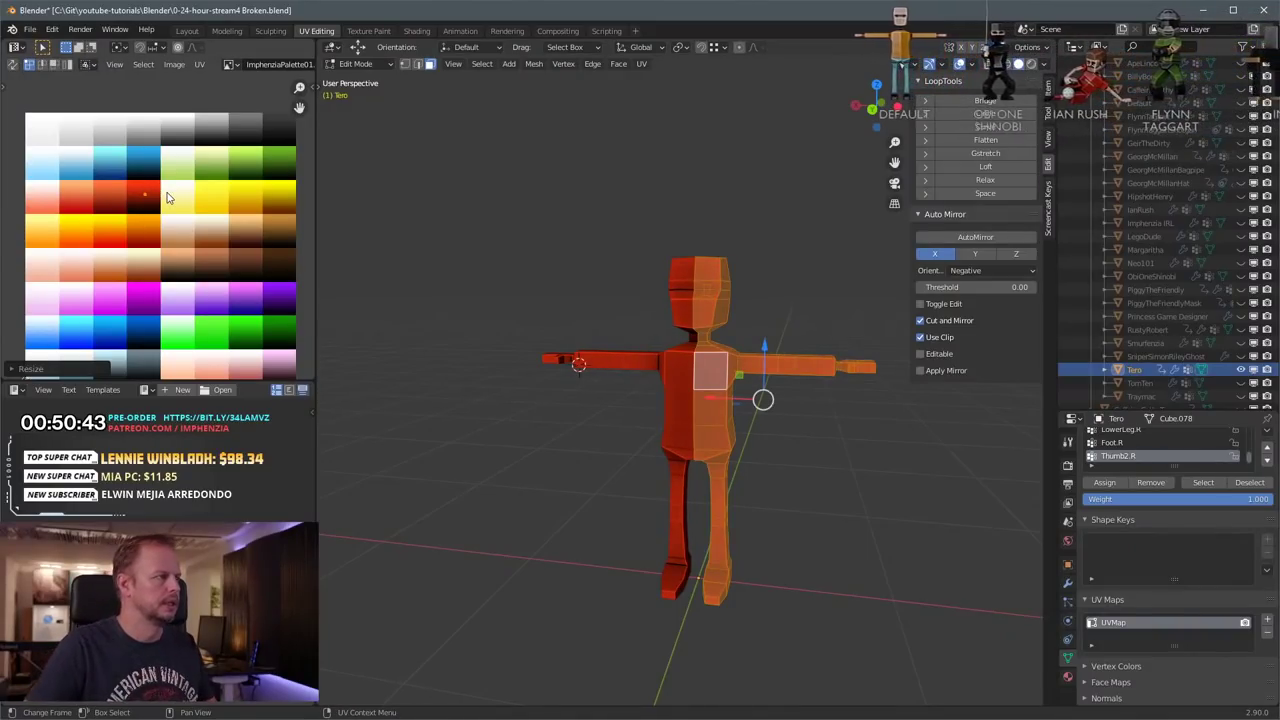
pyautogui.press('s')
pyautogui.click(169, 194)
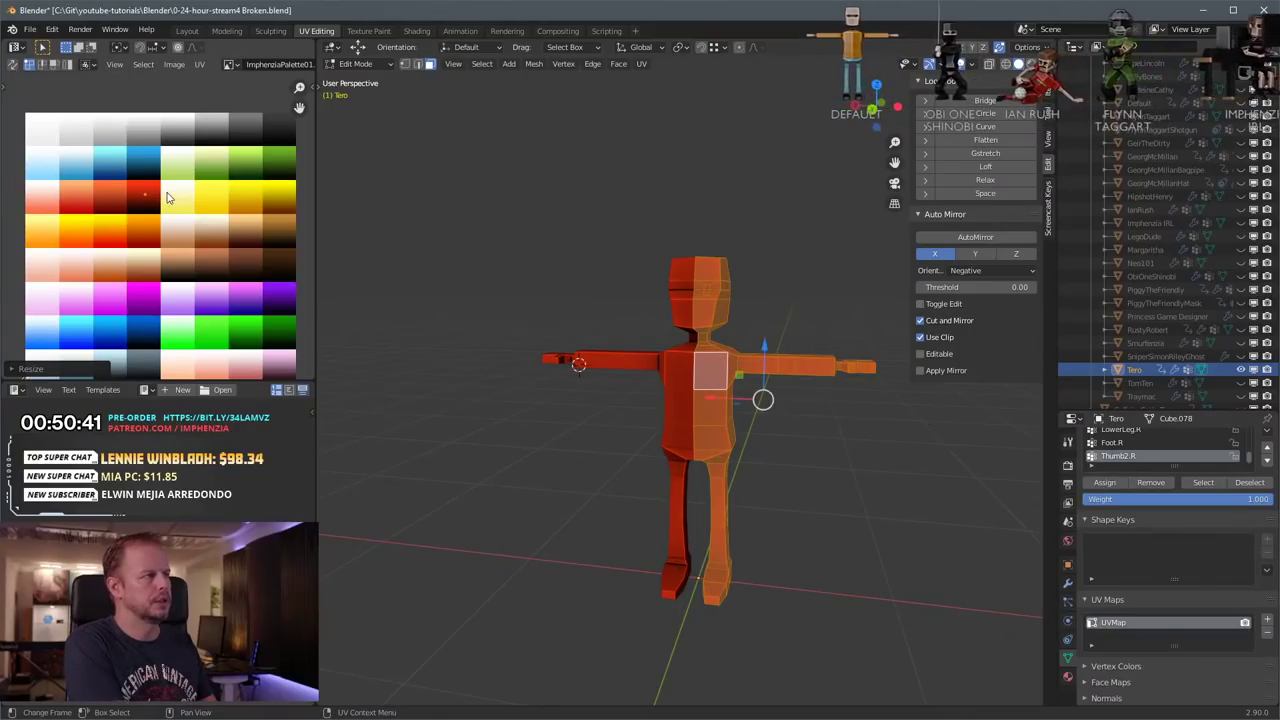
pyautogui.press('g')
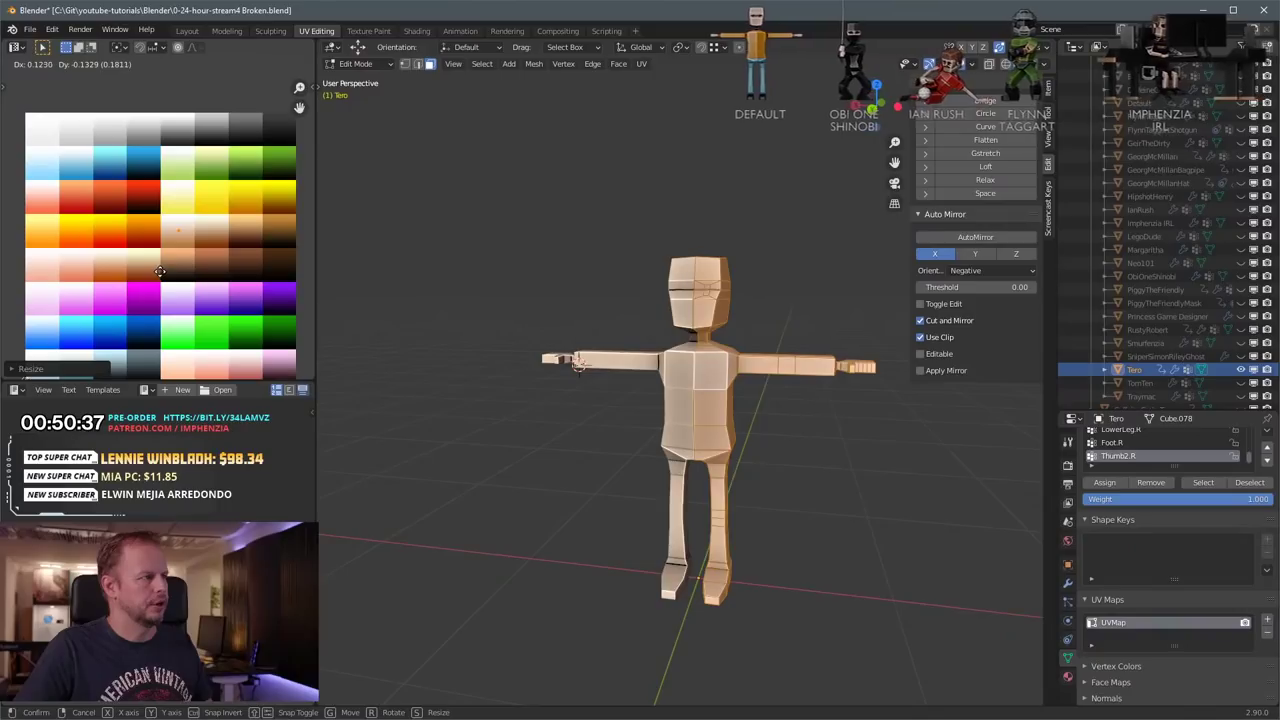
pyautogui.click(160, 271)
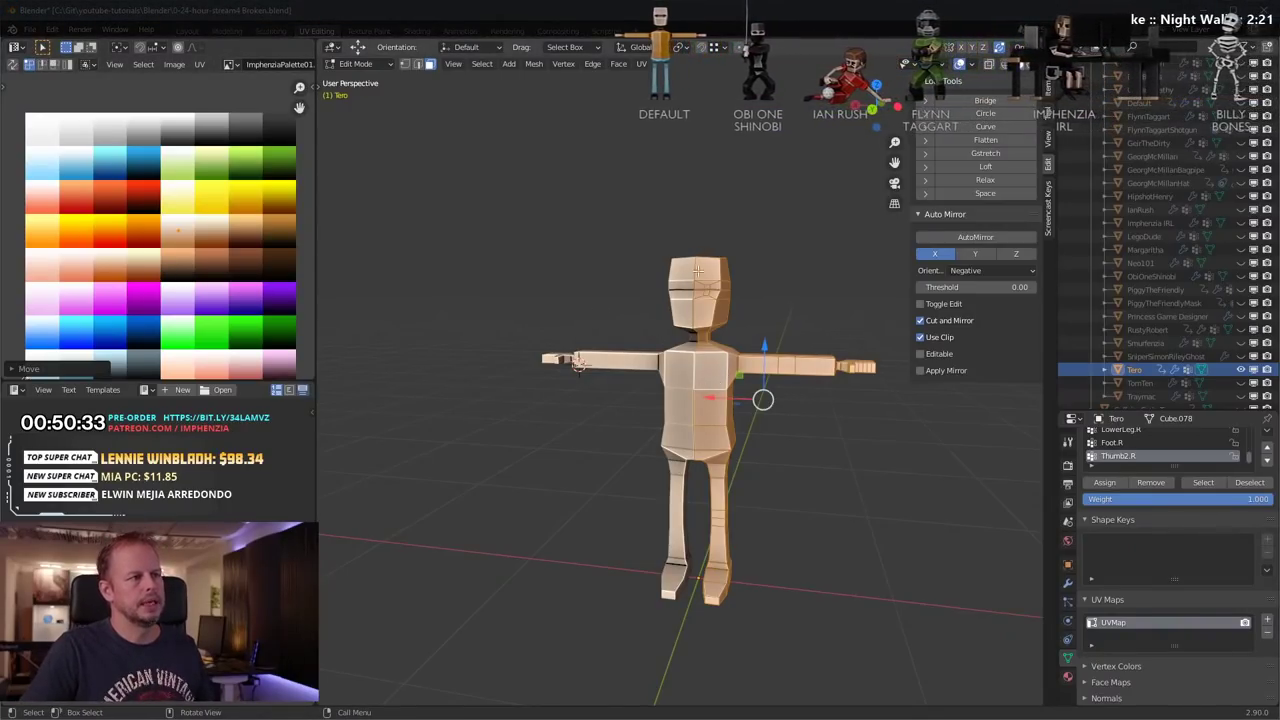
# Step: Project the UVs of the whole character from the back orthographic view using Project From View
pyautogui.click(793, 274)
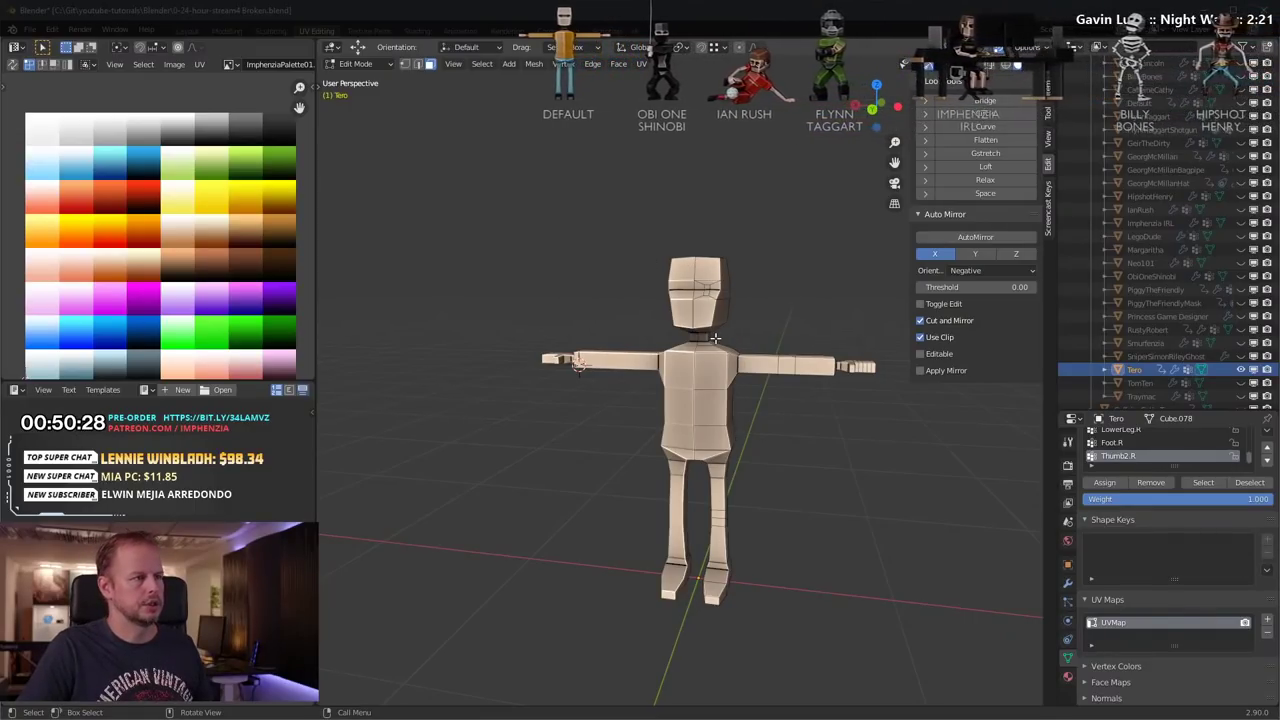
pyautogui.click(716, 413)
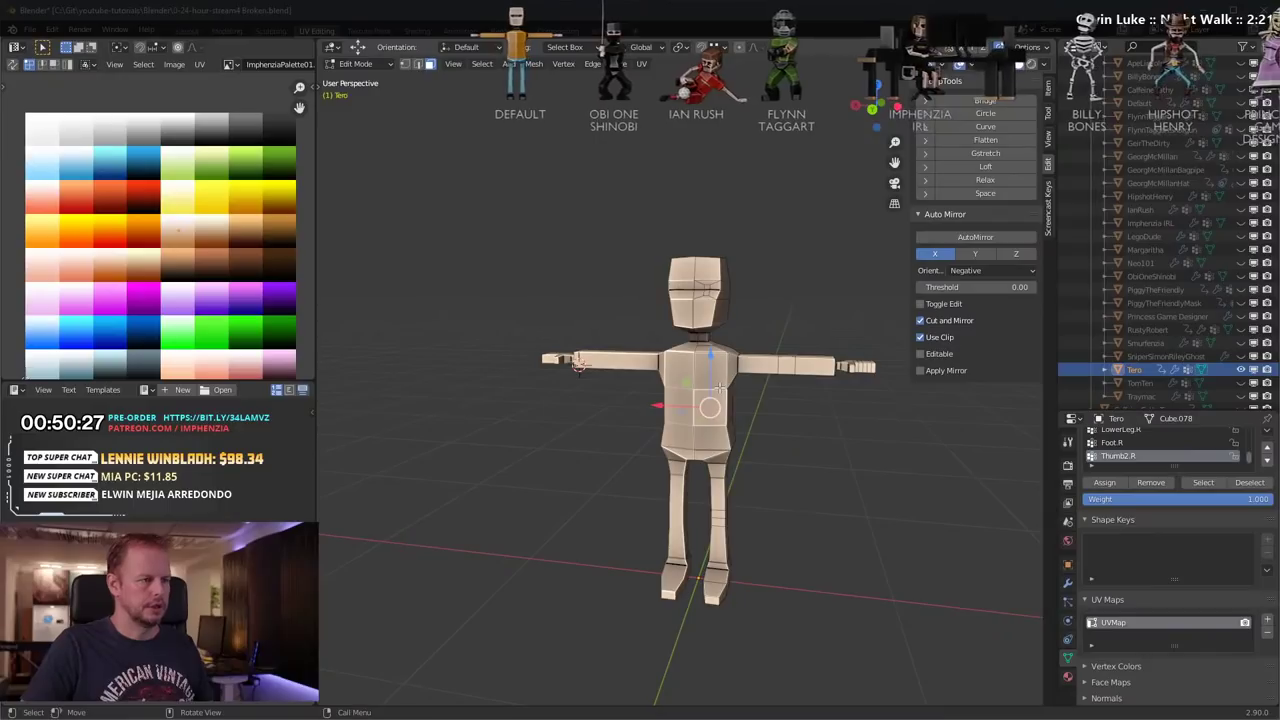
pyautogui.press('KP_1')
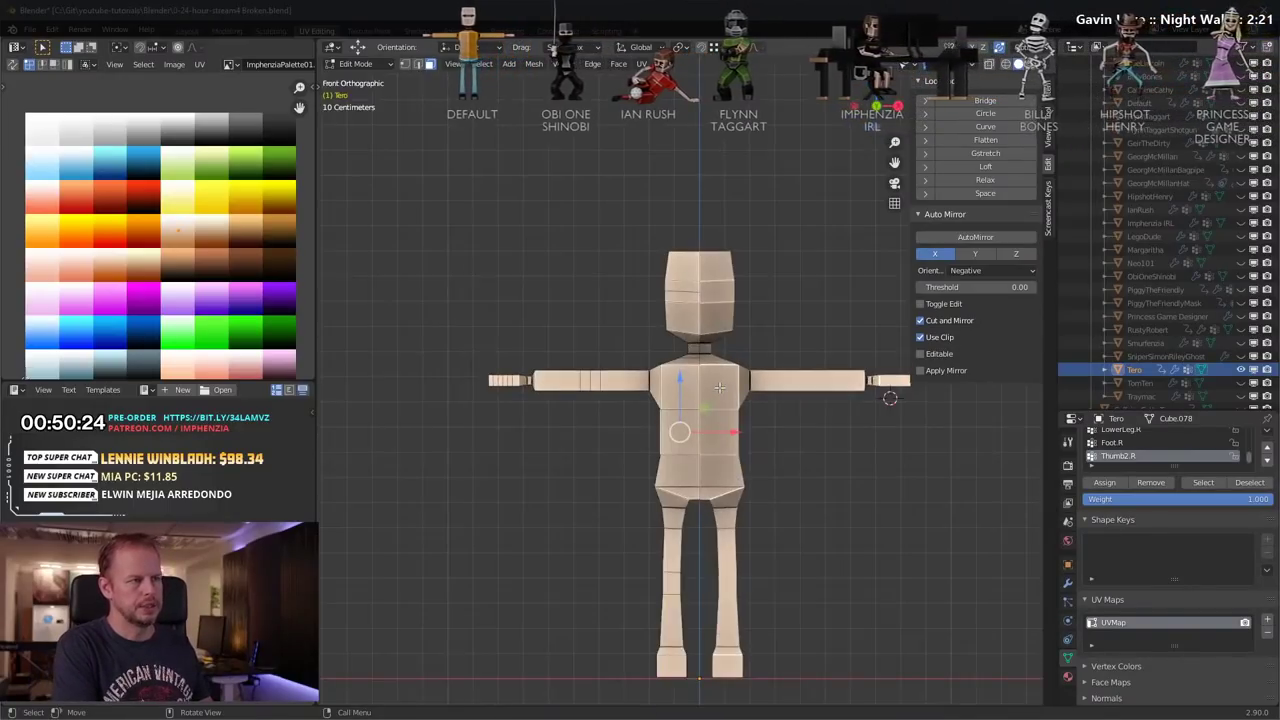
pyautogui.press('ctrl+KP_1')
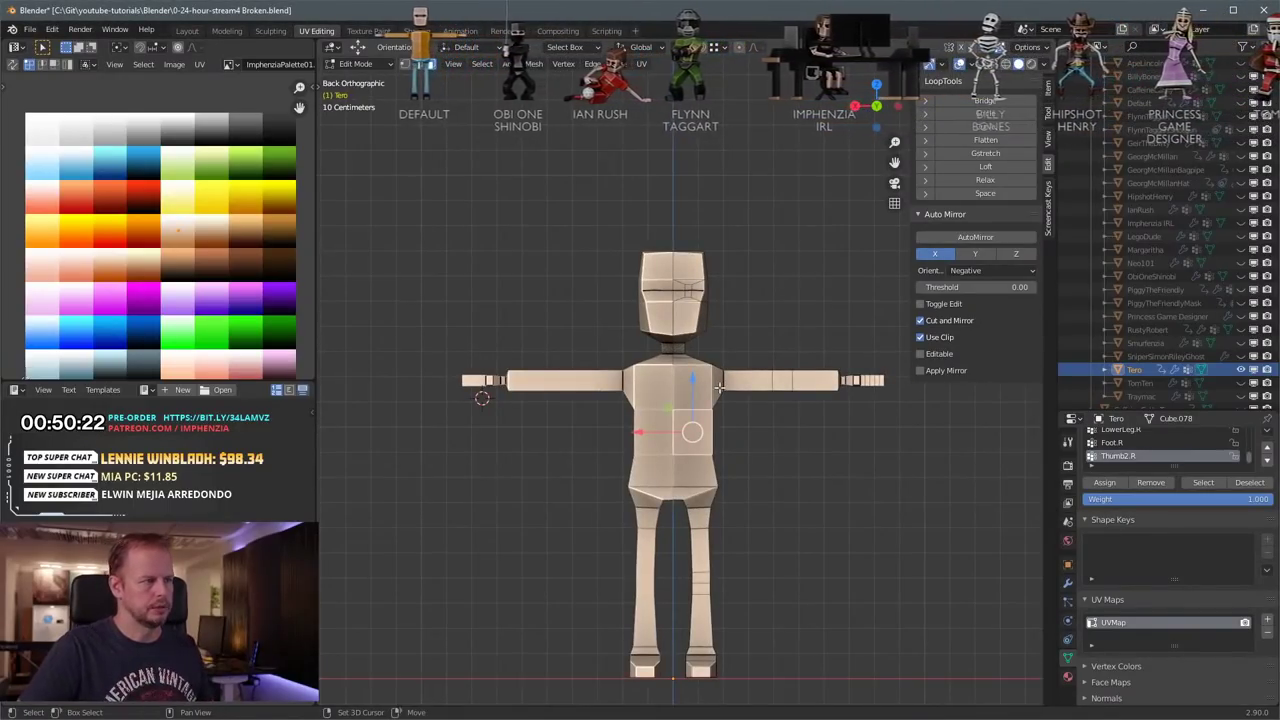
pyautogui.keyDown('shift'); pyautogui.moveTo(748, 321); pyautogui.dragTo(745, 312, button='middle'); pyautogui.keyUp('shift')
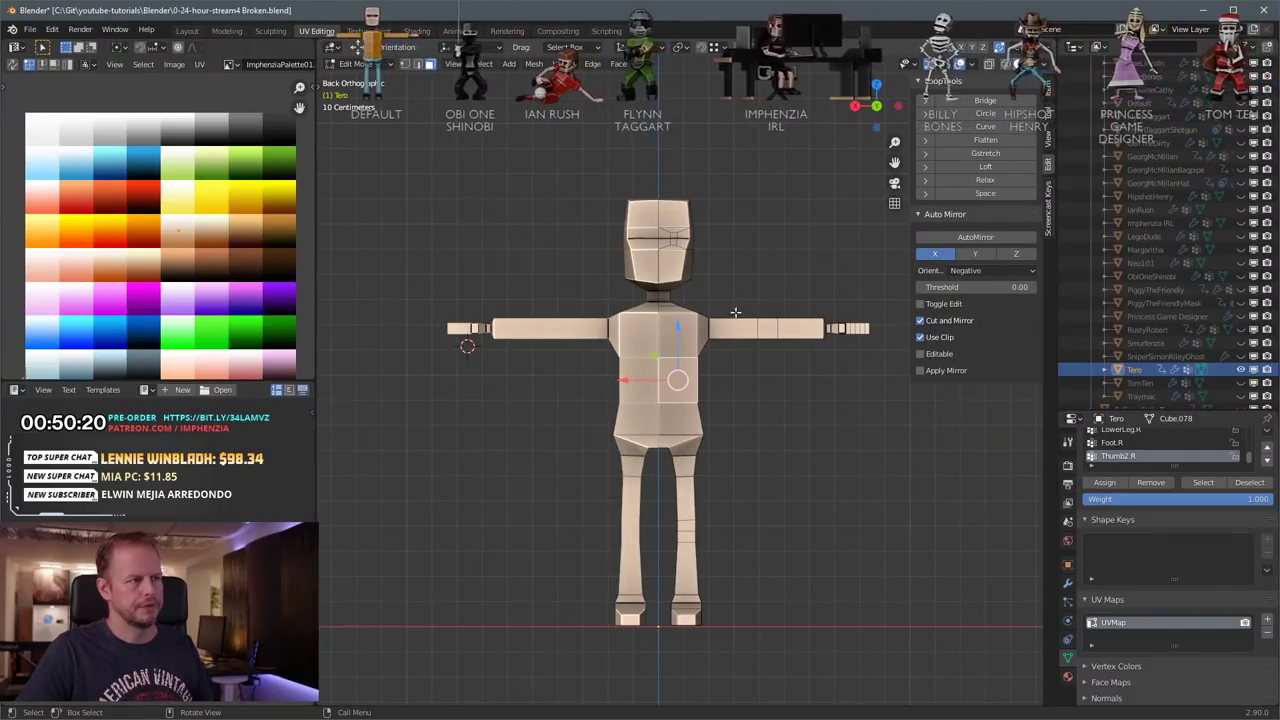
pyautogui.press('a')
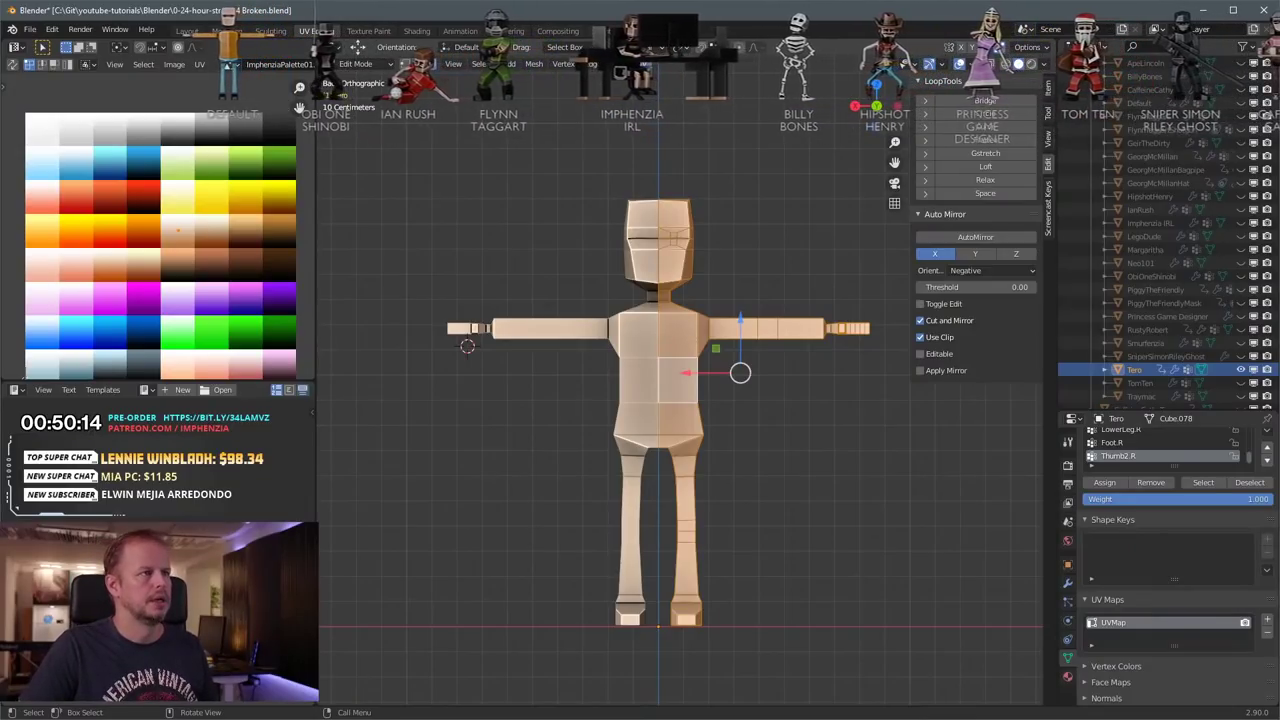
pyautogui.click(639, 65)
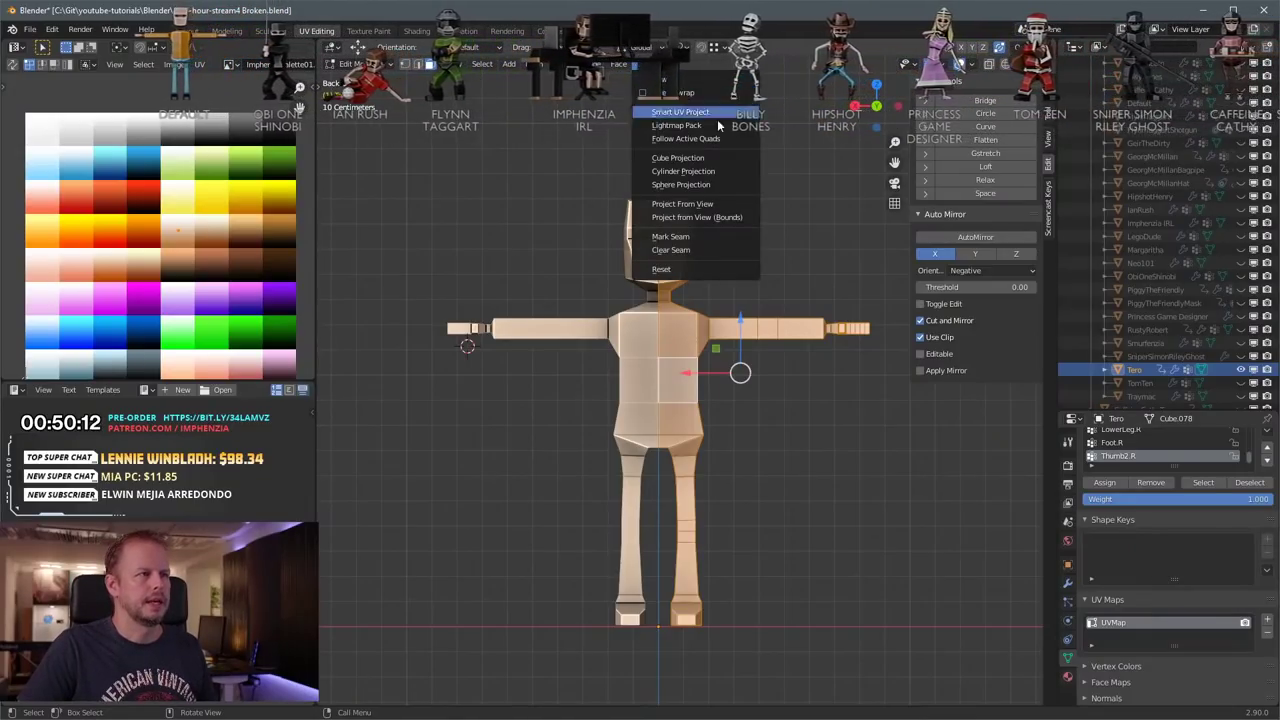
pyautogui.click(720, 203)
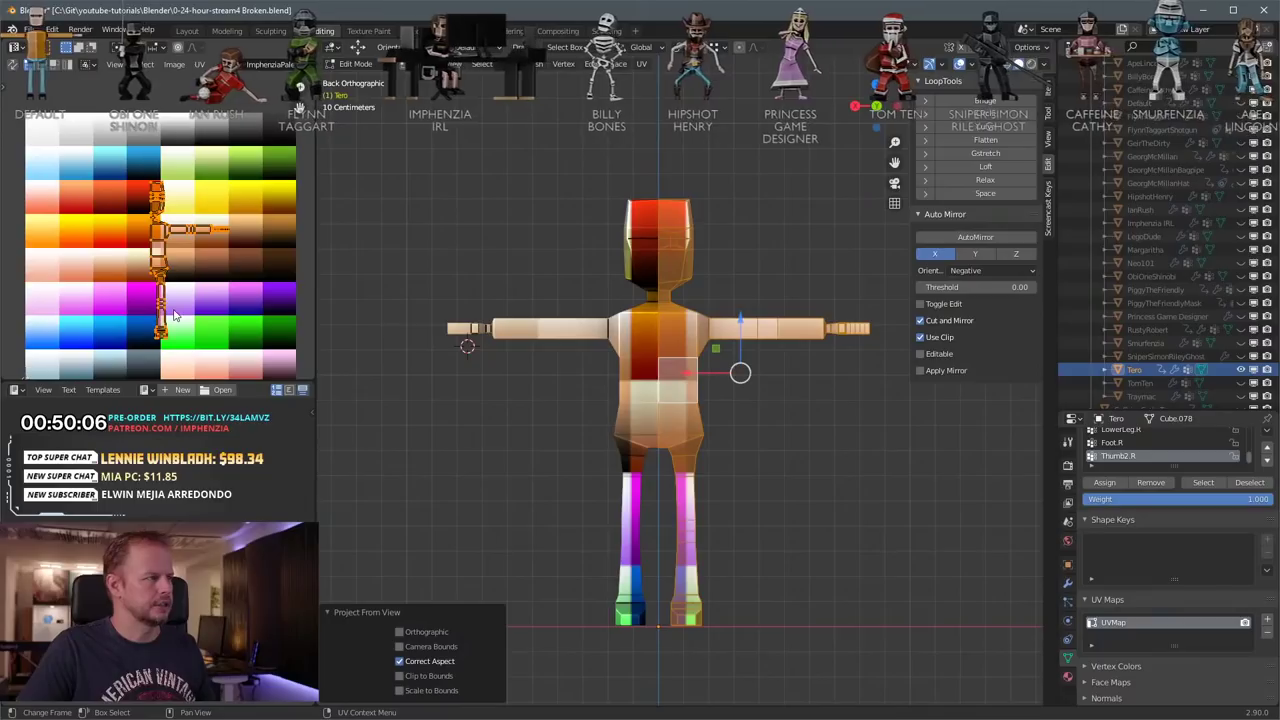
# Step: Scale the projected UVs down to fit a palette swatch and move them onto the grey gradient
pyautogui.press('s')
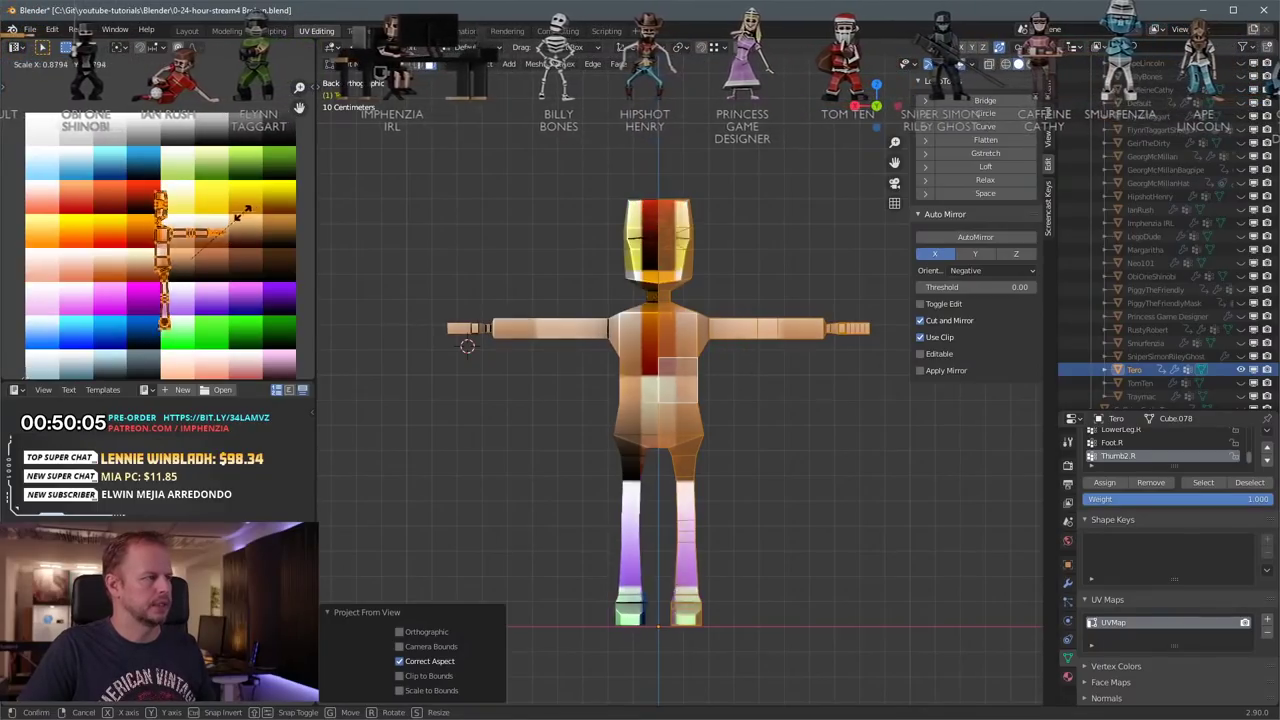
pyautogui.click(224, 255)
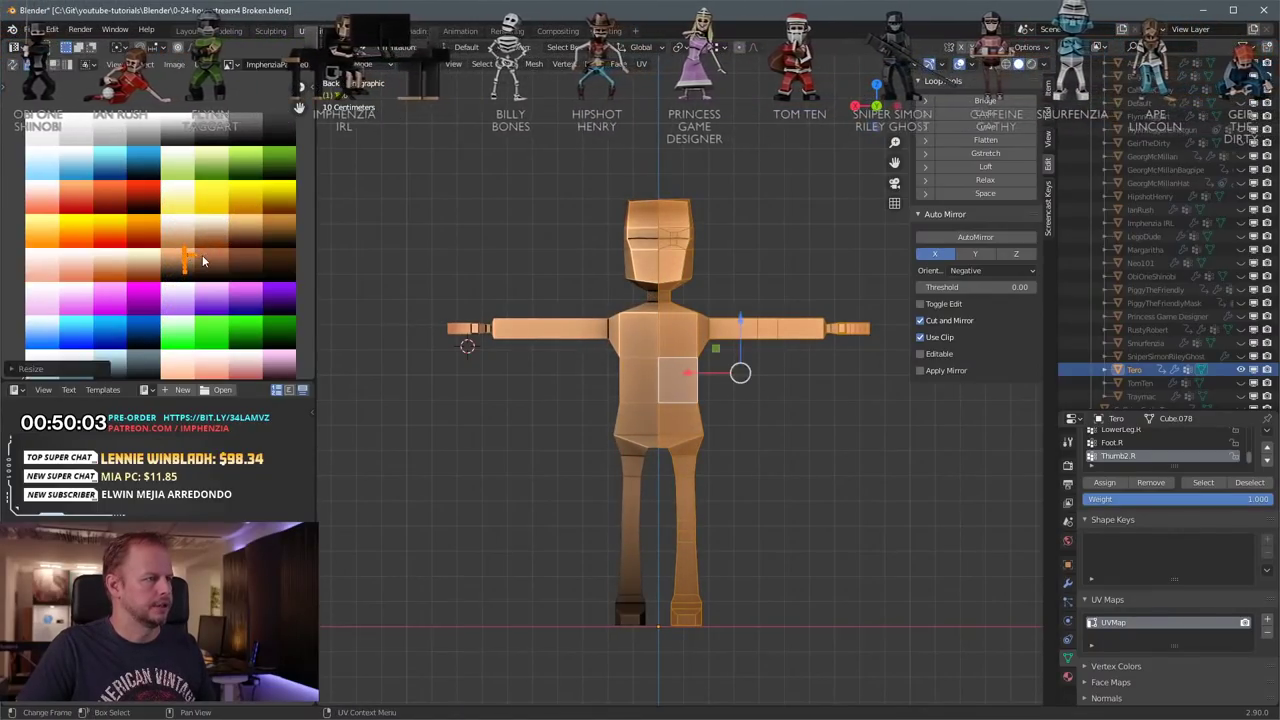
pyautogui.press('g')
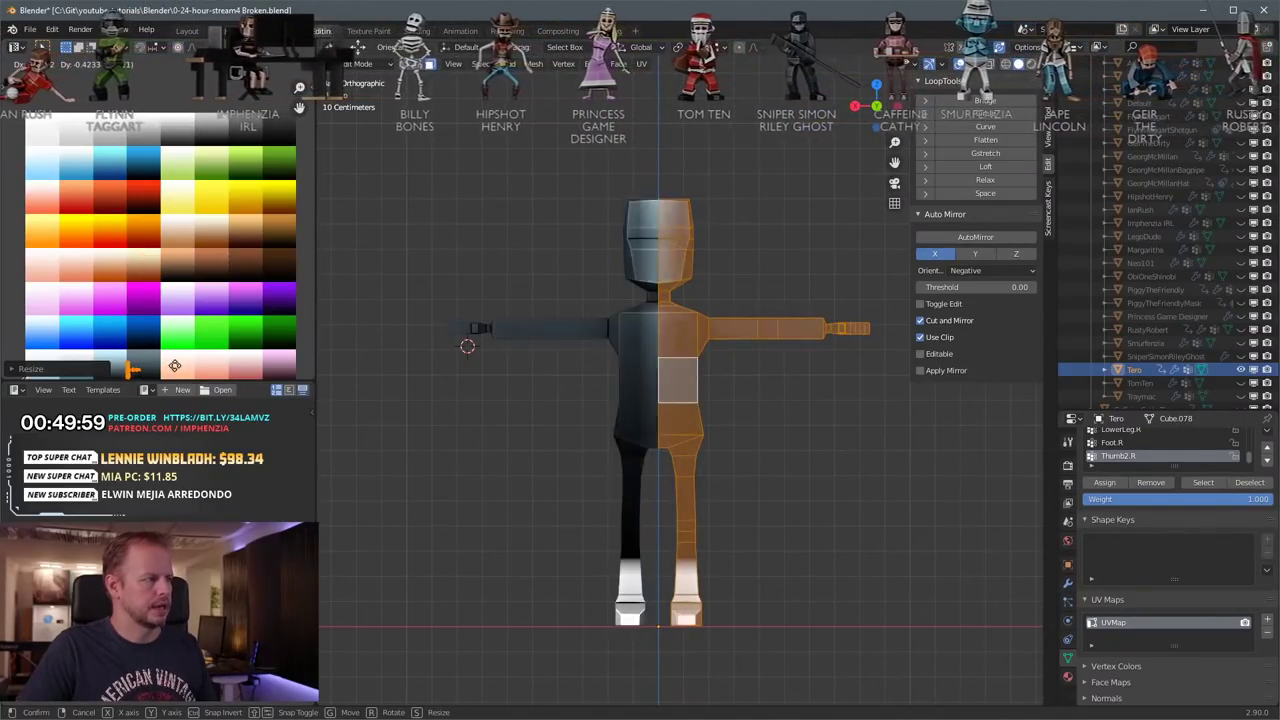
pyautogui.click(180, 254)
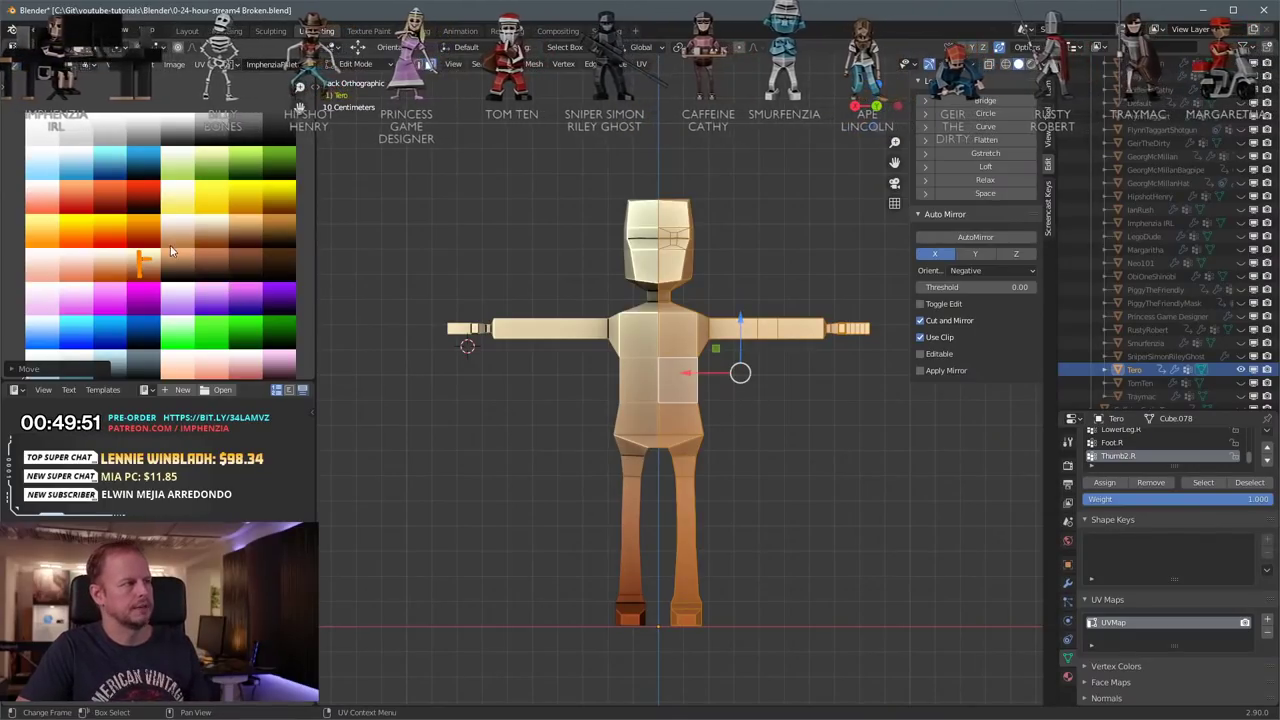
pyautogui.press('g')
pyautogui.click(222, 151)
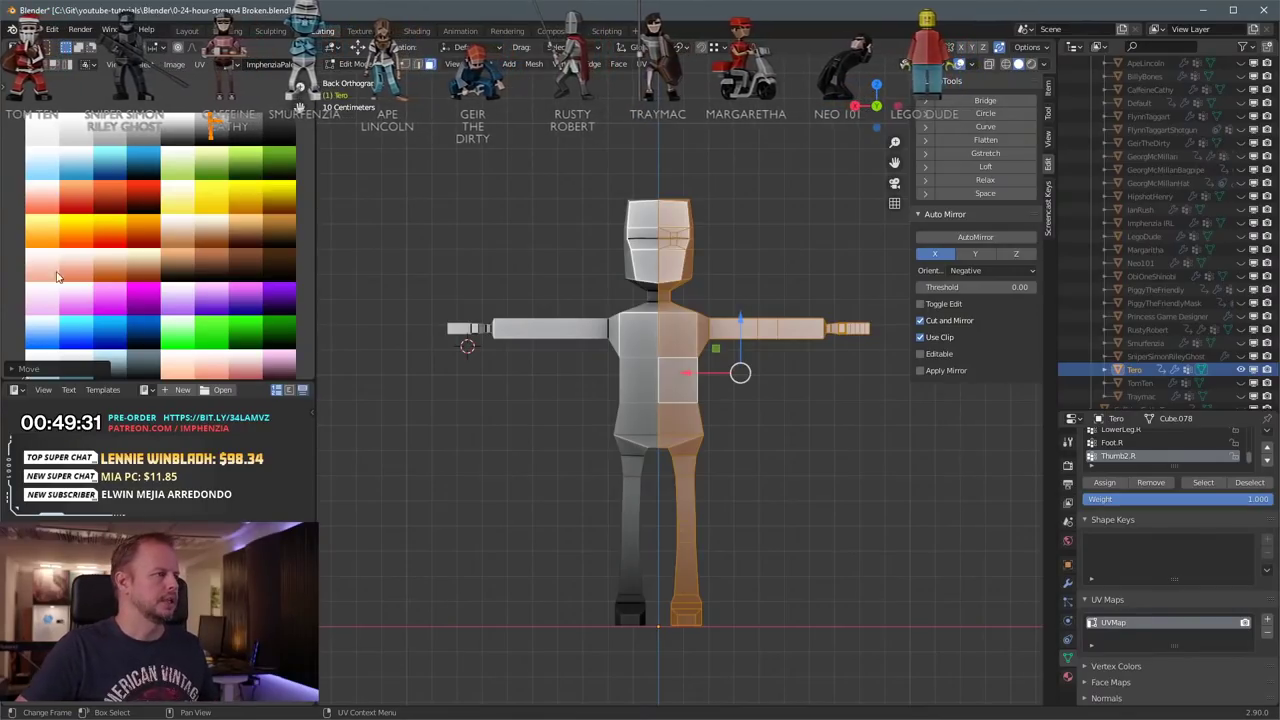
# Step: Undo the view projection together with the scaling and moves of the projected UVs
pyautogui.hotkey('ctrl', 'z')
pyautogui.hotkey('ctrl', 'z')
pyautogui.hotkey('ctrl', 'z')
pyautogui.hotkey('ctrl', 'z')
pyautogui.hotkey('ctrl', 'z')
pyautogui.hotkey('ctrl', 'z')
pyautogui.hotkey('ctrl', 'z')
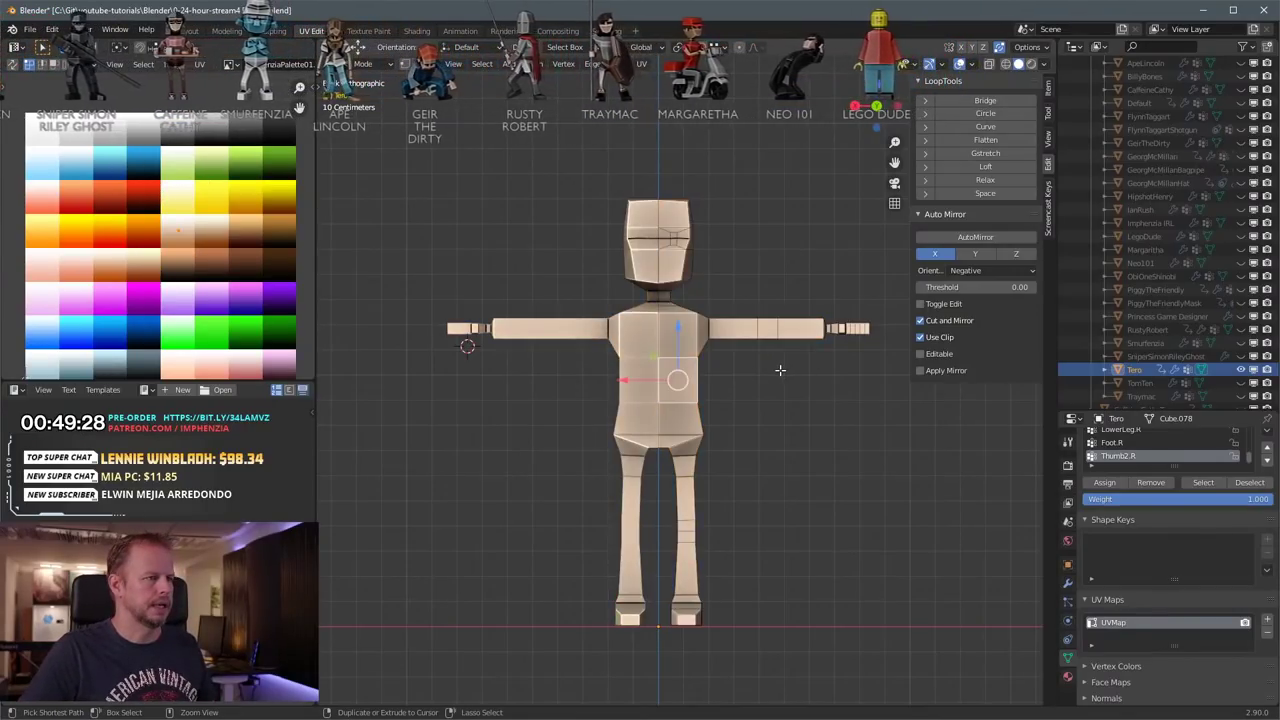
# Step: Undo the earlier UV moves on the character to go back to its tan brown colouring
pyautogui.hotkey('ctrl', 'z')
pyautogui.hotkey('ctrl', 'z')
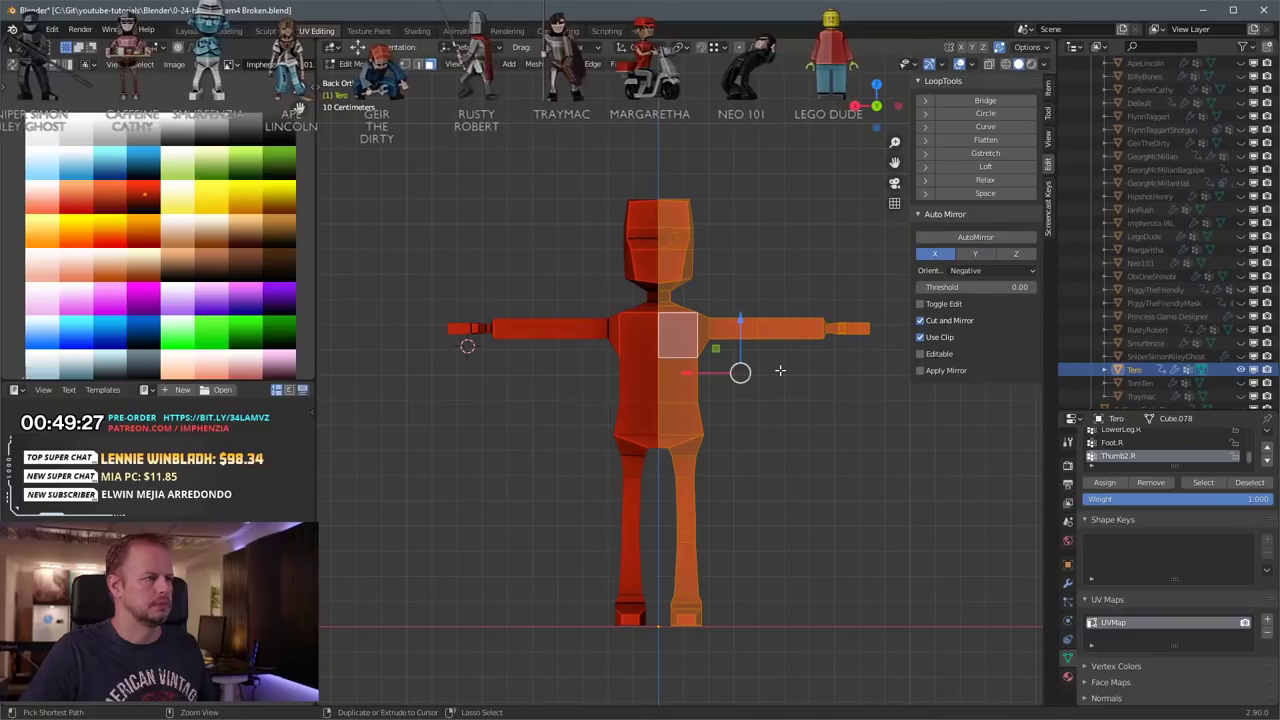
pyautogui.hotkey('ctrl', 'z')
pyautogui.hotkey('ctrl', 'z')
pyautogui.hotkey('ctrl', 'z')
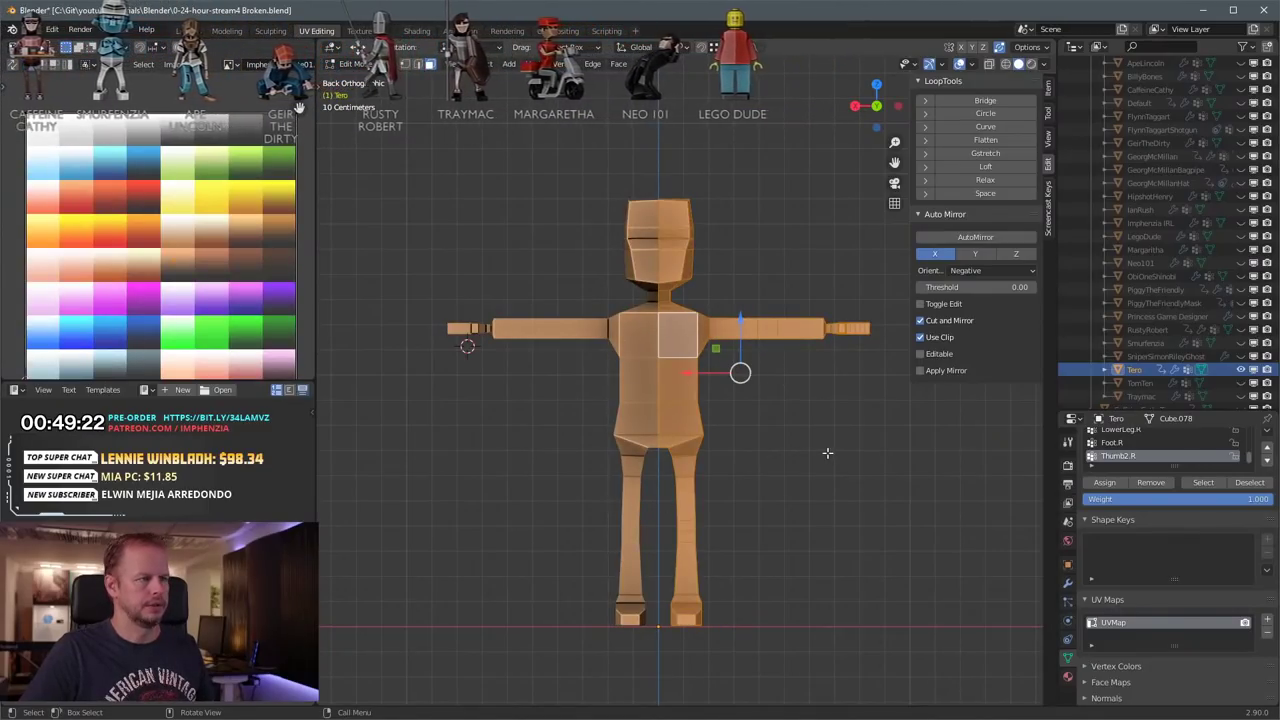
# Step: Select the eye faces on the head and move their UVs onto the dark end of a brown swatch
pyautogui.hotkey('alt', 'a')
pyautogui.moveTo(652, 226); pyautogui.dragTo(724, 290, button='middle')
pyautogui.press('Tab')
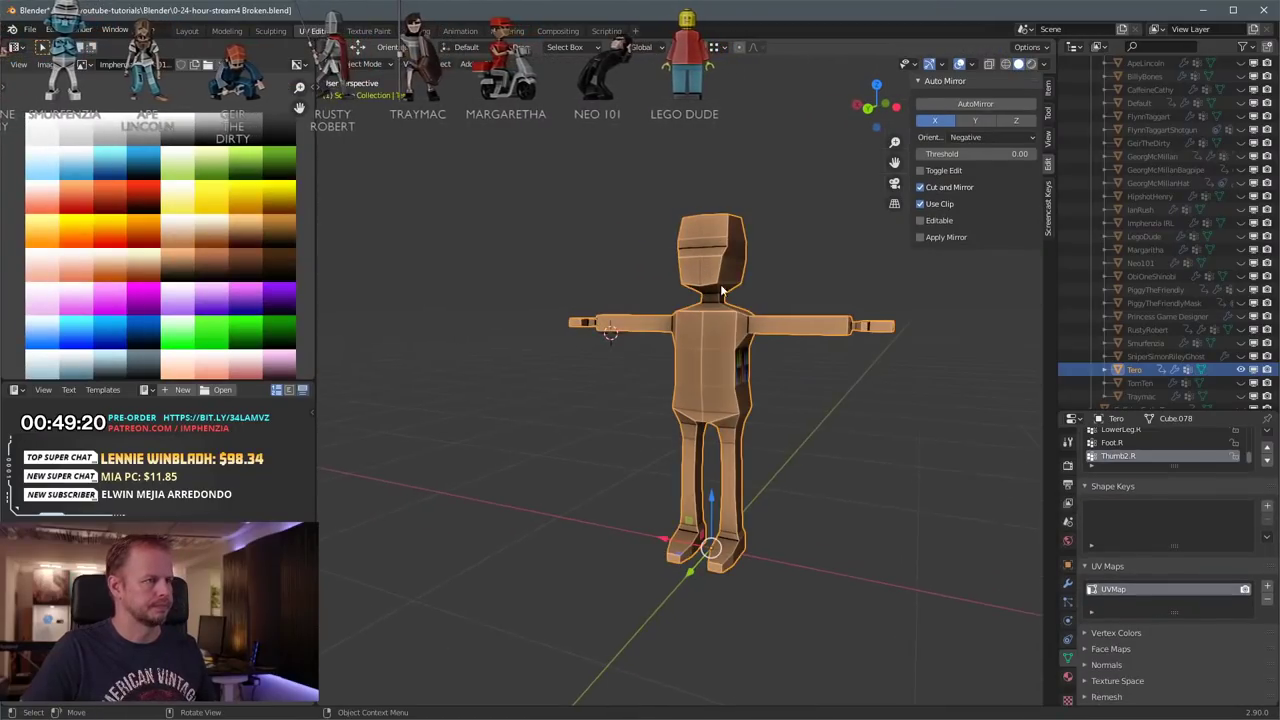
pyautogui.press('Tab')
pyautogui.click(716, 250)
pyautogui.keyDown('shift'); pyautogui.click(692, 248); pyautogui.keyUp('shift')
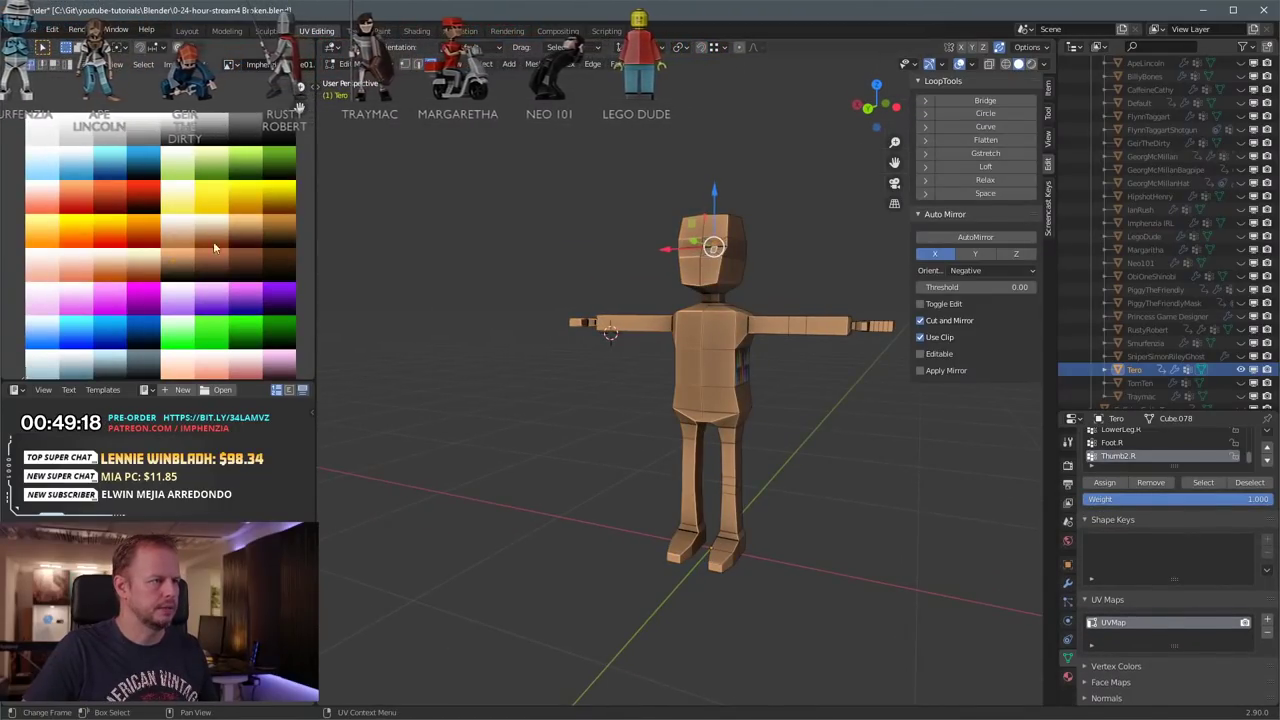
pyautogui.press('g')
pyautogui.click(198, 218)
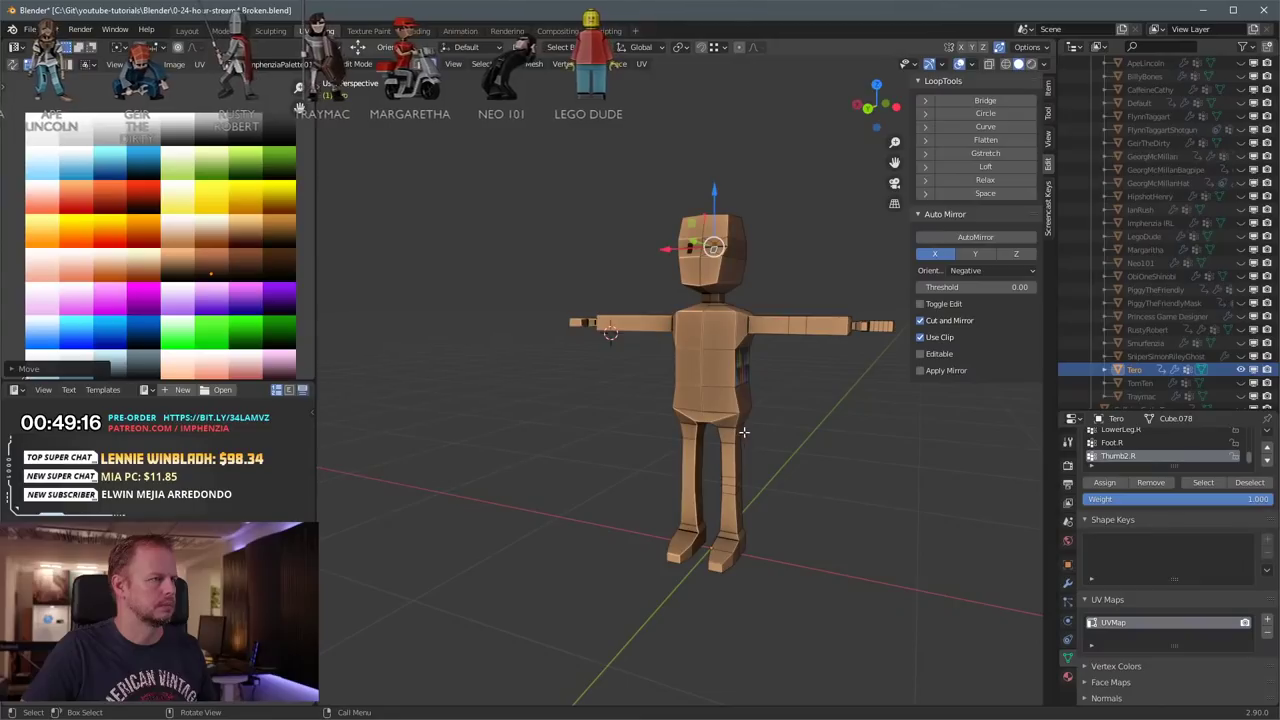
# Step: Select the whole mesh so that the UVs of the striped face on the torso's side show in the UV editor
pyautogui.hotkey('alt', 'a')
pyautogui.moveTo(758, 322); pyautogui.dragTo(733, 382, button='middle')
pyautogui.click(735, 384)
pyautogui.press('Tab')
pyautogui.press('Tab')
pyautogui.press('a')
pyautogui.press('Tab')
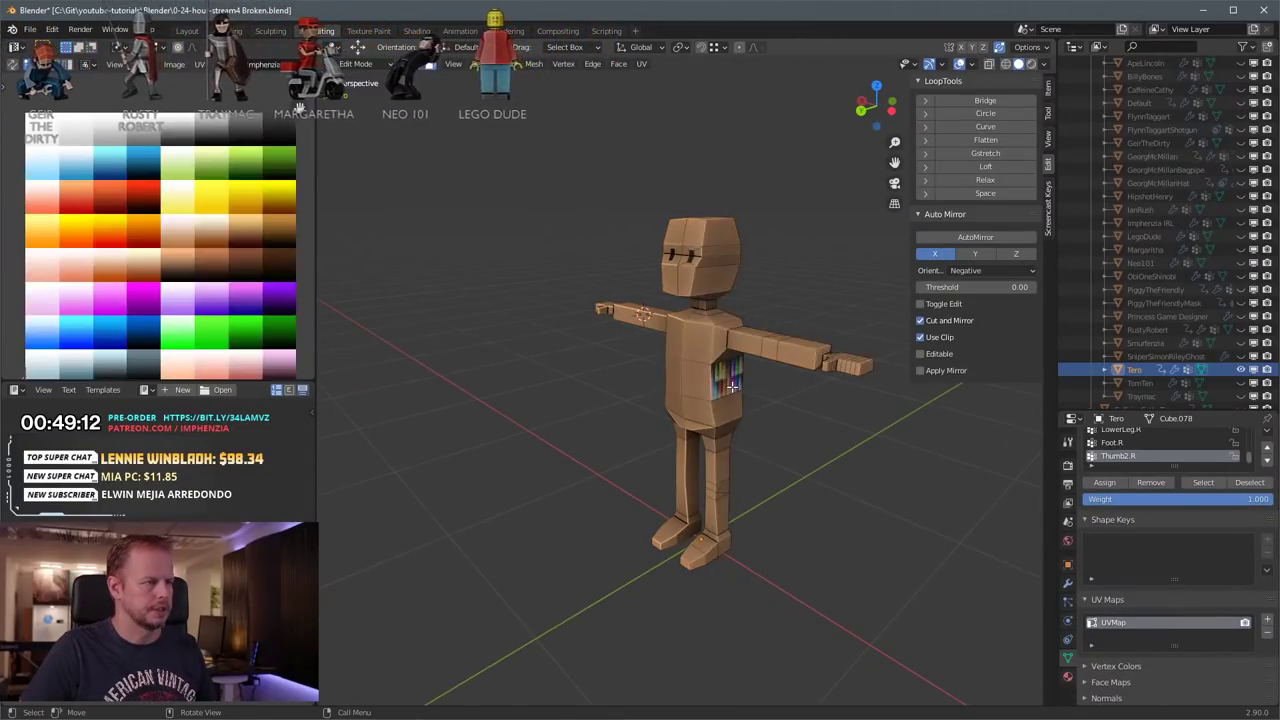
pyautogui.press('Tab')
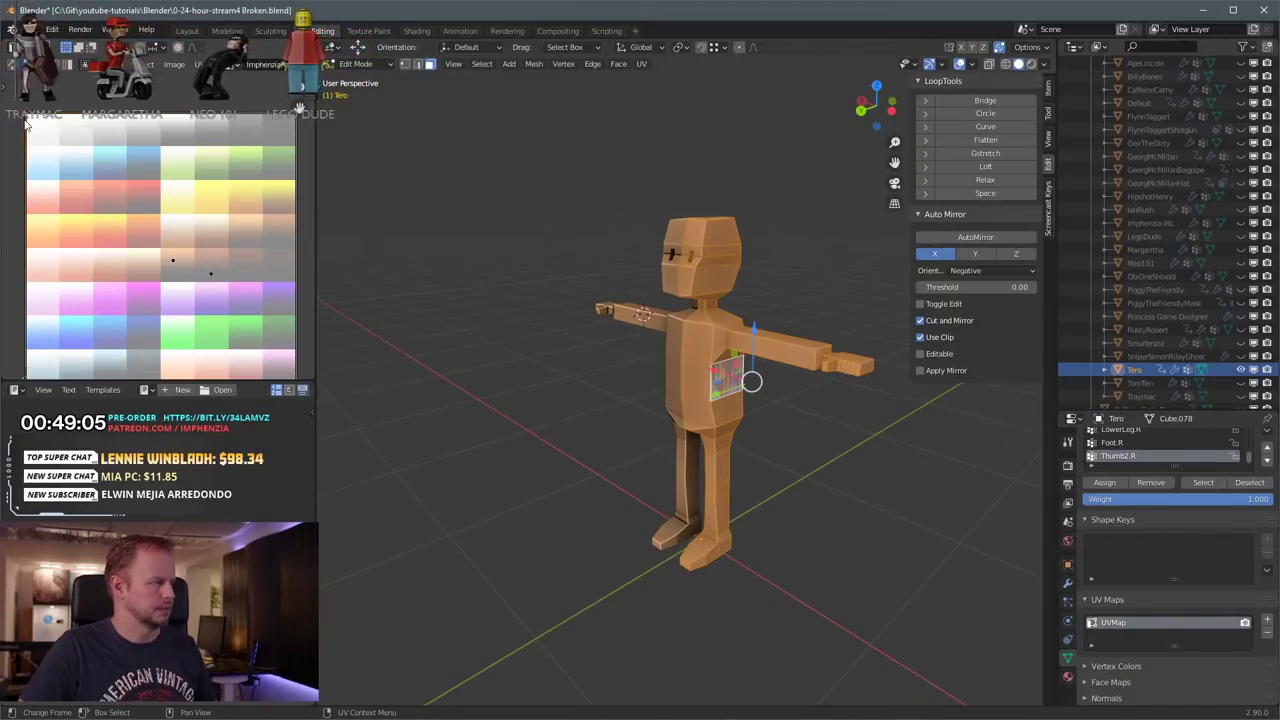
# Step: Scale the striped torso face's linked UVs to 0, move them onto the tan brown swatch and deselect the mesh
pyautogui.press('l')
pyautogui.press('s')
pyautogui.press('0')
pyautogui.press('Return')
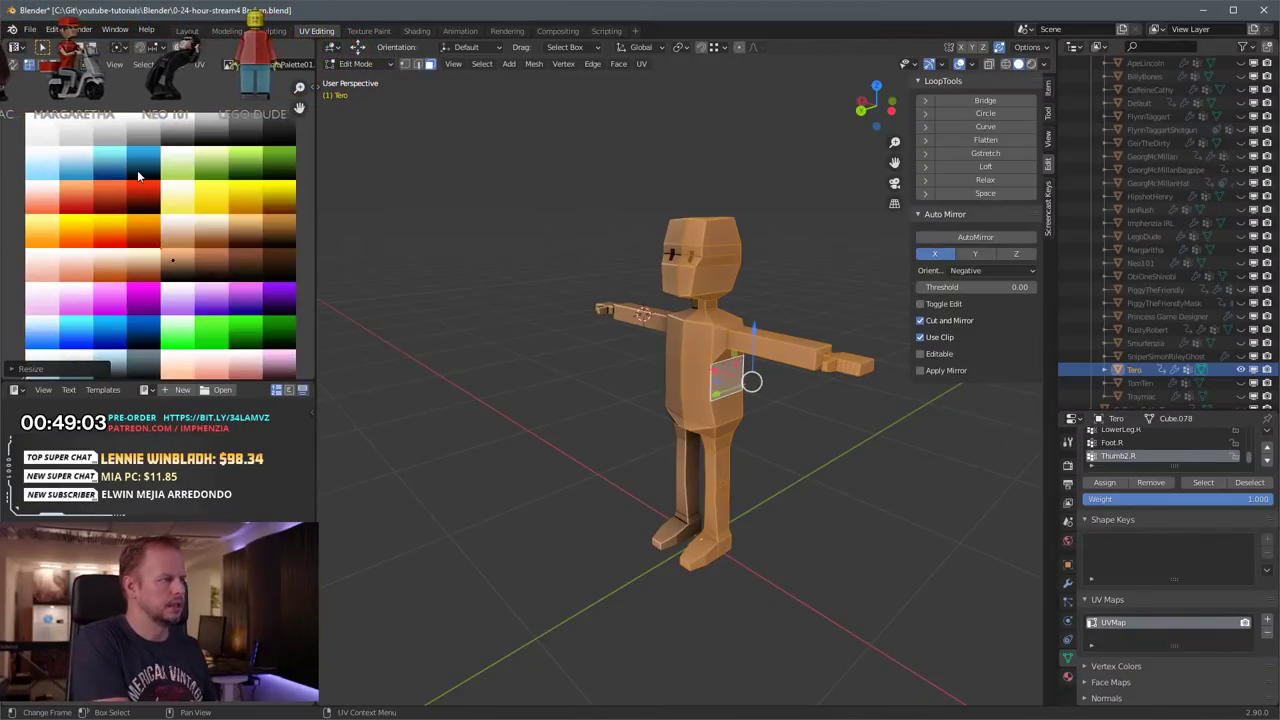
pyautogui.press('g')
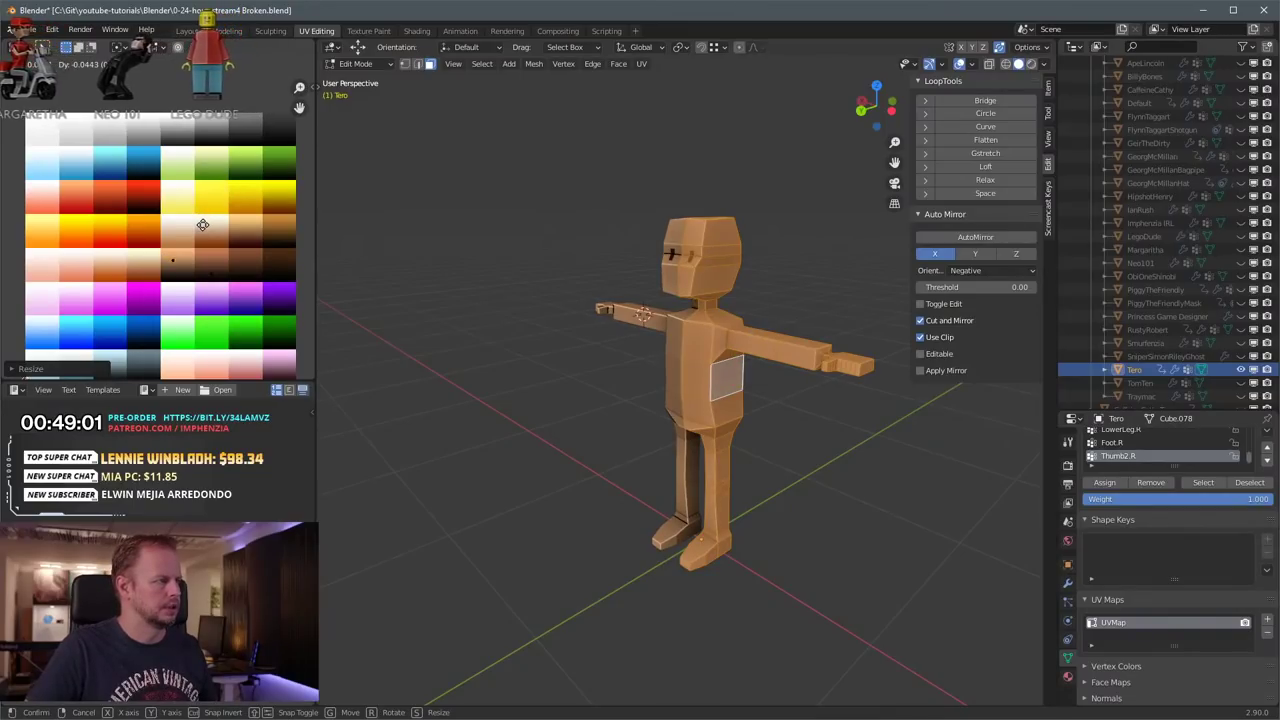
pyautogui.click(201, 229)
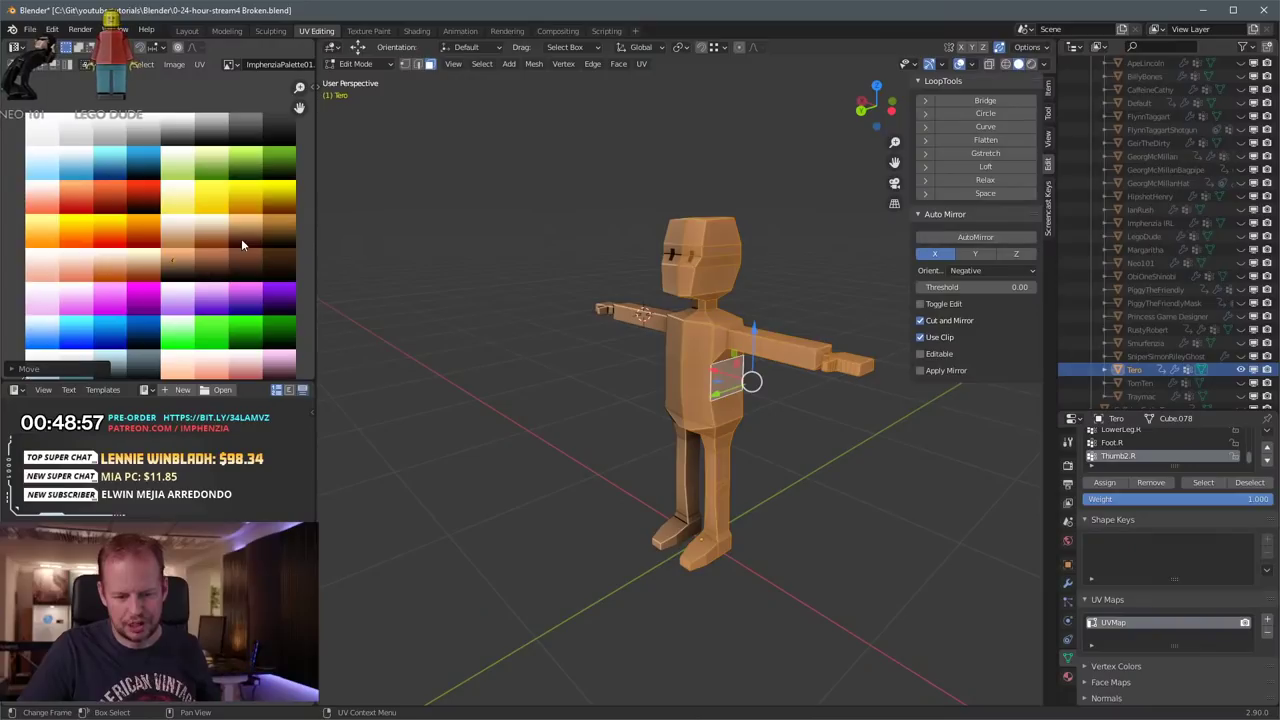
pyautogui.click(782, 432)
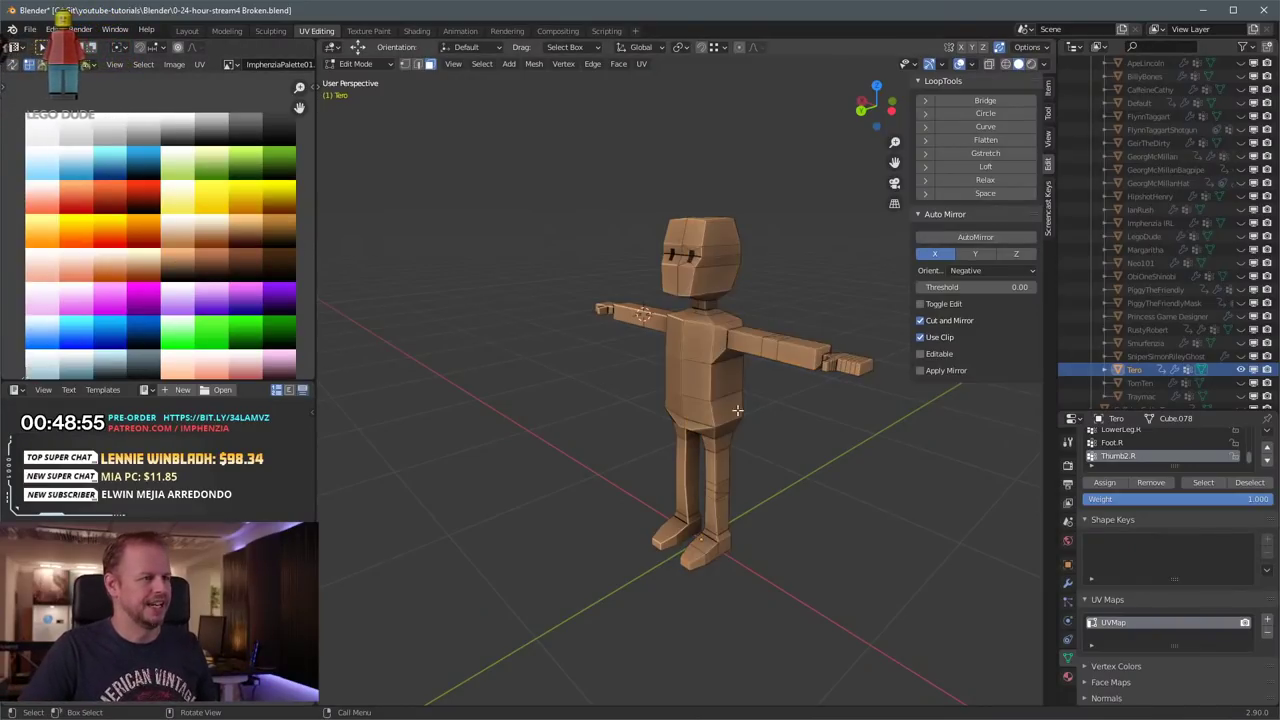
# Step: Examine the recoloured character's head, torso, arms and hand from several angles
pyautogui.scroll(2, 734, 396)
pyautogui.scroll(-2, 789, 371)
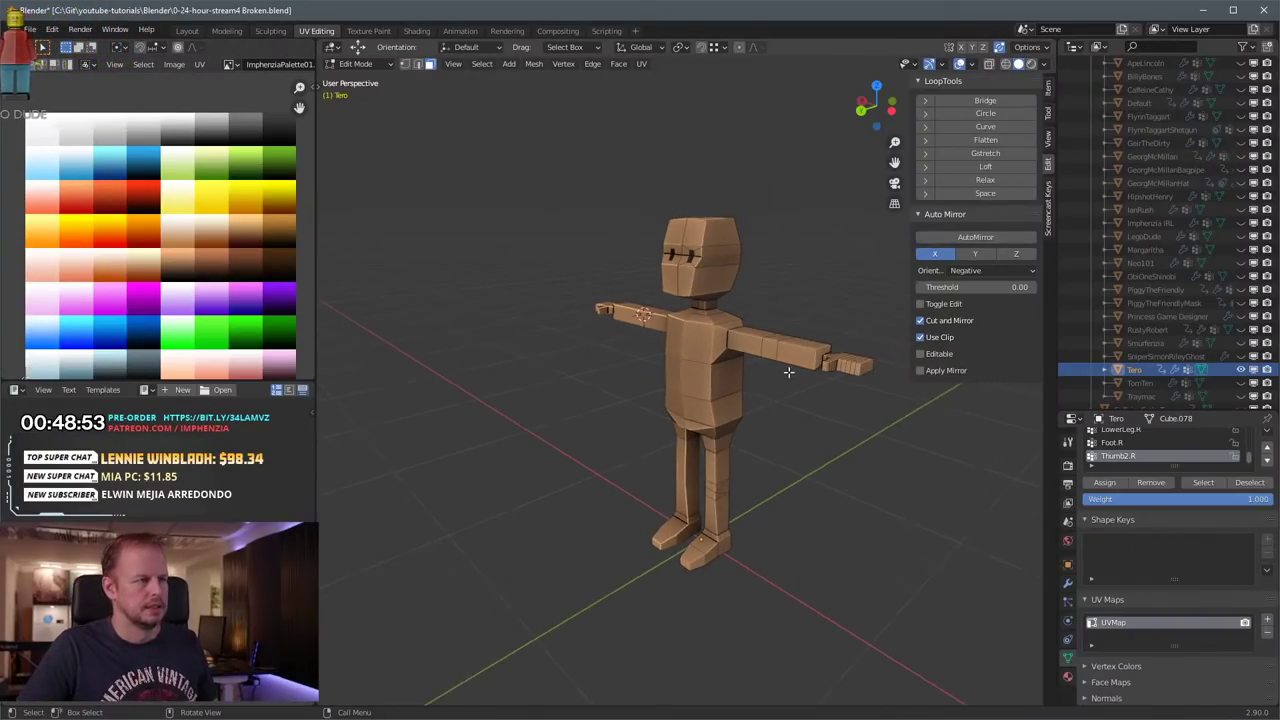
pyautogui.scroll(3, 785, 371)
pyautogui.moveTo(783, 371); pyautogui.dragTo(756, 387, button='middle')
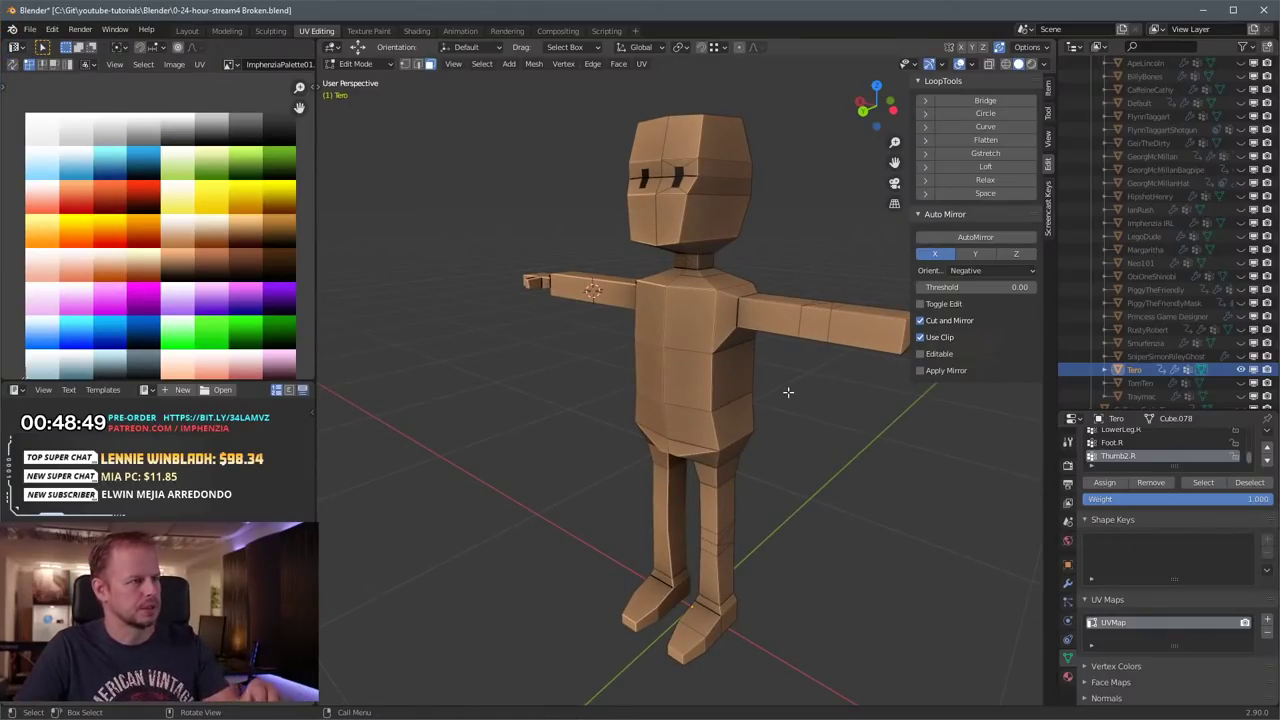
pyautogui.moveTo(789, 392); pyautogui.dragTo(683, 397, button='middle')
pyautogui.moveTo(638, 360); pyautogui.dragTo(715, 379, button='middle')
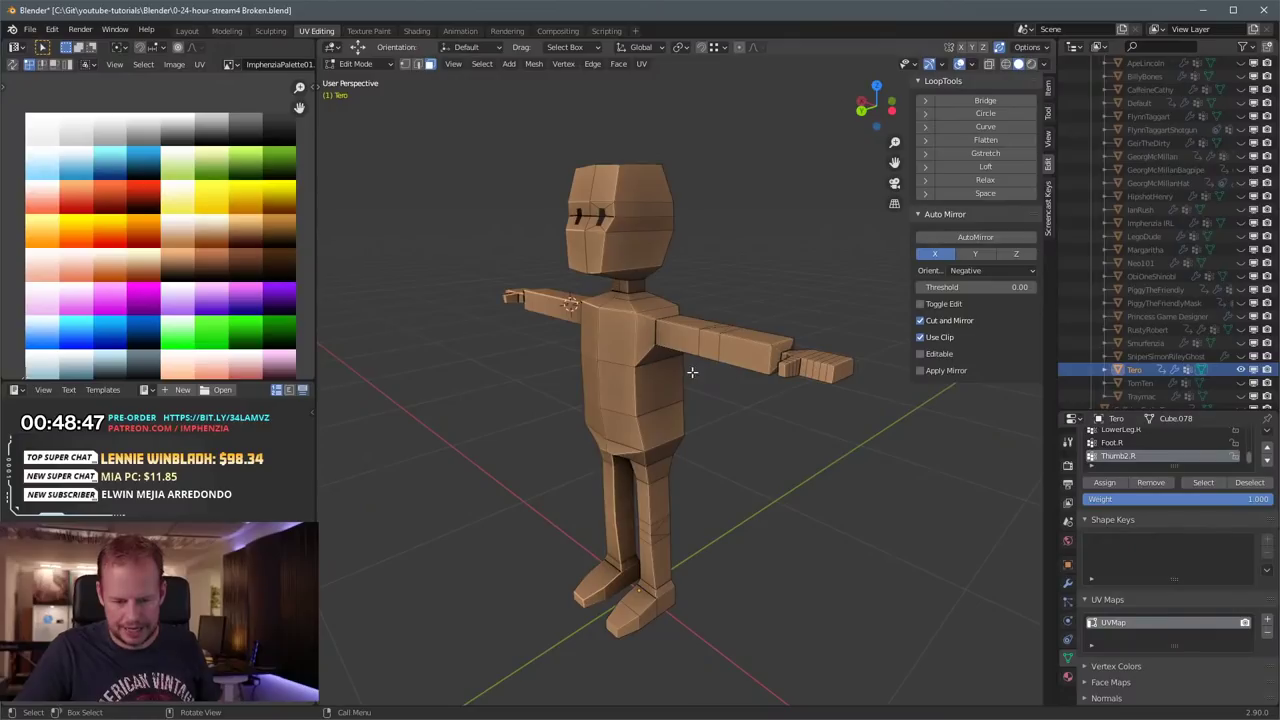
pyautogui.moveTo(832, 416); pyautogui.dragTo(790, 415, button='middle')
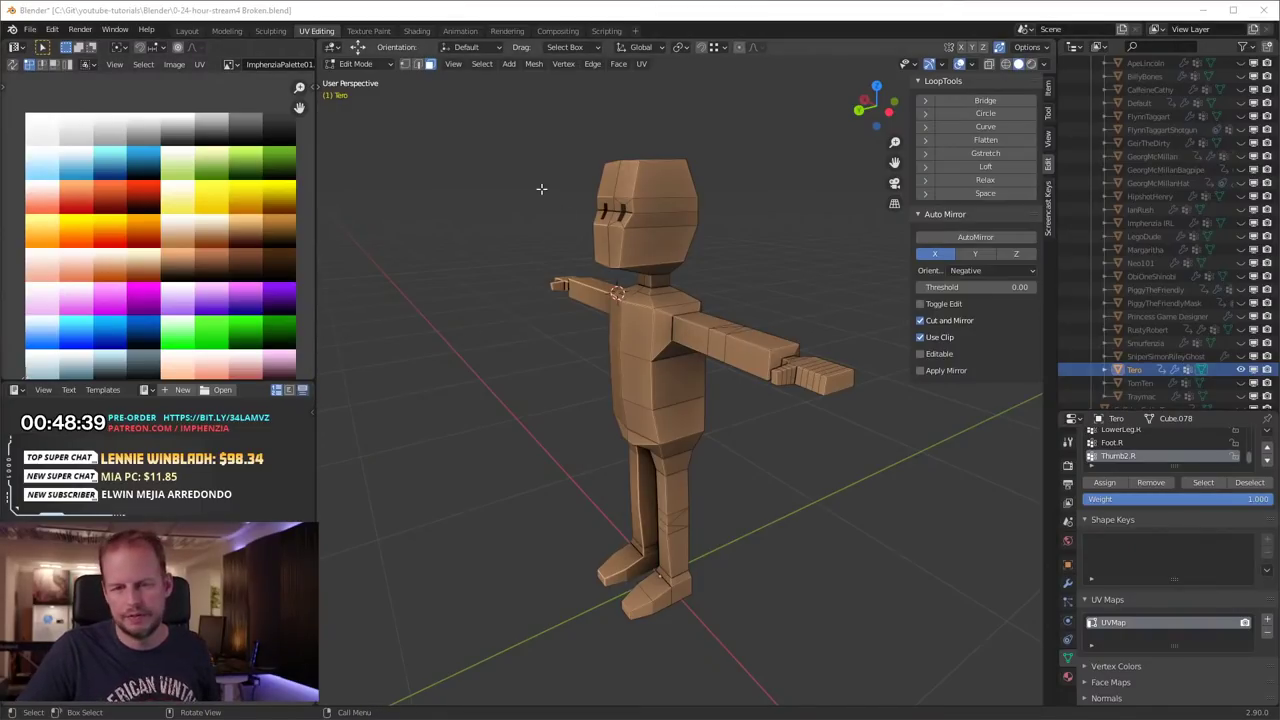
pyautogui.press('Tab')
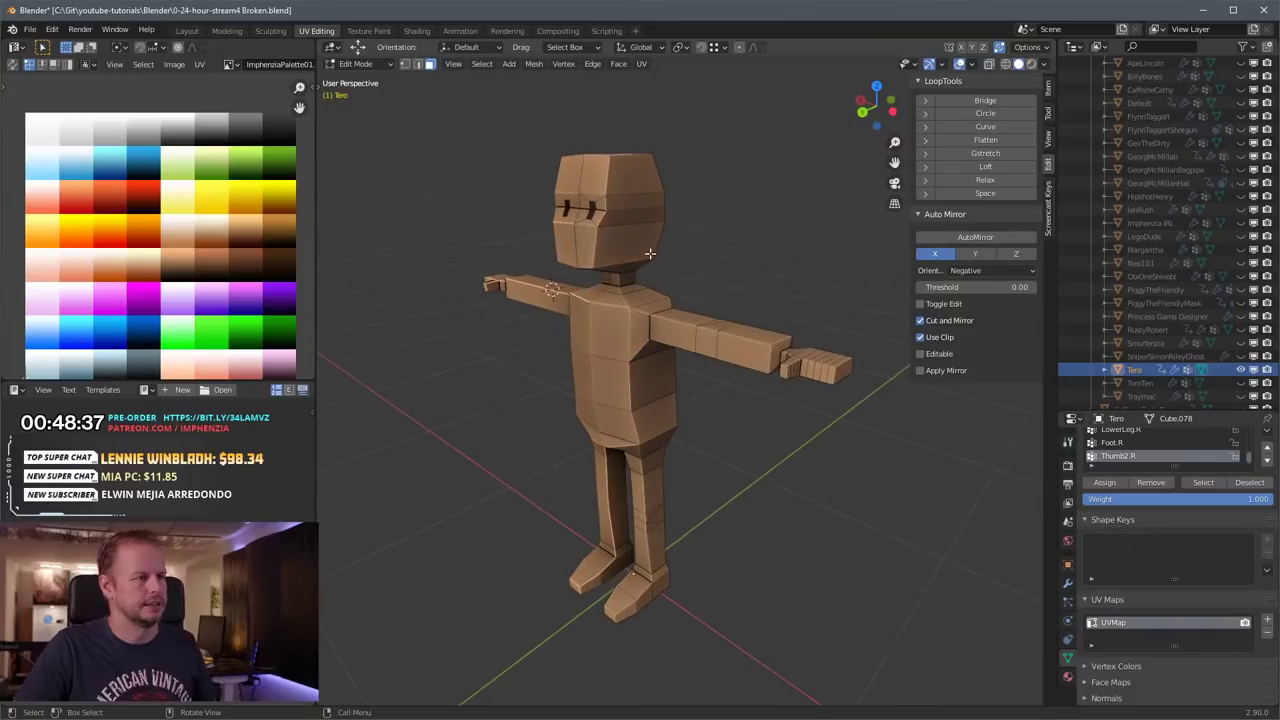
pyautogui.scroll(3, 832, 460)
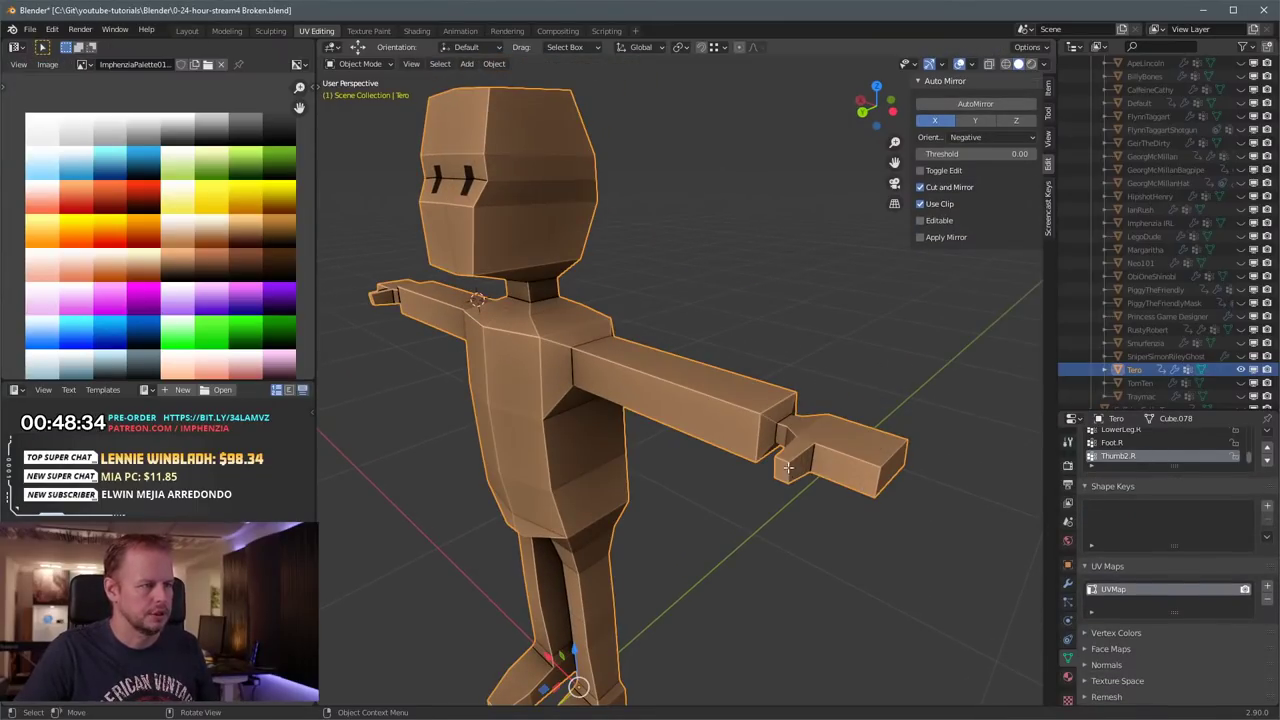
pyautogui.press('Tab')
pyautogui.keyDown('alt'); pyautogui.click(790, 455); pyautogui.keyUp('alt')
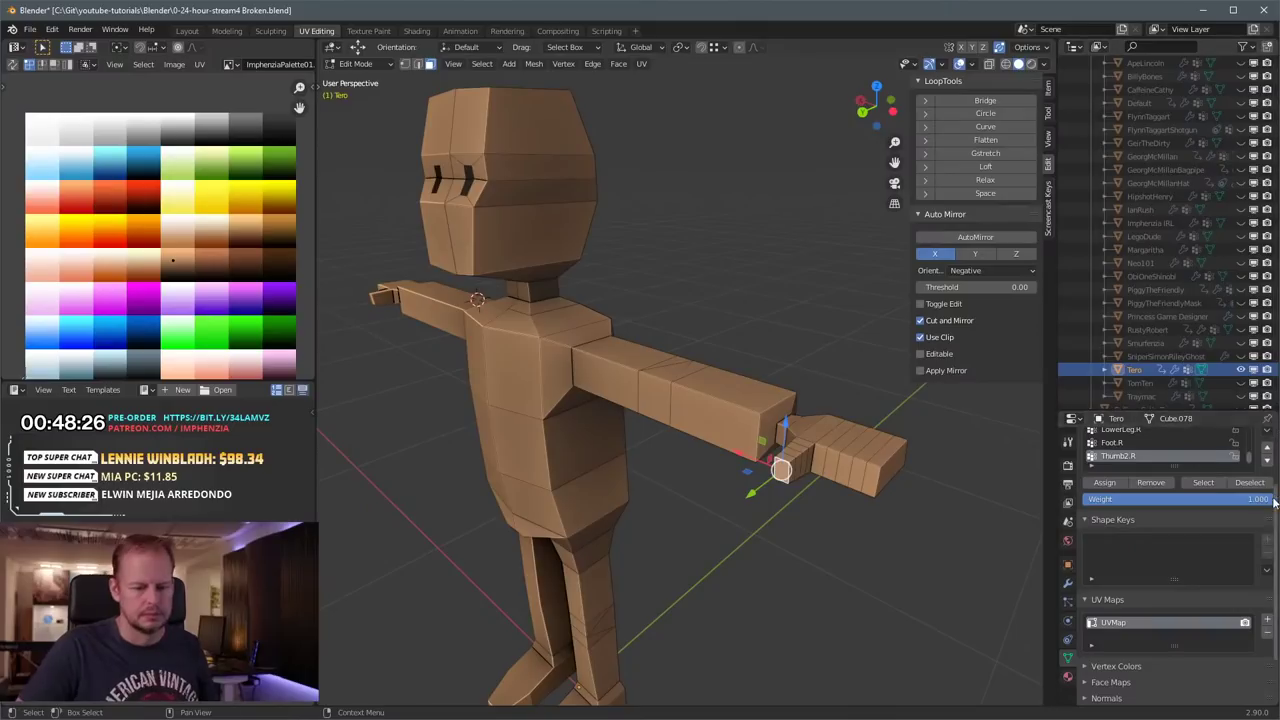
pyautogui.click(563, 367)
pyautogui.scroll(-3, 569, 366)
pyautogui.moveTo(572, 362); pyautogui.dragTo(615, 310, button='middle')
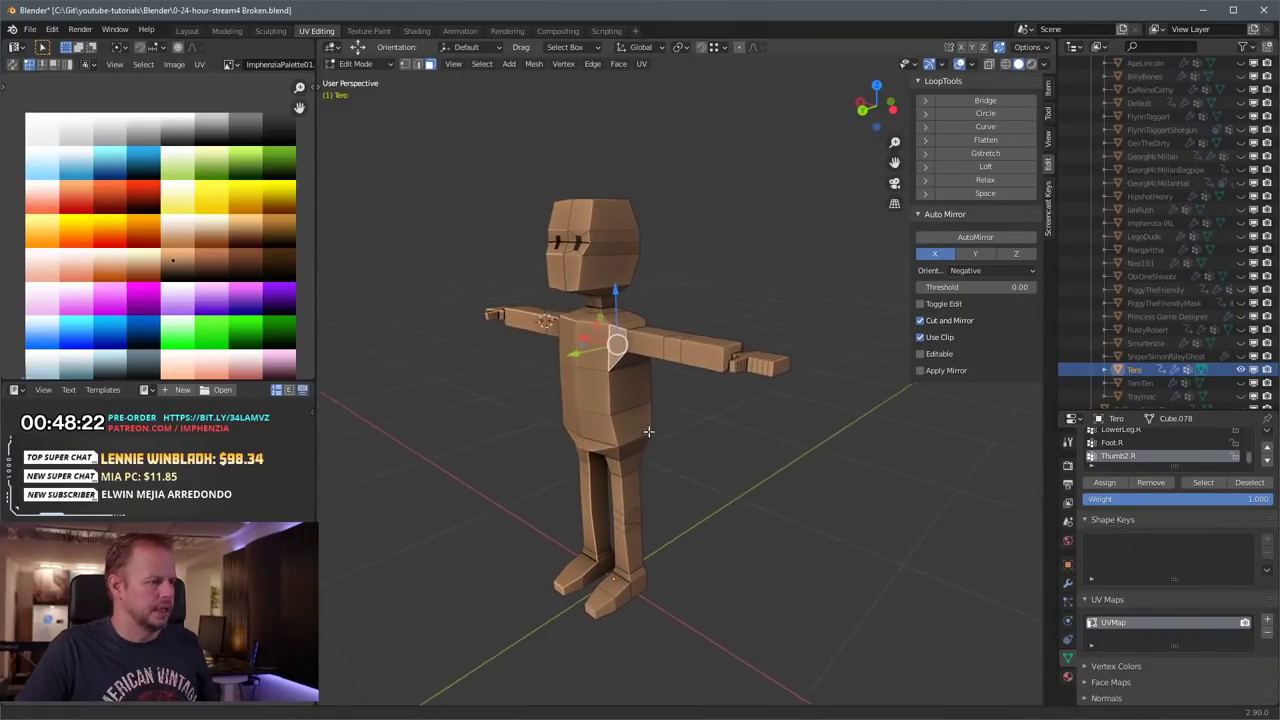
# Step: Lower the top face of the foot about 0.023 m along the Z axis
pyautogui.scroll(2, 636, 560)
pyautogui.keyDown('shift'); pyautogui.moveTo(638, 574); pyautogui.dragTo(649, 357, button='middle'); pyautogui.keyUp('shift')
pyautogui.scroll(1, 634, 520)
pyautogui.scroll(1, 628, 411)
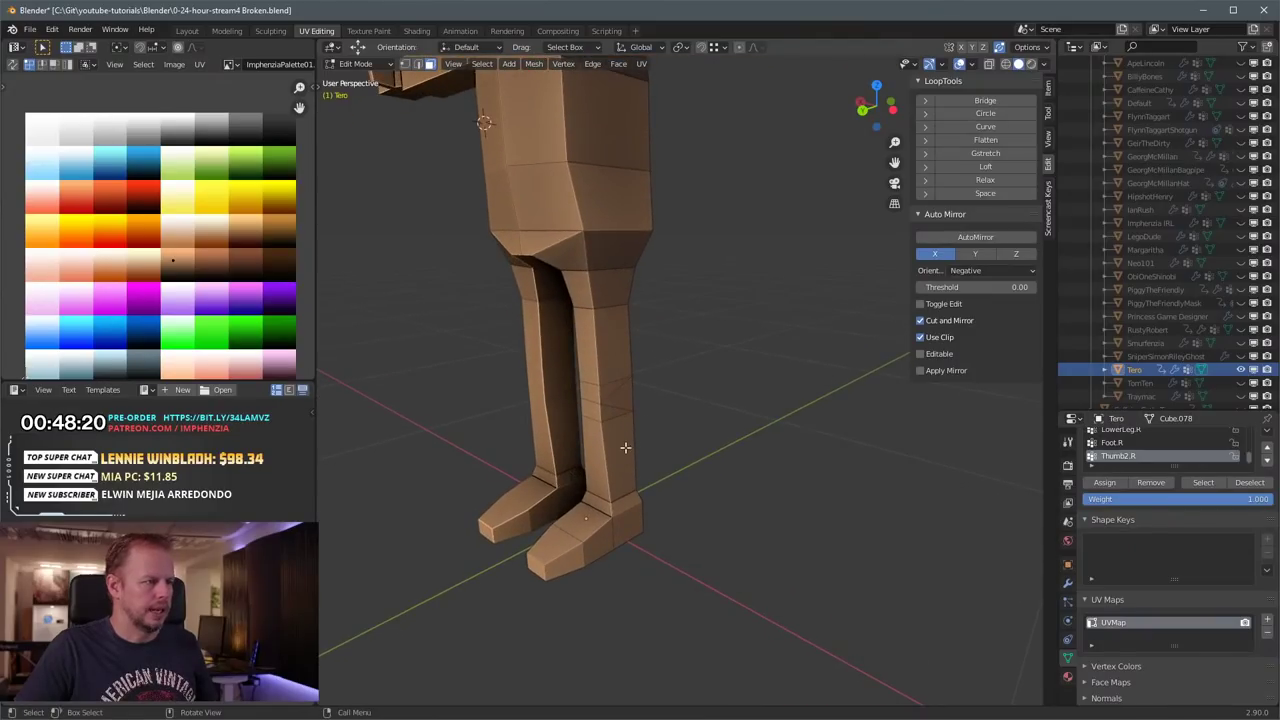
pyautogui.moveTo(643, 462); pyautogui.dragTo(629, 398, button='middle')
pyautogui.click(594, 424)
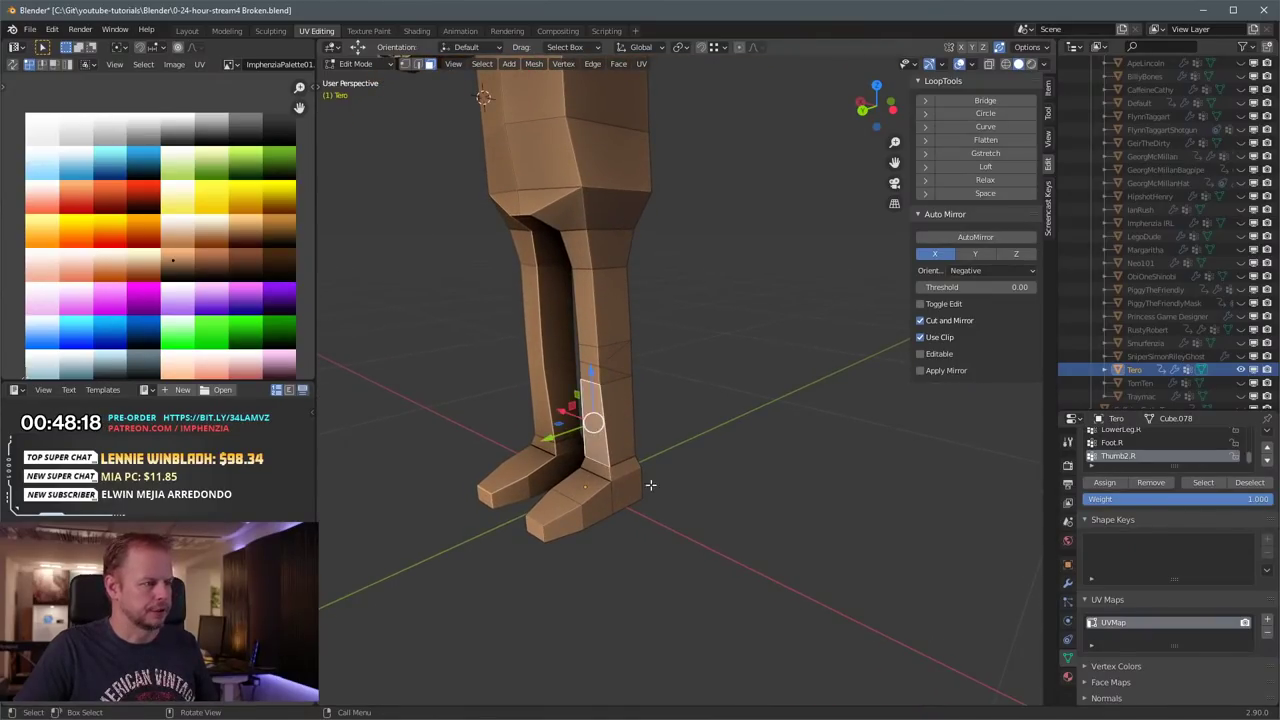
pyautogui.moveTo(651, 486); pyautogui.dragTo(606, 481, button='middle')
pyautogui.press('2')
pyautogui.click(580, 478)
pyautogui.press('3')
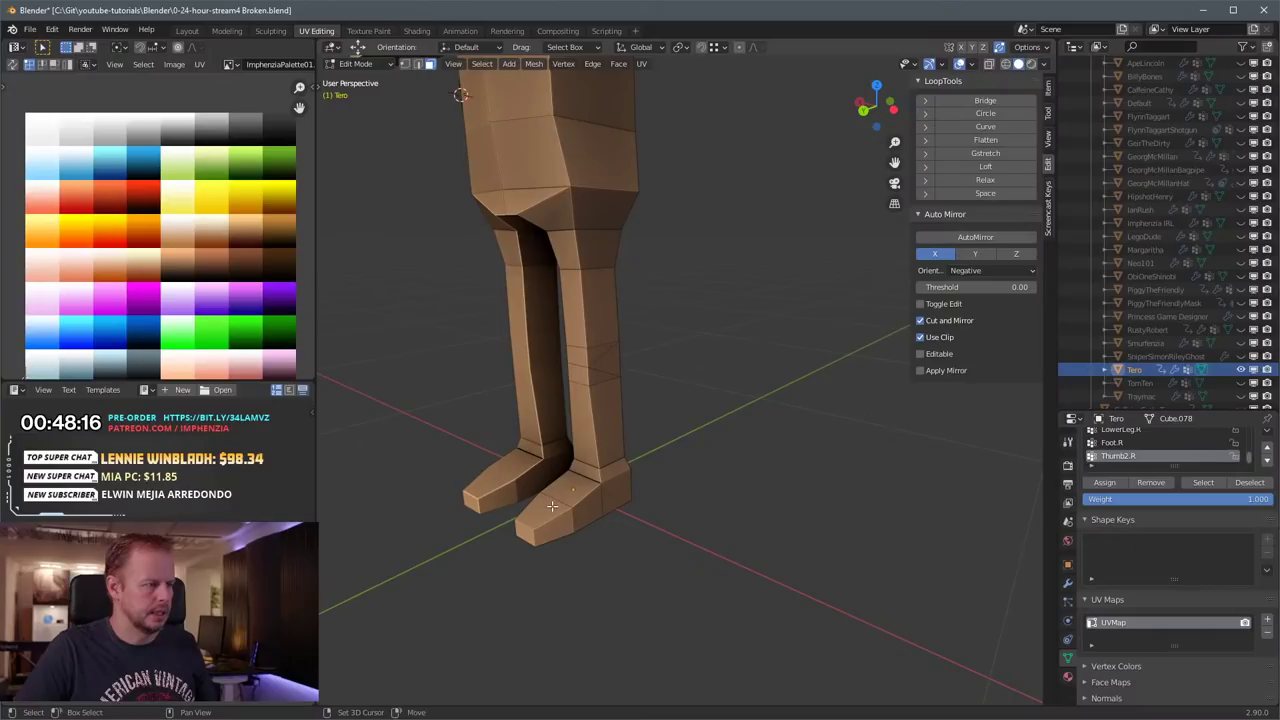
pyautogui.click(572, 488)
pyautogui.press('g')
pyautogui.press('z')
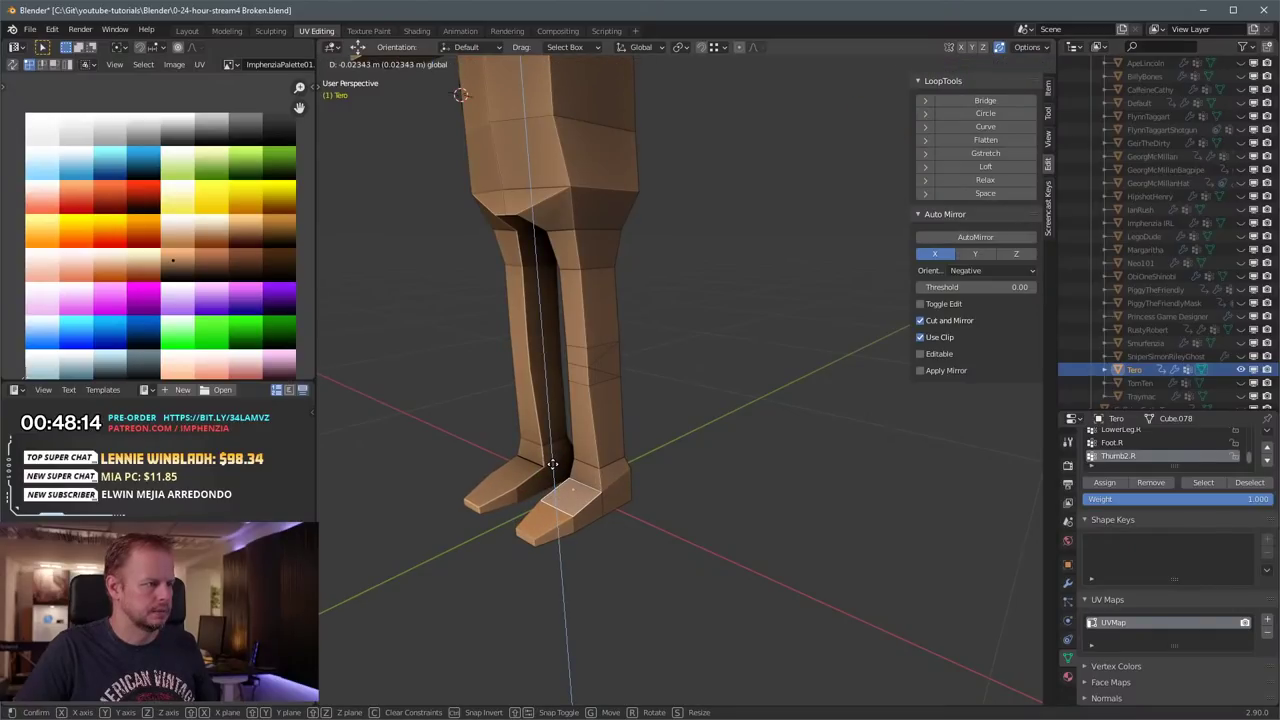
pyautogui.click(552, 465)
# Step: Select the edge loop around the ankle and lower it about 0.03 m along the Z axis
pyautogui.press('2')
pyautogui.press('a')
pyautogui.press('a')
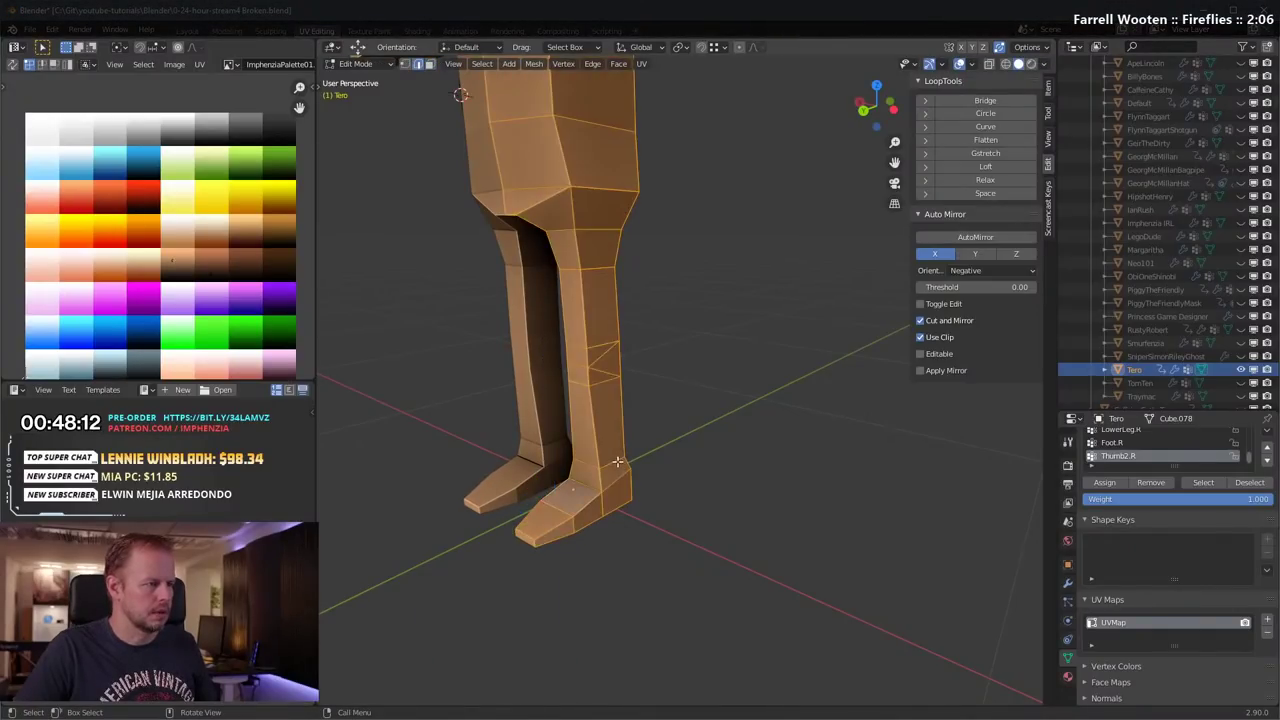
pyautogui.keyDown('alt'); pyautogui.click(606, 460); pyautogui.keyUp('alt')
pyautogui.press('g')
pyautogui.press('z')
pyautogui.click(628, 444)
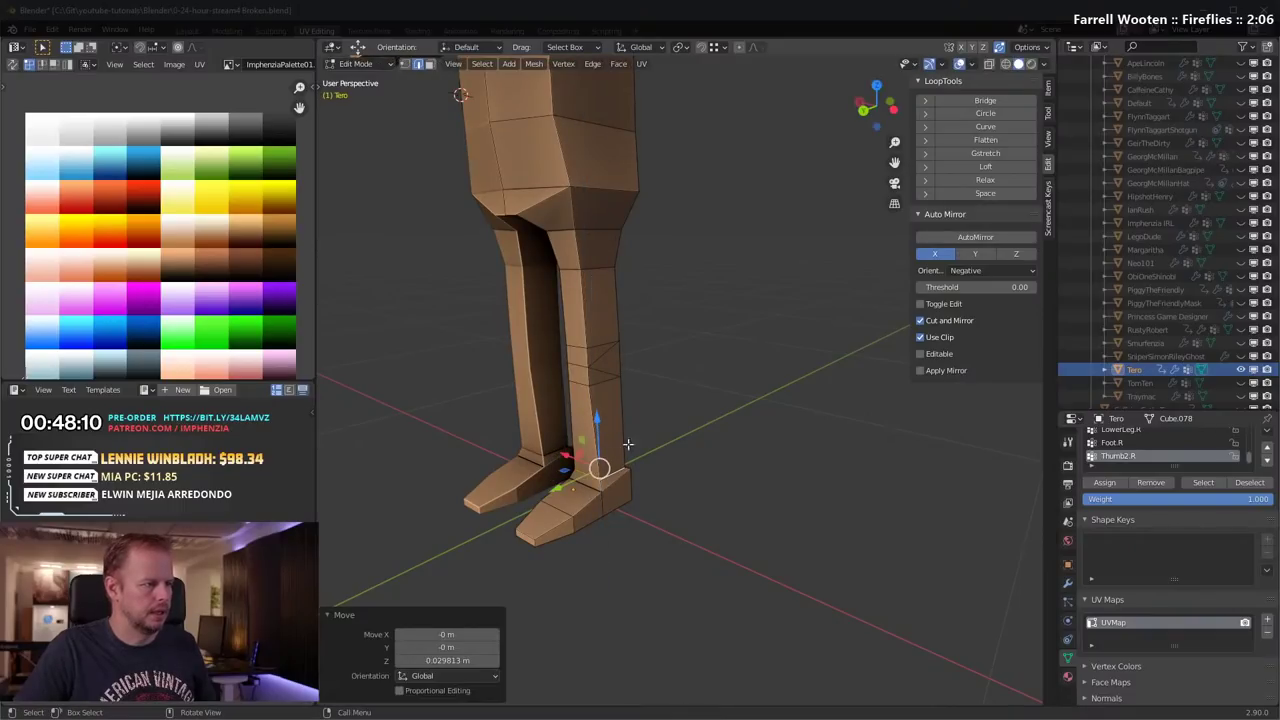
# Step: Lower the edge at the back of the heel slightly along the Z axis
pyautogui.moveTo(644, 464); pyautogui.dragTo(828, 515, button='middle')
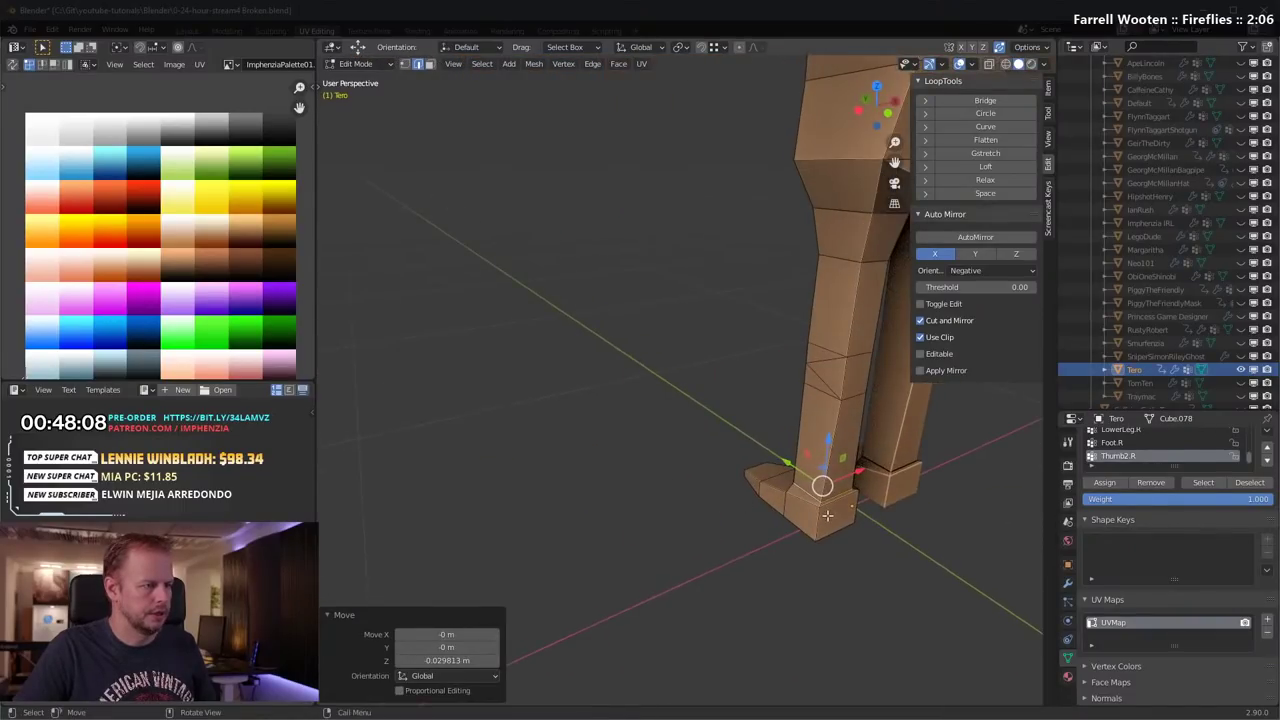
pyautogui.click(846, 502)
pyautogui.moveTo(848, 453); pyautogui.dragTo(849, 478)
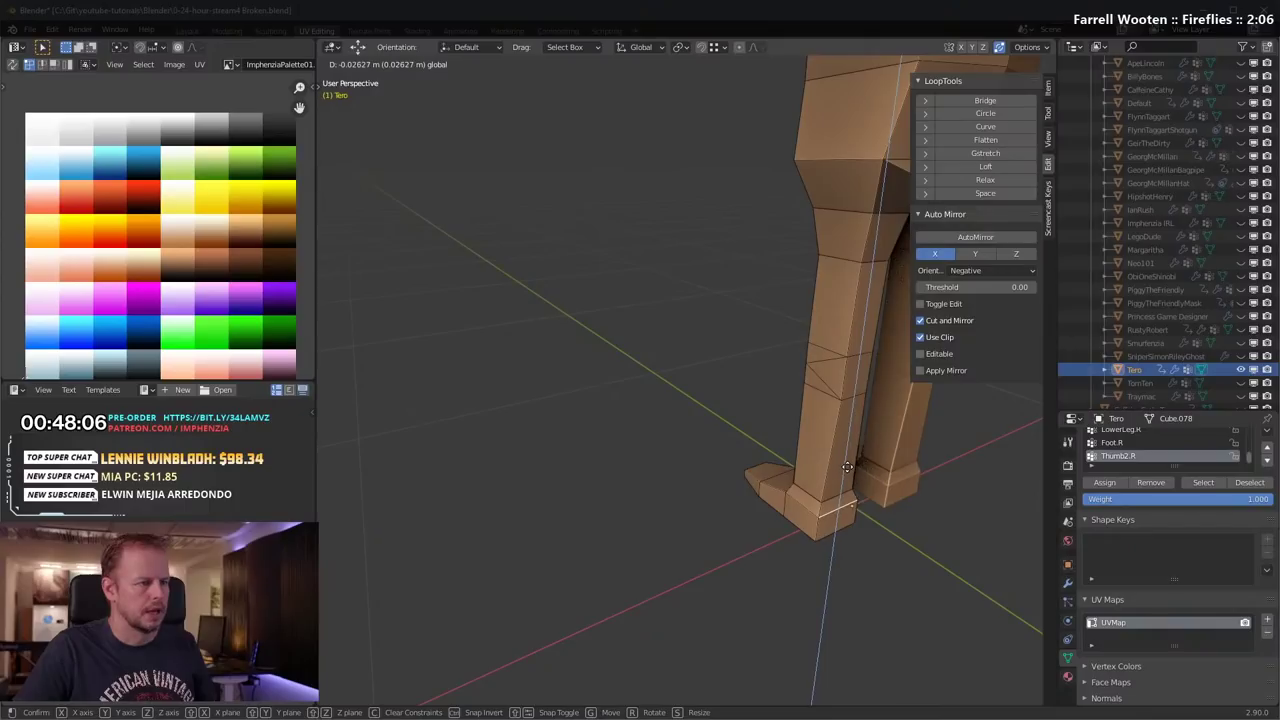
# Step: Select the face loop around the lower leg above the ankle and inset it by about 0.021 m
pyautogui.moveTo(849, 478); pyautogui.dragTo(578, 437, button='middle')
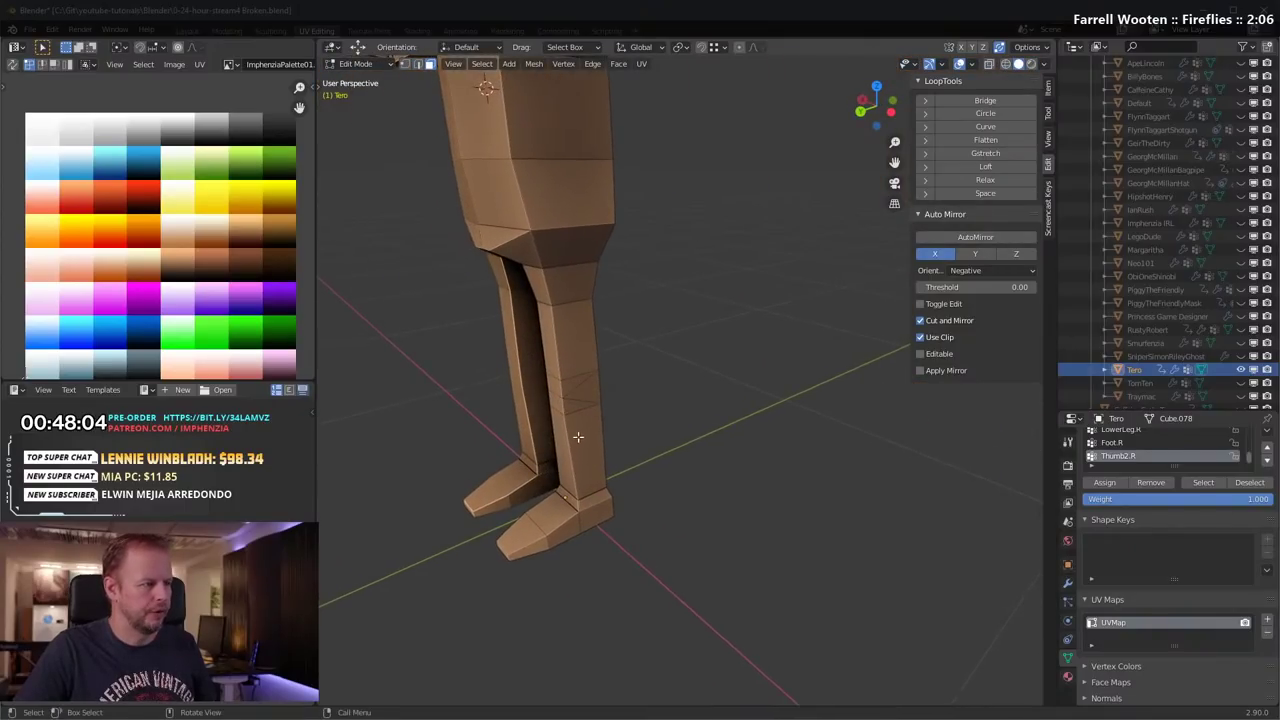
pyautogui.keyDown('alt'); pyautogui.click(569, 440); pyautogui.keyUp('alt')
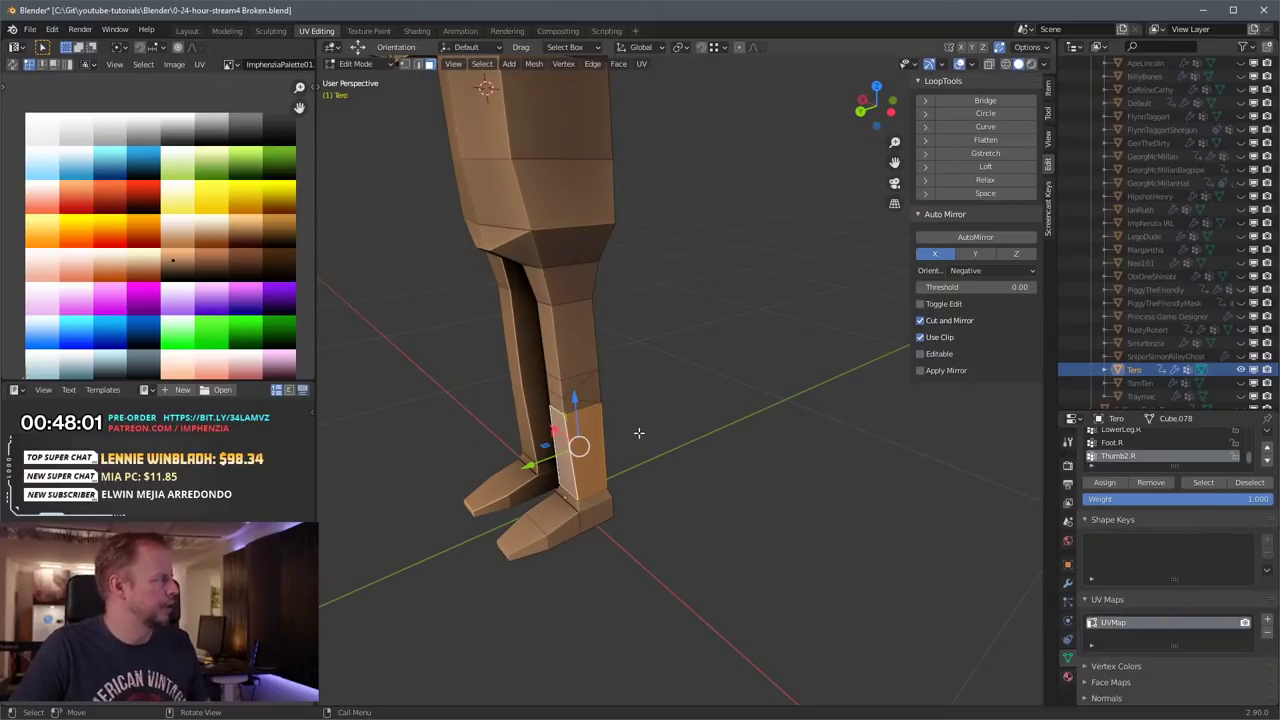
pyautogui.moveTo(549, 358); pyautogui.dragTo(516, 423, button='middle')
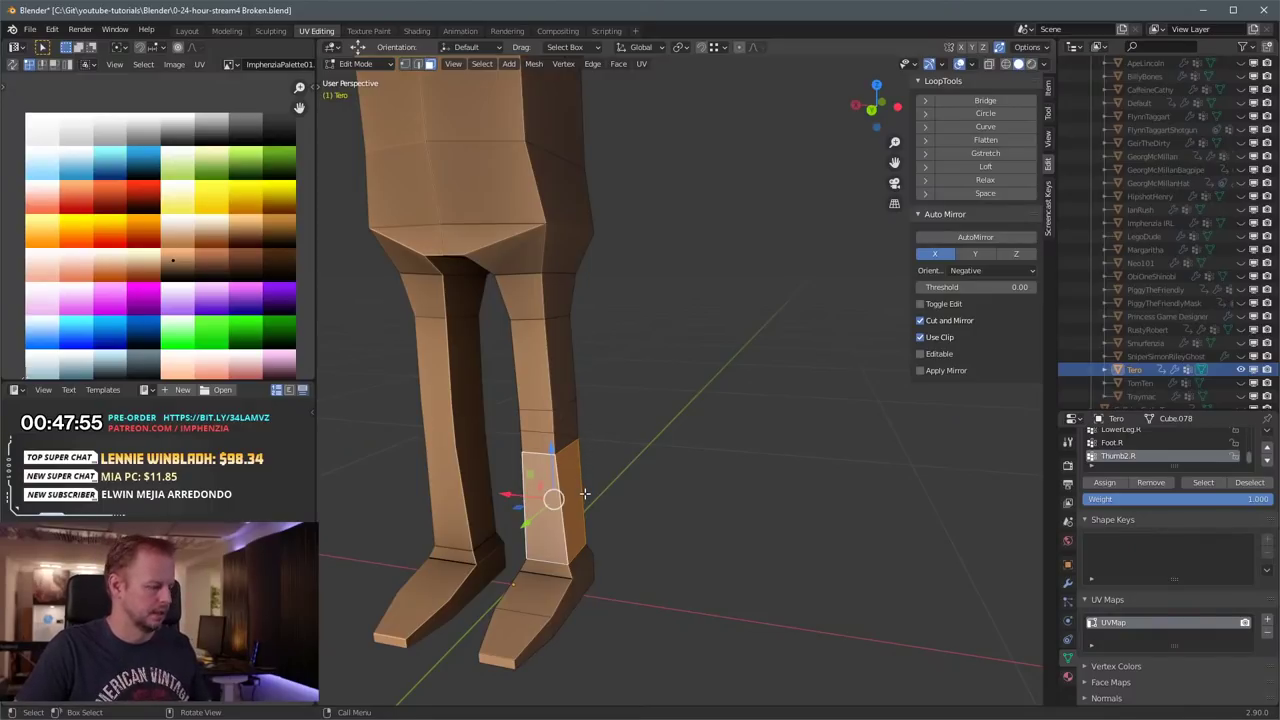
pyautogui.press('i')
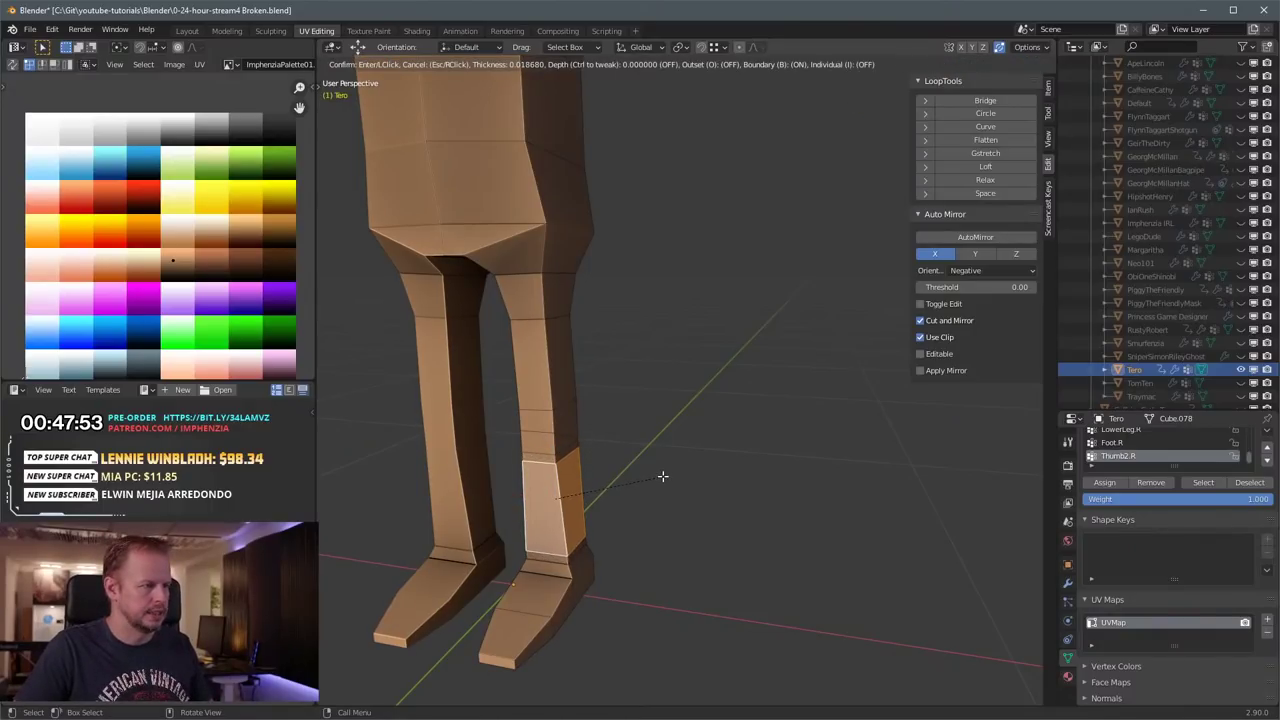
pyautogui.click(664, 469)
# Step: Try two further narrow insets of the lower leg's face loop and undo them
pyautogui.press('i')
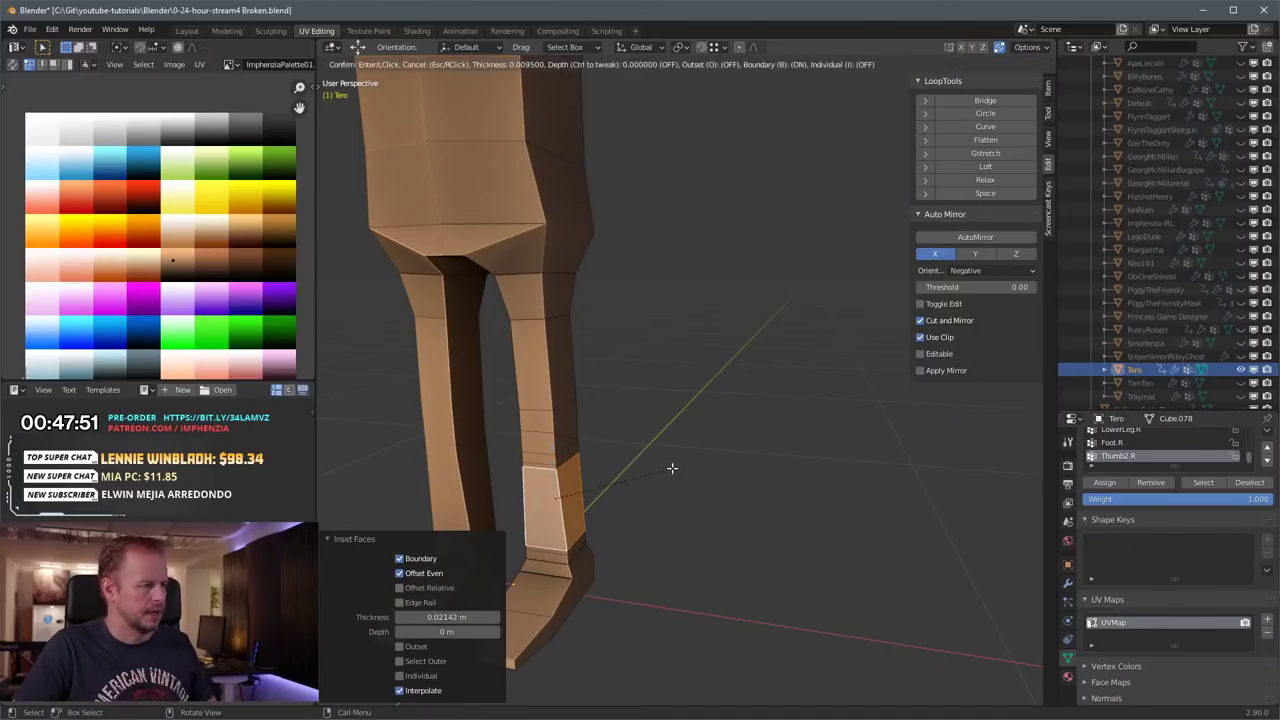
pyautogui.click(671, 467)
pyautogui.press('i')
pyautogui.click(664, 466)
pyautogui.hotkey('ctrl', 'z')
pyautogui.hotkey('ctrl', 'z')
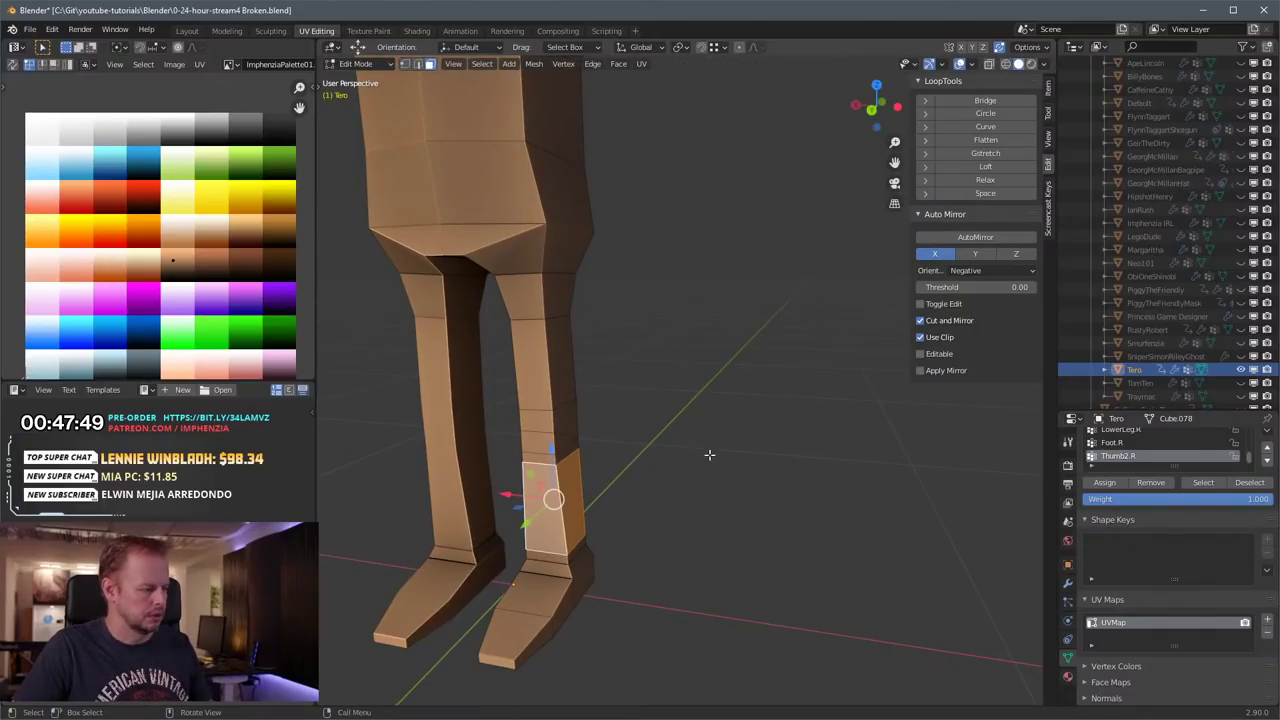
# Step: Inset the lower leg's face loop by about 0.033 m and inset it once more by about 0.019 m
pyautogui.press('i')
pyautogui.click(690, 460)
pyautogui.press('i')
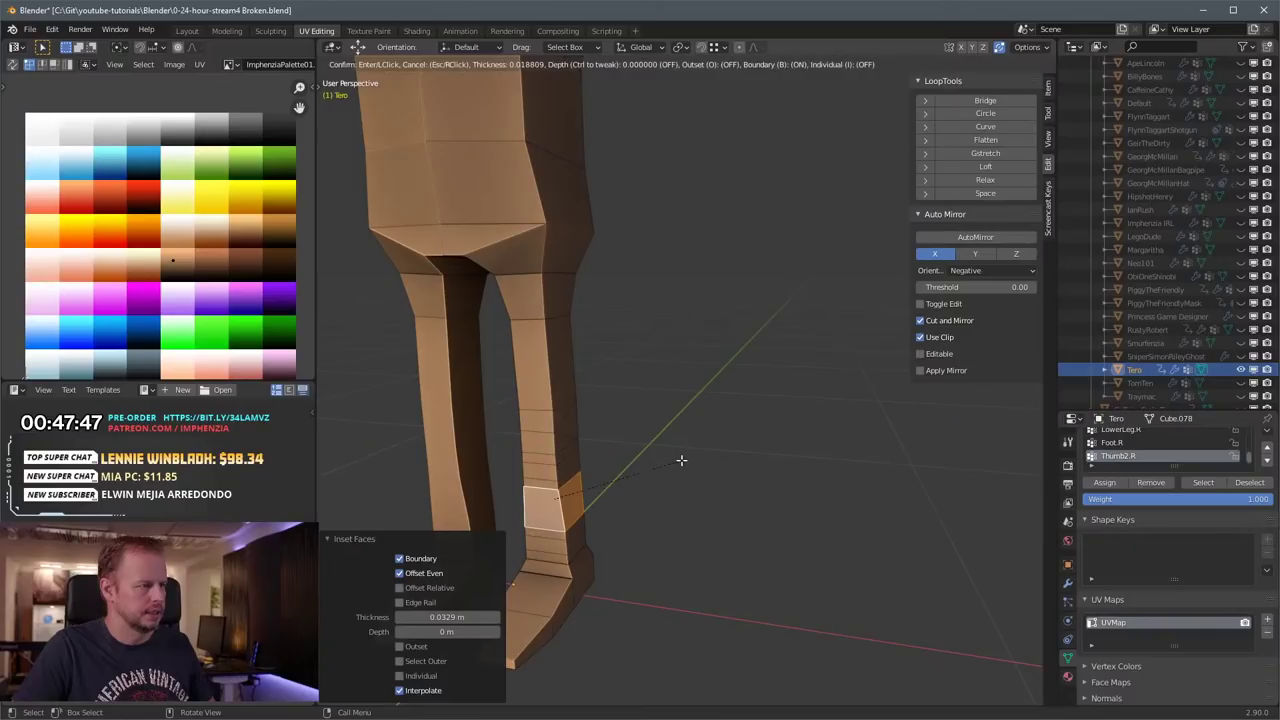
pyautogui.click(681, 460)
pyautogui.keyDown('alt'); pyautogui.click(555, 468); pyautogui.keyUp('alt')
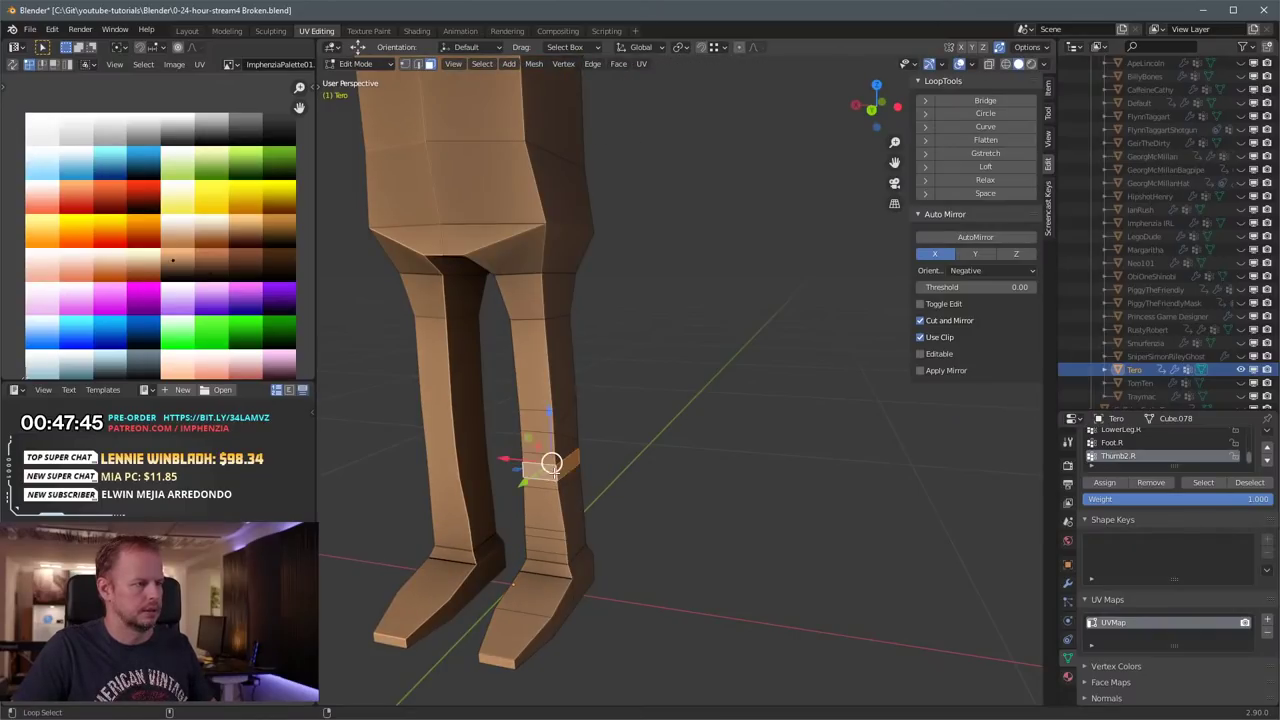
pyautogui.keyDown('alt'); pyautogui.keyDown('shift'); pyautogui.click(568, 550); pyautogui.keyUp('shift'); pyautogui.keyUp('alt')
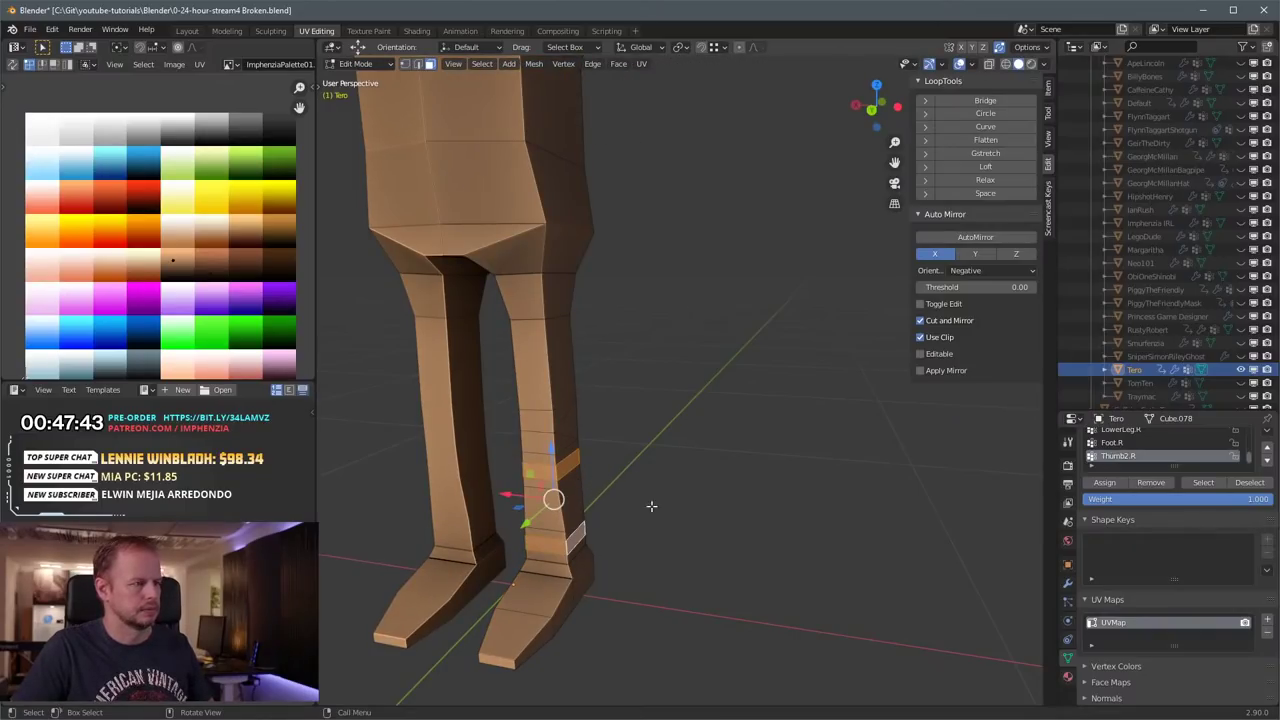
pyautogui.press('s')
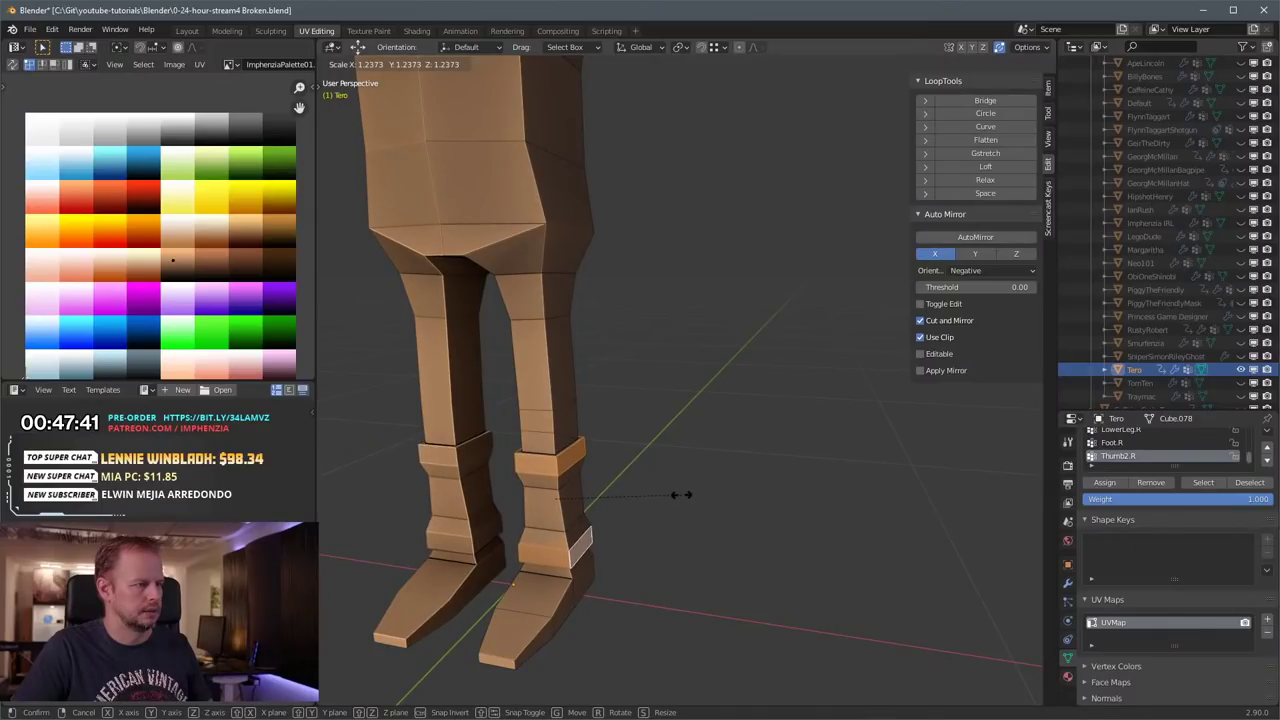
pyautogui.rightClick(680, 494)
pyautogui.click(554, 476)
pyautogui.hotkey('ctrl', 'l')
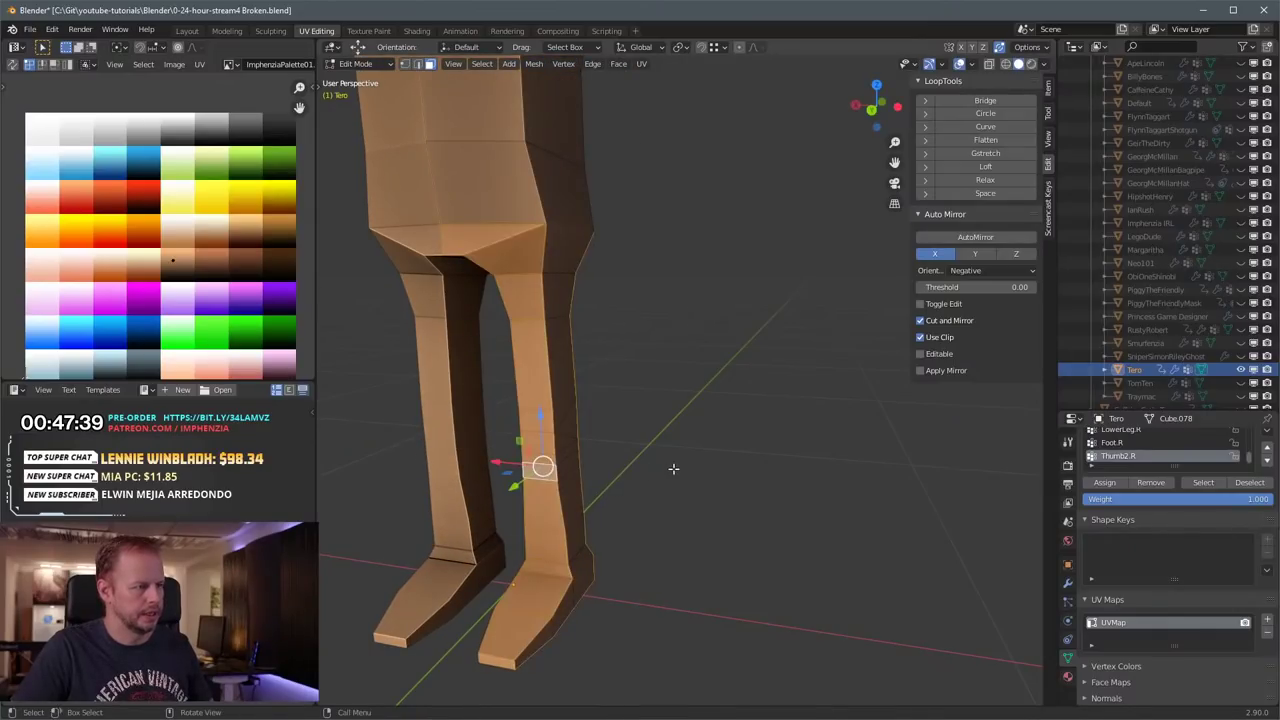
pyautogui.press('s')
pyautogui.rightClick(676, 461)
pyautogui.hotkey('alt', 'a')
# Step: Scale up the narrow face loop at the upper end of the ankle section into a protruding band
pyautogui.keyDown('alt'); pyautogui.click(559, 468); pyautogui.keyUp('alt')
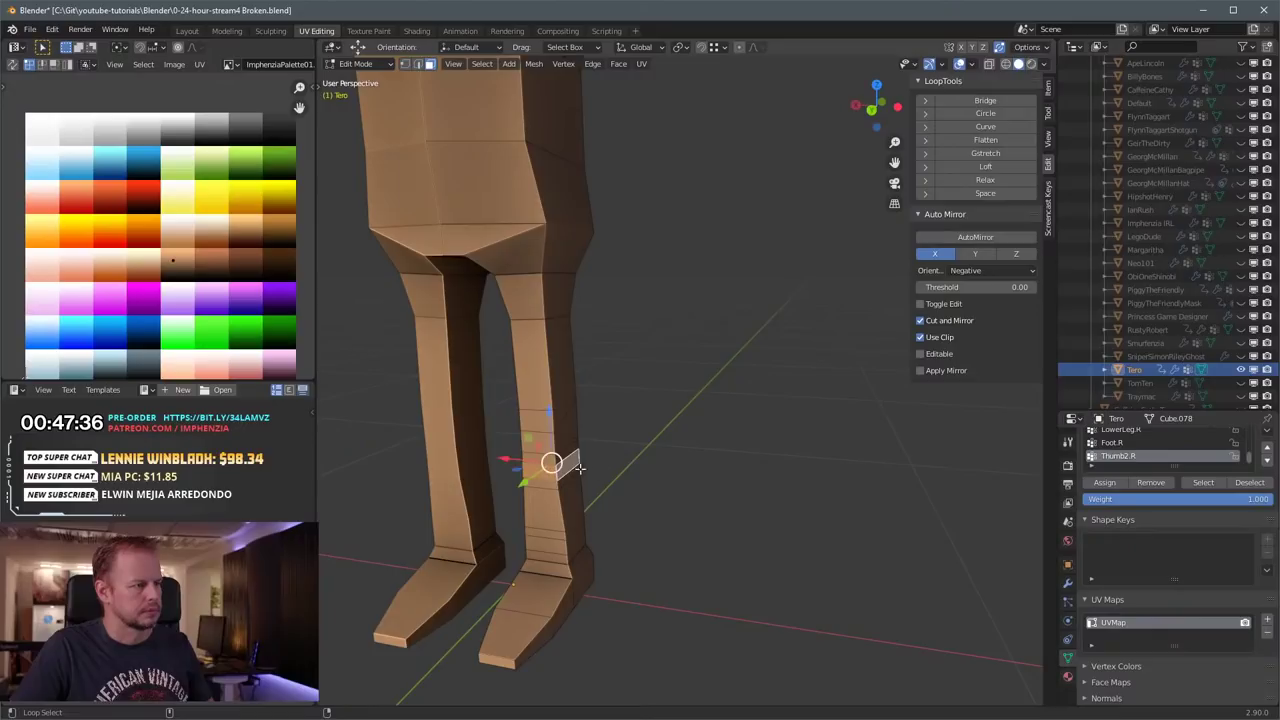
pyautogui.press('s')
pyautogui.click(658, 449)
pyautogui.press('a')
pyautogui.press('a')
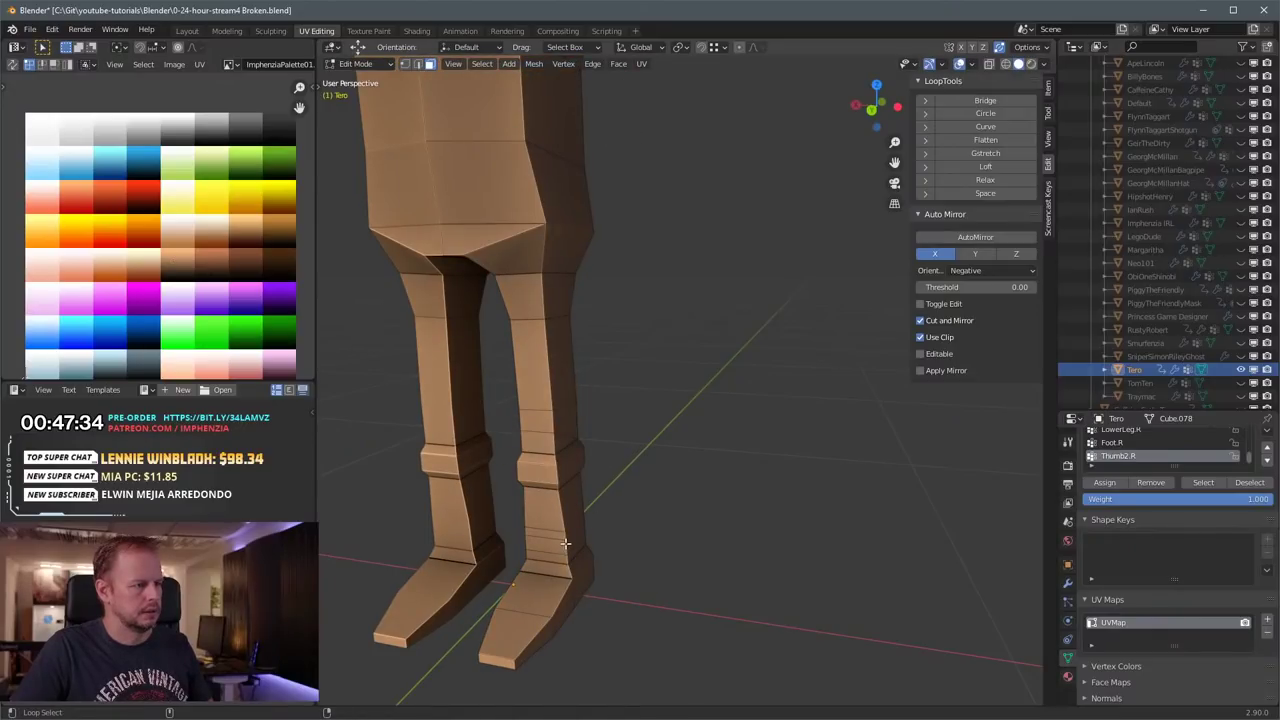
# Step: Scale up the narrow face loop just above the foot into a matching protruding band
pyautogui.keyDown('alt'); pyautogui.click(566, 544); pyautogui.keyUp('alt')
pyautogui.press('s')
pyautogui.click(640, 527)
pyautogui.press('a')
pyautogui.press('a')
# Step: Scale the face loop between the two protruding ankle bands by about 1.101
pyautogui.keyDown('alt'); pyautogui.click(563, 503); pyautogui.keyUp('alt')
pyautogui.press('s')
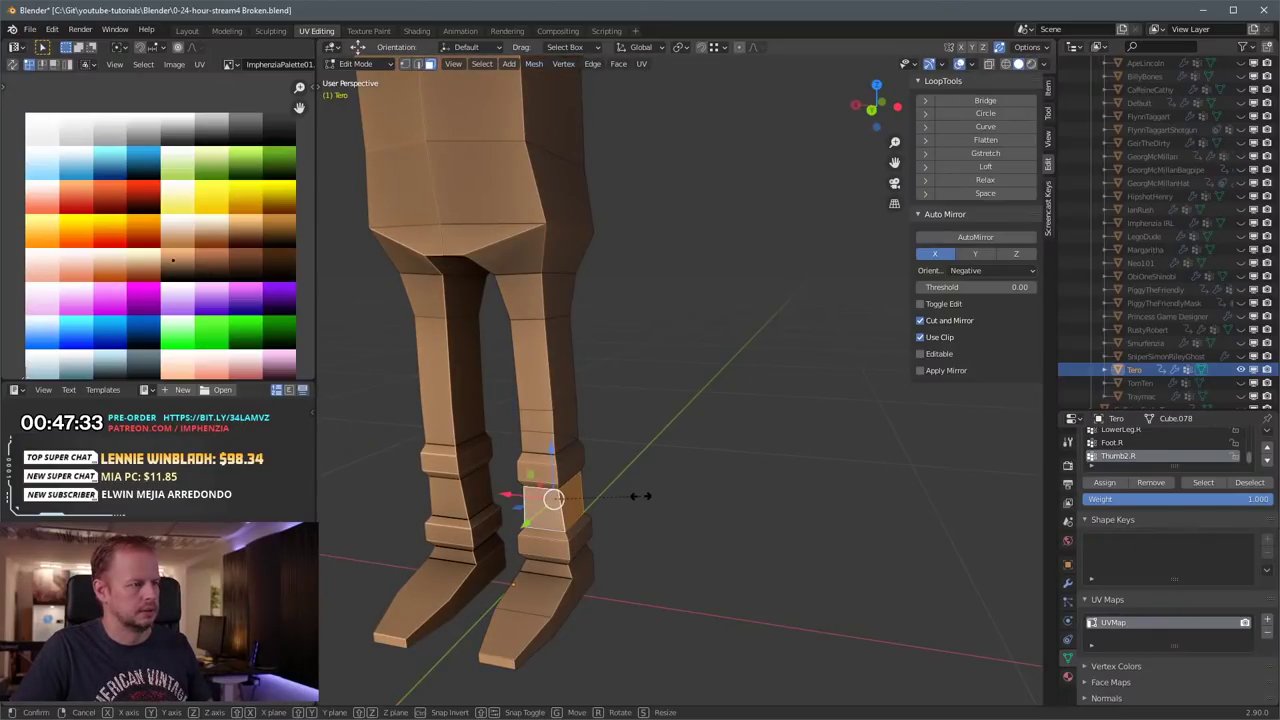
pyautogui.click(647, 494)
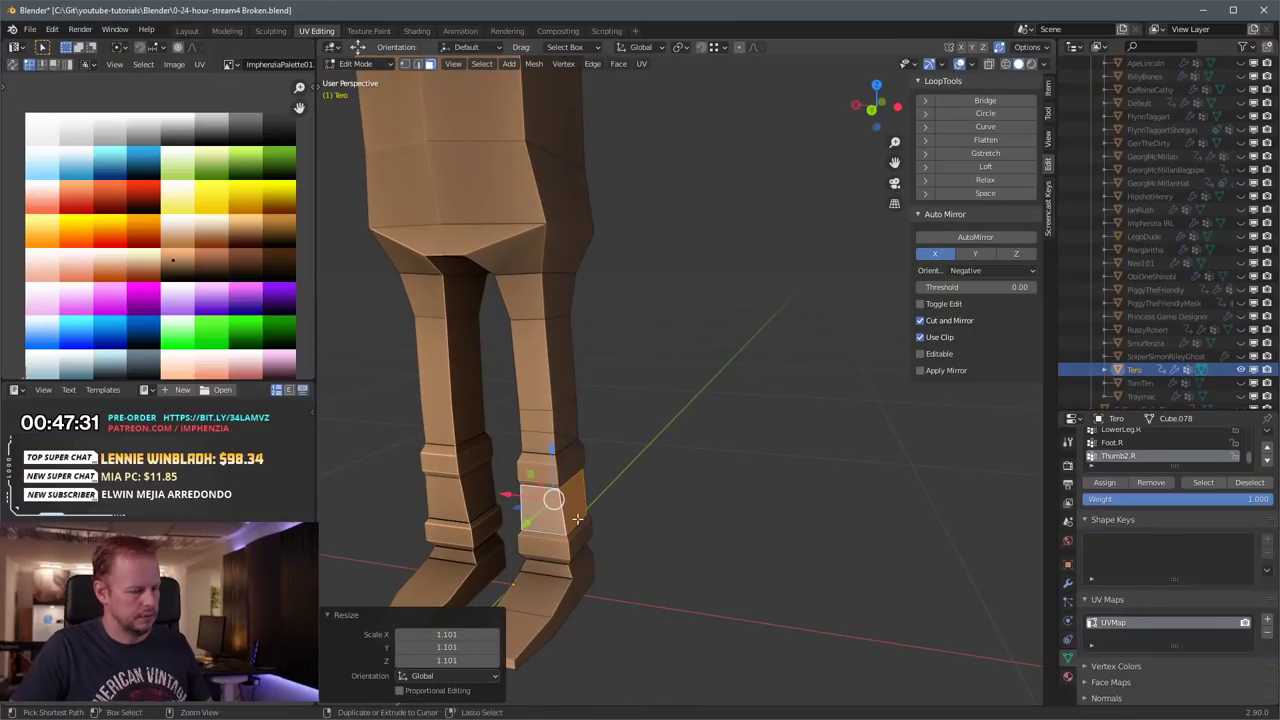
# Step: Expand the selection to include both protruding bands and move their UVs onto the white swatch of the palette
pyautogui.press('ctrl+KP_Add')
pyautogui.press('ctrl+KP_Add')
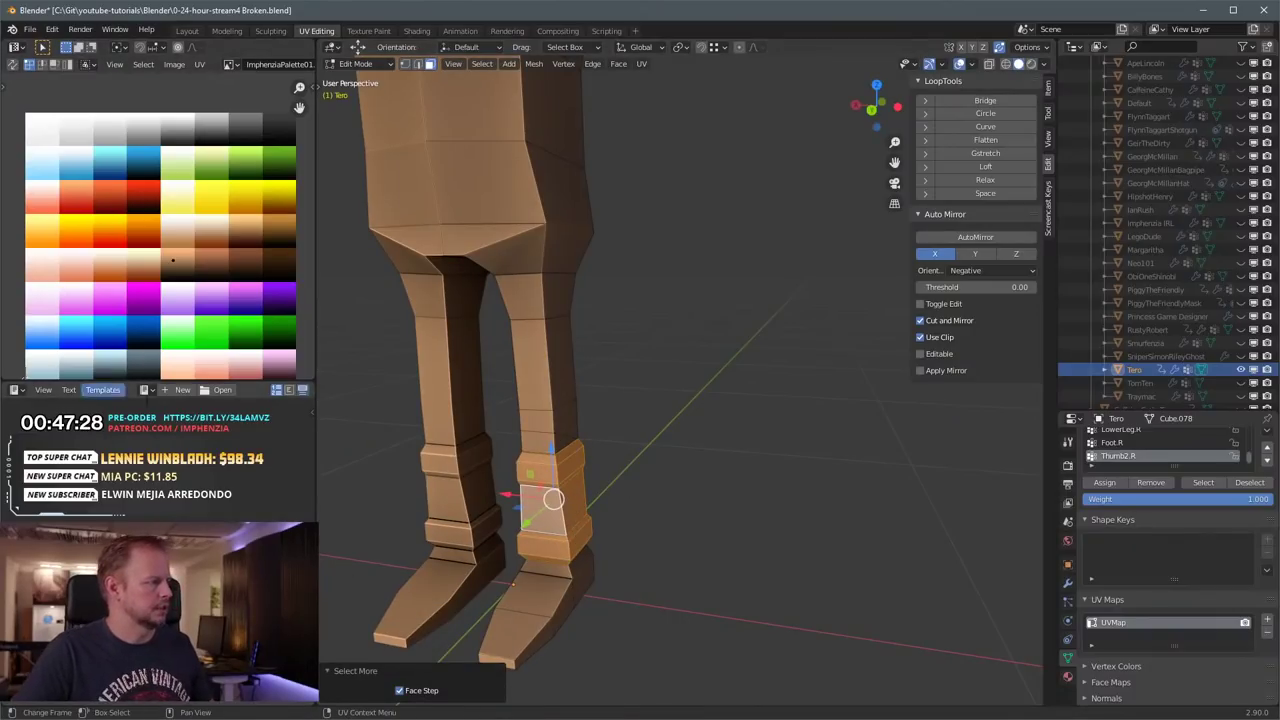
pyautogui.press('g')
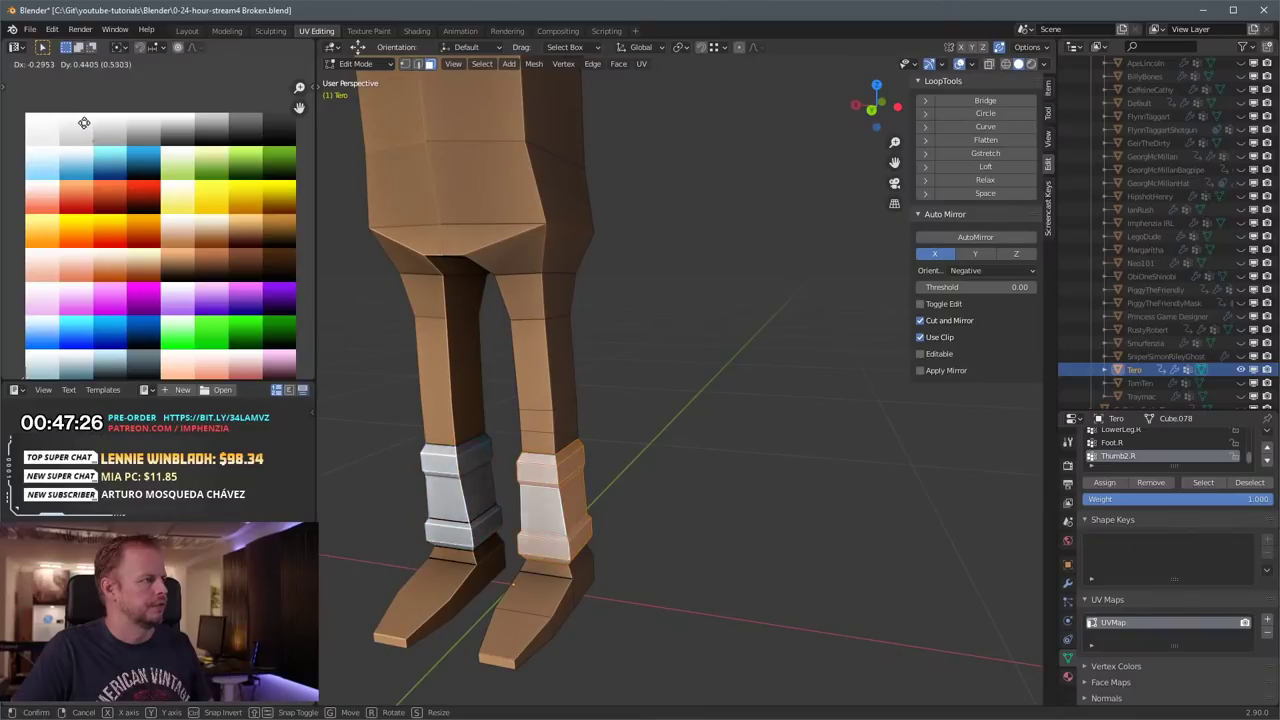
pyautogui.click(80, 116)
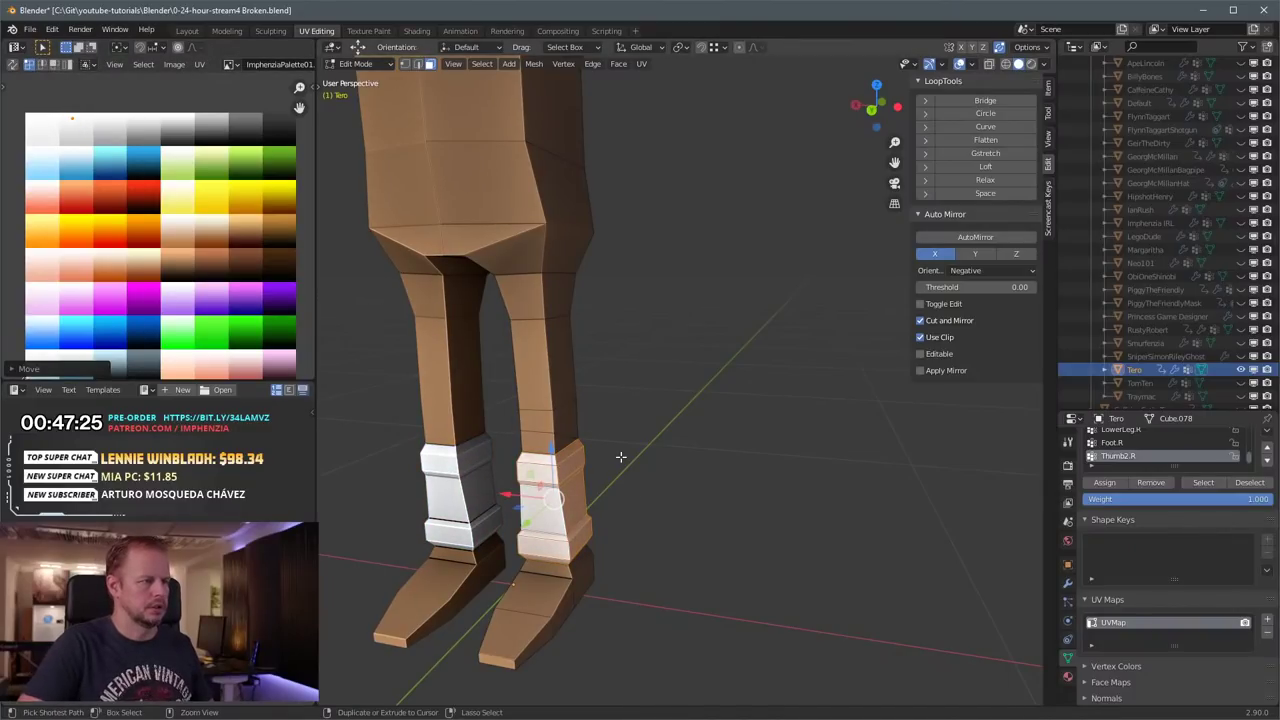
# Step: Reduce the selection to the face loop between the bands and move its UVs onto a dark brown swatch
pyautogui.press('ctrl+KP_Subtract')
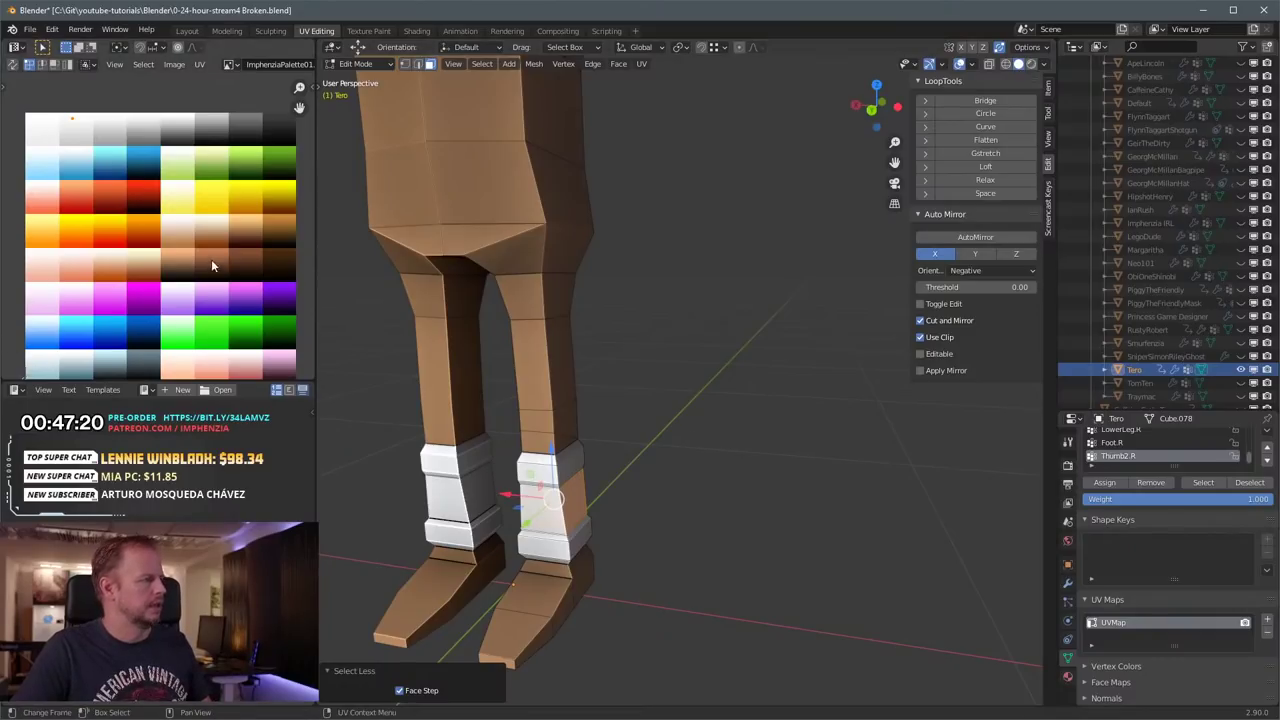
pyautogui.press('g')
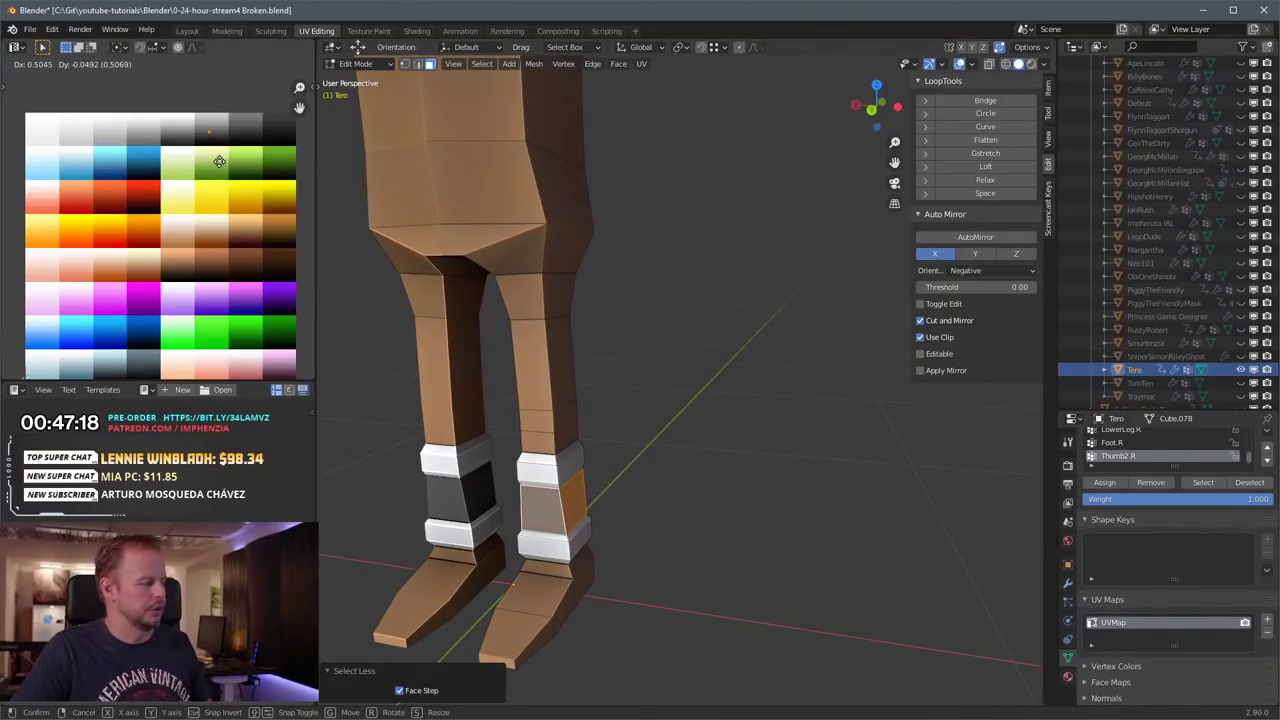
pyautogui.click(256, 295)
pyautogui.moveTo(709, 406); pyautogui.dragTo(695, 407, button='middle')
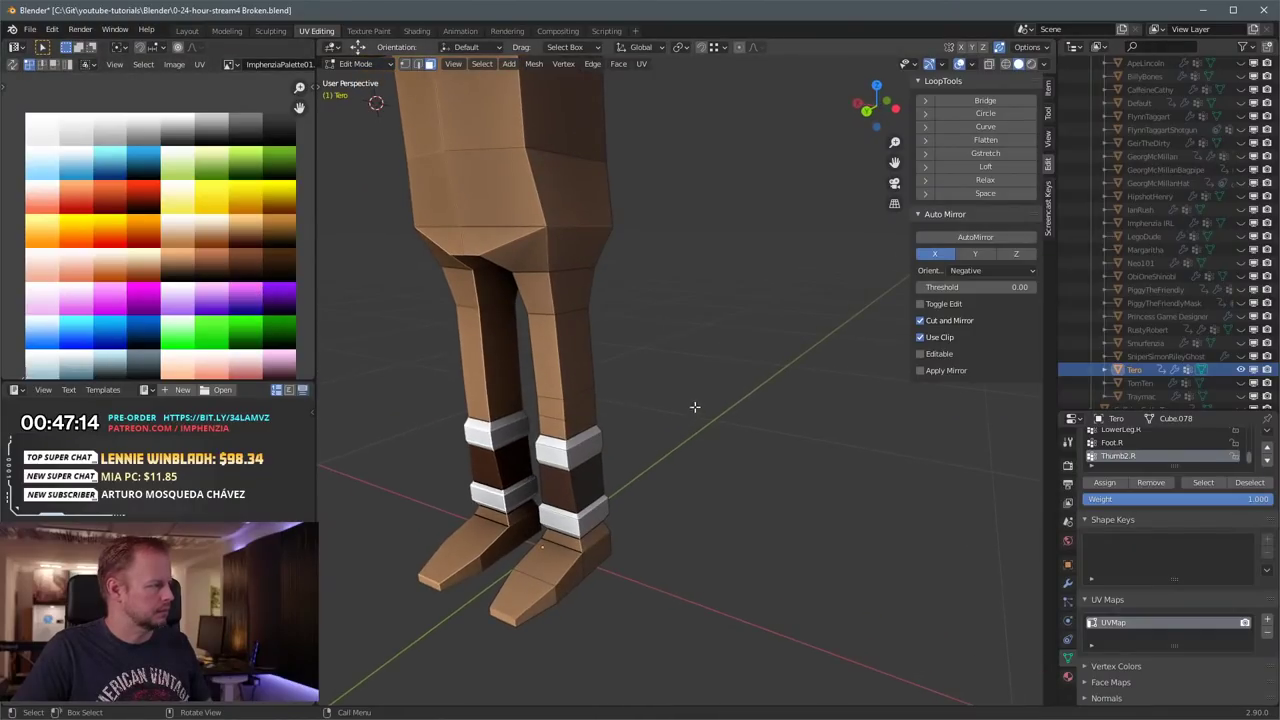
pyautogui.click(584, 237)
pyautogui.moveTo(584, 237); pyautogui.dragTo(677, 334, button='middle')
pyautogui.scroll(2, 677, 334)
pyautogui.moveTo(786, 460); pyautogui.dragTo(700, 483, button='middle')
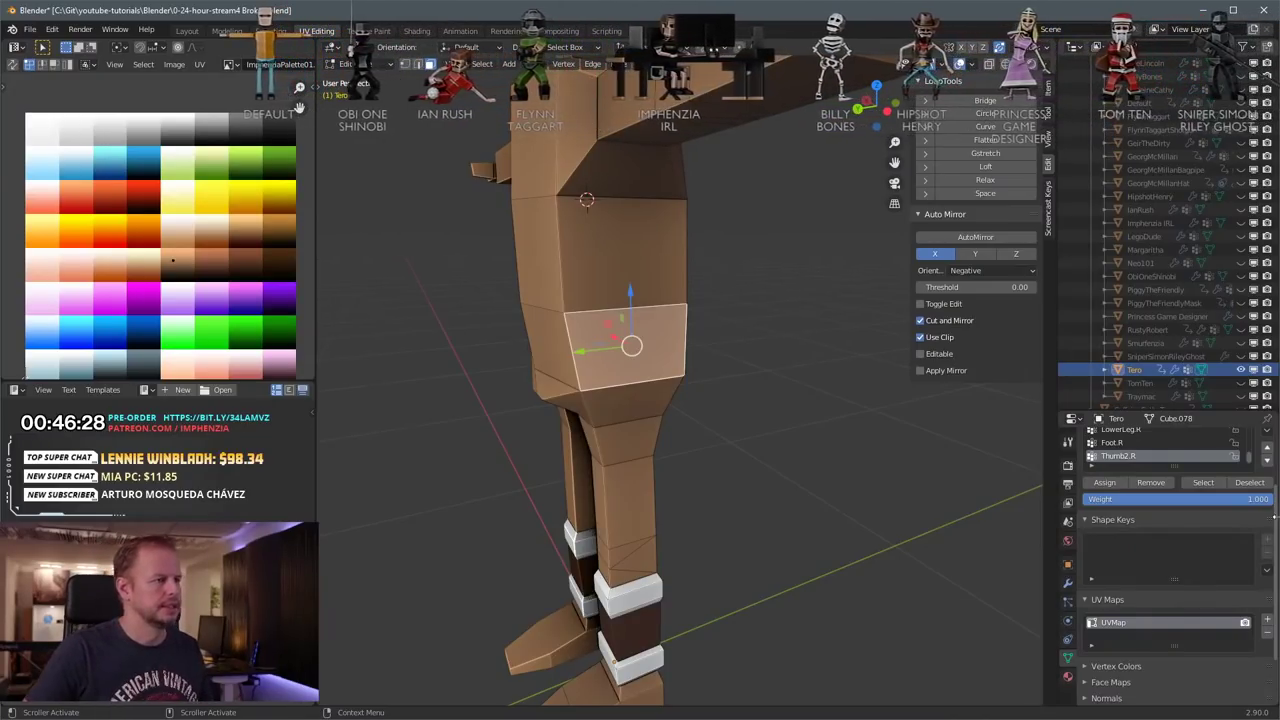
pyautogui.scroll(-3, 612, 426)
pyautogui.moveTo(600, 430); pyautogui.dragTo(694, 387, button='middle')
pyautogui.scroll(3, 640, 440)
pyautogui.press('space')
pyautogui.keyDown('alt'); pyautogui.keyDown('shift'); pyautogui.click(665, 618); pyautogui.keyUp('shift'); pyautogui.keyUp('alt')
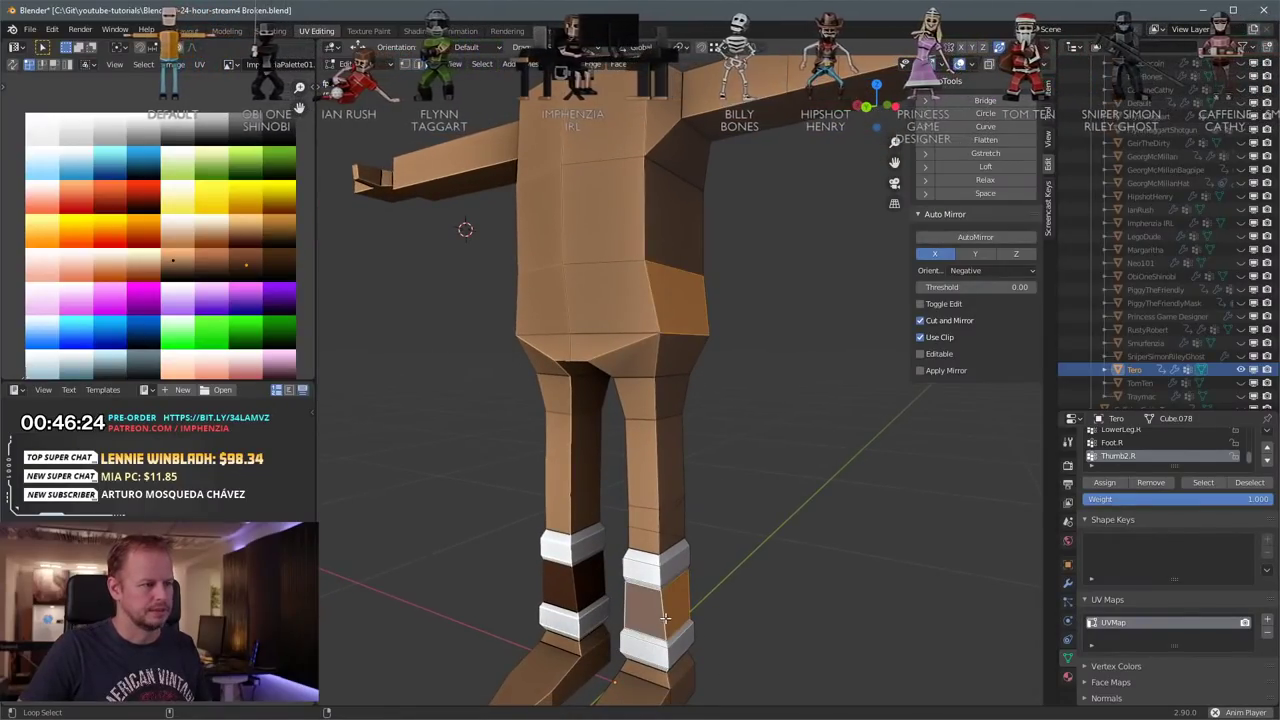
pyautogui.press('ctrl+KP_Add')
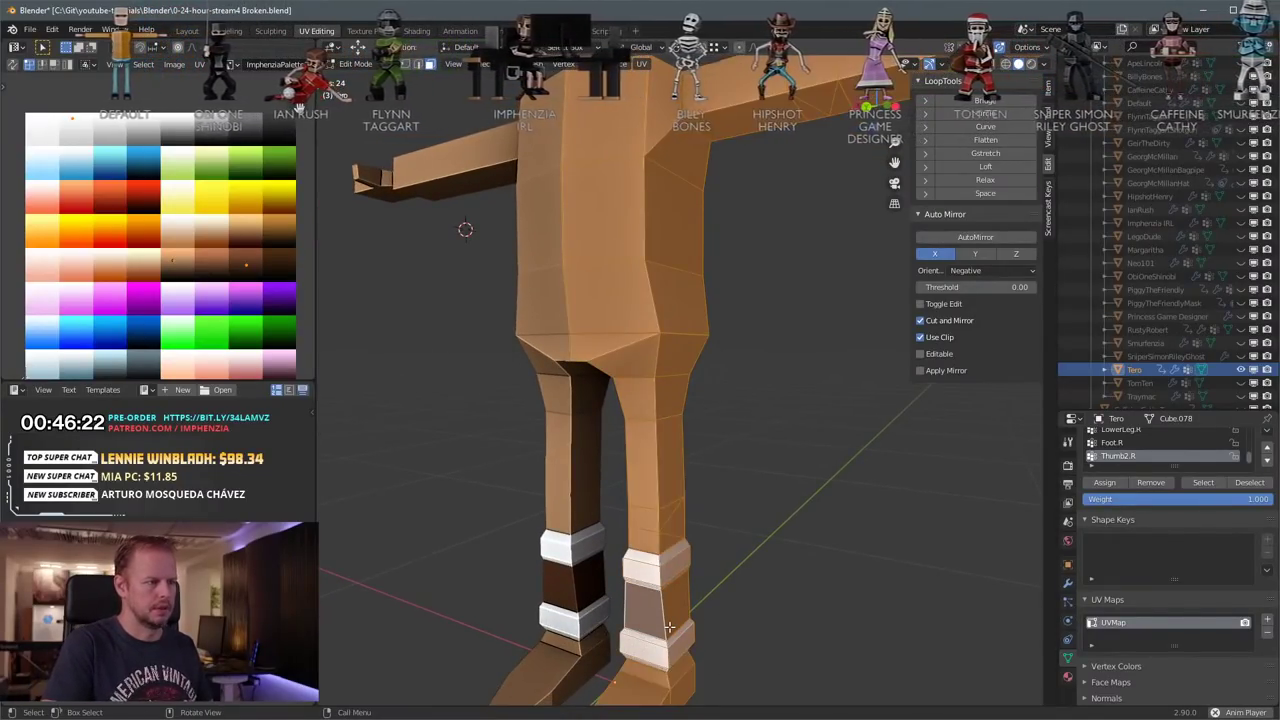
pyautogui.hotkey('alt', 'a')
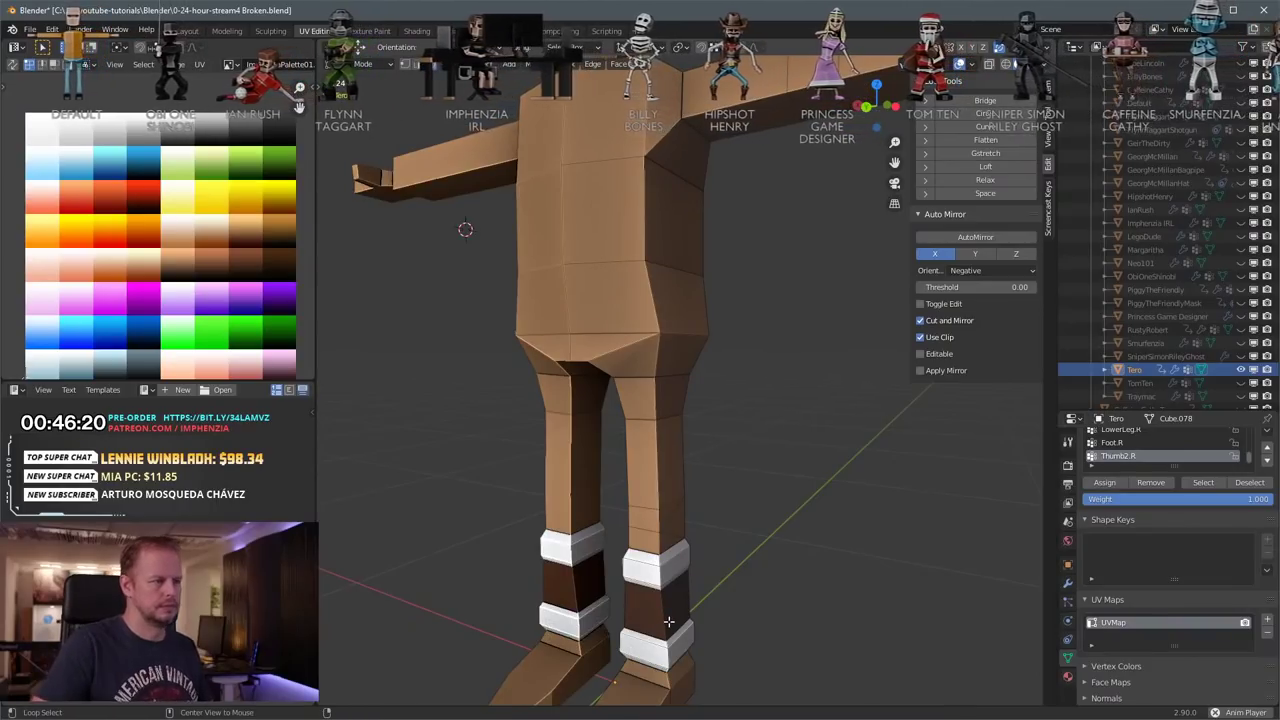
# Step: Try widening the ankle section with both white bands by 1.319 in X and Y, and undo it
pyautogui.keyDown('alt'); pyautogui.click(668, 622); pyautogui.keyUp('alt')
pyautogui.press('ctrl+KP_Add')
pyautogui.press('ctrl+KP_Add')
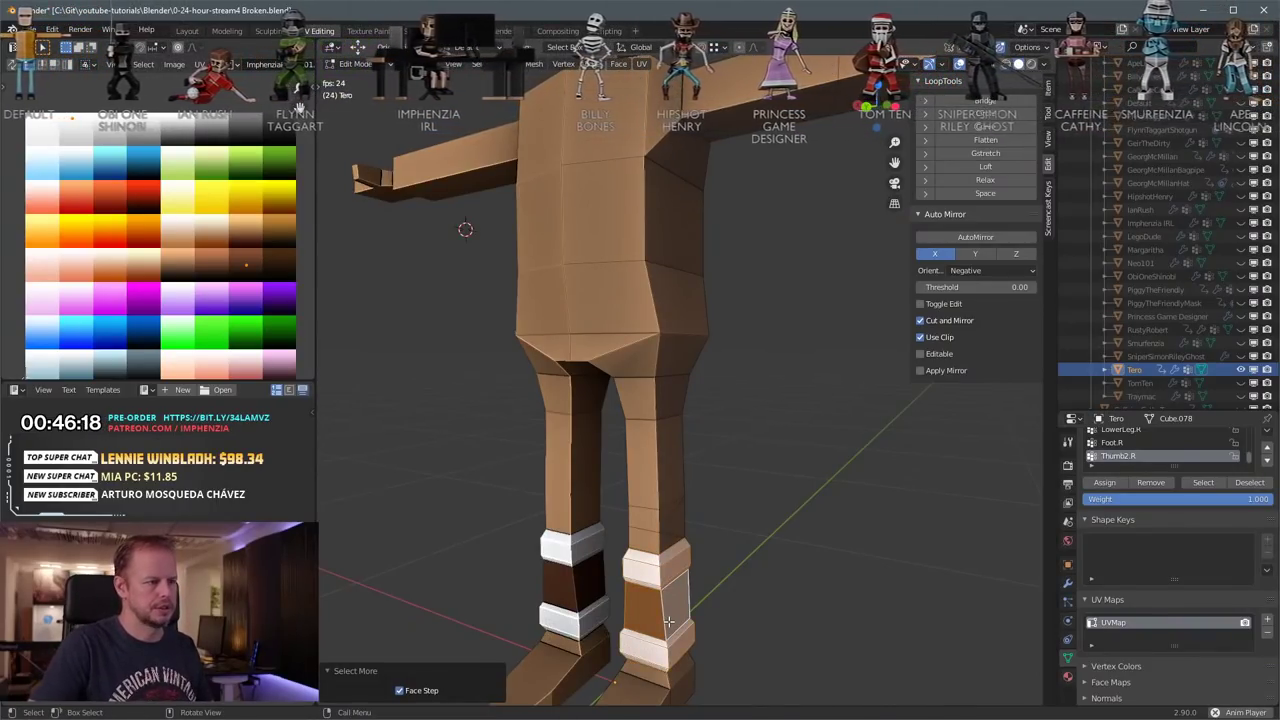
pyautogui.press('s')
pyautogui.hotkey('shift', 'z')
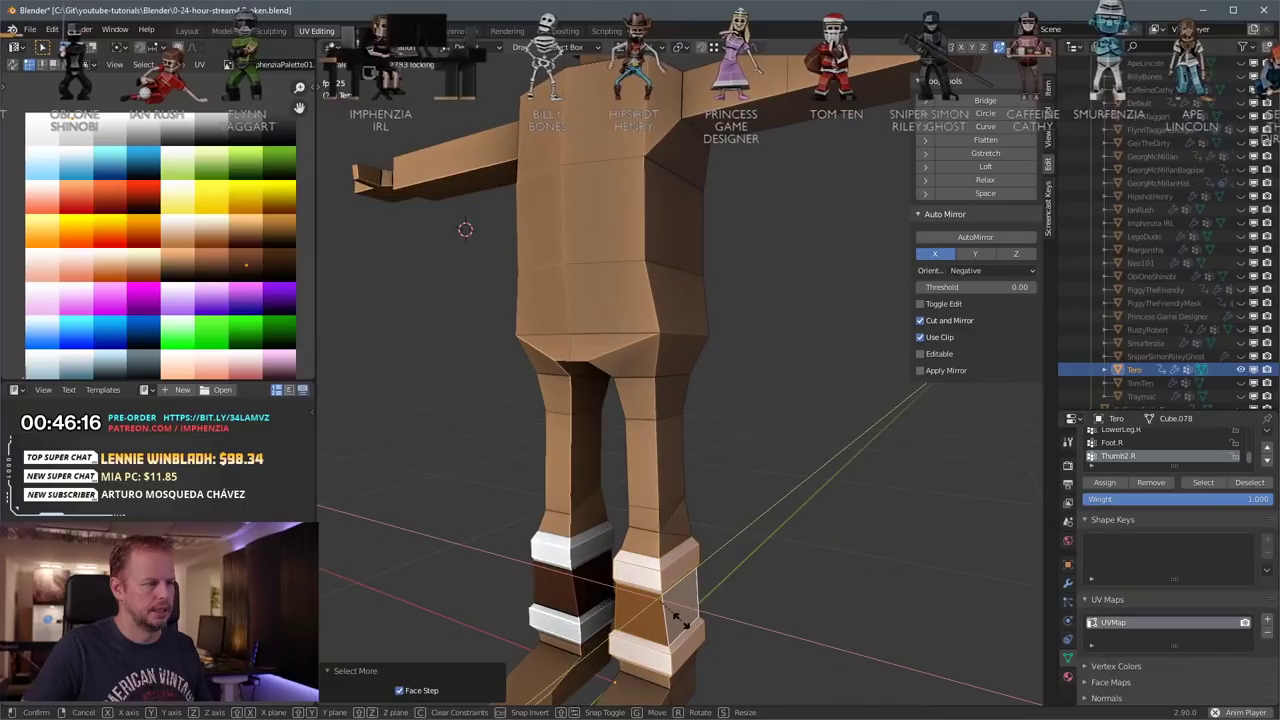
pyautogui.click(684, 618)
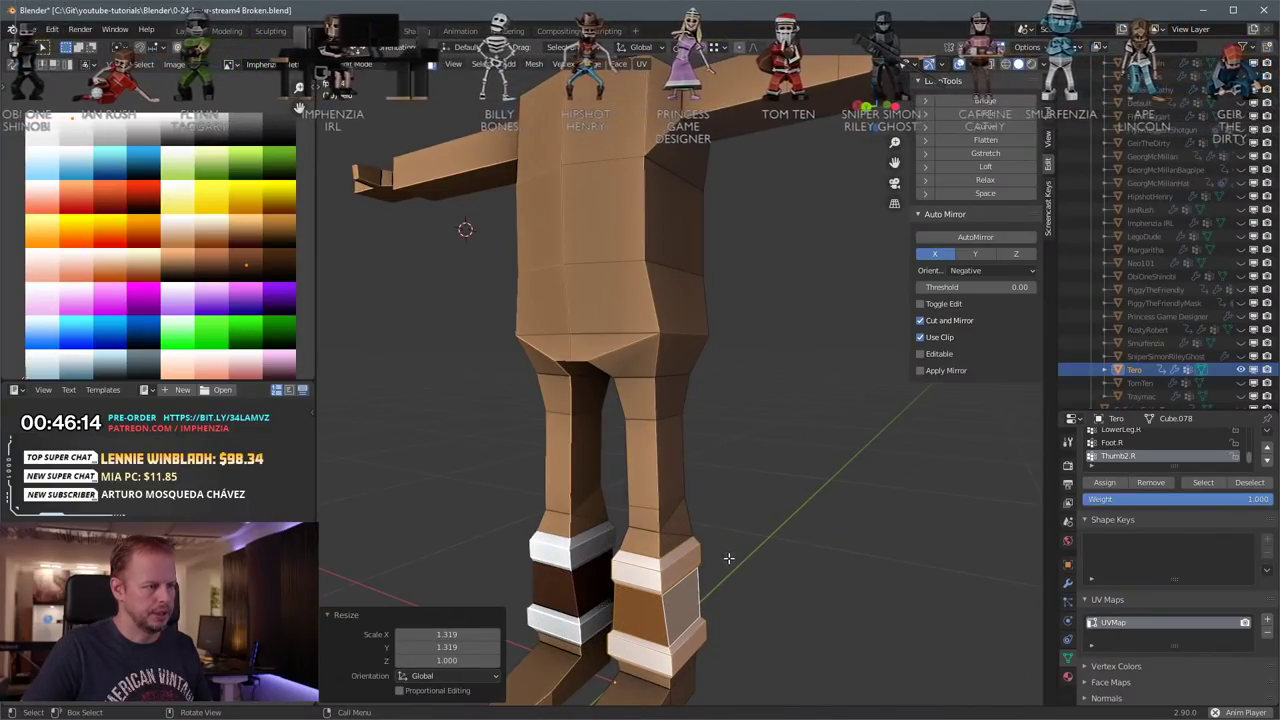
pyautogui.hotkey('ctrl', 'z')
# Step: Insert a loop cut at the upper white band of the lower leg
pyautogui.hotkey('ctrl', 'r')
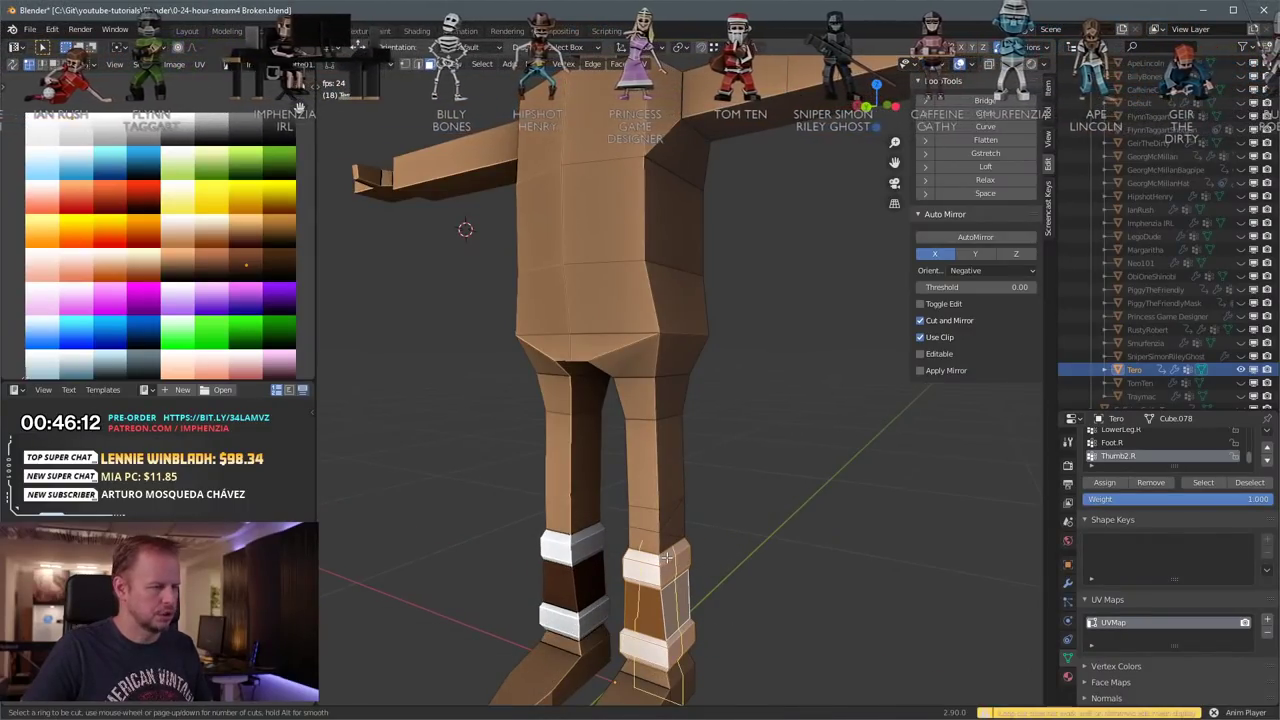
pyautogui.click(659, 562)
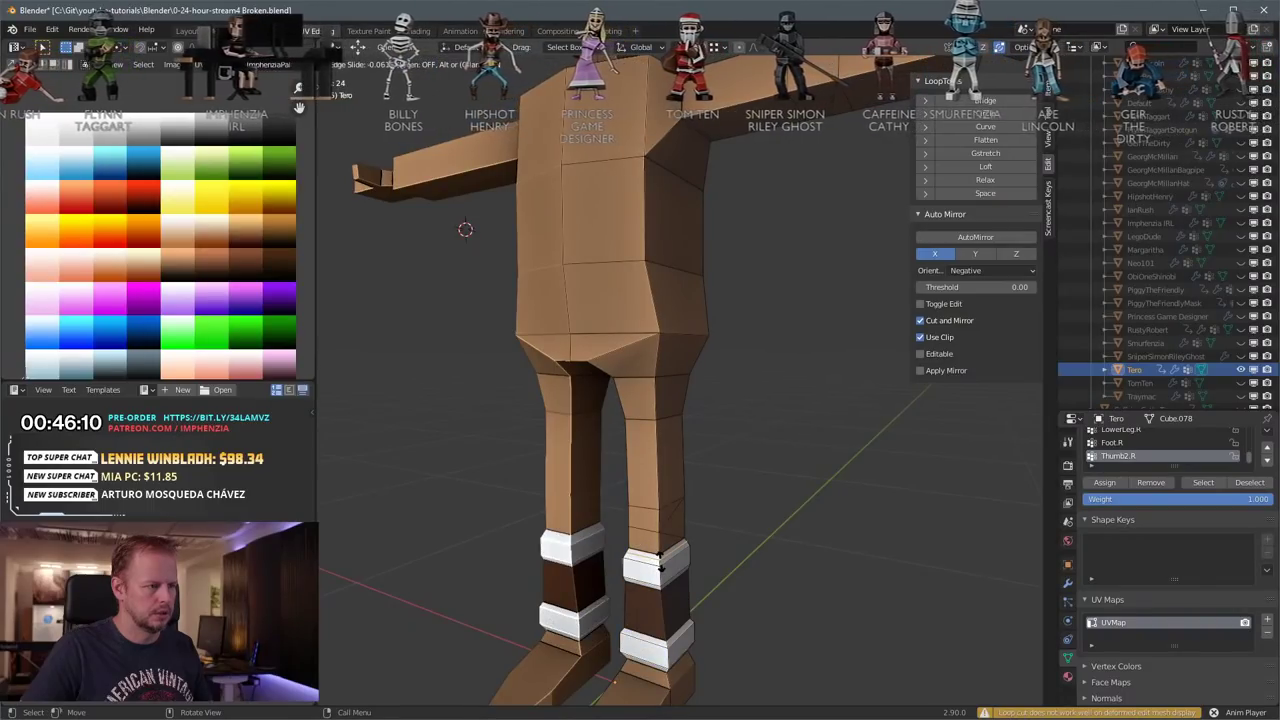
pyautogui.click(660, 562)
# Step: Select the dark brown ankle section together with both white bands and scale it by 1.252 in X and Y only
pyautogui.keyDown('alt'); pyautogui.click(662, 623); pyautogui.keyUp('alt')
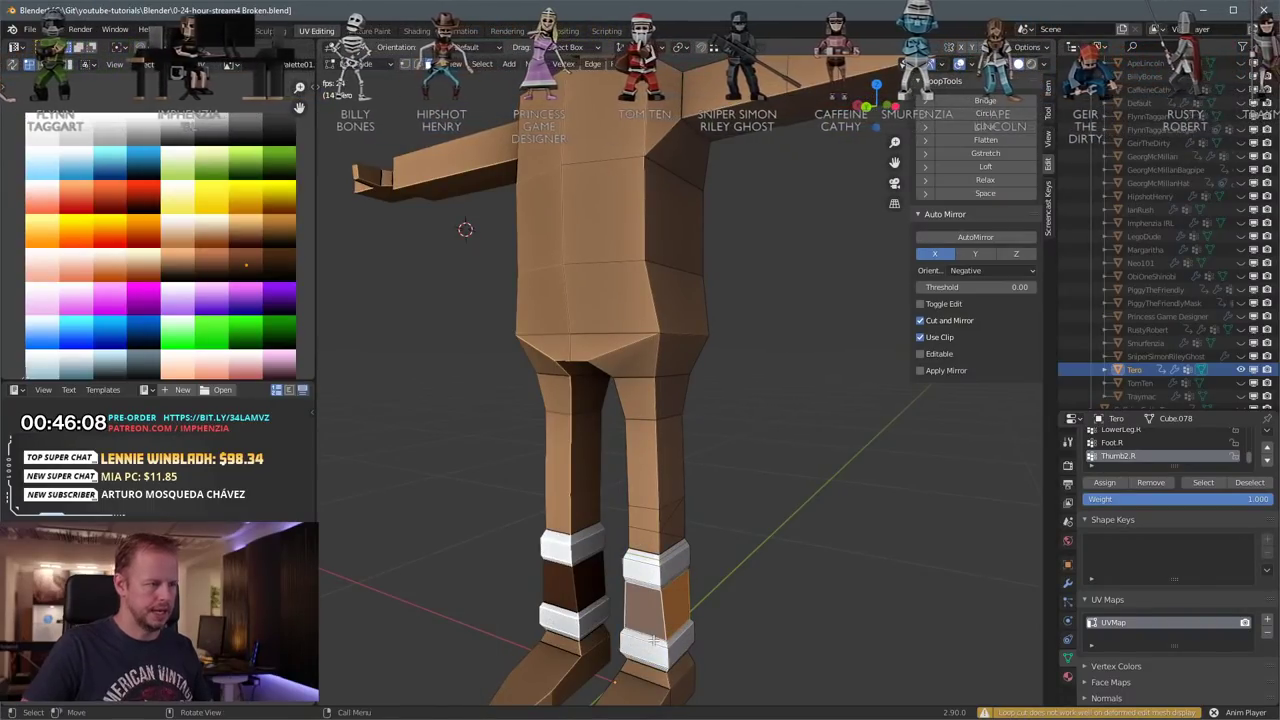
pyautogui.press('ctrl+KP_Add')
pyautogui.press('ctrl+KP_Add')
pyautogui.press('ctrl+KP_Add')
pyautogui.press('ctrl+KP_Add')
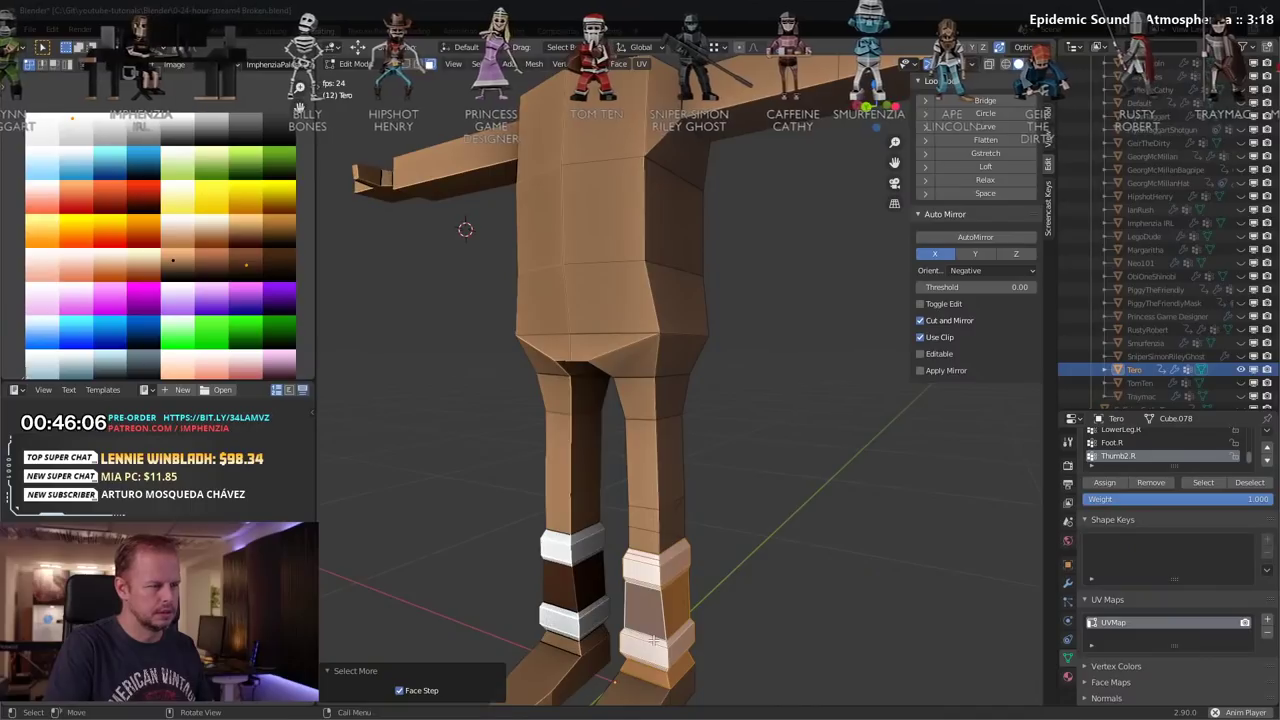
pyautogui.scroll(-3, 642, 634)
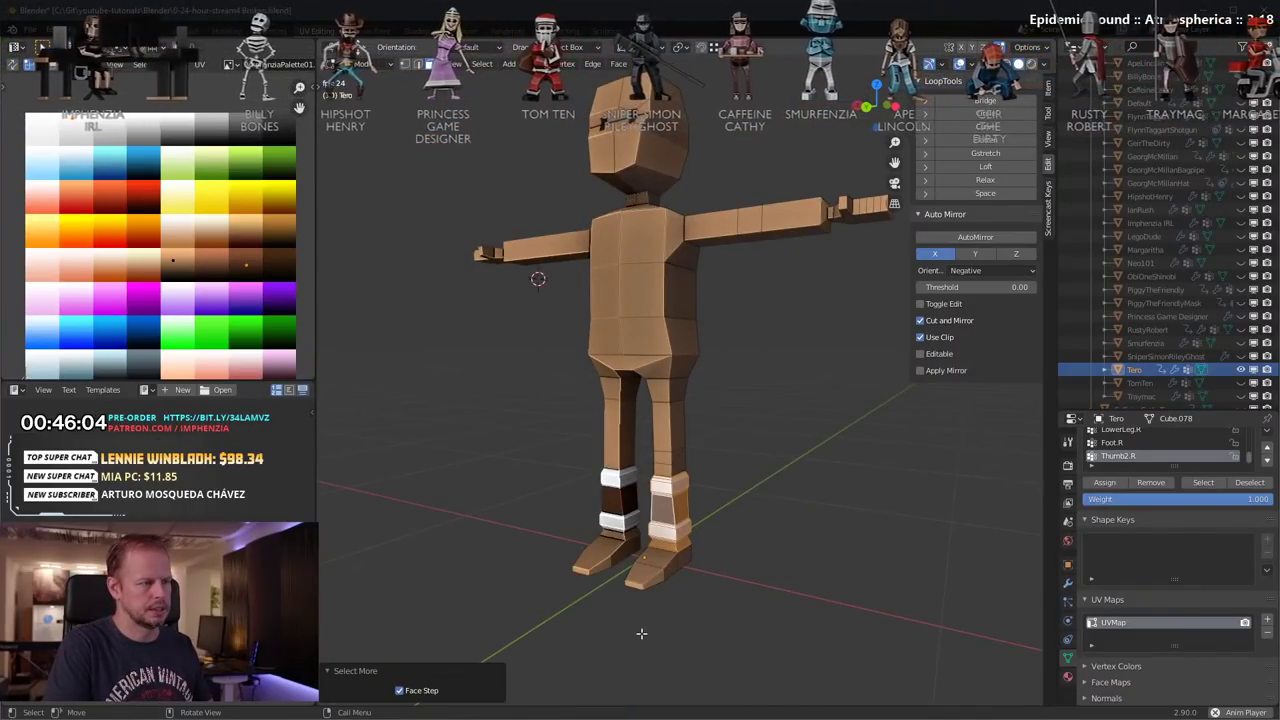
pyautogui.press('ctrl+KP_Subtract')
pyautogui.scroll(2, 584, 617)
pyautogui.press('s')
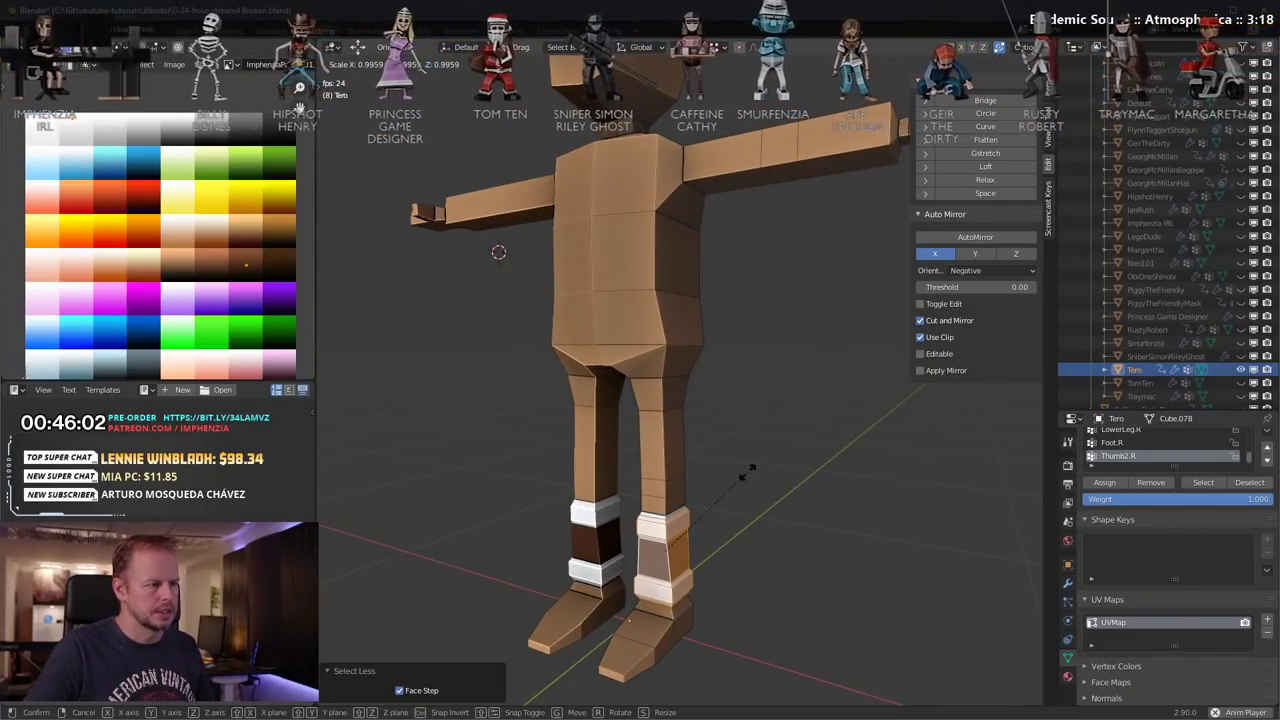
pyautogui.hotkey('shift', 'z')
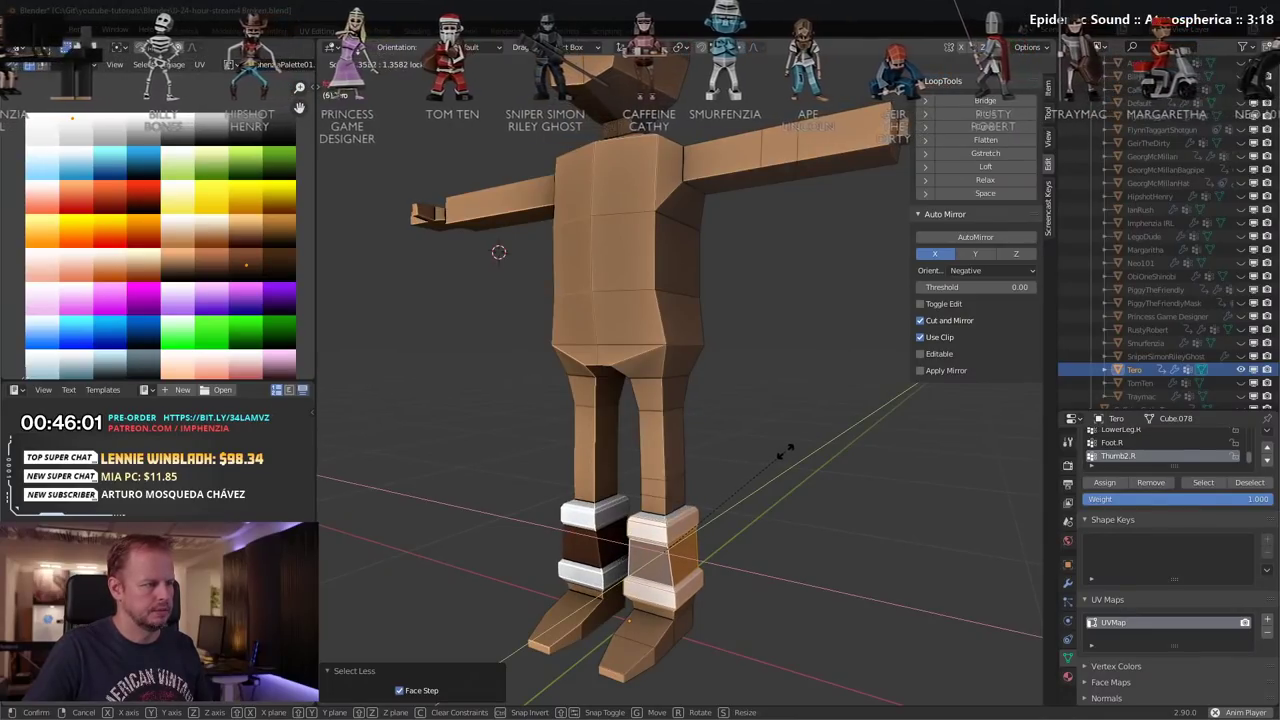
pyautogui.click(772, 454)
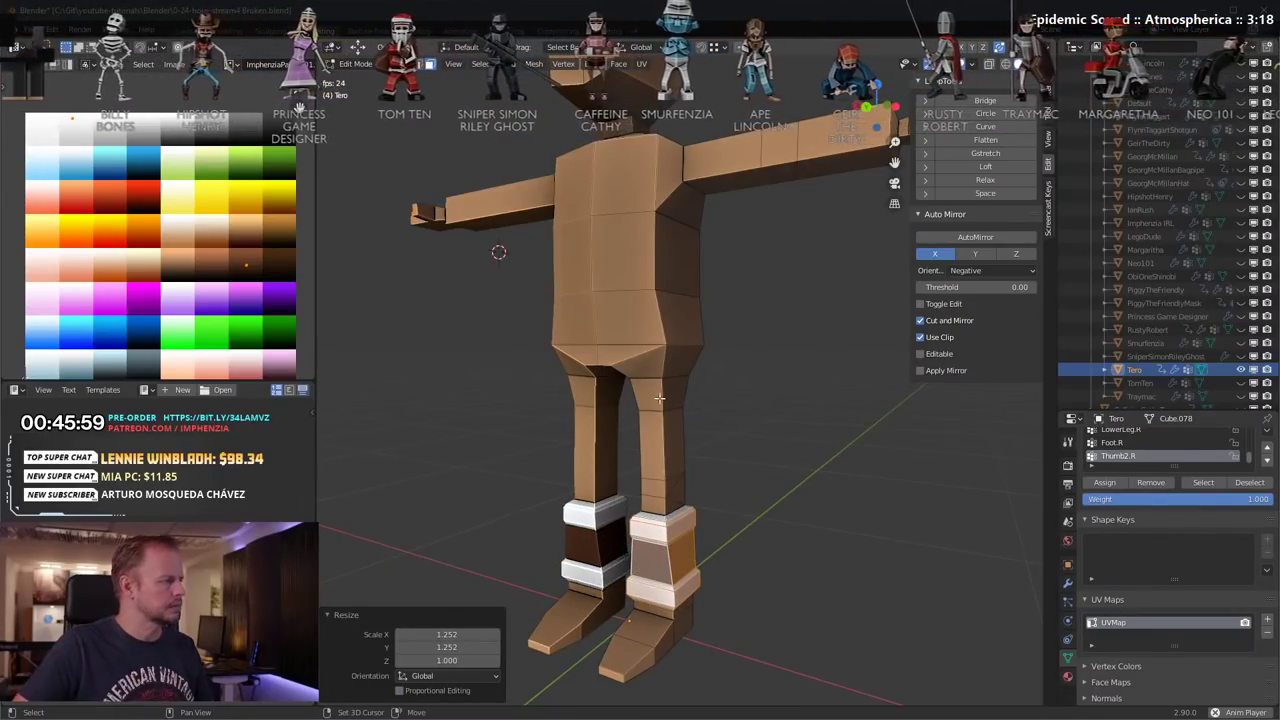
pyautogui.moveTo(698, 362); pyautogui.dragTo(659, 328, button='middle')
pyautogui.press('Tab')
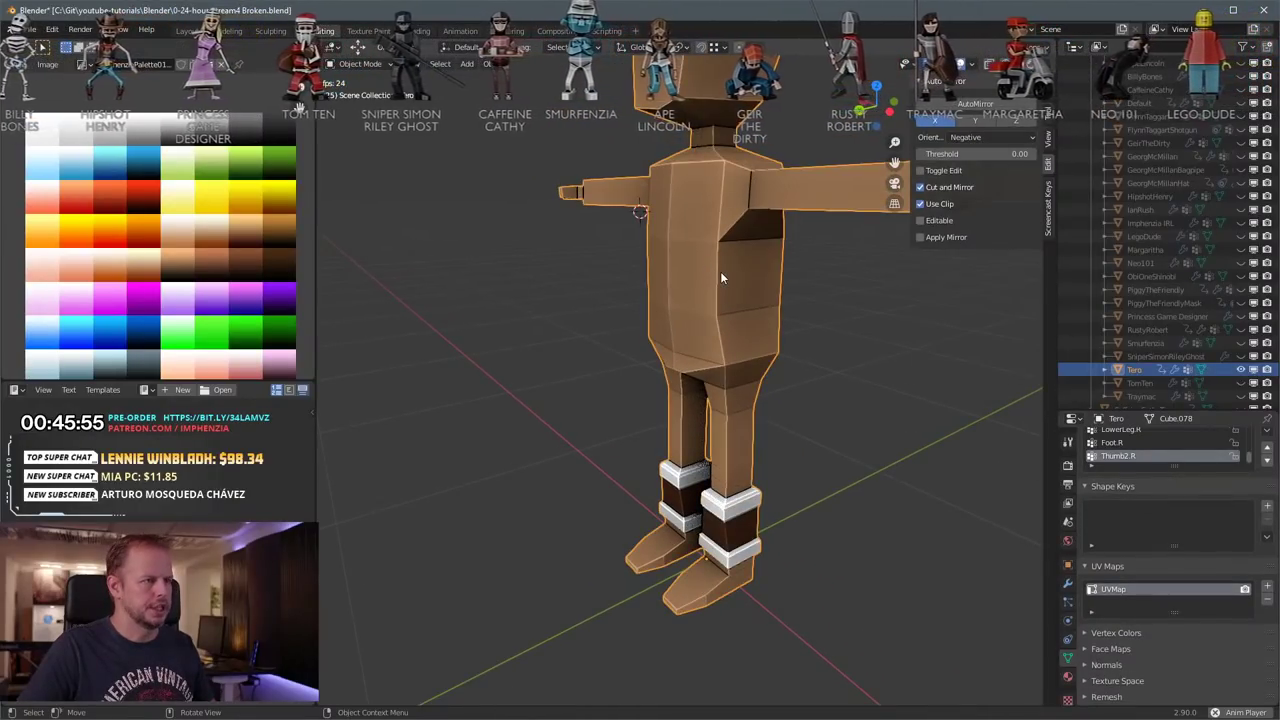
pyautogui.press('Tab')
pyautogui.click(716, 251)
pyautogui.click(707, 195)
pyautogui.moveTo(734, 199); pyautogui.dragTo(717, 258, button='middle')
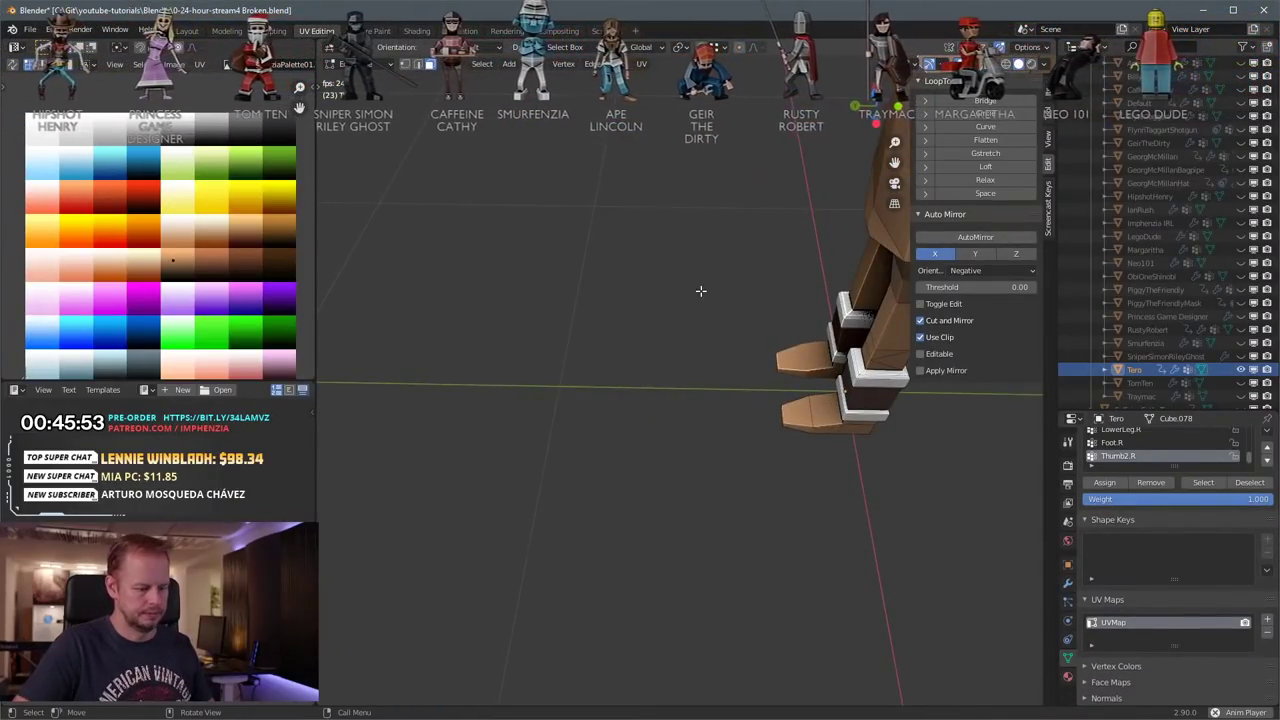
pyautogui.press('KP_Decimal')
pyautogui.scroll(-4, 603, 297)
pyautogui.moveTo(594, 345); pyautogui.dragTo(759, 385, button='middle')
pyautogui.press('g')
pyautogui.click(866, 360)
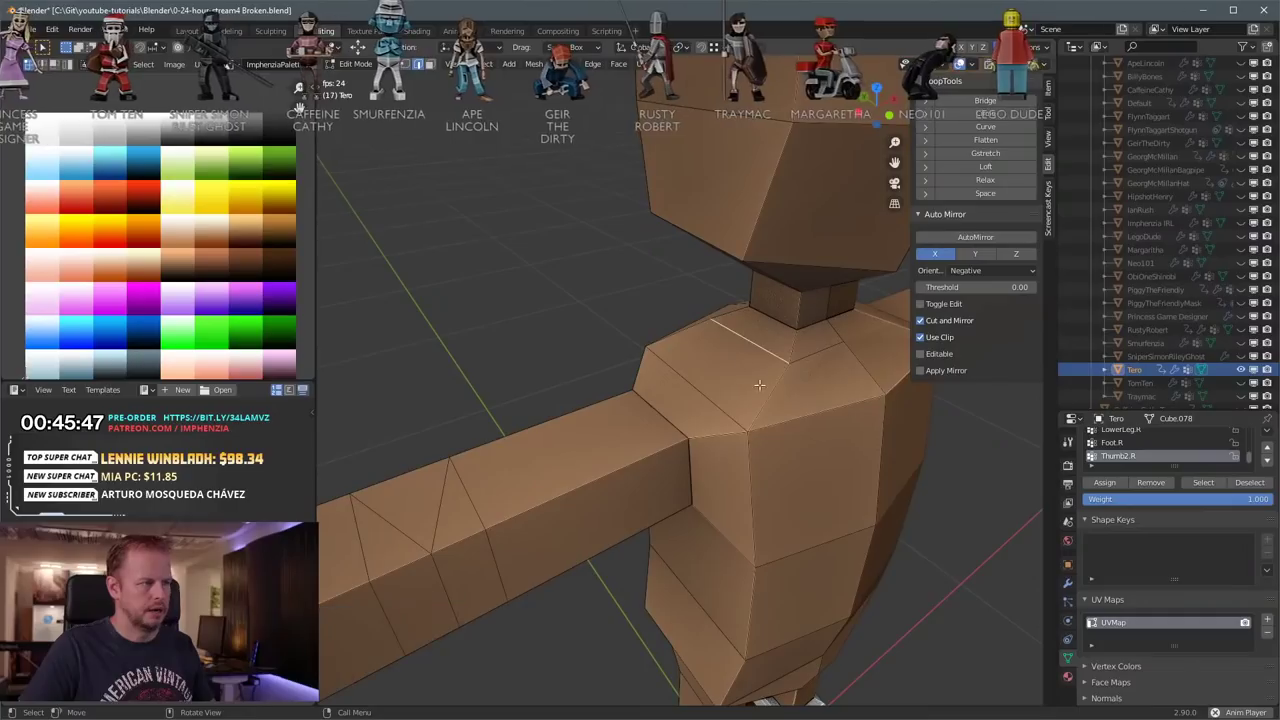
pyautogui.keyDown('shift'); pyautogui.click(816, 364); pyautogui.keyUp('shift')
# Step: Select the upper torso faces across the shoulder, back and chest in face mode
pyautogui.press('3')
pyautogui.click(736, 372)
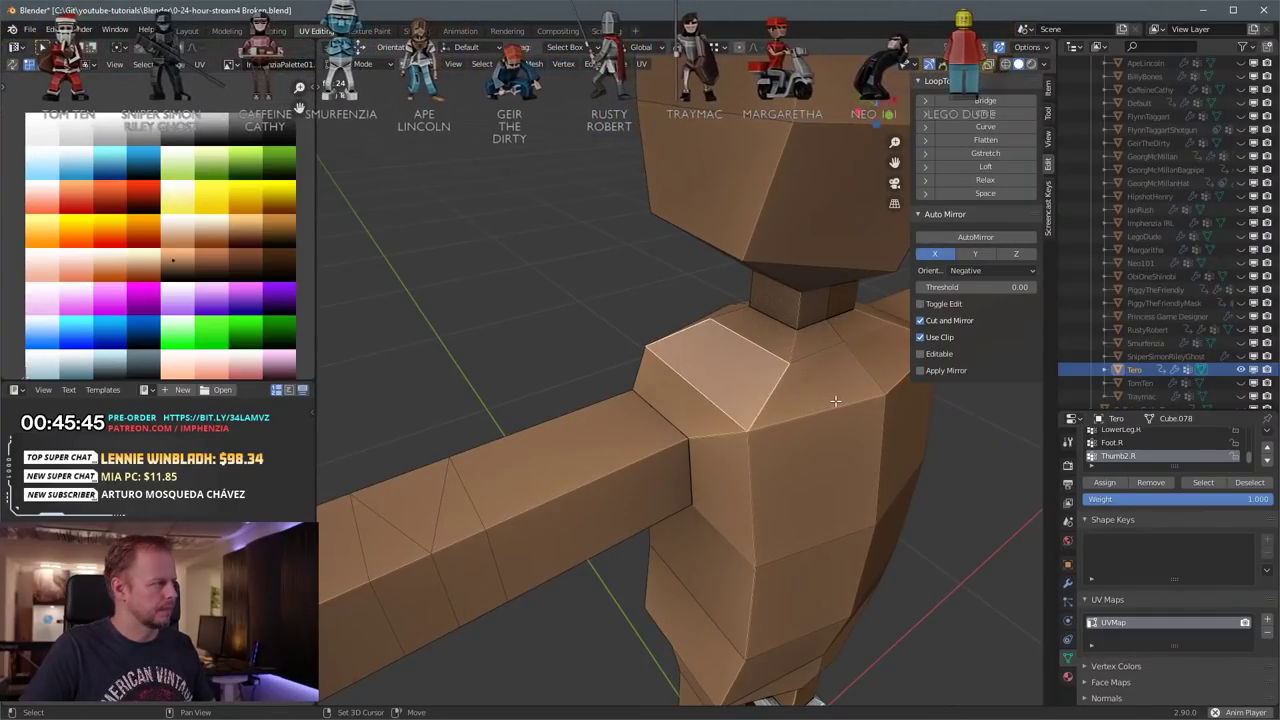
pyautogui.keyDown('shift'); pyautogui.click(835, 401); pyautogui.keyUp('shift')
pyautogui.moveTo(835, 401); pyautogui.dragTo(718, 366, button='middle')
pyautogui.keyDown('shift'); pyautogui.click(714, 463); pyautogui.keyUp('shift')
pyautogui.moveTo(714, 463); pyautogui.dragTo(746, 460, button='middle')
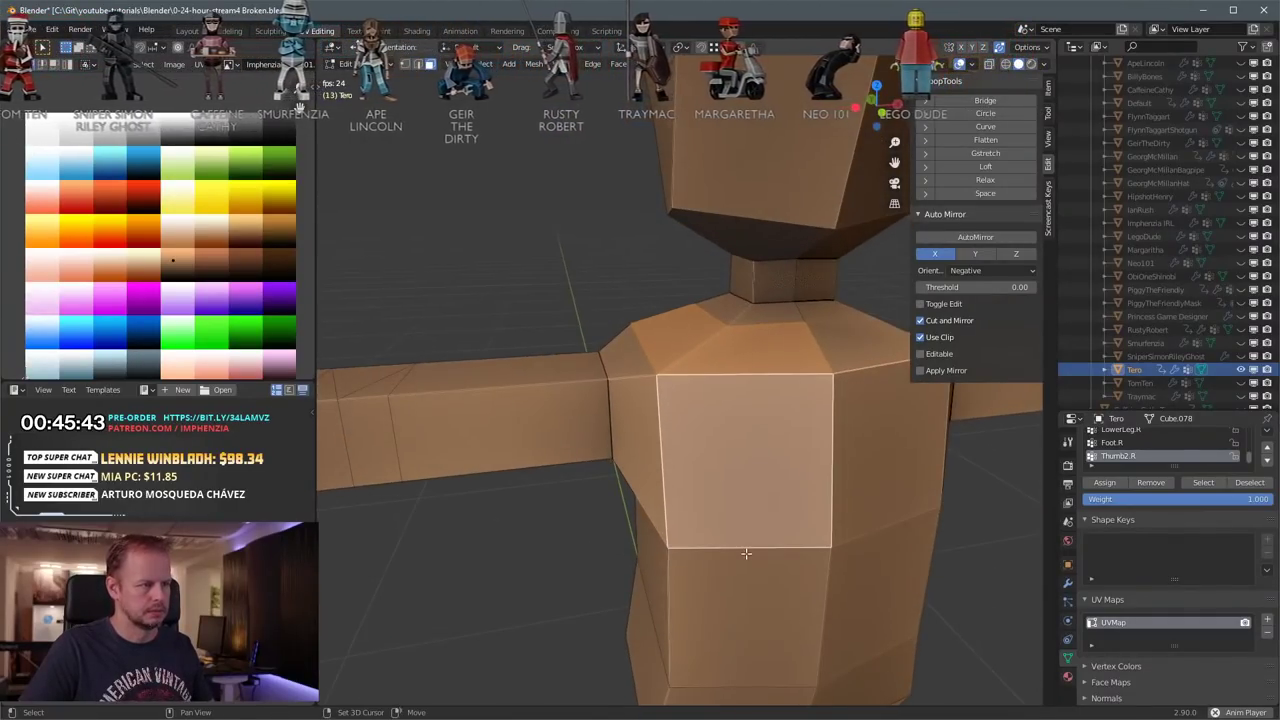
pyautogui.click(746, 553)
pyautogui.moveTo(626, 365); pyautogui.dragTo(852, 376, button='middle')
pyautogui.keyDown('shift'); pyautogui.click(712, 332); pyautogui.keyUp('shift')
pyautogui.keyDown('shift'); pyautogui.click(700, 370); pyautogui.keyUp('shift')
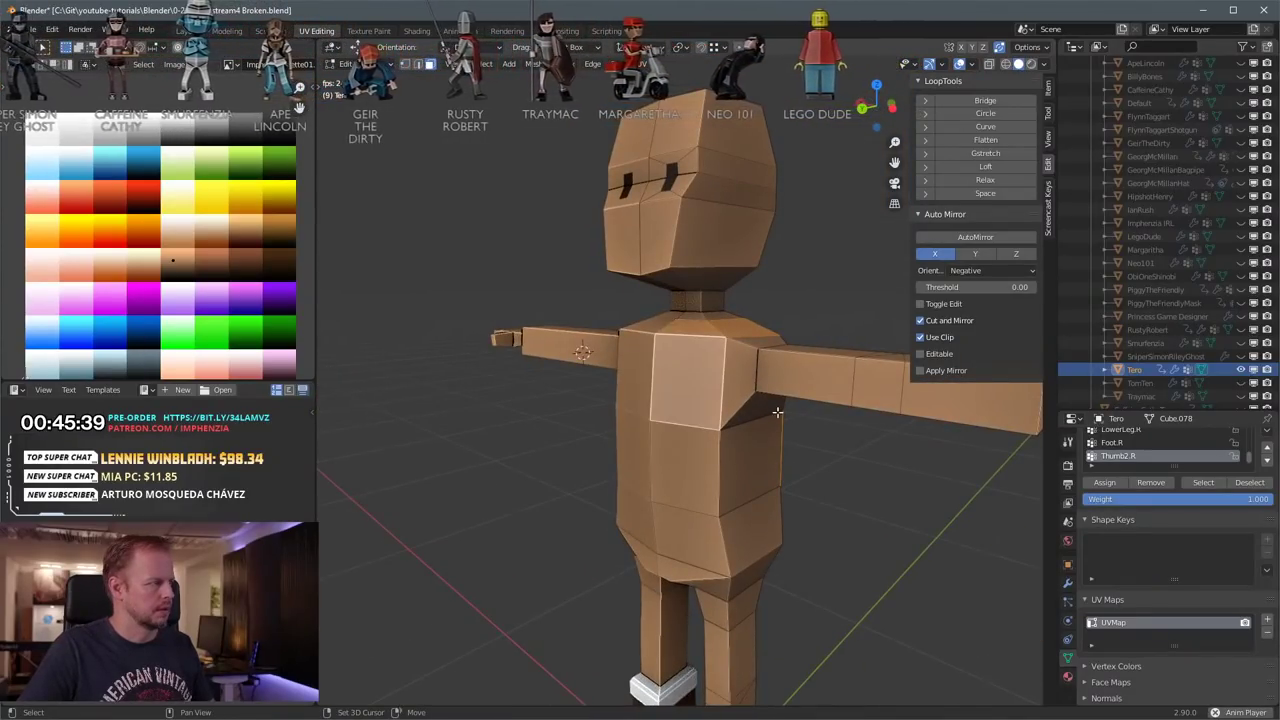
pyautogui.keyDown('shift'); pyautogui.click(686, 383); pyautogui.keyUp('shift')
pyautogui.moveTo(686, 383); pyautogui.dragTo(815, 455, button='middle')
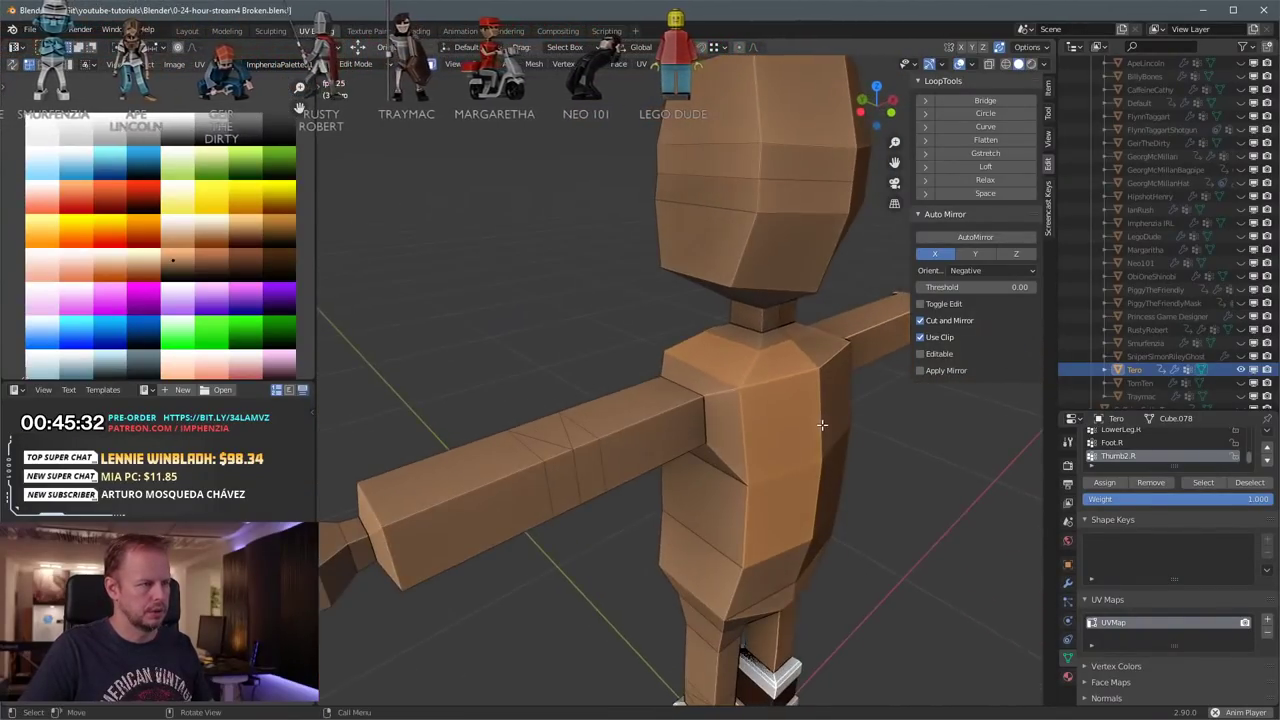
# Step: Extrude the selected torso faces about 0.0356 m along their normals and grow the selection to include the side faces
pyautogui.hotkey('alt', 'e')
pyautogui.click(838, 477)
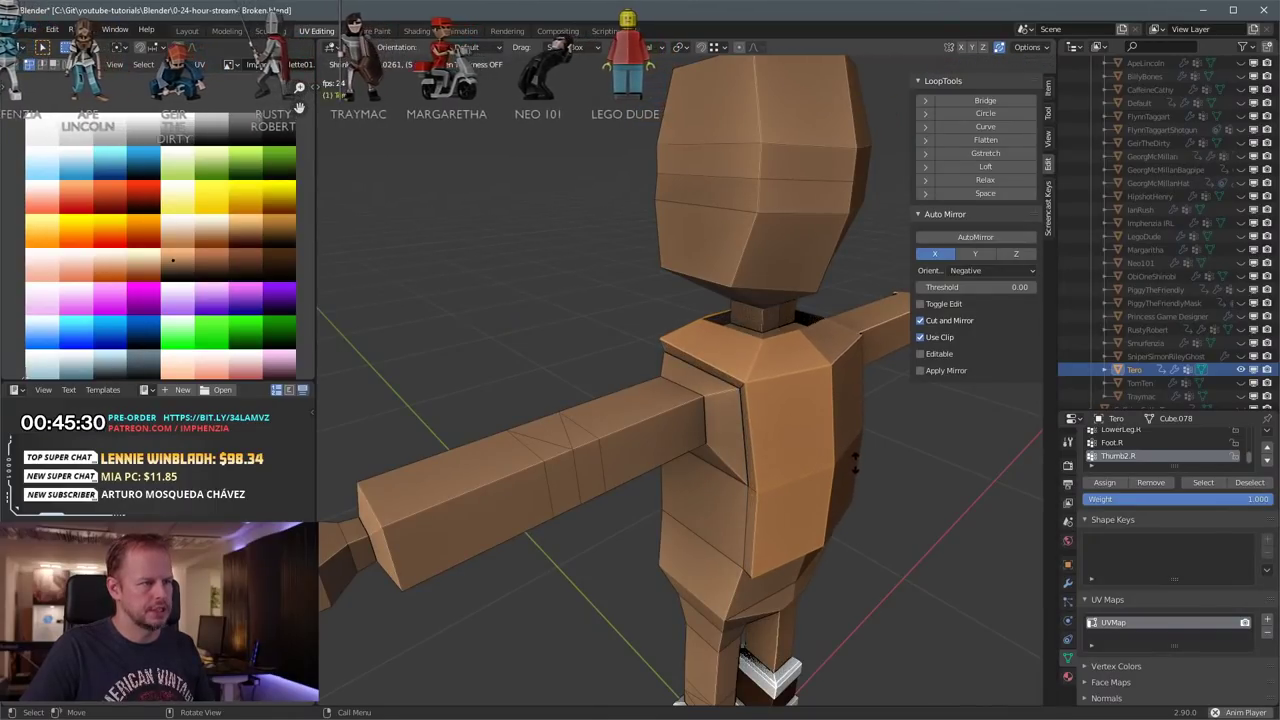
pyautogui.click(872, 458)
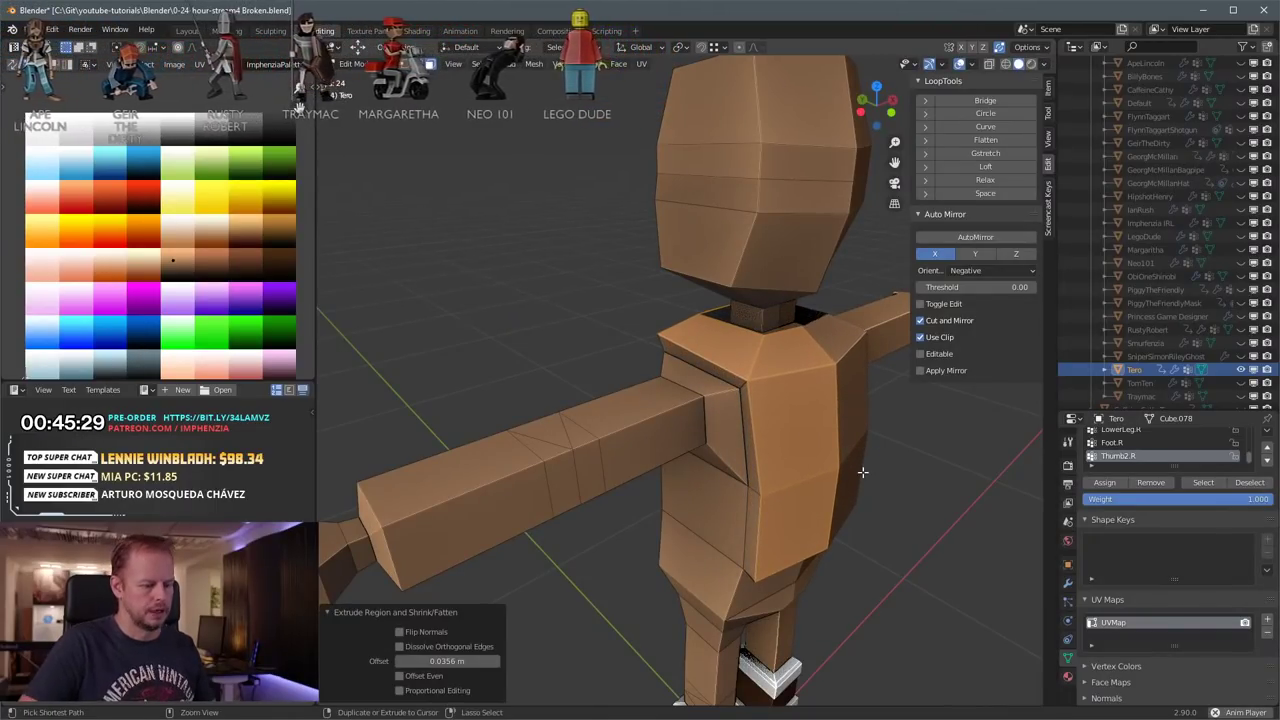
pyautogui.press('ctrl+KP_Add')
# Step: Try moving the extruded torso faces' UVs to other swatches on the palette
pyautogui.press('g')
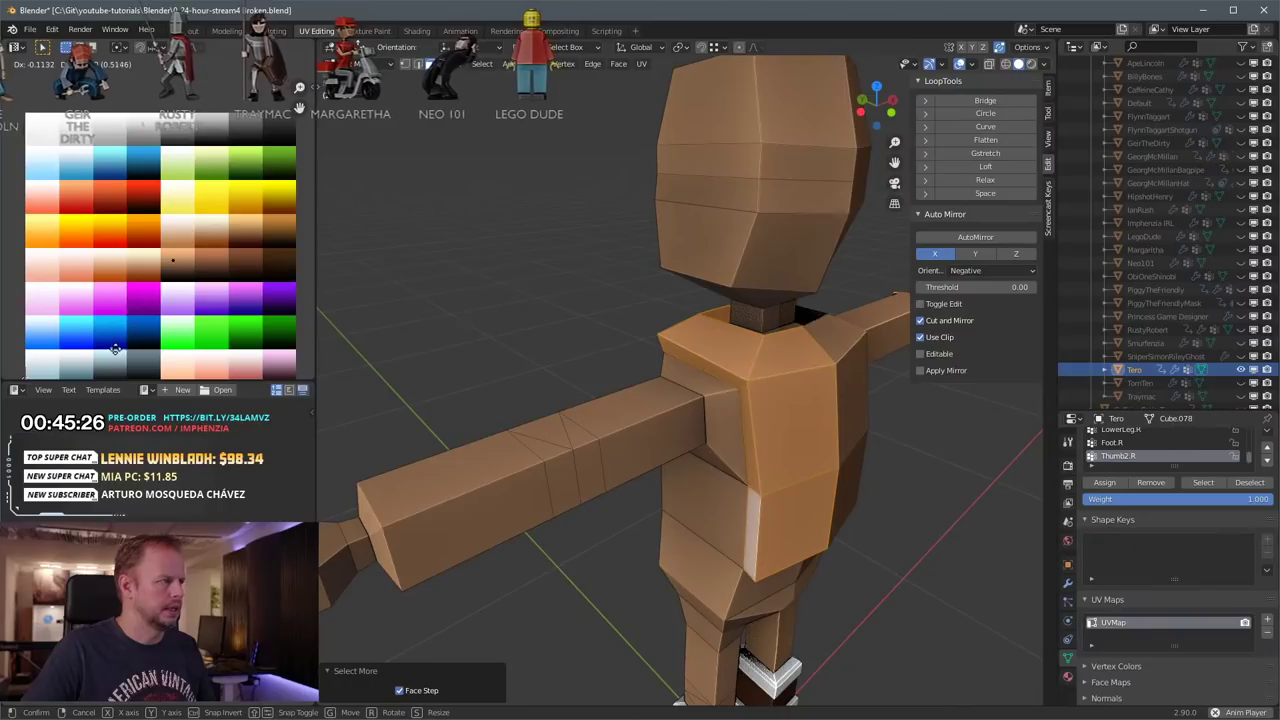
pyautogui.click(113, 346)
pyautogui.press('g')
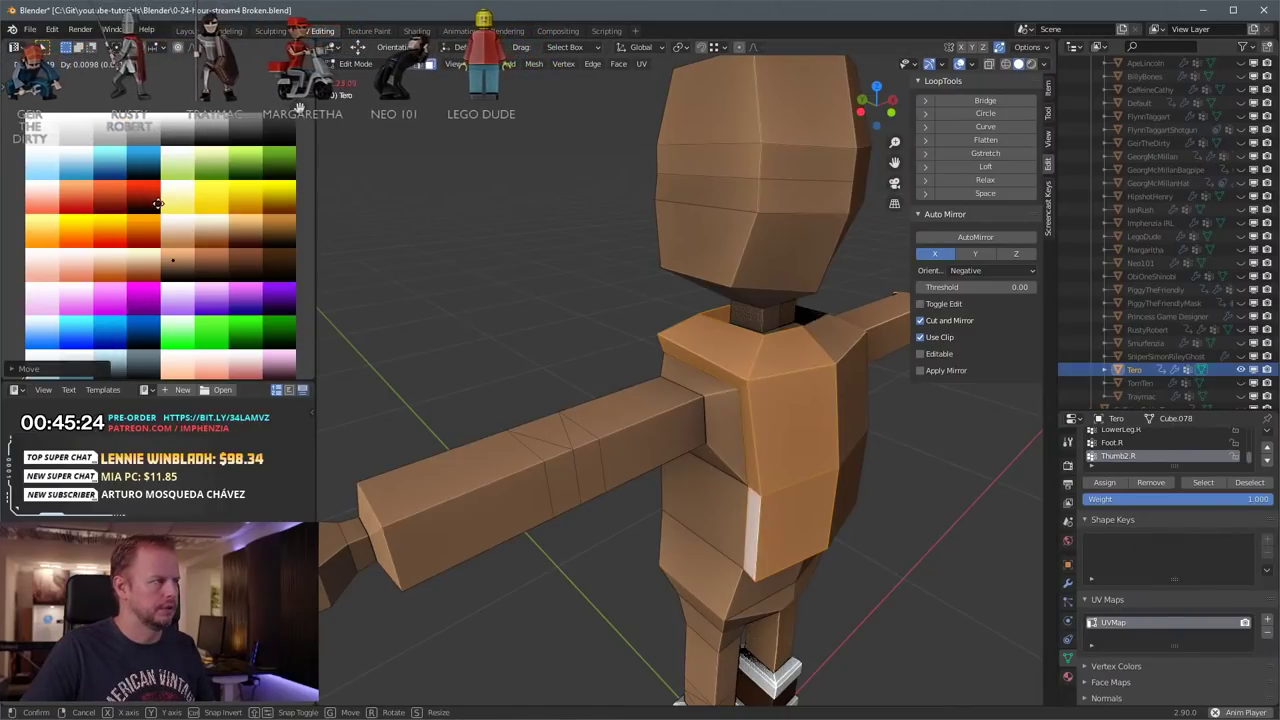
pyautogui.click(162, 205)
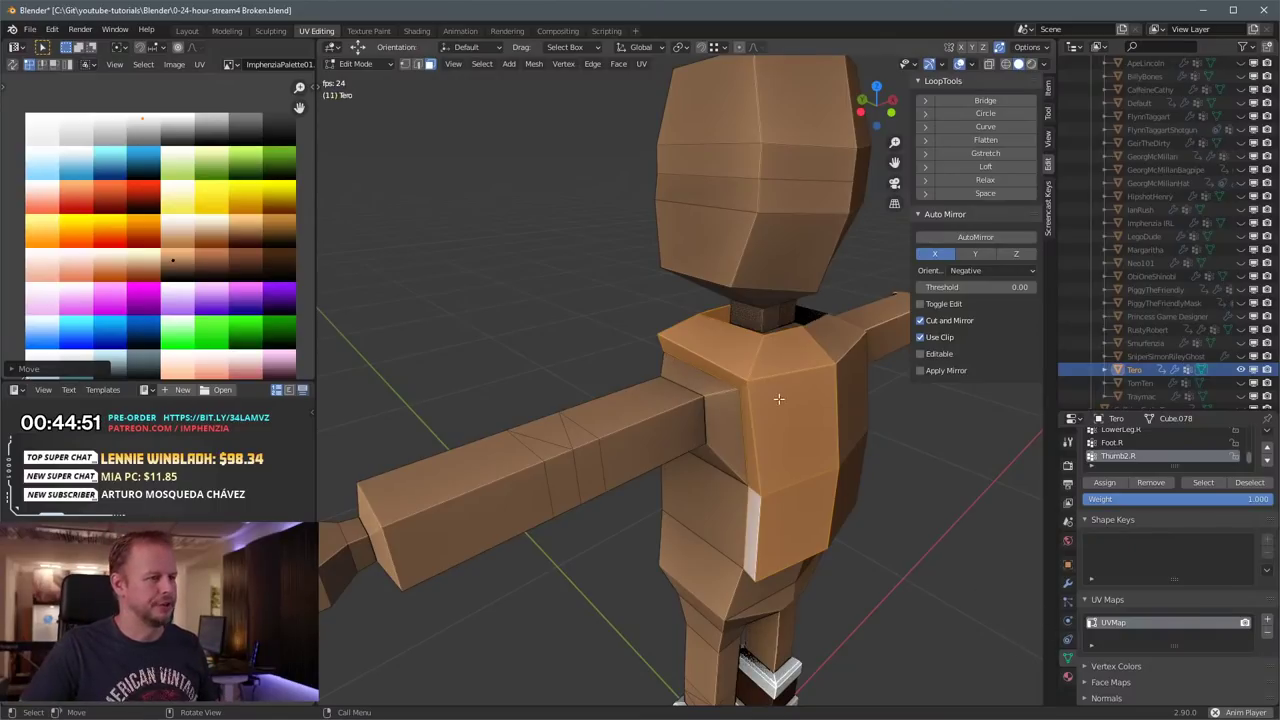
# Step: Collapse the extruded torso faces' UVs by scaling them to 0, move them onto a white swatch, and deselect the faces
pyautogui.scroll(-5, 779, 399)
pyautogui.moveTo(738, 425); pyautogui.dragTo(803, 443, button='middle')
pyautogui.scroll(5, 803, 443)
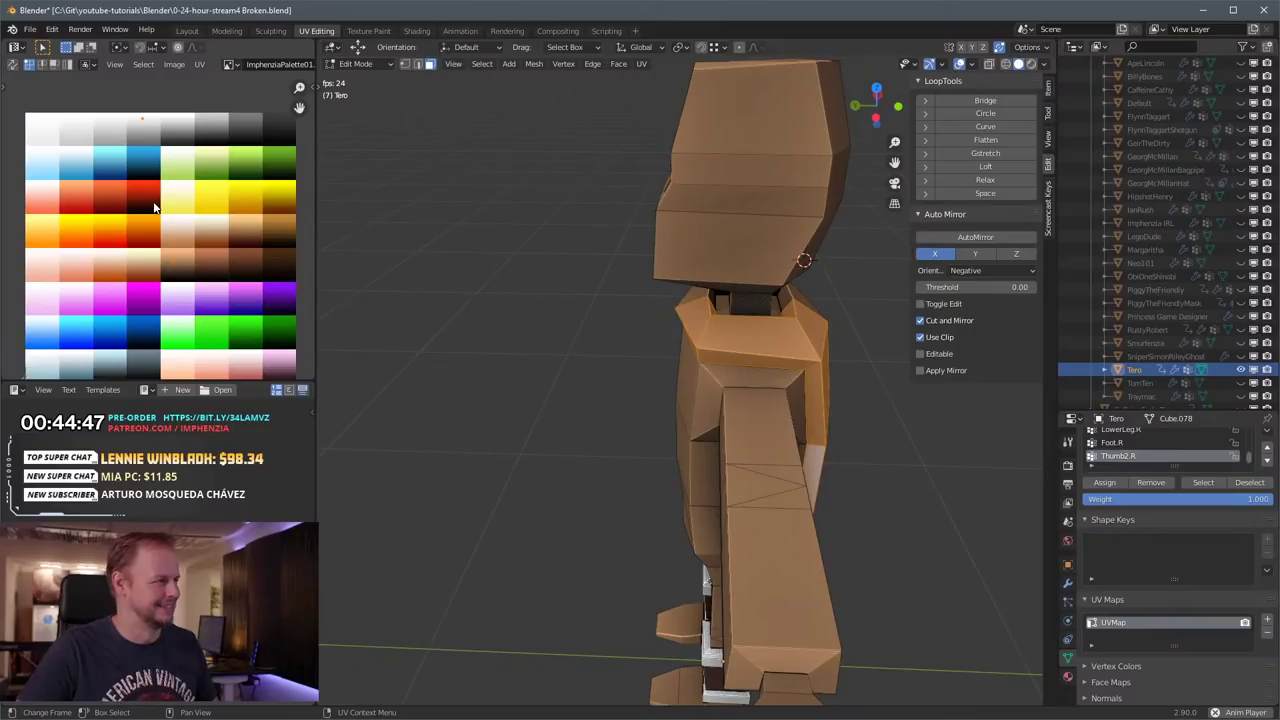
pyautogui.press('s')
pyautogui.press('0')
pyautogui.press('Return')
pyautogui.press('g')
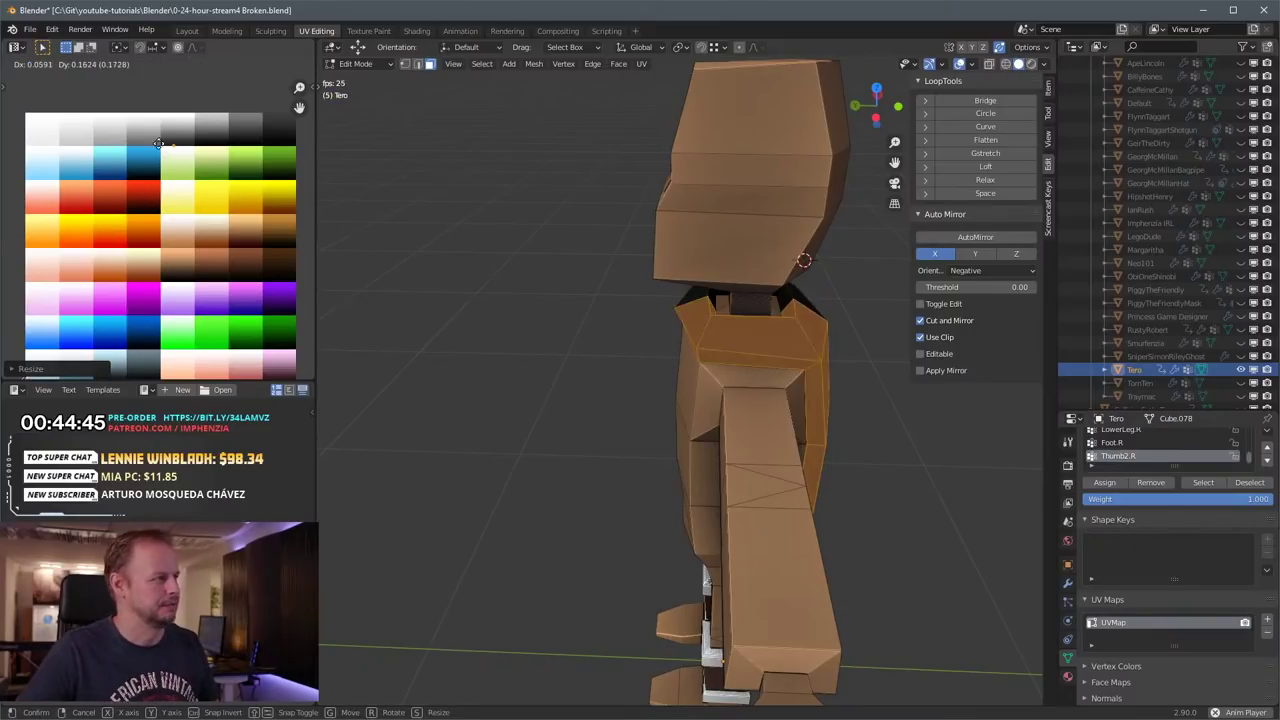
pyautogui.click(125, 120)
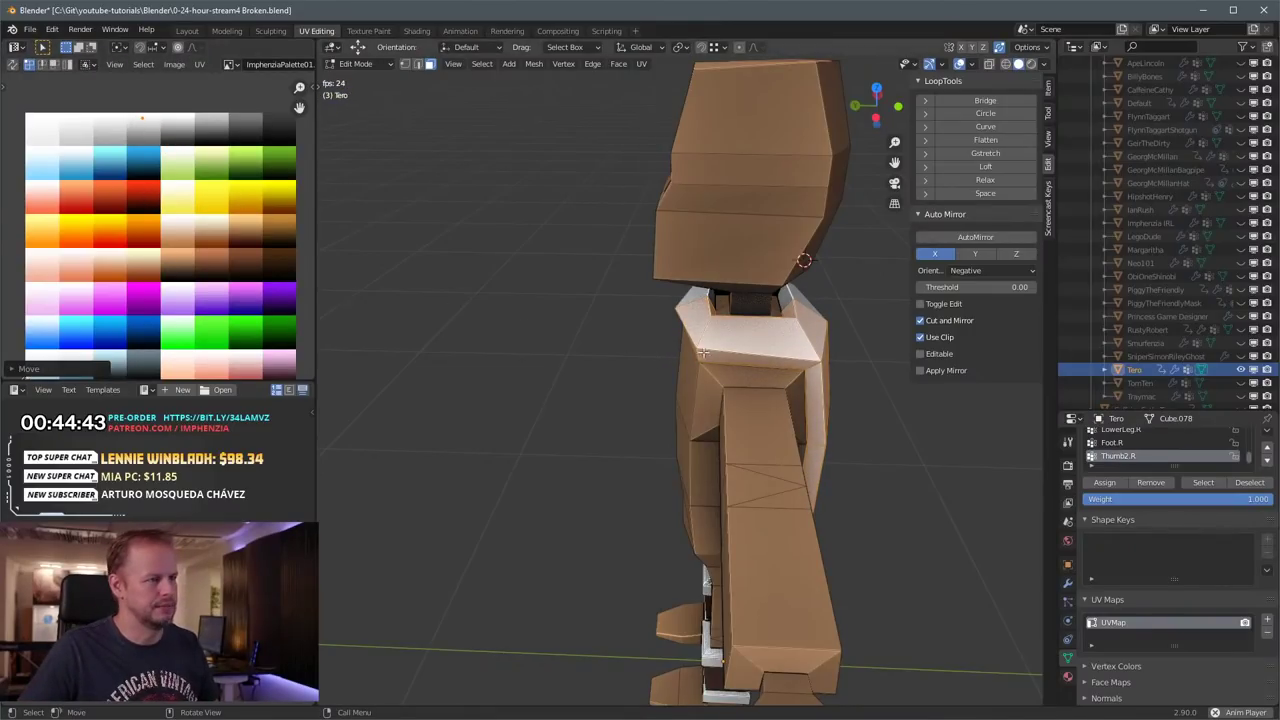
pyautogui.moveTo(805, 360); pyautogui.dragTo(692, 445, button='middle')
pyautogui.scroll(-3, 681, 356)
pyautogui.click(886, 477)
pyautogui.scroll(3, 825, 402)
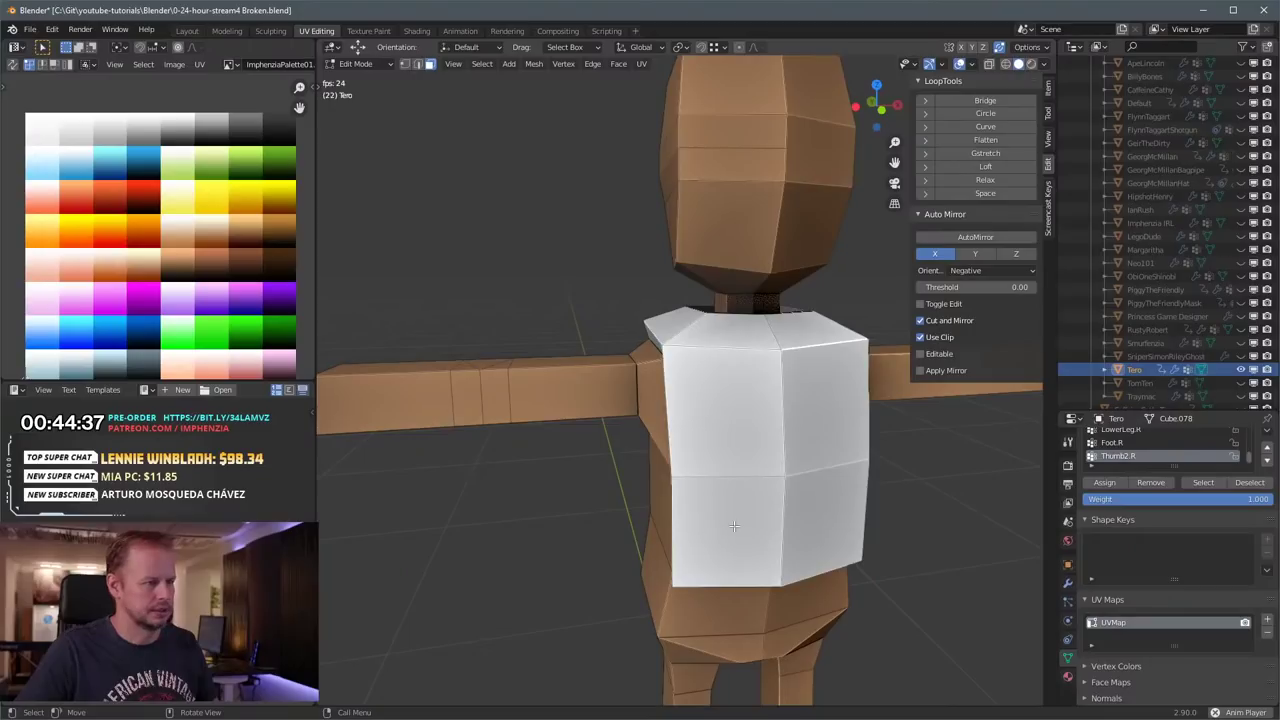
# Step: Move the bottom edge of the vest's white back panel outward to flare the hem, undoing the misplaced attempt
pyautogui.moveTo(734, 525); pyautogui.dragTo(850, 471, button='middle')
pyautogui.scroll(-1, 856, 445)
pyautogui.press('g')
pyautogui.click(883, 453)
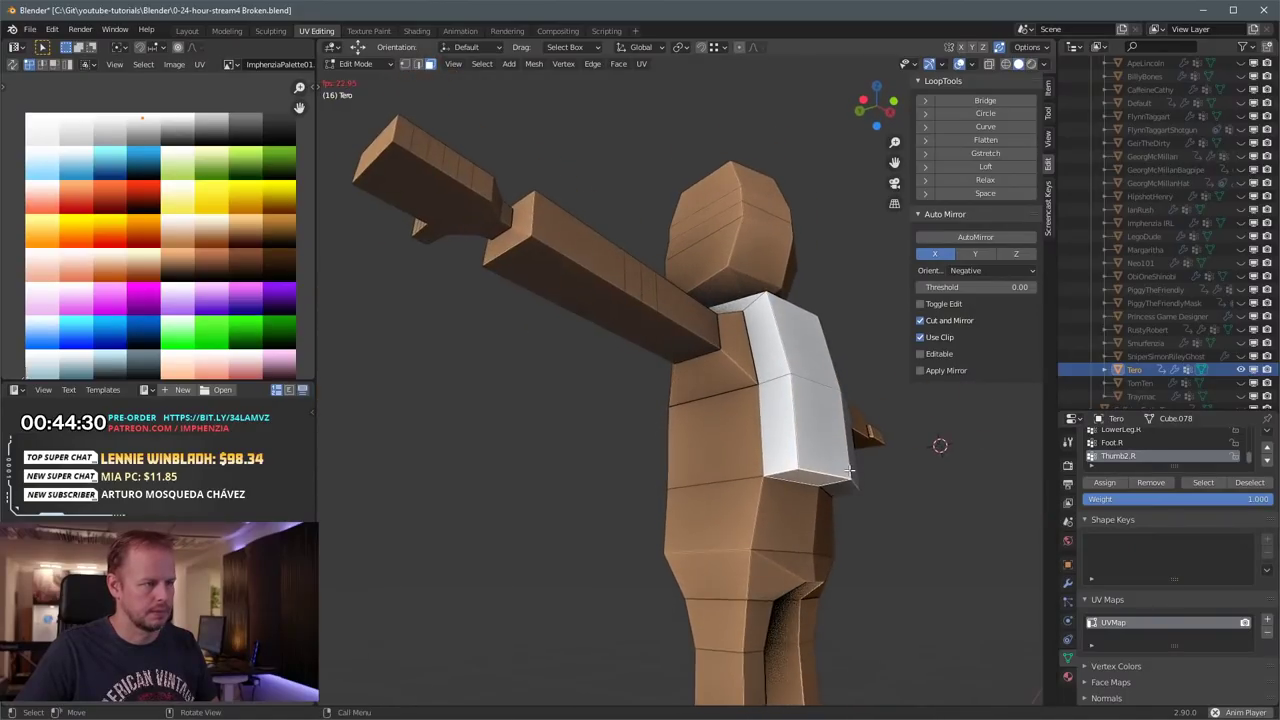
pyautogui.press('2')
pyautogui.click(845, 477)
pyautogui.press('g')
pyautogui.click(829, 447)
pyautogui.hotkey('ctrl', 'z')
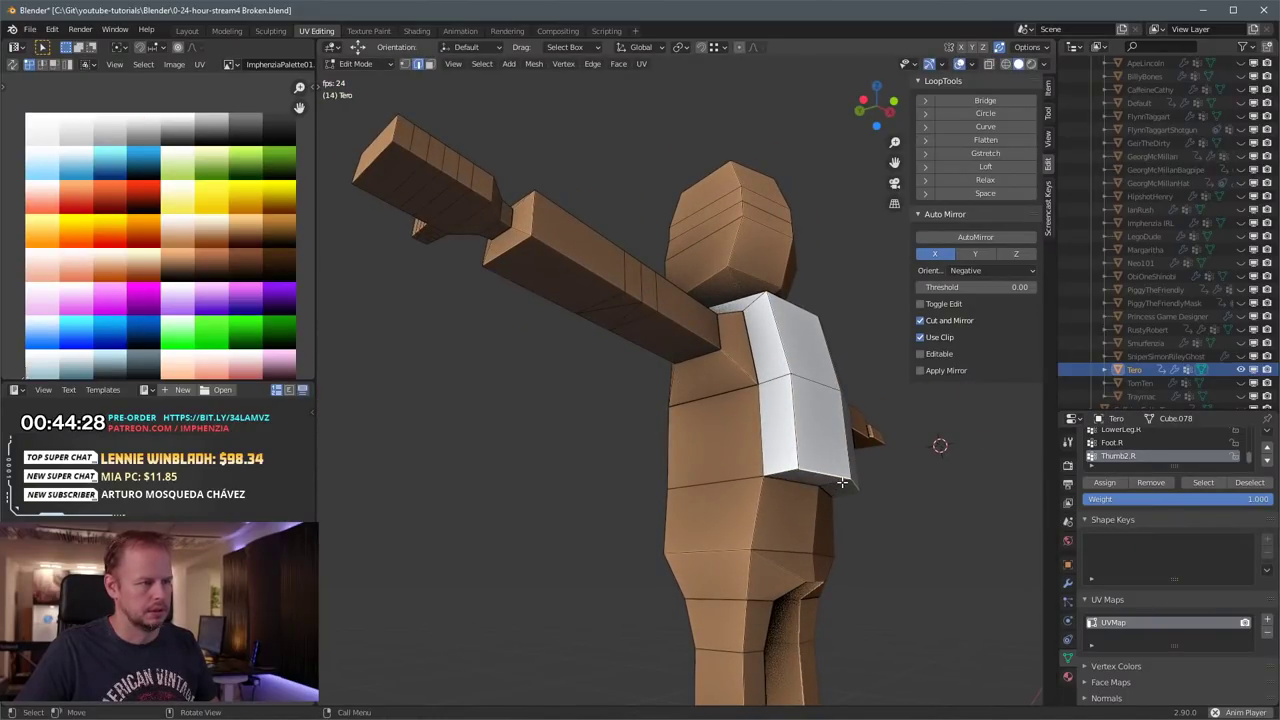
pyautogui.press('g')
pyautogui.click(836, 455)
# Step: Extrude the back panel's bottom face downward, scale it by 0.439, and move it about 0.045 m in X
pyautogui.press('3')
pyautogui.click(812, 470)
pyautogui.moveTo(892, 472); pyautogui.dragTo(800, 503, button='middle')
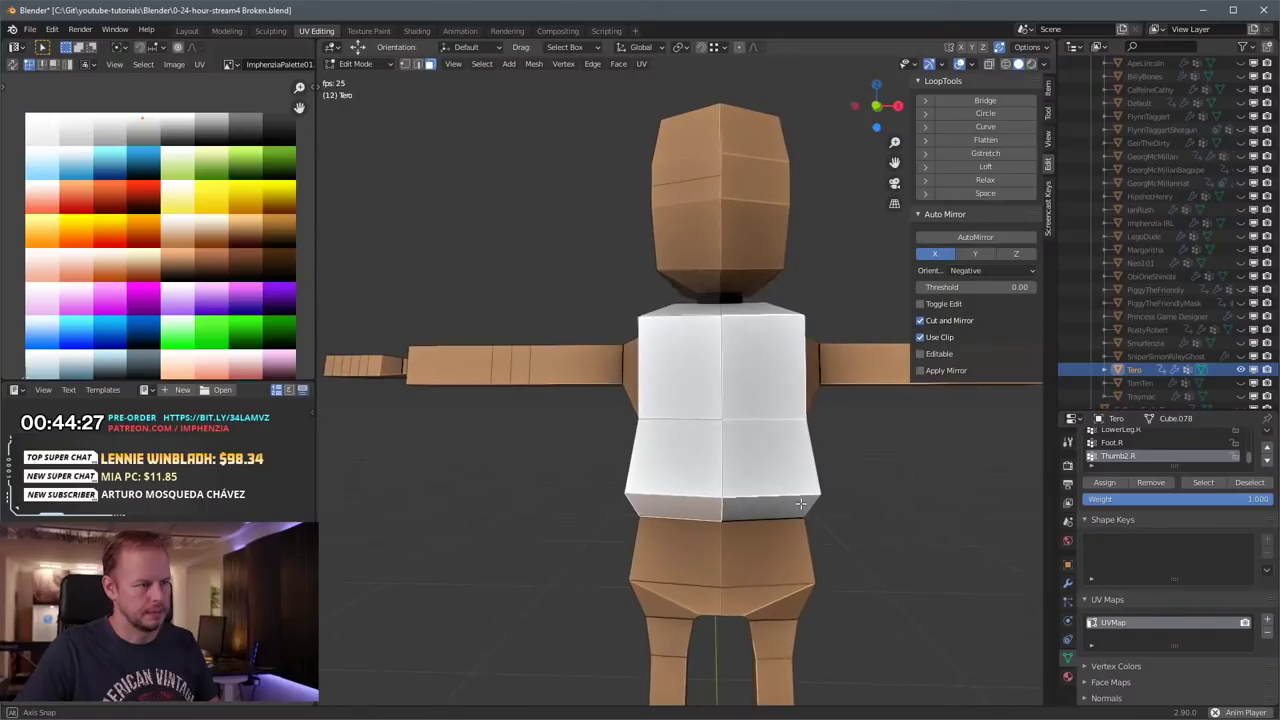
pyautogui.scroll(-1, 800, 503)
pyautogui.press('e')
pyautogui.click(817, 525)
pyautogui.press('s')
pyautogui.click(738, 520)
pyautogui.press('g')
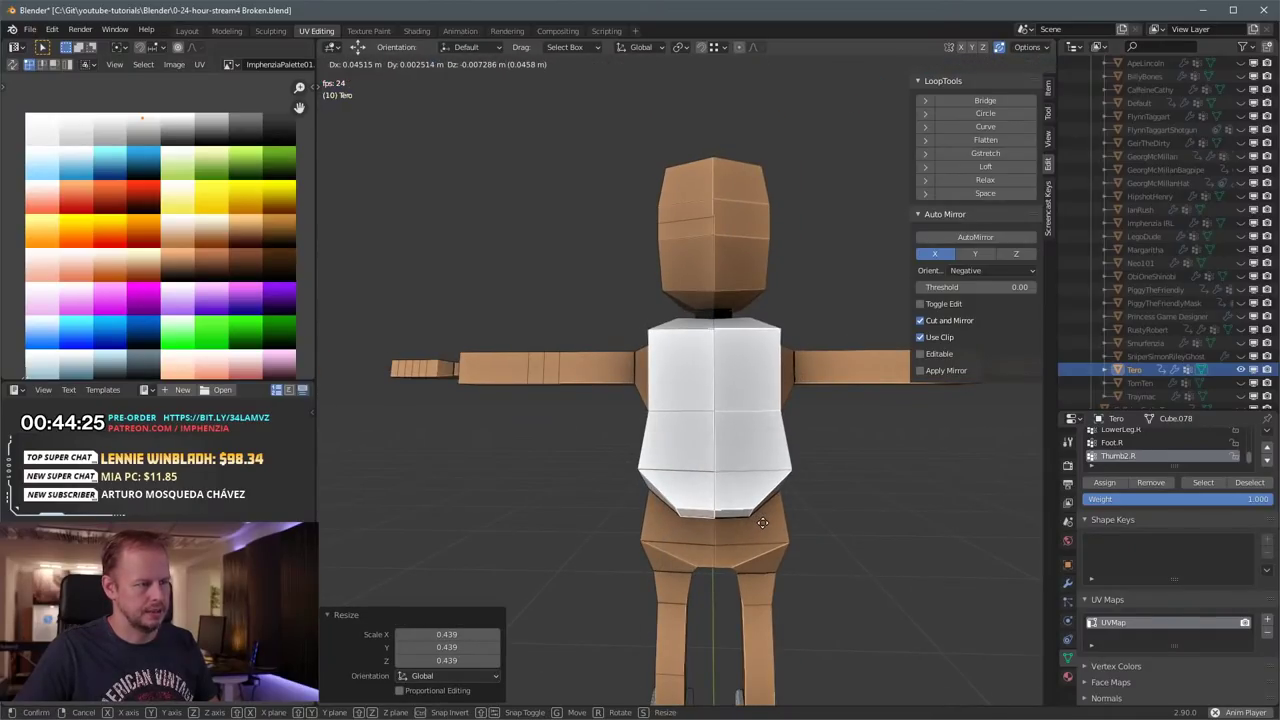
pyautogui.click(762, 522)
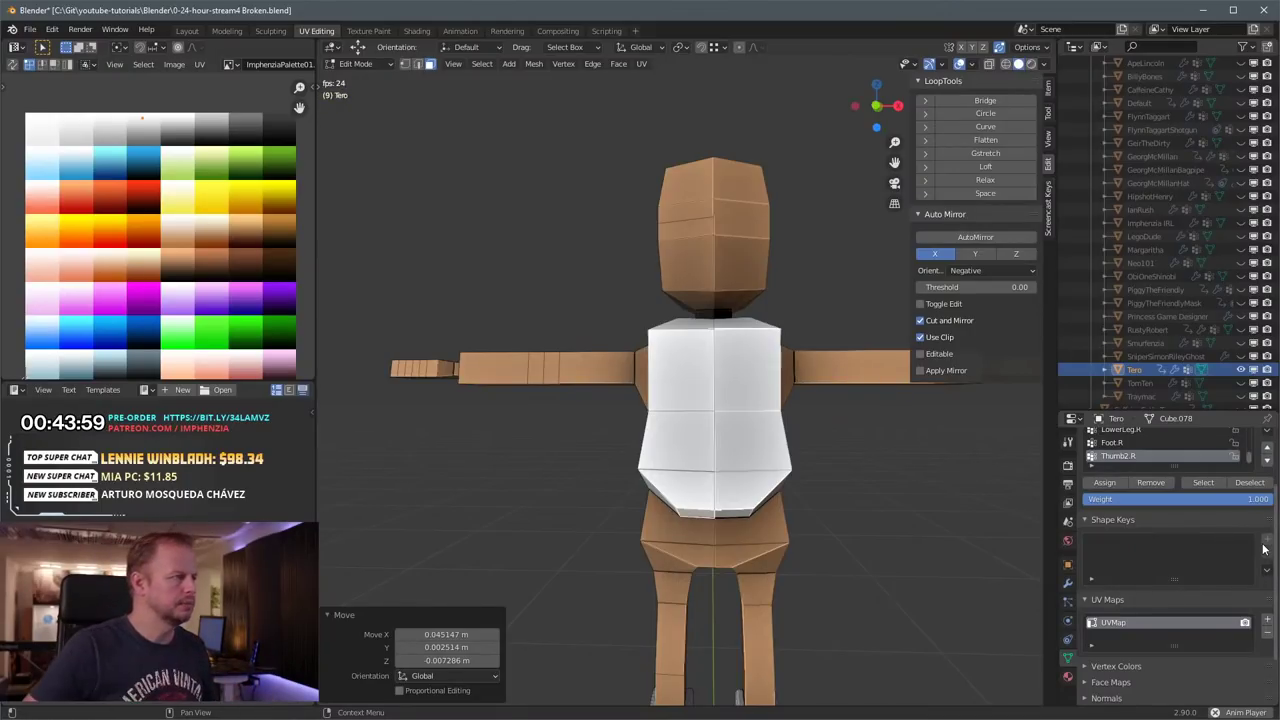
# Step: Return the Tero character to Object Mode, save the file, and close its Blender window
pyautogui.press('Tab')
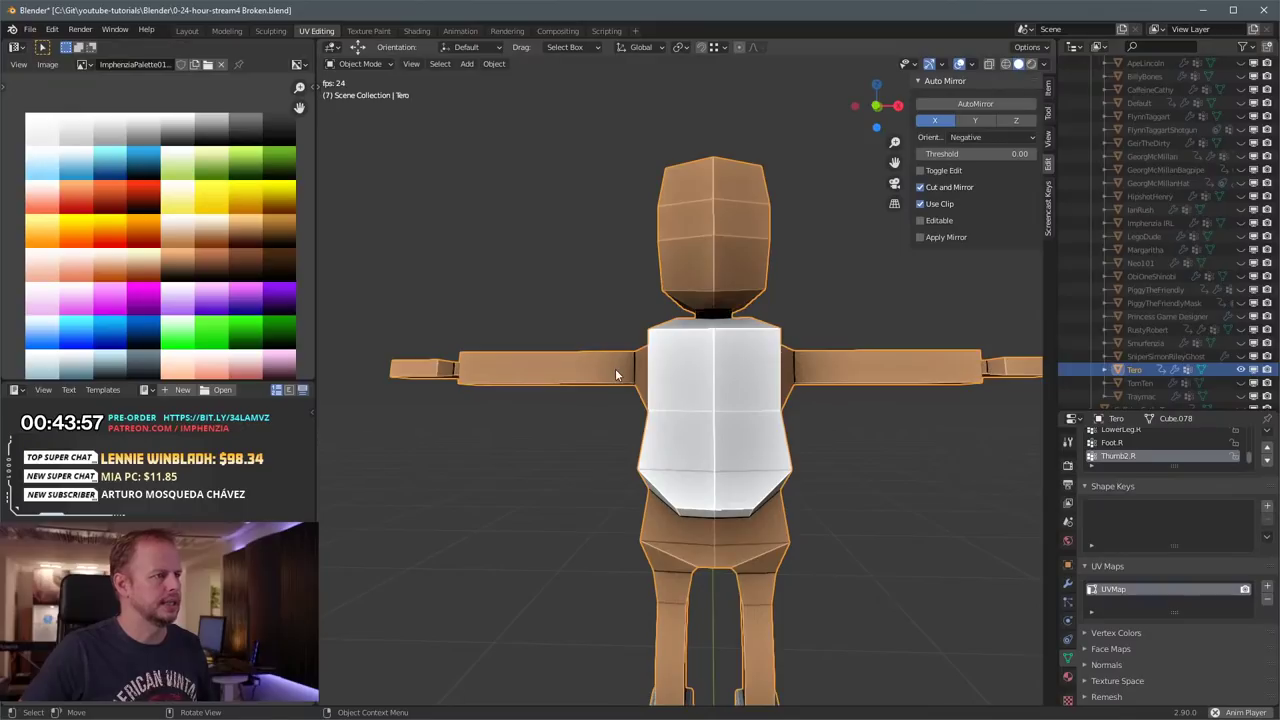
pyautogui.hotkey('ctrl', 's')
pyautogui.click(1264, 10)
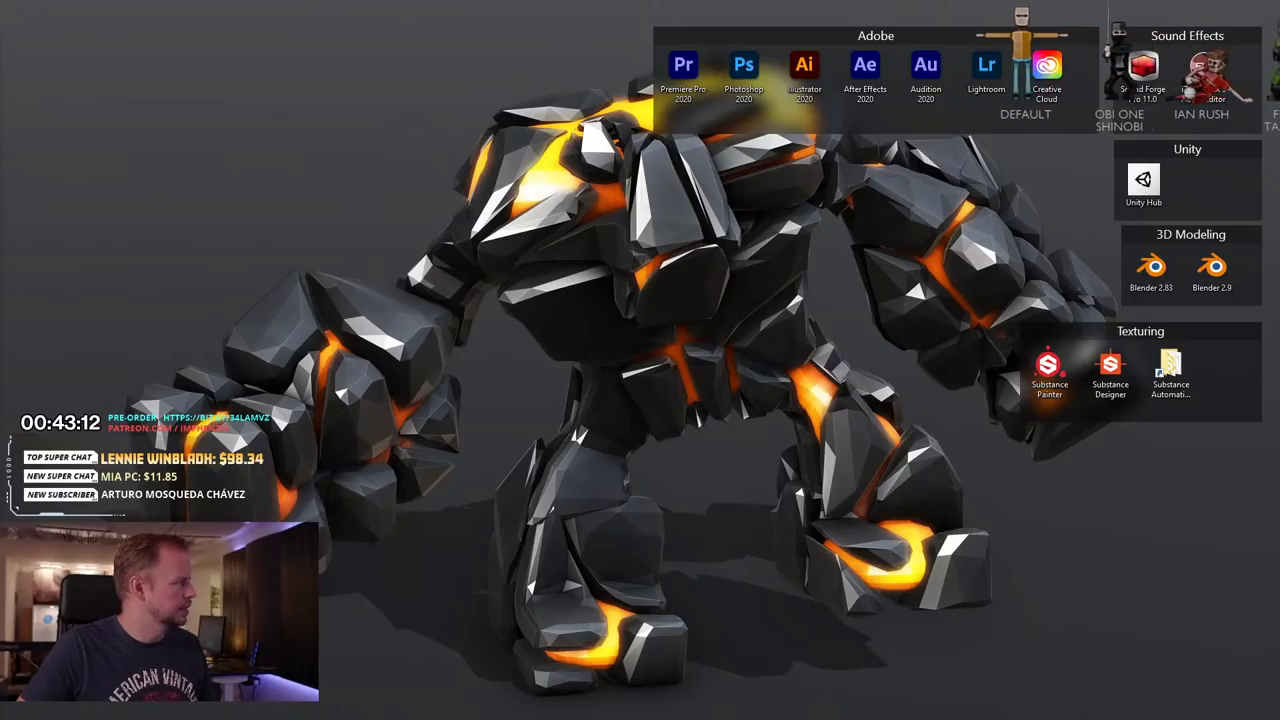
# Step: Switch to the Blender window with BoltHero6.blend and enlarge the 3D viewport to view the Hero character from the front
pyautogui.hotkey('alt', 'Tab')
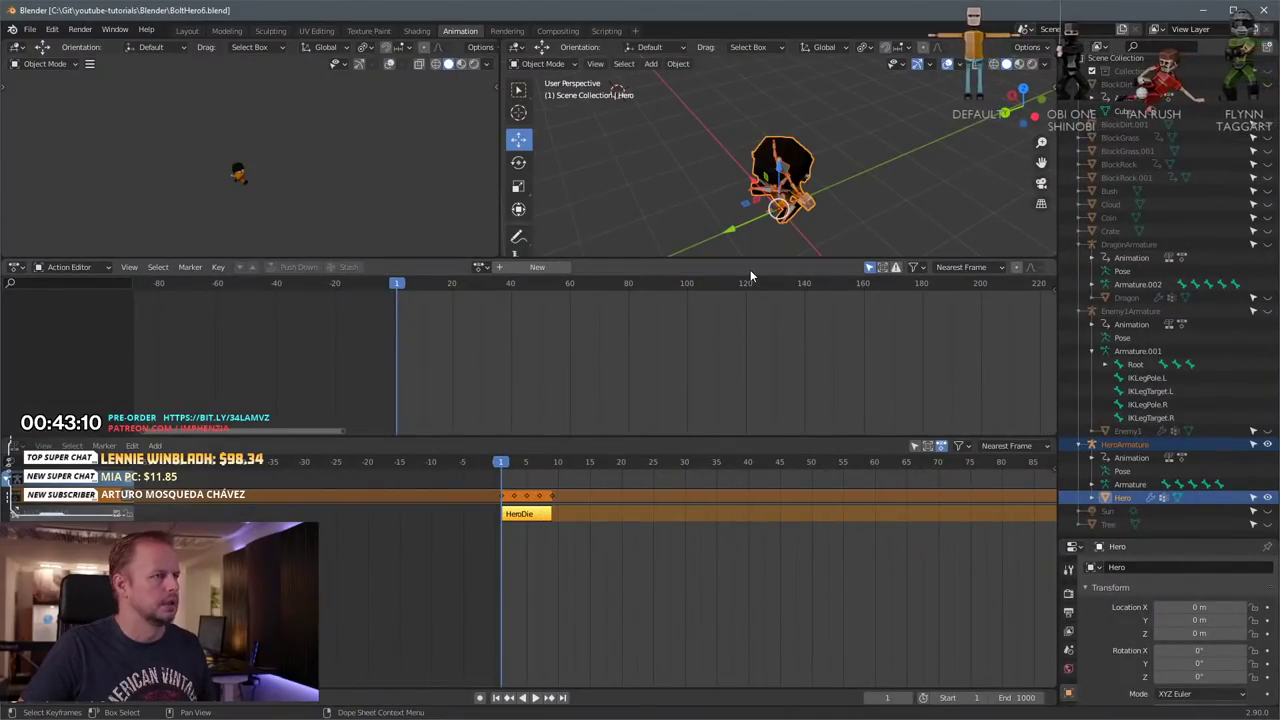
pyautogui.scroll(3, 719, 156)
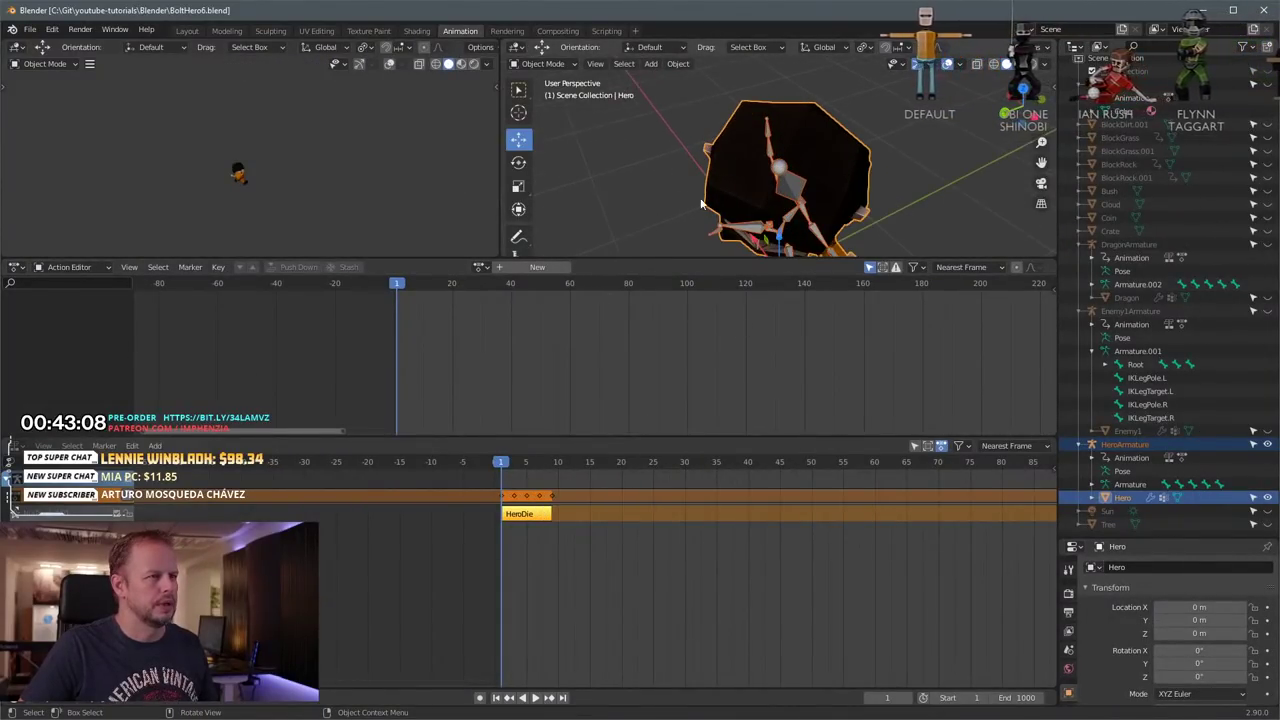
pyautogui.moveTo(607, 259); pyautogui.dragTo(607, 358)
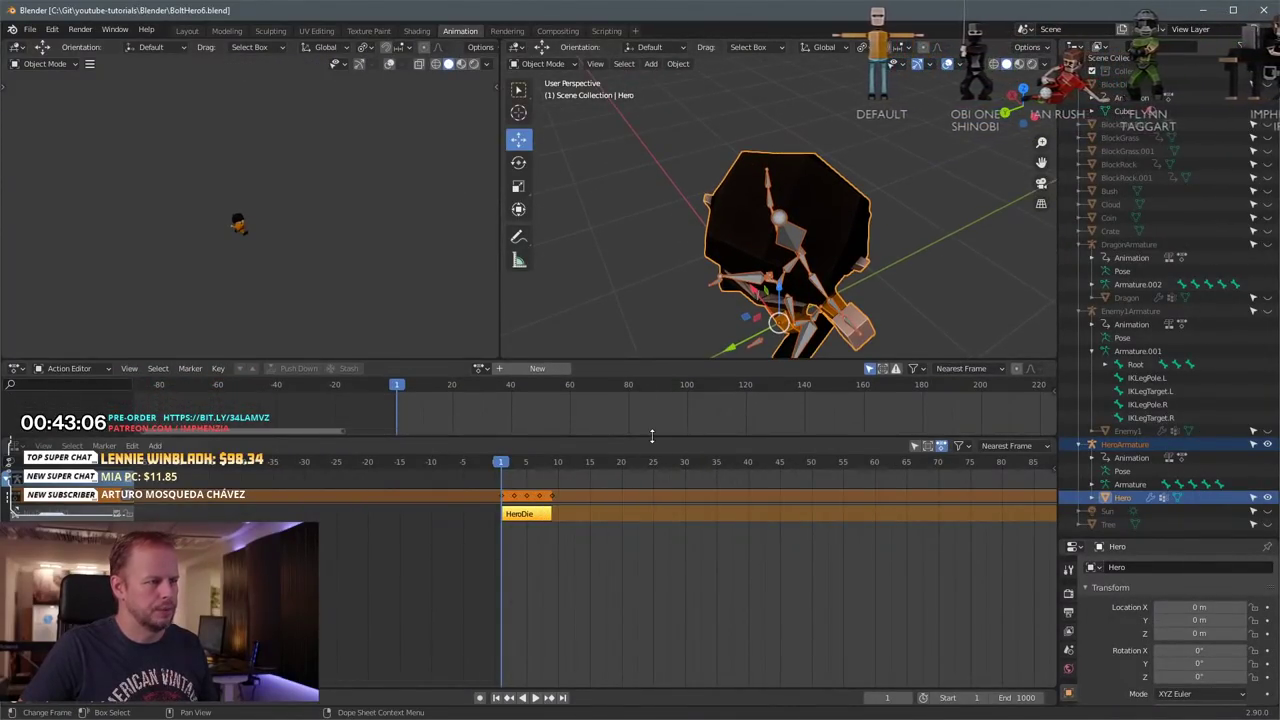
pyautogui.moveTo(651, 437); pyautogui.dragTo(680, 541)
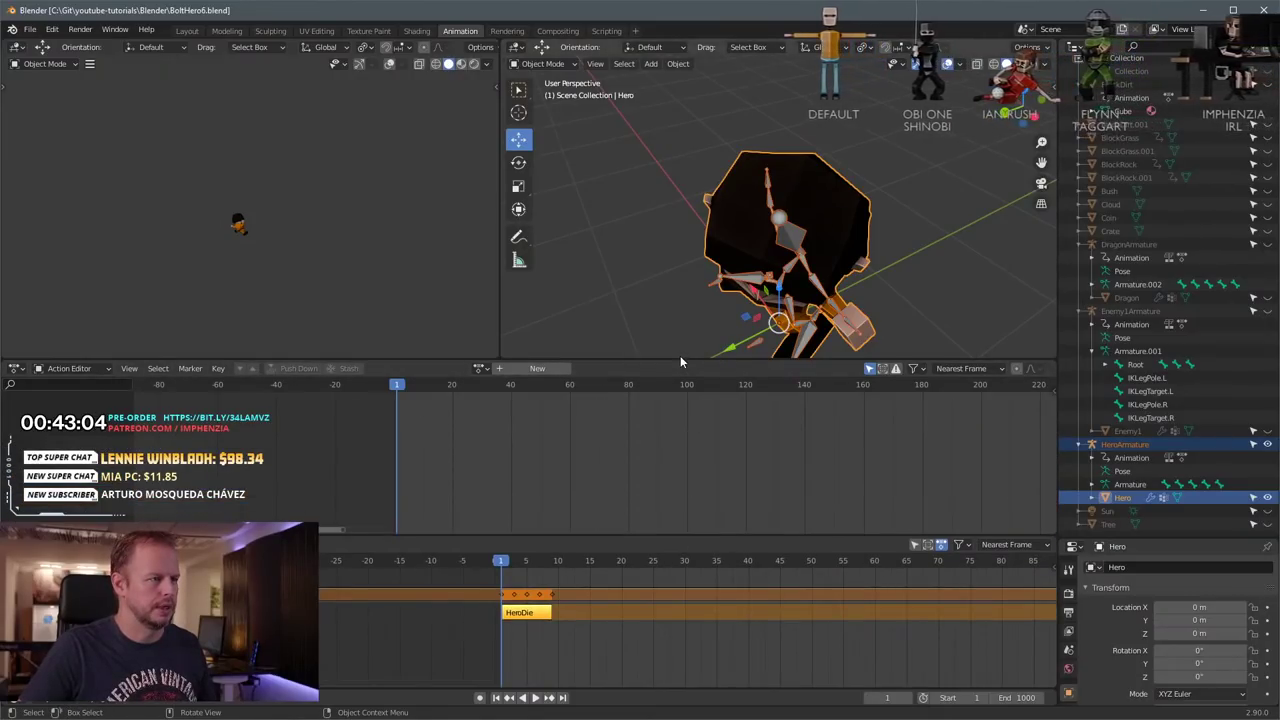
pyautogui.moveTo(680, 361); pyautogui.dragTo(678, 466)
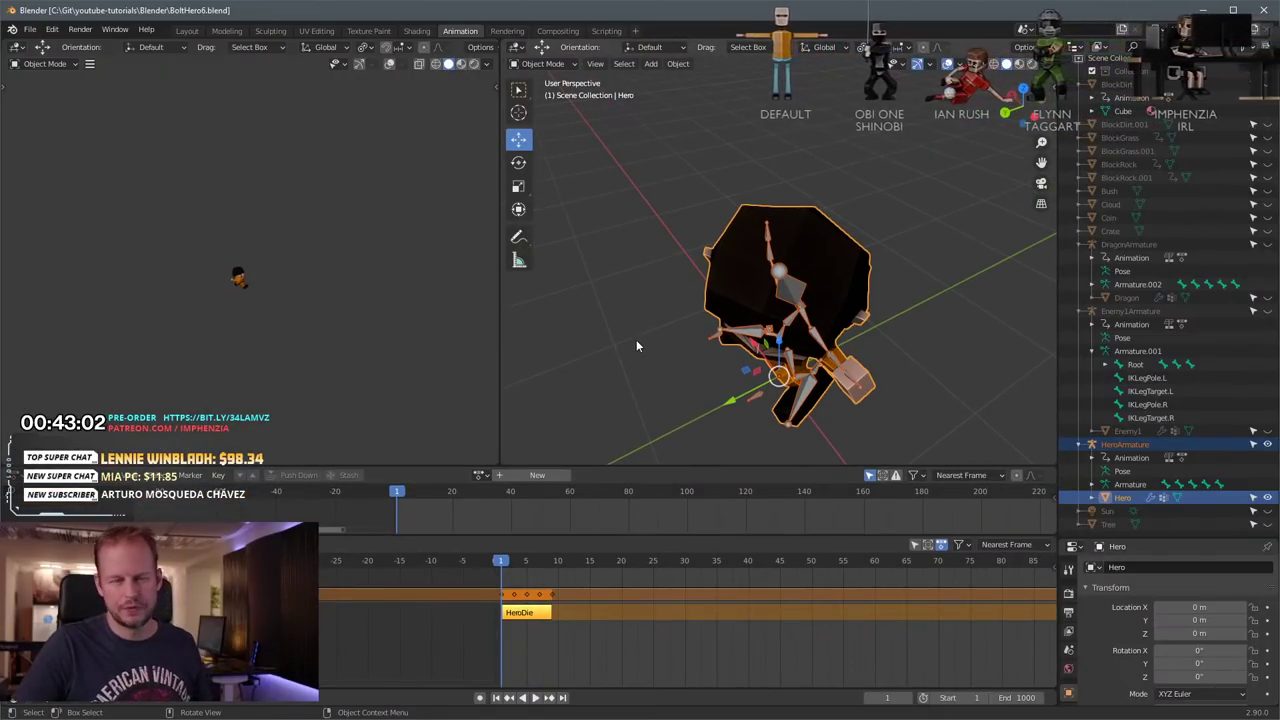
pyautogui.moveTo(636, 339); pyautogui.dragTo(757, 307, button='middle')
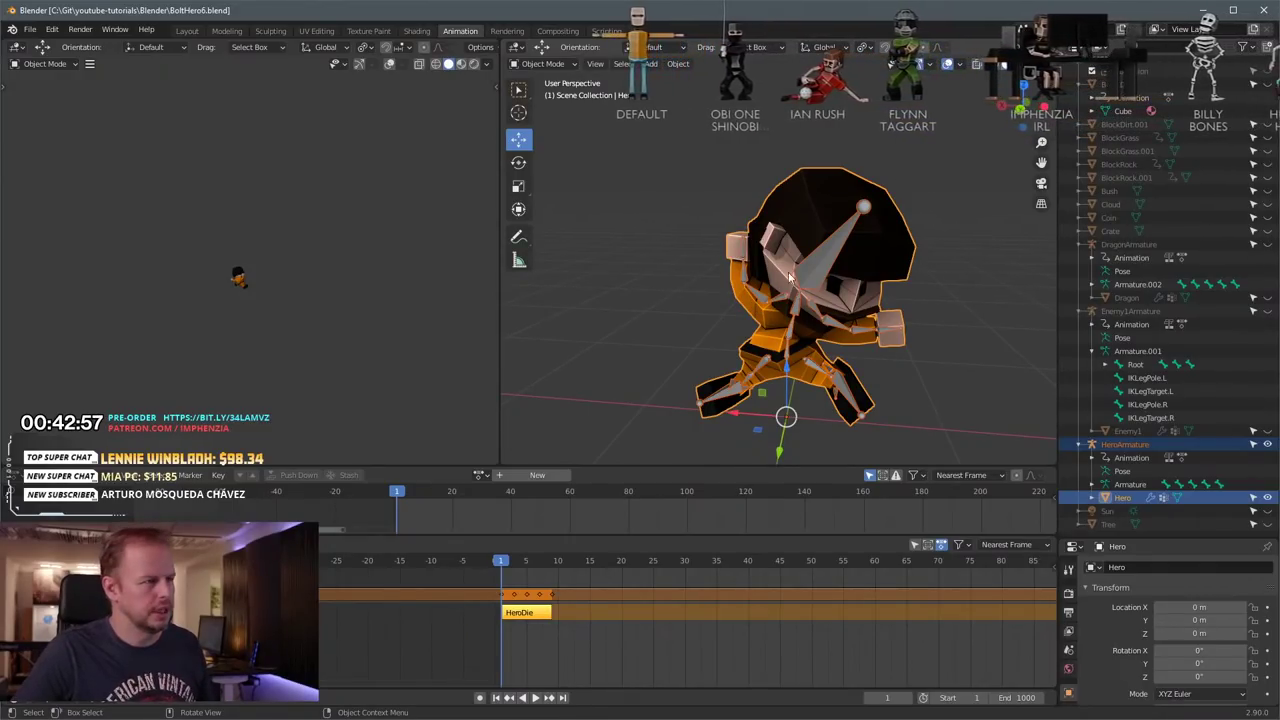
pyautogui.moveTo(757, 307); pyautogui.dragTo(775, 385, button='middle')
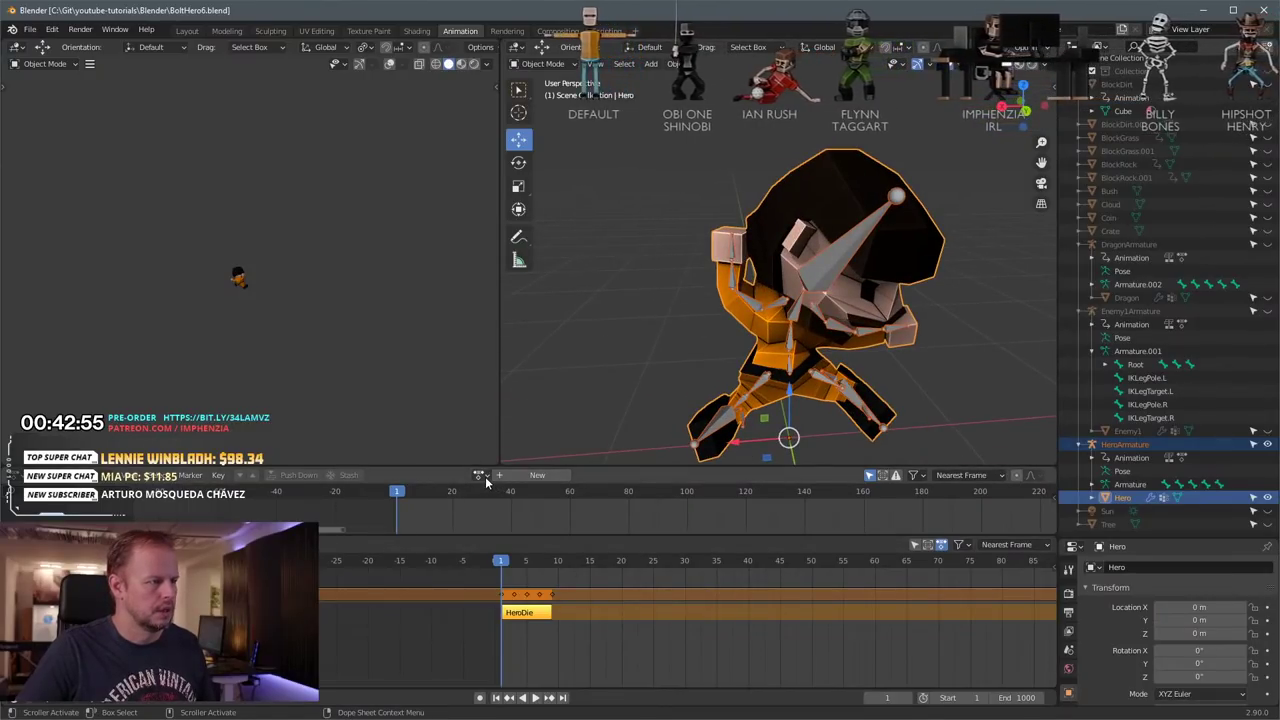
# Step: Select HeroArmature and play its HeroDie animation
pyautogui.click(823, 286)
pyautogui.scroll(-3, 823, 286)
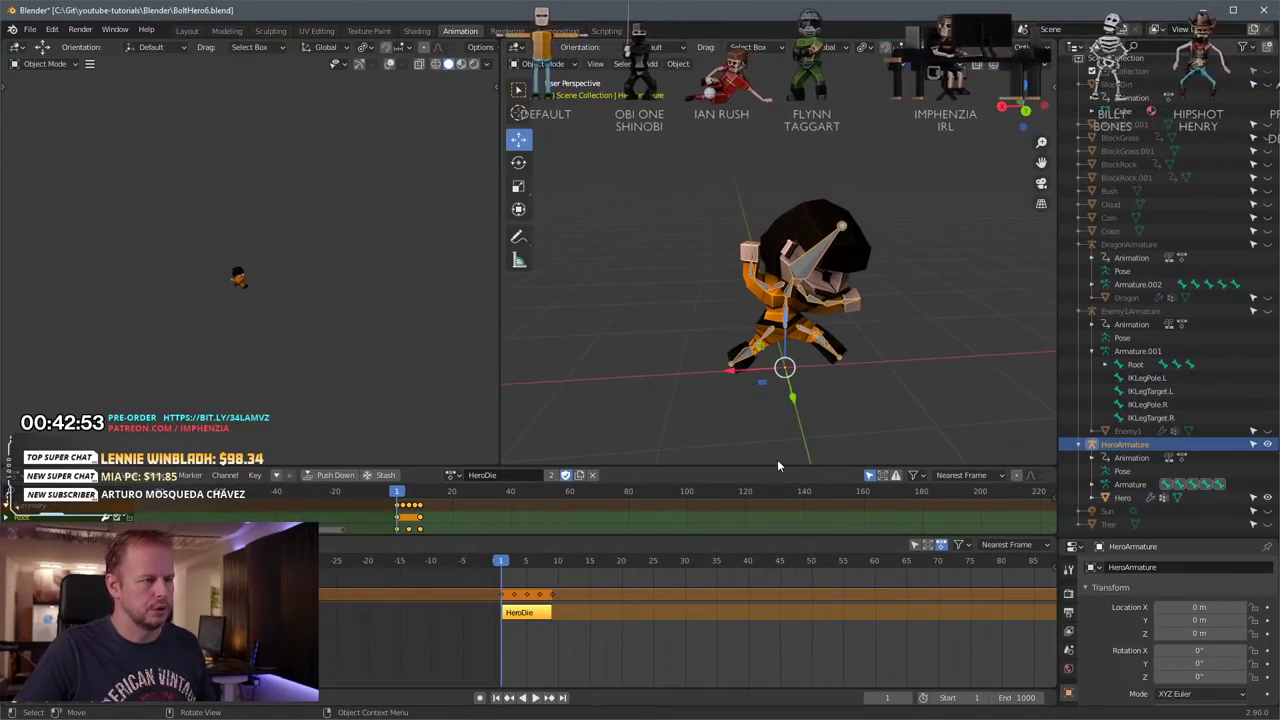
pyautogui.scroll(3, 880, 313)
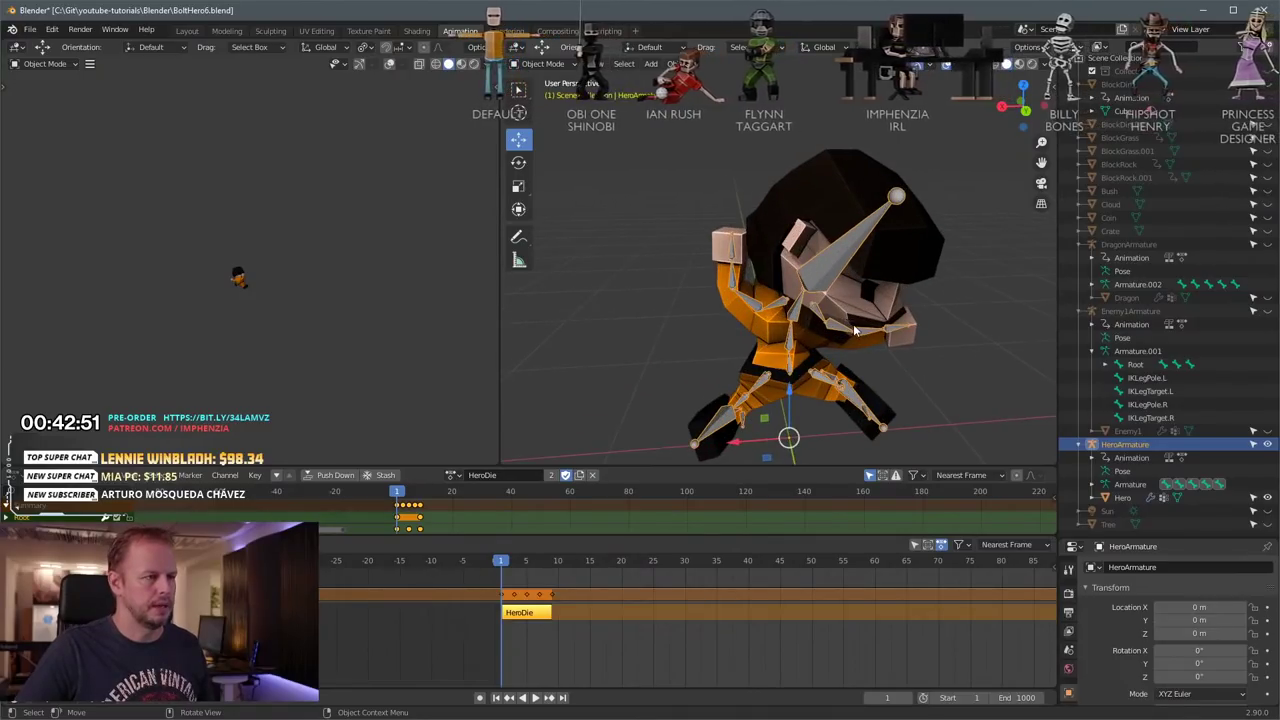
pyautogui.press('space')
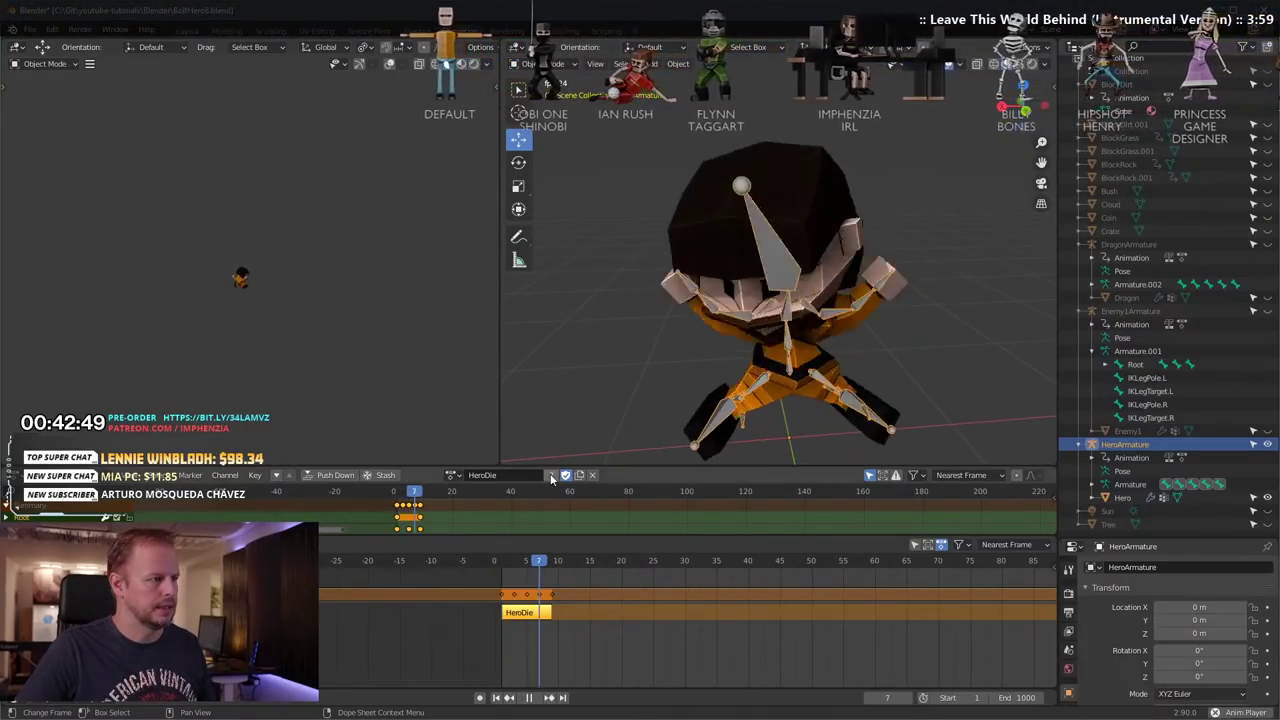
pyautogui.moveTo(868, 326); pyautogui.dragTo(881, 325, button='middle')
pyautogui.scroll(-3, 881, 325)
pyautogui.scroll(1, 876, 321)
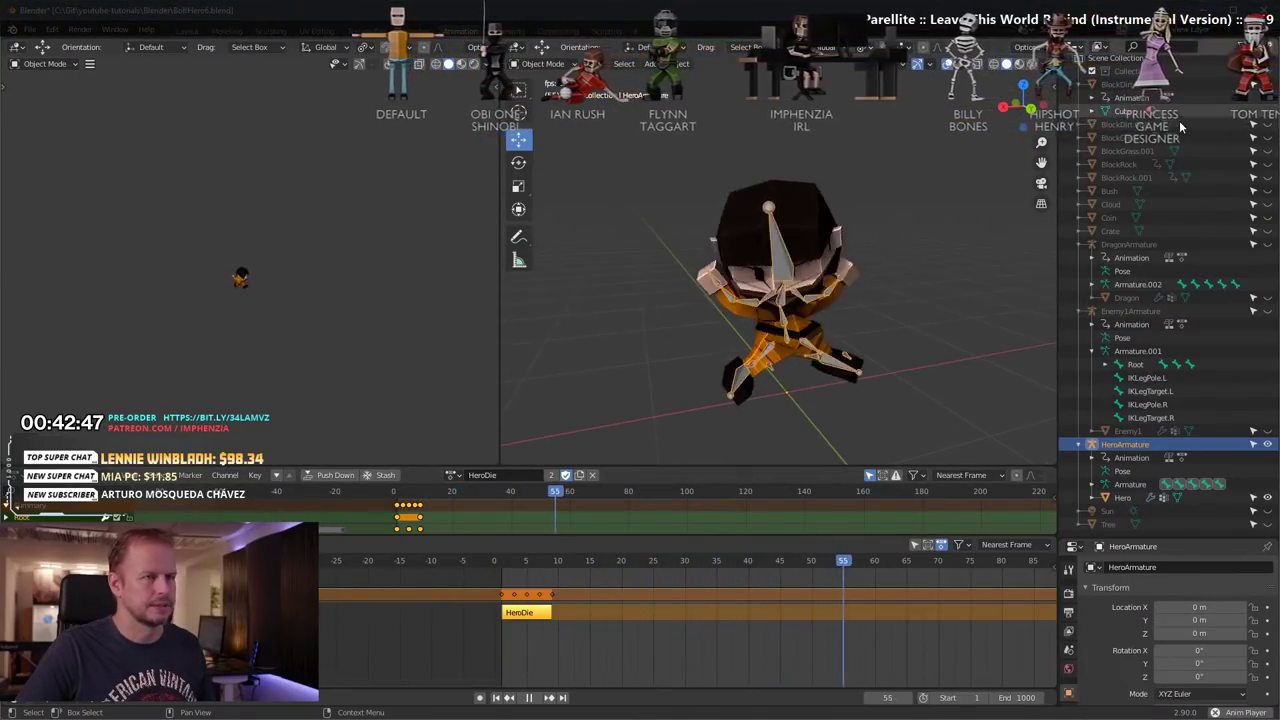
# Step: Hide HeroArmature in the viewport and view the animated Hero mesh from the side
pyautogui.scroll(1, 1251, 101)
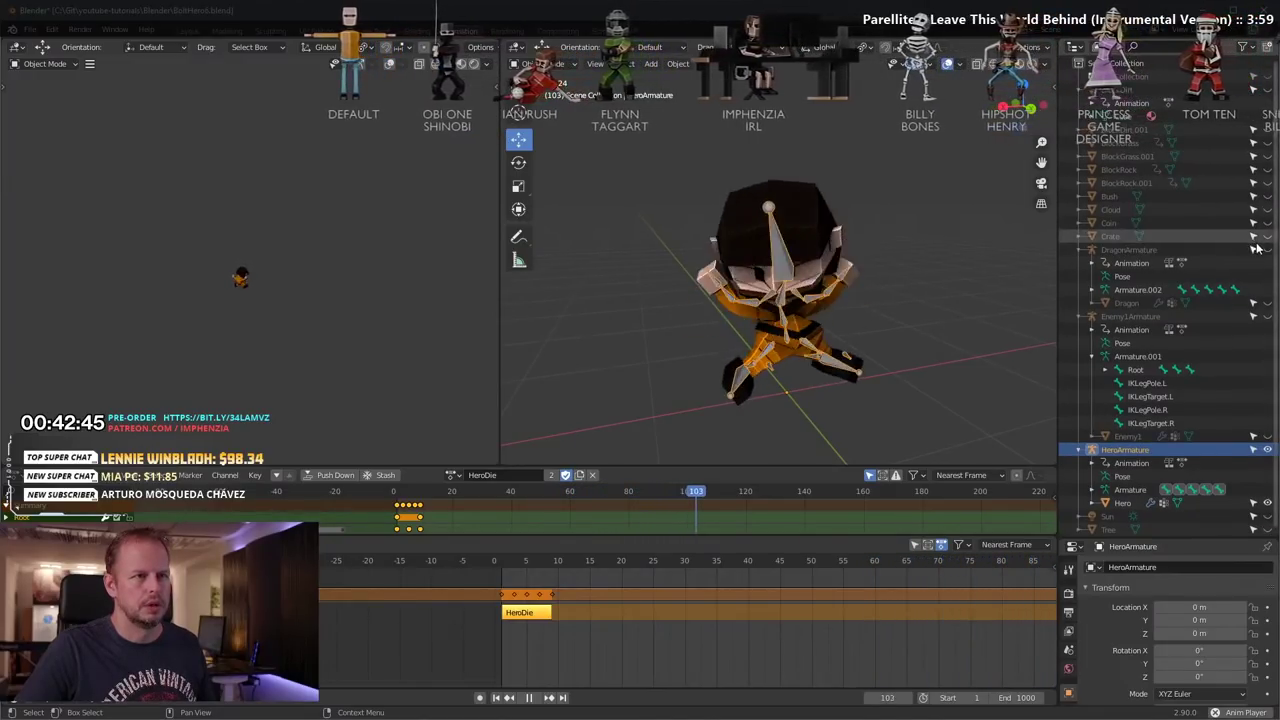
pyautogui.click(1267, 450)
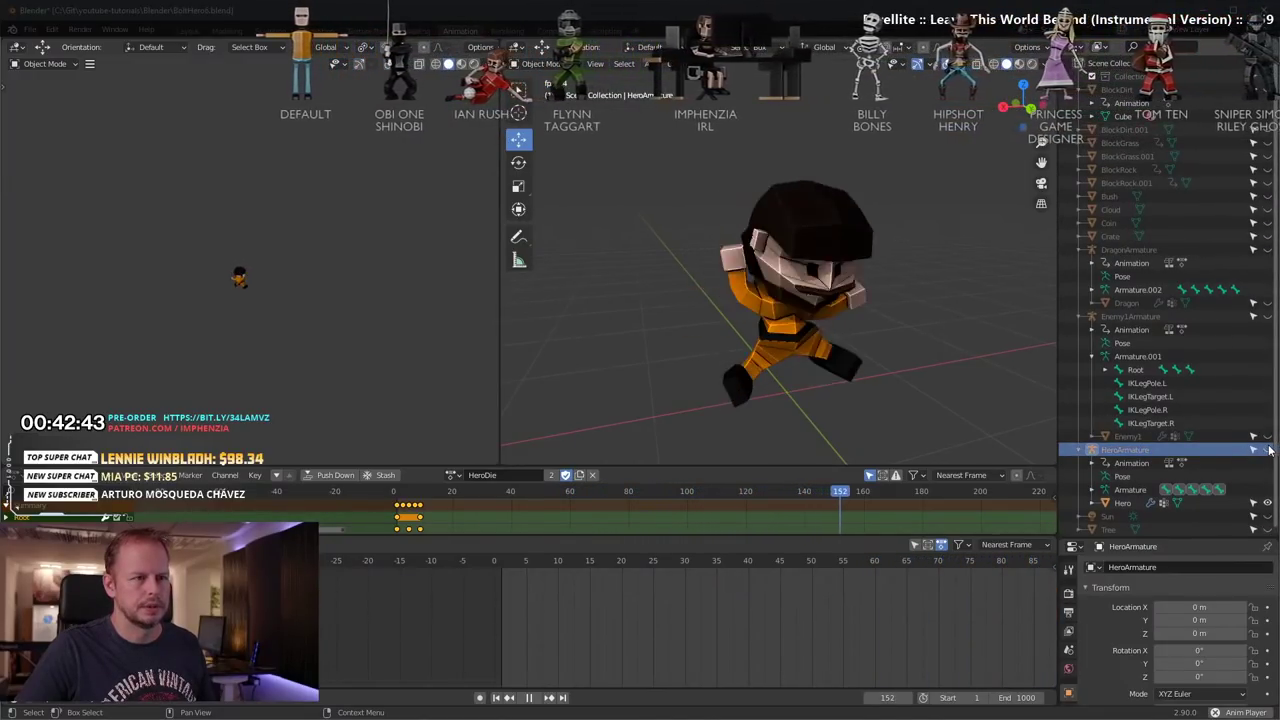
pyautogui.moveTo(908, 322); pyautogui.dragTo(792, 263, button='middle')
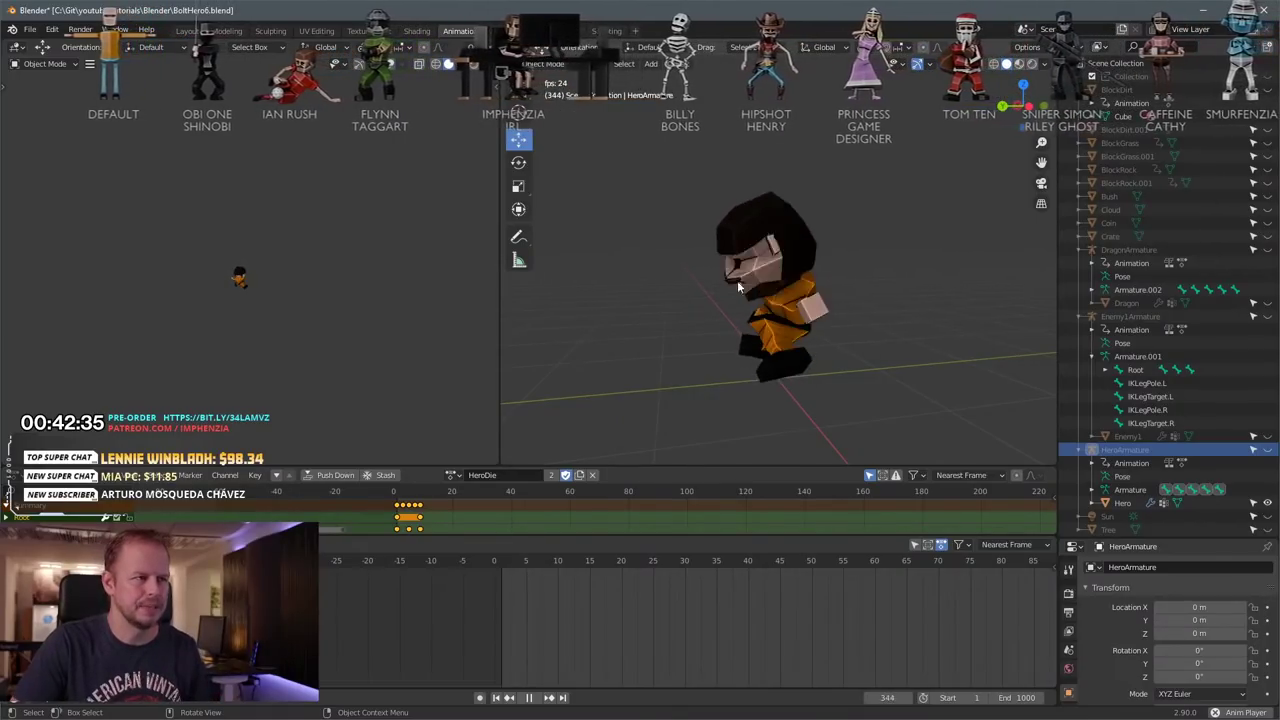
pyautogui.moveTo(795, 314); pyautogui.dragTo(770, 320, button='middle')
# Step: Switch HeroArmature's active action to HeroRun and view the running Hero mesh from several angles
pyautogui.click(451, 475)
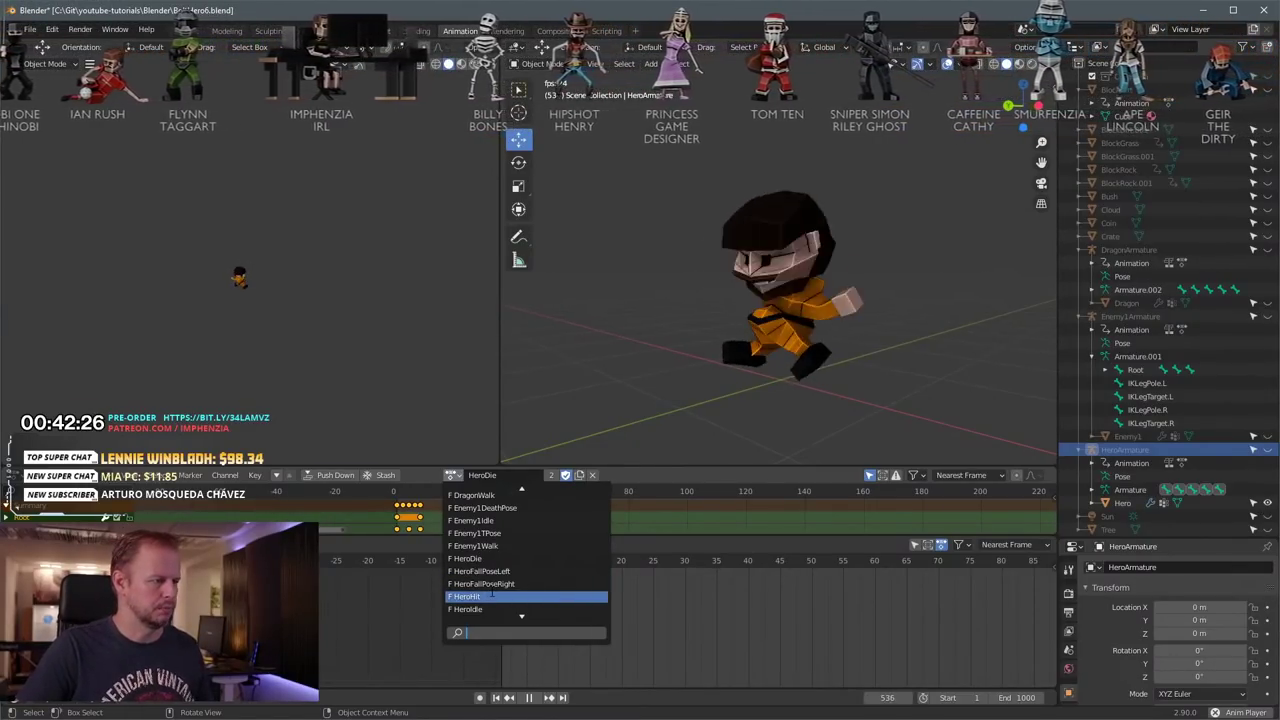
pyautogui.scroll(-2, 490, 598)
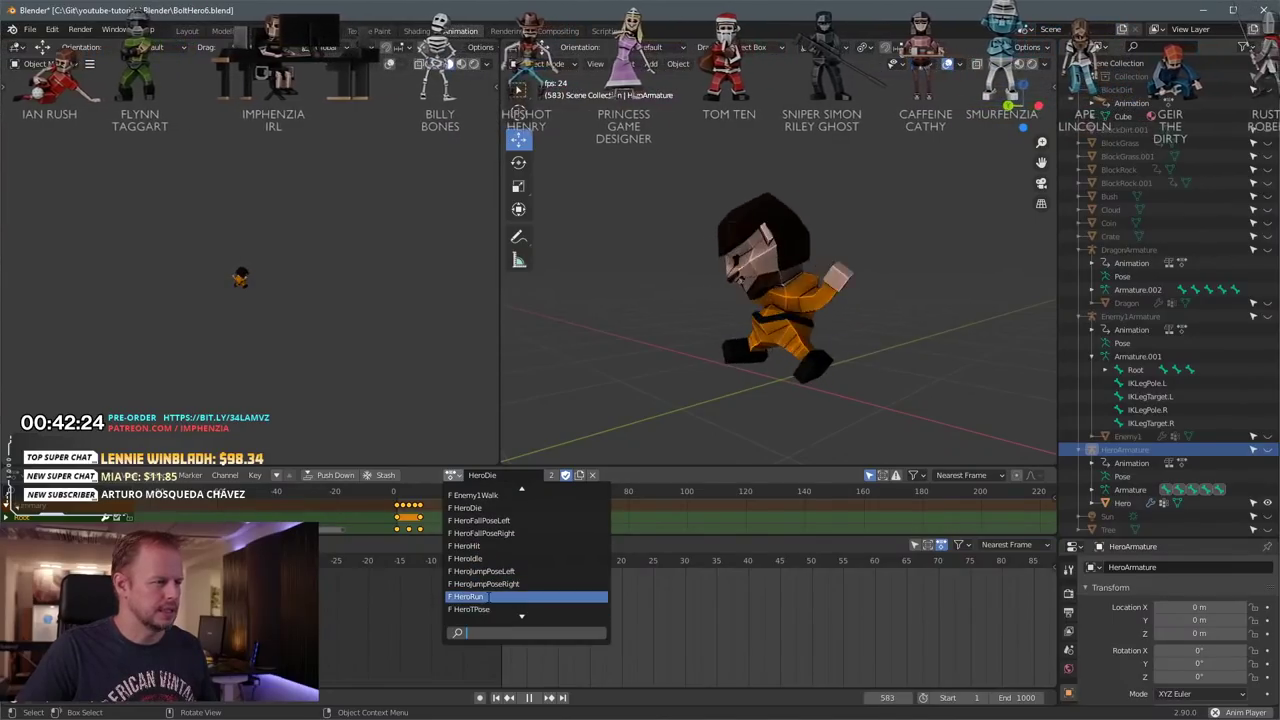
pyautogui.click(486, 597)
pyautogui.moveTo(870, 300)
pyautogui.mouseDown(button='middle')
pyautogui.moveTo(886, 287)
pyautogui.moveTo(854, 297)
pyautogui.moveTo(888, 306)
pyautogui.moveTo(870, 301)
pyautogui.mouseUp(button='middle')
pyautogui.scroll(6, 870, 301)
pyautogui.scroll(-5, 860, 307)
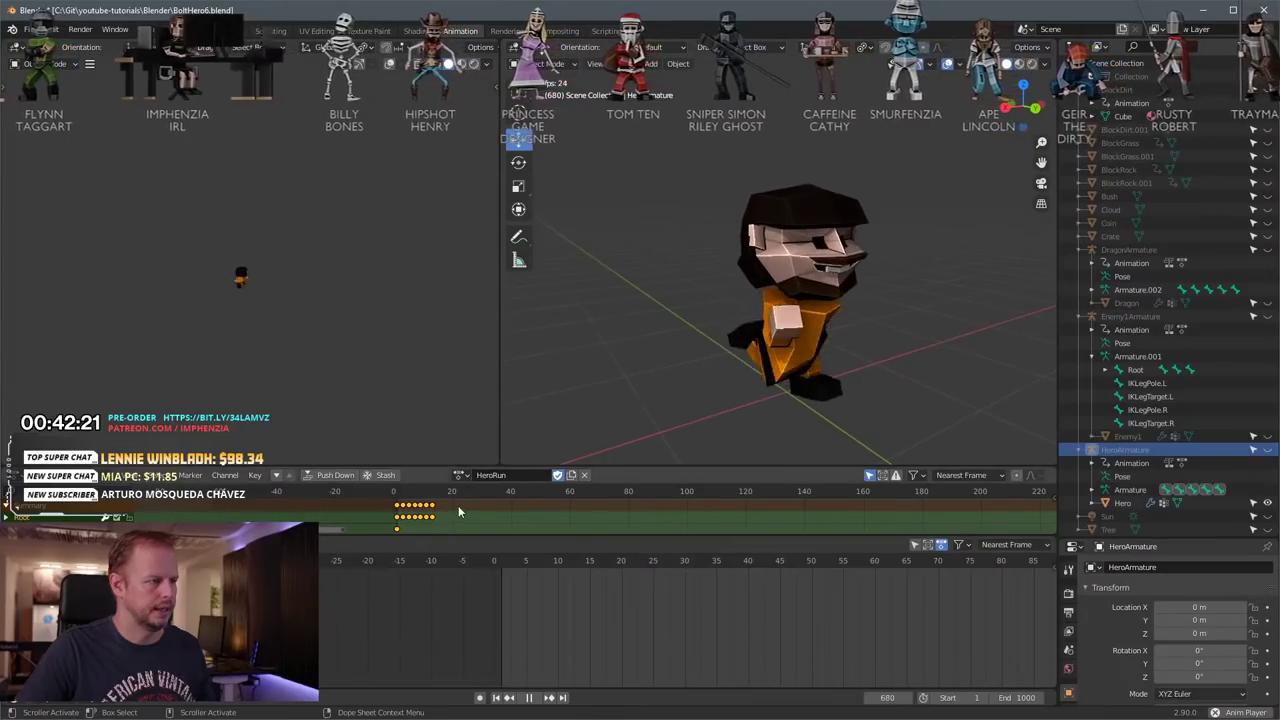
# Step: Hide the Hero mesh and show Enemy1Armature and the Enemy1 mesh in the viewport
pyautogui.click(459, 476)
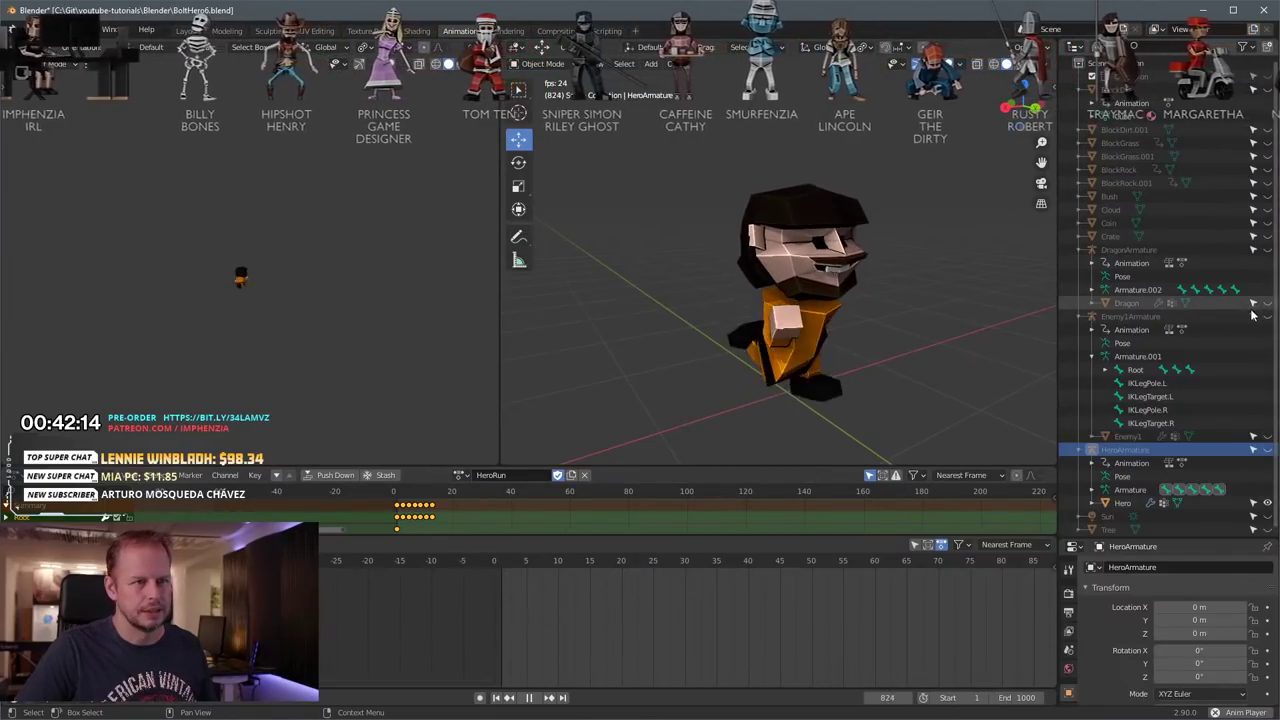
pyautogui.click(1268, 503)
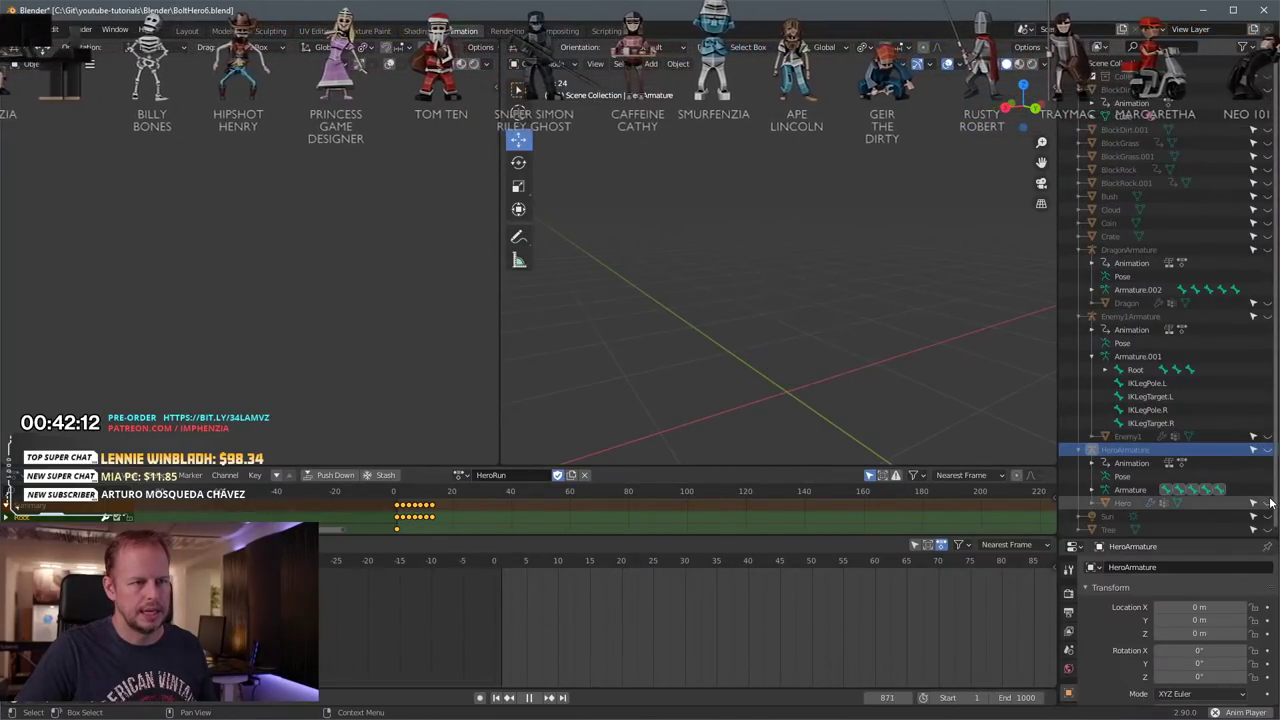
pyautogui.click(1267, 316)
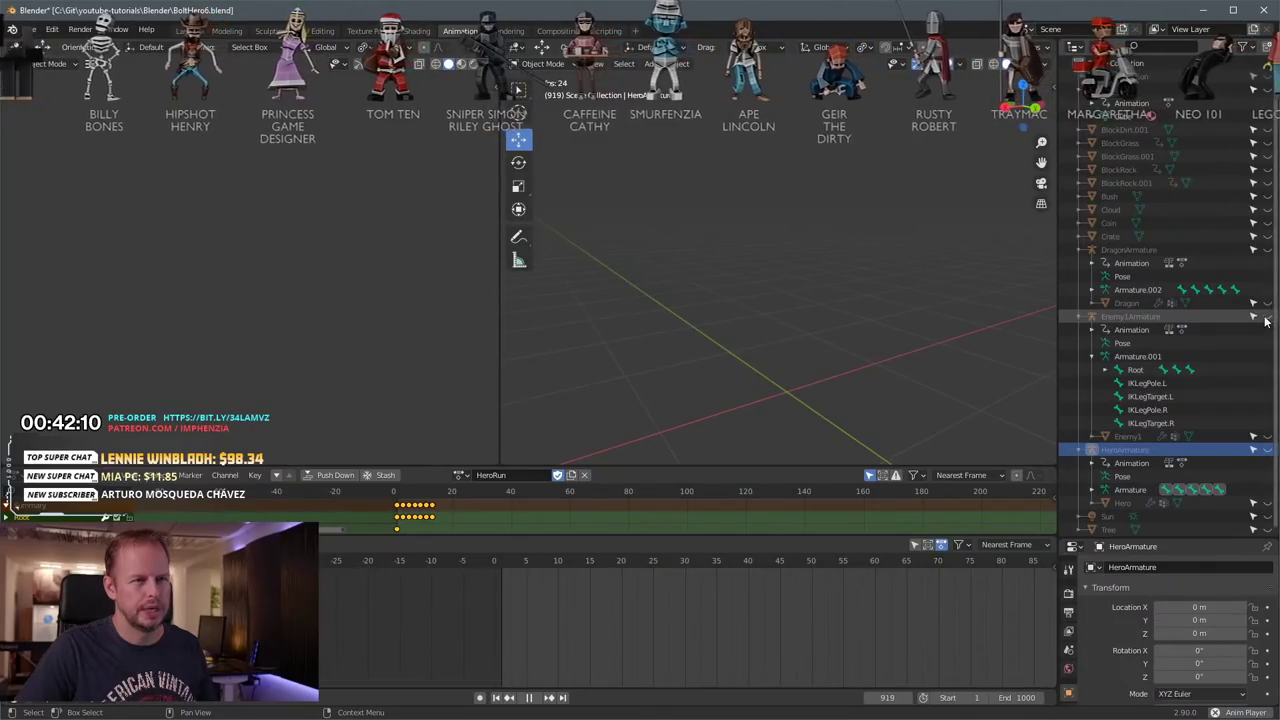
pyautogui.click(1266, 438)
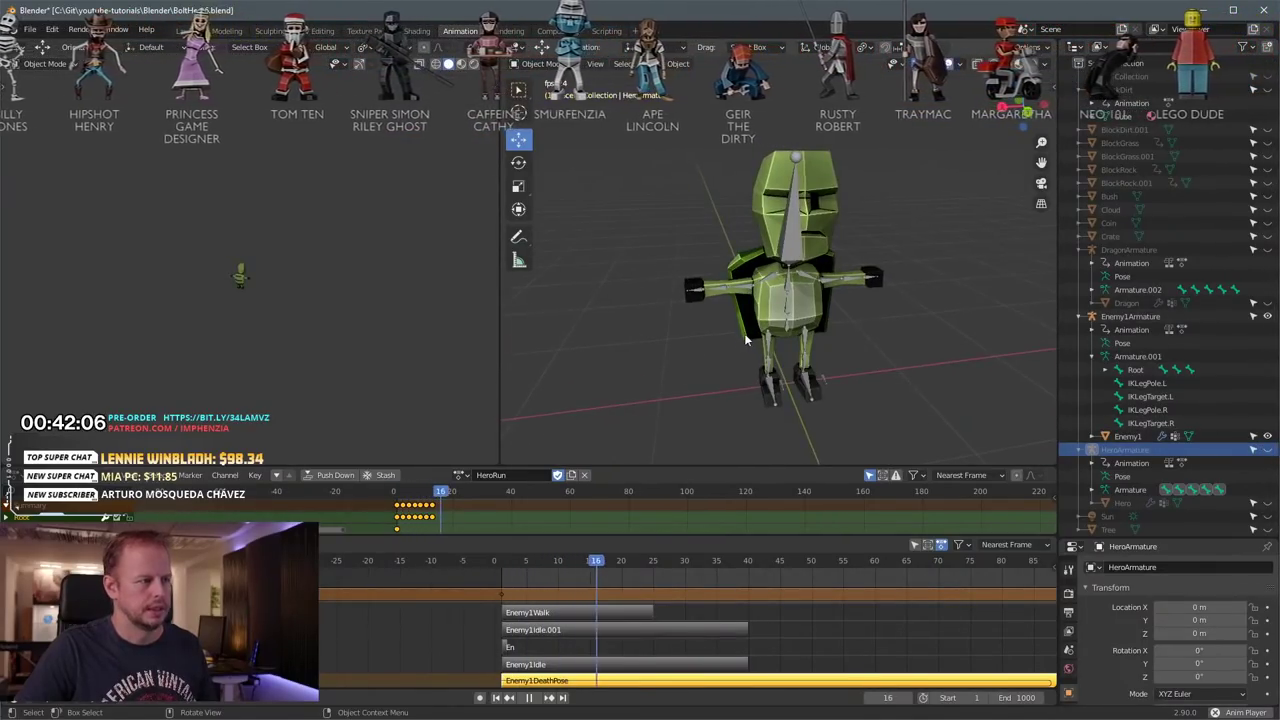
# Step: Select Enemy1Armature, assign it the Enemy1Walk action, and view the walking enemy from the front
pyautogui.click(462, 476)
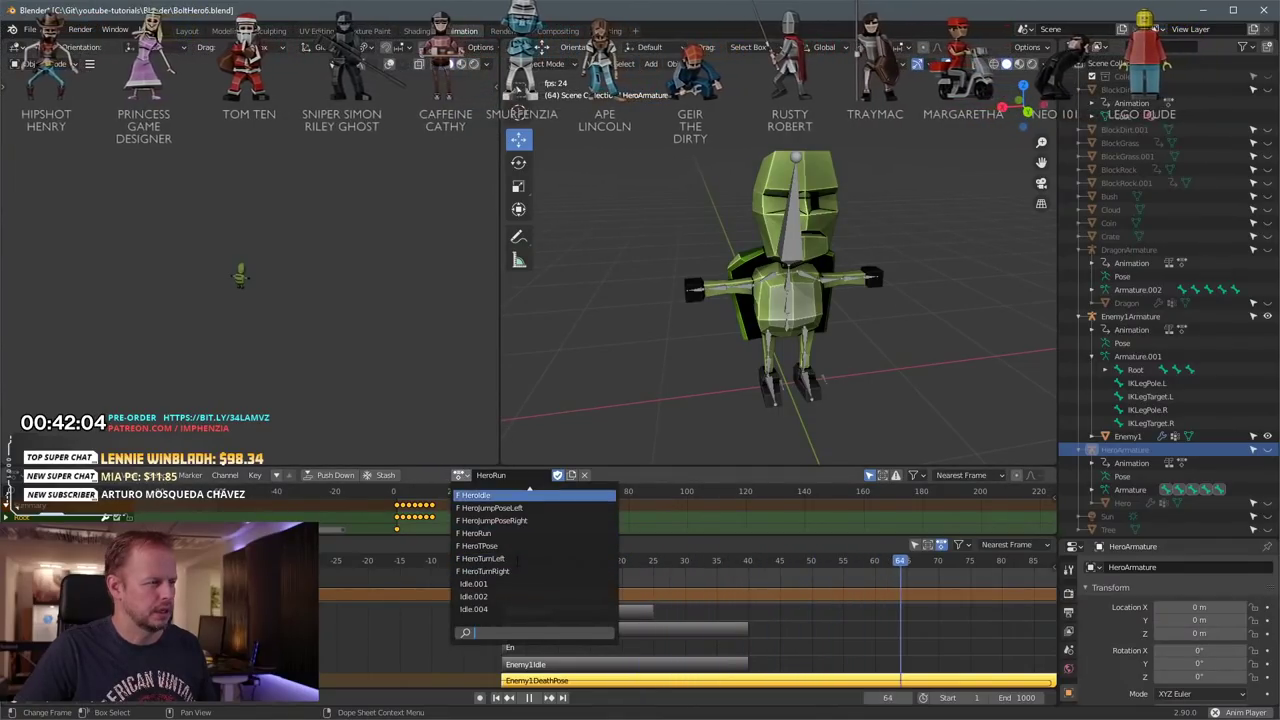
pyautogui.click(481, 508)
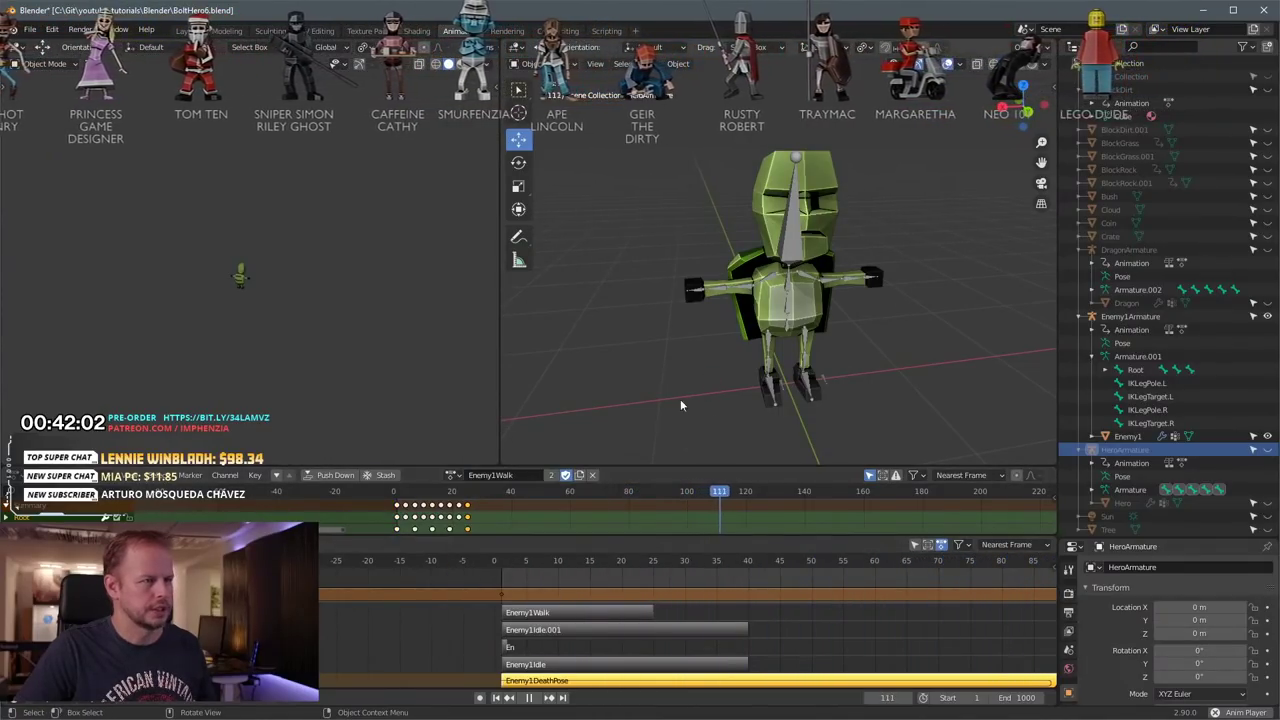
pyautogui.click(783, 308)
pyautogui.click(460, 476)
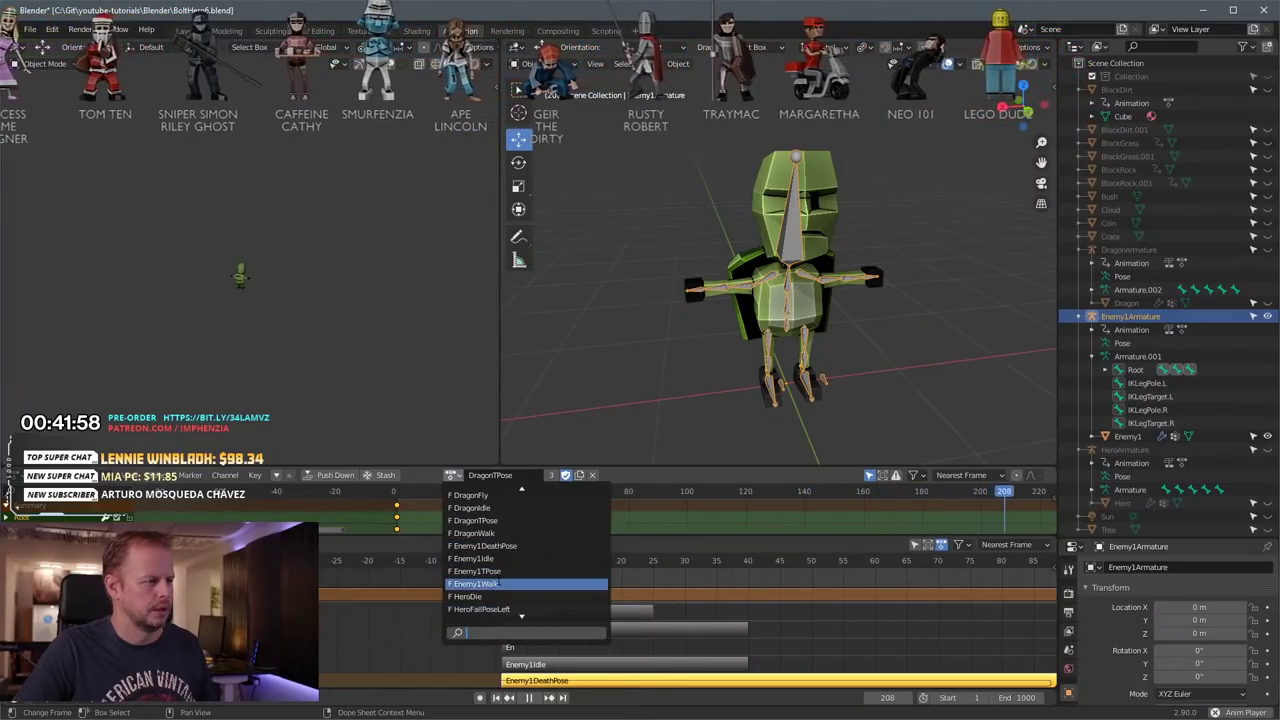
pyautogui.click(475, 583)
pyautogui.moveTo(726, 367); pyautogui.dragTo(885, 345, button='middle')
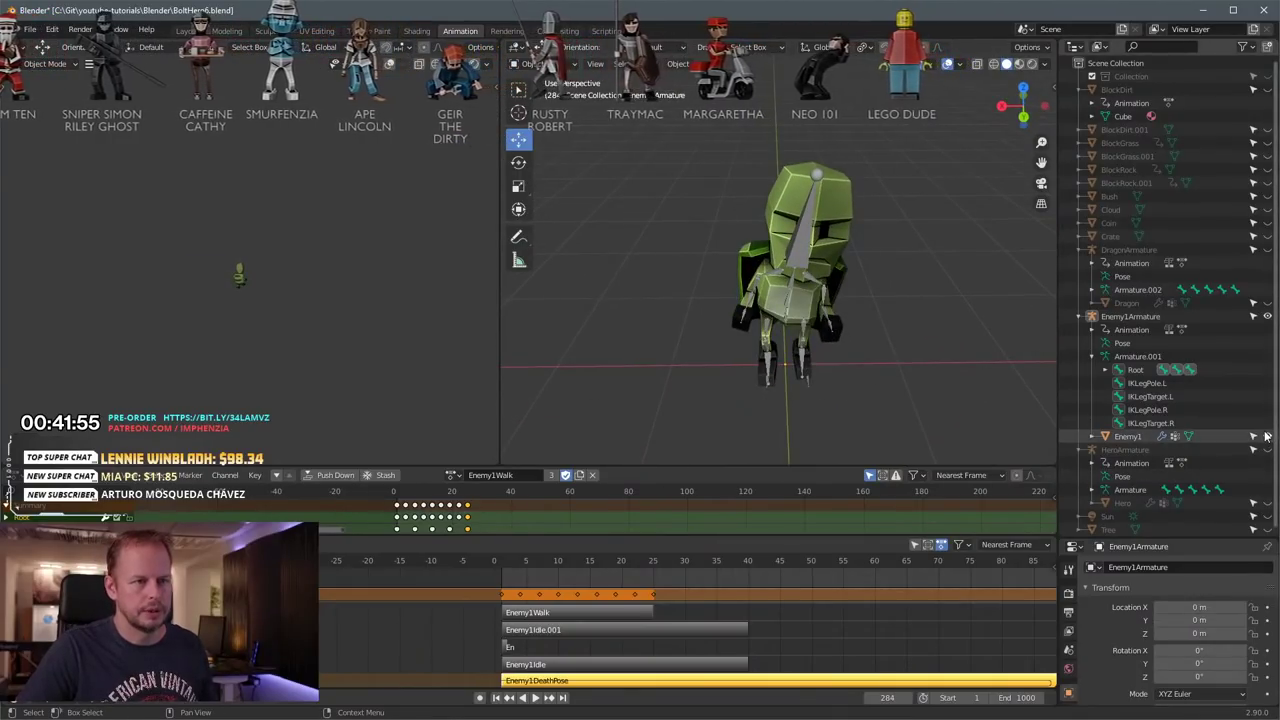
# Step: Hide Enemy1 and Enemy1Armature, and show DragonArmature and the Dragon mesh from the side
pyautogui.click(1267, 436)
pyautogui.click(1267, 316)
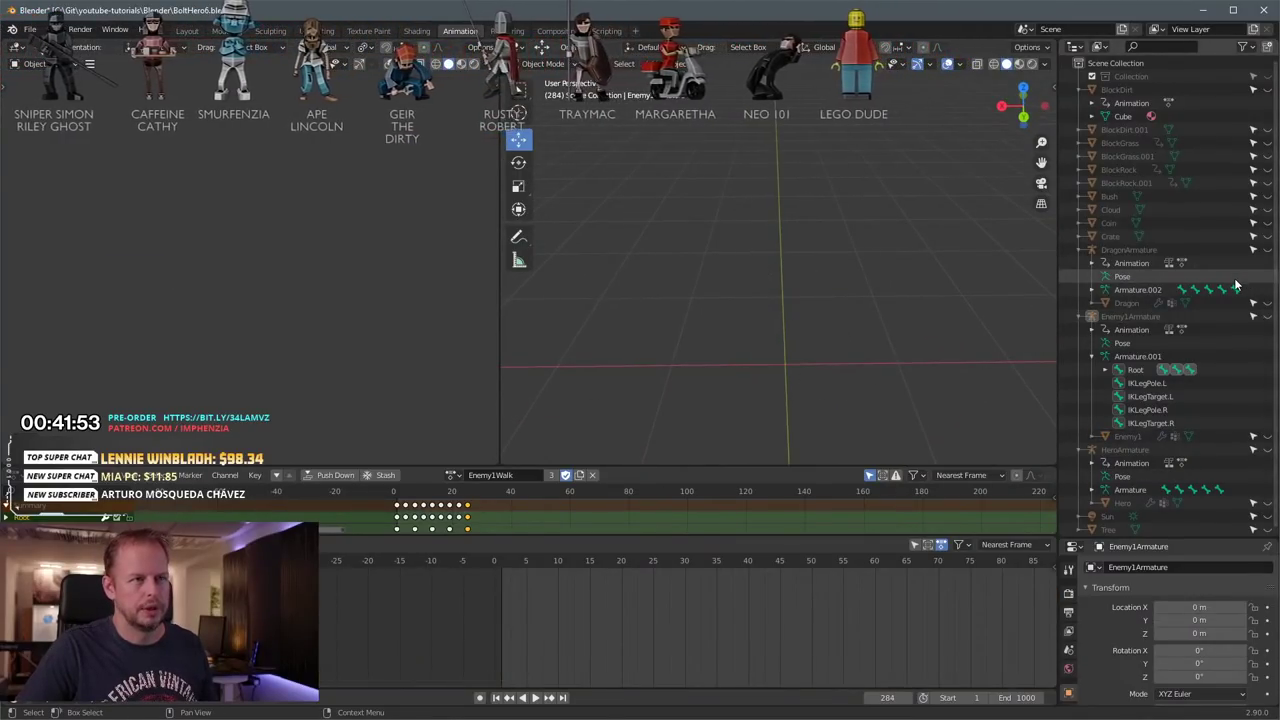
pyautogui.click(1267, 249)
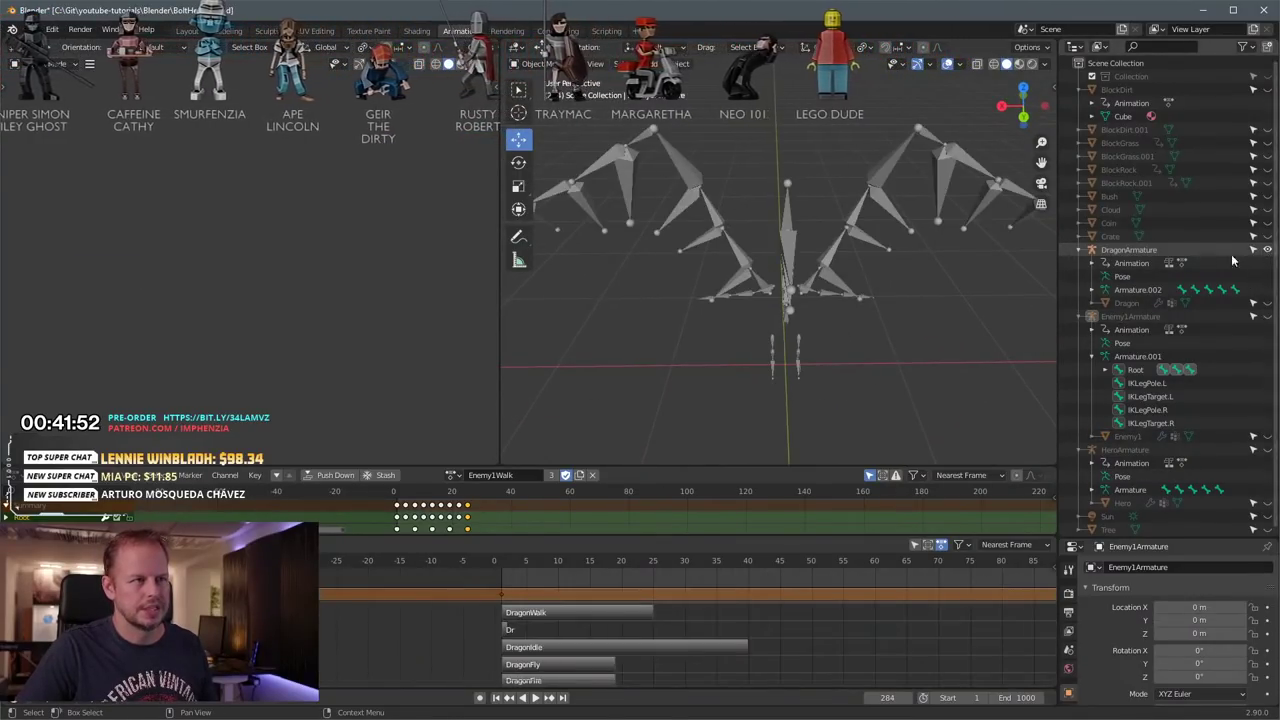
pyautogui.click(1267, 302)
pyautogui.moveTo(760, 290); pyautogui.dragTo(852, 298, button='middle')
pyautogui.click(758, 286)
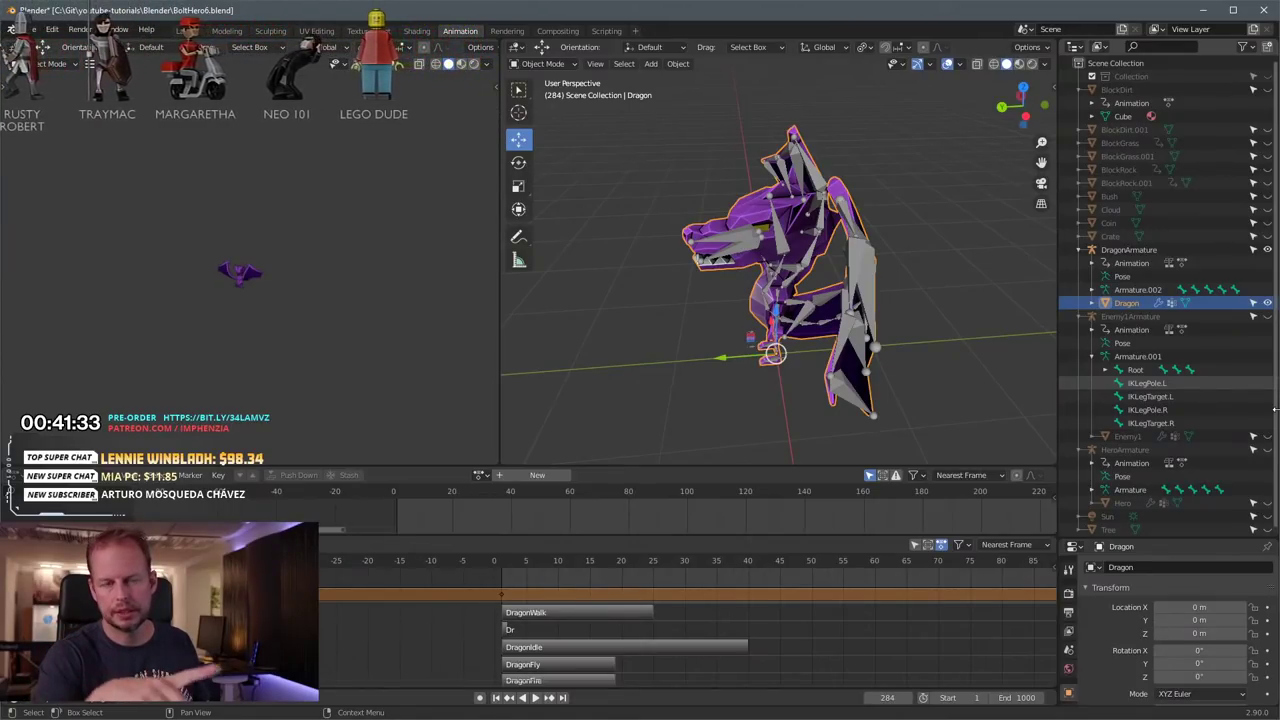
# Step: Select DragonArmature and enter Edit Mode to examine the wing bones up close, starting with Wing4.L
pyautogui.moveTo(778, 237)
pyautogui.mouseDown(button='middle')
pyautogui.moveTo(866, 251)
pyautogui.moveTo(704, 274)
pyautogui.moveTo(739, 287)
pyautogui.moveTo(780, 250)
pyautogui.mouseUp(button='middle')
pyautogui.scroll(3, 878, 218)
pyautogui.scroll(-2, 704, 274)
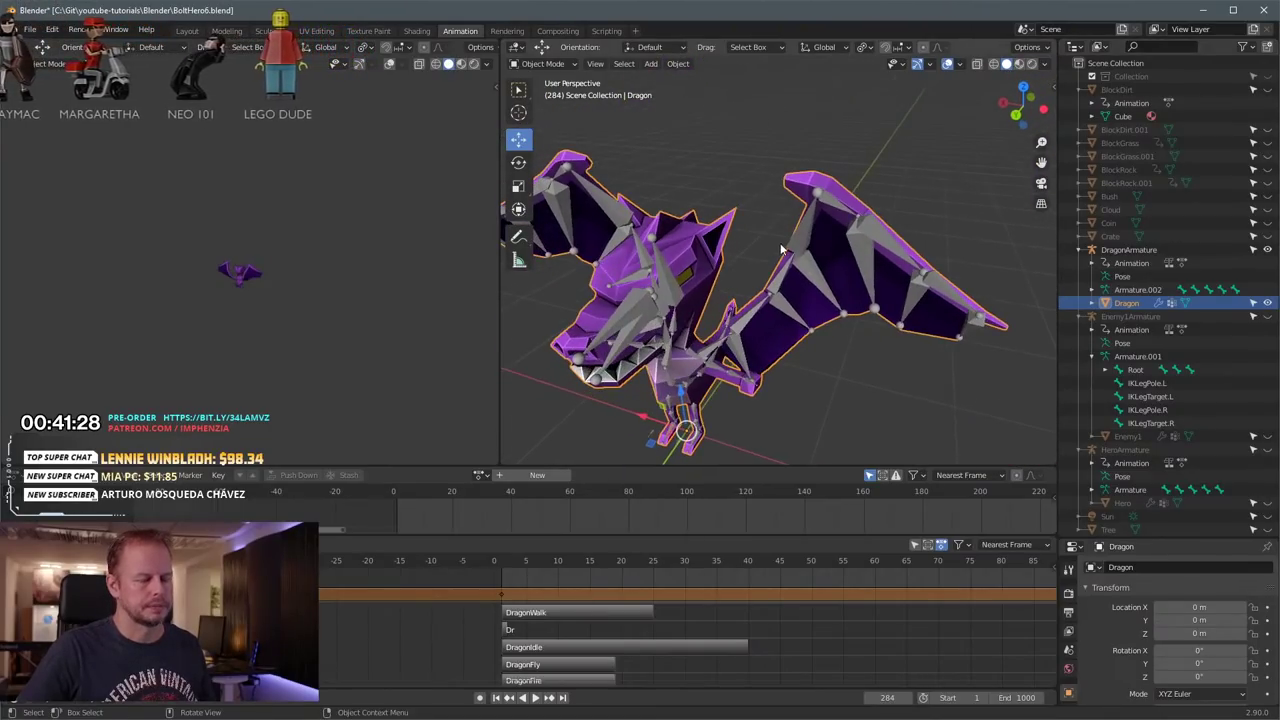
pyautogui.click(806, 238)
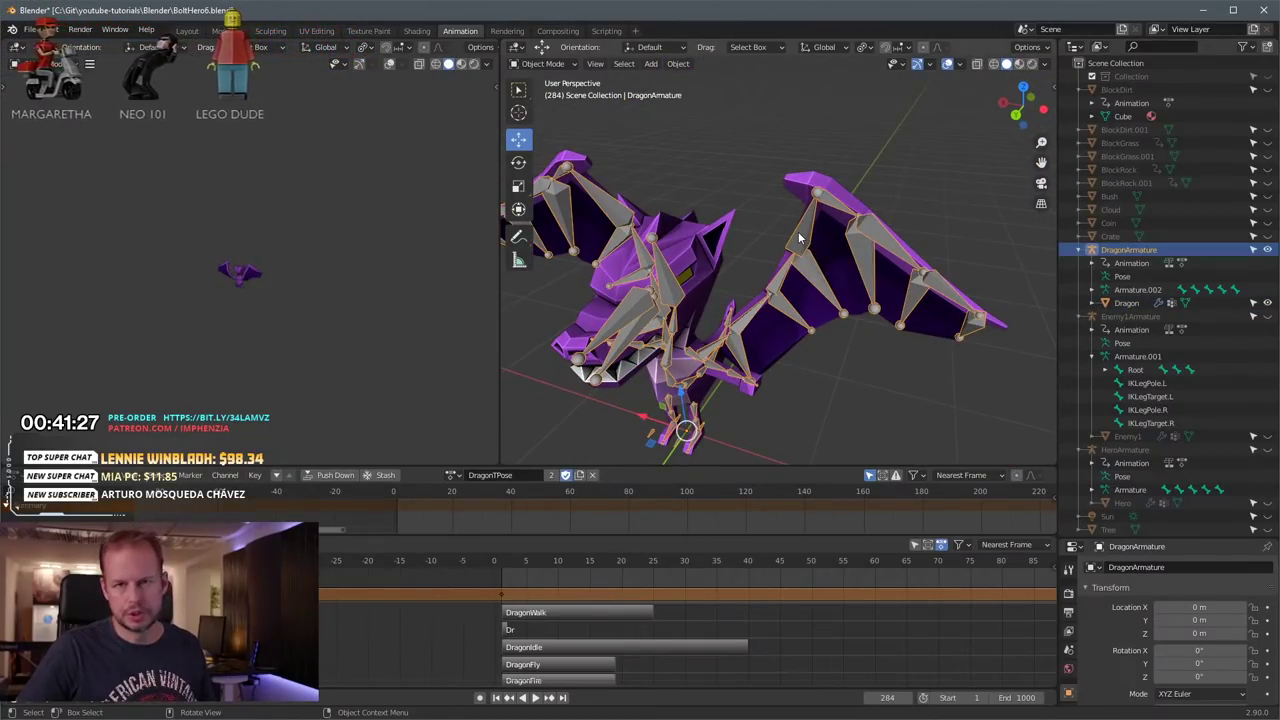
pyautogui.press('Tab')
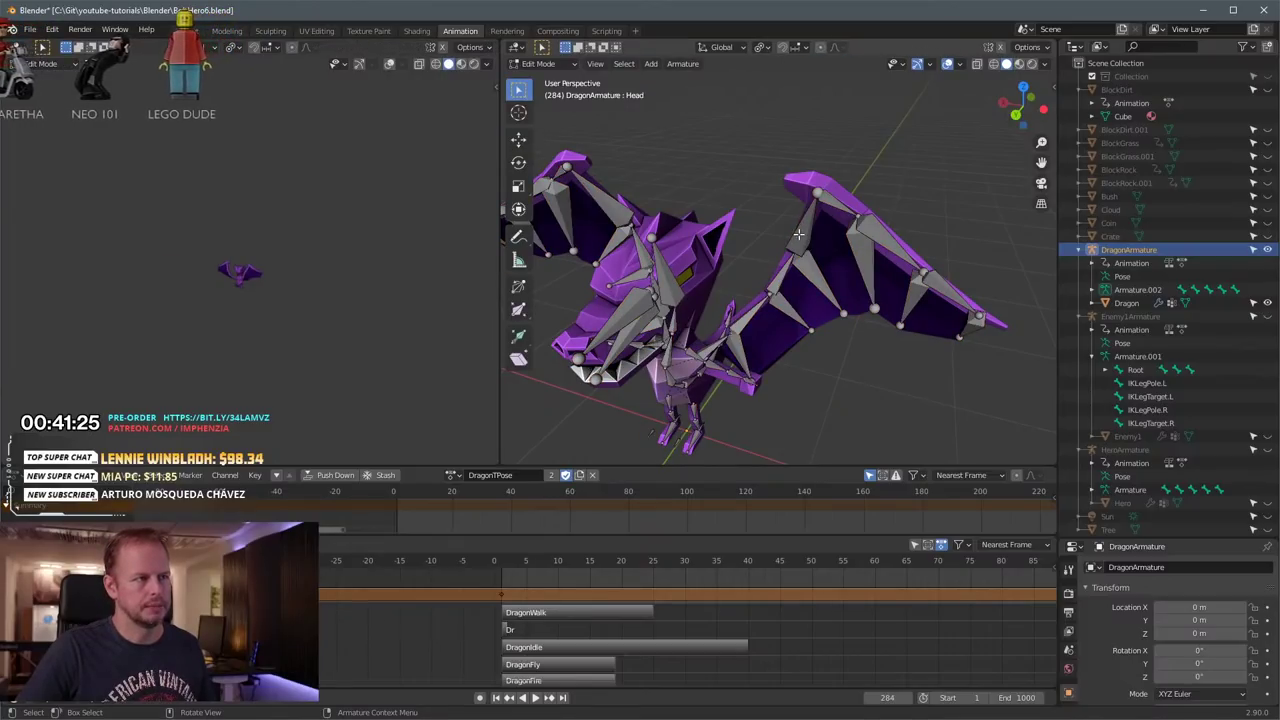
pyautogui.moveTo(798, 234); pyautogui.dragTo(822, 257, button='middle')
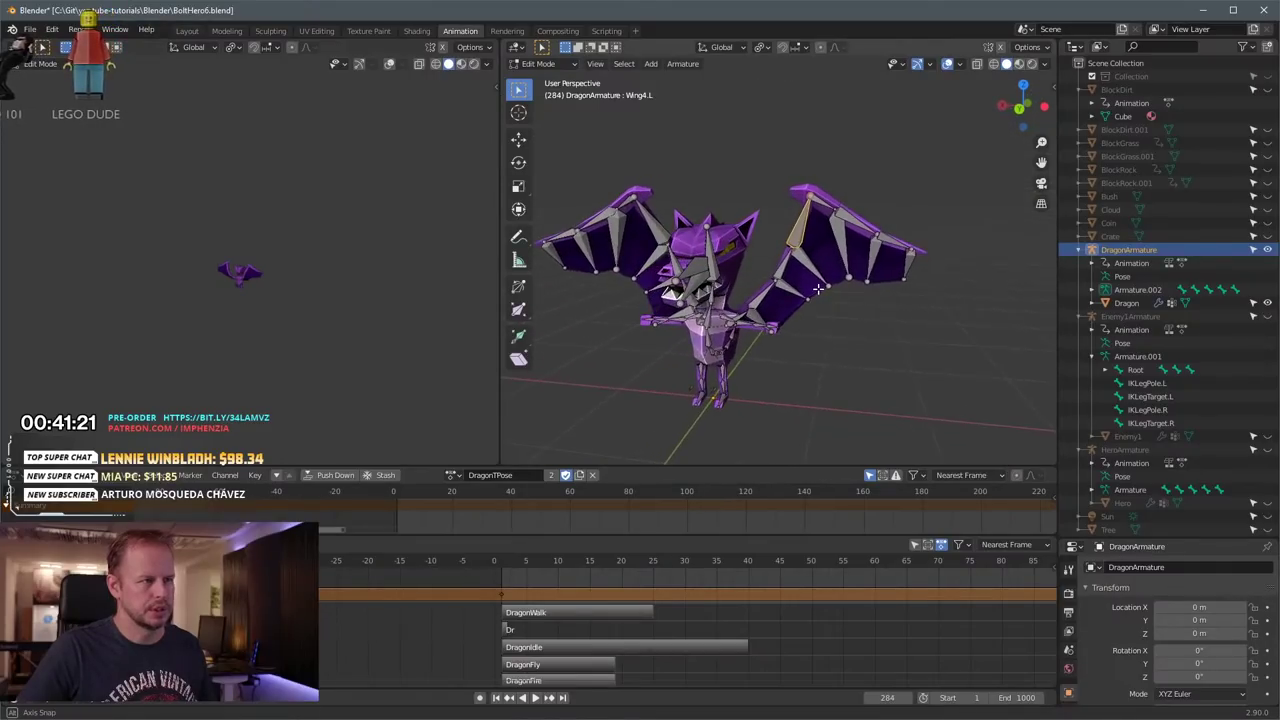
pyautogui.scroll(3, 840, 255)
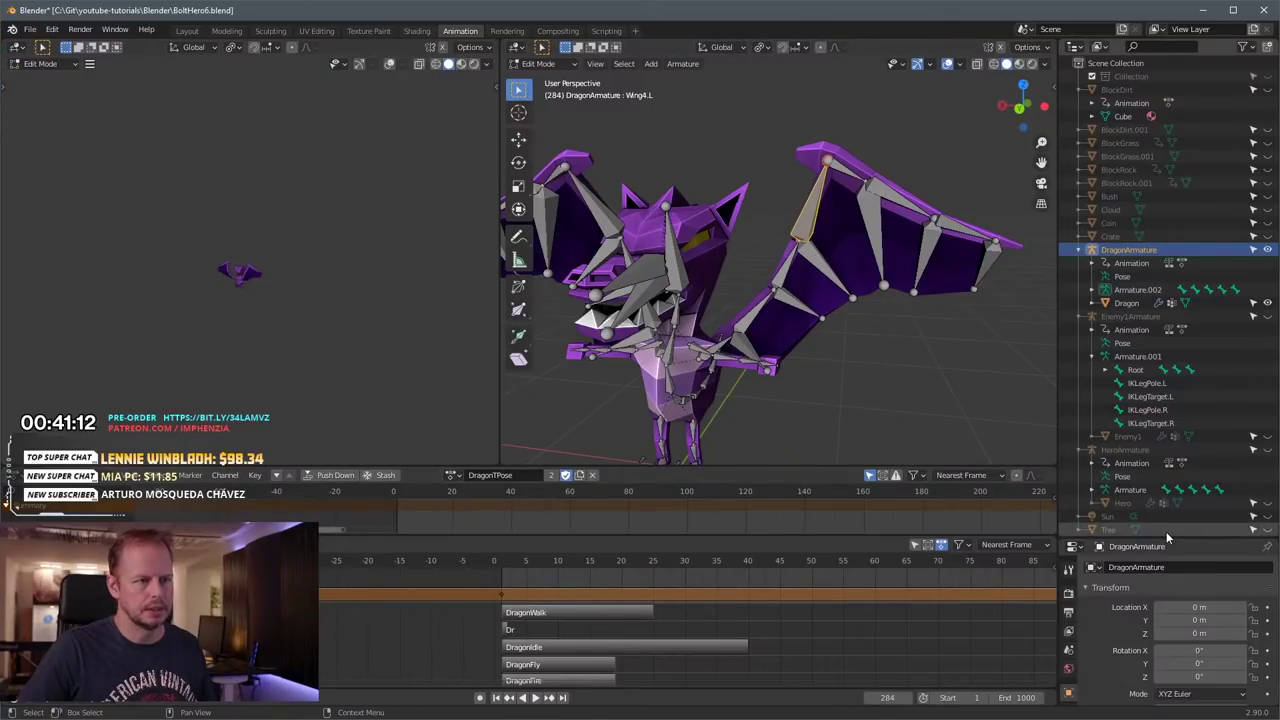
# Step: Enlarge the Properties editor, show the bone properties, and check the names of the bones along the dragon's outer wing edge
pyautogui.moveTo(1168, 538); pyautogui.dragTo(1168, 281)
pyautogui.click(1069, 509)
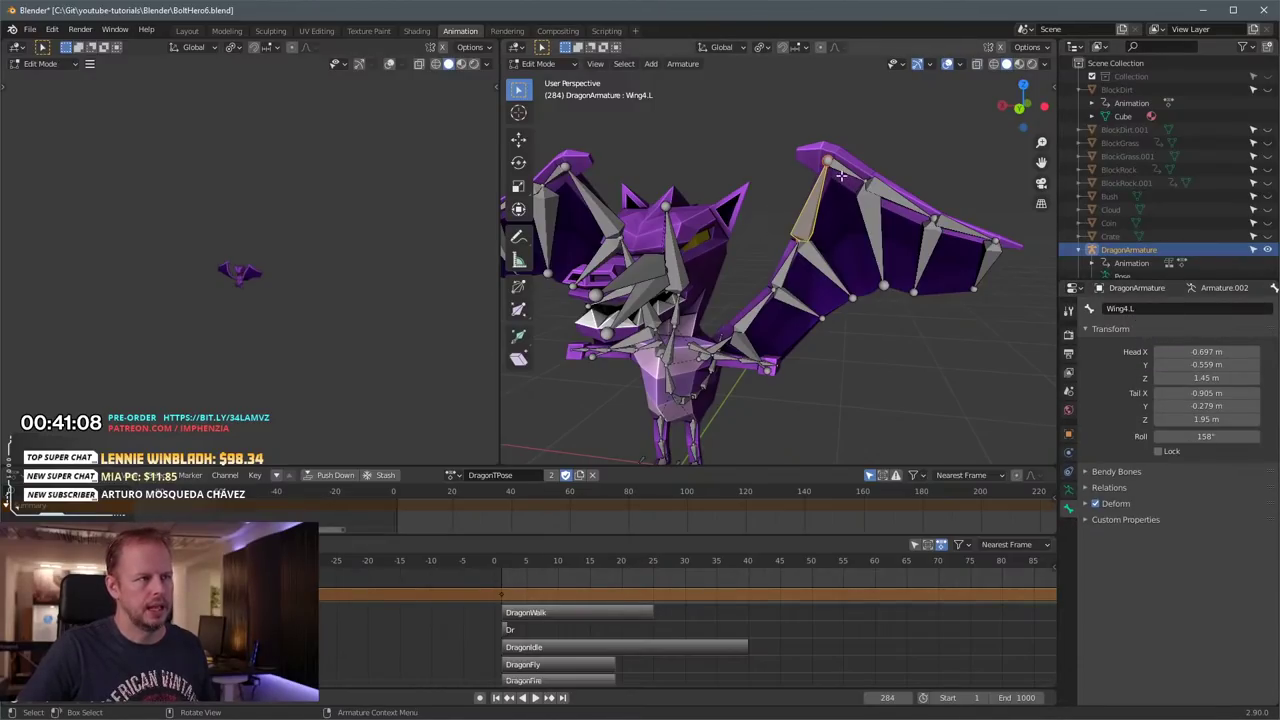
pyautogui.click(841, 174)
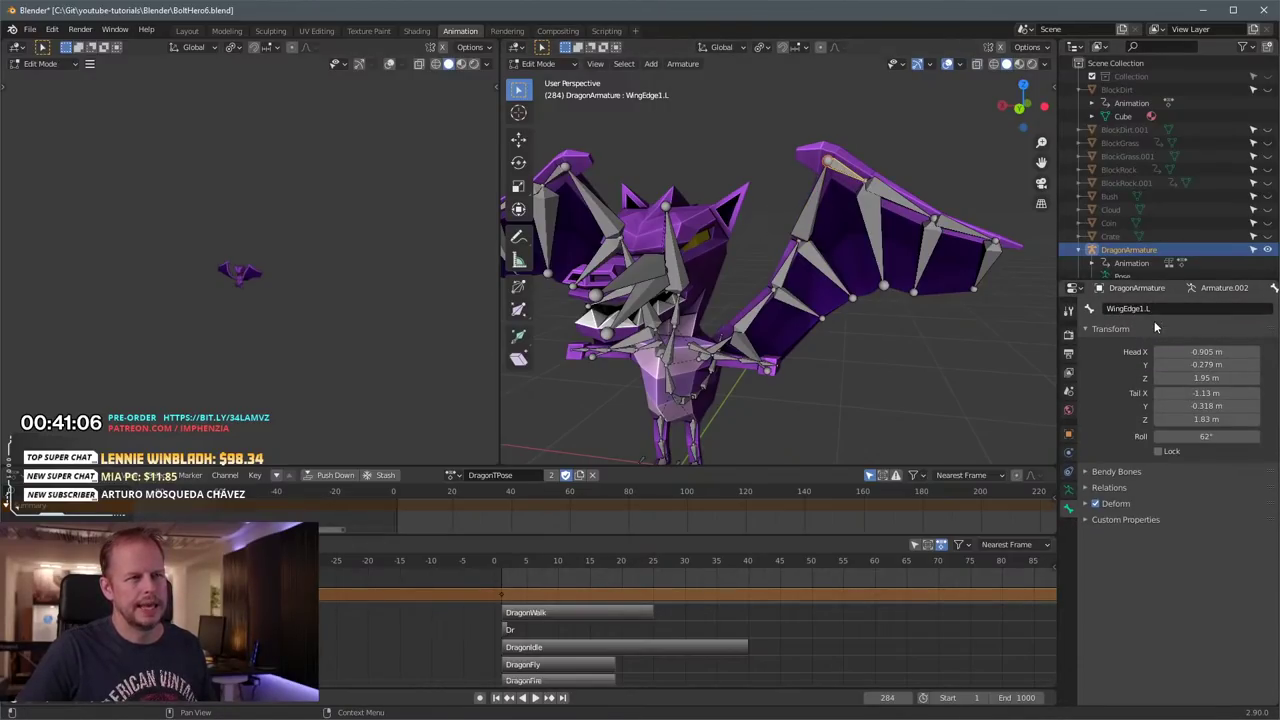
pyautogui.click(895, 203)
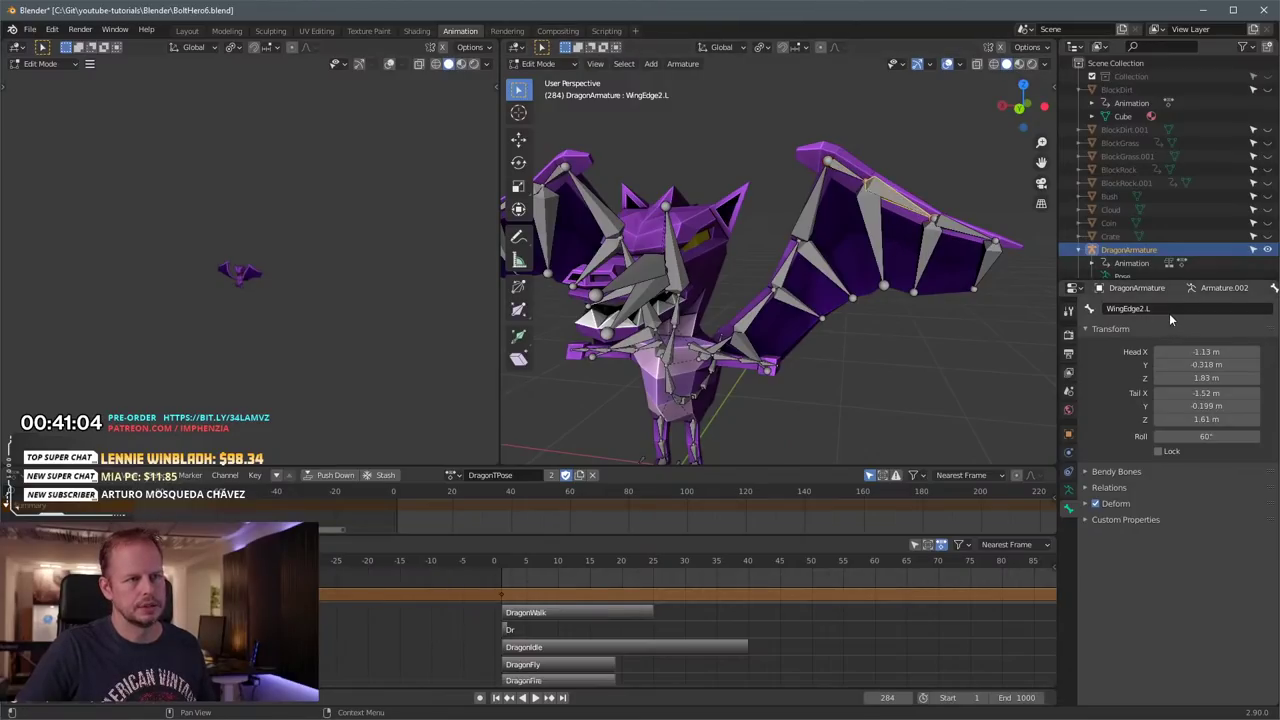
pyautogui.scroll(-3, 971, 280)
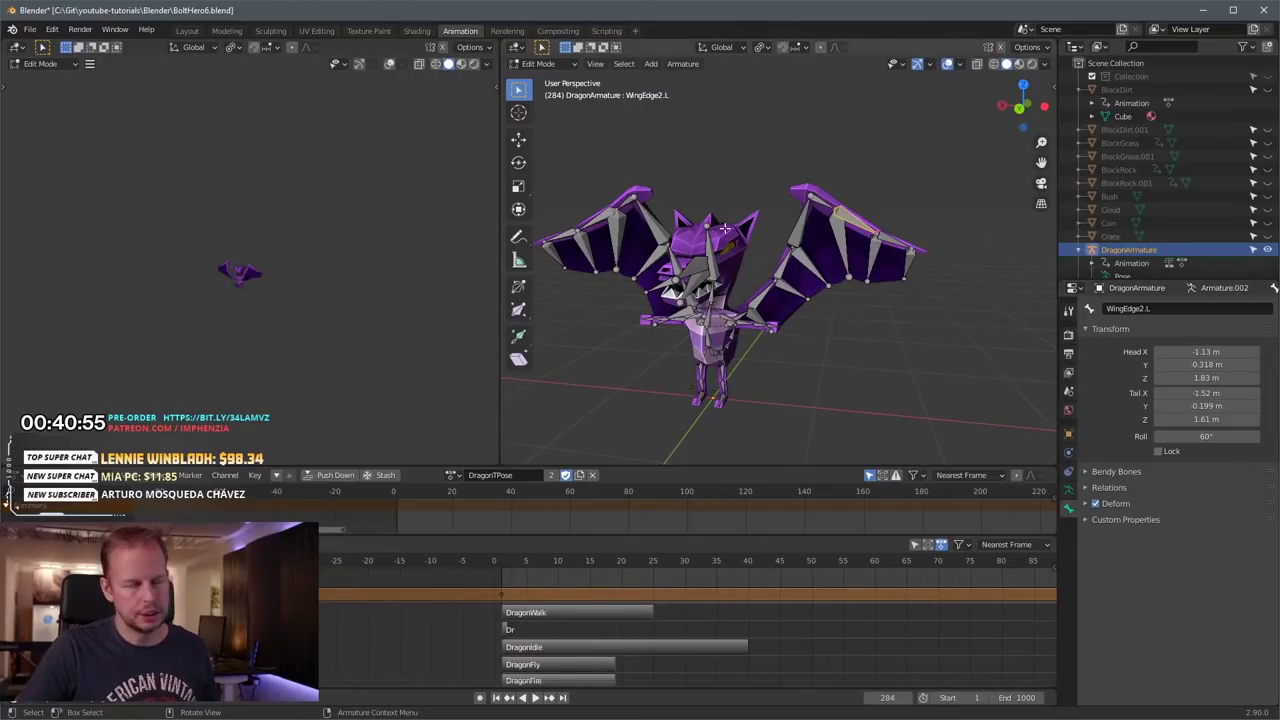
pyautogui.moveTo(724, 229); pyautogui.dragTo(693, 230, button='middle')
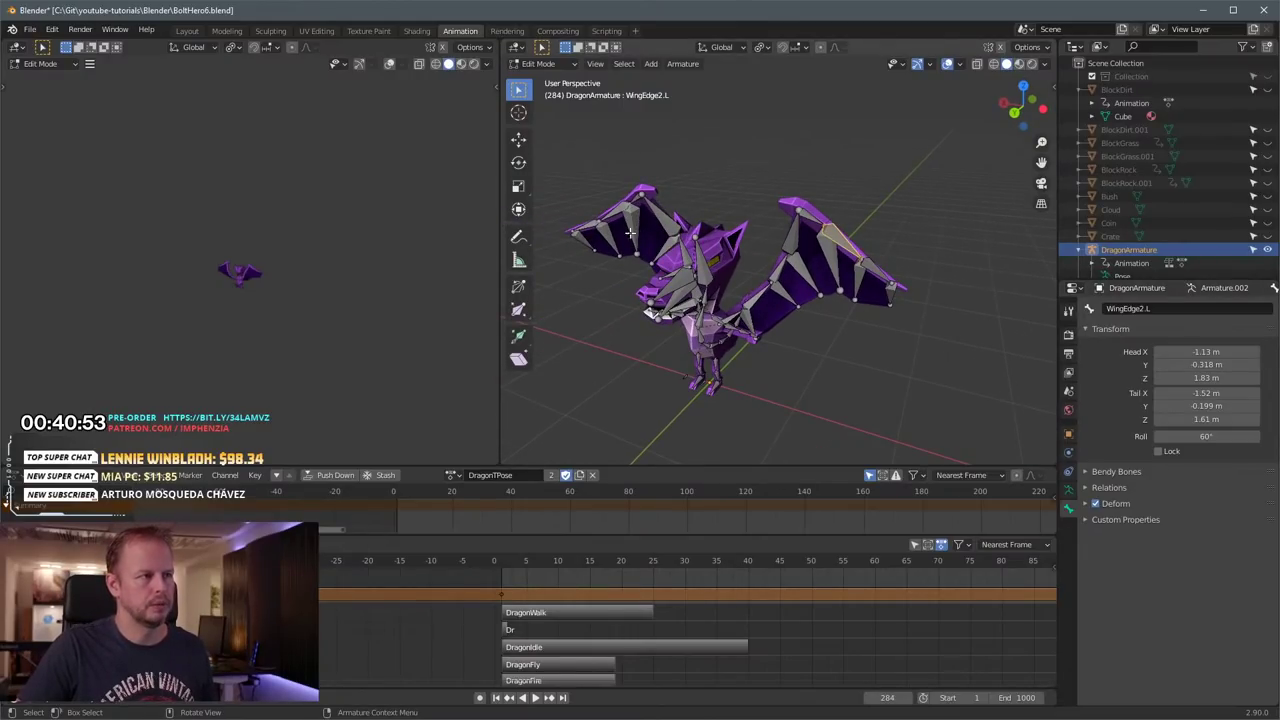
# Step: Assign the DragonFly action to DragonArmature, return to Object Mode, and play the animation
pyautogui.click(451, 475)
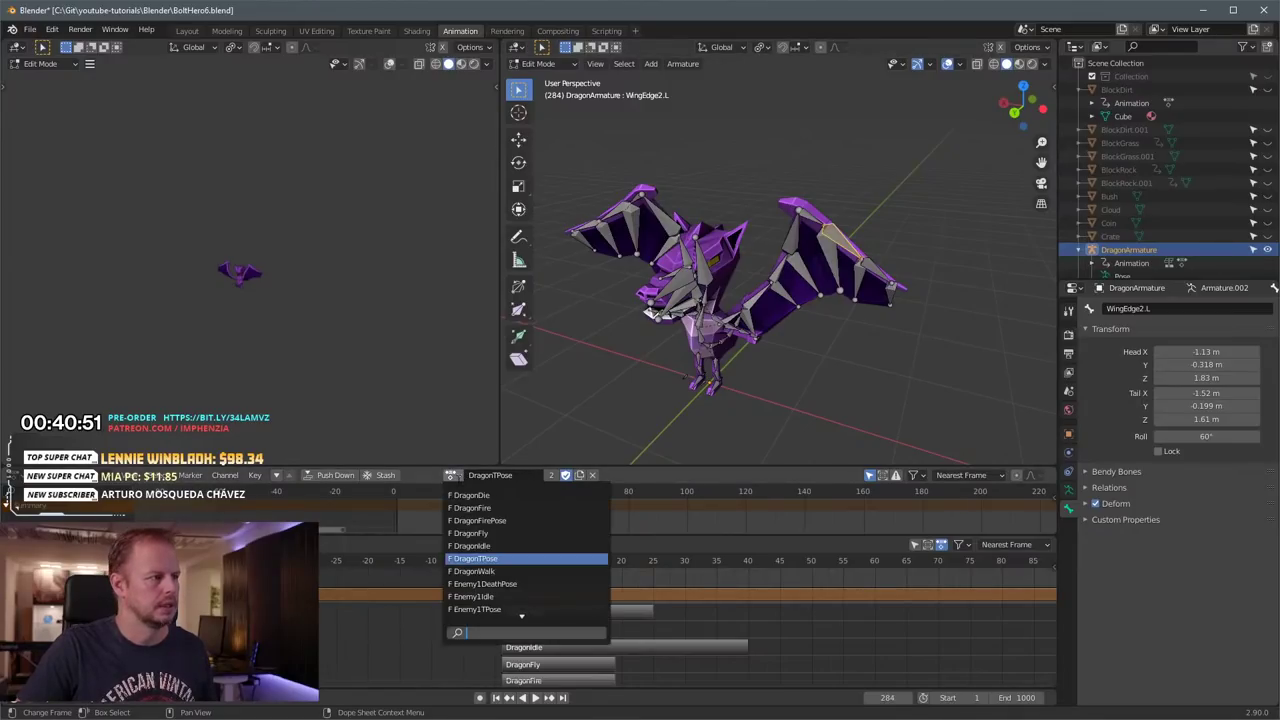
pyautogui.click(509, 535)
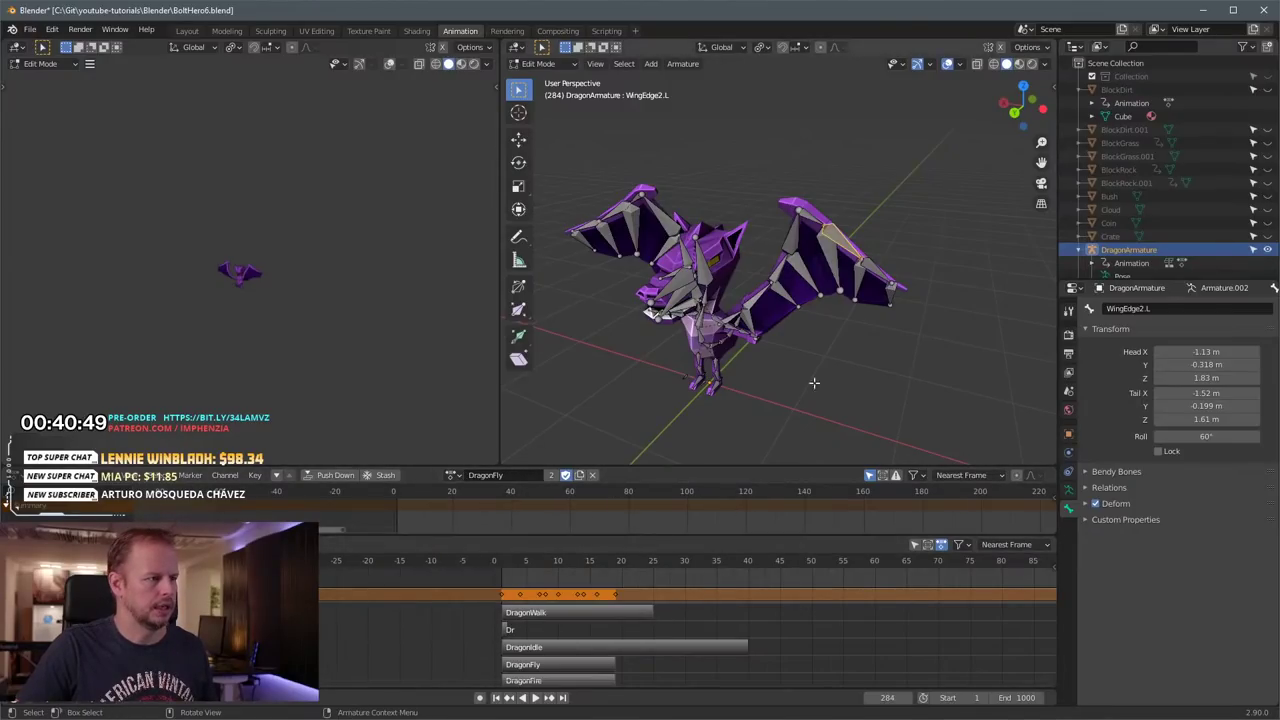
pyautogui.click(712, 272)
pyautogui.click(451, 475)
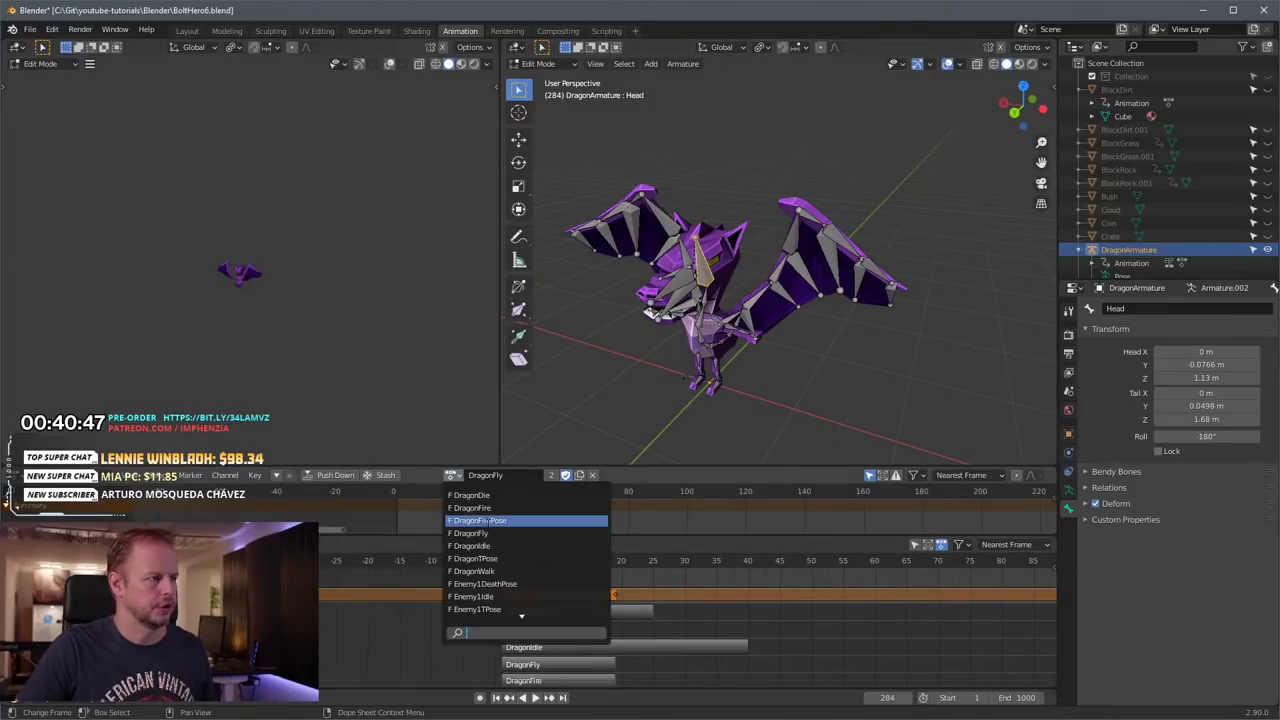
pyautogui.click(503, 537)
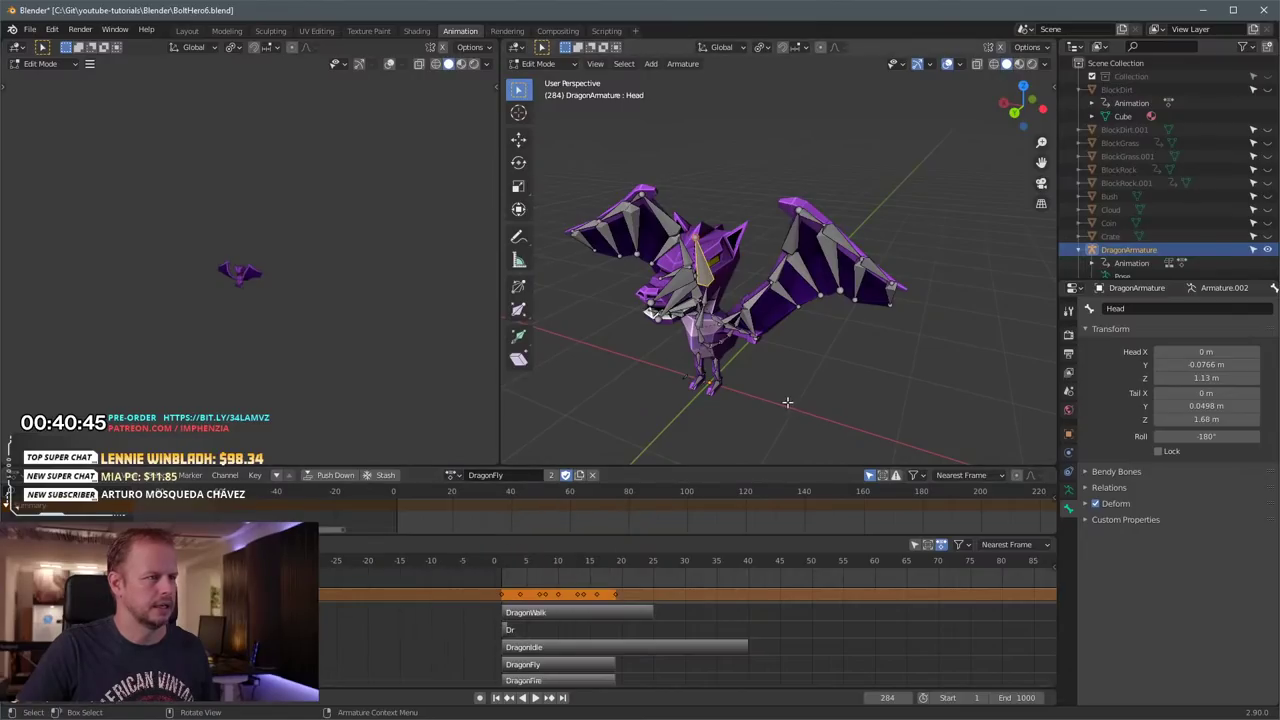
pyautogui.press('Tab')
pyautogui.press('space')
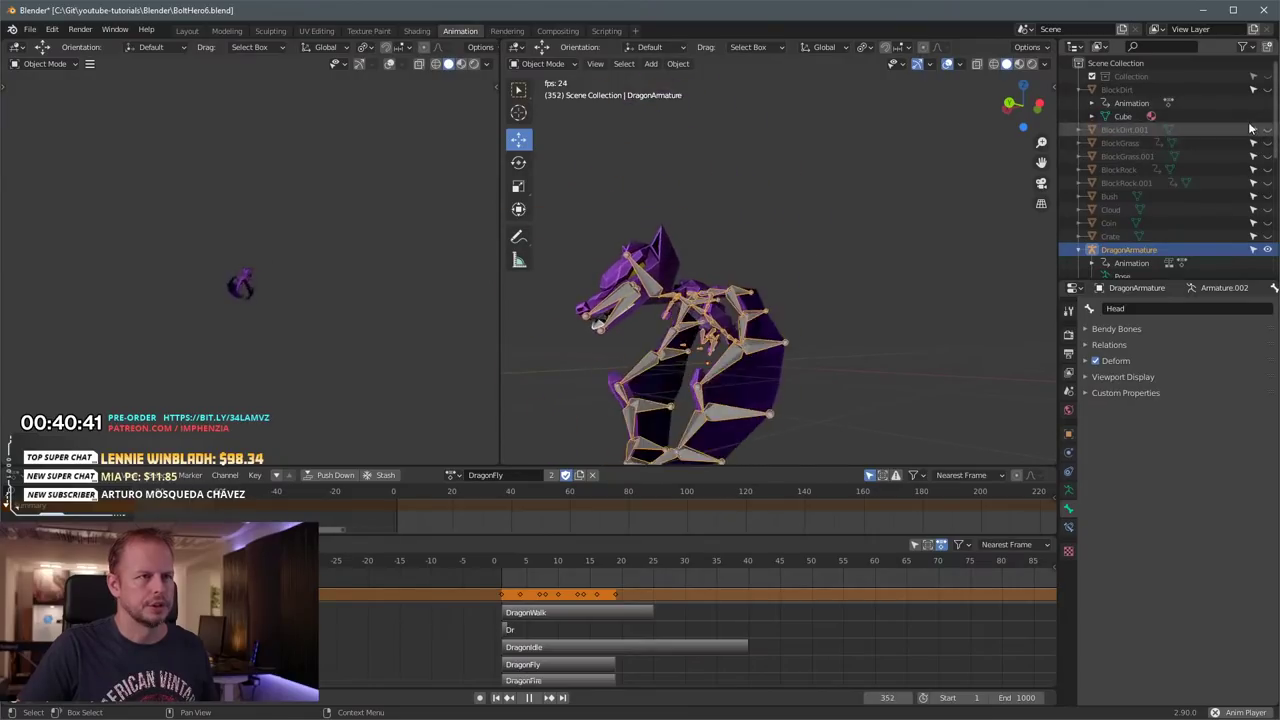
# Step: Hide DragonArmature and view the flying Dragon mesh from different angles
pyautogui.click(1267, 249)
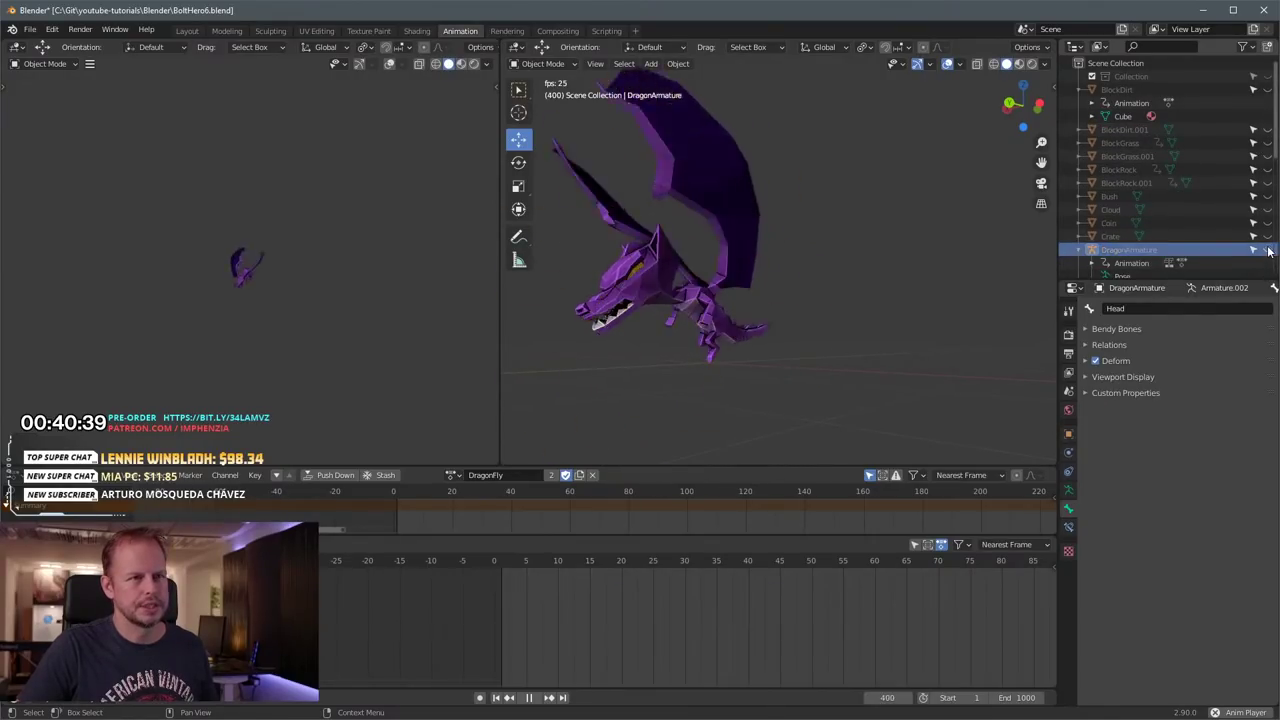
pyautogui.moveTo(821, 279); pyautogui.dragTo(720, 259, button='middle')
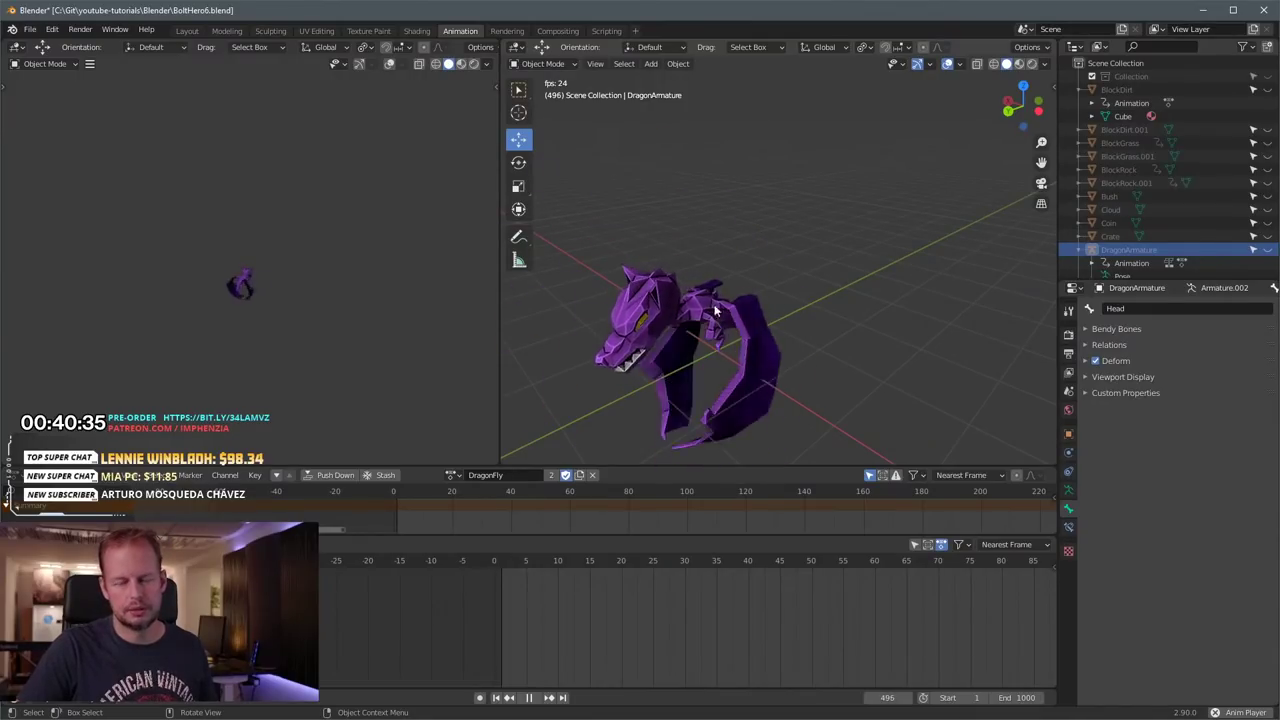
pyautogui.moveTo(640, 250); pyautogui.dragTo(773, 294, button='middle')
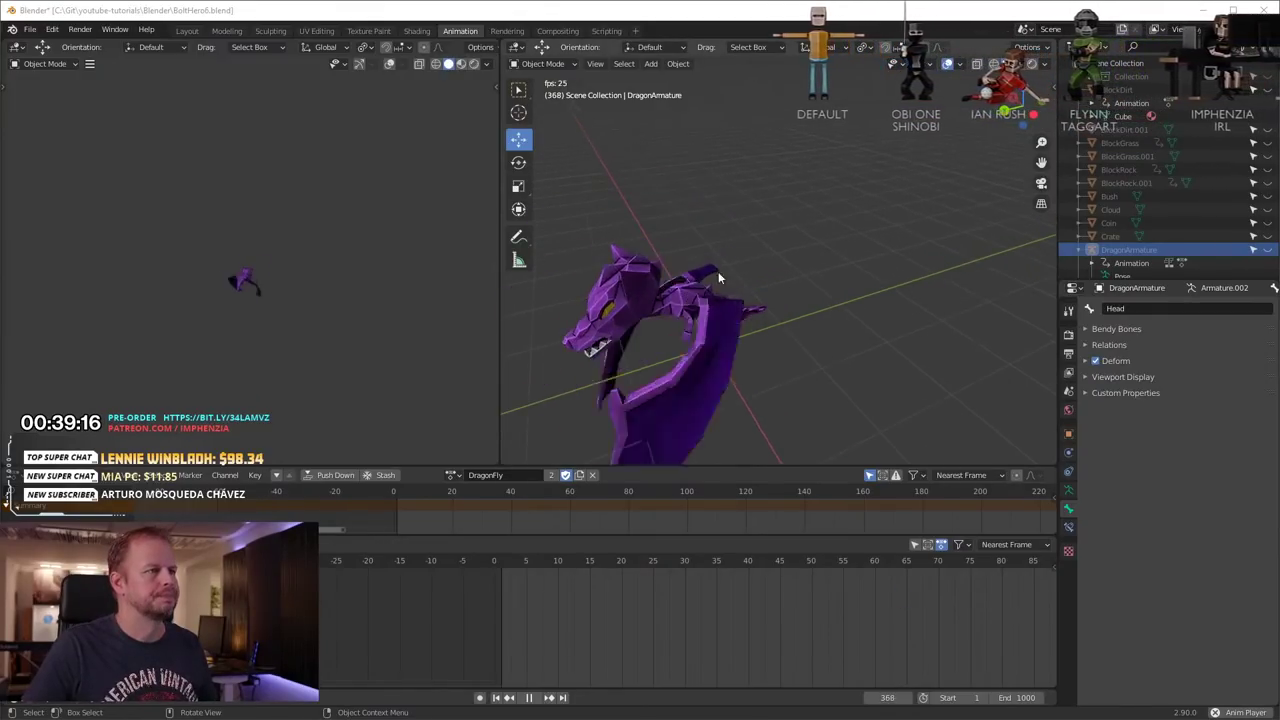
pyautogui.scroll(2, 674, 218)
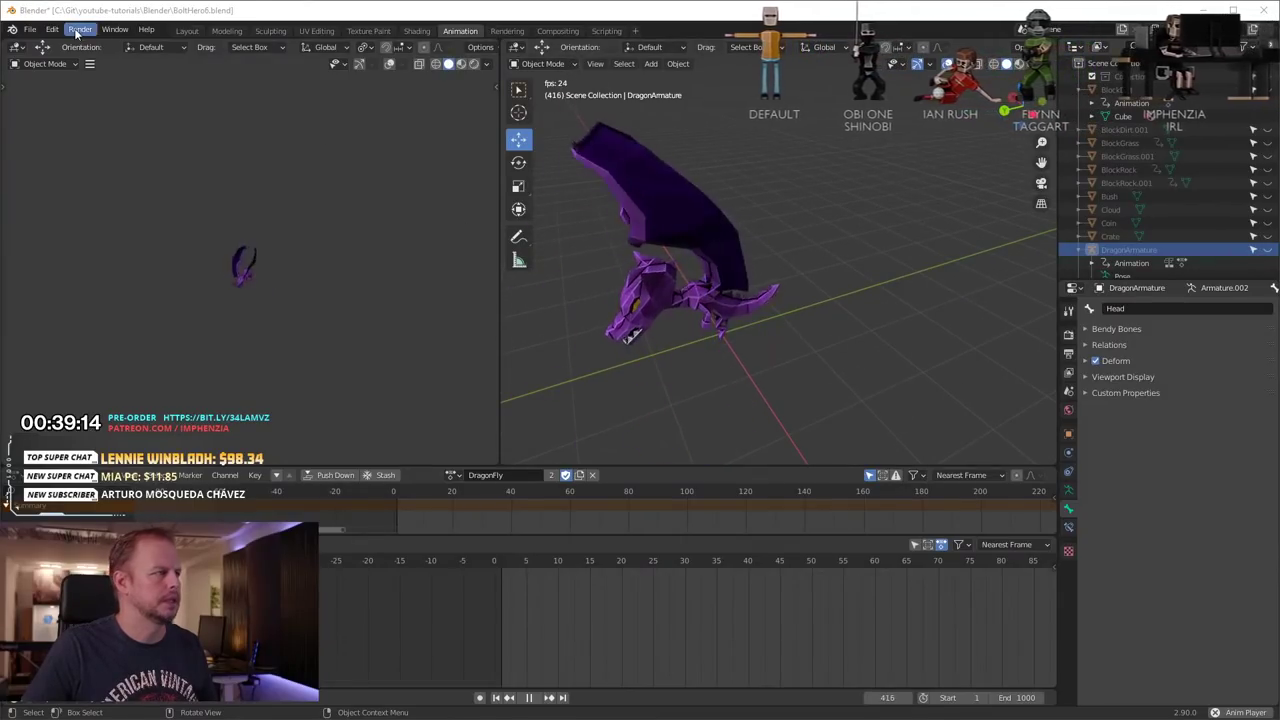
# Step: Switch to the Blender window with 0-24-hour-stream4 Broken.blend and inspect the Tero character, briefly checking its mesh in Edit Mode
pyautogui.moveTo(418, 18); pyautogui.dragTo(417, 0)
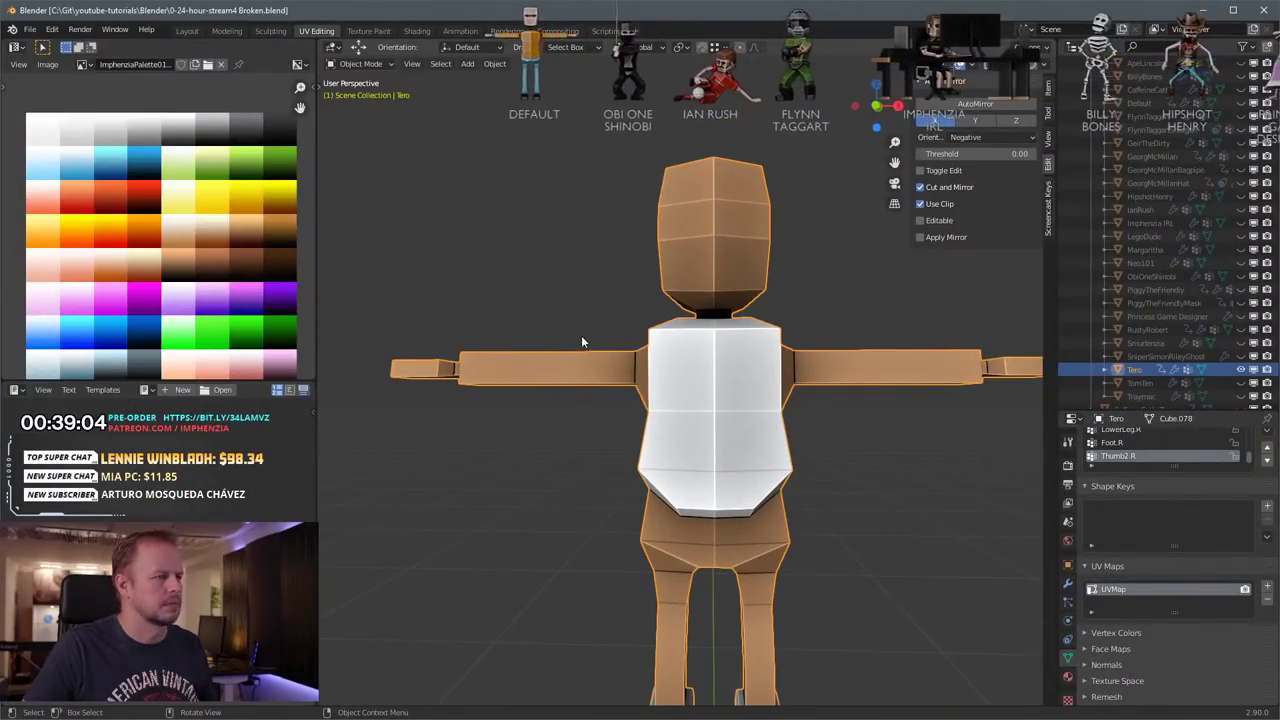
pyautogui.moveTo(583, 340); pyautogui.dragTo(755, 401, button='middle')
pyautogui.moveTo(651, 358); pyautogui.dragTo(748, 337, button='middle')
pyautogui.scroll(2, 748, 333)
pyautogui.press('Tab')
pyautogui.press('Tab')
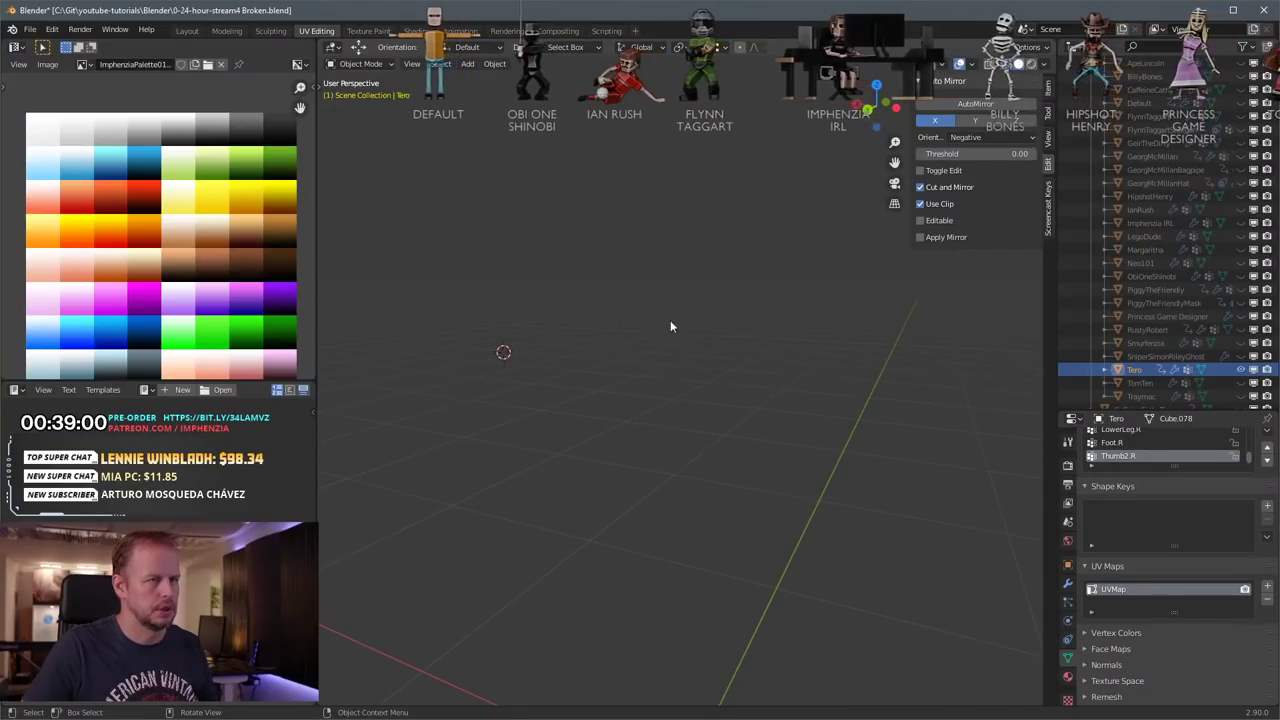
# Step: Undo the last change to bring back the Tero mesh and open it in Edit Mode
pyautogui.hotkey('ctrl', 'z')
pyautogui.scroll(-1, 860, 272)
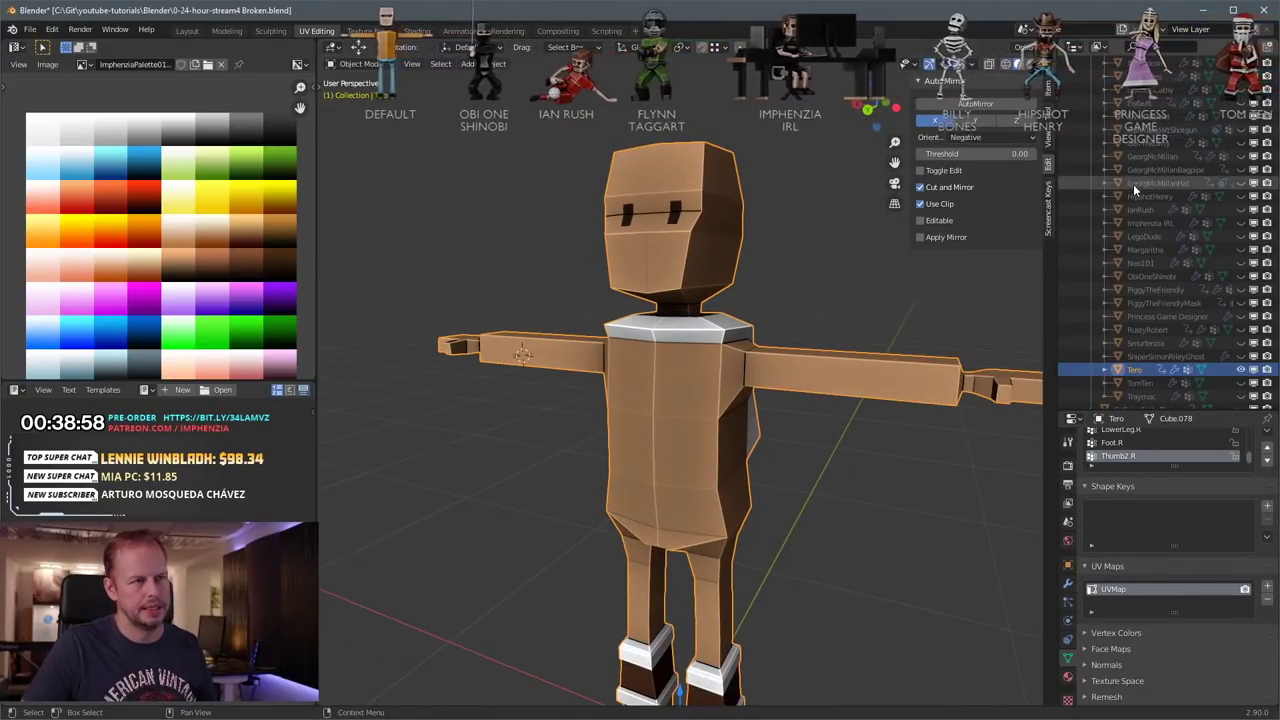
pyautogui.scroll(-2, 1134, 188)
pyautogui.press('Tab')
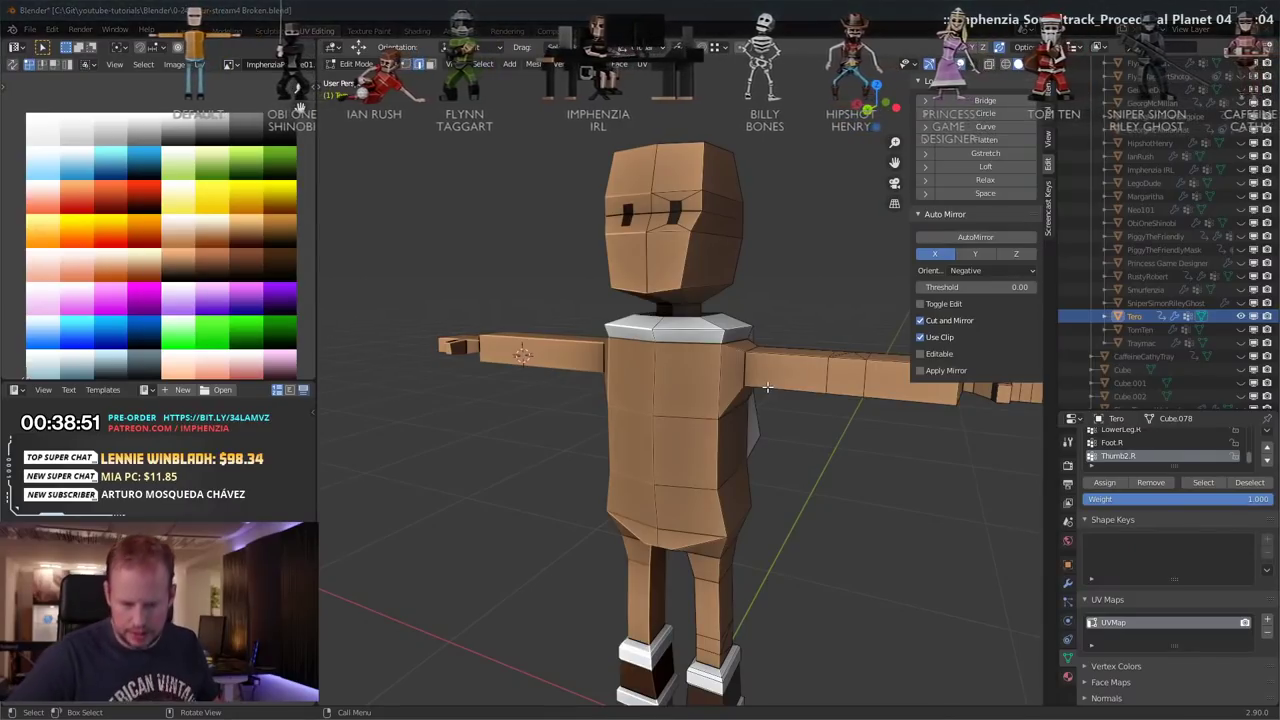
# Step: Add one centred vertical loop cut through the head, the front collar and the torso beside the body's midline
pyautogui.scroll(-2, 569, 195)
pyautogui.moveTo(800, 300); pyautogui.dragTo(572, 397, button='middle')
pyautogui.scroll(1, 742, 328)
pyautogui.press('3')
pyautogui.click(607, 379)
pyautogui.click(606, 393)
pyautogui.scroll(2, 631, 390)
pyautogui.click(567, 403)
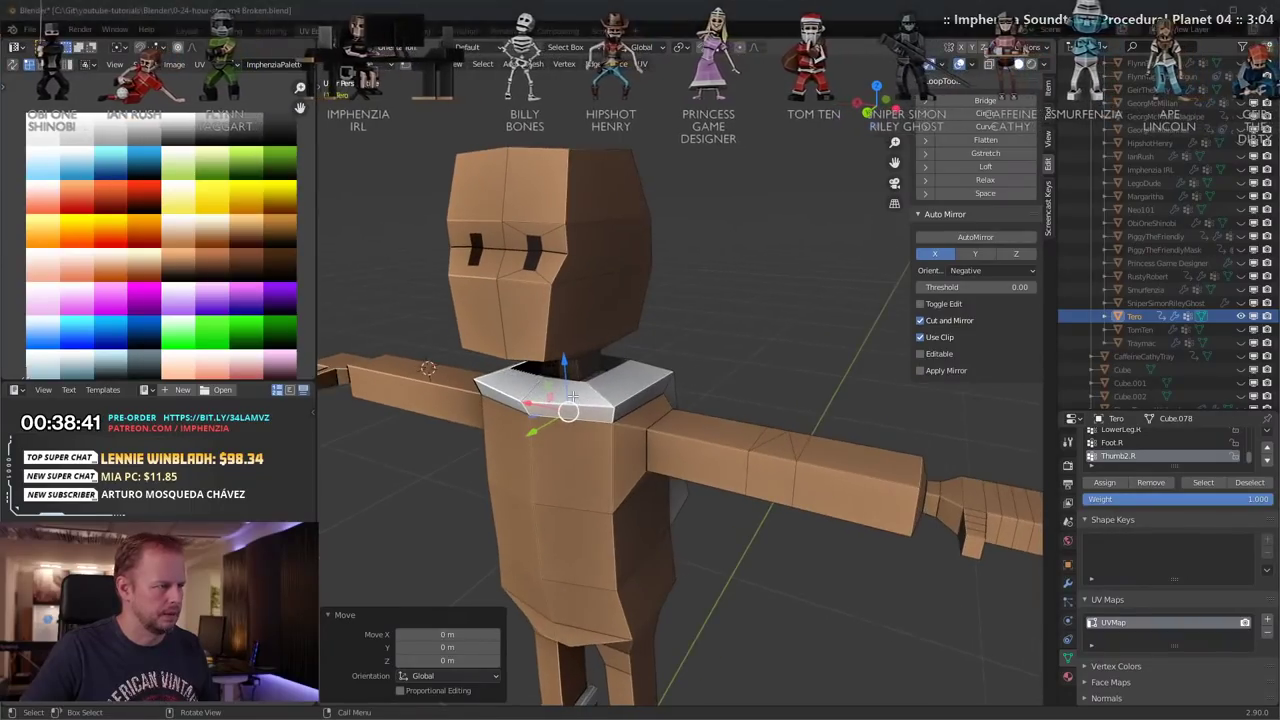
pyautogui.keyDown('shift'); pyautogui.click(590, 413); pyautogui.keyUp('shift')
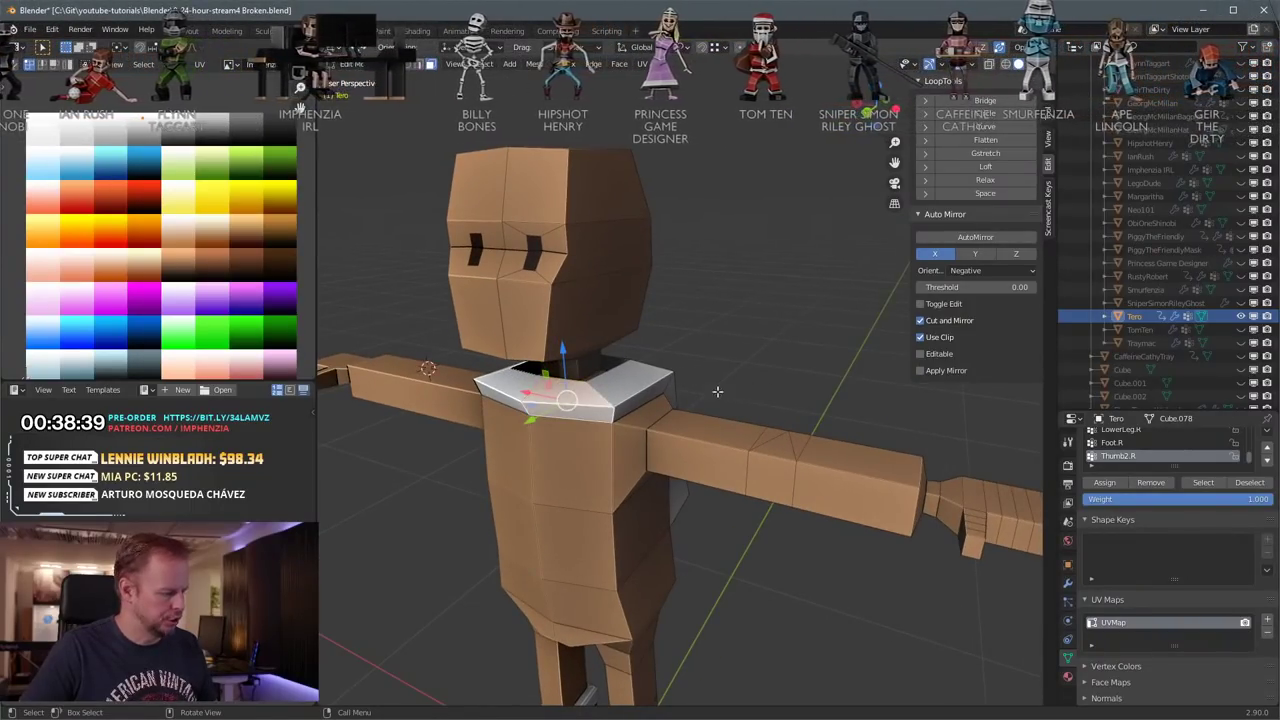
pyautogui.moveTo(717, 391); pyautogui.dragTo(660, 395, button='middle')
pyautogui.hotkey('ctrl', 'r')
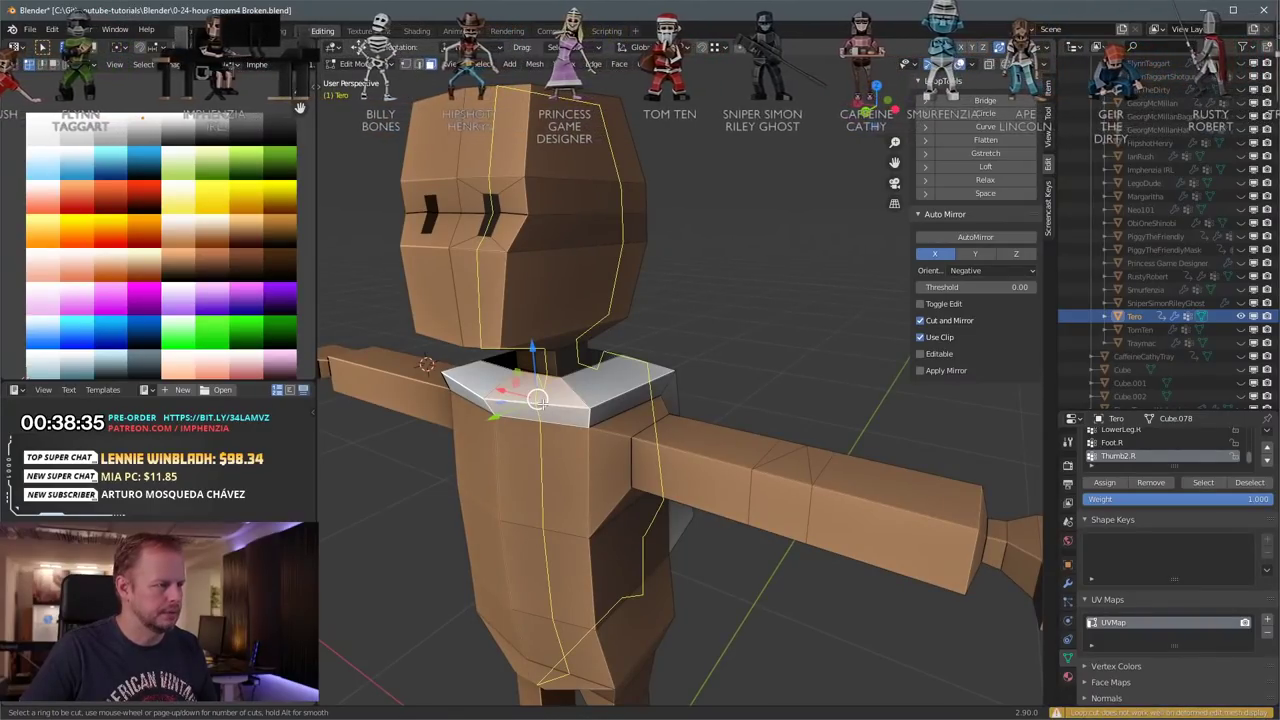
pyautogui.click(547, 403)
pyautogui.rightClick(557, 401)
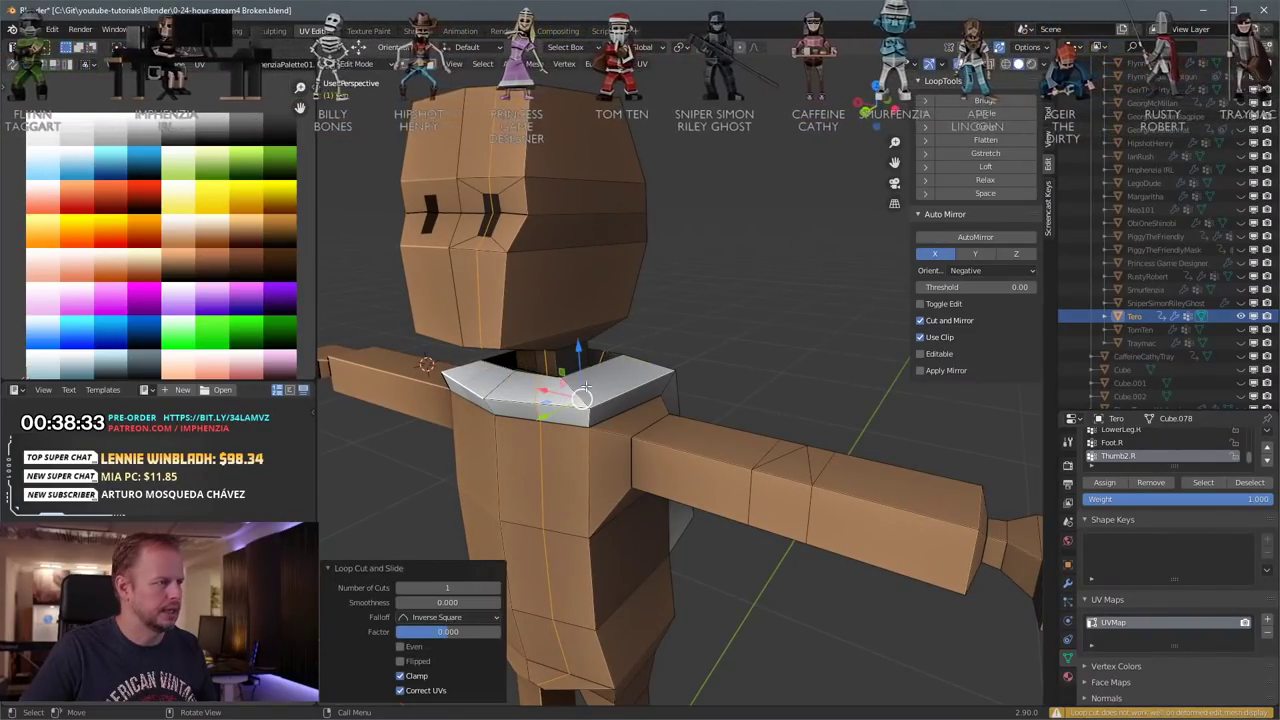
# Step: Extrude the front side of the white collar outward and scale the extruded end
pyautogui.hotkey('alt', 'a')
pyautogui.scroll(-1, 618, 452)
pyautogui.click(580, 405)
pyautogui.moveTo(712, 408); pyautogui.dragTo(690, 373, button='middle')
pyautogui.press('e')
pyautogui.click(670, 402)
pyautogui.press('s')
pyautogui.click(652, 399)
# Step: Move and rotate the extruded collar end so that the flap hangs forward and down over the chest
pyautogui.press('g')
pyautogui.click(651, 398)
pyautogui.press('r')
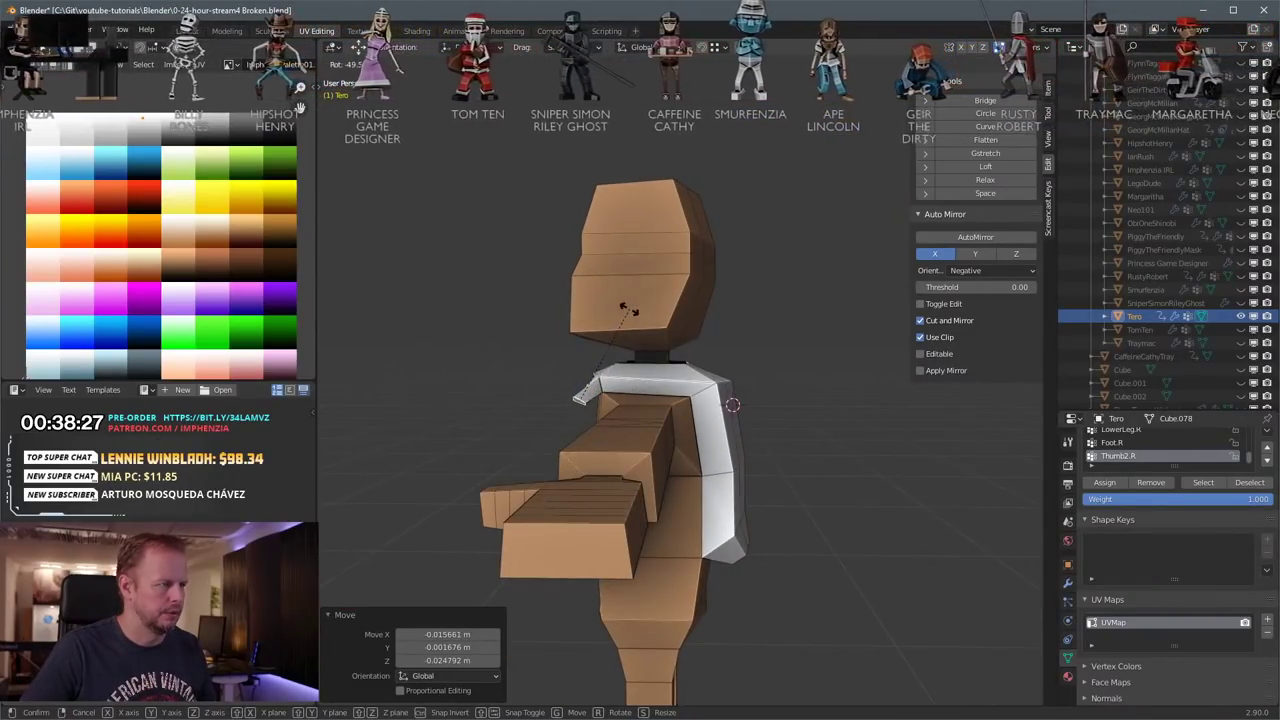
pyautogui.click(636, 312)
pyautogui.press('g')
pyautogui.click(636, 318)
# Step: Refine the shape of the collar flap by moving part of it against the chest
pyautogui.moveTo(594, 322); pyautogui.dragTo(552, 399, button='middle')
pyautogui.click(546, 403)
pyautogui.moveTo(648, 352); pyautogui.dragTo(662, 440, button='middle')
pyautogui.press('g')
pyautogui.click(612, 372)
pyautogui.click(662, 440)
# Step: Scale the shoulder edge loop where the arm meets the torso to 1.574 and reposition it
pyautogui.hotkey('ctrl', 'l')
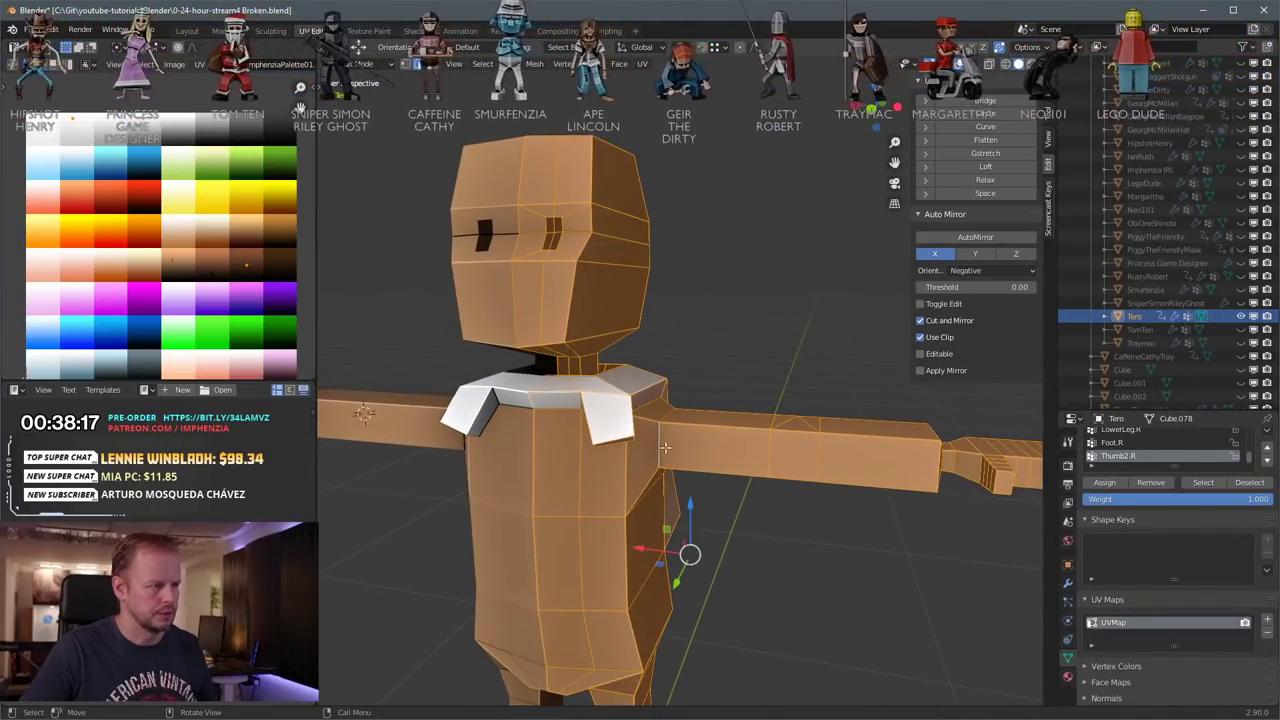
pyautogui.hotkey('alt', 'a')
pyautogui.press('s')
pyautogui.click(705, 427)
pyautogui.press('g')
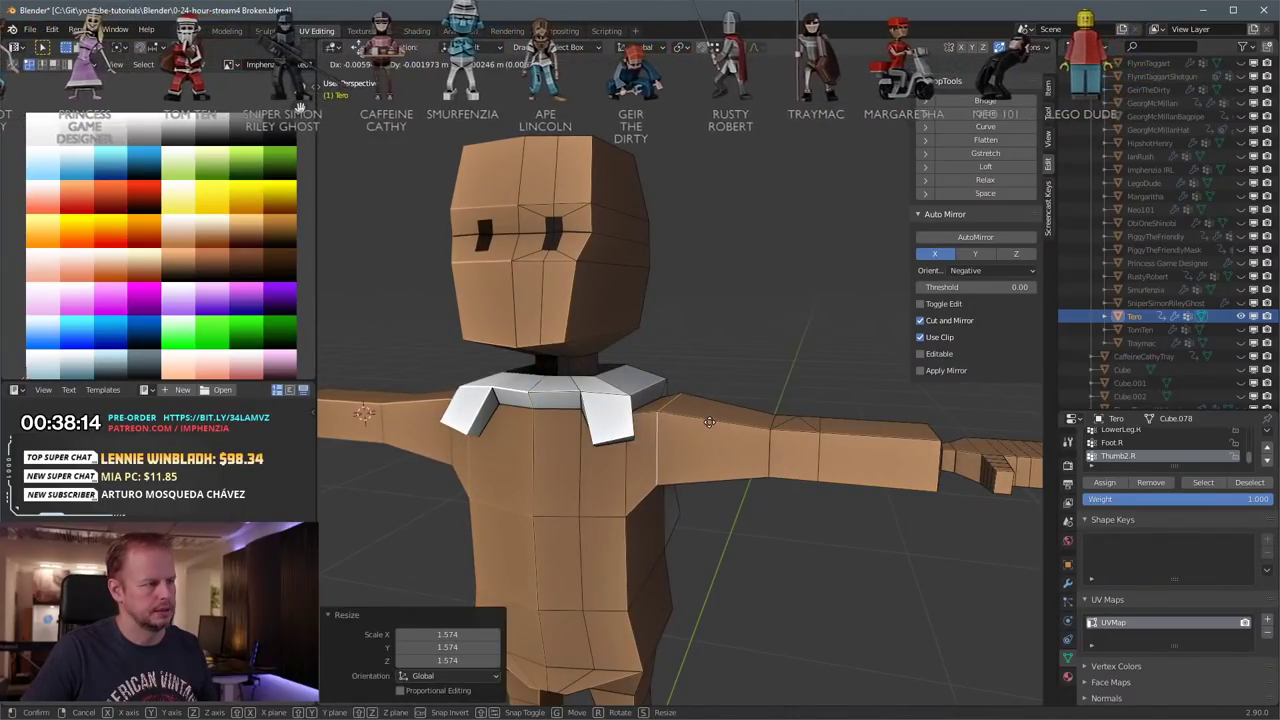
pyautogui.click(713, 421)
# Step: Move the front chest edge below the arm to reshape the chest in profile
pyautogui.moveTo(713, 421); pyautogui.dragTo(583, 430, button='middle')
pyautogui.click(567, 486)
pyautogui.keyDown('shift'); pyautogui.click(558, 485); pyautogui.keyUp('shift')
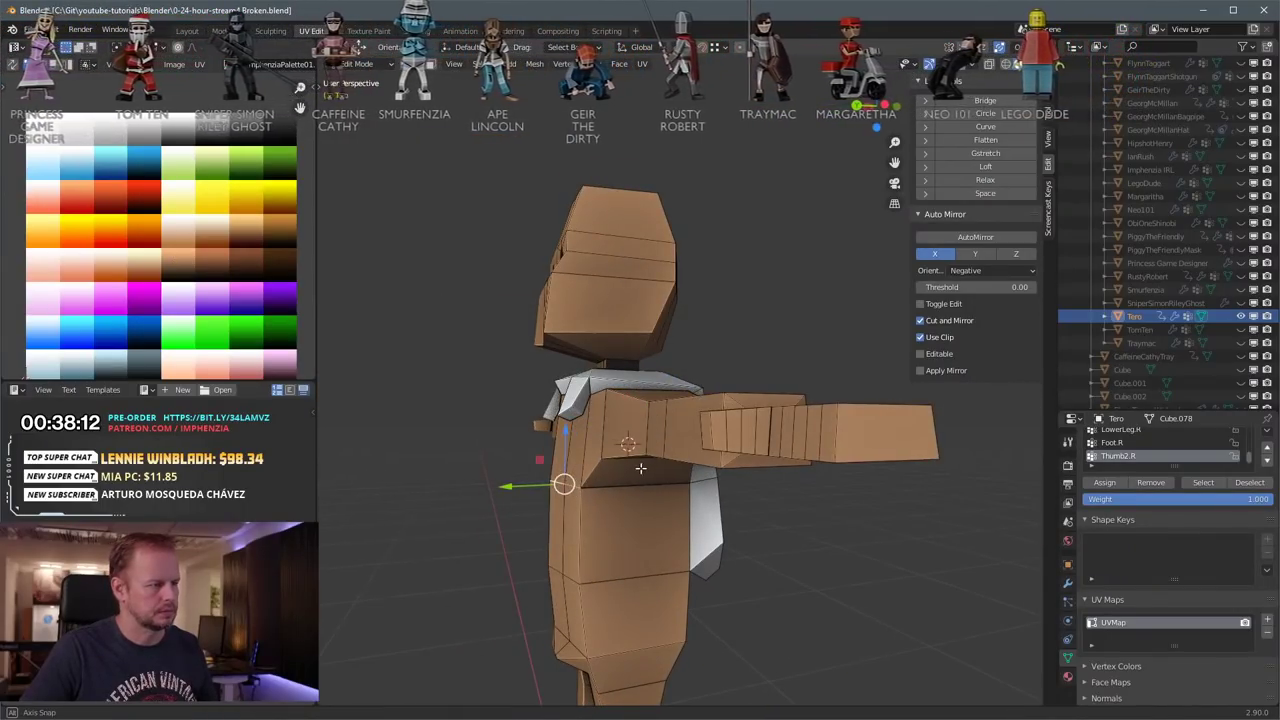
pyautogui.moveTo(640, 466); pyautogui.dragTo(614, 468, button='middle')
pyautogui.press('g')
pyautogui.click(622, 474)
# Step: Scale down the edge loop around the waist and reposition it to narrow the torso
pyautogui.press('a')
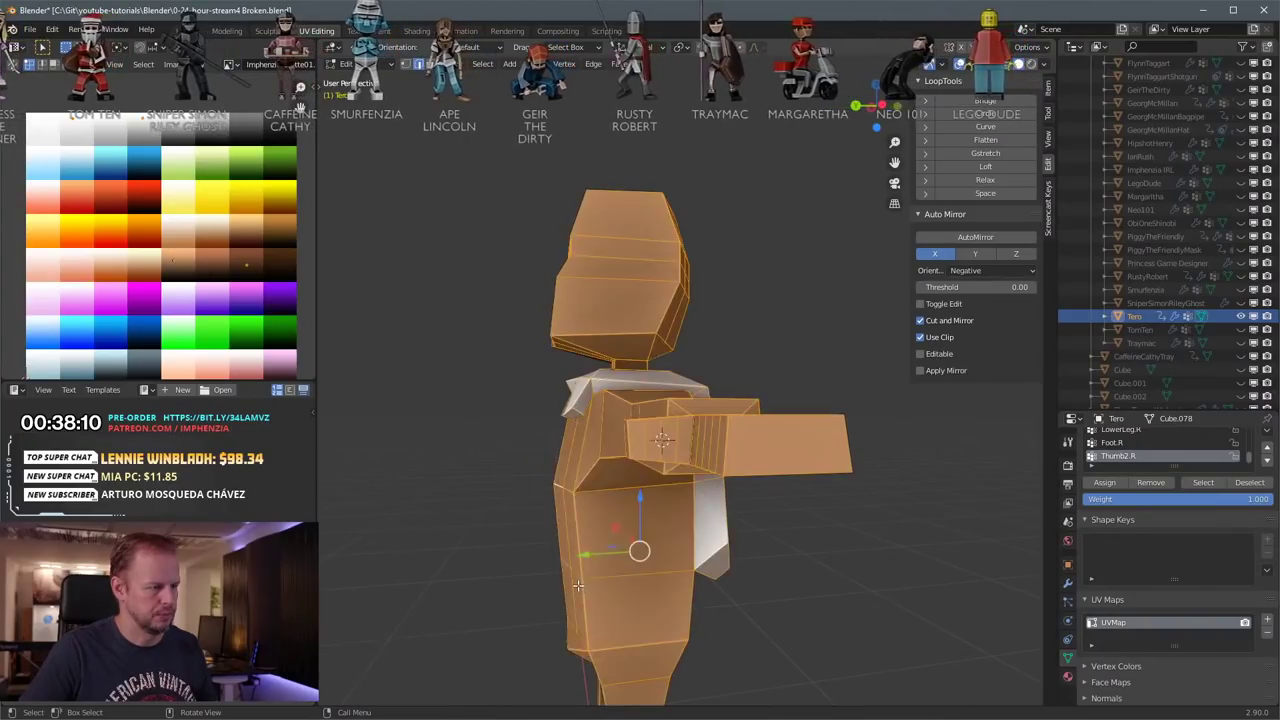
pyautogui.press('a')
pyautogui.keyDown('alt'); pyautogui.click(589, 577); pyautogui.keyUp('alt')
pyautogui.moveTo(784, 544); pyautogui.dragTo(737, 541, button='middle')
pyautogui.press('g')
pyautogui.press('s')
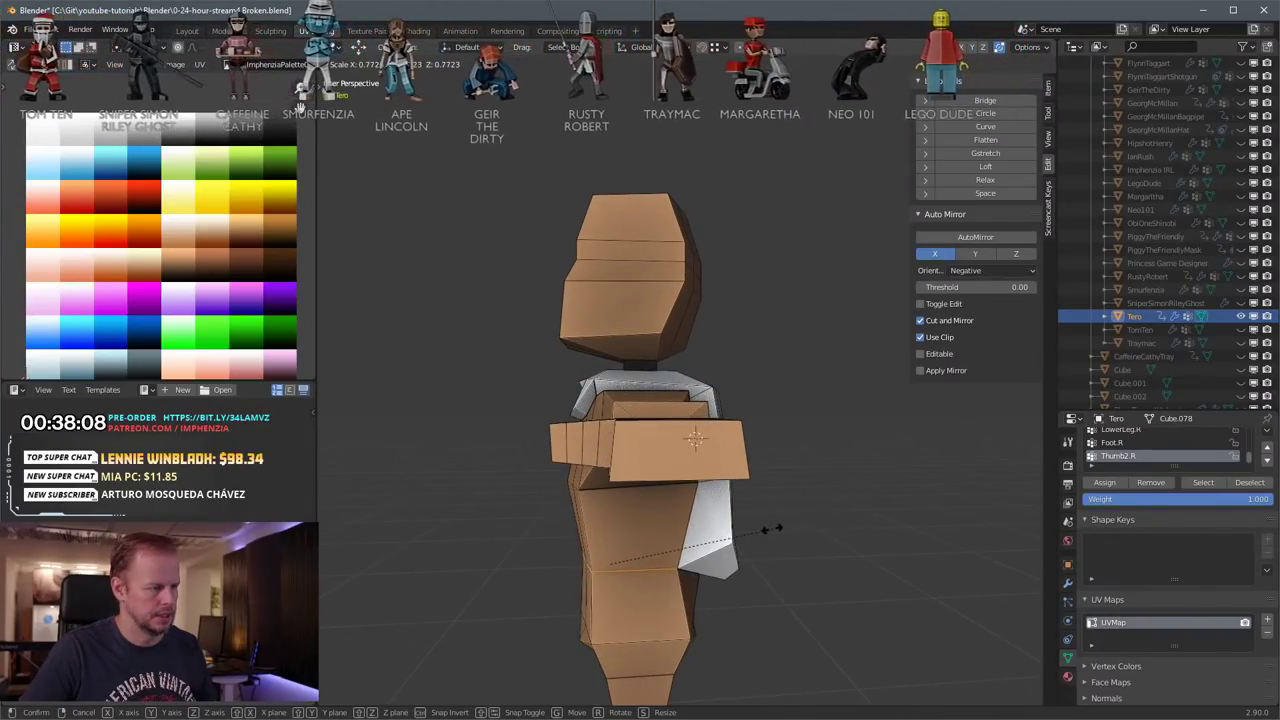
pyautogui.click(760, 531)
pyautogui.press('g')
pyautogui.click(775, 528)
pyautogui.moveTo(728, 524); pyautogui.dragTo(806, 489, button='middle')
pyautogui.press('g')
pyautogui.click(777, 494)
# Step: Add a centred loop cut between waist and hips, scale it to 1.143 and adjust its position
pyautogui.scroll(-5, 760, 497)
pyautogui.hotkey('ctrl', 'r')
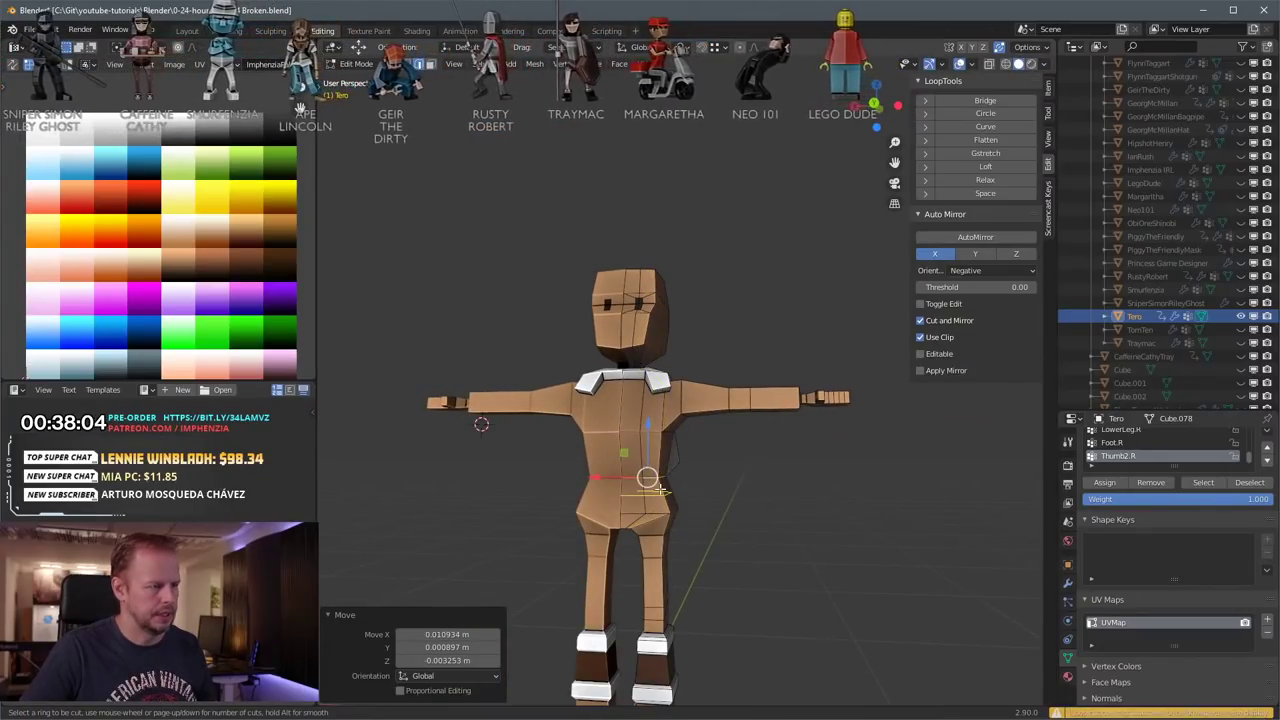
pyautogui.click(666, 494)
pyautogui.rightClick(663, 483)
pyautogui.press('s')
pyautogui.click(693, 478)
pyautogui.press('g')
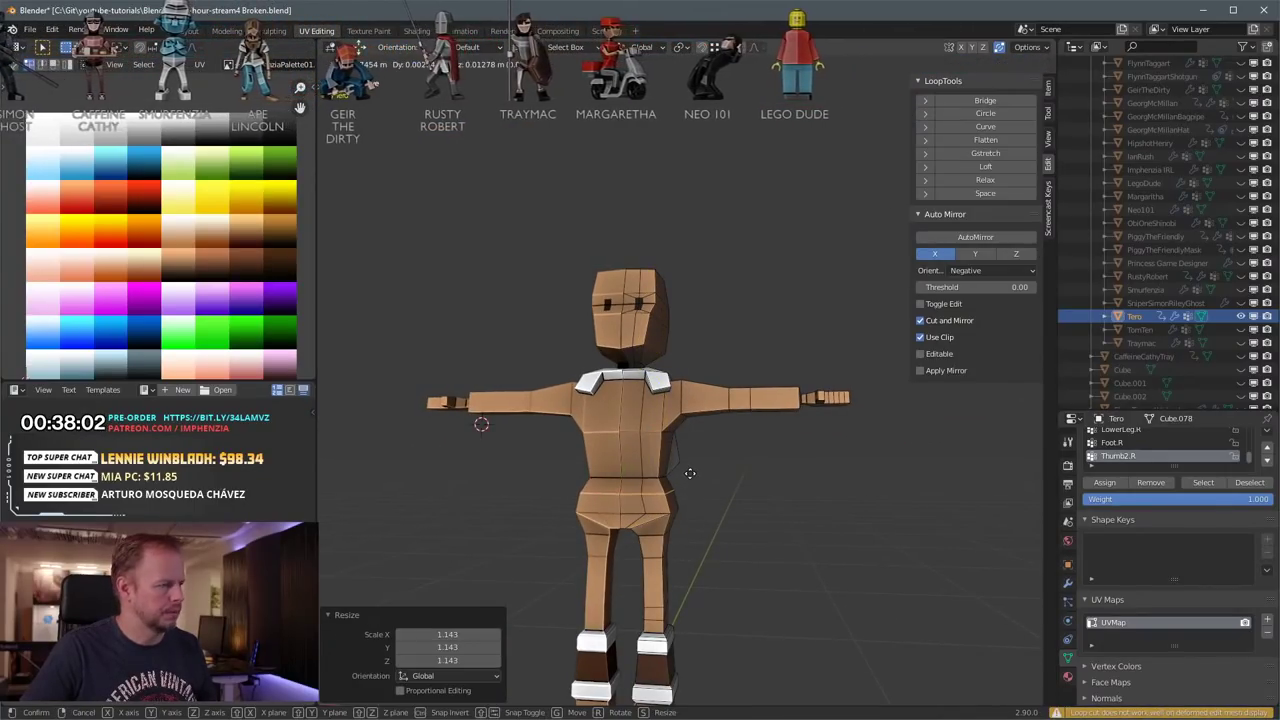
pyautogui.click(687, 480)
# Step: Colour the band of faces around the hips green by moving their UVs onto the green palette swatch
pyautogui.click(683, 492)
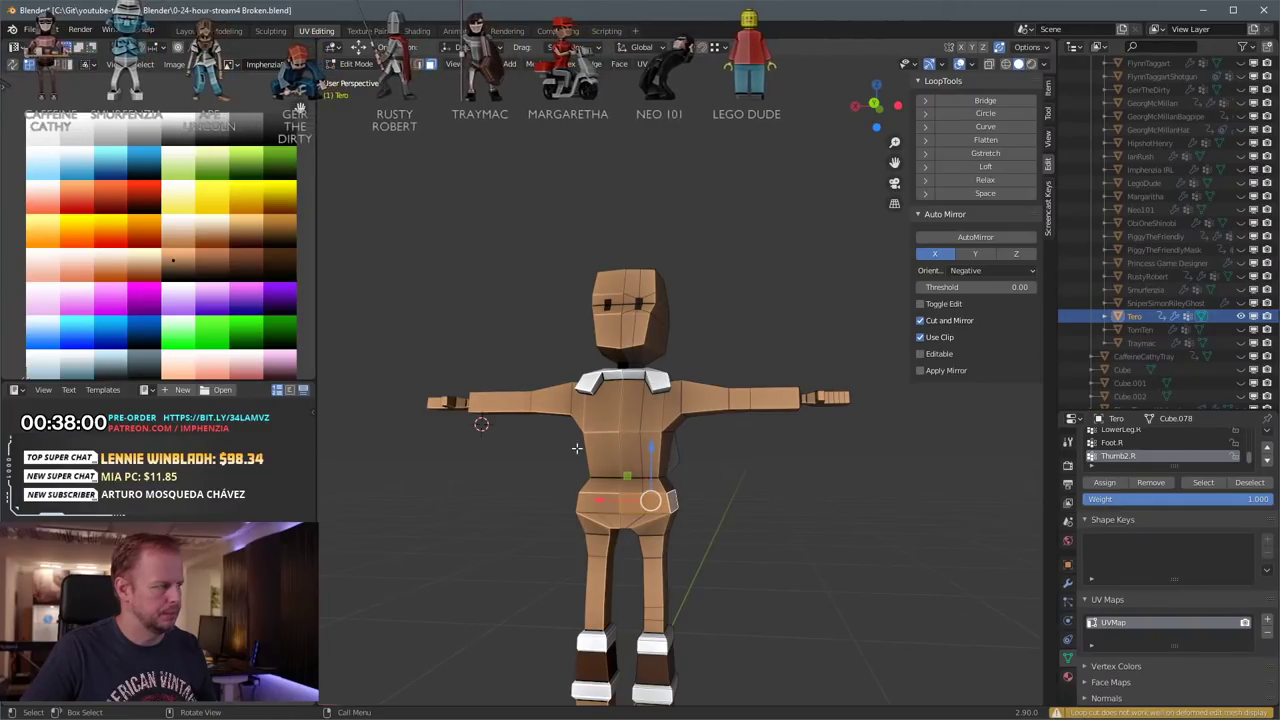
pyautogui.press('g')
pyautogui.click(281, 162)
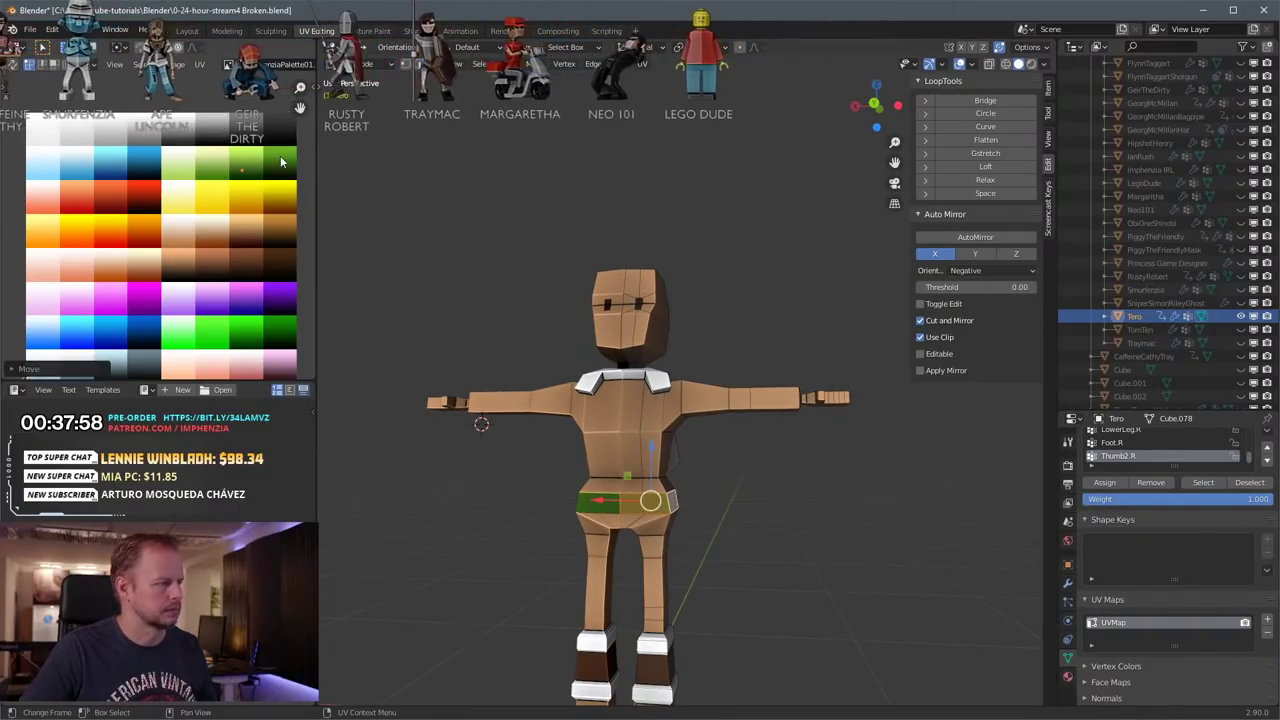
pyautogui.press('g')
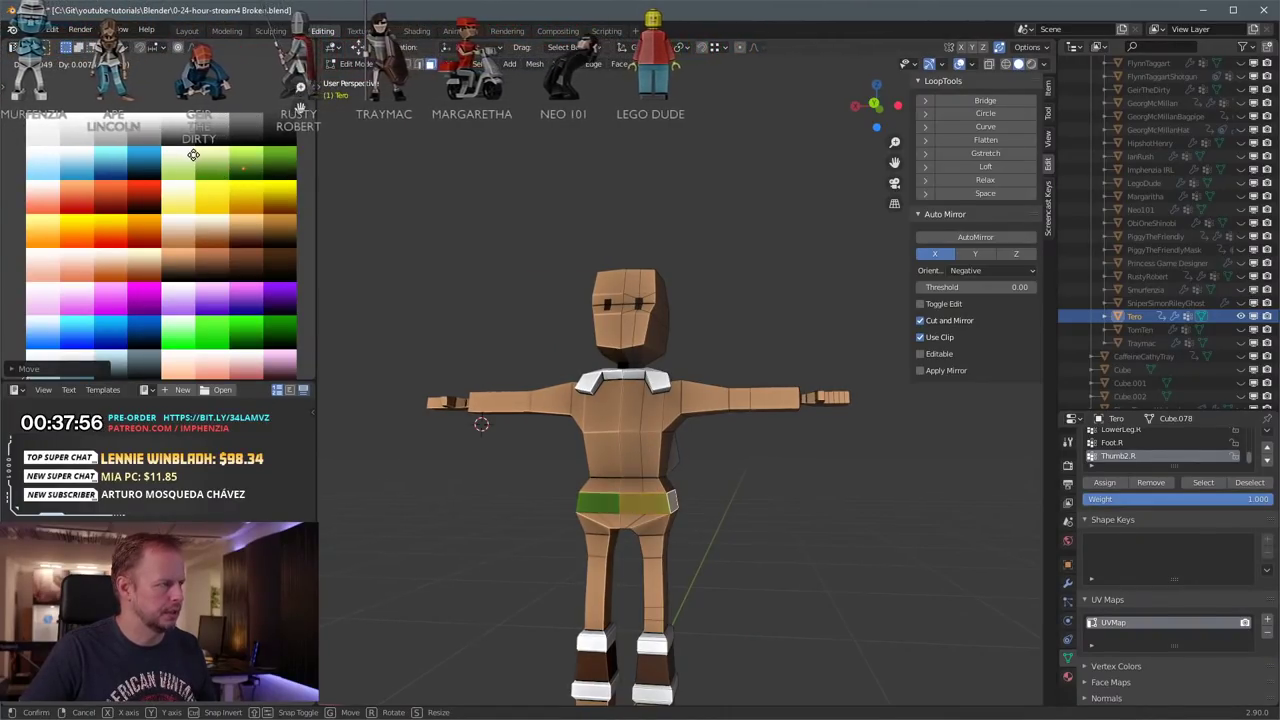
pyautogui.click(194, 155)
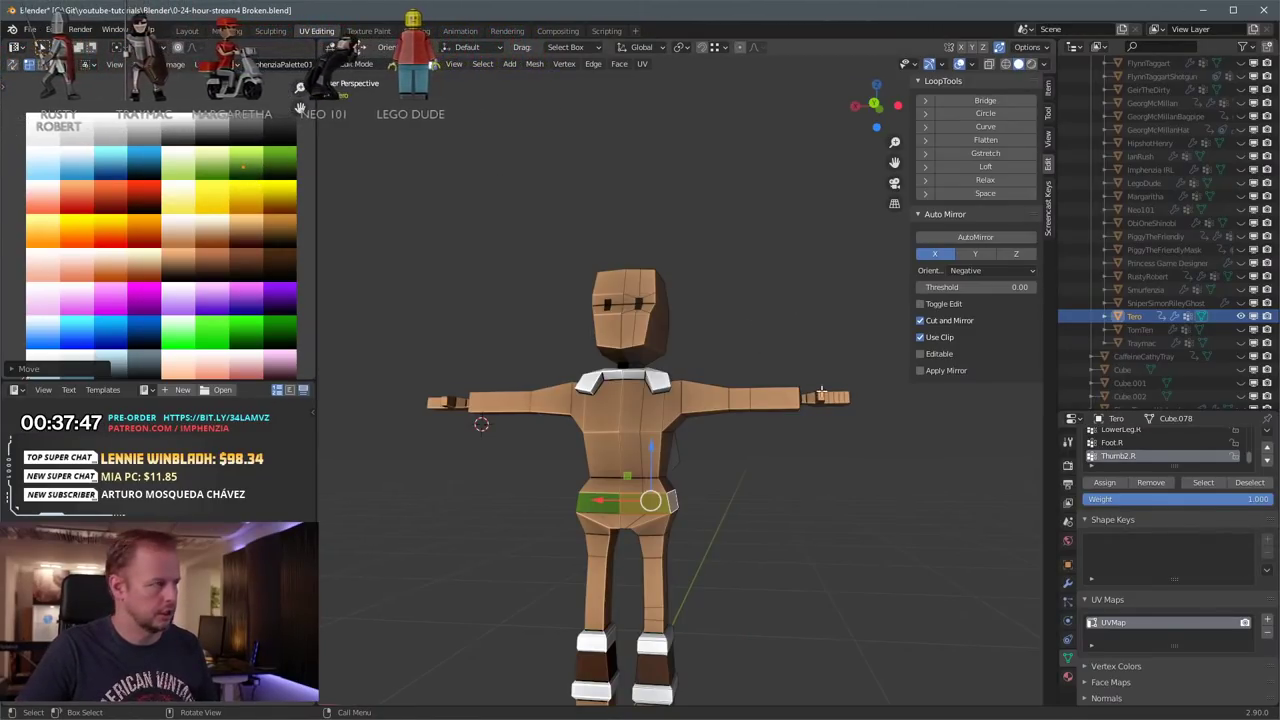
pyautogui.moveTo(809, 438); pyautogui.dragTo(812, 358, button='middle')
pyautogui.scroll(1, 746, 457)
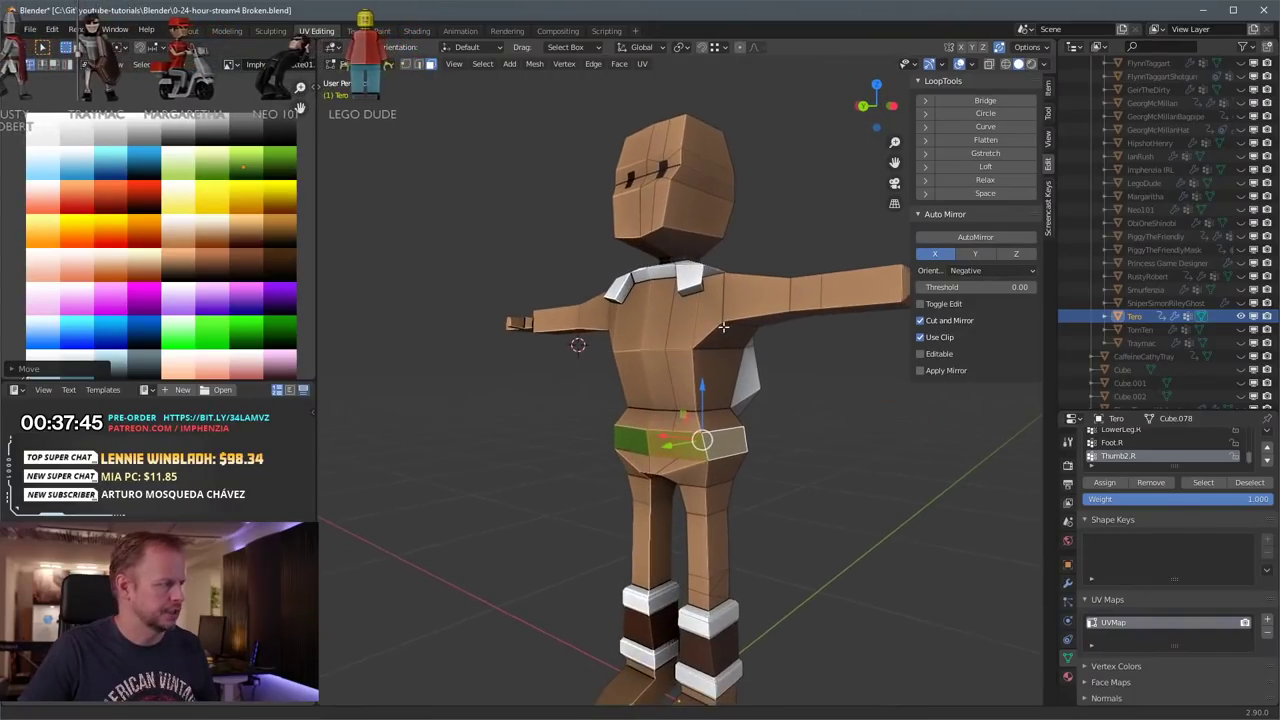
pyautogui.click(819, 476)
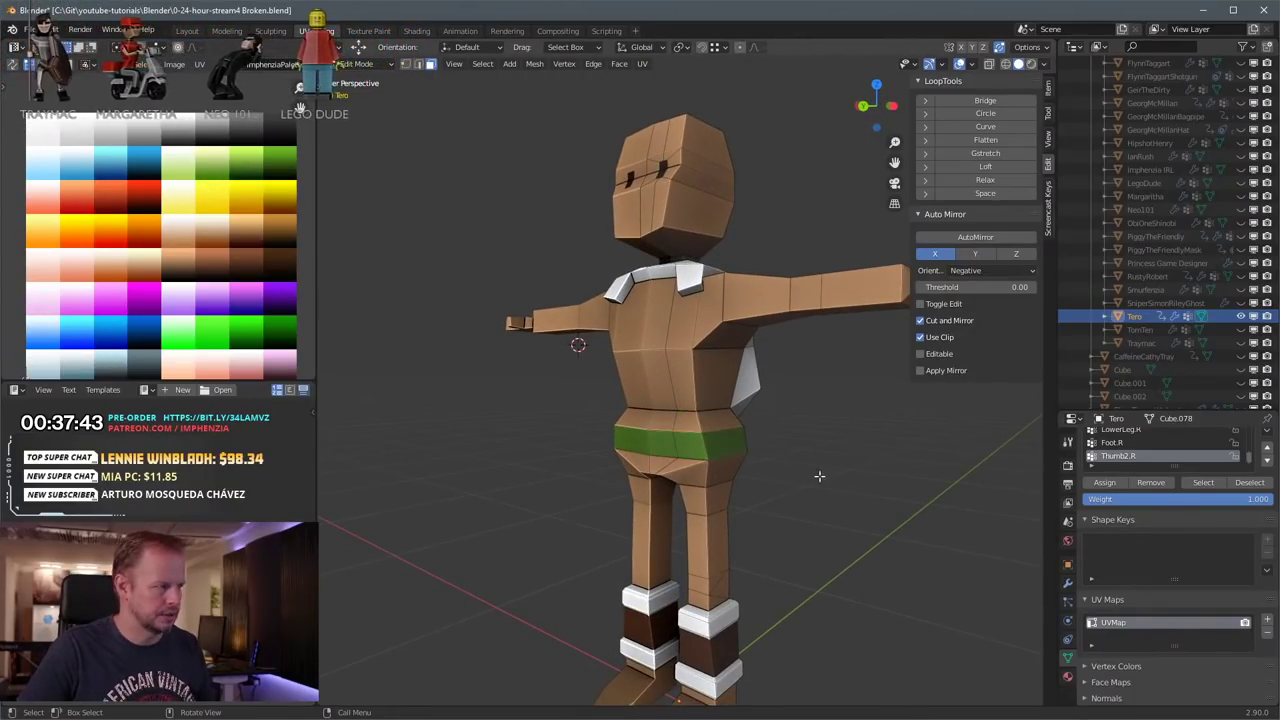
# Step: Colour the band of faces just above the hips dark green through their UVs on the palette
pyautogui.keyDown('alt'); pyautogui.click(702, 416); pyautogui.keyUp('alt')
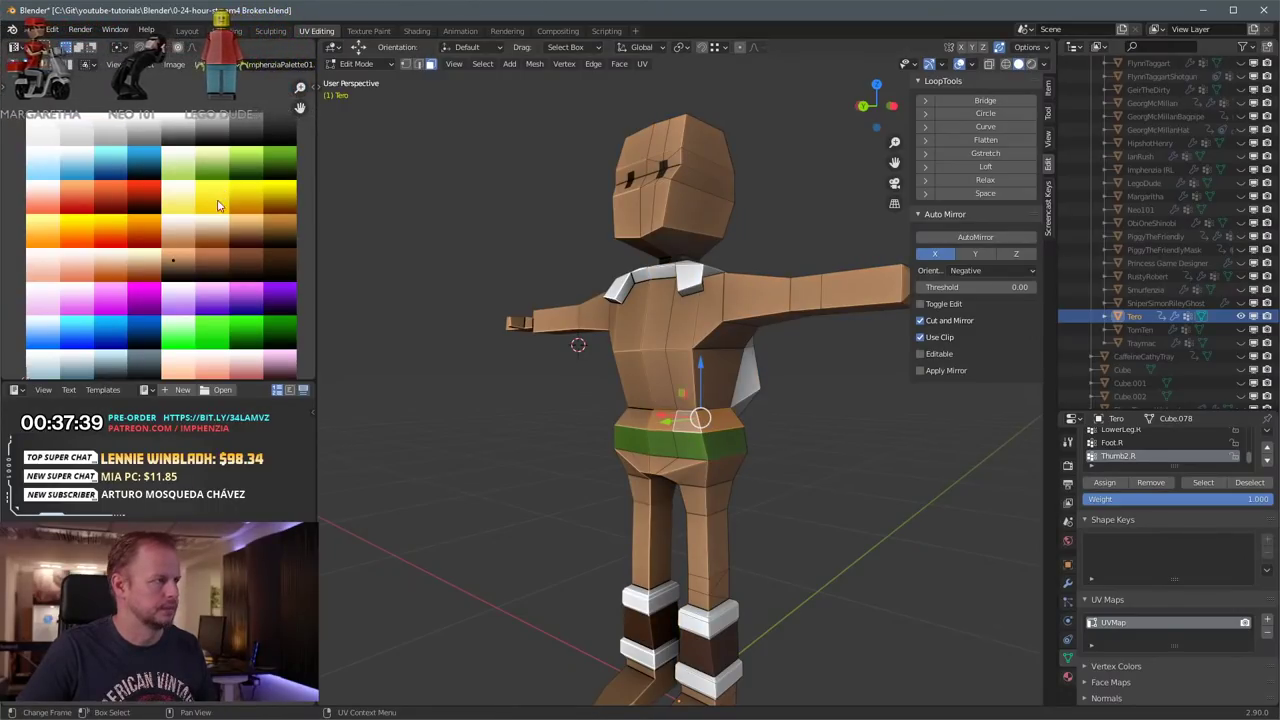
pyautogui.press('g')
pyautogui.click(271, 132)
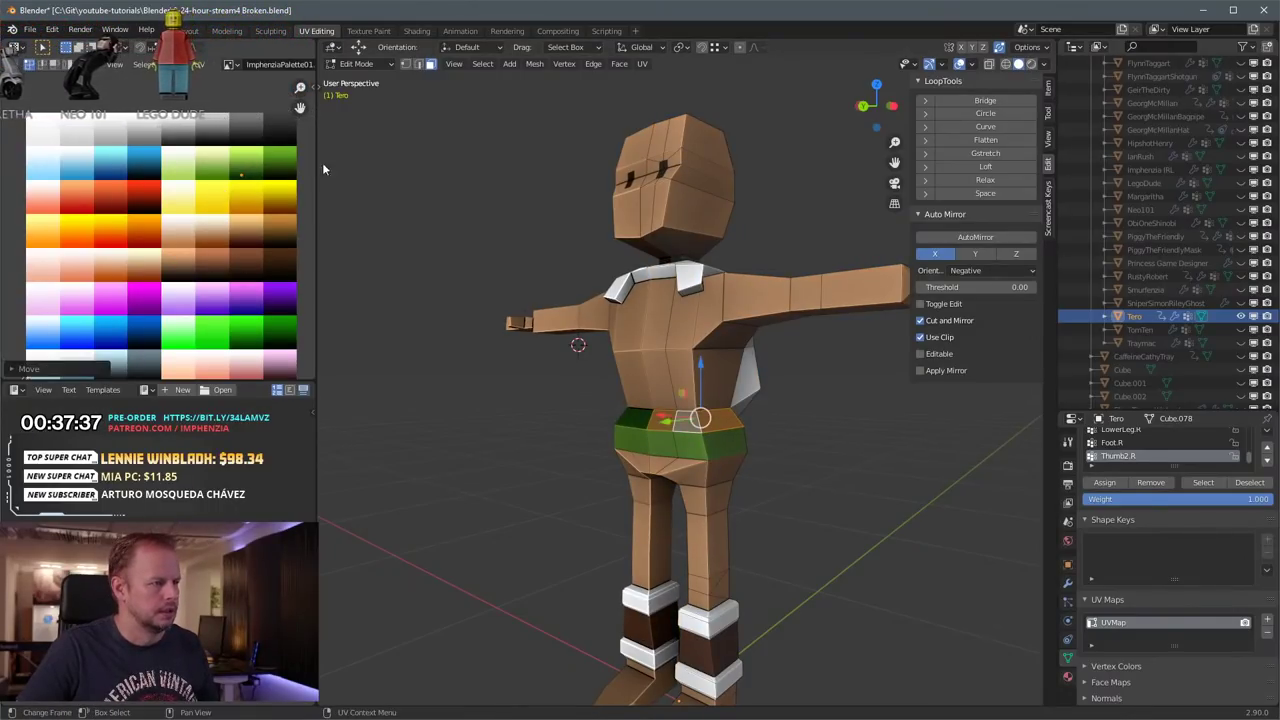
pyautogui.hotkey('alt', 'a')
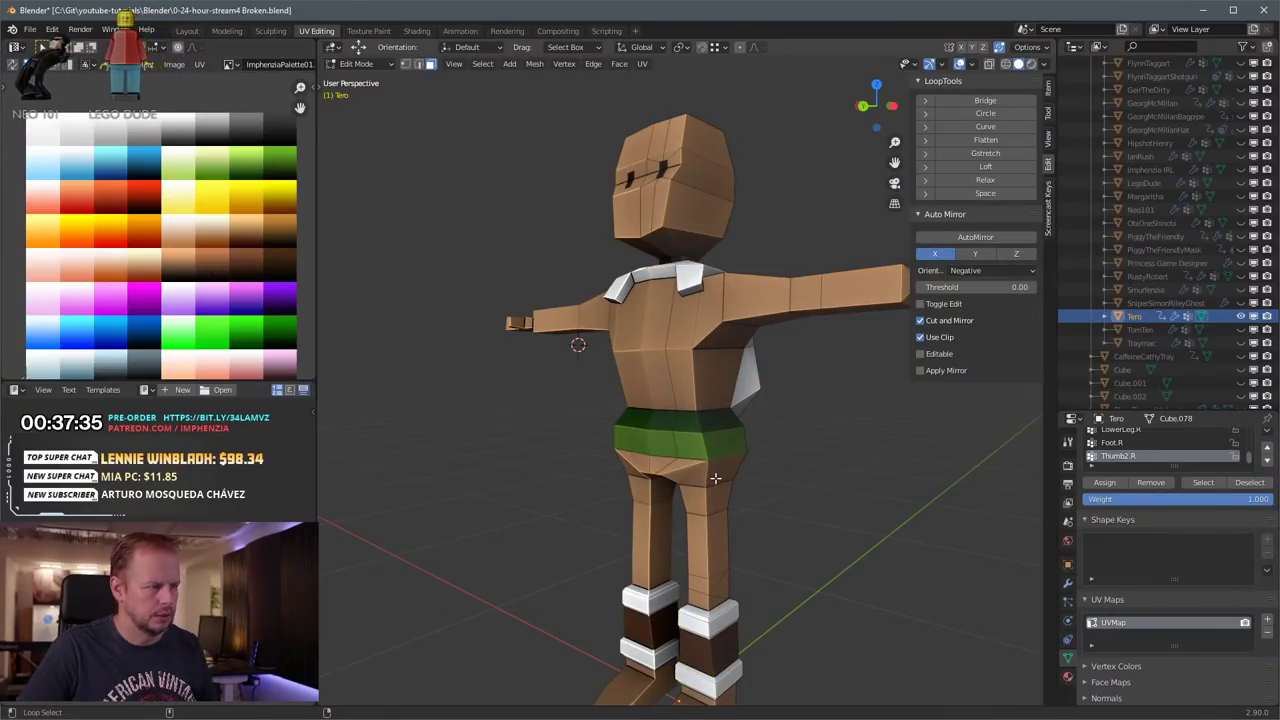
# Step: Box-select the lower pelvis faces in X-ray view and move their UVs onto the green palette swatch
pyautogui.keyDown('alt'); pyautogui.click(715, 478); pyautogui.keyUp('alt')
pyautogui.moveTo(736, 470); pyautogui.dragTo(739, 470, button='middle')
pyautogui.hotkey('alt', 'a')
pyautogui.press('KP_1')
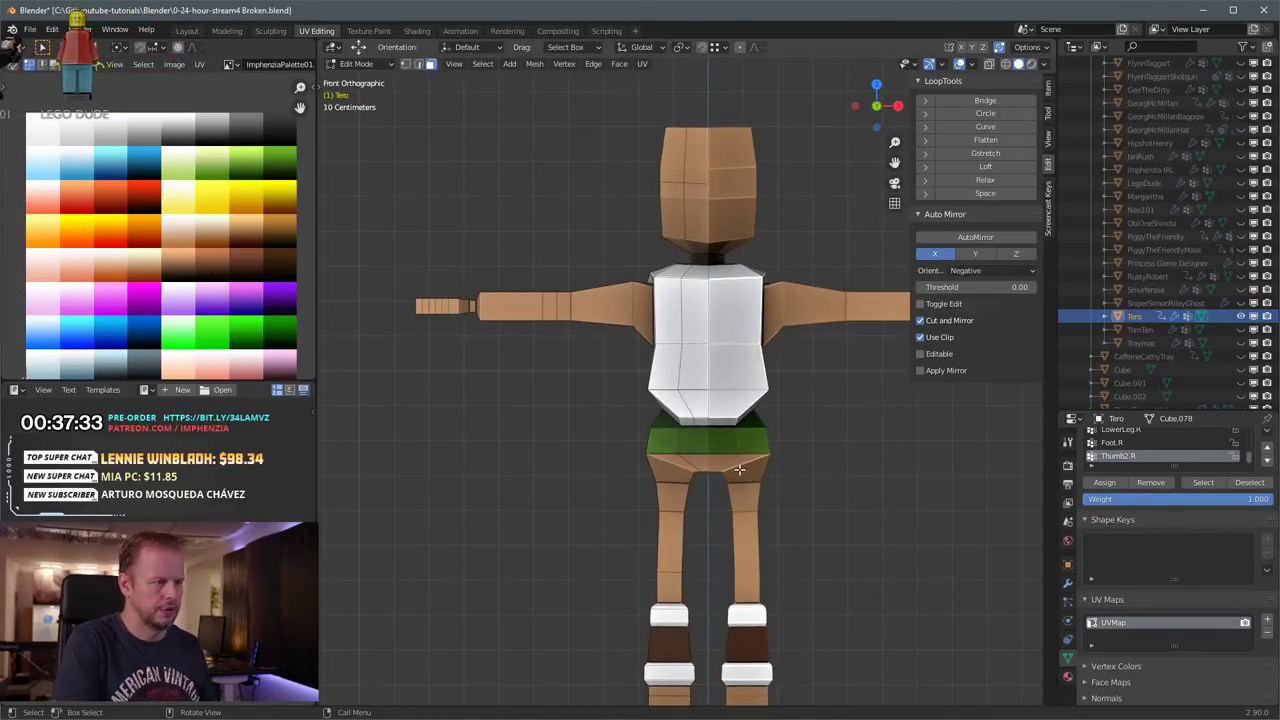
pyautogui.hotkey('alt', 'z')
pyautogui.press('l')
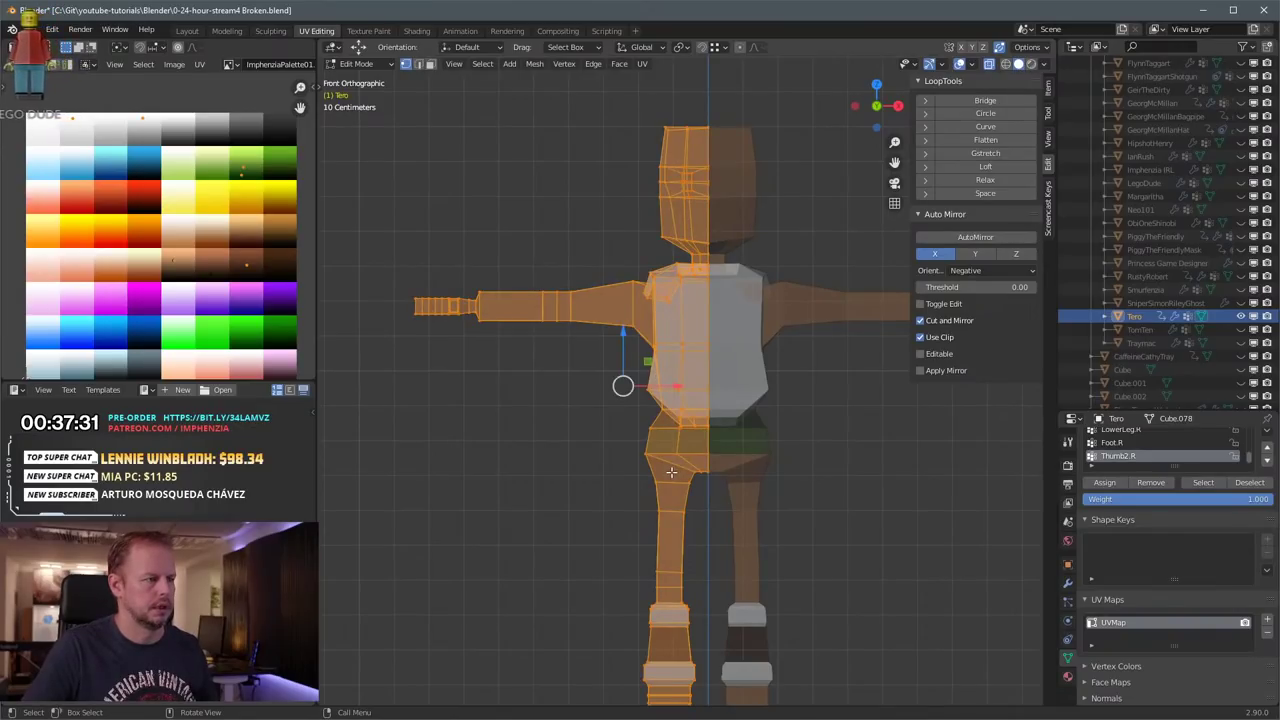
pyautogui.press('3')
pyautogui.hotkey('alt', 'a')
pyautogui.press('b')
pyautogui.moveTo(636, 459); pyautogui.dragTo(735, 481)
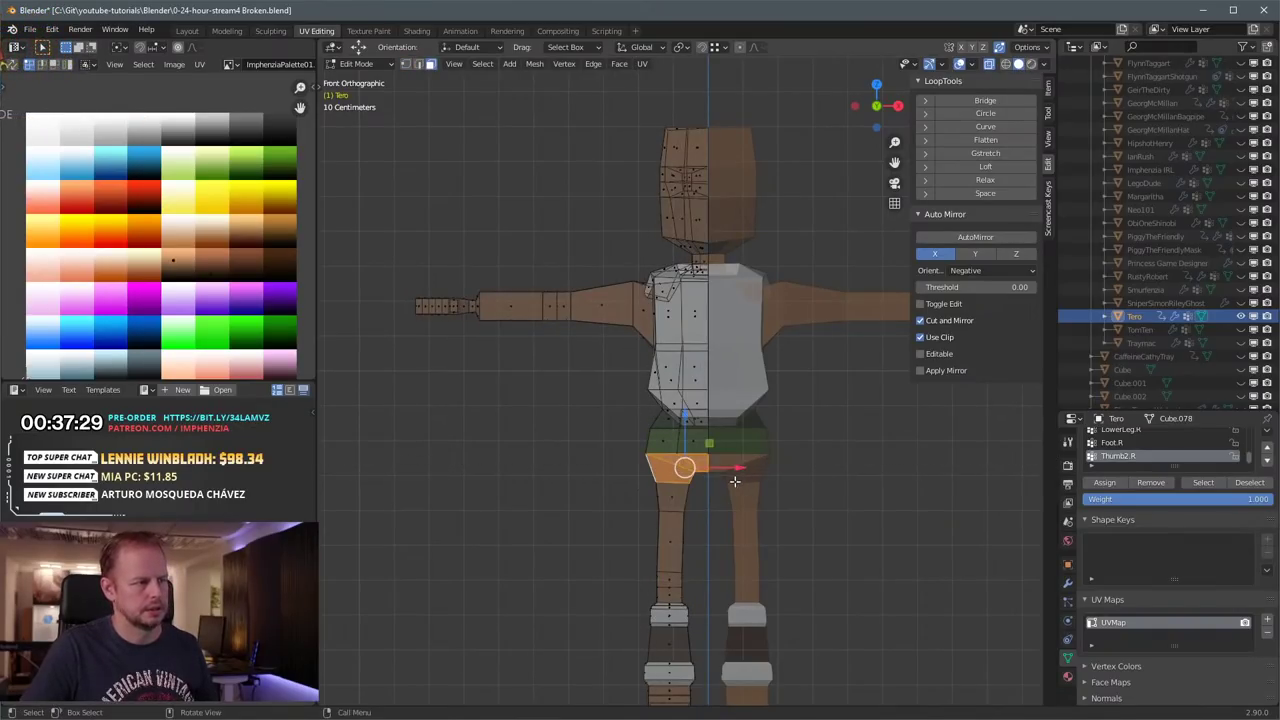
pyautogui.hotkey('alt', 'z')
pyautogui.press('ctrl+KP_1')
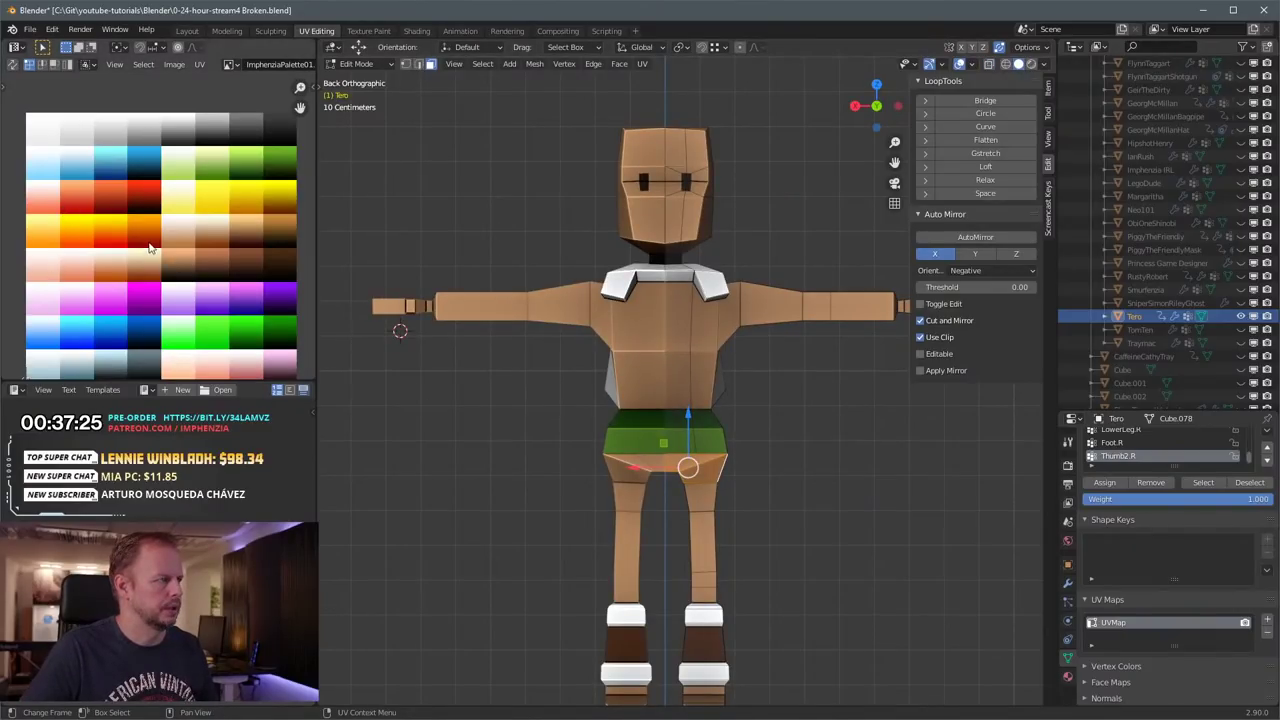
pyautogui.press('g')
pyautogui.rightClick(229, 140)
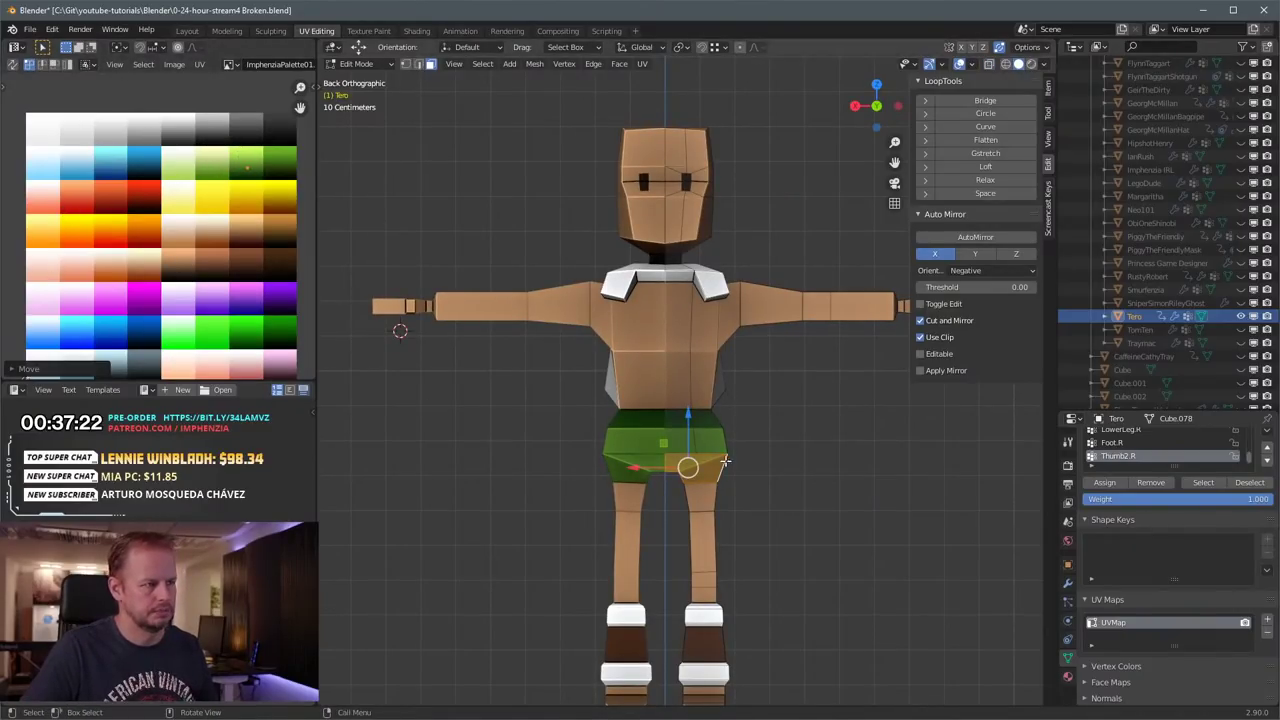
# Step: Add a centred loop cut around the green shorts and adjust the face band below it with Shrink/Fatten
pyautogui.moveTo(830, 476); pyautogui.dragTo(751, 437, button='middle')
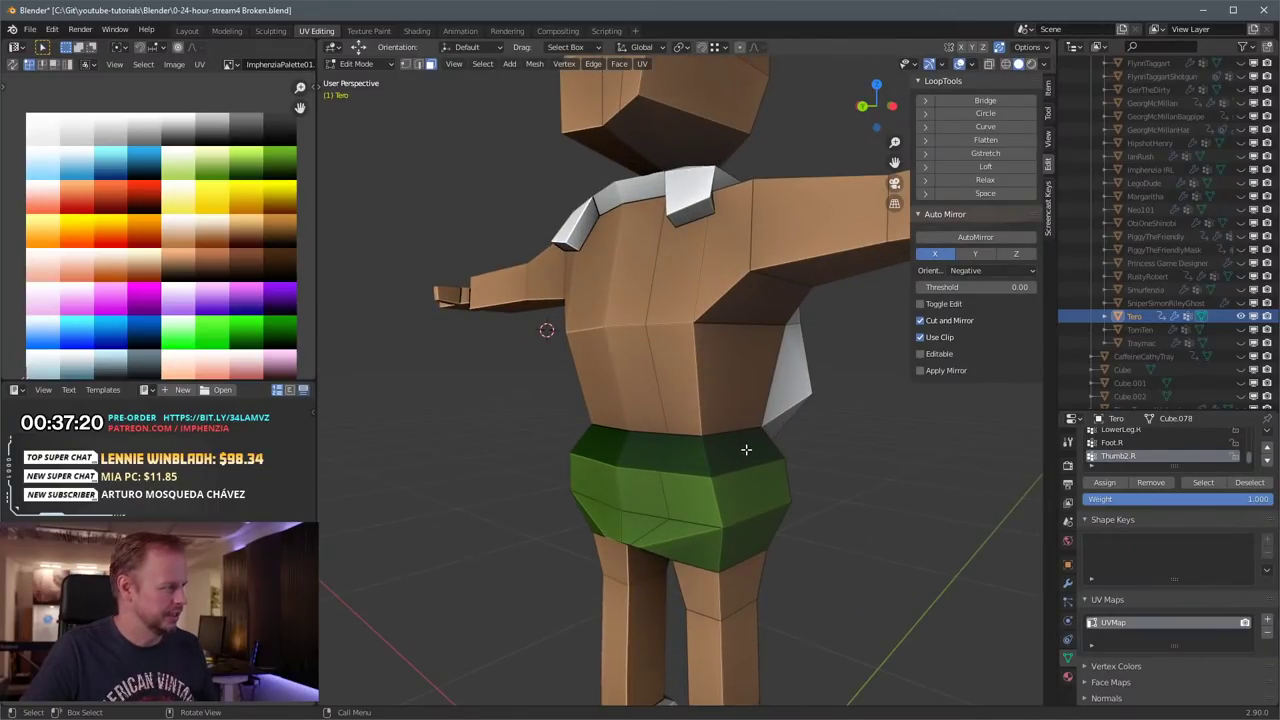
pyautogui.hotkey('ctrl', 'r')
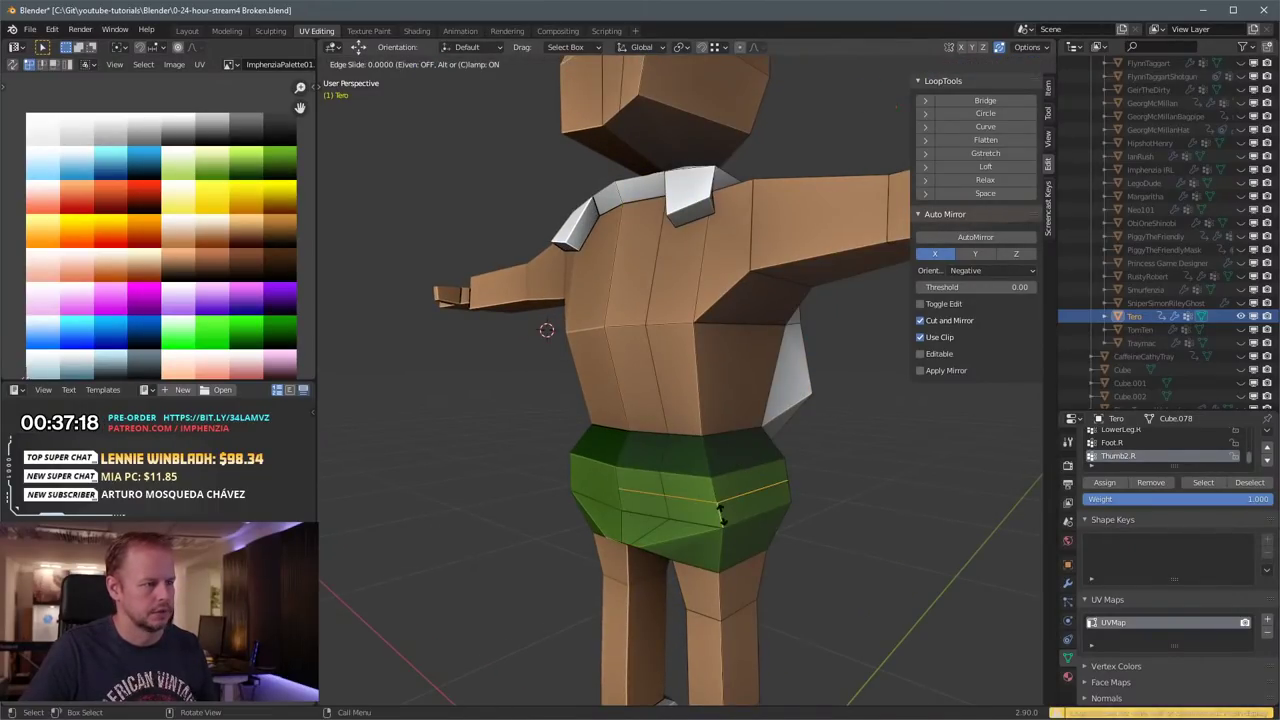
pyautogui.click(720, 497)
pyautogui.rightClick(718, 492)
pyautogui.press('3')
pyautogui.moveTo(772, 507); pyautogui.dragTo(714, 500, button='middle')
pyautogui.keyDown('alt'); pyautogui.click(696, 508); pyautogui.keyUp('alt')
pyautogui.hotkey('alt', 's')
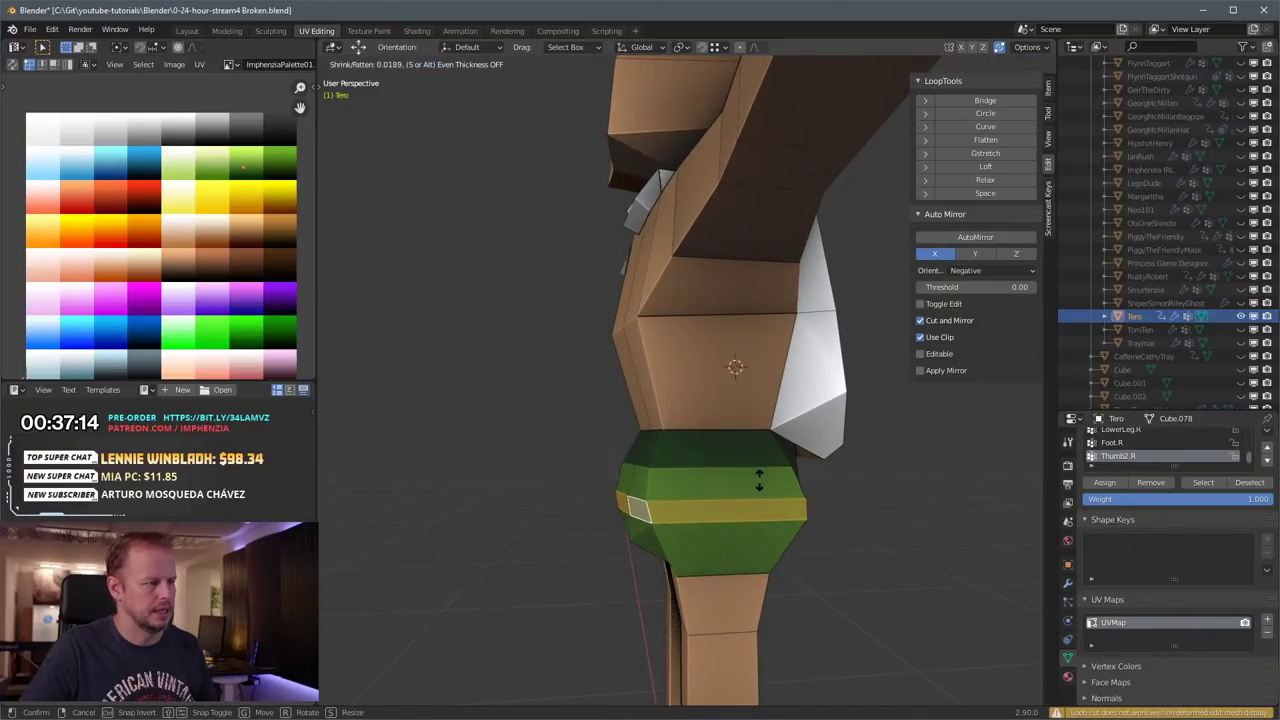
pyautogui.click(755, 483)
# Step: Reposition the edges at the lower front of the green shorts to reshape the crotch
pyautogui.moveTo(755, 483); pyautogui.dragTo(624, 468, button='middle')
pyautogui.press('2')
pyautogui.scroll(2, 678, 467)
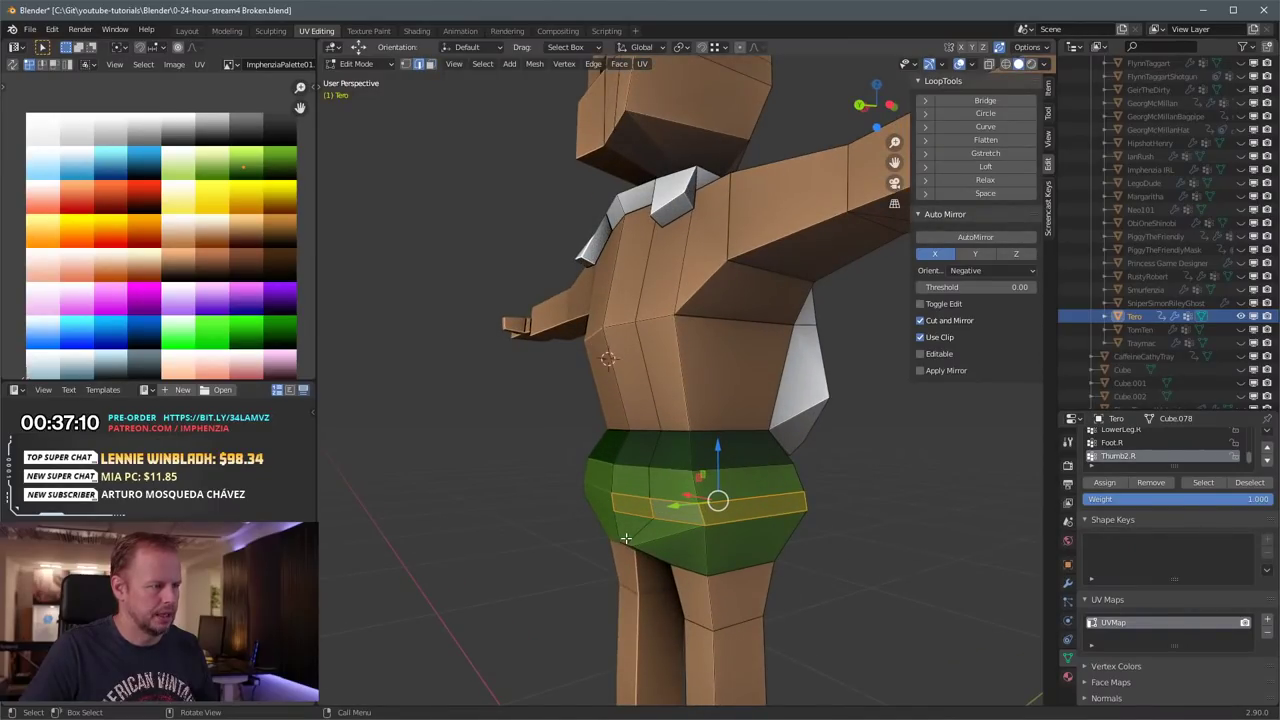
pyautogui.moveTo(625, 538); pyautogui.dragTo(720, 517, button='middle')
pyautogui.moveTo(623, 543); pyautogui.dragTo(648, 535, button='middle')
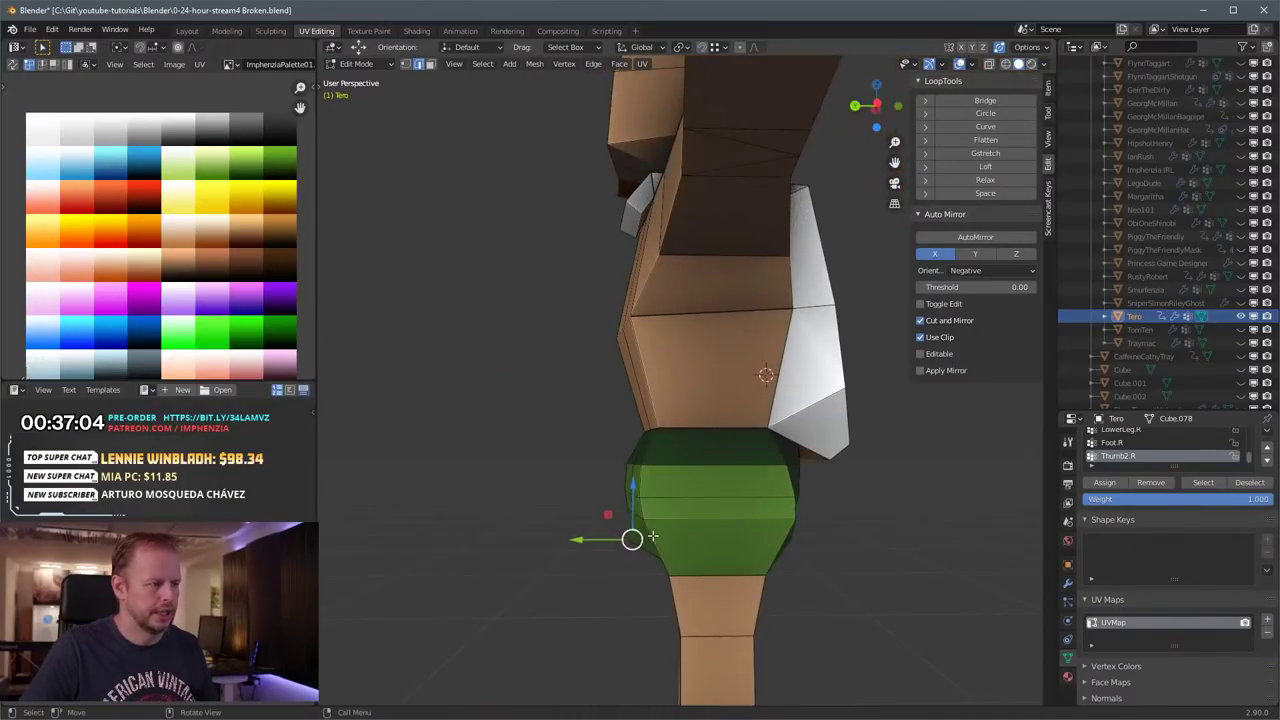
pyautogui.press('g')
pyautogui.click(666, 535)
pyautogui.moveTo(785, 573); pyautogui.dragTo(738, 578, button='middle')
pyautogui.moveTo(806, 540); pyautogui.dragTo(828, 475, button='middle')
pyautogui.press('g')
pyautogui.click(834, 474)
pyautogui.moveTo(677, 434); pyautogui.dragTo(780, 462, button='middle')
# Step: Select two adjacent faces on the green shorts, rotate and move them to even out the hip shape, and clear the selection
pyautogui.press('3')
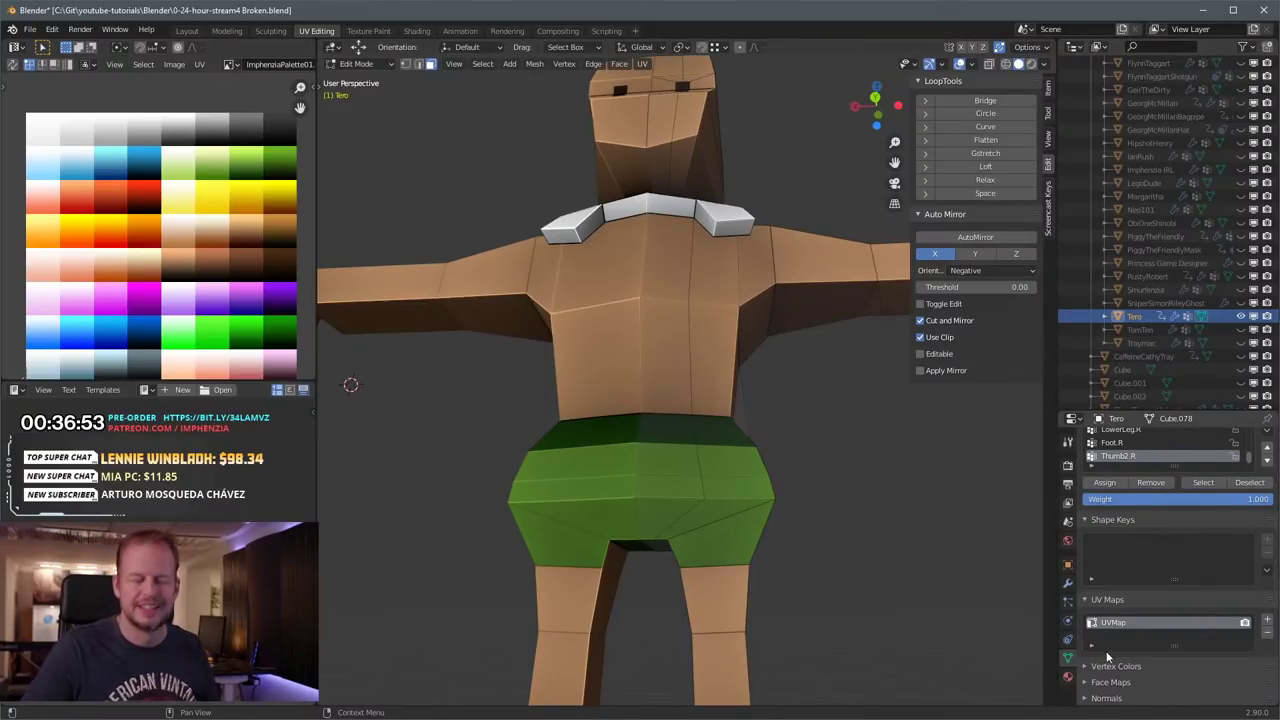
pyautogui.moveTo(900, 535); pyautogui.dragTo(750, 519, button='middle')
pyautogui.click(758, 489)
pyautogui.keyDown('shift'); pyautogui.click(765, 507); pyautogui.keyUp('shift')
pyautogui.press('r')
pyautogui.click(883, 517)
pyautogui.press('g')
pyautogui.click(866, 517)
pyautogui.press('2')
pyautogui.press('a')
pyautogui.press('a')
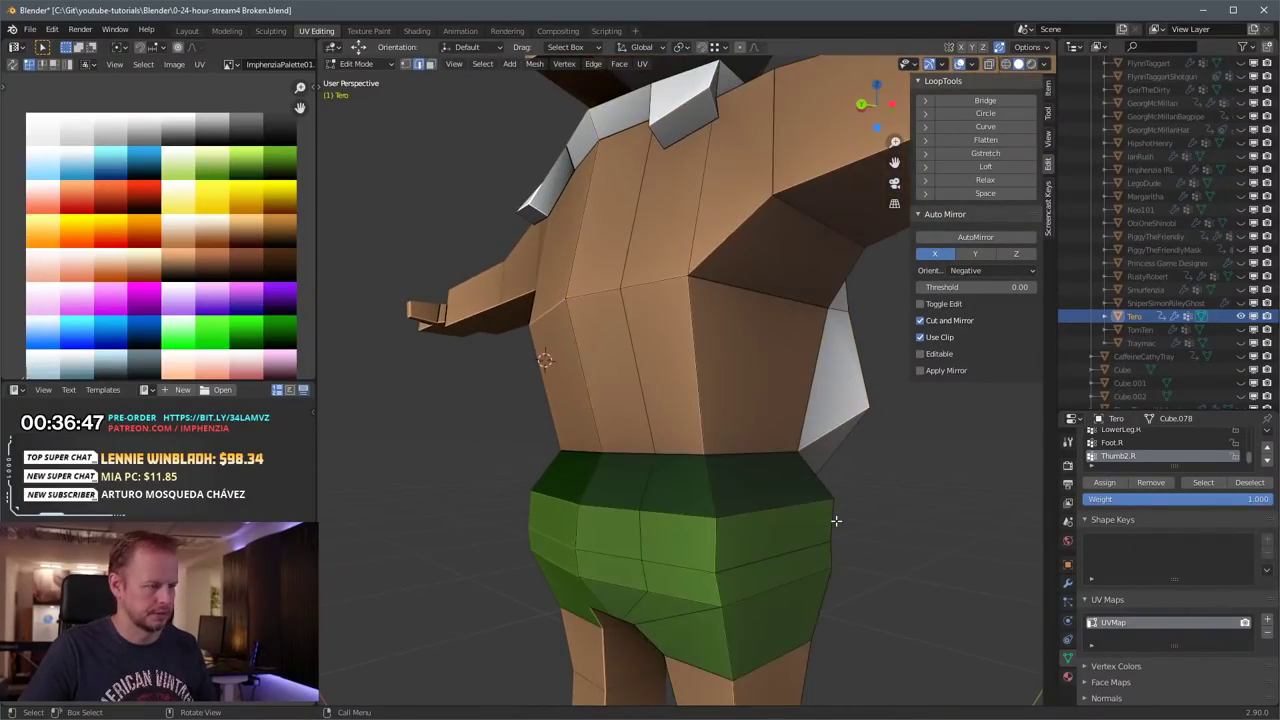
# Step: Select the edge loop around the lower part of the green shorts and scale it inward to about 0.9
pyautogui.moveTo(836, 520); pyautogui.dragTo(715, 522, button='middle')
pyautogui.press('a')
pyautogui.press('a')
pyautogui.keyDown('alt'); pyautogui.click(630, 483); pyautogui.keyUp('alt')
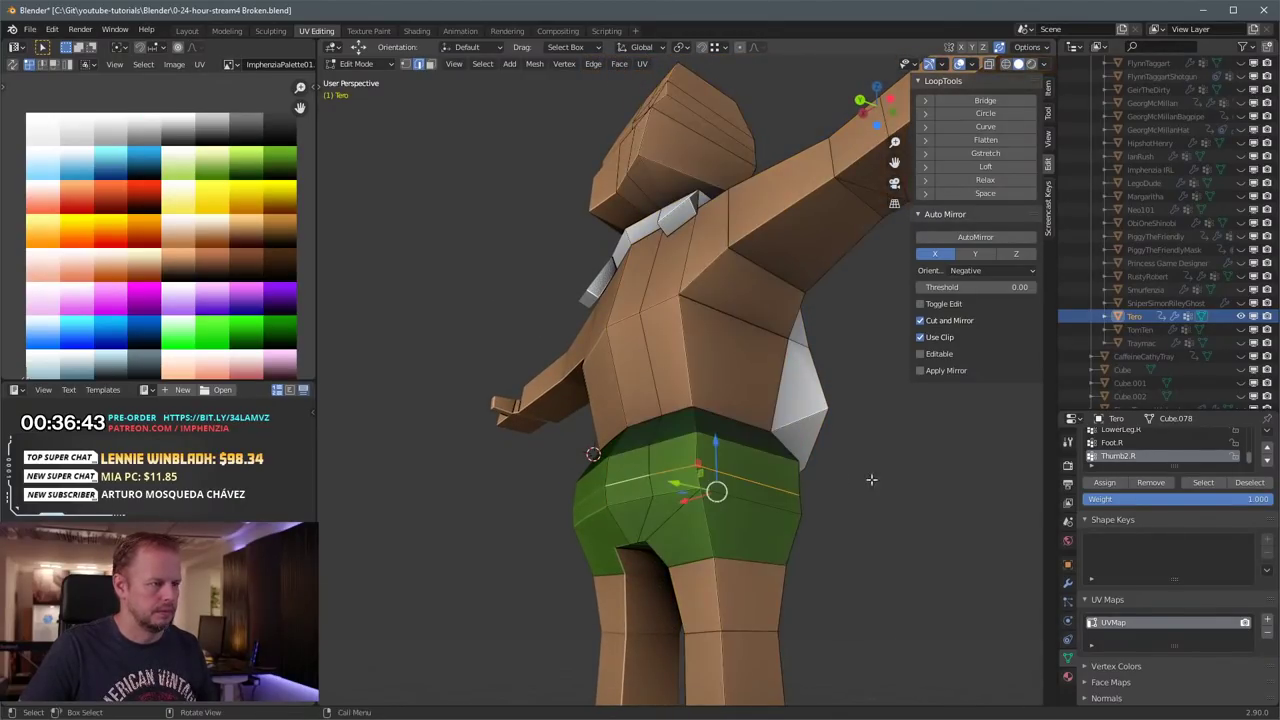
pyautogui.press('s')
pyautogui.moveTo(871, 480); pyautogui.dragTo(845, 505, button='middle')
pyautogui.click(833, 485)
pyautogui.hotkey('ctrl', 'z')
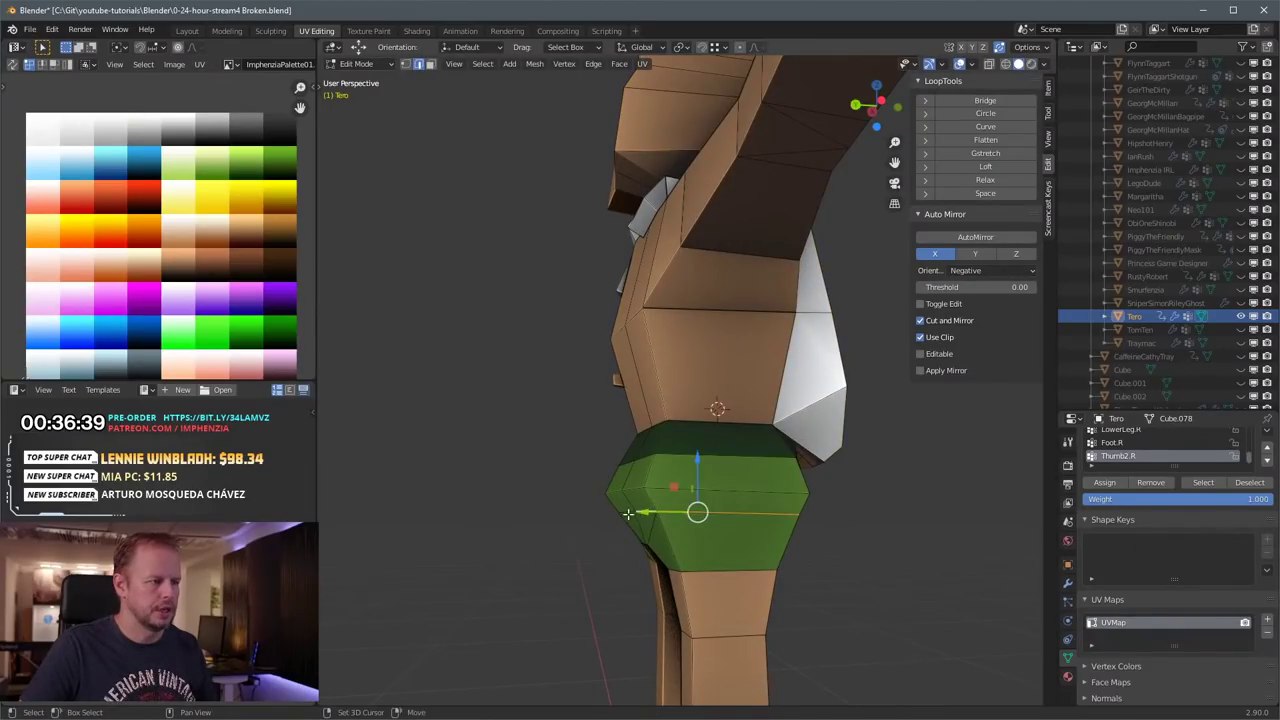
pyautogui.moveTo(628, 514); pyautogui.dragTo(905, 523, button='middle')
pyautogui.press('s')
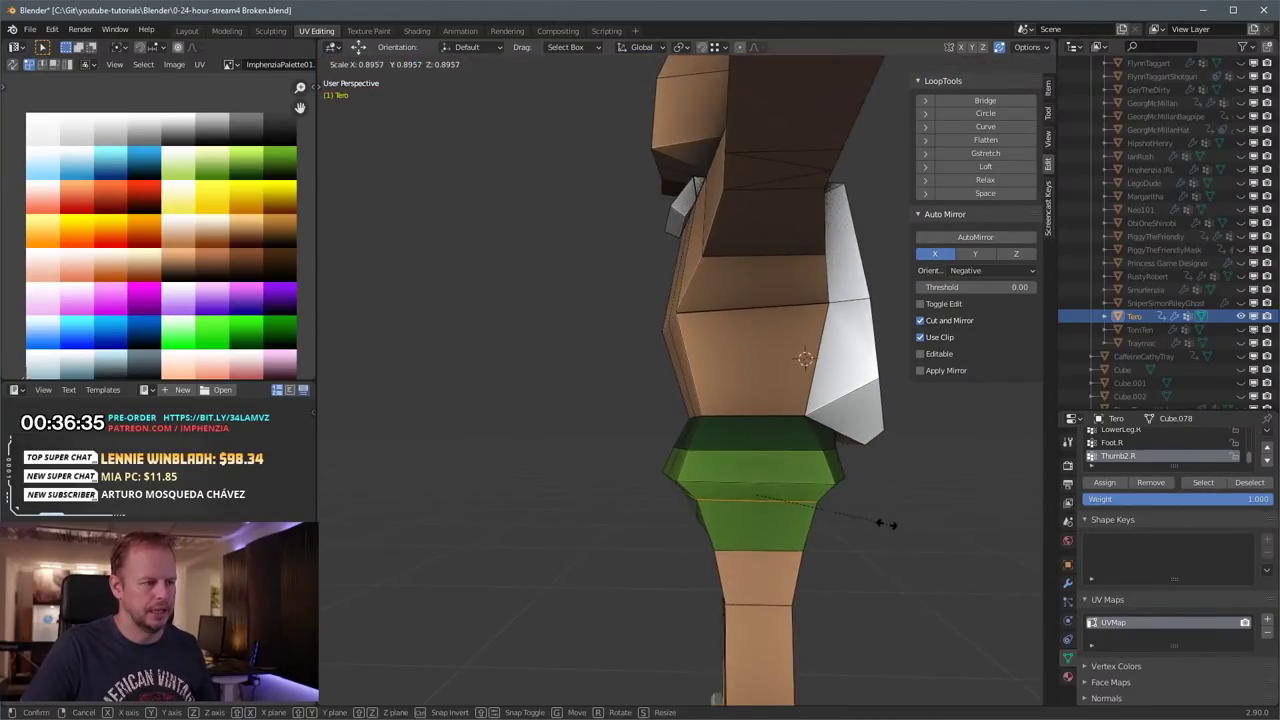
pyautogui.click(878, 525)
# Step: Select the ring of faces beneath the flared edge of the shorts, extrude it and lower it to form a hem
pyautogui.moveTo(765, 520); pyautogui.dragTo(869, 489, button='middle')
pyautogui.press('3')
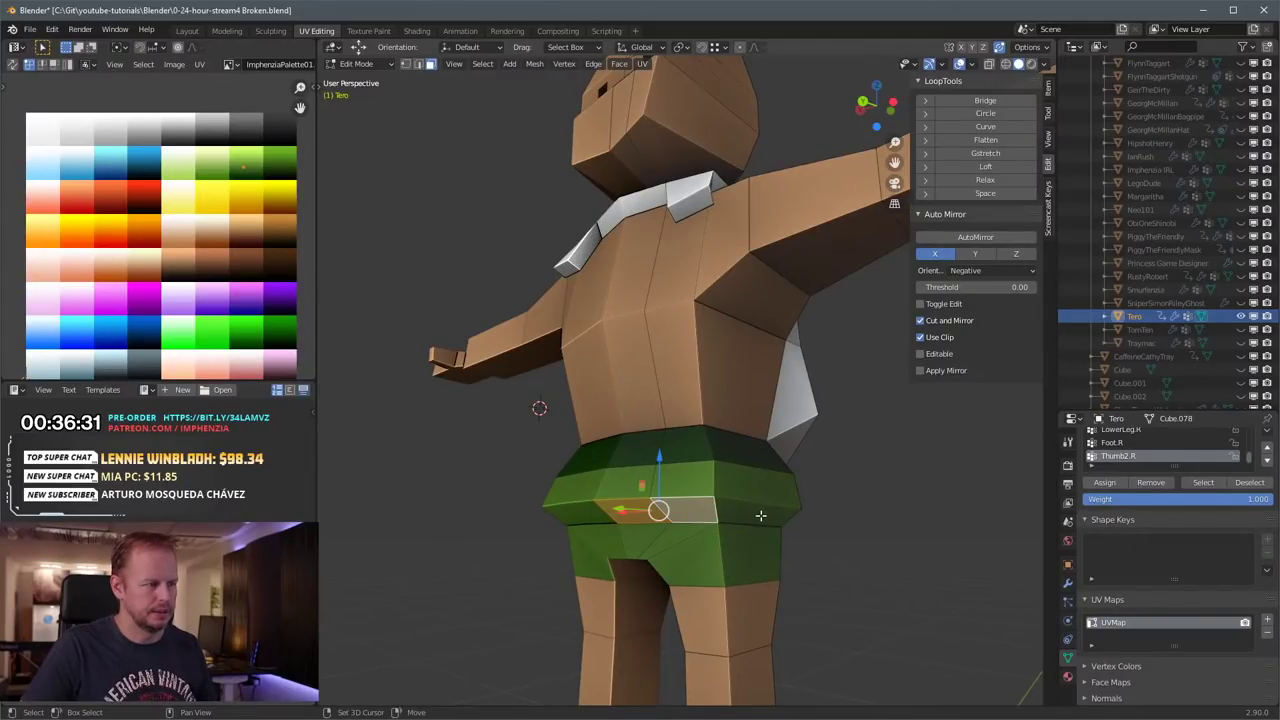
pyautogui.moveTo(760, 515); pyautogui.dragTo(881, 515, button='middle')
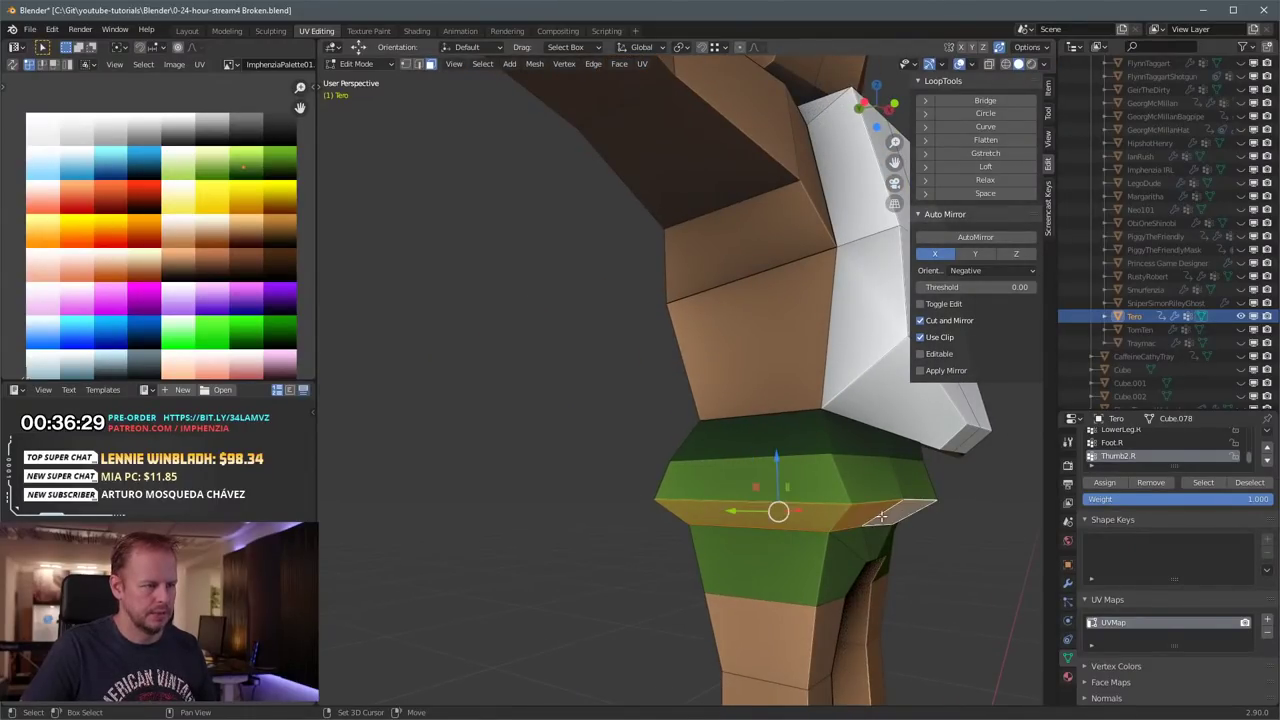
pyautogui.scroll(-2, 881, 516)
pyautogui.moveTo(775, 463); pyautogui.dragTo(876, 471, button='middle')
pyautogui.scroll(1, 794, 452)
pyautogui.press('e')
pyautogui.click(844, 495)
pyautogui.moveTo(746, 435); pyautogui.dragTo(757, 469)
pyautogui.moveTo(600, 495); pyautogui.dragTo(770, 491, button='middle')
pyautogui.click(650, 502)
pyautogui.scroll(-5, 770, 491)
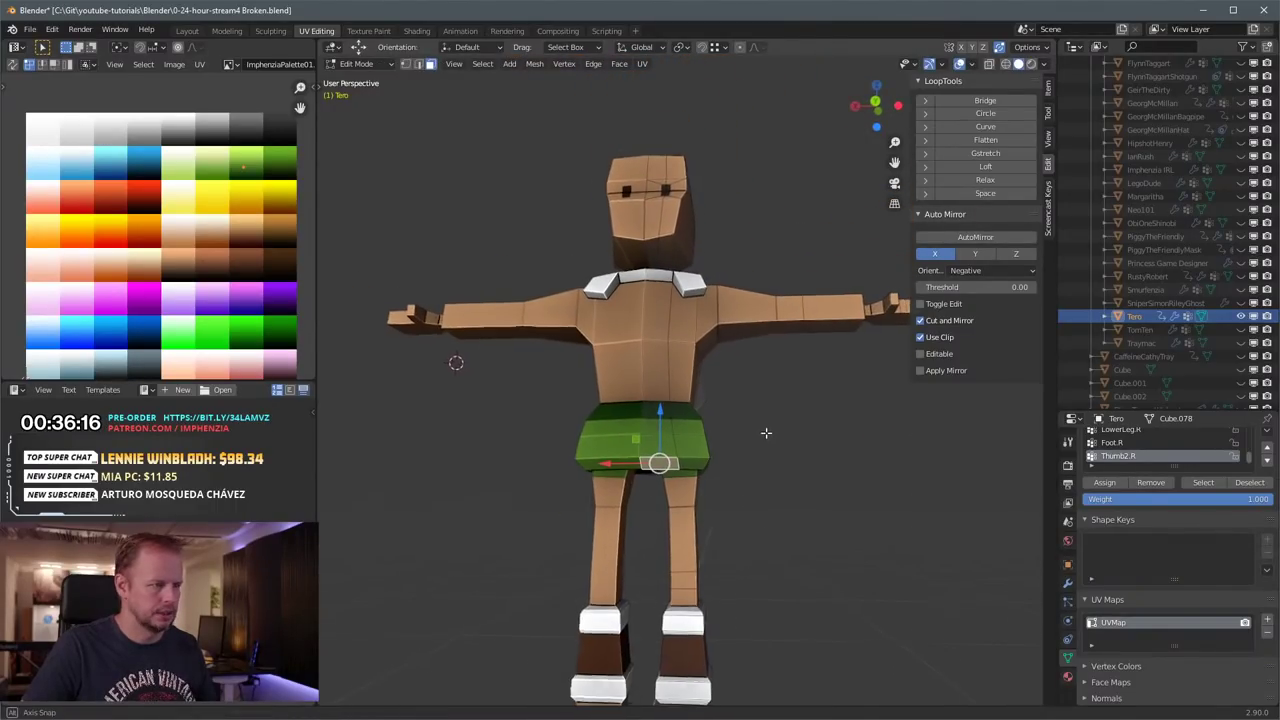
pyautogui.scroll(6, 684, 498)
pyautogui.keyDown('shift'); pyautogui.click(638, 496); pyautogui.keyUp('shift')
pyautogui.keyDown('shift'); pyautogui.click(632, 456); pyautogui.keyUp('shift')
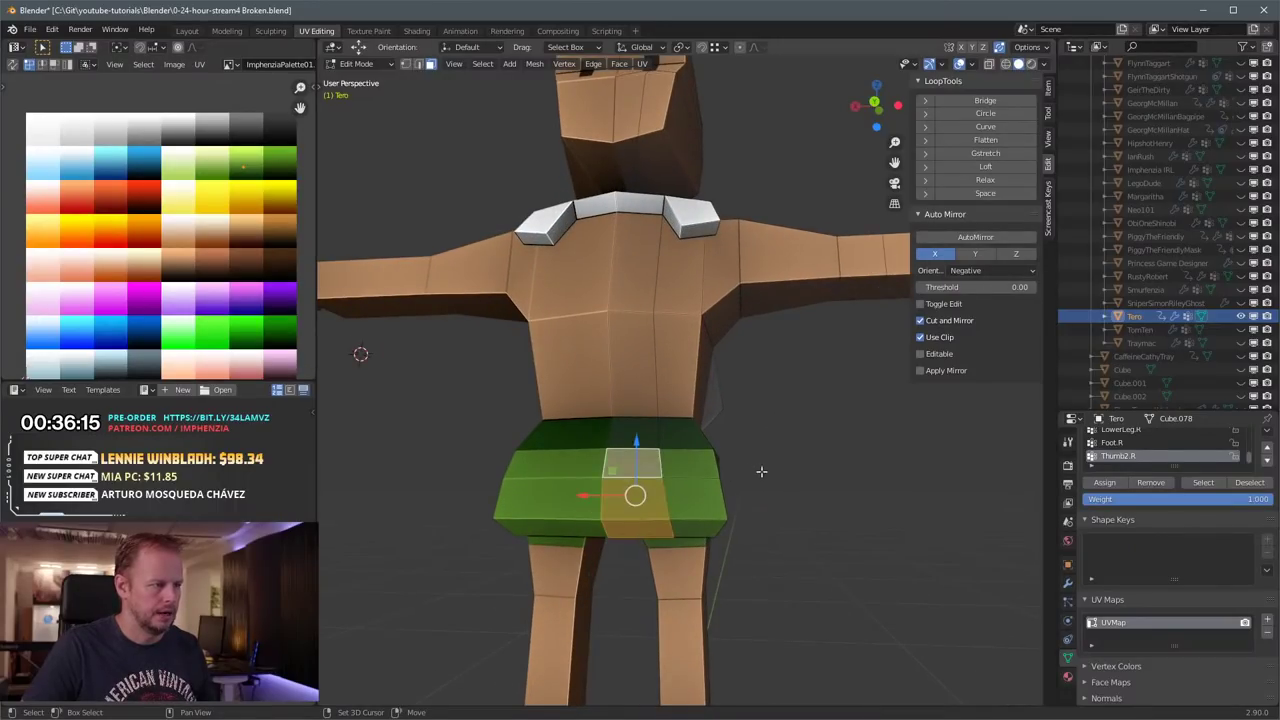
pyautogui.moveTo(762, 472); pyautogui.dragTo(700, 488, button='middle')
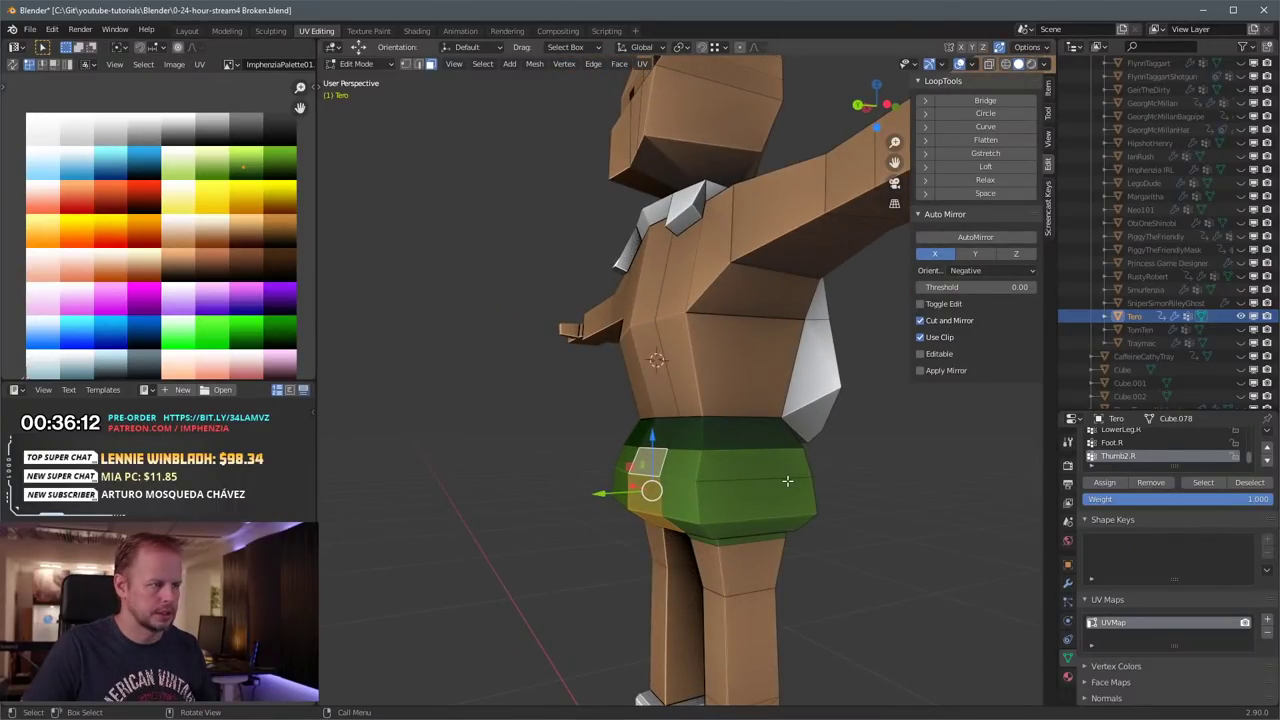
pyautogui.hotkey('alt', 'a')
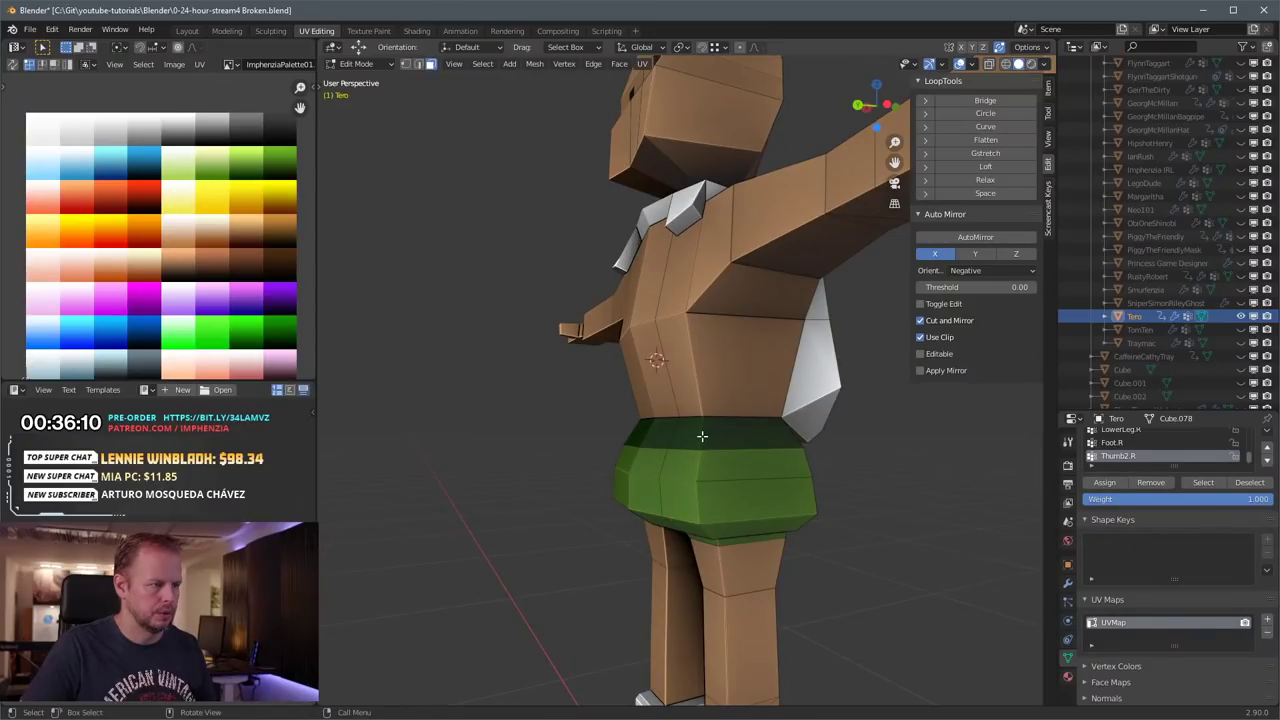
# Step: Add a horizontal loop cut around the dark green waistband
pyautogui.keyDown('alt'); pyautogui.click(702, 436); pyautogui.keyUp('alt')
pyautogui.press('g')
pyautogui.press('g')
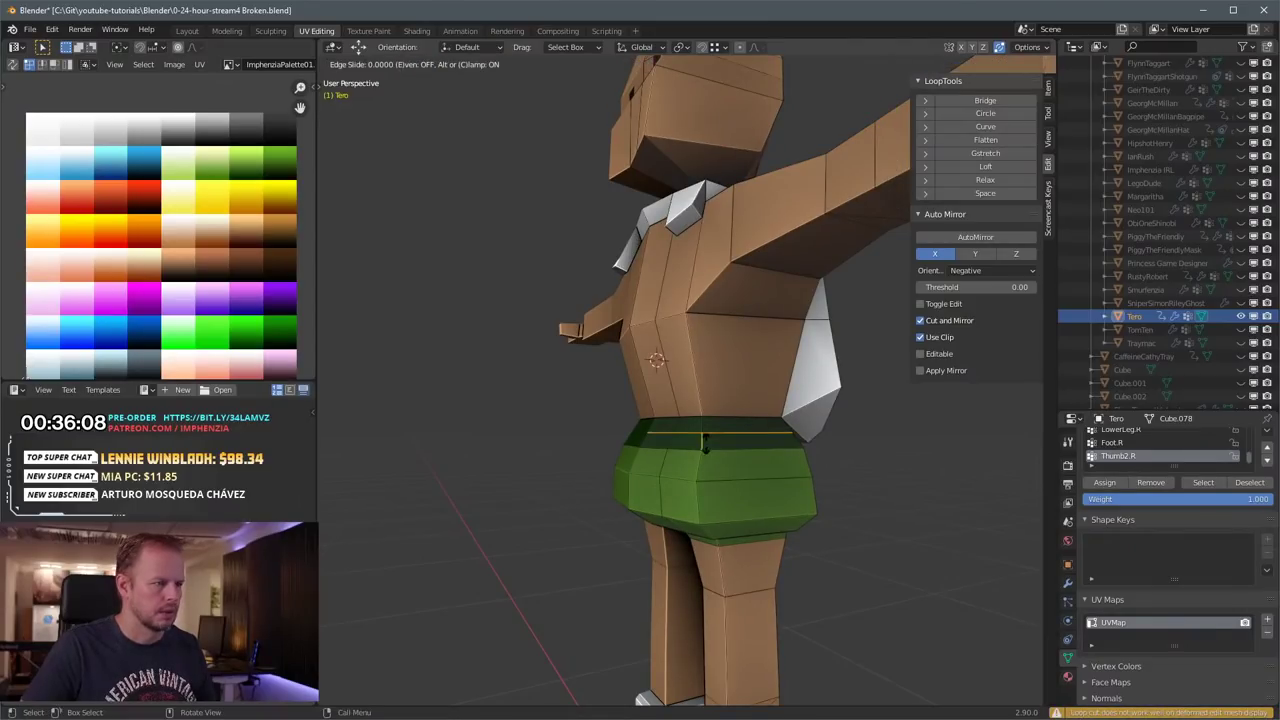
pyautogui.click(706, 443)
# Step: Select the face ring below the new waist cut and move its UVs onto the brown palette swatch for a belt
pyautogui.press('3')
pyautogui.press('a')
pyautogui.hotkey('alt', 'a')
pyautogui.keyDown('alt'); pyautogui.click(704, 441); pyautogui.keyUp('alt')
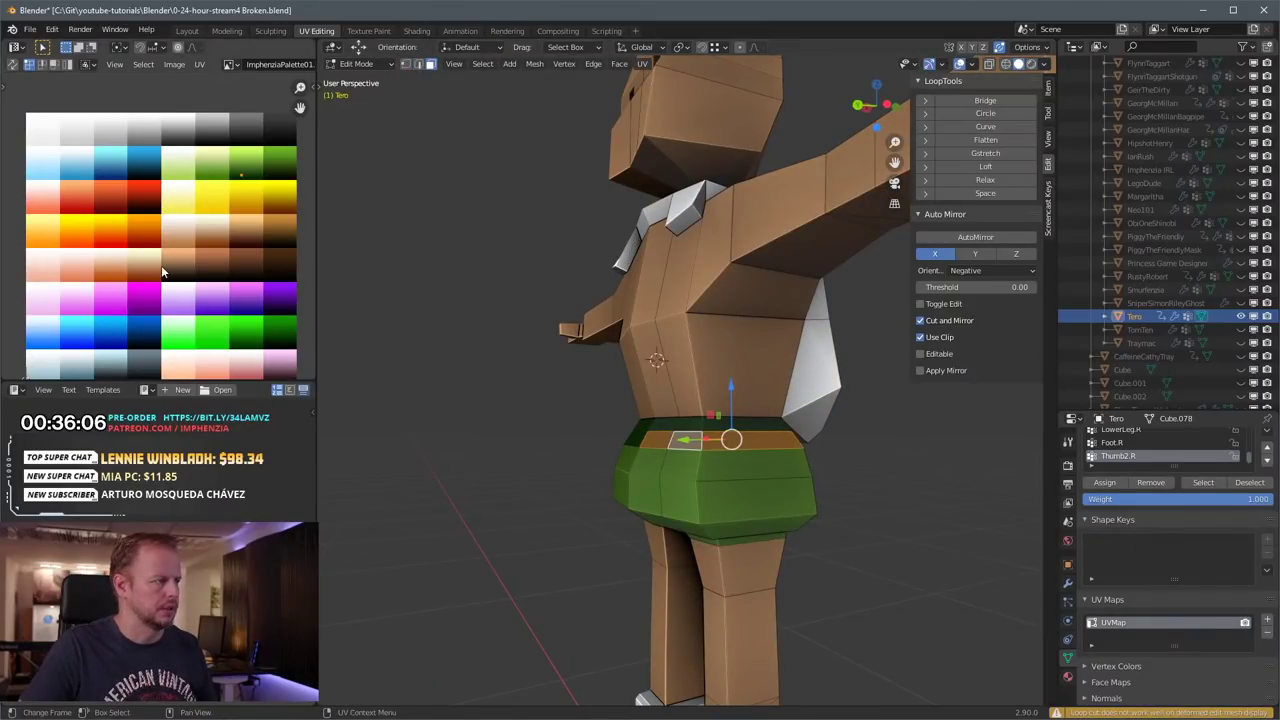
pyautogui.press('g')
pyautogui.click(164, 366)
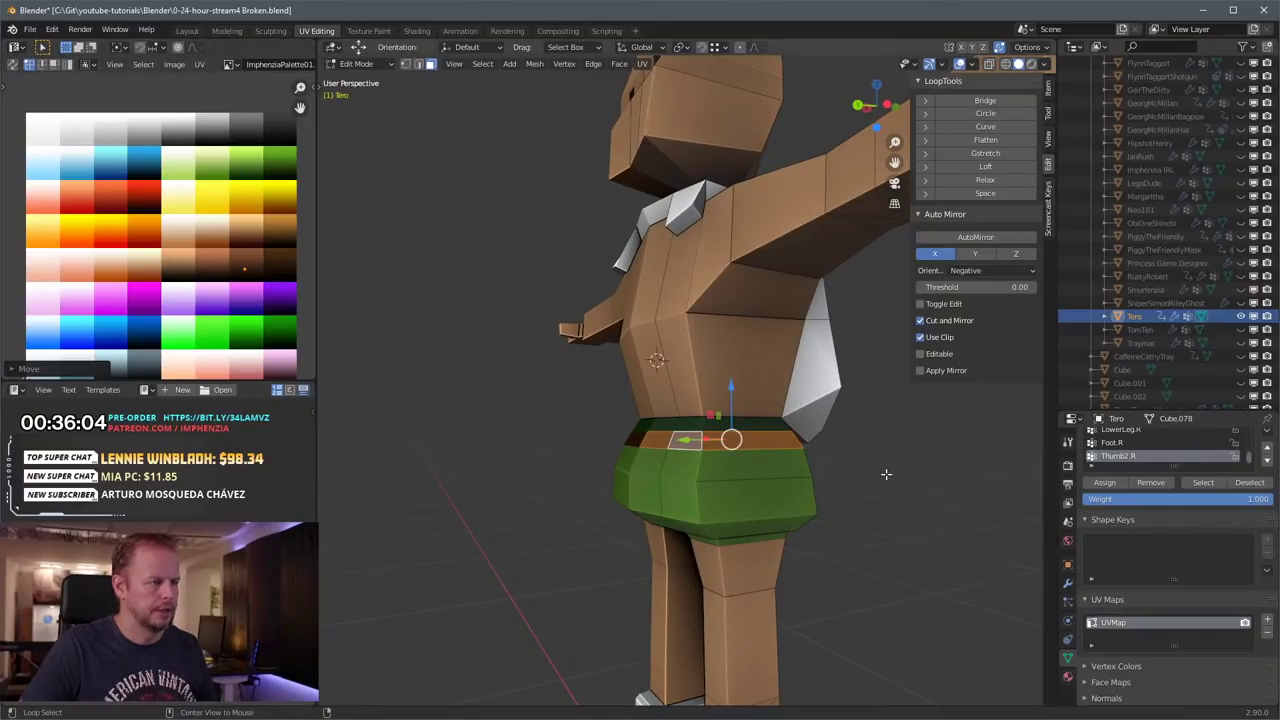
pyautogui.hotkey('alt', 's')
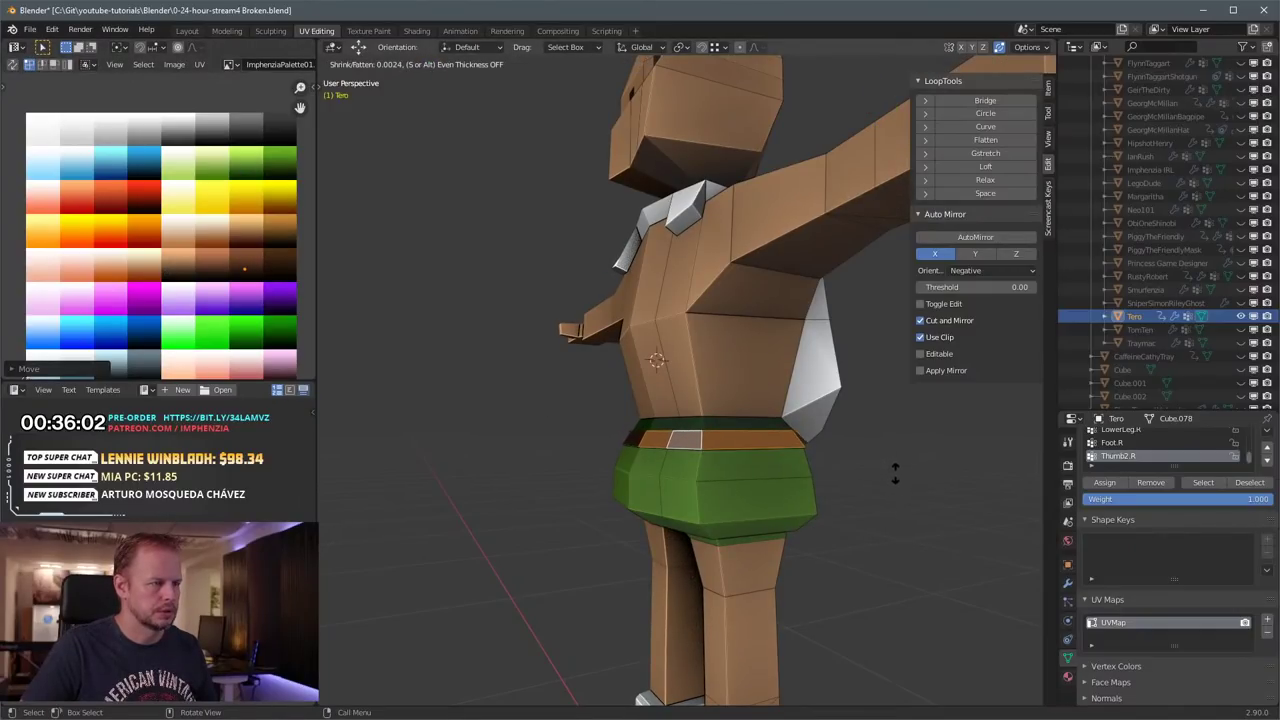
pyautogui.click(890, 475)
pyautogui.press('s')
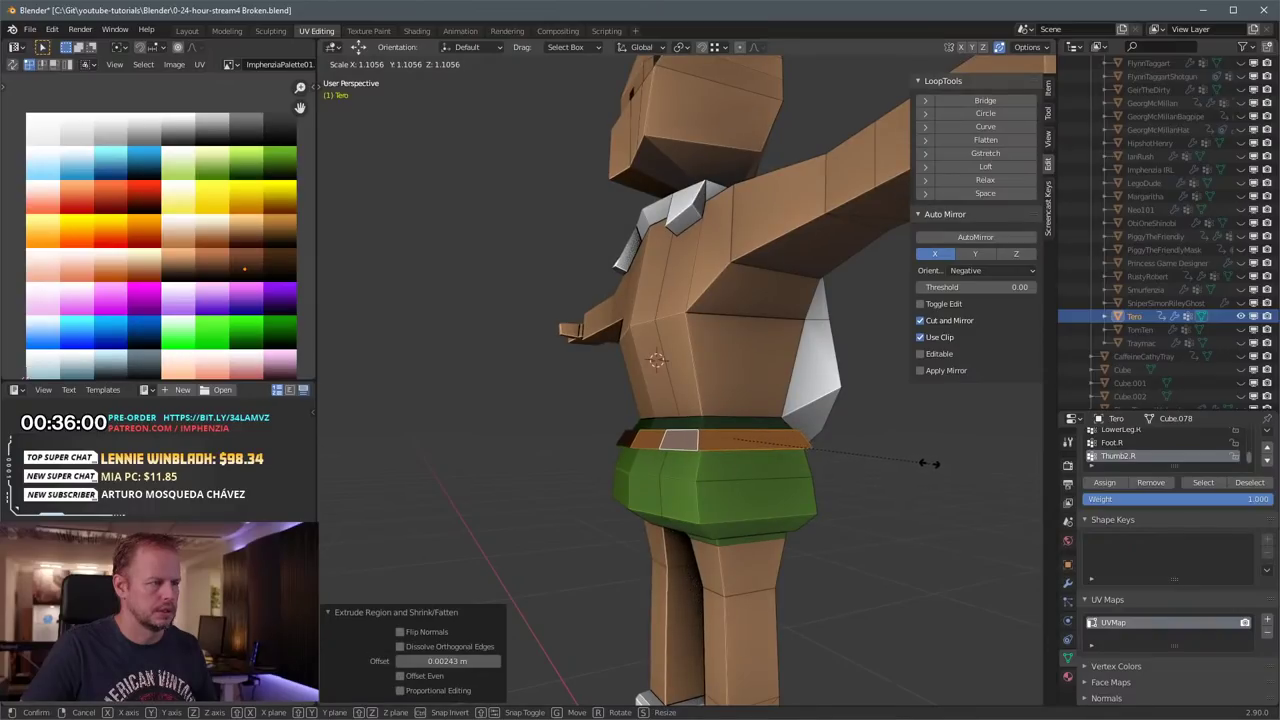
pyautogui.rightClick(925, 463)
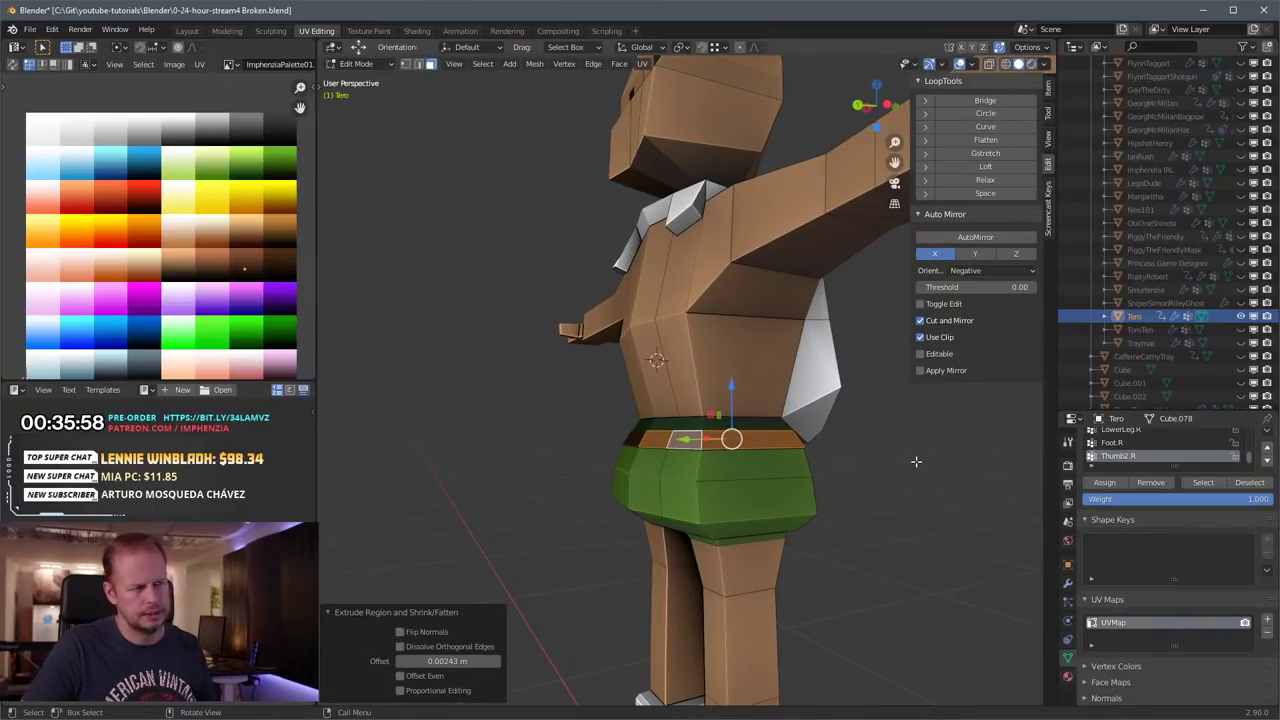
pyautogui.hotkey('ctrl', 'z')
pyautogui.press('e')
pyautogui.rightClick(874, 466)
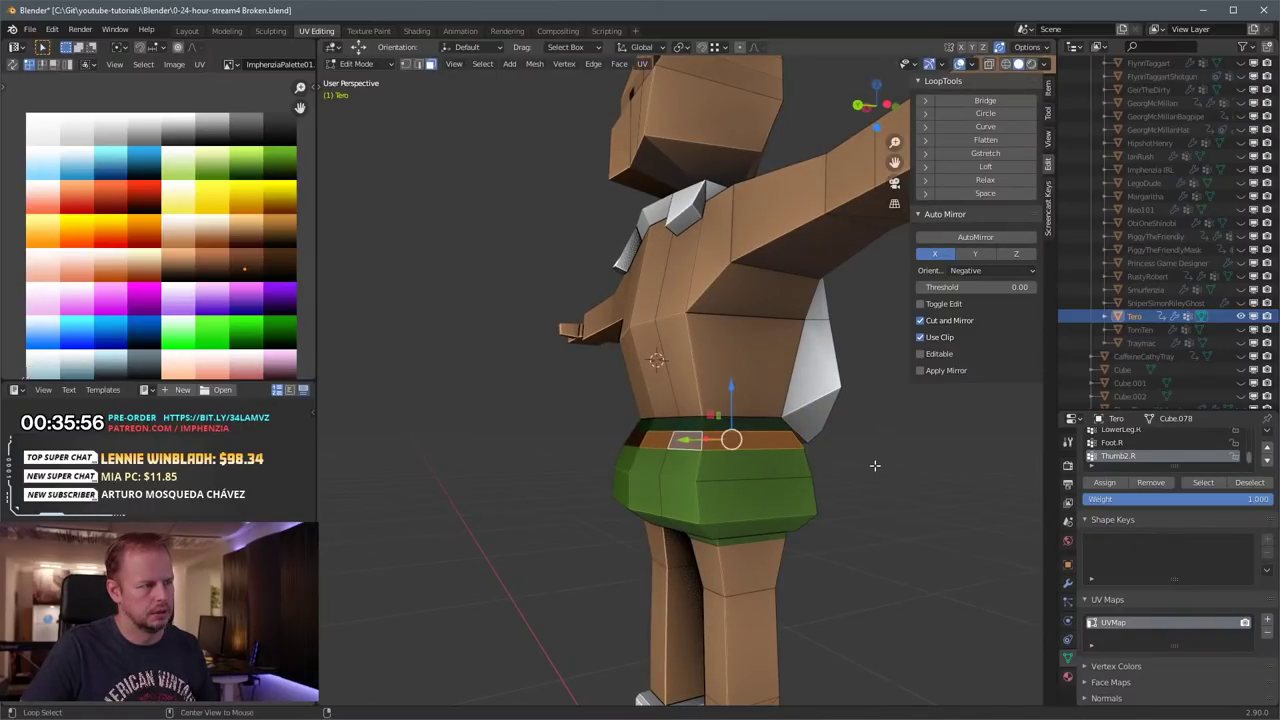
# Step: Extrude the belt faces outward along their normals by about 0.022 m and lower them slightly
pyautogui.hotkey('alt', 'e')
pyautogui.click(882, 467)
pyautogui.click(872, 450)
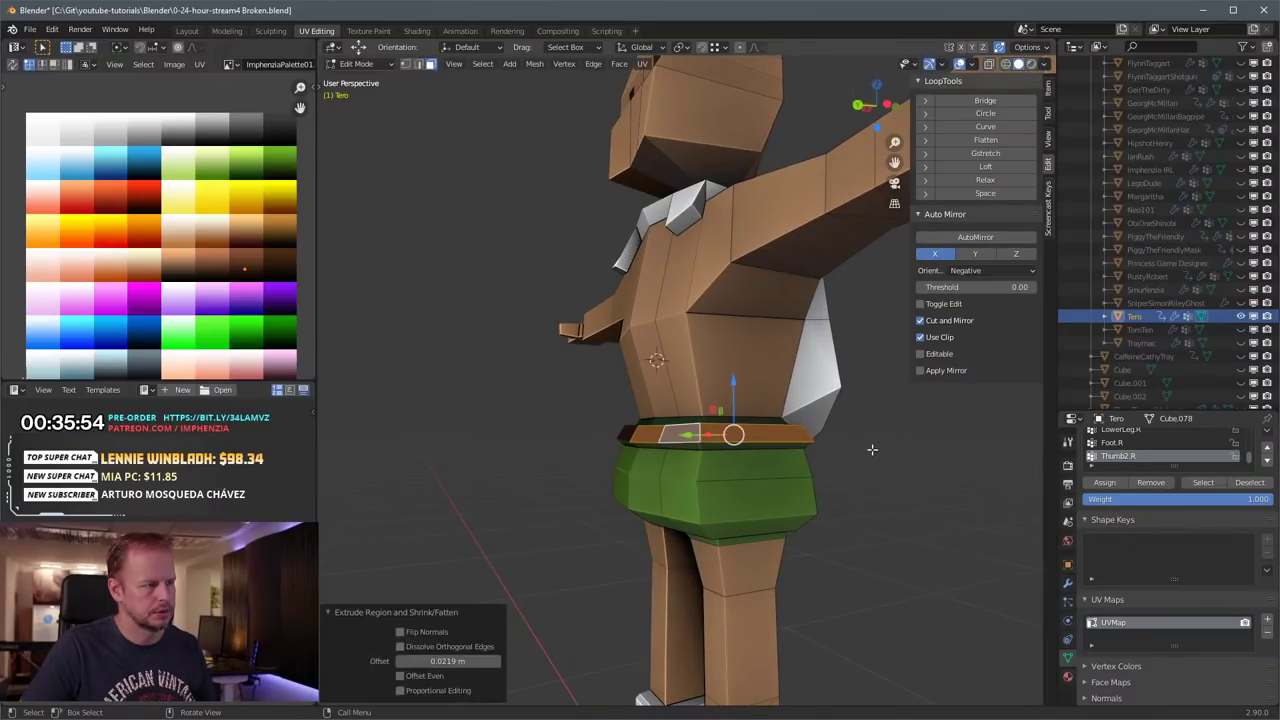
pyautogui.moveTo(731, 384); pyautogui.dragTo(733, 391)
# Step: Expand the belt face selection and scale it down along the Z axis
pyautogui.press('ctrl+KP_Add')
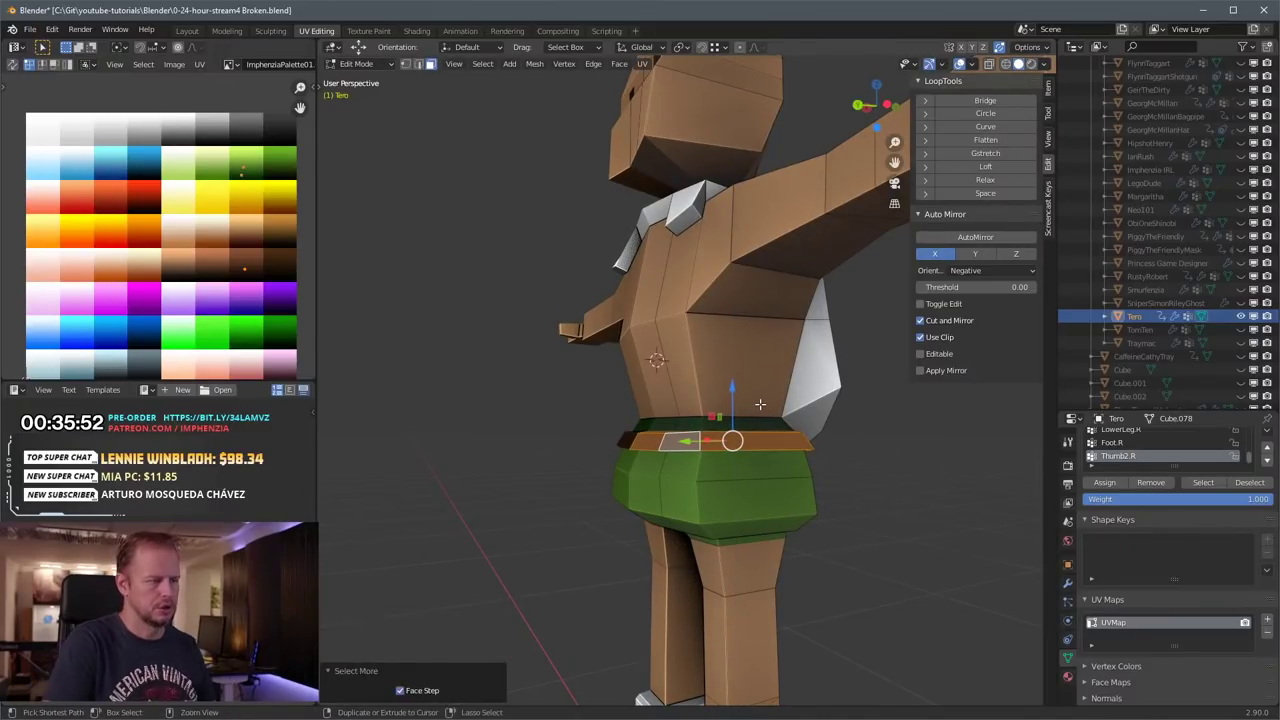
pyautogui.press('s')
pyautogui.press('s')
pyautogui.press('z')
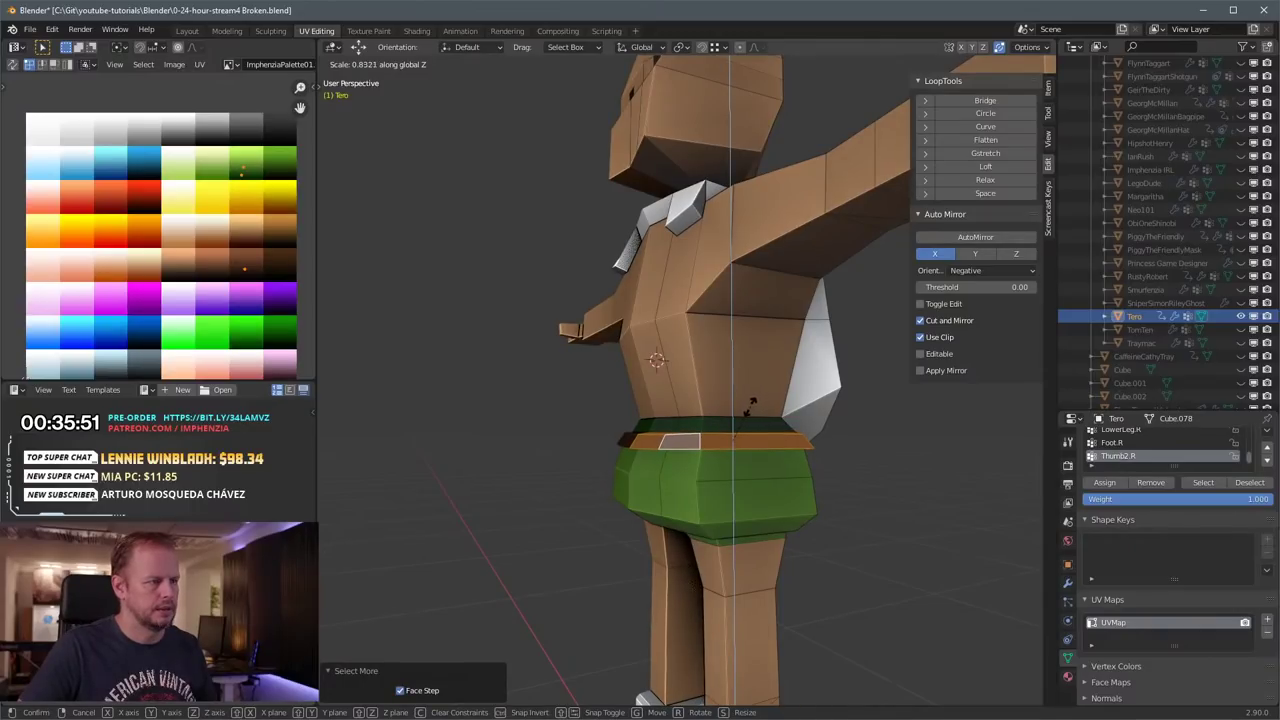
pyautogui.click(752, 402)
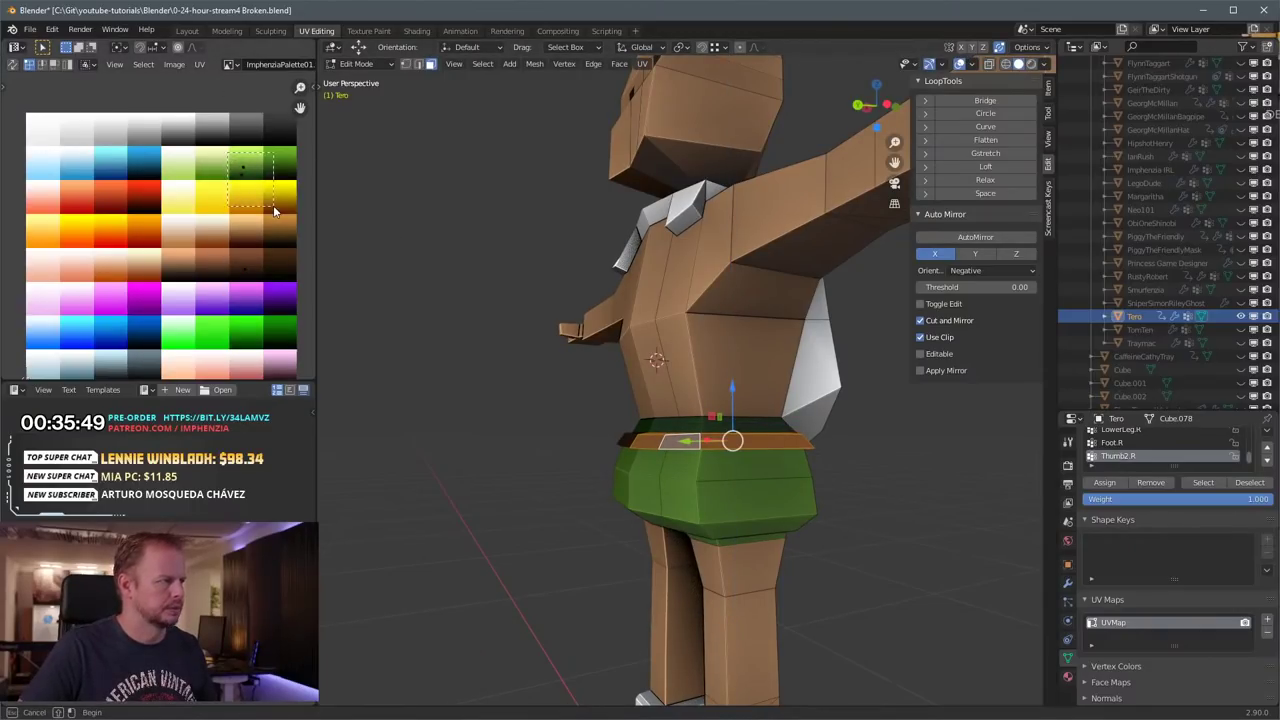
# Step: Box-select the belt's remaining green UVs and move them onto the dark brown swatch
pyautogui.moveTo(273, 205); pyautogui.dragTo(277, 211)
pyautogui.press('g')
pyautogui.click(280, 309)
pyautogui.press('g')
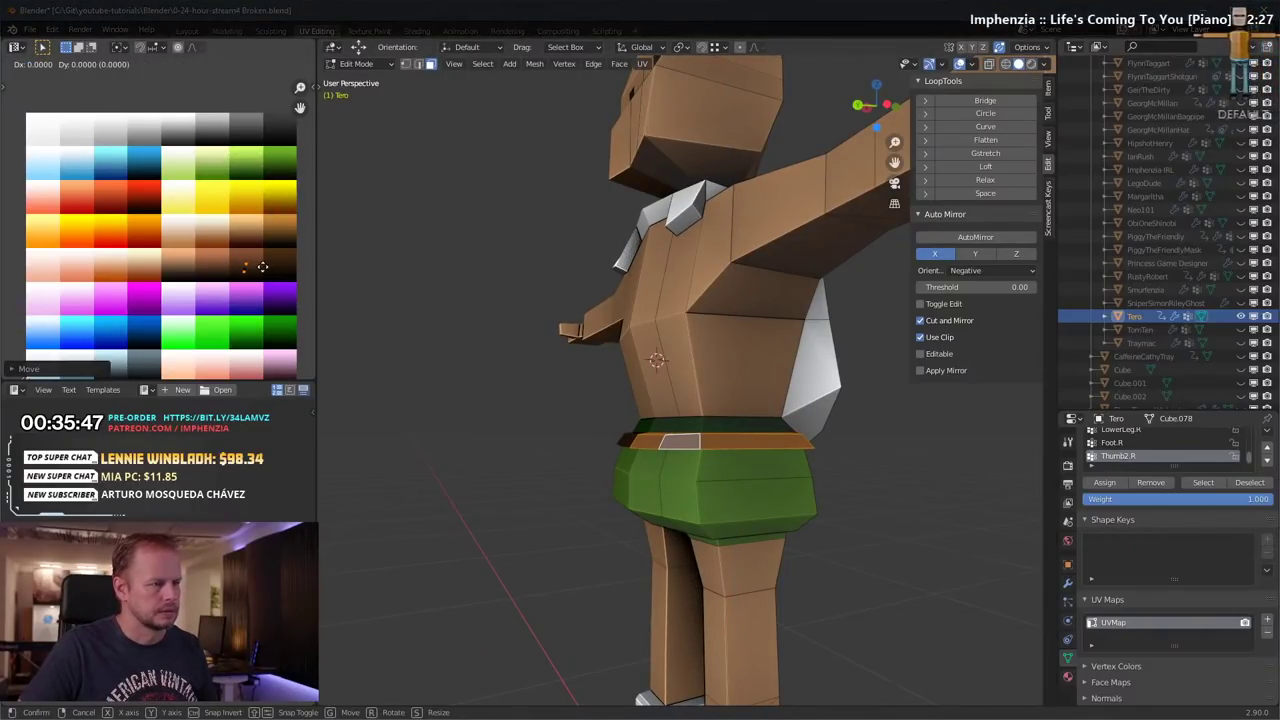
pyautogui.click(262, 266)
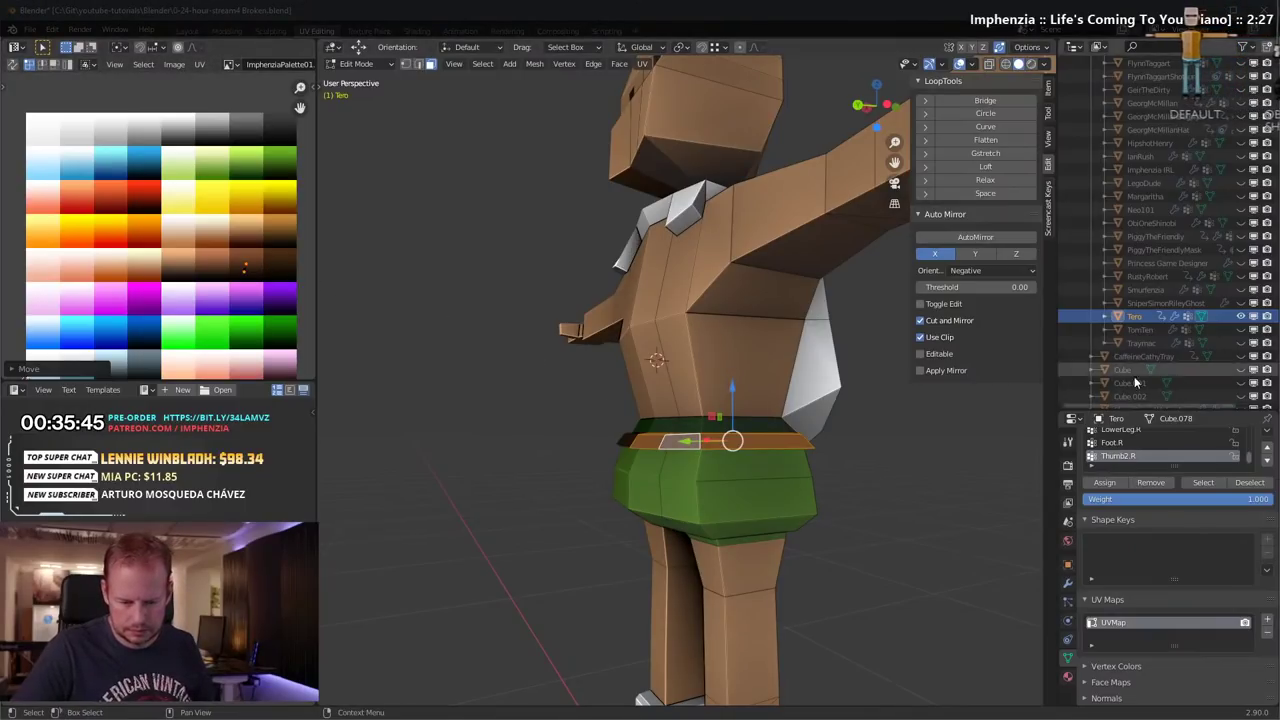
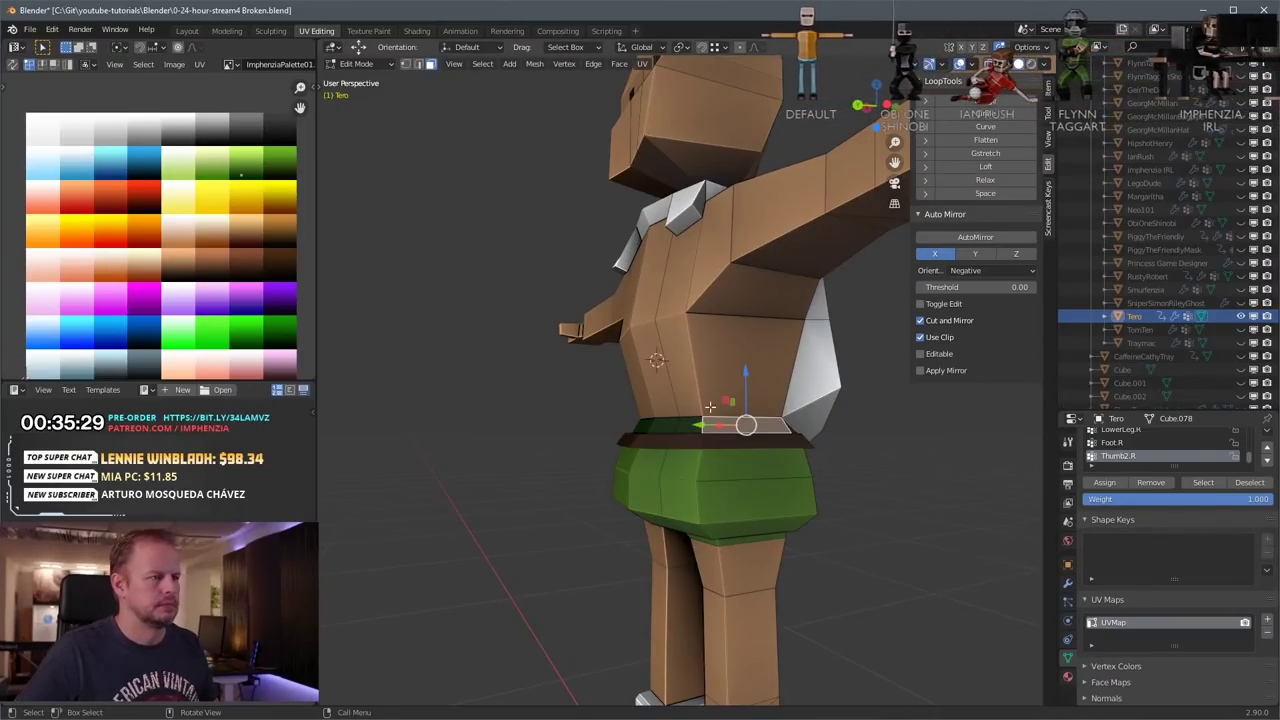
# Step: Select the central front faces of the green shorts and inset them
pyautogui.moveTo(720, 410); pyautogui.dragTo(800, 437, button='middle')
pyautogui.click(640, 456)
pyautogui.keyDown('shift'); pyautogui.click(652, 498); pyautogui.keyUp('shift')
pyautogui.hotkey('alt', 'e')
pyautogui.click(729, 446)
pyautogui.click(729, 442)
pyautogui.hotkey('ctrl', 'z')
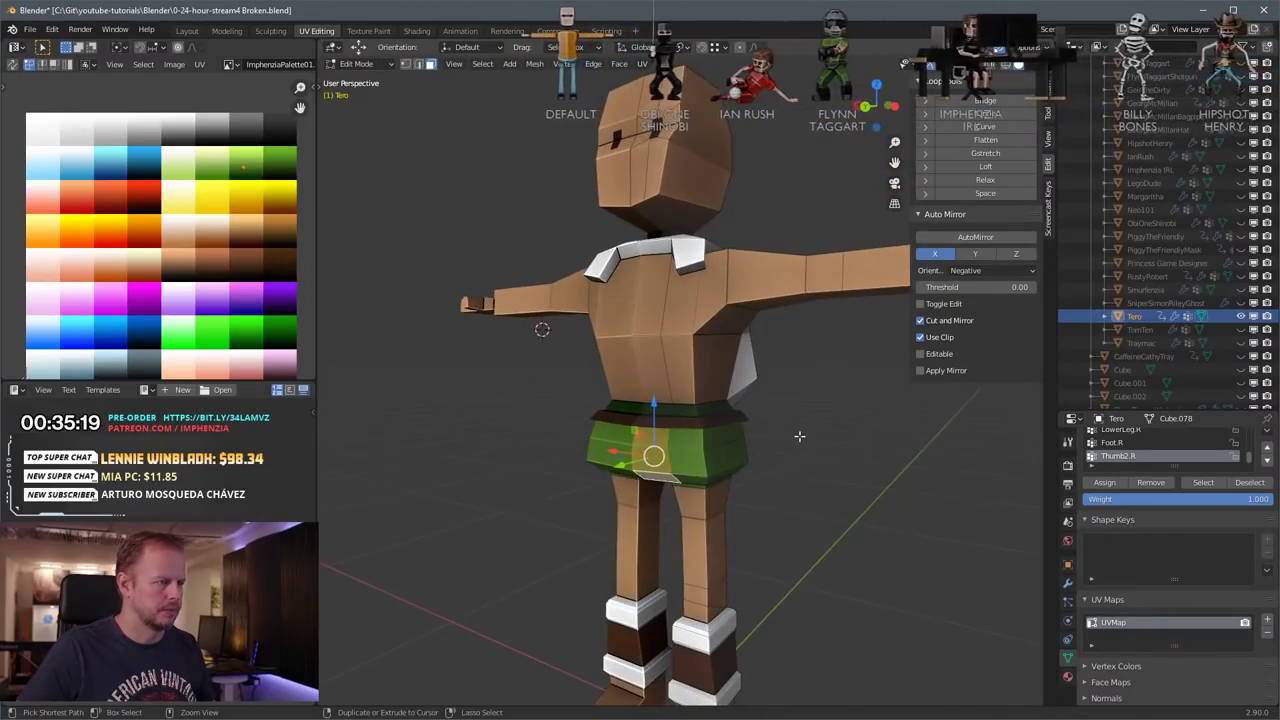
pyautogui.press('i')
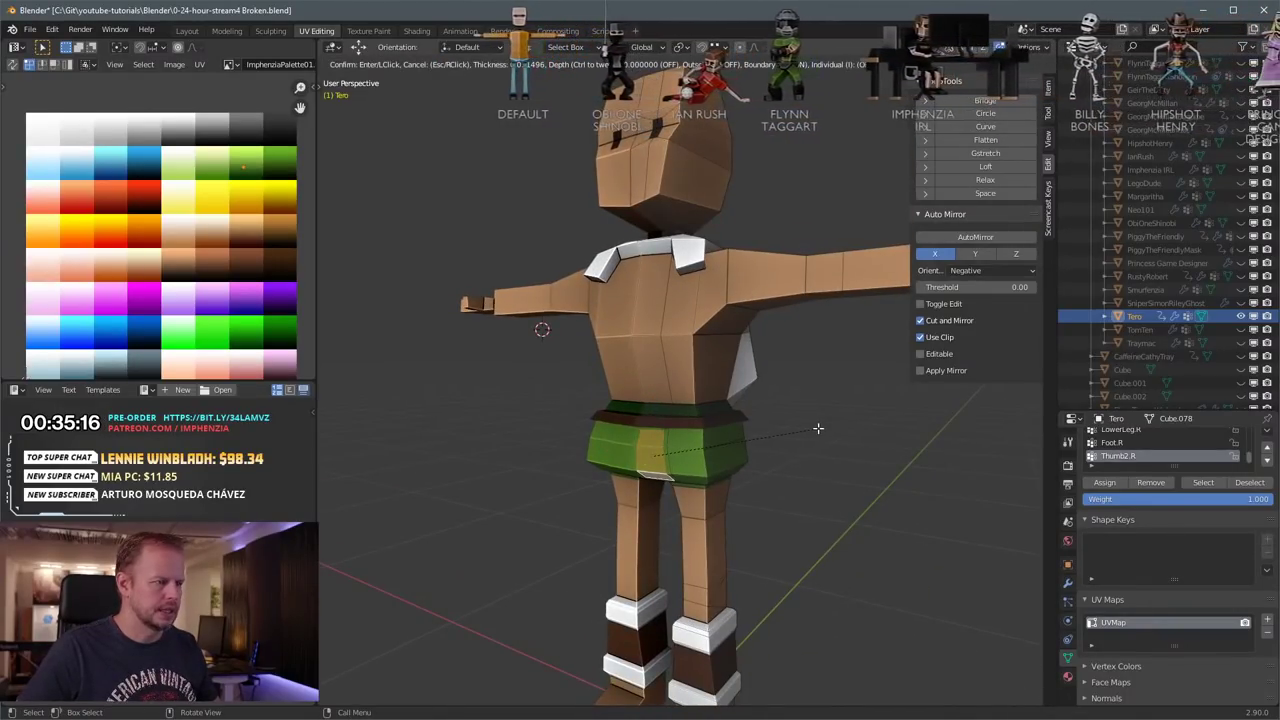
pyautogui.click(818, 428)
# Step: Move the small face at the lower front of the shorts and rotate it to face downward
pyautogui.moveTo(818, 428); pyautogui.dragTo(770, 457, button='middle')
pyautogui.press('g')
pyautogui.click(720, 420)
pyautogui.moveTo(692, 487); pyautogui.dragTo(746, 457, button='middle')
pyautogui.press('r')
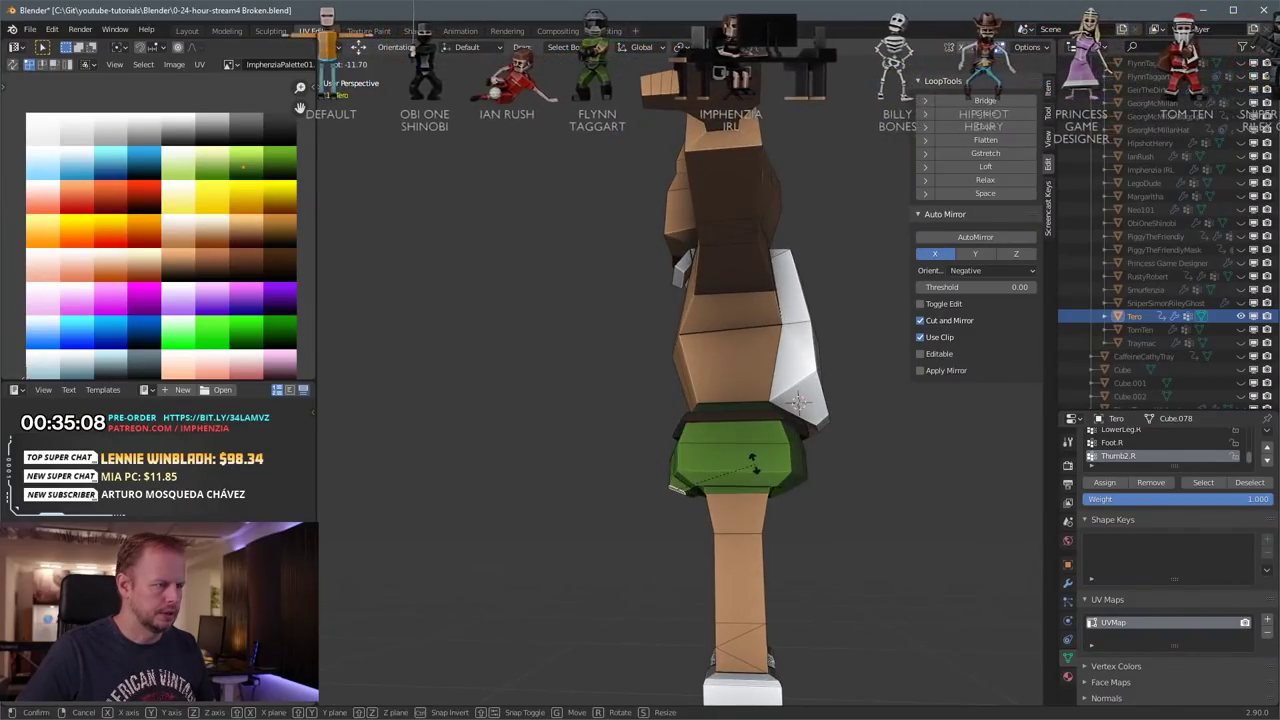
pyautogui.click(743, 456)
# Step: Extrude the lower front face downward into a hanging flap and scale its end to about 0.77
pyautogui.press('e')
pyautogui.click(739, 480)
pyautogui.press('s')
pyautogui.click(724, 486)
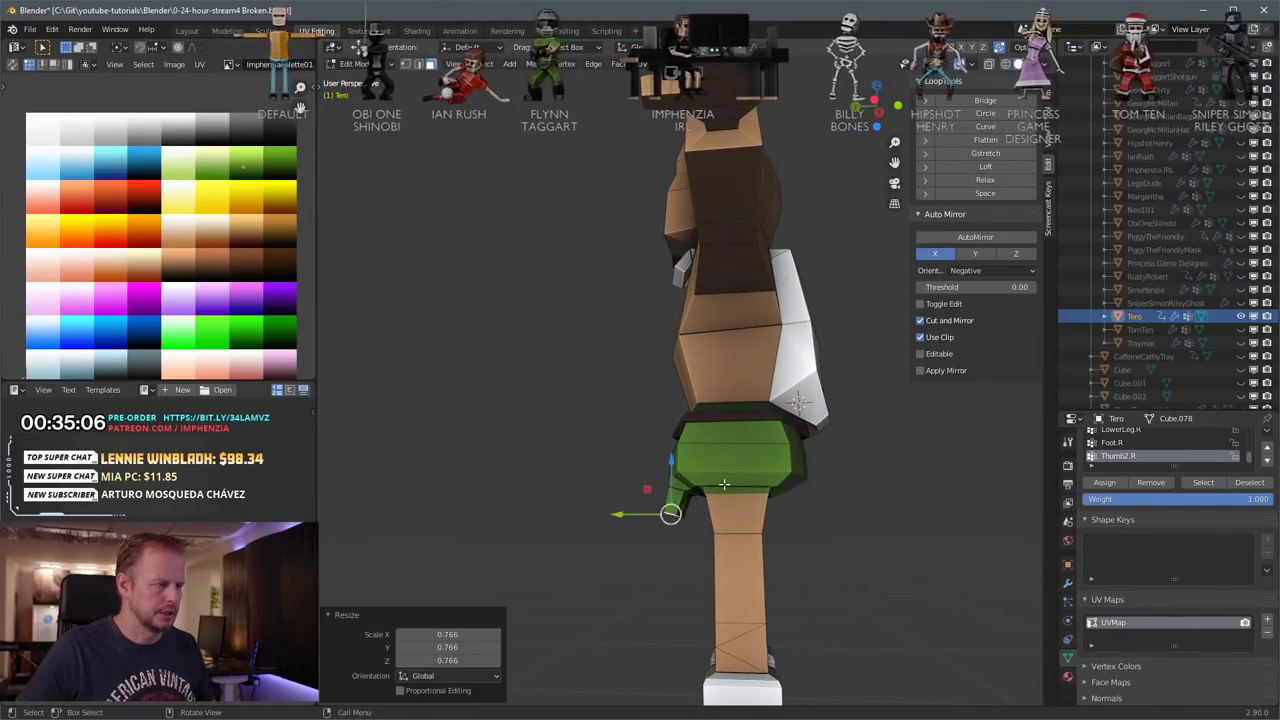
# Step: Lower the end of the front flap by about 0.078 m, keeping it separate from its mirrored counterpart
pyautogui.press('g')
pyautogui.click(729, 521)
pyautogui.moveTo(726, 520); pyautogui.dragTo(778, 486, button='middle')
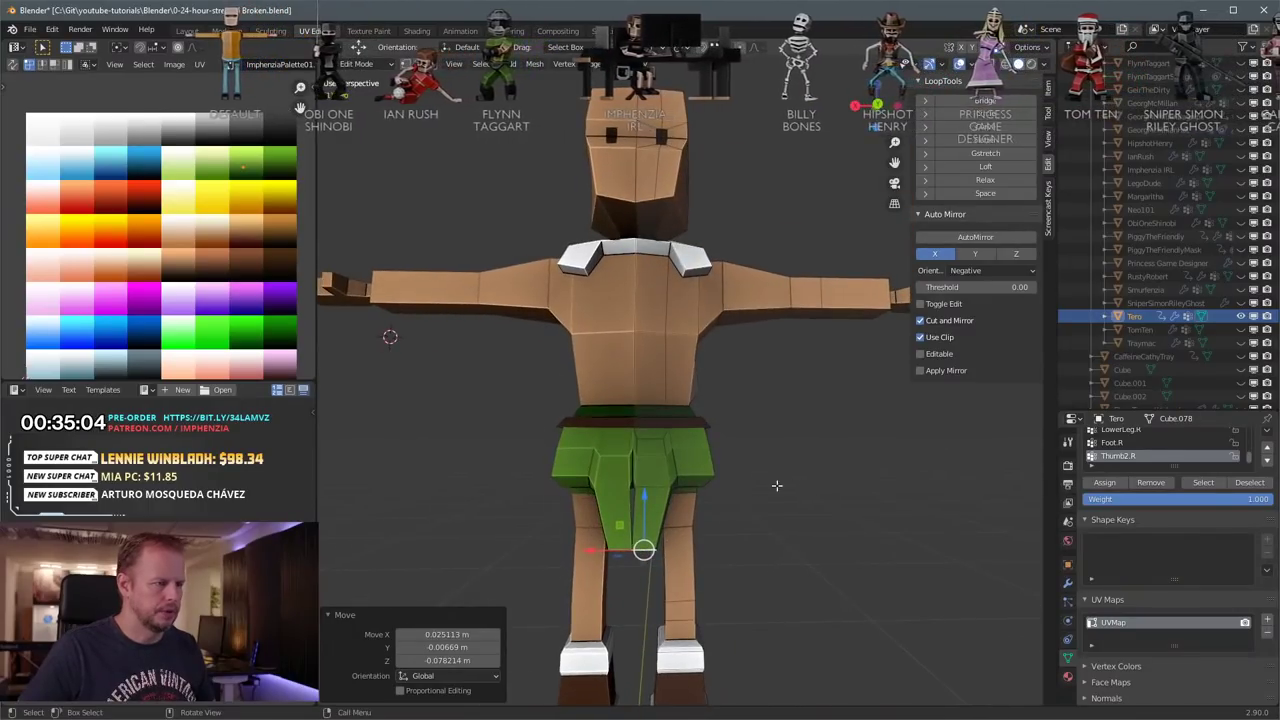
pyautogui.hotkey('ctrl', 'z')
pyautogui.press('g')
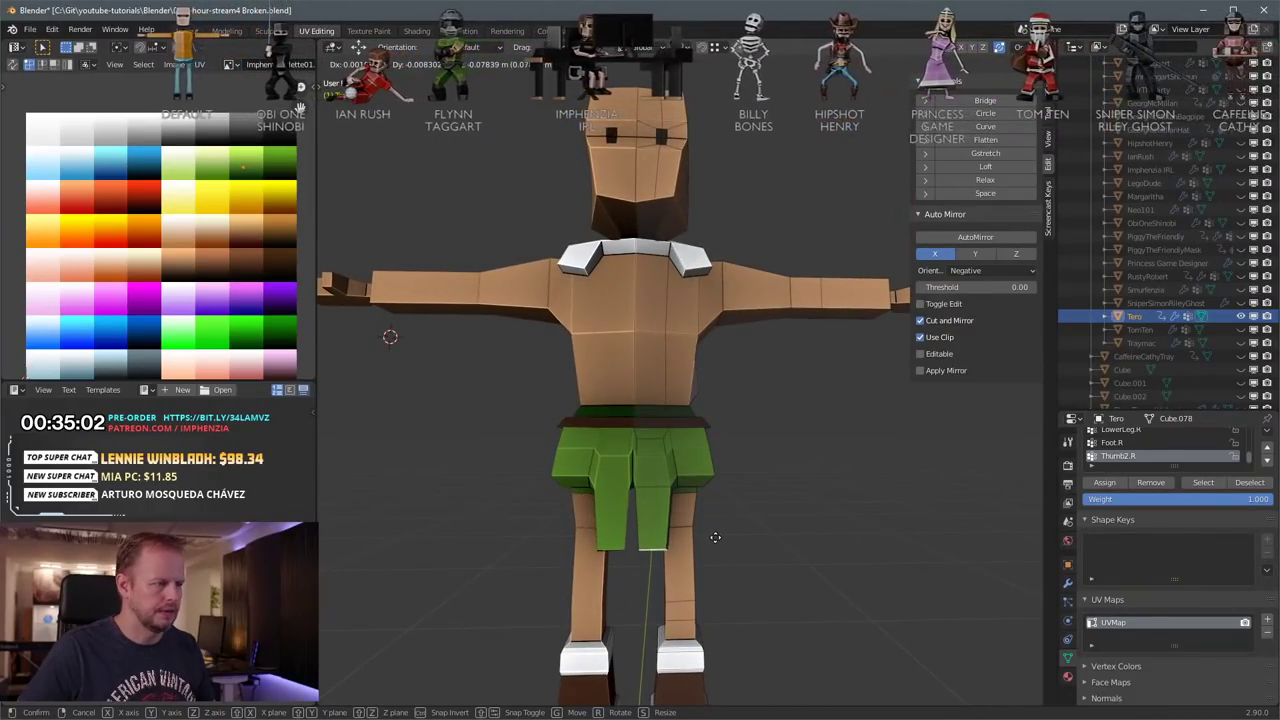
pyautogui.click(715, 537)
# Step: Adjust the position of the geometry around the front flap and leave Edit Mode
pyautogui.moveTo(715, 537); pyautogui.dragTo(650, 465, button='middle')
pyautogui.scroll(3, 655, 488)
pyautogui.click(652, 489)
pyautogui.press('g')
pyautogui.click(725, 490)
pyautogui.scroll(-2, 725, 490)
pyautogui.press('Tab')
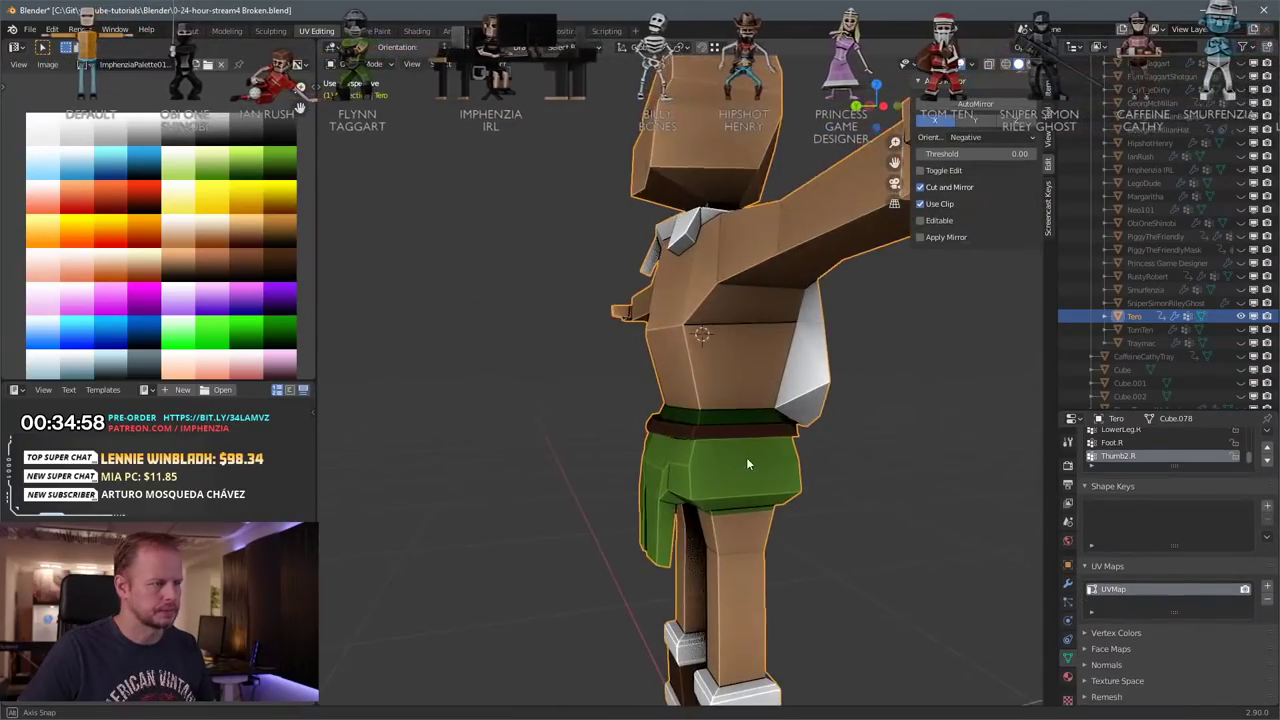
# Step: Extrude a second flap downward from the small face at the hem's side corner, scaling its end to 0.68 and repositioning it
pyautogui.moveTo(747, 463); pyautogui.dragTo(837, 517, button='middle')
pyautogui.press('Tab')
pyautogui.press('Tab')
pyautogui.press('Tab')
pyautogui.click(768, 506)
pyautogui.press('e')
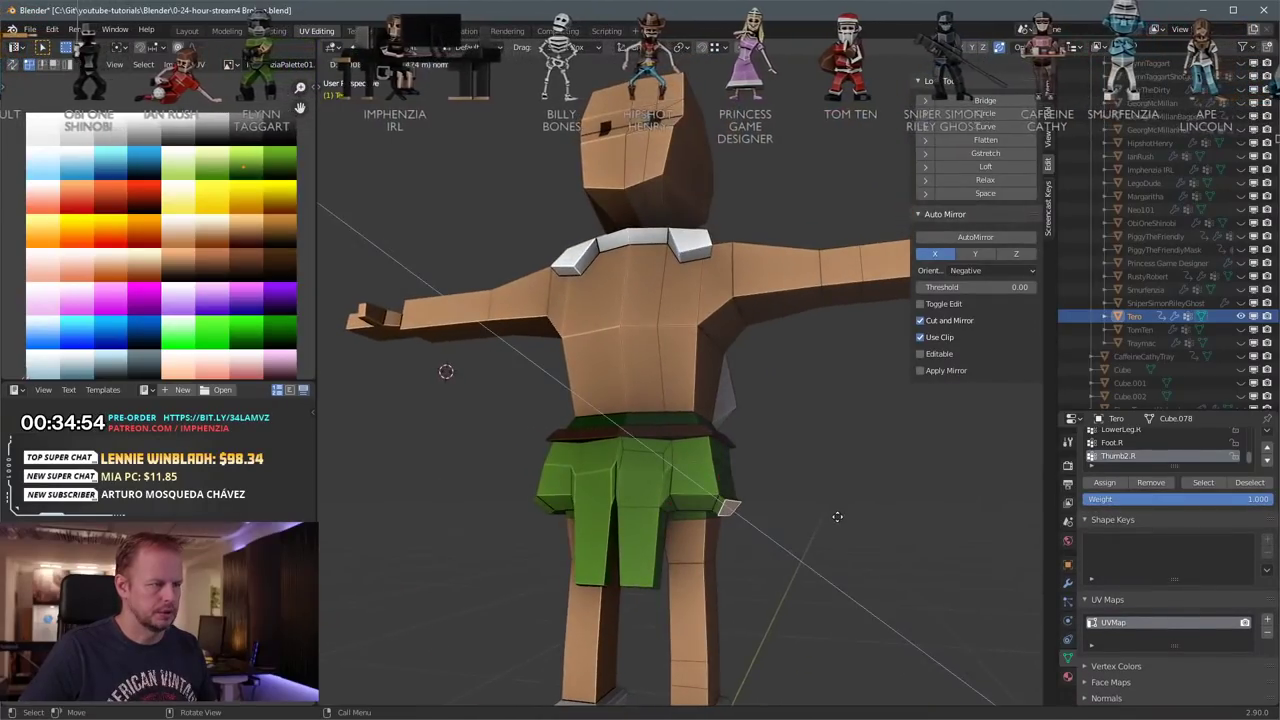
pyautogui.click(844, 534)
pyautogui.press('s')
pyautogui.click(809, 551)
pyautogui.press('g')
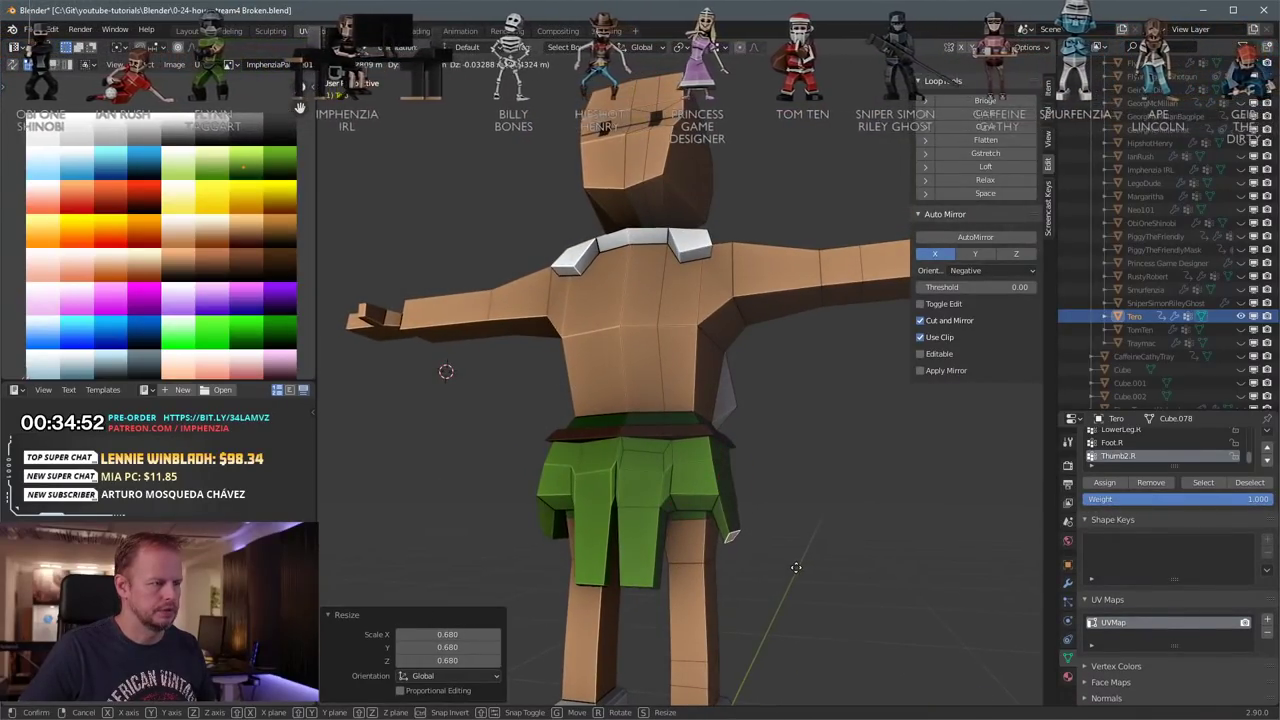
pyautogui.click(799, 563)
# Step: Select the neighbouring geometry at the side hem of the shorts and move it to reshape the side flap
pyautogui.moveTo(935, 542); pyautogui.dragTo(838, 489, button='middle')
pyautogui.click(814, 514)
pyautogui.click(773, 512)
pyautogui.press('g')
pyautogui.click(783, 532)
pyautogui.press('g')
pyautogui.click(837, 481)
# Step: Shift the lower end of the side flap about 0.029 m along X and 0.011 m down
pyautogui.moveTo(712, 490); pyautogui.dragTo(634, 580, button='middle')
pyautogui.click(695, 524)
pyautogui.press('g')
pyautogui.click(693, 521)
pyautogui.press('g')
pyautogui.click(729, 543)
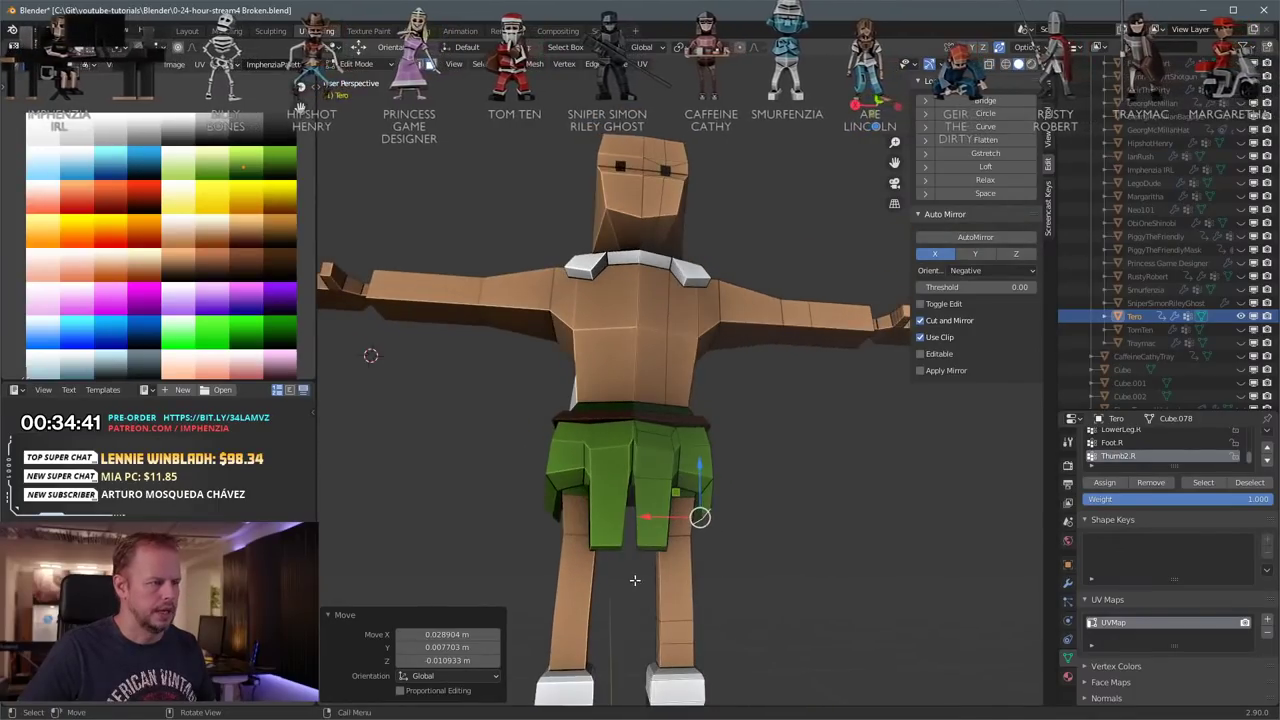
pyautogui.moveTo(693, 488); pyautogui.dragTo(633, 477, button='middle')
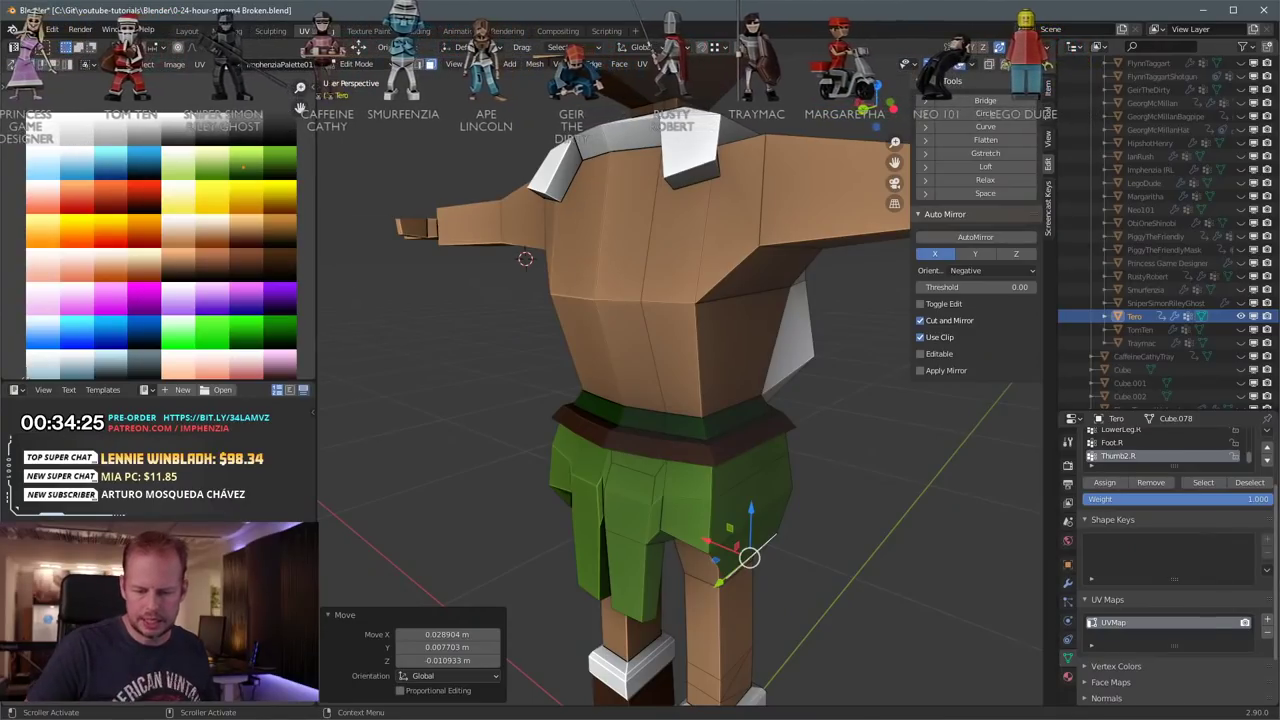
pyautogui.scroll(-2, 763, 406)
pyautogui.scroll(3, 755, 411)
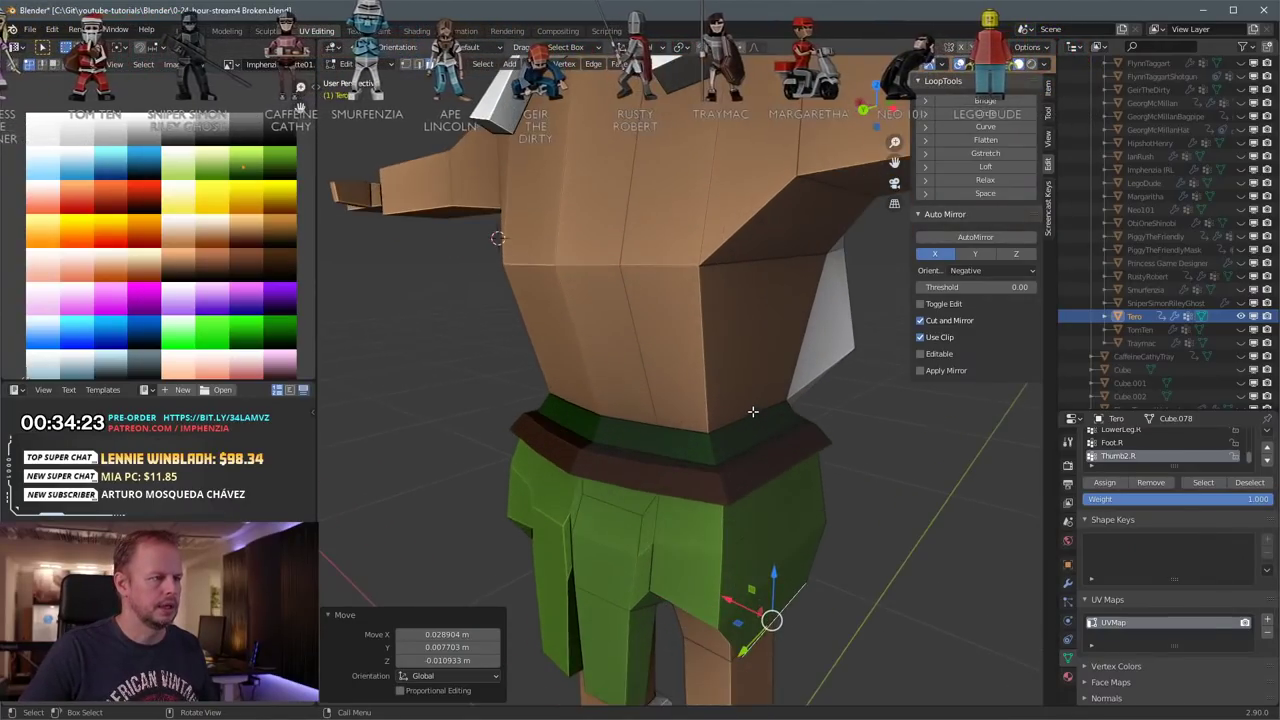
# Step: Select the face above the front flap and shift it about 0.003 m in X, 0.008 m in Y and 0.009 m down
pyautogui.press('Tab')
pyautogui.press('Tab')
pyautogui.press('3')
pyautogui.click(615, 529)
pyautogui.moveTo(942, 496); pyautogui.dragTo(884, 493, button='middle')
pyautogui.press('g')
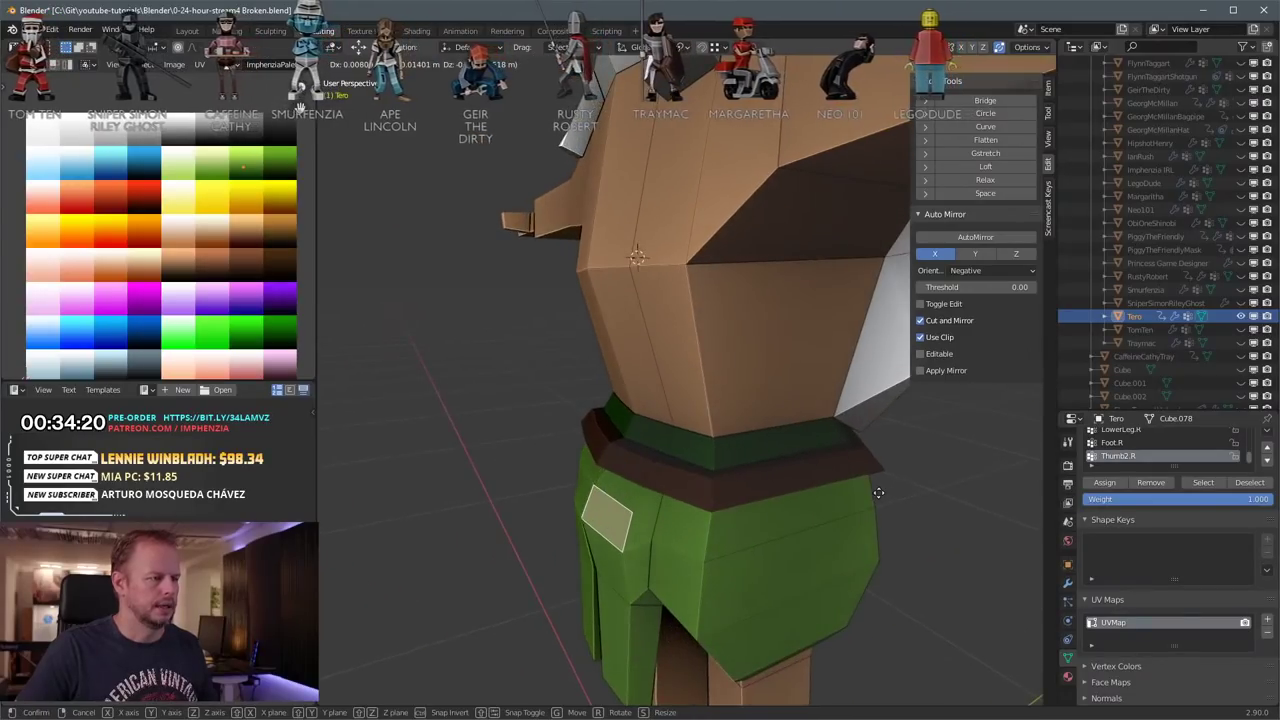
pyautogui.click(886, 501)
pyautogui.moveTo(690, 484); pyautogui.dragTo(765, 462, button='middle')
pyautogui.press('g')
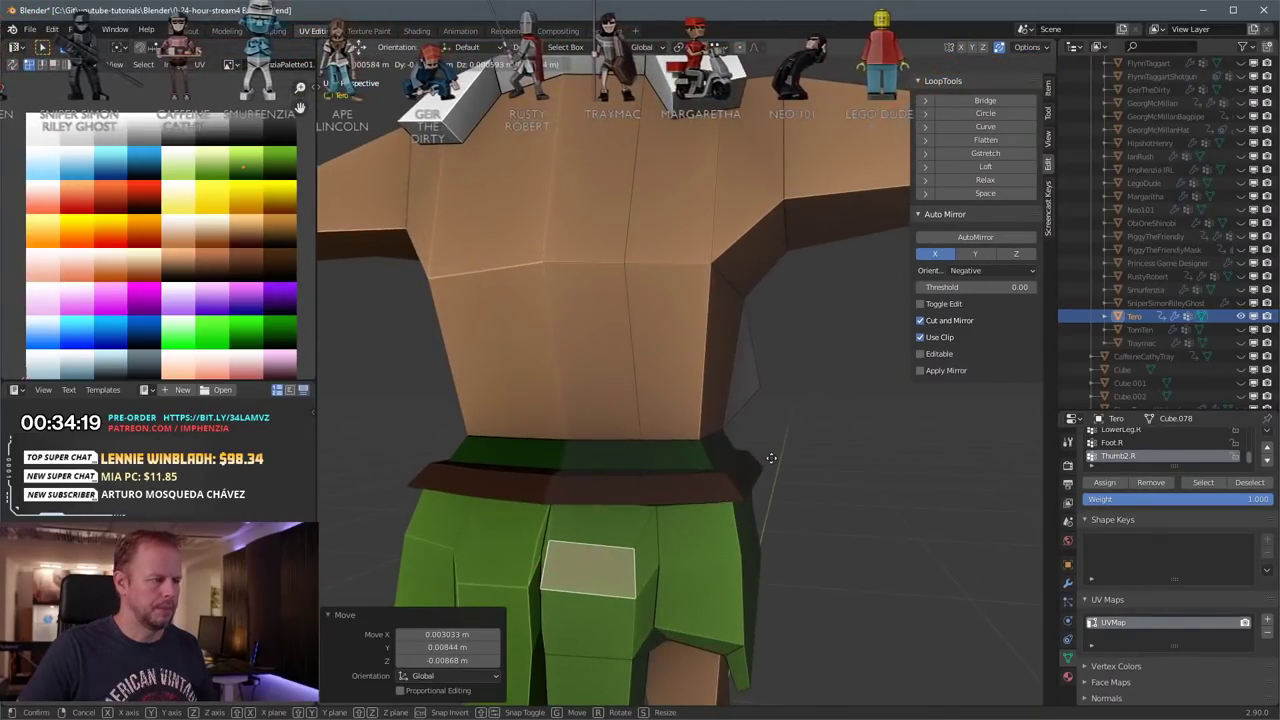
pyautogui.click(771, 458)
pyautogui.rightClick(773, 458)
pyautogui.click(808, 458)
pyautogui.press('s')
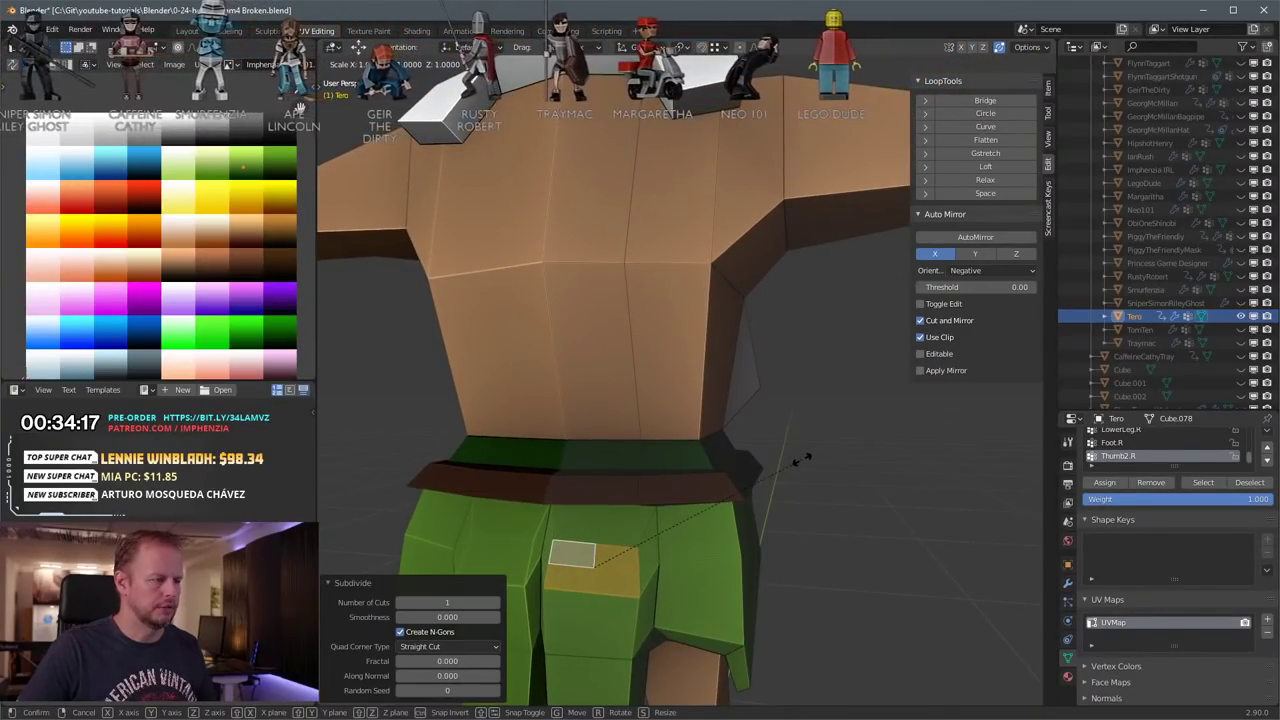
pyautogui.rightClick(847, 479)
pyautogui.hotkey('ctrl', 'z')
# Step: Scale the selected face above the front flap to 0.877, save the file and leave Edit Mode
pyautogui.press('s')
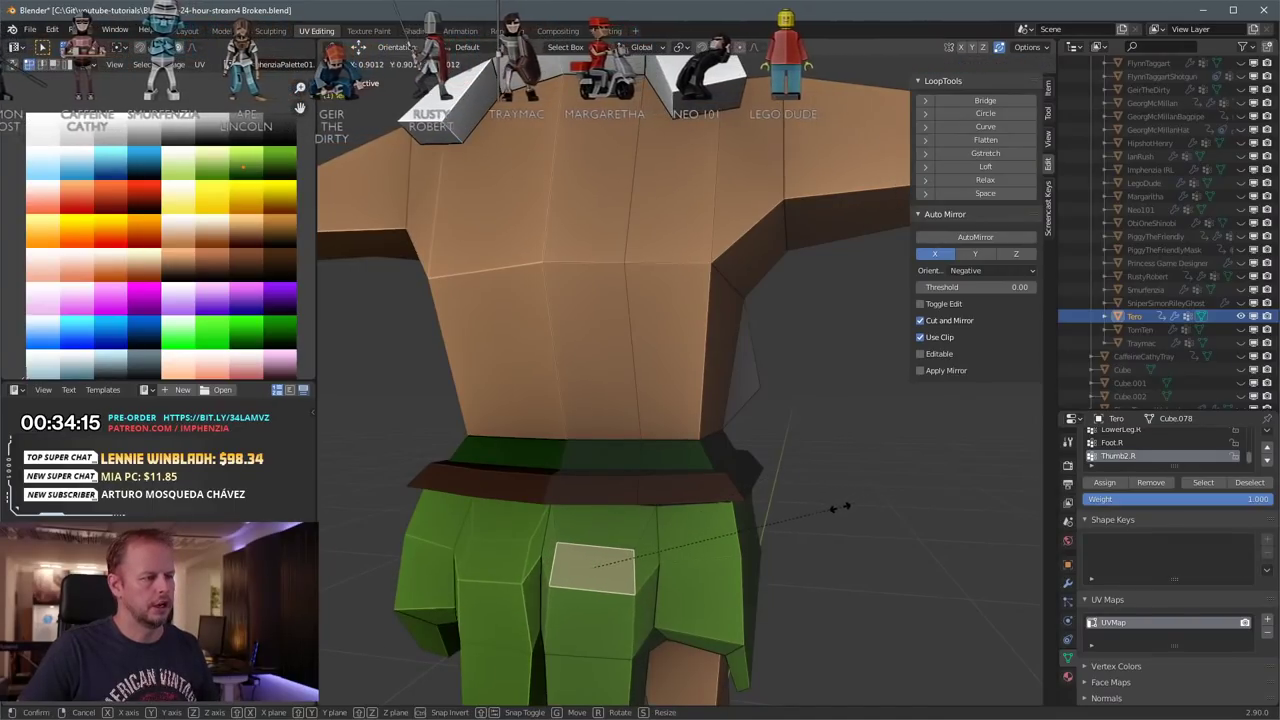
pyautogui.click(842, 508)
pyautogui.hotkey('ctrl', 'z')
pyautogui.scroll(-2, 755, 592)
pyautogui.press('s')
pyautogui.click(803, 551)
pyautogui.scroll(-2, 807, 552)
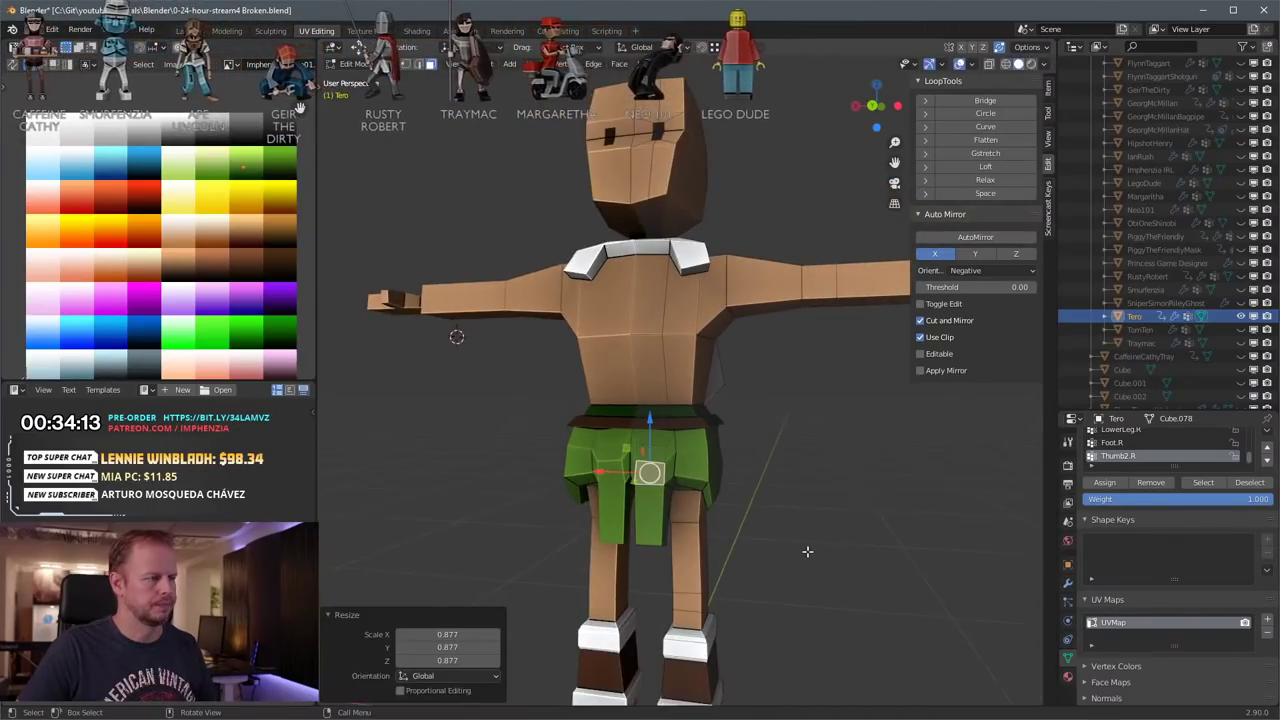
pyautogui.hotkey('ctrl', 's')
pyautogui.press('Tab')
pyautogui.scroll(-3, 902, 467)
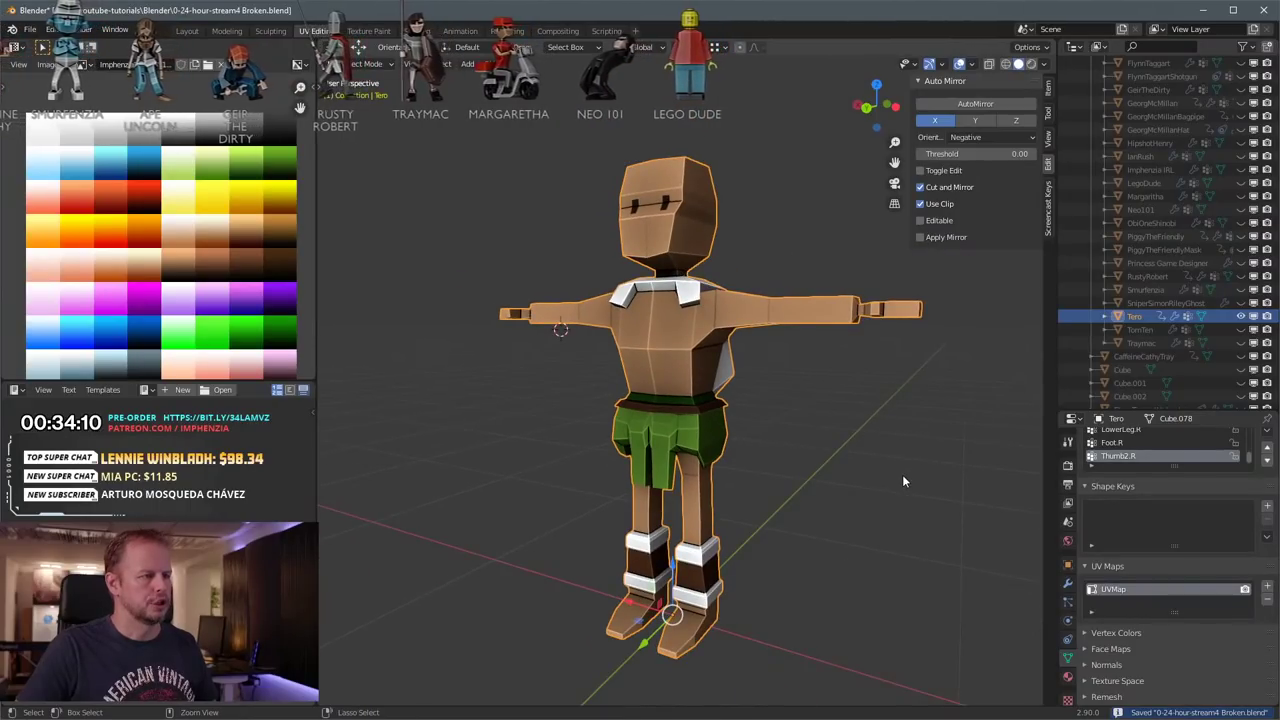
# Step: Add subdivision smoothing at level 3 to the whole character
pyautogui.hotkey('ctrl', '2')
pyautogui.moveTo(870, 481); pyautogui.dragTo(893, 455, button='middle')
pyautogui.hotkey('ctrl', '3')
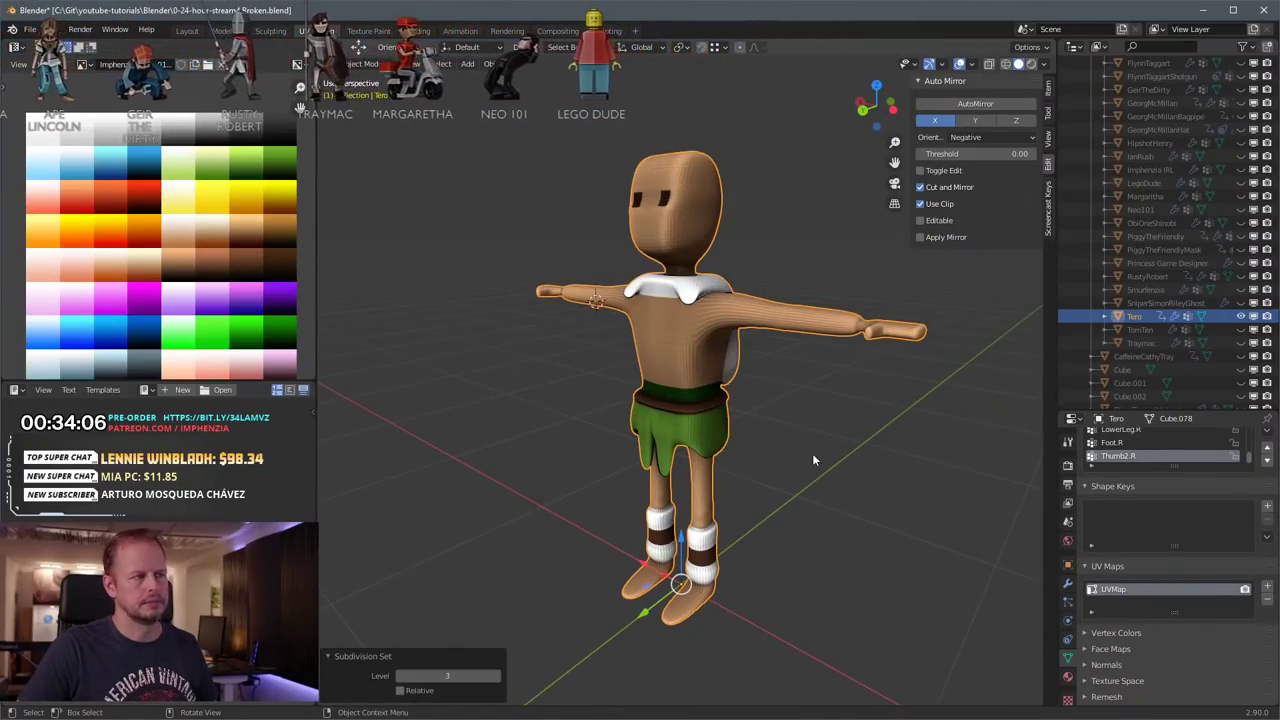
# Step: Shade all of the character's faces smooth and inspect the rounded model from several angles
pyautogui.press('Tab')
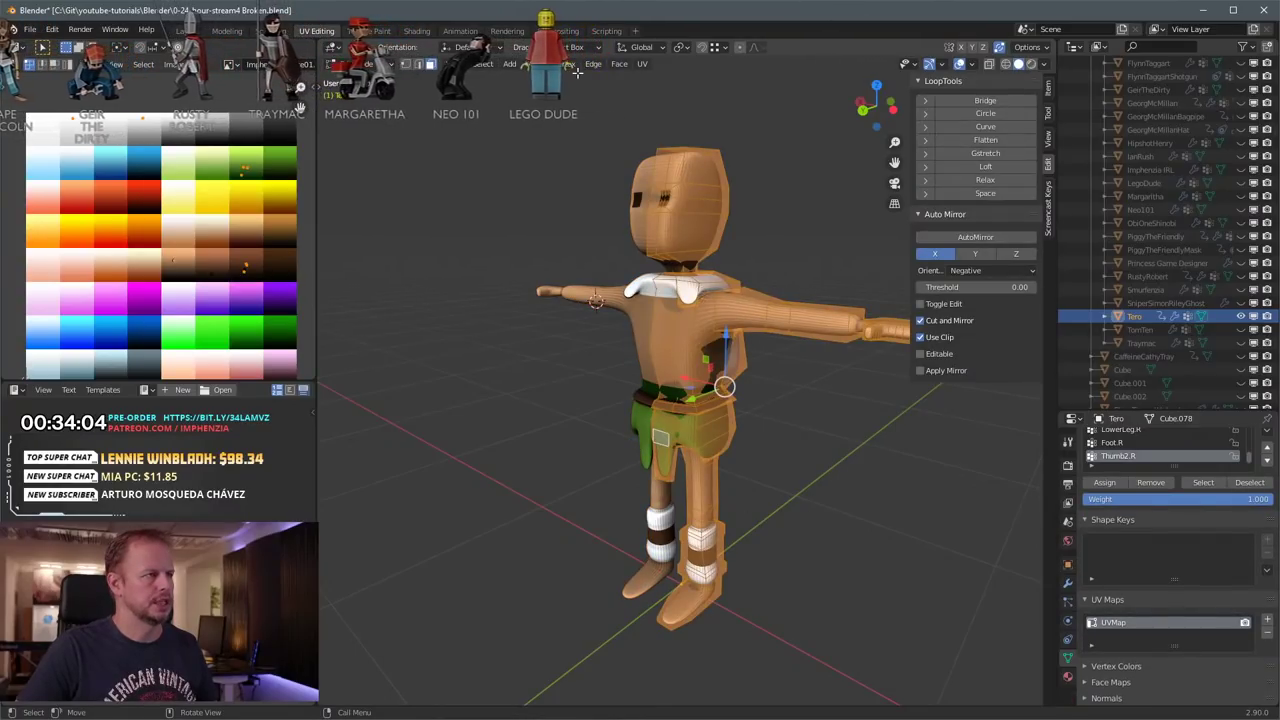
pyautogui.rightClick(694, 326)
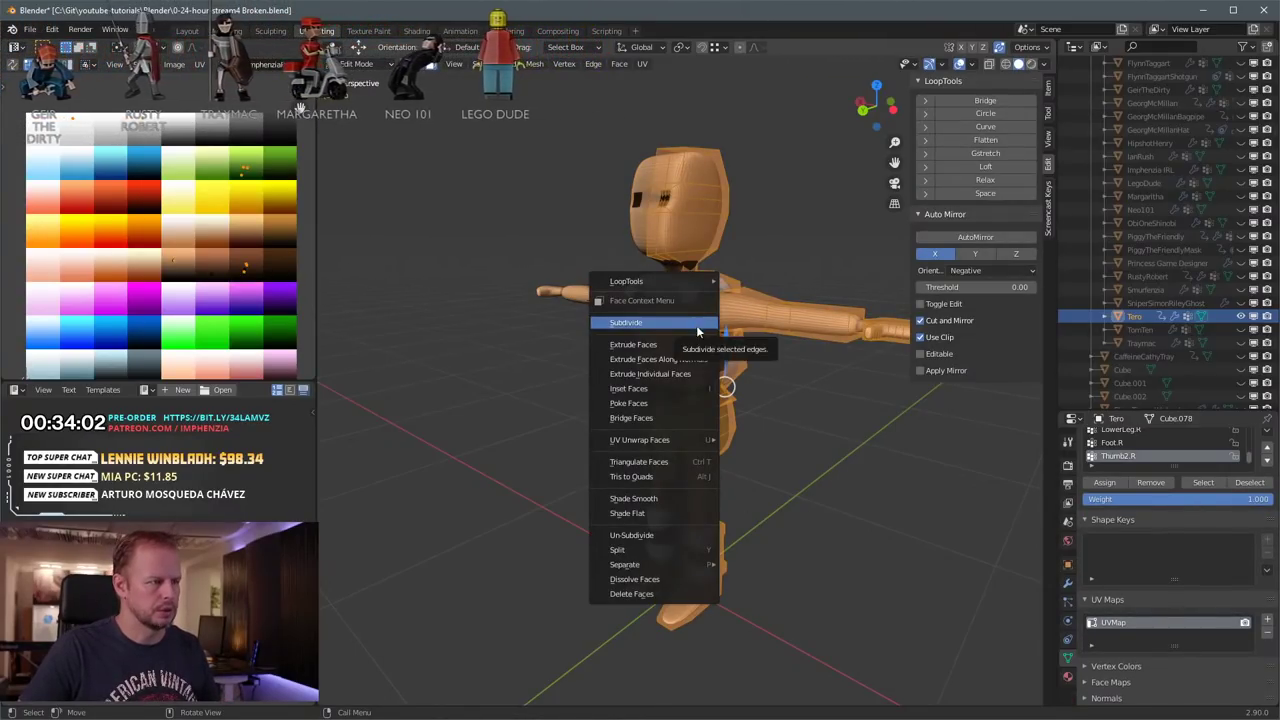
pyautogui.click(688, 501)
pyautogui.scroll(-3, 845, 477)
pyautogui.press('Tab')
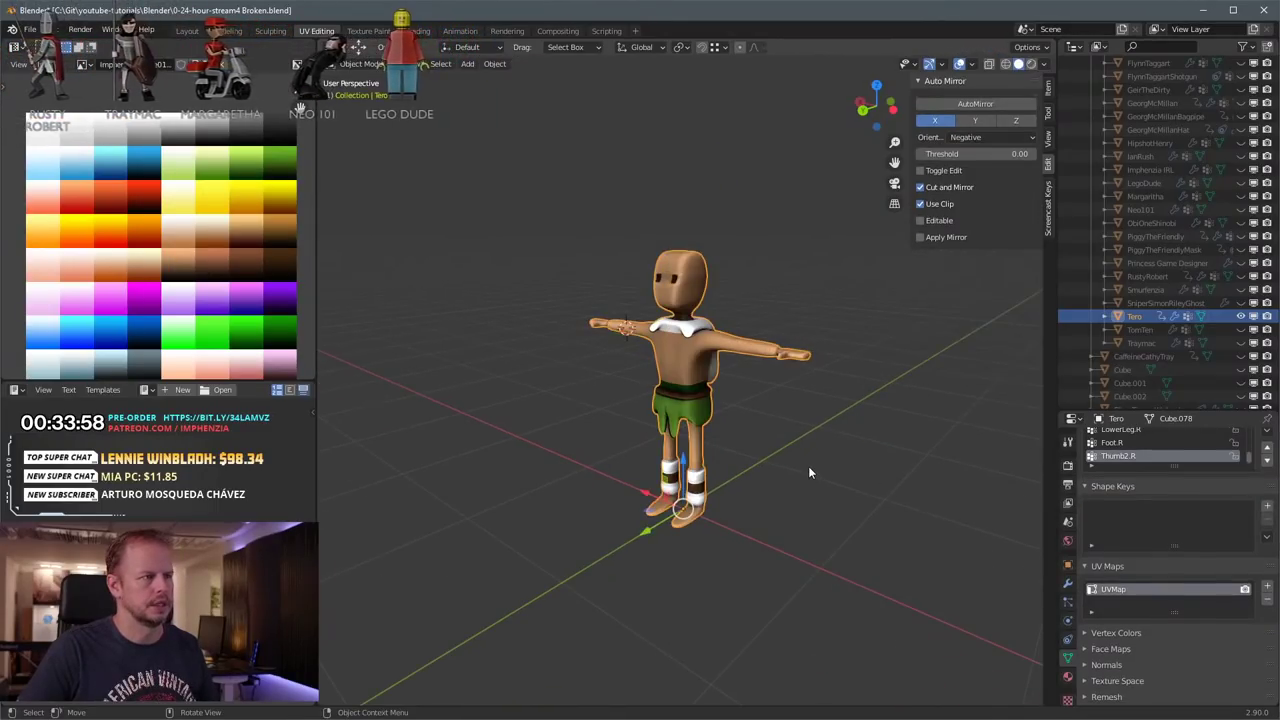
pyautogui.press('KP_Decimal')
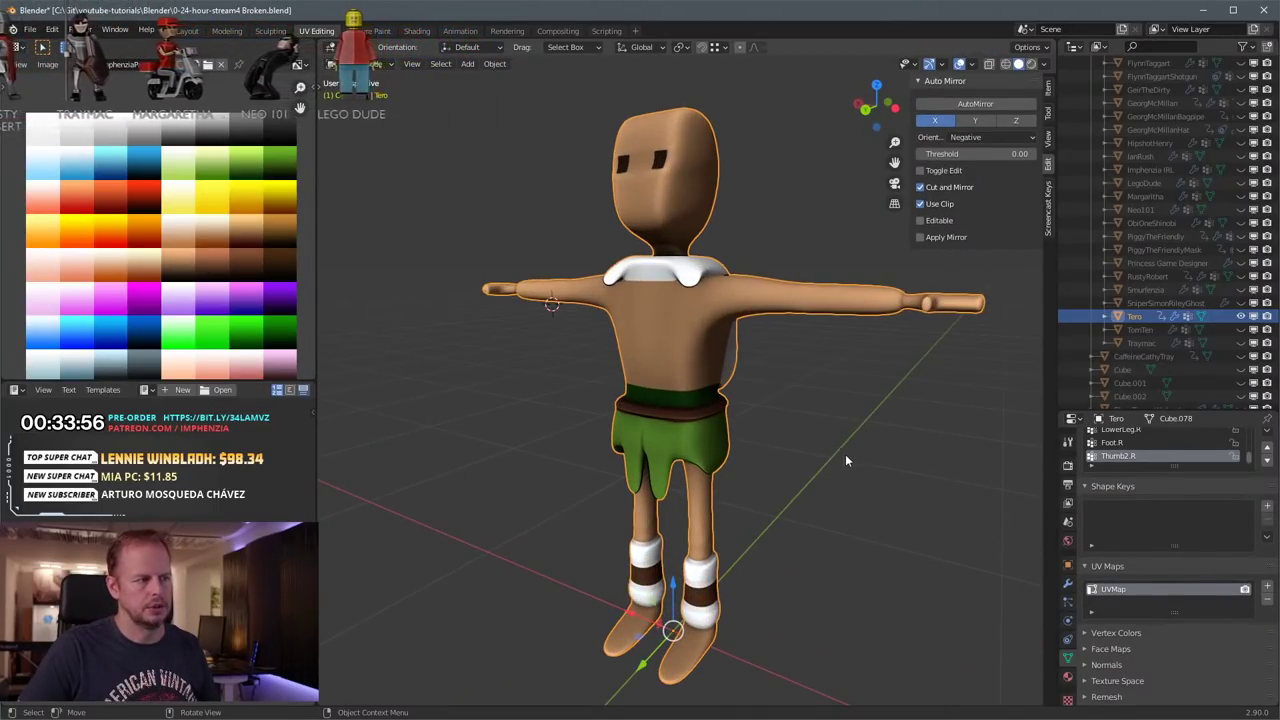
pyautogui.moveTo(845, 454); pyautogui.dragTo(698, 302, button='middle')
pyautogui.moveTo(608, 339); pyautogui.dragTo(756, 373, button='middle')
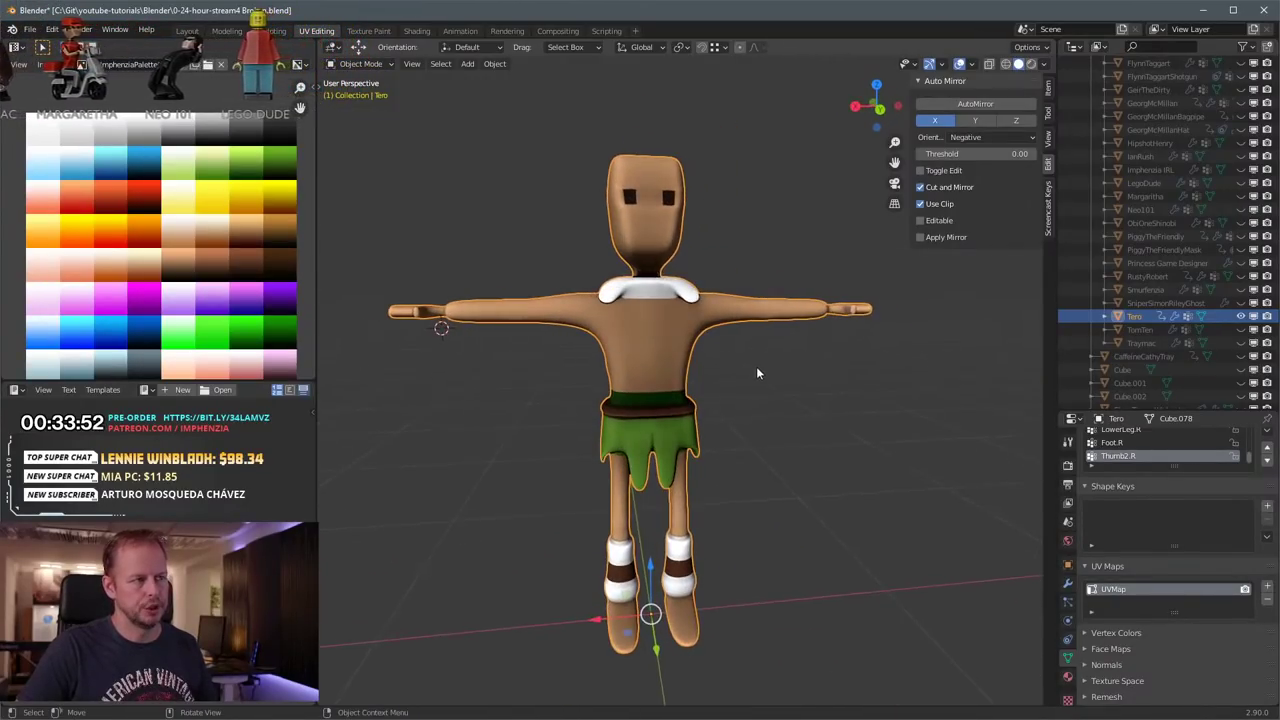
# Step: Undo the smooth shading and the subdivision of the character
pyautogui.press('Tab')
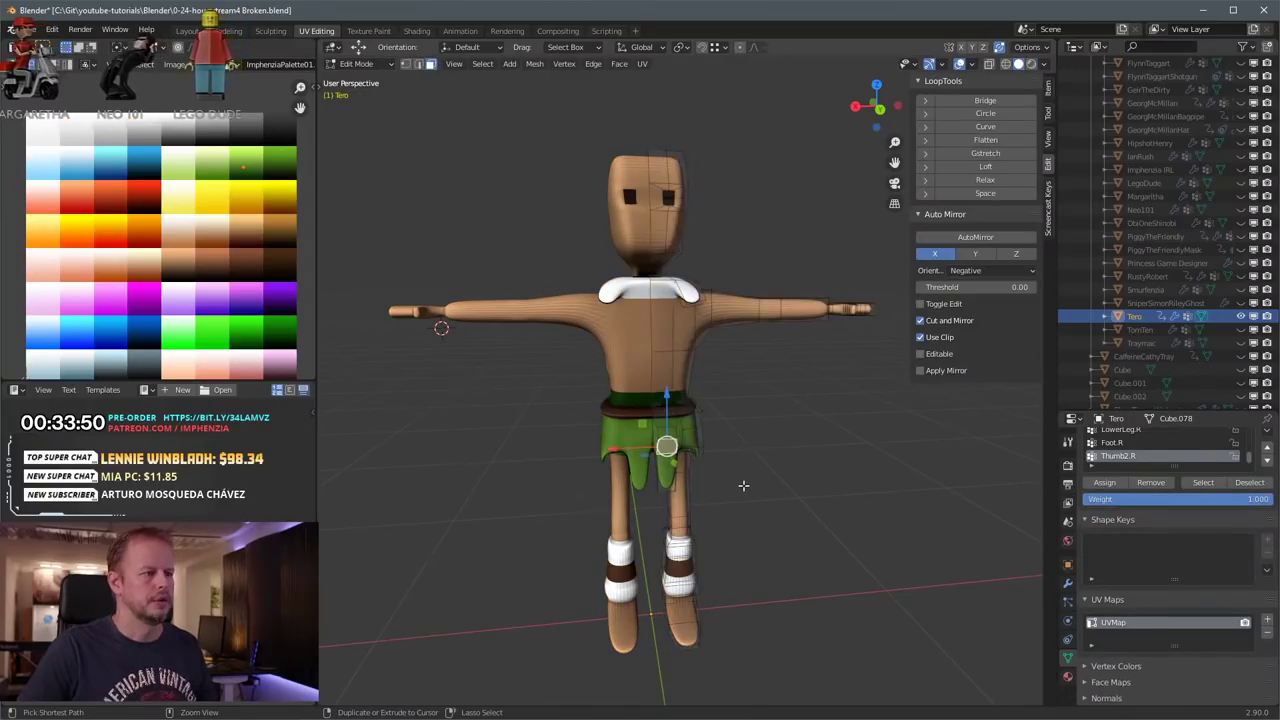
pyautogui.hotkey('ctrl', 'z')
pyautogui.hotkey('ctrl', 'z')
pyautogui.hotkey('ctrl', 'z')
pyautogui.moveTo(836, 444); pyautogui.dragTo(703, 406, button='middle')
pyautogui.press('Tab')
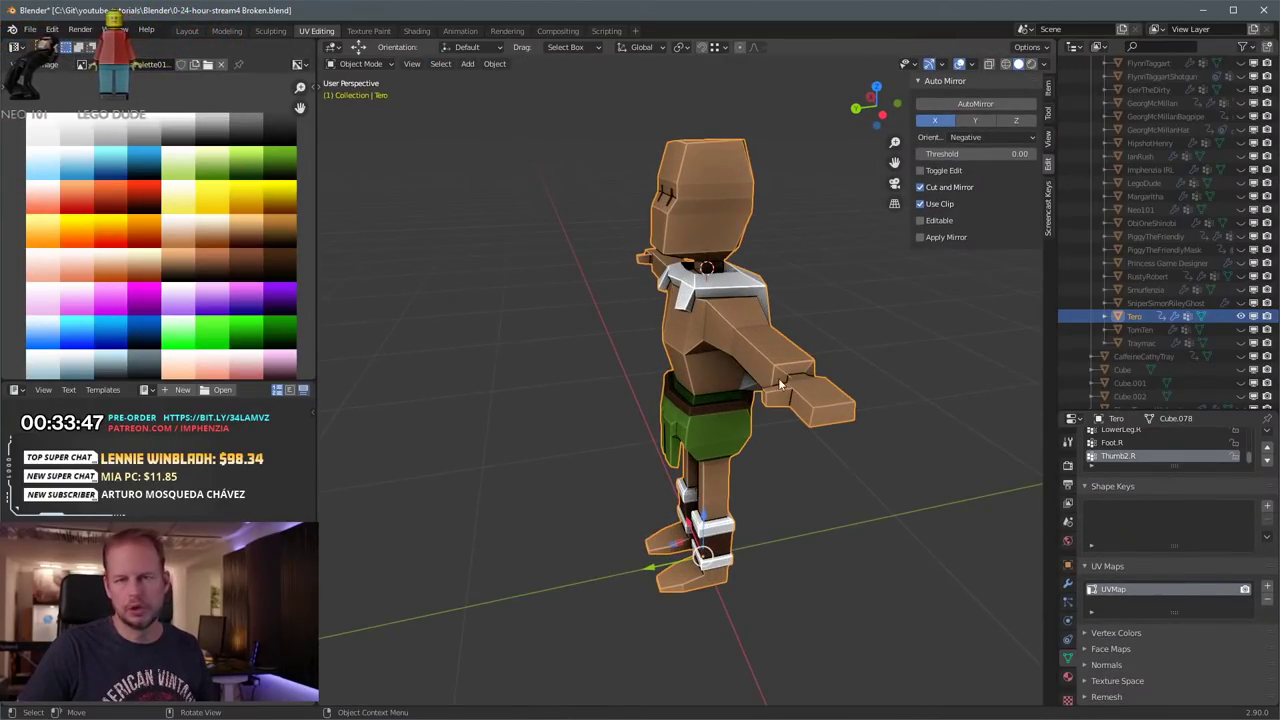
pyautogui.moveTo(604, 427); pyautogui.dragTo(730, 382, button='middle')
pyautogui.scroll(-2, 760, 386)
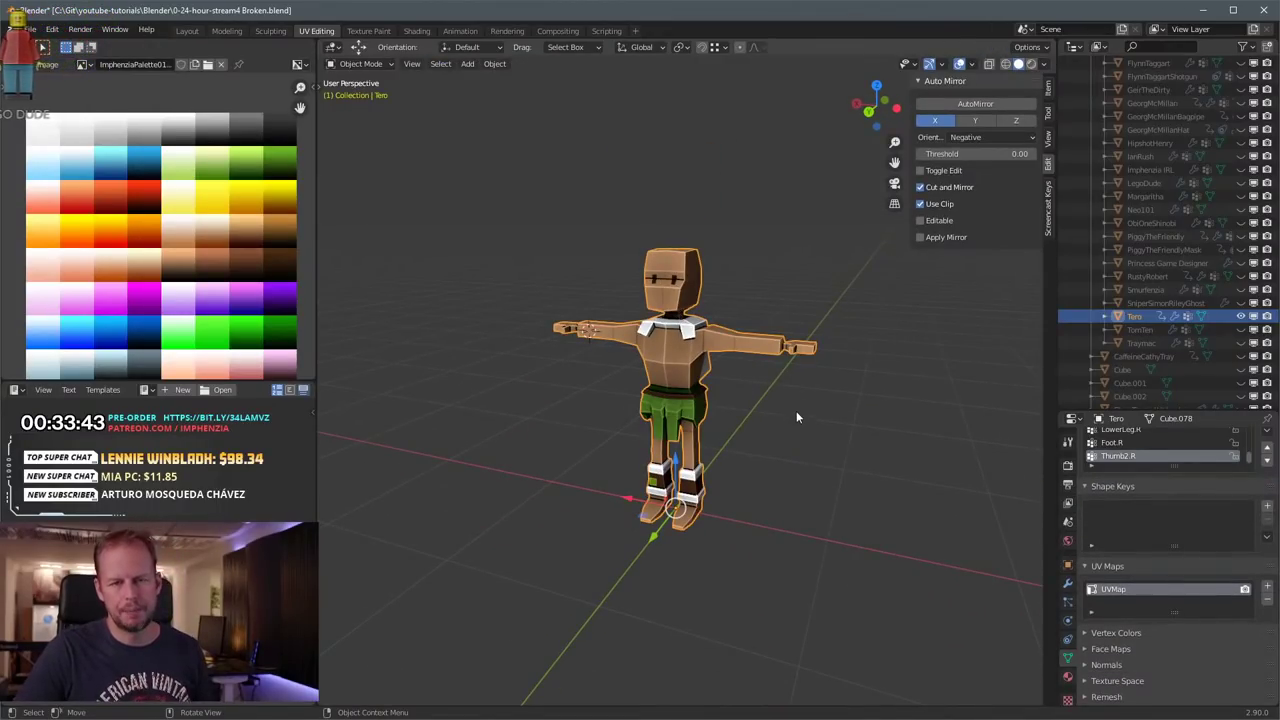
pyautogui.moveTo(796, 417); pyautogui.dragTo(684, 358, button='middle')
pyautogui.scroll(3, 754, 365)
pyautogui.press('3')
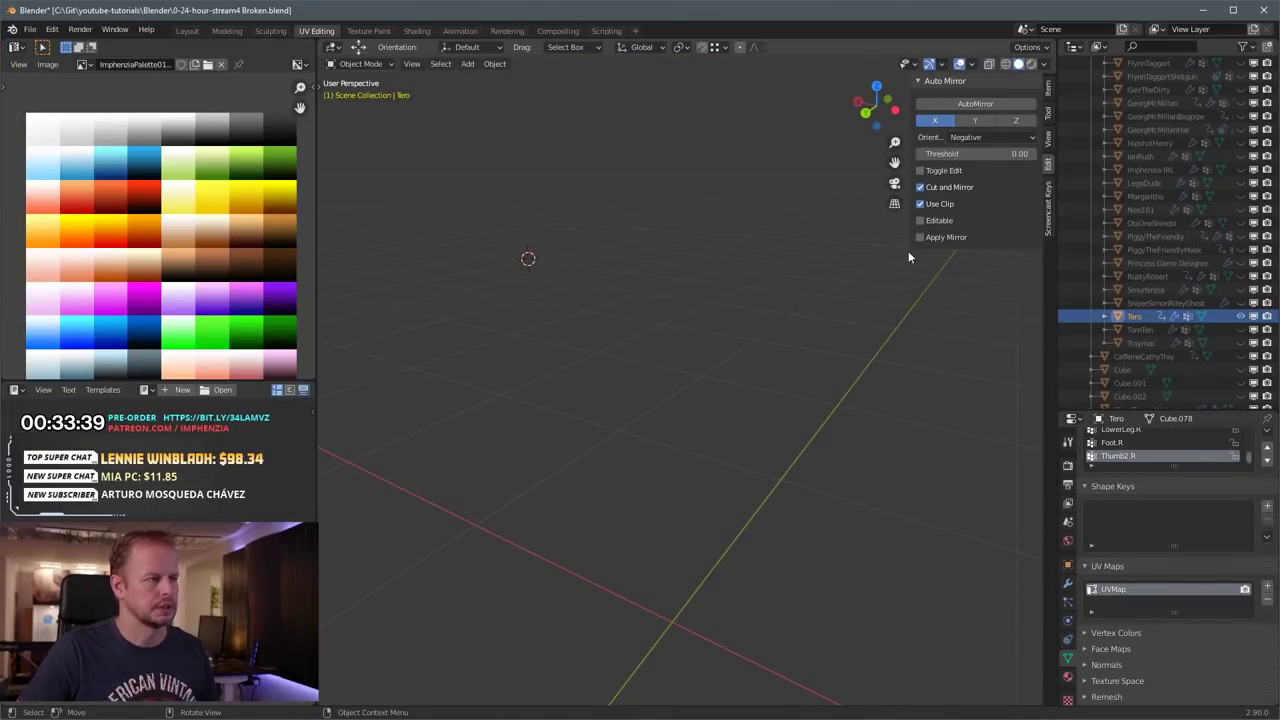
pyautogui.hotkey('ctrl', 'z')
# Step: Select the horizontal edge across the front of the chest and move it to reshape the torso
pyautogui.press('Tab')
pyautogui.press('2')
pyautogui.click(648, 345)
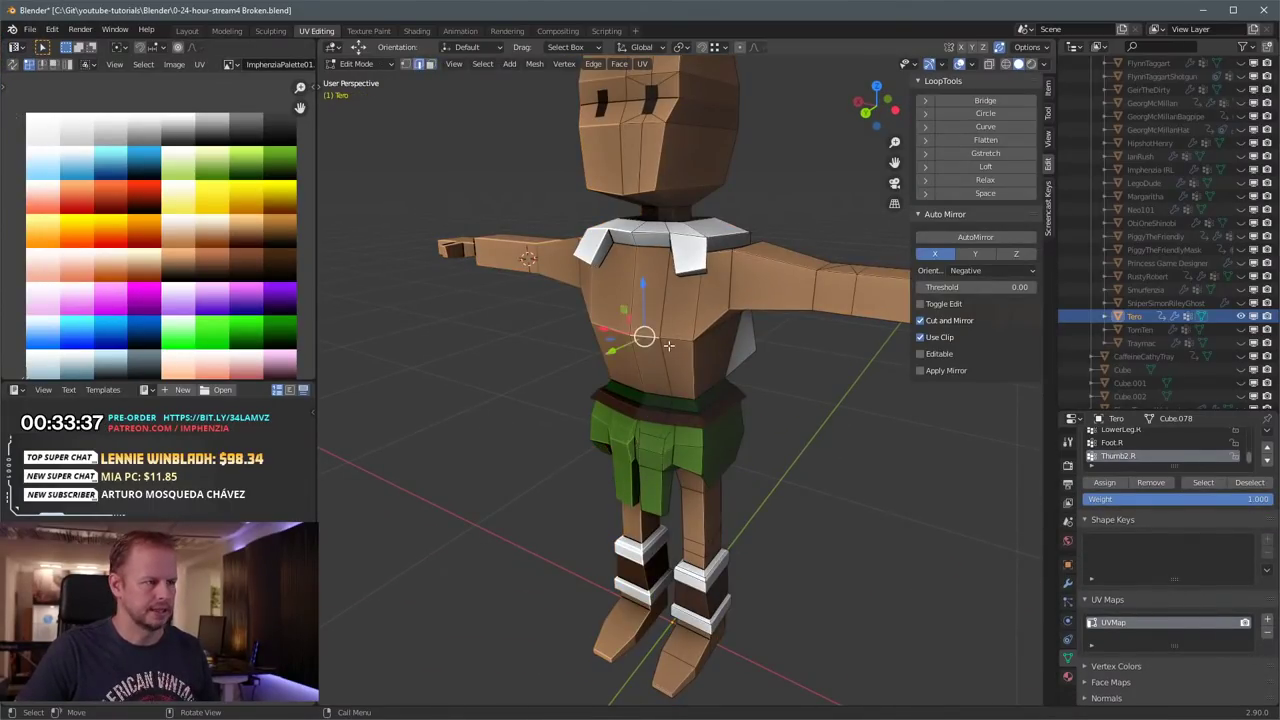
pyautogui.moveTo(648, 345); pyautogui.dragTo(746, 360, button='middle')
pyautogui.press('g')
pyautogui.click(768, 328)
# Step: Move the vertex at the side of the chest about -0.030 m in X, -0.012 m in Y and 0.018 m in Z
pyautogui.press('1')
pyautogui.click(698, 337)
pyautogui.press('g')
pyautogui.click(697, 336)
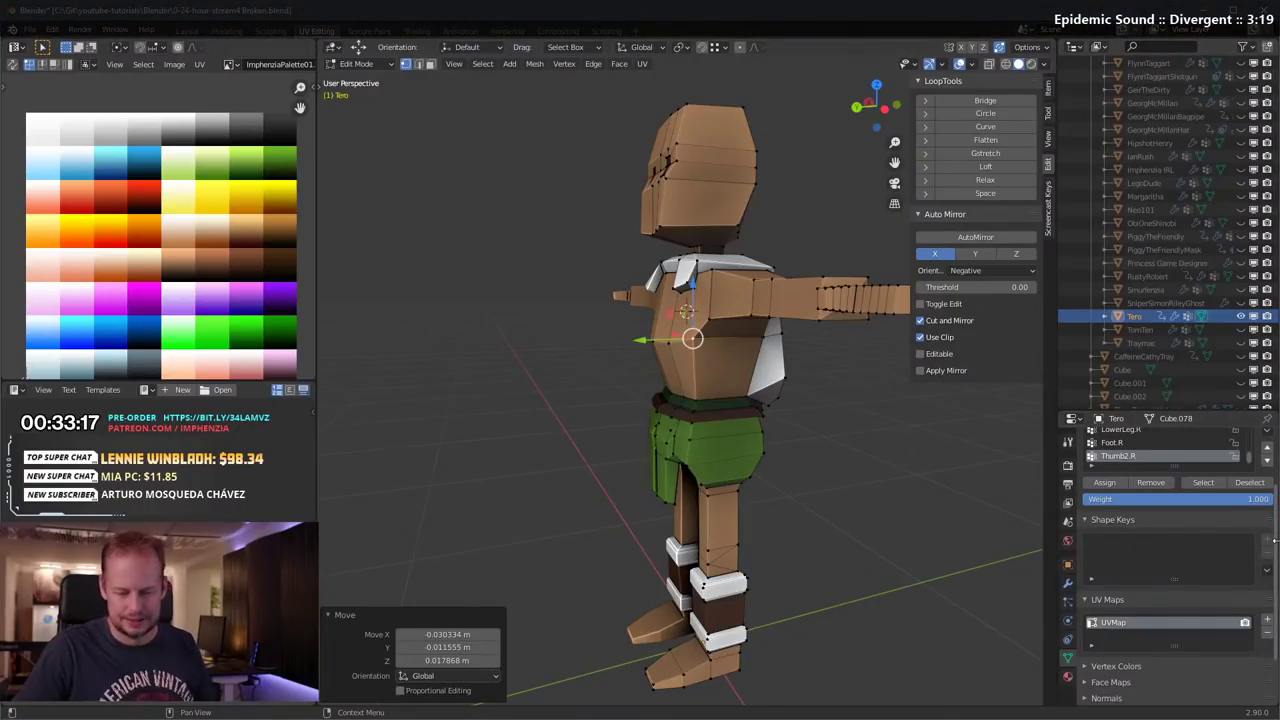
# Step: Examine the character's torso, back and arms from several sides
pyautogui.scroll(-4, 729, 320)
pyautogui.moveTo(735, 338); pyautogui.dragTo(770, 352, button='middle')
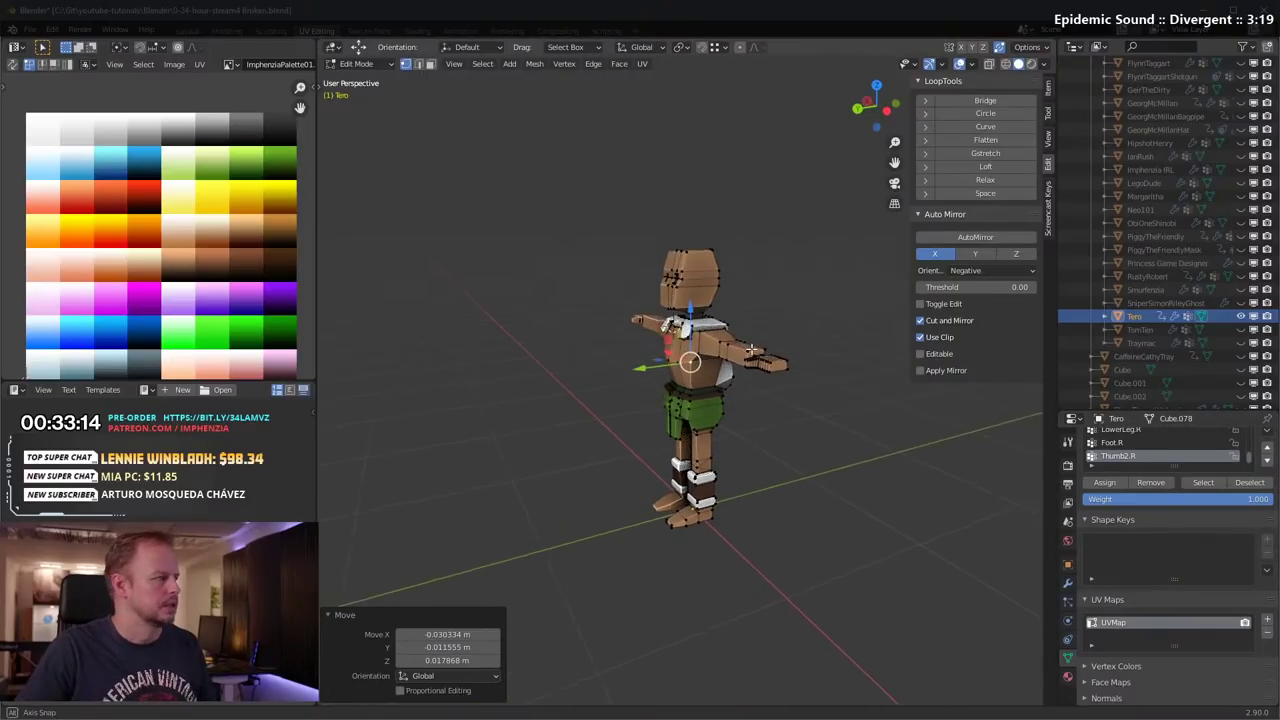
pyautogui.scroll(4, 725, 346)
pyautogui.moveTo(696, 340); pyautogui.dragTo(505, 408, button='middle')
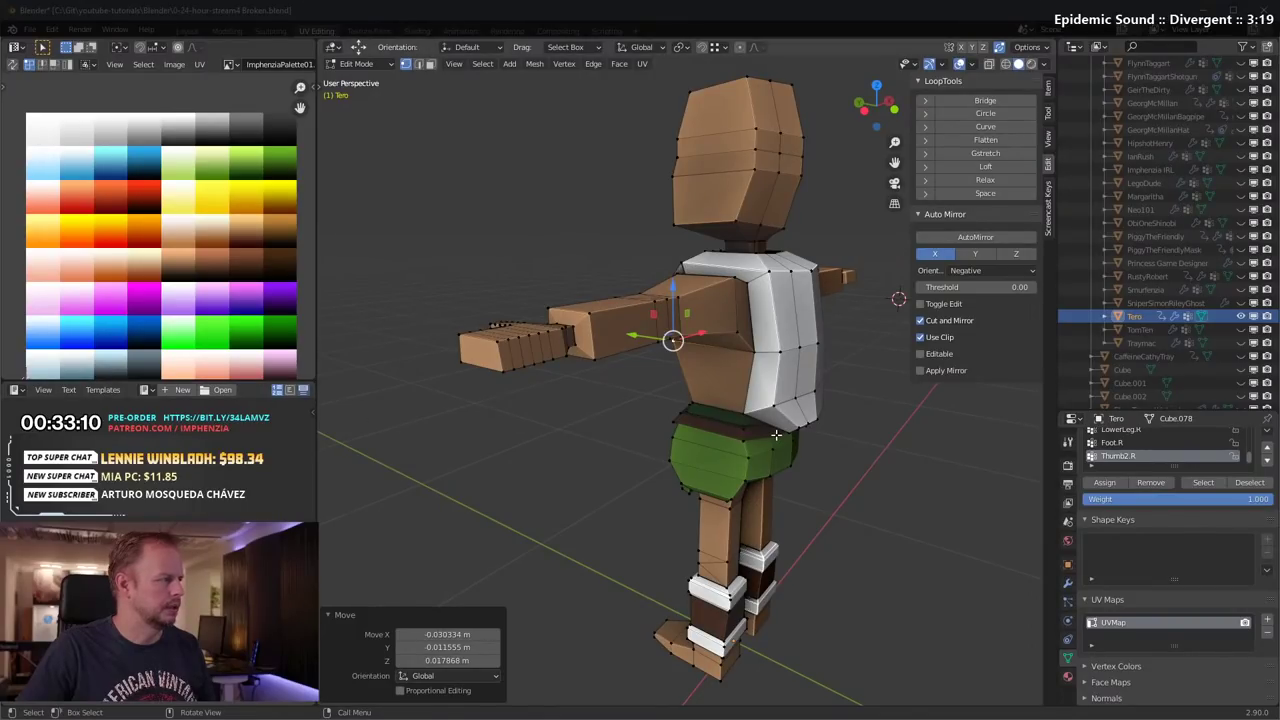
pyautogui.moveTo(738, 350); pyautogui.dragTo(771, 367, button='middle')
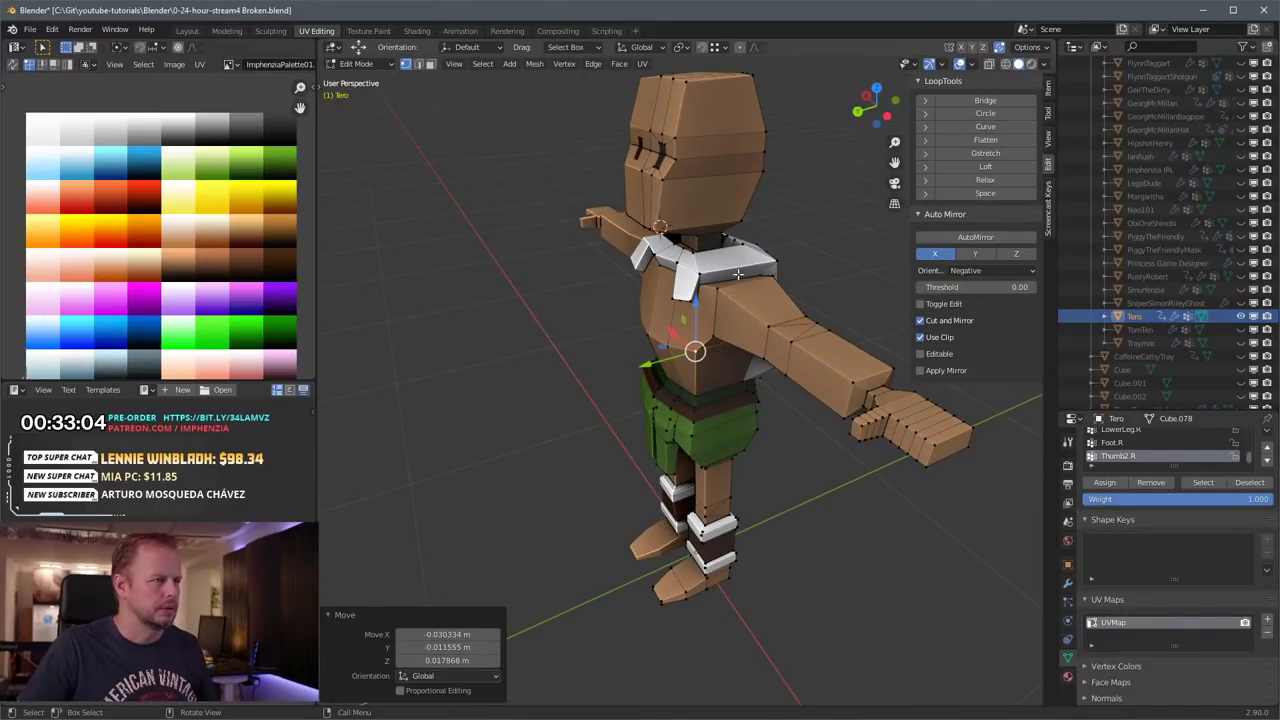
pyautogui.moveTo(744, 278); pyautogui.dragTo(827, 295, button='middle')
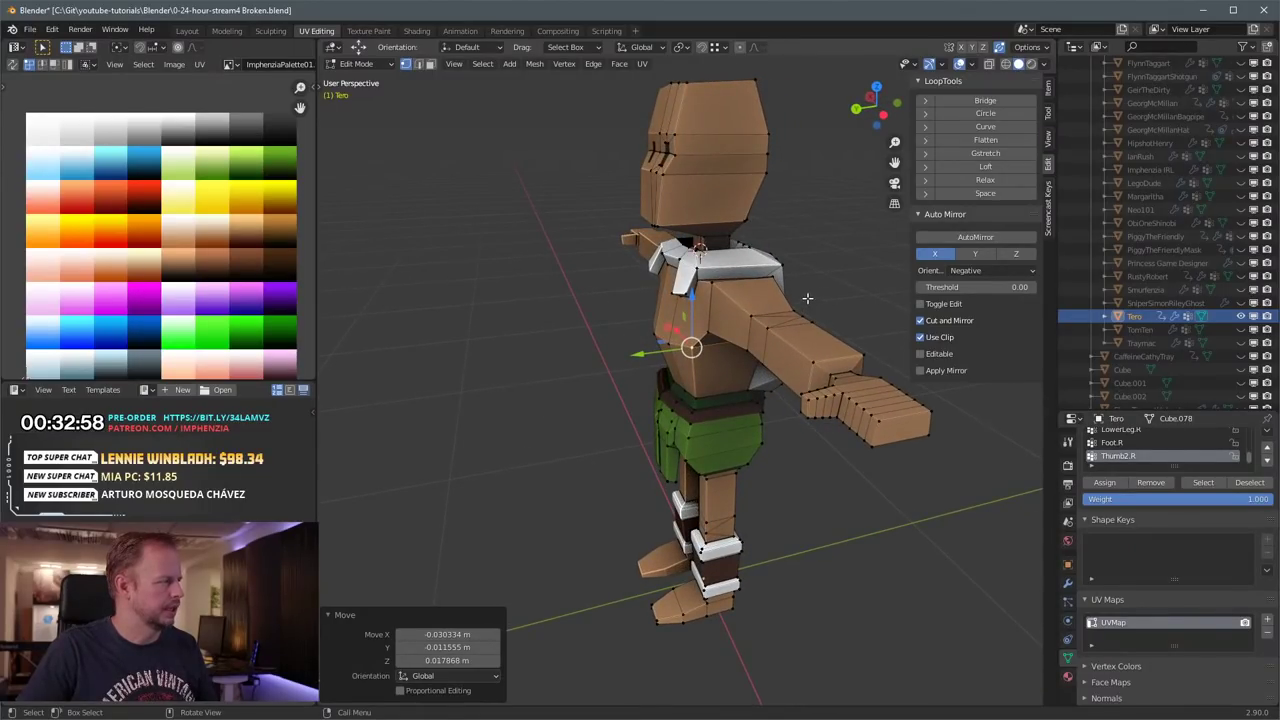
pyautogui.moveTo(703, 323); pyautogui.dragTo(550, 310, button='middle')
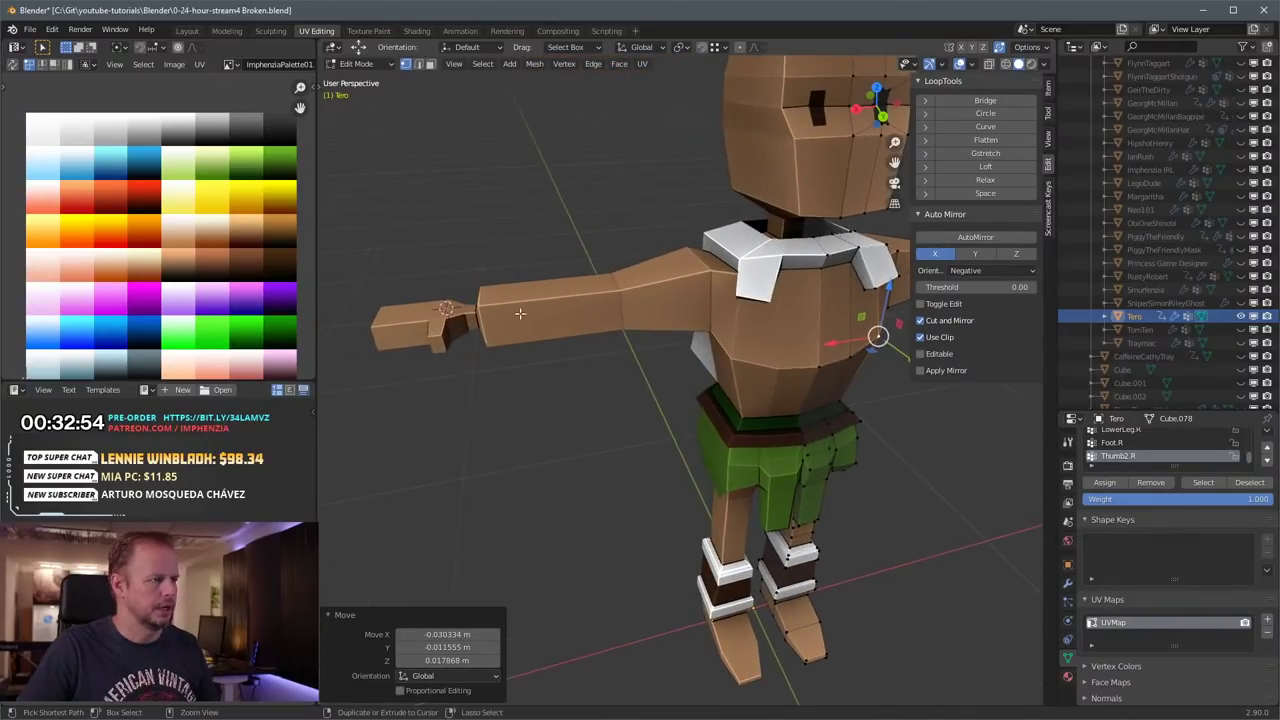
pyautogui.press('Tab')
pyautogui.press('Tab')
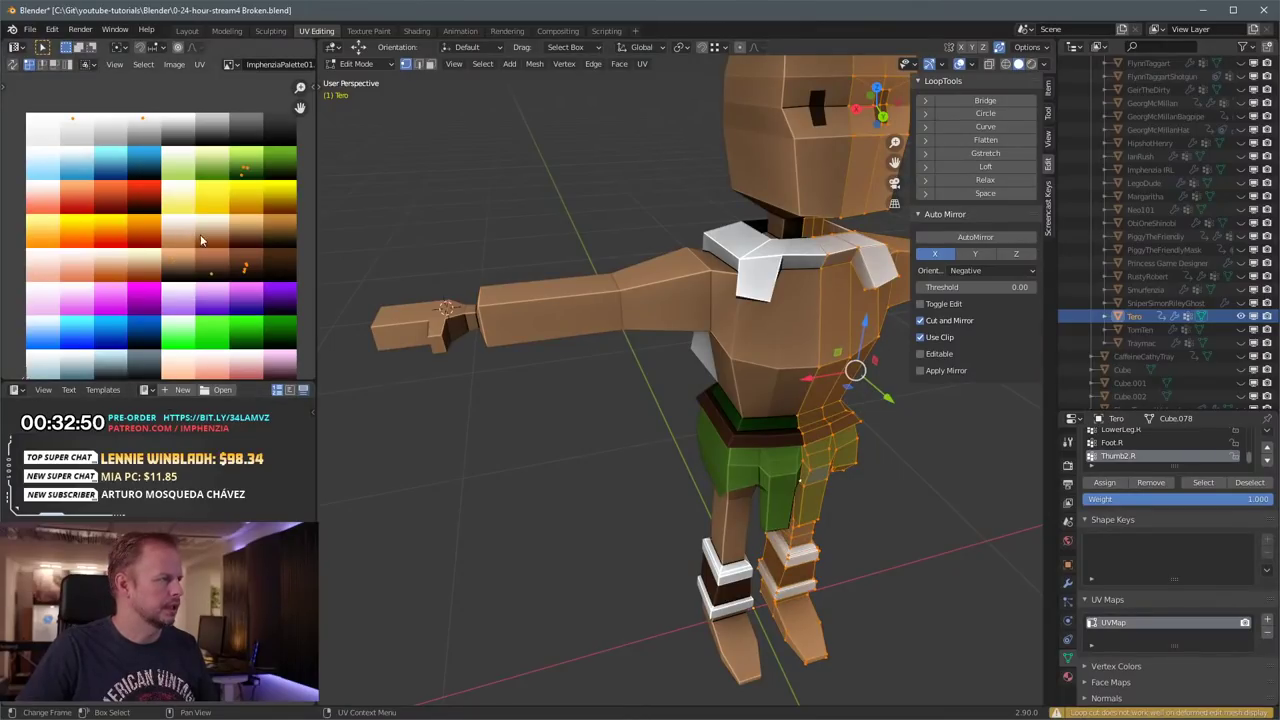
pyautogui.click(266, 192)
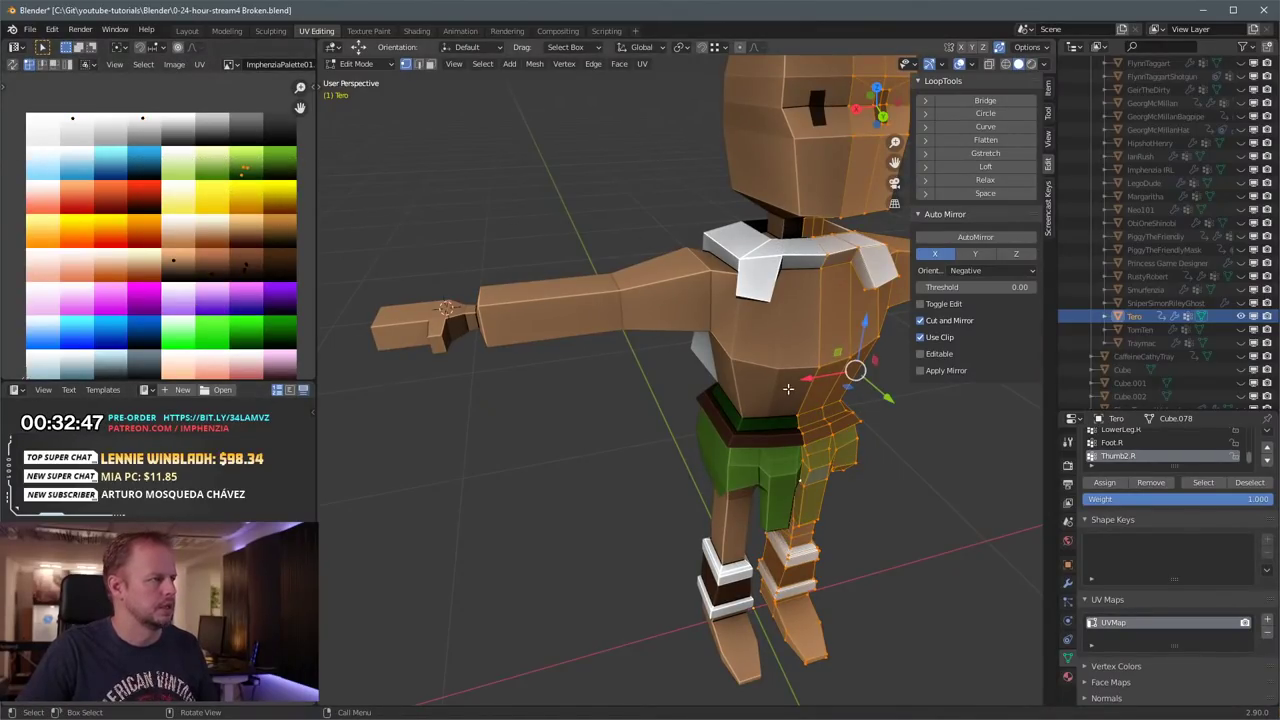
pyautogui.press('Tab')
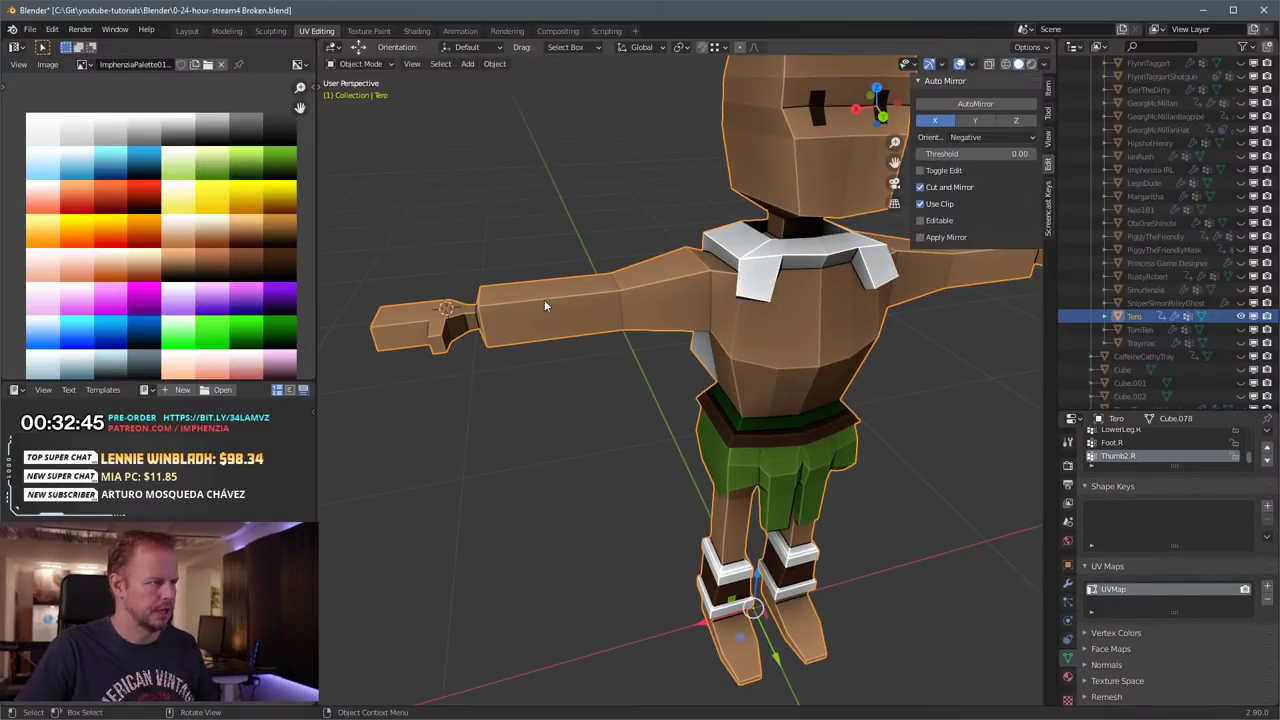
pyautogui.press('Tab')
pyautogui.press('Tab')
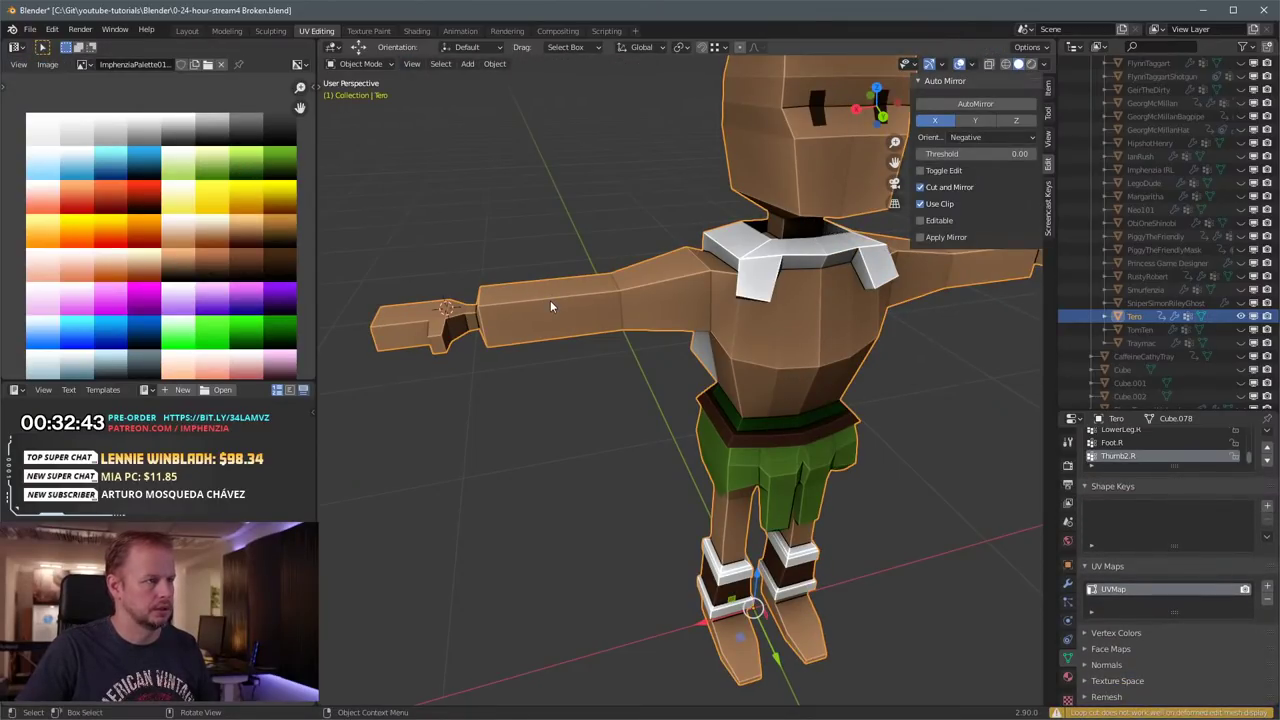
pyautogui.scroll(-2, 550, 302)
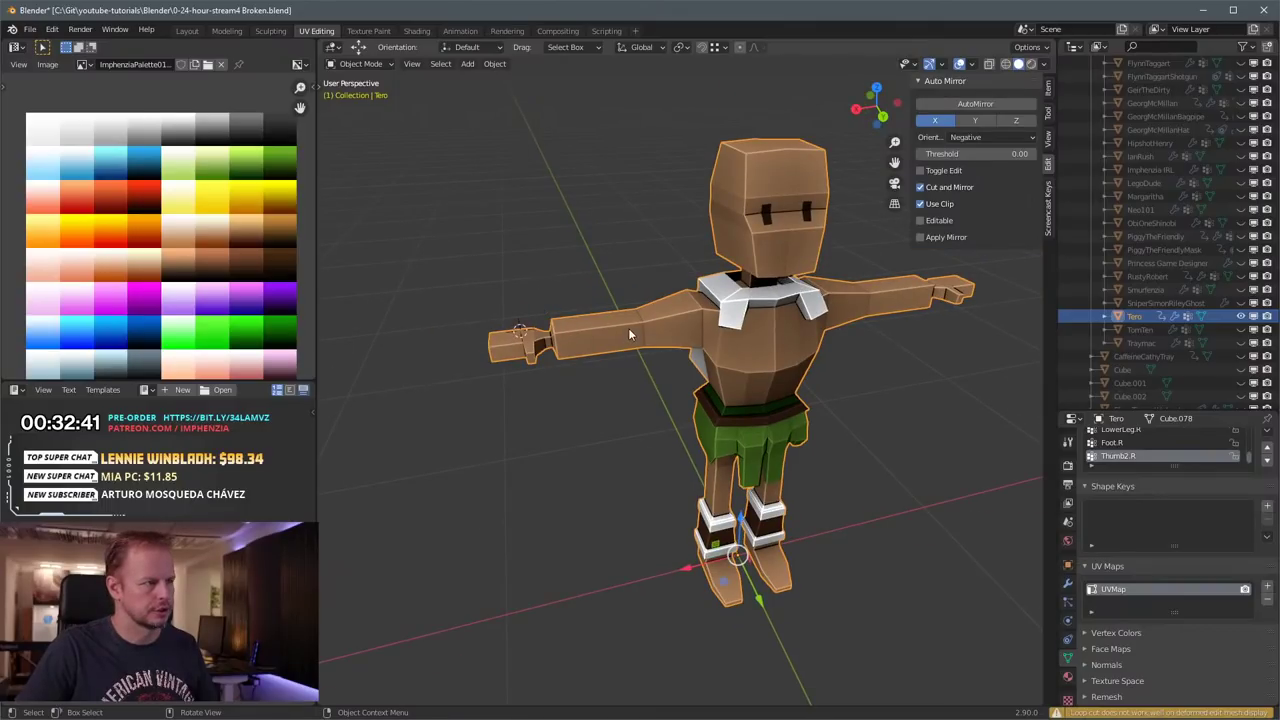
pyautogui.press('Tab')
pyautogui.keyDown('shift'); pyautogui.moveTo(808, 336); pyautogui.dragTo(591, 370, button='middle'); pyautogui.keyUp('shift')
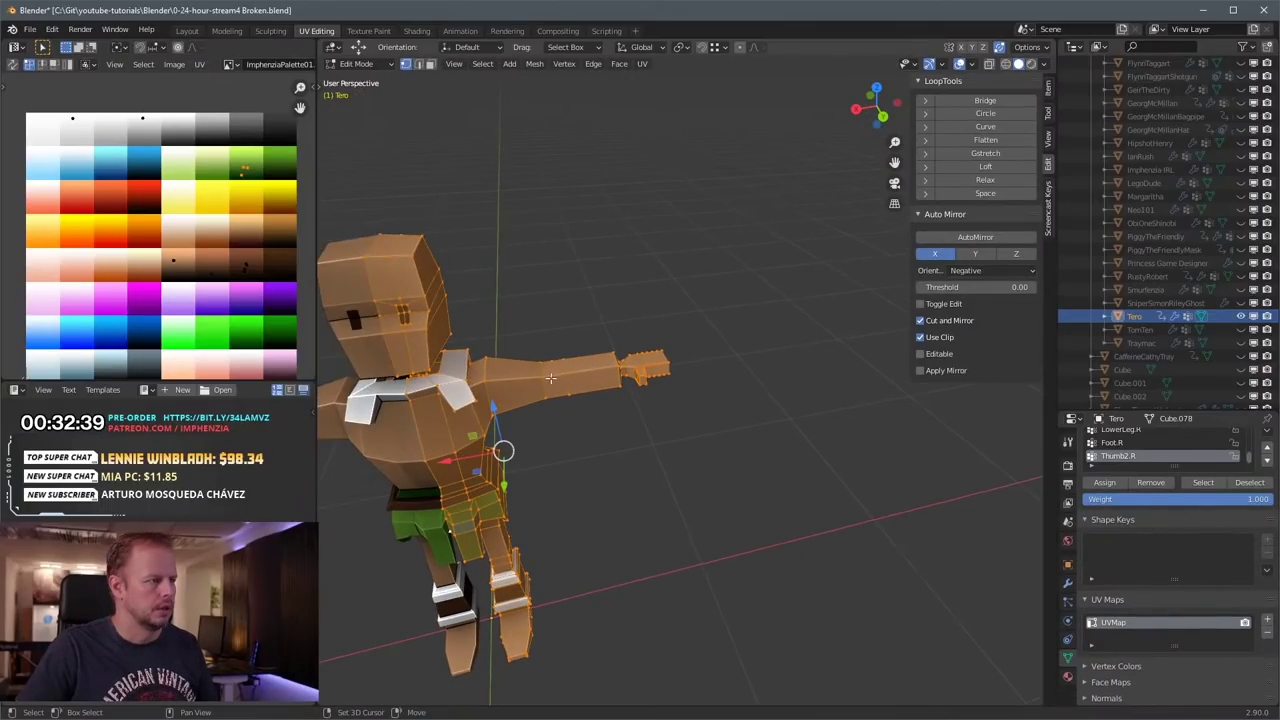
pyautogui.moveTo(495, 410); pyautogui.dragTo(477, 408, button='middle')
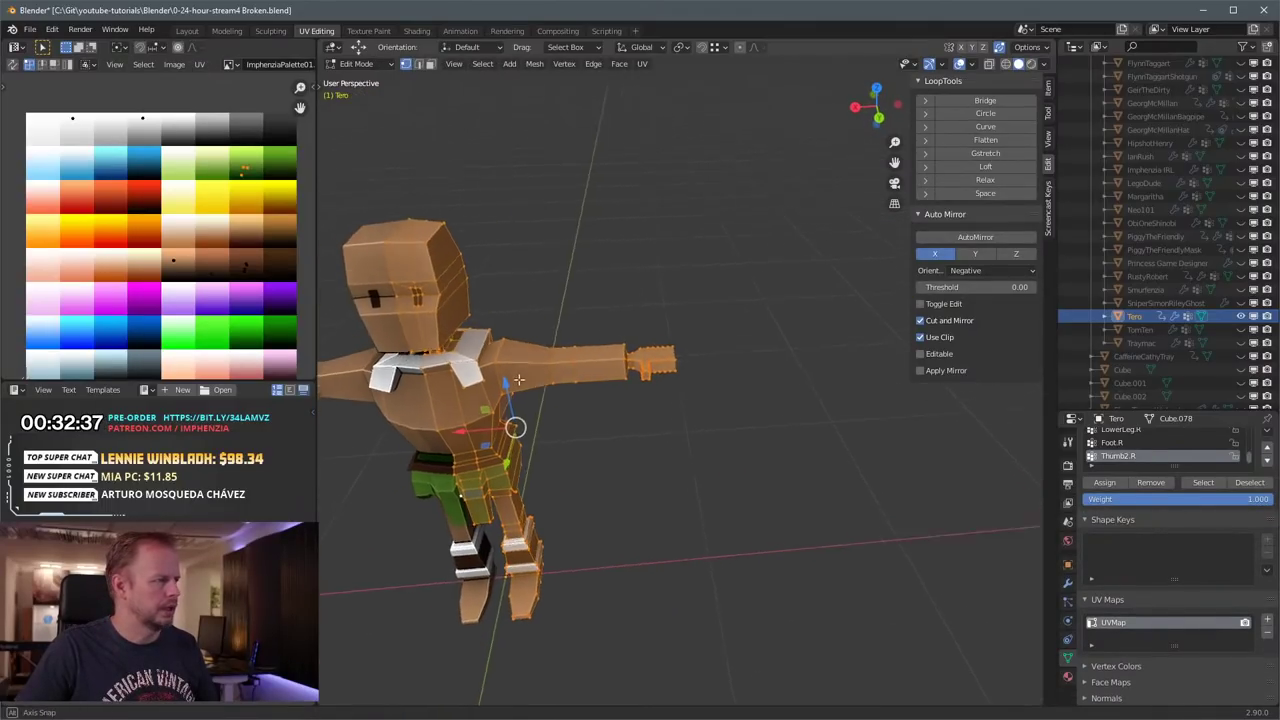
# Step: Select the vertical edge on the forehead and move the brow geometry to angle it above the eyes
pyautogui.press('2')
pyautogui.press('Tab')
pyautogui.press('Tab')
pyautogui.click(416, 272)
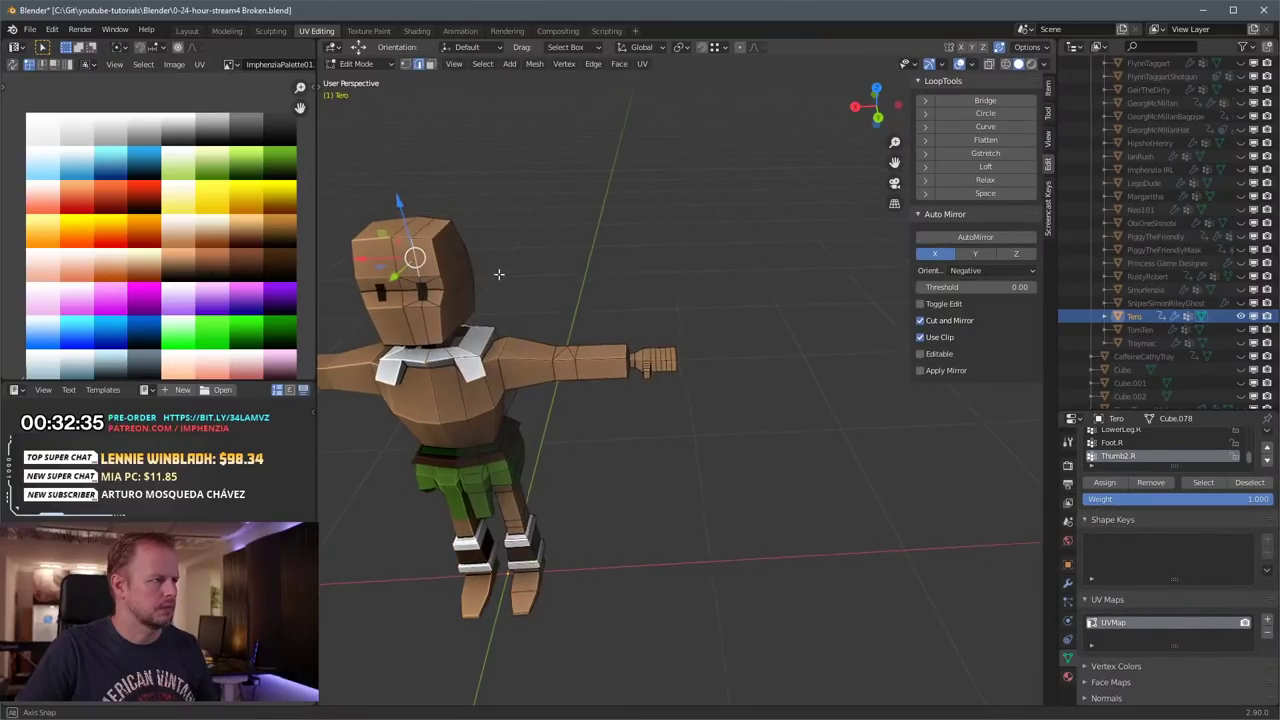
pyautogui.moveTo(416, 272); pyautogui.dragTo(800, 266, button='middle')
pyautogui.press('g')
pyautogui.click(690, 298)
pyautogui.press('g')
pyautogui.click(750, 306)
# Step: Move the vertex on the outer side of the head beside the eye slightly outward
pyautogui.scroll(3, 800, 266)
pyautogui.click(834, 316)
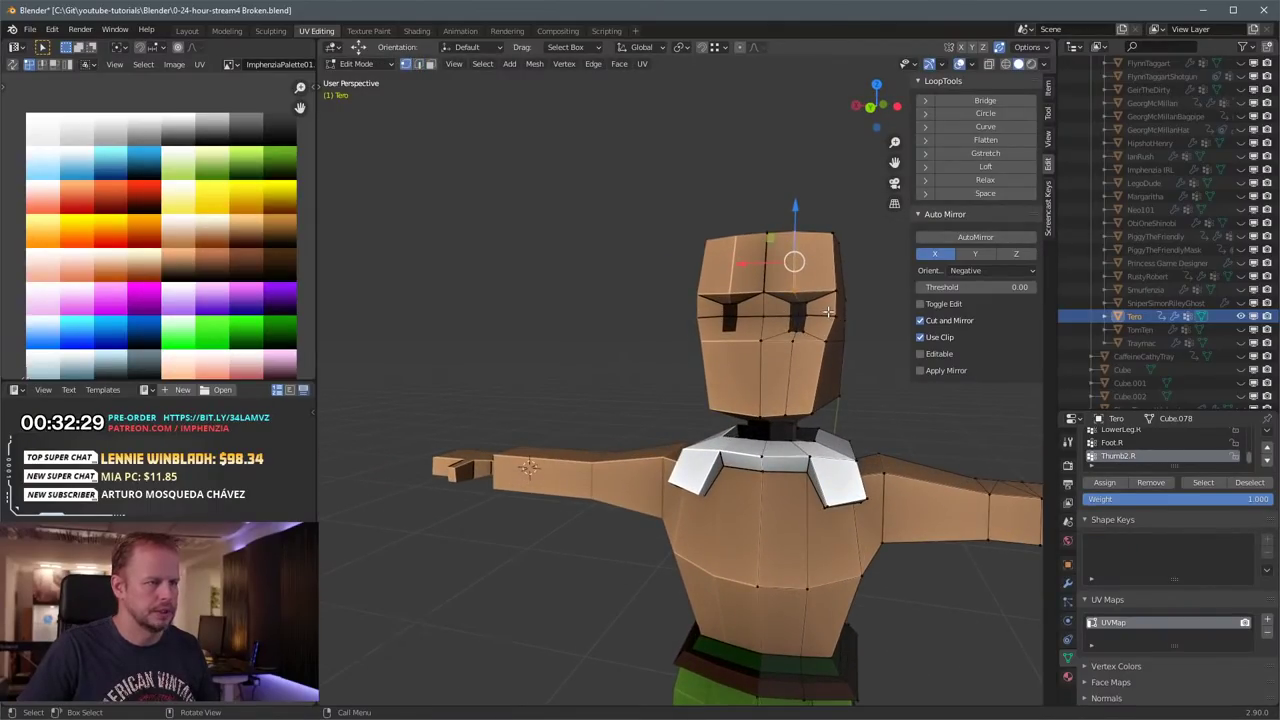
pyautogui.press('g')
pyautogui.click(842, 313)
# Step: Select the two faces of the eye and scale them to about 0.553 in Z
pyautogui.press('3')
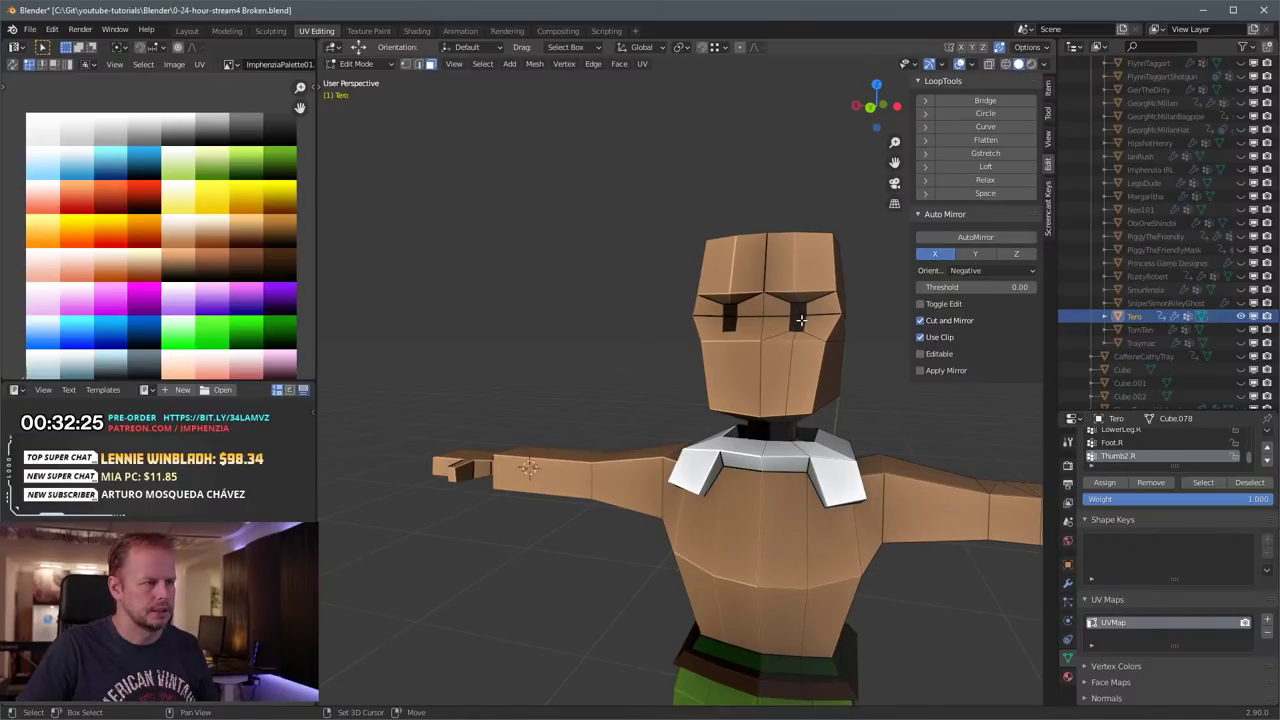
pyautogui.click(800, 320)
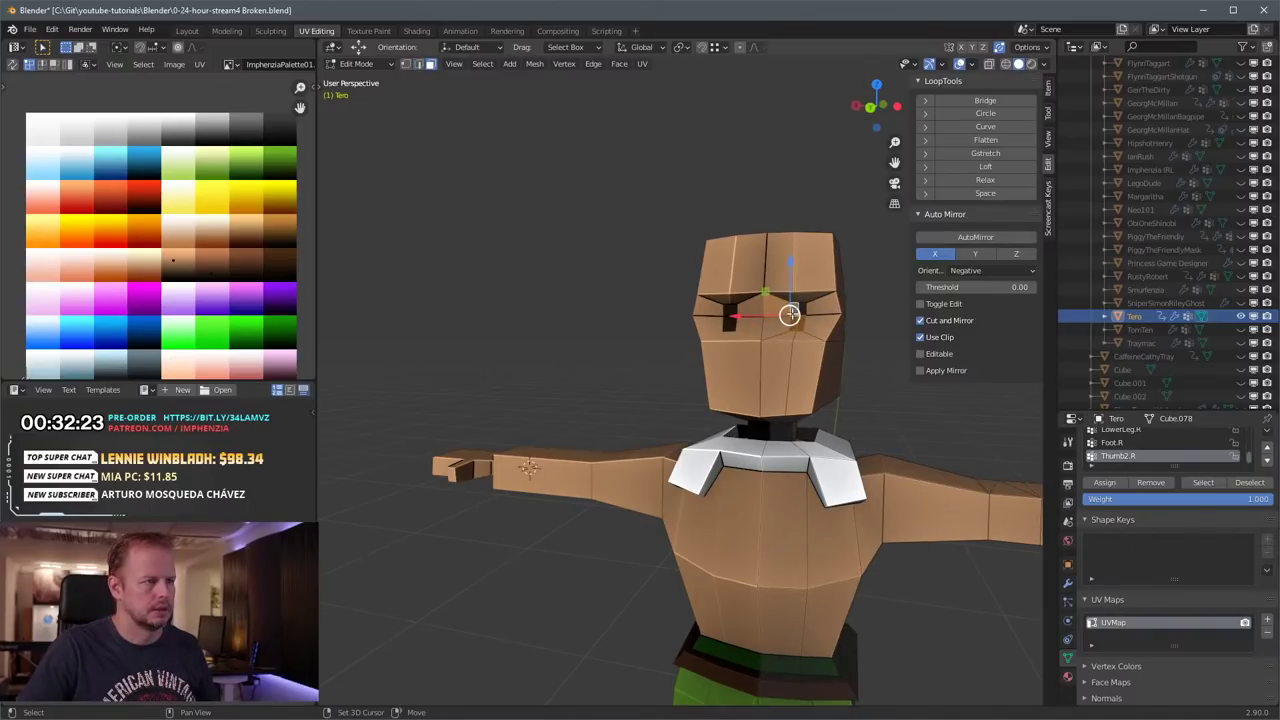
pyautogui.scroll(1, 792, 314)
pyautogui.keyDown('shift'); pyautogui.moveTo(822, 294); pyautogui.dragTo(688, 326, button='middle'); pyautogui.keyUp('shift')
pyautogui.keyDown('shift'); pyautogui.click(673, 318); pyautogui.keyUp('shift')
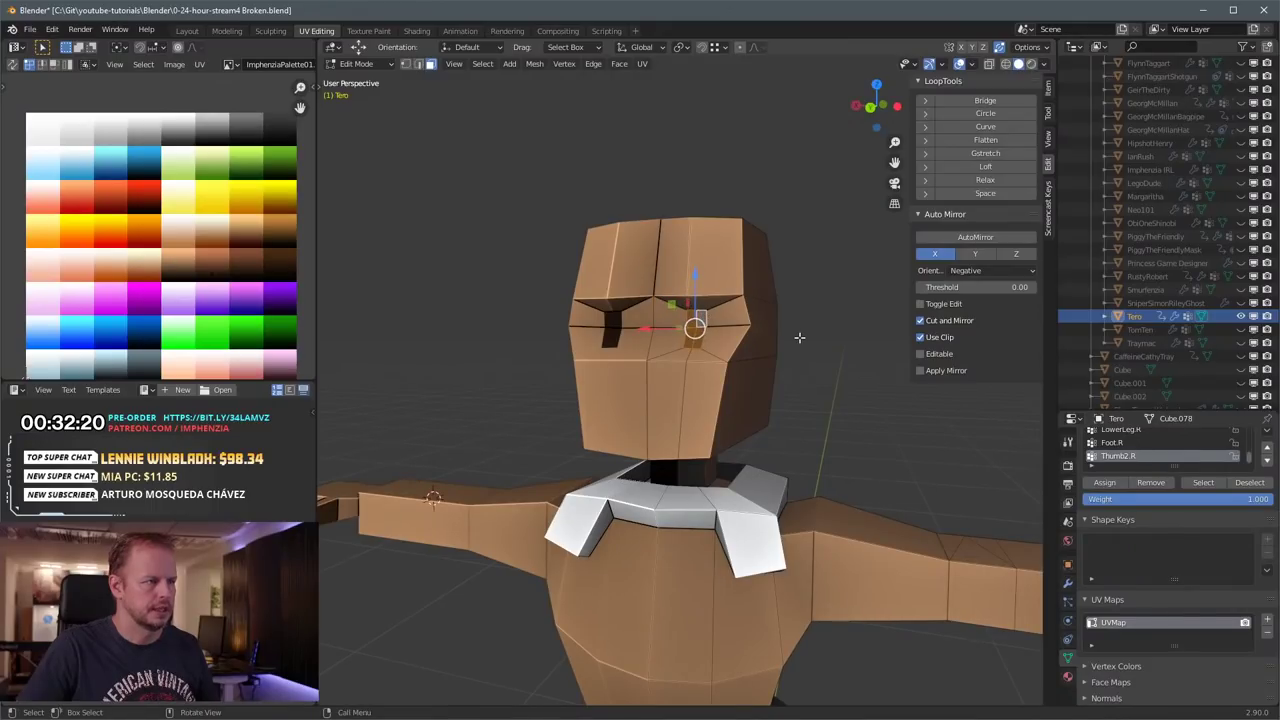
pyautogui.press('s')
pyautogui.press('z')
pyautogui.click(755, 349)
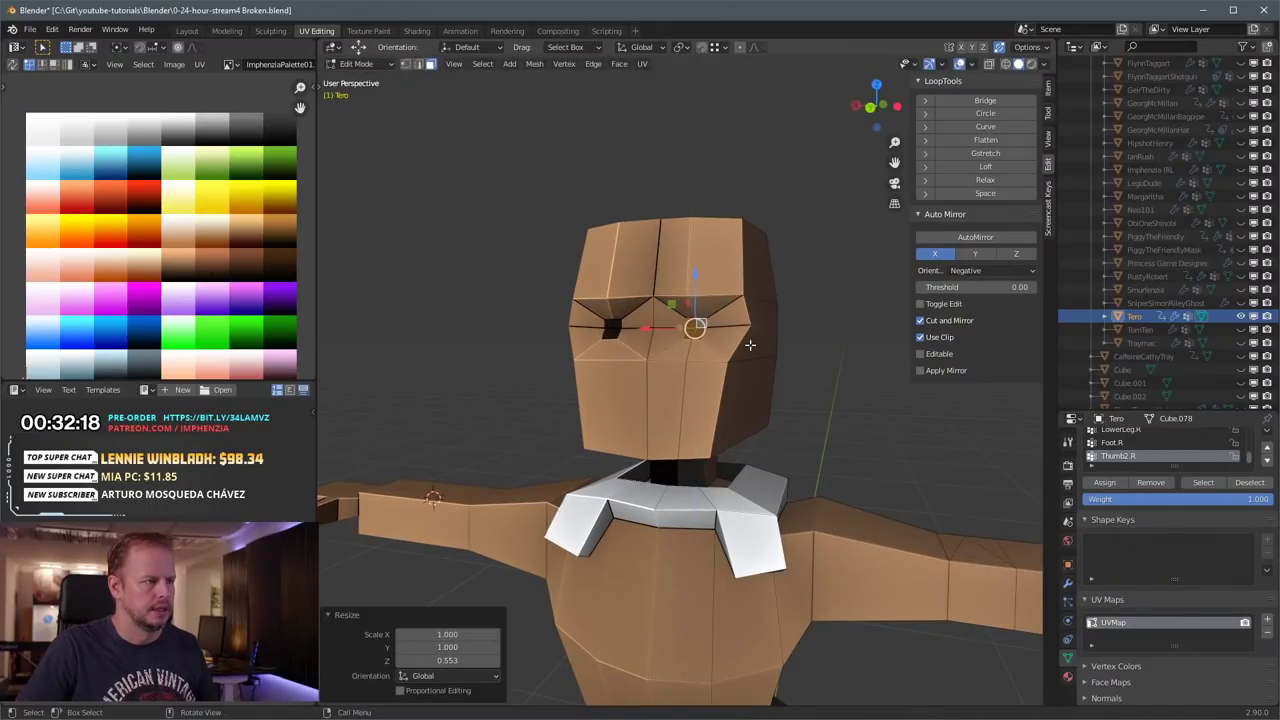
# Step: Widen the selected eye faces by scaling them to about 2.123 in X
pyautogui.press('s')
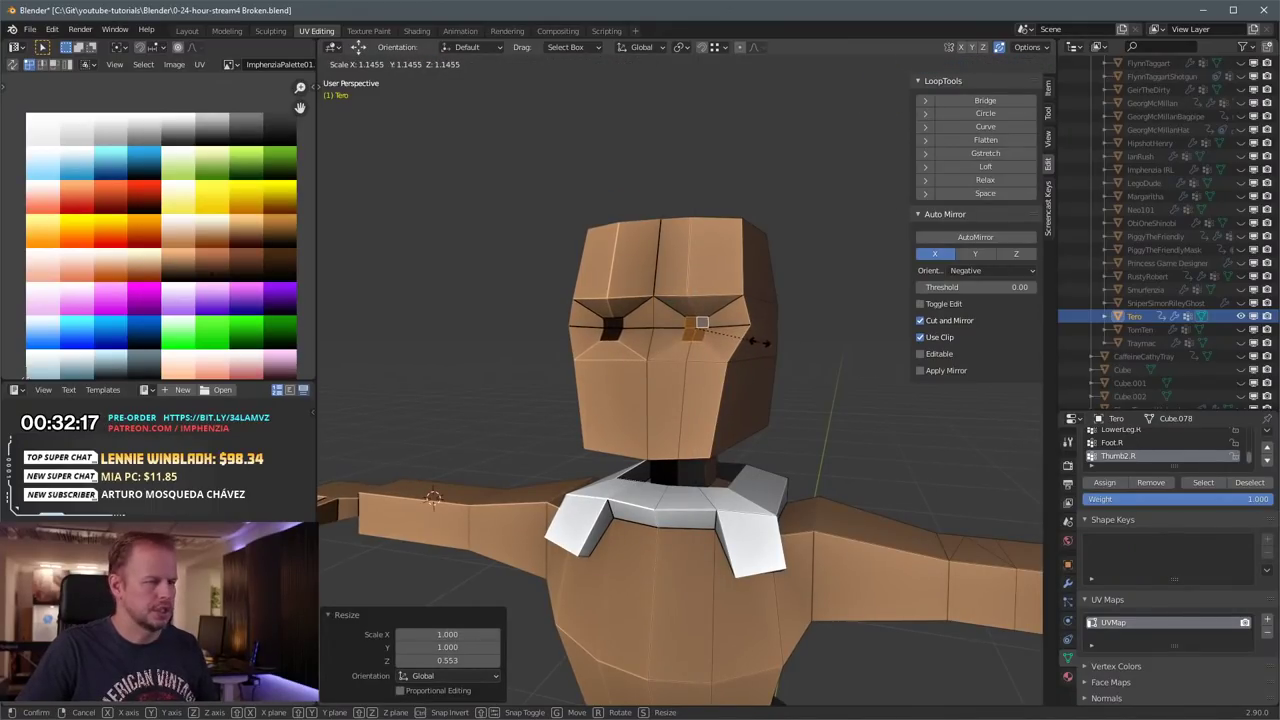
pyautogui.press('x')
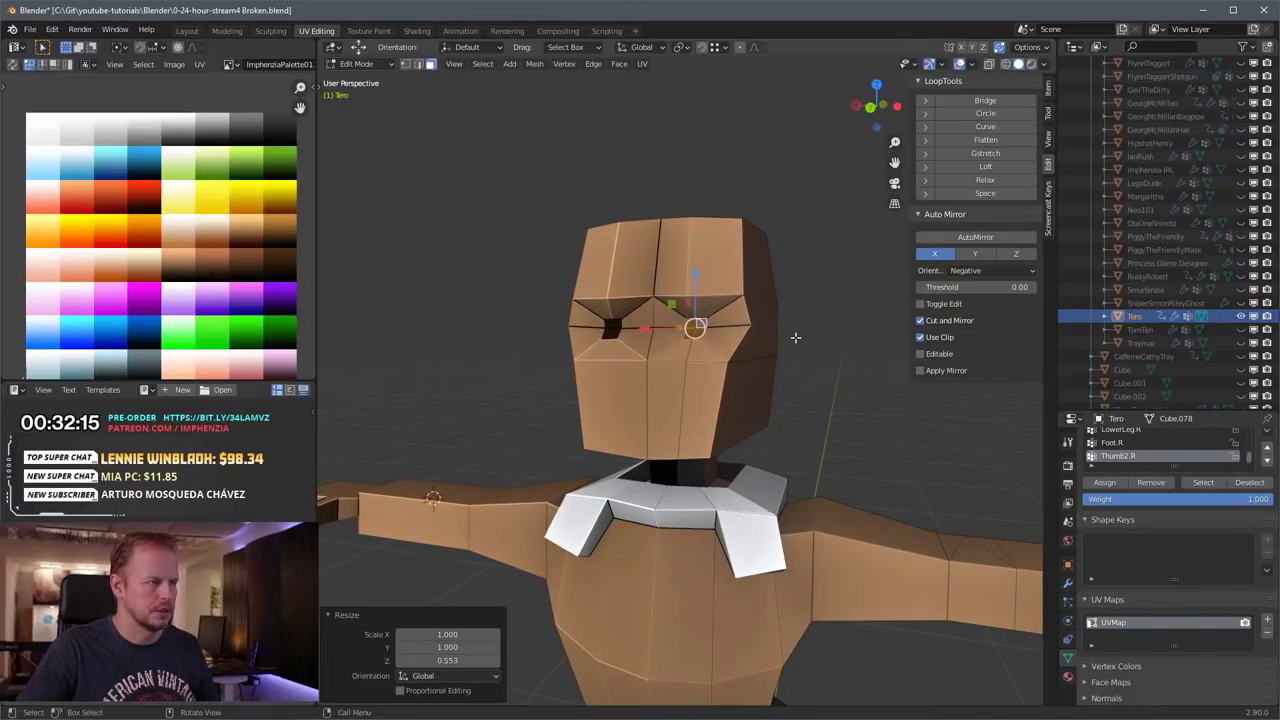
pyautogui.click(890, 320)
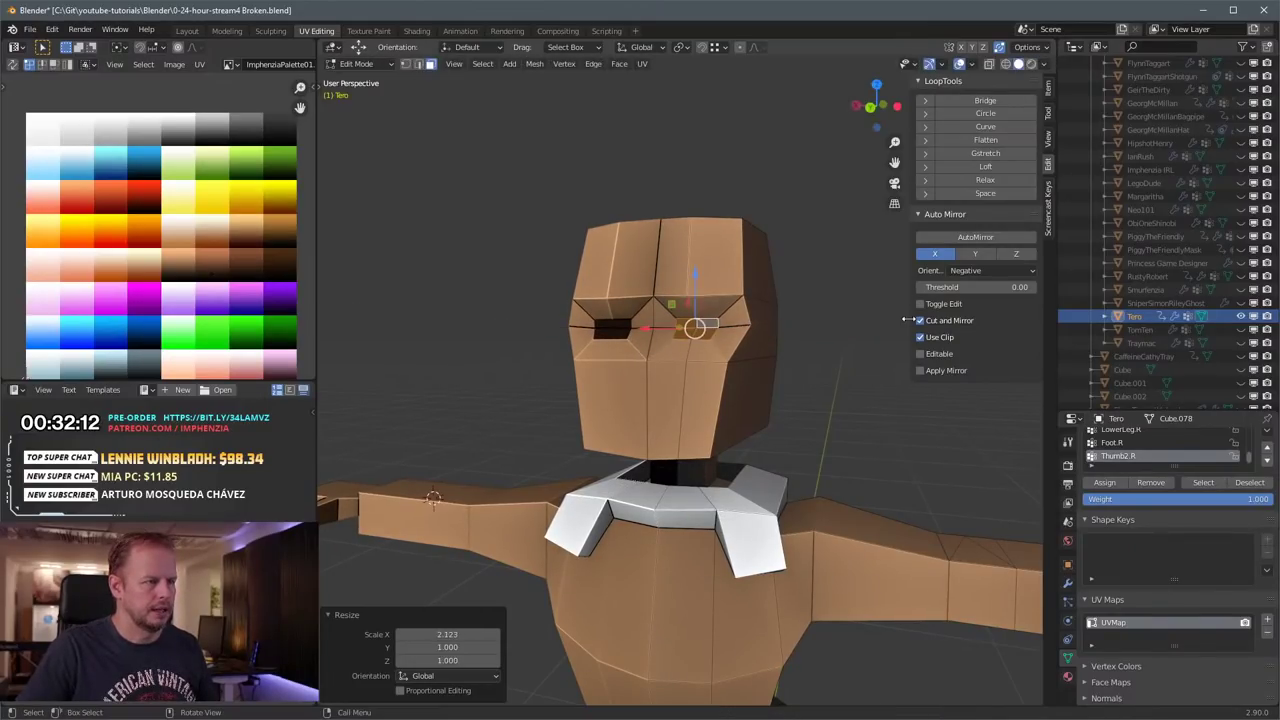
pyautogui.scroll(-2, 846, 330)
pyautogui.moveTo(705, 259)
pyautogui.mouseDown(button='middle')
pyautogui.moveTo(752, 246)
pyautogui.moveTo(719, 259)
pyautogui.mouseUp(button='middle')
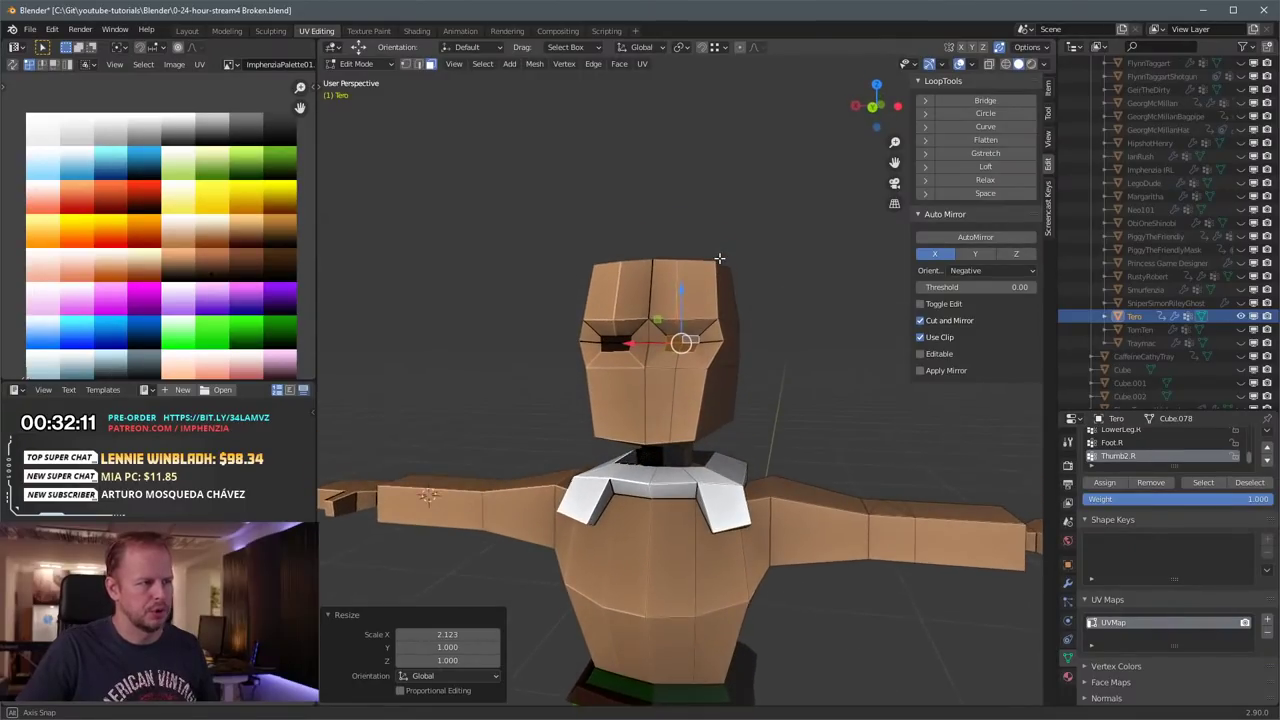
# Step: Rotate the eye faces to a slant and move them about -0.006 m in X and 0.007 m in Z
pyautogui.scroll(2, 719, 258)
pyautogui.scroll(2, 738, 312)
pyautogui.scroll(-2, 727, 308)
pyautogui.moveTo(718, 308); pyautogui.dragTo(737, 294, button='middle')
pyautogui.press('r')
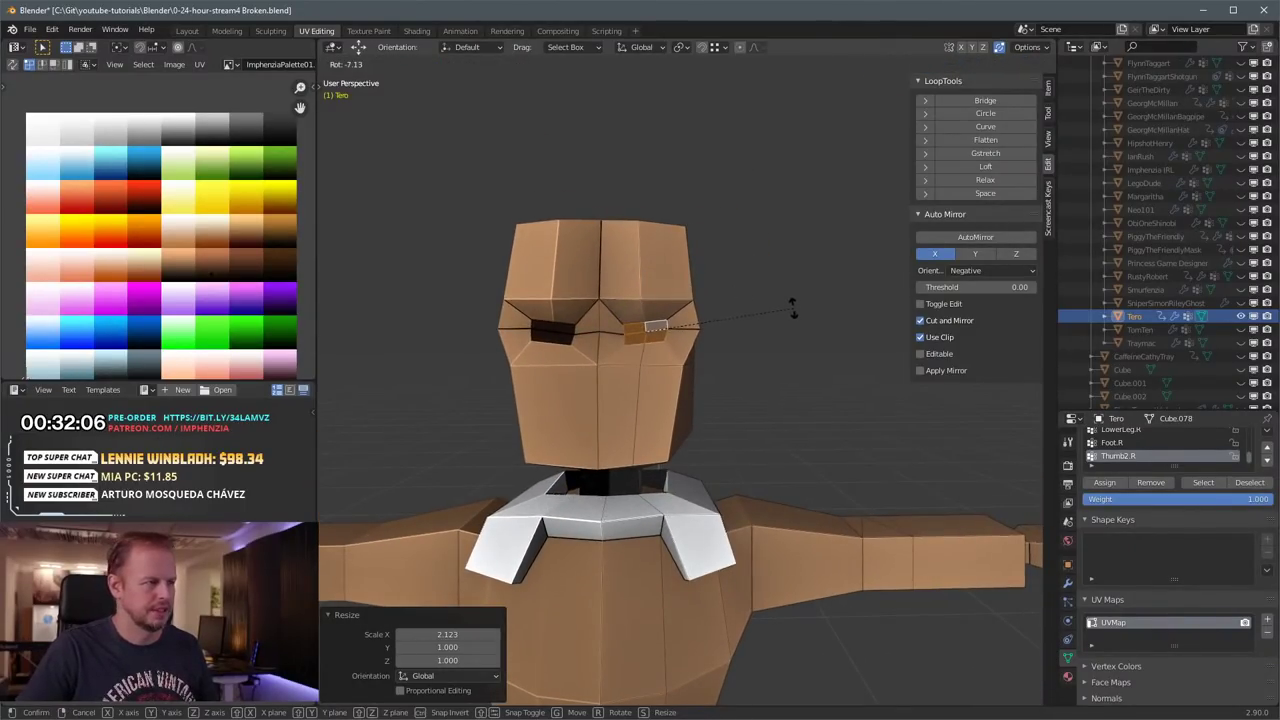
pyautogui.click(790, 305)
pyautogui.press('g')
pyautogui.click(796, 310)
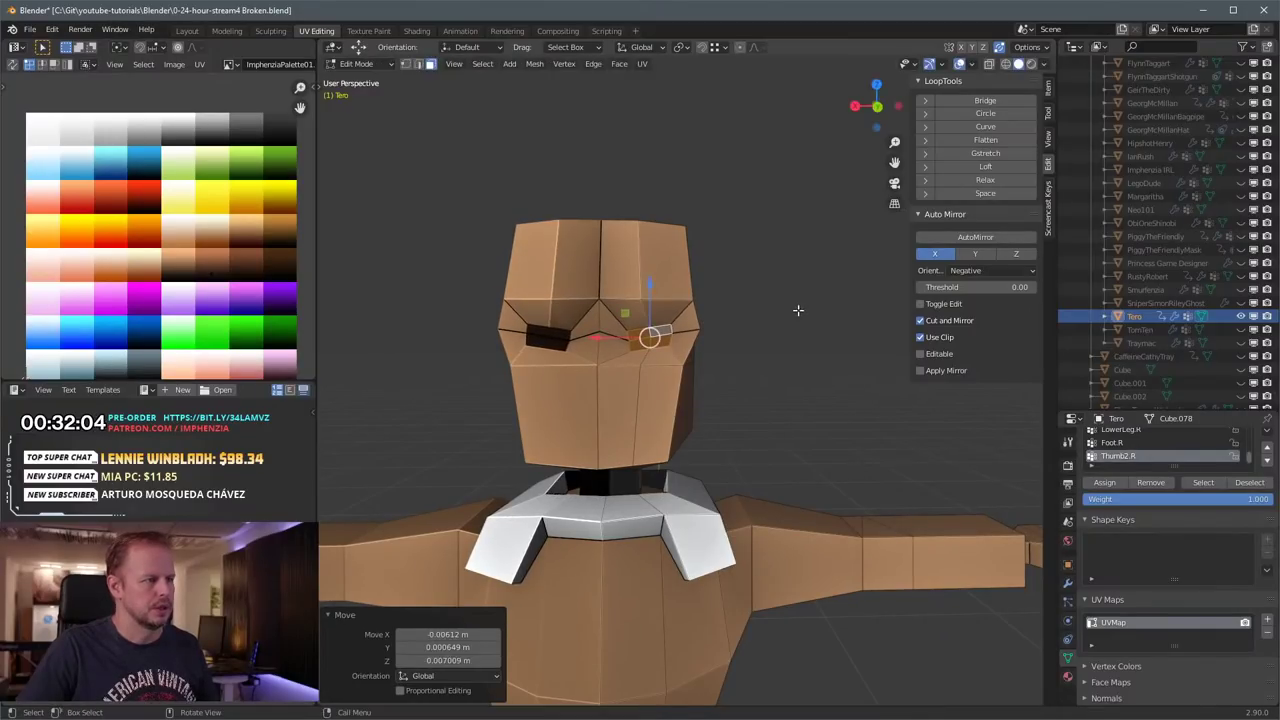
# Step: Shift the selected eye geometry along the Y axis
pyautogui.scroll(1, 799, 311)
pyautogui.press('2')
pyautogui.moveTo(785, 292); pyautogui.dragTo(788, 418, button='middle')
pyautogui.press('g')
pyautogui.press('y')
pyautogui.click(781, 320)
# Step: Select the lower face and underside faces of the jaw and inset them by about 0.041 m
pyautogui.click(745, 440)
pyautogui.click(780, 449)
pyautogui.keyDown('shift'); pyautogui.click(735, 472); pyautogui.keyUp('shift')
pyautogui.keyDown('shift'); pyautogui.click(728, 523); pyautogui.keyUp('shift')
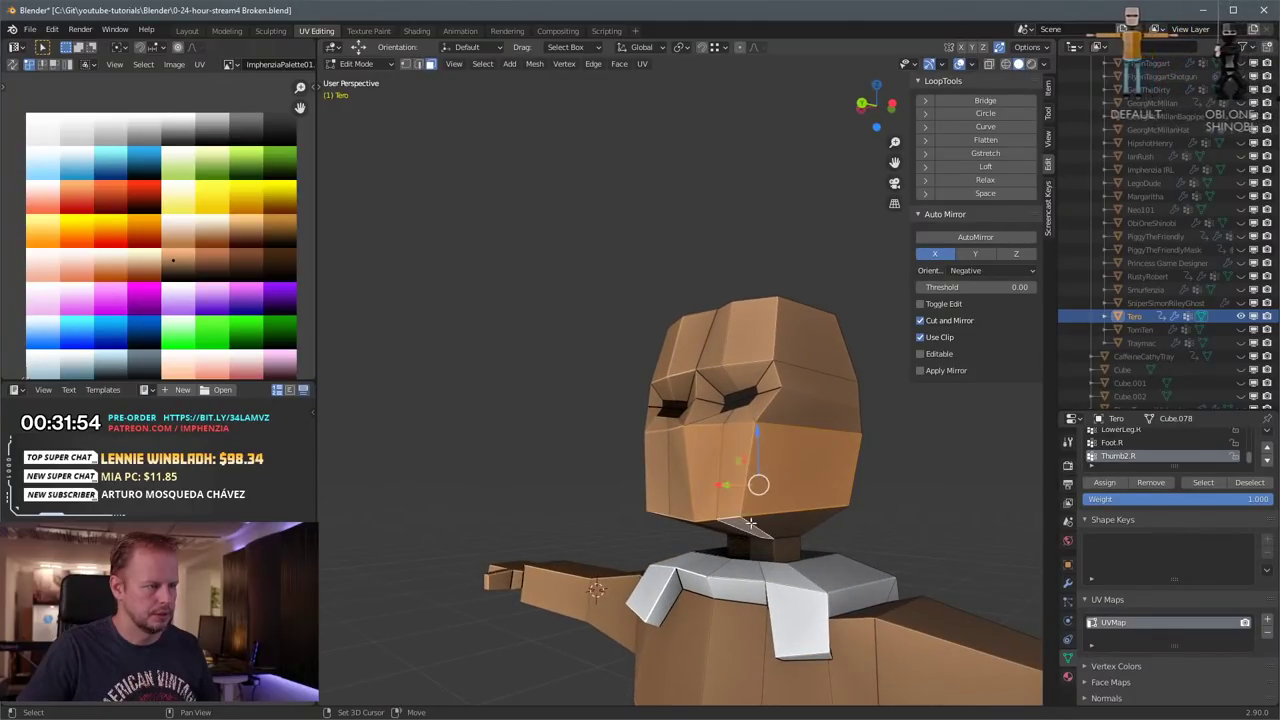
pyautogui.keyDown('shift'); pyautogui.click(761, 523); pyautogui.keyUp('shift')
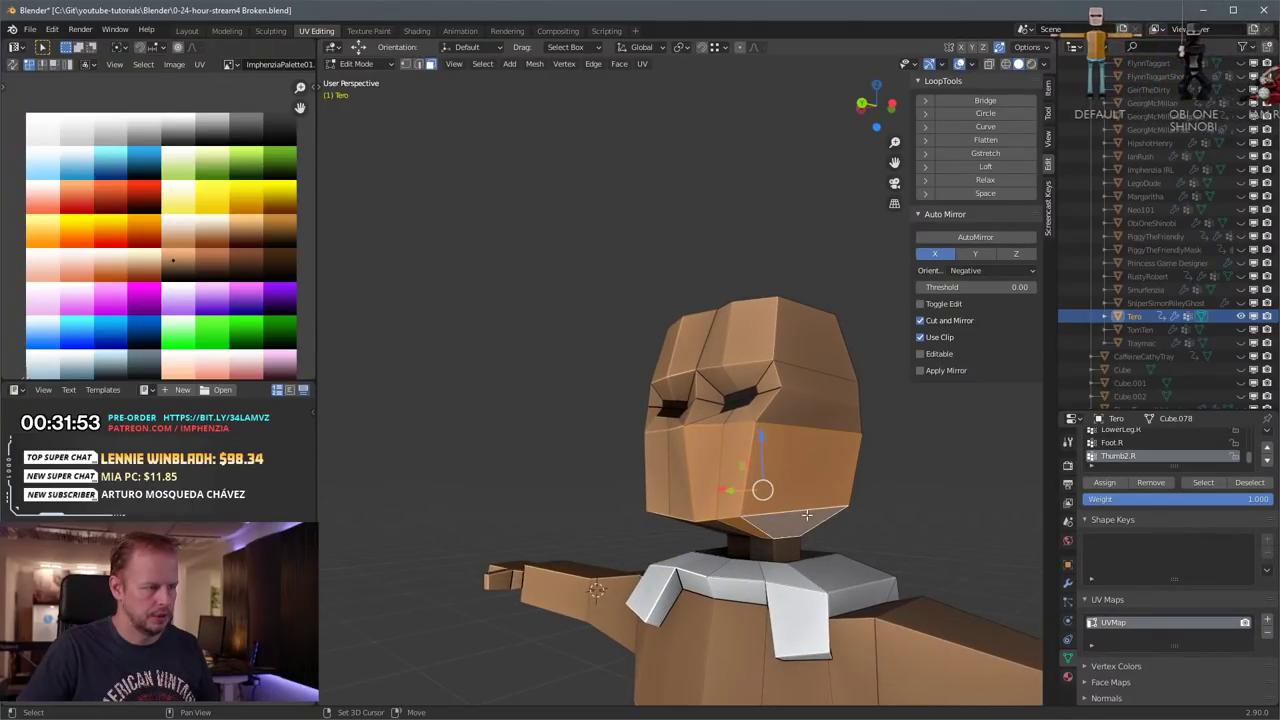
pyautogui.click(720, 530)
pyautogui.moveTo(720, 530); pyautogui.dragTo(804, 434, button='middle')
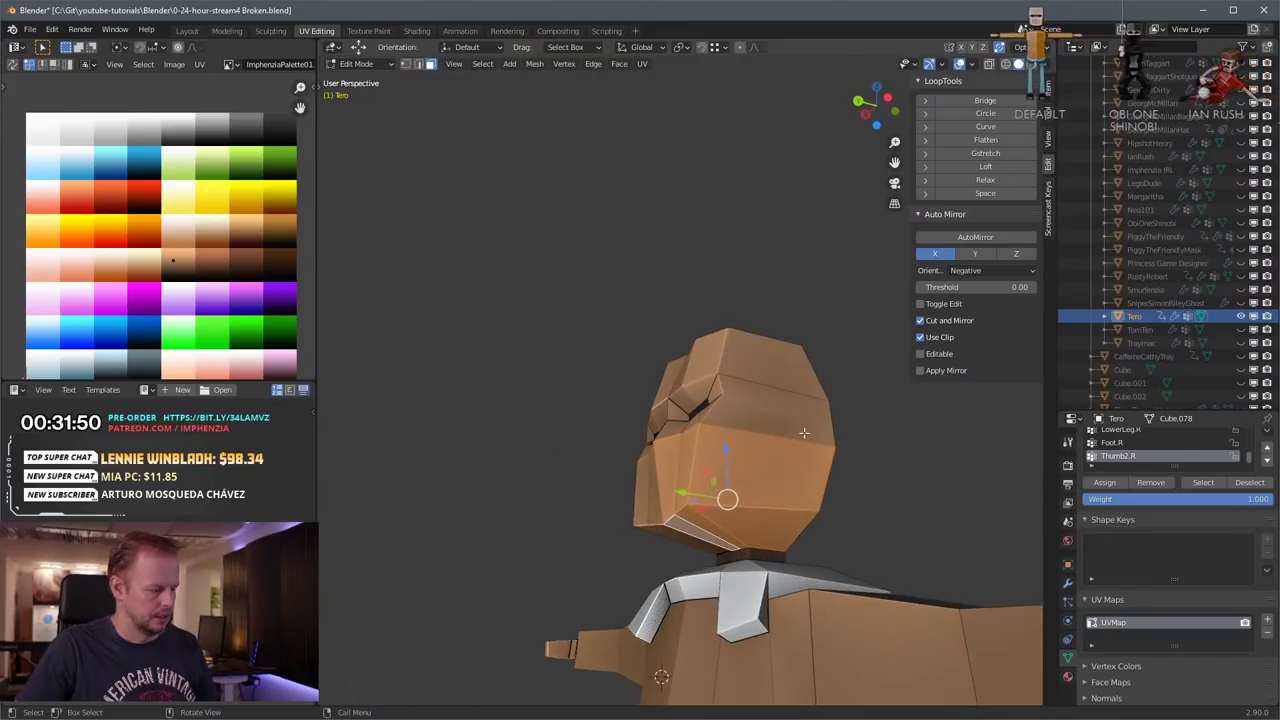
pyautogui.press('k')
pyautogui.click(727, 497)
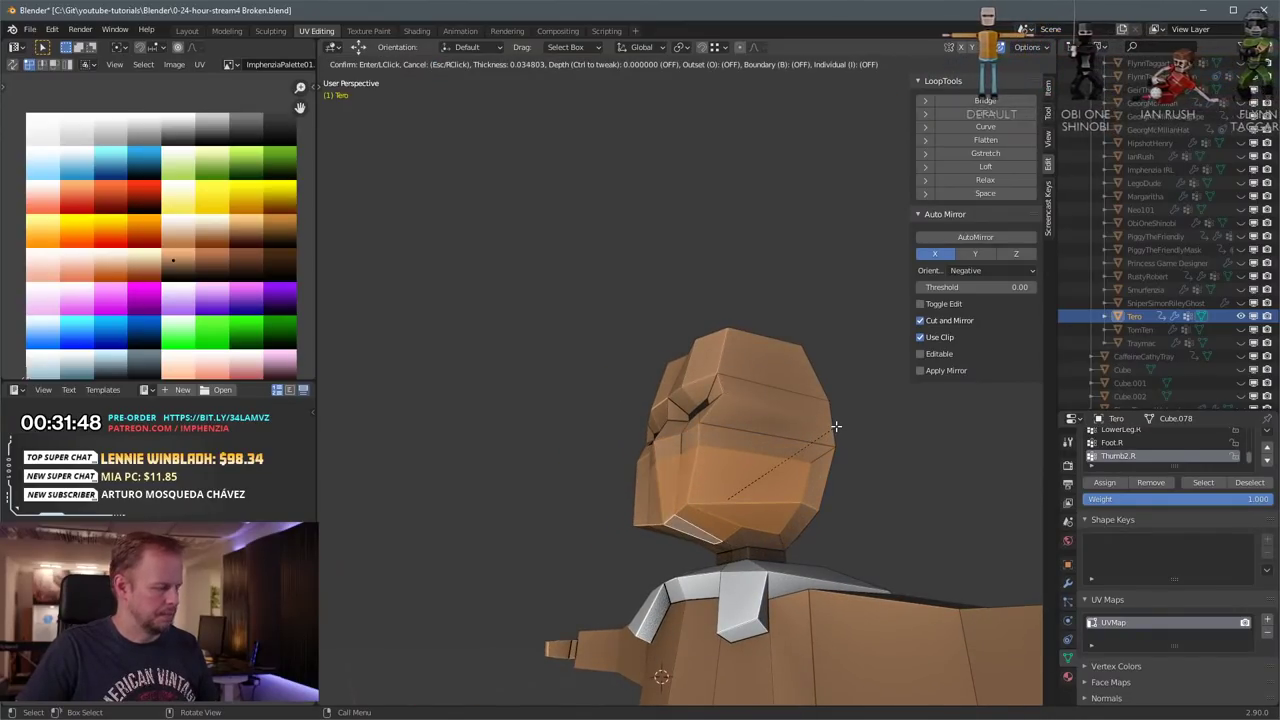
pyautogui.click(835, 427)
pyautogui.moveTo(835, 427); pyautogui.dragTo(835, 394, button='middle')
pyautogui.scroll(4, 806, 403)
pyautogui.keyDown('shift'); pyautogui.moveTo(683, 474); pyautogui.dragTo(715, 388, button='middle'); pyautogui.keyUp('shift')
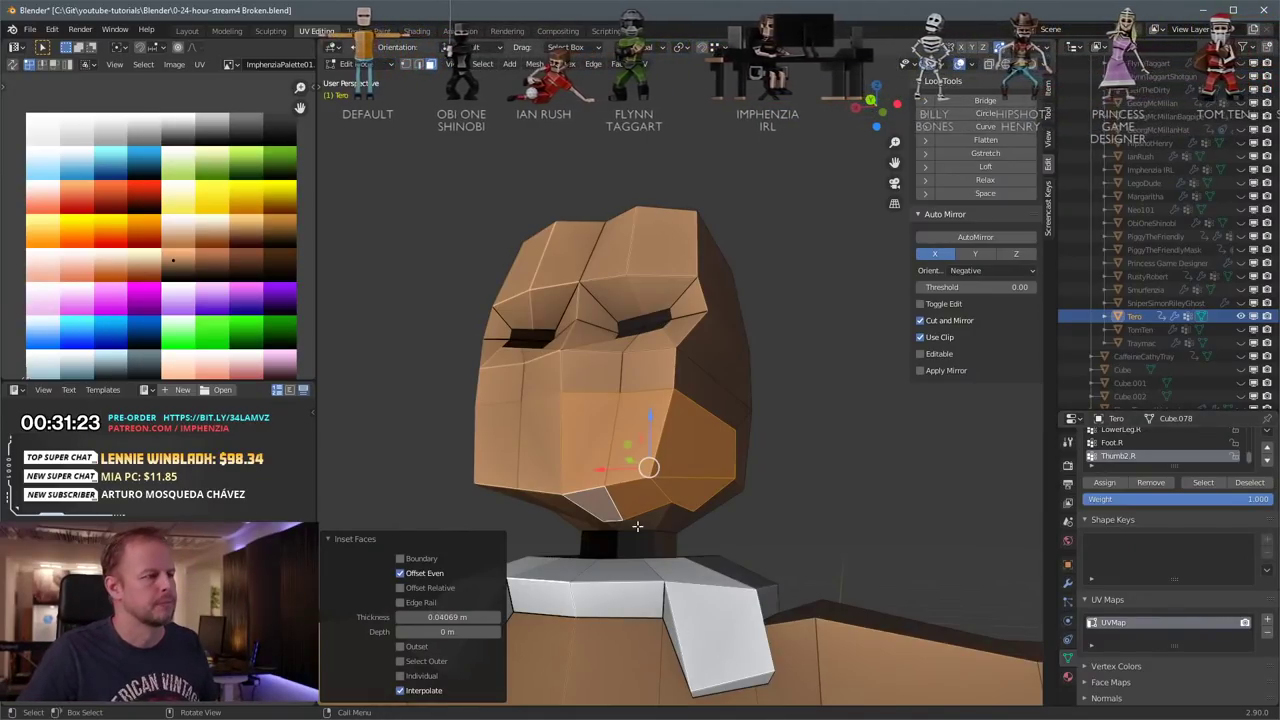
# Step: Move the inset geometry at the side of the jaw
pyautogui.moveTo(697, 481); pyautogui.dragTo(848, 449, button='middle')
pyautogui.click(711, 469)
pyautogui.press('g')
pyautogui.click(786, 464)
pyautogui.press('3')
pyautogui.click(800, 451)
pyautogui.keyDown('shift'); pyautogui.click(755, 459); pyautogui.keyUp('shift')
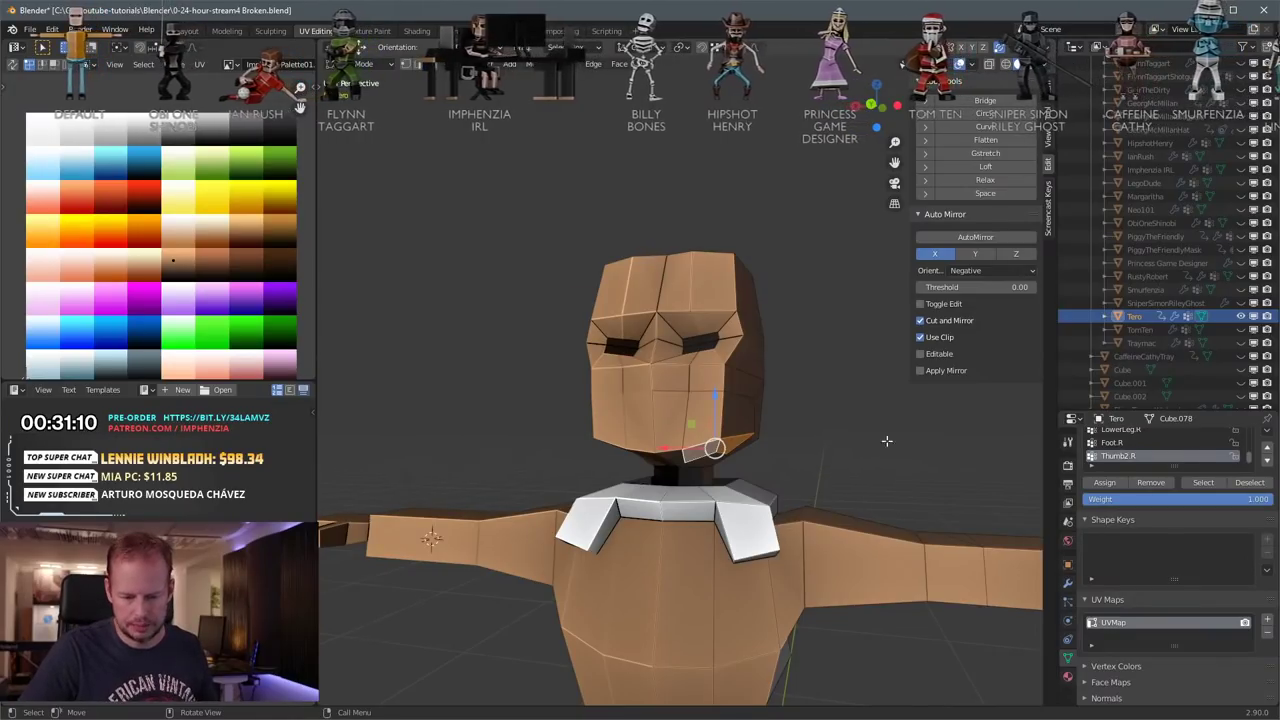
pyautogui.click(1100, 483)
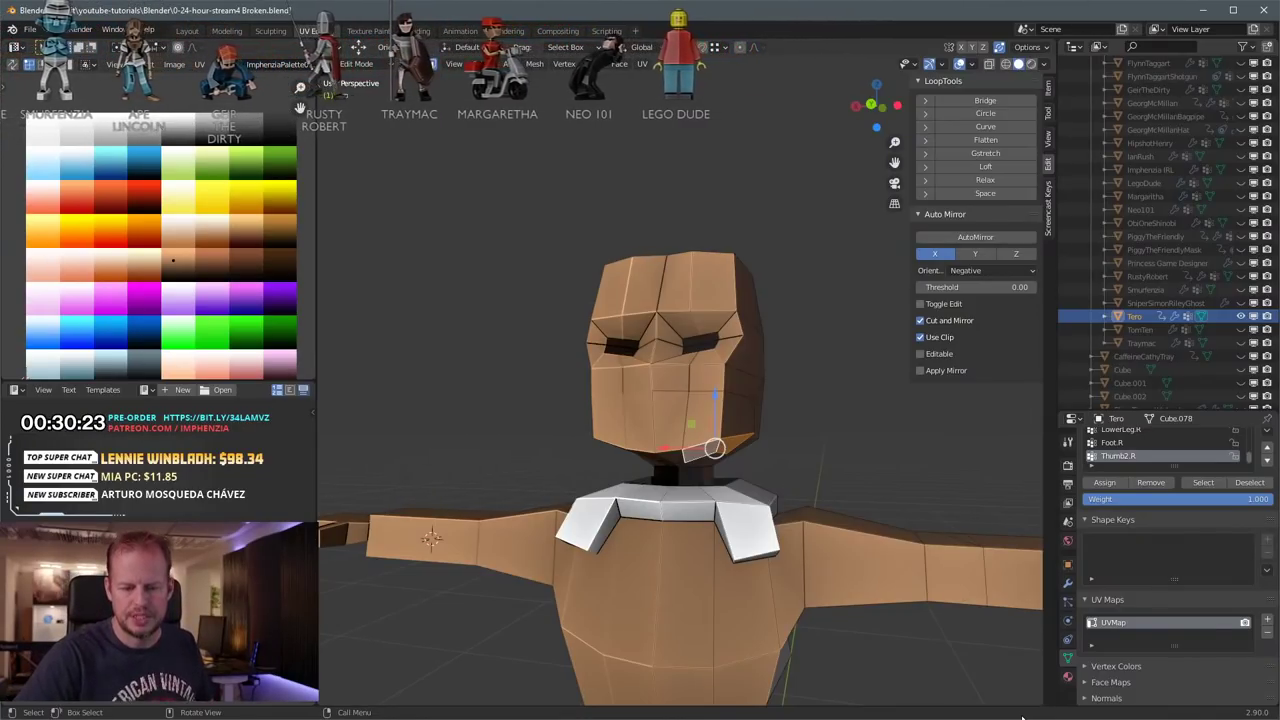
pyautogui.moveTo(790, 440); pyautogui.dragTo(710, 451, button='middle')
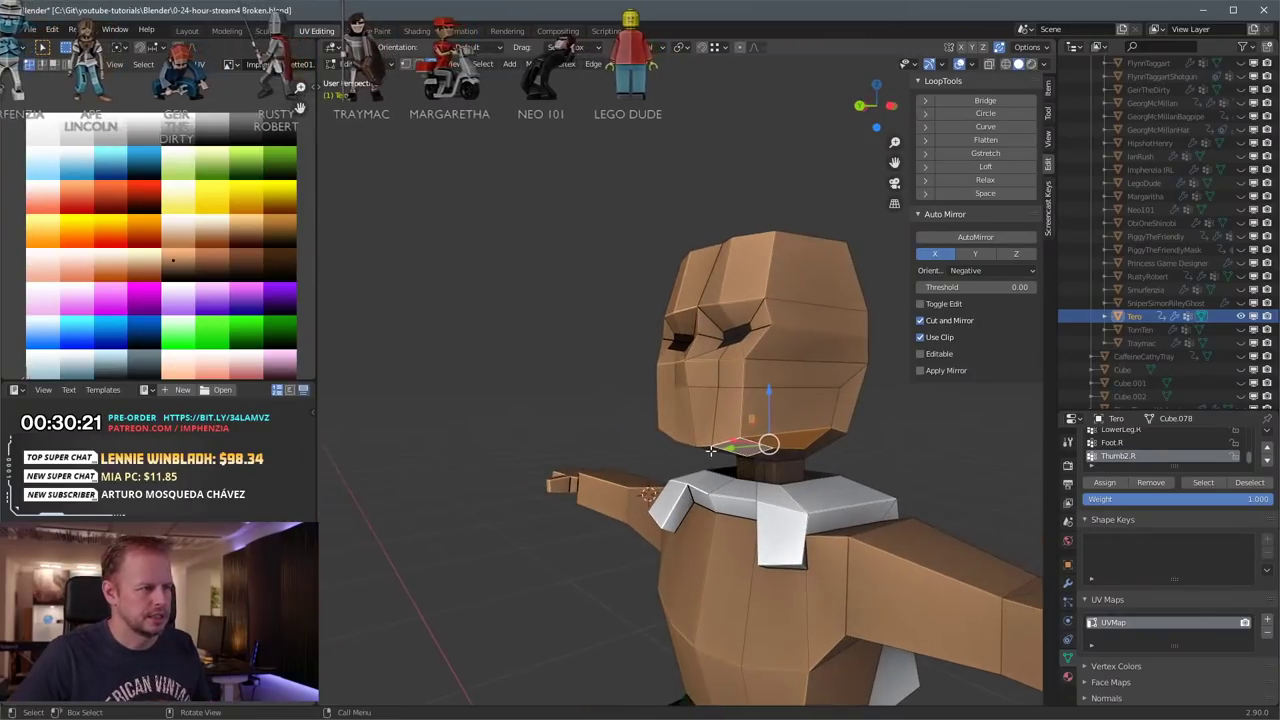
pyautogui.moveTo(770, 420); pyautogui.dragTo(791, 447, button='middle')
pyautogui.keyDown('shift'); pyautogui.click(791, 462); pyautogui.keyUp('shift')
pyautogui.keyDown('shift'); pyautogui.click(754, 432); pyautogui.keyUp('shift')
pyautogui.keyDown('shift'); pyautogui.click(793, 421); pyautogui.keyUp('shift')
pyautogui.scroll(-4, 890, 434)
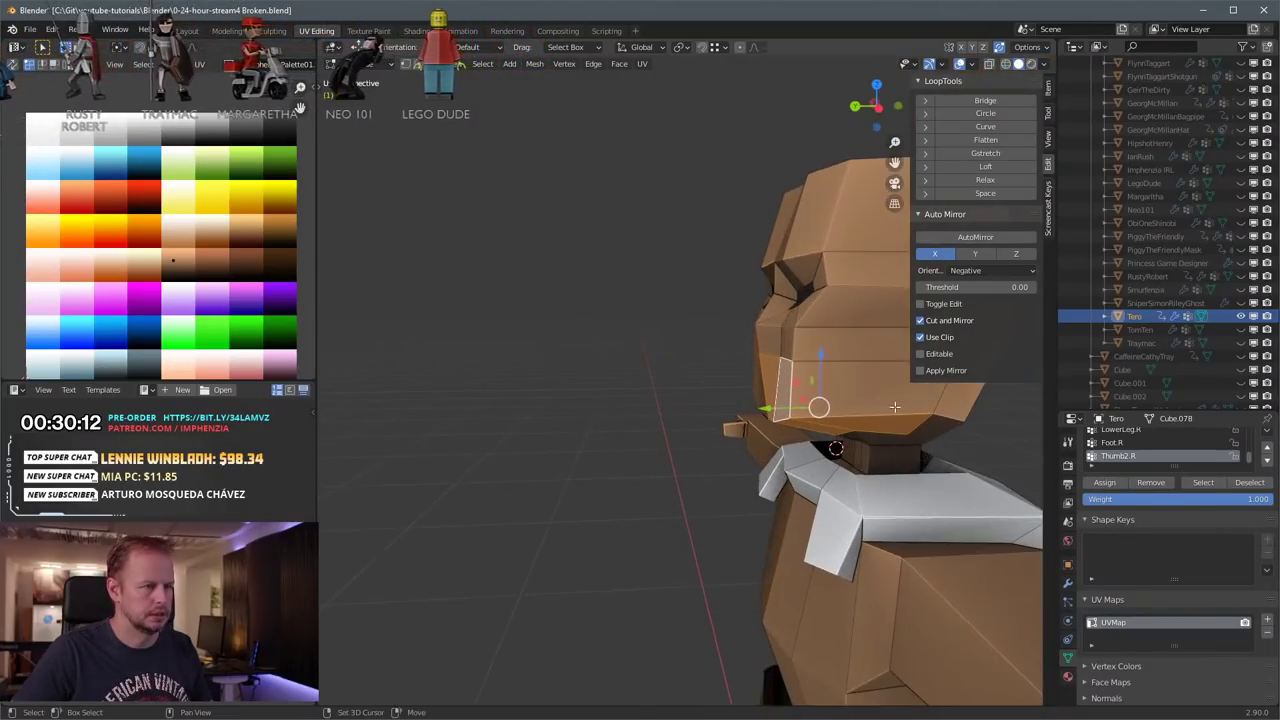
# Step: Select the slanted edge at the side of the jaw and move it
pyautogui.press('2')
pyautogui.click(859, 387)
pyautogui.press('g')
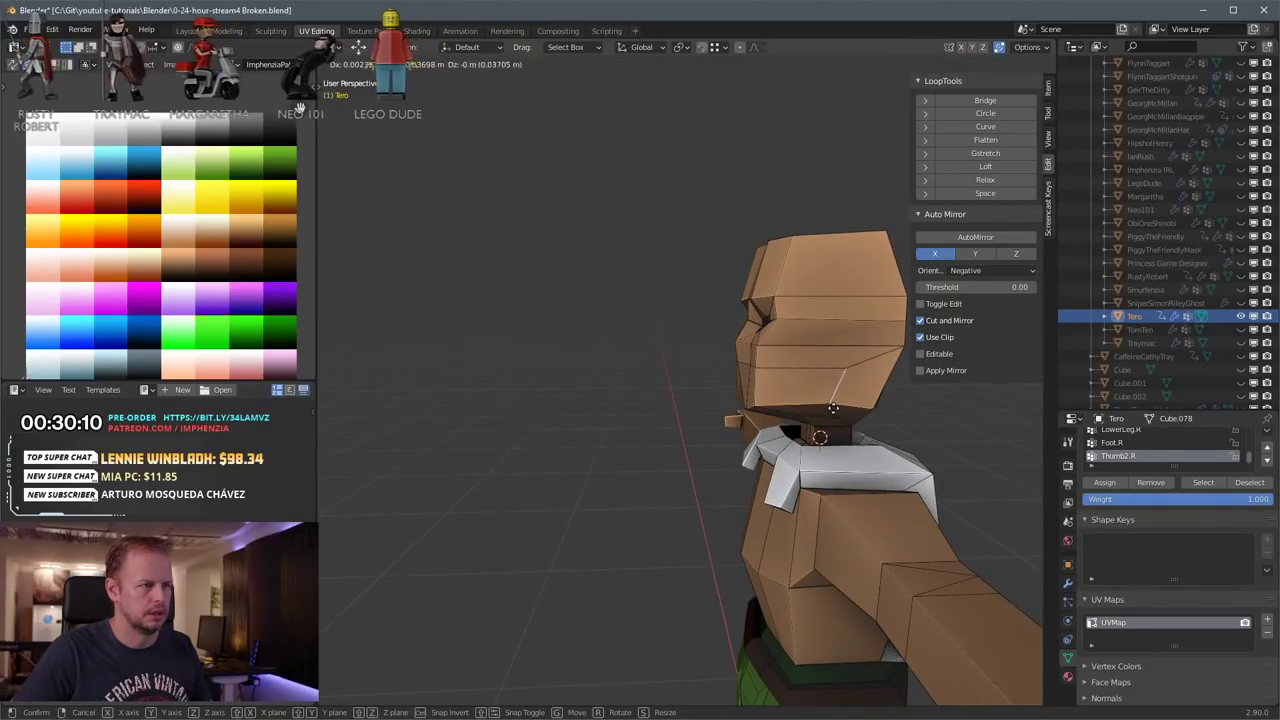
pyautogui.click(830, 387)
# Step: Try to extrude the jaw and mouth-area faces along their normals
pyautogui.moveTo(788, 386); pyautogui.dragTo(848, 391, button='middle')
pyautogui.press('3')
pyautogui.click(776, 380)
pyautogui.keyDown('shift'); pyautogui.click(773, 397); pyautogui.keyUp('shift')
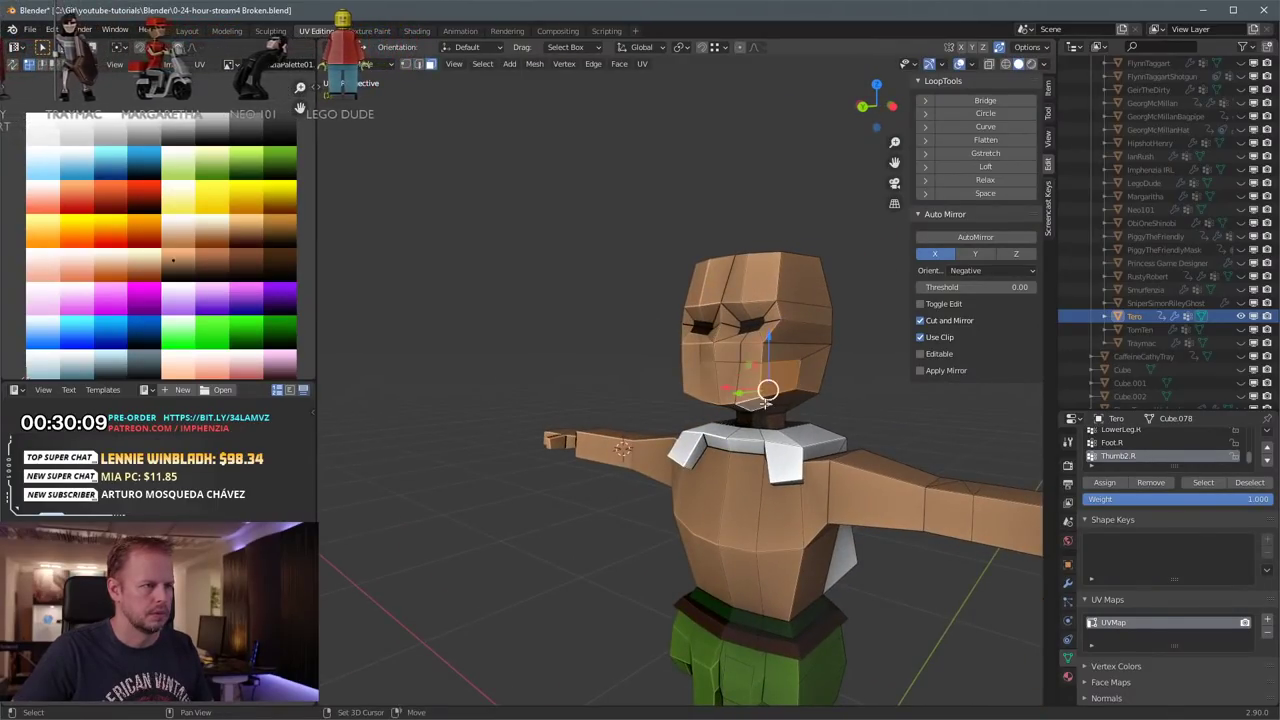
pyautogui.keyDown('shift'); pyautogui.click(742, 402); pyautogui.keyUp('shift')
pyautogui.keyDown('shift'); pyautogui.click(729, 386); pyautogui.keyUp('shift')
pyautogui.moveTo(757, 392); pyautogui.dragTo(755, 401, button='middle')
pyautogui.hotkey('alt', 'e')
pyautogui.click(755, 401)
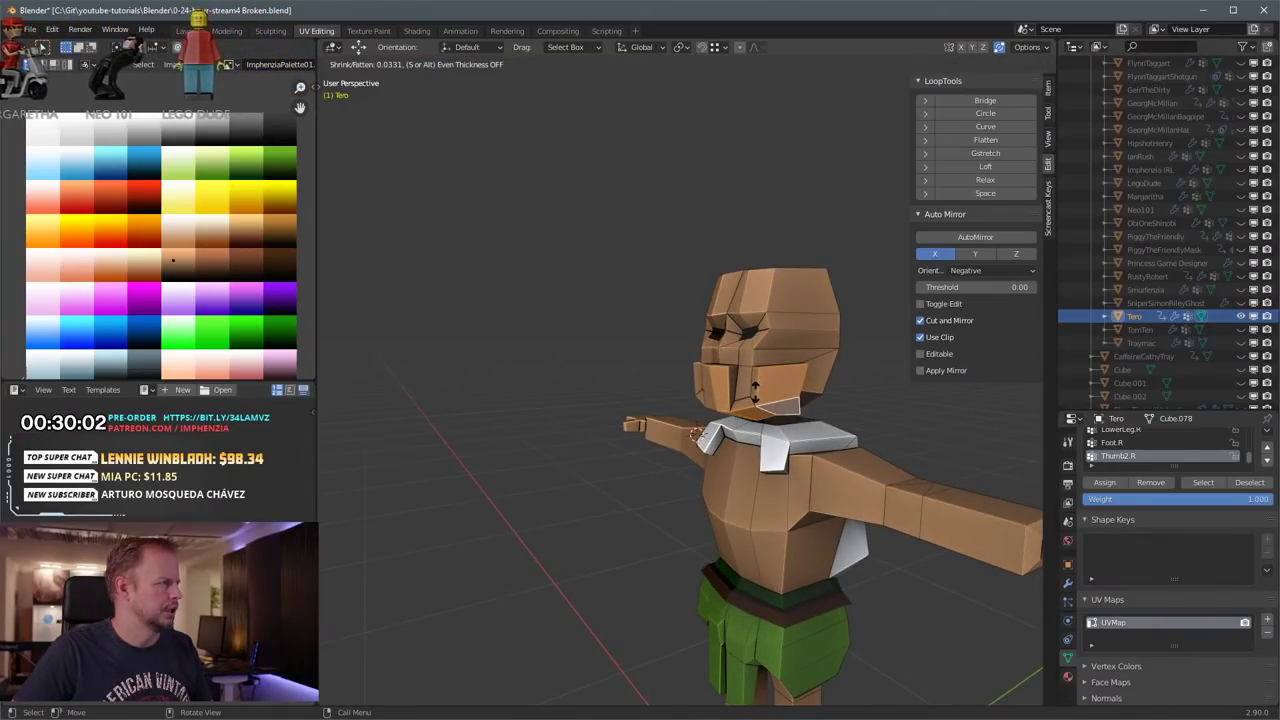
pyautogui.click(755, 391)
pyautogui.moveTo(755, 391); pyautogui.dragTo(758, 385, button='middle')
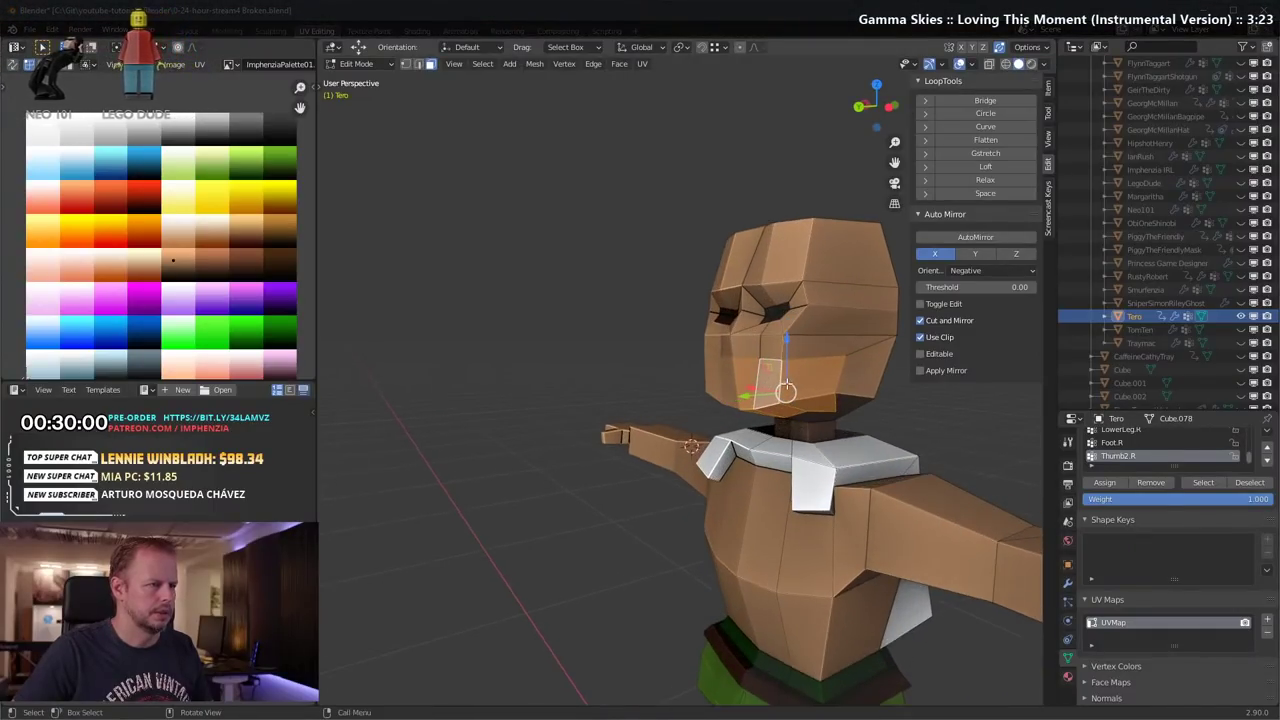
# Step: Inset the front faces of the lower face by about 0.017 m and scale the inset to about 0.392 in Z
pyautogui.press('i')
pyautogui.click(809, 378)
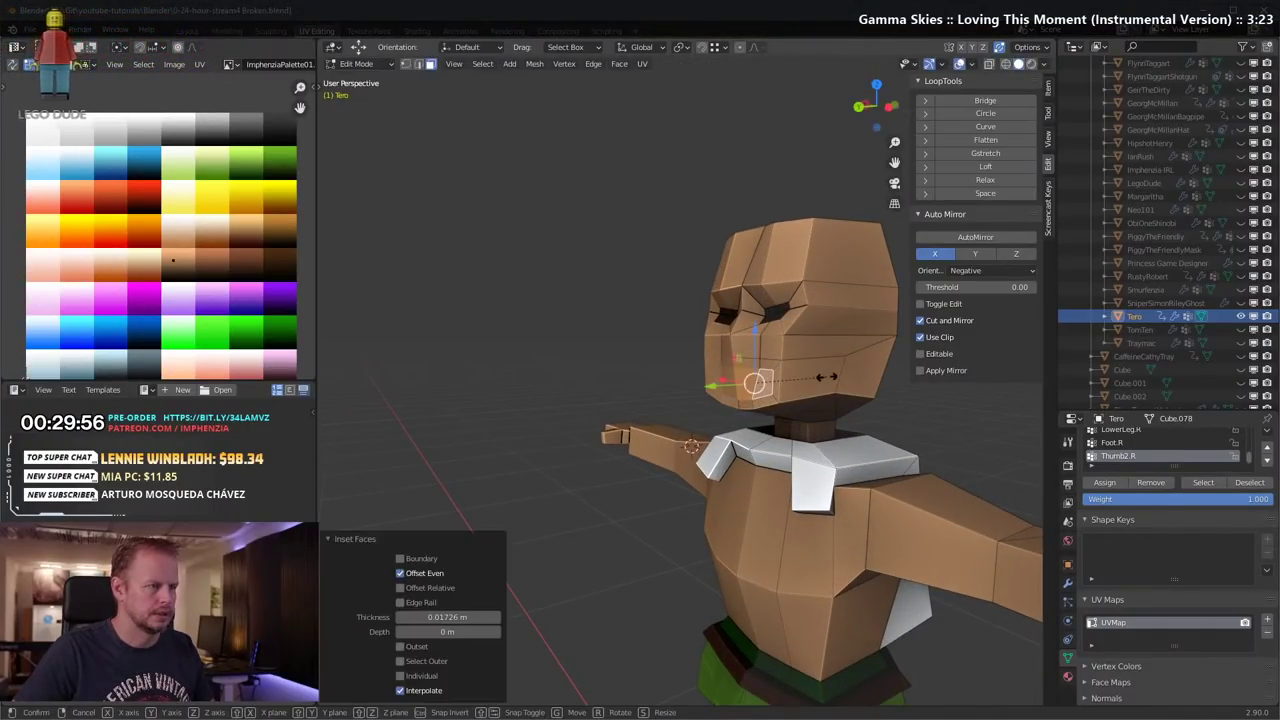
pyautogui.press('s')
pyautogui.press('z')
pyautogui.click(782, 380)
# Step: Raise the flattened mouth inset about 0.017 m along Z
pyautogui.press('g')
pyautogui.press('z')
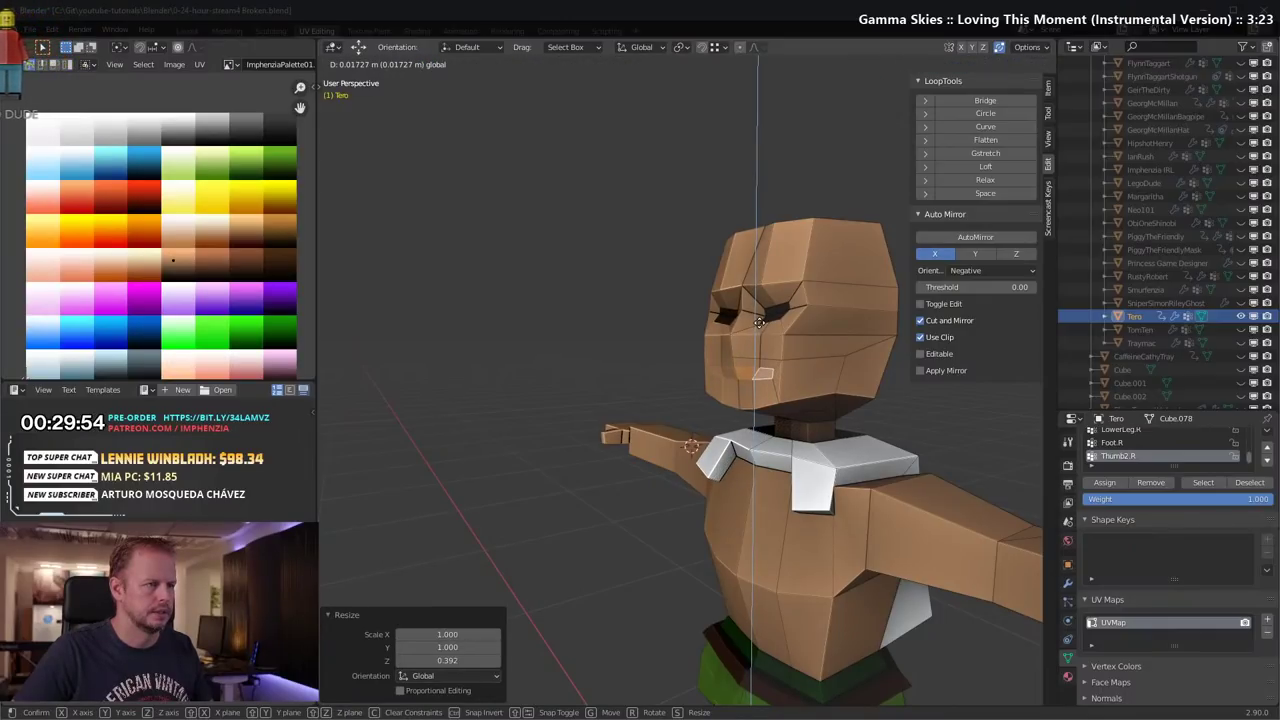
pyautogui.click(758, 321)
# Step: Select the edge at the corner of the mouth inset and move it slightly downward
pyautogui.moveTo(782, 390); pyautogui.dragTo(770, 360, button='middle')
pyautogui.scroll(2, 784, 374)
pyautogui.press('2')
pyautogui.click(793, 346)
pyautogui.press('g')
pyautogui.click(784, 366)
pyautogui.scroll(-1, 784, 366)
# Step: Select the chin and jaw faces below the mouth and extrude them along their normals by about 0.04 m
pyautogui.press('3')
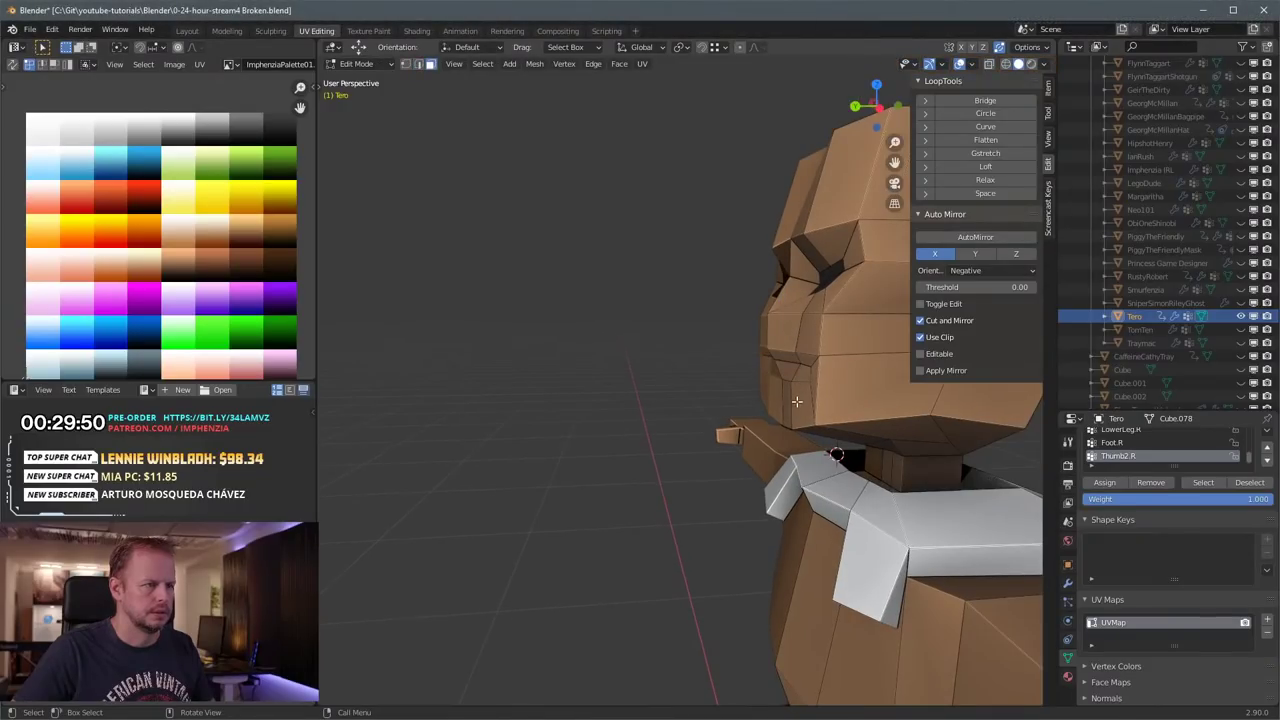
pyautogui.keyDown('shift'); pyautogui.click(789, 404); pyautogui.keyUp('shift')
pyautogui.keyDown('shift'); pyautogui.click(832, 400); pyautogui.keyUp('shift')
pyautogui.keyDown('shift'); pyautogui.click(813, 390); pyautogui.keyUp('shift')
pyautogui.keyDown('shift'); pyautogui.click(784, 408); pyautogui.keyUp('shift')
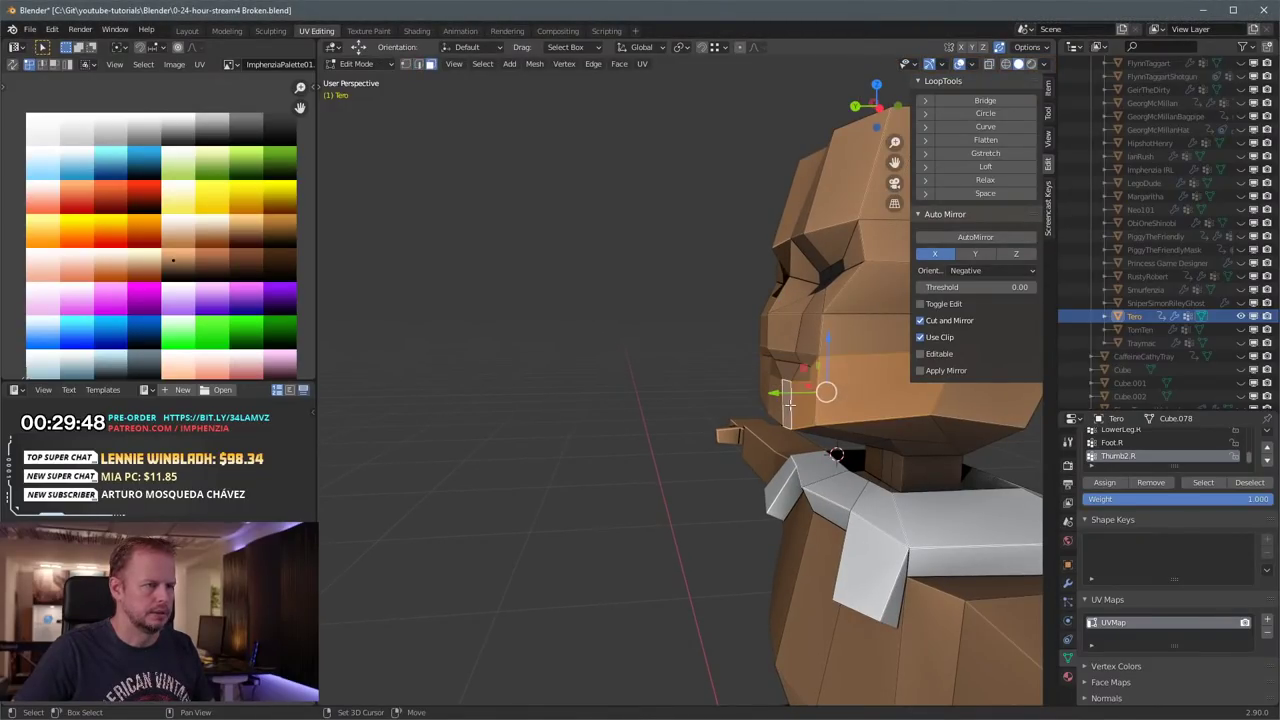
pyautogui.moveTo(784, 406); pyautogui.dragTo(820, 400, button='middle')
pyautogui.keyDown('shift'); pyautogui.click(818, 338); pyautogui.keyUp('shift')
pyautogui.scroll(-2, 837, 352)
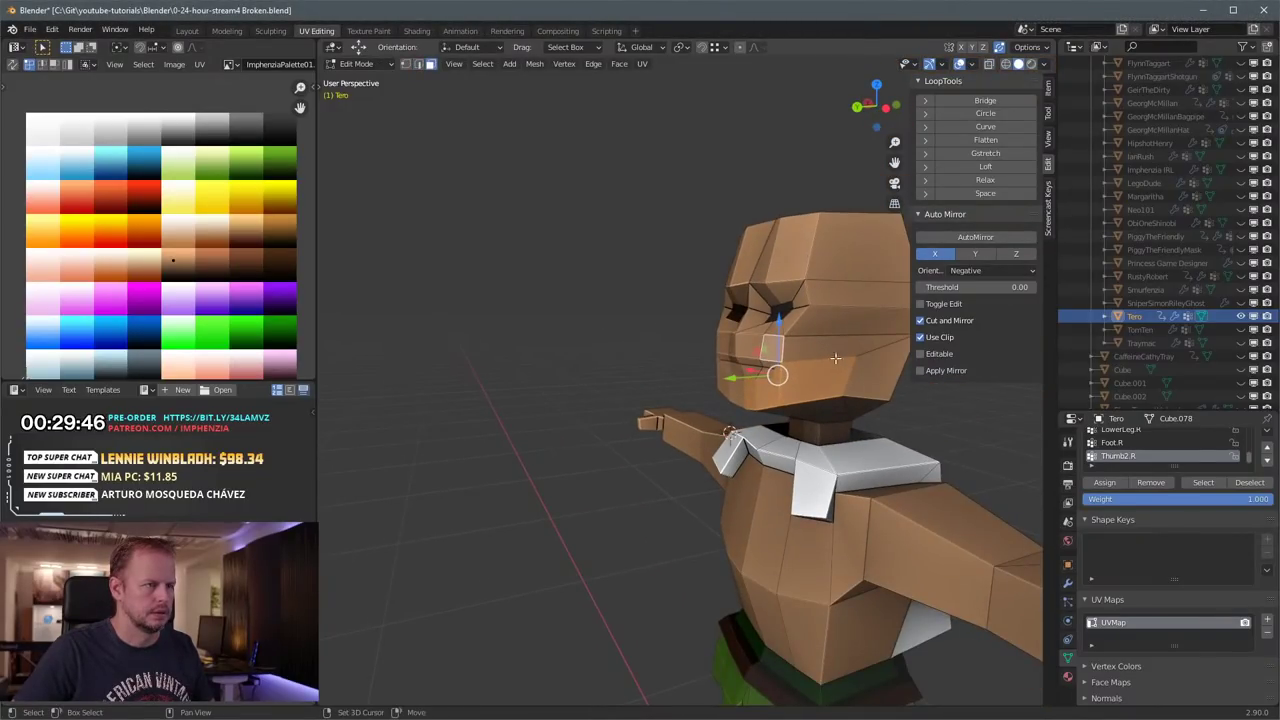
pyautogui.moveTo(833, 355); pyautogui.dragTo(804, 428, button='middle')
pyautogui.keyDown('shift'); pyautogui.click(736, 348); pyautogui.keyUp('shift')
pyautogui.keyDown('shift'); pyautogui.click(813, 400); pyautogui.keyUp('shift')
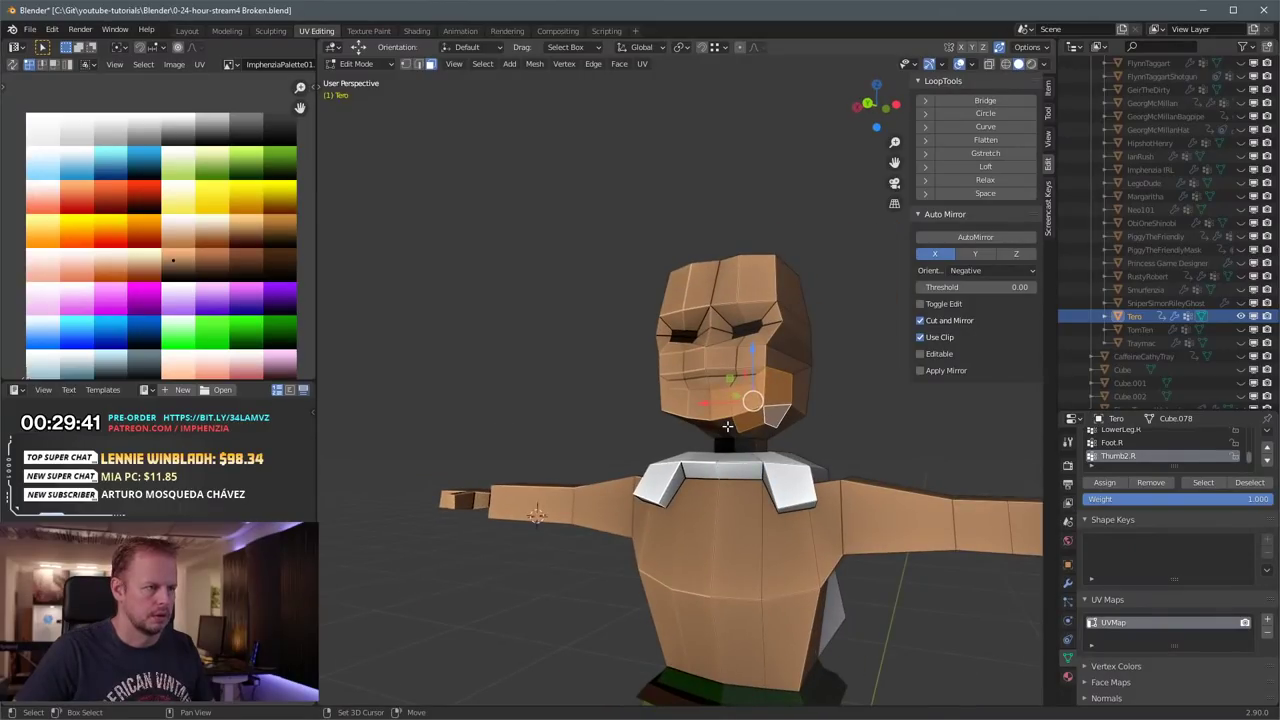
pyautogui.moveTo(727, 426); pyautogui.dragTo(840, 420, button='middle')
pyautogui.hotkey('alt', 'e')
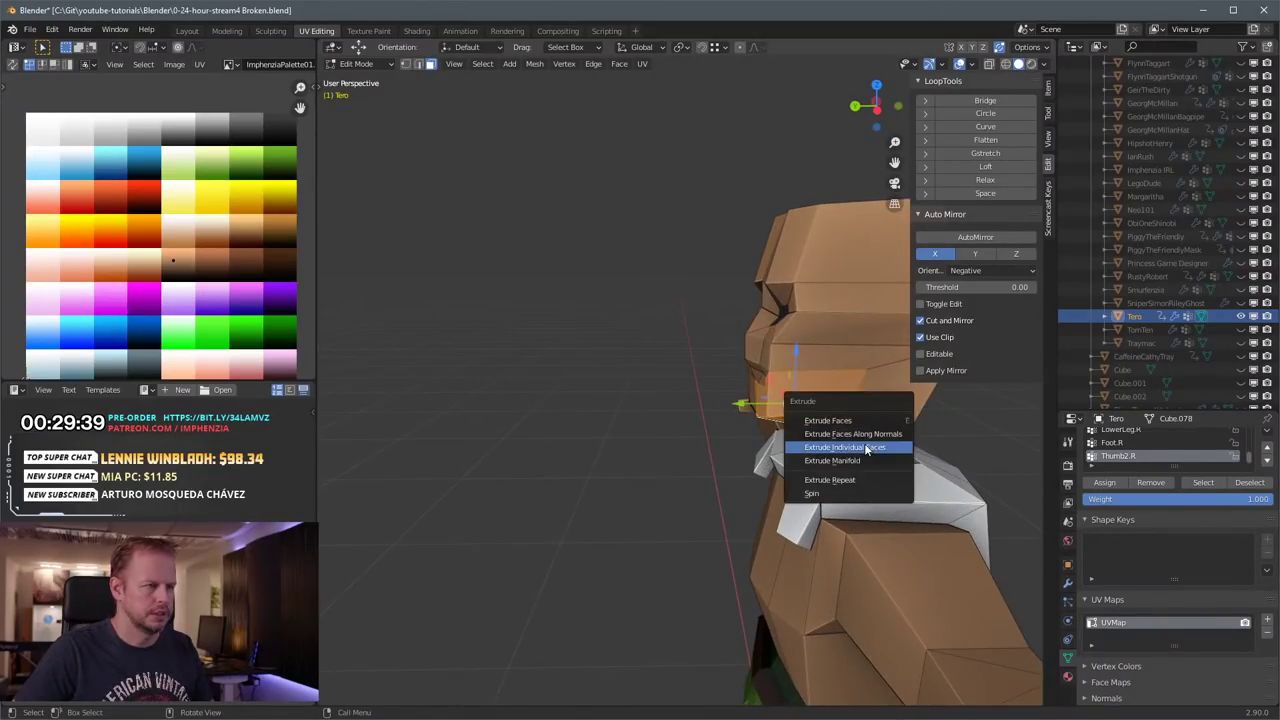
pyautogui.click(865, 435)
pyautogui.click(862, 436)
# Step: Scale down the extruded jaw and move it about -0.005 m in X, 0.010 m in Y and -0.025 m in Z
pyautogui.press('s')
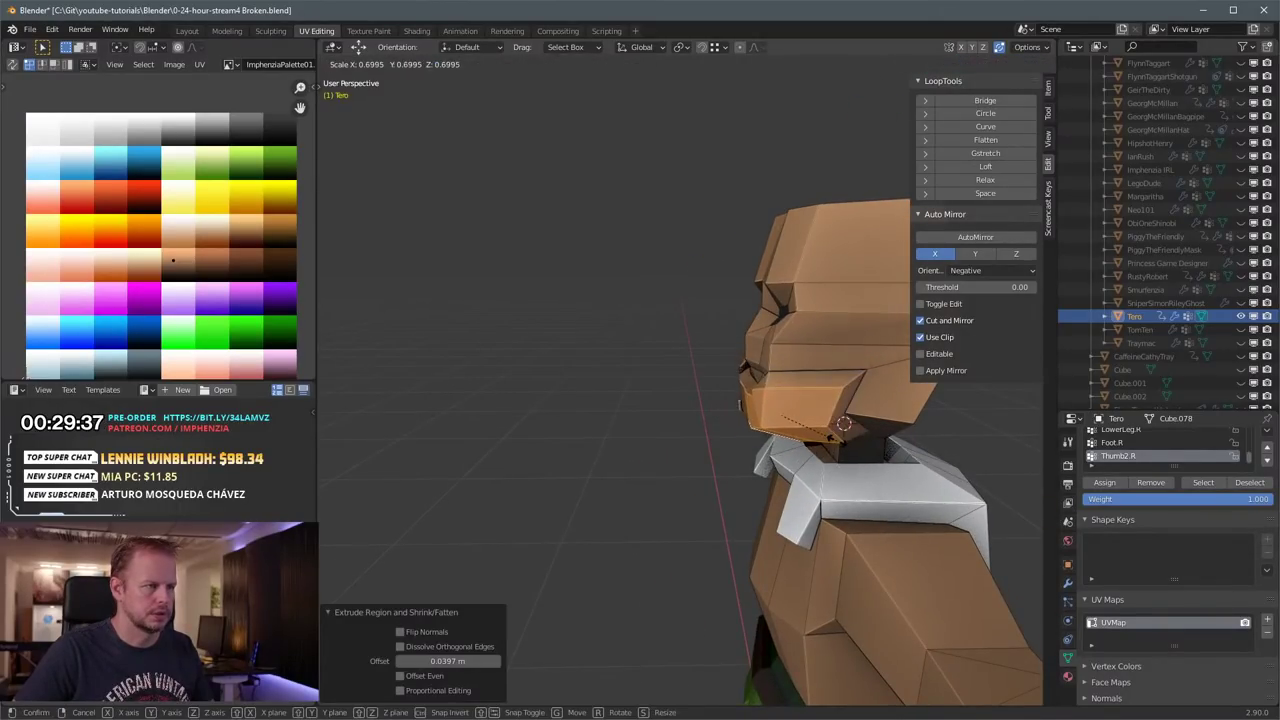
pyautogui.click(838, 439)
pyautogui.press('g')
pyautogui.click(839, 448)
# Step: Move the extruded jaw faces about 0.035 m in X, 0.006 m in Y and -0.014 m in Z
pyautogui.moveTo(839, 448); pyautogui.dragTo(928, 446, button='middle')
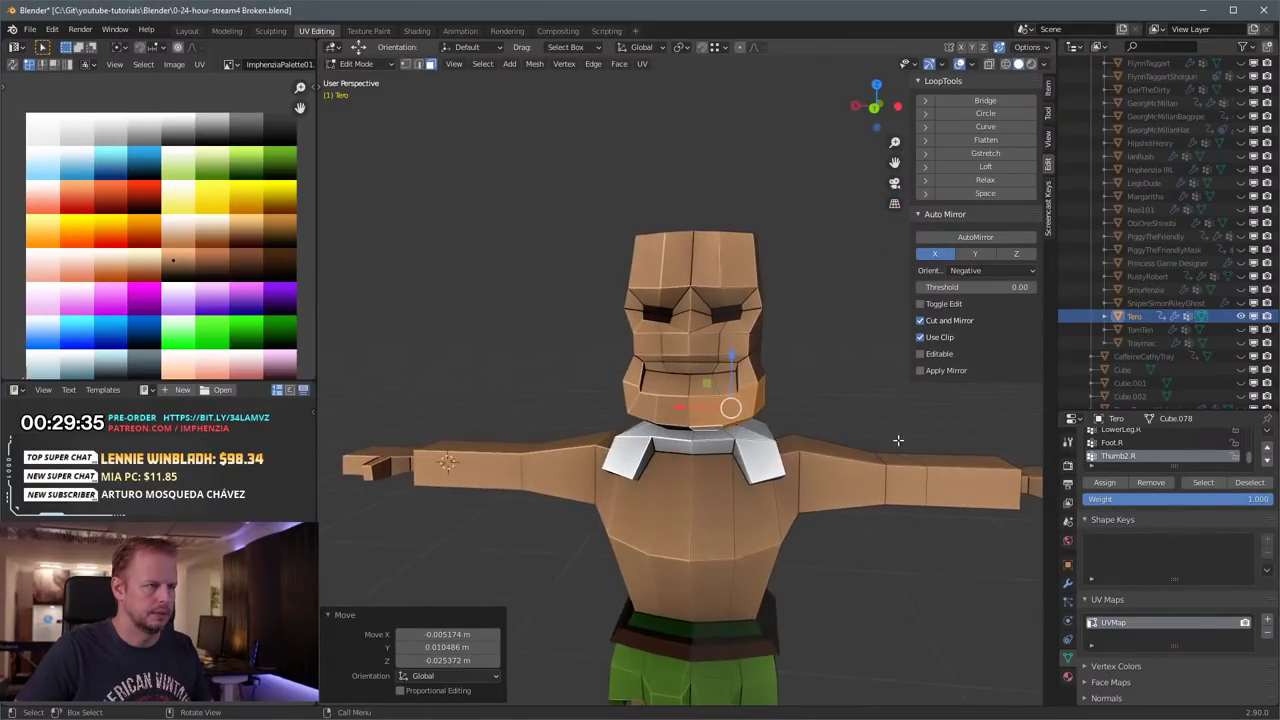
pyautogui.press('g')
pyautogui.click(843, 444)
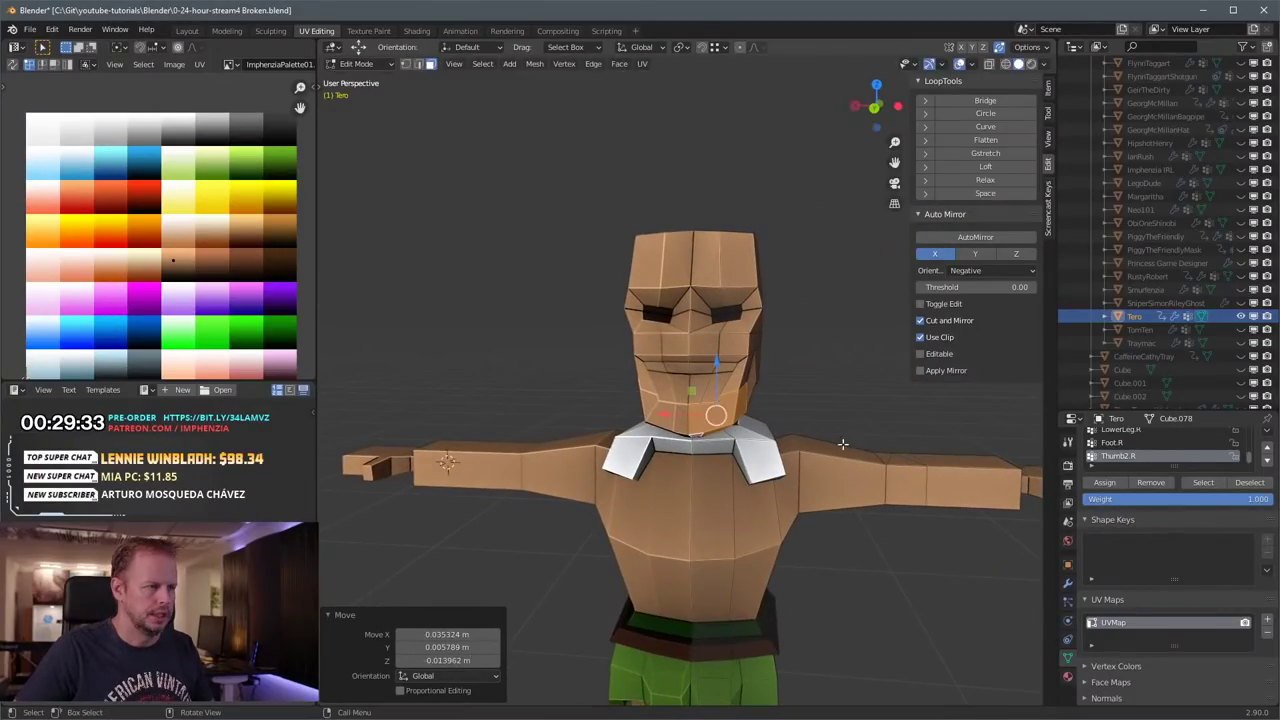
# Step: Select the face on the lower side of the jaw and move it to refine the chin's shape
pyautogui.scroll(3, 843, 444)
pyautogui.moveTo(843, 444); pyautogui.dragTo(840, 398, button='middle')
pyautogui.click(814, 446)
pyautogui.press('g')
pyautogui.click(846, 451)
# Step: Select the edge at the side of the jaw near the mouth corner and move it outward about 0.013 m in X
pyautogui.click(822, 392)
pyautogui.press('2')
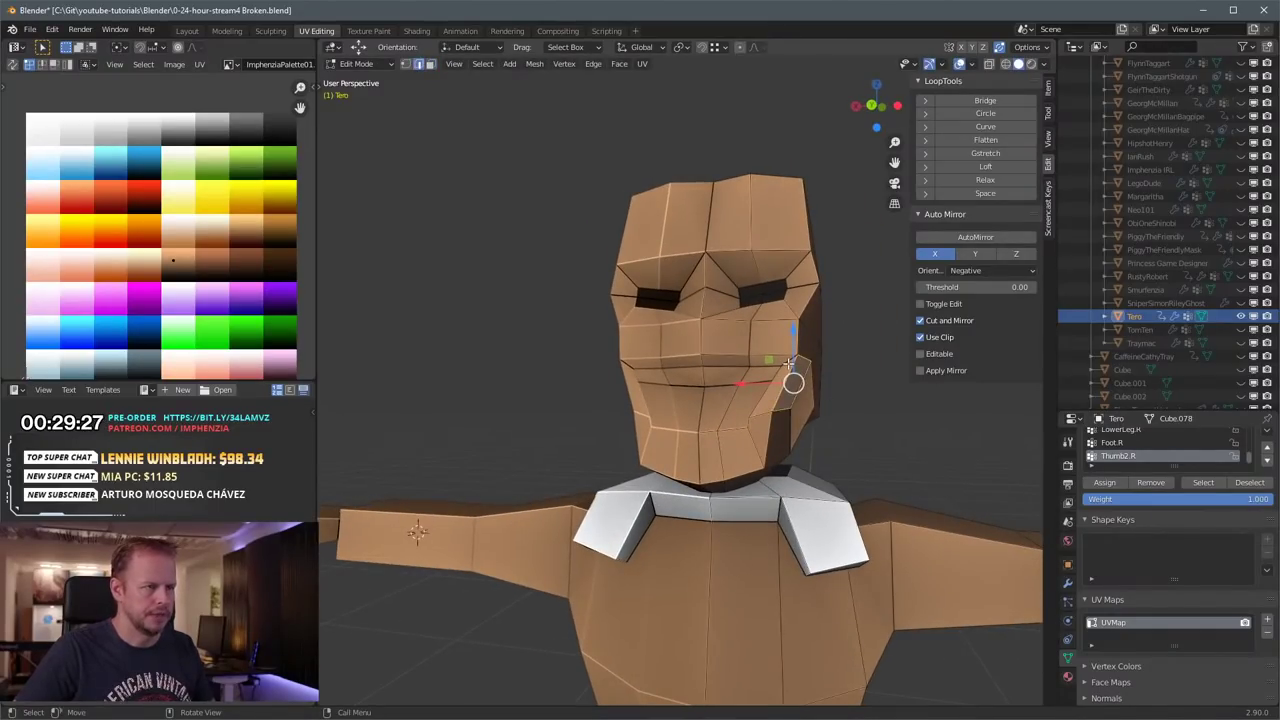
pyautogui.moveTo(790, 364); pyautogui.dragTo(831, 363, button='middle')
pyautogui.press('g')
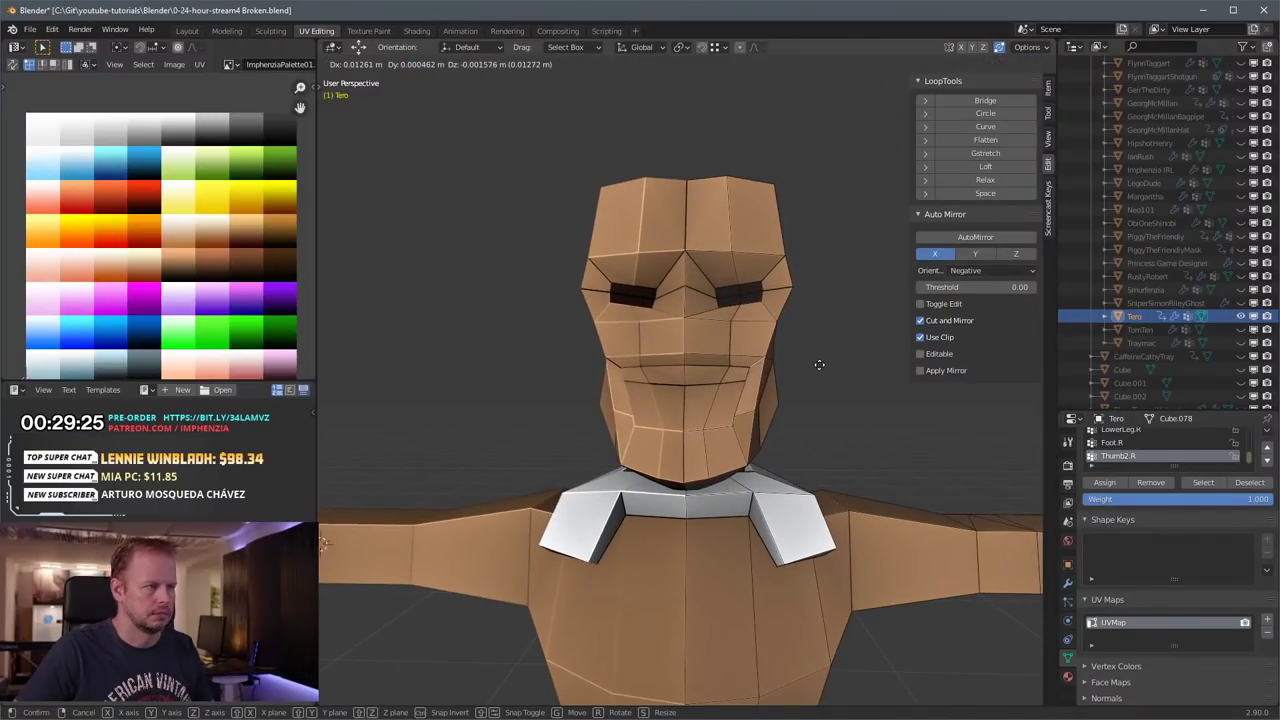
pyautogui.click(819, 365)
pyautogui.moveTo(819, 365); pyautogui.dragTo(774, 378, button='middle')
pyautogui.click(755, 404)
pyautogui.keyDown('shift'); pyautogui.click(793, 459); pyautogui.keyUp('shift')
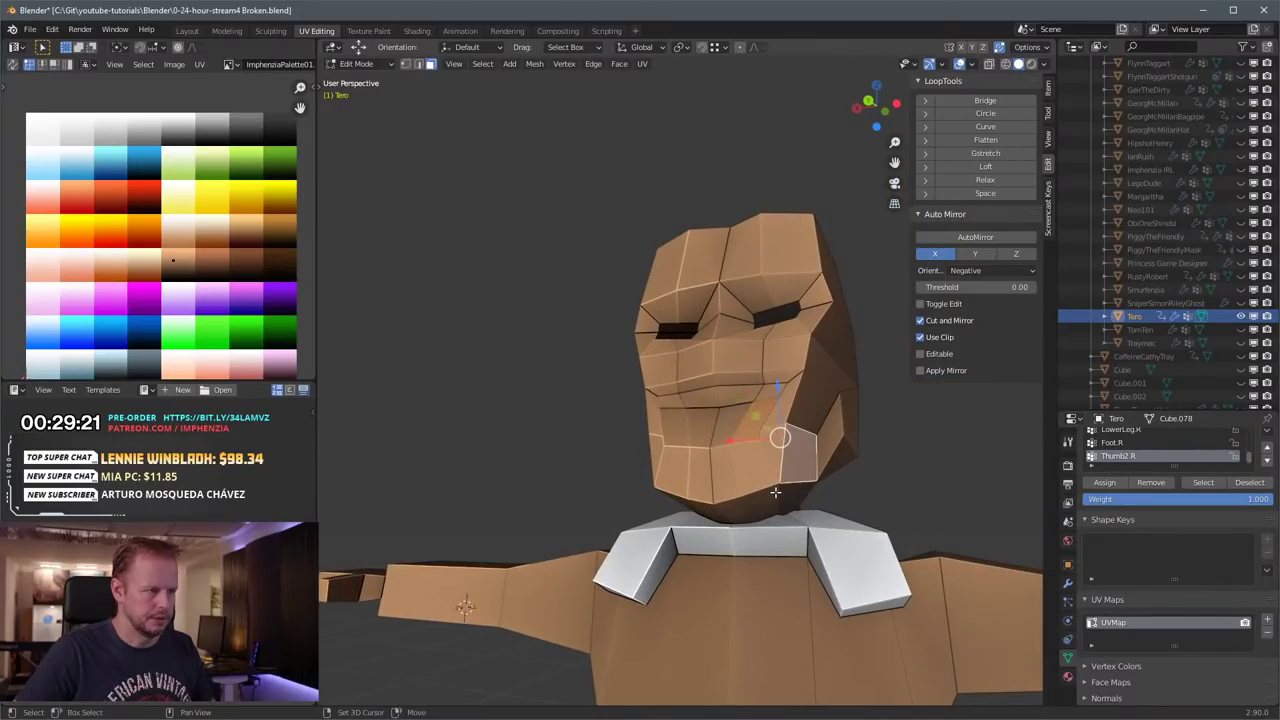
pyautogui.keyDown('shift'); pyautogui.click(774, 497); pyautogui.keyUp('shift')
pyautogui.keyDown('shift'); pyautogui.click(791, 494); pyautogui.keyUp('shift')
pyautogui.keyDown('shift'); pyautogui.click(756, 480); pyautogui.keyUp('shift')
pyautogui.keyDown('shift'); pyautogui.click(729, 486); pyautogui.keyUp('shift')
pyautogui.keyDown('shift'); pyautogui.click(734, 512); pyautogui.keyUp('shift')
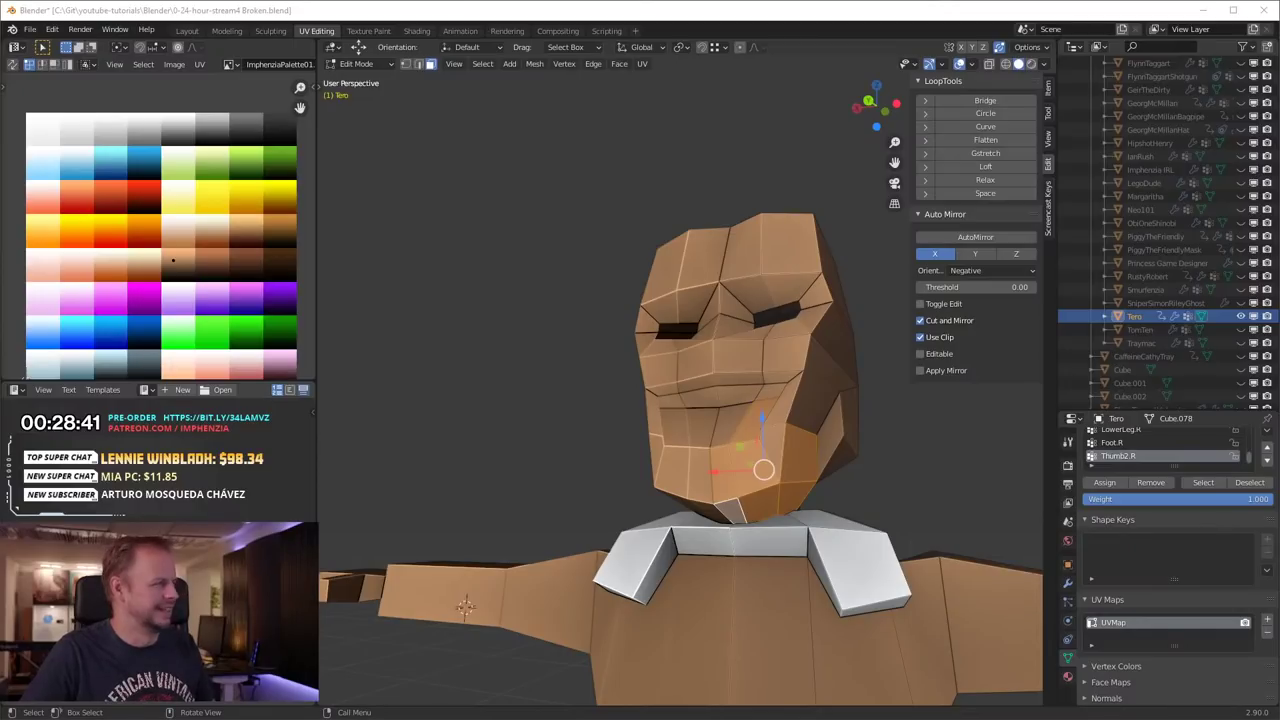
pyautogui.hotkey('alt', 'Tab')
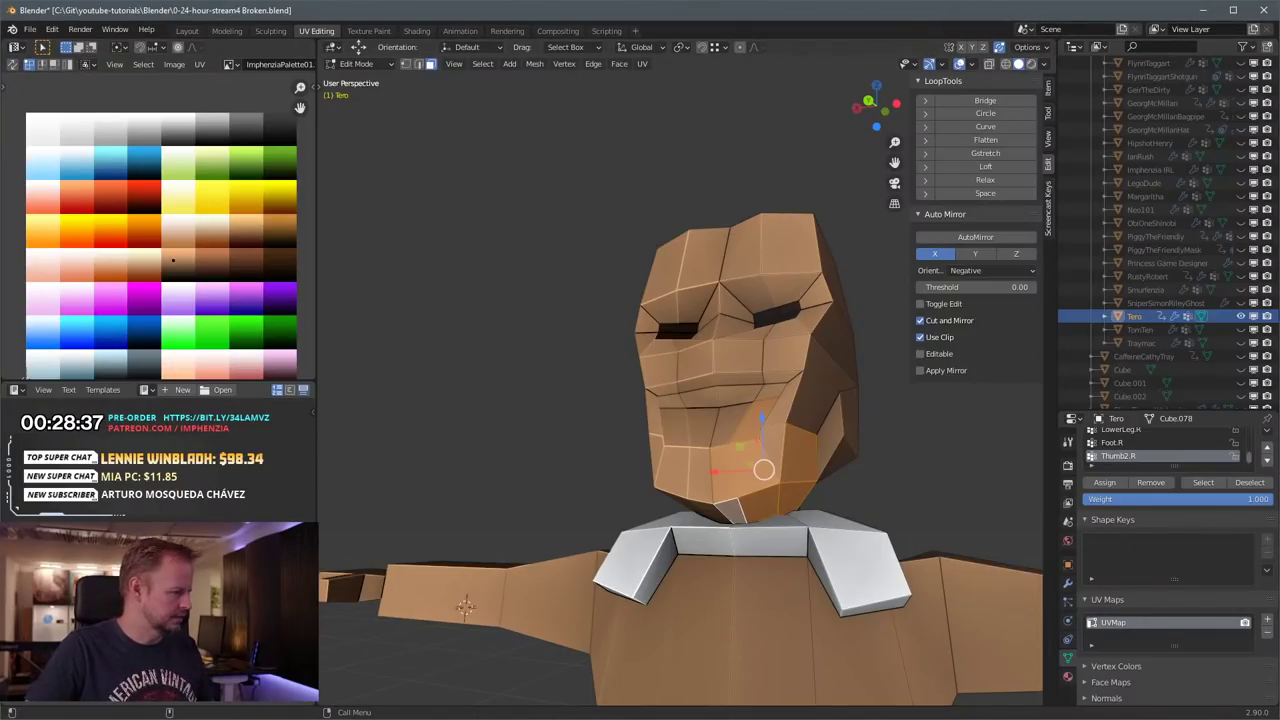
pyautogui.hotkey('alt', 'Tab')
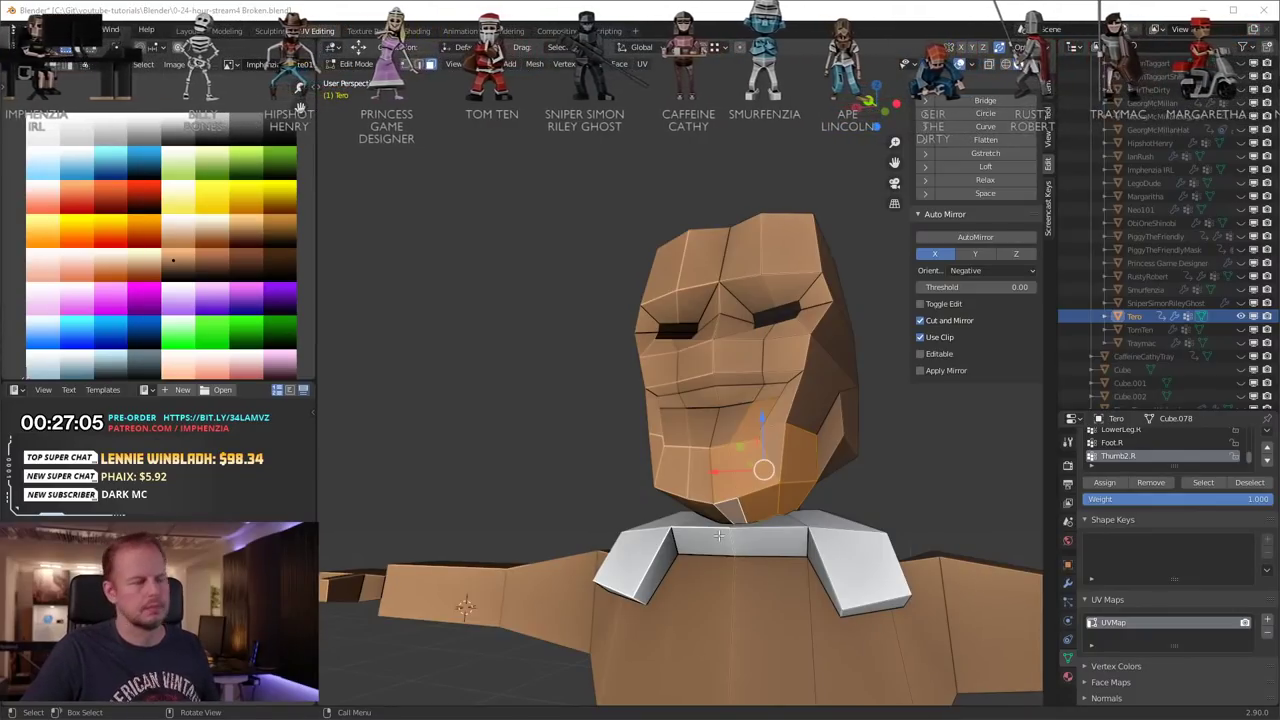
# Step: Select the chin's front faces together with the adjoining face beneath the chin
pyautogui.click(762, 394)
pyautogui.click(776, 462)
pyautogui.keyDown('shift'); pyautogui.click(750, 467); pyautogui.keyUp('shift')
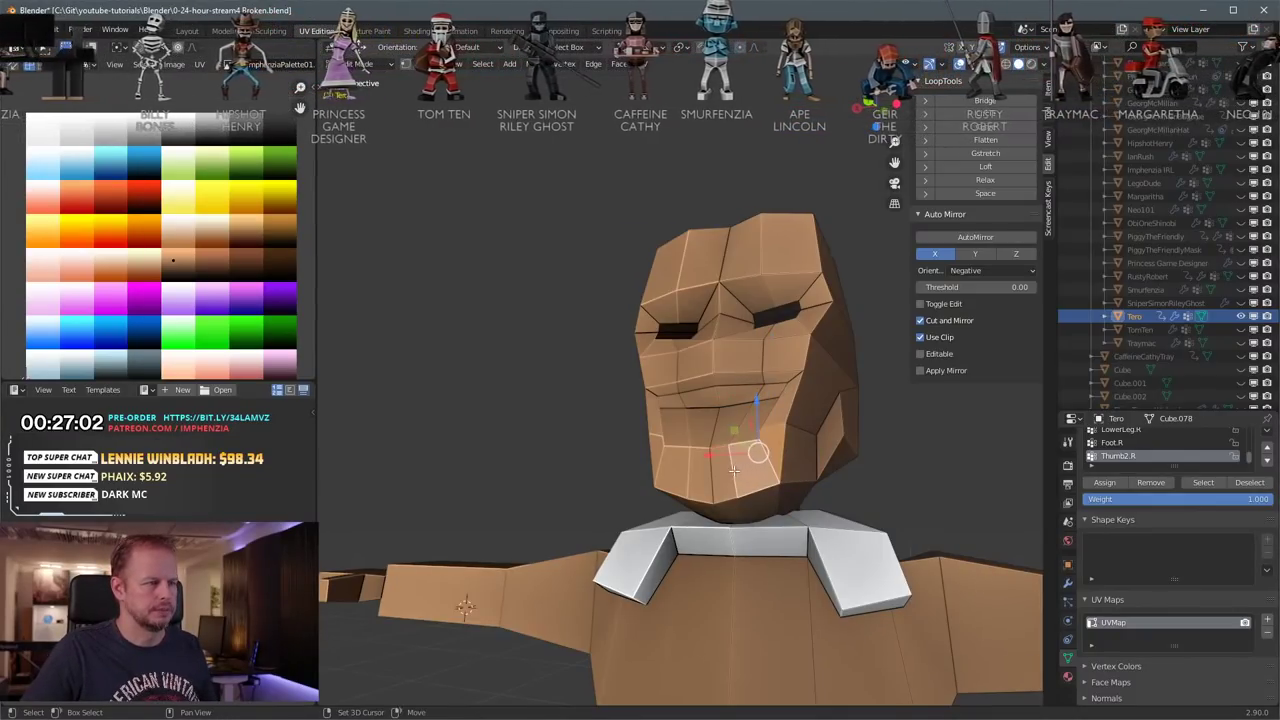
pyautogui.keyDown('shift'); pyautogui.click(727, 470); pyautogui.keyUp('shift')
pyautogui.moveTo(864, 469); pyautogui.dragTo(819, 507, button='middle')
pyautogui.keyDown('shift'); pyautogui.click(820, 503); pyautogui.keyUp('shift')
pyautogui.scroll(-1, 898, 484)
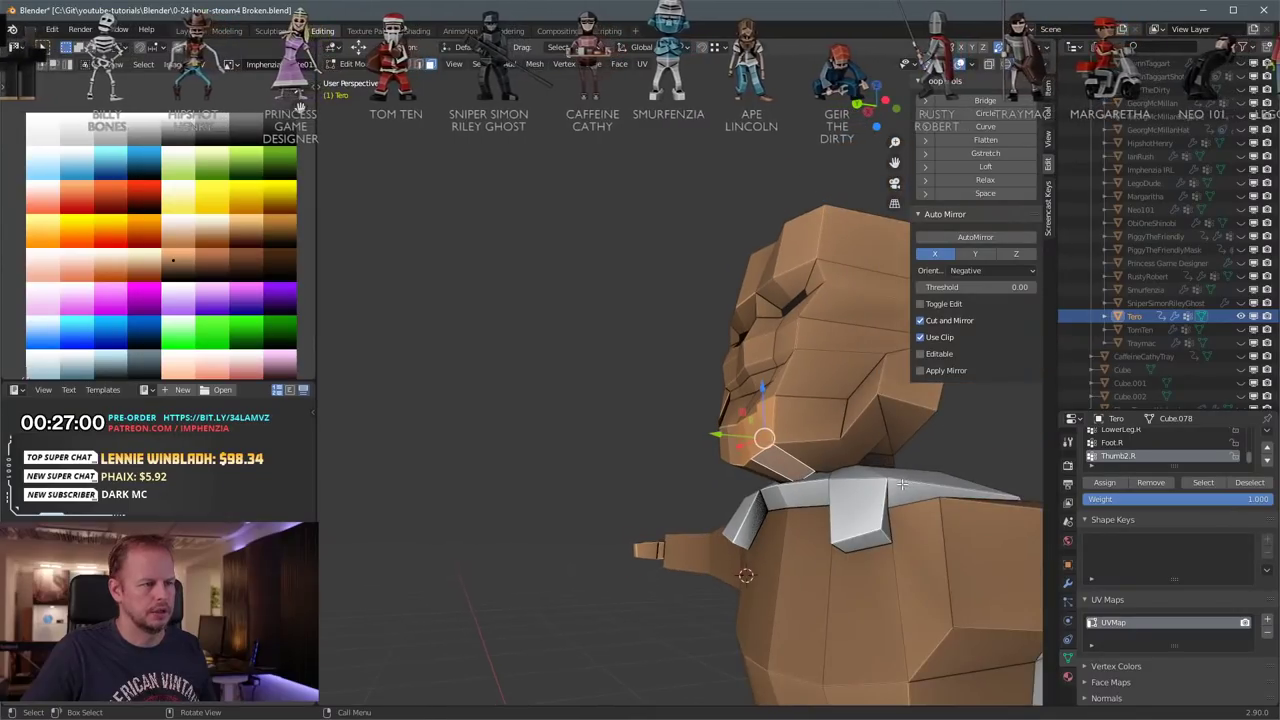
# Step: Extend the face selection along the side of the jaw and over the remaining faces below the mouth
pyautogui.moveTo(900, 484); pyautogui.dragTo(828, 472, button='middle')
pyautogui.keyDown('shift'); pyautogui.click(849, 447); pyautogui.keyUp('shift')
pyautogui.keyDown('shift'); pyautogui.click(799, 420); pyautogui.keyUp('shift')
pyautogui.moveTo(802, 420); pyautogui.dragTo(962, 444, button='middle')
pyautogui.keyDown('shift'); pyautogui.click(808, 384); pyautogui.keyUp('shift')
pyautogui.keyDown('shift'); pyautogui.click(768, 388); pyautogui.keyUp('shift')
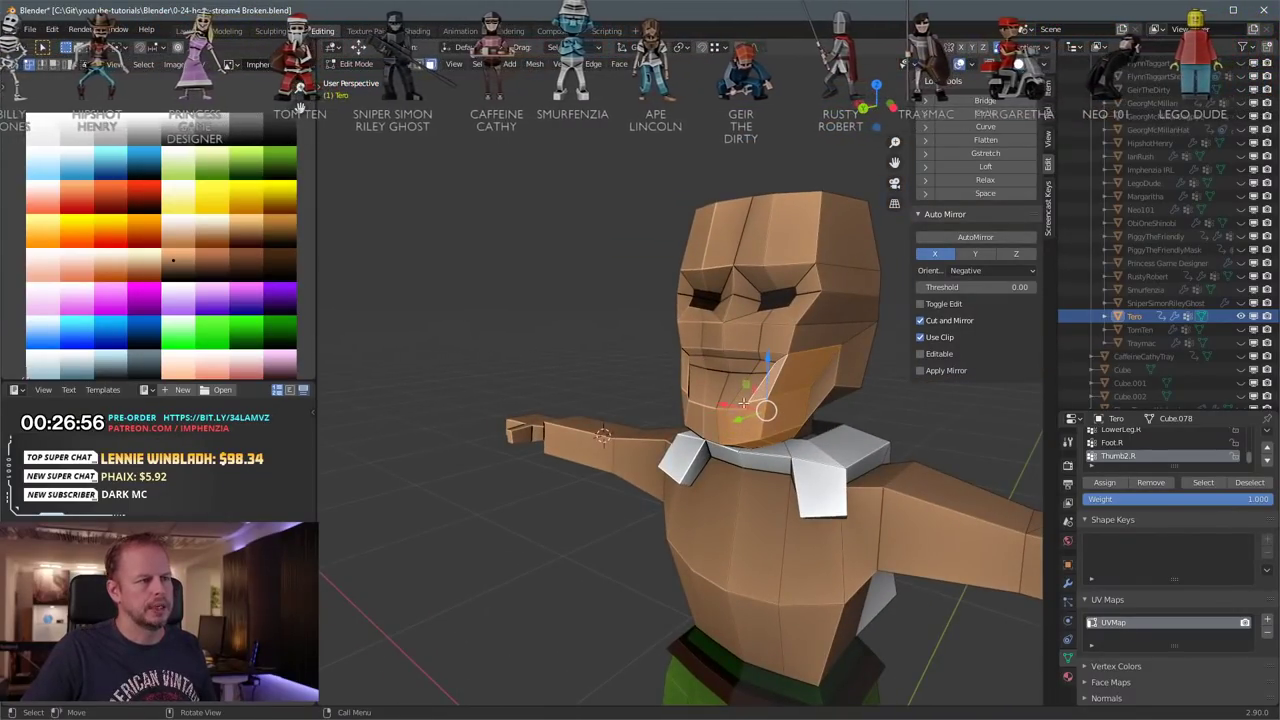
pyautogui.keyDown('shift'); pyautogui.click(738, 400); pyautogui.keyUp('shift')
pyautogui.keyDown('shift'); pyautogui.click(731, 397); pyautogui.keyUp('shift')
pyautogui.moveTo(731, 397); pyautogui.dragTo(797, 396, button='middle')
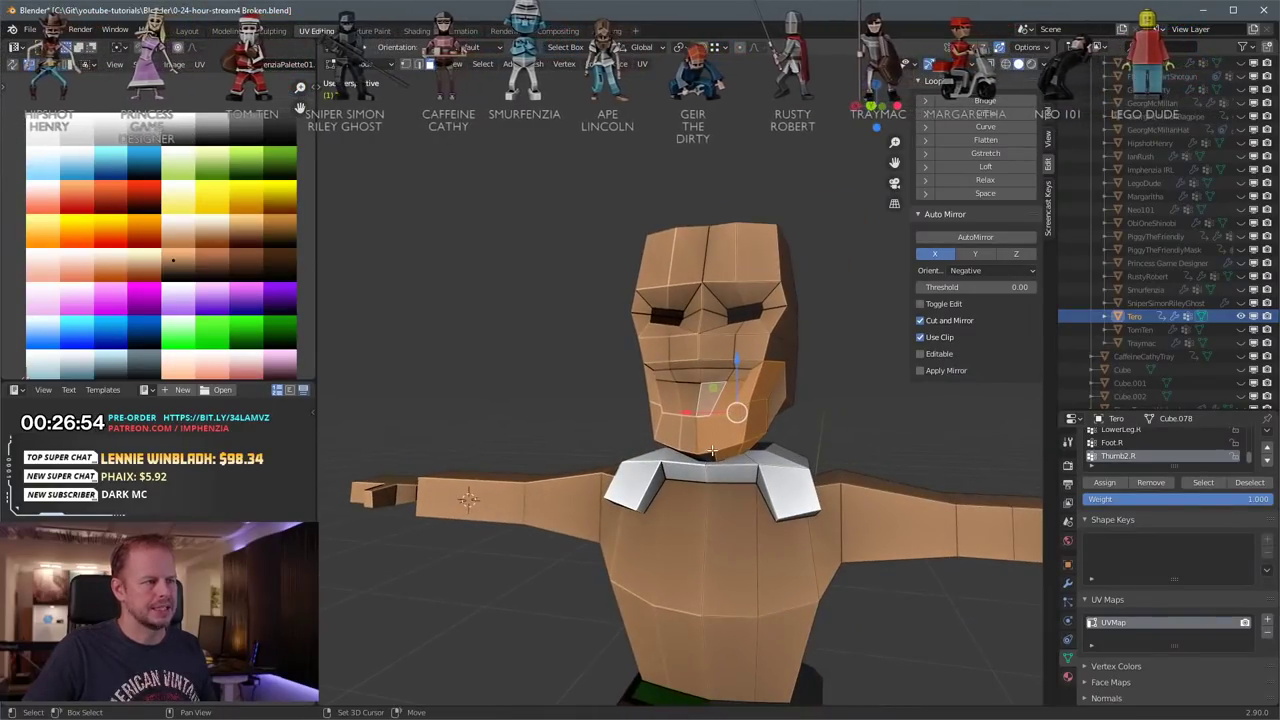
# Step: Scale the selected jaw faces to 0.635 along Y and move them to reshape the protruding jaw
pyautogui.moveTo(708, 455); pyautogui.dragTo(932, 456, button='middle')
pyautogui.press('s')
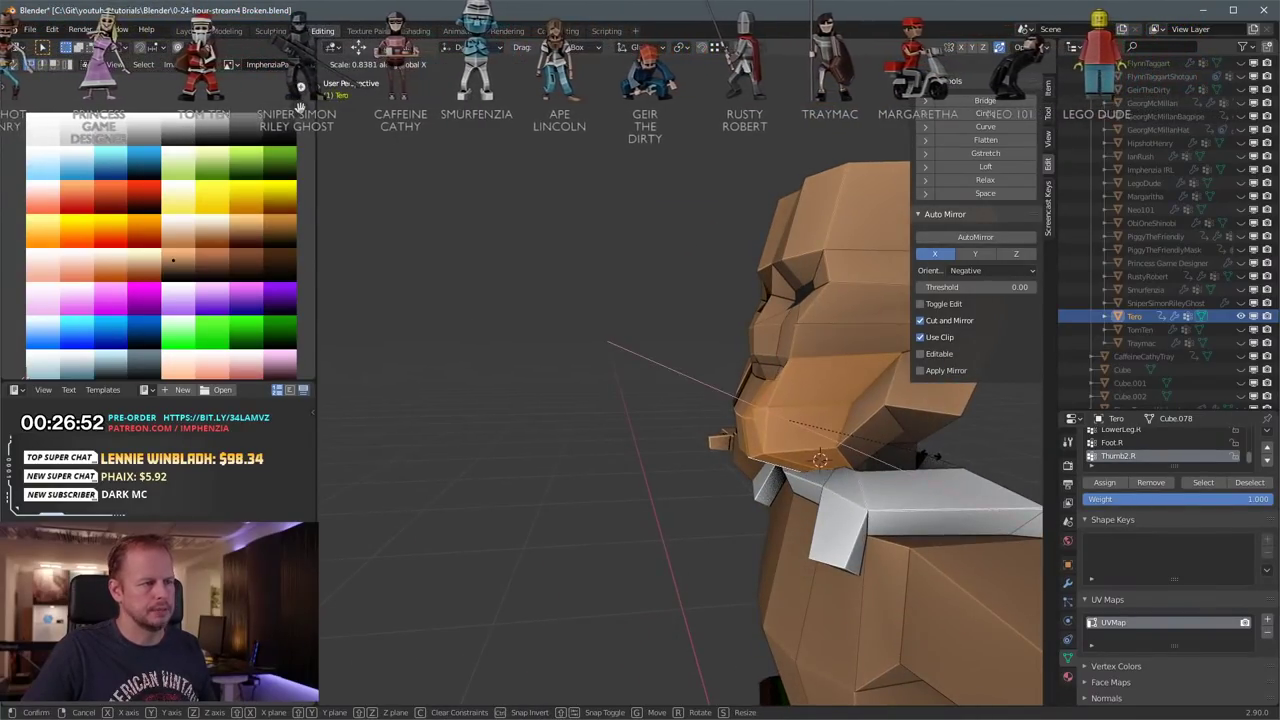
pyautogui.press('y')
pyautogui.click(838, 457)
pyautogui.press('g')
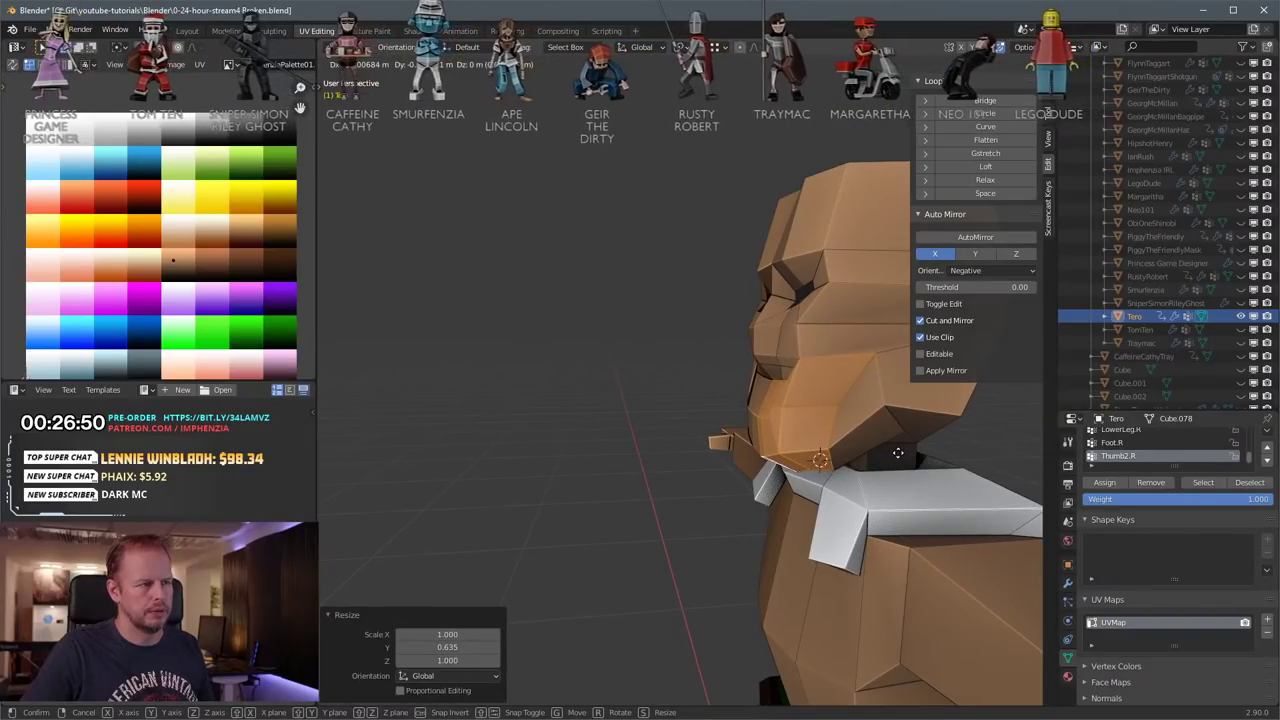
pyautogui.click(840, 457)
pyautogui.scroll(-1, 840, 457)
pyautogui.moveTo(839, 457); pyautogui.dragTo(702, 466, button='middle')
pyautogui.press('g')
pyautogui.click(814, 426)
pyautogui.press('g')
pyautogui.click(797, 382)
# Step: Move the selected jaw faces' UVs to a dark brown palette swatch to colour them as a beard
pyautogui.scroll(3, 745, 425)
pyautogui.press('a')
pyautogui.press('g')
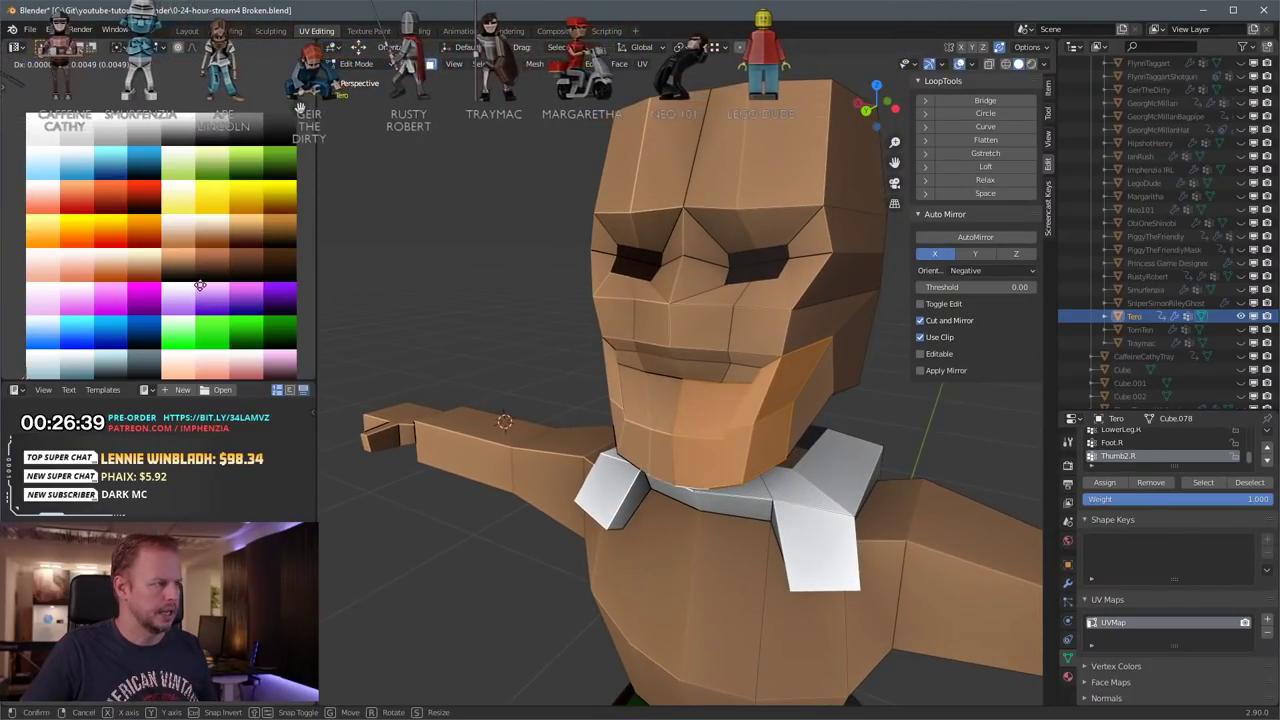
pyautogui.click(211, 305)
pyautogui.scroll(-3, 810, 425)
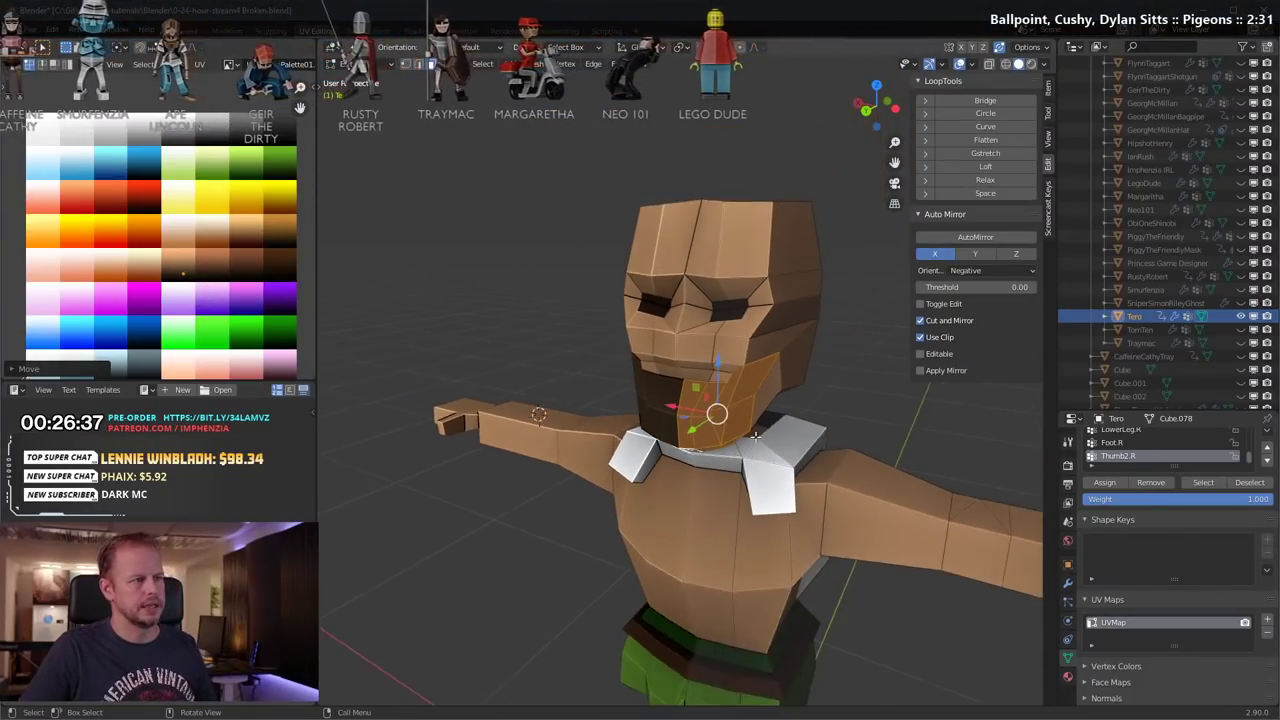
pyautogui.moveTo(810, 425); pyautogui.dragTo(836, 417, button='middle')
pyautogui.scroll(2, 706, 422)
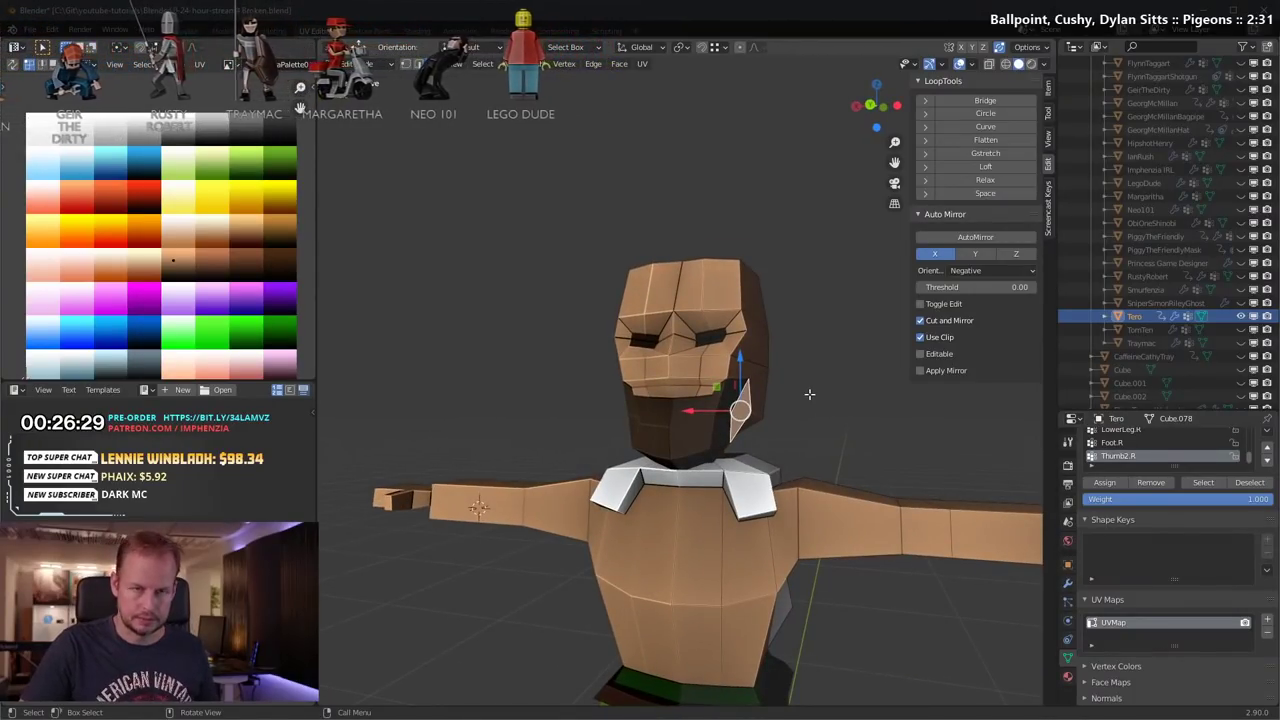
pyautogui.moveTo(808, 394); pyautogui.dragTo(790, 405, button='middle')
pyautogui.scroll(4, 790, 405)
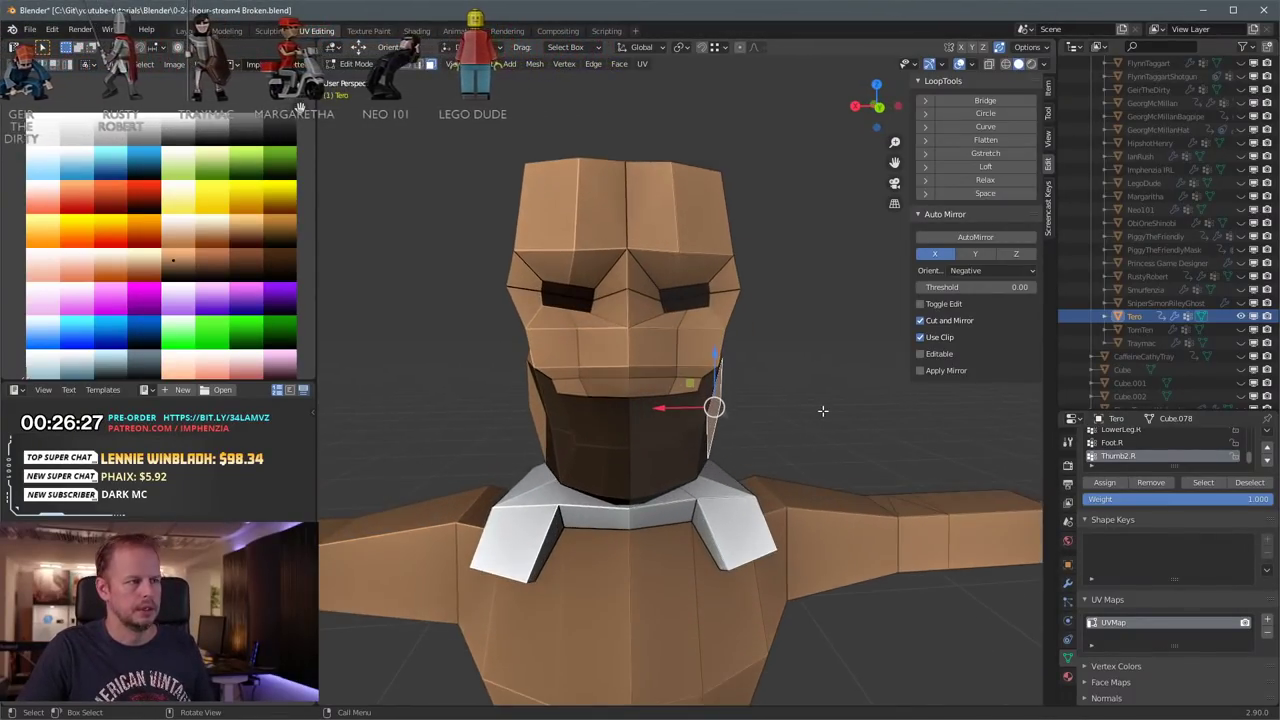
# Step: Try insetting the selected faces between the nose and mouth, and select the upper lip face
pyautogui.click(684, 371)
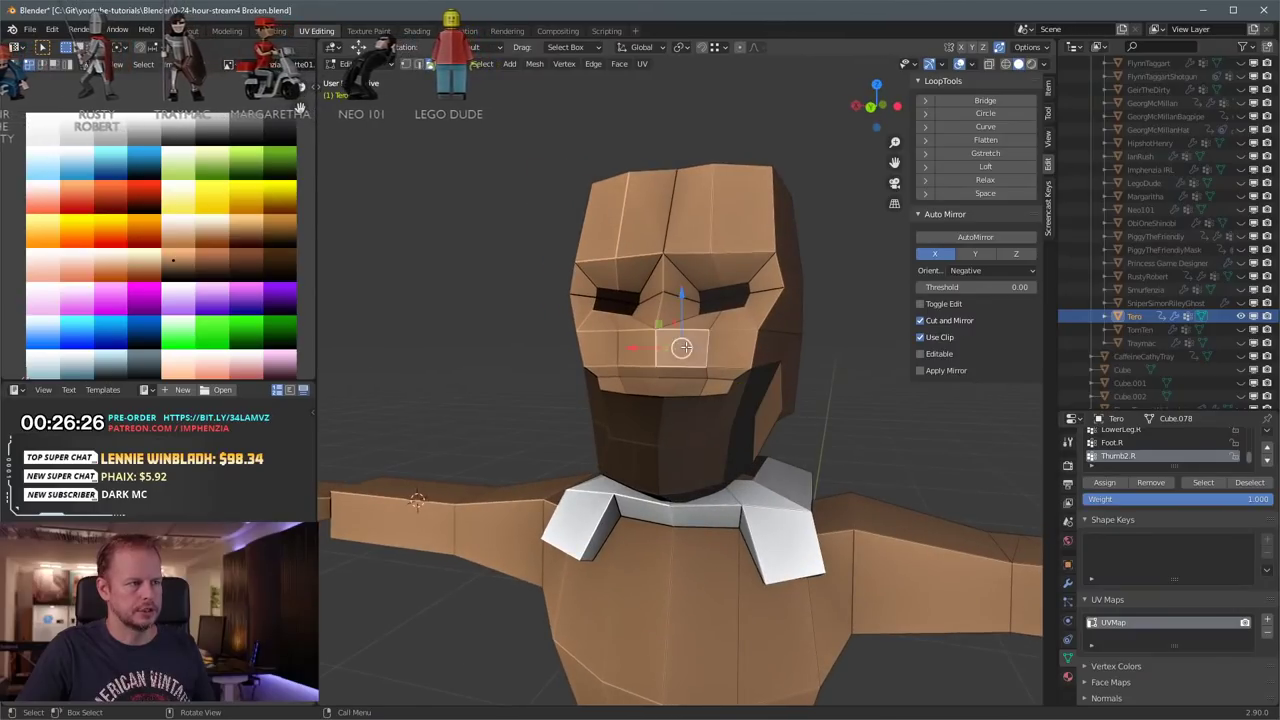
pyautogui.keyDown('shift'); pyautogui.click(750, 347); pyautogui.keyUp('shift')
pyautogui.click(685, 351)
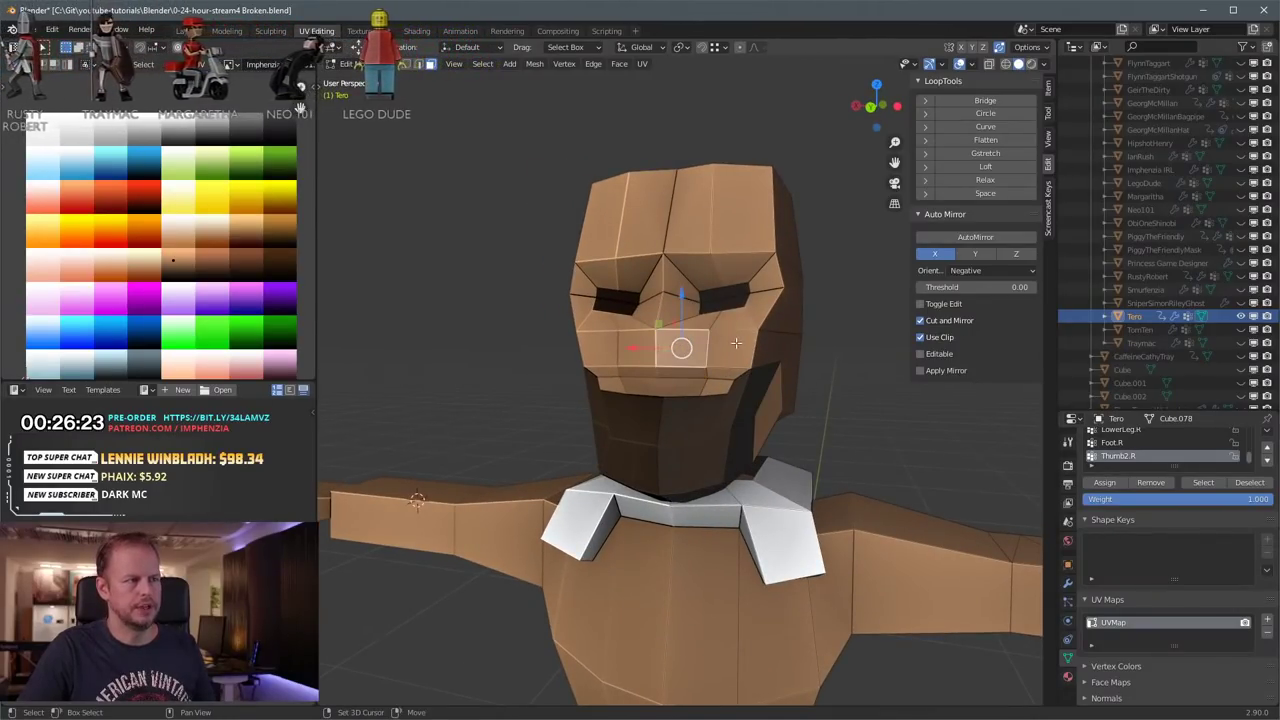
pyautogui.keyDown('shift'); pyautogui.click(736, 347); pyautogui.keyUp('shift')
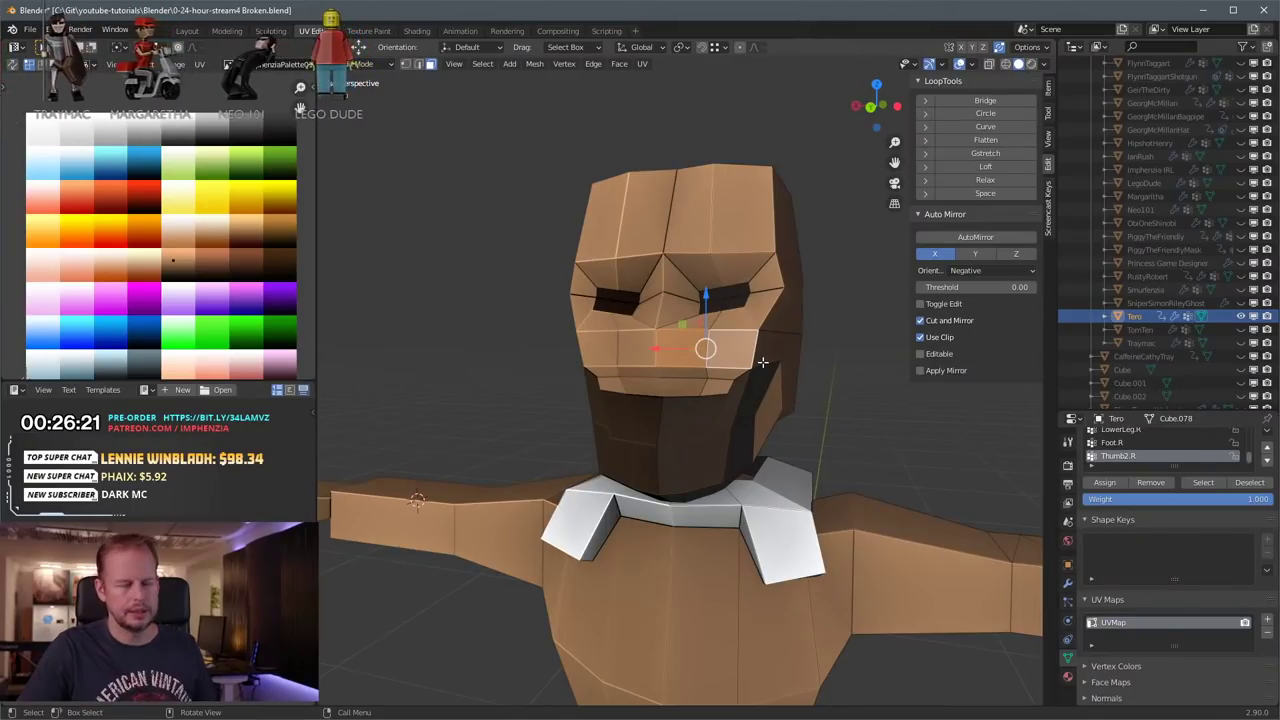
pyautogui.moveTo(762, 362); pyautogui.dragTo(790, 378, button='middle')
pyautogui.press('i')
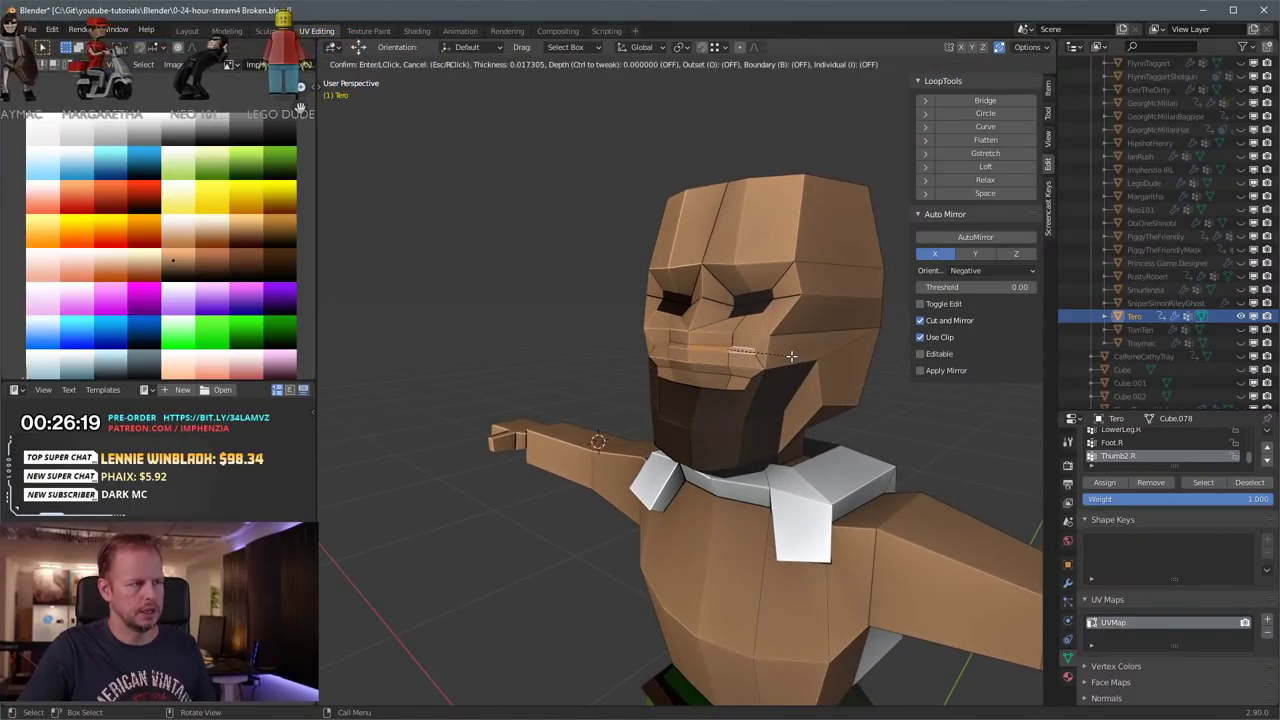
pyautogui.click(796, 356)
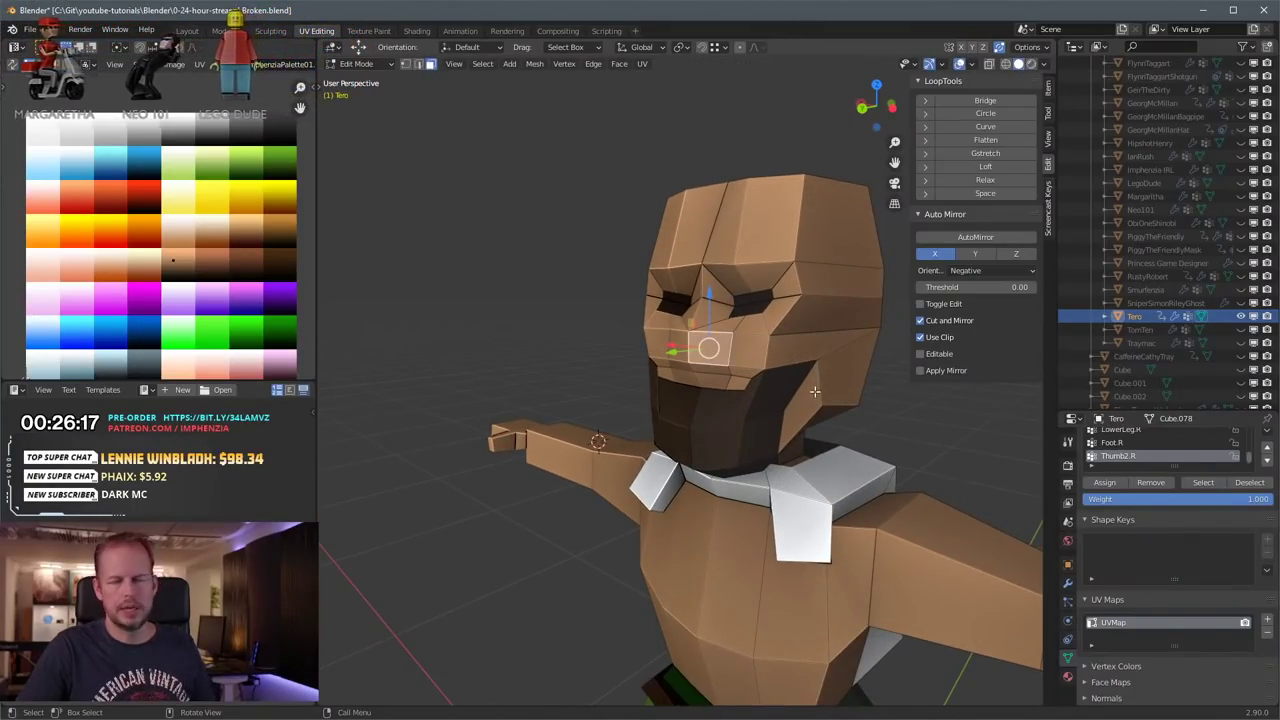
pyautogui.click(709, 375)
pyautogui.click(718, 367)
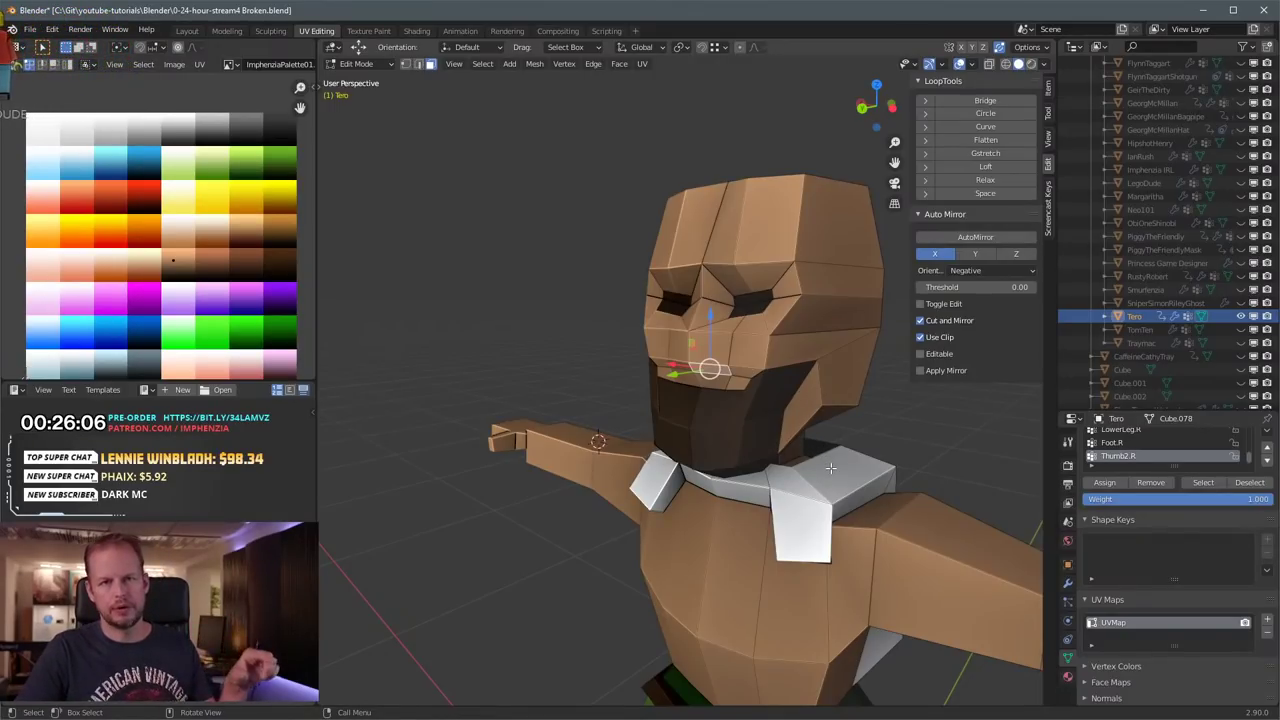
# Step: Add a loop cut around the waist above the belt with a slide factor of 0.066 and scale it to 0.879
pyautogui.scroll(-3, 863, 444)
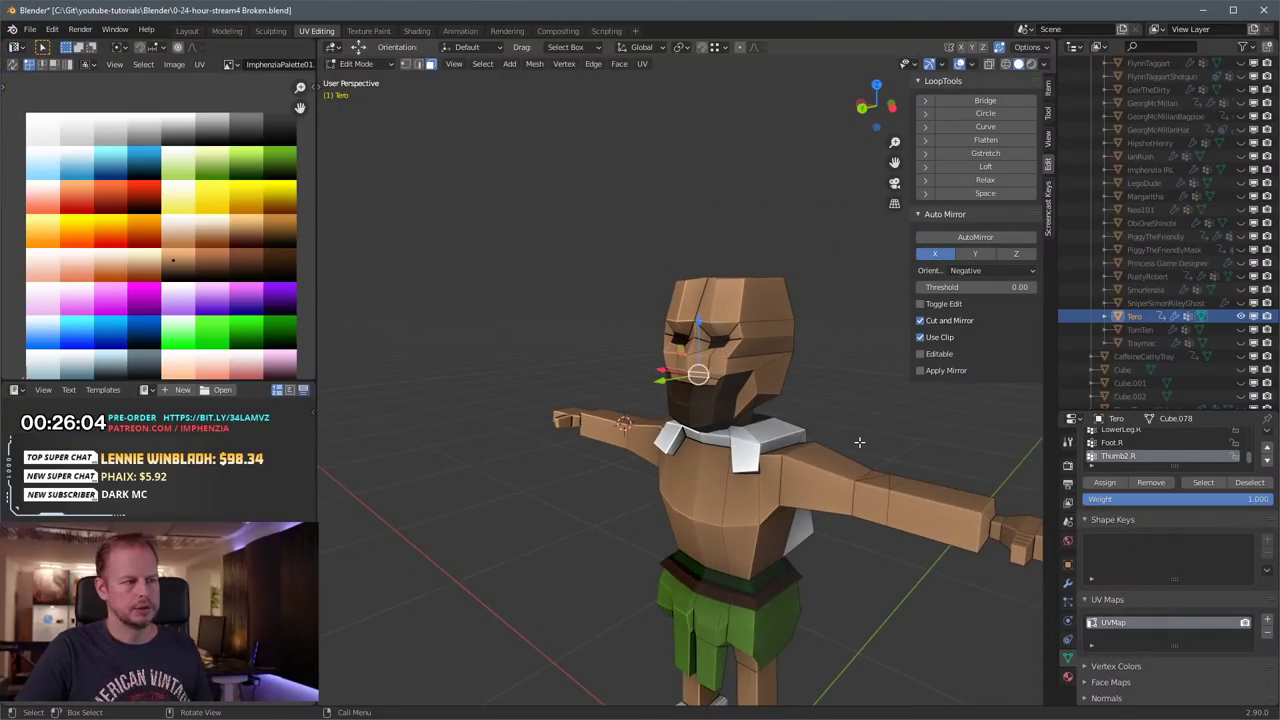
pyautogui.moveTo(859, 441); pyautogui.dragTo(781, 468, button='middle')
pyautogui.scroll(3, 781, 468)
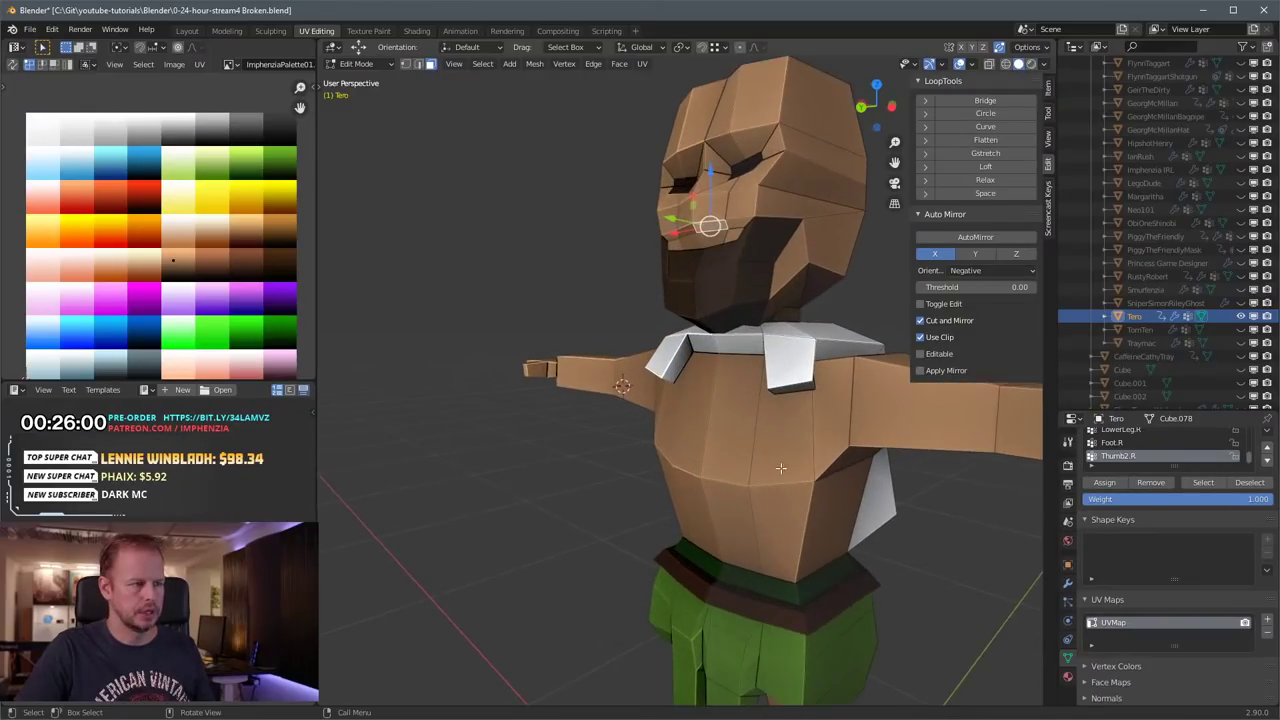
pyautogui.hotkey('ctrl', 'r')
pyautogui.click(798, 551)
pyautogui.click(801, 543)
pyautogui.press('s')
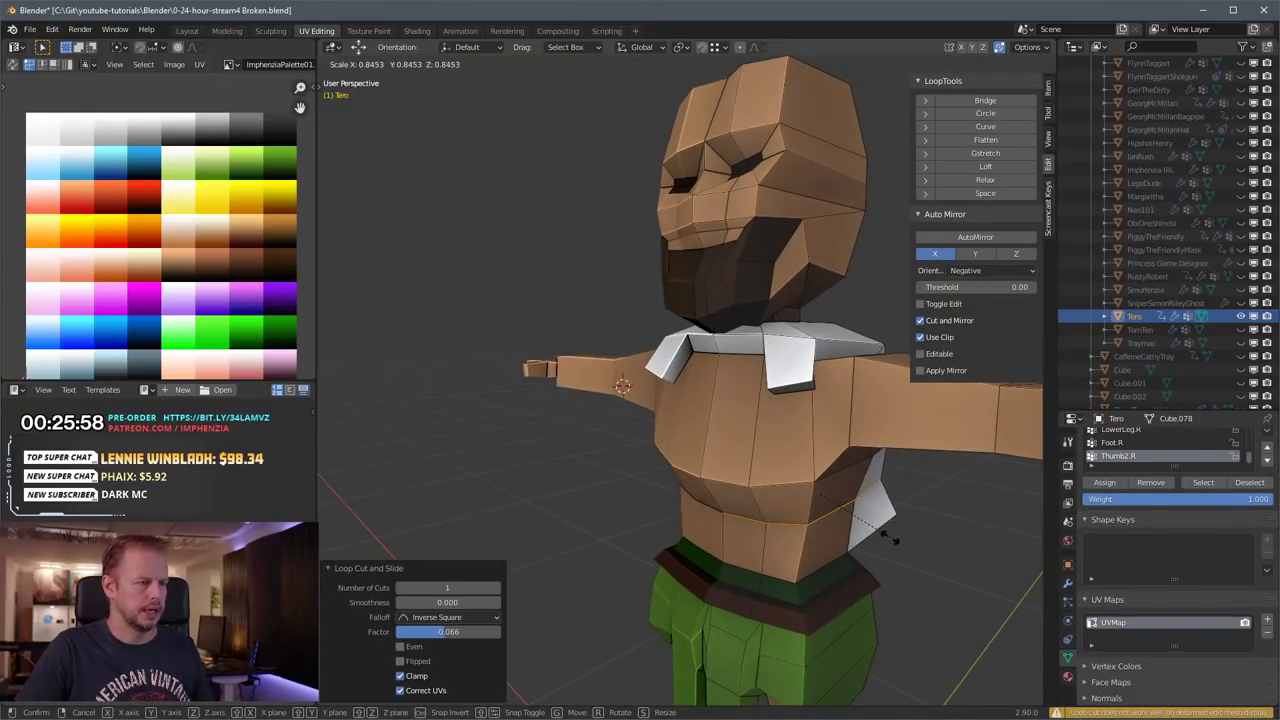
pyautogui.click(893, 537)
# Step: Add a horizontal loop cut through the chest and arms with a slide factor of 0.085 and fatten it along its normals
pyautogui.moveTo(888, 532); pyautogui.dragTo(813, 445, button='middle')
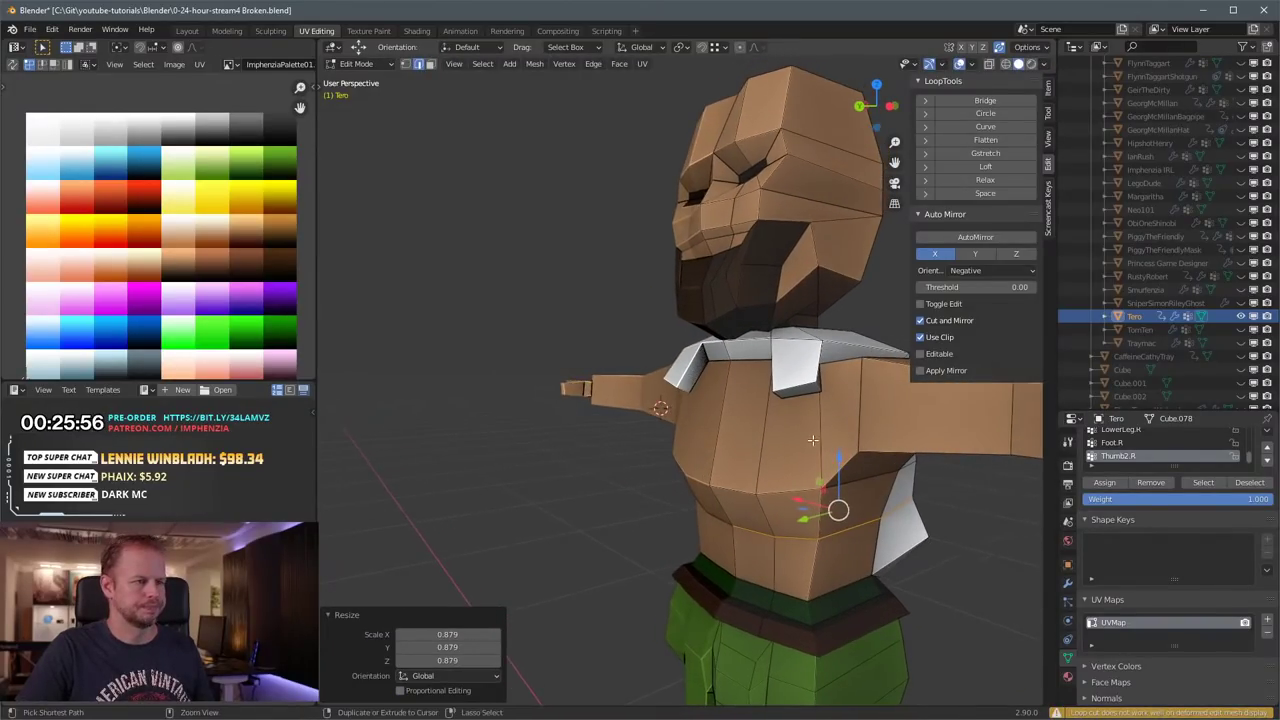
pyautogui.keyDown('alt'); pyautogui.click(812, 440); pyautogui.keyUp('alt')
pyautogui.press('g')
pyautogui.press('g')
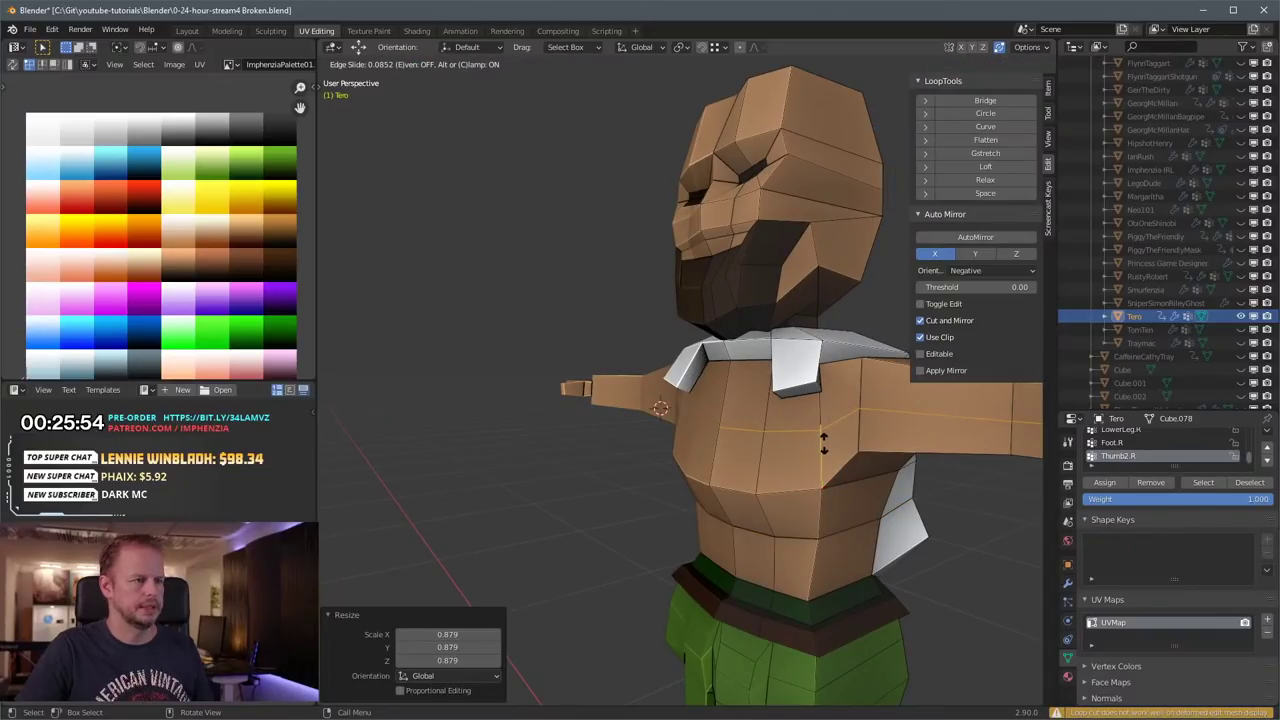
pyautogui.click(823, 445)
pyautogui.rightClick(834, 445)
pyautogui.moveTo(839, 445); pyautogui.dragTo(734, 434, button='middle')
pyautogui.hotkey('alt', 's')
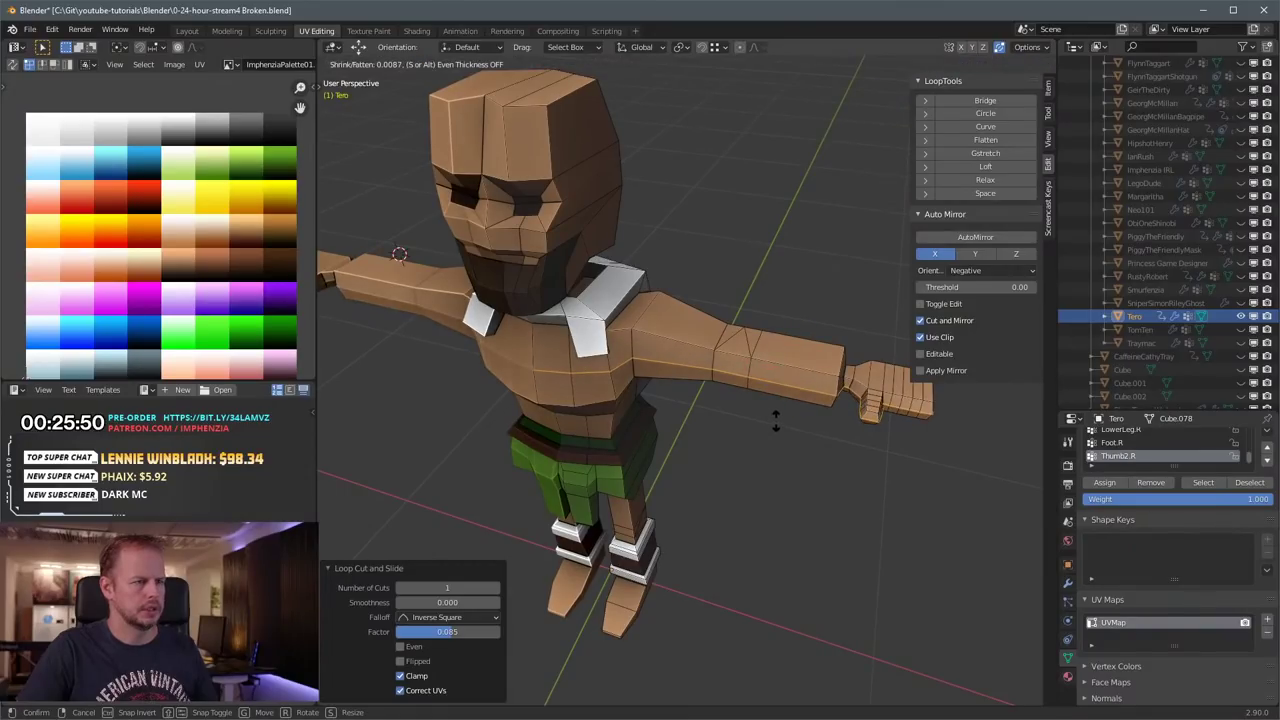
pyautogui.click(772, 416)
# Step: Add a loop cut around the shoulder where the arm meets the torso, with a slide factor of 0.625
pyautogui.moveTo(772, 416); pyautogui.dragTo(700, 376, button='middle')
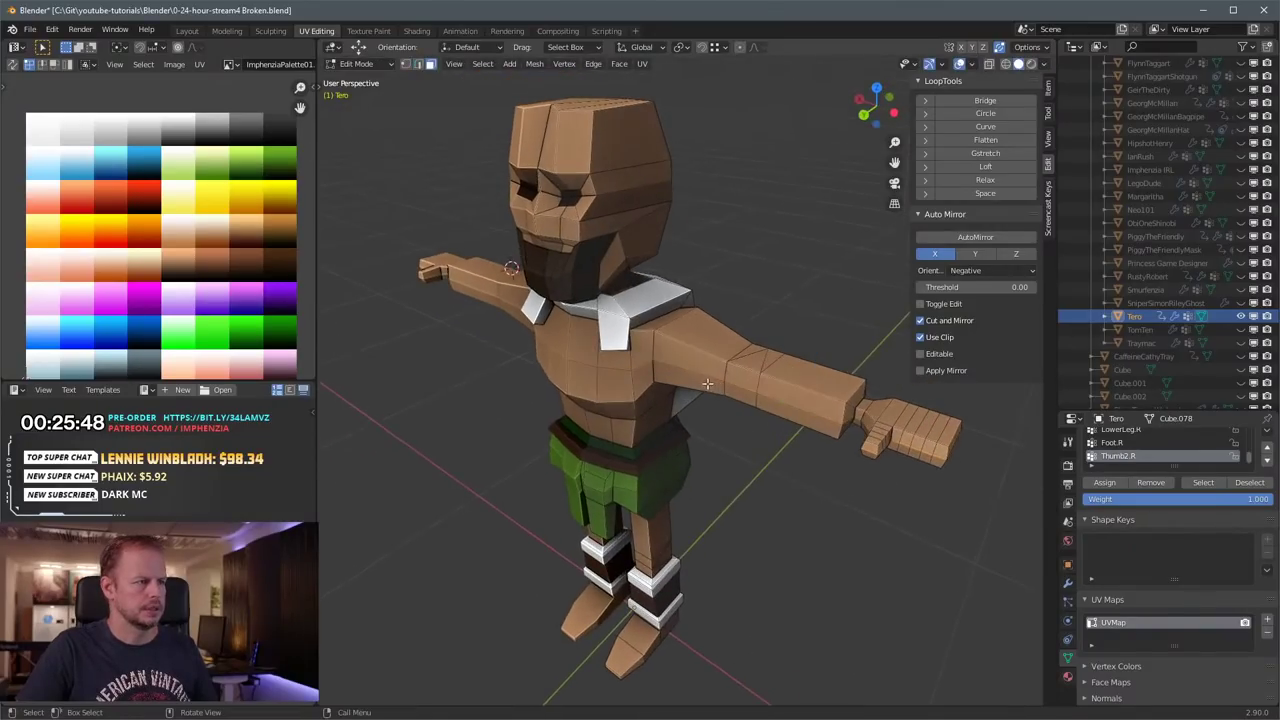
pyautogui.hotkey('ctrl', 'r')
pyautogui.click(705, 368)
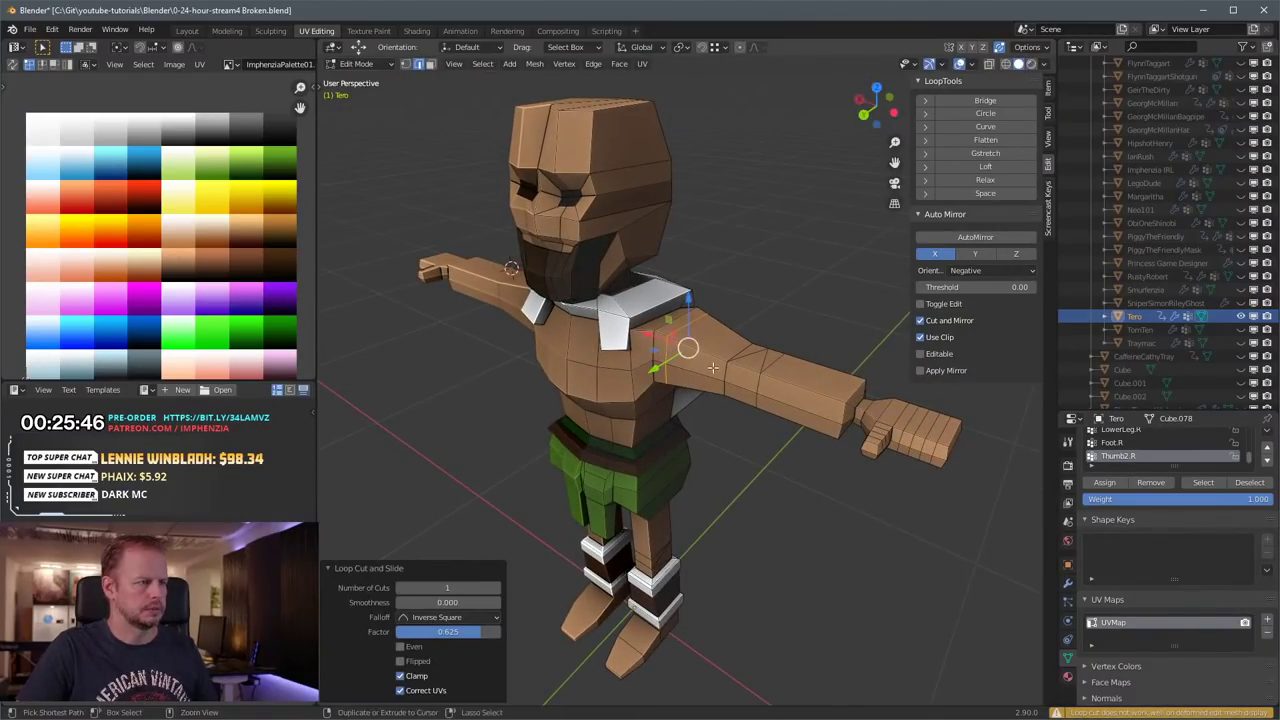
# Step: Adjust the shoulder geometry beside the chest, finishing with a move of about -0.004 m in X, -0.008 m in Y and 0.001 m in Z
pyautogui.click(730, 366)
pyautogui.moveTo(691, 372); pyautogui.dragTo(803, 402, button='middle')
pyautogui.press('g')
pyautogui.click(760, 369)
pyautogui.press('g')
pyautogui.click(767, 370)
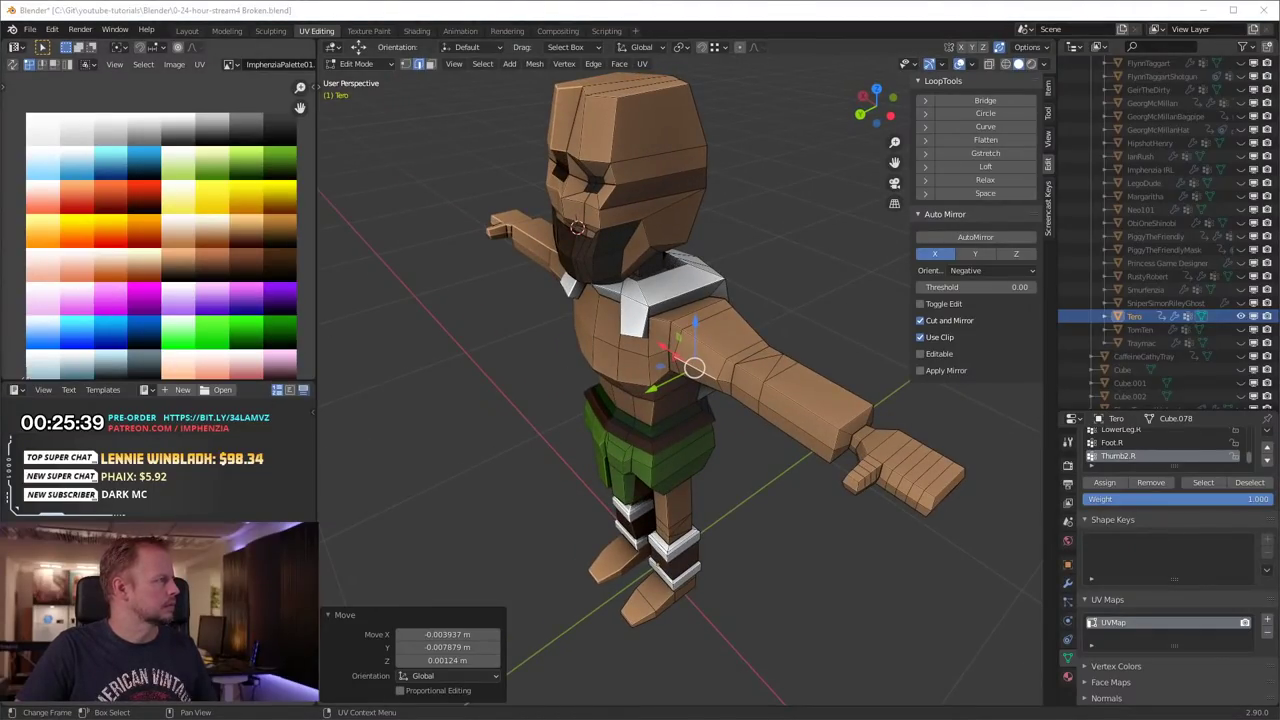
# Step: Select the vertical edge in the middle of the forehead and move it about 0.018 m in Y
pyautogui.moveTo(508, 247); pyautogui.dragTo(633, 322, button='middle')
pyautogui.moveTo(511, 324); pyautogui.dragTo(722, 320, button='middle')
pyautogui.click(668, 324)
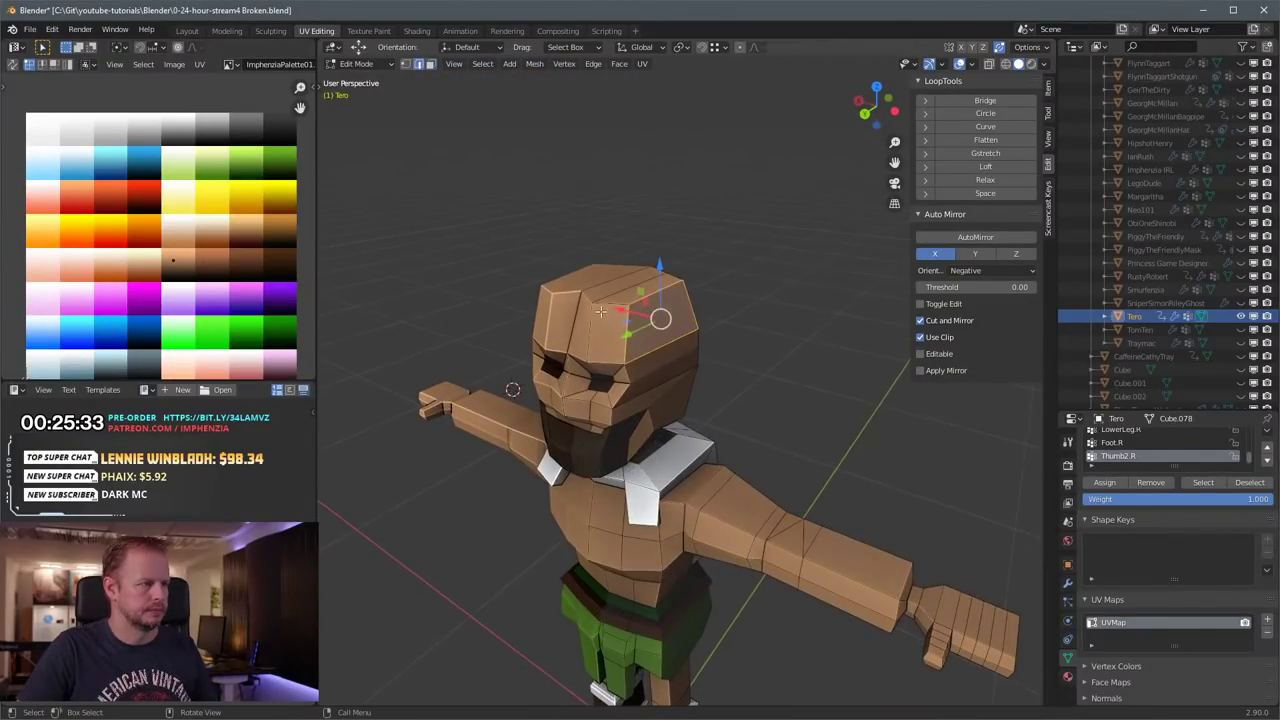
pyautogui.click(574, 308)
pyautogui.moveTo(574, 308); pyautogui.dragTo(534, 312, button='middle')
pyautogui.moveTo(518, 318); pyautogui.dragTo(502, 322)
pyautogui.moveTo(502, 322); pyautogui.dragTo(648, 284, button='middle')
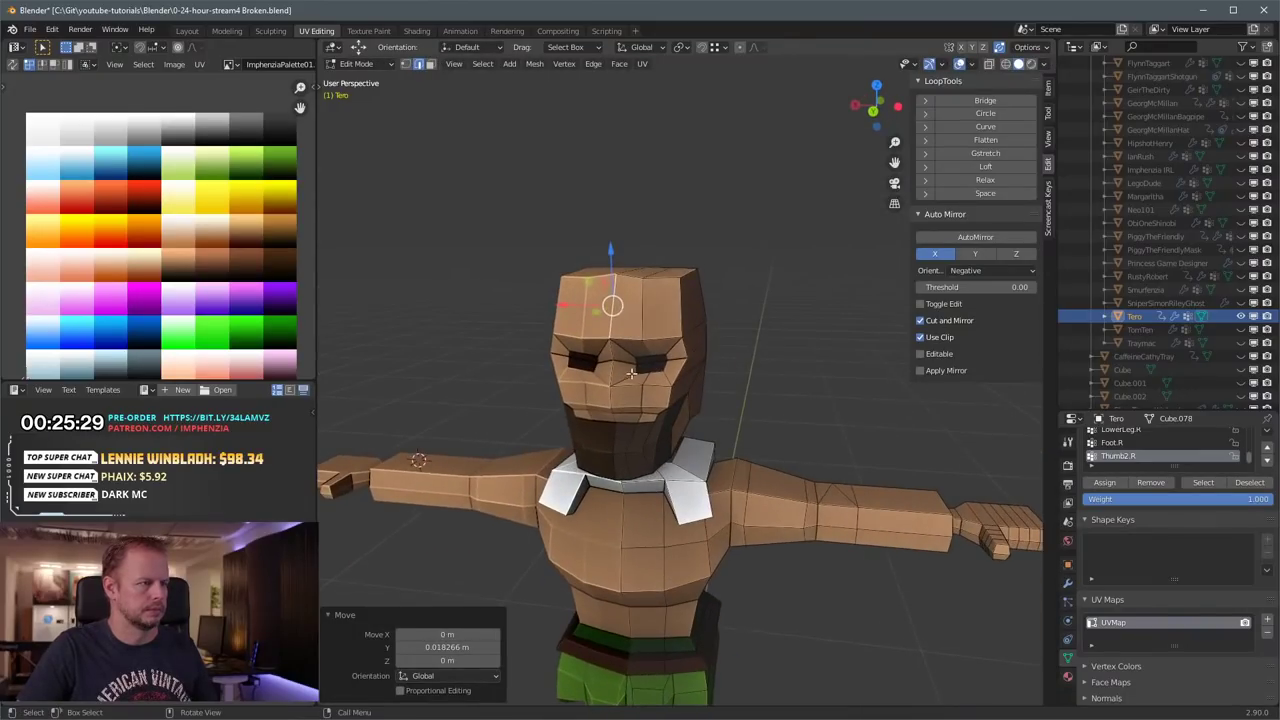
# Step: Select the brow-centre and nose-bridge vertices and adjust them, including a move of about -0.006 m in X, 0.002 m in Y and -0.006 m in Z
pyautogui.press('1')
pyautogui.click(614, 337)
pyautogui.keyDown('shift'); pyautogui.click(618, 358); pyautogui.keyUp('shift')
pyautogui.moveTo(612, 350); pyautogui.dragTo(605, 358)
pyautogui.moveTo(605, 358); pyautogui.dragTo(632, 333, button='middle')
pyautogui.moveTo(579, 353); pyautogui.dragTo(576, 356)
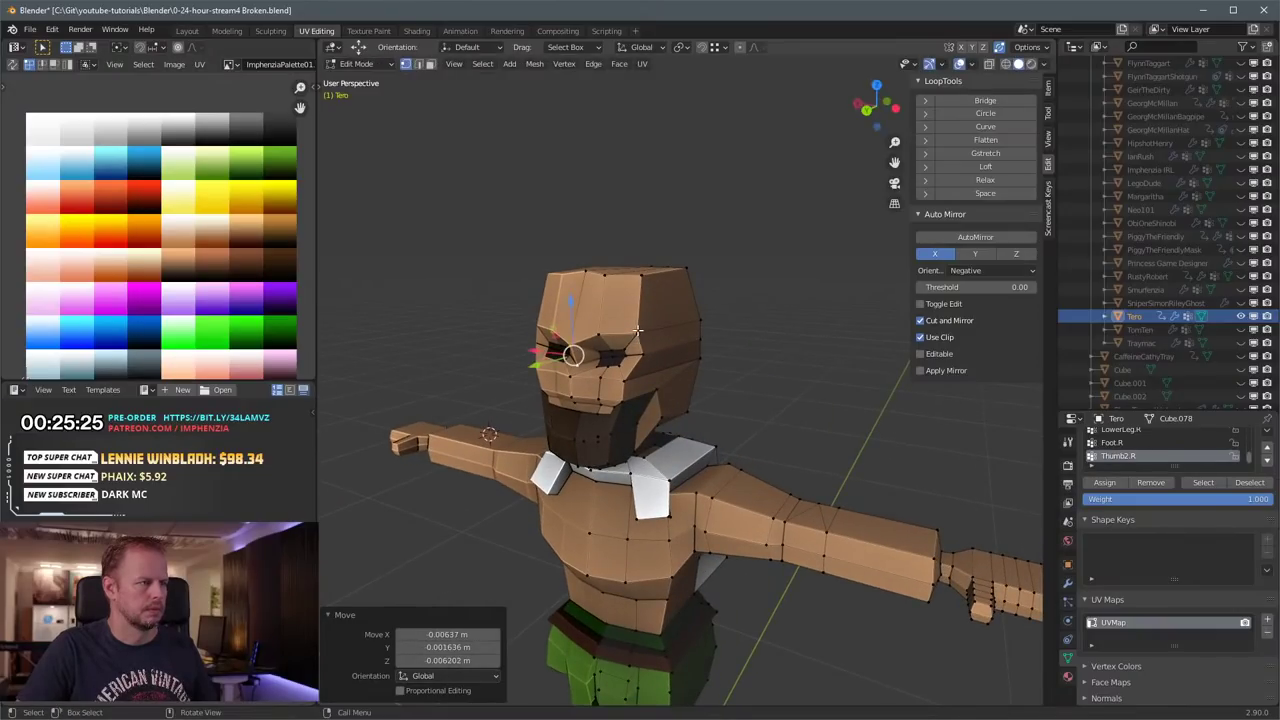
# Step: Move the outer eyebrow vertex about 0.006 m in X, -0.001 m in Y and 0.004 m in Z
pyautogui.click(644, 334)
pyautogui.moveTo(644, 334); pyautogui.dragTo(716, 314, button='middle')
pyautogui.moveTo(706, 315); pyautogui.dragTo(709, 313)
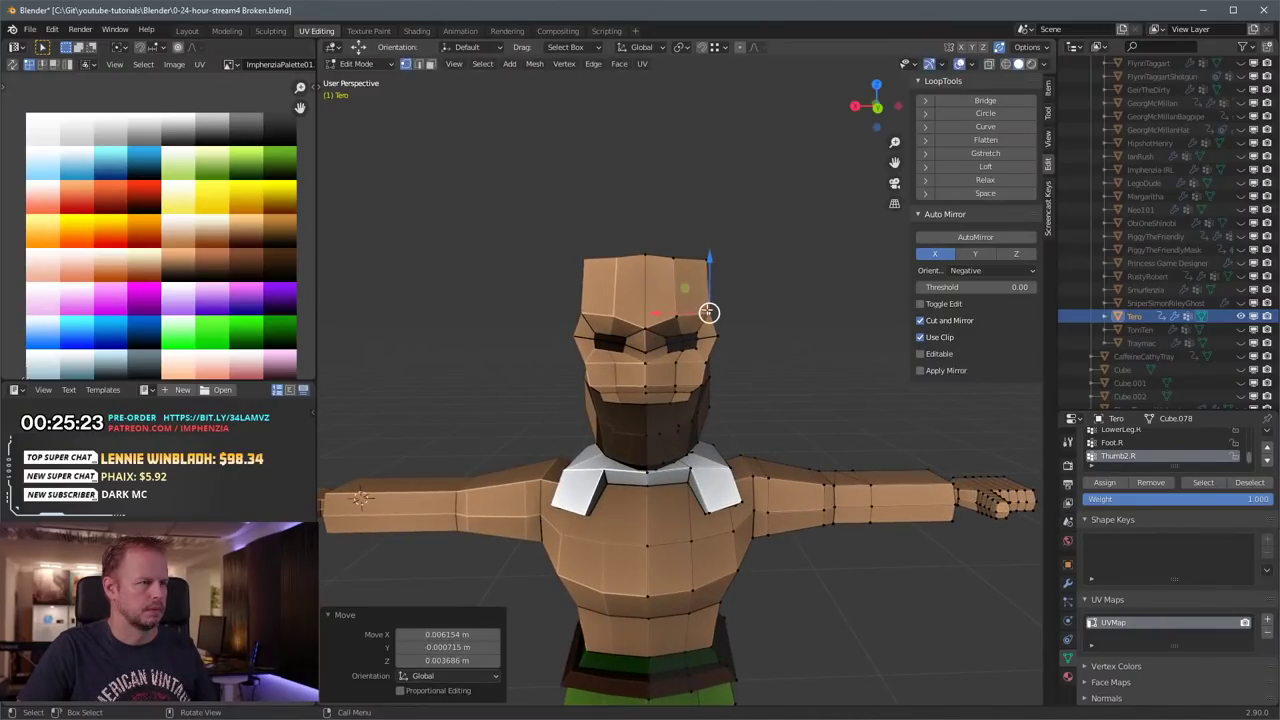
# Step: Move the top outer vertex of the forehead about -0.009 m in X, 0.001 m in Y and -0.006 m in Z
pyautogui.click(706, 262)
pyautogui.moveTo(709, 263); pyautogui.dragTo(694, 266)
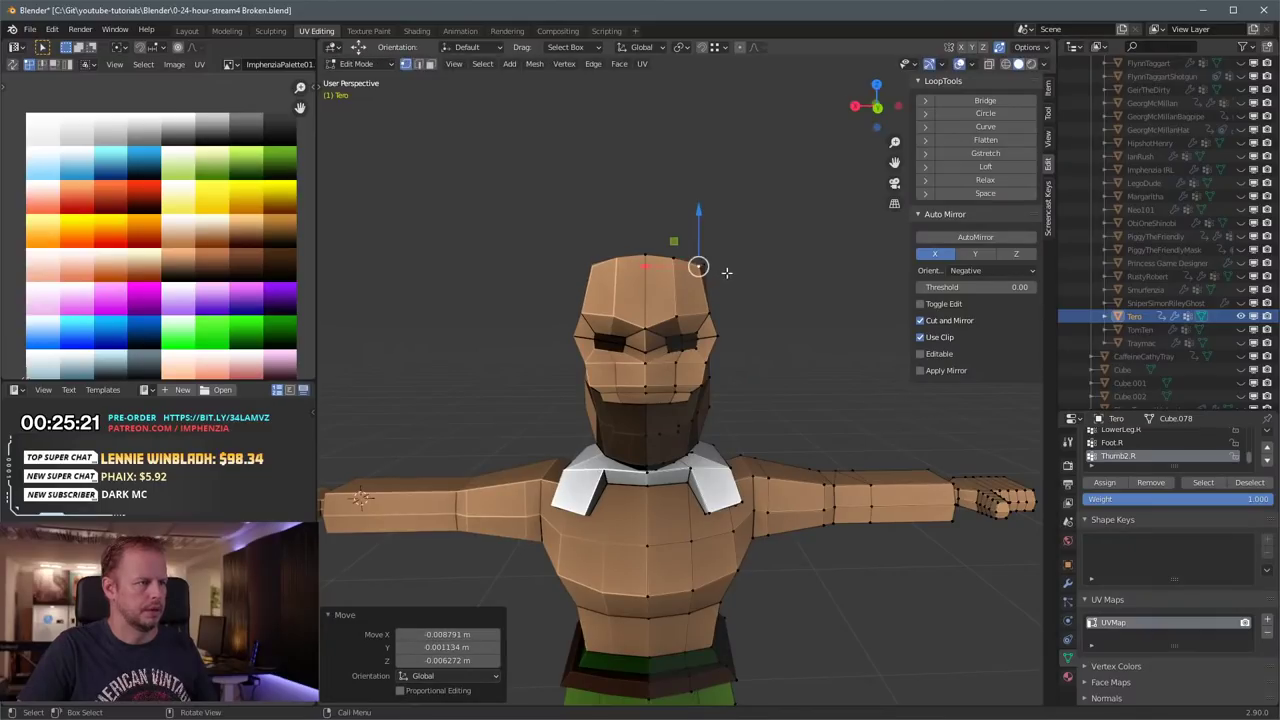
pyautogui.moveTo(723, 271); pyautogui.dragTo(704, 360, button='middle')
# Step: Raise the centre vertex above the mouth about 0.013 m and move the outer one about -0.015 m in X and 0.004 m in Z
pyautogui.click(525, 376)
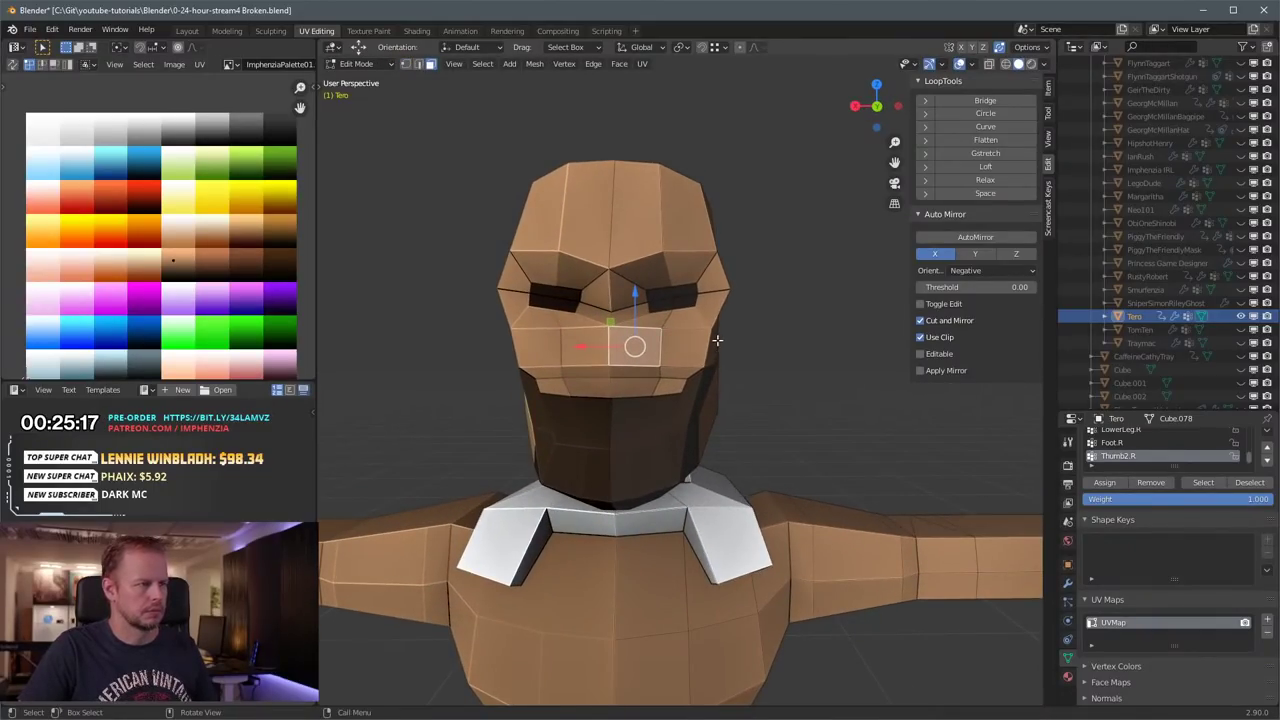
pyautogui.press('g')
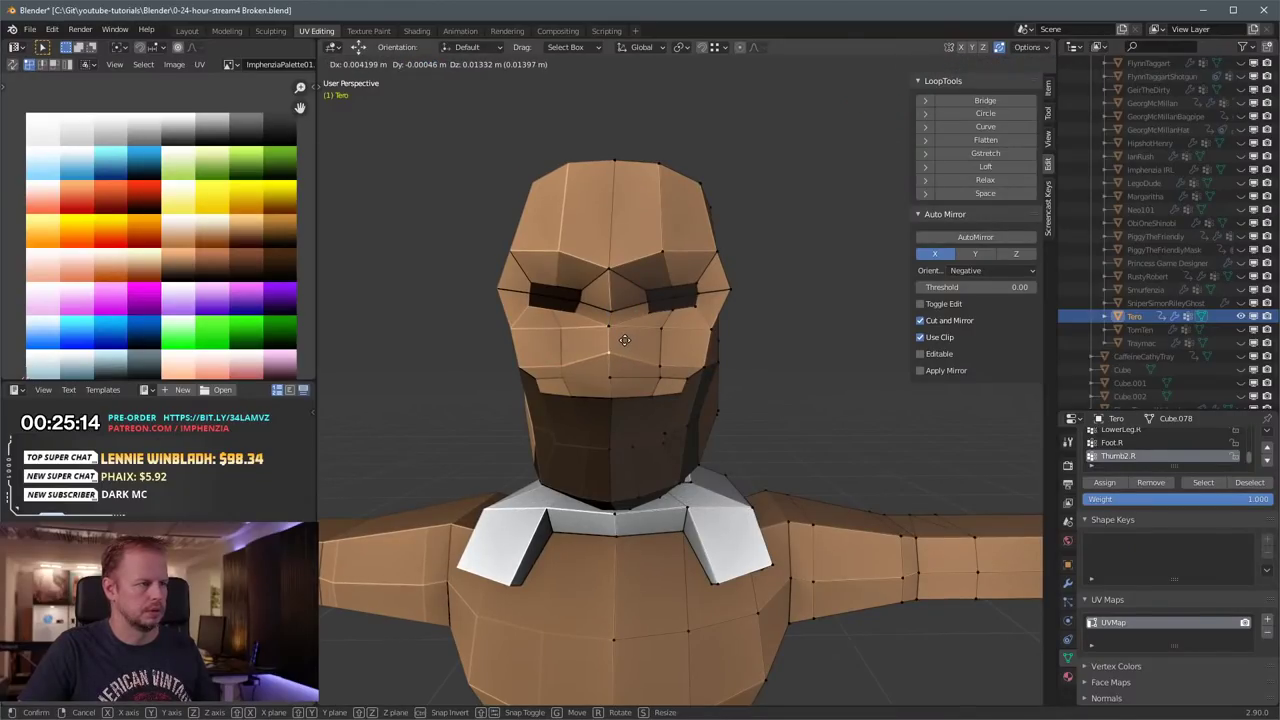
pyautogui.click(624, 340)
pyautogui.click(657, 365)
pyautogui.press('g')
pyautogui.click(675, 359)
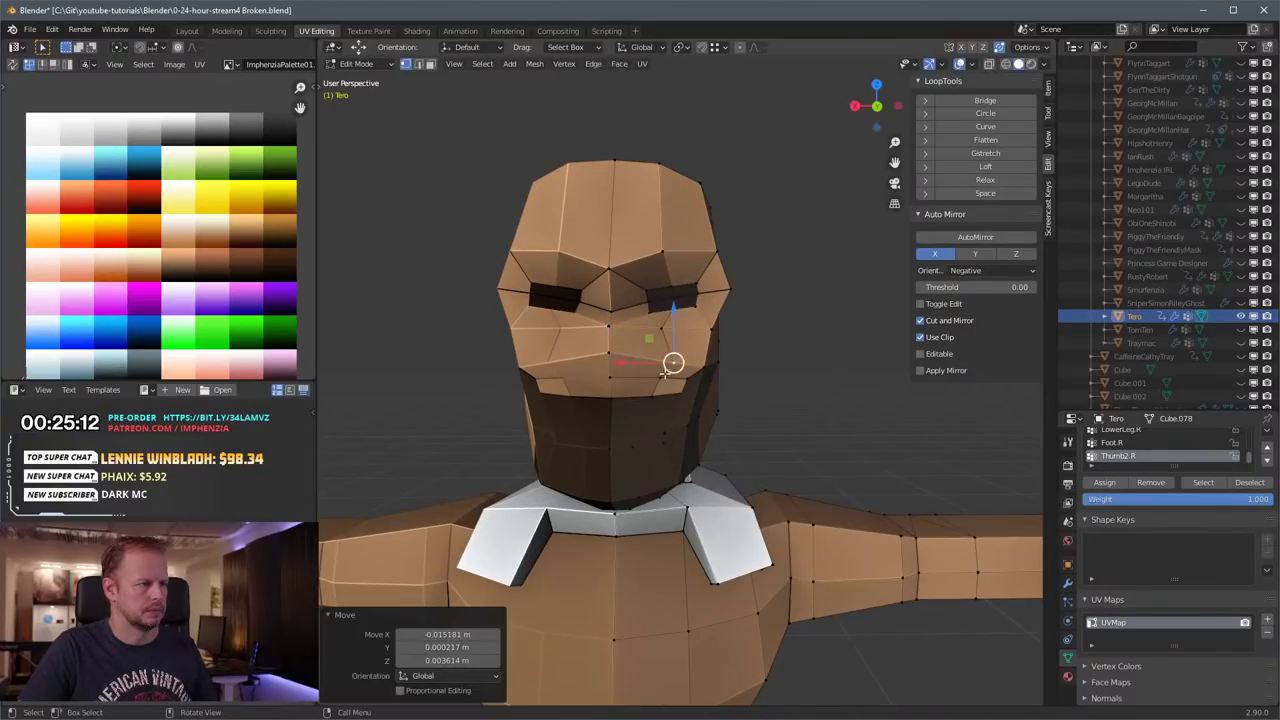
# Step: Adjust the outer vertex on the lower row above the mouth and slide that row's centre vertex along its edge
pyautogui.click(662, 376)
pyautogui.press('g')
pyautogui.click(666, 379)
pyautogui.press('g')
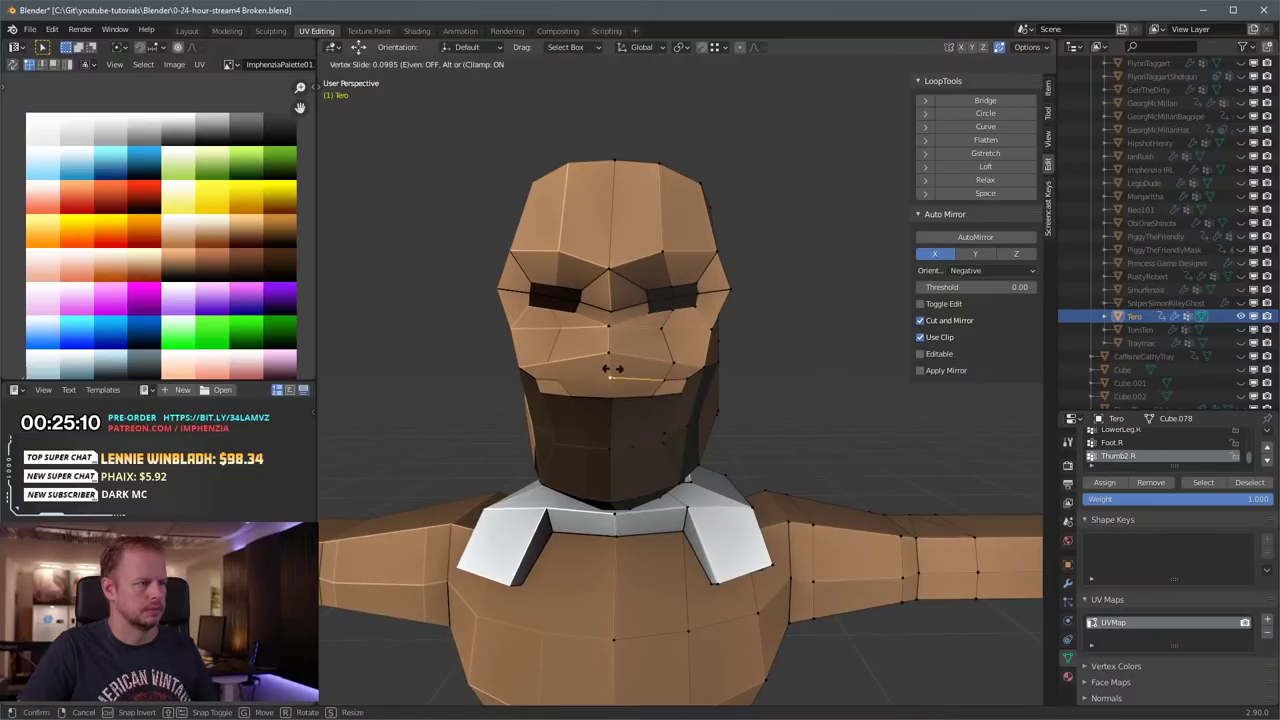
pyautogui.click(610, 372)
# Step: Extrude the upper-lip face outward as a moustache, scale it to 0.864 and move it about 0.001 m in X, Y and Z
pyautogui.press('3')
pyautogui.click(630, 367)
pyautogui.moveTo(632, 367); pyautogui.dragTo(746, 387, button='middle')
pyautogui.press('e')
pyautogui.click(746, 383)
pyautogui.press('s')
pyautogui.click(715, 384)
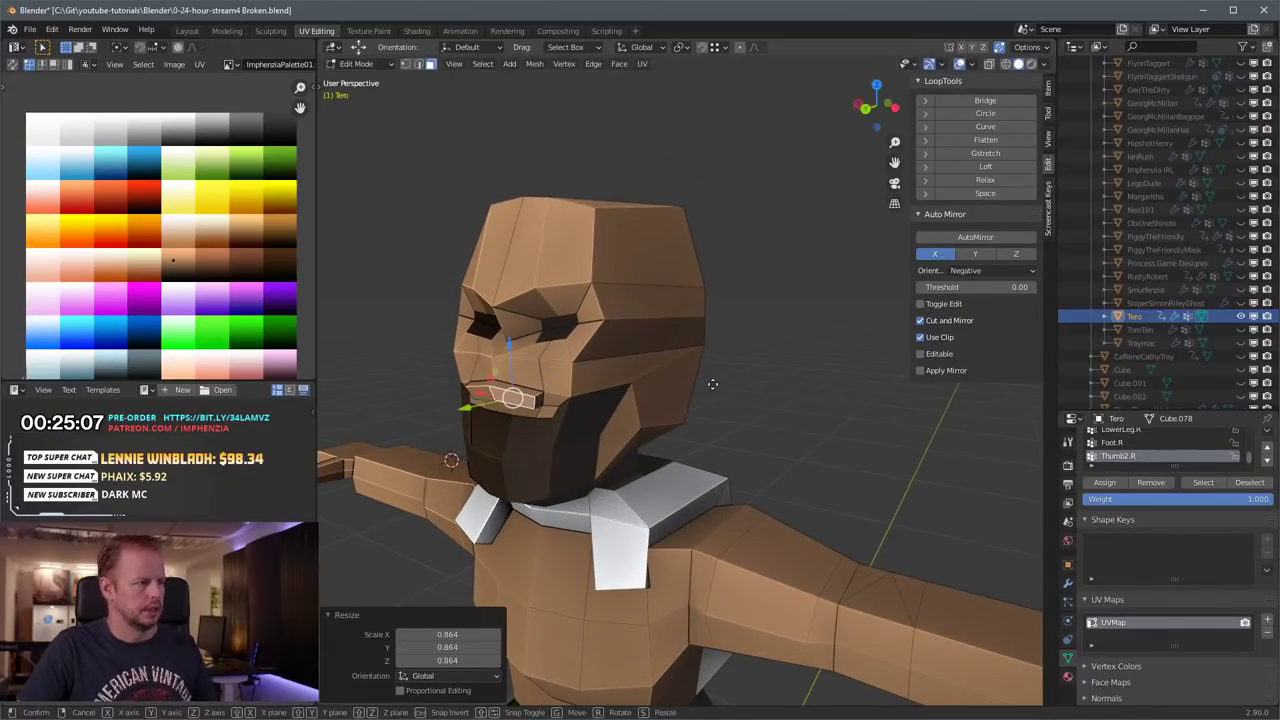
pyautogui.press('g')
pyautogui.click(710, 380)
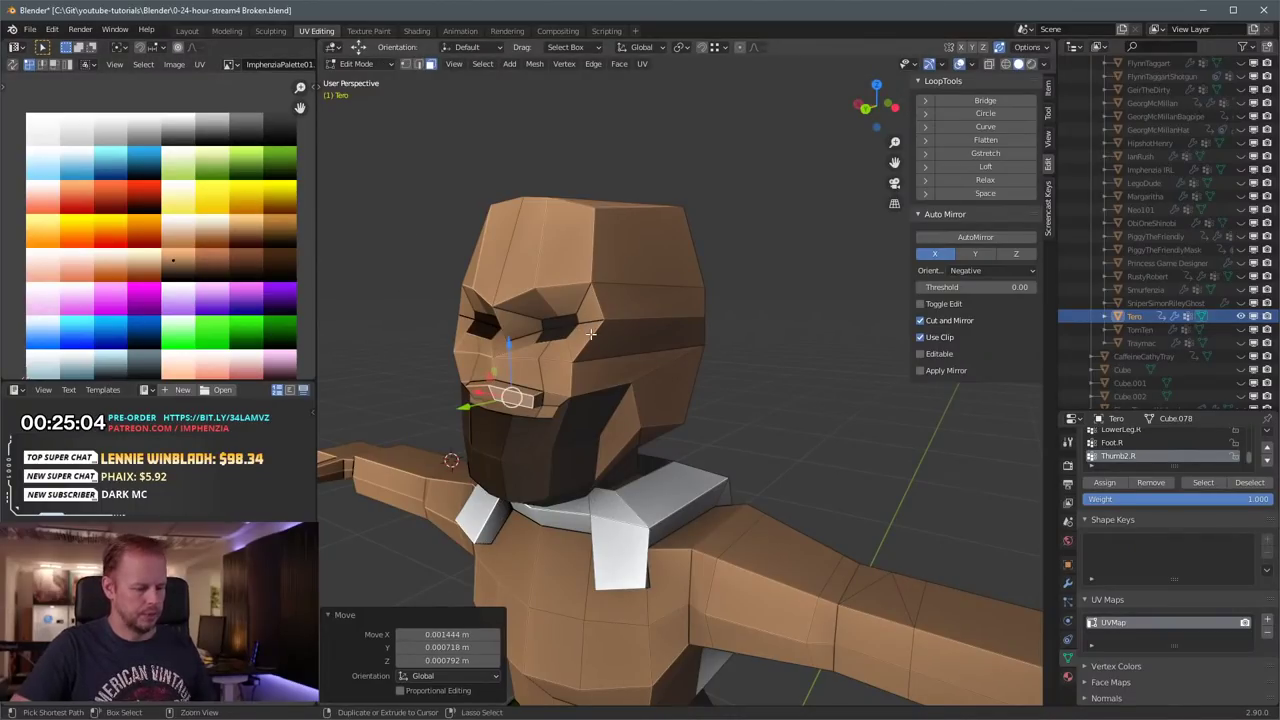
# Step: Expand the selection to the whole moustache and recolour it dark brown by moving its UVs on the palette
pyautogui.press('ctrl+KP_Add')
pyautogui.press('g')
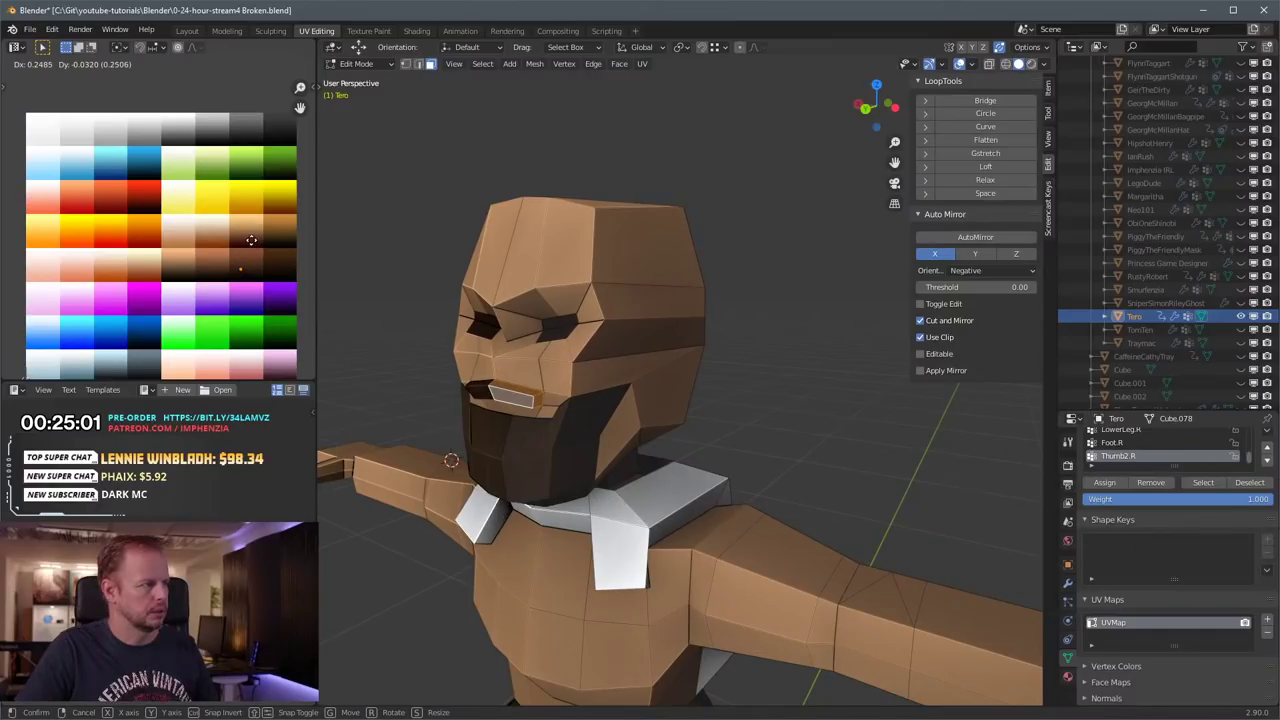
pyautogui.click(251, 240)
pyautogui.click(733, 412)
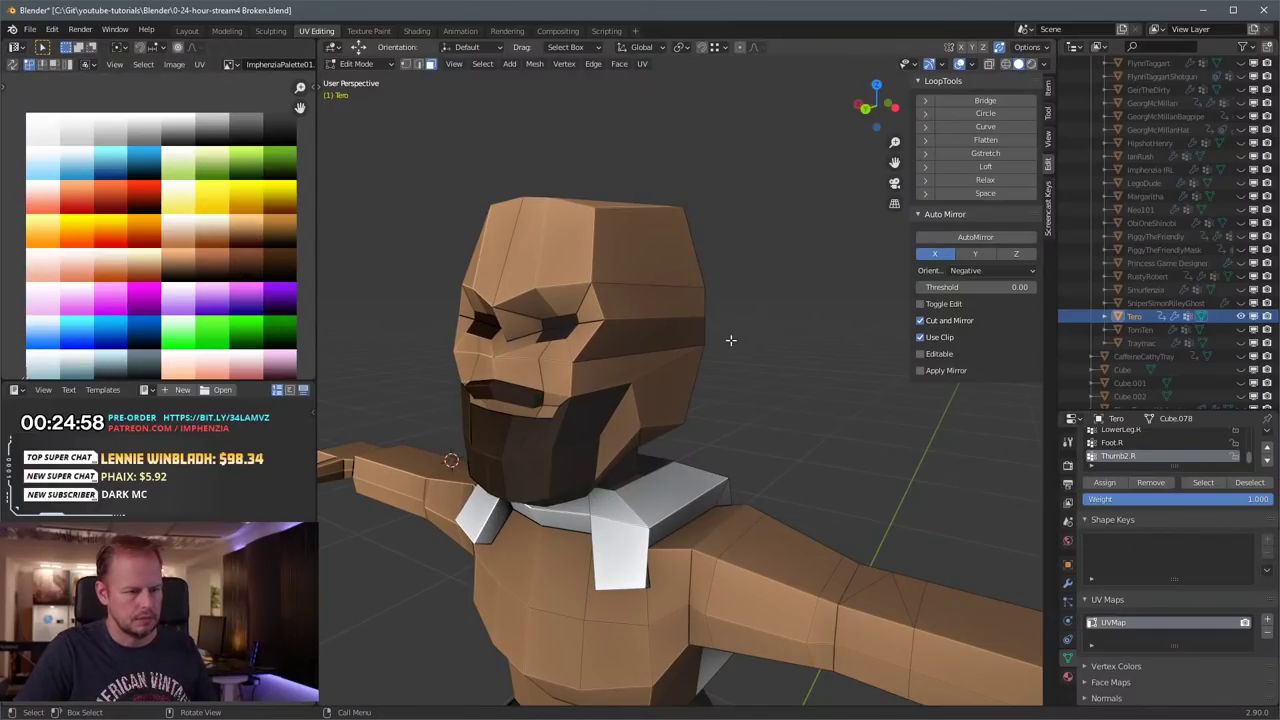
# Step: Dissolve the slanted edge running from the beard's upper corner to the back of the head
pyautogui.scroll(2, 727, 345)
pyautogui.scroll(-2, 640, 328)
pyautogui.moveTo(624, 318); pyautogui.dragTo(704, 331, button='middle')
pyautogui.click(672, 284)
pyautogui.press('2')
pyautogui.click(640, 356)
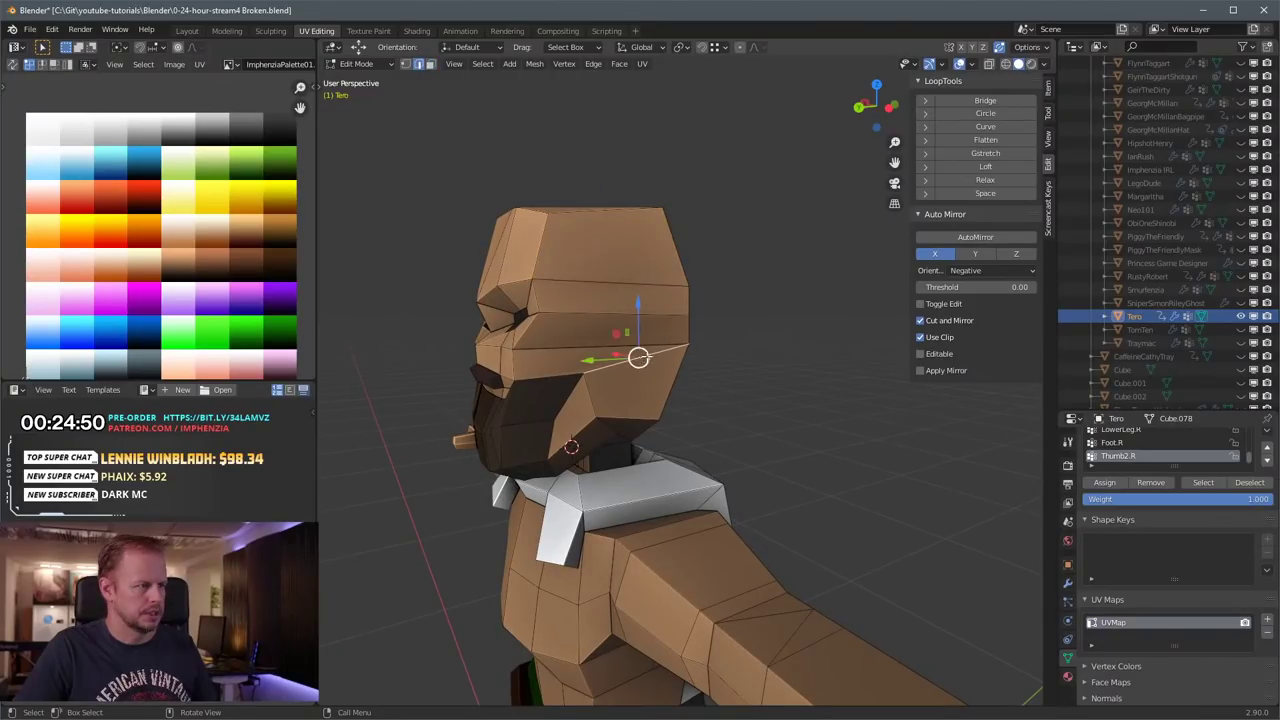
pyautogui.press('x')
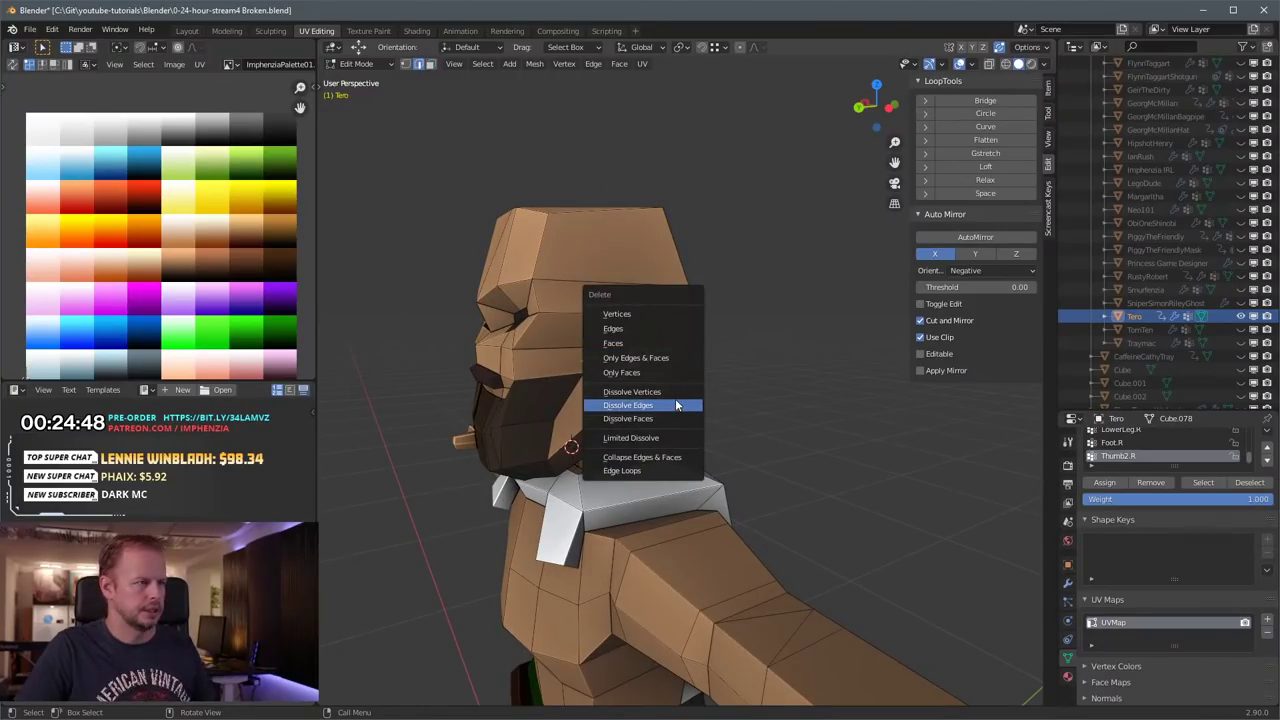
pyautogui.click(669, 406)
# Step: Knife-cut a vertical line from the beard's upper corner up the side of the head to the top edge
pyautogui.press('1')
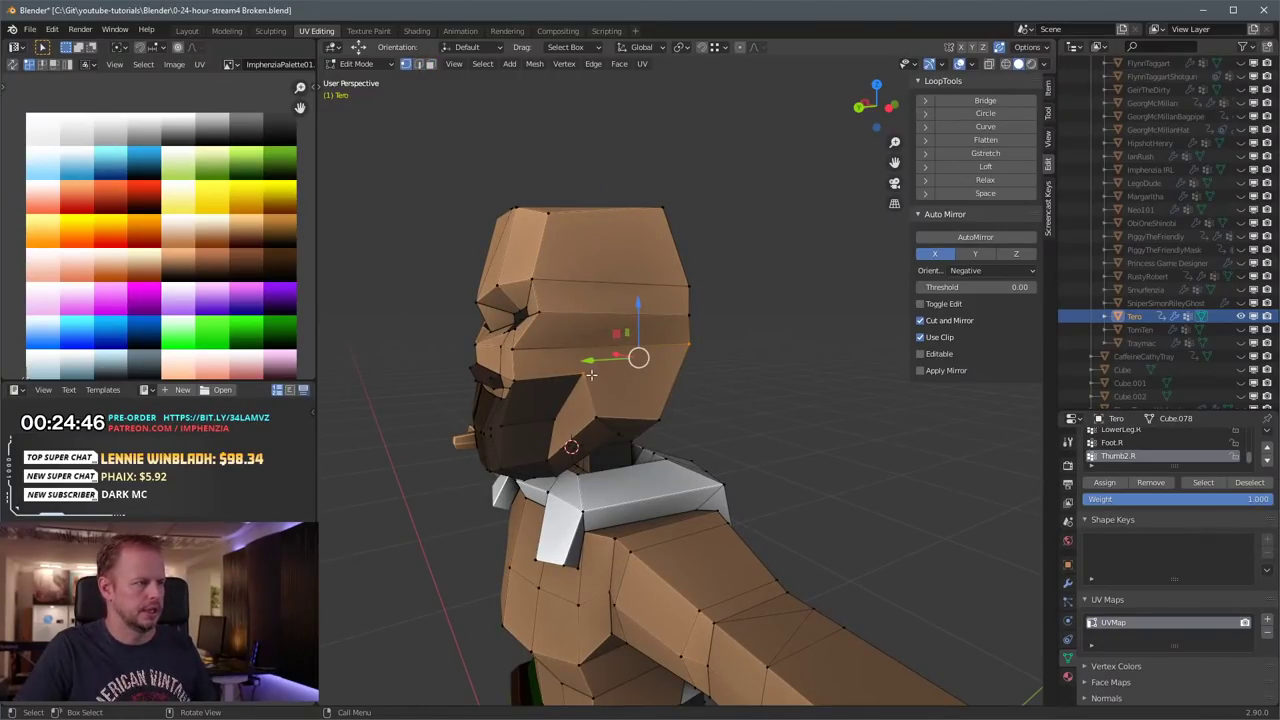
pyautogui.click(591, 374)
pyautogui.moveTo(591, 374); pyautogui.dragTo(630, 356, button='middle')
pyautogui.press('k')
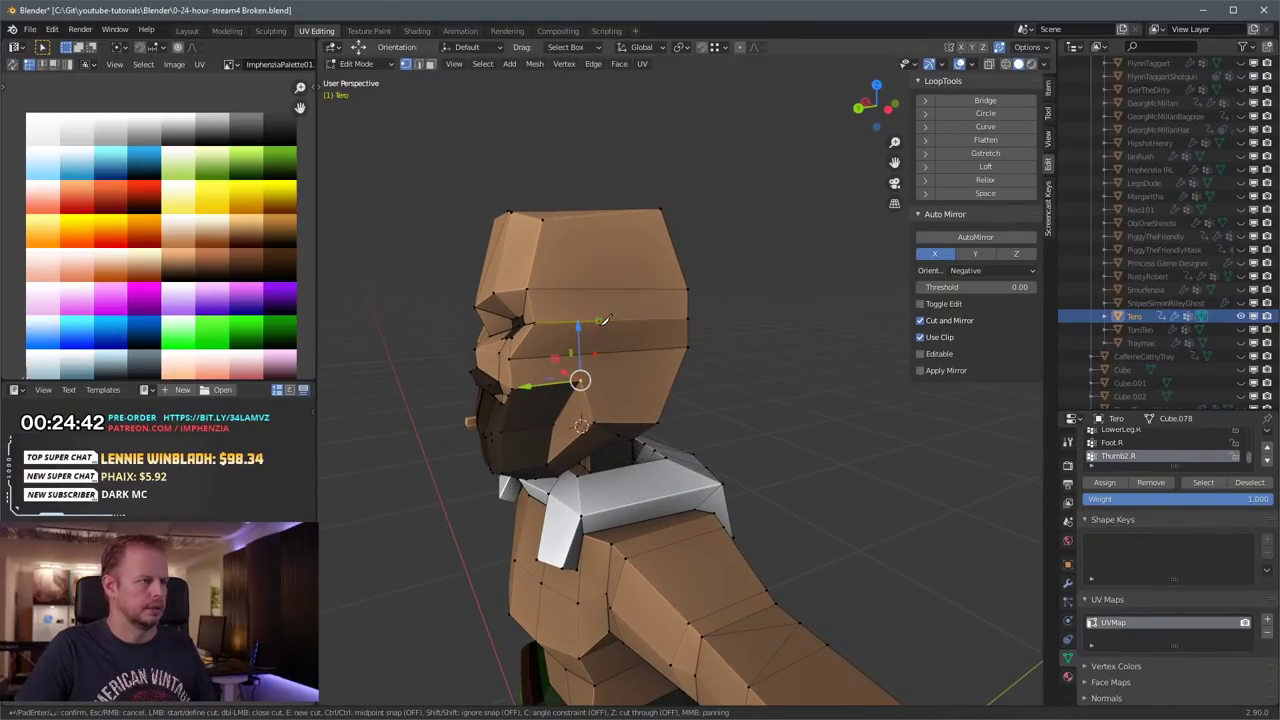
pyautogui.click(597, 219)
pyautogui.press('Return')
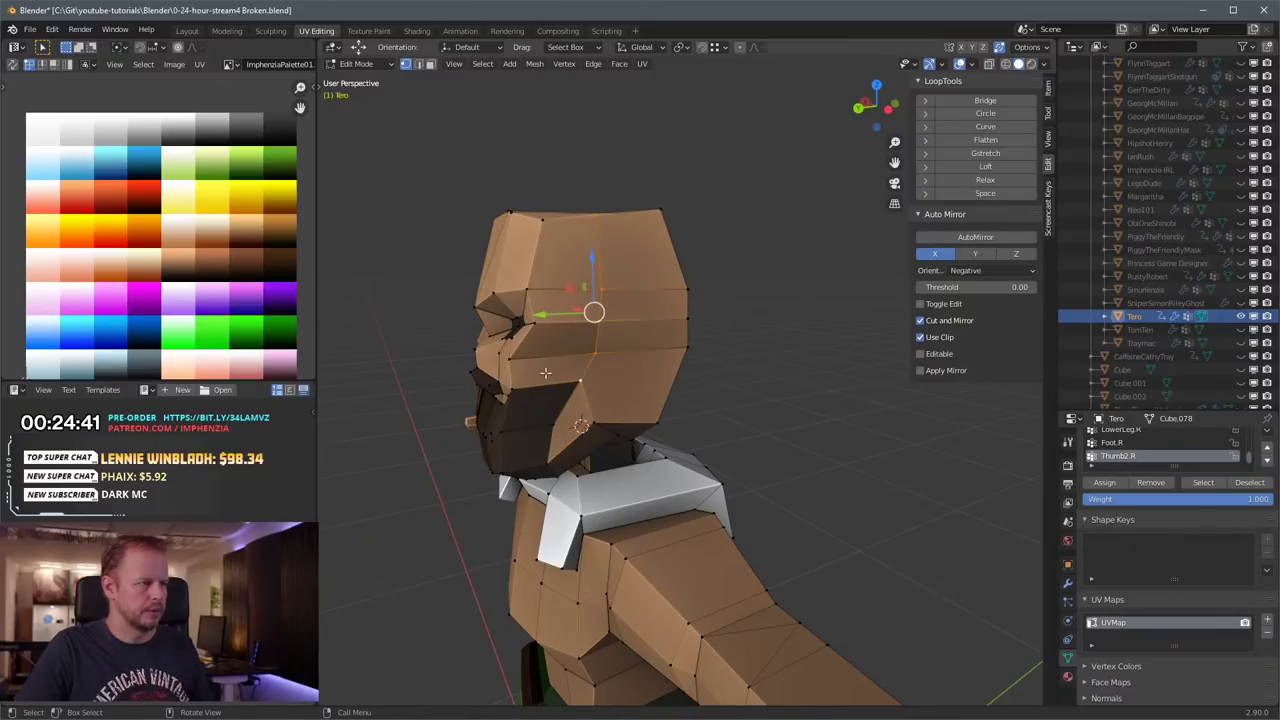
# Step: Knife-cut across the top of the head from the new side cut, and raise the cut geometry to round the crown
pyautogui.moveTo(588, 223); pyautogui.dragTo(653, 306, button='middle')
pyautogui.press('k')
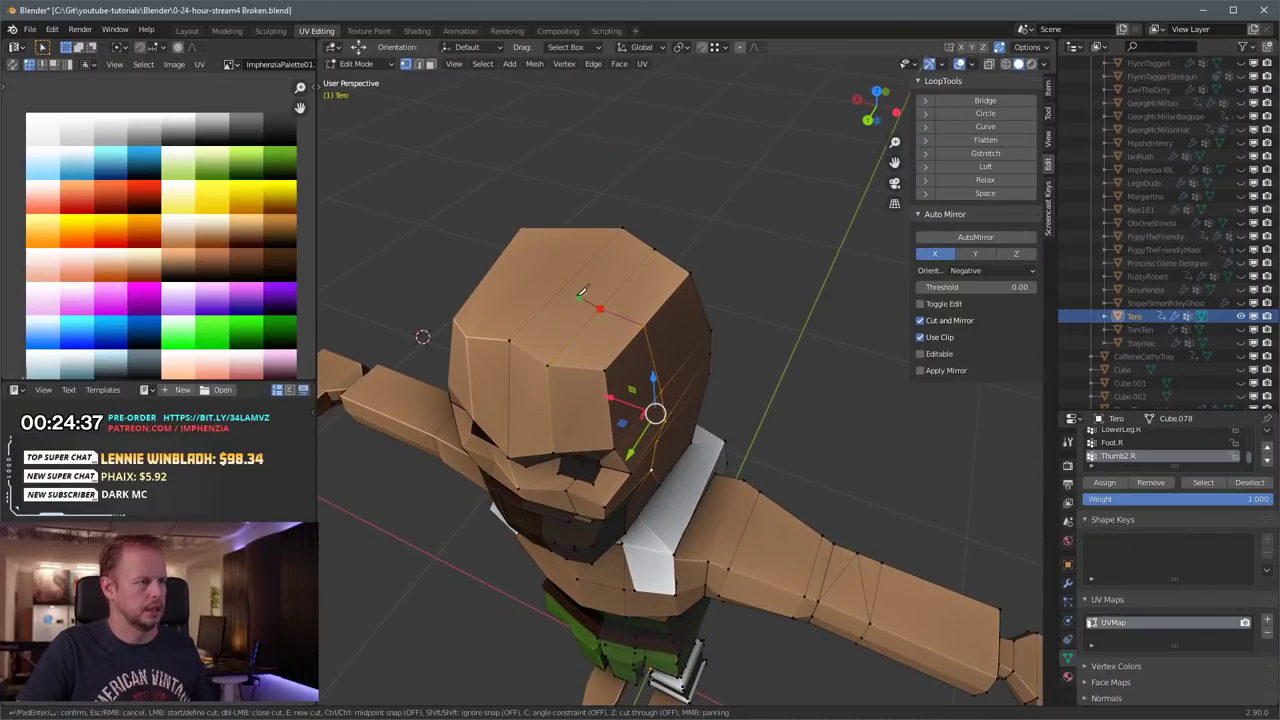
pyautogui.press('Return')
pyautogui.moveTo(566, 284); pyautogui.dragTo(712, 285, button='middle')
pyautogui.press('g')
pyautogui.click(672, 255)
# Step: Duplicate the face on the side of the head in place and scale the copy to 0.224 along Y for an ear
pyautogui.press('3')
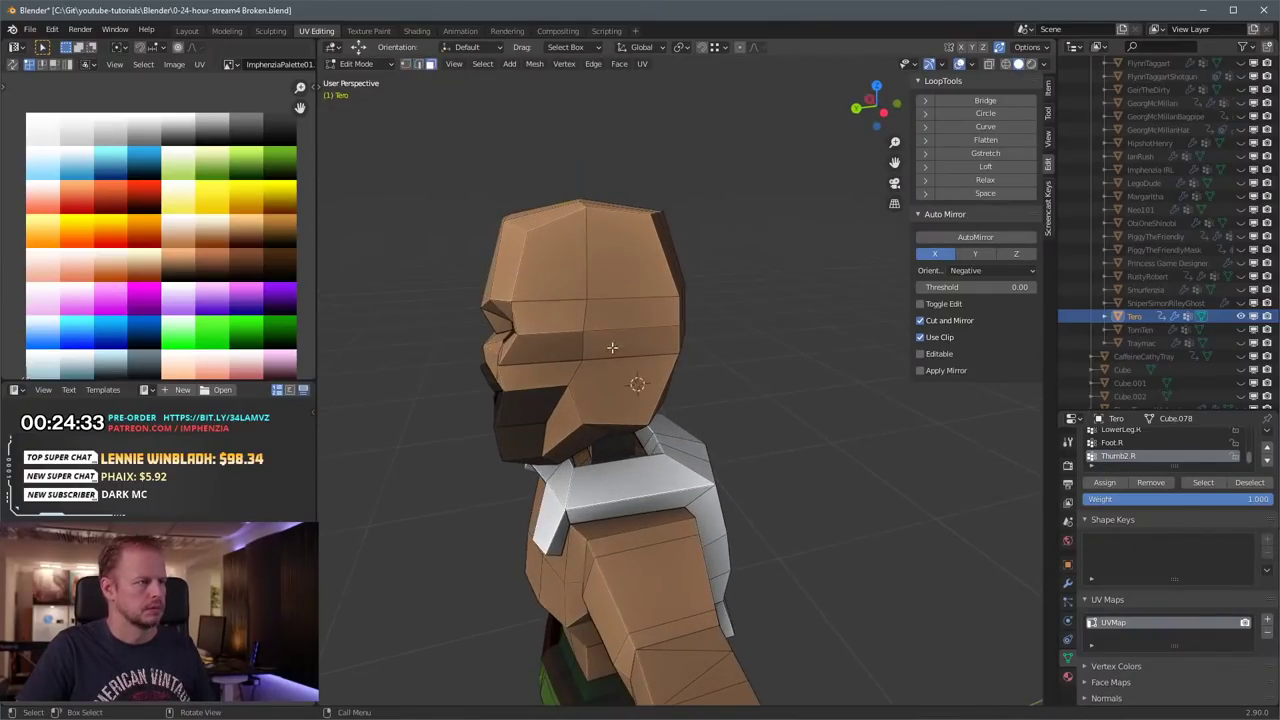
pyautogui.click(611, 348)
pyautogui.moveTo(575, 334); pyautogui.dragTo(605, 330, button='middle')
pyautogui.hotkey('shift', 'd')
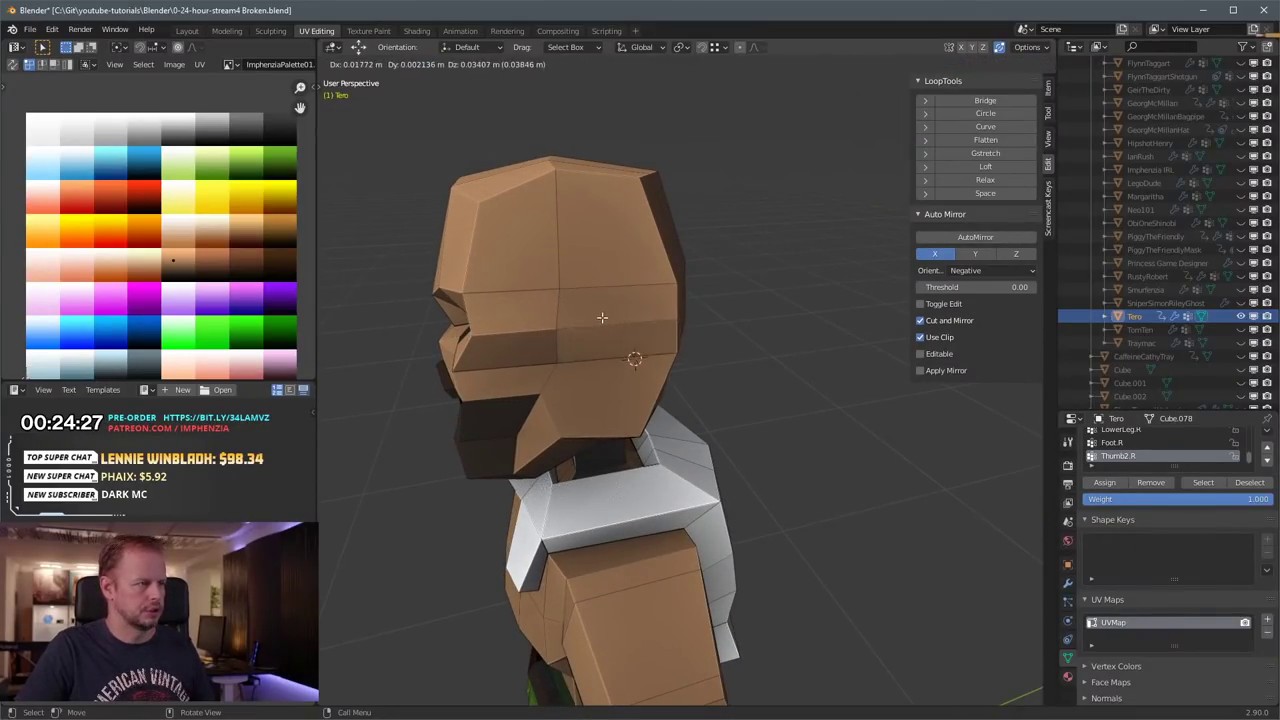
pyautogui.press('Escape')
pyautogui.press('s')
pyautogui.press('y')
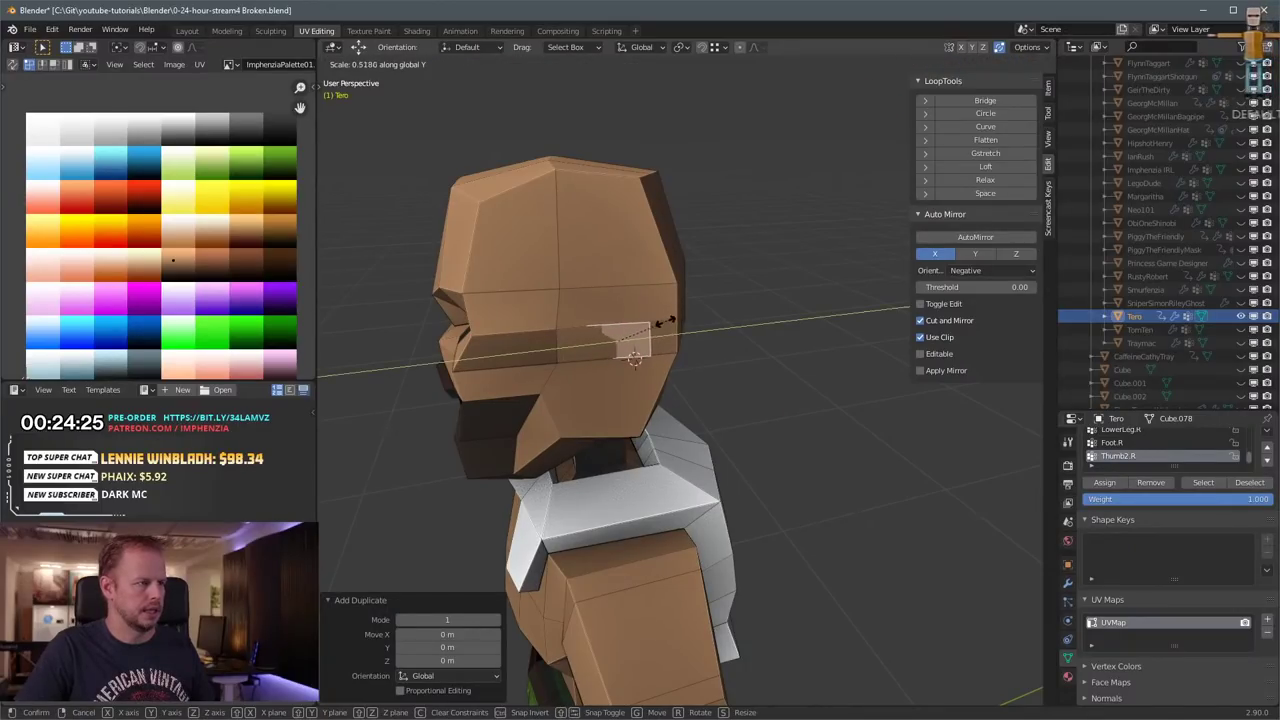
pyautogui.click(592, 340)
# Step: Move the ear face about 0.064 m in Y and 0.011 m in X, and extrude it outward from the head
pyautogui.press('g')
pyautogui.press('y')
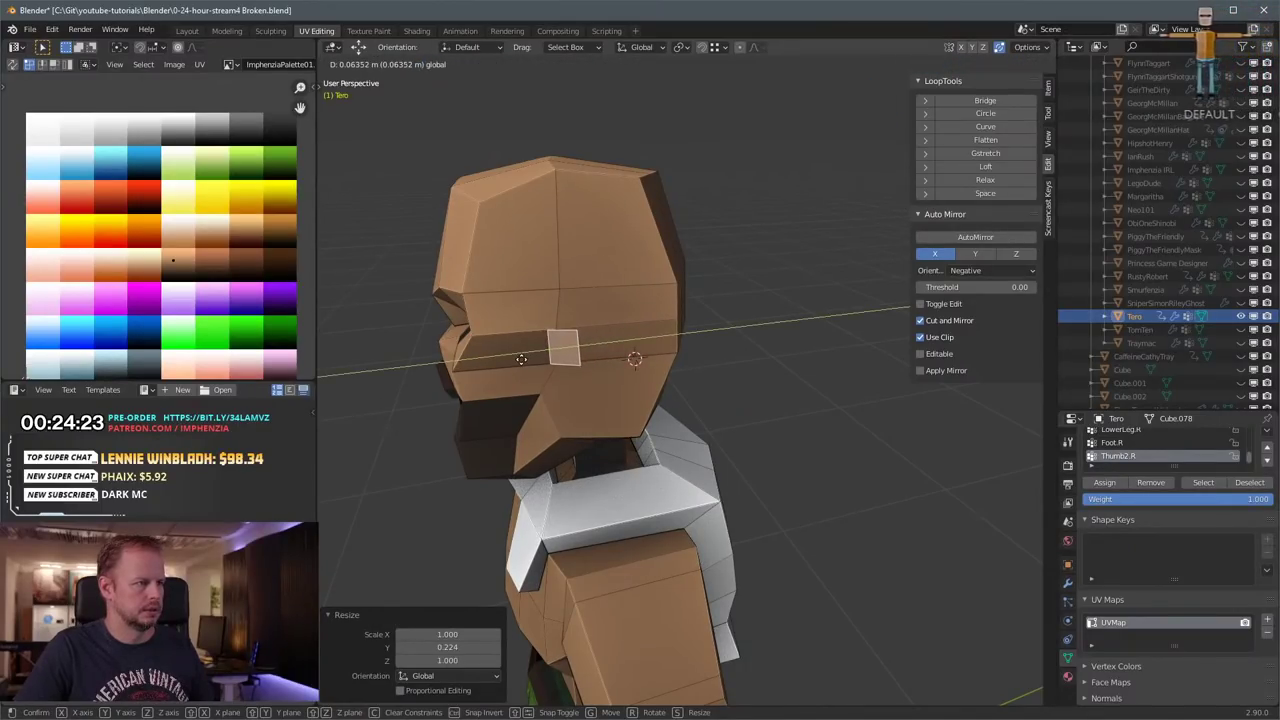
pyautogui.click(539, 348)
pyautogui.moveTo(539, 348); pyautogui.dragTo(688, 367, button='middle')
pyautogui.press('g')
pyautogui.press('x')
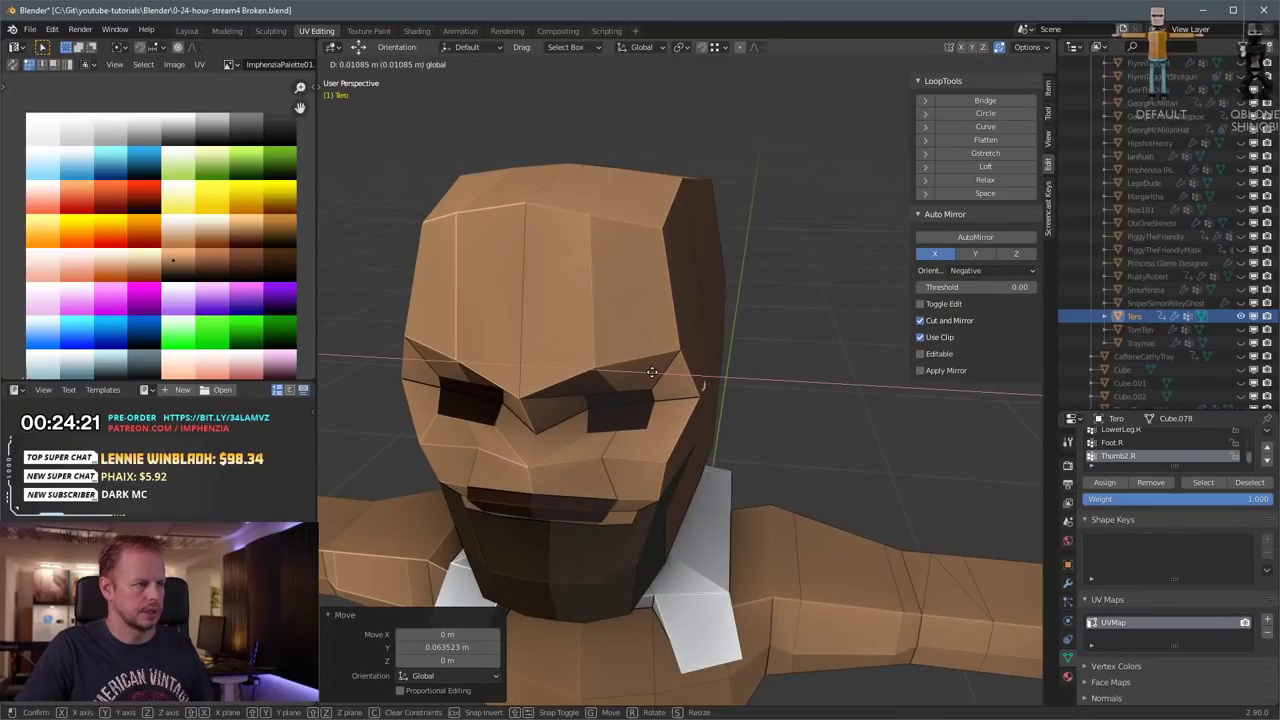
pyautogui.click(651, 376)
pyautogui.moveTo(785, 384); pyautogui.dragTo(746, 375, button='middle')
pyautogui.press('e')
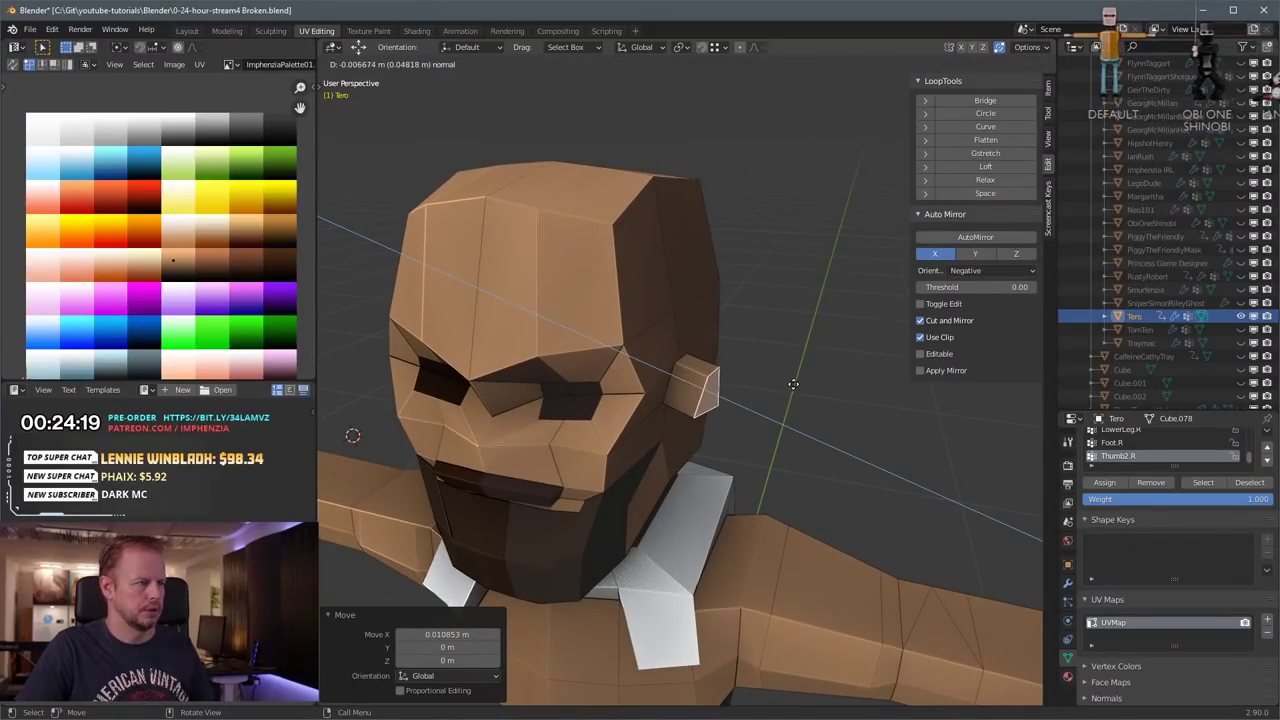
pyautogui.click(794, 381)
# Step: Select the whole ear, rotate and reposition it, scale it to 1.167 and shift it about -0.002 m in Y
pyautogui.press('l')
pyautogui.scroll(-2, 742, 396)
pyautogui.moveTo(759, 404); pyautogui.dragTo(705, 352, button='middle')
pyautogui.press('r')
pyautogui.click(780, 349)
pyautogui.press('g')
pyautogui.click(787, 351)
pyautogui.press('s')
pyautogui.click(742, 351)
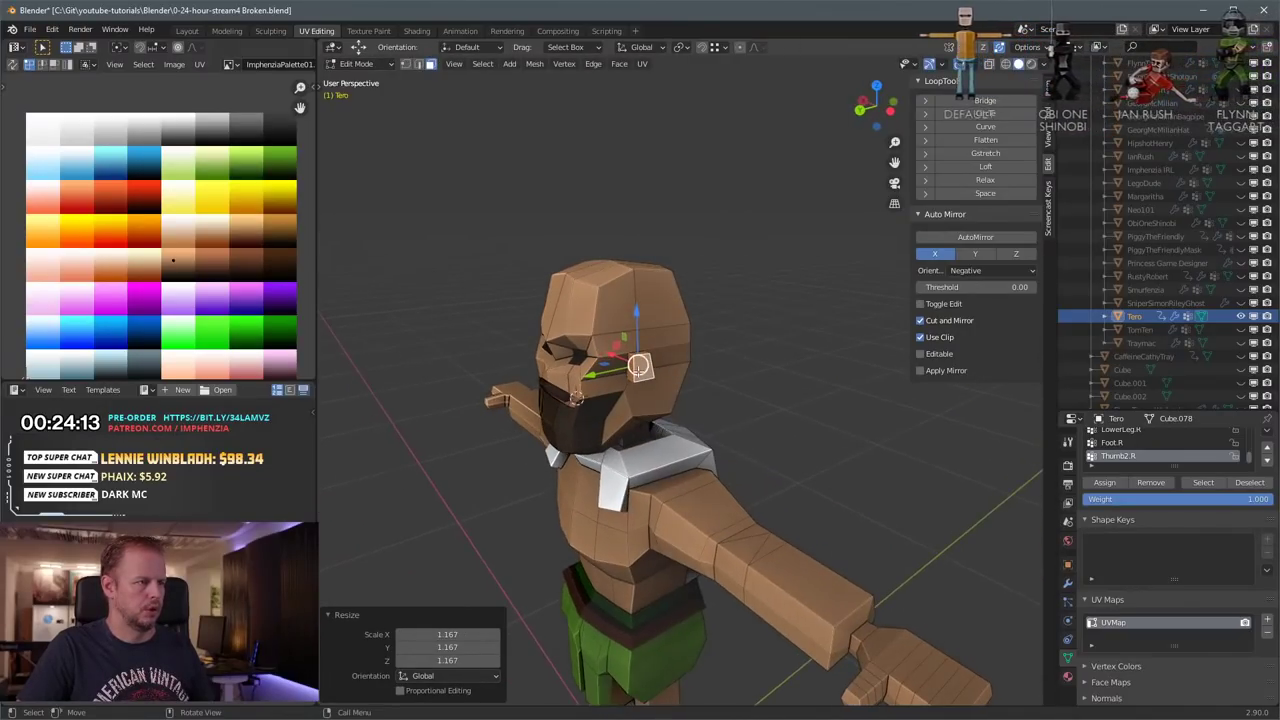
pyautogui.moveTo(595, 378); pyautogui.dragTo(597, 377)
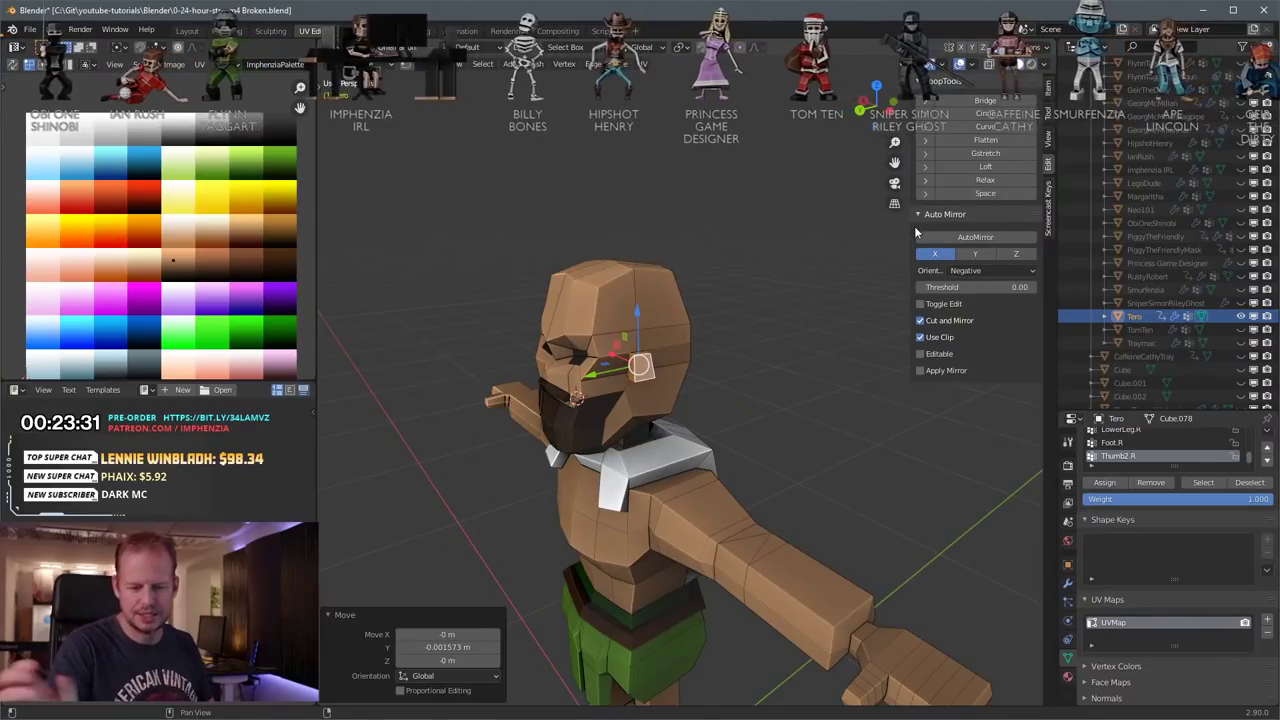
# Step: Select the faces on the side of the head behind and above the ear for the hair
pyautogui.moveTo(741, 370); pyautogui.dragTo(652, 352, button='middle')
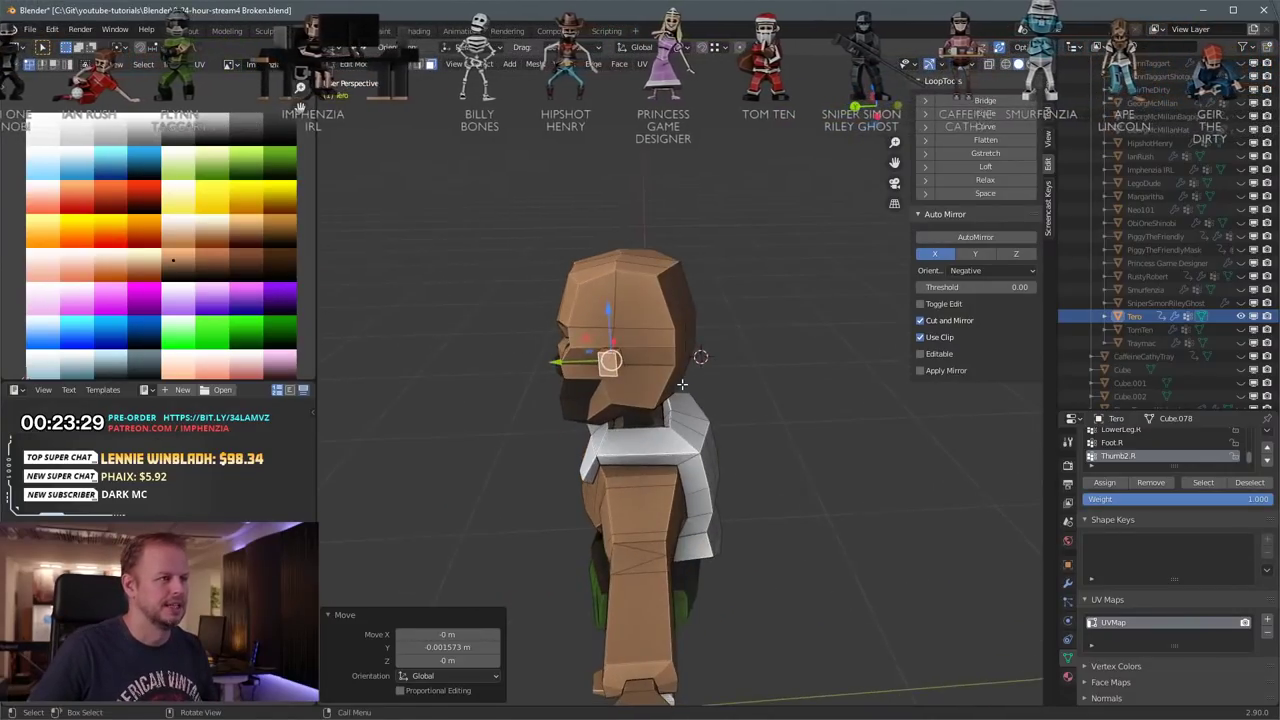
pyautogui.scroll(1, 630, 360)
pyautogui.click(623, 378)
pyautogui.keyDown('shift'); pyautogui.click(630, 345); pyautogui.keyUp('shift')
pyautogui.keyDown('shift'); pyautogui.click(632, 317); pyautogui.keyUp('shift')
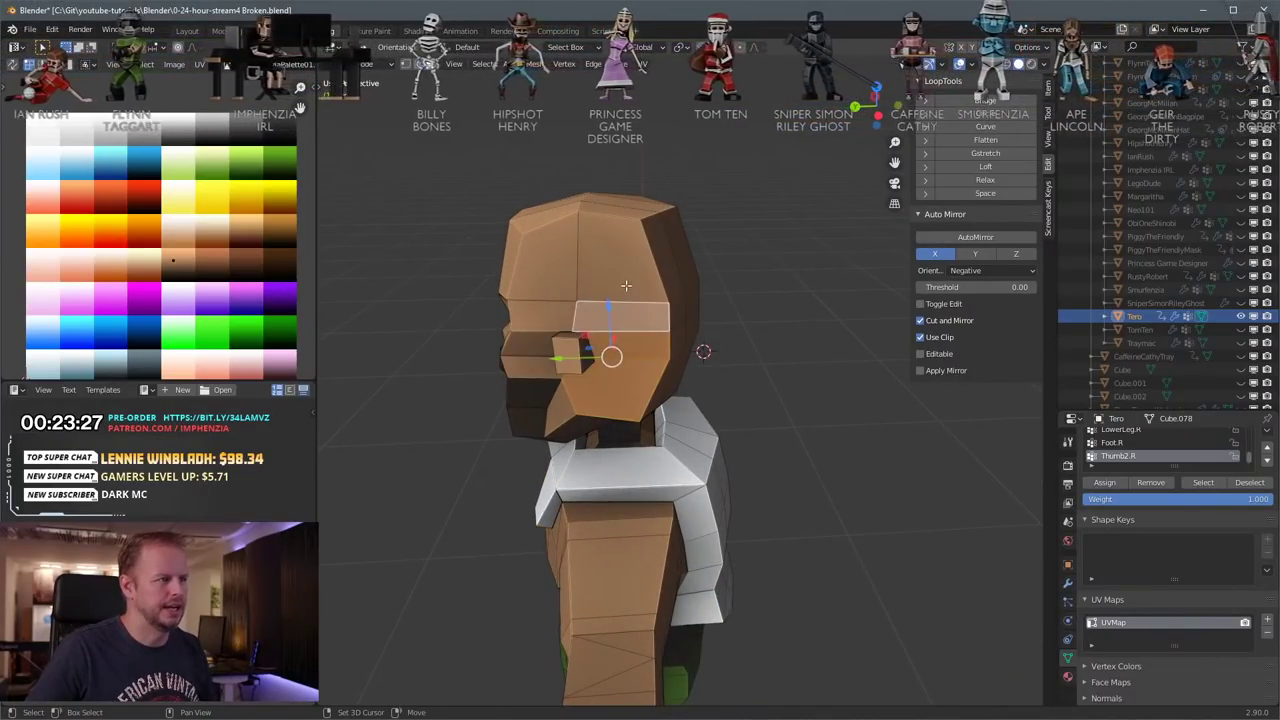
pyautogui.keyDown('shift'); pyautogui.click(622, 278); pyautogui.keyUp('shift')
pyautogui.keyDown('shift'); pyautogui.click(577, 266); pyautogui.keyUp('shift')
pyautogui.scroll(1, 525, 212)
pyautogui.keyDown('shift'); pyautogui.click(519, 202); pyautogui.keyUp('shift')
# Step: Add the forehead and crown faces to the hair selection
pyautogui.moveTo(519, 202); pyautogui.dragTo(612, 246, button='middle')
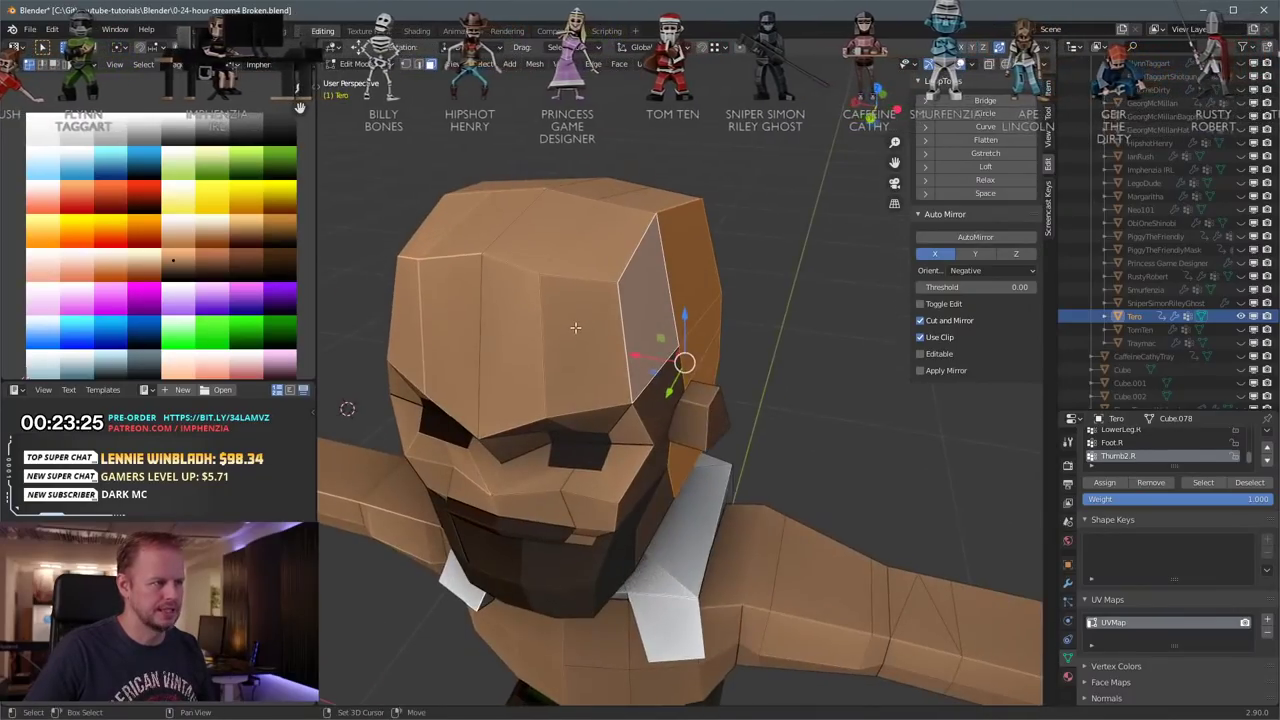
pyautogui.keyDown('shift'); pyautogui.click(574, 328); pyautogui.keyUp('shift')
pyautogui.keyDown('shift'); pyautogui.click(580, 238); pyautogui.keyUp('shift')
pyautogui.keyDown('shift'); pyautogui.click(528, 304); pyautogui.keyUp('shift')
pyautogui.moveTo(768, 290); pyautogui.dragTo(732, 370, button='middle')
pyautogui.scroll(-1, 686, 278)
pyautogui.keyDown('shift'); pyautogui.click(474, 318); pyautogui.keyUp('shift')
pyautogui.keyDown('shift'); pyautogui.click(541, 253); pyautogui.keyUp('shift')
pyautogui.keyDown('shift'); pyautogui.click(554, 280); pyautogui.keyUp('shift')
# Step: Add the back-of-head faces to the selection and extrude the hair along the normals by about 0.009 m
pyautogui.moveTo(609, 261); pyautogui.dragTo(688, 307, button='middle')
pyautogui.keyDown('shift'); pyautogui.click(665, 322); pyautogui.keyUp('shift')
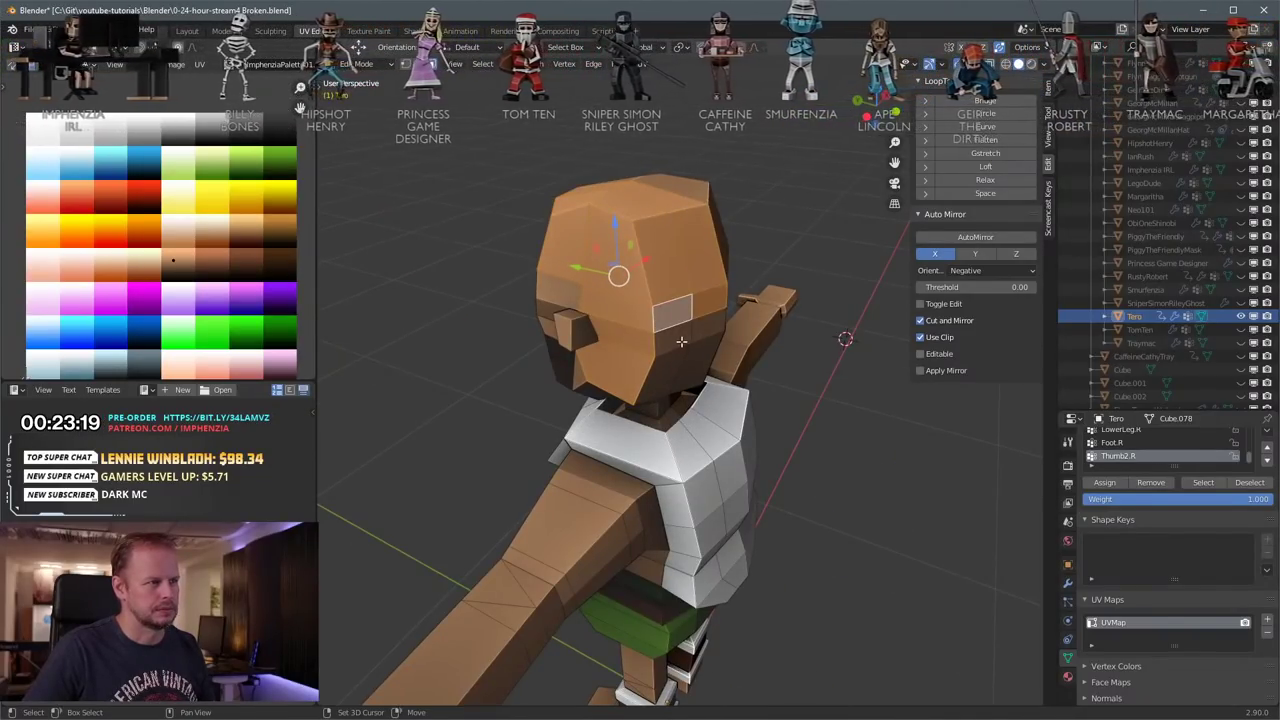
pyautogui.keyDown('shift'); pyautogui.click(682, 342); pyautogui.keyUp('shift')
pyautogui.keyDown('shift'); pyautogui.click(704, 332); pyautogui.keyUp('shift')
pyautogui.keyDown('shift'); pyautogui.click(692, 363); pyautogui.keyUp('shift')
pyautogui.keyDown('shift'); pyautogui.click(654, 376); pyautogui.keyUp('shift')
pyautogui.moveTo(654, 376); pyautogui.dragTo(757, 380, button='middle')
pyautogui.scroll(2, 738, 330)
pyautogui.scroll(-2, 690, 338)
pyautogui.hotkey('alt', 'e')
pyautogui.click(779, 387)
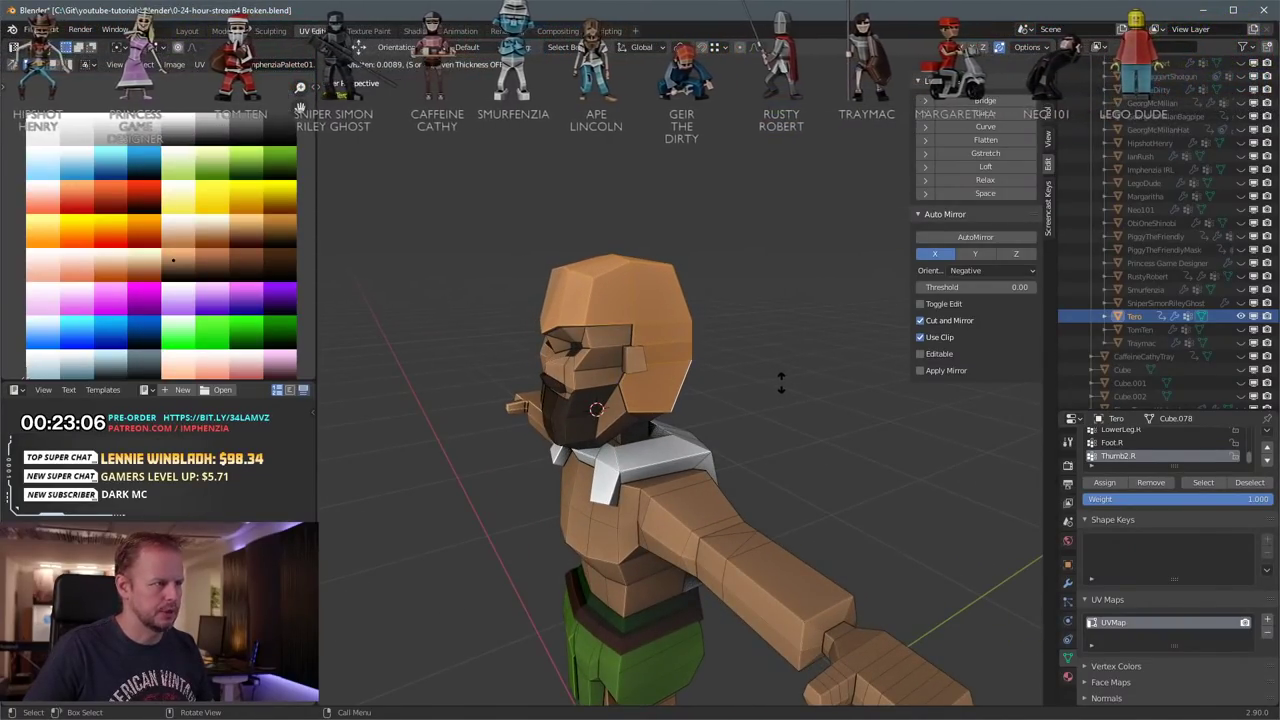
pyautogui.click(781, 387)
# Step: Expand the selection to the hair's border faces and recolour the hair dark brown on the palette
pyautogui.moveTo(781, 387); pyautogui.dragTo(854, 319, button='middle')
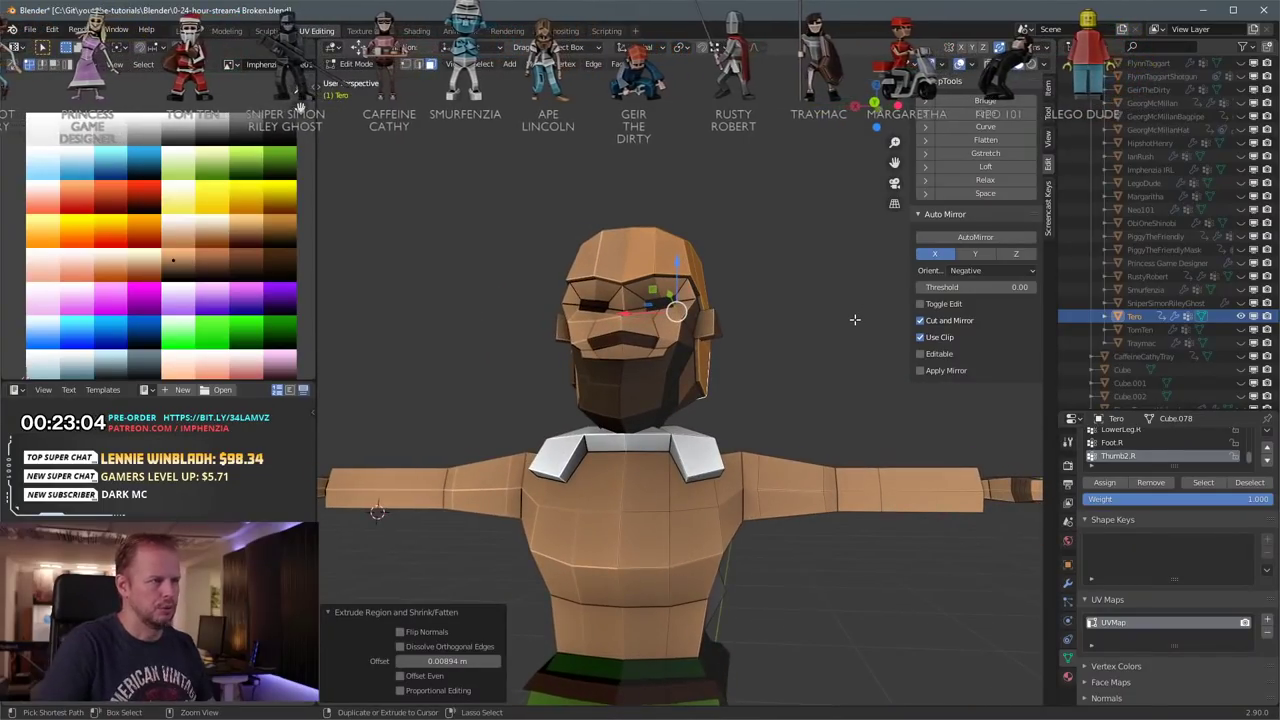
pyautogui.press('ctrl+KP_Add')
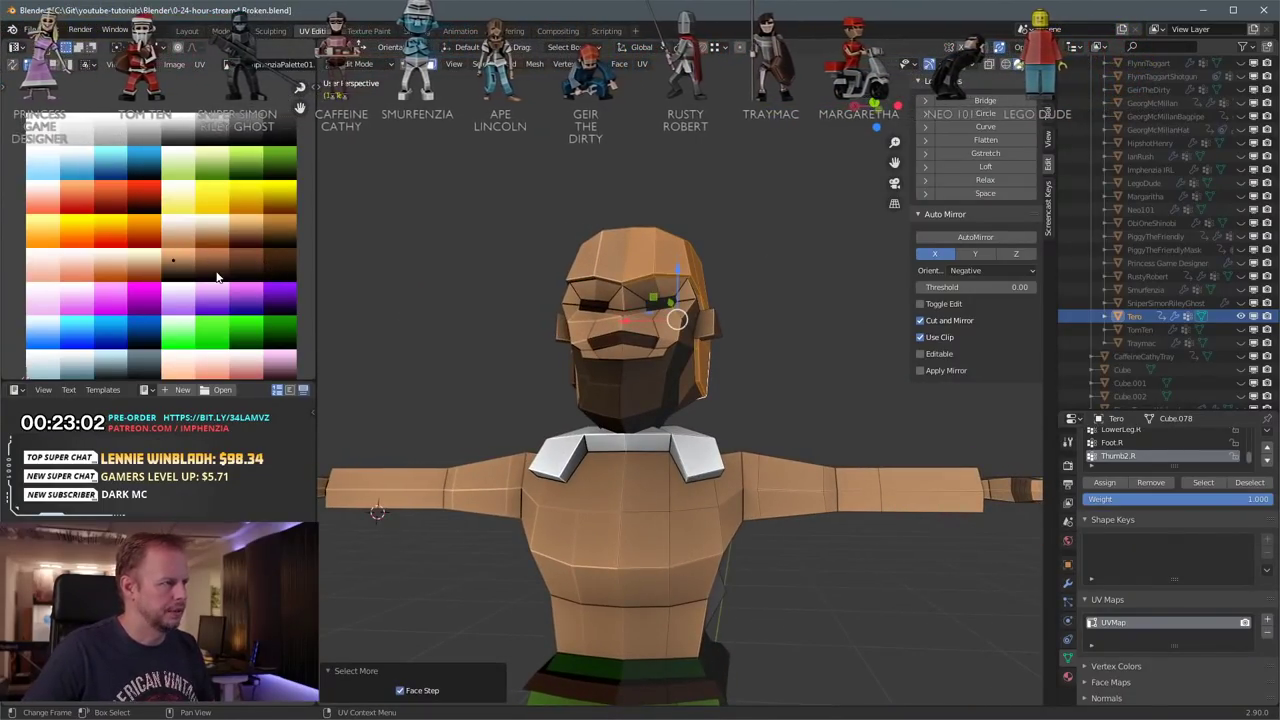
pyautogui.press('a')
pyautogui.press('g')
pyautogui.click(287, 289)
# Step: Reshape the front top face of the hair, including a move of about 0.004 m in X, -0.006 m in Y and 0.012 m in Z, and leave mesh editing
pyautogui.moveTo(775, 300); pyautogui.dragTo(631, 343, button='middle')
pyautogui.click(646, 297)
pyautogui.moveTo(648, 296); pyautogui.dragTo(734, 294, button='middle')
pyautogui.press('g')
pyautogui.click(738, 283)
pyautogui.press('g')
pyautogui.click(656, 281)
pyautogui.moveTo(652, 280); pyautogui.dragTo(704, 273, button='middle')
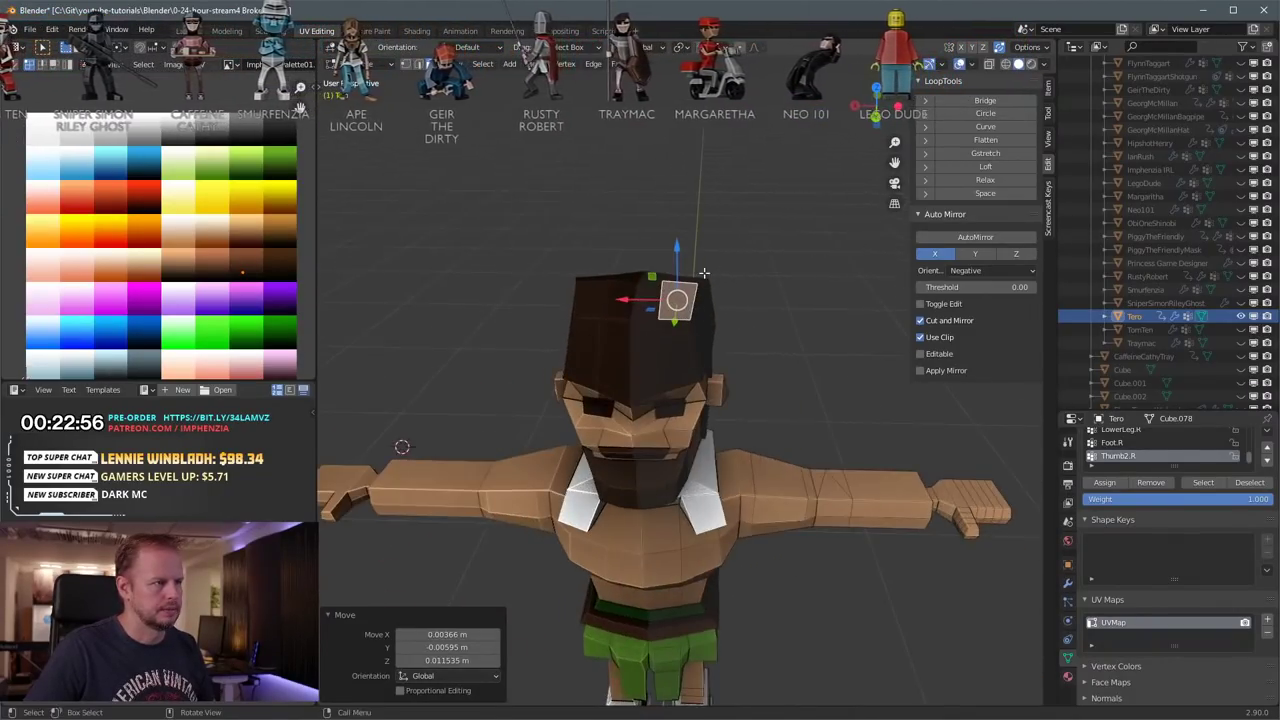
pyautogui.press('g')
pyautogui.click(674, 276)
pyautogui.press('g')
pyautogui.click(672, 274)
pyautogui.scroll(-2, 700, 300)
pyautogui.press('Tab')
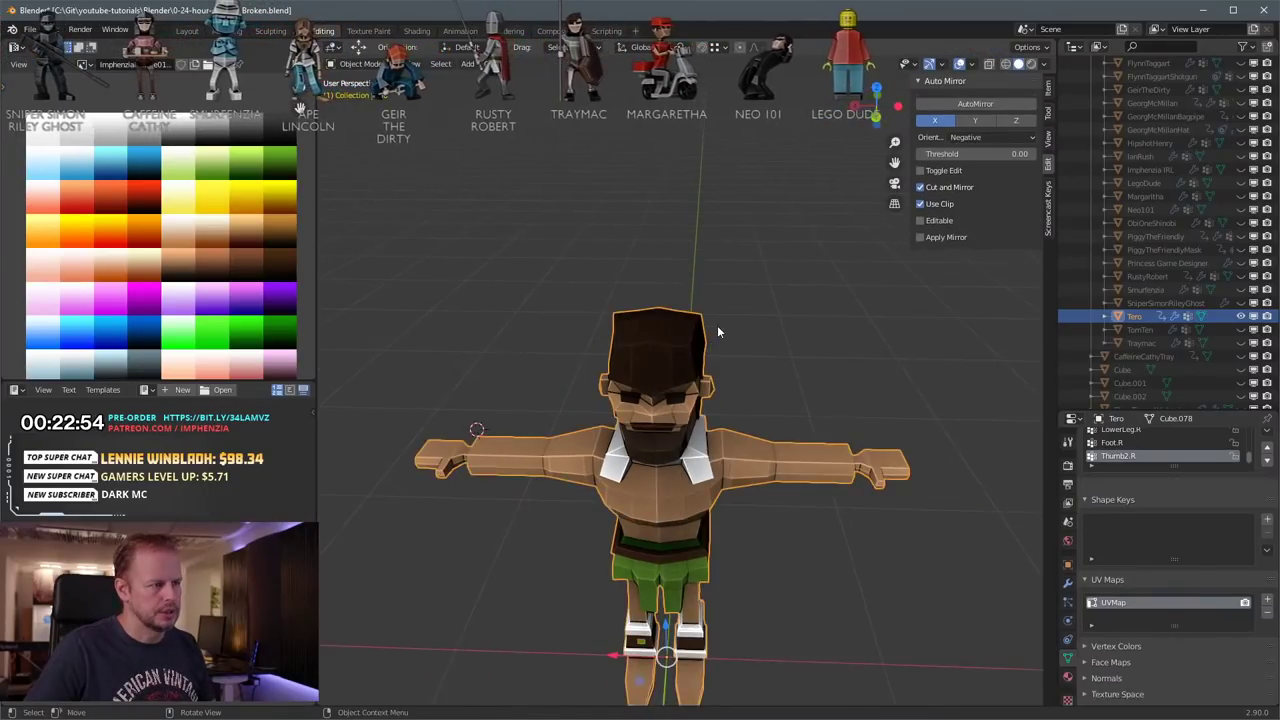
# Step: Resume mesh editing, select the edges across the chest and move them by about 0.01 m
pyautogui.moveTo(717, 325); pyautogui.dragTo(674, 274, button='middle')
pyautogui.scroll(-2, 674, 290)
pyautogui.moveTo(672, 365); pyautogui.dragTo(542, 376, button='middle')
pyautogui.scroll(3, 545, 376)
pyautogui.press('Tab')
pyautogui.click(587, 512)
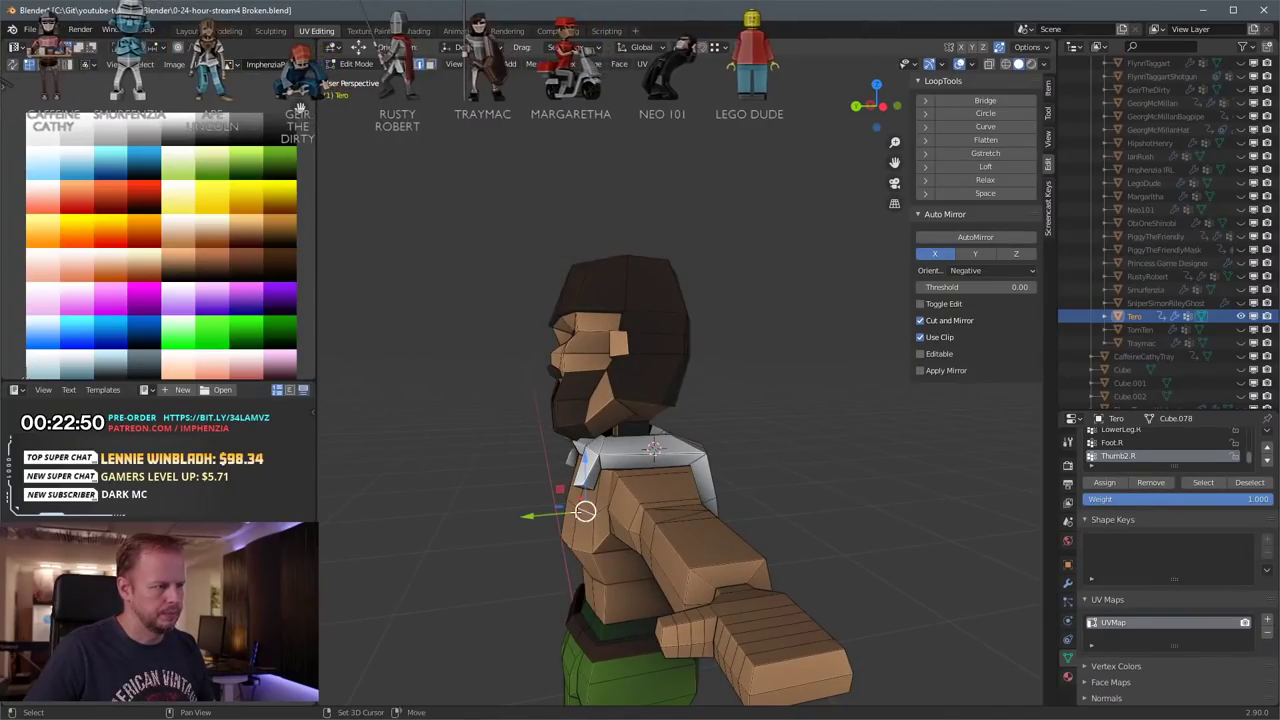
pyautogui.keyDown('shift'); pyautogui.click(579, 533); pyautogui.keyUp('shift')
pyautogui.moveTo(600, 520); pyautogui.dragTo(565, 516, button='middle')
pyautogui.keyDown('shift'); pyautogui.click(570, 504); pyautogui.keyUp('shift')
pyautogui.moveTo(742, 480); pyautogui.dragTo(699, 424, button='middle')
pyautogui.press('g')
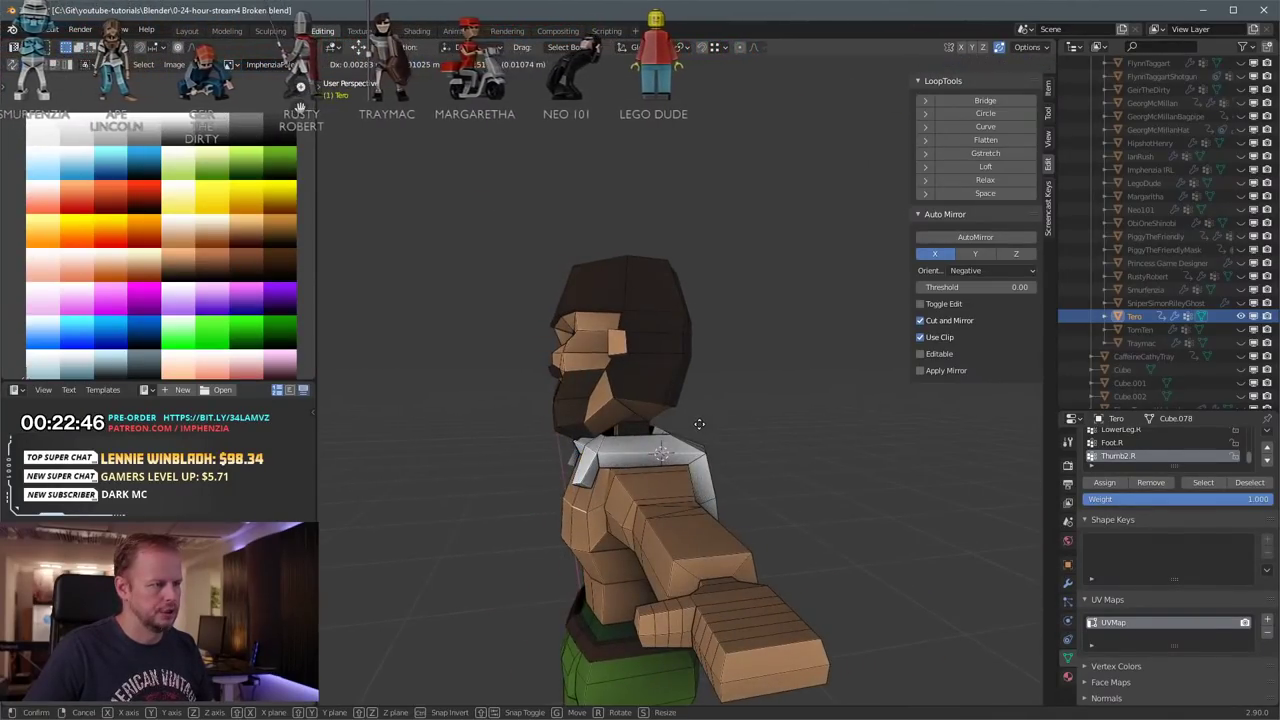
pyautogui.click(696, 424)
# Step: Finish the current chest move and reposition two lower front chest vertices to shape the chest
pyautogui.moveTo(785, 400); pyautogui.dragTo(701, 412, button='middle')
pyautogui.click(663, 502)
pyautogui.press('g')
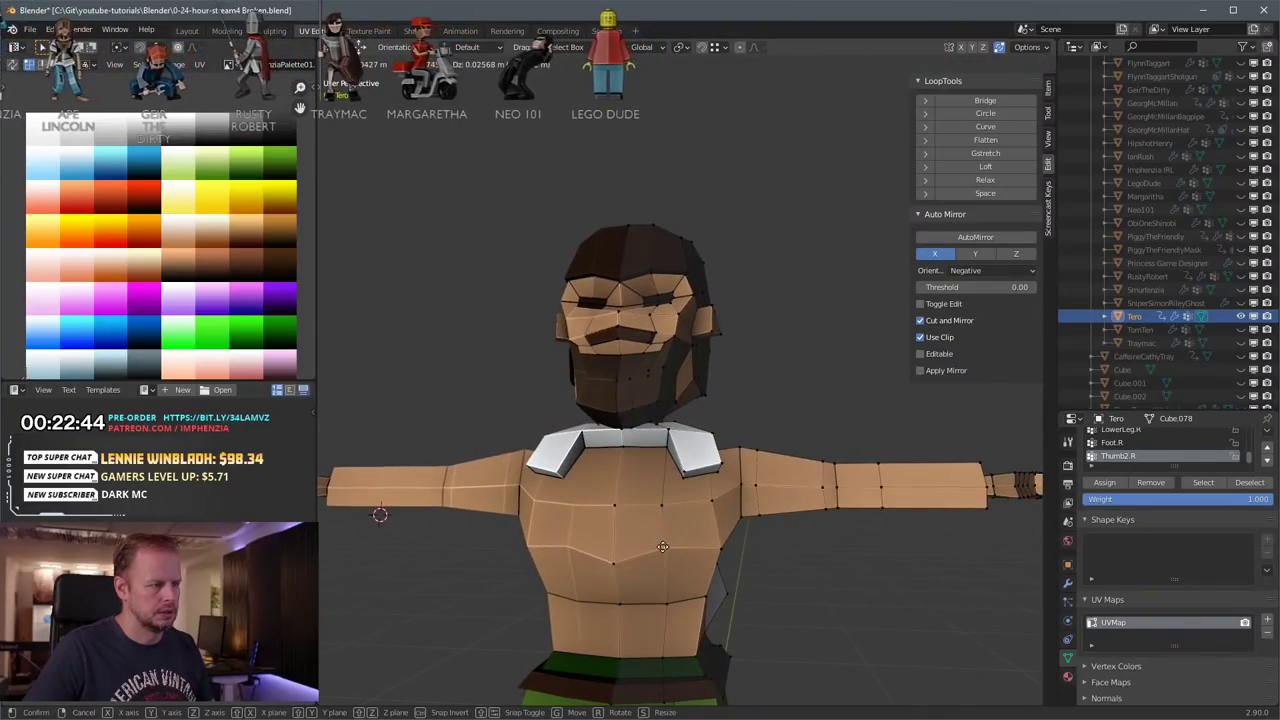
pyautogui.click(667, 542)
pyautogui.click(615, 563)
pyautogui.press('g')
pyautogui.click(612, 541)
# Step: Move a vertex on the side of the chest and one near the armpit to refine the torso profile
pyautogui.moveTo(771, 534); pyautogui.dragTo(690, 440, button='middle')
pyautogui.click(641, 542)
pyautogui.press('g')
pyautogui.click(640, 528)
pyautogui.click(686, 486)
pyautogui.press('g')
pyautogui.click(667, 486)
# Step: Narrow the underside face of the upper arm beside the armpit to about 0.68 along global Y
pyautogui.press('3')
pyautogui.click(706, 423)
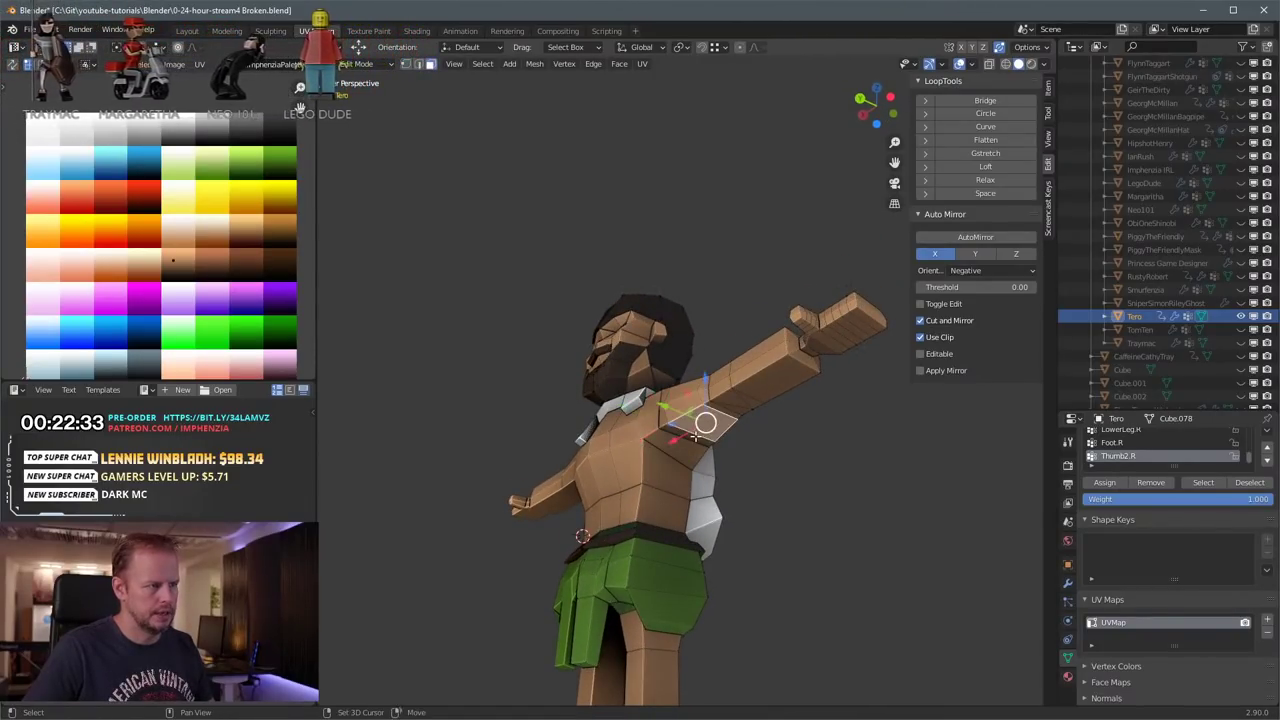
pyautogui.press('s')
pyautogui.press('x')
pyautogui.press('y')
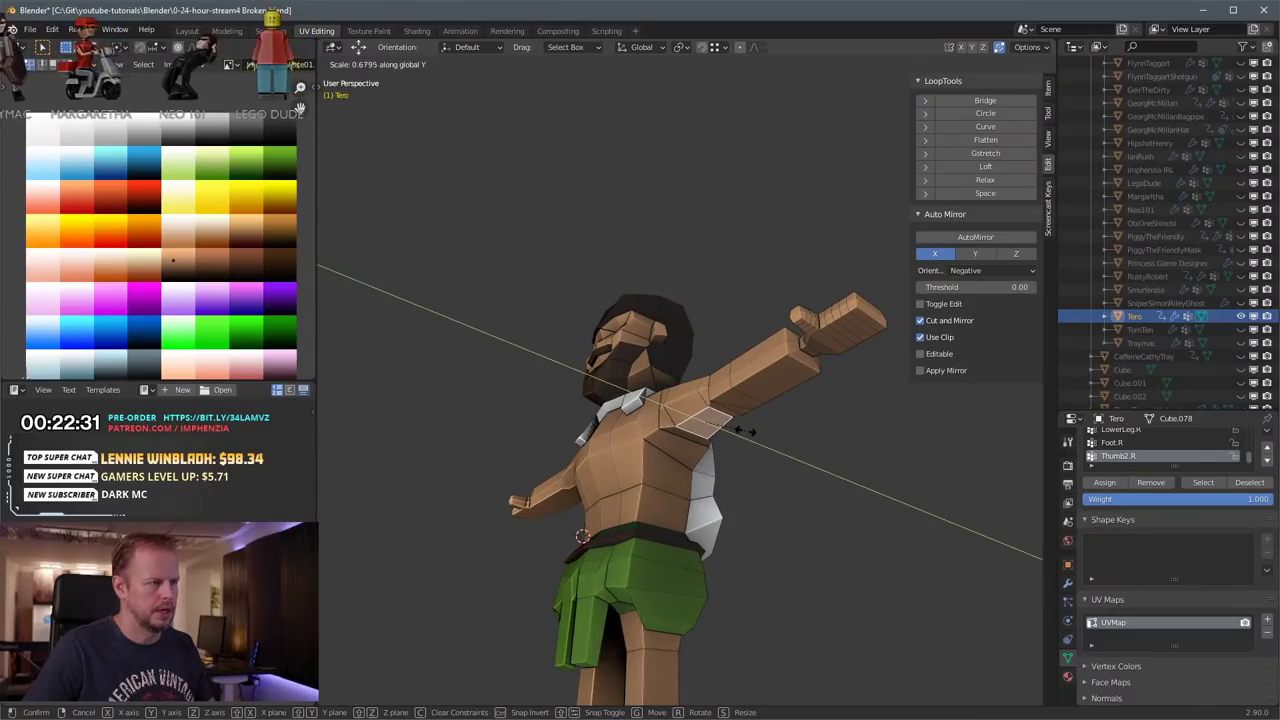
pyautogui.click(745, 427)
# Step: Narrow the top face of the shoulder to about 0.75 along global Y, reposition it and leave mesh editing
pyautogui.moveTo(745, 427); pyautogui.dragTo(745, 524, button='middle')
pyautogui.click(695, 467)
pyautogui.press('s')
pyautogui.press('y')
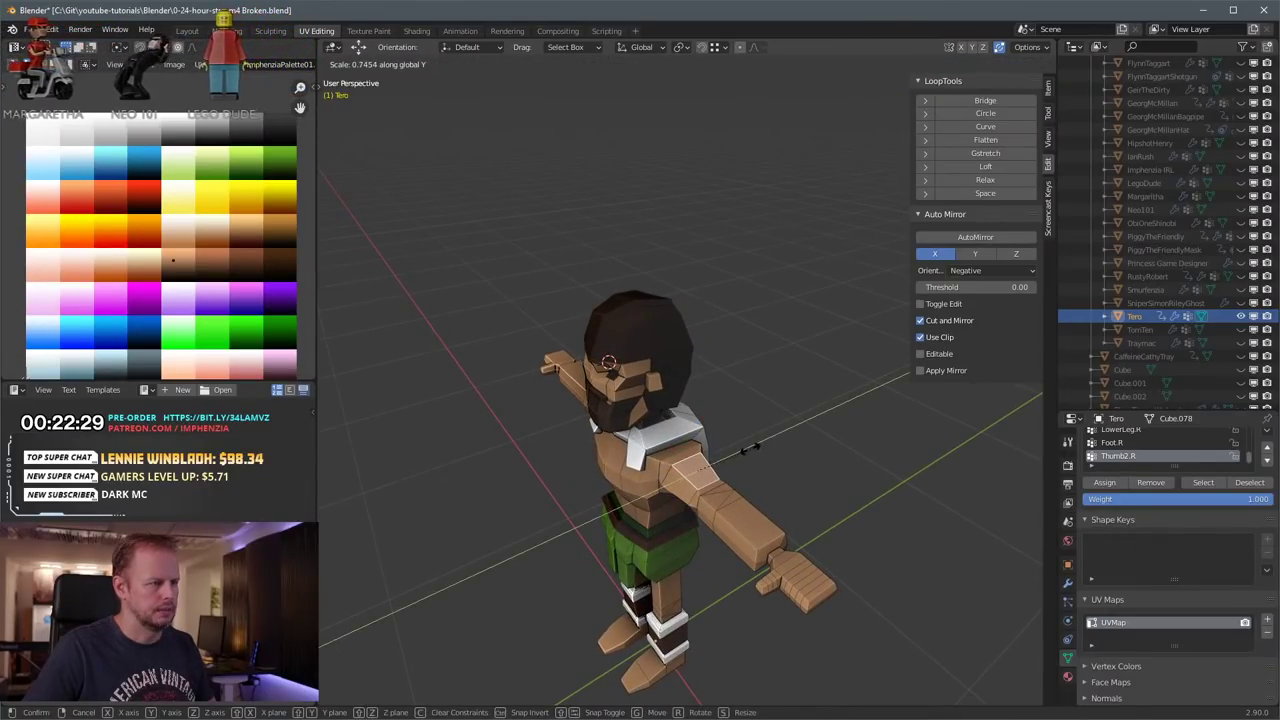
pyautogui.click(752, 449)
pyautogui.moveTo(752, 449); pyautogui.dragTo(691, 402, button='middle')
pyautogui.press('g')
pyautogui.click(751, 449)
pyautogui.scroll(-3, 751, 449)
pyautogui.press('Tab')
pyautogui.scroll(4, 732, 443)
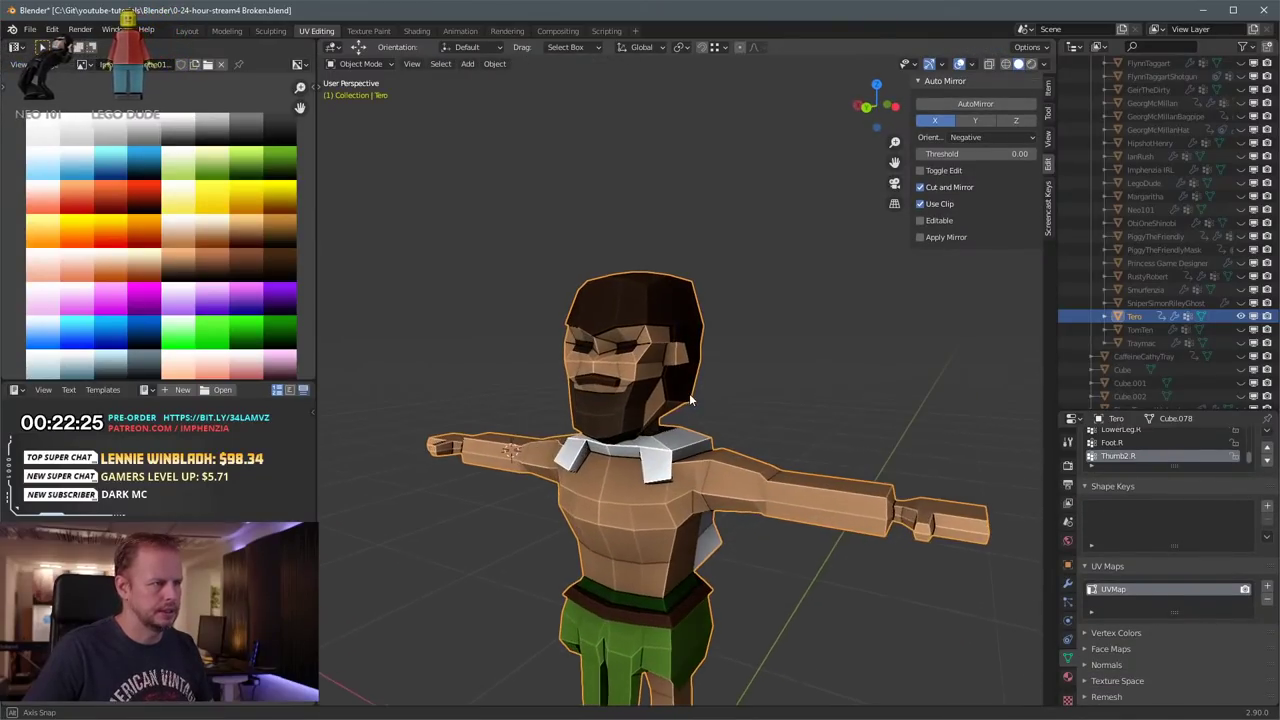
# Step: Resume mesh editing, select the dark eye faces and recolour them yellow on the palette
pyautogui.scroll(4, 640, 370)
pyautogui.press('Tab')
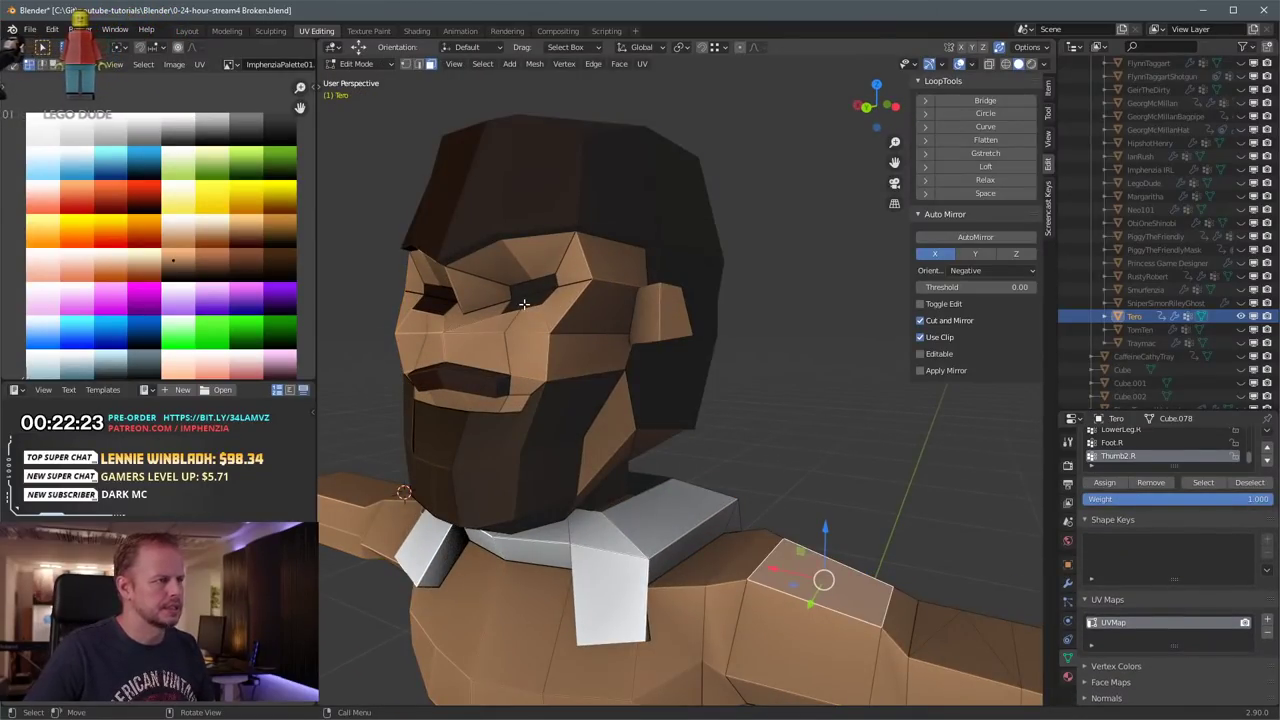
pyautogui.click(516, 303)
pyautogui.keyDown('shift'); pyautogui.click(543, 290); pyautogui.keyUp('shift')
pyautogui.keyDown('shift'); pyautogui.click(548, 264); pyautogui.keyUp('shift')
pyautogui.keyDown('shift'); pyautogui.click(526, 284); pyautogui.keyUp('shift')
pyautogui.keyDown('shift'); pyautogui.click(548, 266); pyautogui.keyUp('shift')
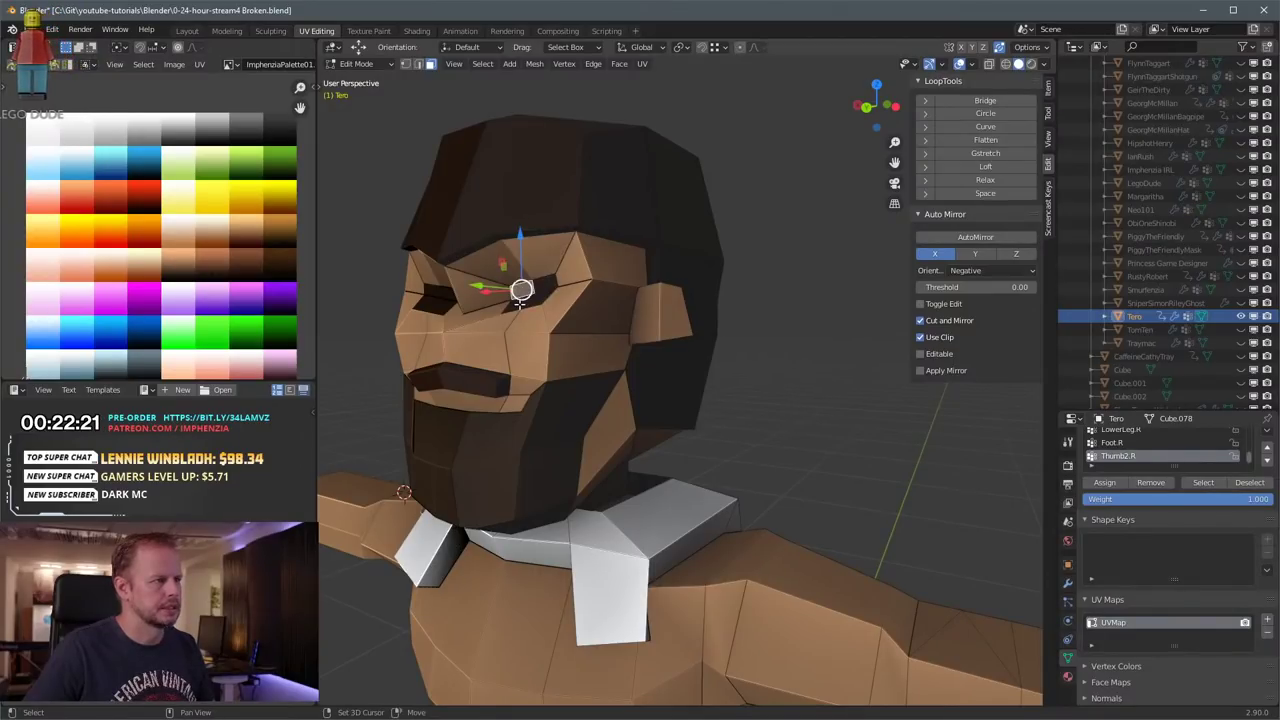
pyautogui.keyDown('shift'); pyautogui.click(543, 294); pyautogui.keyUp('shift')
pyautogui.press('g')
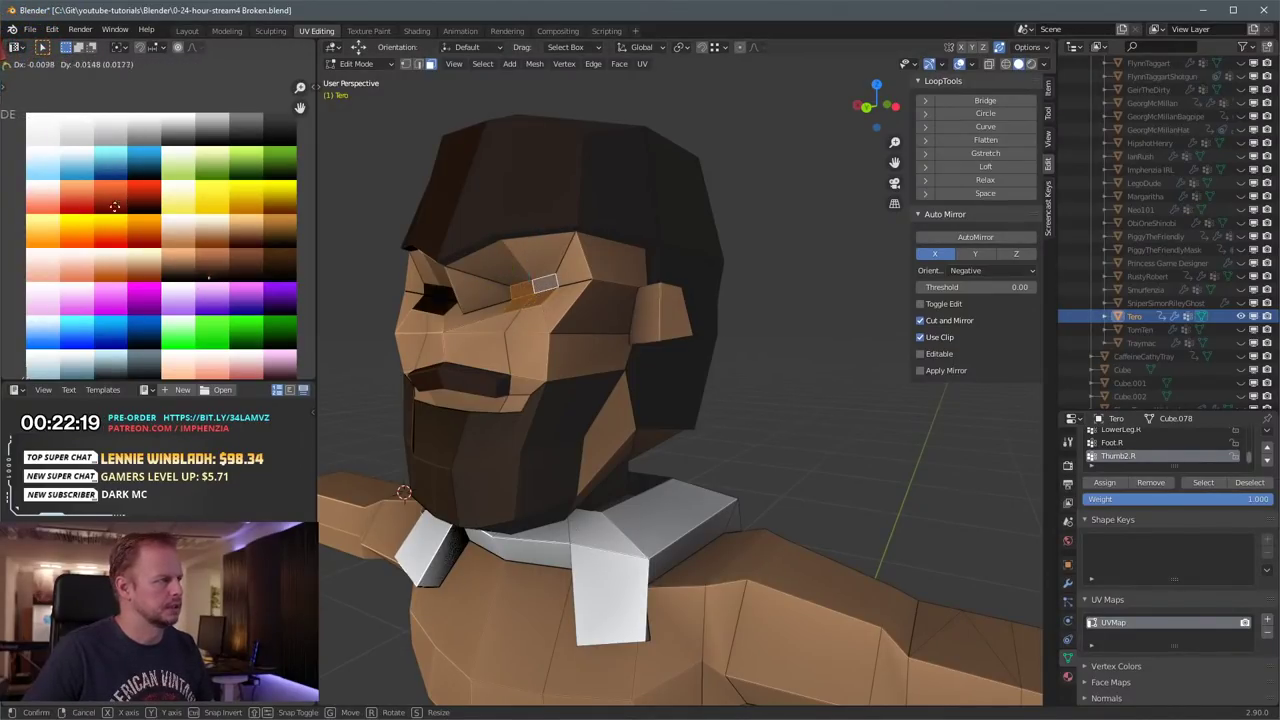
pyautogui.click(303, 150)
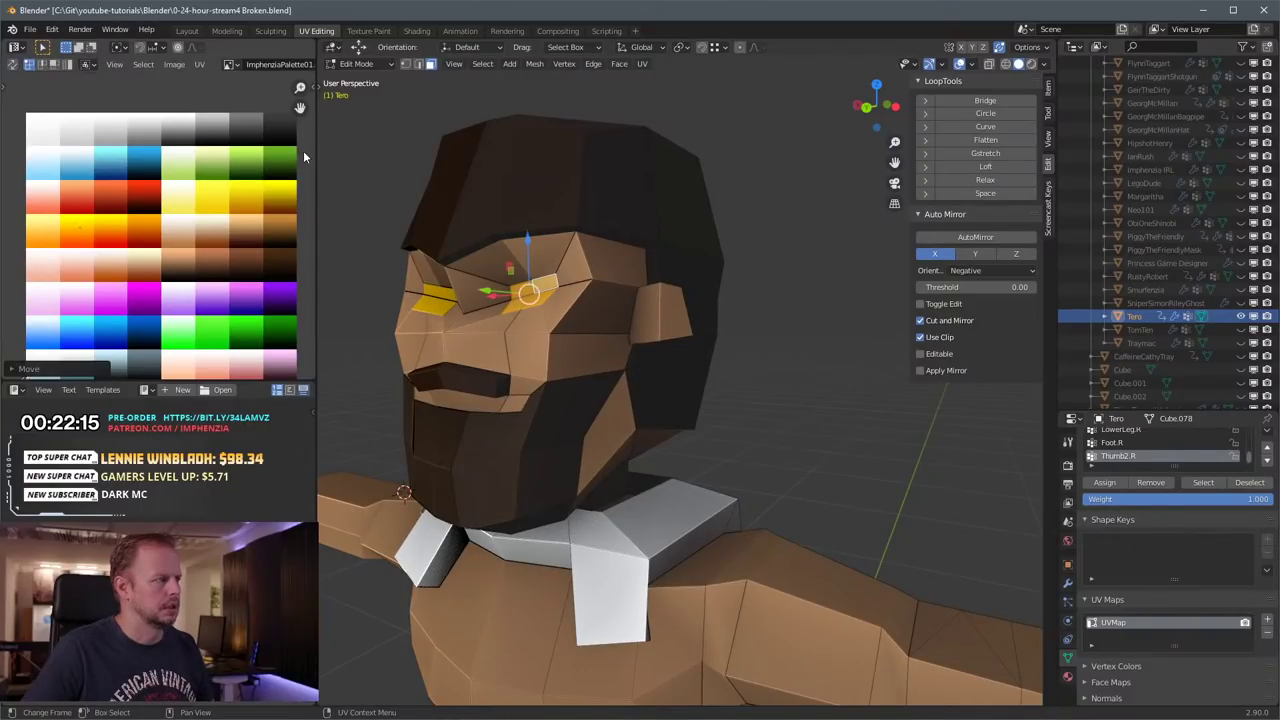
# Step: Move the upper inner corner vertex of the eye downward to give the eyes an angrier slant
pyautogui.click(788, 371)
pyautogui.moveTo(672, 333); pyautogui.dragTo(707, 362, button='middle')
pyautogui.press('Tab')
pyautogui.press('Tab')
pyautogui.press('1')
pyautogui.click(606, 365)
pyautogui.moveTo(609, 365); pyautogui.dragTo(720, 338, button='middle')
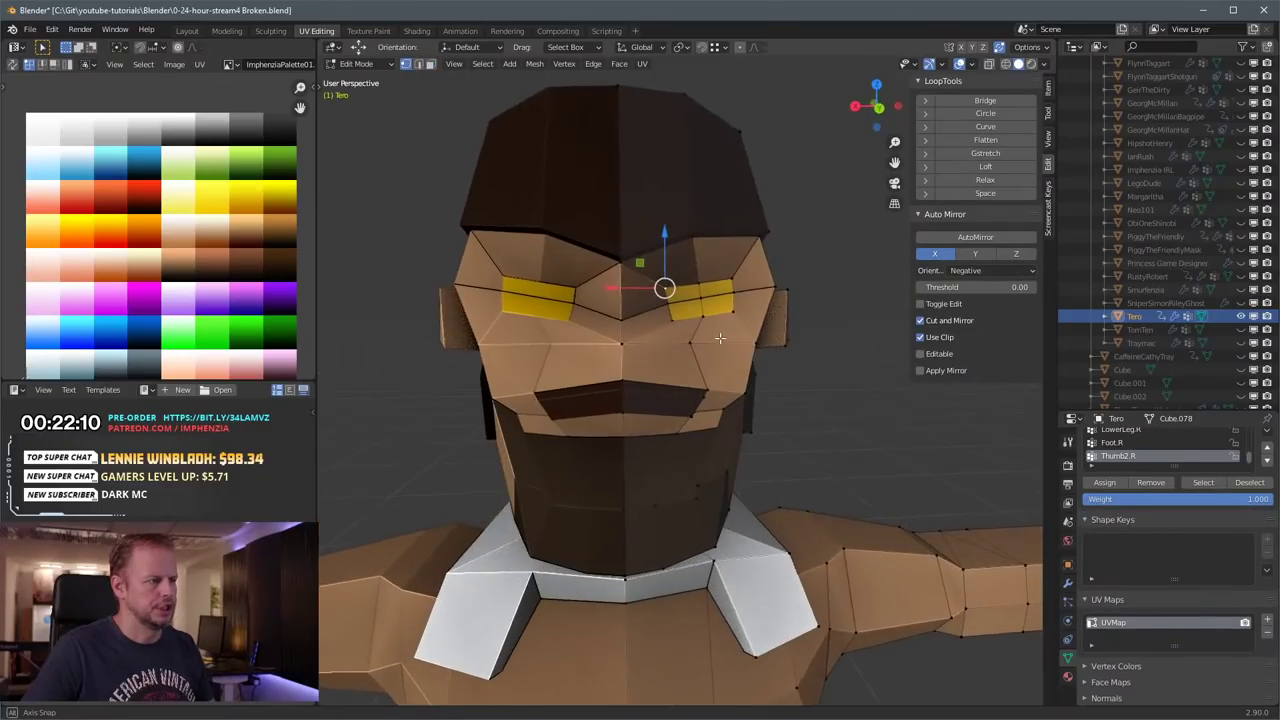
pyautogui.press('g')
pyautogui.click(713, 337)
# Step: Move the eye's lower inner corner about -0.003 m in X and -0.007 m in Z, and its lower outer vertex about 0.004 m in X
pyautogui.click(669, 303)
pyautogui.press('g')
pyautogui.click(672, 314)
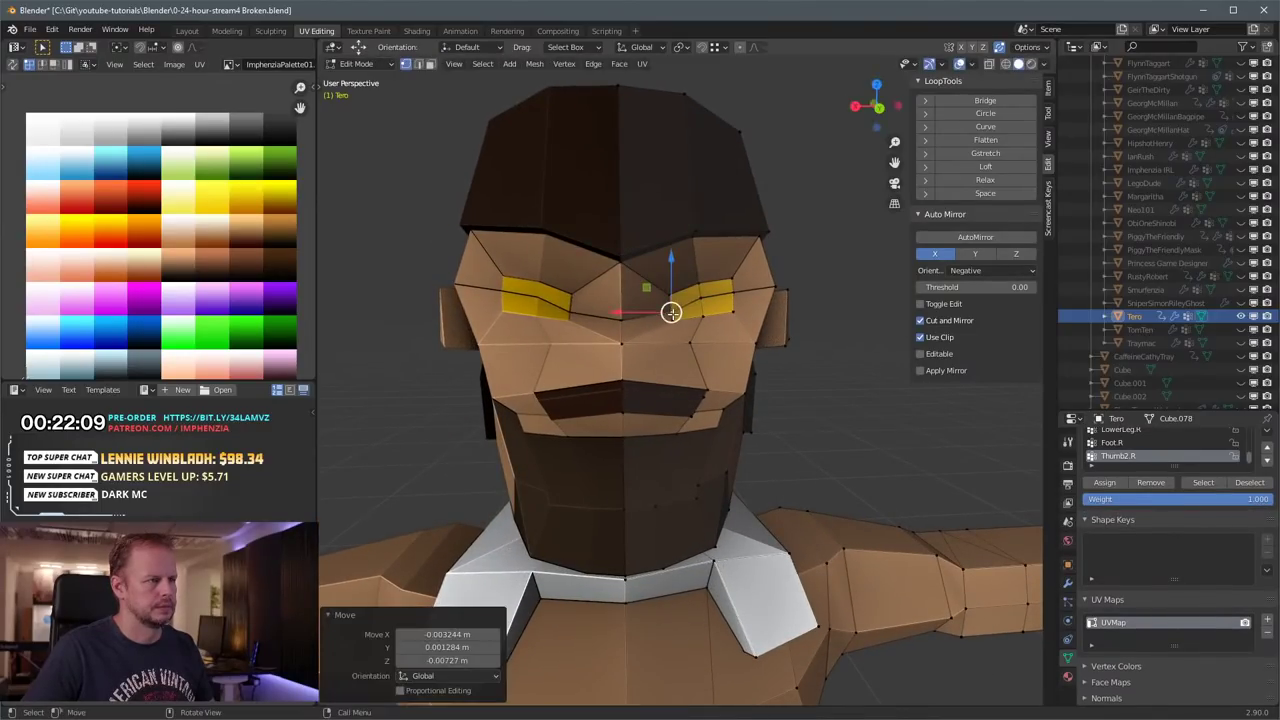
pyautogui.moveTo(671, 312); pyautogui.dragTo(722, 307)
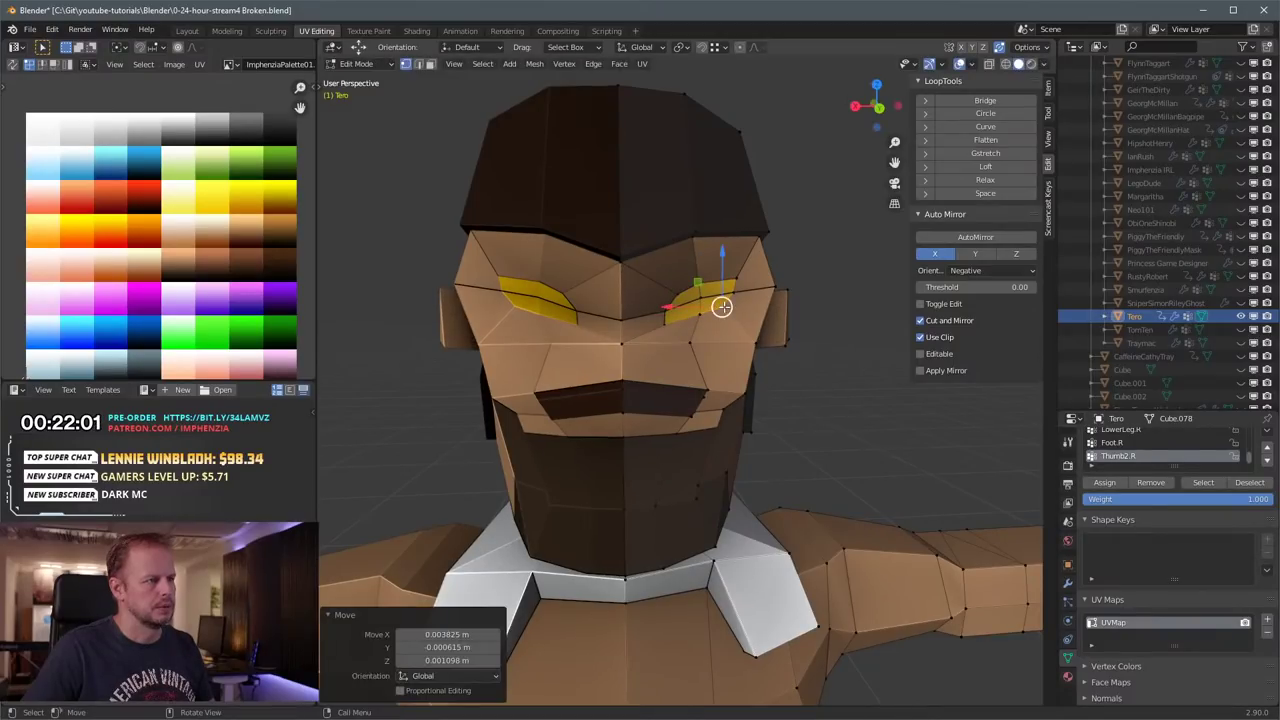
# Step: Leave mesh editing and examine the head, face and torso from several angles and distances
pyautogui.press('Tab')
pyautogui.scroll(-5, 845, 413)
pyautogui.moveTo(845, 413); pyautogui.dragTo(759, 414, button='middle')
pyautogui.scroll(2, 759, 414)
pyautogui.scroll(2, 680, 400)
pyautogui.moveTo(670, 402); pyautogui.dragTo(618, 356, button='middle')
pyautogui.scroll(4, 661, 382)
pyautogui.scroll(-6, 660, 384)
pyautogui.scroll(4, 669, 368)
pyautogui.scroll(-3, 647, 347)
pyautogui.moveTo(815, 338)
pyautogui.mouseDown(button='middle')
pyautogui.moveTo(851, 358)
pyautogui.moveTo(740, 343)
pyautogui.moveTo(800, 335)
pyautogui.mouseUp(button='middle')
# Step: Compare the character with viewport Cavity shading off and on, keeping it enabled
pyautogui.click(1042, 65)
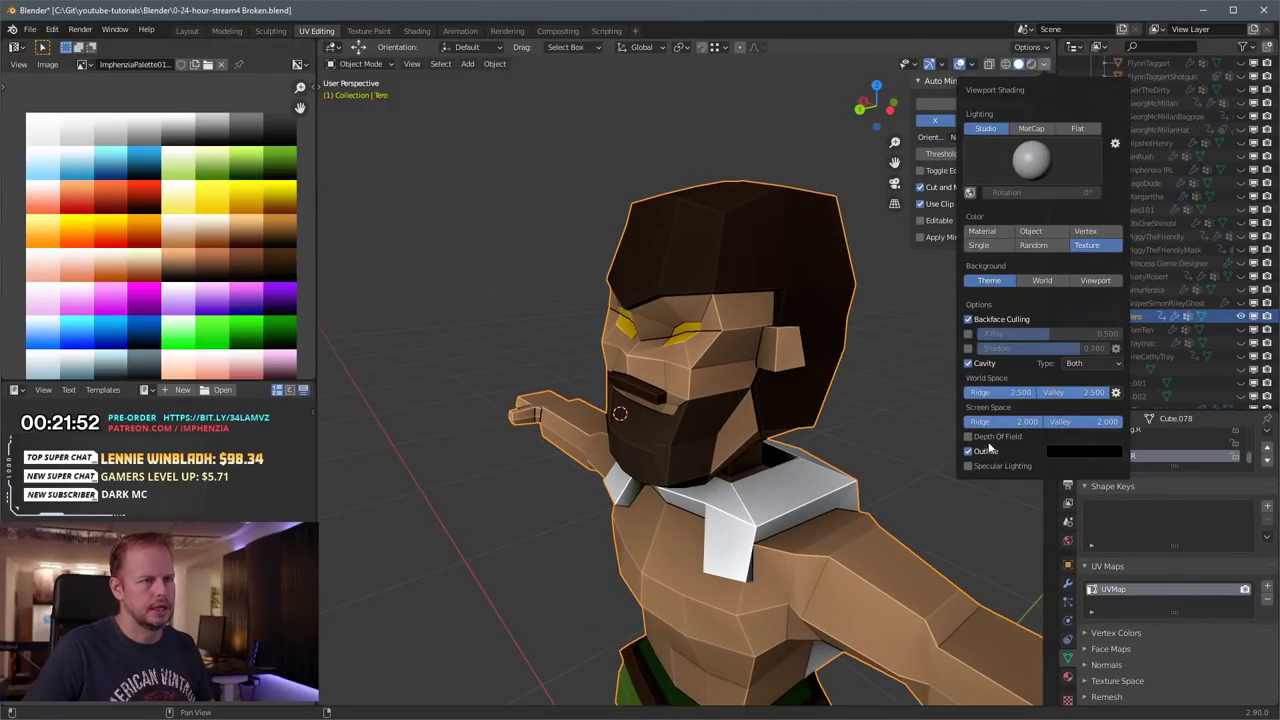
pyautogui.click(968, 363)
pyautogui.click(967, 366)
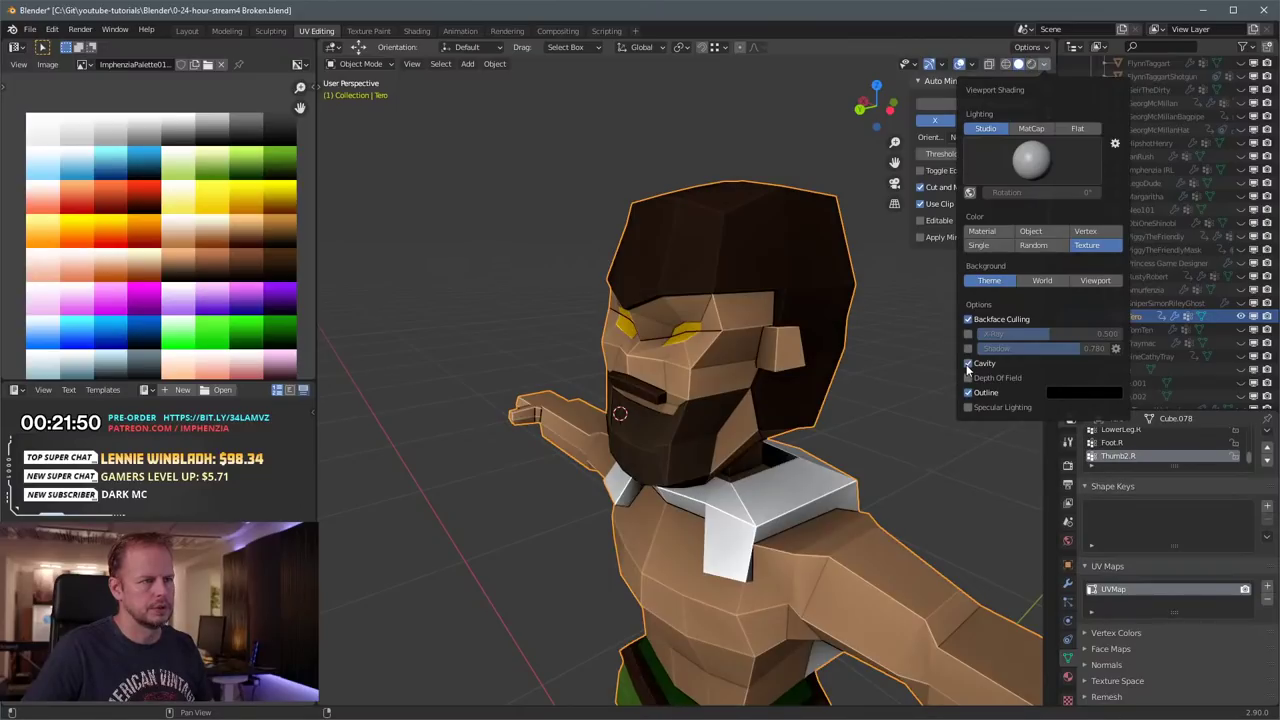
pyautogui.scroll(-3, 874, 375)
pyautogui.moveTo(742, 428); pyautogui.dragTo(729, 377, button='middle')
pyautogui.scroll(3, 783, 395)
pyautogui.scroll(-2, 783, 395)
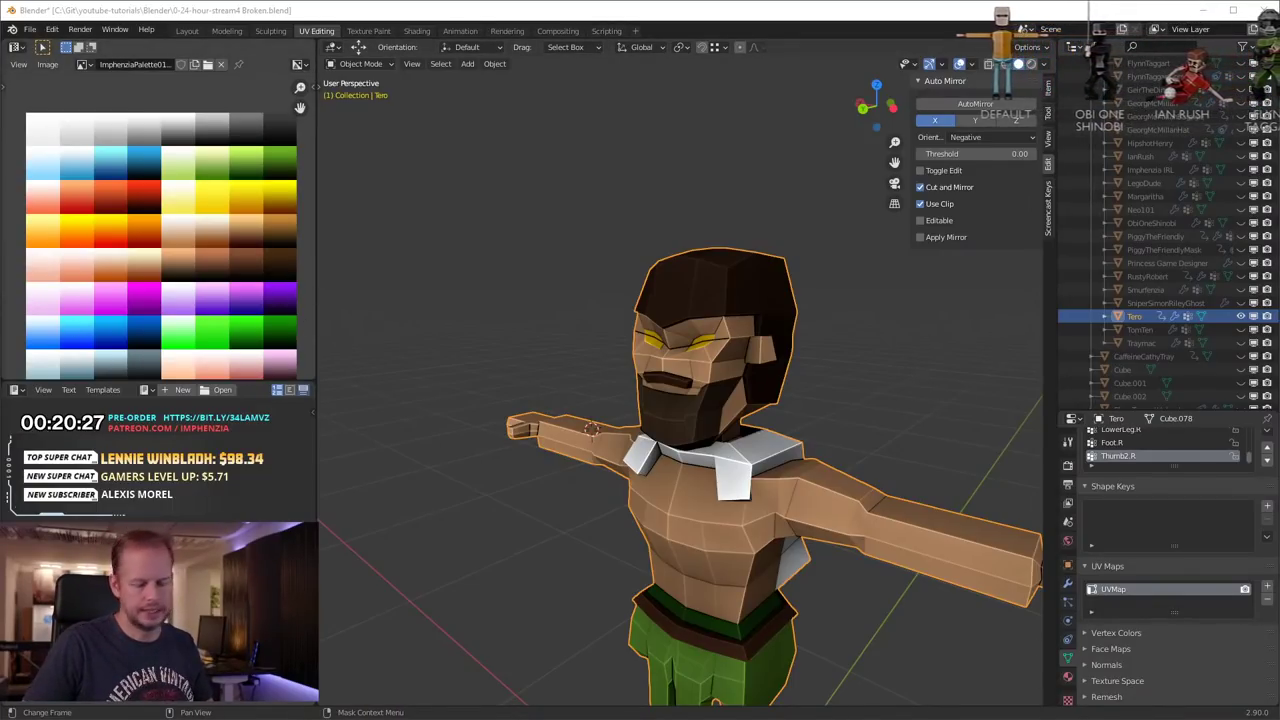
# Step: Resume mesh editing and reshape the shoulder and armpit area by moving several of its vertices or edges
pyautogui.scroll(-3, 664, 374)
pyautogui.moveTo(715, 372); pyautogui.dragTo(756, 447, button='middle')
pyautogui.scroll(3, 692, 384)
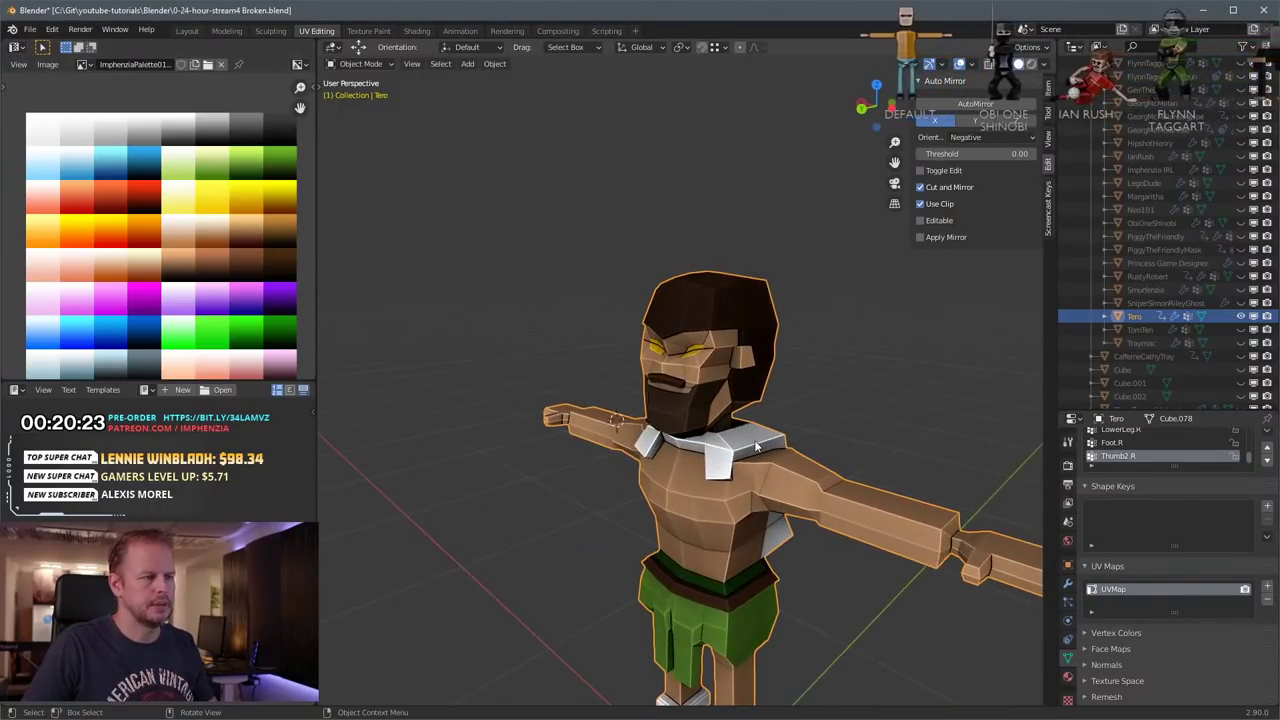
pyautogui.press('Tab')
pyautogui.click(752, 492)
pyautogui.moveTo(752, 492); pyautogui.dragTo(713, 544, button='middle')
pyautogui.press('g')
pyautogui.click(818, 469)
pyautogui.click(784, 484)
pyautogui.press('g')
pyautogui.click(788, 478)
pyautogui.press('g')
pyautogui.click(745, 481)
pyautogui.click(677, 537)
# Step: Select the edge loop at the wrist and scale it to 0.807
pyautogui.press('a')
pyautogui.press('a')
pyautogui.keyDown('alt'); pyautogui.click(819, 604); pyautogui.keyUp('alt')
pyautogui.press('s')
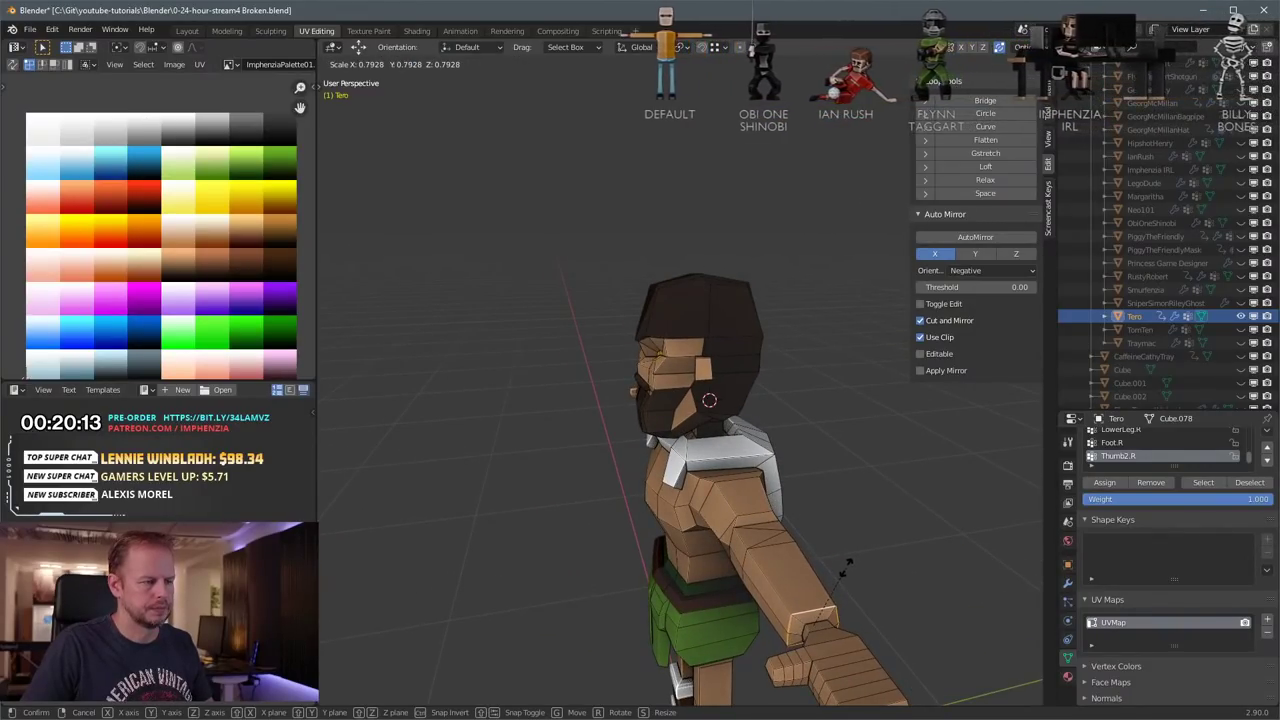
pyautogui.click(816, 607)
# Step: Add a loop cut at the elbow and scale the arm there to 0.772
pyautogui.hotkey('ctrl', 'r')
pyautogui.click(757, 561)
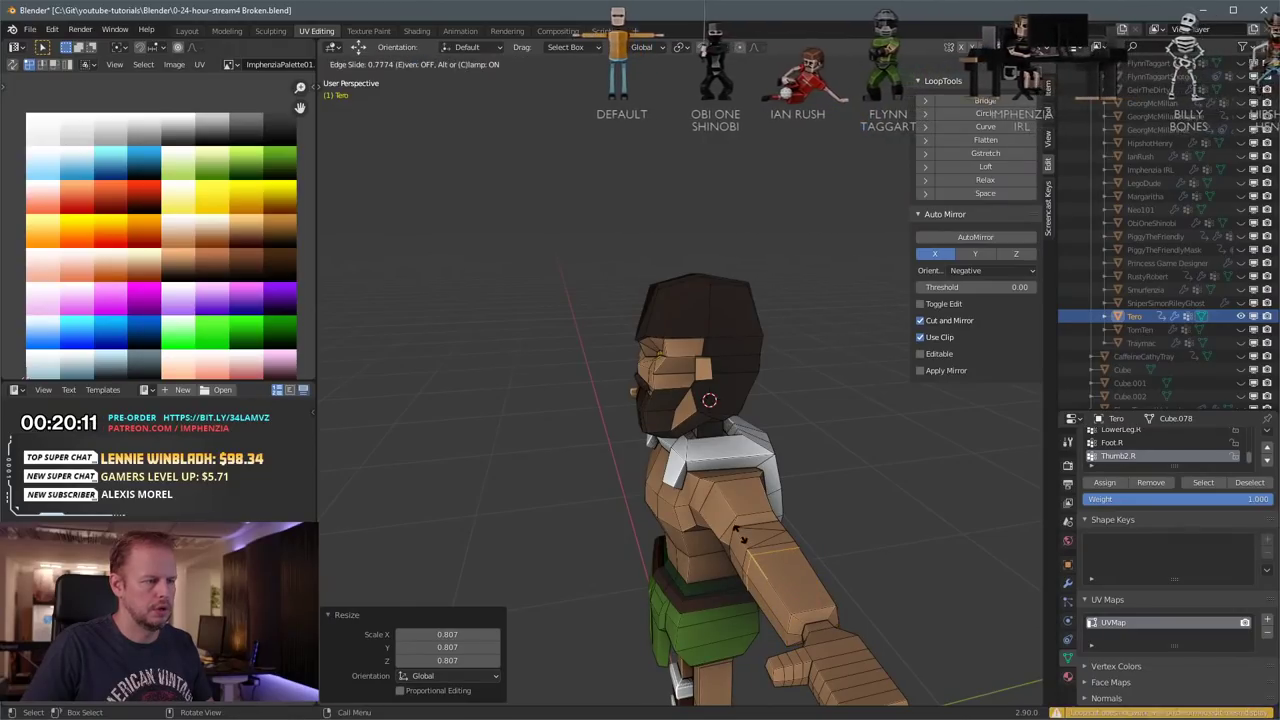
pyautogui.click(902, 520)
pyautogui.press('s')
pyautogui.click(873, 526)
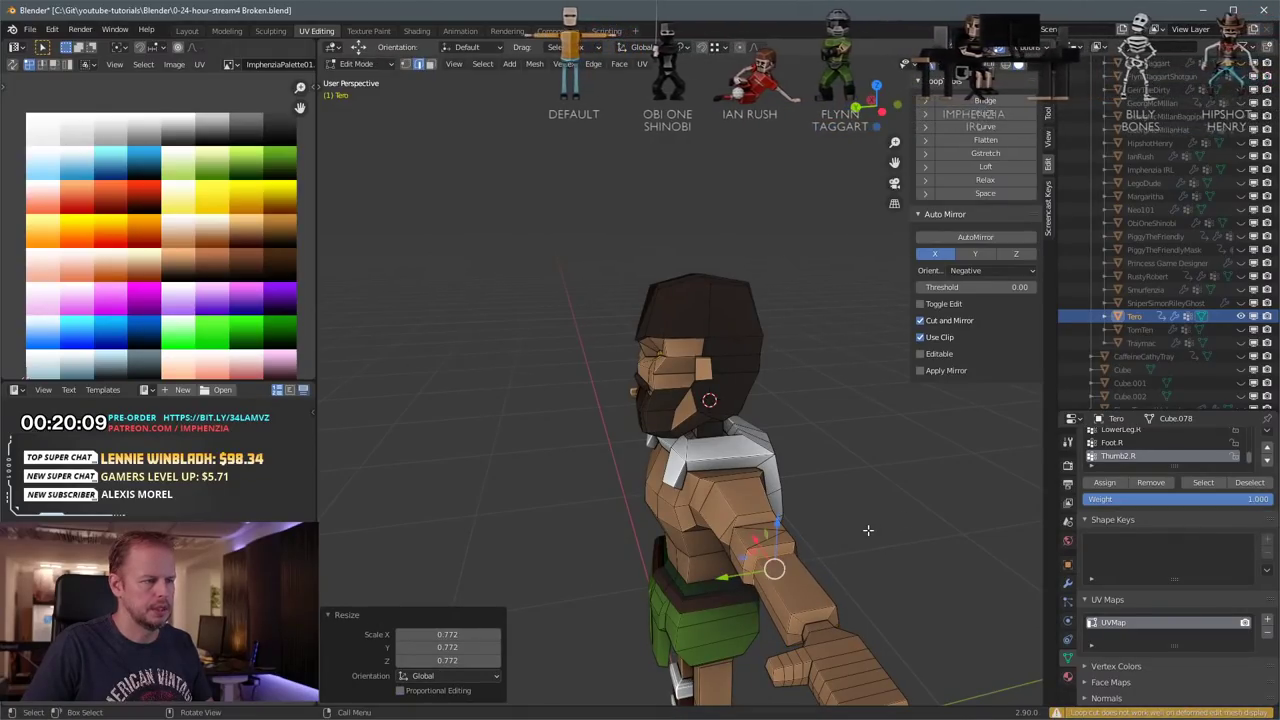
# Step: Add a forearm loop near the wrist with a slide factor of -0.594 and scale it to 1.111
pyautogui.keyDown('alt'); pyautogui.click(808, 608); pyautogui.keyUp('alt')
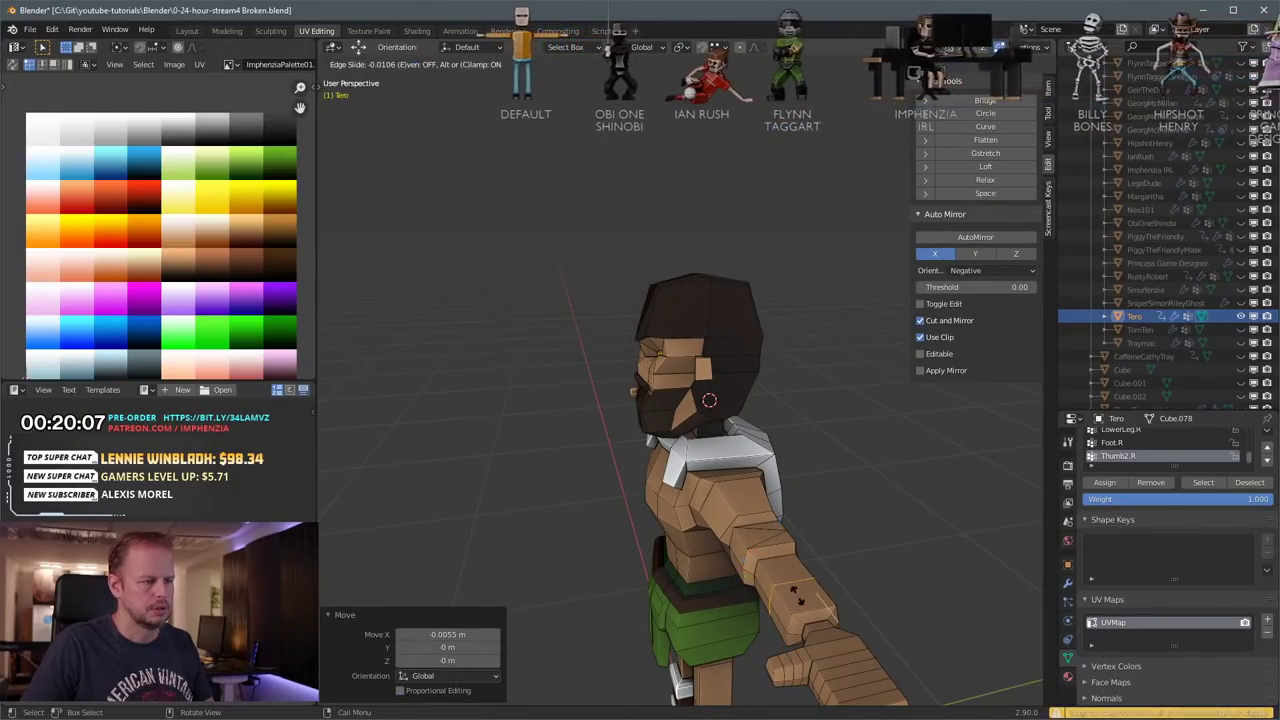
pyautogui.press('g')
pyautogui.press('g')
pyautogui.click(808, 610)
pyautogui.press('s')
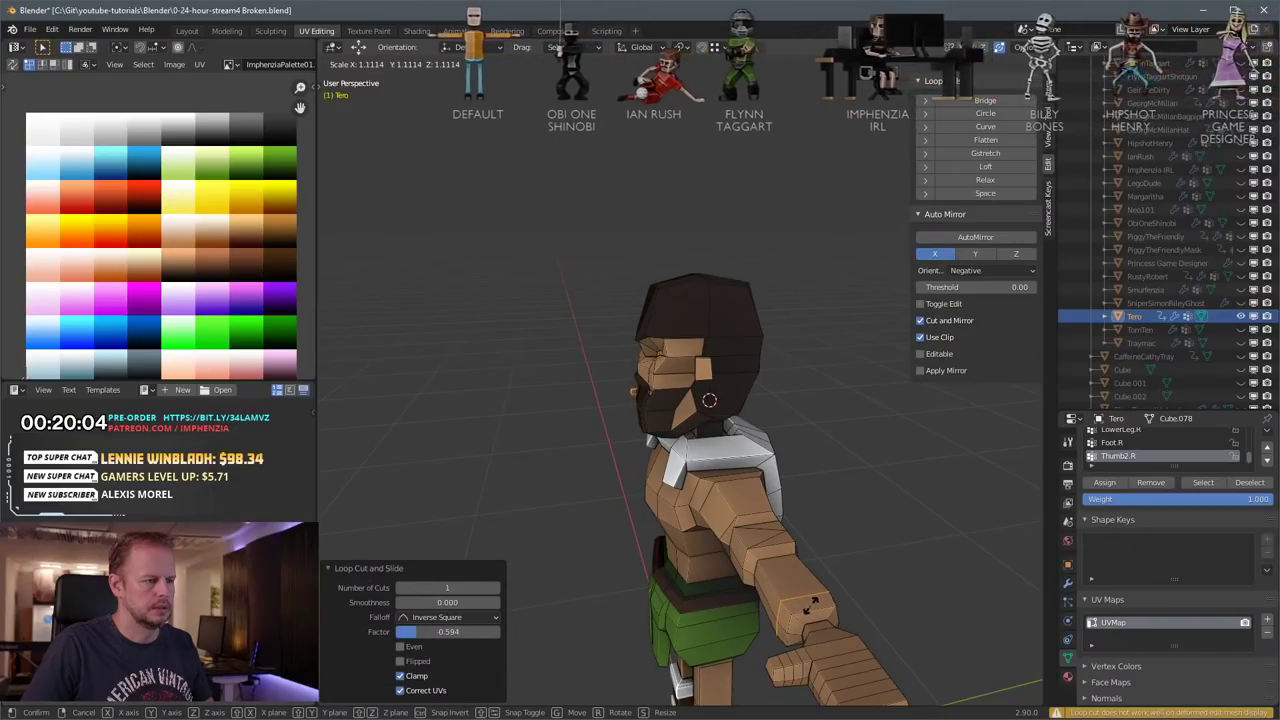
pyautogui.click(812, 606)
pyautogui.moveTo(812, 606); pyautogui.dragTo(862, 498, button='middle')
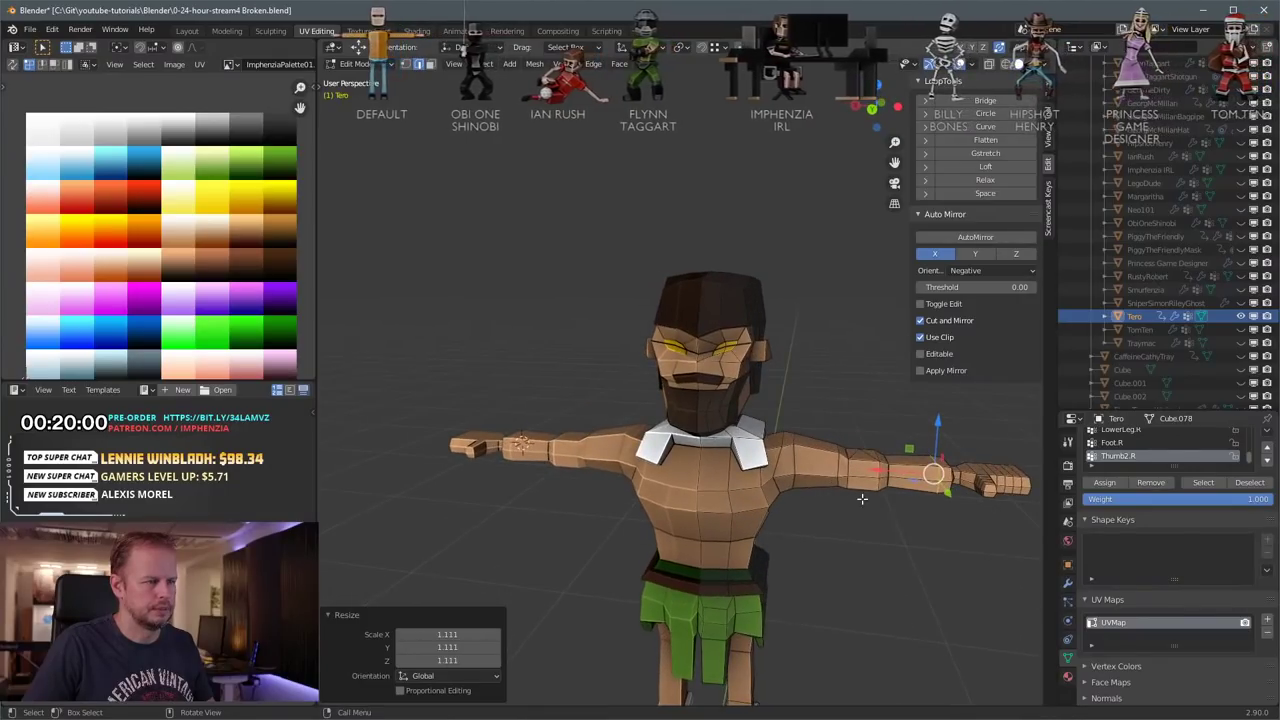
# Step: In a see-through front view, select all the elbow vertices and scale them along global Z
pyautogui.press('a')
pyautogui.hotkey('alt', 'a')
pyautogui.hotkey('alt', 'z')
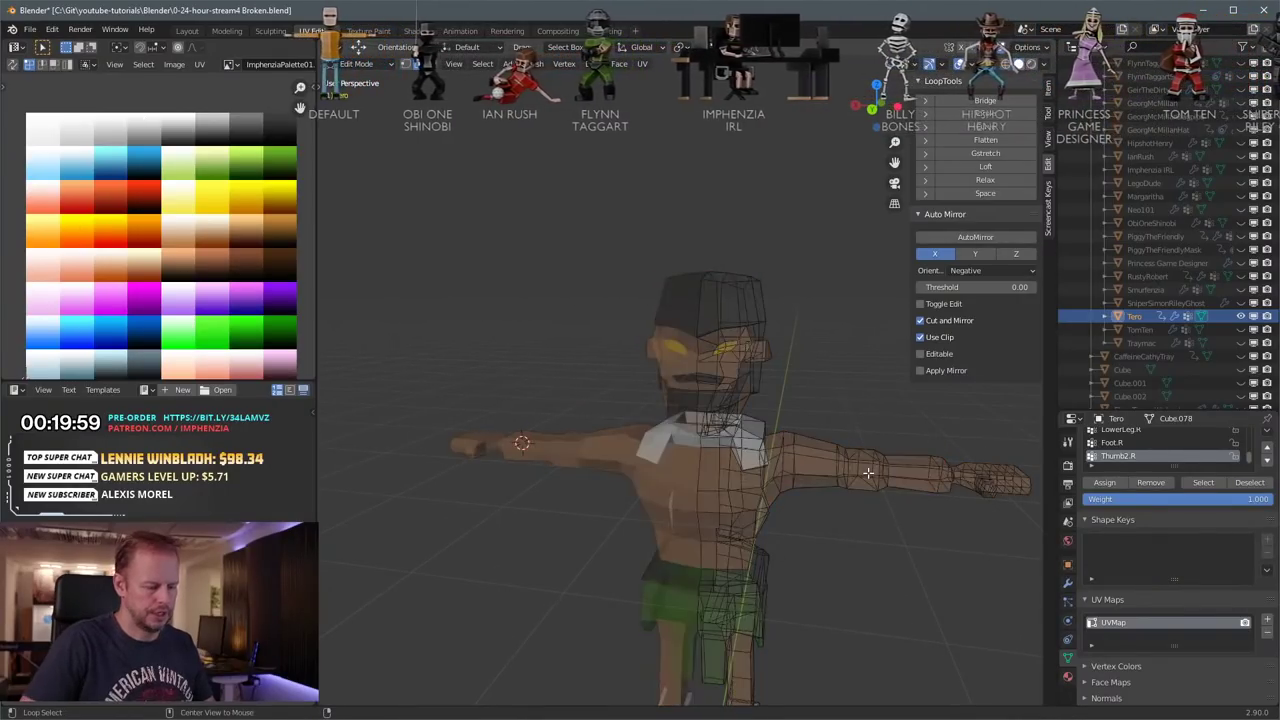
pyautogui.press('KP_1')
pyautogui.press('a')
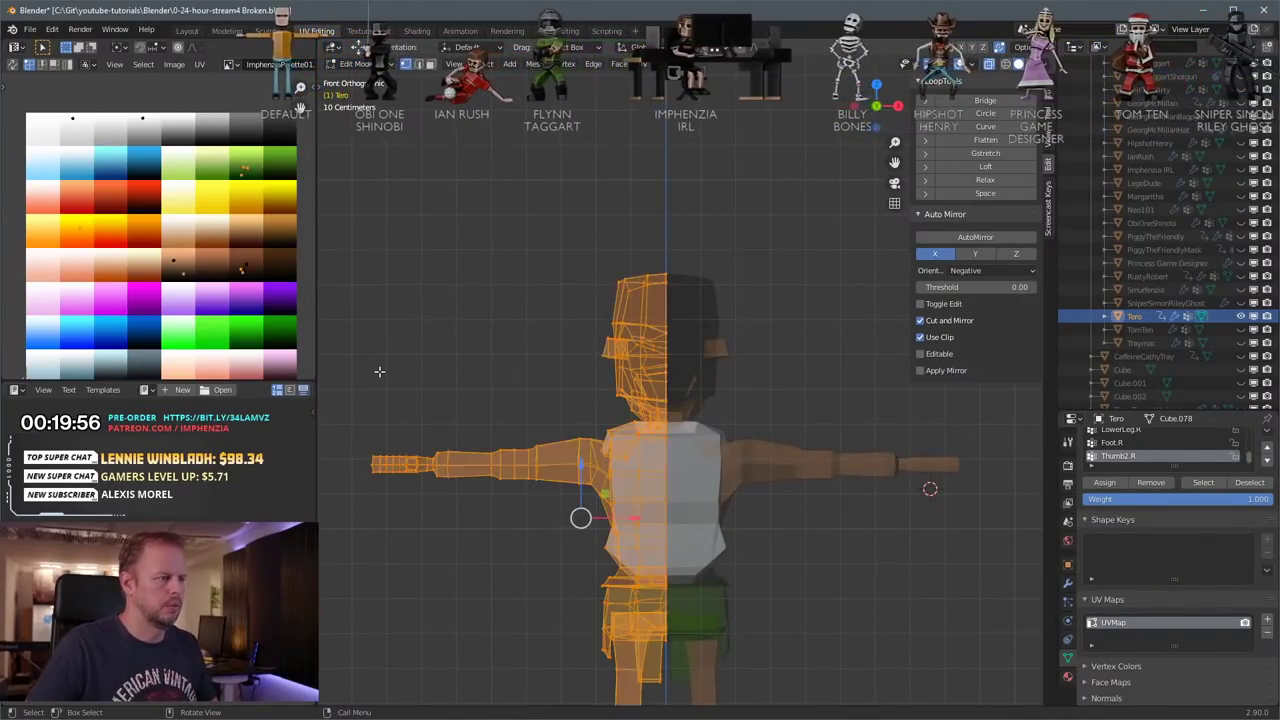
pyautogui.hotkey('alt', 'a')
pyautogui.press('b')
pyautogui.moveTo(484, 440); pyautogui.dragTo(524, 494)
pyautogui.press('s')
pyautogui.press('z')
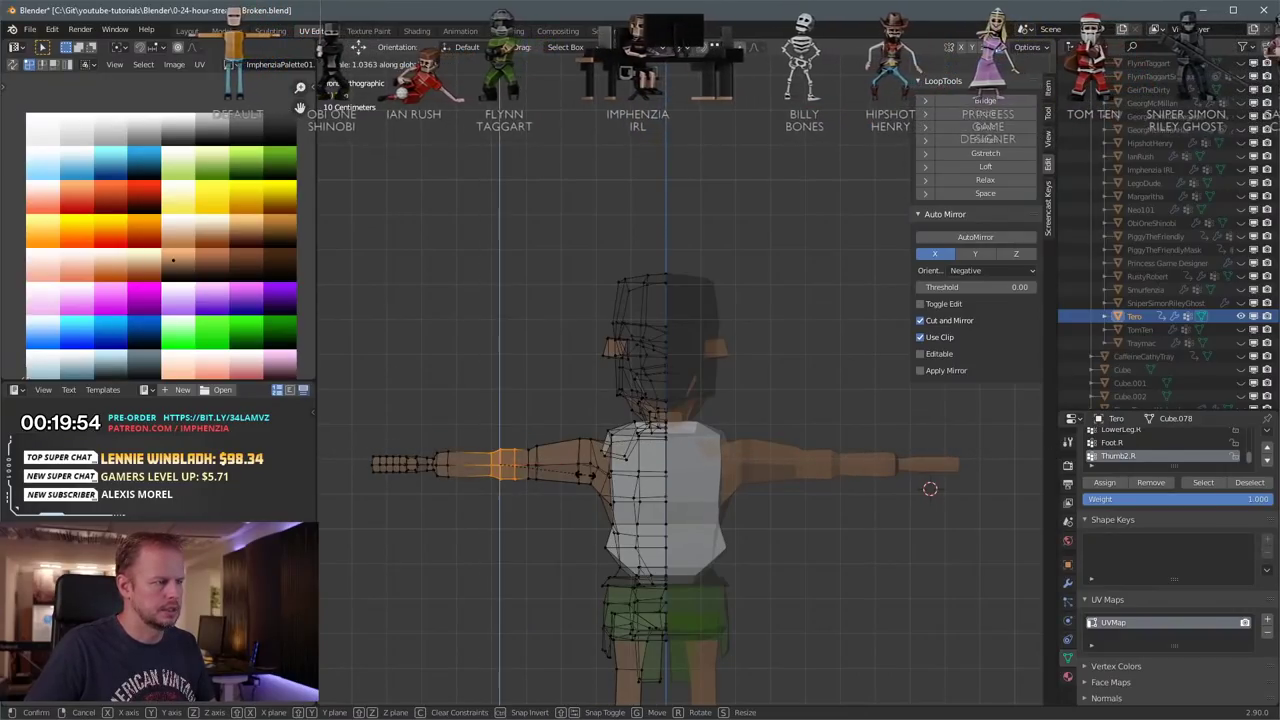
# Step: Scale the elbow's edge loops closer together along the X axis
pyautogui.press('x')
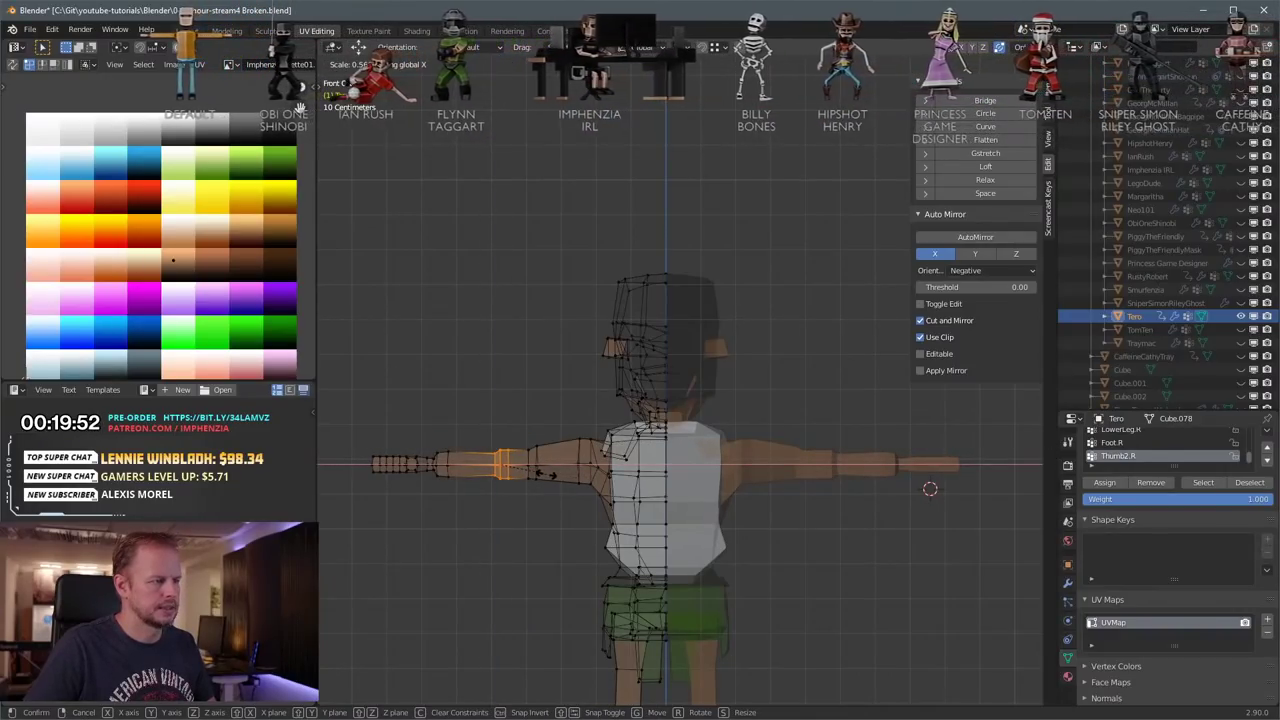
pyautogui.click(539, 474)
pyautogui.press('a')
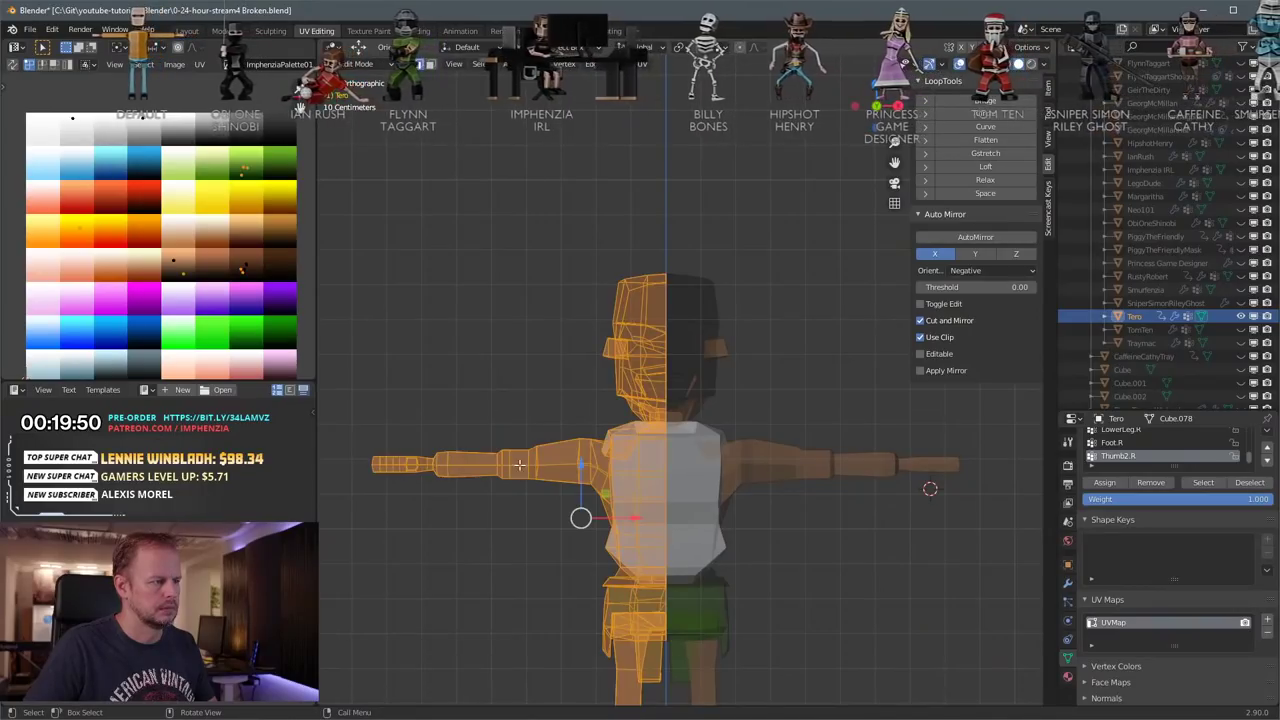
pyautogui.click(513, 464)
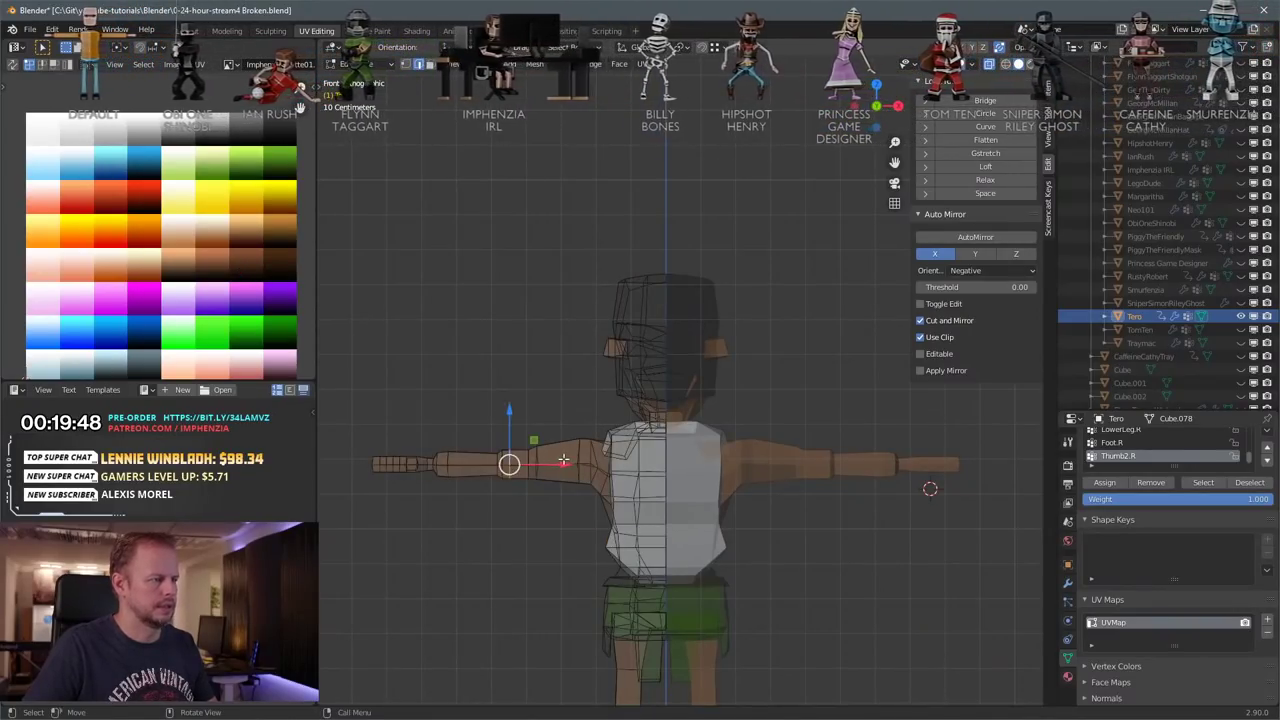
# Step: Scale the elbow's edge loop next to the forearm uniformly to 0.791
pyautogui.moveTo(563, 459)
pyautogui.mouseDown(button='middle')
pyautogui.moveTo(789, 540)
pyautogui.moveTo(785, 512)
pyautogui.mouseUp(button='middle')
pyautogui.hotkey('alt', 'z')
pyautogui.scroll(4, 783, 495)
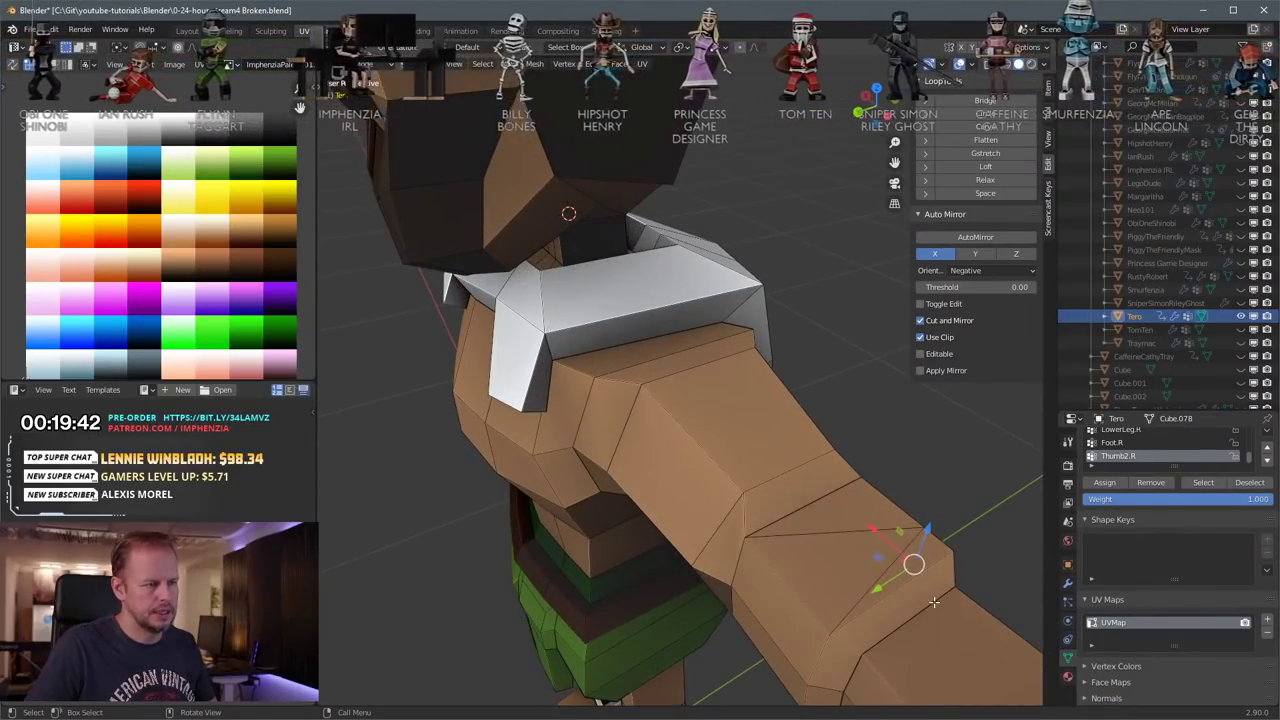
pyautogui.hotkey('alt', 'a')
pyautogui.keyDown('alt'); pyautogui.click(900, 586); pyautogui.keyUp('alt')
pyautogui.scroll(-4, 875, 535)
pyautogui.moveTo(786, 546); pyautogui.dragTo(820, 496, button='middle')
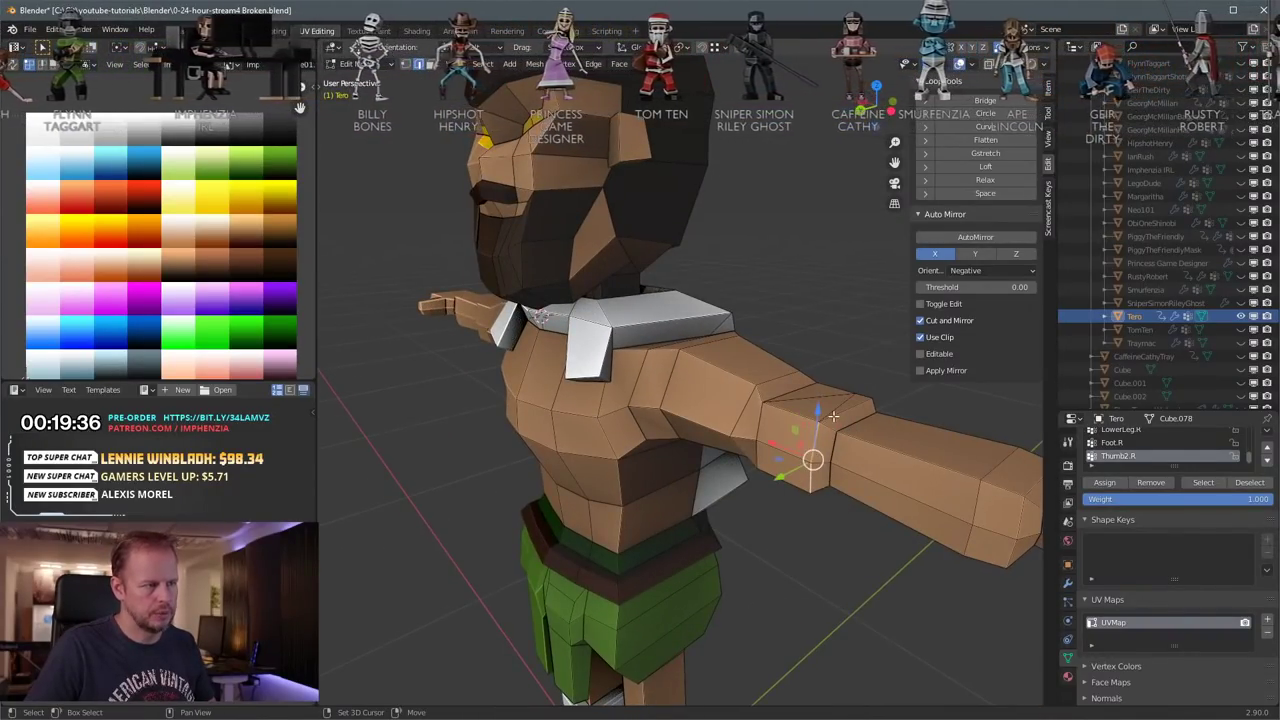
pyautogui.moveTo(874, 424); pyautogui.dragTo(746, 345, button='middle')
pyautogui.moveTo(756, 301); pyautogui.dragTo(602, 379, button='middle')
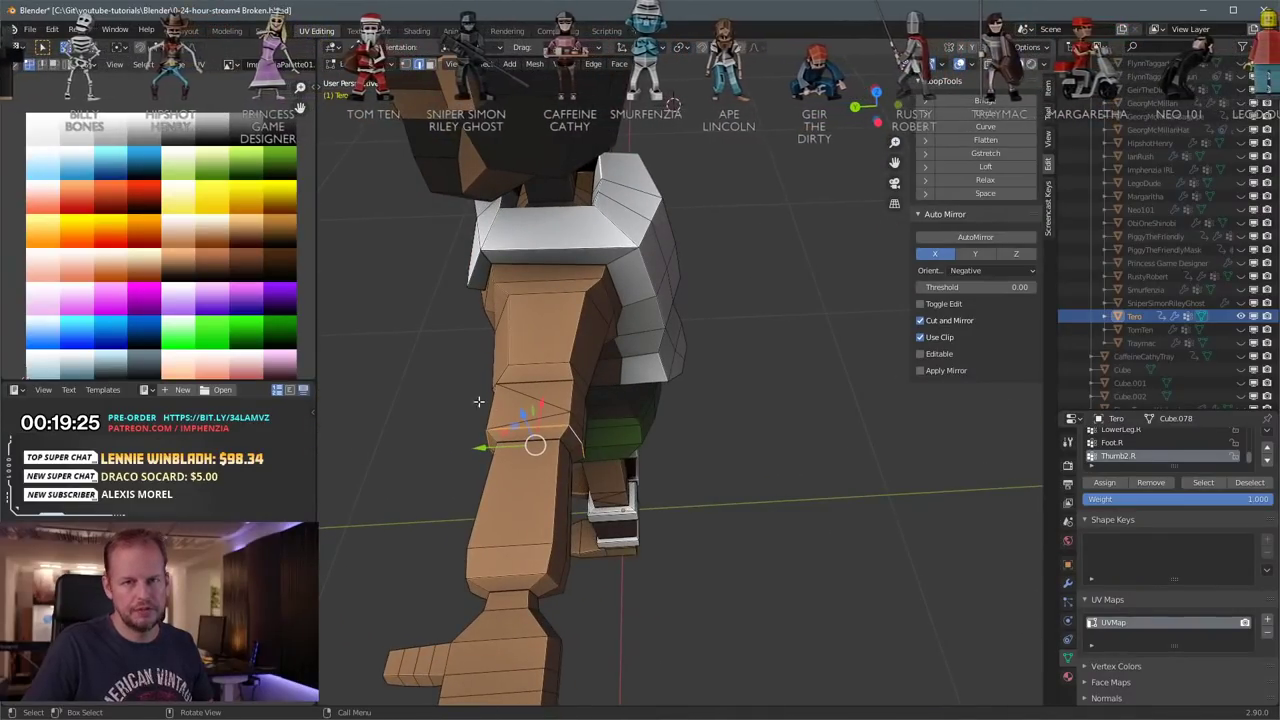
pyautogui.moveTo(478, 401); pyautogui.dragTo(592, 374, button='middle')
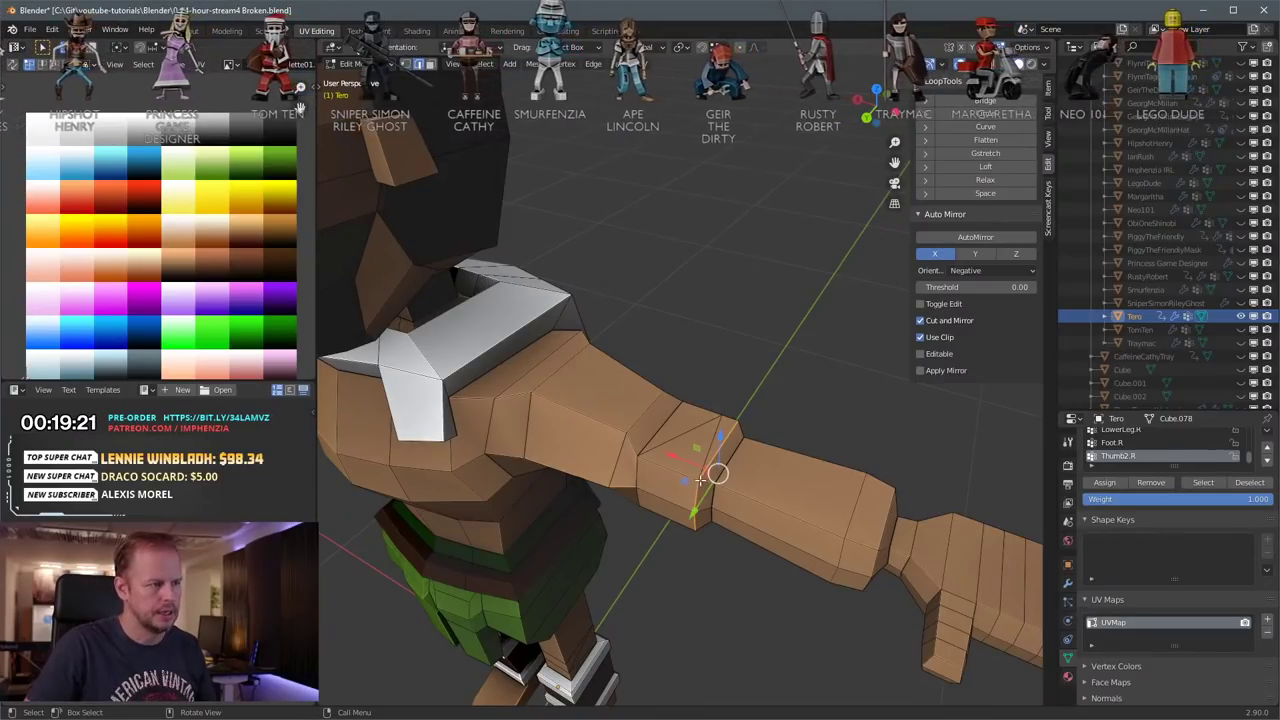
pyautogui.press('s')
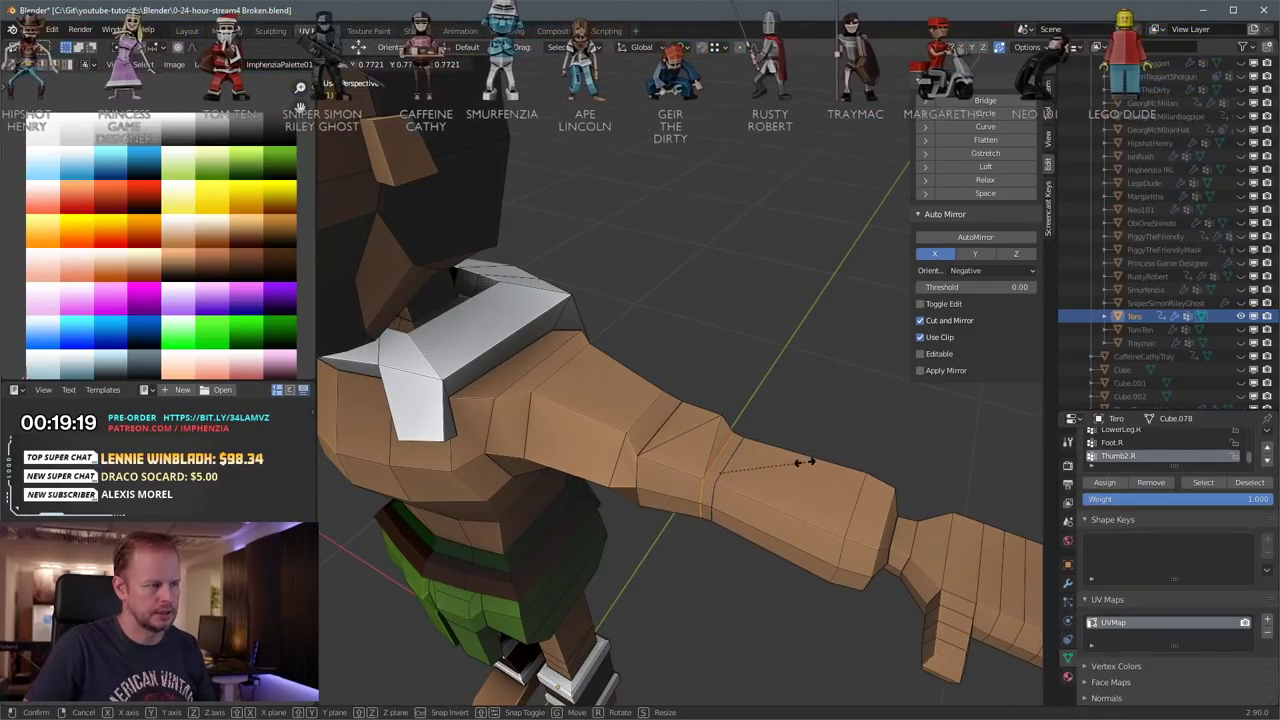
pyautogui.click(805, 461)
pyautogui.moveTo(805, 461); pyautogui.dragTo(592, 425, button='middle')
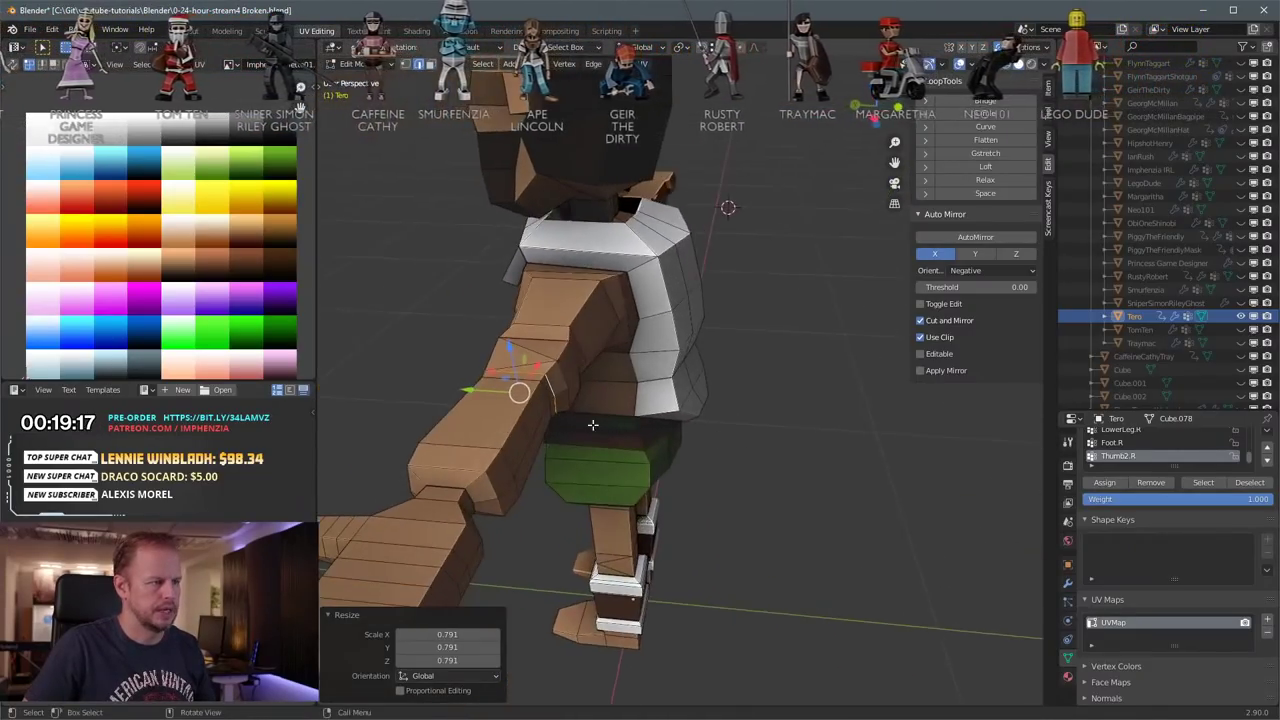
# Step: Scale the neighbouring edge on the back of the elbow uniformly to 0.849
pyautogui.keyDown('alt'); pyautogui.click(563, 378); pyautogui.keyUp('alt')
pyautogui.press('s')
pyautogui.click(728, 390)
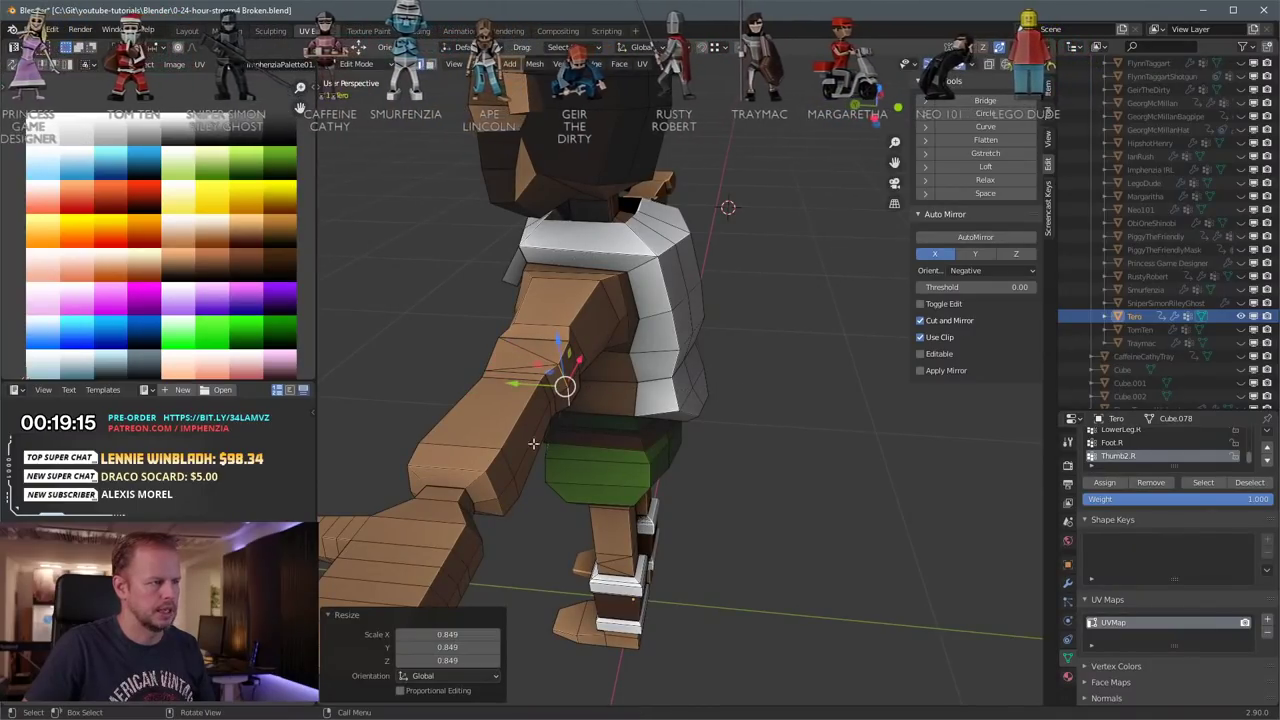
# Step: Shift the forearm's rear lengthwise edge slightly along Y
pyautogui.keyDown('alt'); pyautogui.click(531, 450); pyautogui.keyUp('alt')
pyautogui.moveTo(529, 437); pyautogui.dragTo(503, 432, button='middle')
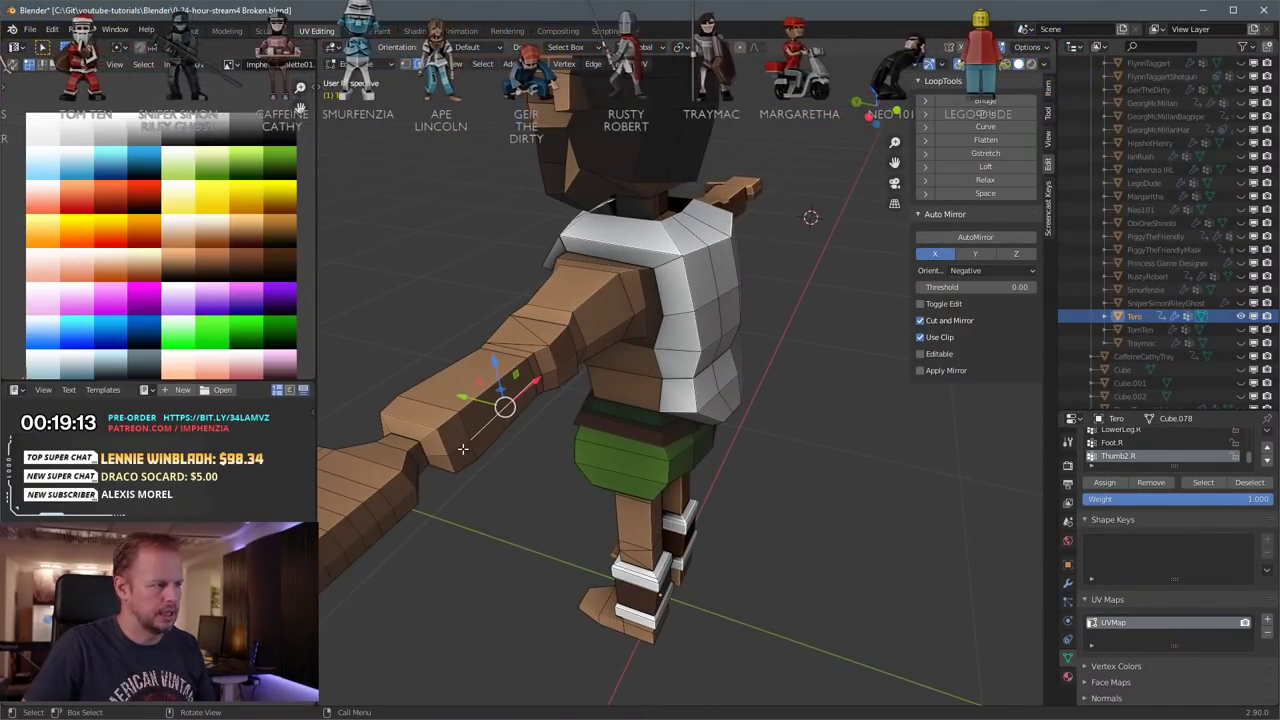
pyautogui.keyDown('alt'); pyautogui.click(462, 449); pyautogui.keyUp('alt')
pyautogui.keyDown('ctrl'); pyautogui.click(588, 352); pyautogui.keyUp('ctrl')
pyautogui.moveTo(588, 352); pyautogui.dragTo(550, 458, button='middle')
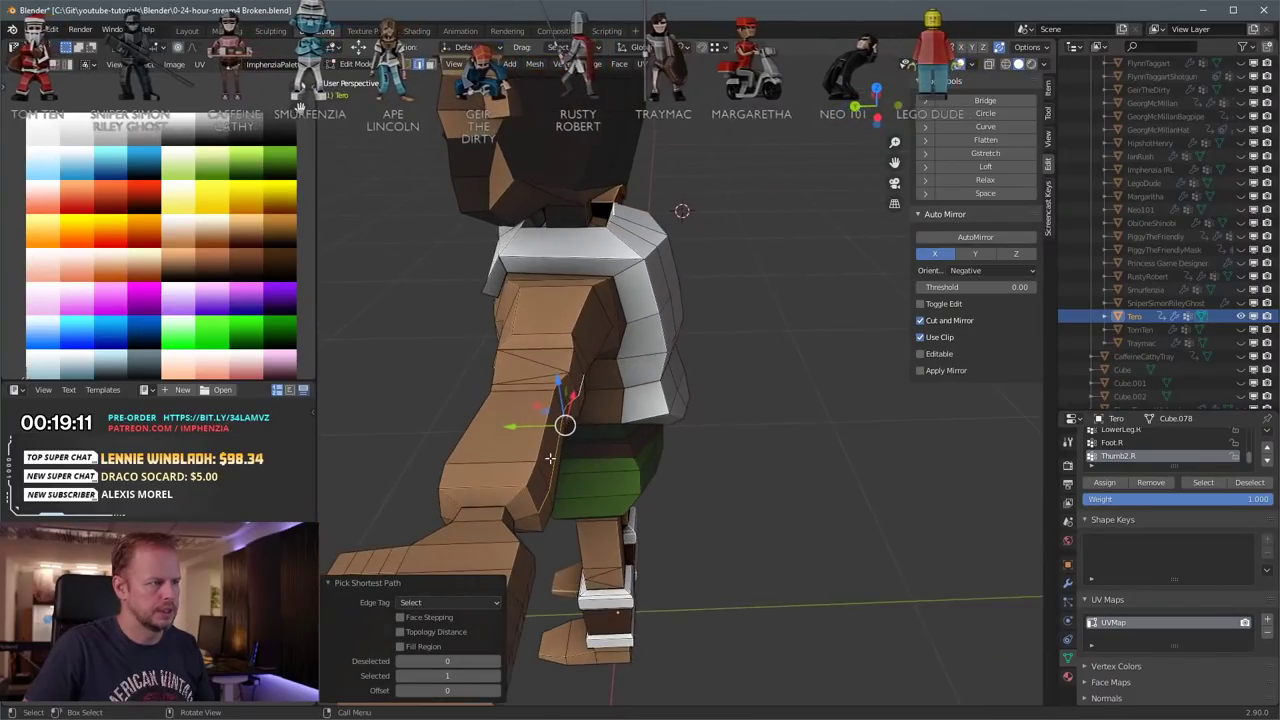
pyautogui.moveTo(517, 433); pyautogui.dragTo(530, 427)
# Step: Scale the two top faces of the forearm to 0.964 along Y
pyautogui.press('3')
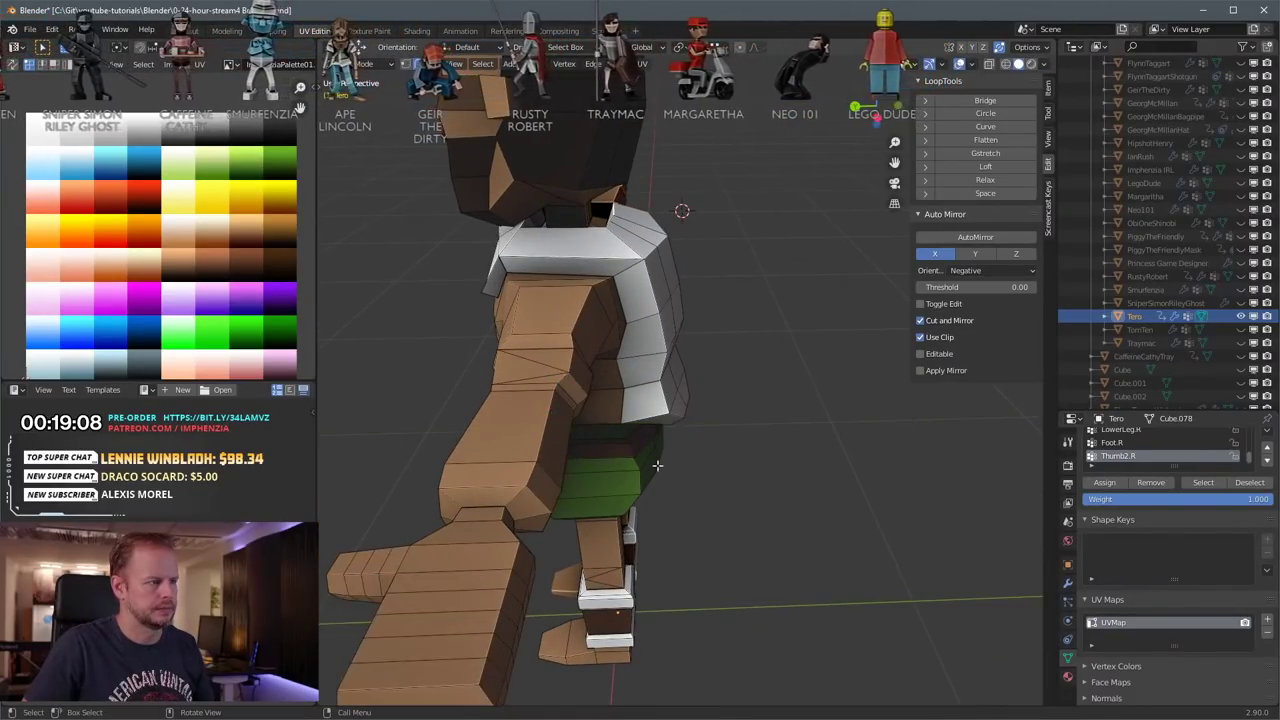
pyautogui.click(518, 438)
pyautogui.keyDown('shift'); pyautogui.click(521, 486); pyautogui.keyUp('shift')
pyautogui.press('s')
pyautogui.press('y')
pyautogui.click(675, 460)
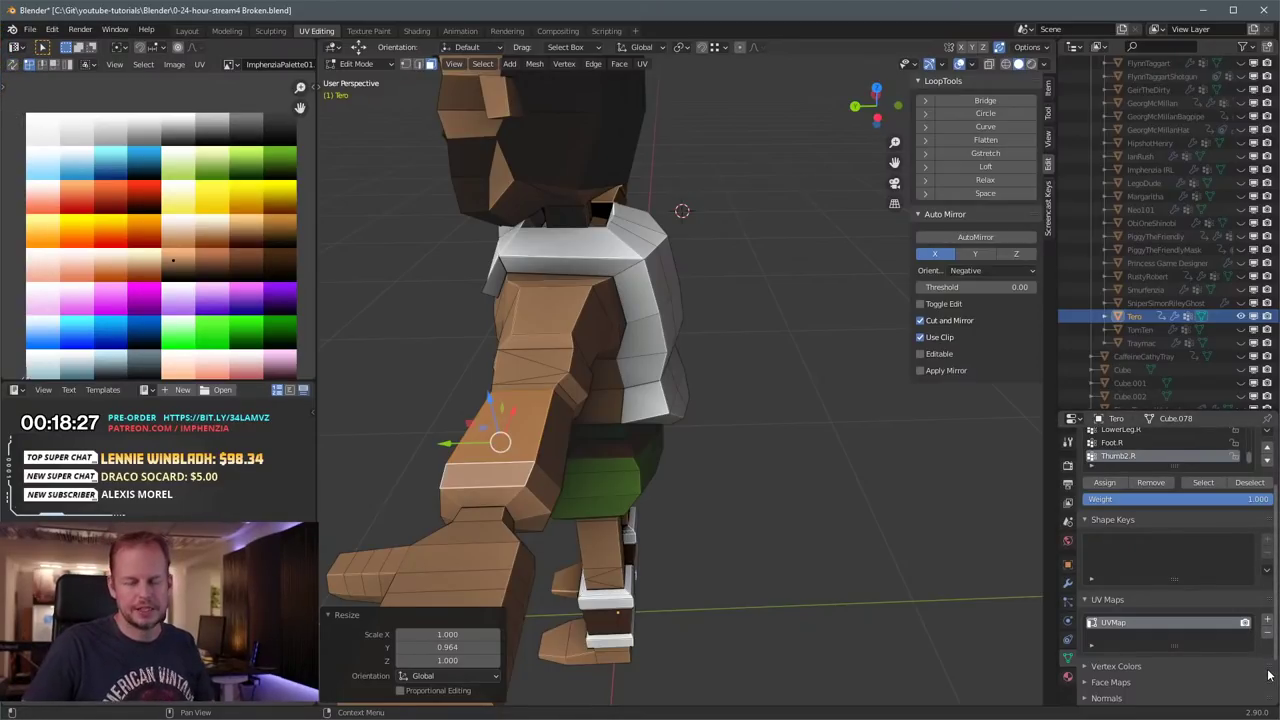
# Step: Move the forearm's lower front edge 0.008326 m along Y
pyautogui.moveTo(682, 468); pyautogui.dragTo(733, 420, button='middle')
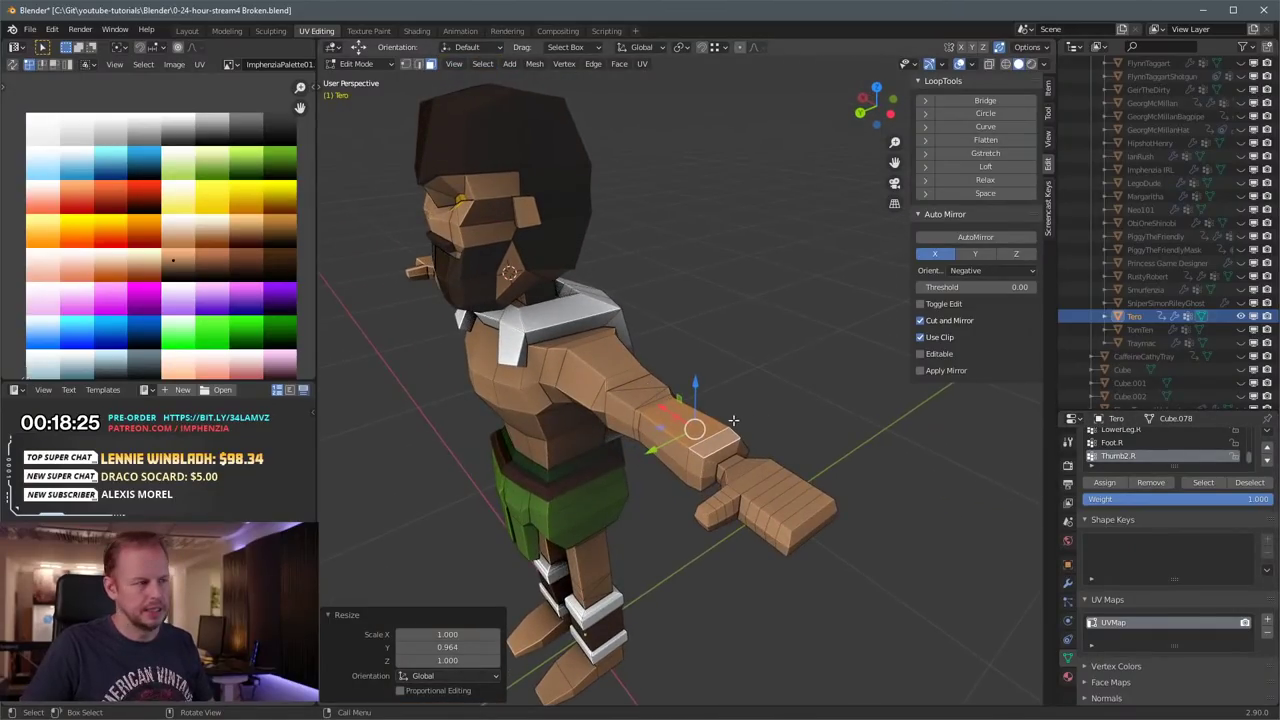
pyautogui.scroll(5, 732, 419)
pyautogui.press('2')
pyautogui.click(655, 585)
pyautogui.scroll(-2, 735, 550)
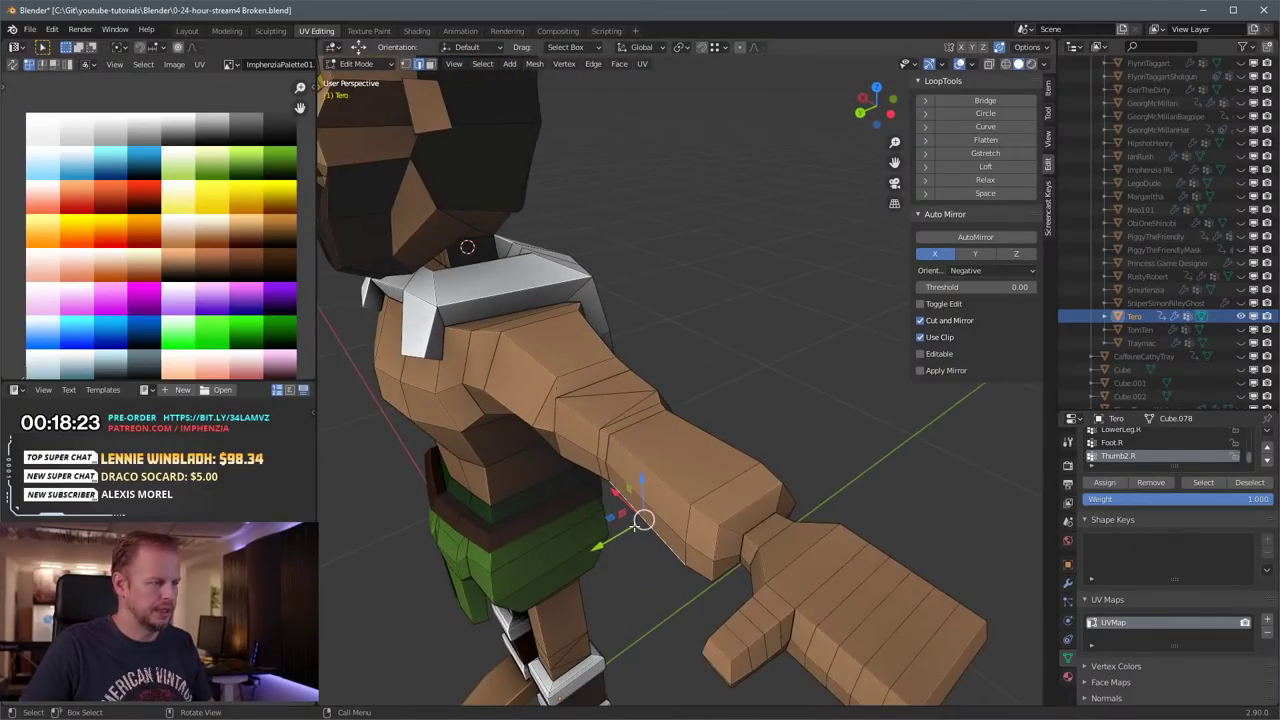
pyautogui.moveTo(800, 486); pyautogui.dragTo(770, 490, button='middle')
pyautogui.moveTo(497, 506); pyautogui.dragTo(491, 505)
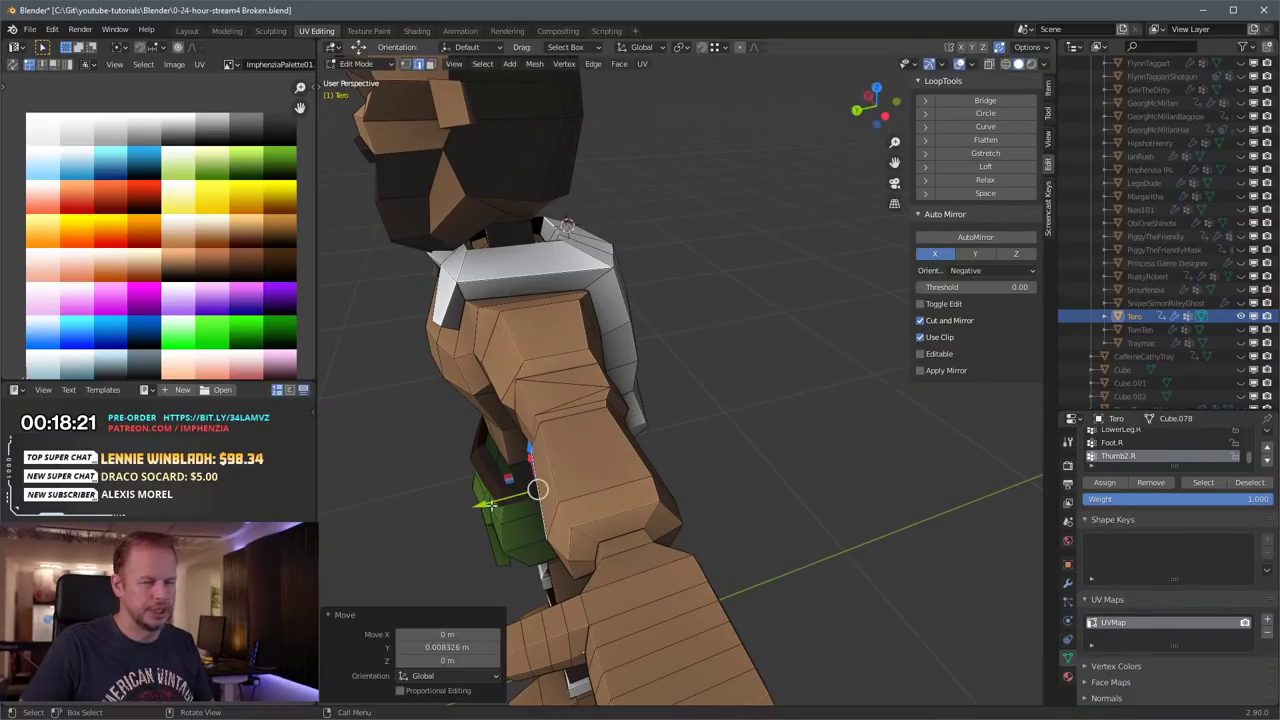
pyautogui.click(743, 479)
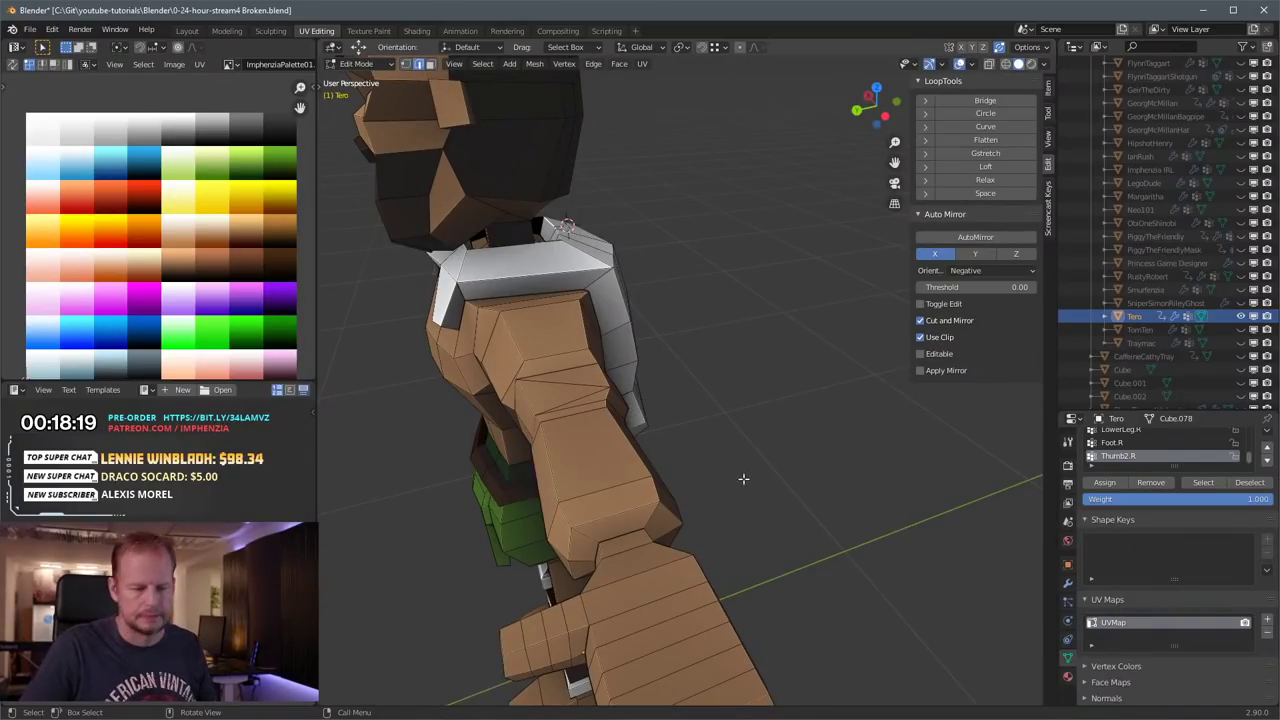
# Step: Examine the reshaped arm and the bare torso from several angles
pyautogui.scroll(-4, 743, 479)
pyautogui.moveTo(598, 445); pyautogui.dragTo(689, 443, button='middle')
pyautogui.scroll(4, 562, 432)
pyautogui.press('3')
pyautogui.moveTo(562, 433); pyautogui.dragTo(684, 414, button='middle')
pyautogui.scroll(-4, 615, 457)
pyautogui.scroll(2, 615, 457)
pyautogui.scroll(2, 796, 456)
pyautogui.scroll(-4, 792, 465)
pyautogui.press('2')
pyautogui.click(690, 410)
pyautogui.click(607, 448)
pyautogui.scroll(1, 661, 439)
# Step: Add one edge loop around the torso just below the chest with a slide factor of 0.067, and scale the loop inward
pyautogui.hotkey('ctrl', 'r')
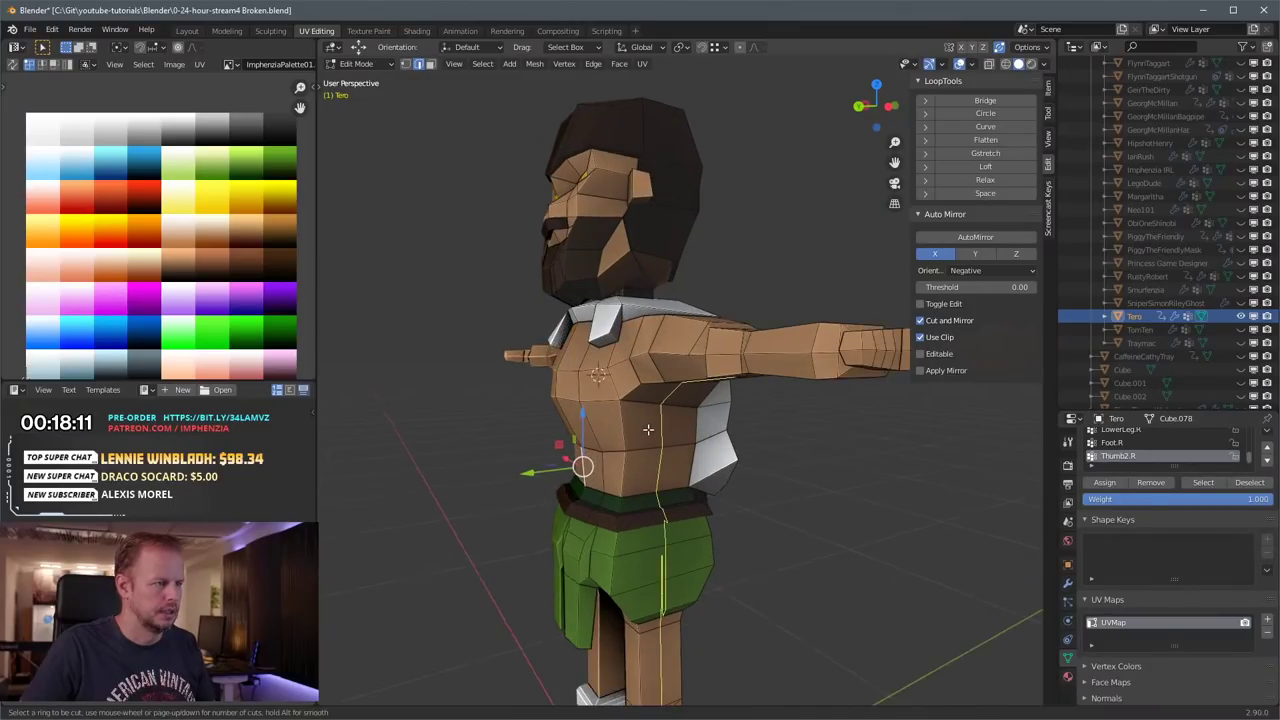
pyautogui.click(626, 429)
pyautogui.click(624, 425)
pyautogui.press('s')
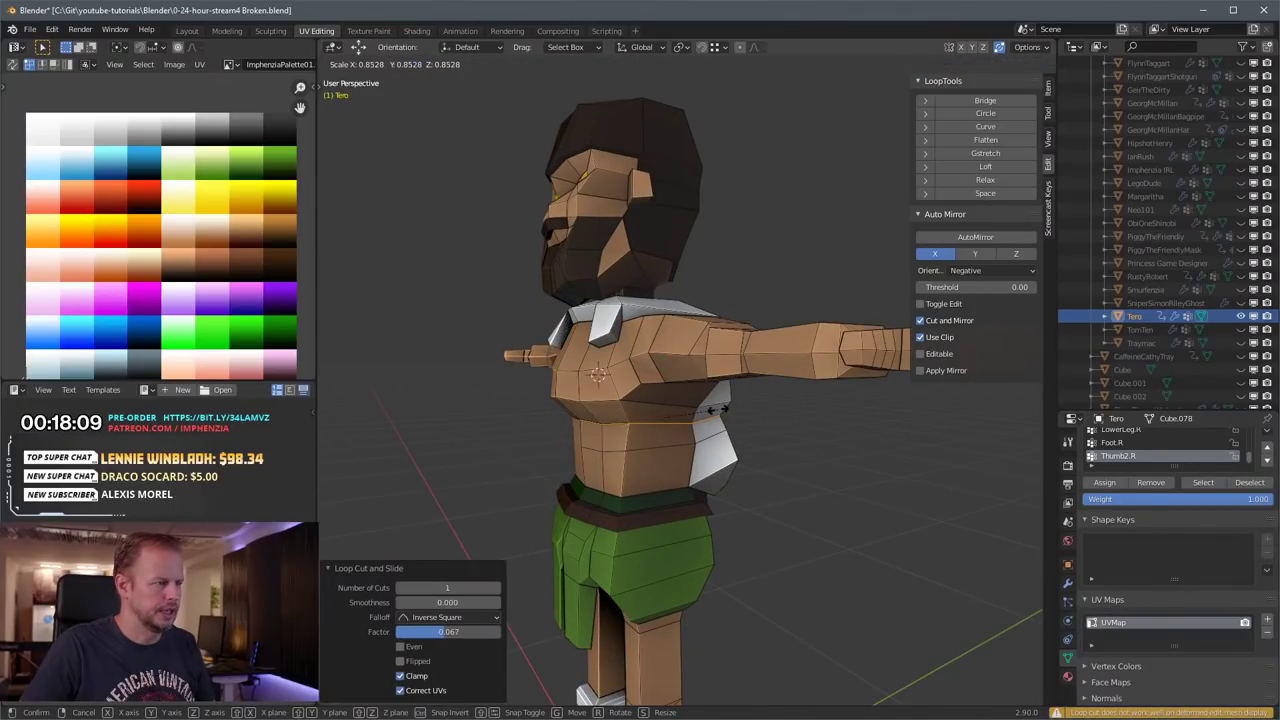
pyautogui.click(729, 414)
# Step: Reshape the underside of the pectorals by rotating its edges, finishing with a 14° rotation, and nudging them into place
pyautogui.moveTo(729, 414); pyautogui.dragTo(757, 411, button='middle')
pyautogui.click(750, 398)
pyautogui.moveTo(868, 391); pyautogui.dragTo(885, 399, button='middle')
pyautogui.press('r')
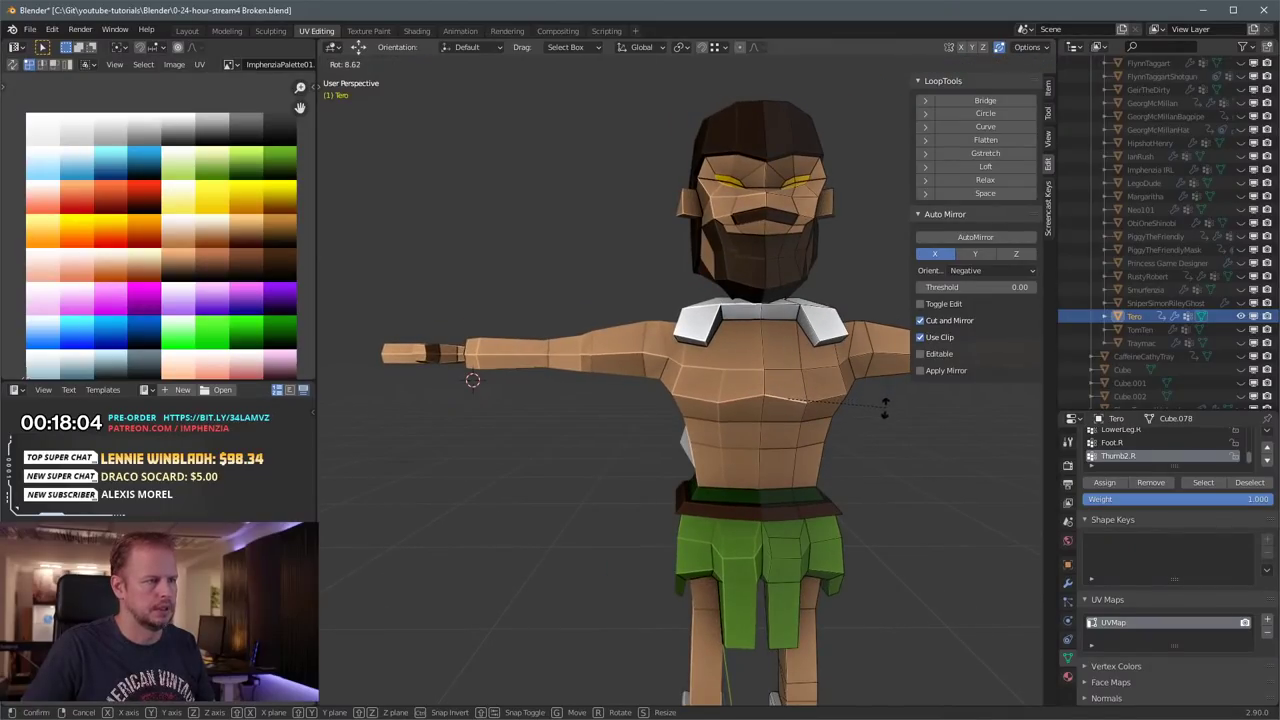
pyautogui.click(884, 409)
pyautogui.press('g')
pyautogui.click(885, 404)
pyautogui.press('r')
pyautogui.click(824, 366)
pyautogui.press('g')
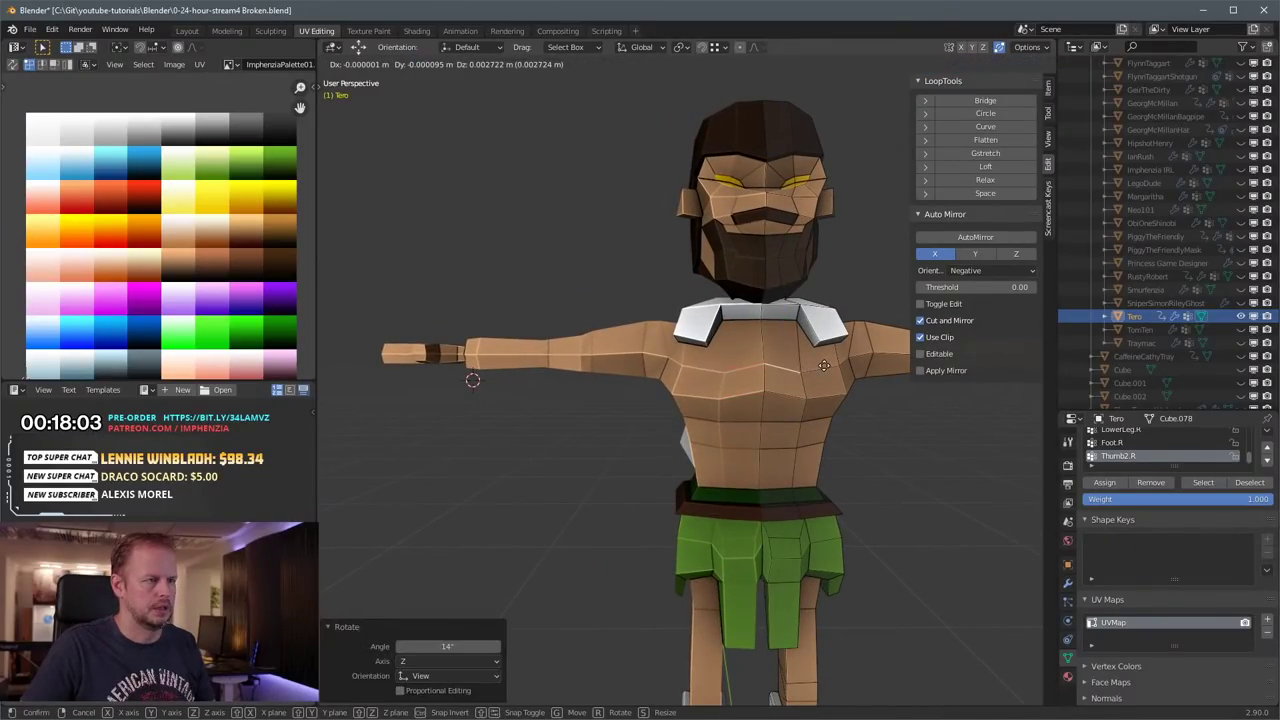
pyautogui.click(824, 366)
# Step: Add another horizontal edge loop around the lower abdomen just above the belt
pyautogui.moveTo(863, 406); pyautogui.dragTo(800, 410, button='middle')
pyautogui.press('3')
pyautogui.hotkey('ctrl', 'r')
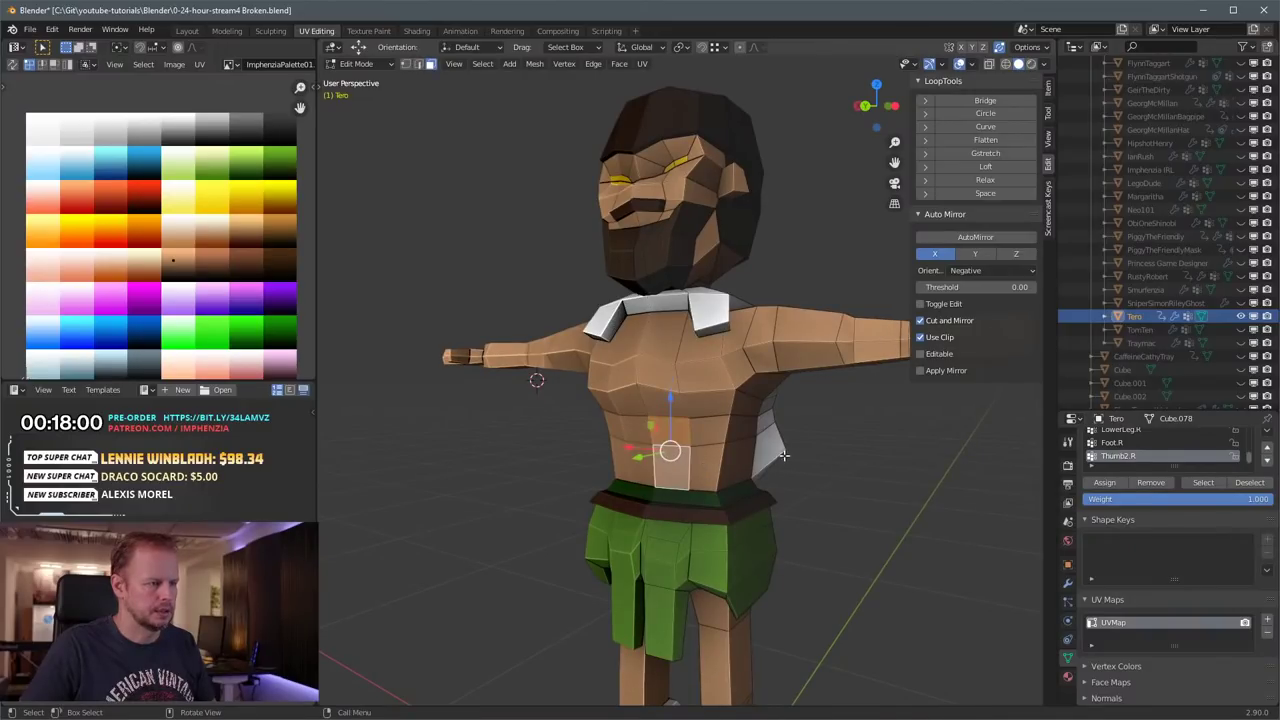
pyautogui.click(745, 465)
pyautogui.click(738, 466)
# Step: Try insetting the front abdominal faces individually with a thickness of 0.0109 m
pyautogui.press('3')
pyautogui.click(672, 480)
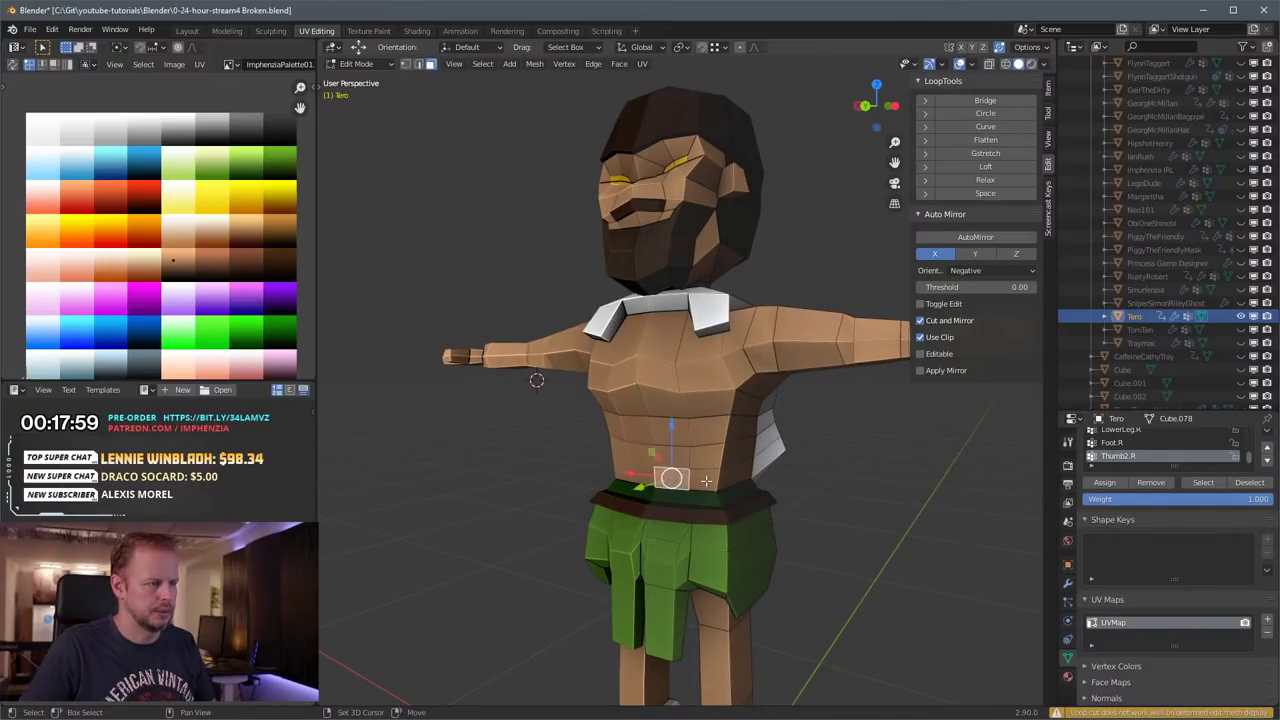
pyautogui.keyDown('shift'); pyautogui.click(704, 479); pyautogui.keyUp('shift')
pyautogui.keyDown('shift'); pyautogui.click(676, 460); pyautogui.keyUp('shift')
pyautogui.click(676, 461)
pyautogui.keyDown('shift'); pyautogui.click(675, 480); pyautogui.keyUp('shift')
pyautogui.keyDown('shift'); pyautogui.click(675, 460); pyautogui.keyUp('shift')
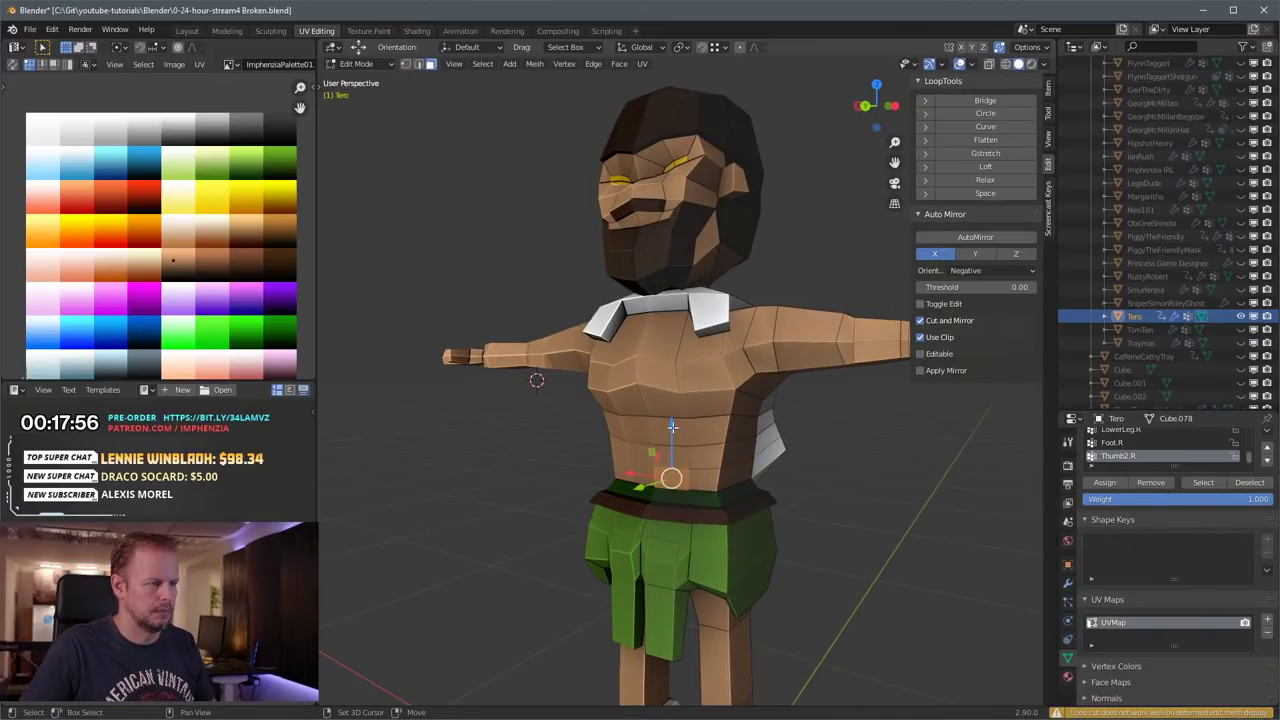
pyautogui.keyDown('shift'); pyautogui.click(675, 430); pyautogui.keyUp('shift')
pyautogui.keyDown('shift'); pyautogui.click(673, 457); pyautogui.keyUp('shift')
pyautogui.press('i')
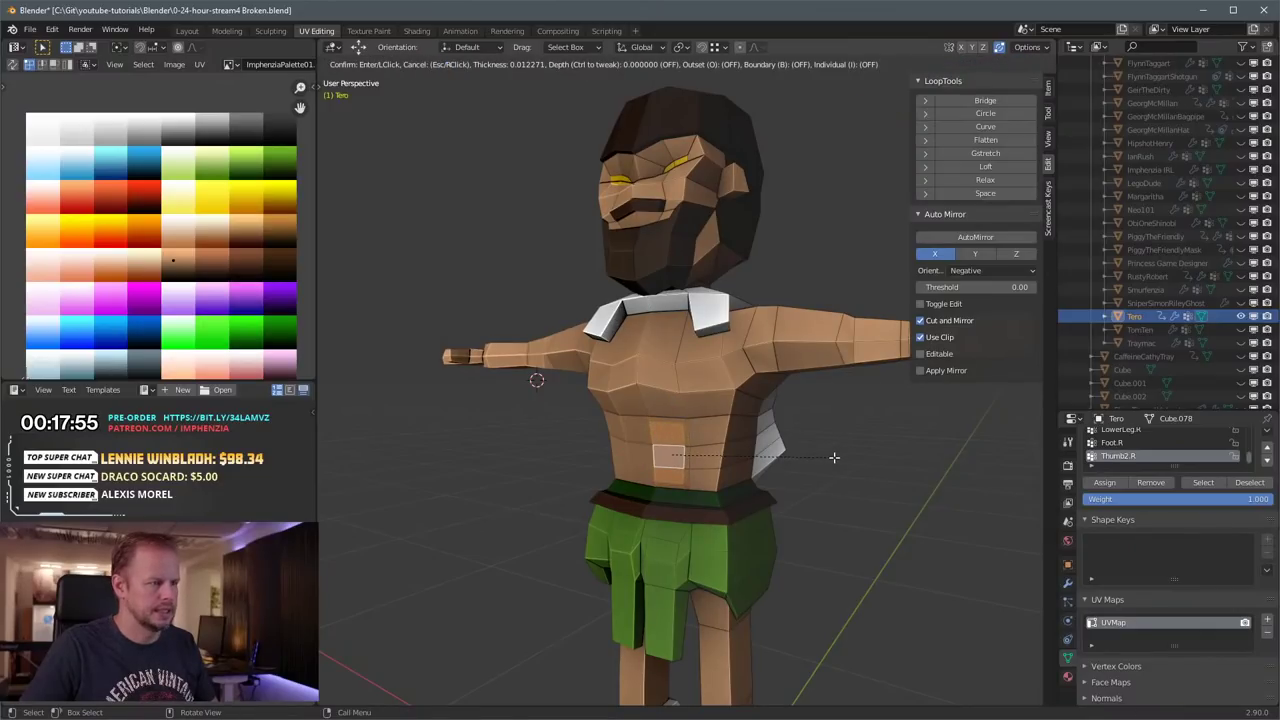
pyautogui.press('i')
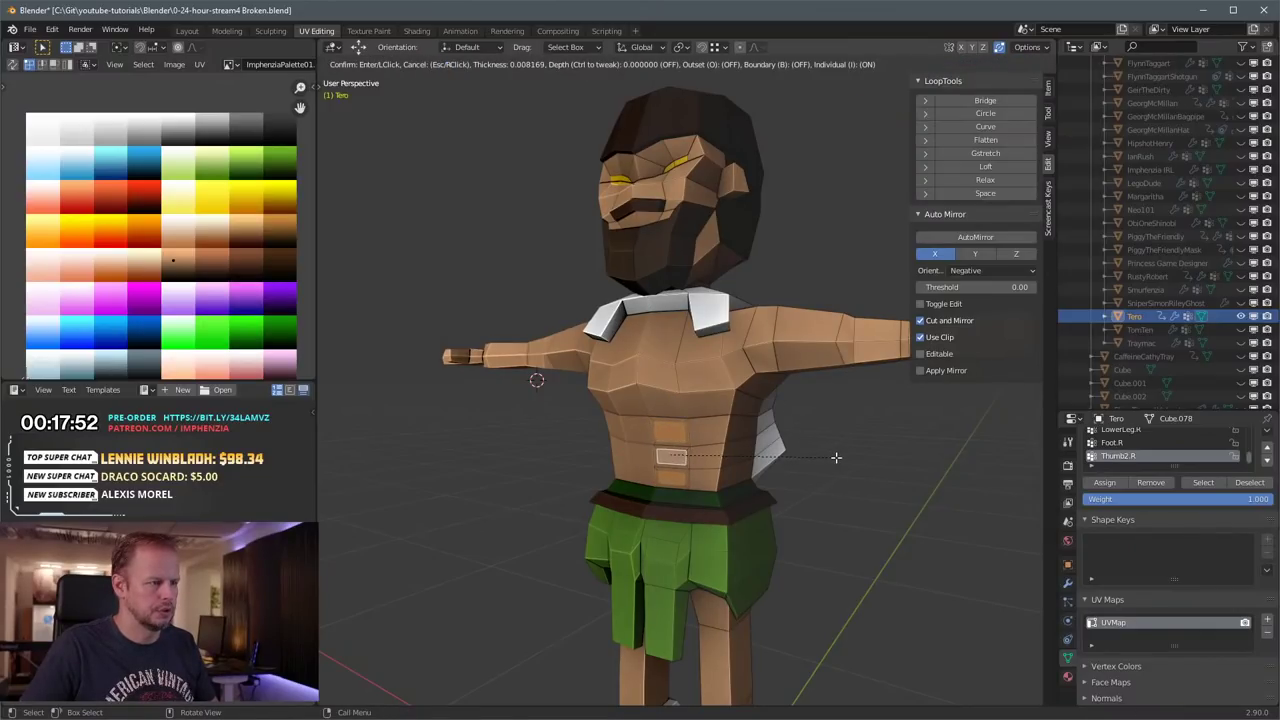
pyautogui.click(724, 458)
# Step: Try moving the inset abdominal faces 0.008182 m along Y, and undo the abdominal detailing
pyautogui.moveTo(724, 458); pyautogui.dragTo(677, 470, button='middle')
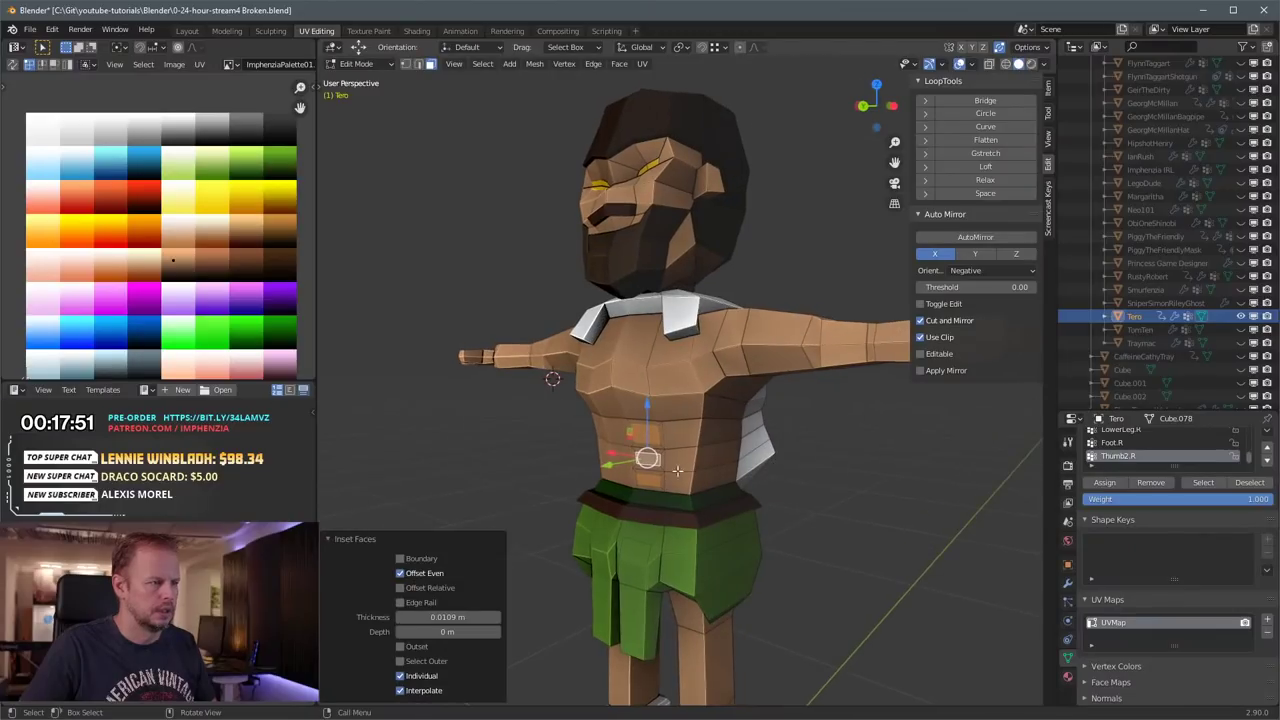
pyautogui.press('g')
pyautogui.press('y')
pyautogui.click(615, 461)
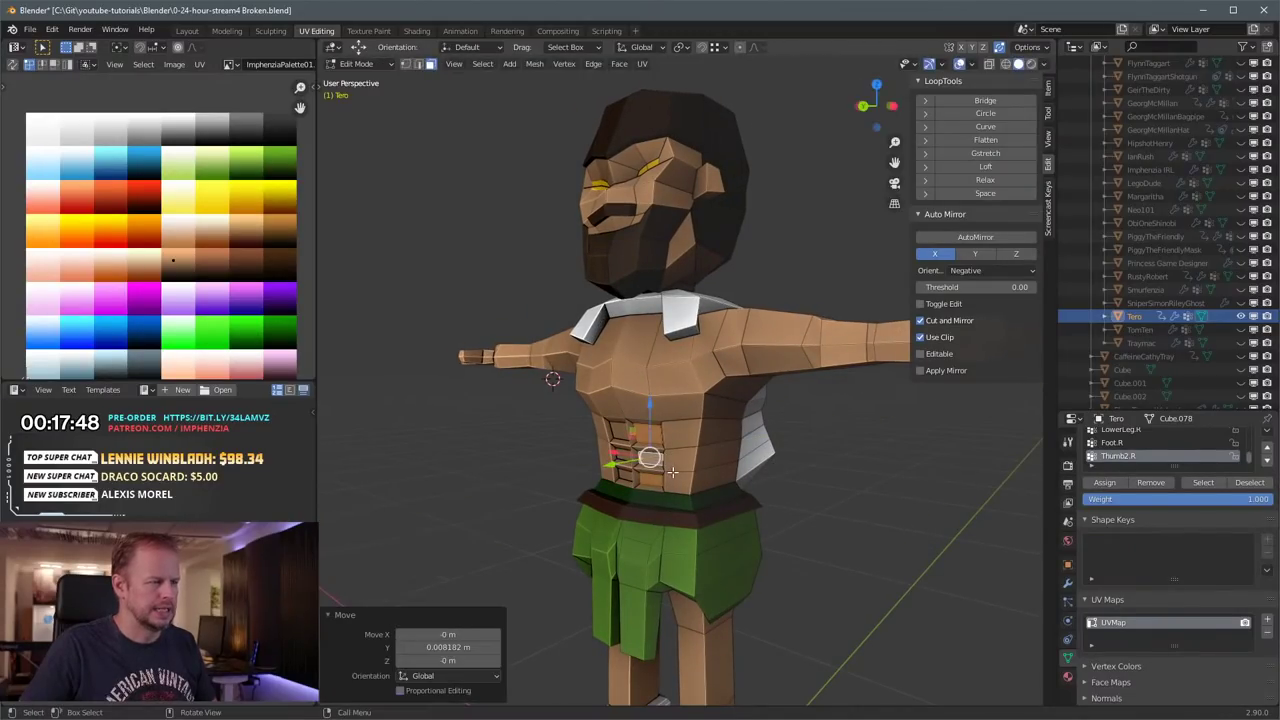
pyautogui.moveTo(690, 481); pyautogui.dragTo(838, 466, button='middle')
pyautogui.hotkey('ctrl', 'z')
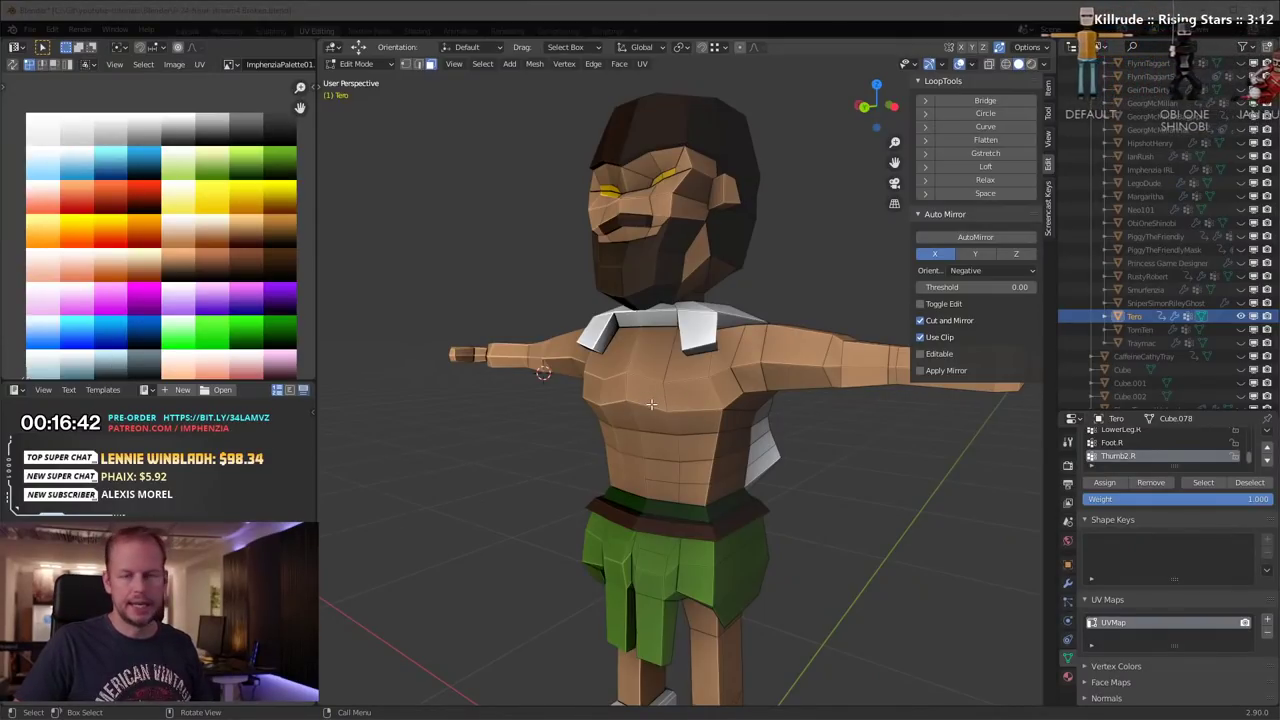
# Step: Move the edges at the side of the waist to refine the torso's outline
pyautogui.moveTo(651, 404); pyautogui.dragTo(632, 383, button='middle')
pyautogui.press('2')
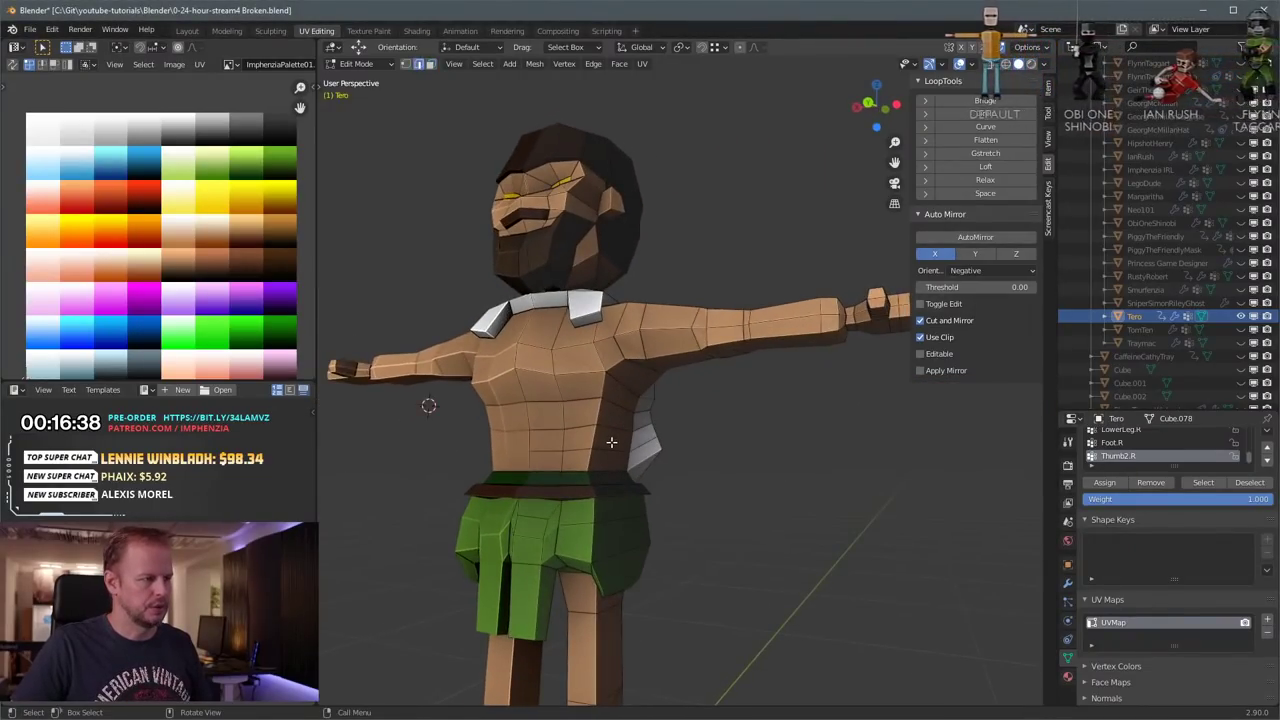
pyautogui.click(612, 434)
pyautogui.moveTo(624, 430); pyautogui.dragTo(737, 423, button='middle')
pyautogui.press('g')
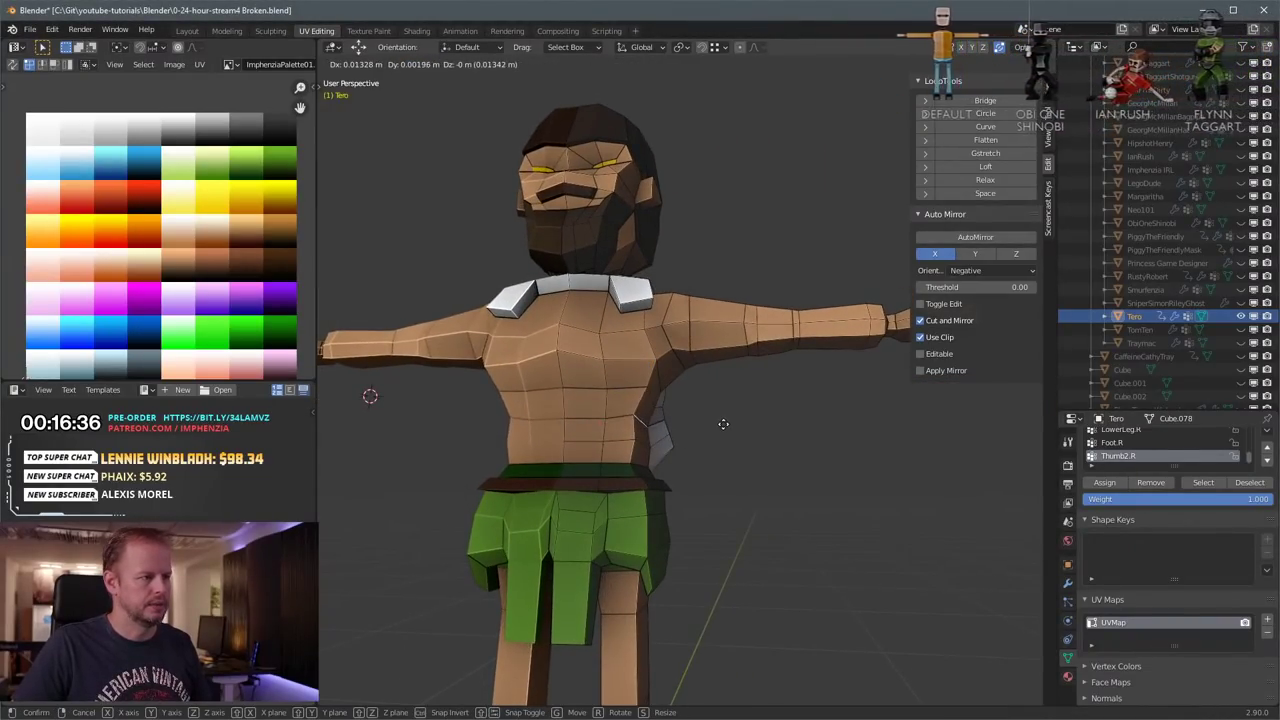
pyautogui.click(724, 425)
pyautogui.press('g')
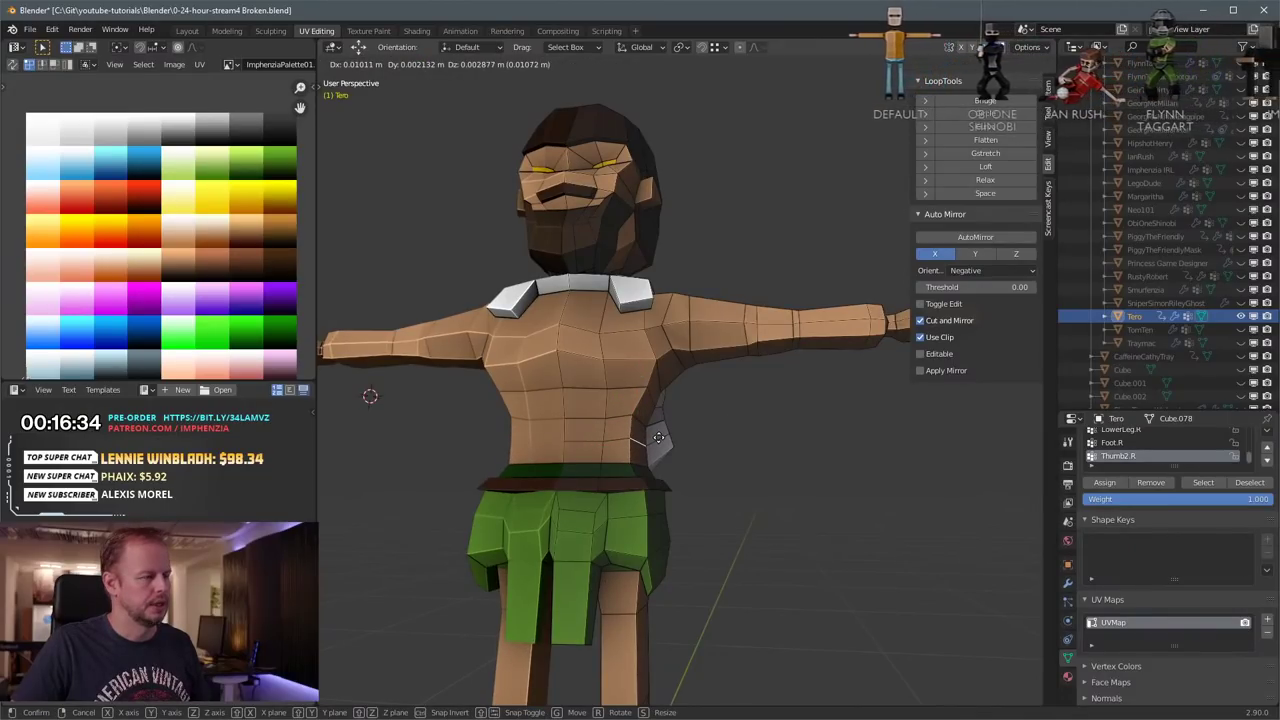
pyautogui.click(693, 429)
# Step: Save the Blender file and check the whole character from the side
pyautogui.scroll(-2, 693, 429)
pyautogui.moveTo(693, 429); pyautogui.dragTo(766, 401, button='middle')
pyautogui.hotkey('ctrl', 's')
pyautogui.scroll(-3, 654, 434)
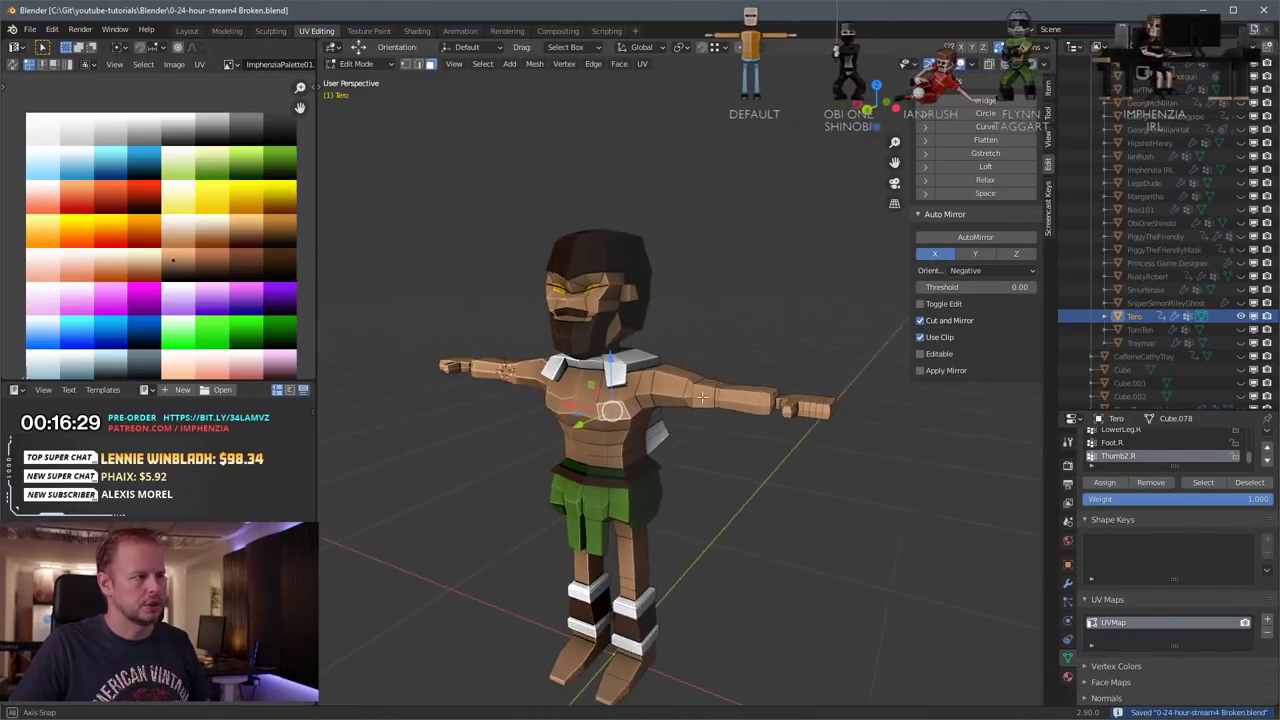
pyautogui.moveTo(654, 434); pyautogui.dragTo(700, 385, button='middle')
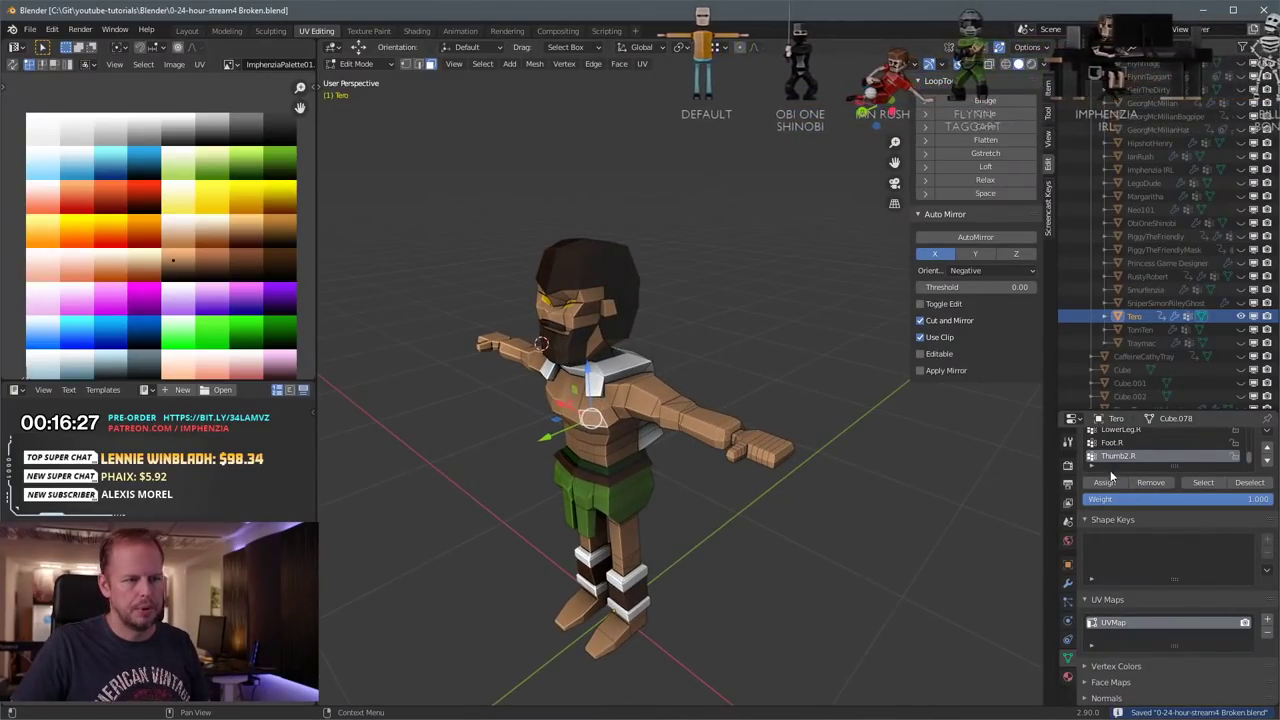
# Step: Apply the Mirror modifier to the Tero character and return to editing its mesh
pyautogui.click(1067, 583)
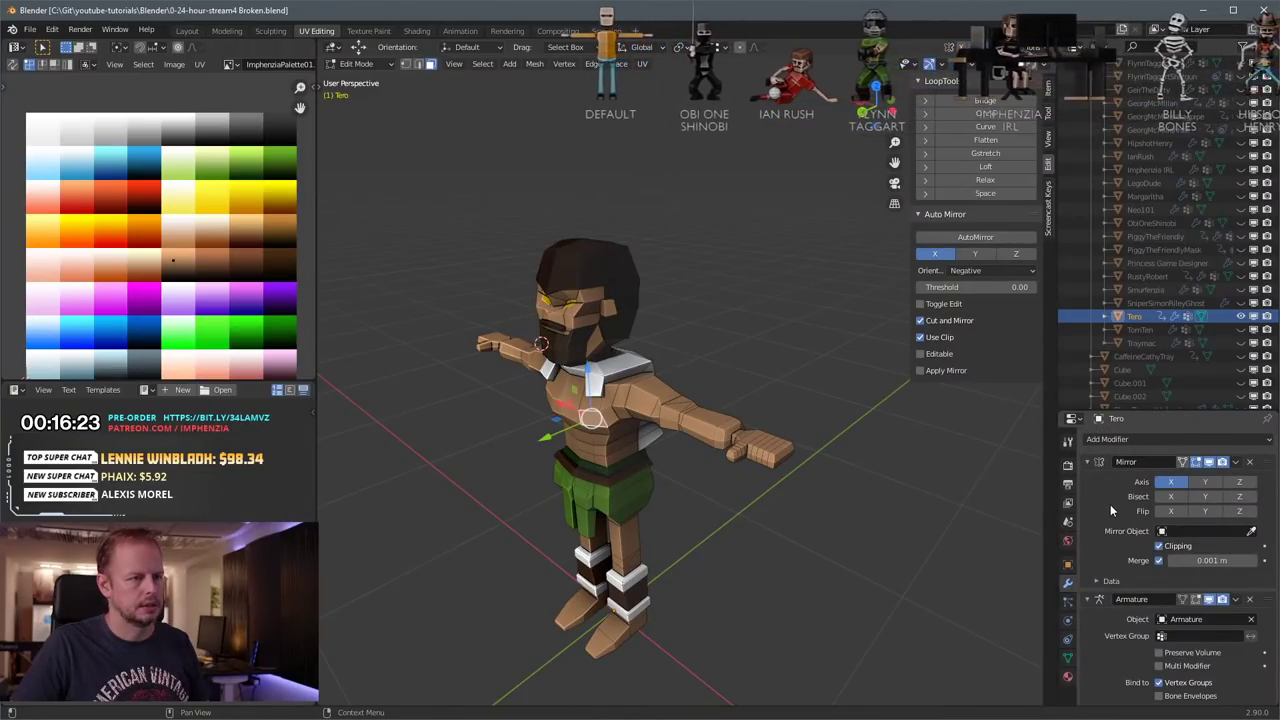
pyautogui.press('Tab')
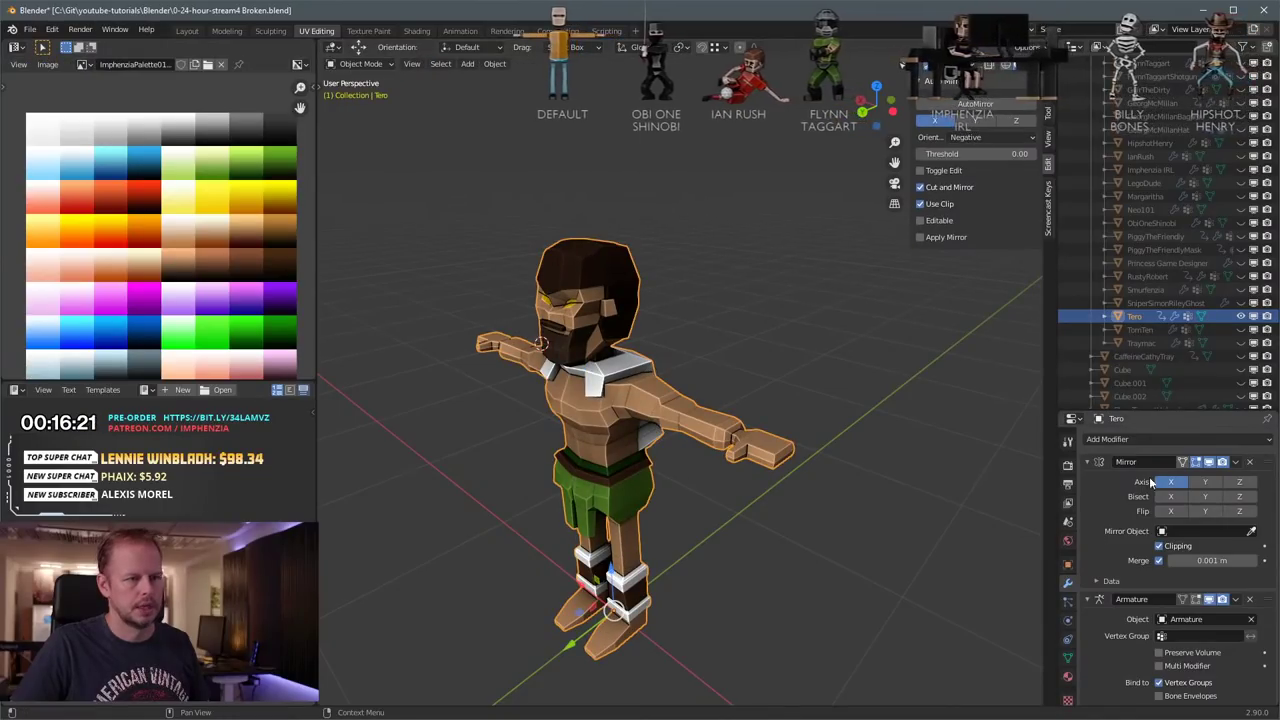
pyautogui.hotkey('ctrl', 'a')
pyautogui.press('Tab')
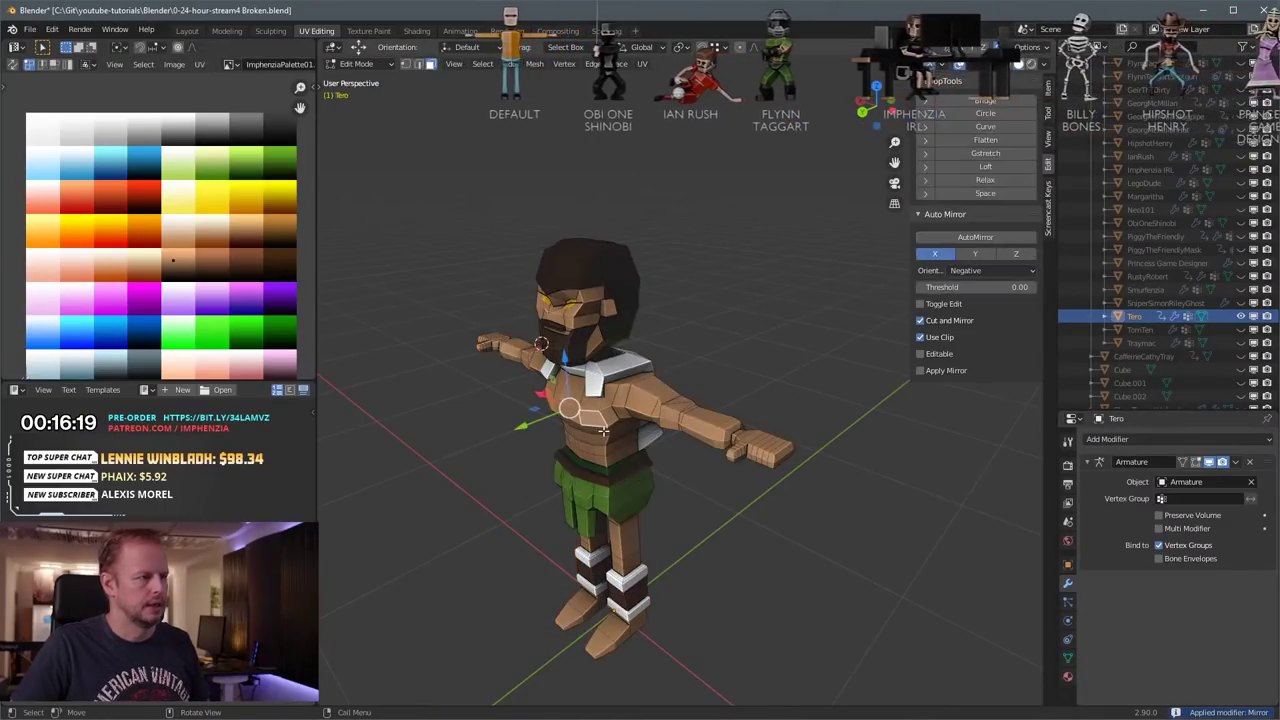
# Step: Rotate and reposition the bottom face of the green loincloth strip on the character's right, giving it a slanted tip
pyautogui.moveTo(625, 418); pyautogui.dragTo(771, 463, button='middle')
pyautogui.click(649, 449)
pyautogui.press('r')
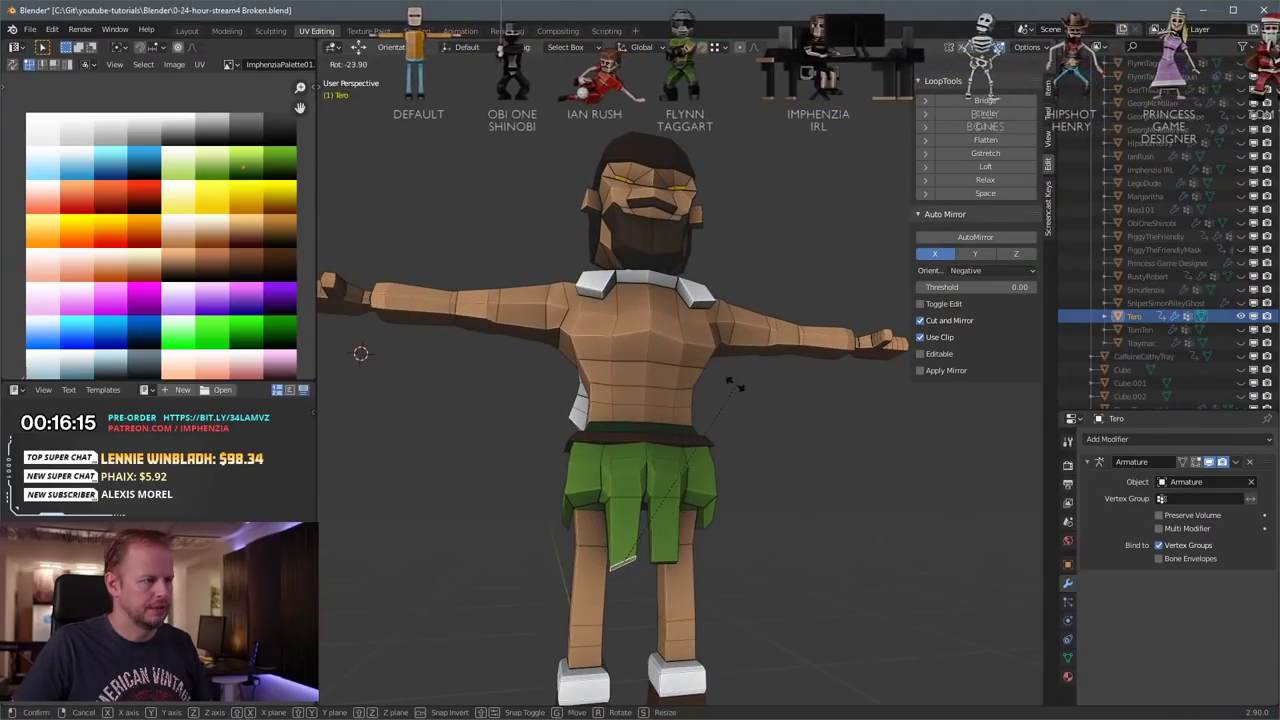
pyautogui.click(733, 380)
pyautogui.press('g')
pyautogui.click(730, 361)
pyautogui.press('r')
pyautogui.click(738, 455)
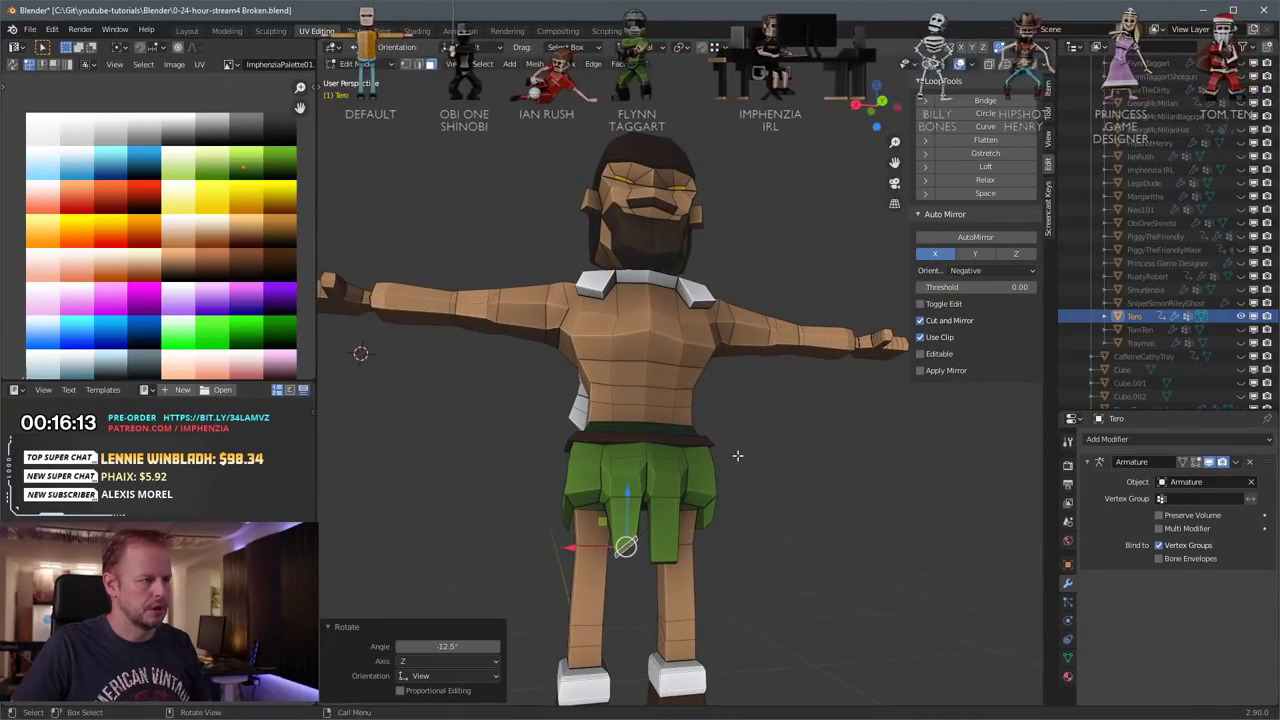
pyautogui.press('g')
pyautogui.press('z')
pyautogui.rightClick(748, 469)
# Step: Move the bottom face of the loincloth strip on the character's left
pyautogui.moveTo(749, 469); pyautogui.dragTo(600, 523, button='middle')
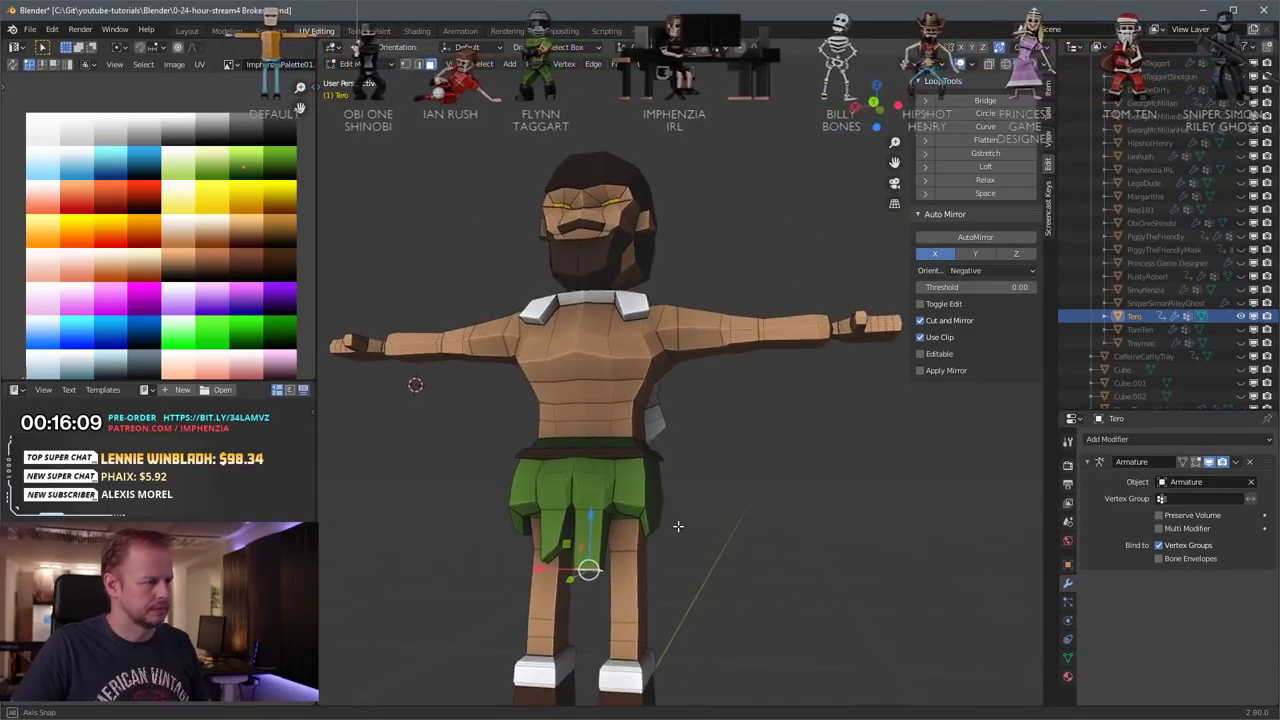
pyautogui.press('g')
pyautogui.click(682, 510)
# Step: Scale the upper front face of the left loincloth strip and shift it upward to vary the cloth's shape
pyautogui.moveTo(680, 510); pyautogui.dragTo(617, 494, button='middle')
pyautogui.click(621, 511)
pyautogui.press('s')
pyautogui.click(663, 514)
pyautogui.press('g')
pyautogui.click(623, 486)
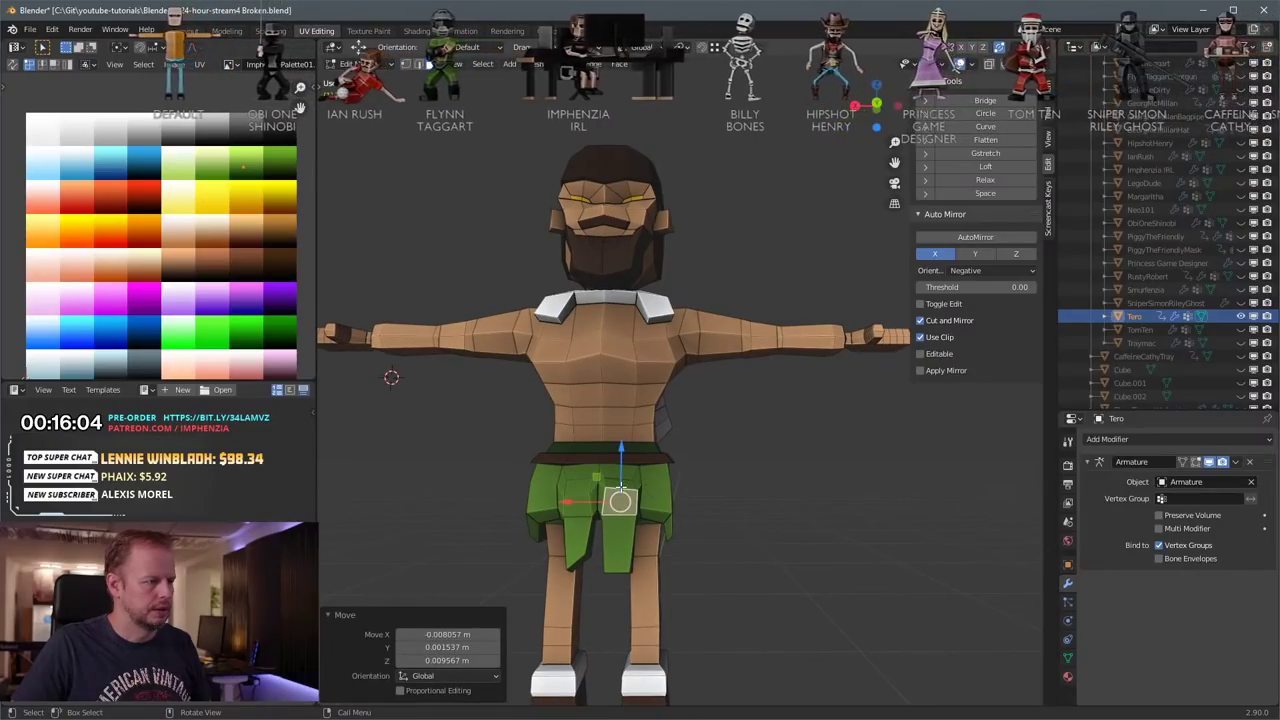
pyautogui.press('g')
pyautogui.click(623, 474)
# Step: Move one more face of the green loincloth to break up its symmetry
pyautogui.moveTo(623, 475); pyautogui.dragTo(850, 515, button='middle')
pyautogui.scroll(2, 676, 487)
pyautogui.scroll(-2, 710, 482)
pyautogui.scroll(3, 632, 458)
pyautogui.click(630, 458)
pyautogui.press('g')
pyautogui.click(642, 442)
# Step: Switch to edge selection and reposition edges of the green loincloth to make its outline uneven
pyautogui.press('2')
pyautogui.click(740, 543)
pyautogui.click(731, 541)
pyautogui.press('g')
pyautogui.click(649, 536)
pyautogui.press('g')
pyautogui.click(687, 531)
# Step: Move edges along the rear hem of the green loincloth to make the hem irregular
pyautogui.click(850, 515)
pyautogui.press('g')
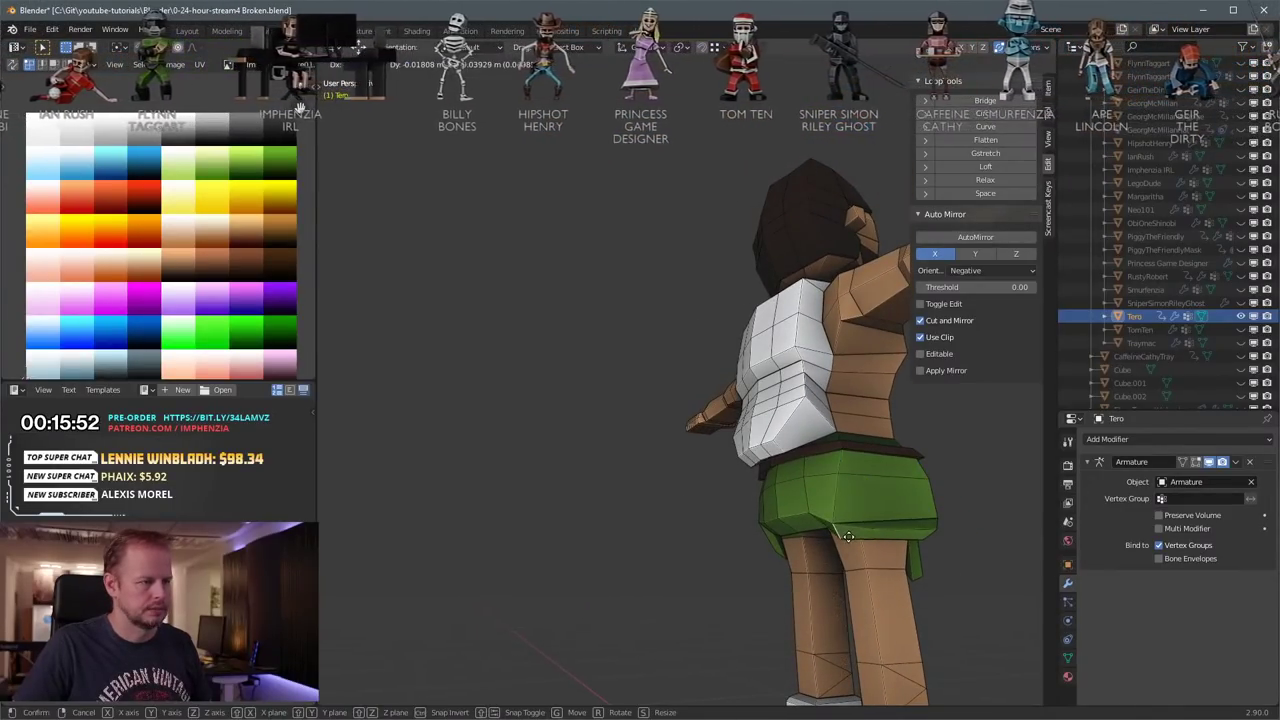
pyautogui.click(851, 530)
pyautogui.click(862, 530)
pyautogui.press('g')
pyautogui.moveTo(864, 530); pyautogui.dragTo(676, 508, button='middle')
pyautogui.click(843, 560)
# Step: Move the side edges of the green loincloth near the character's left hip to reshape that side
pyautogui.click(661, 523)
pyautogui.press('g')
pyautogui.click(688, 497)
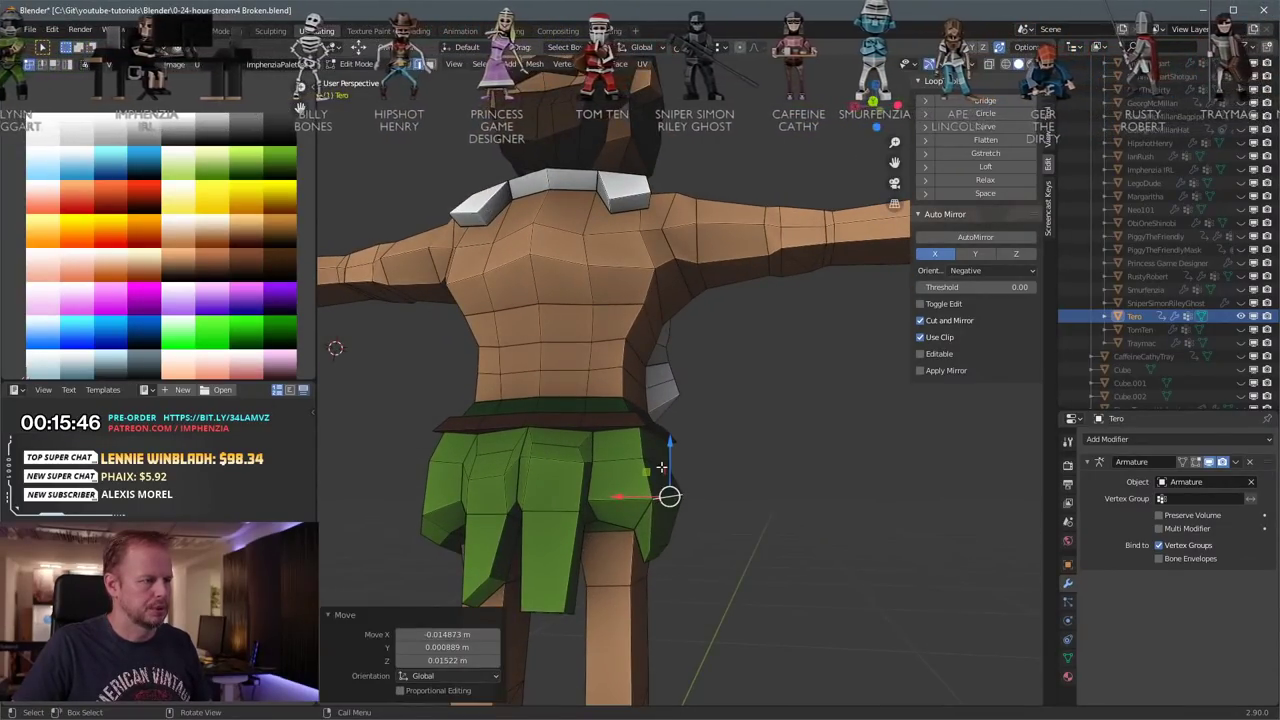
pyautogui.click(663, 467)
pyautogui.press('g')
pyautogui.click(670, 459)
pyautogui.moveTo(670, 460); pyautogui.dragTo(752, 470, button='middle')
# Step: Move the loincloth's edge at the character's right hip by about -0.0213 m in X and 0.0076 m in Y
pyautogui.click(555, 487)
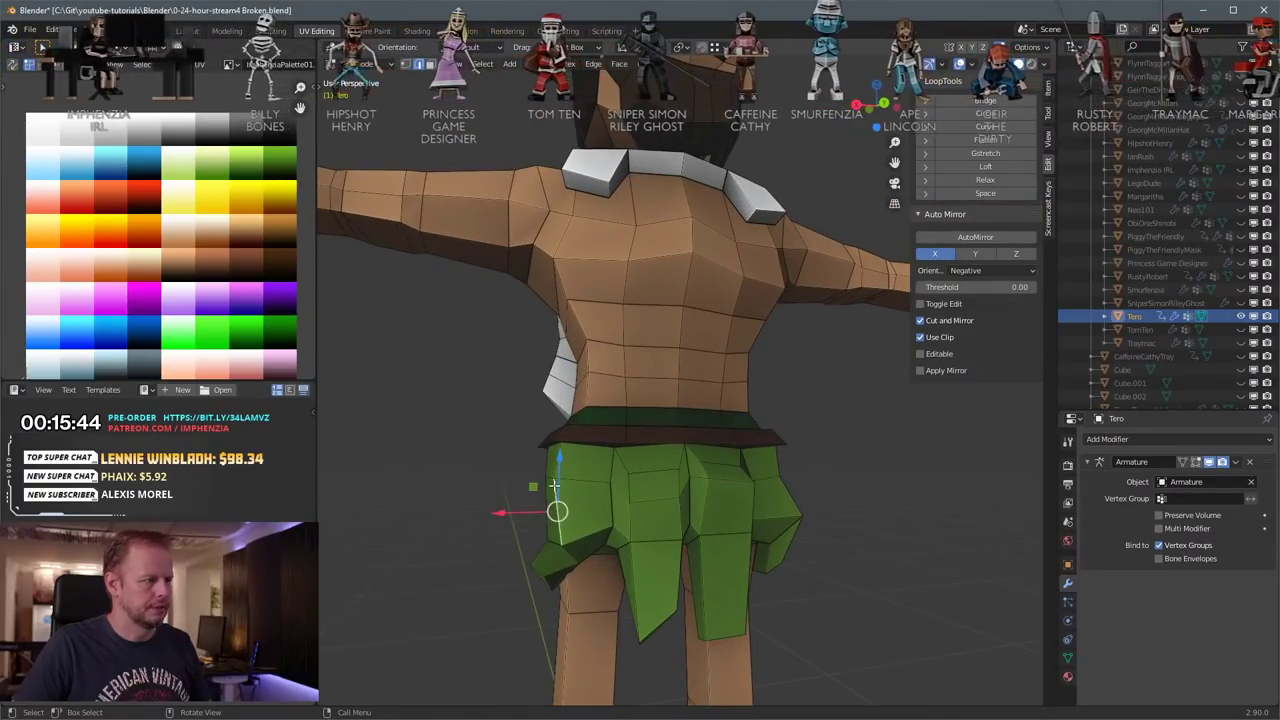
pyautogui.click(555, 473)
pyautogui.press('g')
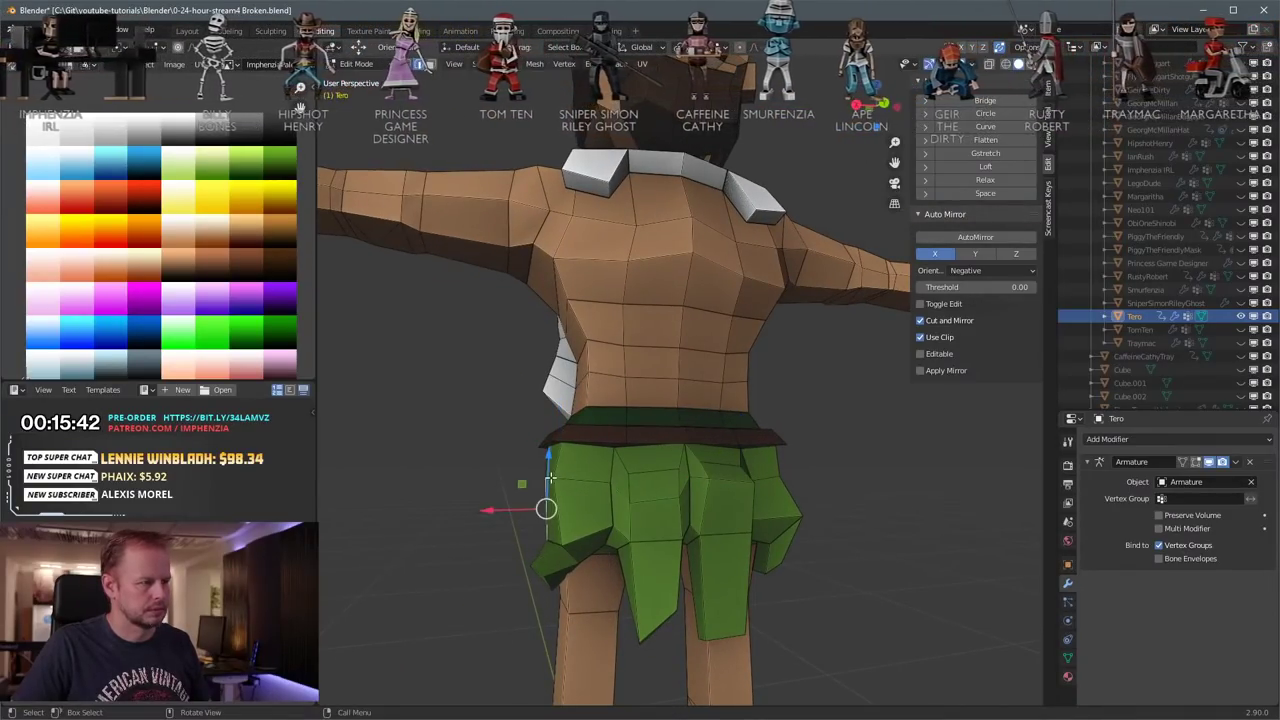
pyautogui.click(563, 479)
pyautogui.moveTo(563, 474); pyautogui.dragTo(537, 480, button='middle')
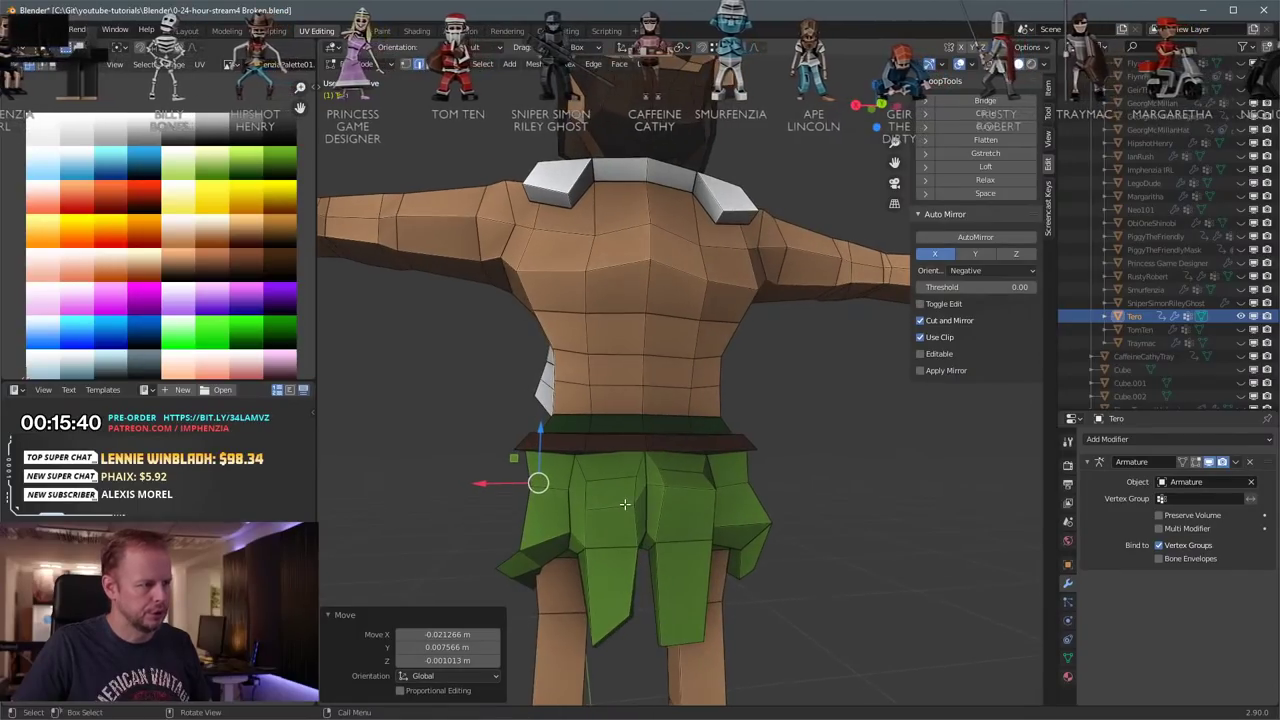
pyautogui.click(608, 506)
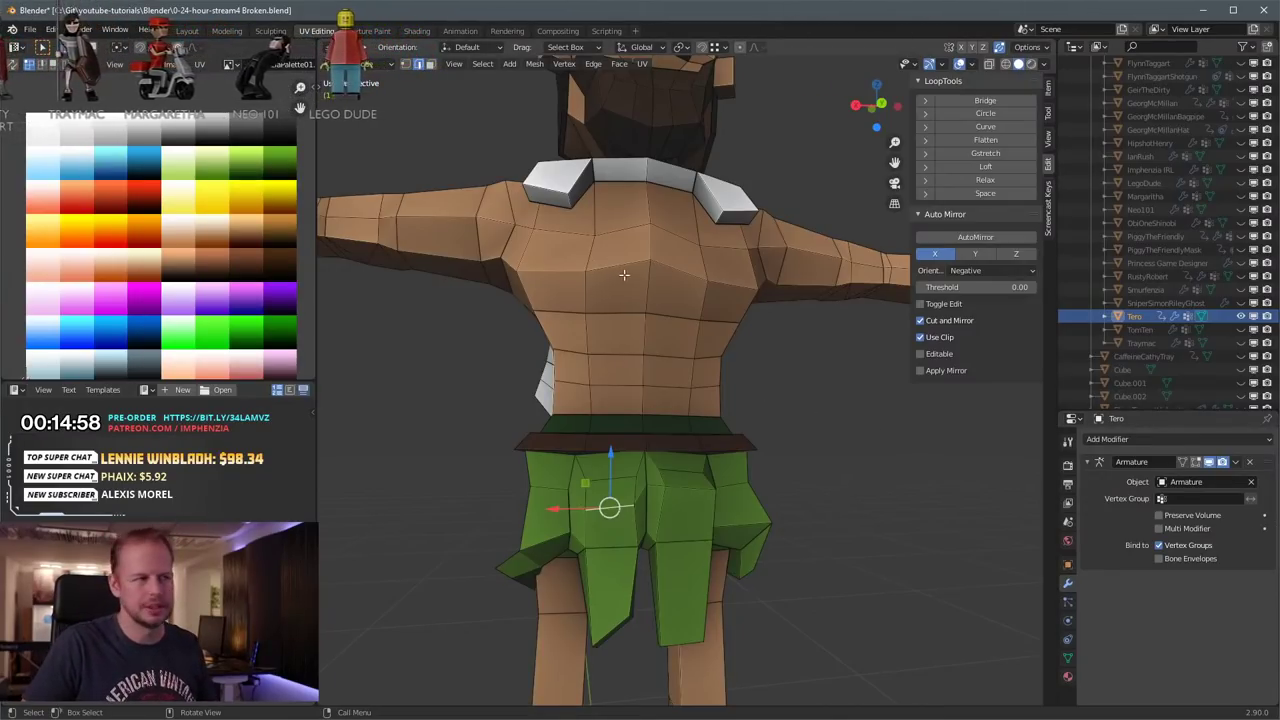
# Step: Select the skin faces on the character's left waist and scale them to 0.764 along Y
pyautogui.moveTo(610, 370); pyautogui.dragTo(724, 414, button='middle')
pyautogui.keyDown('alt'); pyautogui.click(582, 423); pyautogui.keyUp('alt')
pyautogui.press('s')
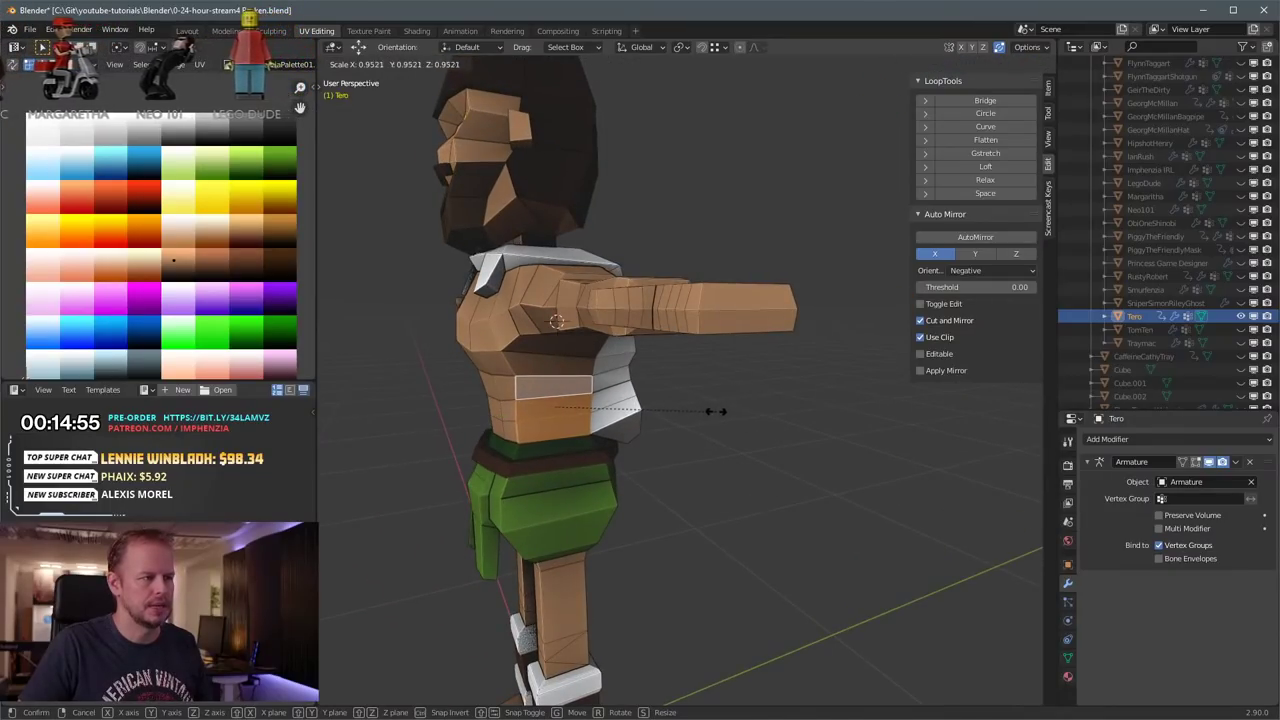
pyautogui.press('y')
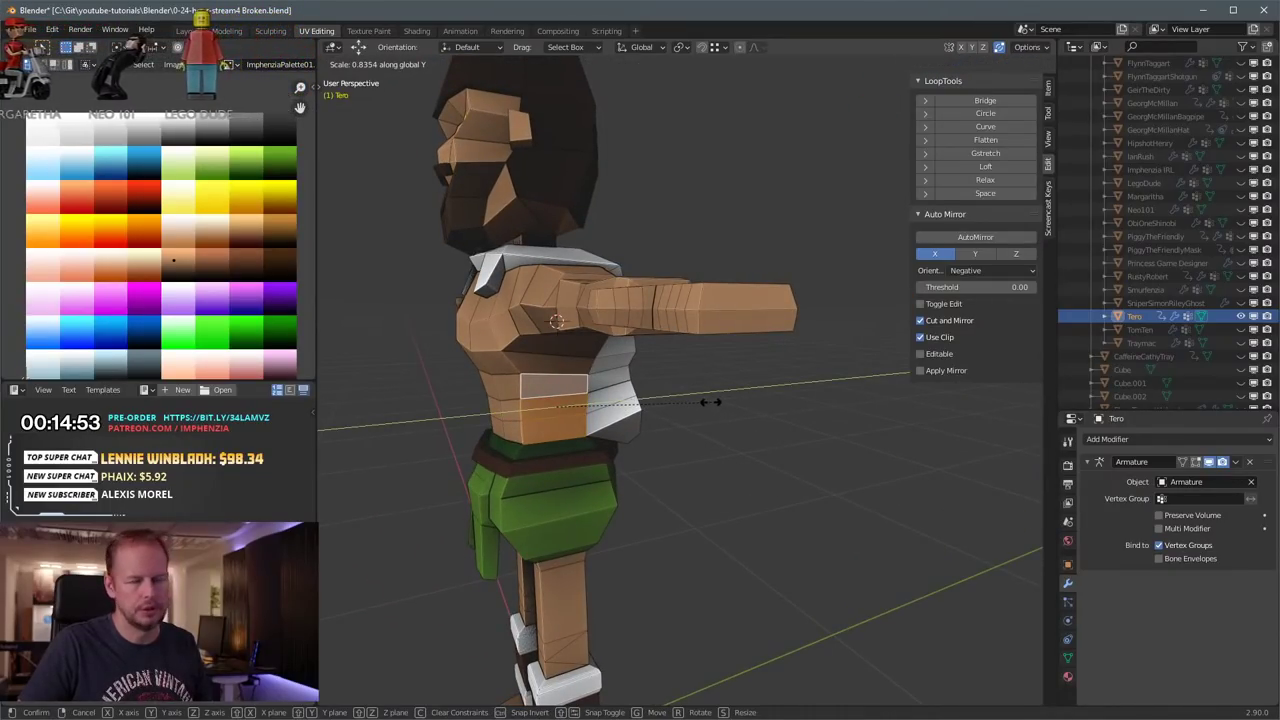
pyautogui.click(712, 402)
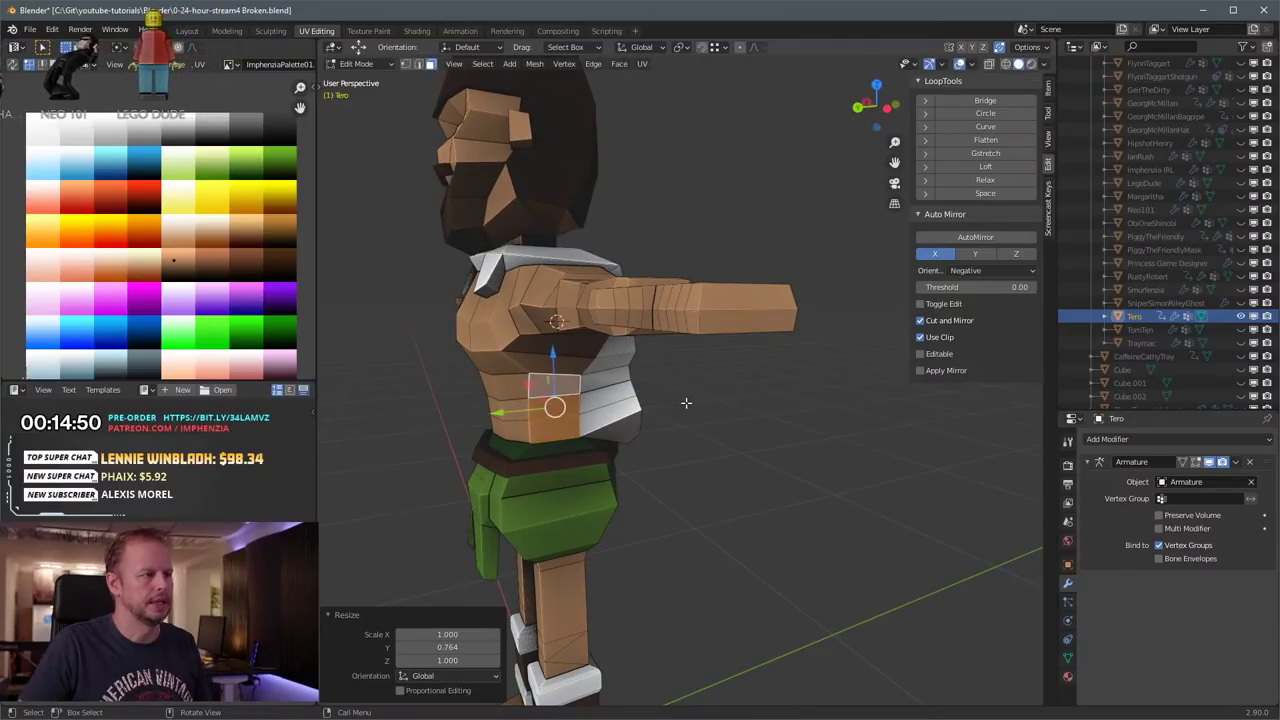
# Step: Select the matching waist faces on the other side of the torso and scale them to 0.578 along Y
pyautogui.moveTo(696, 397); pyautogui.dragTo(637, 395, button='middle')
pyautogui.moveTo(514, 374); pyautogui.dragTo(946, 386, button='middle')
pyautogui.click(521, 411)
pyautogui.press('ctrl+KP_Add')
pyautogui.press('ctrl+KP_Add')
pyautogui.keyDown('shift'); pyautogui.click(764, 451); pyautogui.keyUp('shift')
pyautogui.keyDown('shift'); pyautogui.click(768, 472); pyautogui.keyUp('shift')
pyautogui.keyDown('shift'); pyautogui.click(768, 488); pyautogui.keyUp('shift')
pyautogui.press('s')
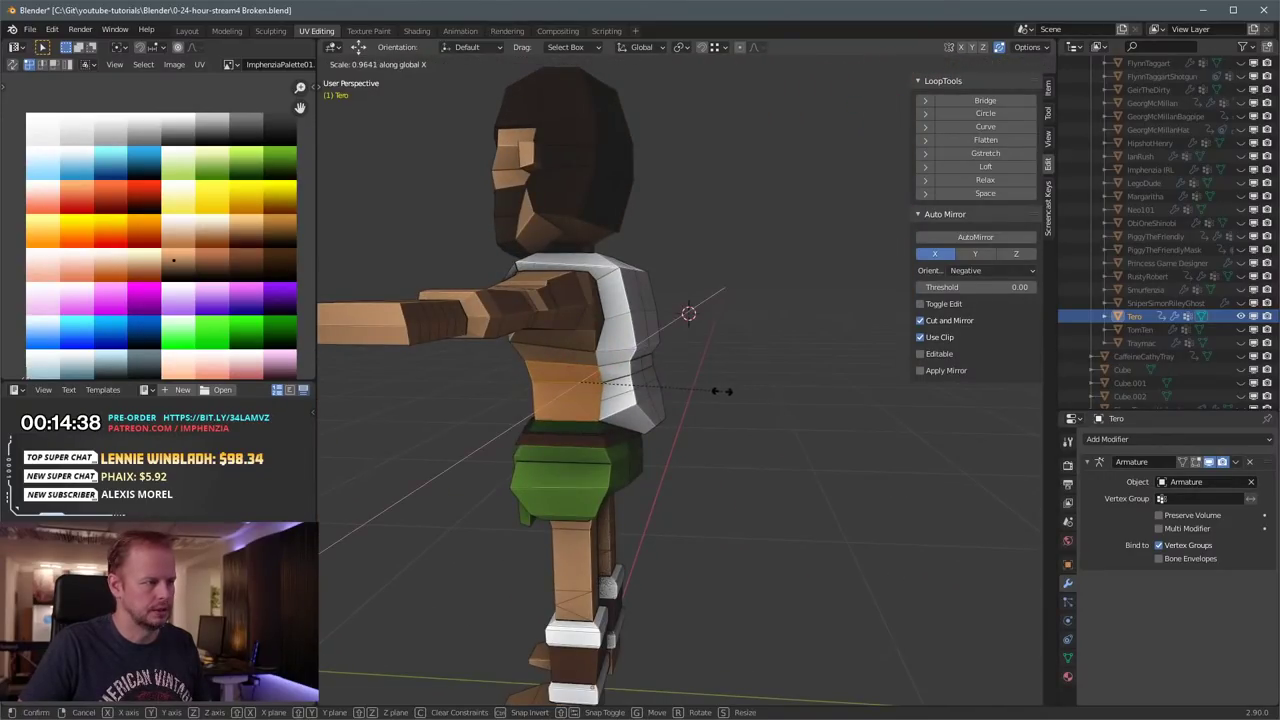
pyautogui.press('y')
pyautogui.click(666, 381)
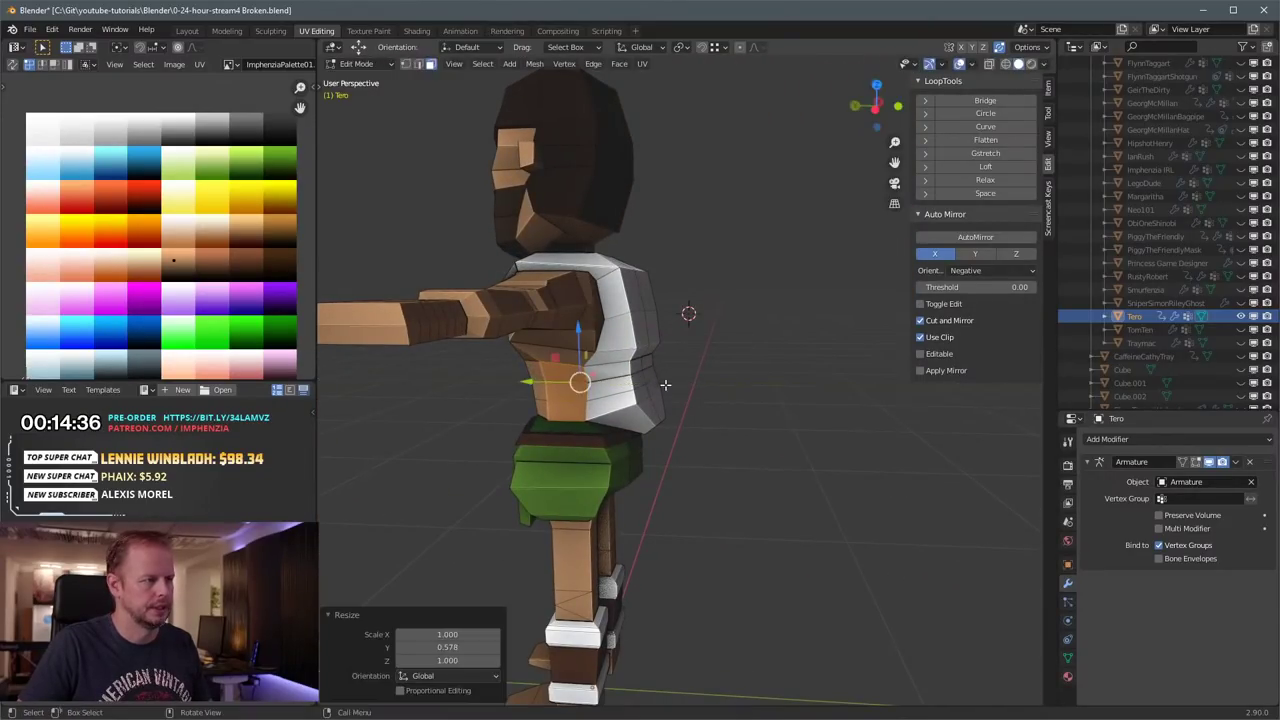
# Step: Move a face on the lower white back cloth about 0.052 m in Y and -0.011 m in Z to form a fold
pyautogui.moveTo(666, 381); pyautogui.dragTo(730, 382, button='middle')
pyautogui.click(691, 390)
pyautogui.scroll(3, 691, 390)
pyautogui.click(673, 389)
pyautogui.press('g')
pyautogui.click(528, 445)
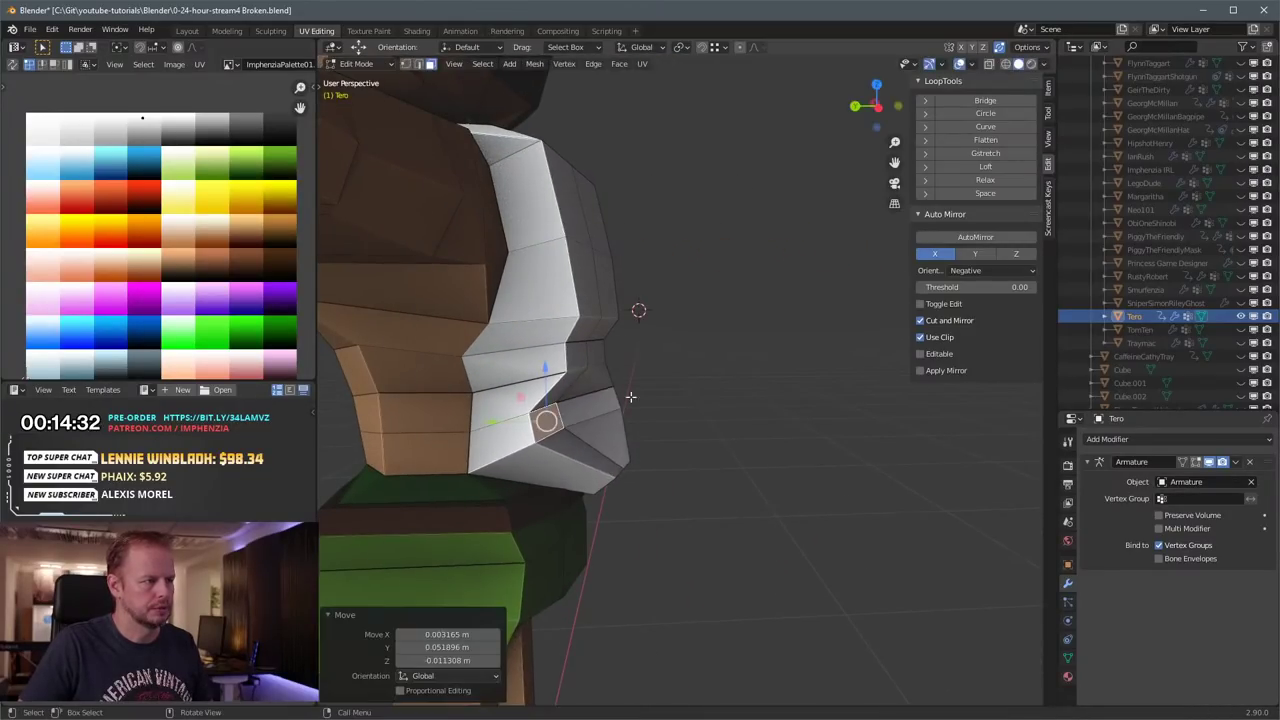
# Step: Move further faces in the waist fold of the white back cloth, the last about 0.0153 m along Y
pyautogui.moveTo(631, 397); pyautogui.dragTo(529, 375, button='middle')
pyautogui.click(851, 405)
pyautogui.moveTo(851, 405)
pyautogui.mouseDown(button='middle')
pyautogui.moveTo(757, 409)
pyautogui.moveTo(867, 421)
pyautogui.mouseUp(button='middle')
pyautogui.press('g')
pyautogui.click(785, 404)
pyautogui.click(849, 402)
pyautogui.press('g')
pyautogui.click(866, 404)
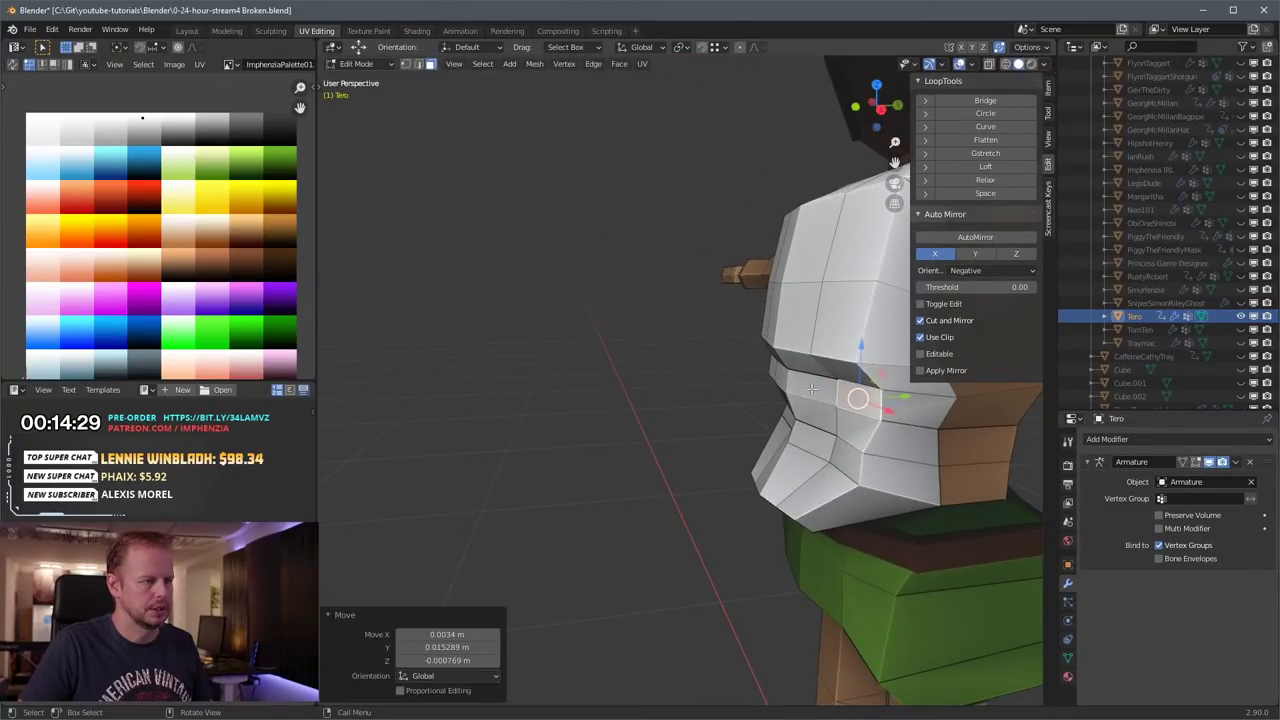
# Step: Rotate the face just above the white cloth's waist fold by -12° and adjust its tilt from behind
pyautogui.click(808, 332)
pyautogui.press('g')
pyautogui.rightClick(835, 333)
pyautogui.moveTo(835, 333); pyautogui.dragTo(796, 380, button='middle')
pyautogui.scroll(-2, 890, 298)
pyautogui.press('r')
pyautogui.click(778, 356)
pyautogui.moveTo(700, 350); pyautogui.dragTo(752, 342, button='middle')
pyautogui.press('r')
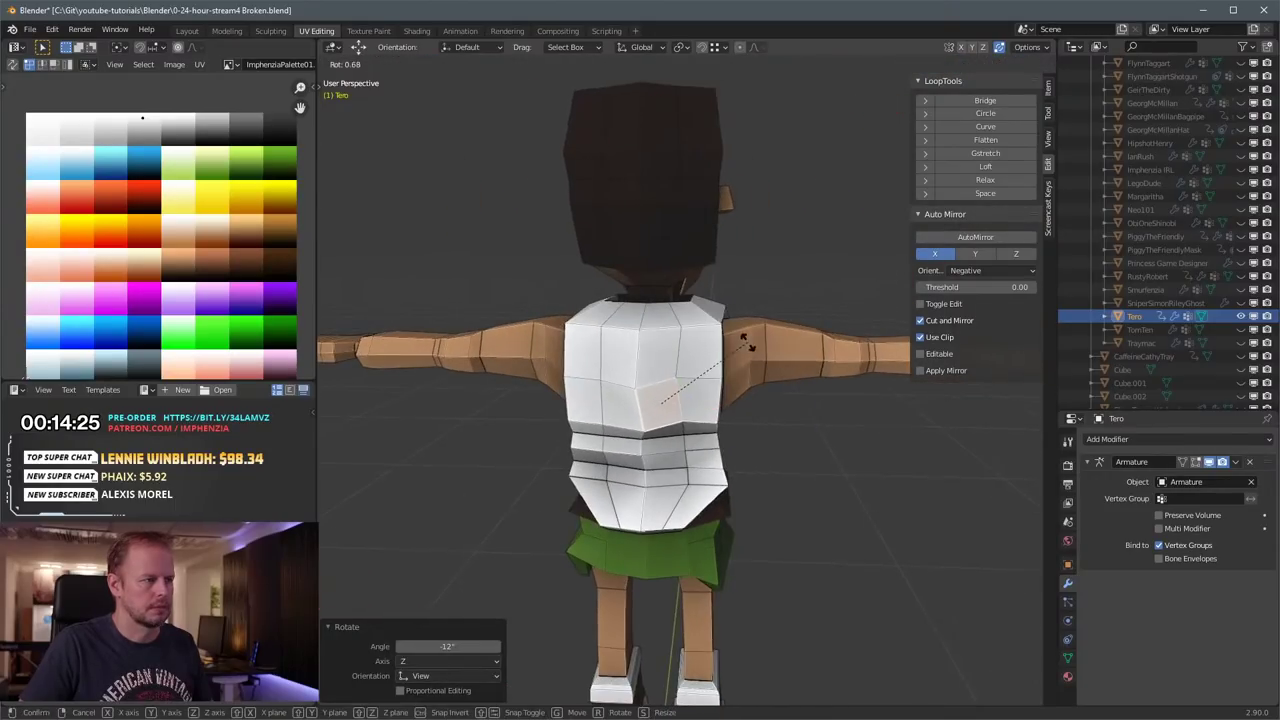
pyautogui.click(742, 358)
# Step: Select a face on the upper part of the white back cloth and move it slightly
pyautogui.click(592, 358)
pyautogui.click(629, 361)
pyautogui.press('g')
pyautogui.click(626, 363)
pyautogui.moveTo(626, 363); pyautogui.dragTo(566, 377, button='middle')
# Step: Move the edges on both sides of the upper white back cloth to make its outline irregular
pyautogui.click(728, 358)
pyautogui.press('2')
pyautogui.click(725, 360)
pyautogui.press('g')
pyautogui.moveTo(725, 360); pyautogui.dragTo(808, 360, button='middle')
pyautogui.click(752, 354)
pyautogui.click(564, 363)
pyautogui.press('g')
pyautogui.click(586, 362)
pyautogui.scroll(-1, 587, 362)
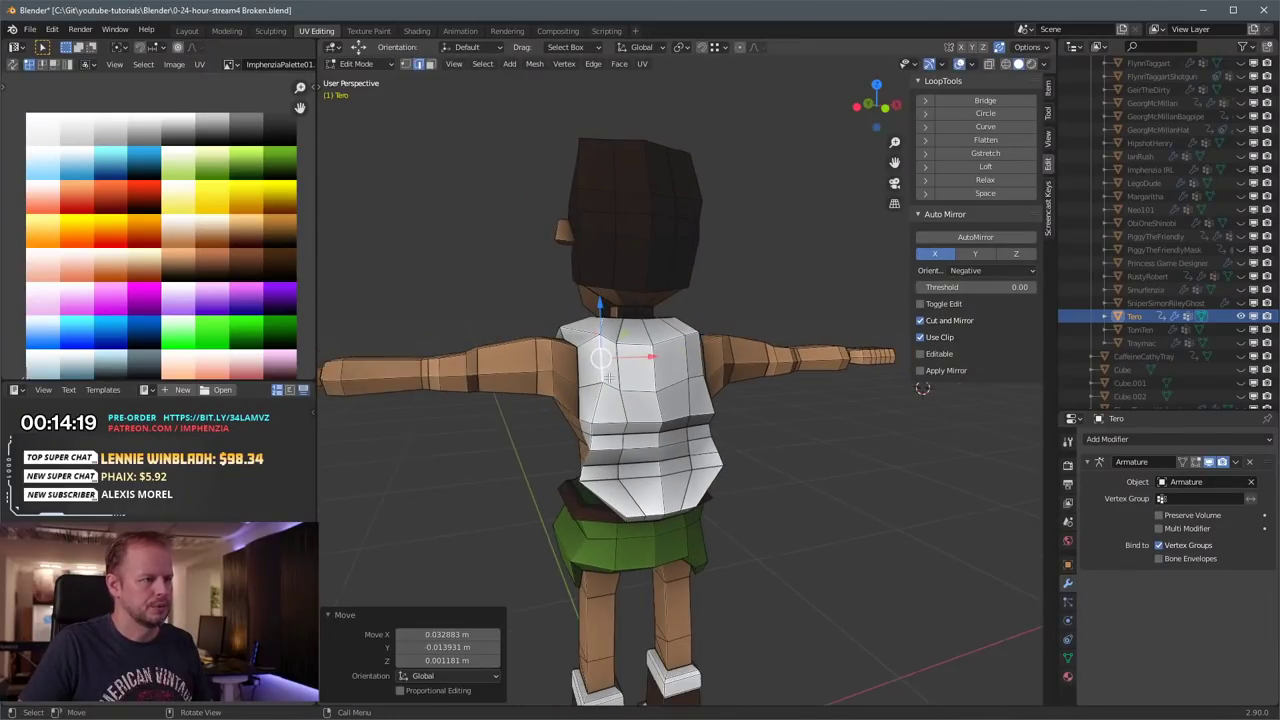
# Step: Pull the white waist fold's side face outward on the character's left and rotate it -18.1°
pyautogui.press('3')
pyautogui.scroll(1, 600, 363)
pyautogui.moveTo(607, 364); pyautogui.dragTo(634, 461, button='middle')
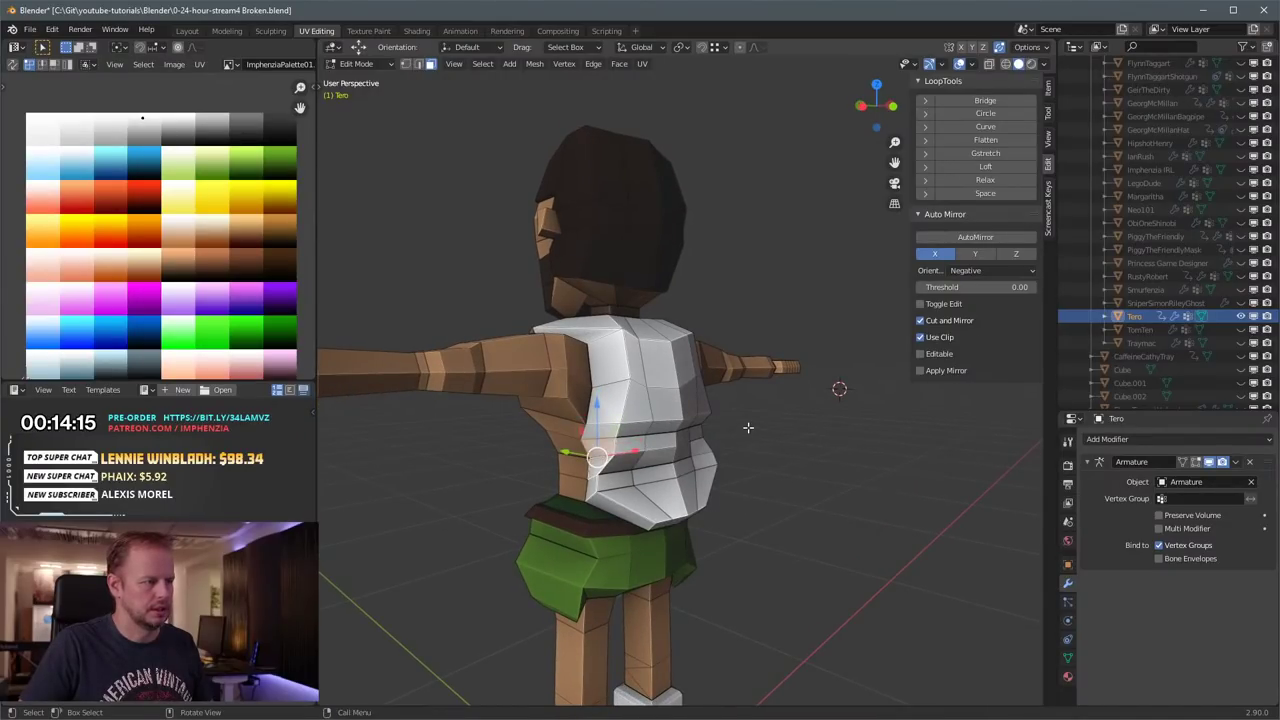
pyautogui.press('g')
pyautogui.click(705, 447)
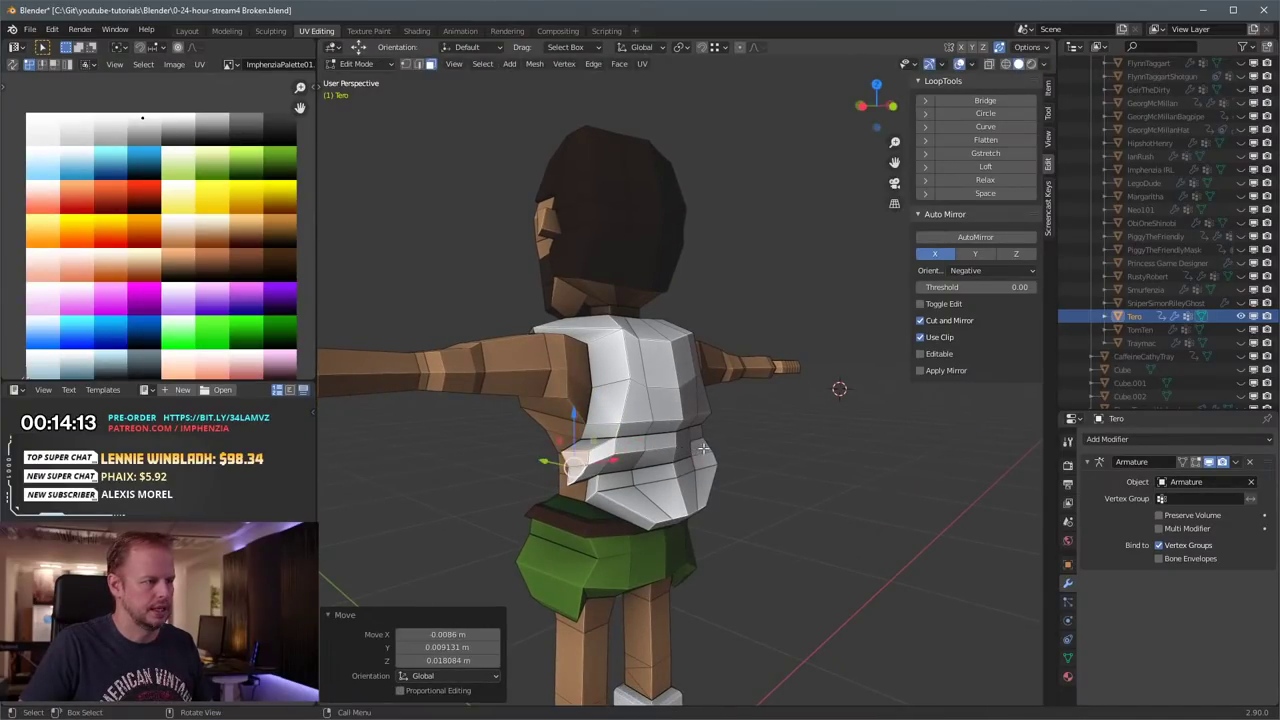
pyautogui.moveTo(703, 448); pyautogui.dragTo(619, 432, button='middle')
pyautogui.press('r')
pyautogui.click(615, 426)
# Step: Extrude the left sleeve-like end of the waist fold again, scale it to 0.560 and move it down and outward
pyautogui.press('e')
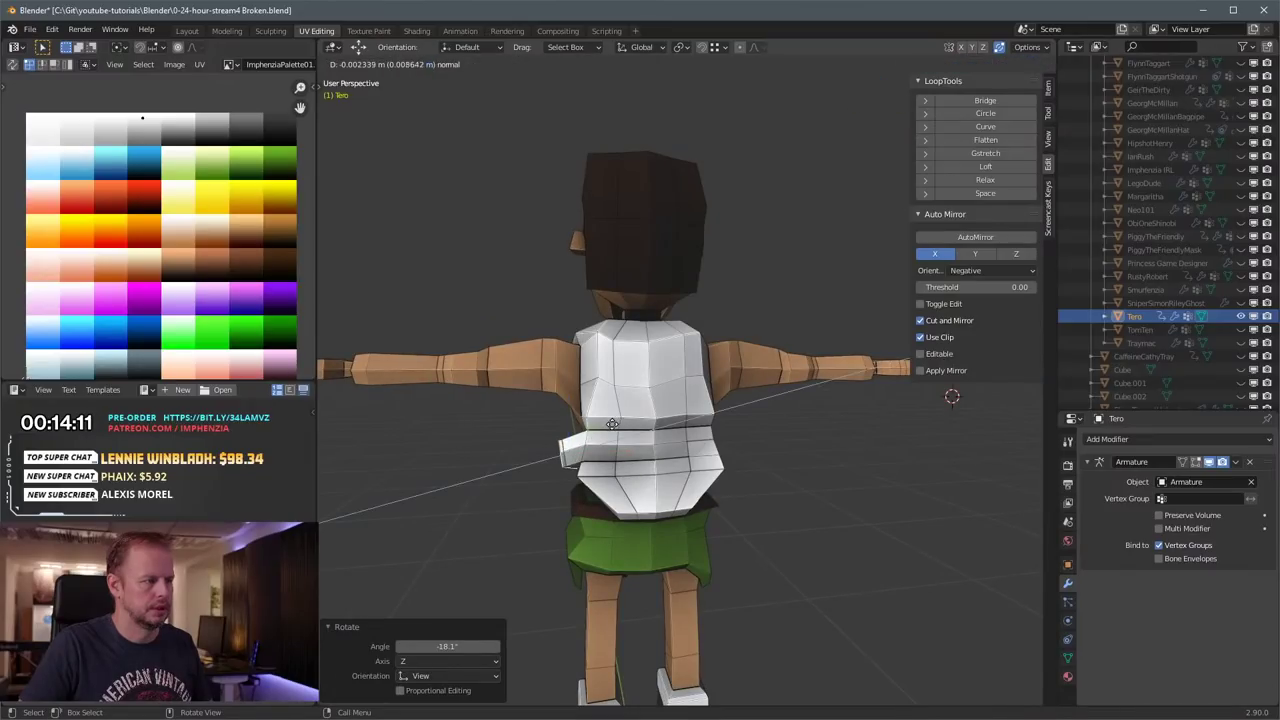
pyautogui.click(606, 428)
pyautogui.press('s')
pyautogui.click(590, 436)
pyautogui.press('g')
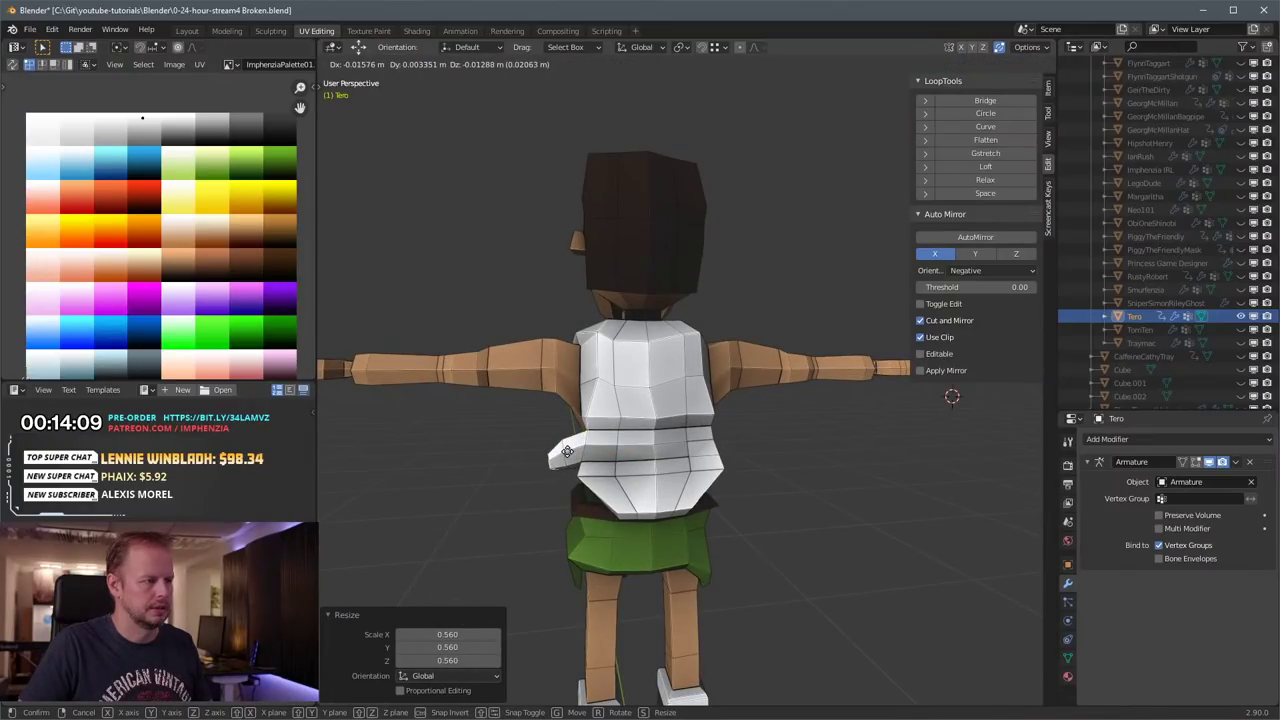
pyautogui.click(564, 454)
pyautogui.press('g')
pyautogui.moveTo(564, 454); pyautogui.dragTo(588, 415, button='middle')
pyautogui.click(686, 451)
pyautogui.press('g')
pyautogui.click(685, 450)
# Step: Extrude the waist fold's side face on the character's right by about 0.0404 m and rotate the new end
pyautogui.click(725, 444)
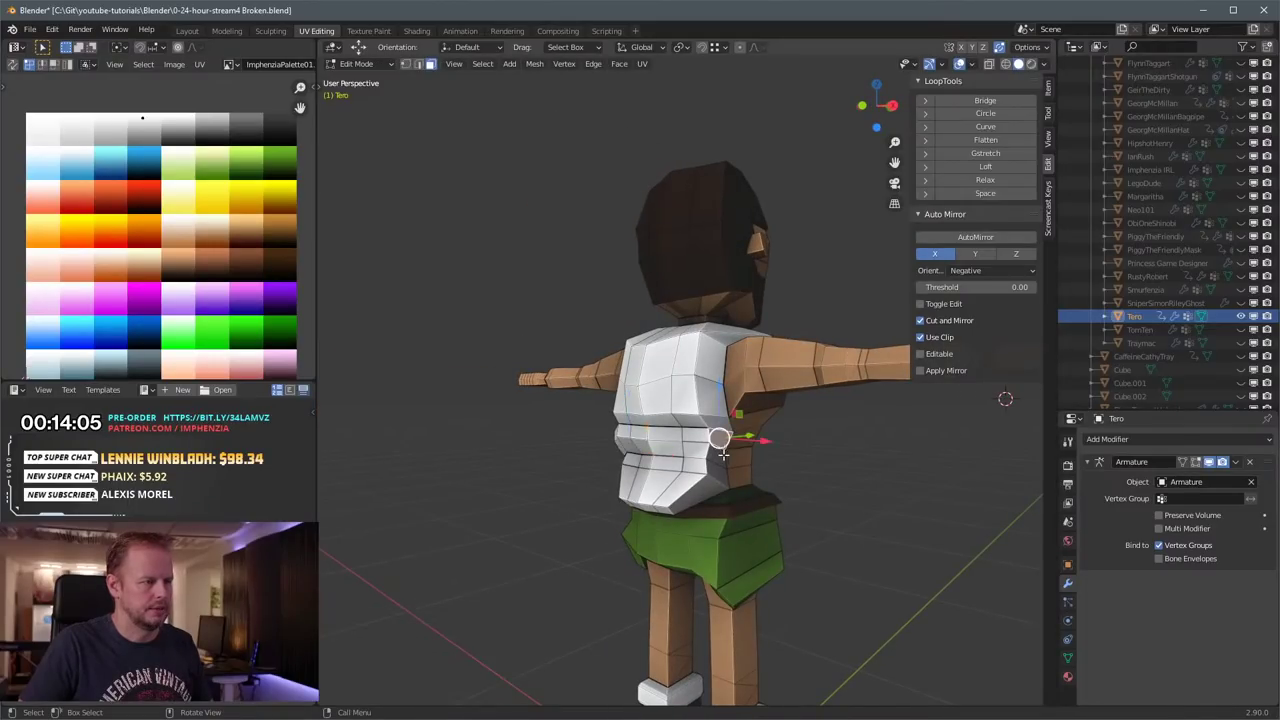
pyautogui.moveTo(723, 444)
pyautogui.mouseDown(button='middle')
pyautogui.moveTo(757, 443)
pyautogui.moveTo(739, 440)
pyautogui.mouseUp(button='middle')
pyautogui.press('e')
pyautogui.click(755, 436)
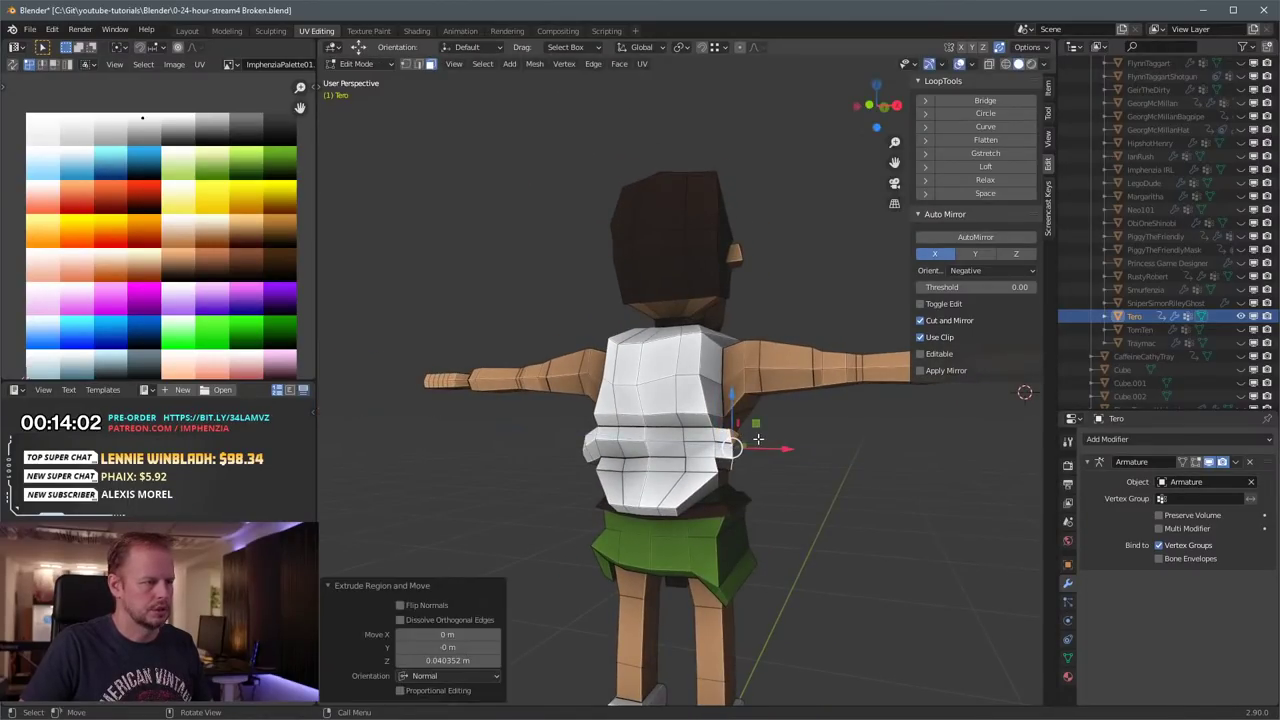
pyautogui.press('r')
pyautogui.click(755, 446)
# Step: Scale the right end of the white waist fold to 0.749, rotate it downward and reposition it
pyautogui.press('s')
pyautogui.click(755, 452)
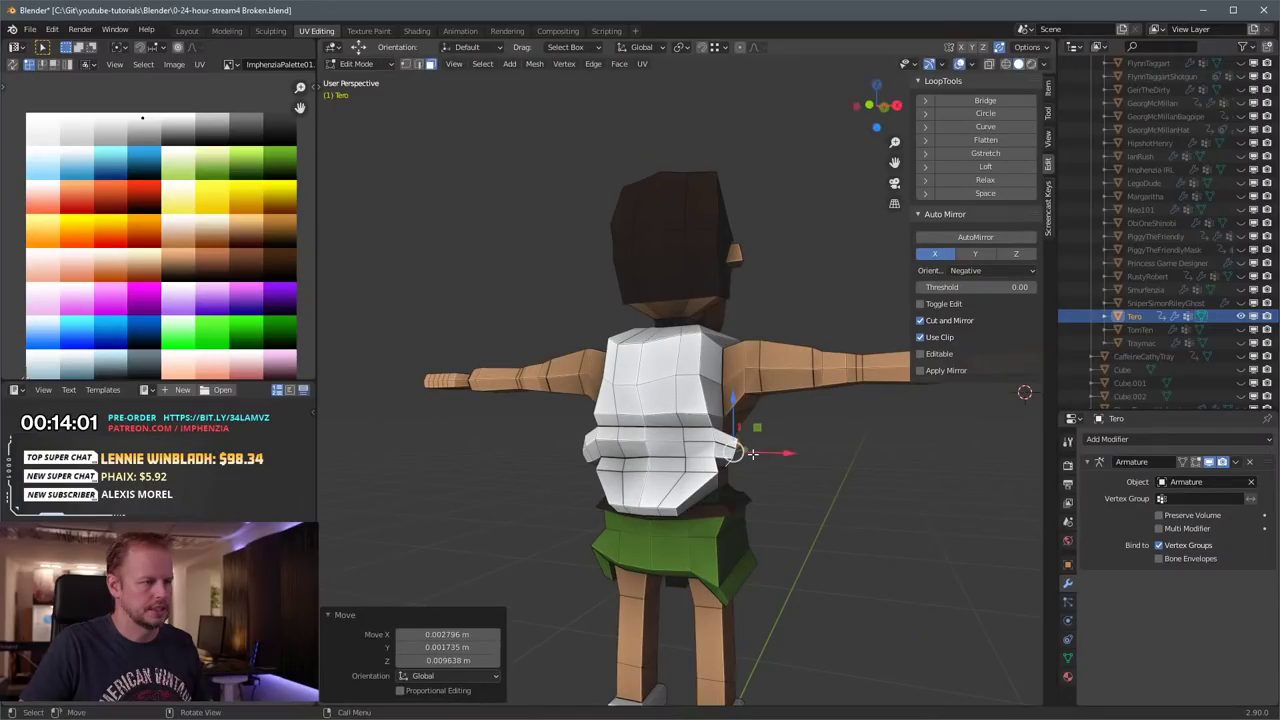
pyautogui.press('r')
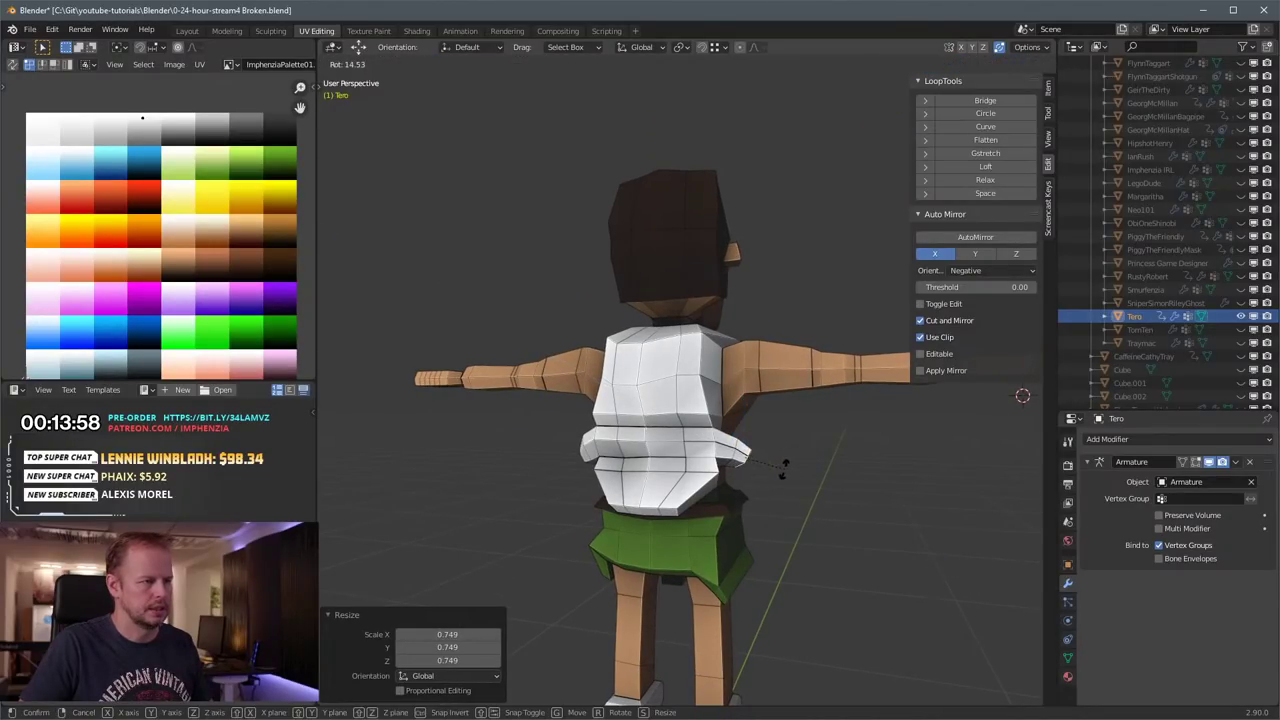
pyautogui.click(784, 468)
pyautogui.press('g')
pyautogui.click(784, 478)
# Step: Extrude the central lower back faces of the white cloth along their normals by 0.0477 m
pyautogui.moveTo(637, 491); pyautogui.dragTo(675, 493, button='middle')
pyautogui.click(675, 493)
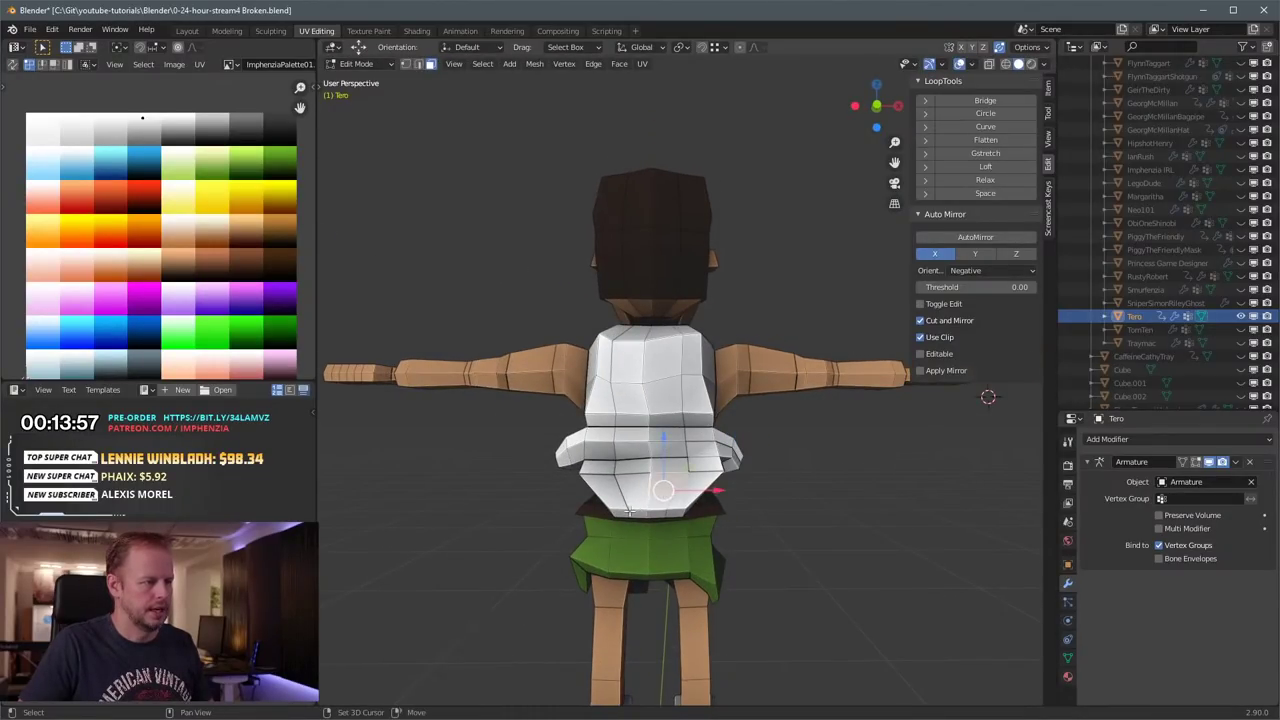
pyautogui.keyDown('shift'); pyautogui.click(642, 494); pyautogui.keyUp('shift')
pyautogui.keyDown('shift'); pyautogui.click(613, 494); pyautogui.keyUp('shift')
pyautogui.click(655, 512)
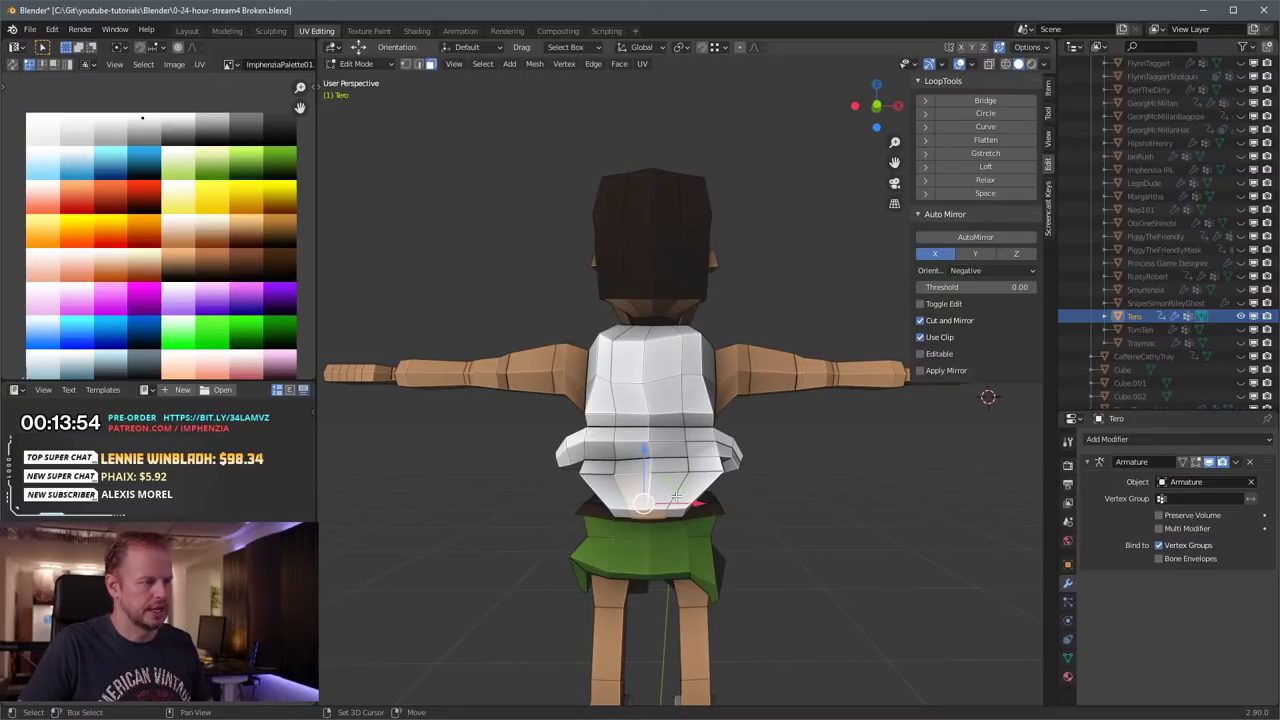
pyautogui.moveTo(636, 513); pyautogui.dragTo(677, 483, button='middle')
pyautogui.keyDown('shift'); pyautogui.click(661, 578); pyautogui.keyUp('shift')
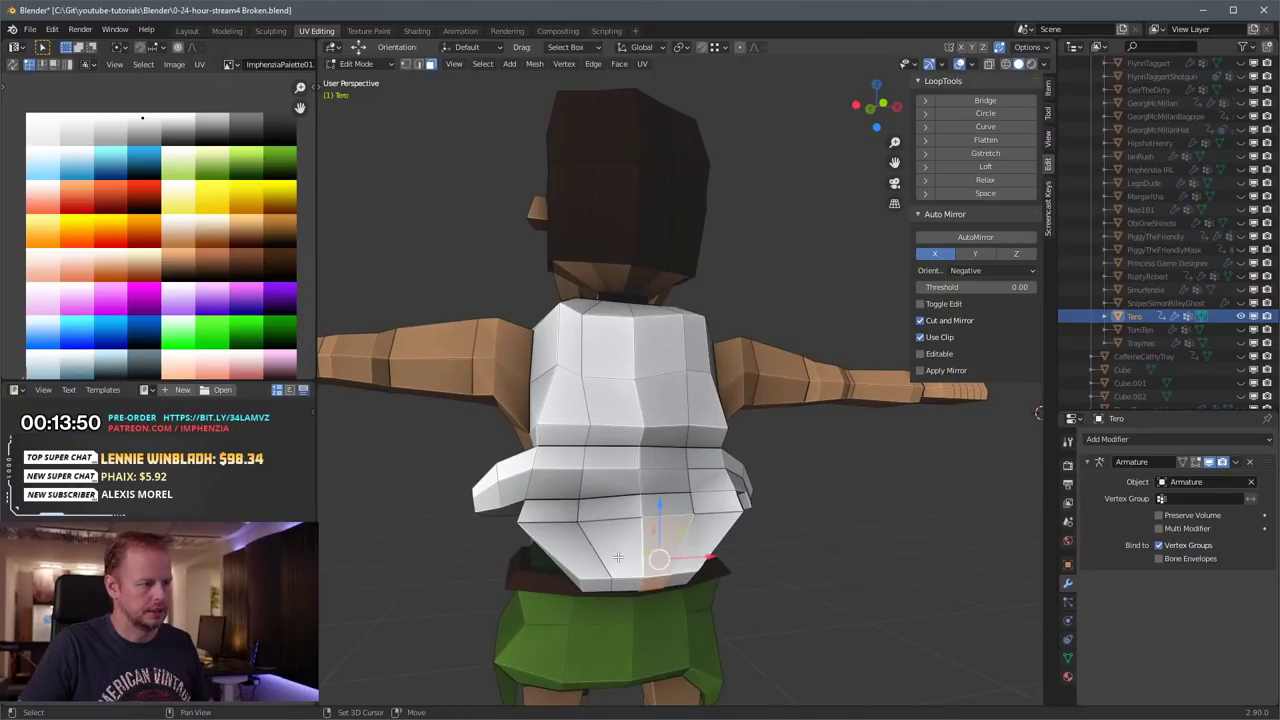
pyautogui.keyDown('shift'); pyautogui.click(628, 583); pyautogui.keyUp('shift')
pyautogui.keyDown('shift'); pyautogui.click(618, 549); pyautogui.keyUp('shift')
pyautogui.moveTo(614, 540); pyautogui.dragTo(777, 543, button='middle')
pyautogui.keyDown('shift'); pyautogui.click(660, 504); pyautogui.keyUp('shift')
pyautogui.keyDown('shift'); pyautogui.click(690, 502); pyautogui.keyUp('shift')
pyautogui.hotkey('alt', 'e')
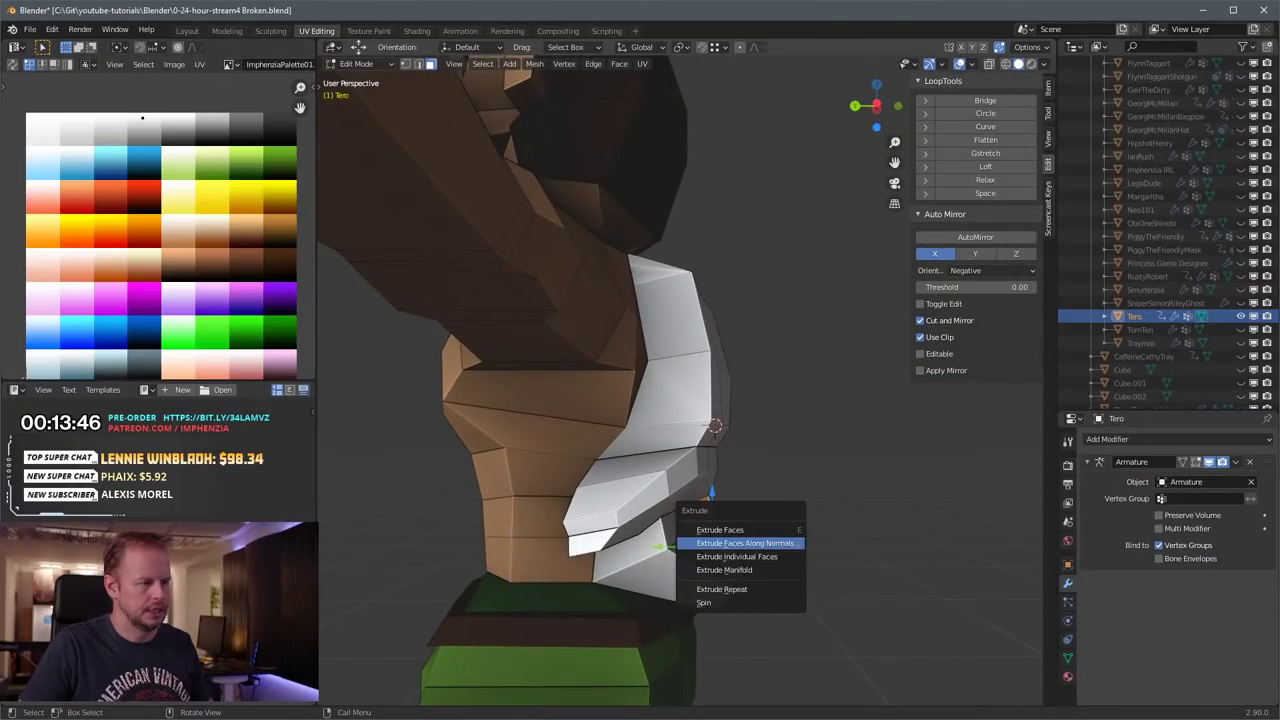
pyautogui.click(777, 543)
pyautogui.click(849, 529)
# Step: Move the extruded back piece down and outward by about 0.013 m and scale its upper faces to 0.803
pyautogui.press('g')
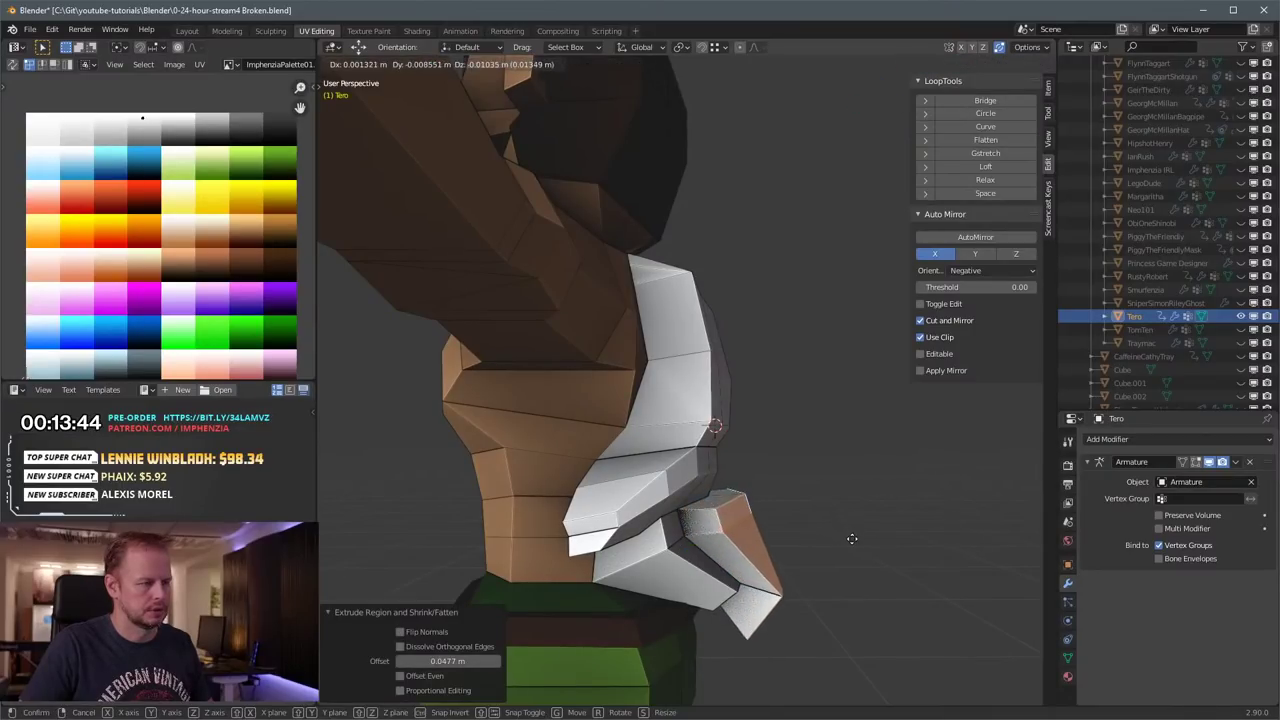
pyautogui.click(852, 539)
pyautogui.moveTo(854, 543); pyautogui.dragTo(664, 517, button='middle')
pyautogui.keyDown('alt'); pyautogui.click(748, 530); pyautogui.keyUp('alt')
pyautogui.keyDown('alt'); pyautogui.click(739, 500); pyautogui.keyUp('alt')
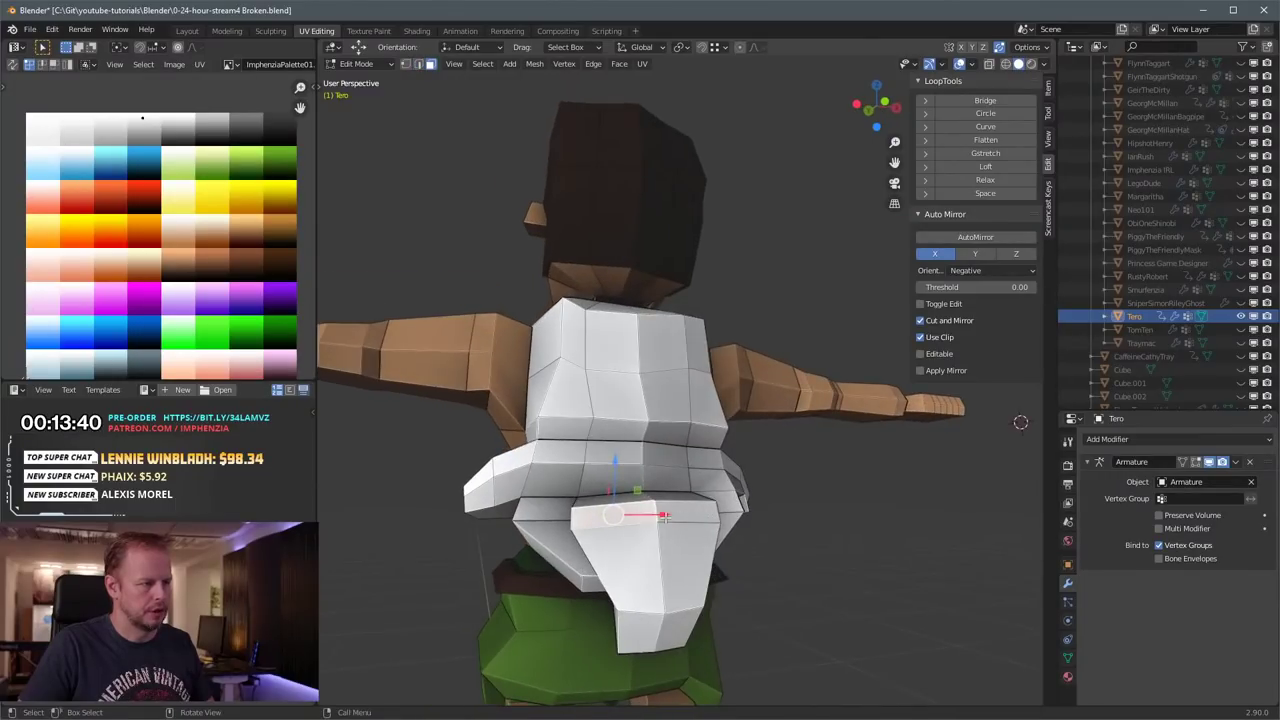
pyautogui.press('s')
pyautogui.click(765, 510)
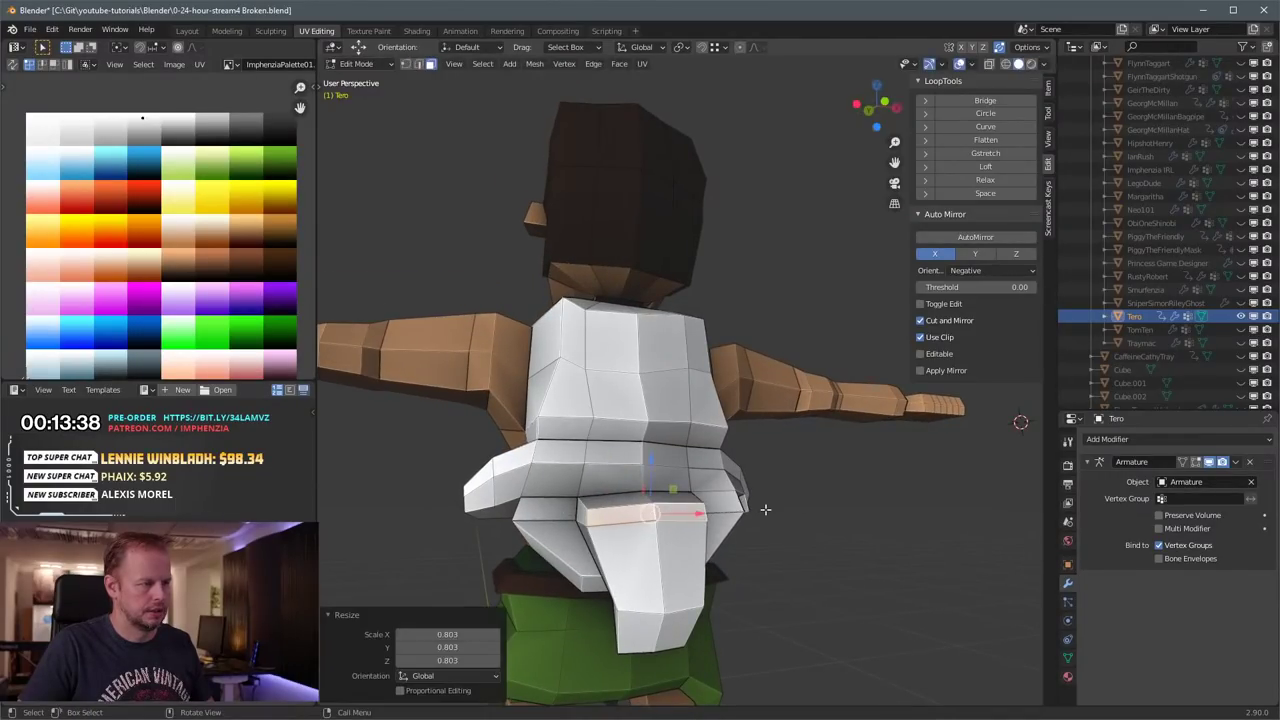
# Step: Reposition the lower centre edge of the extruded back piece slightly to refine the snout shape
pyautogui.moveTo(668, 626); pyautogui.dragTo(686, 590, button='middle')
pyautogui.press('2')
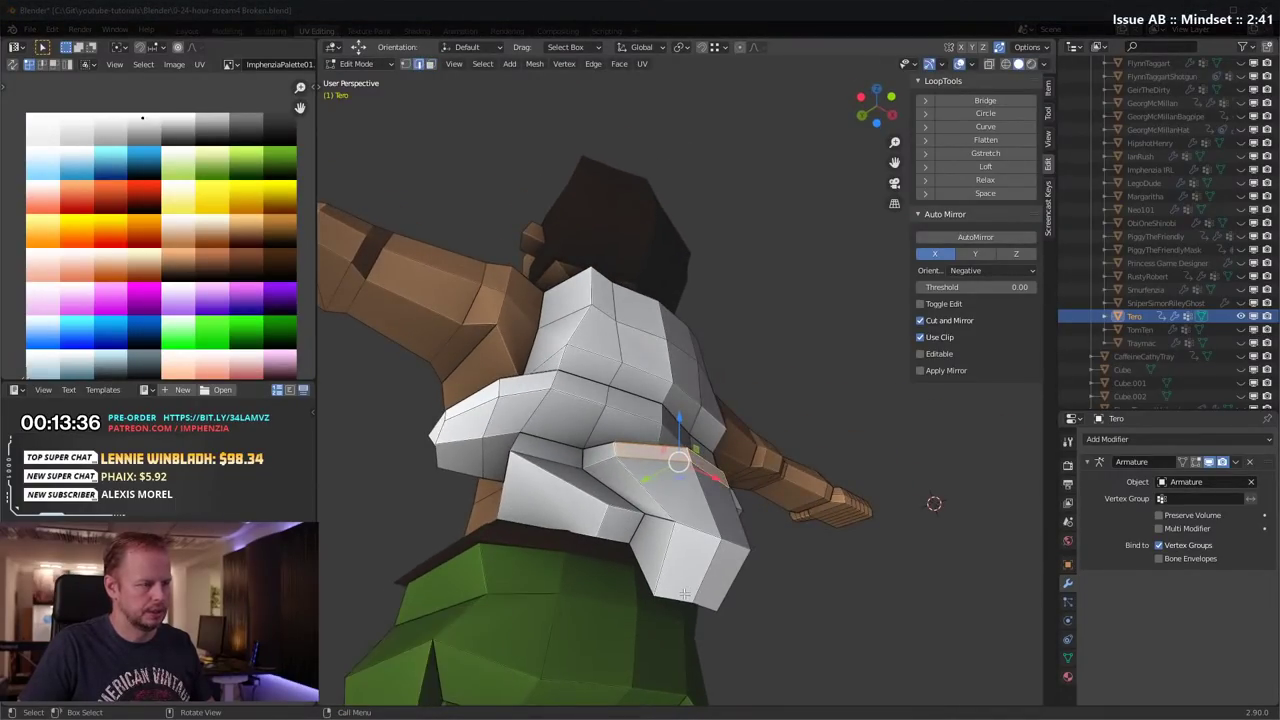
pyautogui.click(684, 594)
pyautogui.press('g')
pyautogui.click(748, 594)
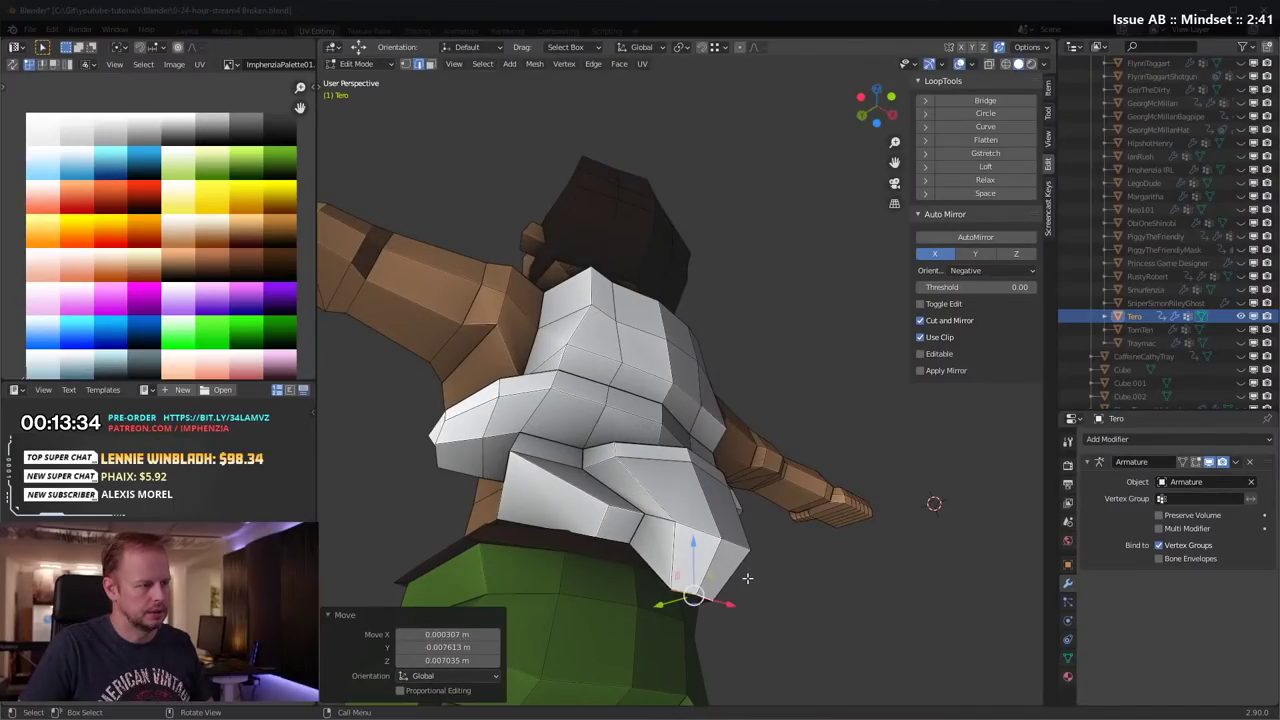
# Step: Inset the snout's lower end faces by 0.01583 m and scale the inset faces to 0.734
pyautogui.moveTo(747, 578)
pyautogui.mouseDown(button='middle')
pyautogui.moveTo(560, 585)
pyautogui.moveTo(737, 557)
pyautogui.mouseUp(button='middle')
pyautogui.press('i')
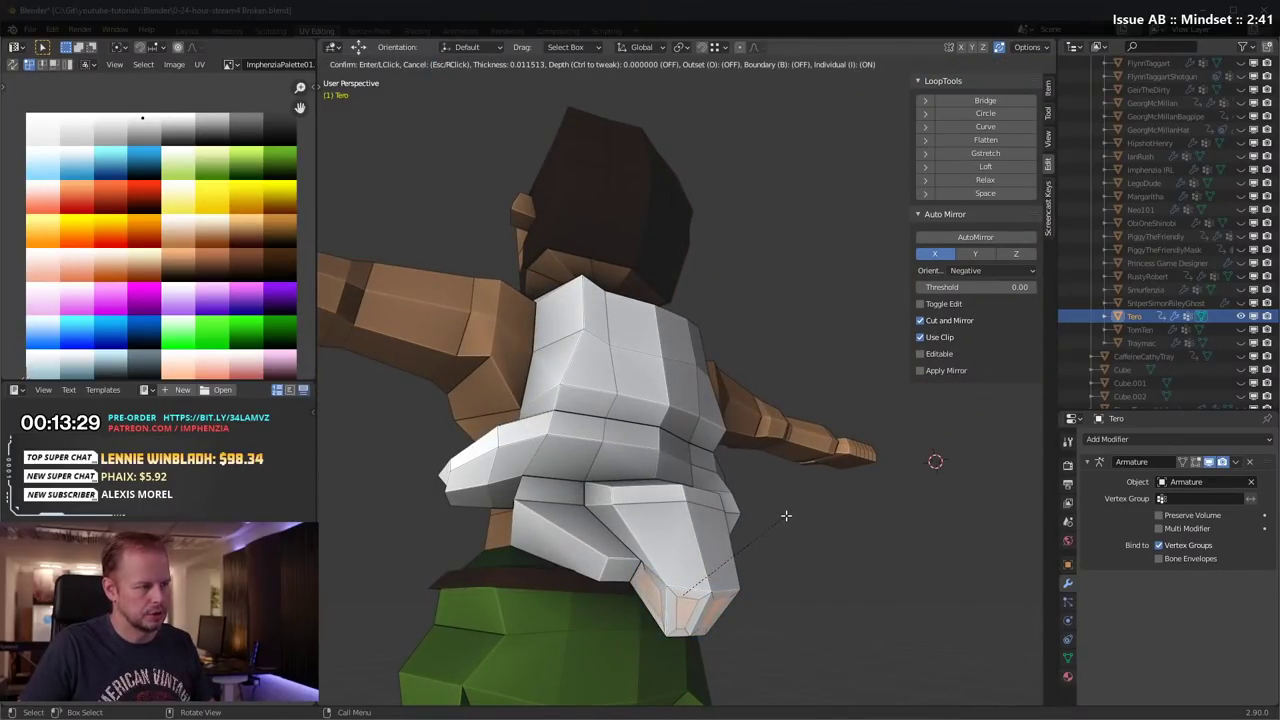
pyautogui.click(727, 503)
pyautogui.moveTo(727, 503); pyautogui.dragTo(790, 515, button='middle')
pyautogui.press('s')
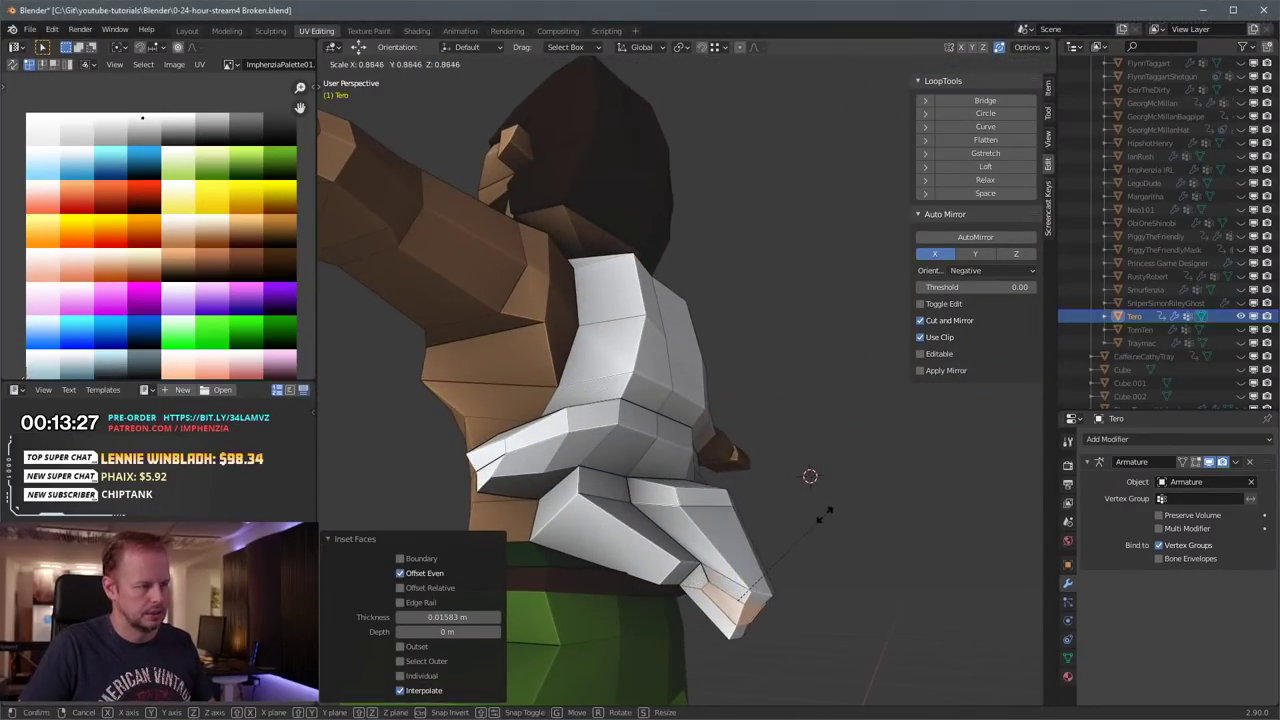
pyautogui.click(806, 524)
# Step: Extrude the inset snout faces along their normals, scale the new end to 0.832 and shift it slightly
pyautogui.rightClick(806, 524)
pyautogui.click(865, 564)
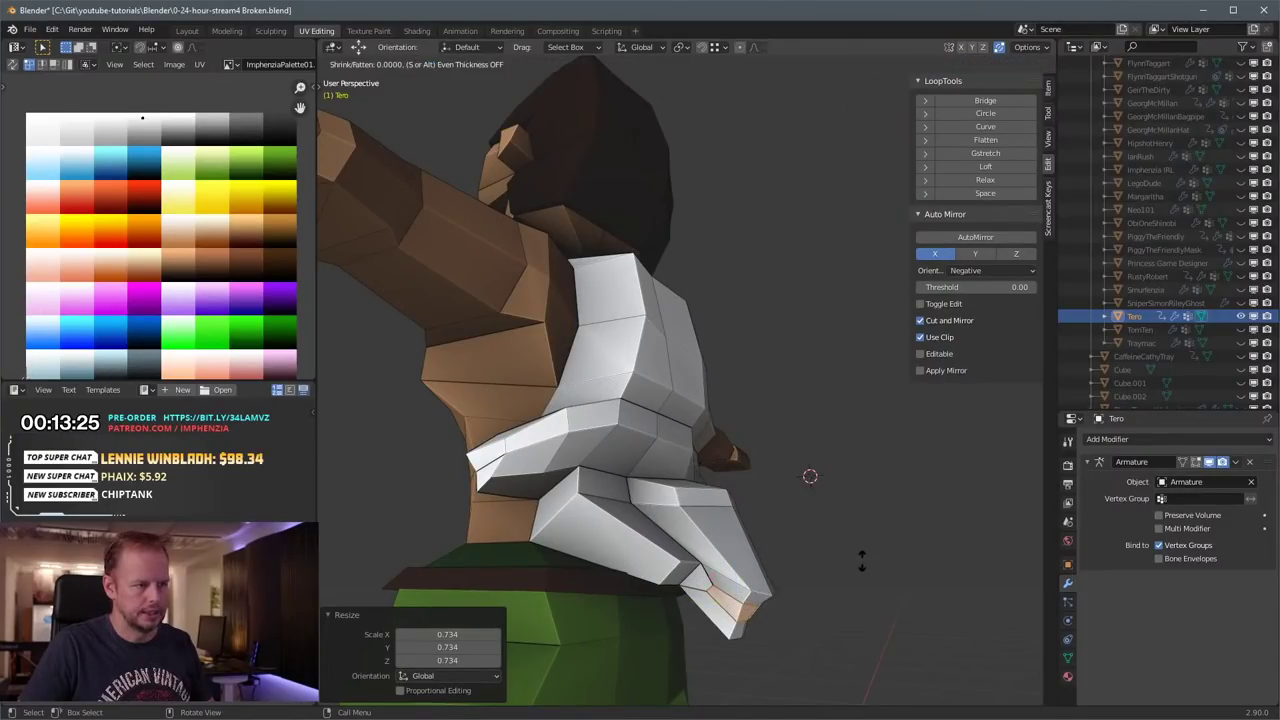
pyautogui.click(868, 565)
pyautogui.press('s')
pyautogui.click(837, 560)
pyautogui.press('g')
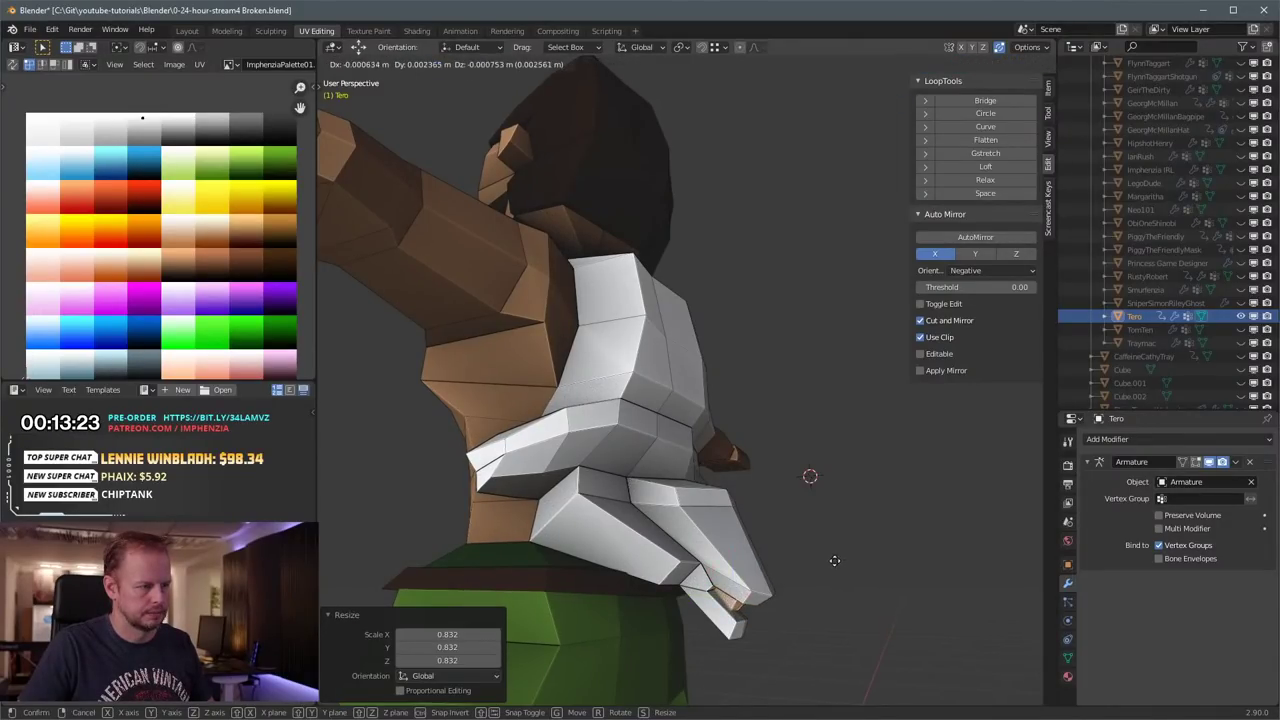
pyautogui.click(832, 557)
# Step: Raise the centre edges of the waist fold above the snout by about 0.028 m to form a peak
pyautogui.moveTo(830, 556); pyautogui.dragTo(767, 542, button='middle')
pyautogui.moveTo(628, 510); pyautogui.dragTo(645, 518, button='middle')
pyautogui.press('2')
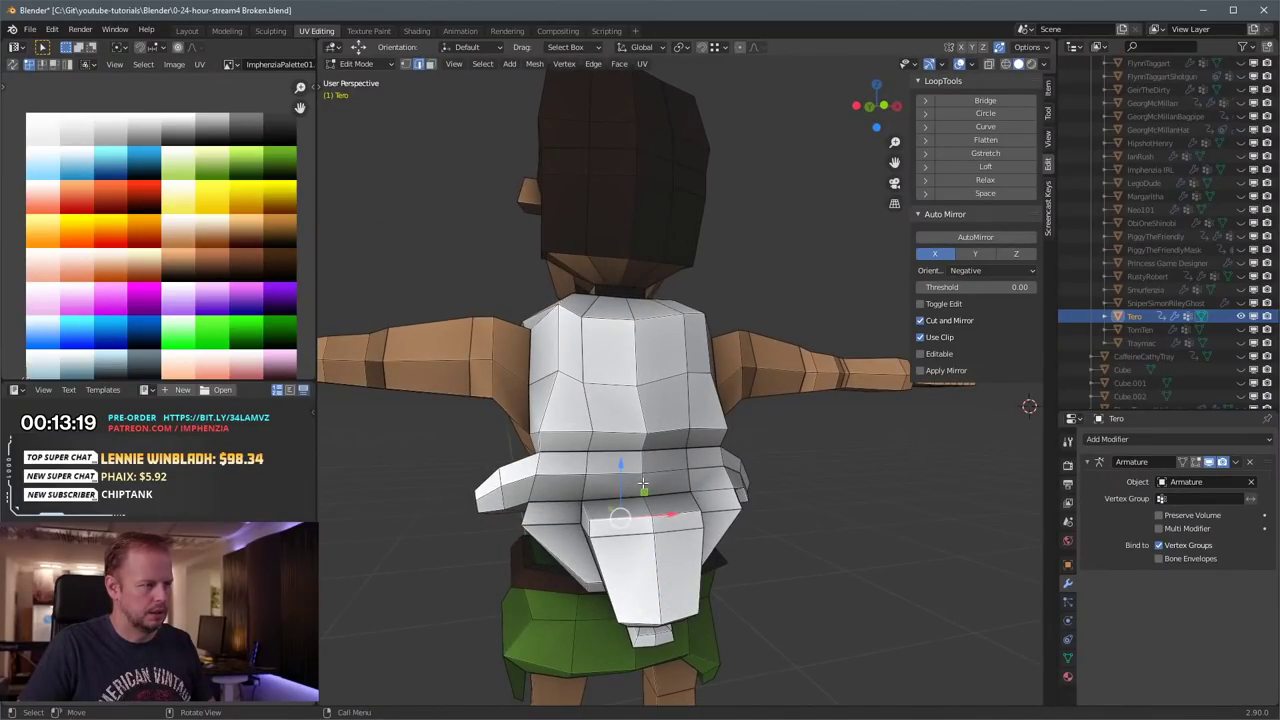
pyautogui.keyDown('shift'); pyautogui.click(645, 492); pyautogui.keyUp('shift')
pyautogui.keyDown('shift'); pyautogui.click(643, 465); pyautogui.keyUp('shift')
pyautogui.moveTo(643, 465); pyautogui.dragTo(622, 461, button='middle')
pyautogui.press('g')
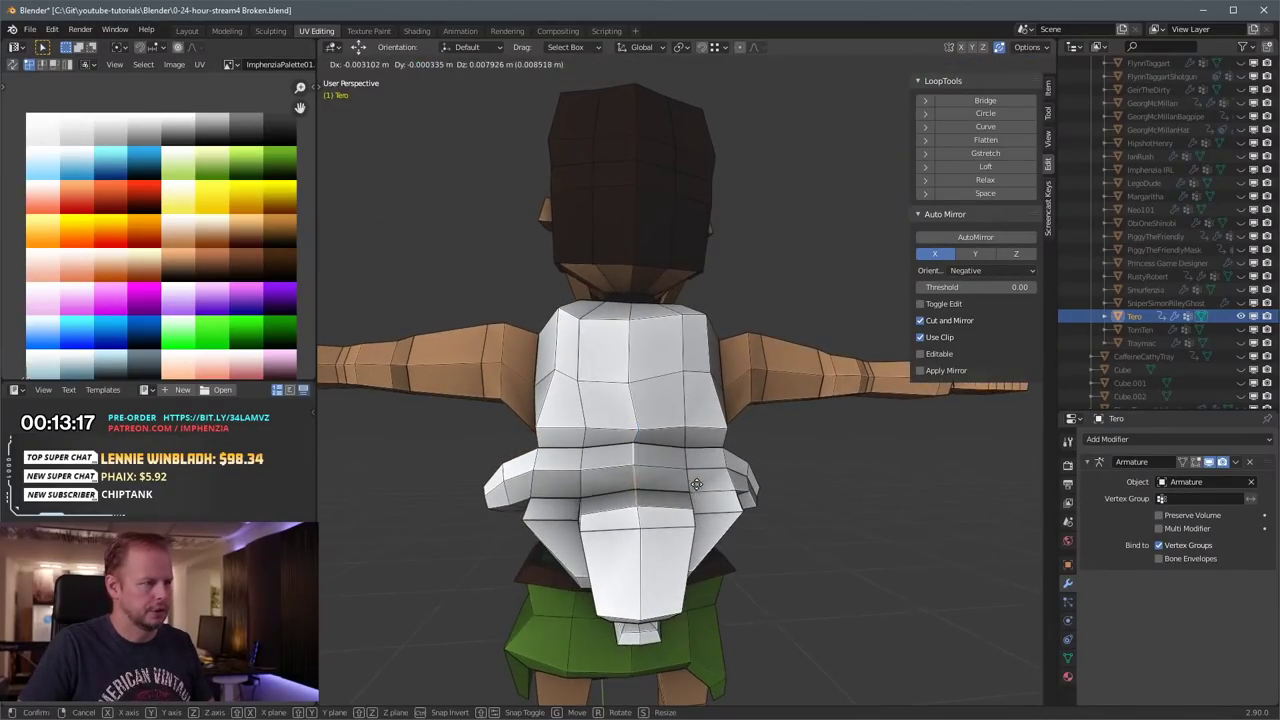
pyautogui.rightClick(642, 440)
pyautogui.press('g')
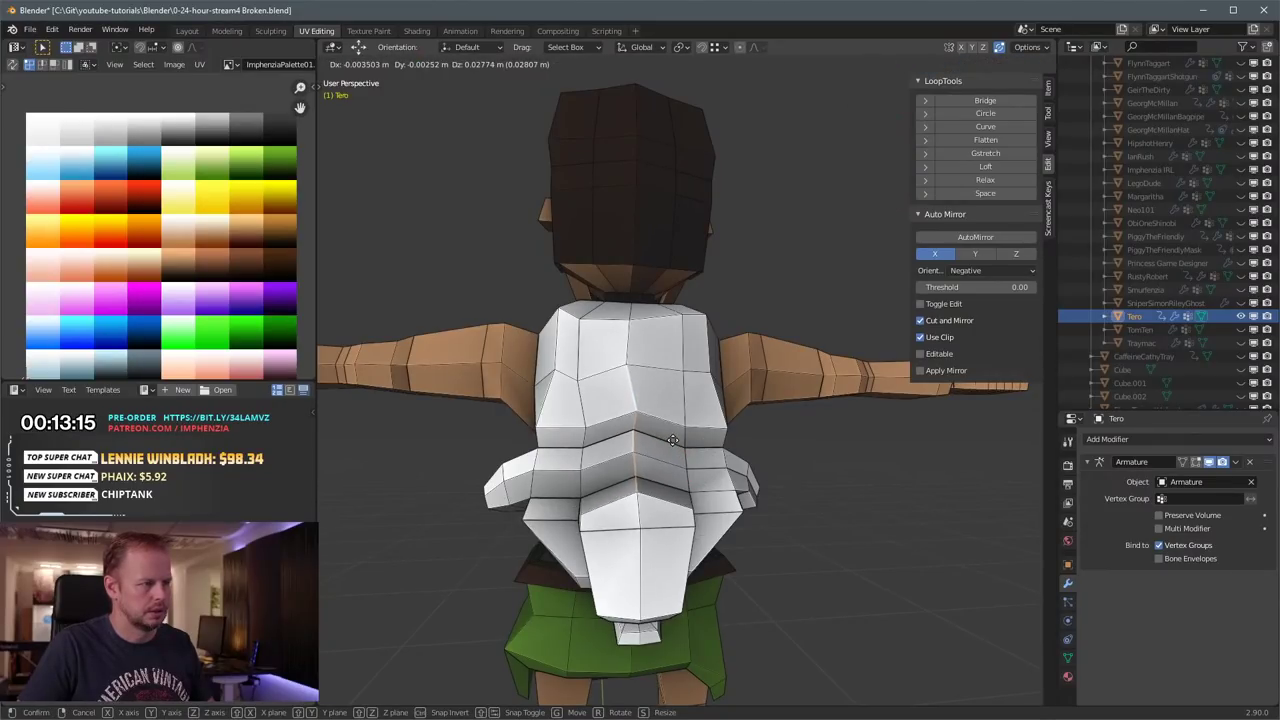
pyautogui.click(674, 440)
# Step: Lower the centre vertex on the snout's upper ridge by about 0.017 m and adjust the head's profile from the side
pyautogui.press('1')
pyautogui.click(643, 527)
pyautogui.press('g')
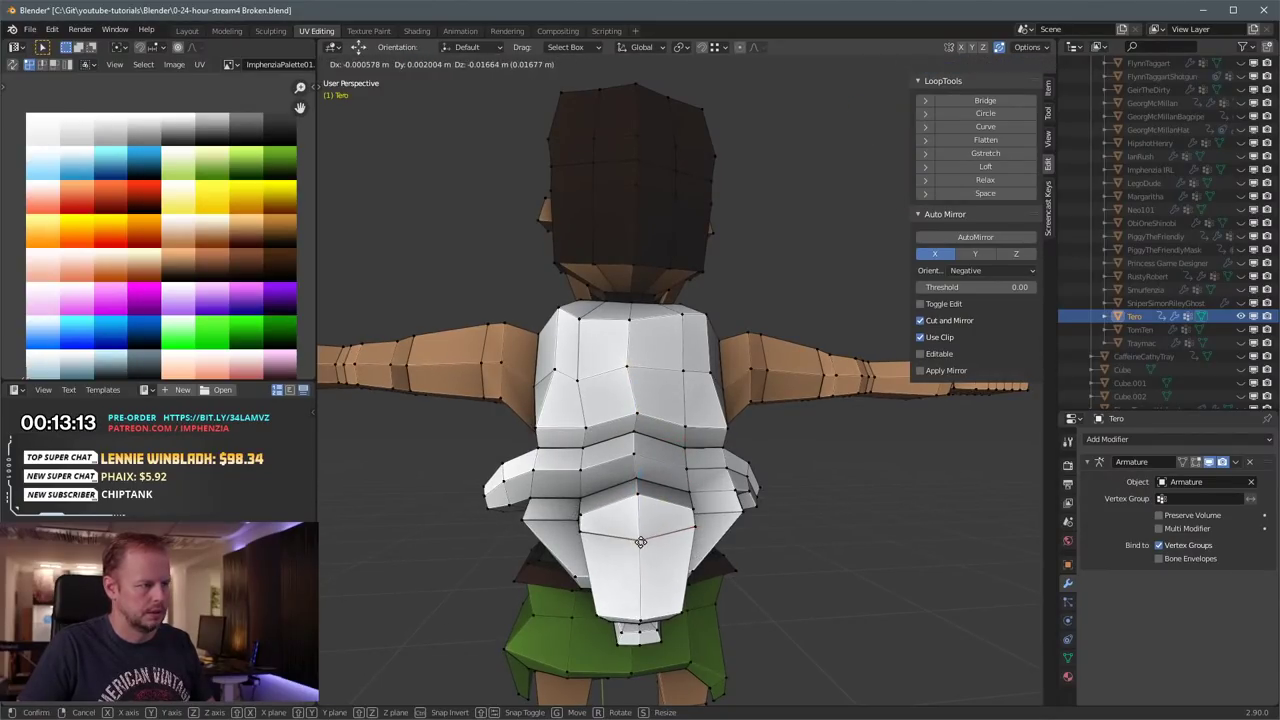
pyautogui.click(643, 540)
pyautogui.moveTo(643, 540); pyautogui.dragTo(742, 500, button='middle')
pyautogui.press('g')
pyautogui.click(790, 512)
pyautogui.press('2')
pyautogui.click(713, 498)
pyautogui.press('1')
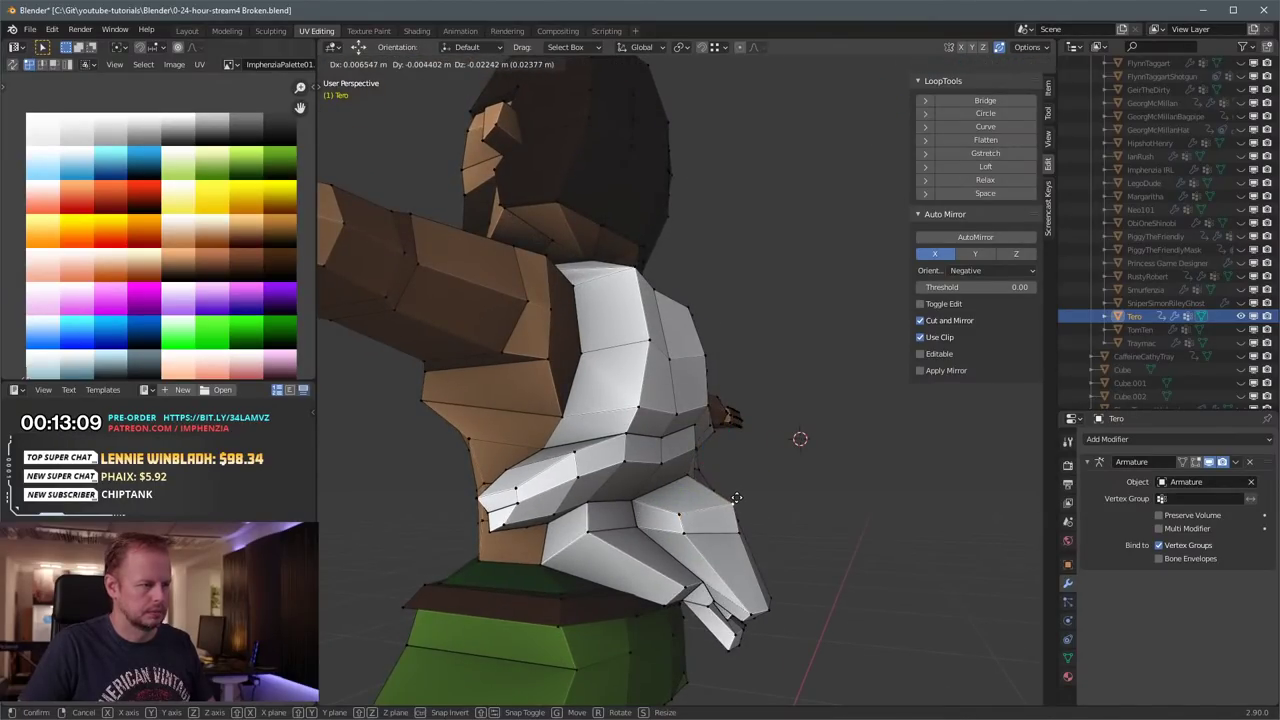
# Step: Adjust the side edges at the upper part of the animal head and scale them inward to about 0.92
pyautogui.press('3')
pyautogui.click(716, 521)
pyautogui.moveTo(716, 521); pyautogui.dragTo(606, 537, button='middle')
pyautogui.press('2')
pyautogui.click(593, 546)
pyautogui.moveTo(680, 502); pyautogui.dragTo(587, 509, button='middle')
pyautogui.press('g')
pyautogui.click(654, 499)
pyautogui.press('3')
pyautogui.click(653, 499)
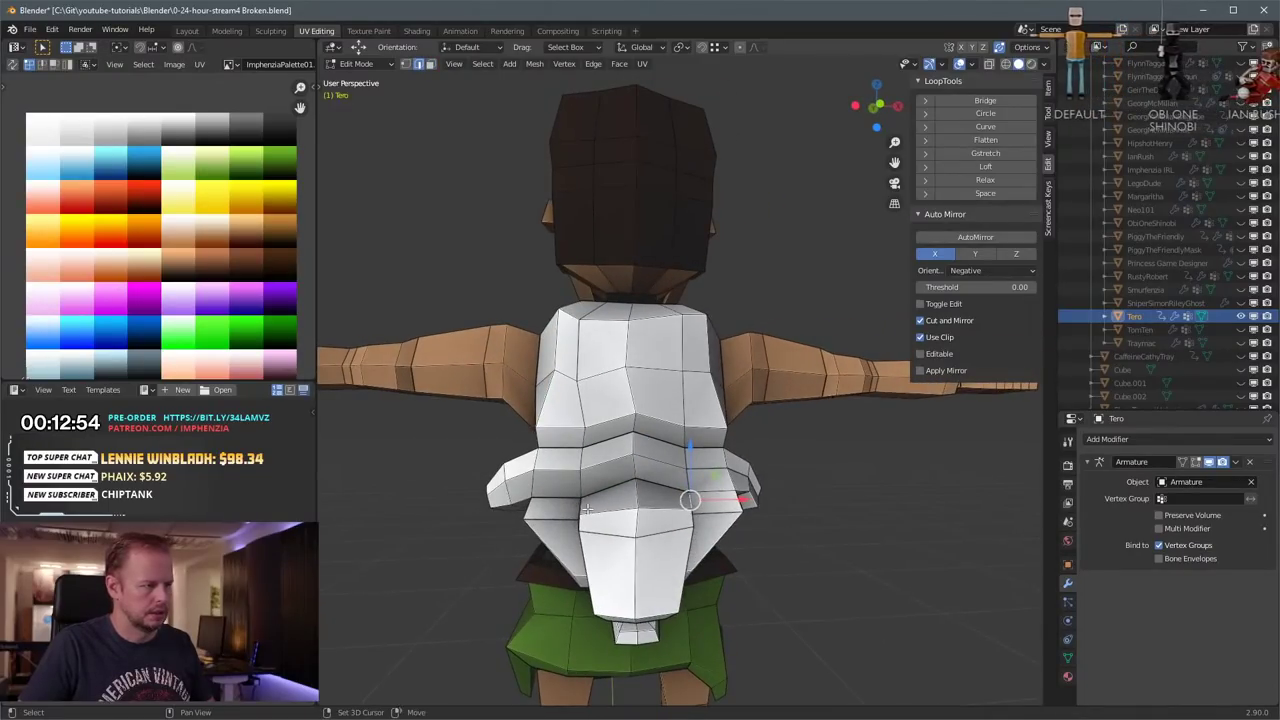
pyautogui.press('s')
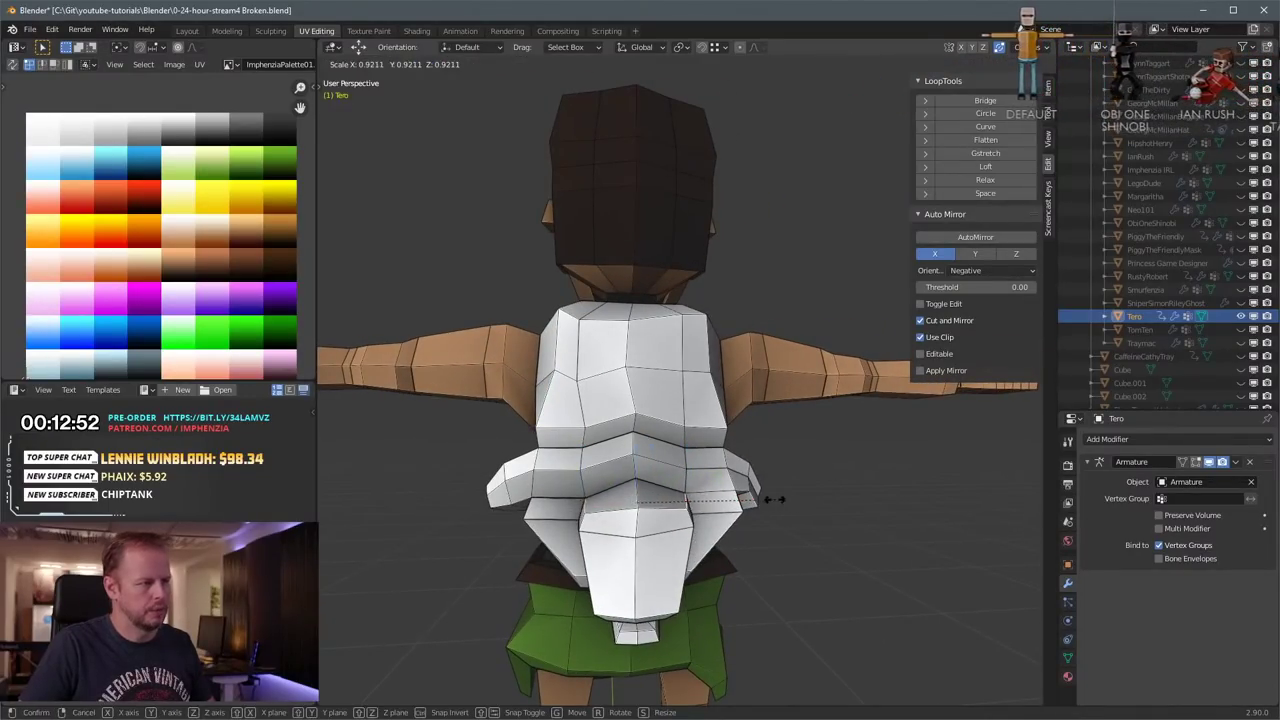
pyautogui.click(747, 501)
# Step: Extrude the two upper side faces of the head along their normals by 0.0598 m as ears
pyautogui.press('3')
pyautogui.click(683, 510)
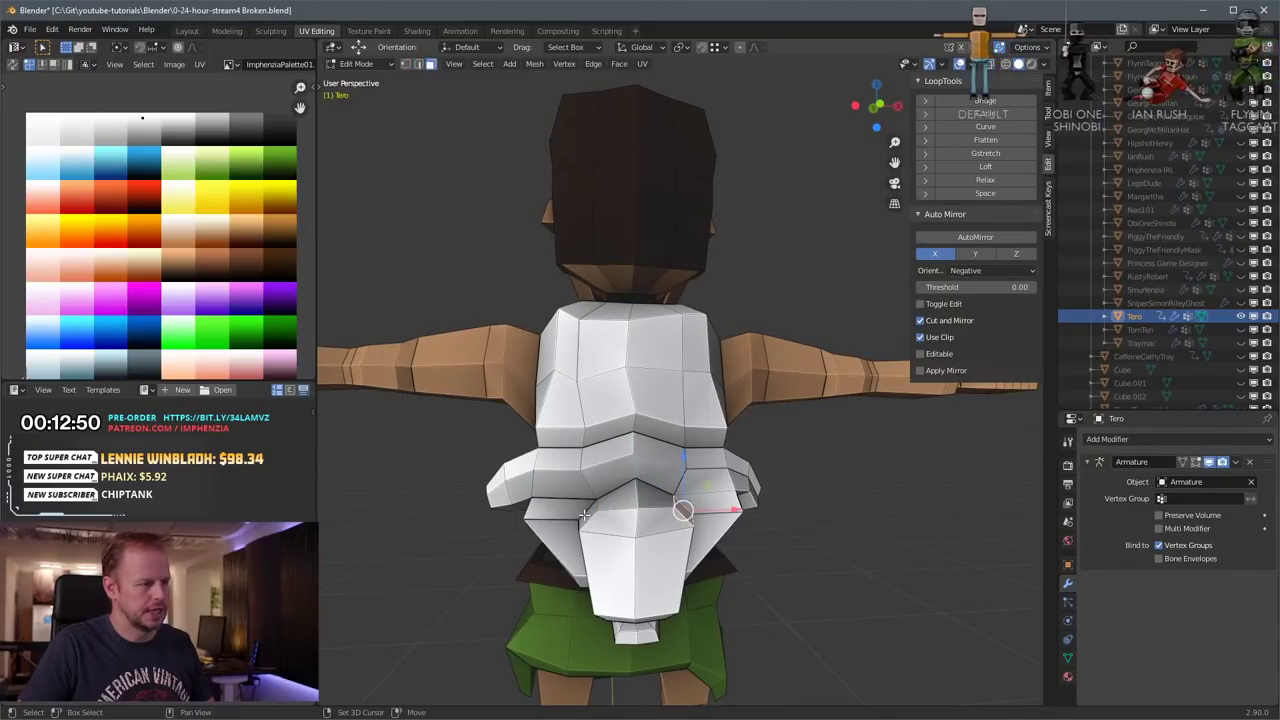
pyautogui.moveTo(597, 515); pyautogui.dragTo(741, 517, button='middle')
pyautogui.hotkey('alt', 'e')
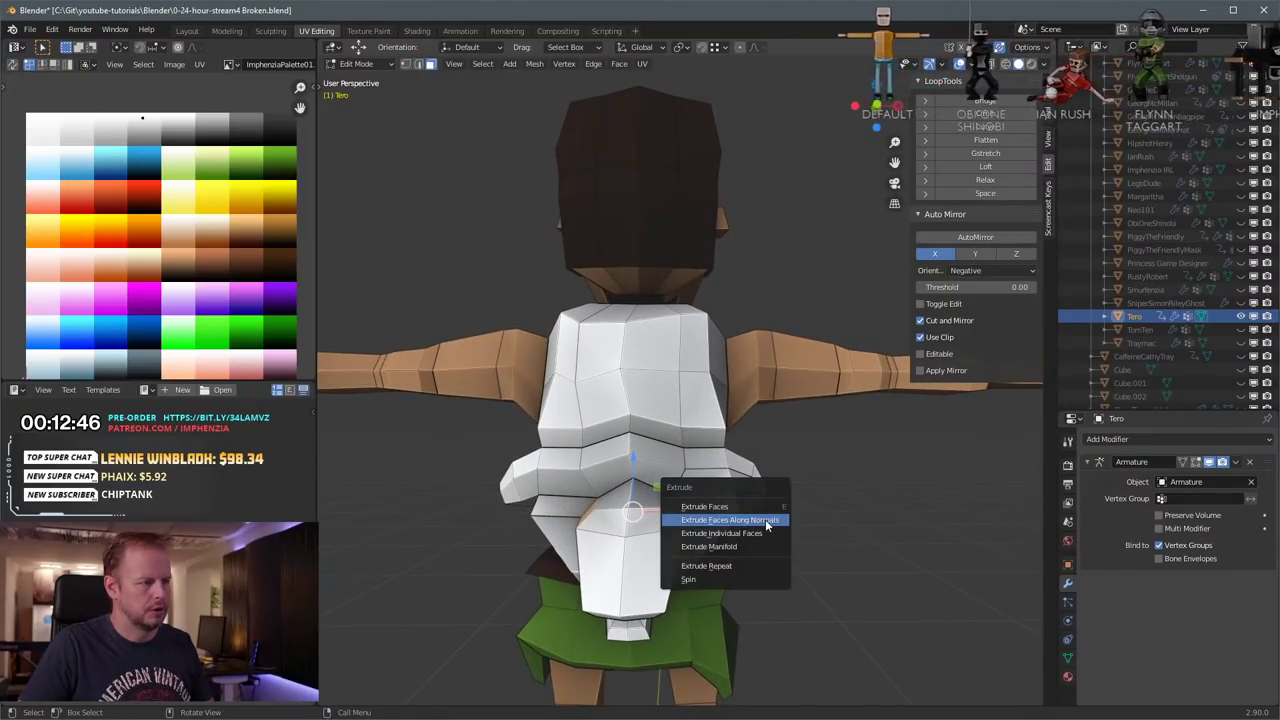
pyautogui.click(764, 522)
pyautogui.click(788, 505)
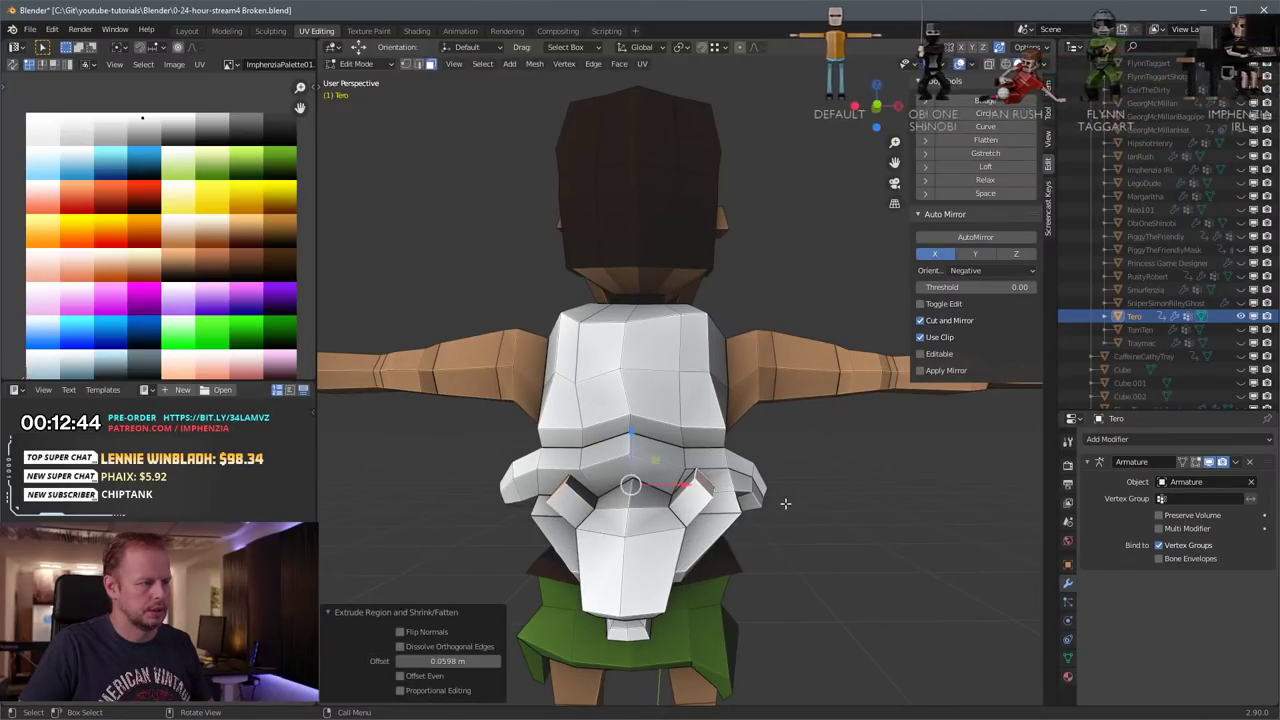
# Step: Switch the pivot to Individual Origins and scale both ear ends to about 0.29 to make them pointed
pyautogui.press('s')
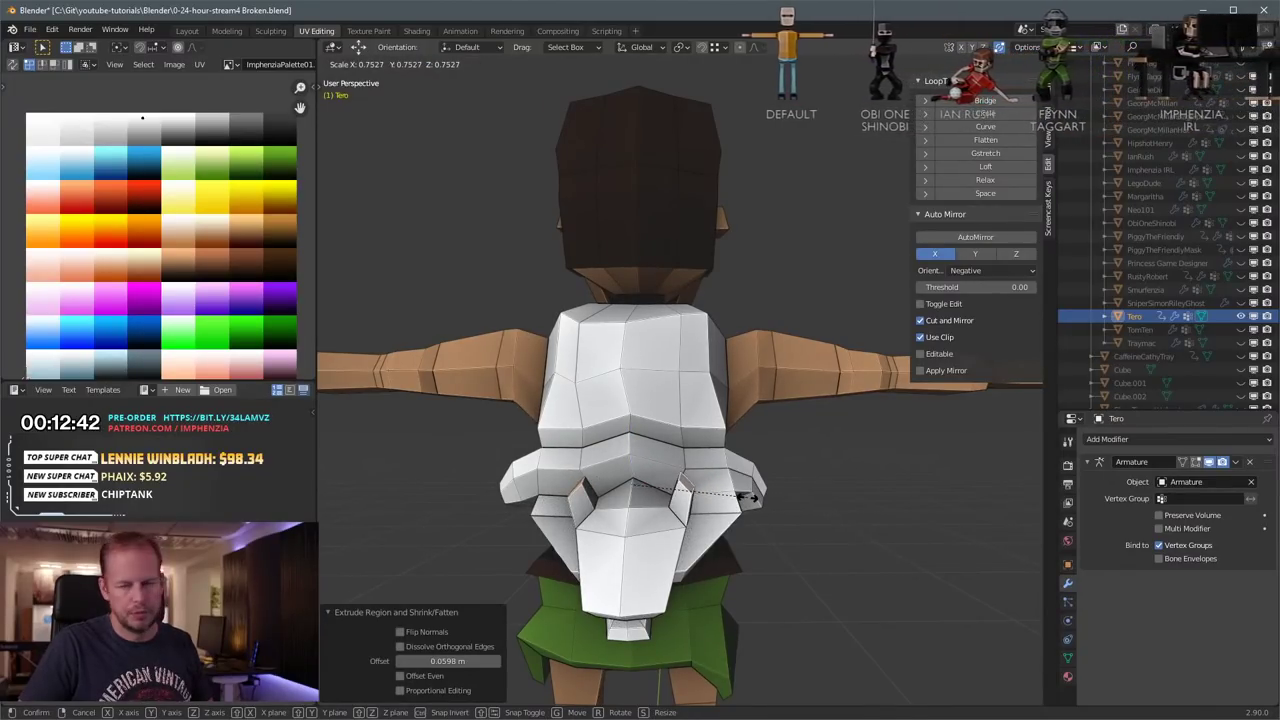
pyautogui.click(760, 492)
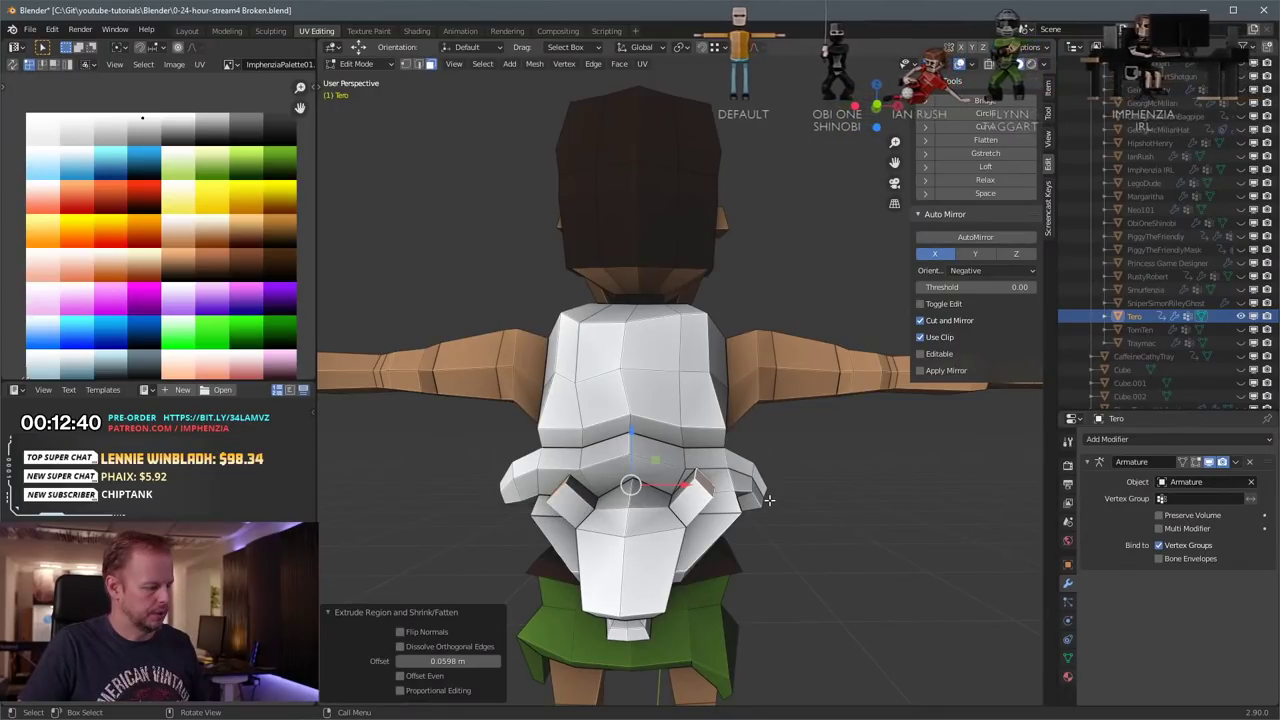
pyautogui.press('.')
pyautogui.click(766, 578)
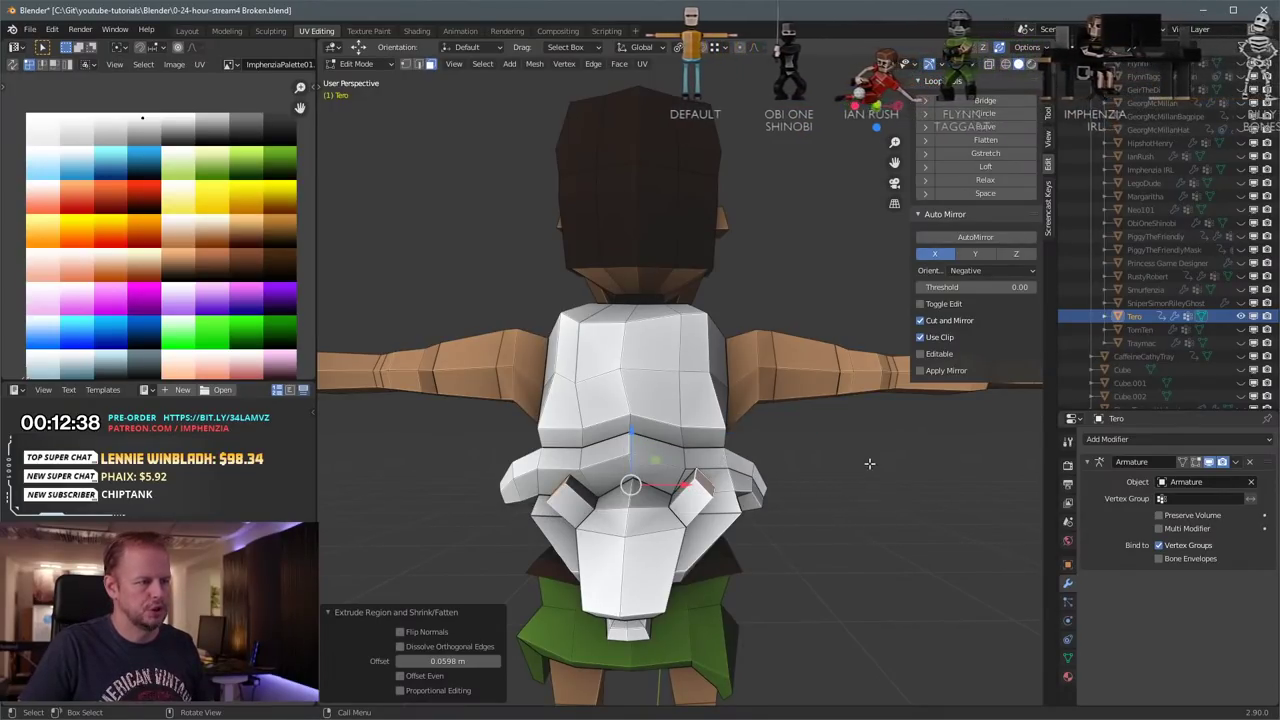
pyautogui.press('s')
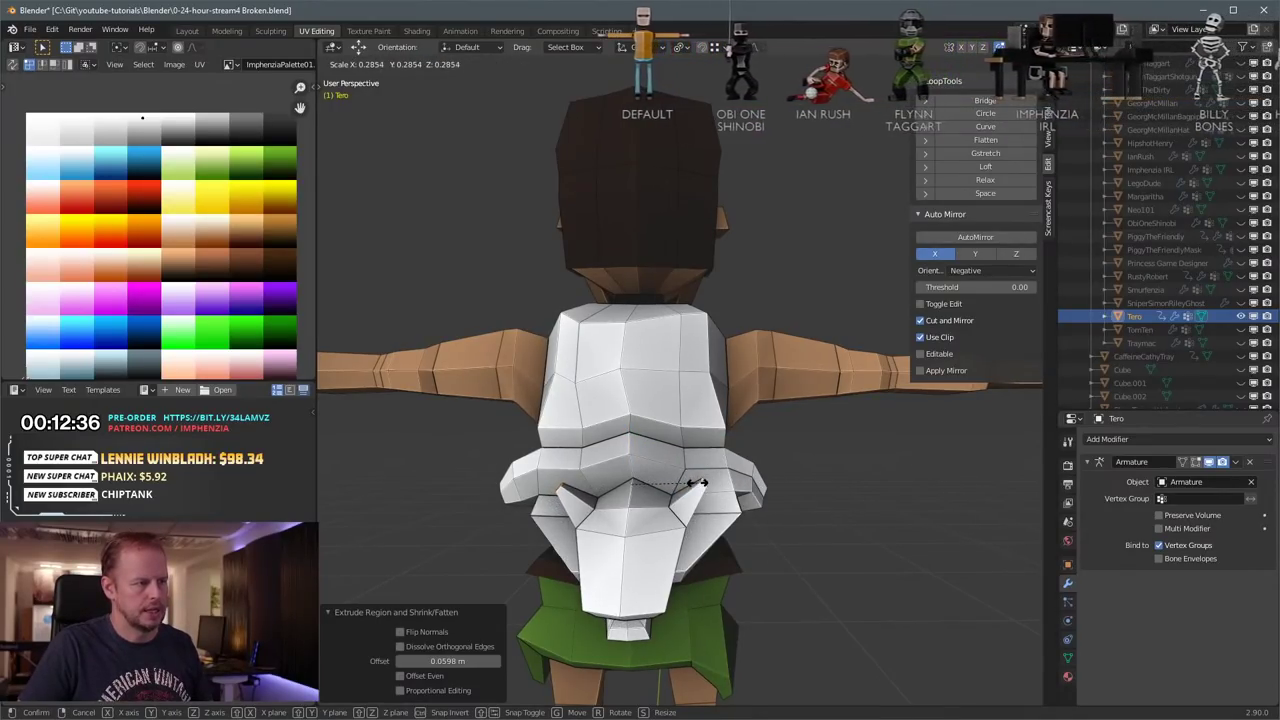
pyautogui.click(703, 479)
# Step: Inset the outward-facing faces of both ears by 0.004002 m
pyautogui.moveTo(703, 479)
pyautogui.mouseDown(button='middle')
pyautogui.moveTo(790, 478)
pyautogui.moveTo(731, 476)
pyautogui.moveTo(705, 500)
pyautogui.mouseUp(button='middle')
pyautogui.press('i')
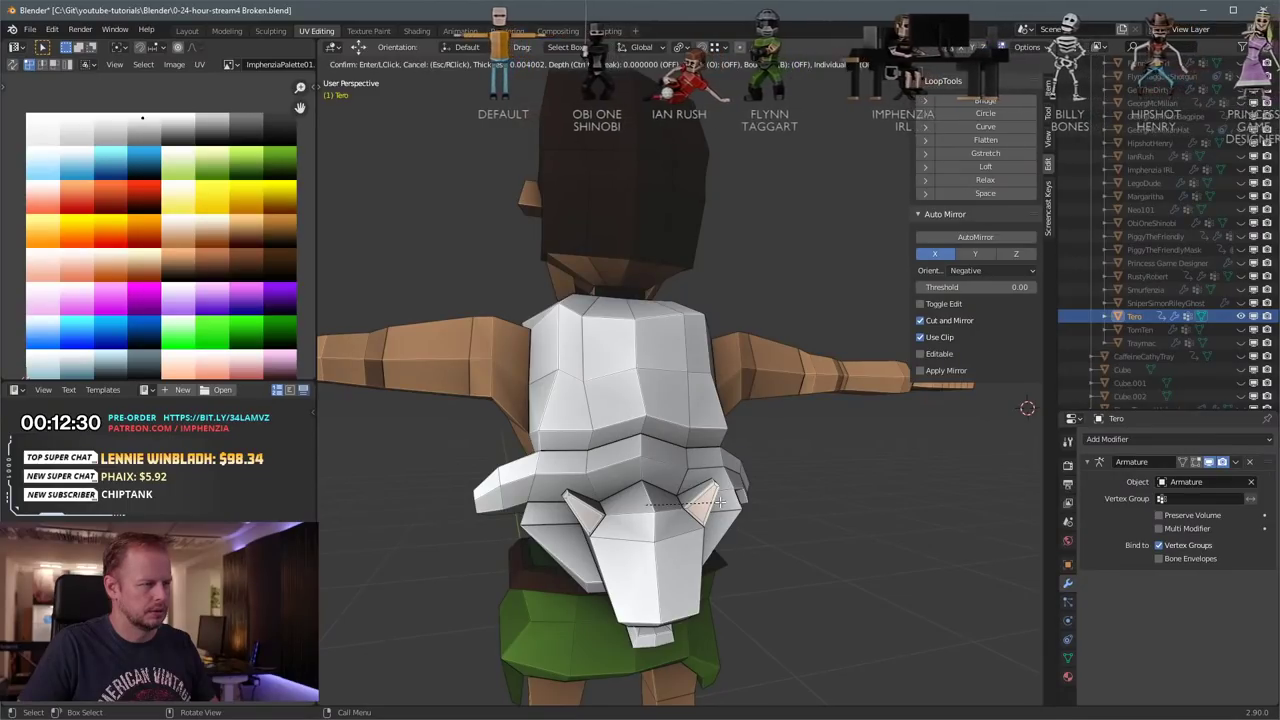
pyautogui.click(720, 502)
# Step: Extrude the inset ear faces inward along their normals by -0.00829 m and scale them to about 0.53
pyautogui.scroll(2, 720, 502)
pyautogui.moveTo(740, 502); pyautogui.dragTo(708, 500, button='middle')
pyautogui.hotkey('alt', 'e')
pyautogui.click(707, 495)
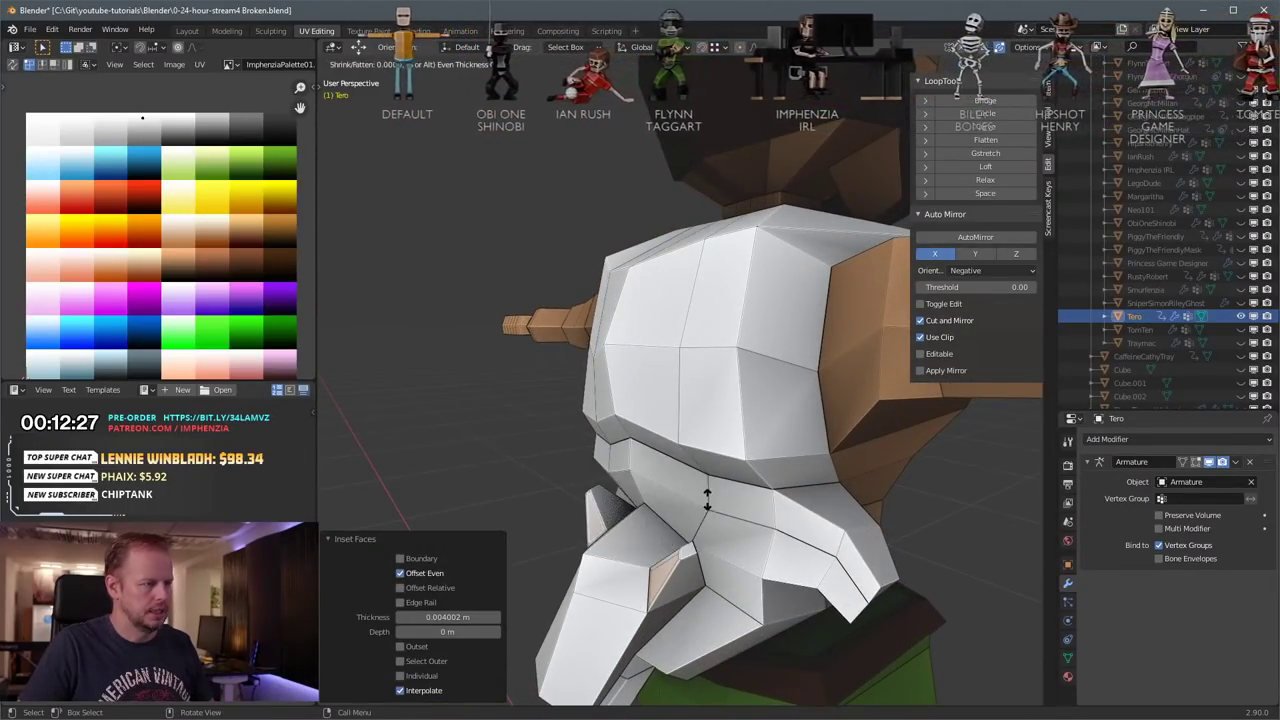
pyautogui.click(728, 505)
pyautogui.press('s')
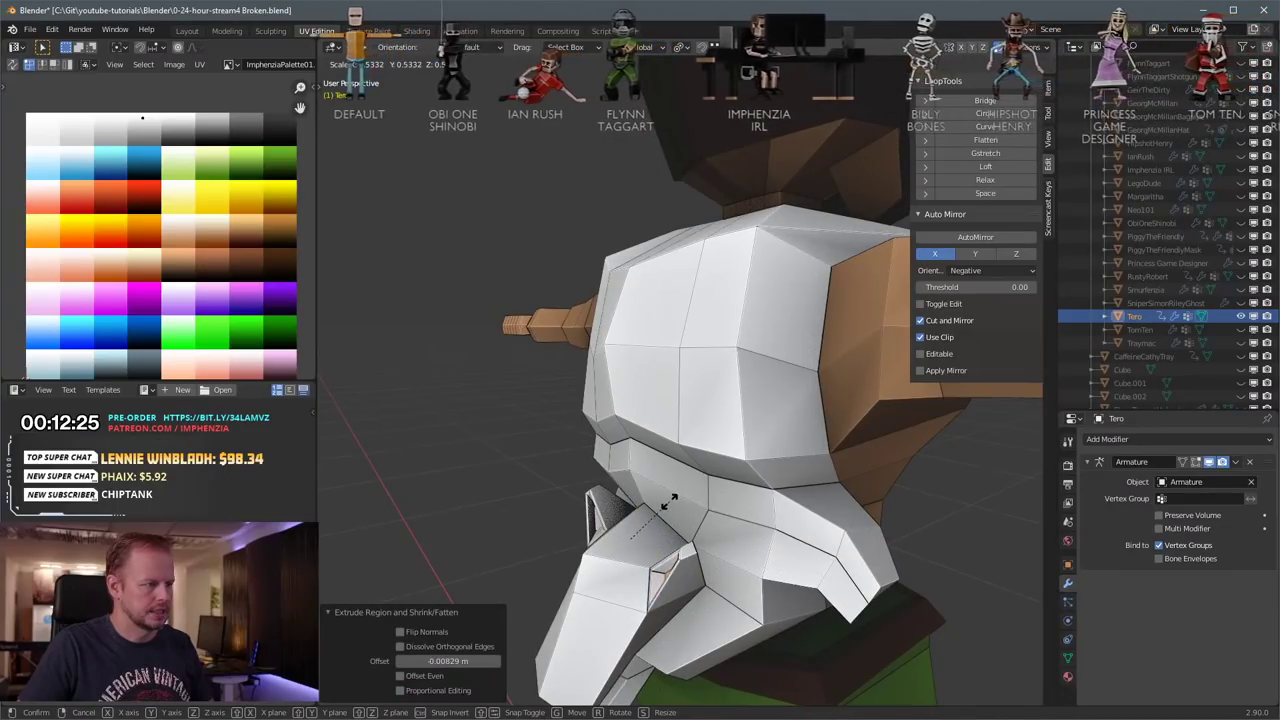
pyautogui.click(667, 503)
# Step: Set the pivot to Median Point and scale the snout's side edges inward to about 0.90
pyautogui.moveTo(667, 503); pyautogui.dragTo(735, 535, button='middle')
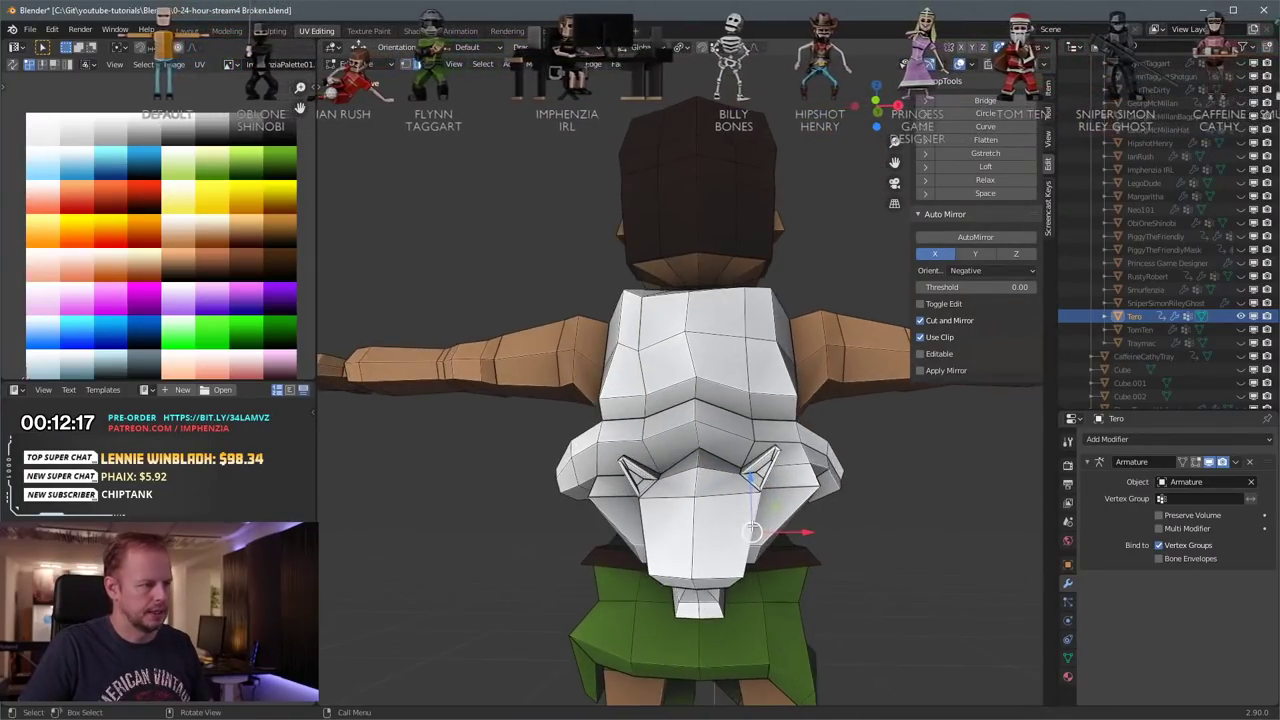
pyautogui.press('s')
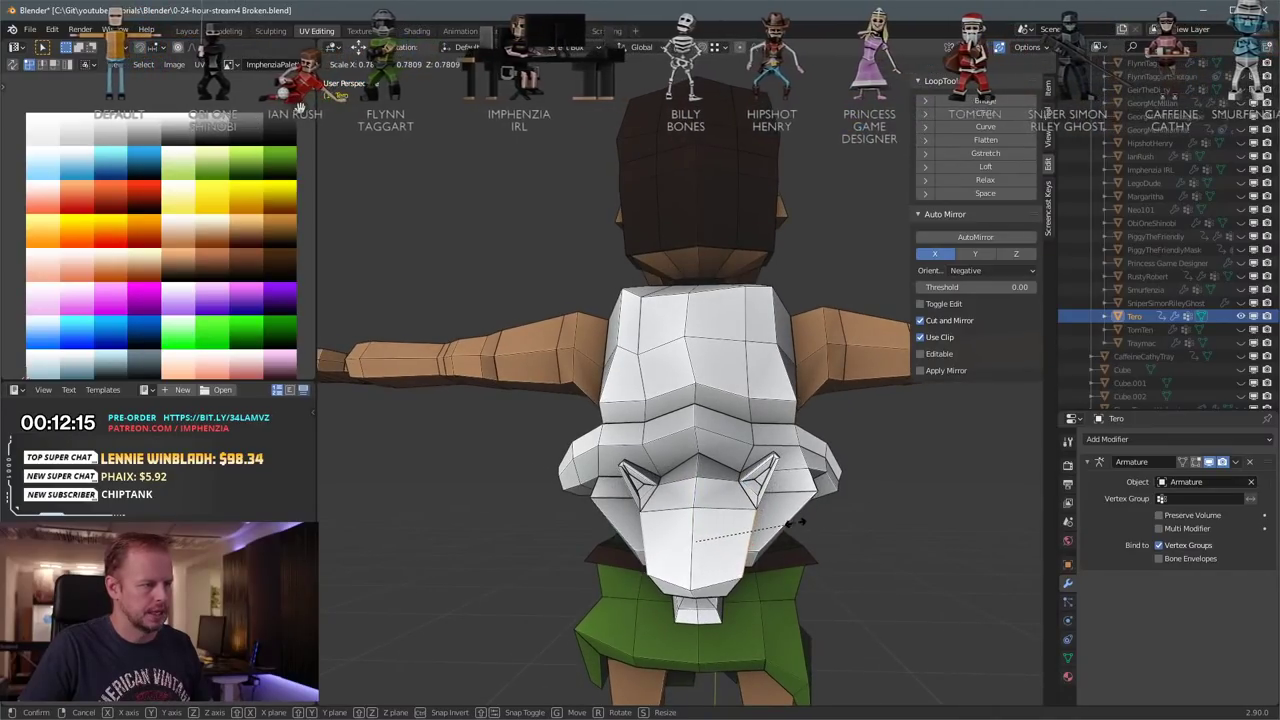
pyautogui.click(800, 523)
pyautogui.press('.')
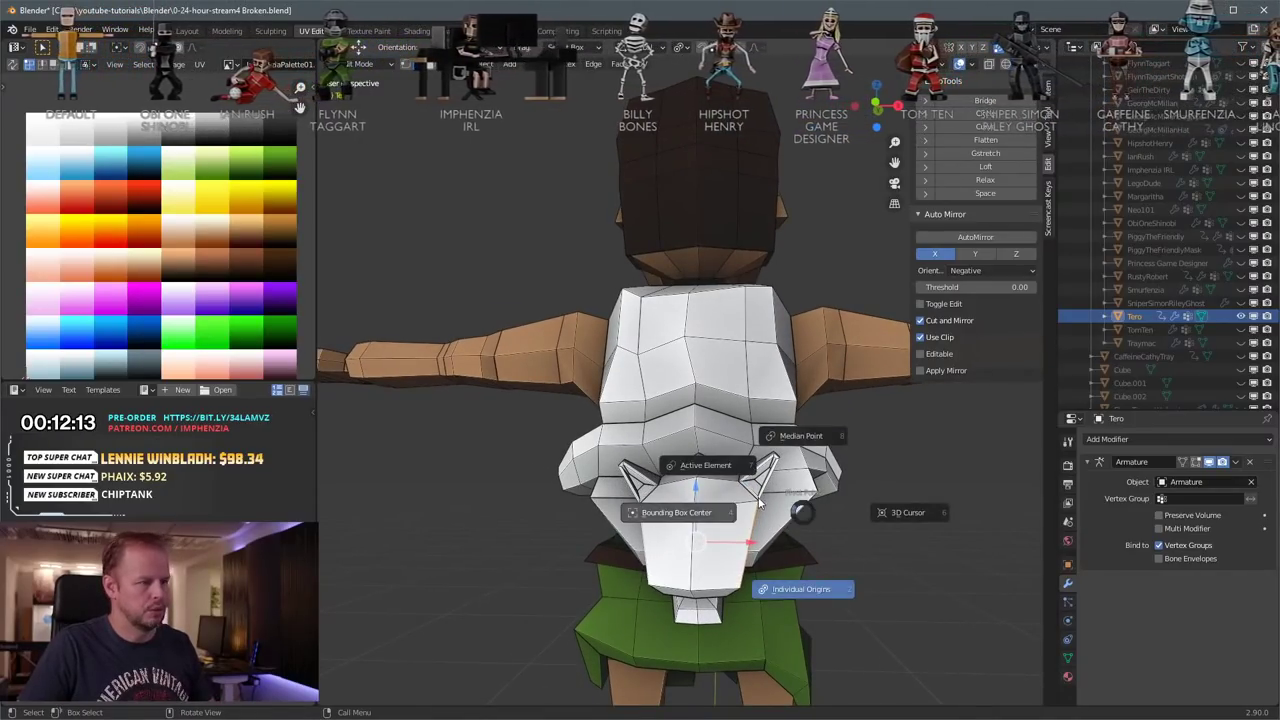
pyautogui.click(783, 437)
pyautogui.press('s')
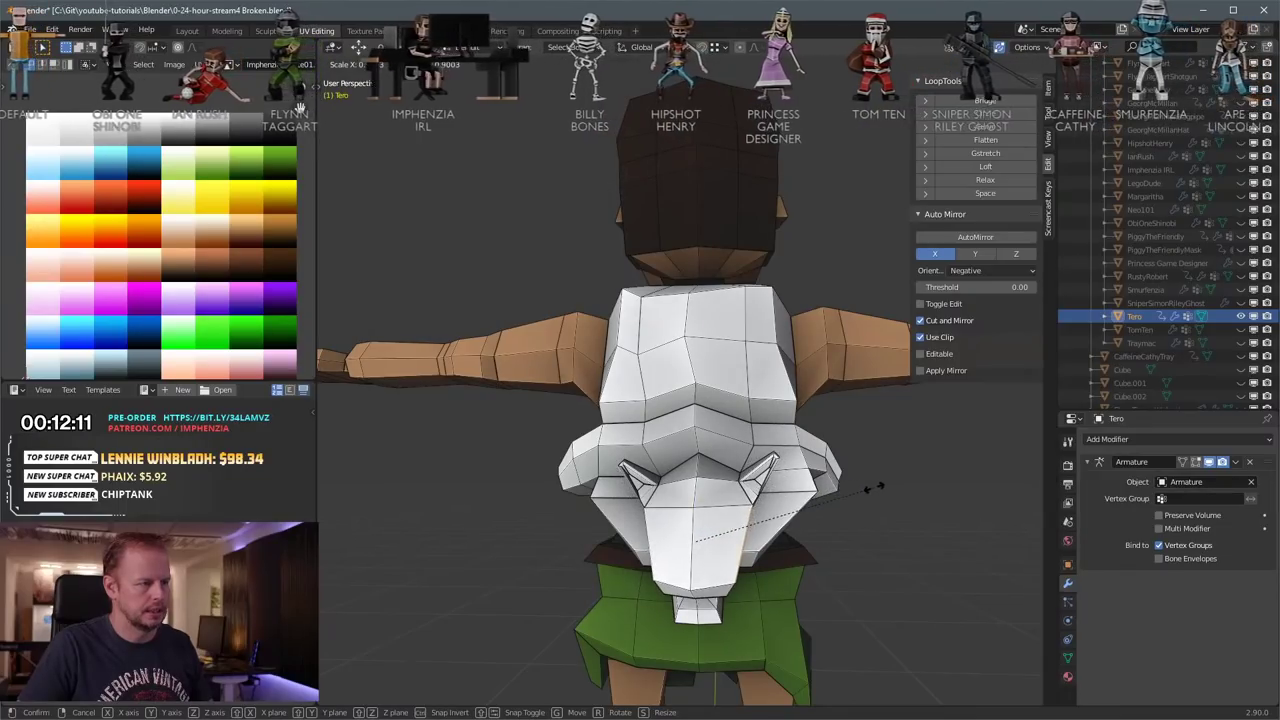
pyautogui.click(884, 488)
# Step: Select the two side edges farther along the snout and scale them to refine its width
pyautogui.moveTo(755, 525); pyautogui.dragTo(658, 545, button='middle')
pyautogui.click(670, 540)
pyautogui.keyDown('shift'); pyautogui.click(684, 546); pyautogui.keyUp('shift')
pyautogui.press('s')
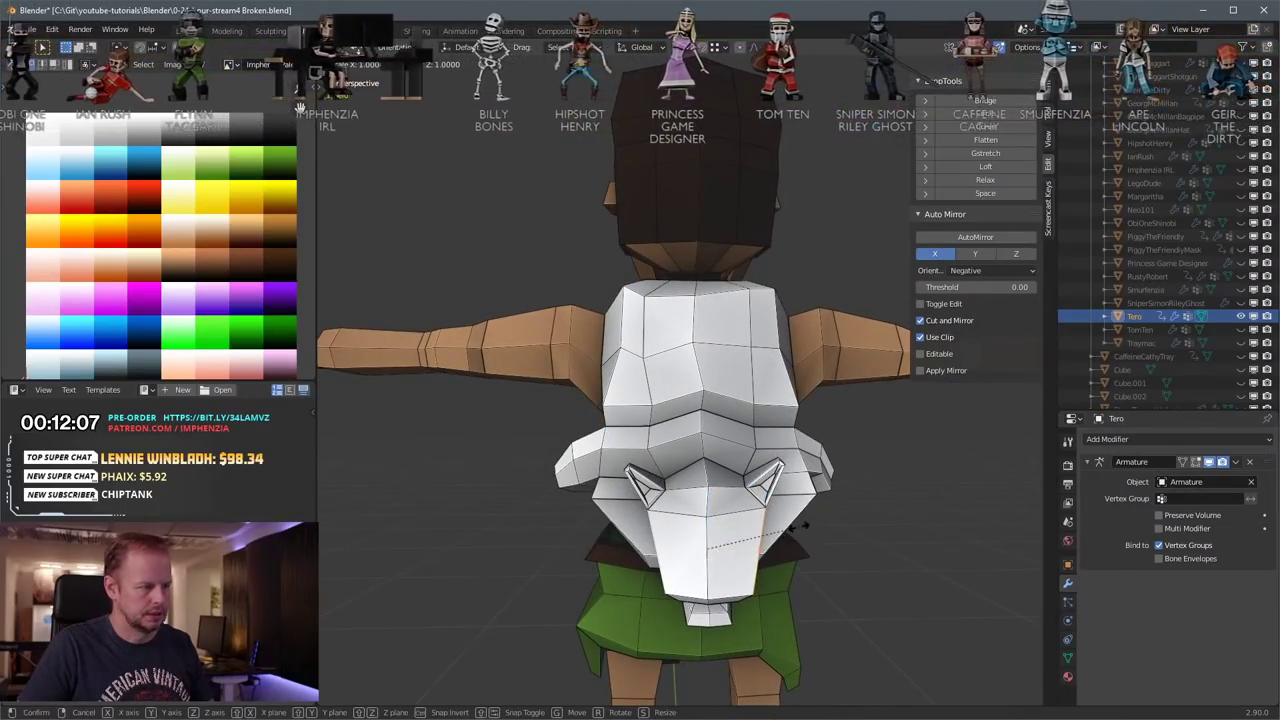
pyautogui.click(804, 524)
# Step: Scale the left ear's recessed inner face and move it by 0.002926 m in X, -0.000886 m in Y and 0.000379 m in Z
pyautogui.moveTo(804, 524); pyautogui.dragTo(738, 525, button='middle')
pyautogui.scroll(2, 710, 523)
pyautogui.press('3')
pyautogui.click(653, 592)
pyautogui.moveTo(780, 567); pyautogui.dragTo(761, 557, button='middle')
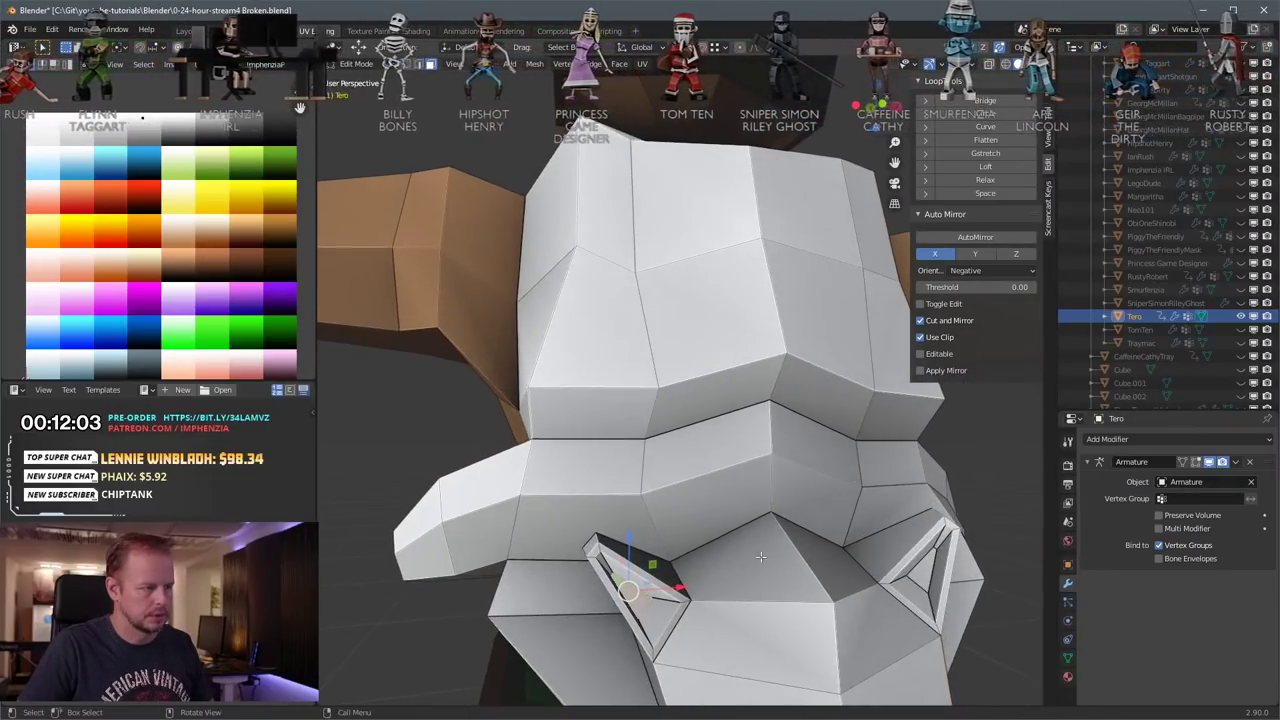
pyautogui.press('s')
pyautogui.click(737, 556)
pyautogui.press('g')
pyautogui.click(751, 550)
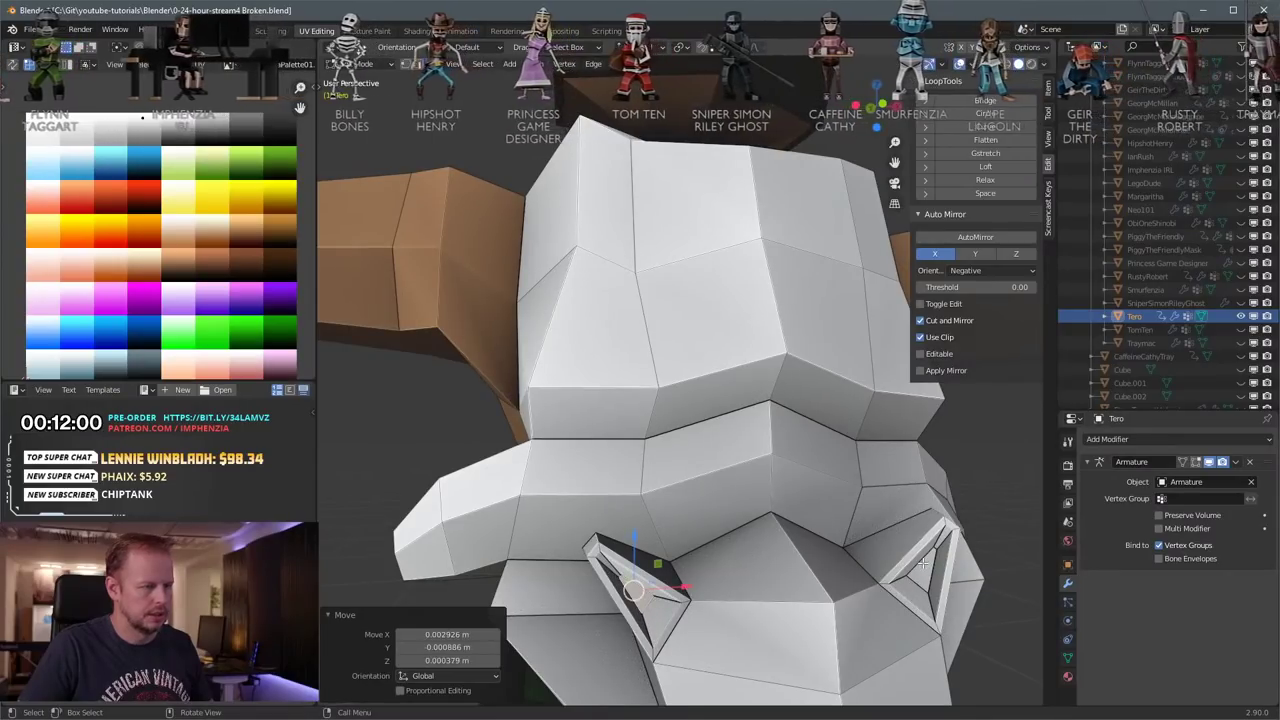
# Step: Scale the right ear's recessed inner face and reposition it within the ear rim
pyautogui.click(923, 563)
pyautogui.press('s')
pyautogui.click(957, 559)
pyautogui.press('g')
pyautogui.click(945, 561)
pyautogui.moveTo(945, 561); pyautogui.dragTo(877, 532, button='middle')
pyautogui.press('g')
pyautogui.click(868, 527)
# Step: Move the left ear's recessed inner face again to adjust its depth inside the rim
pyautogui.moveTo(596, 546); pyautogui.dragTo(875, 521, button='middle')
pyautogui.click(728, 568)
pyautogui.press('g')
pyautogui.click(765, 551)
# Step: Select both ears' inner faces and move them by 0.002089 m in X, 0.006891 m in Y and -0.003322 m in Z
pyautogui.keyDown('shift'); pyautogui.click(830, 508); pyautogui.keyUp('shift')
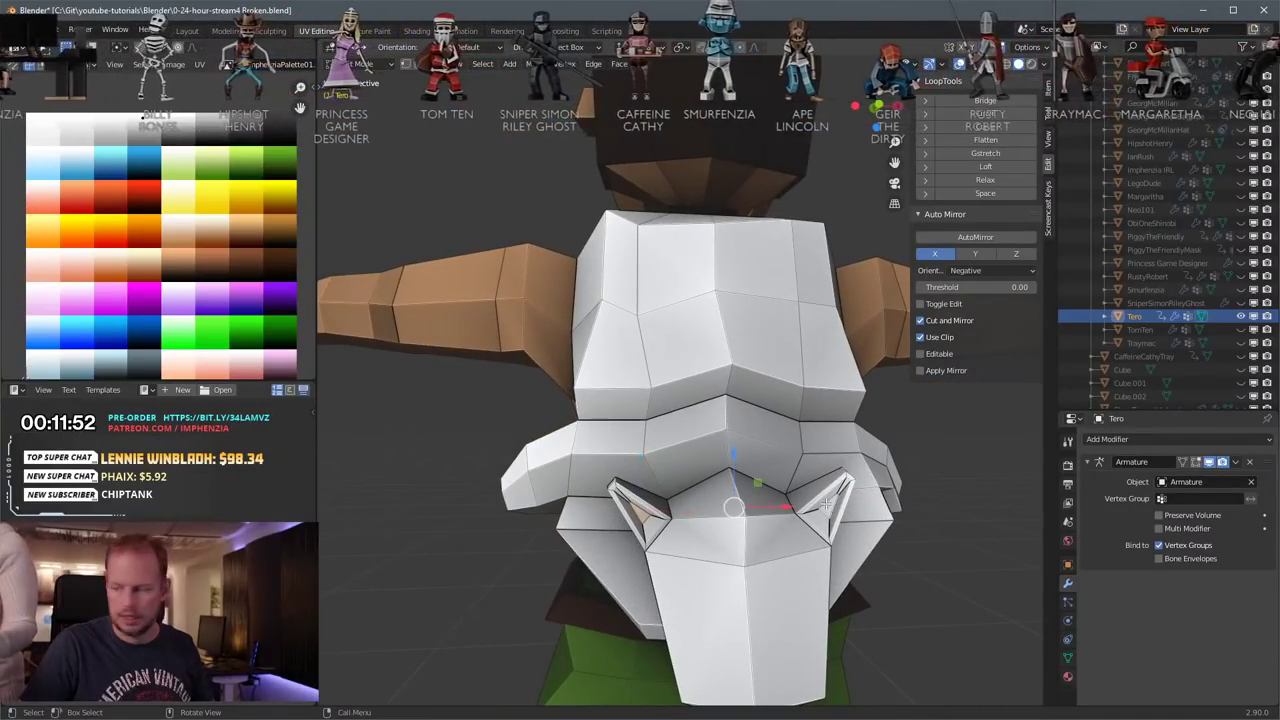
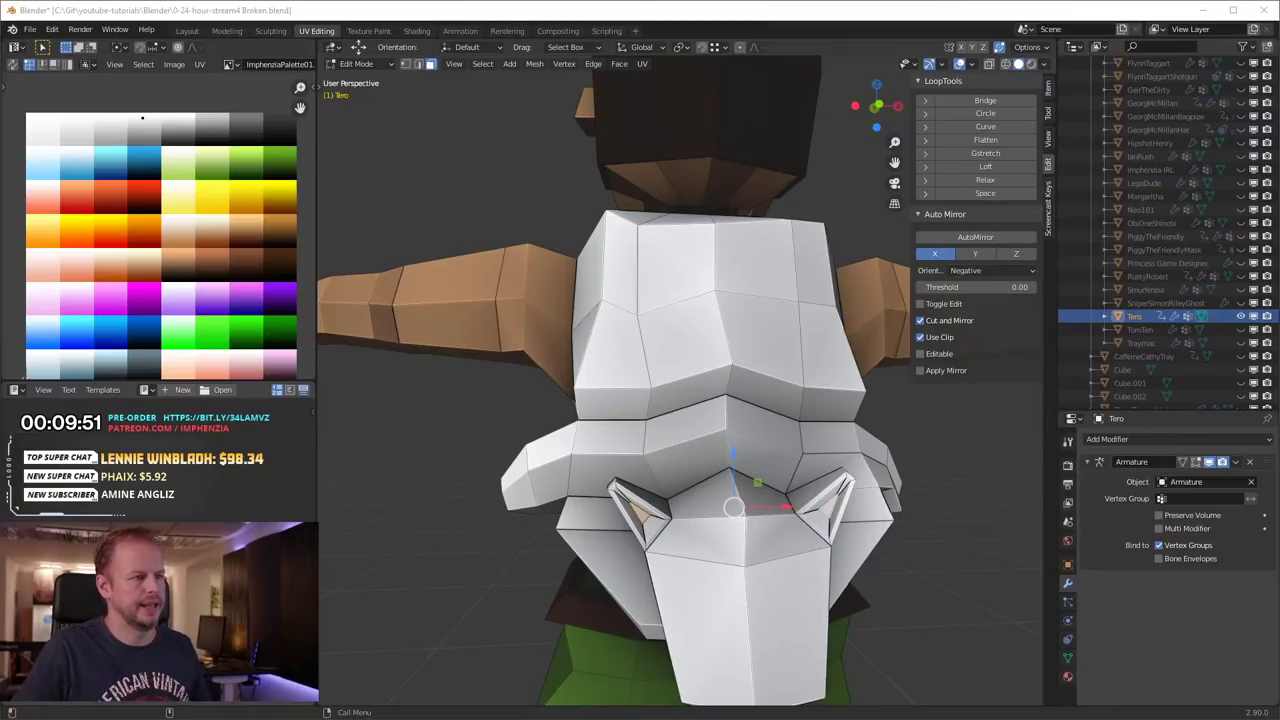
pyautogui.scroll(1, 652, 442)
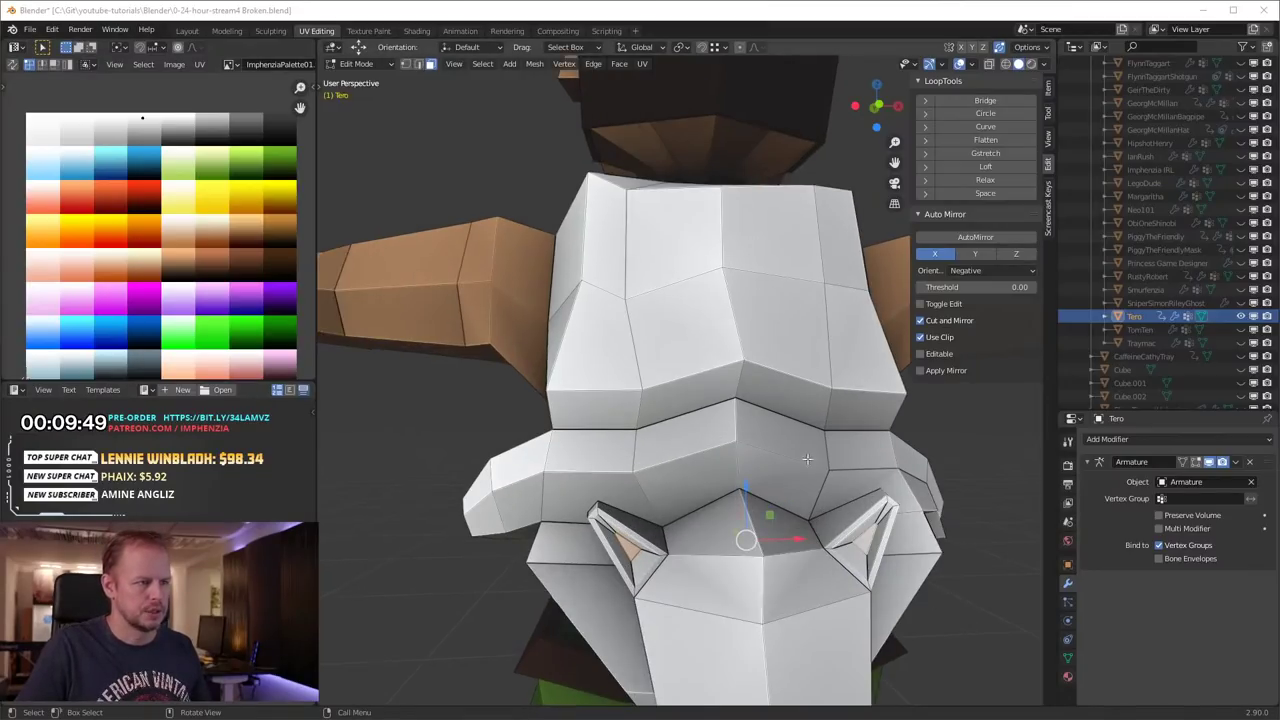
pyautogui.moveTo(652, 442); pyautogui.dragTo(769, 470, button='middle')
pyautogui.press('g')
pyautogui.click(754, 486)
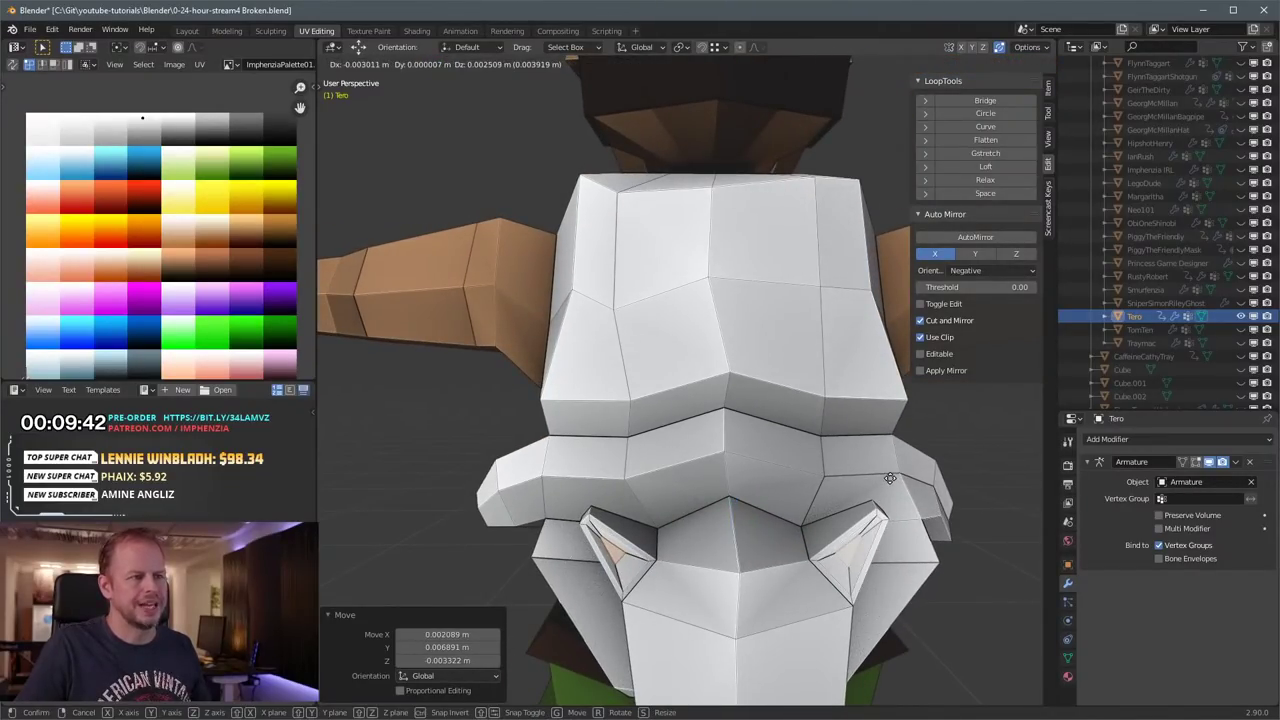
# Step: Recolor both ears' inner faces by moving their UVs to a dark grey area of the palette
pyautogui.press('a')
pyautogui.press('g')
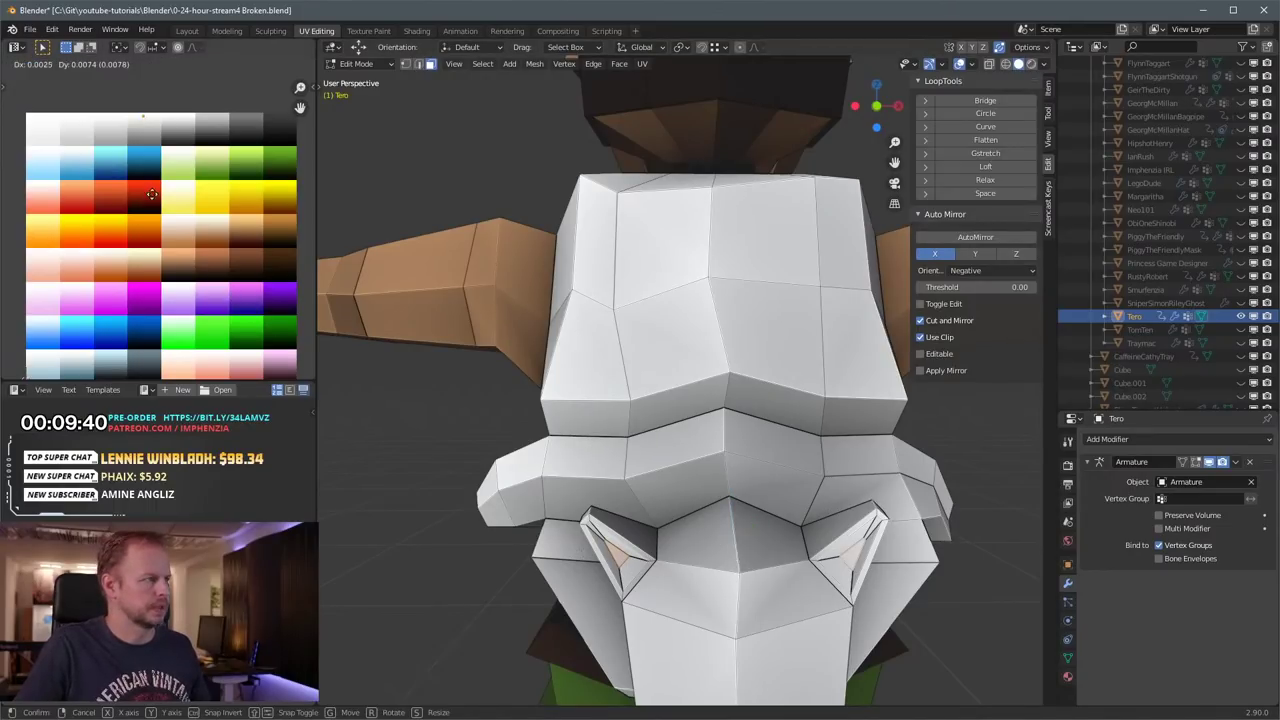
pyautogui.click(190, 216)
# Step: Move the right ear's upper inner and outer rim edges outward to widen the ear
pyautogui.moveTo(576, 357); pyautogui.dragTo(899, 567, button='middle')
pyautogui.scroll(2, 888, 530)
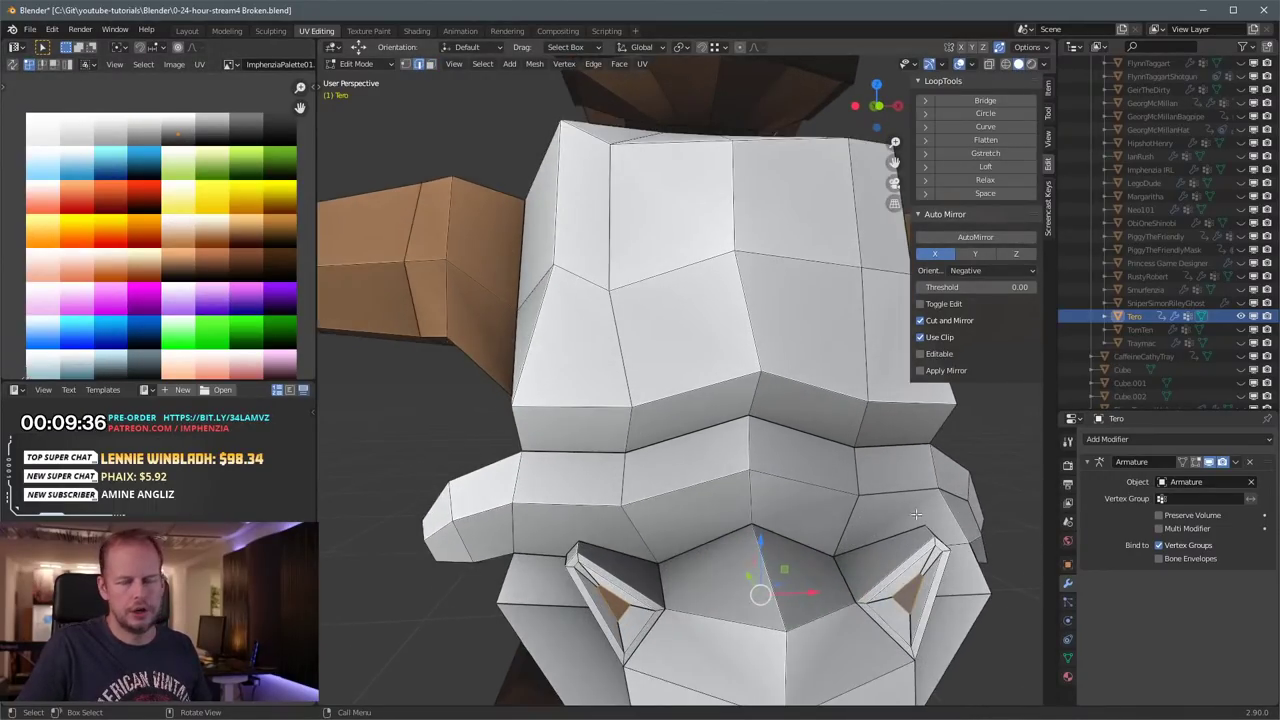
pyautogui.click(897, 540)
pyautogui.press('g')
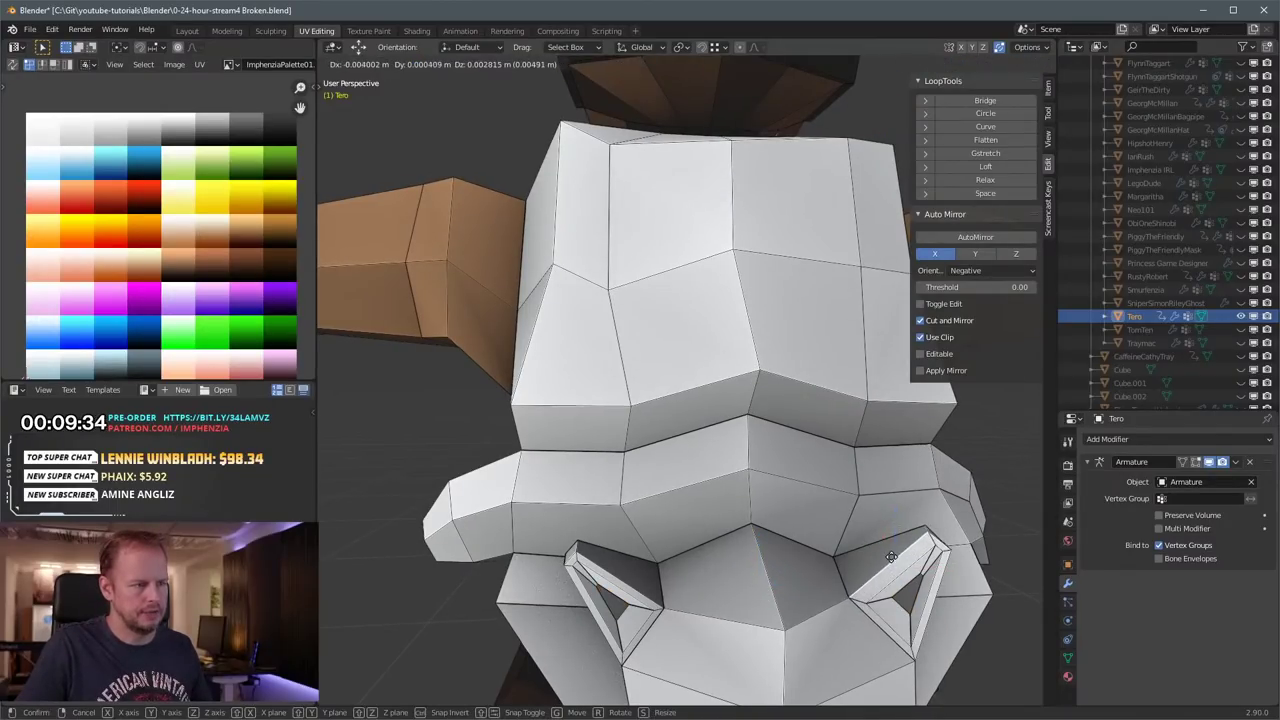
pyautogui.click(943, 597)
pyautogui.press('g')
pyautogui.click(944, 600)
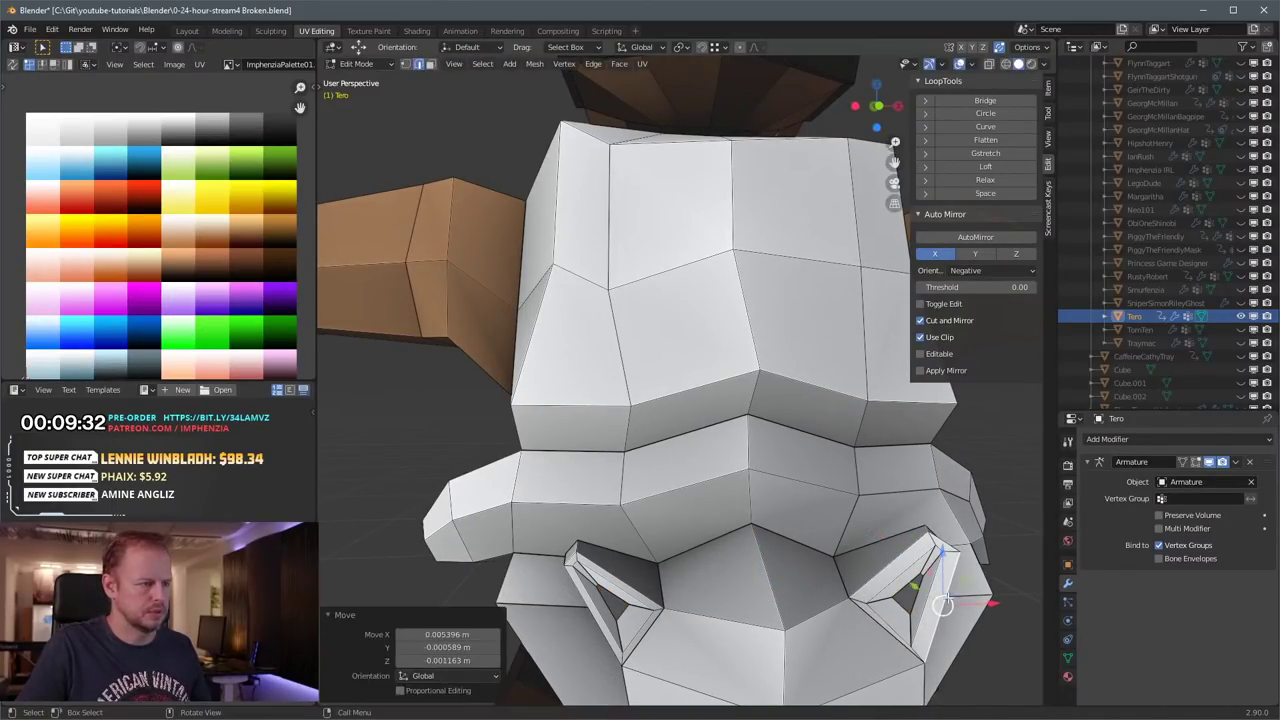
pyautogui.press('g')
pyautogui.click(941, 604)
# Step: Move the right ear's lower inner rim edge down and its tip edge upward
pyautogui.click(871, 631)
pyautogui.press('g')
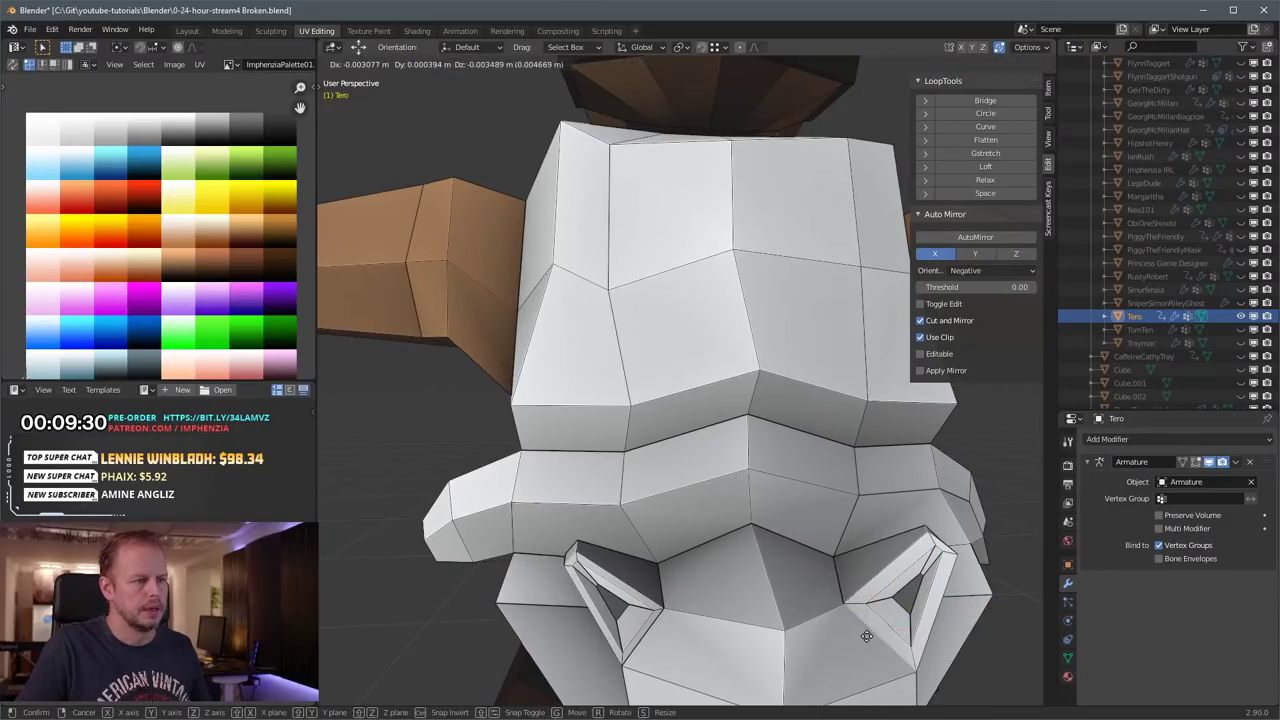
pyautogui.click(866, 635)
pyautogui.click(949, 546)
pyautogui.press('g')
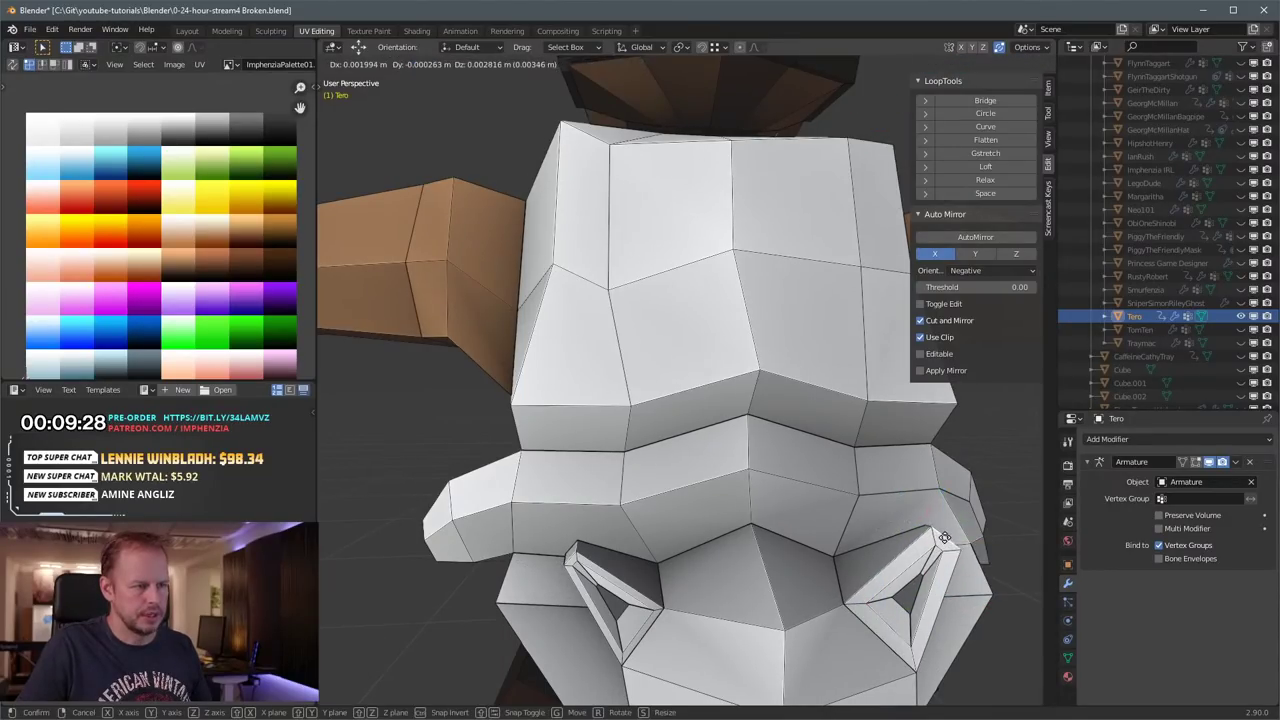
pyautogui.click(950, 538)
# Step: Move the left ear's tip edge outward and its upper inner rim edge by 0.003619, -0.000451 and 0.003241 m in X, Y and Z
pyautogui.click(570, 553)
pyautogui.press('g')
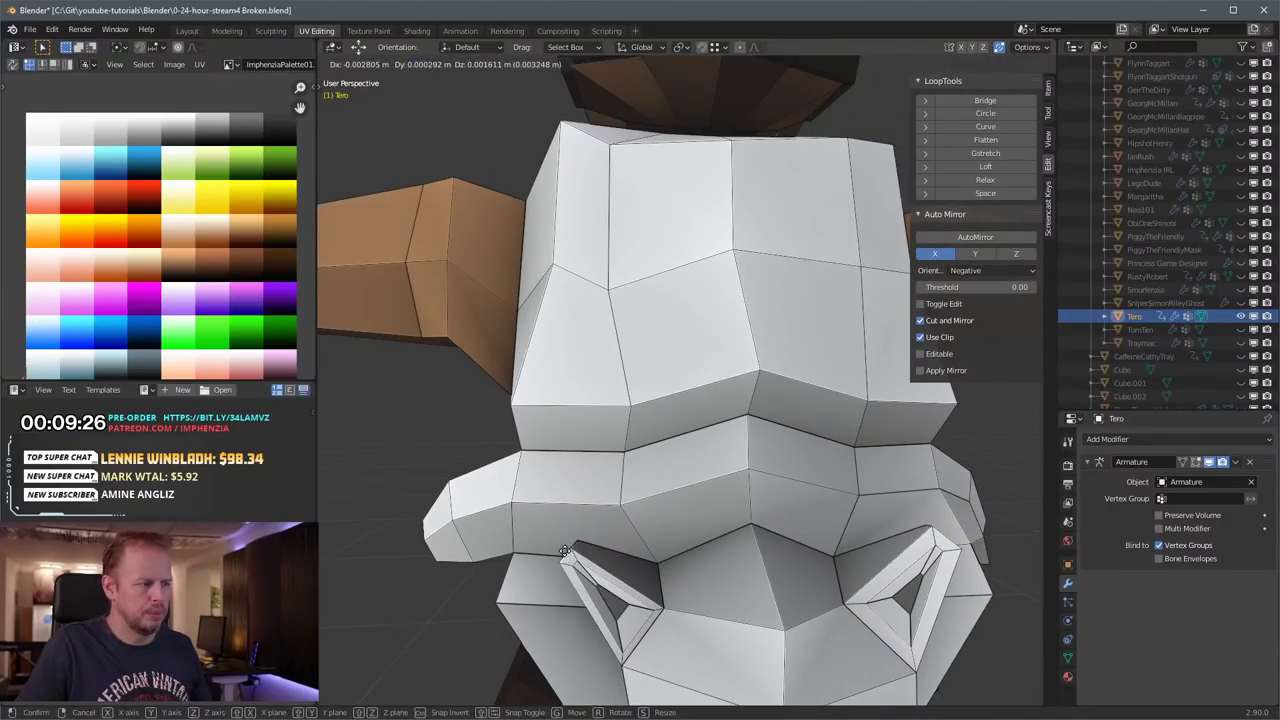
pyautogui.click(618, 576)
pyautogui.press('g')
pyautogui.click(624, 569)
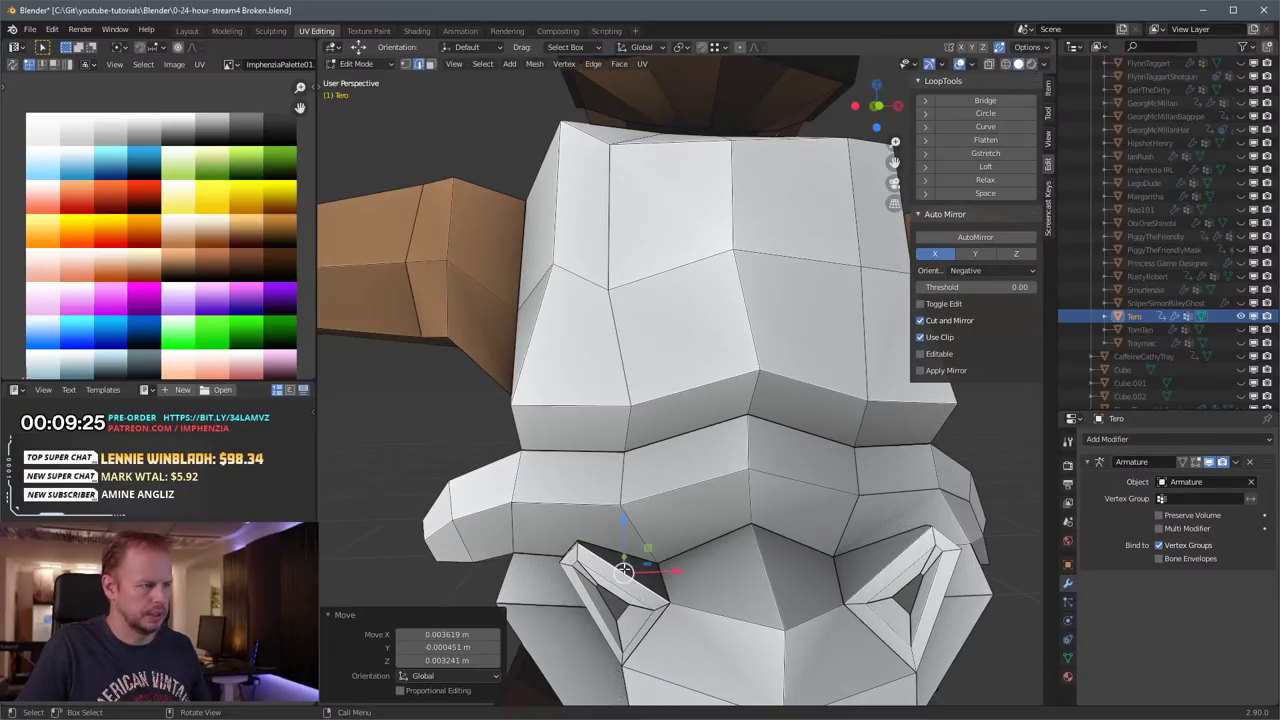
# Step: Move the left ear's outer rim edge outward and its lower inner rim edge down toward the snout
pyautogui.click(594, 613)
pyautogui.press('g')
pyautogui.click(589, 616)
pyautogui.click(654, 632)
pyautogui.press('g')
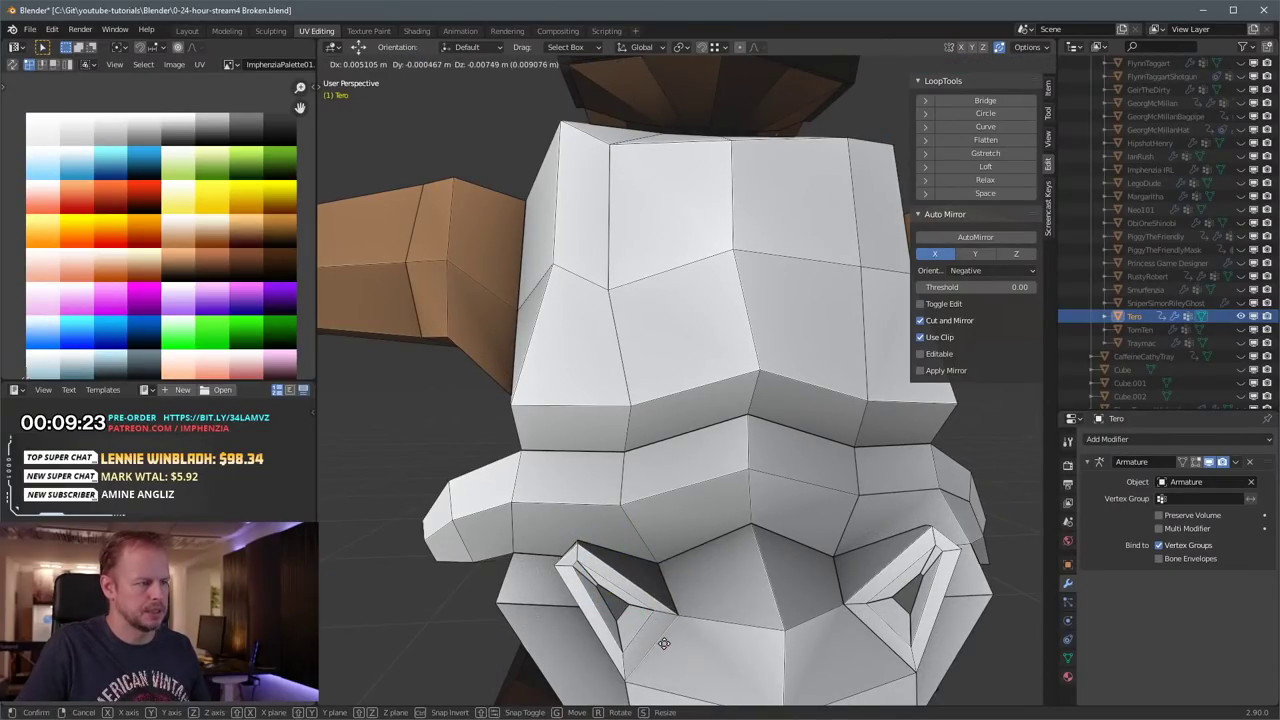
pyautogui.click(662, 640)
pyautogui.moveTo(662, 640); pyautogui.dragTo(766, 563, button='middle')
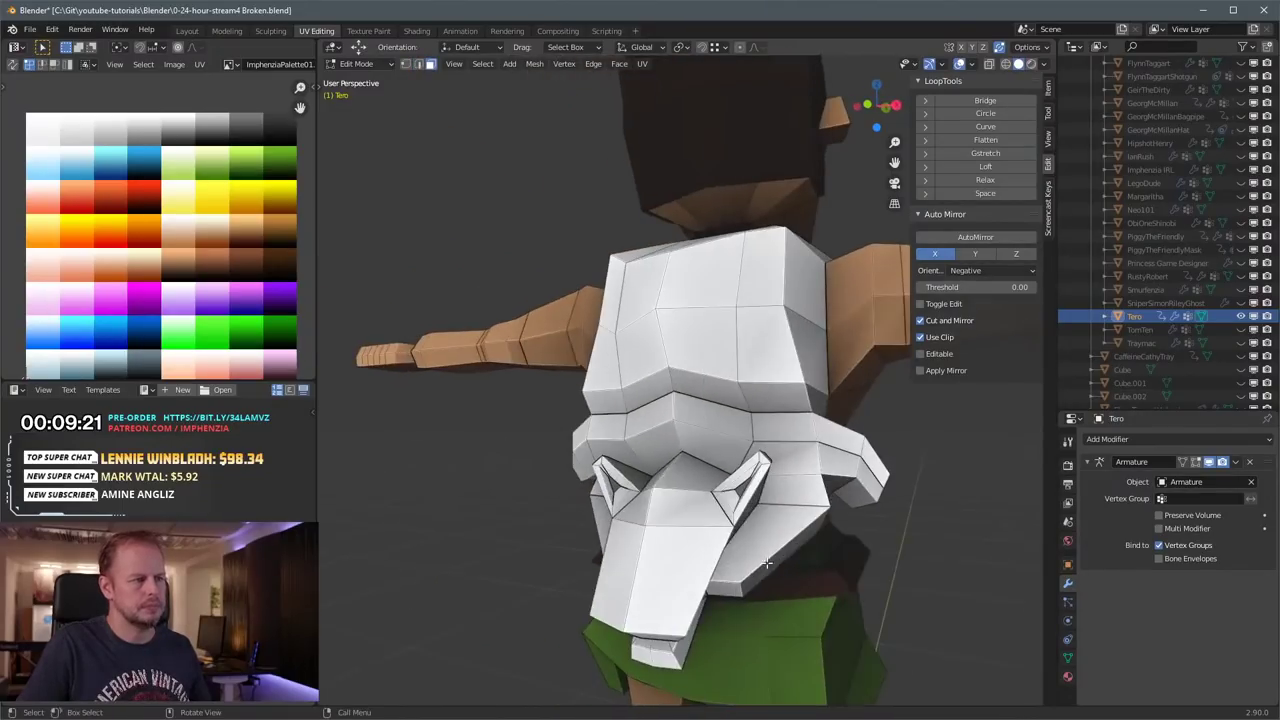
# Step: Narrow the selected face inside the animal head's mouth by scaling it to about 0.58 along X
pyautogui.click(682, 508)
pyautogui.moveTo(682, 508); pyautogui.dragTo(784, 457, button='middle')
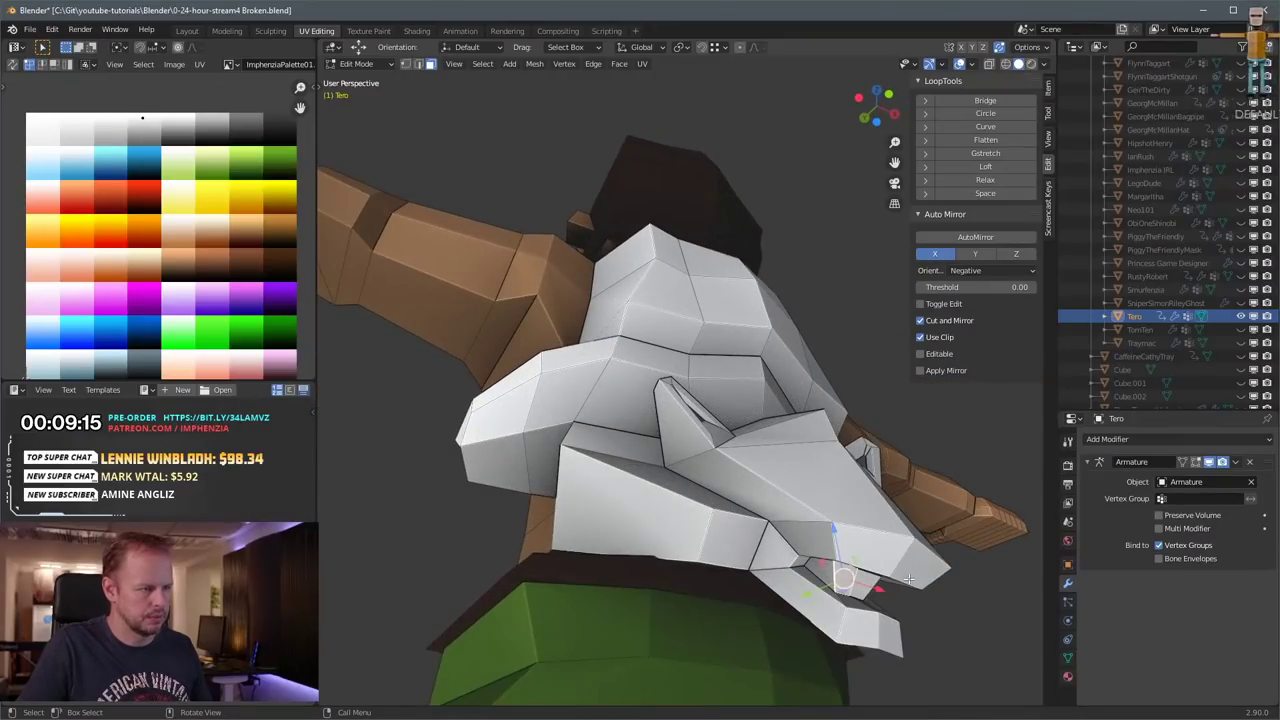
pyautogui.press('s')
pyautogui.press('x')
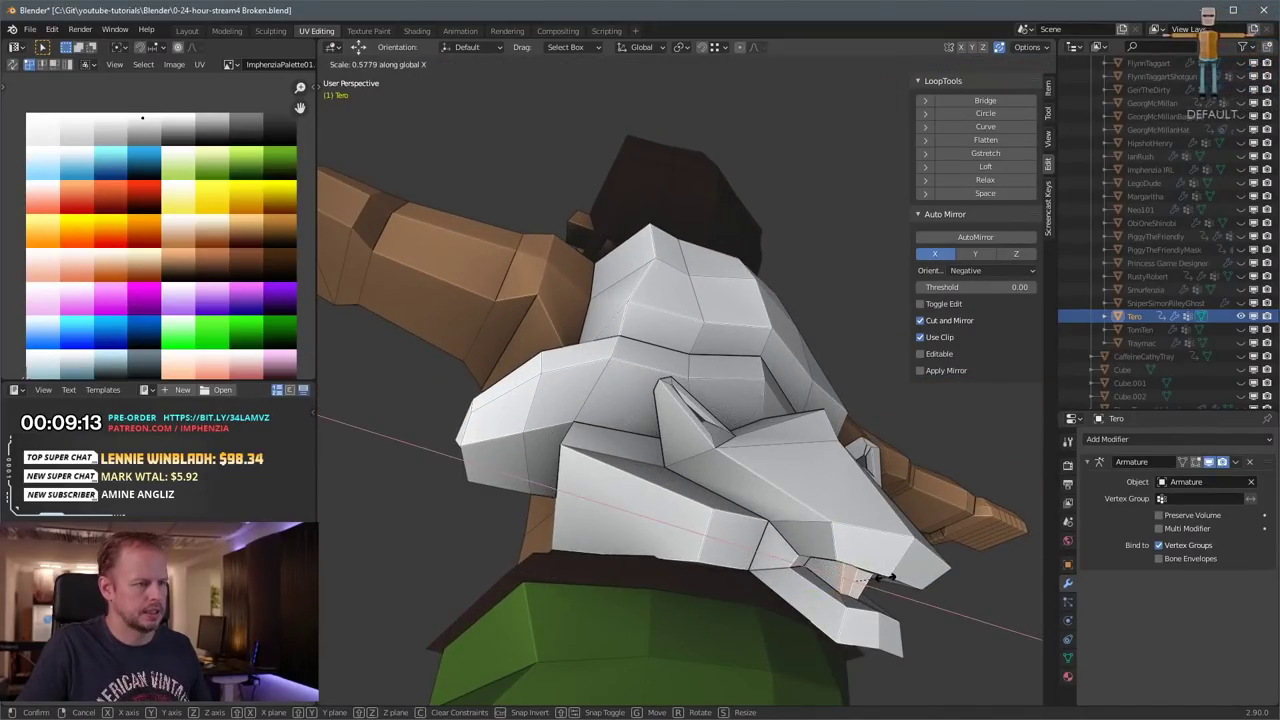
pyautogui.click(897, 579)
# Step: Recolor the inner mouth face by moving its UVs to the dark grey area of the palette
pyautogui.moveTo(897, 579); pyautogui.dragTo(617, 510, button='middle')
pyautogui.press('g')
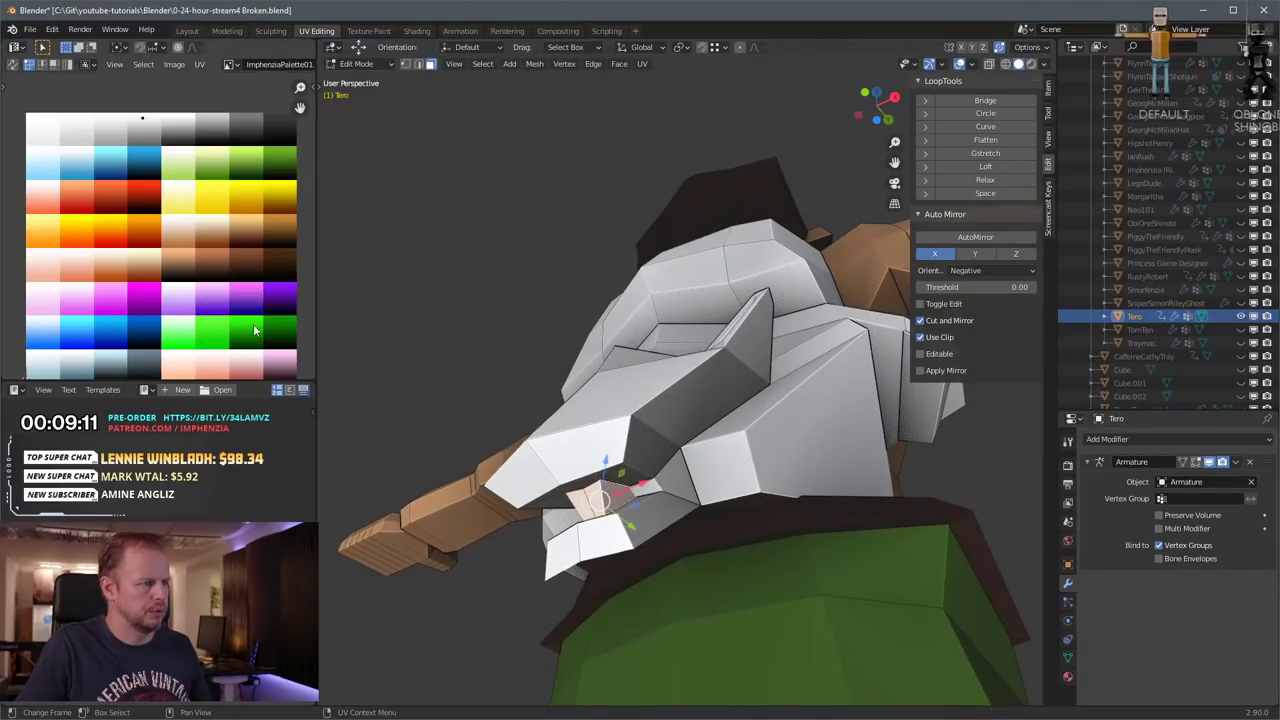
pyautogui.click(212, 183)
pyautogui.scroll(-5, 543, 266)
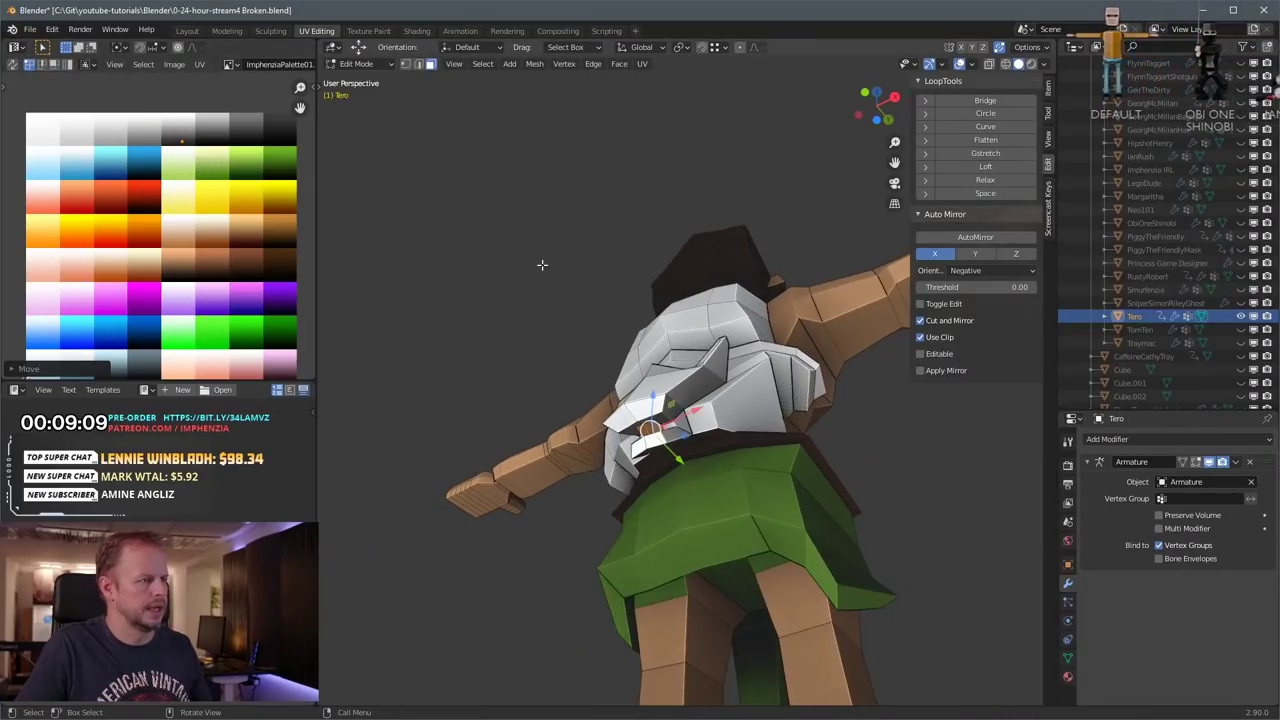
pyautogui.click(520, 226)
# Step: Add two loop cuts around the forearm, one slid toward the elbow and one toward the wrist
pyautogui.moveTo(520, 226); pyautogui.dragTo(750, 470, button='middle')
pyautogui.scroll(5, 680, 400)
pyautogui.scroll(-5, 620, 400)
pyautogui.moveTo(540, 410); pyautogui.dragTo(670, 358, button='middle')
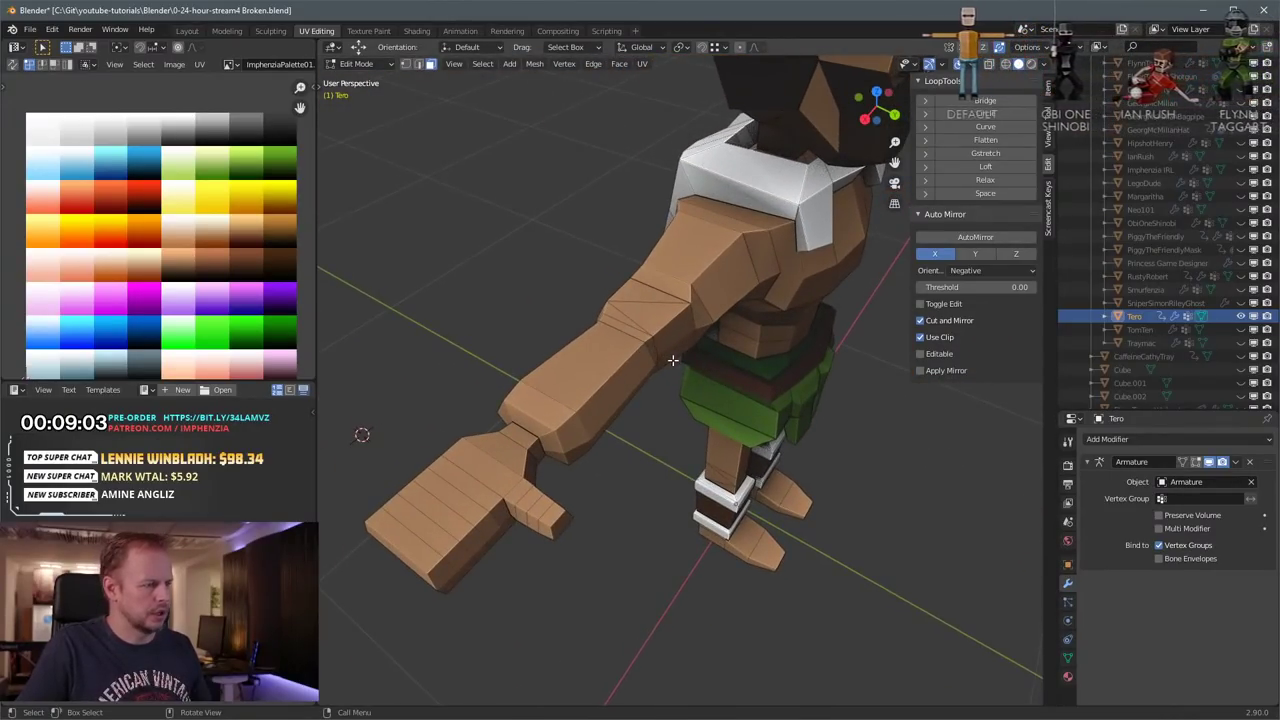
pyautogui.hotkey('ctrl', 'r')
pyautogui.click(642, 372)
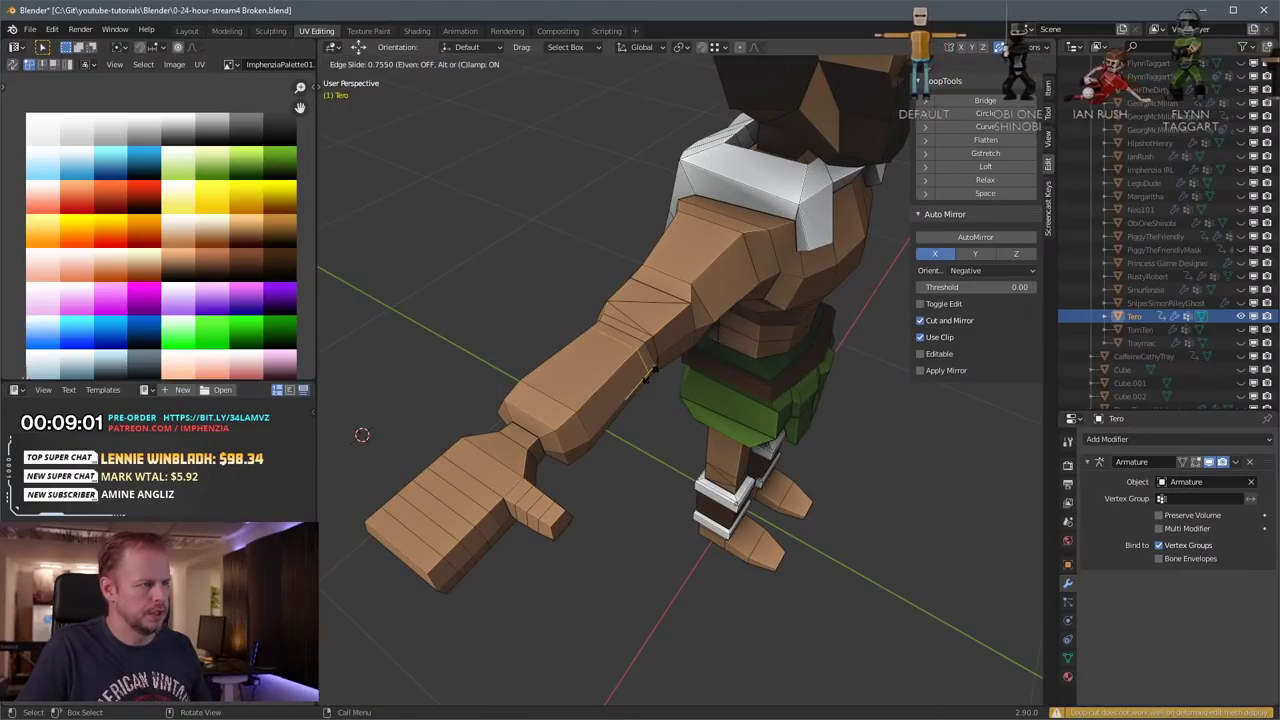
pyautogui.click(632, 392)
pyautogui.hotkey('ctrl', 'r')
pyautogui.click(598, 409)
pyautogui.click(572, 436)
# Step: Select the ring of forearm faces between the new loop cuts and move its UVs to an olive green palette area
pyautogui.press('3')
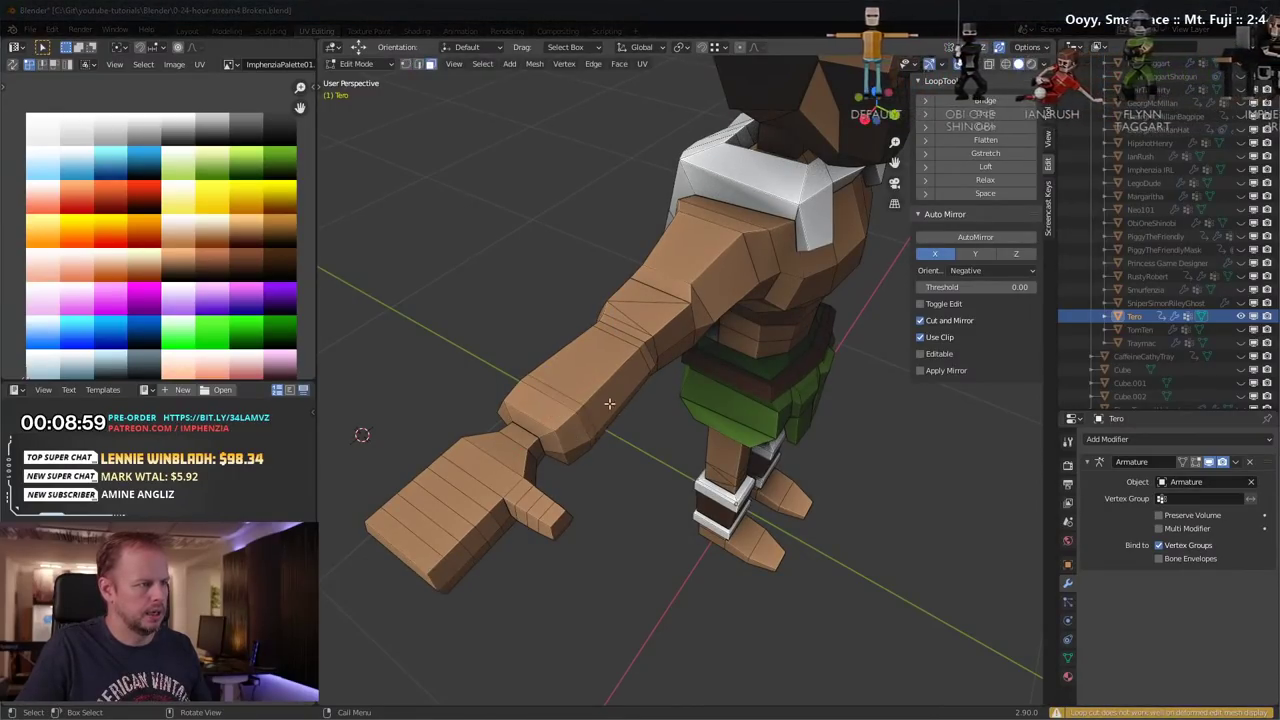
pyautogui.press('a')
pyautogui.hotkey('alt', 'a')
pyautogui.keyDown('alt'); pyautogui.click(610, 374); pyautogui.keyUp('alt')
pyautogui.moveTo(610, 374); pyautogui.dragTo(659, 380, button='middle')
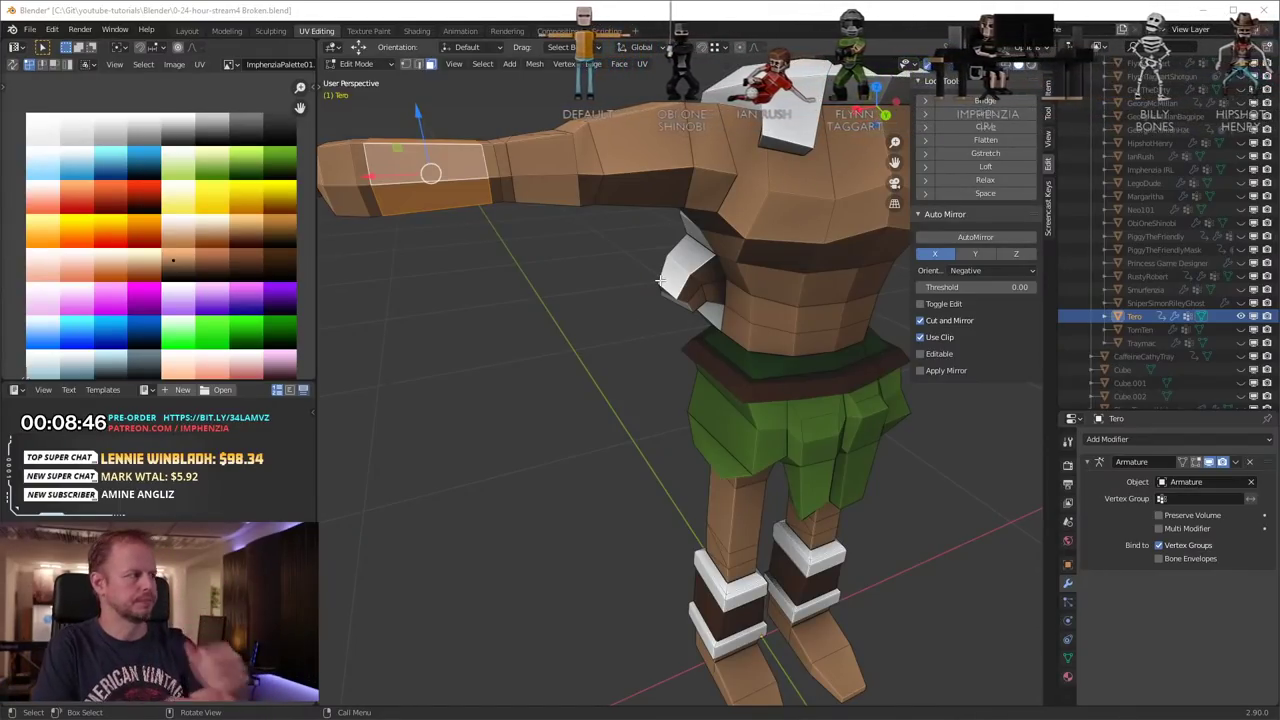
pyautogui.moveTo(617, 208); pyautogui.dragTo(569, 255, button='middle')
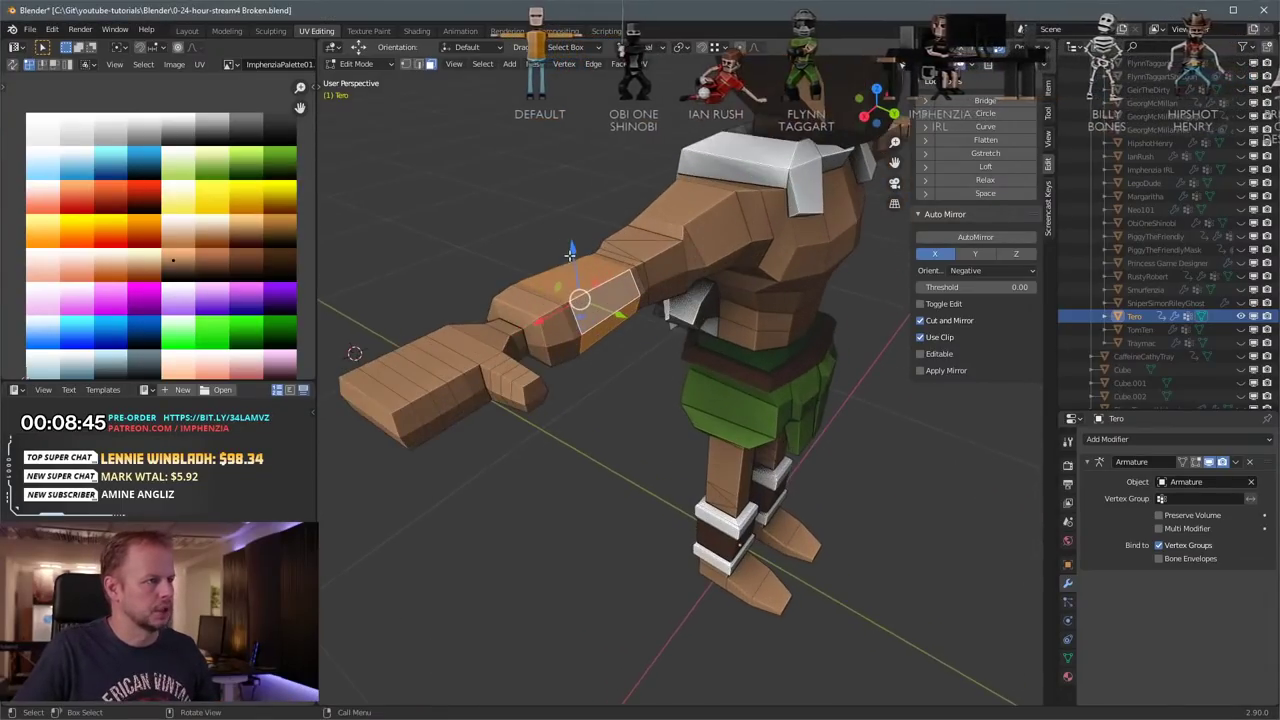
pyautogui.moveTo(682, 293); pyautogui.dragTo(215, 208, button='middle')
pyautogui.press('g')
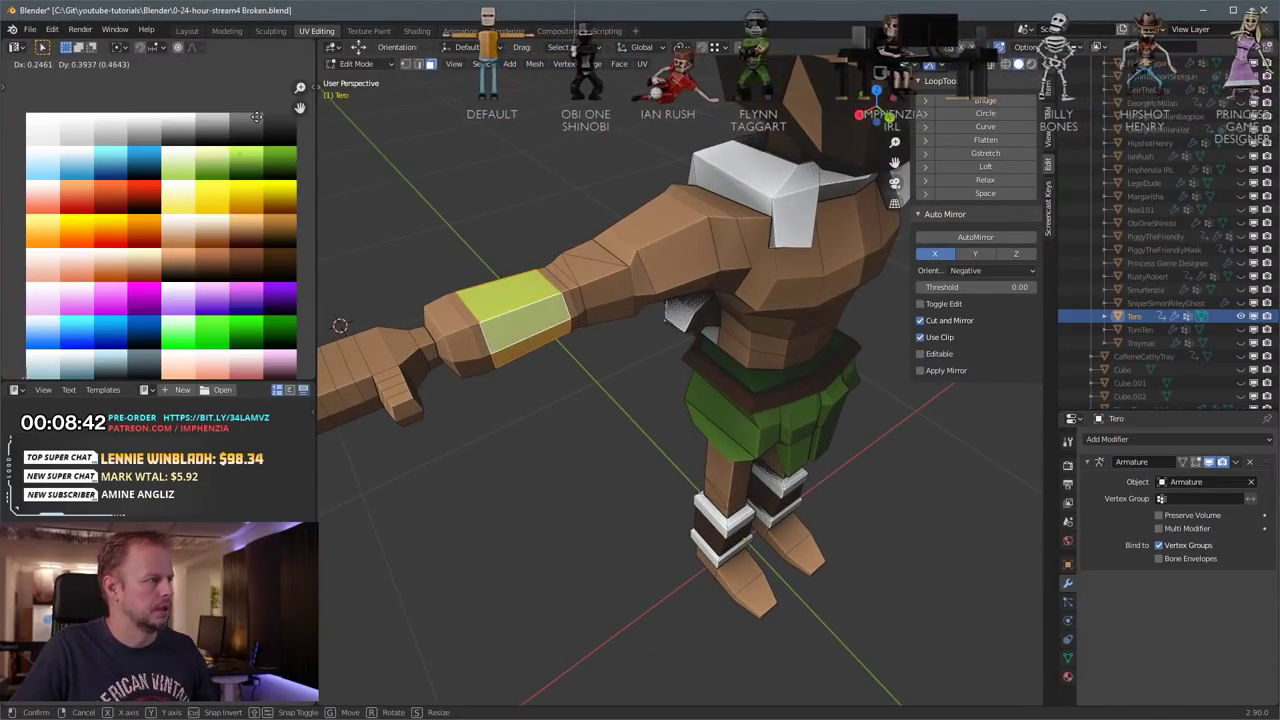
pyautogui.click(261, 133)
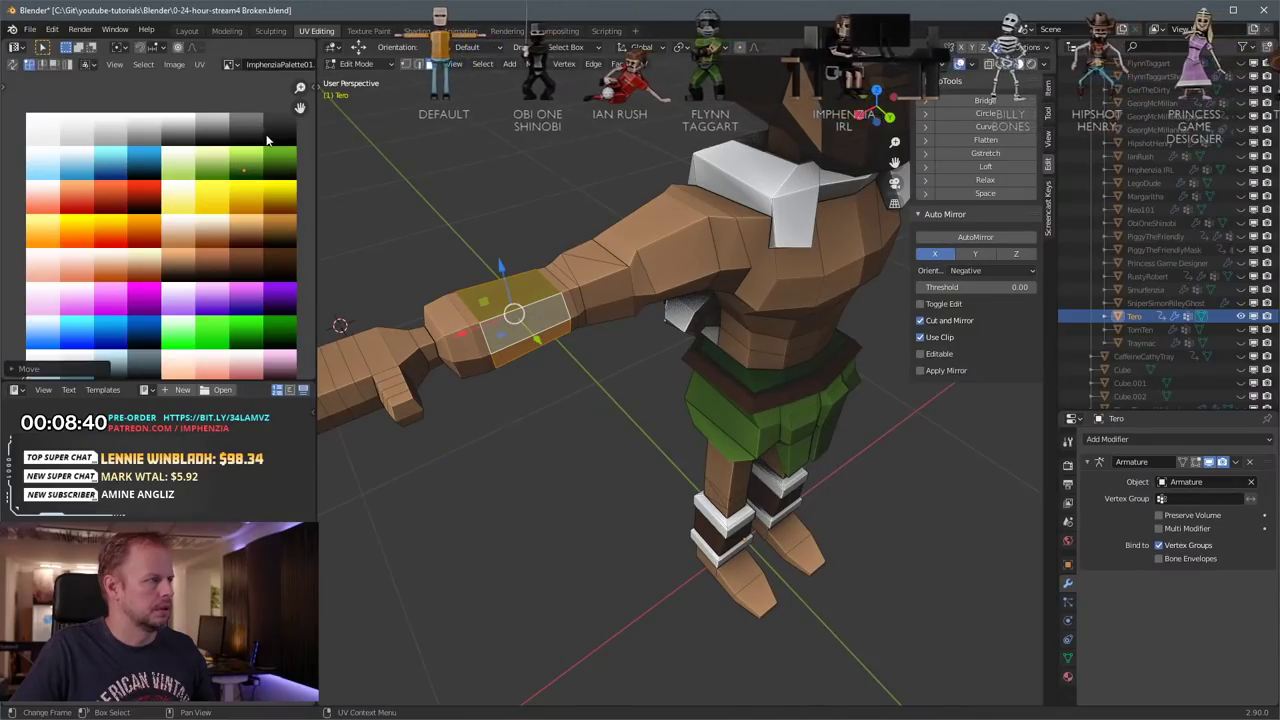
# Step: Extrude the green forearm band along its normals by 0.00672 m and fatten it slightly more
pyautogui.scroll(2, 586, 276)
pyautogui.moveTo(542, 242); pyautogui.dragTo(555, 247, button='middle')
pyautogui.hotkey('alt', 'e')
pyautogui.click(622, 325)
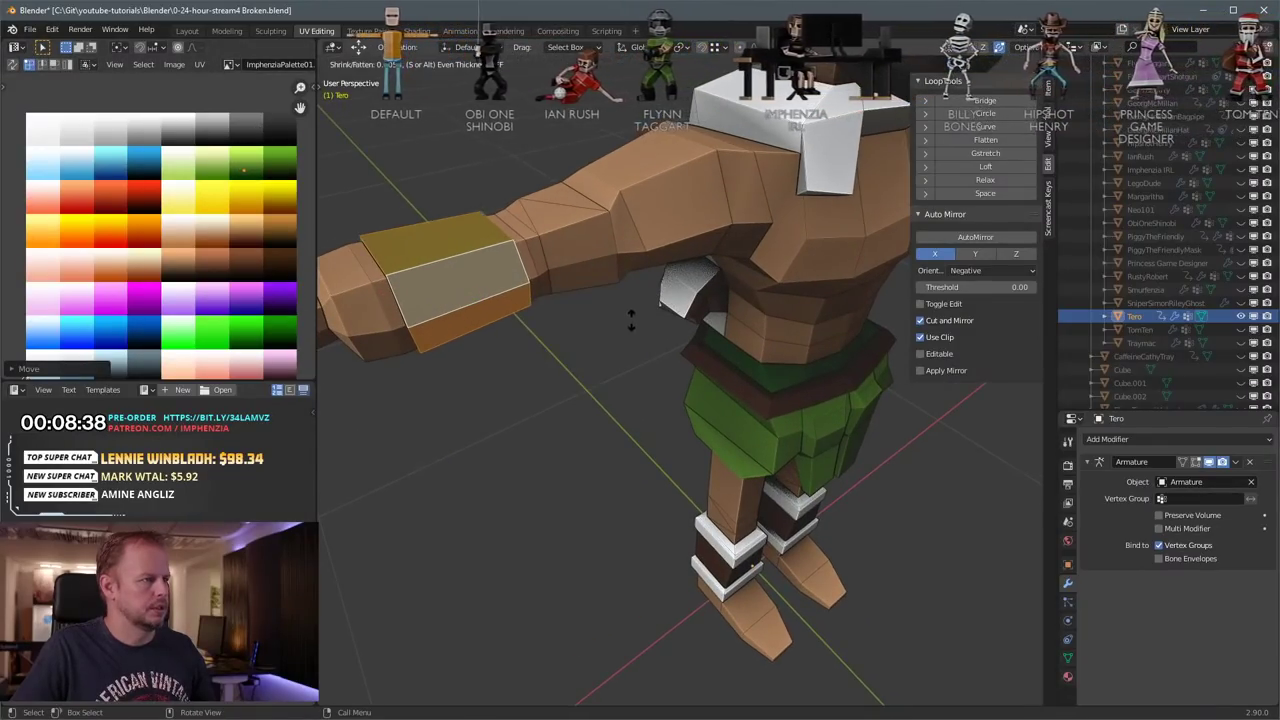
pyautogui.click(656, 317)
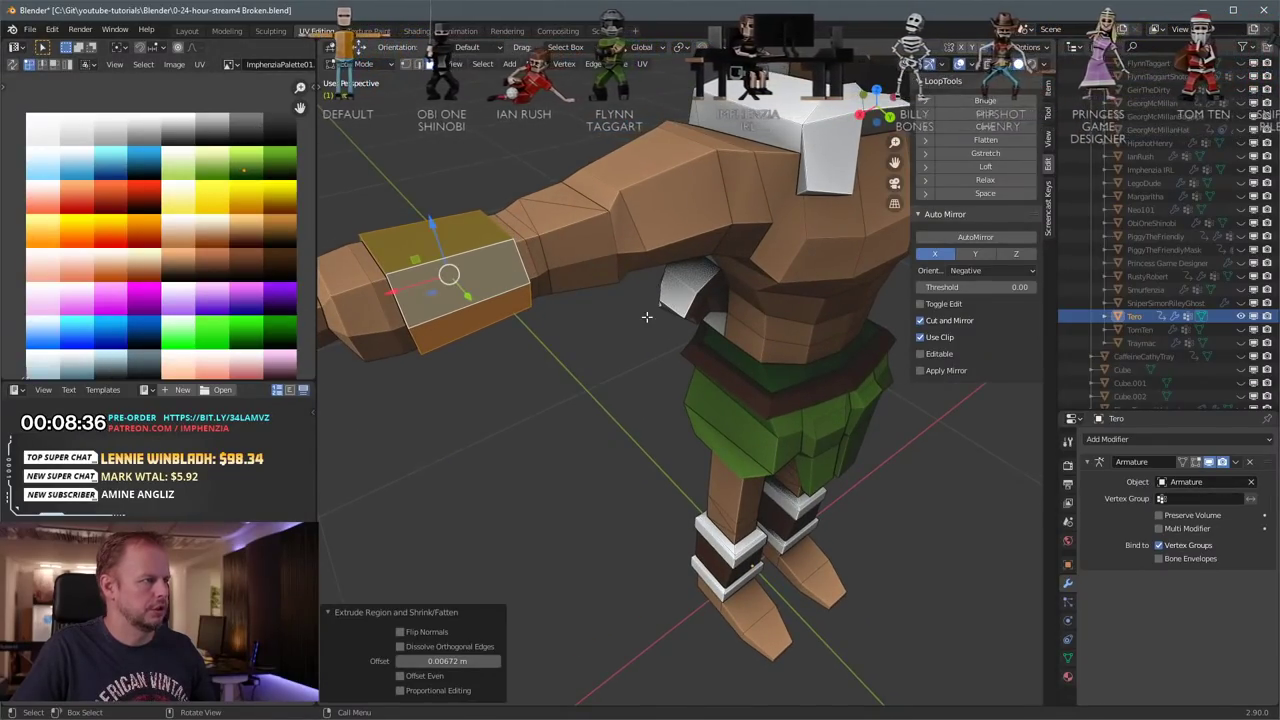
pyautogui.hotkey('alt', 's')
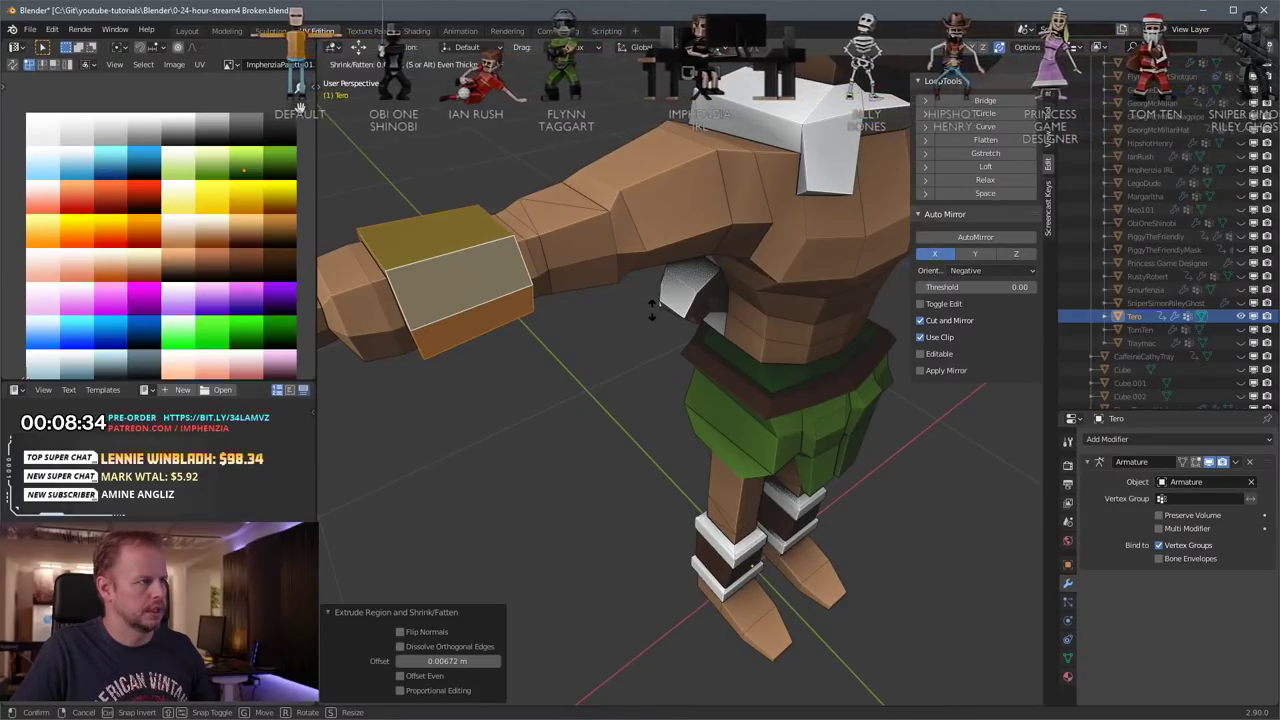
pyautogui.click(653, 306)
# Step: Resize the forearm band's UVs and shift them within the green palette area
pyautogui.press('a')
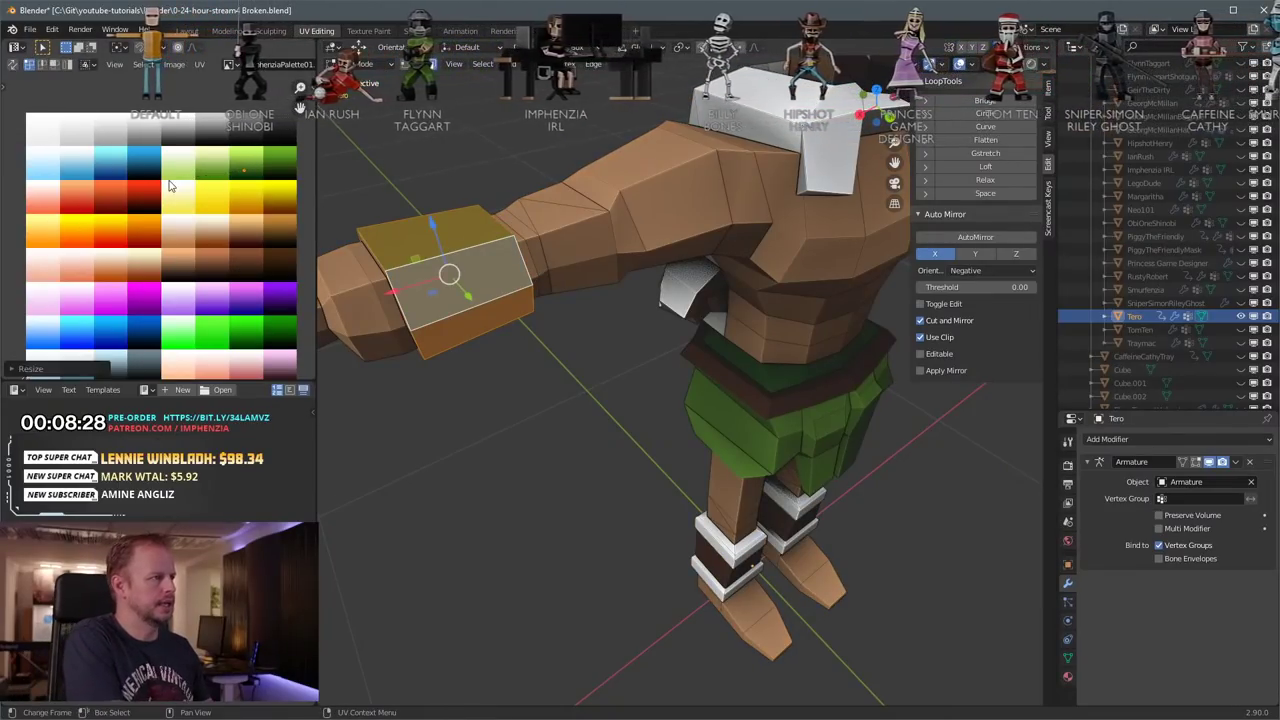
pyautogui.press('g')
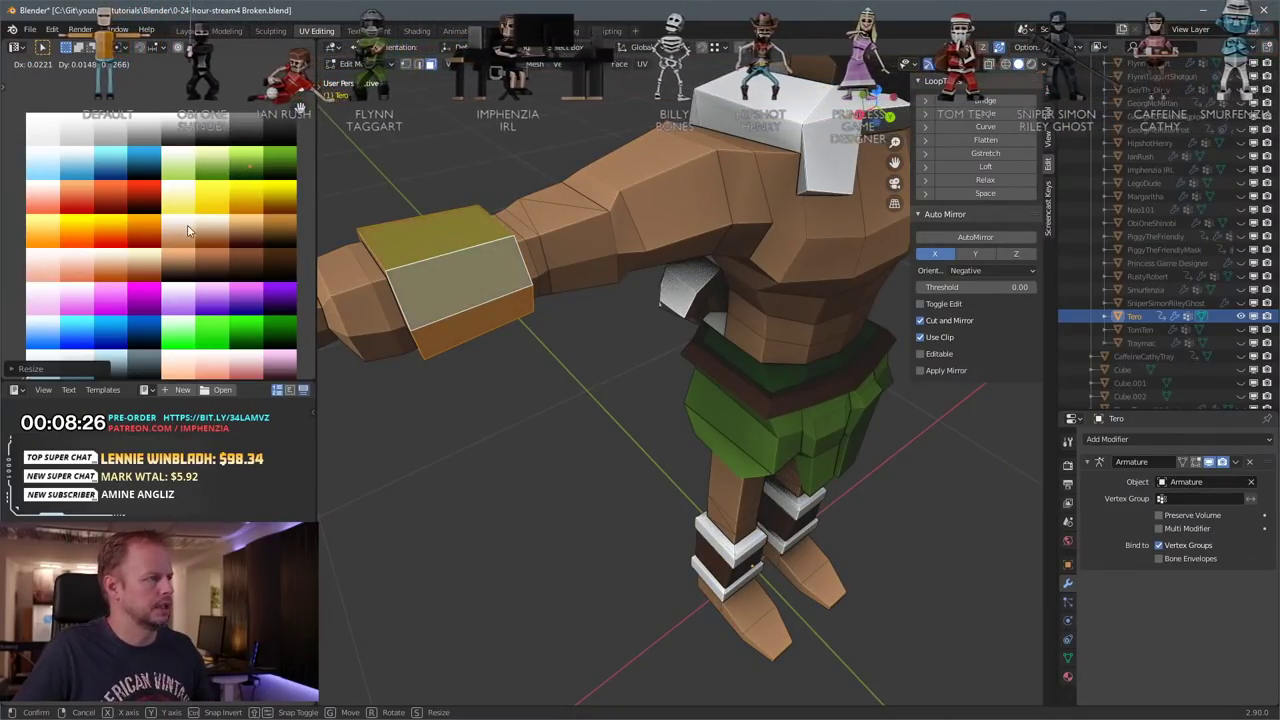
pyautogui.click(205, 211)
# Step: Select the ring of faces along the forearm band's elbow-side rim and move its UVs to the green palette area
pyautogui.click(491, 457)
pyautogui.moveTo(491, 457); pyautogui.dragTo(494, 398, button='middle')
pyautogui.keyDown('alt'); pyautogui.click(655, 262); pyautogui.keyUp('alt')
pyautogui.hotkey('ctrl', 'l')
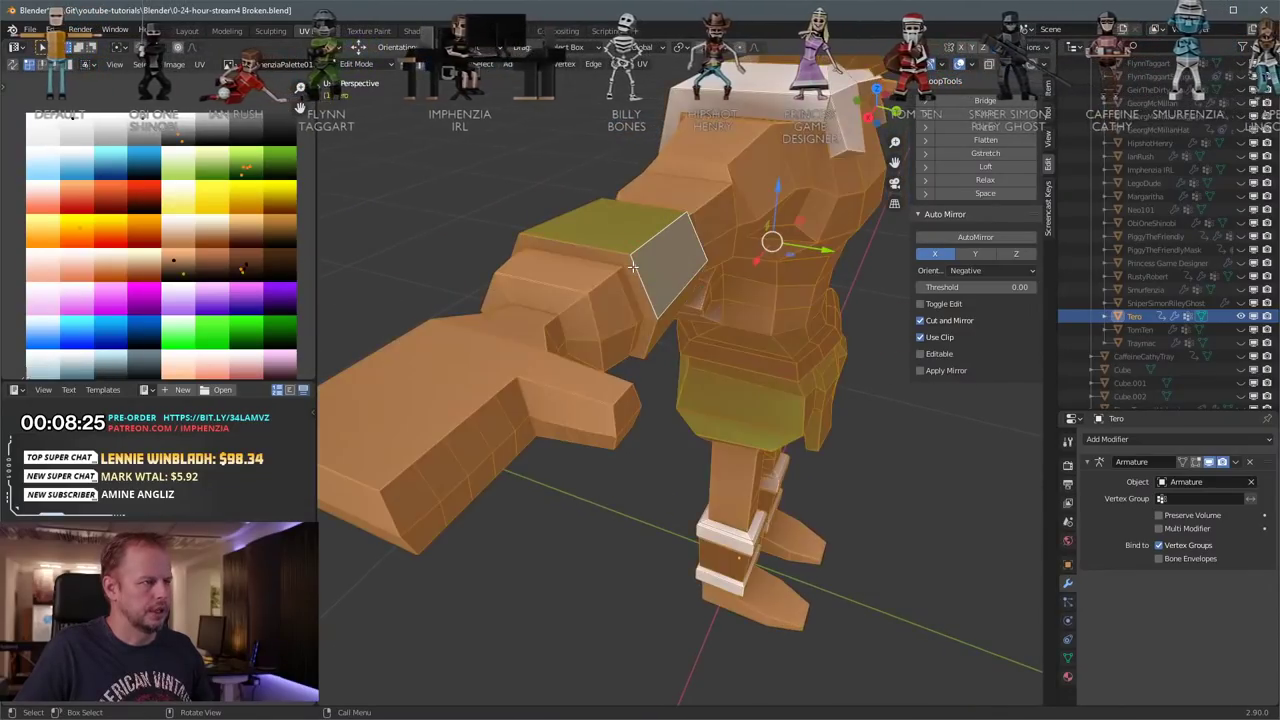
pyautogui.hotkey('alt', 'a')
pyautogui.keyDown('alt'); pyautogui.click(643, 290); pyautogui.keyUp('alt')
pyautogui.moveTo(715, 280); pyautogui.dragTo(680, 280, button='middle')
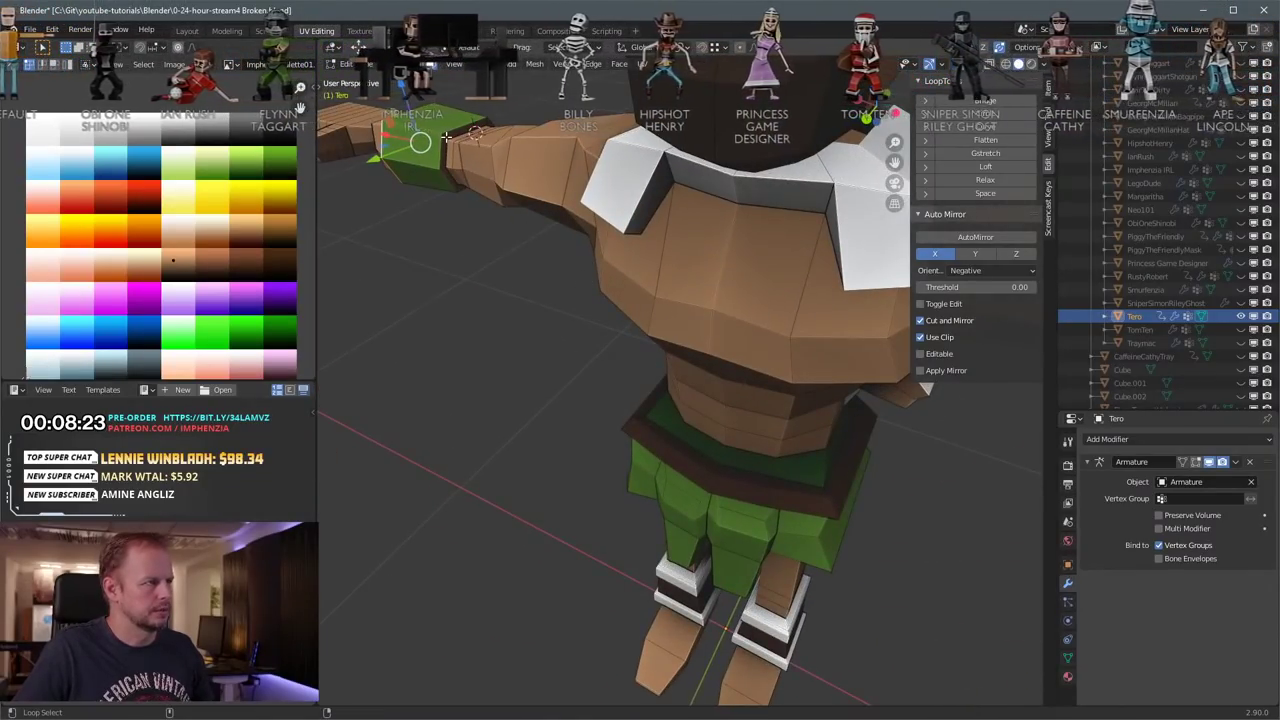
pyautogui.press('a')
pyautogui.press('g')
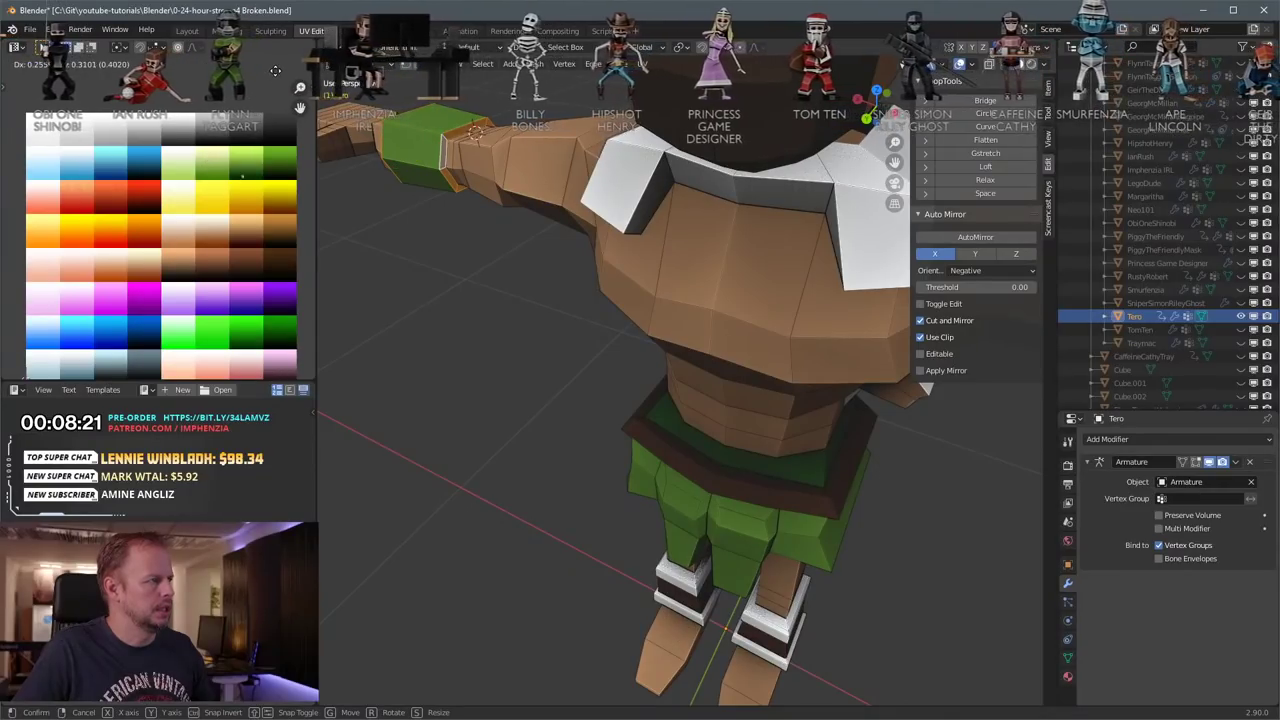
pyautogui.click(250, 165)
pyautogui.hotkey('alt', 'a')
pyautogui.scroll(-4, 523, 286)
pyautogui.moveTo(523, 286); pyautogui.dragTo(630, 240, button='middle')
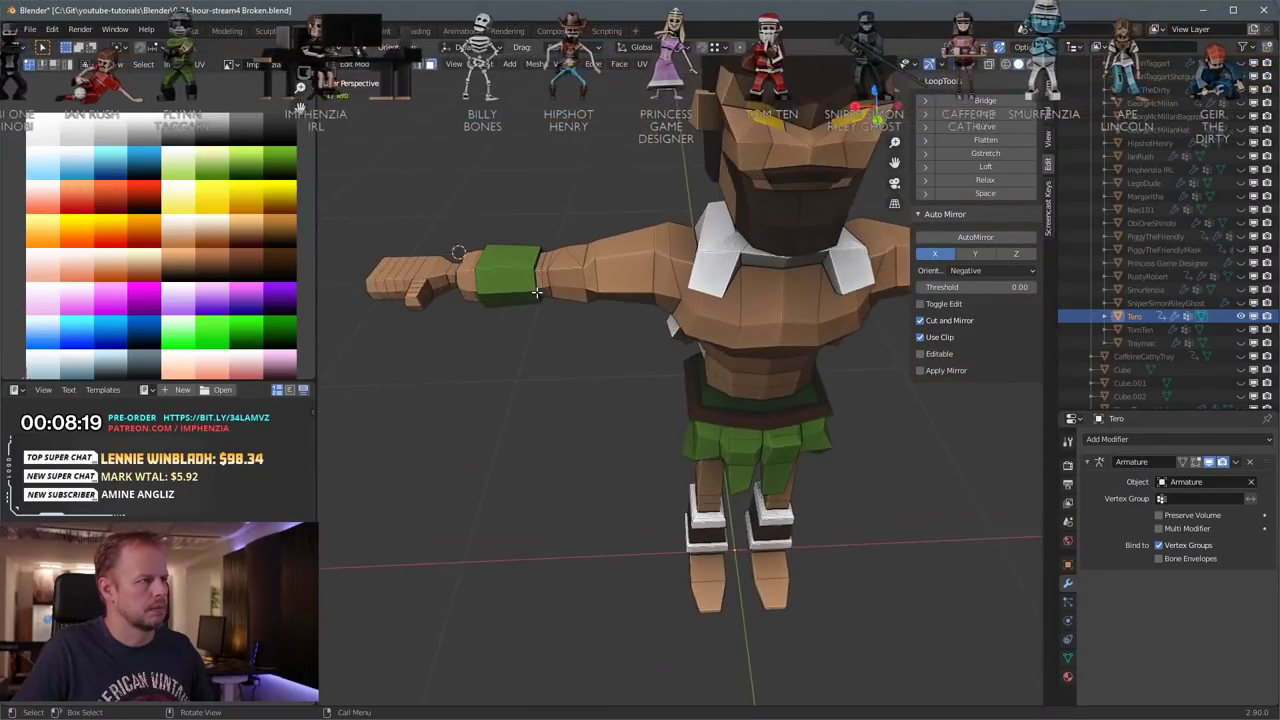
# Step: Move the outer chest vertex below the armpit about 0.014 m up and 0.007 m along X
pyautogui.scroll(2, 626, 303)
pyautogui.scroll(-4, 582, 410)
pyautogui.moveTo(626, 303); pyautogui.dragTo(636, 408, button='middle')
pyautogui.scroll(3, 636, 408)
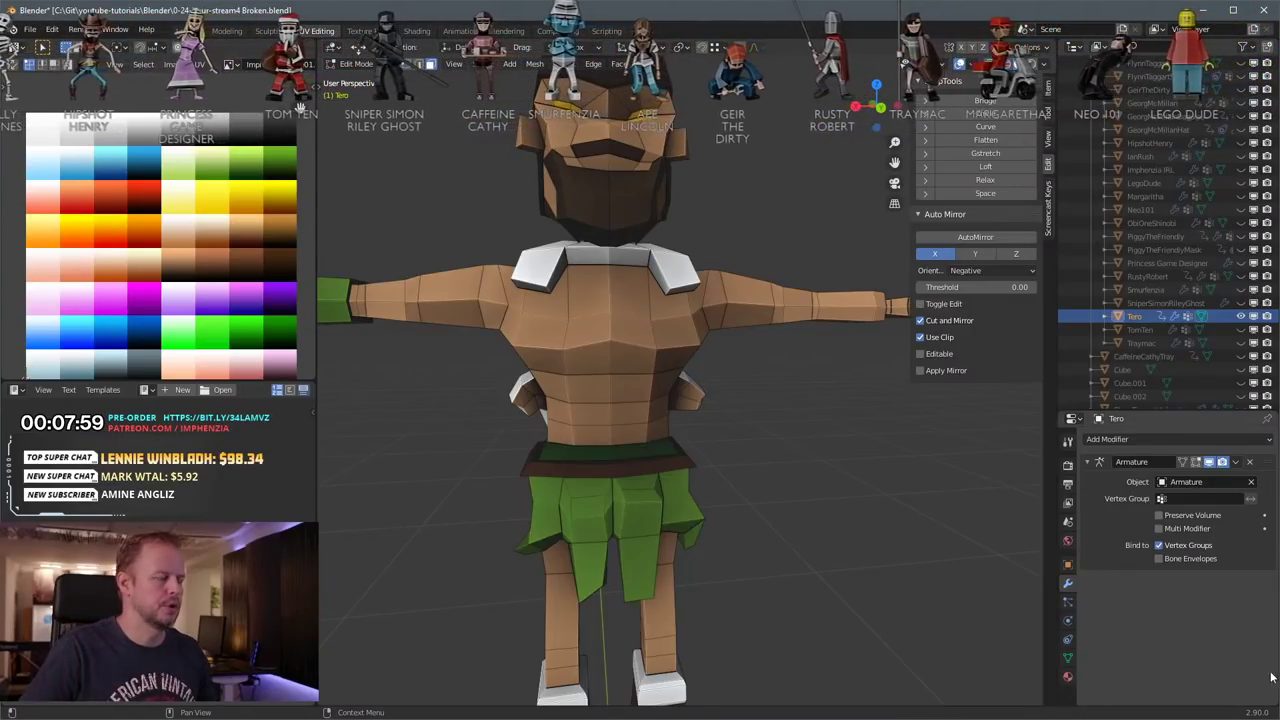
pyautogui.click(606, 300)
pyautogui.click(682, 330)
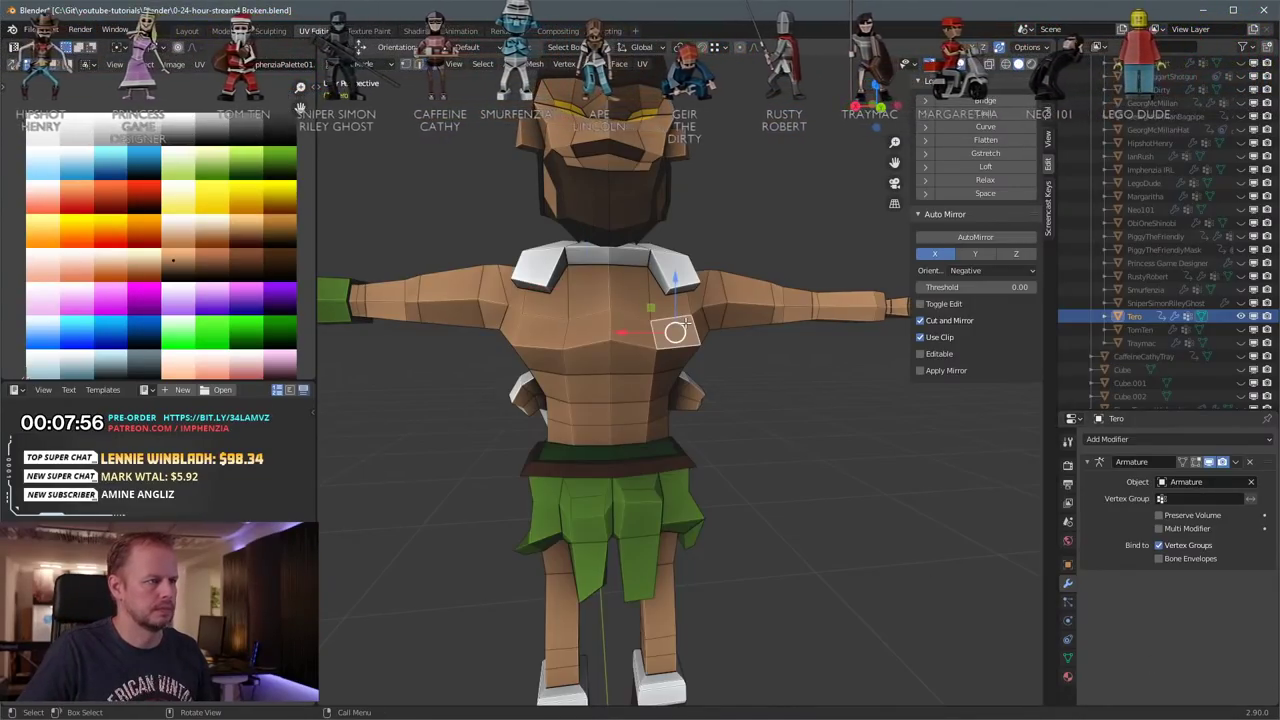
pyautogui.press('2')
pyautogui.press('1')
pyautogui.click(700, 342)
pyautogui.moveTo(700, 344); pyautogui.dragTo(696, 337)
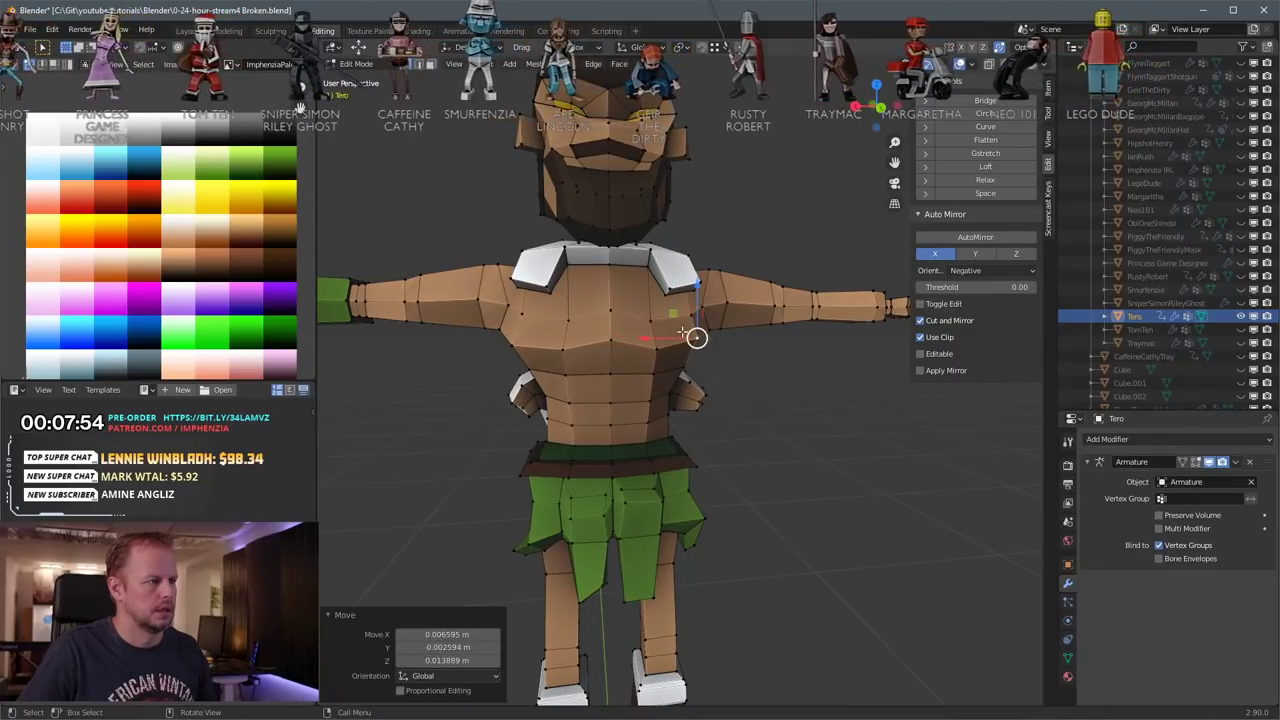
# Step: Select the two centre chest vertices and reposition them, shifting them about -0.026 m along Y
pyautogui.click(608, 311)
pyautogui.keyDown('shift'); pyautogui.click(611, 341); pyautogui.keyUp('shift')
pyautogui.press('g')
pyautogui.click(614, 343)
pyautogui.moveTo(614, 342); pyautogui.dragTo(586, 349, button='middle')
pyautogui.press('g')
pyautogui.click(534, 351)
pyautogui.moveTo(464, 348)
pyautogui.mouseDown()
pyautogui.moveTo(434, 359)
pyautogui.moveTo(455, 348)
pyautogui.mouseUp()
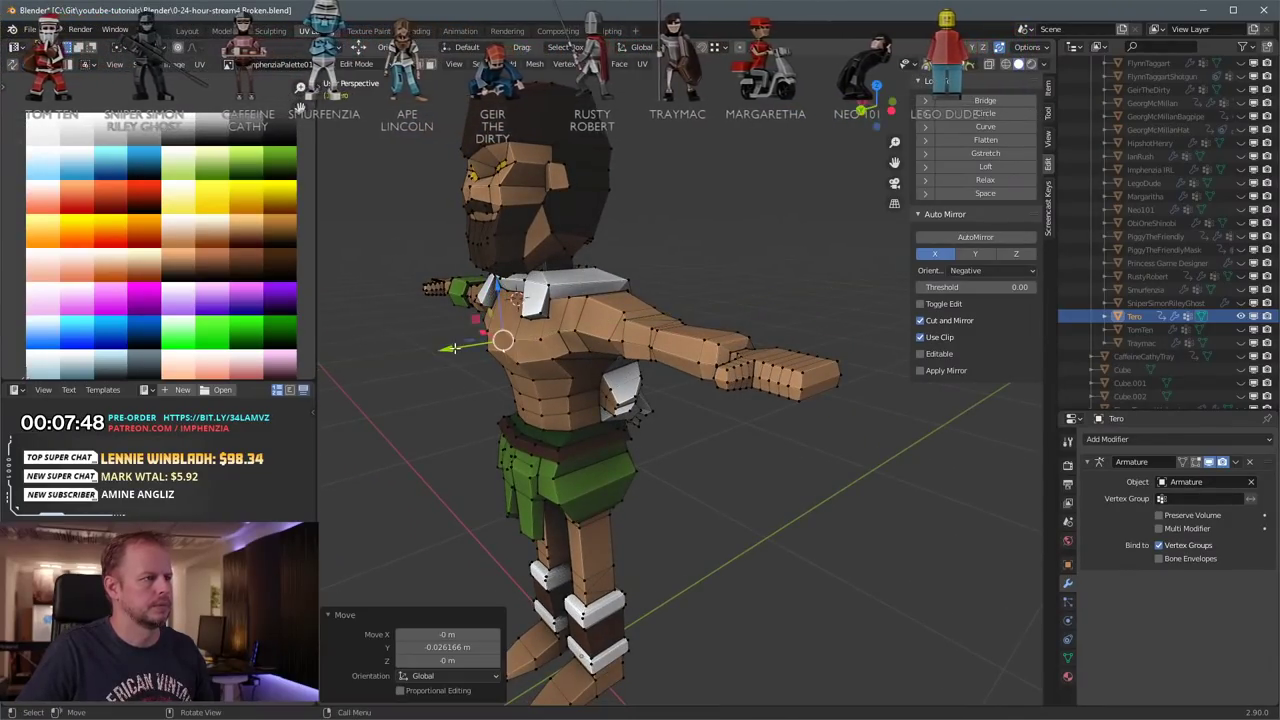
# Step: Nudge the upper and lower vertices of the bare upper arm near the elbow slightly toward the shoulder
pyautogui.moveTo(452, 348); pyautogui.dragTo(663, 355, button='middle')
pyautogui.click(729, 319)
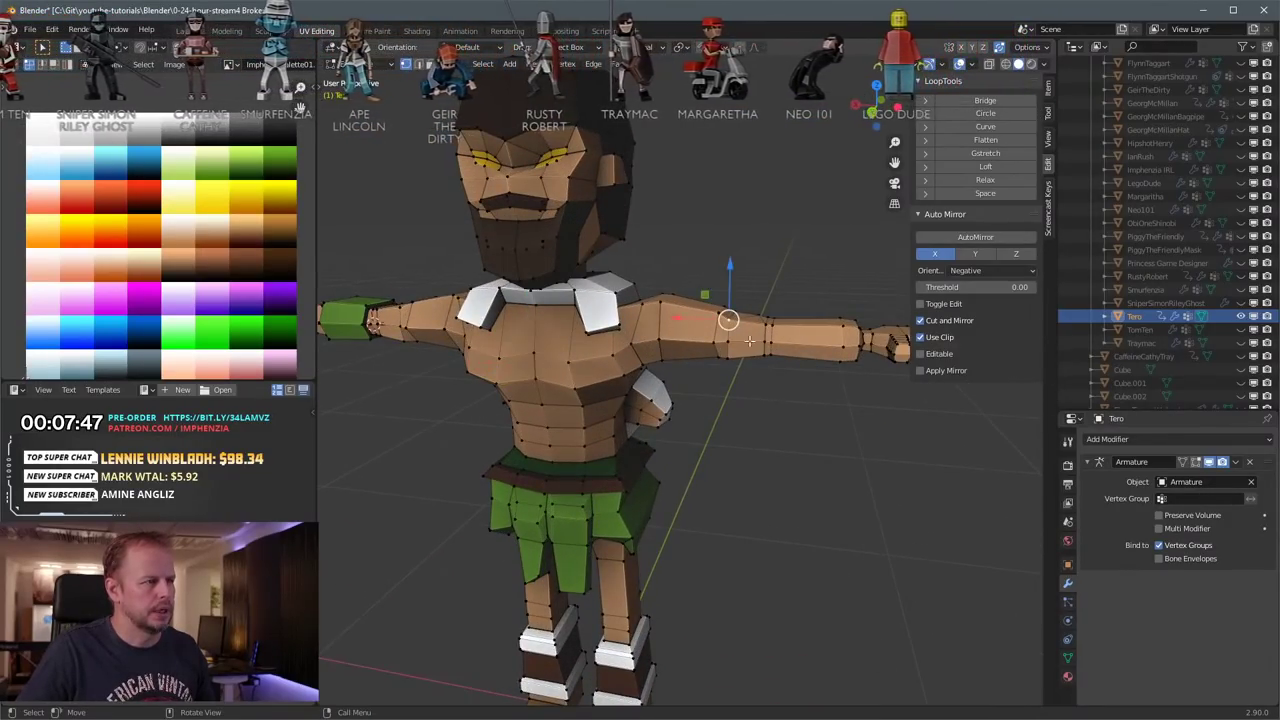
pyautogui.click(716, 315)
pyautogui.press('g')
pyautogui.click(713, 314)
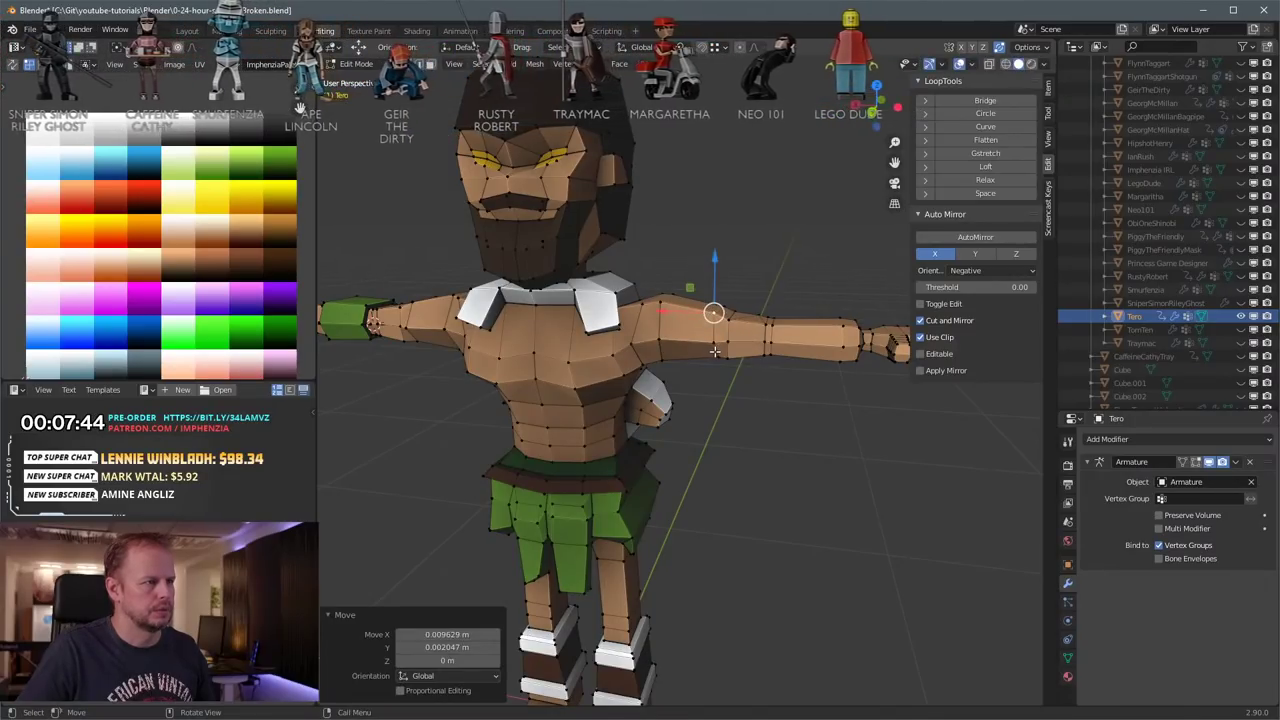
pyautogui.click(715, 348)
pyautogui.press('g')
pyautogui.click(709, 352)
# Step: Select the brown faces on the animal-head cloth's ears and move their UVs to the white palette area
pyautogui.press('3')
pyautogui.click(655, 409)
pyautogui.keyDown('shift'); pyautogui.click(652, 421); pyautogui.keyUp('shift')
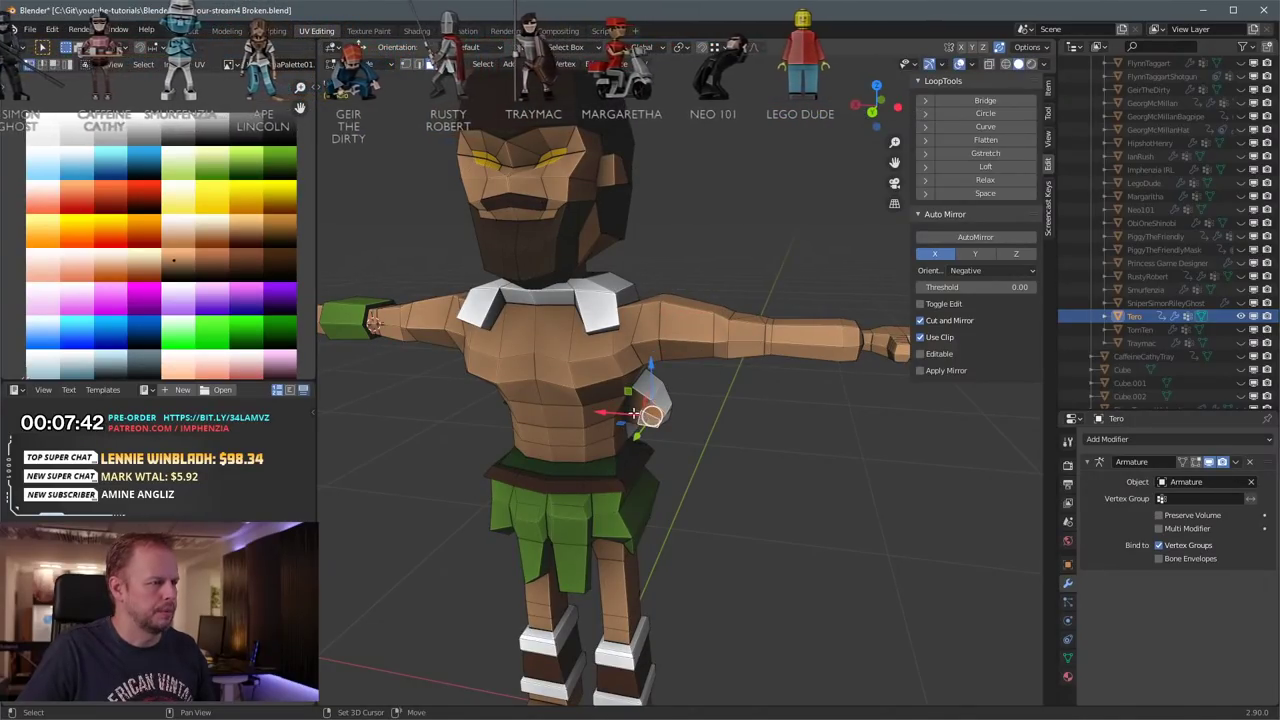
pyautogui.keyDown('shift'); pyautogui.click(638, 414); pyautogui.keyUp('shift')
pyautogui.keyDown('shift'); pyautogui.click(657, 401); pyautogui.keyUp('shift')
pyautogui.moveTo(657, 400); pyautogui.dragTo(645, 378, button='middle')
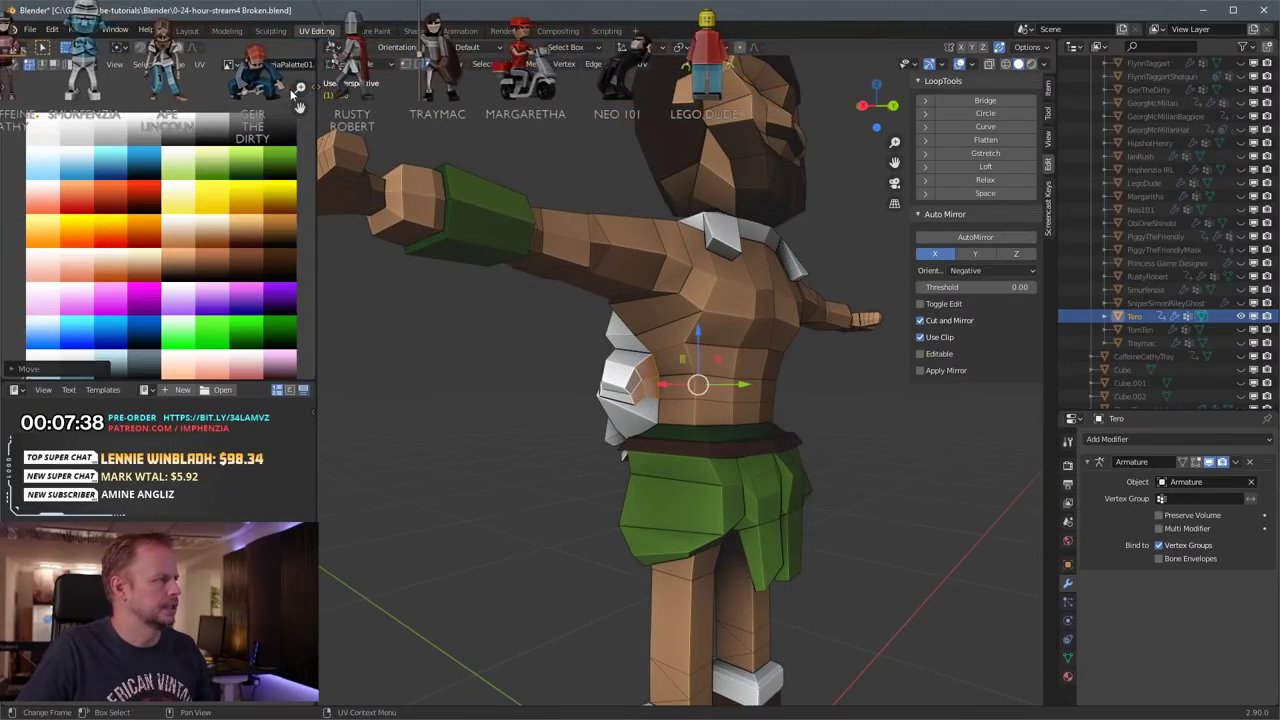
# Step: Add two loop cuts around the upper arm on the side with the green forearm band
pyautogui.keyDown('alt'); pyautogui.click(678, 421); pyautogui.keyUp('alt')
pyautogui.scroll(-4, 678, 421)
pyautogui.moveTo(574, 377); pyautogui.dragTo(584, 424, button='middle')
pyautogui.scroll(5, 584, 424)
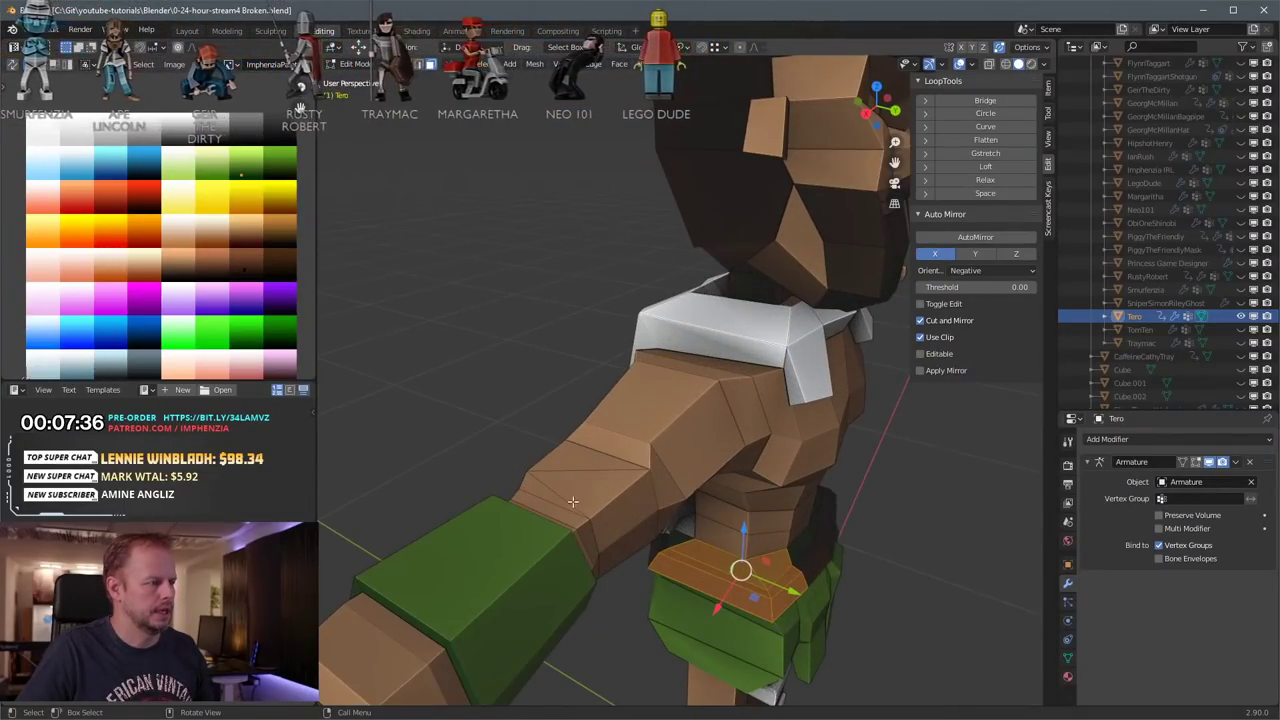
pyautogui.moveTo(573, 501); pyautogui.dragTo(777, 374, button='middle')
pyautogui.hotkey('ctrl', 'r')
pyautogui.click(748, 360)
pyautogui.click(734, 346)
pyautogui.hotkey('ctrl', 'r')
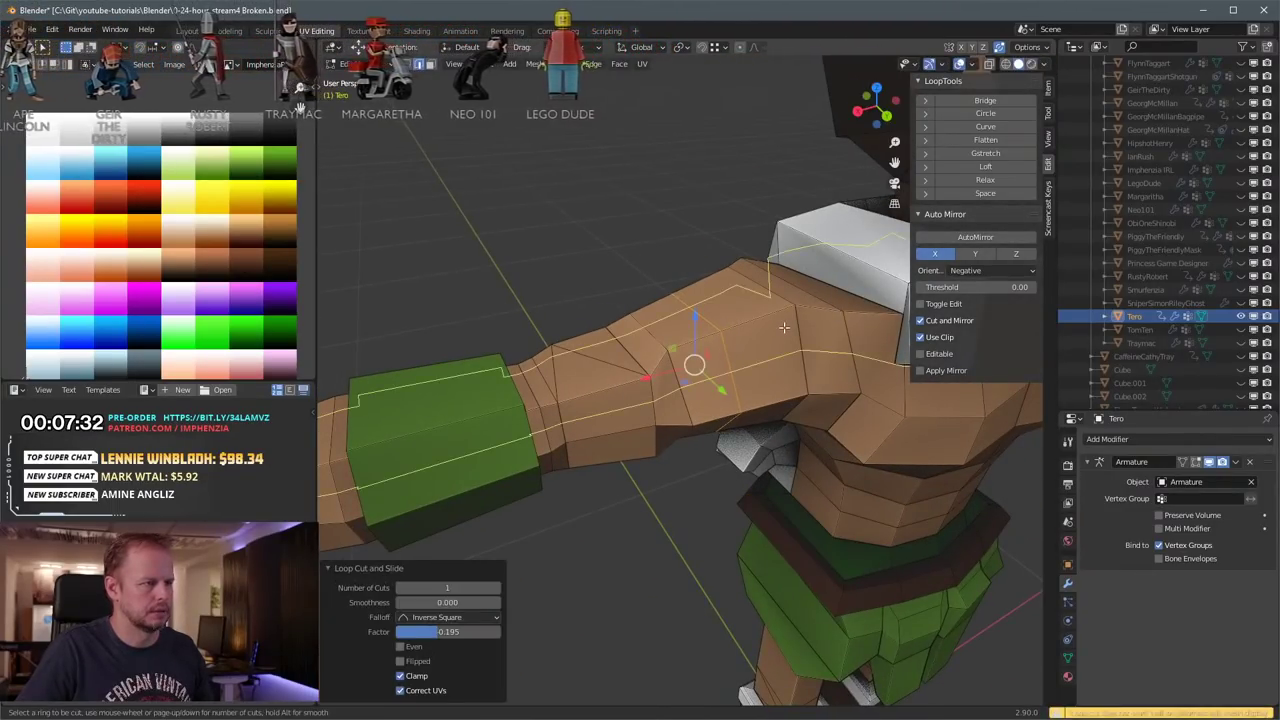
pyautogui.click(781, 328)
pyautogui.click(778, 324)
# Step: Select the ring of upper-arm faces between the two new loop cuts
pyautogui.press('3')
pyautogui.press('a')
pyautogui.hotkey('alt', 'a')
pyautogui.keyDown('alt'); pyautogui.click(755, 327); pyautogui.keyUp('alt')
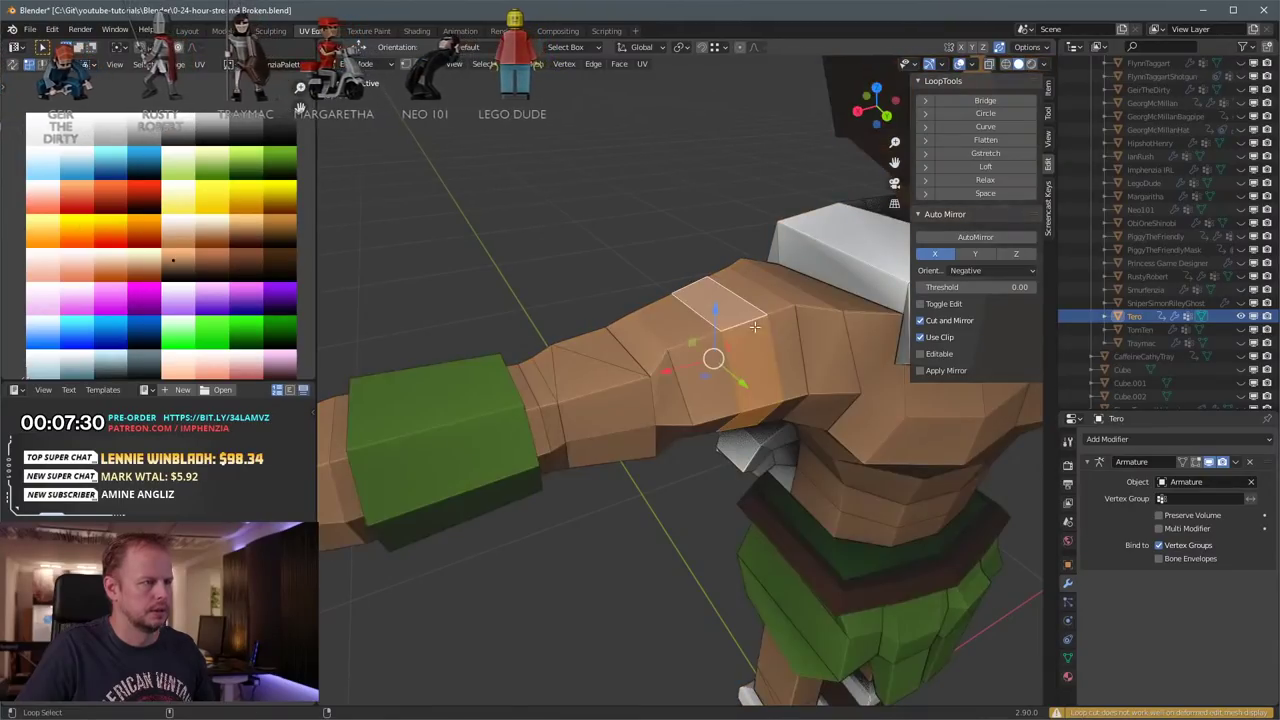
pyautogui.hotkey('alt', 'e')
pyautogui.click(765, 391)
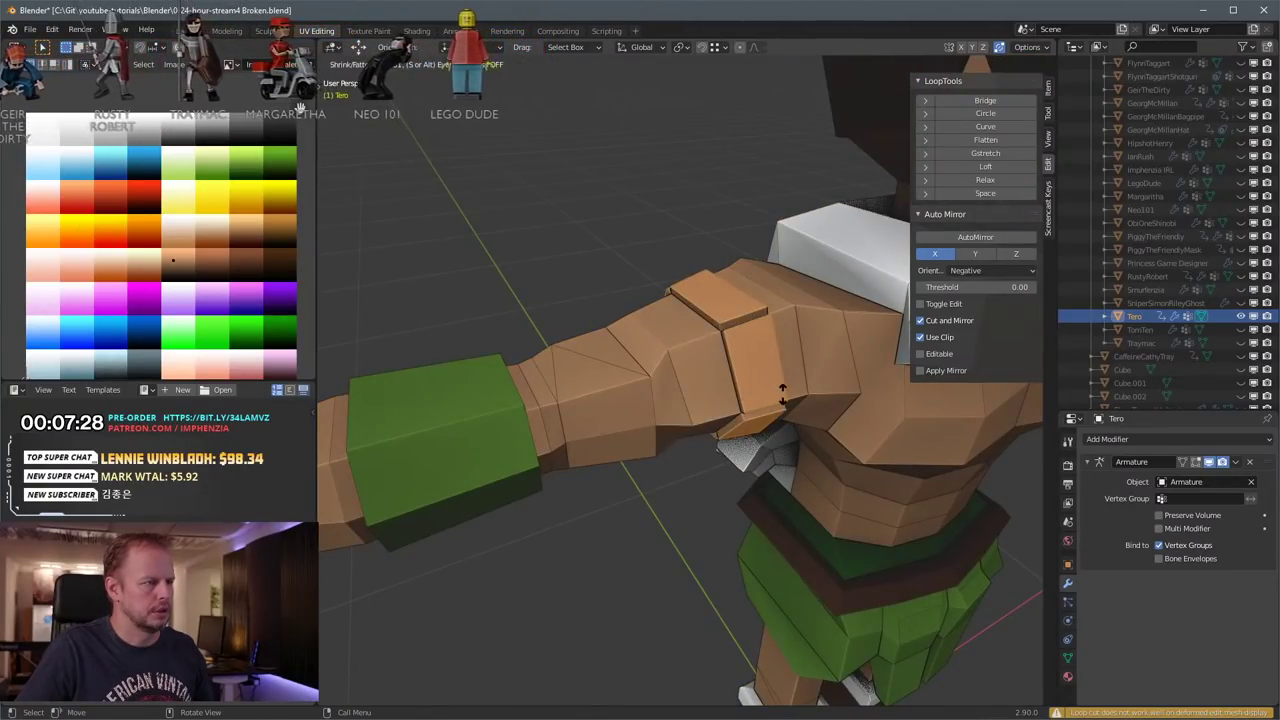
pyautogui.rightClick(787, 392)
pyautogui.hotkey('ctrl', 'z')
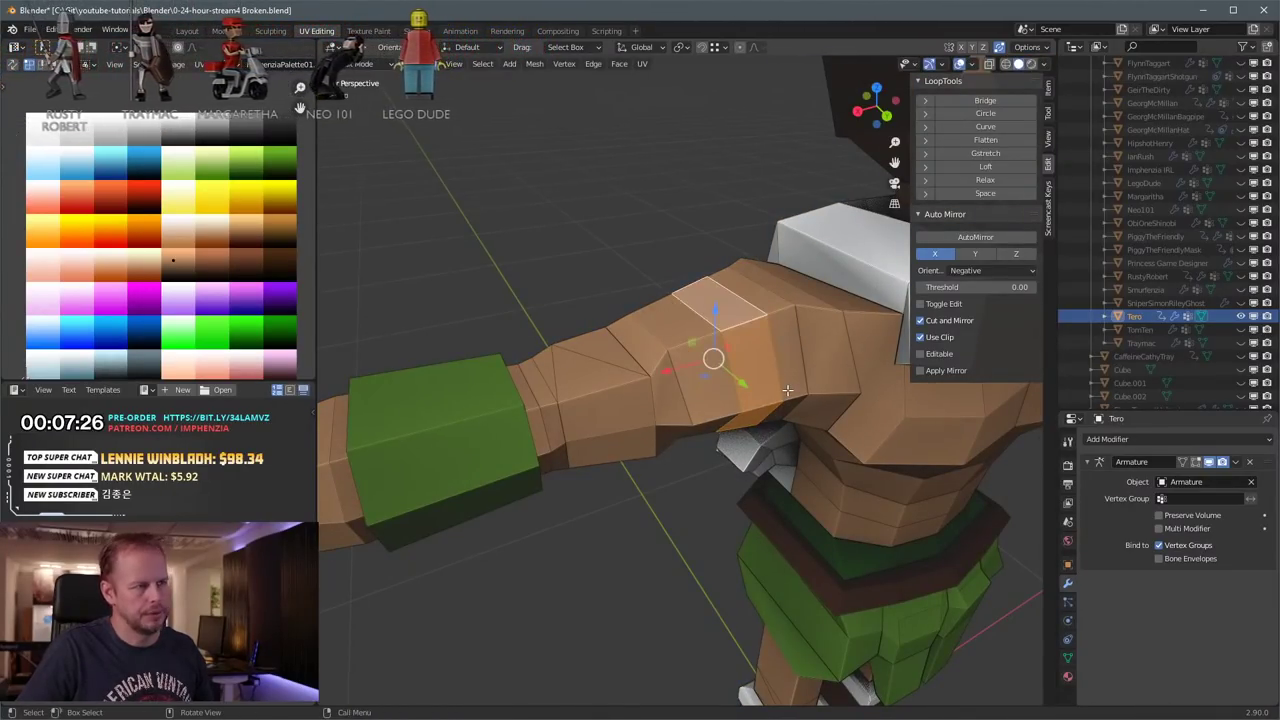
# Step: Extrude the selected upper-arm ring along its normals by 0.0122 m
pyautogui.hotkey('alt', 'e')
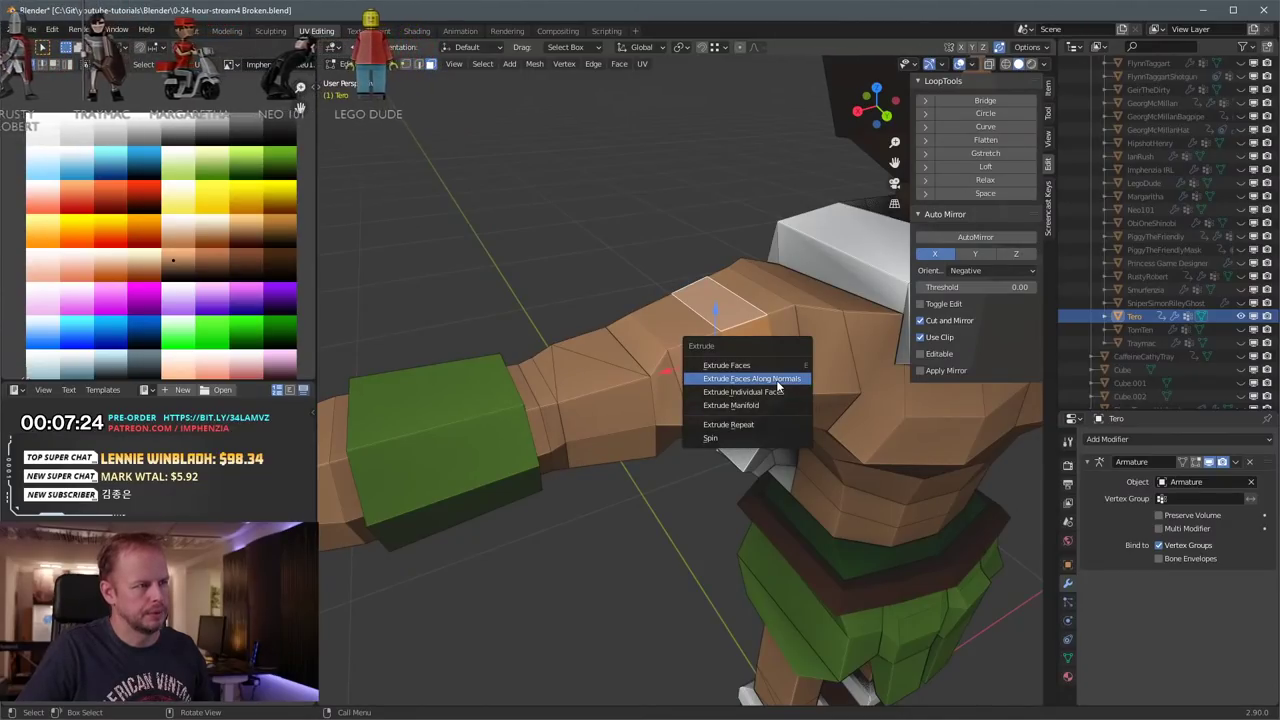
pyautogui.click(778, 382)
pyautogui.click(801, 375)
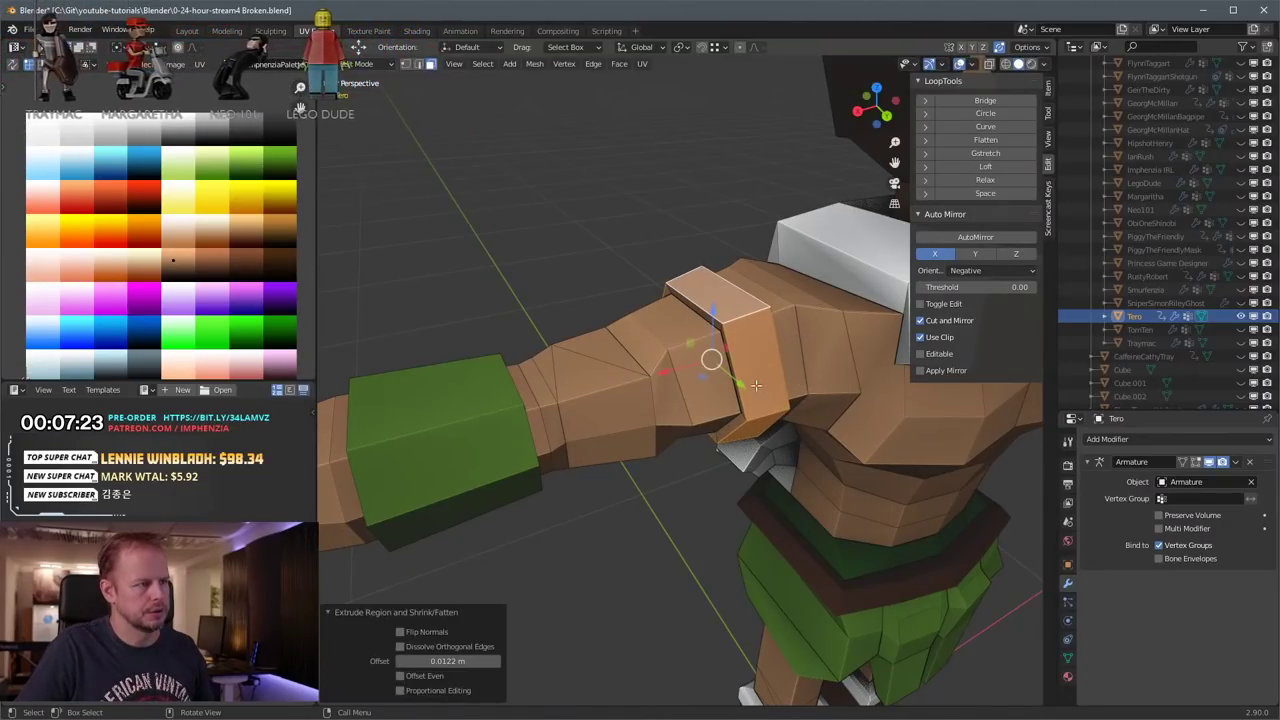
# Step: Grow the selection to the whole upper-arm band and move its UVs to the green palette area
pyautogui.press('ctrl+KP_Add')
pyautogui.press('a')
pyautogui.press('g')
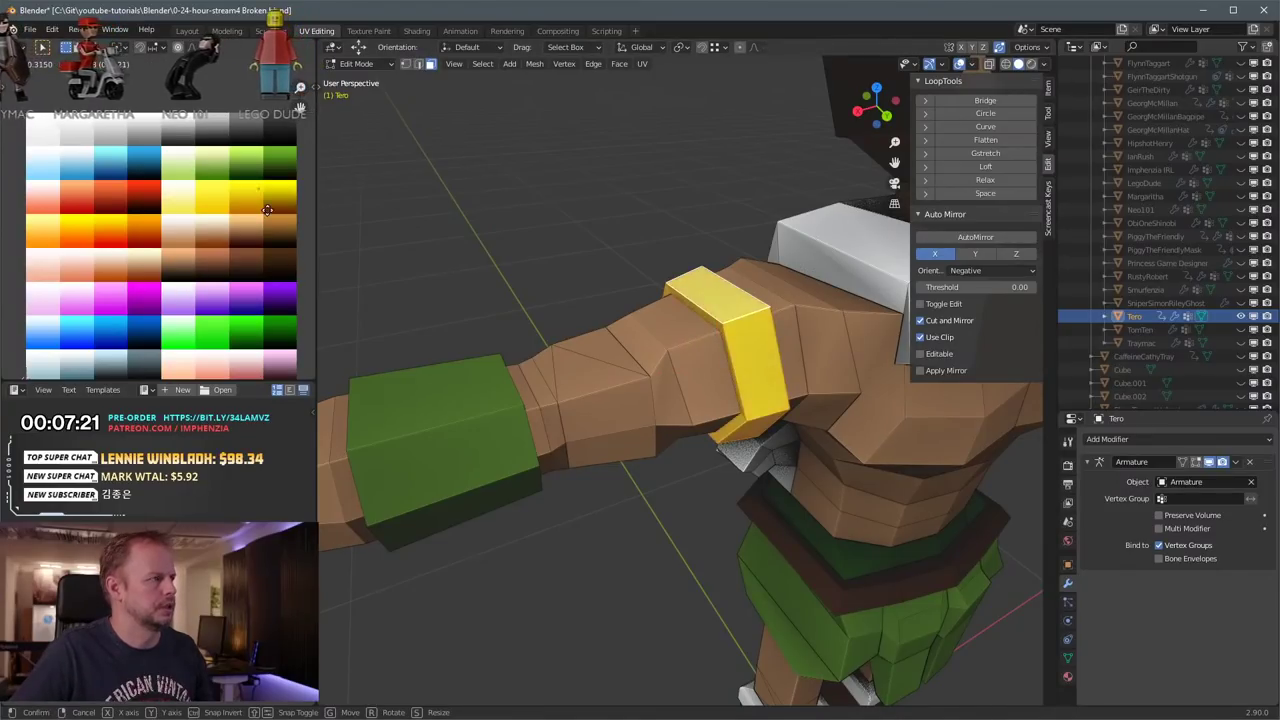
pyautogui.click(256, 196)
pyautogui.hotkey('alt', 'a')
# Step: Add two closely spaced loop cuts around the middle of the other, bare upper arm
pyautogui.scroll(-6, 560, 300)
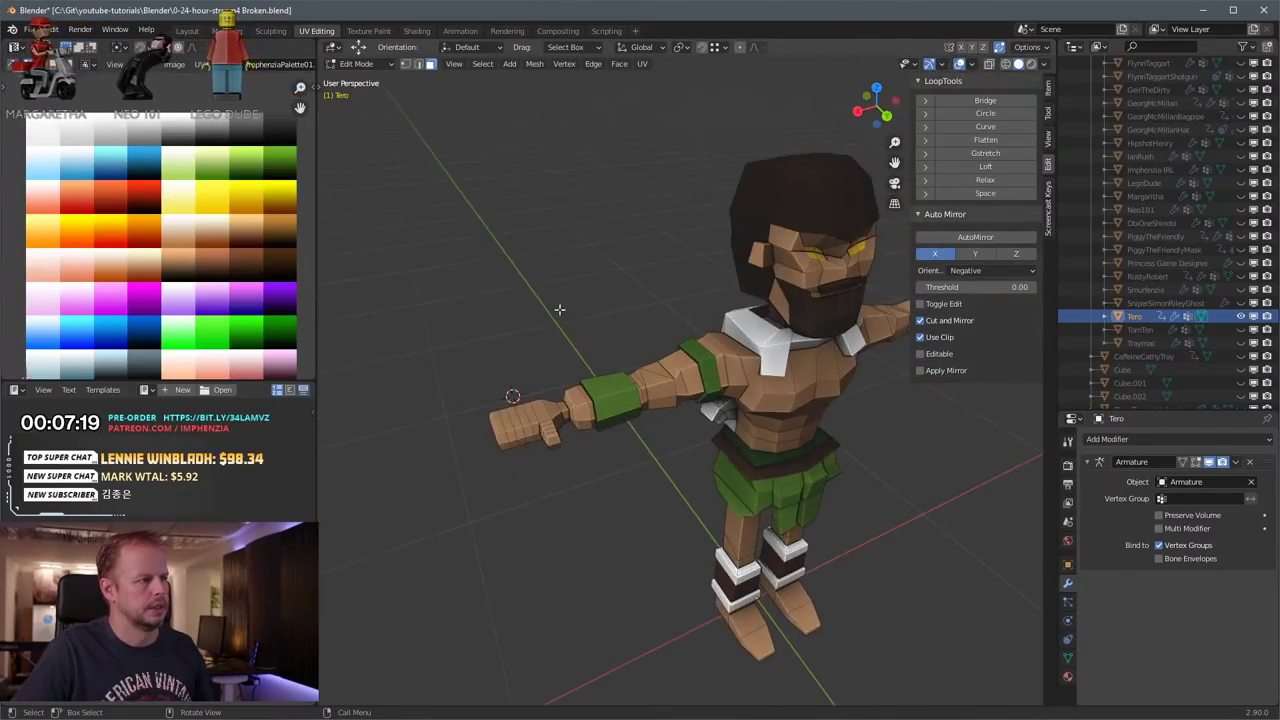
pyautogui.moveTo(560, 309); pyautogui.dragTo(649, 338, button='middle')
pyautogui.scroll(-4, 622, 315)
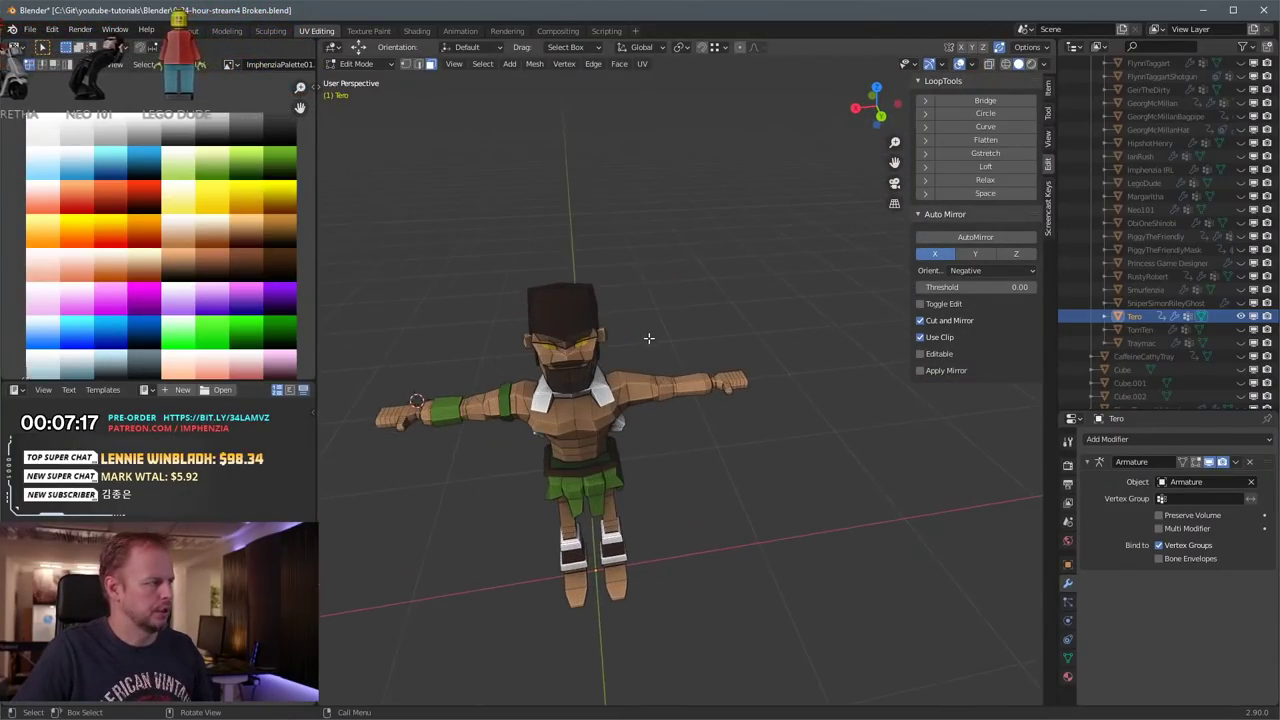
pyautogui.scroll(8, 676, 385)
pyautogui.hotkey('ctrl', 'r')
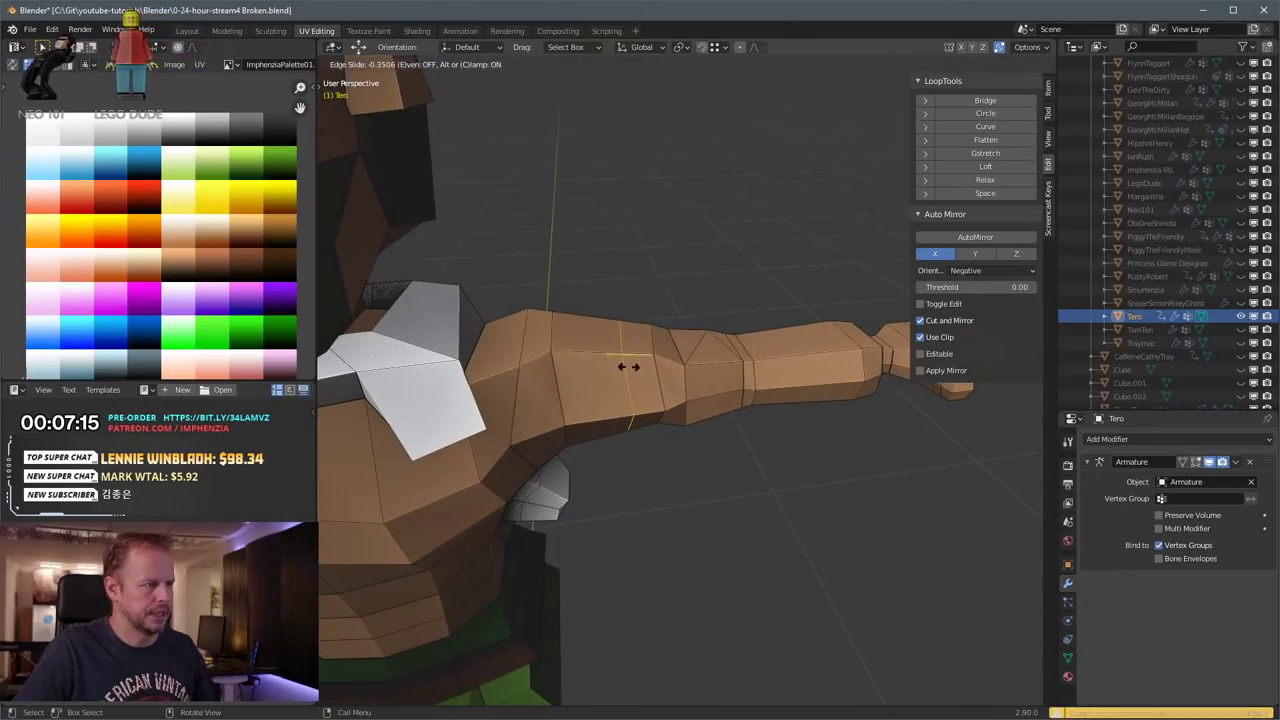
pyautogui.click(615, 368)
pyautogui.click(632, 366)
pyautogui.hotkey('ctrl', 'r')
pyautogui.click(637, 364)
pyautogui.click(640, 363)
# Step: Select the ring of faces between the cuts on the bare arm and extrude it along normals by 0.00675 m
pyautogui.press('3')
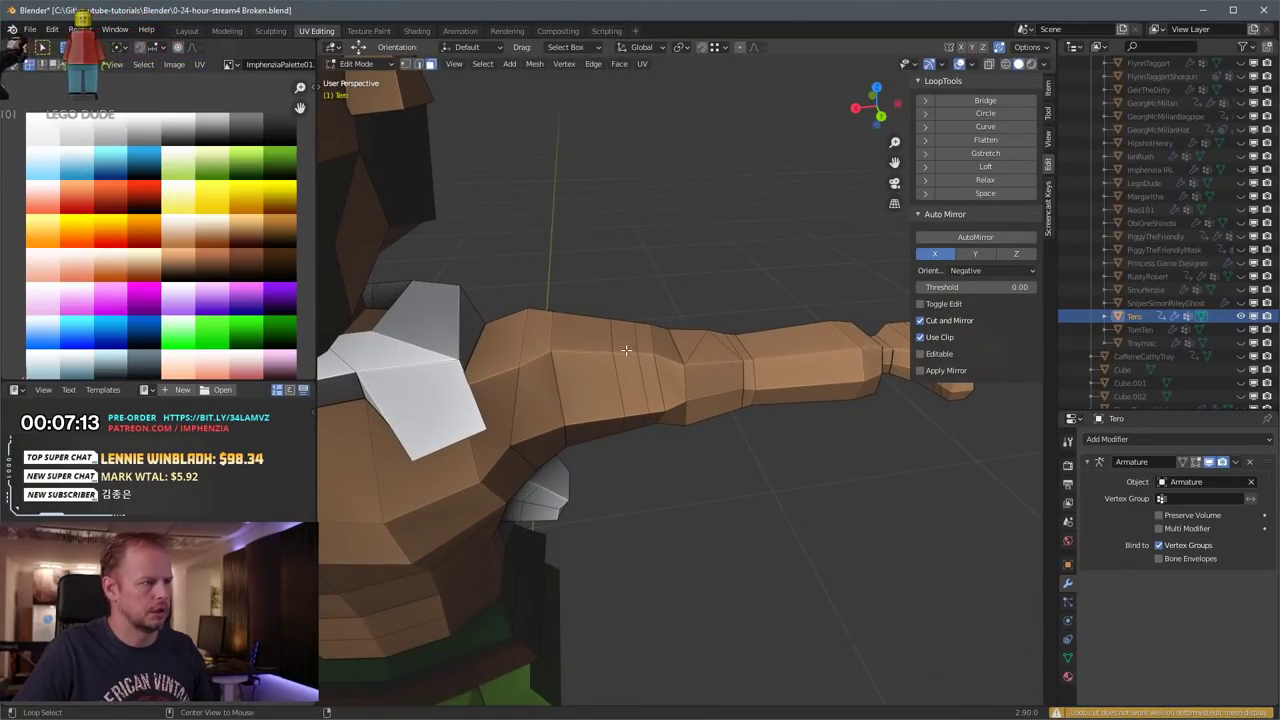
pyautogui.hotkey('alt', 'e')
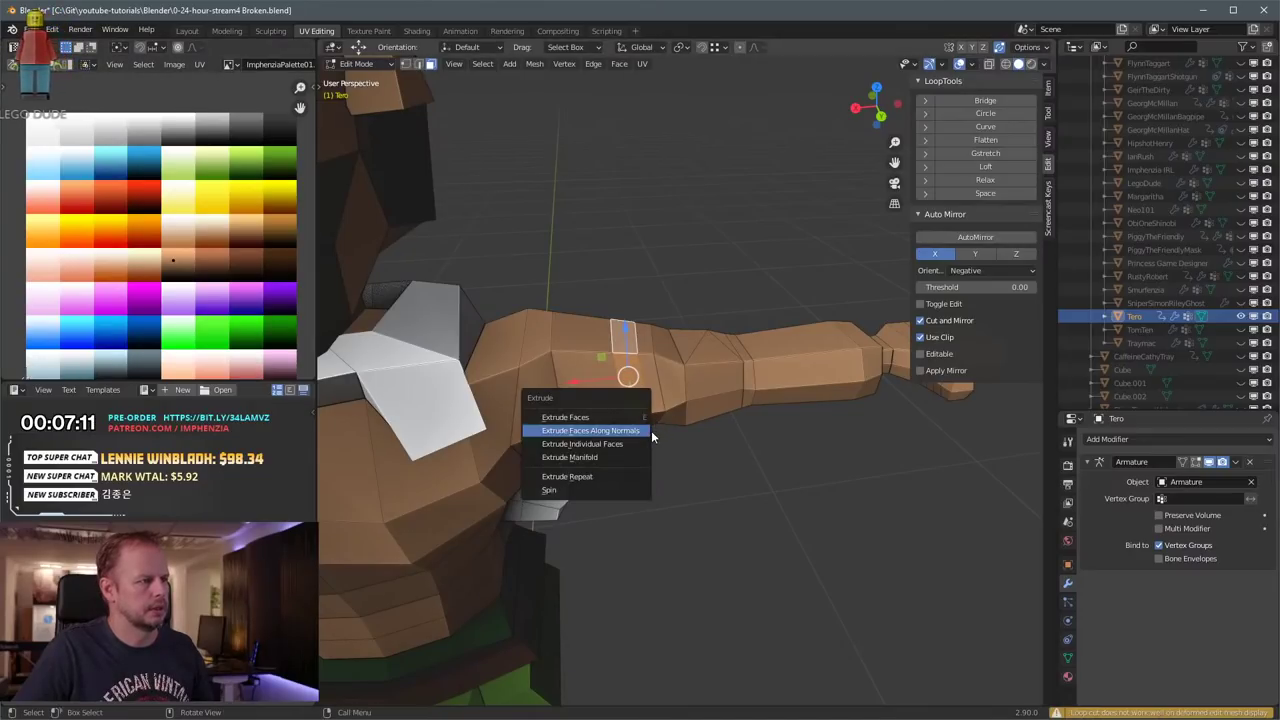
pyautogui.click(630, 429)
pyautogui.click(657, 428)
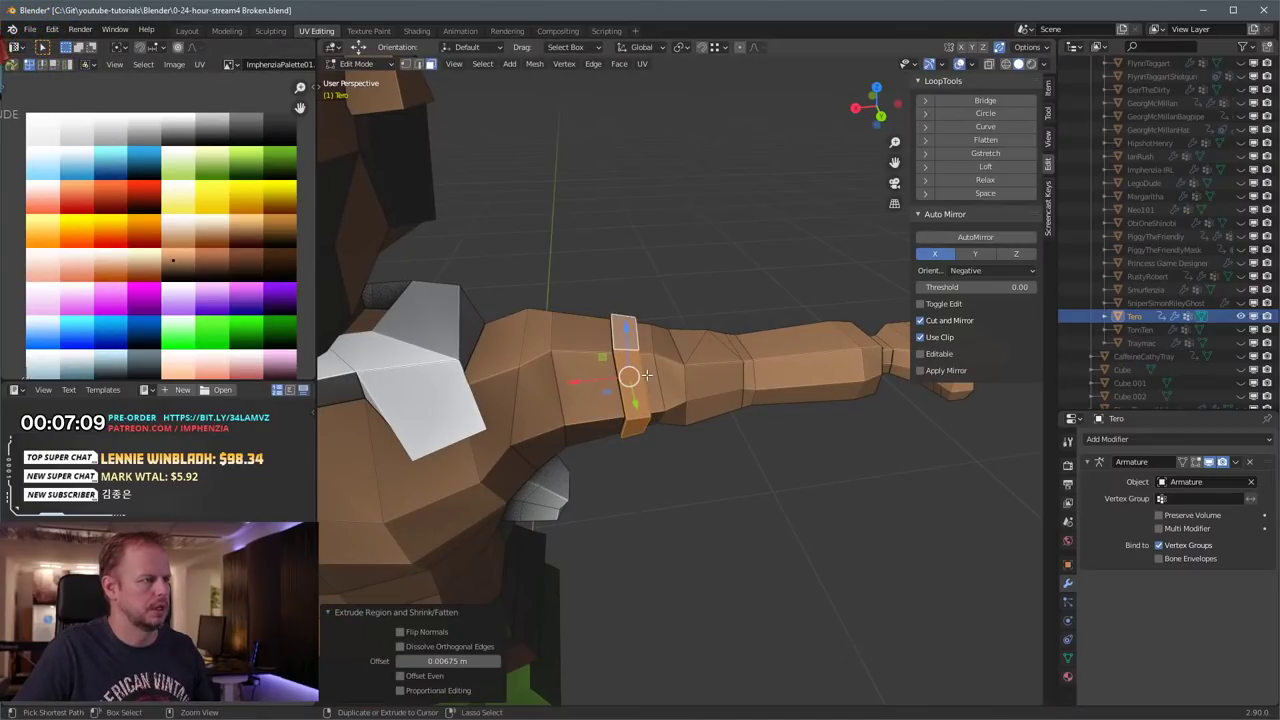
# Step: Grow the selection to the whole narrow arm band and move its UVs to the dark brown palette area
pyautogui.press('ctrl+KP_Add')
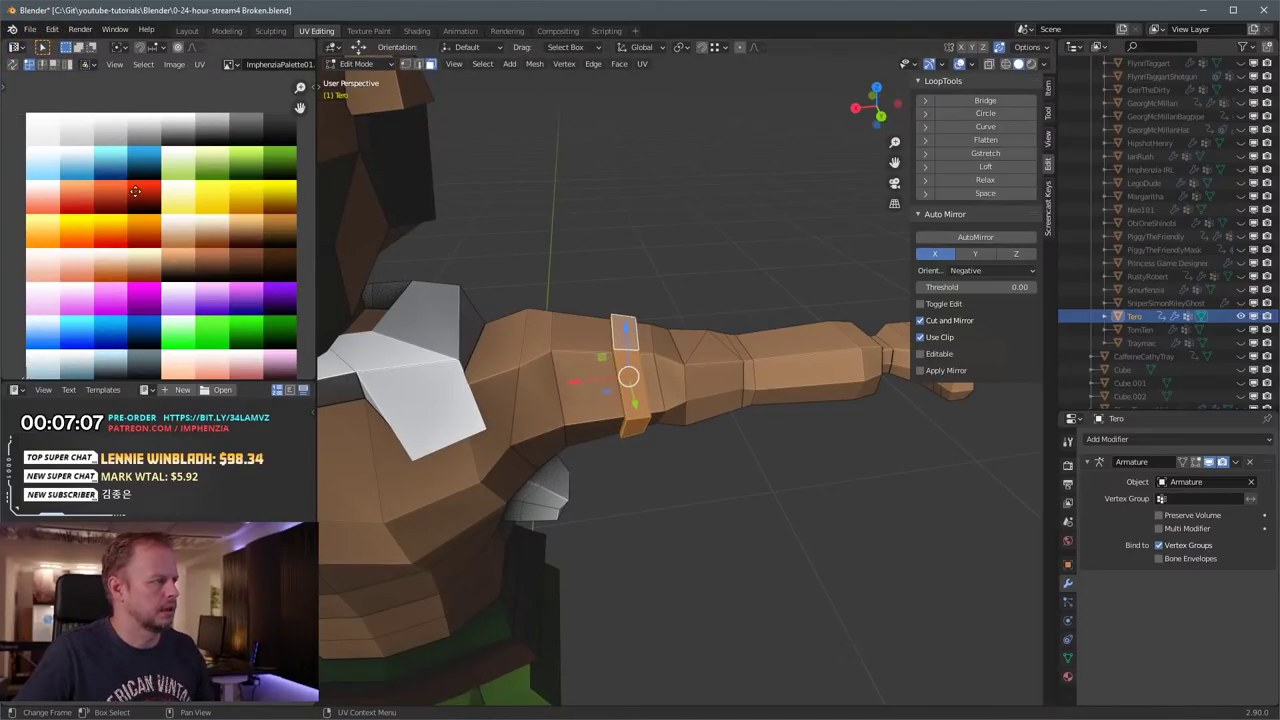
pyautogui.click(178, 205)
pyautogui.scroll(-7, 654, 493)
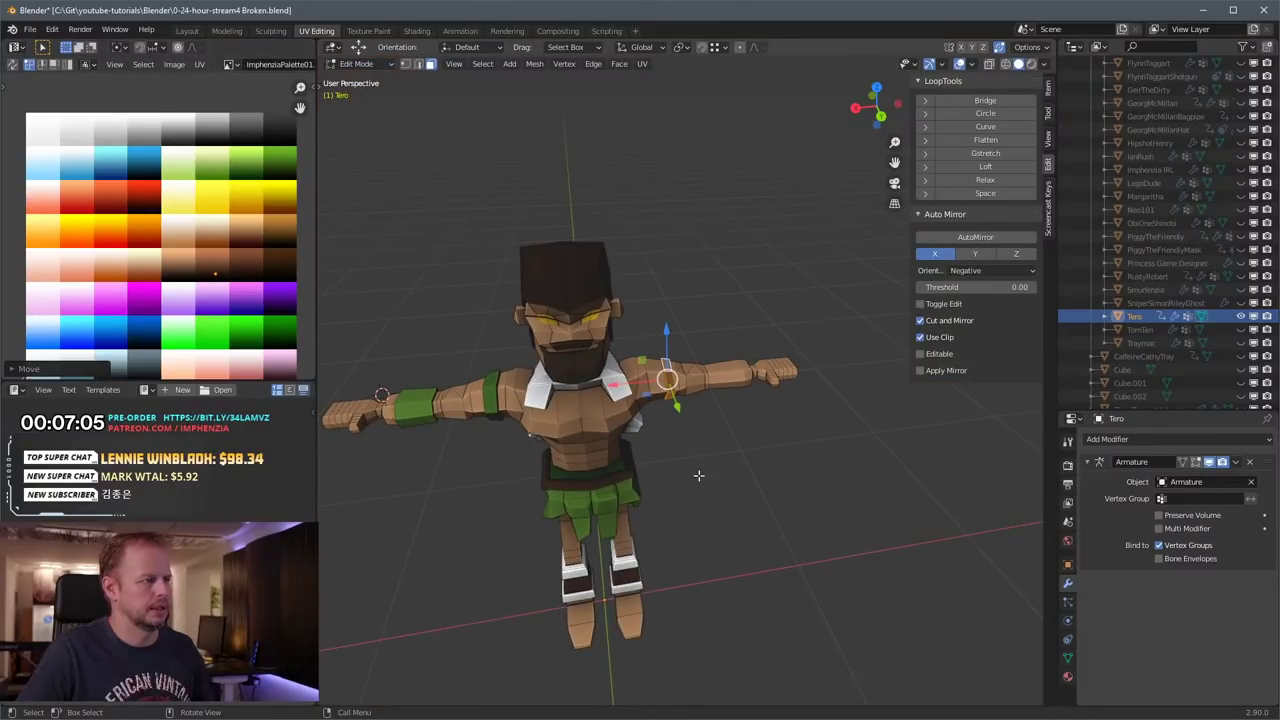
pyautogui.moveTo(698, 476); pyautogui.dragTo(629, 404, button='middle')
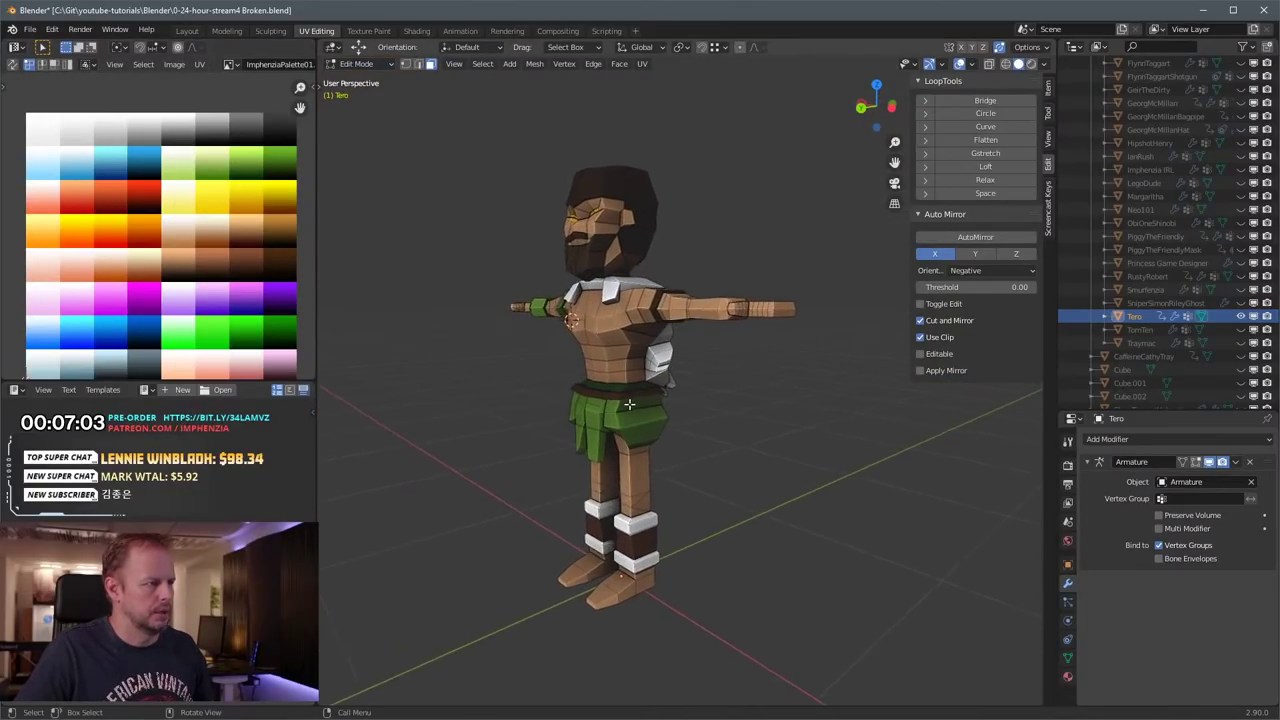
pyautogui.scroll(1, 629, 404)
pyautogui.keyDown('shift'); pyautogui.moveTo(632, 590); pyautogui.dragTo(654, 545, button='middle'); pyautogui.keyUp('shift')
pyautogui.moveTo(654, 545); pyautogui.dragTo(720, 548, button='middle')
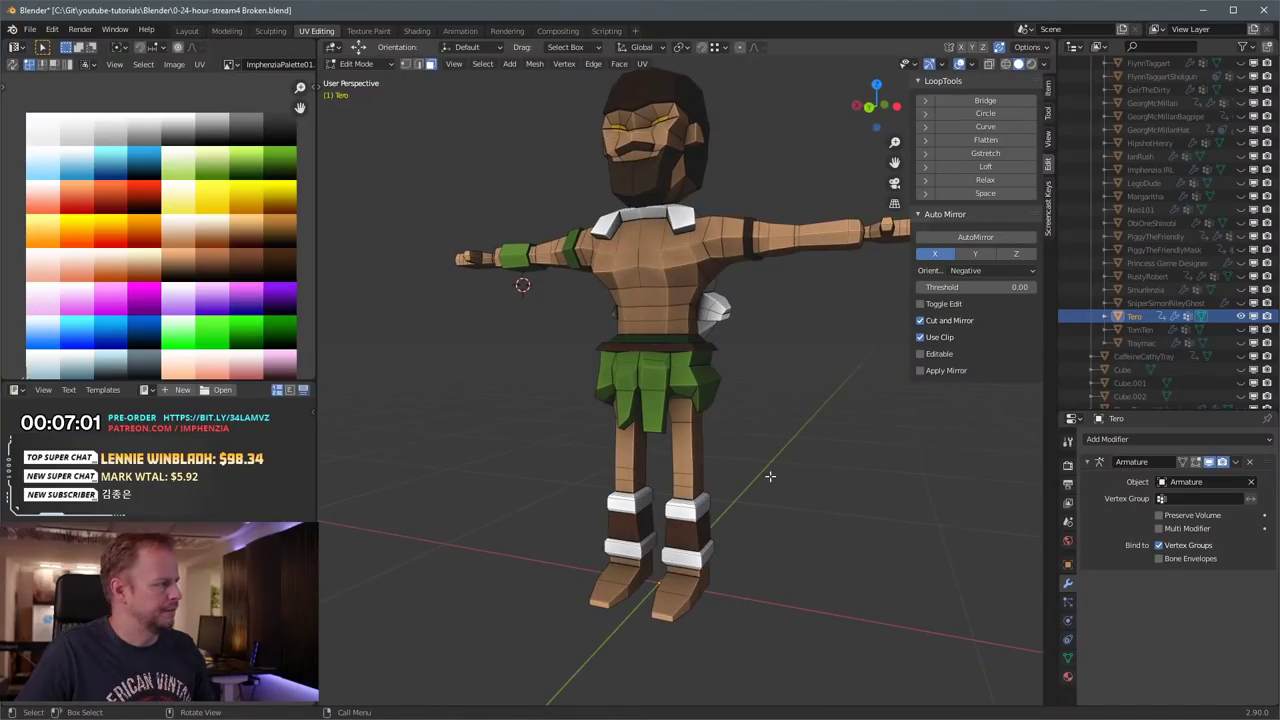
# Step: Move the green skirt's front side edge about -0.024 m along Y and adjust the rear side edge
pyautogui.moveTo(801, 417); pyautogui.dragTo(632, 358, button='middle')
pyautogui.keyDown('shift'); pyautogui.click(659, 363); pyautogui.keyUp('shift')
pyautogui.press('g')
pyautogui.click(645, 362)
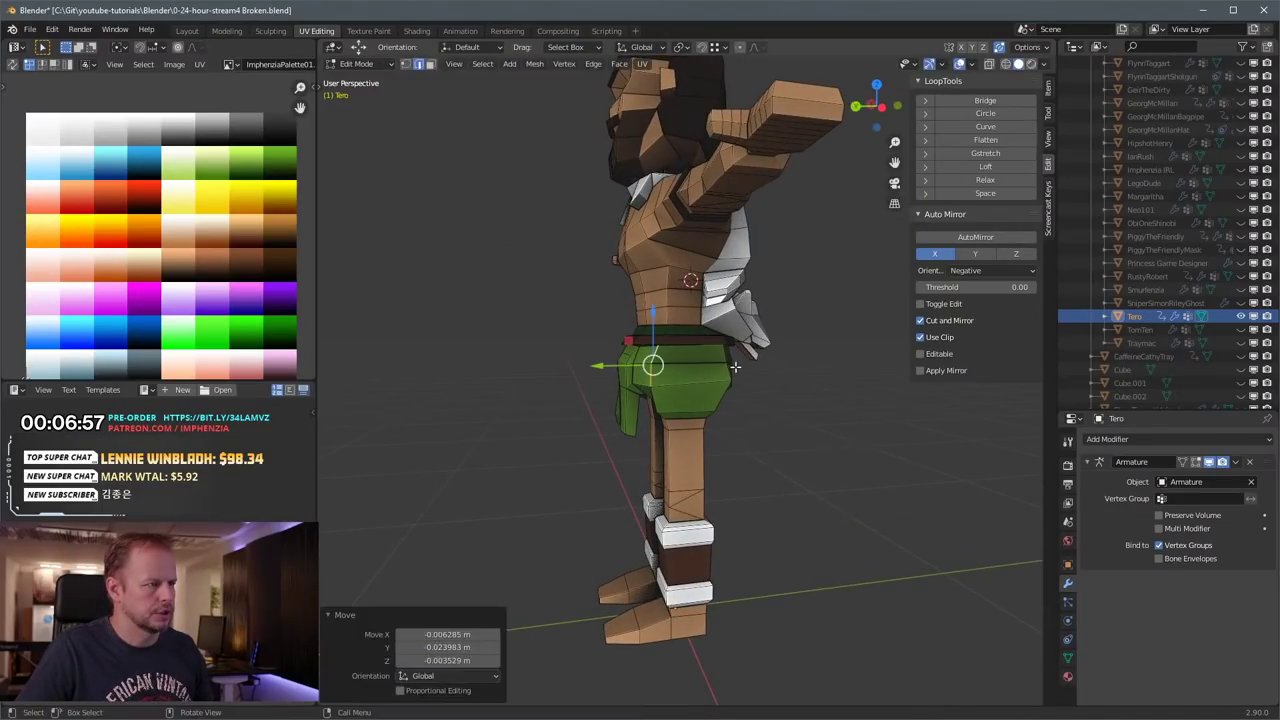
pyautogui.click(725, 358)
pyautogui.moveTo(726, 362); pyautogui.dragTo(723, 360)
# Step: Scale the upper side edges of the green skirt on the opposite hip to about 0.85 and nudge them along Y
pyautogui.moveTo(723, 360)
pyautogui.mouseDown(button='middle')
pyautogui.moveTo(751, 360)
pyautogui.moveTo(597, 371)
pyautogui.moveTo(722, 379)
pyautogui.mouseUp(button='middle')
pyautogui.click(622, 377)
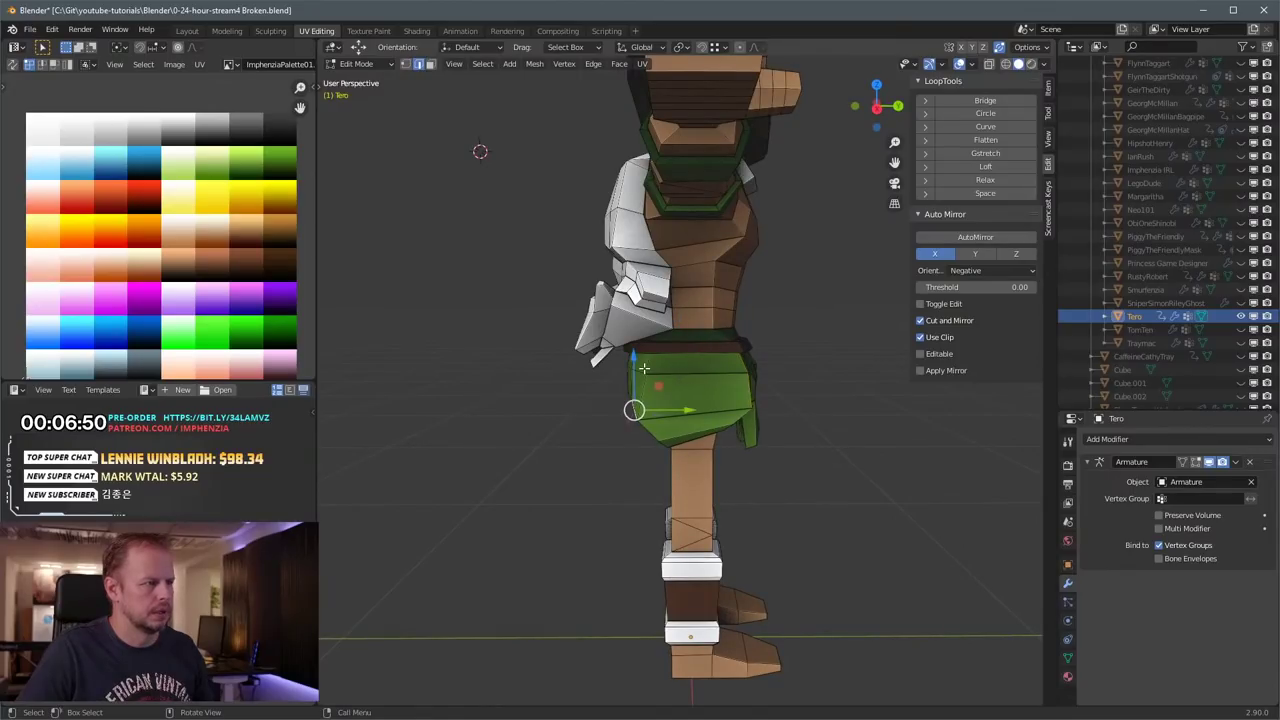
pyautogui.keyDown('shift'); pyautogui.click(739, 370); pyautogui.keyUp('shift')
pyautogui.press('g')
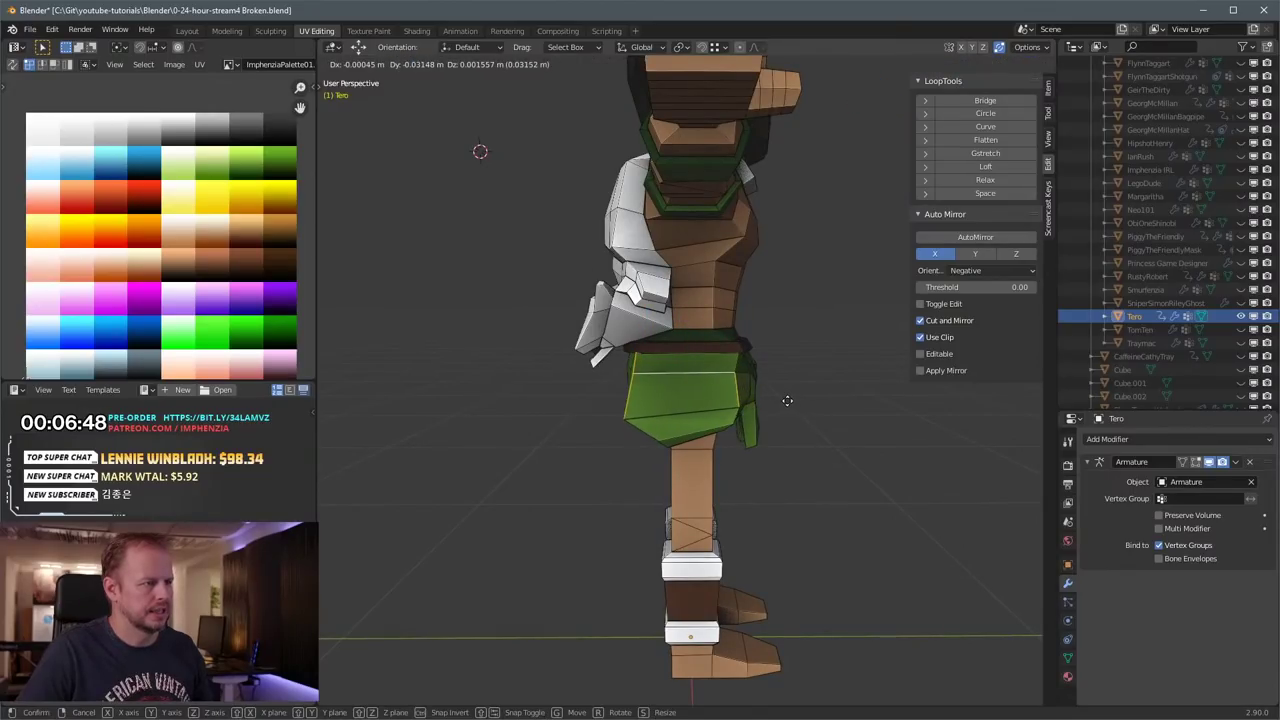
pyautogui.rightClick(788, 400)
pyautogui.keyDown('shift'); pyautogui.click(749, 365); pyautogui.keyUp('shift')
pyautogui.press('g')
pyautogui.rightClick(812, 383)
pyautogui.press('s')
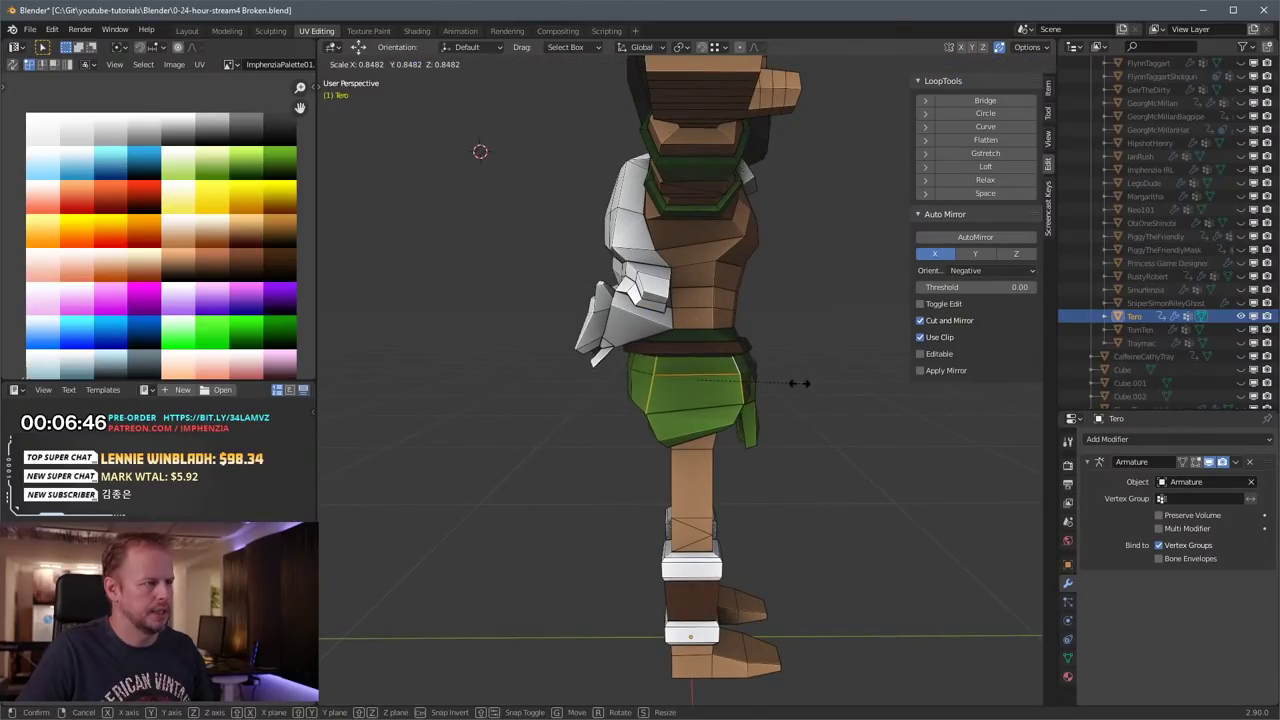
pyautogui.click(801, 382)
pyautogui.scroll(-3, 737, 429)
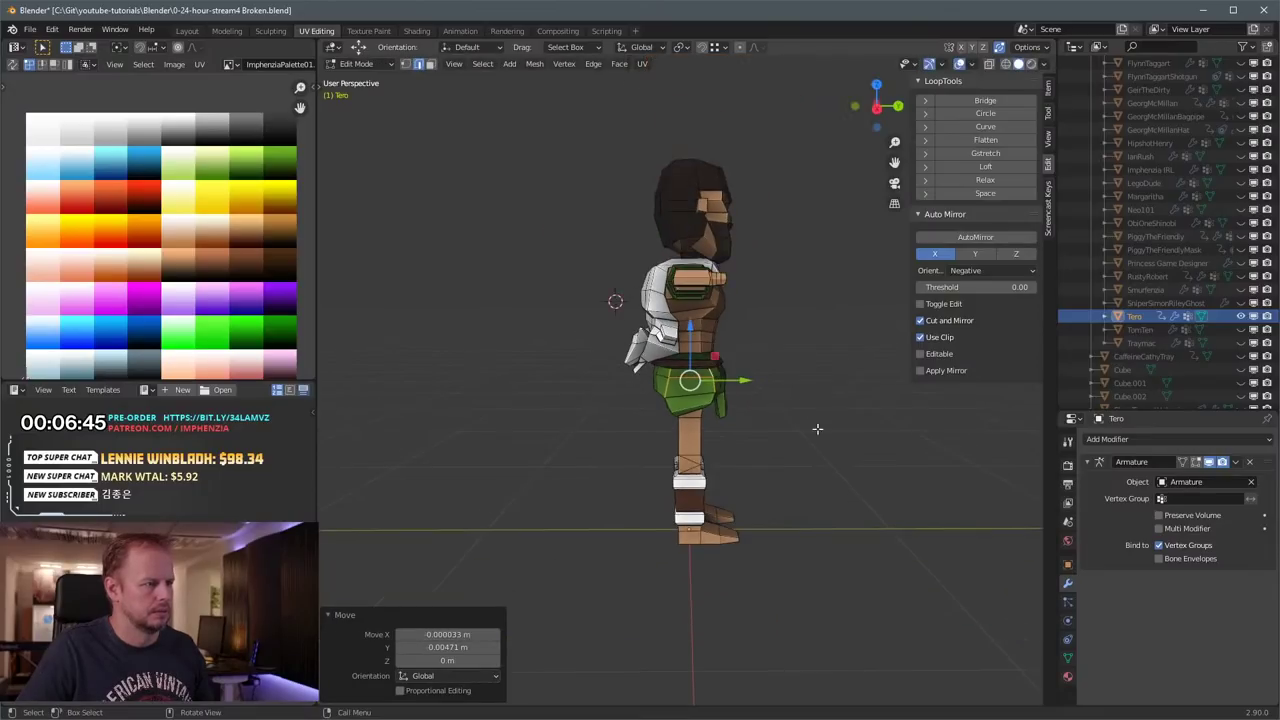
# Step: Save the file from Object Mode and return to editing the Tero mesh
pyautogui.press('Tab')
pyautogui.moveTo(737, 429); pyautogui.dragTo(797, 462, button='middle')
pyautogui.scroll(6, 710, 440)
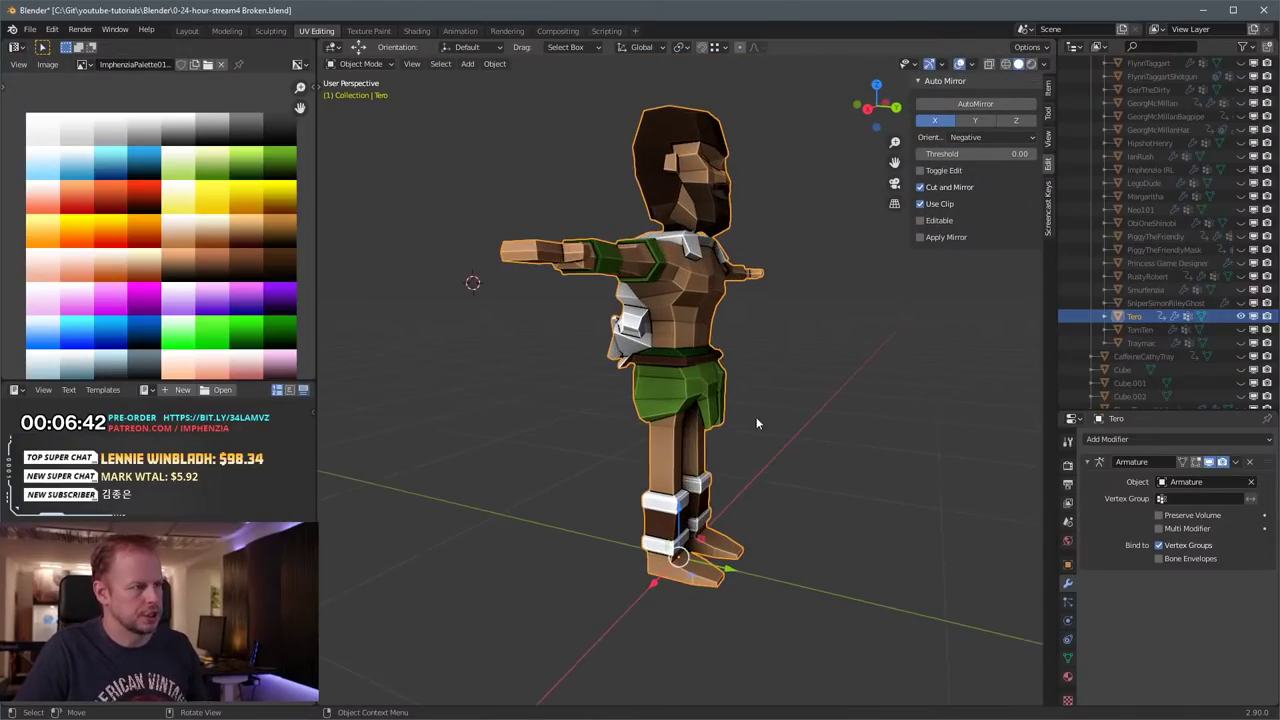
pyautogui.scroll(-5, 710, 440)
pyautogui.moveTo(754, 420); pyautogui.dragTo(702, 358, button='middle')
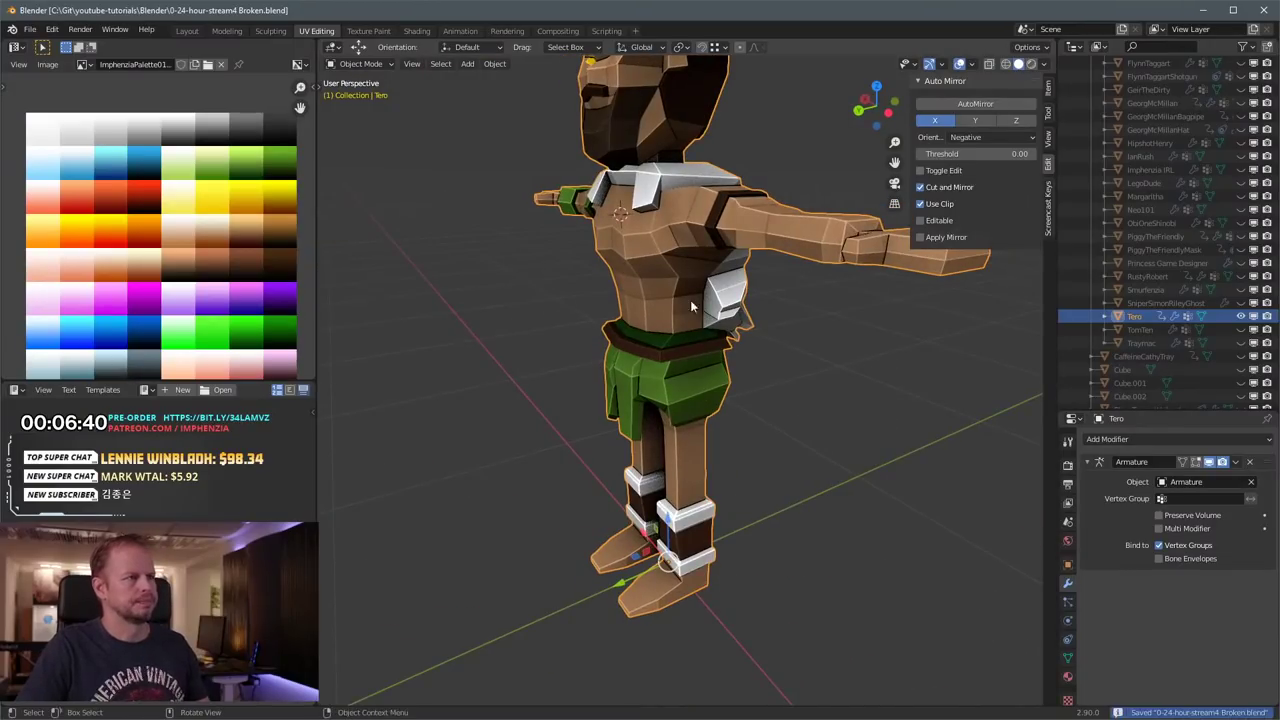
pyautogui.moveTo(690, 306); pyautogui.dragTo(747, 318, button='middle')
pyautogui.scroll(2, 747, 318)
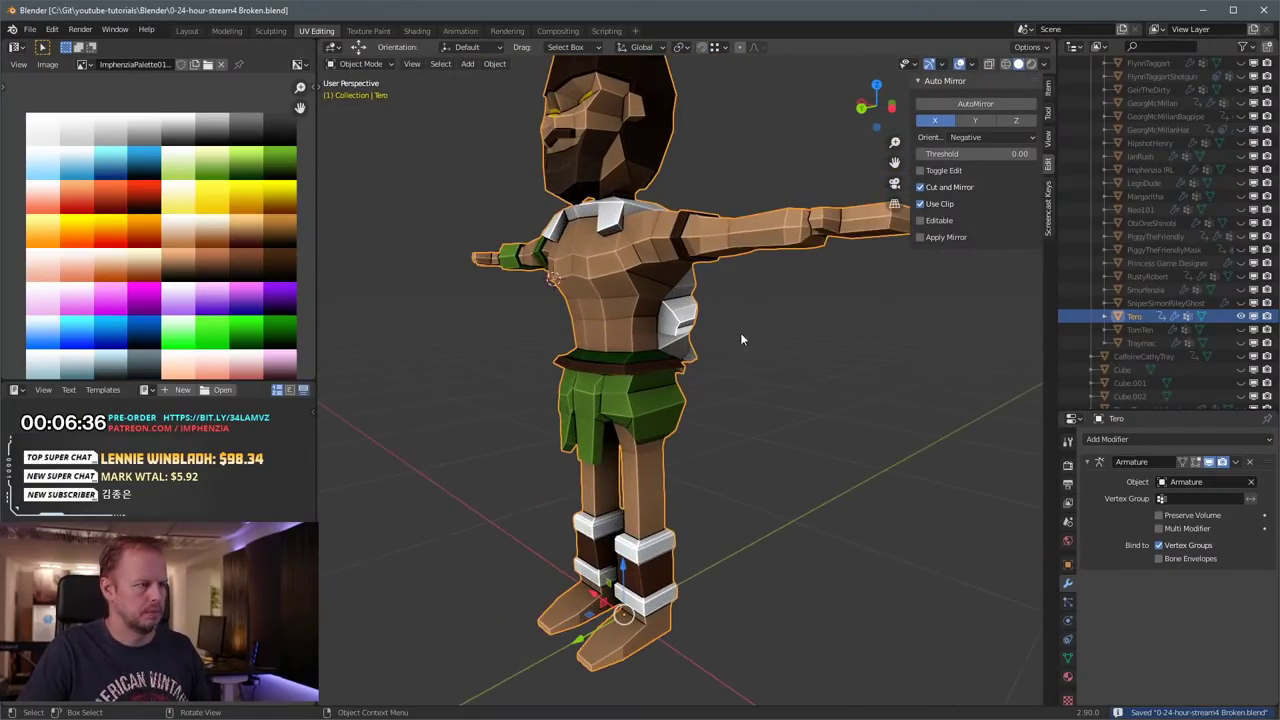
pyautogui.moveTo(689, 492); pyautogui.dragTo(657, 486, button='middle')
pyautogui.scroll(1, 657, 486)
pyautogui.press('h')
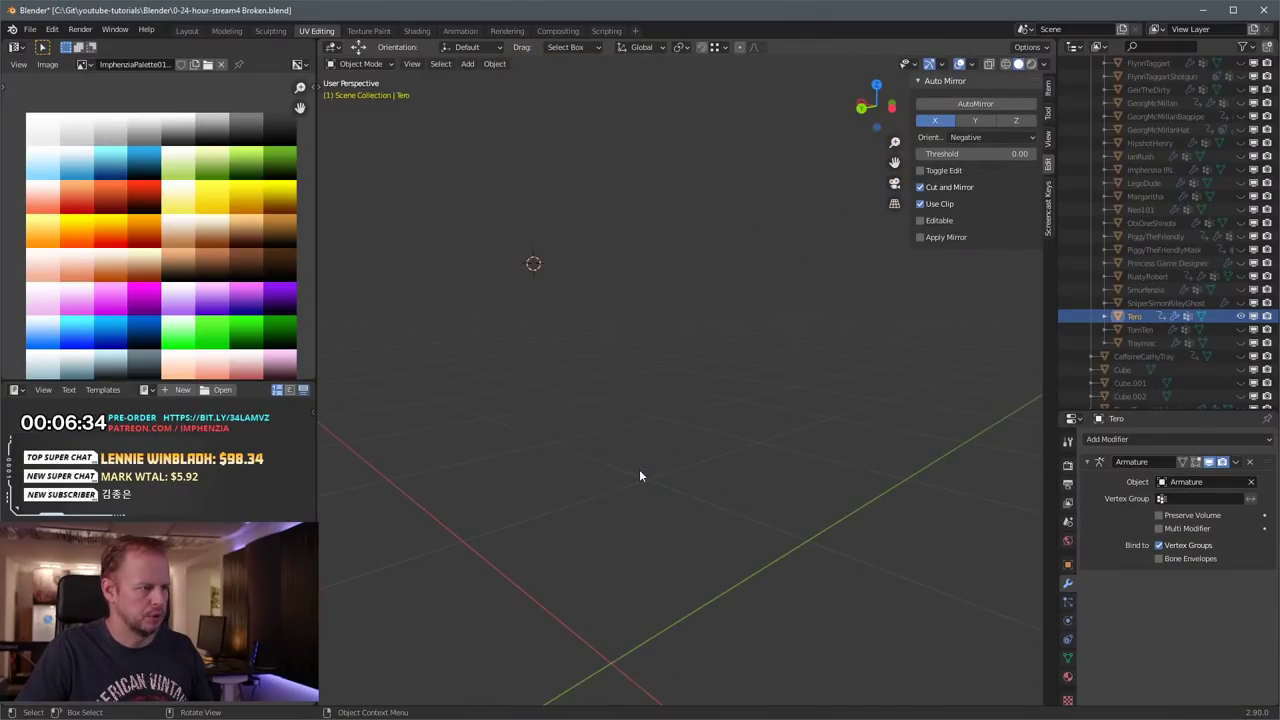
pyautogui.hotkey('ctrl', 'z')
pyautogui.press('Tab')
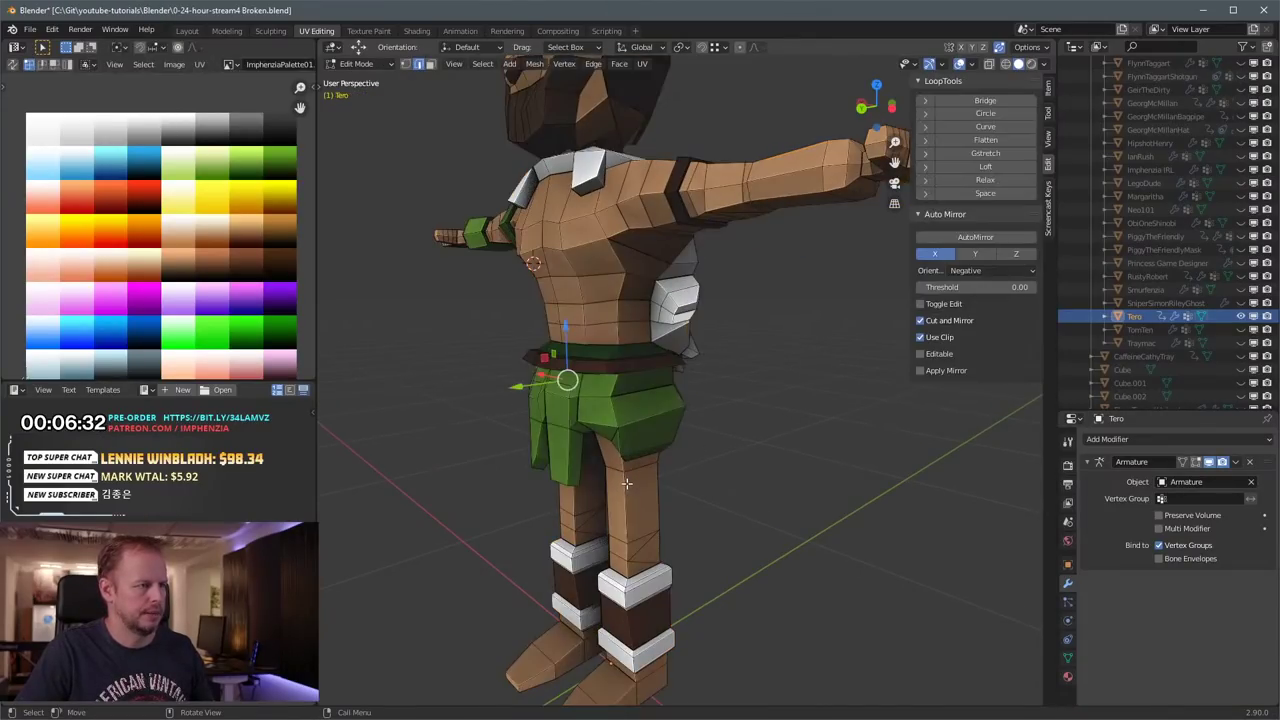
# Step: Try to widen one thigh by scaling its edge loop to 1.353 and enlarging a new loop cut below it
pyautogui.keyDown('alt'); pyautogui.click(632, 461); pyautogui.keyUp('alt')
pyautogui.press('s')
pyautogui.click(746, 463)
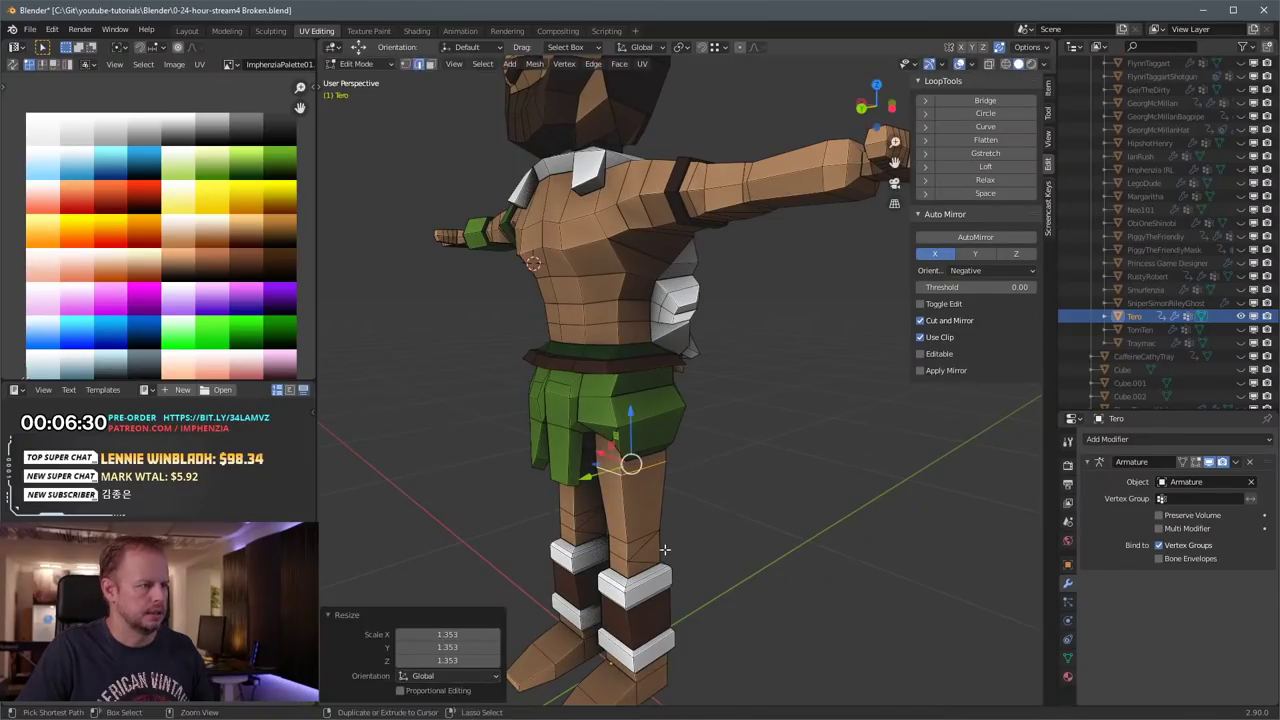
pyautogui.click(634, 521)
pyautogui.click(635, 525)
pyautogui.press('s')
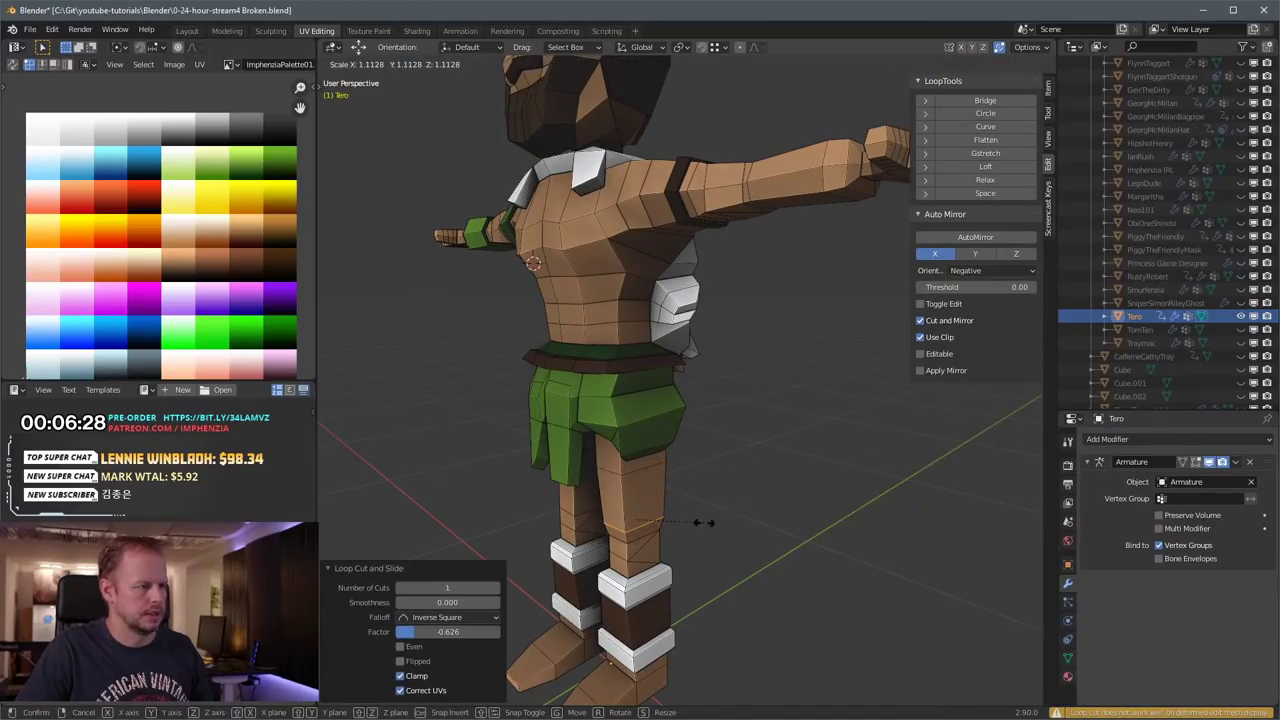
pyautogui.click(700, 521)
pyautogui.hotkey('ctrl', 'z')
pyautogui.hotkey('ctrl', 'z')
pyautogui.hotkey('ctrl', 'z')
# Step: Select the edge loops around both upper thighs and scale them together to 1.446
pyautogui.moveTo(689, 500); pyautogui.dragTo(785, 480, button='middle')
pyautogui.scroll(3, 660, 428)
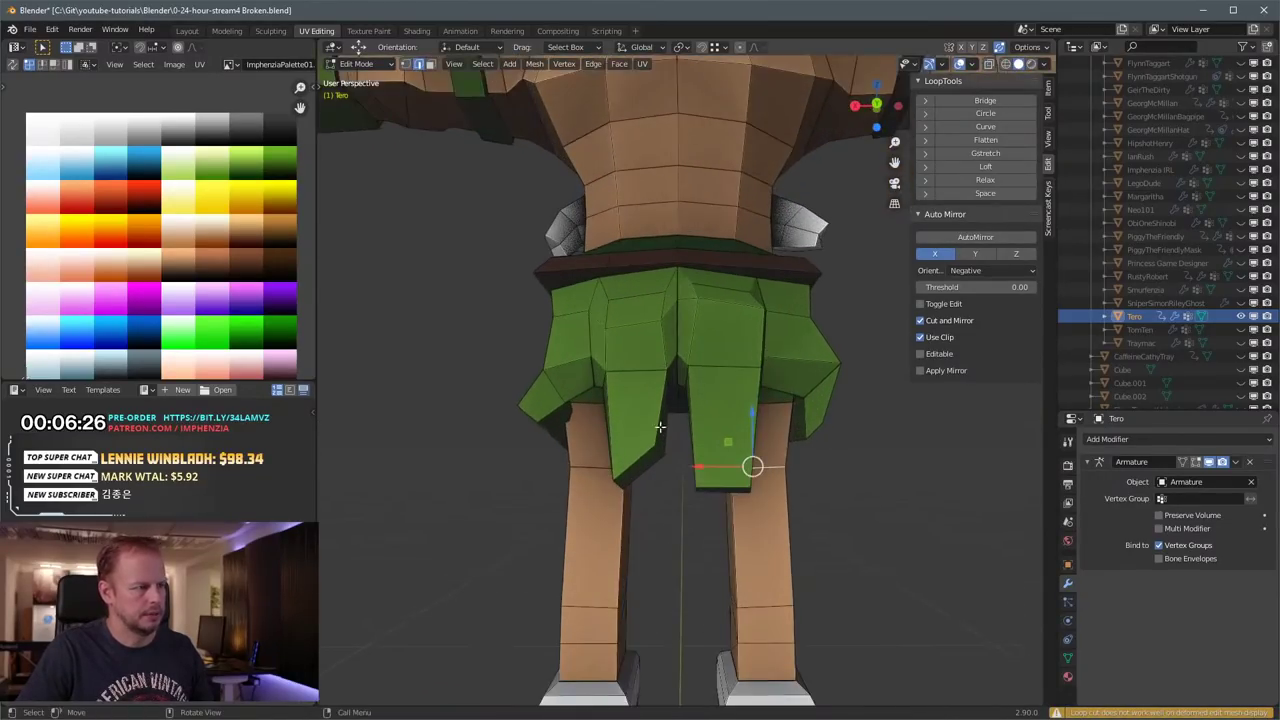
pyautogui.moveTo(660, 428); pyautogui.dragTo(634, 463, button='middle')
pyautogui.hotkey('alt', 'a')
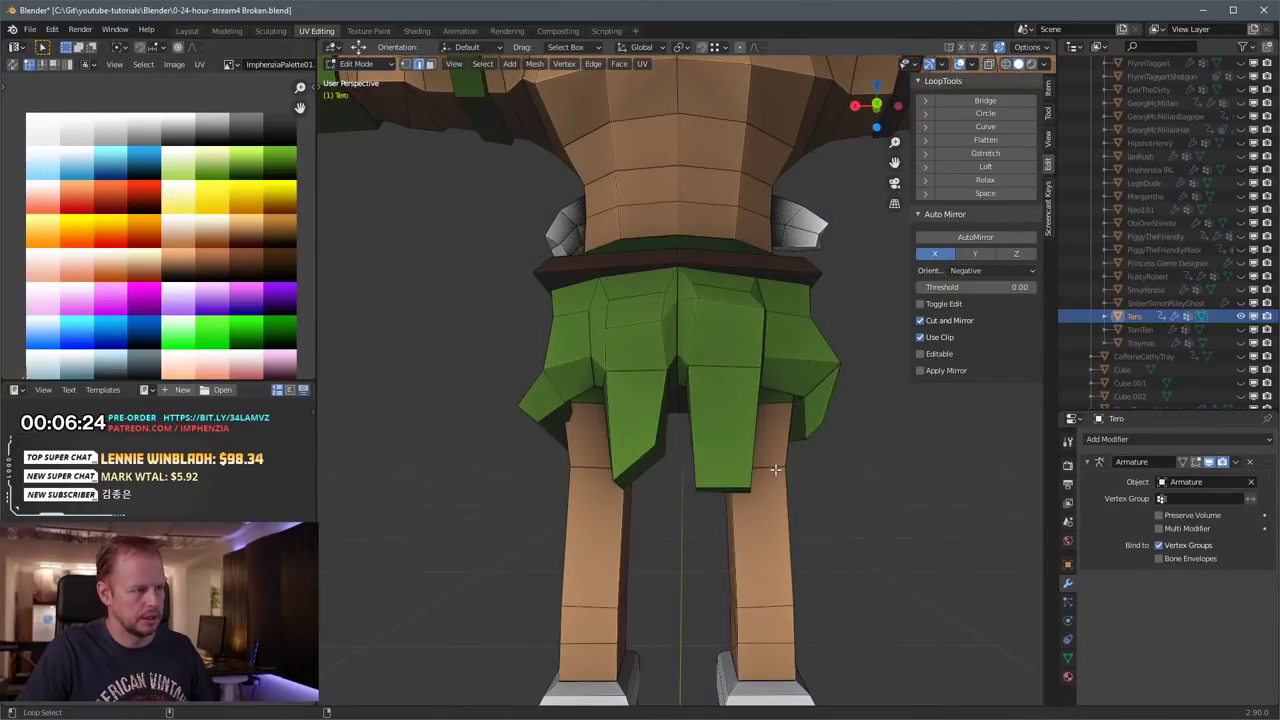
pyautogui.moveTo(640, 474); pyautogui.dragTo(673, 496, button='middle')
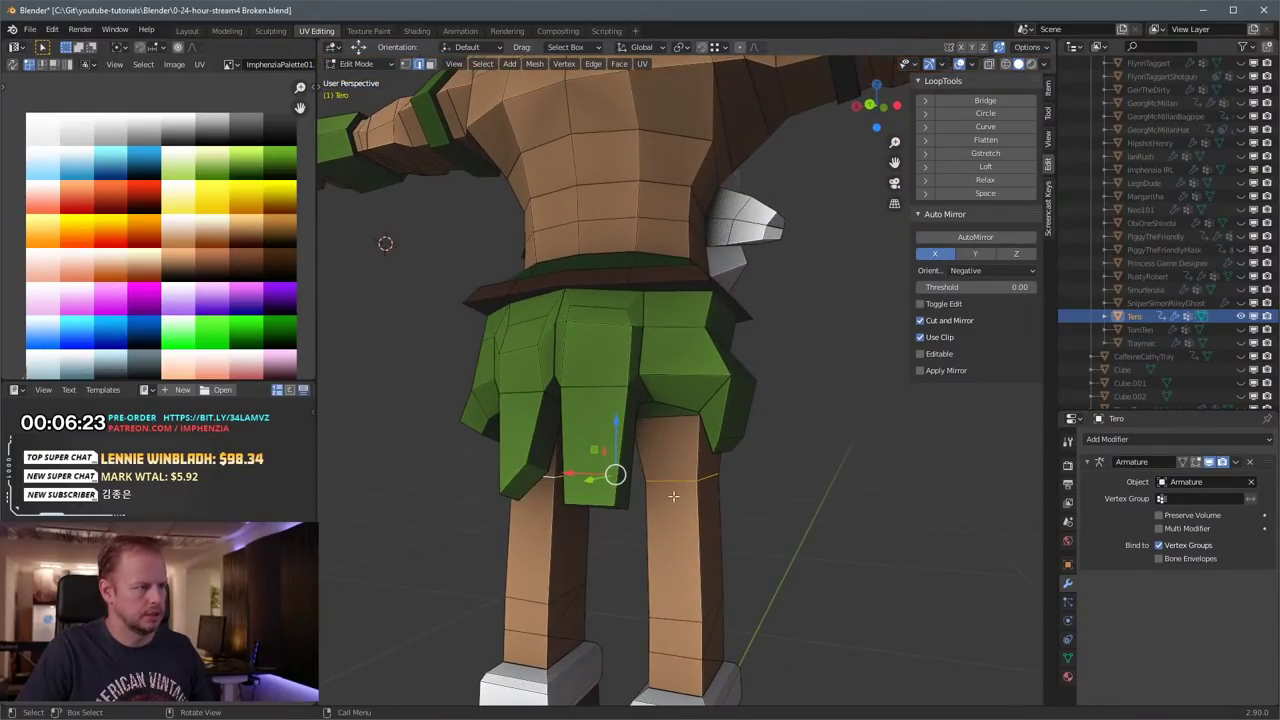
pyautogui.click(708, 571)
pyautogui.press('s')
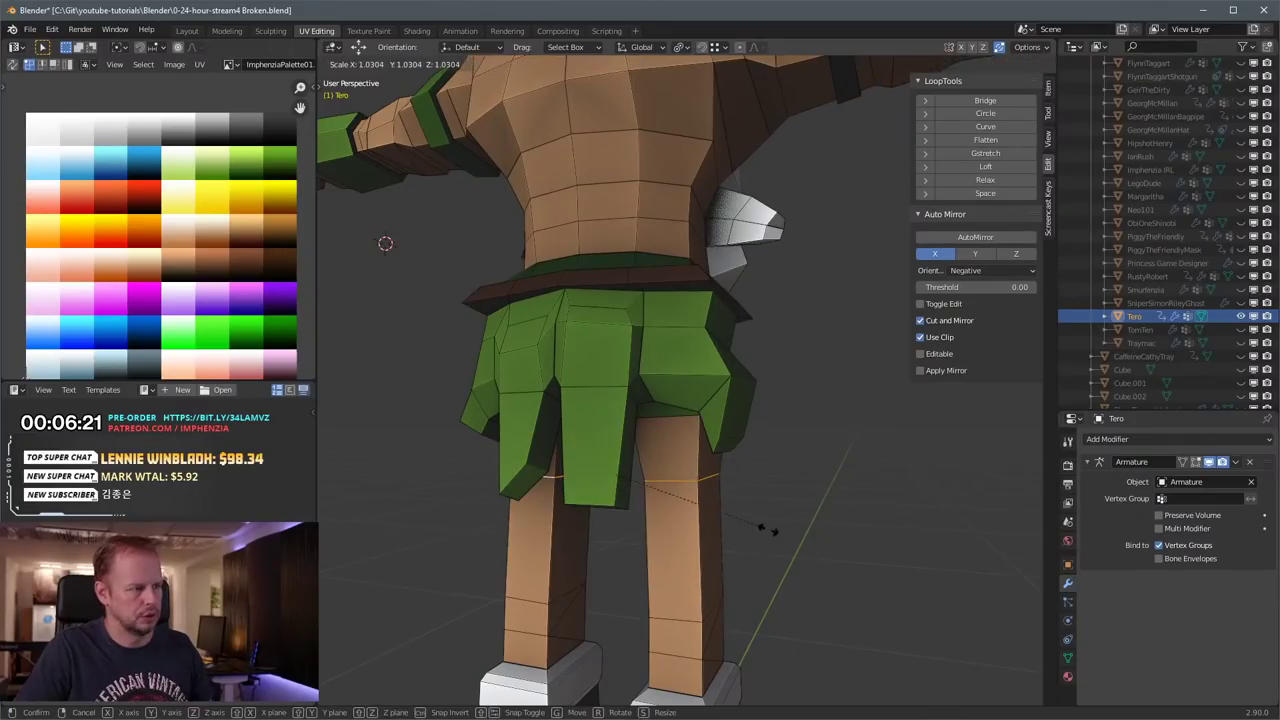
pyautogui.click(842, 503)
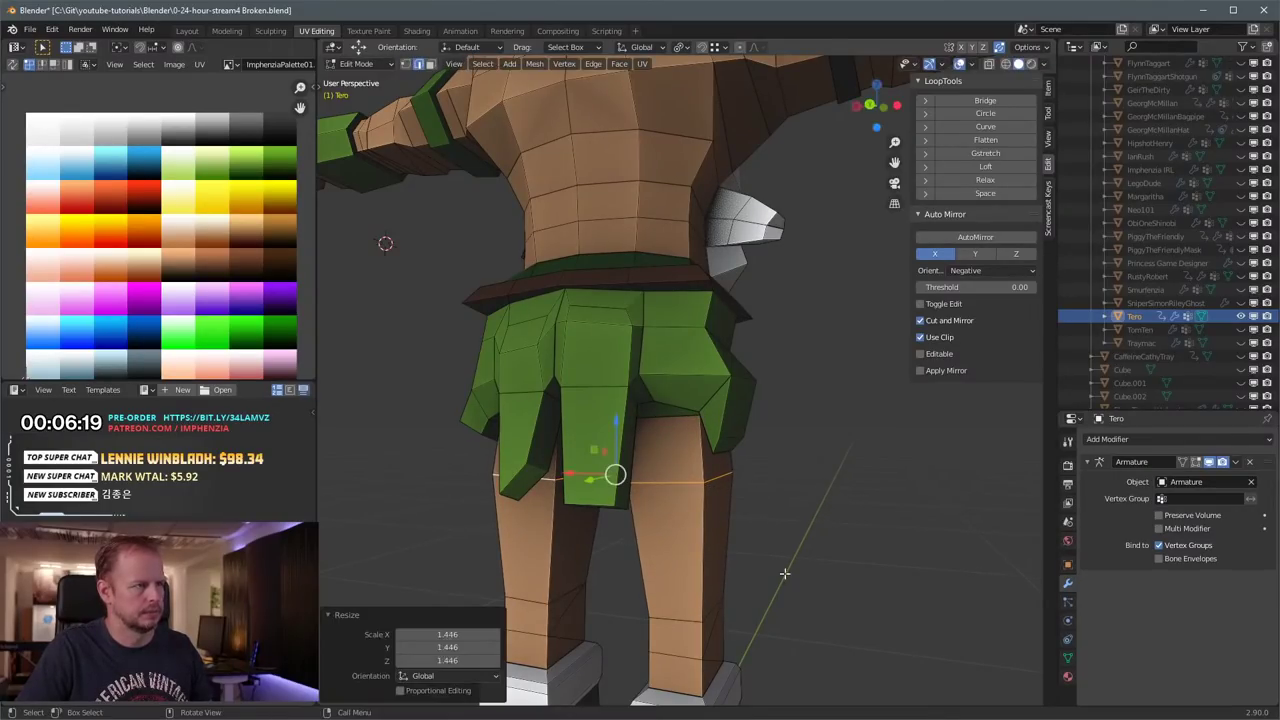
# Step: Add a loop cut to the lower thigh of each leg, just above the knee
pyautogui.press('a')
pyautogui.press('a')
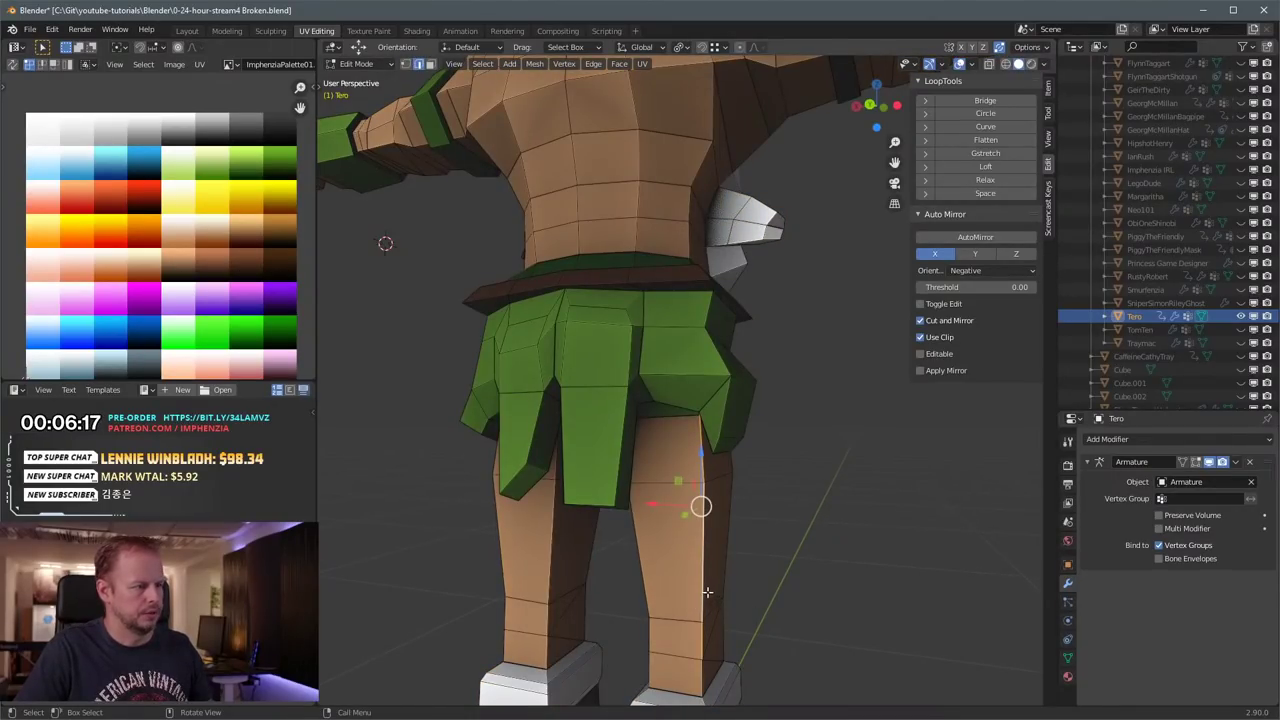
pyautogui.click(706, 562)
pyautogui.click(709, 610)
pyautogui.hotkey('ctrl', 'r')
pyautogui.click(546, 549)
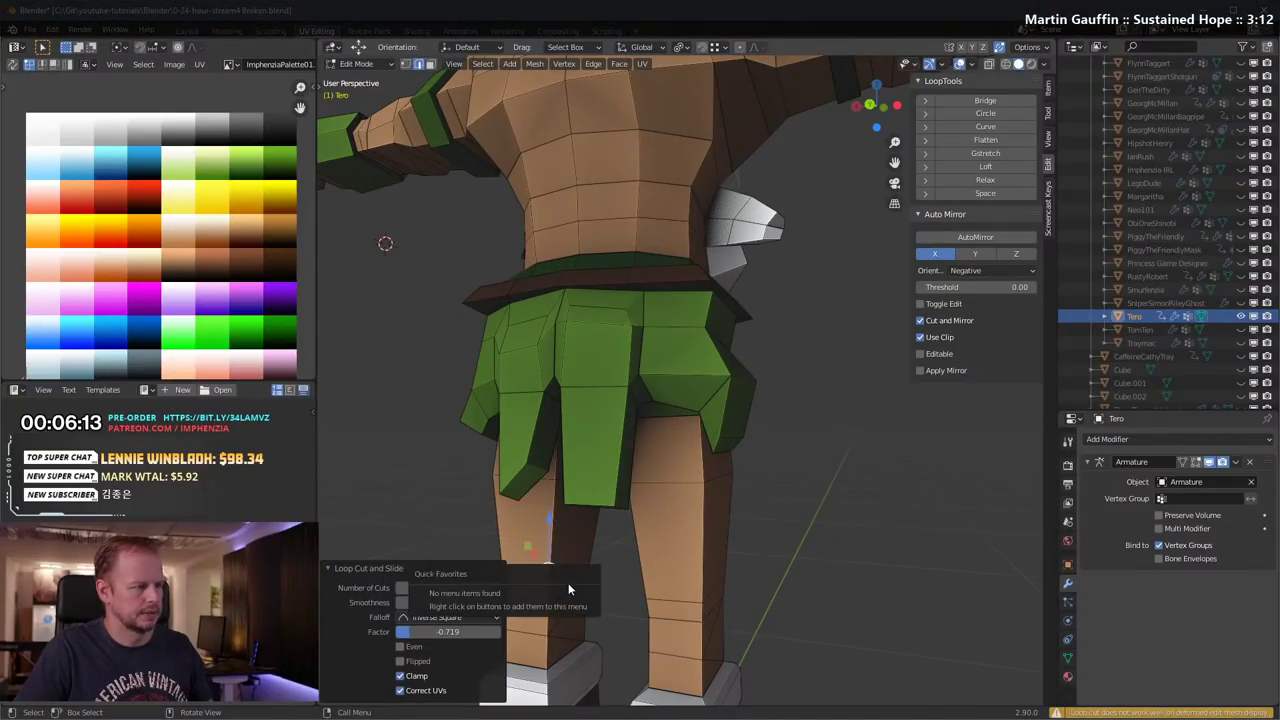
pyautogui.press('Escape')
# Step: Select the new loops above both knees and scale them to 1.308
pyautogui.press('a')
pyautogui.press('a')
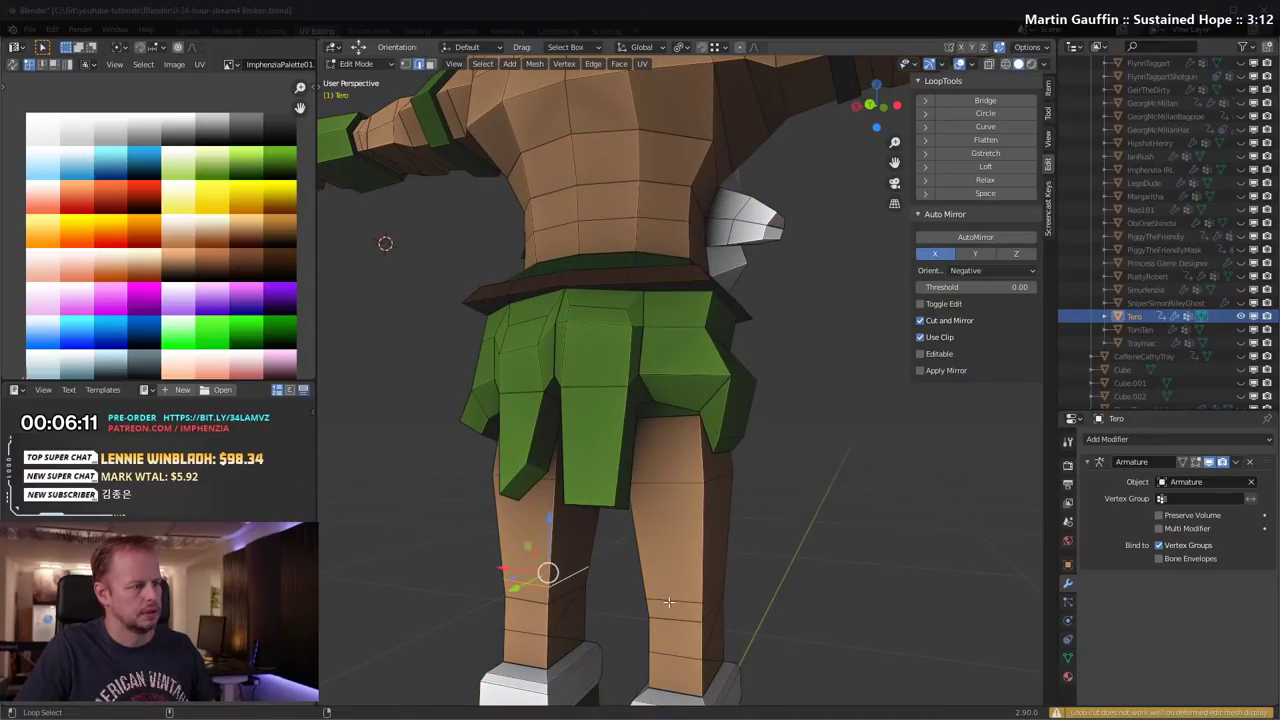
pyautogui.click(853, 558)
pyautogui.scroll(-4, 847, 562)
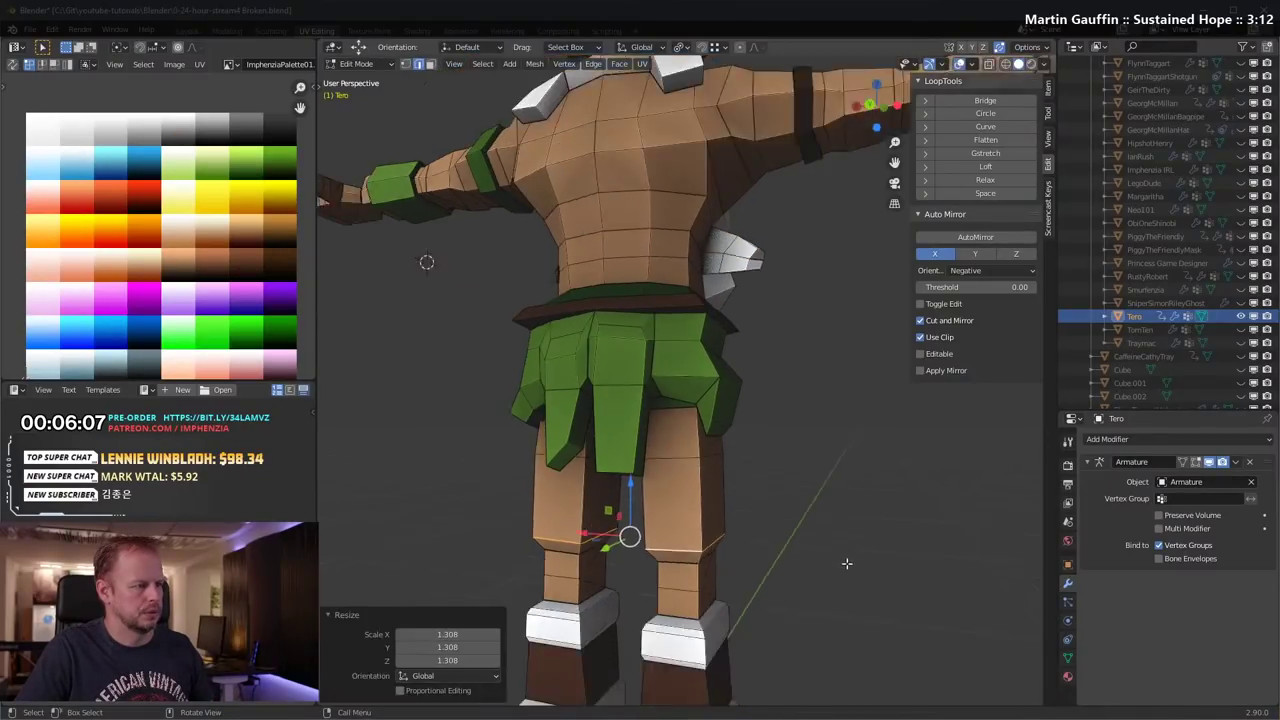
# Step: Reselect the upper thigh loops just below the skirt and scale them to 1.123
pyautogui.moveTo(846, 563); pyautogui.dragTo(783, 577, button='middle')
pyautogui.press('a')
pyautogui.press('a')
pyautogui.moveTo(638, 442); pyautogui.dragTo(683, 437, button='middle')
pyautogui.moveTo(894, 471); pyautogui.dragTo(860, 470, button='middle')
pyautogui.press('s')
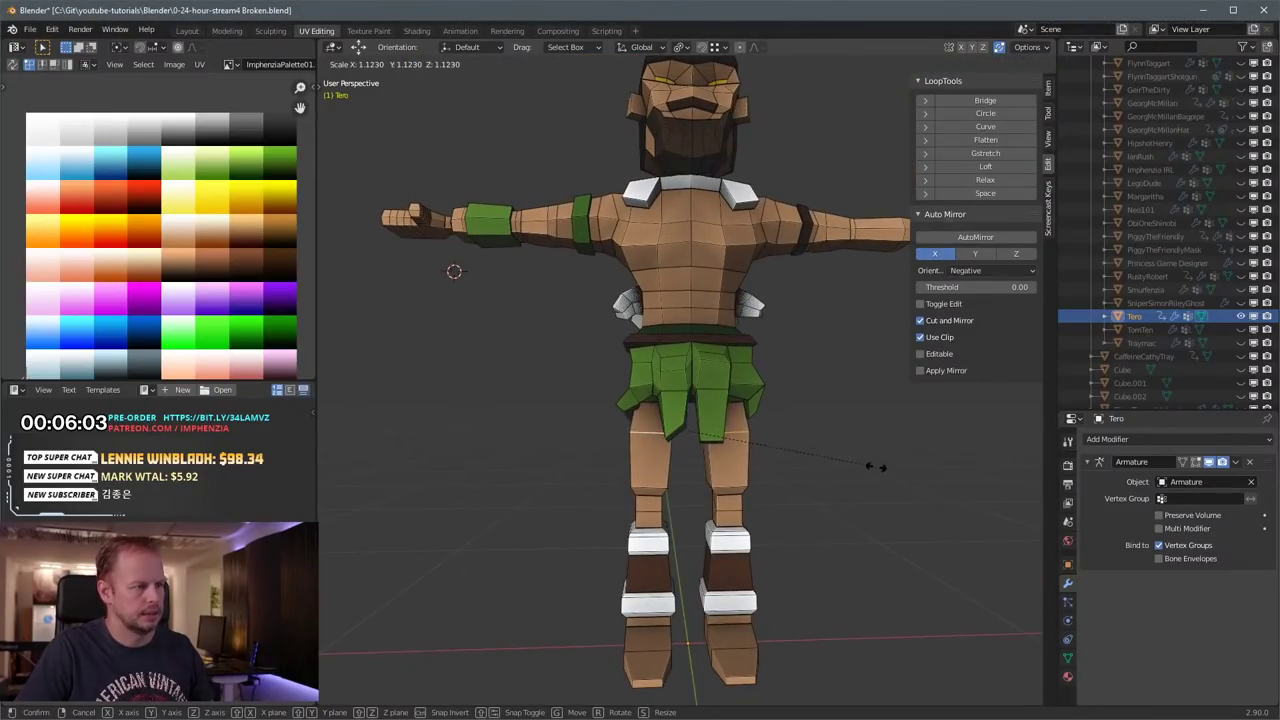
pyautogui.click(876, 466)
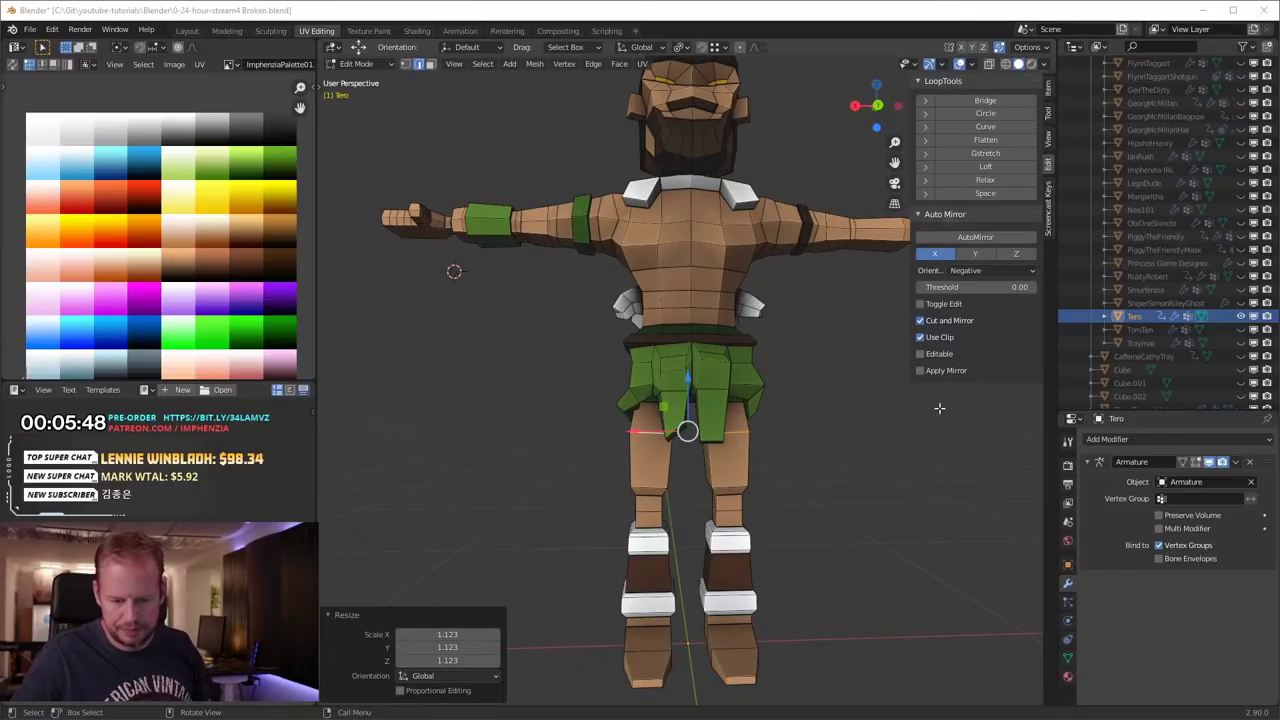
# Step: Return to Object Mode, save the file and examine the whole character's proportions
pyautogui.scroll(-3, 809, 337)
pyautogui.moveTo(826, 320); pyautogui.dragTo(724, 390, button='middle')
pyautogui.scroll(-2, 724, 390)
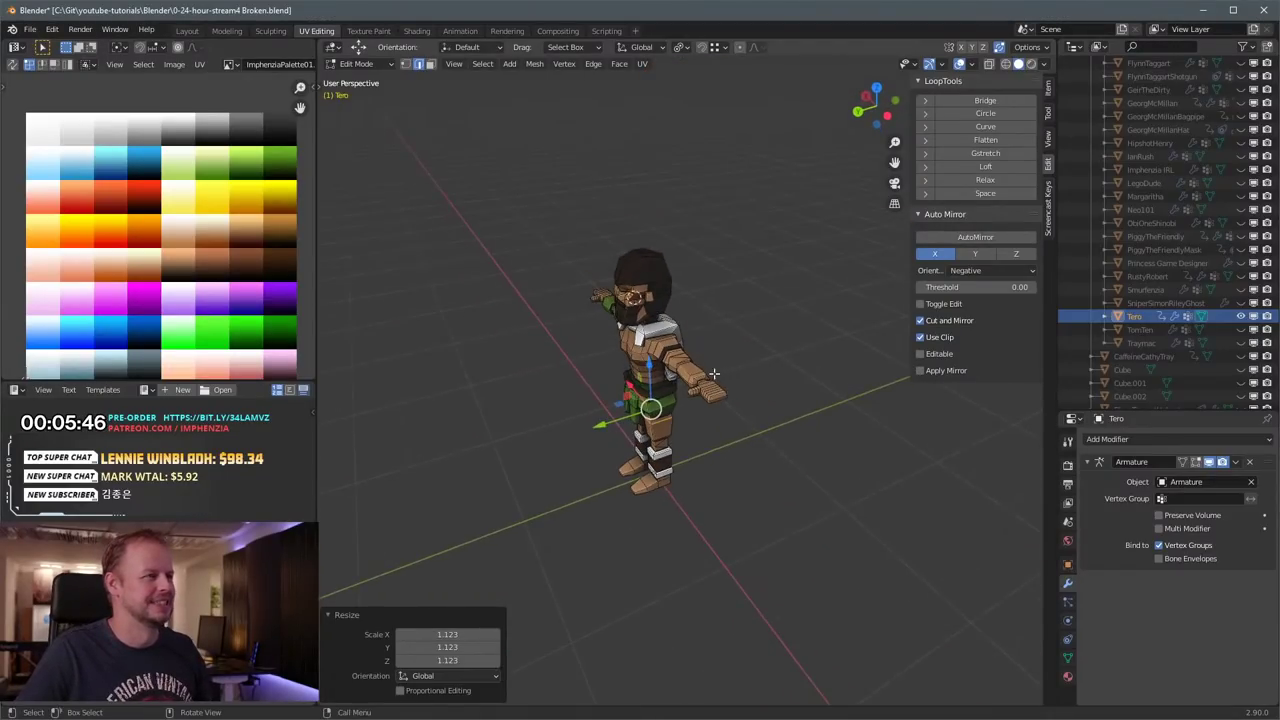
pyautogui.scroll(6, 722, 338)
pyautogui.press('Tab')
pyautogui.scroll(-3, 578, 297)
pyautogui.moveTo(594, 255); pyautogui.dragTo(706, 251, button='middle')
pyautogui.scroll(-2, 706, 251)
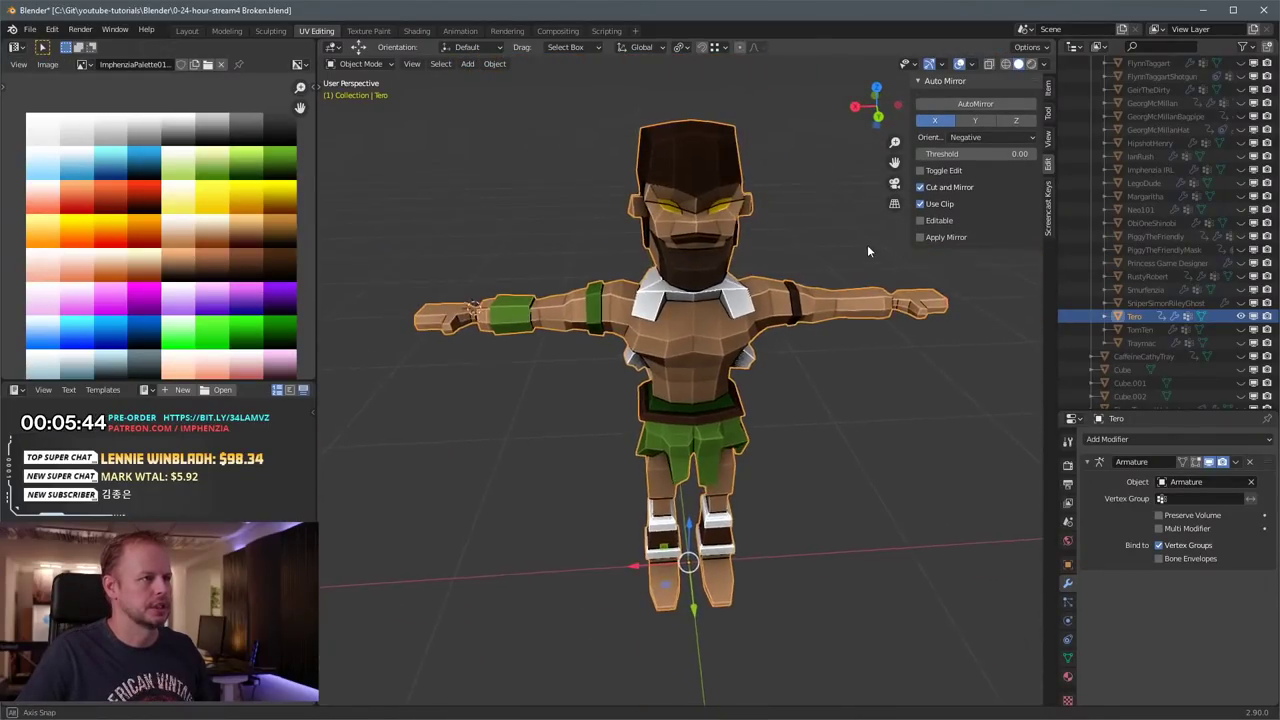
pyautogui.moveTo(867, 244); pyautogui.dragTo(793, 254, button='middle')
pyautogui.scroll(2, 793, 254)
pyautogui.scroll(-3, 800, 256)
pyautogui.moveTo(722, 425); pyautogui.dragTo(794, 414, button='middle')
pyautogui.scroll(4, 794, 414)
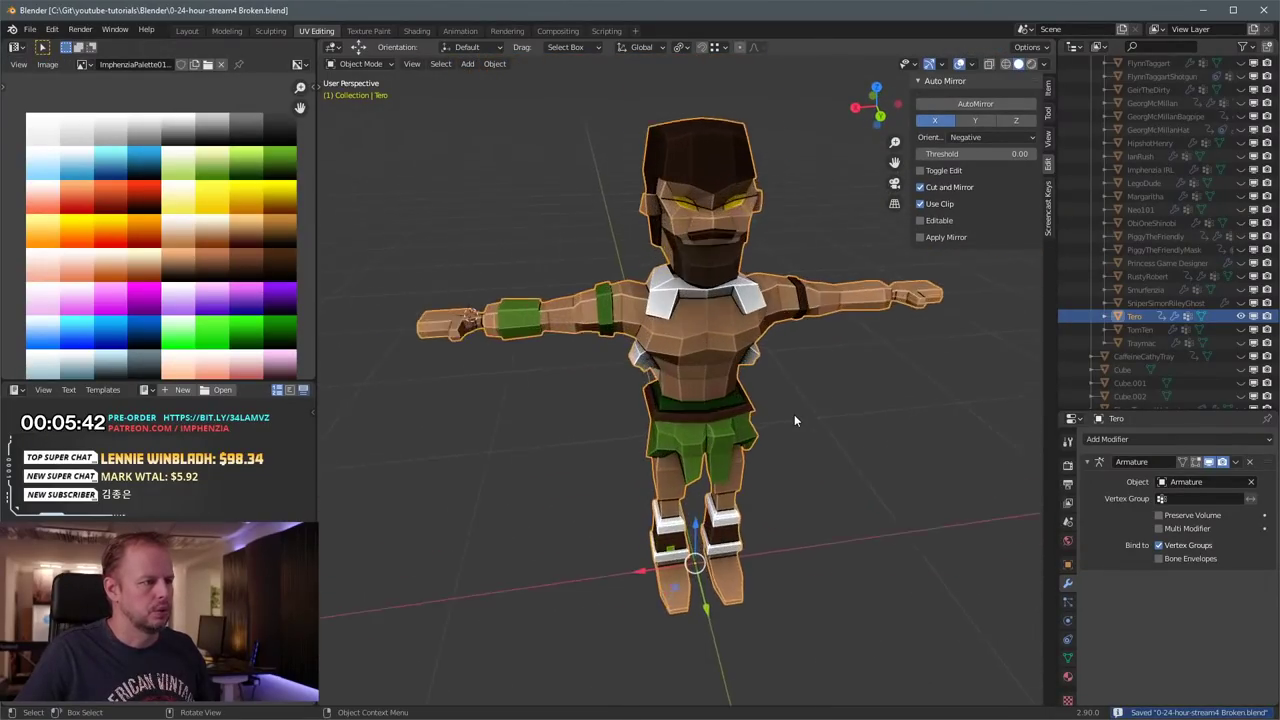
pyautogui.press('Tab')
pyautogui.scroll(-4, 778, 375)
pyautogui.press('Tab')
pyautogui.scroll(3, 778, 375)
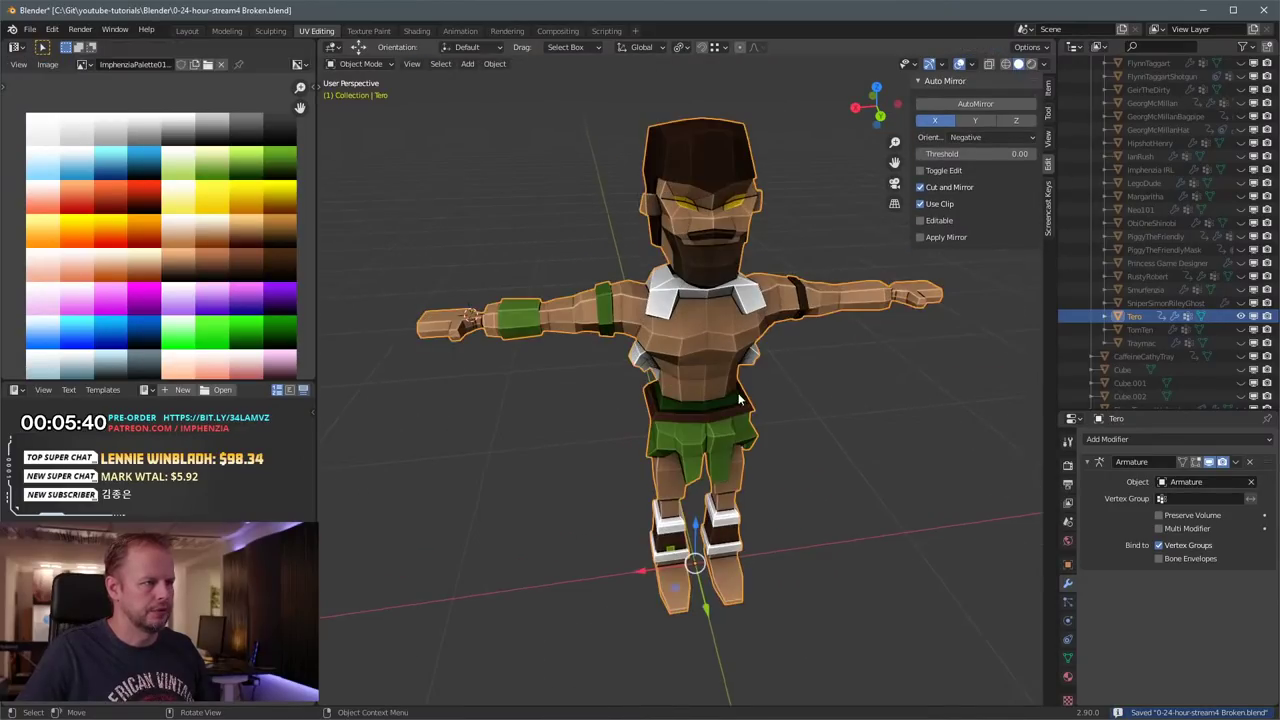
# Step: Unhide the armature and parent the Tero mesh to it with automatic weights
pyautogui.scroll(5, 1191, 172)
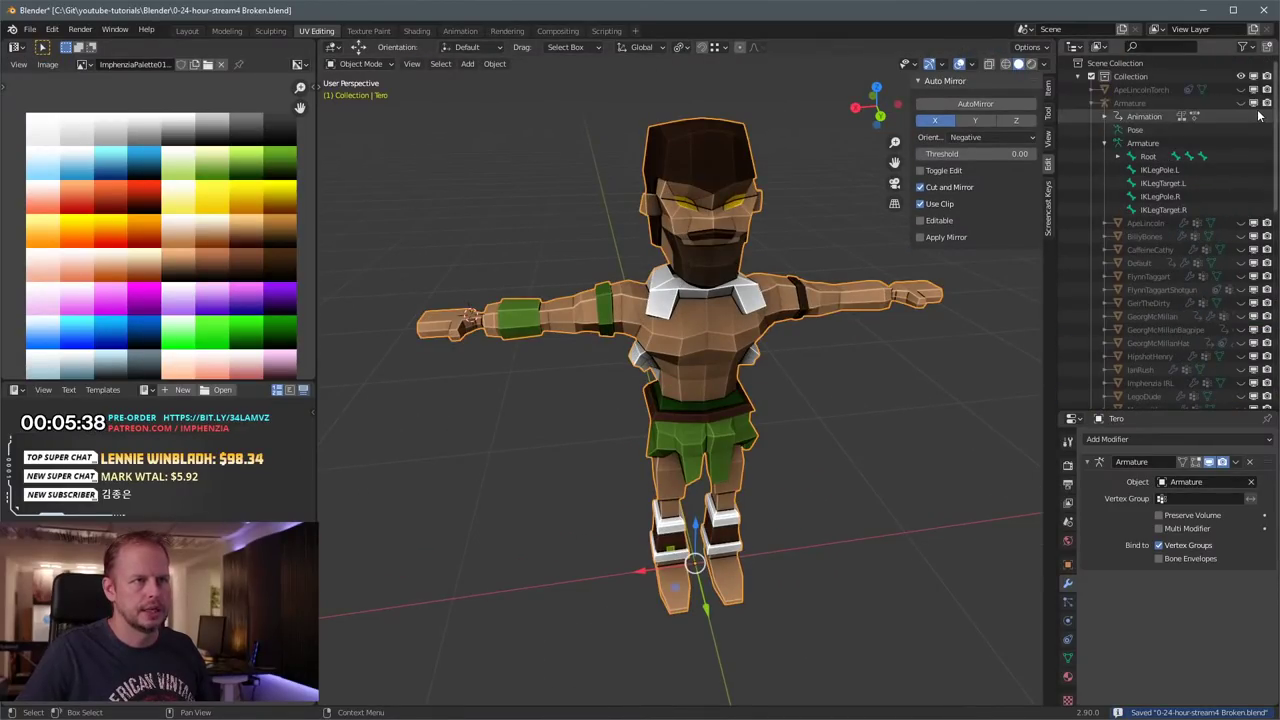
pyautogui.click(1241, 103)
pyautogui.scroll(-2, 860, 366)
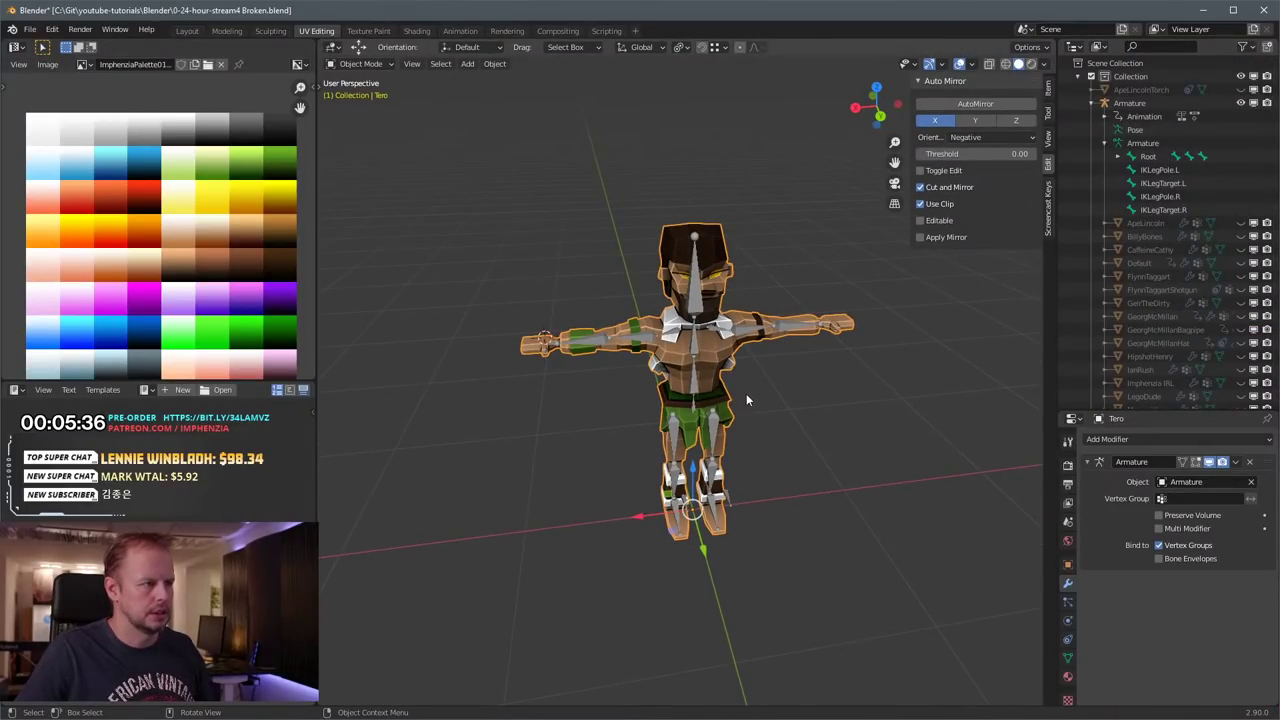
pyautogui.scroll(3, 746, 399)
pyautogui.click(709, 318)
pyautogui.hotkey('ctrl', 'p')
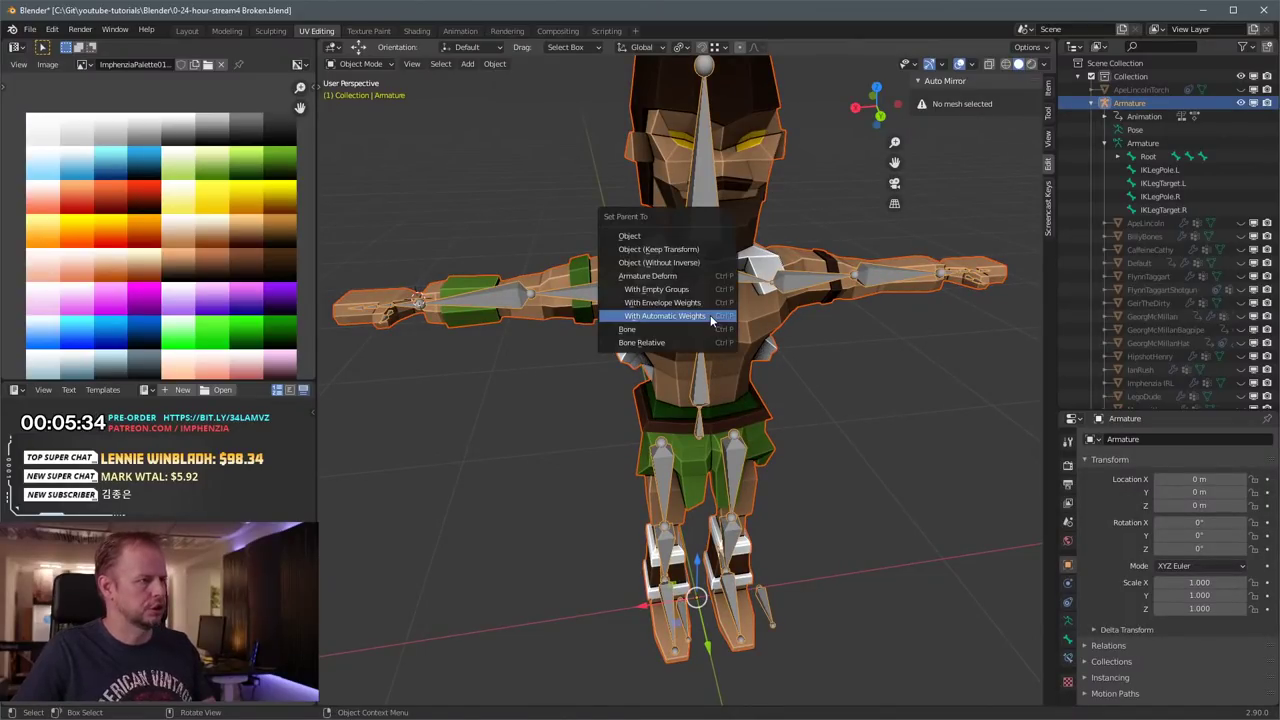
pyautogui.click(706, 320)
# Step: Select the armature and switch it to Pose Mode
pyautogui.moveTo(842, 376); pyautogui.dragTo(669, 372, button='middle')
pyautogui.click(668, 382)
pyautogui.hotkey('ctrl', 'Tab')
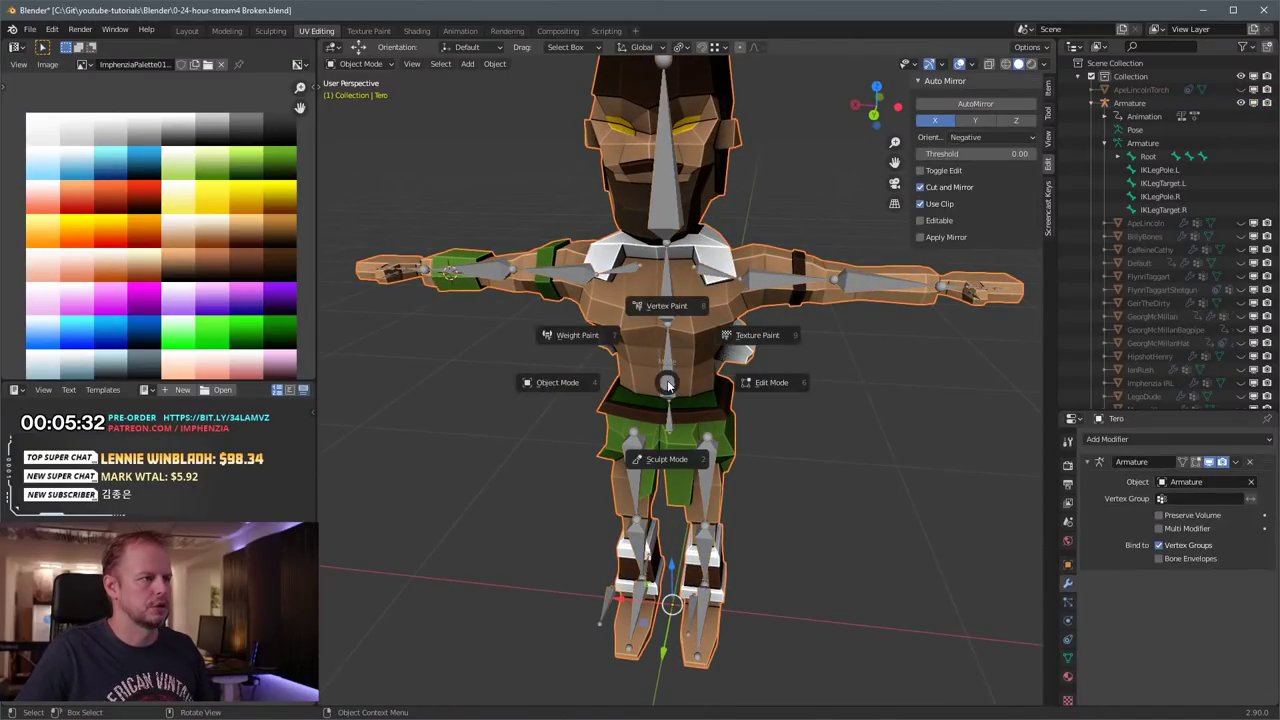
pyautogui.press('Escape')
pyautogui.click(670, 371)
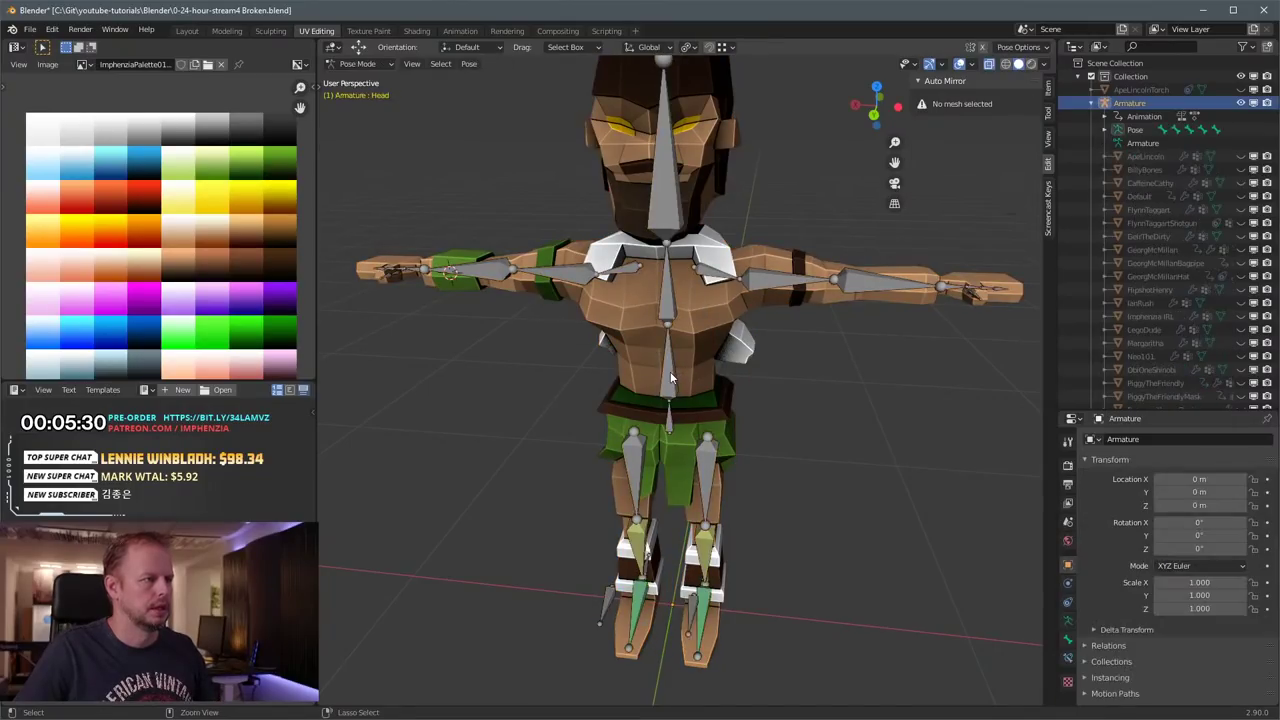
pyautogui.hotkey('ctrl', 'Tab')
# Step: Test the skinning by moving the Root bone and cancelling each move
pyautogui.press('g')
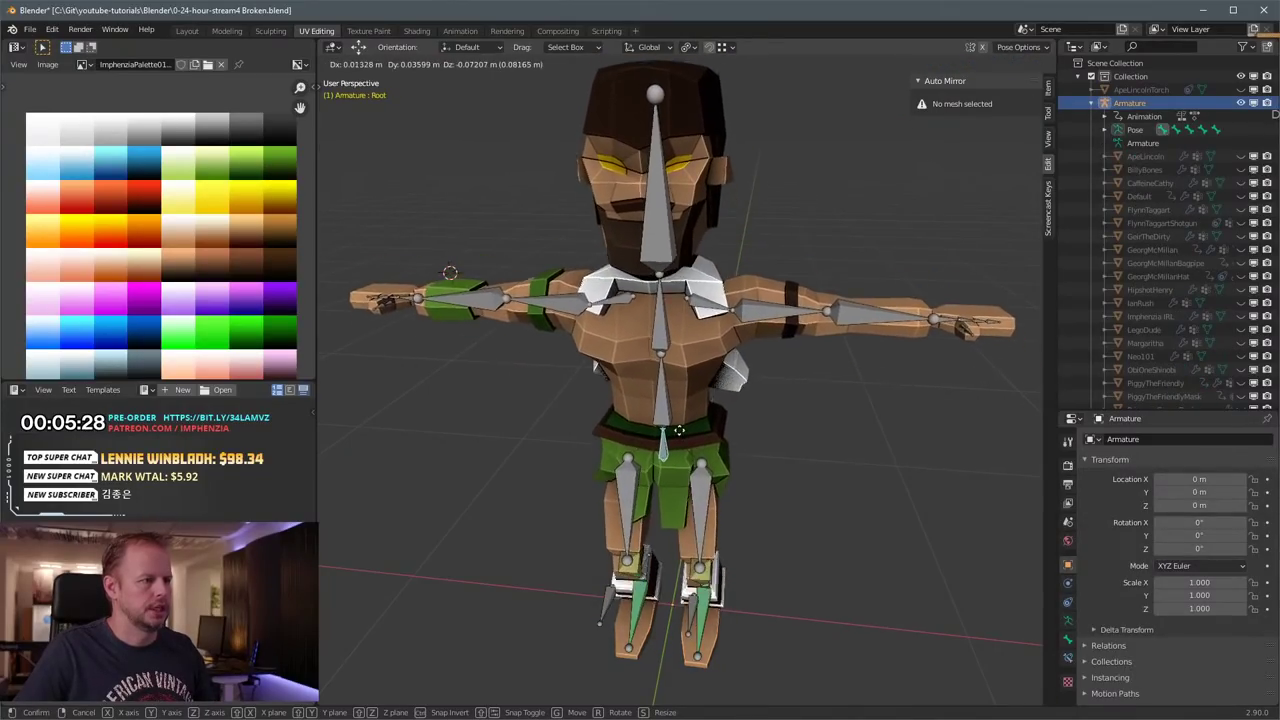
pyautogui.rightClick(692, 412)
pyautogui.moveTo(732, 396); pyautogui.dragTo(765, 368, button='middle')
pyautogui.press('g')
pyautogui.rightClick(666, 418)
# Step: Test the deformation by rotating the UpperArm.L and Head bones, cancelling each rotation
pyautogui.click(760, 252)
pyautogui.scroll(-2, 829, 272)
pyautogui.press('r')
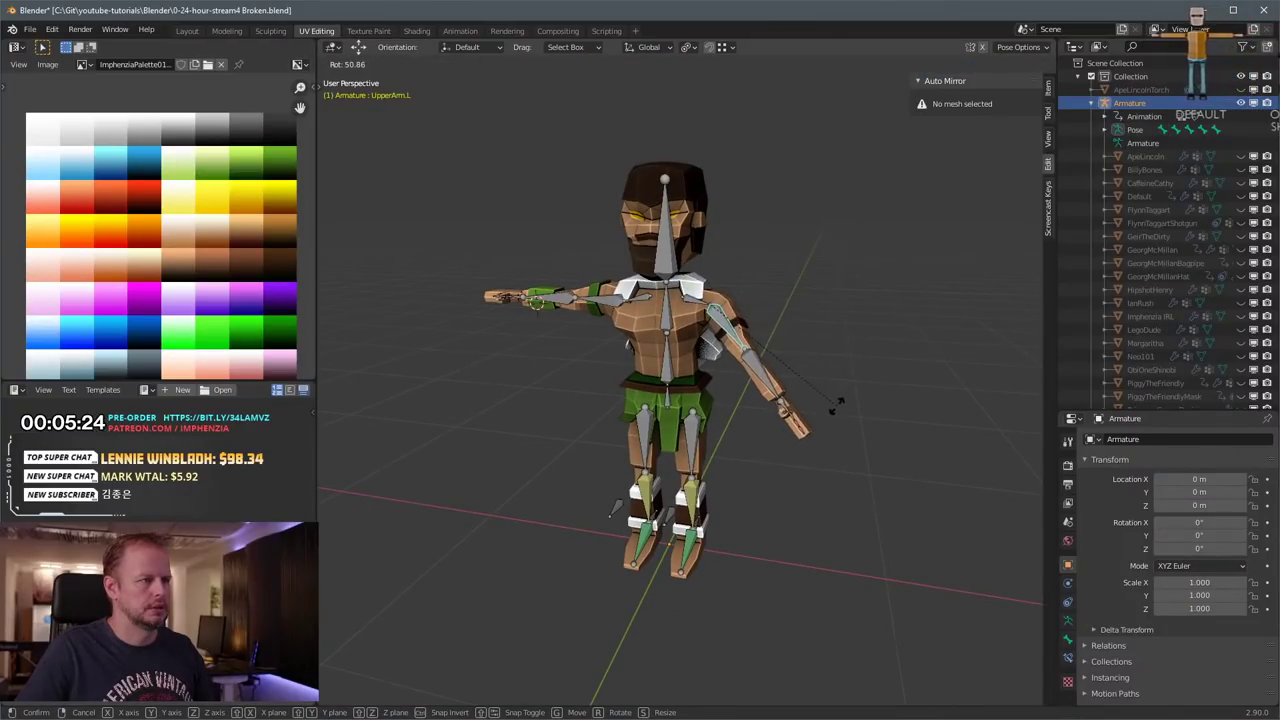
pyautogui.rightClick(748, 354)
pyautogui.moveTo(748, 350); pyautogui.dragTo(800, 323, button='middle')
pyautogui.moveTo(736, 296); pyautogui.dragTo(702, 289, button='middle')
pyautogui.click(675, 217)
pyautogui.press('r')
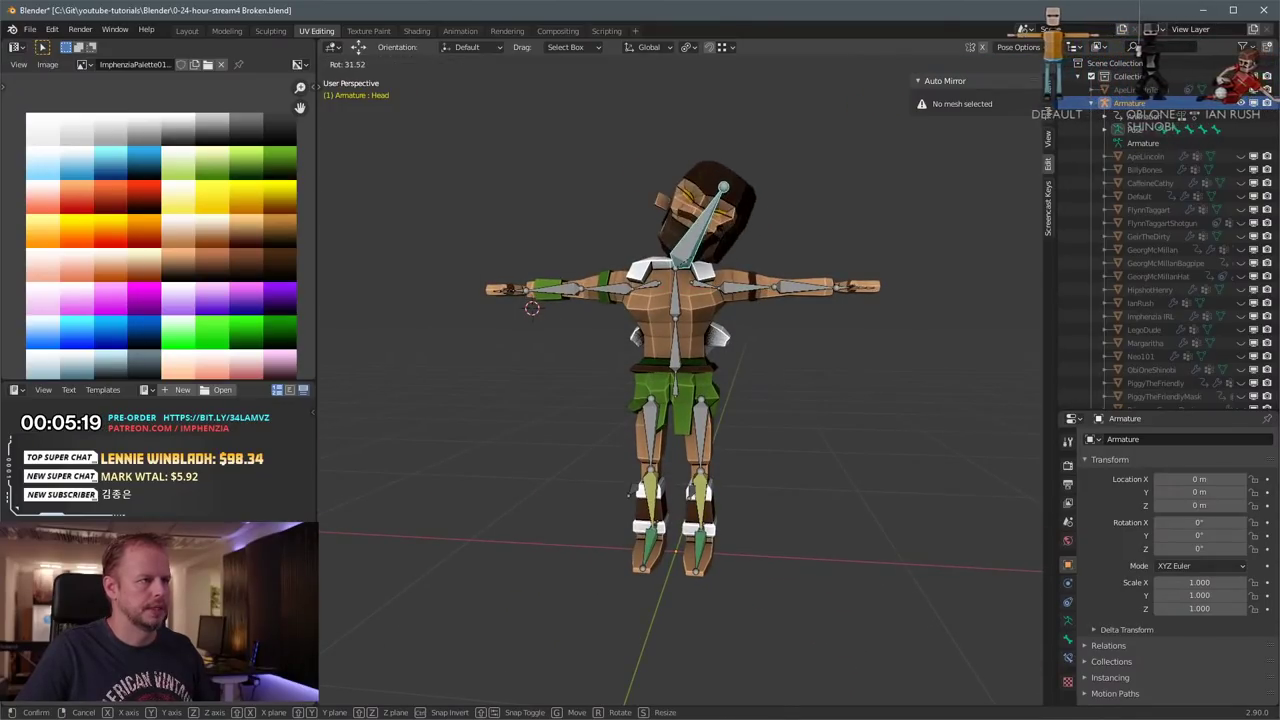
pyautogui.rightClick(752, 257)
pyautogui.scroll(-1, 752, 258)
pyautogui.scroll(4, 752, 259)
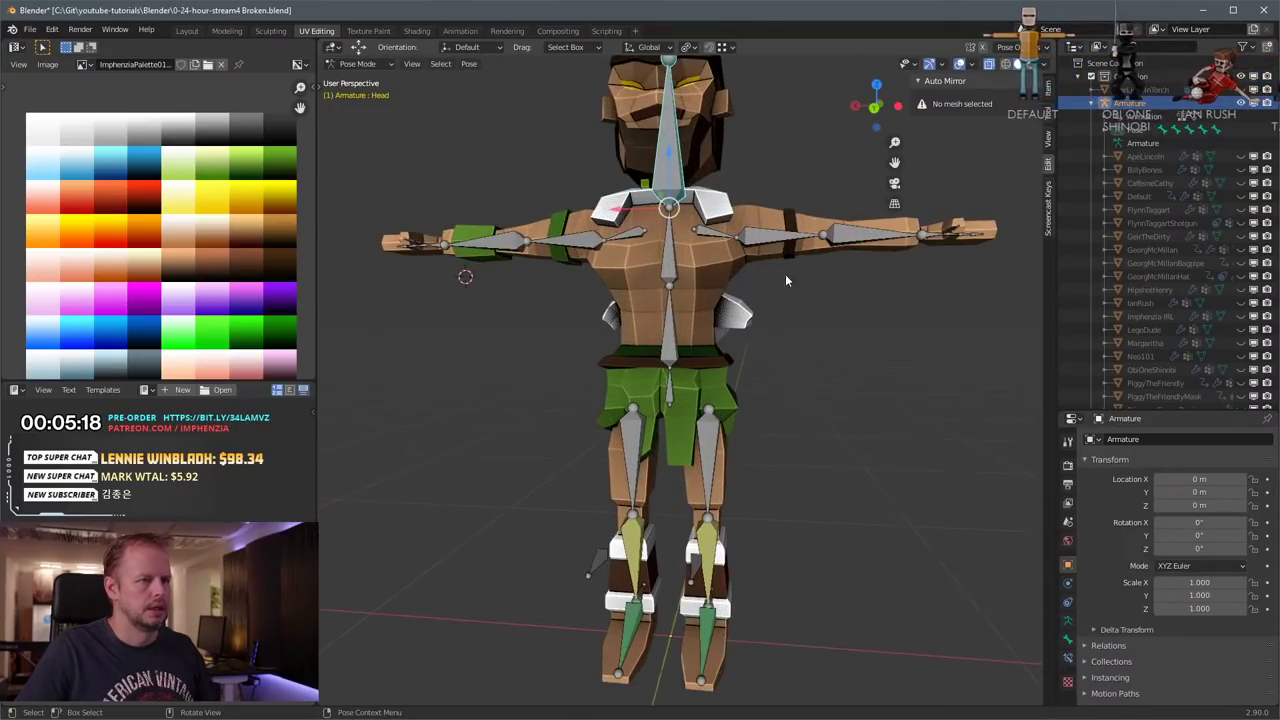
# Step: Assign the HipshotHenryDrawFire action to the armature in the Animation workspace and play it back
pyautogui.click(460, 30)
pyautogui.click(740, 566)
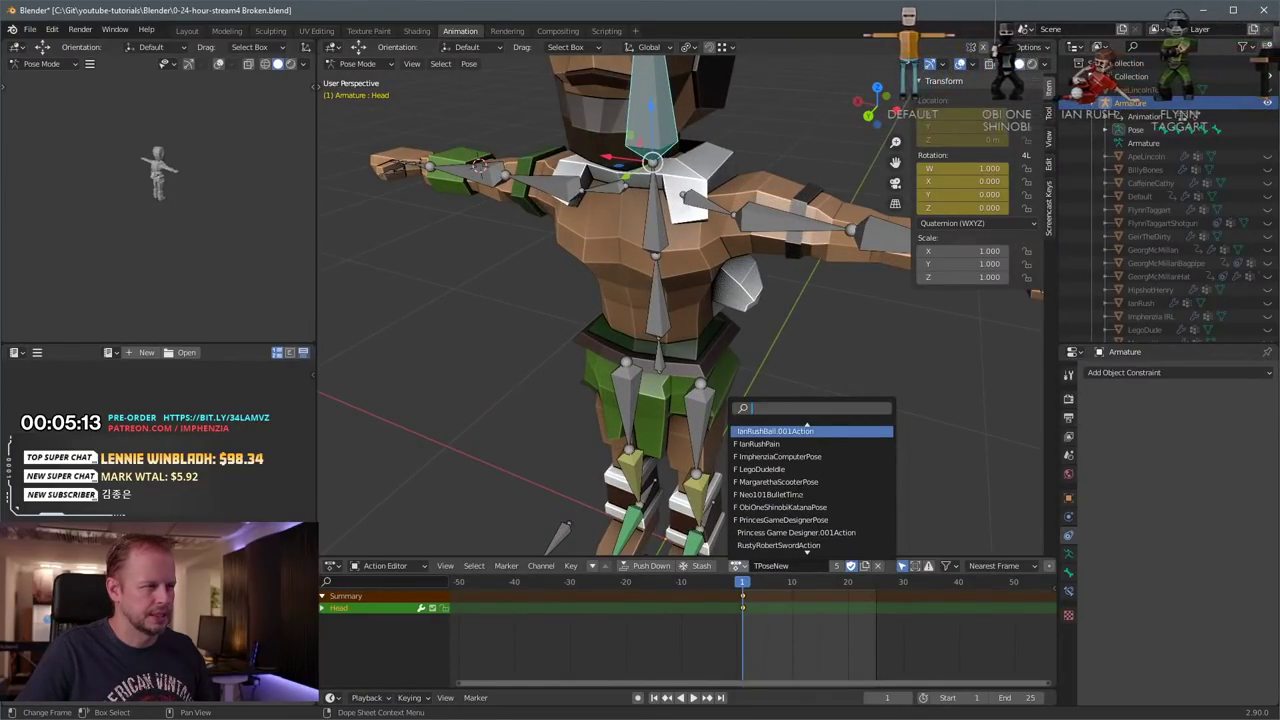
pyautogui.scroll(2, 803, 493)
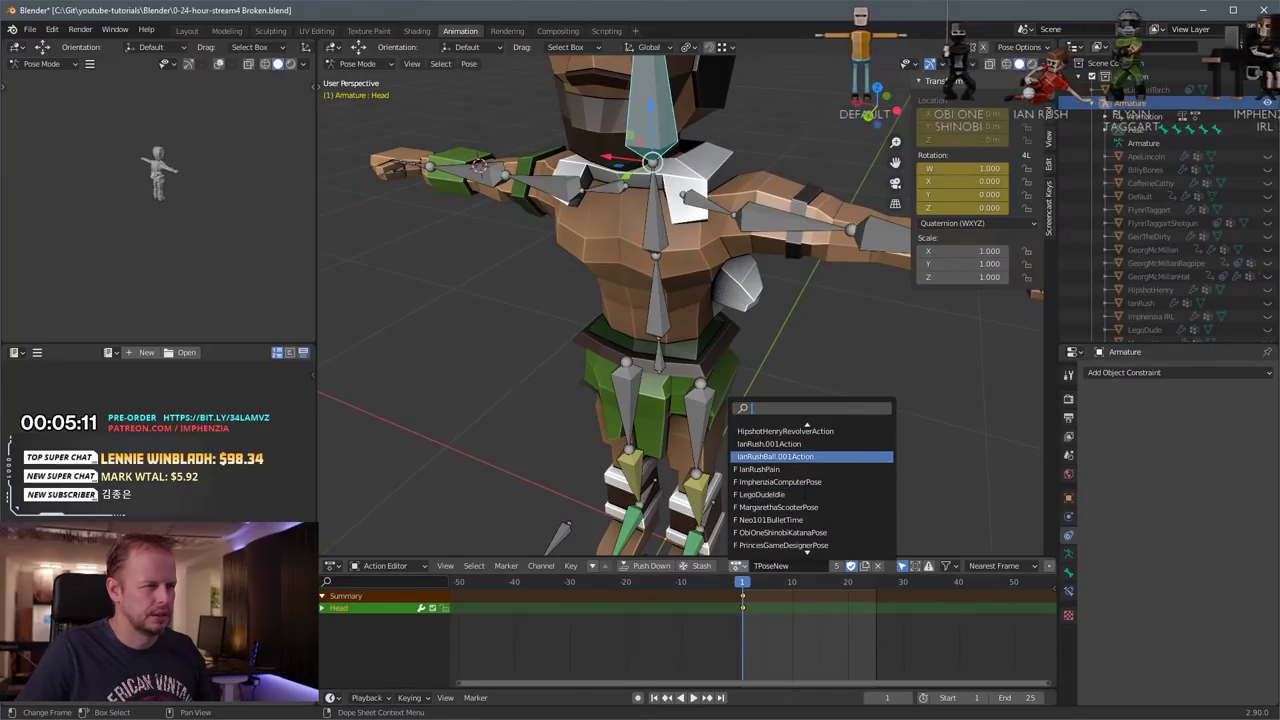
pyautogui.scroll(3, 803, 493)
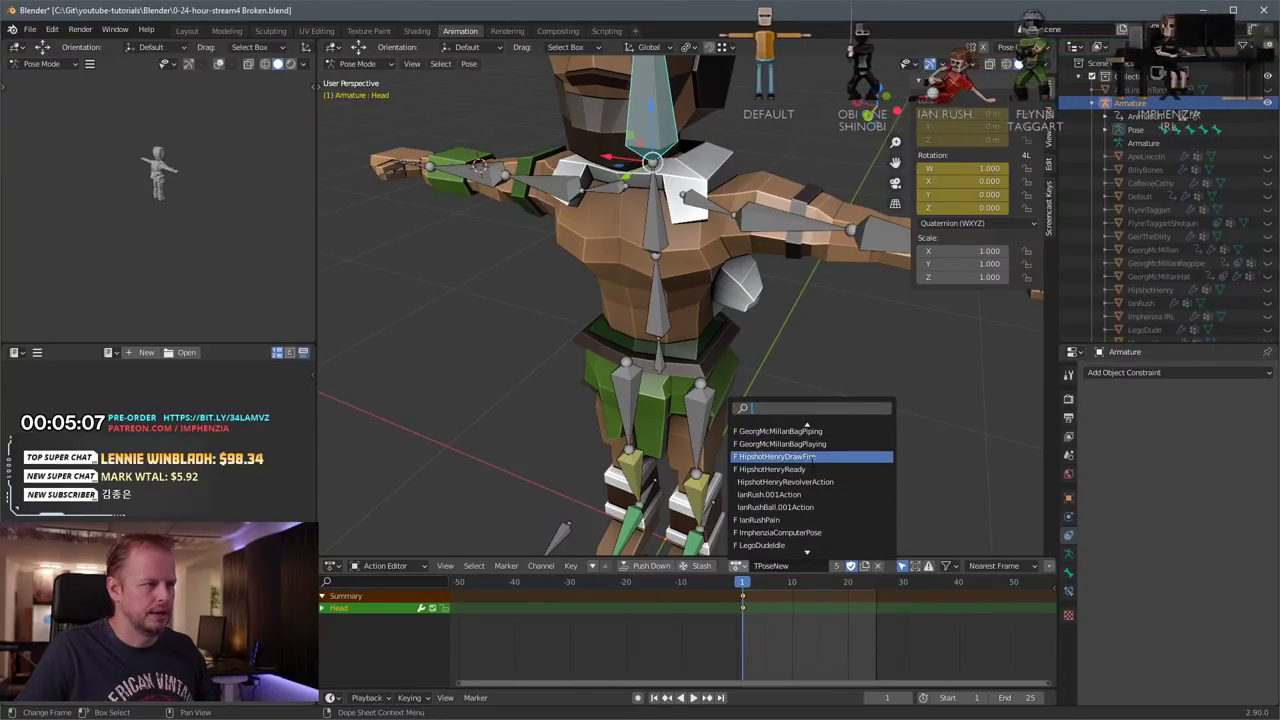
pyautogui.click(813, 457)
pyautogui.scroll(-6, 805, 412)
pyautogui.press('space')
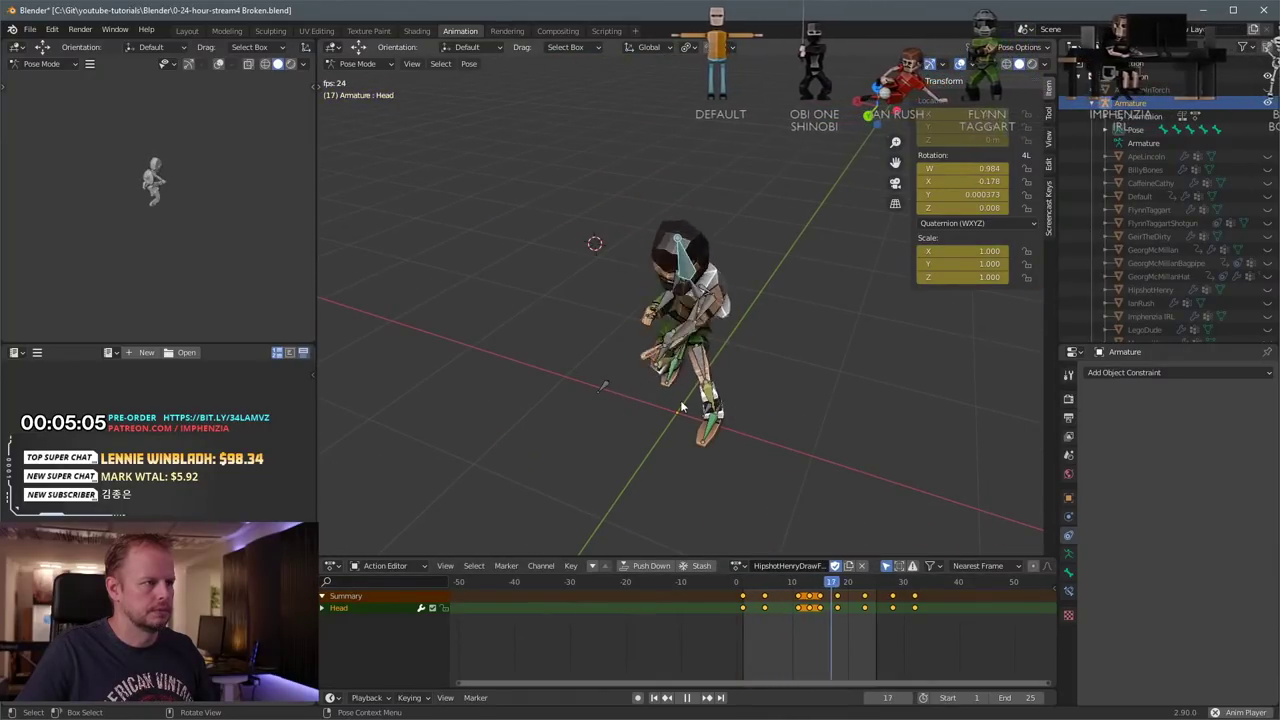
# Step: Examine the HipshotHenryDrawFire playback on the character from several angles, with and without the bones shown, and stop the animation
pyautogui.moveTo(681, 407); pyautogui.dragTo(714, 316, button='middle')
pyautogui.scroll(4, 690, 388)
pyautogui.hotkey('ctrl', 'Tab')
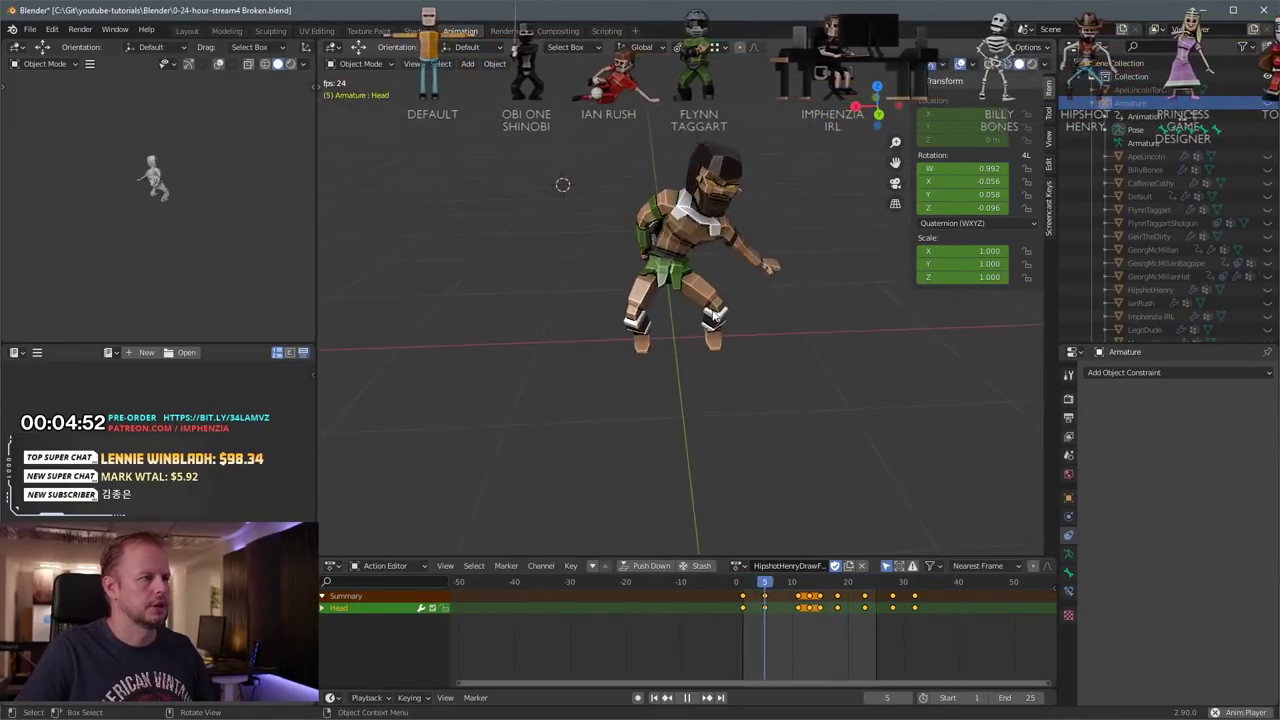
pyautogui.scroll(2, 714, 316)
pyautogui.hotkey('ctrl', 'Tab')
pyautogui.scroll(1, 754, 281)
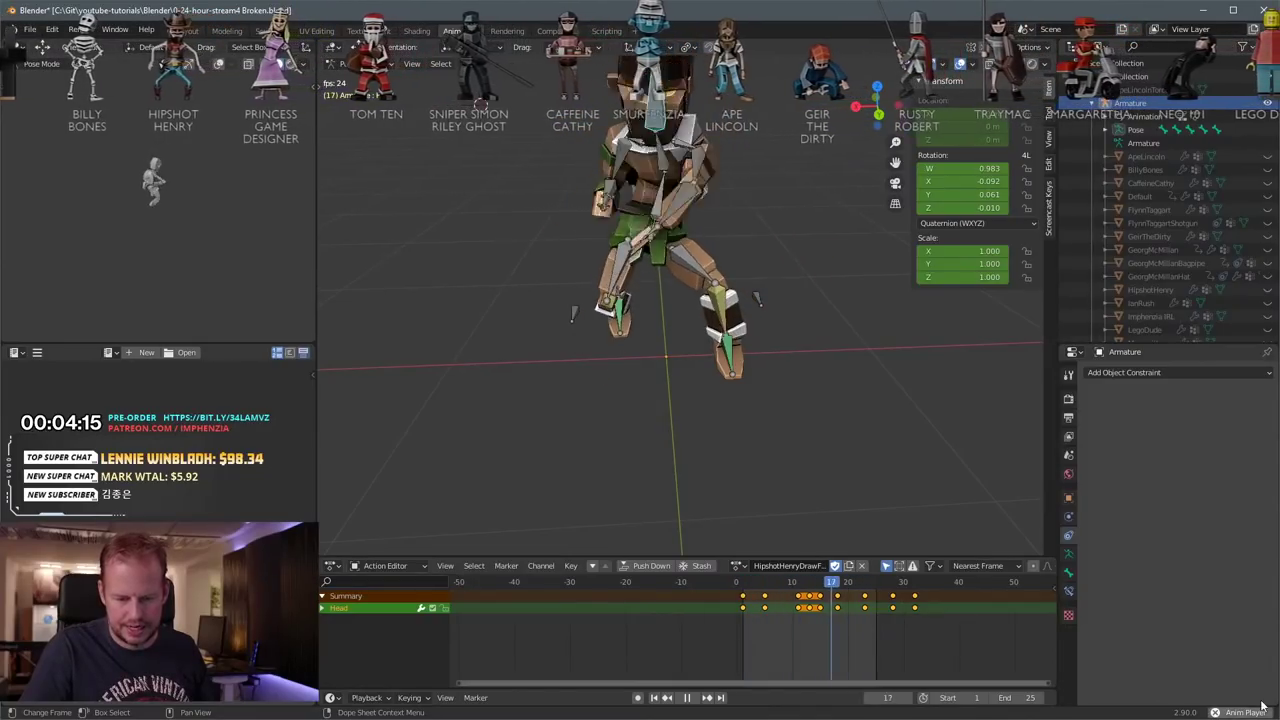
pyautogui.moveTo(568, 361); pyautogui.dragTo(694, 282, button='middle')
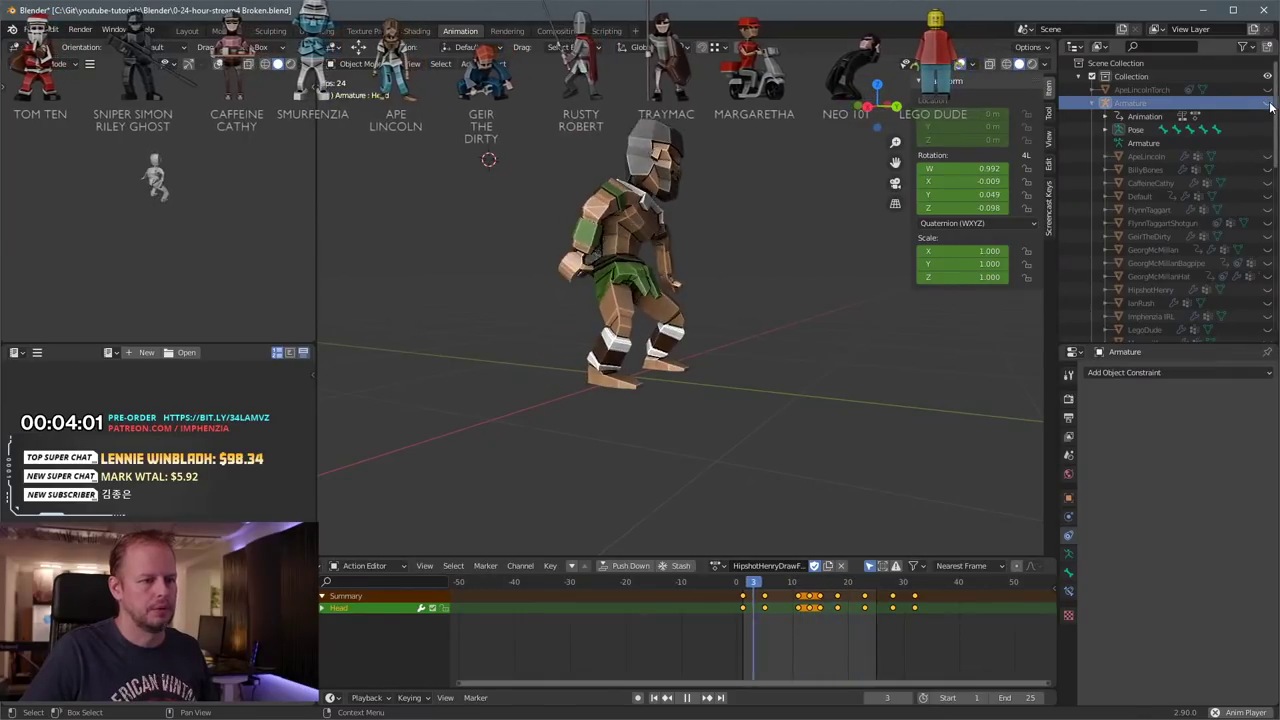
pyautogui.press('space')
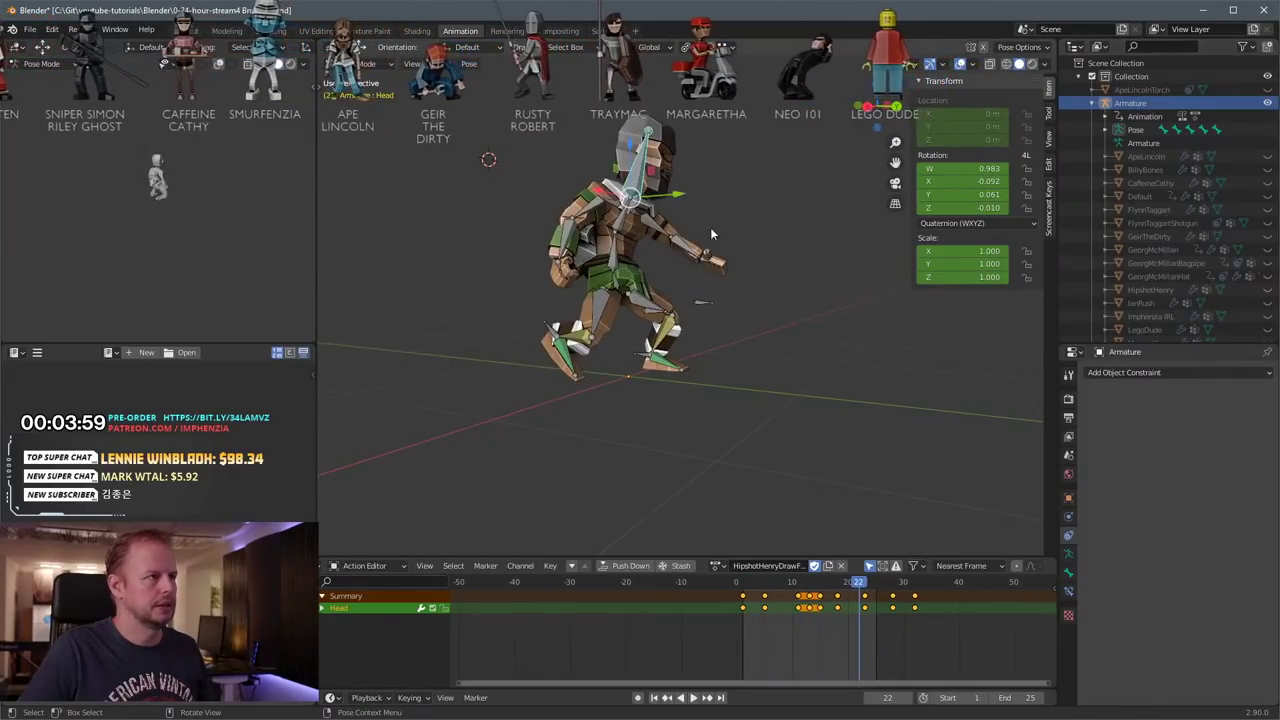
pyautogui.moveTo(662, 144); pyautogui.dragTo(560, 270, button='middle')
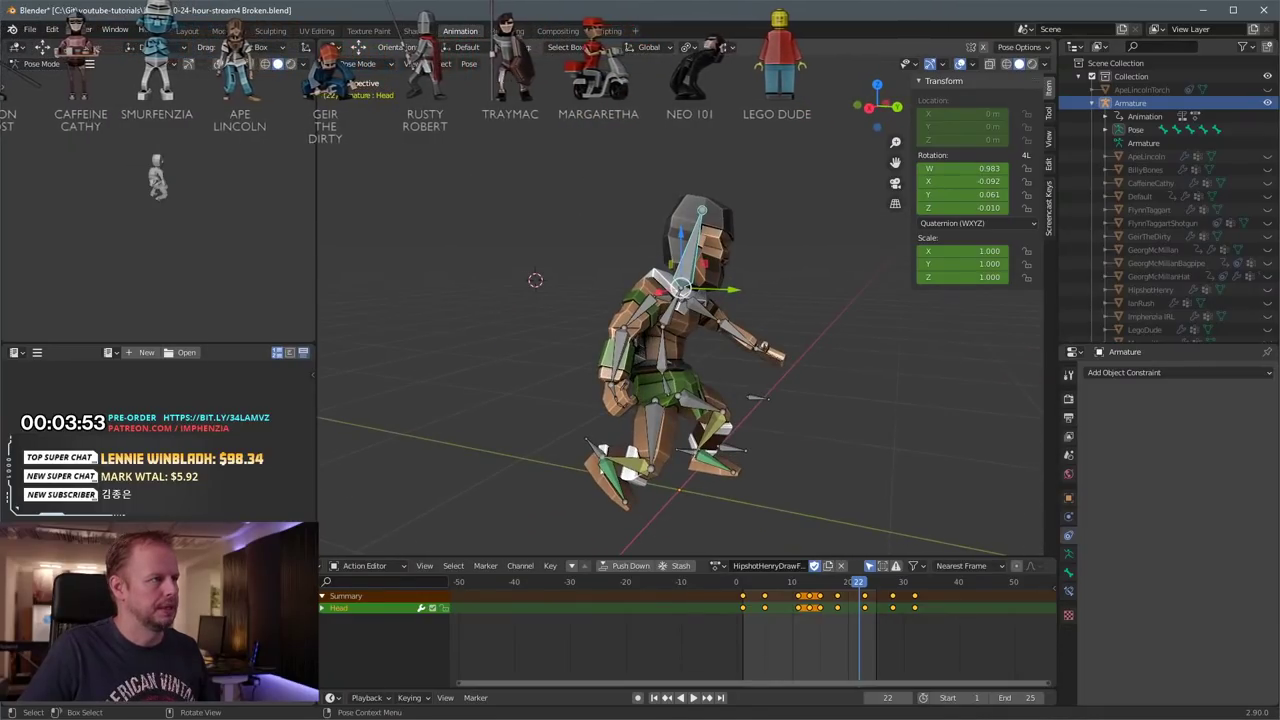
# Step: Hide the armature in the UV Editing workspace and switch it from Edit Mode to Object Mode
pyautogui.click(316, 31)
pyautogui.scroll(-3, 780, 300)
pyautogui.click(1253, 106)
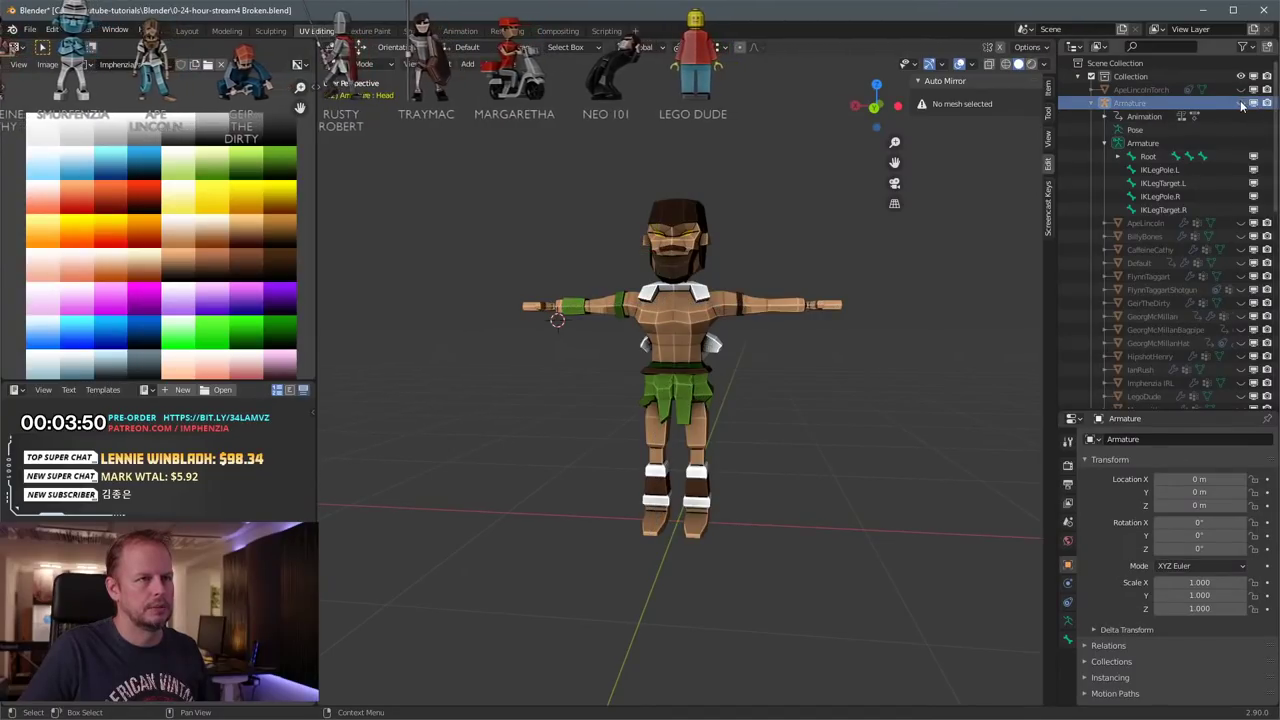
pyautogui.scroll(-1, 586, 349)
pyautogui.moveTo(586, 349); pyautogui.dragTo(708, 356, button='middle')
pyautogui.scroll(3, 708, 356)
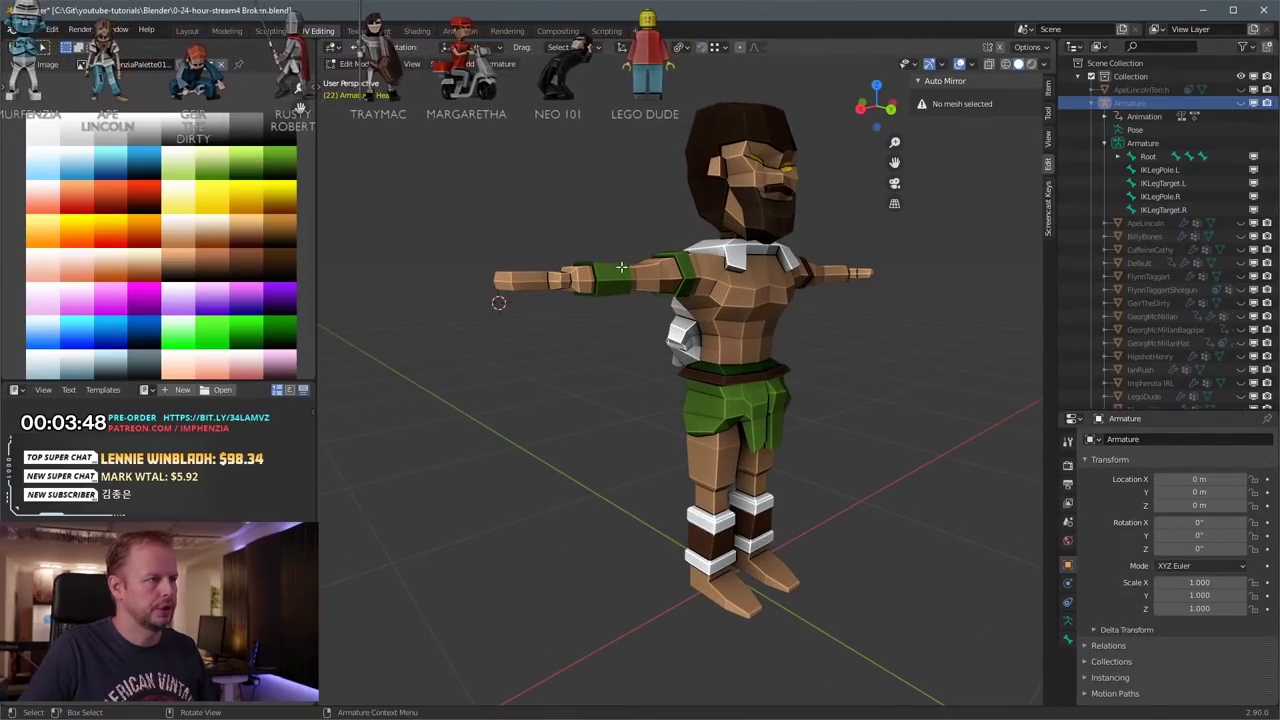
pyautogui.press('Tab')
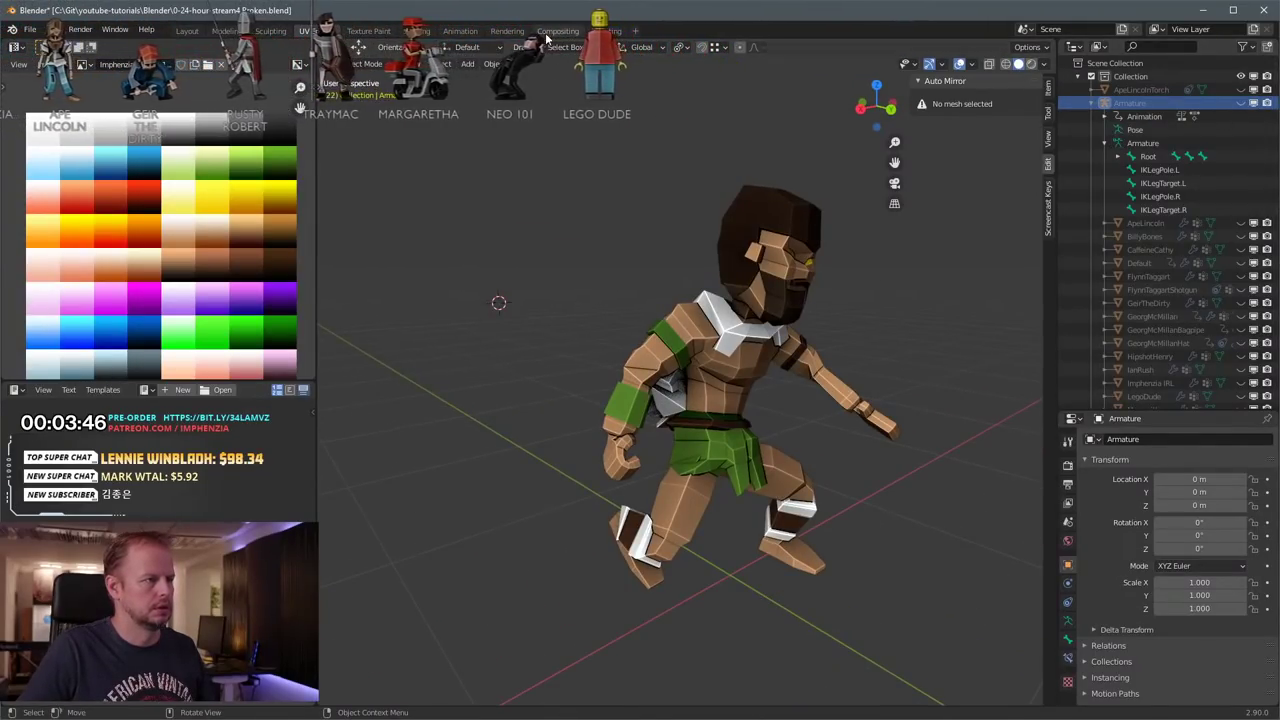
# Step: Show the armature again in the Animation workspace and assign the TPoseNew action to it
pyautogui.click(452, 32)
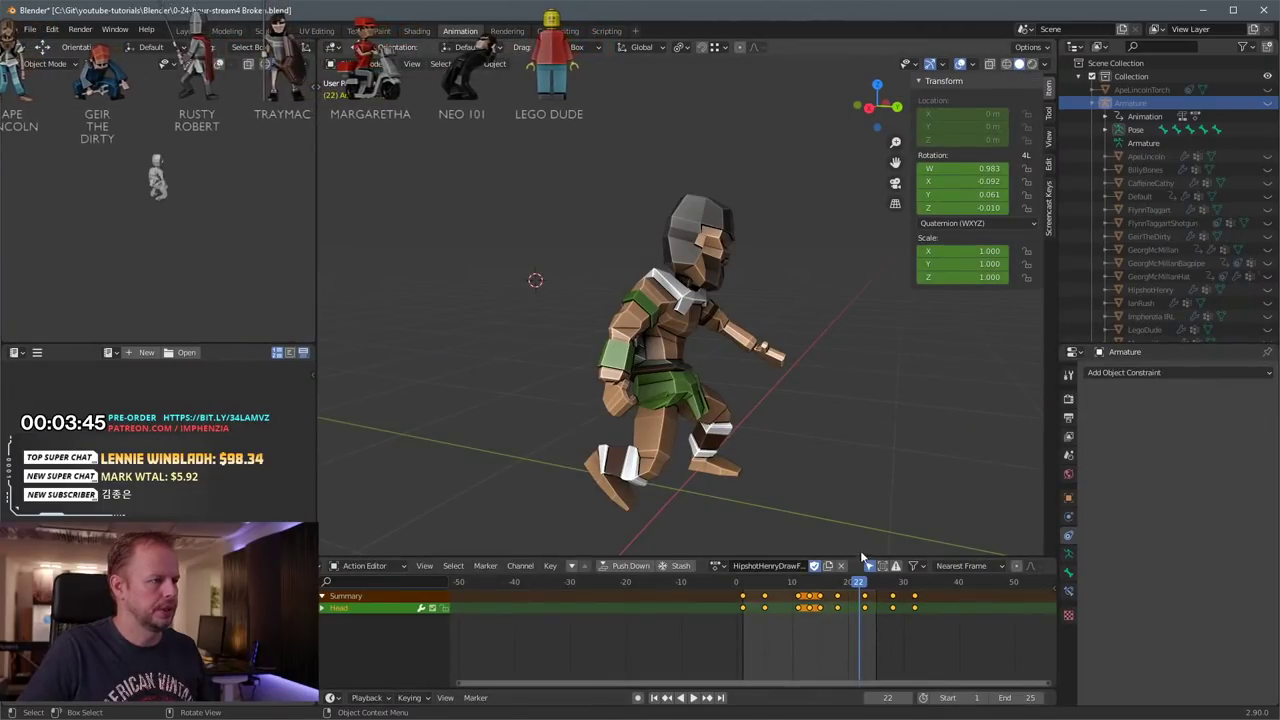
pyautogui.click(1262, 104)
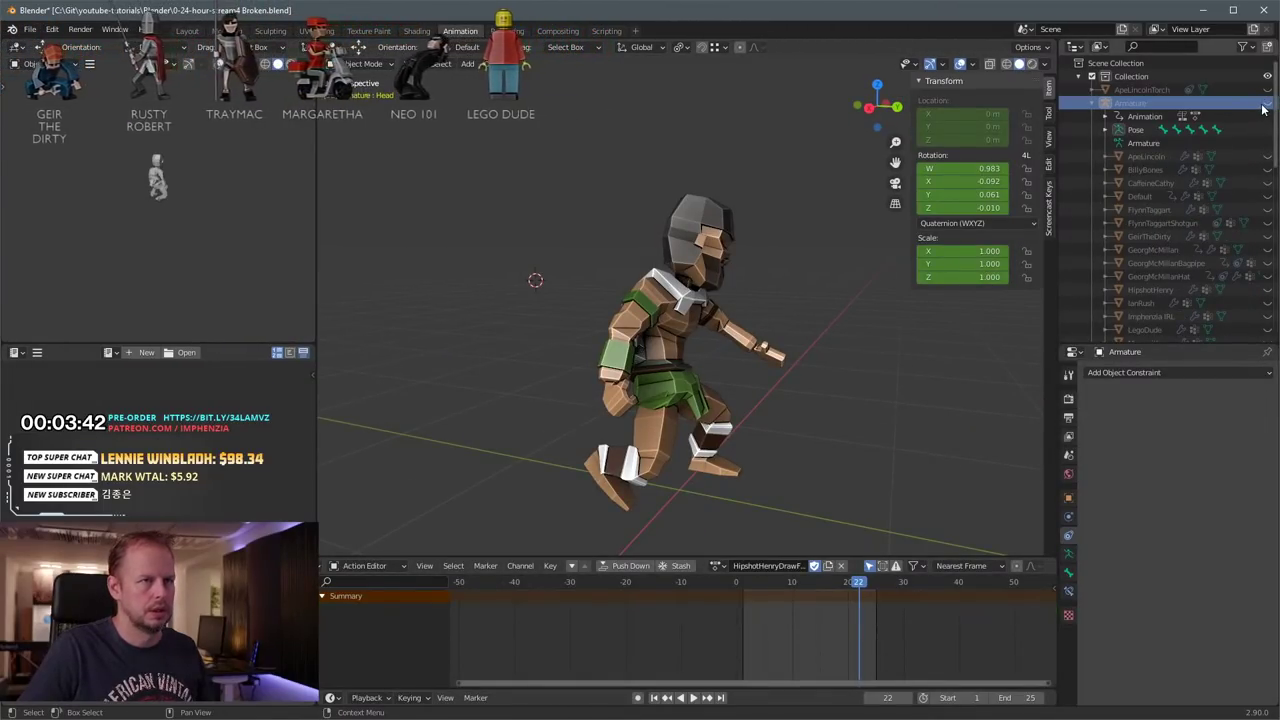
pyautogui.press('Tab')
pyautogui.press('Tab')
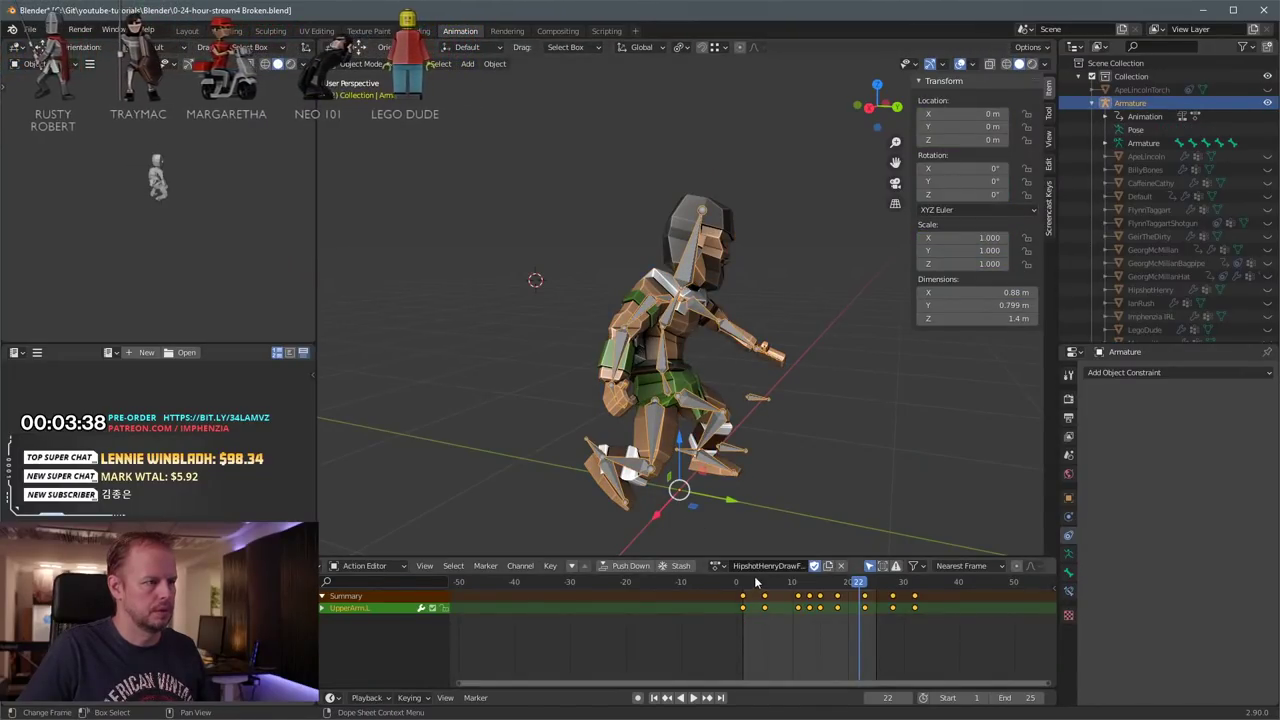
pyautogui.click(717, 566)
pyautogui.scroll(-4, 760, 520)
pyautogui.scroll(-8, 790, 545)
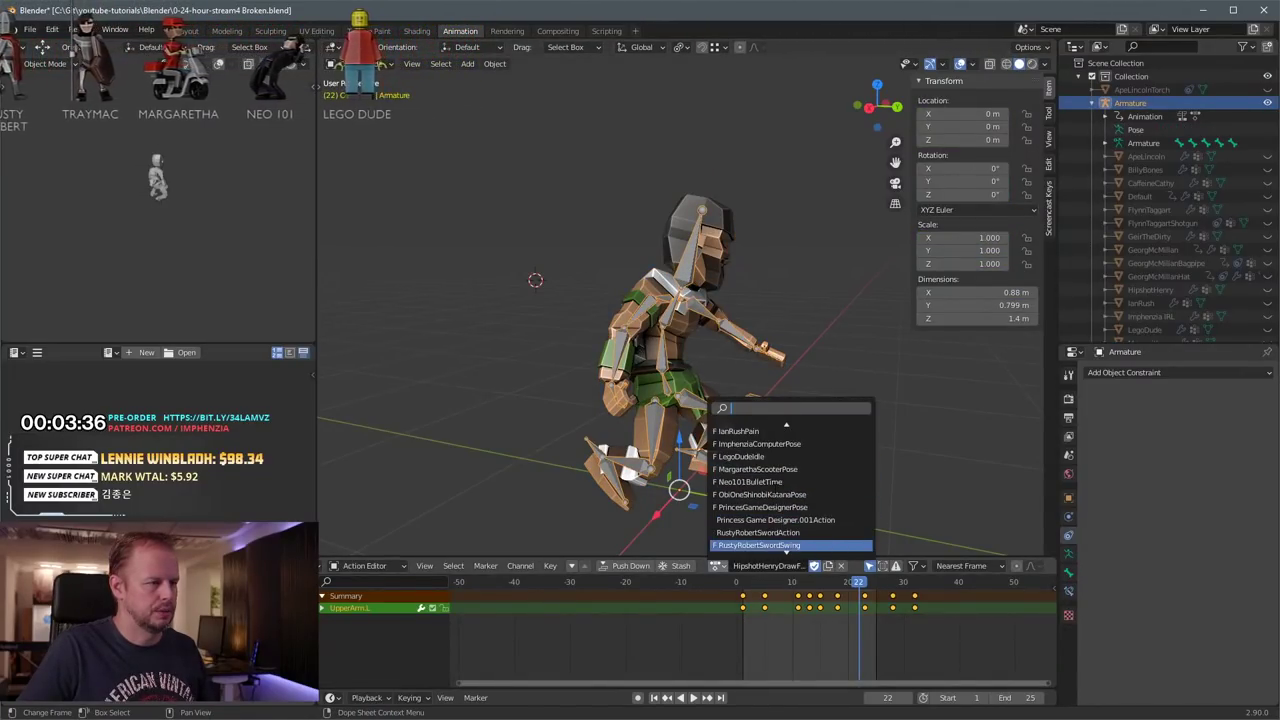
pyautogui.click(757, 494)
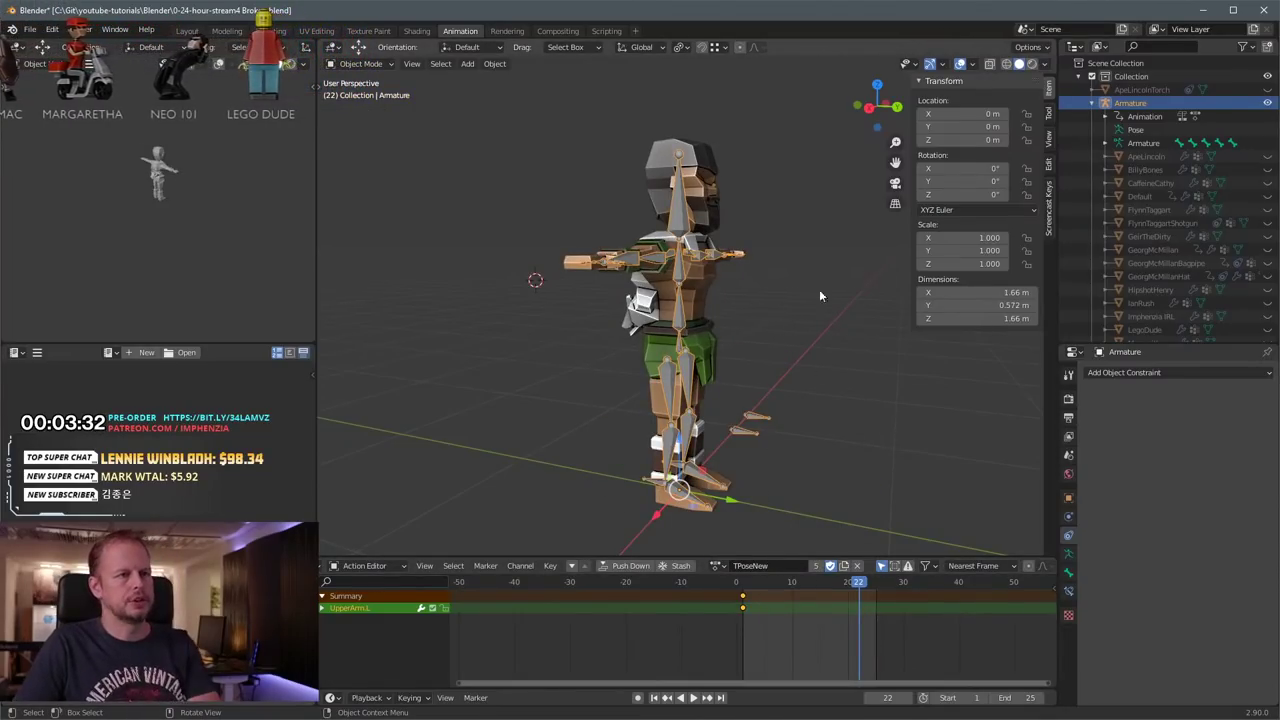
# Step: Examine the T-posed character and its bones from the front, side and back
pyautogui.scroll(-1, 975, 407)
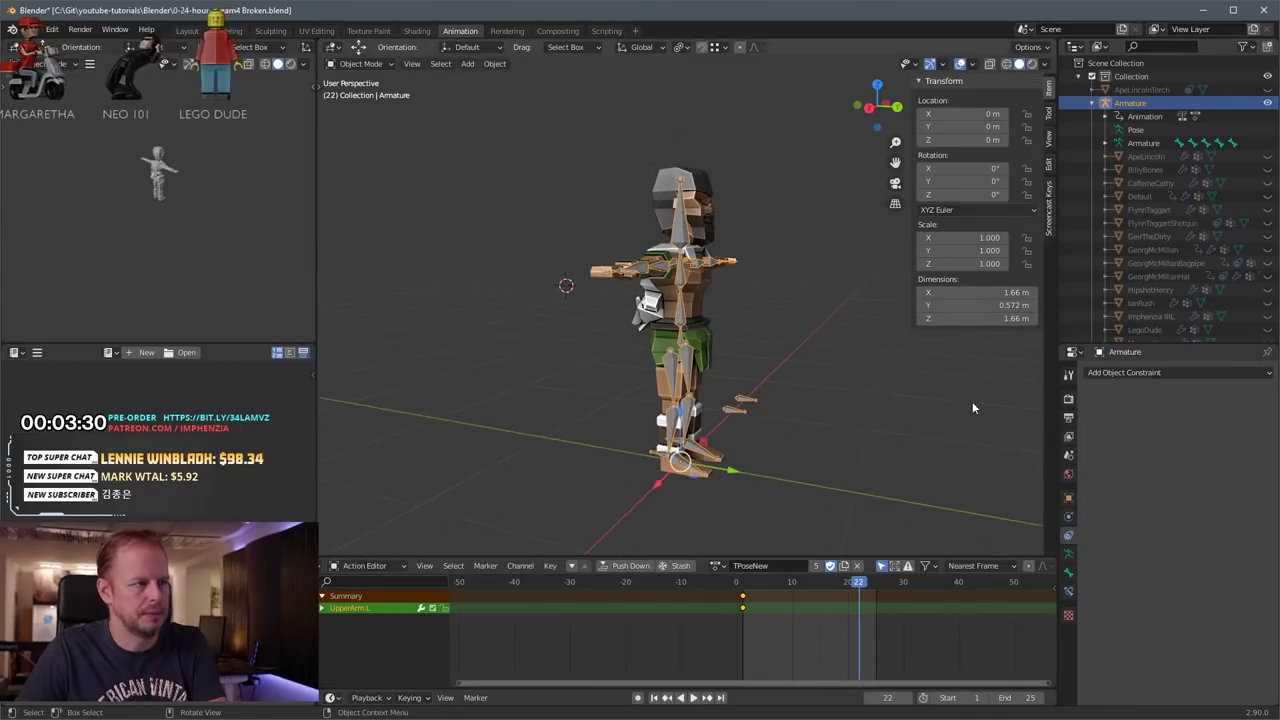
pyautogui.moveTo(738, 313); pyautogui.dragTo(638, 328, button='middle')
pyautogui.scroll(4, 638, 328)
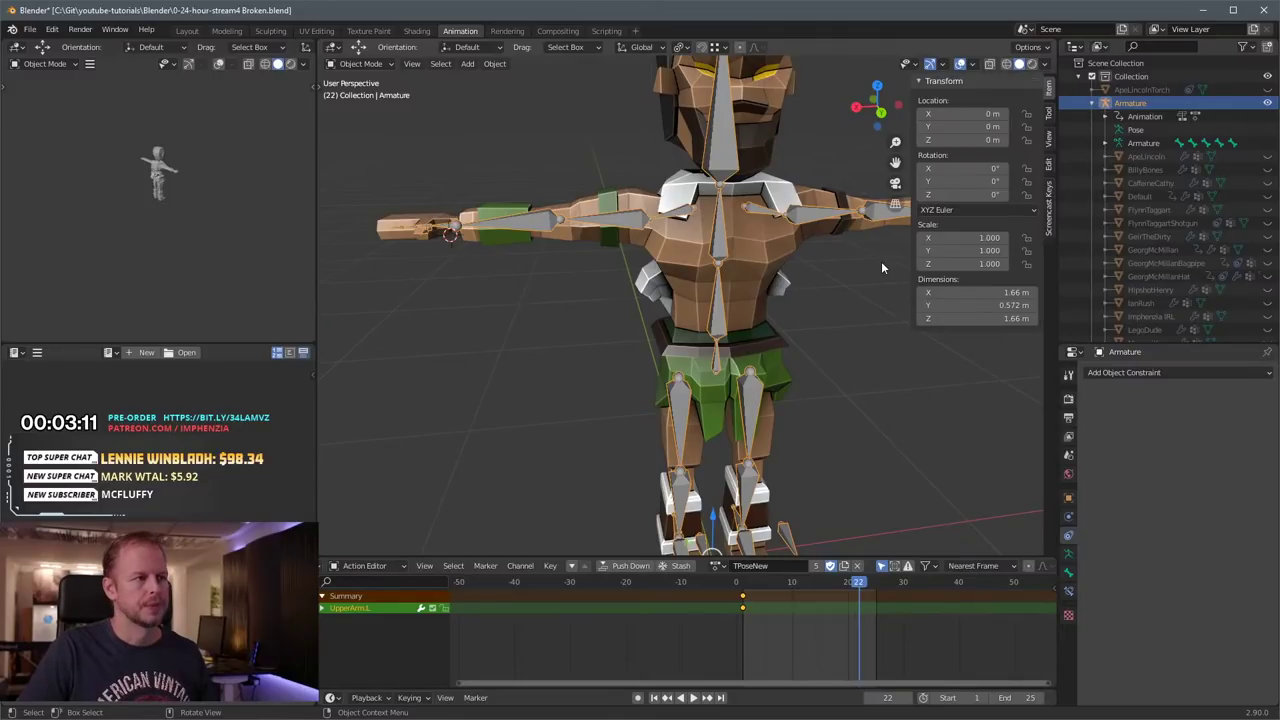
pyautogui.moveTo(844, 388); pyautogui.dragTo(685, 300, button='middle')
pyautogui.scroll(-4, 685, 300)
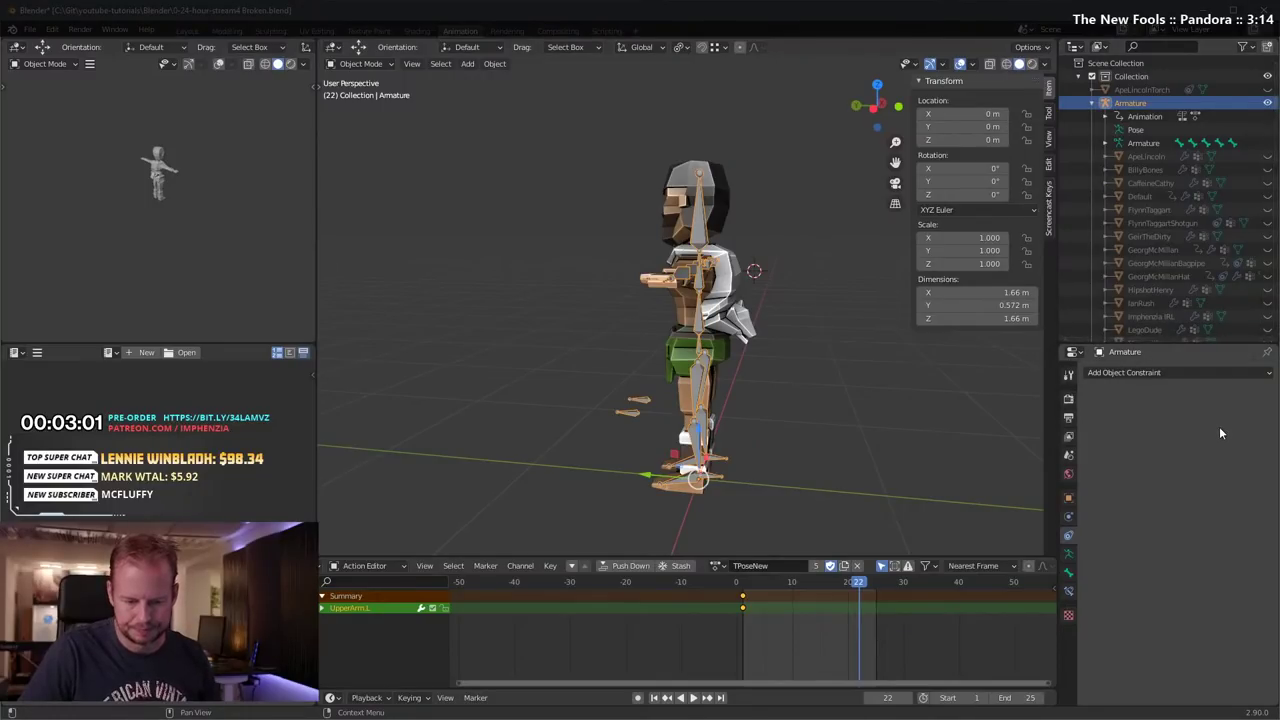
pyautogui.moveTo(760, 310); pyautogui.dragTo(828, 330, button='middle')
pyautogui.scroll(3, 828, 330)
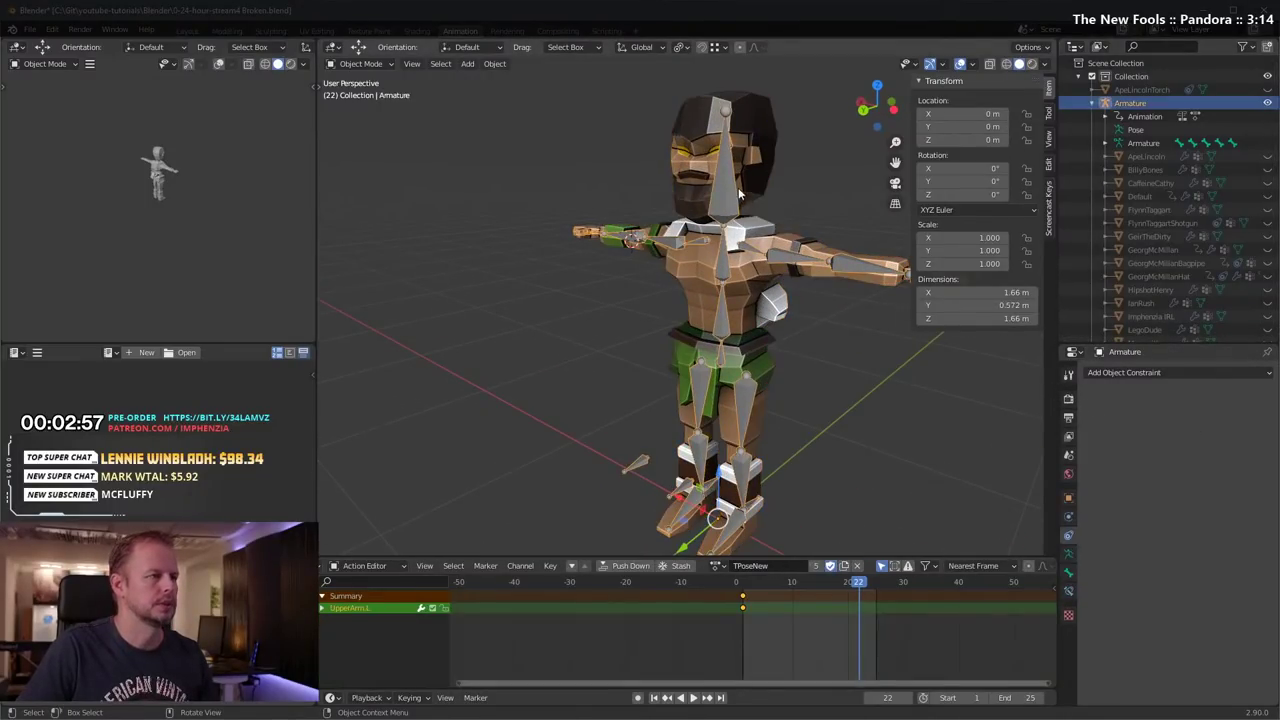
# Step: Return to the UV Editing workspace, hide the armature and leave Edit Mode
pyautogui.click(316, 30)
pyautogui.scroll(-3, 792, 318)
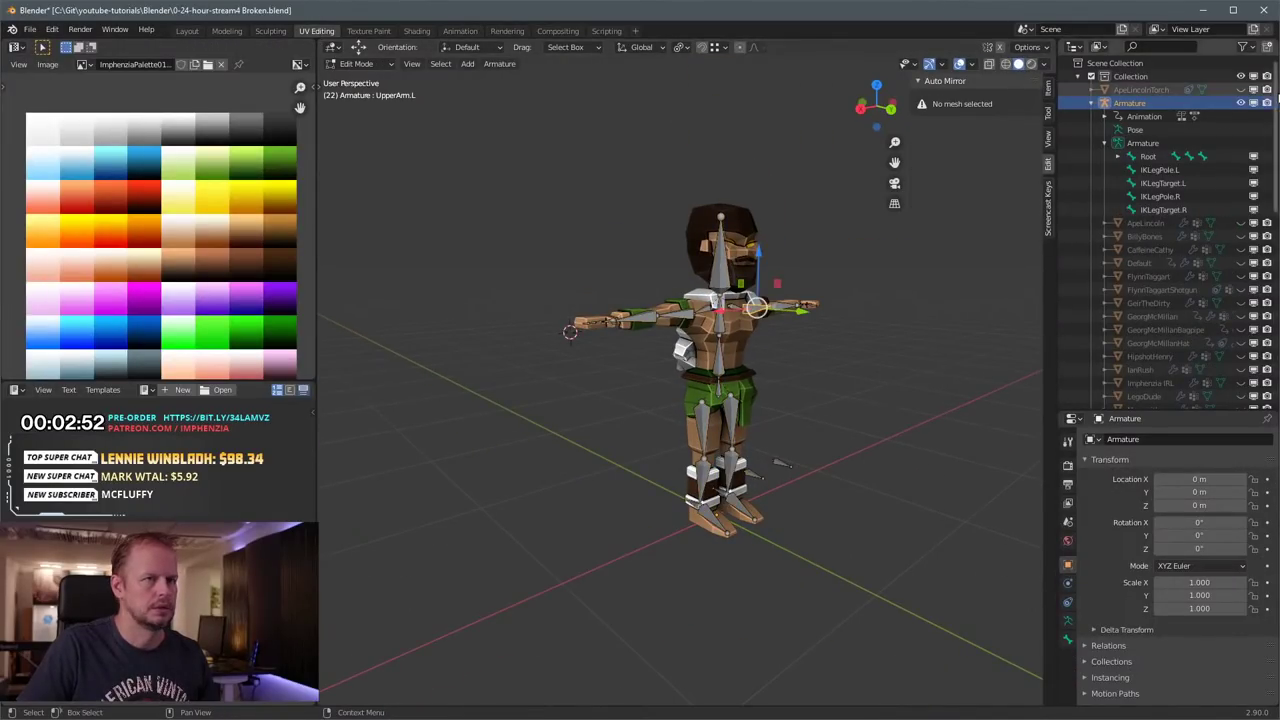
pyautogui.click(1241, 103)
pyautogui.moveTo(831, 281); pyautogui.dragTo(788, 304, button='middle')
pyautogui.scroll(1, 740, 229)
pyautogui.moveTo(740, 228); pyautogui.dragTo(631, 423, button='middle')
pyautogui.scroll(4, 700, 452)
pyautogui.scroll(-4, 682, 449)
pyautogui.scroll(-3, 614, 441)
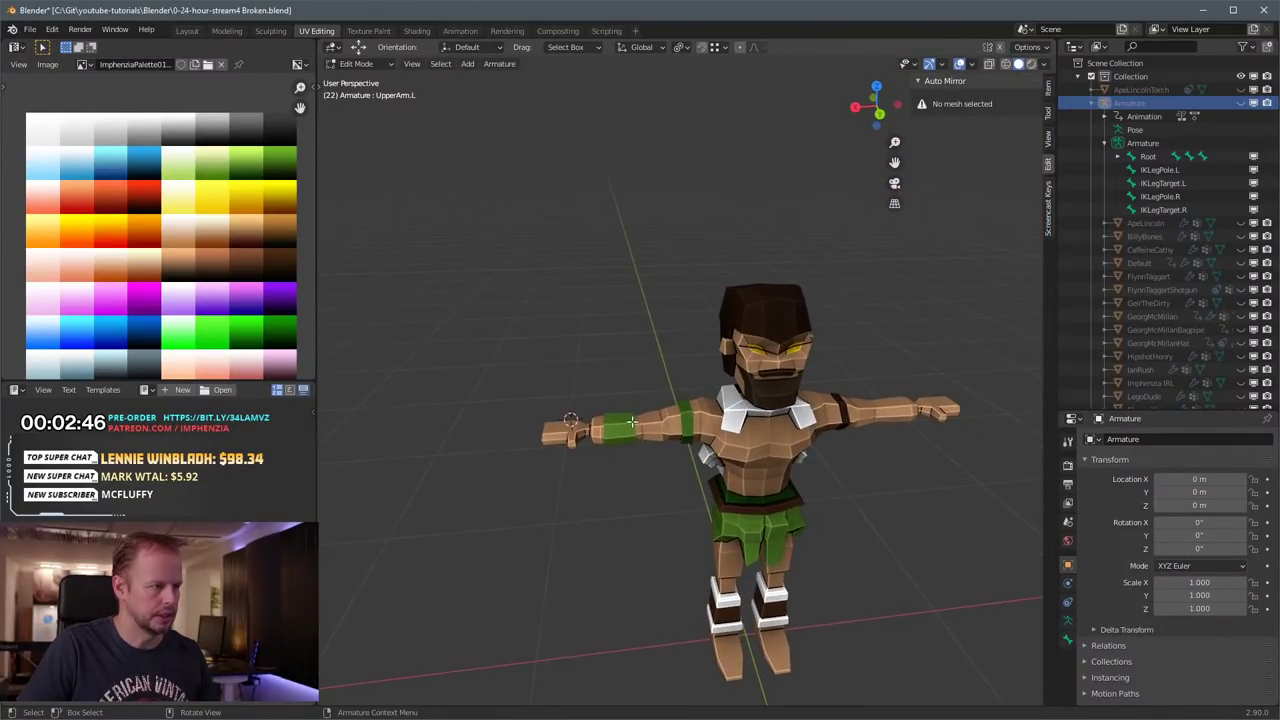
pyautogui.press('Tab')
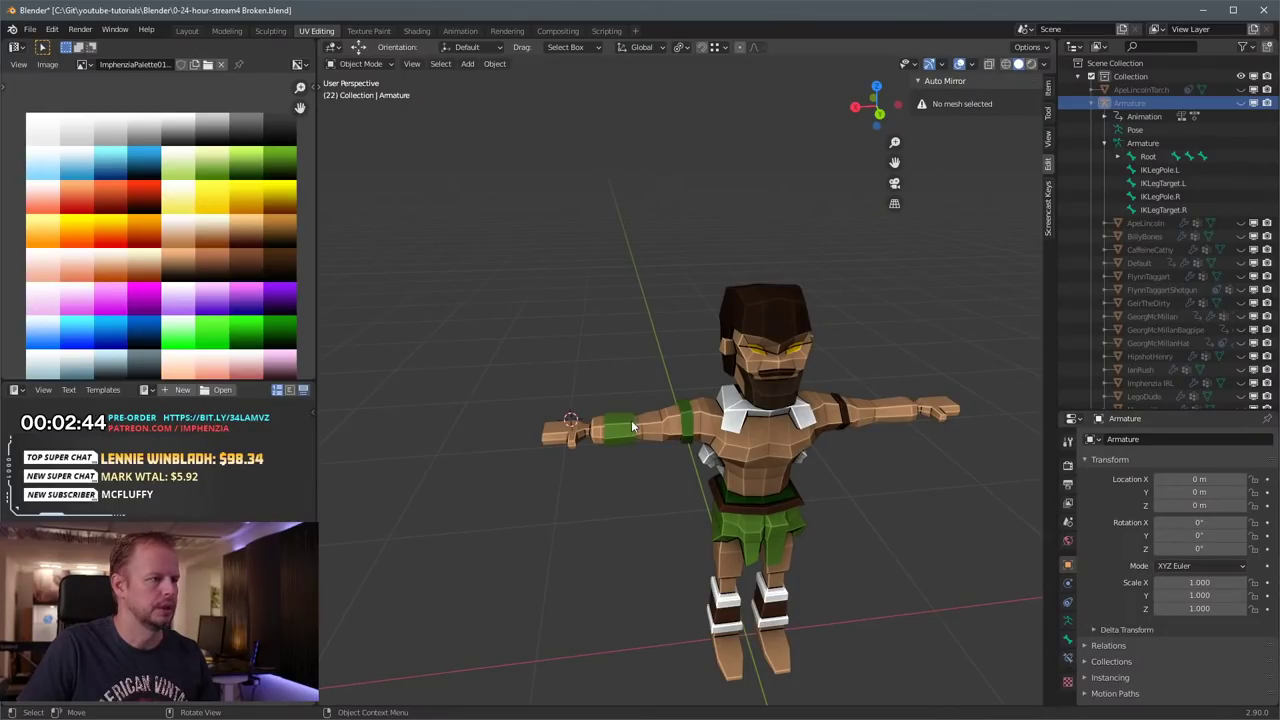
# Step: Place the 3D cursor on the green band of the character's right forearm, add a cube there and scale it to about 0.091
pyautogui.keyDown('shift'); pyautogui.rightClick(622, 420); pyautogui.keyUp('shift')
pyautogui.hotkey('shift', 'a')
pyautogui.moveTo(617, 429)
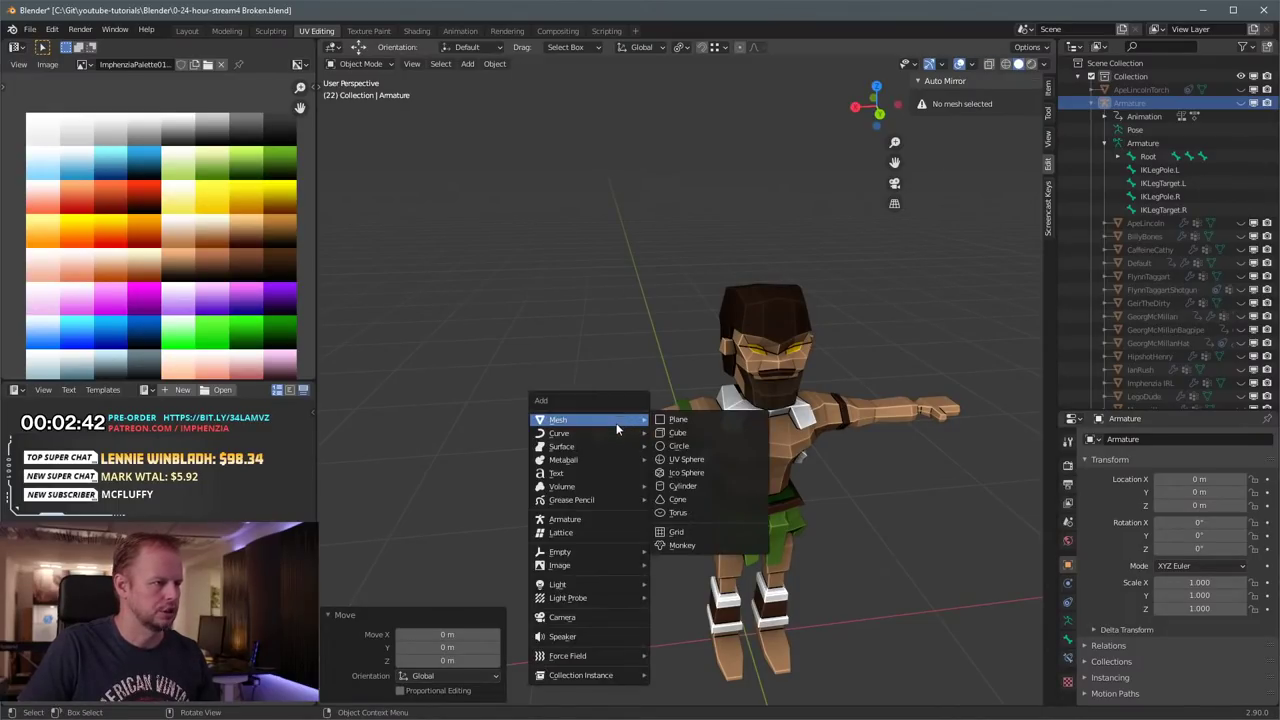
pyautogui.click(677, 432)
pyautogui.press('KP_Divide')
pyautogui.press('Tab')
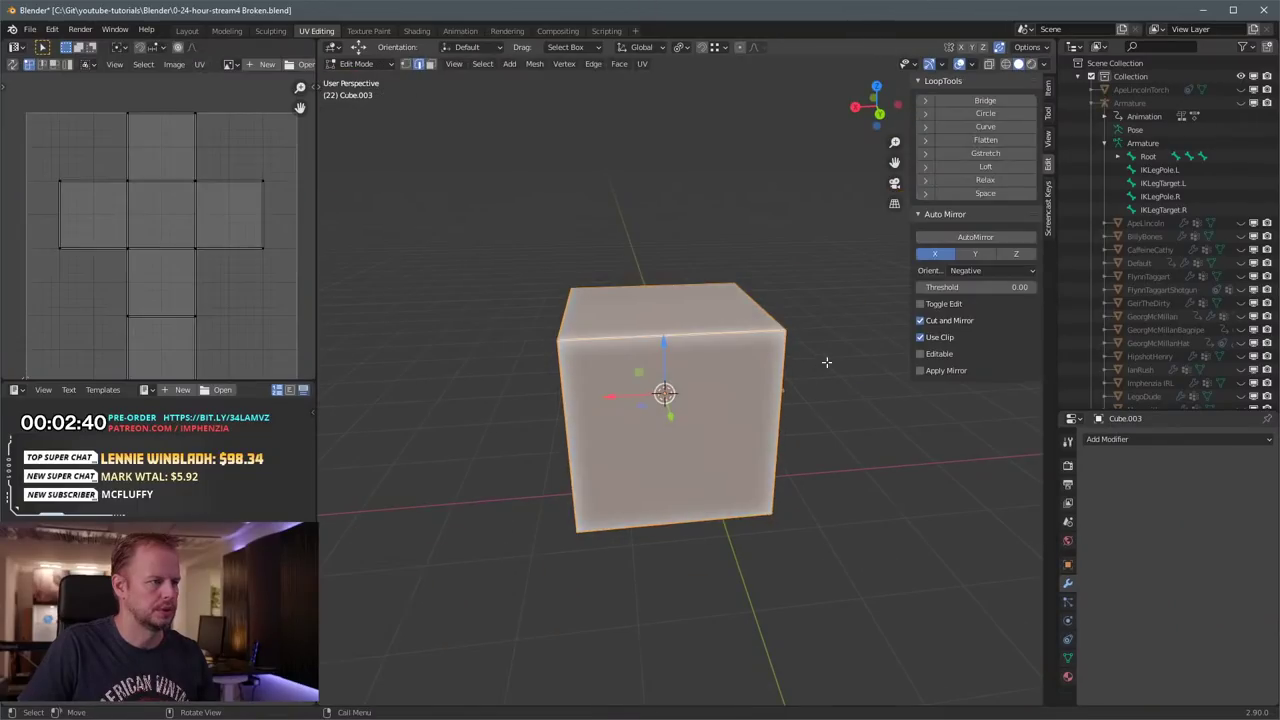
pyautogui.press('s')
pyautogui.click(702, 387)
pyautogui.scroll(7, 700, 389)
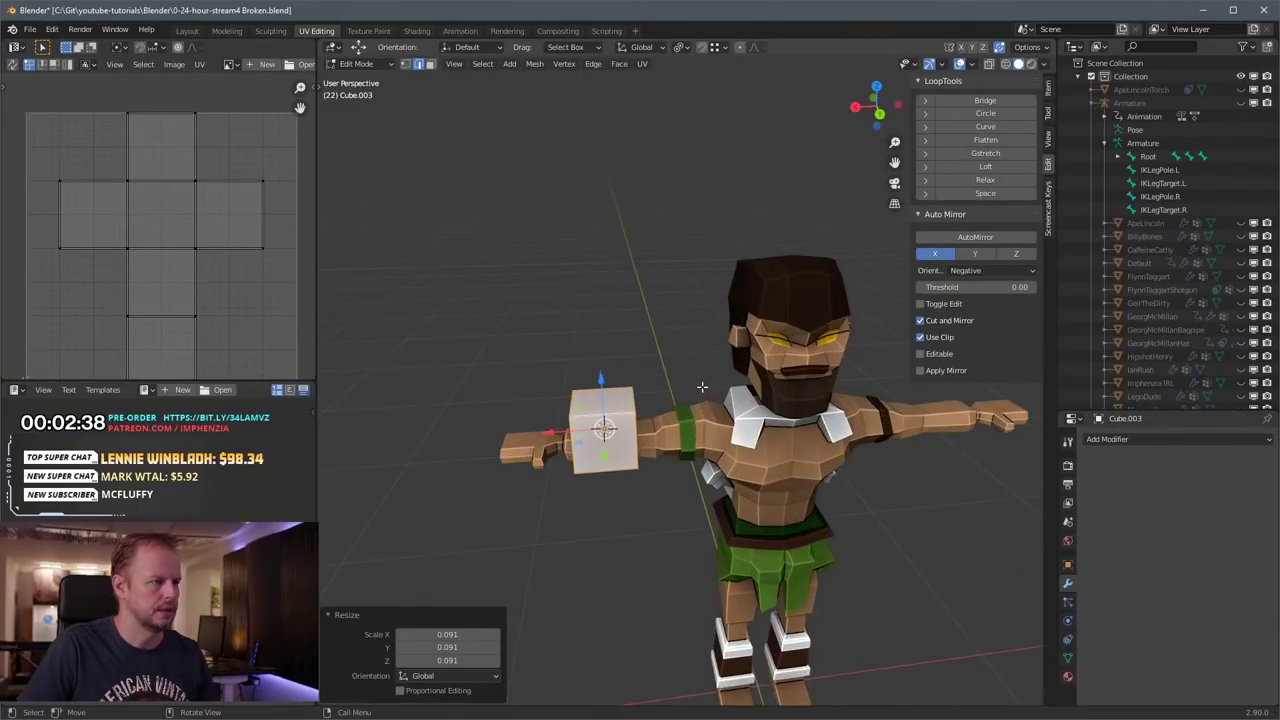
# Step: Link the Tero mesh's materials to the new cube
pyautogui.press('Tab')
pyautogui.keyDown('shift'); pyautogui.click(774, 449); pyautogui.keyUp('shift')
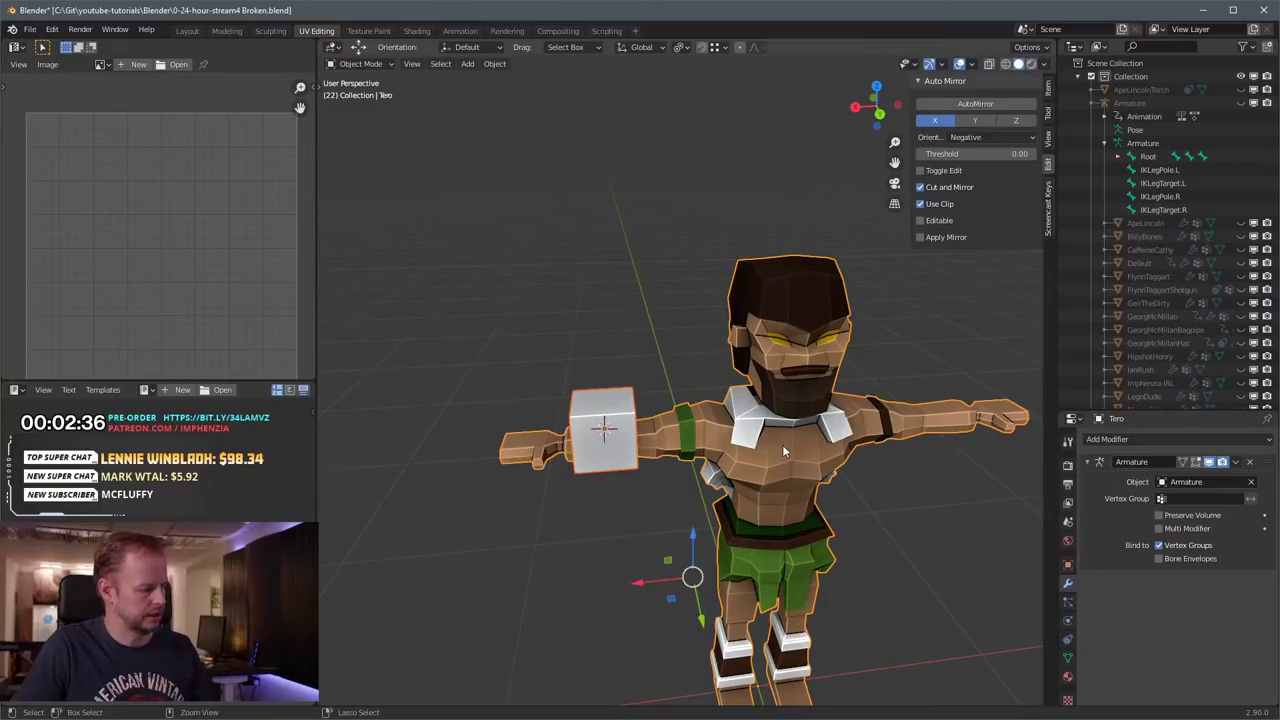
pyautogui.hotkey('ctrl', 'l')
pyautogui.click(767, 441)
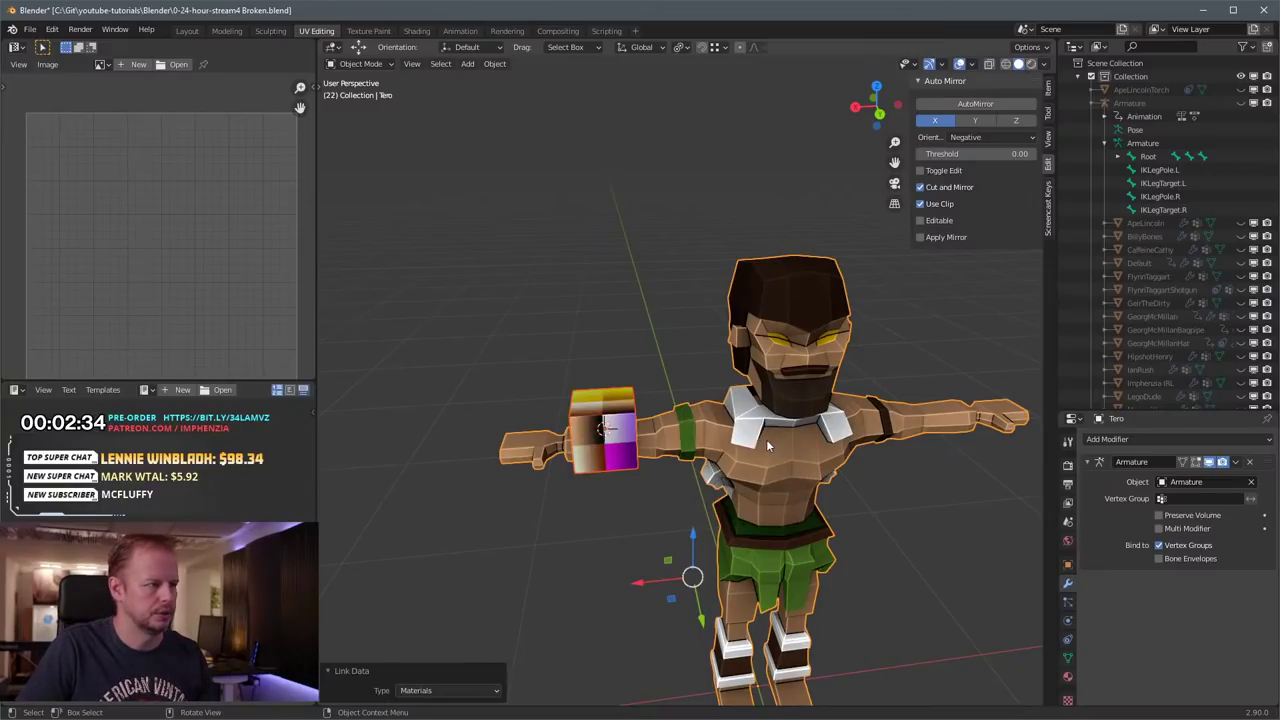
# Step: Collapse all of the cube's UVs to a single point with scale 0 and move them onto a dark brown palette swatch
pyautogui.click(613, 423)
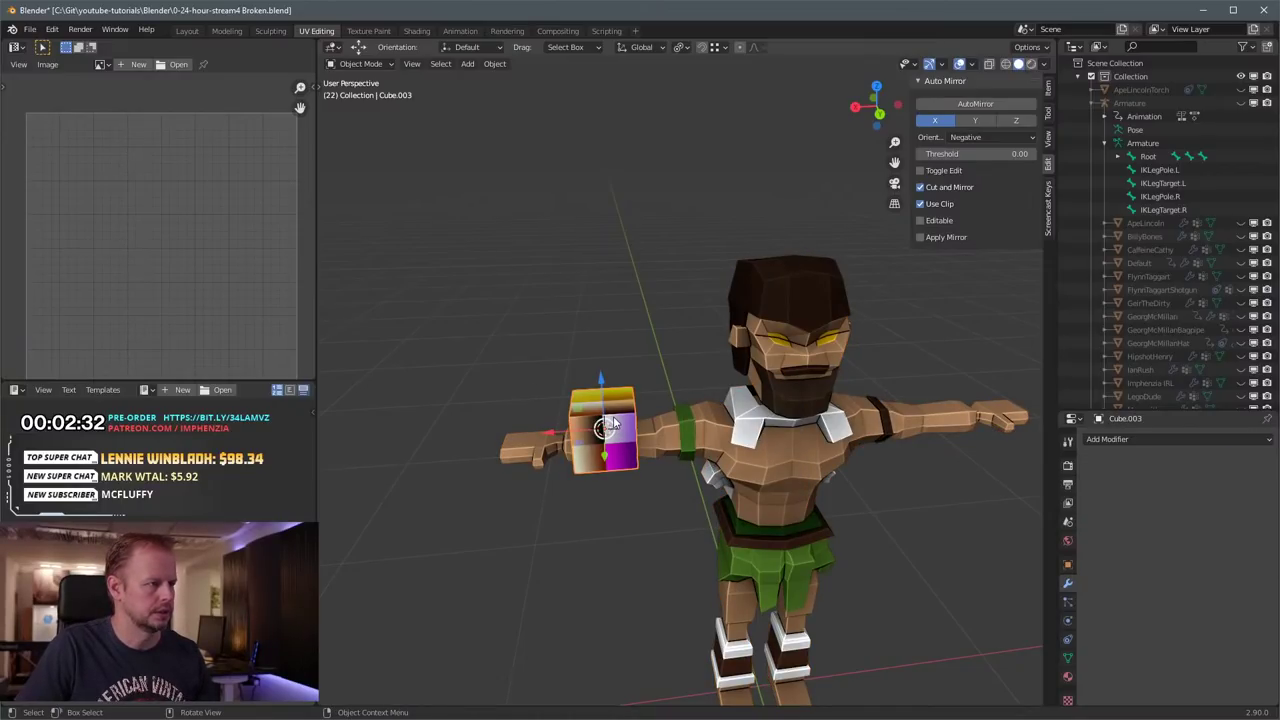
pyautogui.press('Tab')
pyautogui.press('a')
pyautogui.press('s')
pyautogui.press('0')
pyautogui.press('Return')
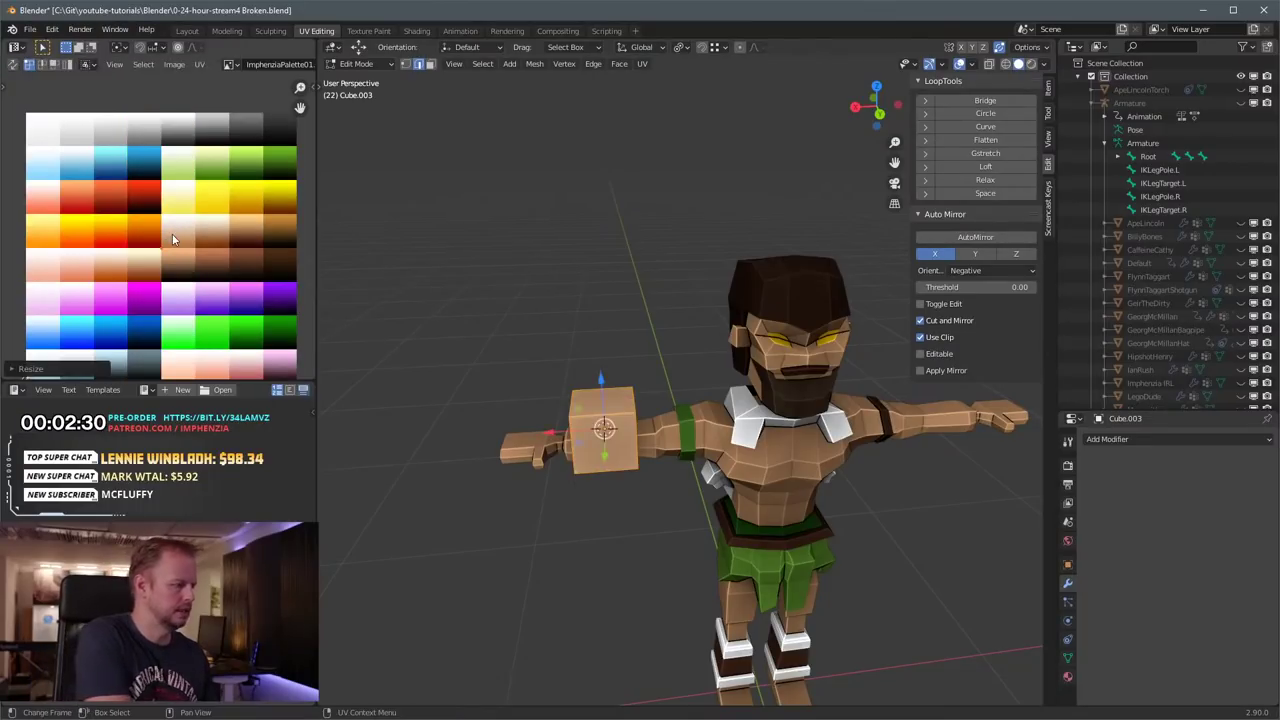
pyautogui.press('g')
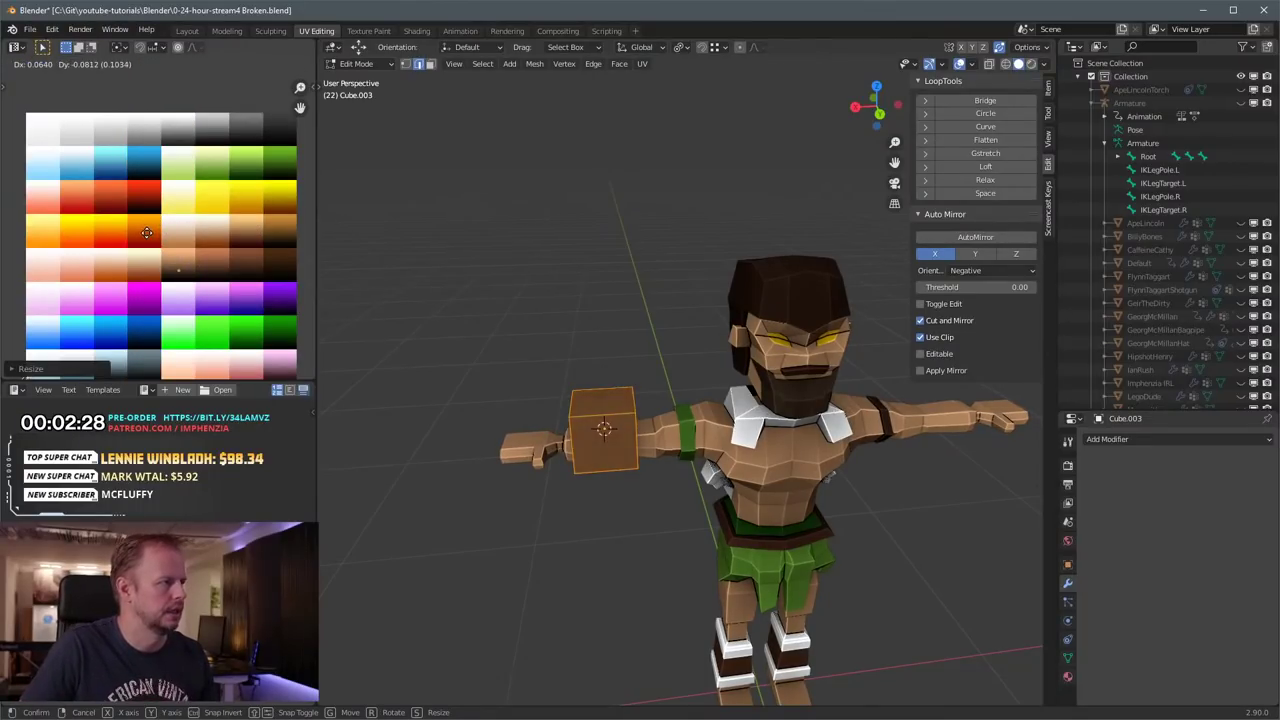
pyautogui.click(218, 224)
# Step: Scale the entire cube mesh to about 0.397 and raise it about 0.033 m along Z onto the forearm band
pyautogui.scroll(4, 470, 366)
pyautogui.moveTo(468, 364); pyautogui.dragTo(589, 343, button='middle')
pyautogui.scroll(-2, 589, 343)
pyautogui.press('3')
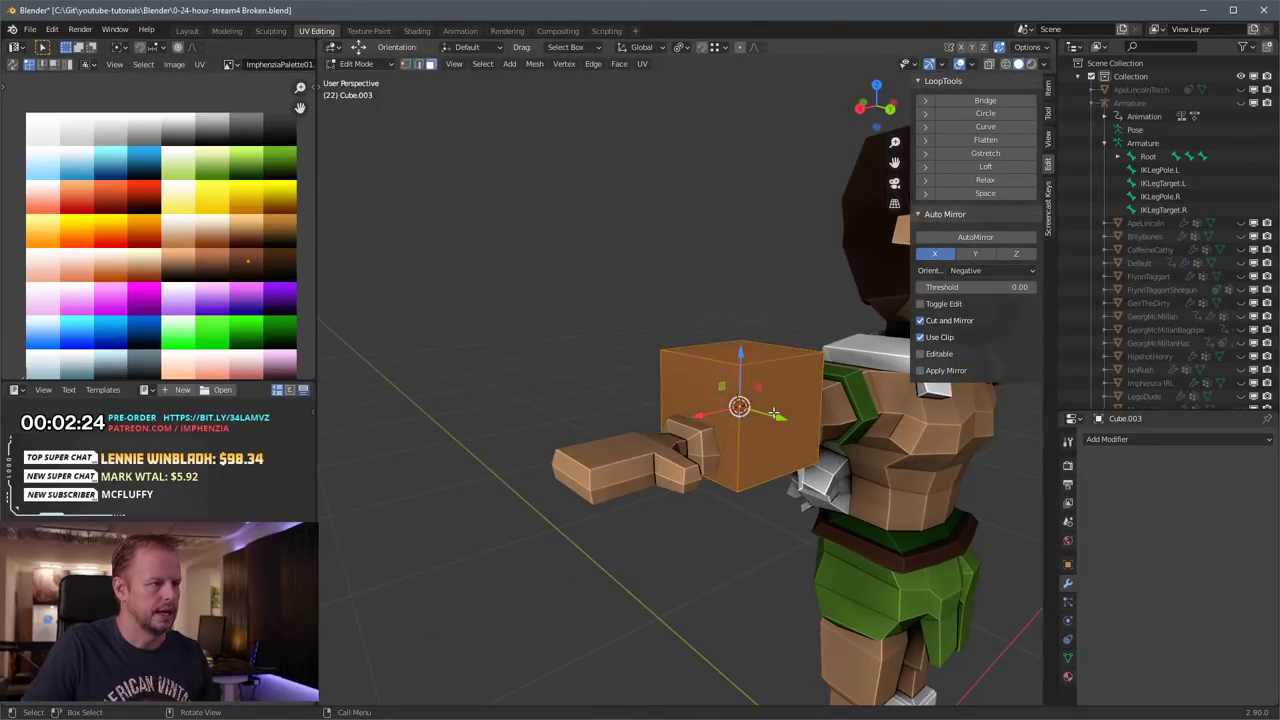
pyautogui.click(775, 412)
pyautogui.scroll(-3, 773, 415)
pyautogui.moveTo(766, 428)
pyautogui.mouseDown(button='middle')
pyautogui.moveTo(787, 455)
pyautogui.moveTo(780, 443)
pyautogui.mouseUp(button='middle')
pyautogui.press('l')
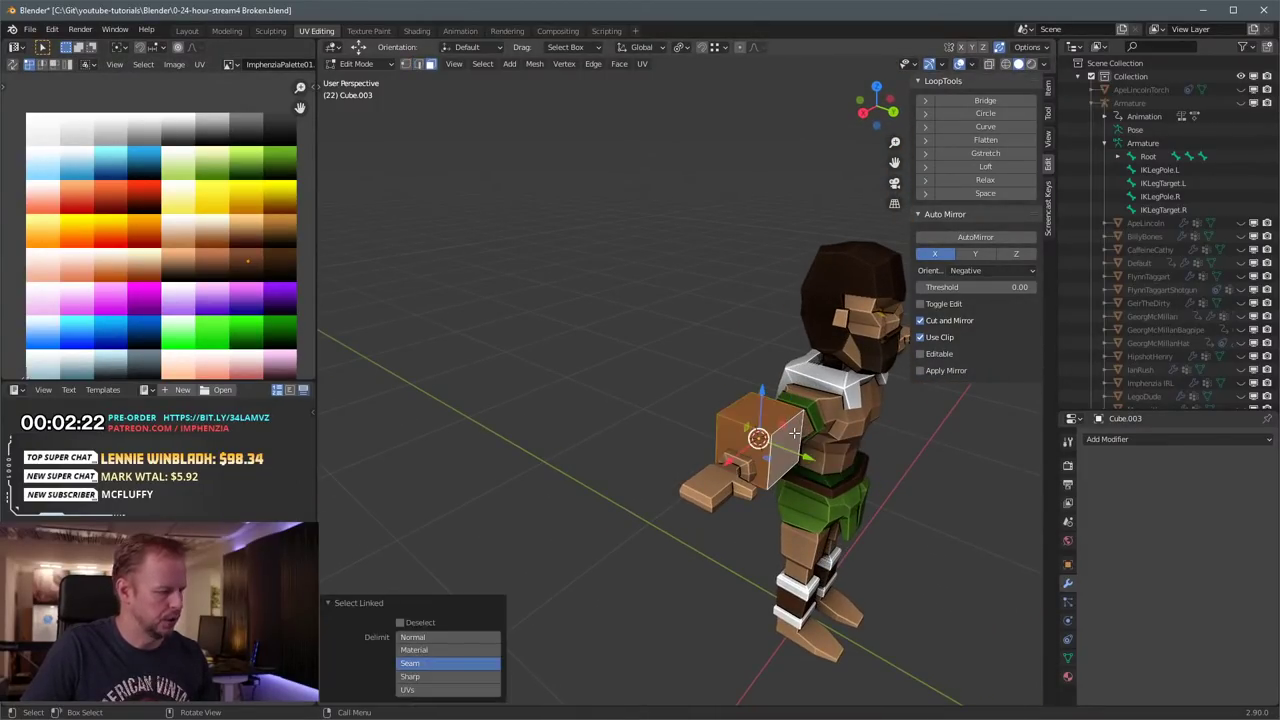
pyautogui.press('s')
pyautogui.click(766, 430)
pyautogui.press('g')
pyautogui.press('z')
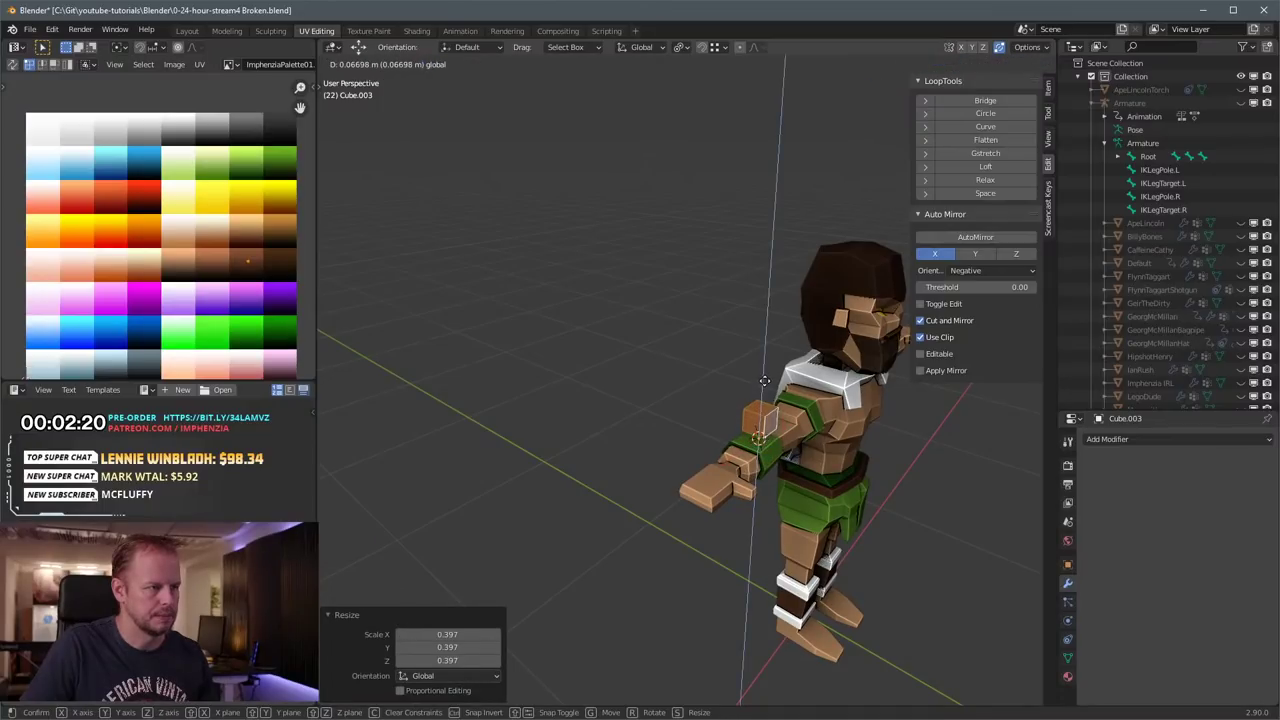
pyautogui.click(765, 390)
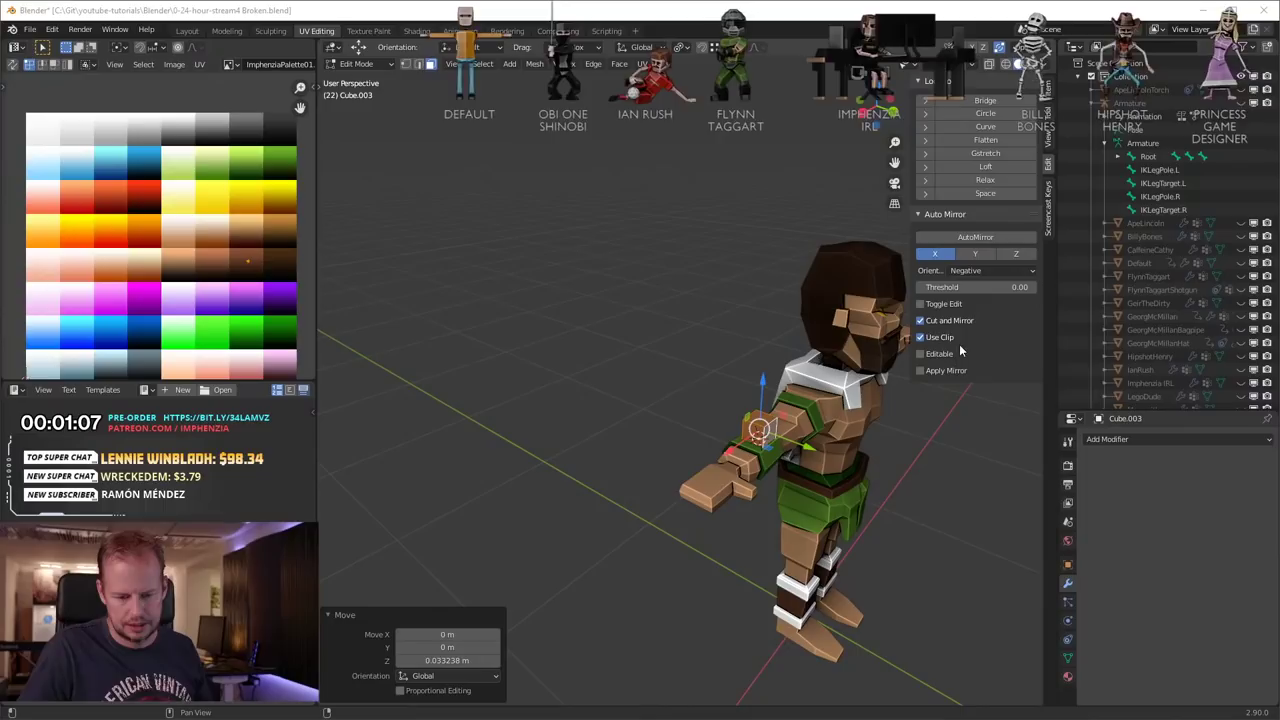
# Step: Select the entire brown cube on the right forearm, scale it to about 0.679 and raise it along Z
pyautogui.click(658, 340)
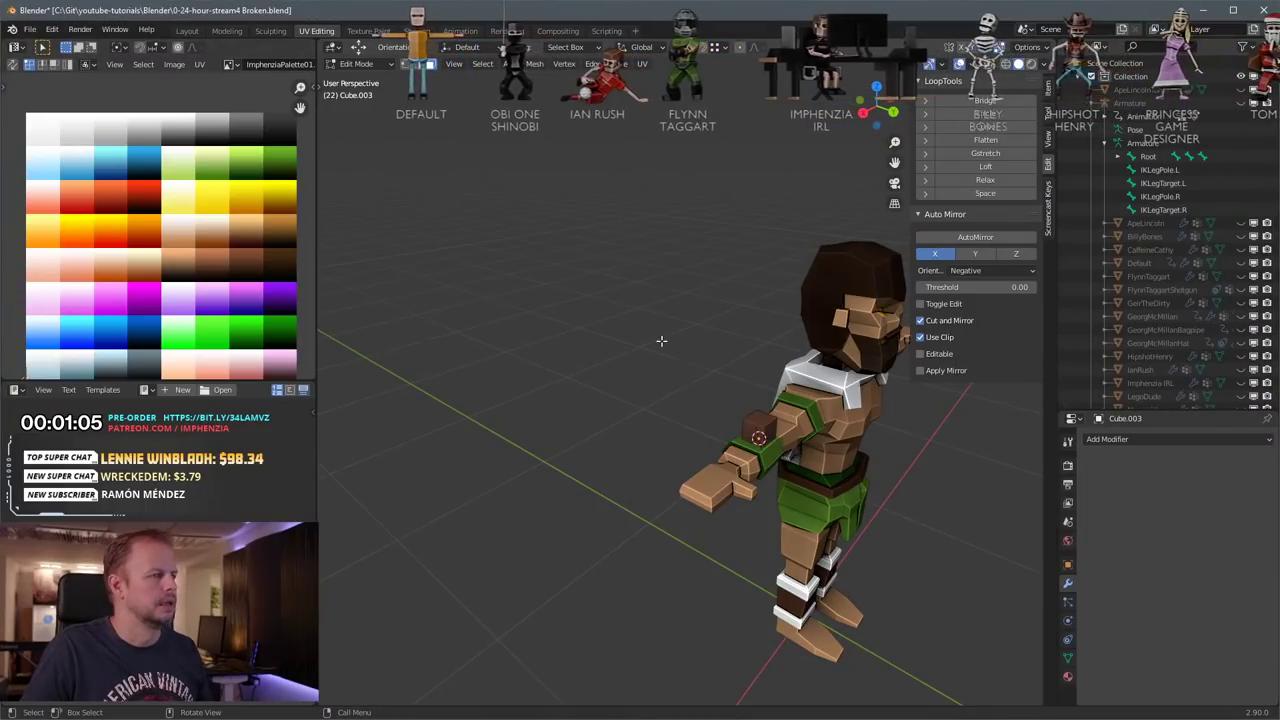
pyautogui.moveTo(660, 340); pyautogui.dragTo(568, 401, button='middle')
pyautogui.scroll(3, 747, 353)
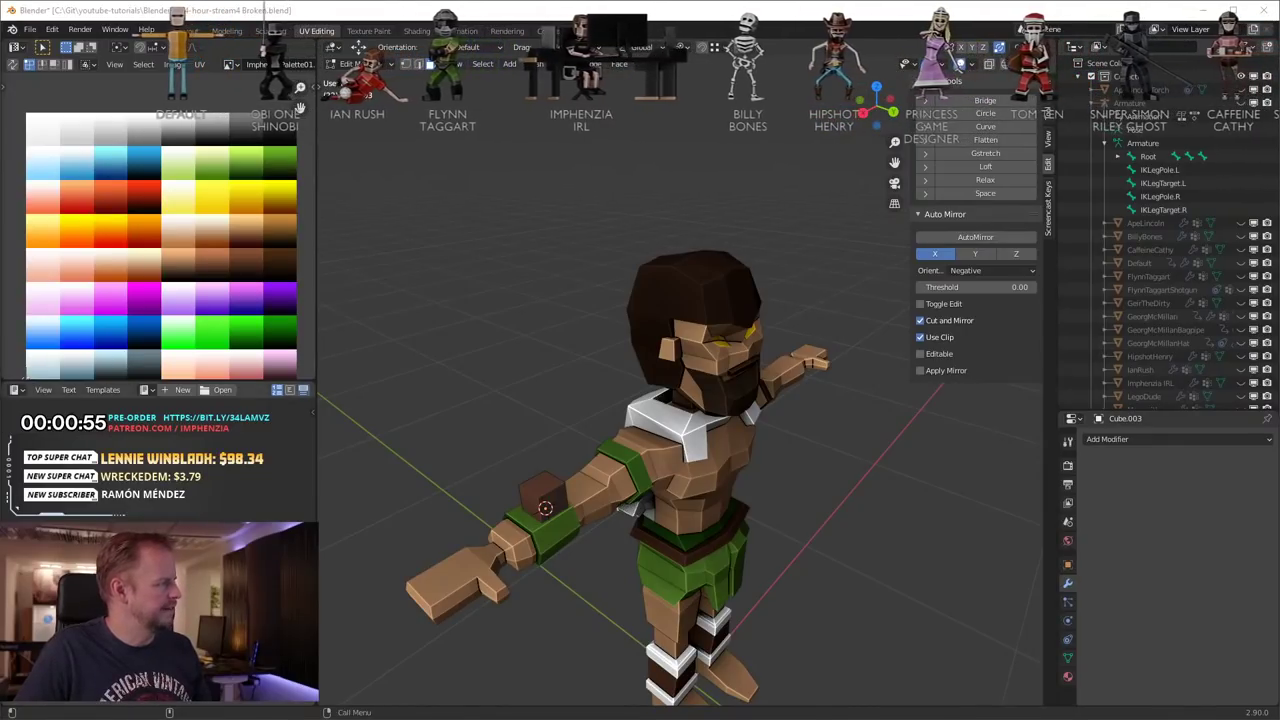
pyautogui.scroll(3, 630, 489)
pyautogui.click(454, 609)
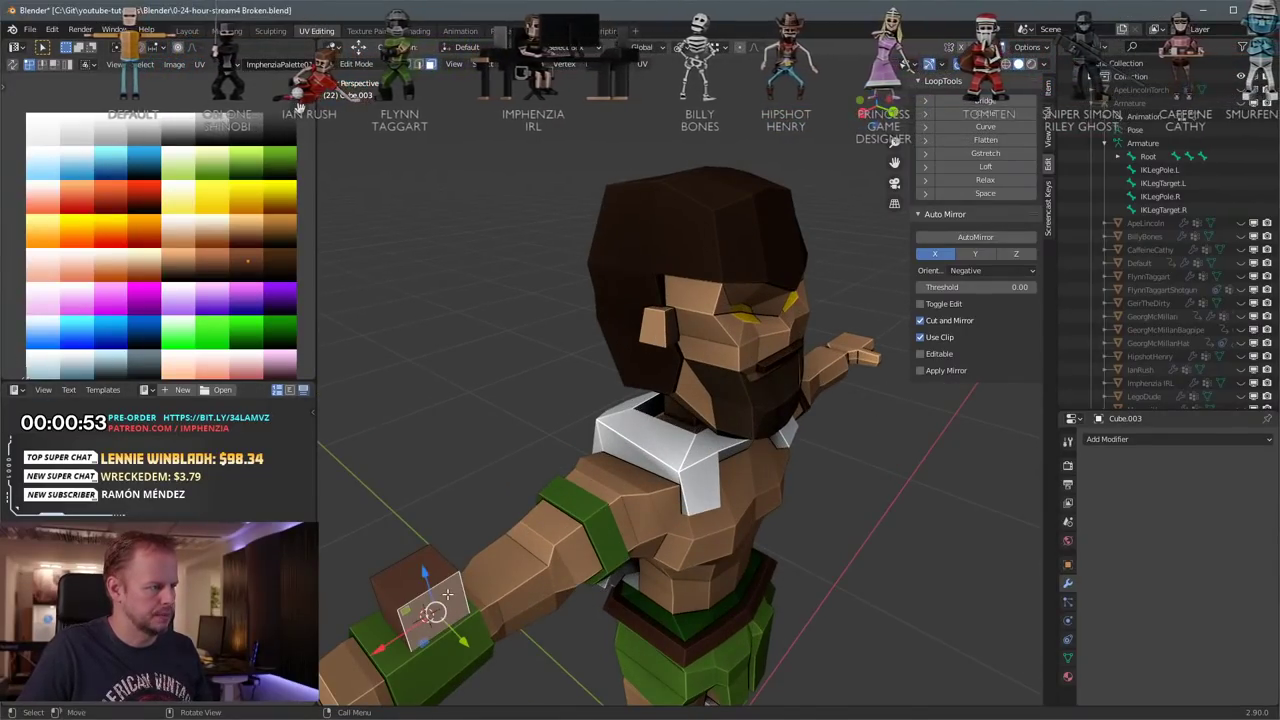
pyautogui.moveTo(454, 609); pyautogui.dragTo(519, 577, button='middle')
pyautogui.hotkey('ctrl', 'l')
pyautogui.press('s')
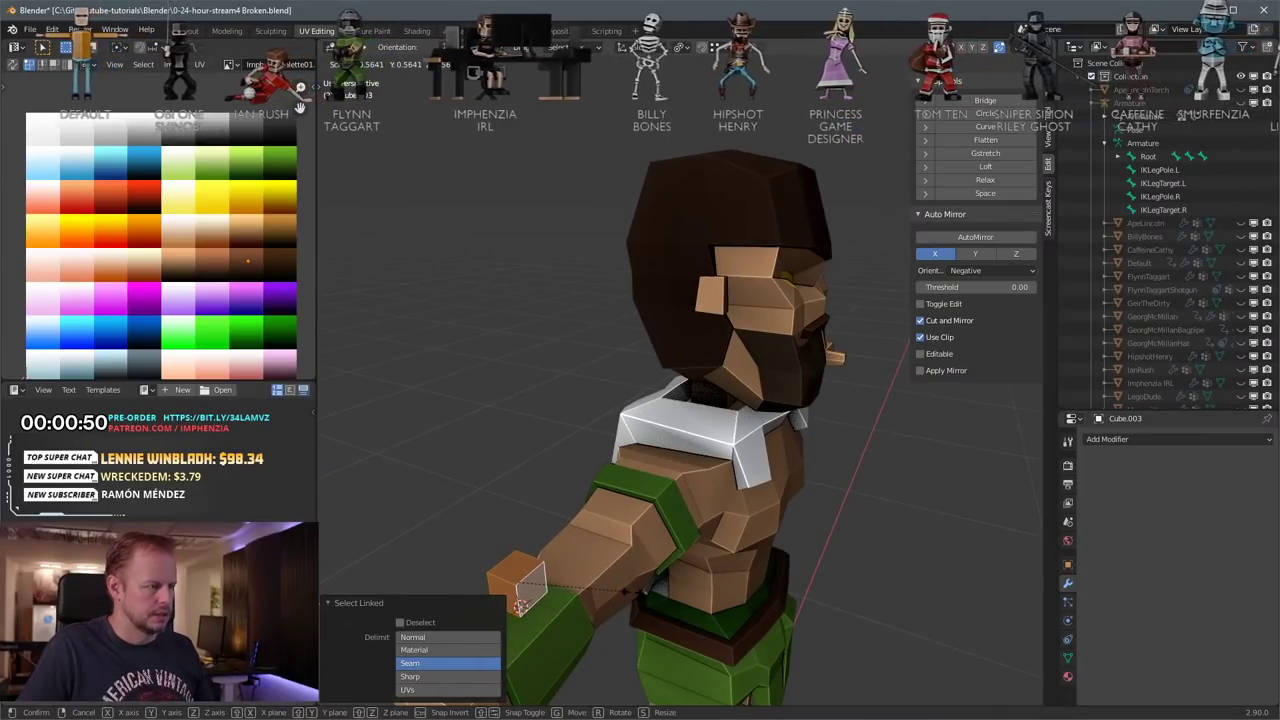
pyautogui.click(567, 592)
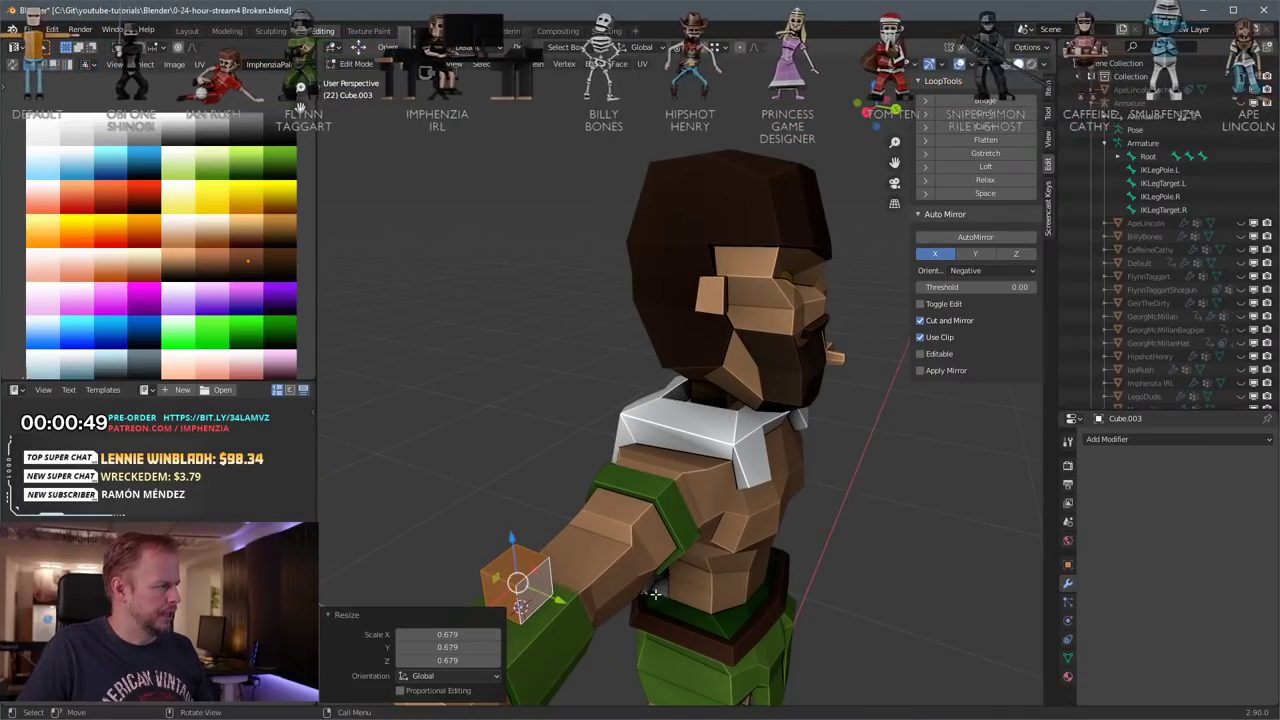
pyautogui.press('s')
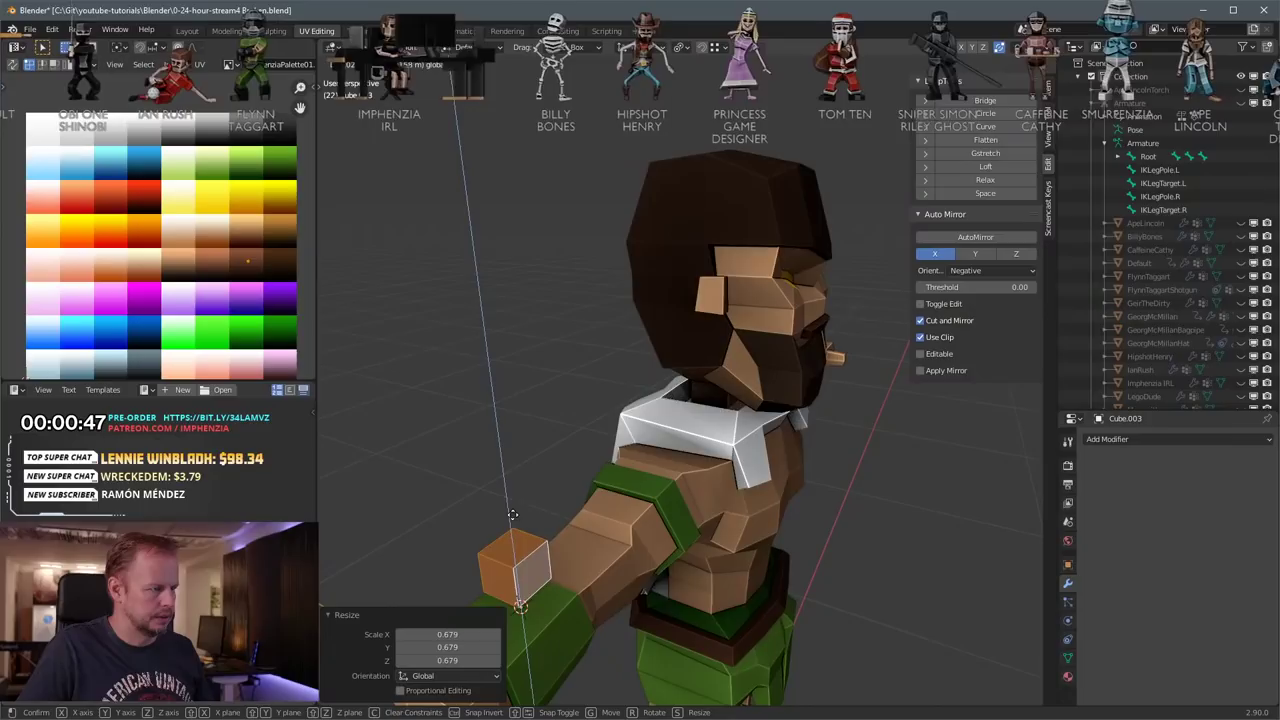
# Step: Select the cube's top face, scale it to about 1.293 and extrude it upward by about 0.089 m
pyautogui.keyDown('shift'); pyautogui.moveTo(530, 538); pyautogui.dragTo(602, 460, button='middle'); pyautogui.keyUp('shift')
pyautogui.scroll(2, 602, 460)
pyautogui.moveTo(602, 460)
pyautogui.mouseDown(button='middle')
pyautogui.moveTo(626, 423)
pyautogui.moveTo(619, 455)
pyautogui.mouseUp(button='middle')
pyautogui.click(617, 409)
pyautogui.scroll(-3, 617, 411)
pyautogui.moveTo(617, 411); pyautogui.dragTo(742, 448, button='middle')
pyautogui.press('s')
pyautogui.click(760, 458)
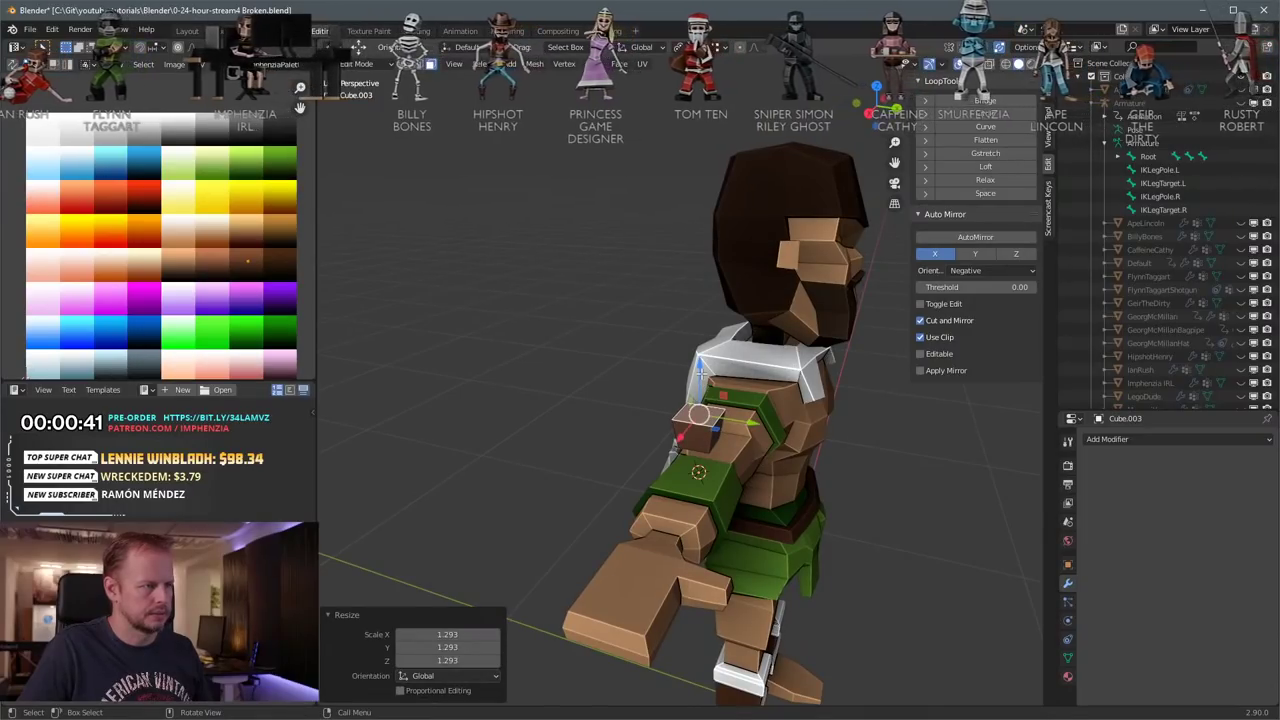
pyautogui.press('e')
pyautogui.click(727, 352)
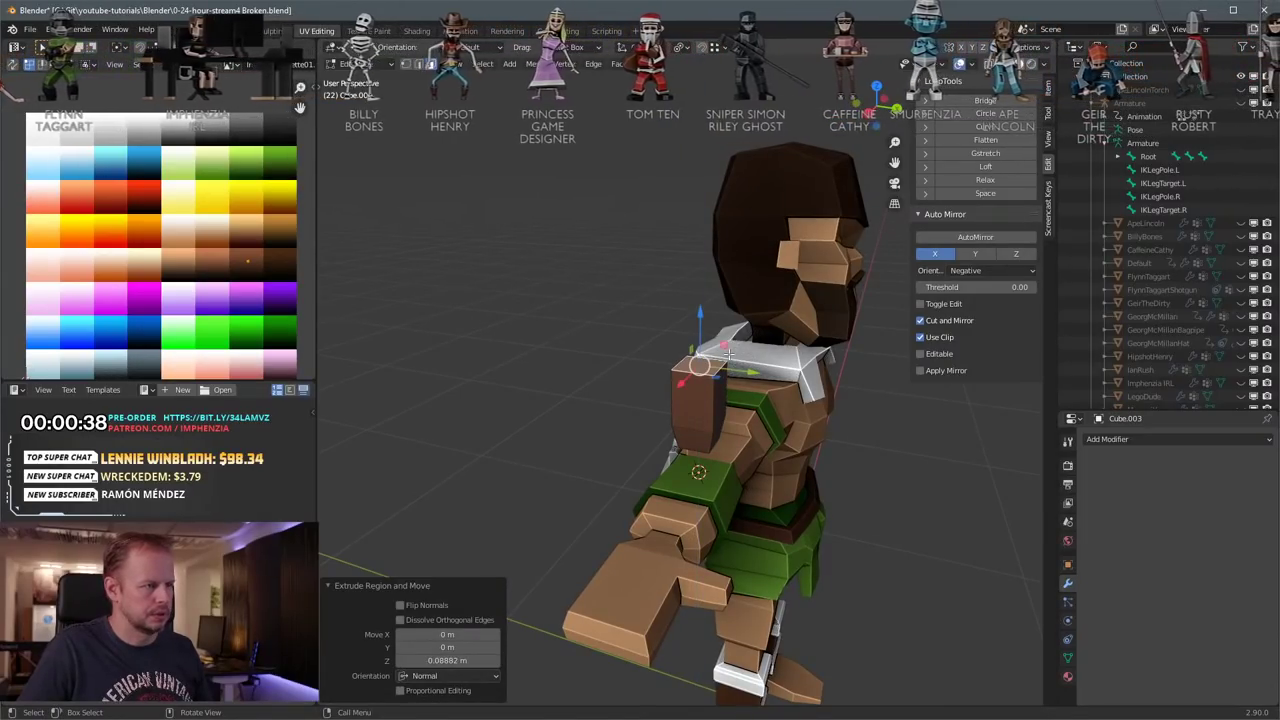
# Step: Rotate the upper block's forward-facing side about -13.8° in right view and move it about -0.0048 m in Y and 0.011 m in Z
pyautogui.click(721, 391)
pyautogui.scroll(2, 721, 391)
pyautogui.moveTo(721, 391); pyautogui.dragTo(756, 405, button='middle')
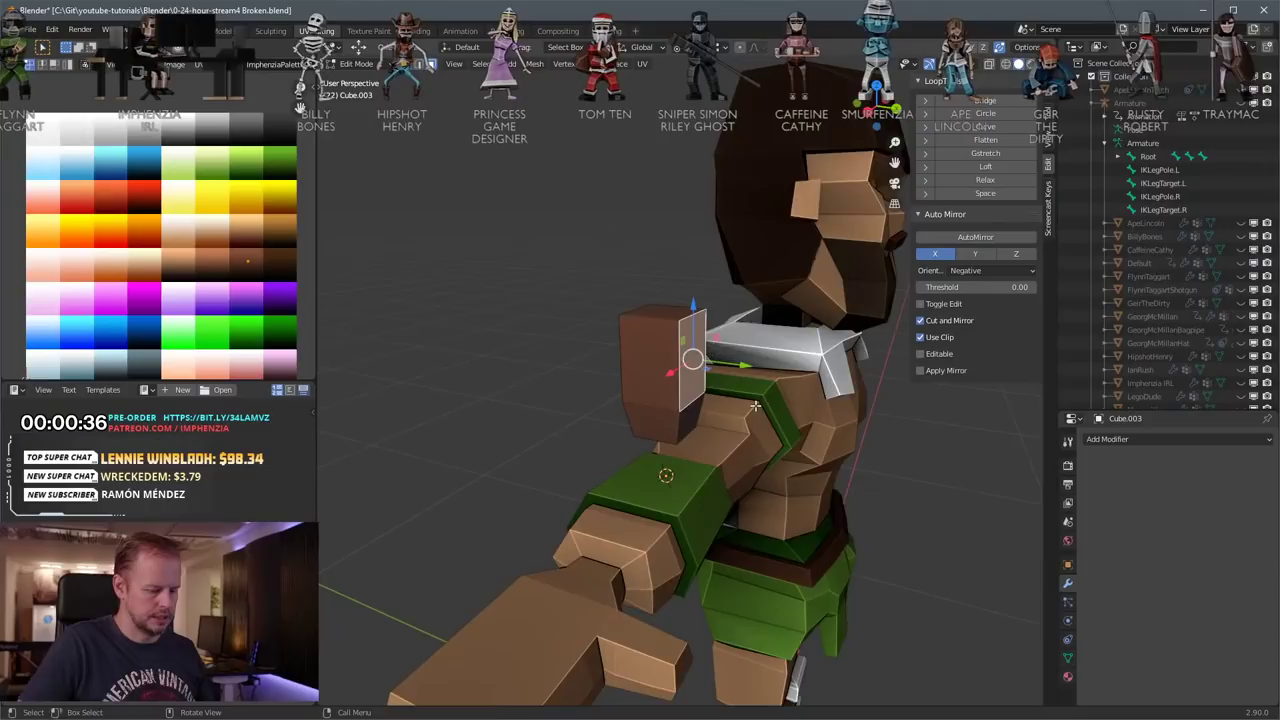
pyautogui.press('ctrl+KP_3')
pyautogui.press('ctrl+KP_1')
pyautogui.press('KP_3')
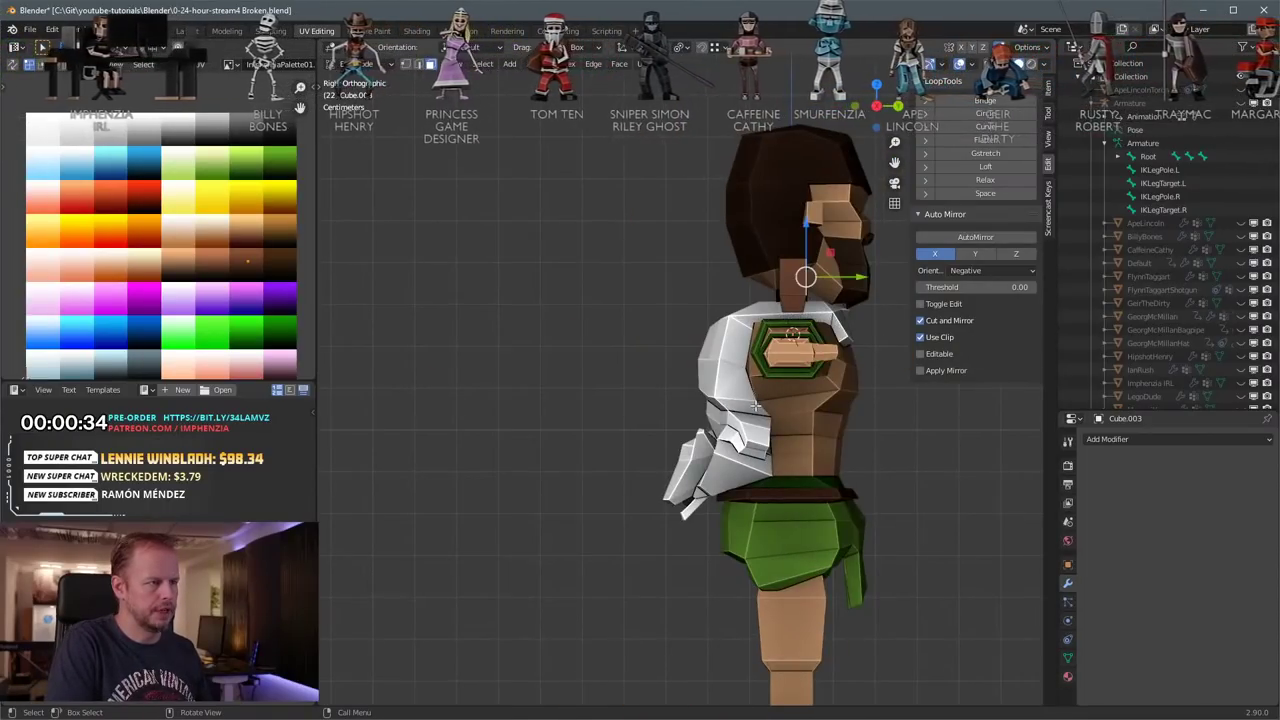
pyautogui.keyDown('shift'); pyautogui.moveTo(689, 254); pyautogui.dragTo(524, 400, button='middle'); pyautogui.keyUp('shift')
pyautogui.press('r')
pyautogui.click(743, 380)
pyautogui.press('g')
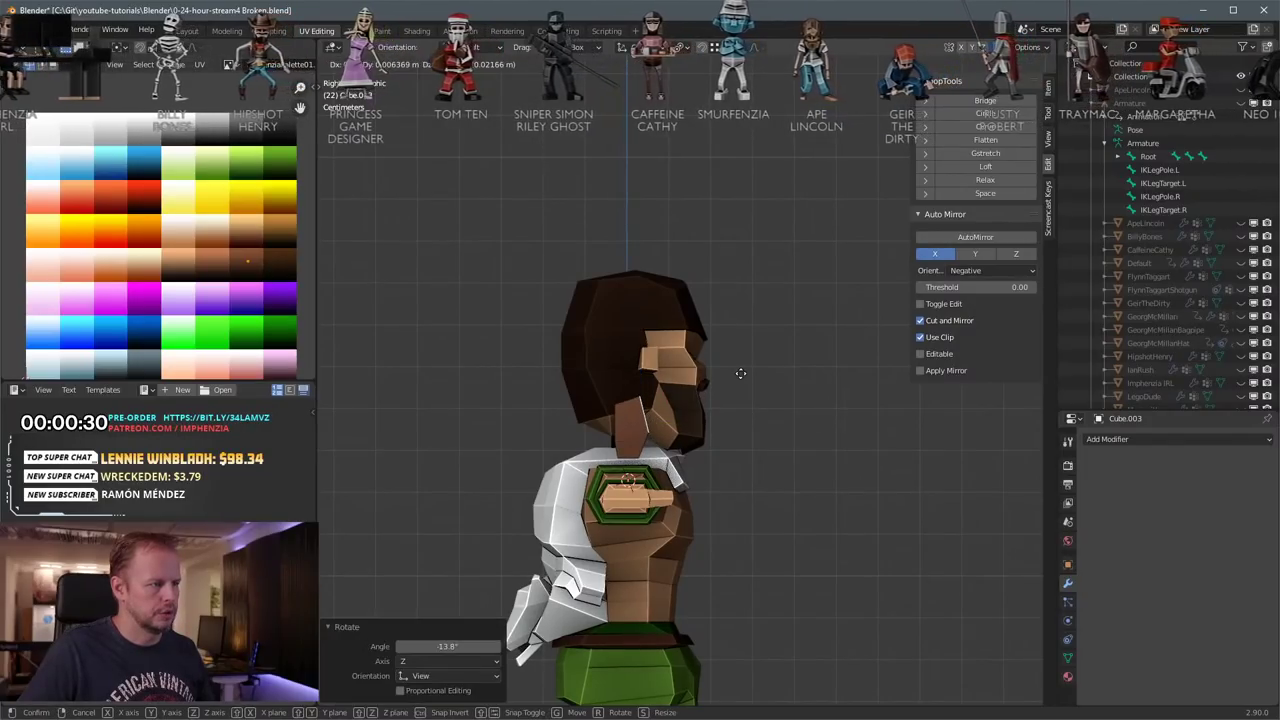
pyautogui.click(737, 377)
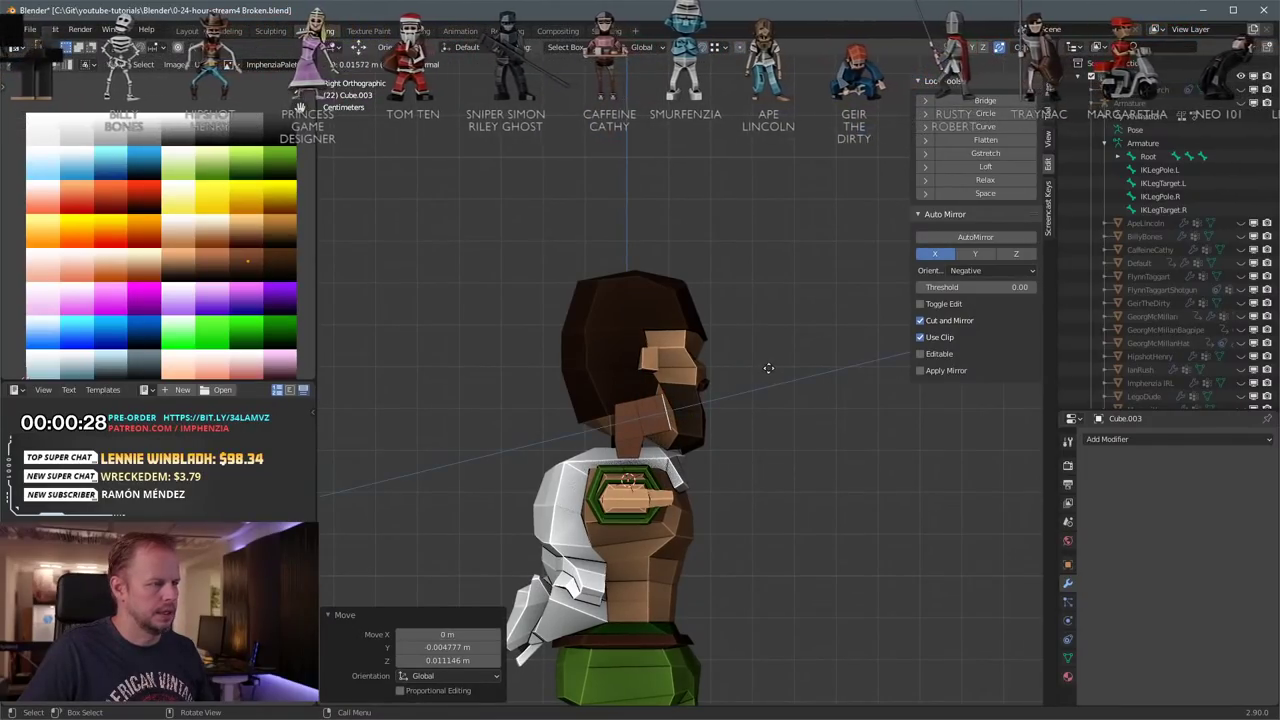
# Step: Extrude the tilted face forward, move it about 0.0064 m in Y and 0.0143 m in Z, and scale it down
pyautogui.press('s')
pyautogui.click(743, 373)
pyautogui.press('s')
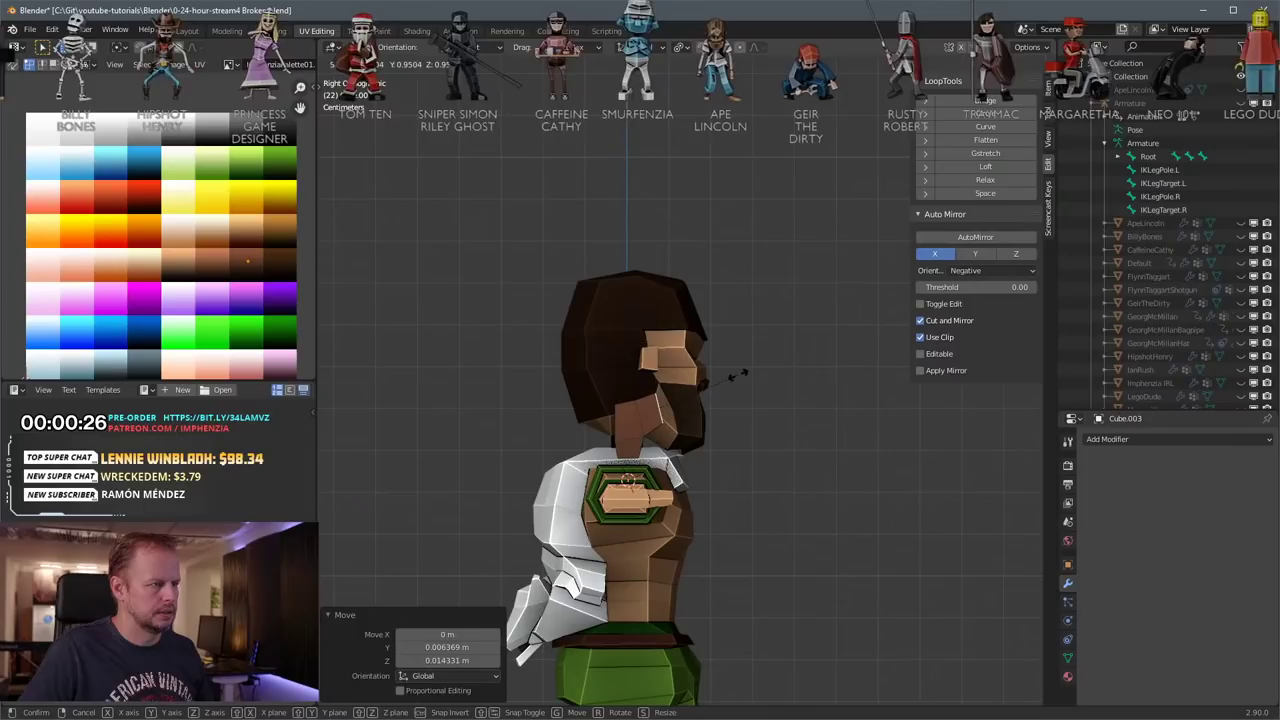
pyautogui.click(735, 374)
# Step: Extrude a second forward segment, scale its end face to about 0.688 and move it about -0.0064 m in Y and -0.011 m in Z
pyautogui.press('e')
pyautogui.click(740, 374)
pyautogui.press('s')
pyautogui.click(730, 371)
pyautogui.press('g')
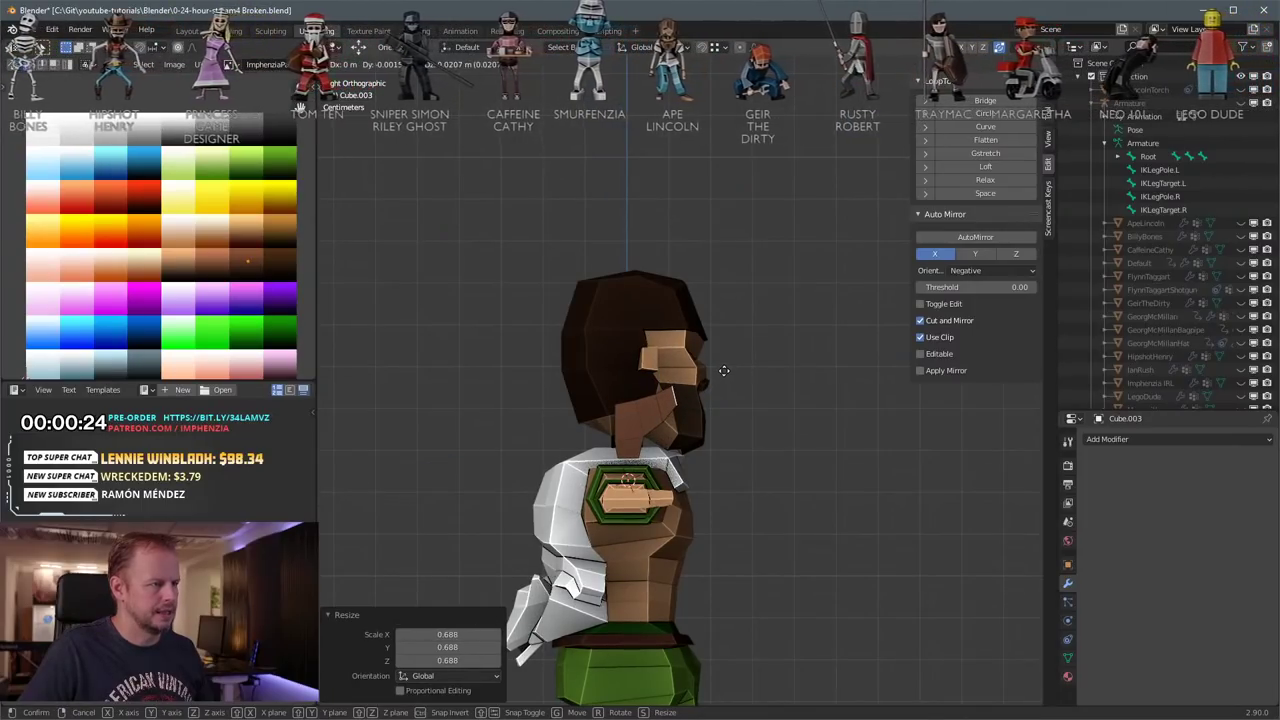
pyautogui.click(724, 371)
pyautogui.press('g')
pyautogui.click(721, 375)
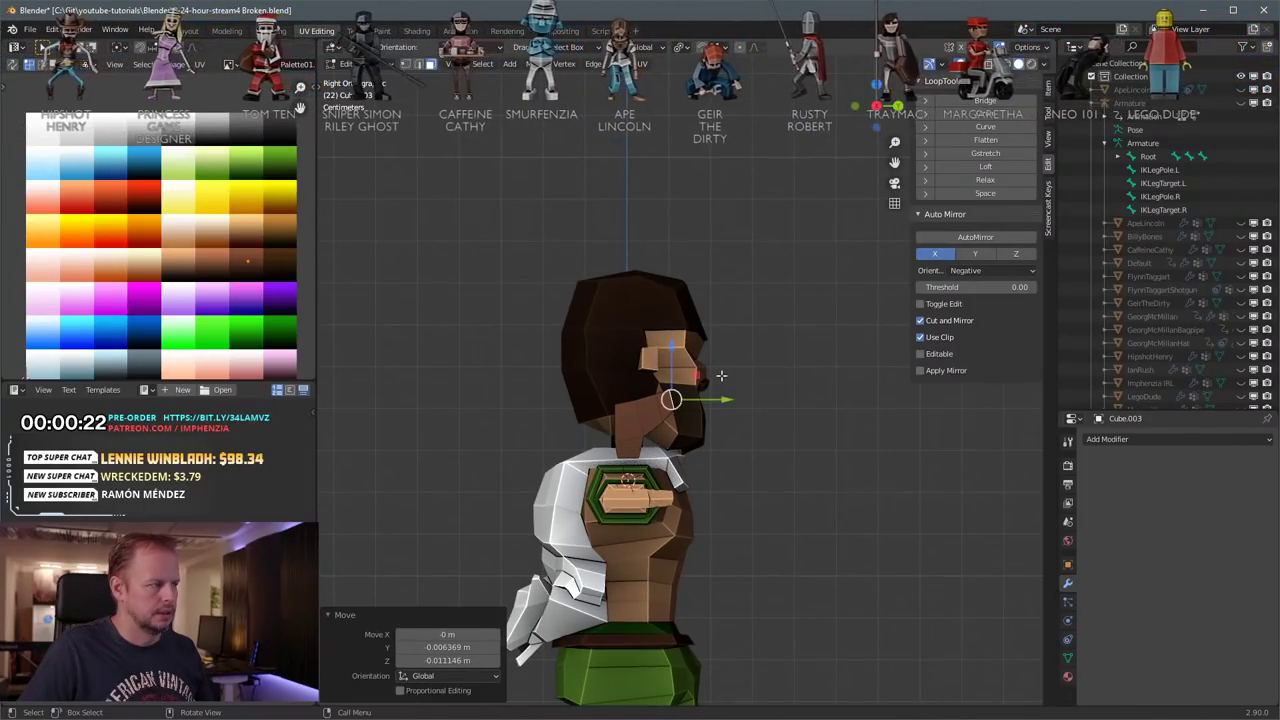
pyautogui.press('g')
pyautogui.click(736, 375)
# Step: Extrude another short segment, scale its end face down, rotate it about 22.2° and reposition it to start the downward curve
pyautogui.press('e')
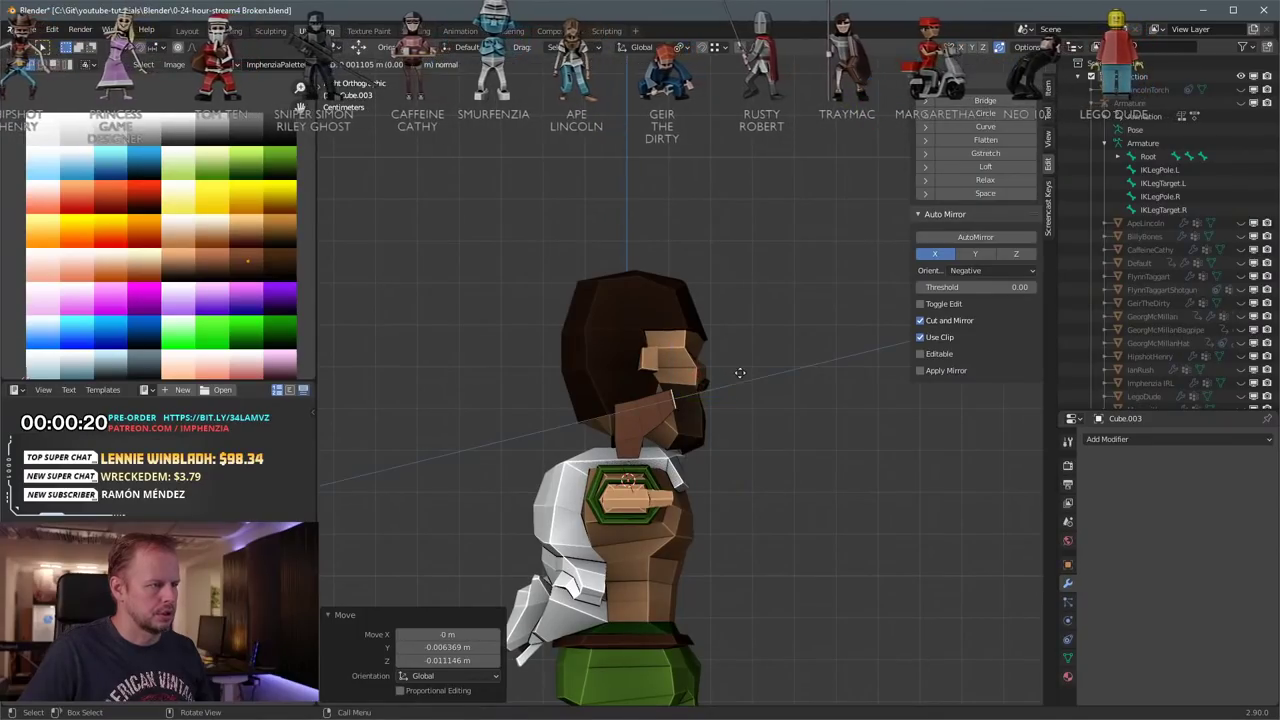
pyautogui.click(745, 371)
pyautogui.press('s')
pyautogui.click(728, 374)
pyautogui.press('r')
pyautogui.click(731, 383)
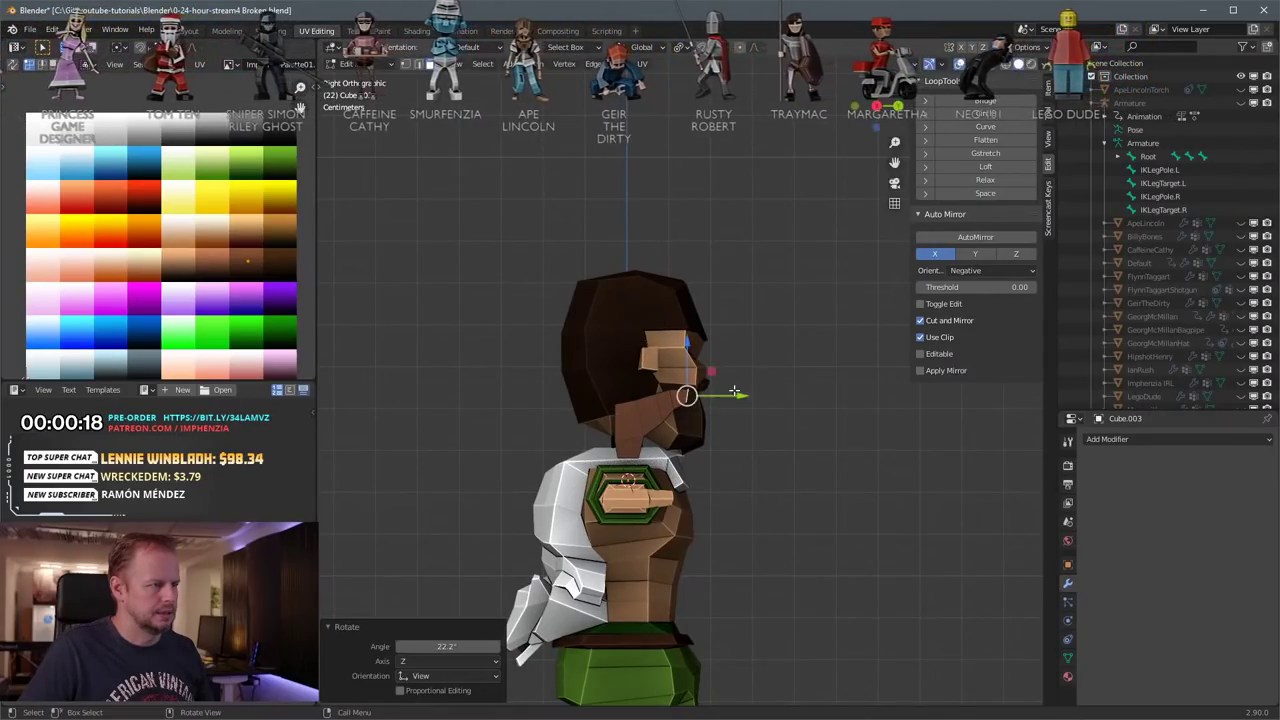
pyautogui.press('g')
pyautogui.click(738, 390)
# Step: Extrude the end face about 0.027 m, reposition it and taper it with a final scale of about 0.630
pyautogui.press('e')
pyautogui.click(747, 389)
pyautogui.press('s')
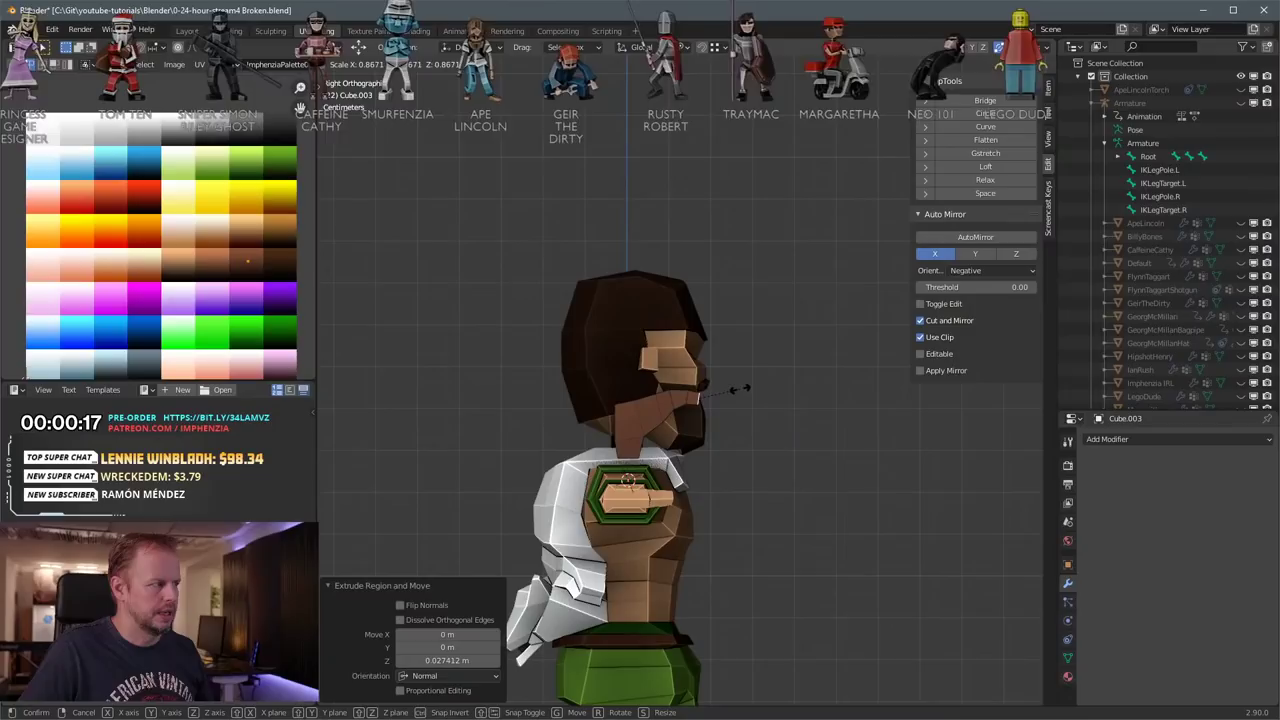
pyautogui.click(733, 388)
pyautogui.press('g')
pyautogui.click(731, 387)
pyautogui.press('s')
pyautogui.click(721, 390)
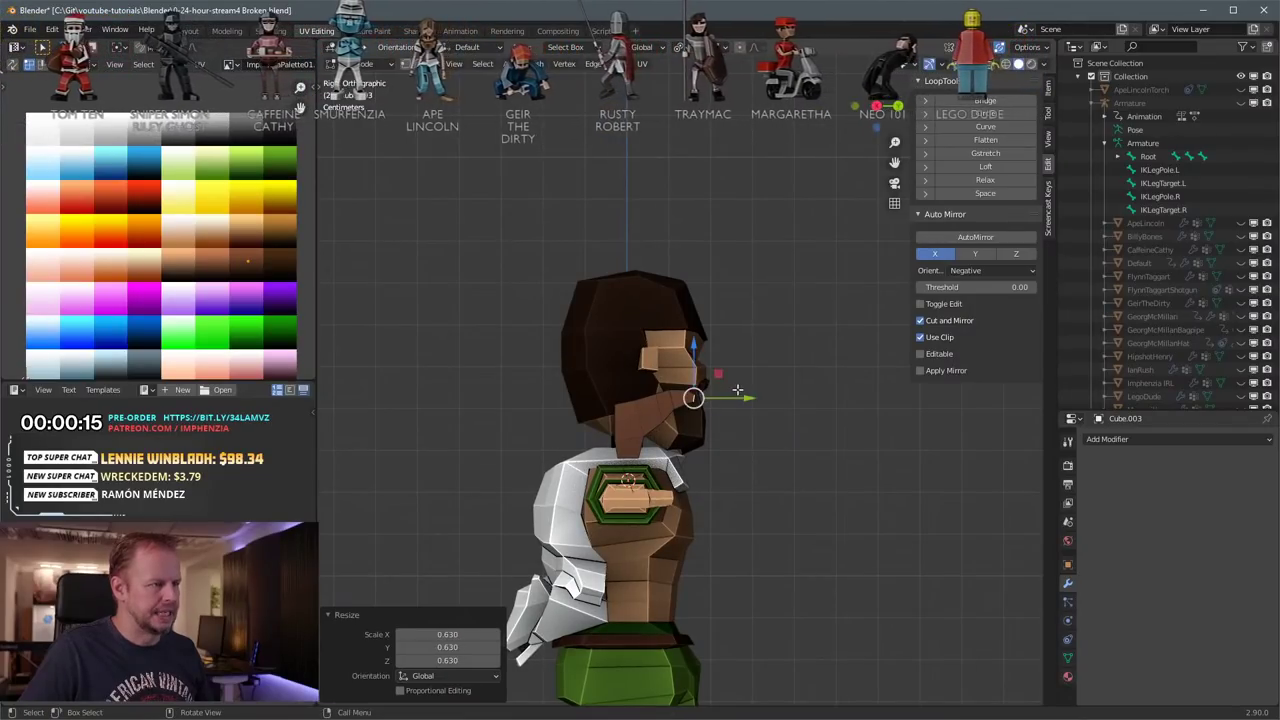
# Step: Extrude the narrow end face about 0.0127 m and scale it to about 0.632
pyautogui.scroll(3, 737, 391)
pyautogui.moveTo(750, 390); pyautogui.dragTo(786, 297, button='middle')
pyautogui.scroll(-2, 770, 290)
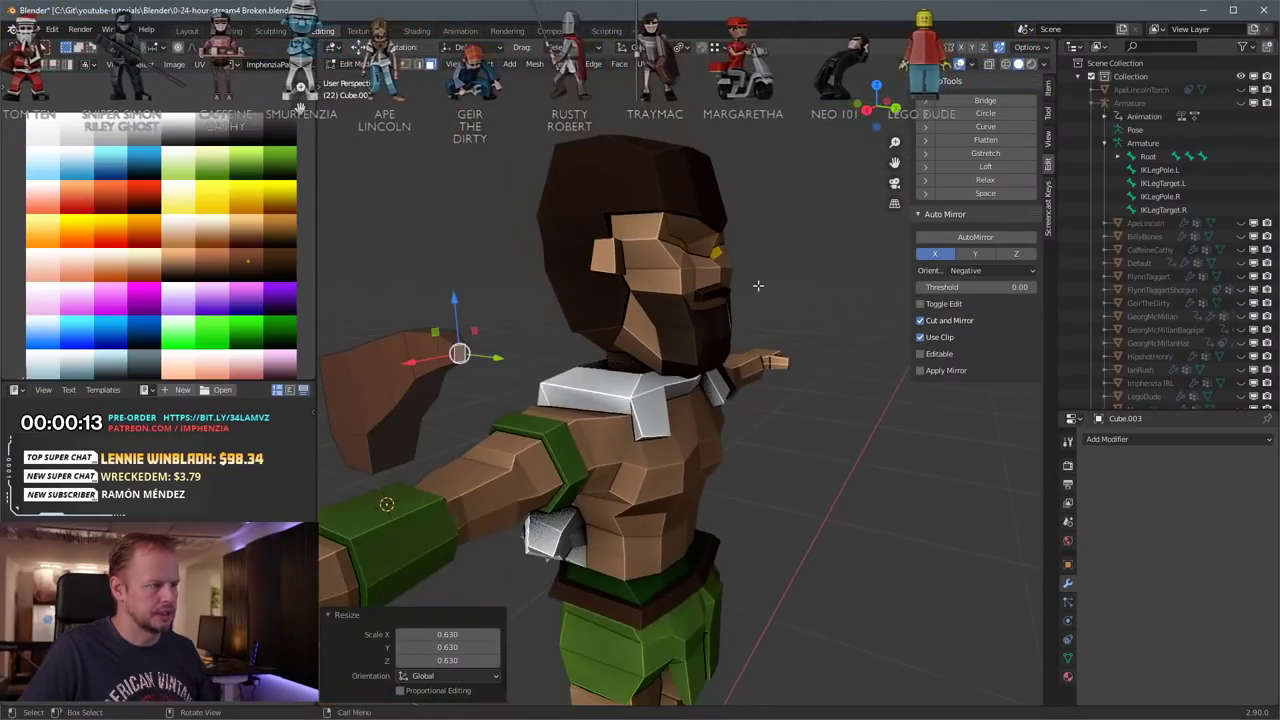
pyautogui.moveTo(588, 446); pyautogui.dragTo(612, 394, button='middle')
pyautogui.press('e')
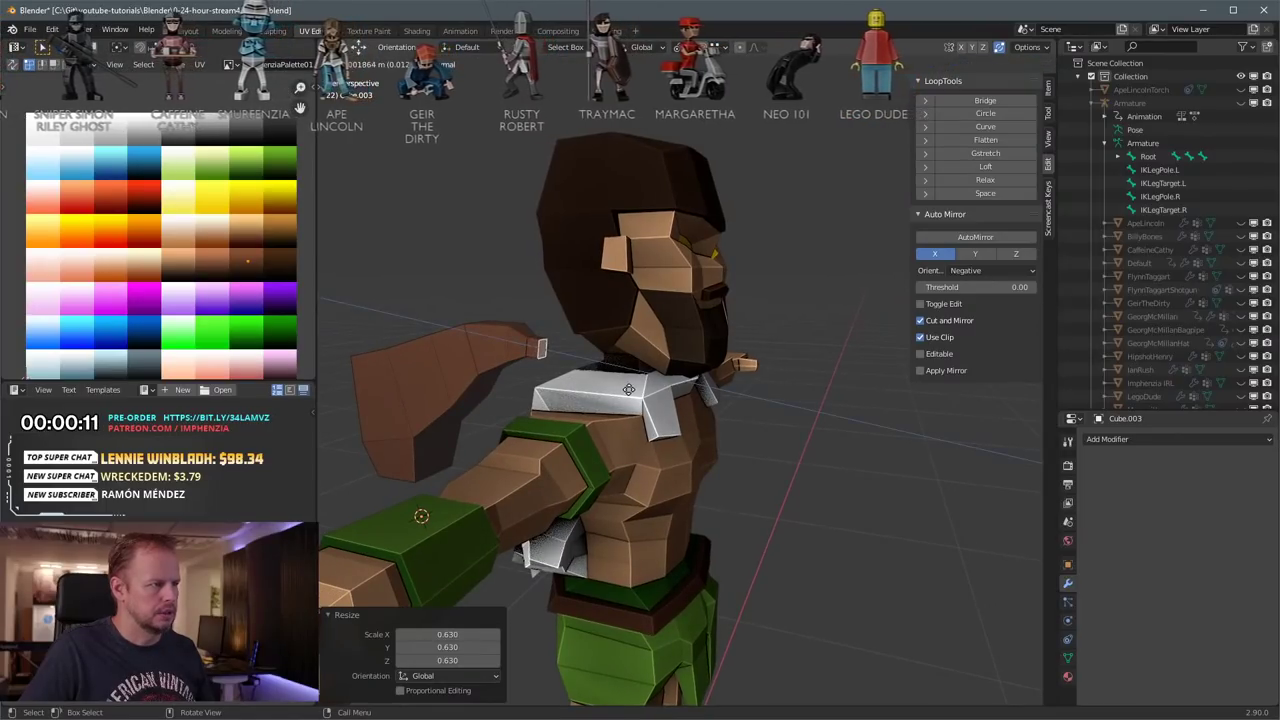
pyautogui.click(632, 390)
pyautogui.press('s')
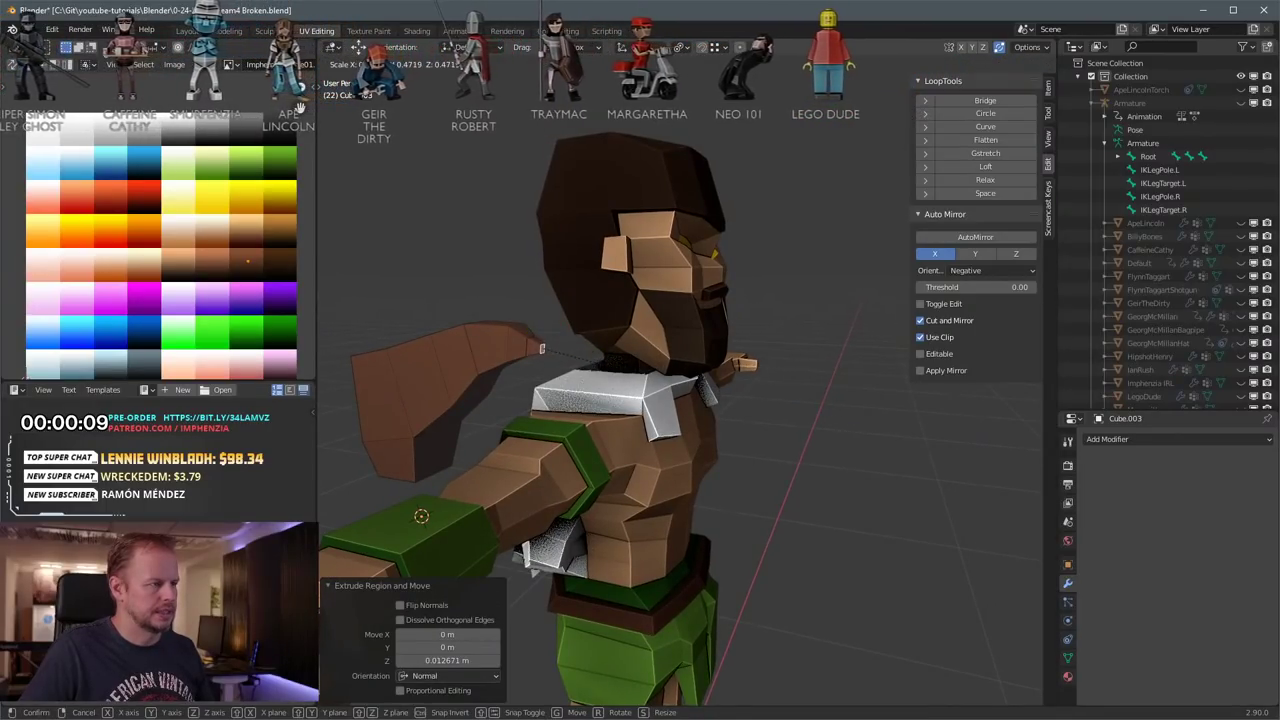
pyautogui.click(630, 361)
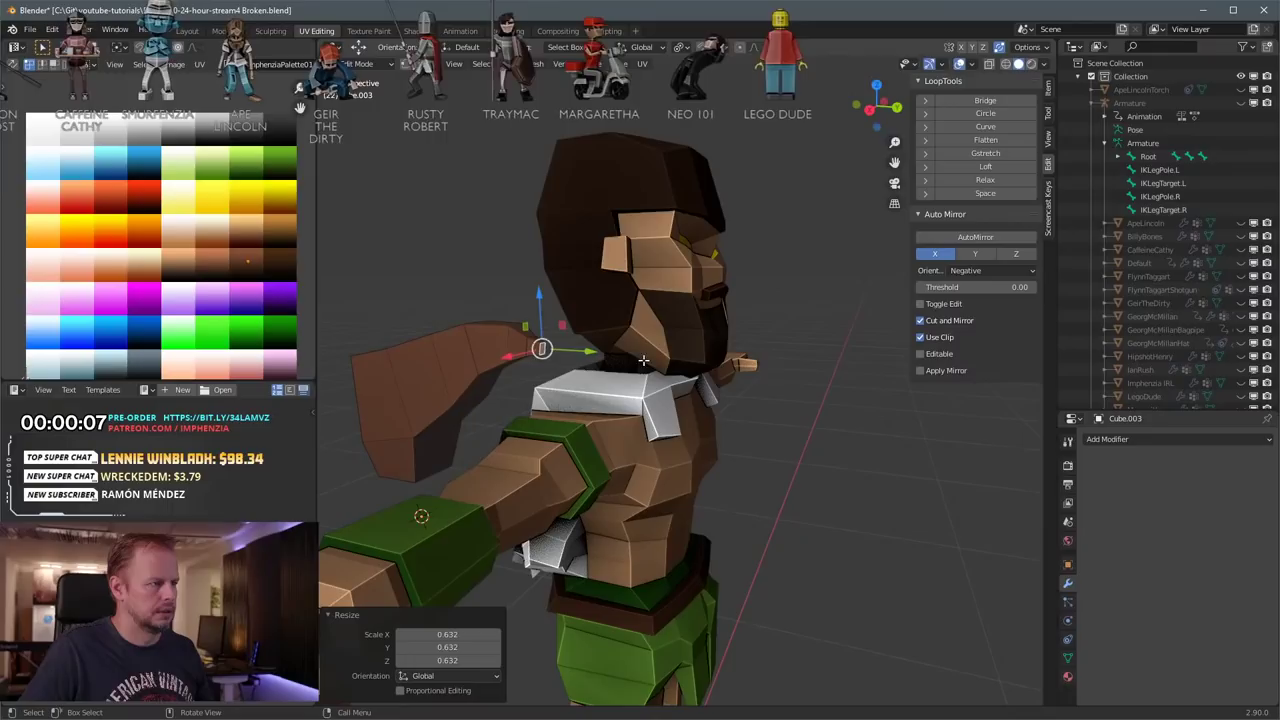
# Step: Extrude the tip about 0.0078 m in right view, scale it, rotate it 34.7° and move it about -0.0013 m in Y and -0.0038 m in Z
pyautogui.press('KP_3')
pyautogui.scroll(5, 622, 346)
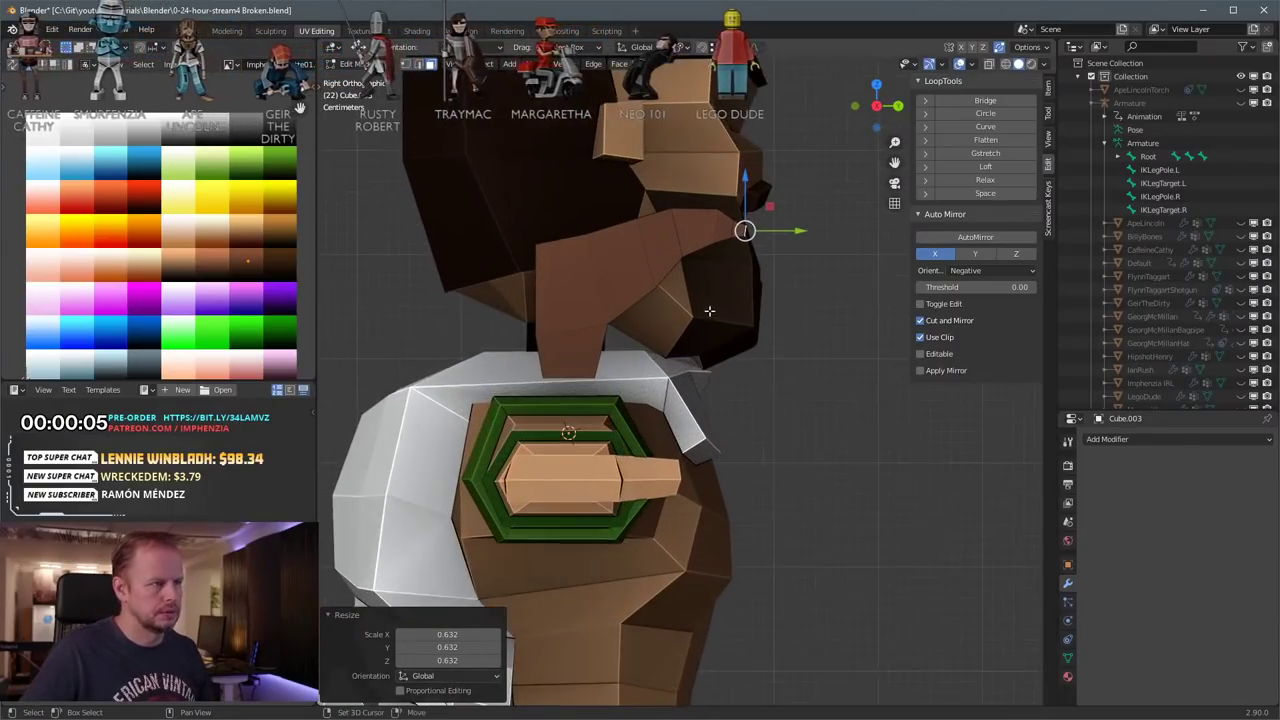
pyautogui.press('e')
pyautogui.click(663, 371)
pyautogui.press('s')
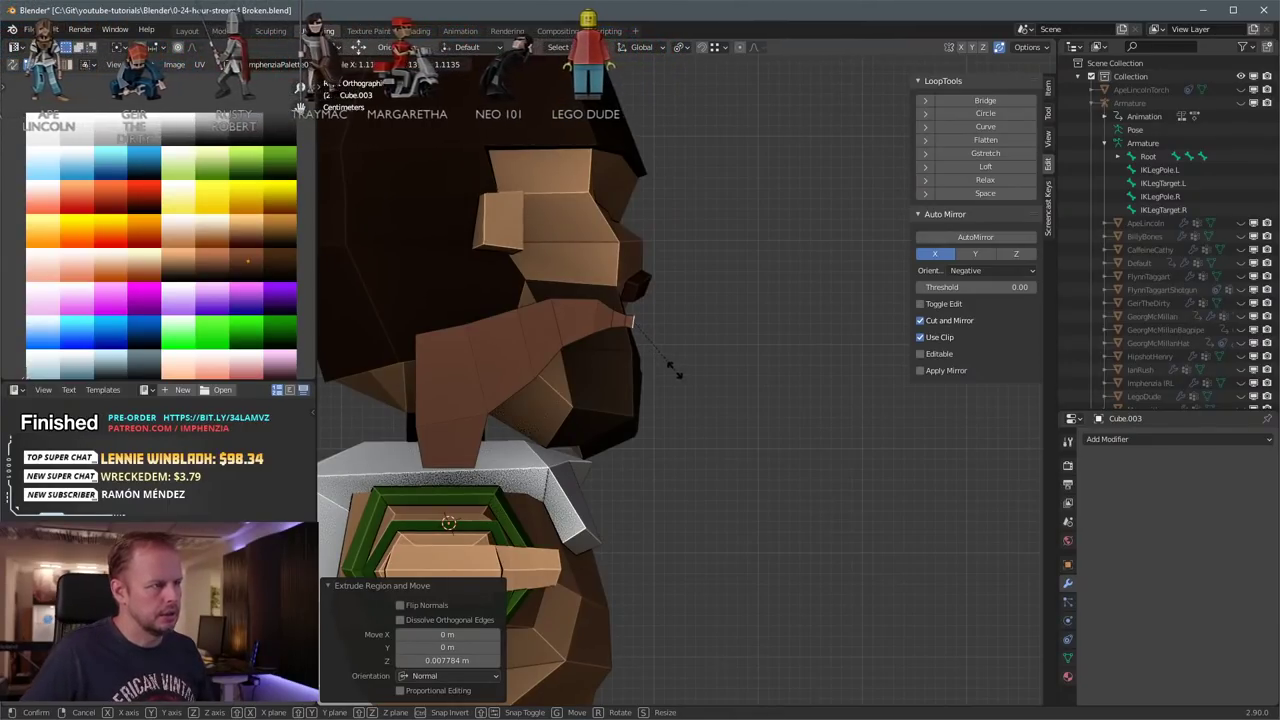
pyautogui.click(657, 344)
pyautogui.press('r')
pyautogui.click(704, 352)
pyautogui.press('g')
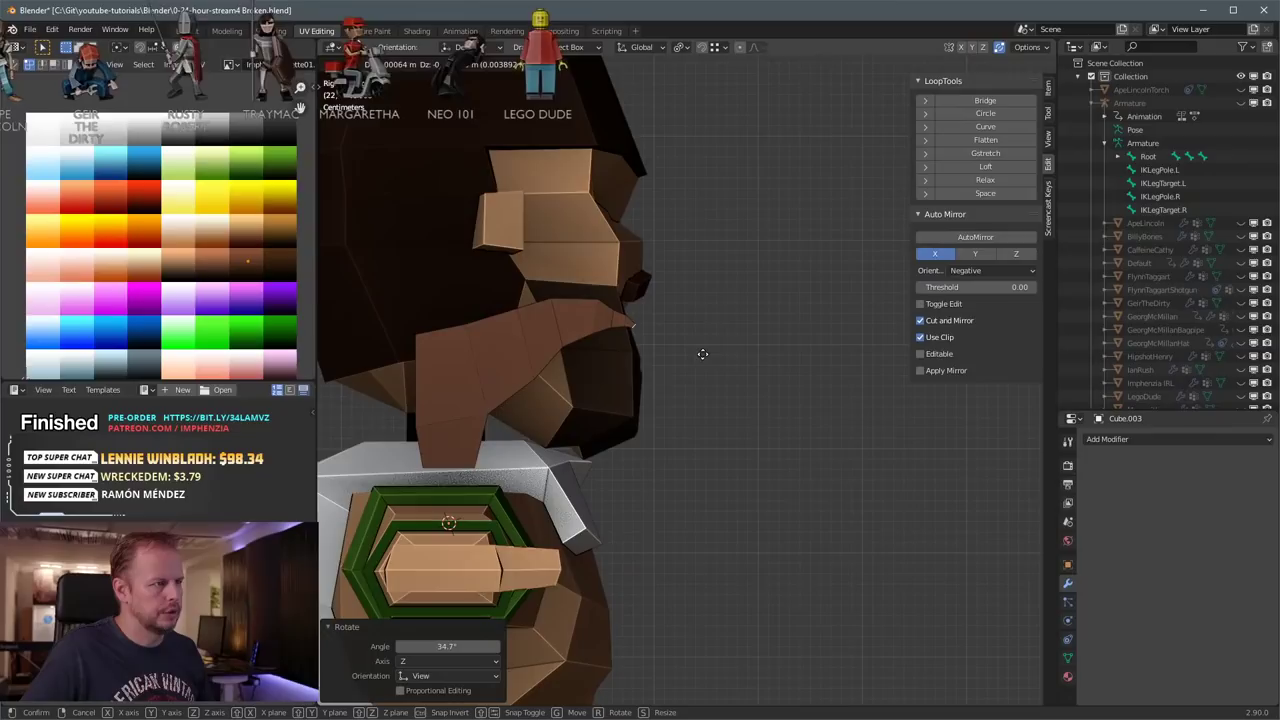
pyautogui.click(700, 355)
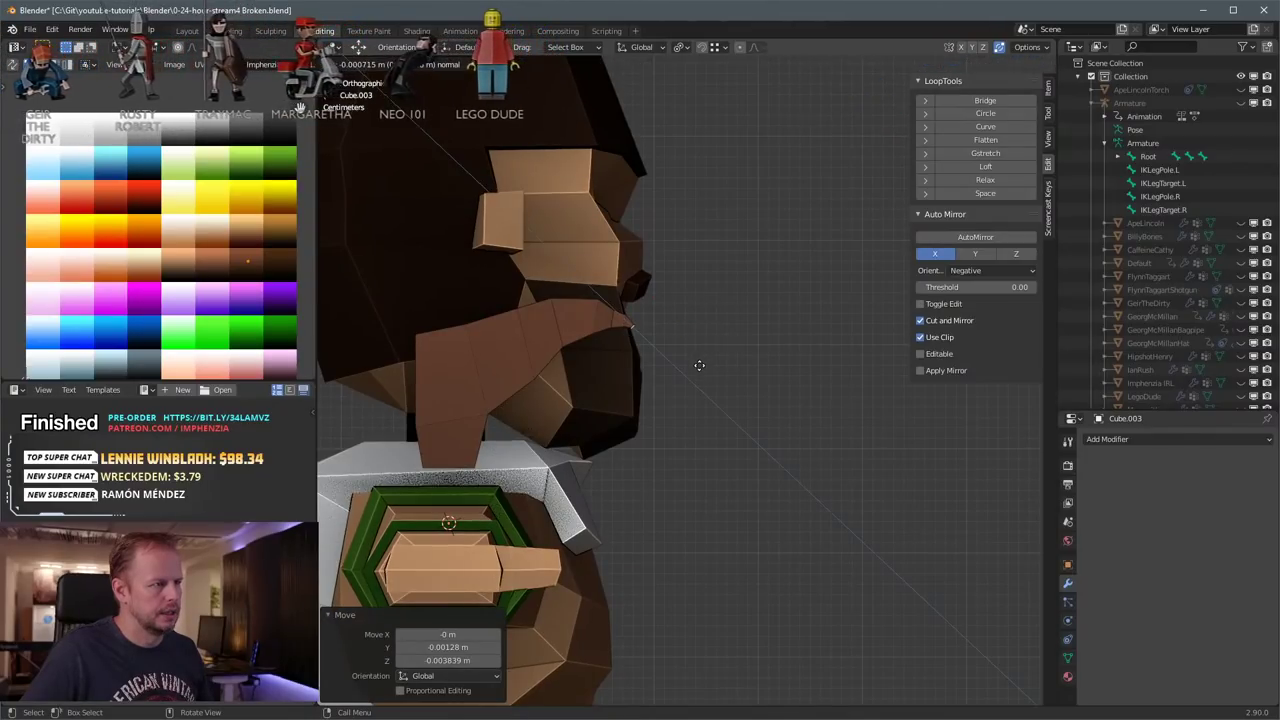
pyautogui.rightClick(709, 366)
pyautogui.hotkey('ctrl', 'z')
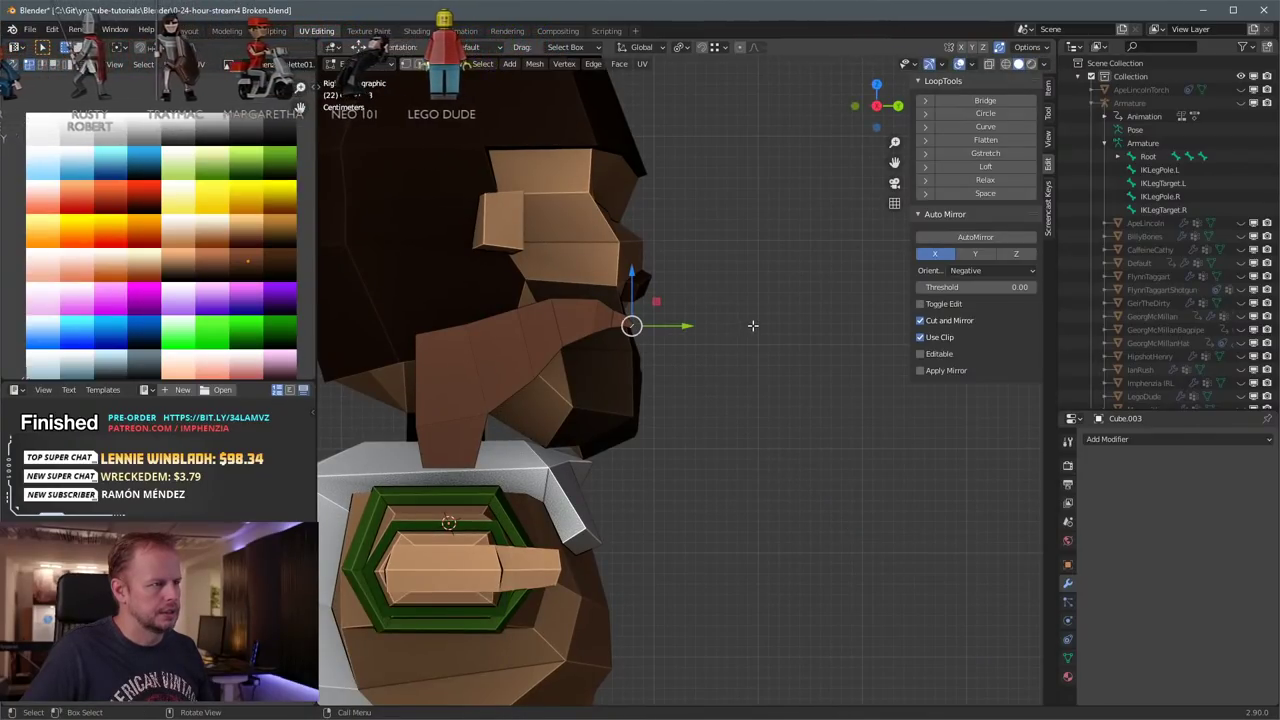
# Step: Extrude the tip once more, collapse it to a point with scale 0 and move it about -0.0025 m in Y and -0.0022 m in Z
pyautogui.press('e')
pyautogui.click(760, 343)
pyautogui.press('s')
pyautogui.press('0')
pyautogui.press('Return')
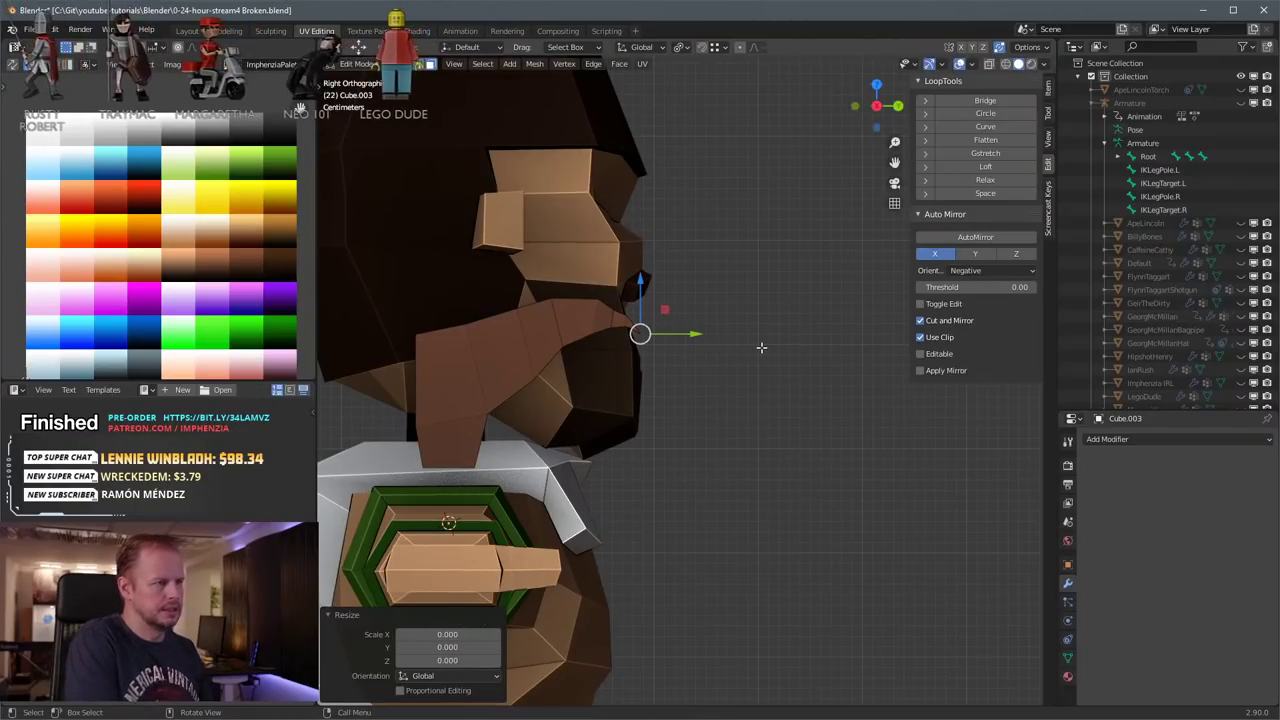
pyautogui.scroll(4, 564, 310)
pyautogui.press('g')
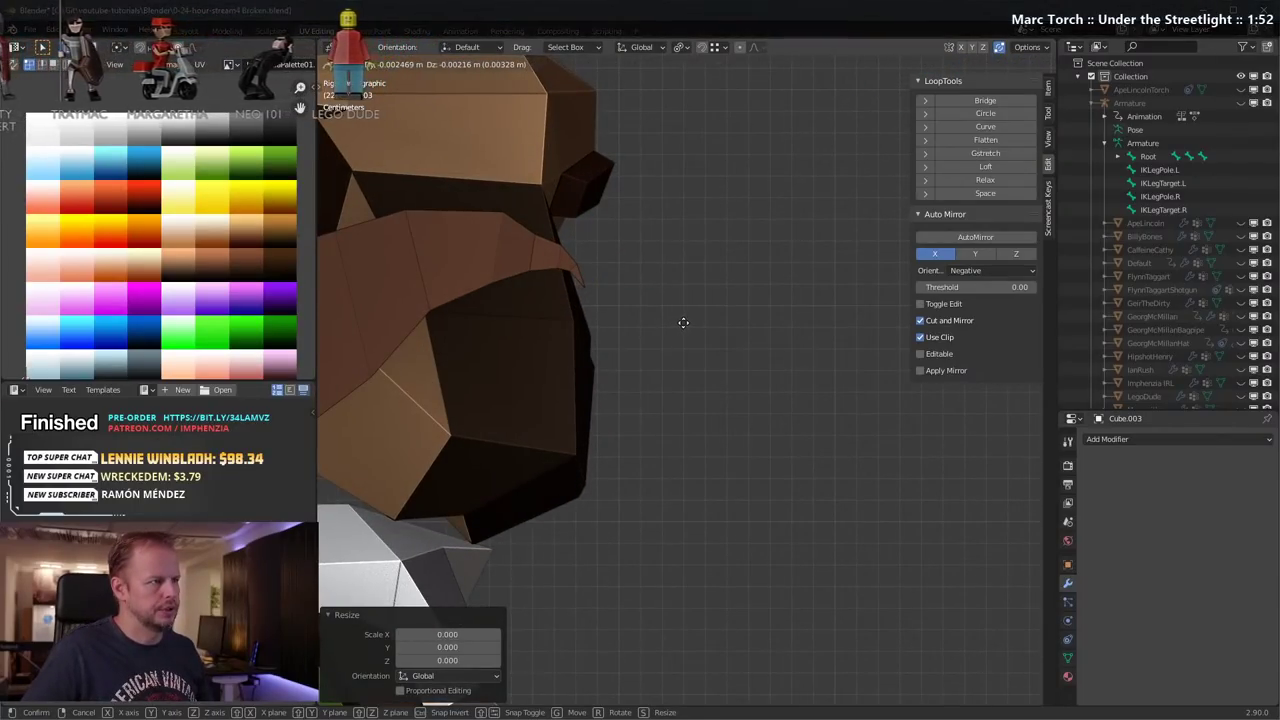
pyautogui.click(682, 324)
# Step: Inspect the curved brown prop above the forearm from several angles and distances
pyautogui.scroll(-3, 684, 325)
pyautogui.moveTo(684, 329); pyautogui.dragTo(603, 337, button='middle')
pyautogui.scroll(-4, 630, 342)
pyautogui.scroll(-5, 603, 337)
pyautogui.scroll(4, 630, 340)
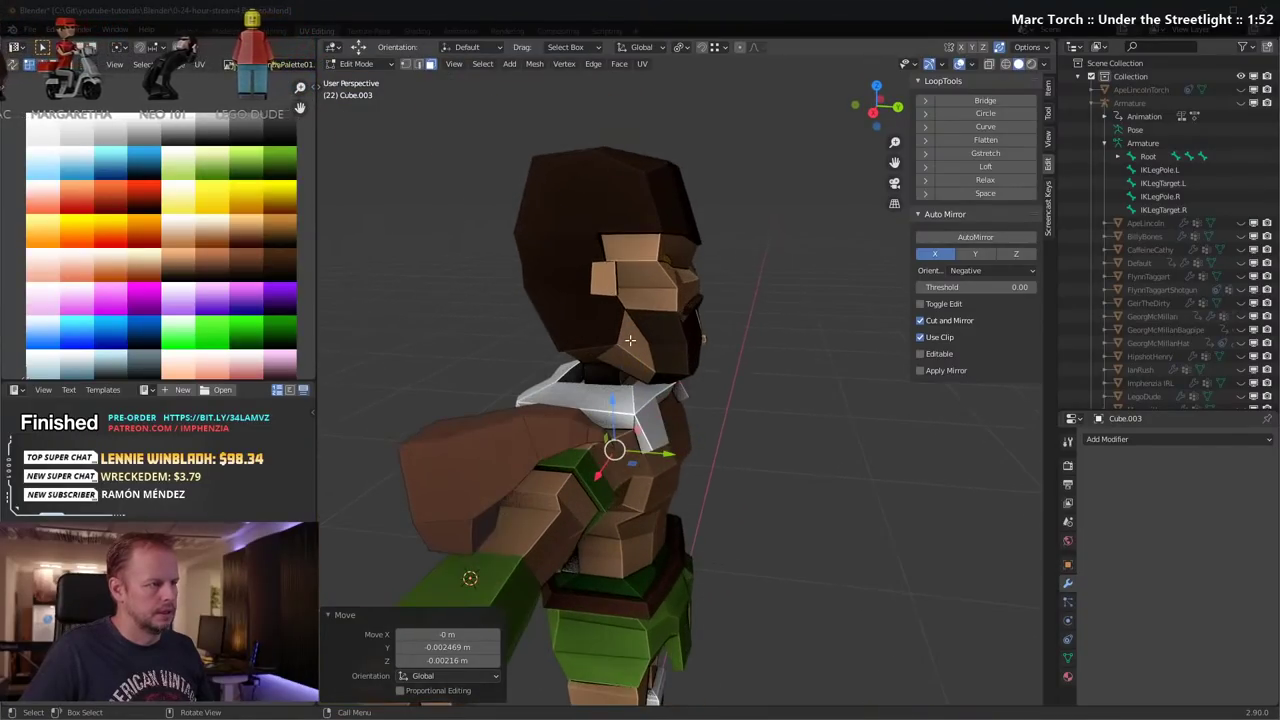
pyautogui.press('ctrl+KP_Add')
pyautogui.scroll(5, 743, 365)
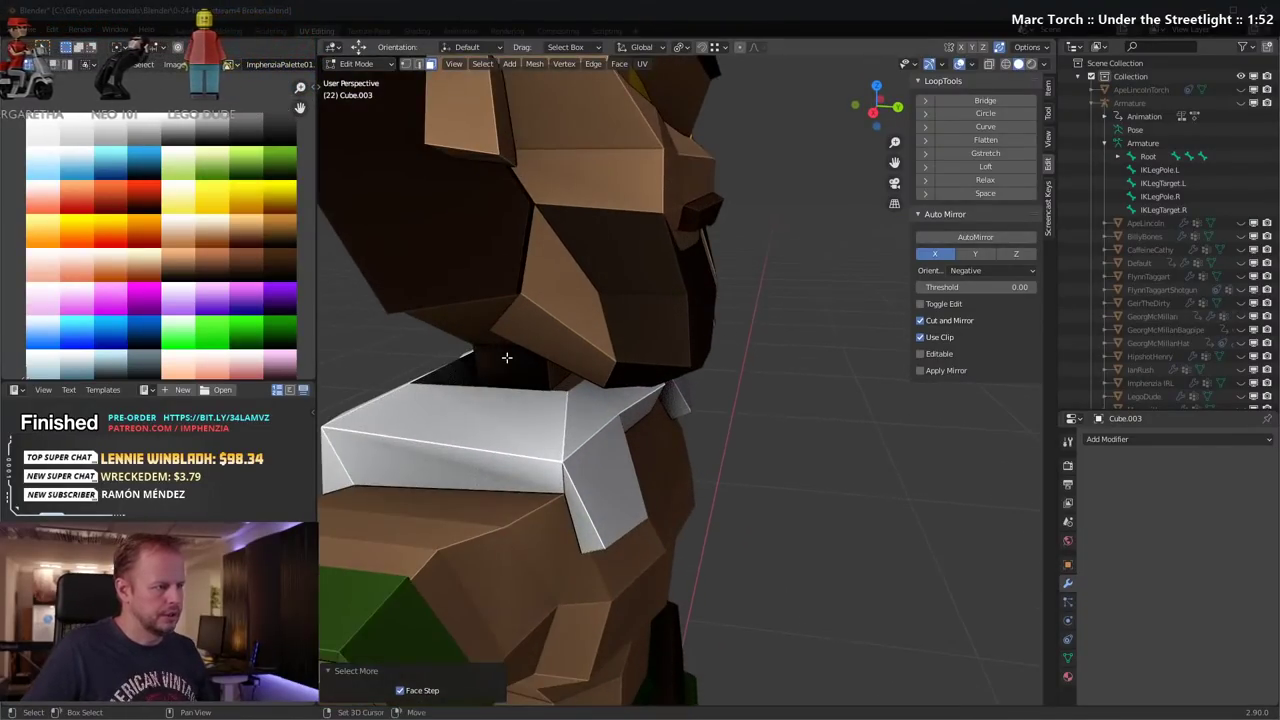
pyautogui.keyDown('shift'); pyautogui.moveTo(506, 357); pyautogui.dragTo(657, 171, button='middle'); pyautogui.keyUp('shift')
pyautogui.scroll(-2, 660, 337)
pyautogui.moveTo(660, 337); pyautogui.dragTo(660, 206, button='middle')
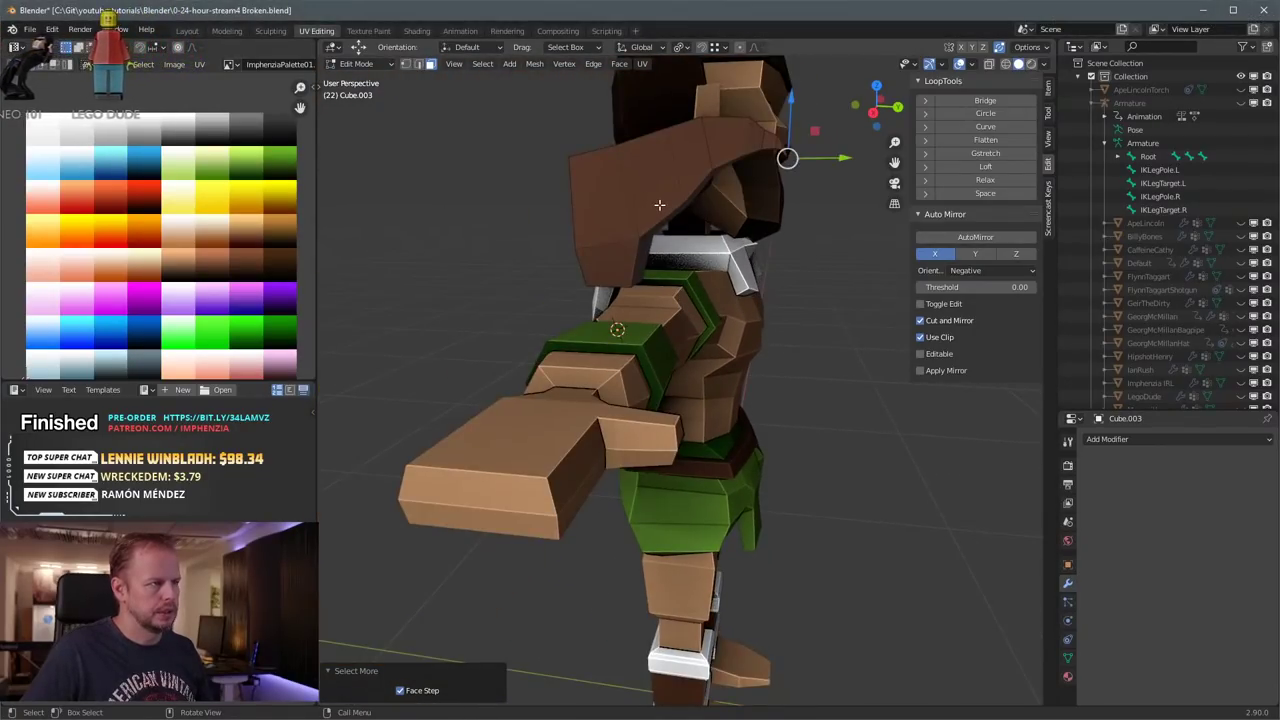
# Step: Select the faces forming the pointed beak at the front end of the brown bird prop
pyautogui.click(662, 206)
pyautogui.press('KP_Decimal')
pyautogui.scroll(-5, 704, 207)
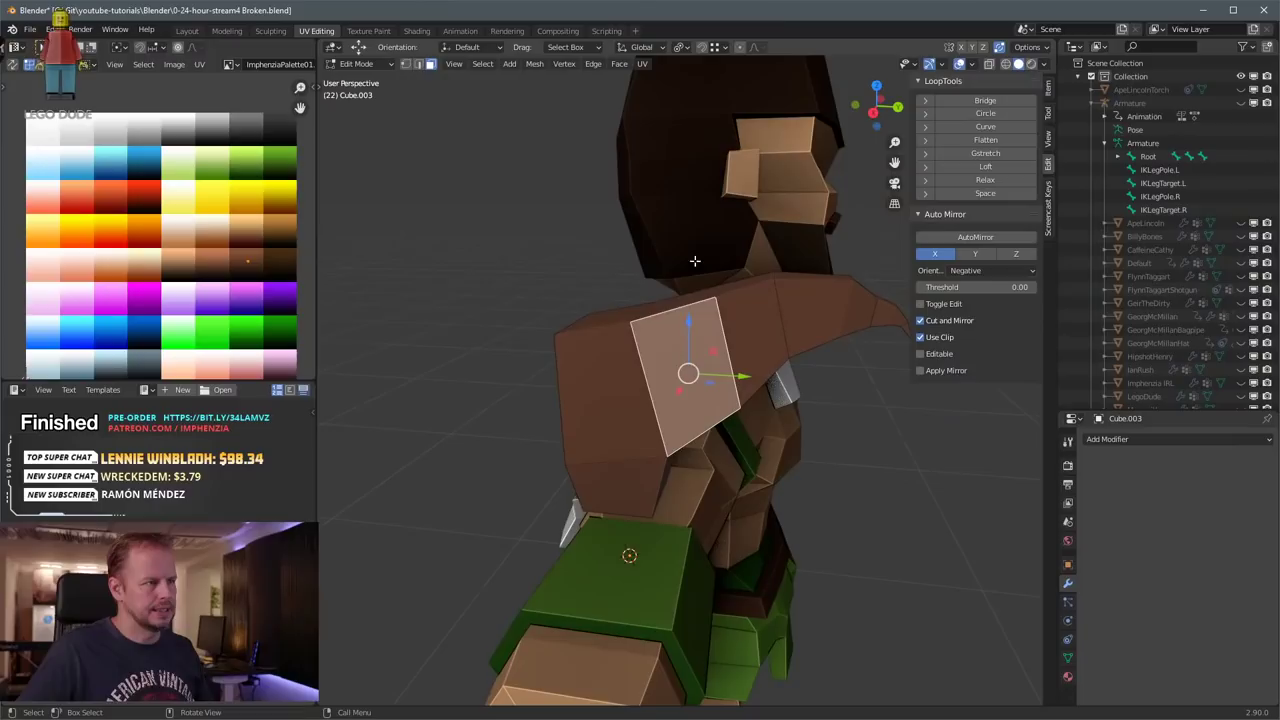
pyautogui.moveTo(704, 354); pyautogui.dragTo(642, 388, button='middle')
pyautogui.press('1')
pyautogui.keyDown('shift'); pyautogui.moveTo(756, 379); pyautogui.dragTo(607, 417, button='middle'); pyautogui.keyUp('shift')
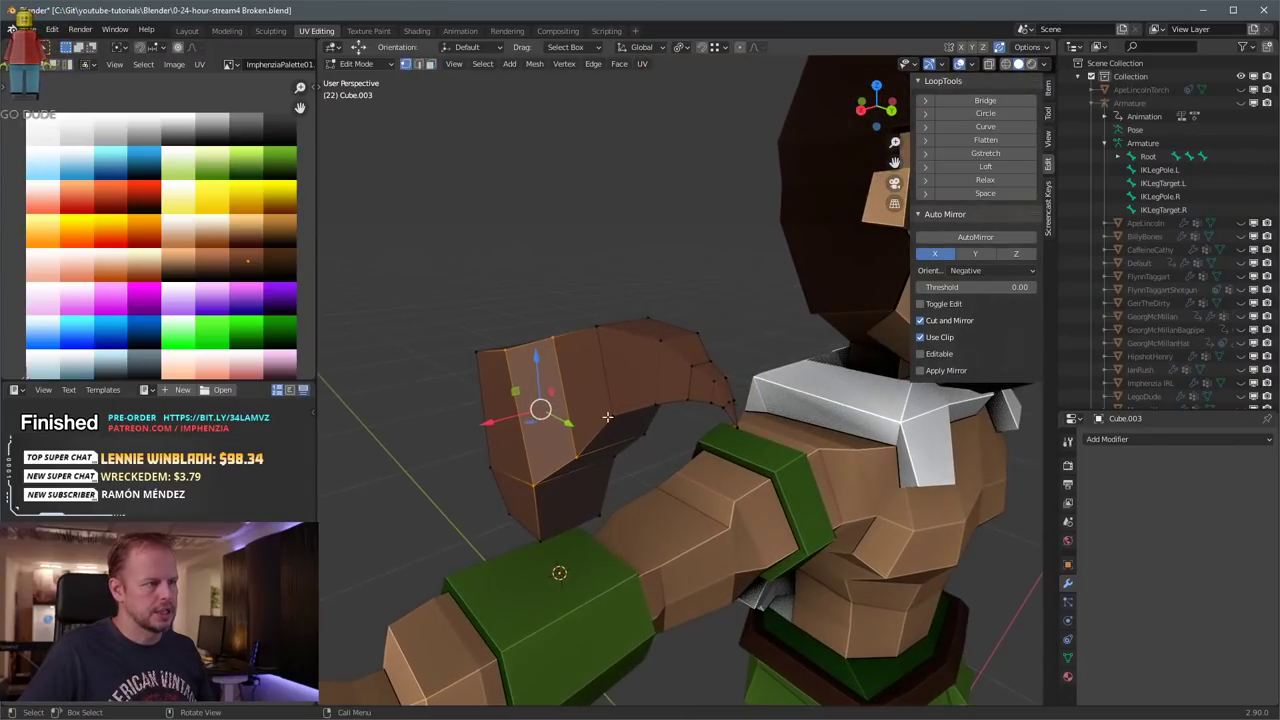
pyautogui.press('3')
pyautogui.hotkey('alt', 'a')
pyautogui.keyDown('alt'); pyautogui.click(737, 408); pyautogui.keyUp('alt')
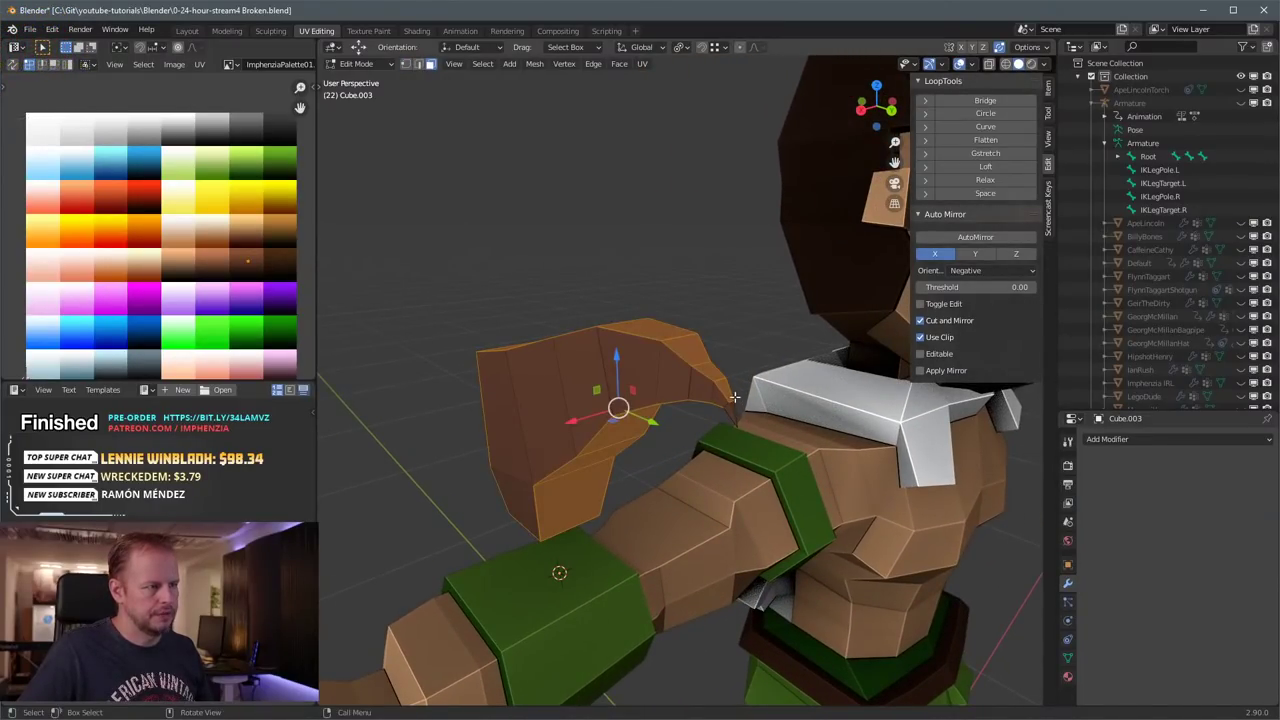
pyautogui.click(734, 397)
pyautogui.keyDown('alt'); pyautogui.click(707, 373); pyautogui.keyUp('alt')
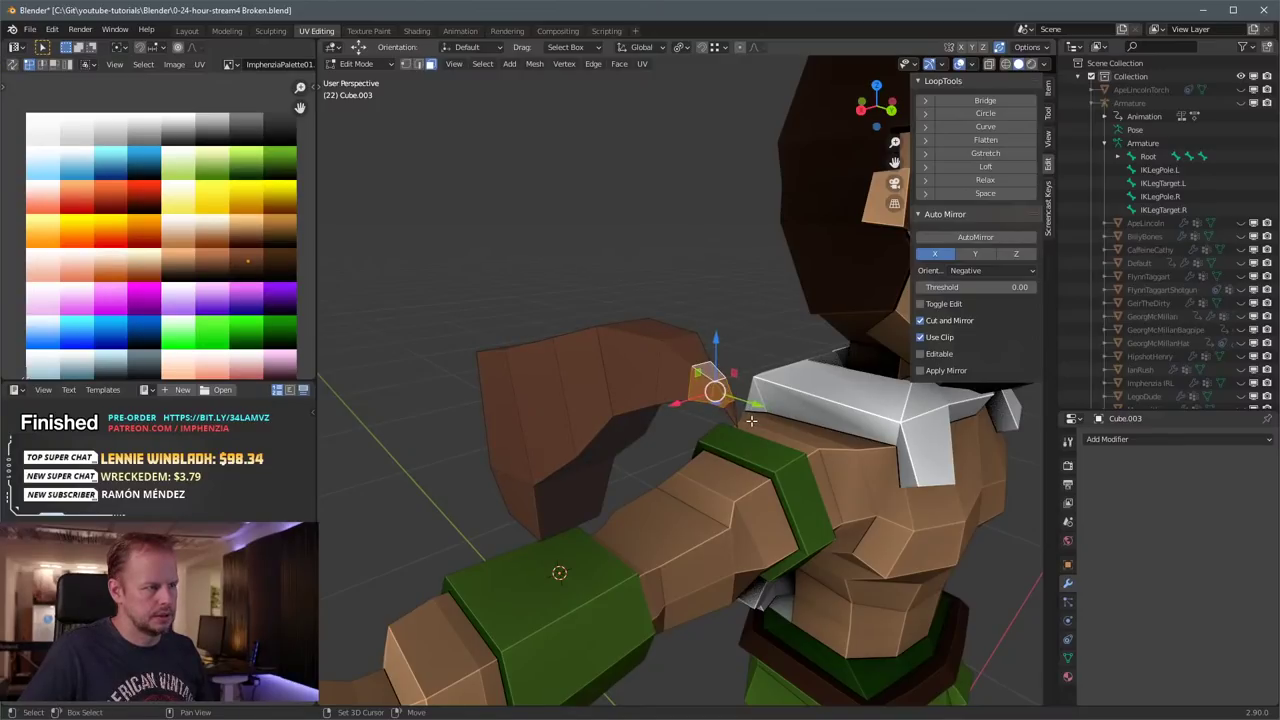
pyautogui.keyDown('shift'); pyautogui.click(731, 414); pyautogui.keyUp('shift')
pyautogui.moveTo(745, 412); pyautogui.dragTo(505, 280, button='middle')
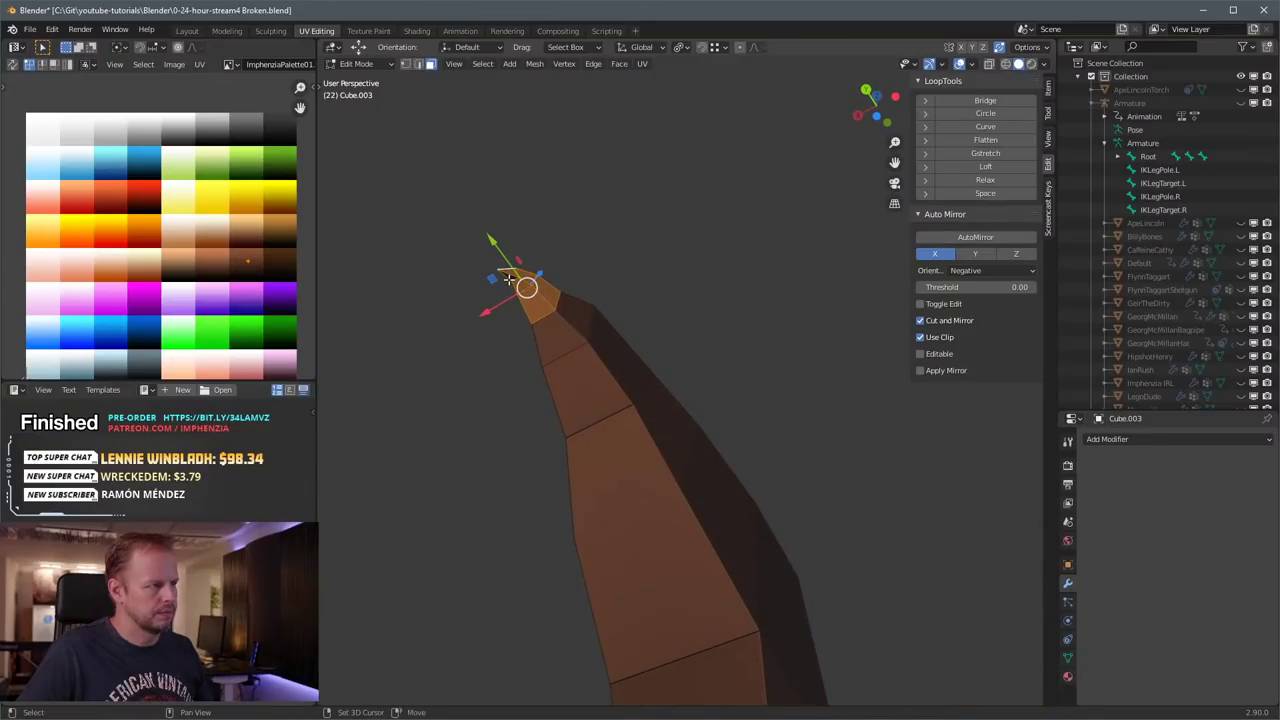
pyautogui.moveTo(566, 281); pyautogui.dragTo(586, 326, button='middle')
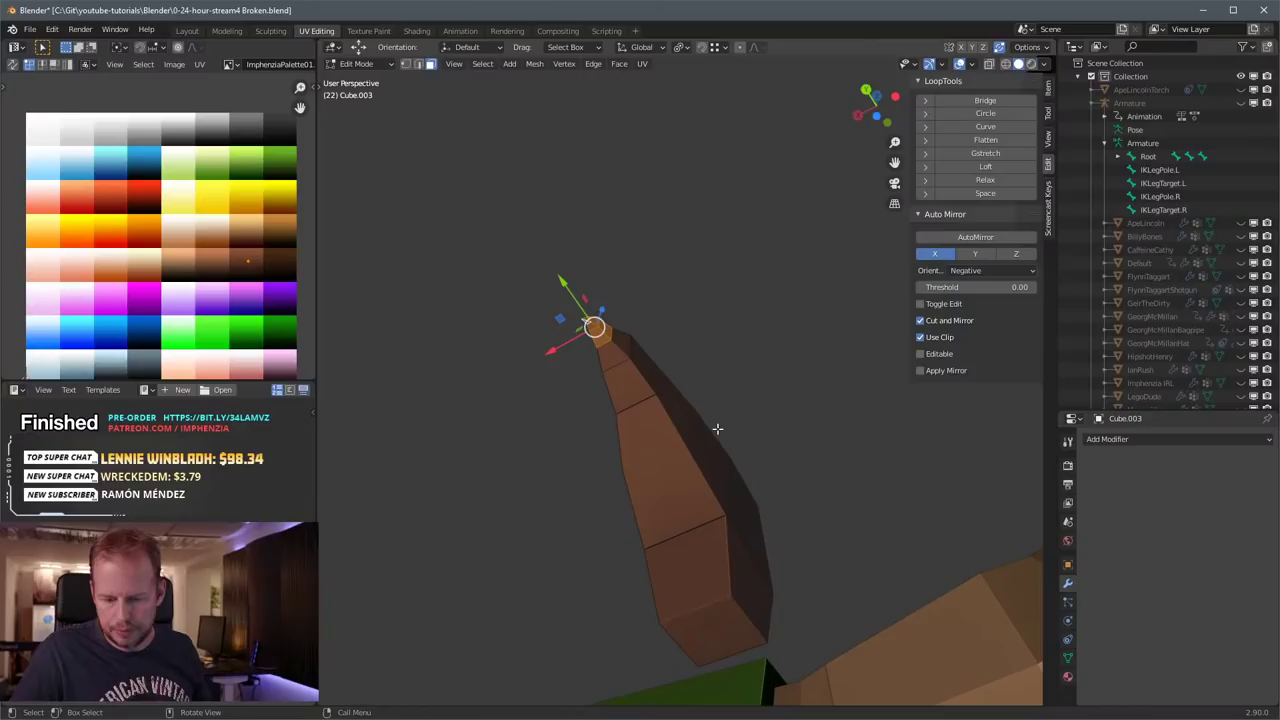
# Step: Recolour the selected beak faces yellow-orange by moving their UVs onto that swatch of the palette
pyautogui.moveTo(454, 336); pyautogui.dragTo(745, 488, button='middle')
pyautogui.press('g')
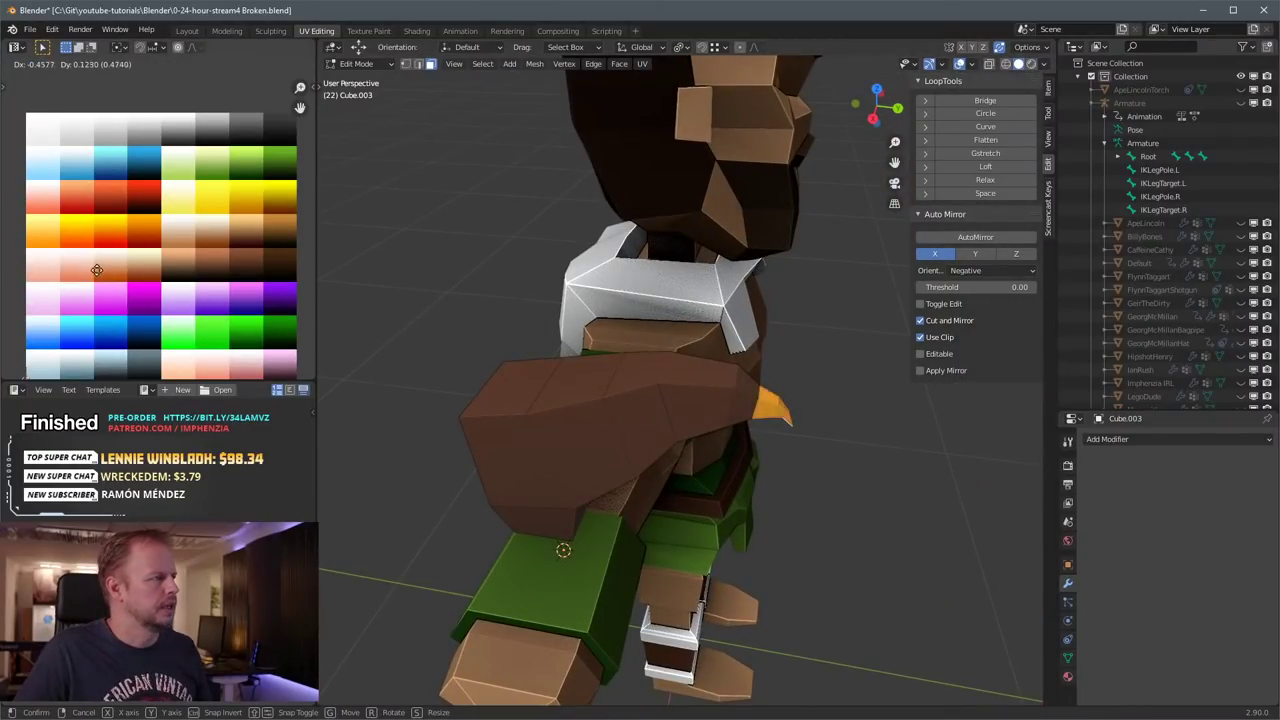
pyautogui.click(94, 265)
pyautogui.moveTo(652, 418); pyautogui.dragTo(687, 448, button='middle')
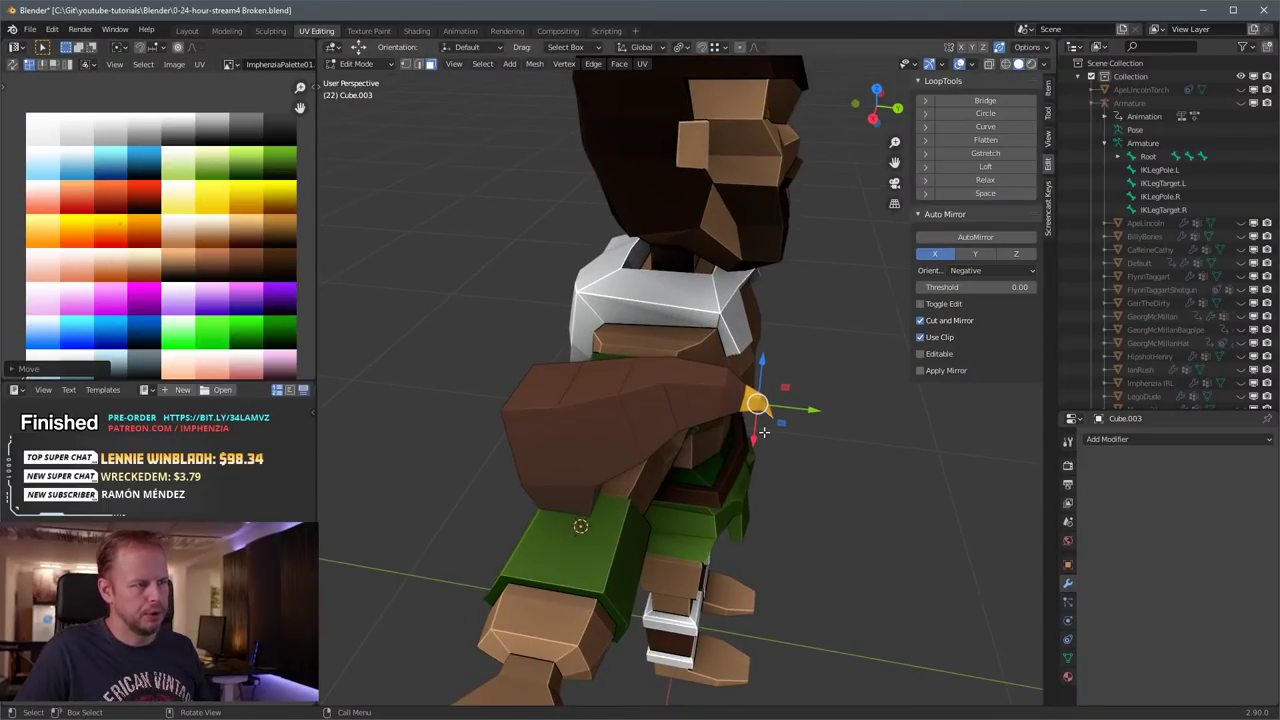
pyautogui.moveTo(807, 445); pyautogui.dragTo(799, 394, button='middle')
pyautogui.scroll(5, 799, 395)
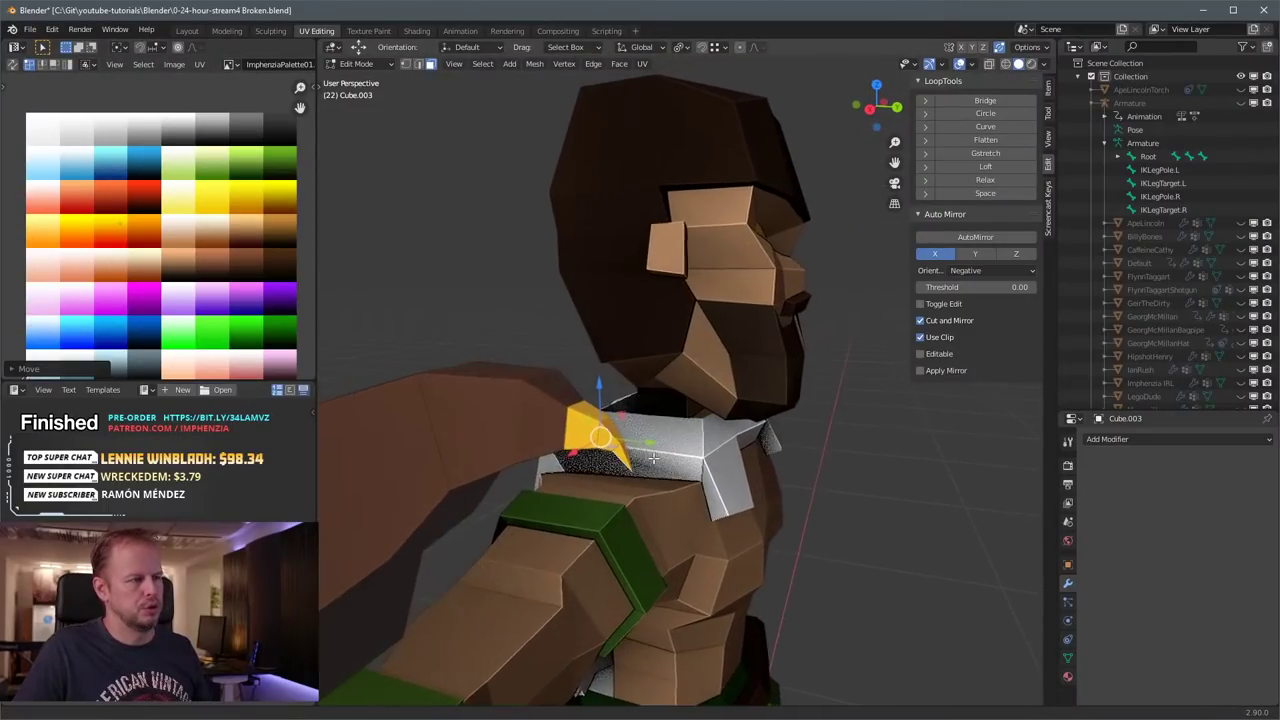
pyautogui.scroll(3, 718, 452)
pyautogui.scroll(-6, 724, 468)
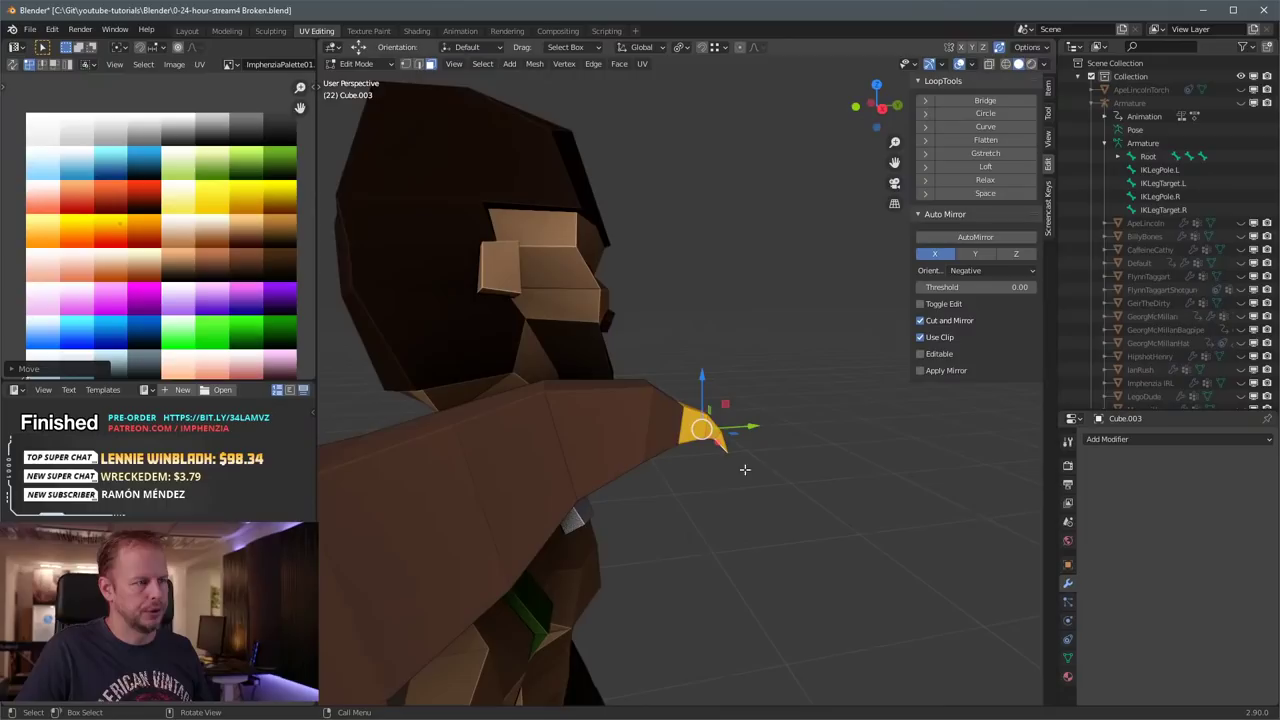
pyautogui.moveTo(745, 486); pyautogui.dragTo(734, 473, button='middle')
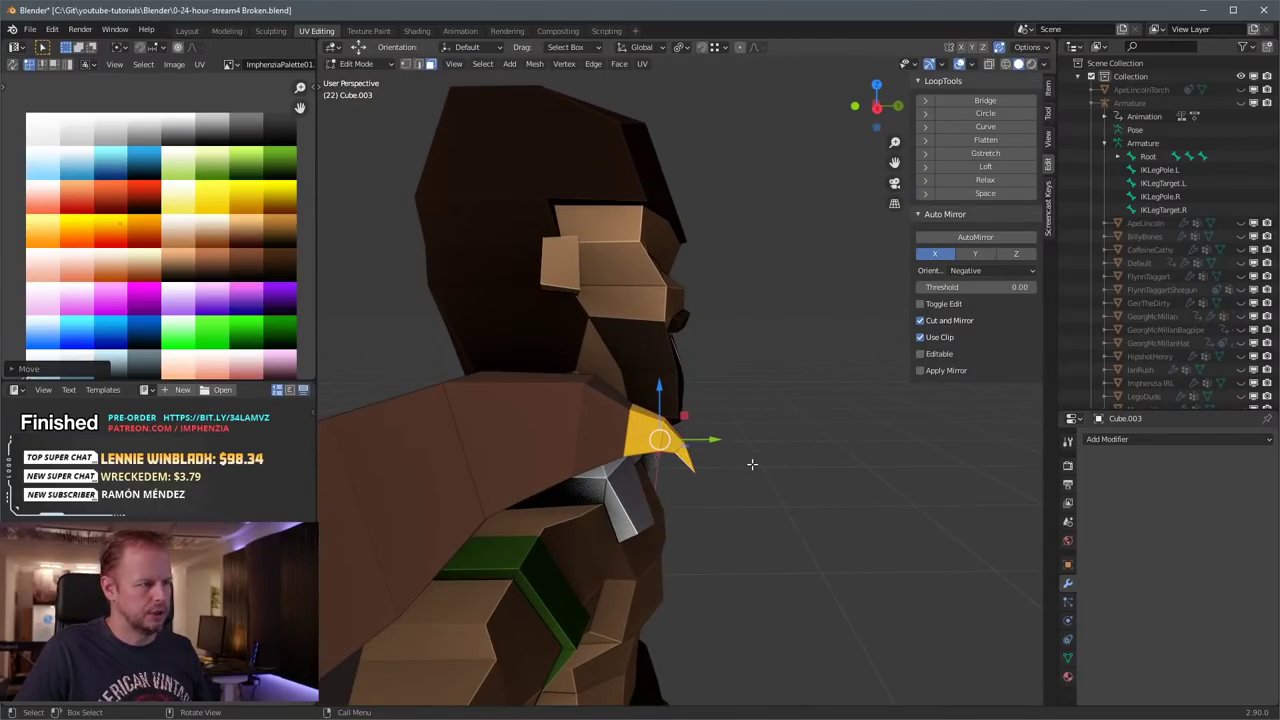
# Step: Rotate the beak slightly in right view and move it about -0.0027 m in Y and -0.0013 m in Z
pyautogui.press('KP_3')
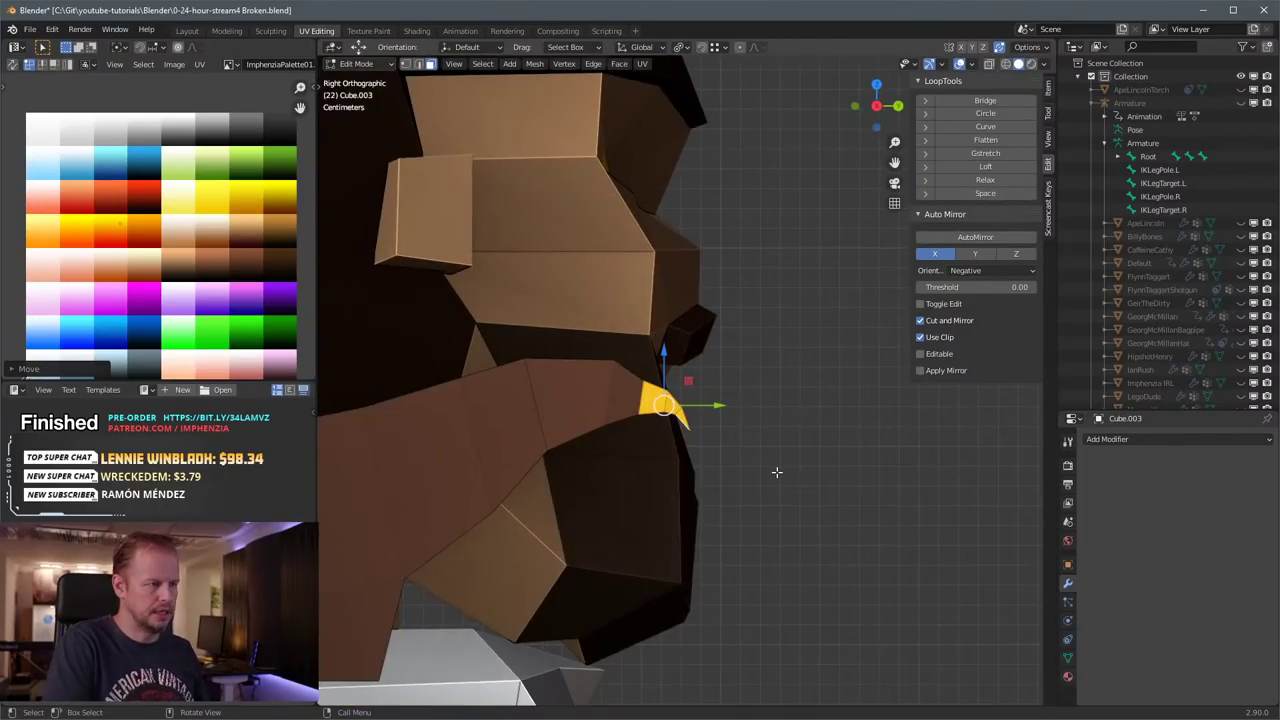
pyautogui.press('r')
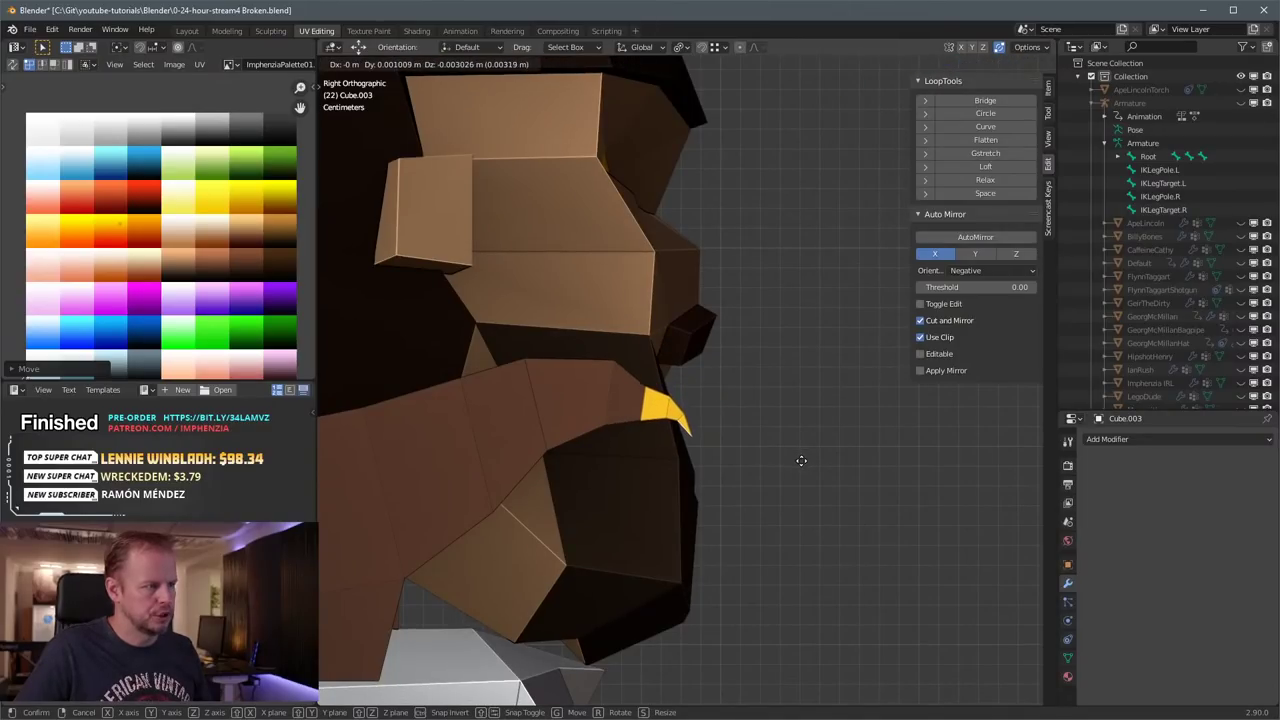
pyautogui.click(795, 460)
pyautogui.press('g')
pyautogui.click(799, 485)
pyautogui.scroll(-1, 797, 485)
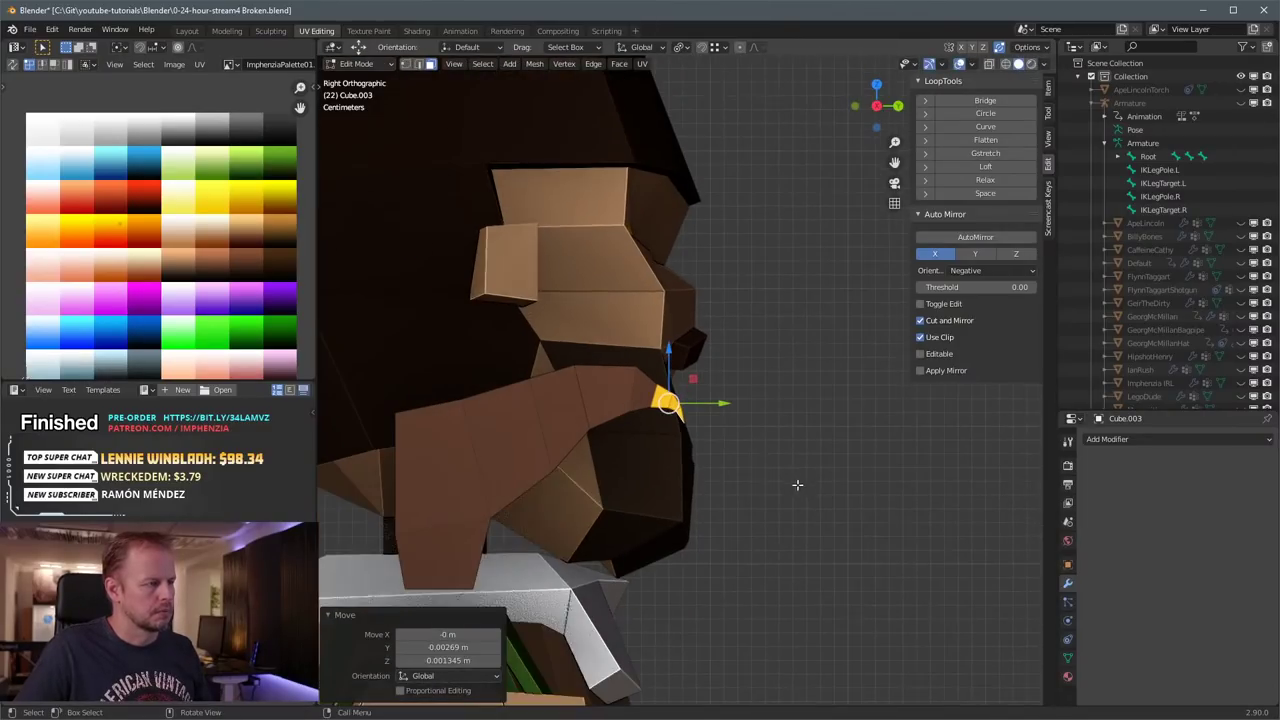
# Step: Add a loop cut around the bird's neck behind the beak with a slide factor of 0.518 and scale it
pyautogui.moveTo(795, 387); pyautogui.dragTo(624, 428, button='middle')
pyautogui.click(592, 408)
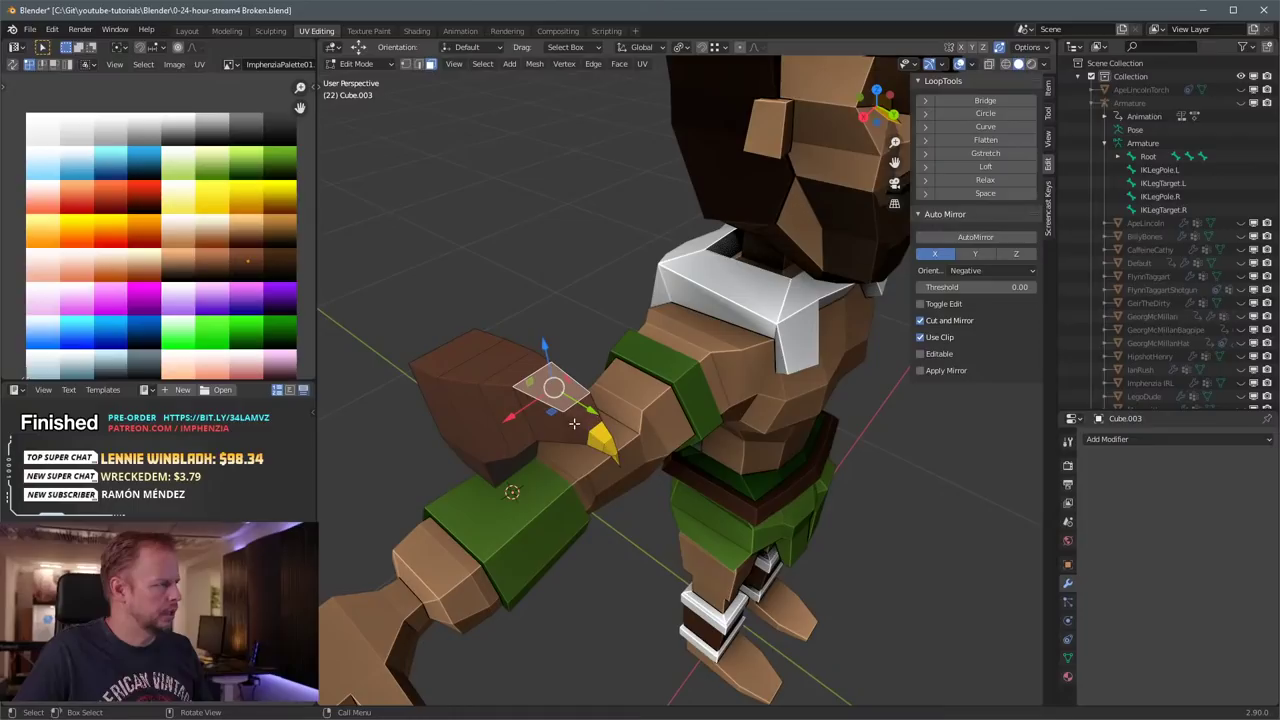
pyautogui.moveTo(548, 404); pyautogui.dragTo(586, 400, button='middle')
pyautogui.hotkey('ctrl', 'r')
pyautogui.click(583, 402)
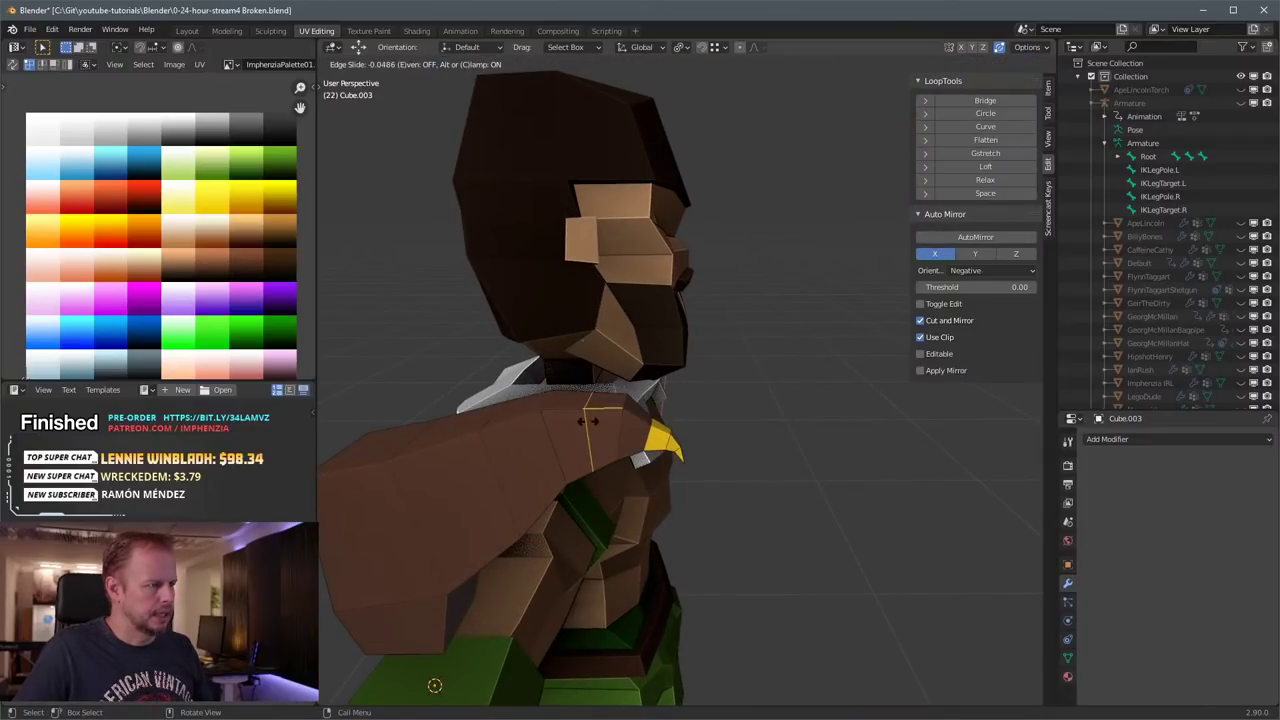
pyautogui.click(566, 427)
pyautogui.press('s')
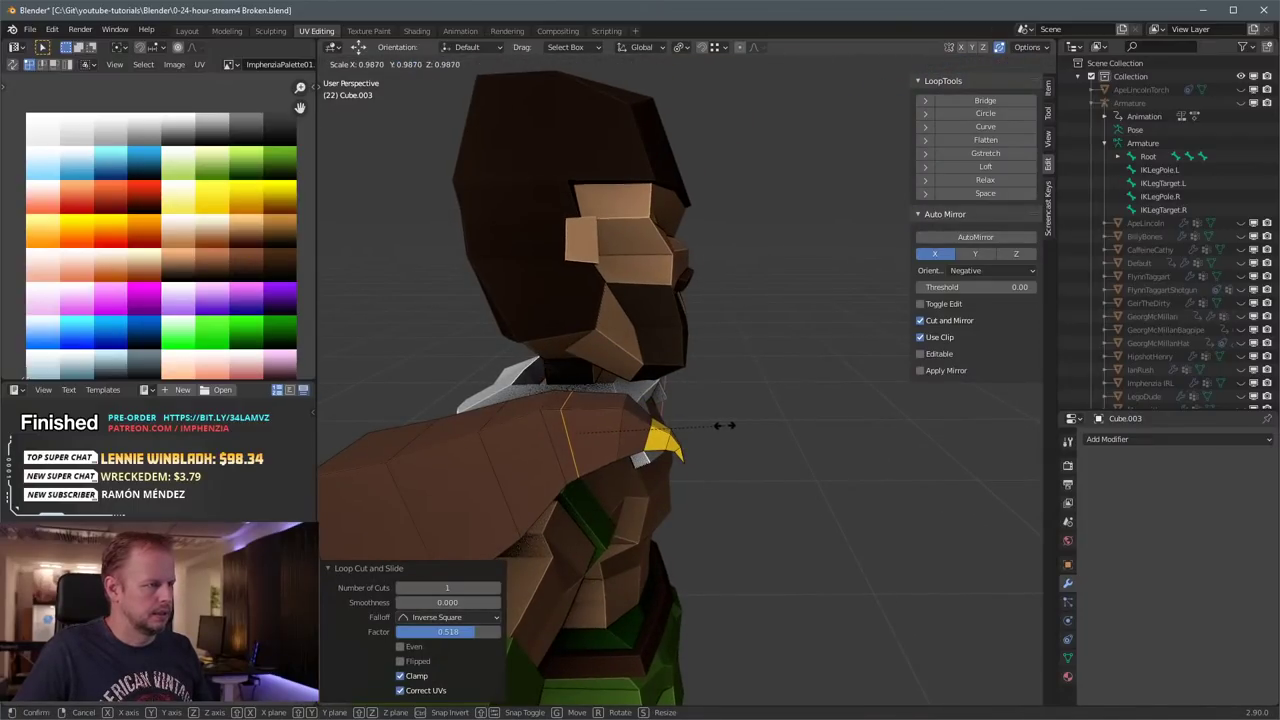
pyautogui.click(728, 426)
# Step: Select the neighbouring loop at the base of the neck and scale it down to about 0.8
pyautogui.press('a')
pyautogui.press('a')
pyautogui.keyDown('alt'); pyautogui.click(557, 446); pyautogui.keyUp('alt')
pyautogui.press('s')
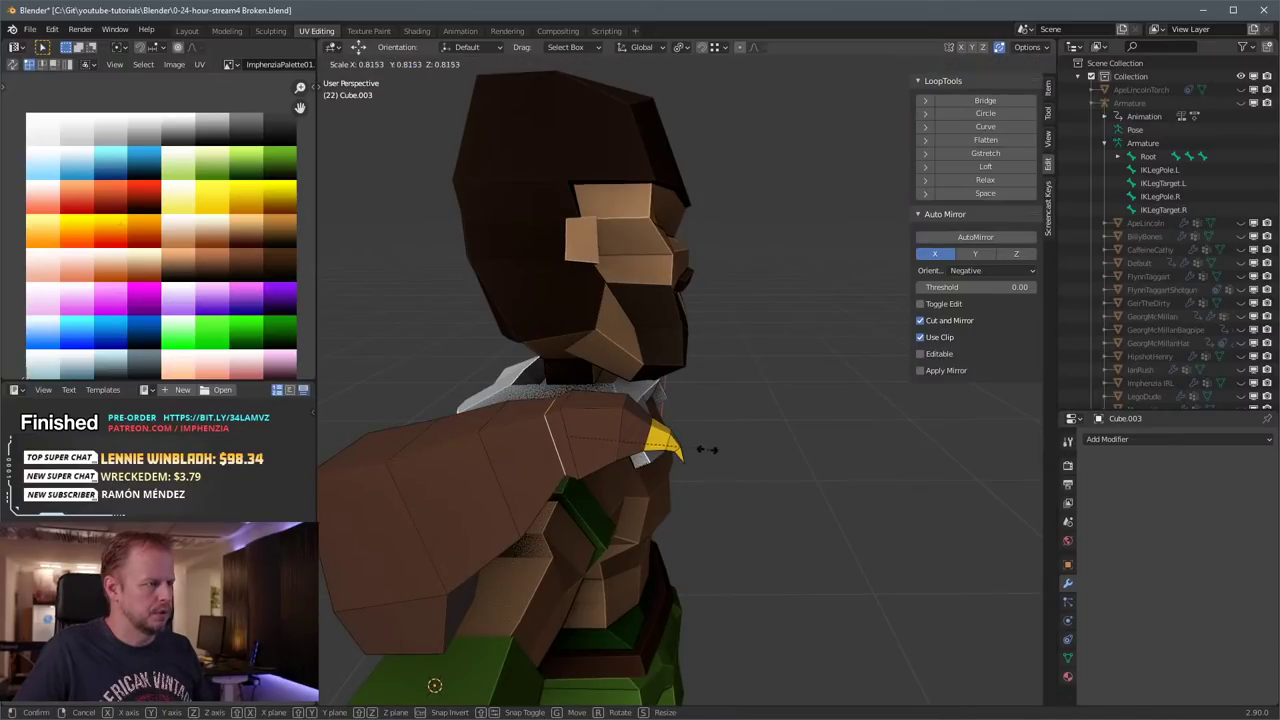
pyautogui.click(697, 449)
# Step: Extrude the bird's rear face backwards, scale it down, move it about 0.0042 m in Y and -0.0112 m in Z, and rotate it
pyautogui.moveTo(697, 449); pyautogui.dragTo(534, 477, button='middle')
pyautogui.scroll(-2, 700, 414)
pyautogui.keyDown('alt'); pyautogui.click(494, 490); pyautogui.keyUp('alt')
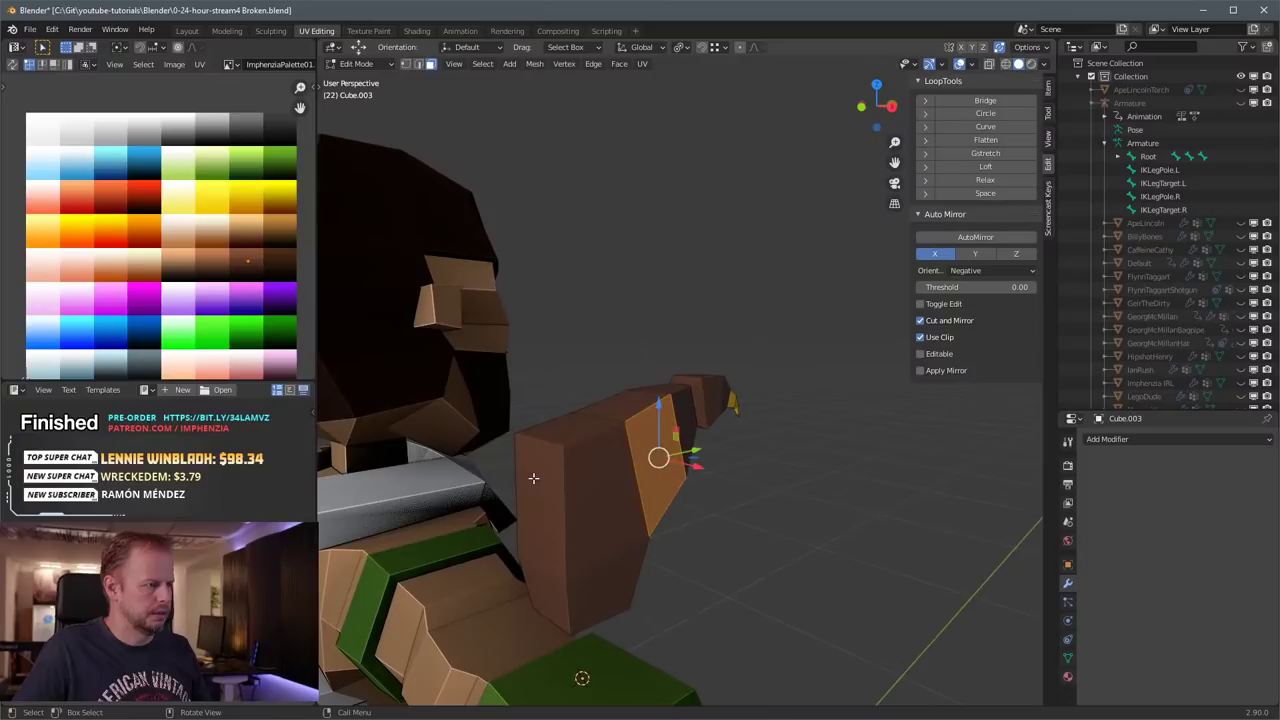
pyautogui.click(534, 478)
pyautogui.press('KP_3')
pyautogui.press('e')
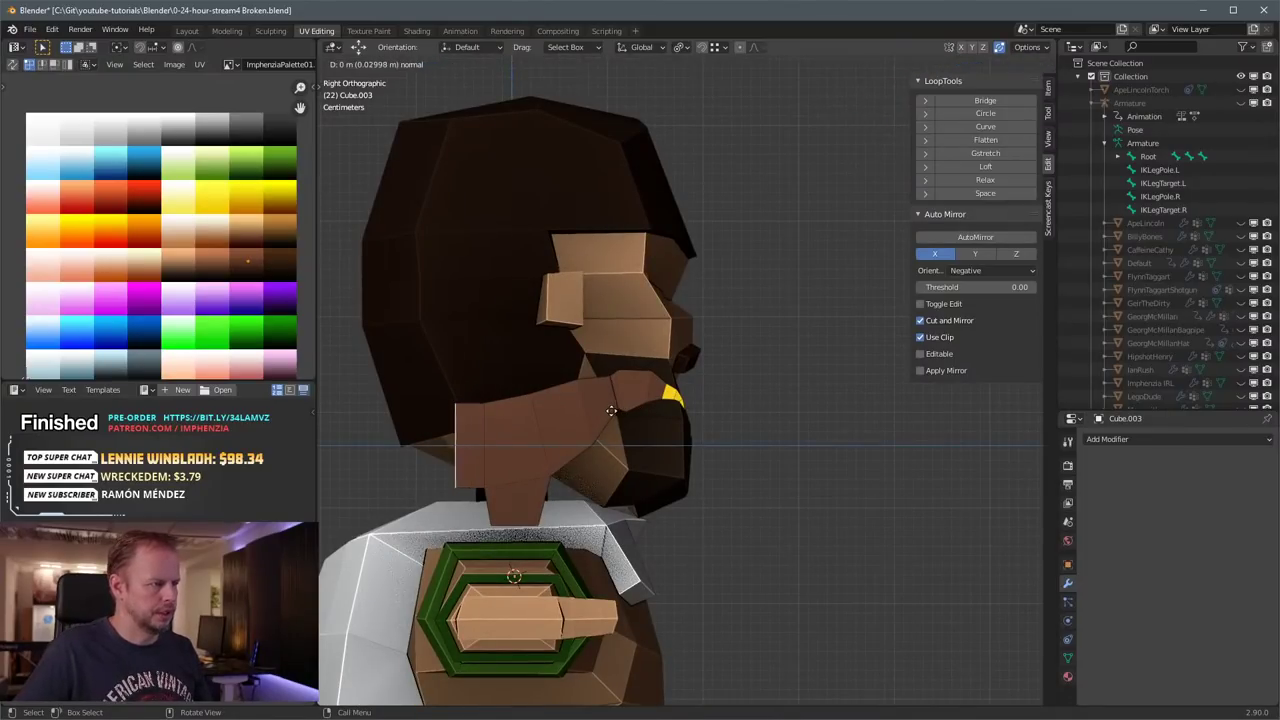
pyautogui.click(604, 411)
pyautogui.press('s')
pyautogui.click(550, 410)
pyautogui.press('g')
pyautogui.click(553, 420)
pyautogui.press('s')
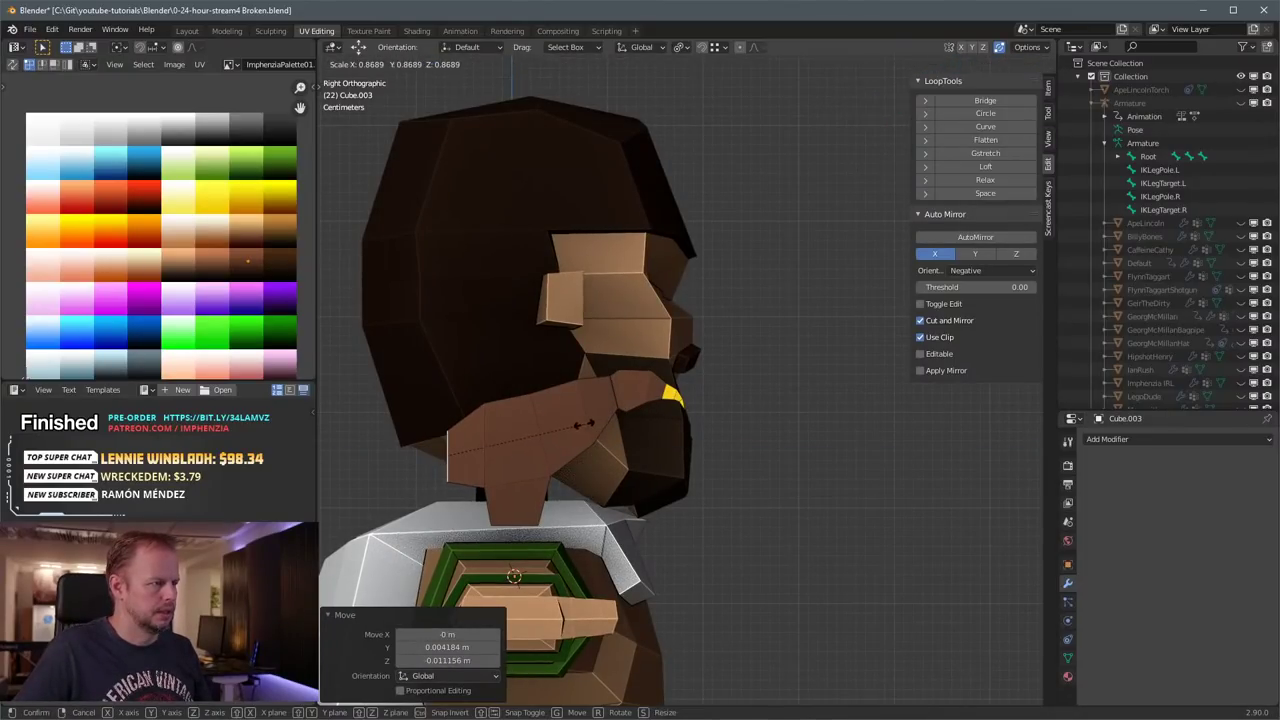
pyautogui.click(576, 427)
pyautogui.press('r')
pyautogui.click(580, 412)
# Step: Extrude the rear face about 0.0379 m, scale it down and move it about -0.0098 m in Y and -0.0153 m in Z
pyautogui.press('e')
pyautogui.click(637, 397)
pyautogui.press('s')
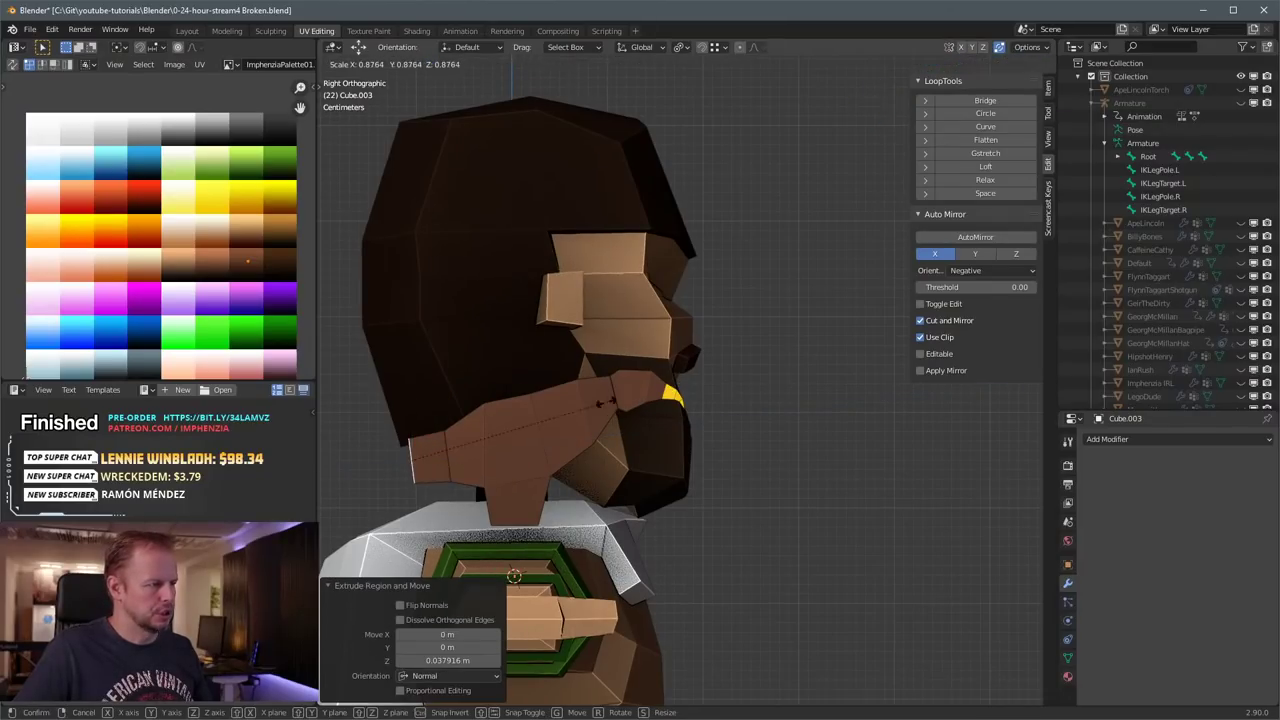
pyautogui.click(526, 415)
pyautogui.press('g')
pyautogui.click(516, 429)
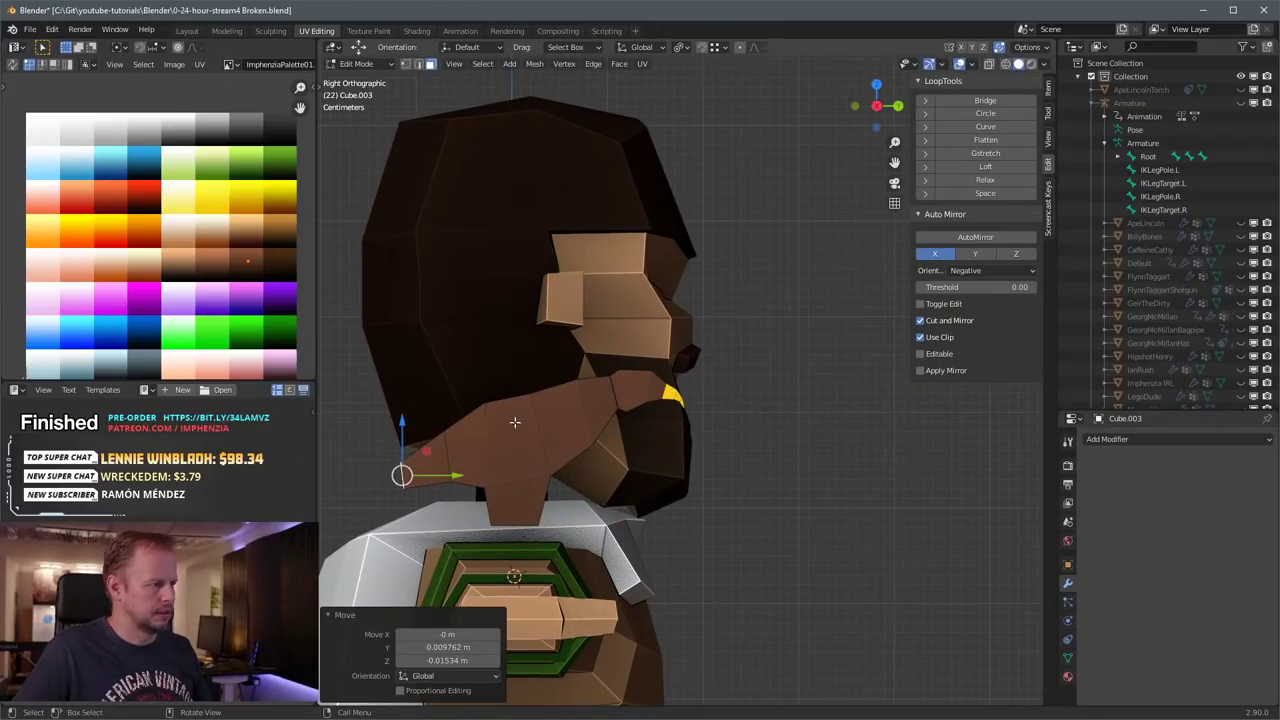
# Step: Extrude the end face about 0.0533 m for the tail, scale it to about 0.39 and adjust its position
pyautogui.moveTo(514, 423); pyautogui.dragTo(654, 437, button='middle')
pyautogui.press('e')
pyautogui.click(631, 434)
pyautogui.press('s')
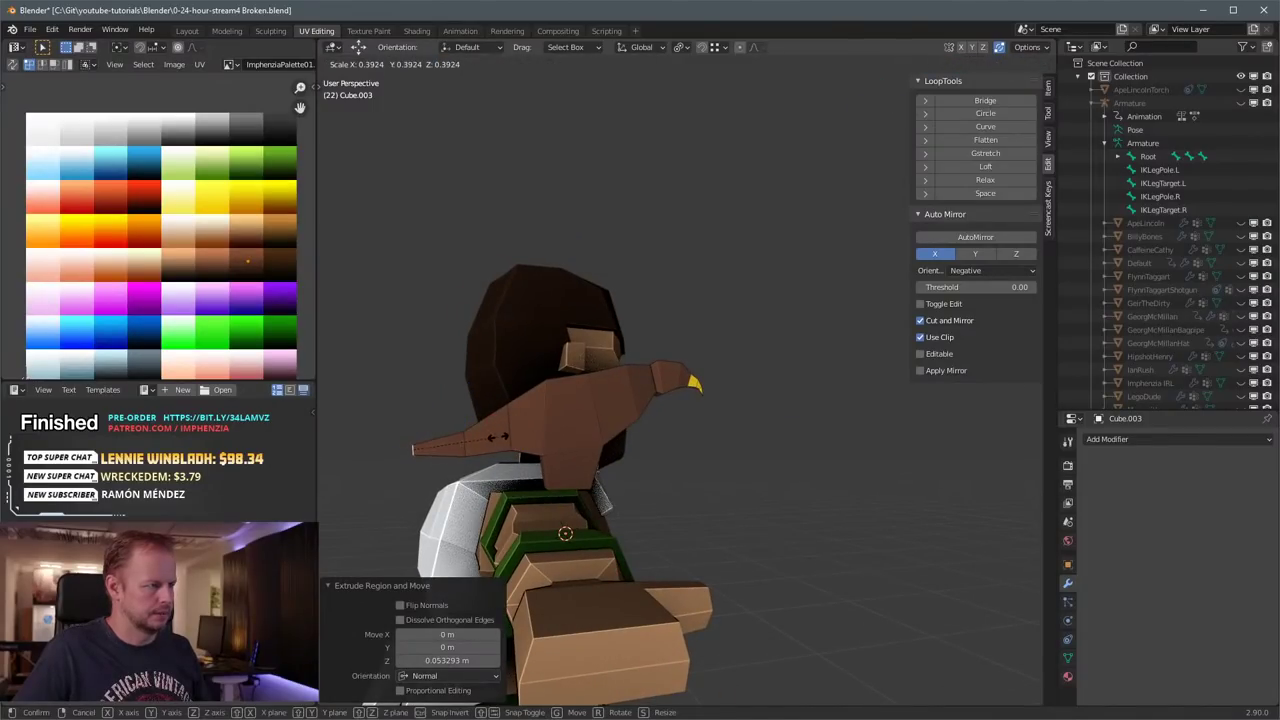
pyautogui.click(499, 437)
pyautogui.press('g')
pyautogui.click(510, 454)
pyautogui.moveTo(510, 454); pyautogui.dragTo(604, 484, button='middle')
# Step: Select the side faces running from the body to the tail on both flanks and inset them about 0.0054 m
pyautogui.click(678, 536)
pyautogui.keyDown('shift'); pyautogui.click(697, 507); pyautogui.keyUp('shift')
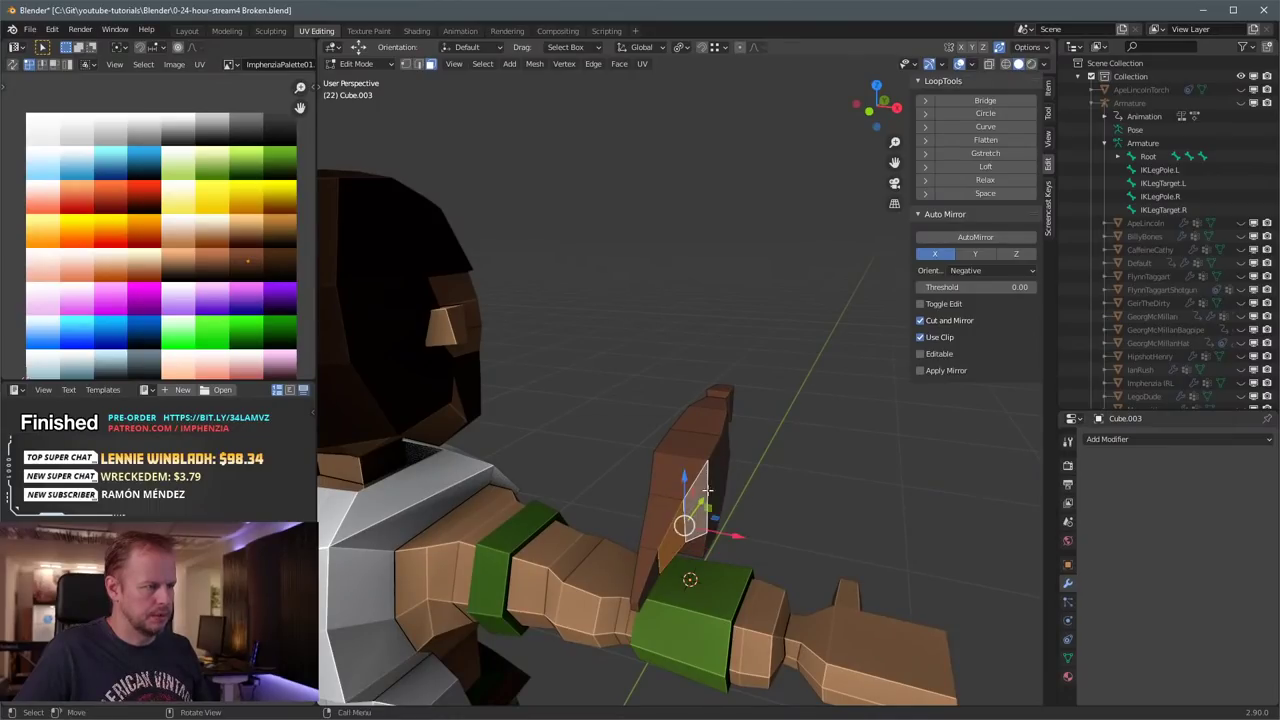
pyautogui.moveTo(725, 498); pyautogui.dragTo(868, 455, button='middle')
pyautogui.keyDown('shift'); pyautogui.click(860, 452); pyautogui.keyUp('shift')
pyautogui.keyDown('shift'); pyautogui.click(848, 498); pyautogui.keyUp('shift')
pyautogui.moveTo(940, 490); pyautogui.dragTo(607, 540, button='middle')
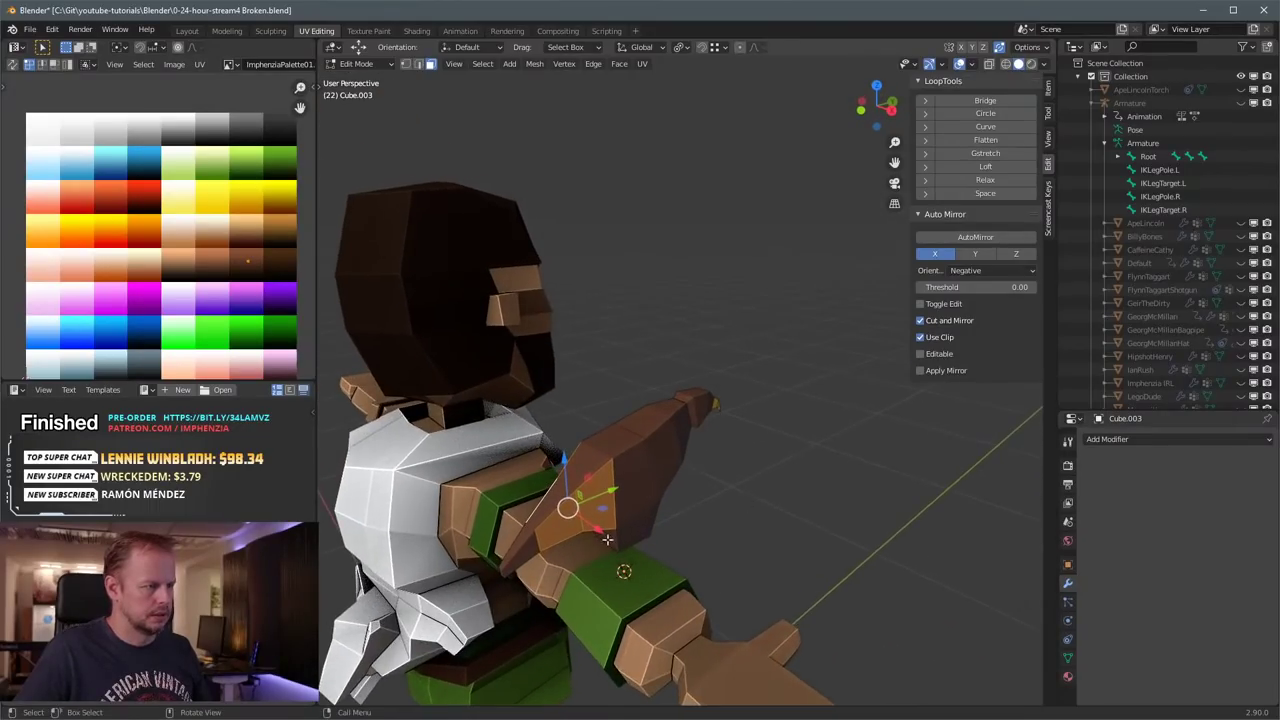
pyautogui.moveTo(524, 548); pyautogui.dragTo(694, 511, button='middle')
pyautogui.keyDown('shift'); pyautogui.click(888, 491); pyautogui.keyUp('shift')
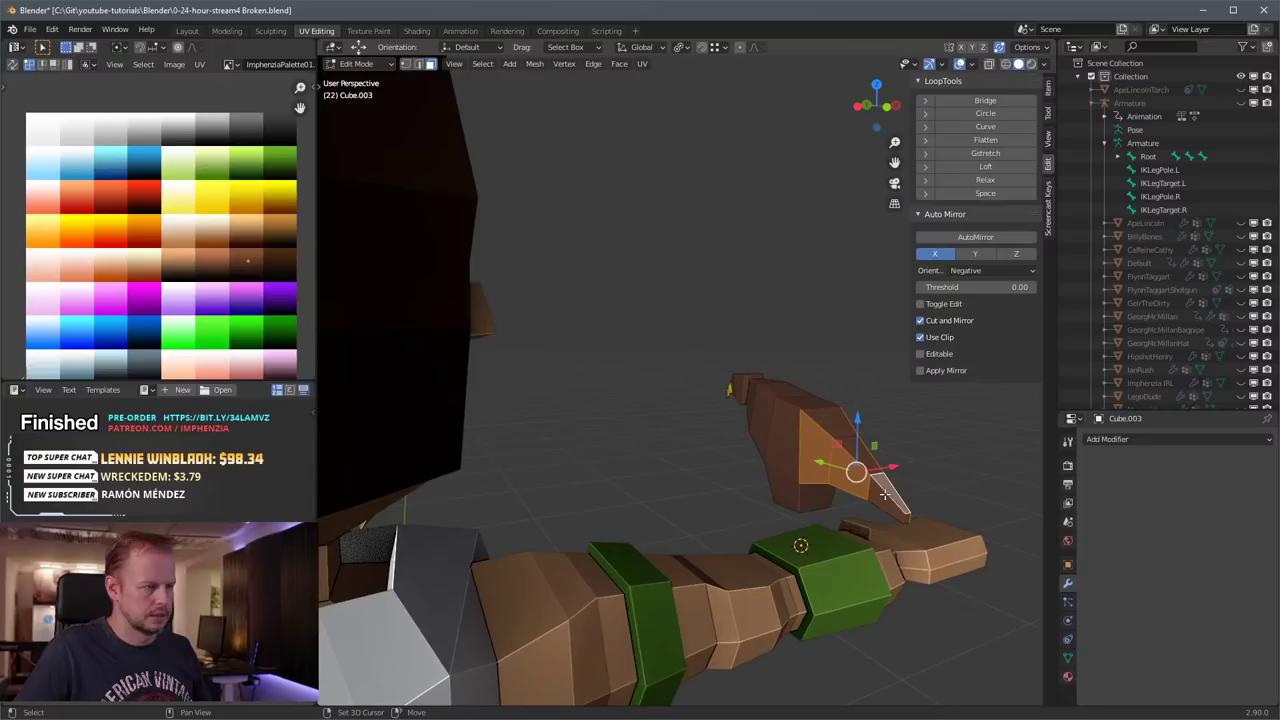
pyautogui.moveTo(884, 494); pyautogui.dragTo(754, 420, button='middle')
pyautogui.press('i')
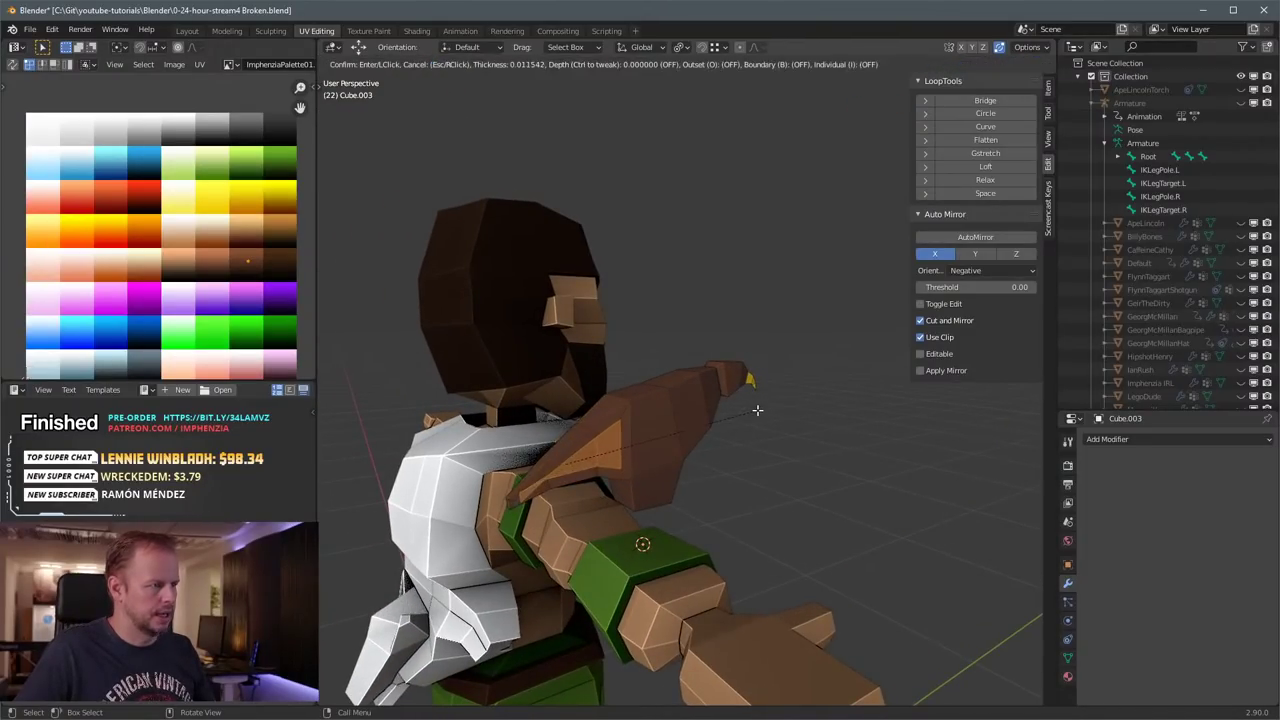
pyautogui.click(762, 408)
pyautogui.press('s')
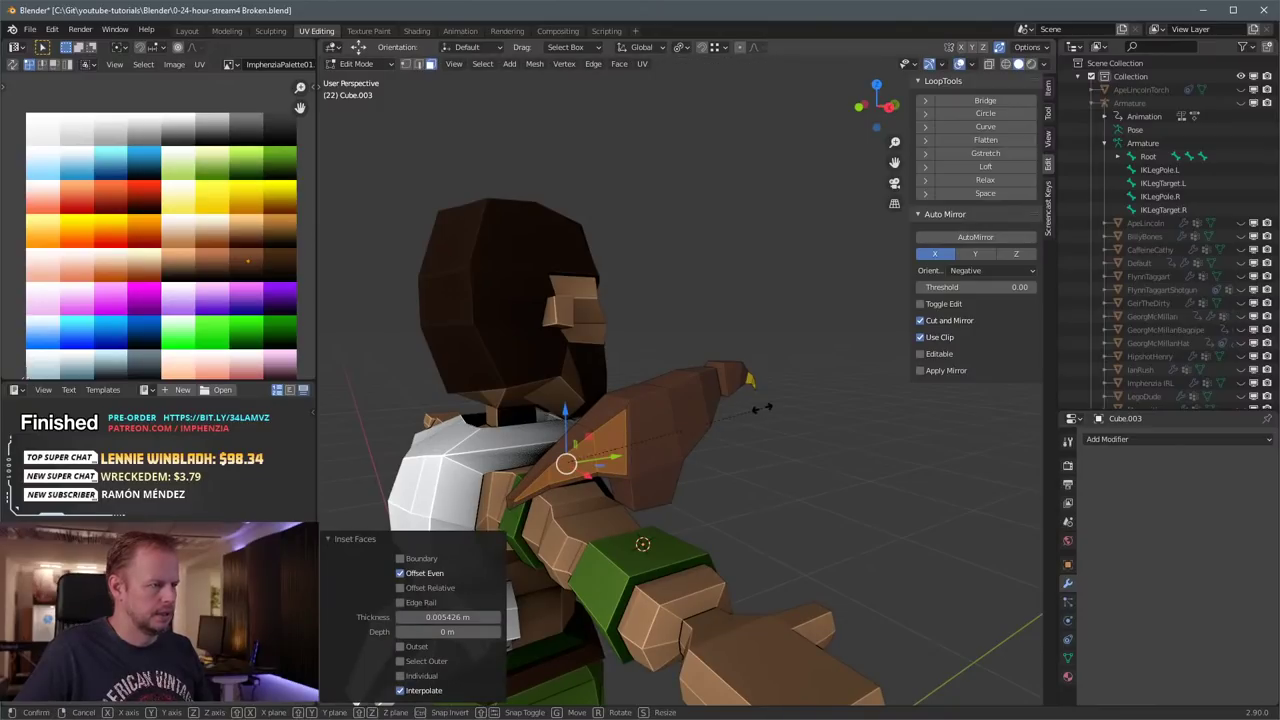
pyautogui.press('z')
pyautogui.rightClick(731, 409)
pyautogui.hotkey('ctrl', 'z')
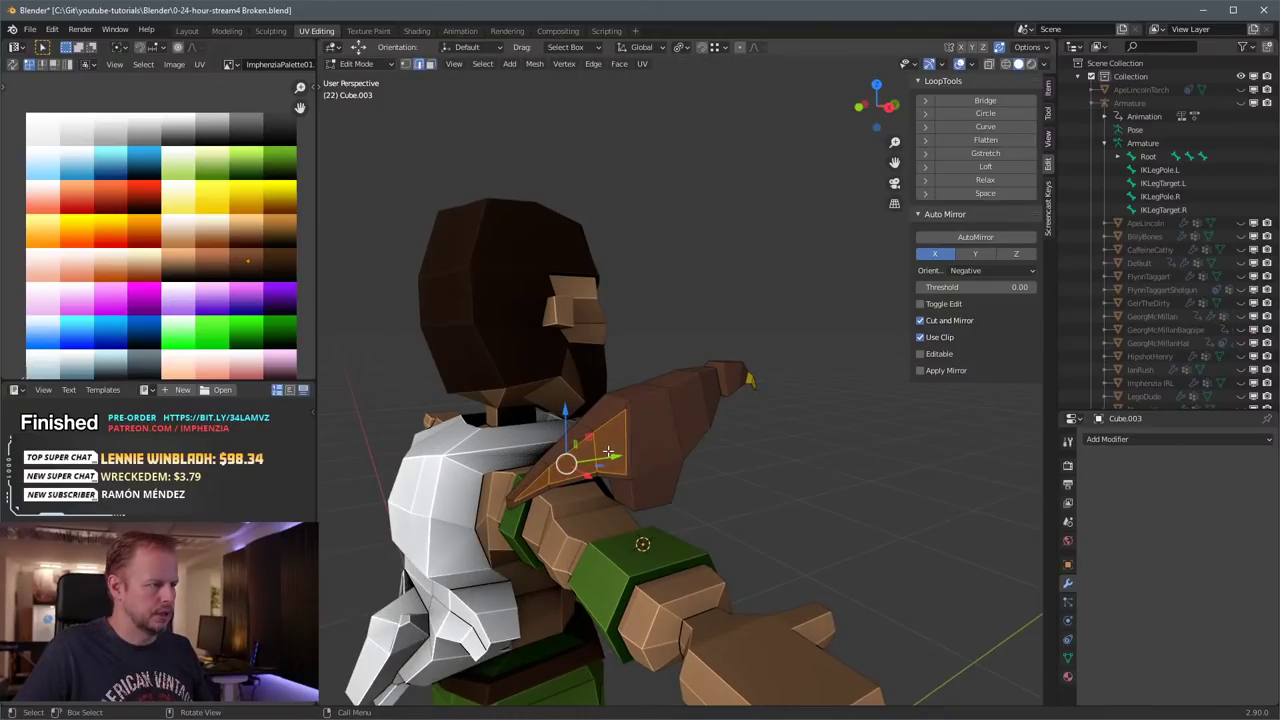
# Step: Mirror the bird across X with AutoMirror, using cut and mirror with clipping
pyautogui.press('3')
pyautogui.click(609, 452)
pyautogui.keyDown('shift'); pyautogui.click(586, 461); pyautogui.keyUp('shift')
pyautogui.moveTo(618, 440); pyautogui.dragTo(645, 437, button='middle')
pyautogui.moveTo(716, 419); pyautogui.dragTo(648, 420, button='middle')
pyautogui.press('Tab')
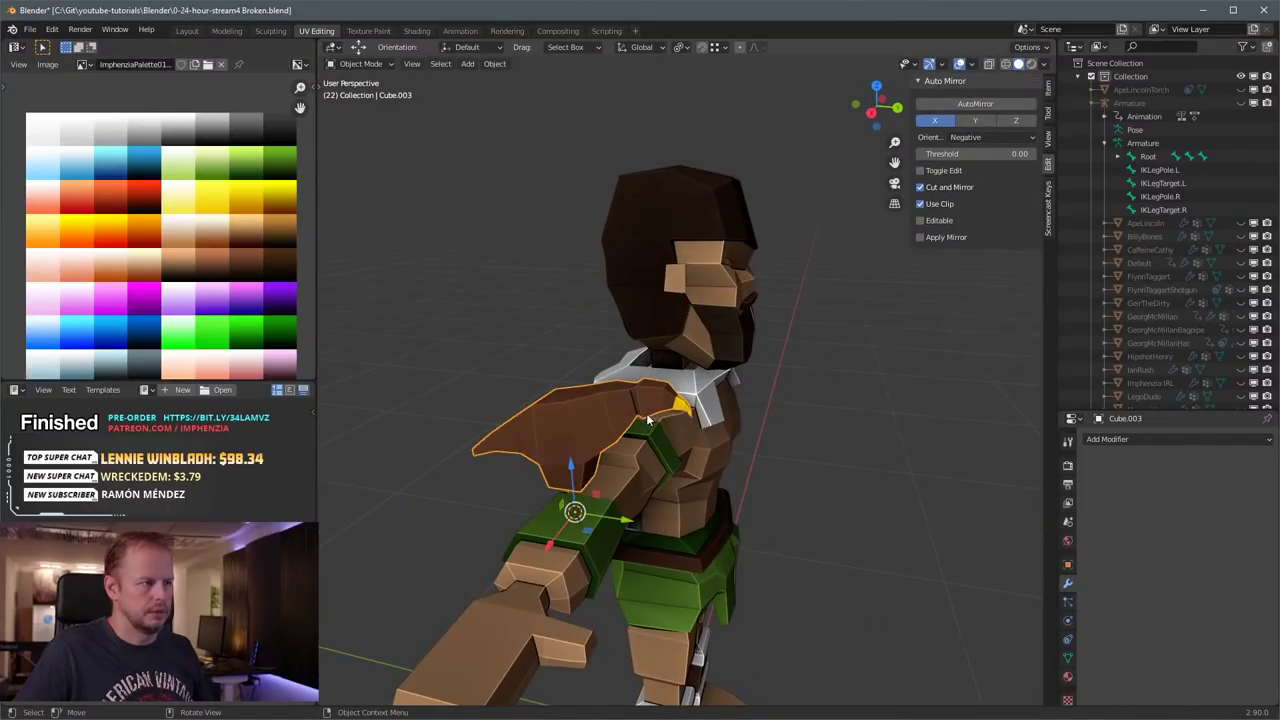
pyautogui.click(974, 107)
pyautogui.moveTo(612, 360); pyautogui.dragTo(710, 363, button='middle')
pyautogui.scroll(2, 710, 363)
pyautogui.press('Tab')
# Step: Select the inset side faces running from the body to the tail on the mirrored bird's flank
pyautogui.click(608, 598)
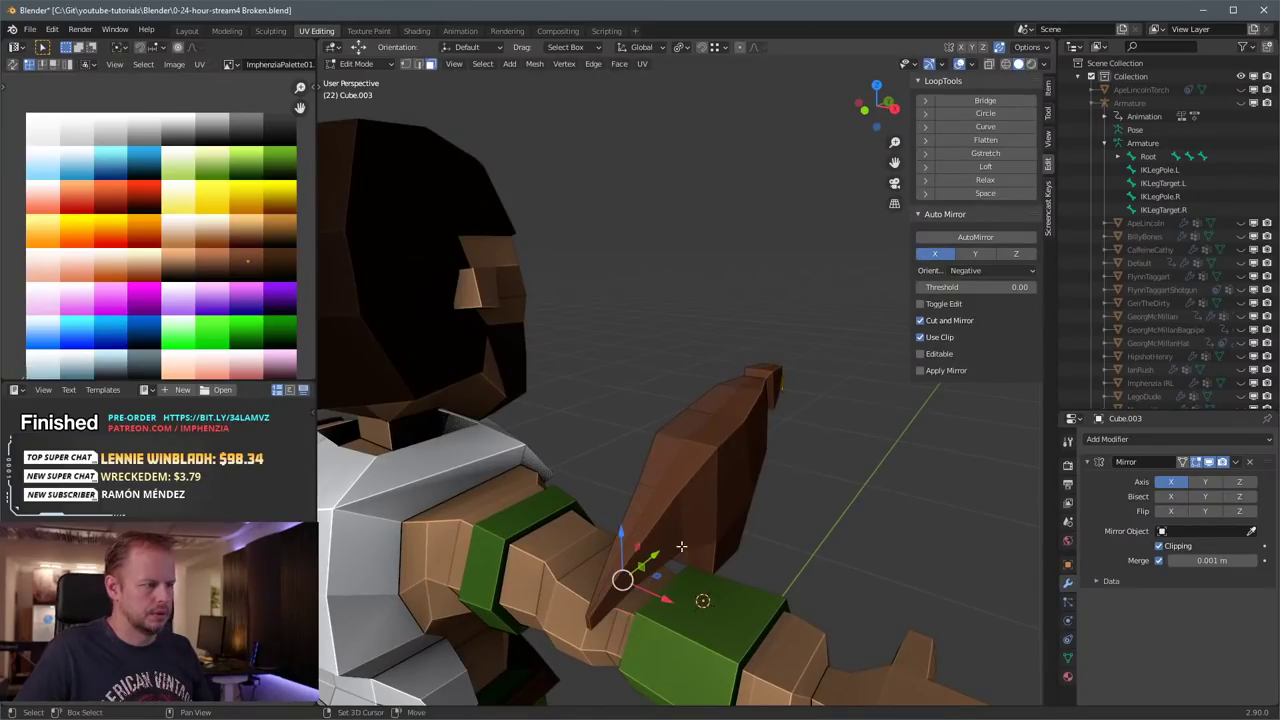
pyautogui.click(670, 547)
pyautogui.keyDown('shift'); pyautogui.click(639, 571); pyautogui.keyUp('shift')
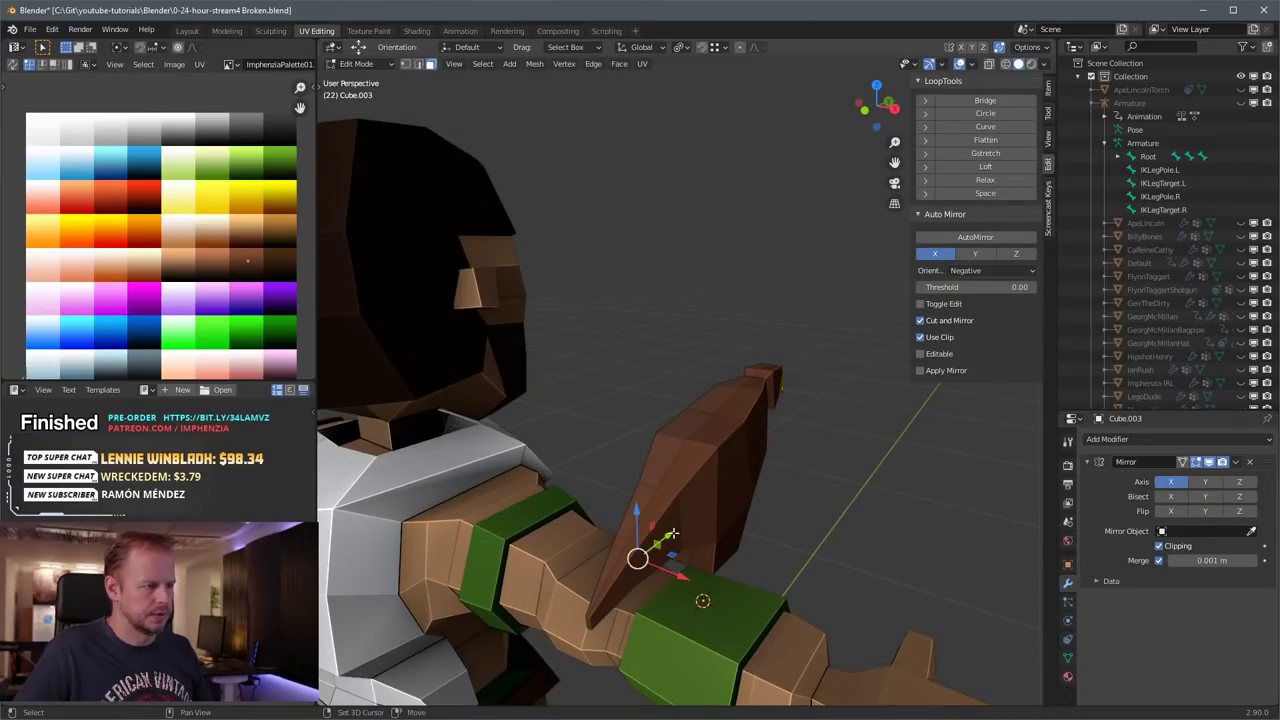
pyautogui.moveTo(640, 568); pyautogui.dragTo(826, 492, button='middle')
pyautogui.click(908, 468)
pyautogui.click(896, 480)
pyautogui.keyDown('shift'); pyautogui.click(934, 506); pyautogui.keyUp('shift')
pyautogui.keyDown('shift'); pyautogui.click(859, 468); pyautogui.keyUp('shift')
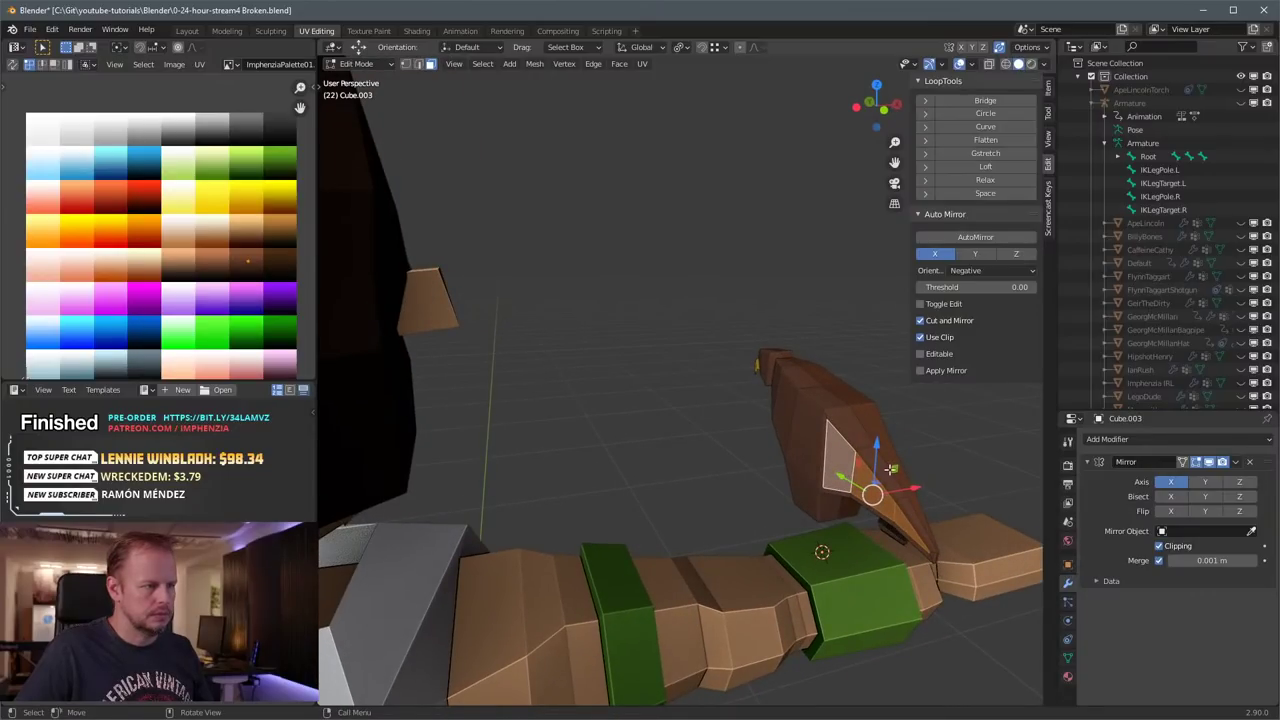
# Step: Try to move the selected flank faces about -0.012 m along X, then undo the move
pyautogui.press('g')
pyautogui.press('x')
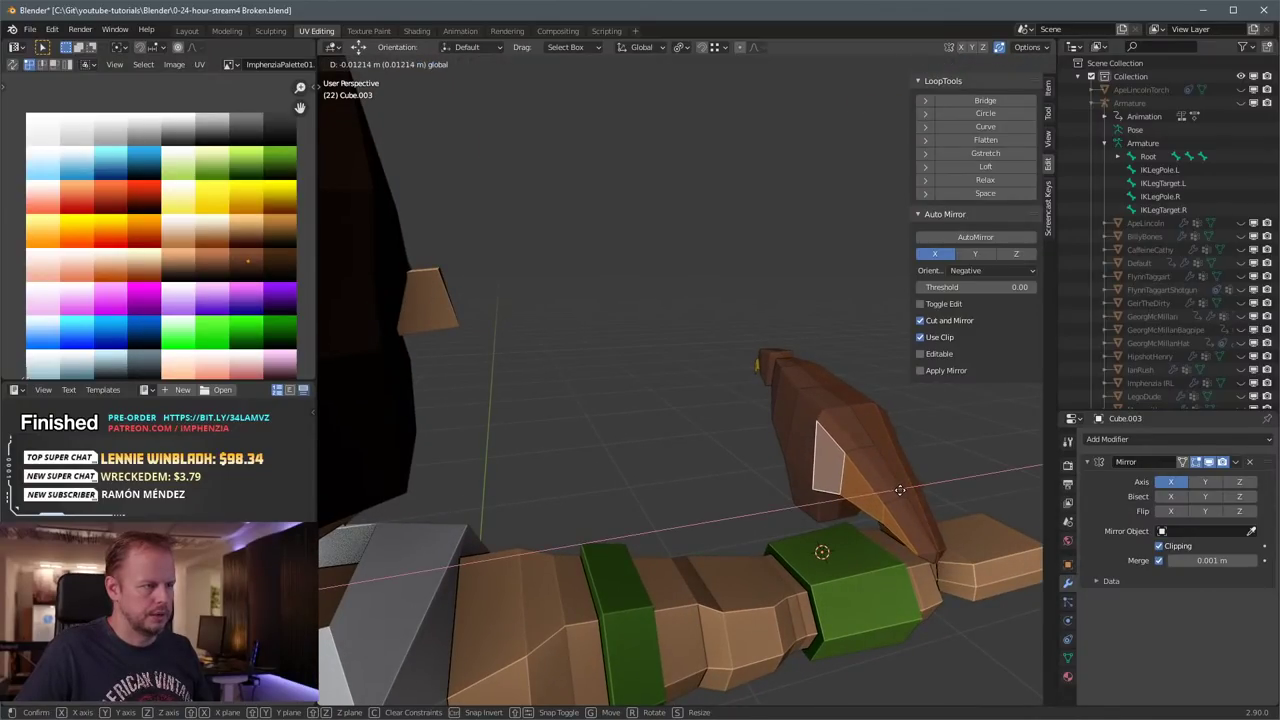
pyautogui.click(900, 490)
pyautogui.moveTo(900, 490); pyautogui.dragTo(841, 423, button='middle')
pyautogui.scroll(3, 809, 431)
pyautogui.hotkey('ctrl', 'z')
pyautogui.hotkey('ctrl', 'z')
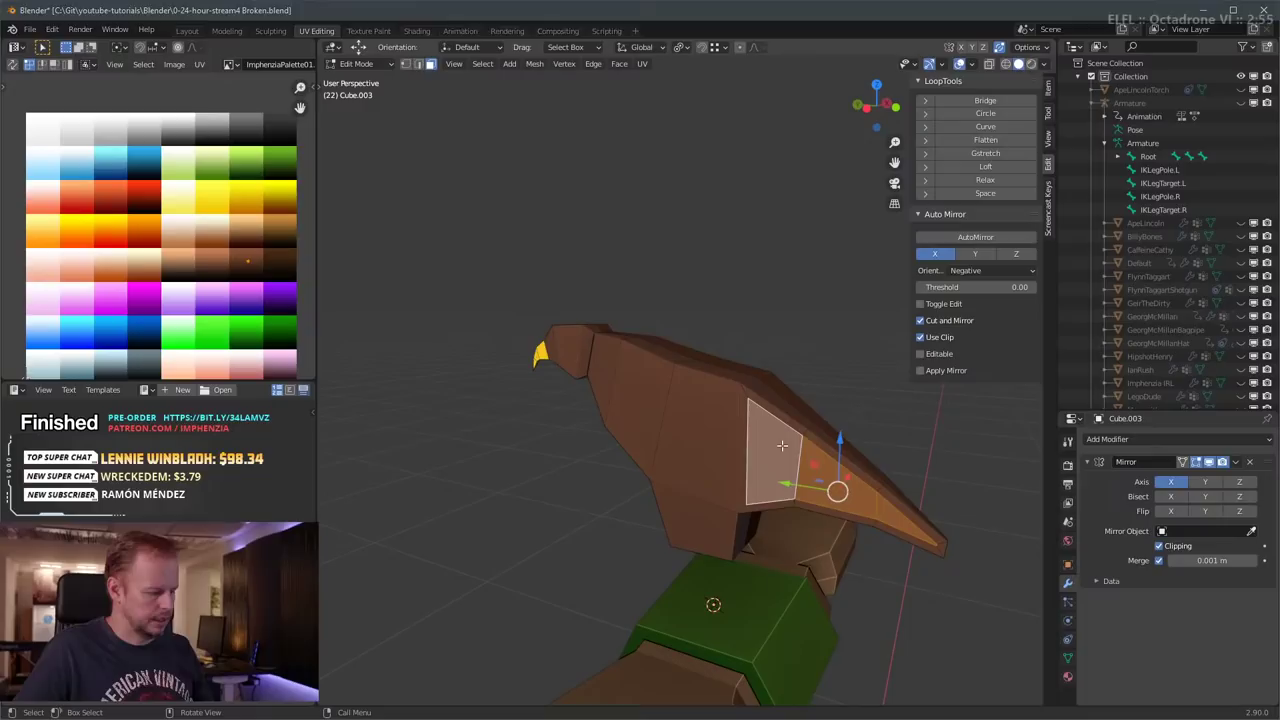
# Step: Delete the inset faces on the bird's flank together with the inner edge loop of their narrow border
pyautogui.press('x')
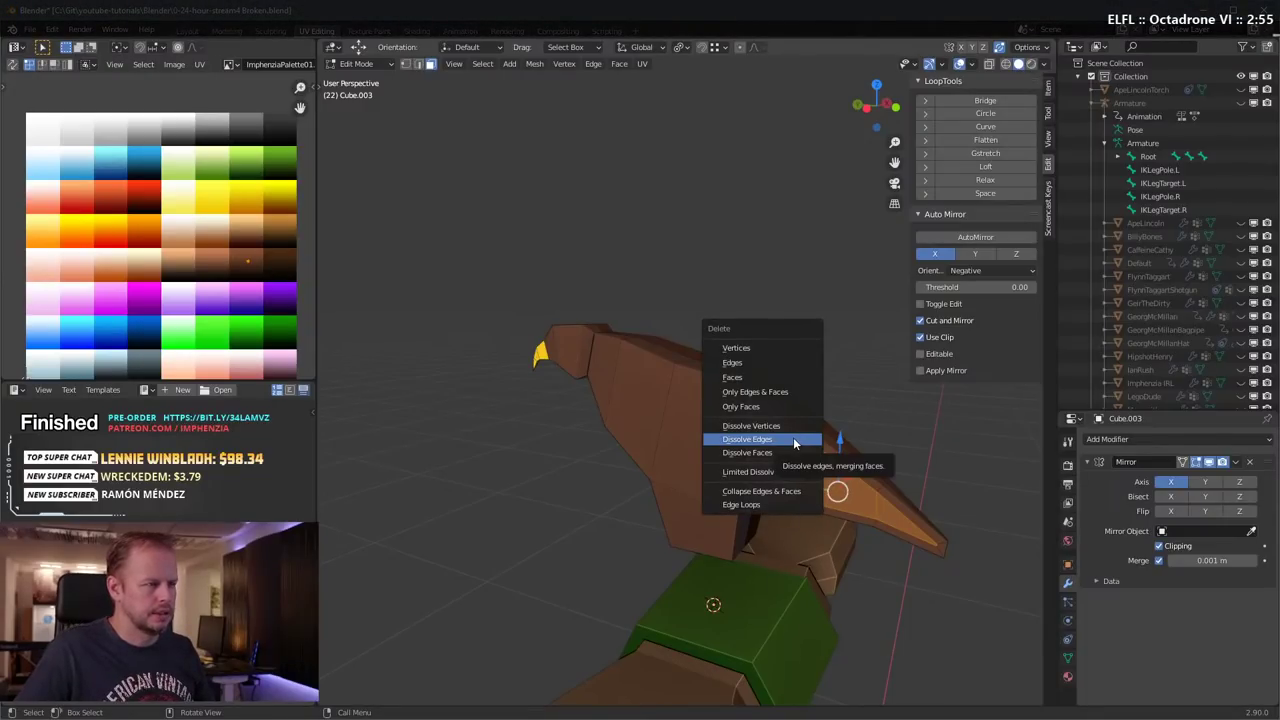
pyautogui.click(742, 377)
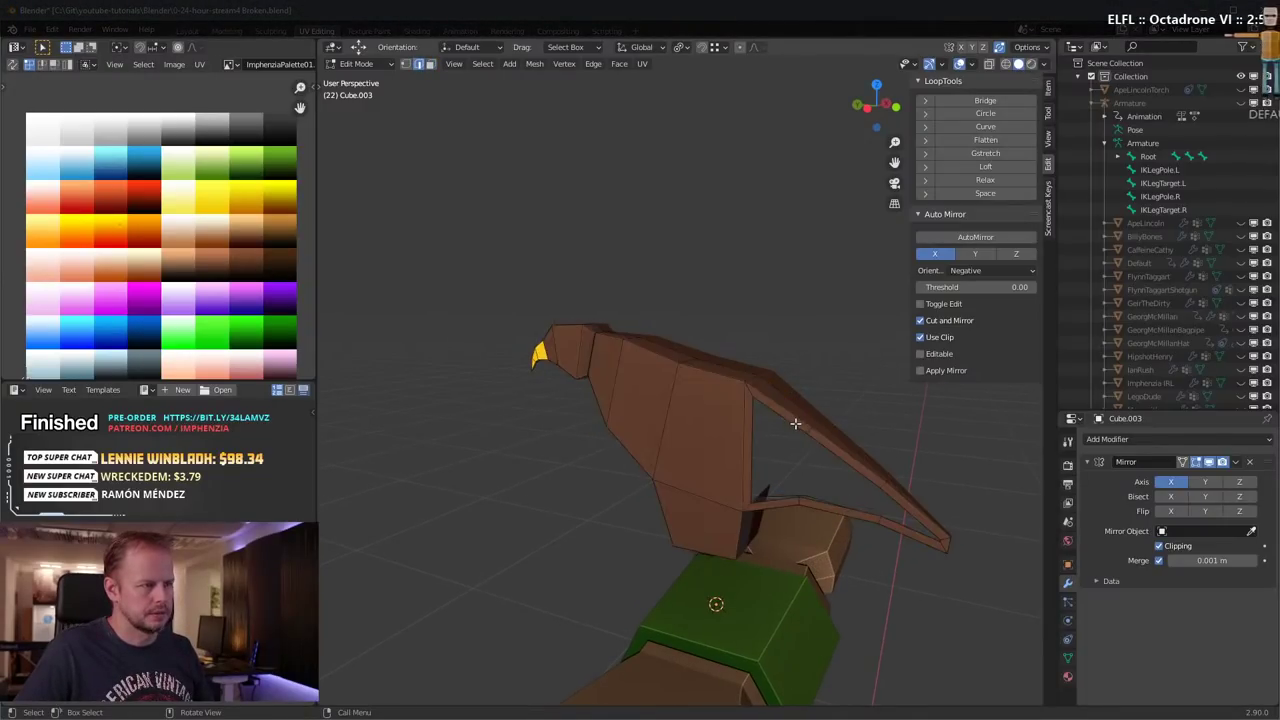
pyautogui.keyDown('alt'); pyautogui.click(807, 421); pyautogui.keyUp('alt')
pyautogui.press('x')
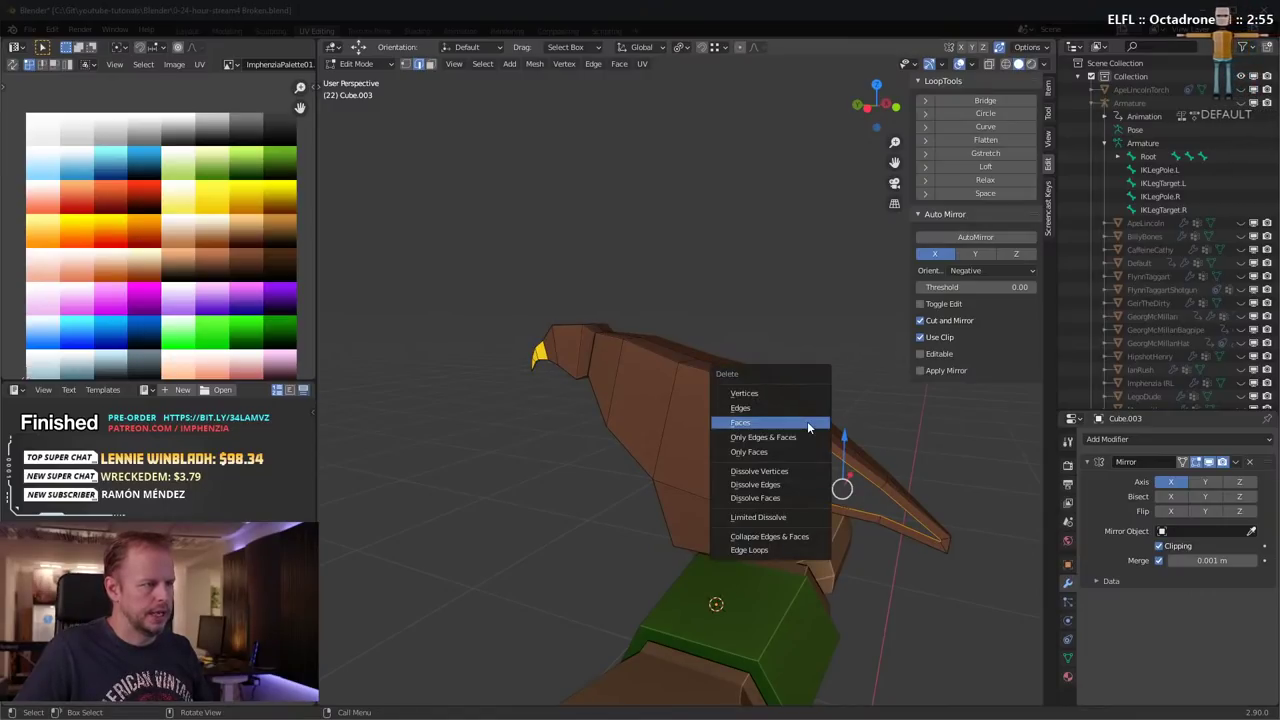
pyautogui.click(794, 410)
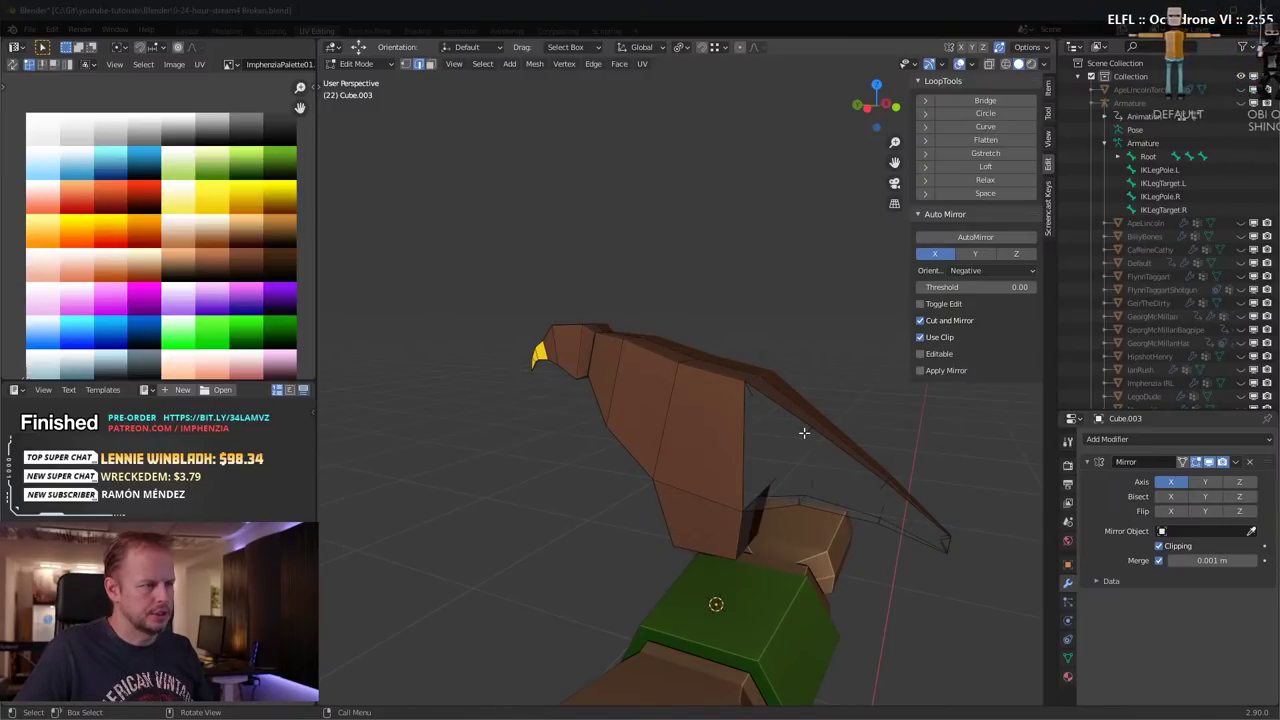
pyautogui.keyDown('alt'); pyautogui.click(806, 434); pyautogui.keyUp('alt')
pyautogui.press('ctrl+KP_Add')
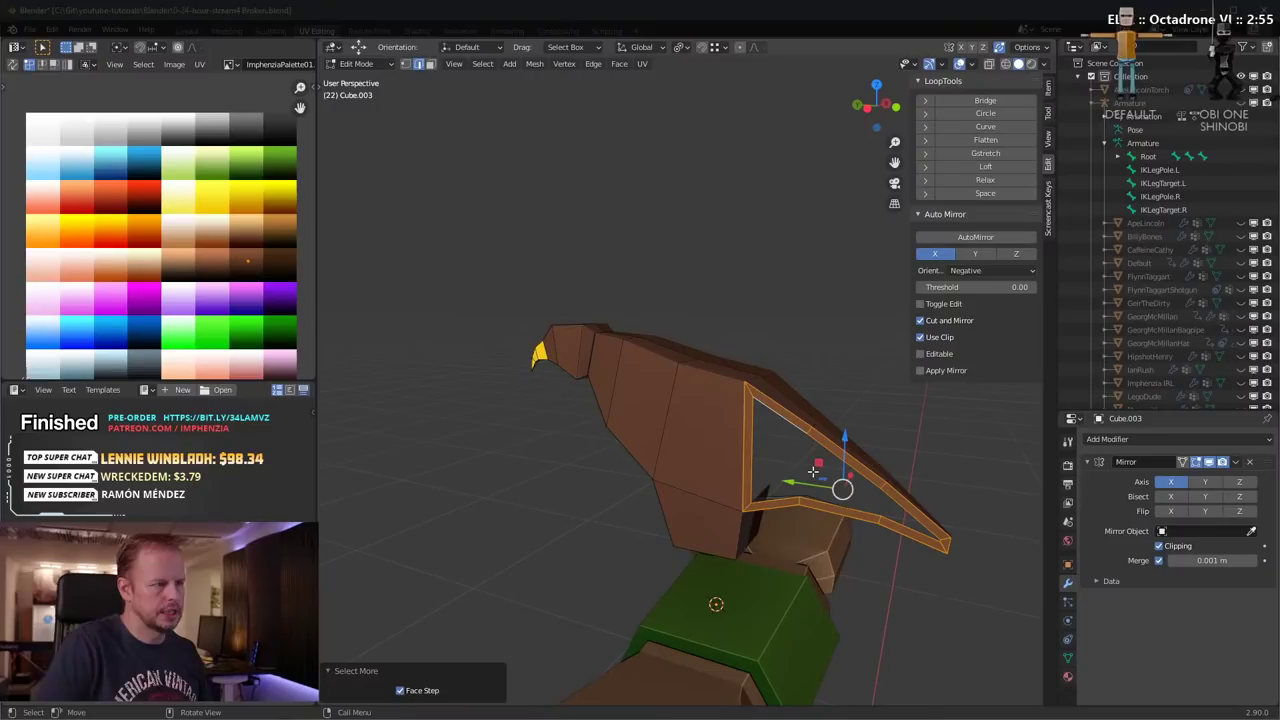
pyautogui.keyDown('alt'); pyautogui.click(785, 412); pyautogui.keyUp('alt')
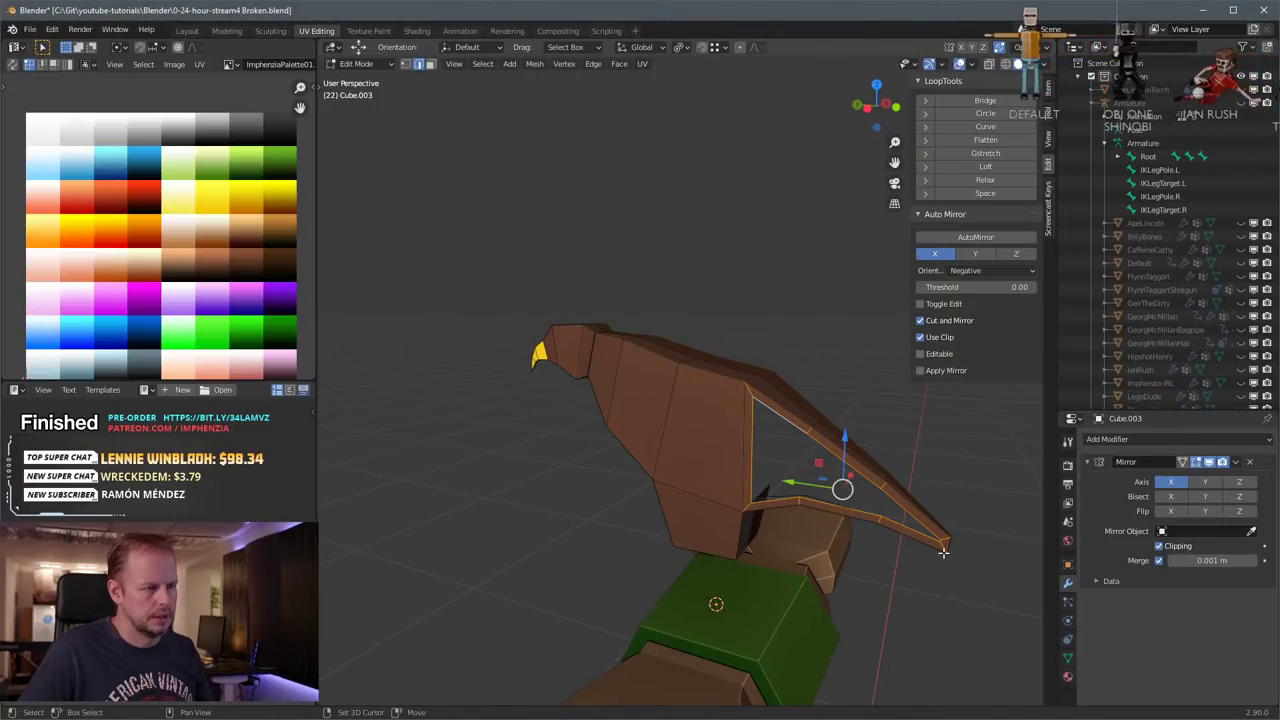
pyautogui.press('x')
pyautogui.click(763, 474)
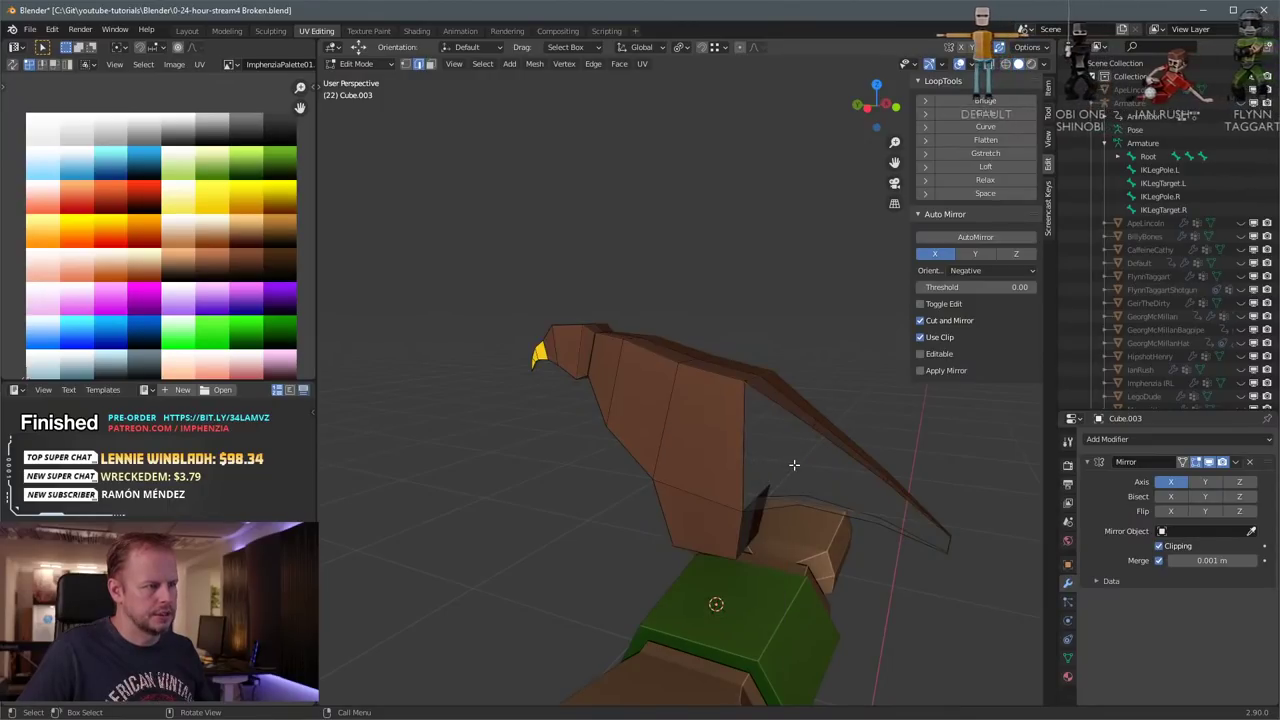
# Step: Fill the front and middle sections of the open flank with new faces between their surrounding edges
pyautogui.click(767, 405)
pyautogui.keyDown('shift'); pyautogui.click(753, 432); pyautogui.keyUp('shift')
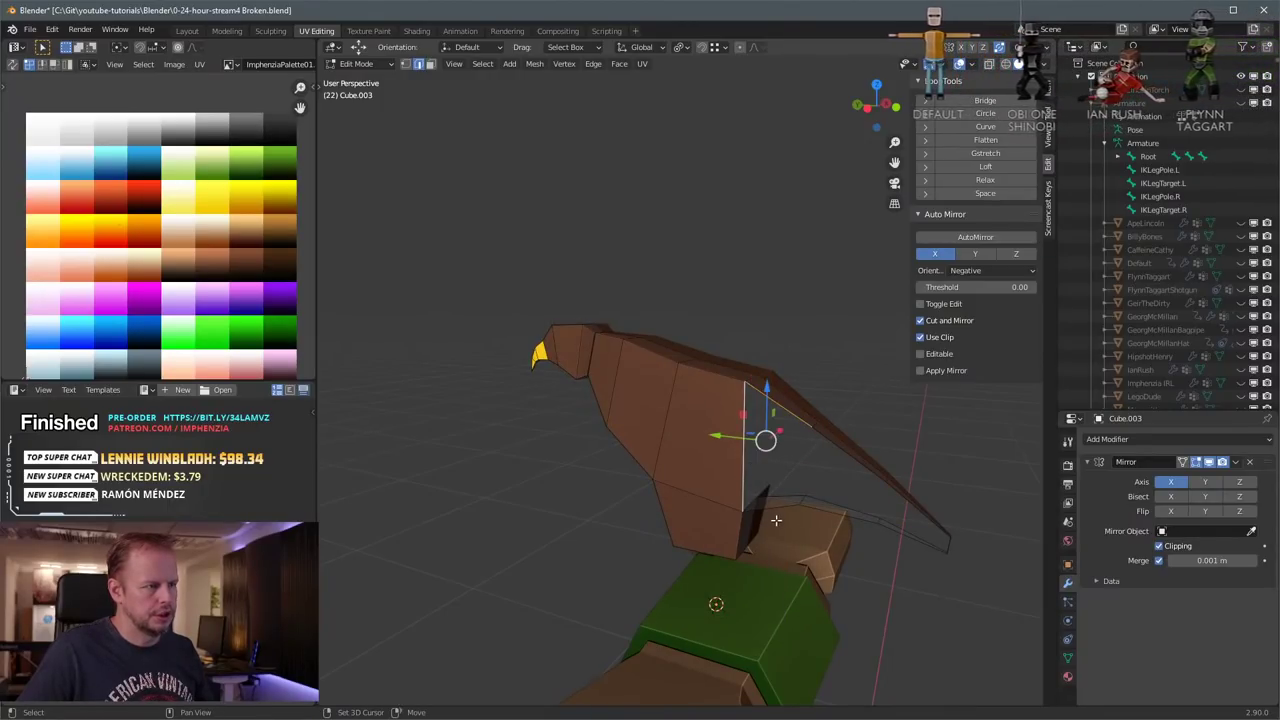
pyautogui.keyDown('shift'); pyautogui.click(777, 510); pyautogui.keyUp('shift')
pyautogui.press('f')
pyautogui.click(834, 511)
pyautogui.keyDown('shift'); pyautogui.click(809, 472); pyautogui.keyUp('shift')
pyautogui.keyDown('shift'); pyautogui.click(847, 458); pyautogui.keyUp('shift')
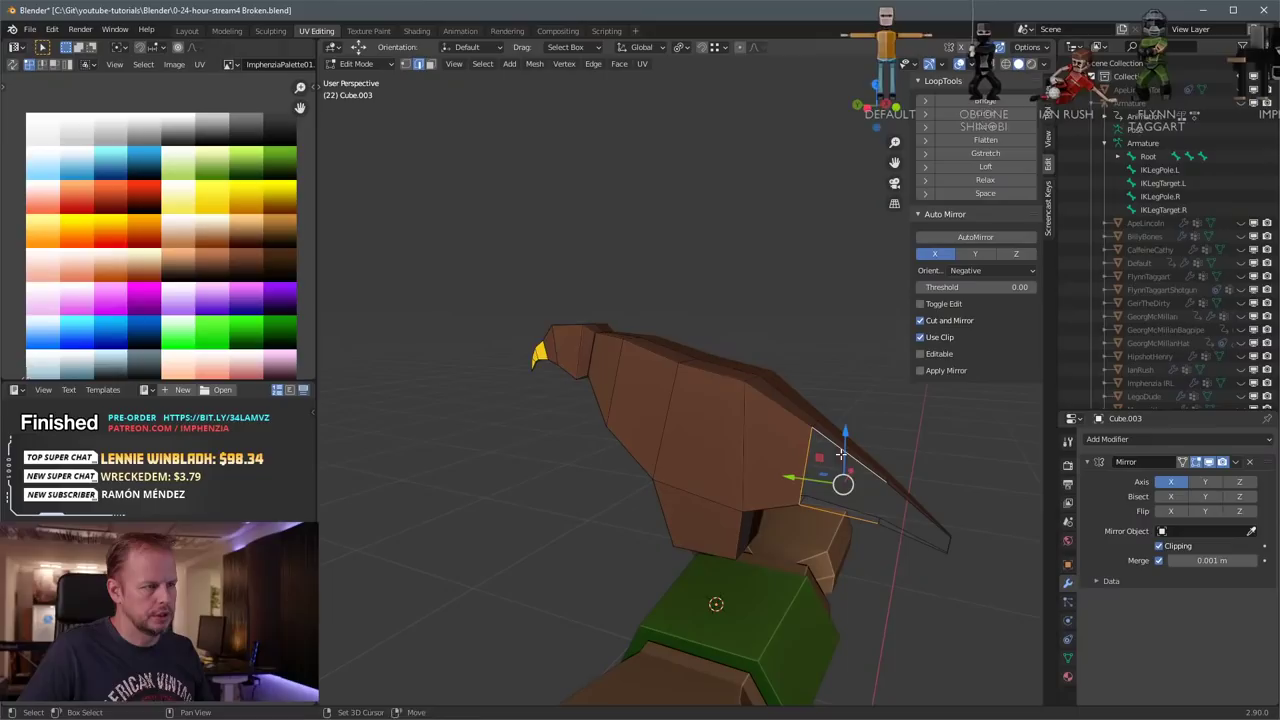
pyautogui.press('f')
# Step: Fill the remaining opening beside the tail end with a face, undoing the first fill and repeating it
pyautogui.click(902, 534)
pyautogui.keyDown('shift'); pyautogui.click(887, 507); pyautogui.keyUp('shift')
pyautogui.keyDown('shift'); pyautogui.click(916, 507); pyautogui.keyUp('shift')
pyautogui.press('f')
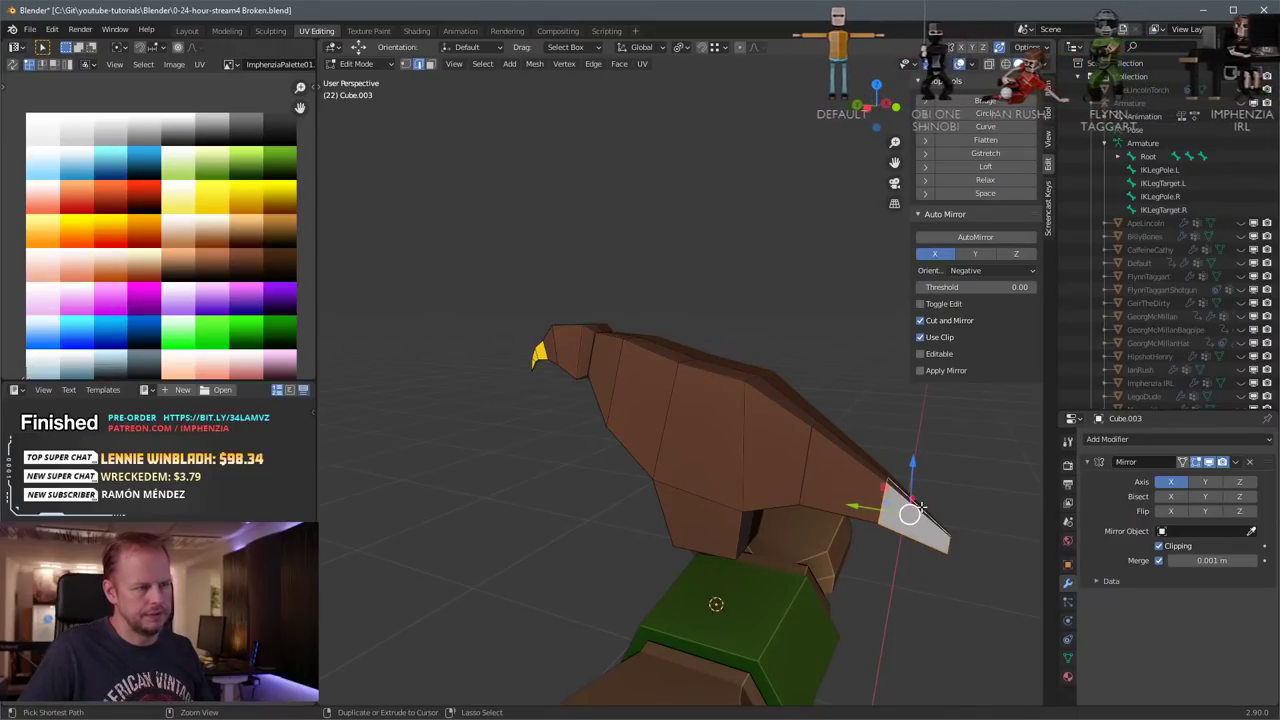
pyautogui.hotkey('ctrl', 'z')
pyautogui.moveTo(918, 507); pyautogui.dragTo(912, 610, button='middle')
pyautogui.scroll(1, 892, 530)
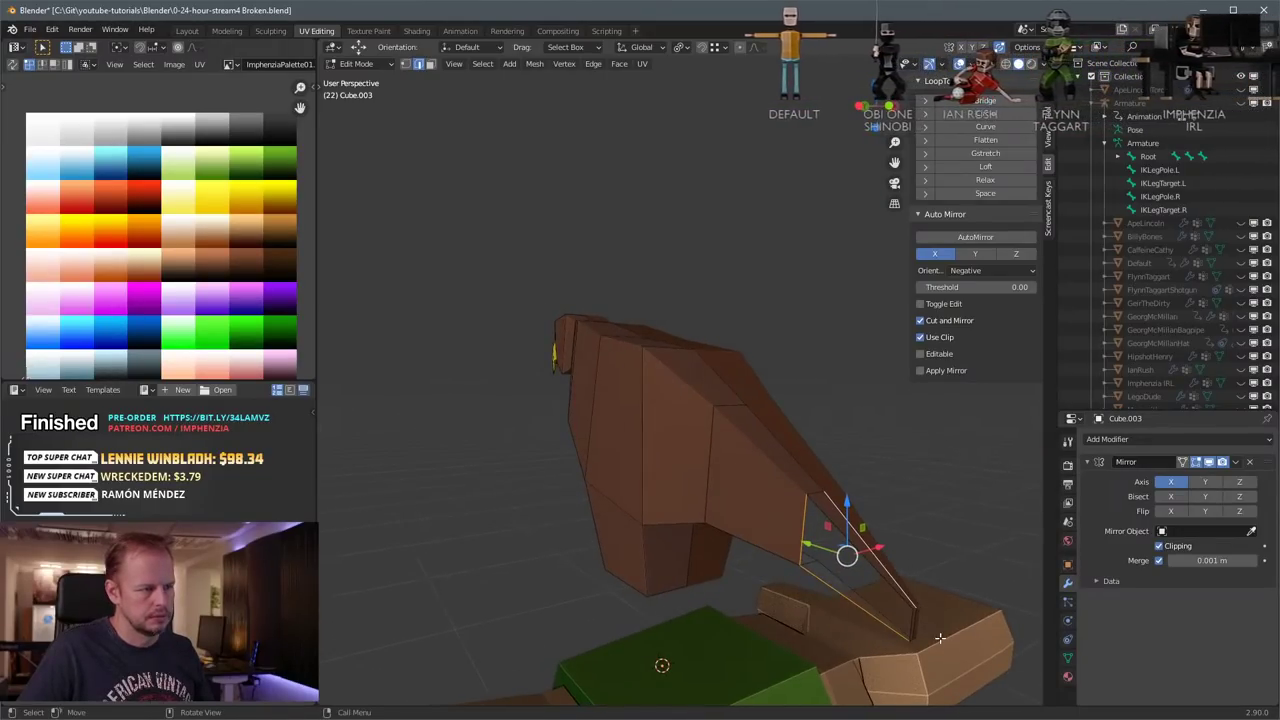
pyautogui.press('f')
# Step: Select the flank faces from body to tail, inset them about 0.0091 m and move them about -0.0184 m along X
pyautogui.scroll(-4, 914, 612)
pyautogui.press('3')
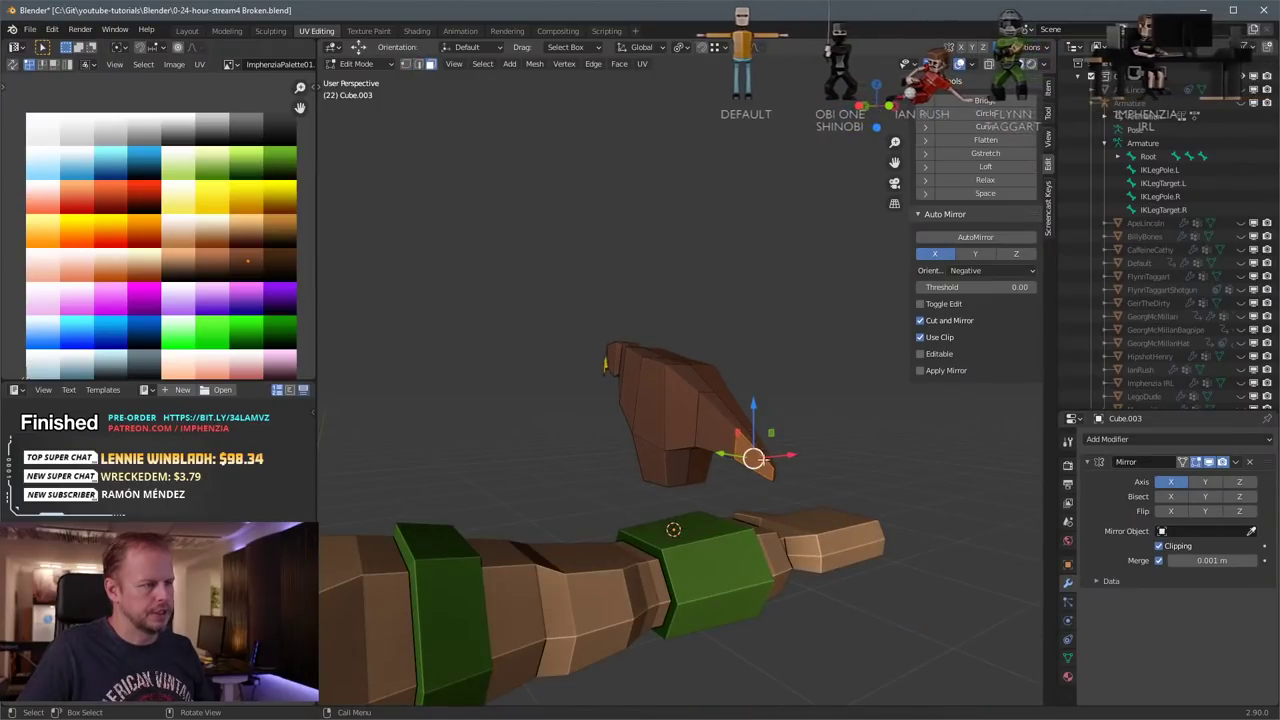
pyautogui.click(757, 460)
pyautogui.keyDown('shift'); pyautogui.click(715, 431); pyautogui.keyUp('shift')
pyautogui.moveTo(687, 415); pyautogui.dragTo(772, 418, button='middle')
pyautogui.press('i')
pyautogui.click(765, 418)
pyautogui.press('g')
pyautogui.press('z')
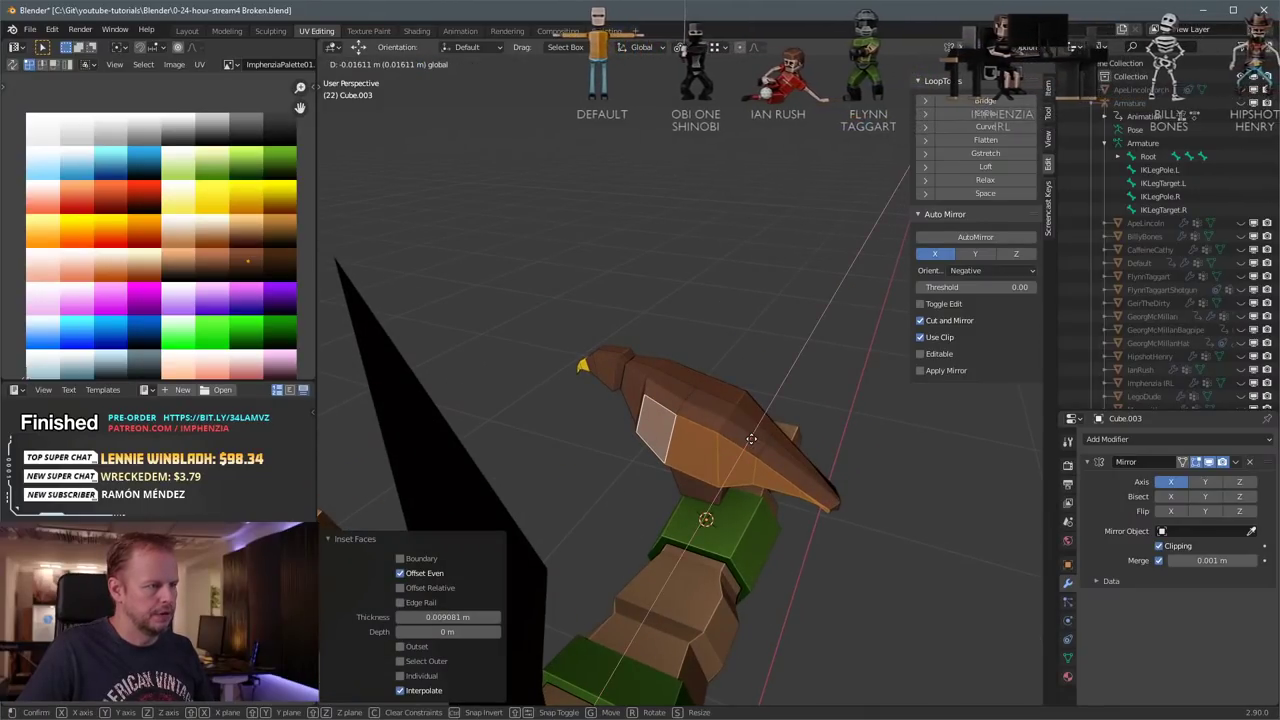
pyautogui.click(750, 440)
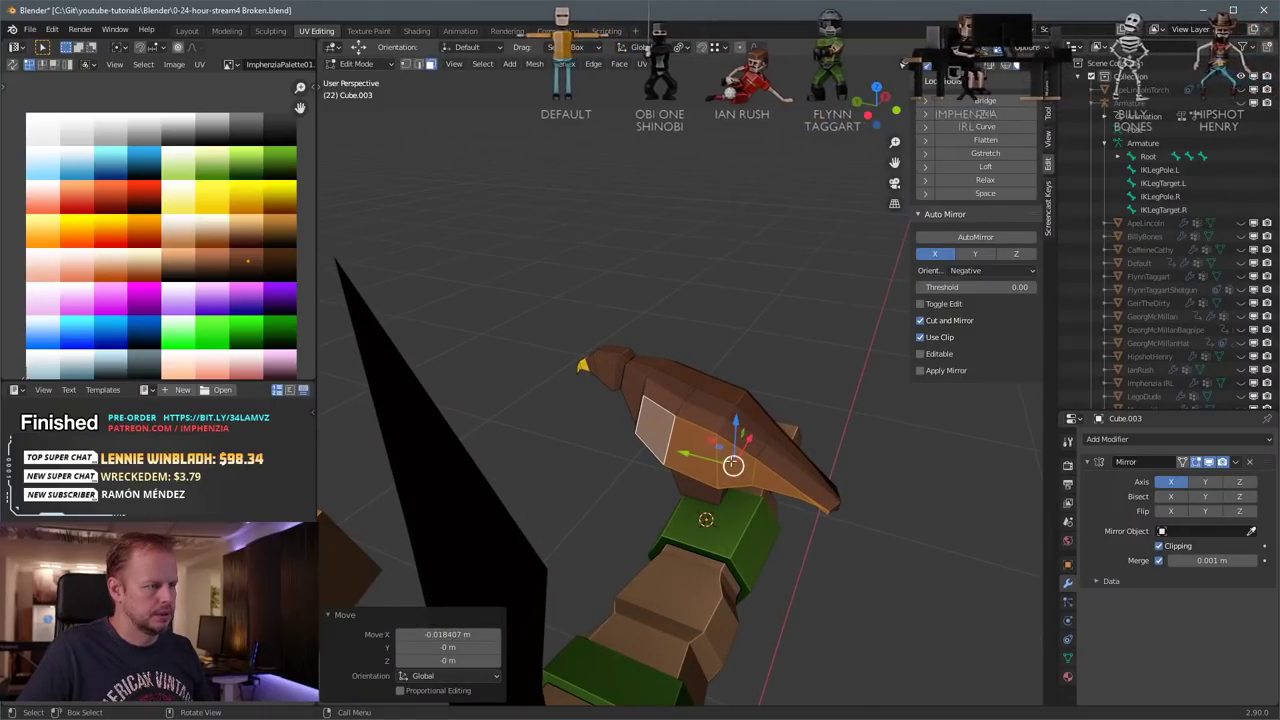
# Step: Extend the face selection towards the tail, extrude it outward for the wing, scale it and reposition it
pyautogui.keyDown('shift'); pyautogui.click(802, 501); pyautogui.keyUp('shift')
pyautogui.moveTo(846, 446); pyautogui.dragTo(744, 458, button='middle')
pyautogui.press('e')
pyautogui.click(824, 459)
pyautogui.press('s')
pyautogui.click(797, 470)
pyautogui.press('g')
pyautogui.click(744, 448)
pyautogui.press('g')
pyautogui.click(830, 422)
# Step: Extrude the wing's end once more, scale it and move it into place
pyautogui.scroll(3, 702, 455)
pyautogui.press('e')
pyautogui.click(800, 440)
pyautogui.press('s')
pyautogui.click(740, 466)
pyautogui.press('g')
pyautogui.click(734, 435)
# Step: Rotate the outer wing face slightly, scale it to about 0.684 and adjust its position
pyautogui.press('g')
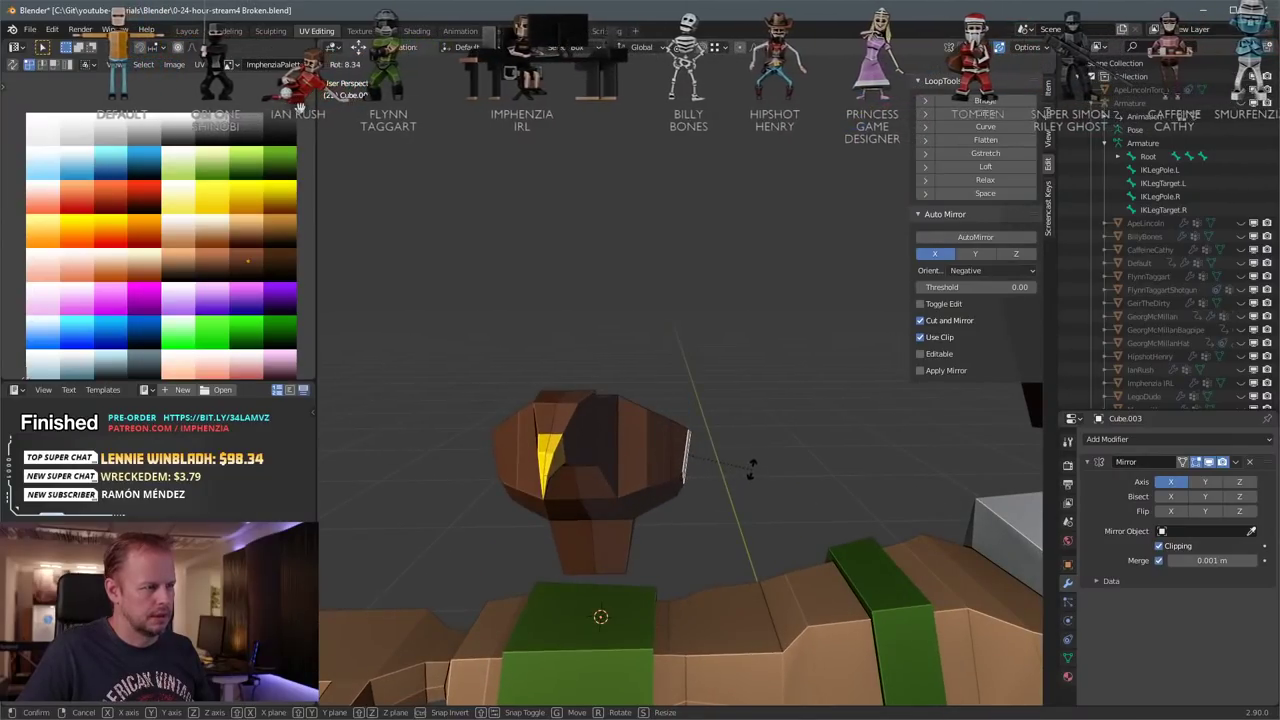
pyautogui.click(765, 464)
pyautogui.press('g')
pyautogui.click(746, 469)
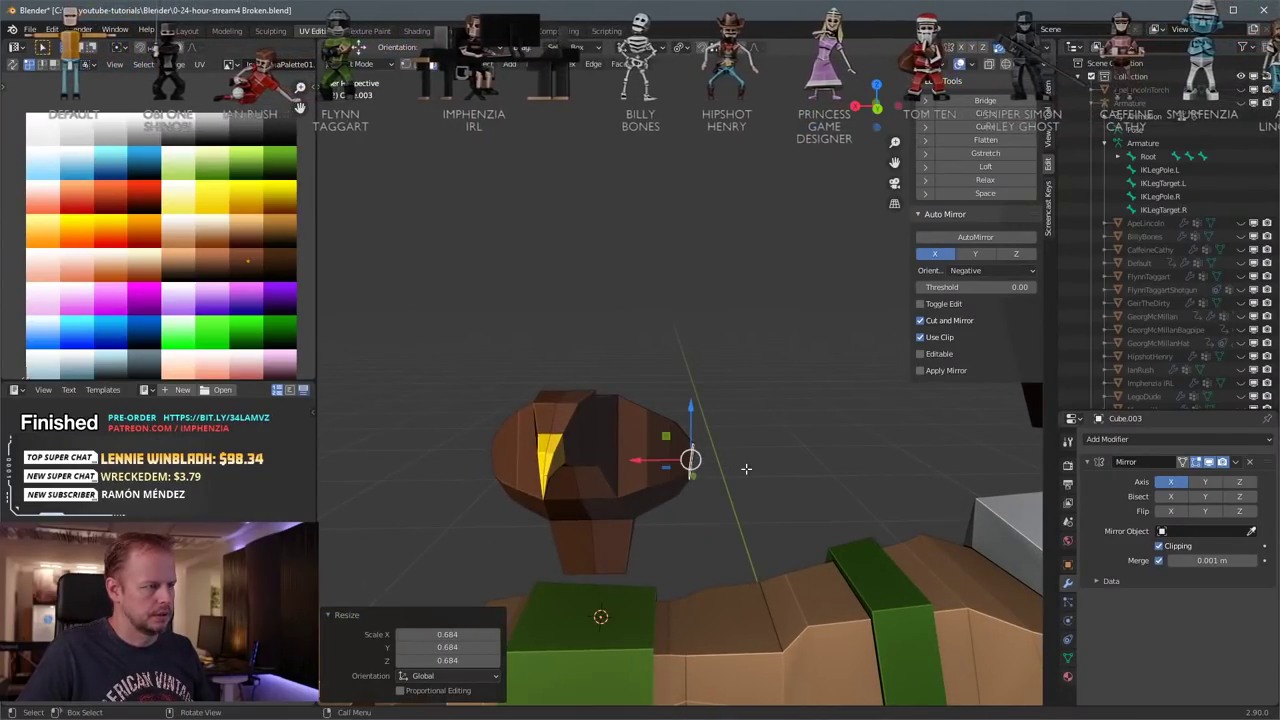
pyautogui.moveTo(746, 469); pyautogui.dragTo(756, 539, button='middle')
pyautogui.press('g')
pyautogui.click(730, 456)
# Step: Move the outer corner vertex of the tail end to widen the tail
pyautogui.click(734, 526)
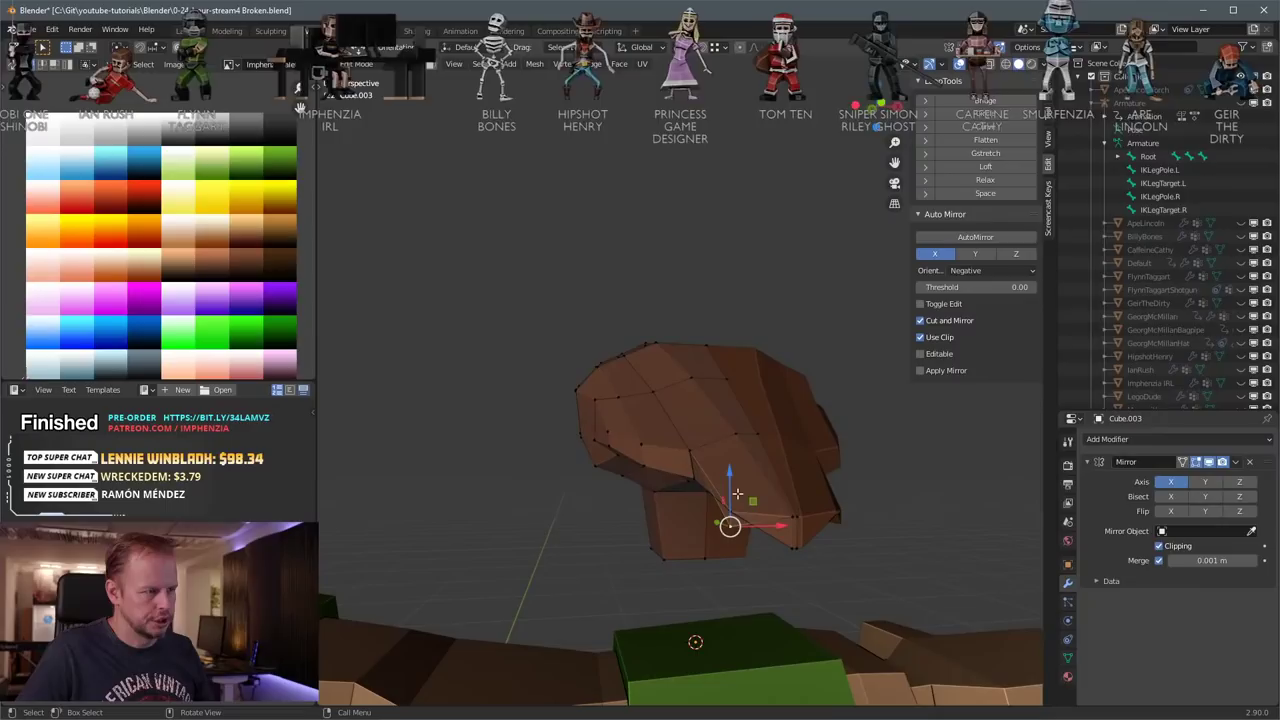
pyautogui.press('g')
pyautogui.click(735, 508)
pyautogui.click(733, 508)
pyautogui.moveTo(733, 506); pyautogui.dragTo(760, 545)
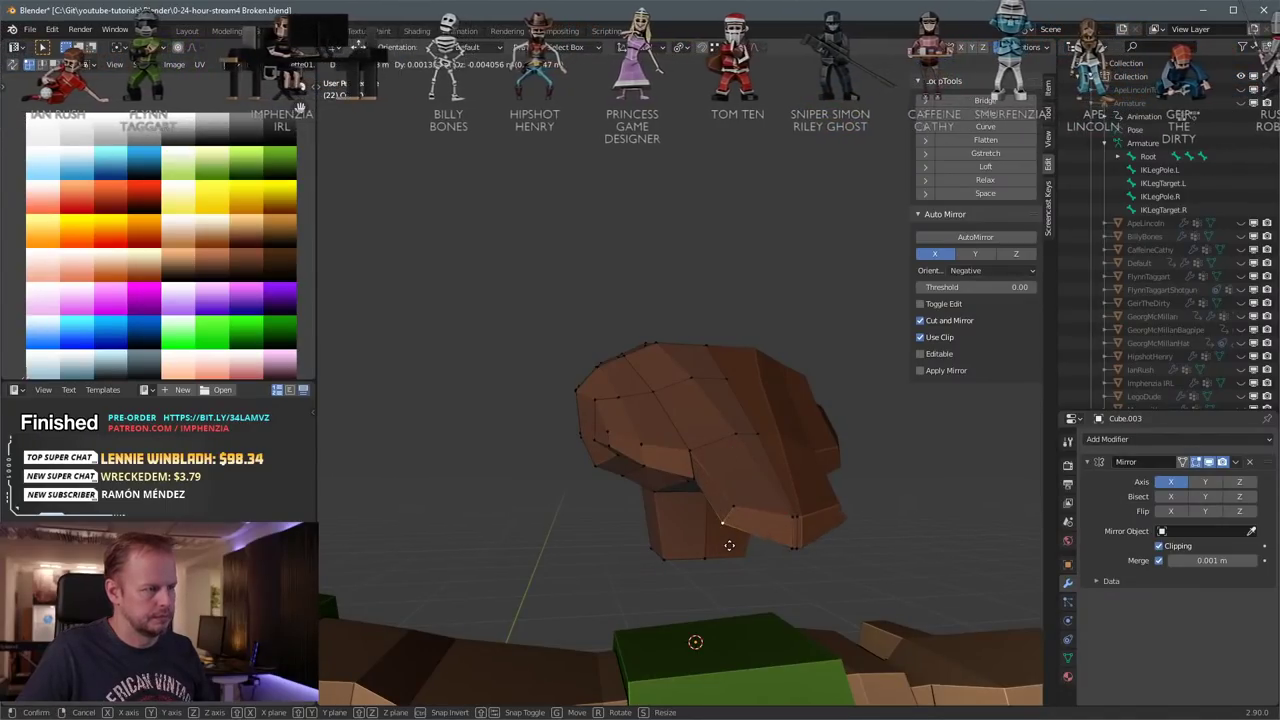
# Step: Reposition the vertex on the tail end's centre line and refine the nearby shape, including a move along Z
pyautogui.click(791, 518)
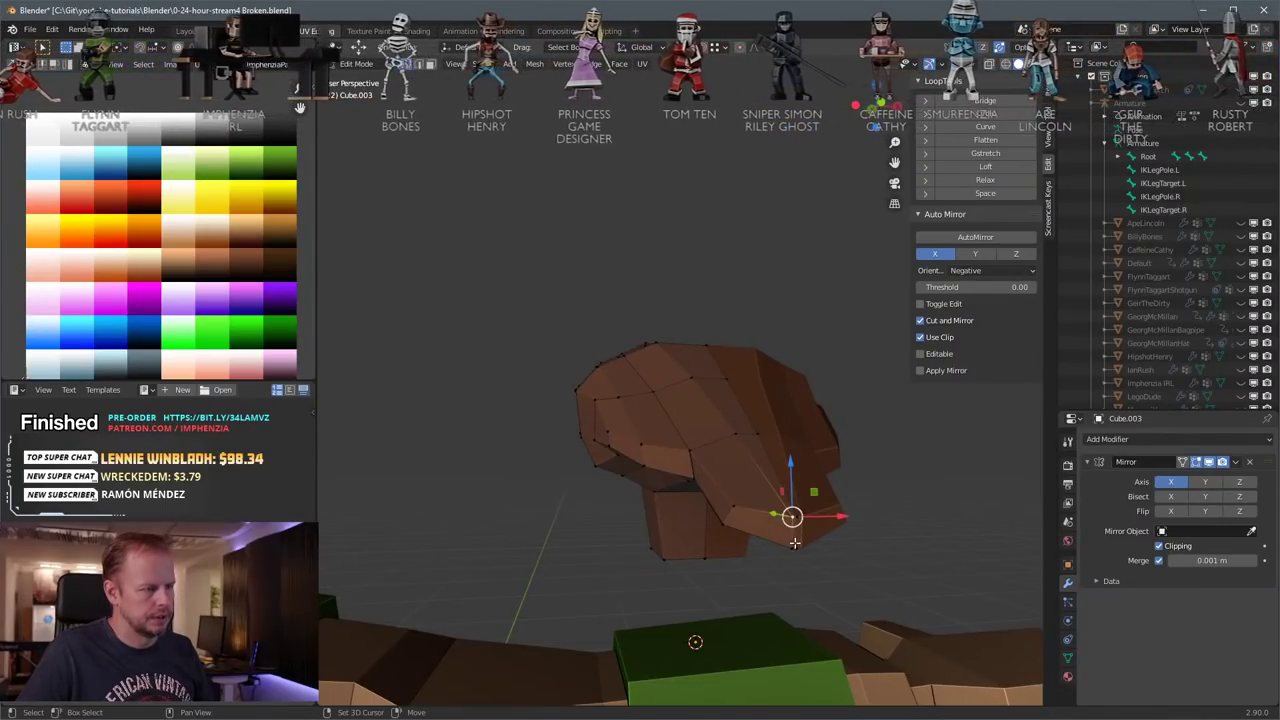
pyautogui.moveTo(794, 543); pyautogui.dragTo(771, 443, button='middle')
pyautogui.press('g')
pyautogui.click(798, 506)
pyautogui.press('g')
pyautogui.press('z')
pyautogui.click(668, 408)
pyautogui.press('g')
pyautogui.click(740, 453)
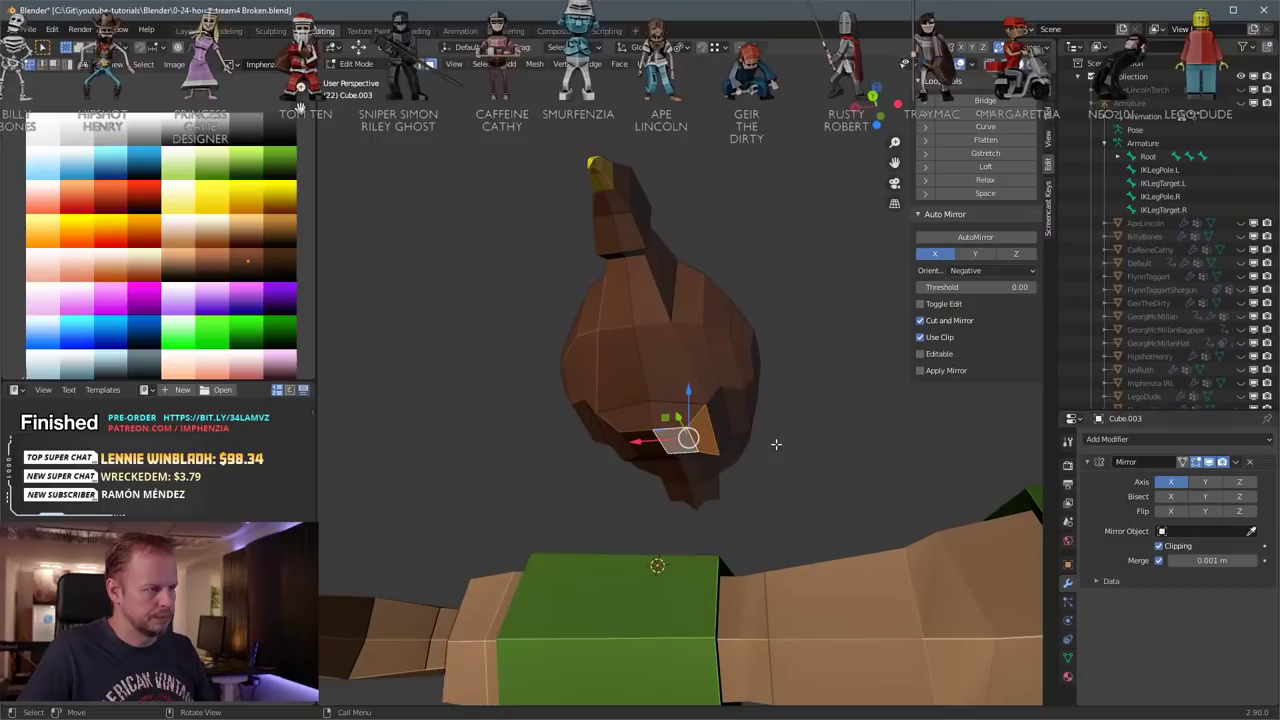
# Step: Try to inset the faces at the base of the leg and scale an adjacent edge to about 0.553, then undo it
pyautogui.press('i')
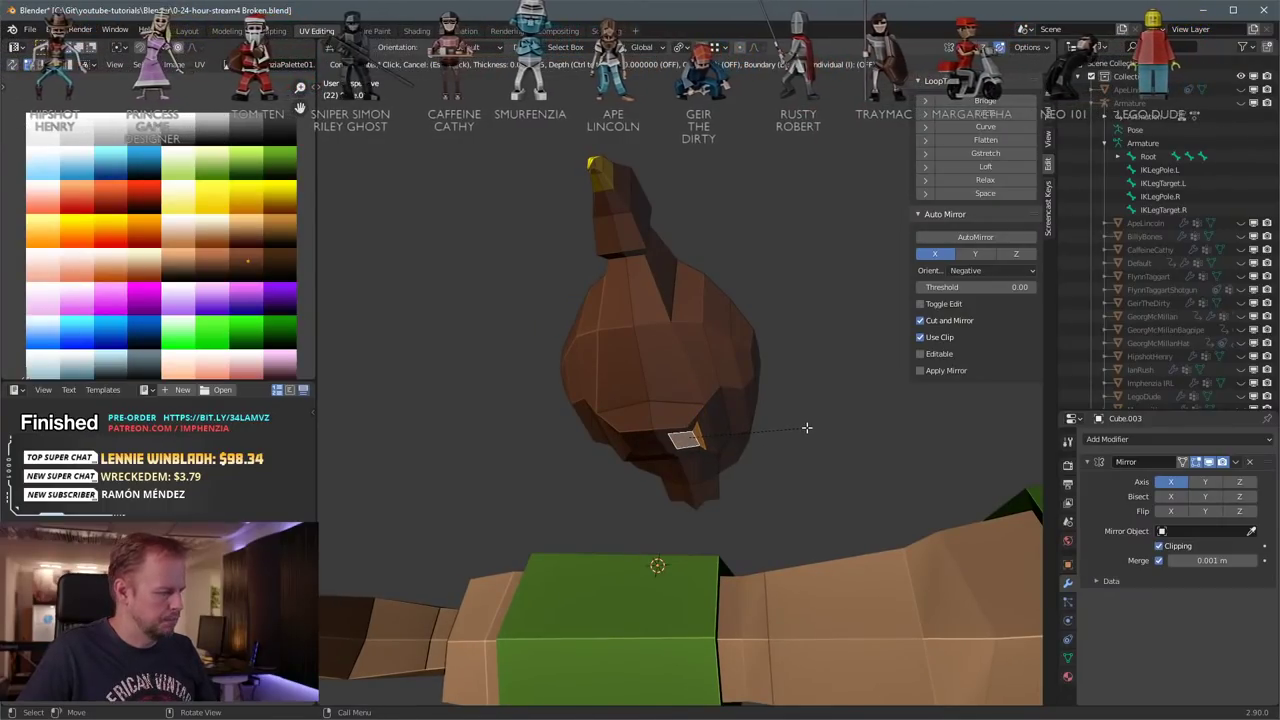
pyautogui.click(810, 428)
pyautogui.moveTo(810, 429); pyautogui.dragTo(852, 438, button='middle')
pyautogui.scroll(1, 776, 440)
pyautogui.press('2')
pyautogui.click(708, 450)
pyautogui.press('s')
pyautogui.click(714, 449)
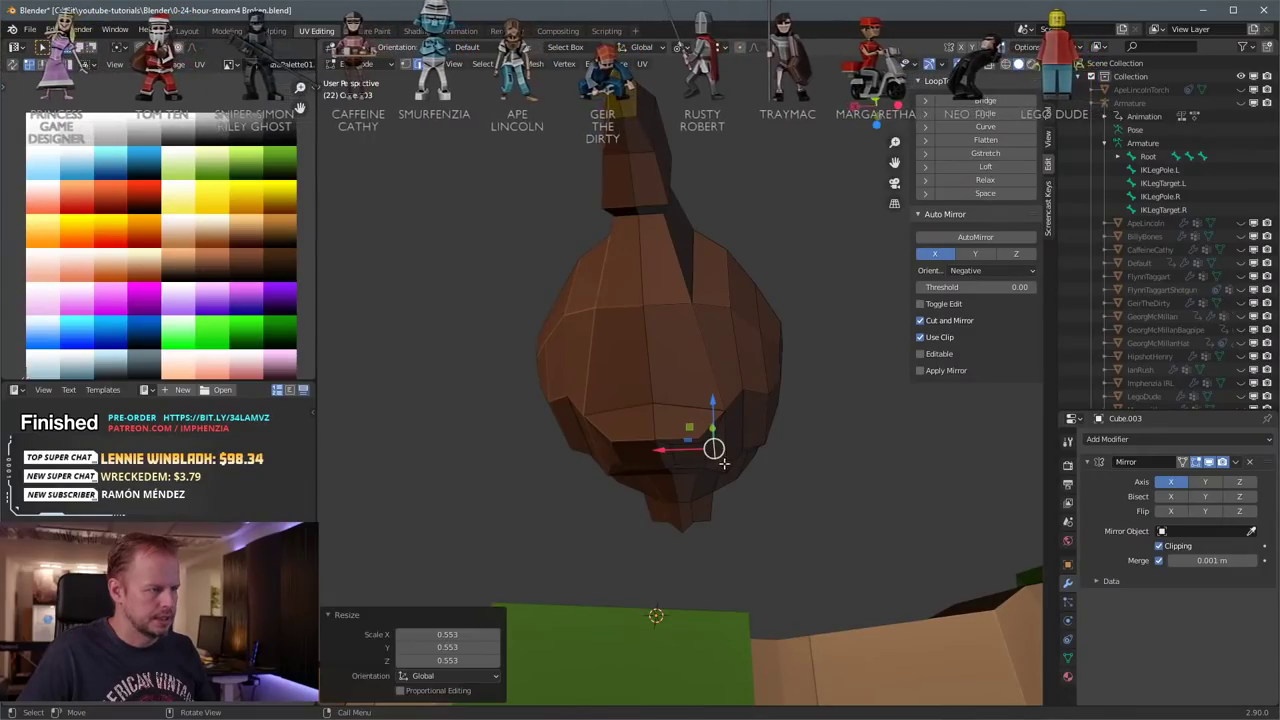
pyautogui.moveTo(686, 449); pyautogui.dragTo(796, 448, button='middle')
pyautogui.hotkey('ctrl', 'z')
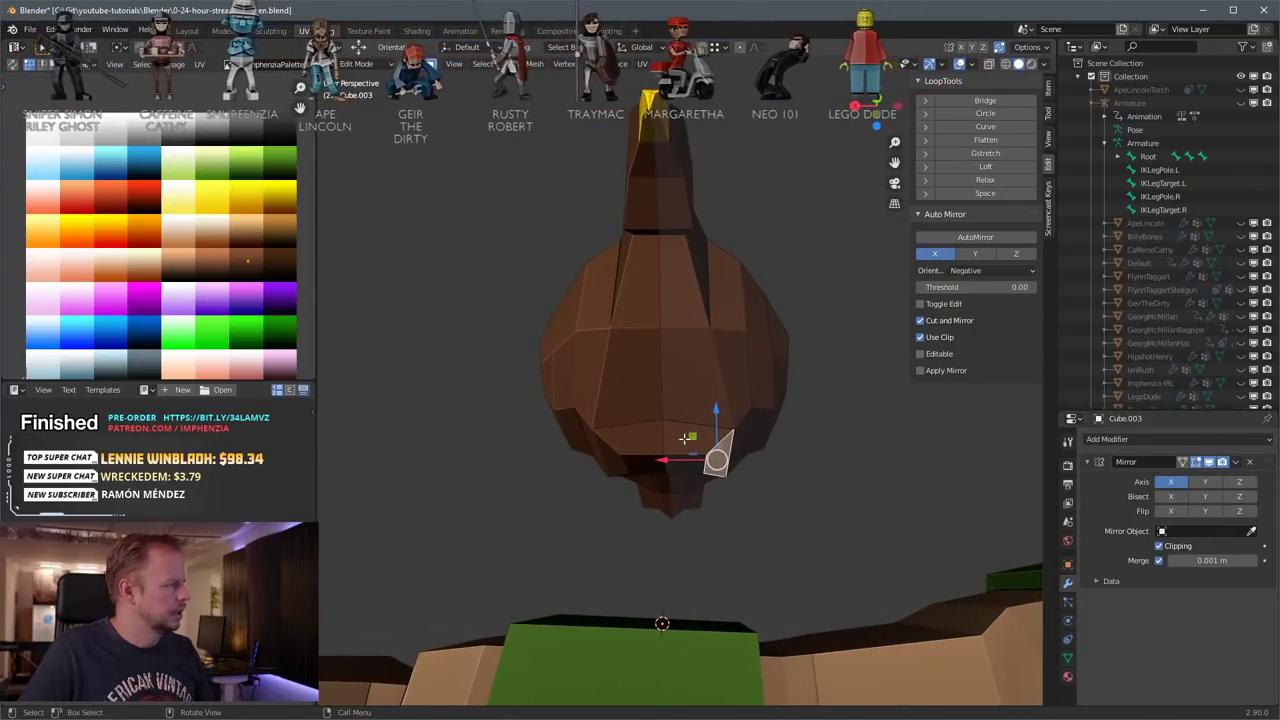
# Step: Select the edges at the outer side of the leg's underside and adjust their position
pyautogui.moveTo(686, 438); pyautogui.dragTo(726, 453, button='middle')
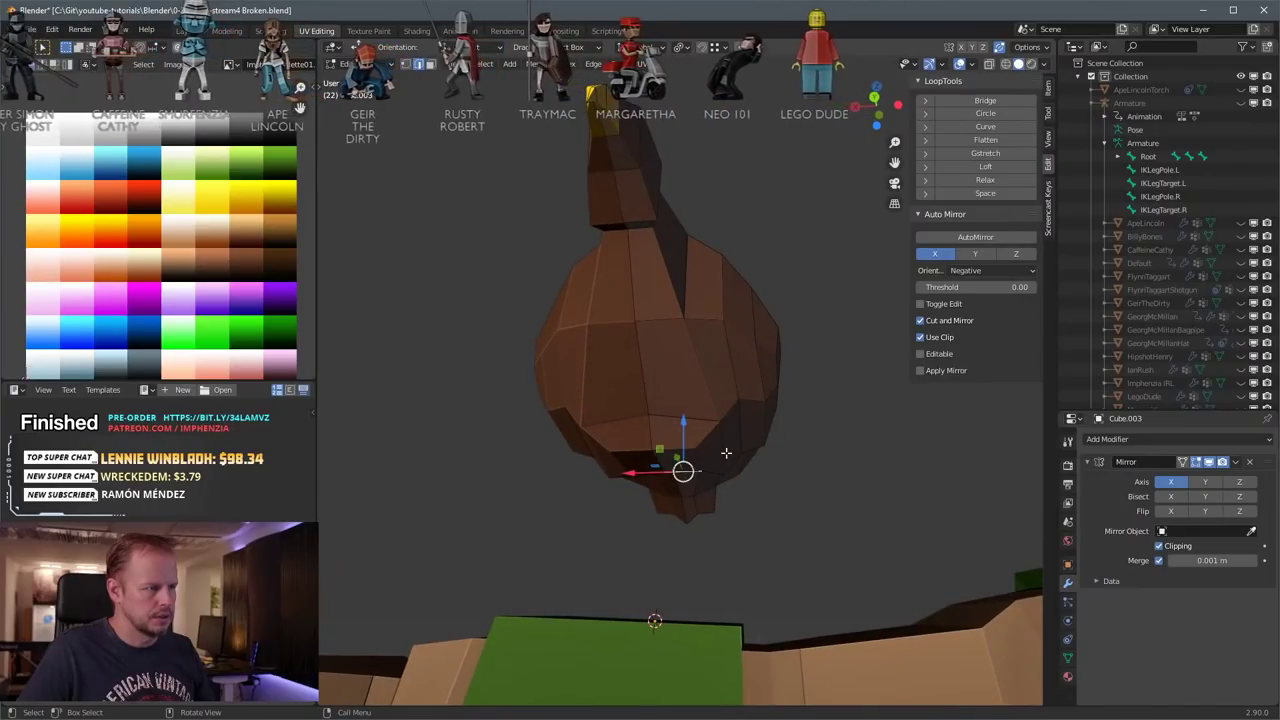
pyautogui.click(726, 453)
pyautogui.keyDown('shift'); pyautogui.click(702, 457); pyautogui.keyUp('shift')
pyautogui.press('g')
pyautogui.click(697, 460)
# Step: Inset the bottom face of the leg and scale it to about 0.67 along Y
pyautogui.press('3')
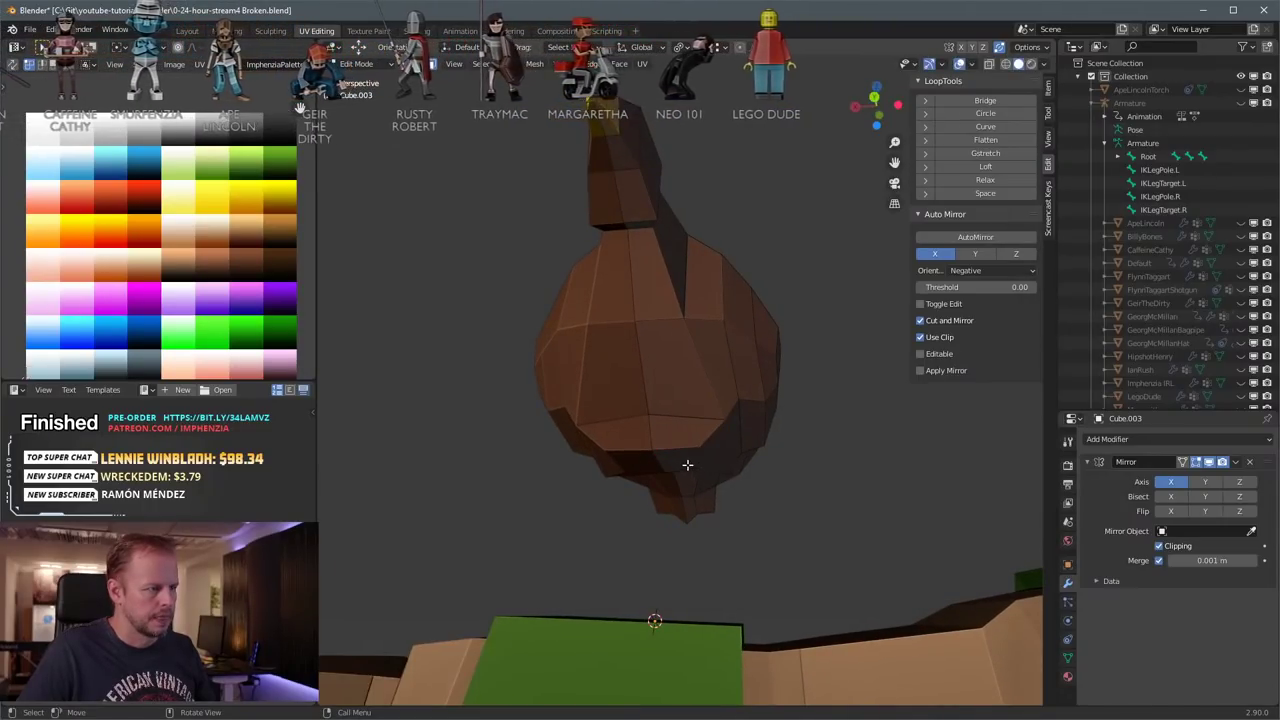
pyautogui.click(684, 462)
pyautogui.press('i')
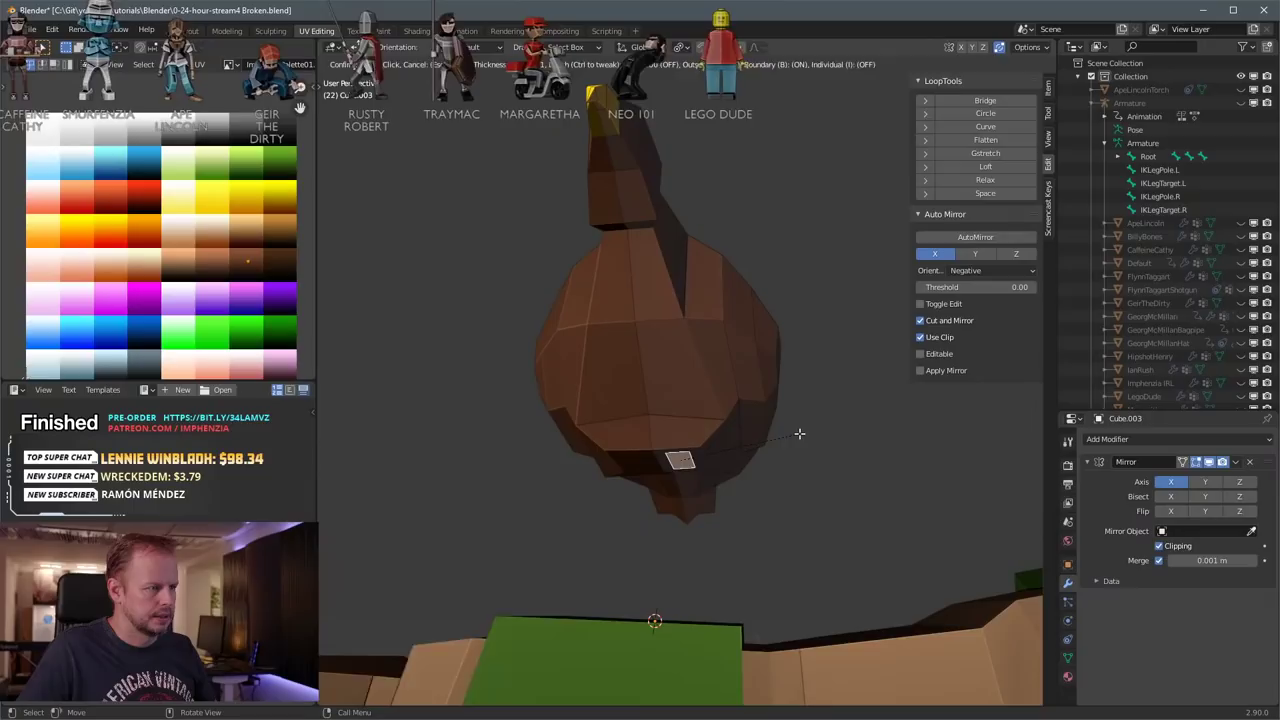
pyautogui.click(800, 433)
pyautogui.press('s')
pyautogui.press('y')
pyautogui.click(762, 436)
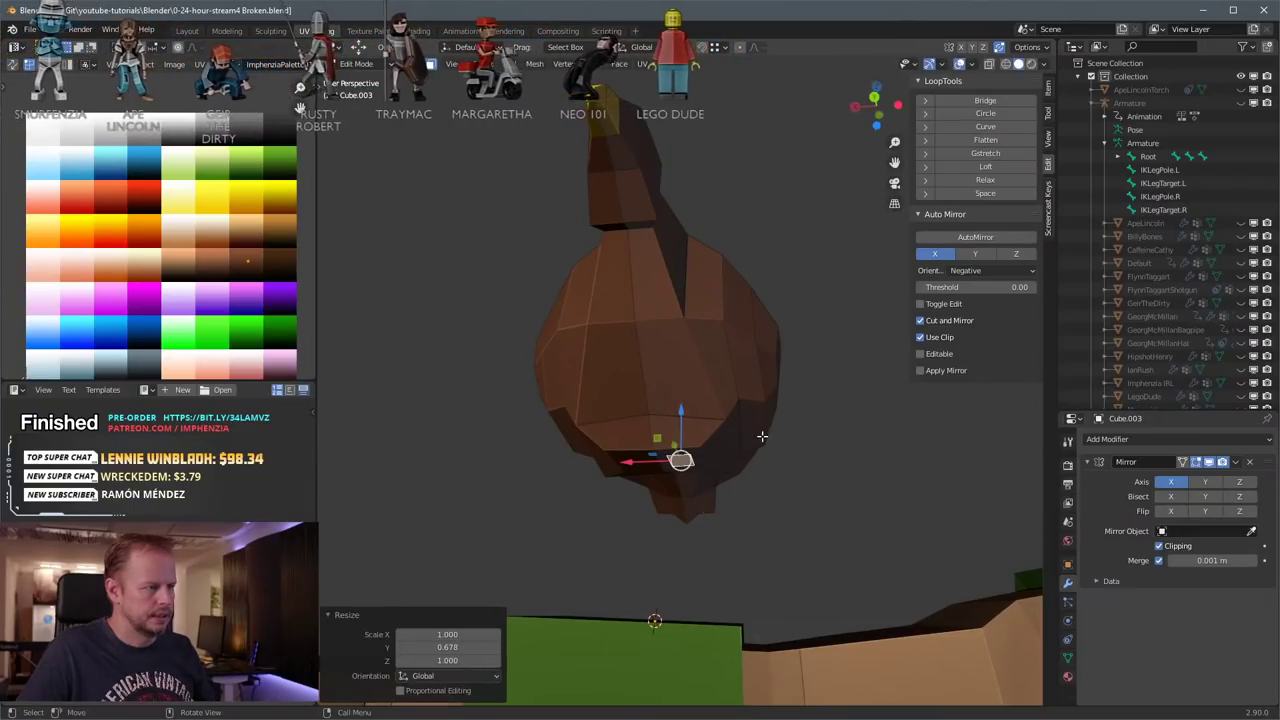
# Step: Move the inset leg face about -0.0101 m in Z and scale it to about 1.571 along X
pyautogui.moveTo(762, 436)
pyautogui.mouseDown(button='middle')
pyautogui.moveTo(709, 434)
pyautogui.moveTo(640, 470)
pyautogui.moveTo(783, 438)
pyautogui.mouseUp(button='middle')
pyautogui.press('g')
pyautogui.press('z')
pyautogui.click(636, 482)
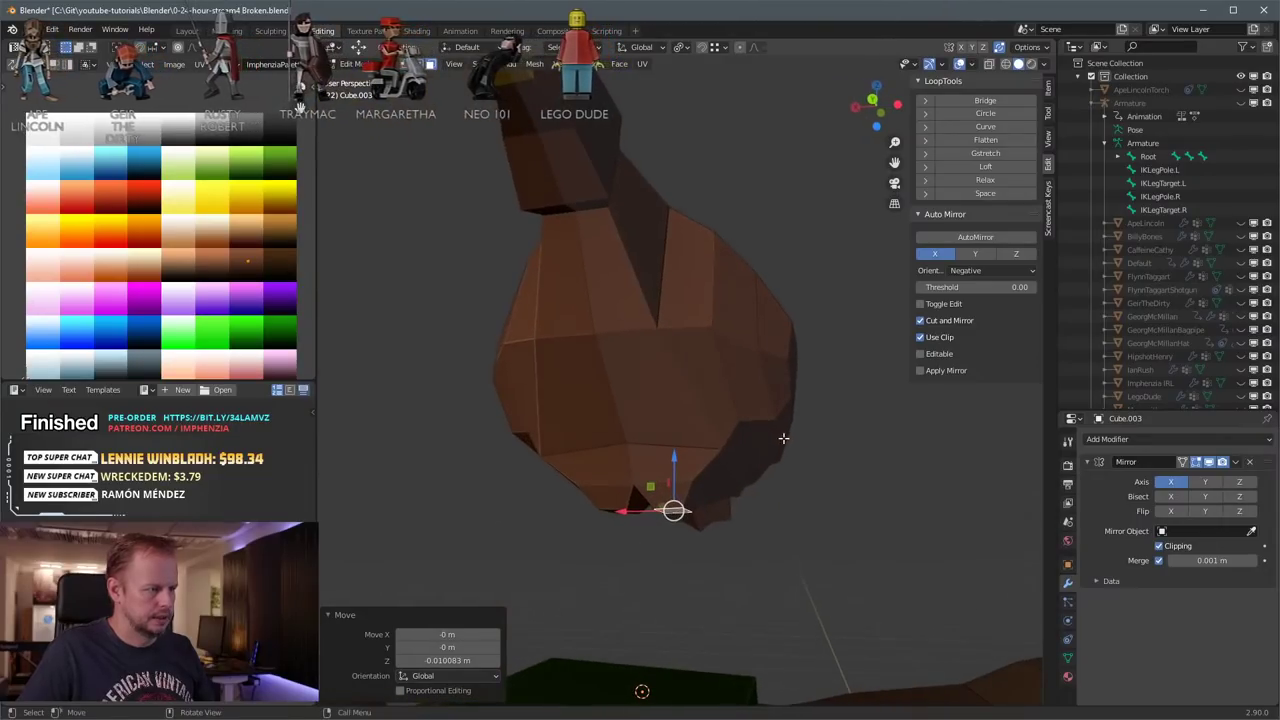
pyautogui.press('s')
pyautogui.press('x')
pyautogui.click(733, 492)
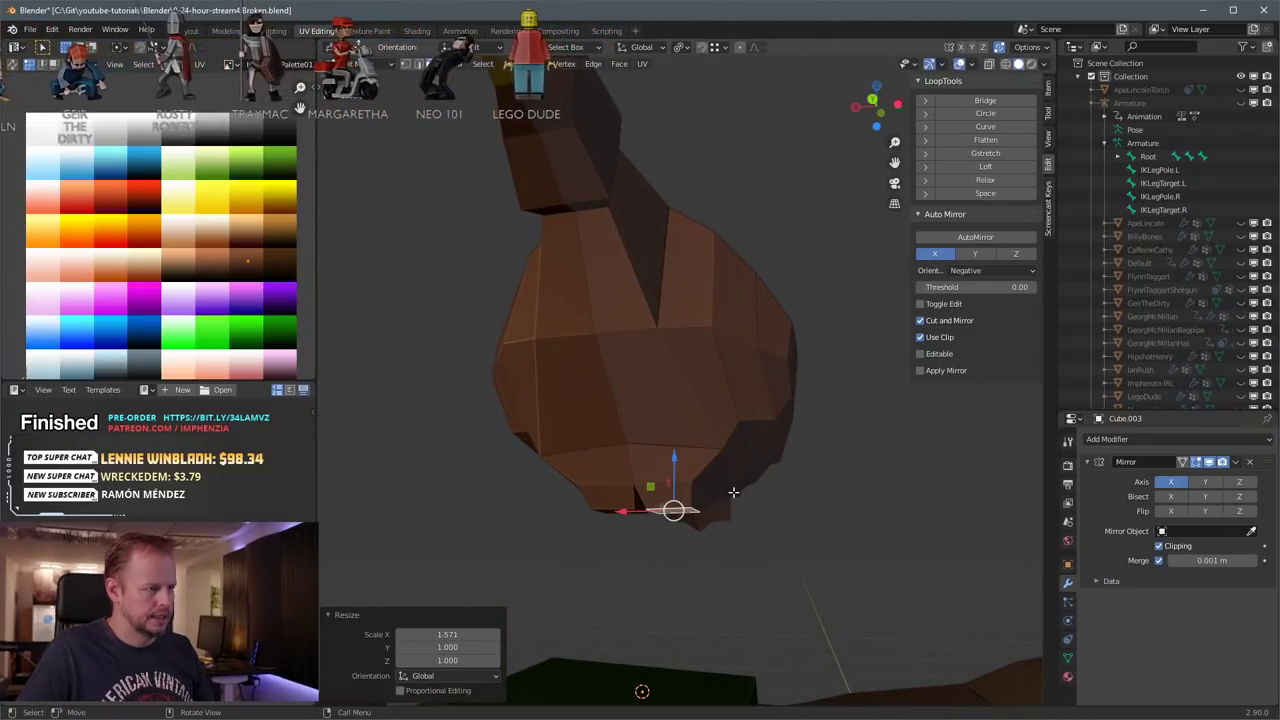
# Step: Select the edge at the outer end of the leg's underside and move it about -0.0046 m along X
pyautogui.press('2')
pyautogui.click(704, 496)
pyautogui.moveTo(668, 497); pyautogui.dragTo(692, 500, button='middle')
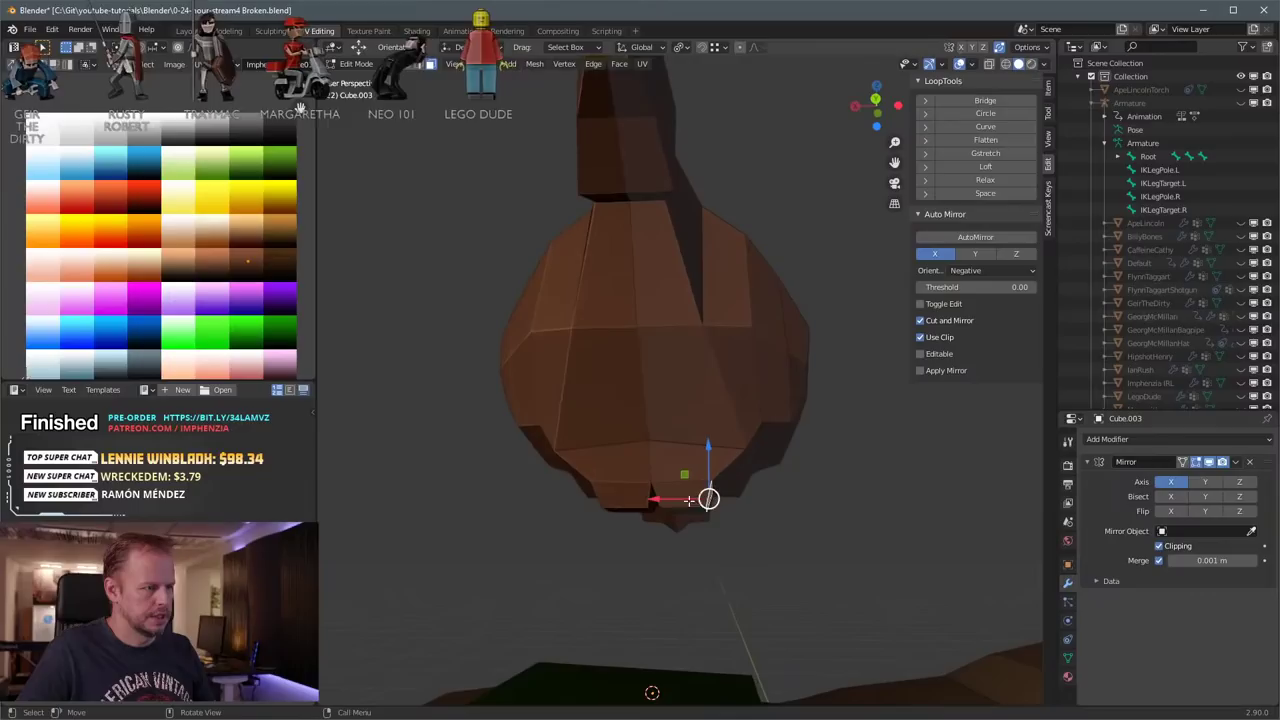
pyautogui.press('g')
pyautogui.press('x')
pyautogui.click(692, 499)
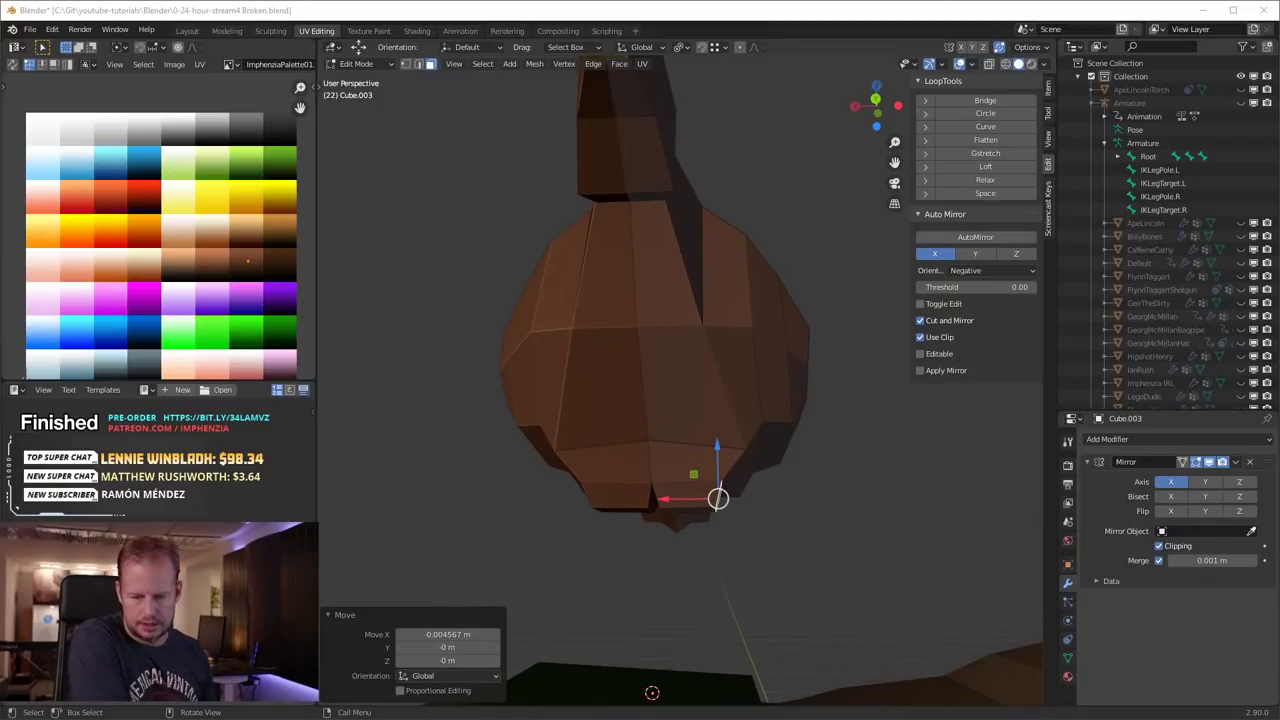
# Step: Select the side geometry near the base of the leg and adjust the position of its face
pyautogui.moveTo(631, 437); pyautogui.dragTo(713, 466, button='middle')
pyautogui.moveTo(674, 512); pyautogui.dragTo(765, 450, button='middle')
pyautogui.press('2')
pyautogui.click(717, 489)
pyautogui.click(723, 481)
pyautogui.press('3')
pyautogui.click(742, 477)
pyautogui.press('g')
pyautogui.click(772, 491)
# Step: Raise the bottom face of the leg about 0.0063 m along Z
pyautogui.scroll(-3, 763, 500)
pyautogui.click(720, 464)
pyautogui.press('g')
pyautogui.press('z')
pyautogui.click(768, 451)
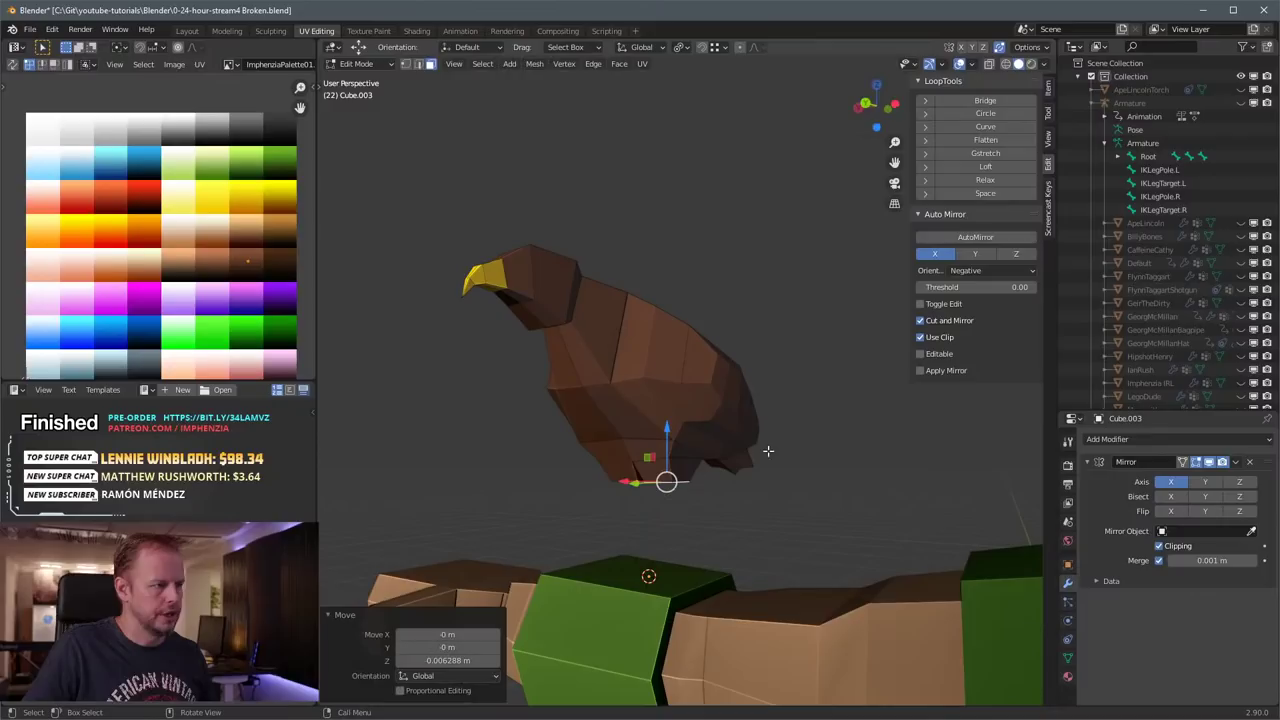
# Step: Inset the leg's bottom face about 0.0098 m and try extruding it downward about 0.0256 m
pyautogui.press('e')
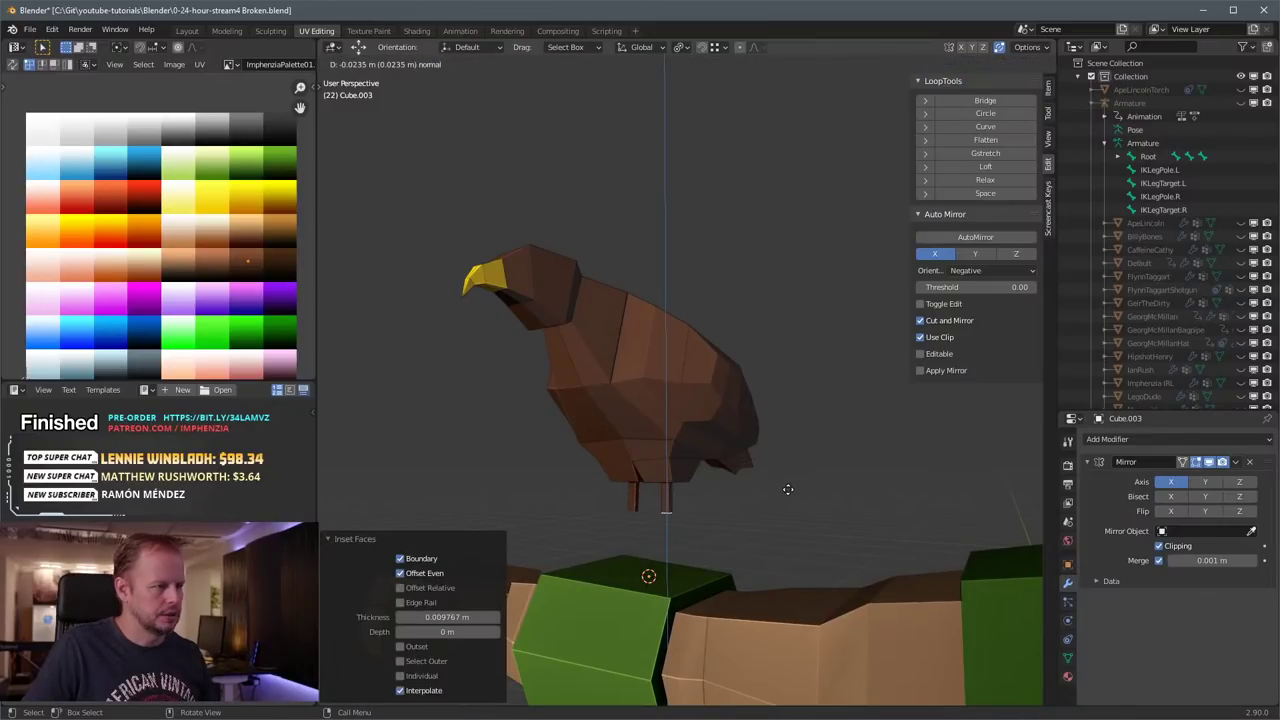
pyautogui.click(761, 489)
pyautogui.scroll(4, 761, 489)
pyautogui.scroll(-2, 761, 489)
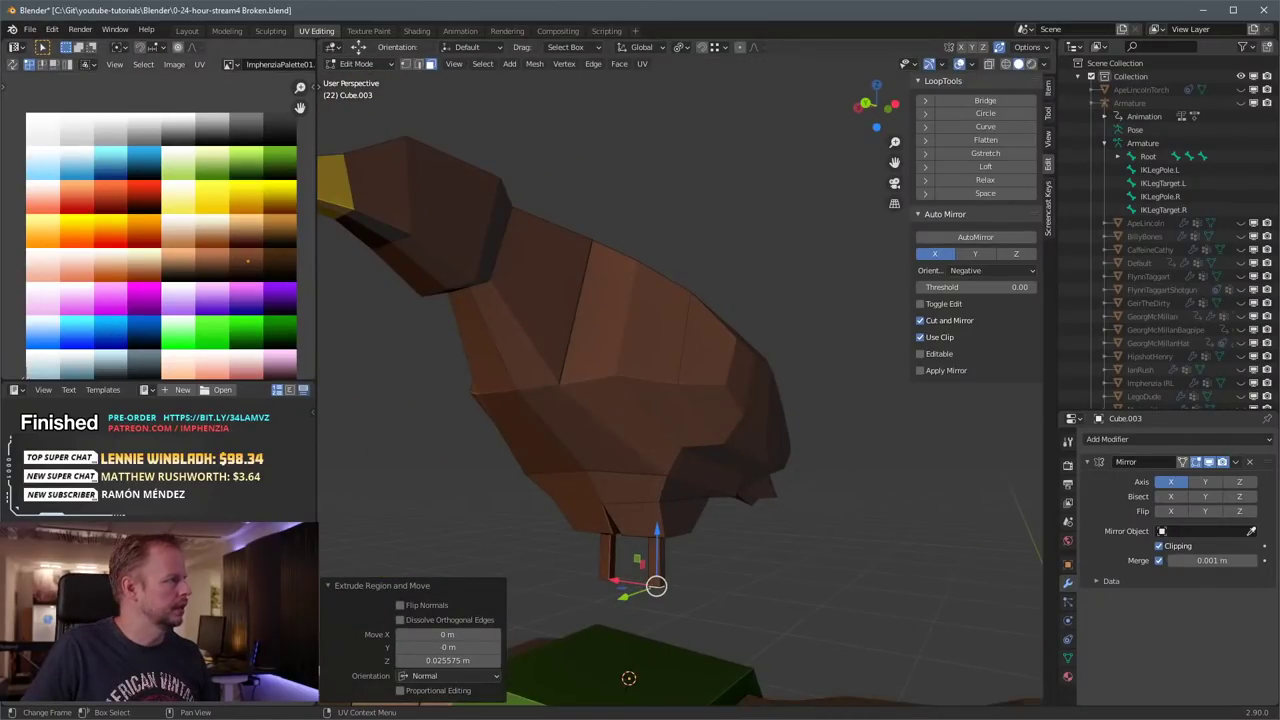
pyautogui.hotkey('alt', 'Tab')
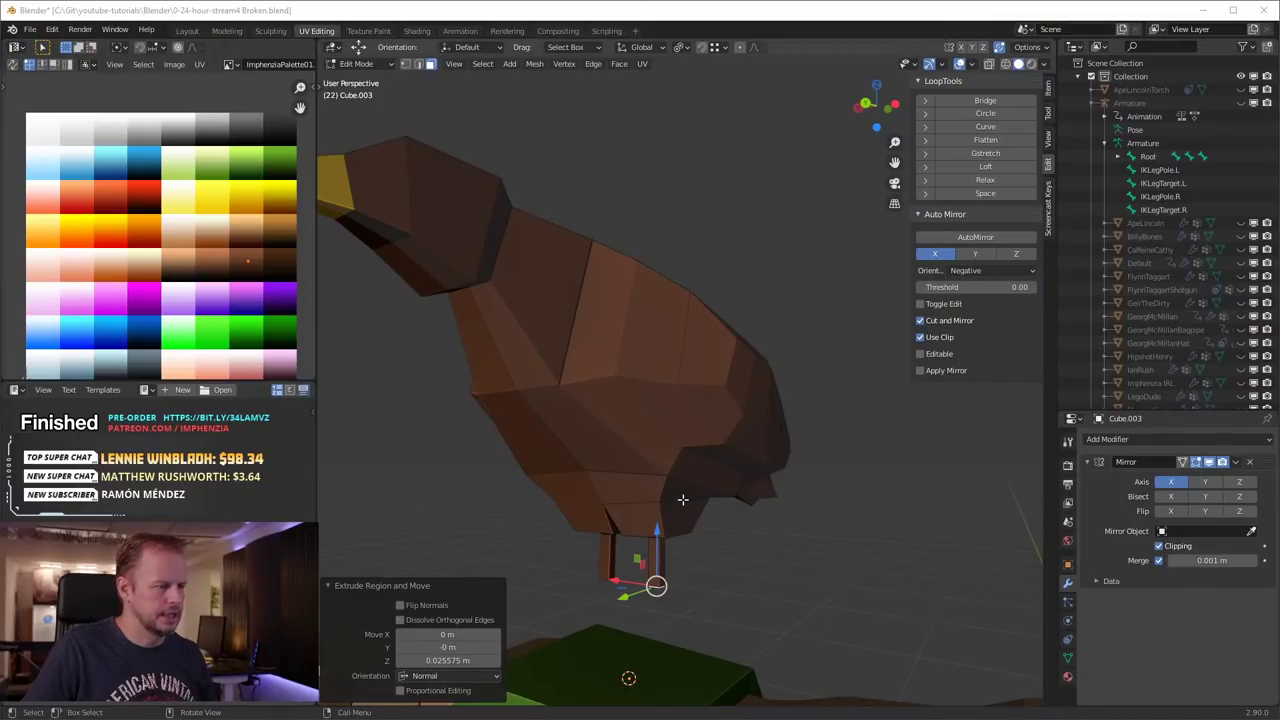
# Step: Move the inset leg face about -0.0052 m along Z and extrude it about 0.0052 m to start the lower leg
pyautogui.press('g')
pyautogui.press('z')
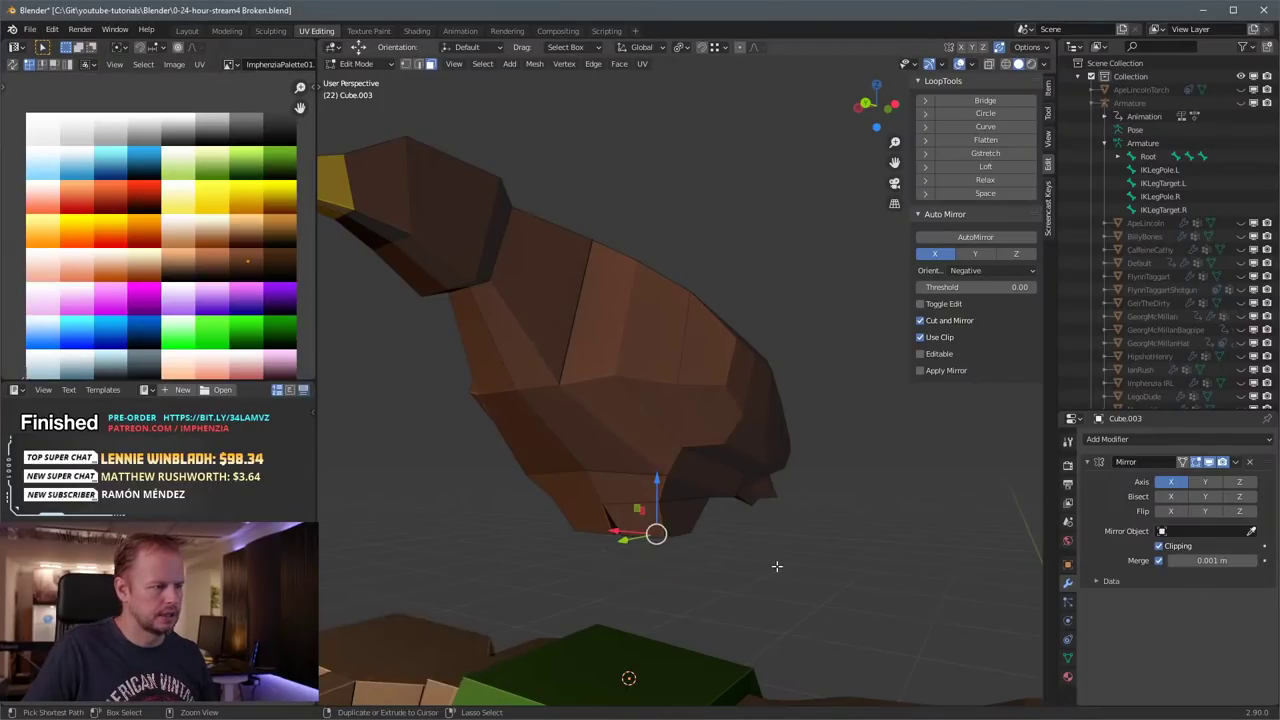
pyautogui.click(663, 495)
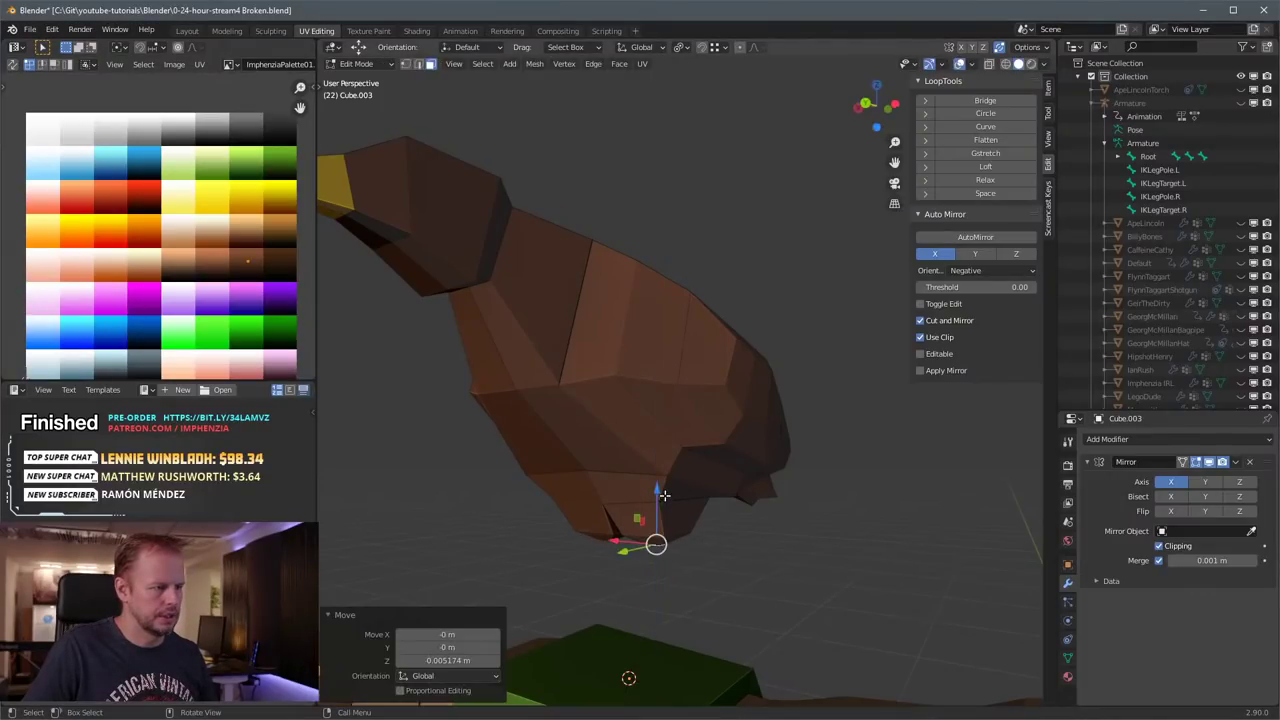
pyautogui.click(756, 508)
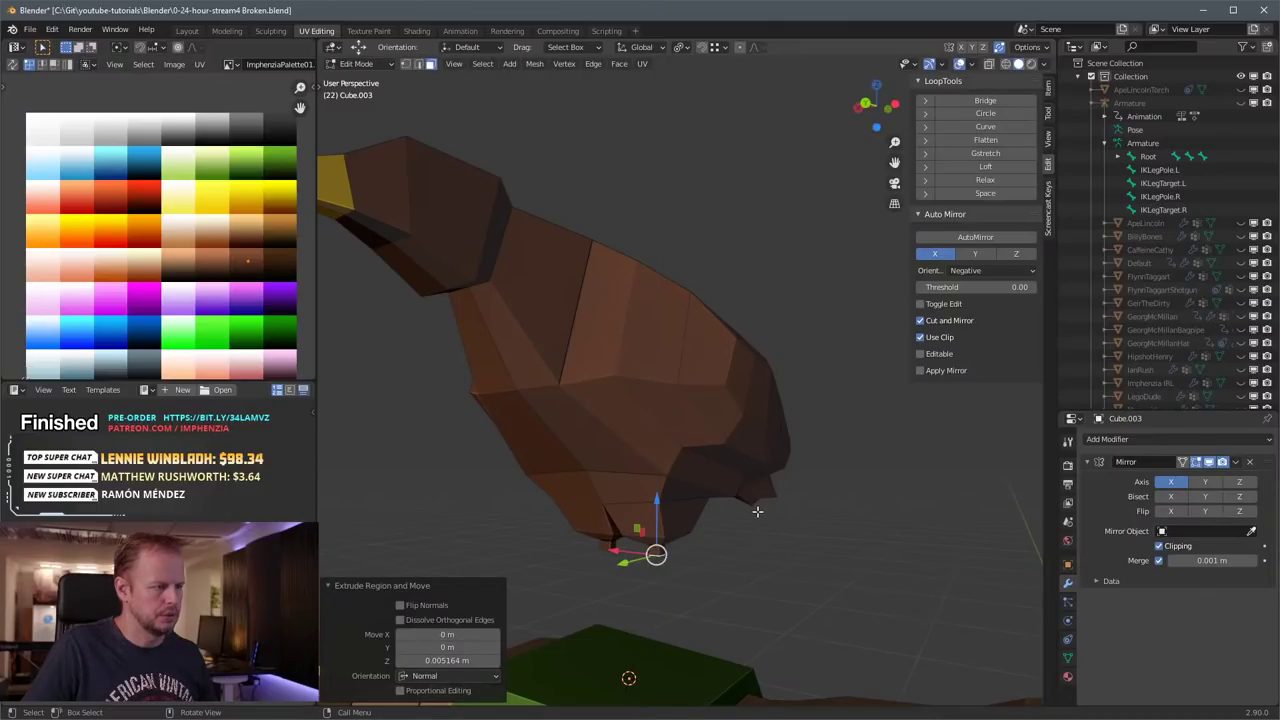
pyautogui.click(656, 563)
pyautogui.scroll(1, 674, 564)
pyautogui.moveTo(674, 564); pyautogui.dragTo(651, 566, button='middle')
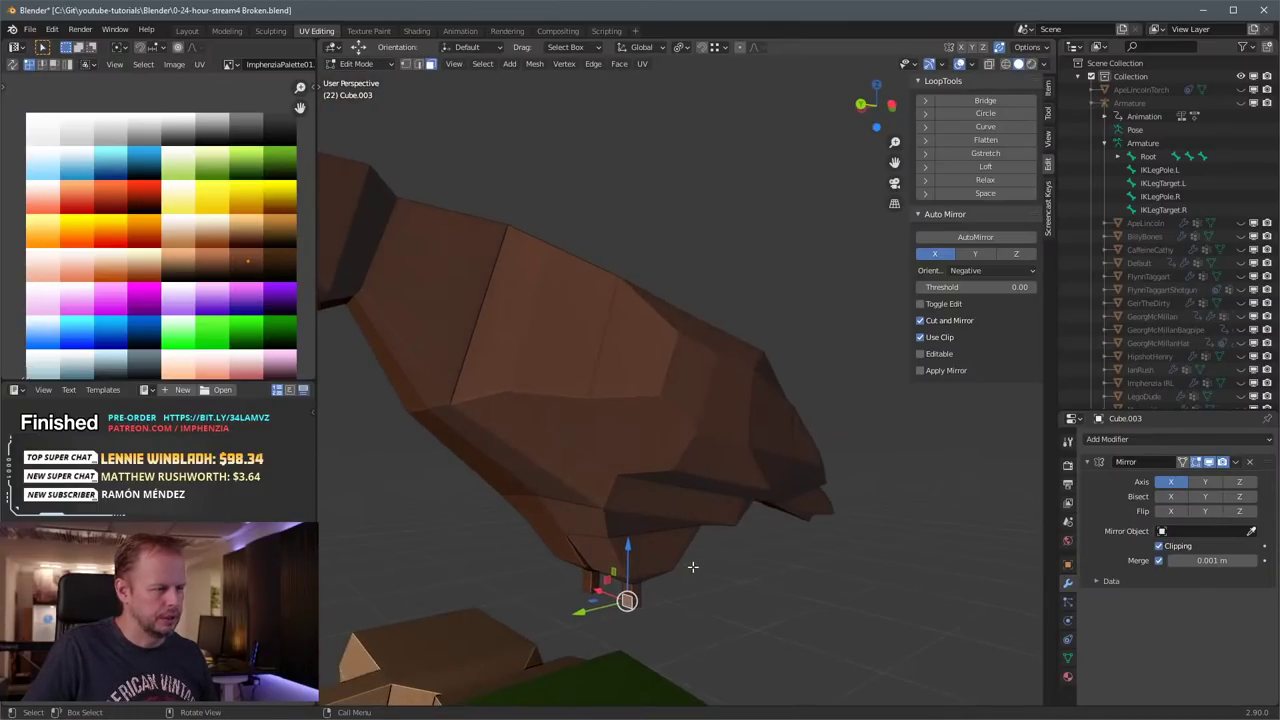
# Step: Extrude the front face of the lower leg into a foot and fatten its side faces about 0.0029 m
pyautogui.press('e')
pyautogui.click(694, 560)
pyautogui.click(631, 608)
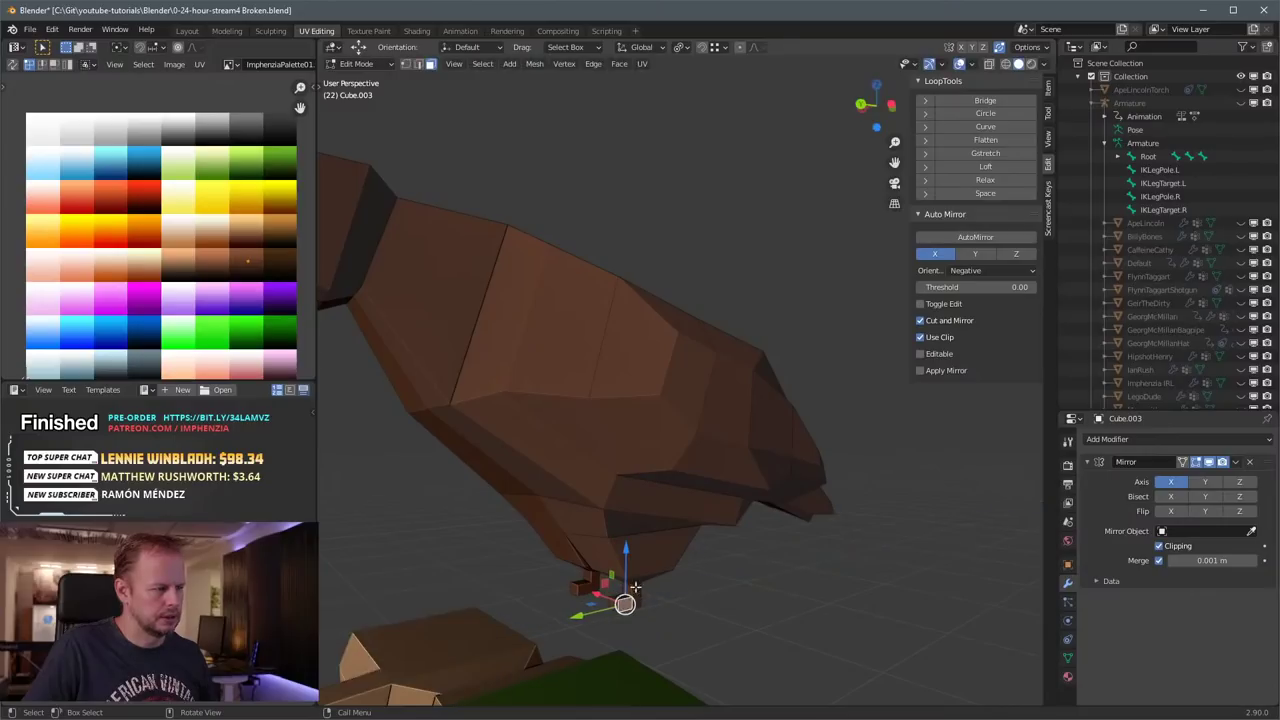
pyautogui.moveTo(635, 587); pyautogui.dragTo(753, 571, button='middle')
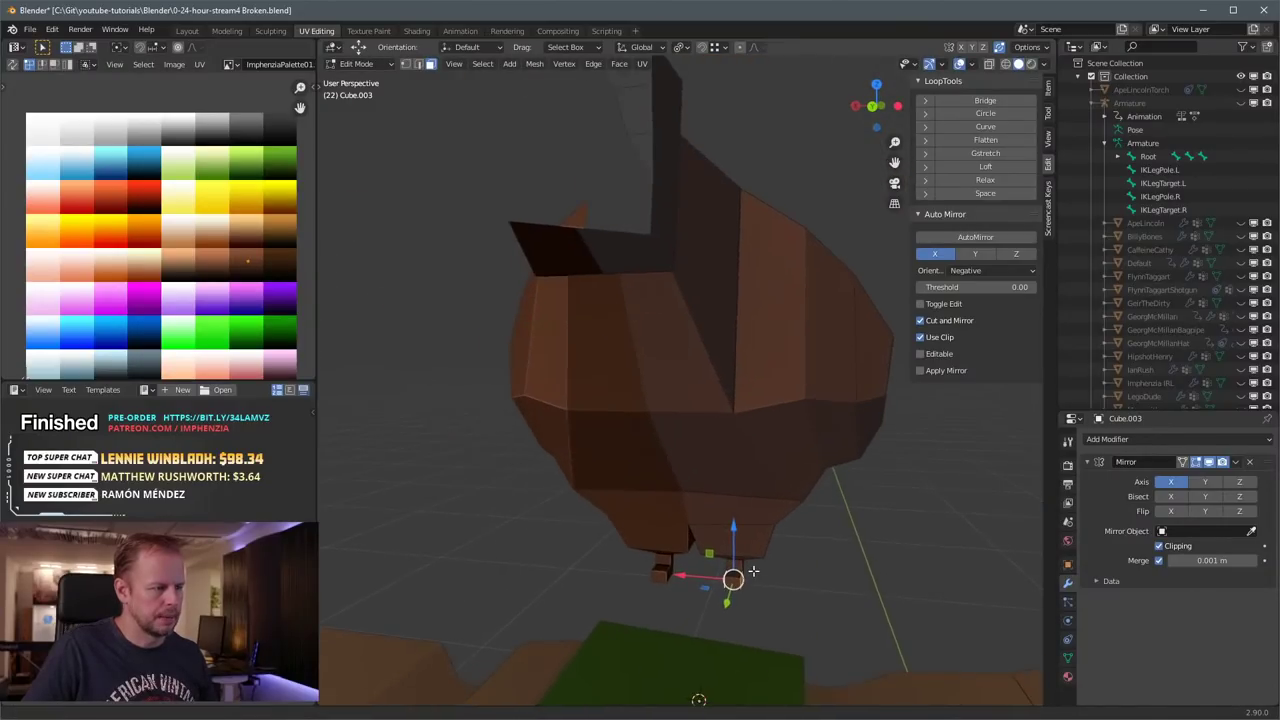
pyautogui.hotkey('alt', 's')
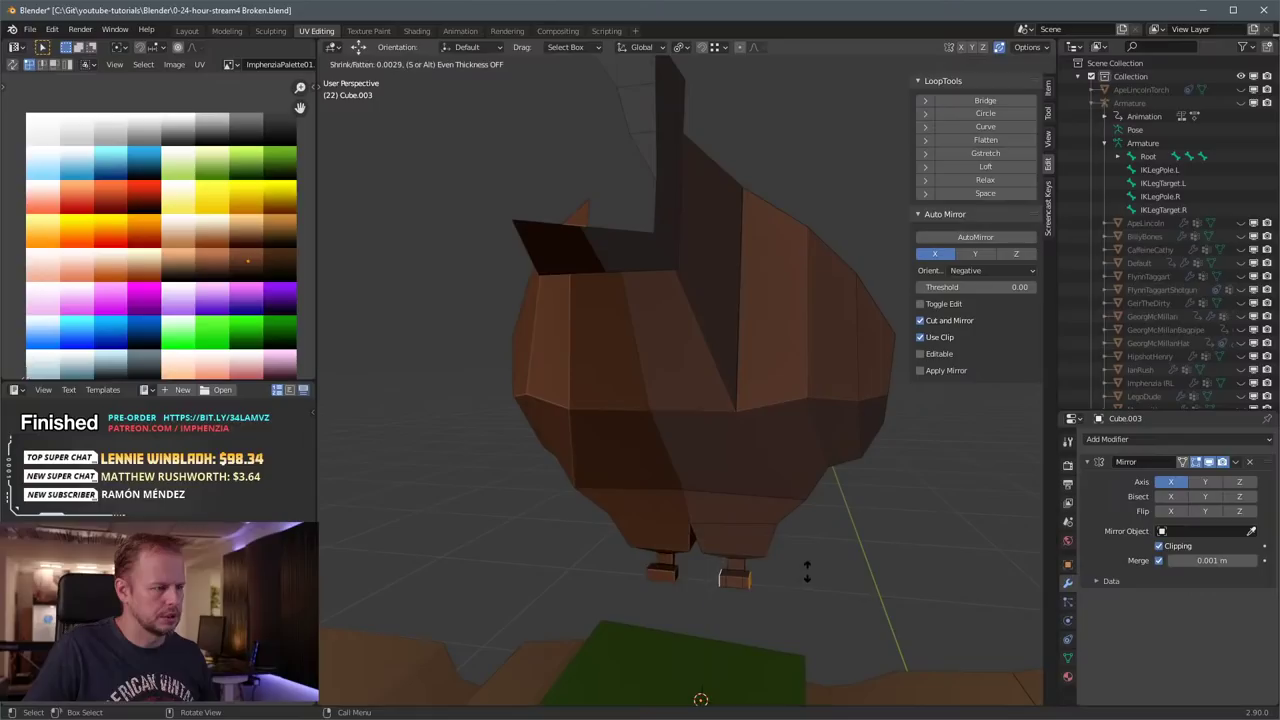
pyautogui.click(806, 571)
# Step: Select the front faces of the foot and inset them individually by about 0.0015 m
pyautogui.moveTo(800, 574); pyautogui.dragTo(691, 571, button='middle')
pyautogui.click(719, 549)
pyautogui.keyDown('shift'); pyautogui.click(689, 545); pyautogui.keyUp('shift')
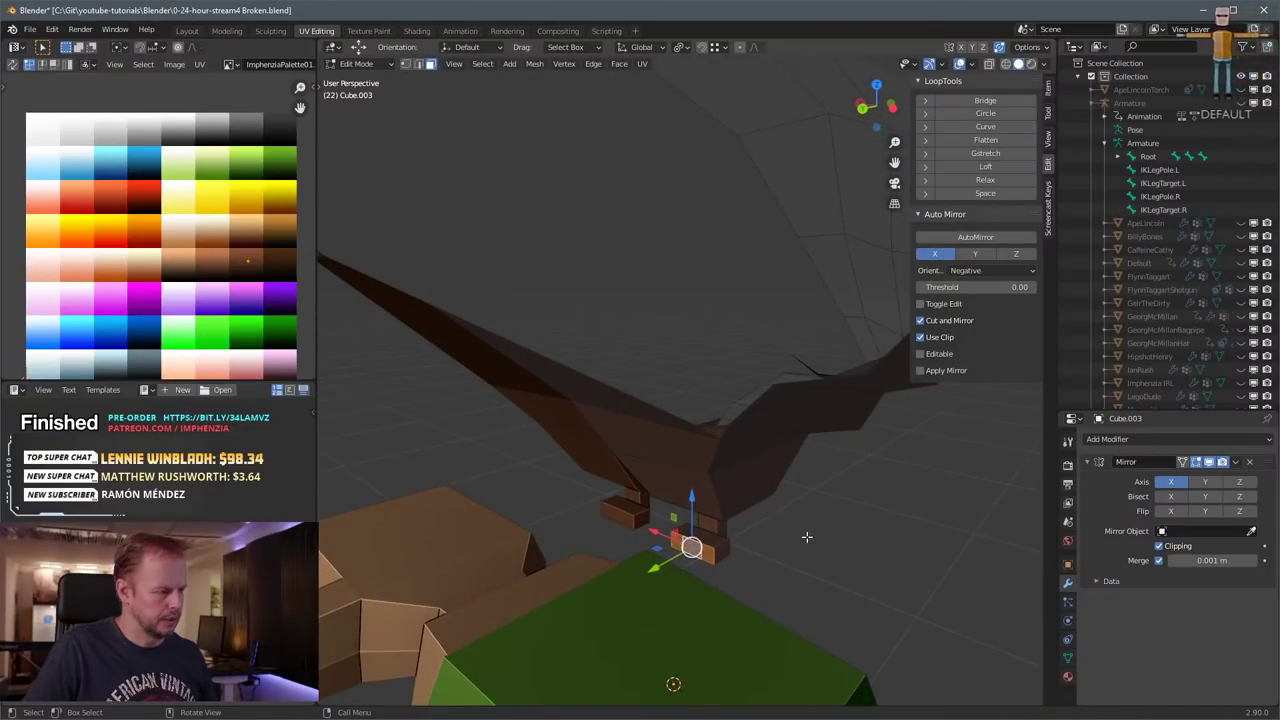
pyautogui.press('i')
pyautogui.press('i')
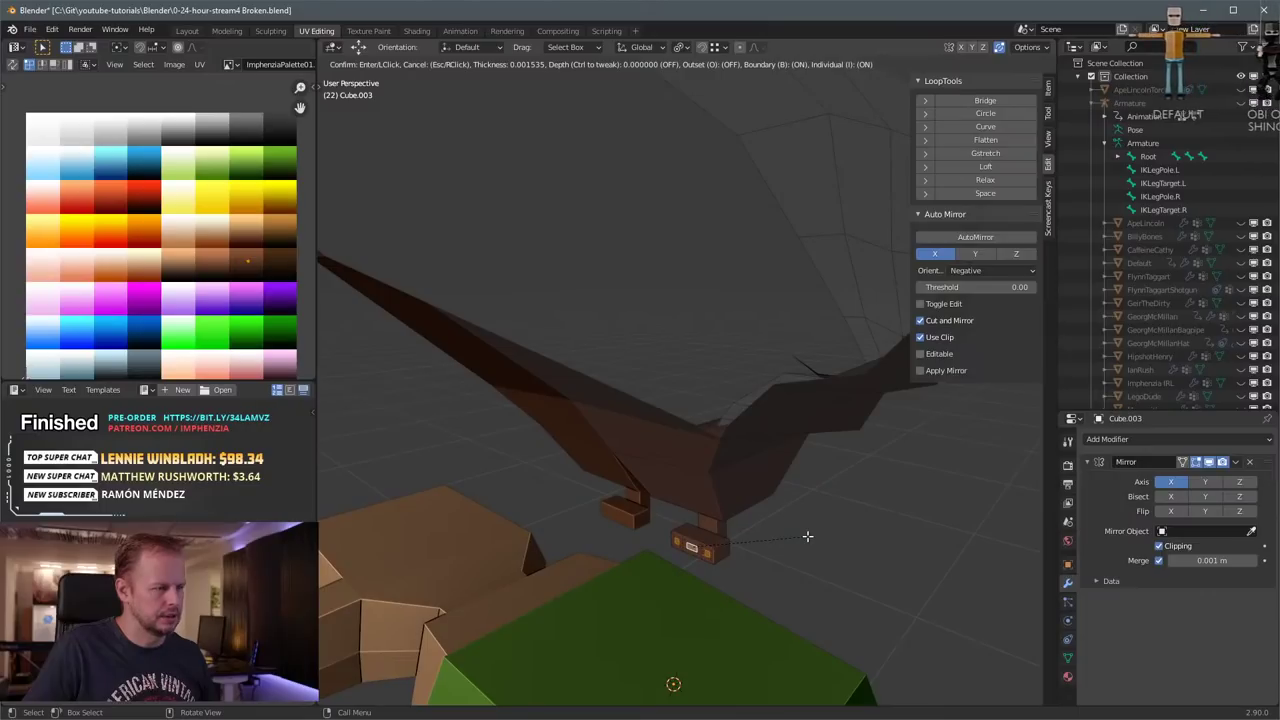
pyautogui.click(812, 537)
# Step: Extrude the inset front faces about 0.0069 m to form the bird's toes
pyautogui.moveTo(812, 537); pyautogui.dragTo(786, 541, button='middle')
pyautogui.moveTo(624, 562); pyautogui.dragTo(612, 568)
pyautogui.press('e')
pyautogui.click(810, 548)
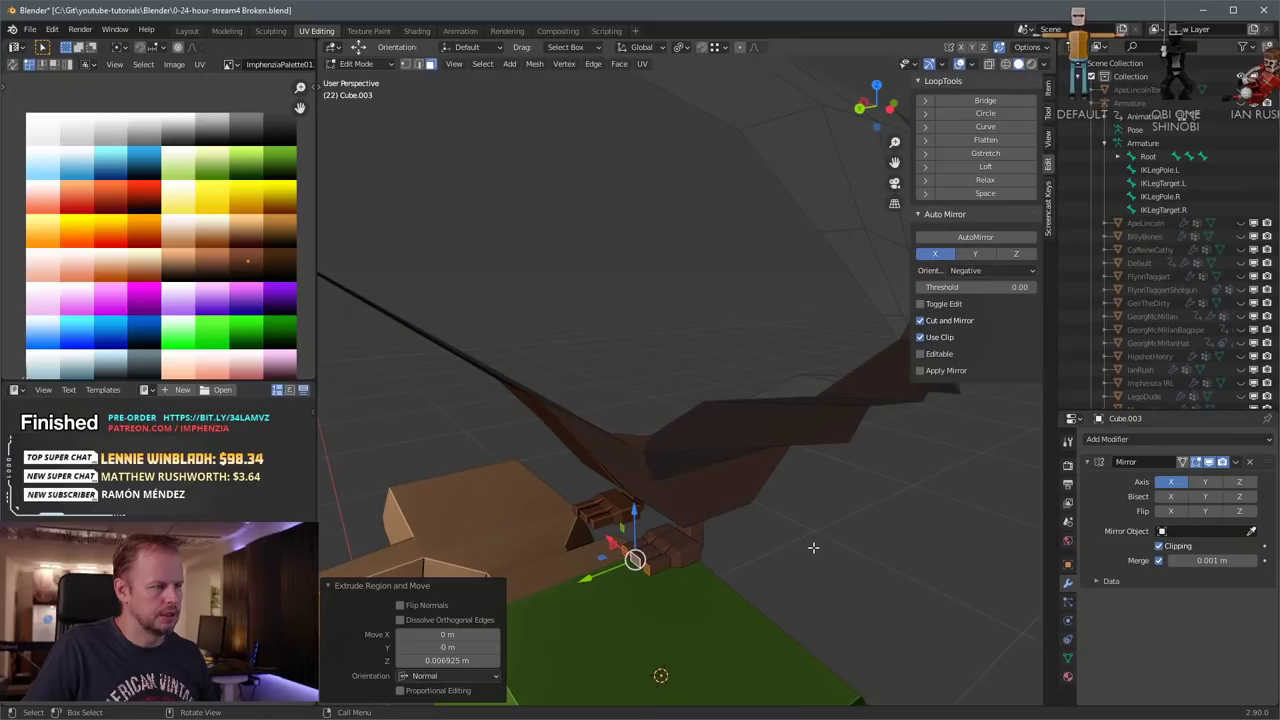
# Step: Extrude the toe ends once more, scale the tips down and adjust their position to form claws
pyautogui.moveTo(814, 535); pyautogui.dragTo(702, 507, button='middle')
pyautogui.press('e')
pyautogui.click(784, 526)
pyautogui.press('s')
pyautogui.click(733, 532)
pyautogui.moveTo(642, 505); pyautogui.dragTo(648, 499)
# Step: Inset the face at the back of the foot by about 0.0013 m and shift it along Y
pyautogui.moveTo(677, 512); pyautogui.dragTo(615, 498, button='middle')
pyautogui.moveTo(545, 567); pyautogui.dragTo(566, 526, button='middle')
pyautogui.press('i')
pyautogui.click(670, 540)
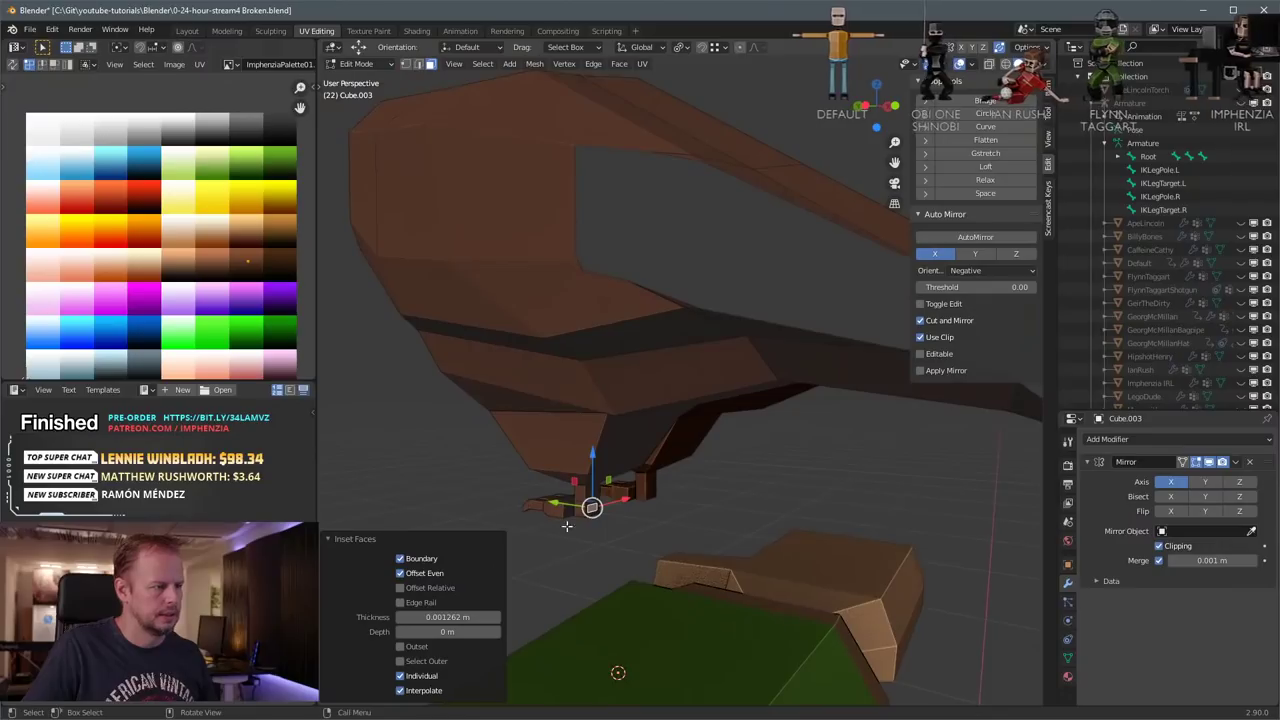
pyautogui.moveTo(560, 501); pyautogui.dragTo(574, 503)
# Step: Extrude the back face of the foot into a rear toe, then scale and reposition its tip
pyautogui.moveTo(640, 505)
pyautogui.mouseDown(button='middle')
pyautogui.moveTo(691, 503)
pyautogui.moveTo(615, 505)
pyautogui.moveTo(694, 503)
pyautogui.moveTo(671, 494)
pyautogui.moveTo(735, 460)
pyautogui.moveTo(758, 420)
pyautogui.moveTo(700, 372)
pyautogui.moveTo(860, 515)
pyautogui.mouseUp(button='middle')
pyautogui.press('e')
pyautogui.click(697, 505)
pyautogui.press('s')
pyautogui.click(698, 507)
pyautogui.press('g')
pyautogui.click(699, 515)
# Step: Select all faces of the lower leg and foot in X-ray and recolour them orange by moving their UVs on the palette
pyautogui.scroll(1, 771, 414)
pyautogui.scroll(-1, 770, 425)
pyautogui.click(711, 388)
pyautogui.hotkey('alt', 'z')
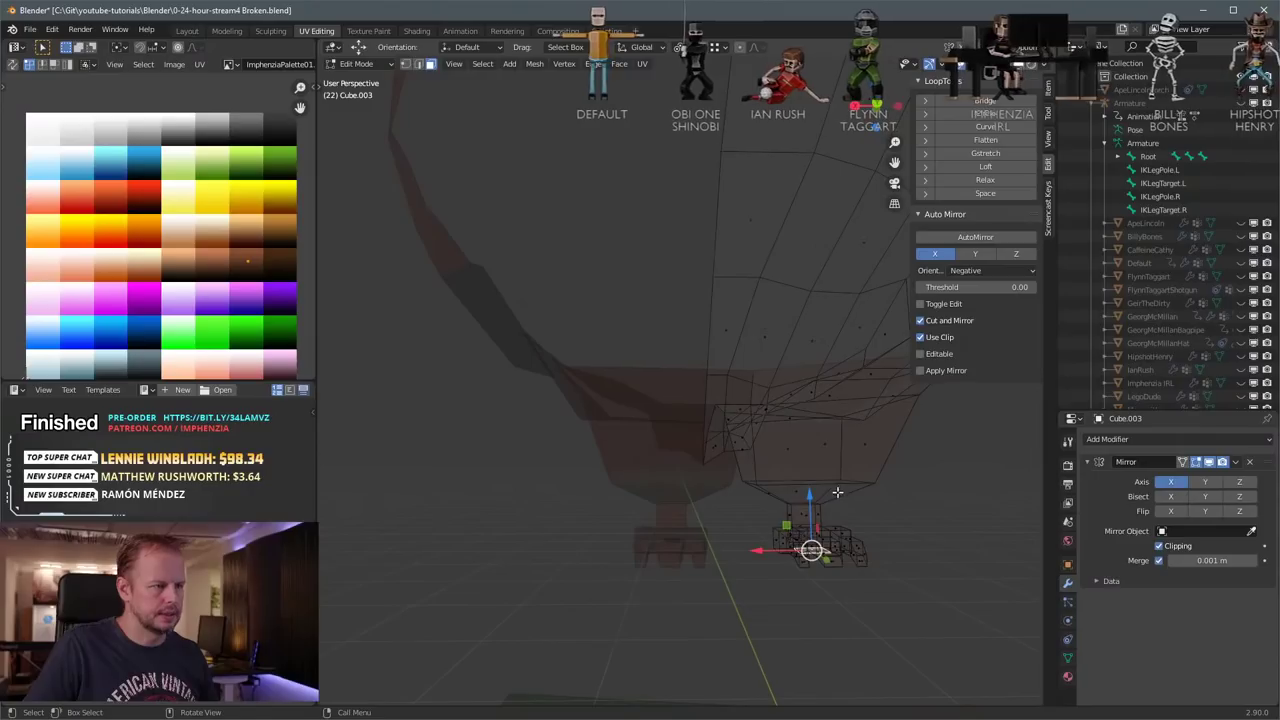
pyautogui.press('b')
pyautogui.moveTo(756, 510); pyautogui.dragTo(773, 518)
pyautogui.moveTo(921, 578); pyautogui.dragTo(872, 578, button='middle')
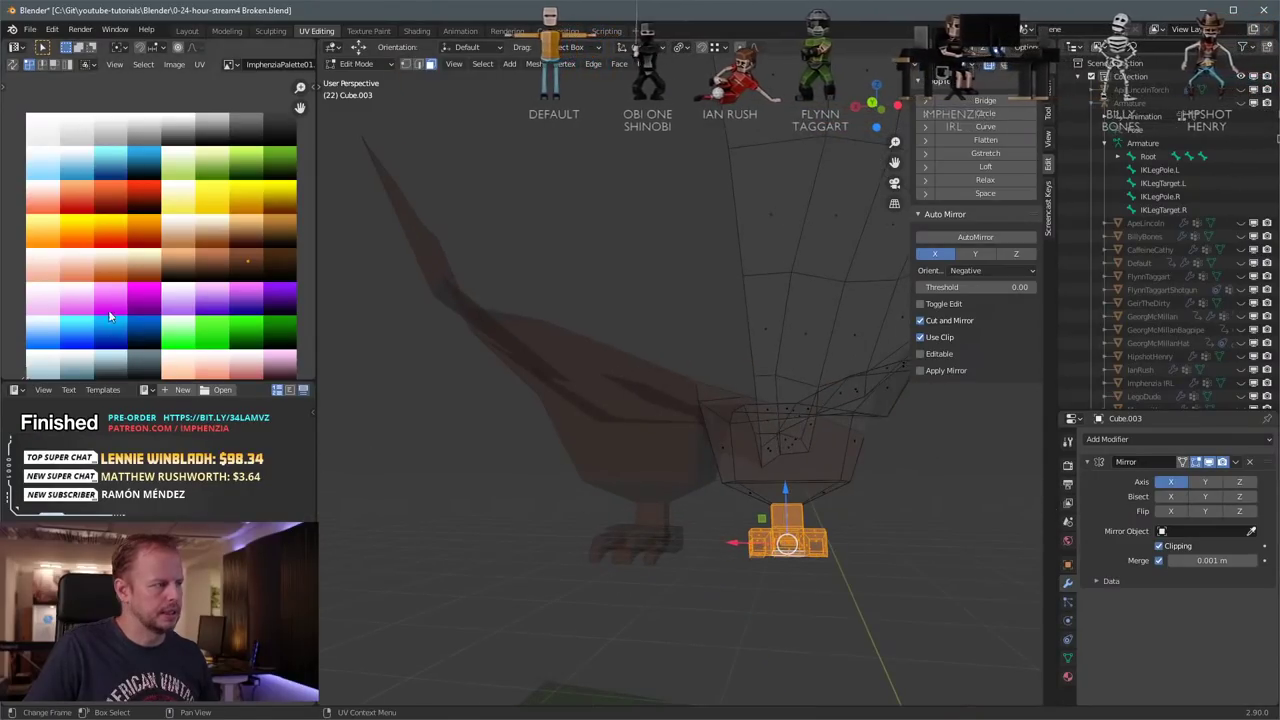
pyautogui.press('g')
pyautogui.click(62, 252)
pyautogui.scroll(-5, 570, 362)
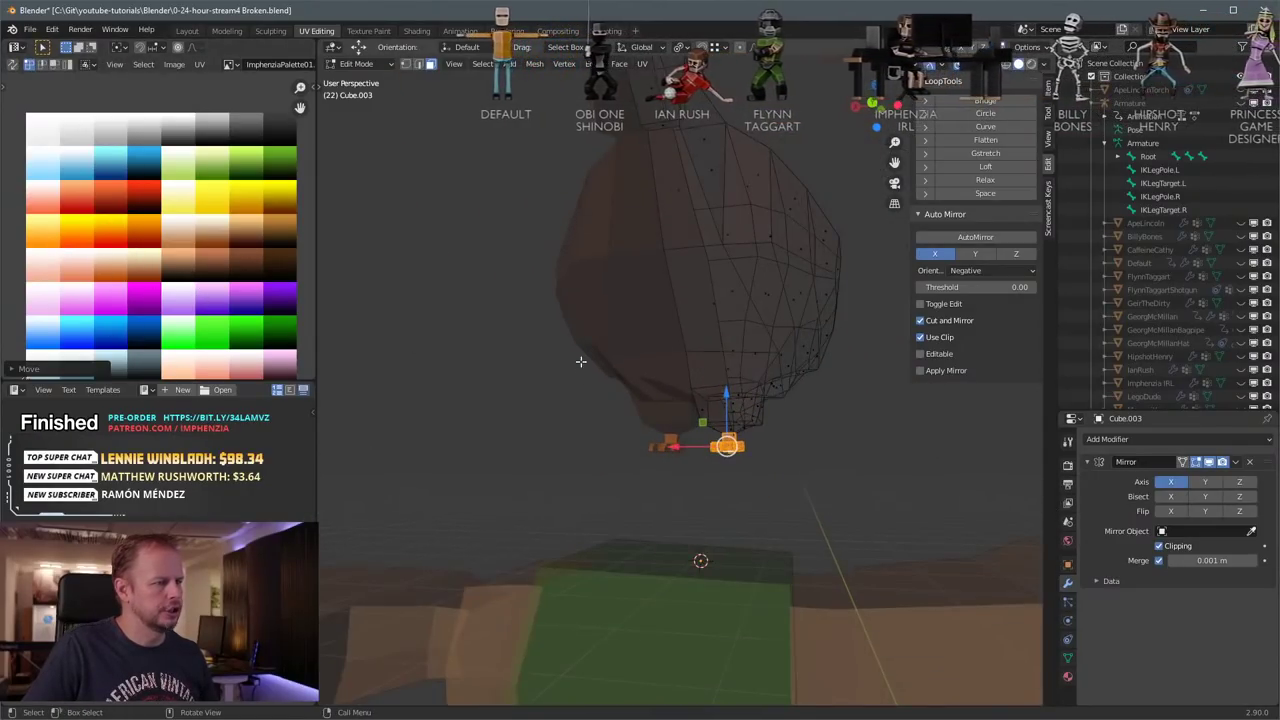
pyautogui.press('Tab')
pyautogui.moveTo(580, 362); pyautogui.dragTo(688, 419, button='middle')
# Step: Select the whole lower leg and foot in front view, scale it to about 1.487 and move it slightly lower
pyautogui.scroll(3, 808, 396)
pyautogui.scroll(1, 690, 421)
pyautogui.press('Tab')
pyautogui.press('KP_3')
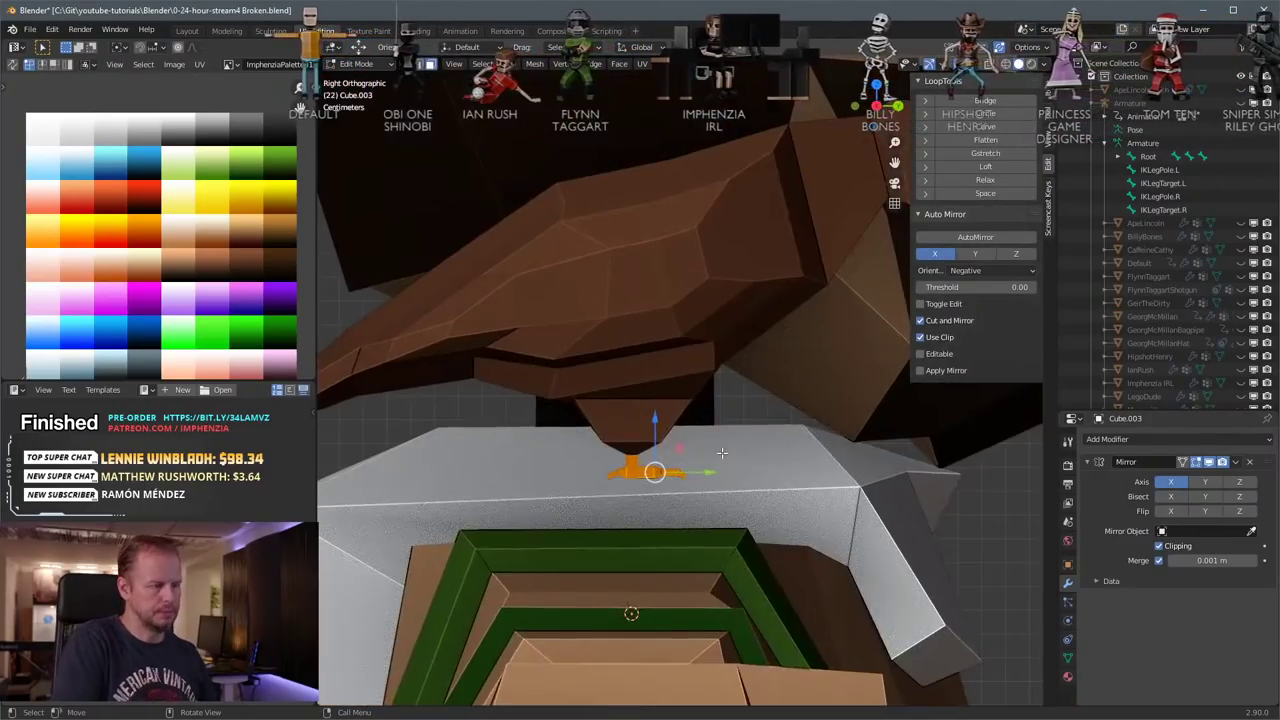
pyautogui.press('KP_1')
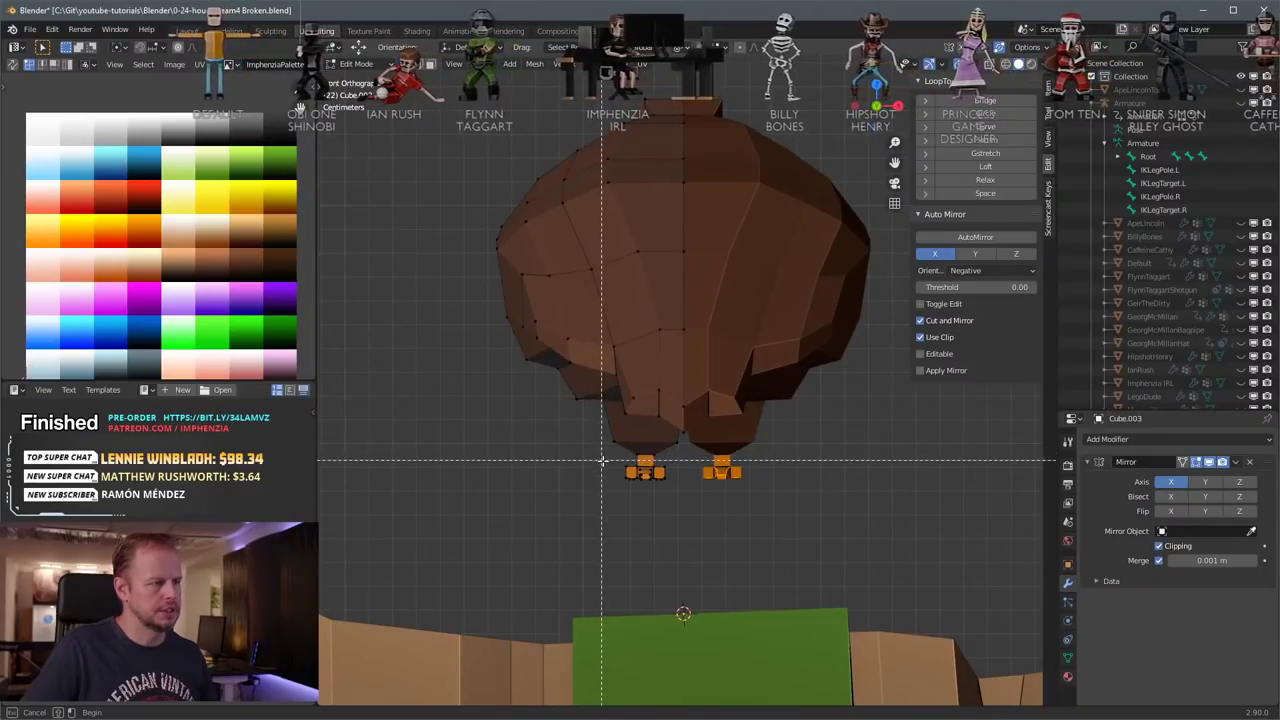
pyautogui.hotkey('alt', 'z')
pyautogui.press('a')
pyautogui.press('a')
pyautogui.press('b')
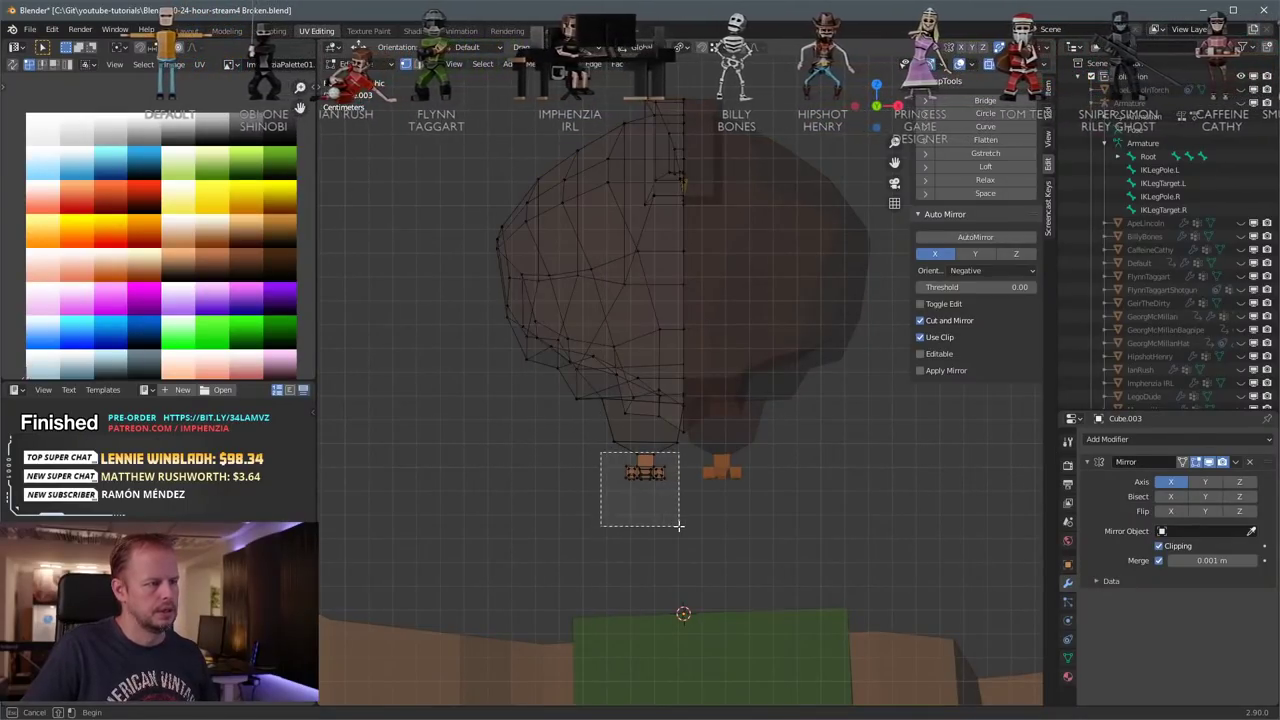
pyautogui.click(778, 500)
pyautogui.press('g')
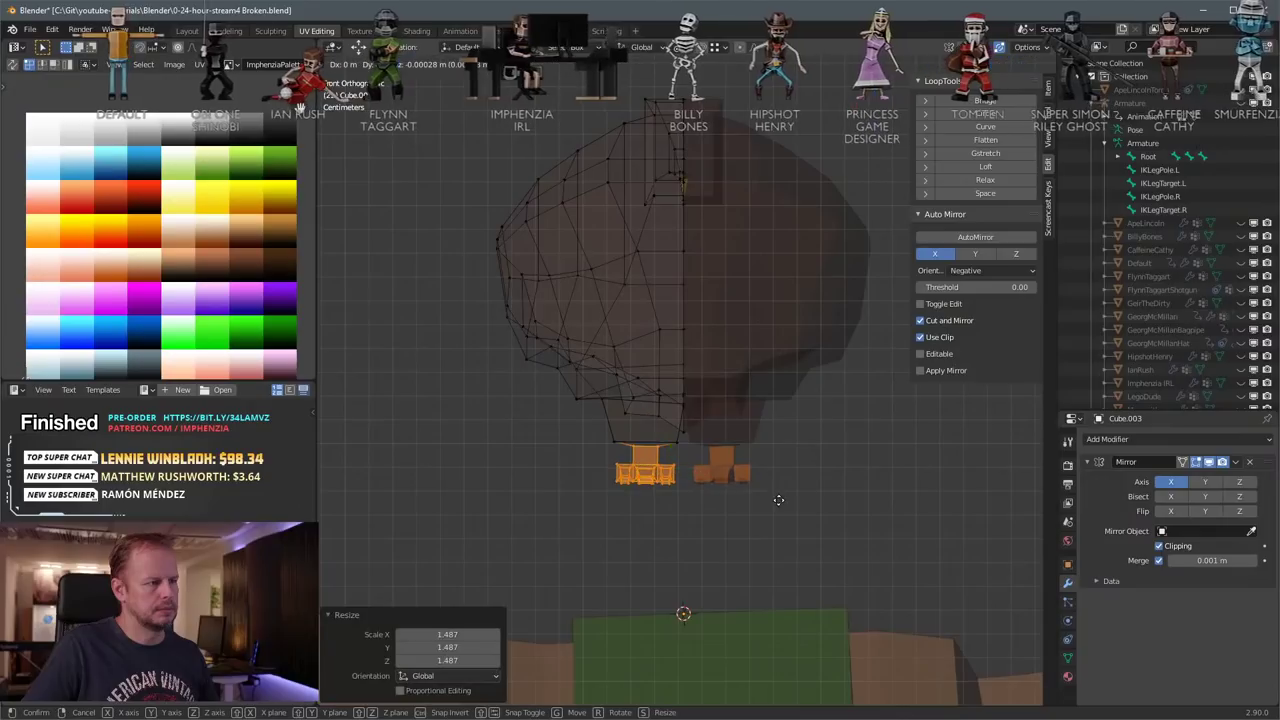
pyautogui.click(776, 508)
pyautogui.click(771, 508)
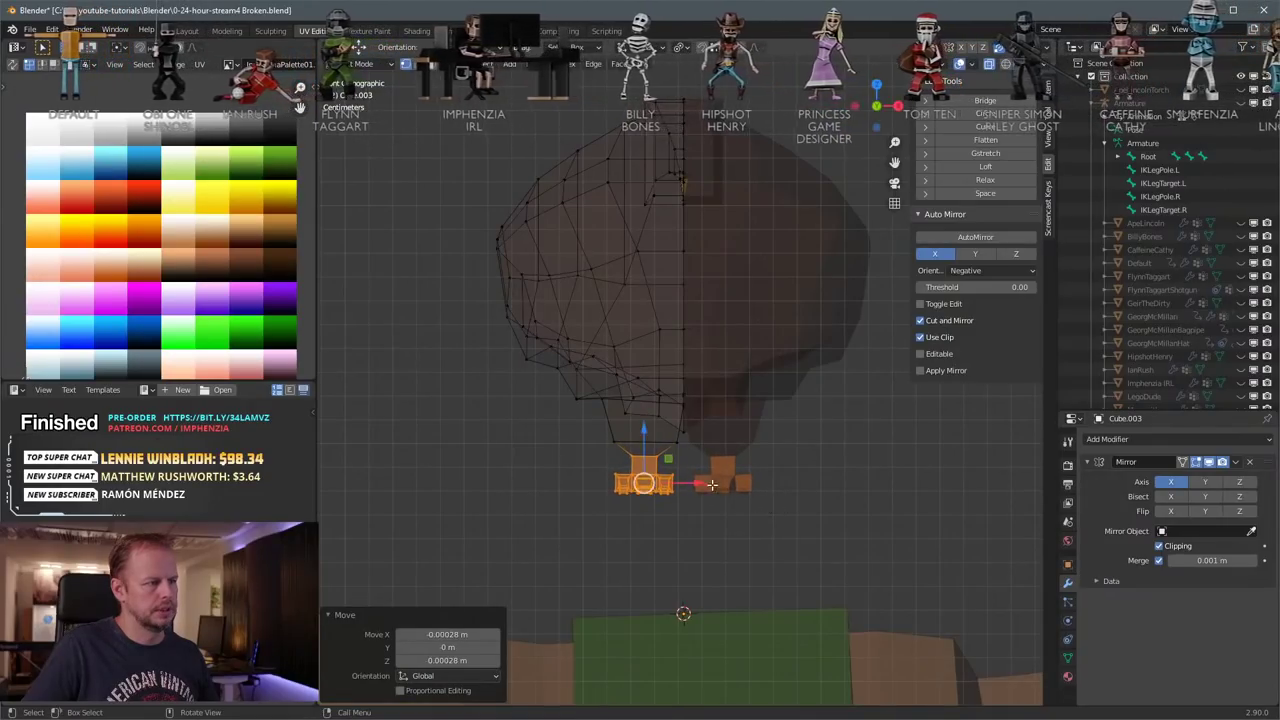
pyautogui.moveTo(712, 487); pyautogui.dragTo(878, 451, button='middle')
pyautogui.hotkey('alt', 'z')
pyautogui.press('Tab')
# Step: Select the edge on the front of the bird's crown and raise it slightly
pyautogui.scroll(-3, 769, 501)
pyautogui.click(763, 504)
pyautogui.click(716, 324)
pyautogui.moveTo(716, 324); pyautogui.dragTo(605, 328, button='middle')
pyautogui.press('Tab')
pyautogui.press('2')
pyautogui.click(636, 321)
pyautogui.scroll(4, 697, 340)
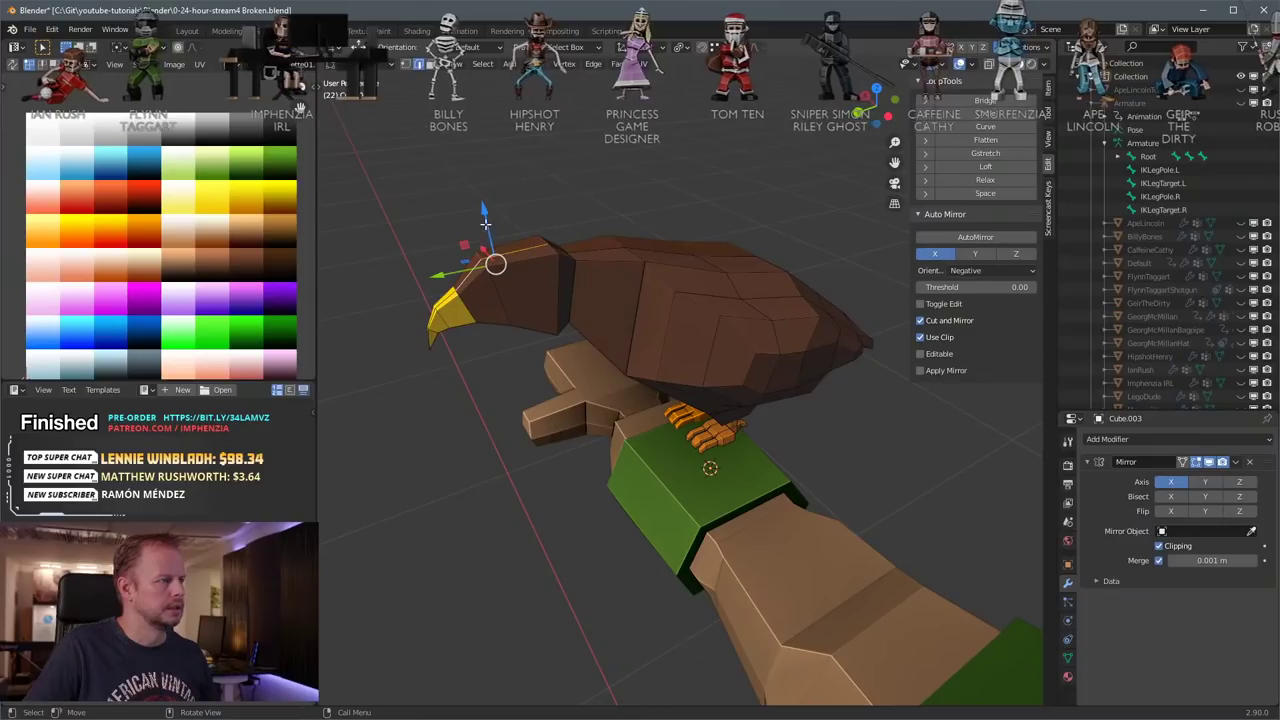
pyautogui.moveTo(484, 224); pyautogui.dragTo(481, 204)
# Step: Select the faces of the bird's head and recolour them white by moving their UVs on the palette
pyautogui.scroll(-3, 477, 229)
pyautogui.moveTo(477, 229); pyautogui.dragTo(509, 230, button='middle')
pyautogui.press('3')
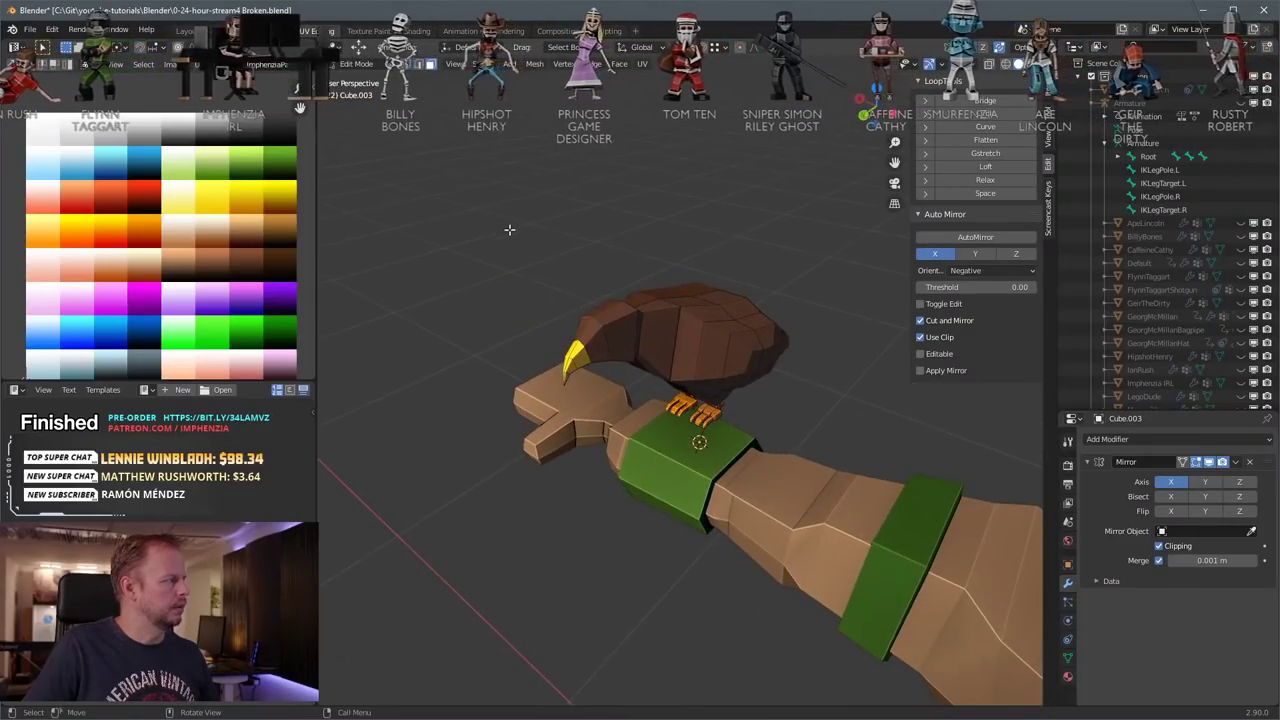
pyautogui.moveTo(650, 325); pyautogui.dragTo(605, 290, button='middle')
pyautogui.press('g')
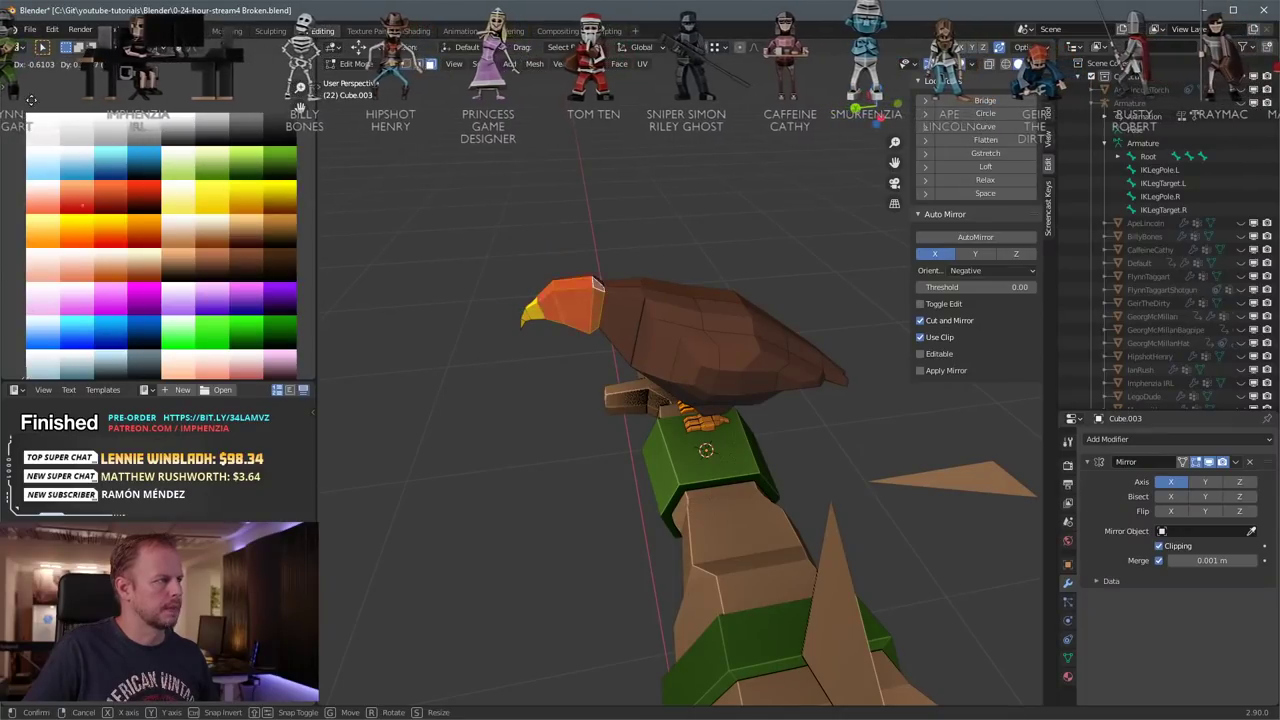
pyautogui.click(14, 346)
pyautogui.moveTo(520, 394); pyautogui.dragTo(618, 358, button='middle')
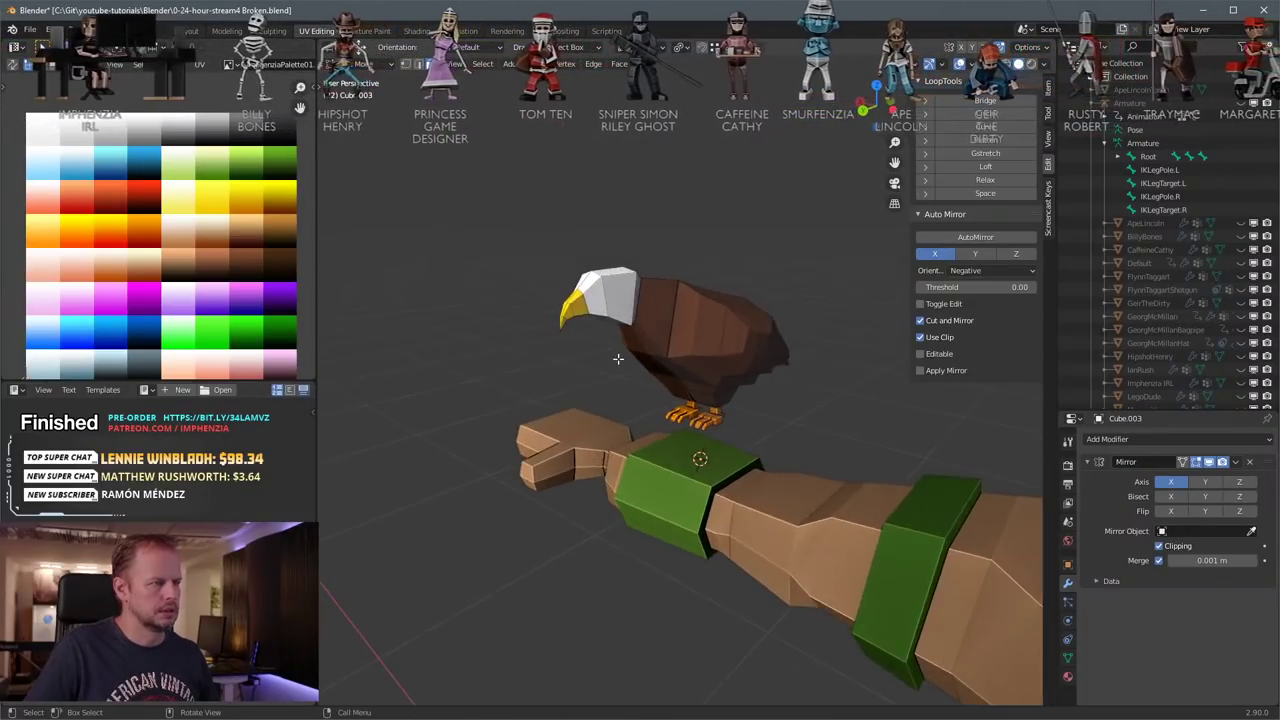
pyautogui.press('g')
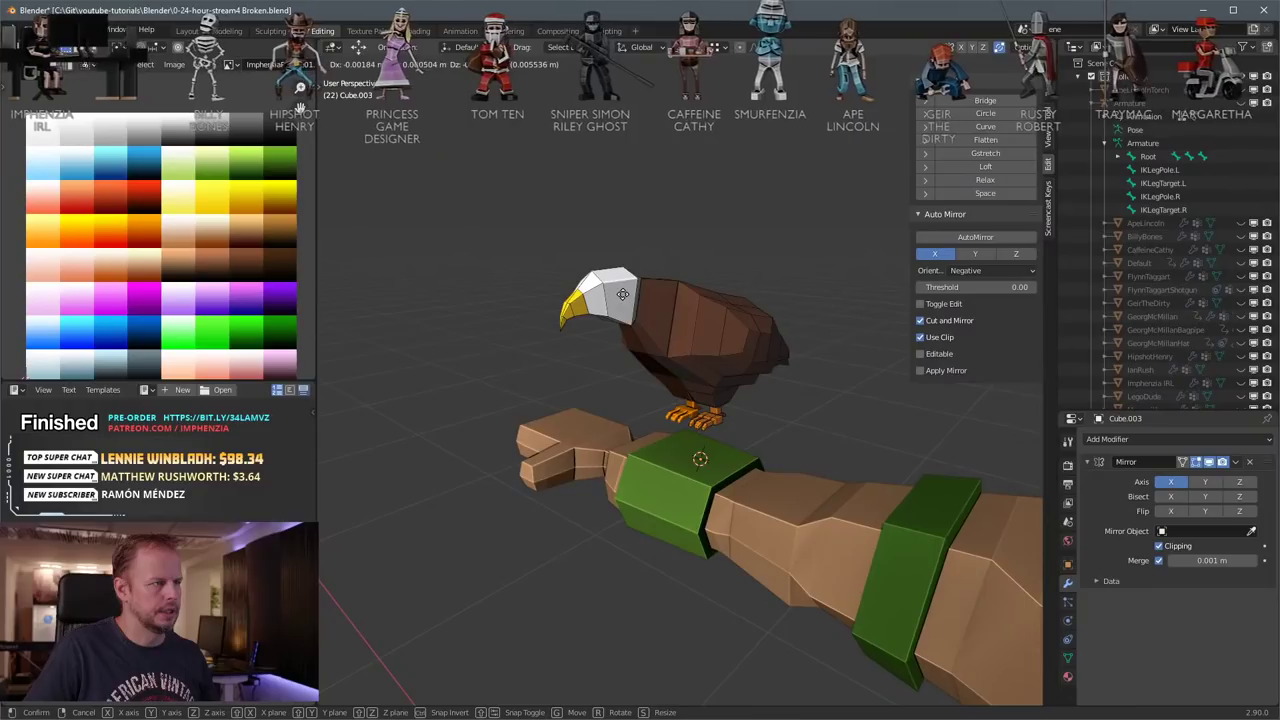
pyautogui.click(626, 292)
# Step: Inset the side face of the head behind the beak by about 0.0026 m for the eye
pyautogui.click(600, 300)
pyautogui.moveTo(602, 302); pyautogui.dragTo(642, 315, button='middle')
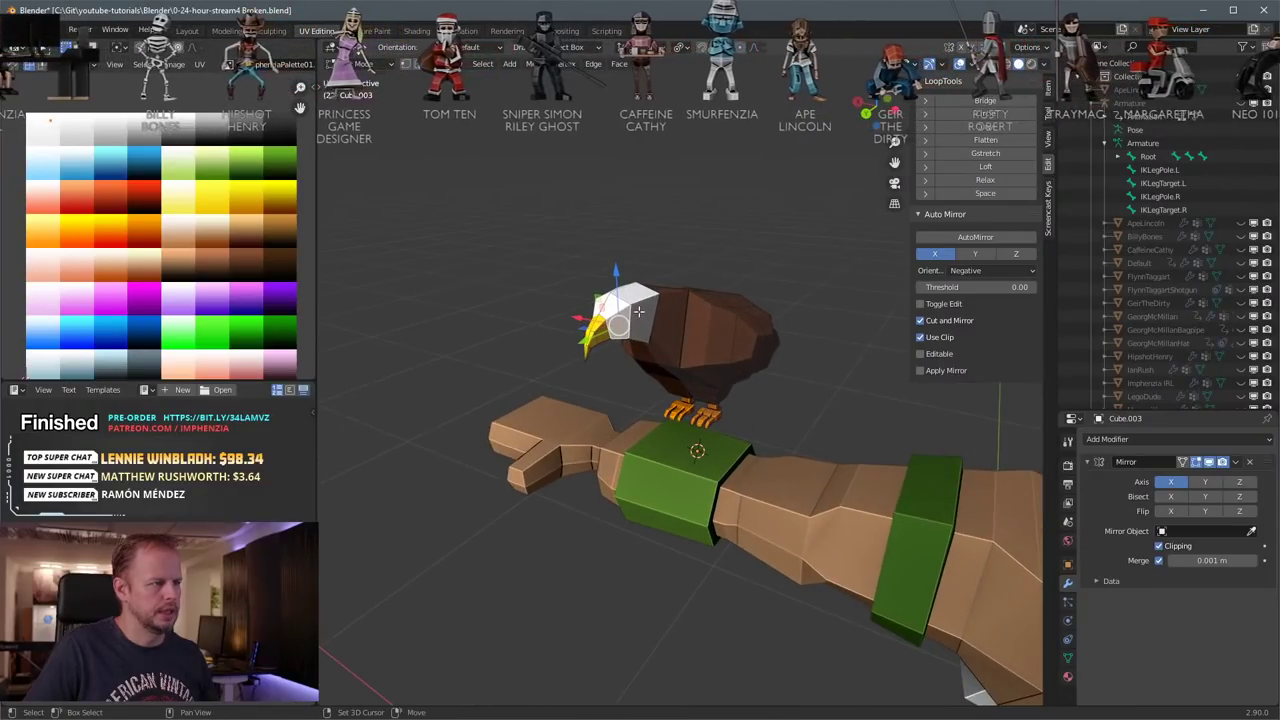
pyautogui.keyDown('shift'); pyautogui.click(642, 317); pyautogui.keyUp('shift')
pyautogui.scroll(2, 642, 335)
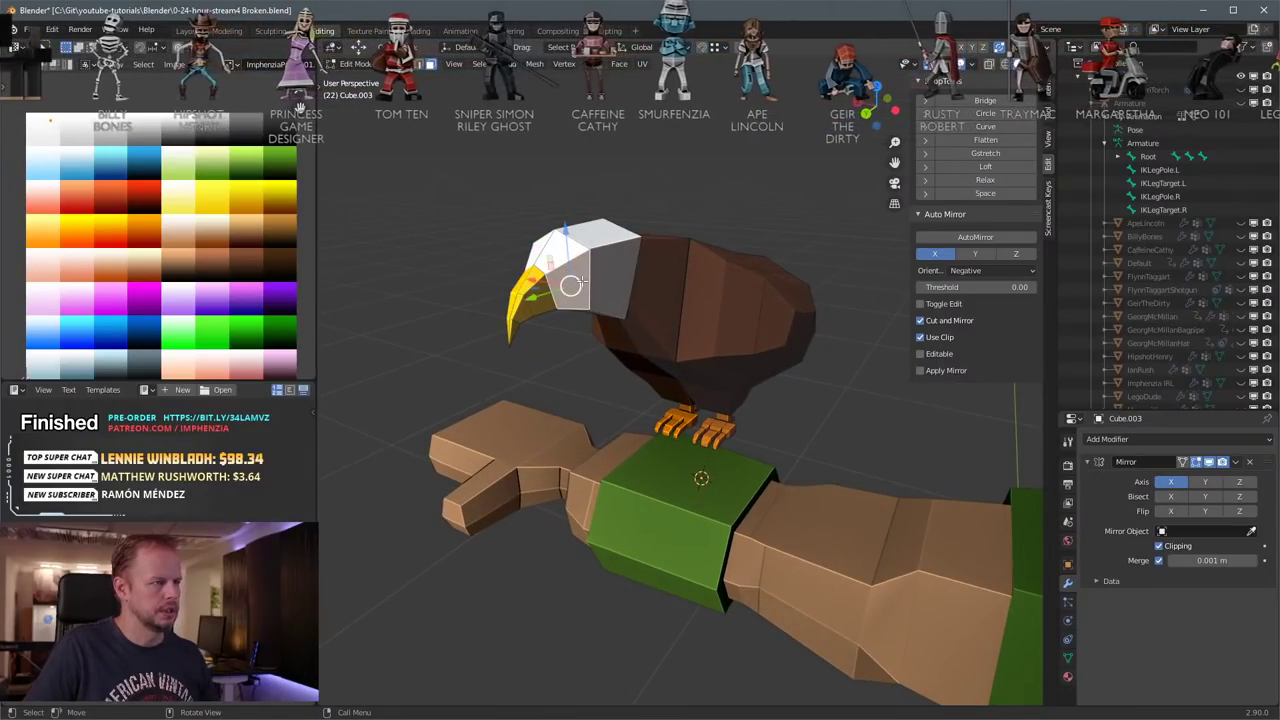
pyautogui.click(659, 262)
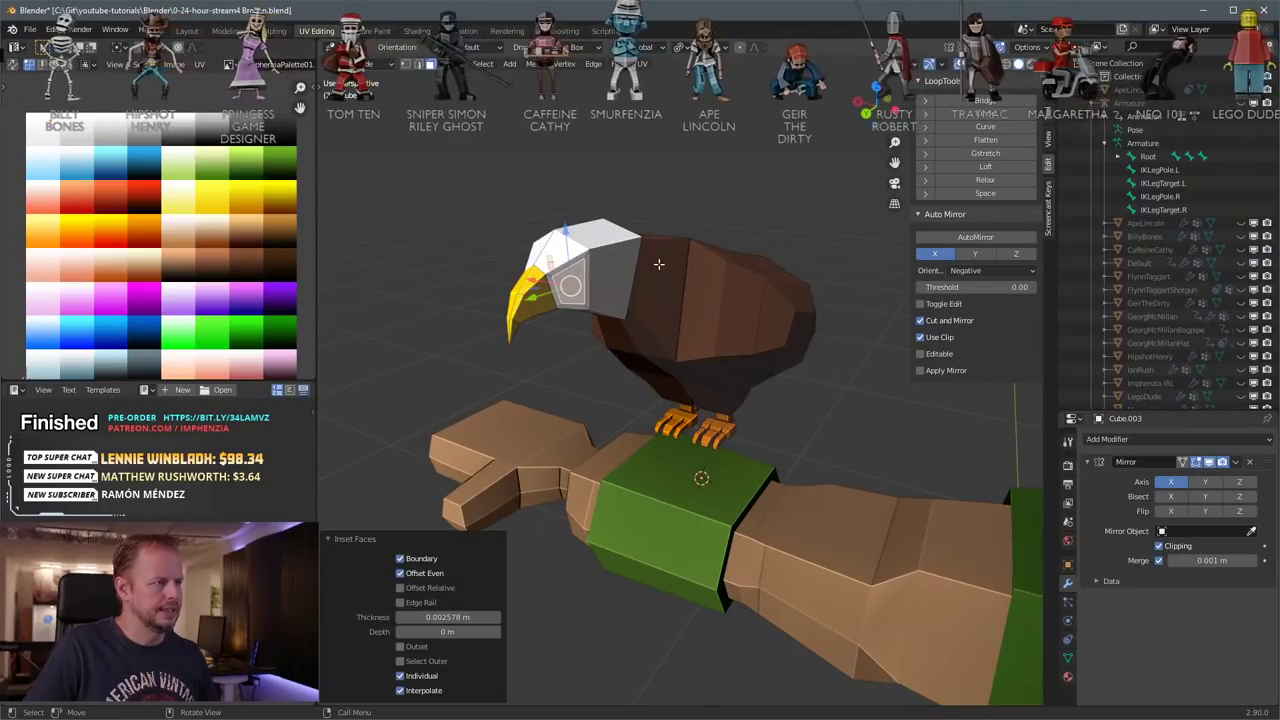
# Step: Slide the upper part of the inset outline on the head to shape the eye
pyautogui.scroll(1, 631, 276)
pyautogui.moveTo(628, 278)
pyautogui.mouseDown(button='middle')
pyautogui.moveTo(664, 278)
pyautogui.moveTo(677, 250)
pyautogui.moveTo(630, 280)
pyautogui.mouseUp(button='middle')
pyautogui.scroll(1, 648, 240)
pyautogui.click(630, 198)
pyautogui.scroll(-2, 640, 238)
pyautogui.press('g')
pyautogui.press('g')
pyautogui.click(670, 240)
# Step: Extrude the eye face and scale it to about 0.835
pyautogui.press('3')
pyautogui.click(558, 340)
pyautogui.moveTo(612, 332); pyautogui.dragTo(664, 280, button='middle')
pyautogui.press('e')
pyautogui.press('s')
pyautogui.click(640, 281)
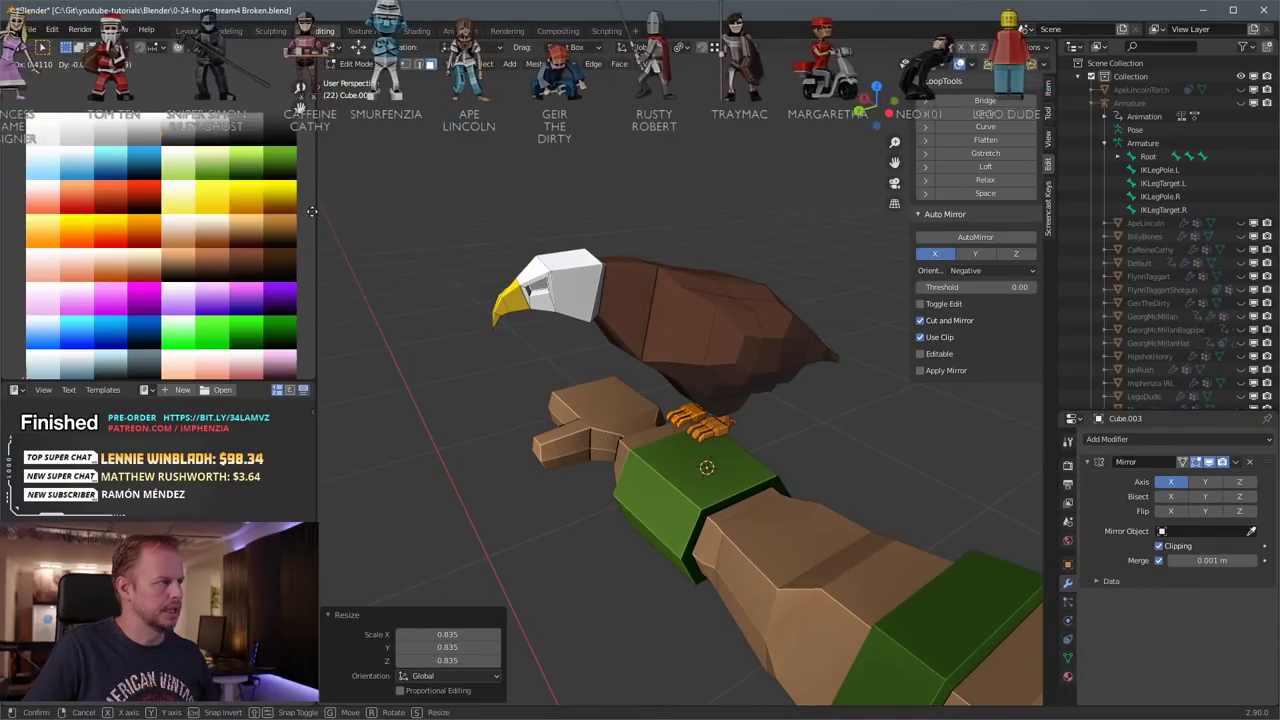
# Step: Recolour the eye face with a dark palette shade and return to Object Mode
pyautogui.click(15, 220)
pyautogui.scroll(-4, 717, 269)
pyautogui.moveTo(600, 252); pyautogui.dragTo(804, 272, button='middle')
pyautogui.press('Tab')
pyautogui.press('Tab')
pyautogui.press('Tab')
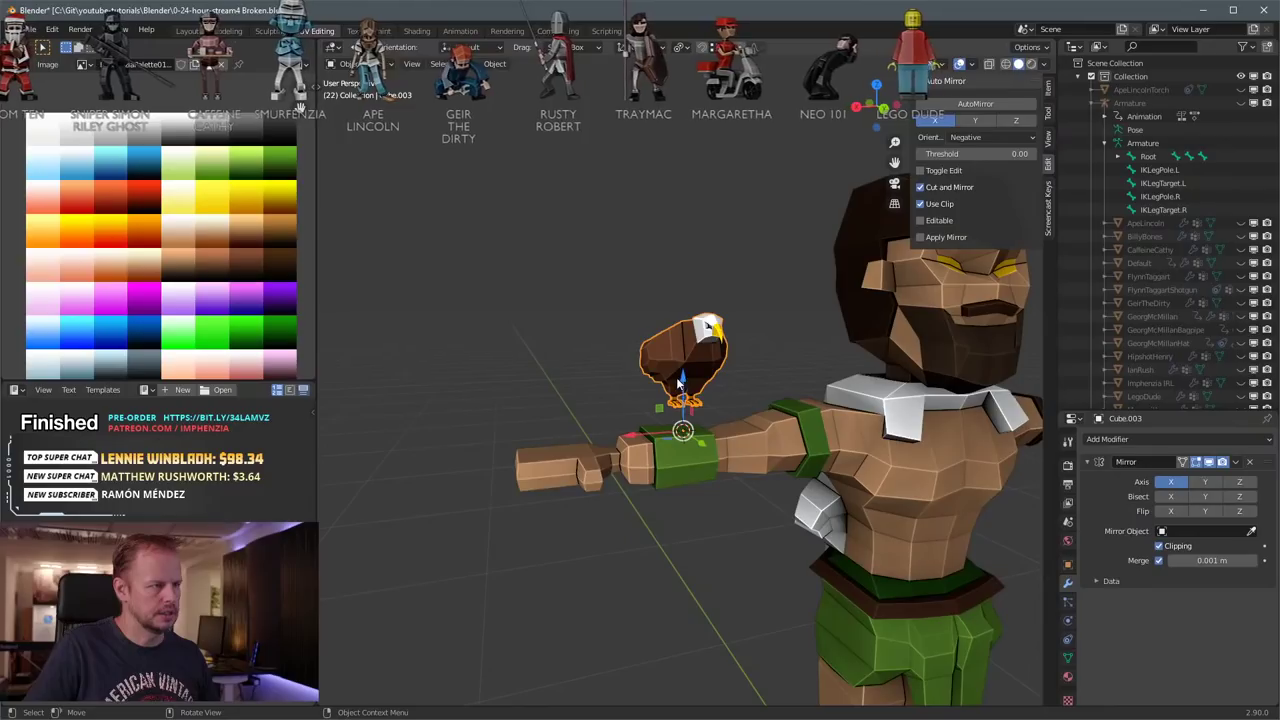
# Step: Lower the eagle along Z so its claws rest on the green forearm band, and save the file
pyautogui.moveTo(680, 384); pyautogui.dragTo(680, 410)
pyautogui.scroll(2, 612, 400)
pyautogui.moveTo(680, 410); pyautogui.dragTo(787, 387, button='middle')
pyautogui.hotkey('ctrl', 's')
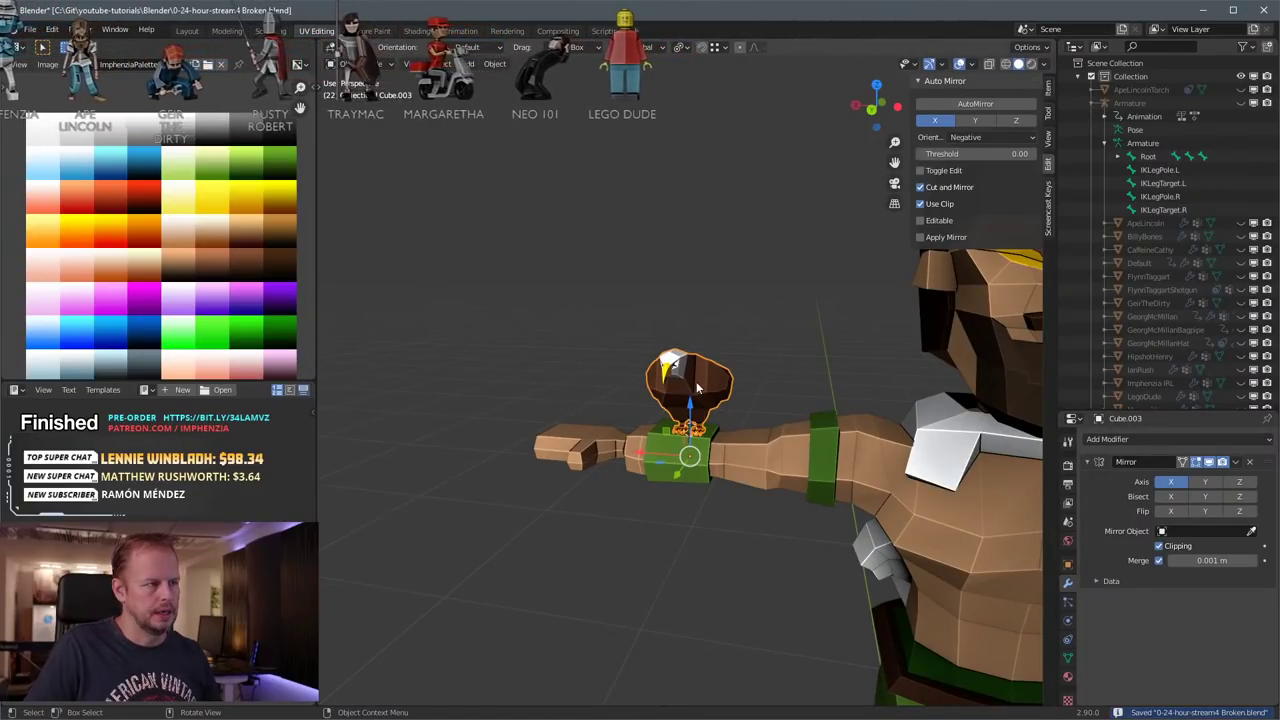
pyautogui.moveTo(697, 388); pyautogui.dragTo(725, 403, button='middle')
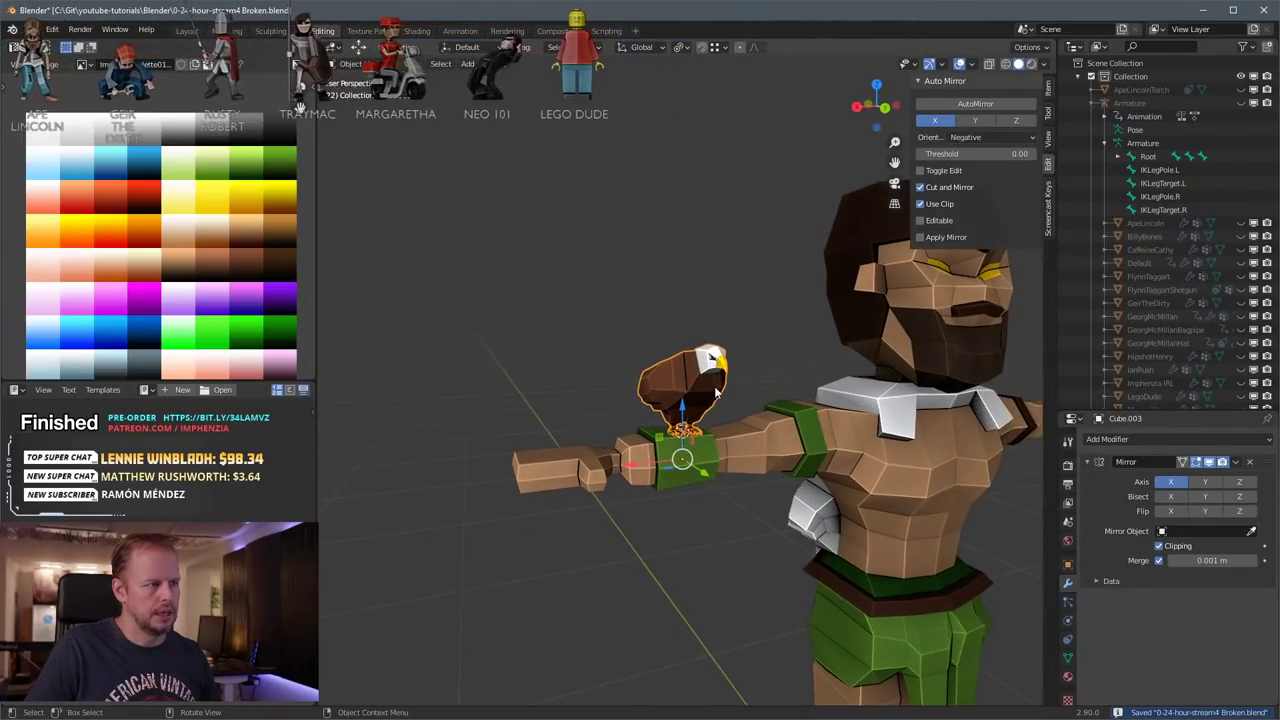
# Step: Add a Child Of object constraint to the eagle
pyautogui.click(1067, 640)
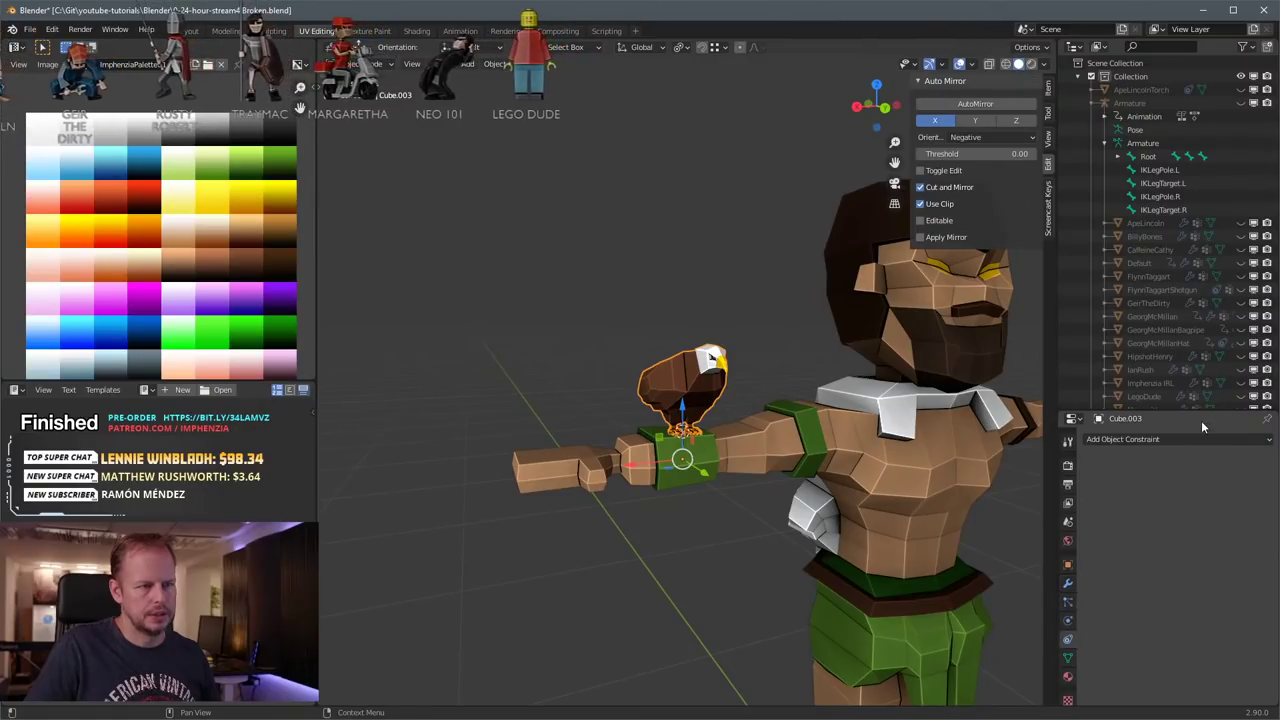
pyautogui.click(1175, 439)
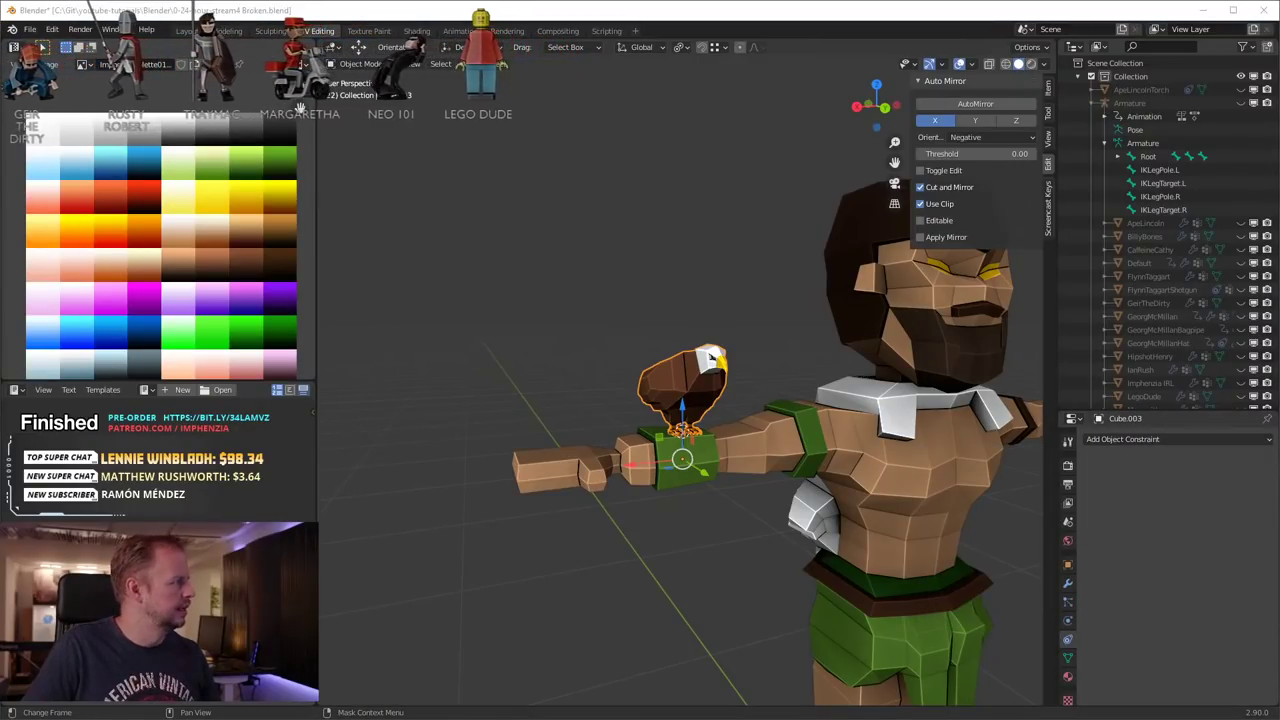
pyautogui.moveTo(734, 476); pyautogui.dragTo(716, 406, button='middle')
pyautogui.moveTo(792, 415); pyautogui.dragTo(763, 402, button='middle')
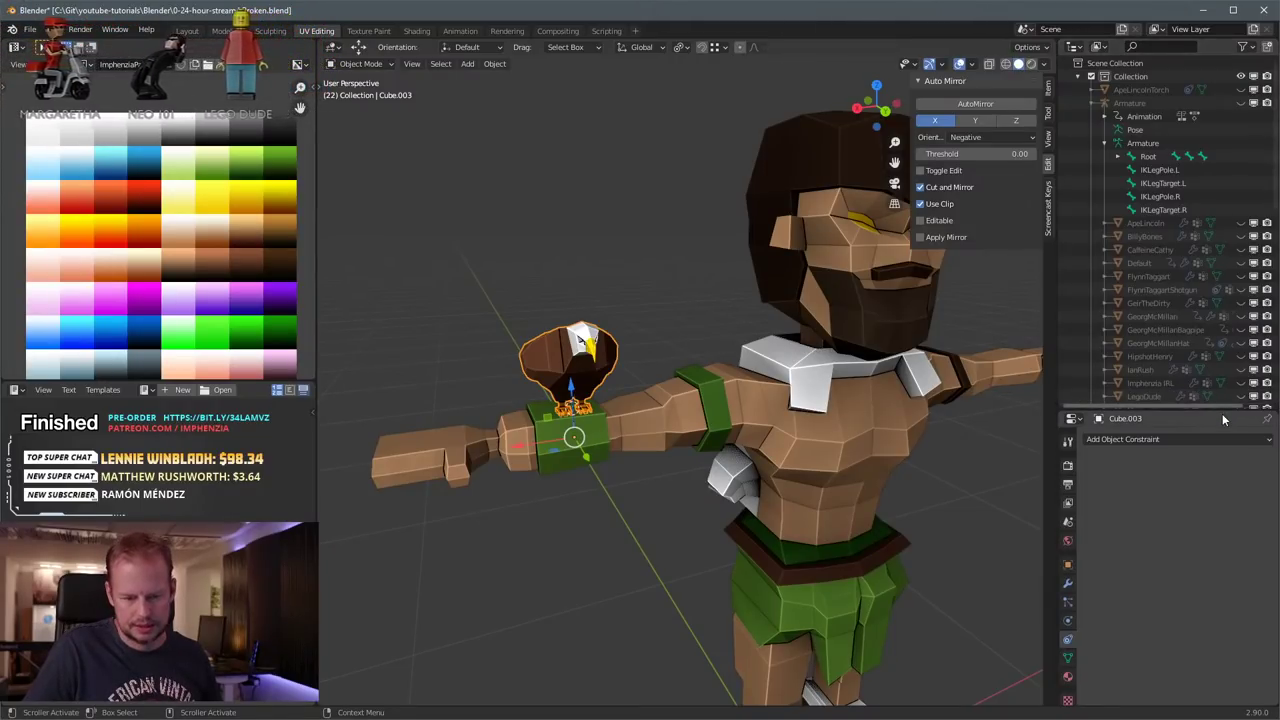
pyautogui.moveTo(620, 378)
pyautogui.mouseDown(button='middle')
pyautogui.moveTo(705, 376)
pyautogui.moveTo(642, 383)
pyautogui.mouseUp(button='middle')
pyautogui.click(1180, 440)
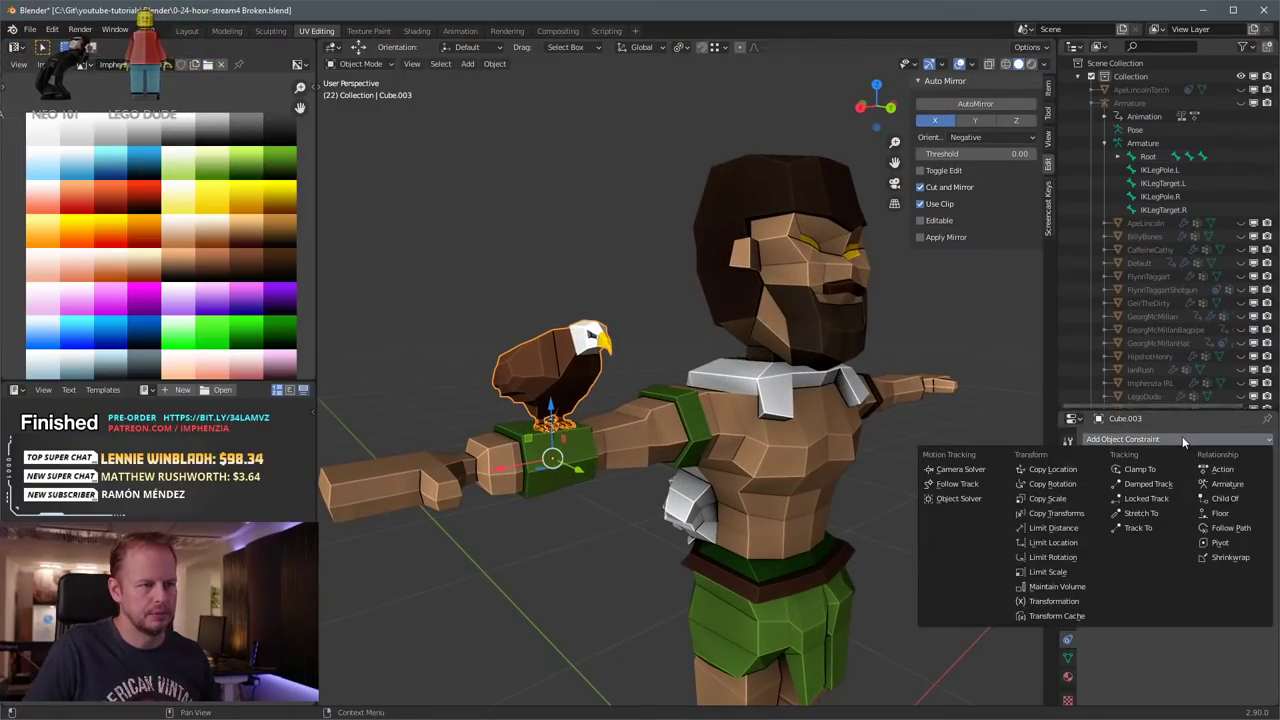
pyautogui.click(1245, 499)
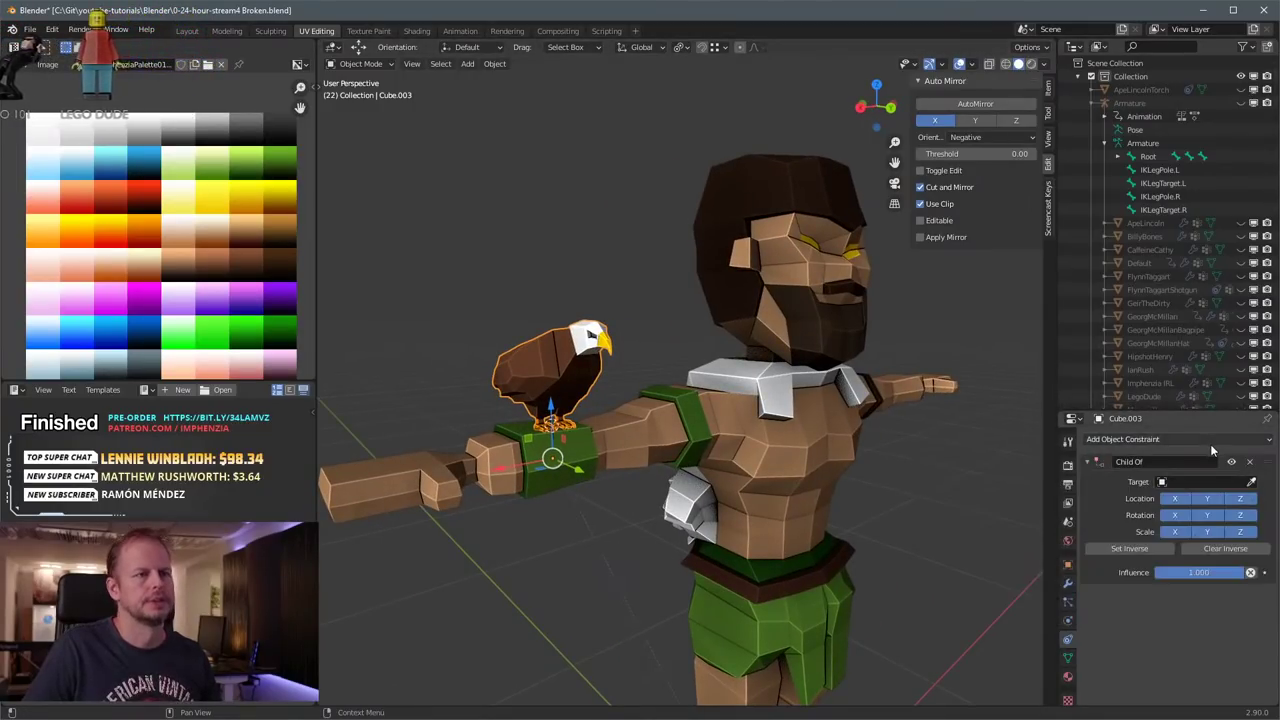
# Step: Target the eagle's Child Of constraint to the LowerArm.R bone of Armature and set its inverse
pyautogui.click(1210, 482)
pyautogui.write('ar')
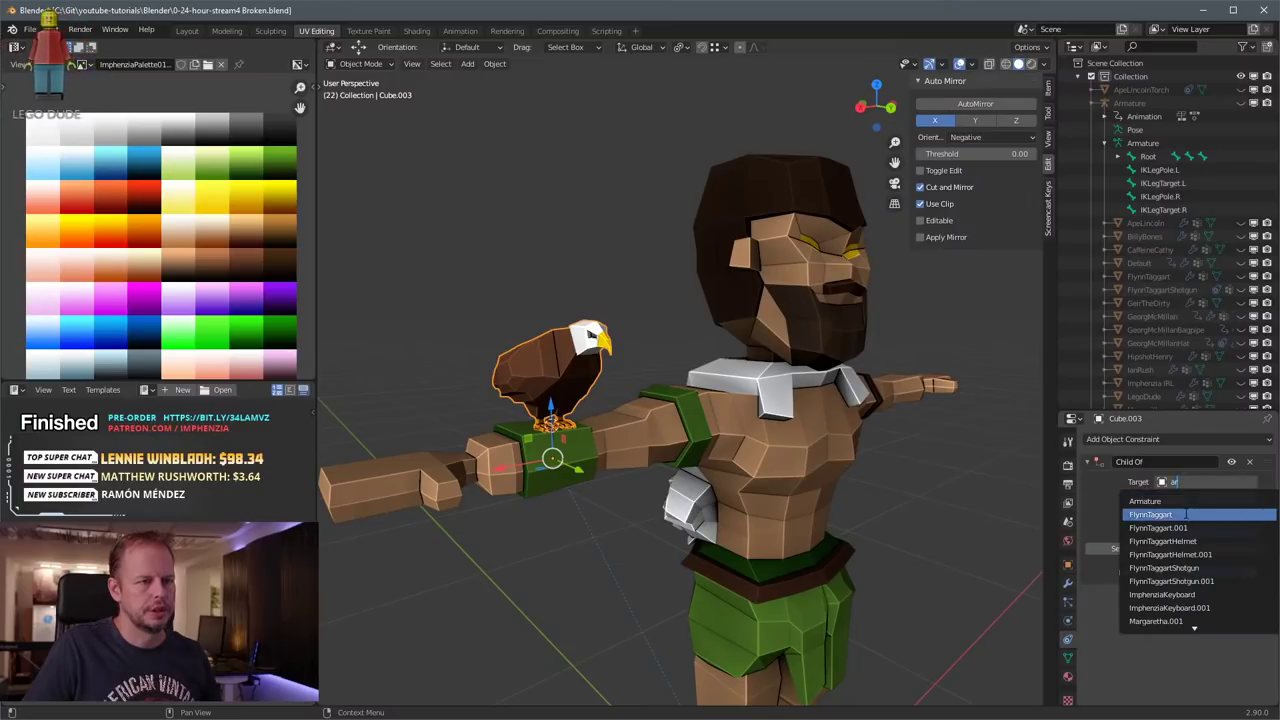
pyautogui.click(1160, 501)
pyautogui.click(1197, 497)
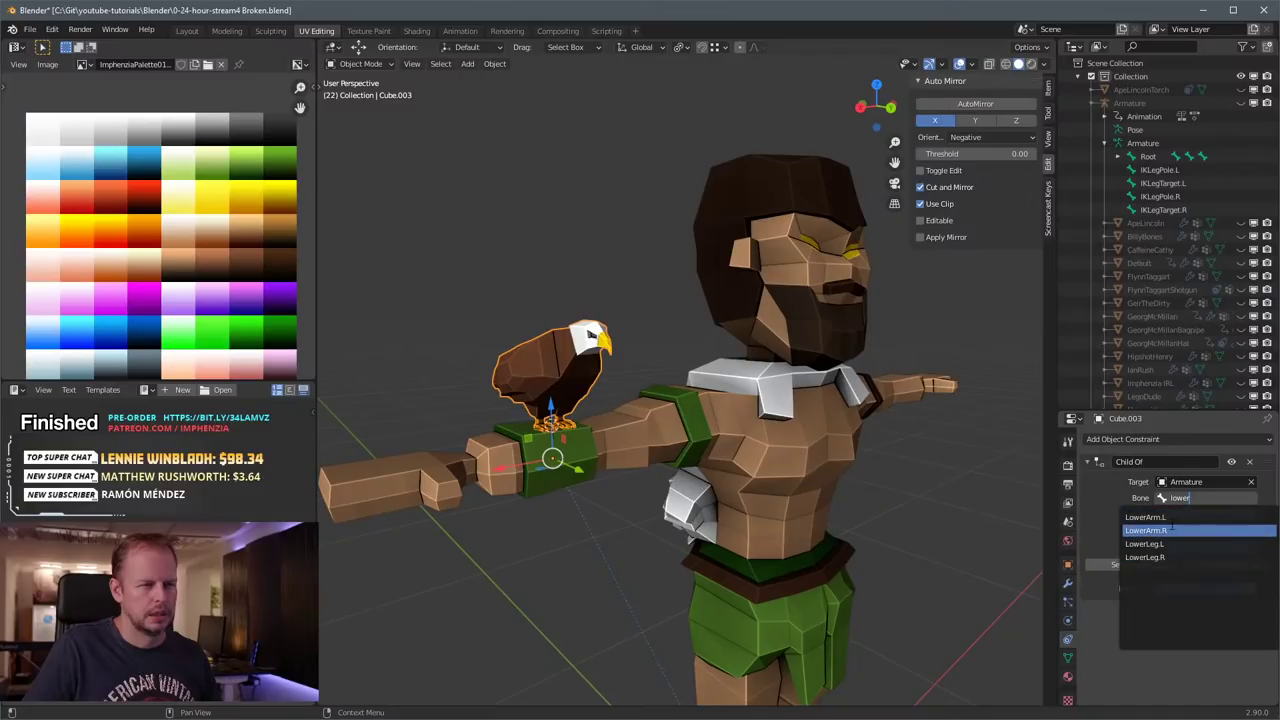
pyautogui.click(1176, 531)
pyautogui.click(1136, 565)
pyautogui.scroll(-3, 862, 438)
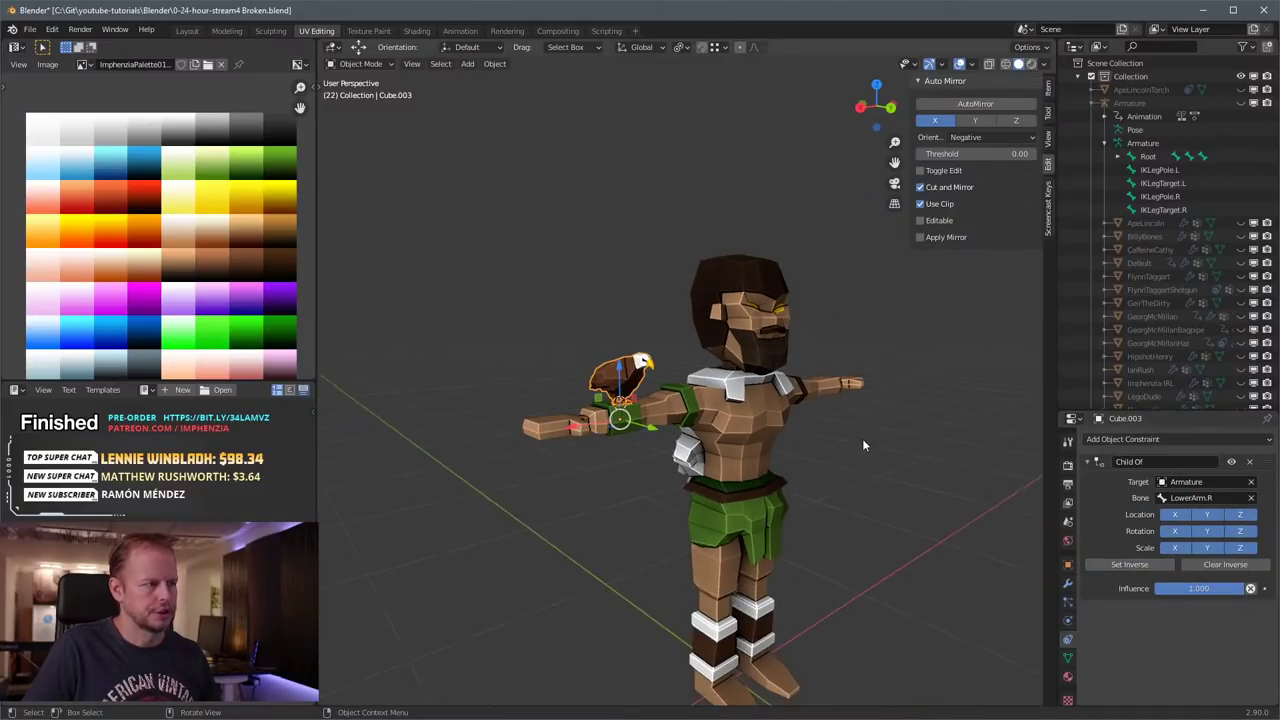
# Step: Deselect the eagle, switch to the Animation workspace, then unhide and select the armature
pyautogui.click(945, 442)
pyautogui.moveTo(945, 442)
pyautogui.mouseDown(button='middle')
pyautogui.moveTo(913, 443)
pyautogui.moveTo(949, 464)
pyautogui.mouseUp(button='middle')
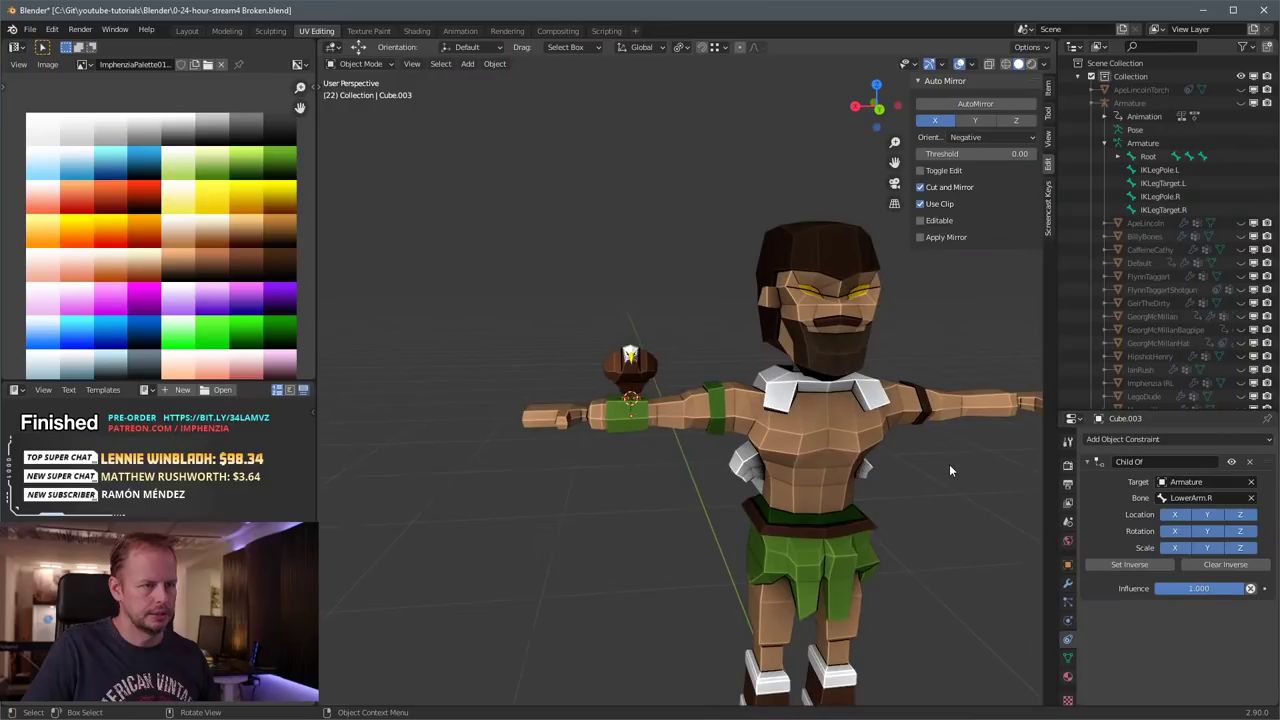
pyautogui.click(460, 31)
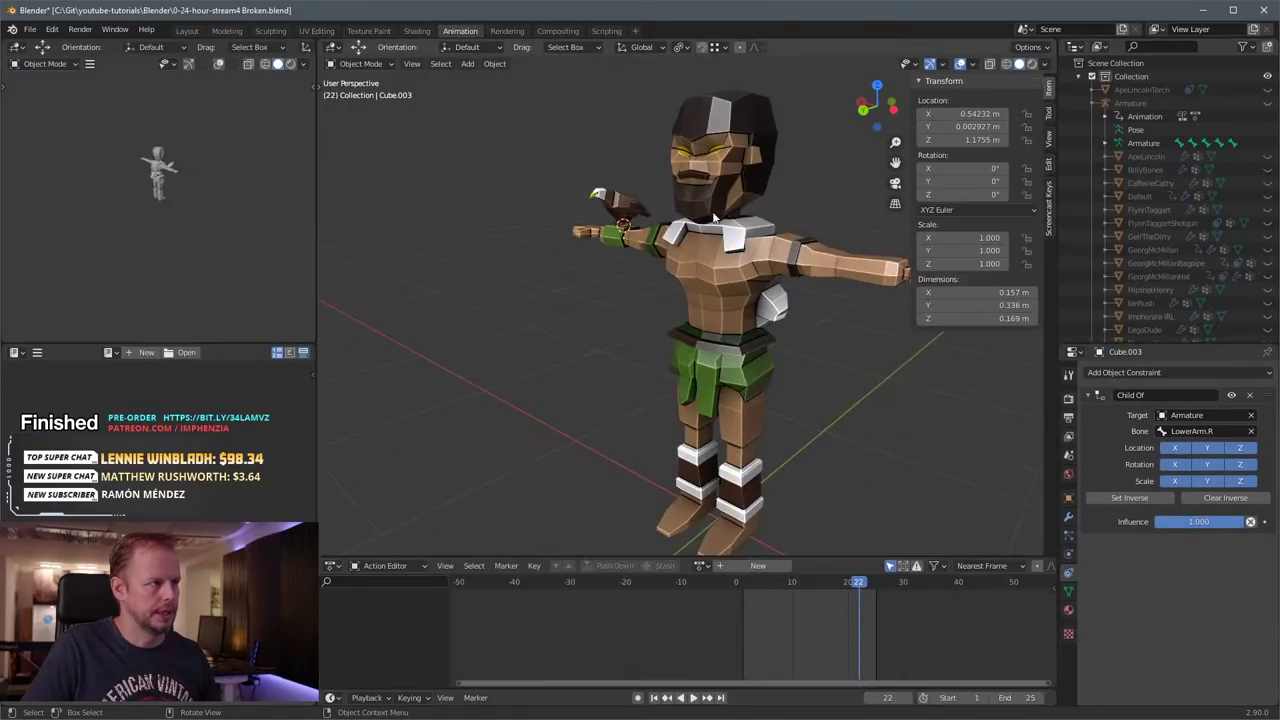
pyautogui.click(1268, 103)
pyautogui.click(724, 320)
# Step: Assign the HipshotHenryDrawFire action to the armature and start the animation playback
pyautogui.click(741, 566)
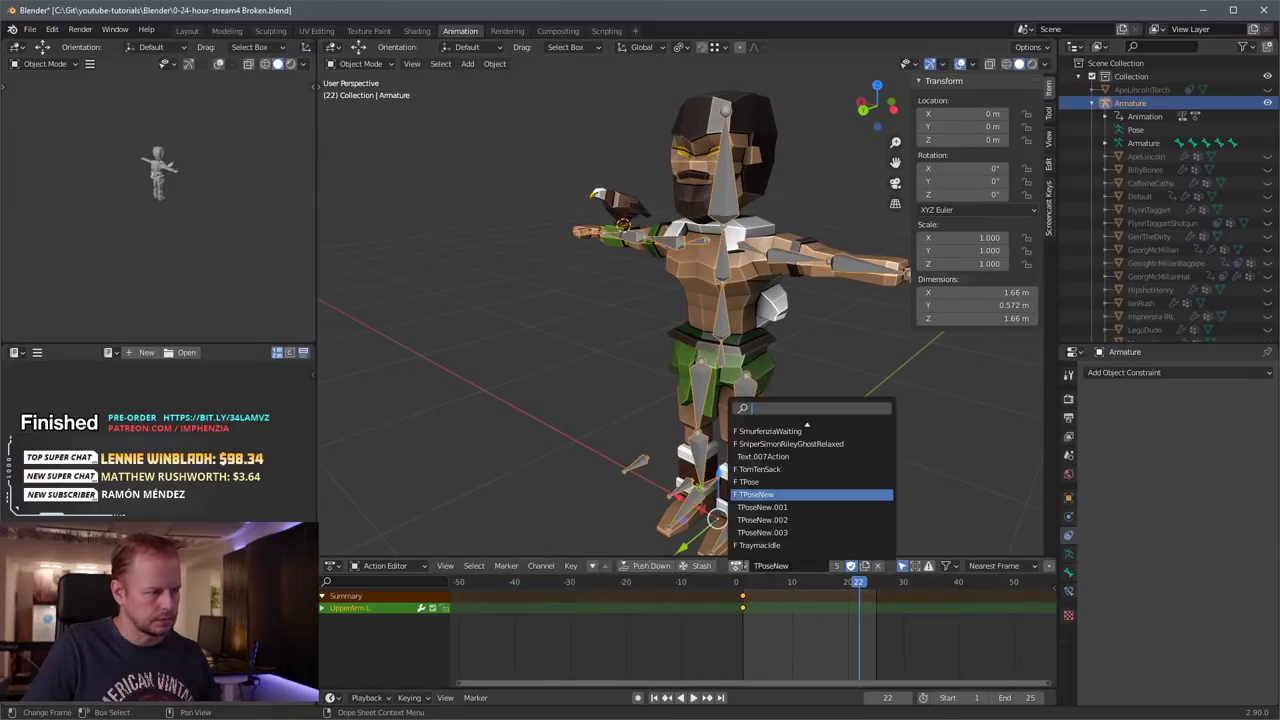
pyautogui.scroll(5, 814, 495)
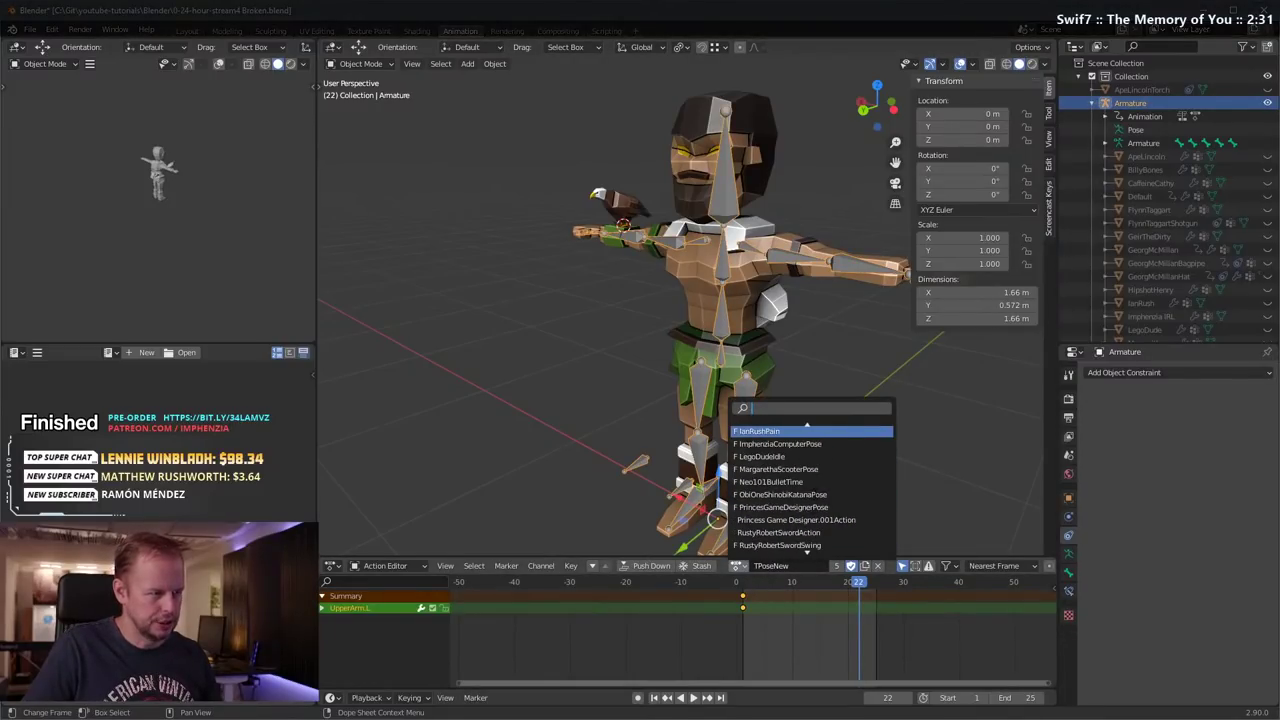
pyautogui.scroll(13, 814, 495)
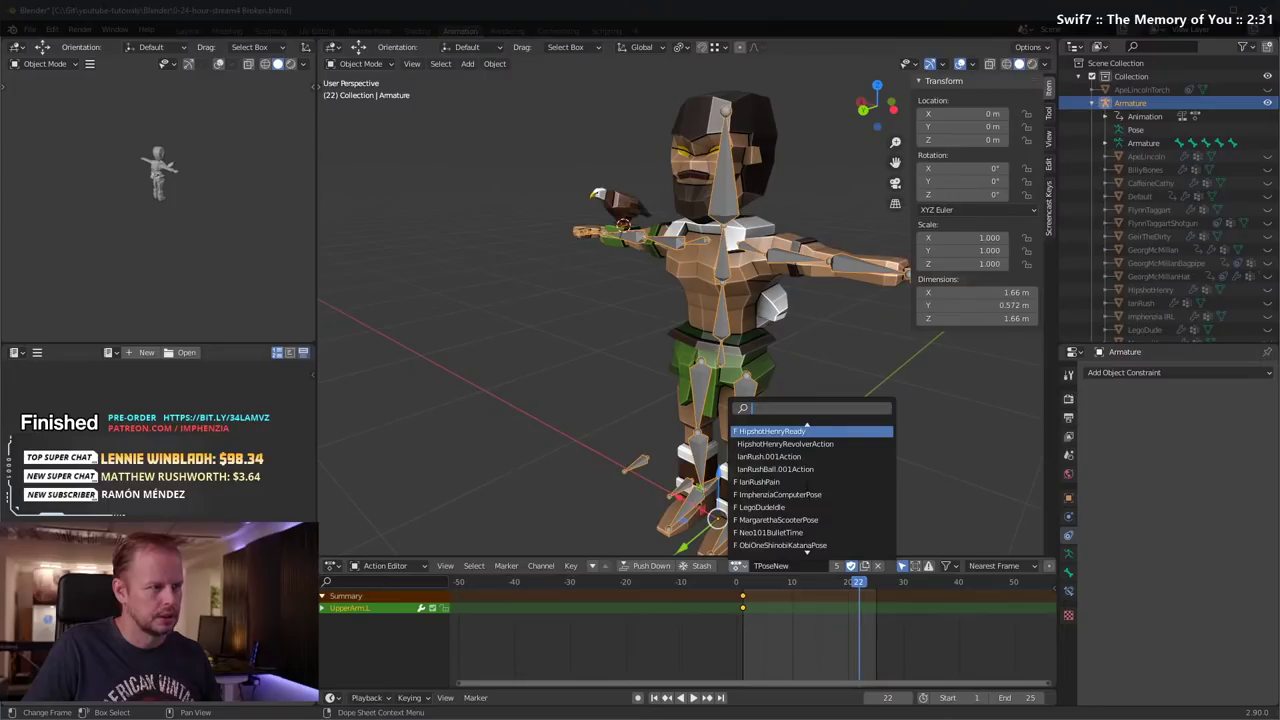
pyautogui.scroll(2, 814, 488)
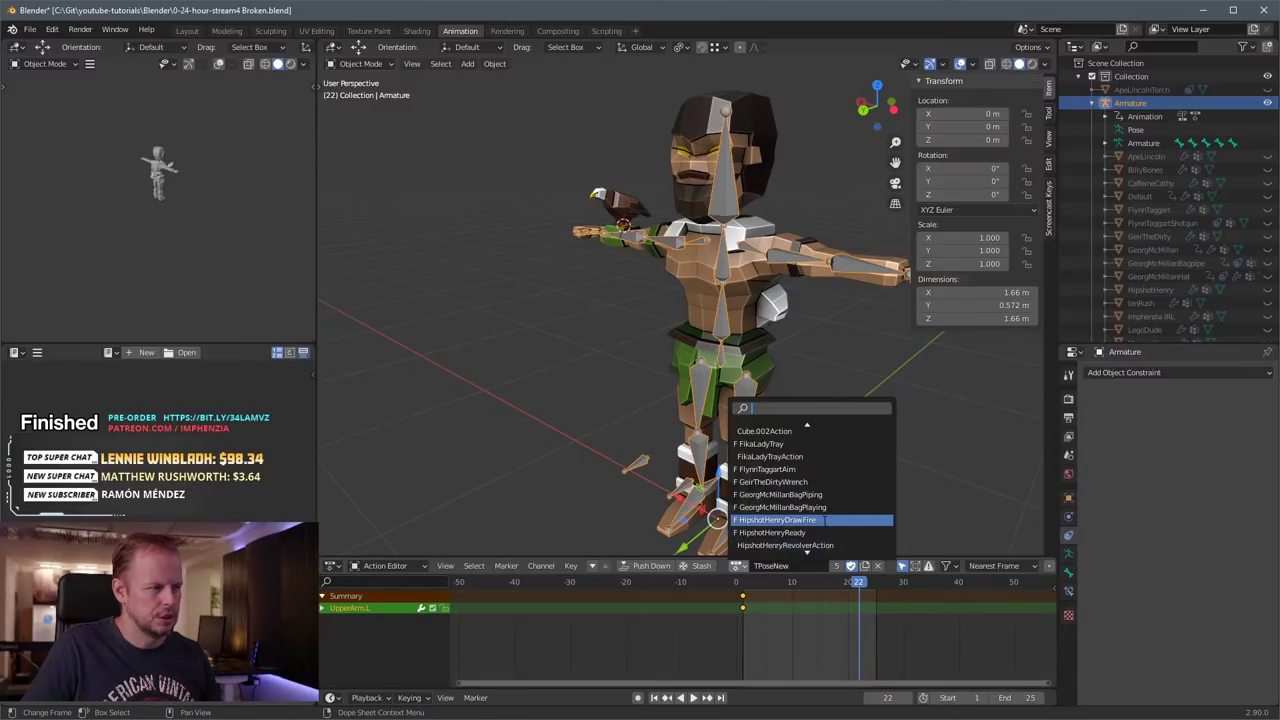
pyautogui.click(775, 520)
pyautogui.press('space')
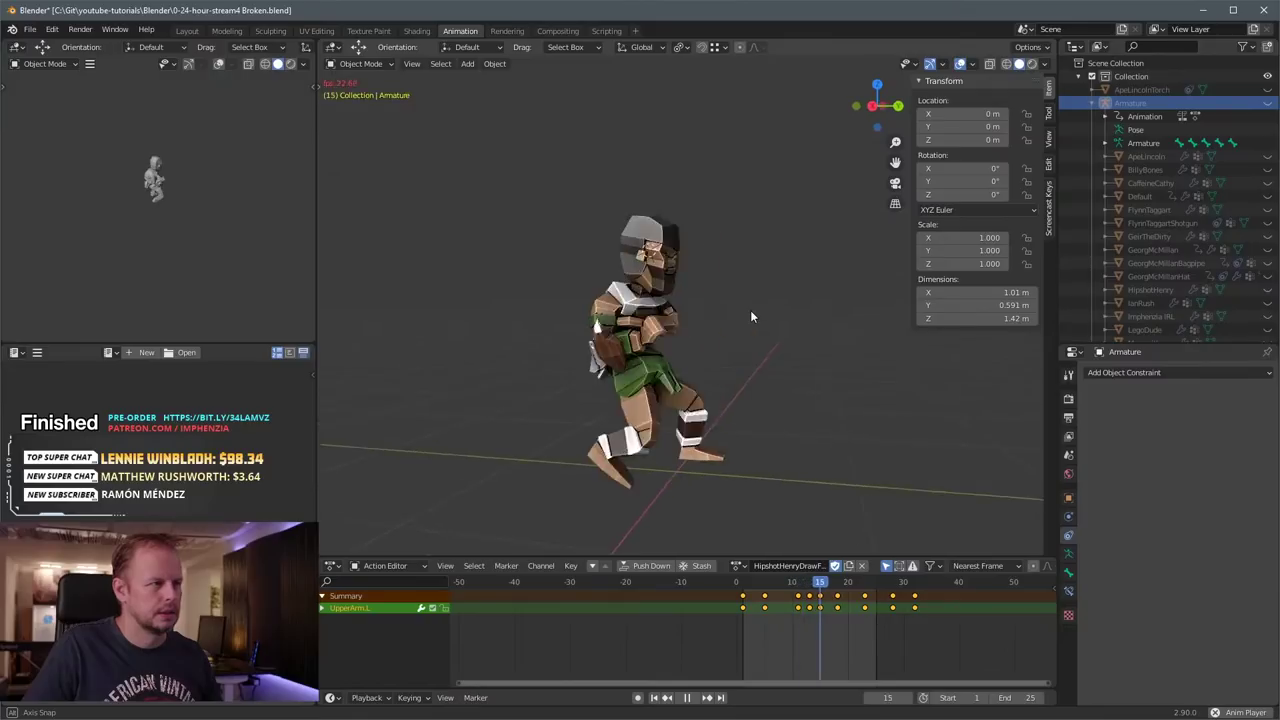
# Step: Switch the armature's action to Neo101BulletTime during playback
pyautogui.click(739, 566)
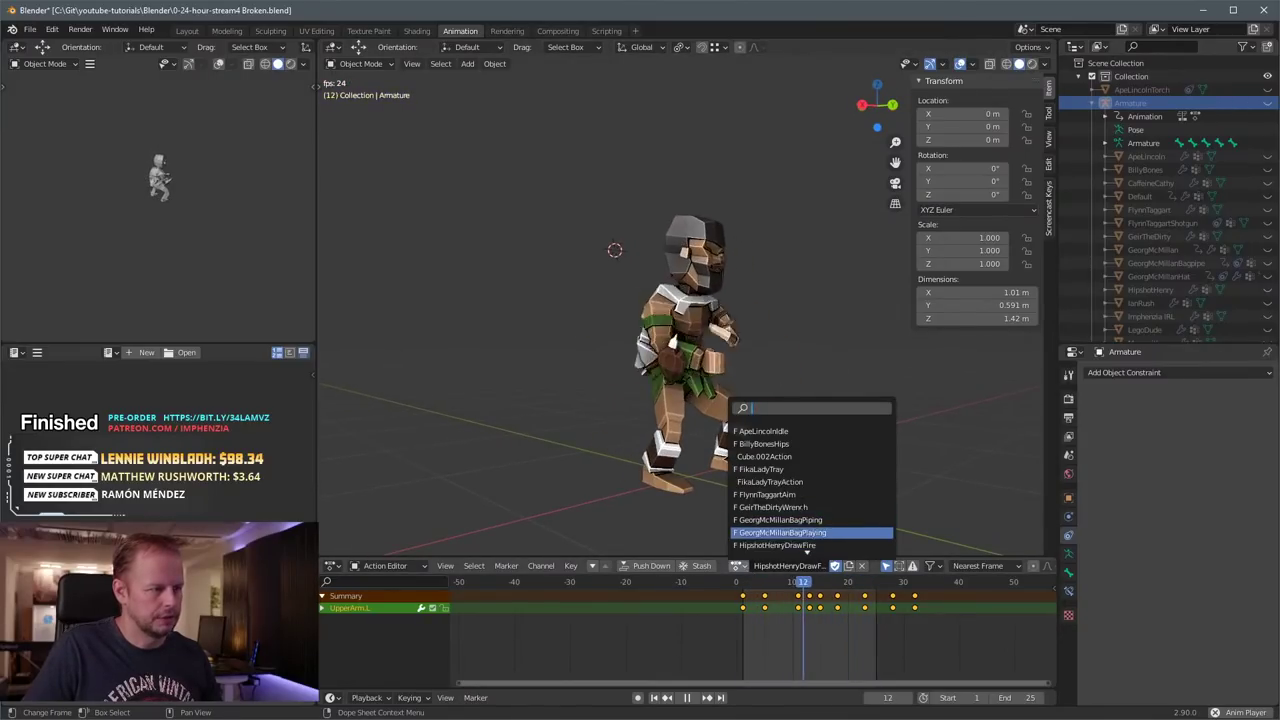
pyautogui.scroll(-4, 811, 488)
pyautogui.scroll(4, 811, 488)
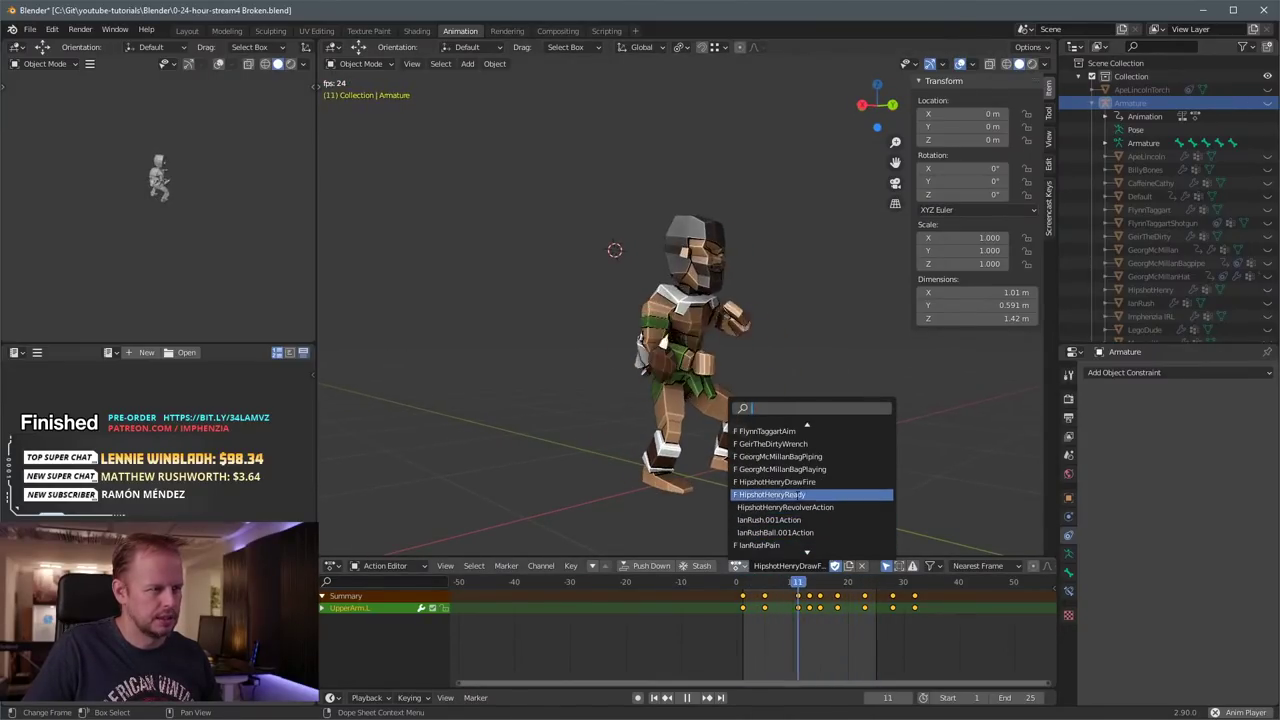
pyautogui.scroll(-5, 811, 488)
pyautogui.scroll(-2, 822, 519)
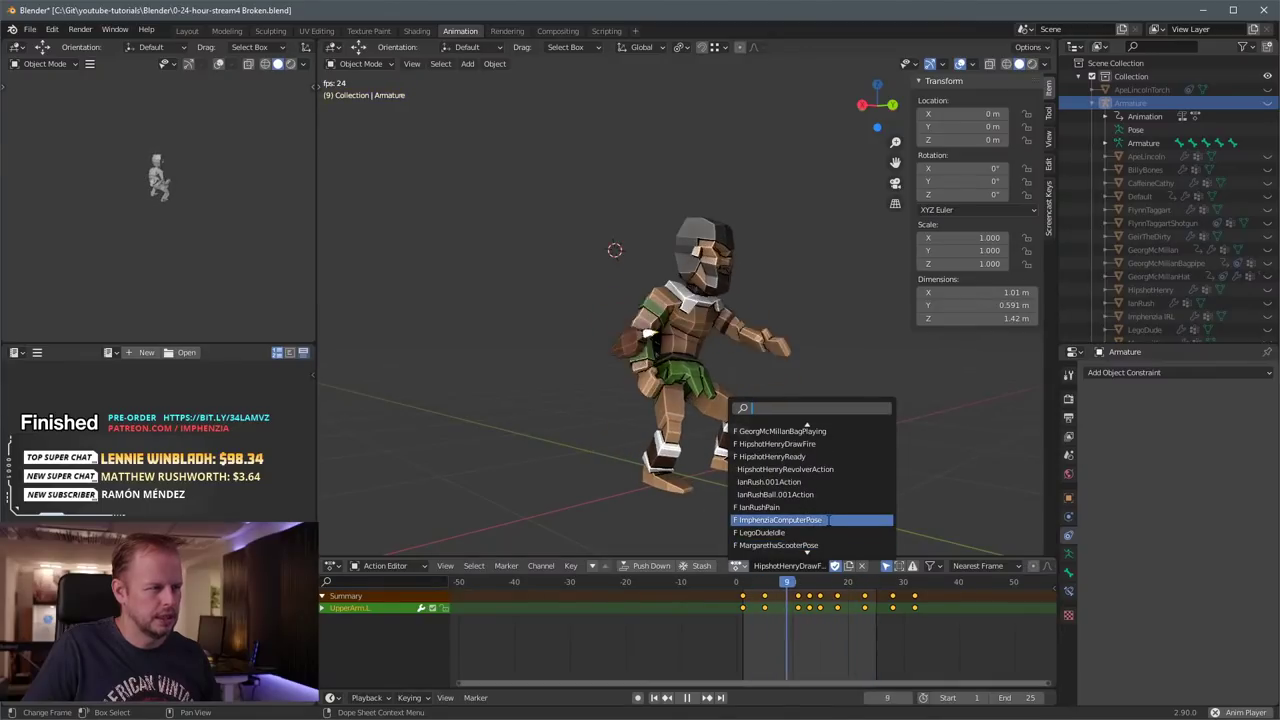
pyautogui.scroll(-3, 828, 519)
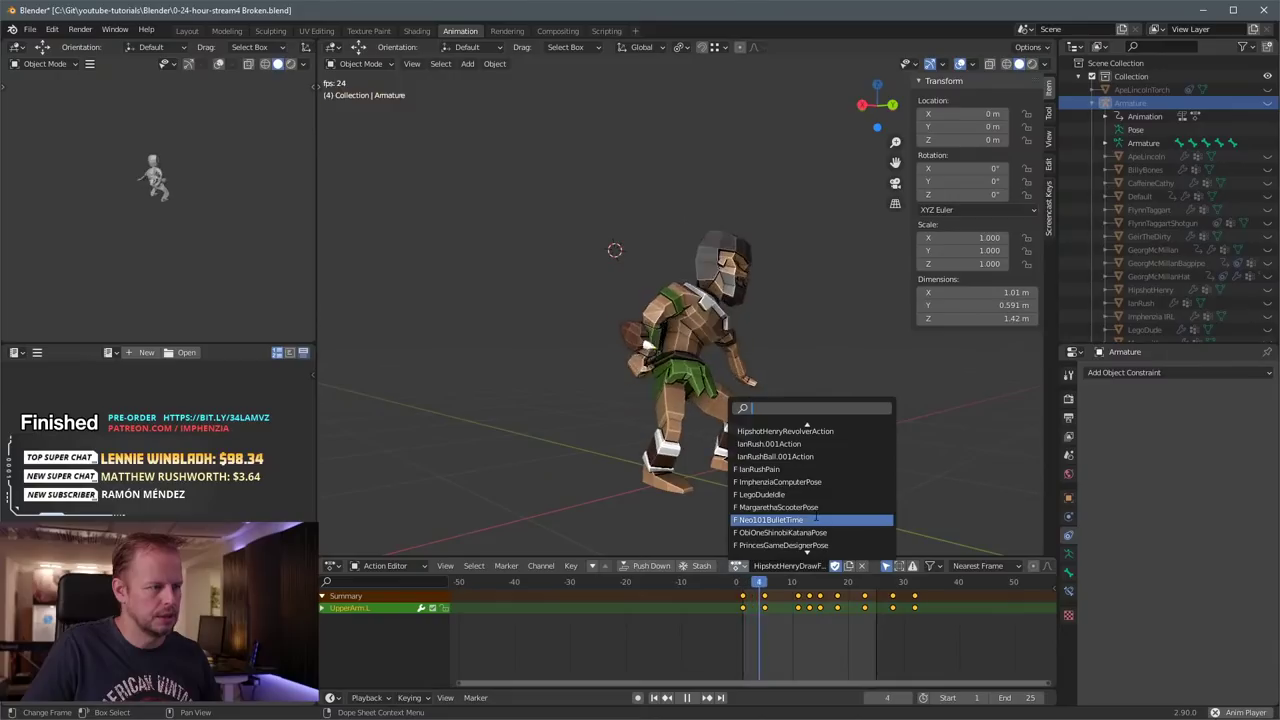
pyautogui.click(775, 520)
pyautogui.moveTo(858, 410); pyautogui.dragTo(905, 418, button='middle')
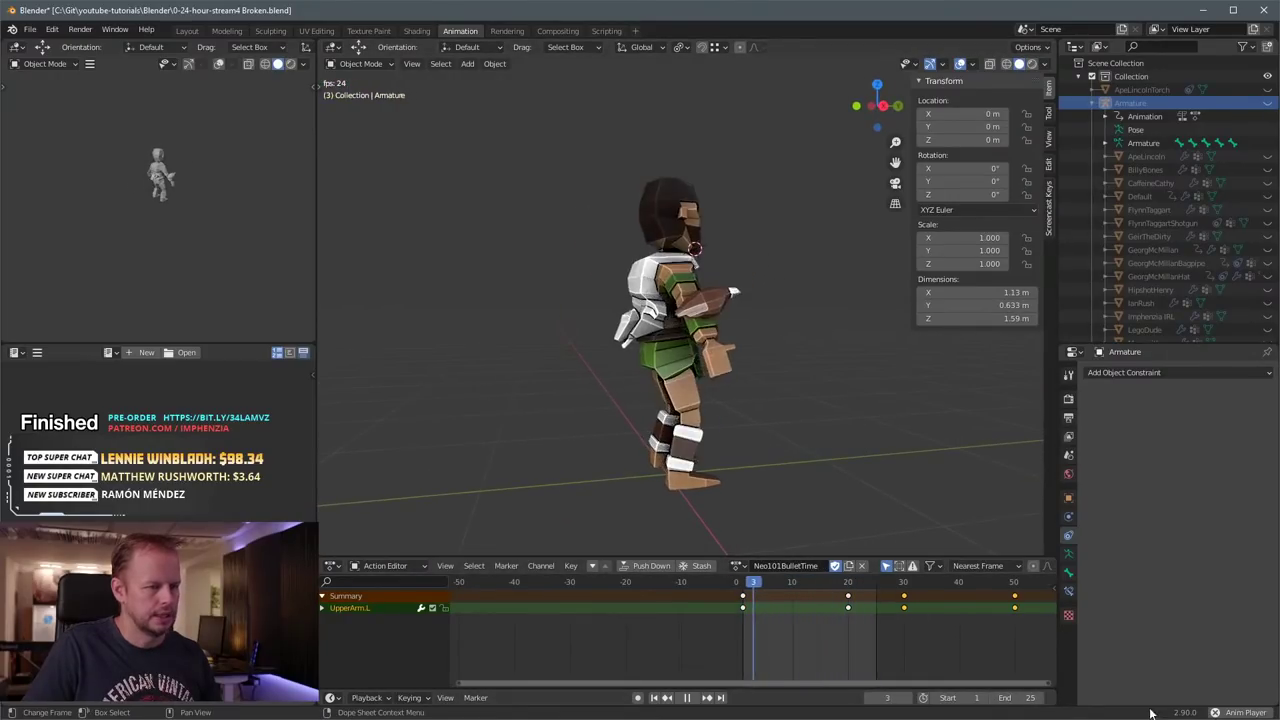
# Step: Set the animation's end frame to 131 and watch the character from the front
pyautogui.write('131')
pyautogui.press('Return')
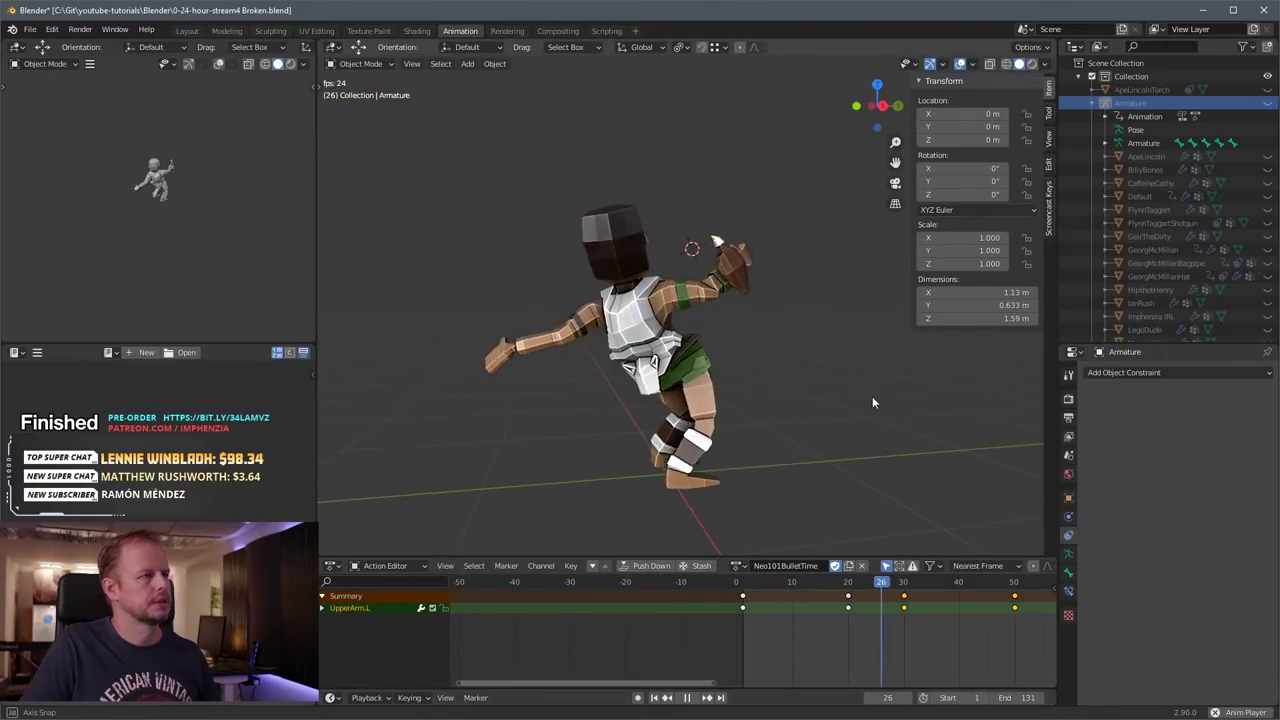
pyautogui.moveTo(872, 396); pyautogui.dragTo(740, 350, button='middle')
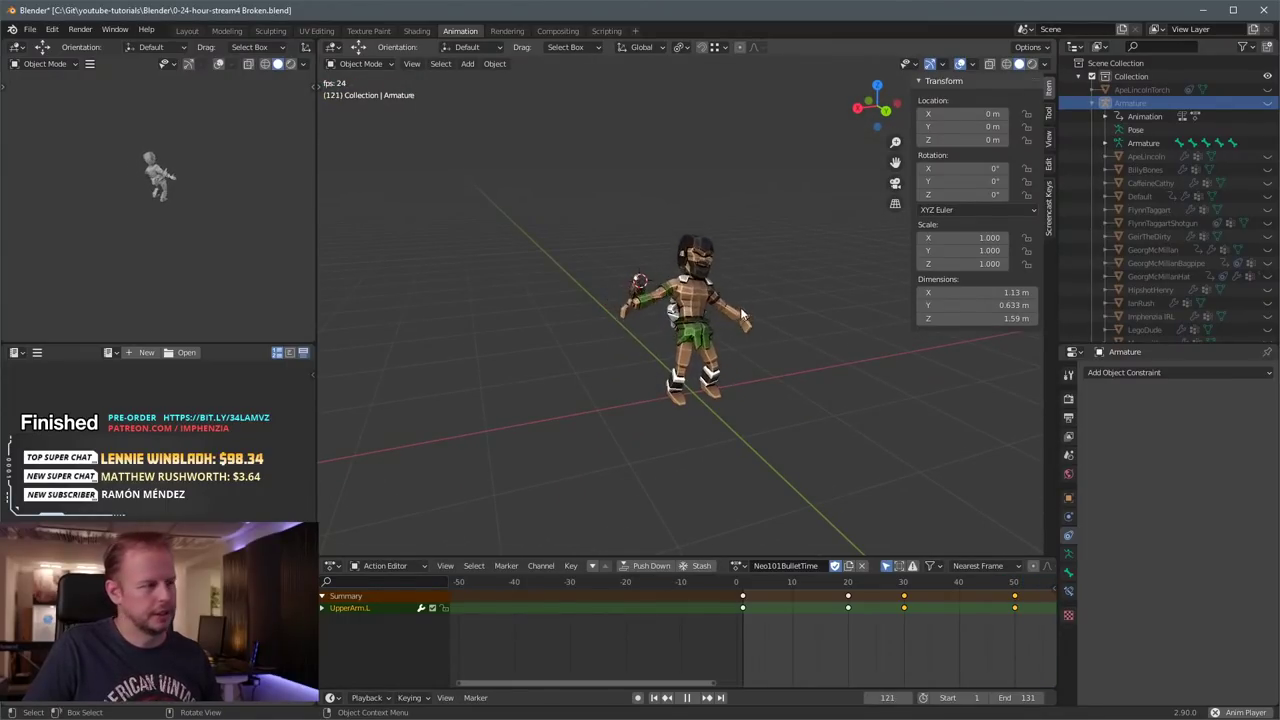
# Step: Switch the armature's action to SniperSimonRileyGhostRelaxed
pyautogui.click(737, 566)
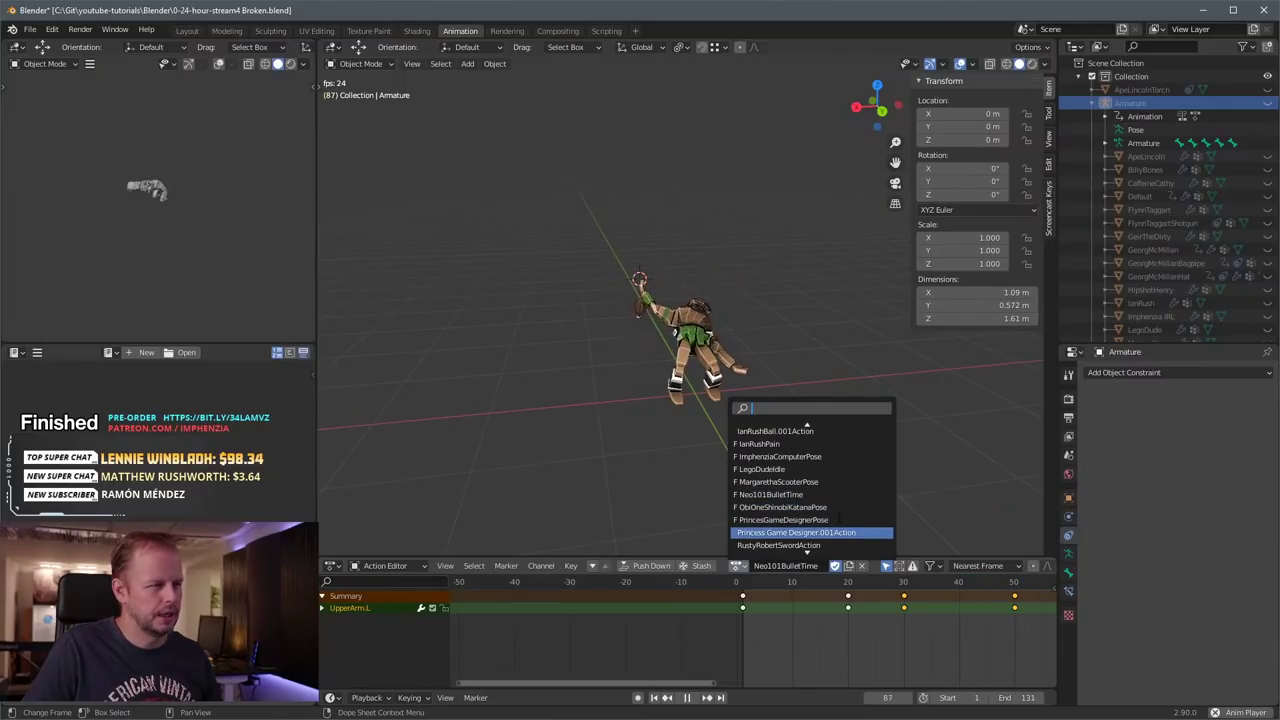
pyautogui.scroll(-4, 832, 518)
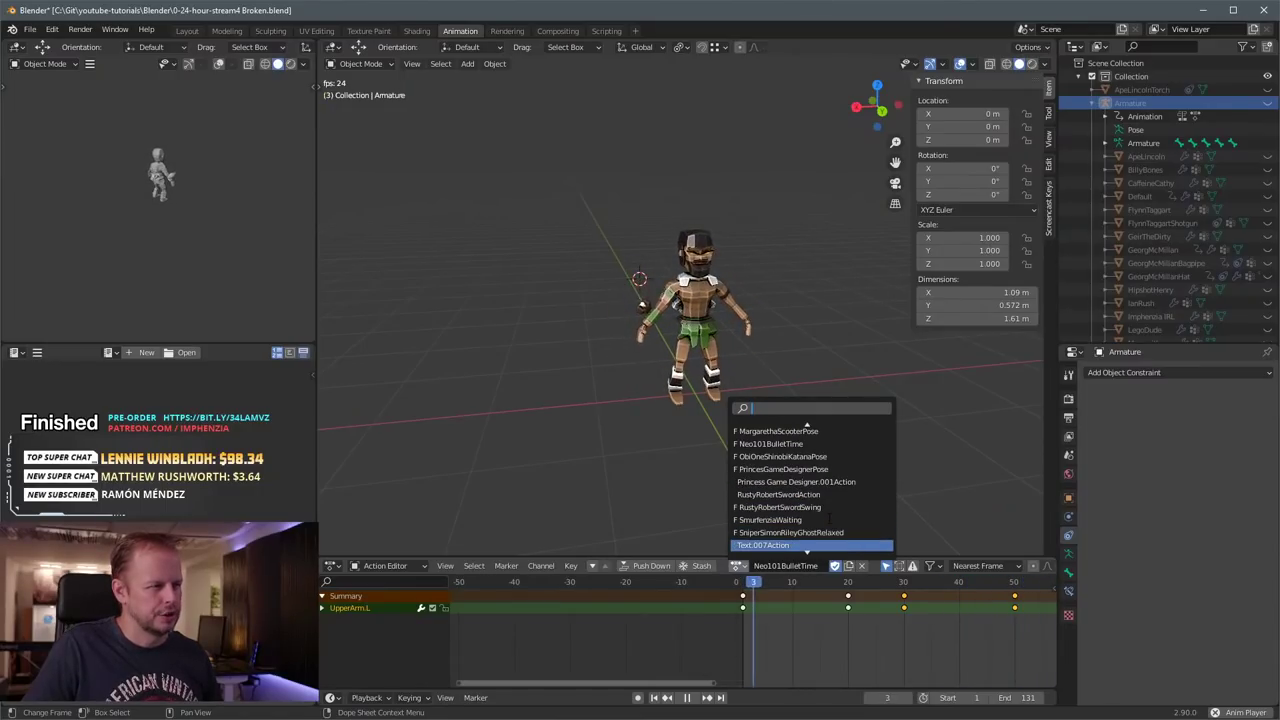
pyautogui.scroll(-2, 832, 518)
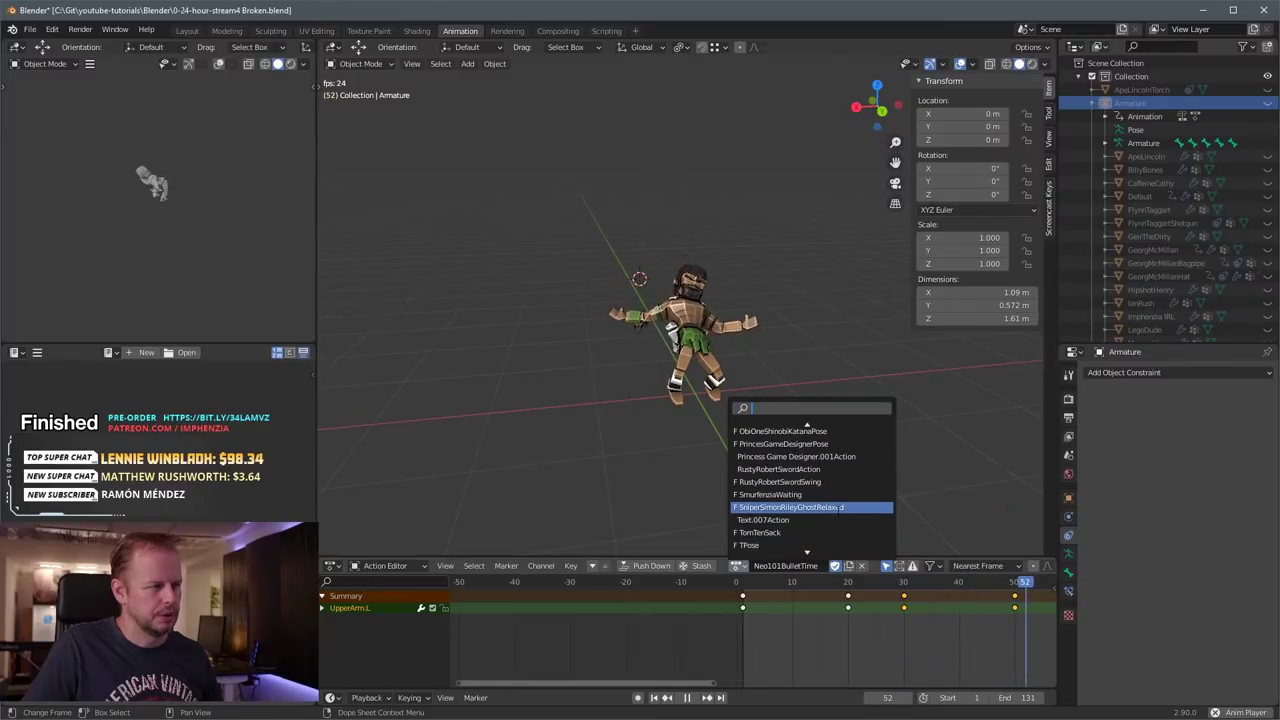
pyautogui.click(838, 509)
pyautogui.moveTo(671, 346)
pyautogui.mouseDown(button='middle')
pyautogui.moveTo(738, 358)
pyautogui.moveTo(668, 347)
pyautogui.mouseUp(button='middle')
pyautogui.scroll(3, 743, 360)
# Step: Unhide the SniperSimonRileyGhostRifle object so the character holds it
pyautogui.scroll(-8, 1180, 256)
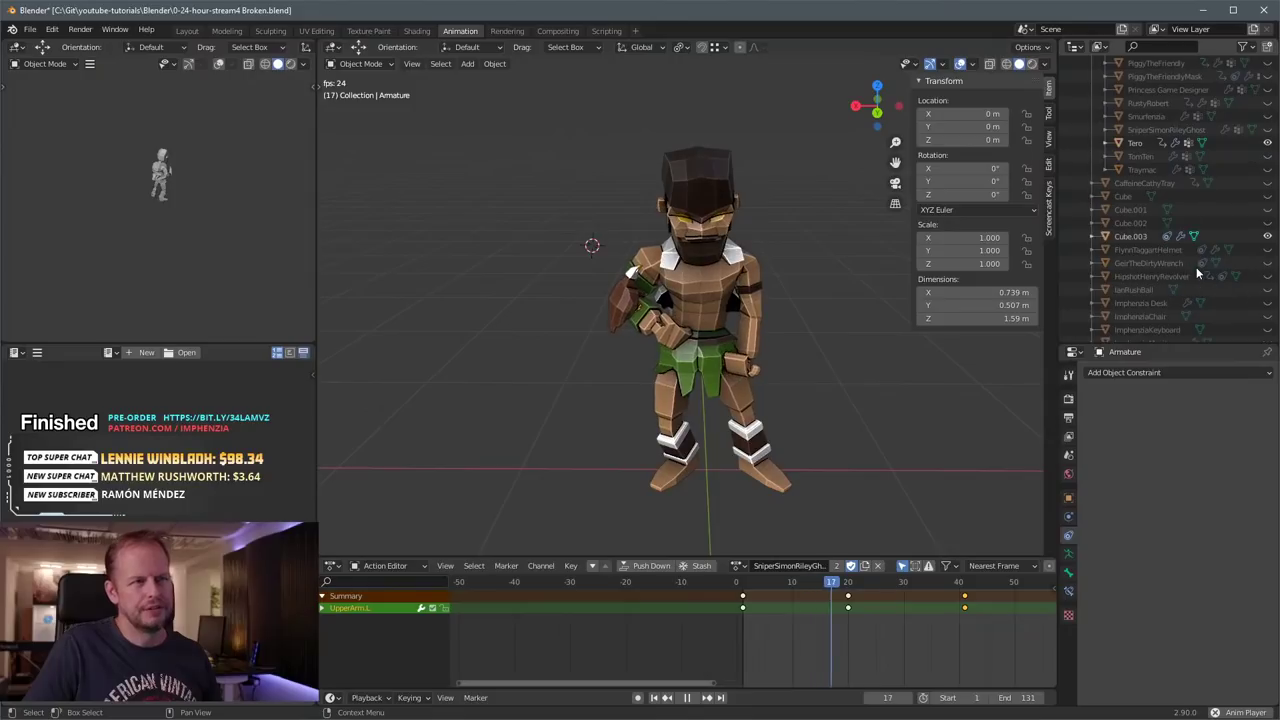
pyautogui.scroll(-5, 1210, 272)
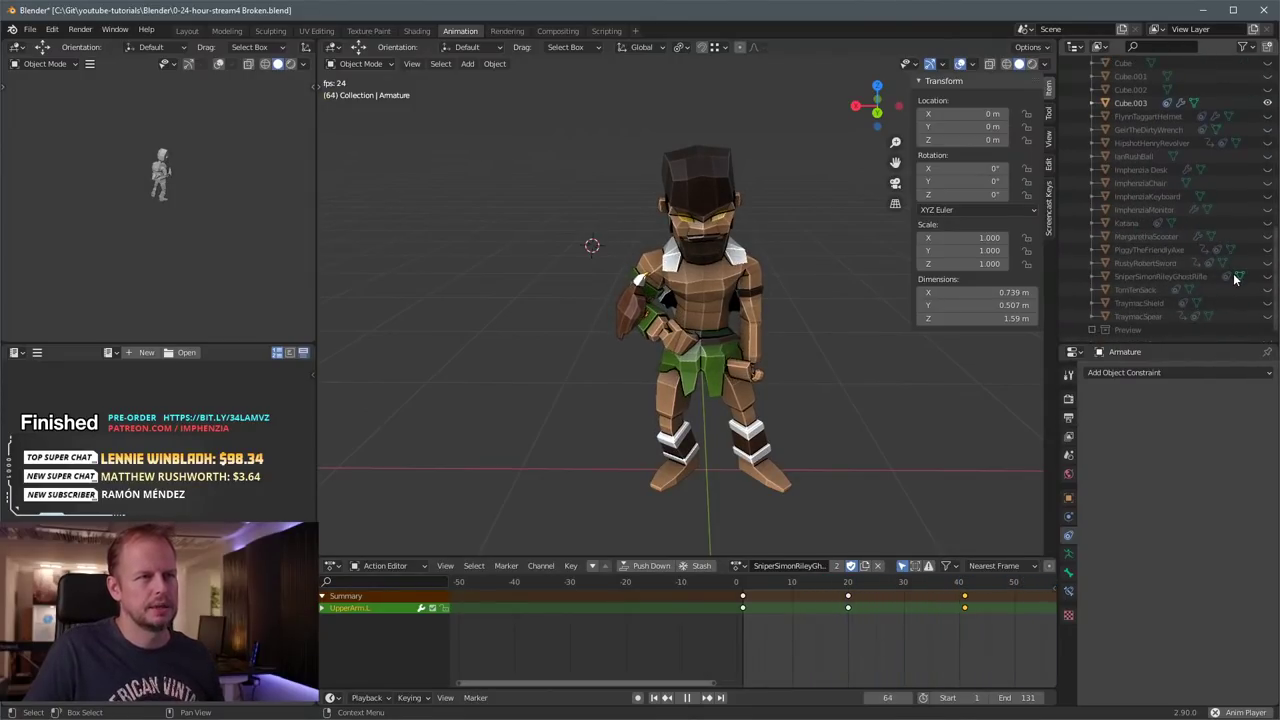
pyautogui.click(1266, 277)
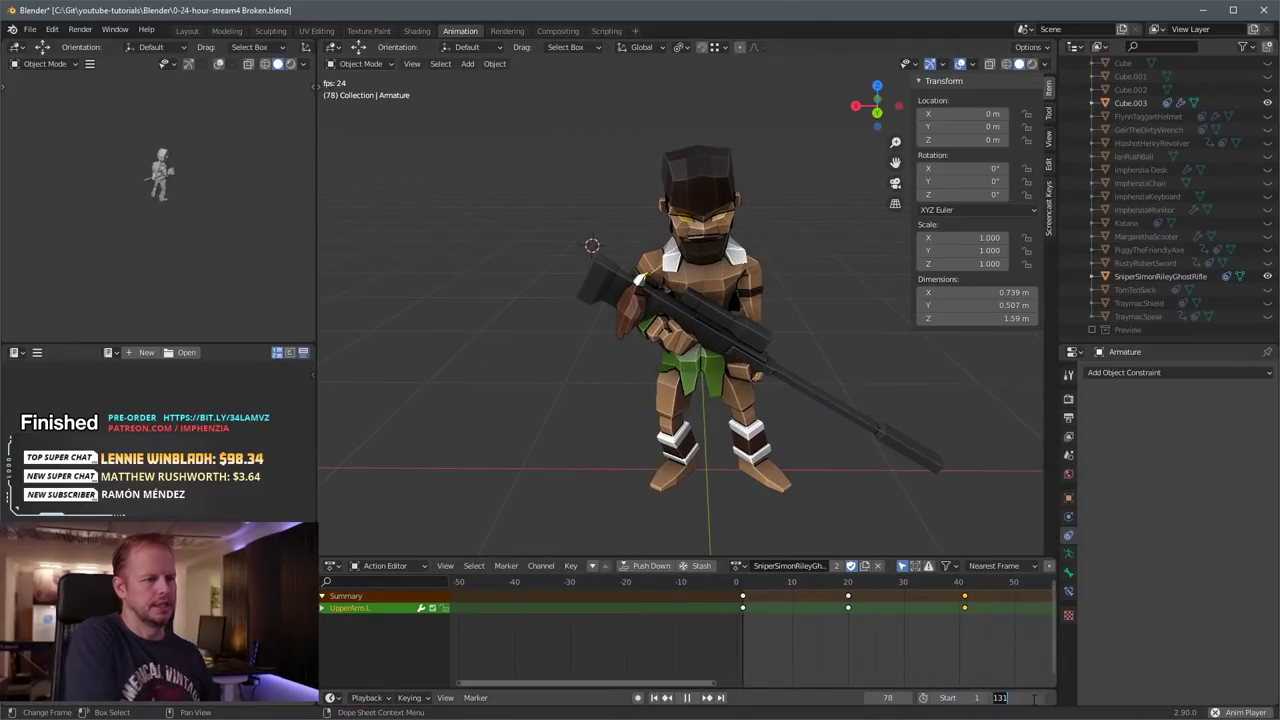
# Step: Set the animation's end frame to 39 and view the looping pose from several angles
pyautogui.press('Return')
pyautogui.moveTo(900, 360); pyautogui.dragTo(817, 382, button='middle')
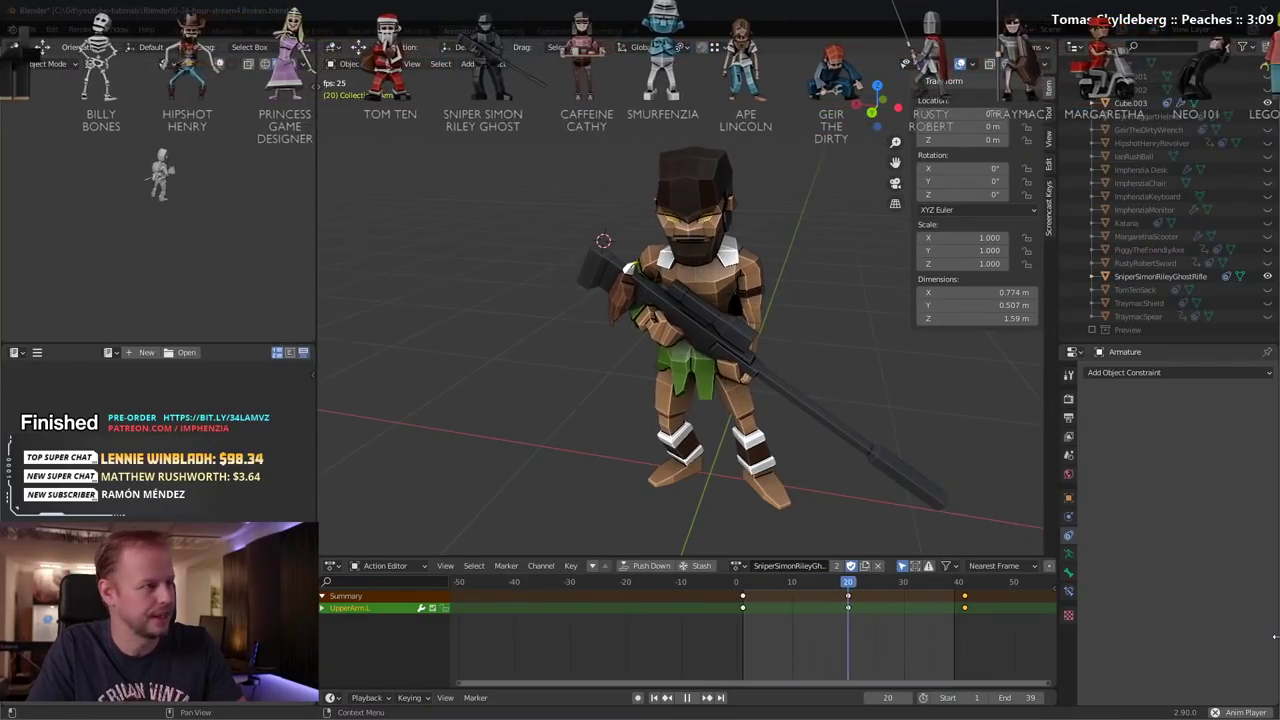
pyautogui.moveTo(558, 422); pyautogui.dragTo(560, 330, button='middle')
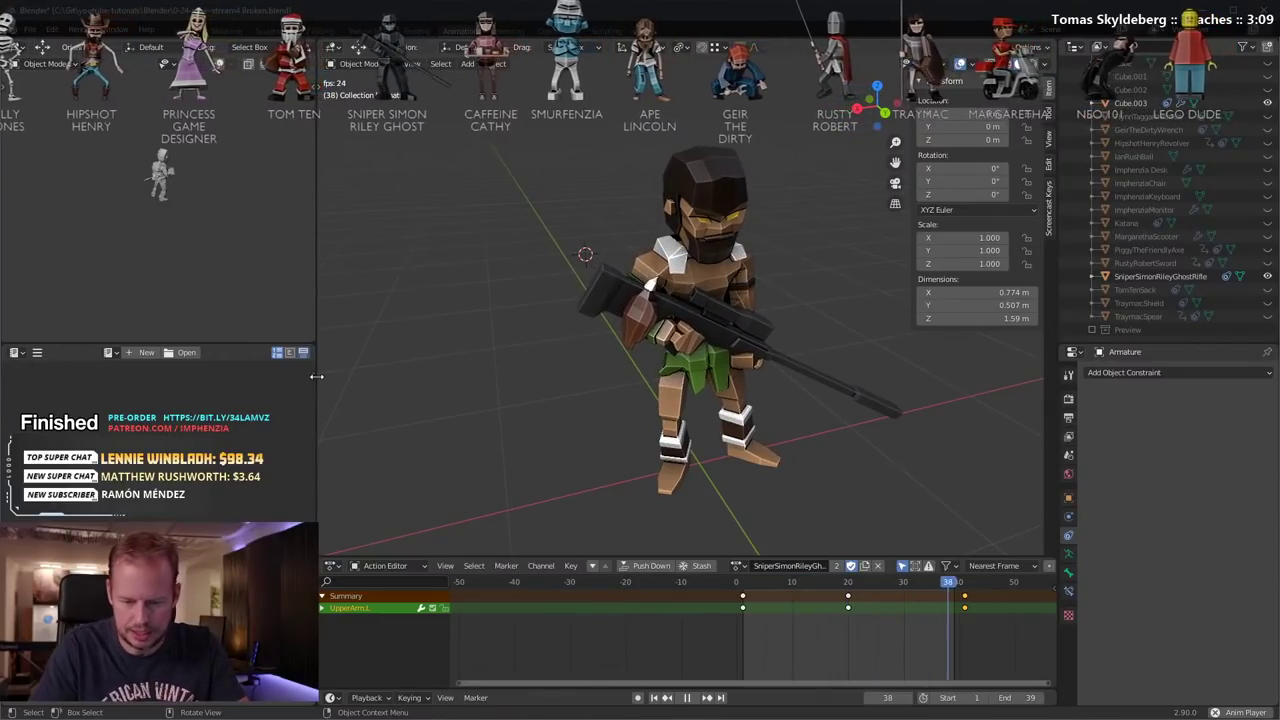